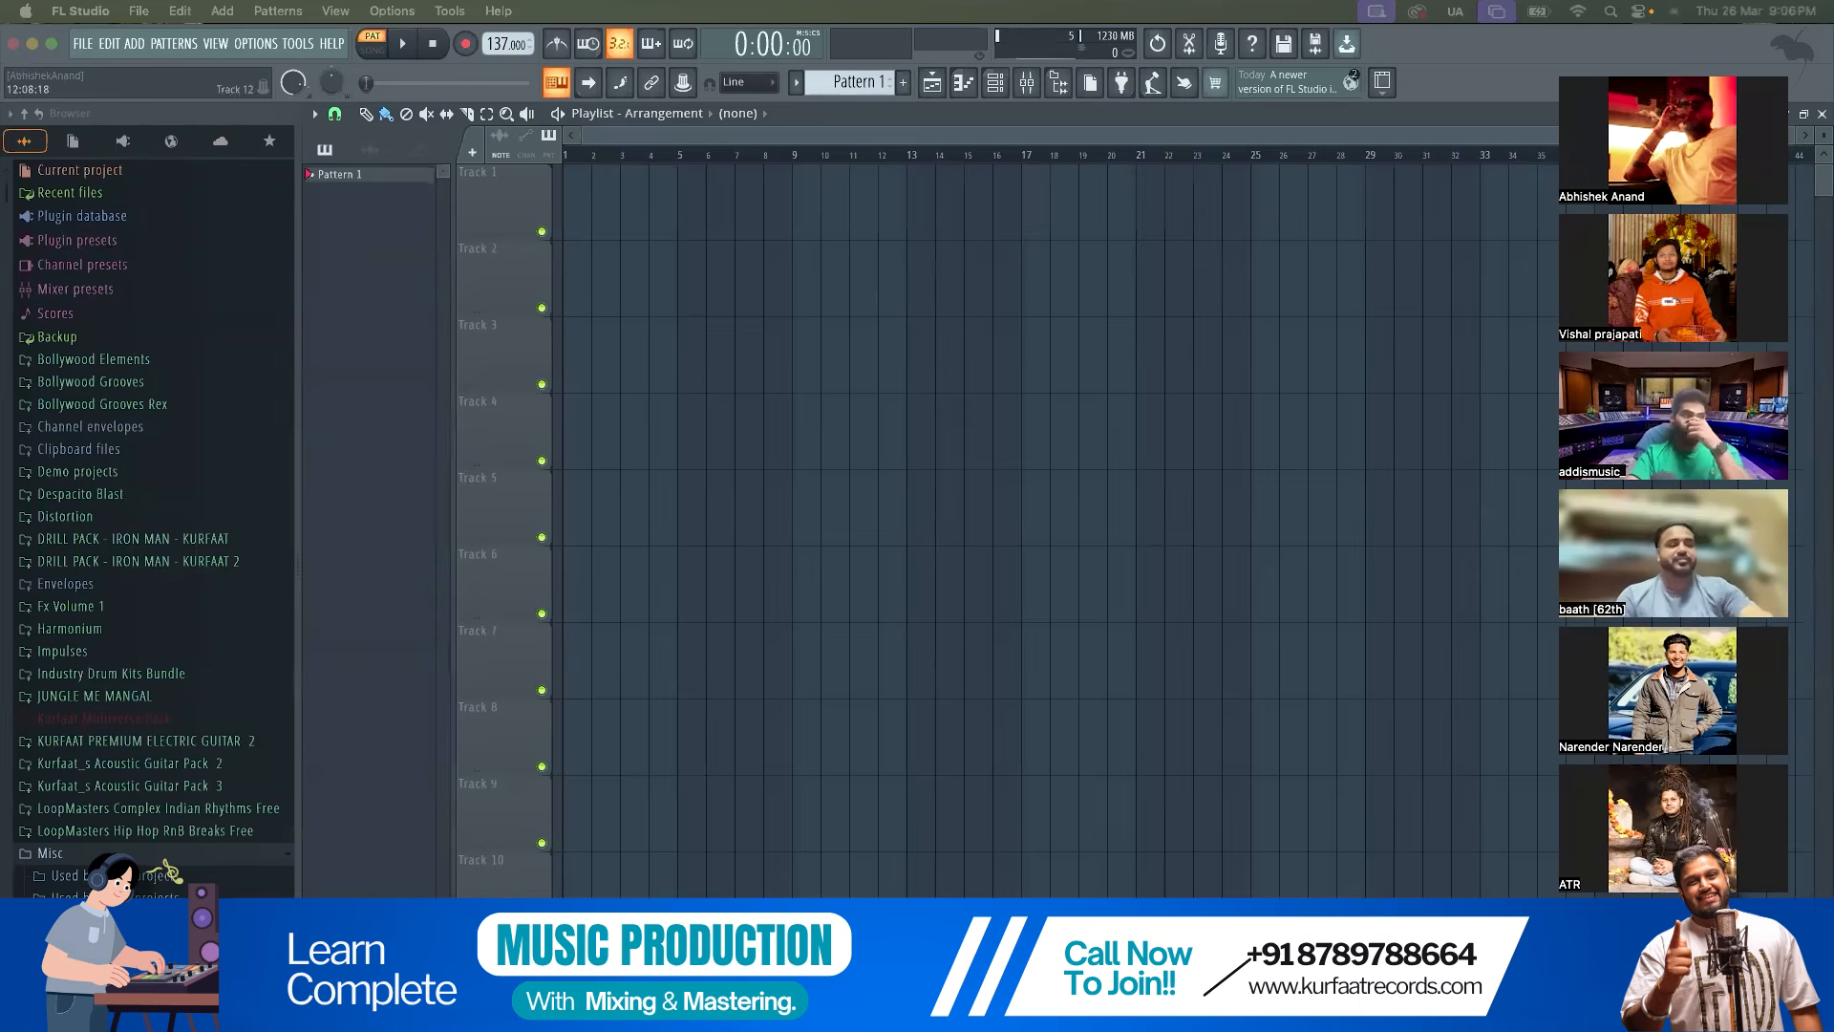
Drop the jai shree ram audio stems onto separate playlist tracks
{"action": "left_click_drag", "start_coordinate": [859, 392], "coordinate": [813, 372]}
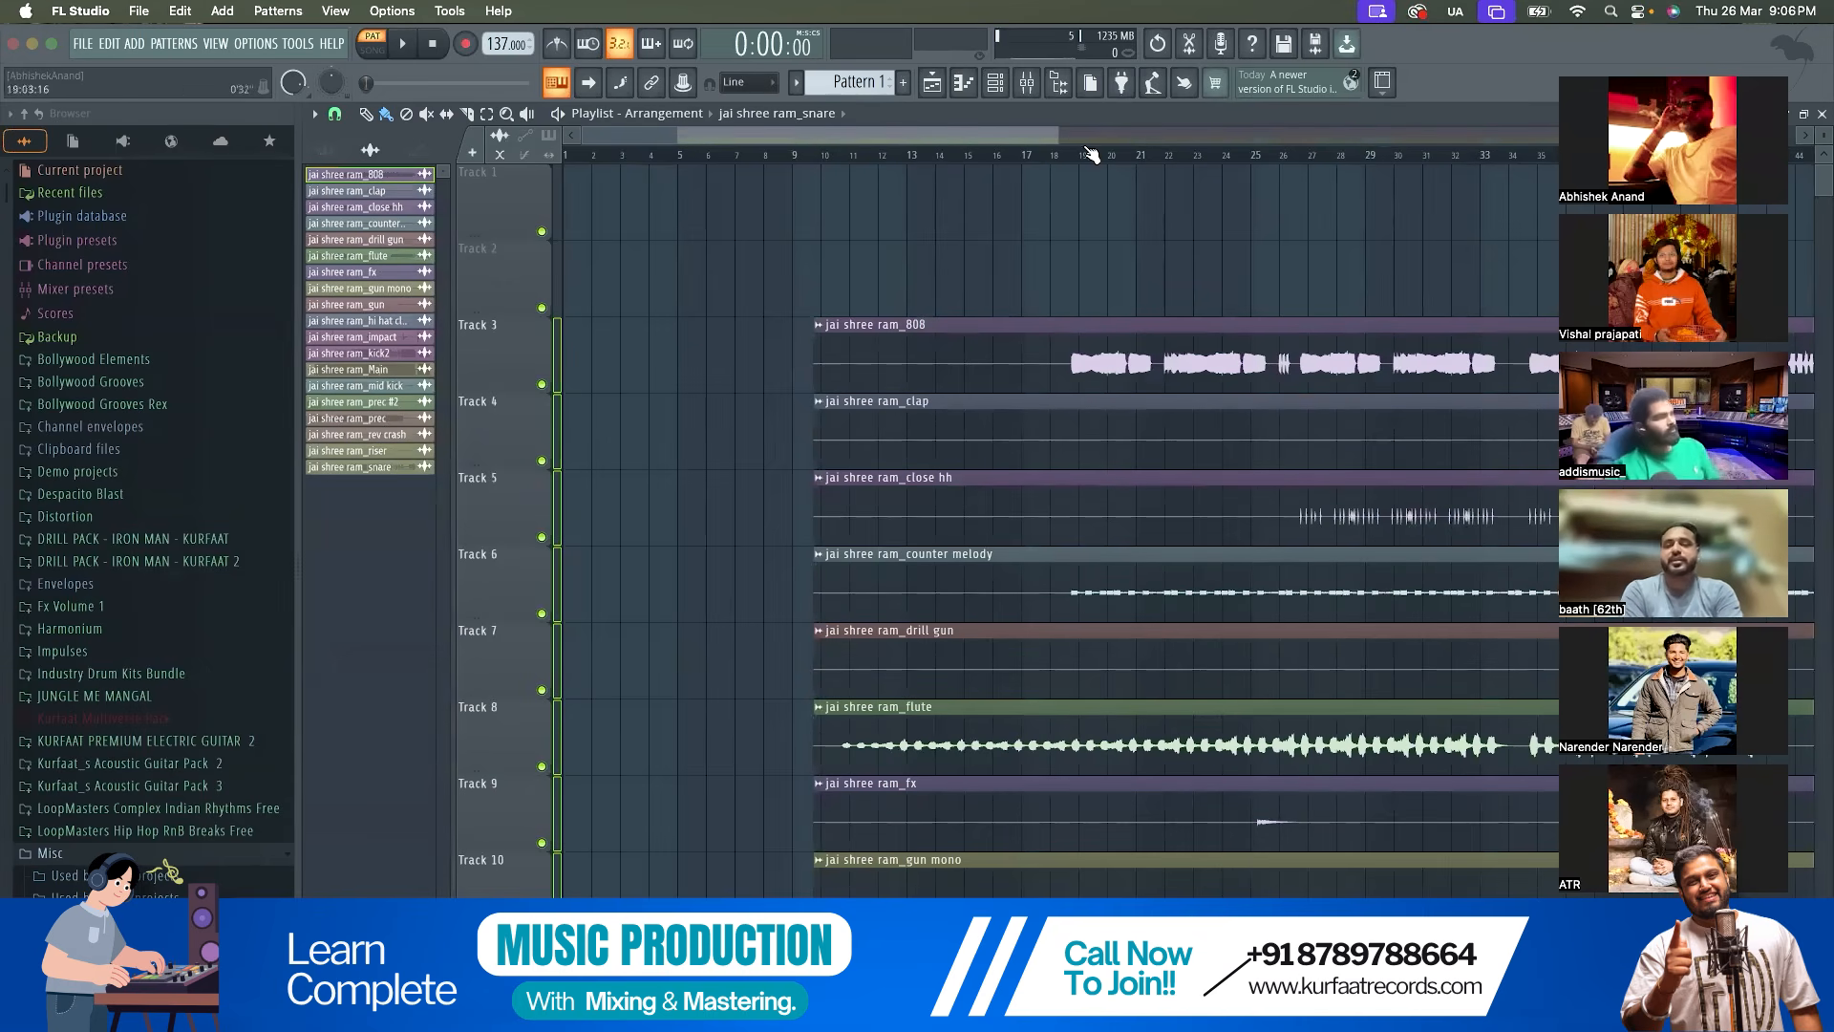
{"action": "double_click", "coordinate": [960, 120]}
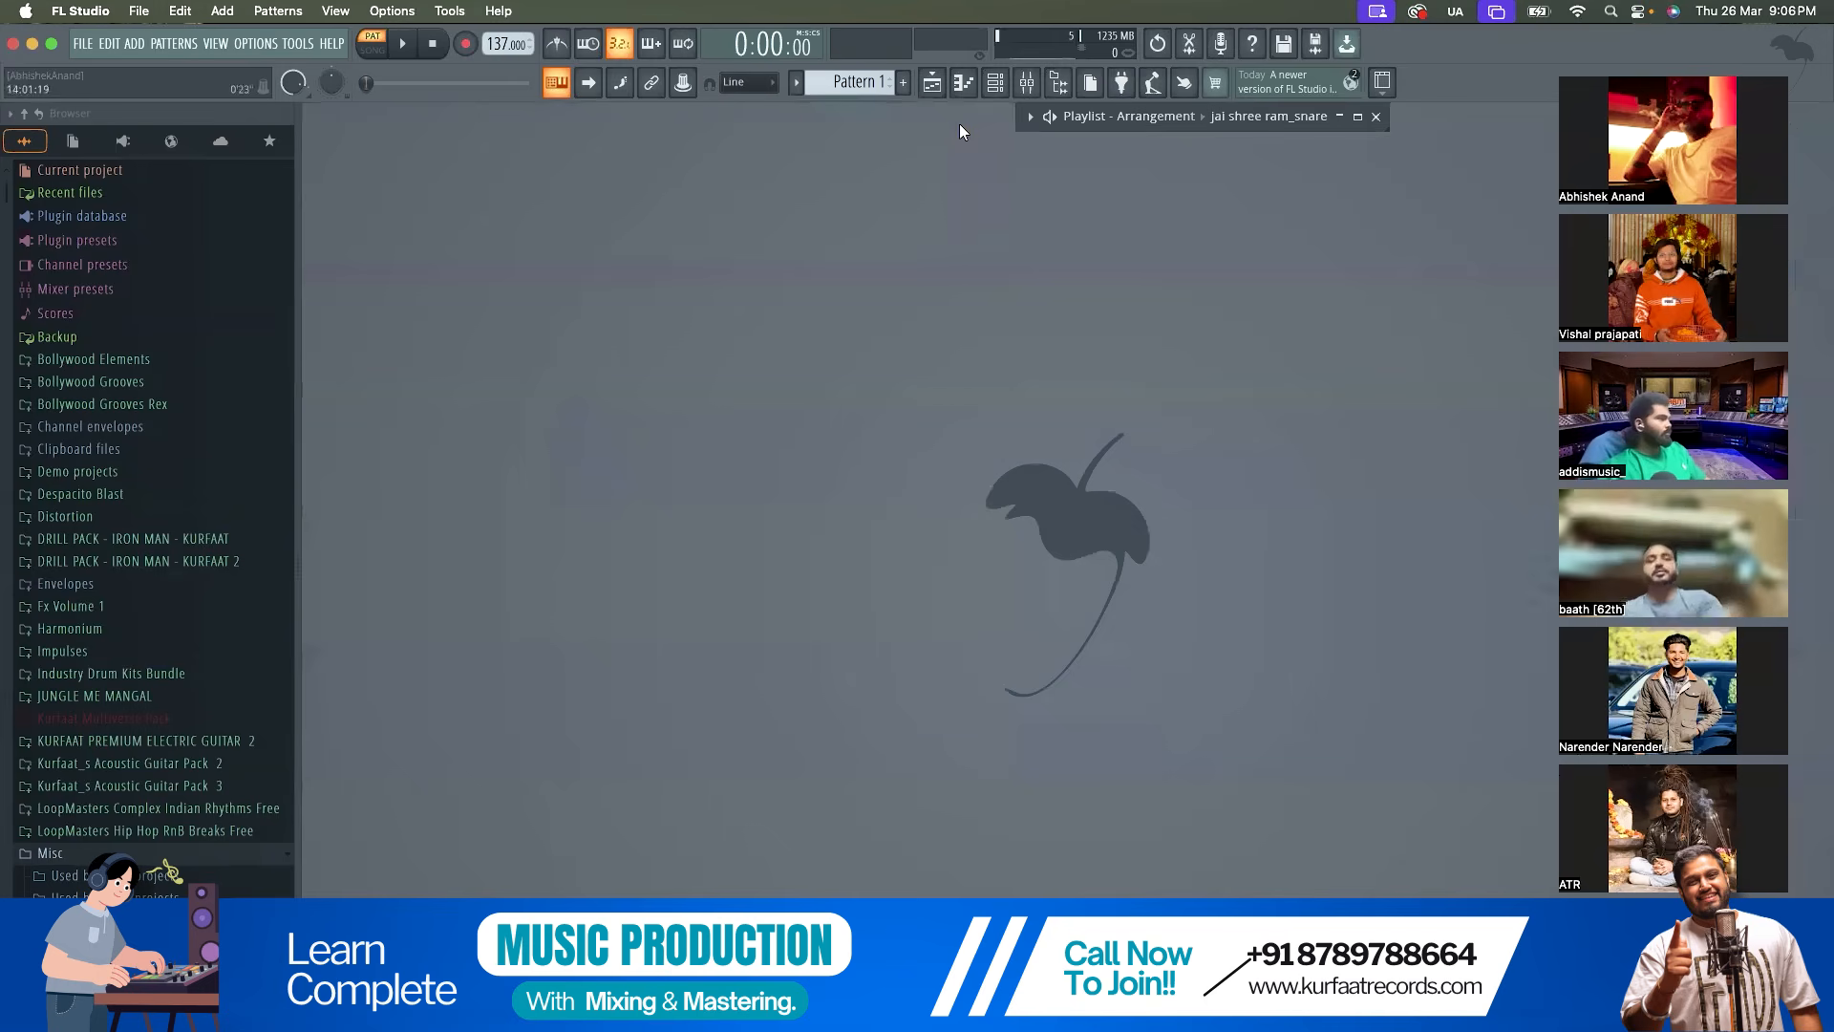
{"action": "double_click", "coordinate": [1232, 120]}
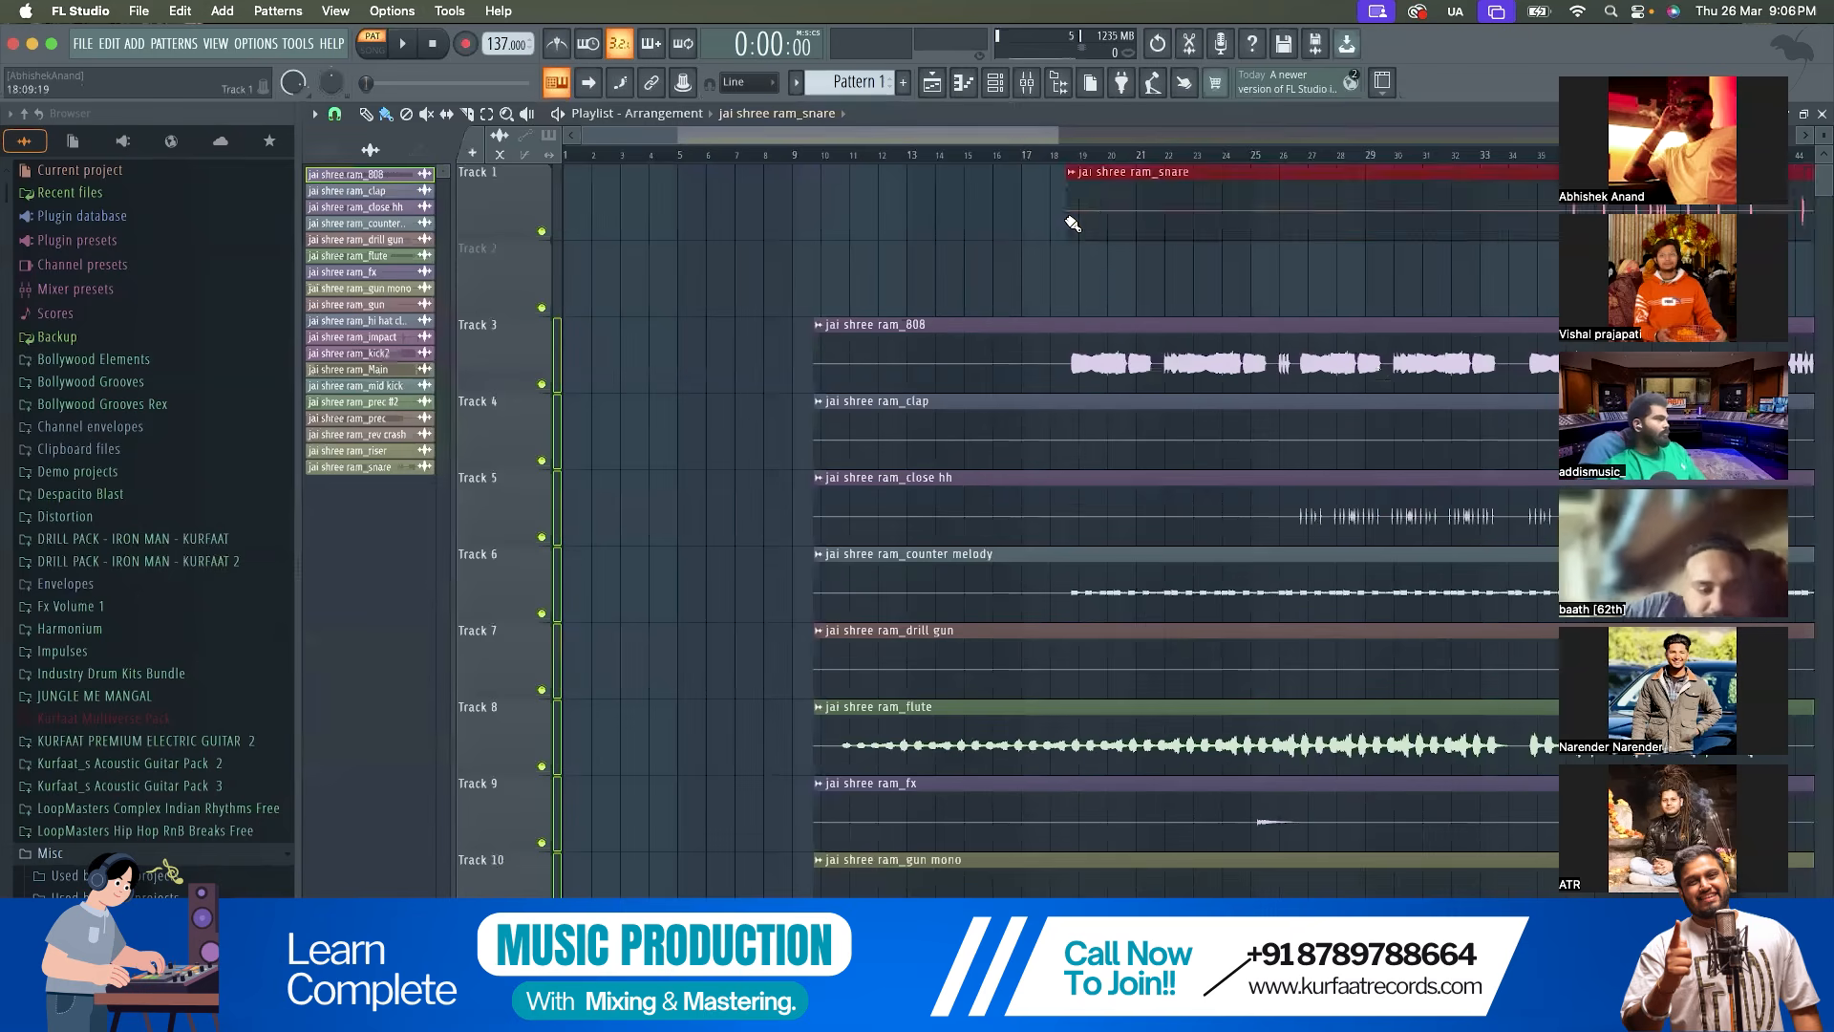
Move all stem clips together so they start at bar 1, with the 808 stem on Track 1
{"action": "key", "text": "super+a"}
{"action": "left_click_drag", "start_coordinate": [966, 347], "coordinate": [519, 178]}
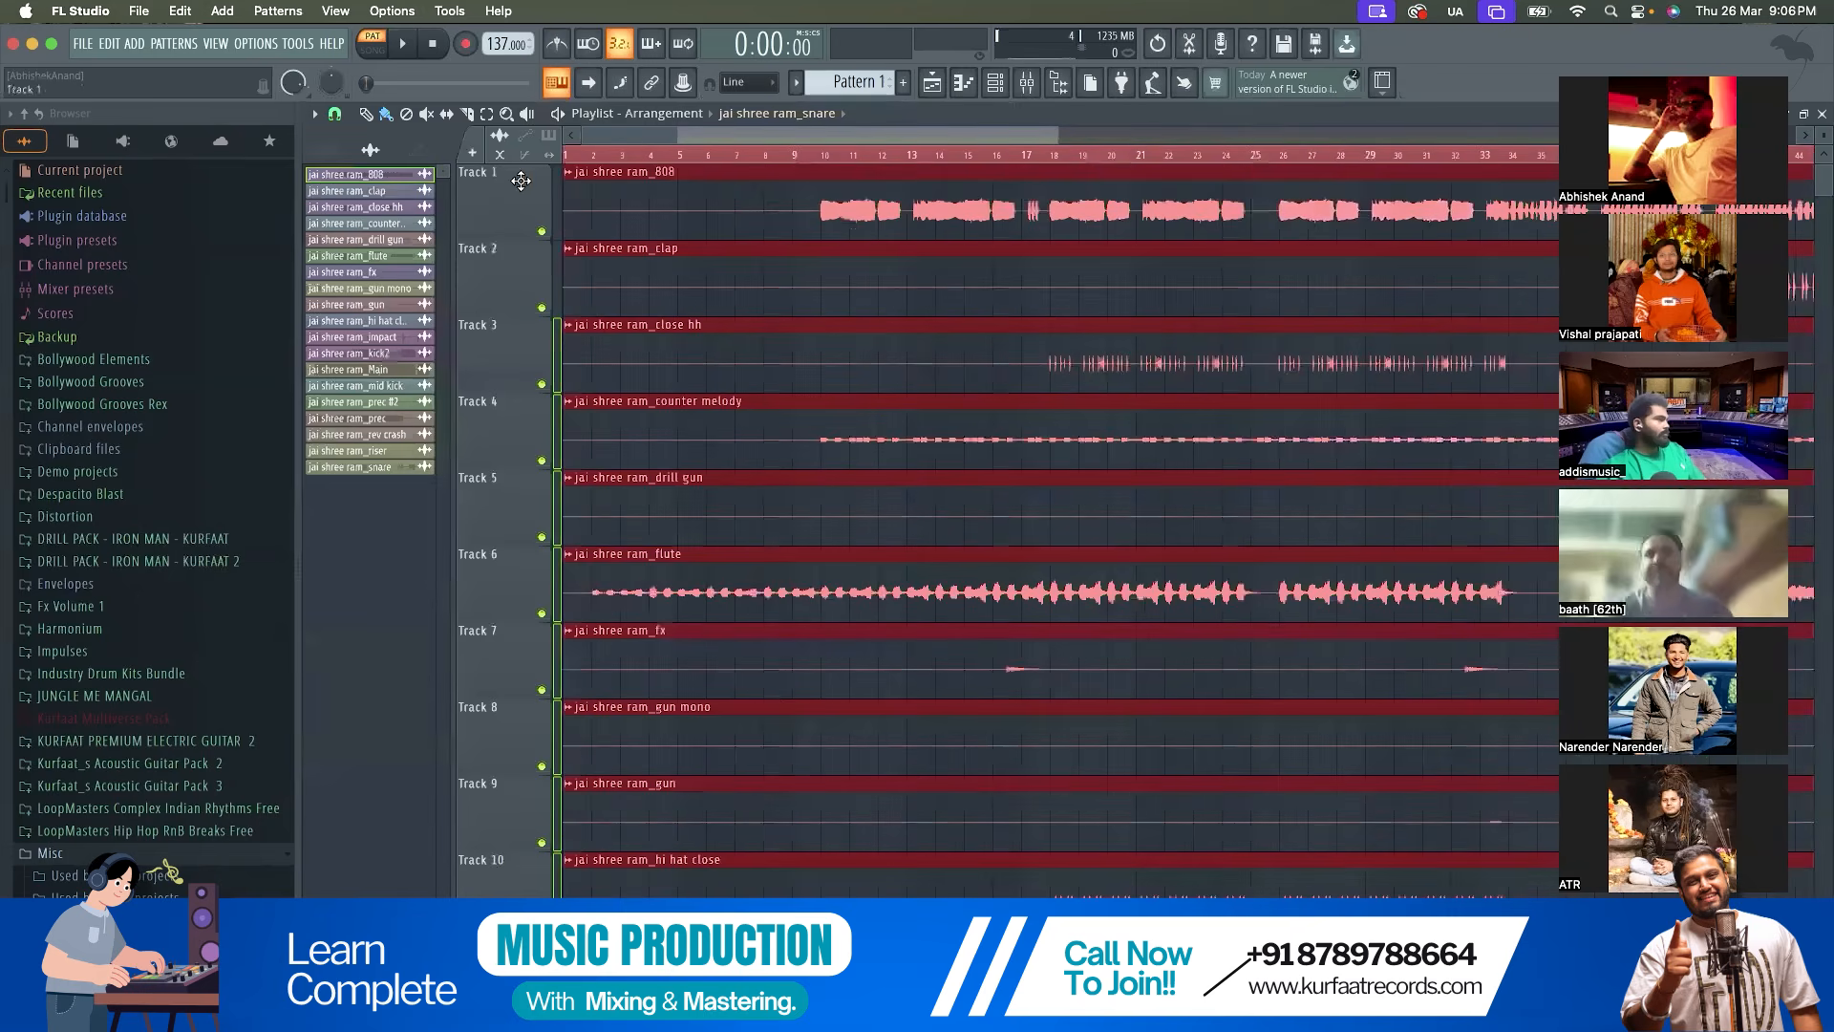
{"action": "scroll", "coordinate": [730, 301], "scroll_direction": "down", "scroll_amount": 5}
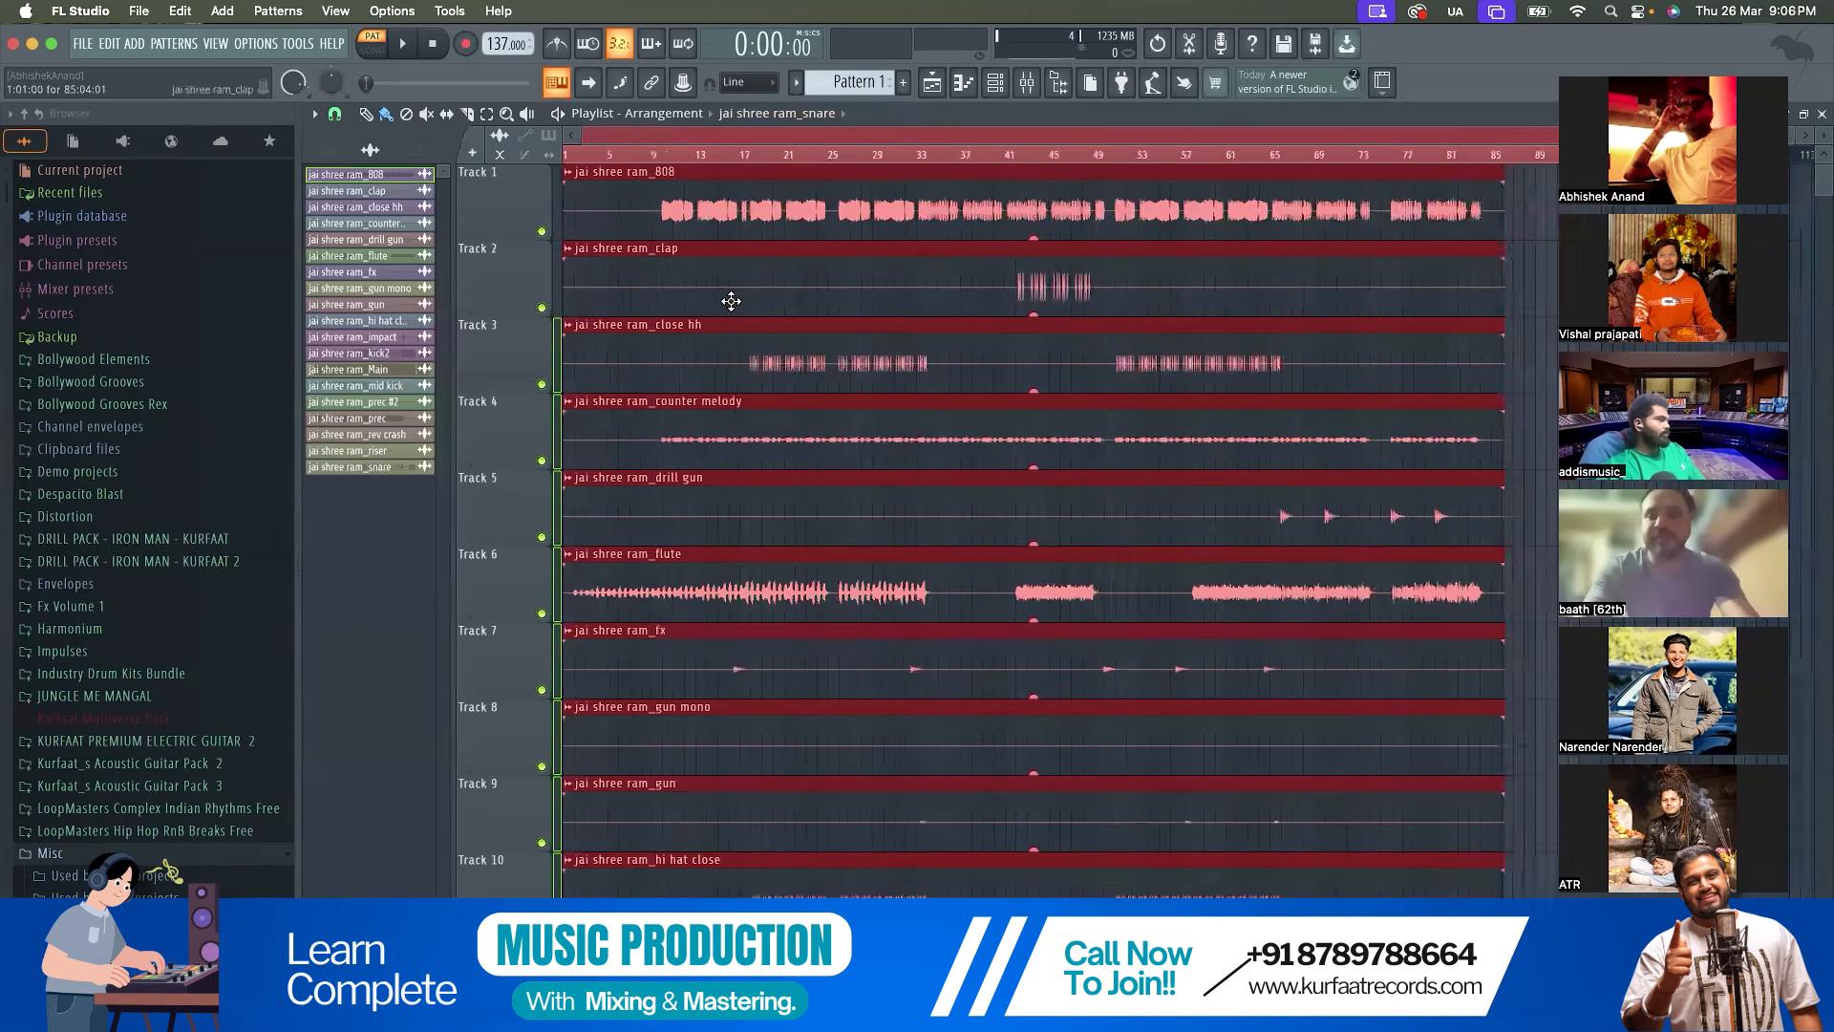
{"action": "left_click", "coordinate": [1240, 225]}
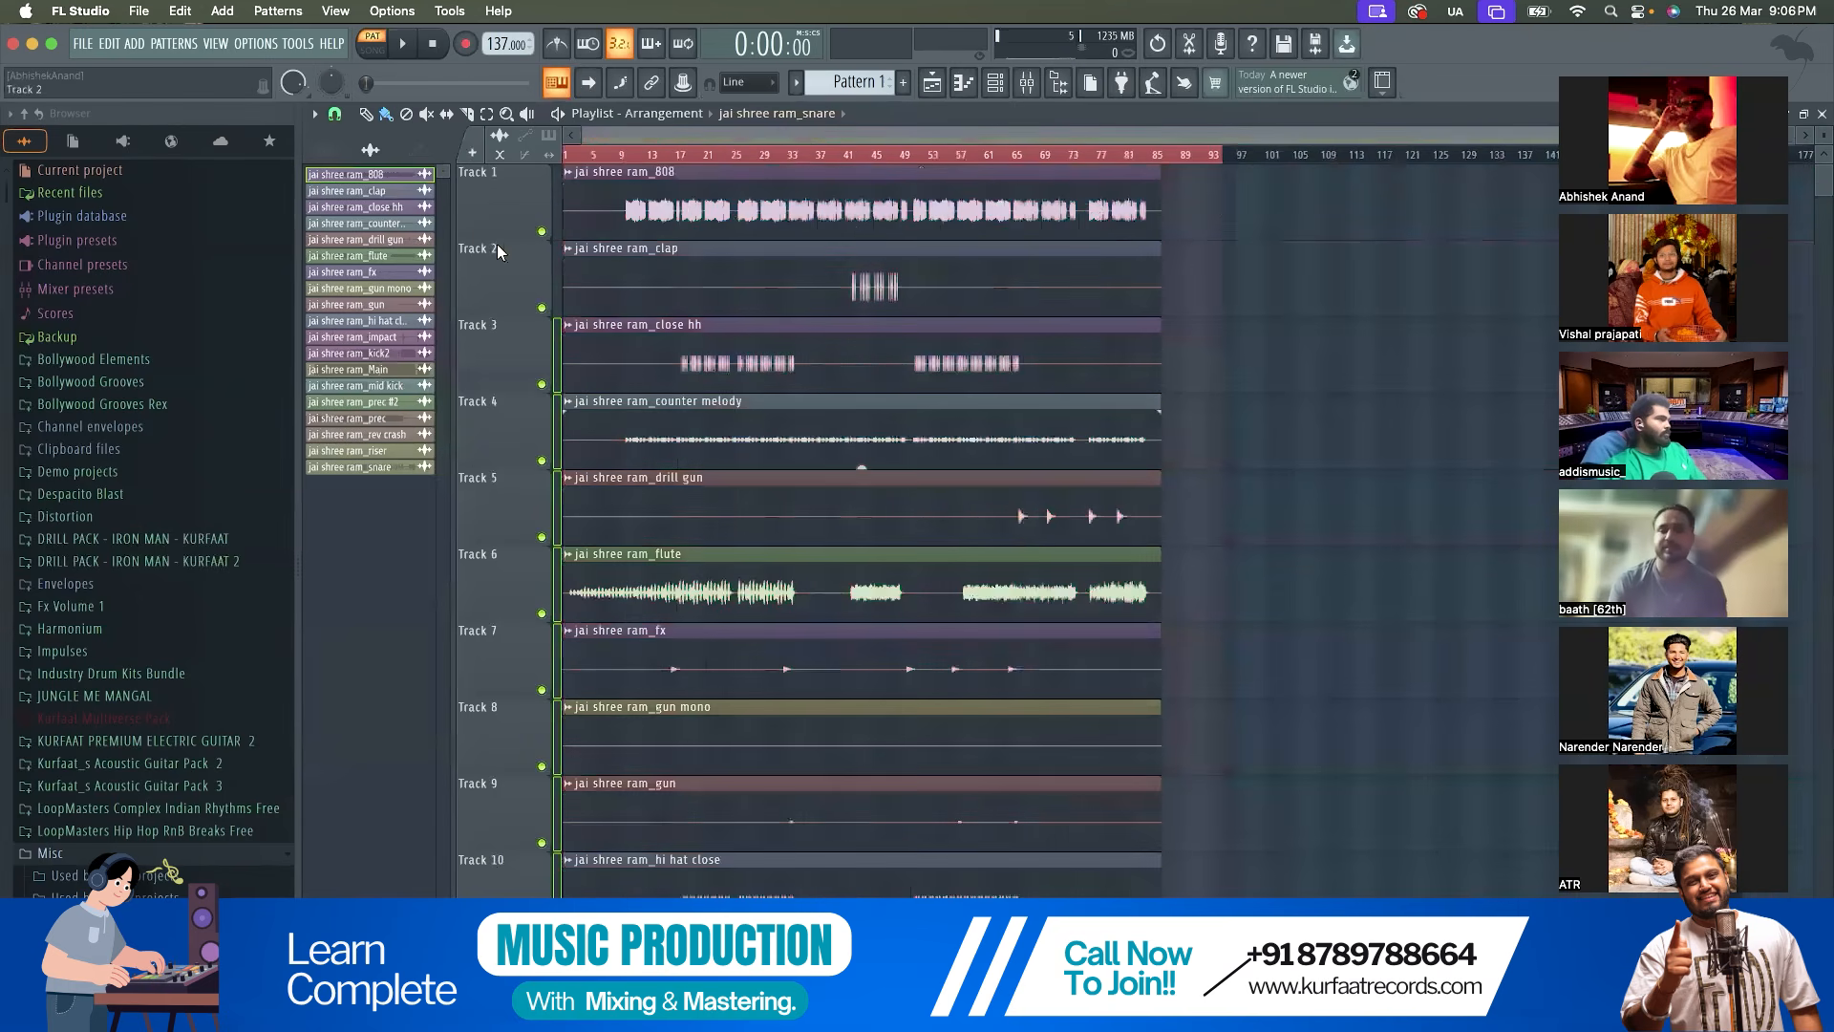
Delete the jai shree ram_Main audio clip channel from the project
{"action": "scroll", "coordinate": [545, 244], "scroll_direction": "down", "scroll_amount": 5}
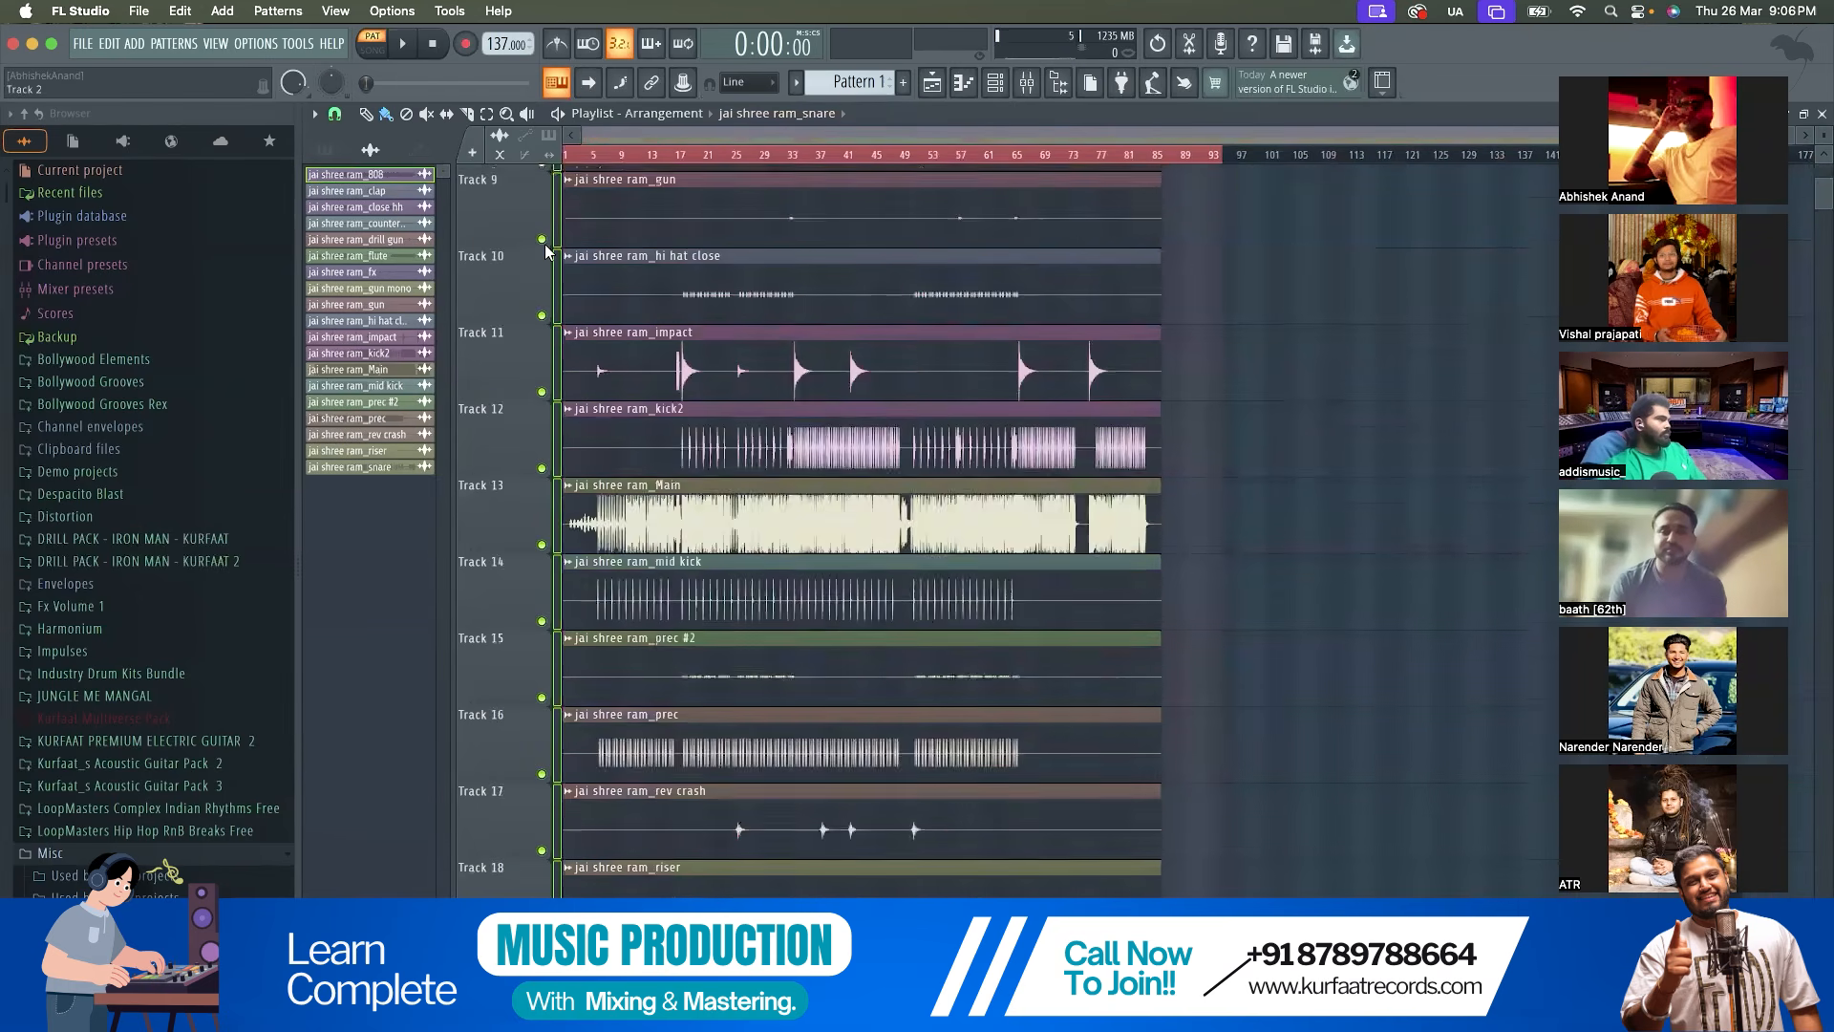
{"action": "scroll", "coordinate": [638, 511], "scroll_direction": "up", "scroll_amount": 2}
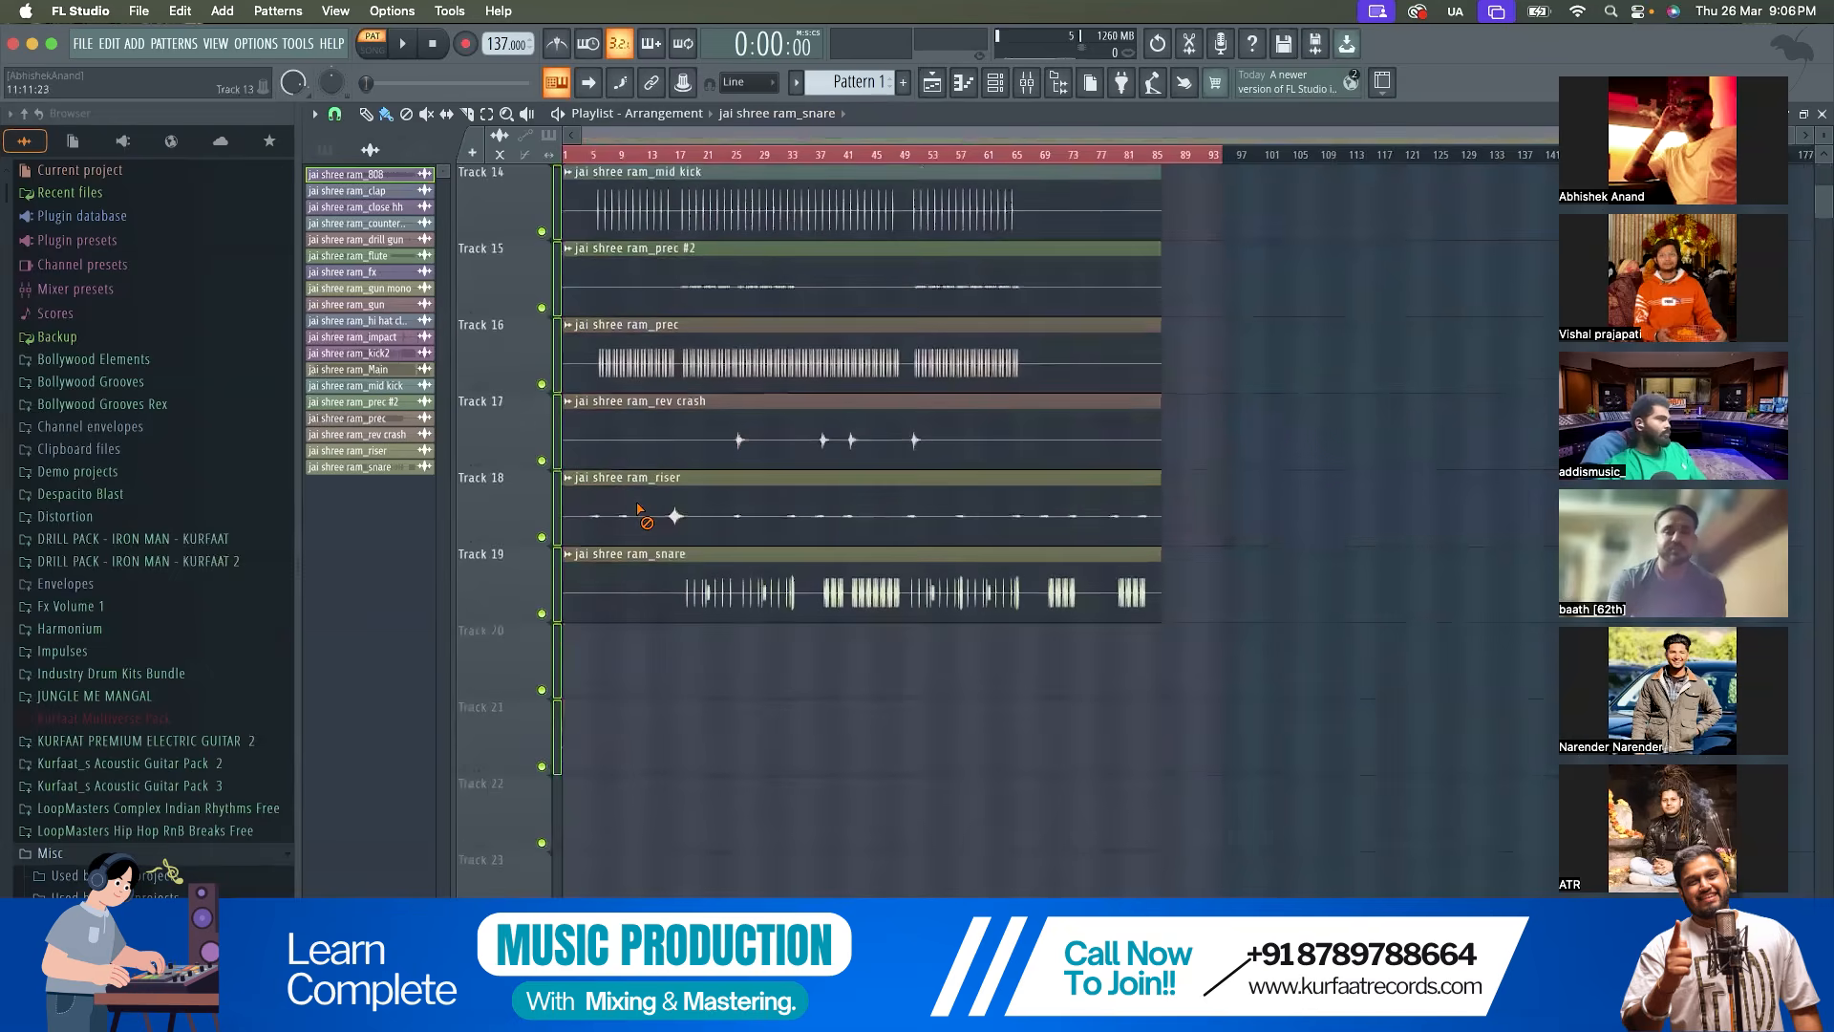
{"action": "right_click", "coordinate": [396, 367]}
{"action": "left_click", "coordinate": [463, 623]}
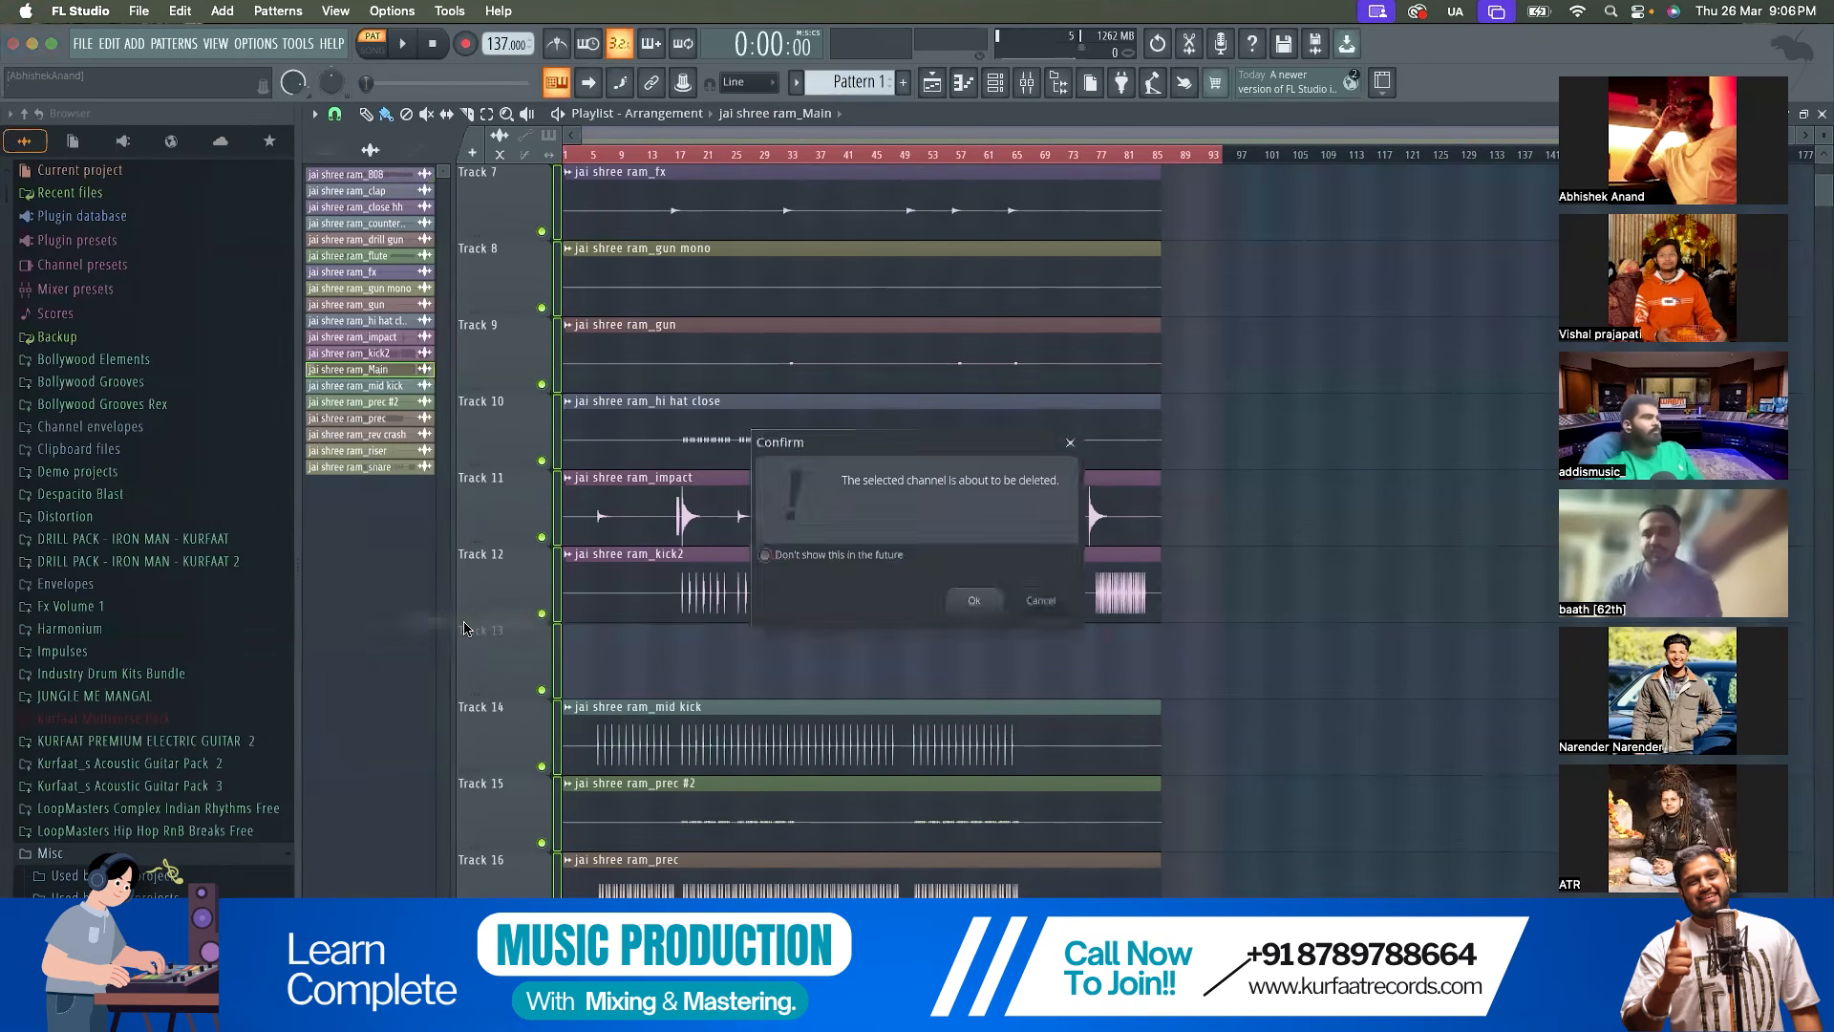
{"action": "key", "text": "Return"}
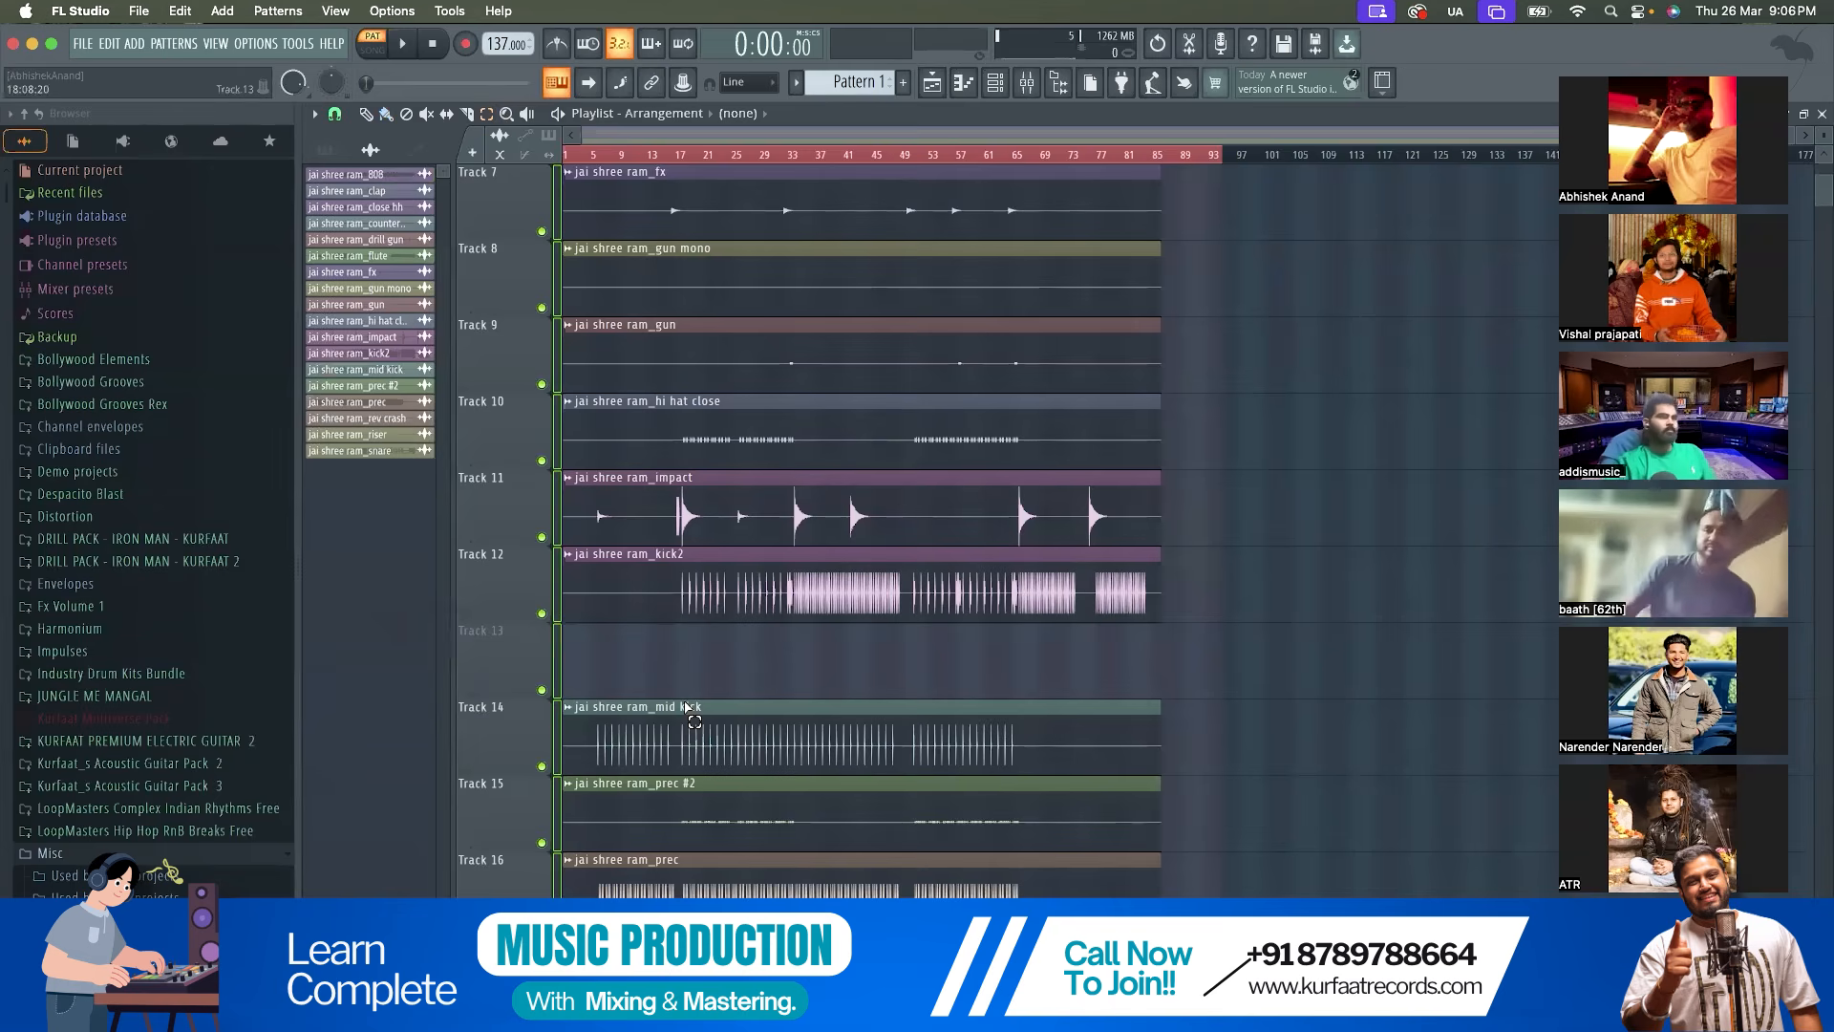
Move the clips from mid kick through snare up one track to fill the empty Track 13
{"action": "left_click_drag", "start_coordinate": [696, 663], "coordinate": [697, 1008]}
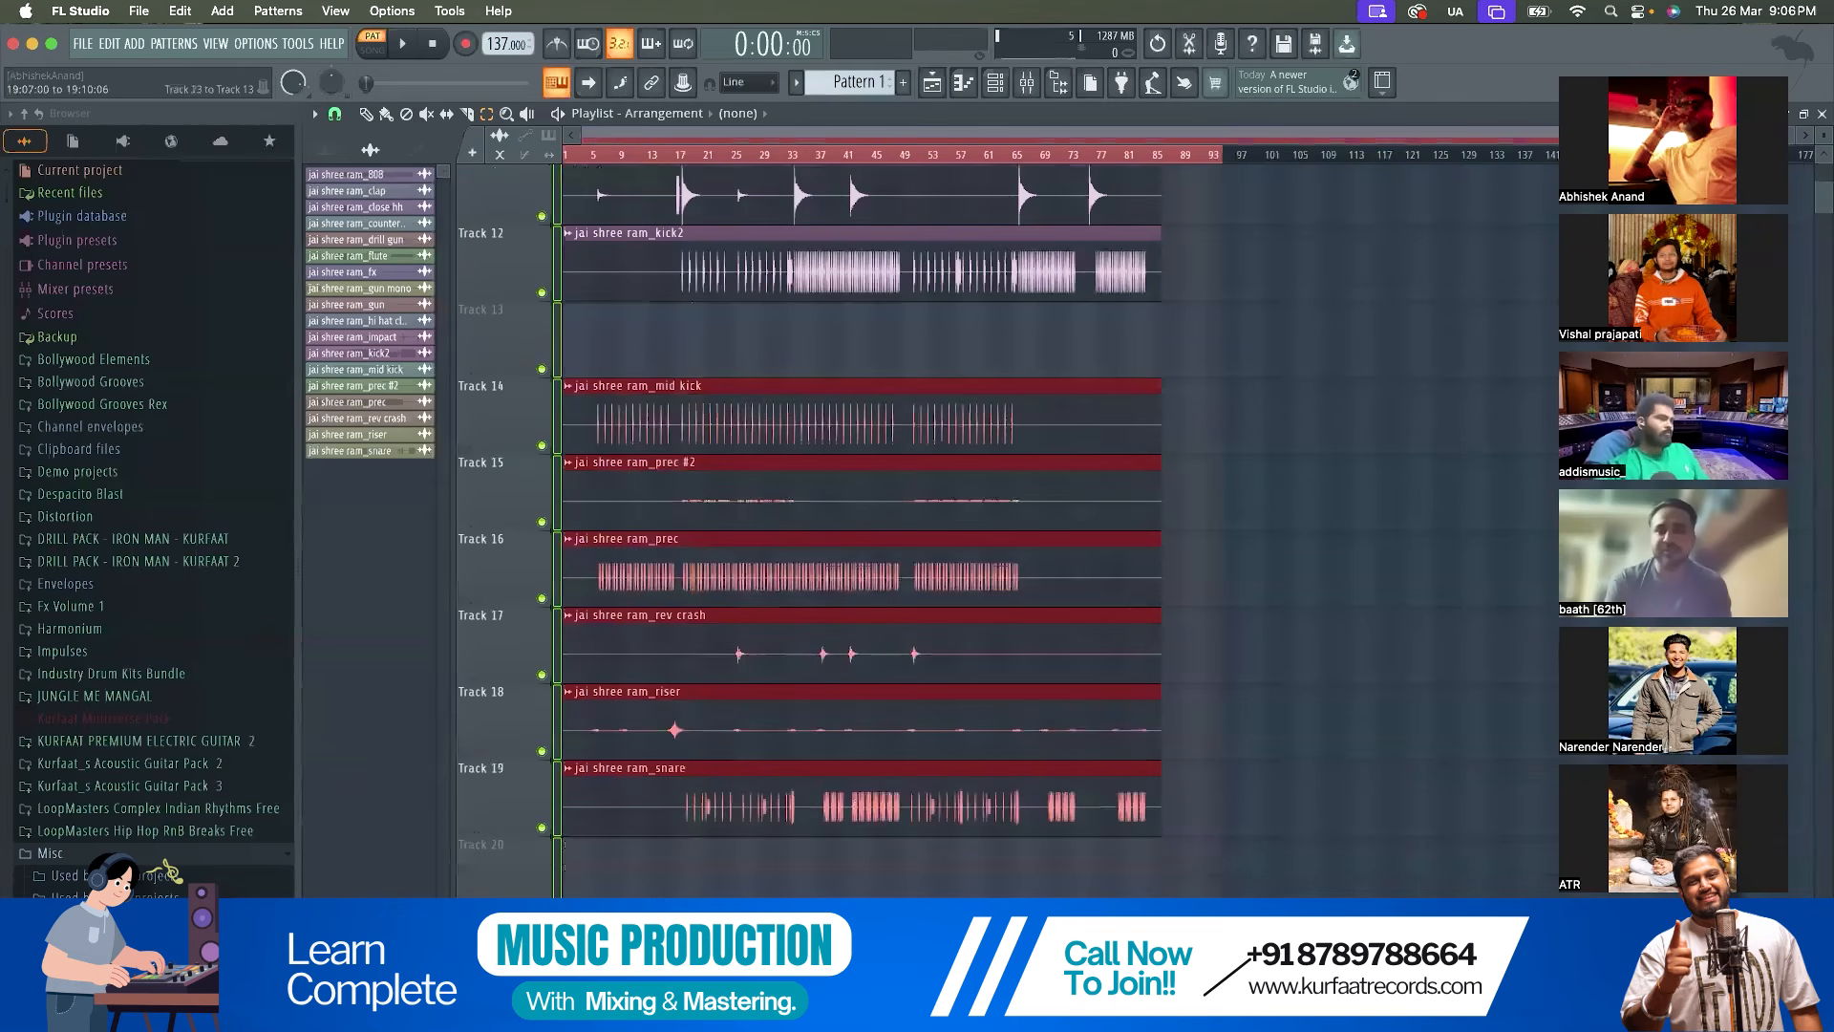
{"action": "key", "text": "shift+Up"}
{"action": "key", "text": "shift+Up"}
{"action": "key", "text": "shift+Down"}
{"action": "key", "text": "shift+Down"}
{"action": "key", "text": "shift+Up"}
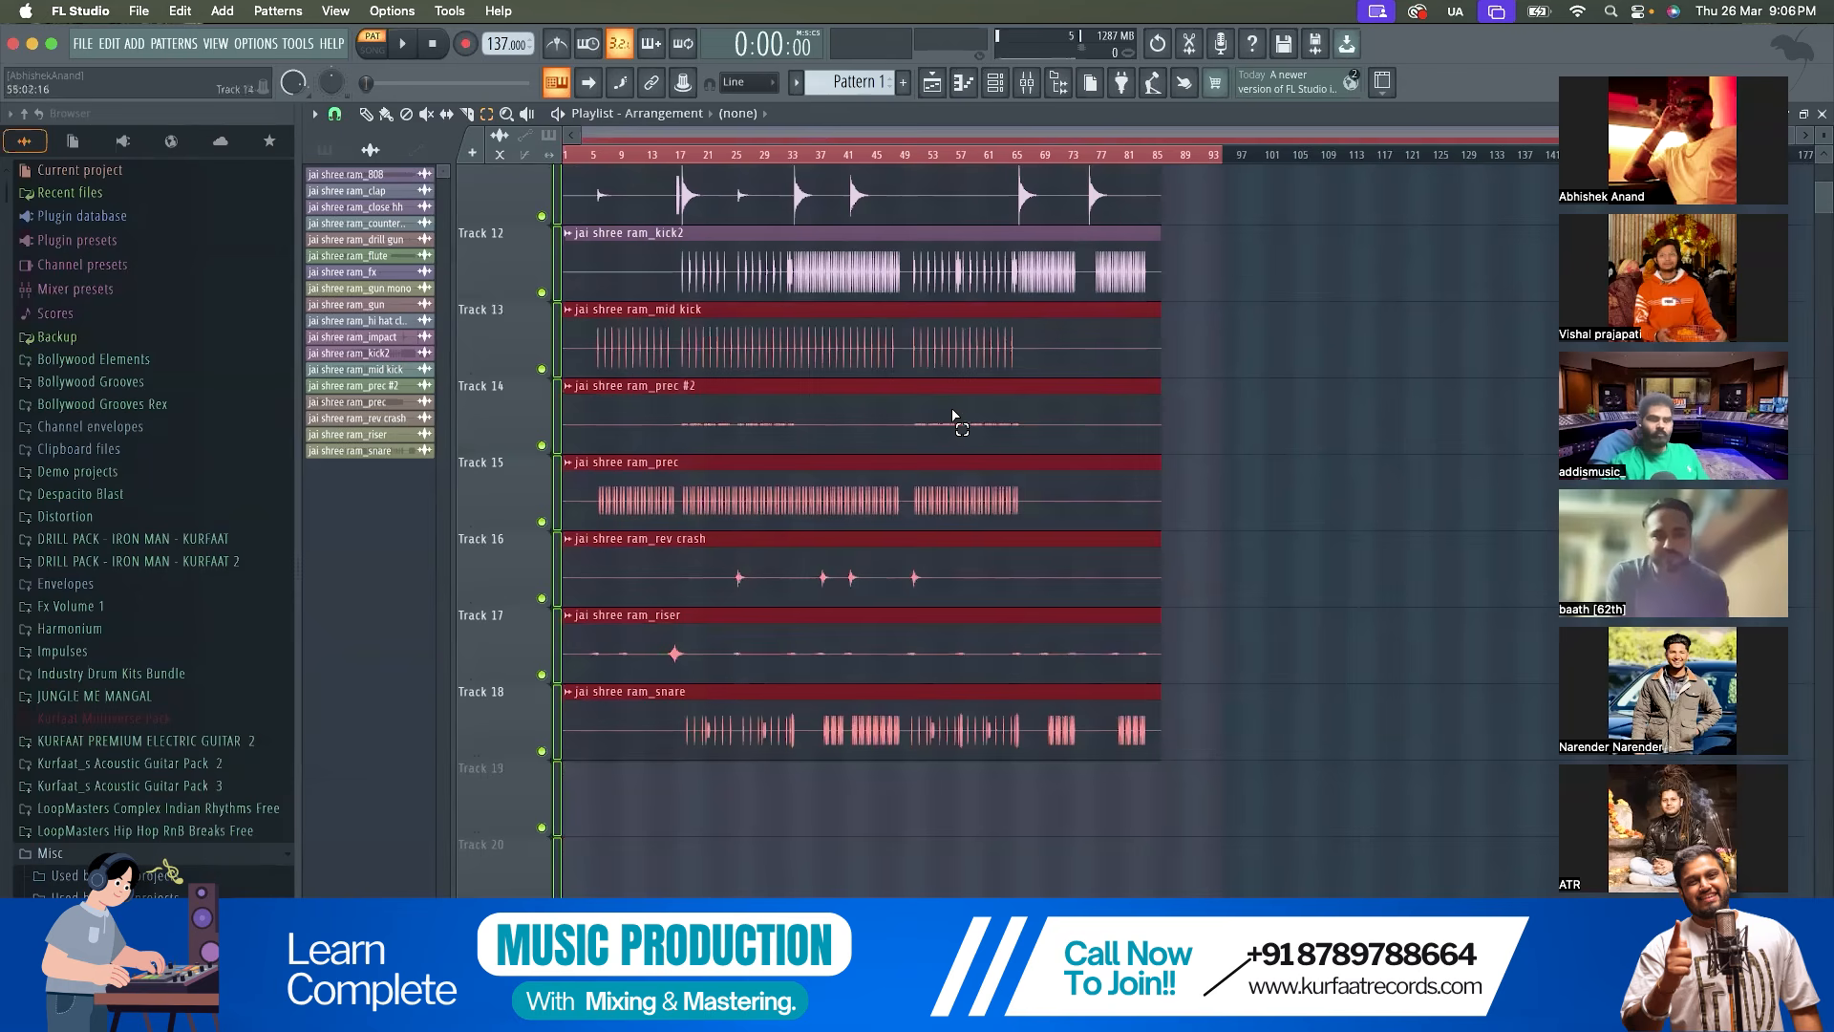
Switch playback to song mode, clear the time selection and put the playhead at the start of the arrangement
{"action": "scroll", "coordinate": [880, 425], "scroll_direction": "up", "scroll_amount": 5}
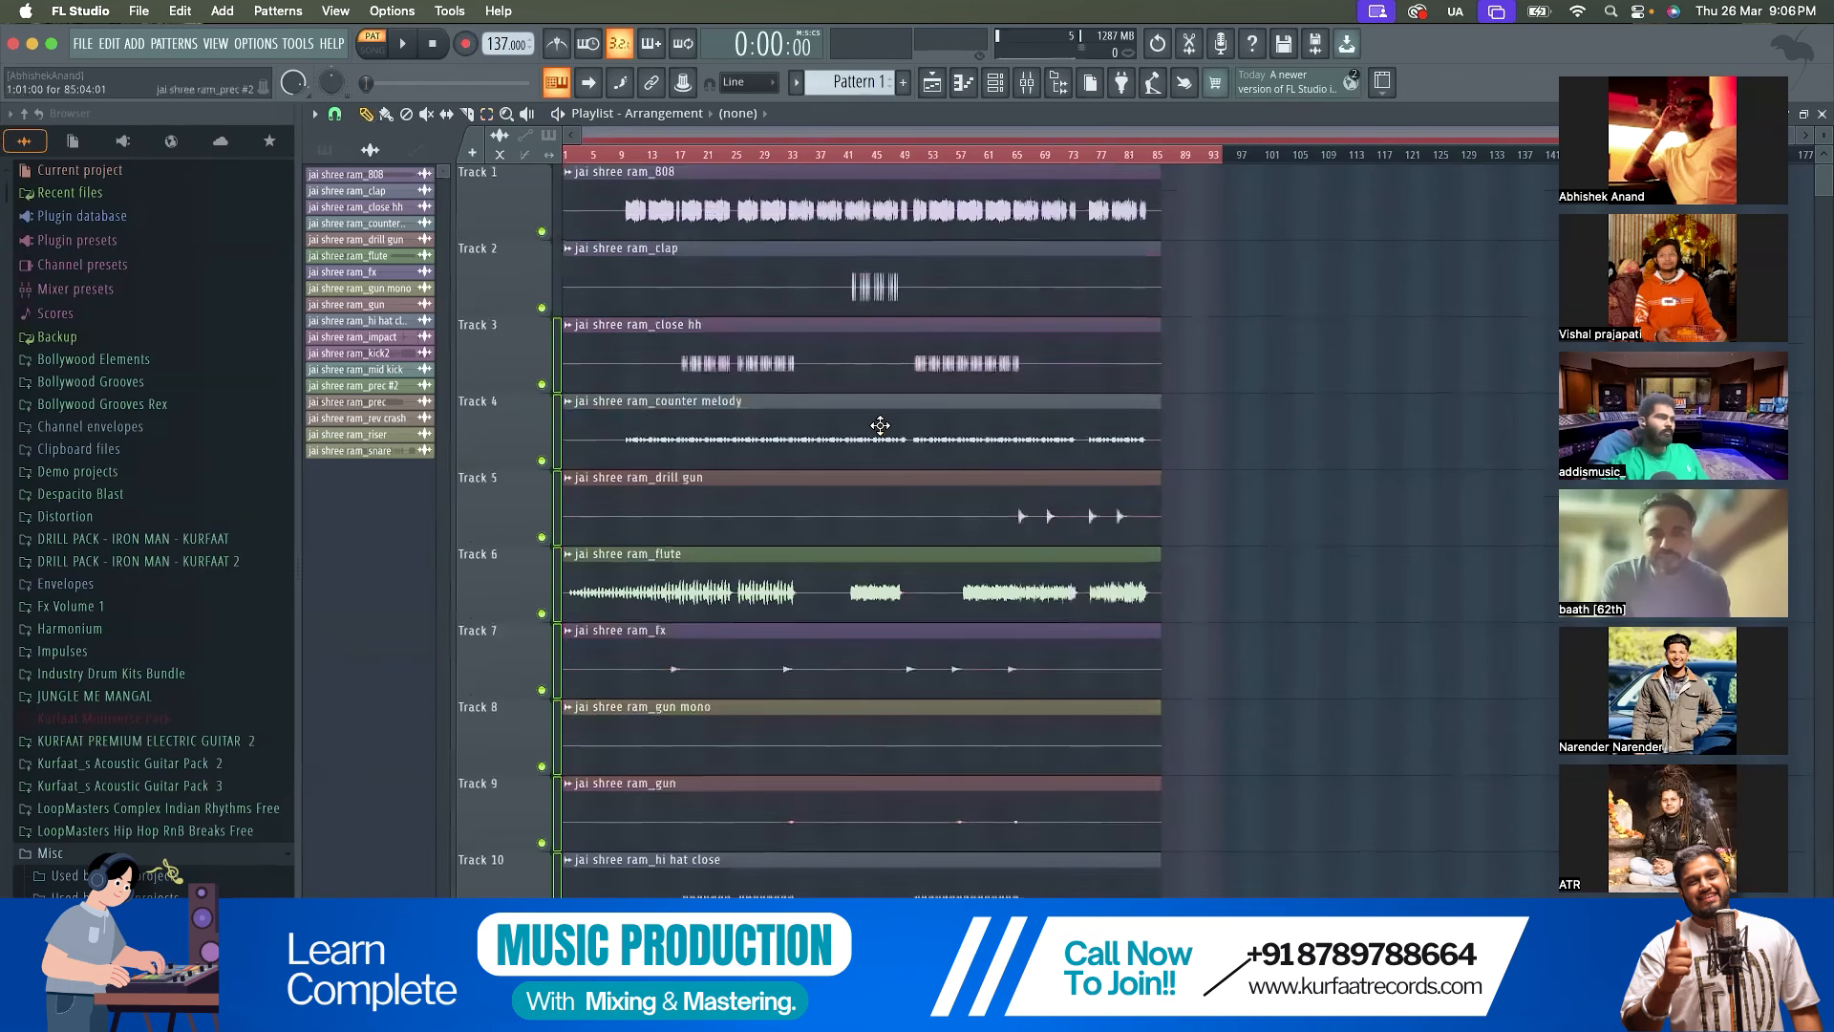
{"action": "left_click", "coordinate": [558, 374]}
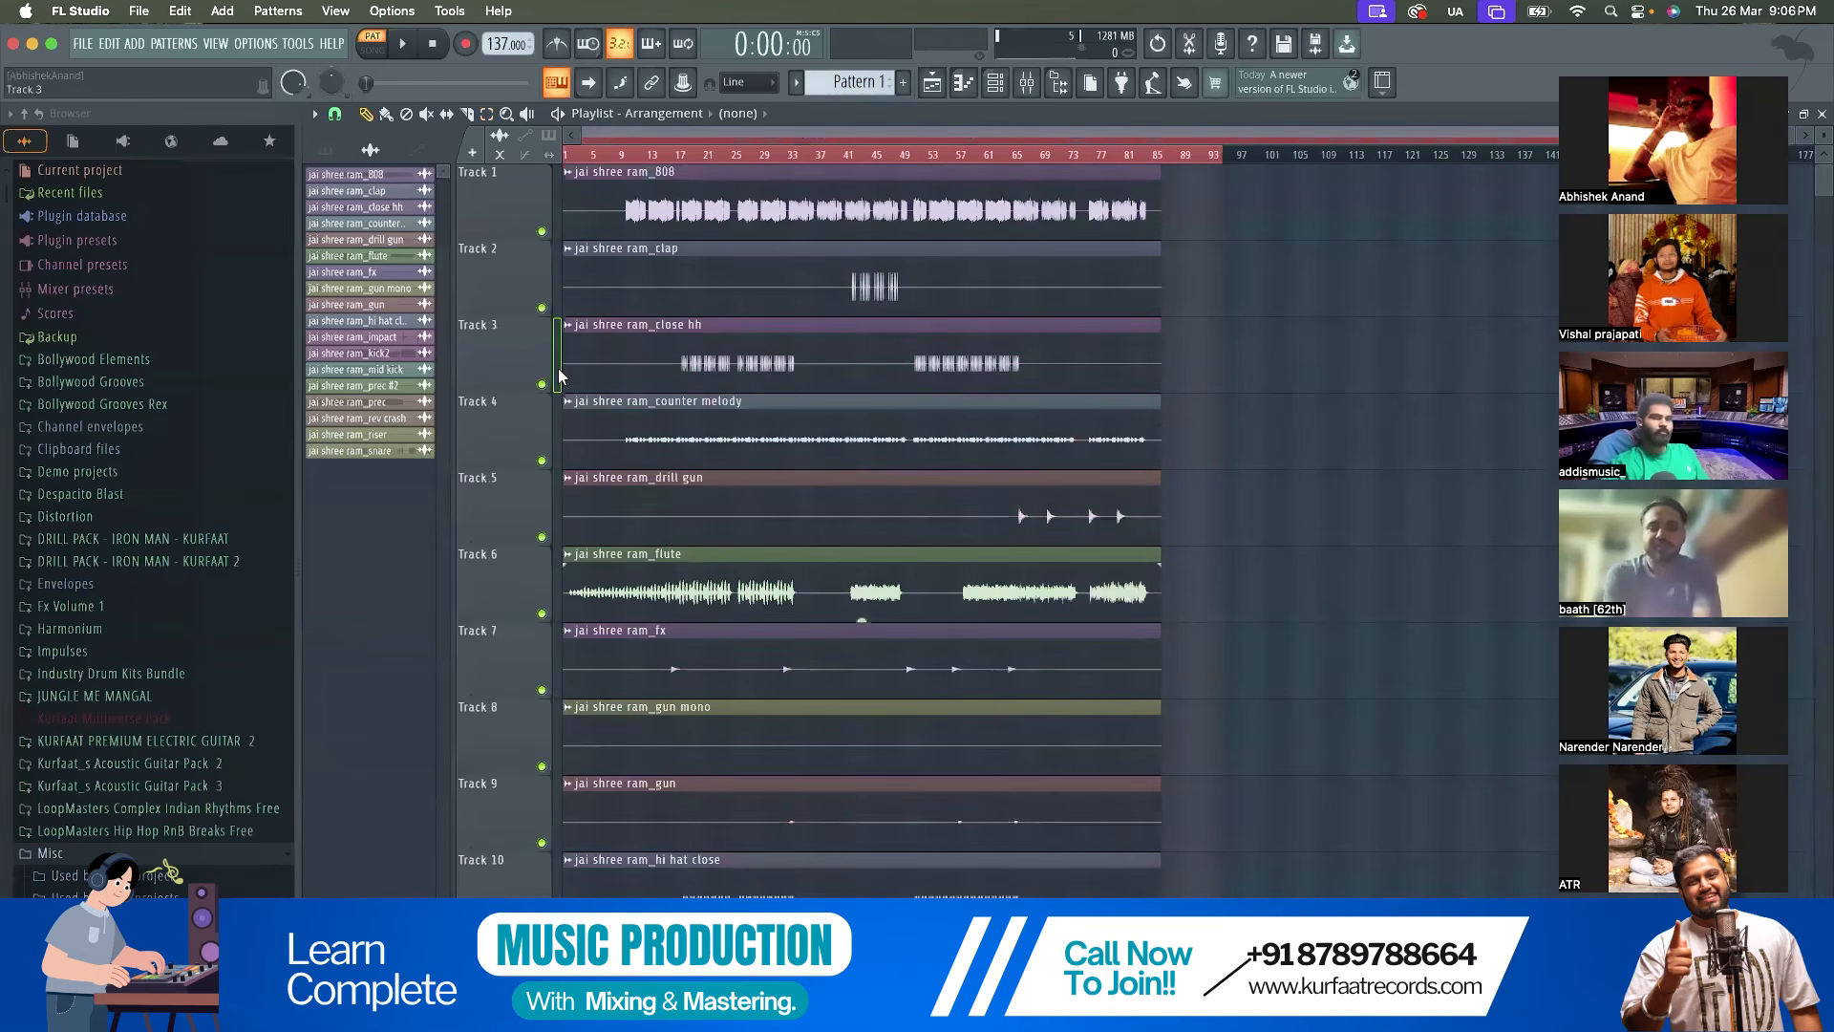
{"action": "left_click", "coordinate": [1039, 152]}
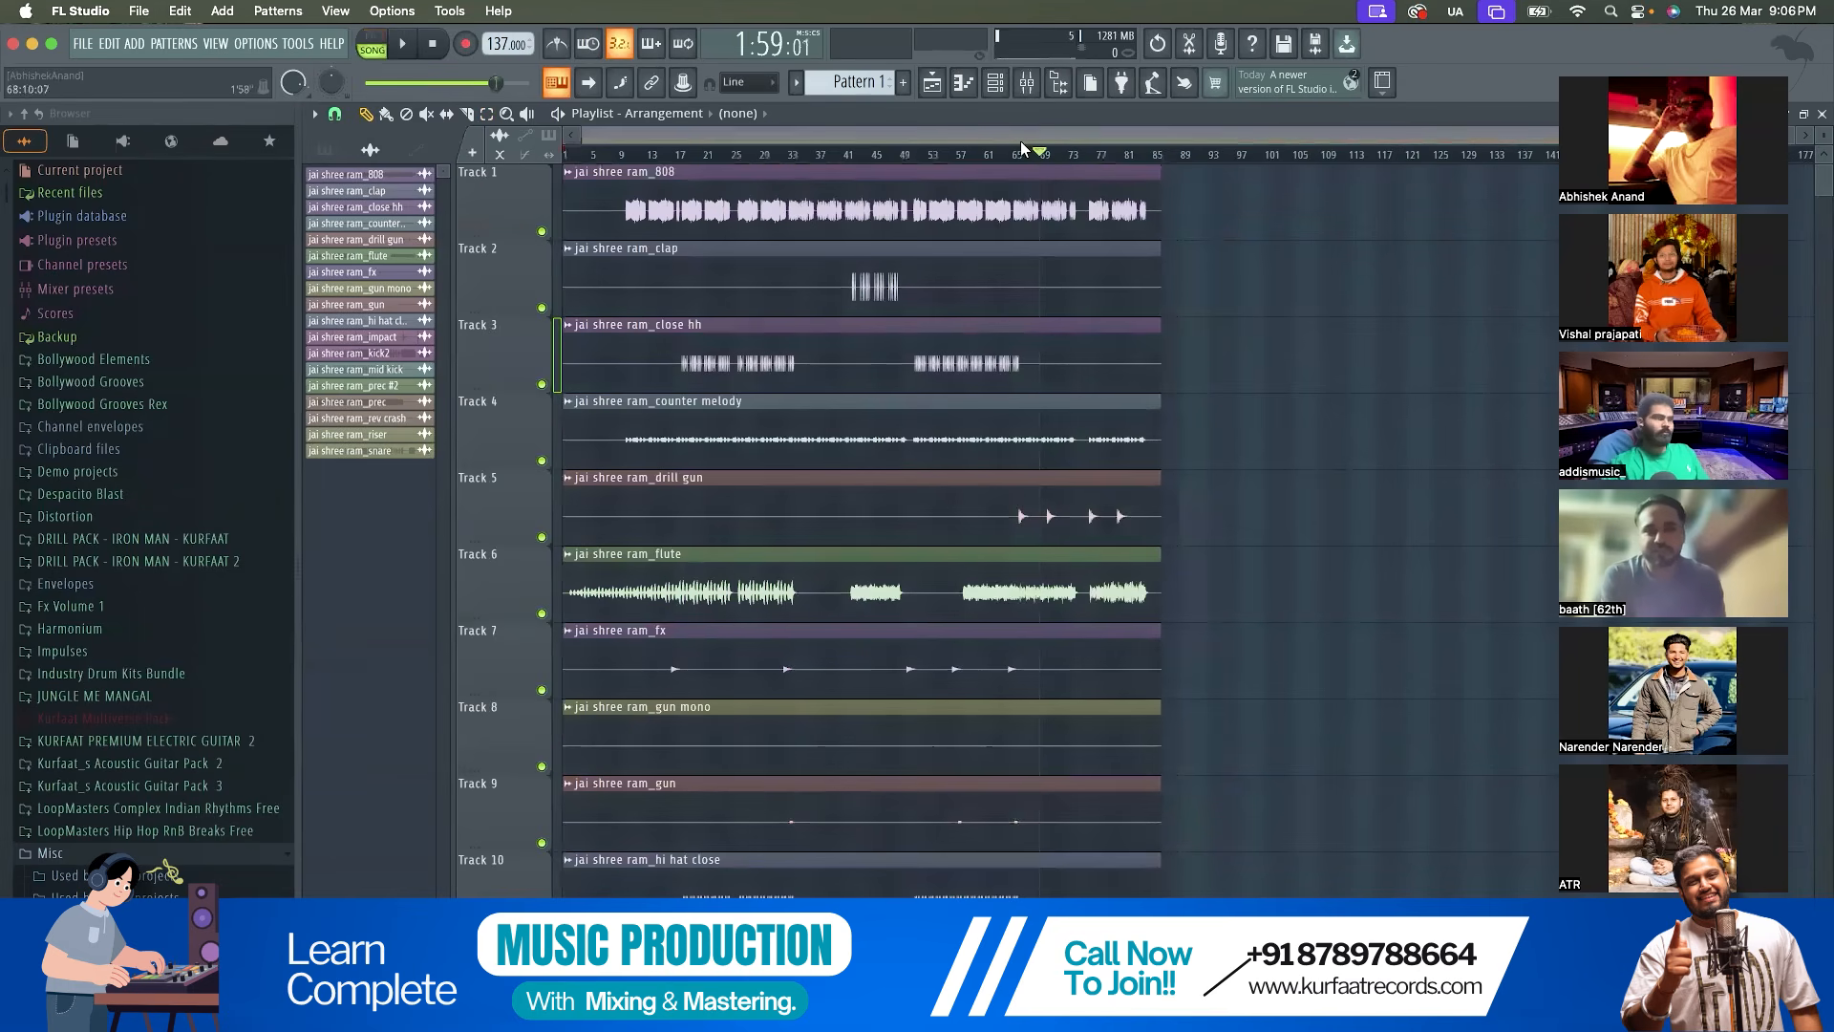
{"action": "left_click_drag", "start_coordinate": [1042, 153], "coordinate": [213, 167]}
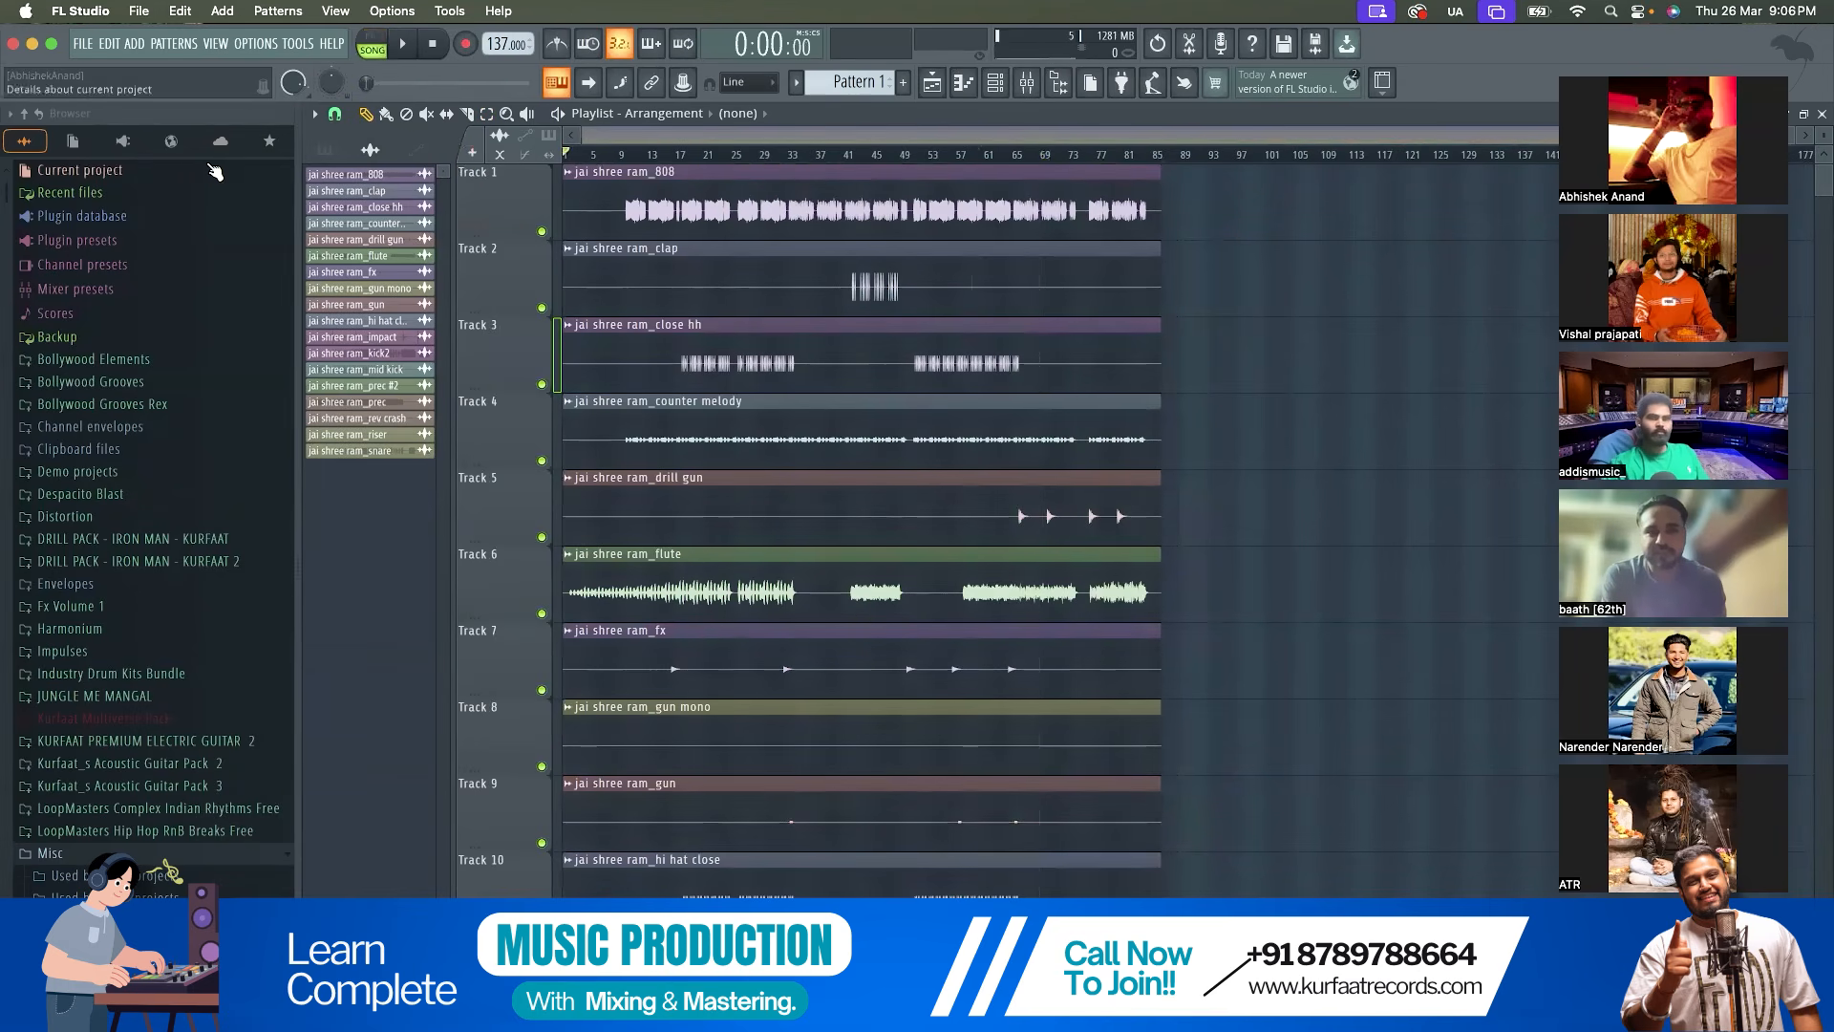
{"action": "scroll", "coordinate": [564, 375], "scroll_direction": "up", "scroll_amount": 3}
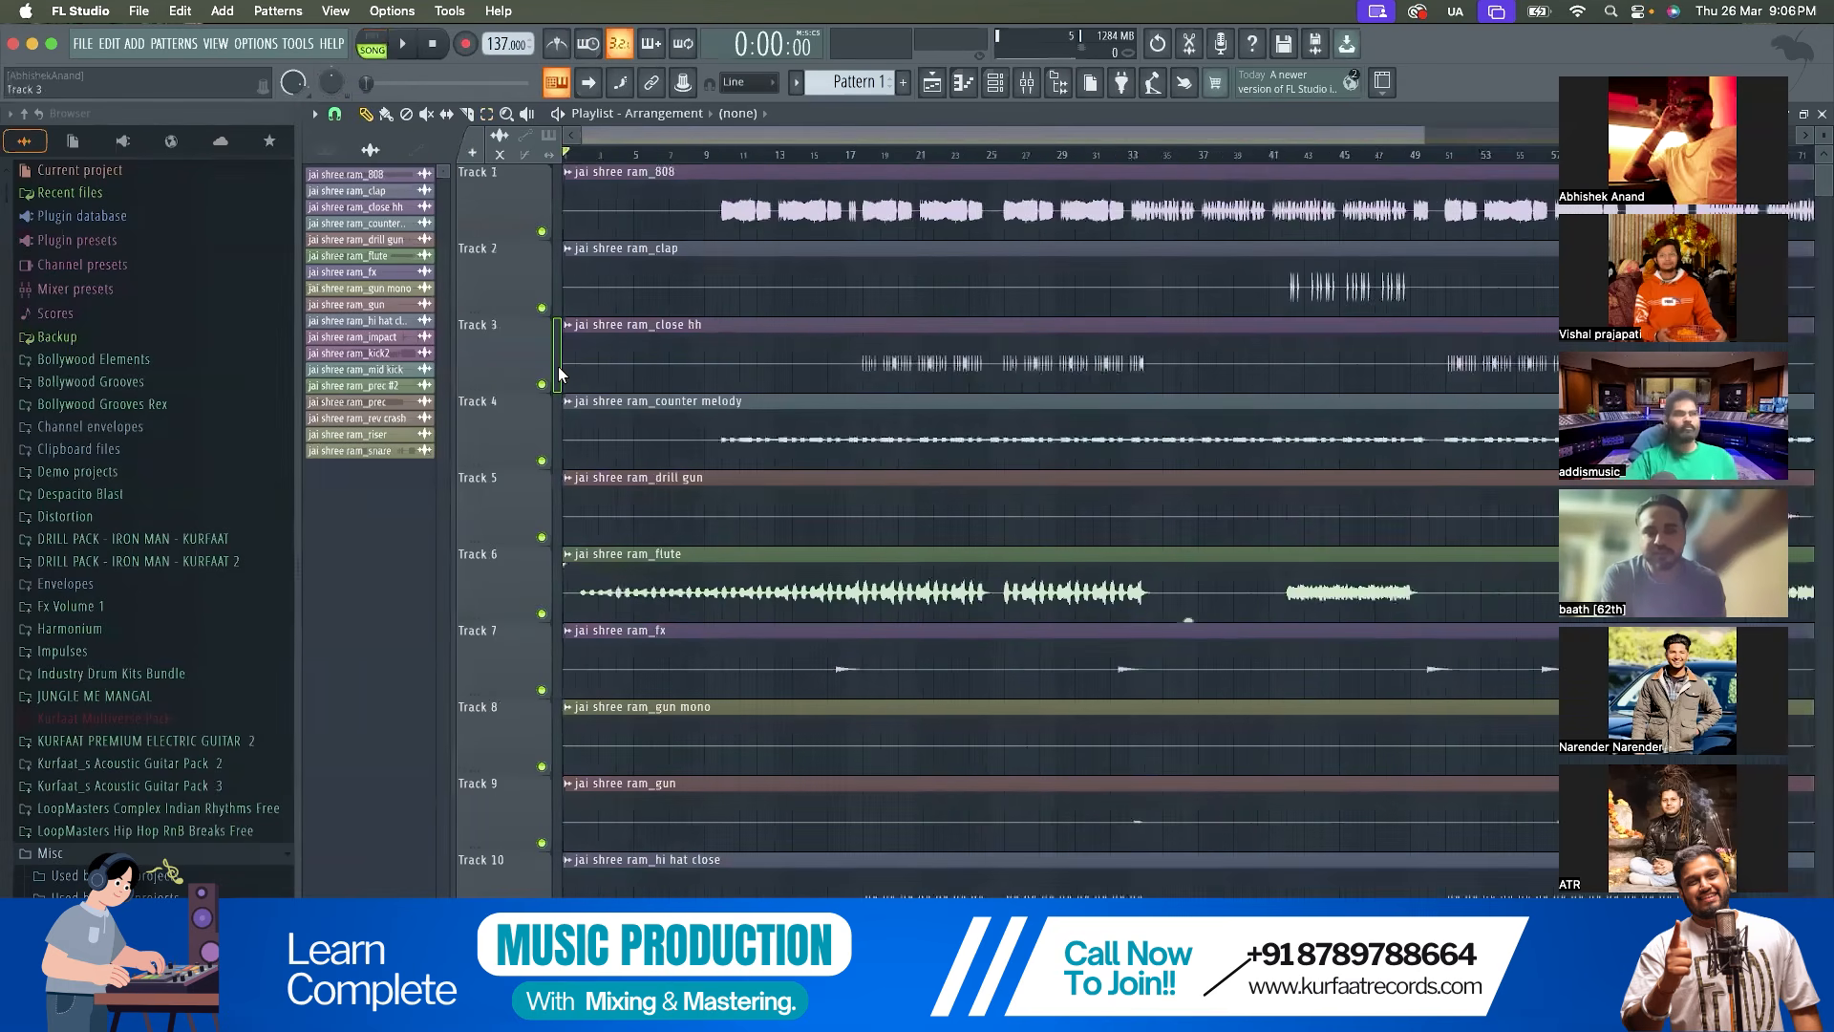
{"action": "scroll", "coordinate": [558, 376], "scroll_direction": "down", "scroll_amount": 1}
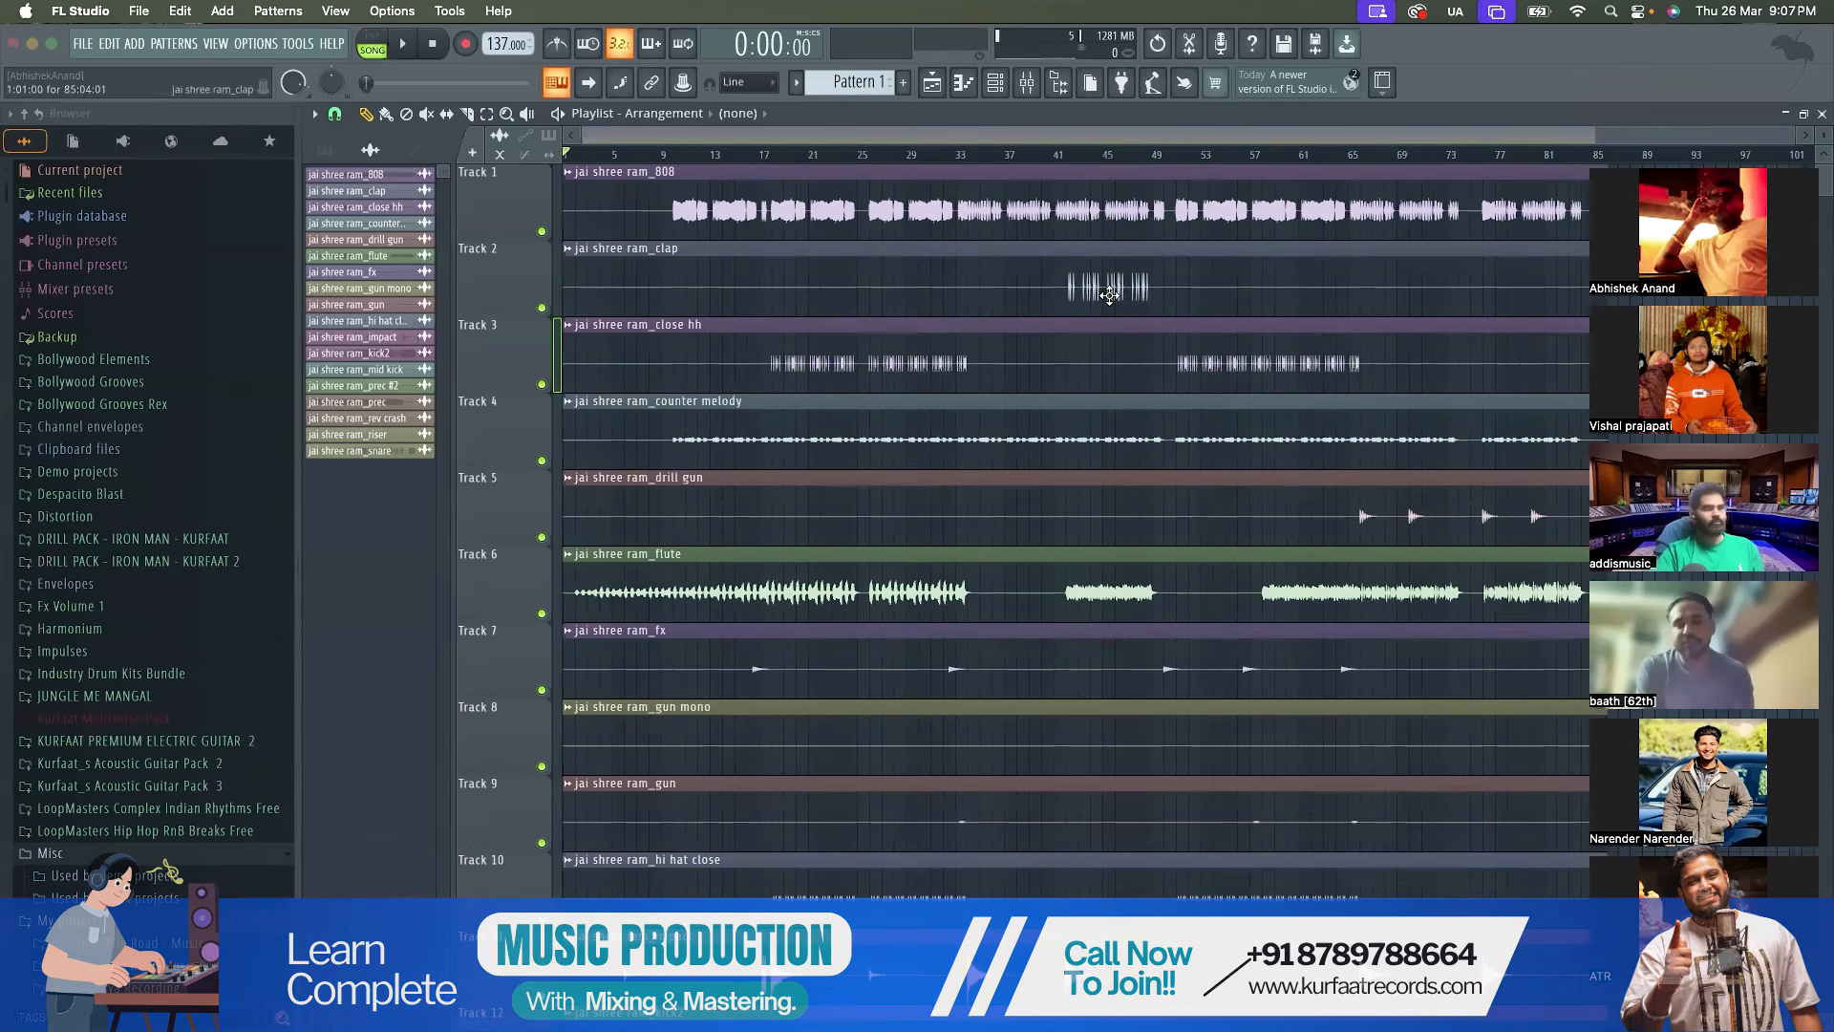
{"action": "scroll", "coordinate": [988, 374], "scroll_direction": "down", "scroll_amount": 1}
{"action": "scroll", "coordinate": [987, 373], "scroll_direction": "up", "scroll_amount": 1}
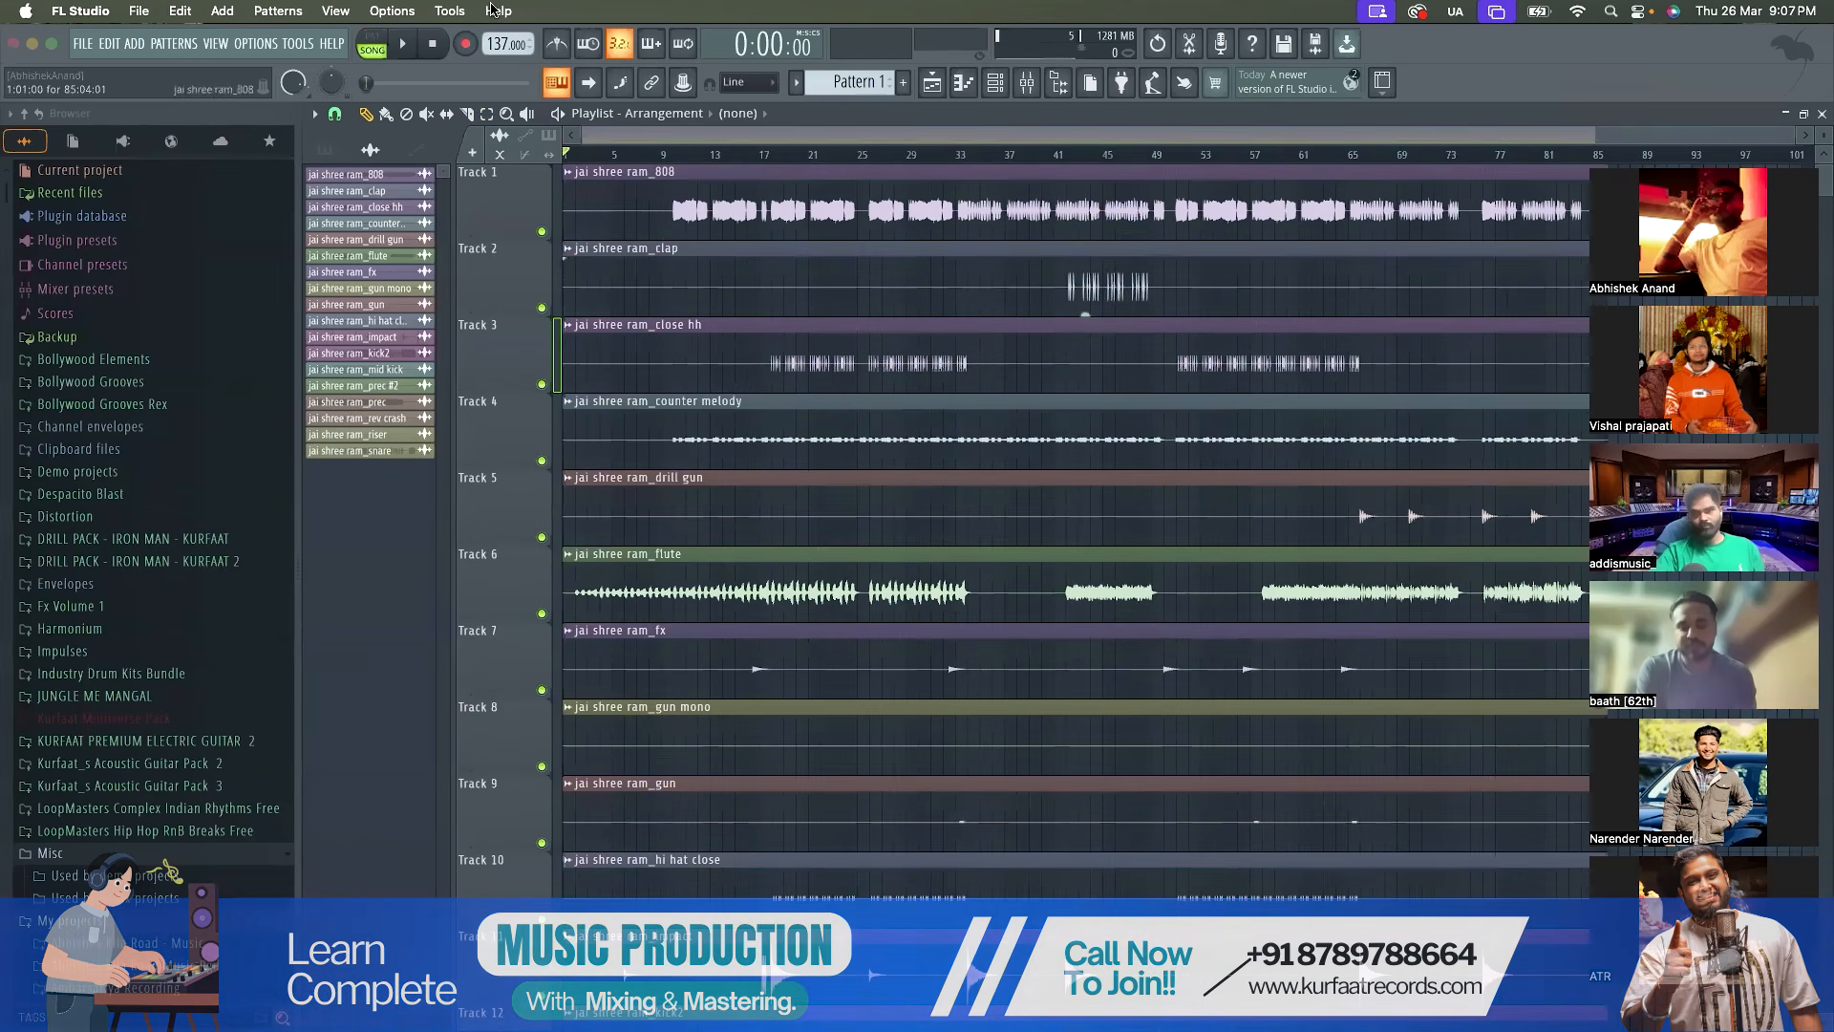
Set the audio device to ZoomAudioDevice in the audio settings
{"action": "left_click", "coordinate": [255, 44]}
{"action": "left_click", "coordinate": [289, 103]}
{"action": "left_click", "coordinate": [833, 212]}
{"action": "left_click", "coordinate": [799, 324]}
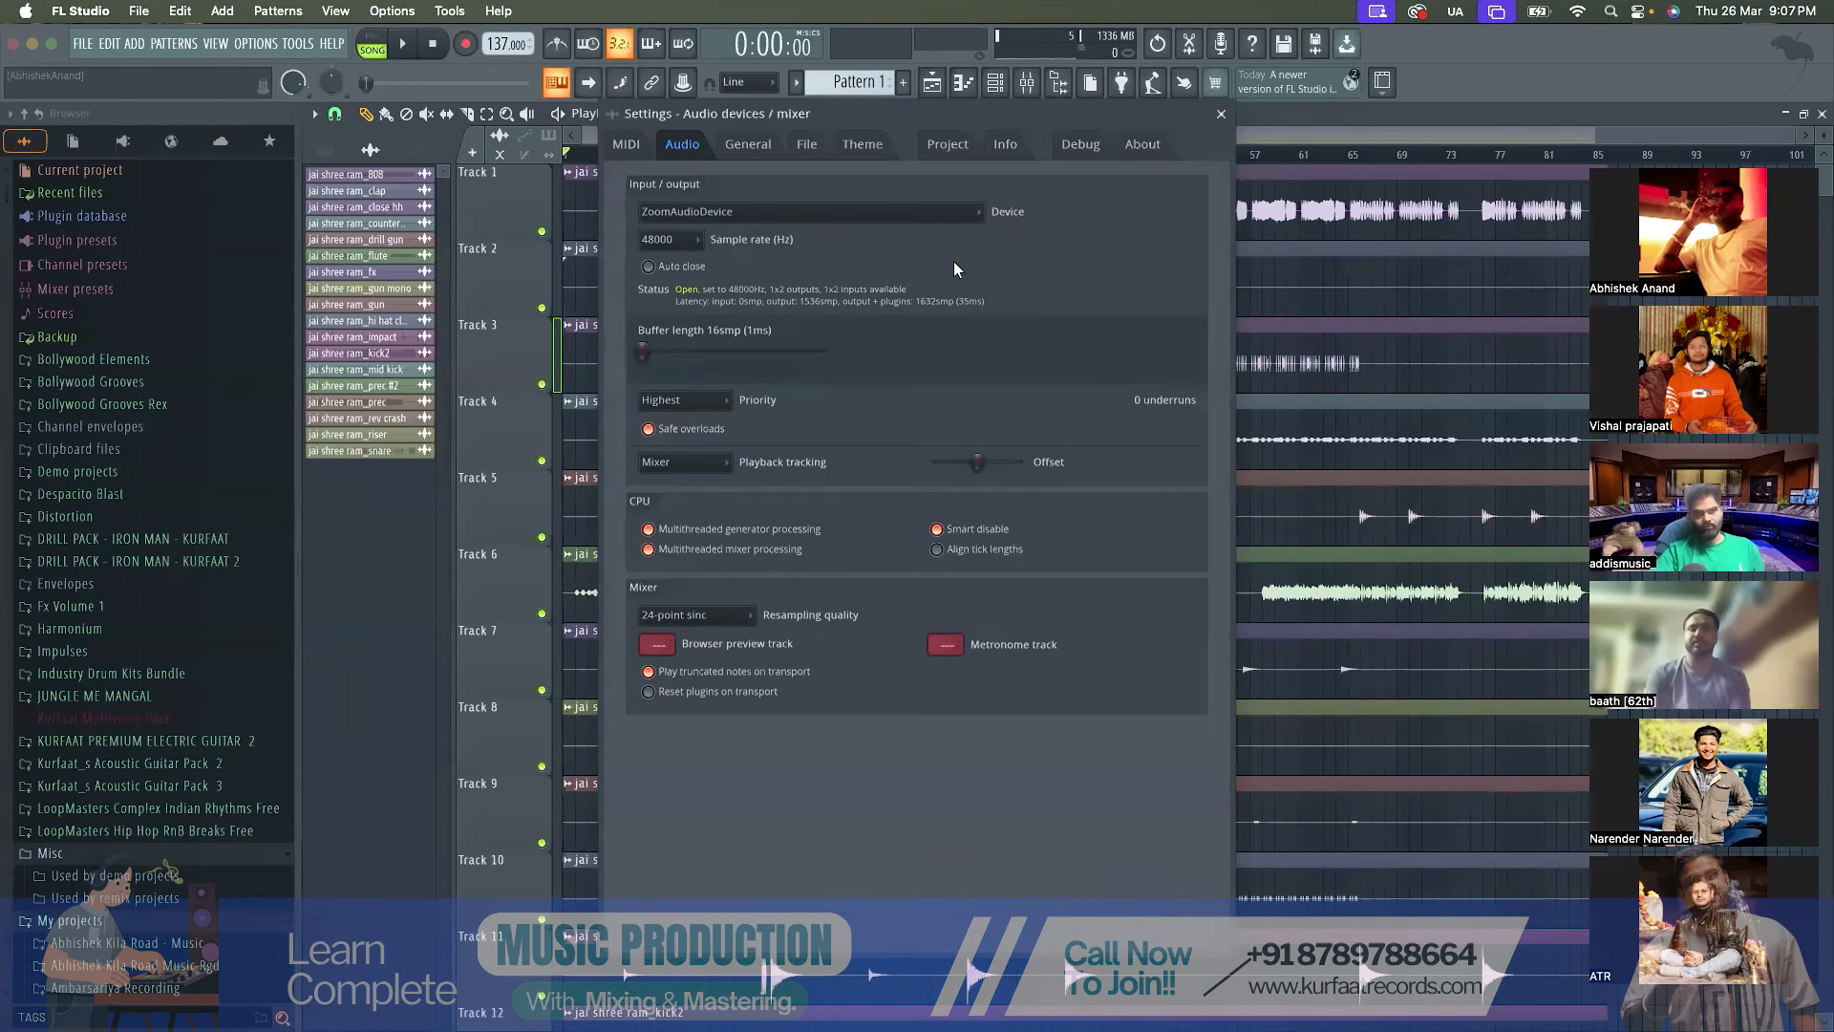
{"action": "left_click", "coordinate": [1223, 114]}
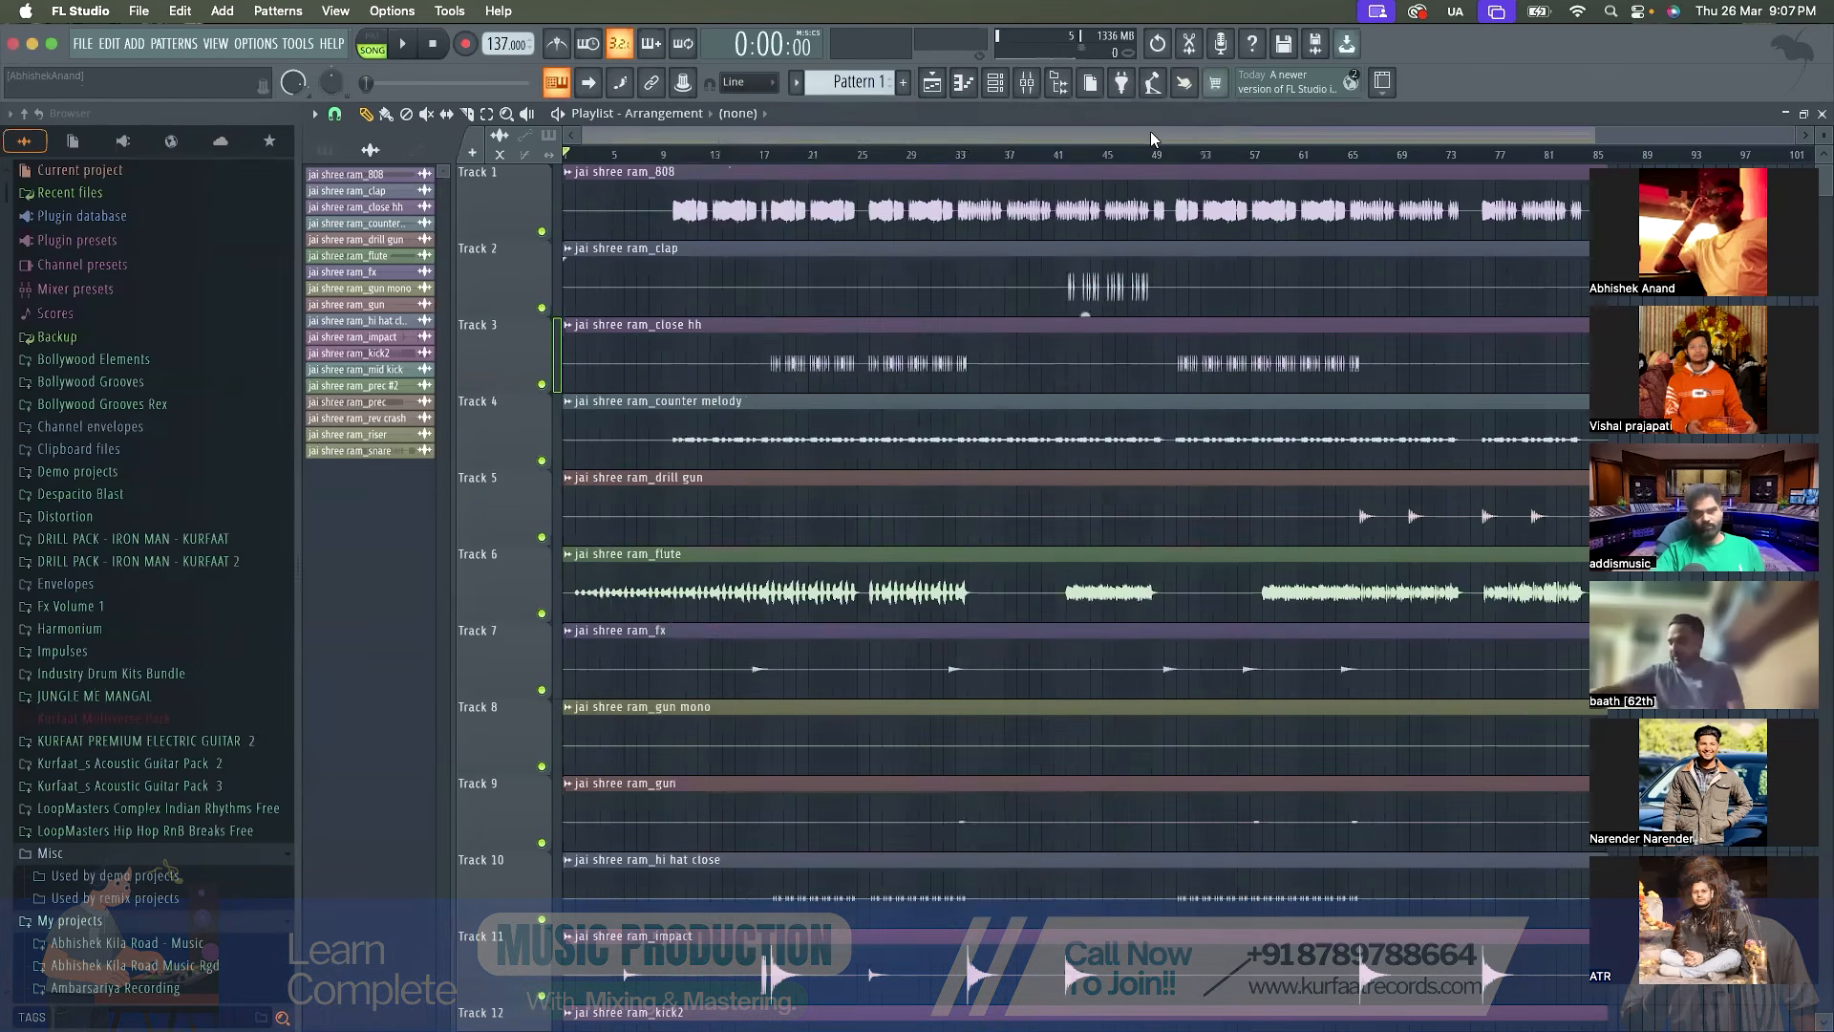
Play the arrangement from the beginning, review the stems on all tracks while listening, and stop playback
{"action": "key", "text": "space"}
{"action": "scroll", "coordinate": [804, 297], "scroll_direction": "down", "scroll_amount": 3}
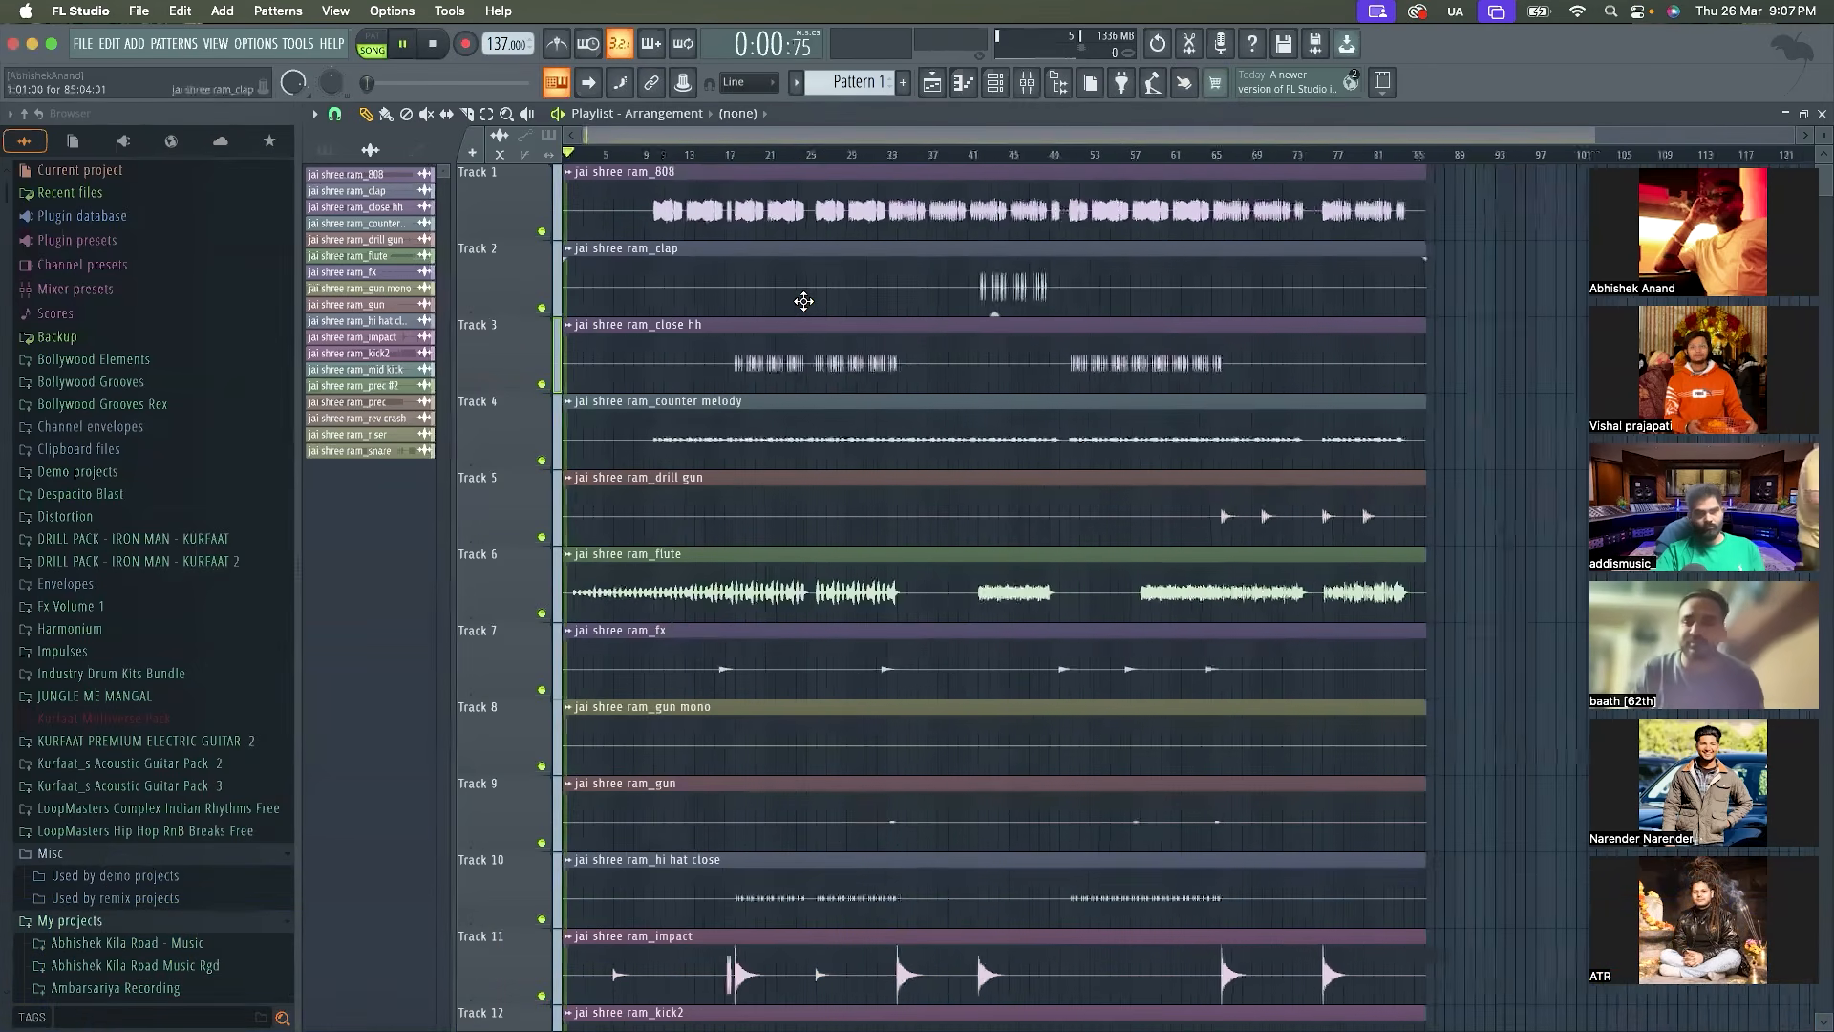
{"action": "scroll", "coordinate": [611, 534], "scroll_direction": "down", "scroll_amount": 9}
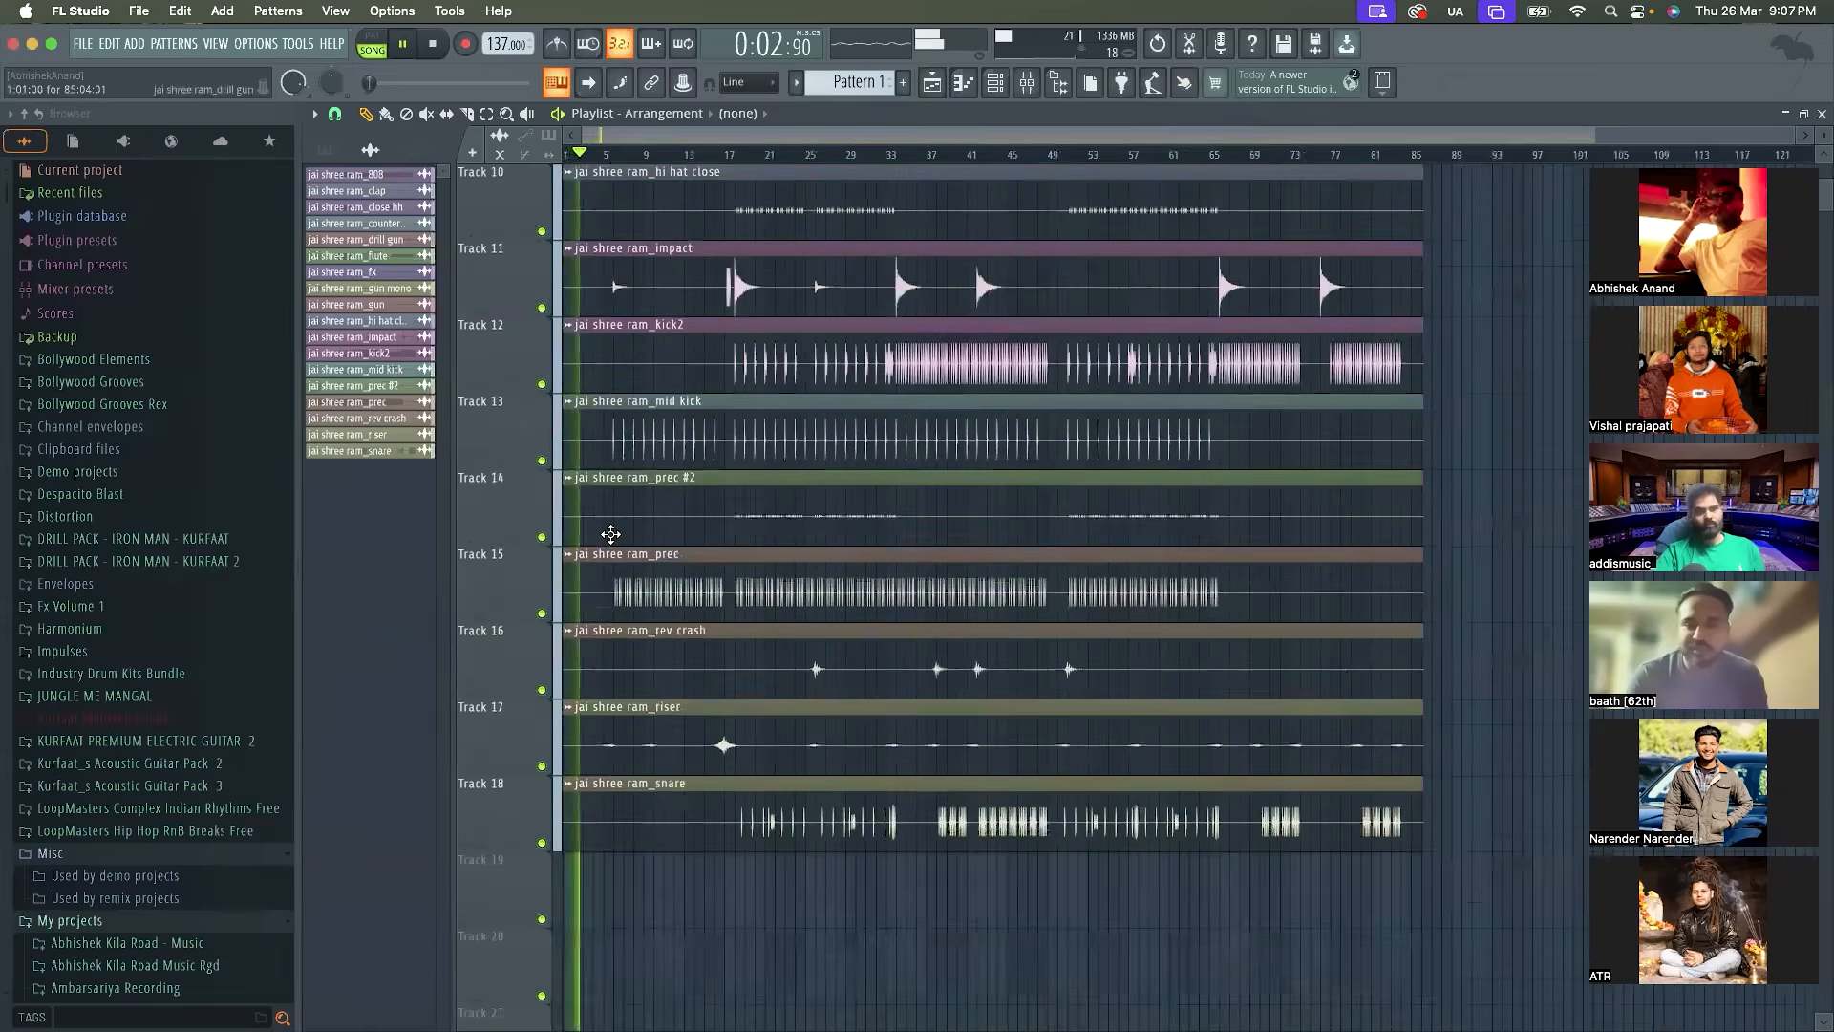
{"action": "scroll", "coordinate": [610, 534], "scroll_direction": "up", "scroll_amount": 9}
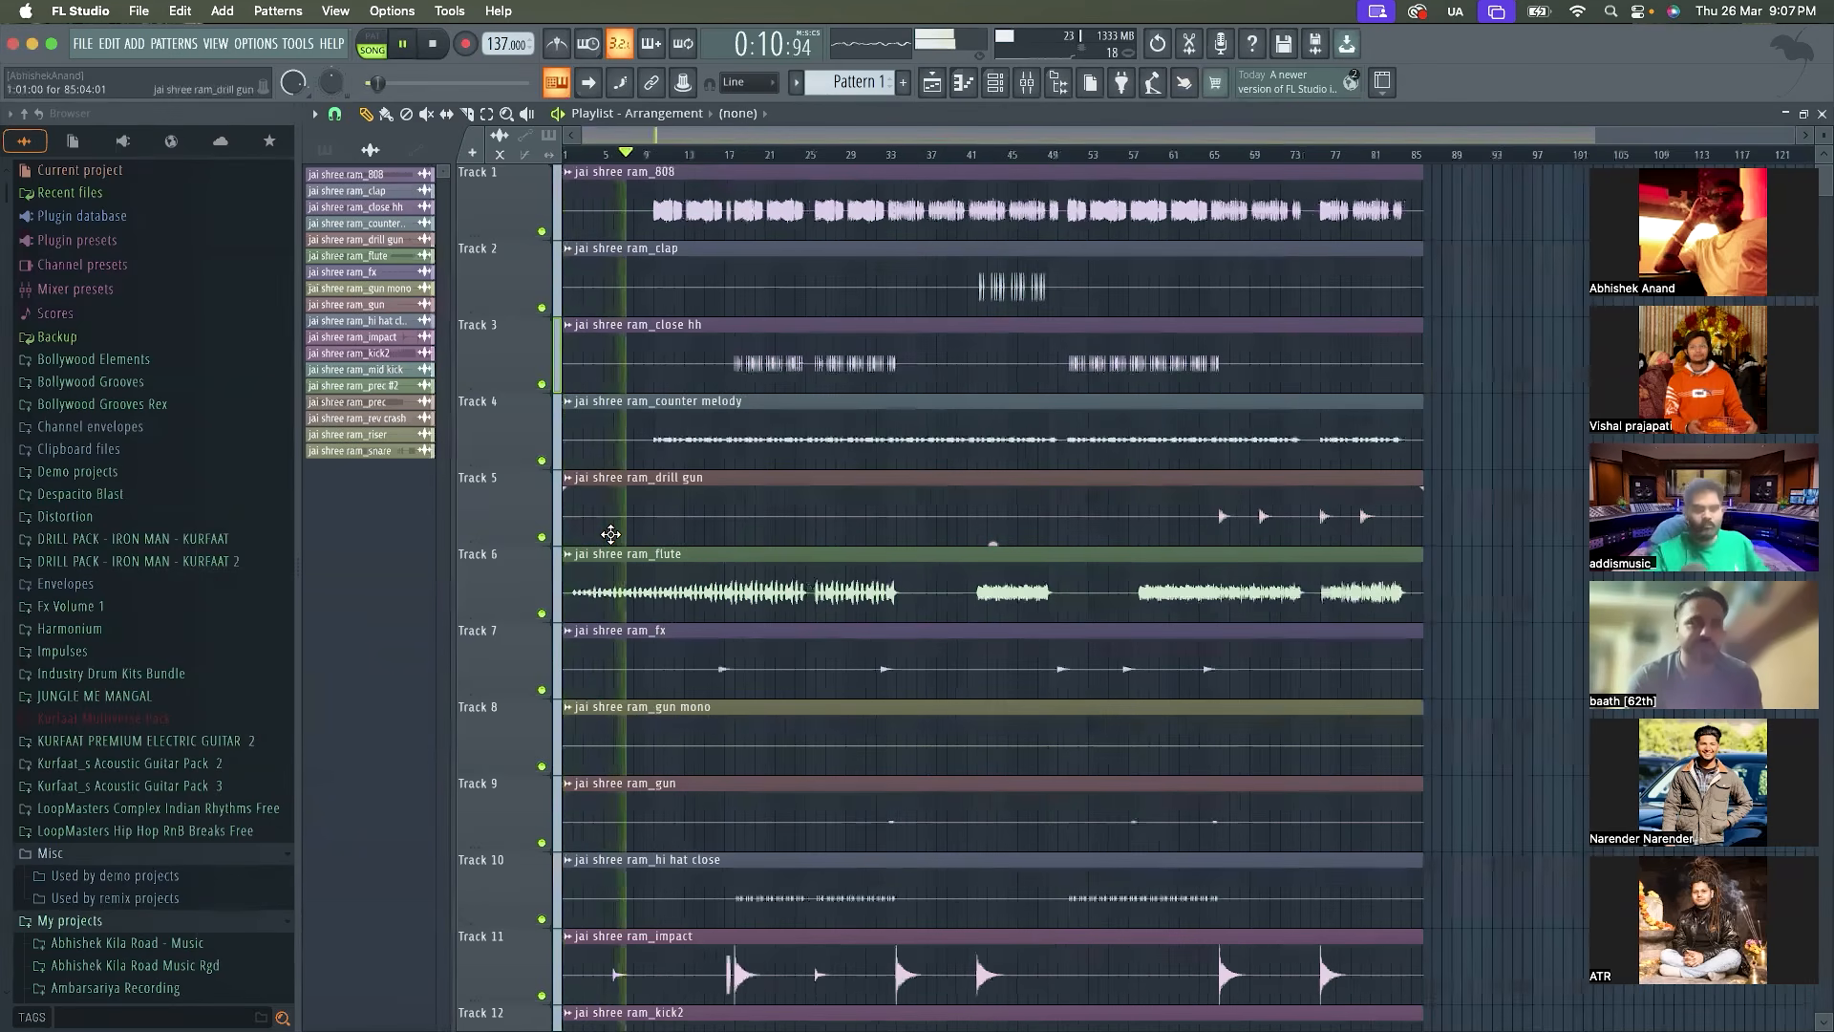
{"action": "scroll", "coordinate": [610, 534], "scroll_direction": "down", "scroll_amount": 1}
{"action": "scroll", "coordinate": [611, 534], "scroll_direction": "down", "scroll_amount": 5}
{"action": "scroll", "coordinate": [610, 534], "scroll_direction": "down", "scroll_amount": 4}
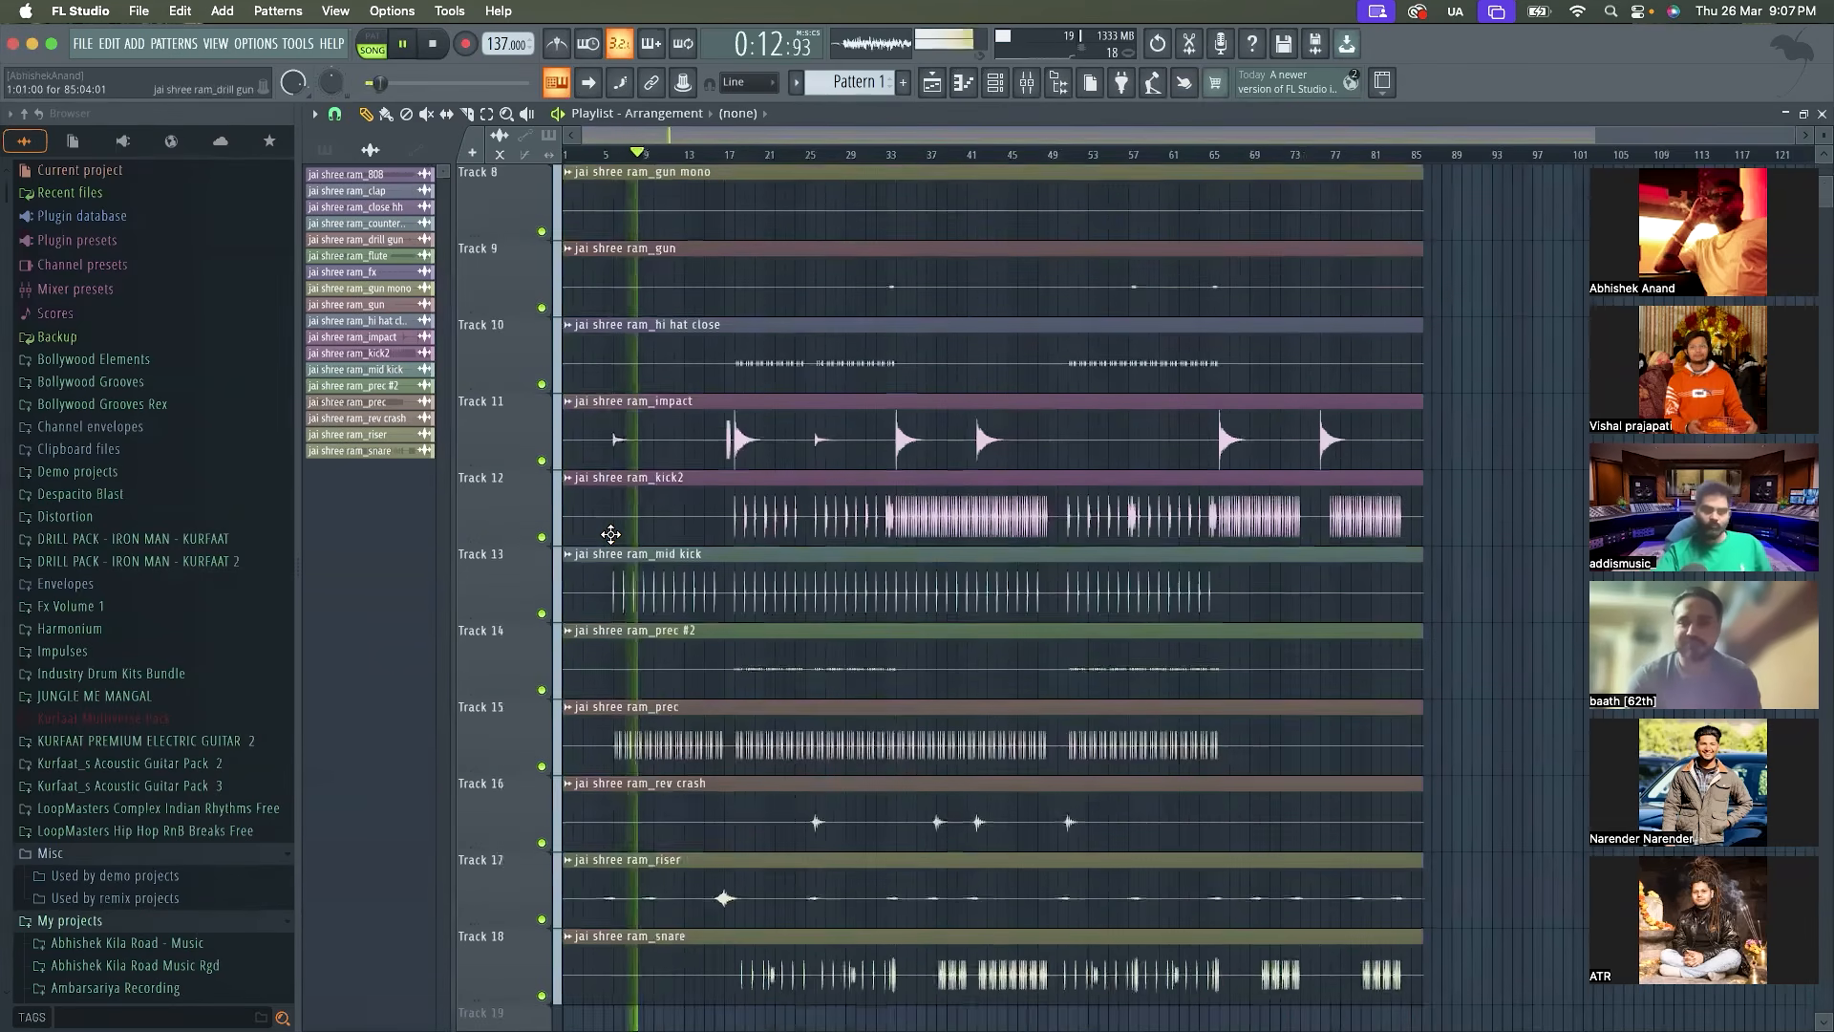
{"action": "scroll", "coordinate": [610, 534], "scroll_direction": "down", "scroll_amount": 6}
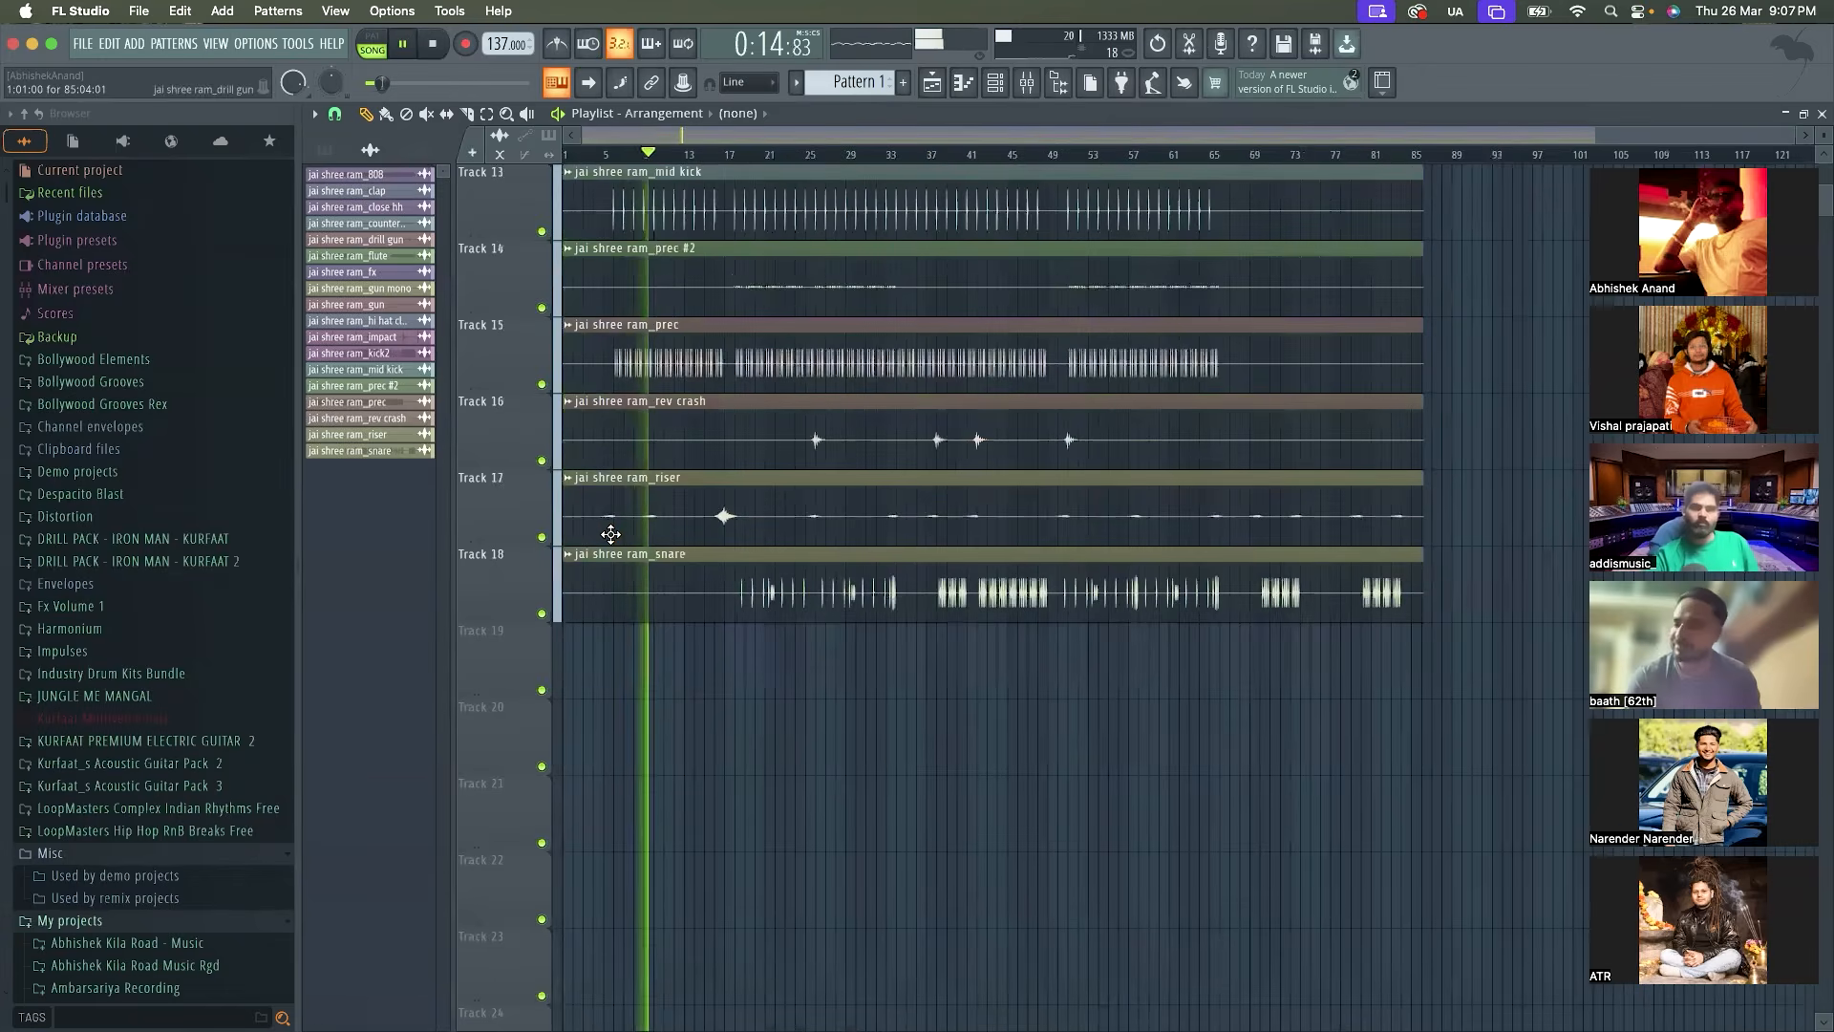
{"action": "scroll", "coordinate": [610, 534], "scroll_direction": "up", "scroll_amount": 8}
{"action": "scroll", "coordinate": [610, 534], "scroll_direction": "up", "scroll_amount": 8}
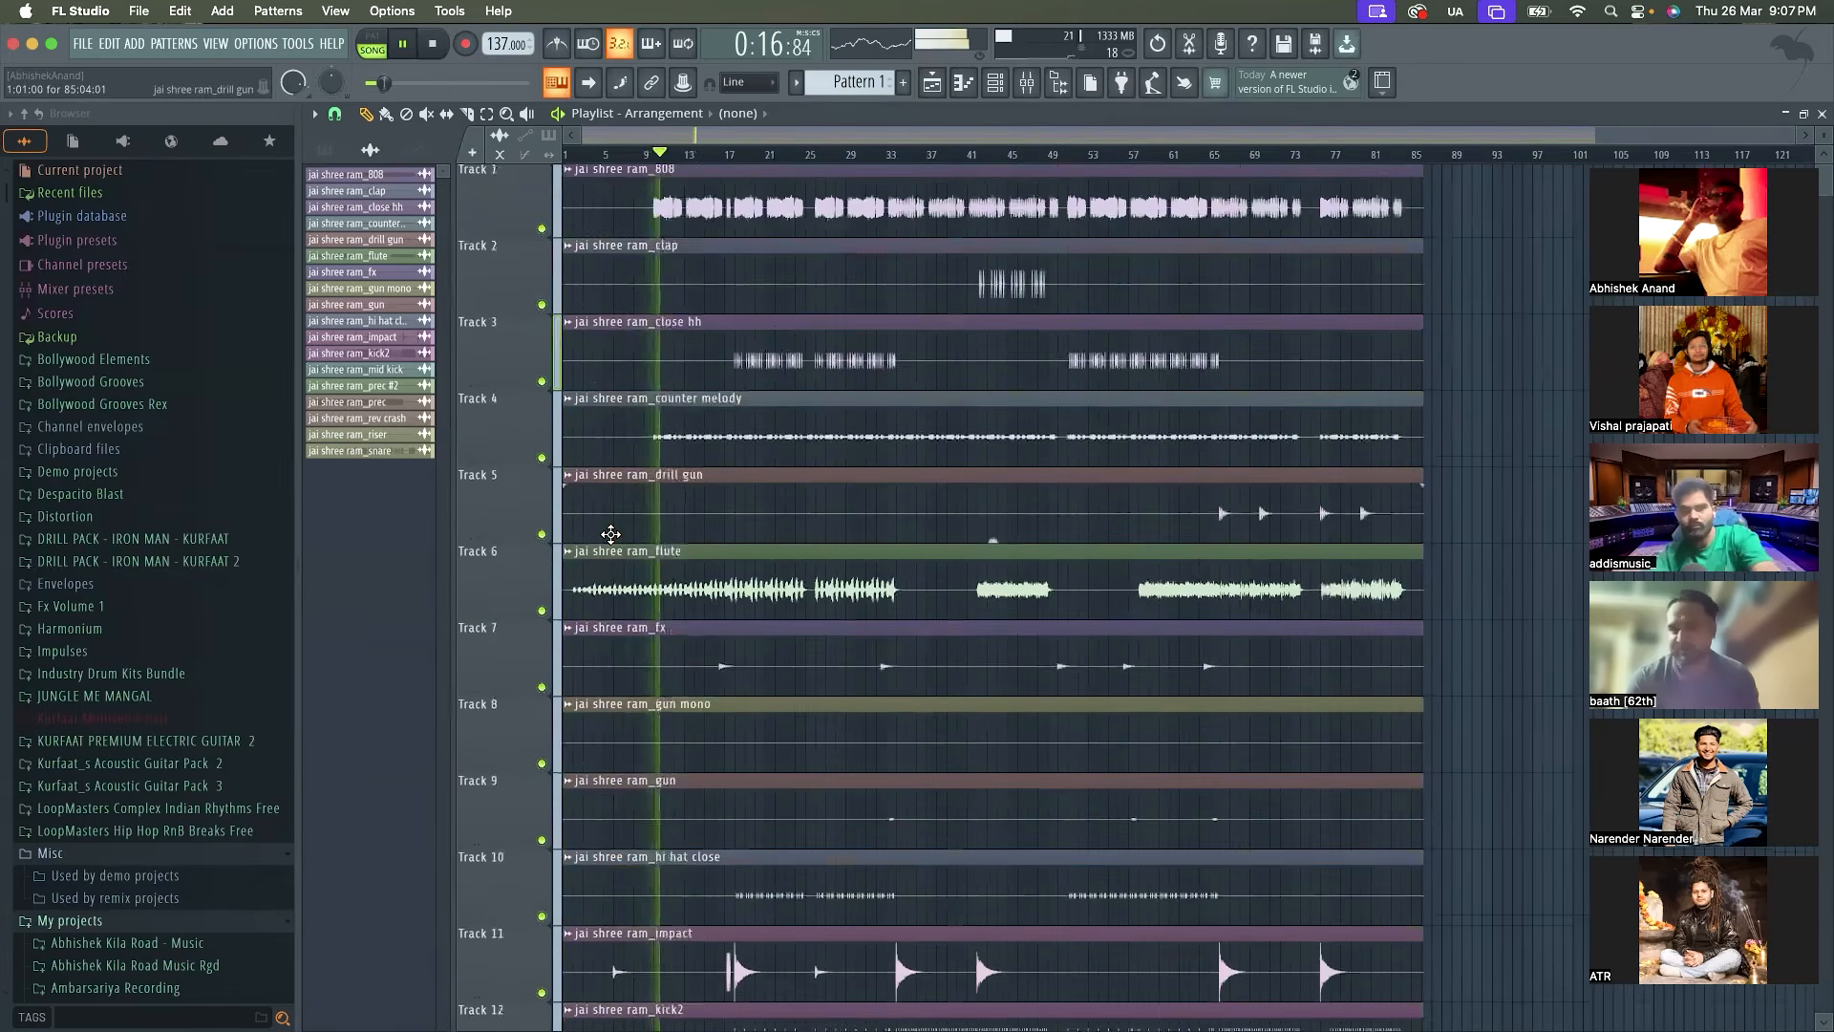
{"action": "scroll", "coordinate": [610, 534], "scroll_direction": "up", "scroll_amount": 2, "text": "ctrl"}
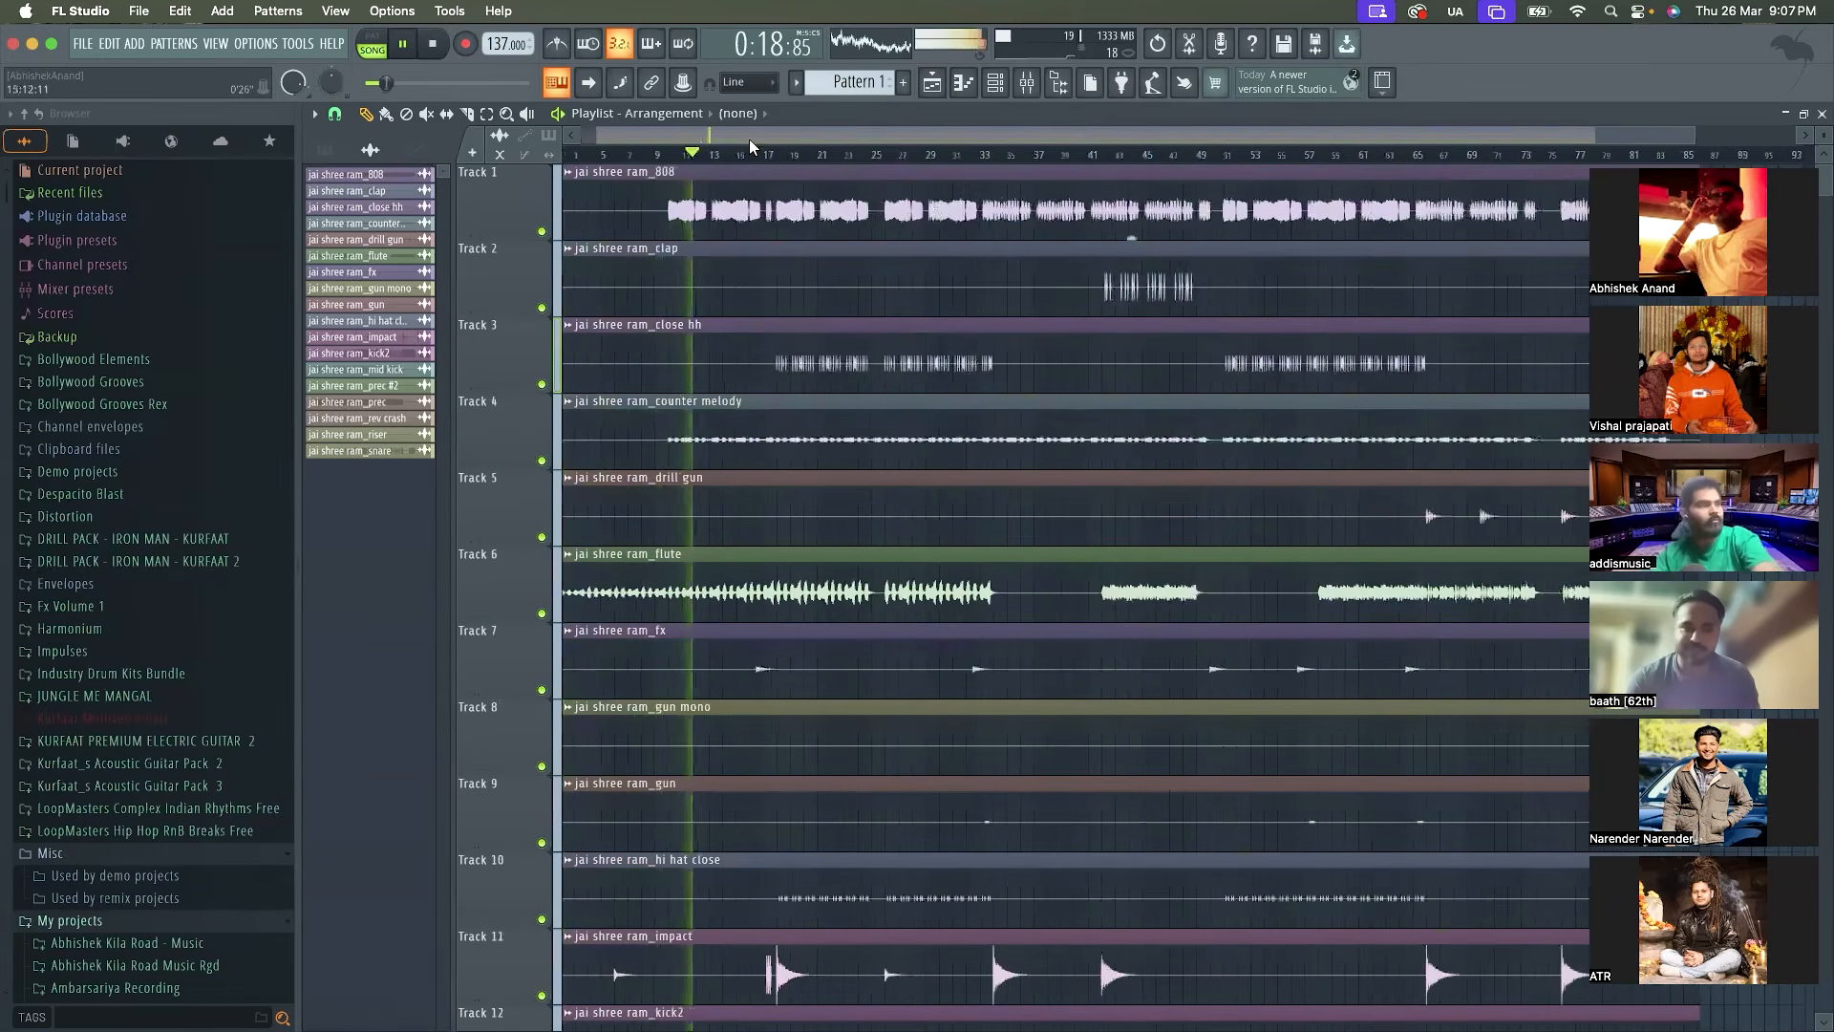
{"action": "scroll", "coordinate": [750, 308], "scroll_direction": "up", "scroll_amount": 1, "text": "ctrl"}
{"action": "scroll", "coordinate": [750, 307], "scroll_direction": "down", "scroll_amount": 1, "text": "ctrl"}
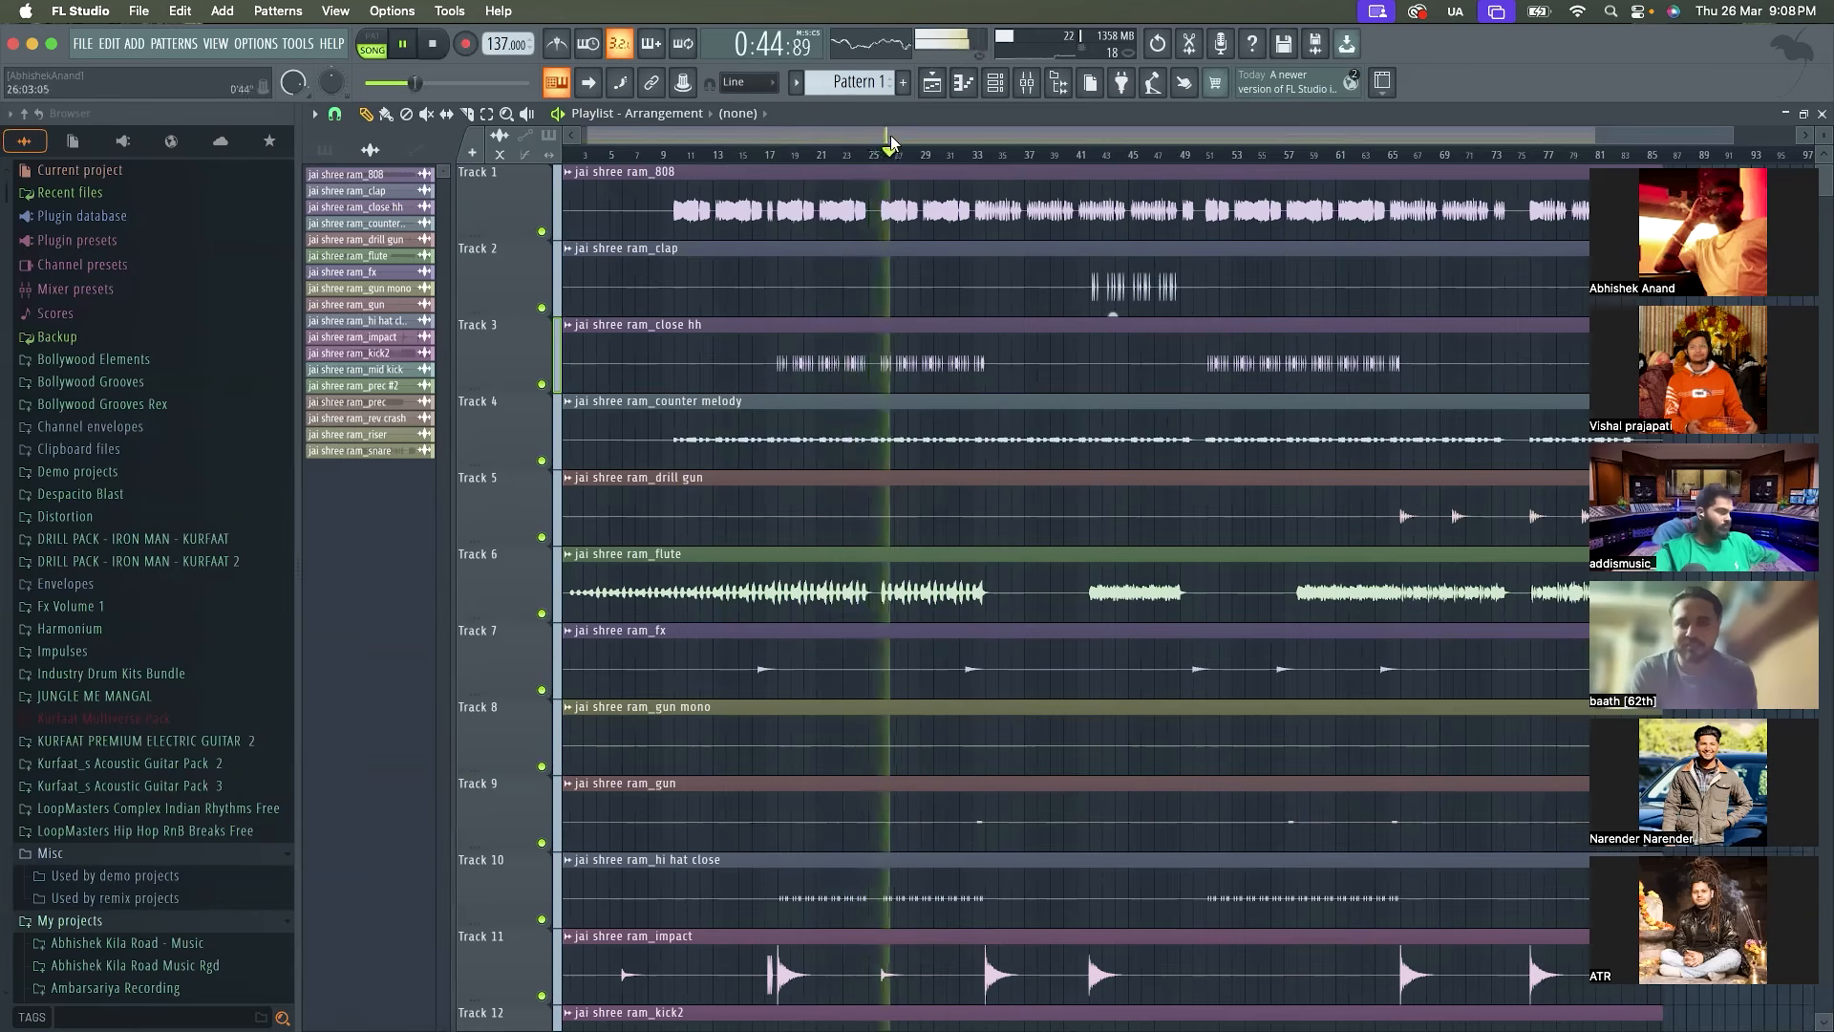
{"action": "key", "text": "space"}
Examine the stem waveforms on Tracks 1 to 18 across the full arrangement
{"action": "scroll", "coordinate": [755, 571], "scroll_direction": "down", "scroll_amount": 5}
{"action": "scroll", "coordinate": [755, 572], "scroll_direction": "up", "scroll_amount": 5}
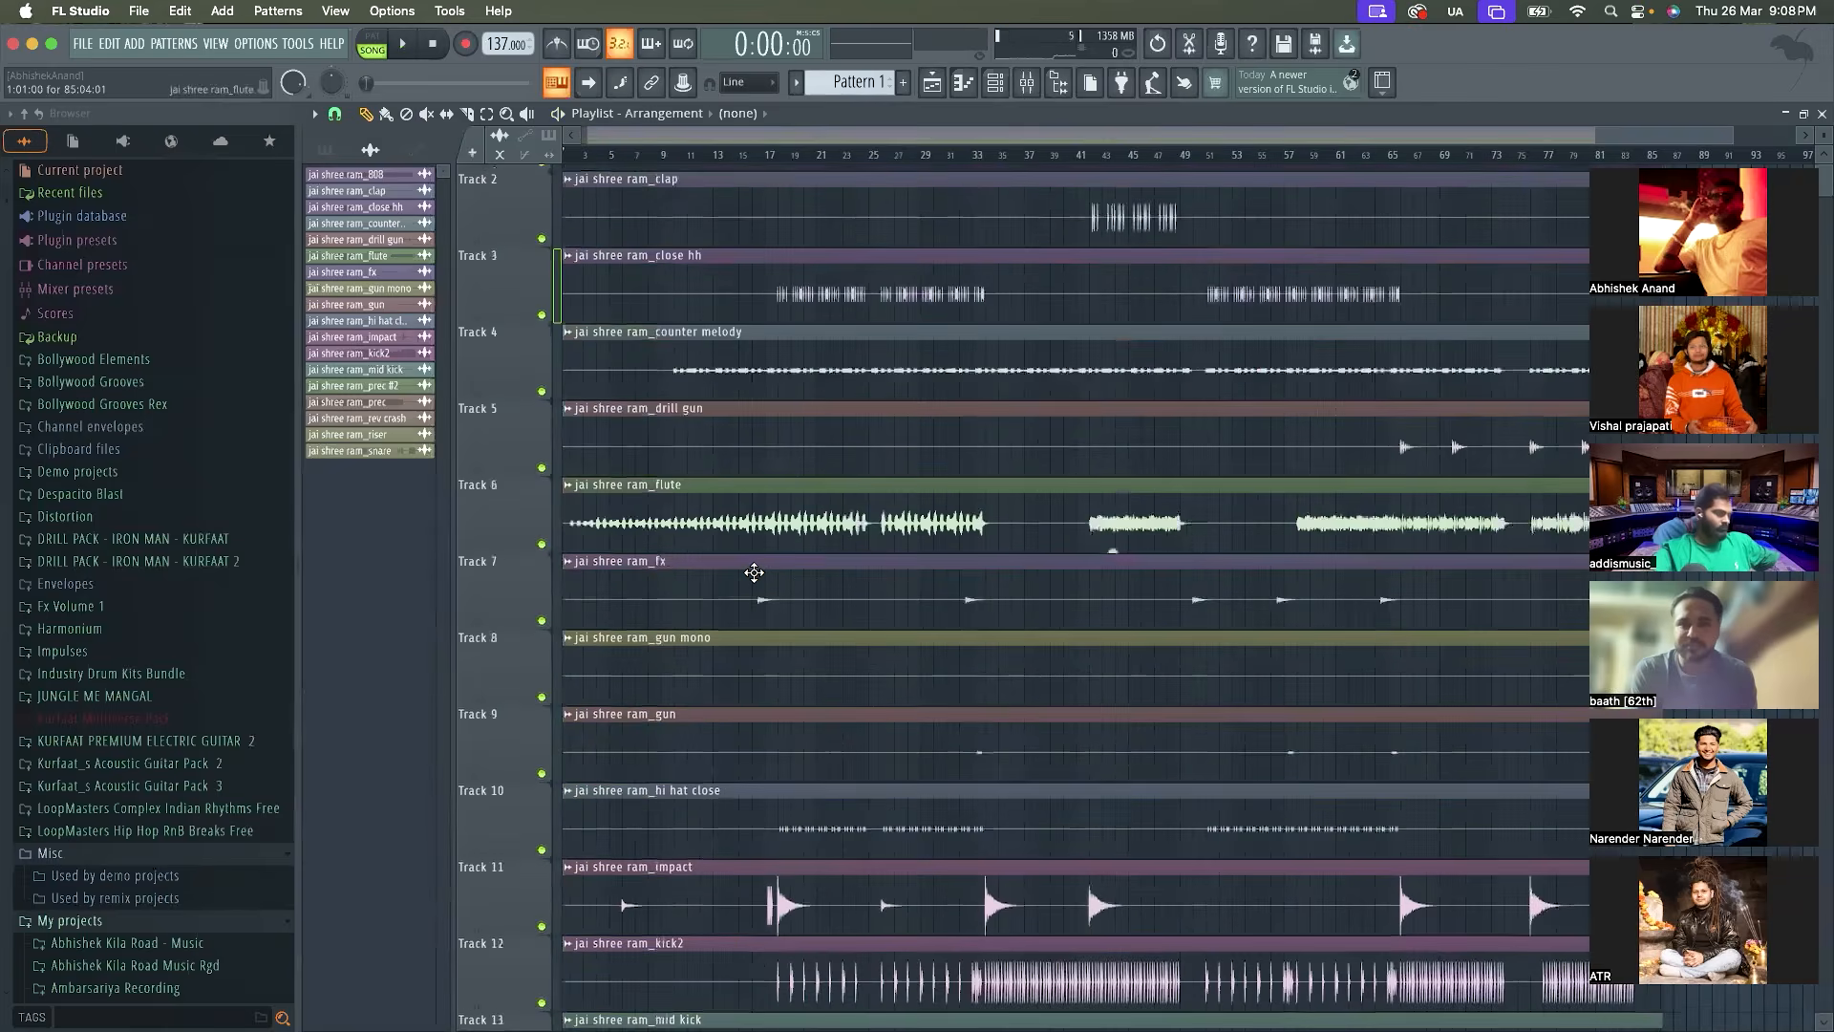
{"action": "scroll", "coordinate": [755, 573], "scroll_direction": "down", "scroll_amount": 2}
{"action": "scroll", "coordinate": [755, 573], "scroll_direction": "down", "scroll_amount": 8}
{"action": "scroll", "coordinate": [754, 572], "scroll_direction": "up", "scroll_amount": 8}
{"action": "scroll", "coordinate": [755, 573], "scroll_direction": "down", "scroll_amount": 8}
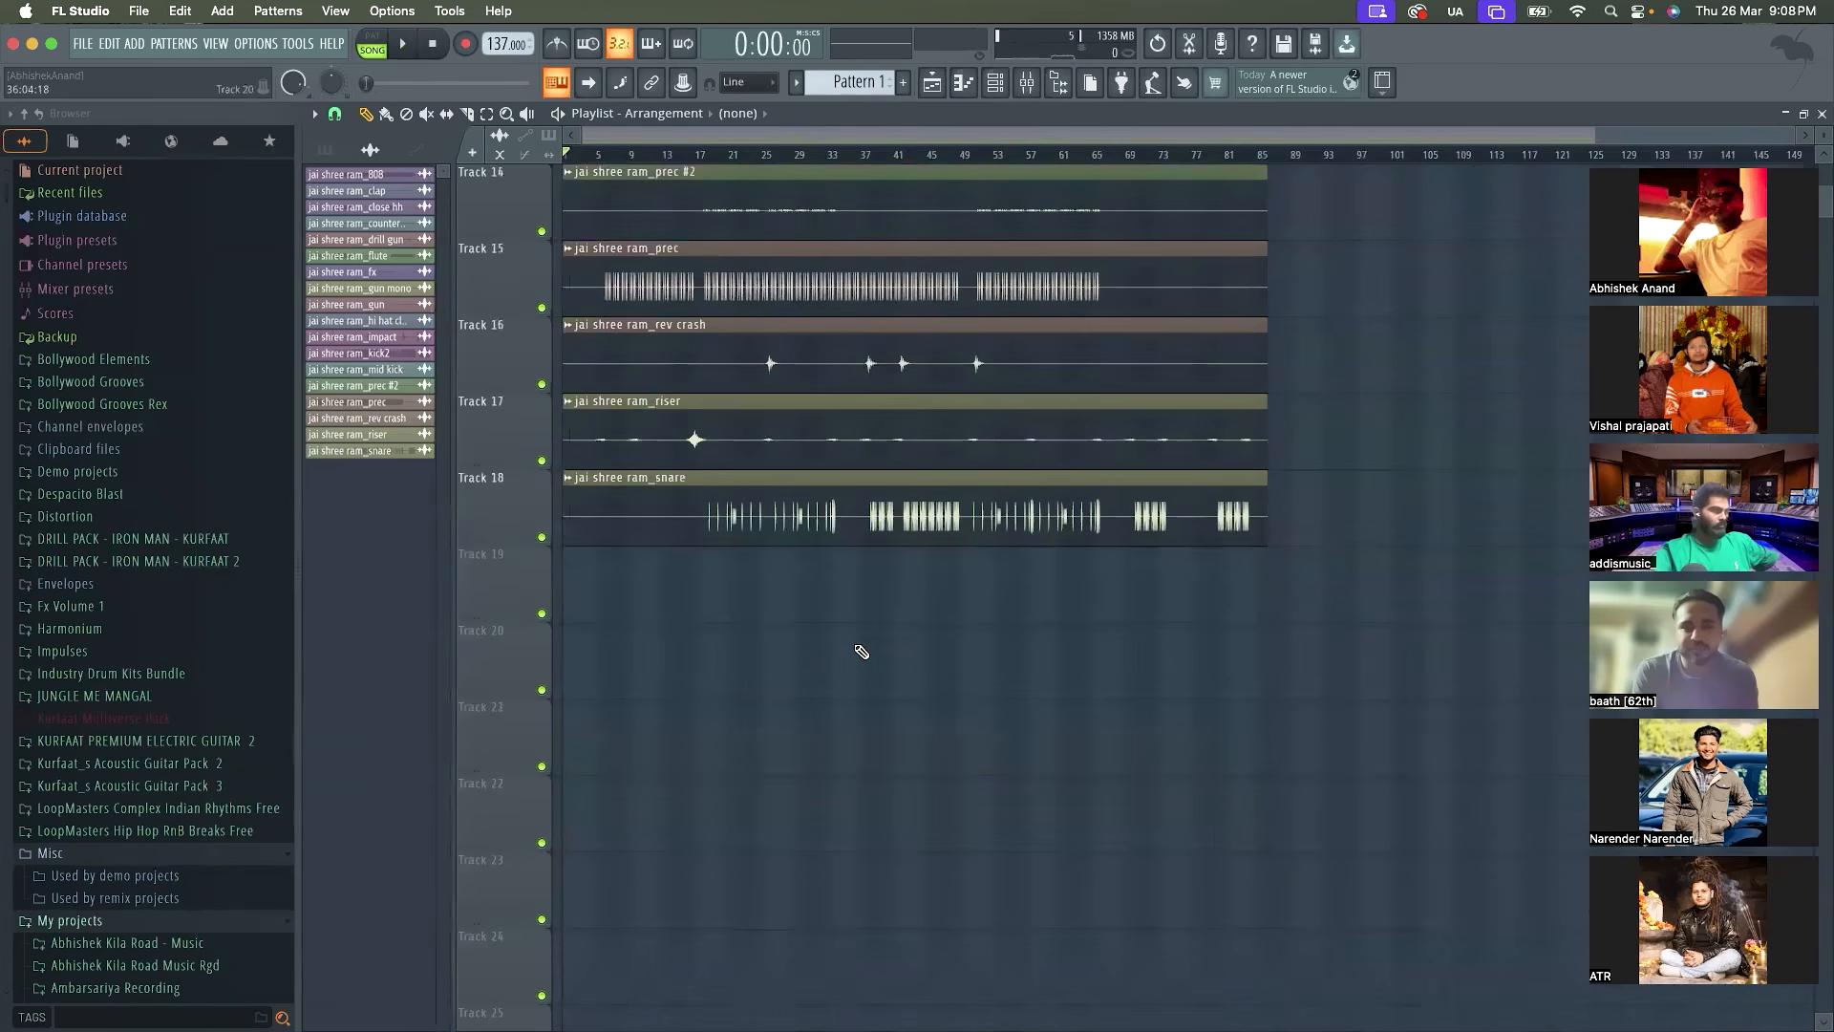
{"action": "scroll", "coordinate": [861, 651], "scroll_direction": "up", "scroll_amount": 7}
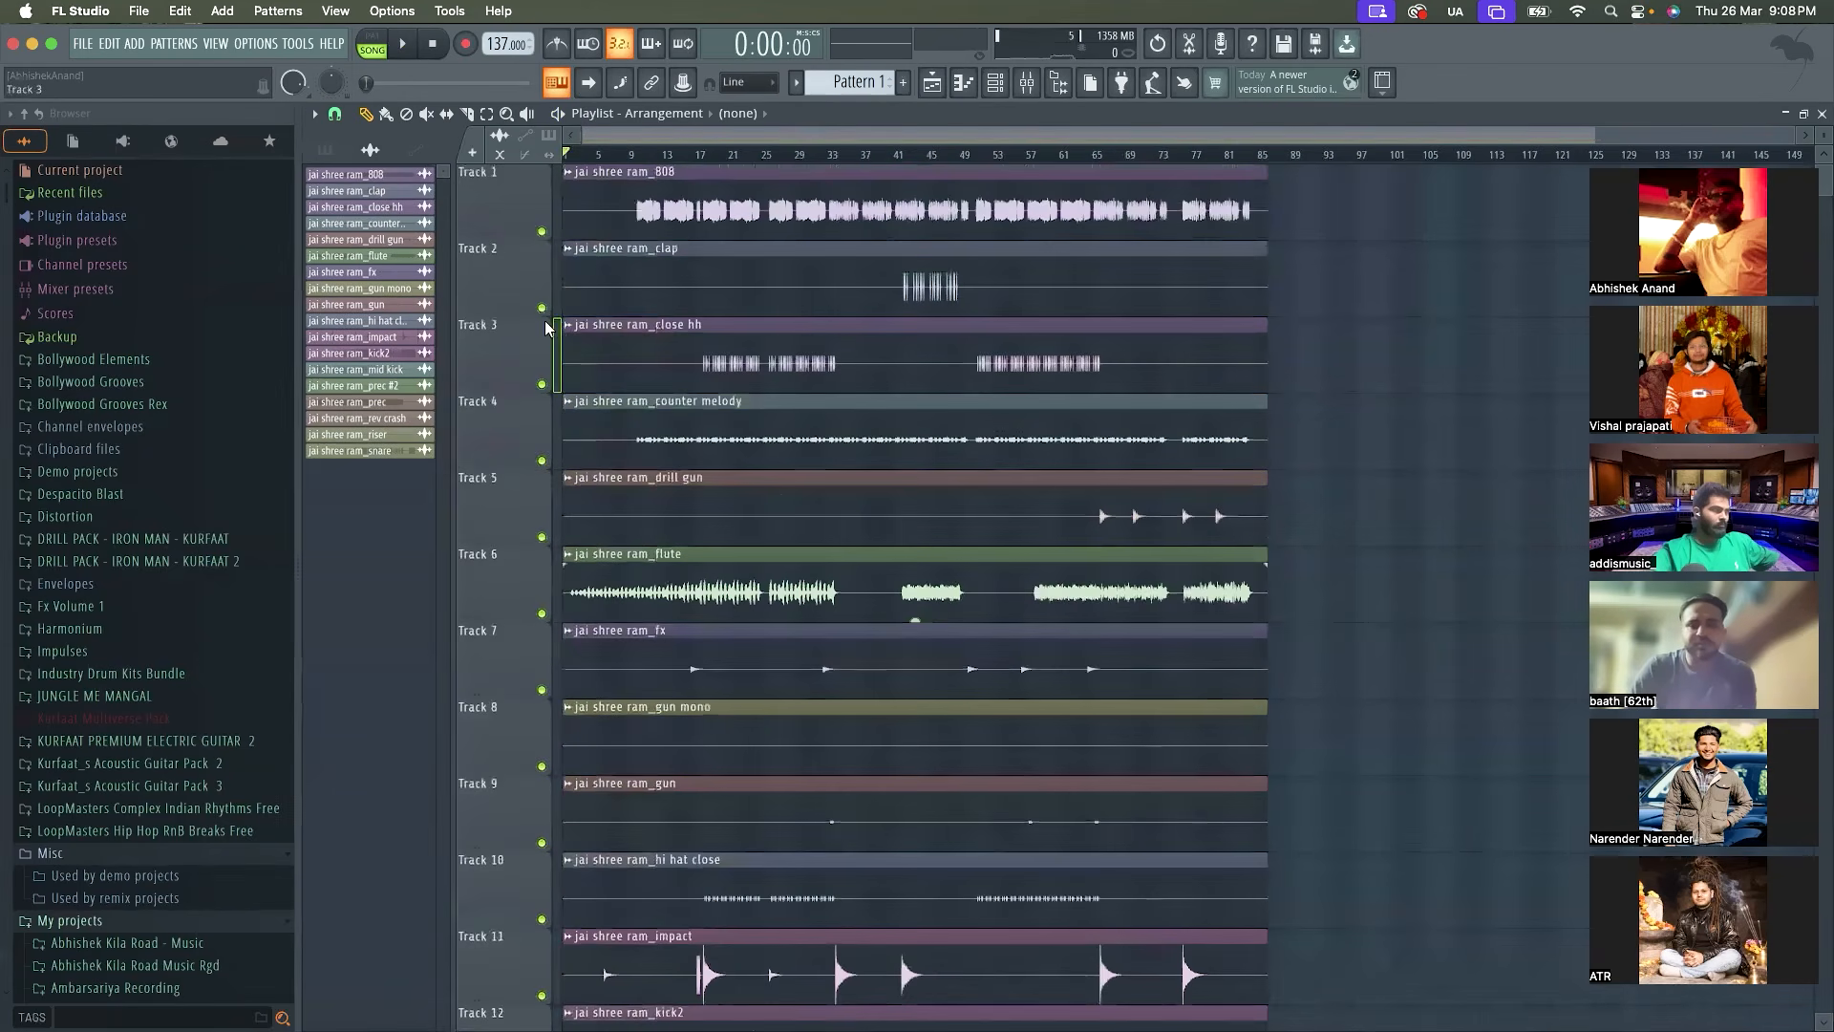
{"action": "scroll", "coordinate": [548, 327], "scroll_direction": "up", "scroll_amount": 3}
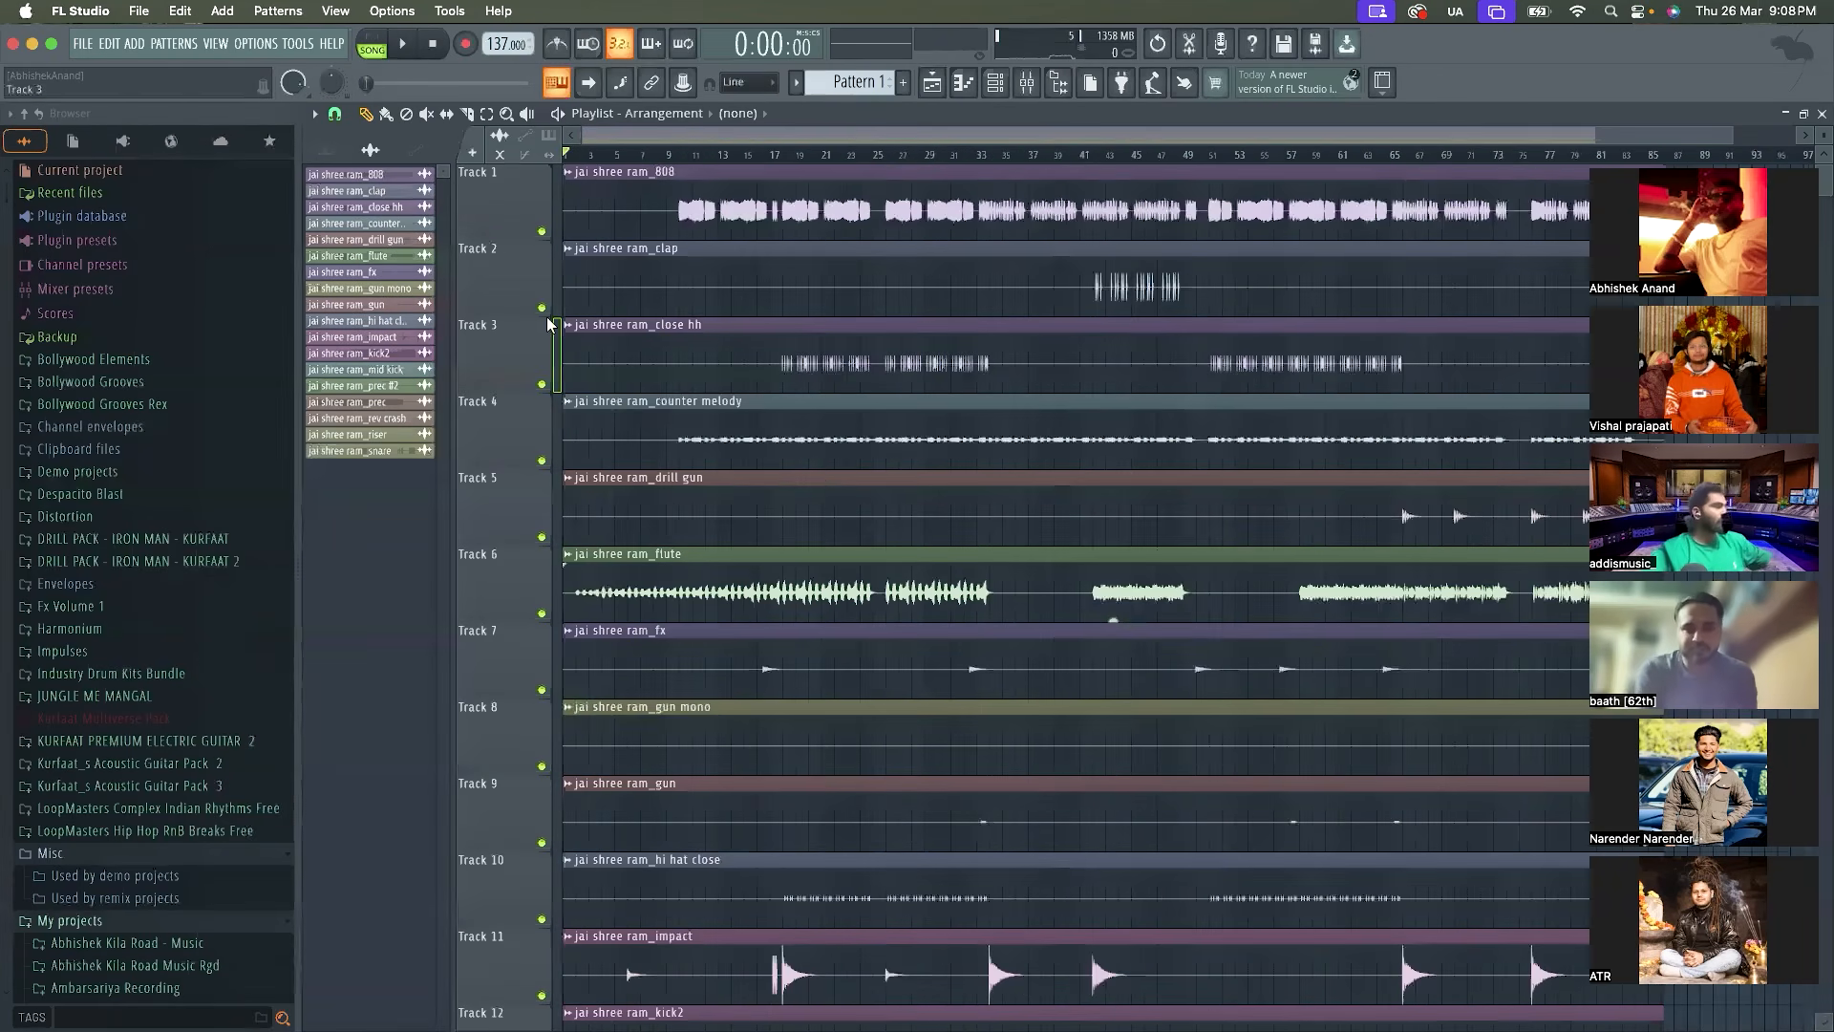
Delete the 808 Kick and 808 Clap channels from the channel rack
{"action": "left_click", "coordinate": [994, 83]}
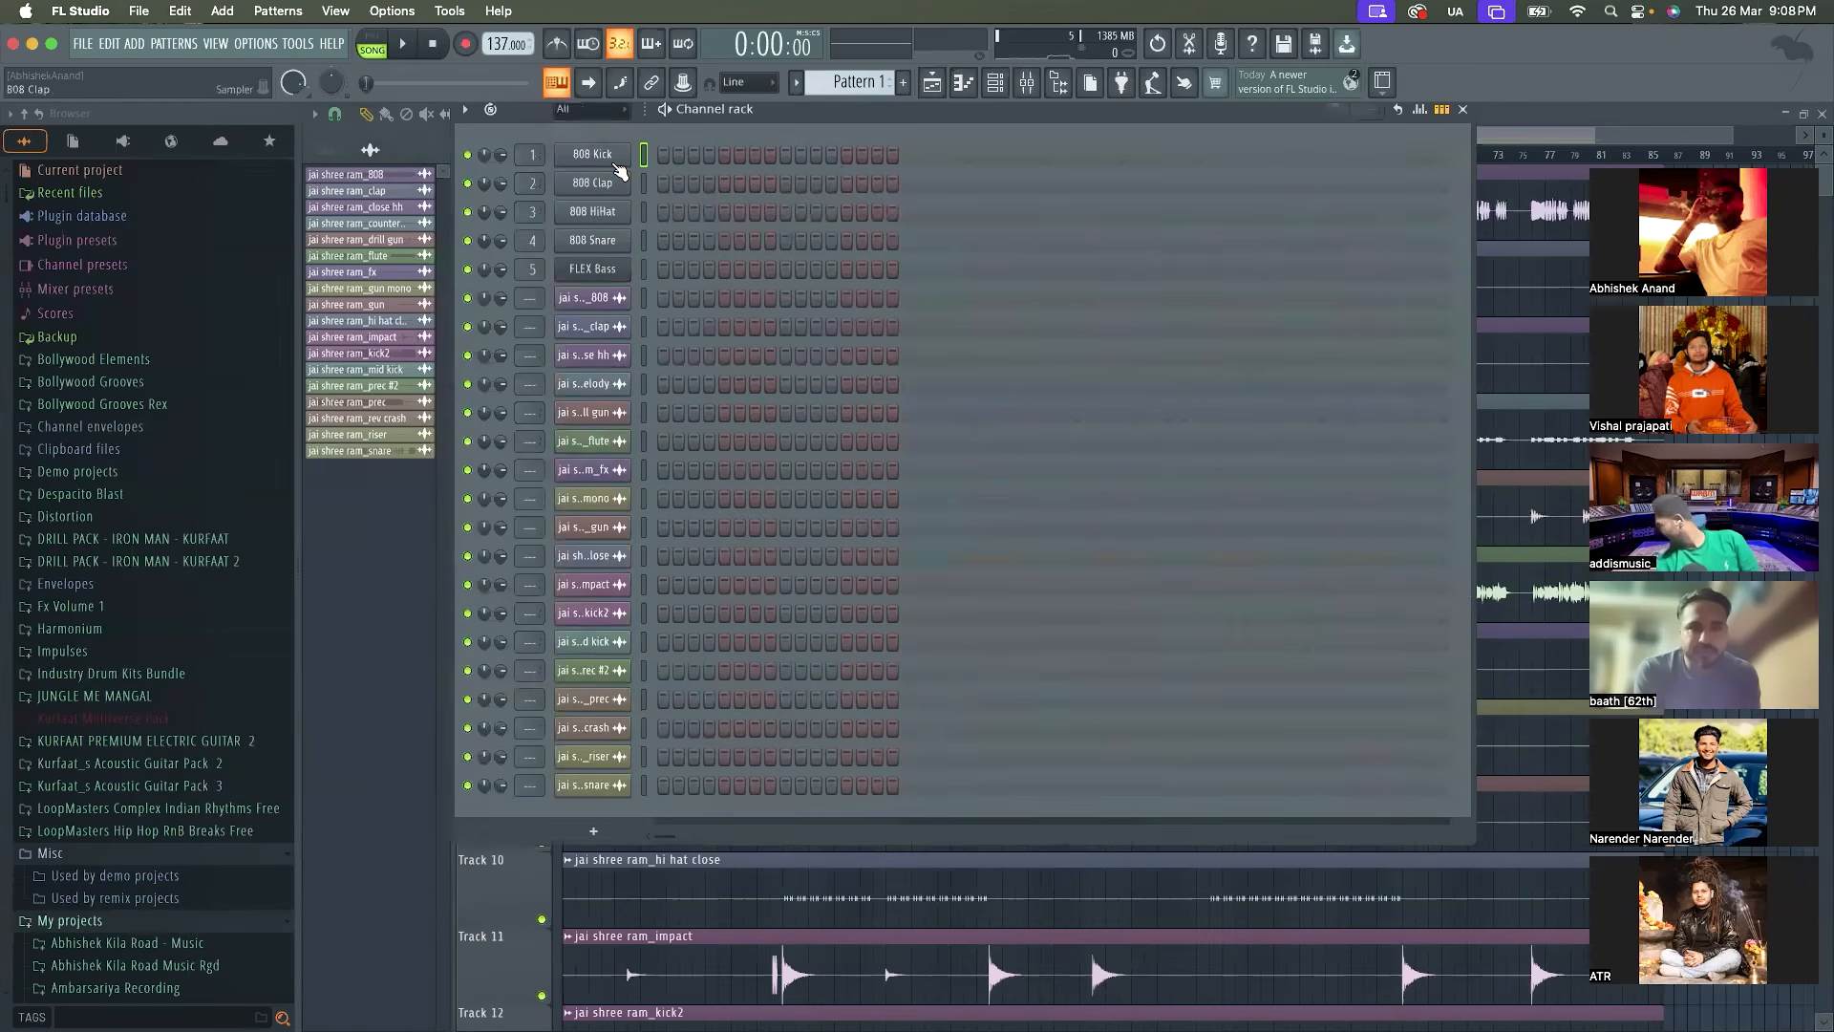
{"action": "right_click", "coordinate": [616, 168]}
{"action": "left_click", "coordinate": [693, 413]}
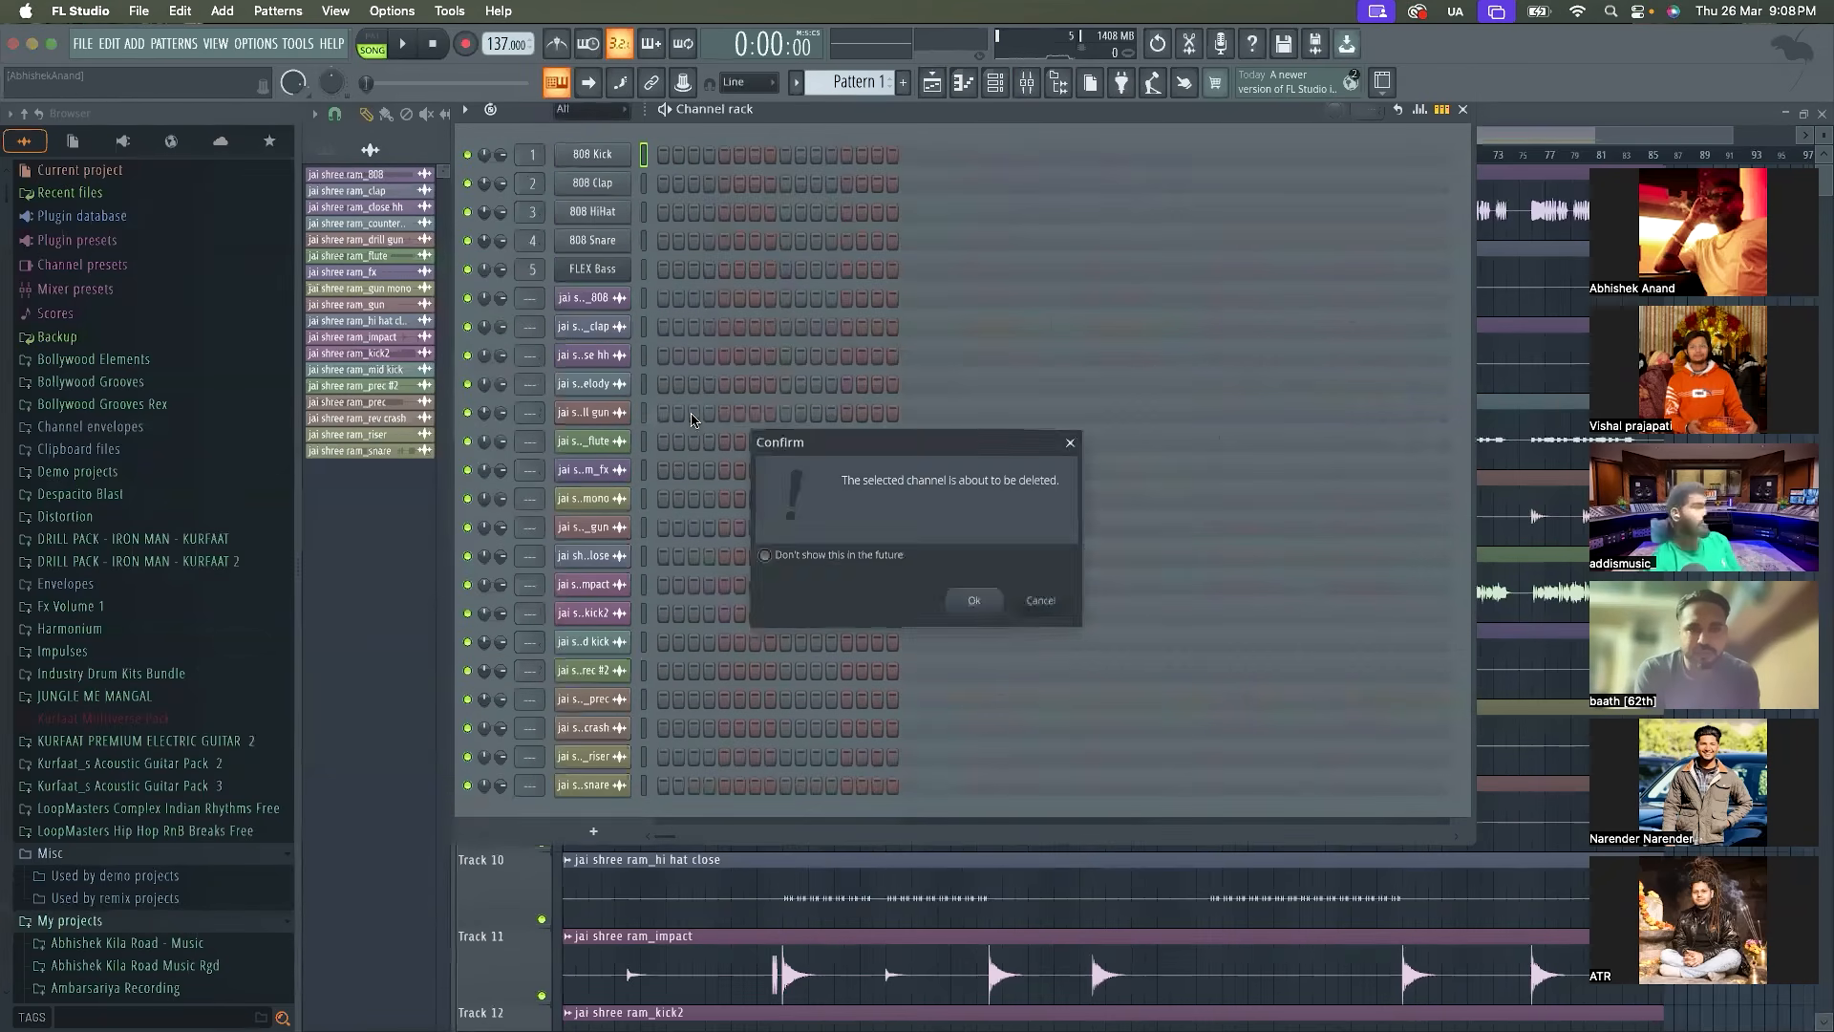
{"action": "key", "text": "Return"}
{"action": "right_click", "coordinate": [615, 157]}
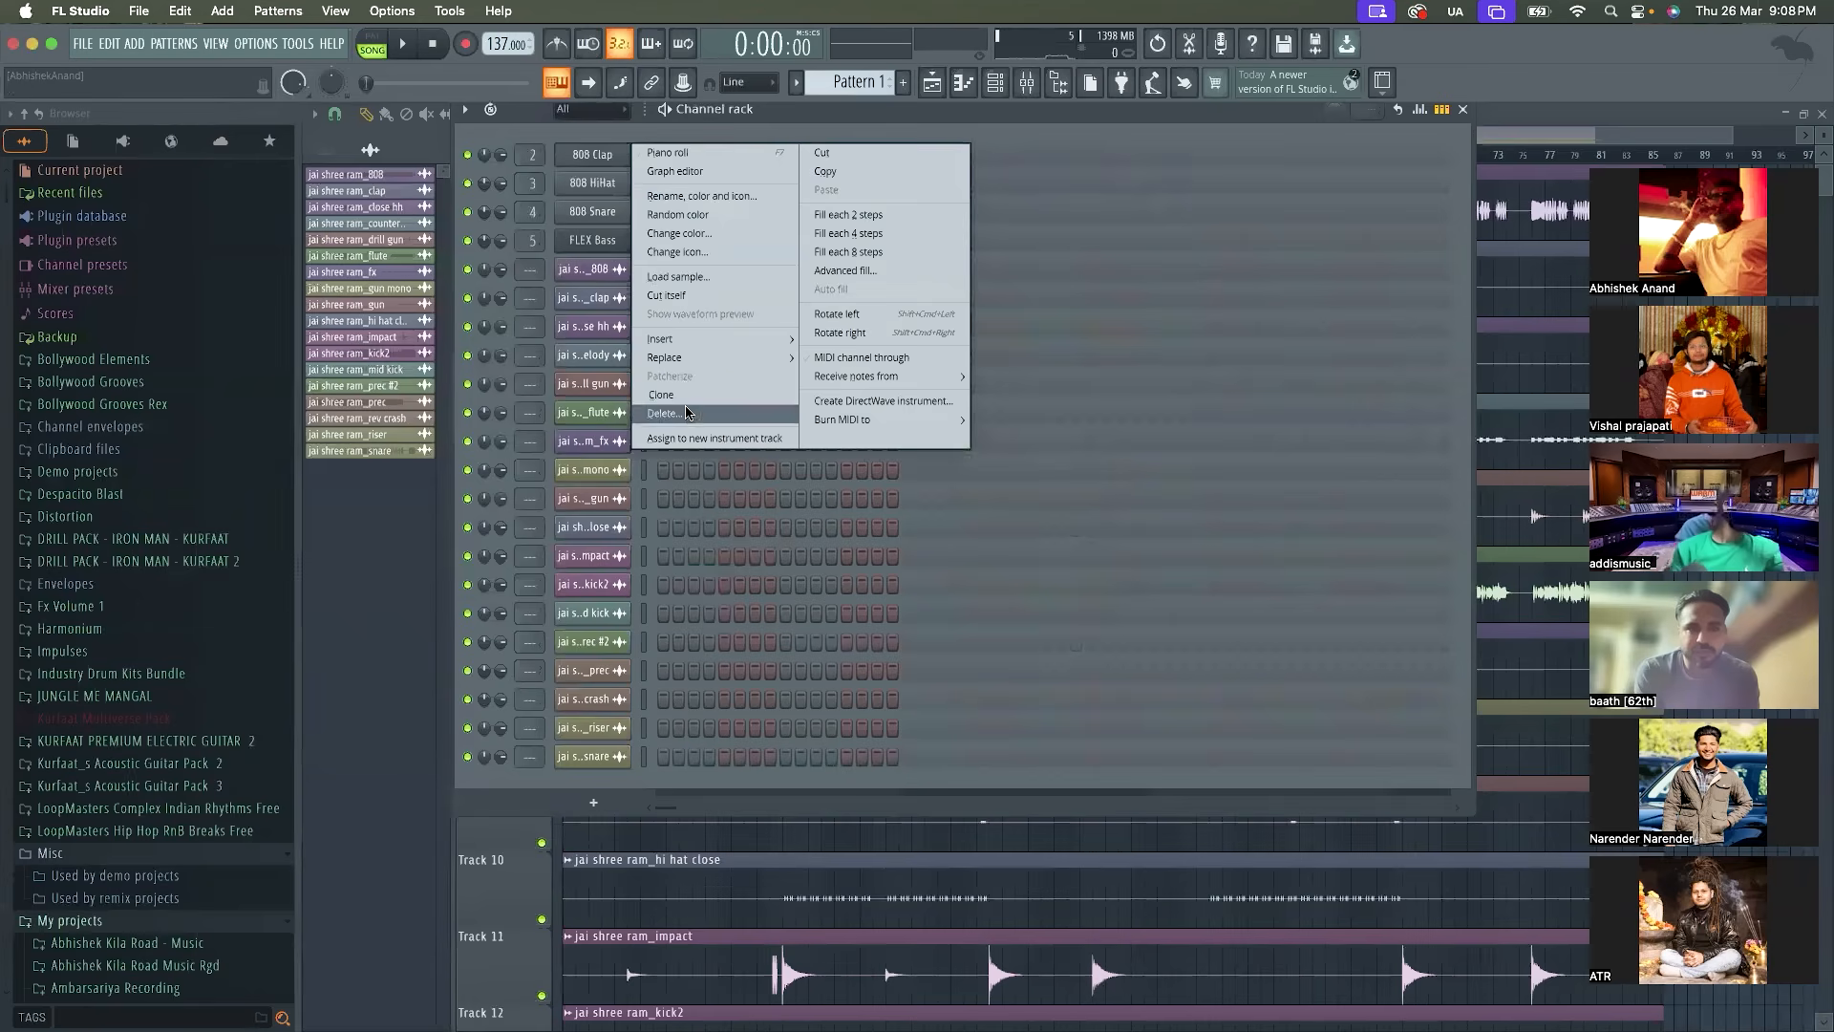
{"action": "left_click", "coordinate": [693, 406]}
{"action": "key", "text": "Return"}
Delete the 808 HiHat, 808 Snare and FLEX Bass channels from the channel rack
{"action": "right_click", "coordinate": [619, 153]}
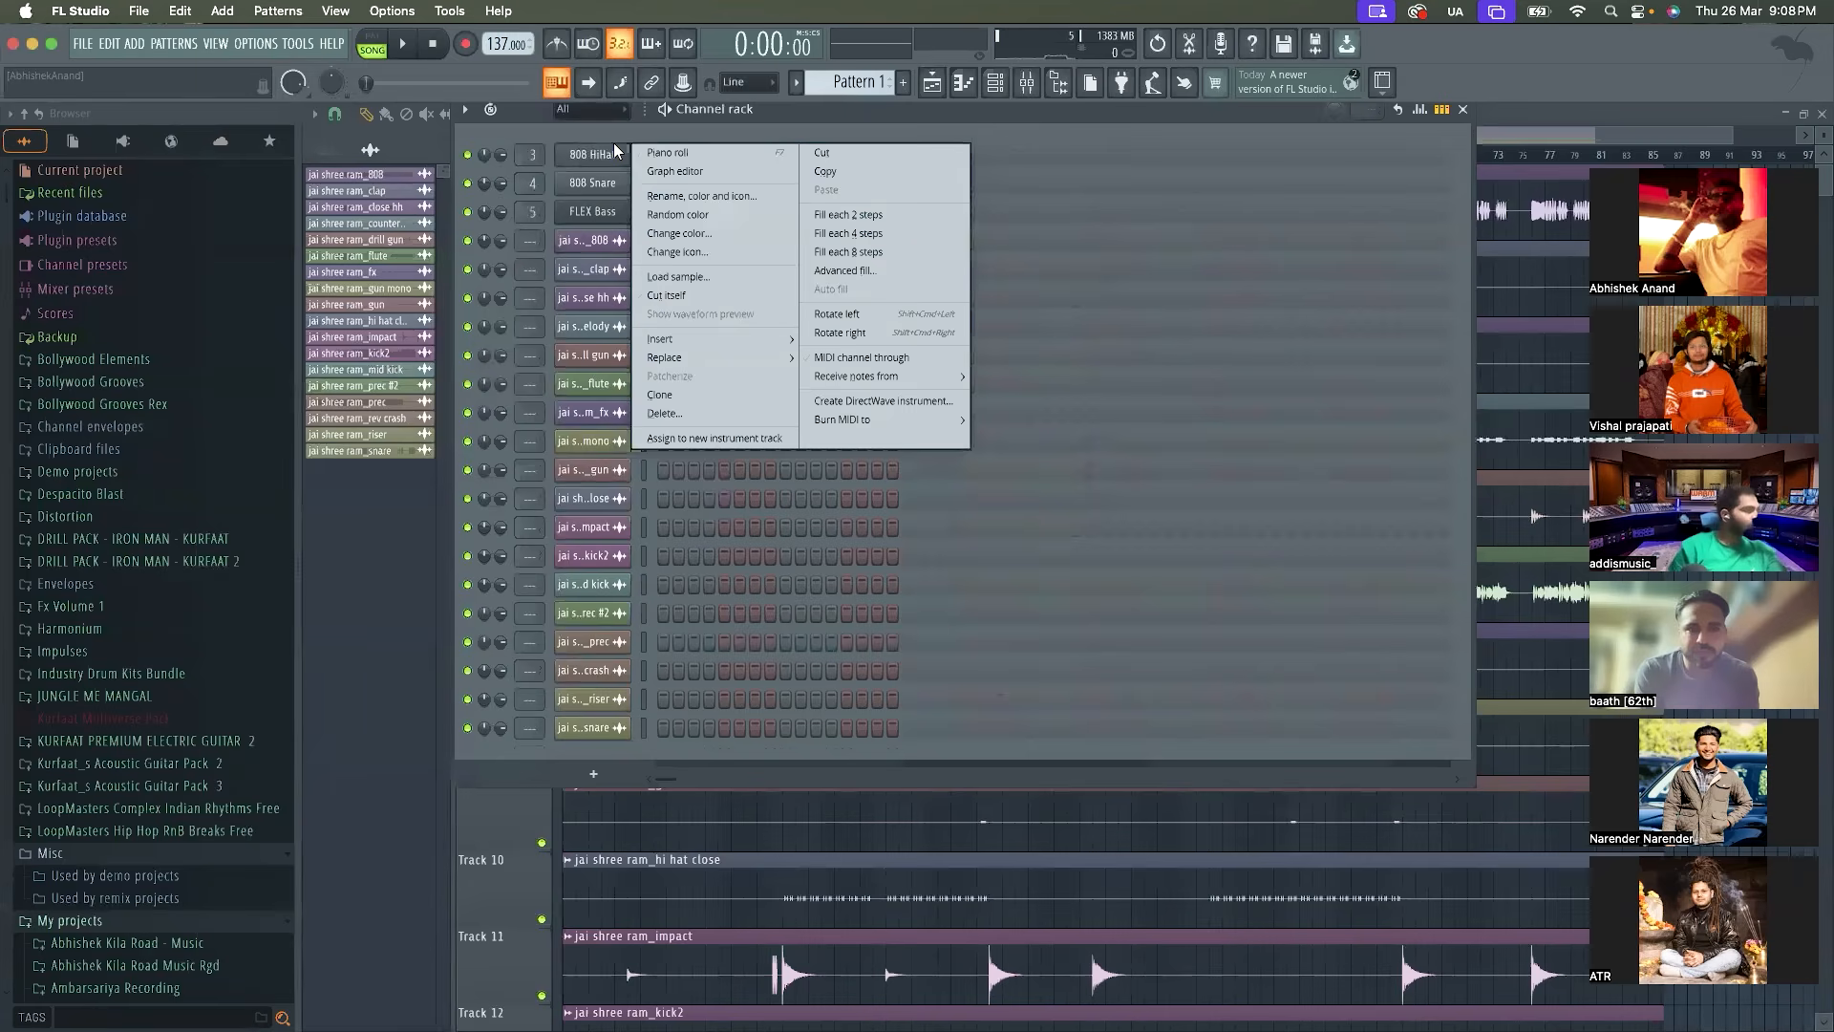
{"action": "left_click", "coordinate": [762, 411]}
{"action": "key", "text": "Return"}
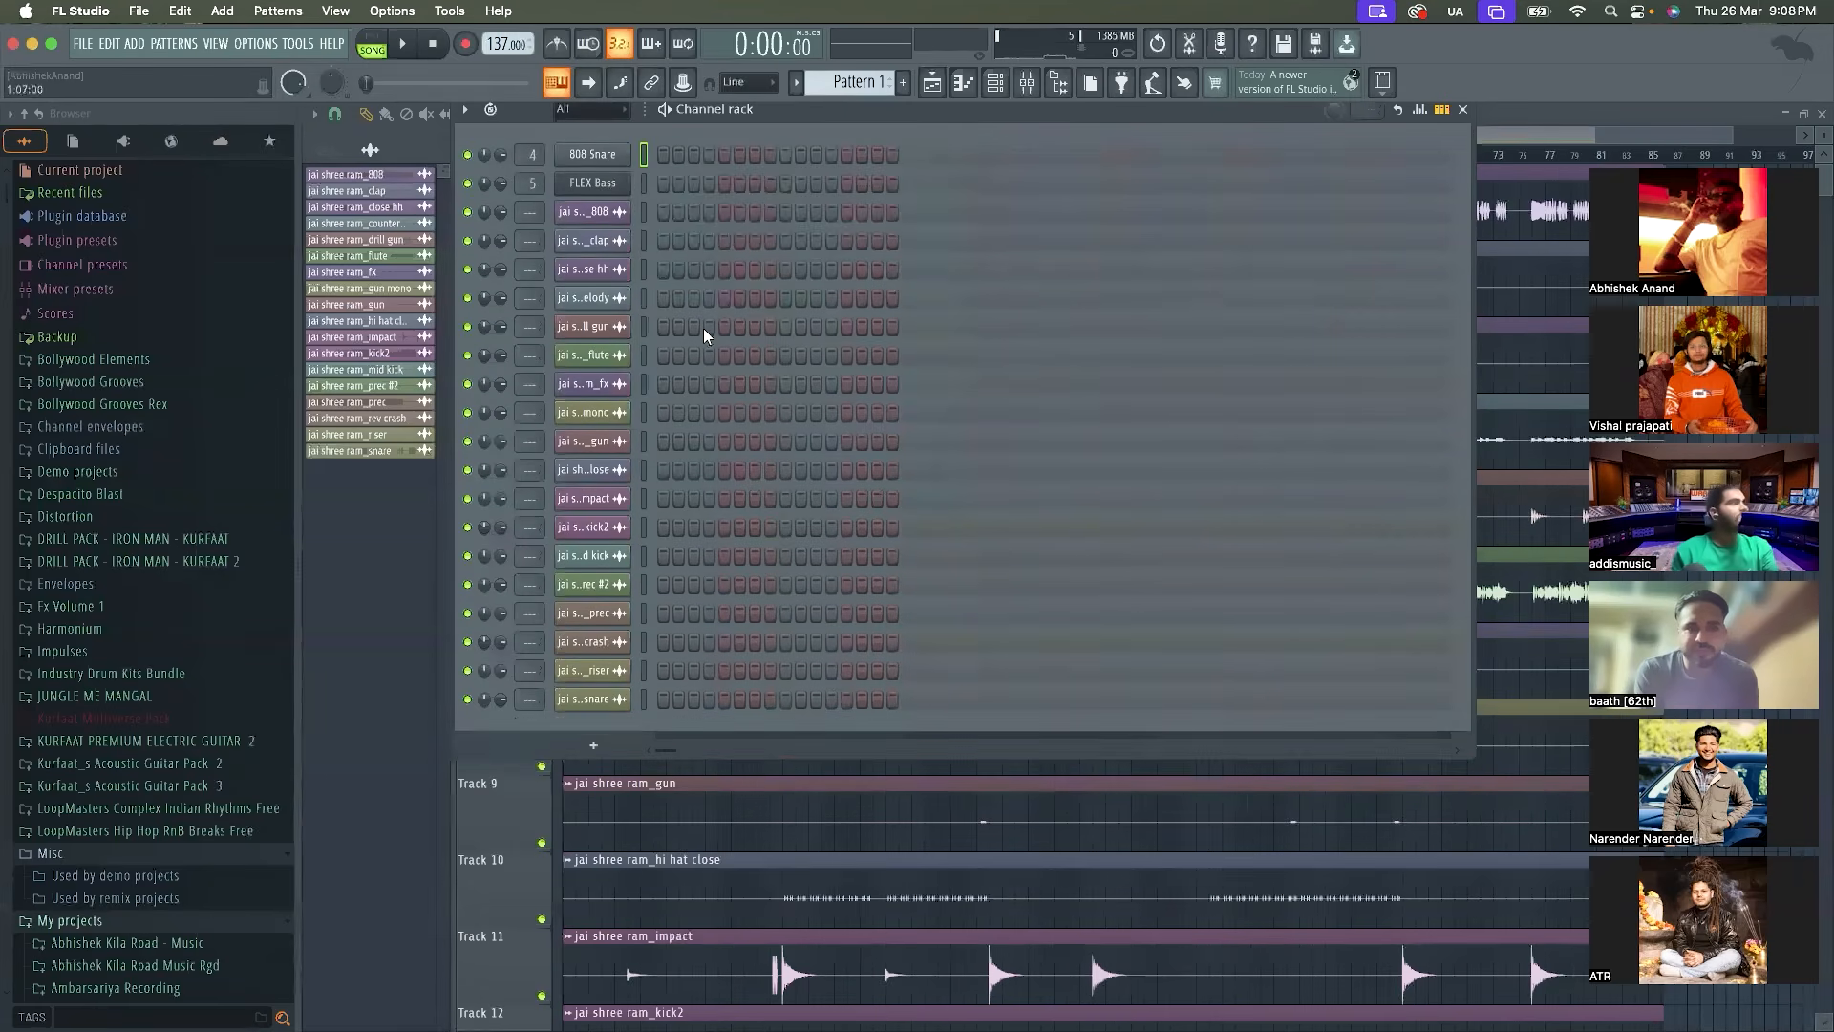
{"action": "right_click", "coordinate": [614, 154]}
{"action": "left_click", "coordinate": [666, 421]}
{"action": "key", "text": "Return"}
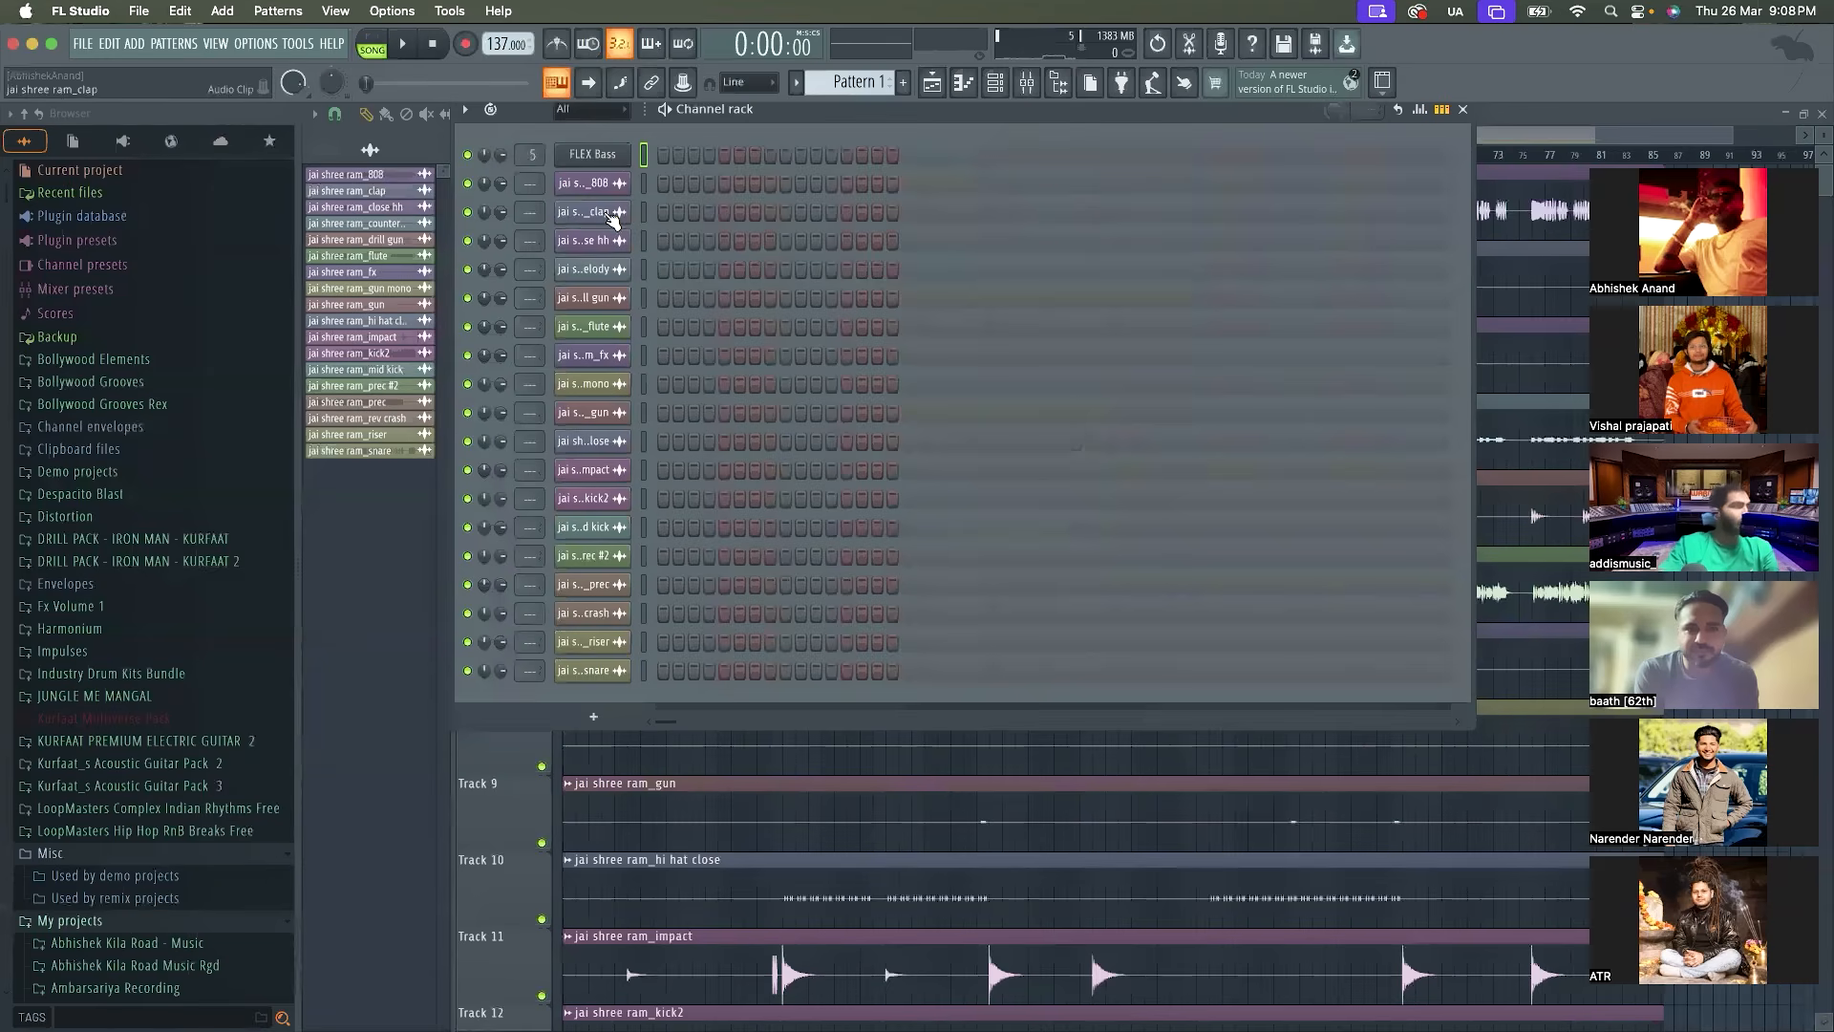
{"action": "right_click", "coordinate": [611, 156]}
{"action": "left_click", "coordinate": [663, 393]}
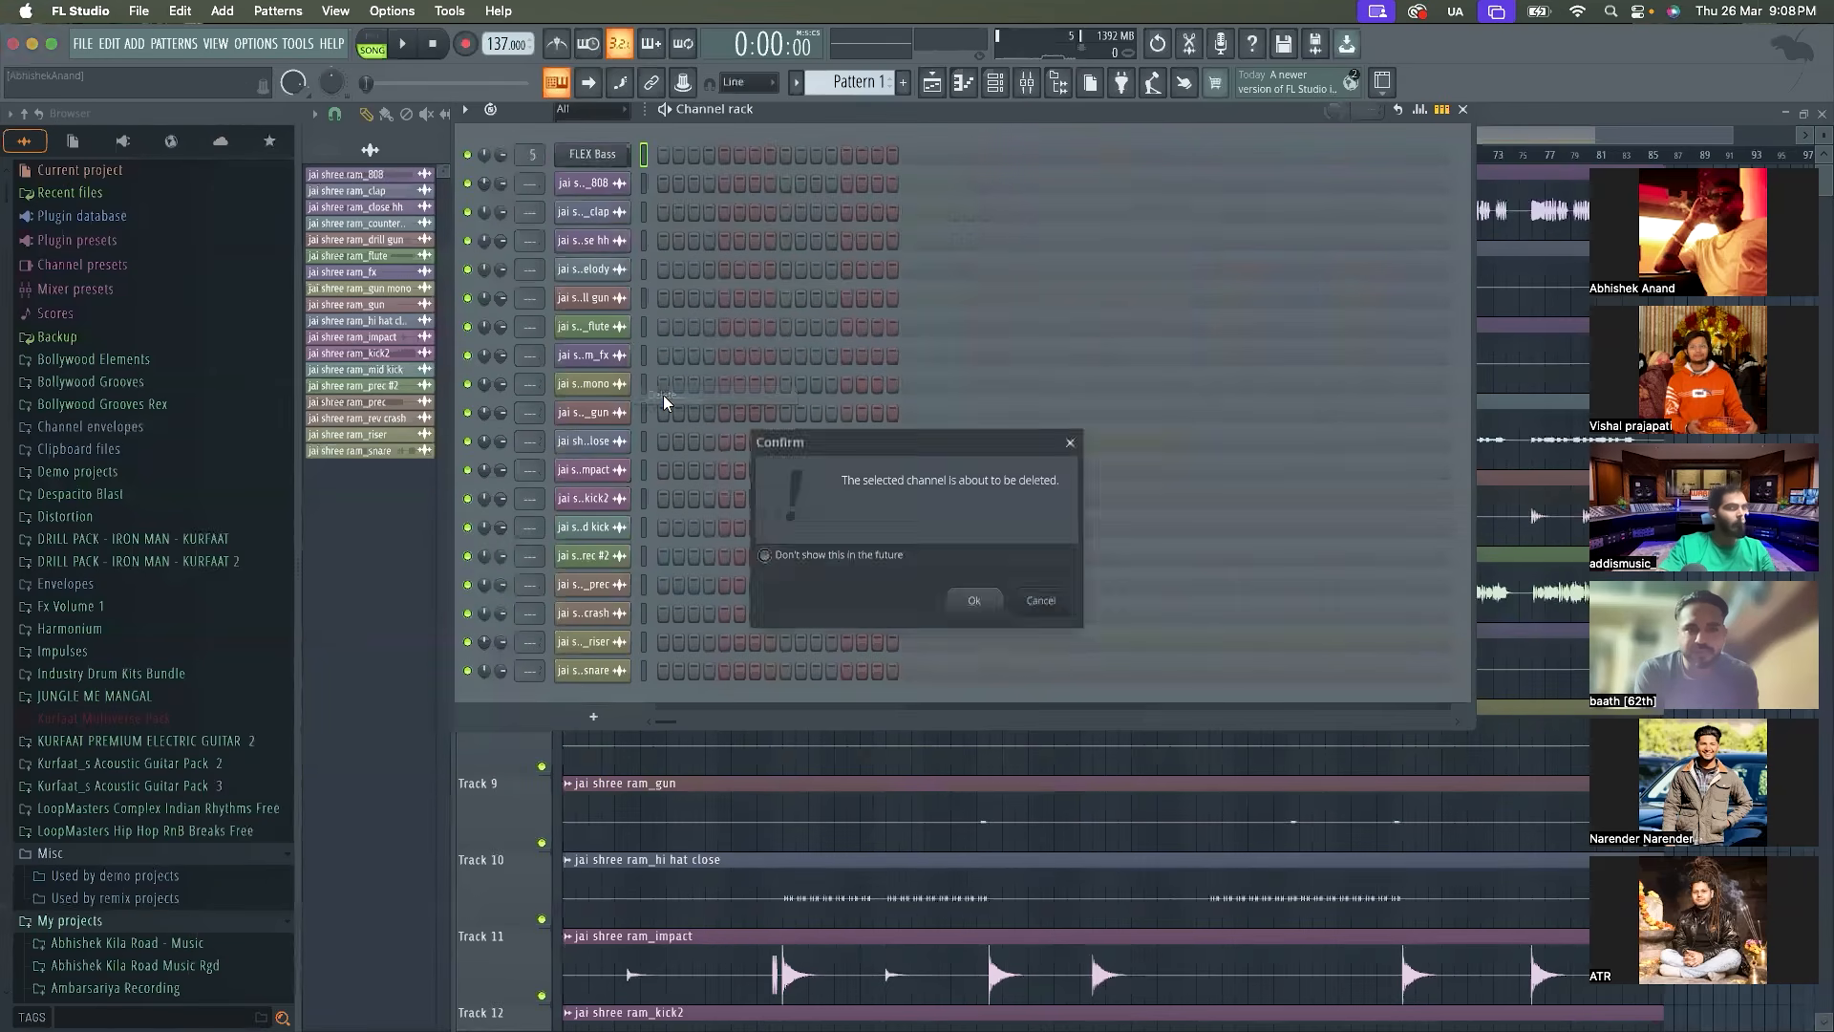
{"action": "key", "text": "Return"}
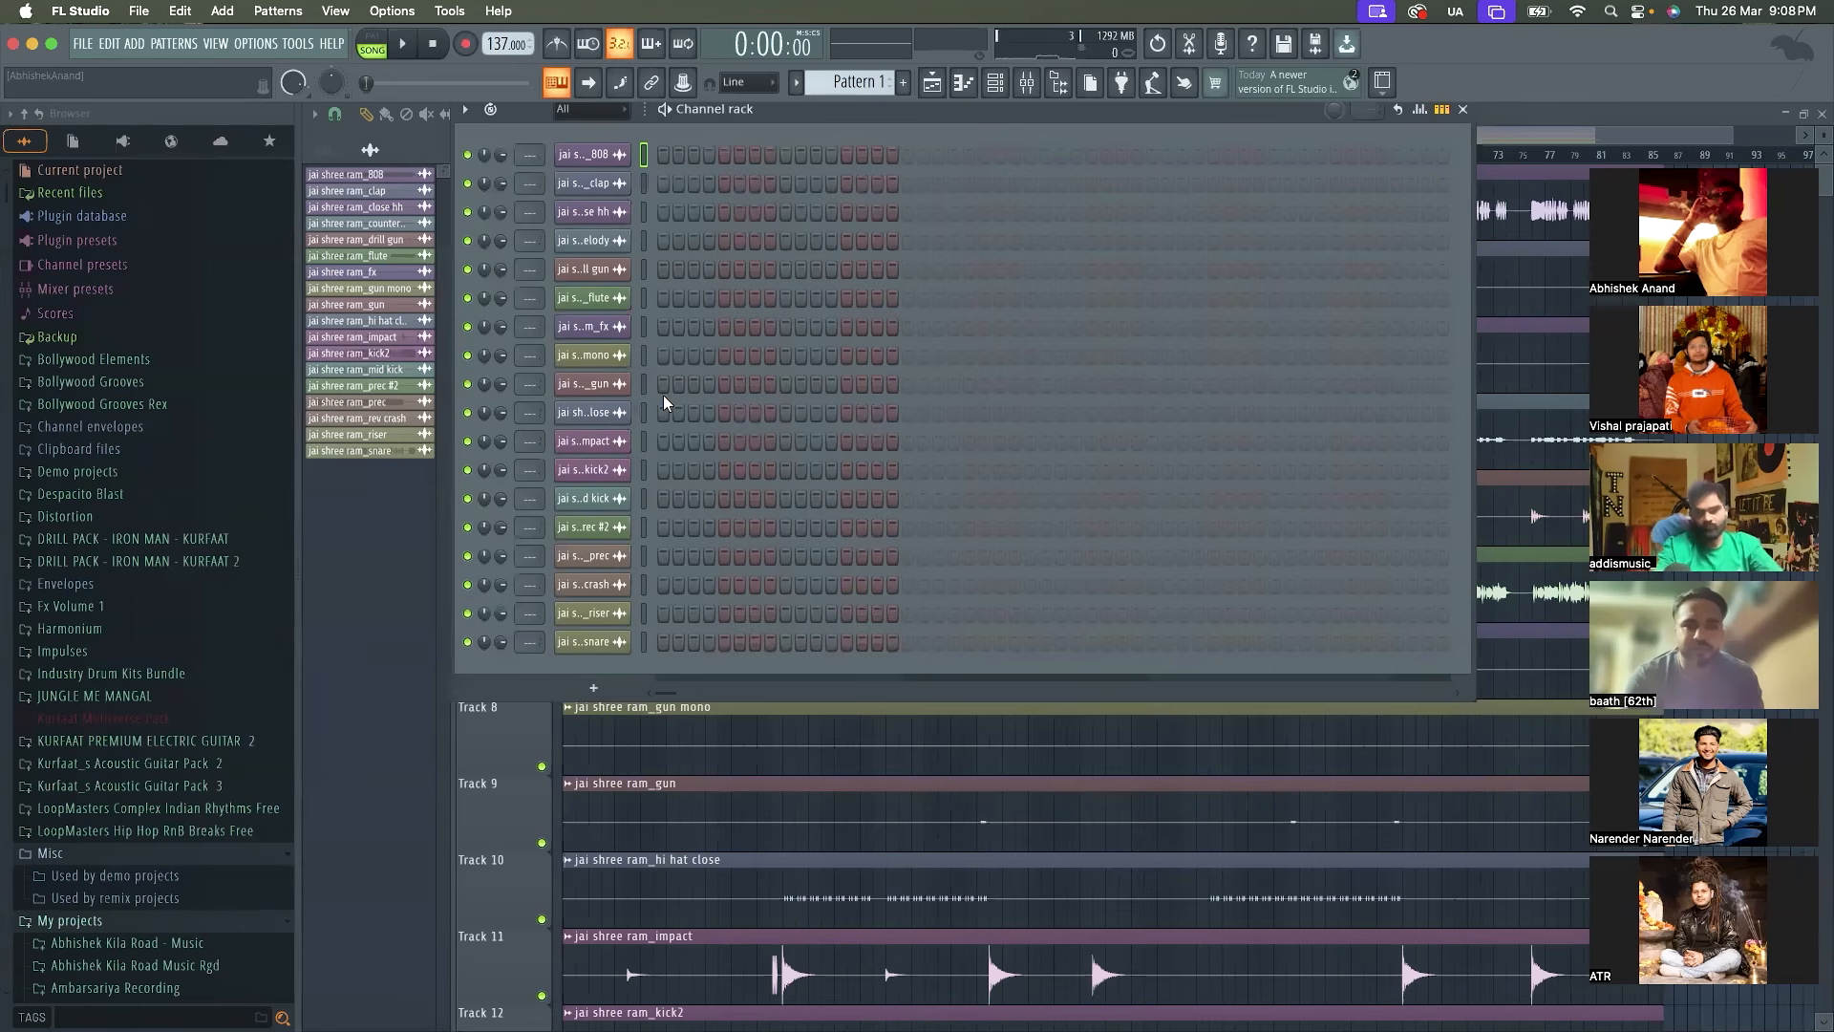
Select all the jai shree ram stem channels in the channel rack
{"action": "double_click", "coordinate": [646, 153]}
{"action": "left_click", "coordinate": [645, 153]}
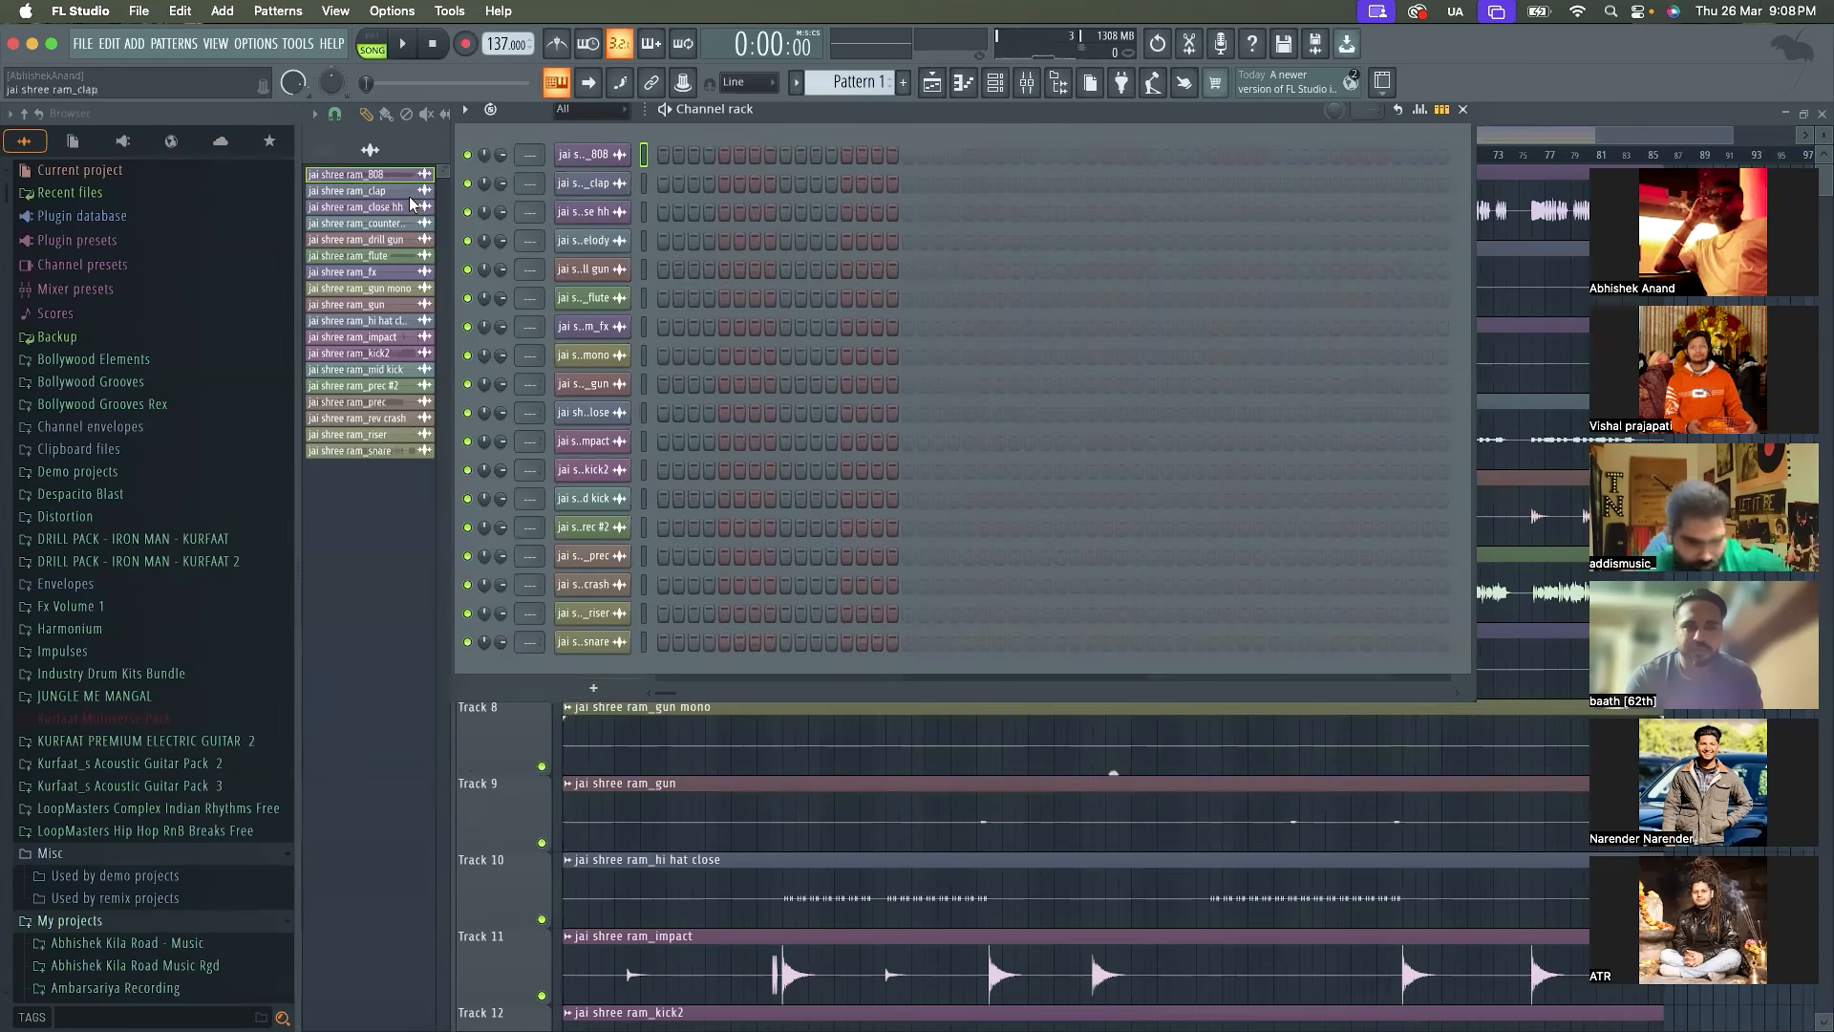
{"action": "right_click", "coordinate": [644, 156]}
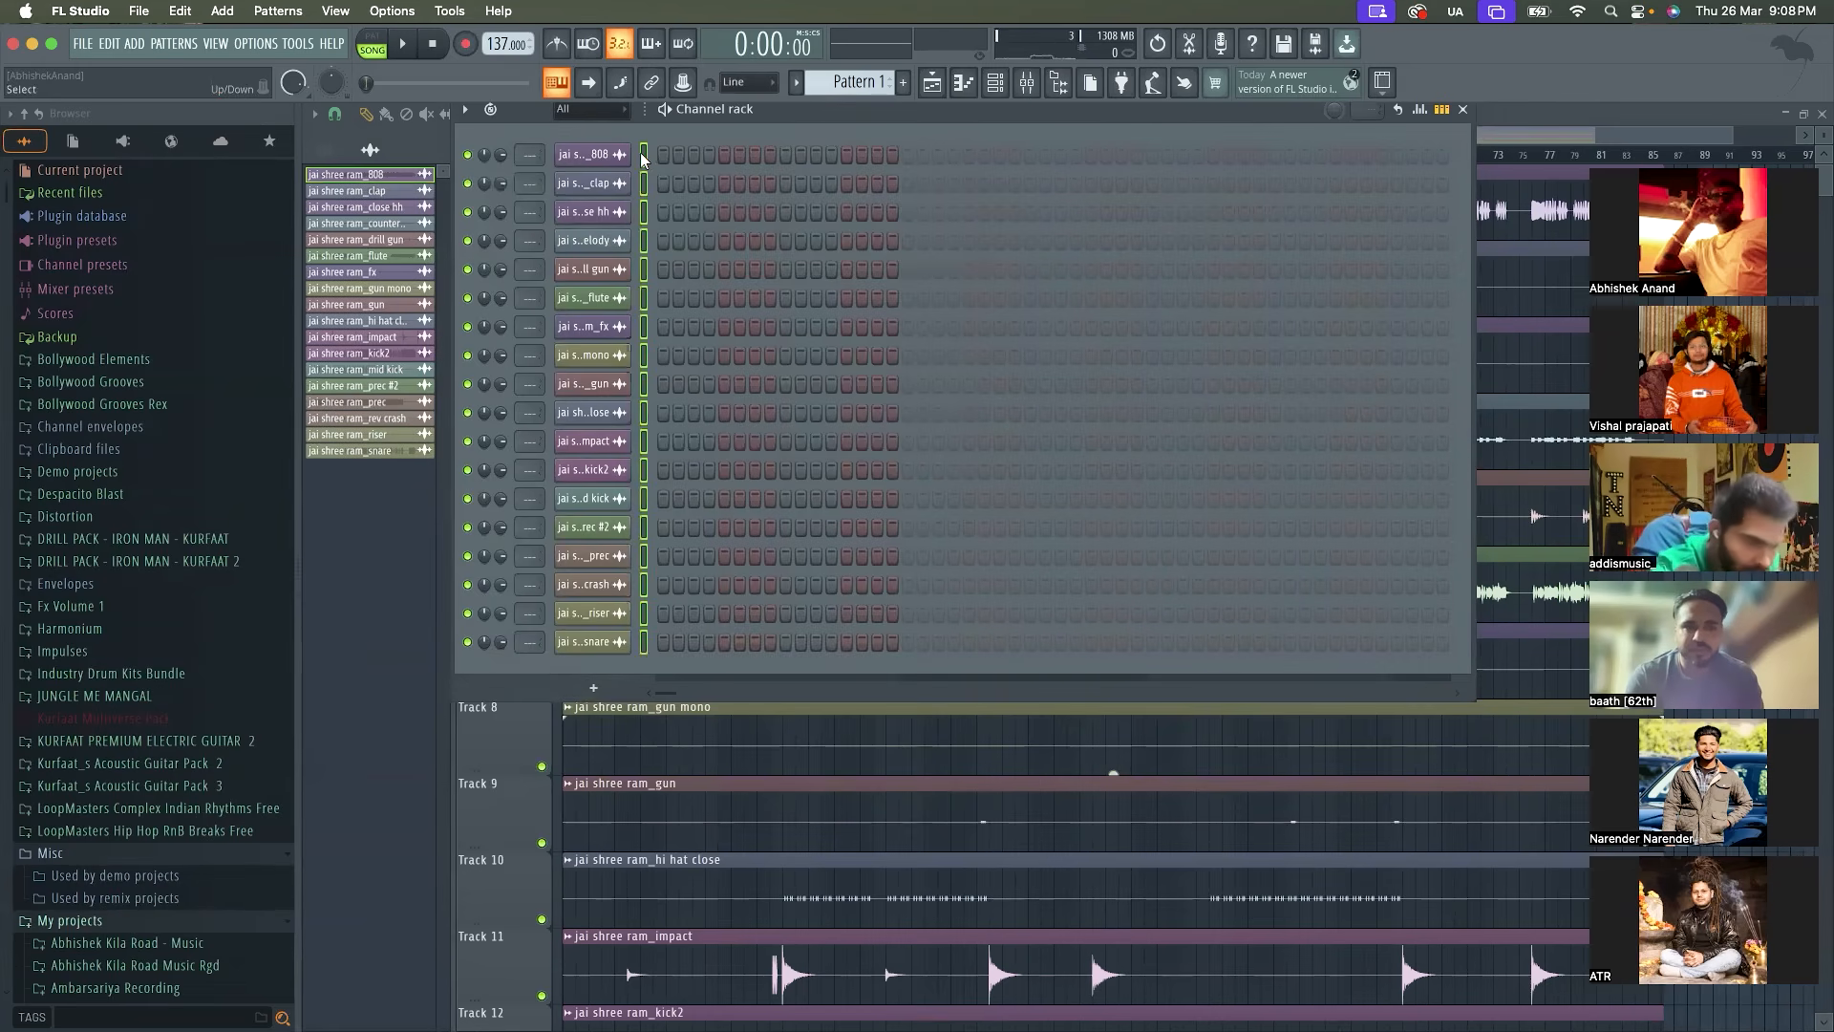
{"action": "left_click", "coordinate": [642, 178]}
{"action": "left_click", "coordinate": [644, 214]}
{"action": "left_click", "coordinate": [644, 239]}
{"action": "left_click", "coordinate": [645, 148]}
{"action": "left_click", "coordinate": [644, 183]}
{"action": "left_click", "coordinate": [644, 211]}
{"action": "left_click", "coordinate": [646, 157]}
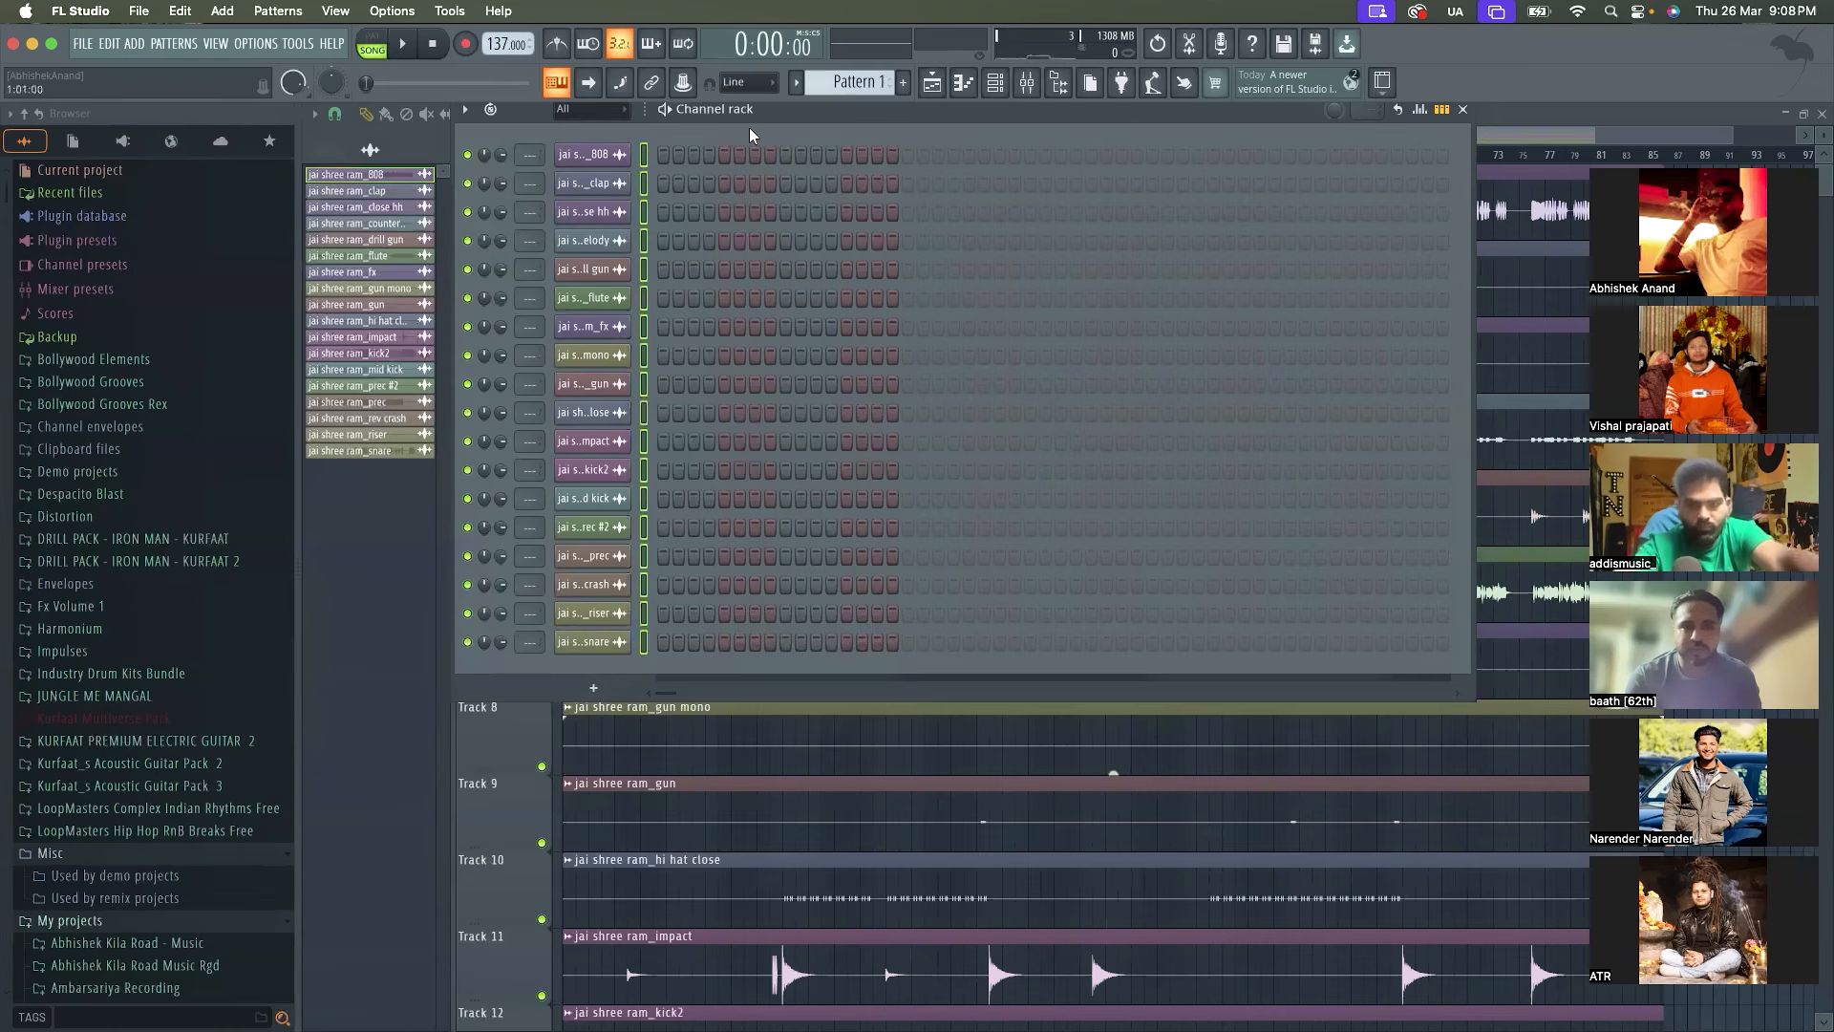
Route the selected channels to consecutive mixer tracks starting from Insert 1
{"action": "left_click", "coordinate": [1029, 84]}
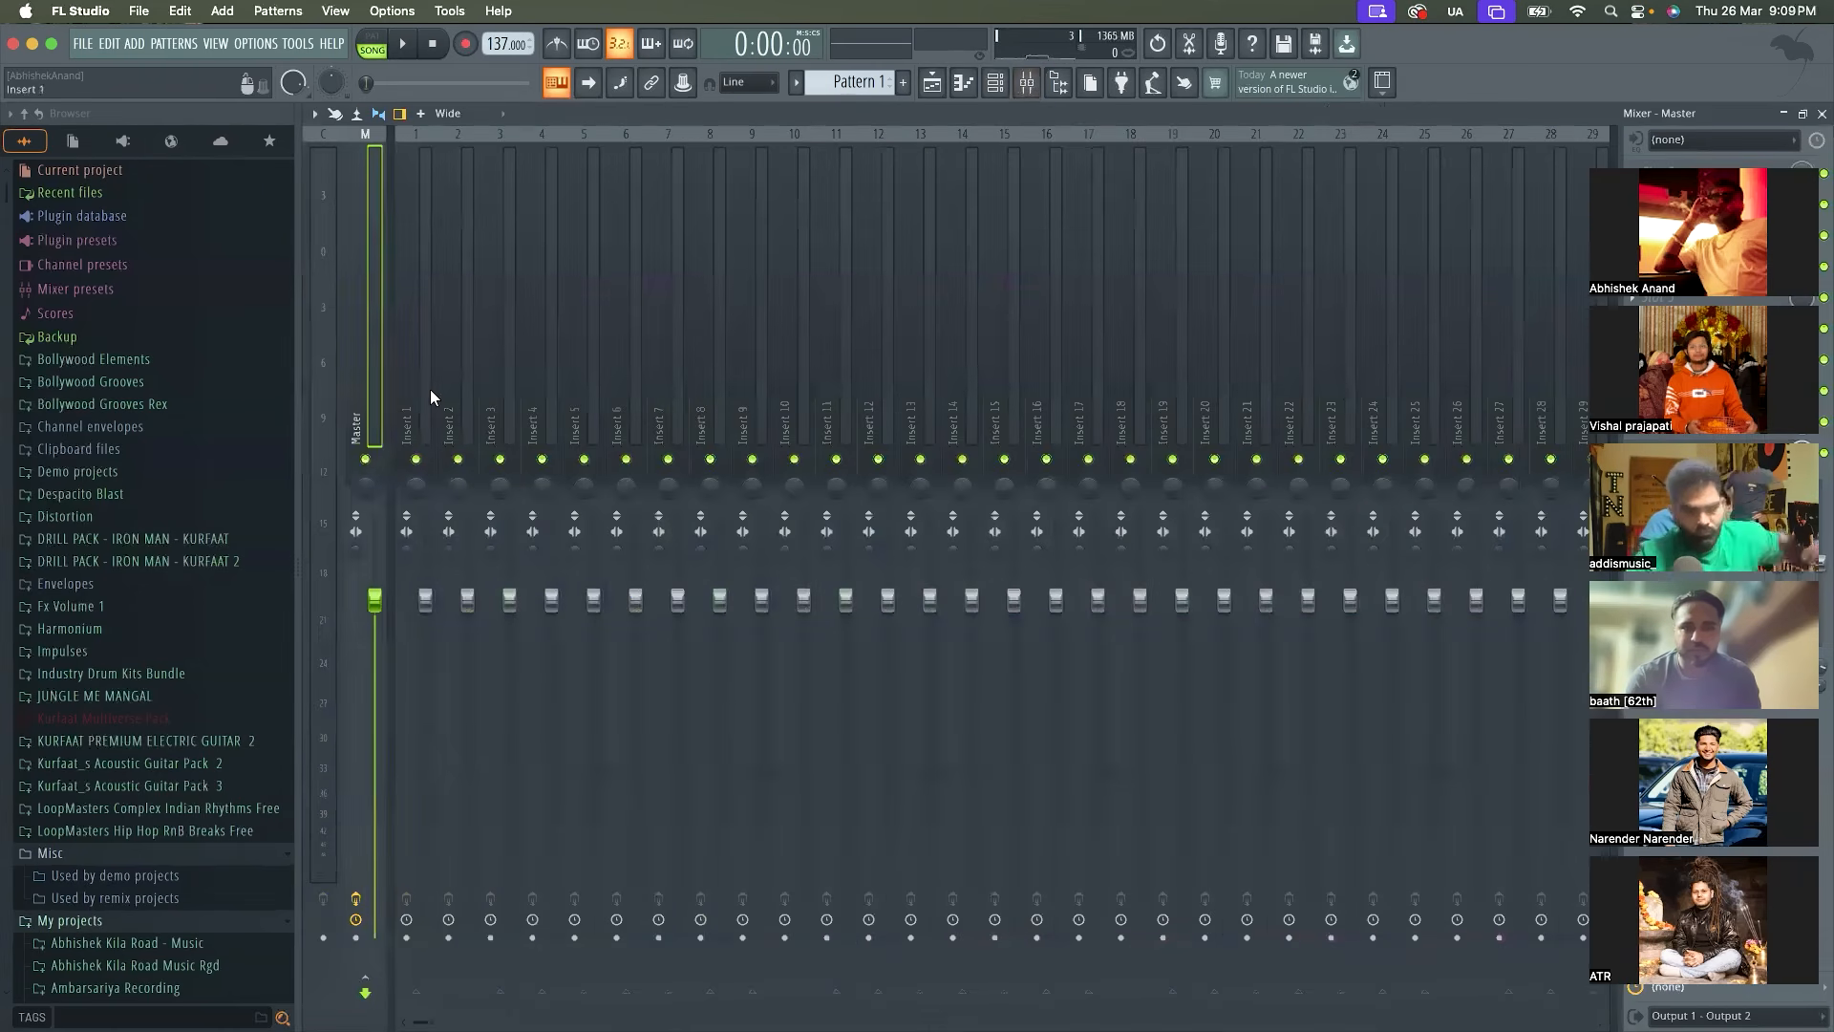
{"action": "left_click", "coordinate": [420, 388]}
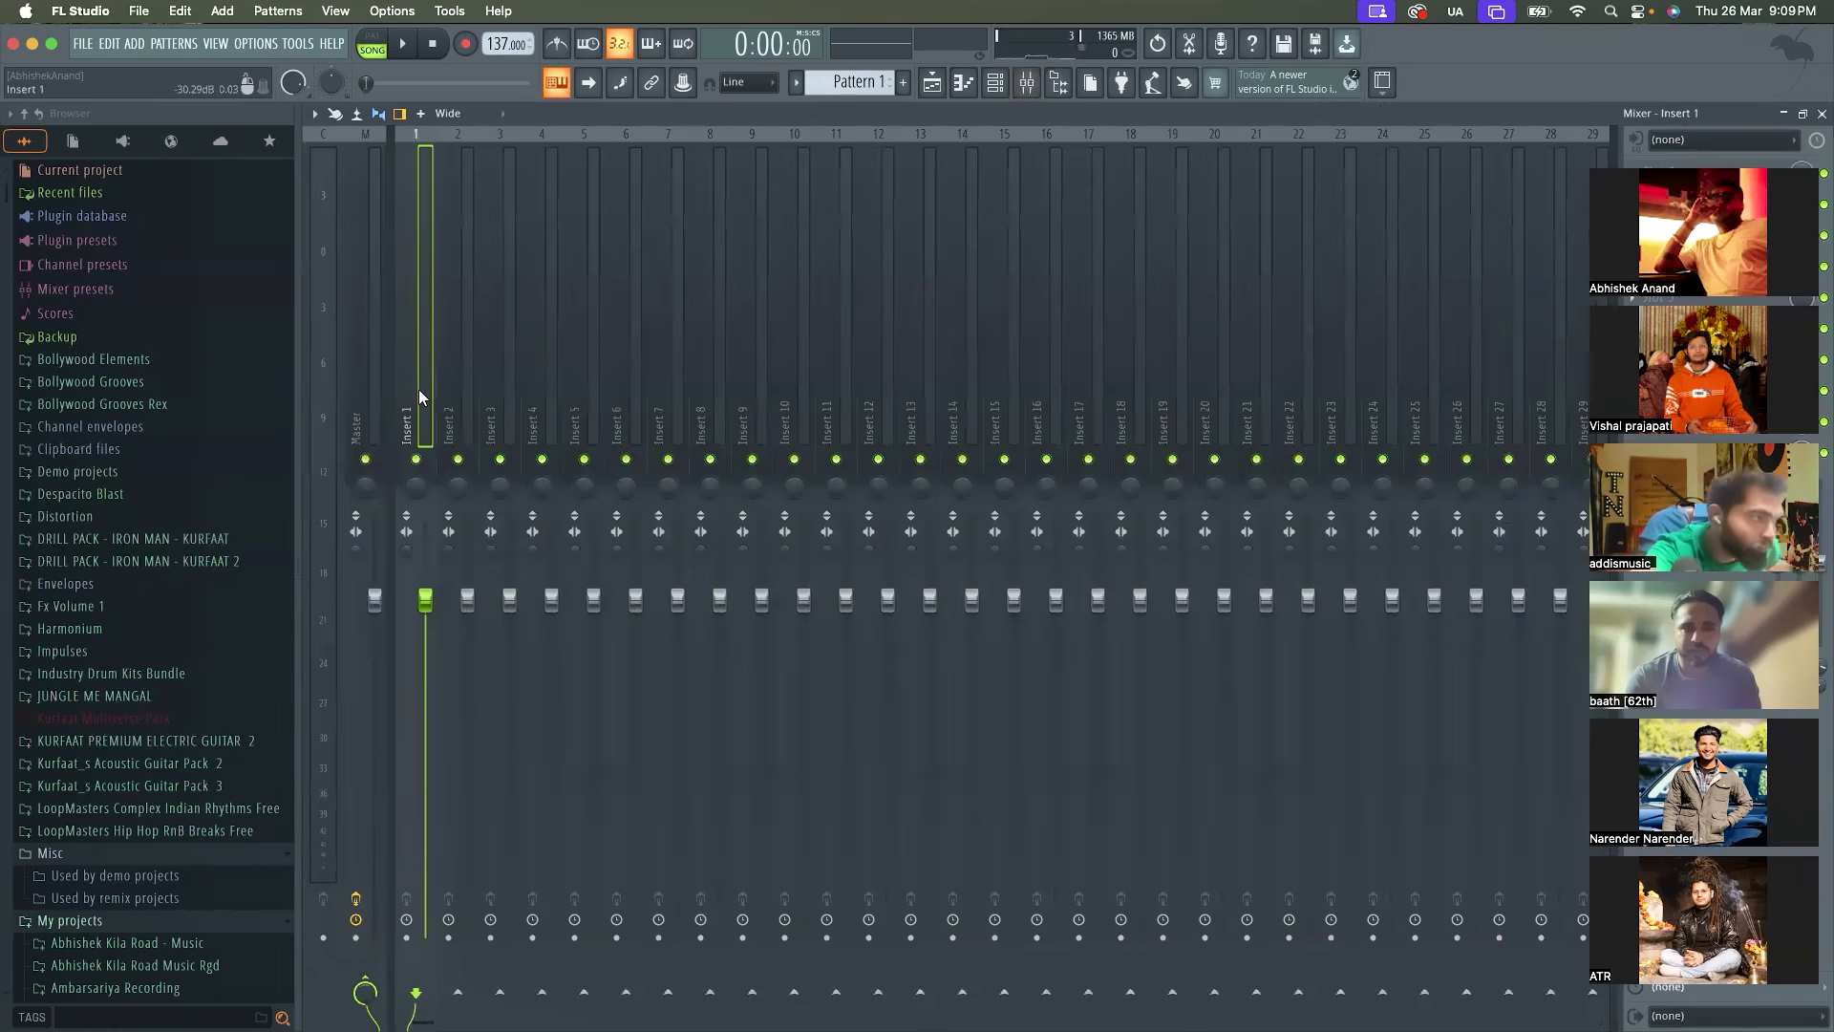
{"action": "right_click", "coordinate": [418, 388]}
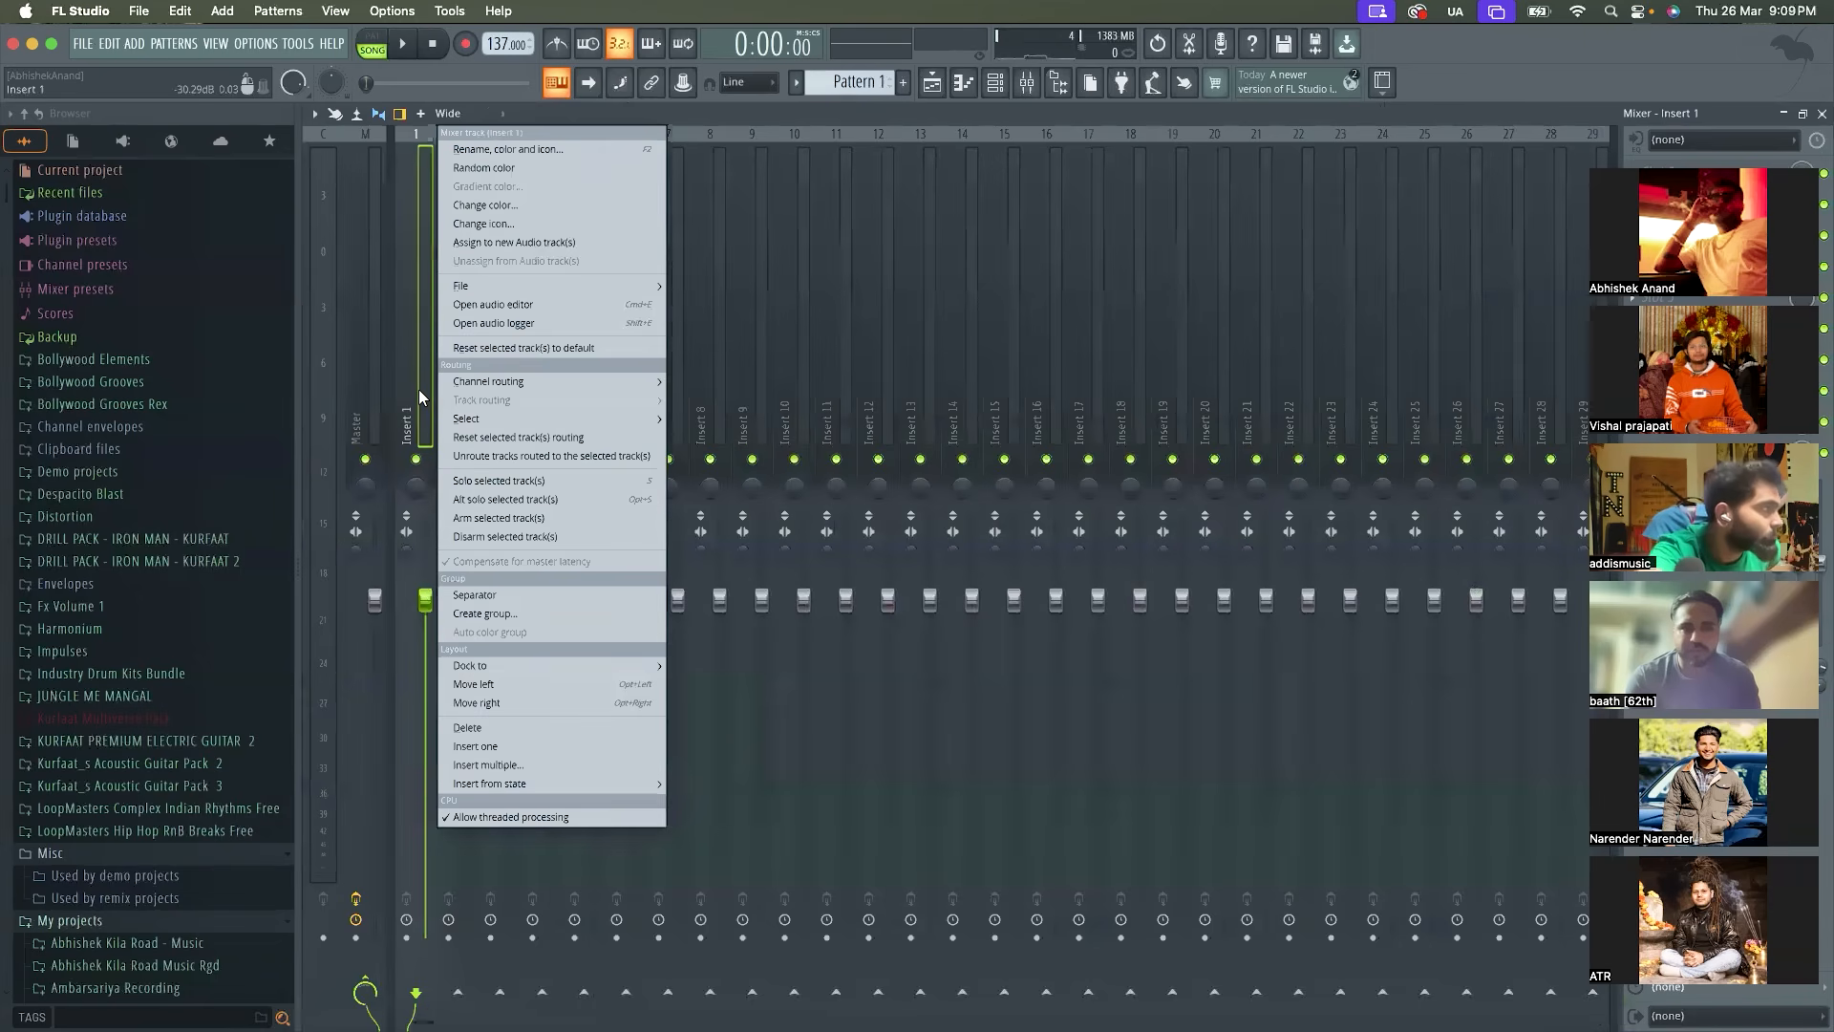
{"action": "mouse_move", "coordinate": [497, 383]}
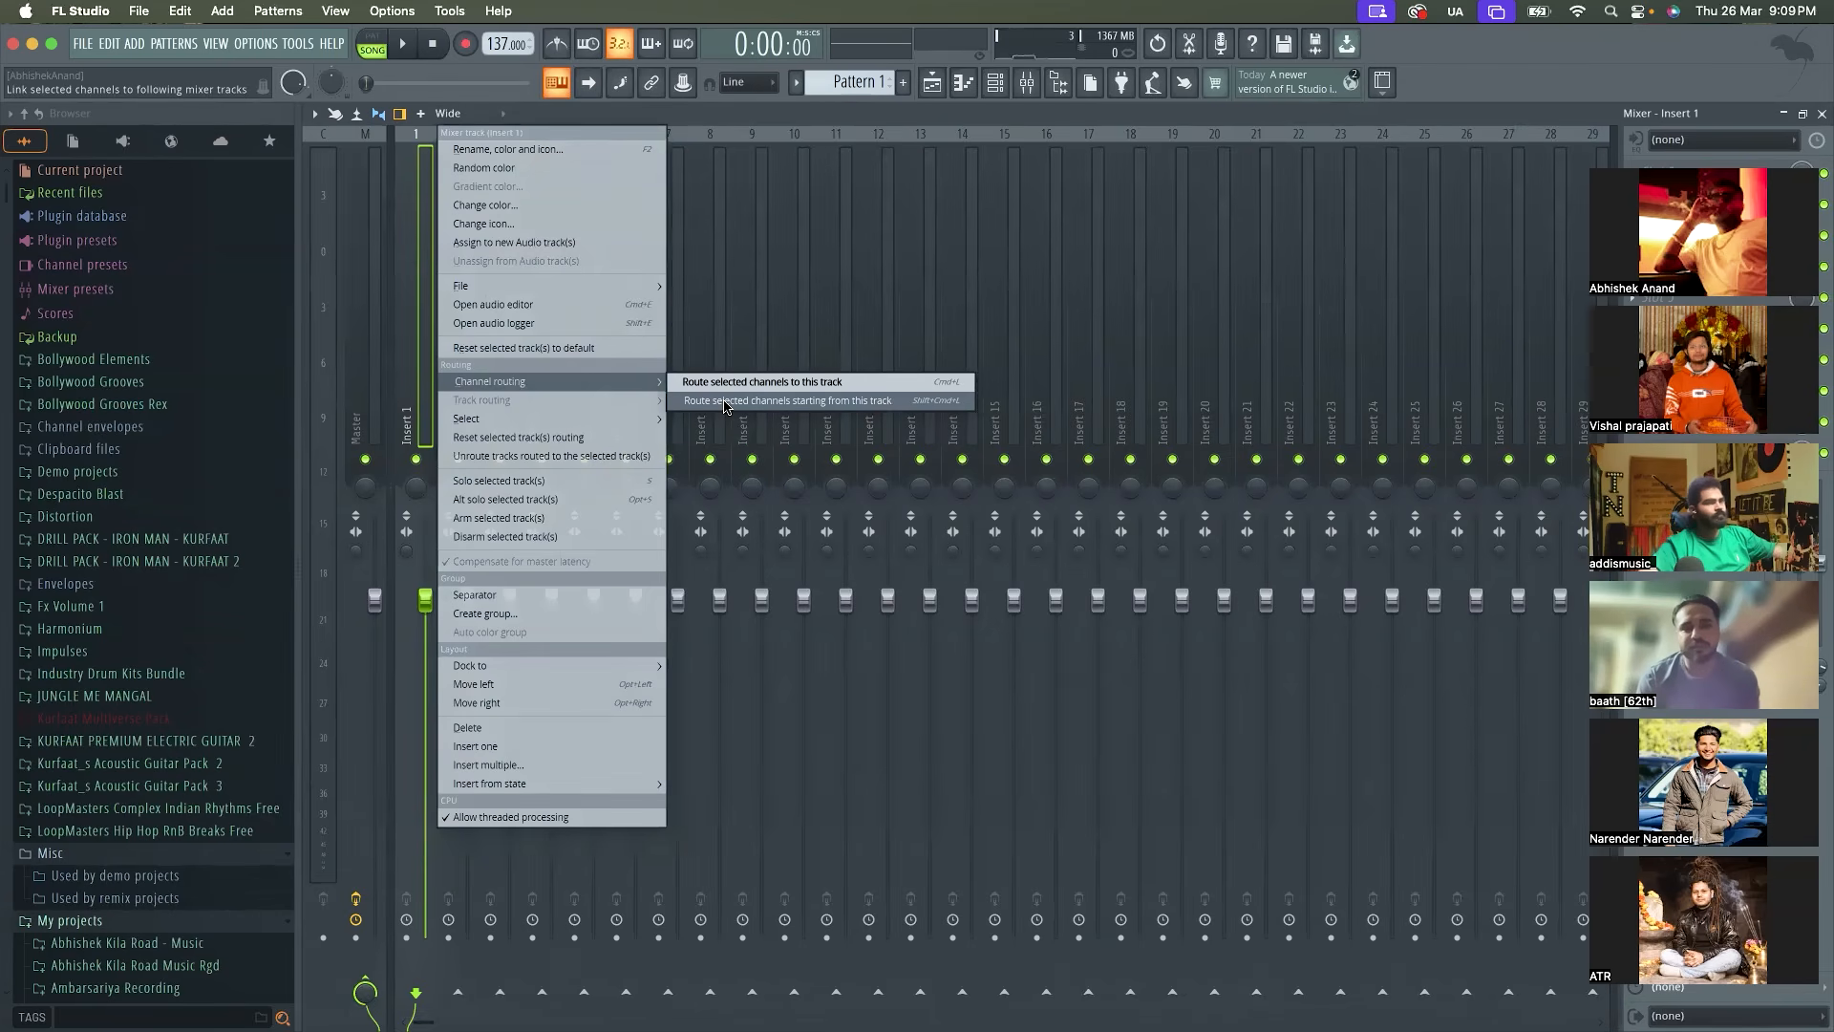
{"action": "left_click", "coordinate": [785, 403]}
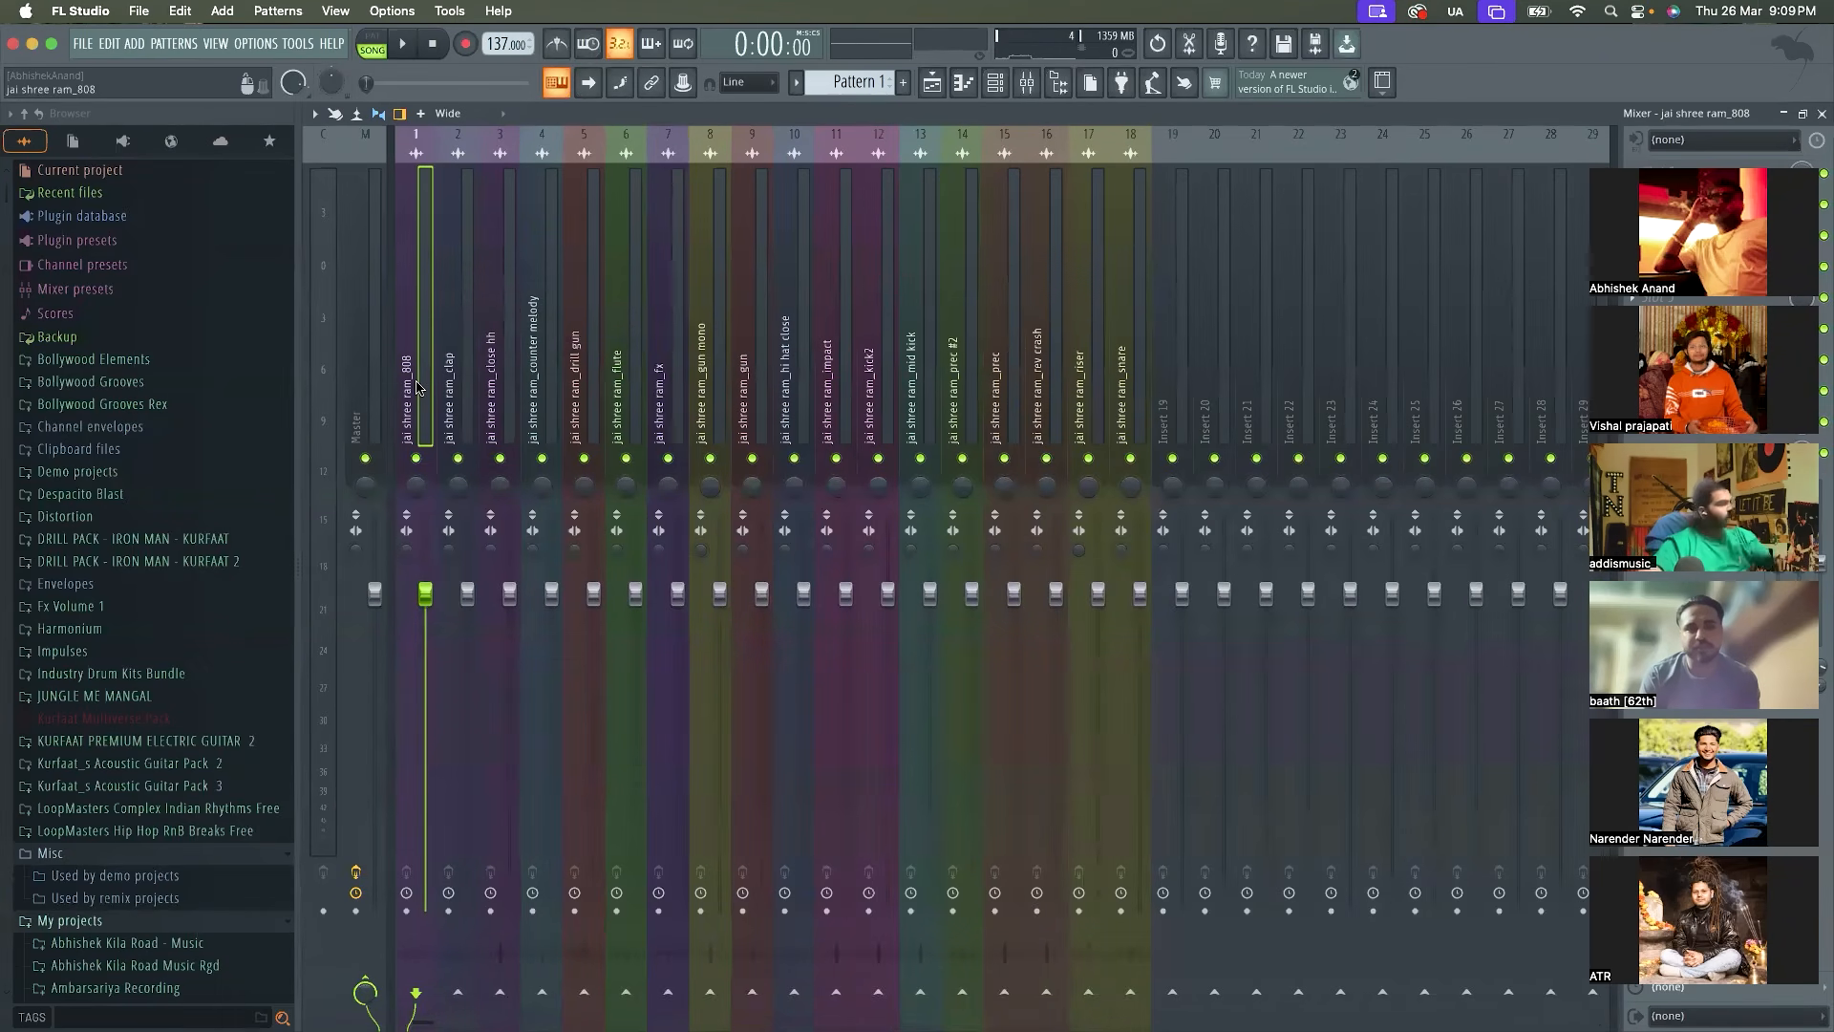
Rename the jai shree ram_808 channel in the channel rack as 808
{"action": "left_click", "coordinate": [996, 83]}
{"action": "left_click", "coordinate": [606, 158]}
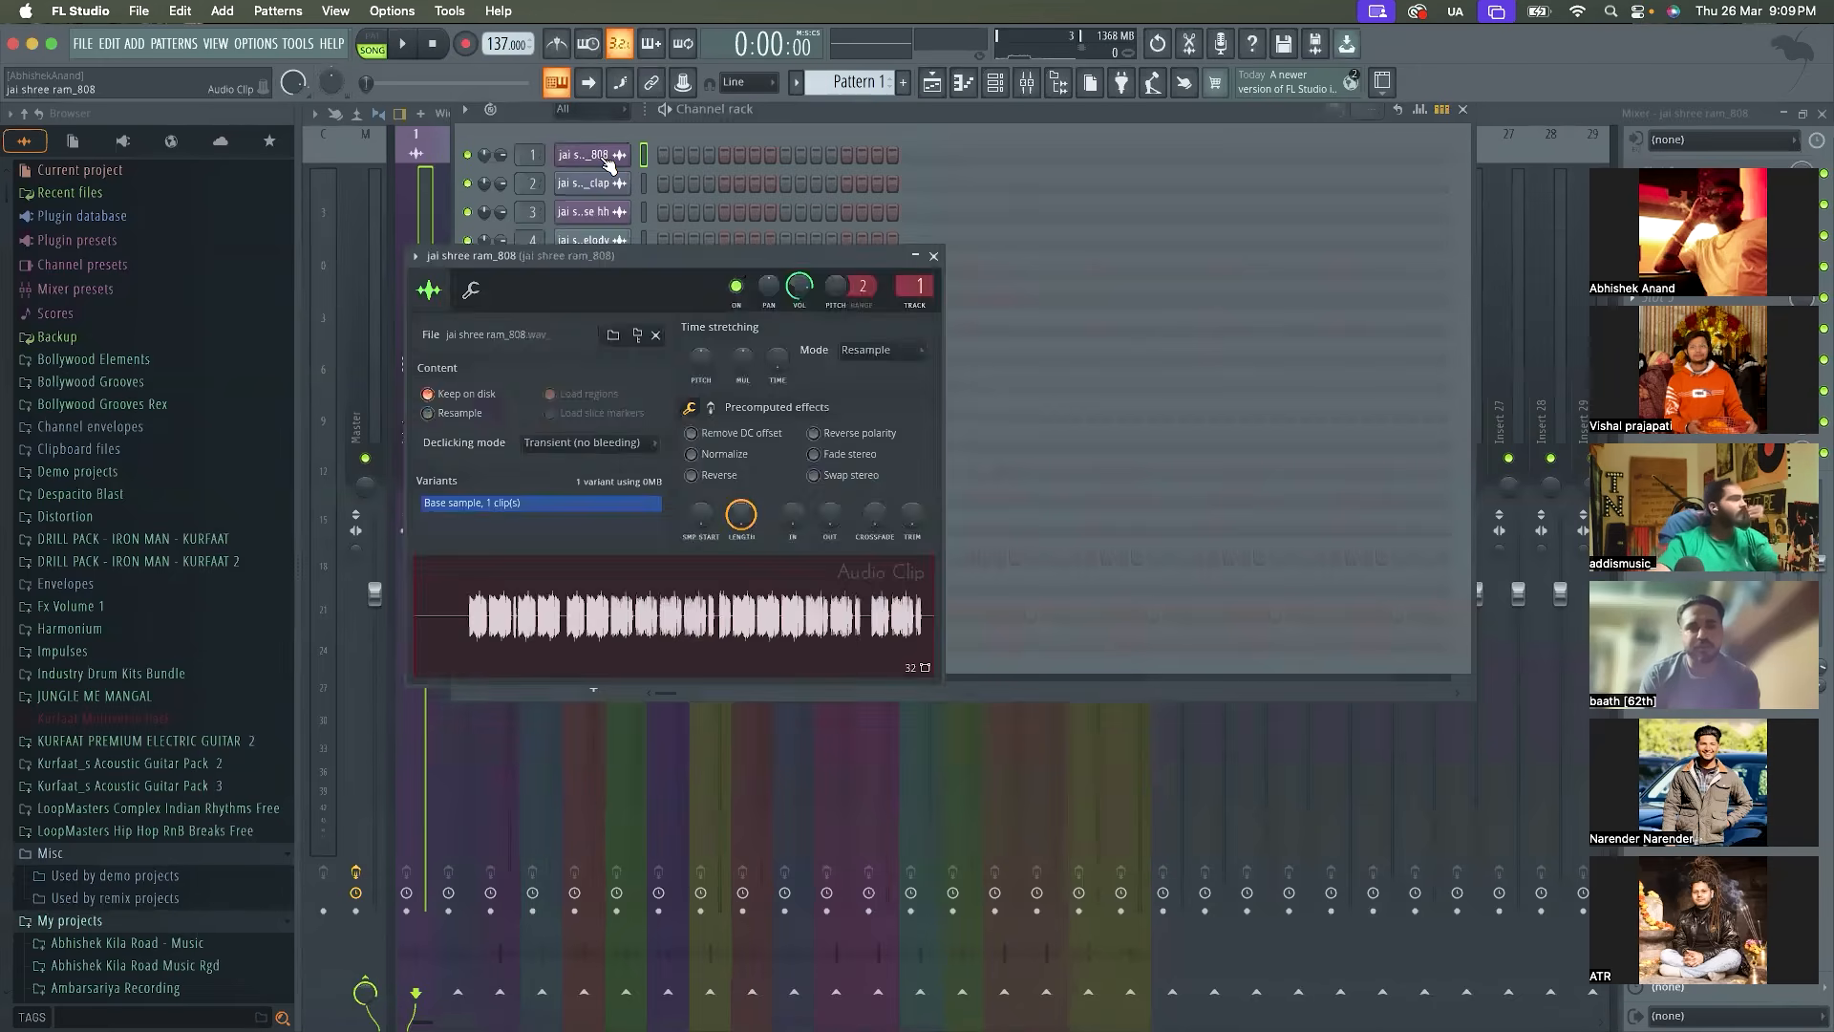
{"action": "left_click", "coordinate": [615, 157]}
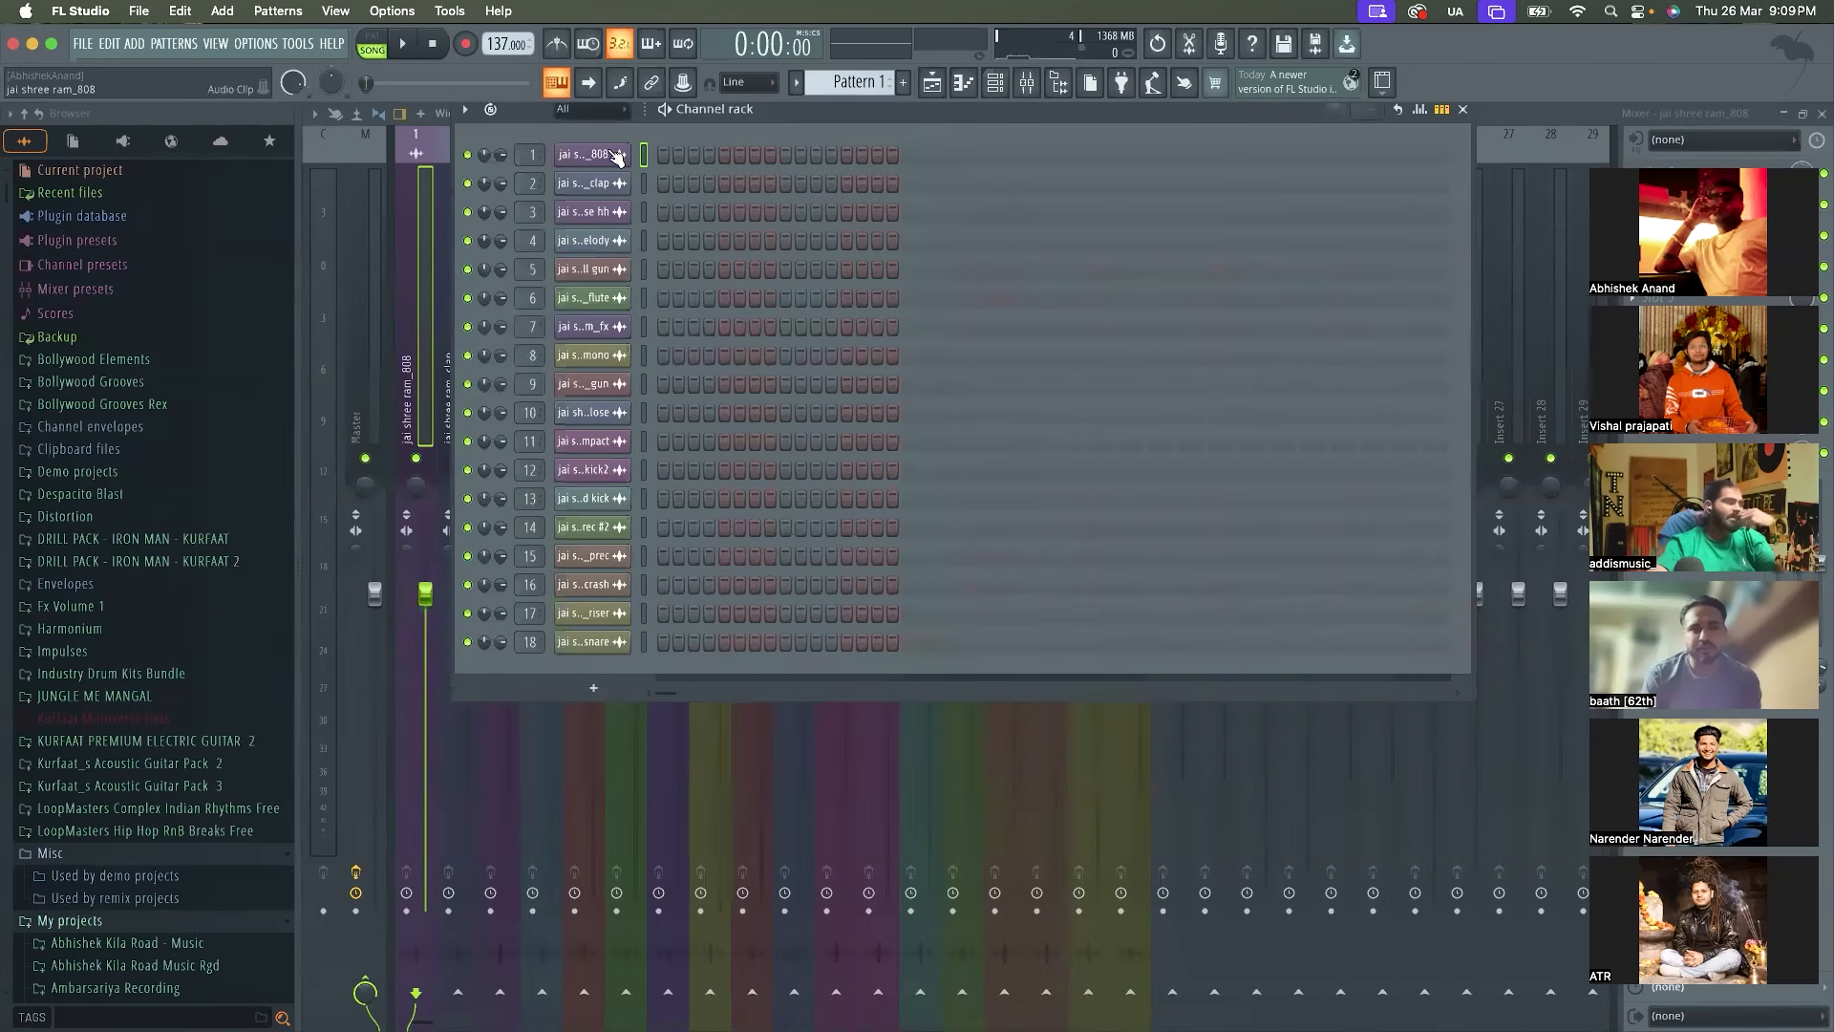
{"action": "key", "text": "F2"}
{"action": "type", "text": "8-"}
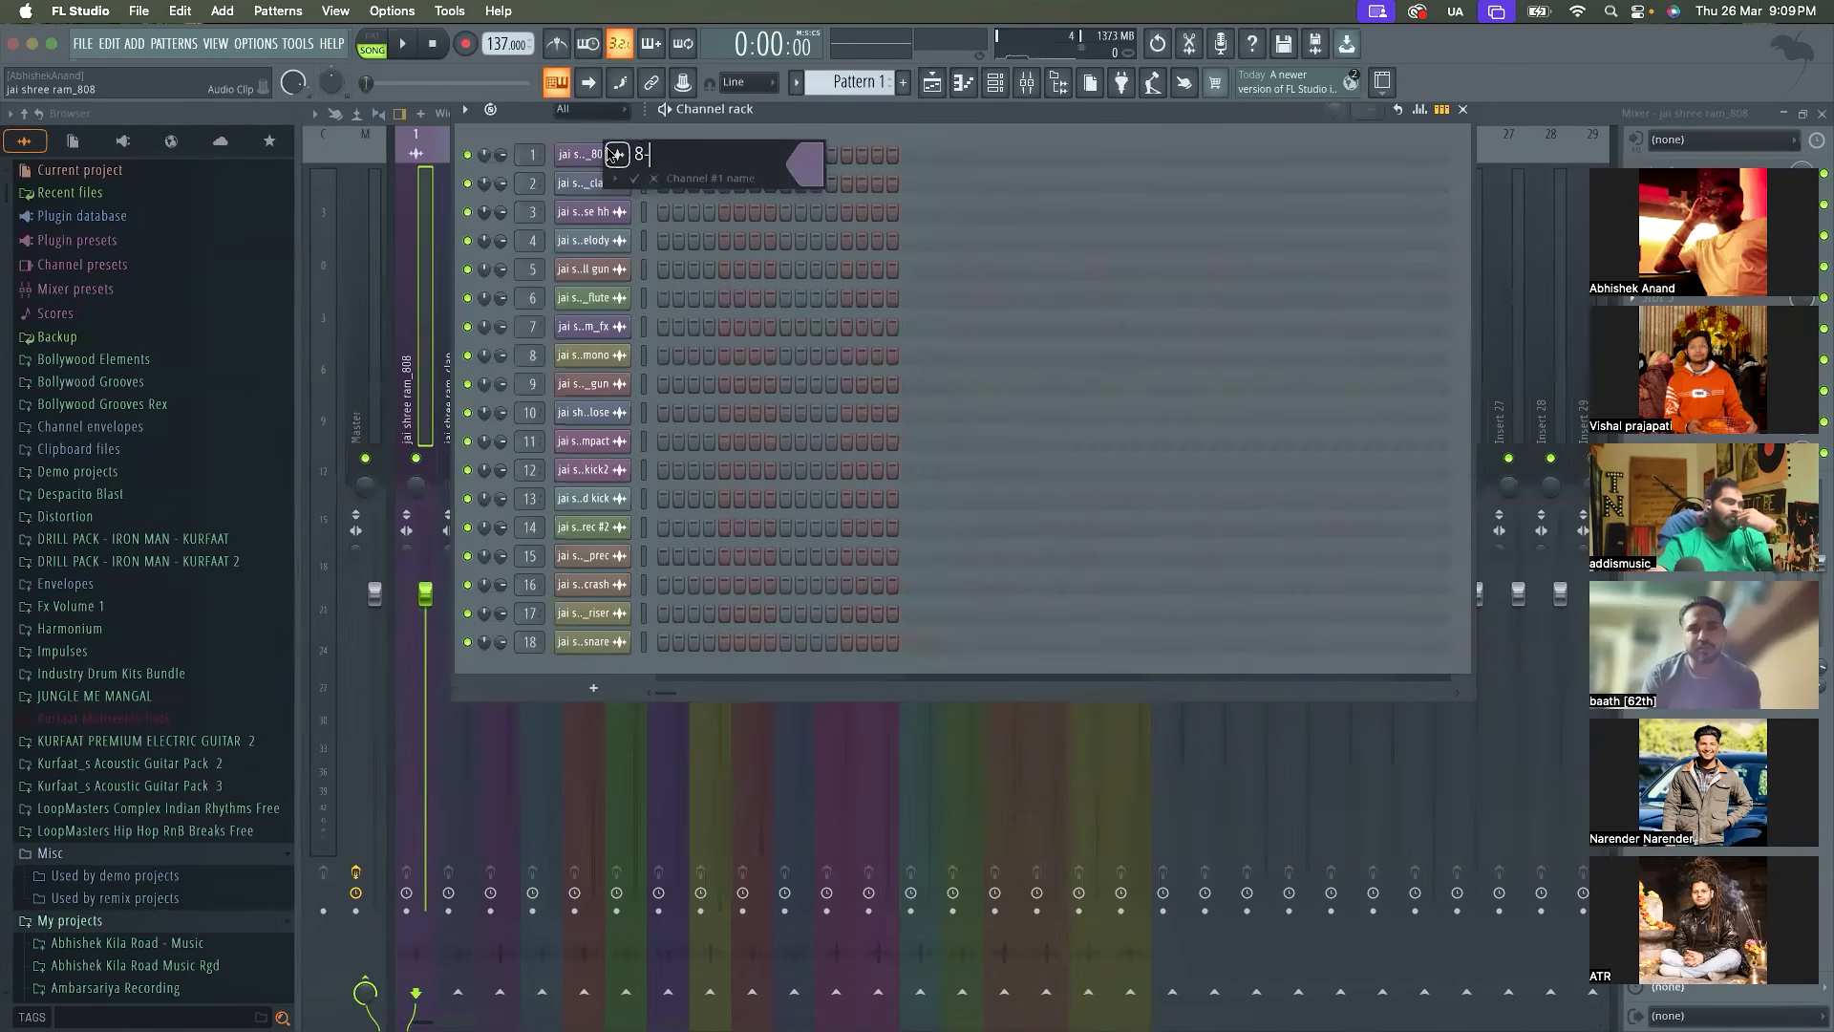
{"action": "type", "text": "8"}
{"action": "key", "text": "Return"}
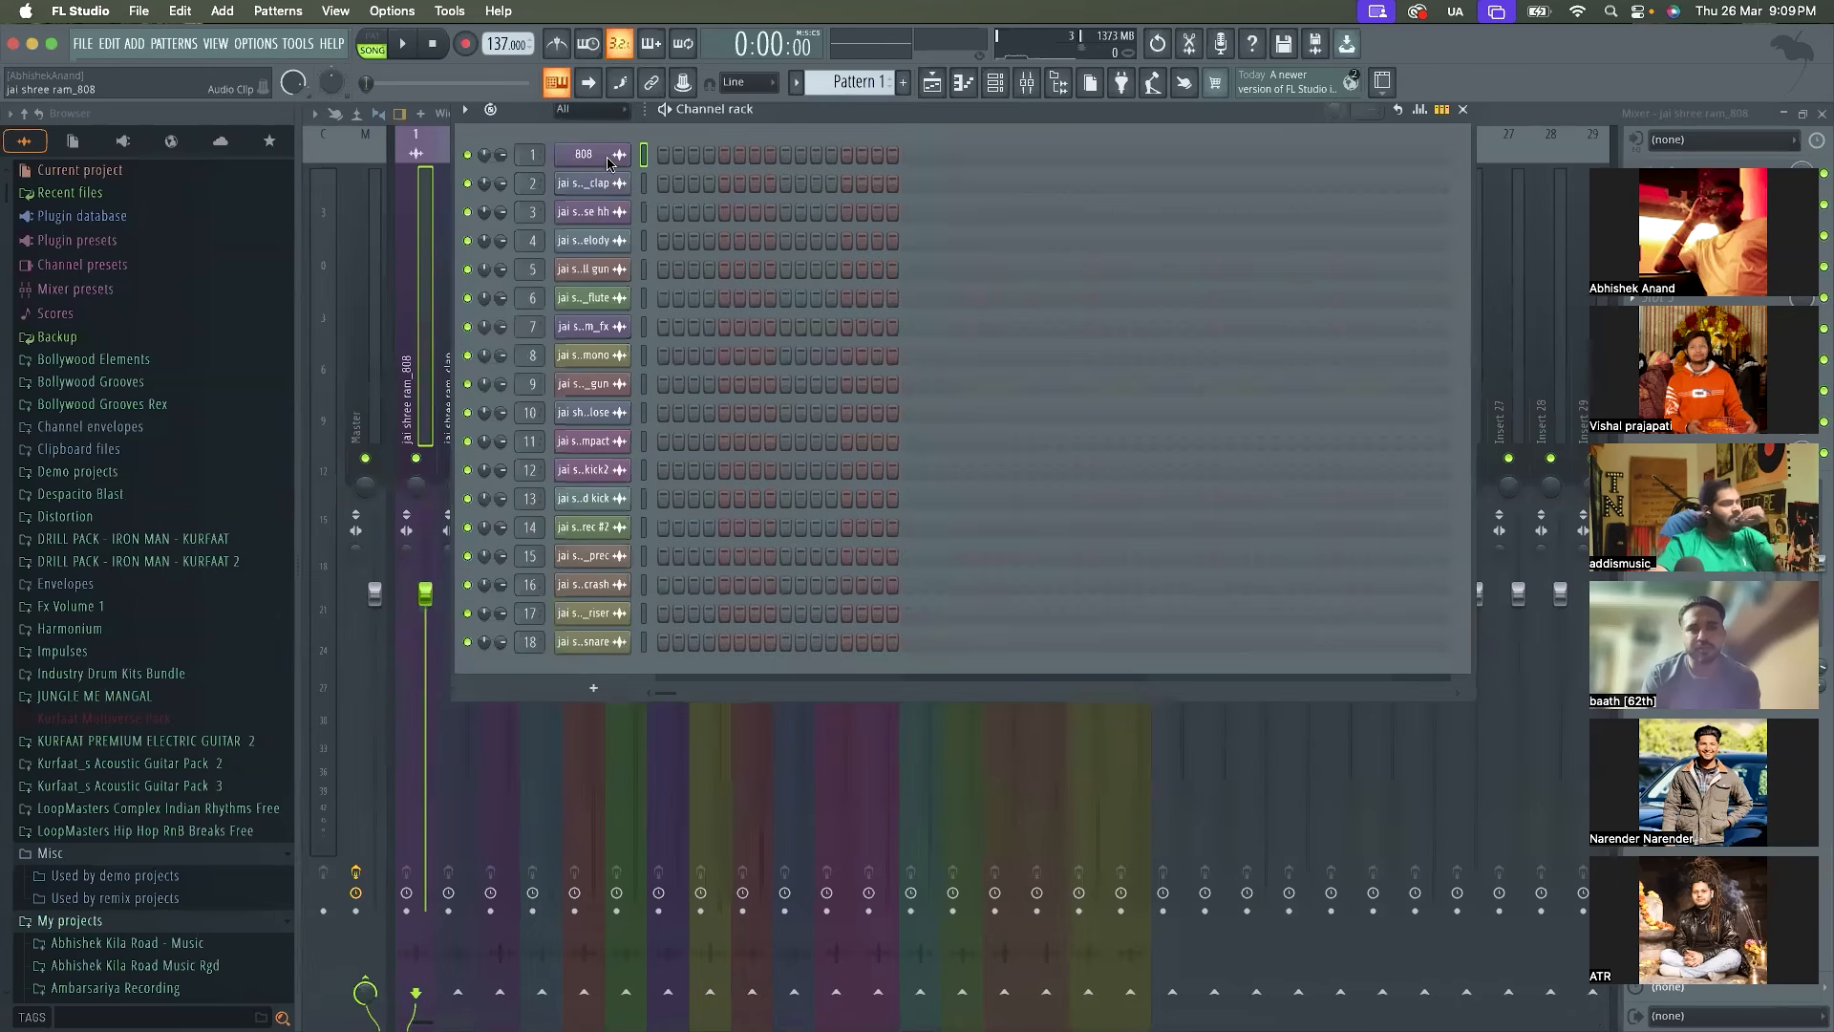
Rename the jai shree ram_clap channel as Clap and the jai shree ram_close hh channel as Hi Hat
{"action": "key", "text": "F2"}
{"action": "type", "text": "C"}
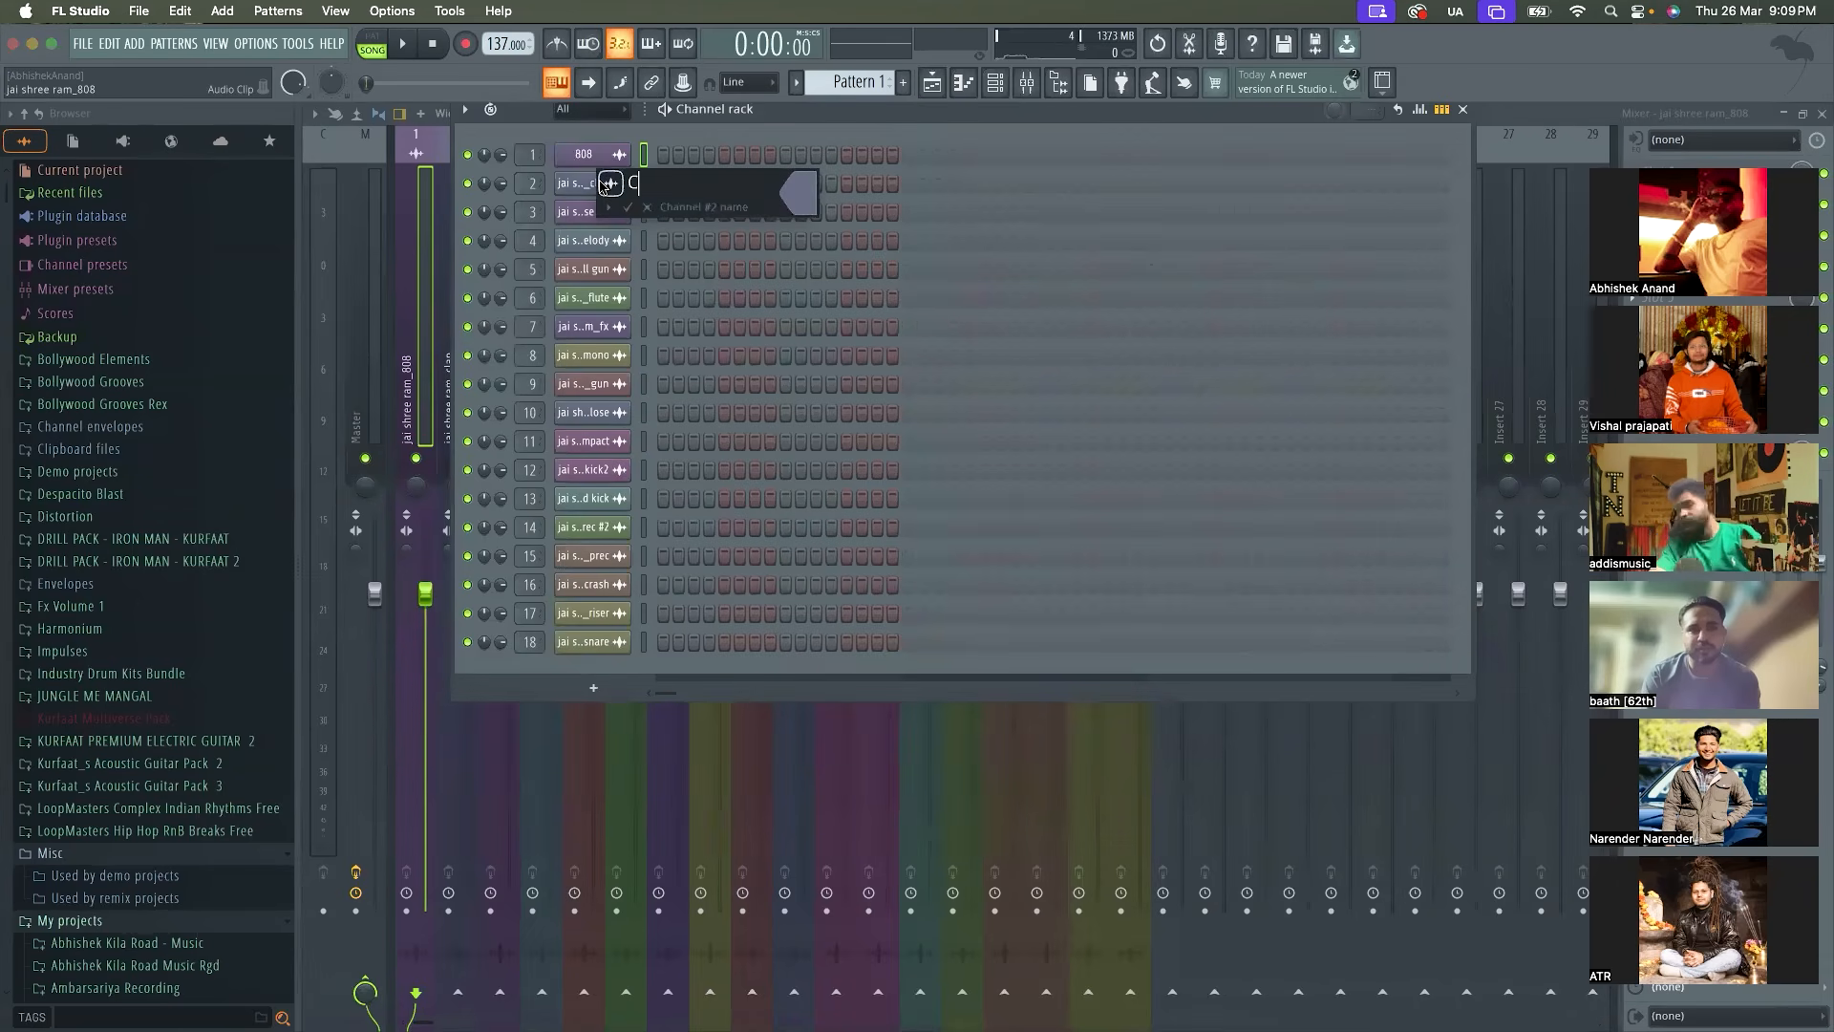
{"action": "type", "text": "lap"}
{"action": "key", "text": "Return"}
{"action": "left_click", "coordinate": [597, 211]}
{"action": "key", "text": "F2"}
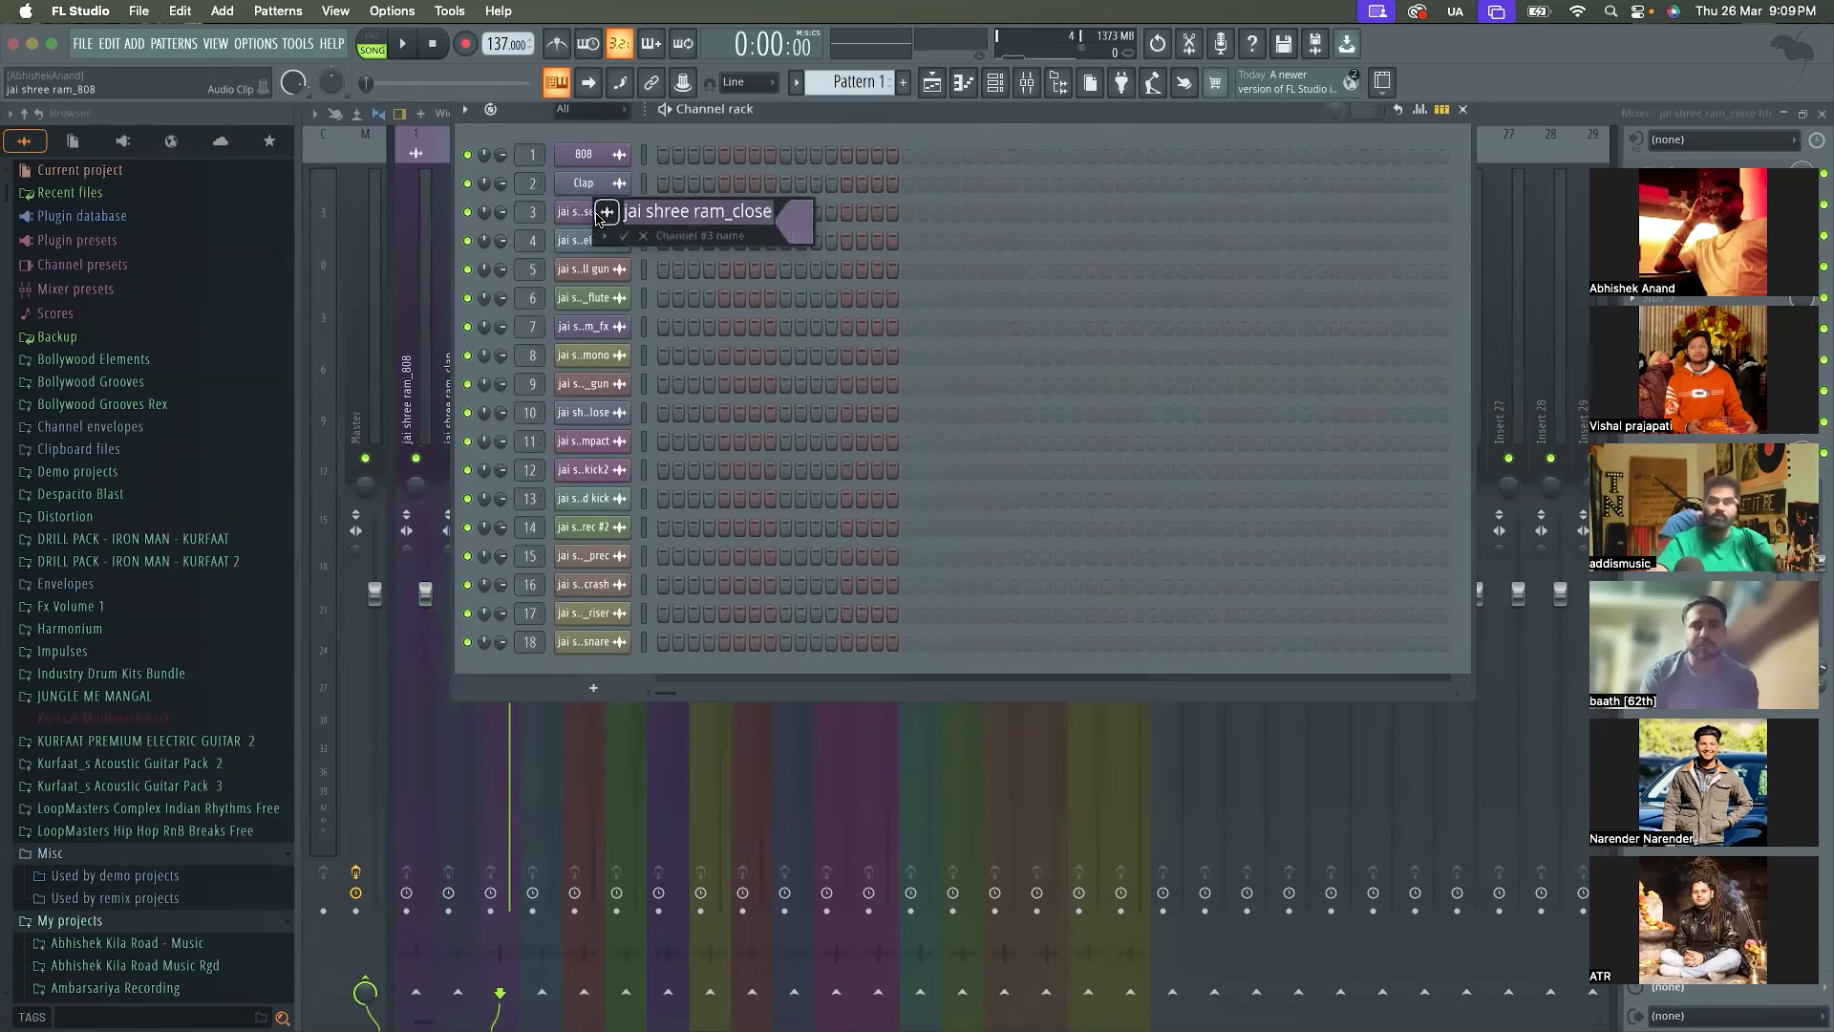
{"action": "type", "text": "Hi Hat"}
{"action": "key", "text": "Return"}
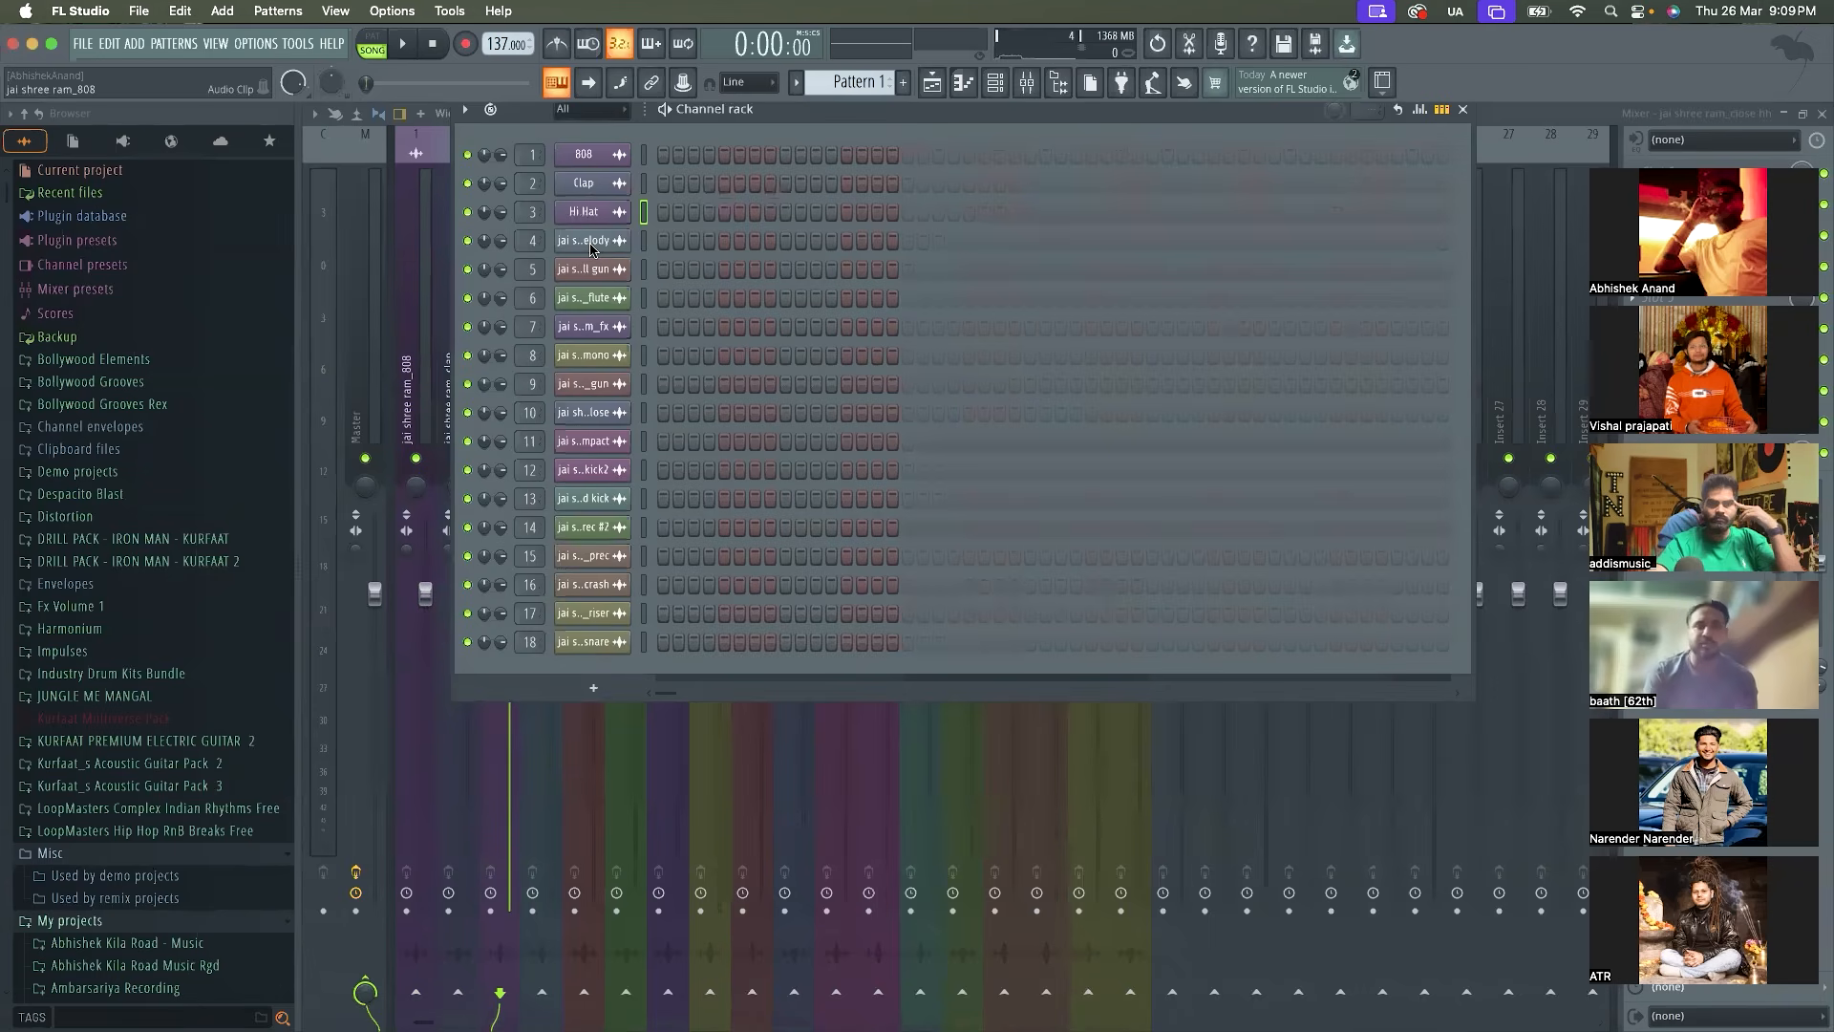
Rename the jai shree ram_counter melody channel as Counter Melody
{"action": "middle_click", "coordinate": [592, 250]}
{"action": "left_click", "coordinate": [694, 240]}
{"action": "left_click_drag", "start_coordinate": [695, 240], "coordinate": [869, 238]}
{"action": "type", "text": "Counte"}
{"action": "key", "text": "super+a"}
{"action": "type", "text": "Counter Melod"}
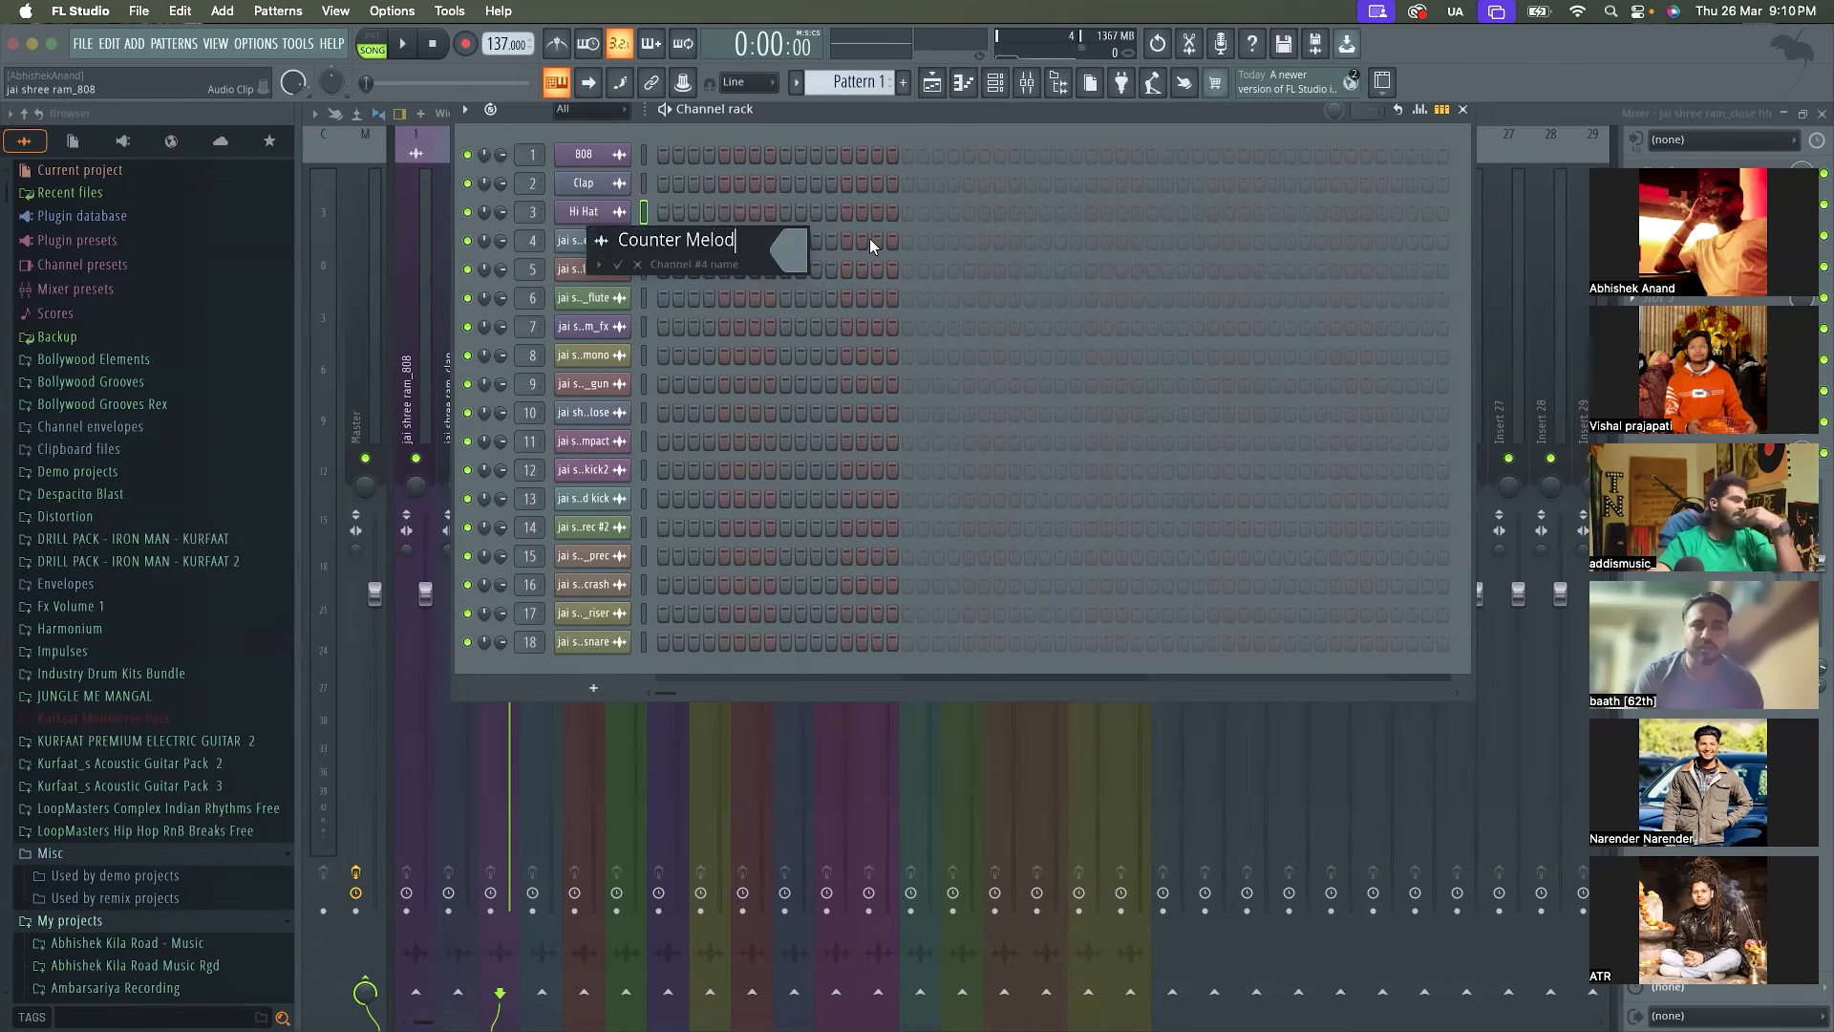
{"action": "type", "text": "y"}
{"action": "key", "text": "Return"}
Rename the jai shree ram_drill gun channel as Gun Shot 1
{"action": "middle_click", "coordinate": [592, 267]}
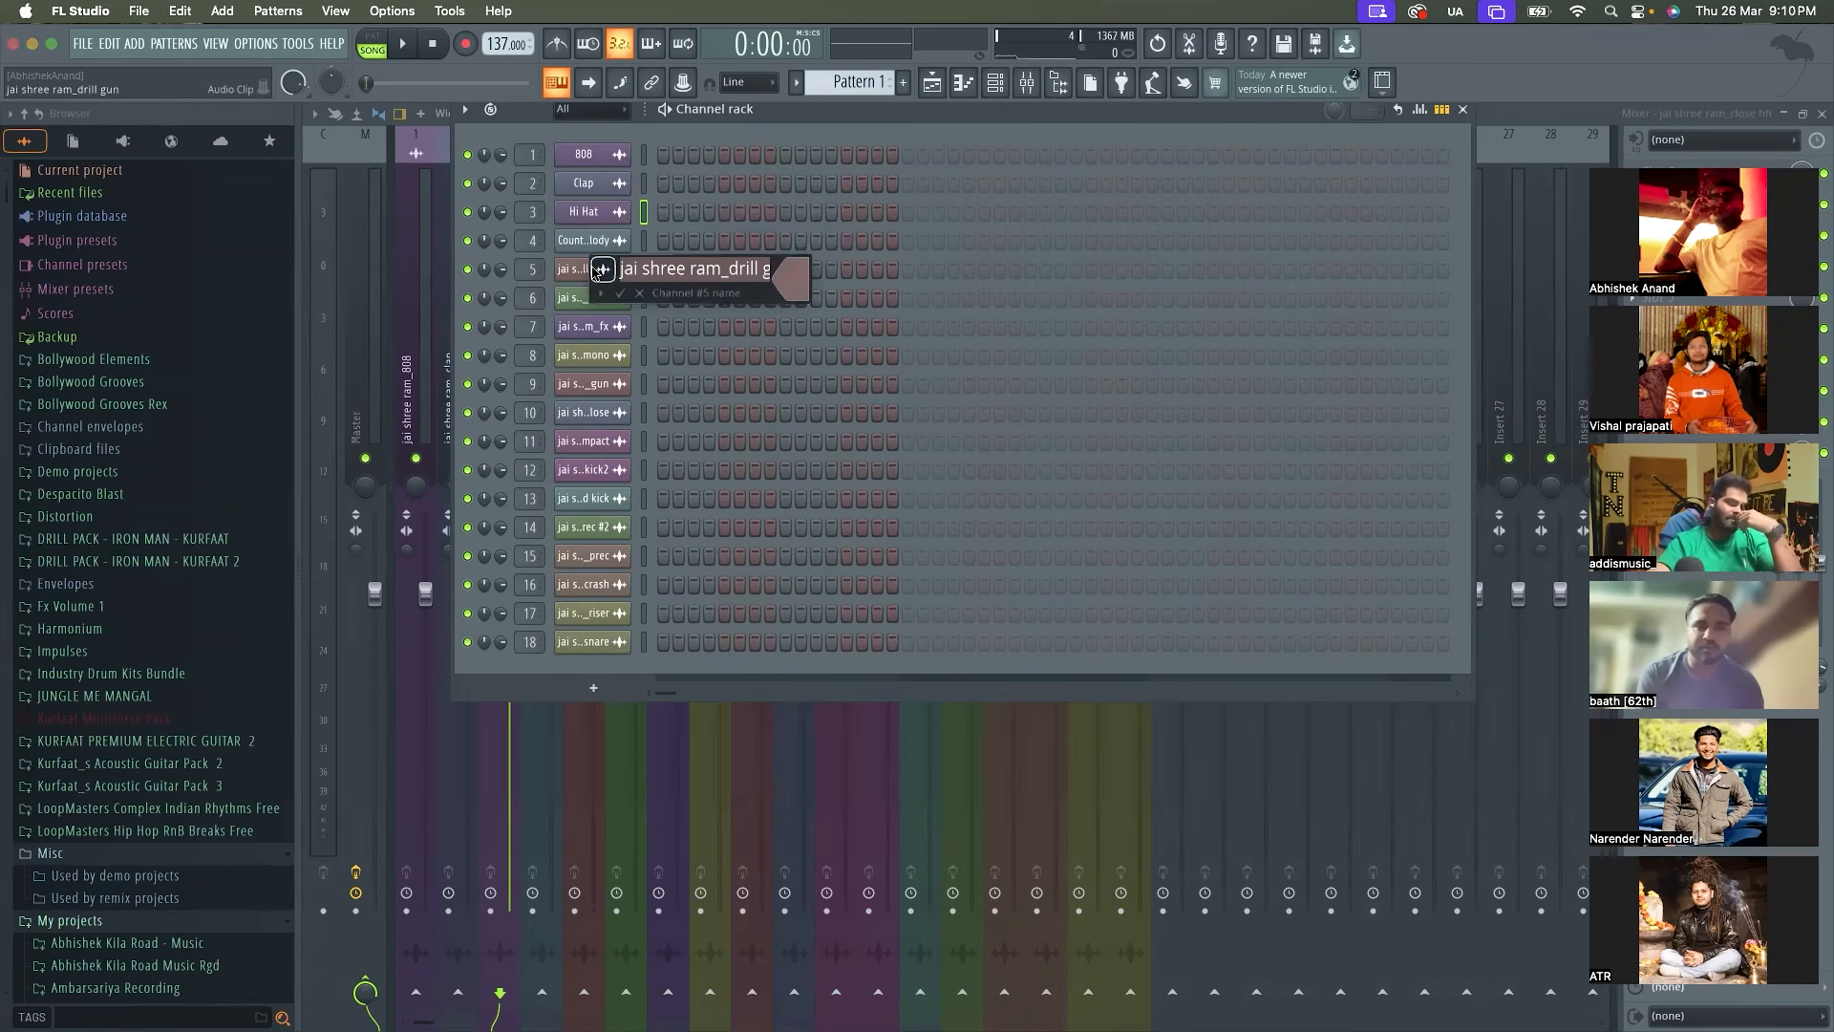
{"action": "double_click", "coordinate": [666, 273]}
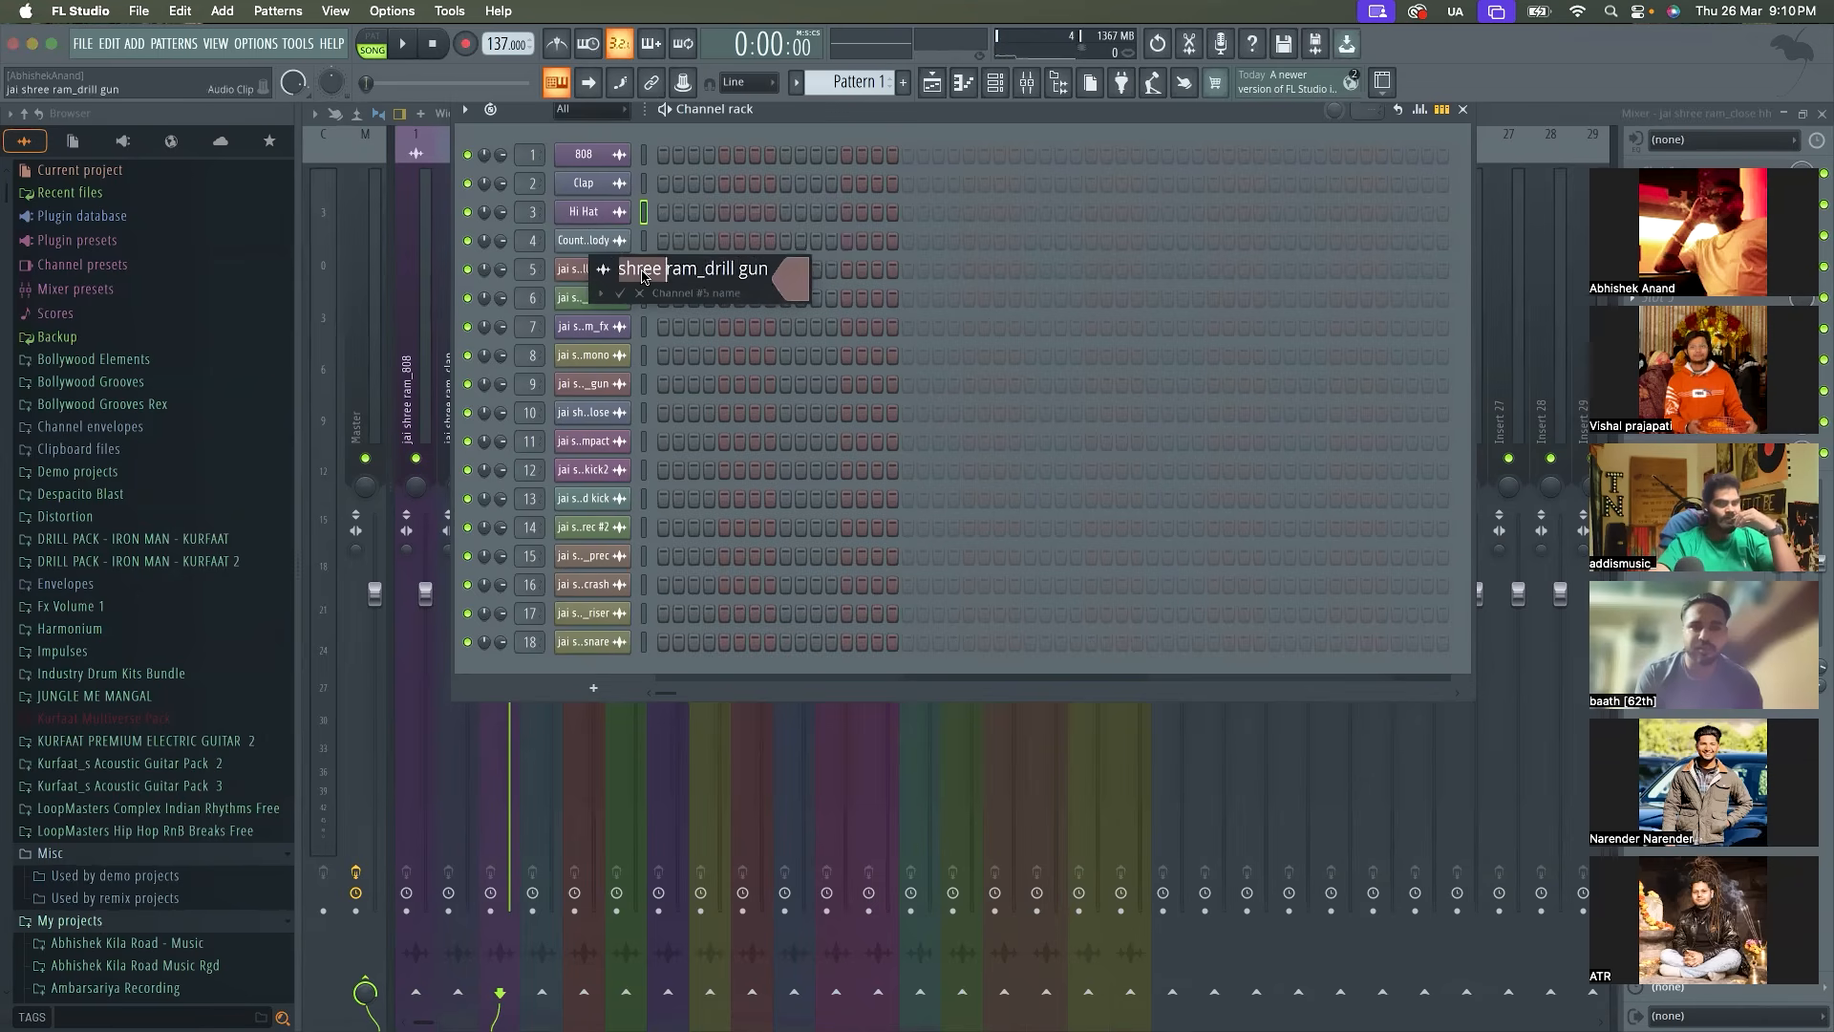
{"action": "type", "text": "Gun Shot 1"}
{"action": "key", "text": "Return"}
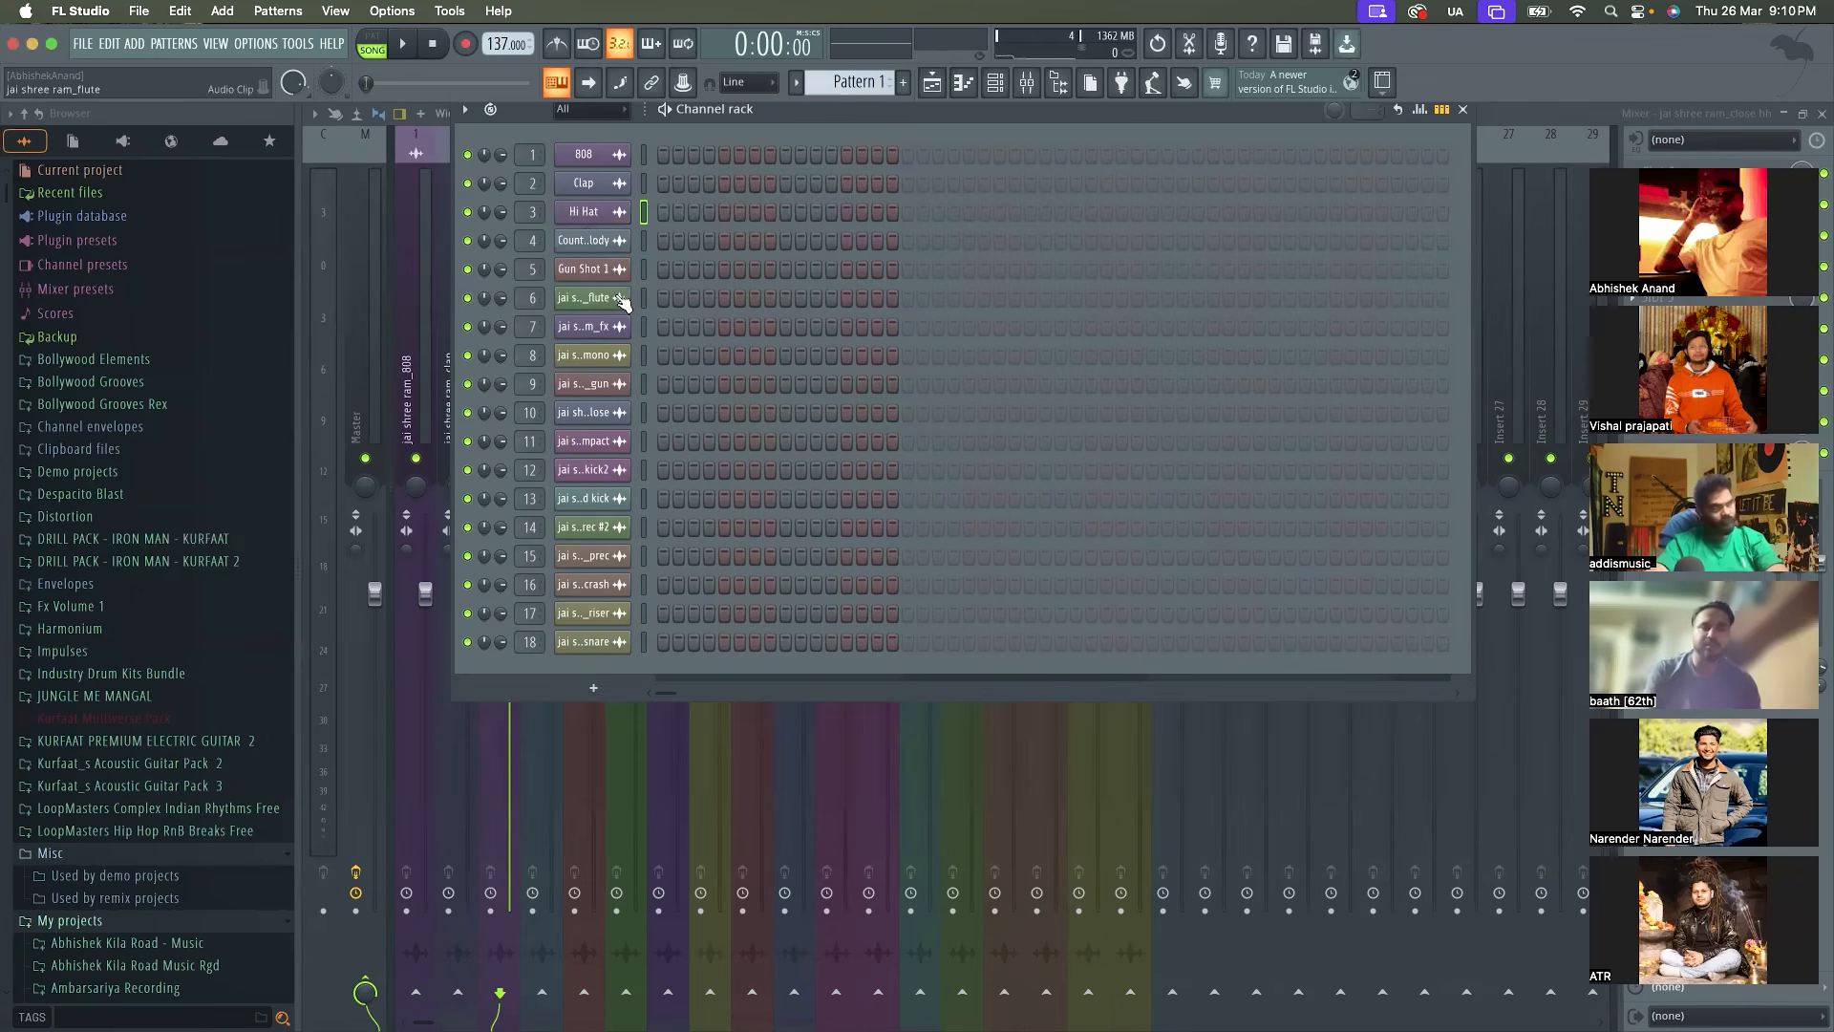
Rename the jai shree ram_flute channel as Flute and the jai shree ram_fx channel as Fx
{"action": "left_click", "coordinate": [621, 300], "text": "shift"}
{"action": "type", "text": "Flut"}
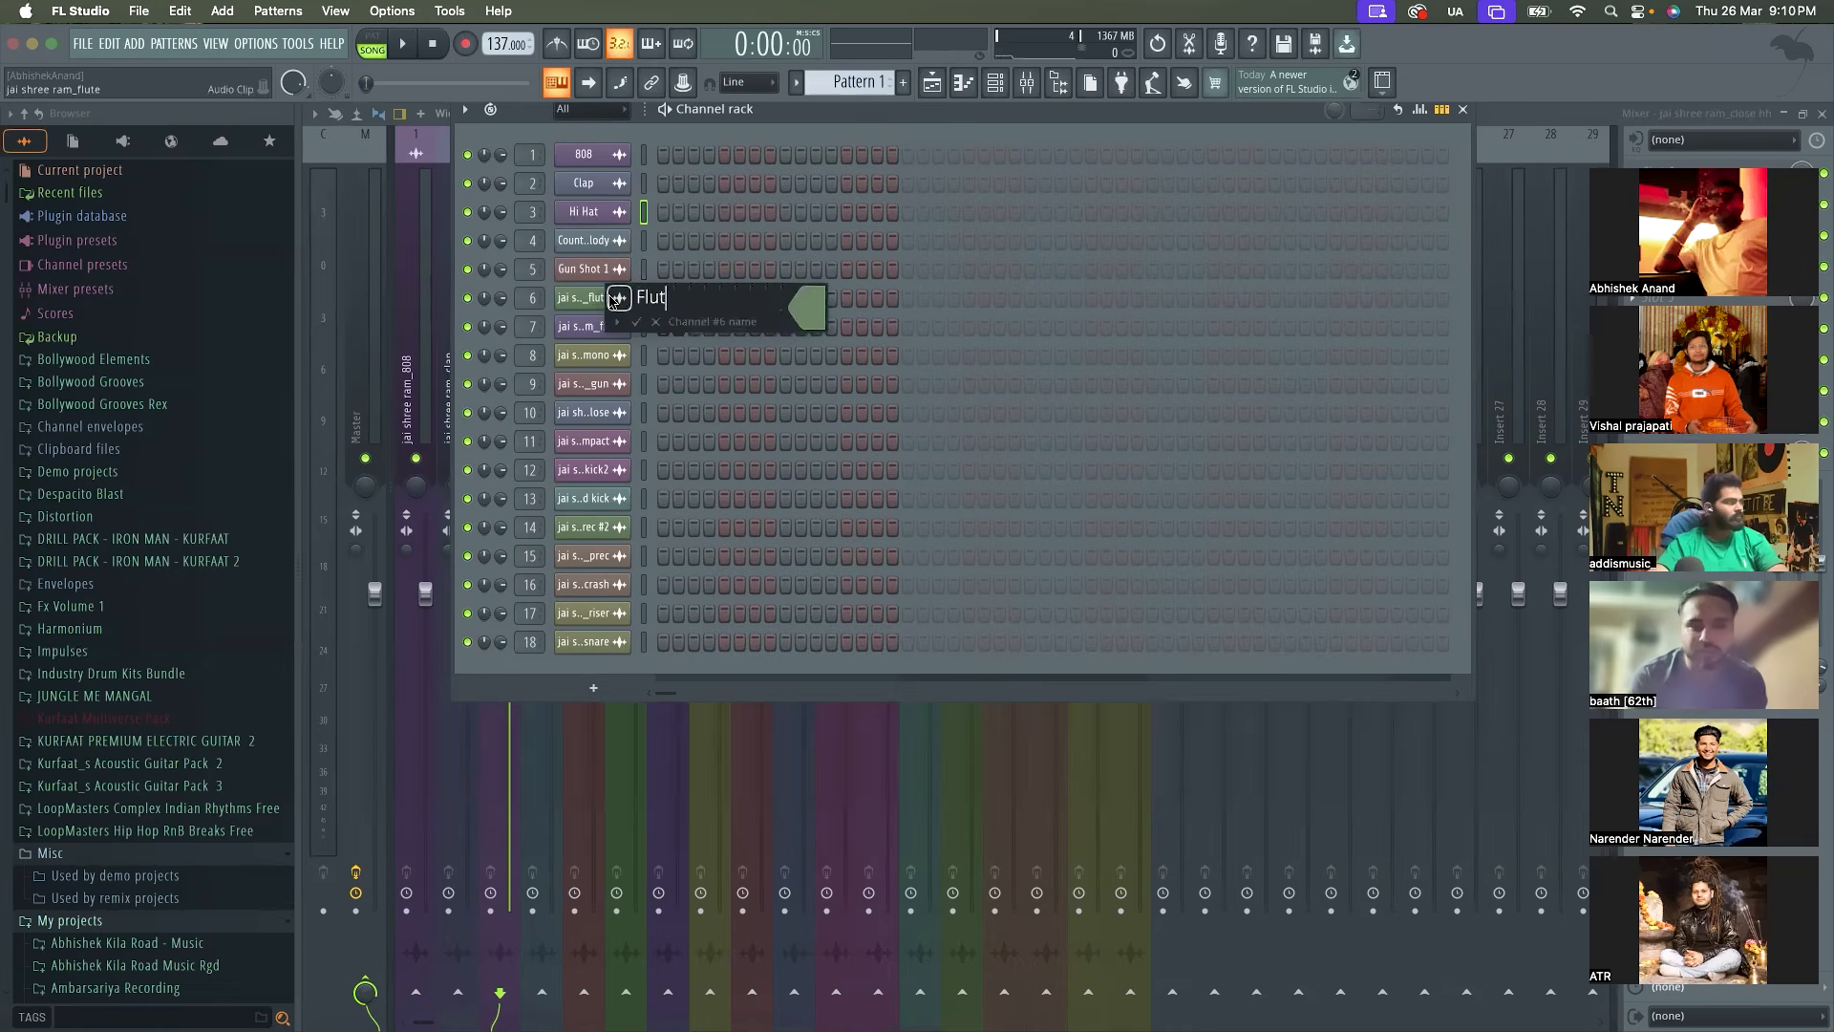
{"action": "type", "text": "e"}
{"action": "key", "text": "Return"}
{"action": "left_click", "coordinate": [590, 326], "text": "shift"}
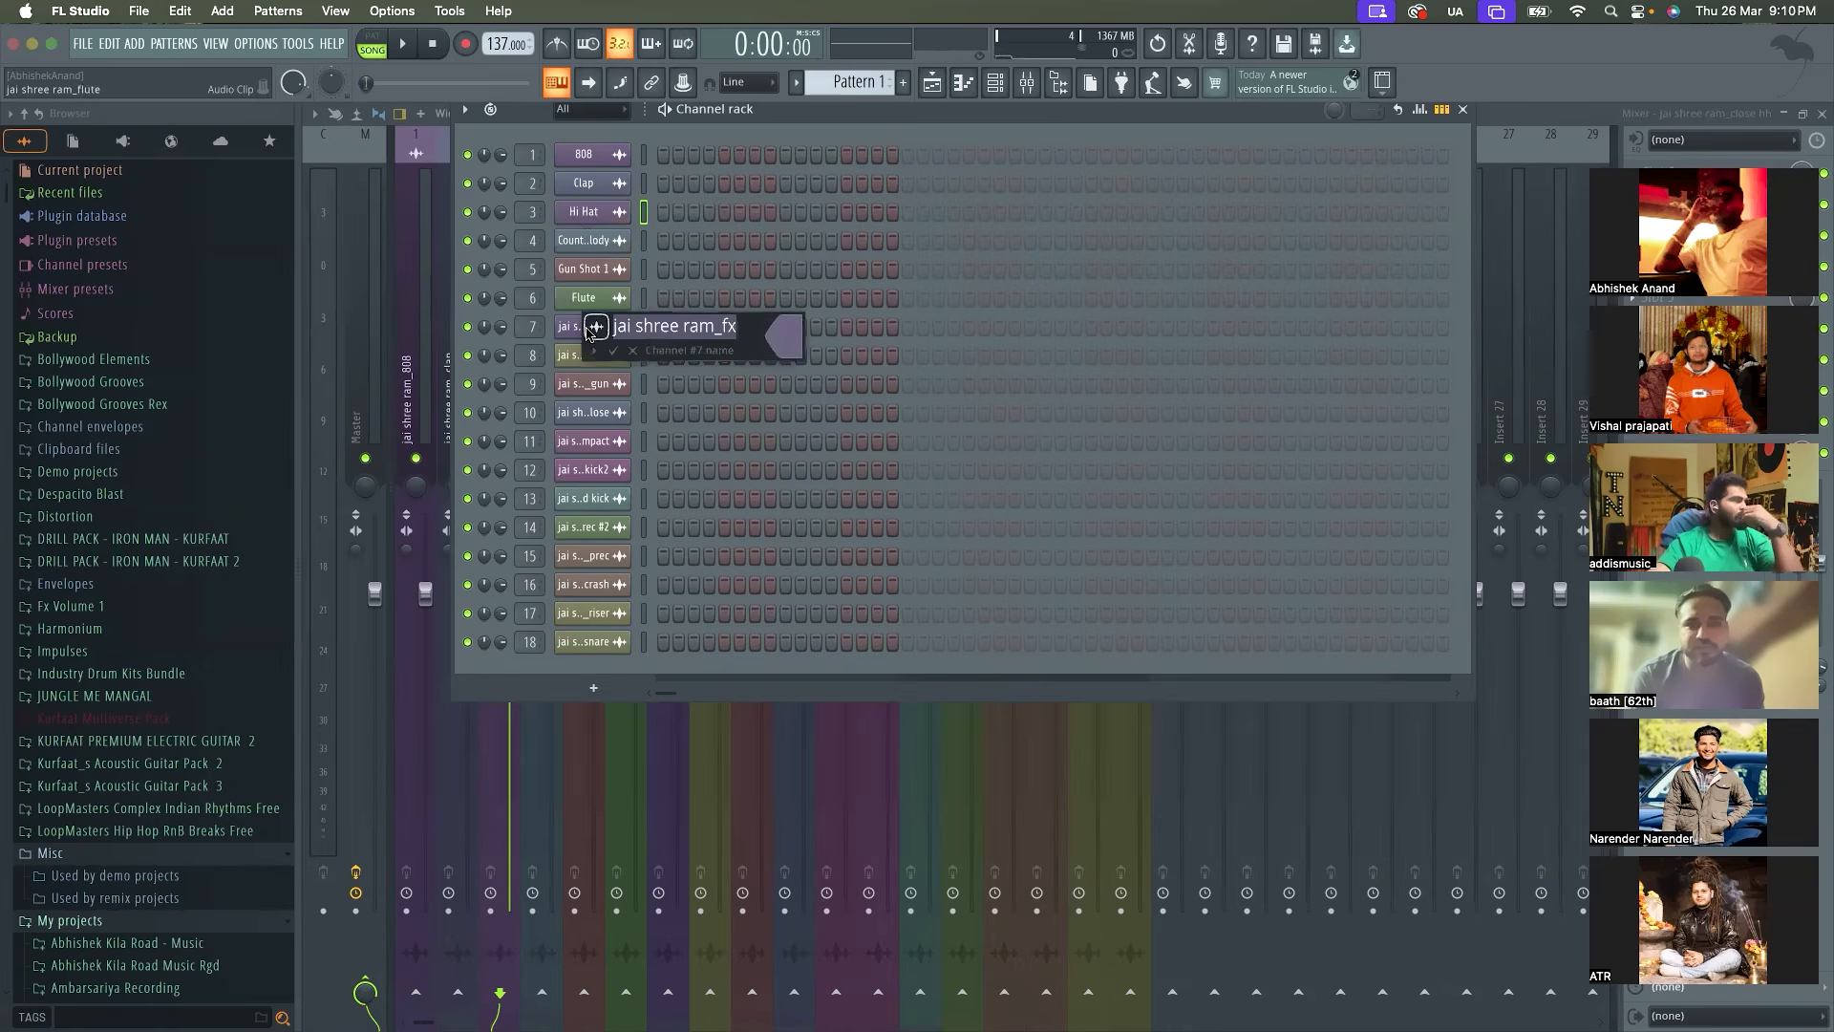
{"action": "type", "text": "D"}
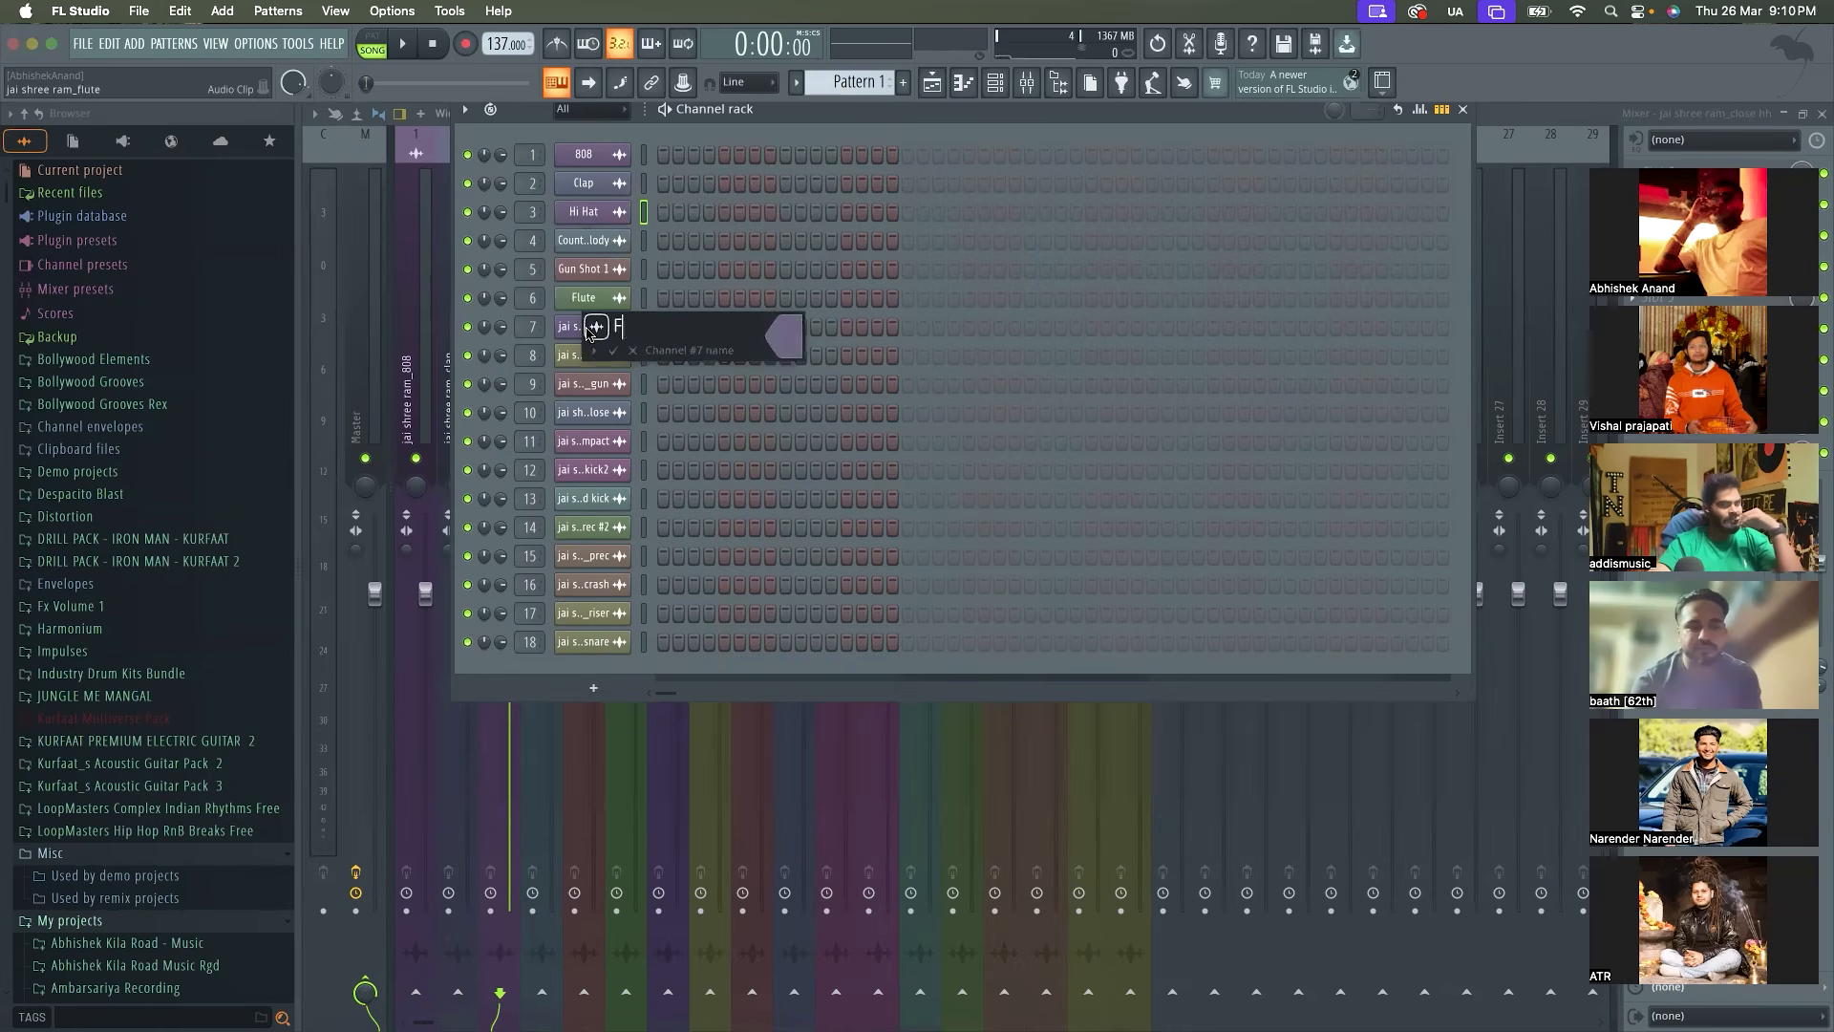
{"action": "type", "text": "x"}
{"action": "key", "text": "Return"}
Rename the jai shree ram_gun mono channel as Gun Shot 2
{"action": "left_click", "coordinate": [590, 354], "text": "shift"}
{"action": "left_click", "coordinate": [656, 358]}
{"action": "key", "text": "End"}
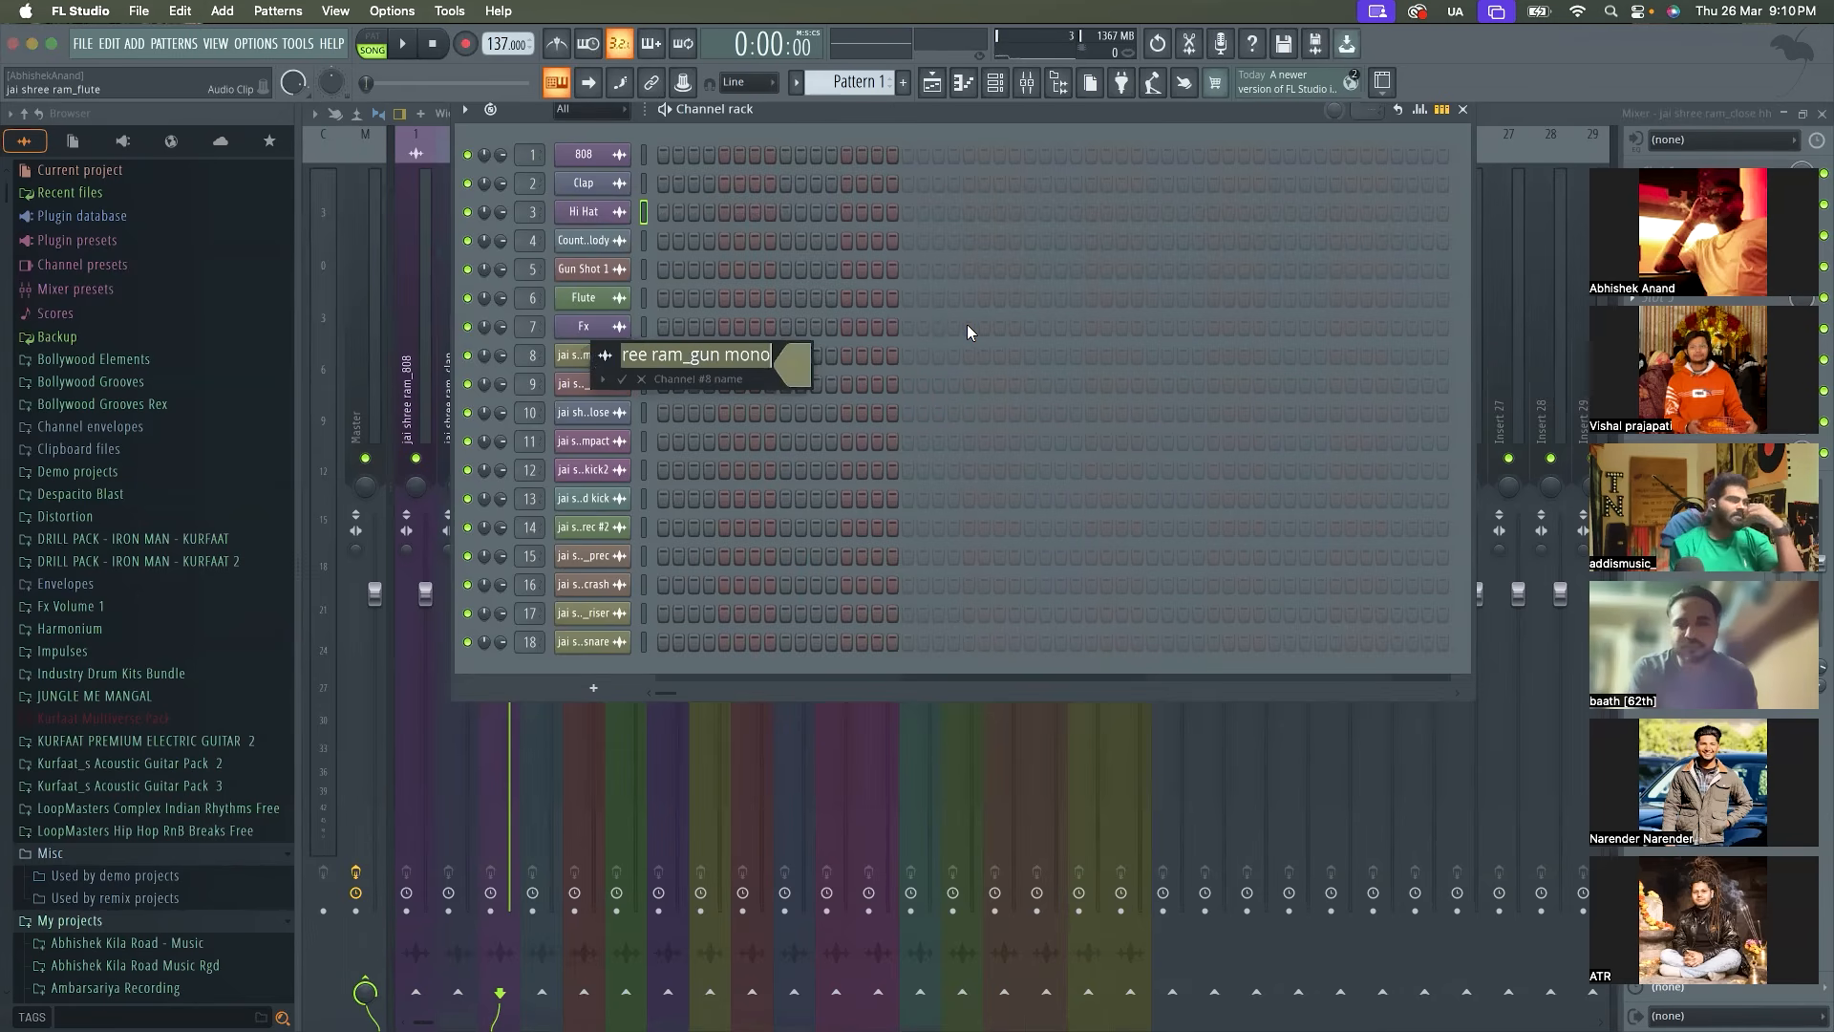
{"action": "key", "text": "super+a"}
{"action": "type", "text": "Gu"}
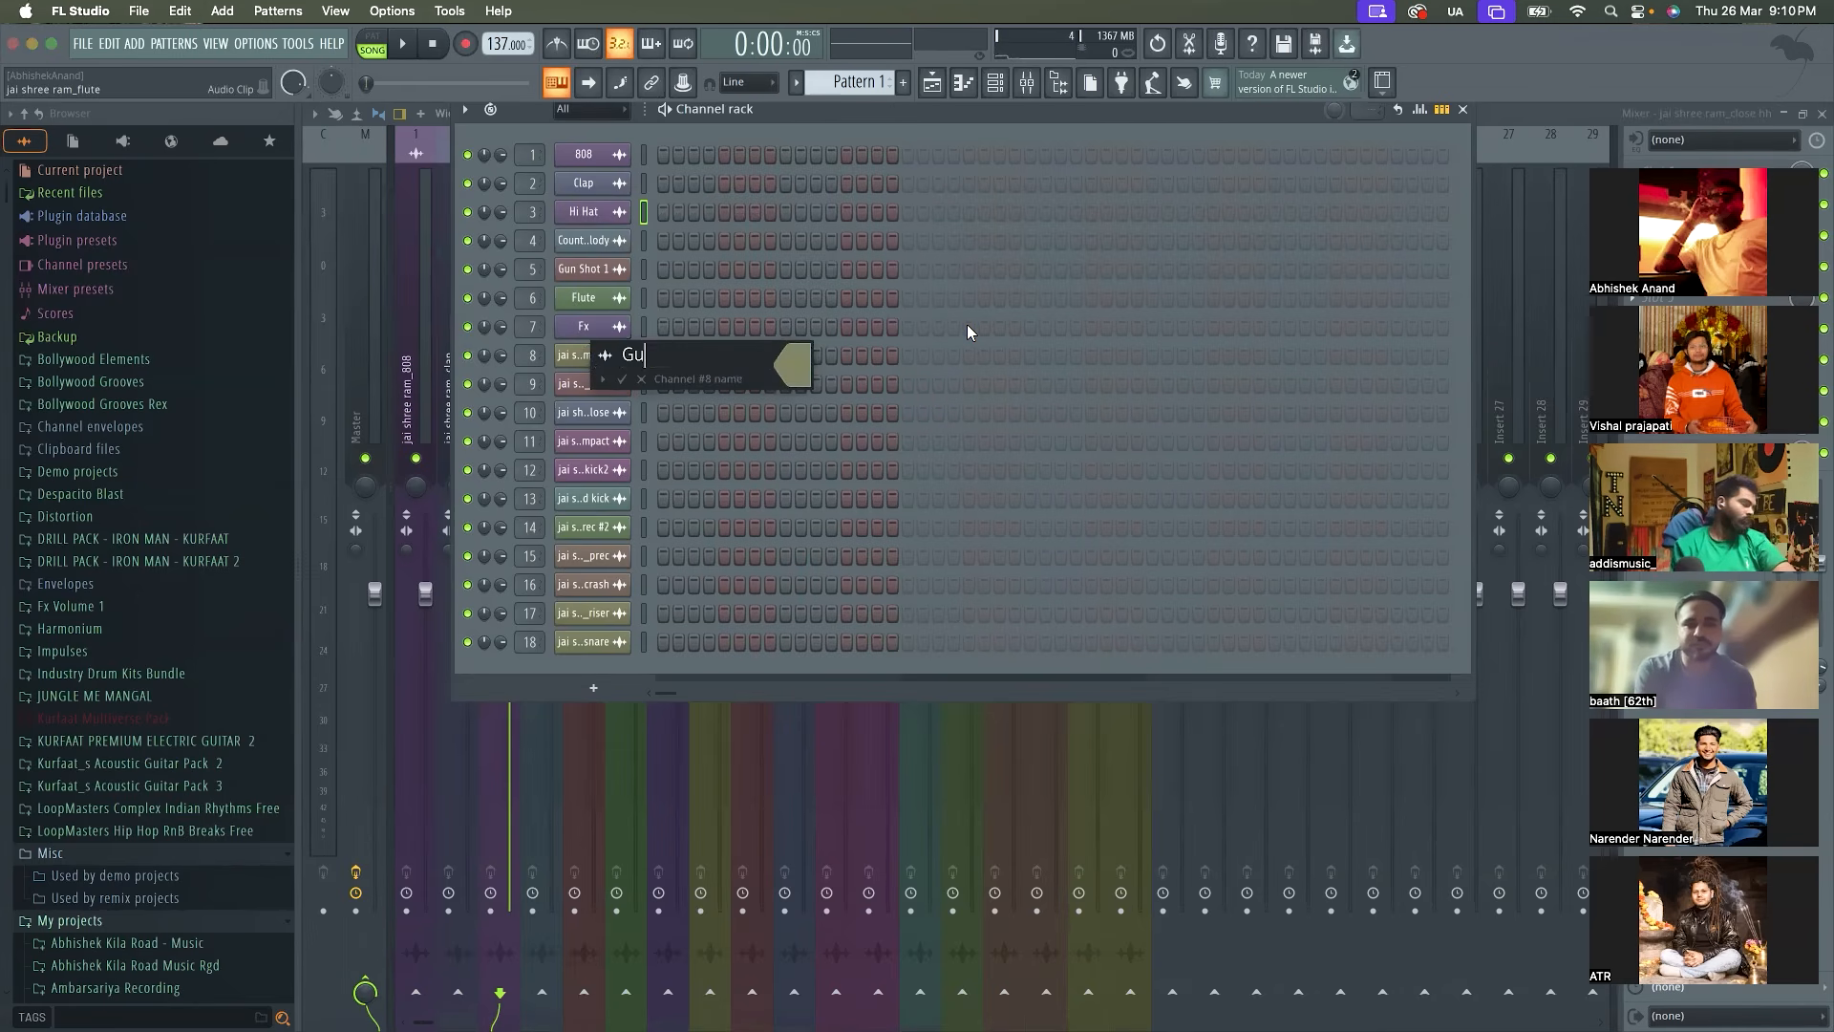
{"action": "type", "text": "n Shot 2"}
{"action": "key", "text": "Return"}
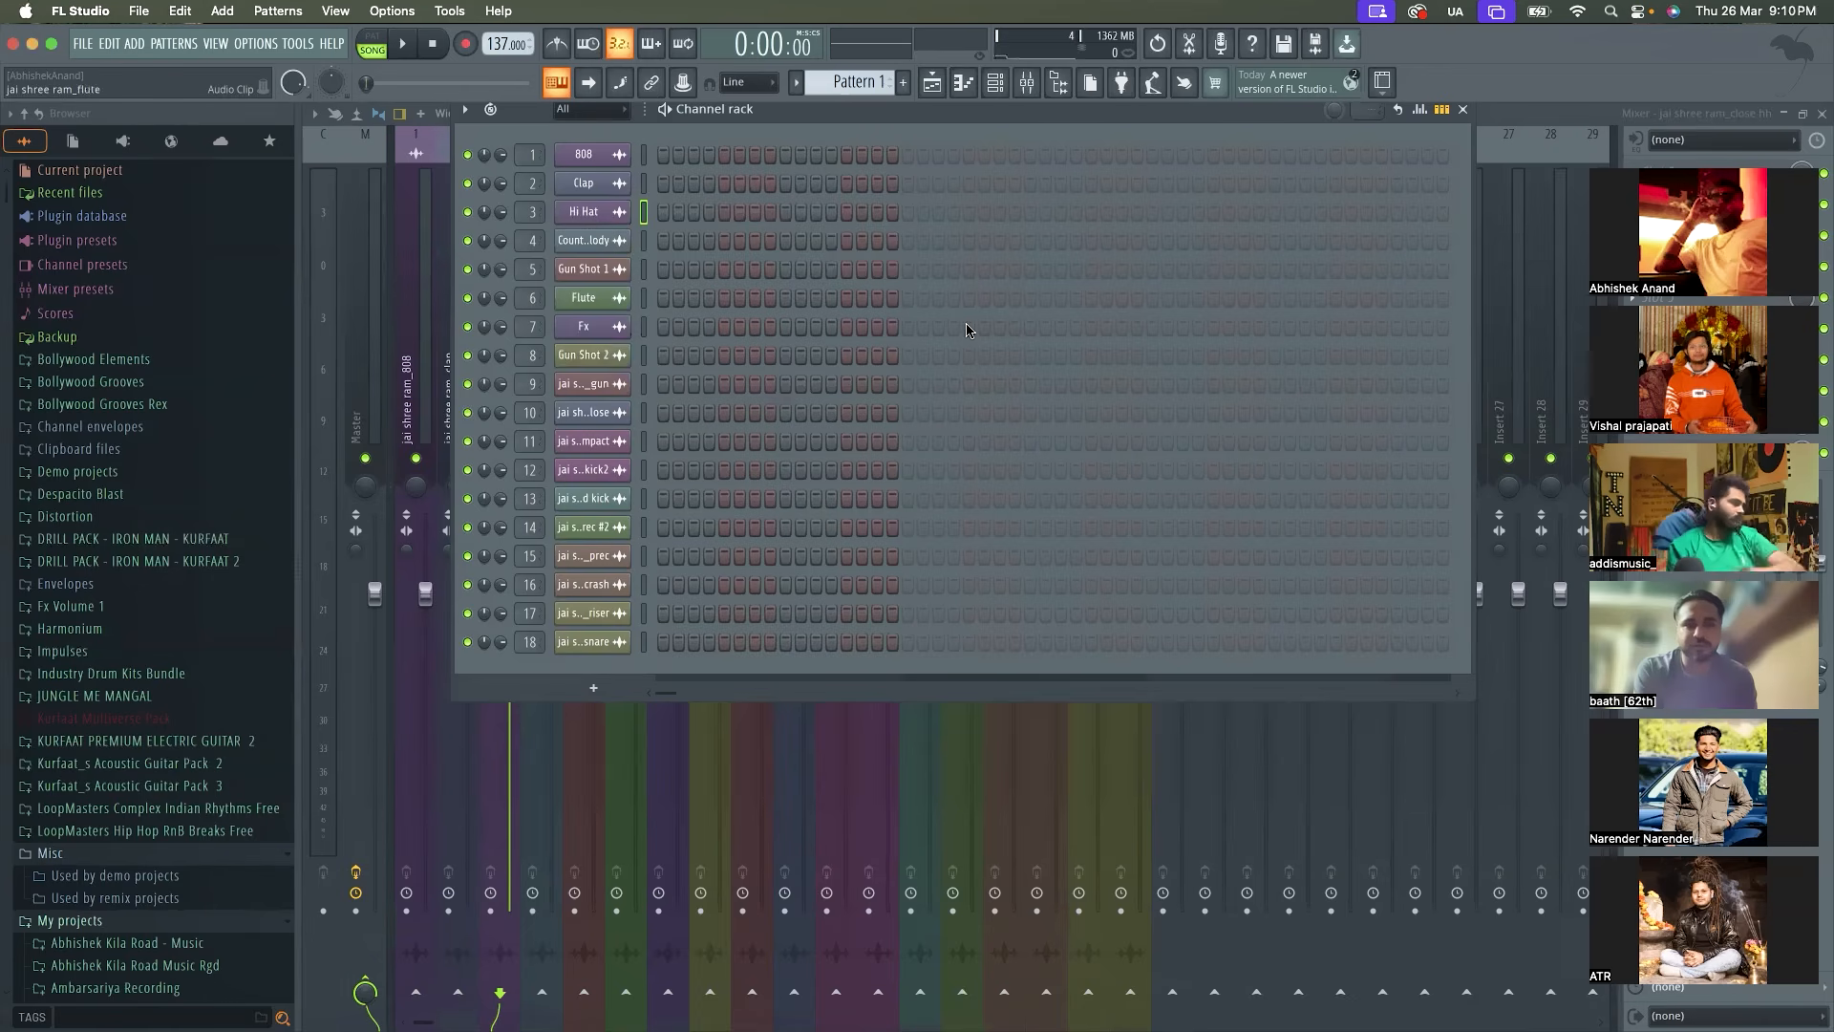
Rename the jai shree ram_gun channel as Gun Shot 3
{"action": "left_click", "coordinate": [597, 387], "text": "shift"}
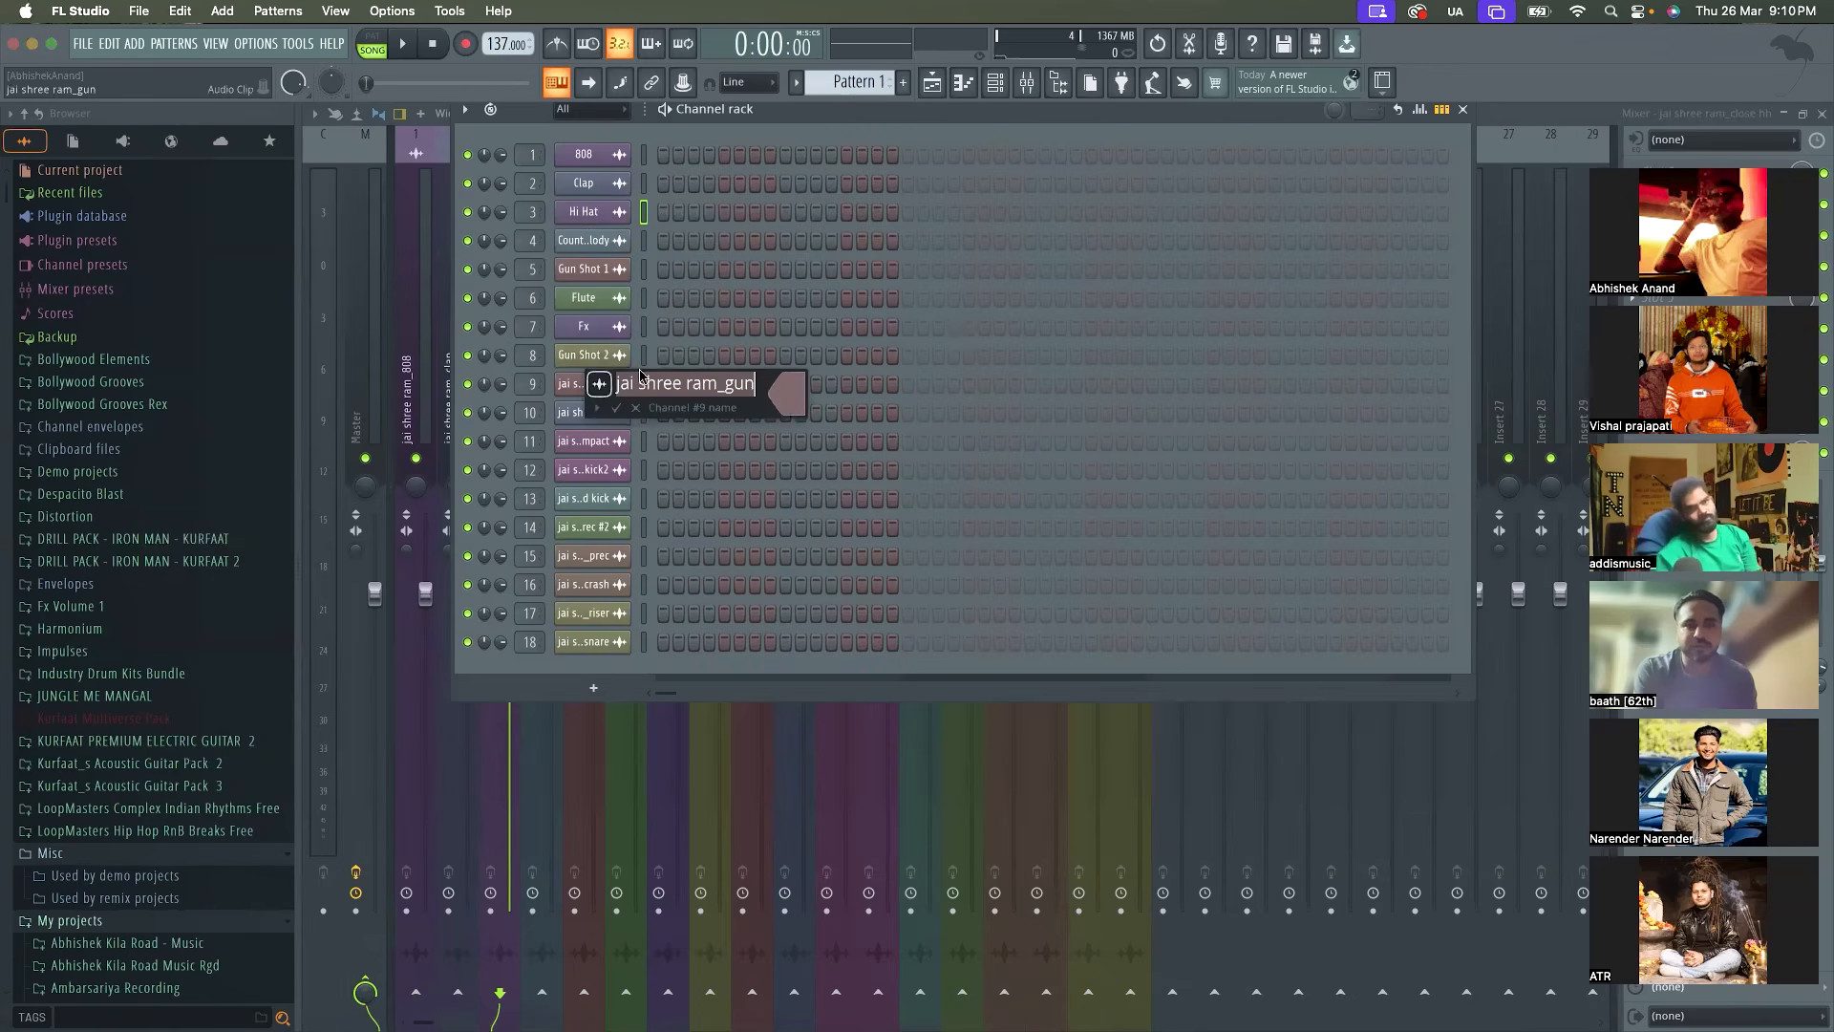
{"action": "type", "text": "Gun Shot 3"}
{"action": "key", "text": "Return"}
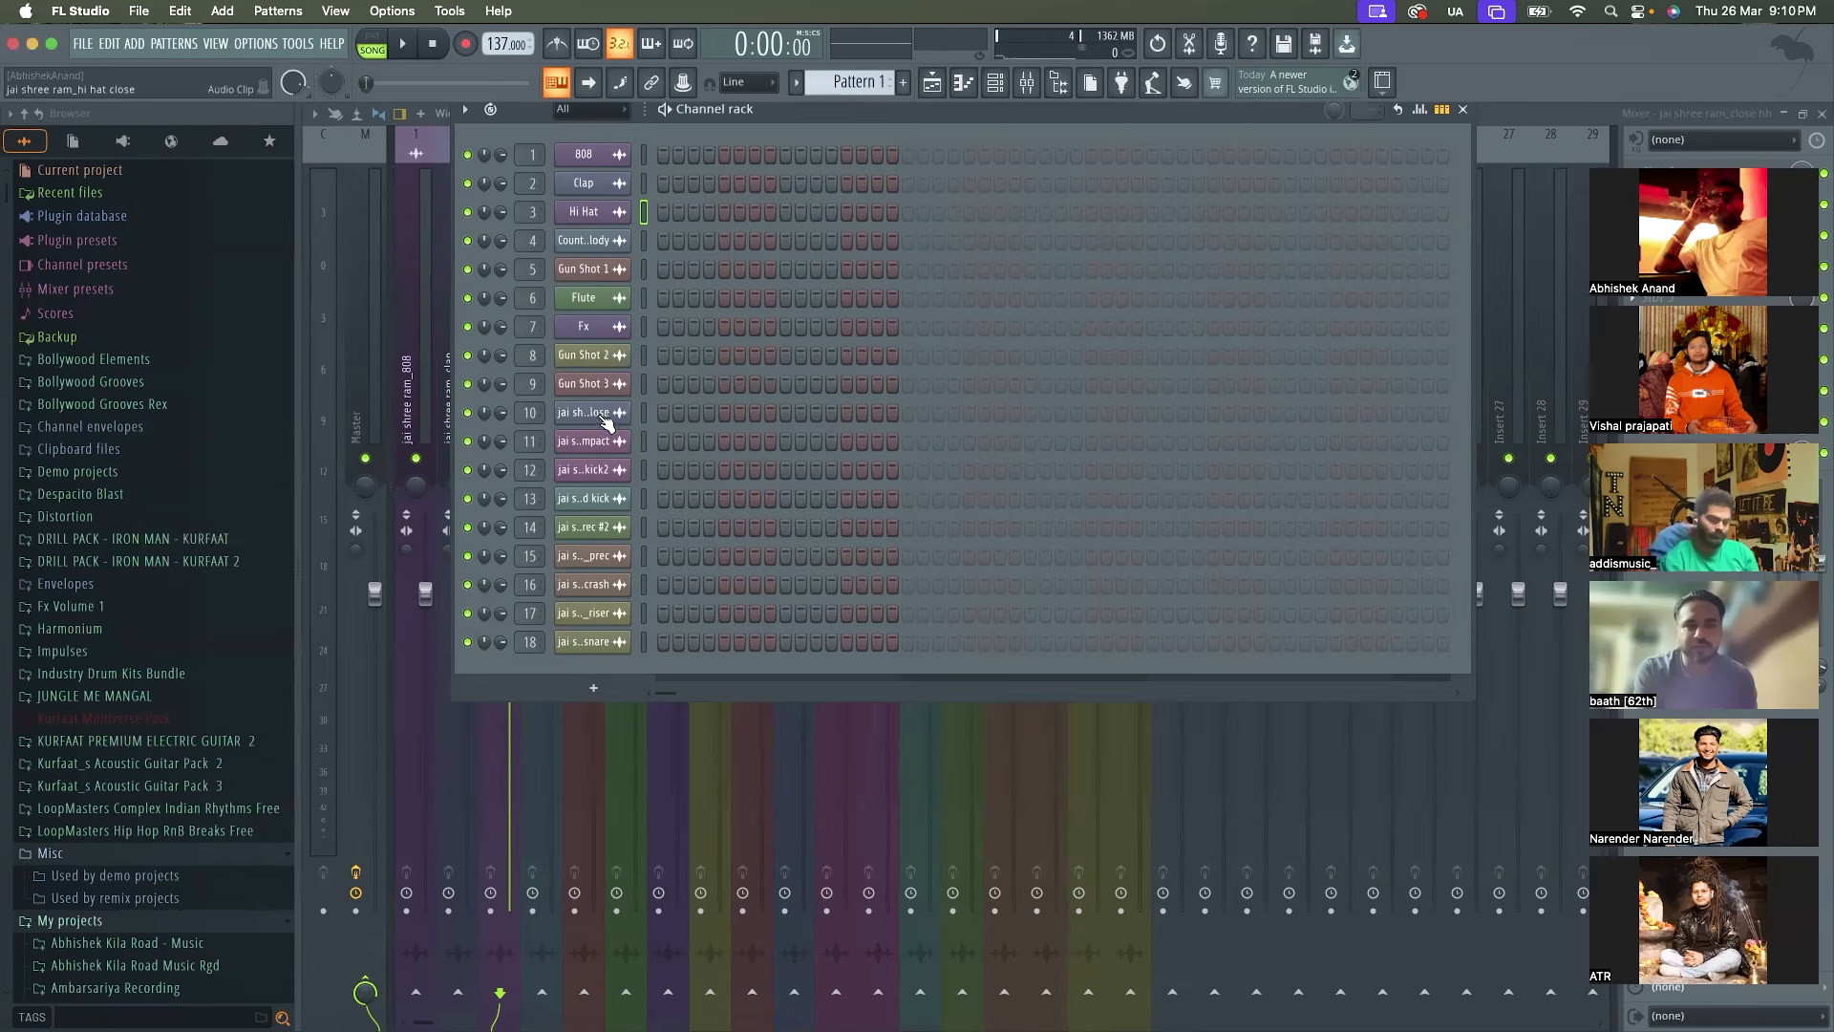
Rename the jai shree ram_hi hat close channel as Hi Hat C
{"action": "left_click", "coordinate": [607, 420], "text": "shift"}
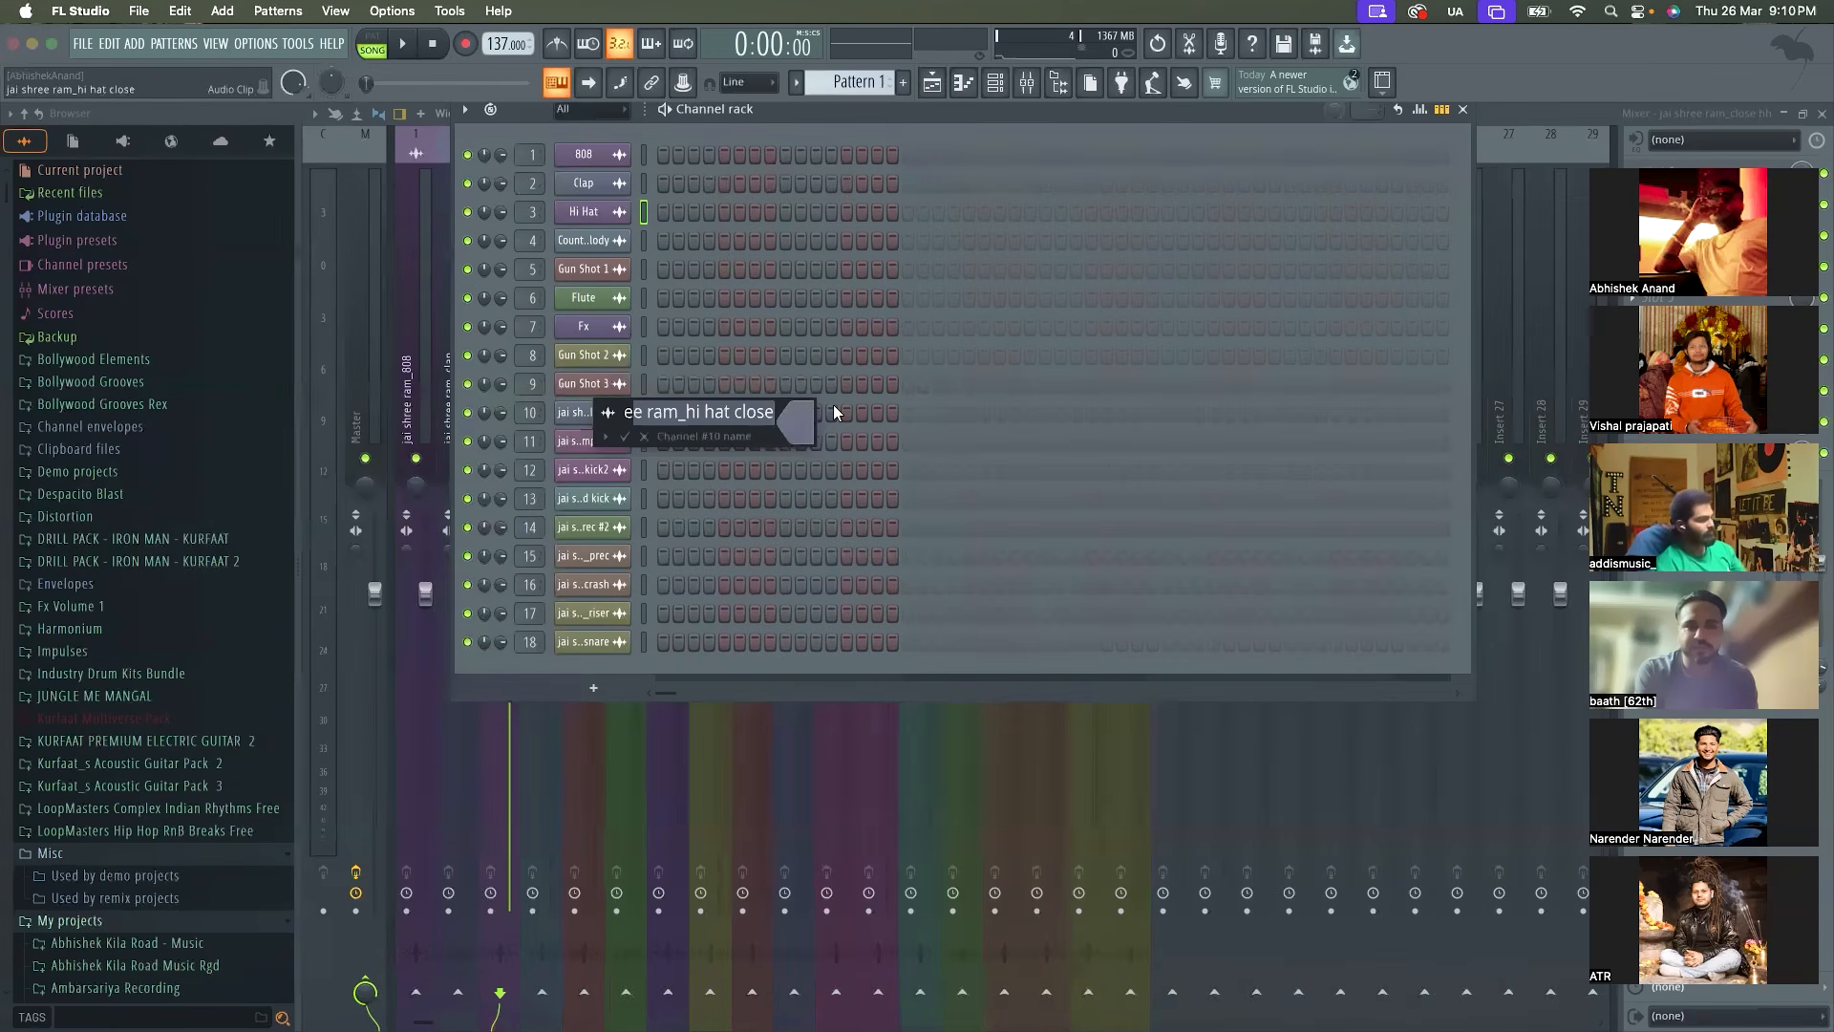
{"action": "type", "text": "Hi Hat"}
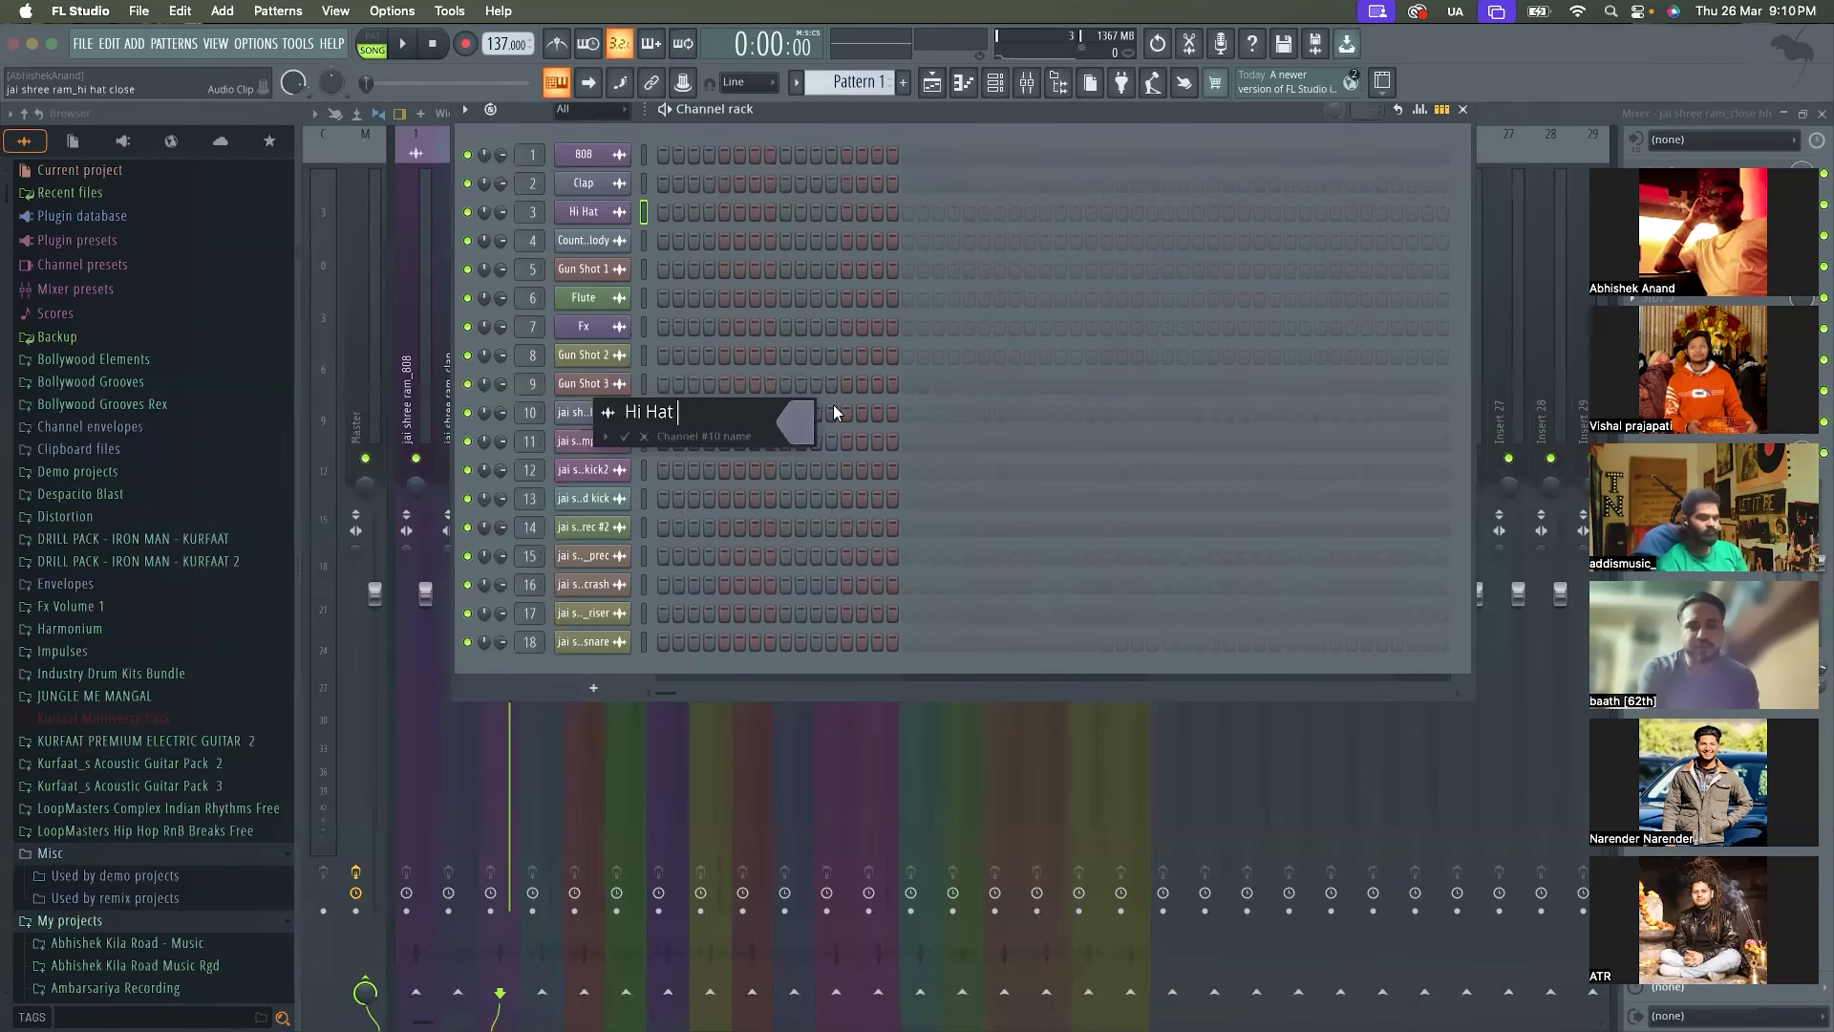
{"action": "type", "text": " C"}
{"action": "key", "text": "Return"}
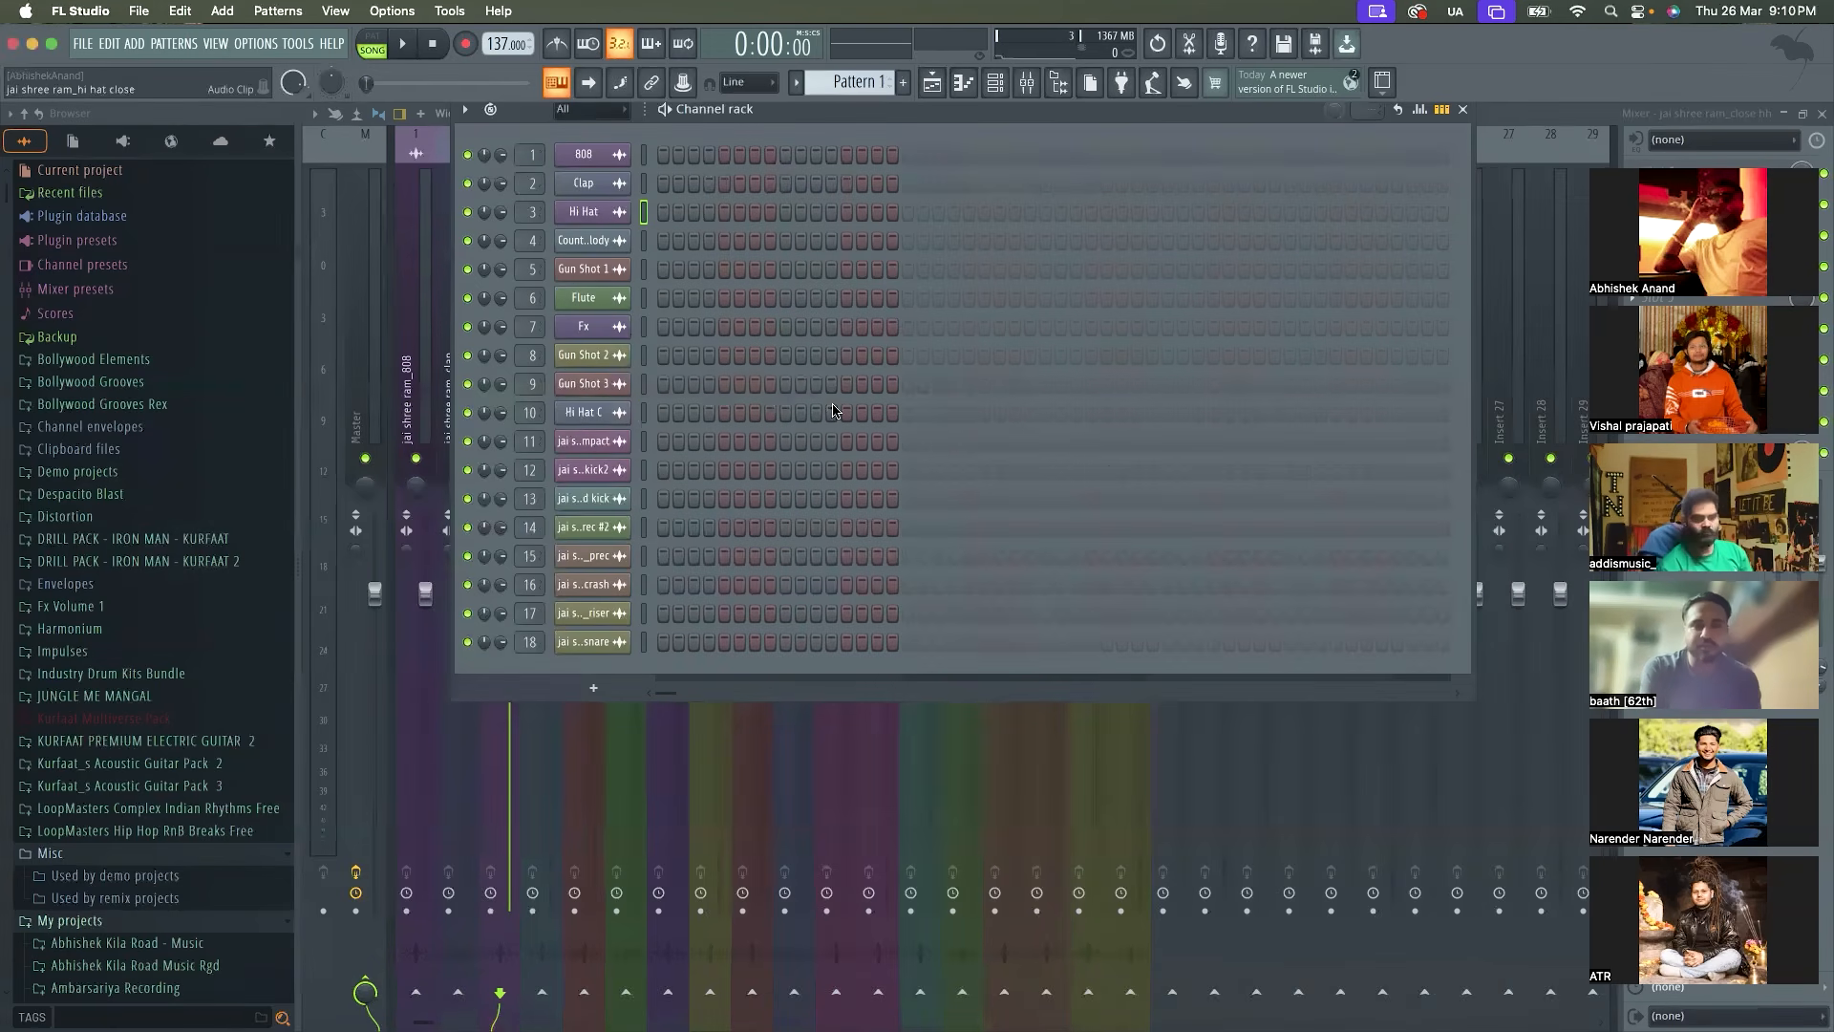
Rename the jai shree ram_impact channel as Impact and the jai shree ram_kick2 channel as Kick
{"action": "left_click", "coordinate": [586, 456], "text": "shift"}
{"action": "type", "text": "Impac"}
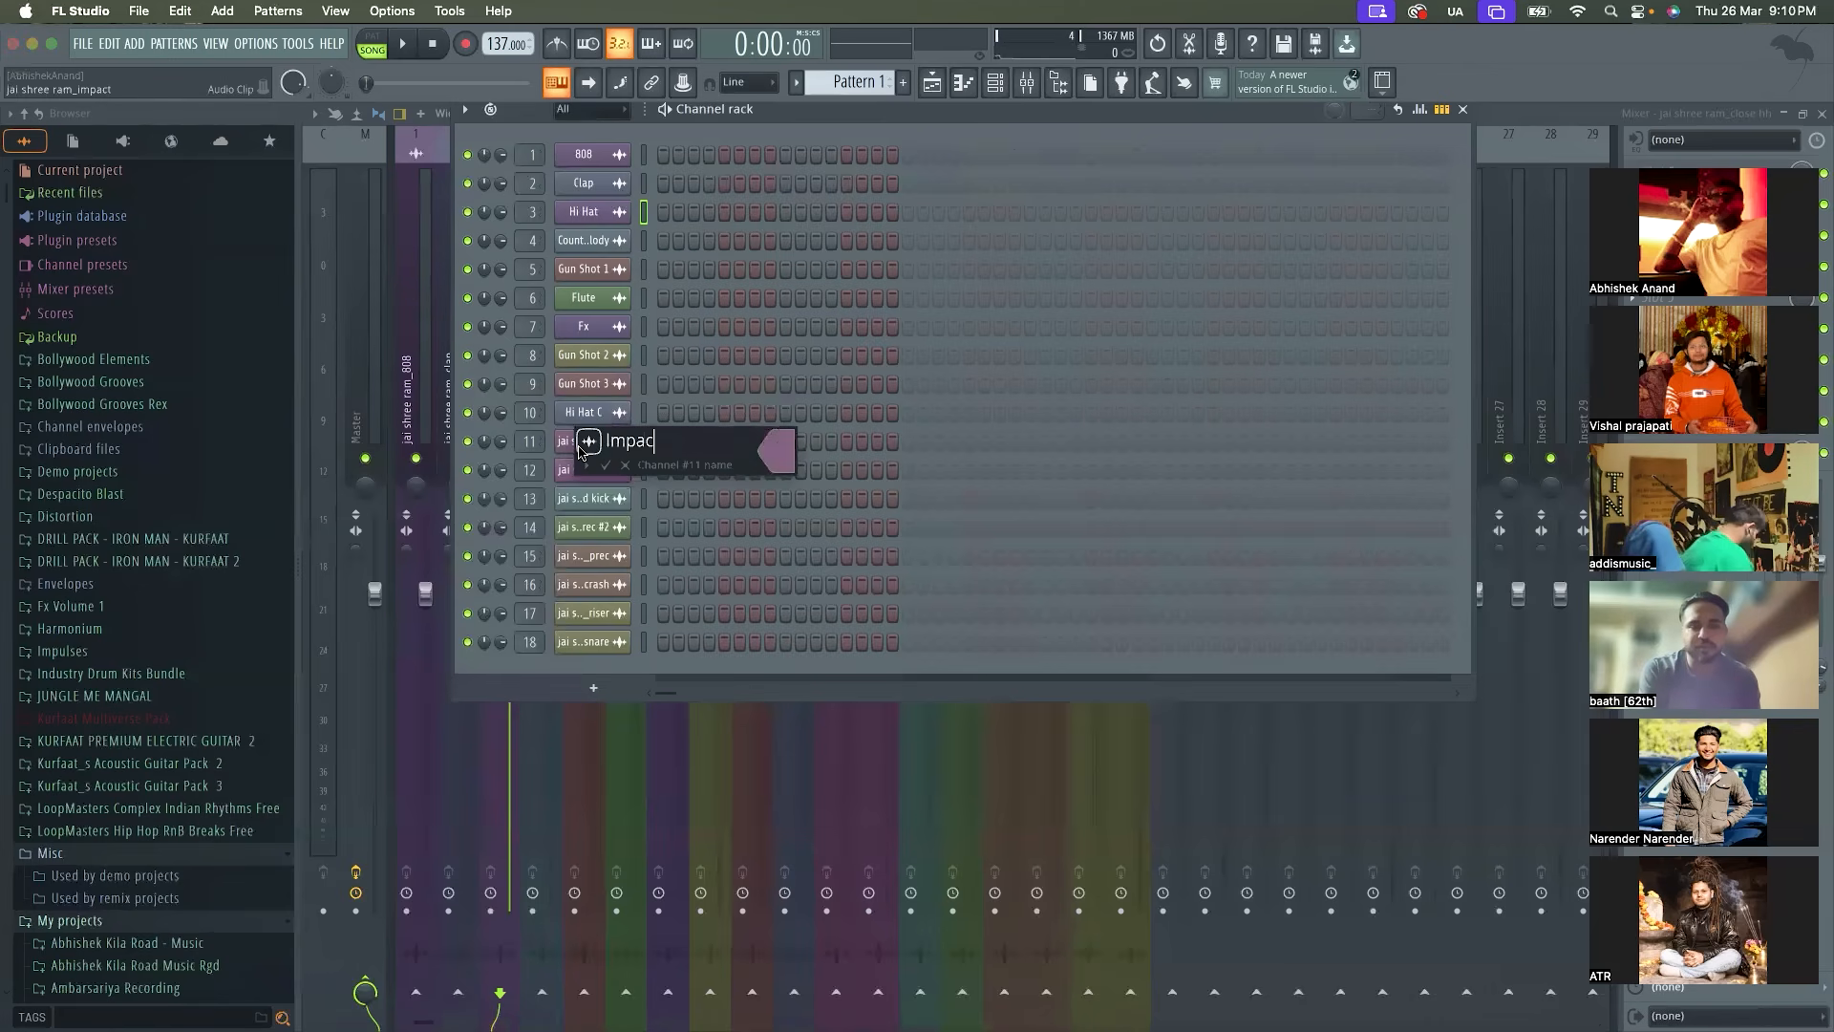
{"action": "type", "text": "t"}
{"action": "key", "text": "Return"}
{"action": "left_click", "coordinate": [589, 474], "text": "shift"}
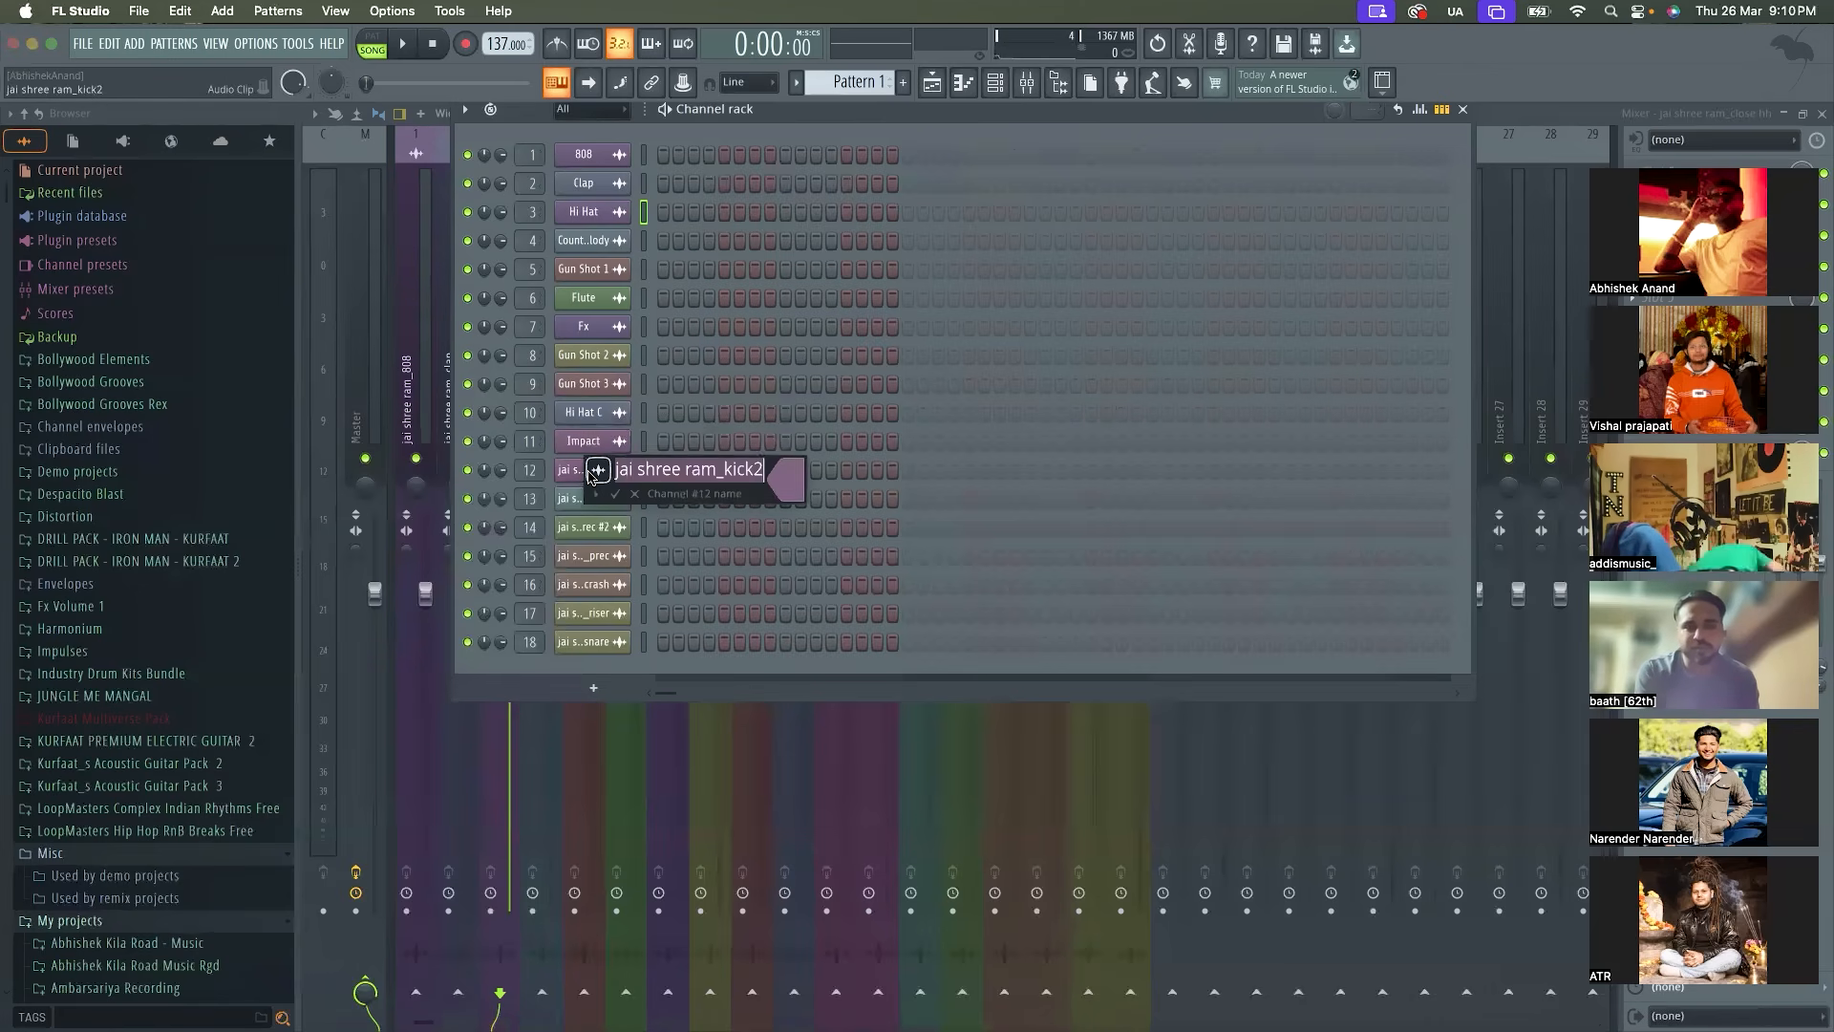
{"action": "type", "text": "Kick"}
{"action": "key", "text": "Return"}
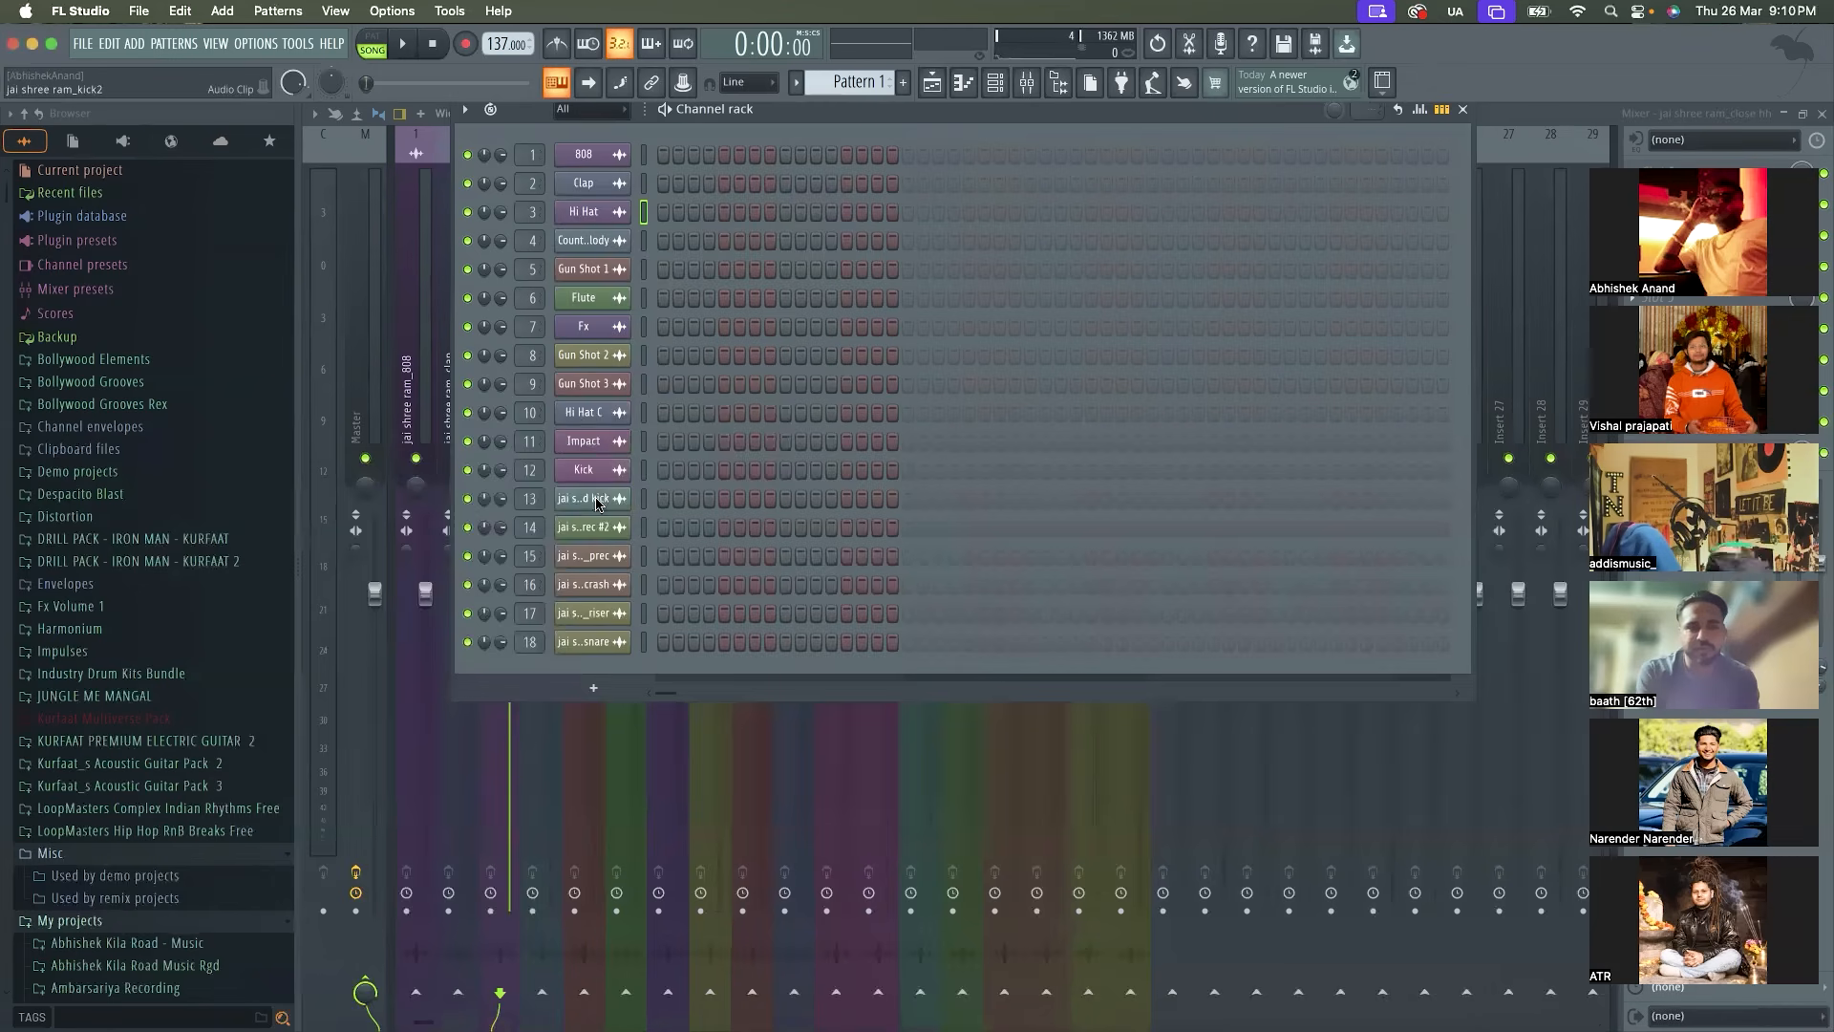
Rename the jai shree ram_mid kick channel as Mid Kick
{"action": "left_click", "coordinate": [597, 500]}
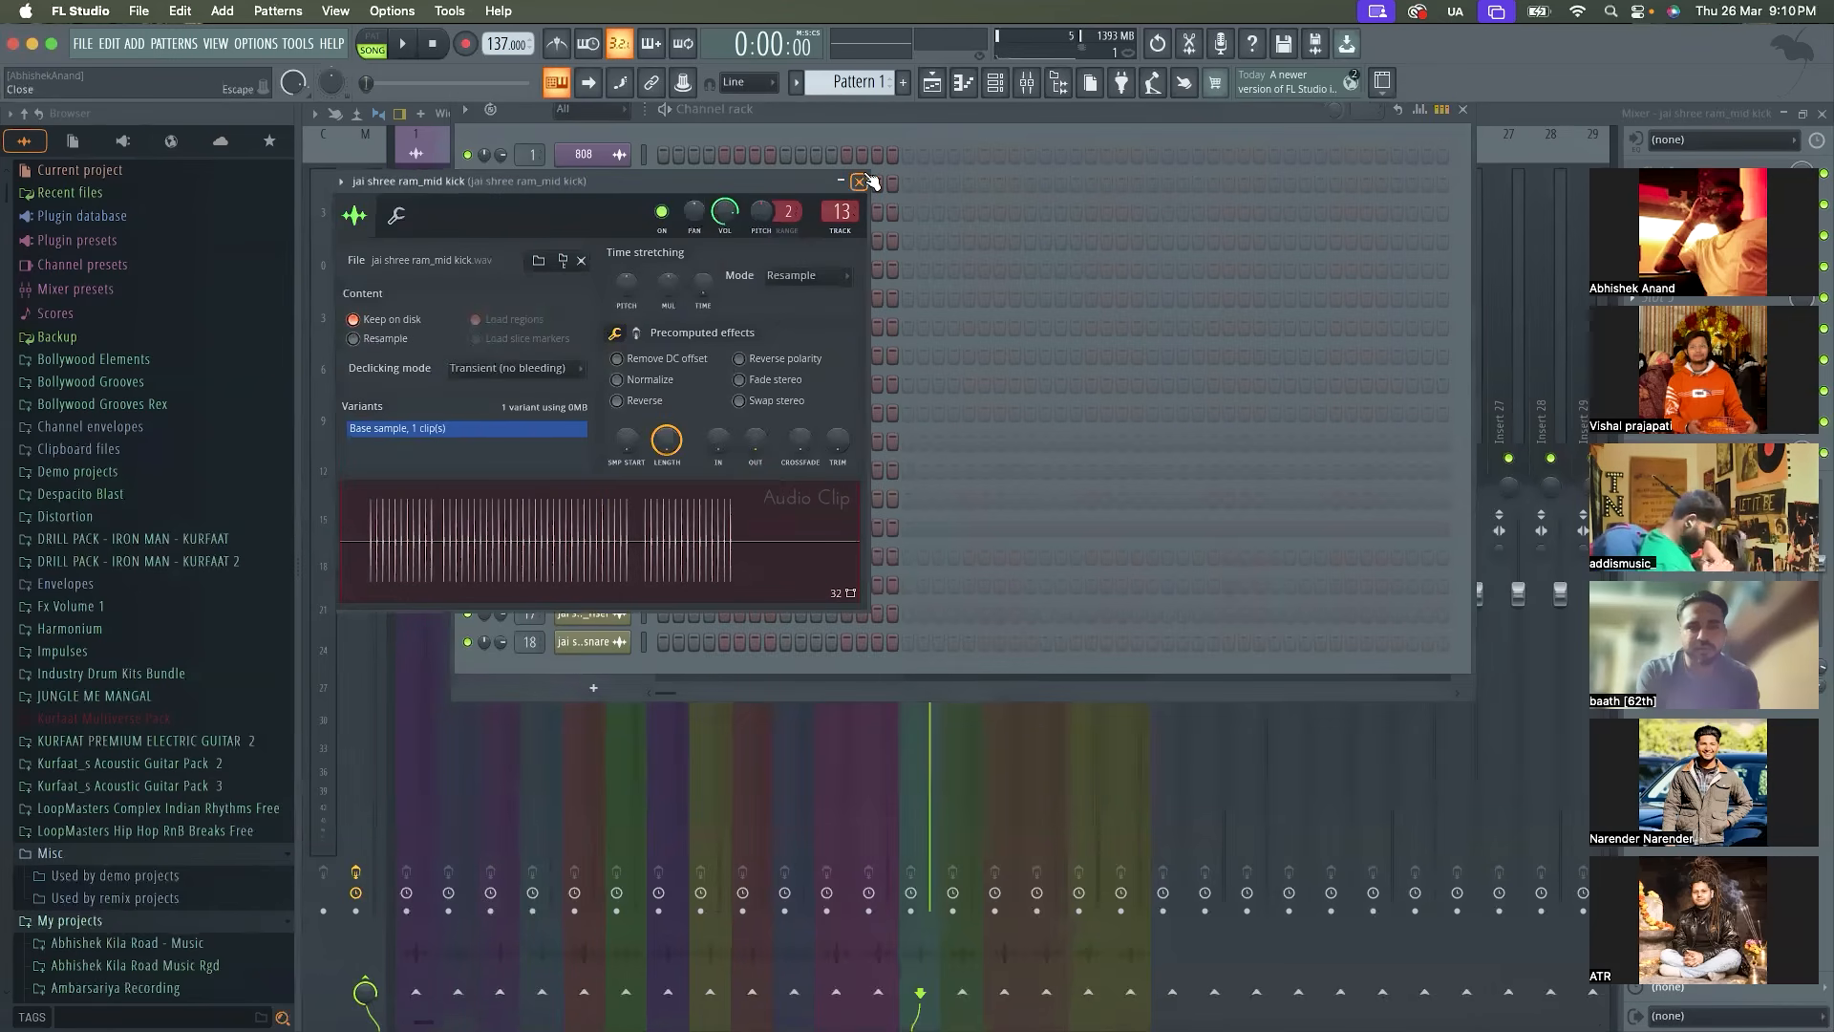
{"action": "left_click", "coordinate": [860, 182]}
{"action": "left_click", "coordinate": [611, 500], "text": "shift"}
{"action": "type", "text": "Mid K"}
{"action": "key", "text": "Return"}
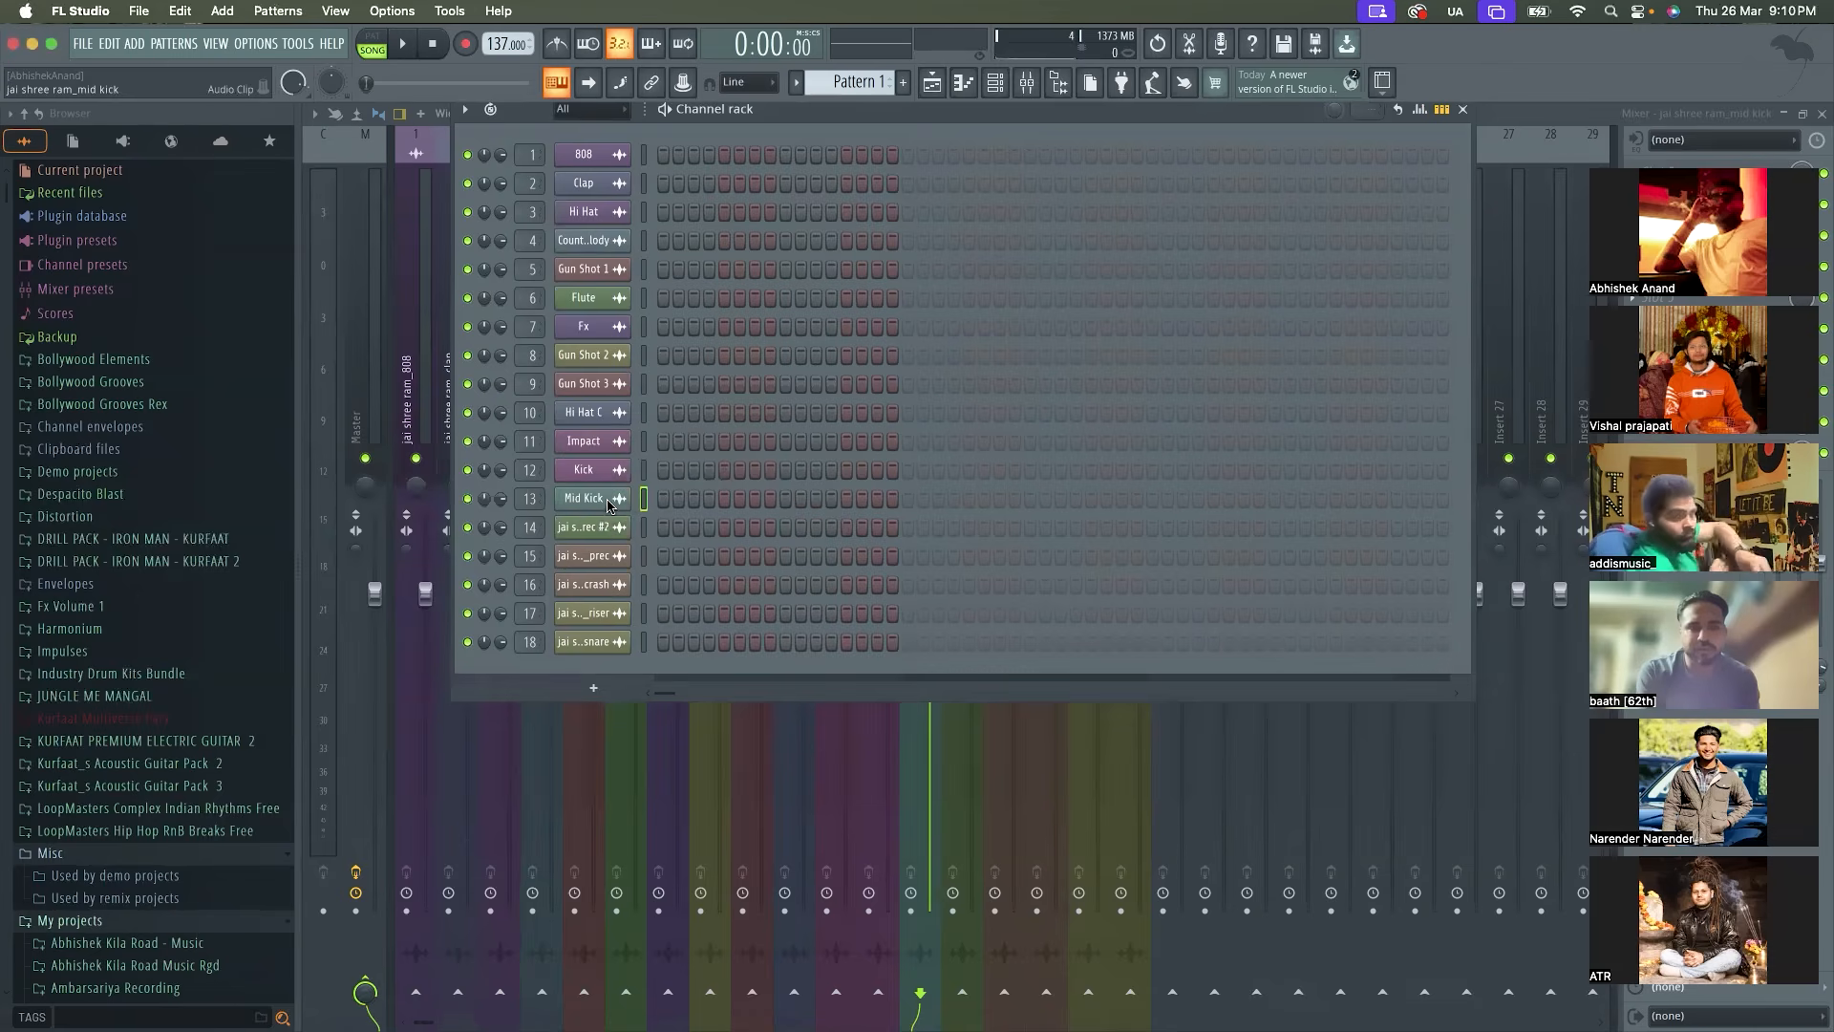
Rename the jai shree ram_prec #2 channel as Percs and the jai shree ram_prec channel as Perc 2
{"action": "left_click", "coordinate": [608, 527], "text": "shift"}
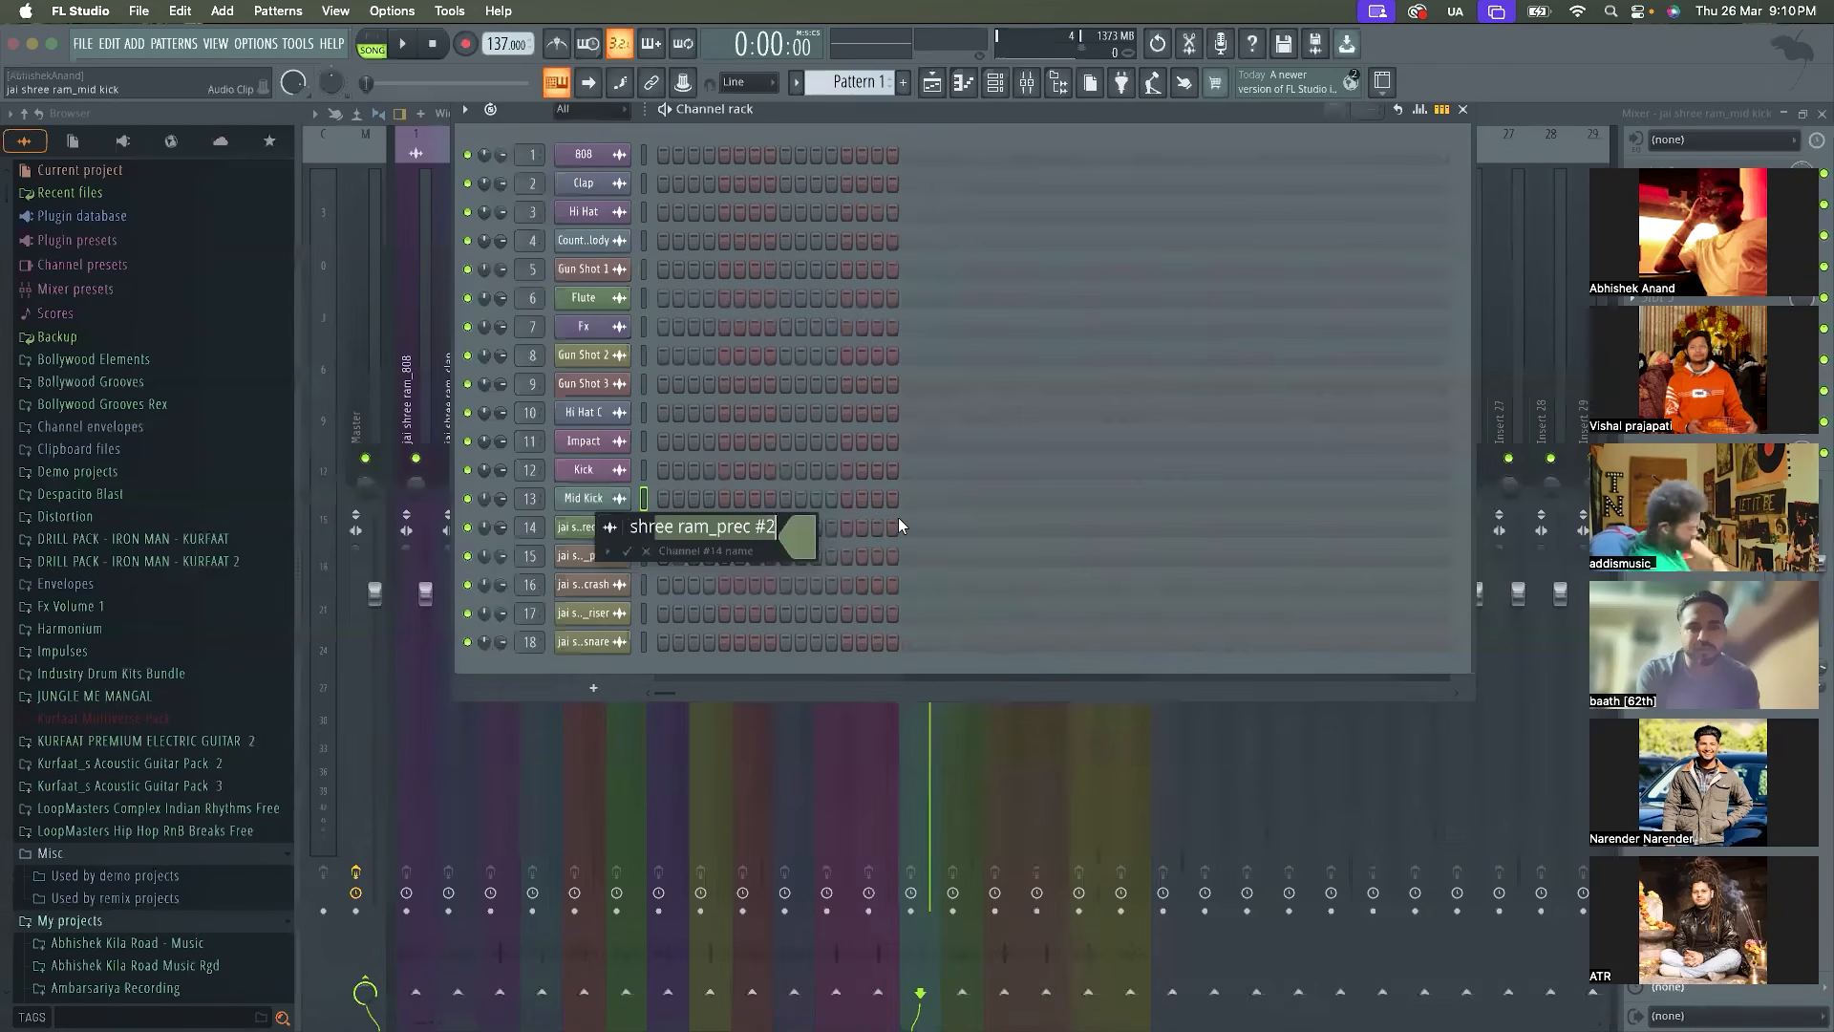
{"action": "key", "text": "BackSpace"}
{"action": "type", "text": "Percs"}
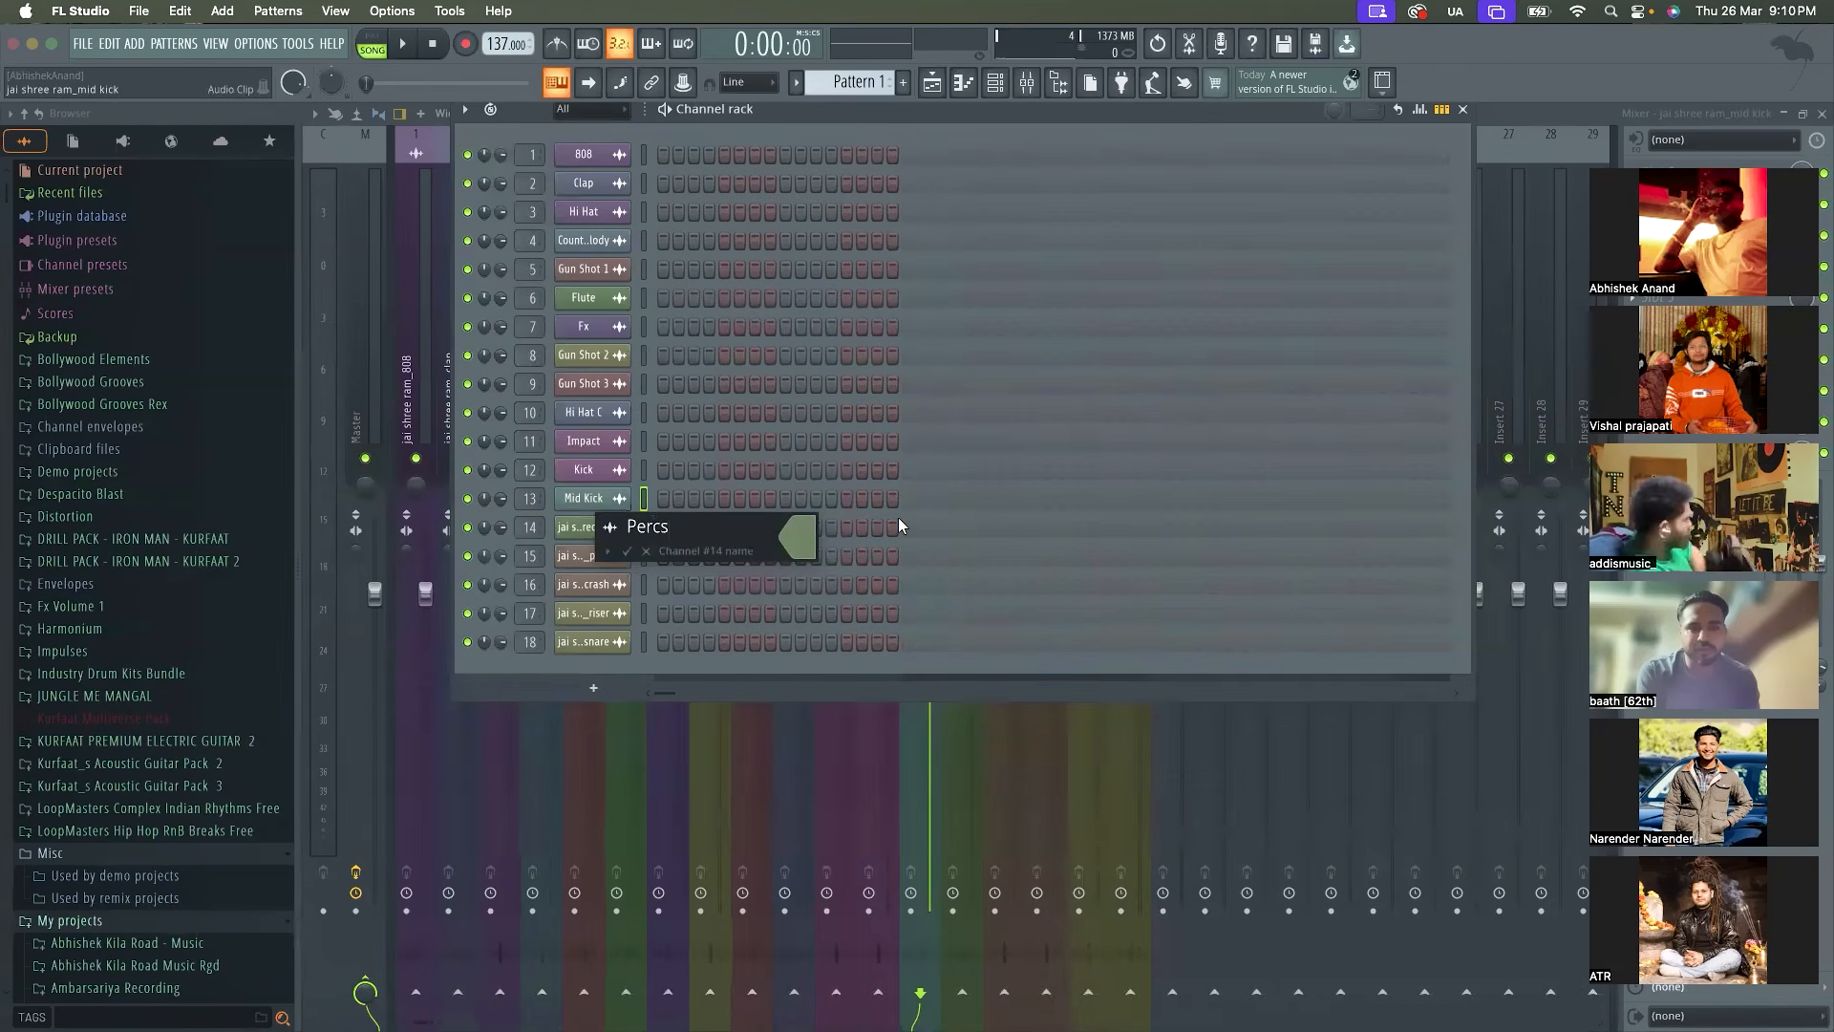
{"action": "key", "text": "Return"}
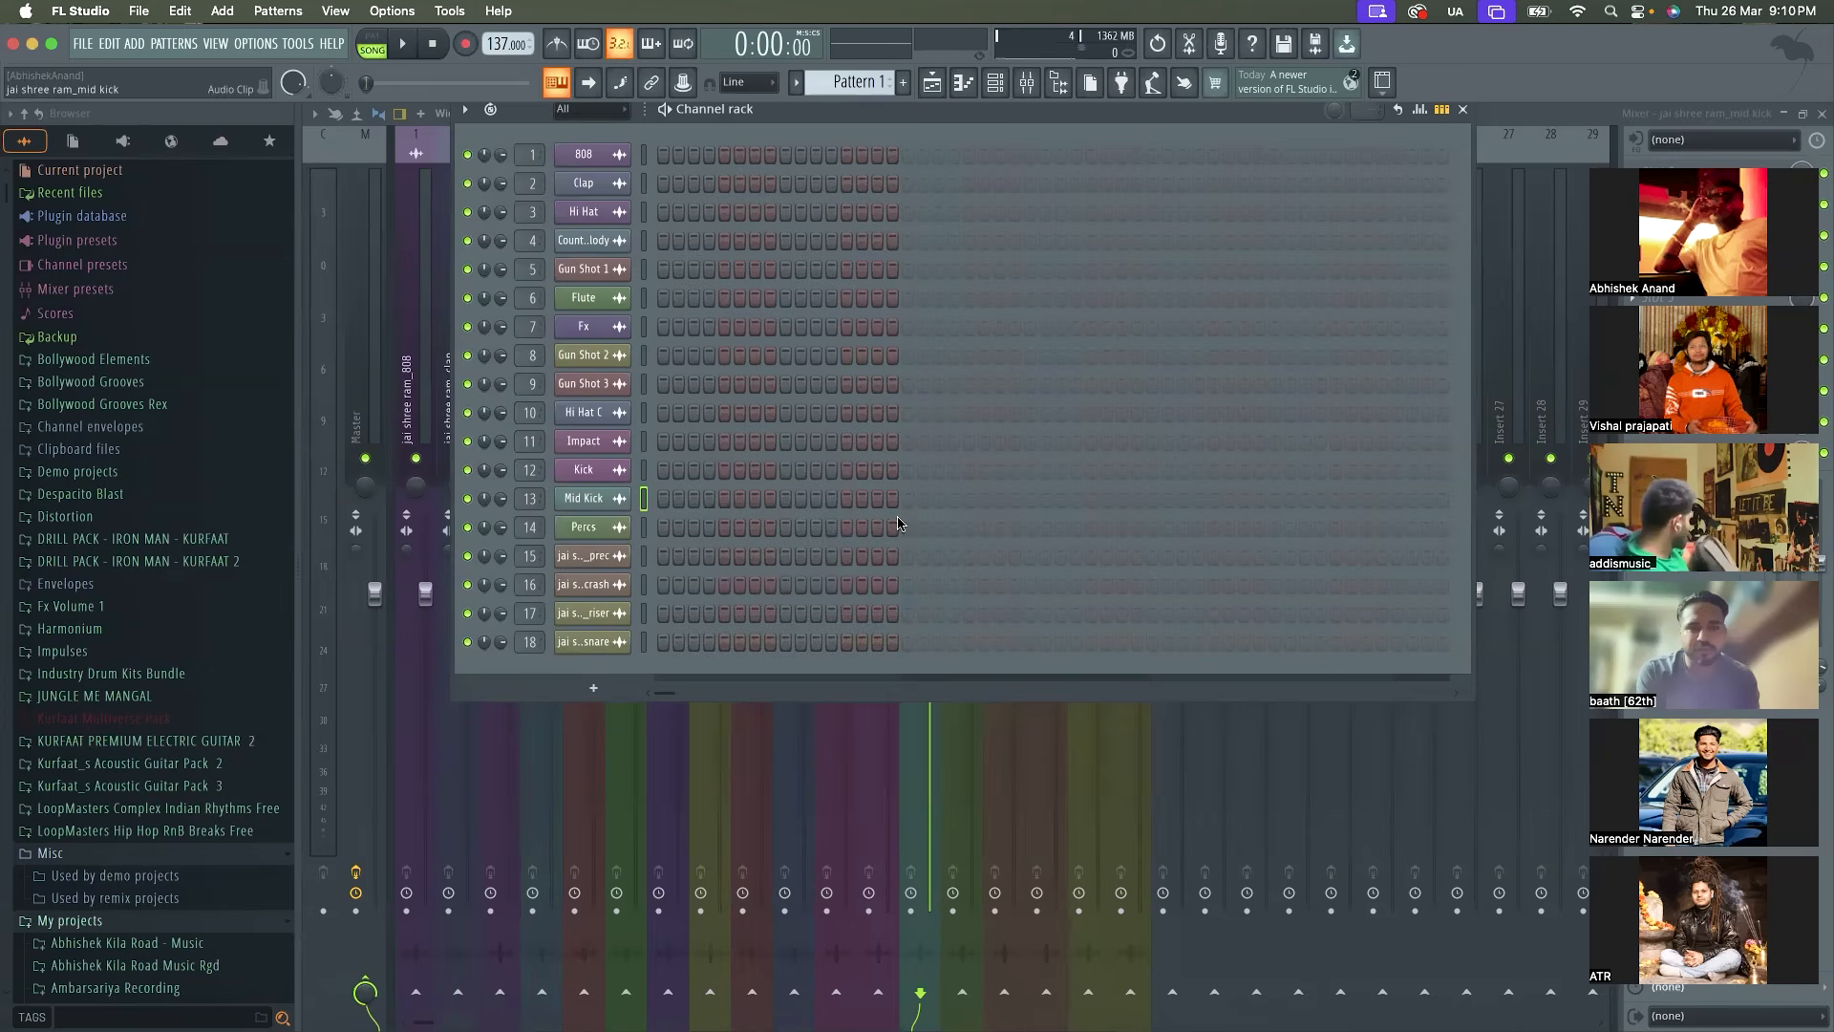
{"action": "left_click", "coordinate": [588, 556], "text": "shift"}
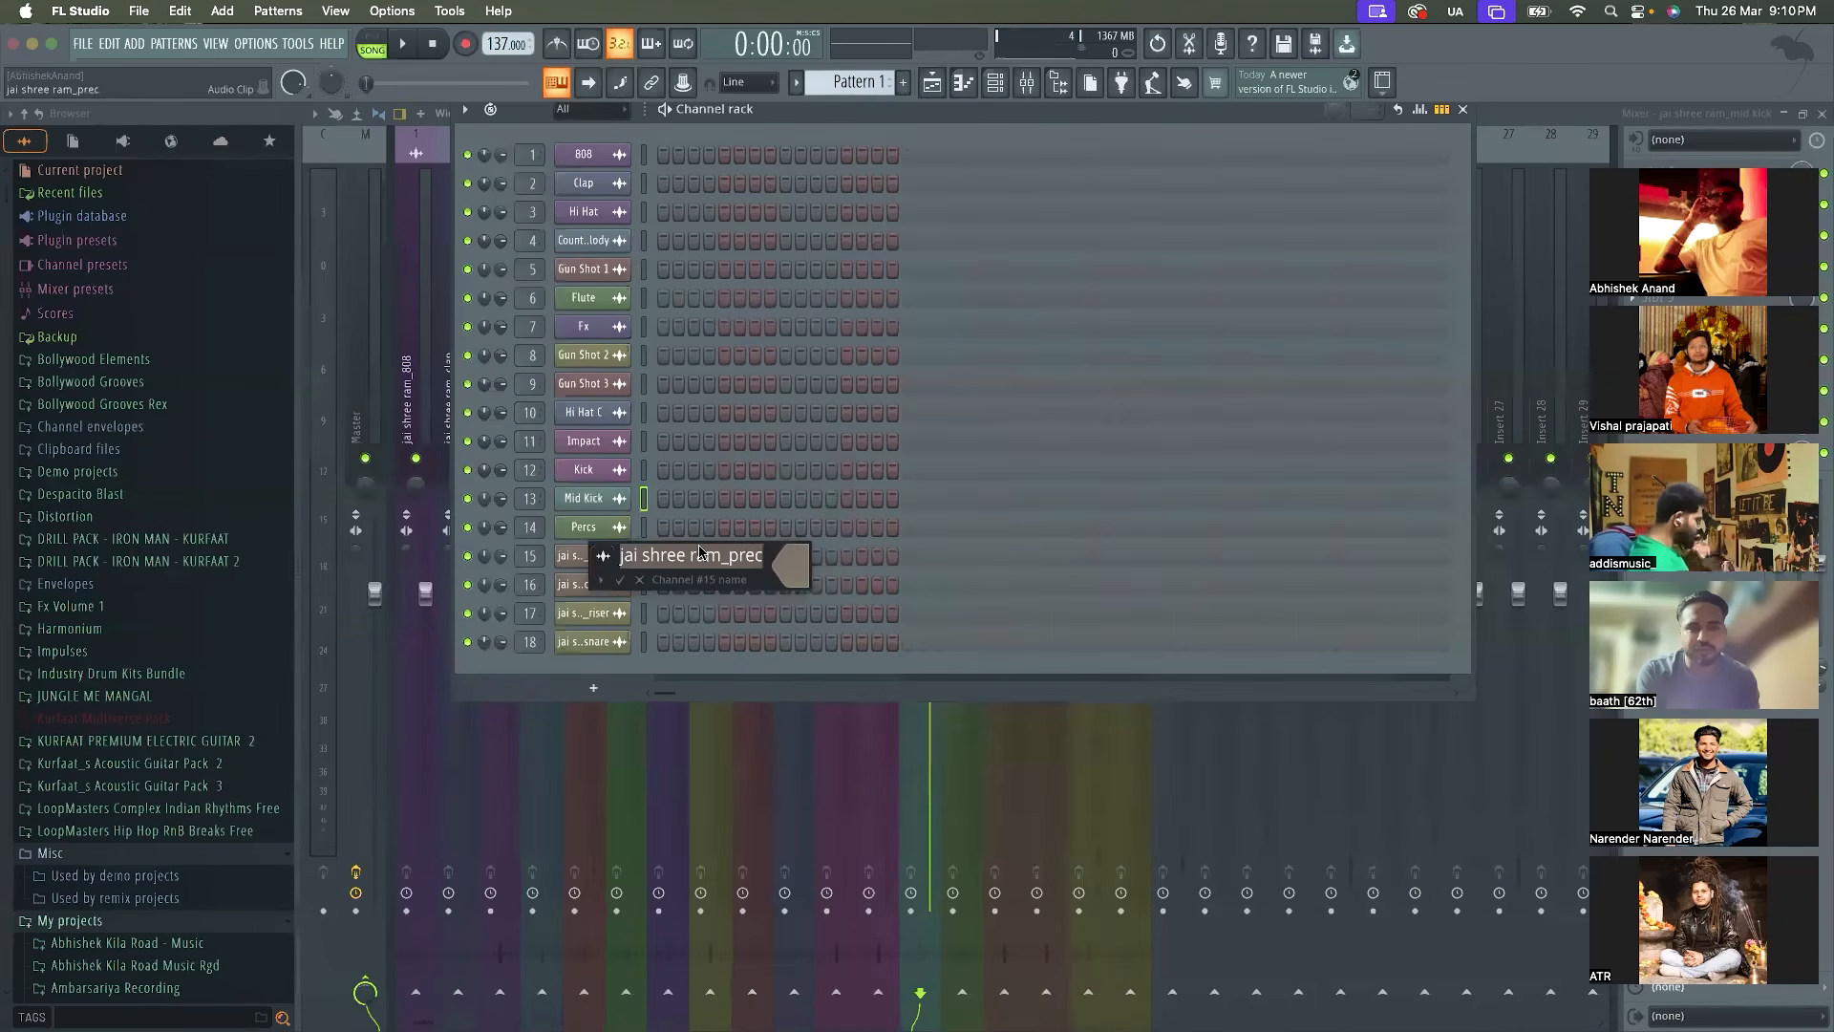
{"action": "type", "text": "Perc 2"}
{"action": "key", "text": "Return"}
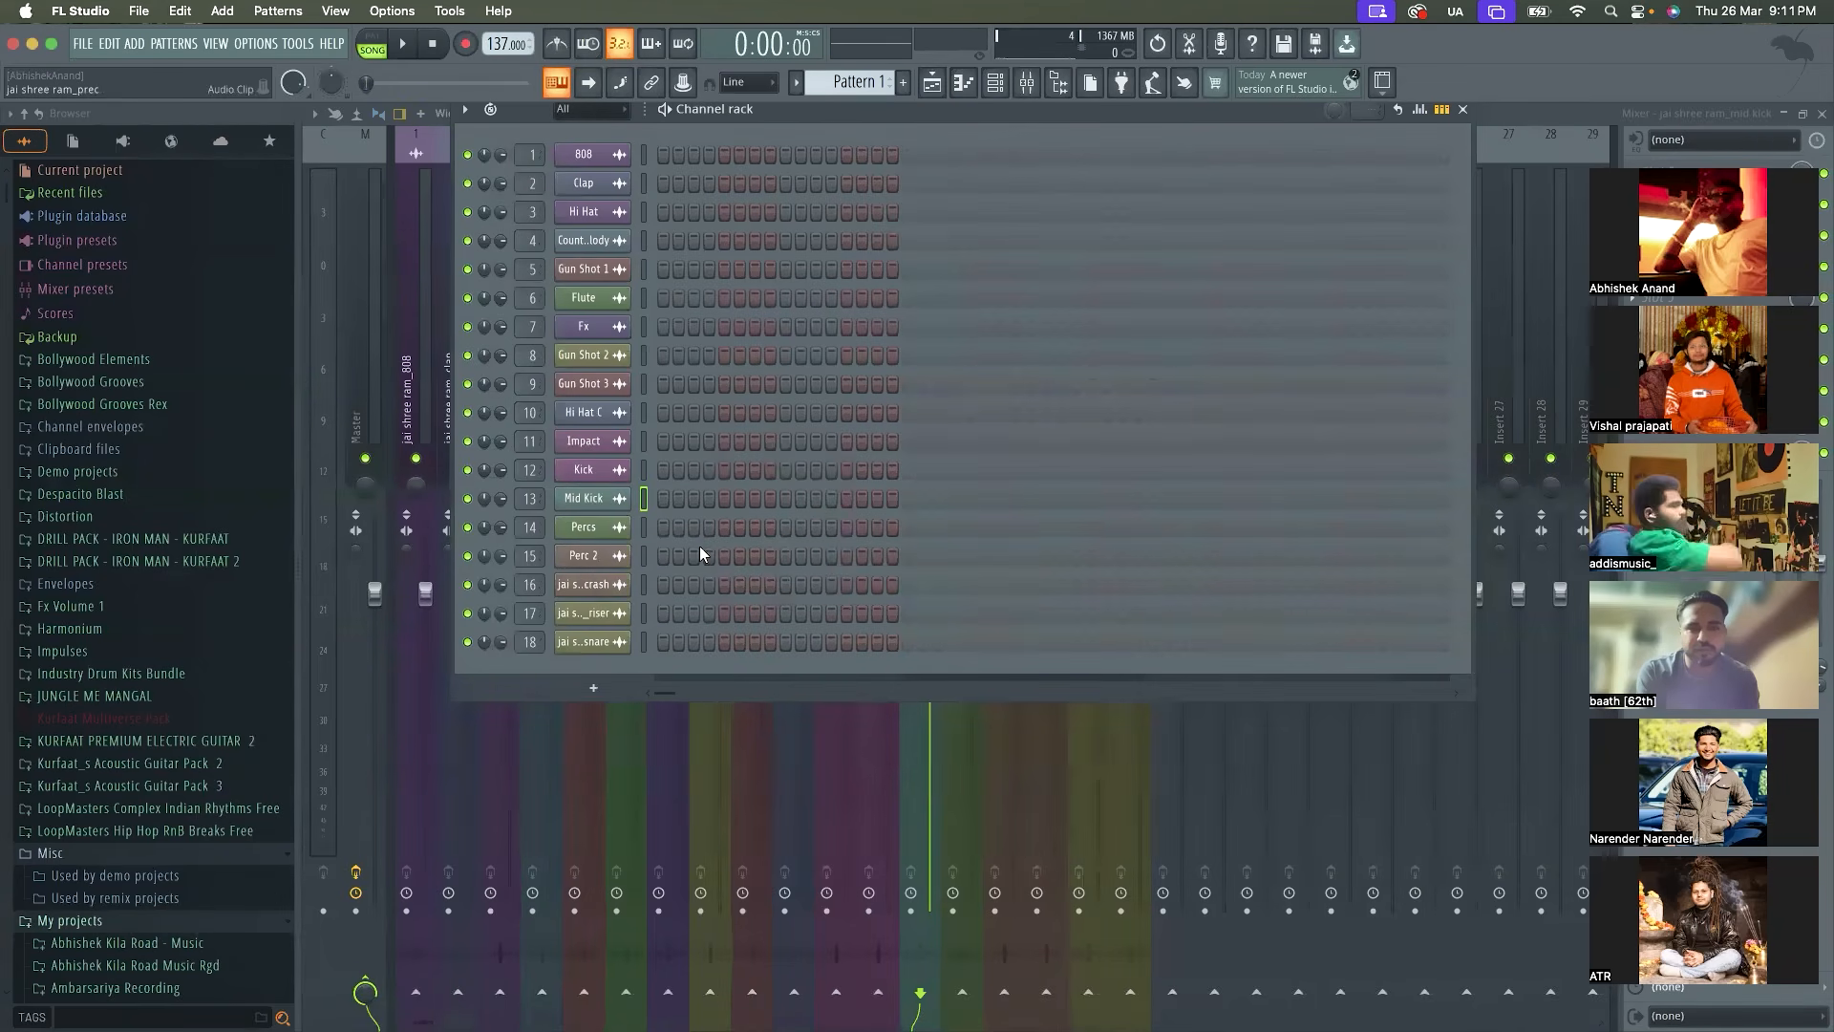
Rename the jai shree ram_rev crash channel as Crash
{"action": "left_click", "coordinate": [609, 585], "text": "shift"}
{"action": "type", "text": "Crash"}
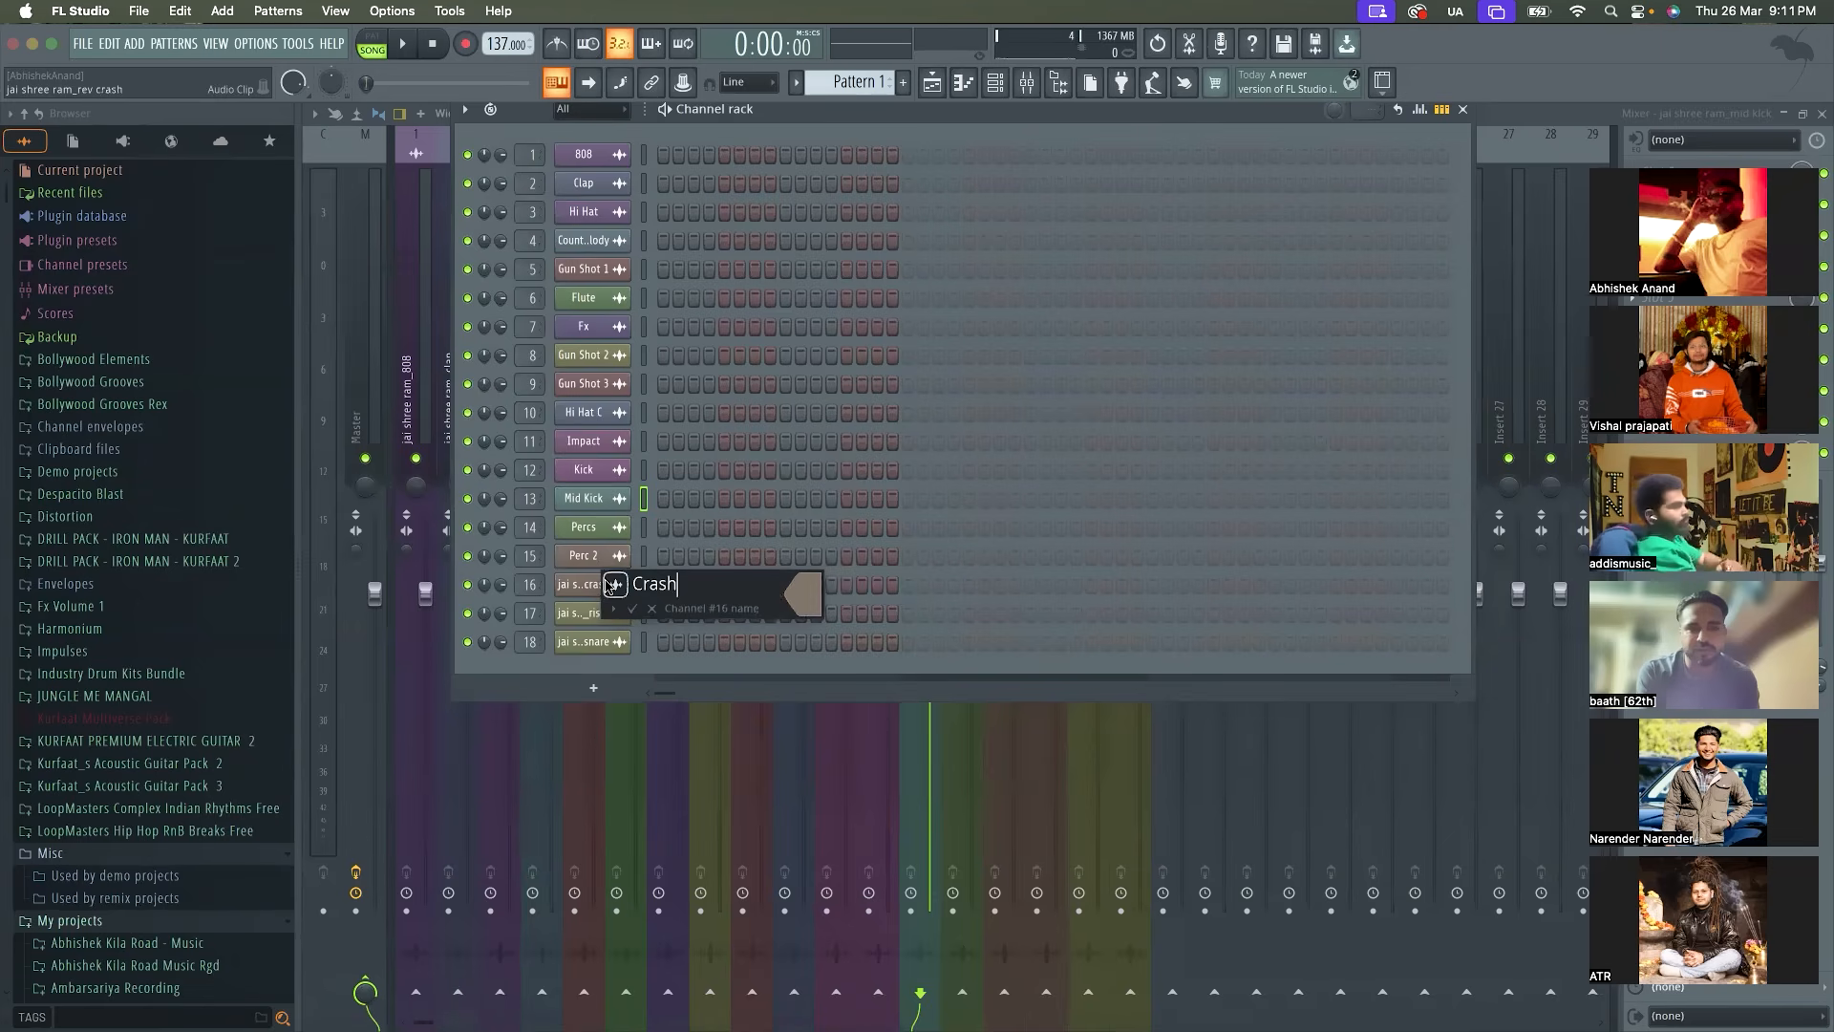
{"action": "key", "text": "Return"}
{"action": "left_click", "coordinate": [607, 584]}
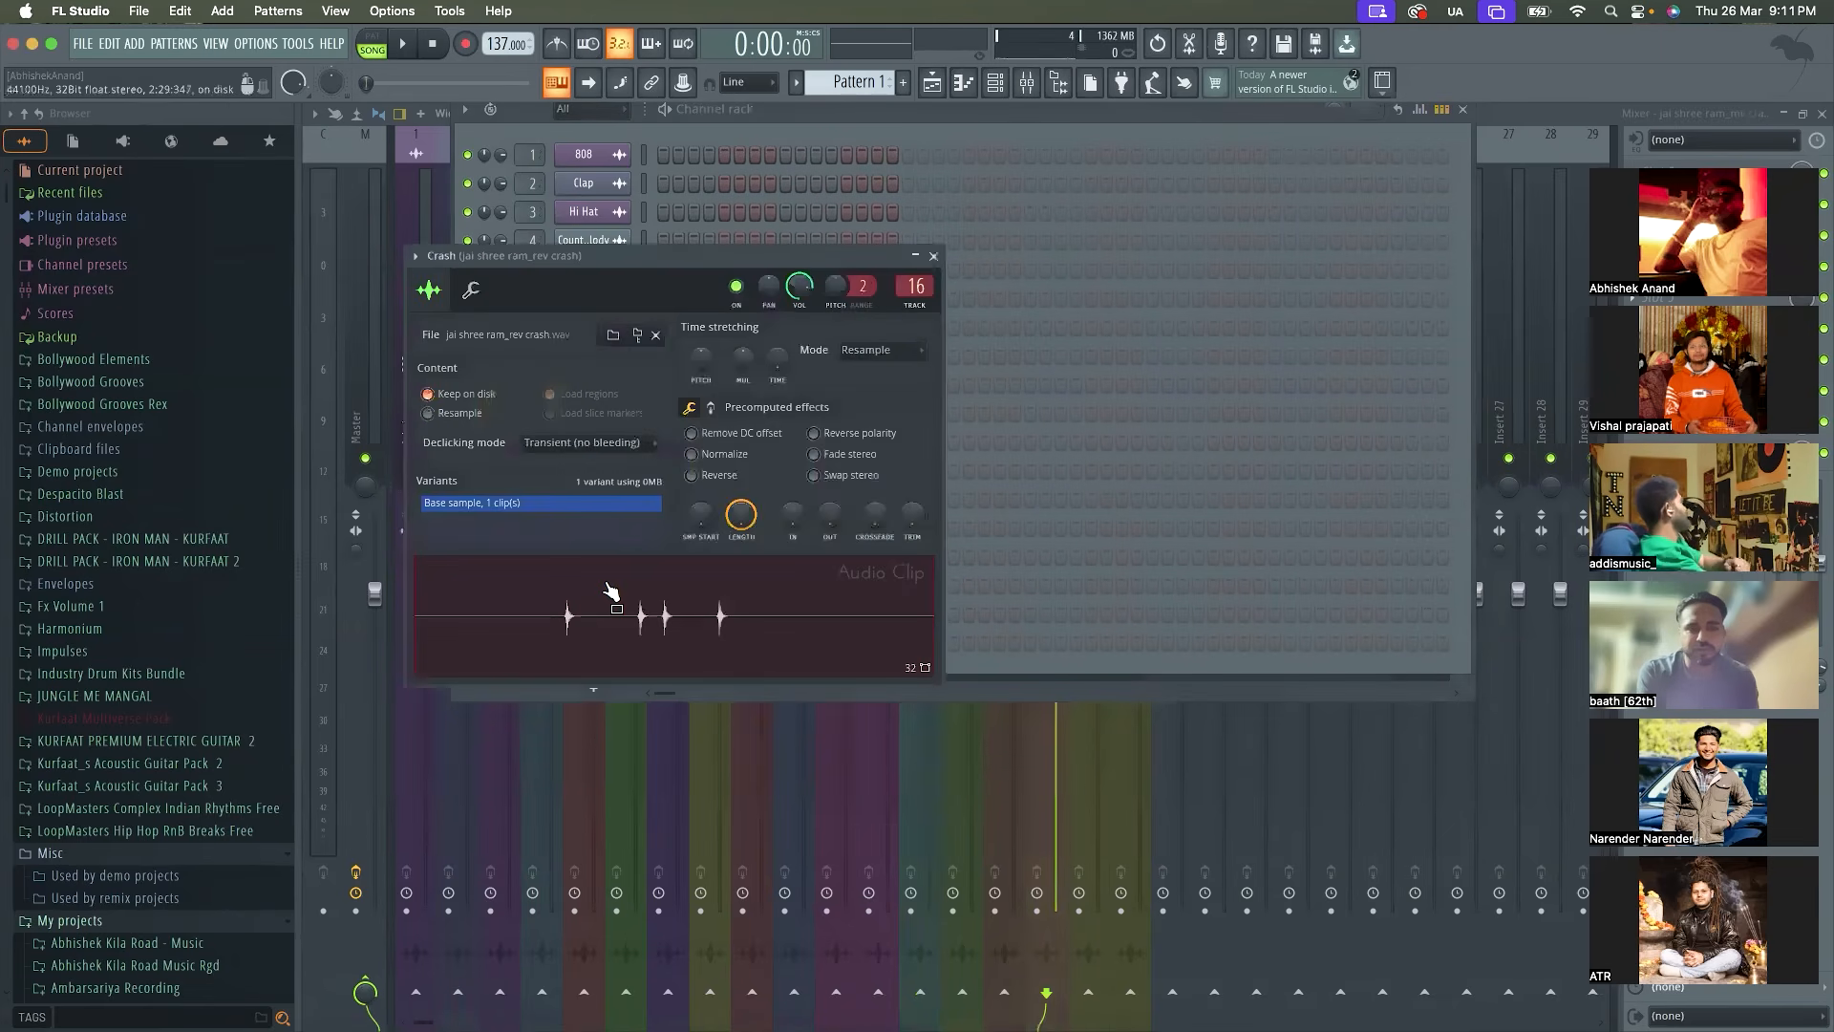
{"action": "left_click", "coordinate": [931, 267]}
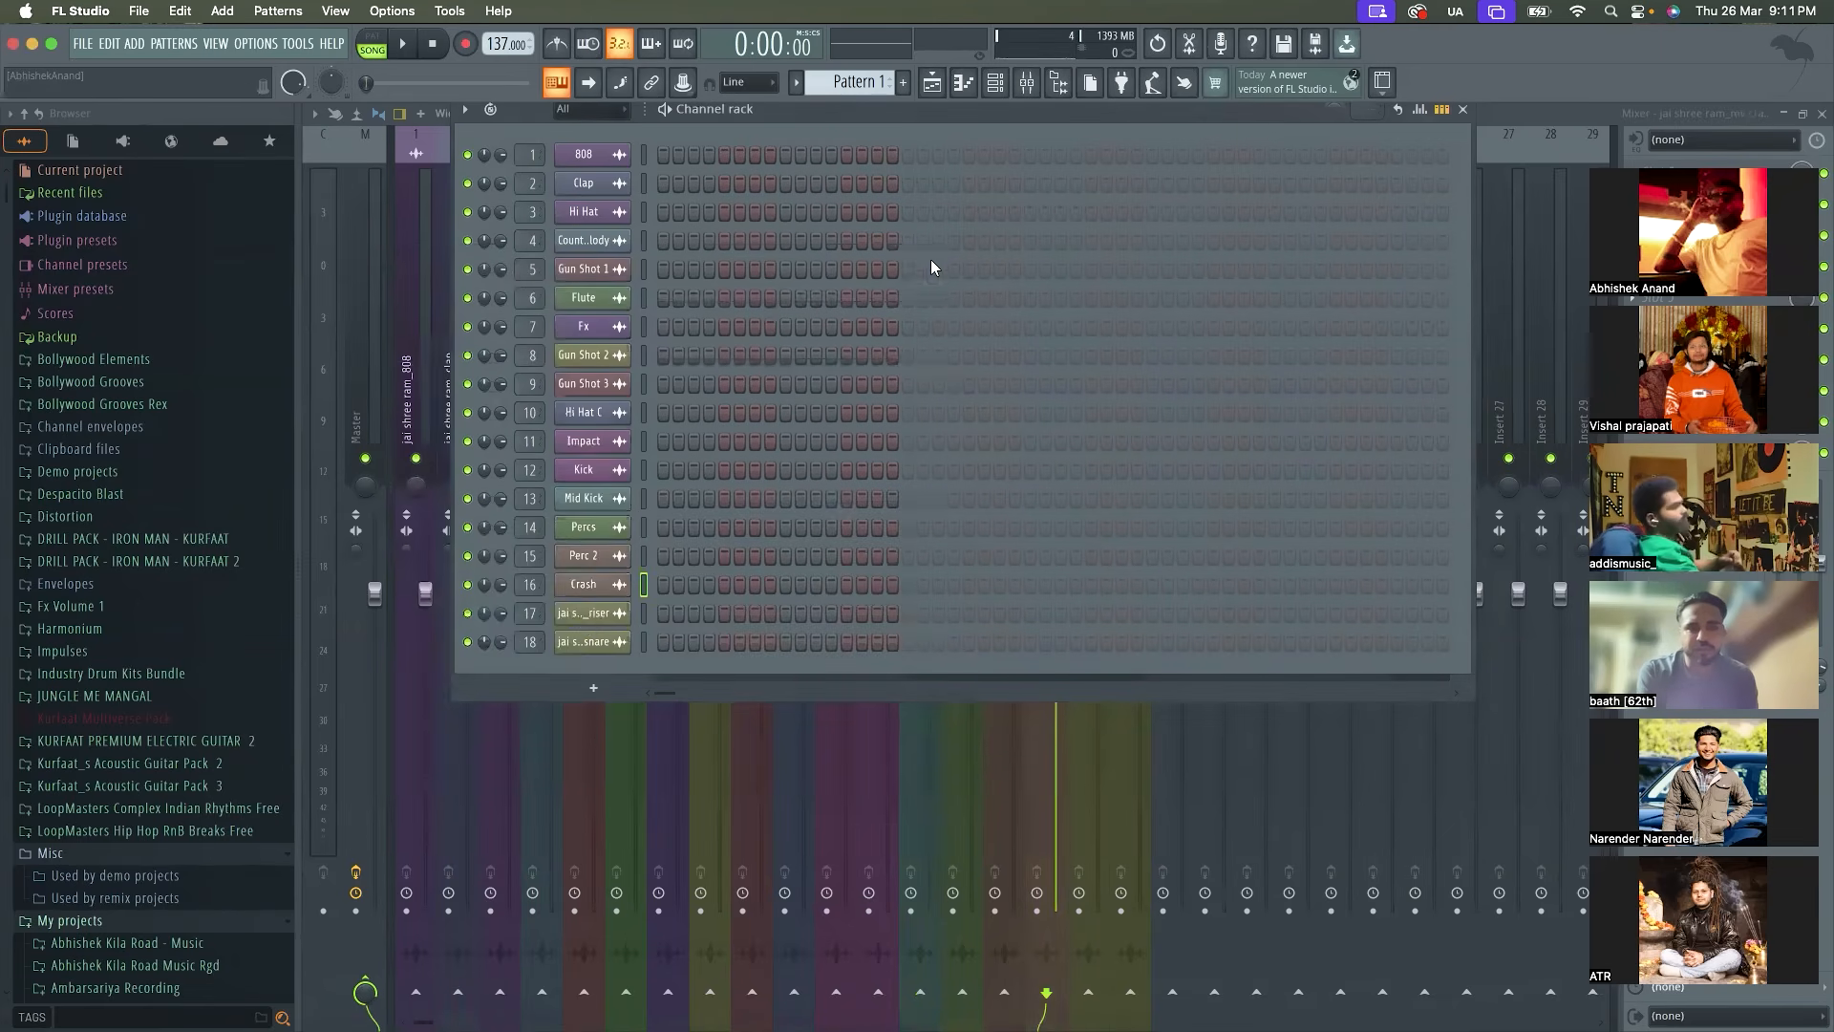
Rename the jai shree ram_riser channel as Riser and the jai shree ram_snare channel as Snare
{"action": "left_click", "coordinate": [585, 612], "text": "shift"}
{"action": "type", "text": "Riser"}
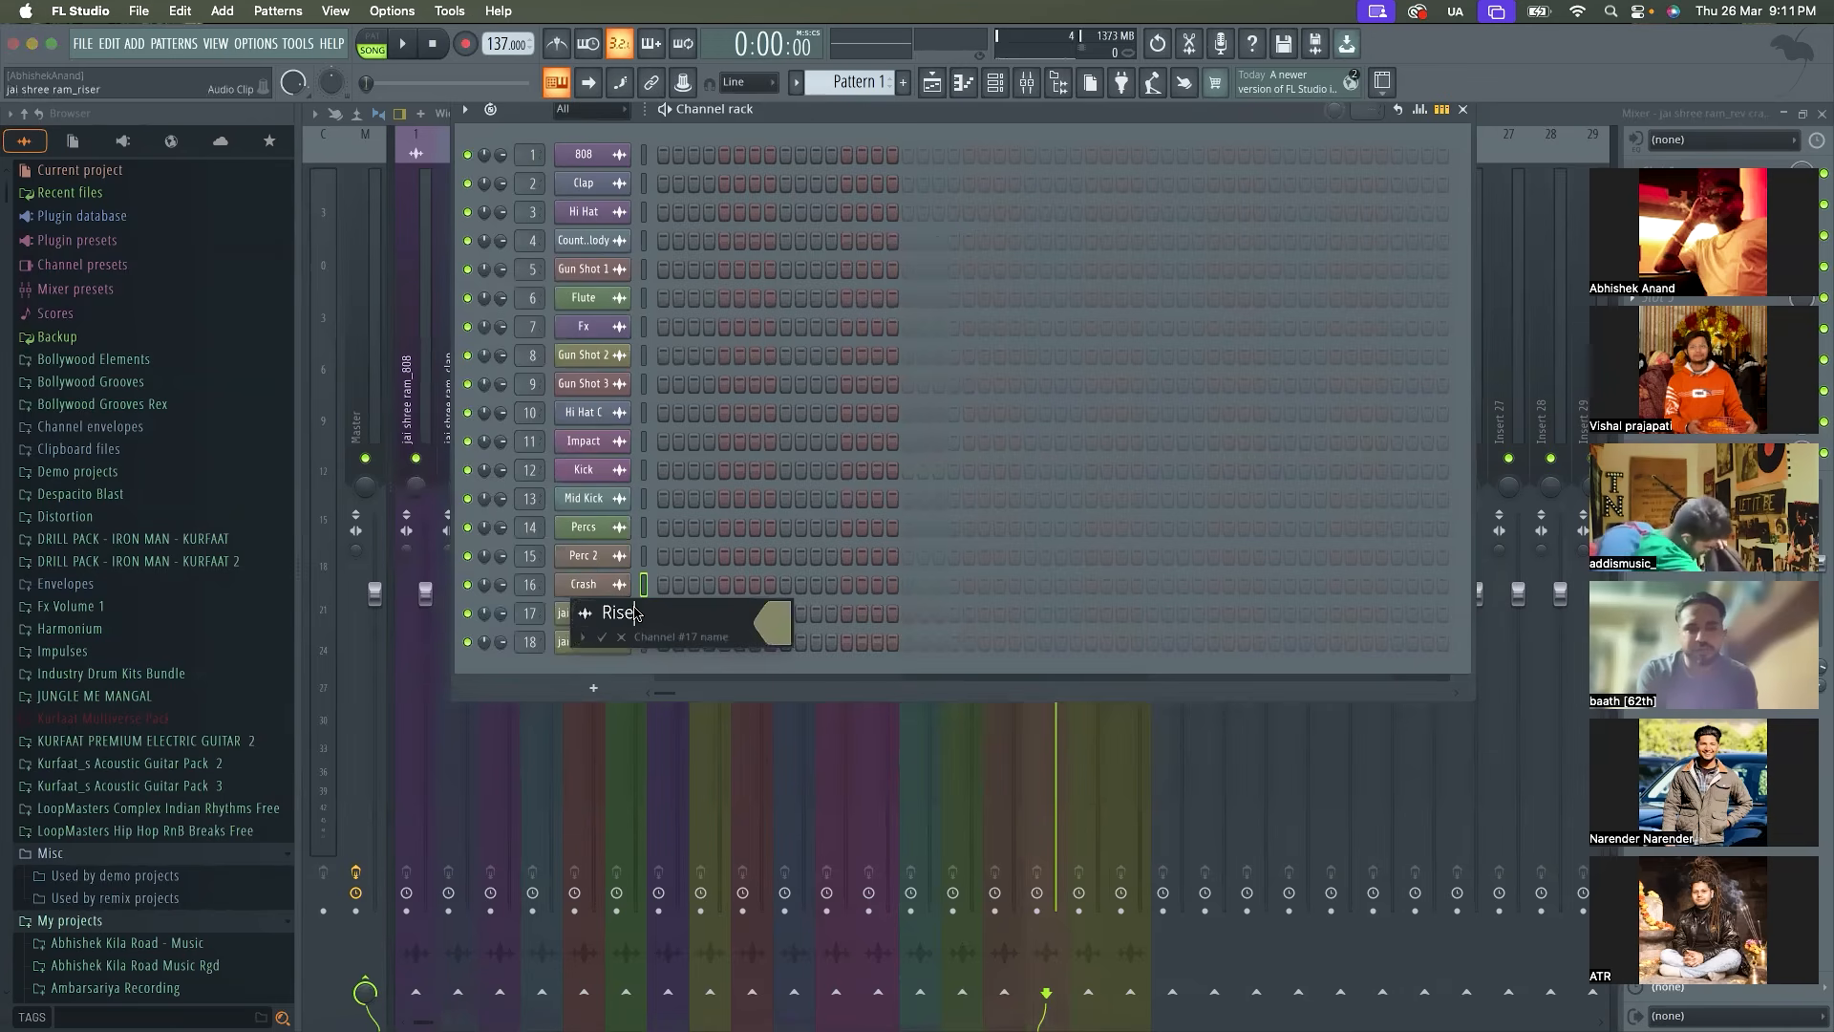
{"action": "key", "text": "Return"}
{"action": "left_click", "coordinate": [604, 643], "text": "shift"}
{"action": "type", "text": "Snare"}
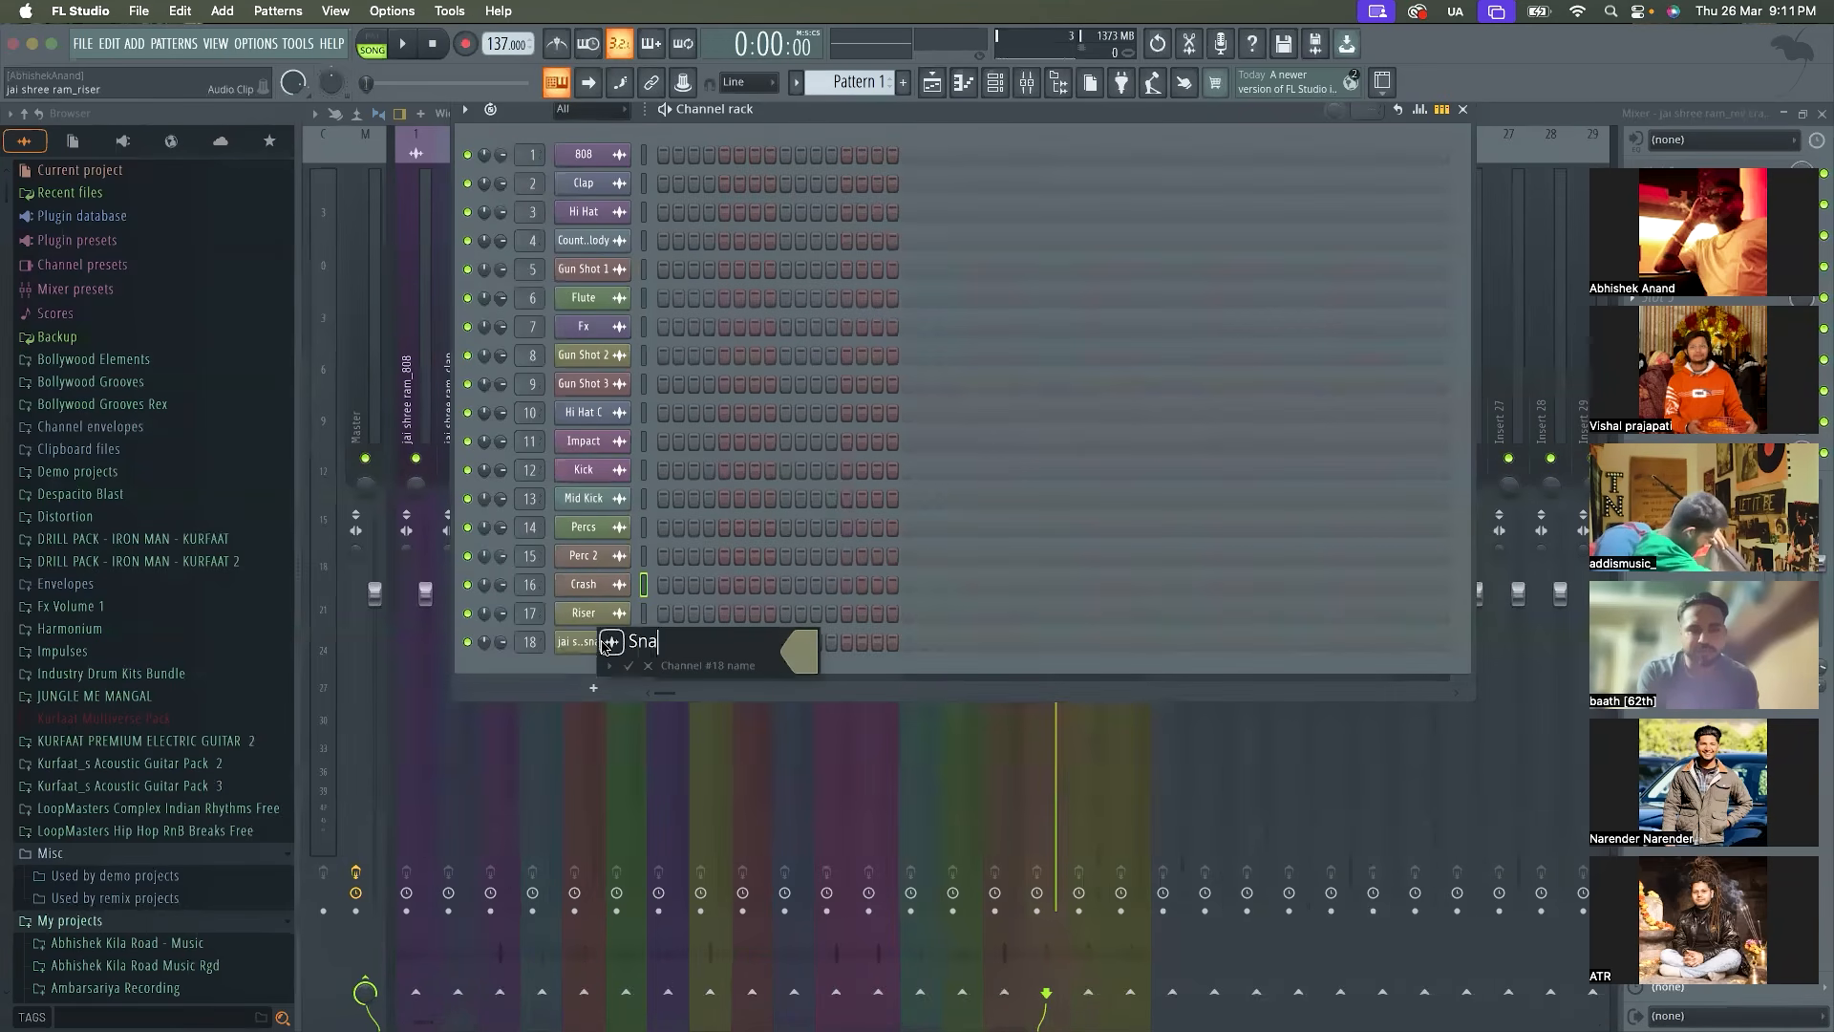
{"action": "key", "text": "Return"}
Select all channels and route them to consecutive mixer tracks starting from the jai shree ram_808 track
{"action": "double_click", "coordinate": [646, 160]}
{"action": "left_click", "coordinate": [413, 348]}
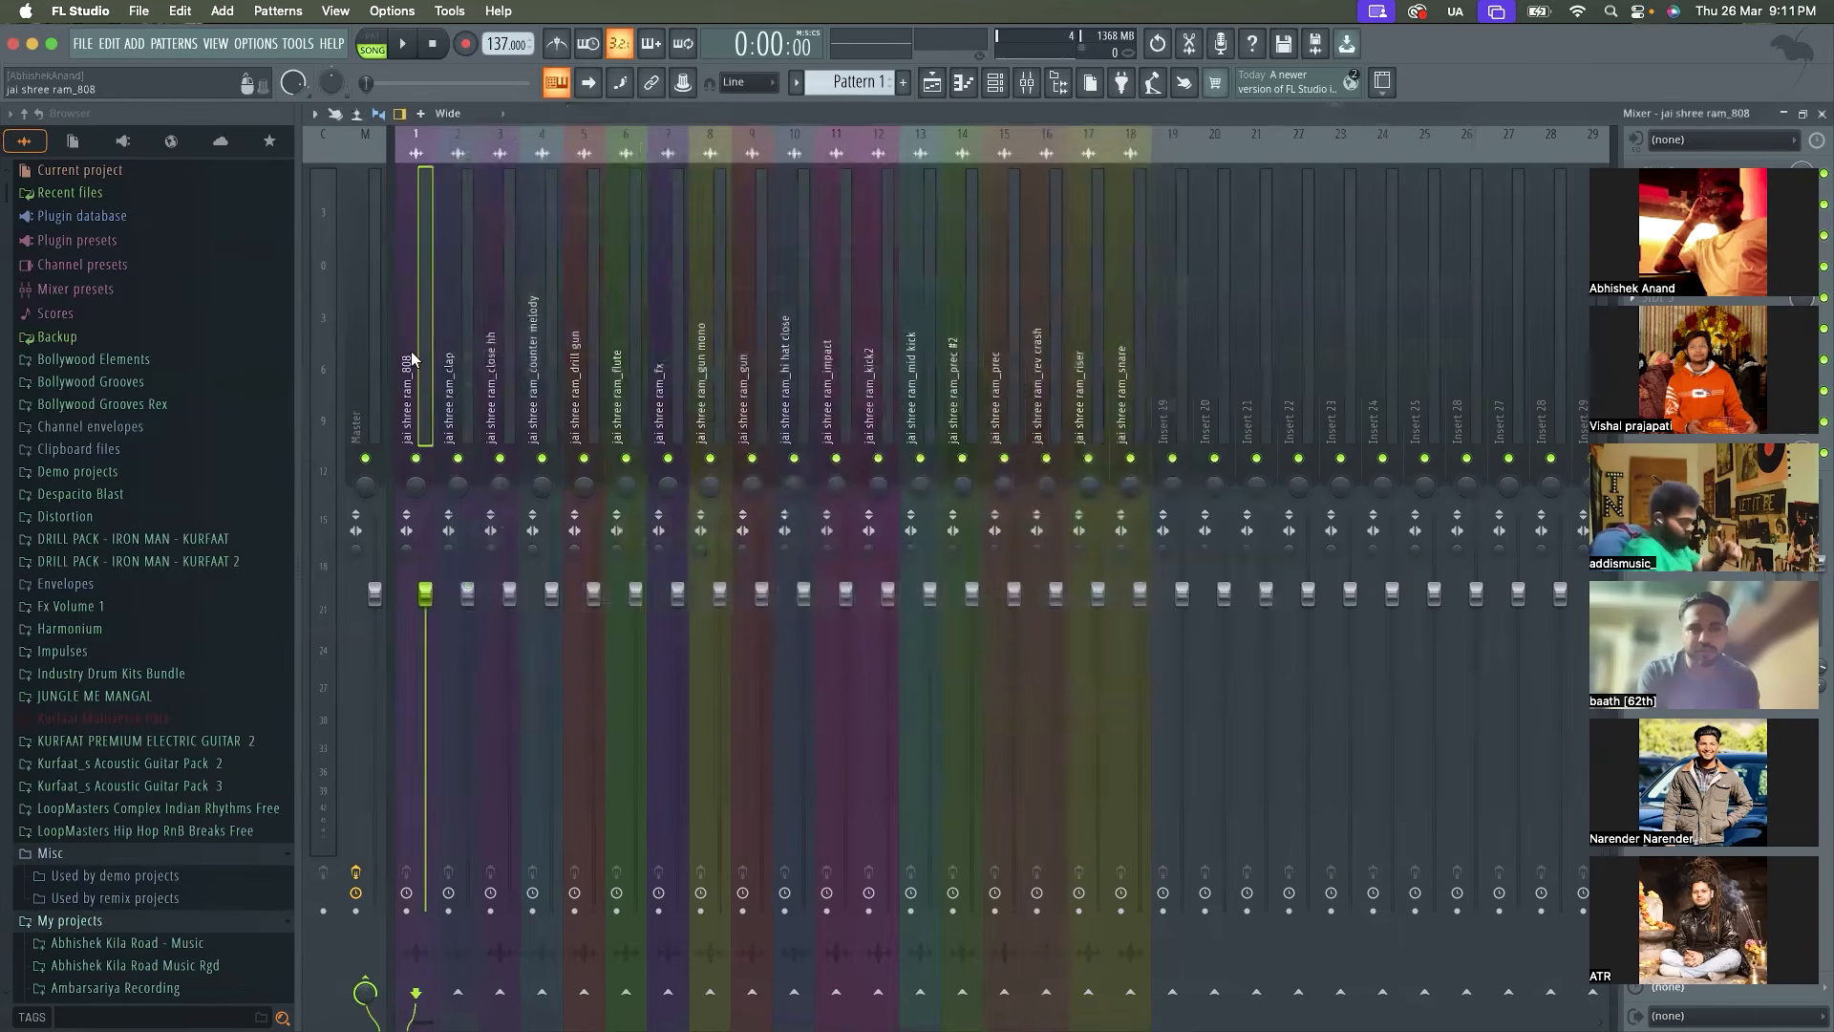
{"action": "right_click", "coordinate": [411, 352]}
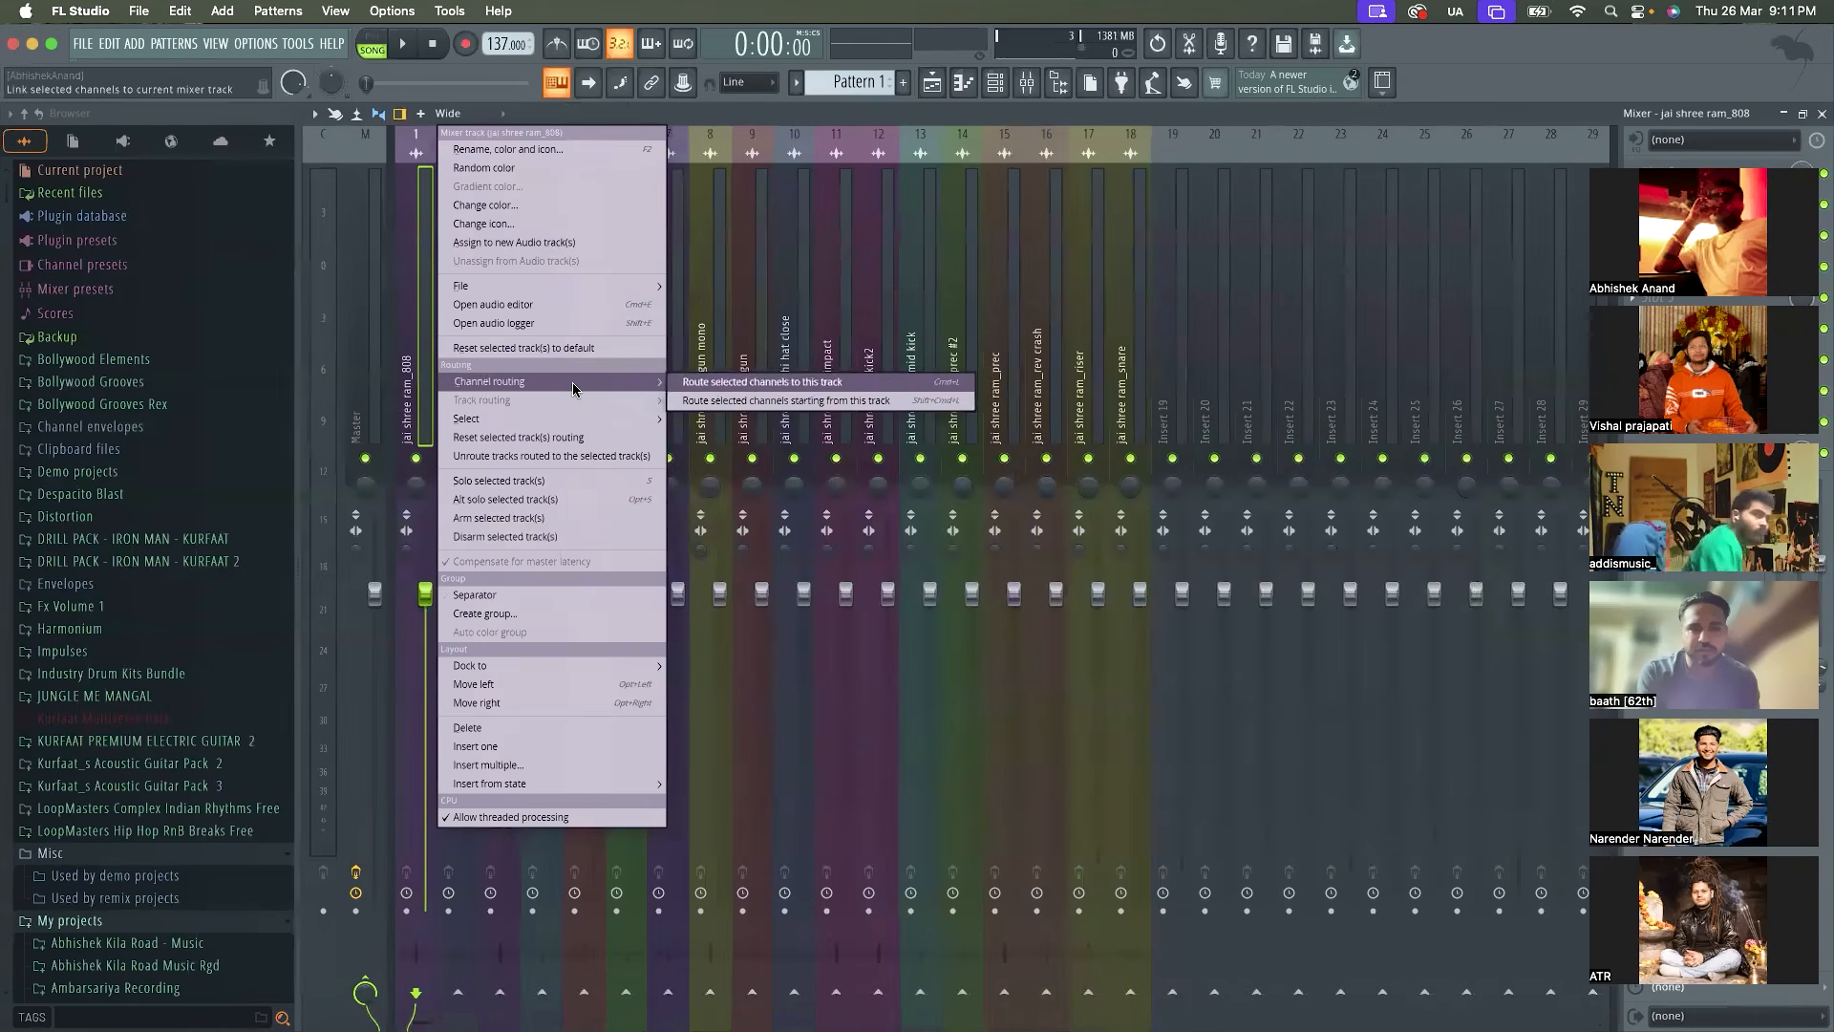
{"action": "left_click", "coordinate": [747, 391]}
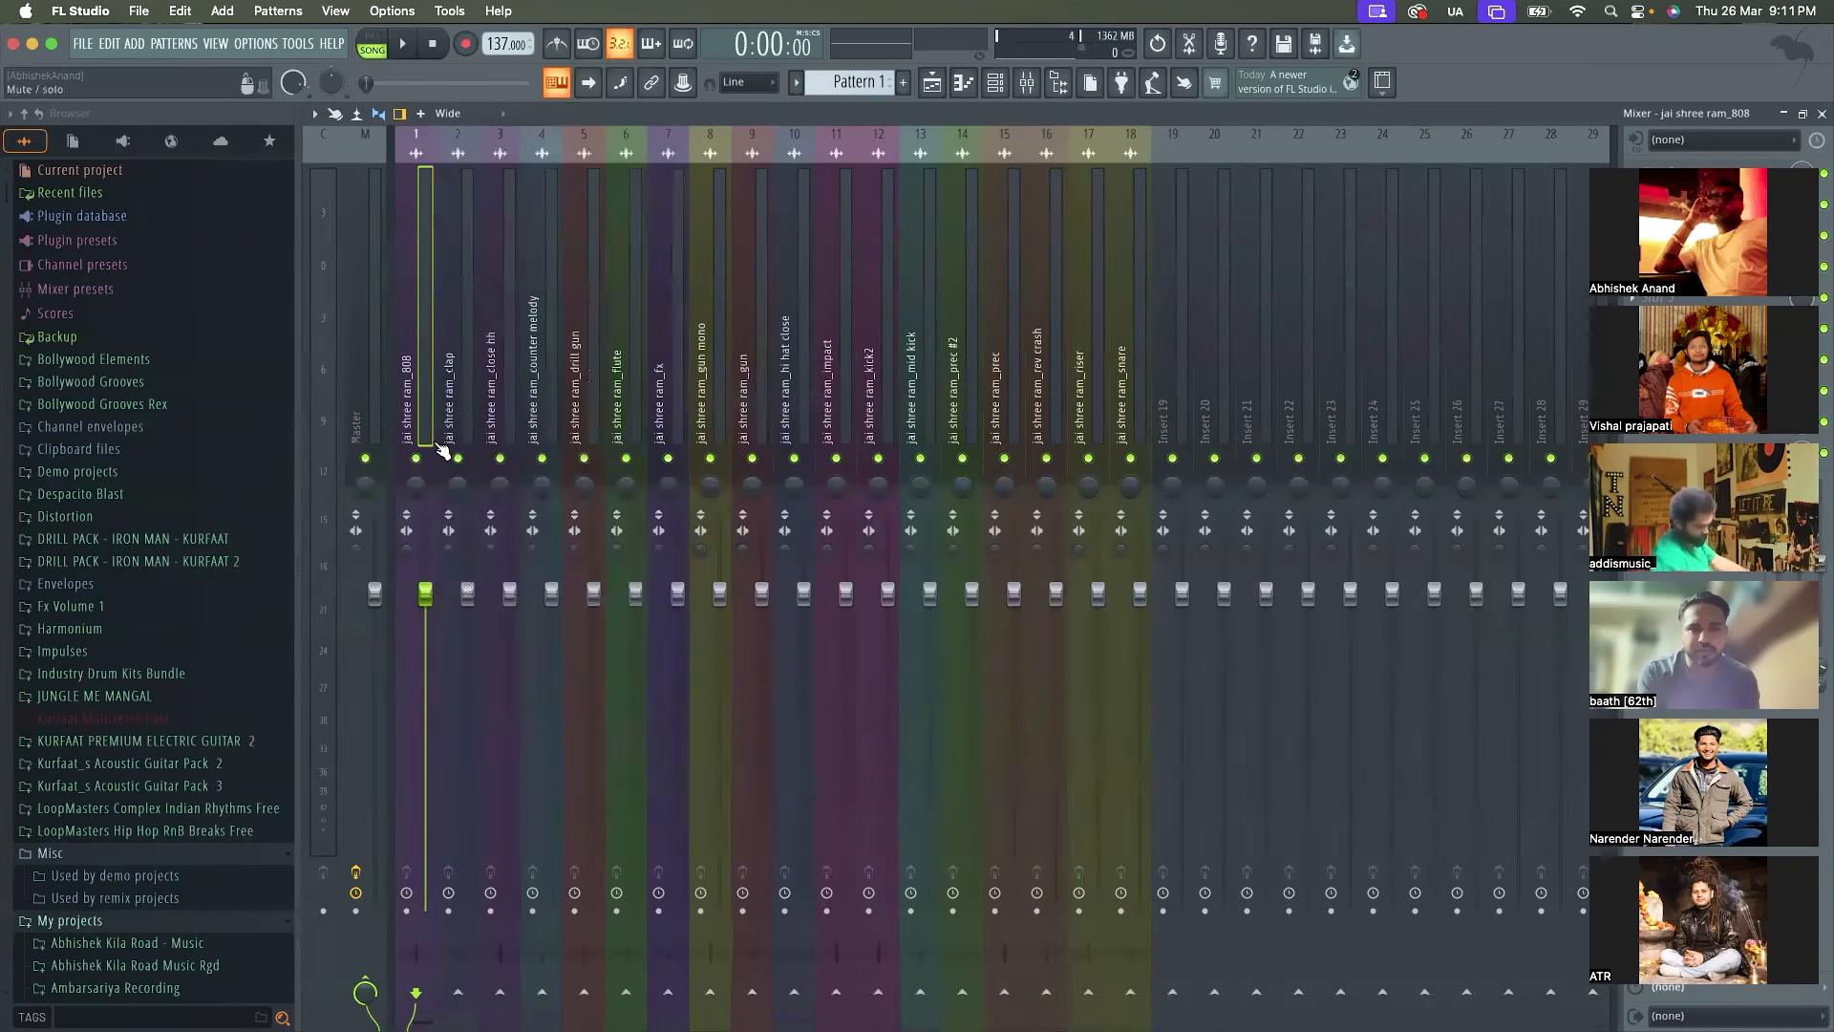
{"action": "left_click", "coordinate": [535, 387]}
{"action": "left_click", "coordinate": [410, 394]}
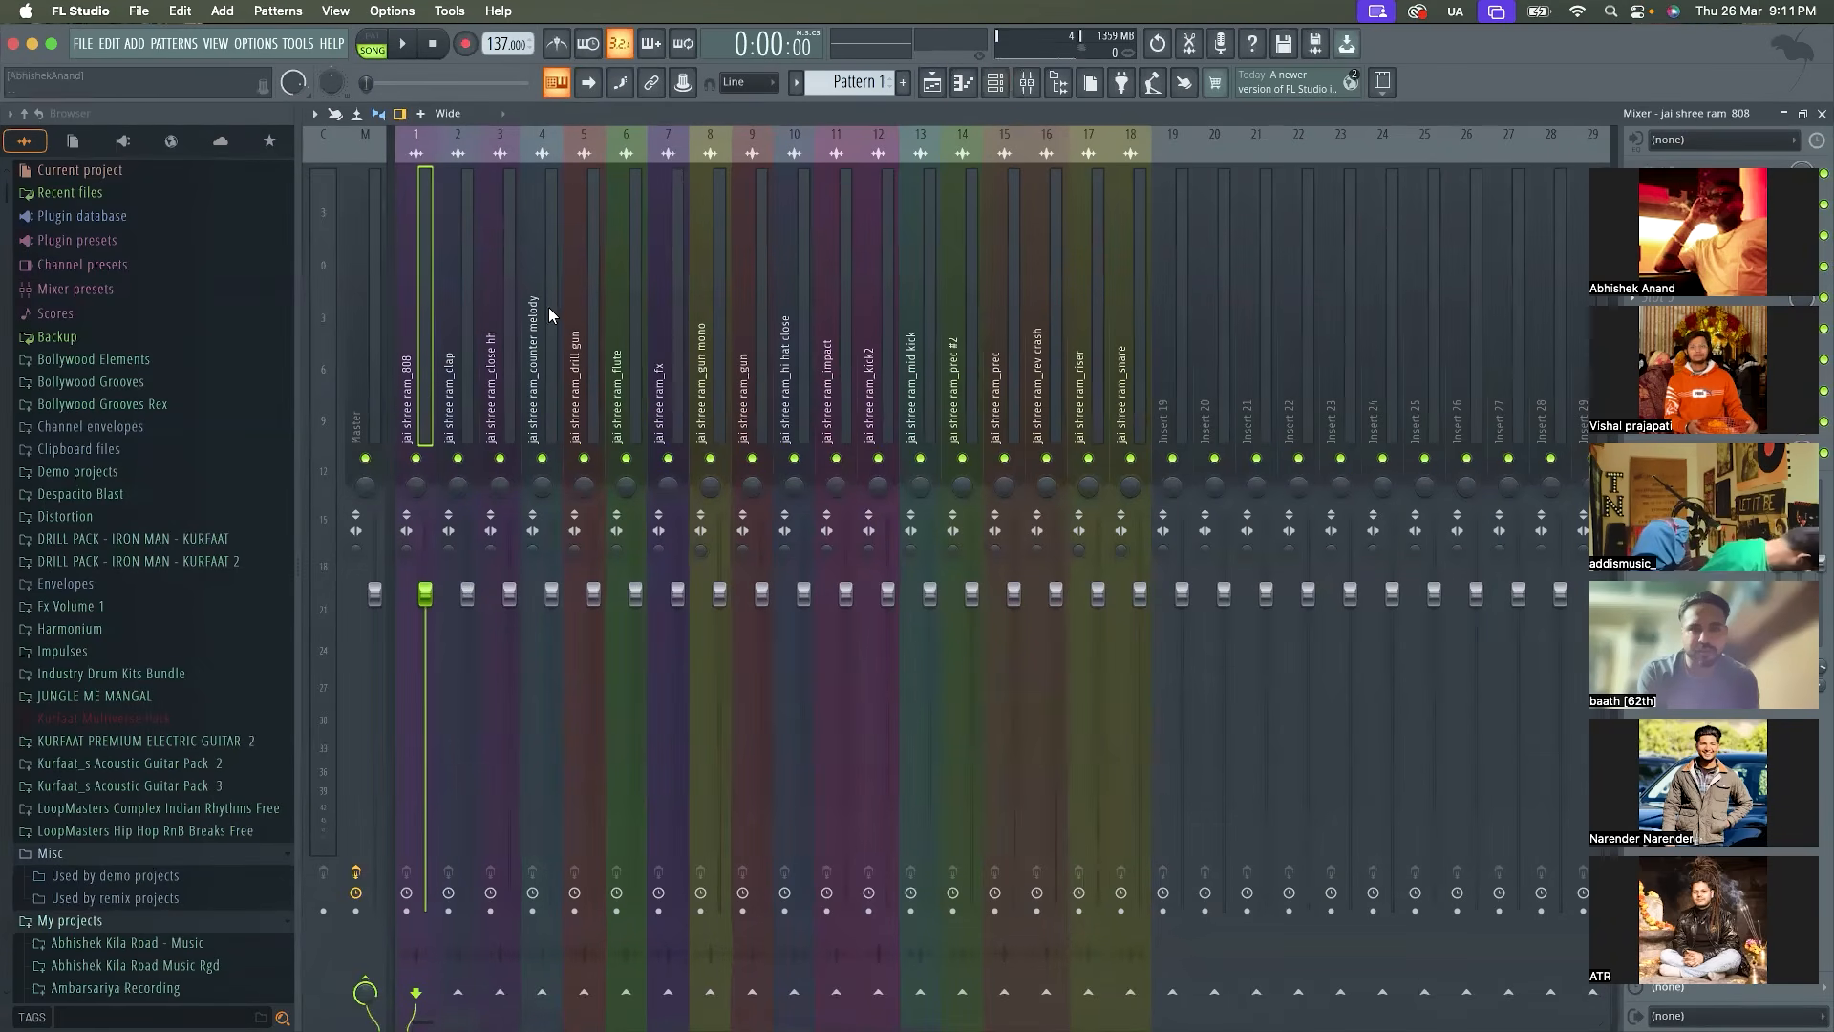
Show the Playlist and turn the maximized Mixer into a small floating window over it
{"action": "left_click", "coordinate": [944, 88]}
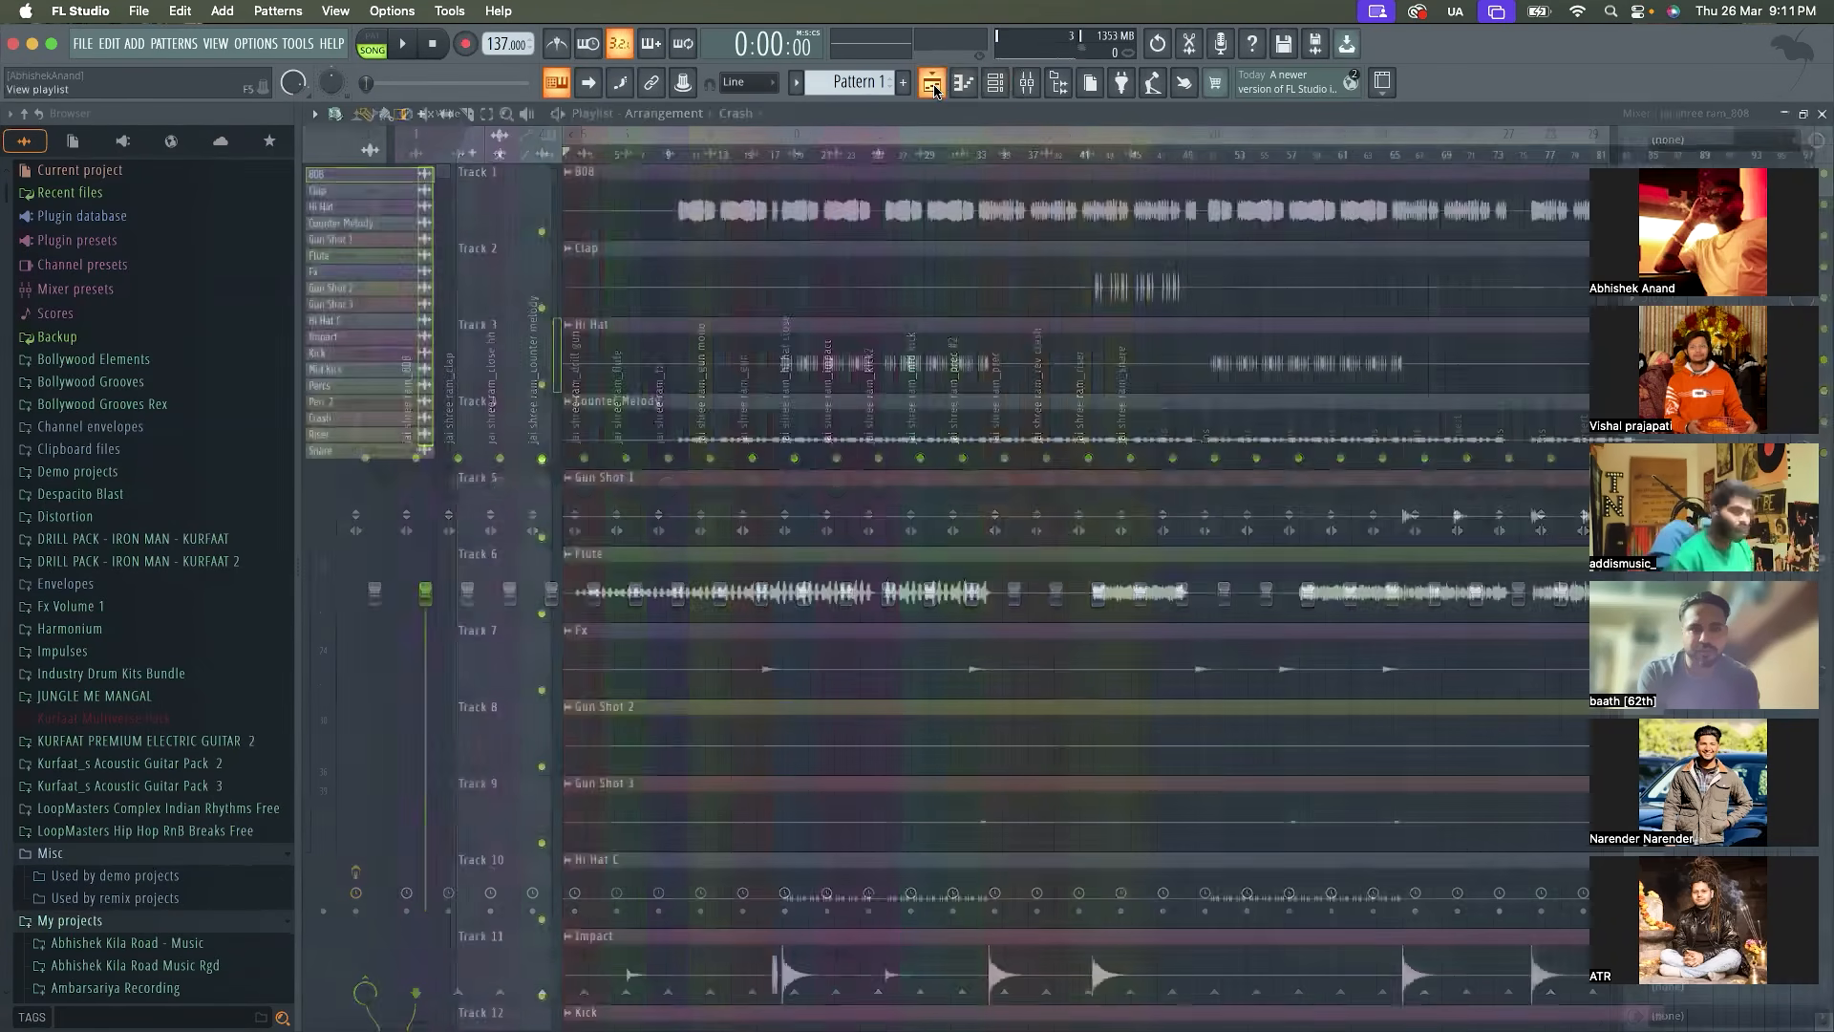
{"action": "scroll", "coordinate": [960, 274], "scroll_direction": "down", "scroll_amount": 2}
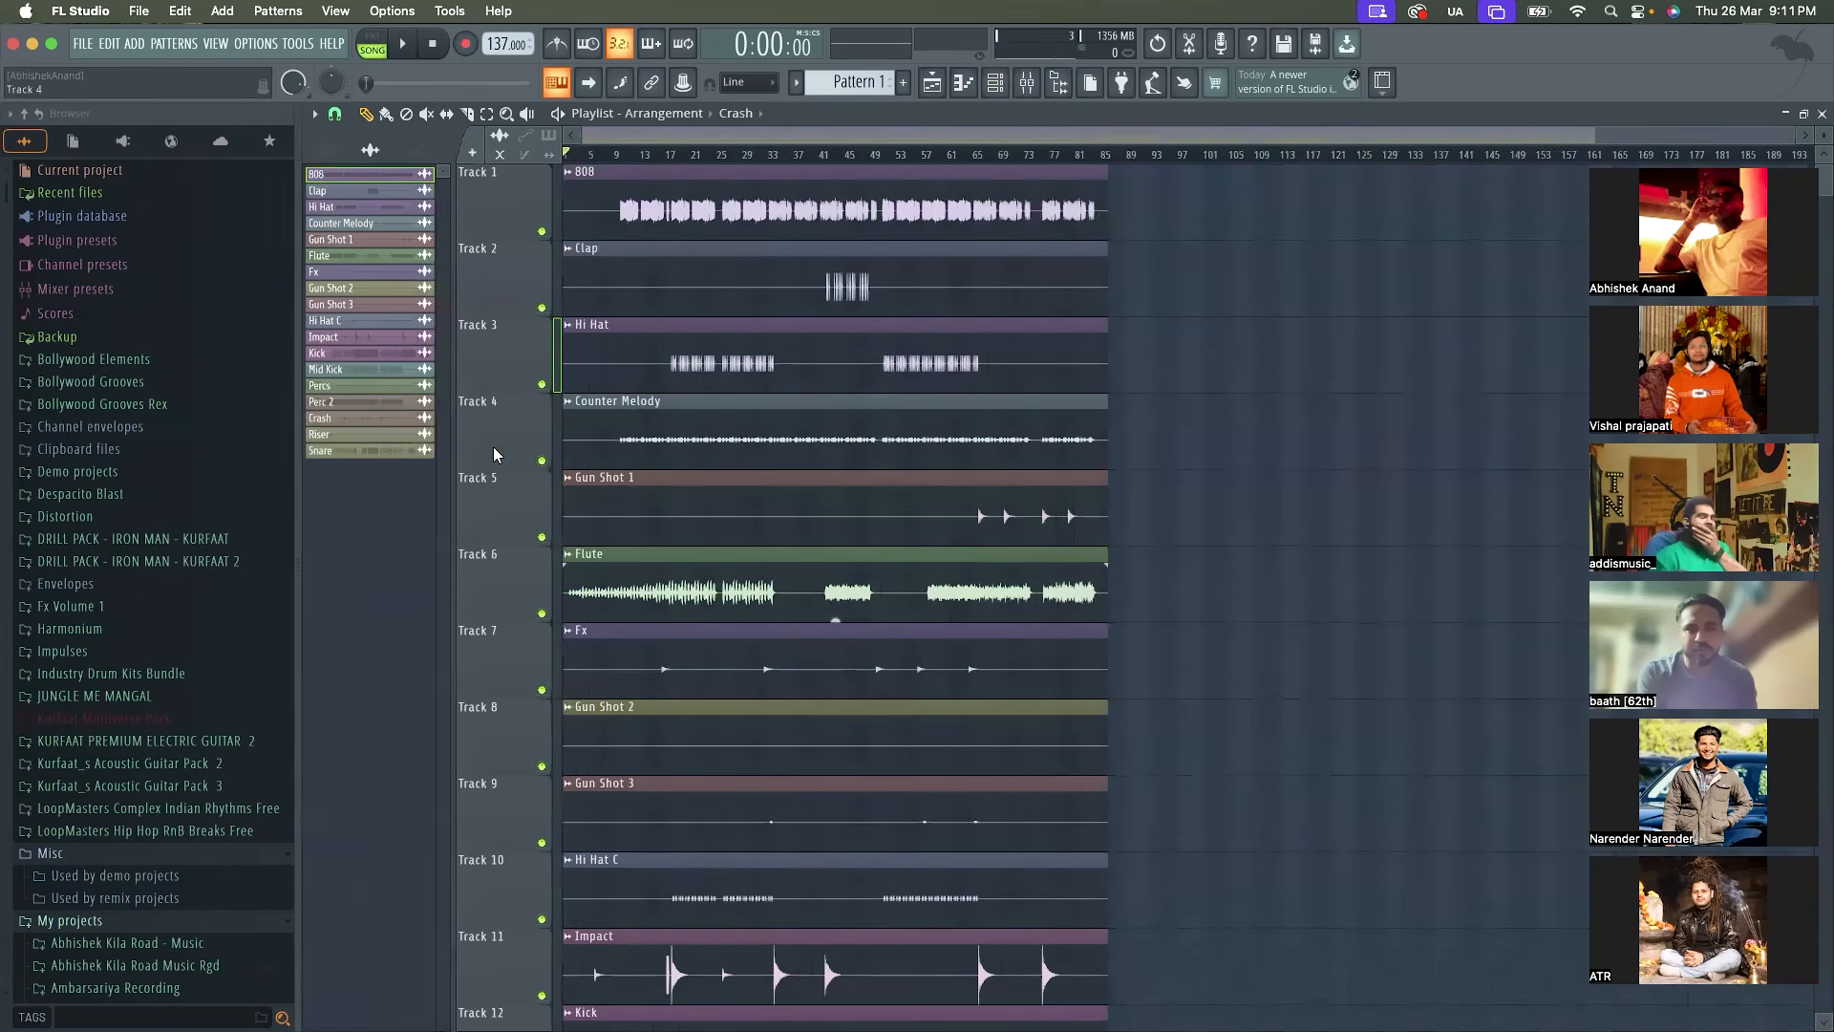
{"action": "left_click", "coordinate": [1027, 82]}
{"action": "double_click", "coordinate": [1148, 114]}
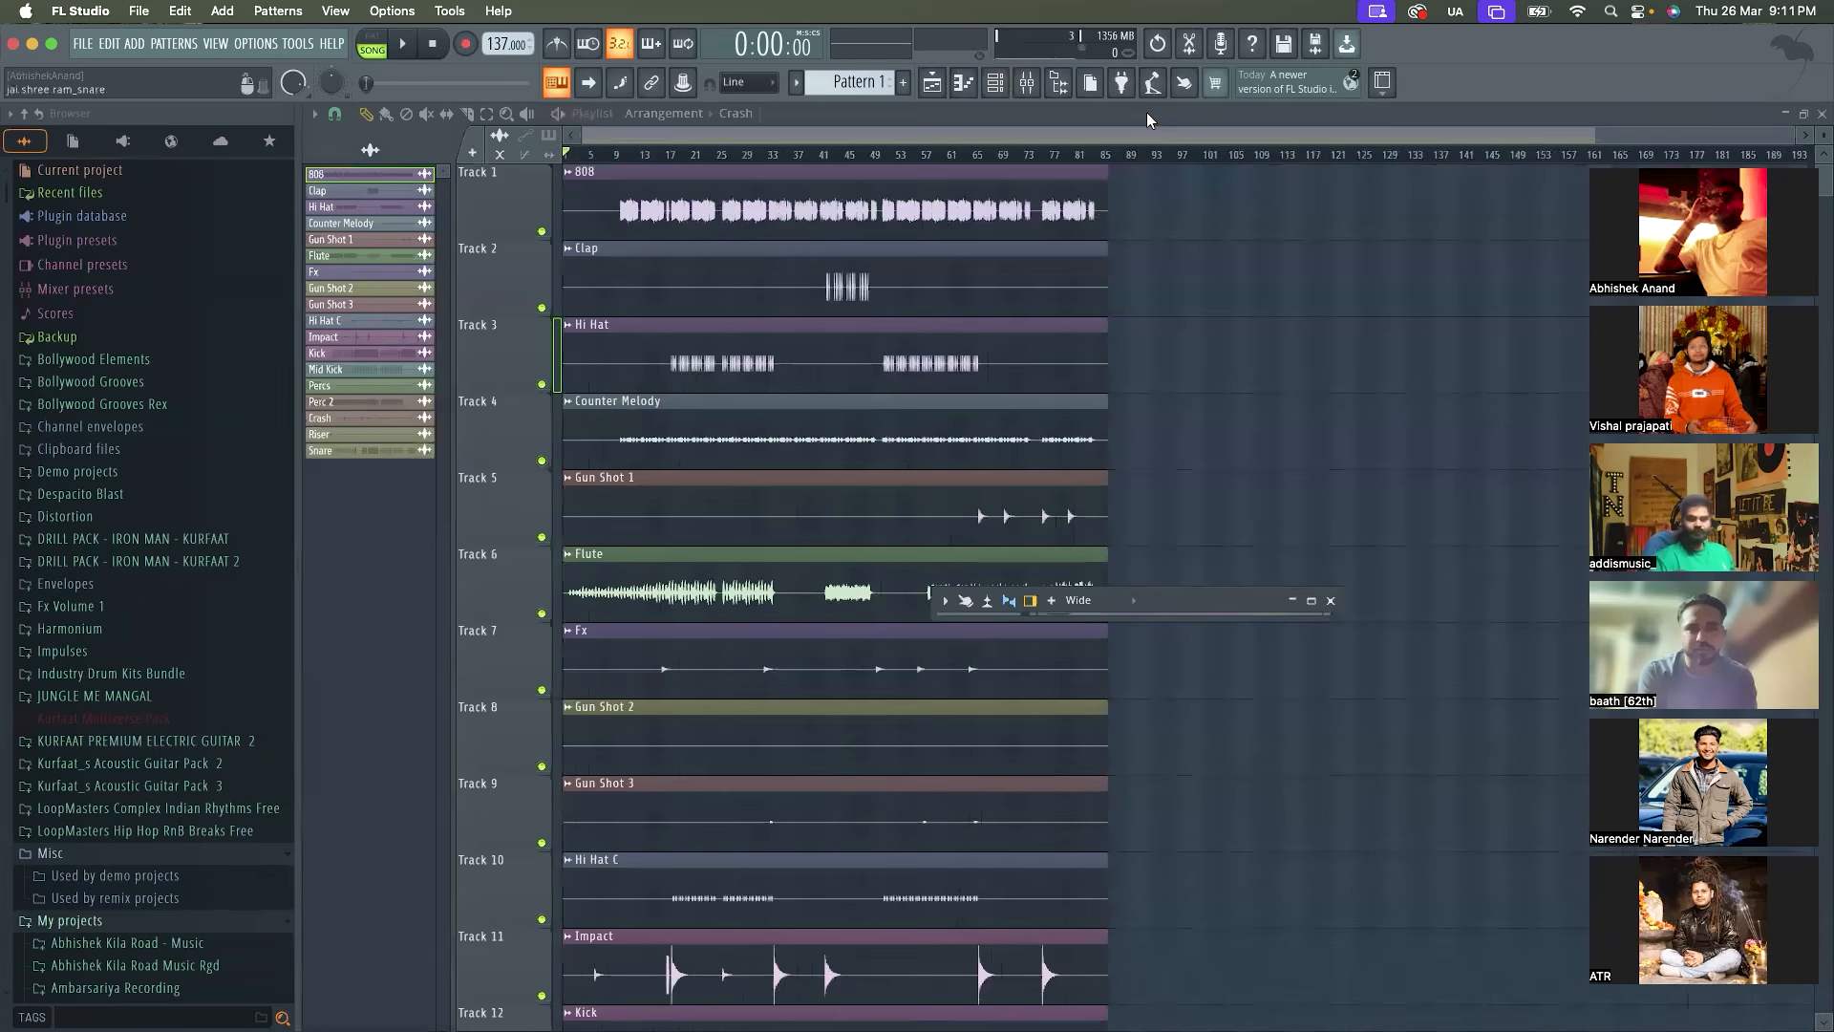
{"action": "left_click_drag", "start_coordinate": [1168, 594], "coordinate": [694, 295]}
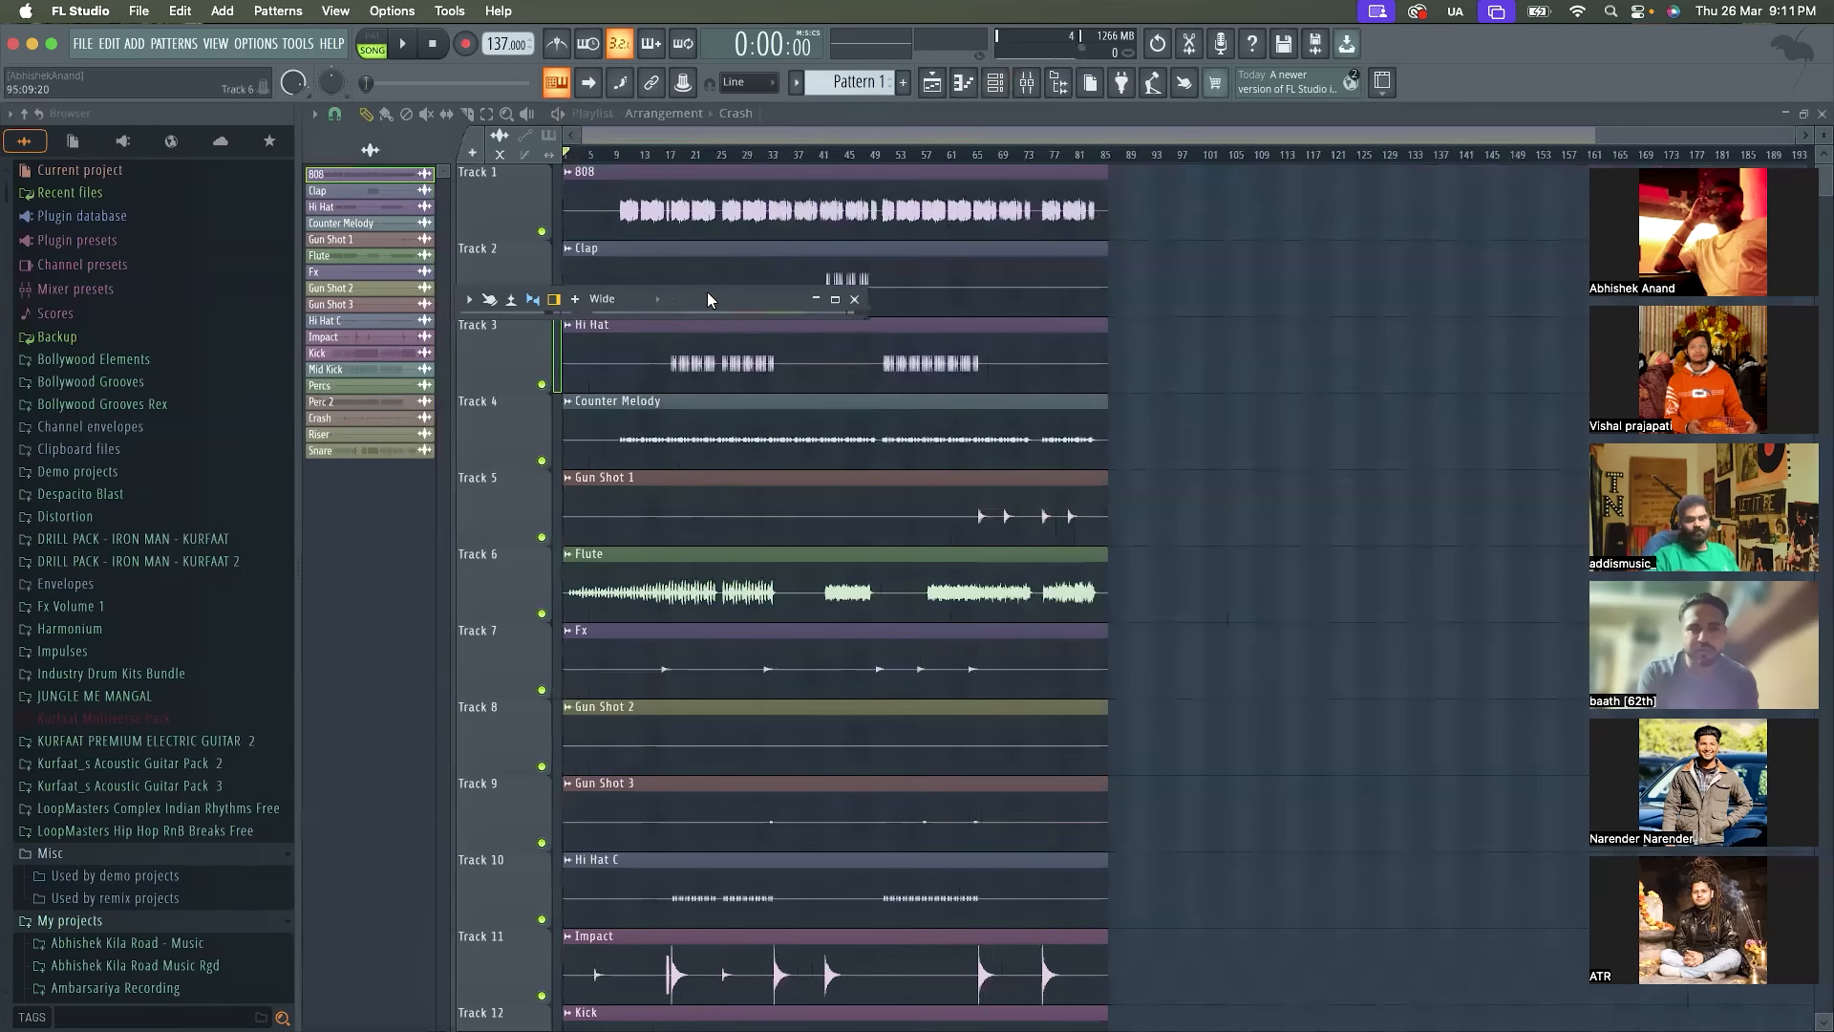
{"action": "left_click_drag", "start_coordinate": [861, 316], "coordinate": [871, 524]}
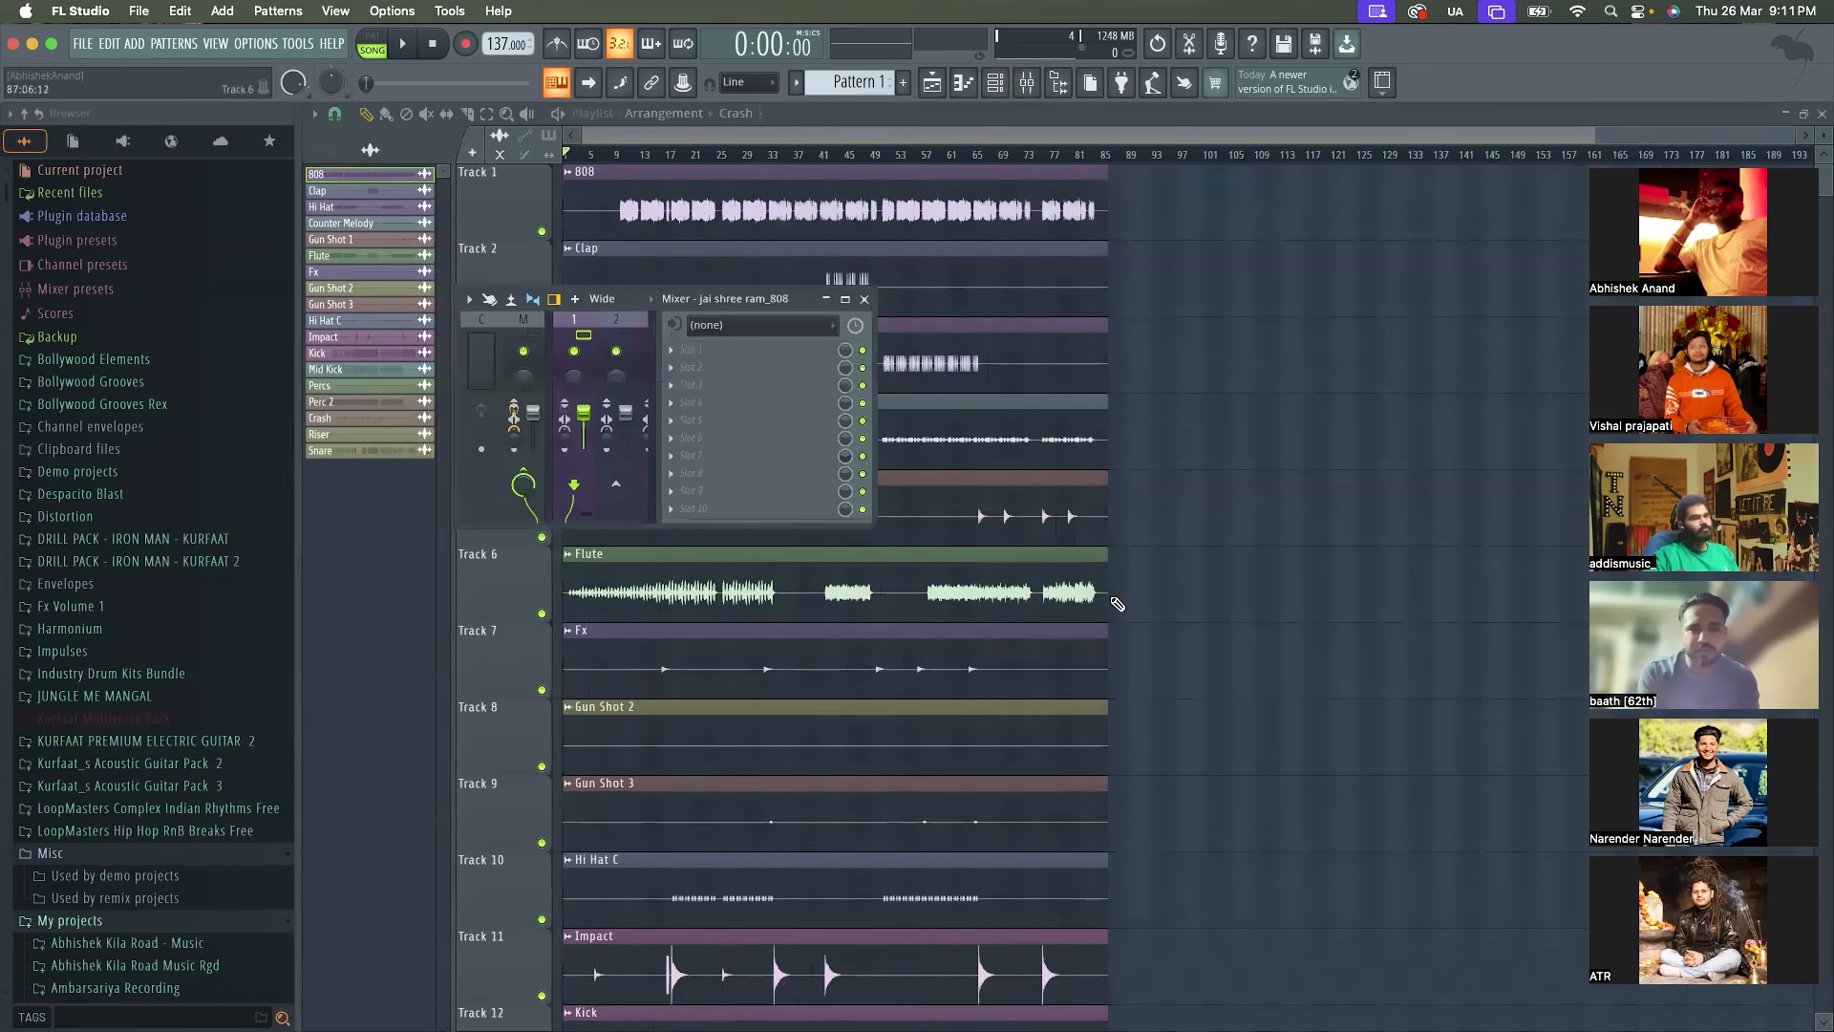
Enlarge the floating Mixer window until insert tracks 1 to 16 fit, and reposition it over the Playlist
{"action": "double_click", "coordinate": [746, 299]}
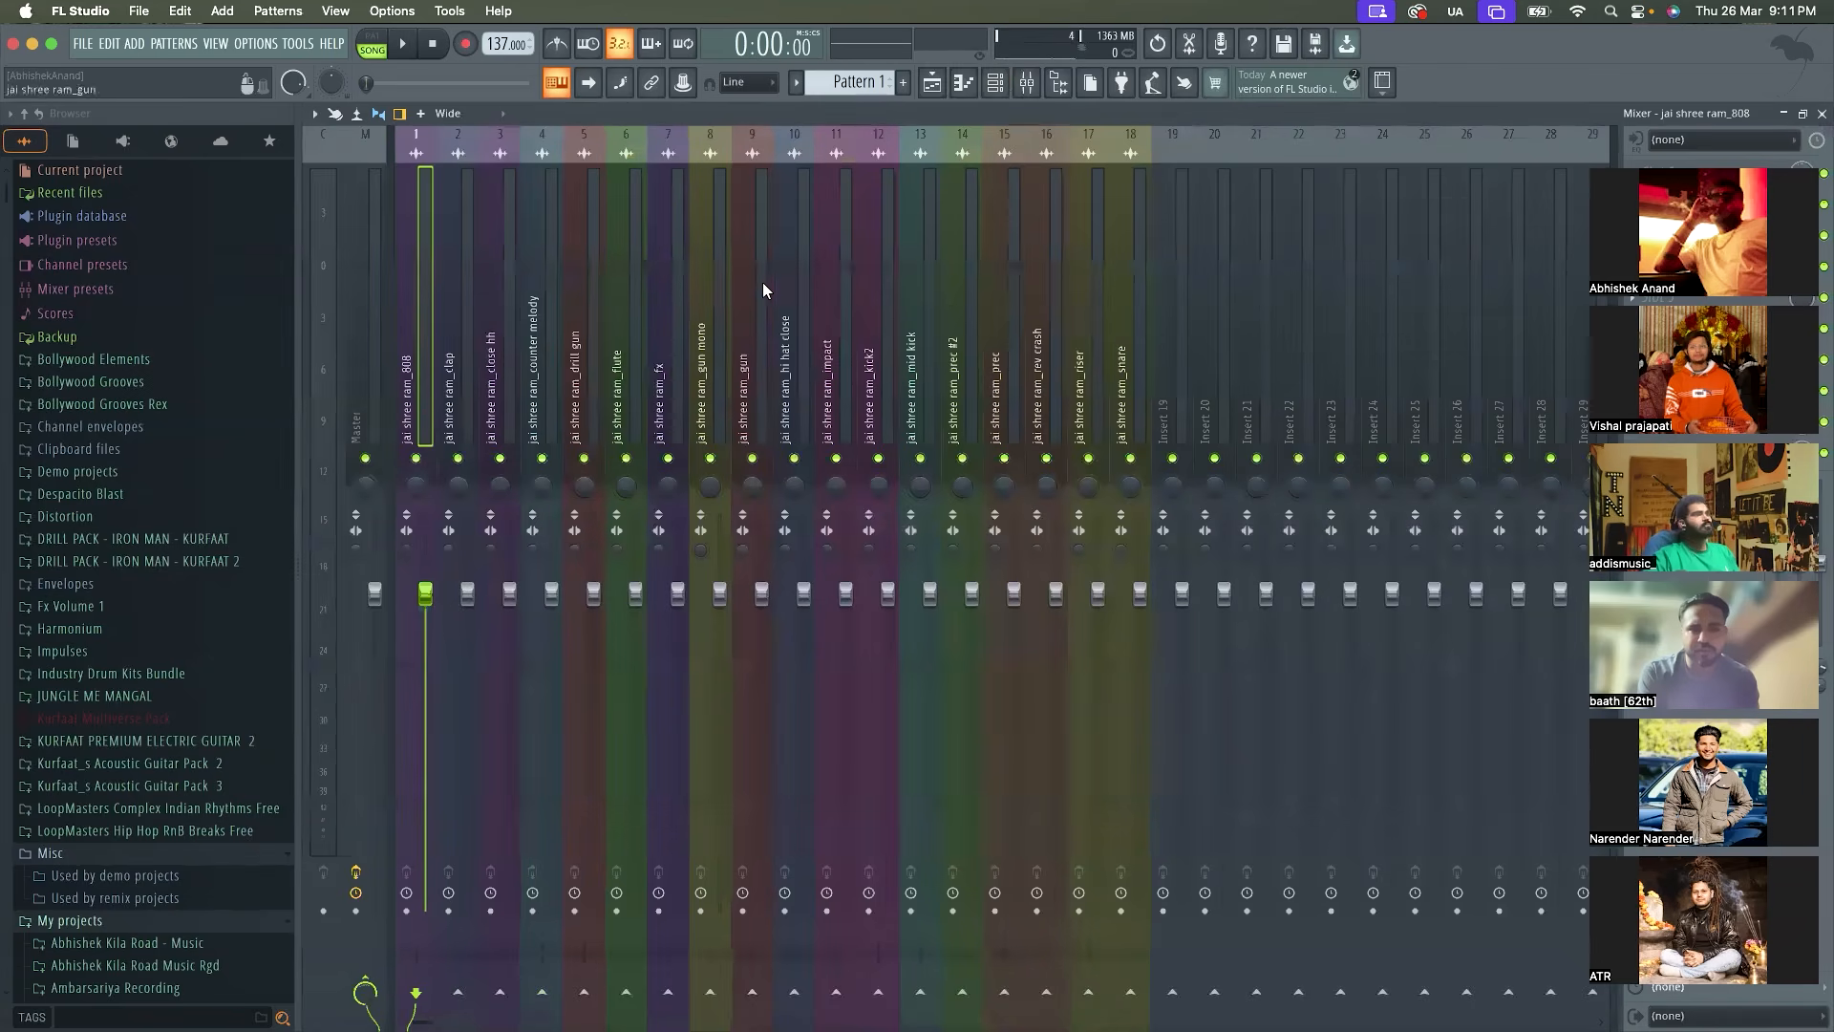
{"action": "left_click", "coordinate": [1804, 116]}
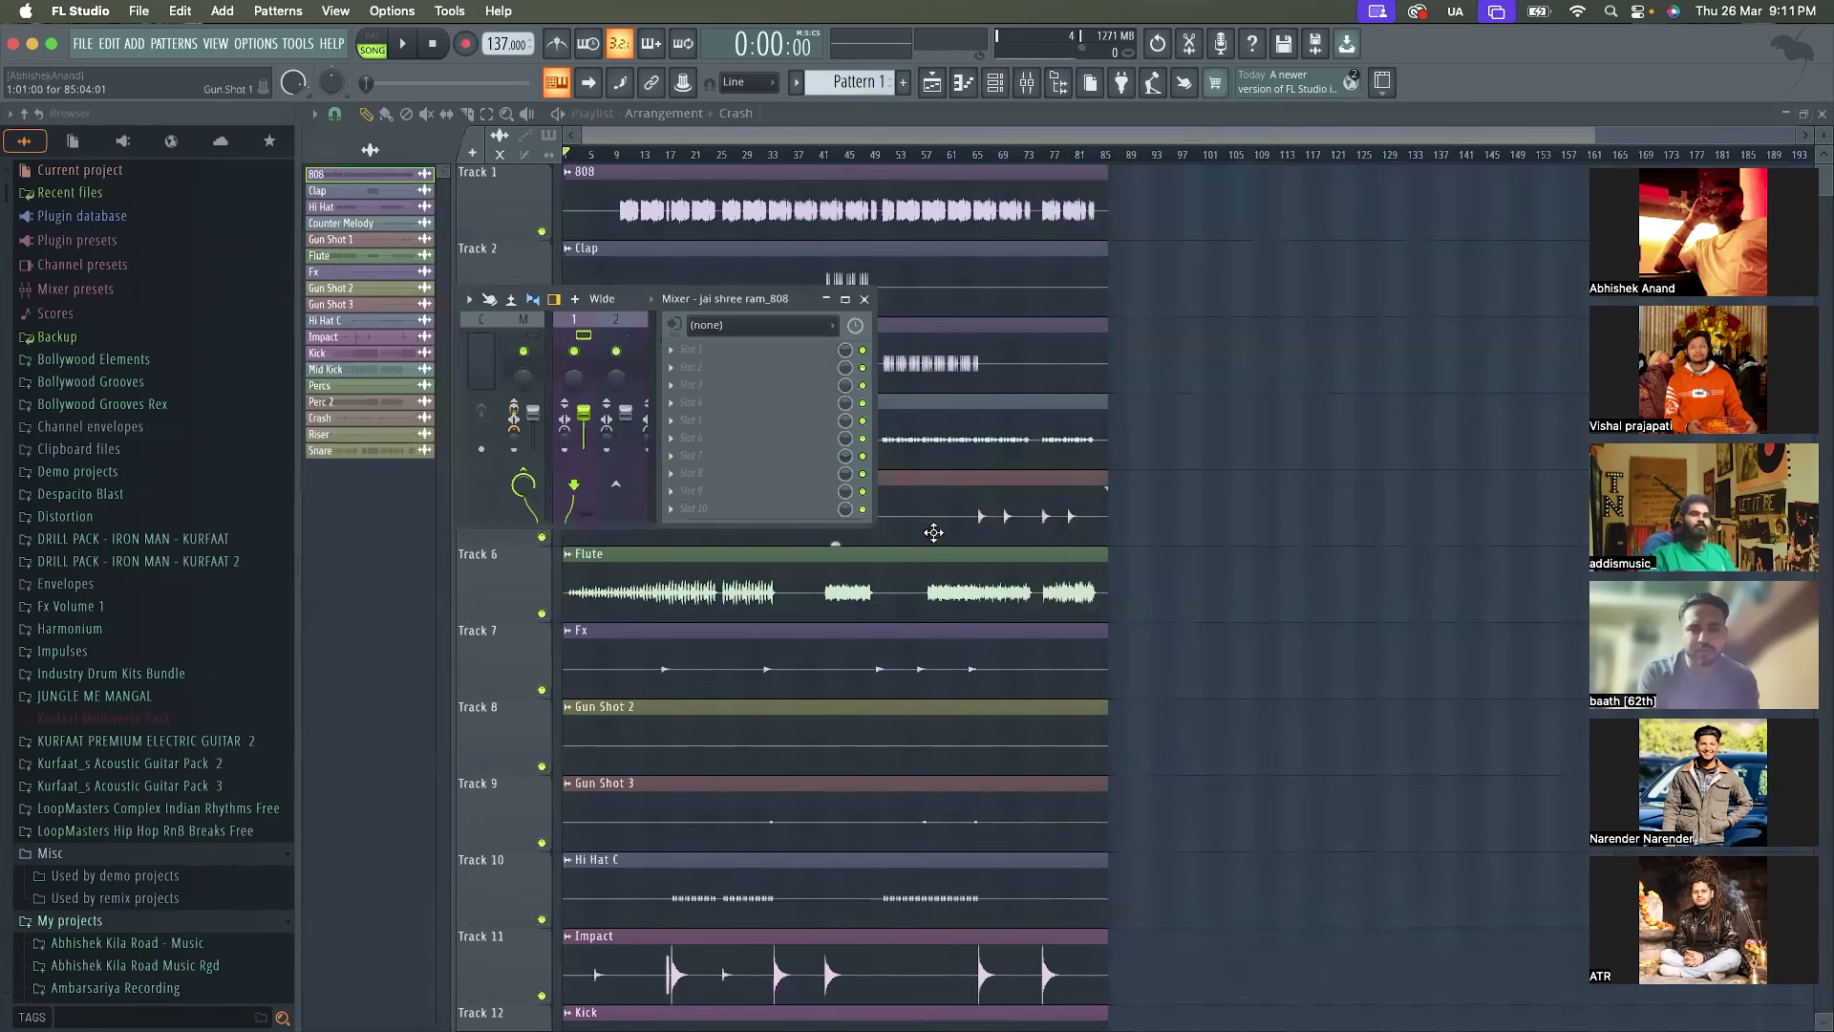
{"action": "left_click_drag", "start_coordinate": [871, 520], "coordinate": [1437, 740]}
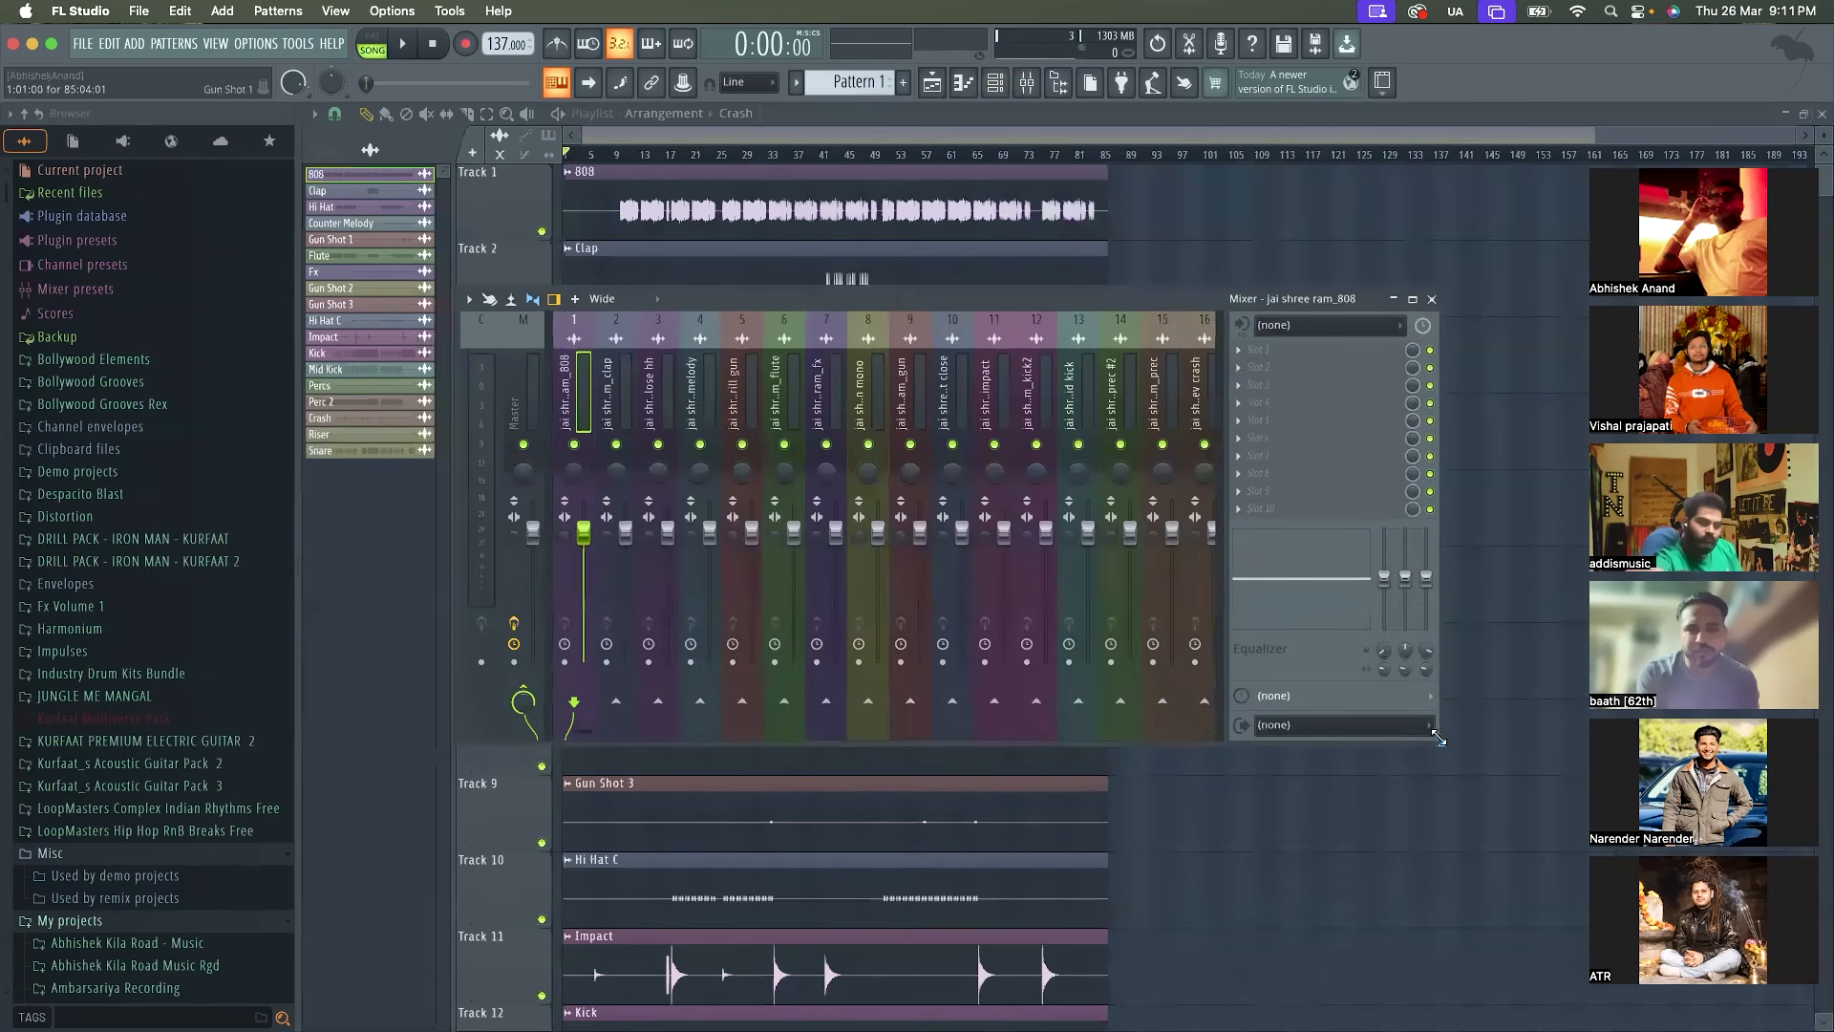
{"action": "left_click_drag", "start_coordinate": [1021, 299], "coordinate": [962, 299]}
Delete the Fruity Limiter from the Master track's effect slots
{"action": "left_click", "coordinate": [468, 386]}
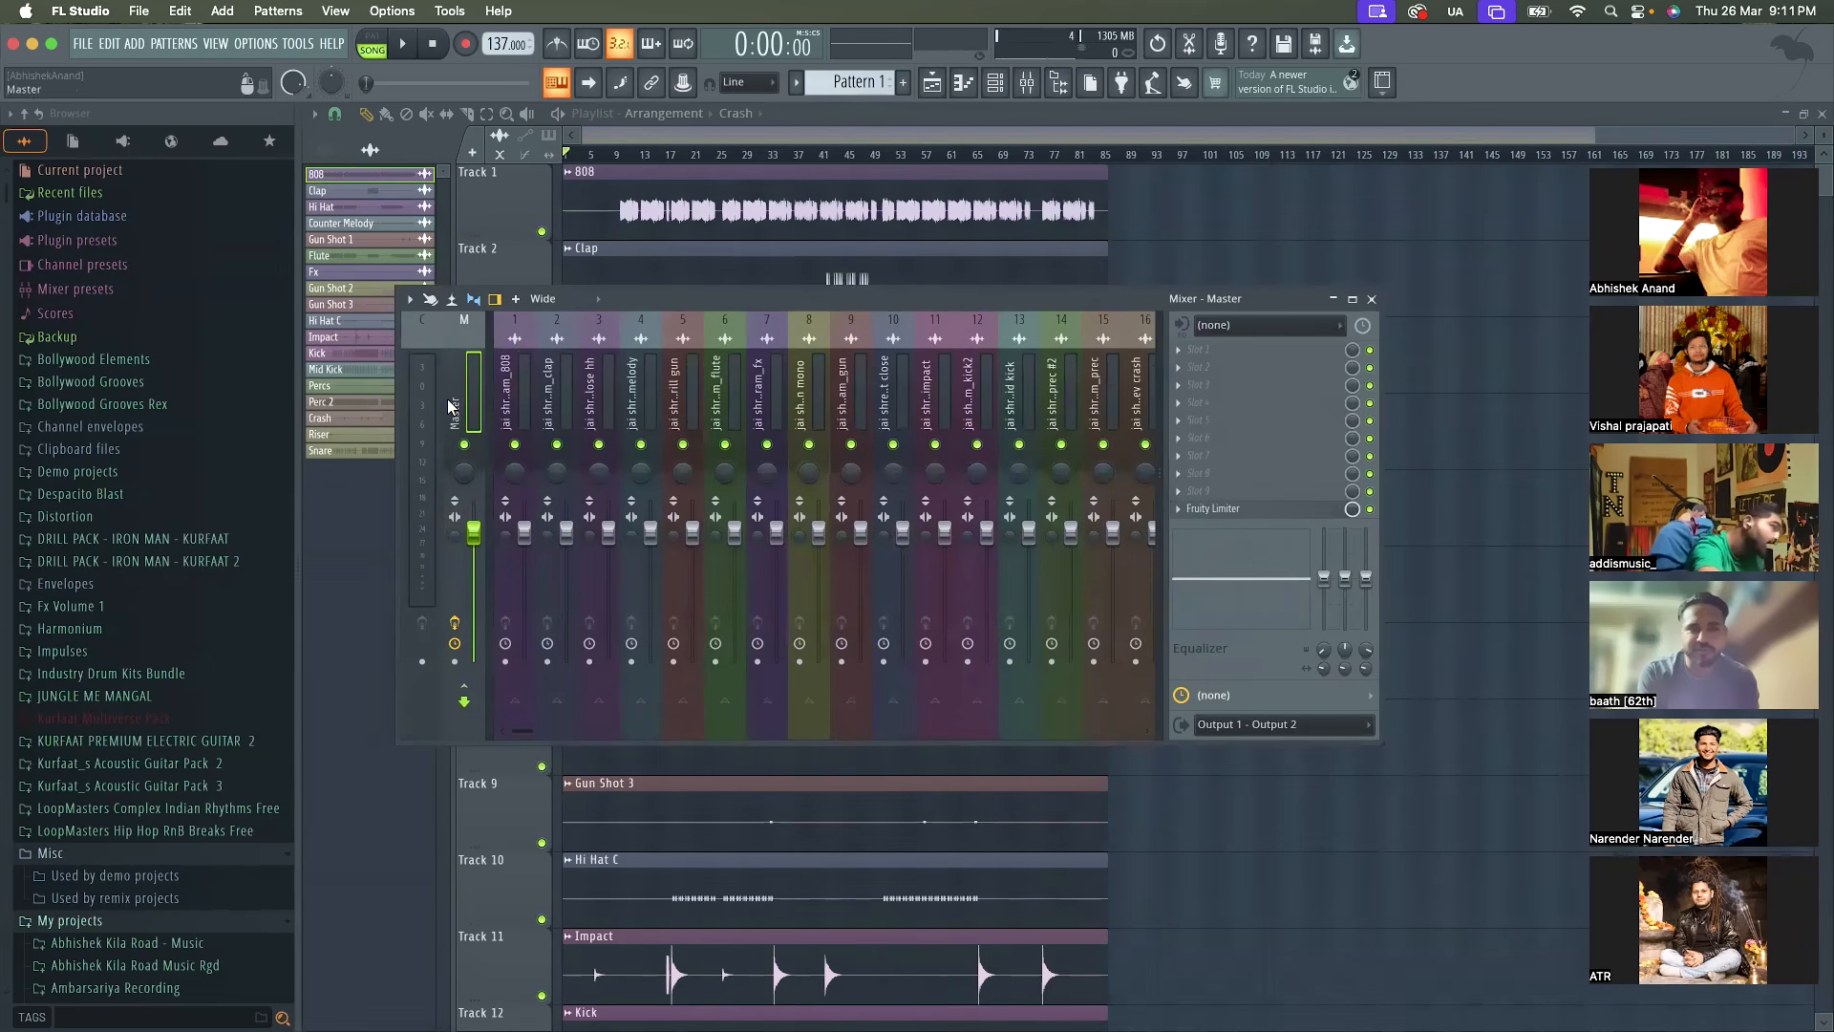
{"action": "left_click", "coordinate": [1180, 509]}
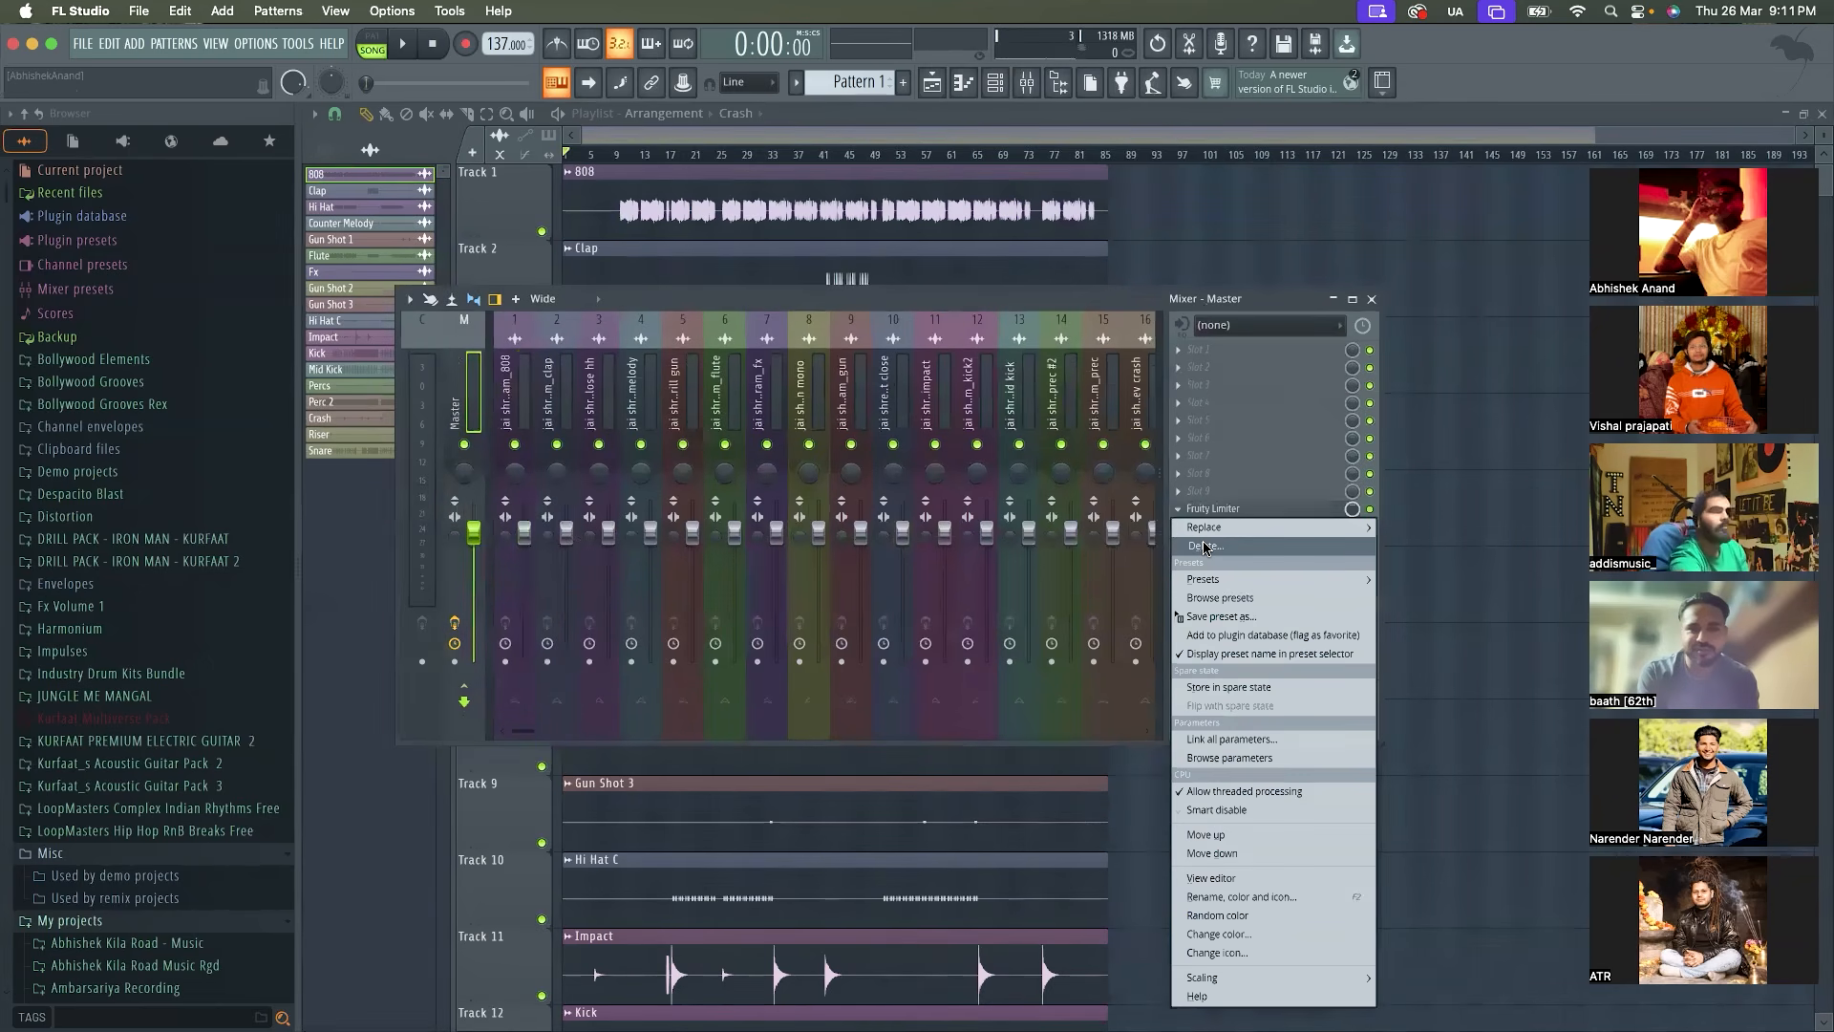
{"action": "left_click", "coordinate": [1203, 545]}
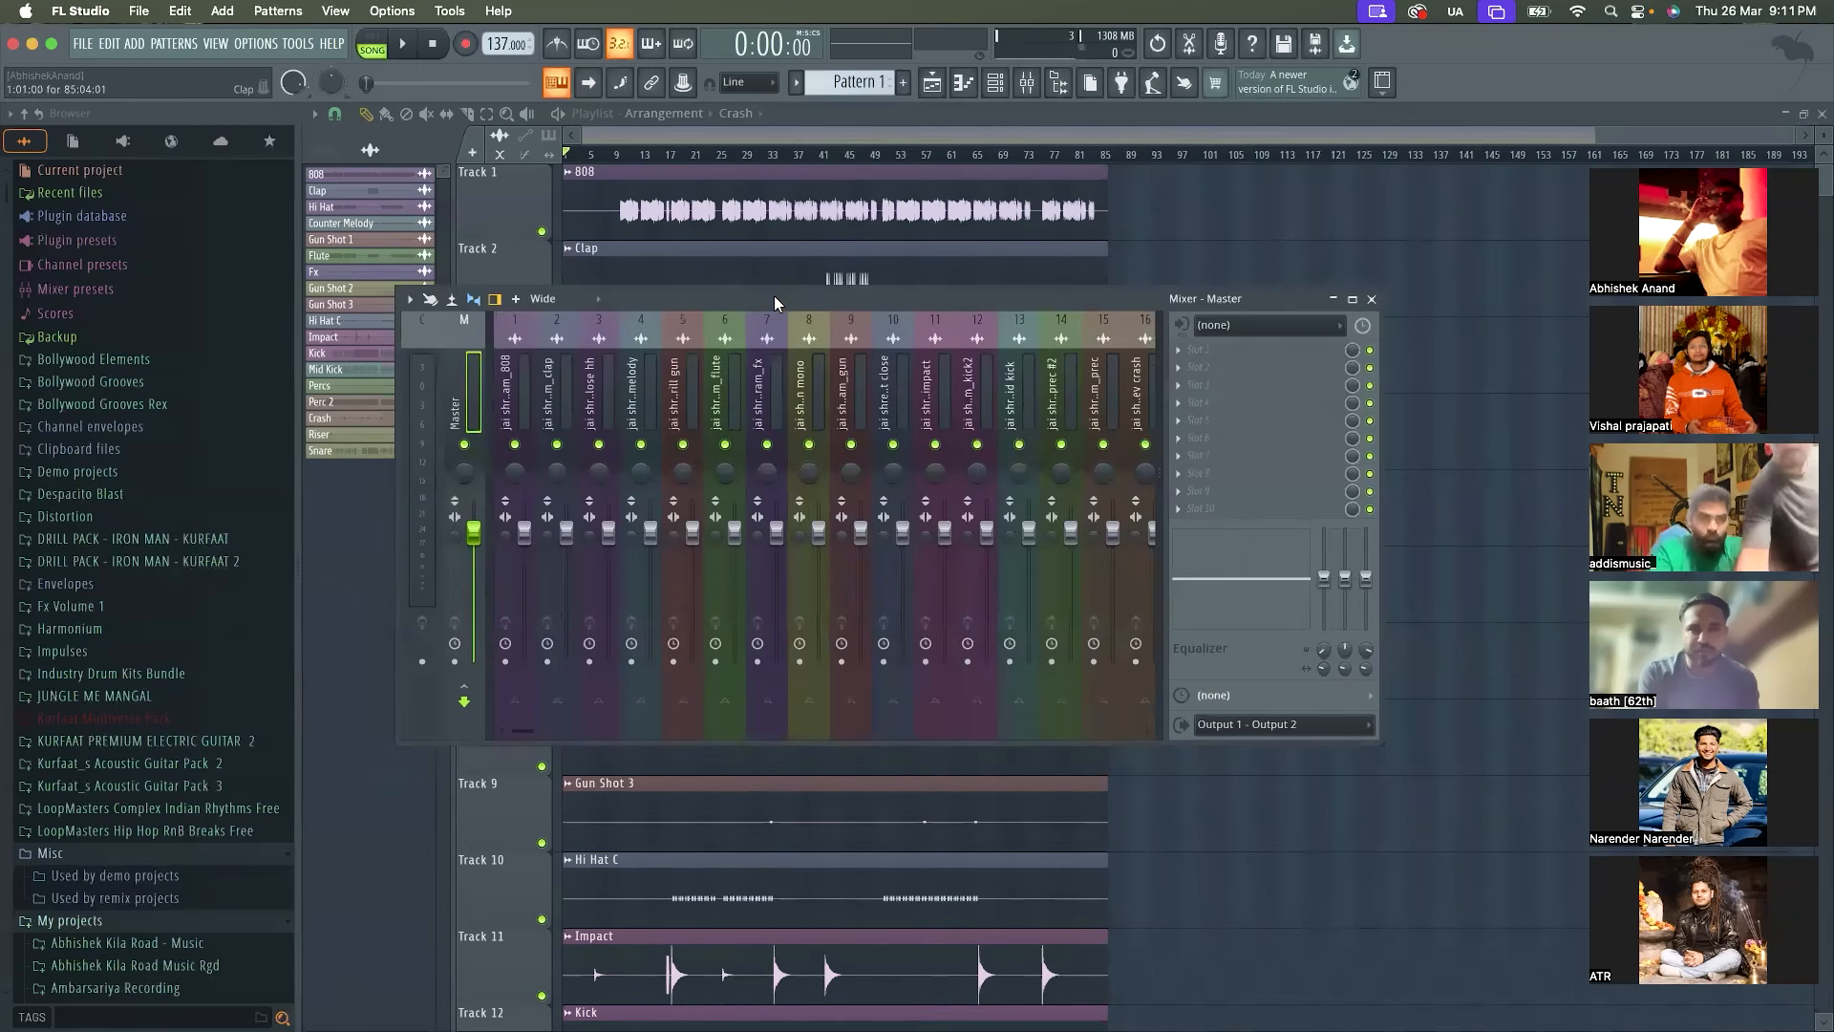
Bring up the Channel rack and lower the channel volumes to 0%, down to the Riser and Snare channels
{"action": "left_click", "coordinate": [881, 131]}
{"action": "key", "text": "F6"}
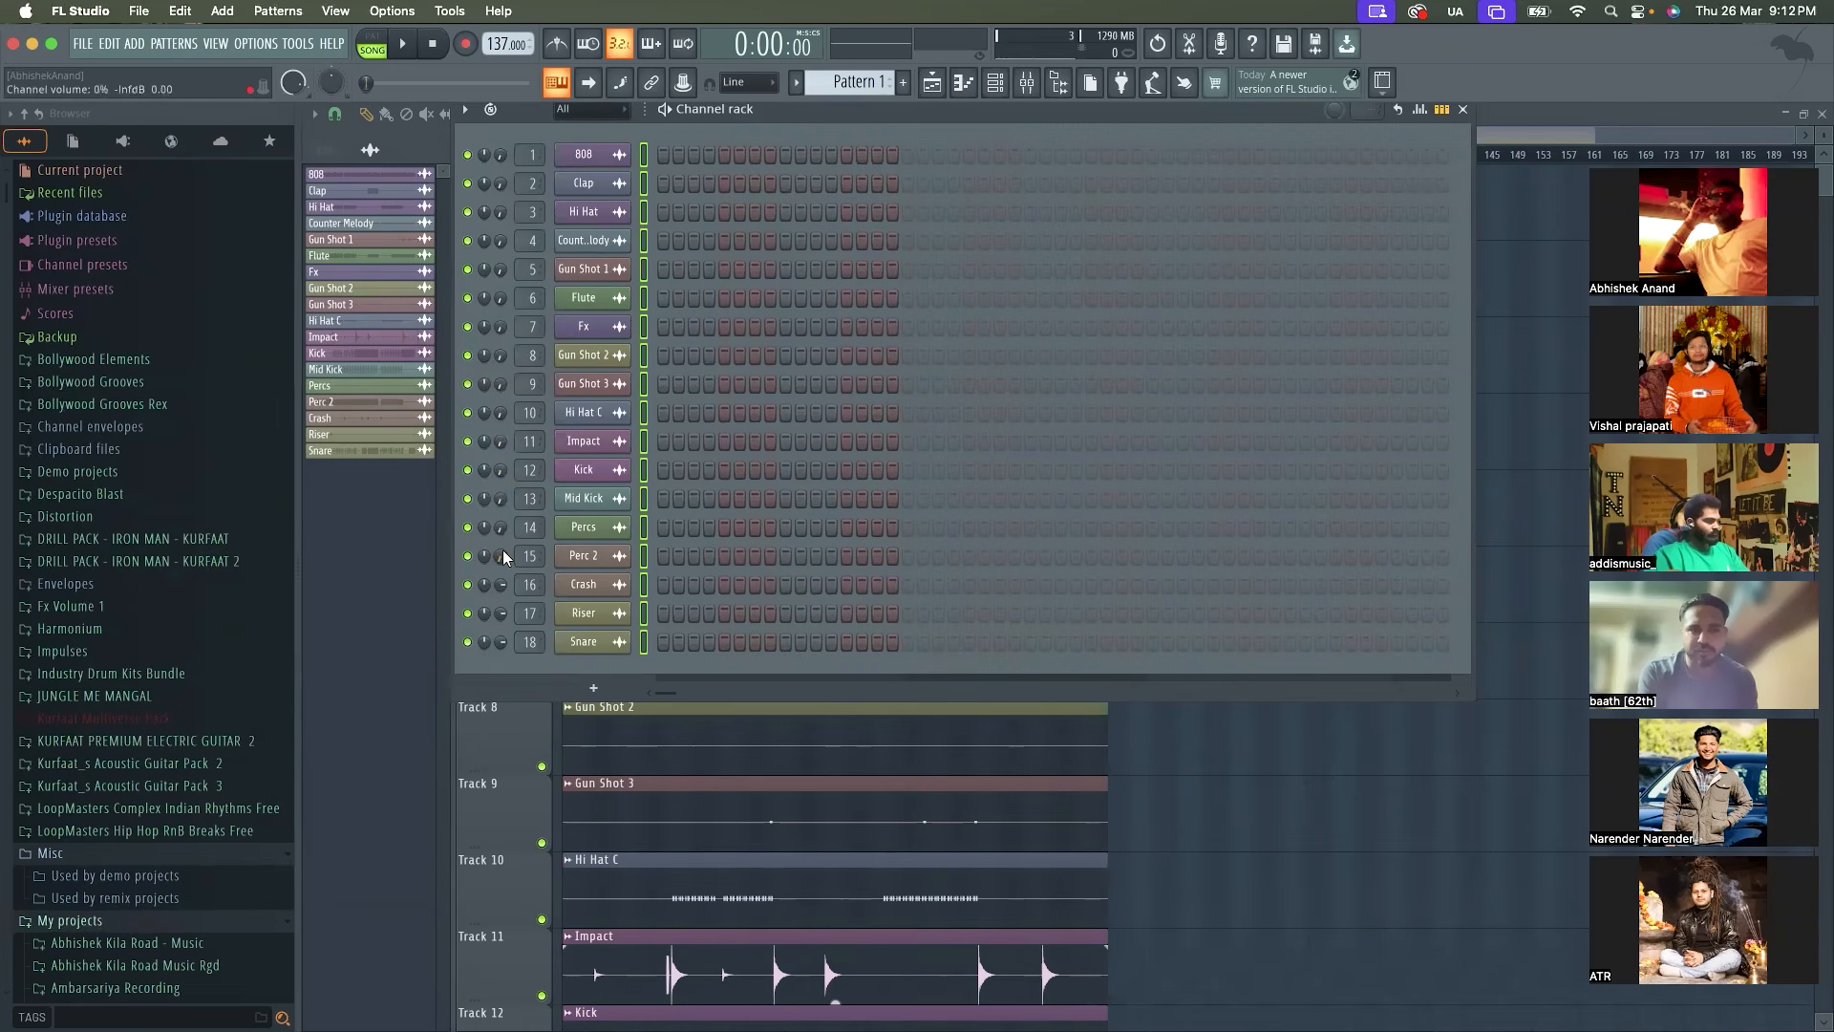
{"action": "left_click_drag", "start_coordinate": [501, 617], "coordinate": [502, 731]}
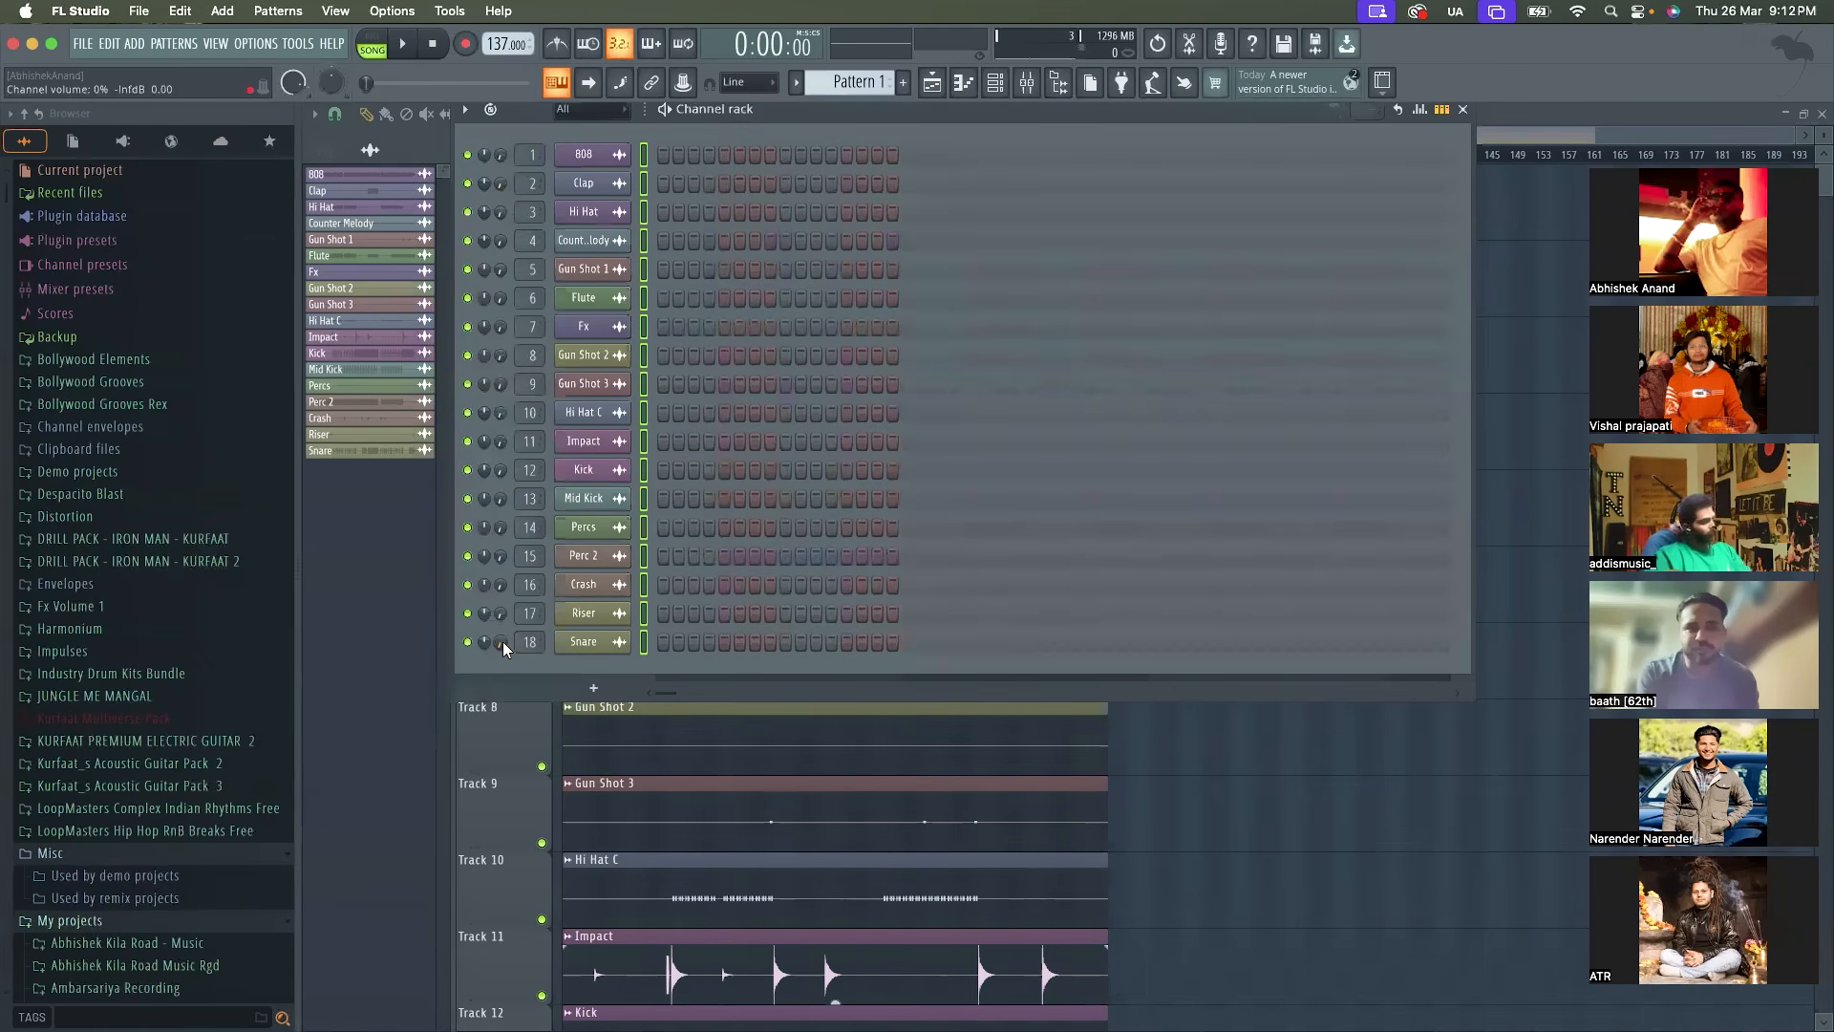
Select only the 808 channel, vary its volume and bring it back down to 0%
{"action": "left_click", "coordinate": [649, 217]}
{"action": "left_click", "coordinate": [642, 159]}
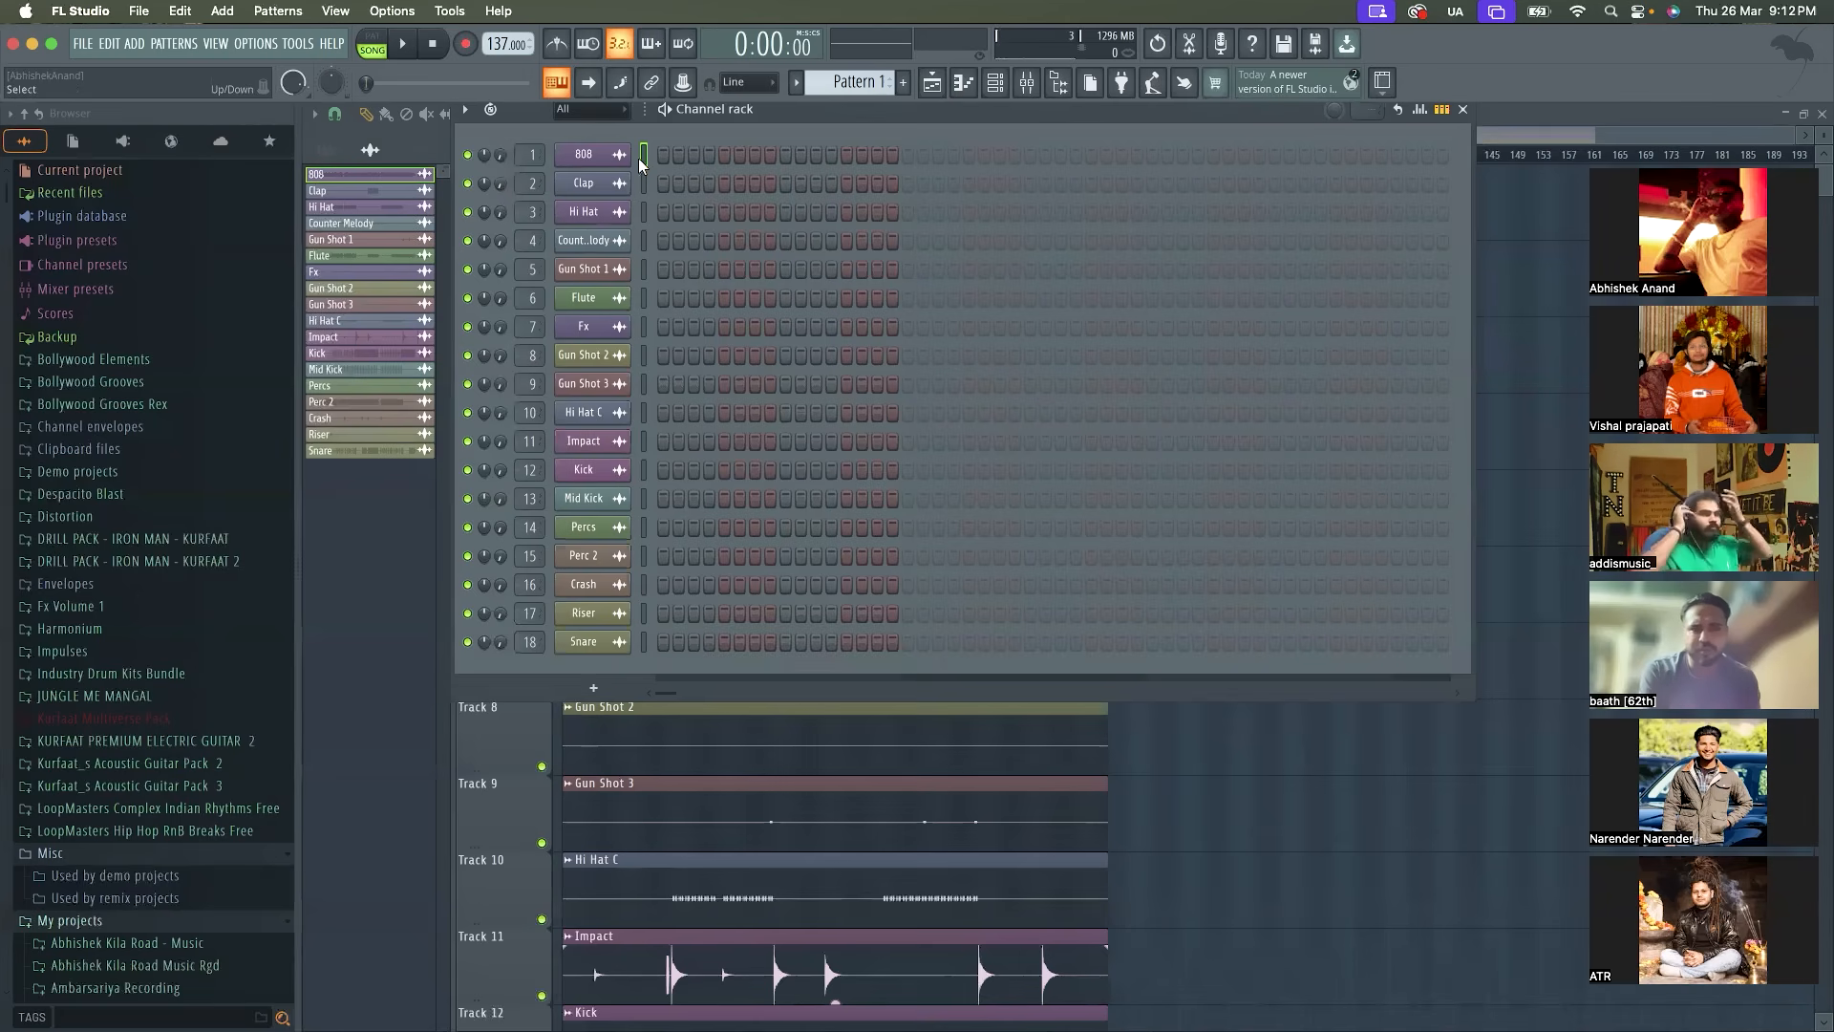
{"action": "left_click_drag", "start_coordinate": [500, 155], "coordinate": [500, 219]}
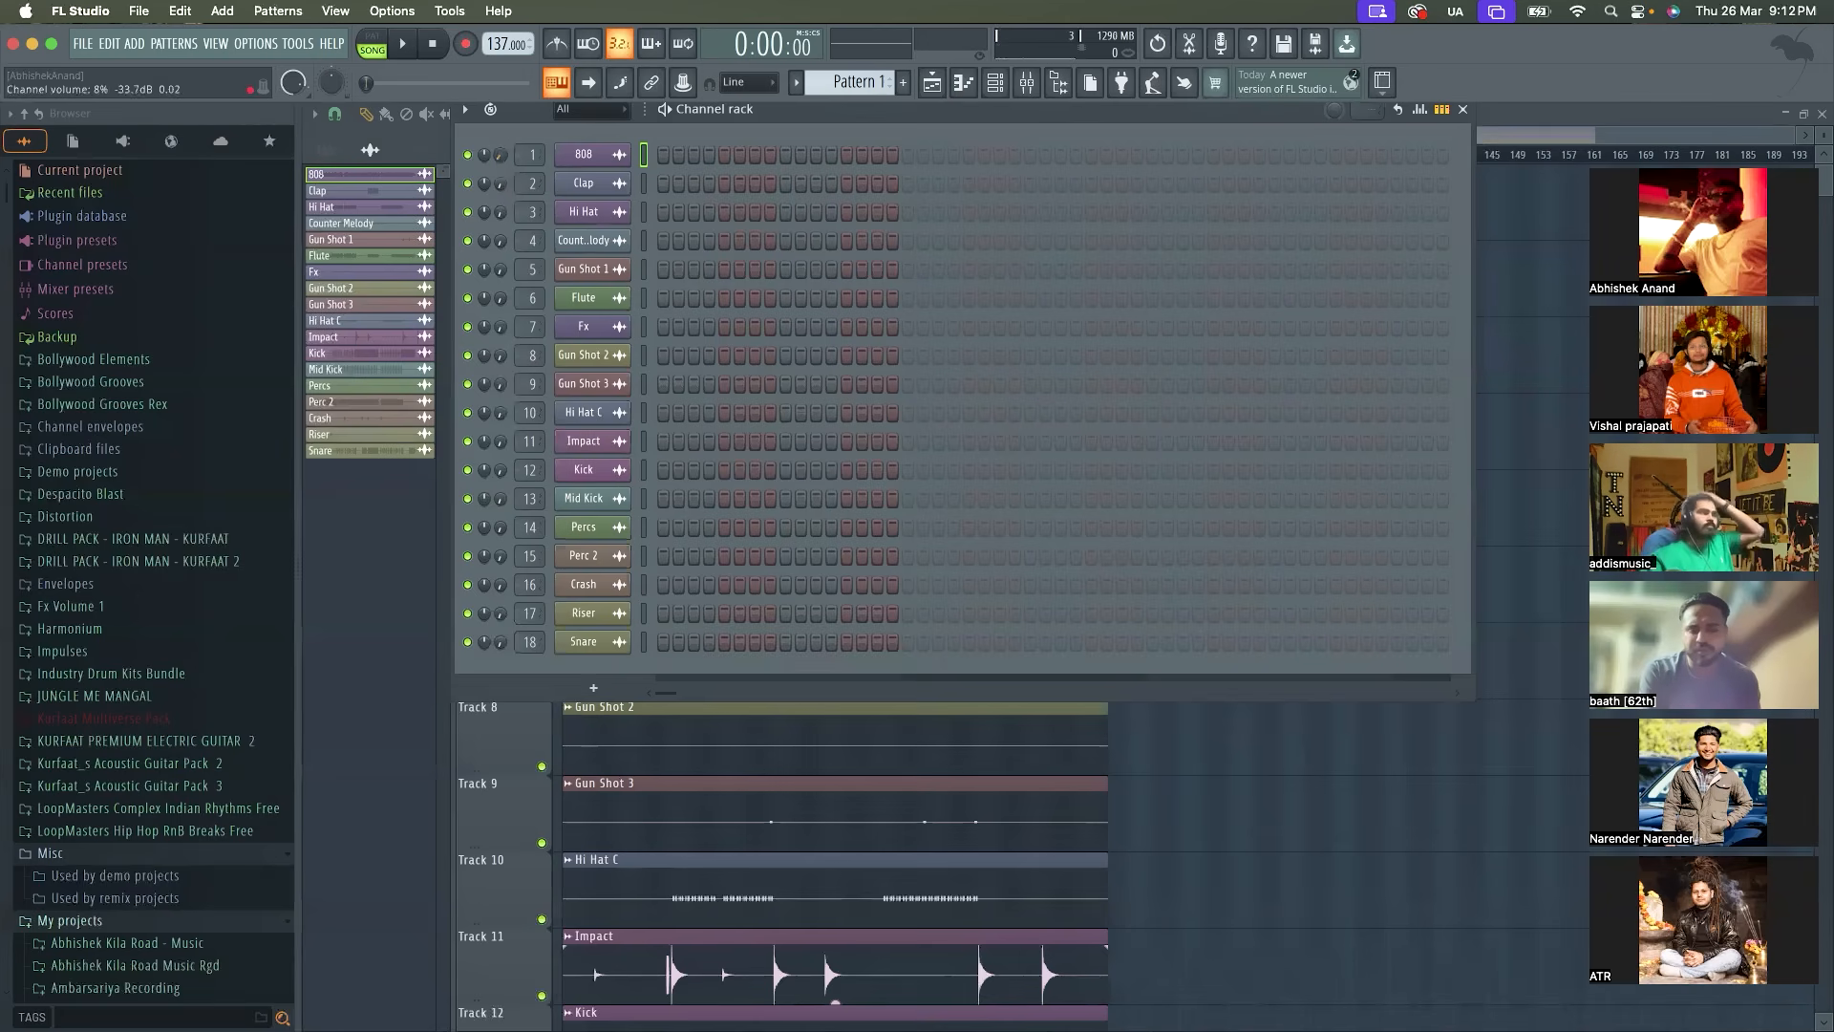
{"action": "right_click", "coordinate": [498, 153]}
{"action": "left_click", "coordinate": [506, 164]}
{"action": "left_click_drag", "start_coordinate": [506, 157], "coordinate": [506, 239]}
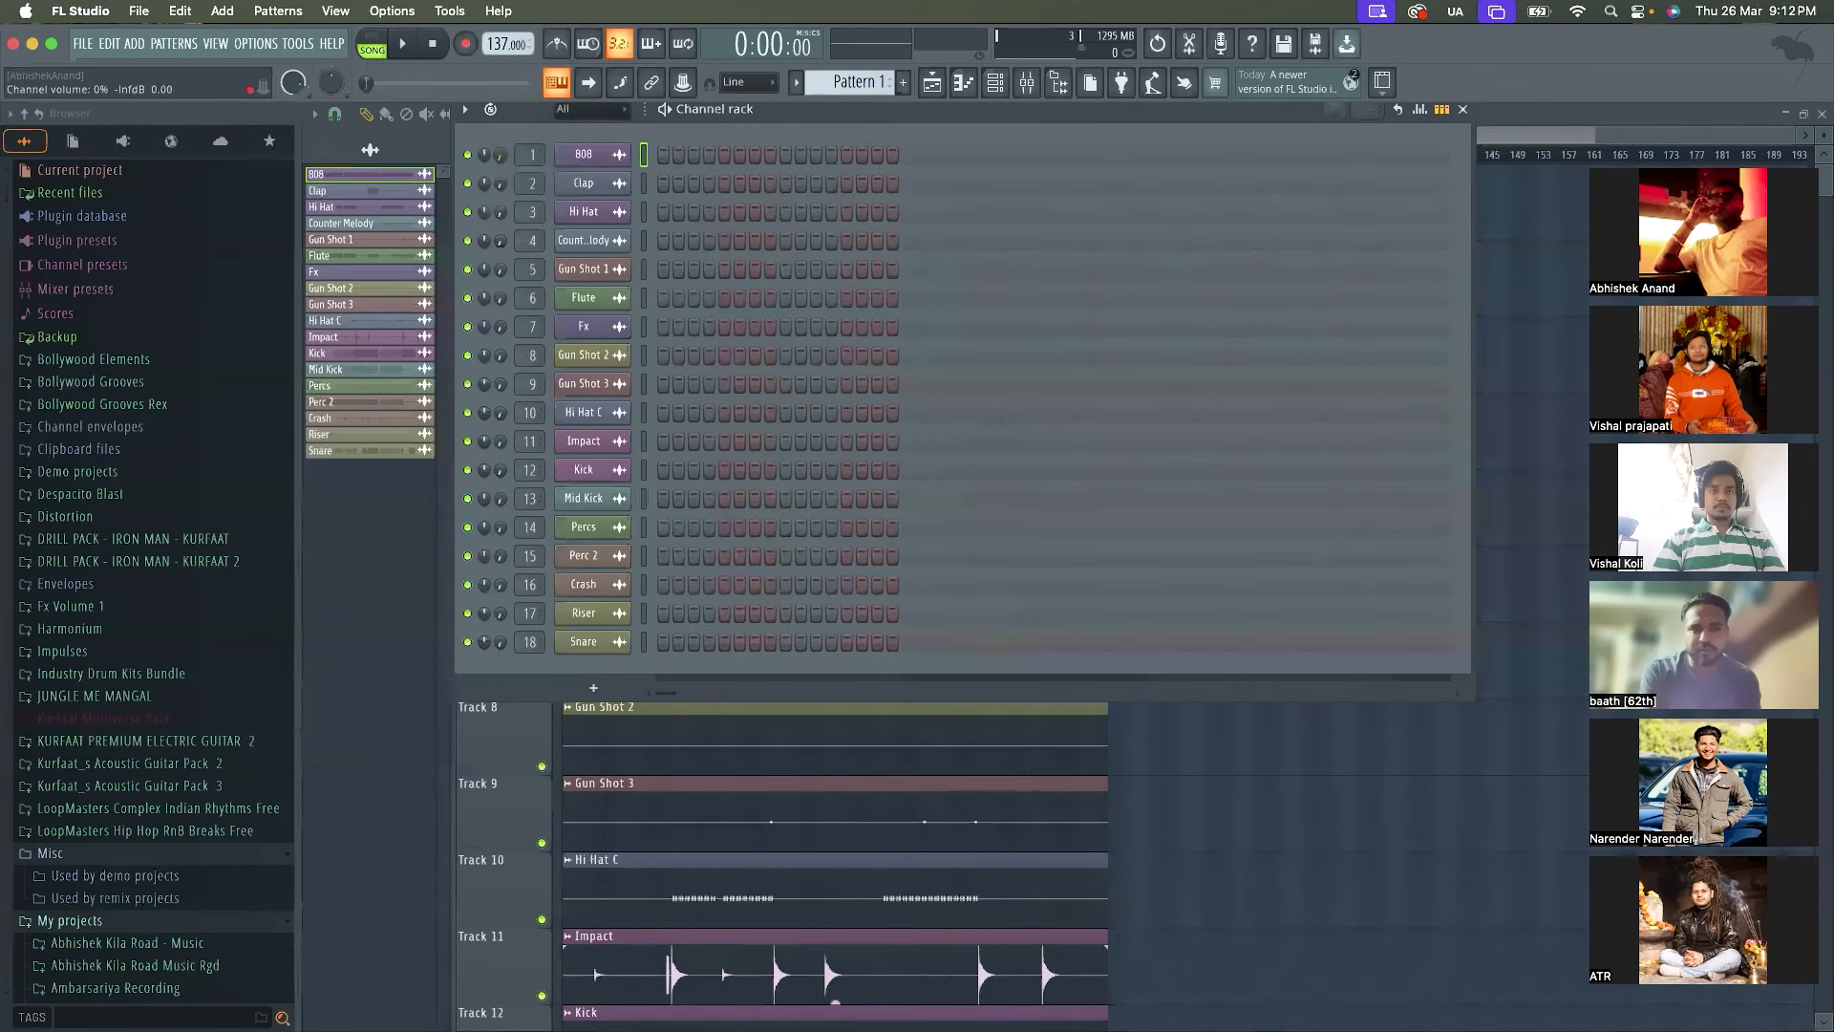
Move the Channel rack lower over the Playlist, then raise the 808 volume to 23% and lower it again
{"action": "left_click_drag", "start_coordinate": [766, 107], "coordinate": [744, 260]}
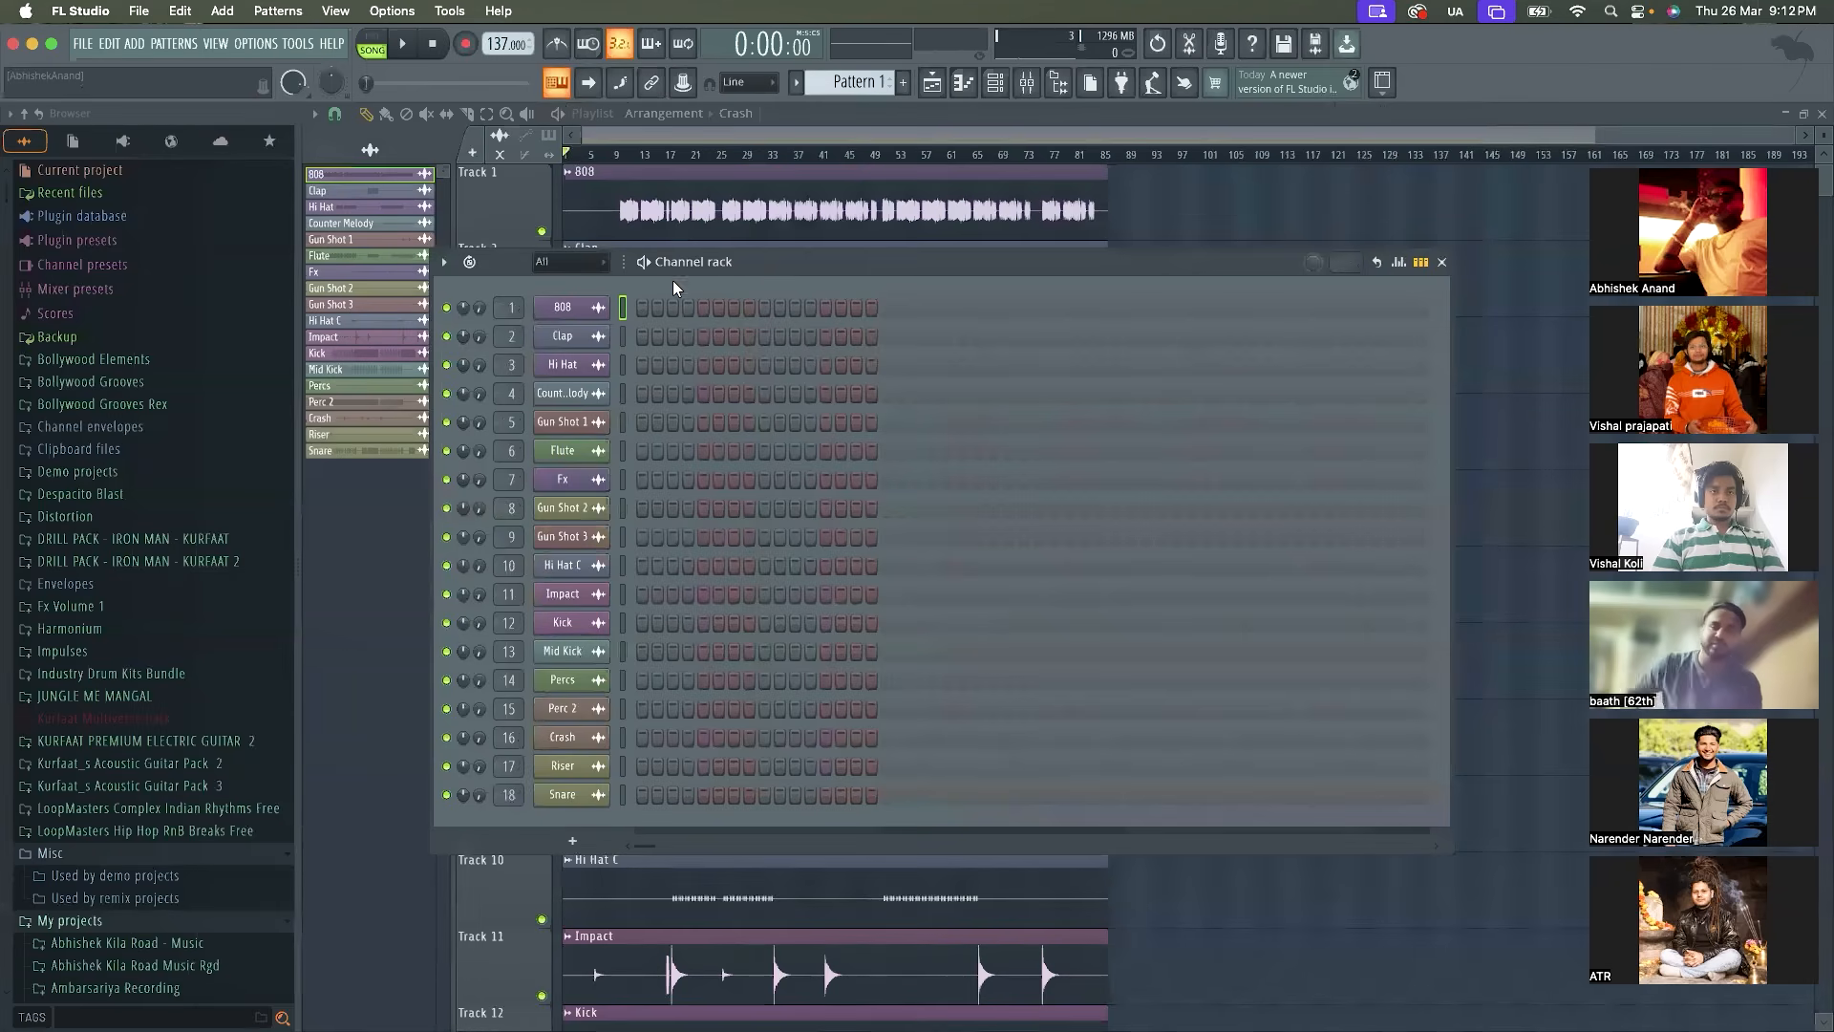
{"action": "scroll", "coordinate": [482, 309], "scroll_direction": "up", "scroll_amount": 5}
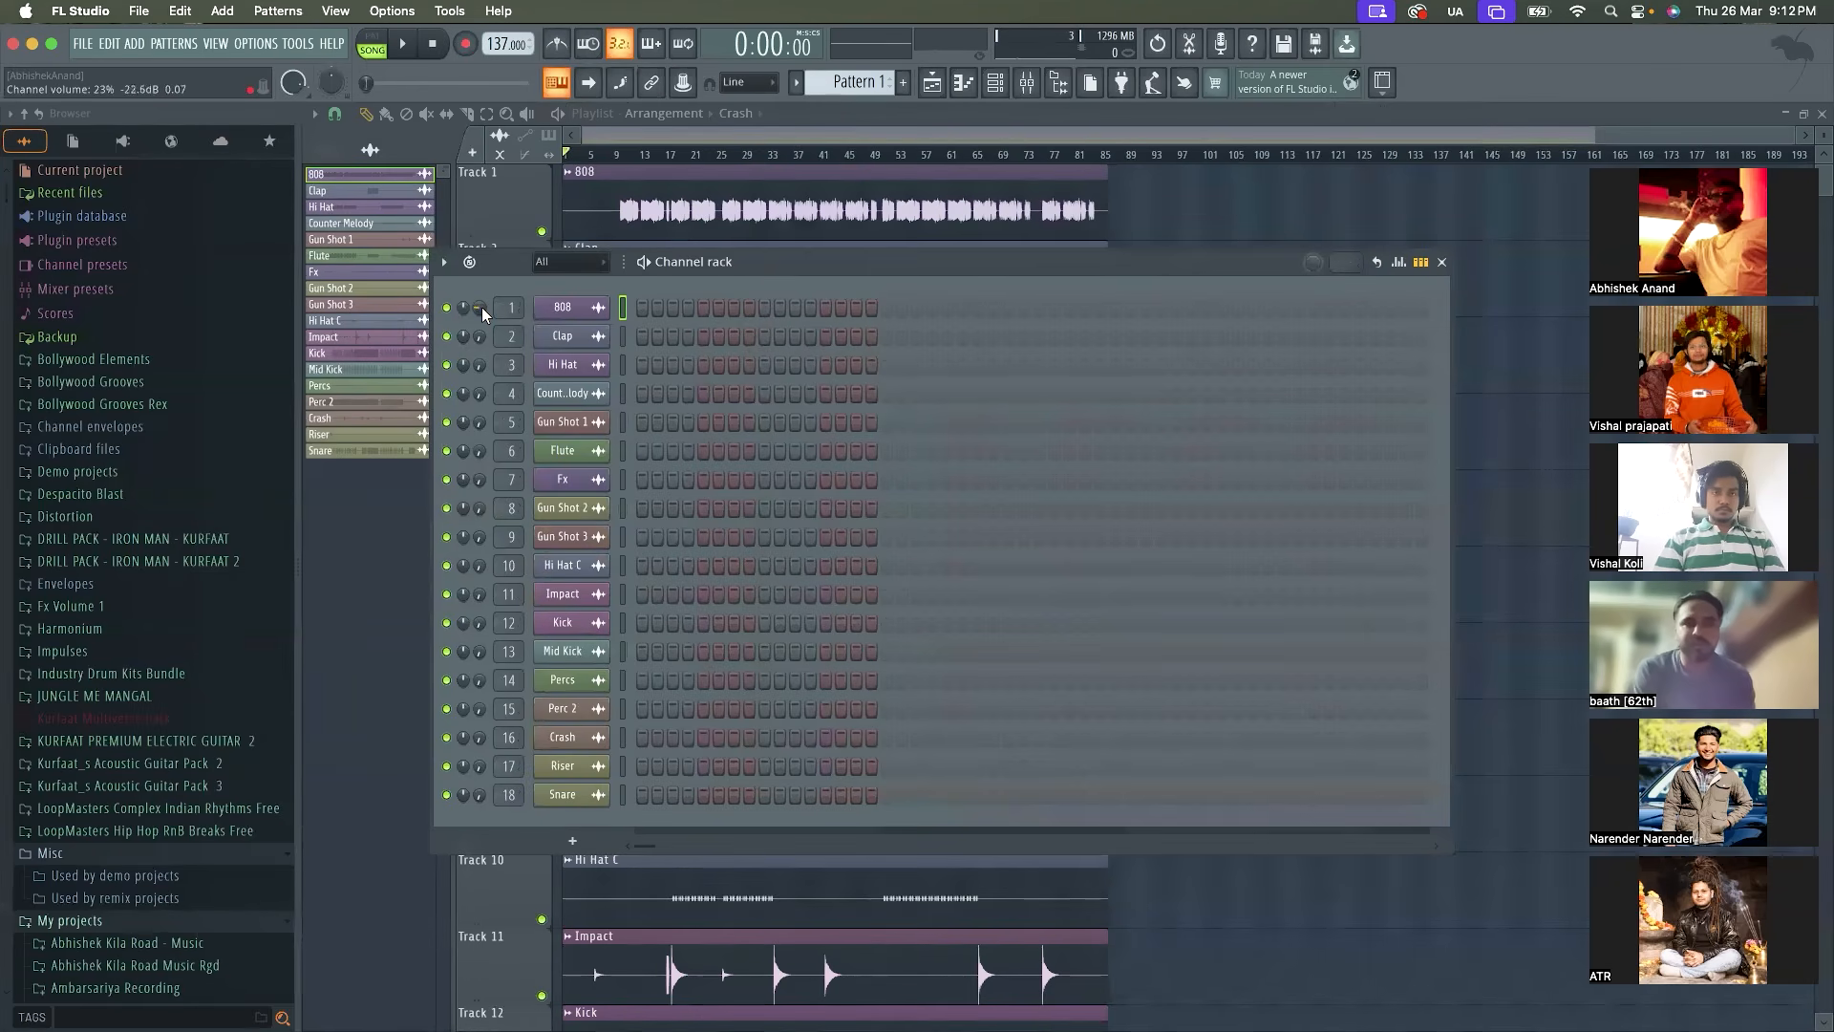
{"action": "scroll", "coordinate": [481, 306], "scroll_direction": "down", "scroll_amount": 10}
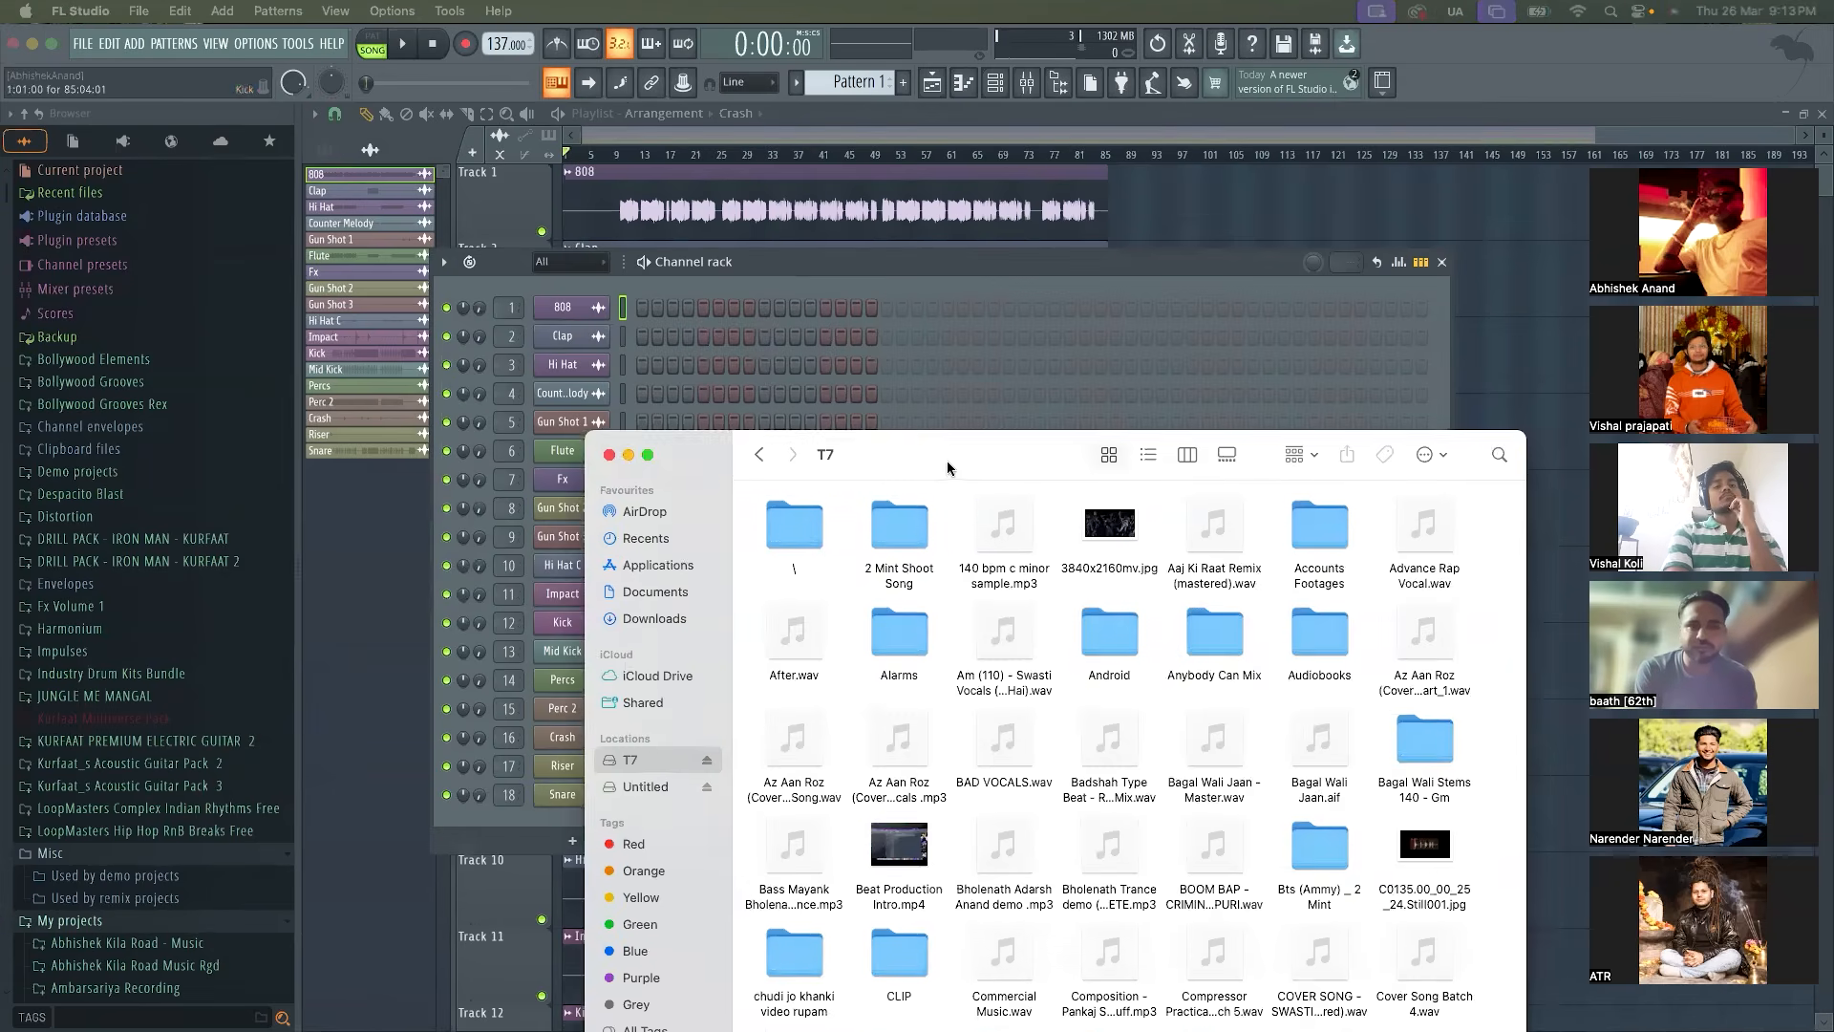
Switch to Finder, browse the T7 drive and open Master Self (Thehr Jaa).wav in Music
{"action": "left_click_drag", "start_coordinate": [944, 457], "coordinate": [764, 168]}
{"action": "scroll", "coordinate": [821, 493], "scroll_direction": "down", "scroll_amount": 3}
{"action": "scroll", "coordinate": [822, 493], "scroll_direction": "down", "scroll_amount": 3}
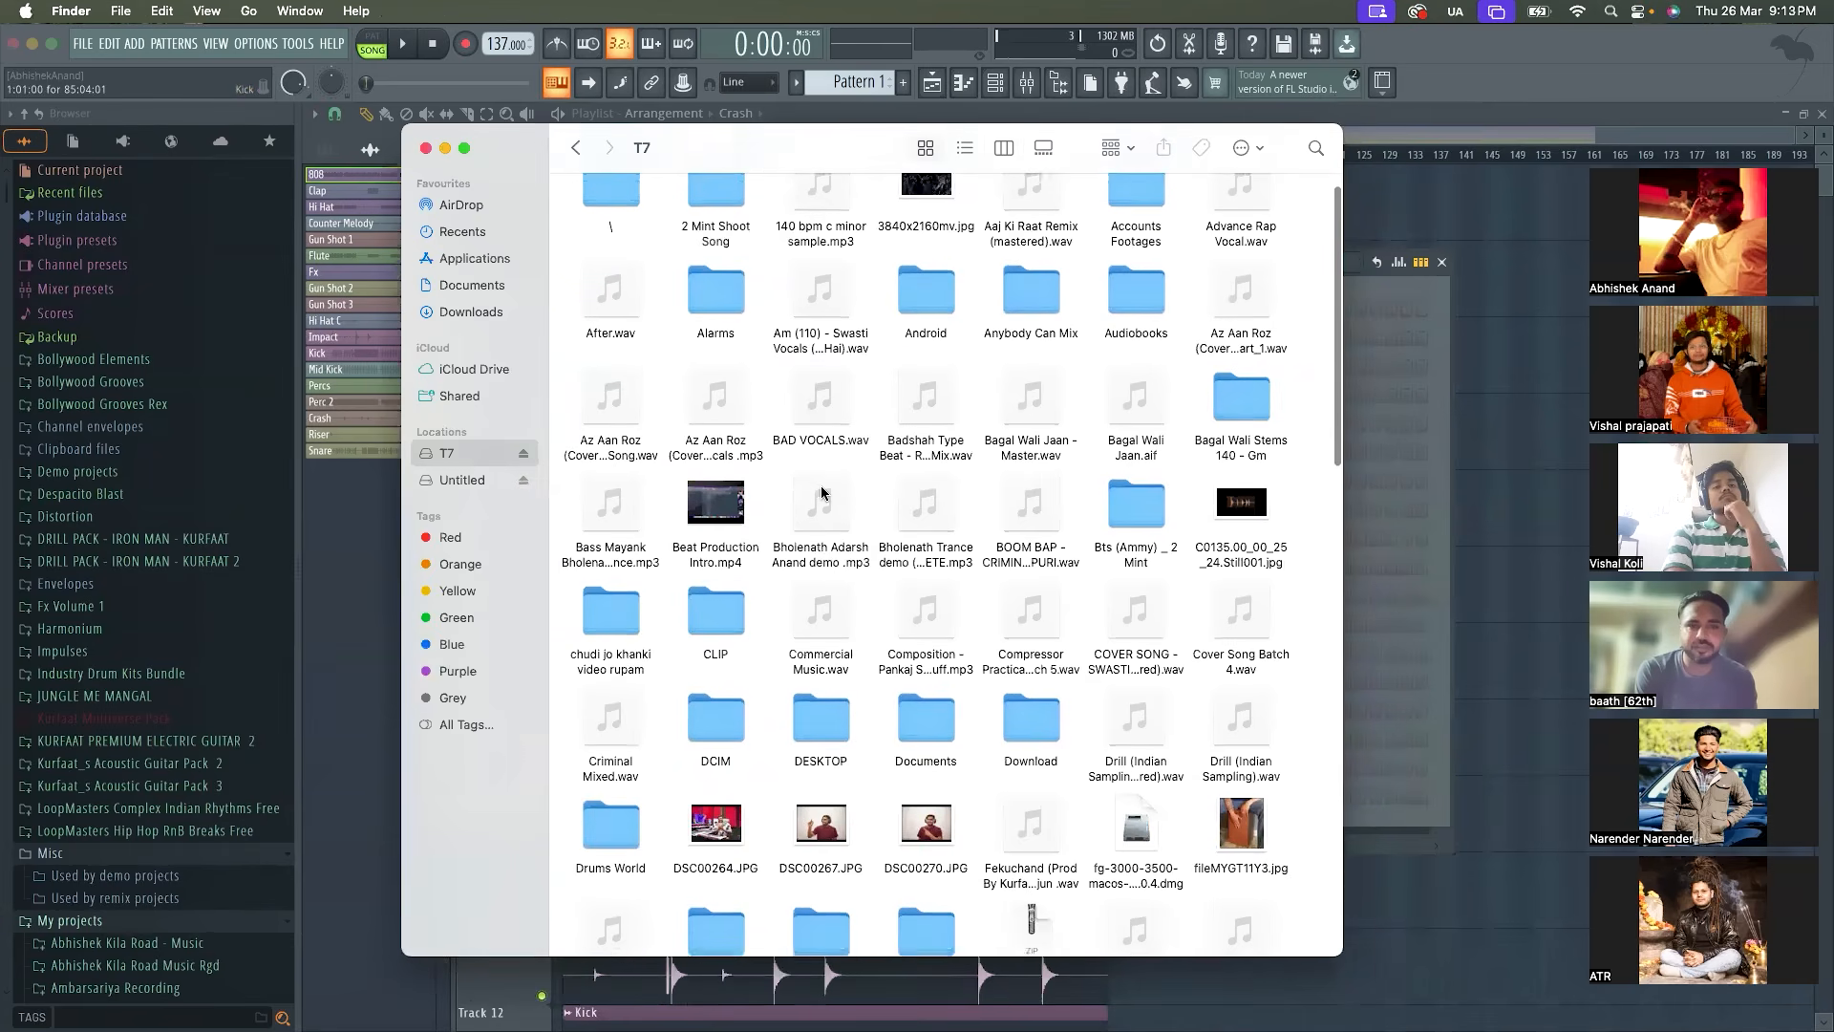
{"action": "scroll", "coordinate": [821, 493], "scroll_direction": "down", "scroll_amount": 5}
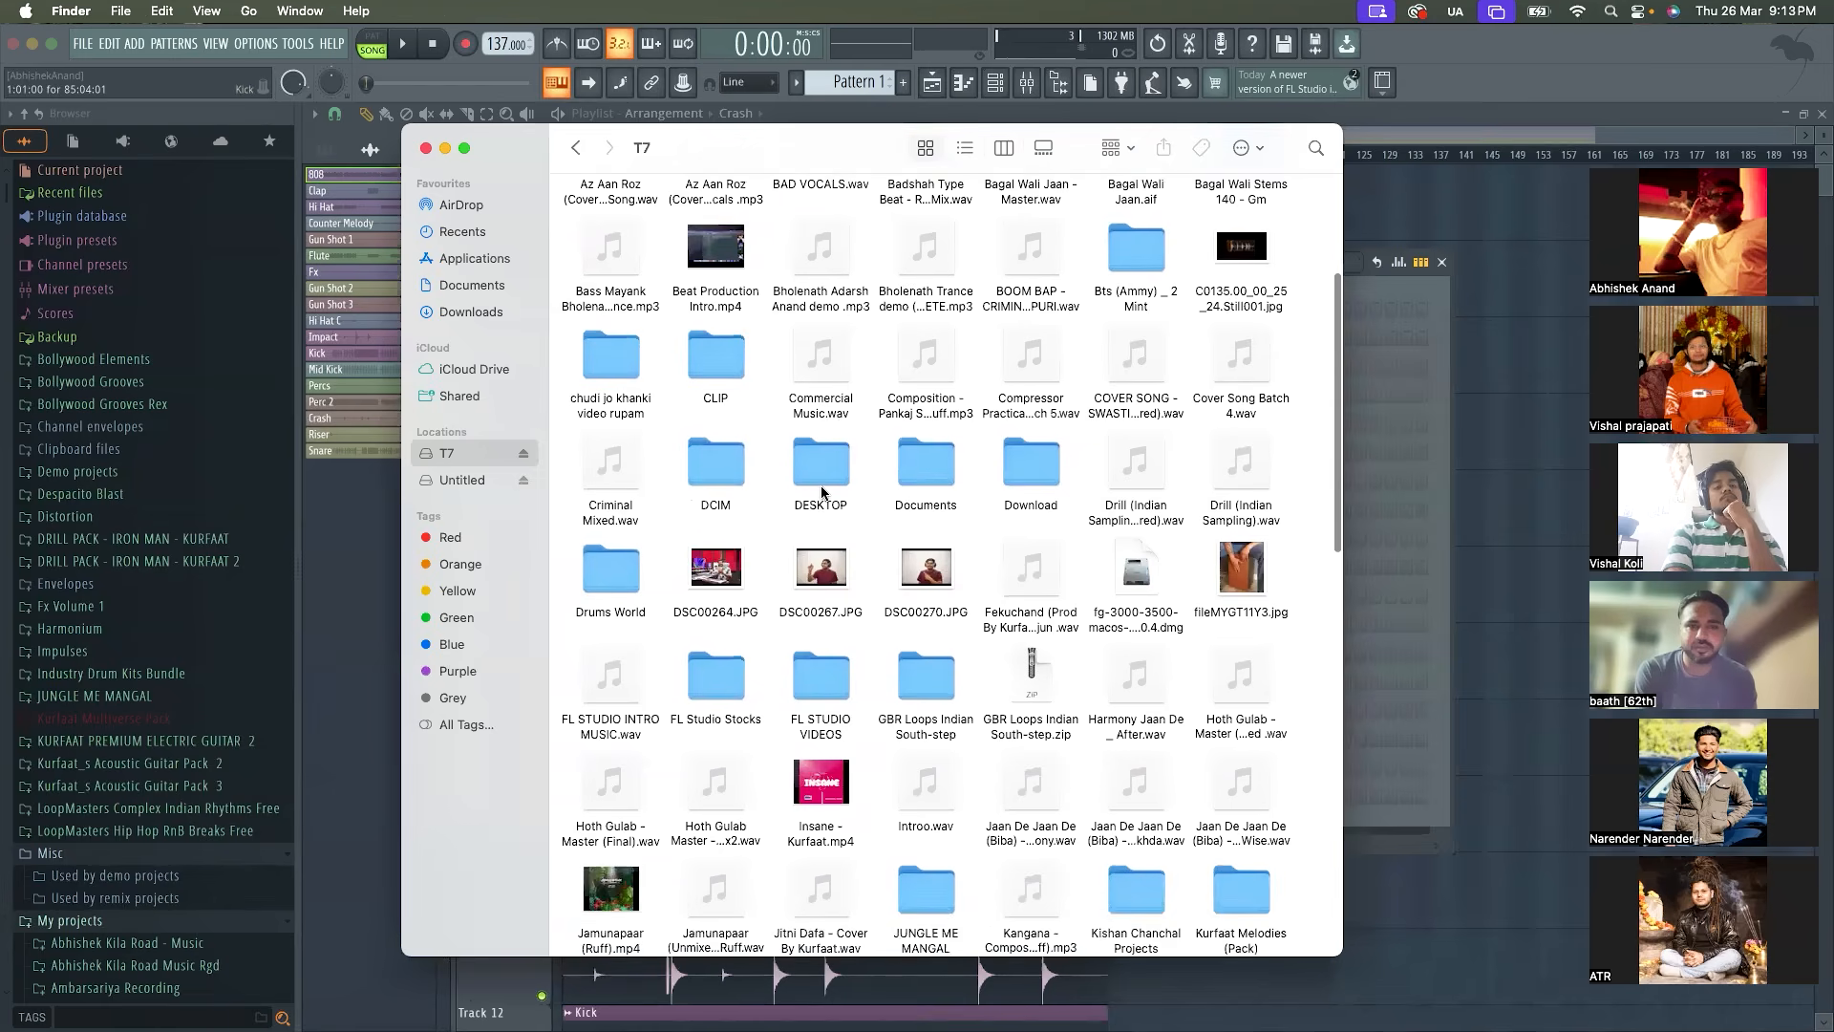
{"action": "scroll", "coordinate": [822, 492], "scroll_direction": "down", "scroll_amount": 5}
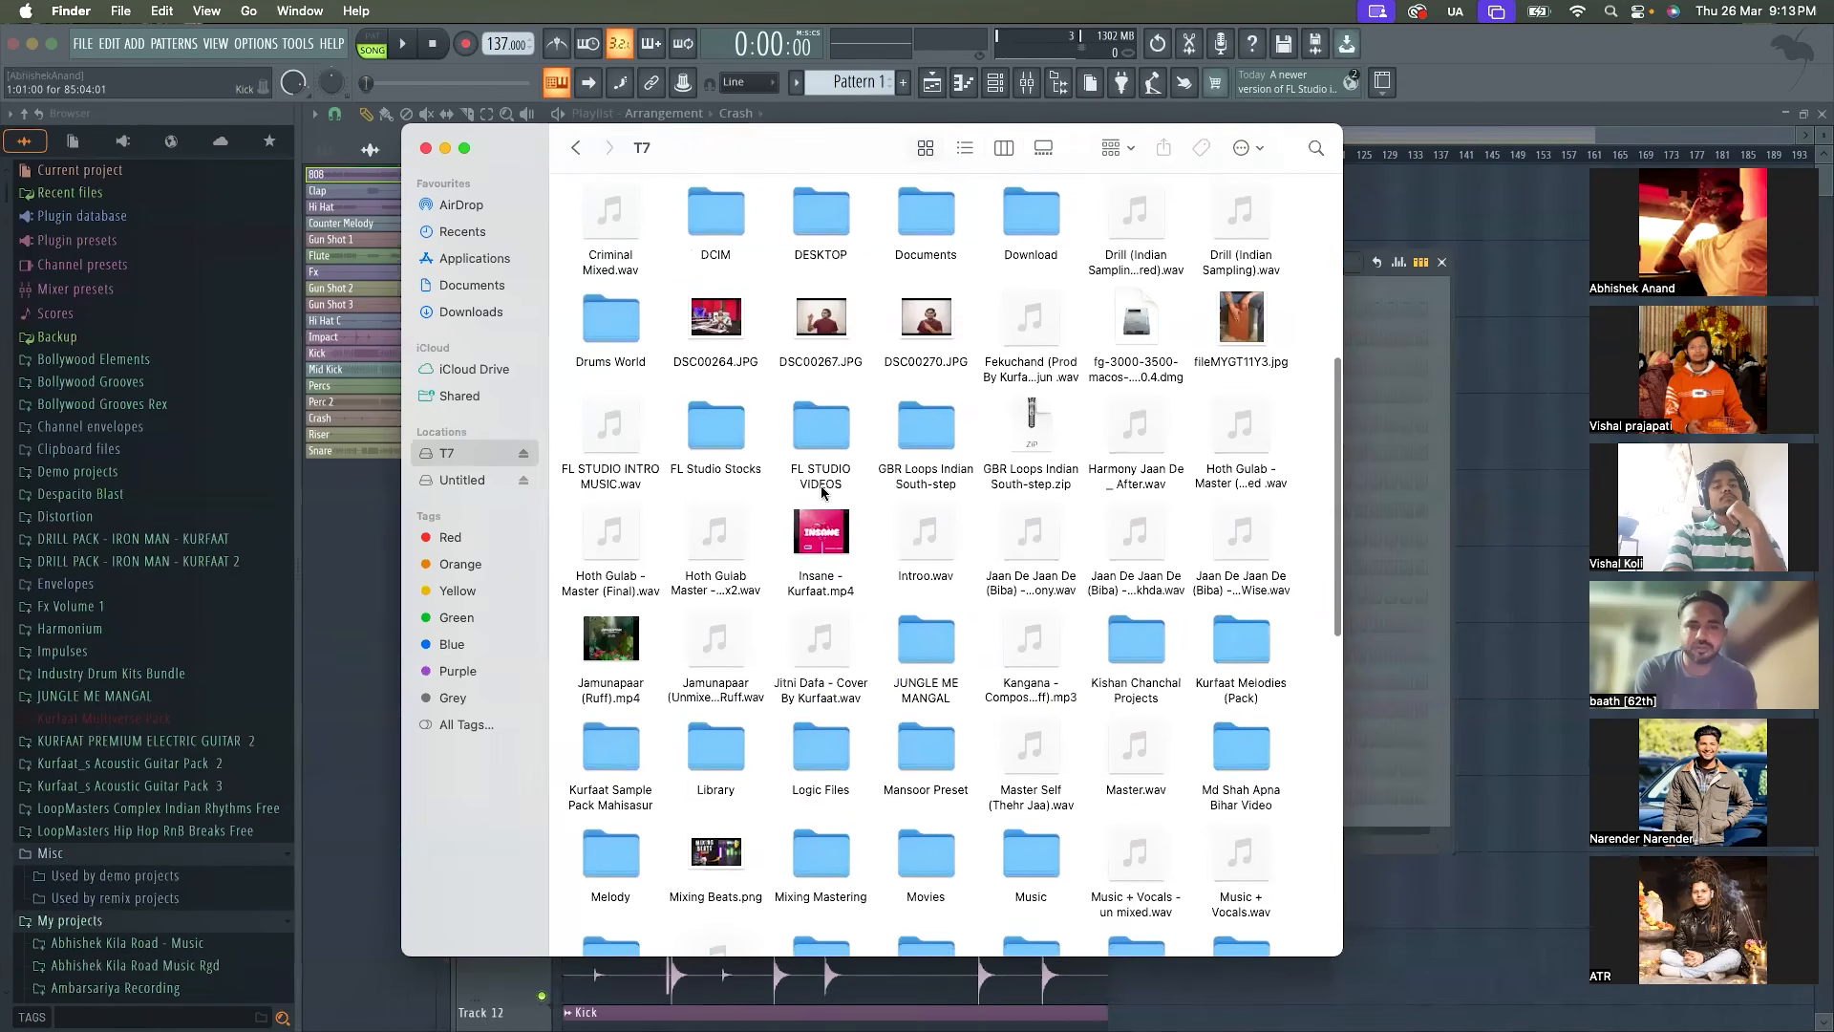
{"action": "left_click", "coordinate": [1051, 470]}
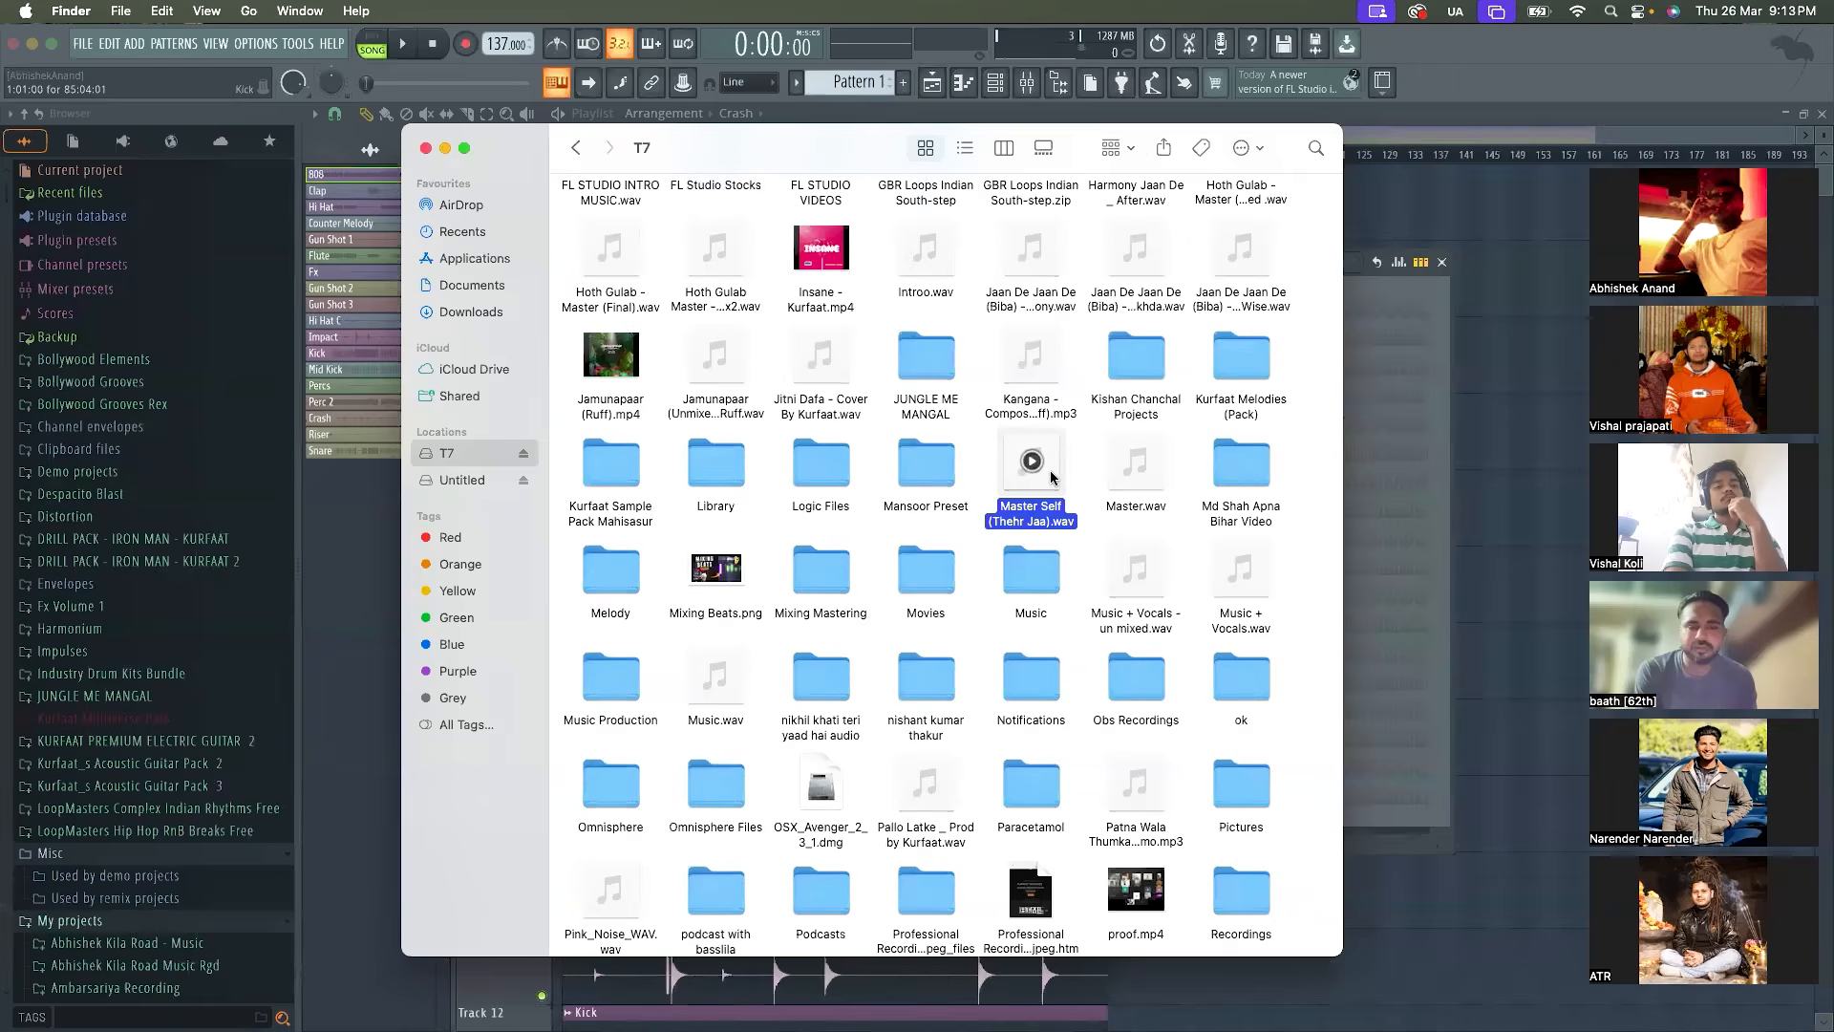
{"action": "double_click", "coordinate": [1050, 470]}
Listen to Master Self (Thehr Jaa) near its start and about a third of the way through, then pause it and close the Music window
{"action": "left_click", "coordinate": [384, 392]}
{"action": "left_click", "coordinate": [585, 411]}
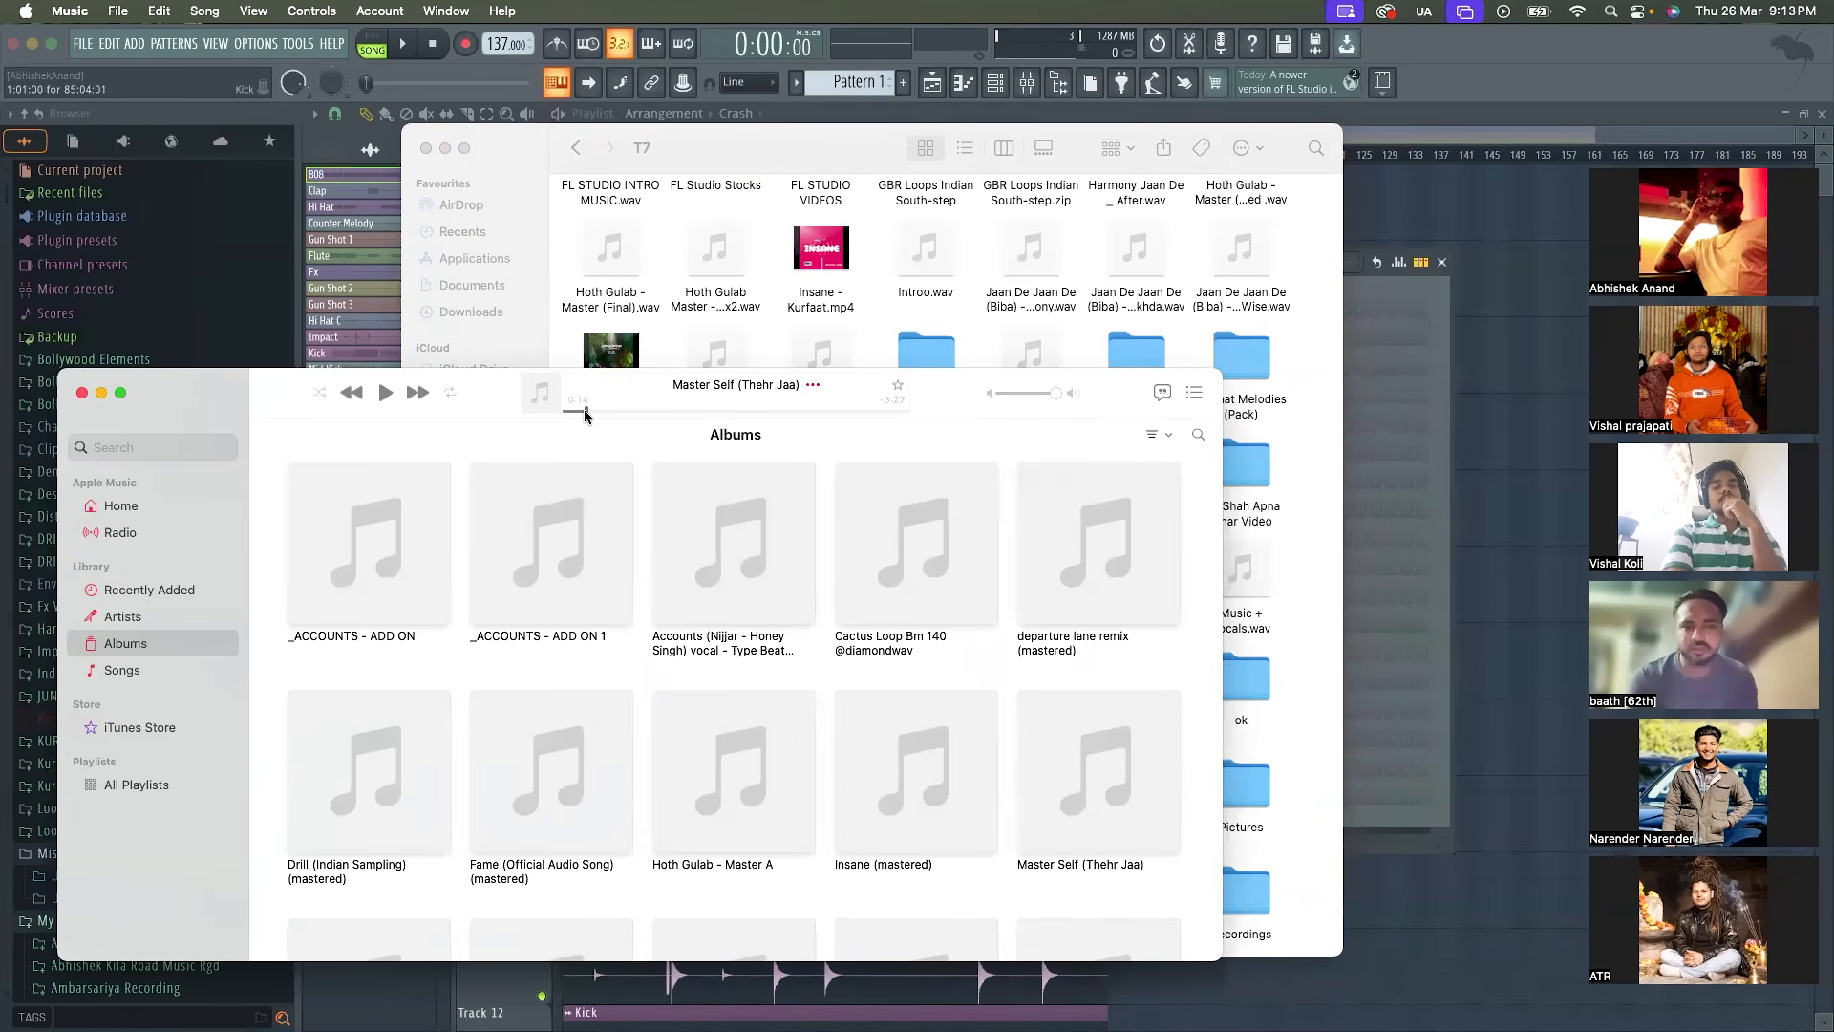
{"action": "left_click", "coordinate": [387, 394]}
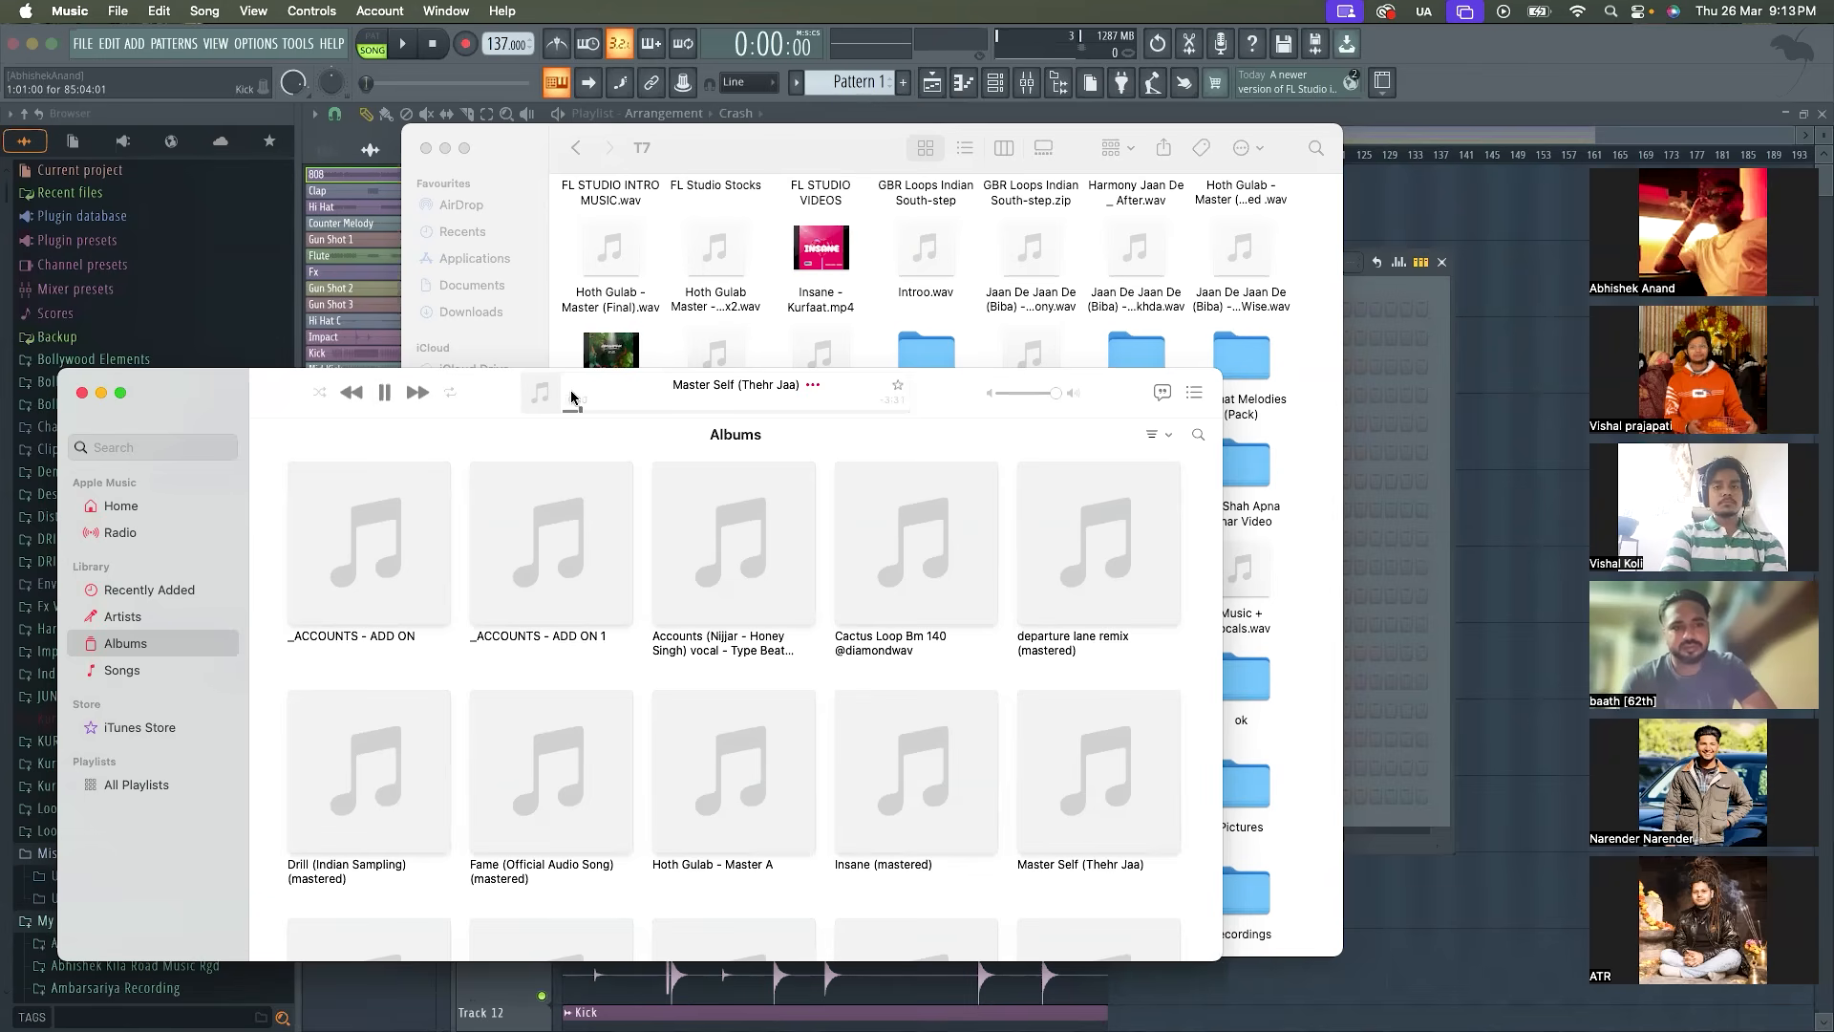
{"action": "left_click_drag", "start_coordinate": [607, 410], "coordinate": [662, 413]}
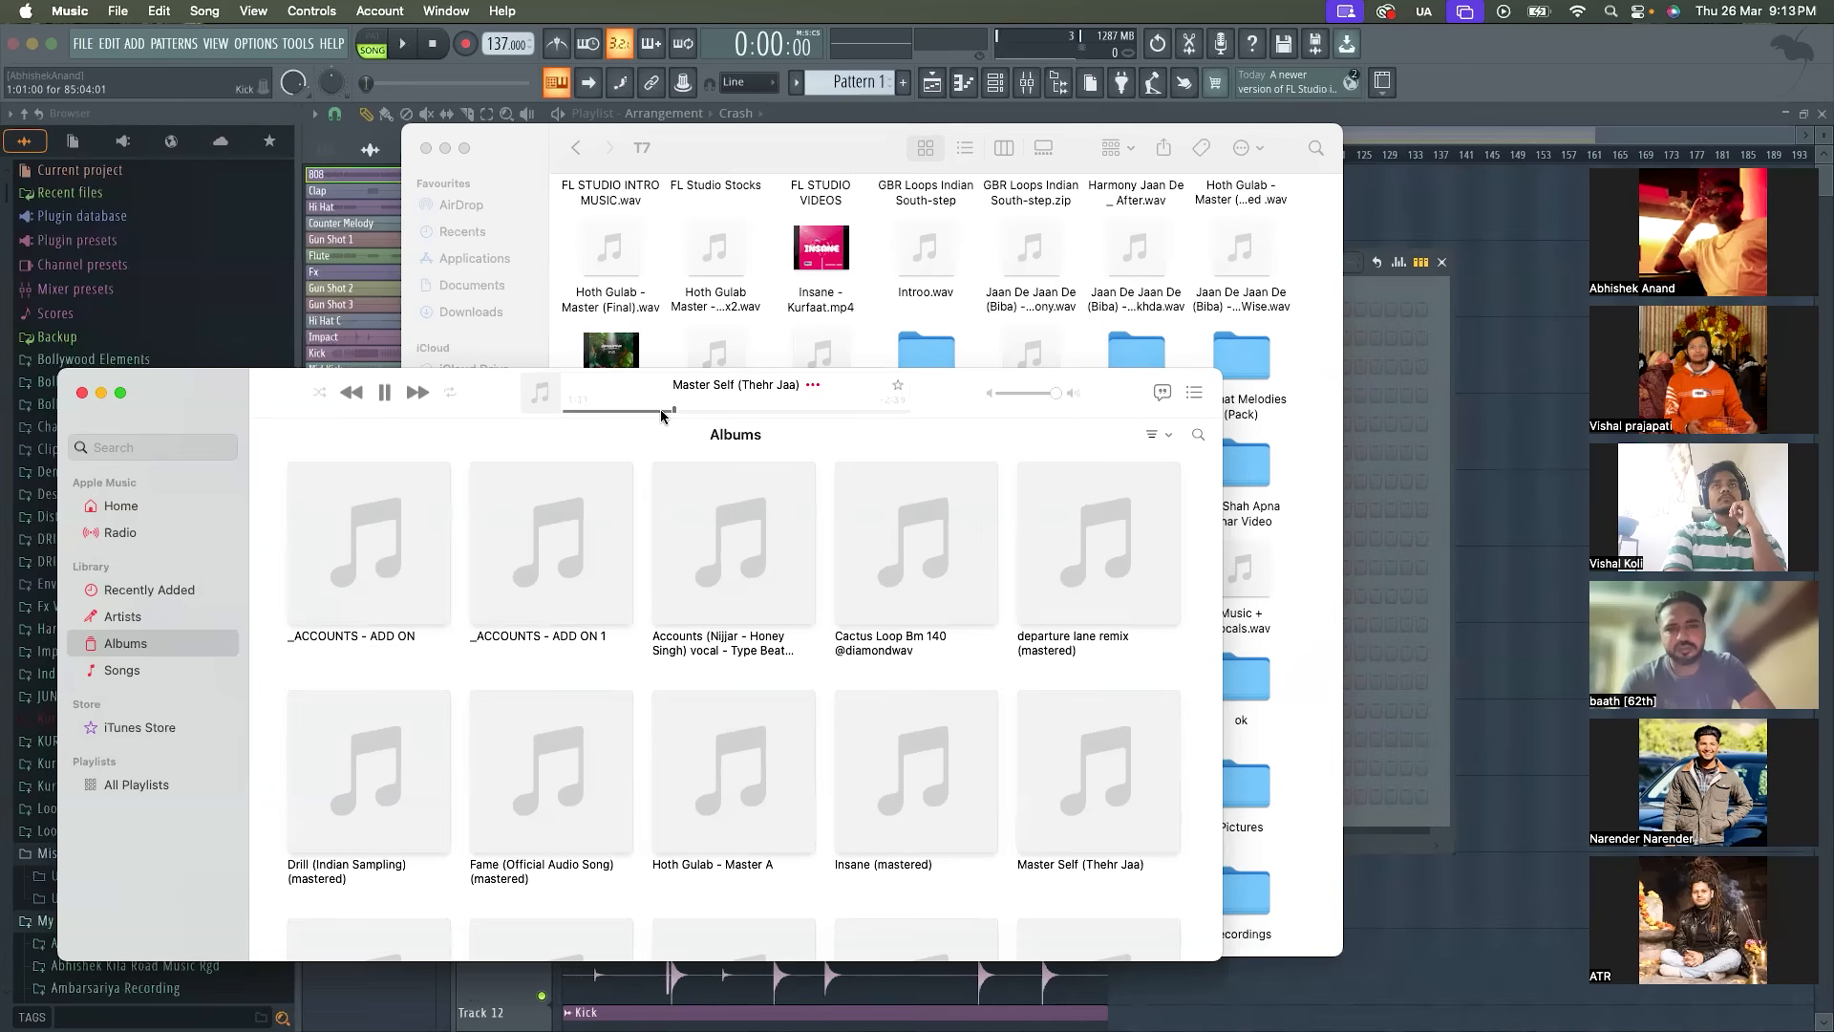
{"action": "left_click", "coordinate": [383, 394]}
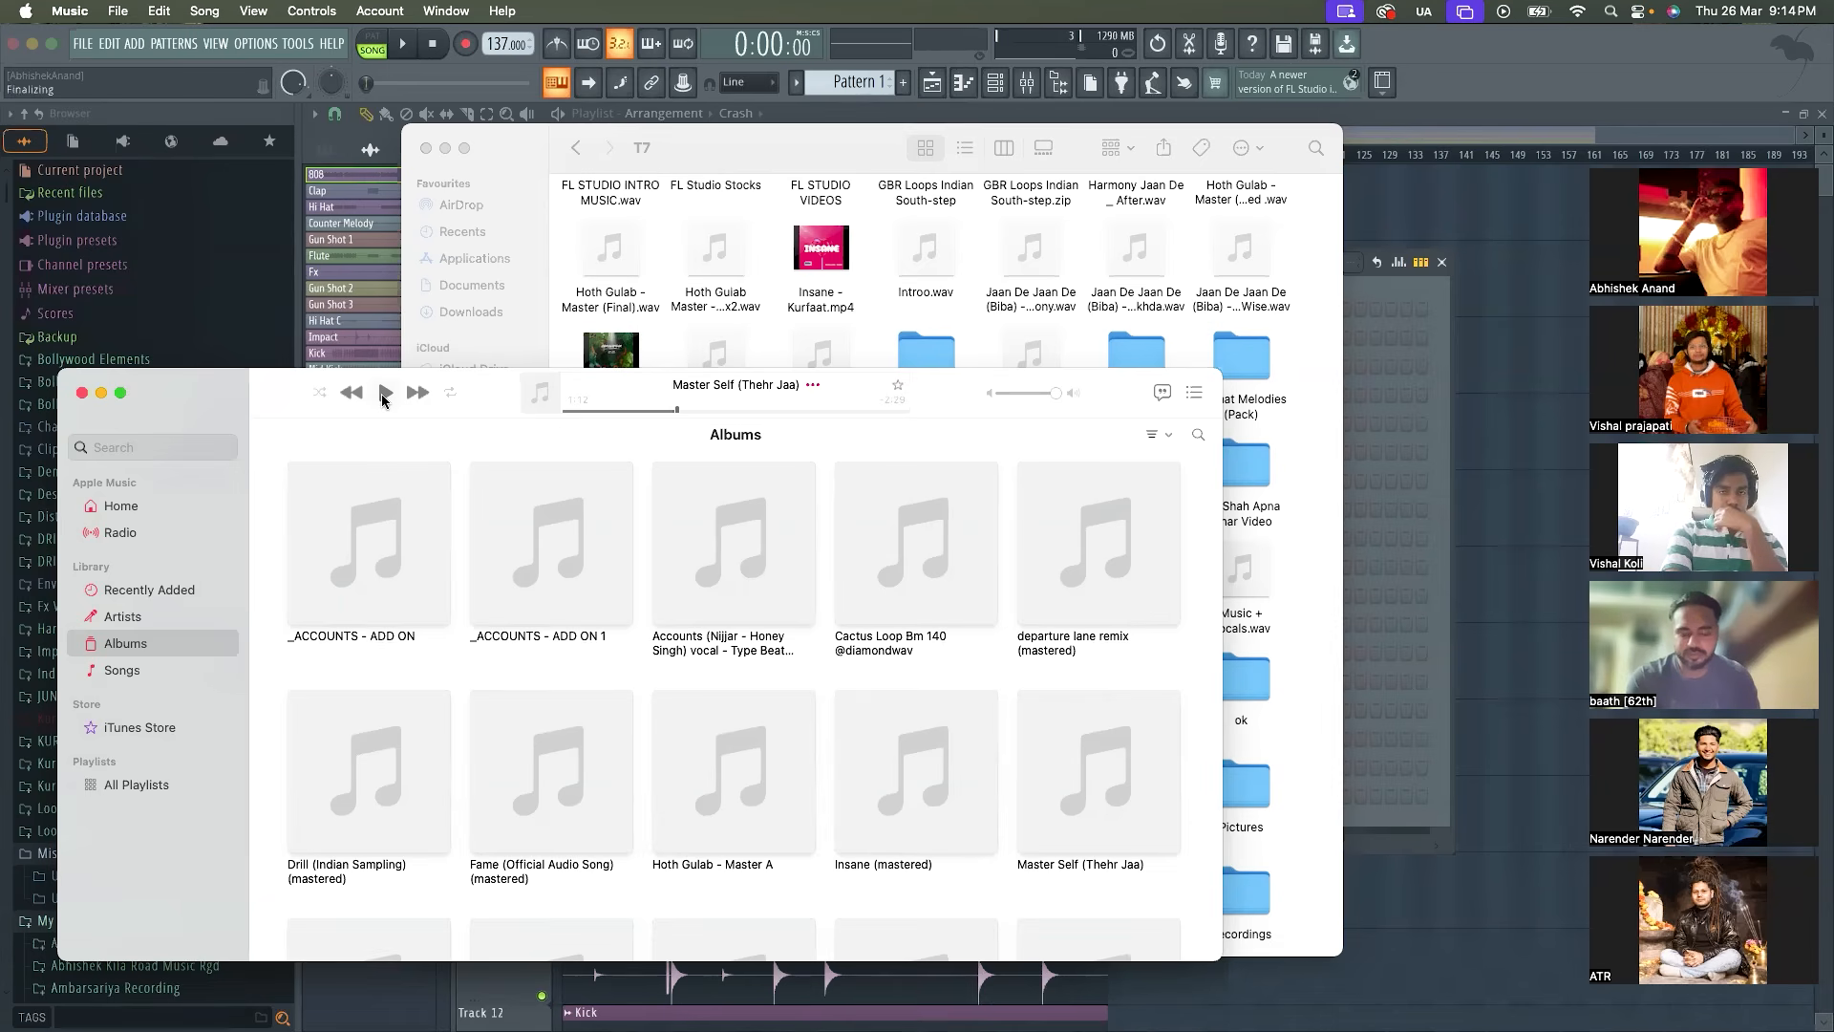
{"action": "left_click", "coordinate": [385, 393]}
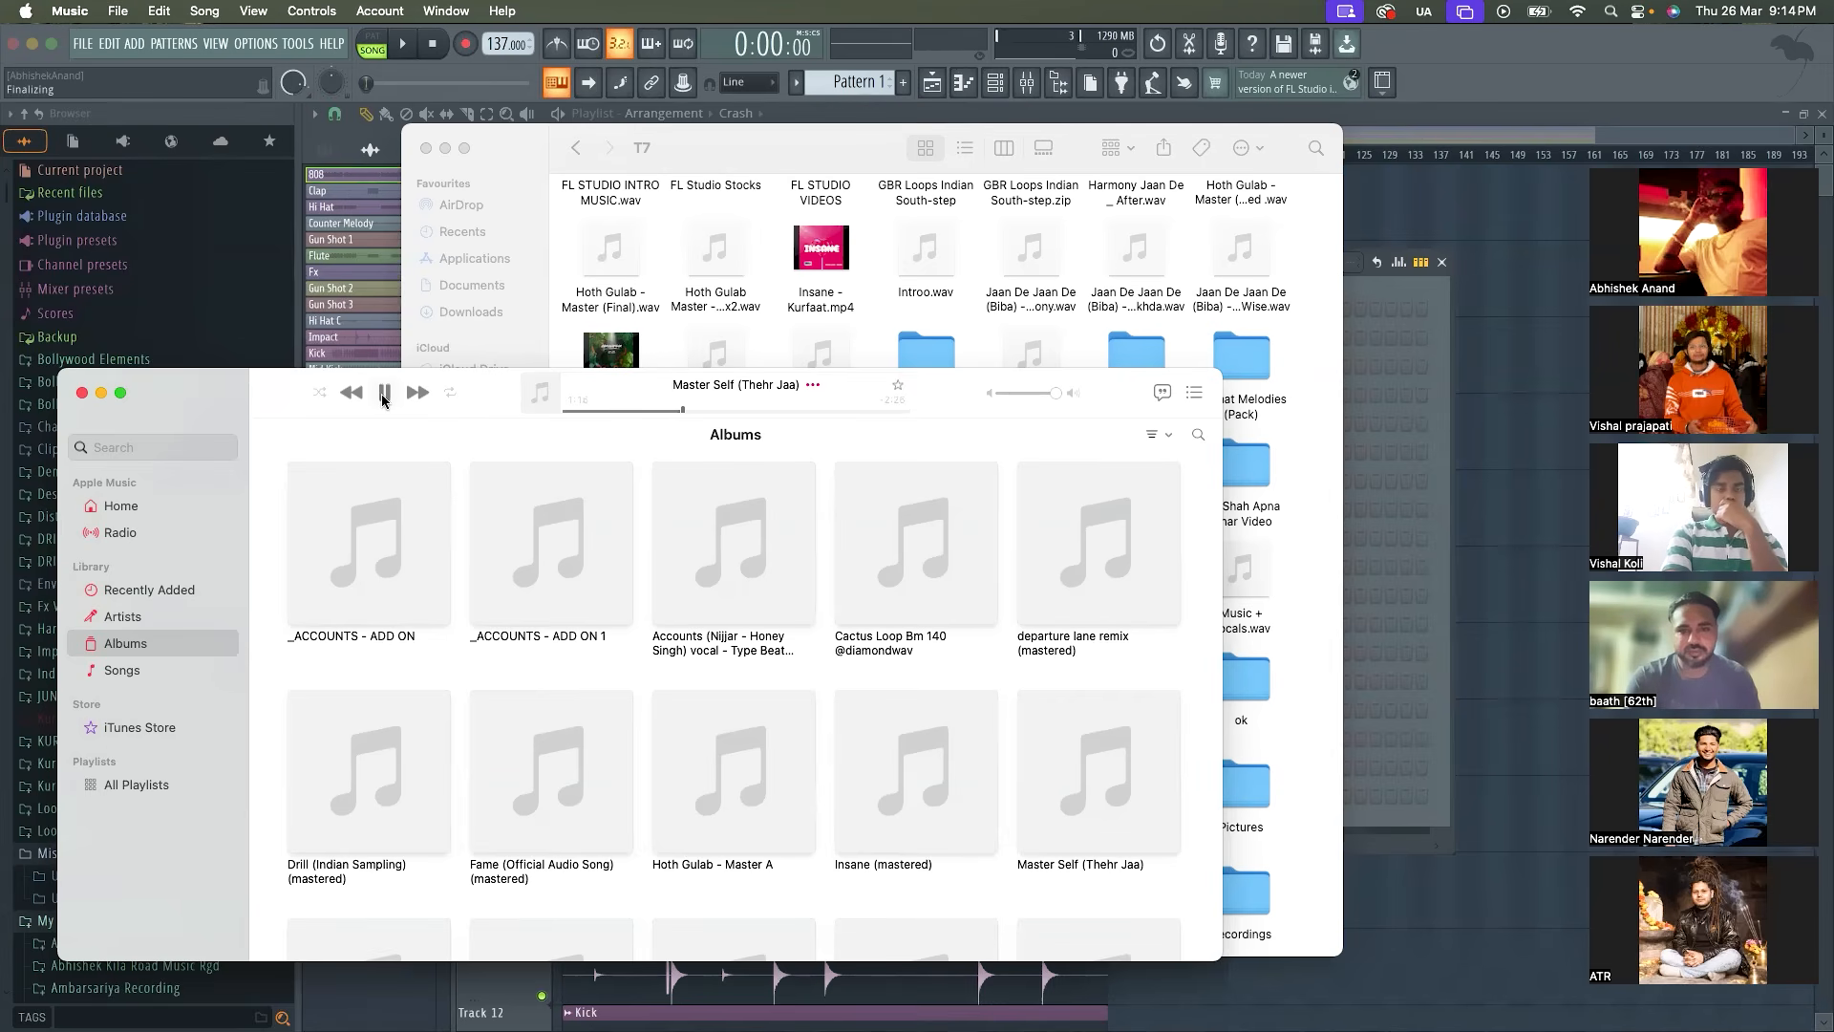
{"action": "left_click", "coordinate": [383, 394]}
{"action": "left_click", "coordinate": [81, 393]}
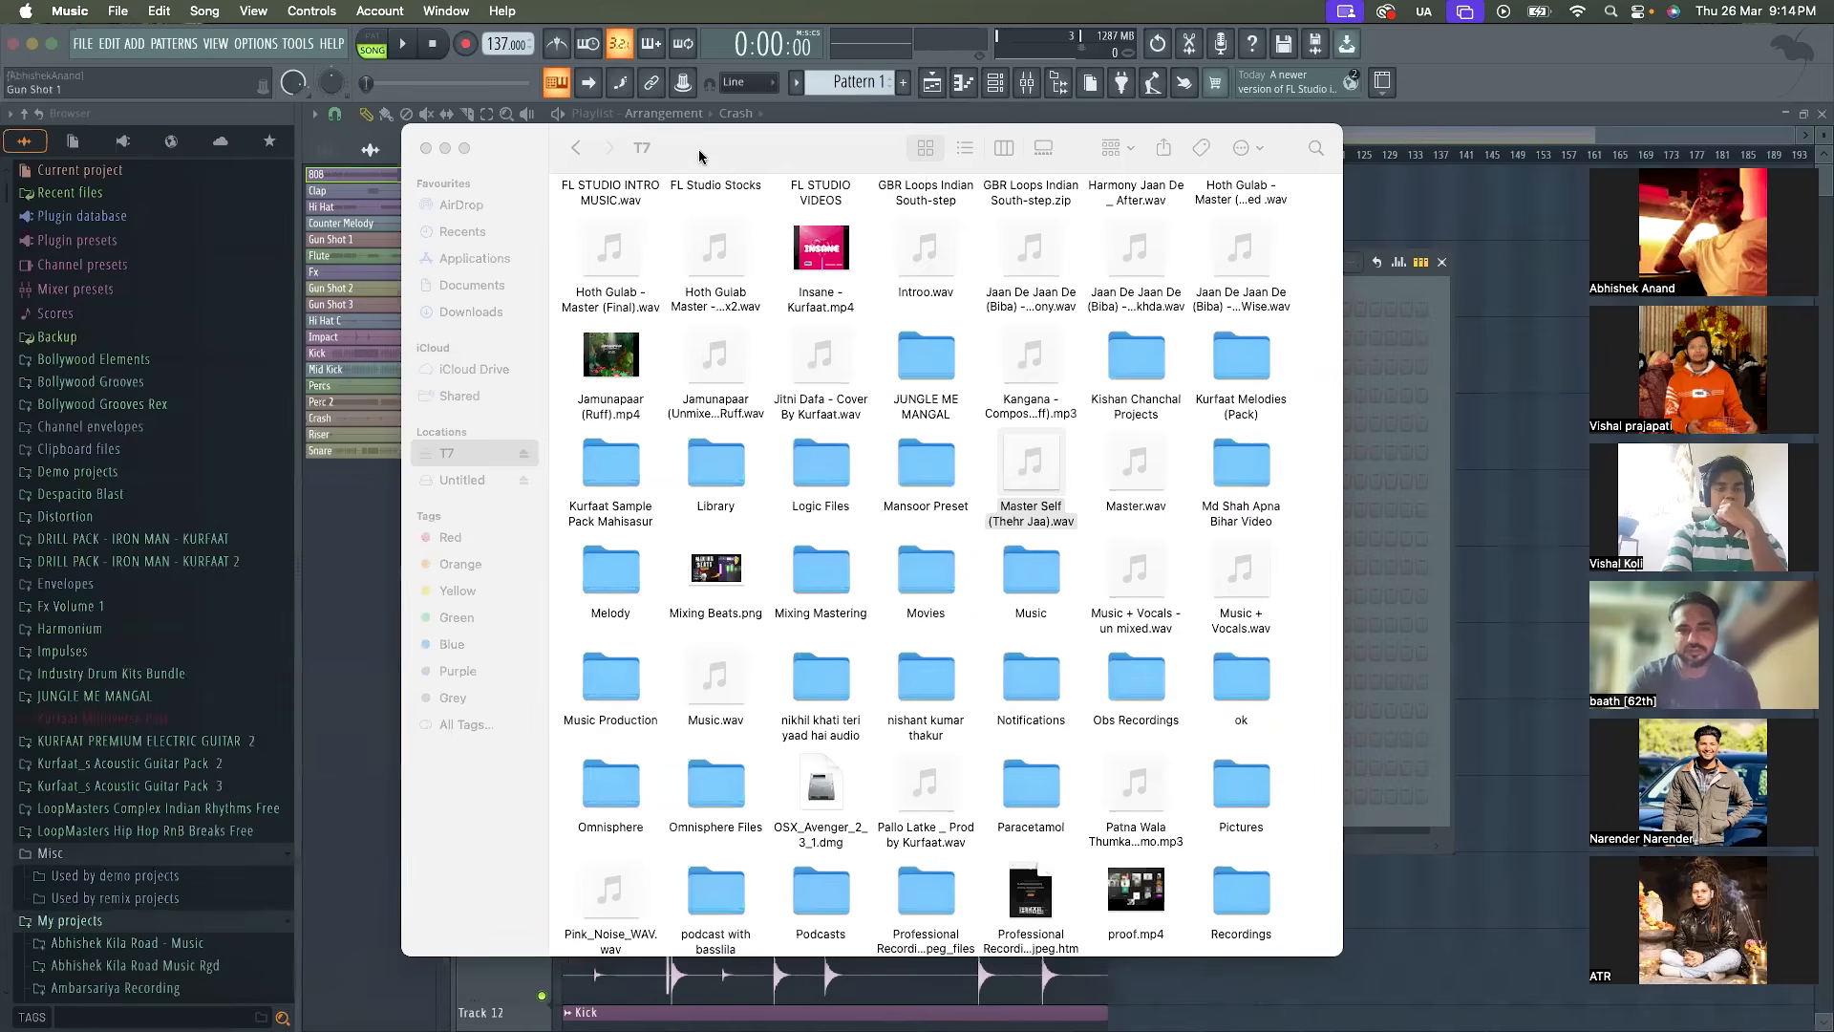
Return to FL Studio, play the arrangement briefly from about bar 9 and stop playback
{"action": "left_click", "coordinate": [819, 116]}
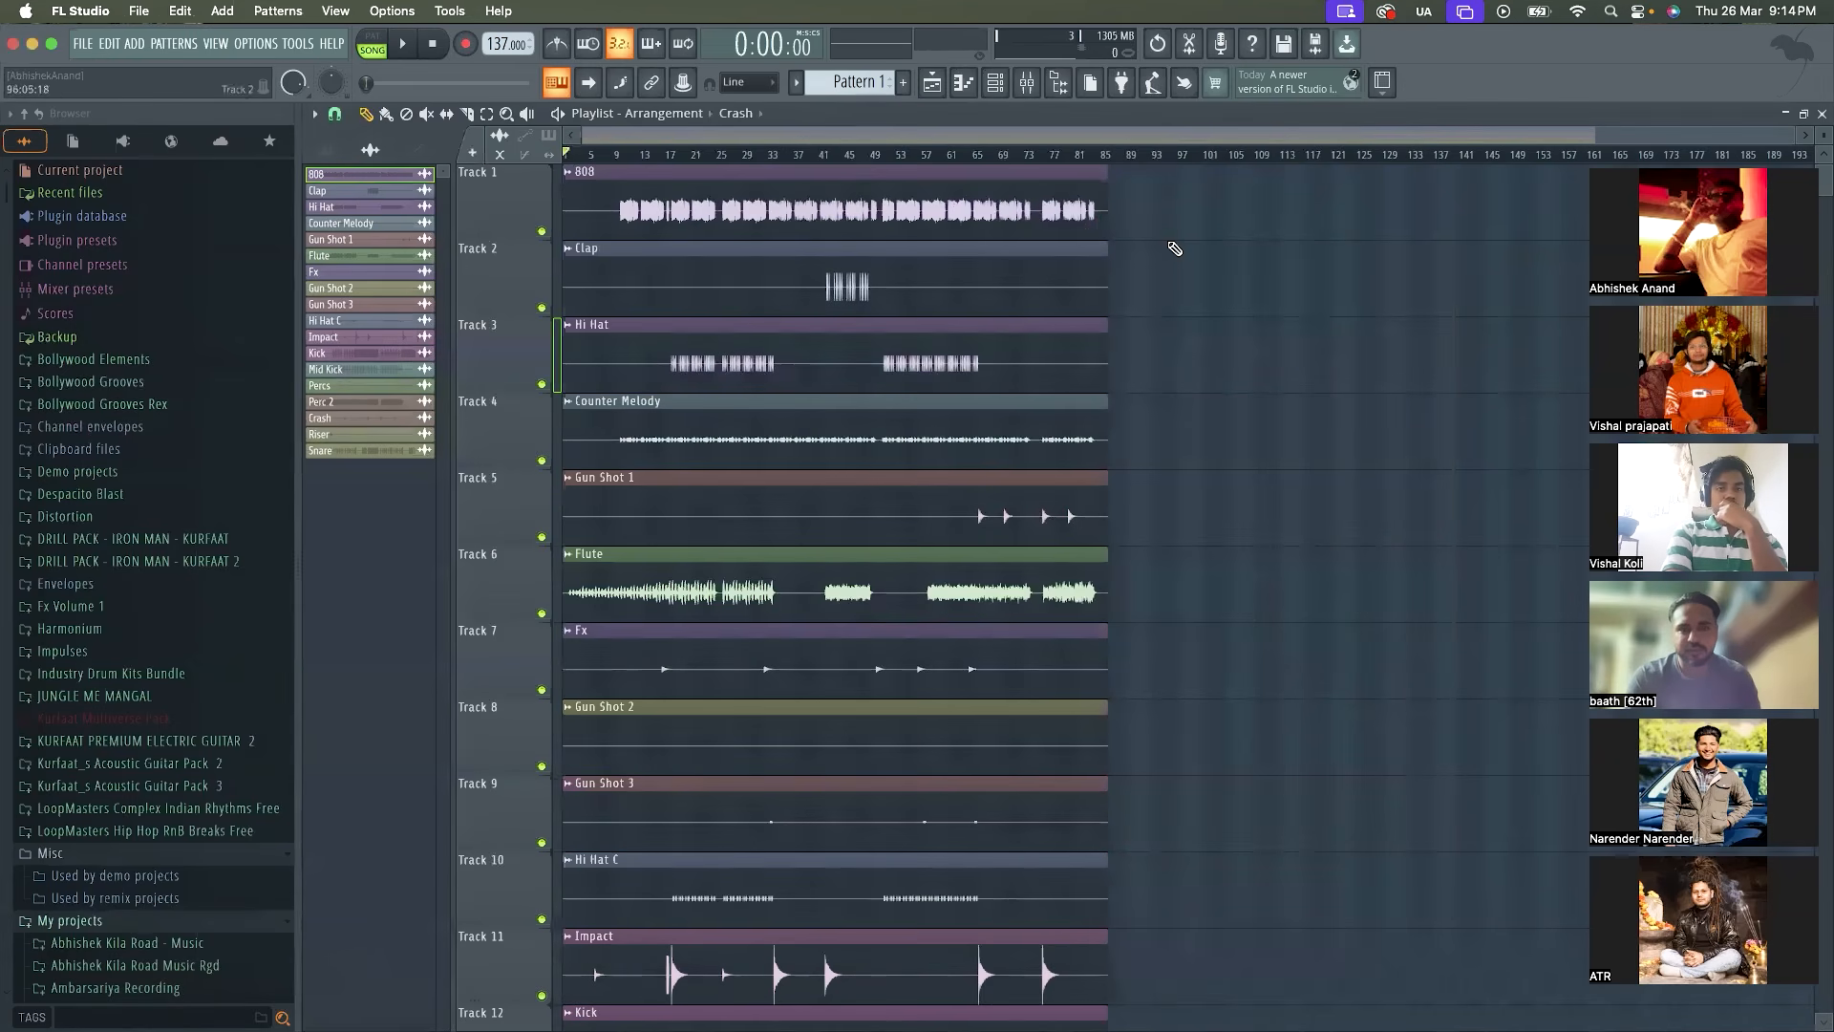
{"action": "left_click", "coordinate": [619, 157]}
{"action": "key", "text": "space"}
{"action": "key", "text": "space"}
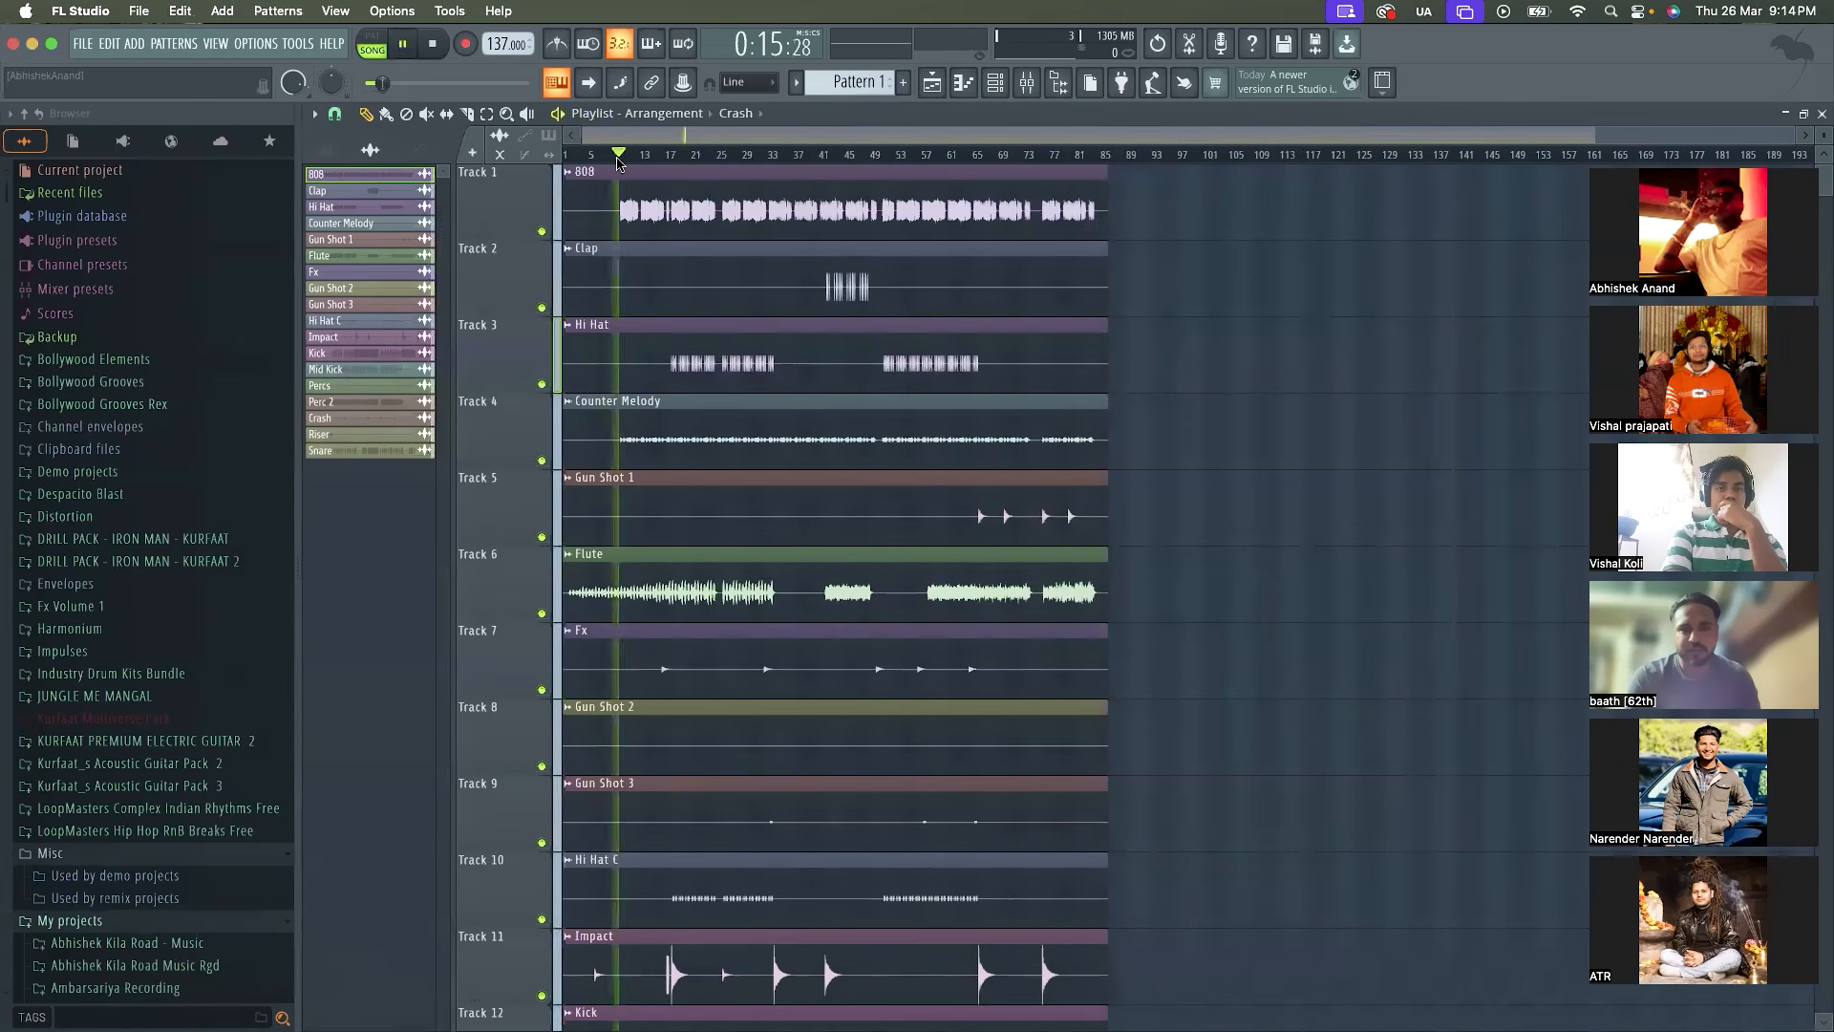
{"action": "left_click", "coordinate": [433, 44]}
Show the Channel rack, shift it further right over the Playlist and bring the Playlist back to the front
{"action": "left_click", "coordinate": [1000, 77]}
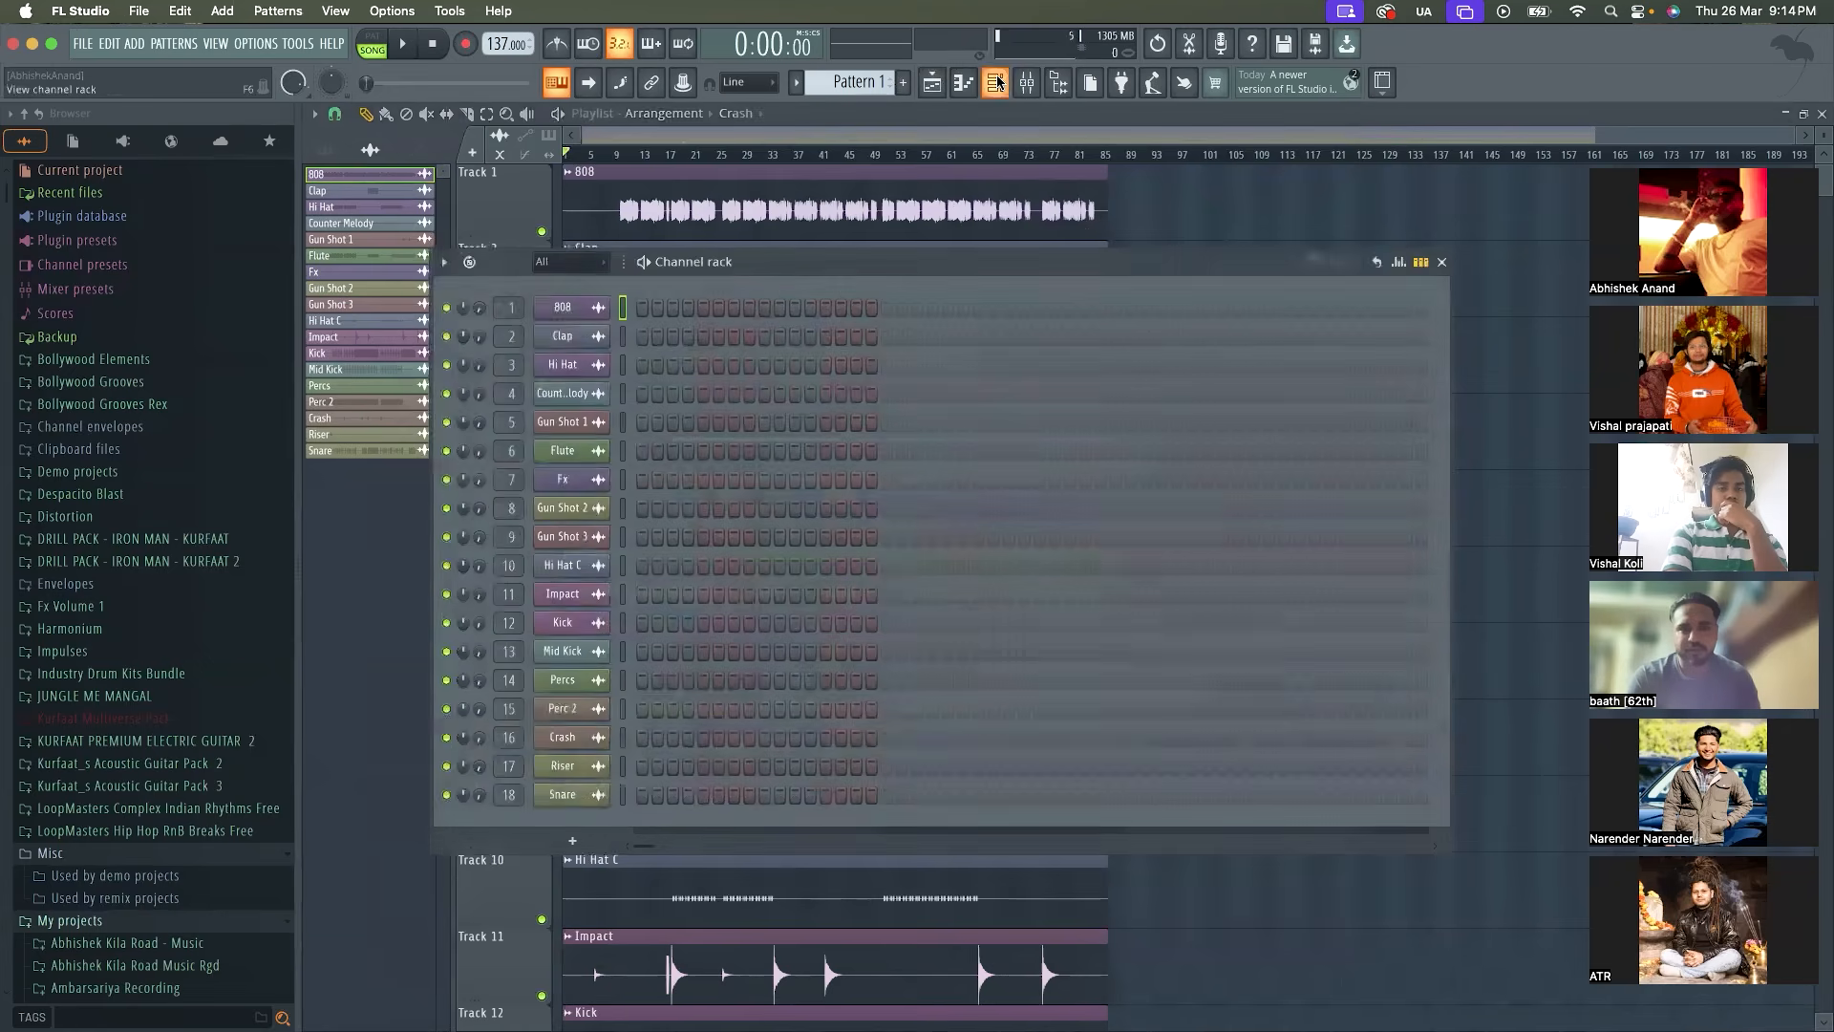
{"action": "left_click_drag", "start_coordinate": [794, 268], "coordinate": [896, 273]}
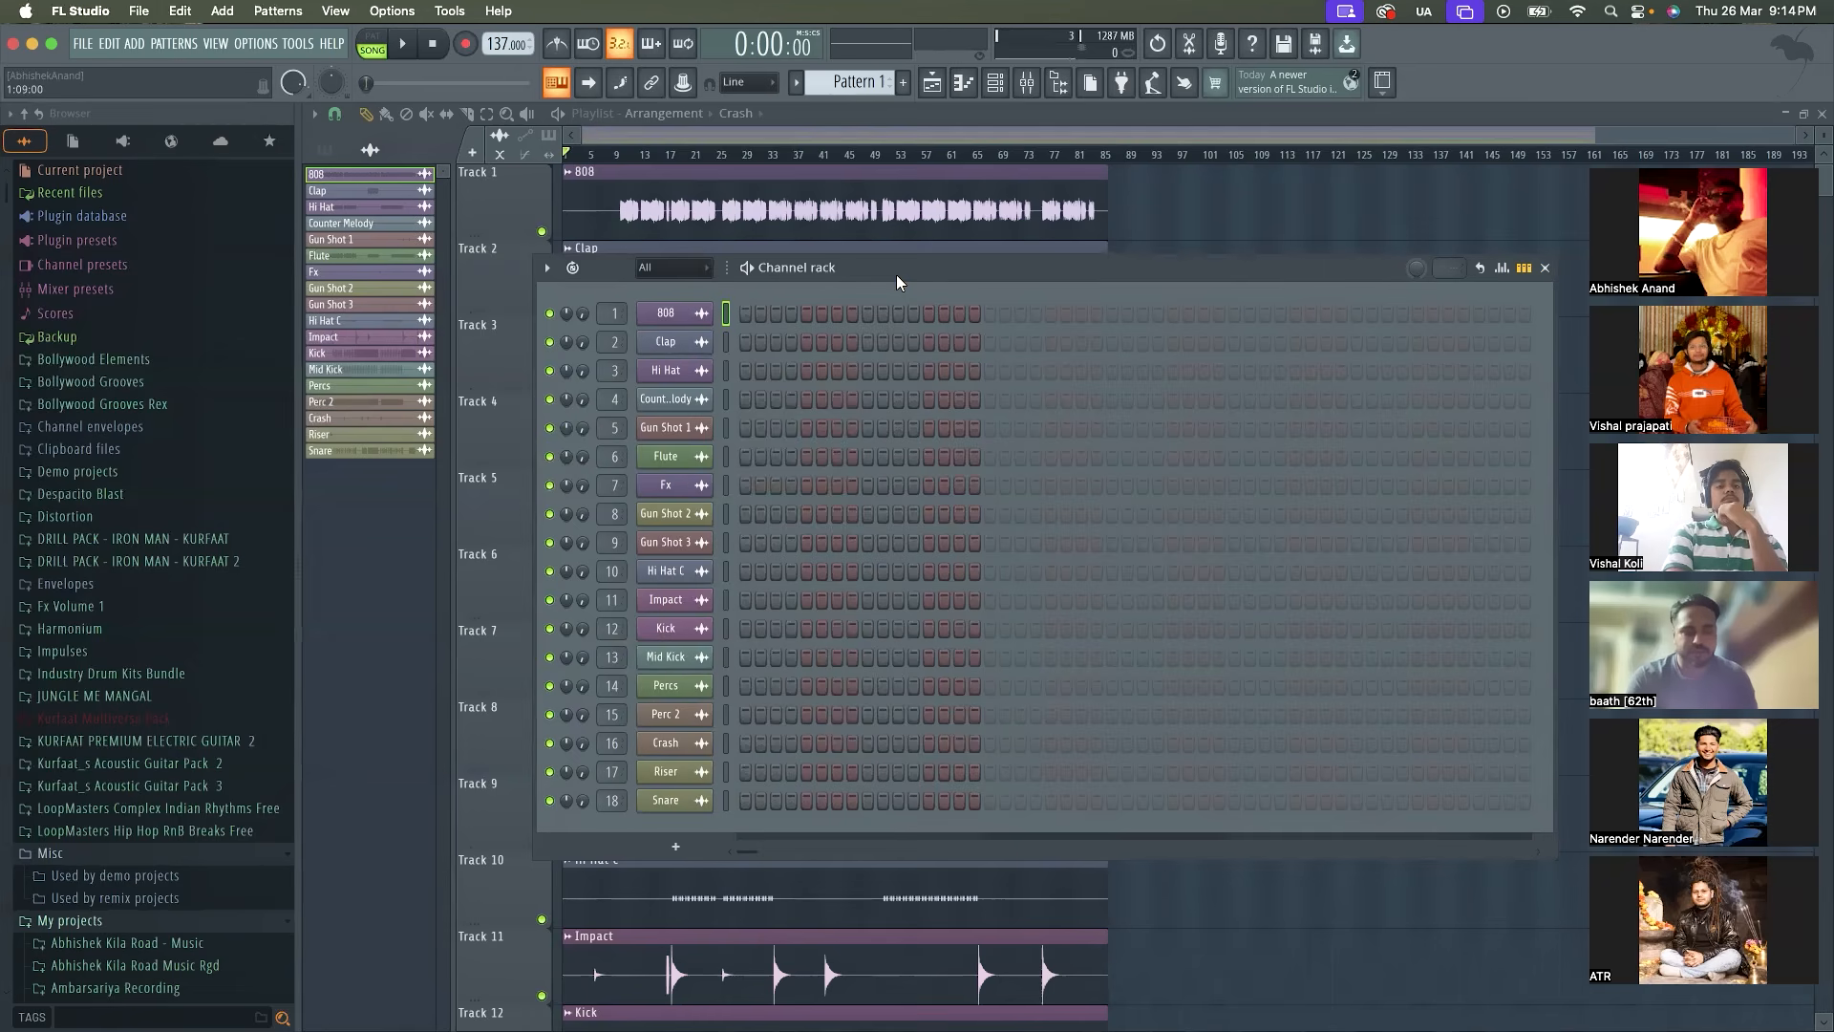
{"action": "left_click", "coordinate": [871, 136]}
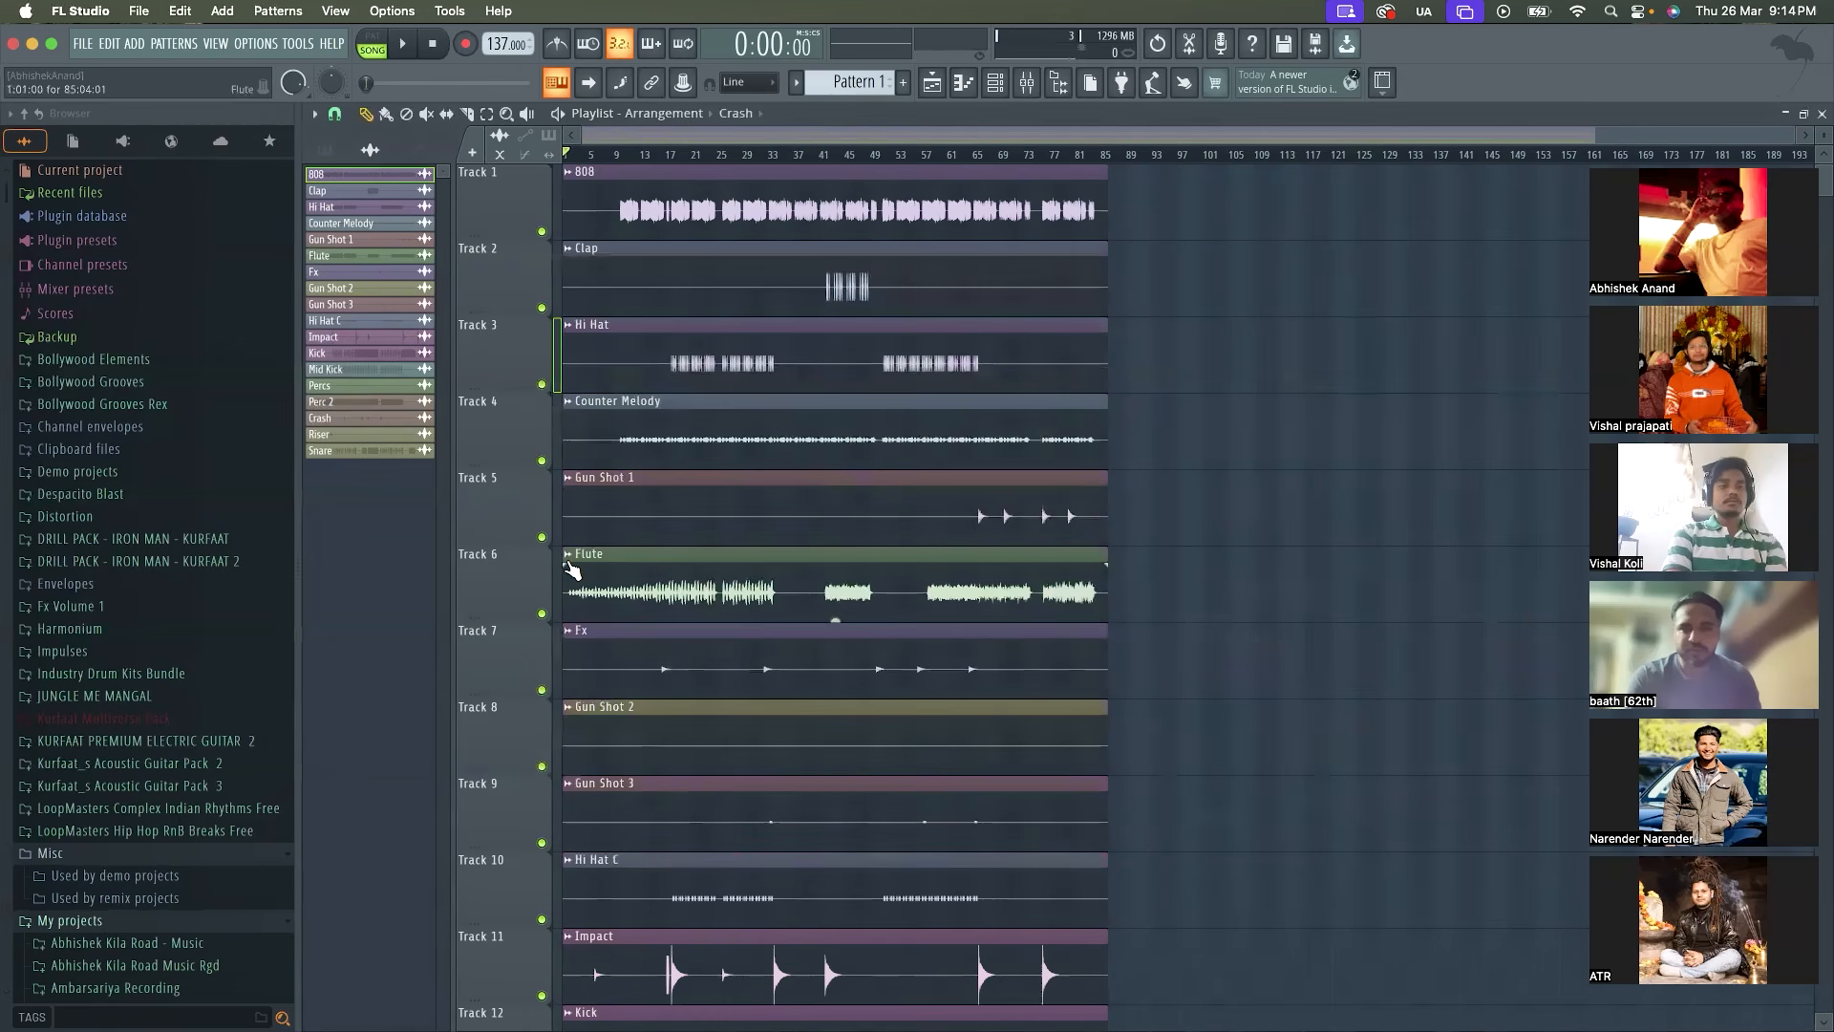
Look through the drum tracks in the Playlist and place the playhead at bar 18, where the Kick begins
{"action": "scroll", "coordinate": [573, 570], "scroll_direction": "up", "scroll_amount": 2}
{"action": "scroll", "coordinate": [663, 631], "scroll_direction": "down", "scroll_amount": 3}
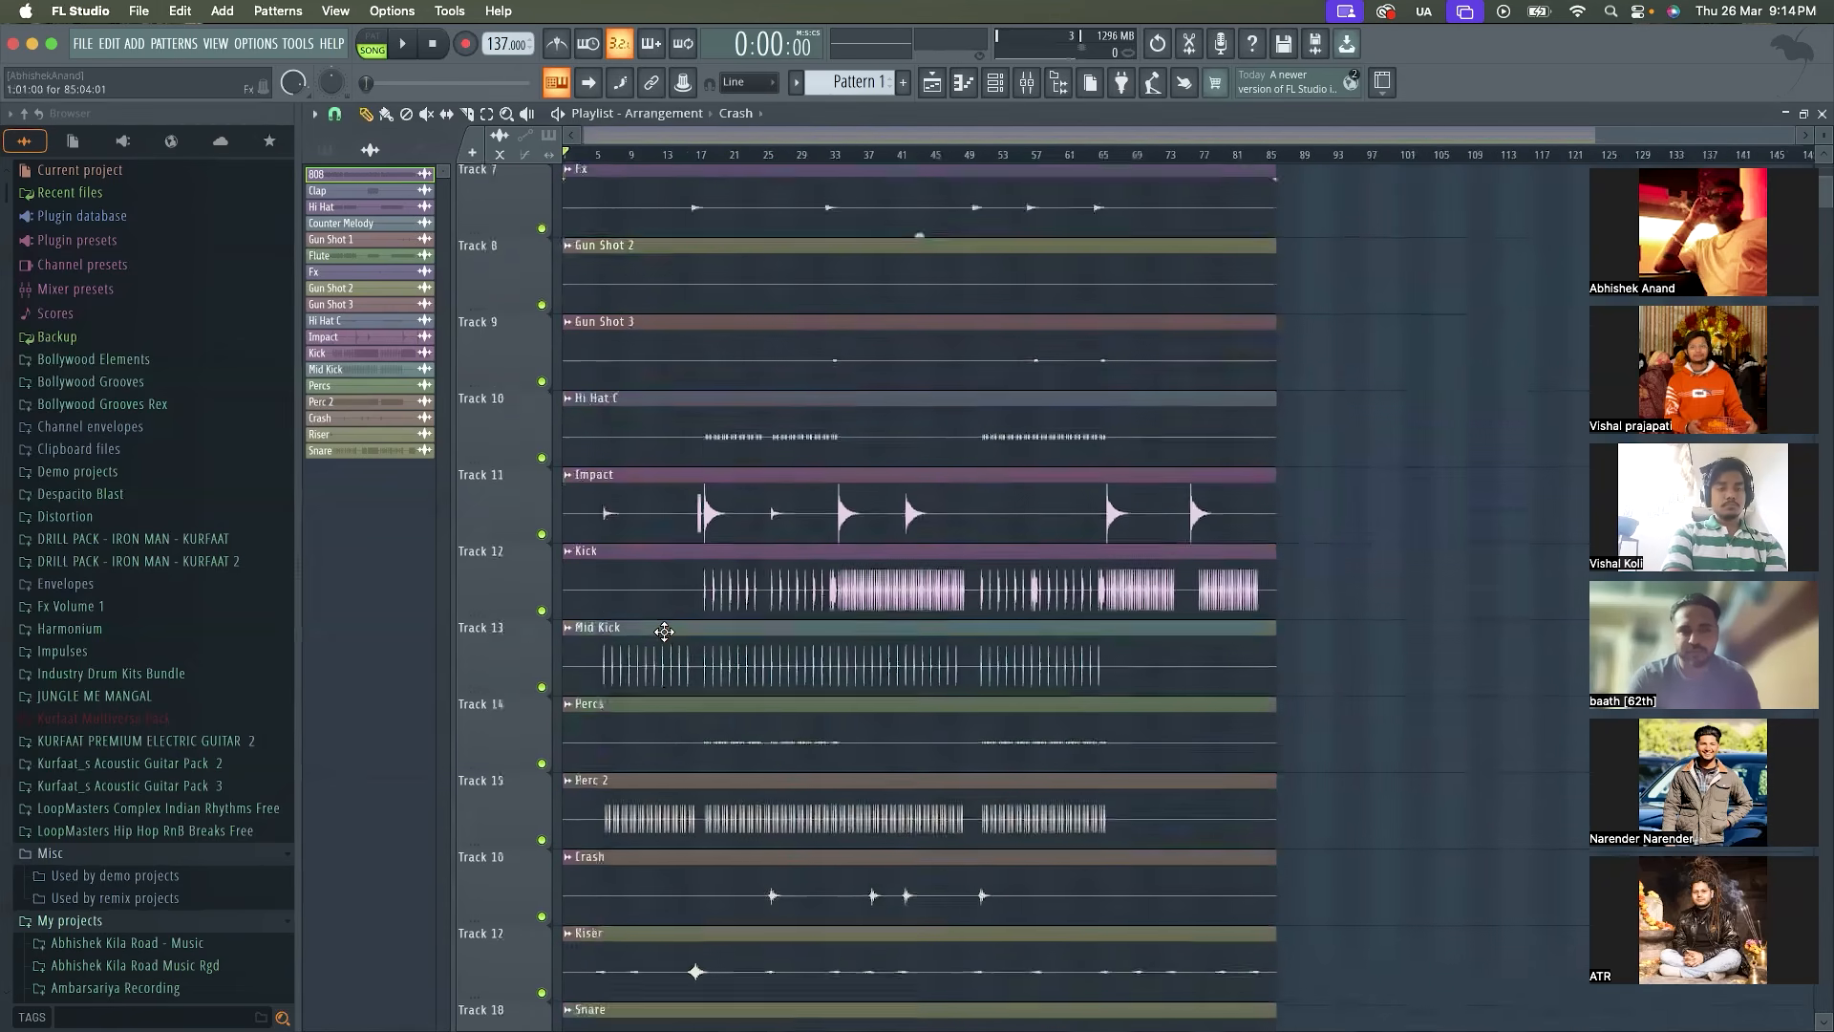
{"action": "scroll", "coordinate": [664, 630], "scroll_direction": "down", "scroll_amount": 1}
{"action": "scroll", "coordinate": [664, 631], "scroll_direction": "up", "scroll_amount": 1}
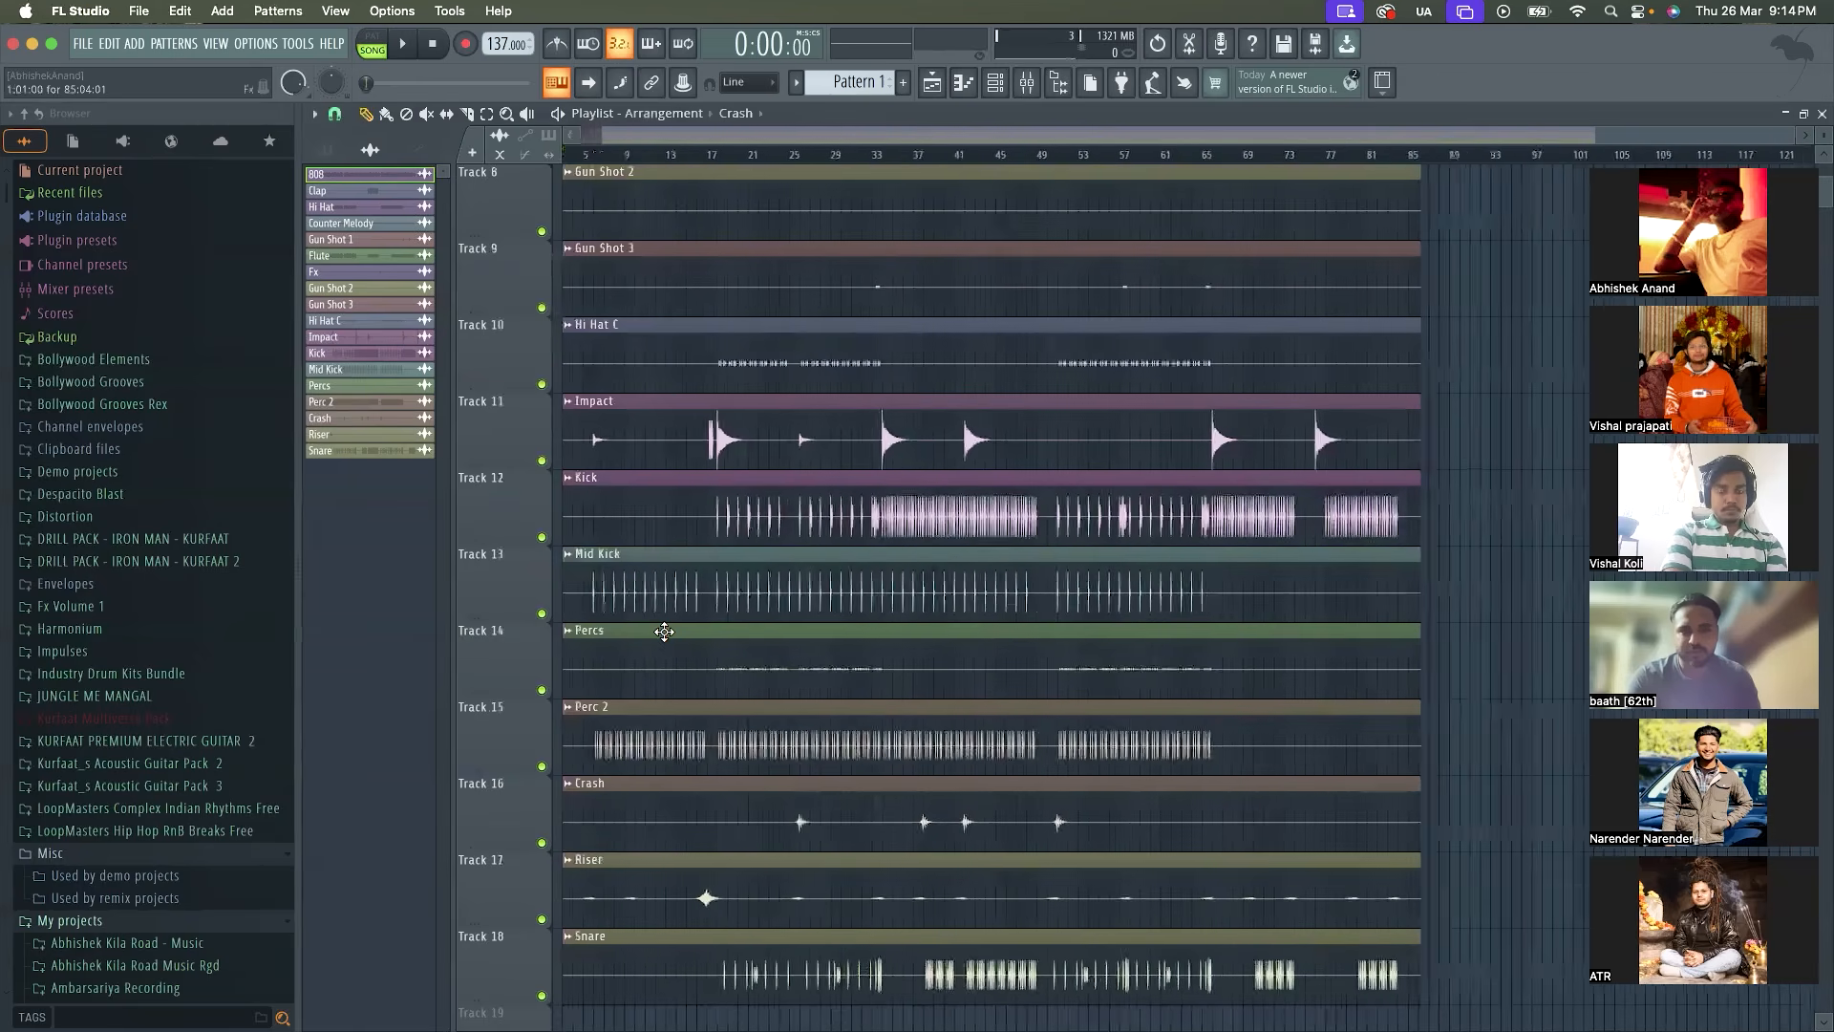
{"action": "scroll", "coordinate": [612, 640], "scroll_direction": "up", "scroll_amount": 2}
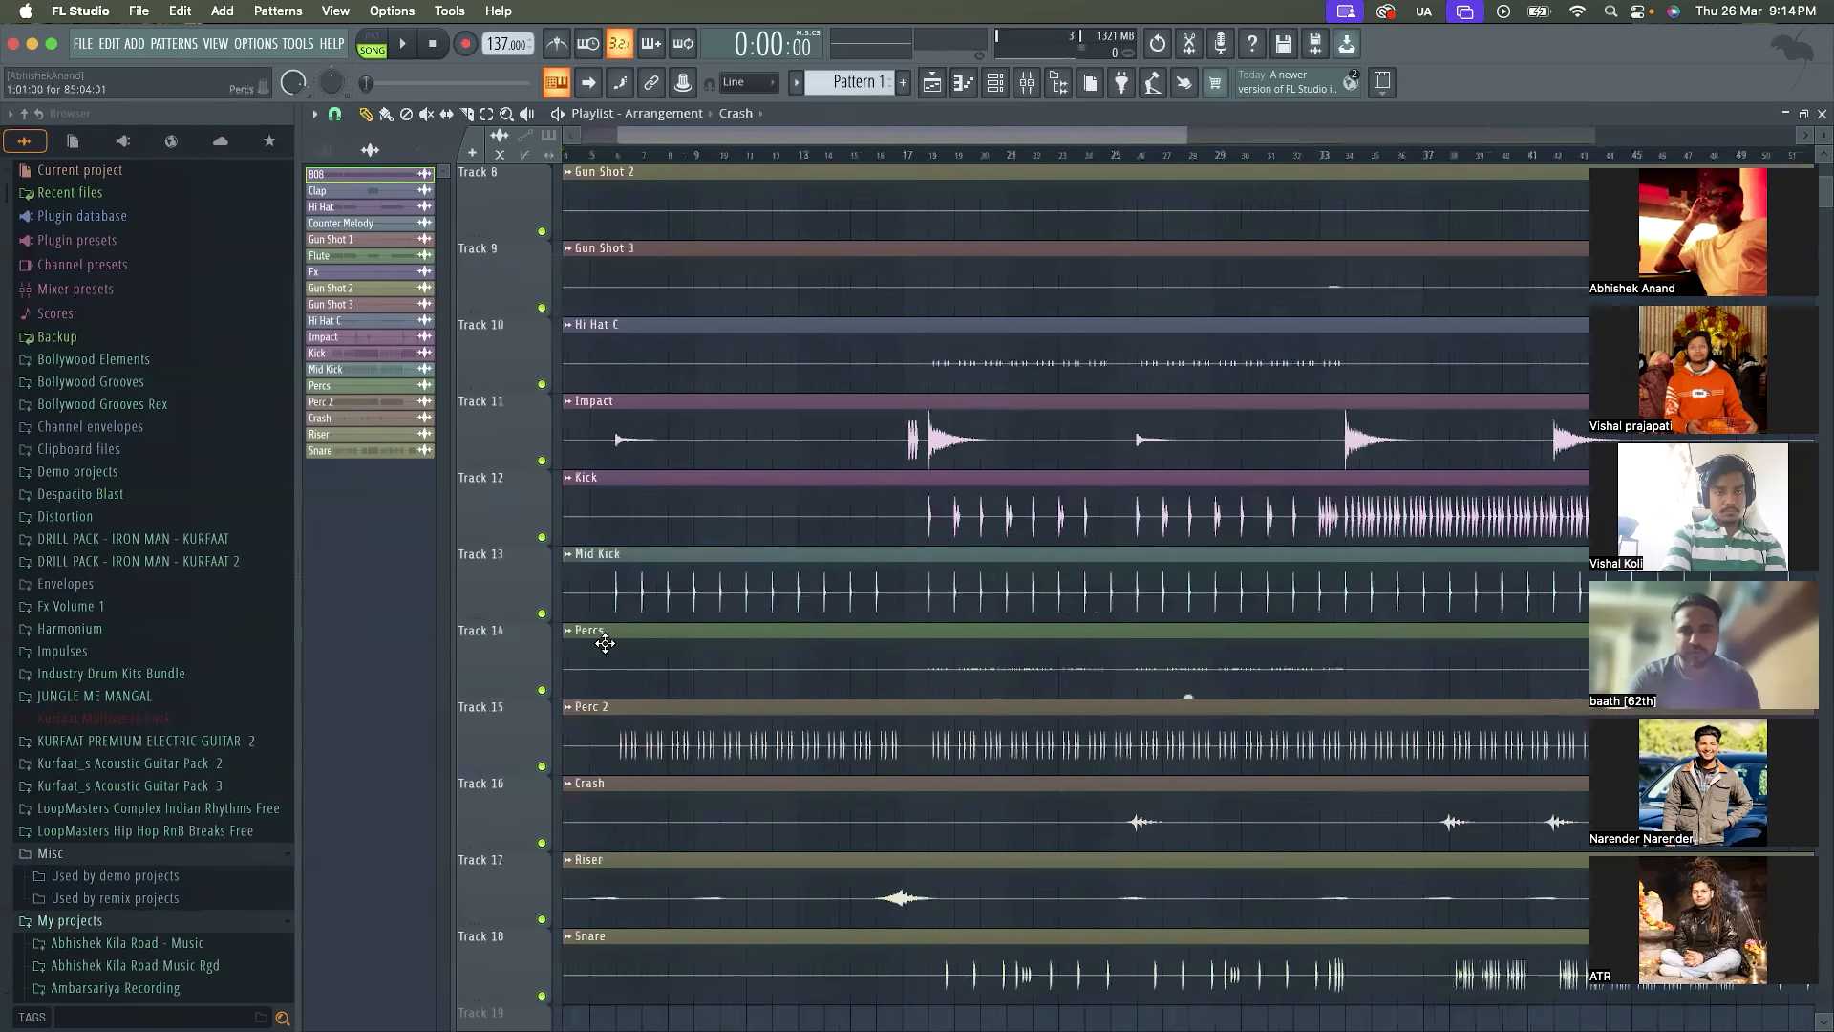
{"action": "scroll", "coordinate": [605, 643], "scroll_direction": "down", "scroll_amount": 1}
{"action": "scroll", "coordinate": [605, 643], "scroll_direction": "up", "scroll_amount": 2}
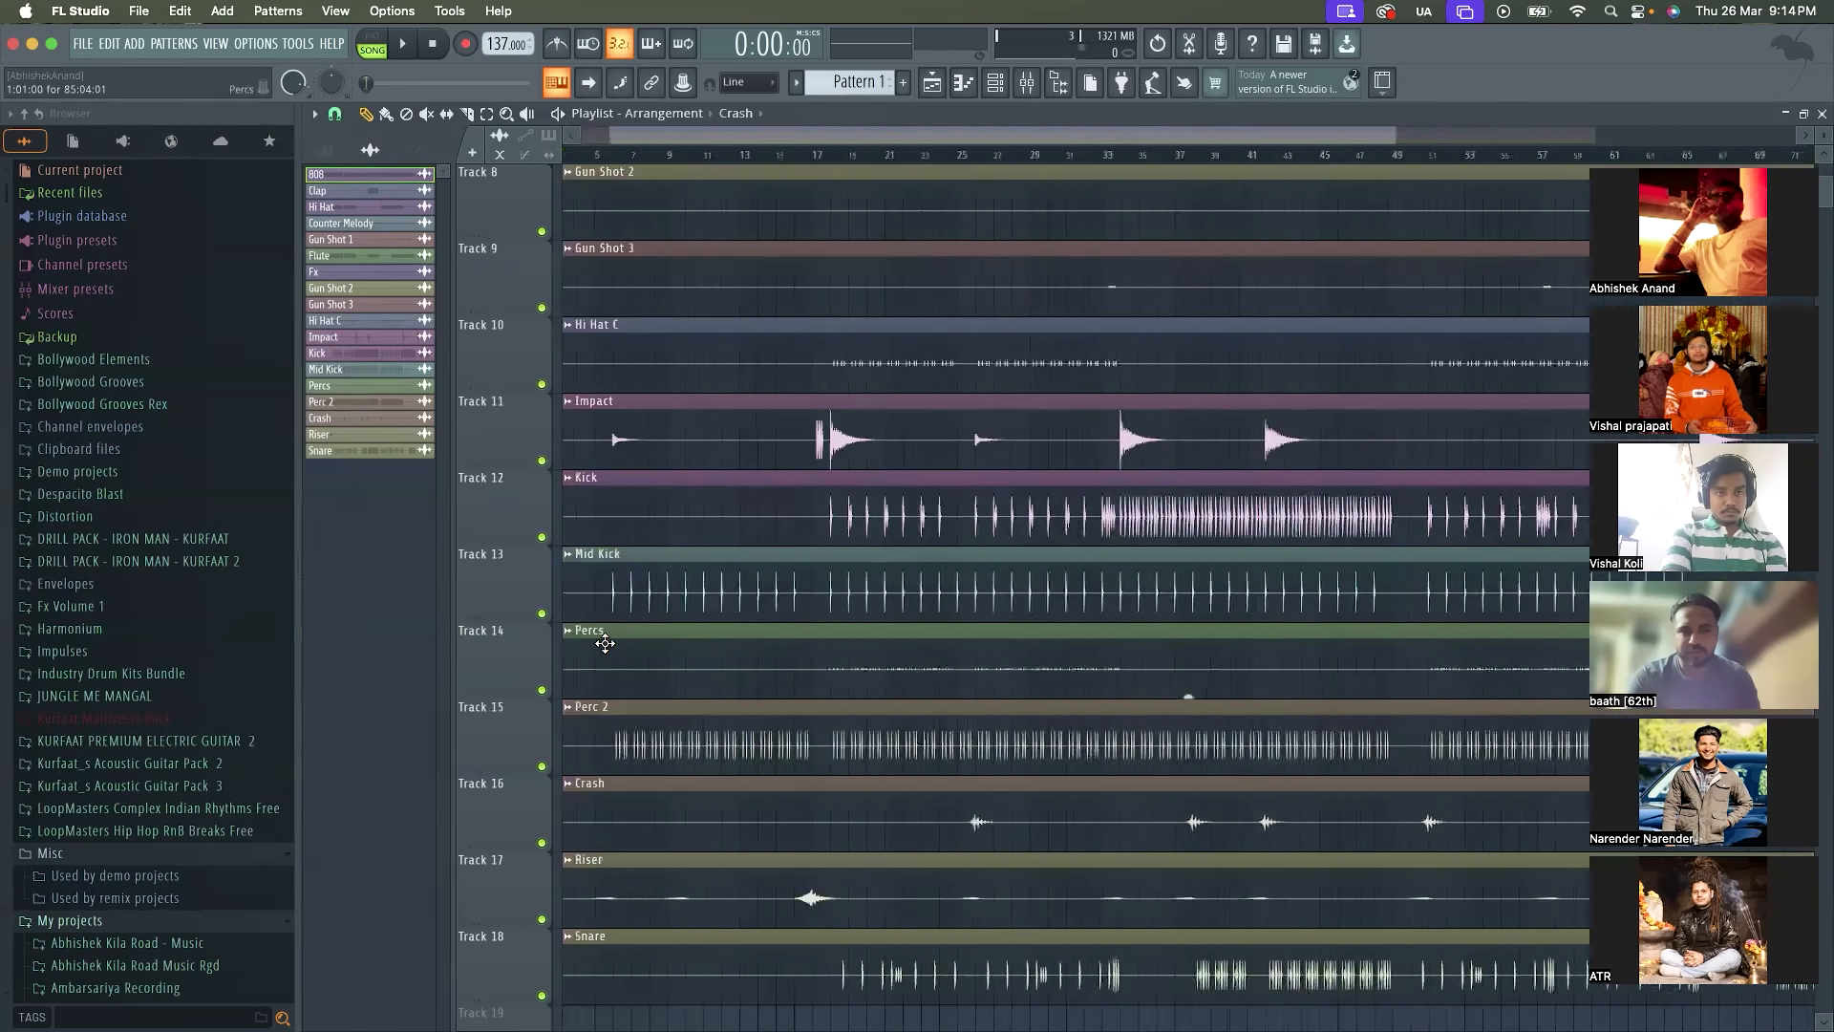
{"action": "scroll", "coordinate": [916, 297], "scroll_direction": "up", "scroll_amount": 1}
{"action": "left_click", "coordinate": [888, 154]}
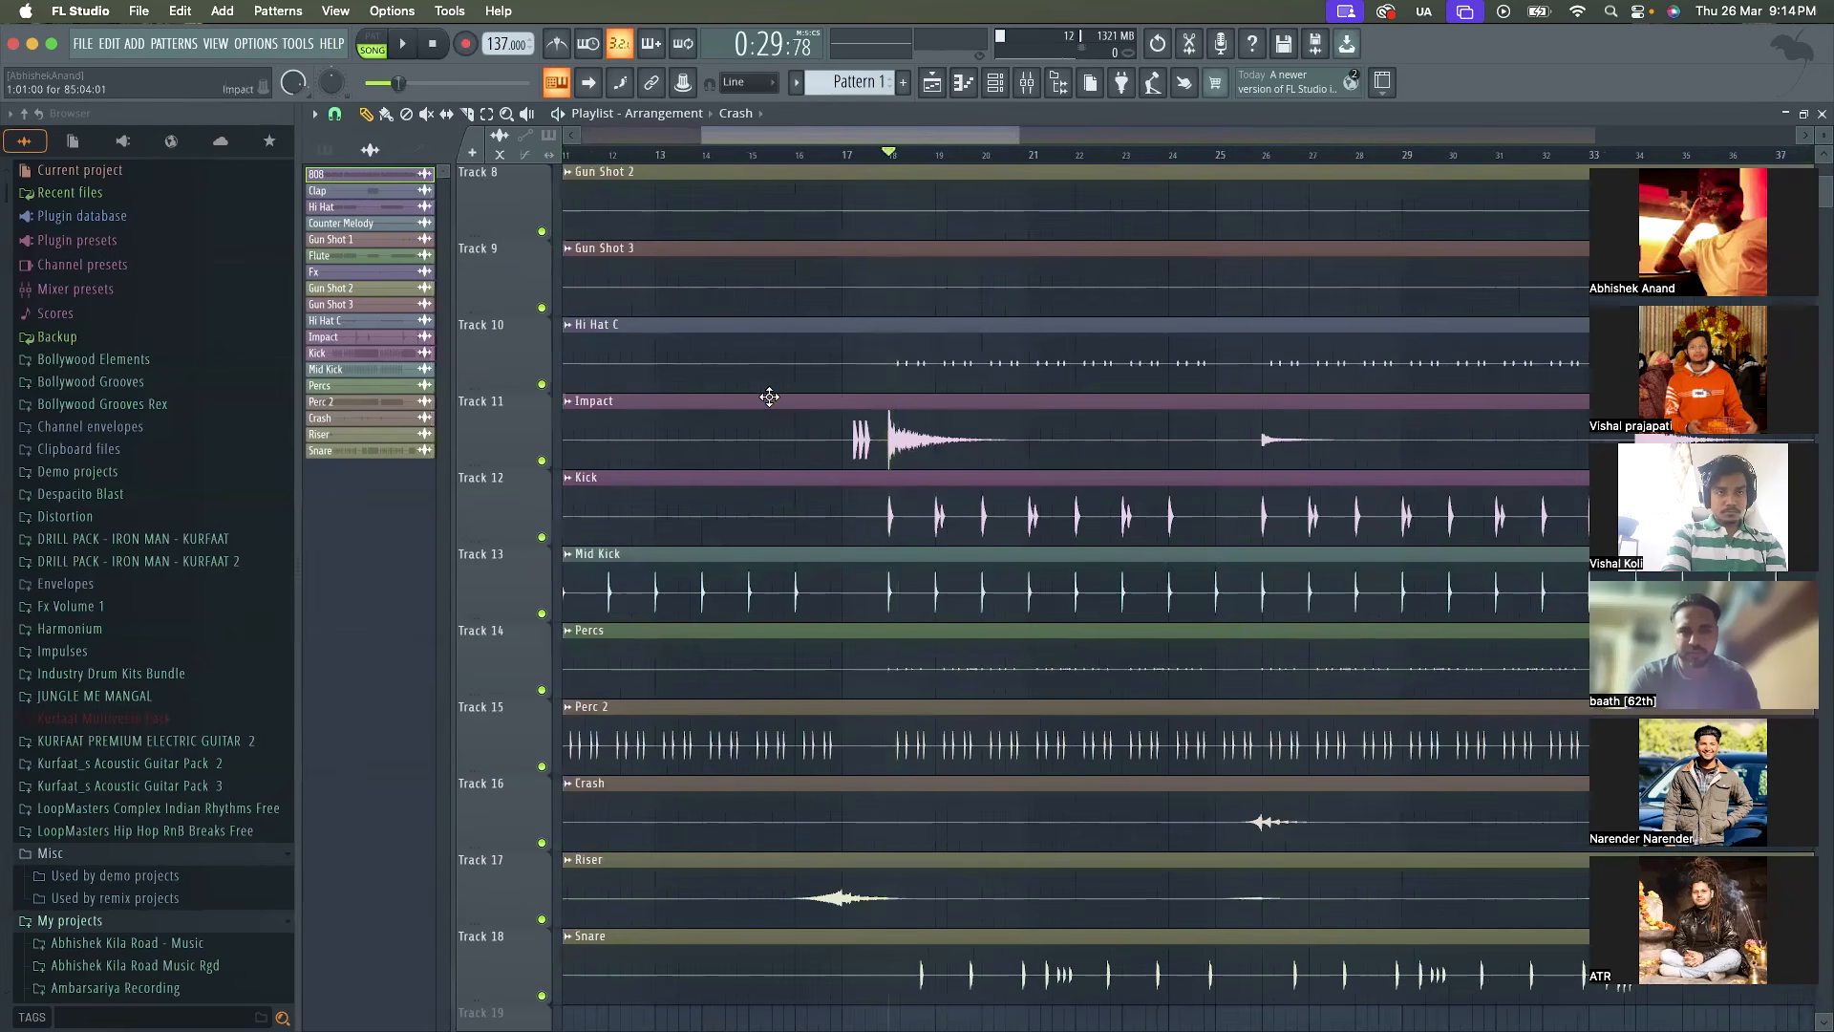
Bring up the Channel rack over the Playlist again and reposition it slightly higher and further right
{"action": "scroll", "coordinate": [945, 680], "scroll_direction": "down", "scroll_amount": 1}
{"action": "scroll", "coordinate": [944, 680], "scroll_direction": "down", "scroll_amount": 5}
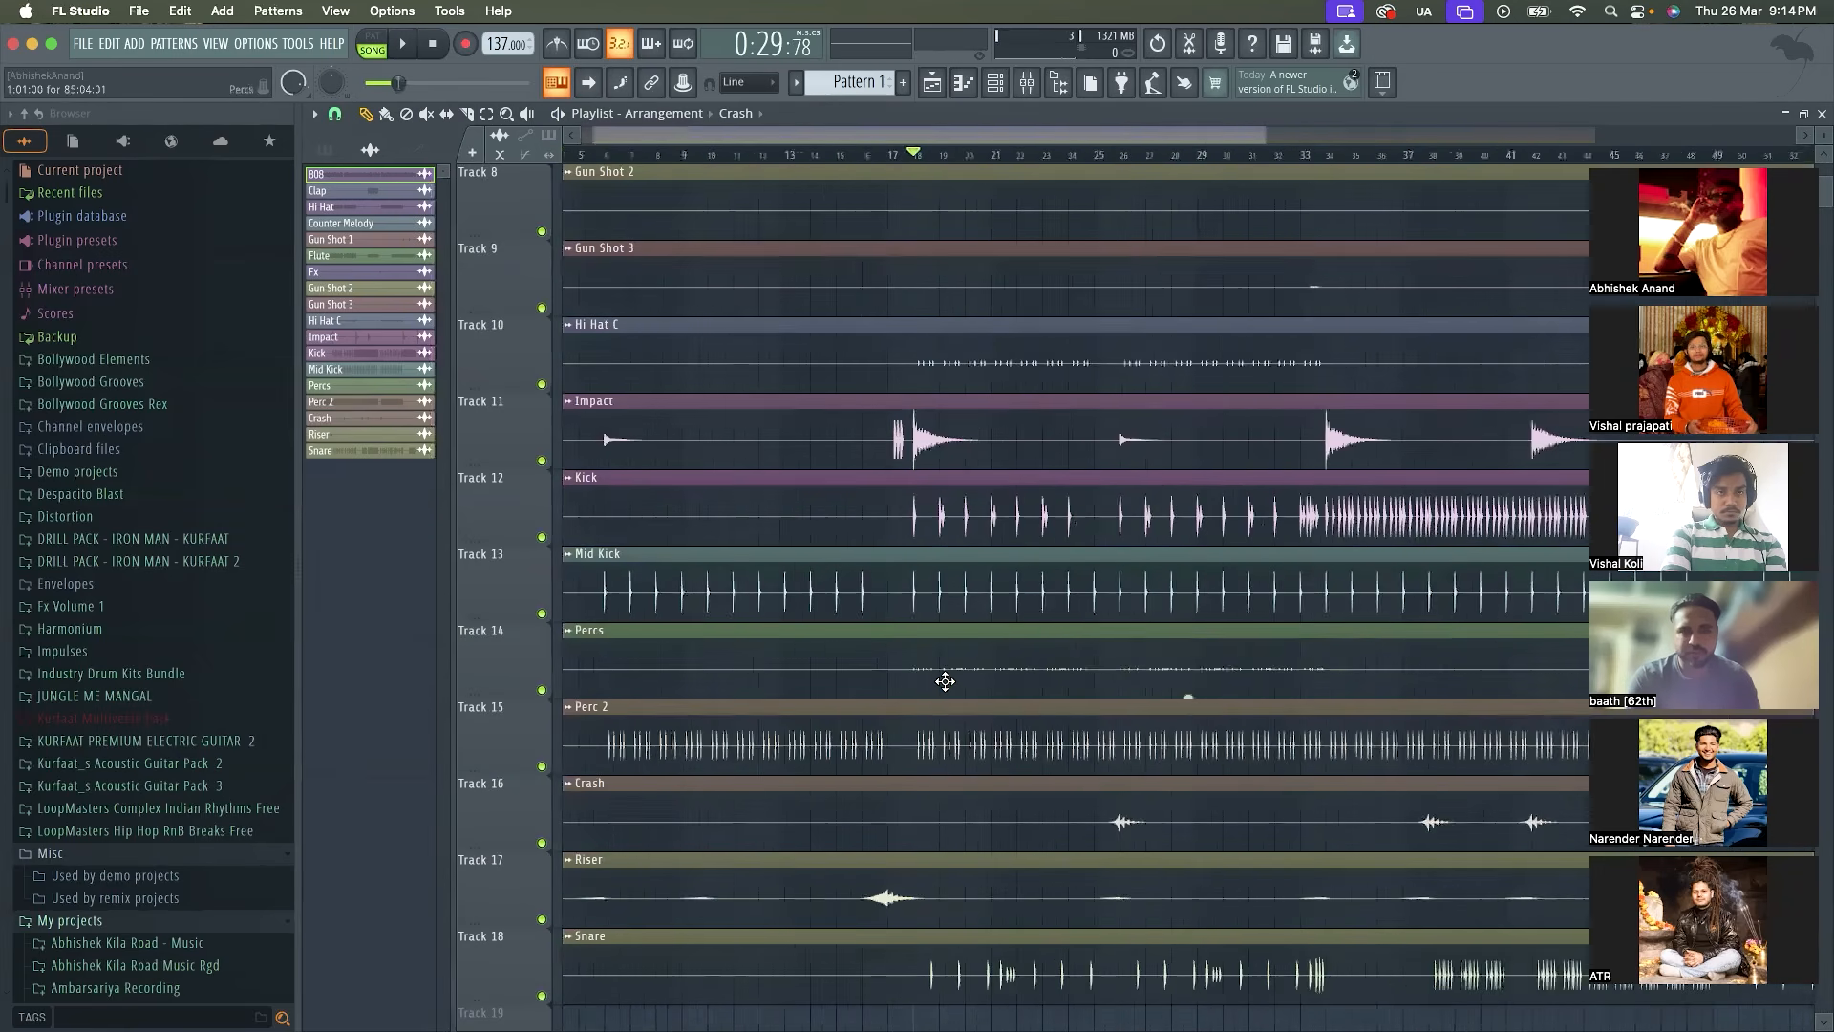
{"action": "scroll", "coordinate": [925, 484], "scroll_direction": "up", "scroll_amount": 4}
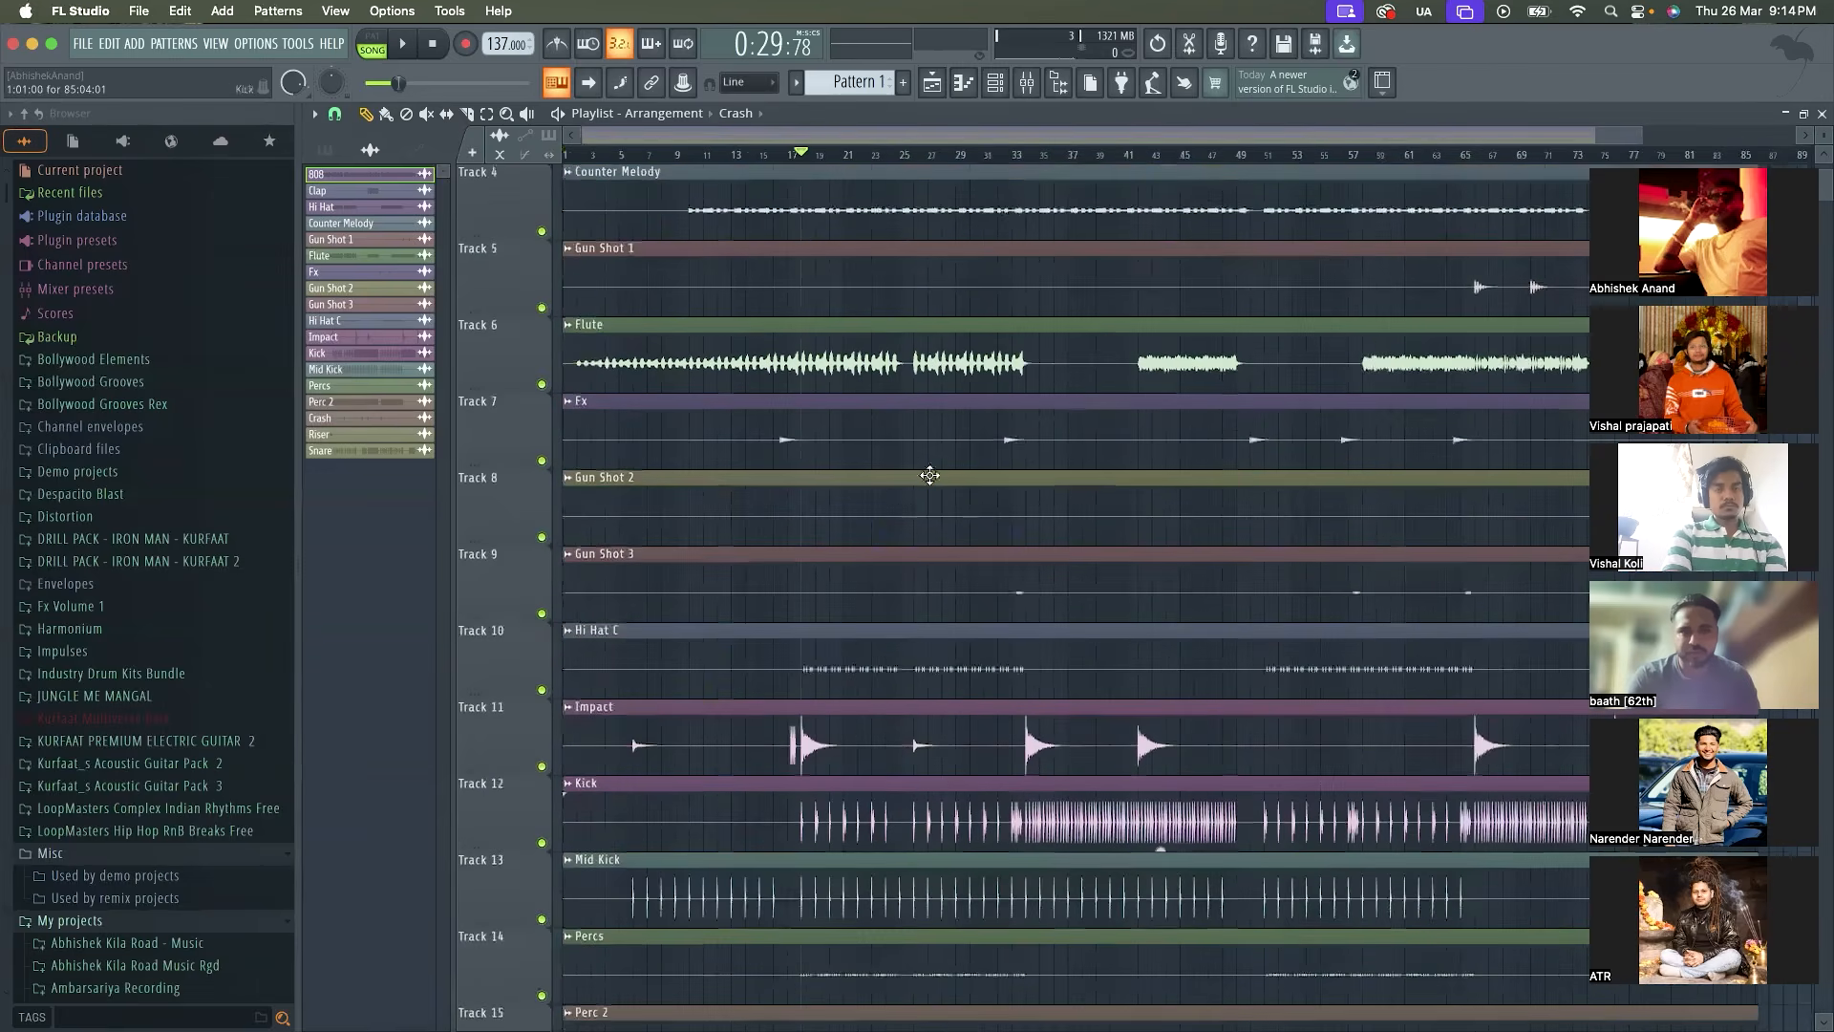
{"action": "left_click", "coordinate": [995, 86]}
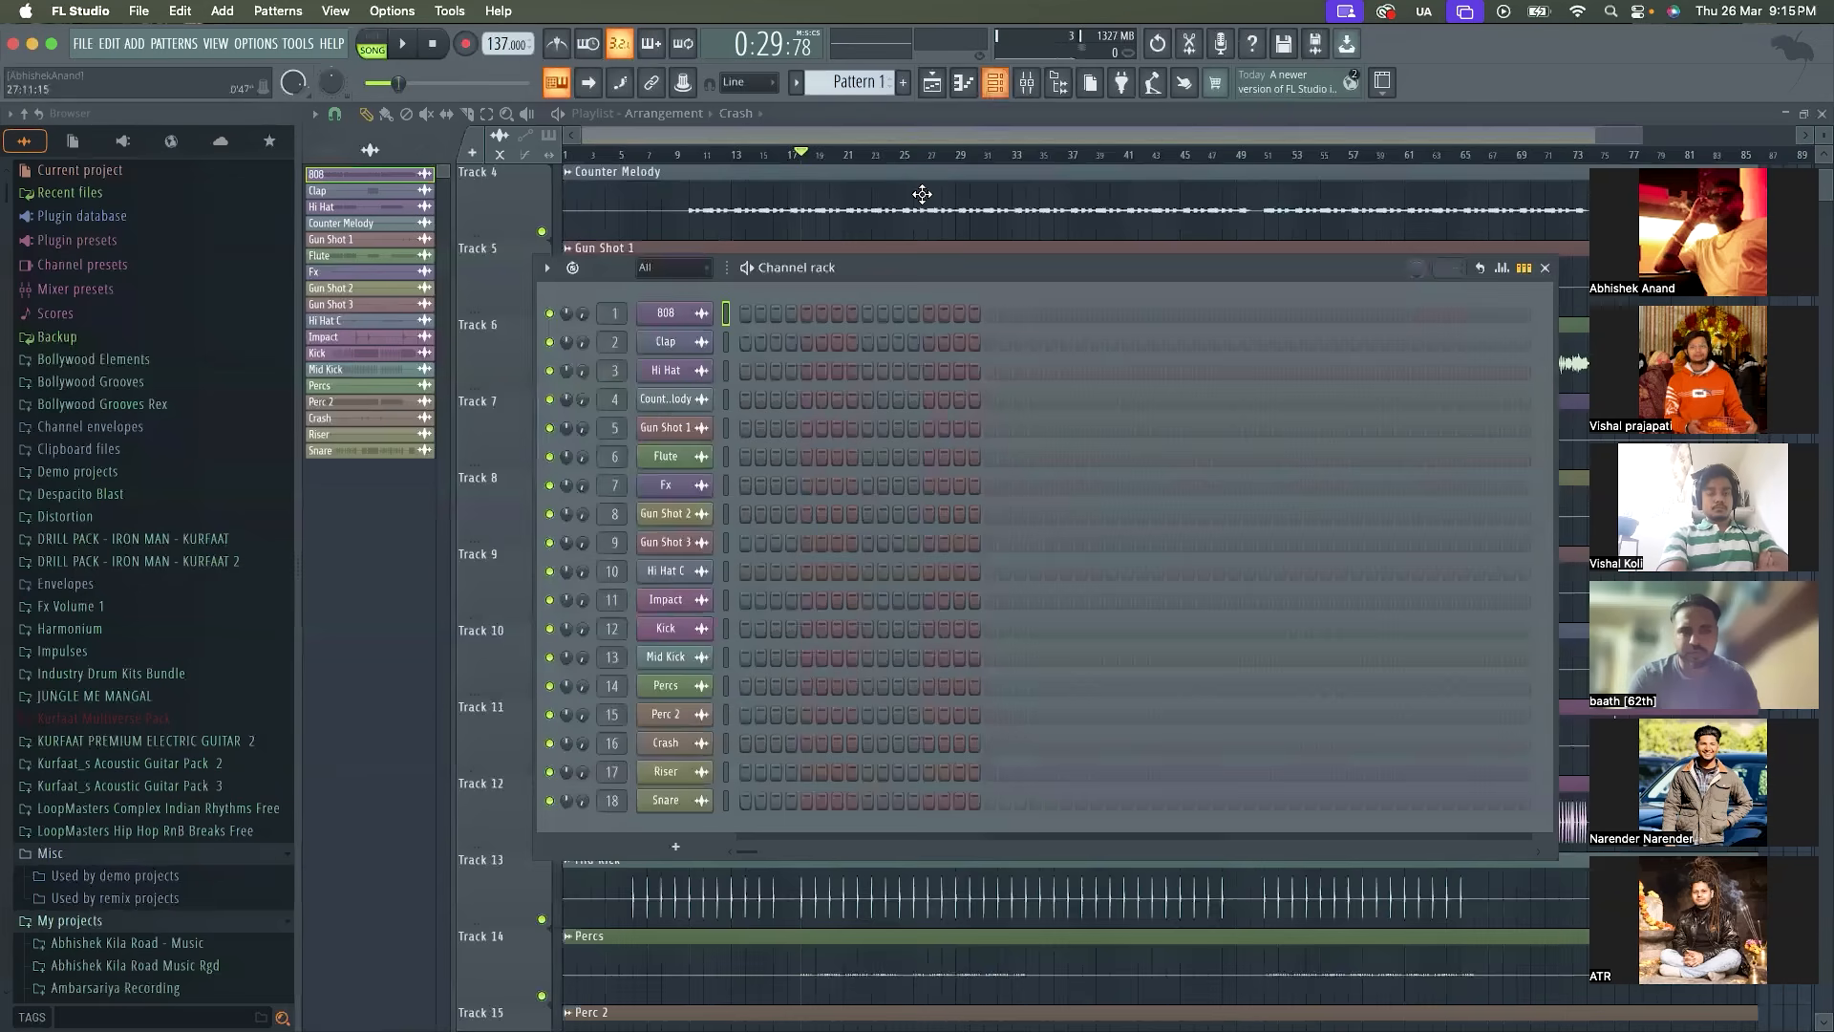
{"action": "mouse_move", "coordinate": [900, 263]}
{"action": "left_mouse_down"}
{"action": "mouse_move", "coordinate": [894, 875]}
{"action": "mouse_move", "coordinate": [889, 250]}
{"action": "left_mouse_up"}
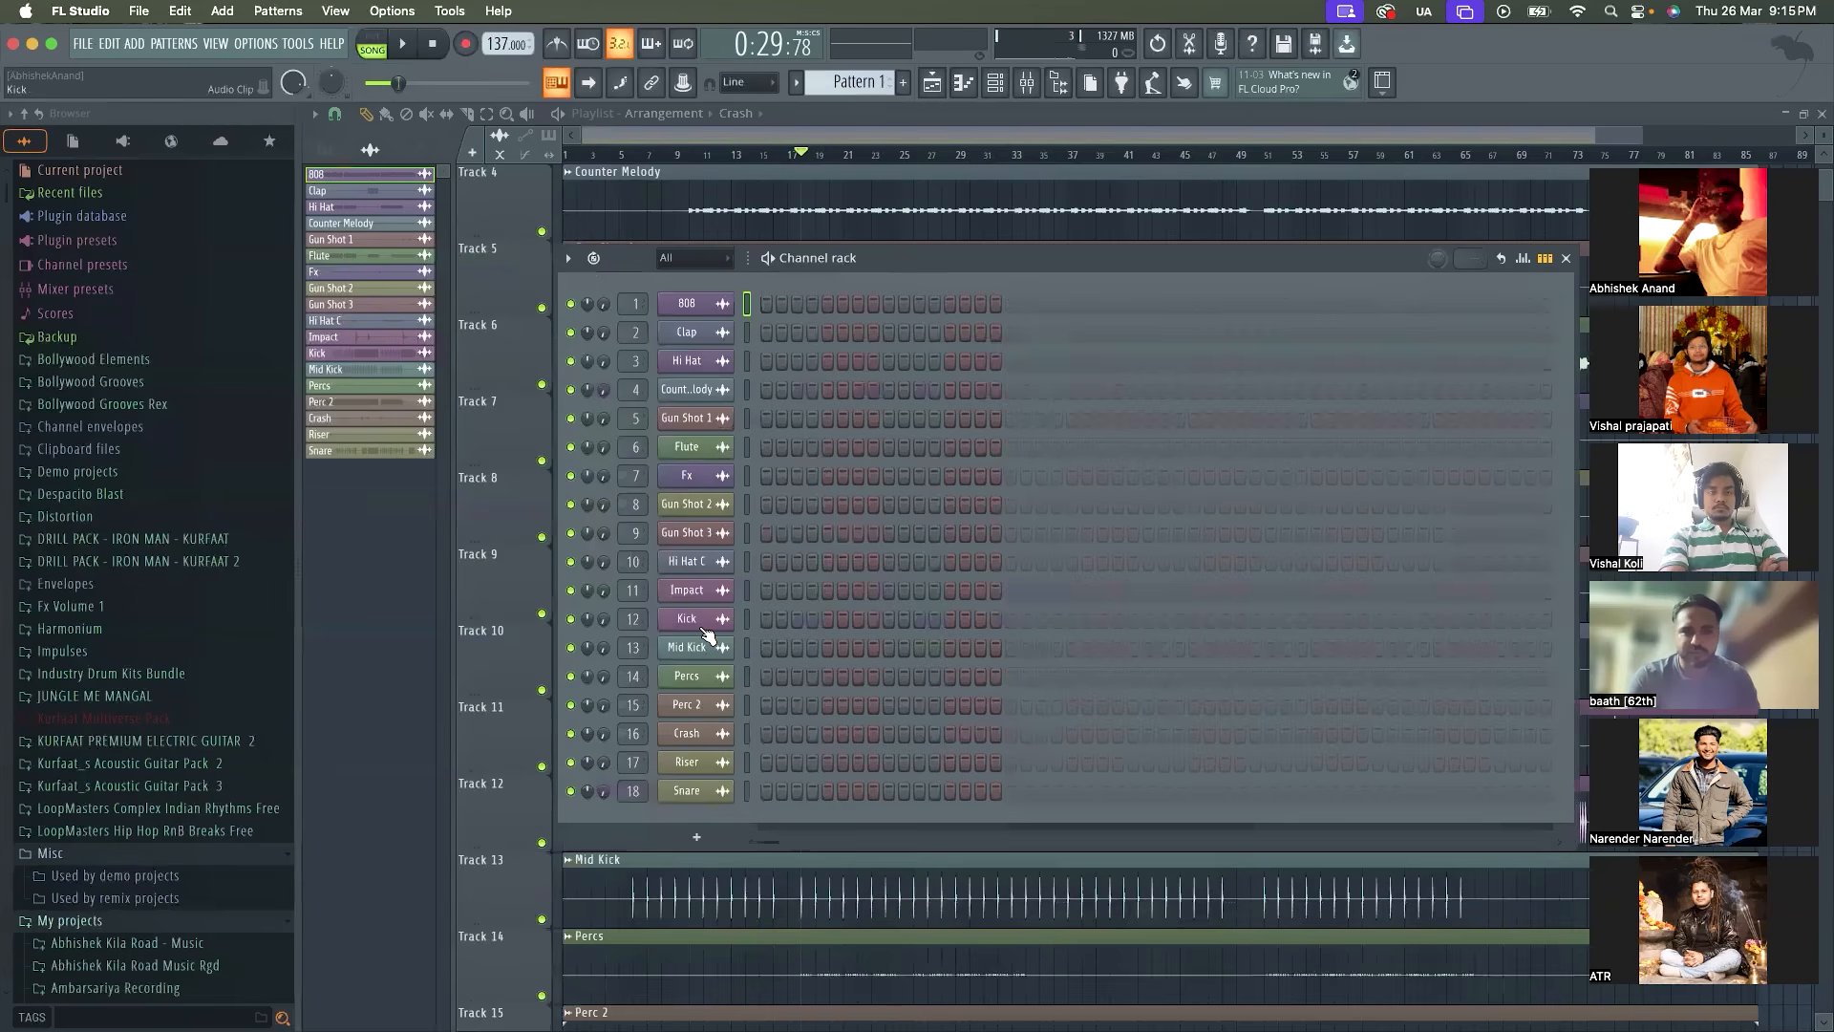
Raise the Kick channel's volume to 50%, listen to it from bar 18 and stop playback
{"action": "left_click_drag", "start_coordinate": [604, 619], "coordinate": [603, 558]}
{"action": "key", "text": "space"}
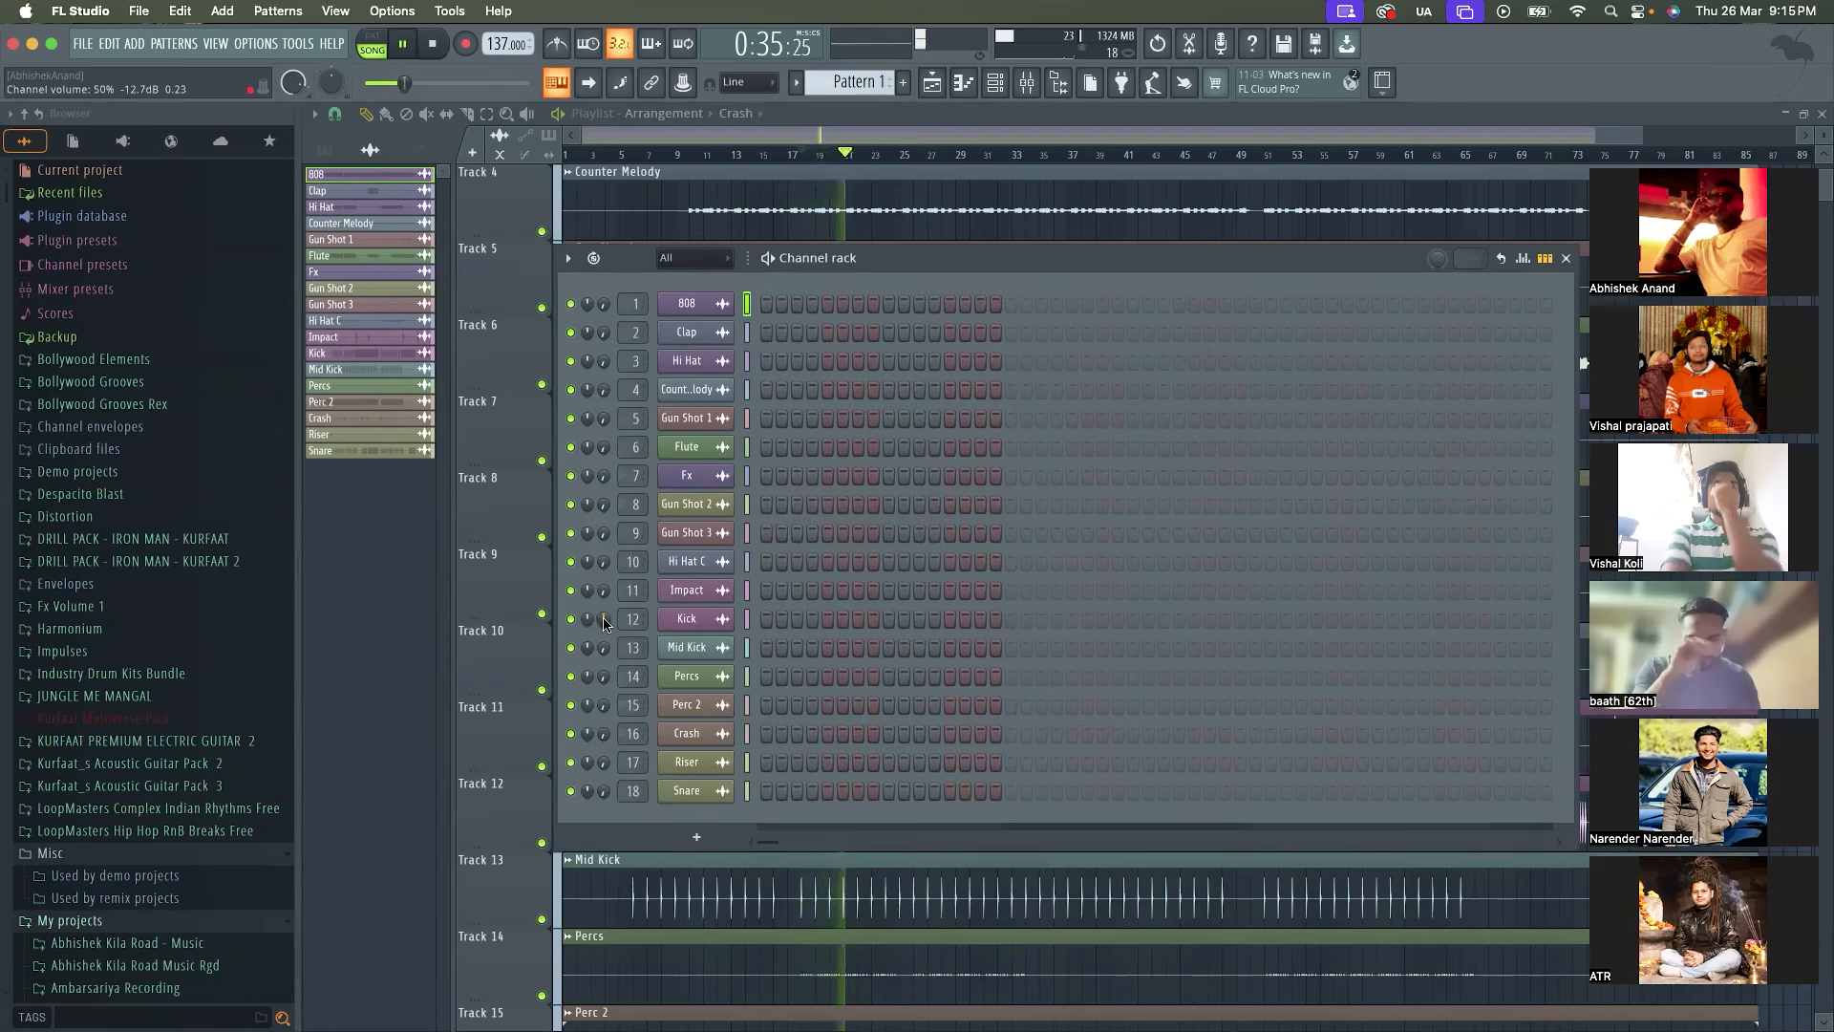
{"action": "key", "text": "space"}
Check the audio device settings and close the Settings window without changing anything
{"action": "left_click", "coordinate": [256, 44]}
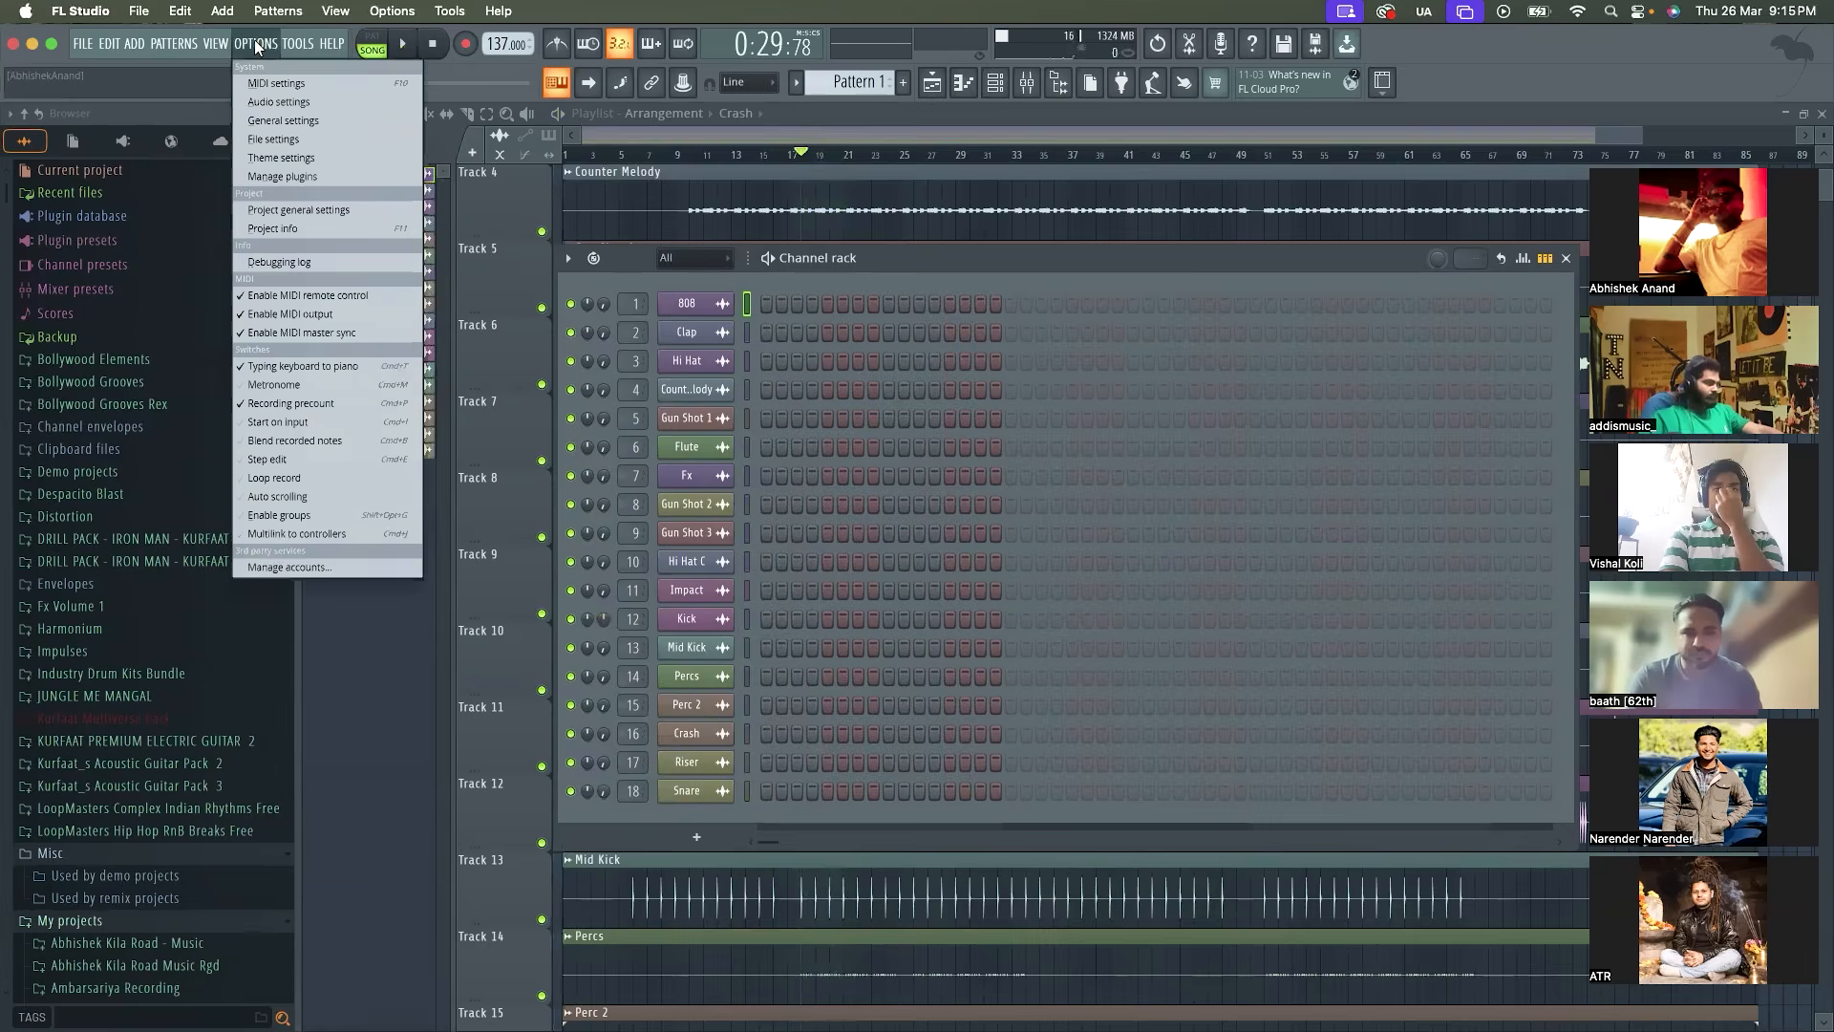
{"action": "left_click", "coordinate": [296, 101]}
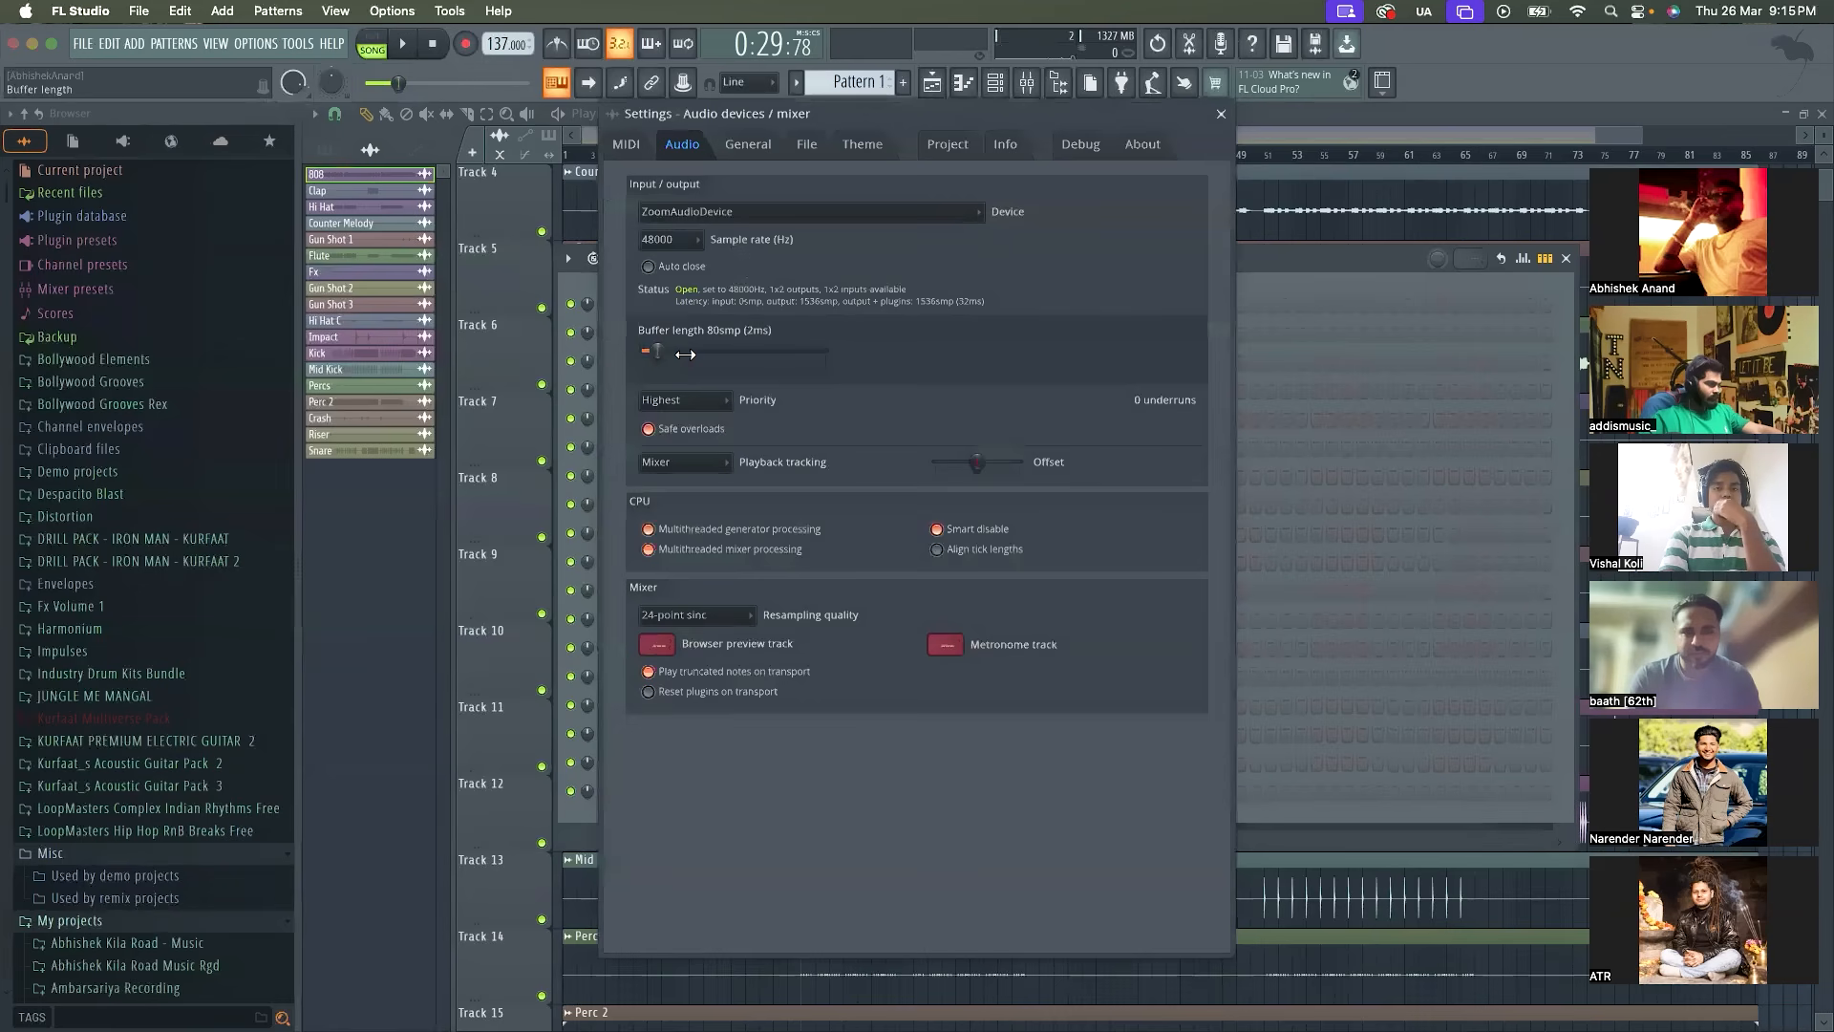
{"action": "left_click", "coordinate": [1220, 114]}
Listen to the Kick from bar 18, try its channel volume at 53%, and return it to 50%
{"action": "key", "text": "space"}
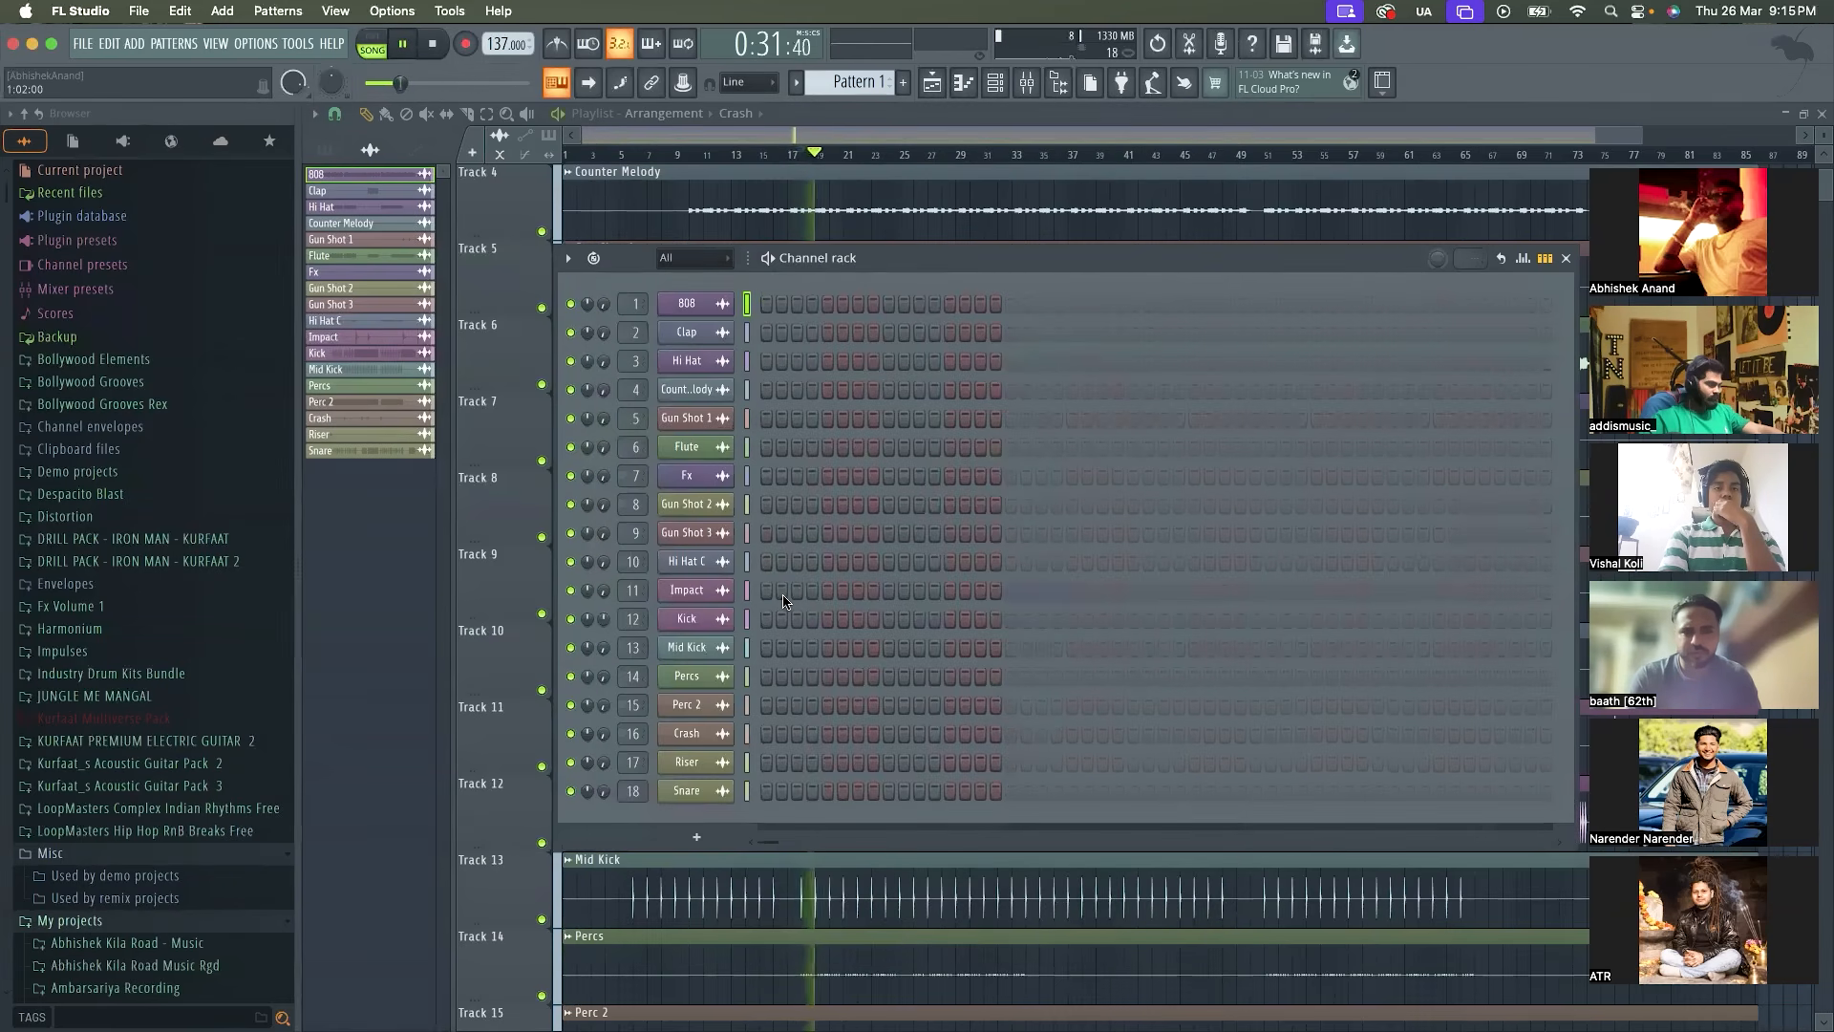
{"action": "key", "text": "space"}
{"action": "key", "text": "space"}
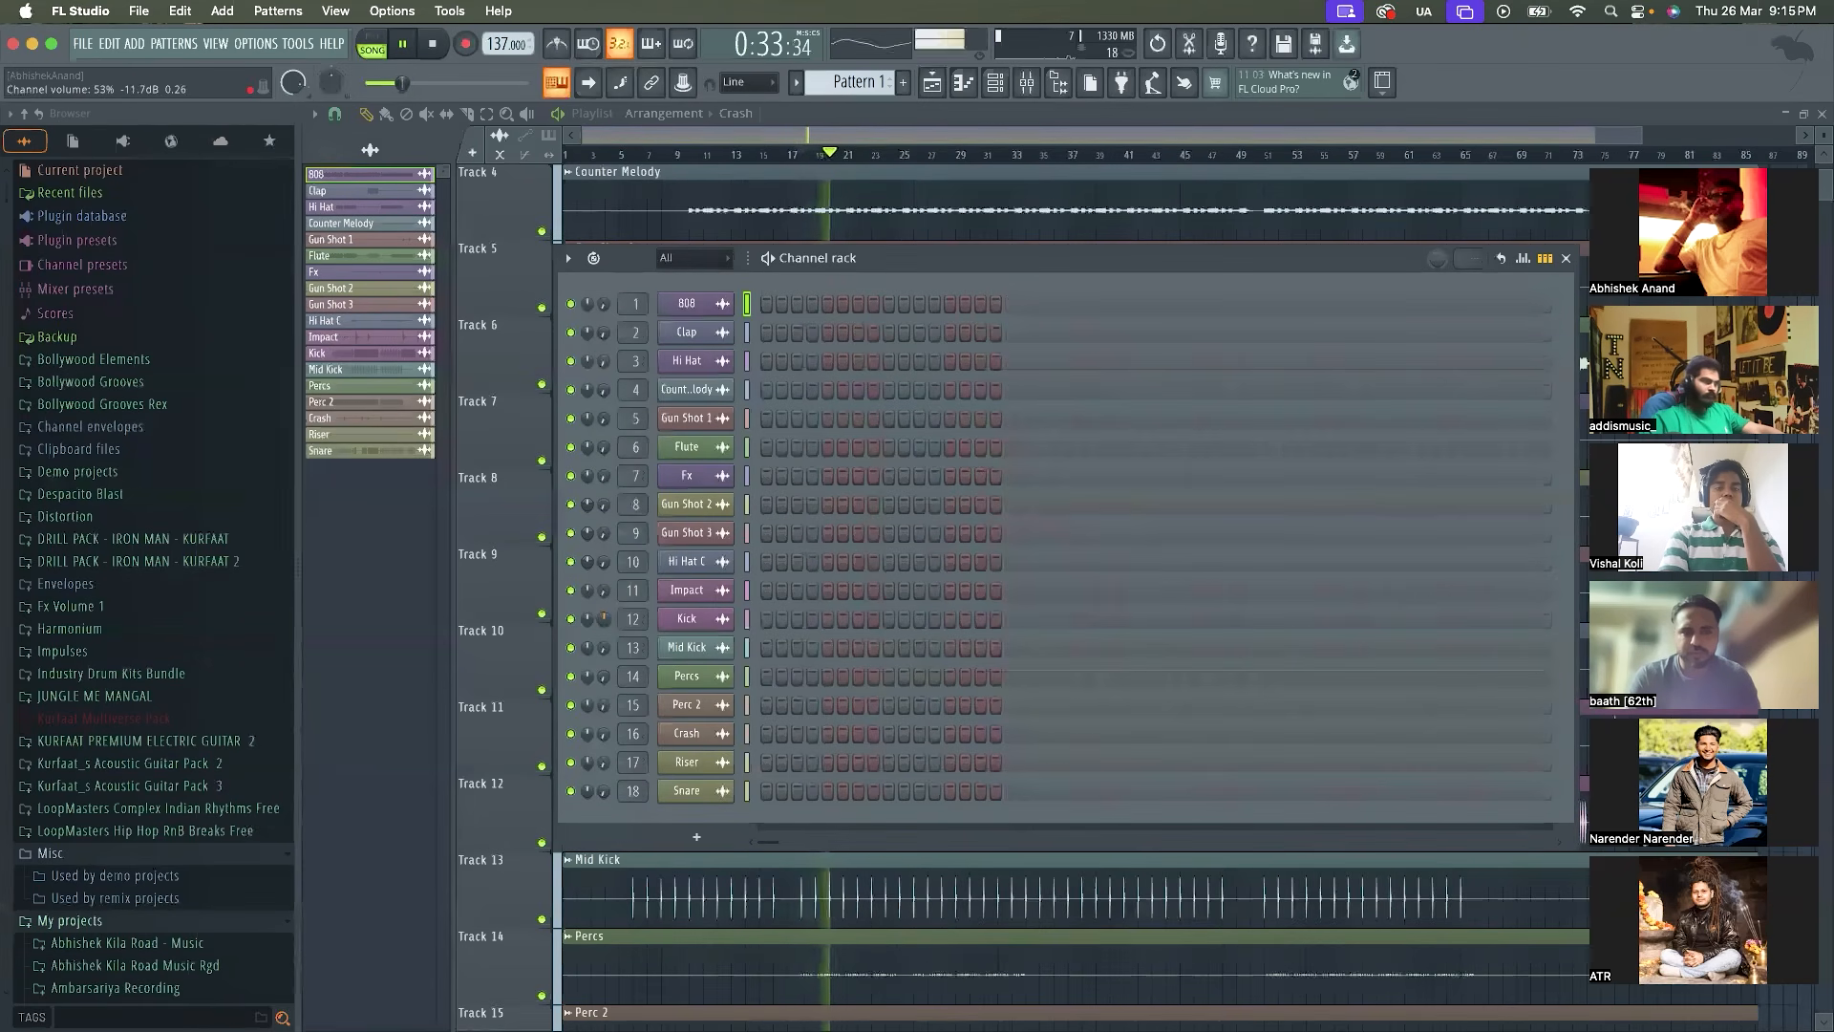
{"action": "key", "text": "space"}
{"action": "scroll", "coordinate": [603, 619], "scroll_direction": "down", "scroll_amount": 2}
{"action": "scroll", "coordinate": [603, 619], "scroll_direction": "up", "scroll_amount": 1}
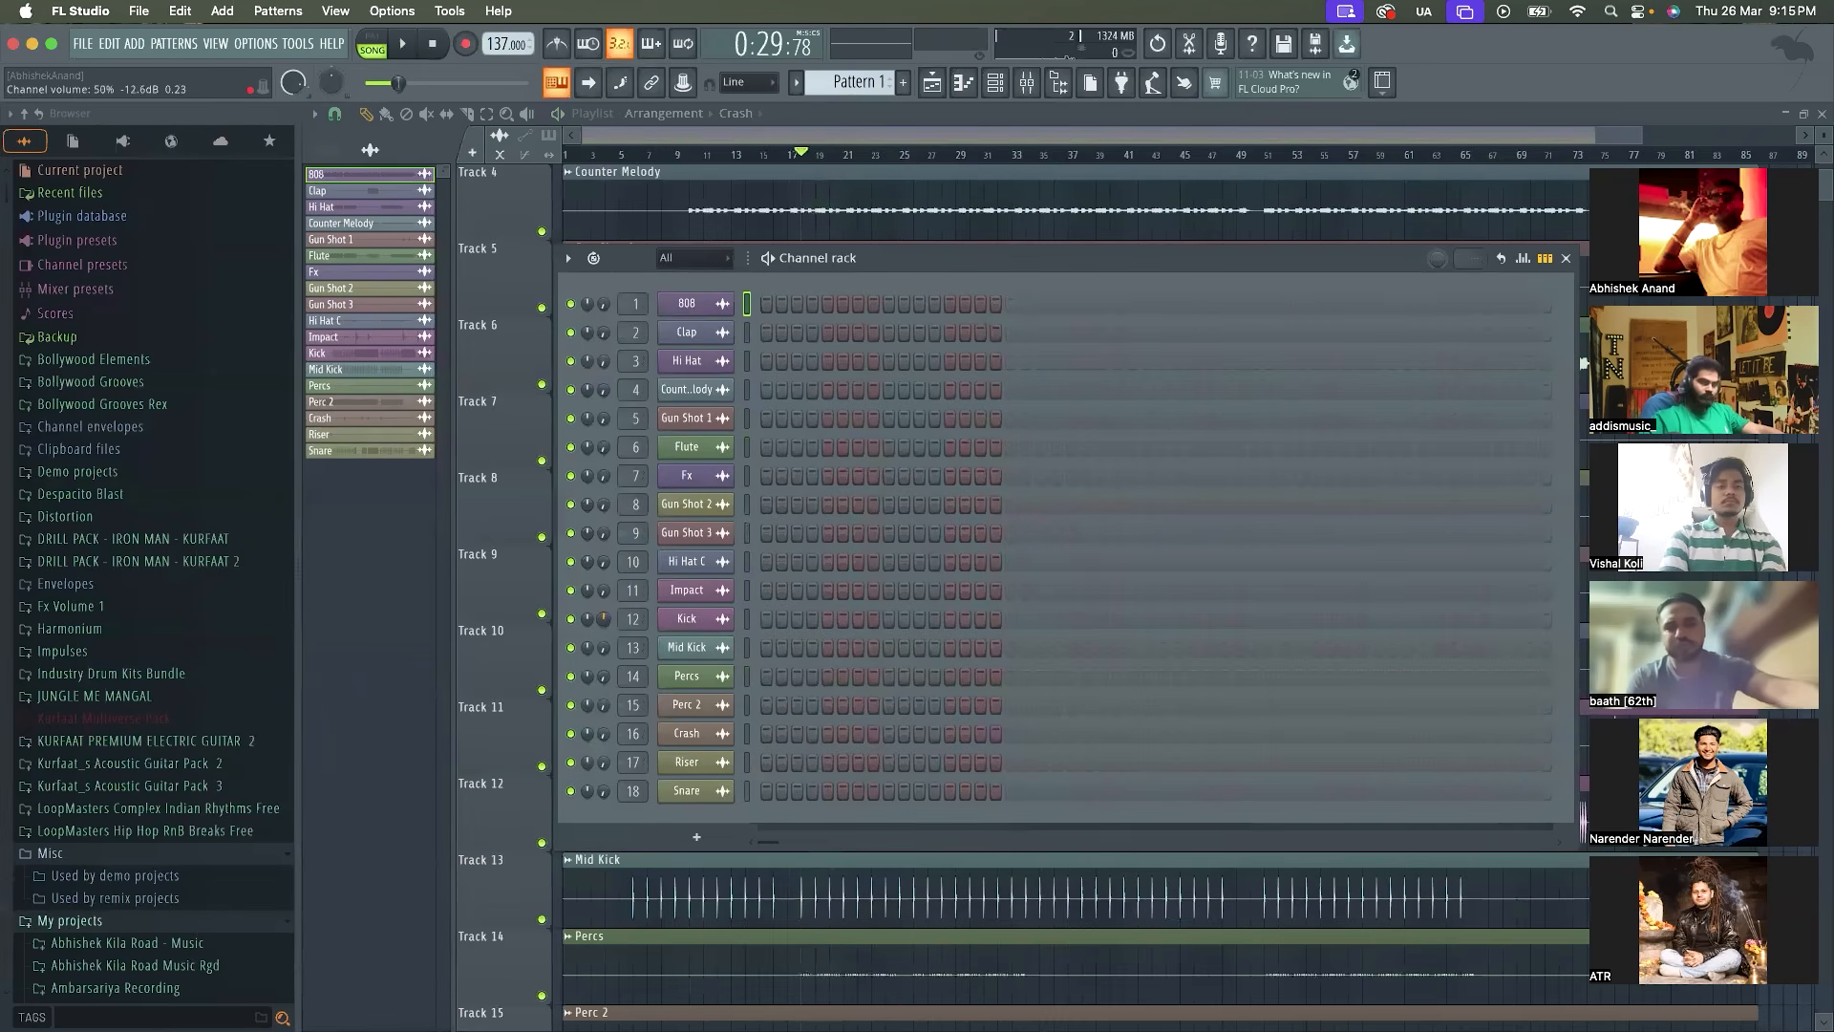
{"action": "key", "text": "space"}
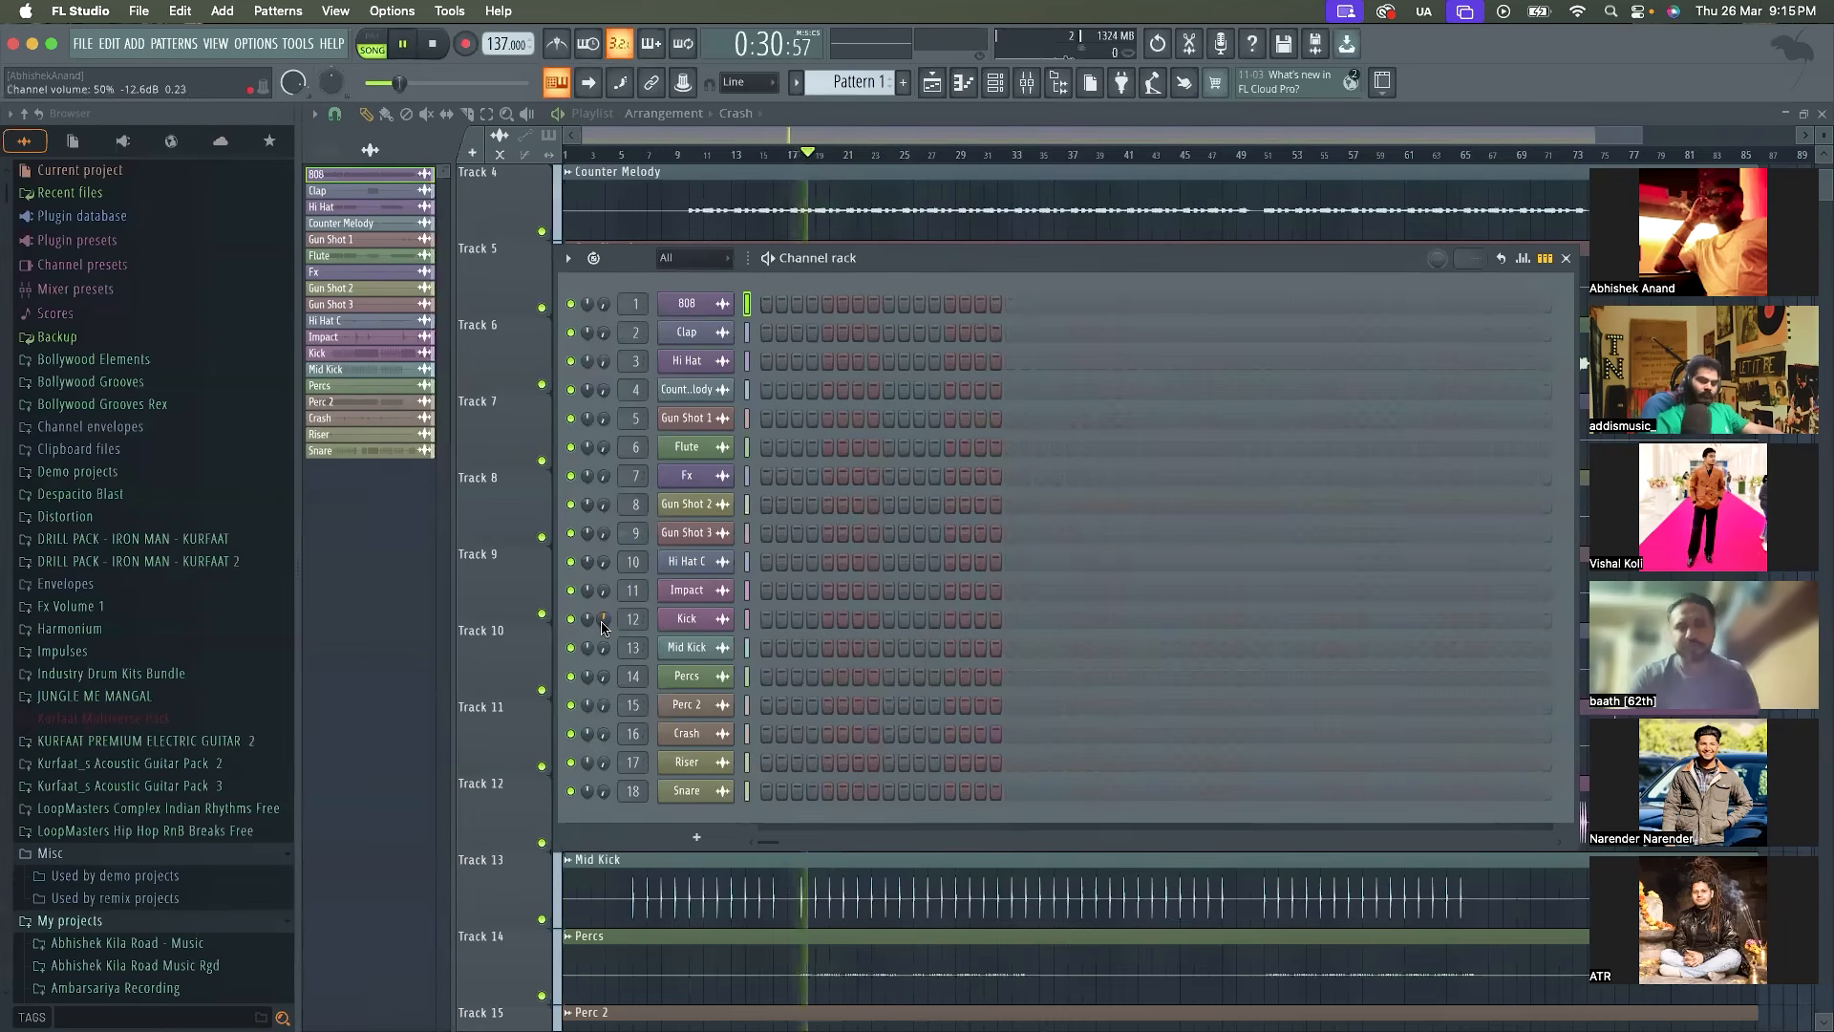
{"action": "key", "text": "space"}
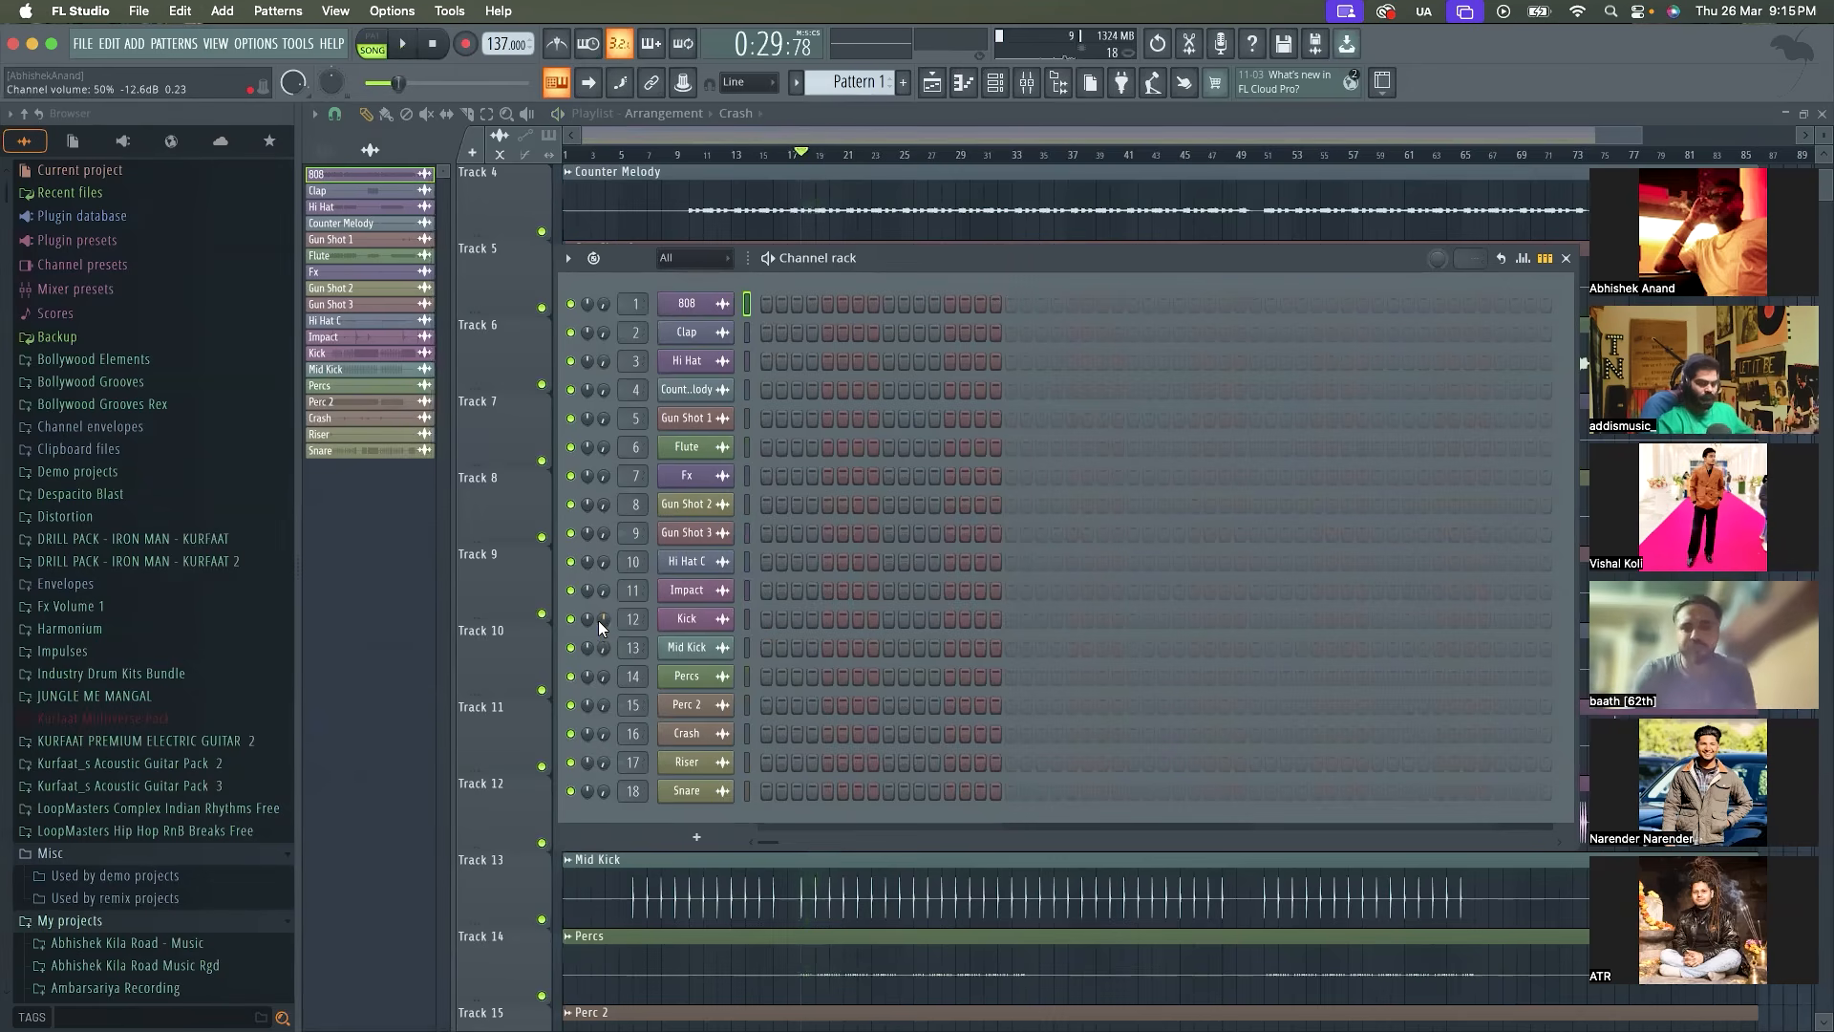
Reorder the Channel rack by moving the Hi Hat channel down to sit directly below Crash
{"action": "left_click_drag", "start_coordinate": [598, 621], "coordinate": [608, 685]}
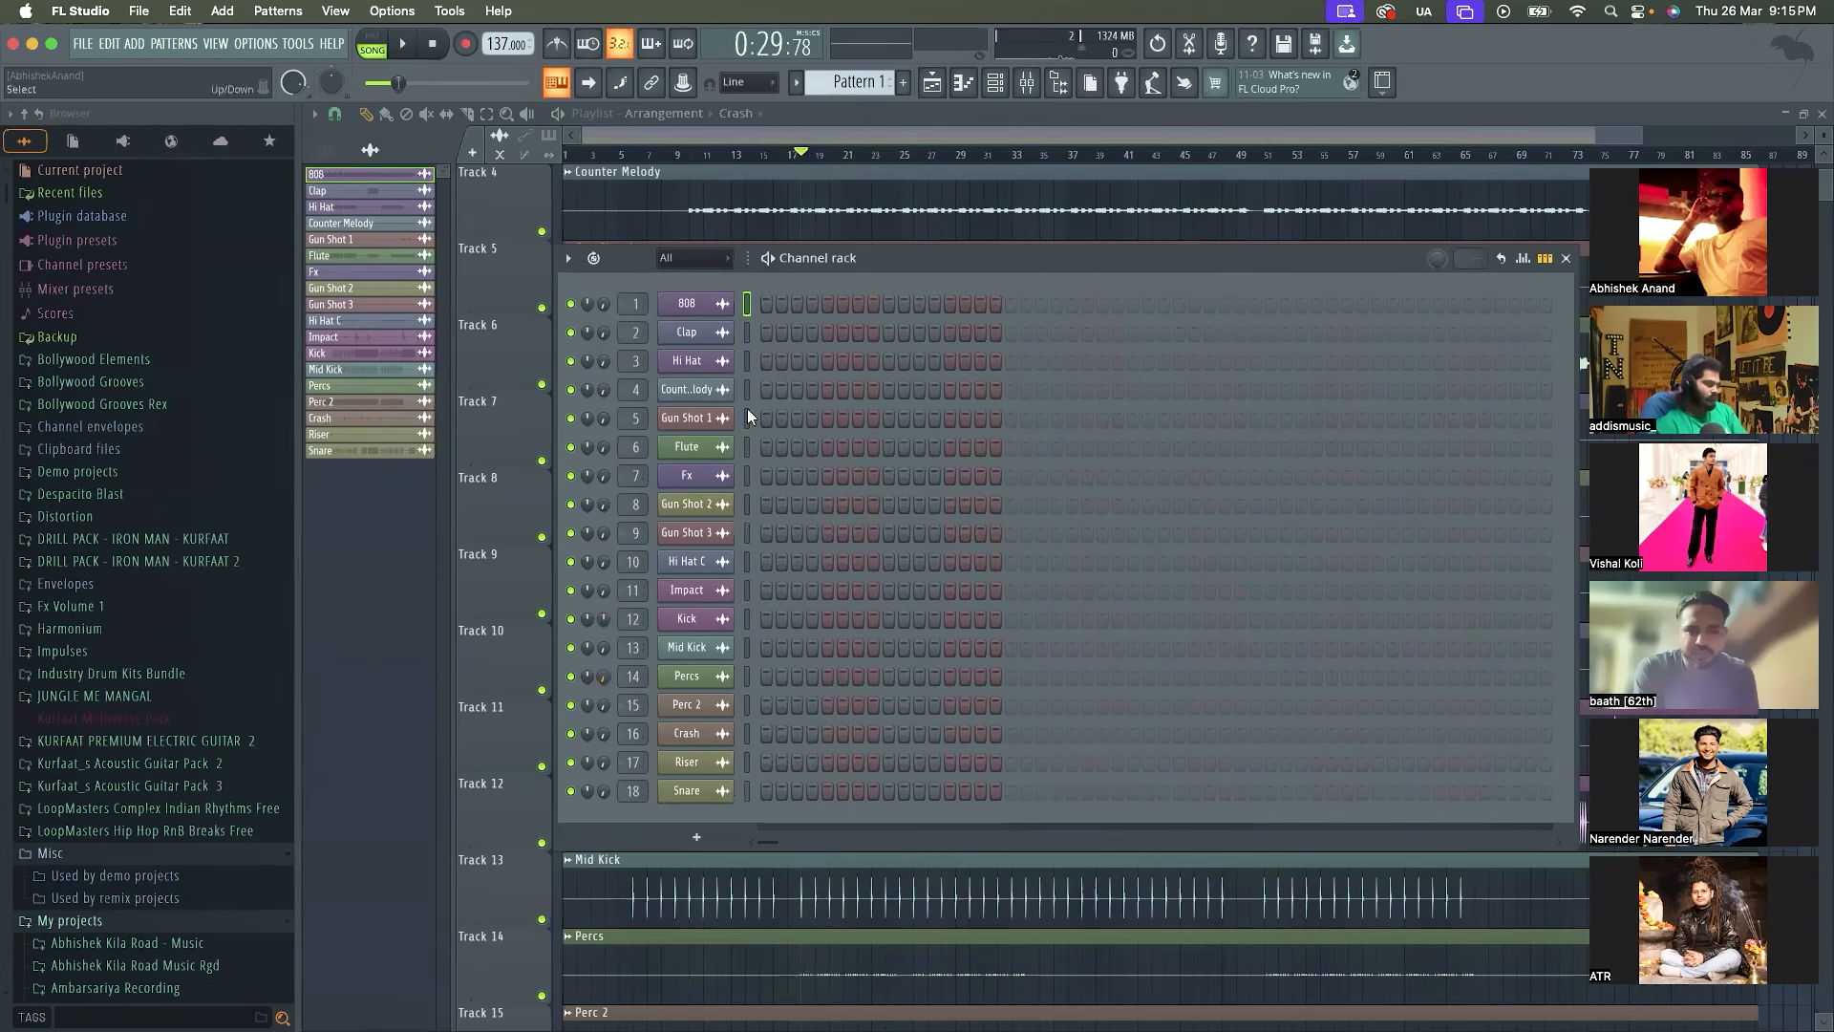
{"action": "left_click_drag", "start_coordinate": [708, 360], "coordinate": [702, 623]}
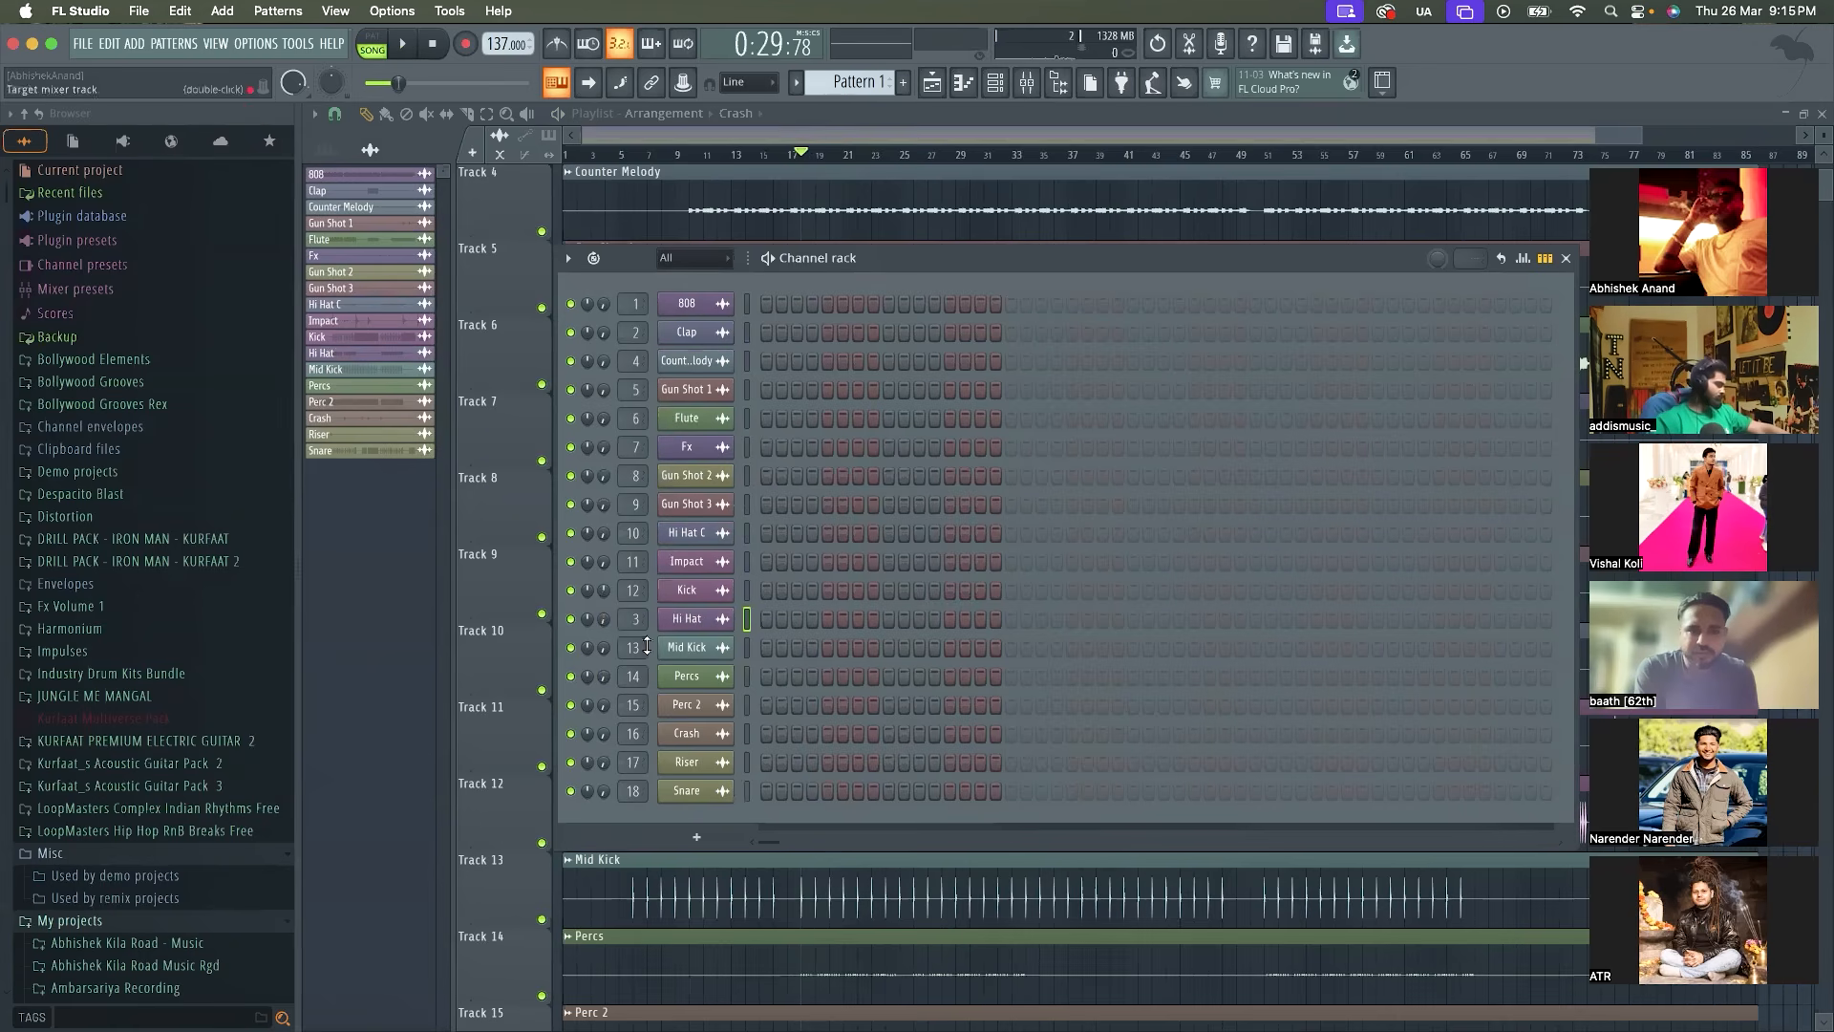
{"action": "left_click_drag", "start_coordinate": [690, 632], "coordinate": [684, 738]}
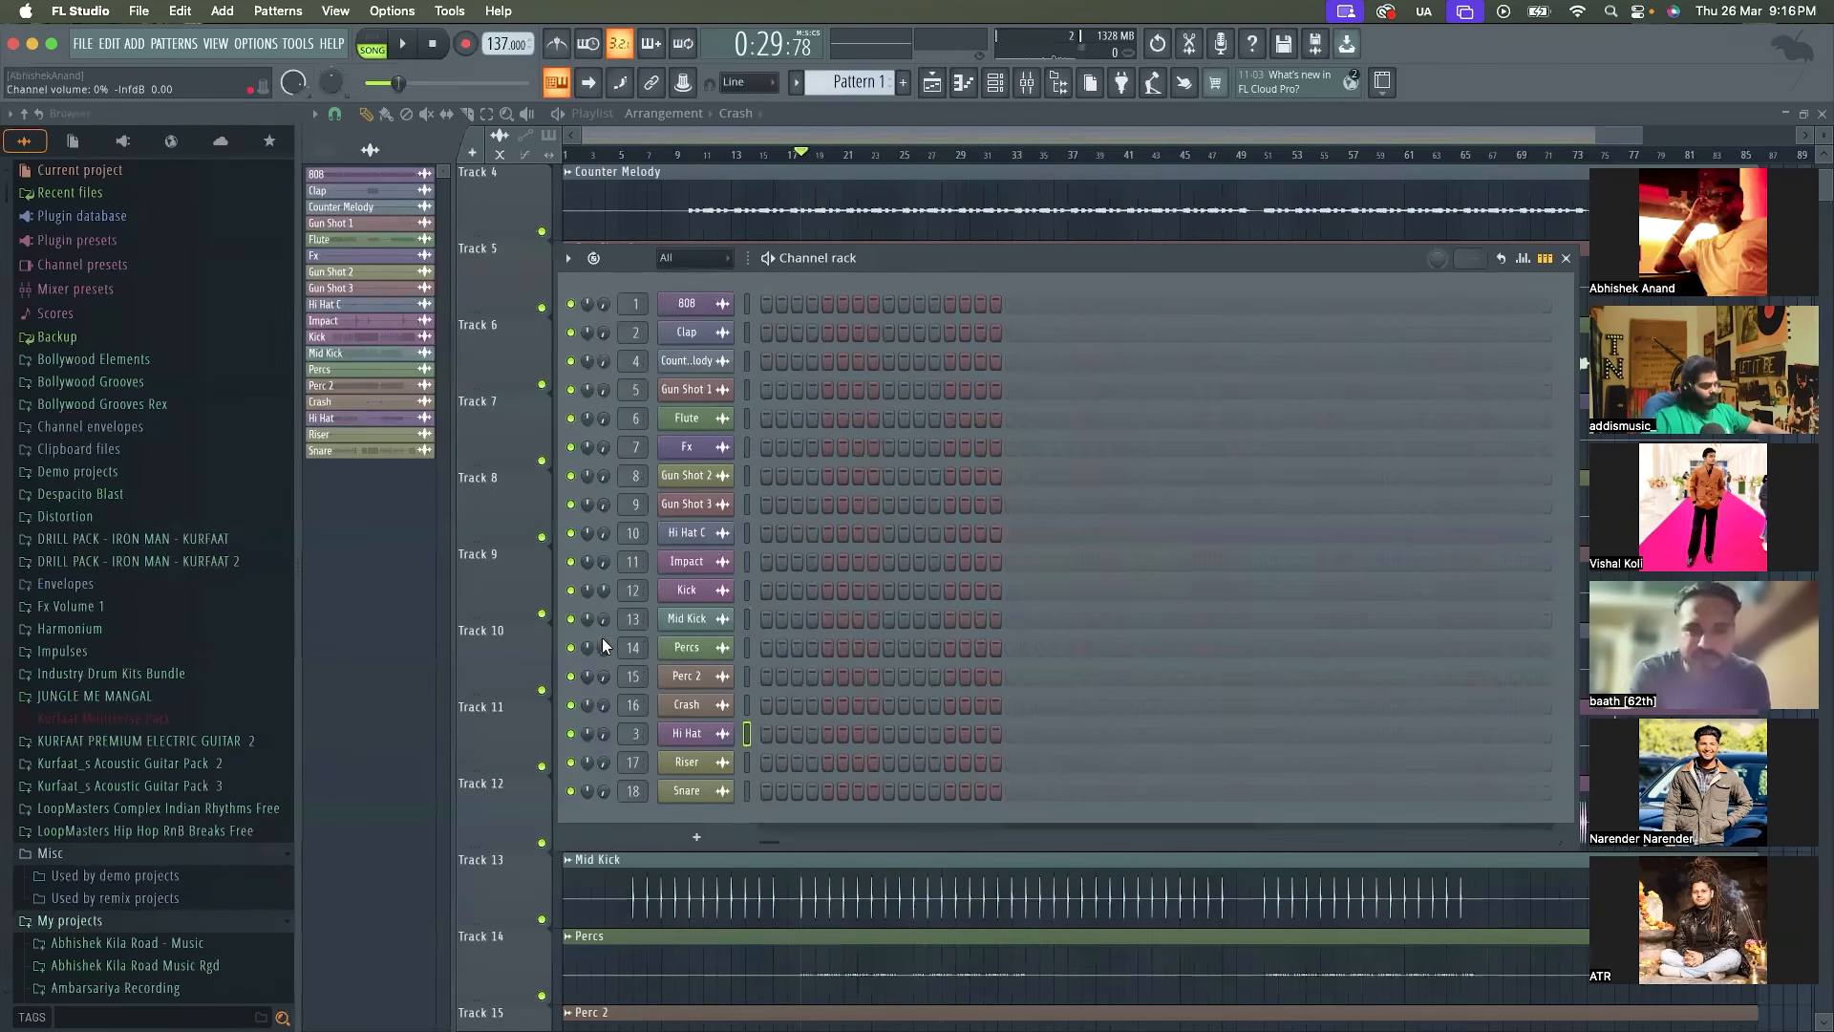
Raise the Mid Kick channel's volume, listen to it with the Kick, and toggle its mute to compare
{"action": "mouse_move", "coordinate": [601, 619]}
{"action": "left_mouse_down"}
{"action": "mouse_move", "coordinate": [602, 576]}
{"action": "mouse_move", "coordinate": [601, 617]}
{"action": "left_mouse_up"}
{"action": "key", "text": "space"}
{"action": "key", "text": "space"}
{"action": "left_click", "coordinate": [571, 619]}
{"action": "left_click", "coordinate": [572, 619]}
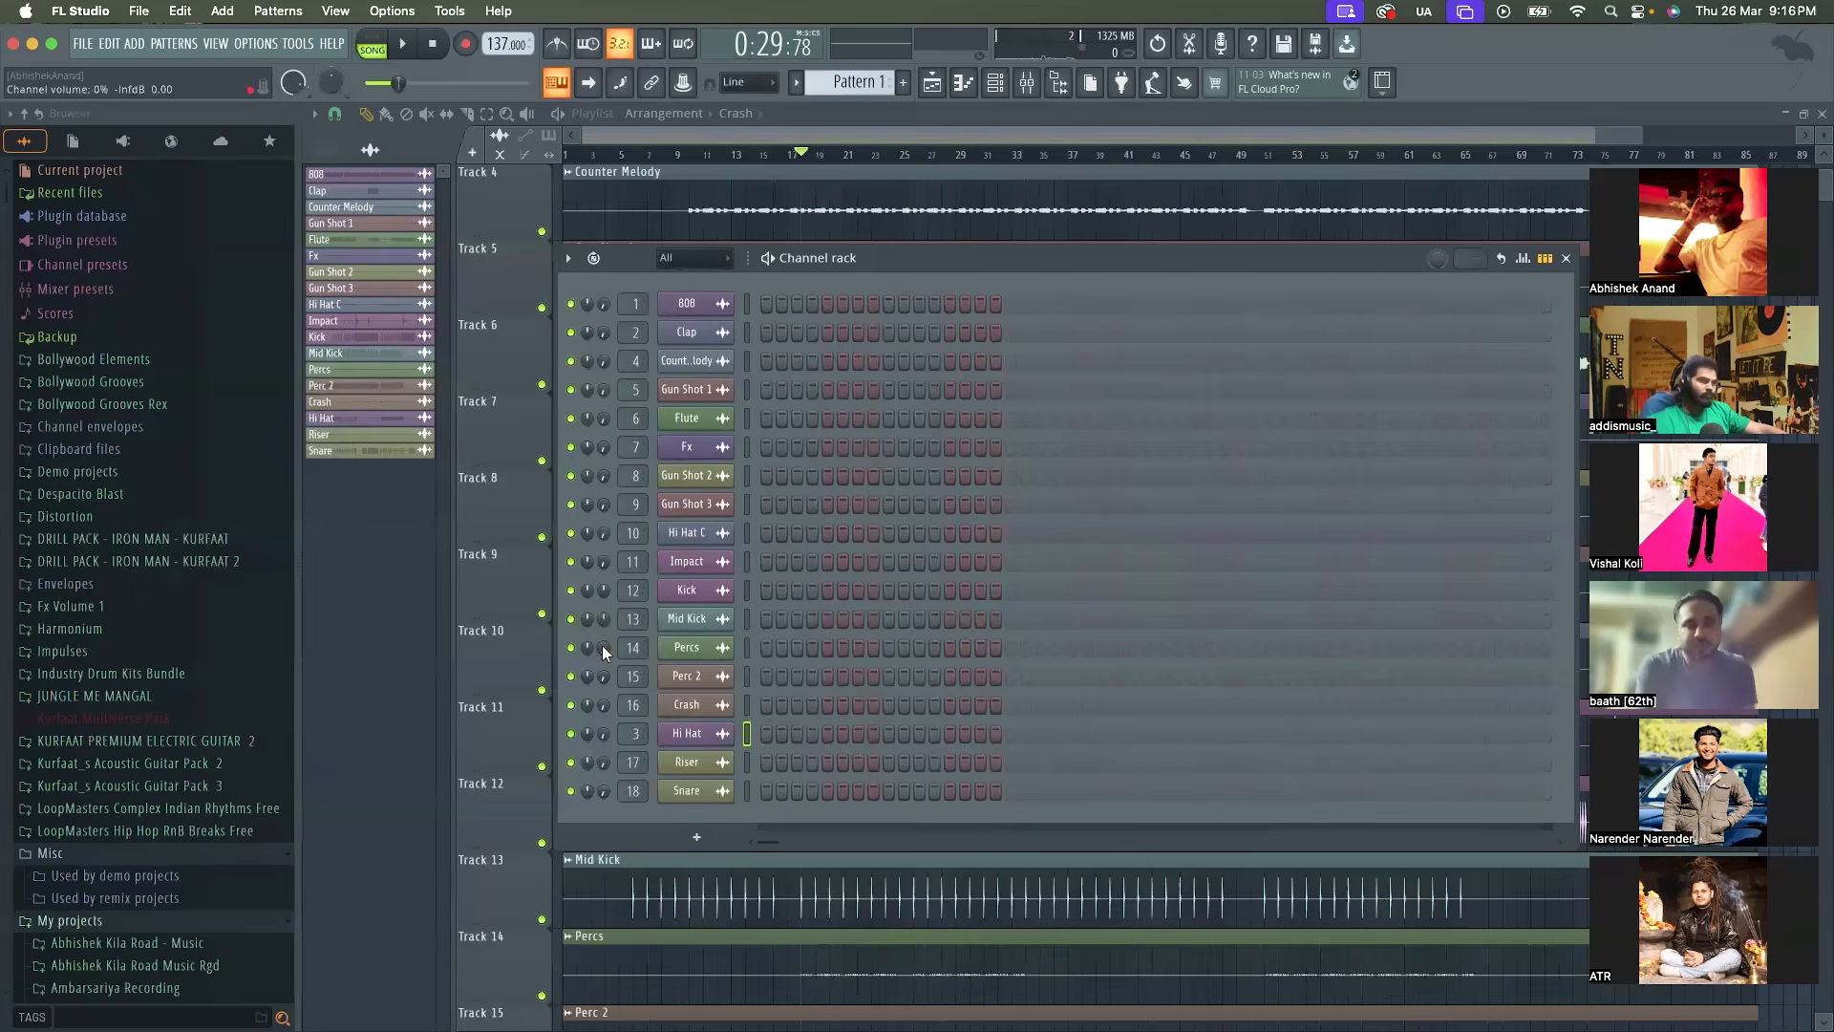
Raise the Percs channel's volume to 91% while playing from bar 18, and stop playback
{"action": "key", "text": "space"}
{"action": "left_click_drag", "start_coordinate": [602, 650], "coordinate": [602, 611]}
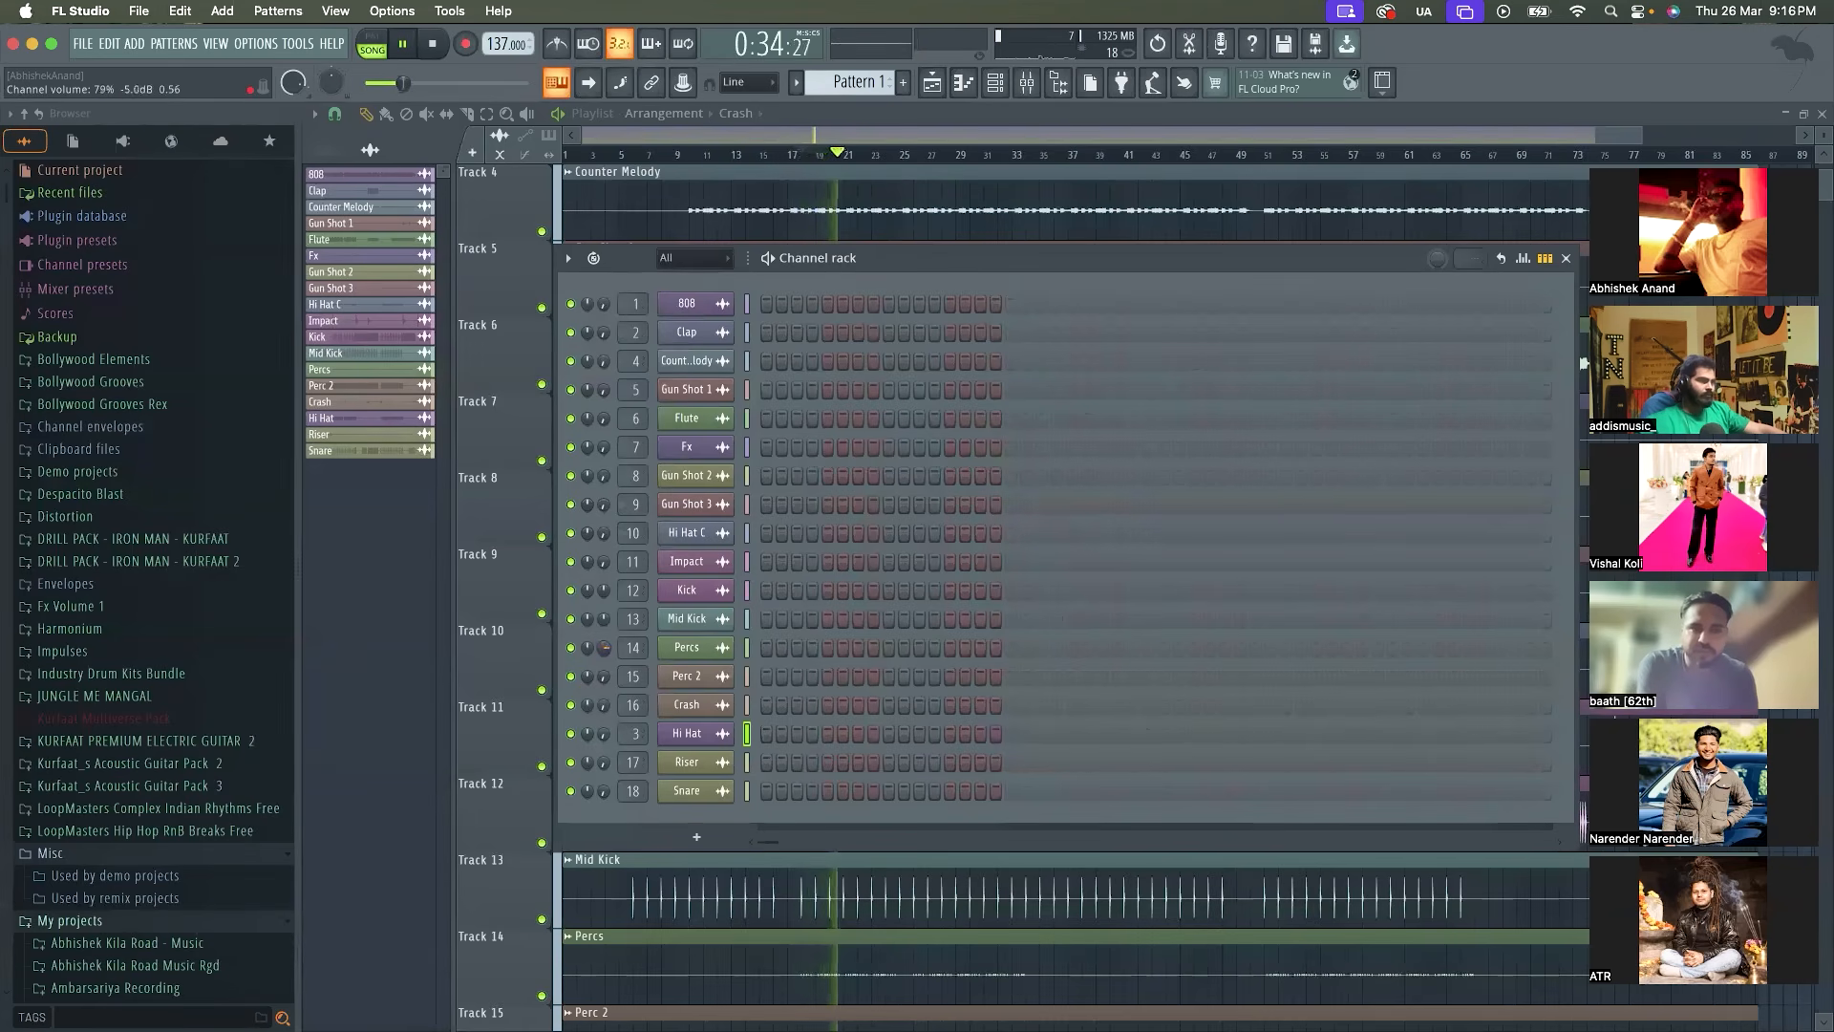
{"action": "left_click_drag", "start_coordinate": [603, 647], "coordinate": [603, 631]}
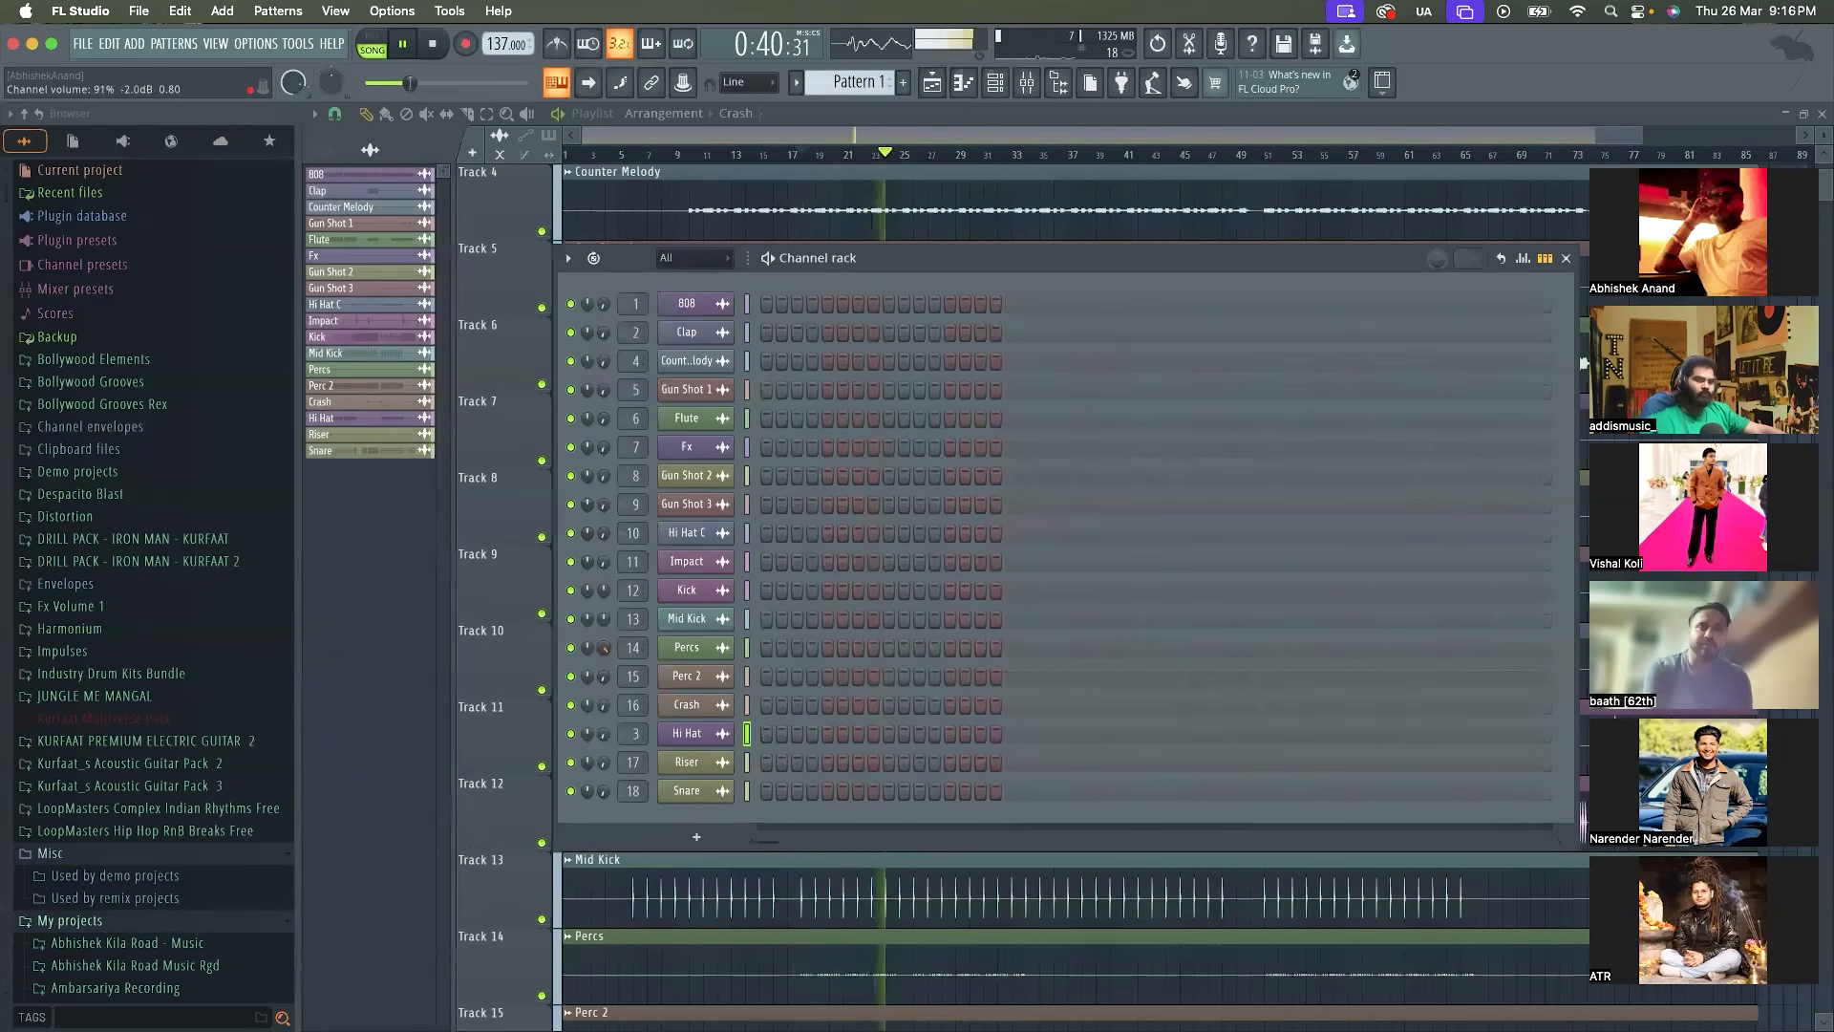
{"action": "key", "text": "space"}
{"action": "key", "text": "space"}
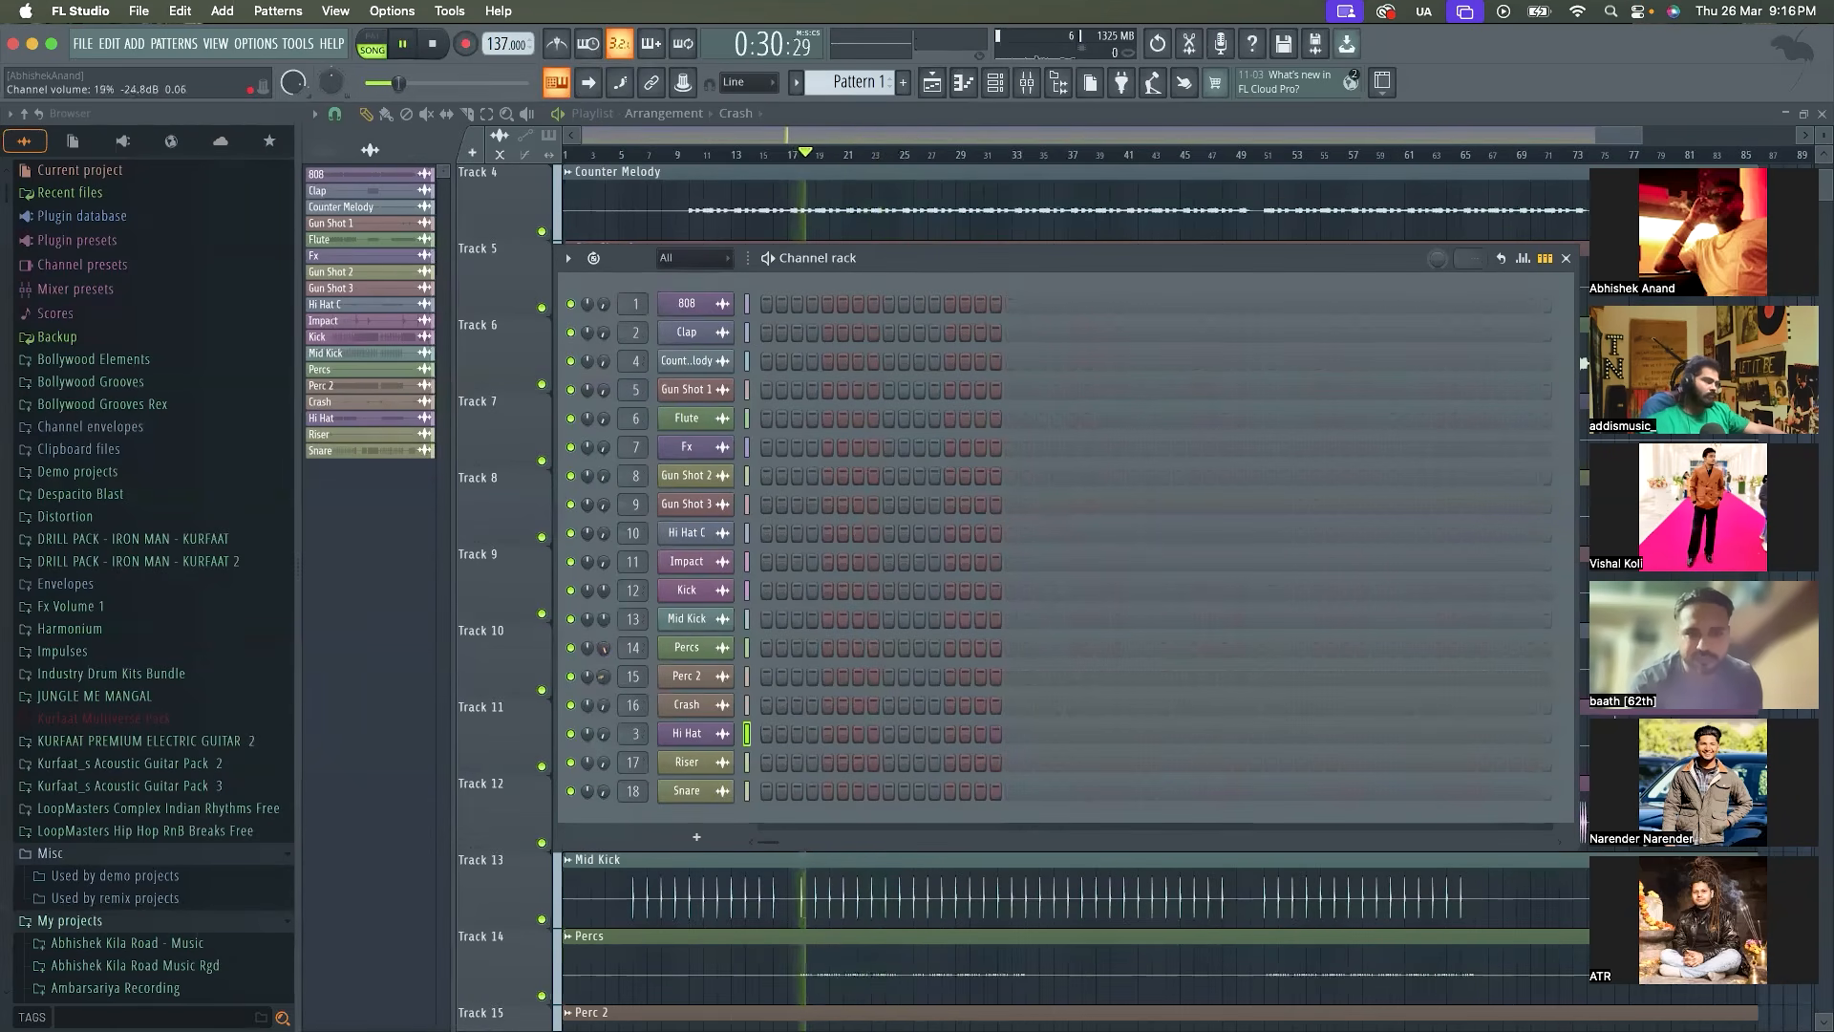
Raise the Perc 2 channel's volume to 60% while playing from bar 18, and stop playback
{"action": "left_click_drag", "start_coordinate": [603, 677], "coordinate": [609, 682]}
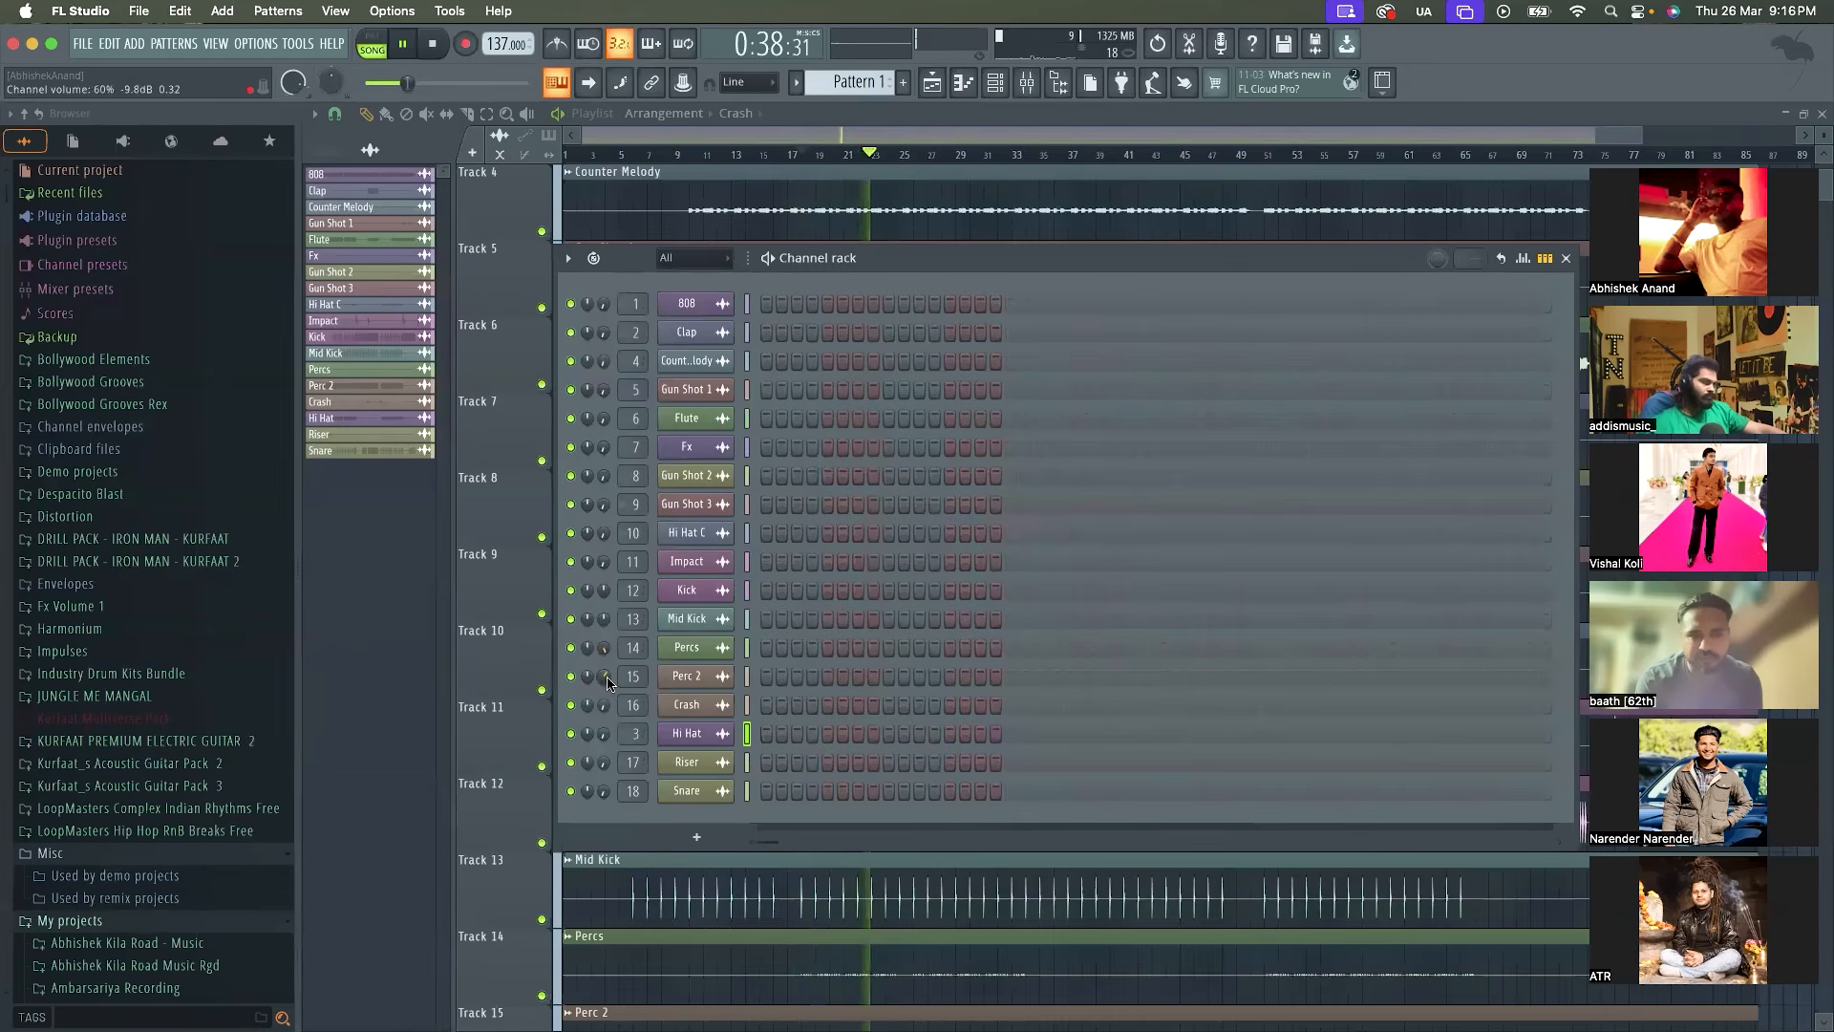
{"action": "key", "text": "space"}
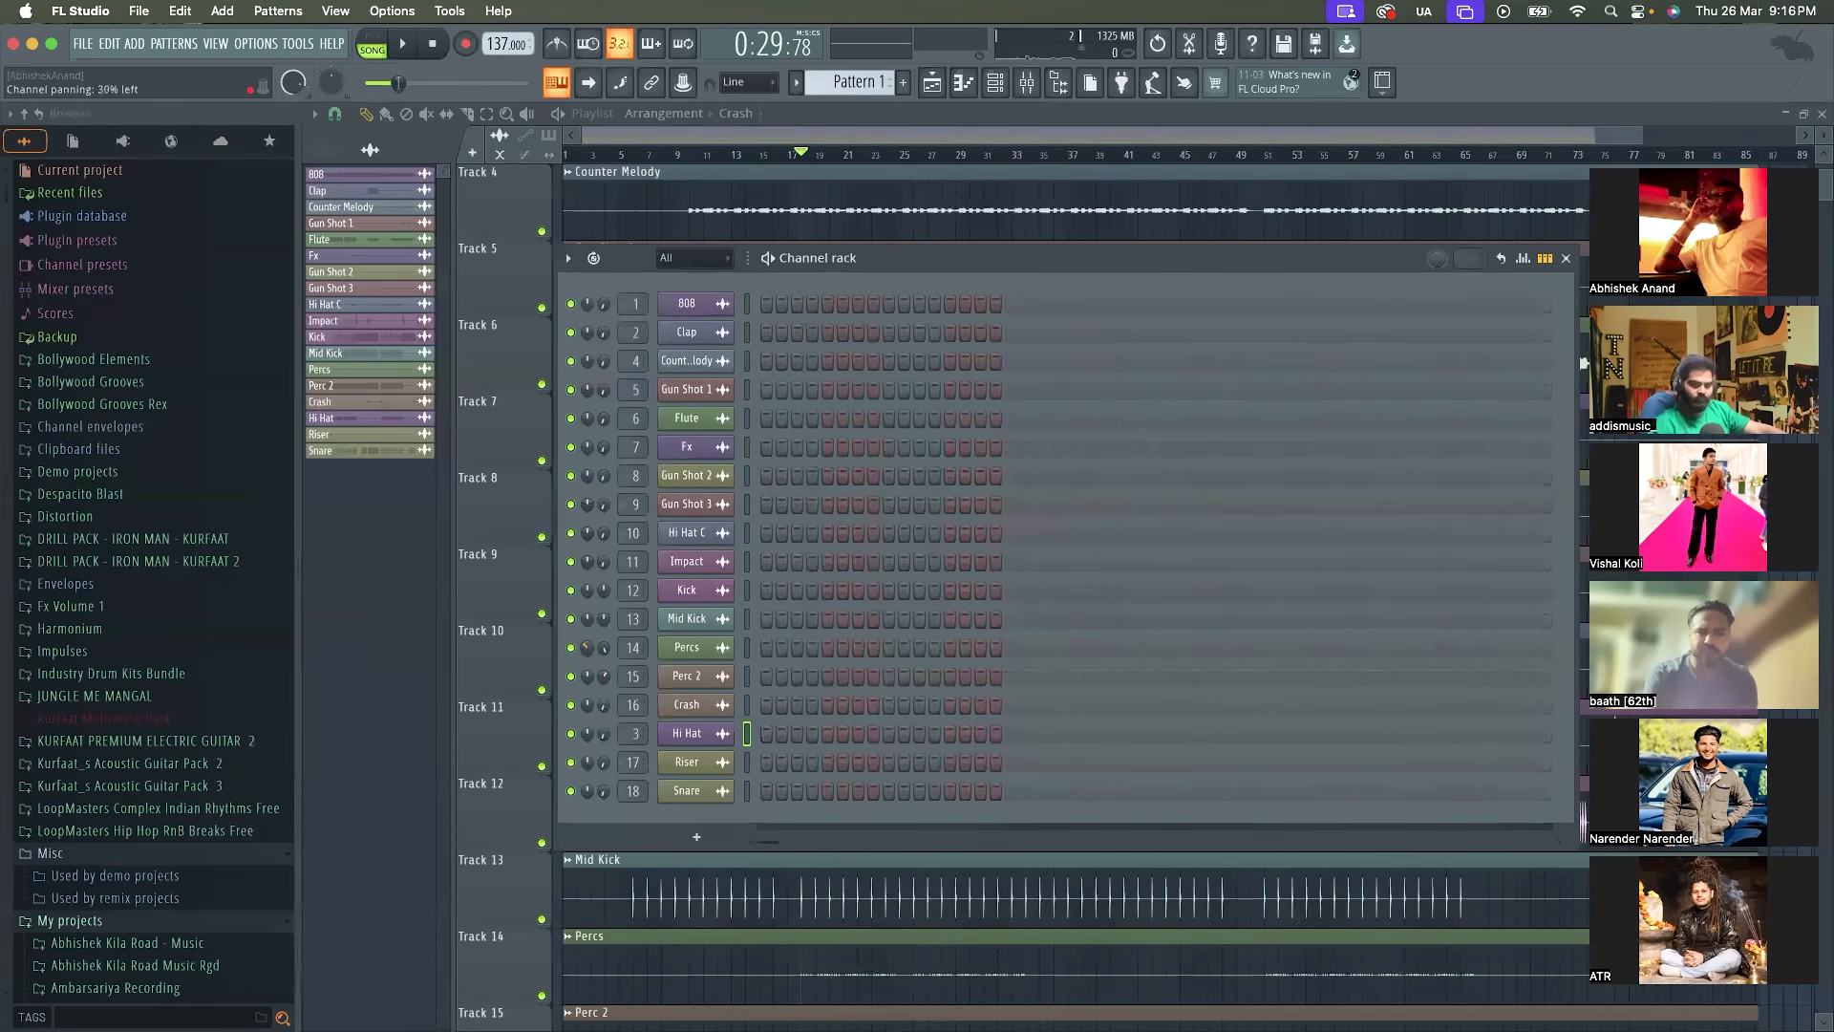
Pan the Percs channel about 20% left and listen to its stereo position from bar 18
{"action": "left_click_drag", "start_coordinate": [586, 646], "coordinate": [586, 640]}
{"action": "key", "text": "space"}
{"action": "key", "text": "space"}
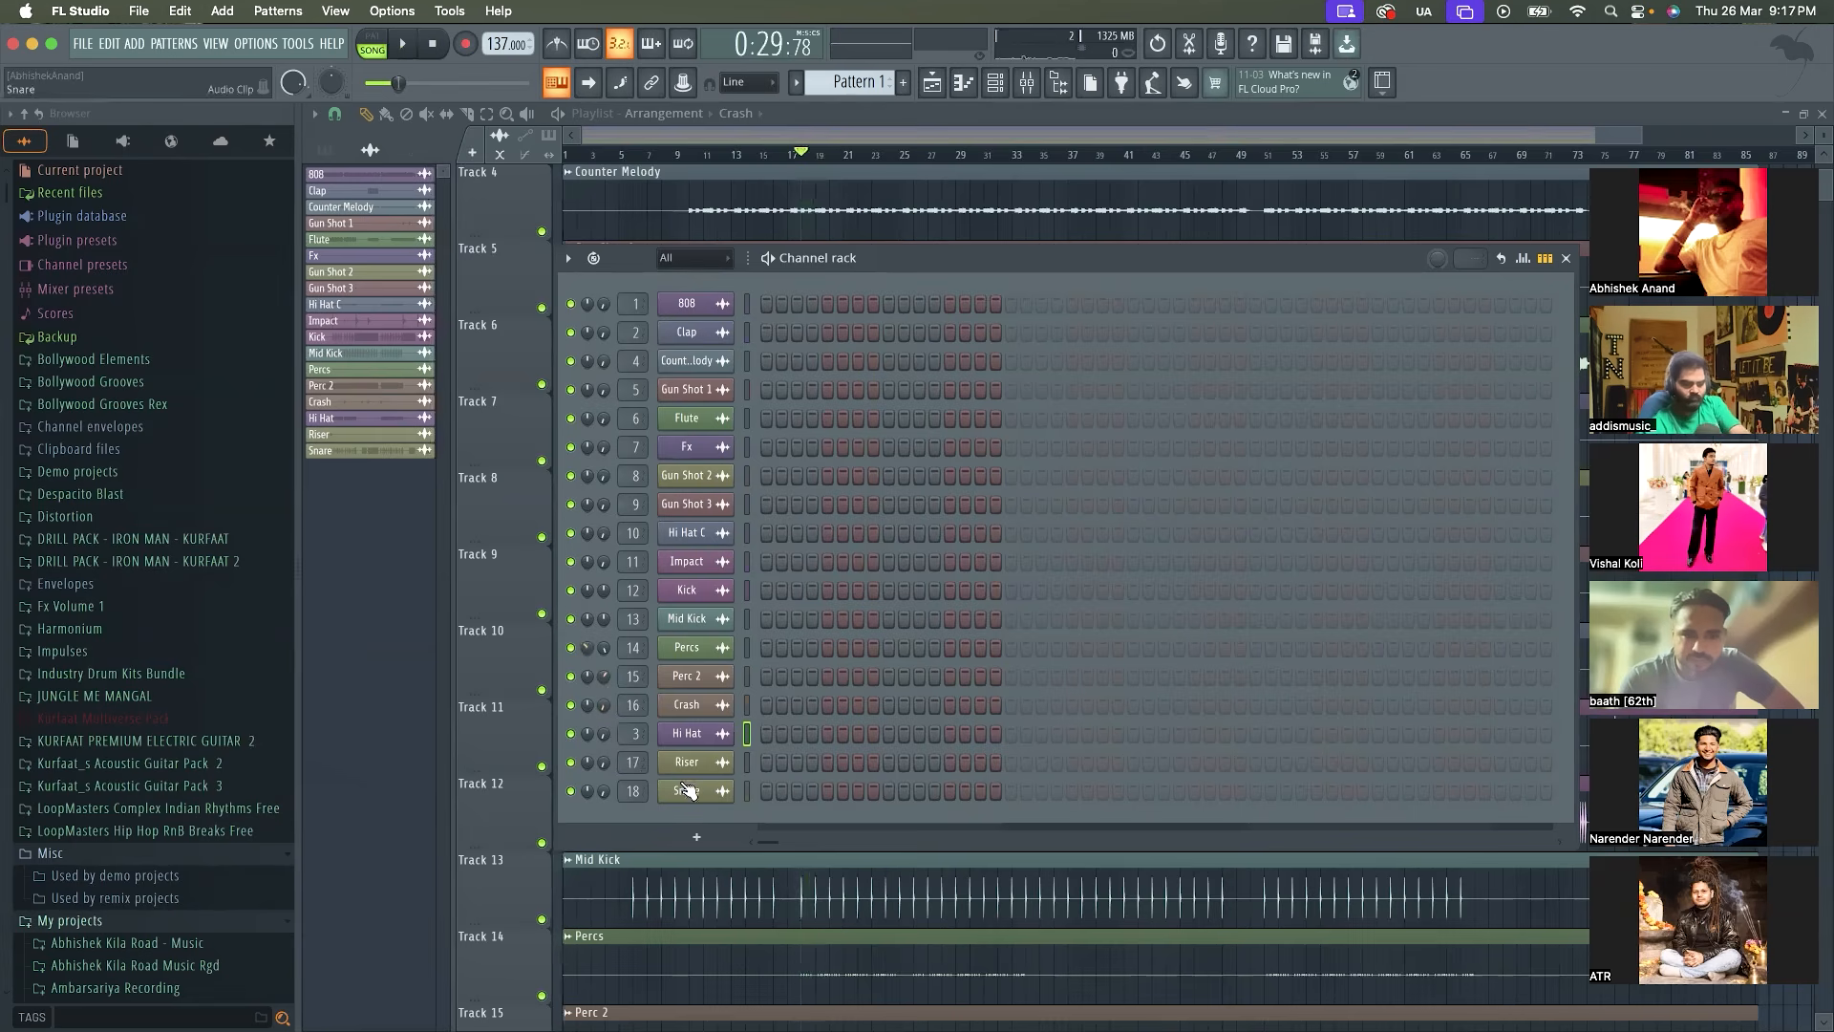
Move the Snare channel directly above Hi Hat and set its volume to 49% while the drums play
{"action": "left_click_drag", "start_coordinate": [683, 792], "coordinate": [602, 674]}
{"action": "key", "text": "space"}
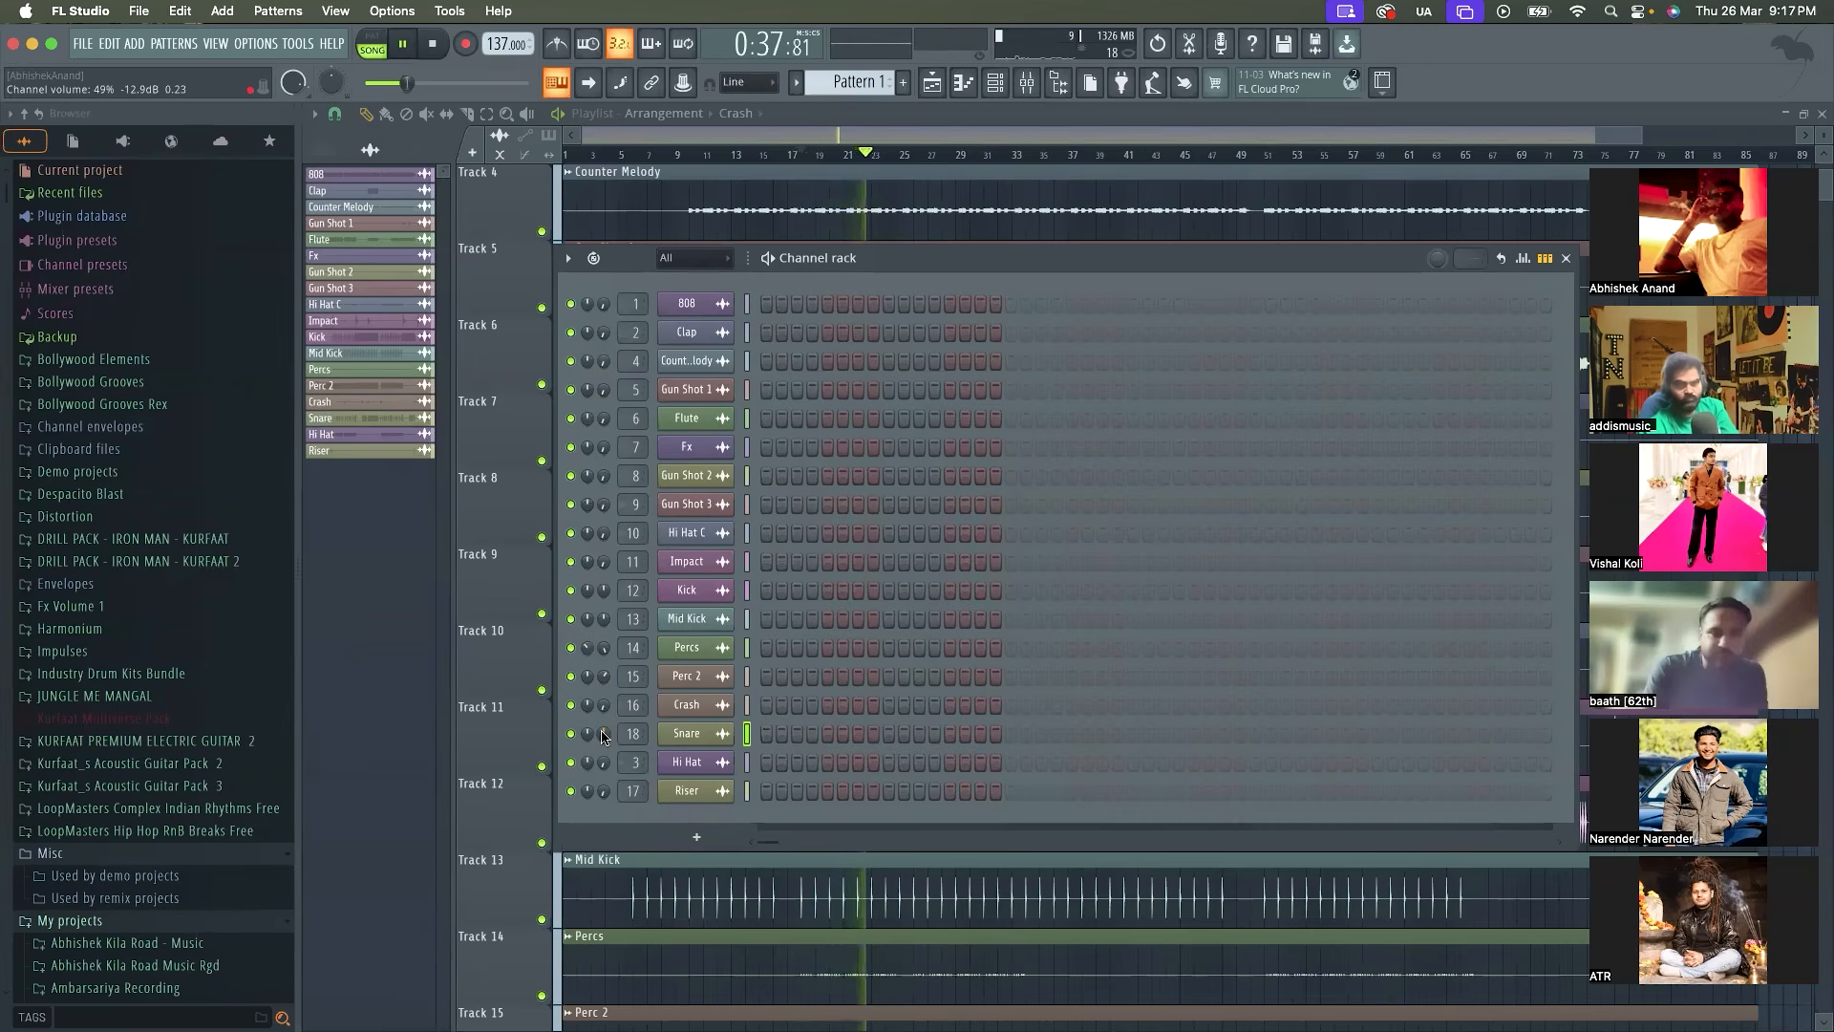
{"action": "key", "text": "space"}
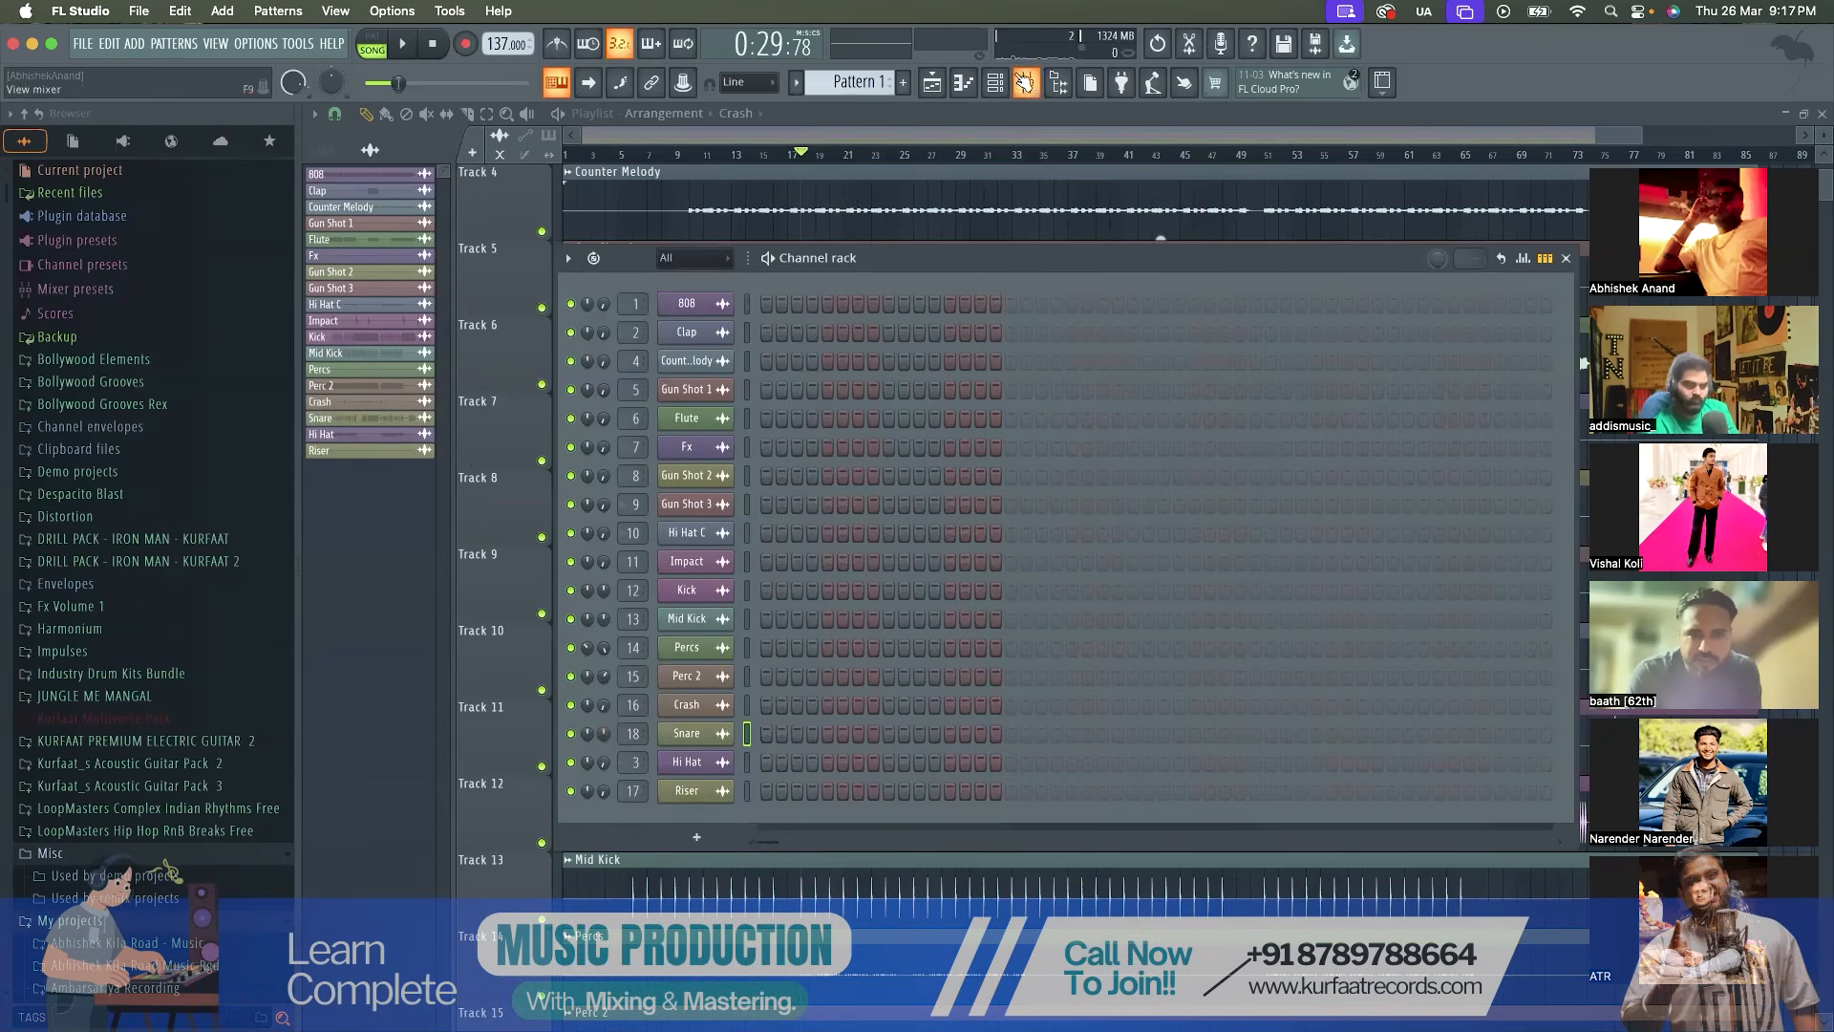
Open the Mixer behind the Channel rack with the master meter showing, and raise the Hi Hat channel's volume to 100% during playback
{"action": "left_click", "coordinate": [1024, 83]}
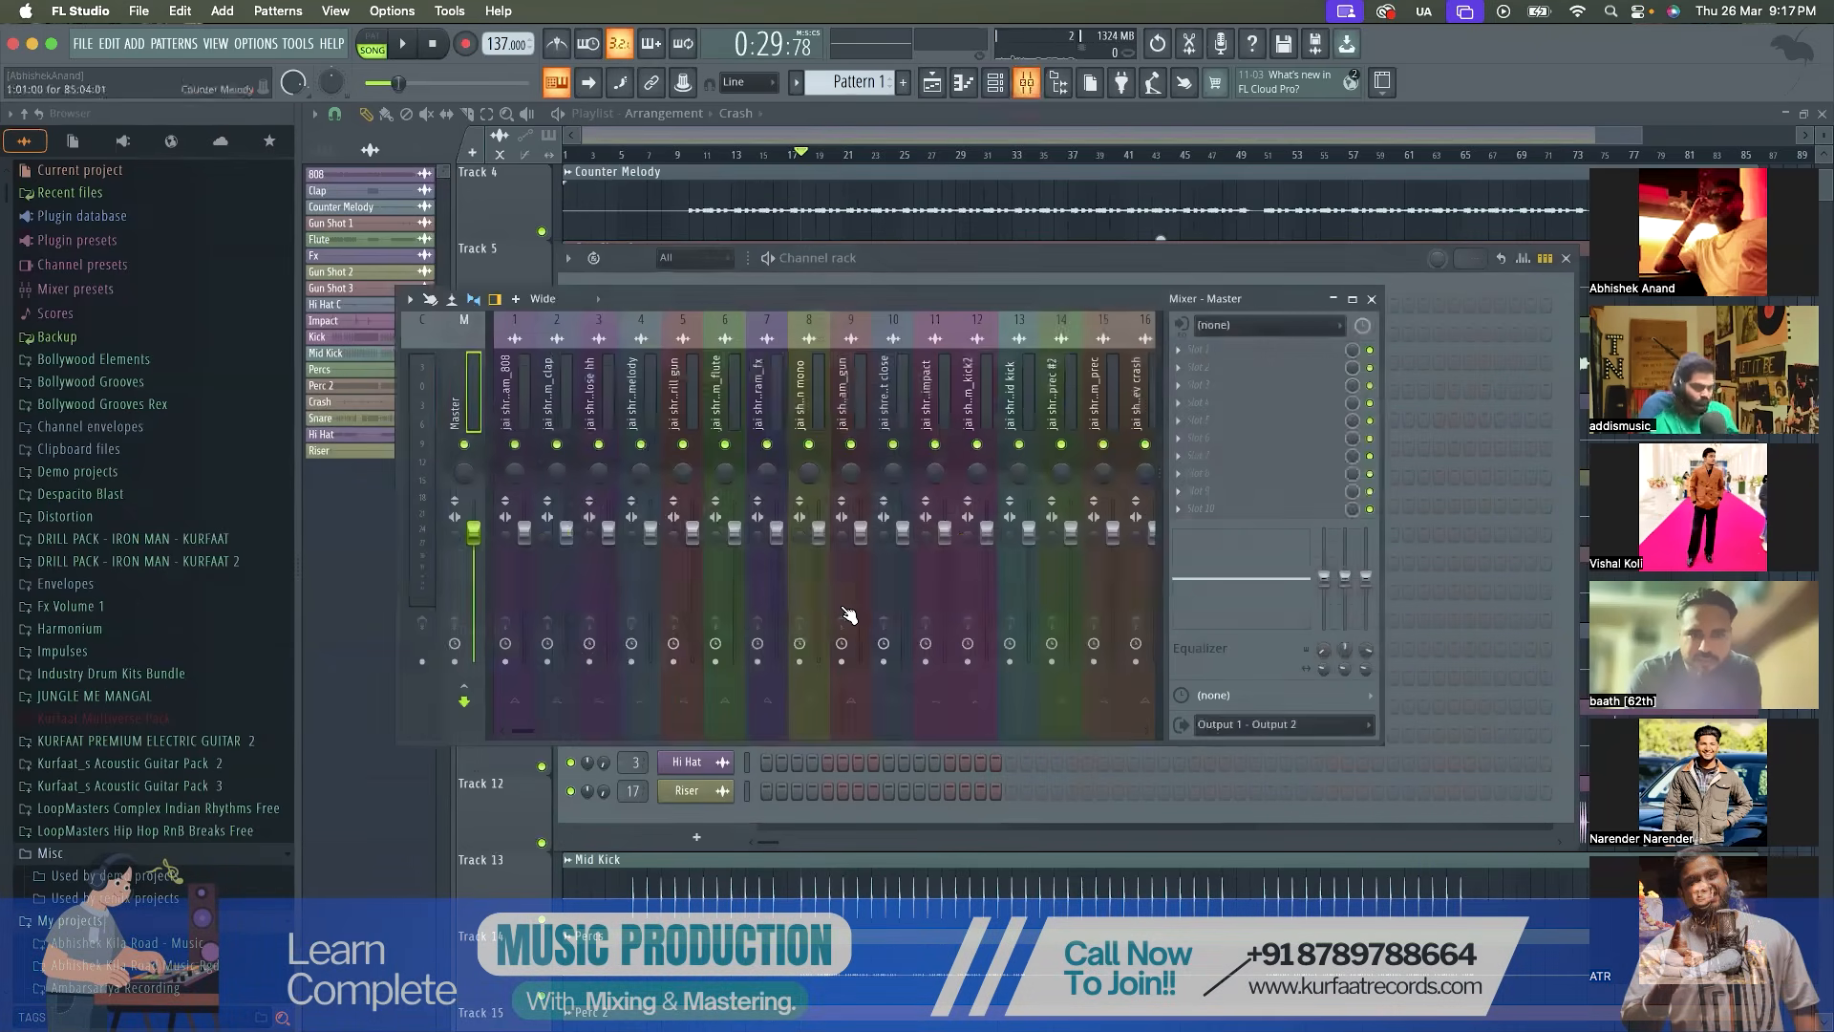
{"action": "left_click", "coordinate": [1211, 266]}
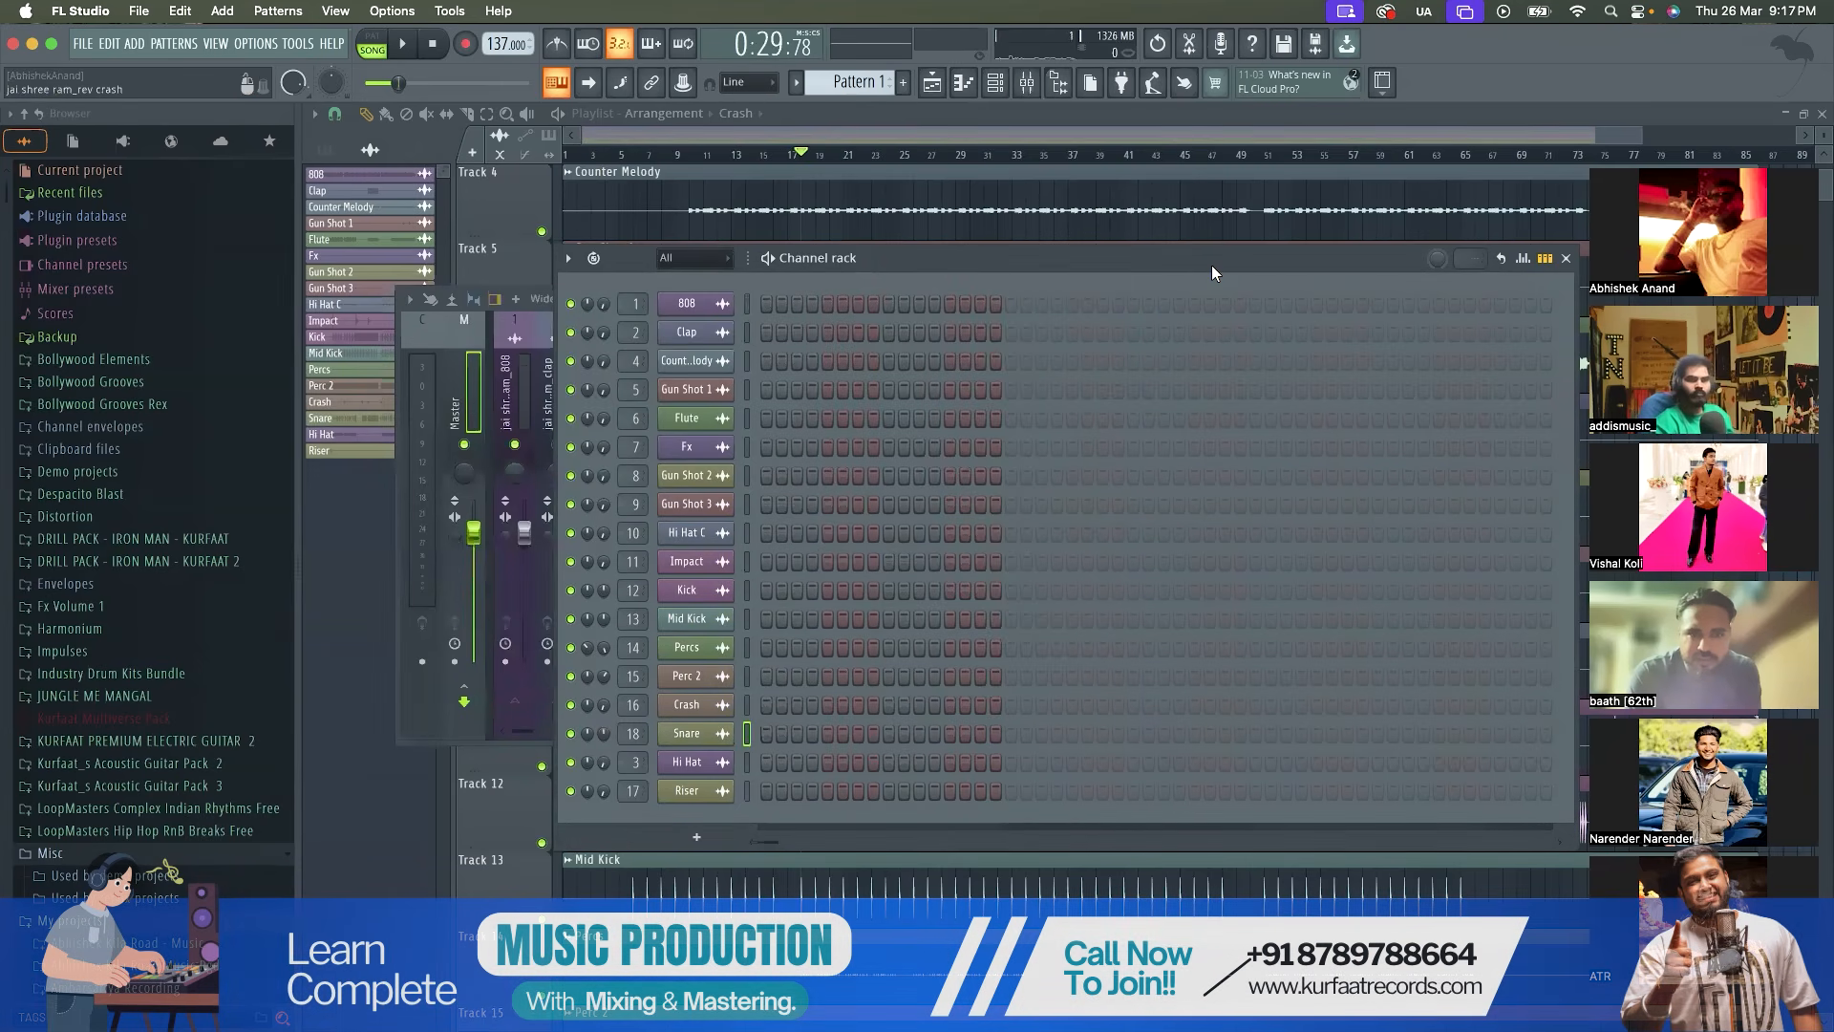
{"action": "key", "text": "space"}
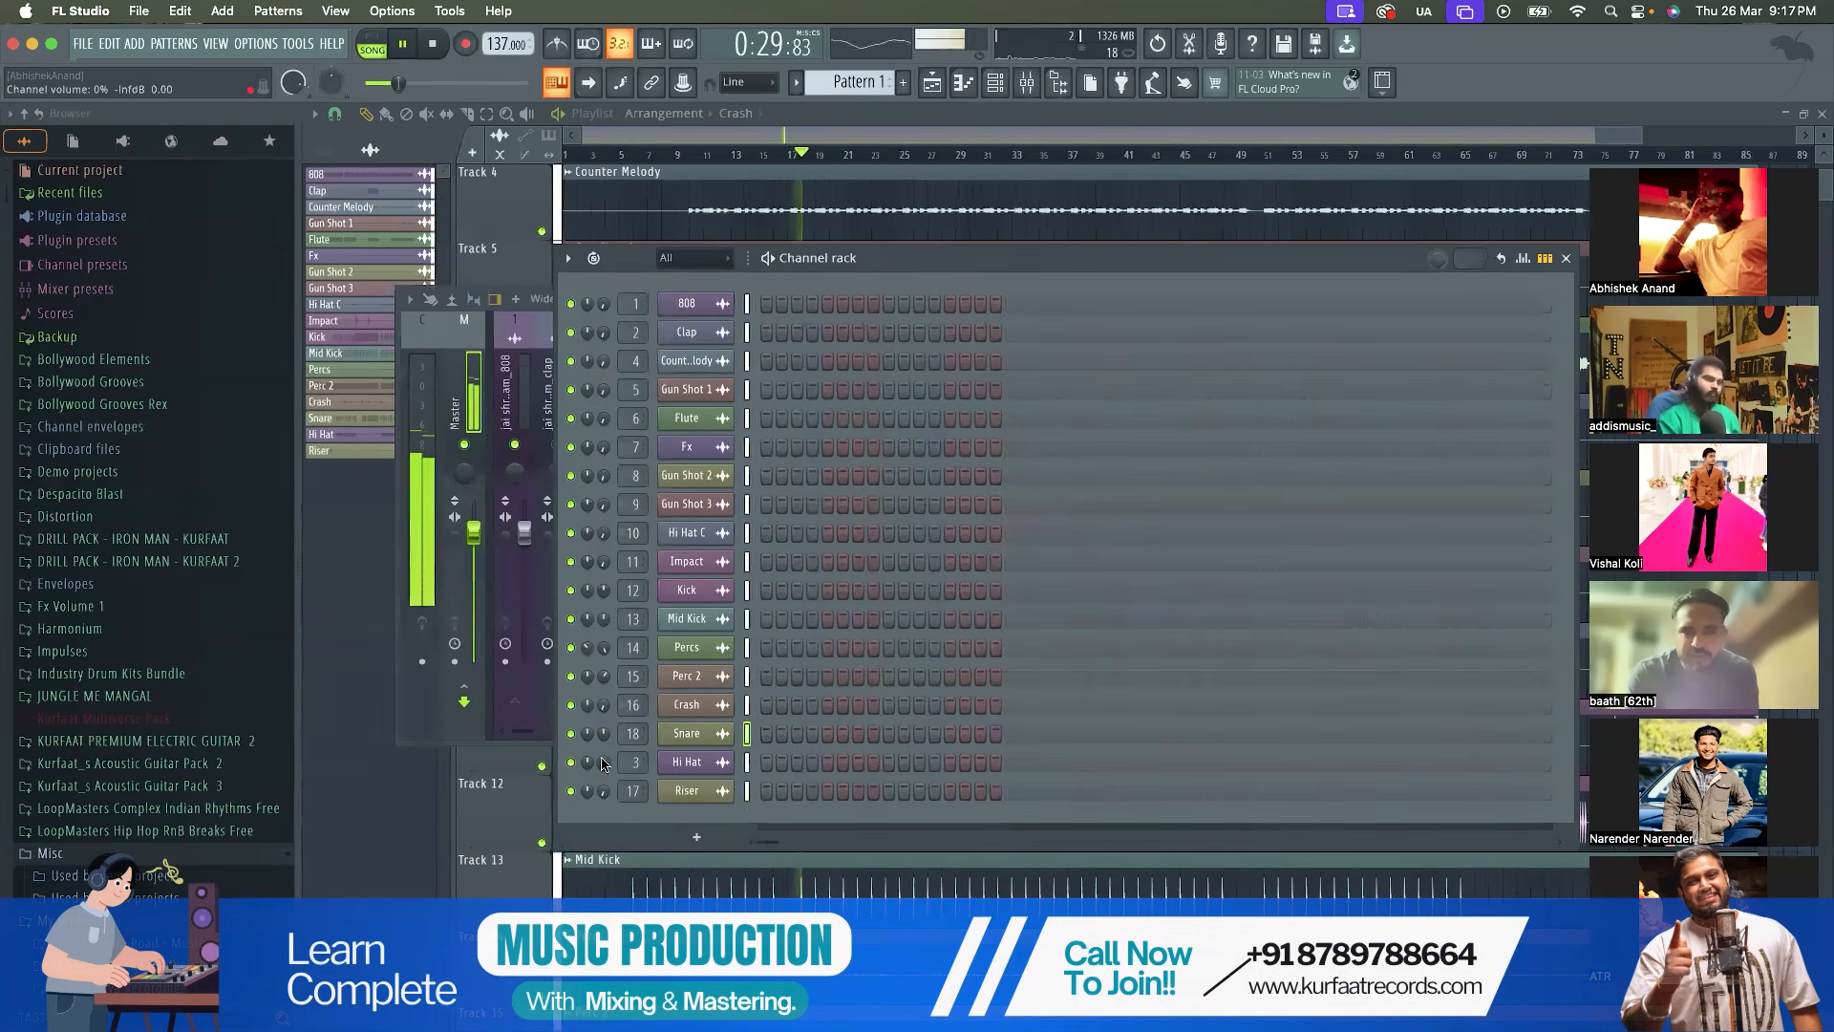
{"action": "key", "text": "space"}
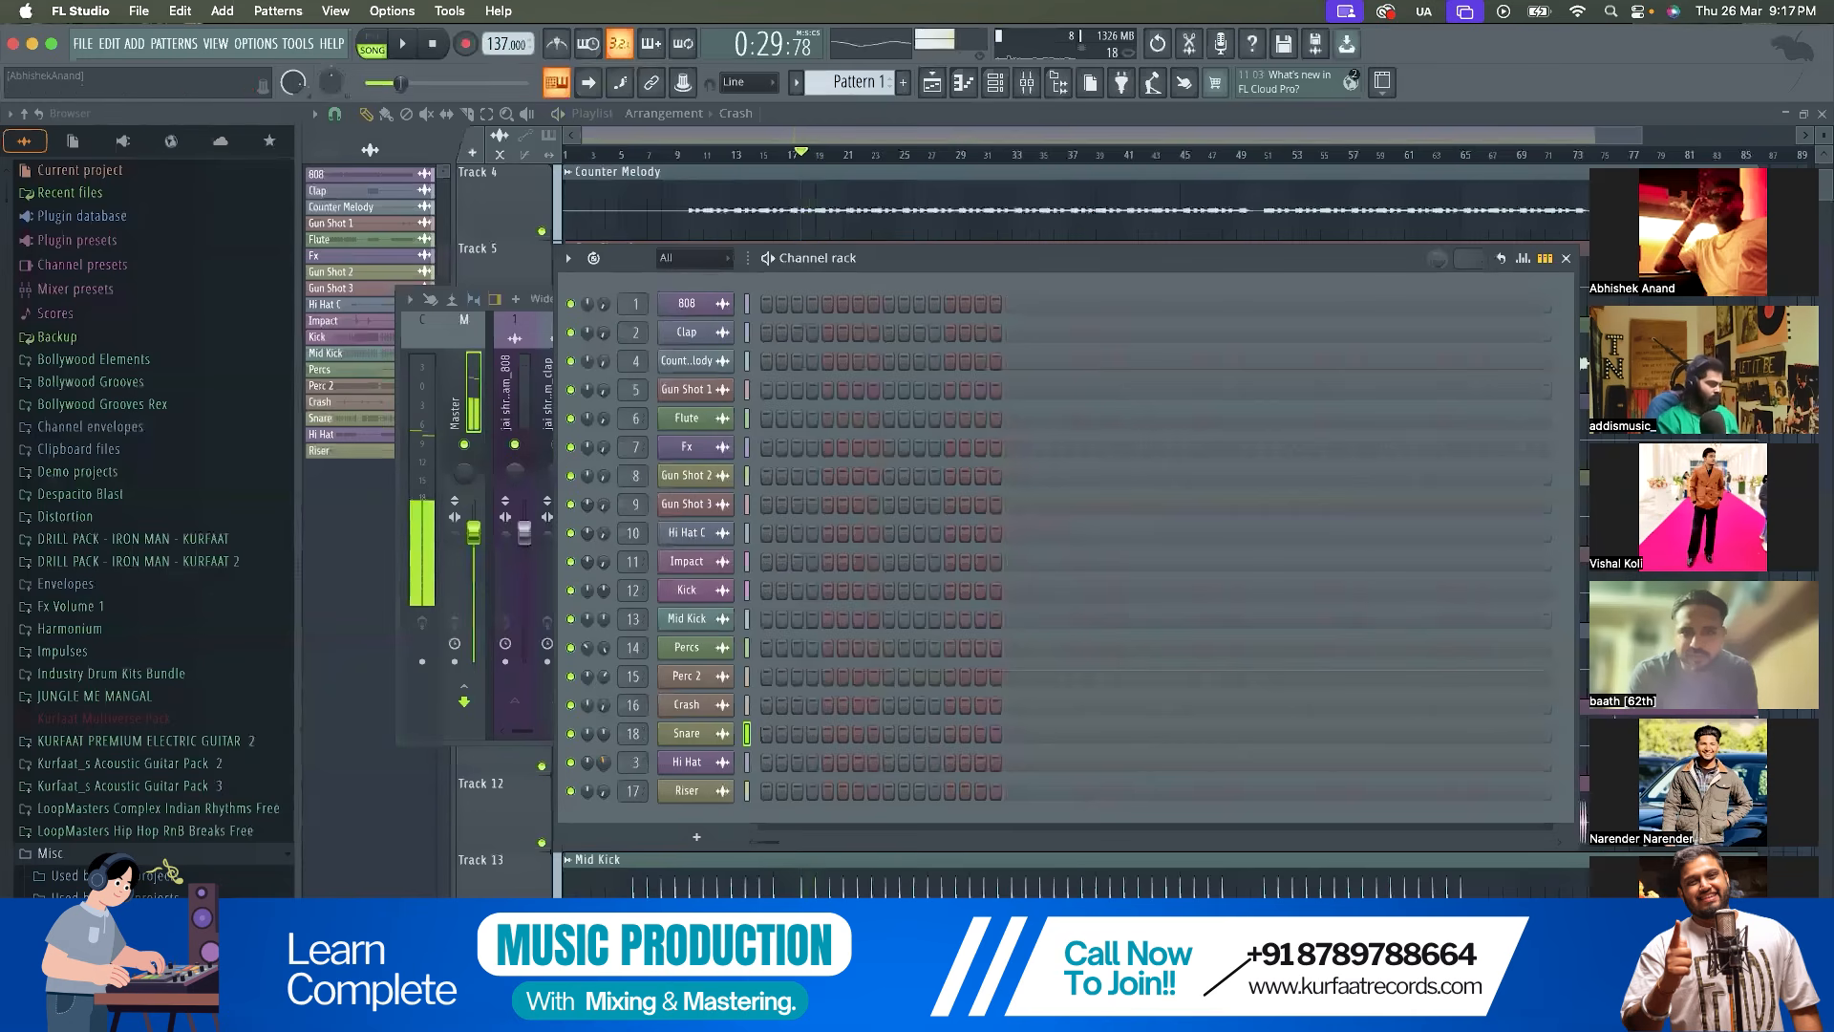
{"action": "key", "text": "space"}
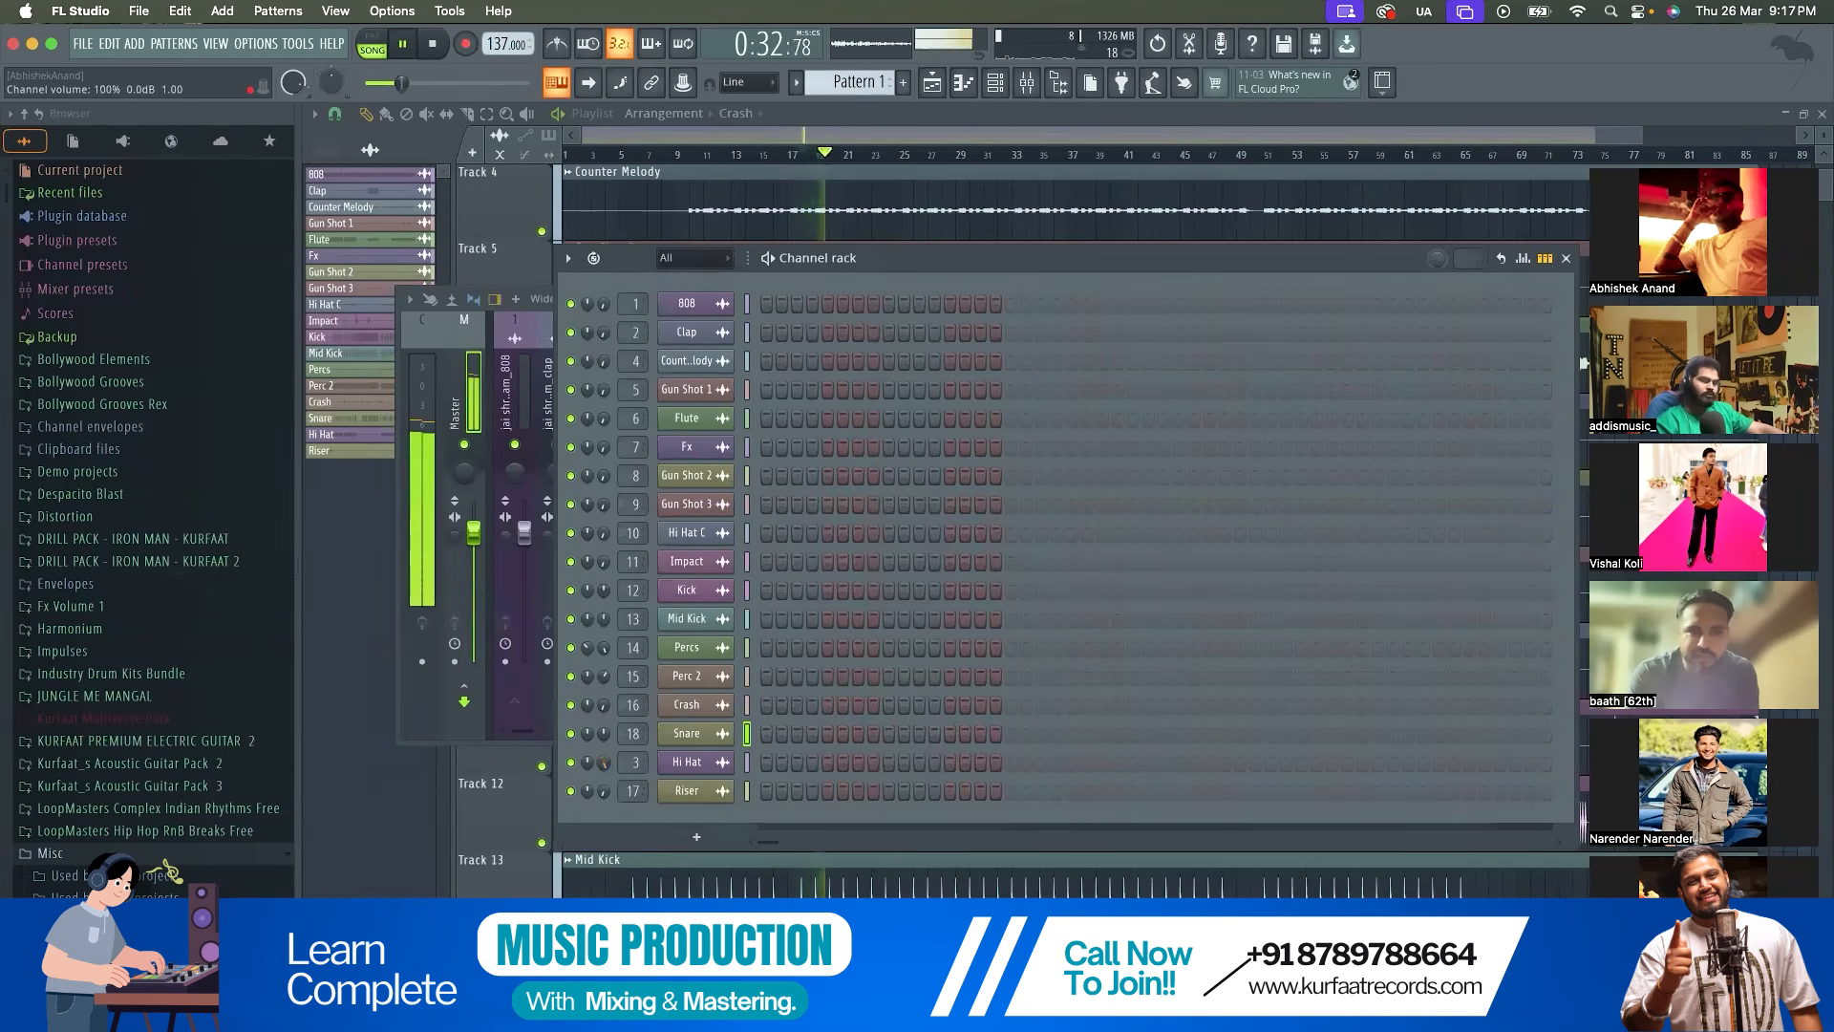
{"action": "key", "text": "space"}
Pan the Hi Hat channel 26% right while playing from bar 18, and stop playback
{"action": "key", "text": "space"}
{"action": "mouse_move", "coordinate": [604, 767]}
{"action": "left_mouse_down"}
{"action": "mouse_move", "coordinate": [604, 706]}
{"action": "mouse_move", "coordinate": [588, 758]}
{"action": "left_mouse_up"}
{"action": "key", "text": "space"}
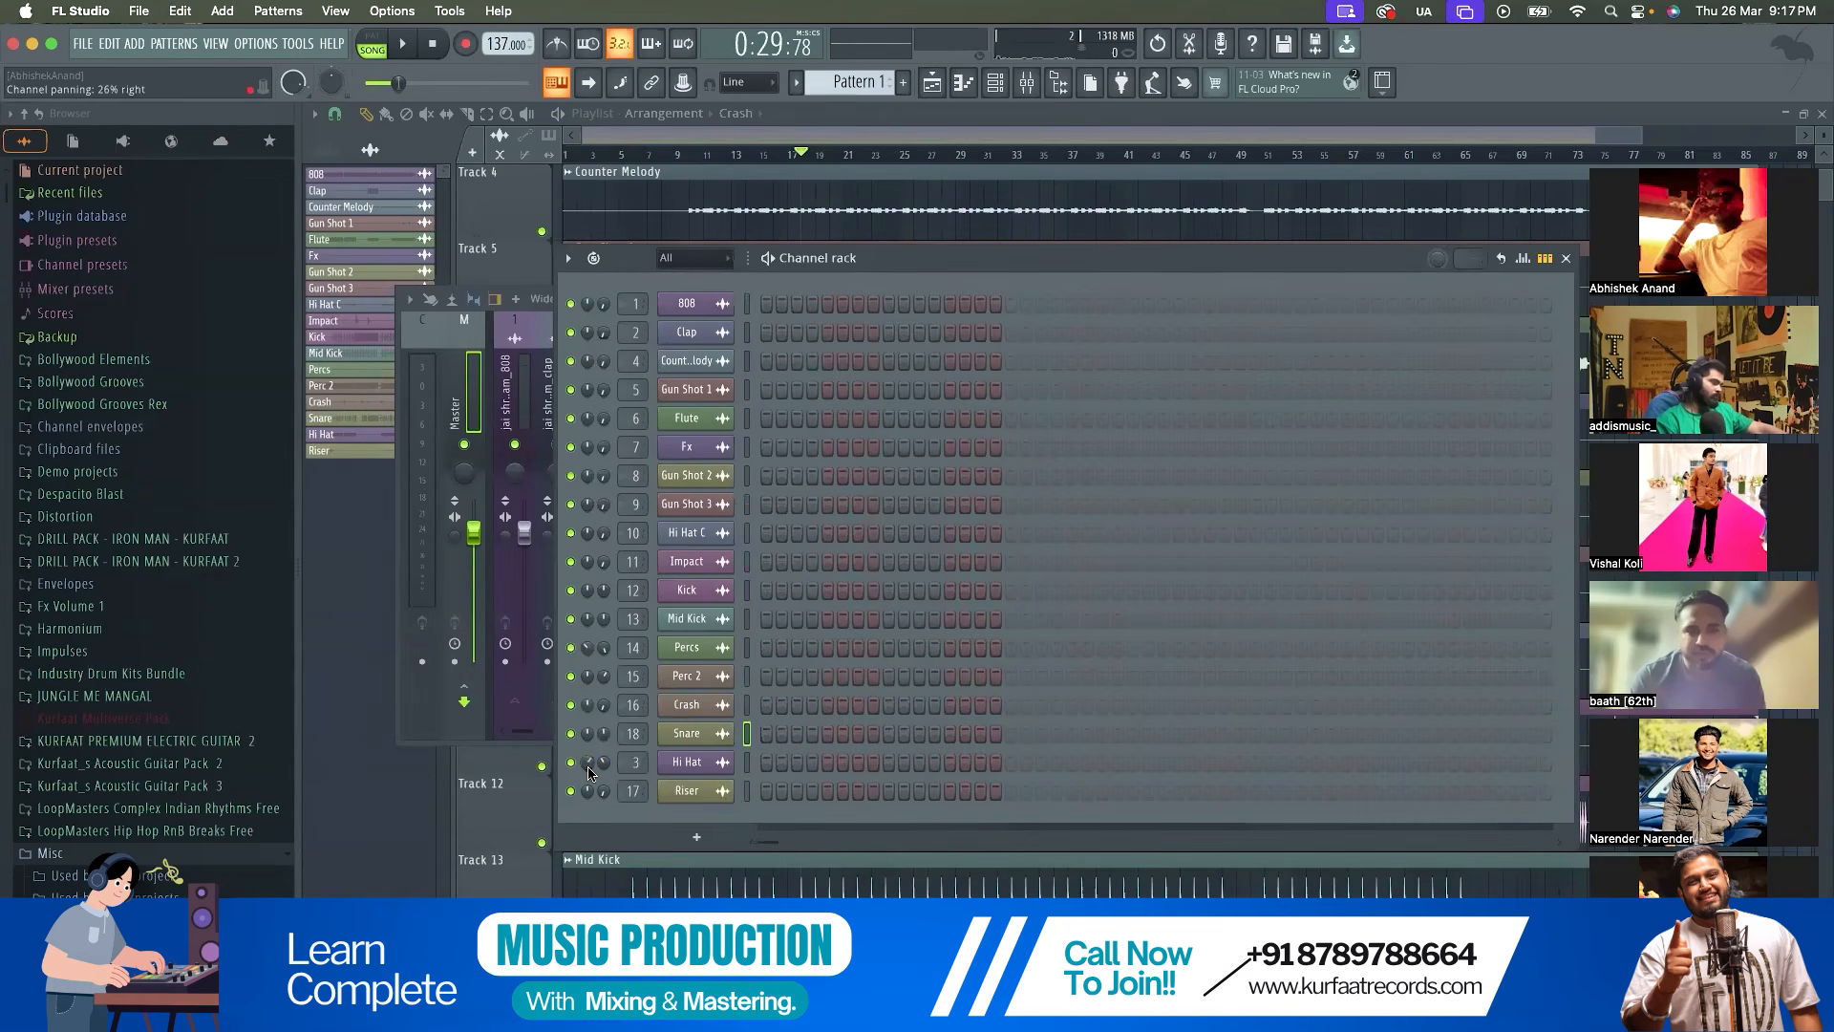
Raise the Riser and Crash channels' volumes while the drums play from bar 18
{"action": "key", "text": "space"}
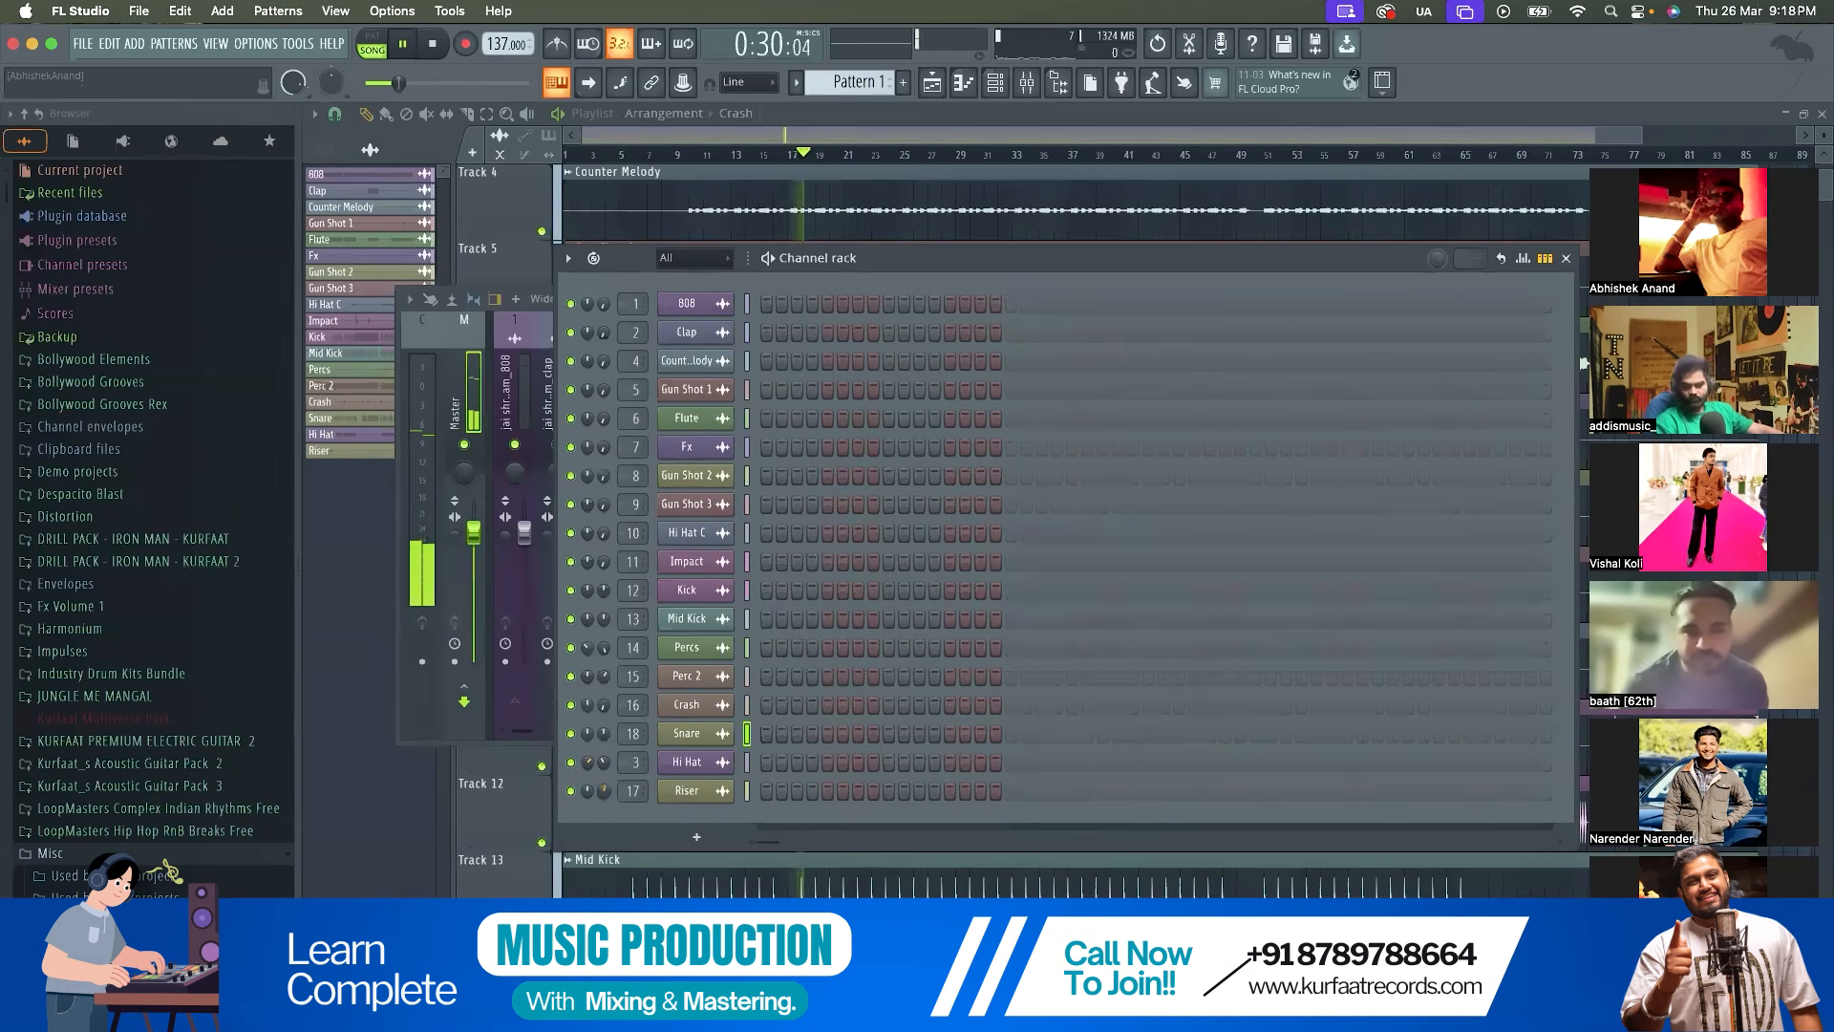
{"action": "left_click_drag", "start_coordinate": [598, 788], "coordinate": [598, 778]}
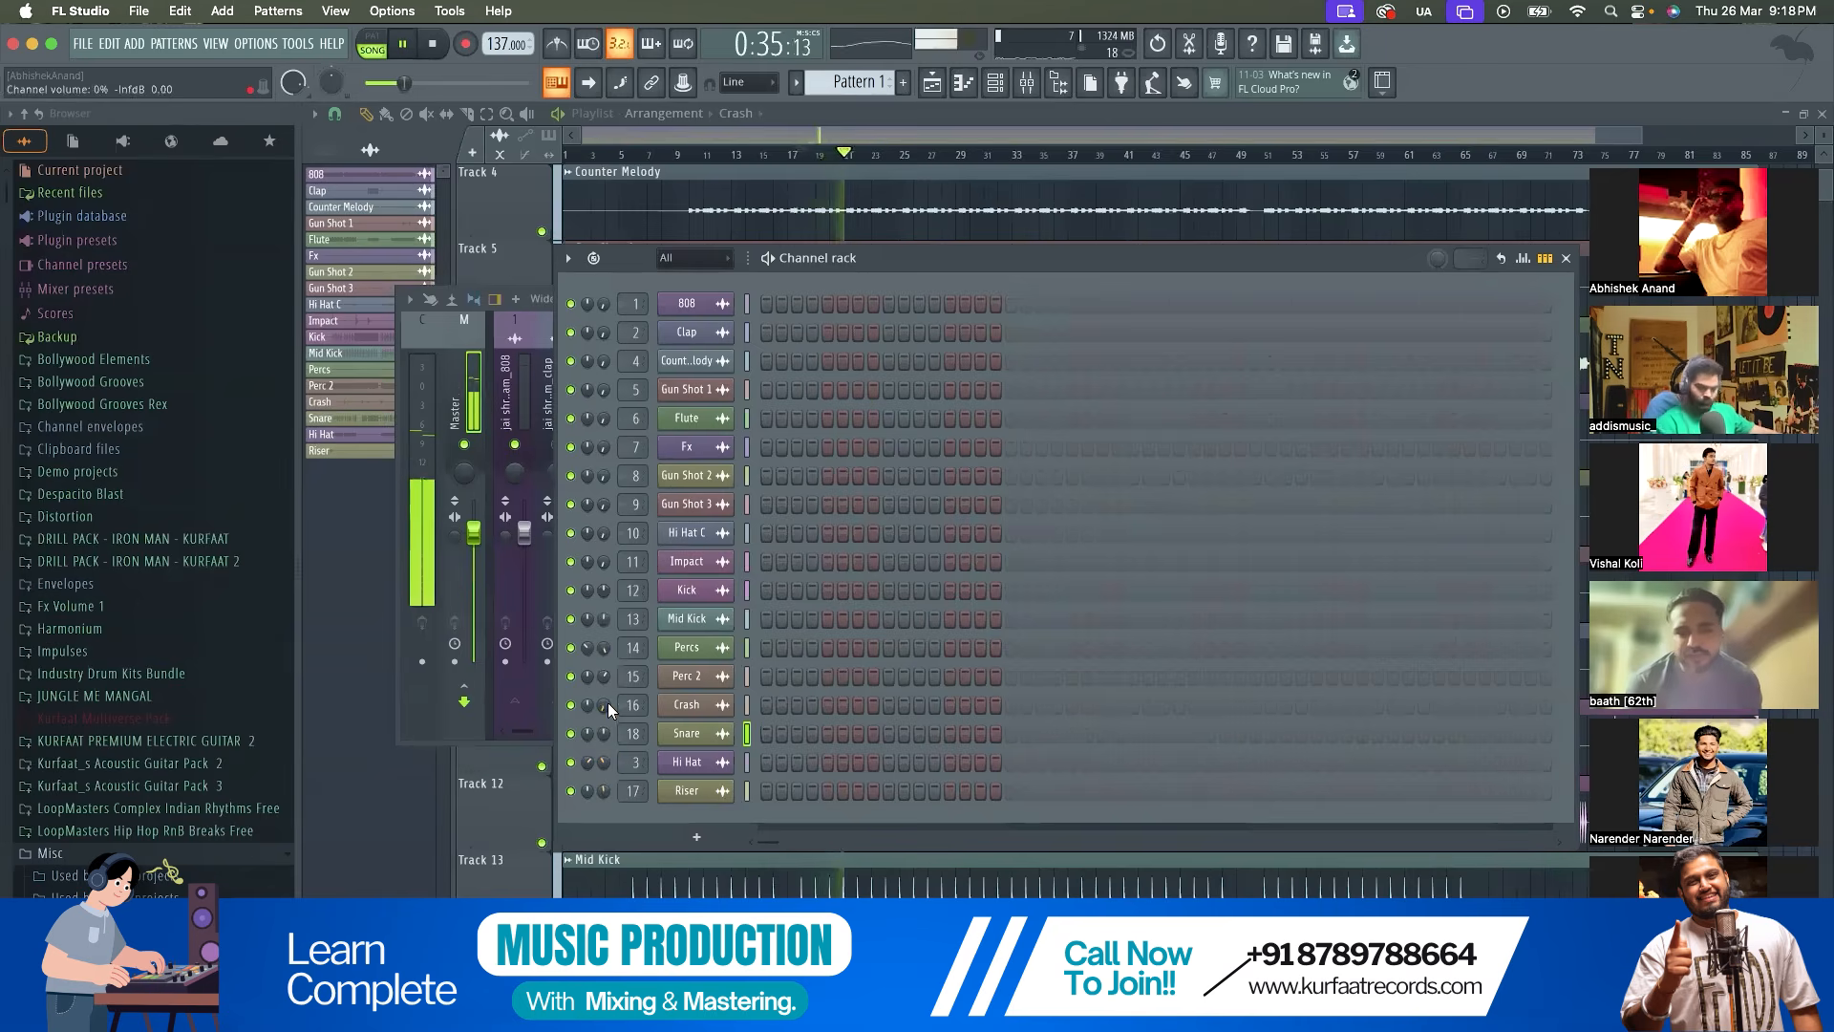
{"action": "left_click_drag", "start_coordinate": [604, 708], "coordinate": [604, 693]}
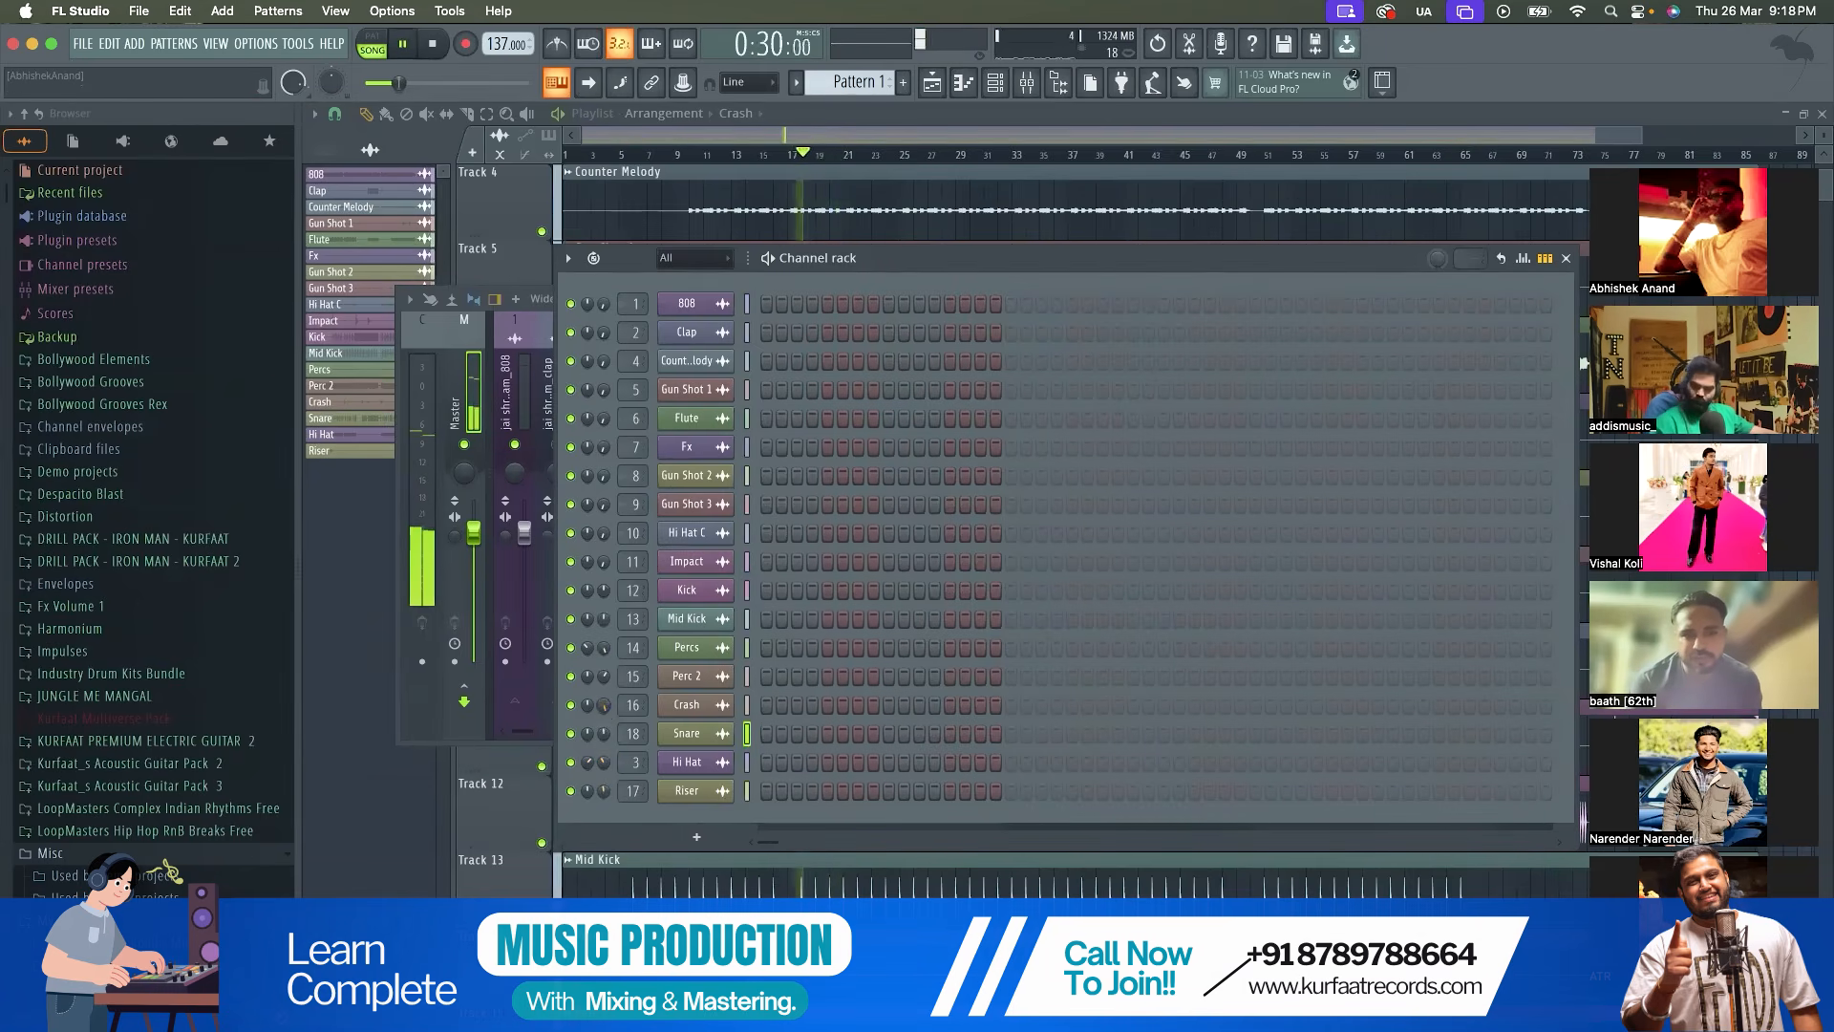
Solo the Crash channel, listen for it from bar 18 and stop playback
{"action": "key", "text": "space"}
{"action": "right_click", "coordinate": [571, 706]}
{"action": "left_click", "coordinate": [586, 702]}
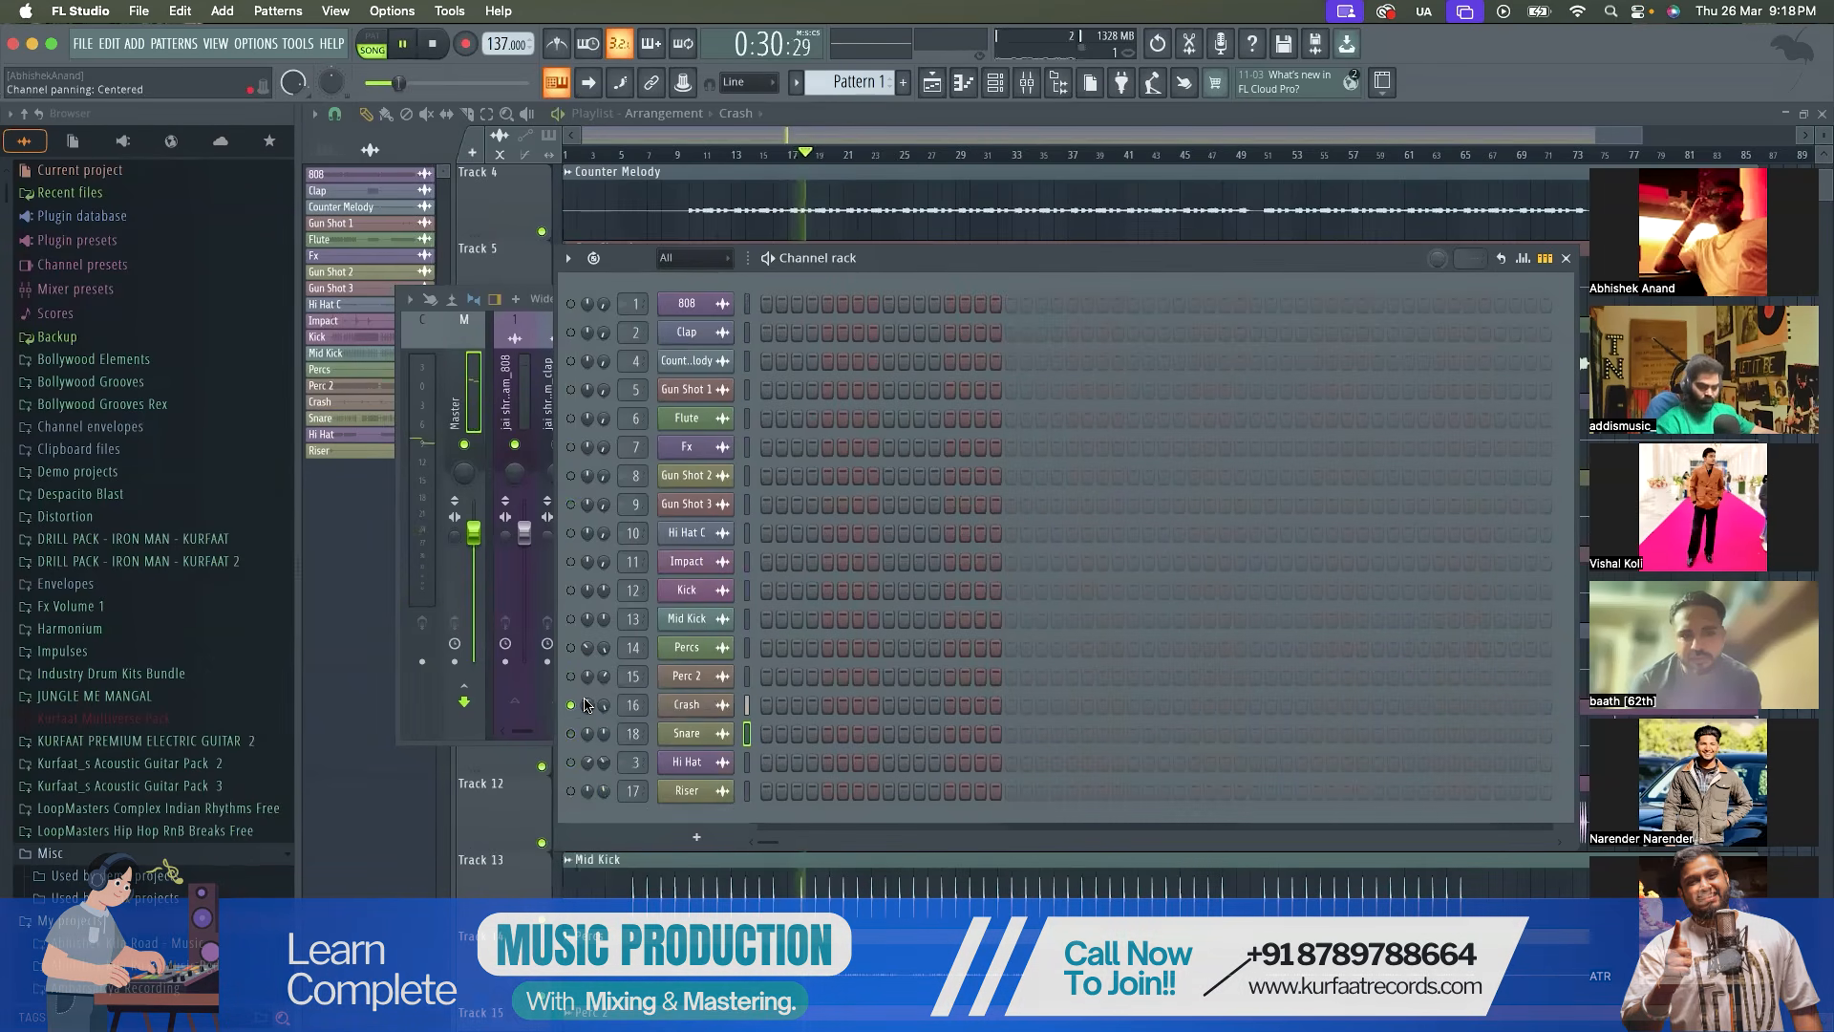
{"action": "key", "text": "space"}
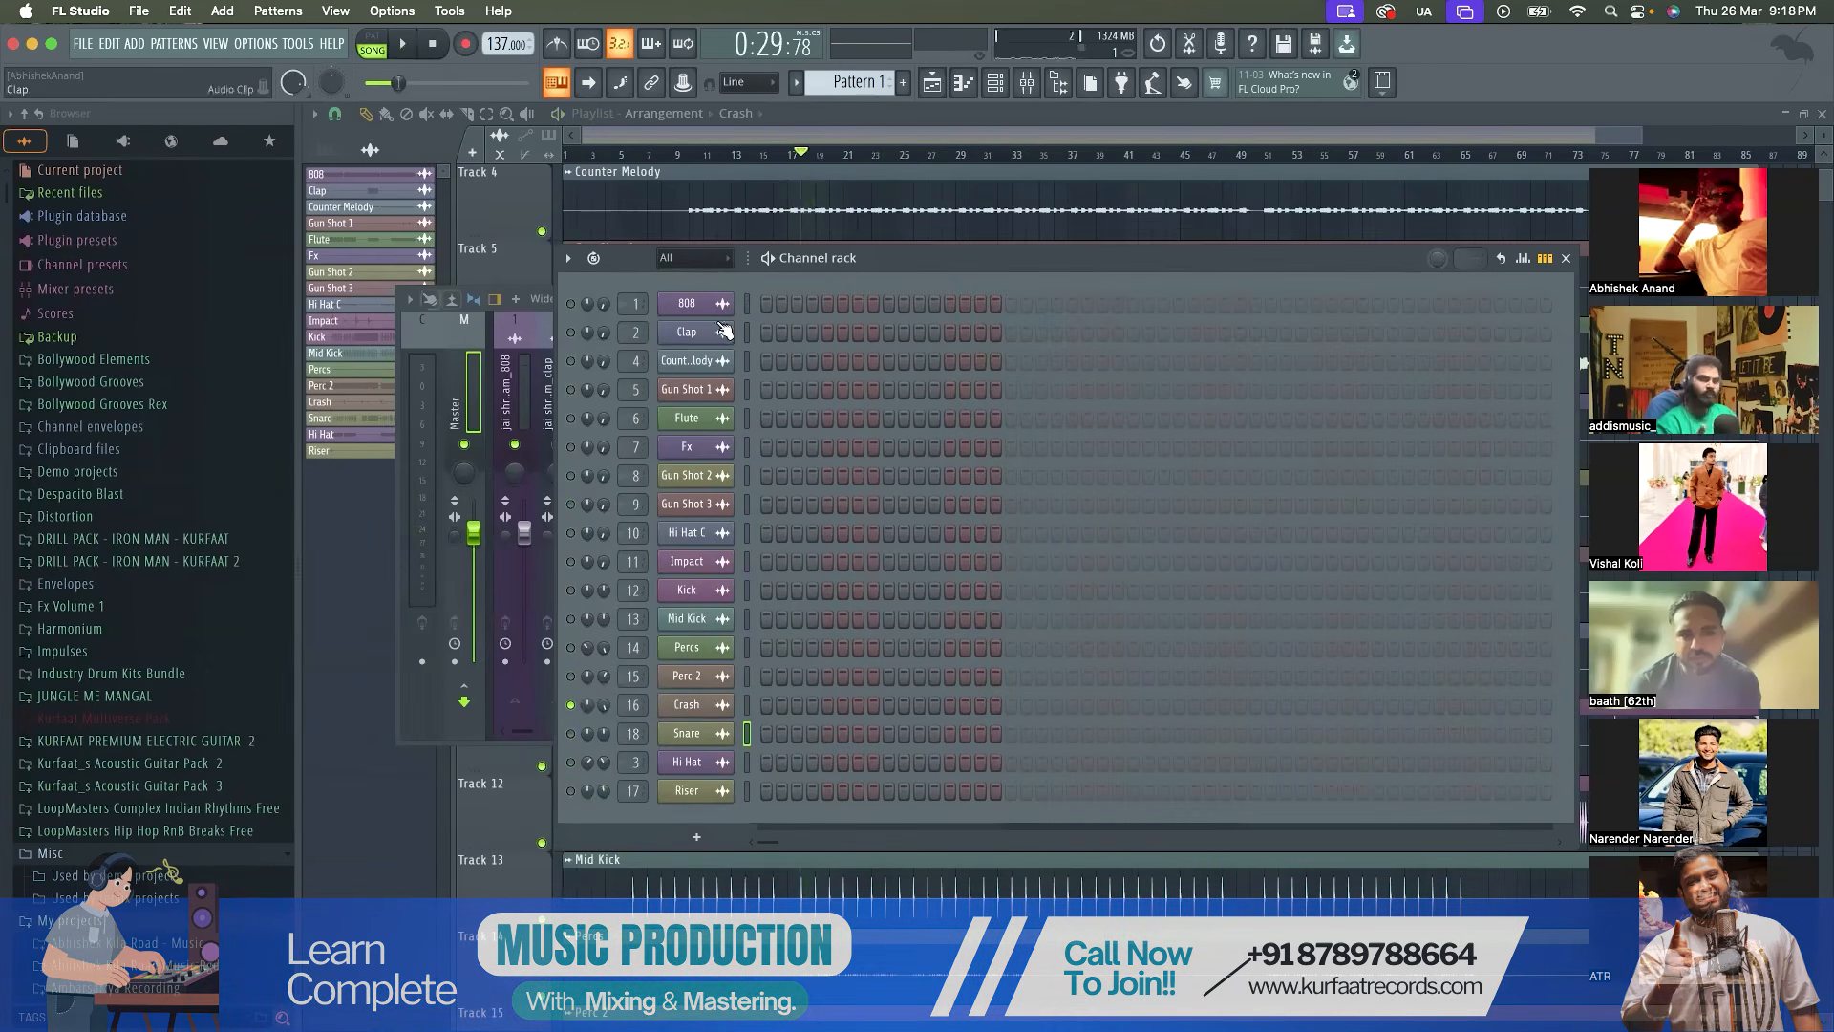
Move the Channel rack below the Mixer, look through the Mixer tracks as far as the snare, and close the Mixer
{"action": "left_click_drag", "start_coordinate": [846, 260], "coordinate": [822, 695]}
{"action": "key", "text": "space"}
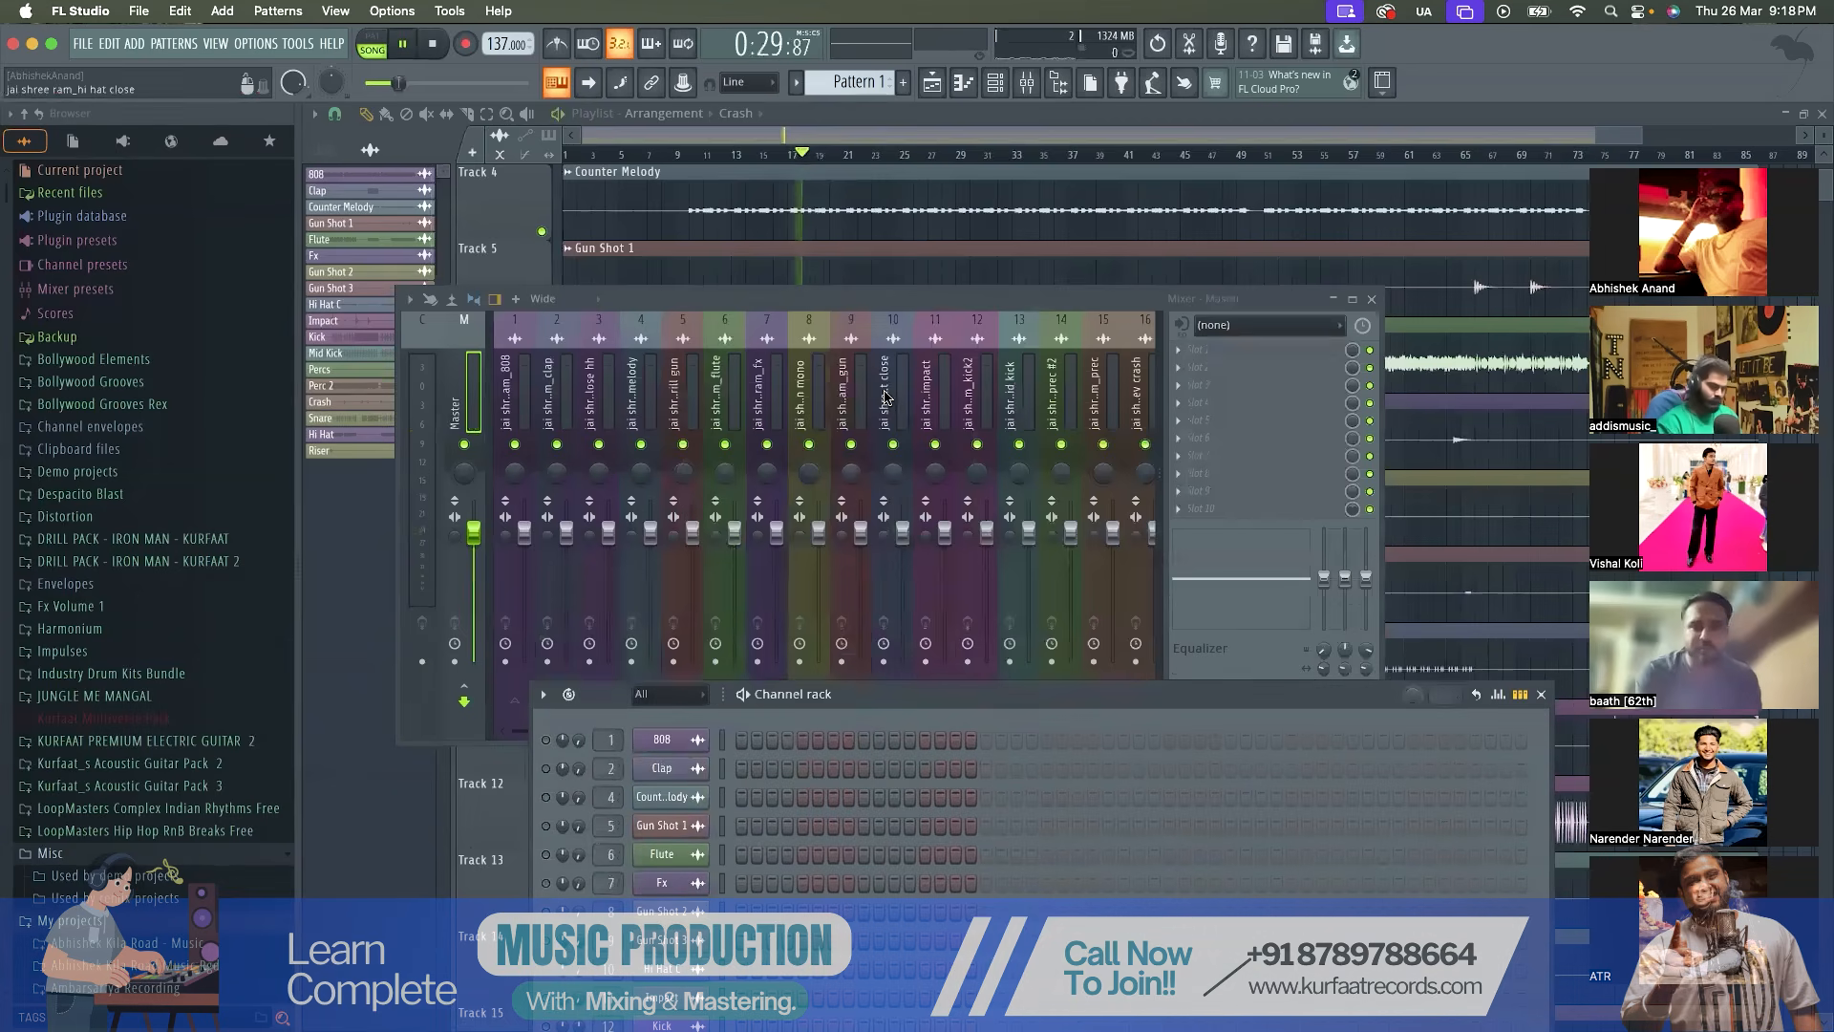
{"action": "scroll", "coordinate": [886, 396], "scroll_direction": "down", "scroll_amount": 5}
{"action": "key", "text": "space"}
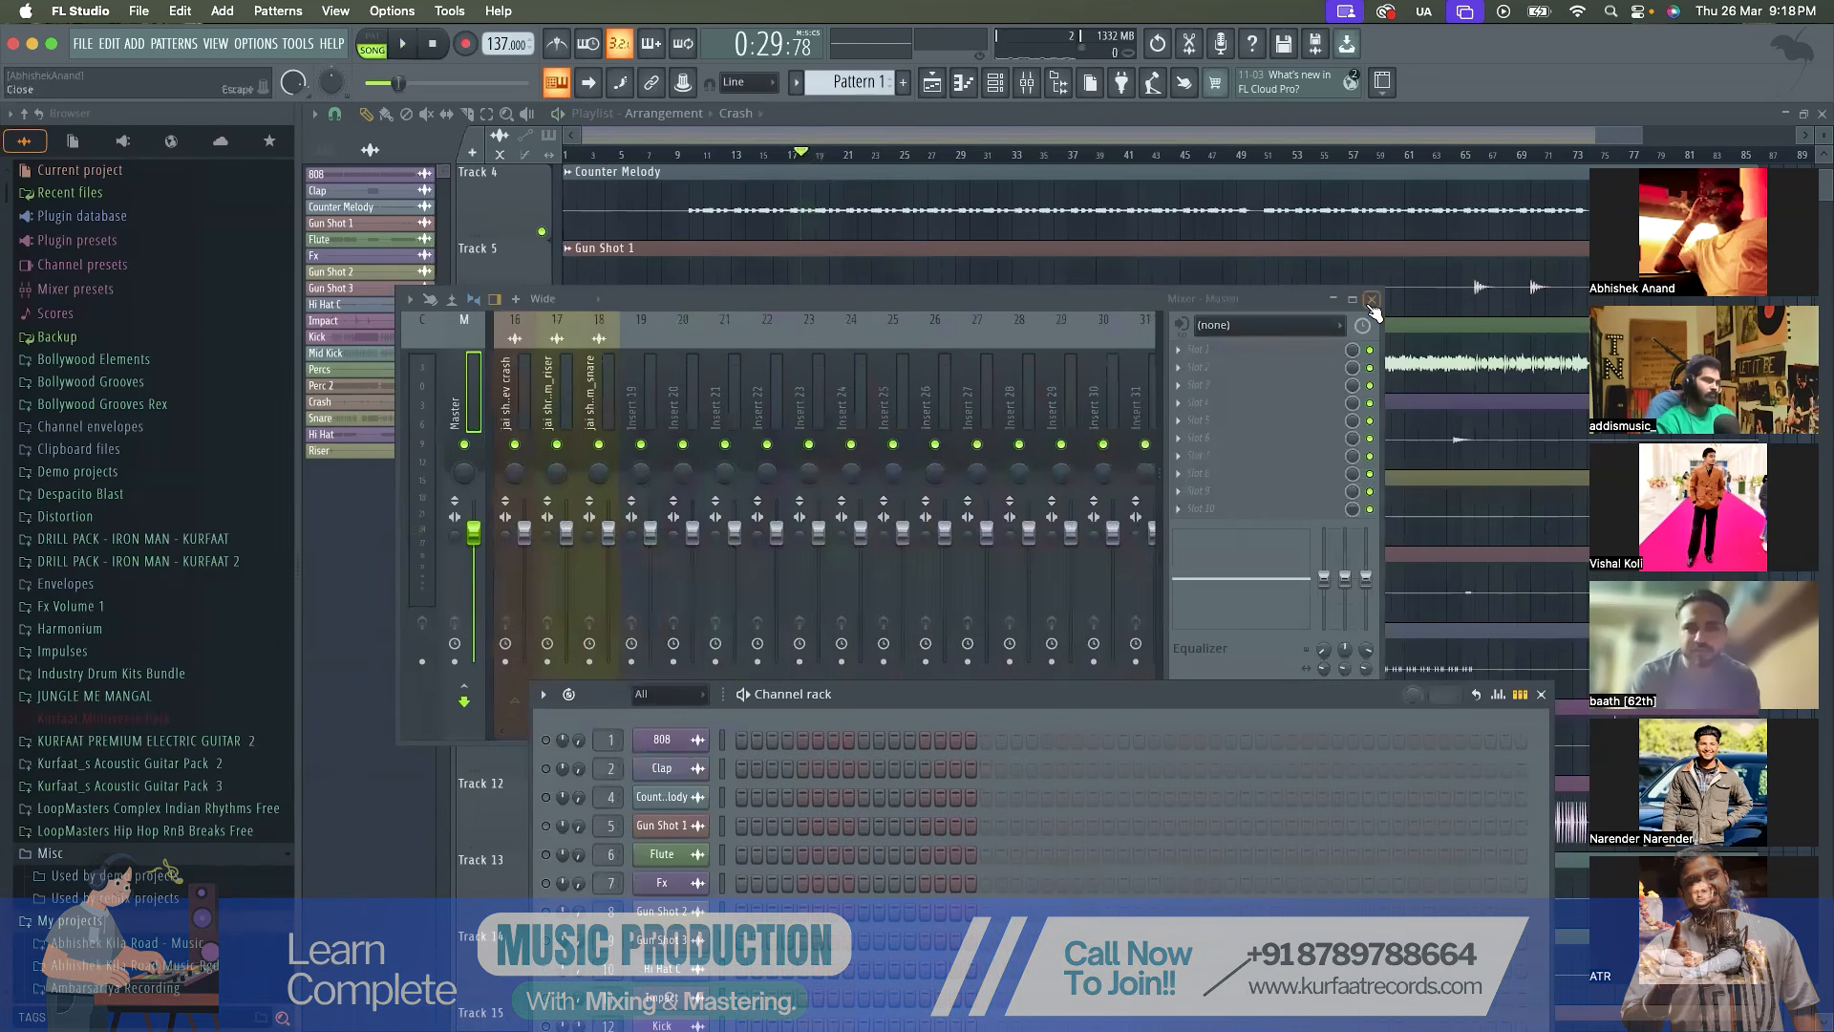
{"action": "left_click", "coordinate": [1371, 300]}
Locate the Crash hits in the Playlist, play from just before the first one near bar 25, and reopen the Mixer
{"action": "scroll", "coordinate": [1002, 424], "scroll_direction": "down", "scroll_amount": 5}
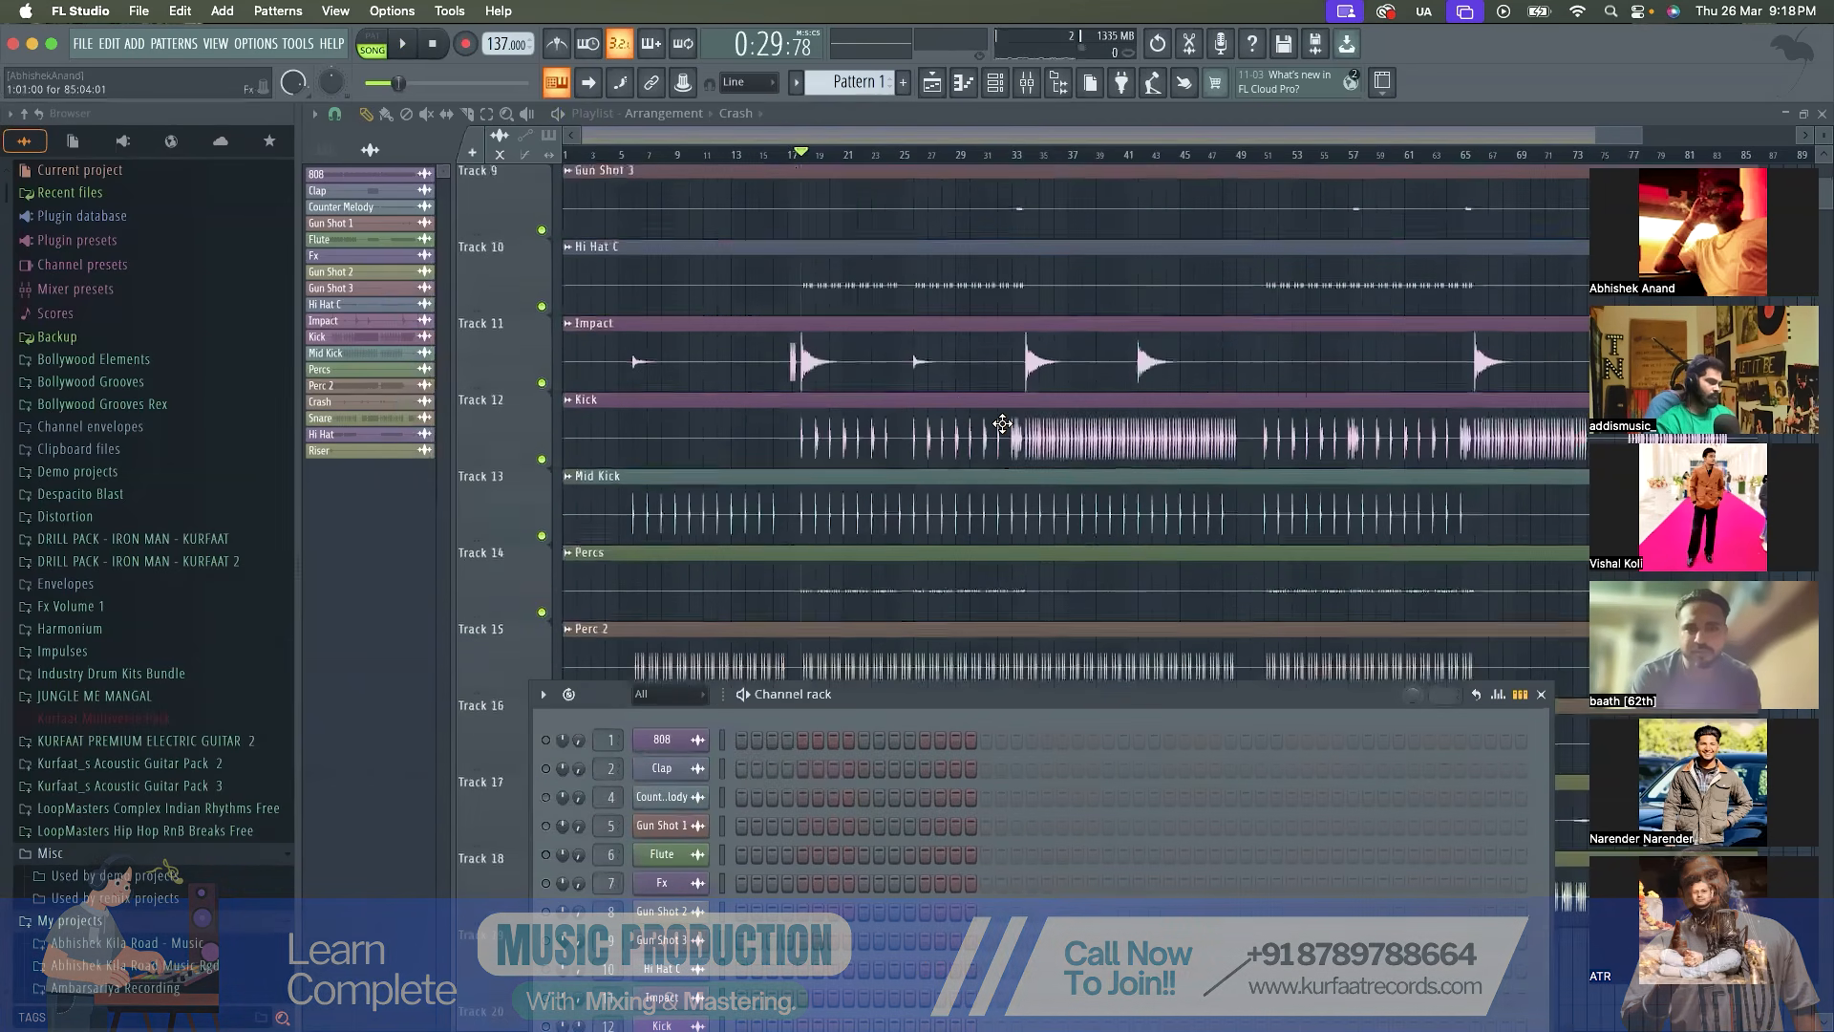
{"action": "scroll", "coordinate": [958, 409], "scroll_direction": "up", "scroll_amount": 6}
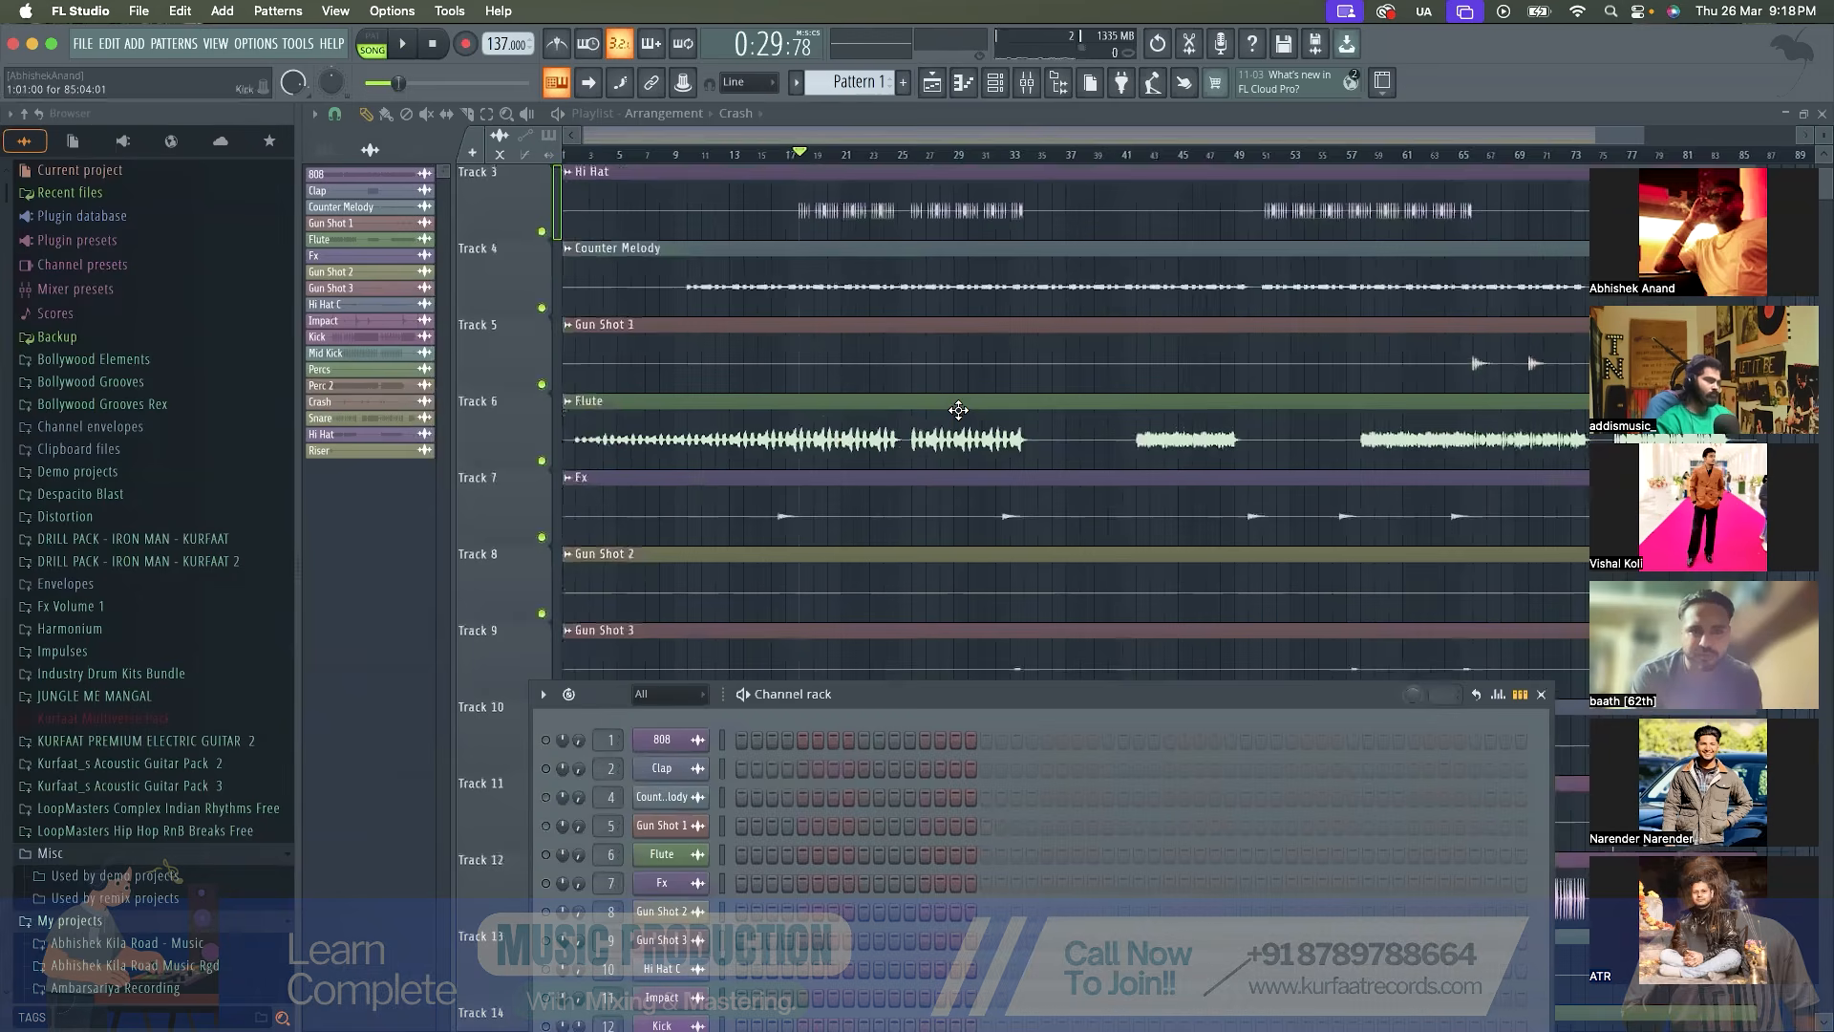
{"action": "scroll", "coordinate": [958, 410], "scroll_direction": "down", "scroll_amount": 10}
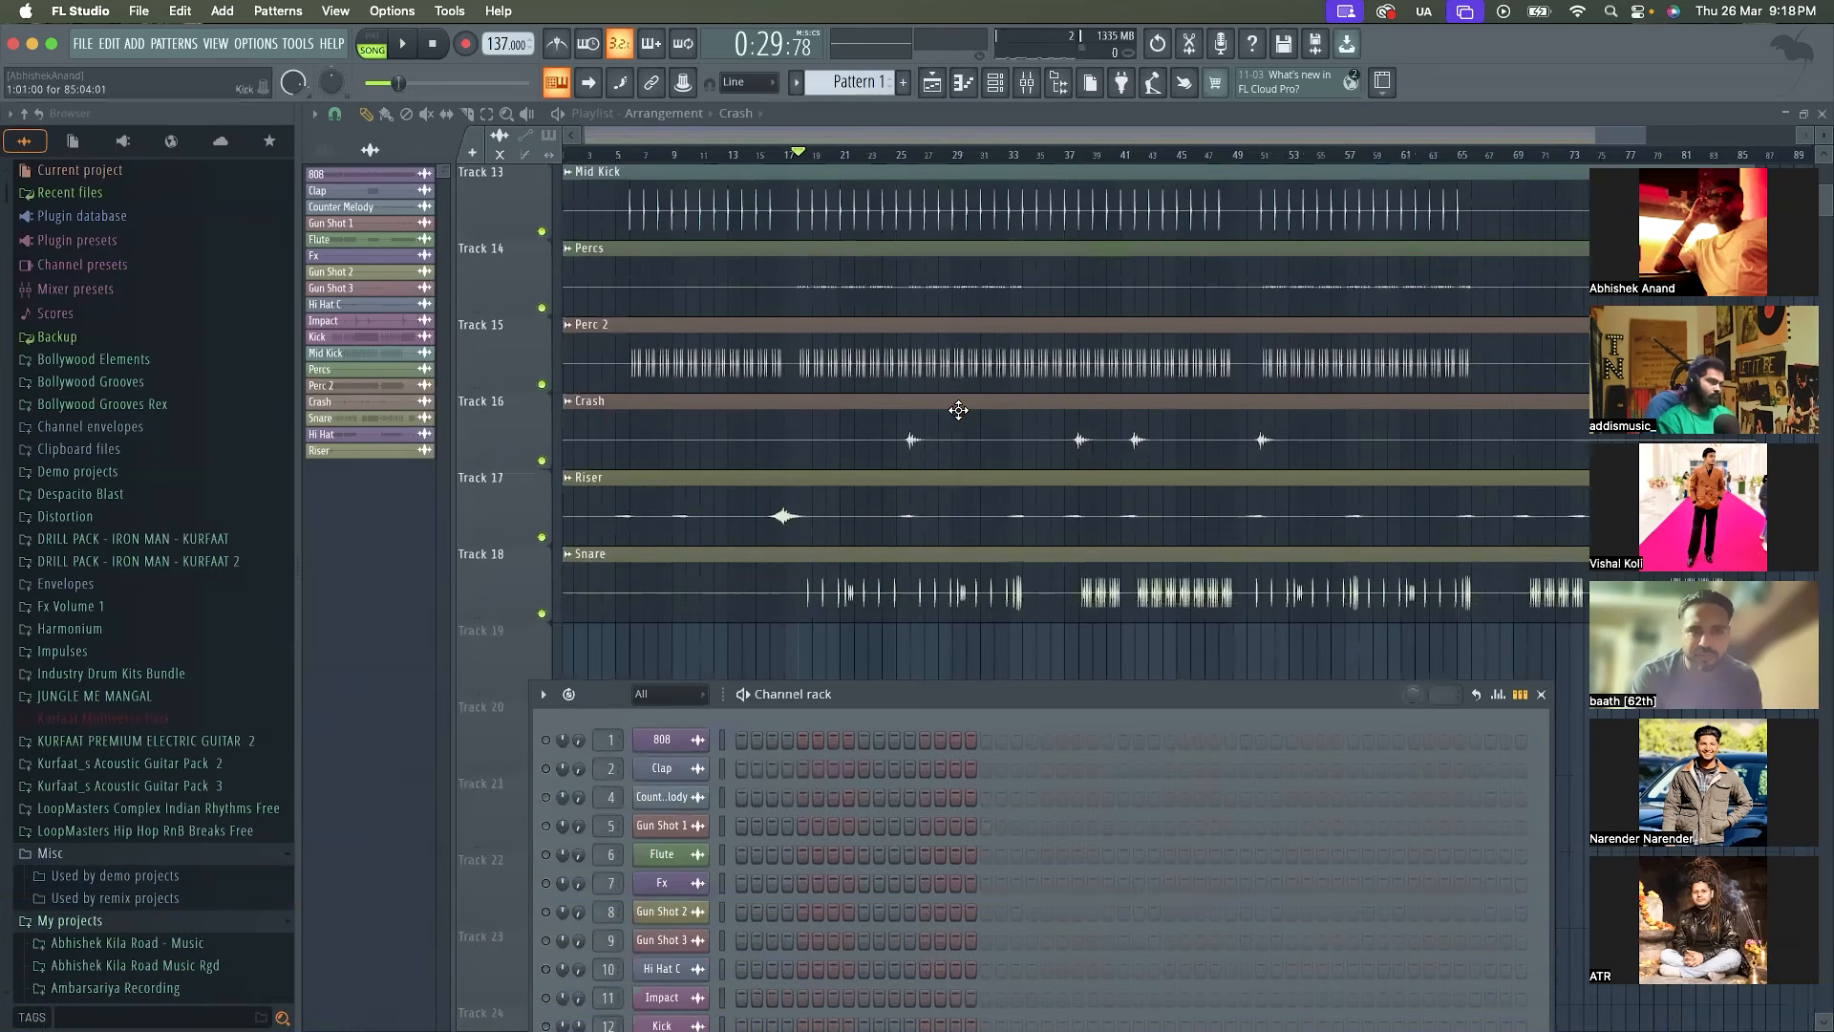
{"action": "left_click", "coordinate": [899, 155]}
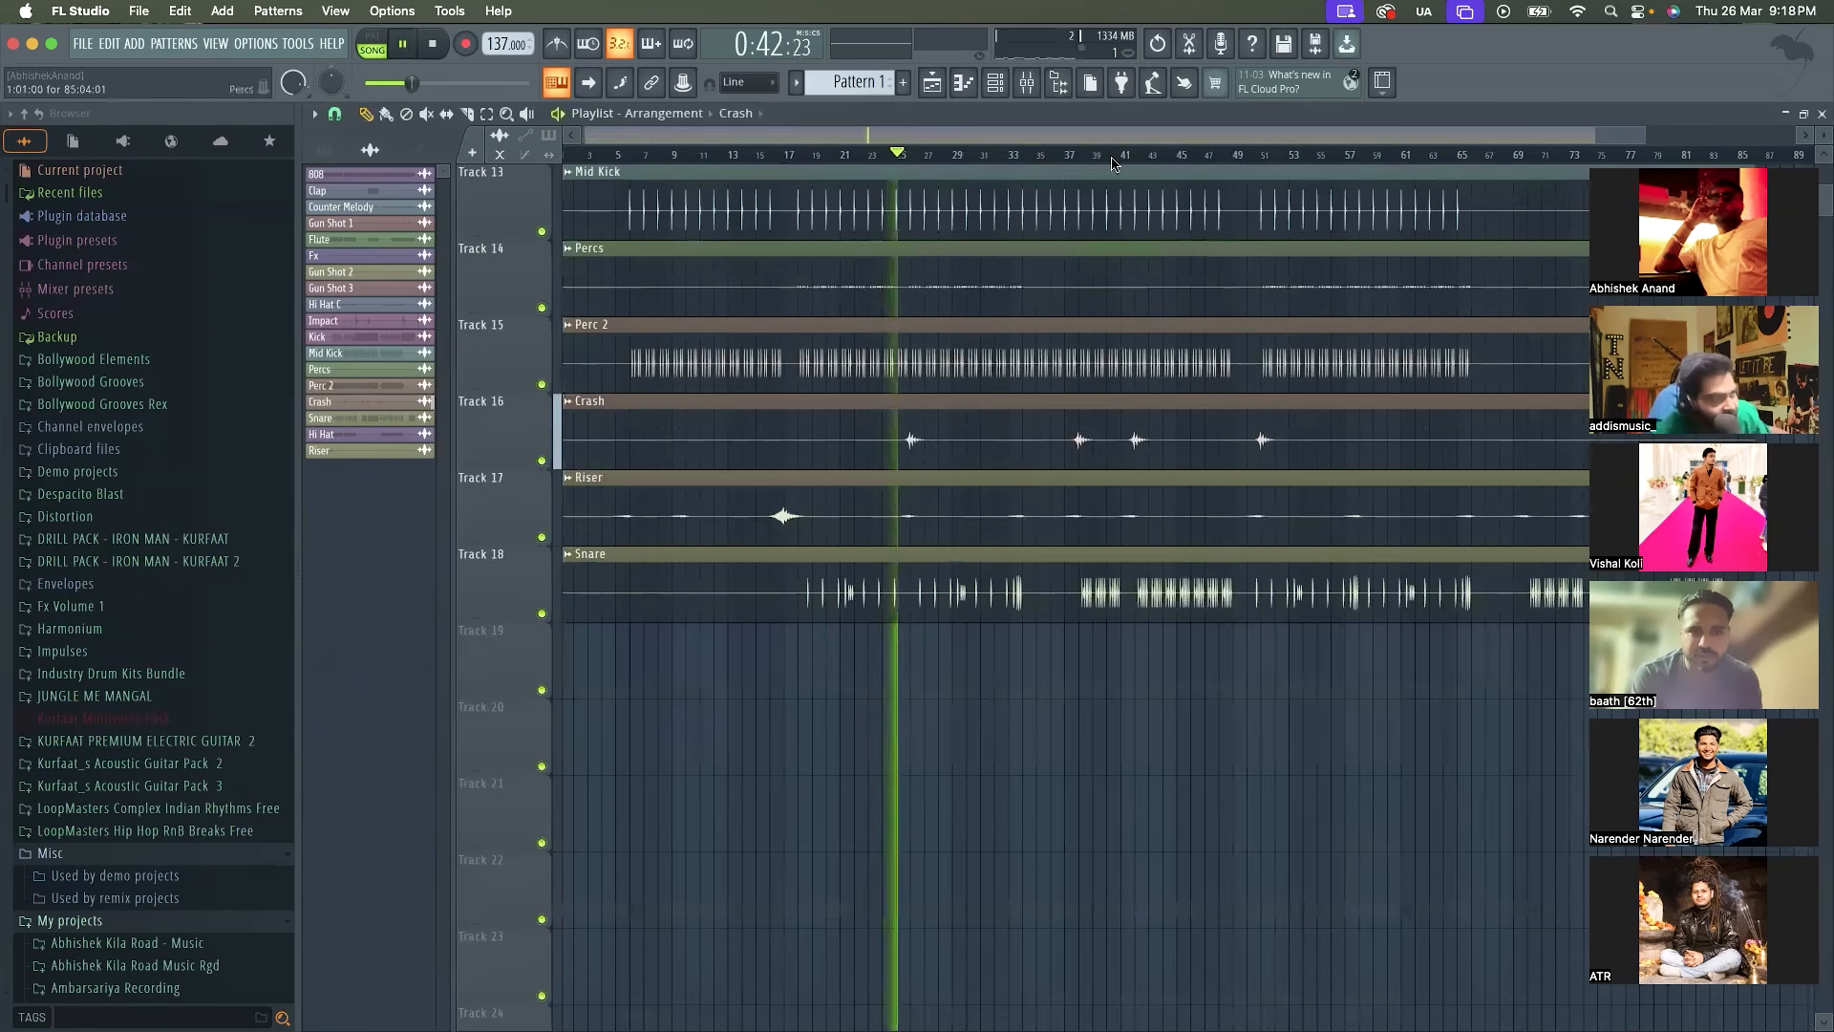
{"action": "left_click", "coordinate": [1027, 83]}
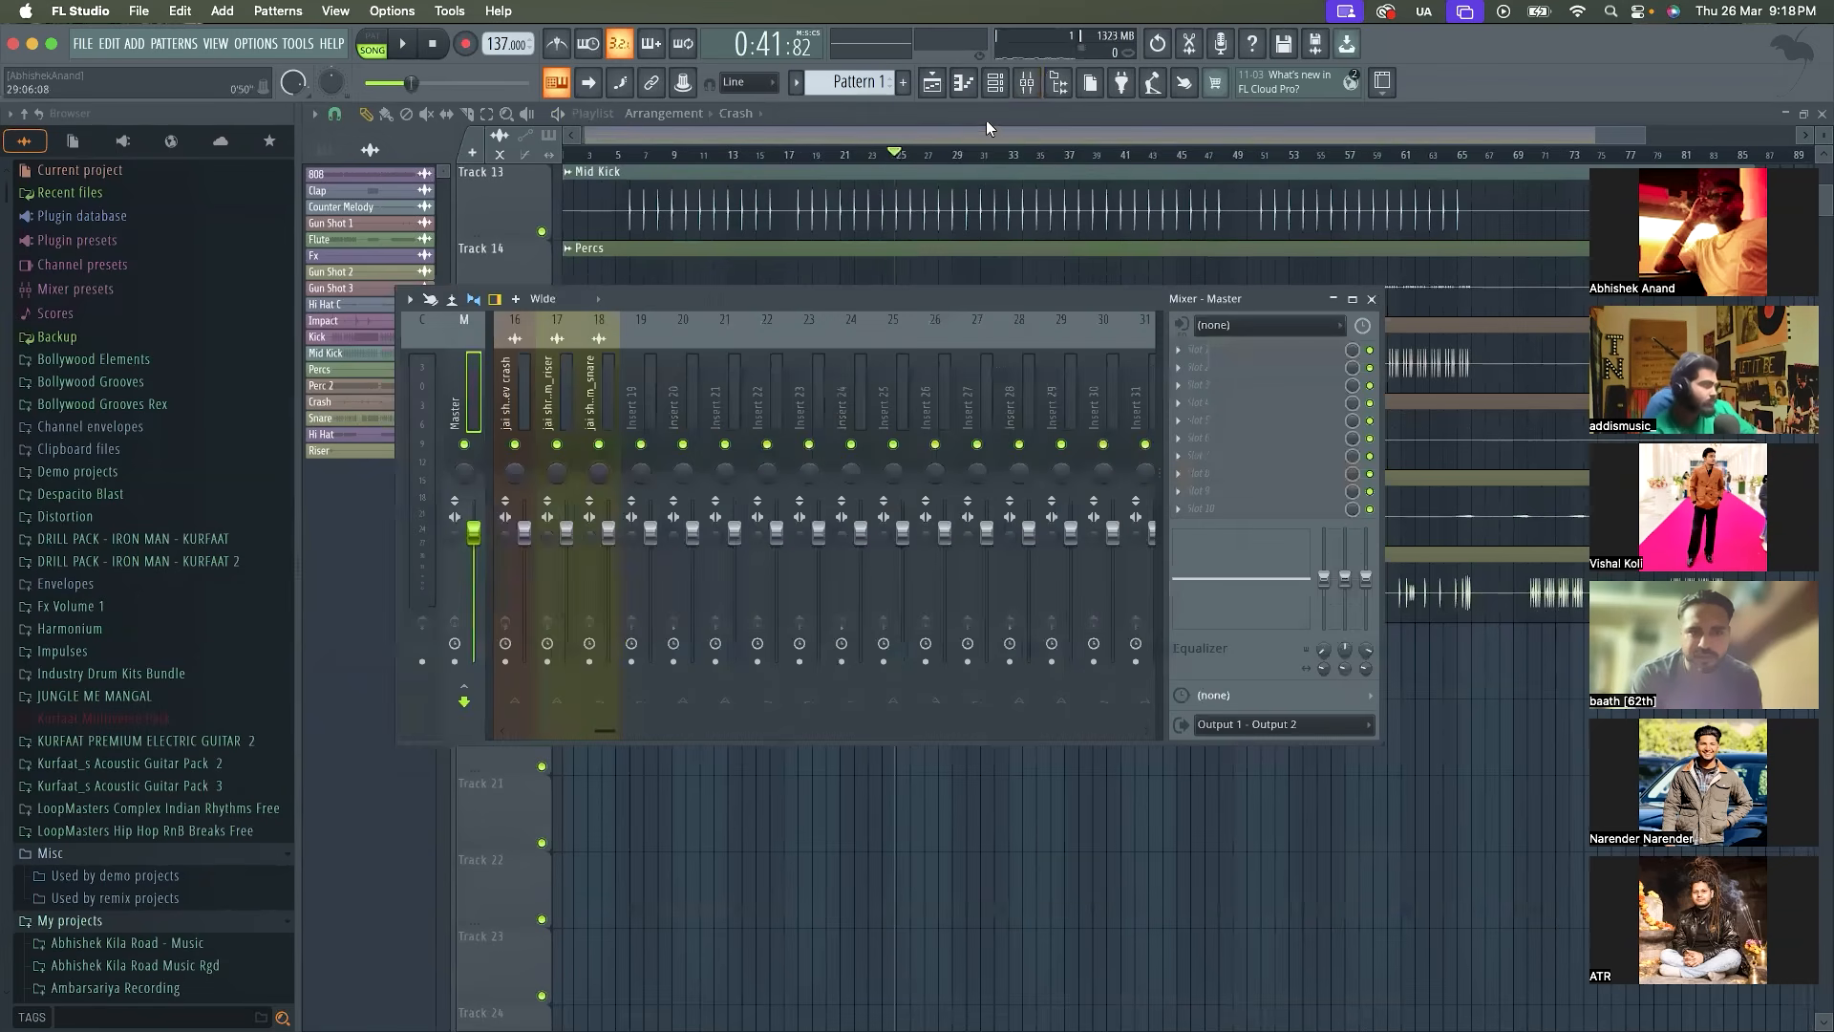
Reopen the Channel rack, move it up and listen briefly to the soloed Crash channel
{"action": "left_click", "coordinate": [995, 82]}
{"action": "left_click_drag", "start_coordinate": [852, 697], "coordinate": [799, 177]}
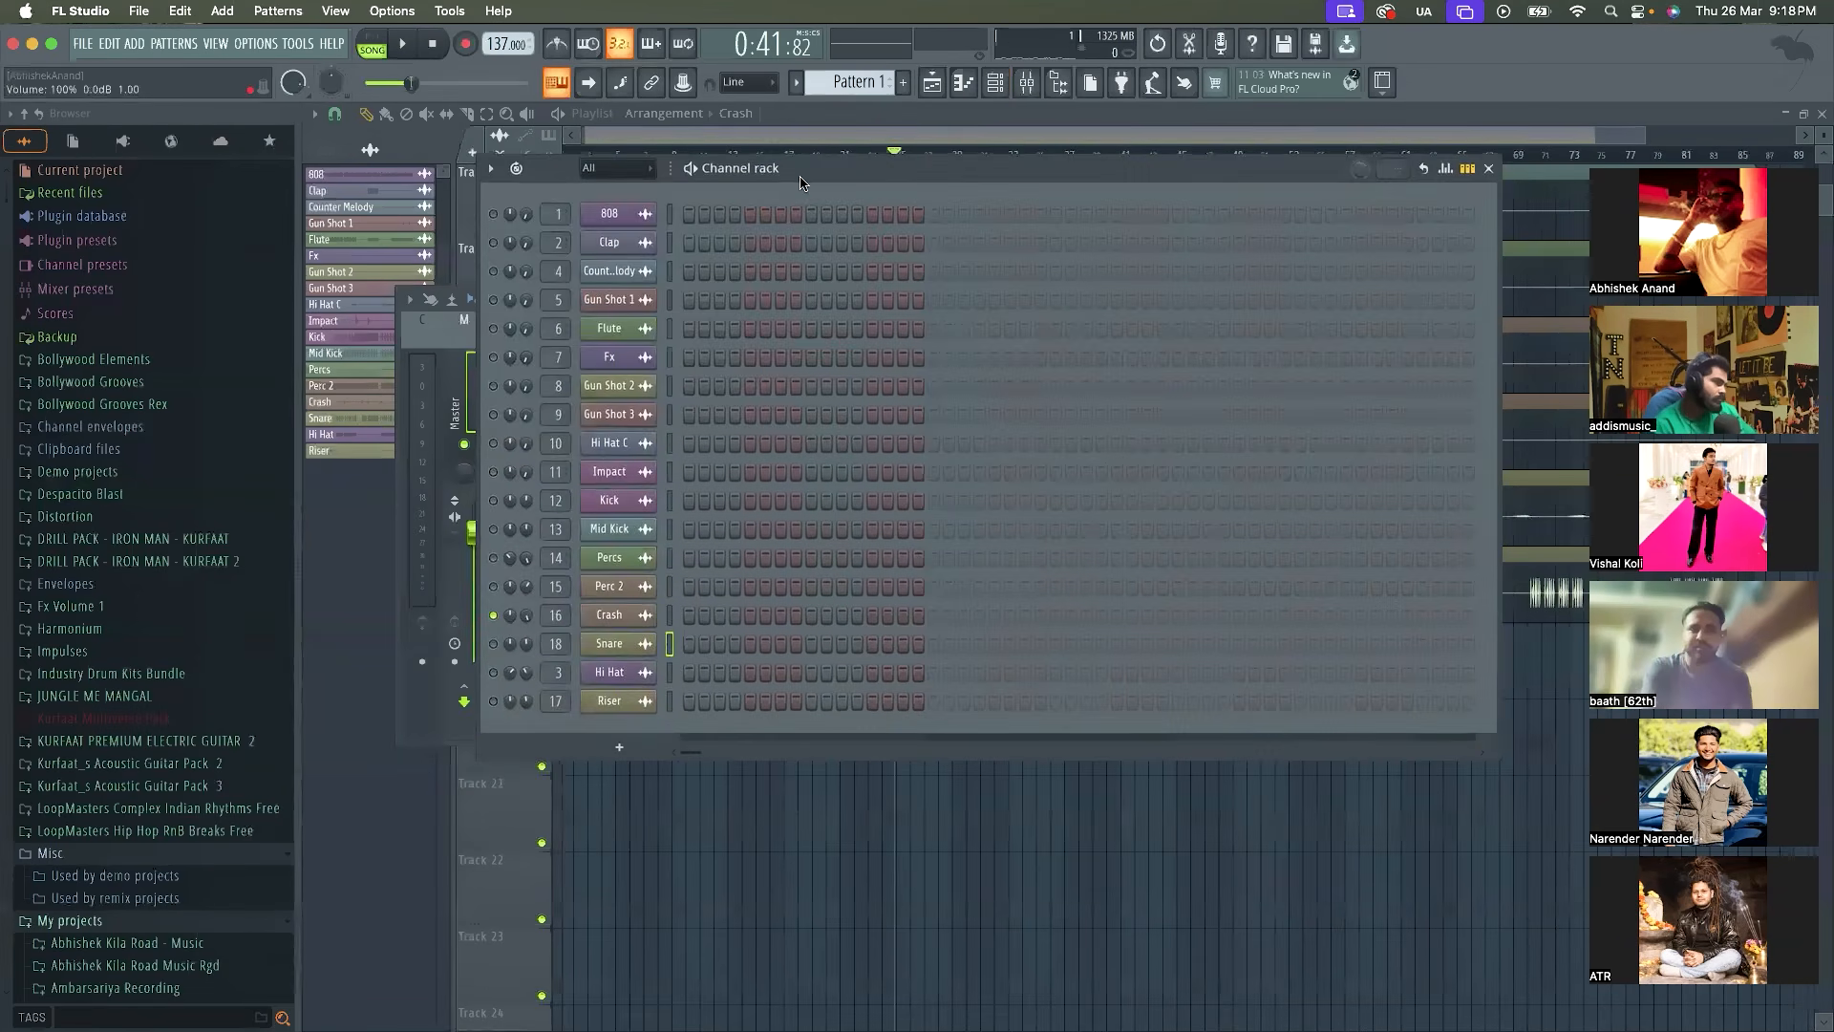
{"action": "key", "text": "space"}
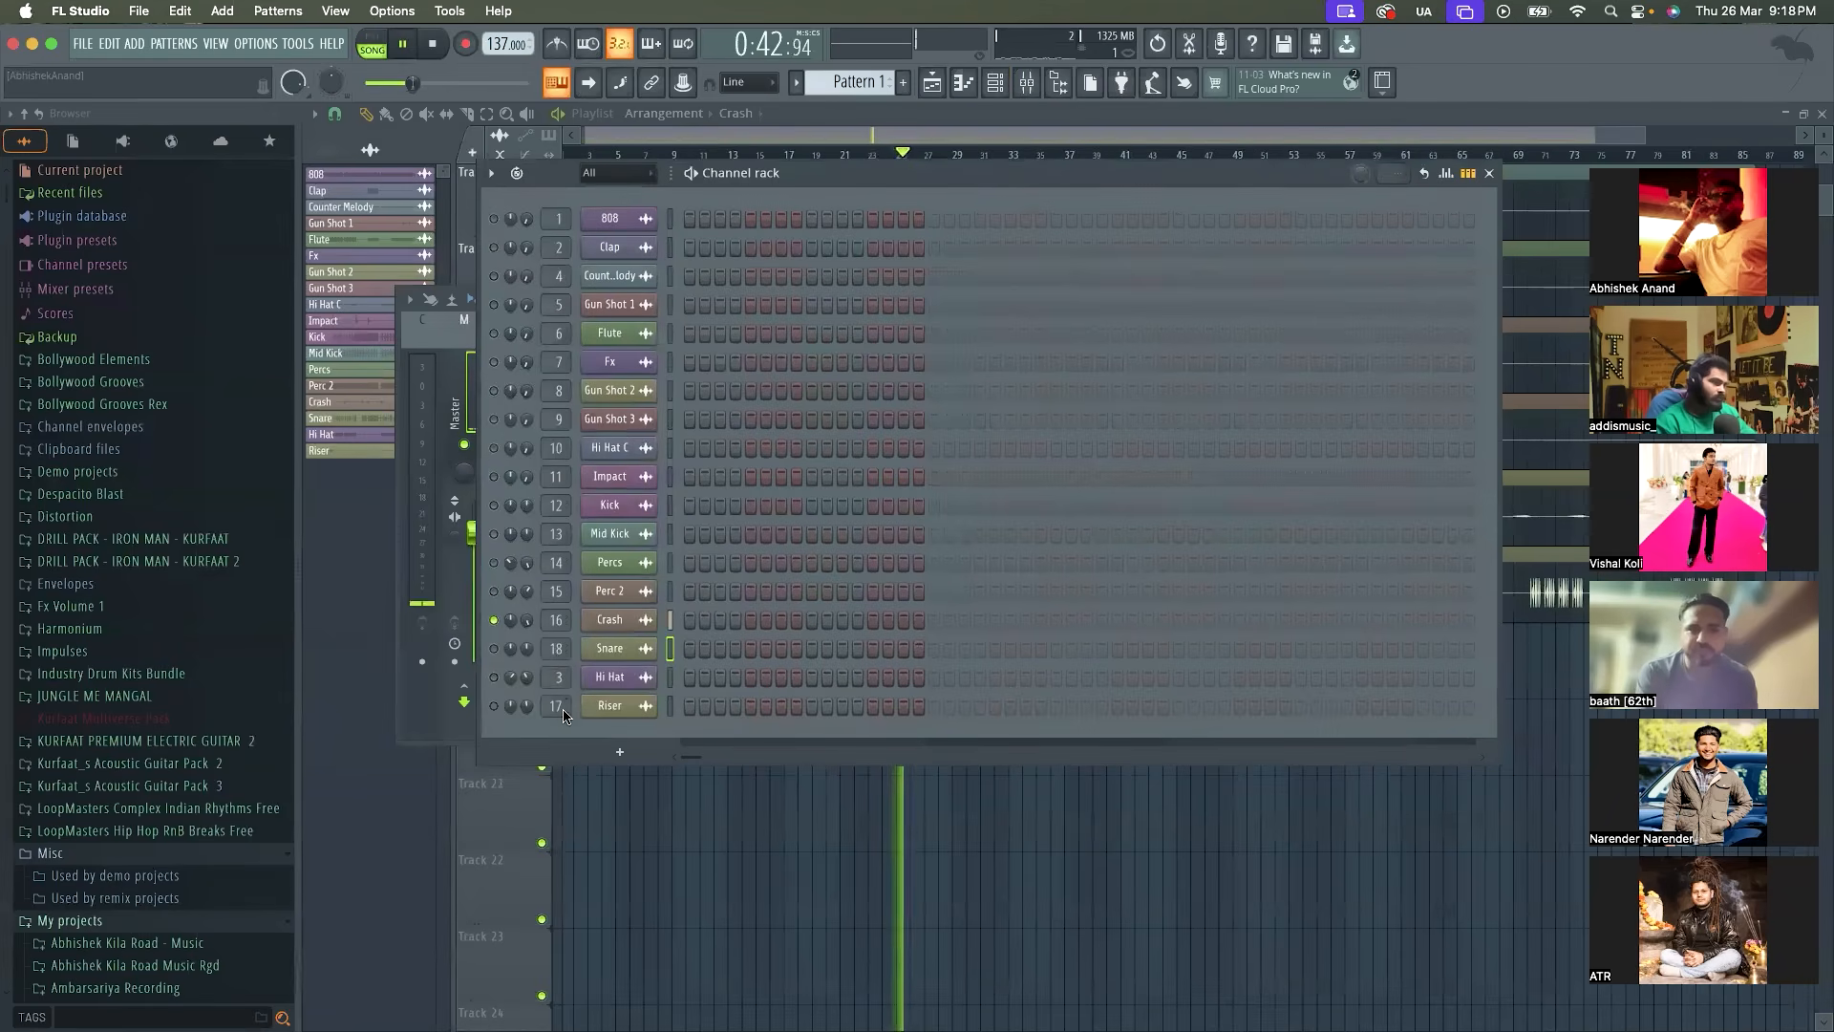
{"action": "key", "text": "space"}
Switch all channels back on and raise the Crash volume slightly, checking it in the full mix
{"action": "right_click", "coordinate": [494, 626]}
{"action": "left_click", "coordinate": [573, 640]}
{"action": "mouse_move", "coordinate": [527, 622]}
{"action": "left_mouse_down"}
{"action": "mouse_move", "coordinate": [528, 659]}
{"action": "mouse_move", "coordinate": [527, 618]}
{"action": "left_mouse_up"}
{"action": "key", "text": "space"}
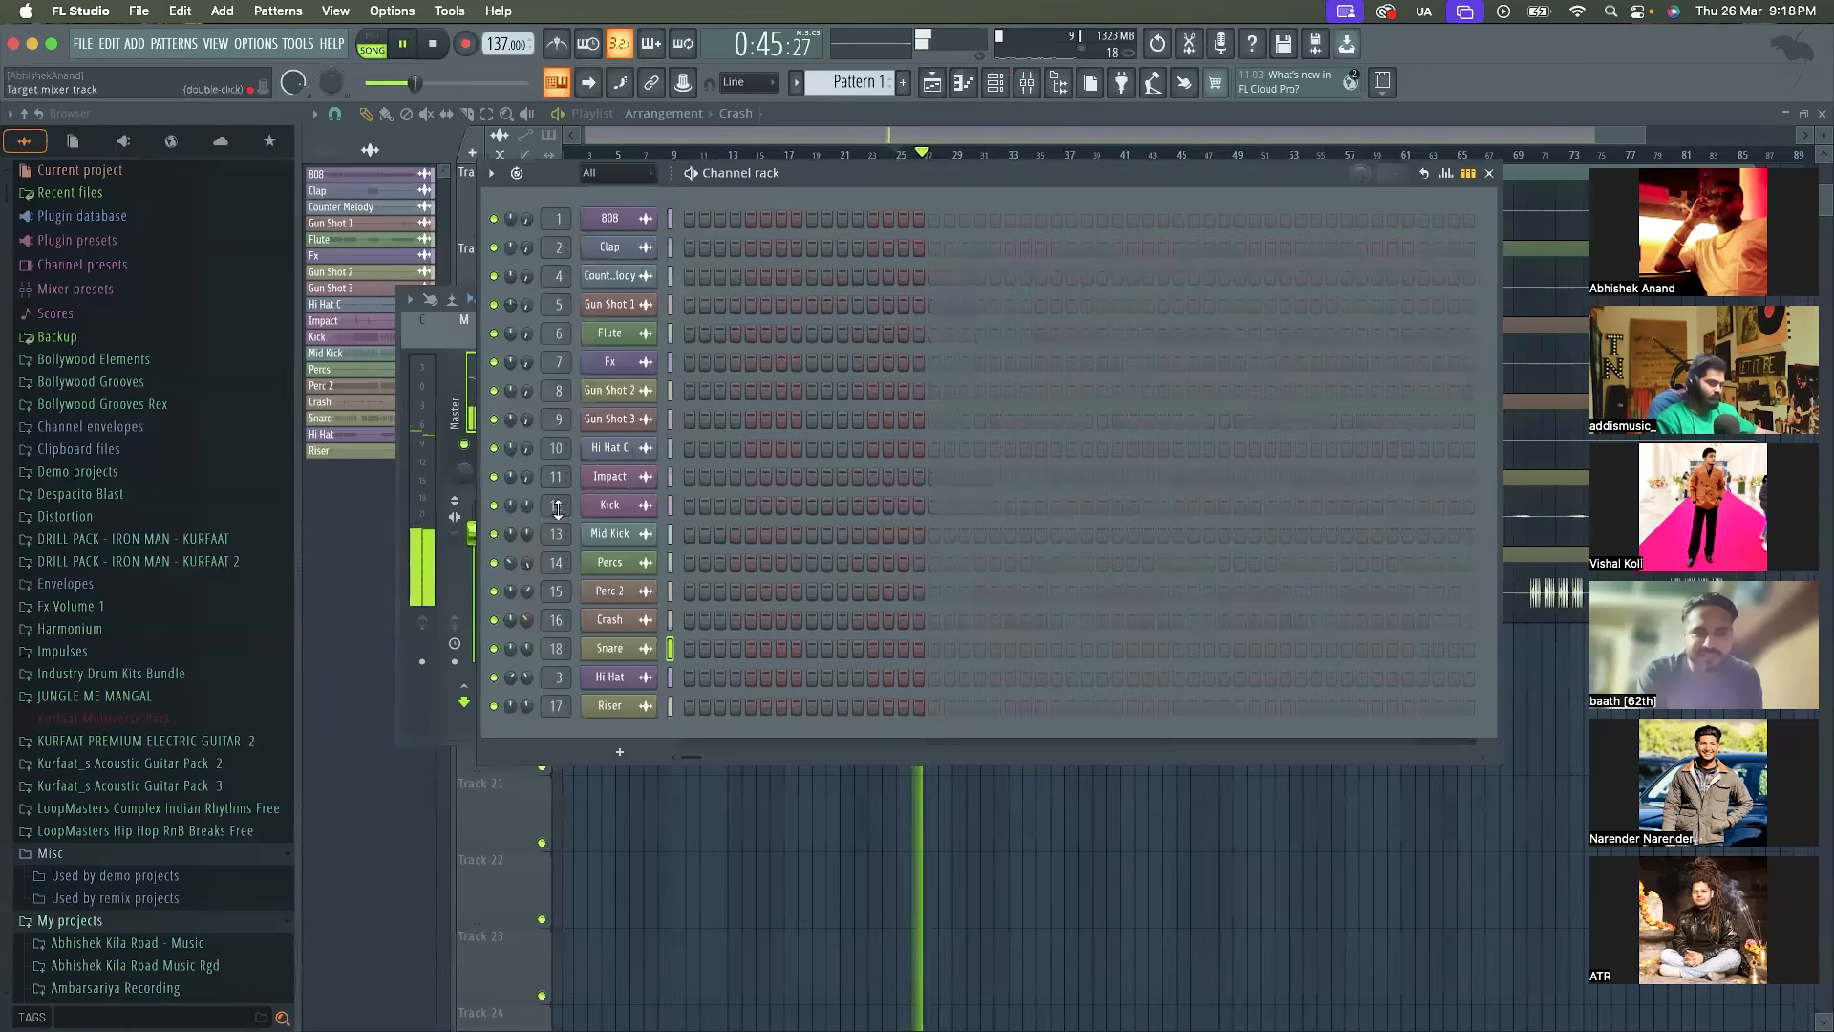
{"action": "key", "text": "space"}
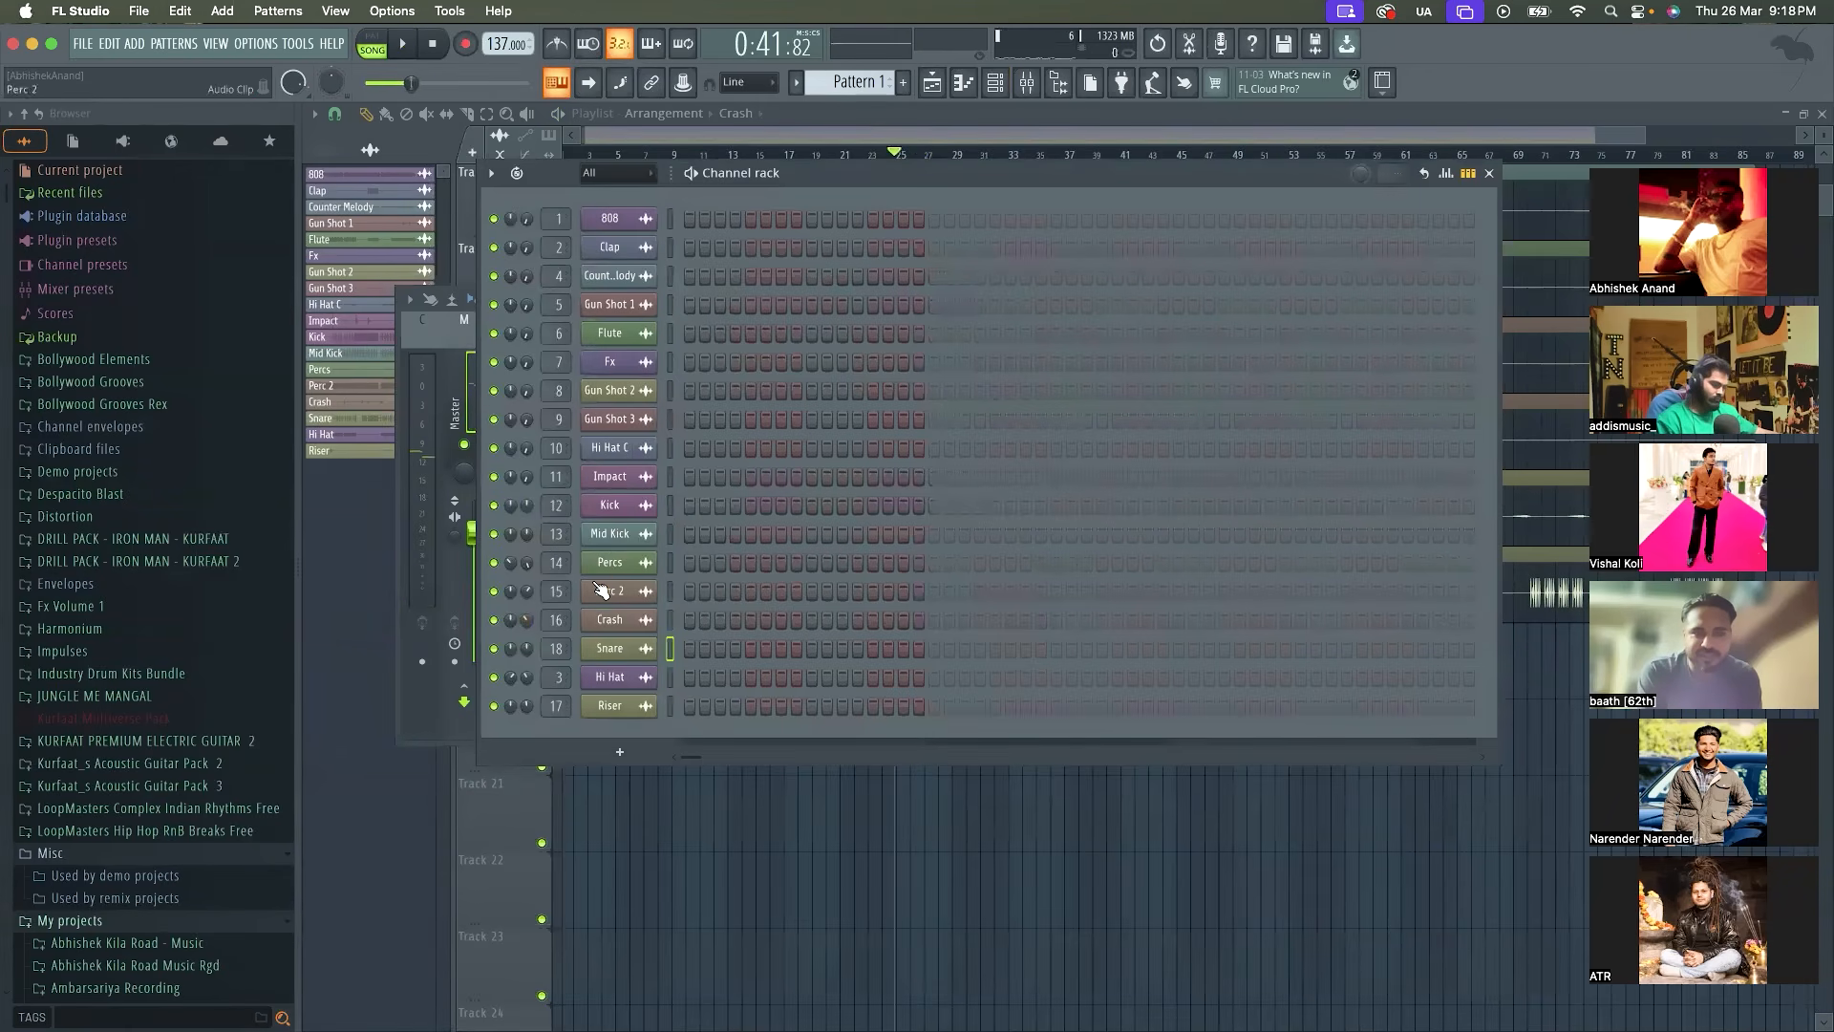
Raise the Impact channel's volume to 51% while the full mix plays
{"action": "key", "text": "space"}
{"action": "left_click_drag", "start_coordinate": [526, 479], "coordinate": [526, 430]}
{"action": "key", "text": "space"}
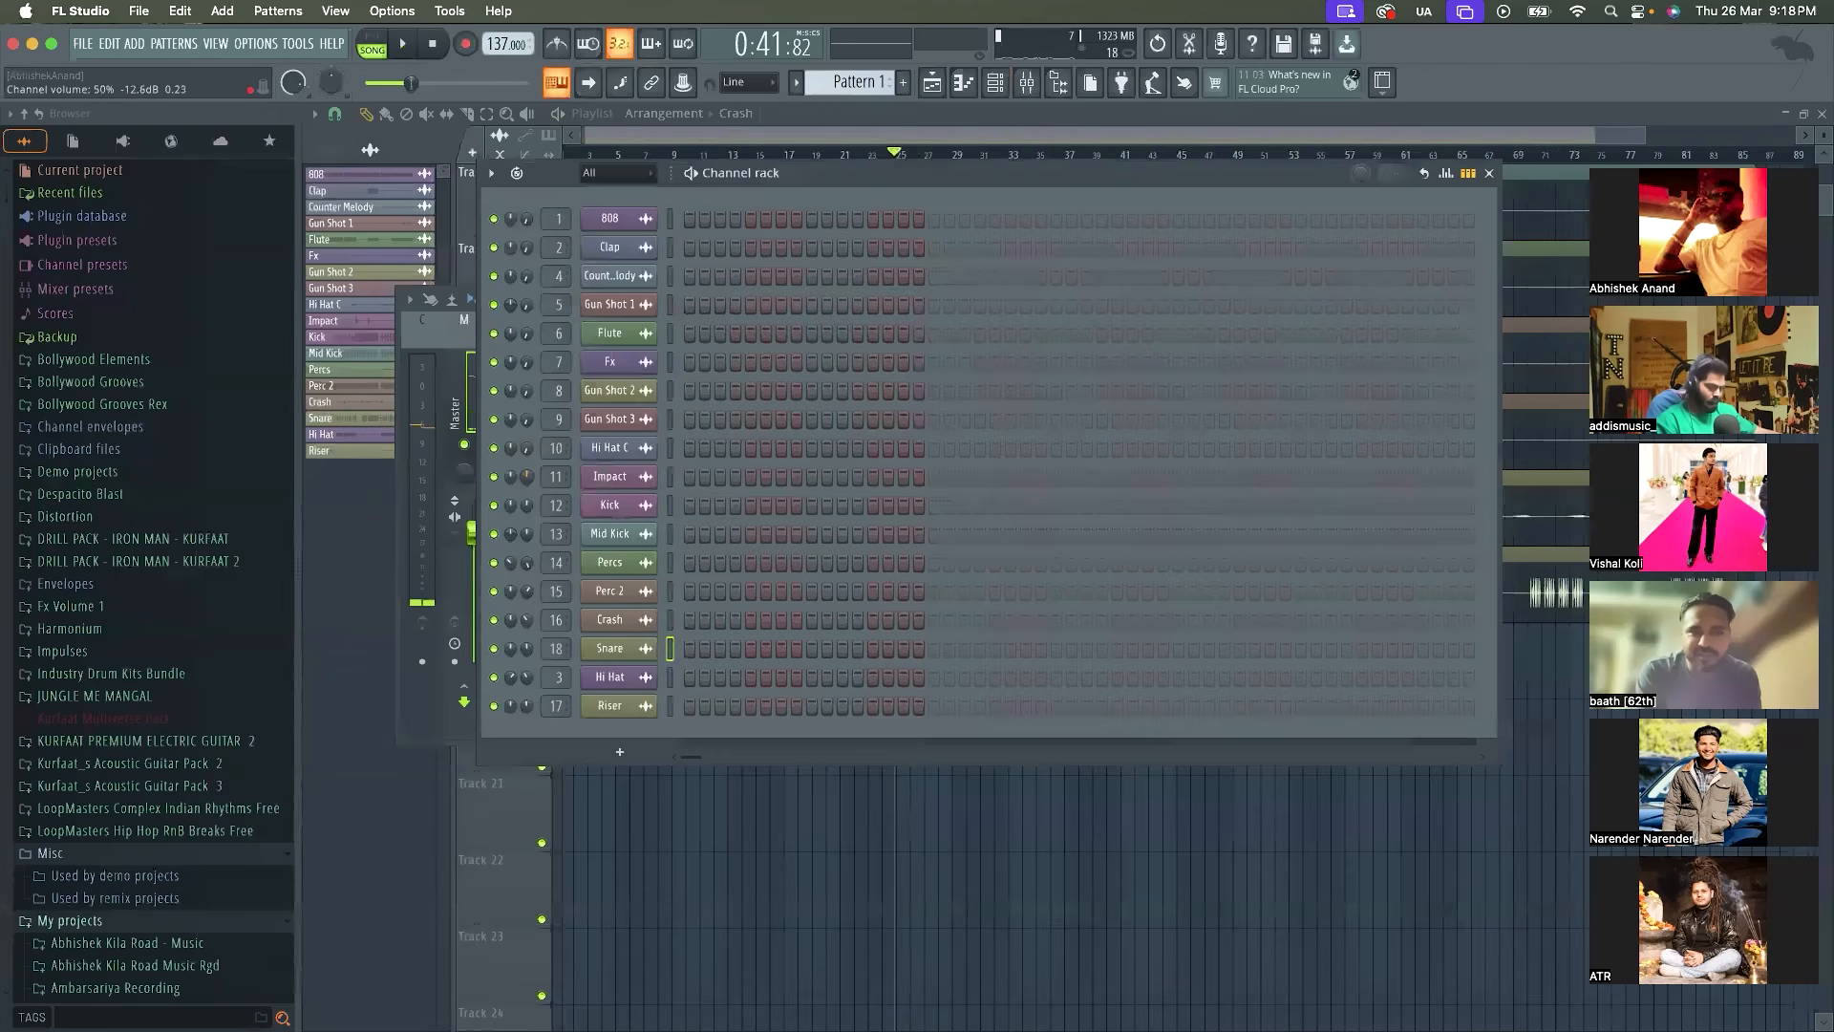
Solo the Impact channel, listen to it on its own and switch all channels back on
{"action": "right_click", "coordinate": [495, 481]}
{"action": "left_click", "coordinate": [500, 495]}
{"action": "key", "text": "space"}
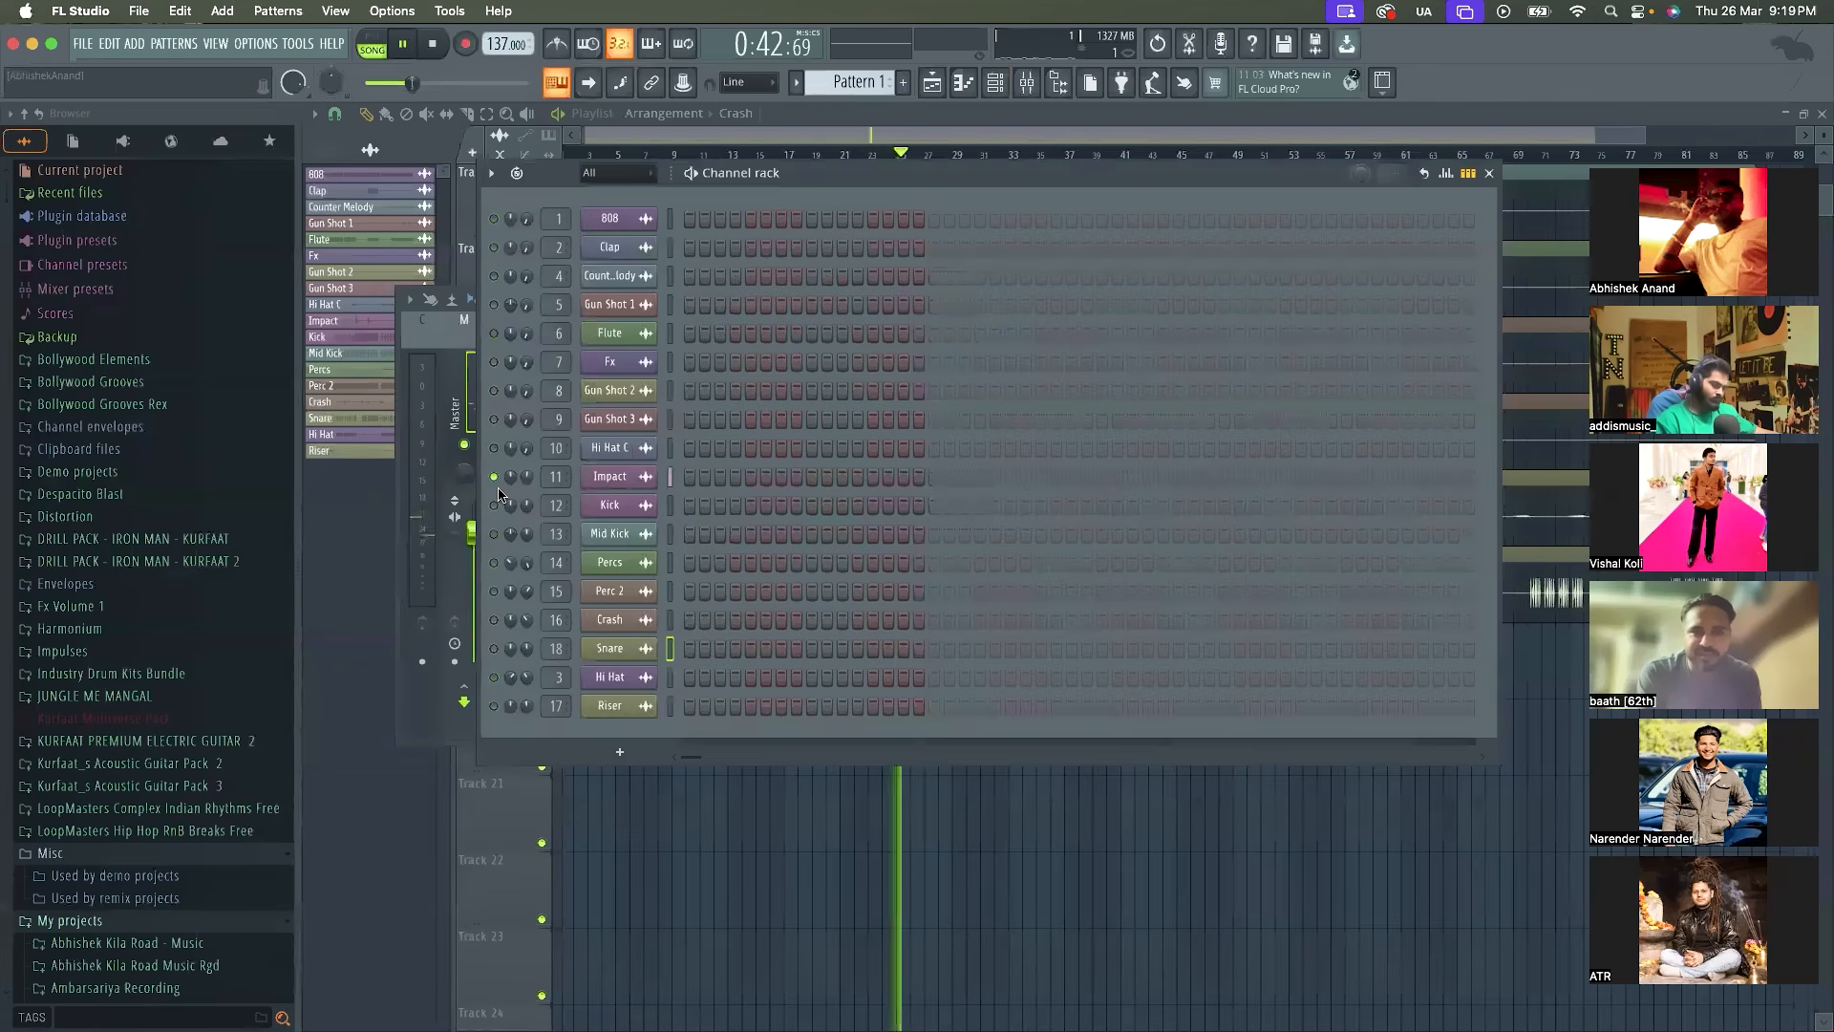
{"action": "key", "text": "space"}
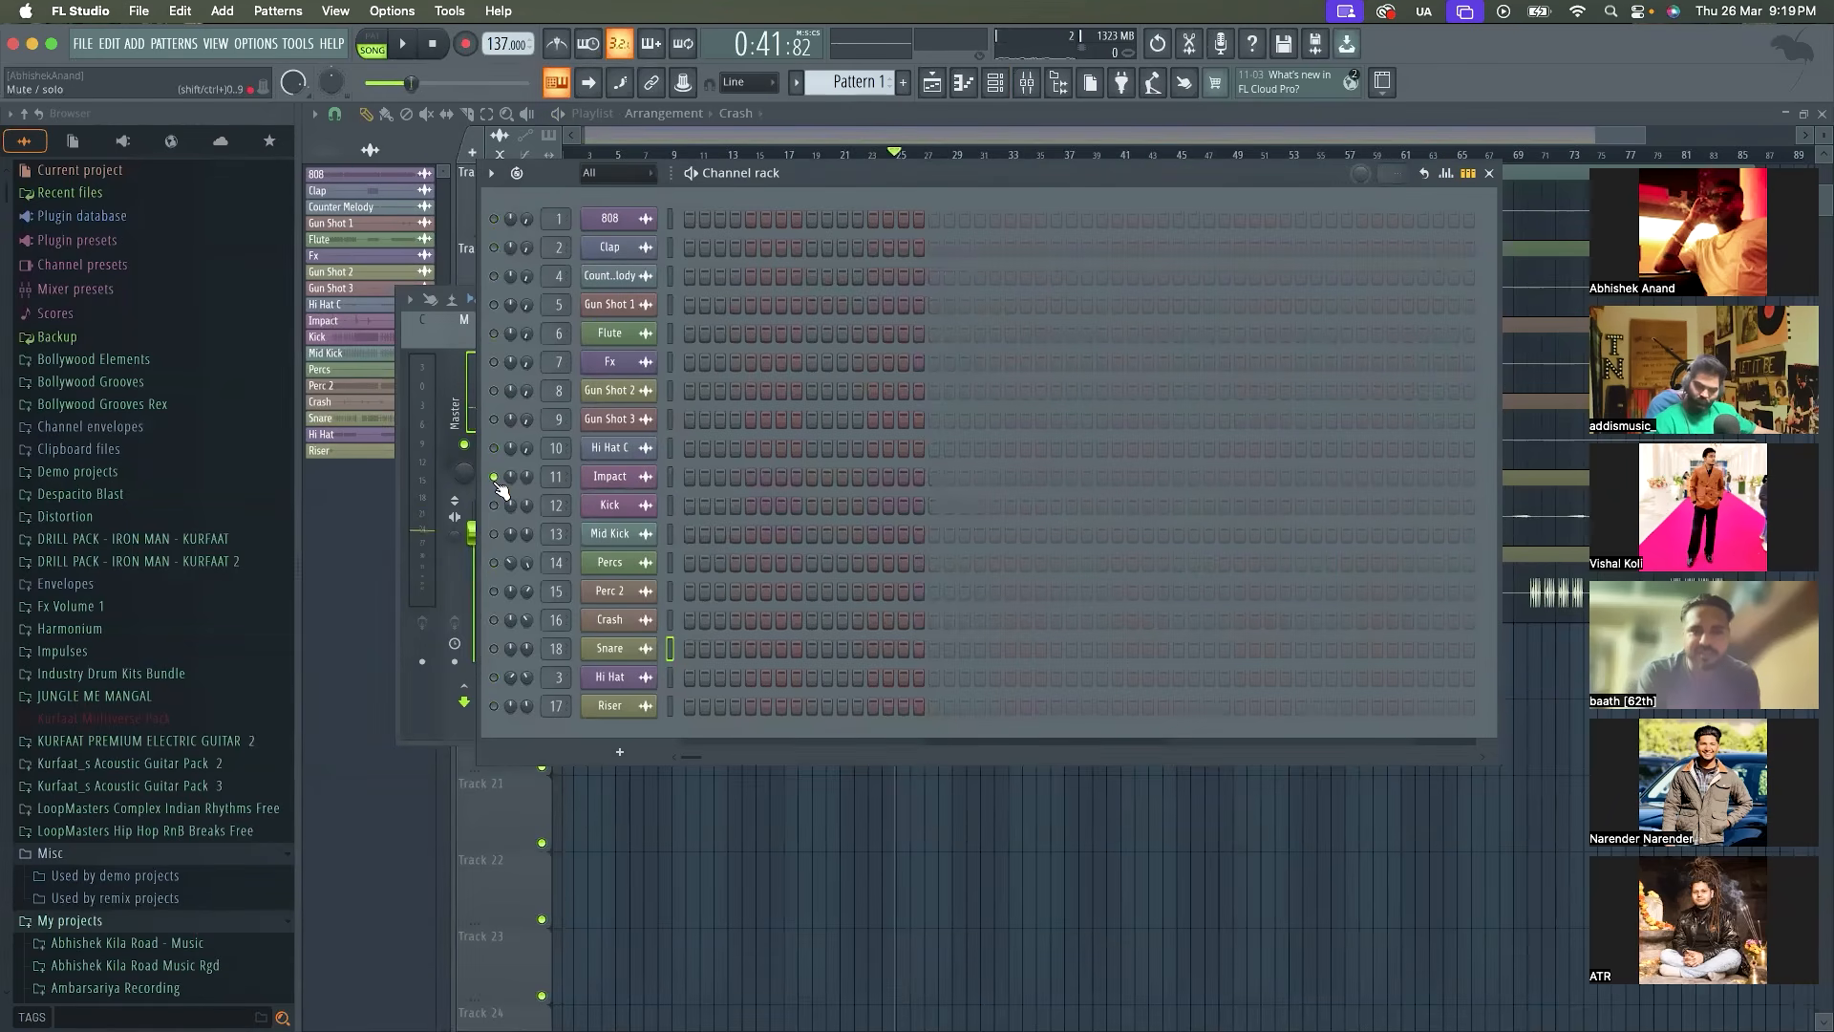
{"action": "right_click", "coordinate": [497, 481]}
{"action": "left_click", "coordinate": [511, 495]}
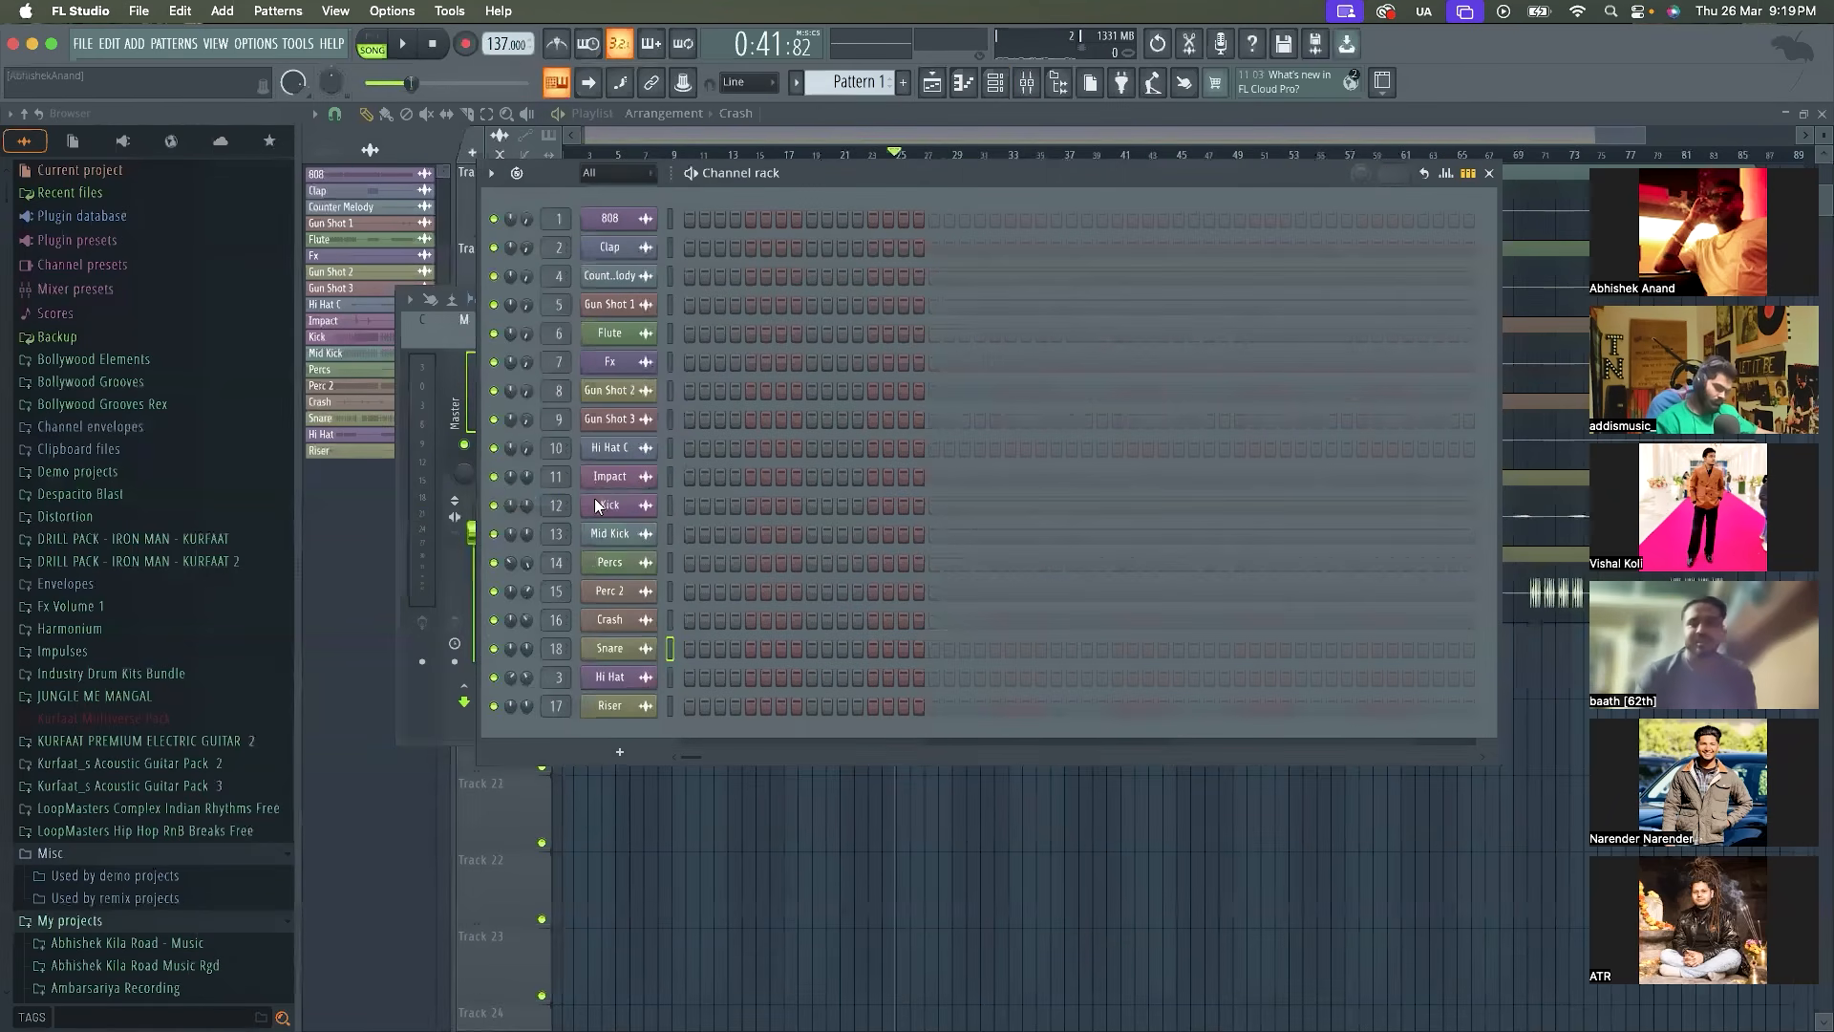
Listen to the full mix from its current position and again from bar 18, keeping the Channel rack open below the upper Playlist tracks
{"action": "key", "text": "space"}
{"action": "left_click_drag", "start_coordinate": [867, 176], "coordinate": [867, 397]}
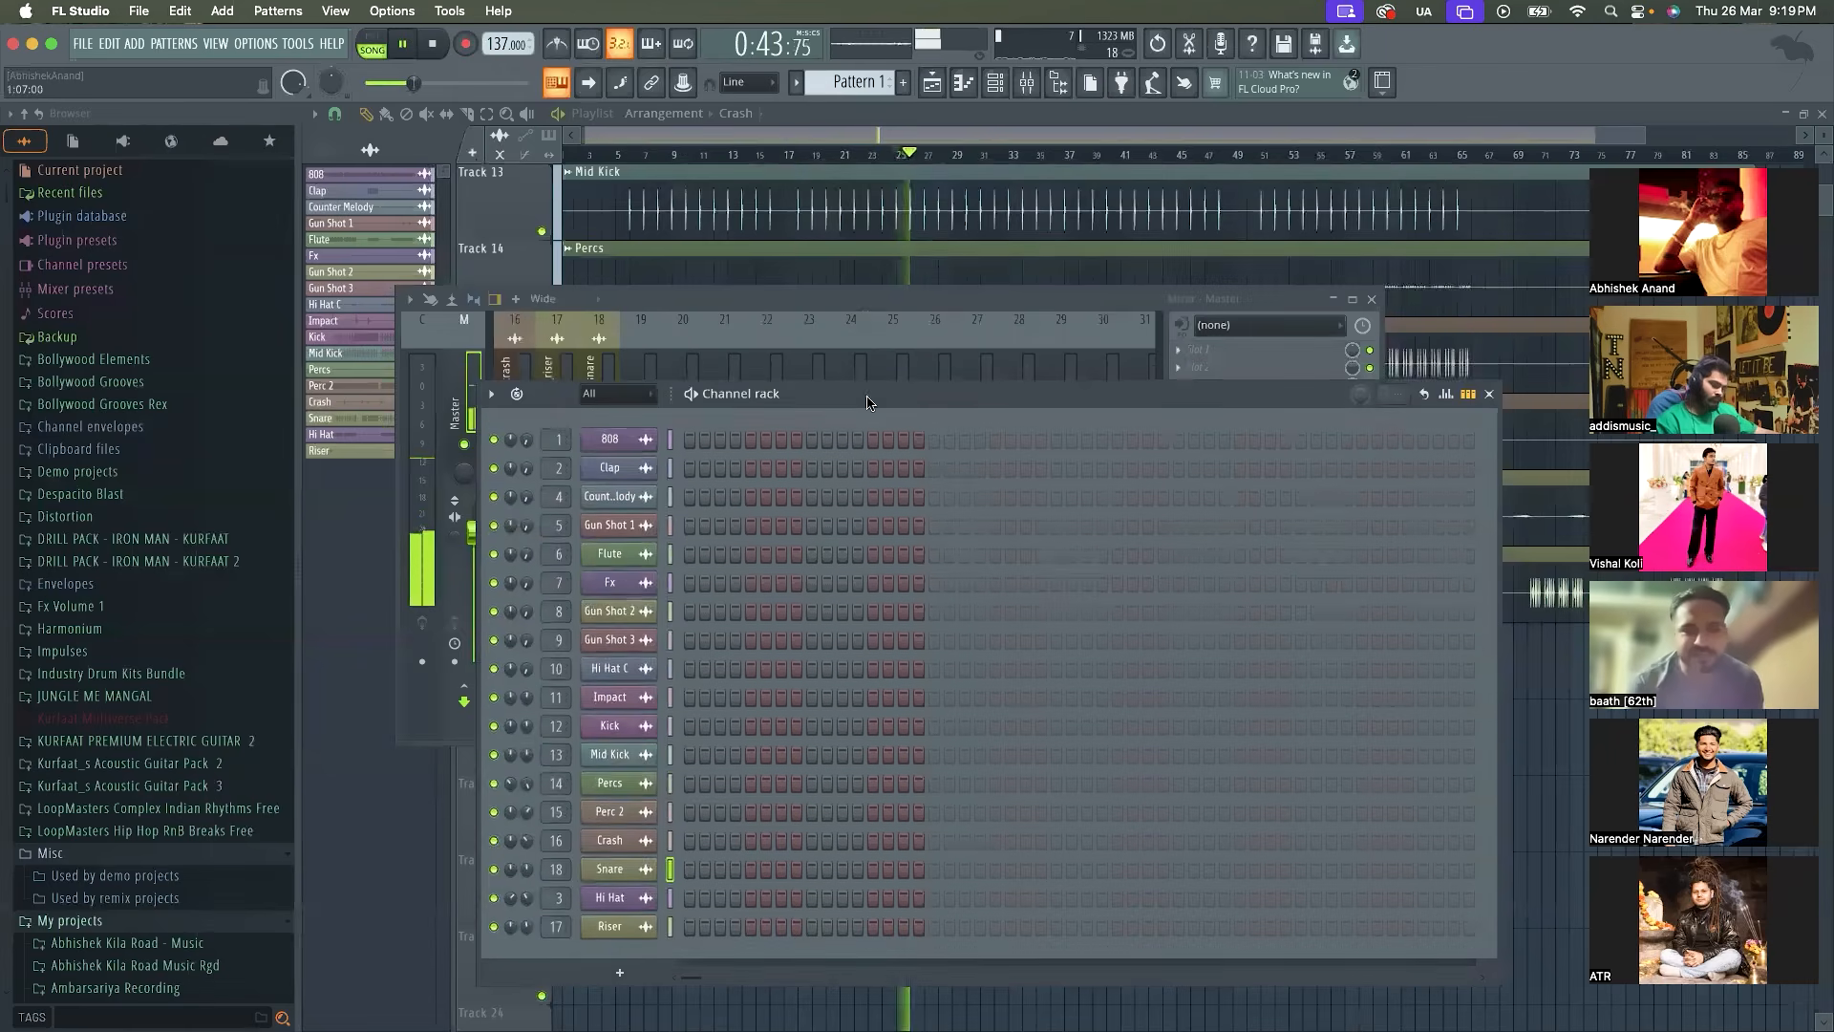
{"action": "key", "text": "space"}
{"action": "left_click_drag", "start_coordinate": [793, 154], "coordinate": [799, 154]}
{"action": "left_click", "coordinate": [991, 87]}
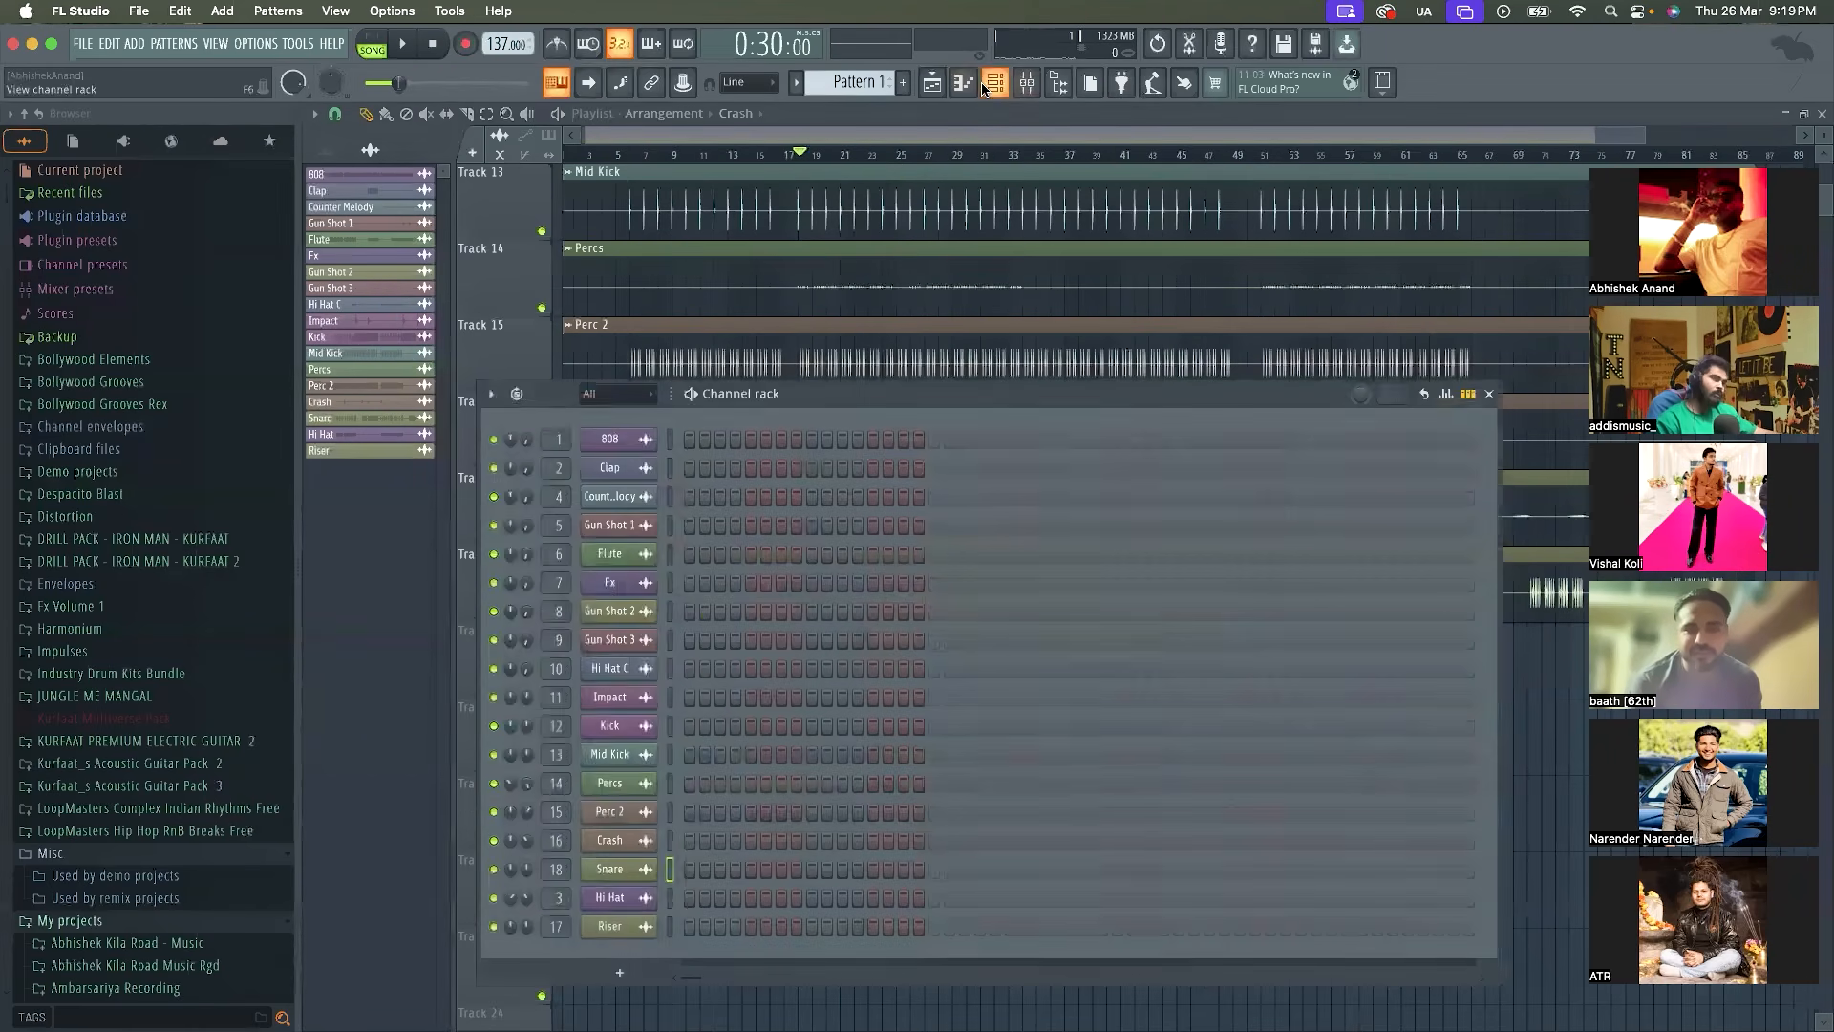
{"action": "left_click_drag", "start_coordinate": [802, 393], "coordinate": [803, 346]}
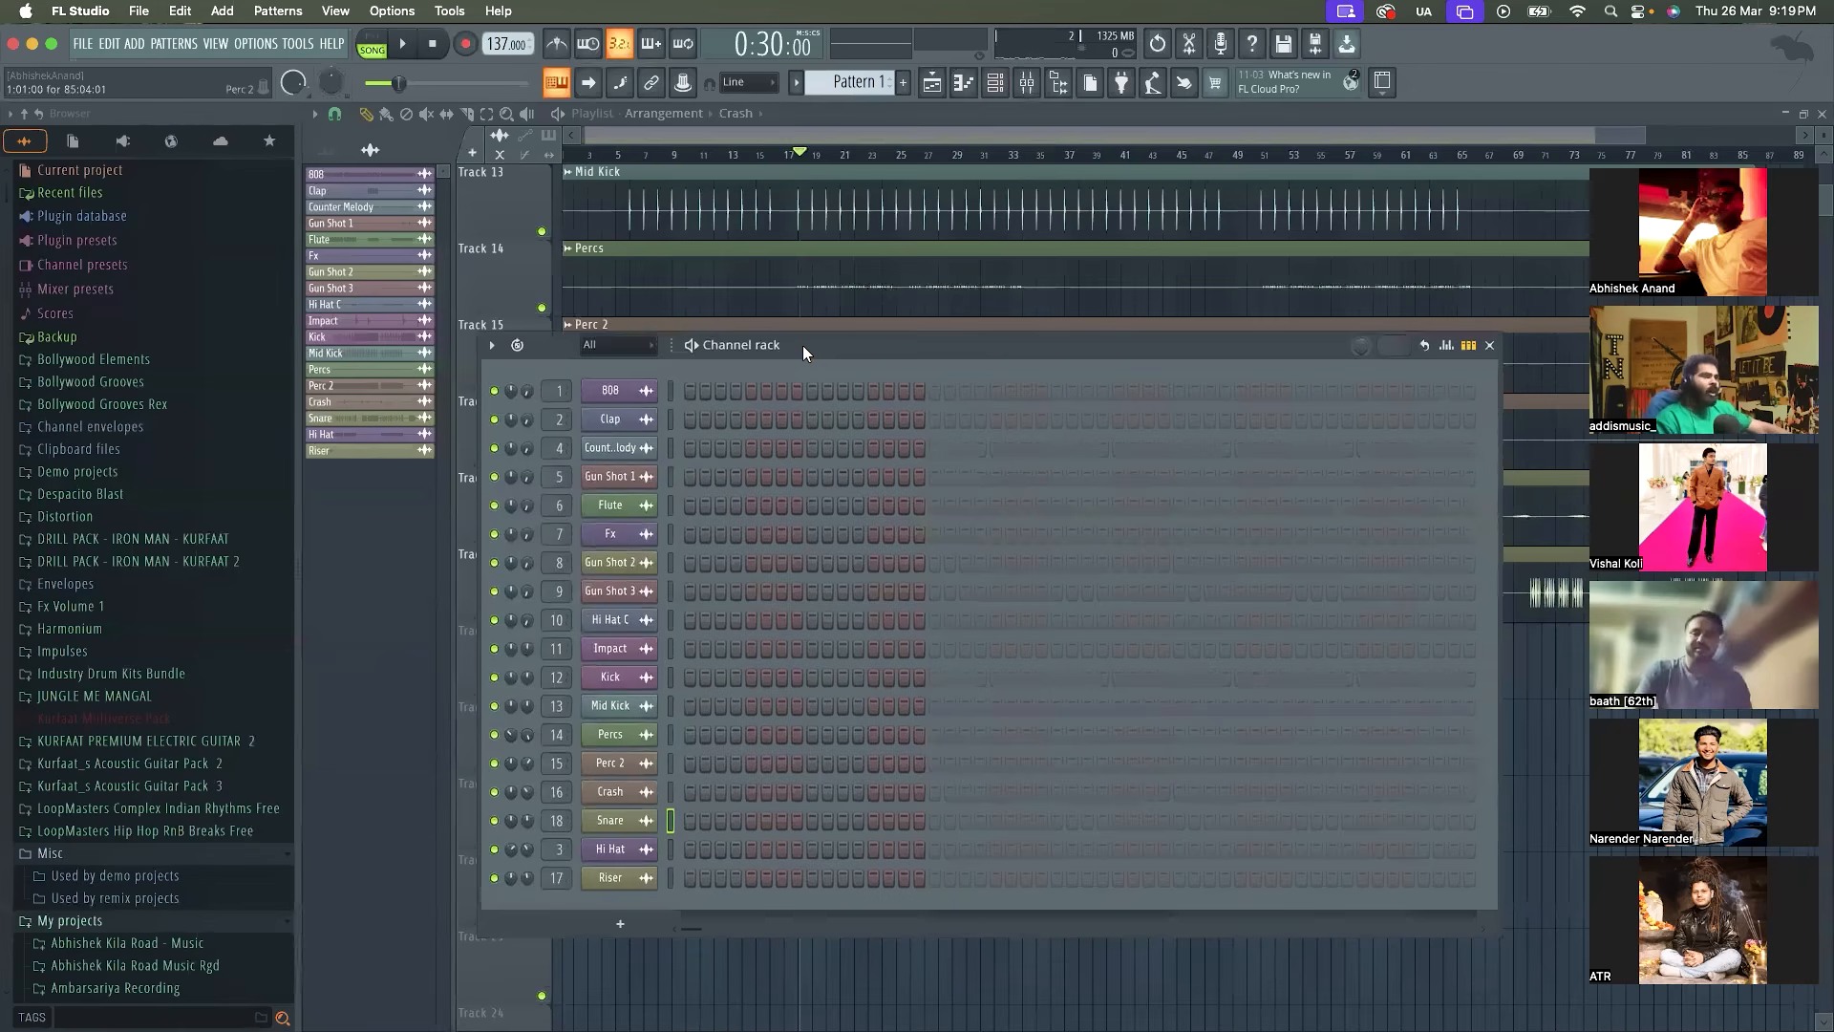
{"action": "key", "text": "space"}
Move the playback start back to about bar 16 and listen to the full mix with the Channel rack open
{"action": "key", "text": "space"}
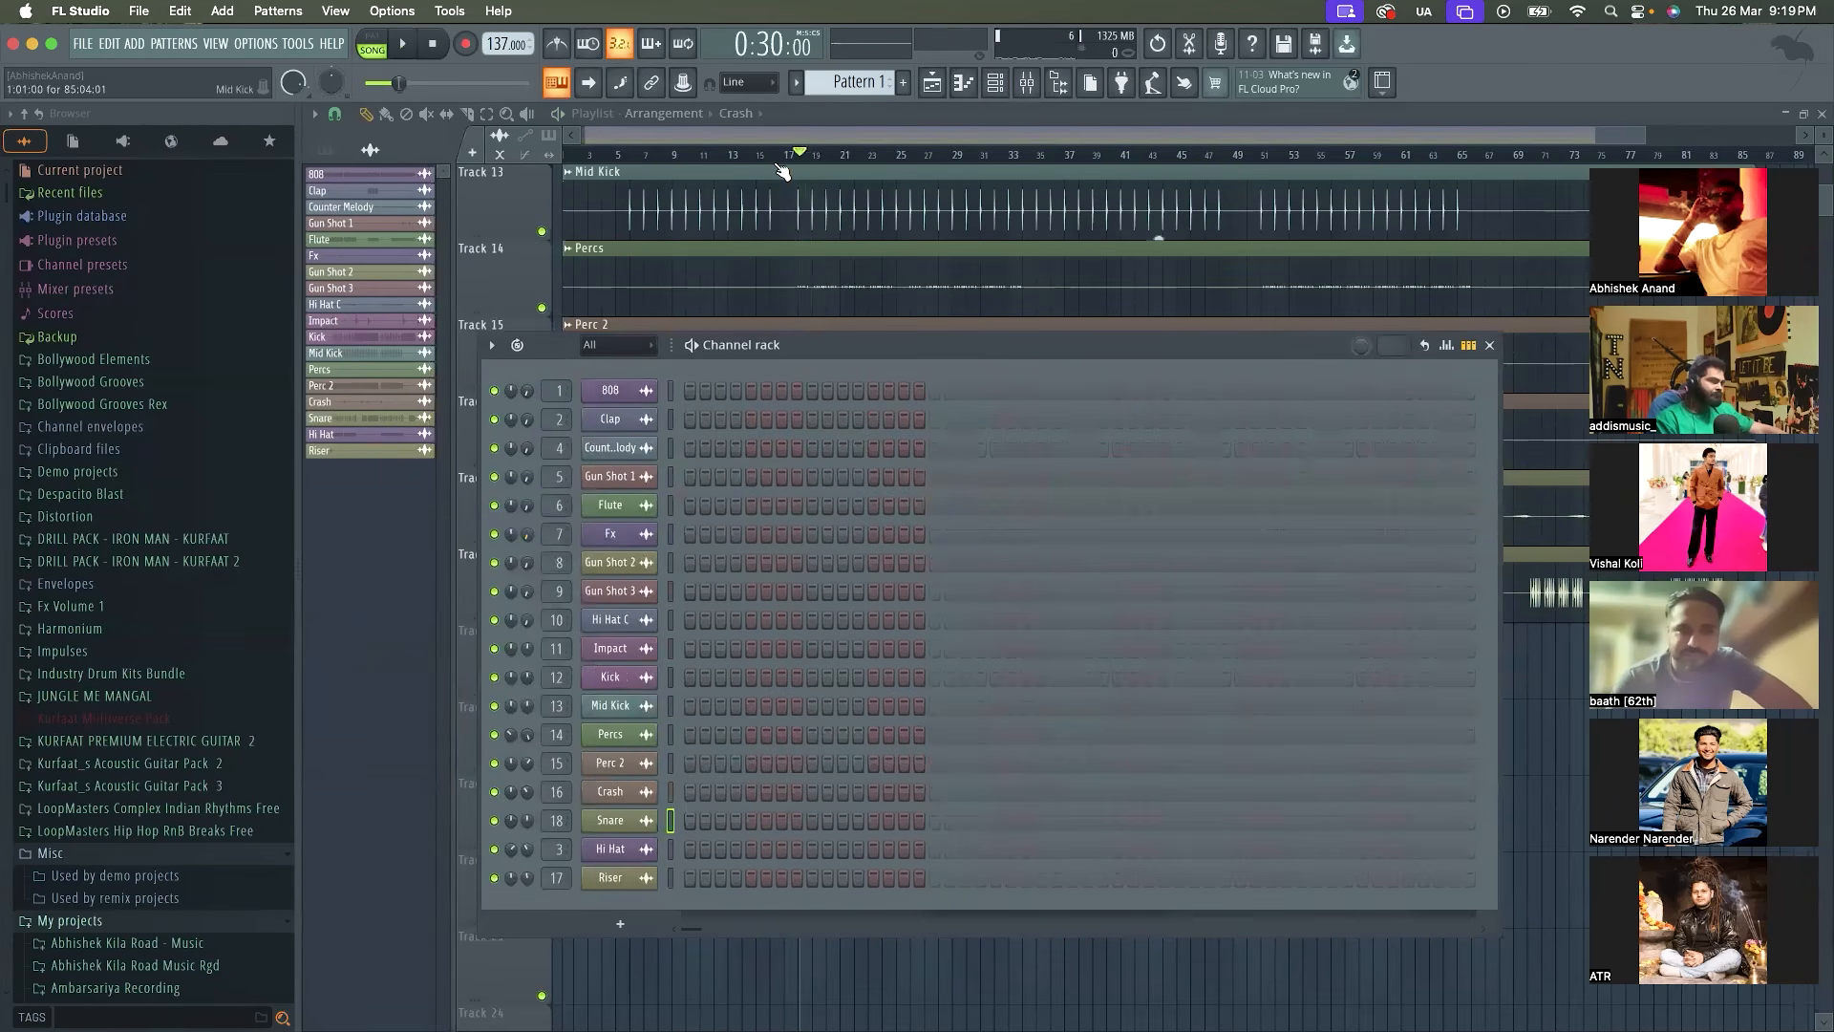
{"action": "left_click", "coordinate": [775, 155]}
{"action": "key", "text": "space"}
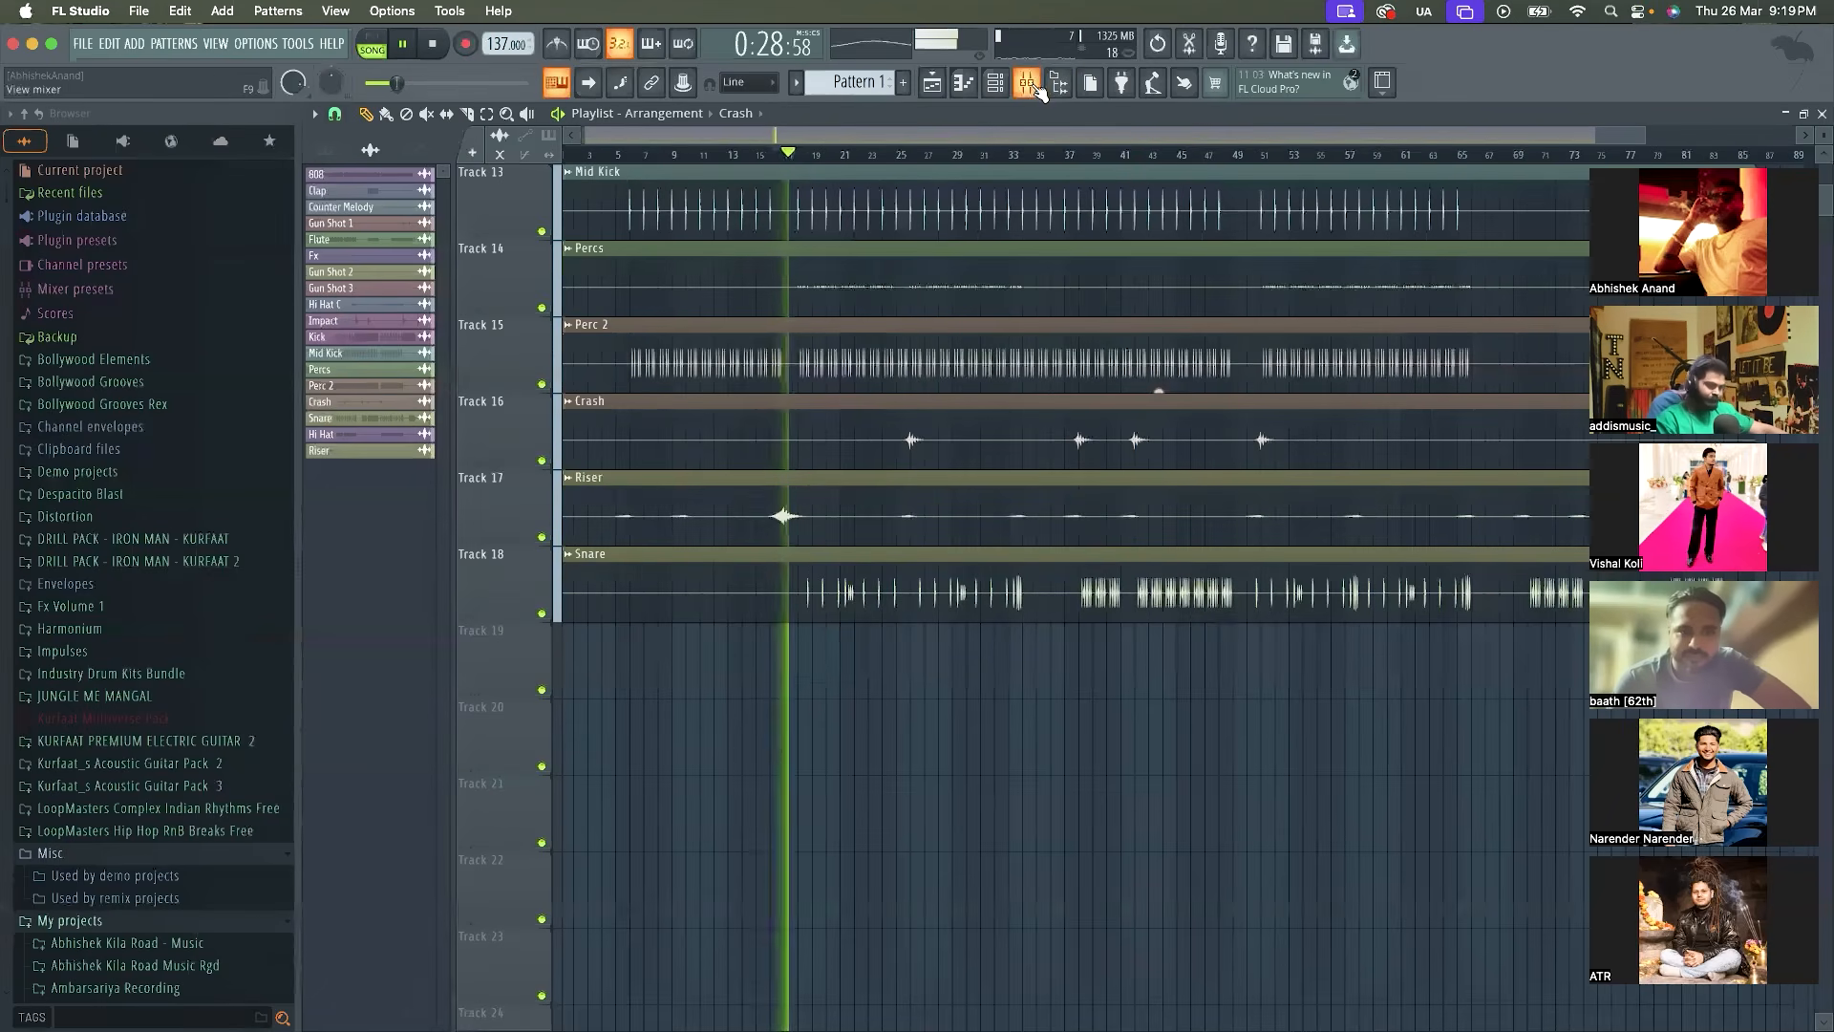
{"action": "left_click", "coordinate": [994, 84]}
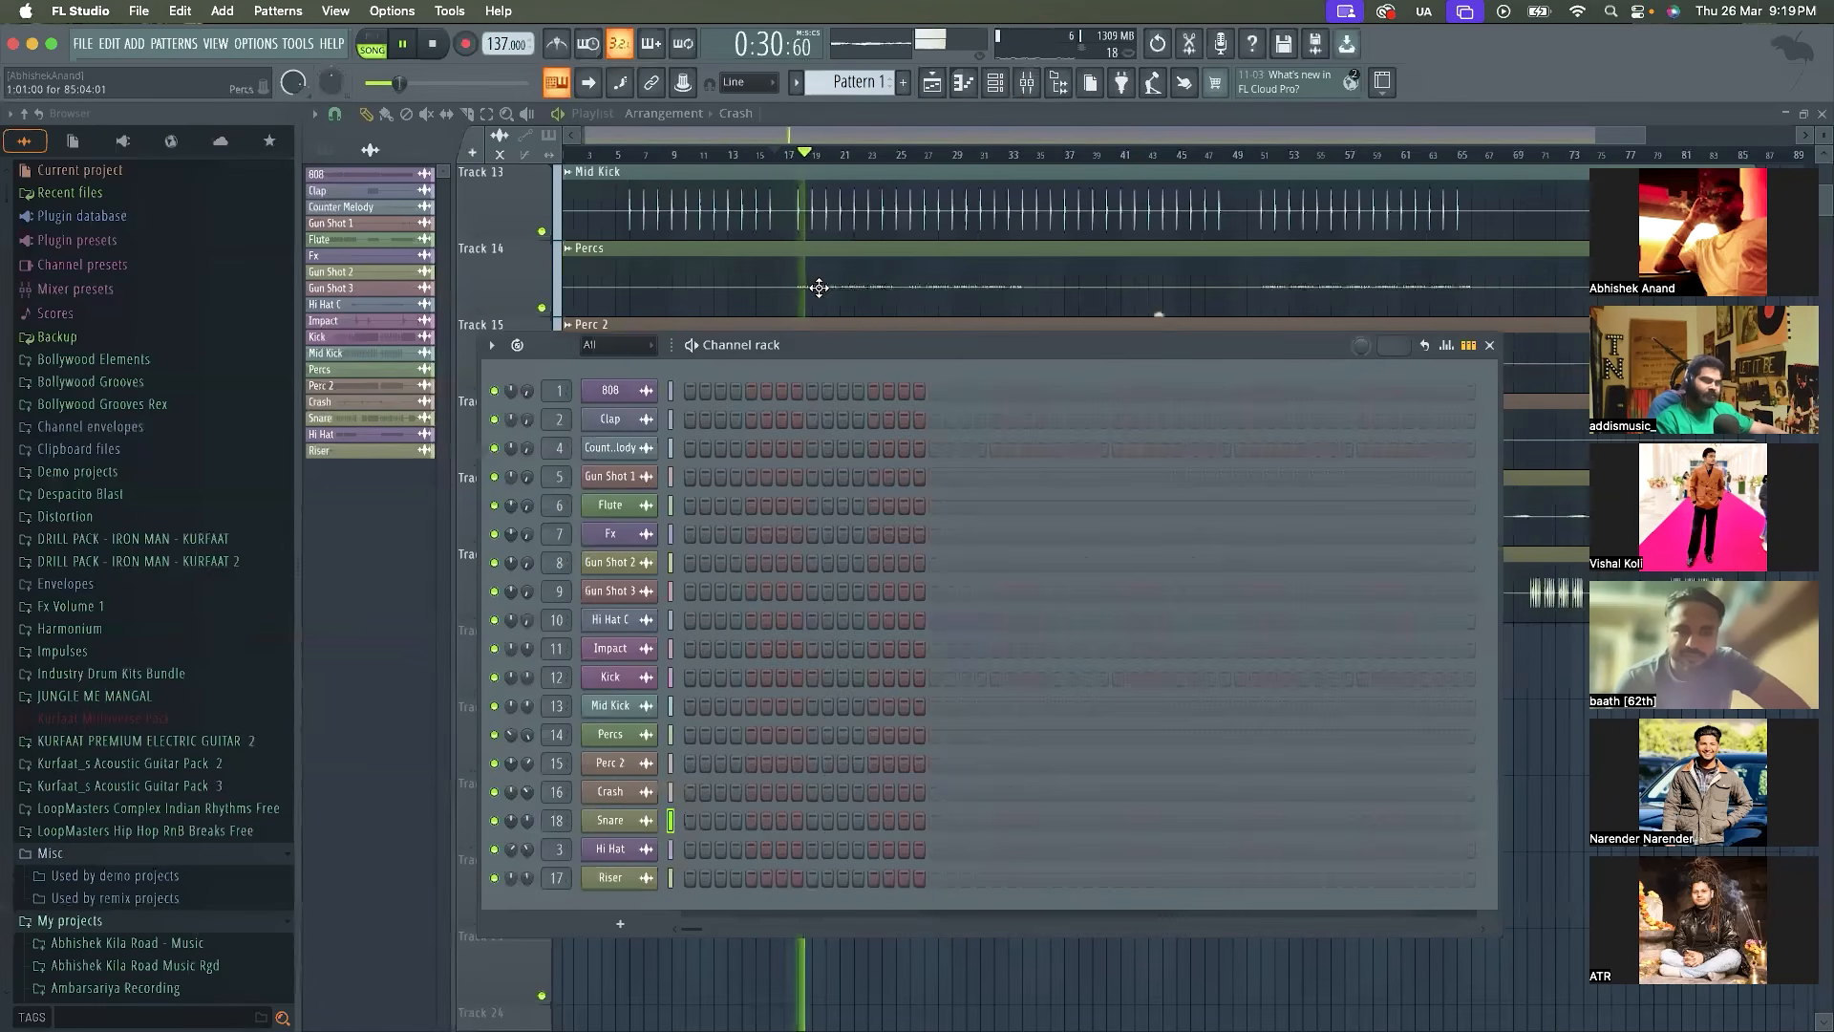
{"action": "key", "text": "space"}
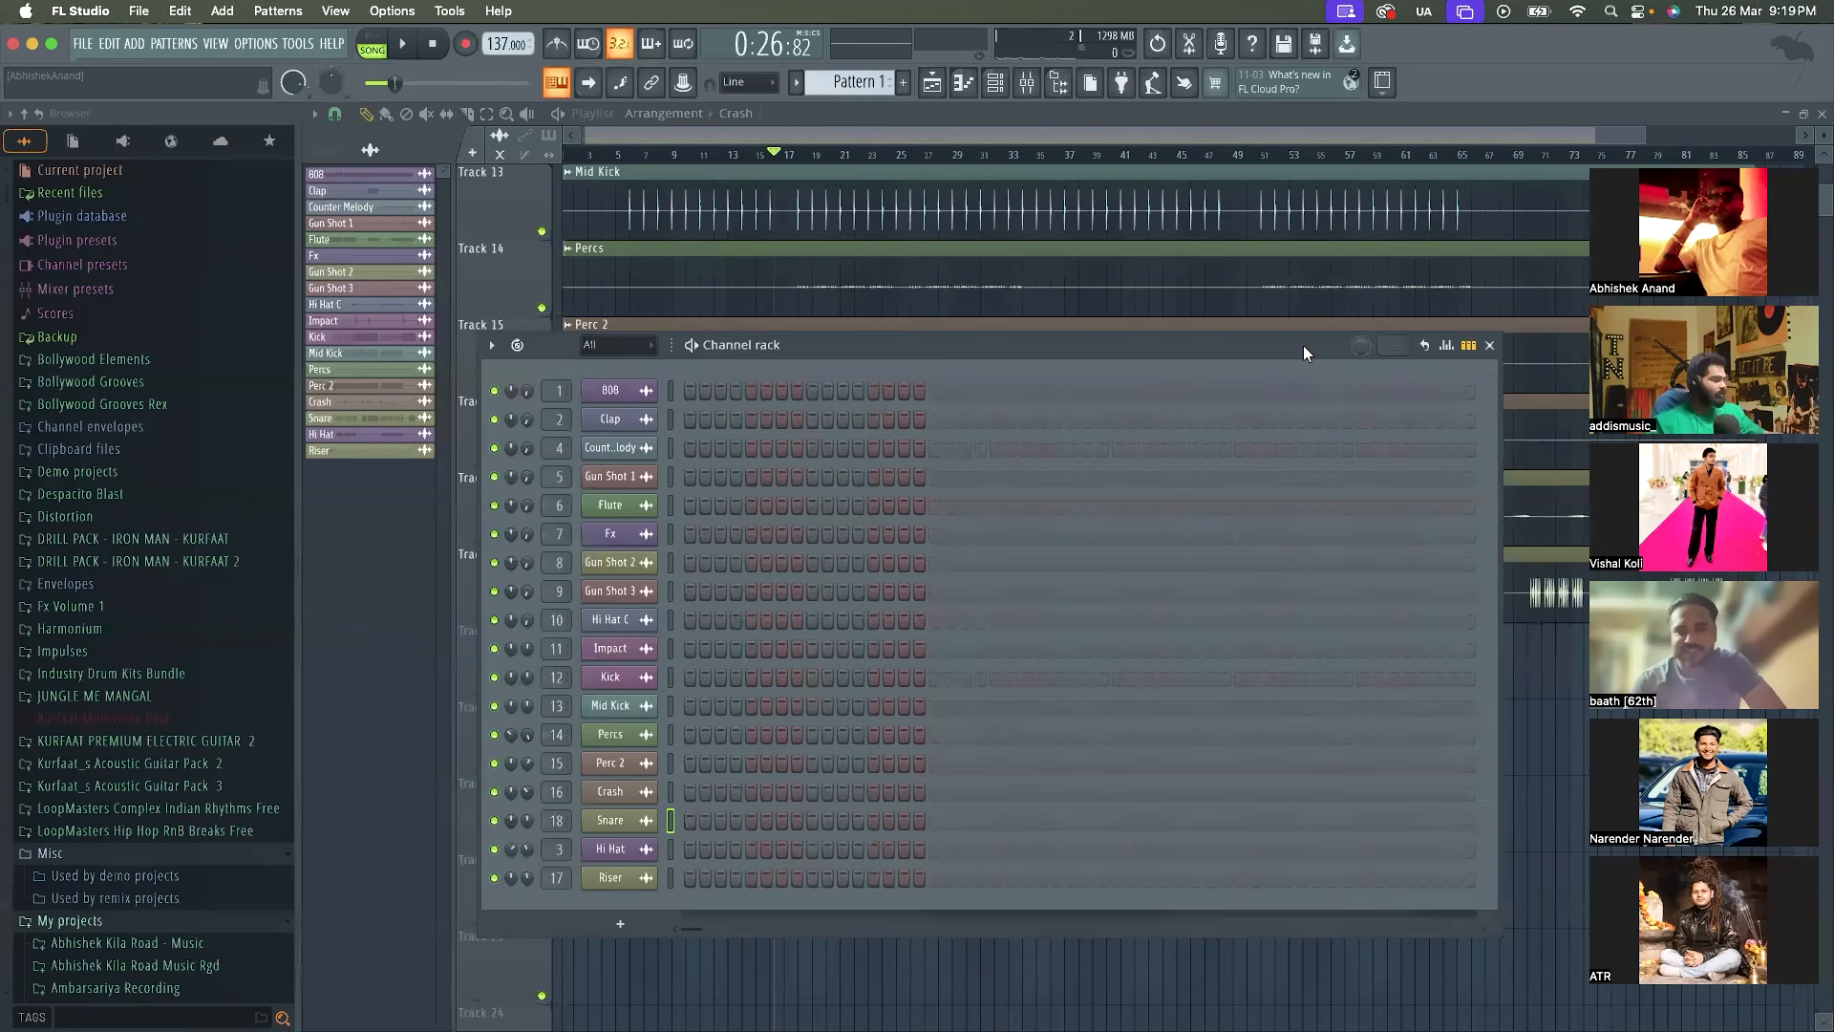
Raise the Gun Shot 3 channel's volume slightly and replay the mix from about bar 16 to check it
{"action": "left_click_drag", "start_coordinate": [1303, 346], "coordinate": [1315, 357]}
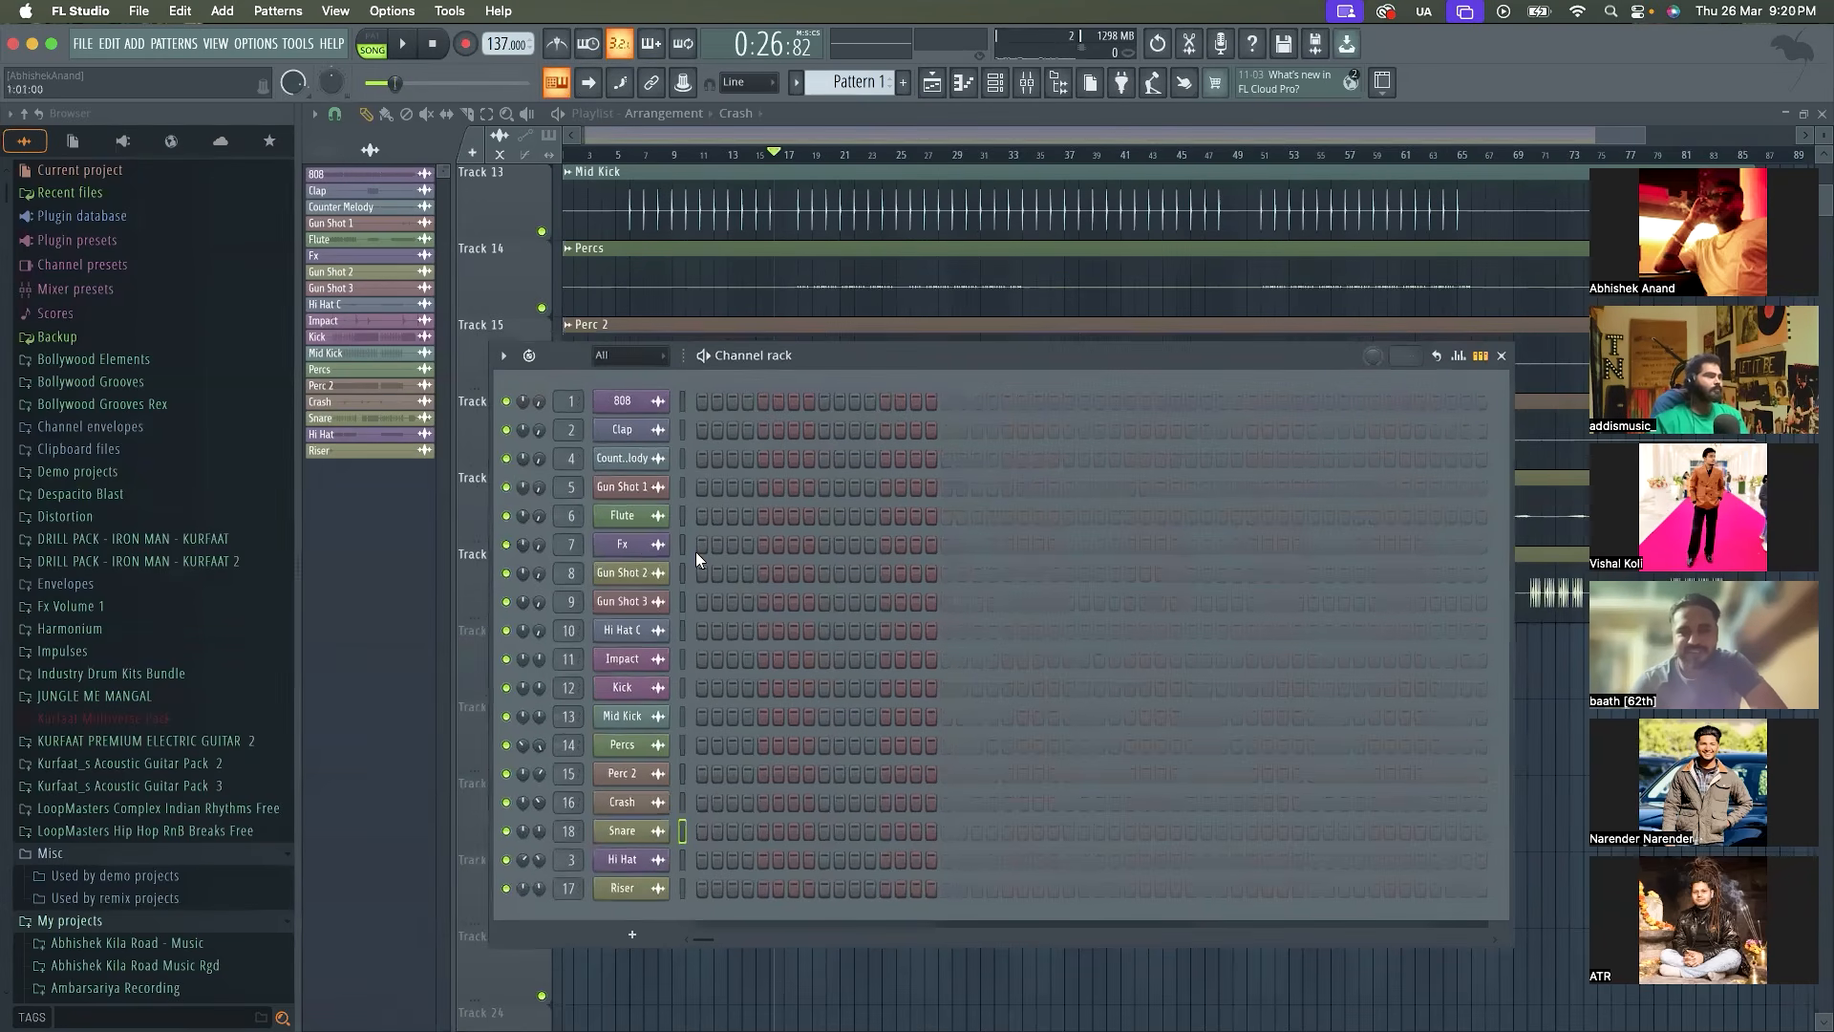
{"action": "key", "text": "space"}
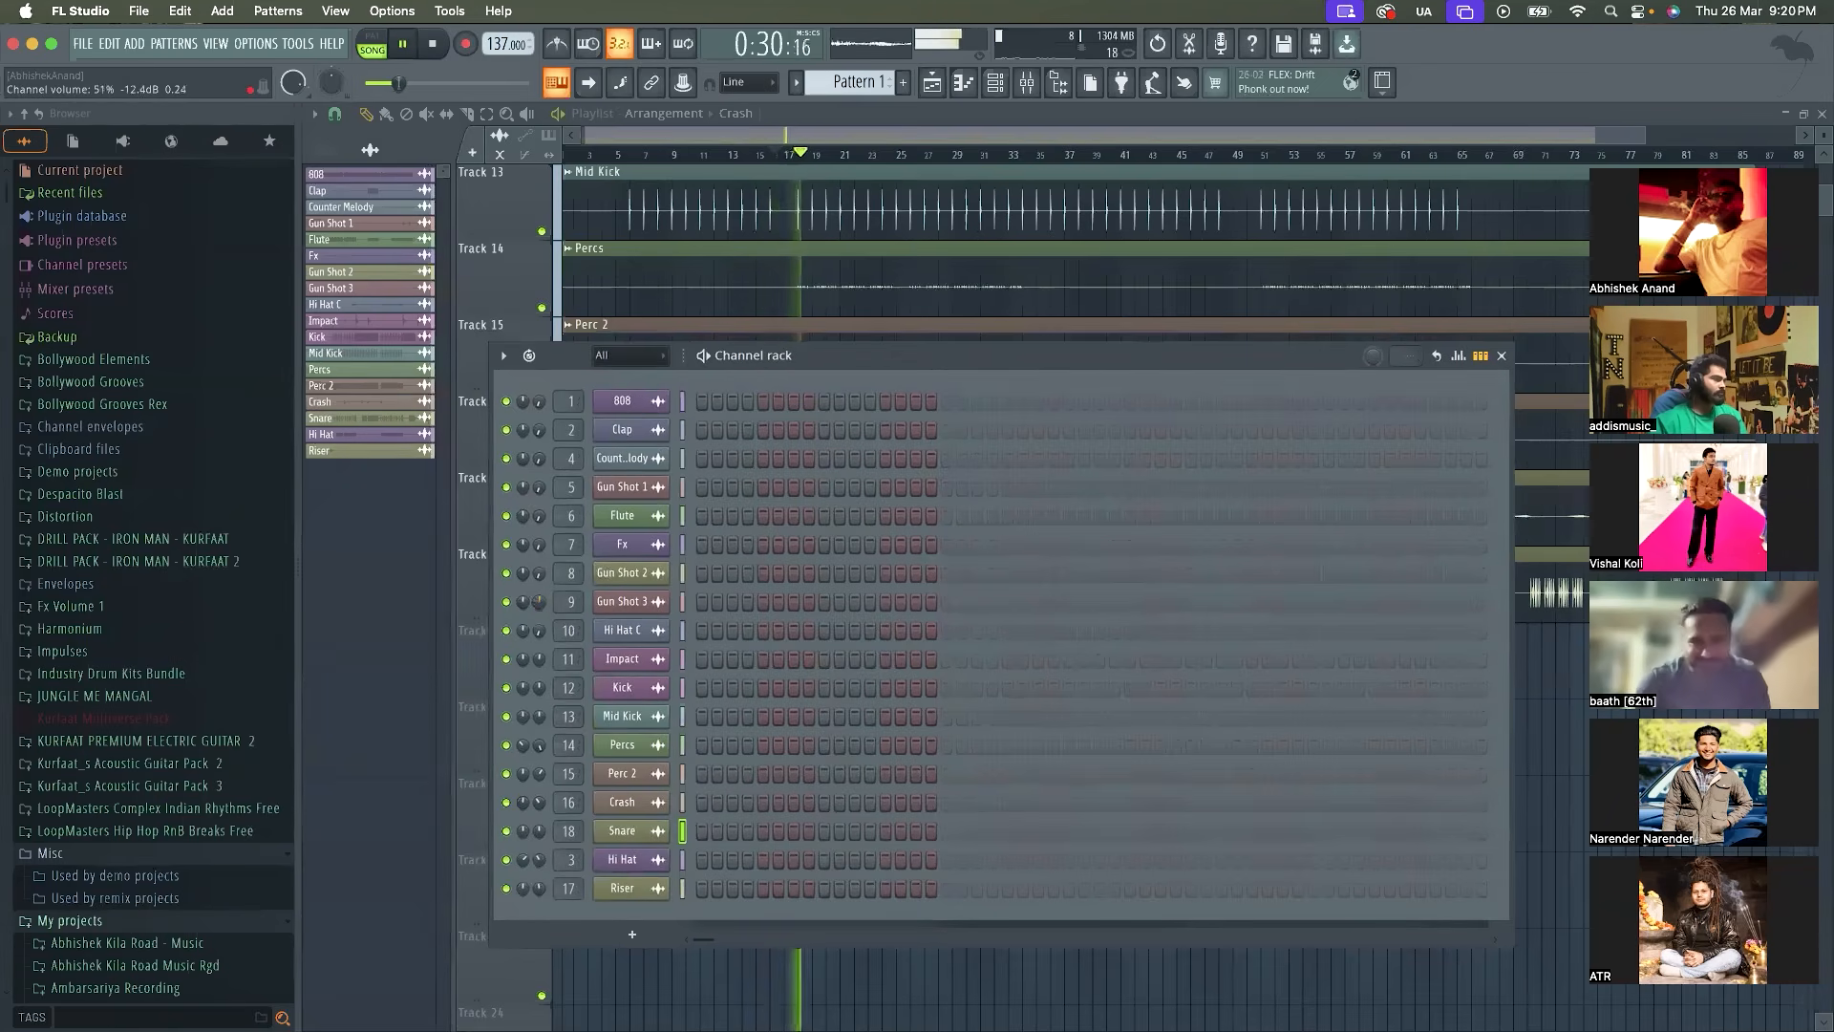
{"action": "left_click_drag", "start_coordinate": [538, 609], "coordinate": [539, 605]}
{"action": "key", "text": "space"}
{"action": "key", "text": "space"}
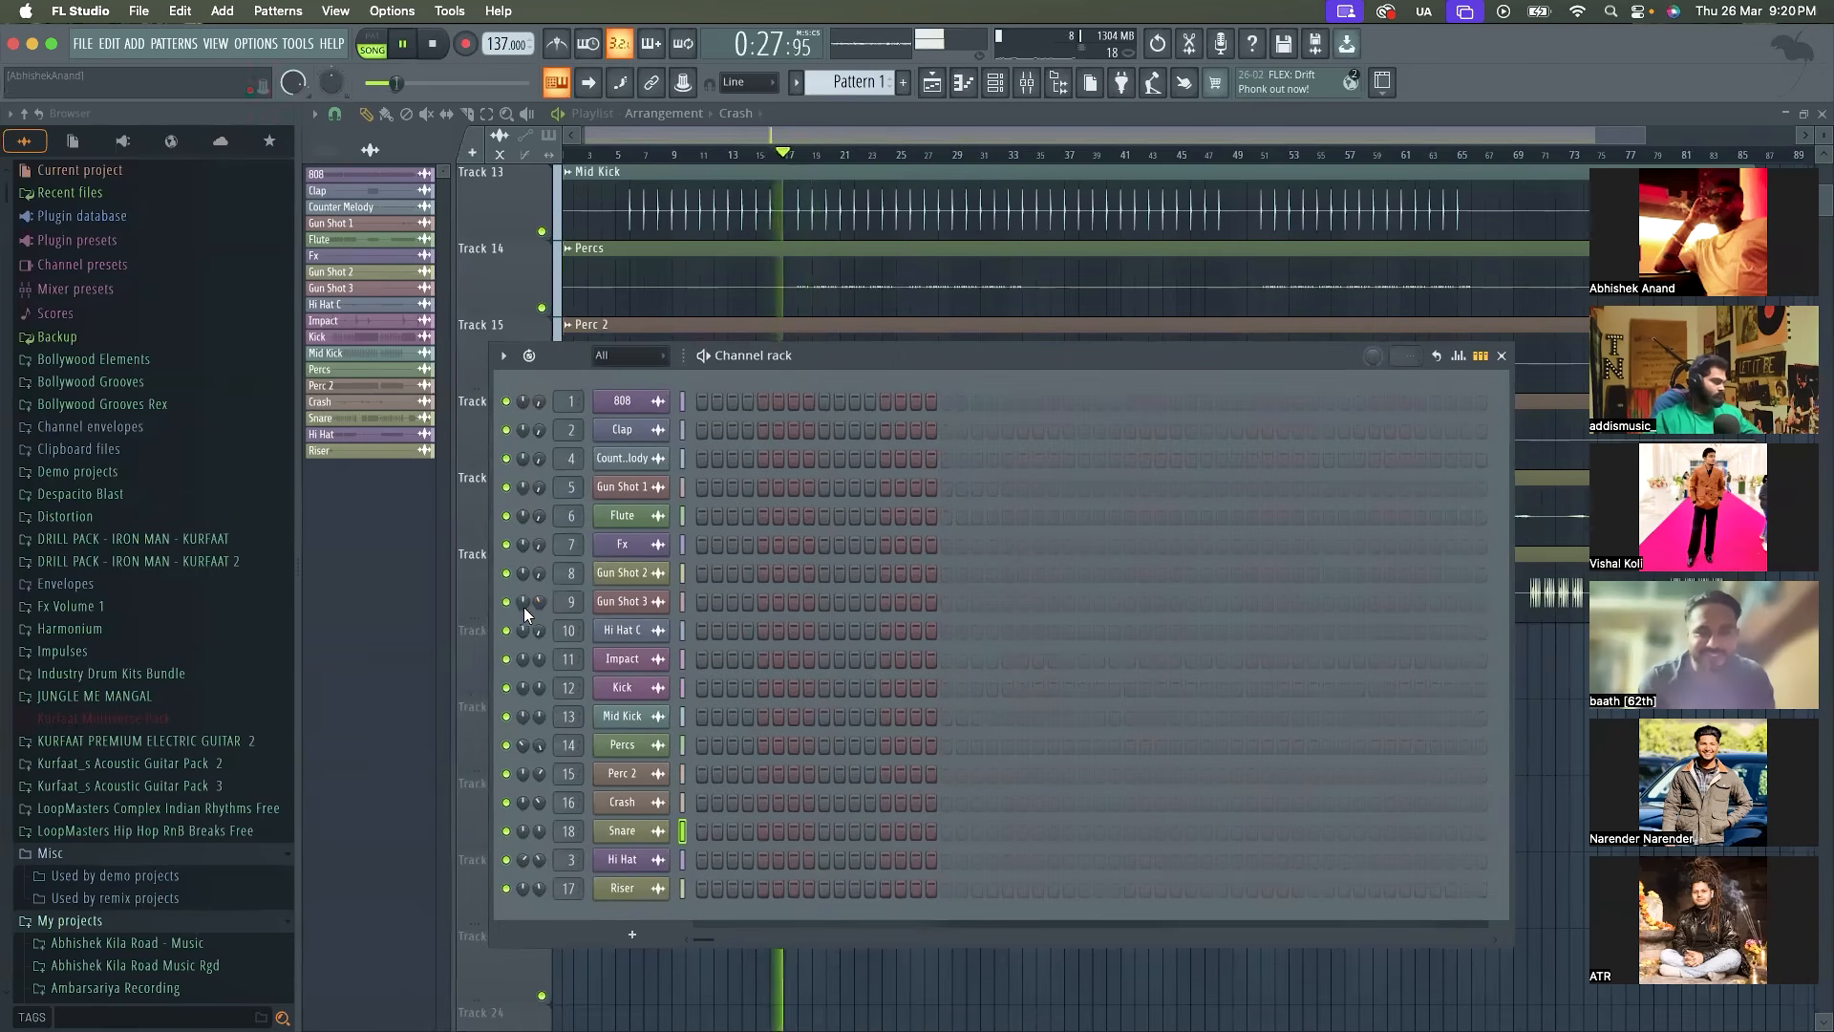
{"action": "key", "text": "space"}
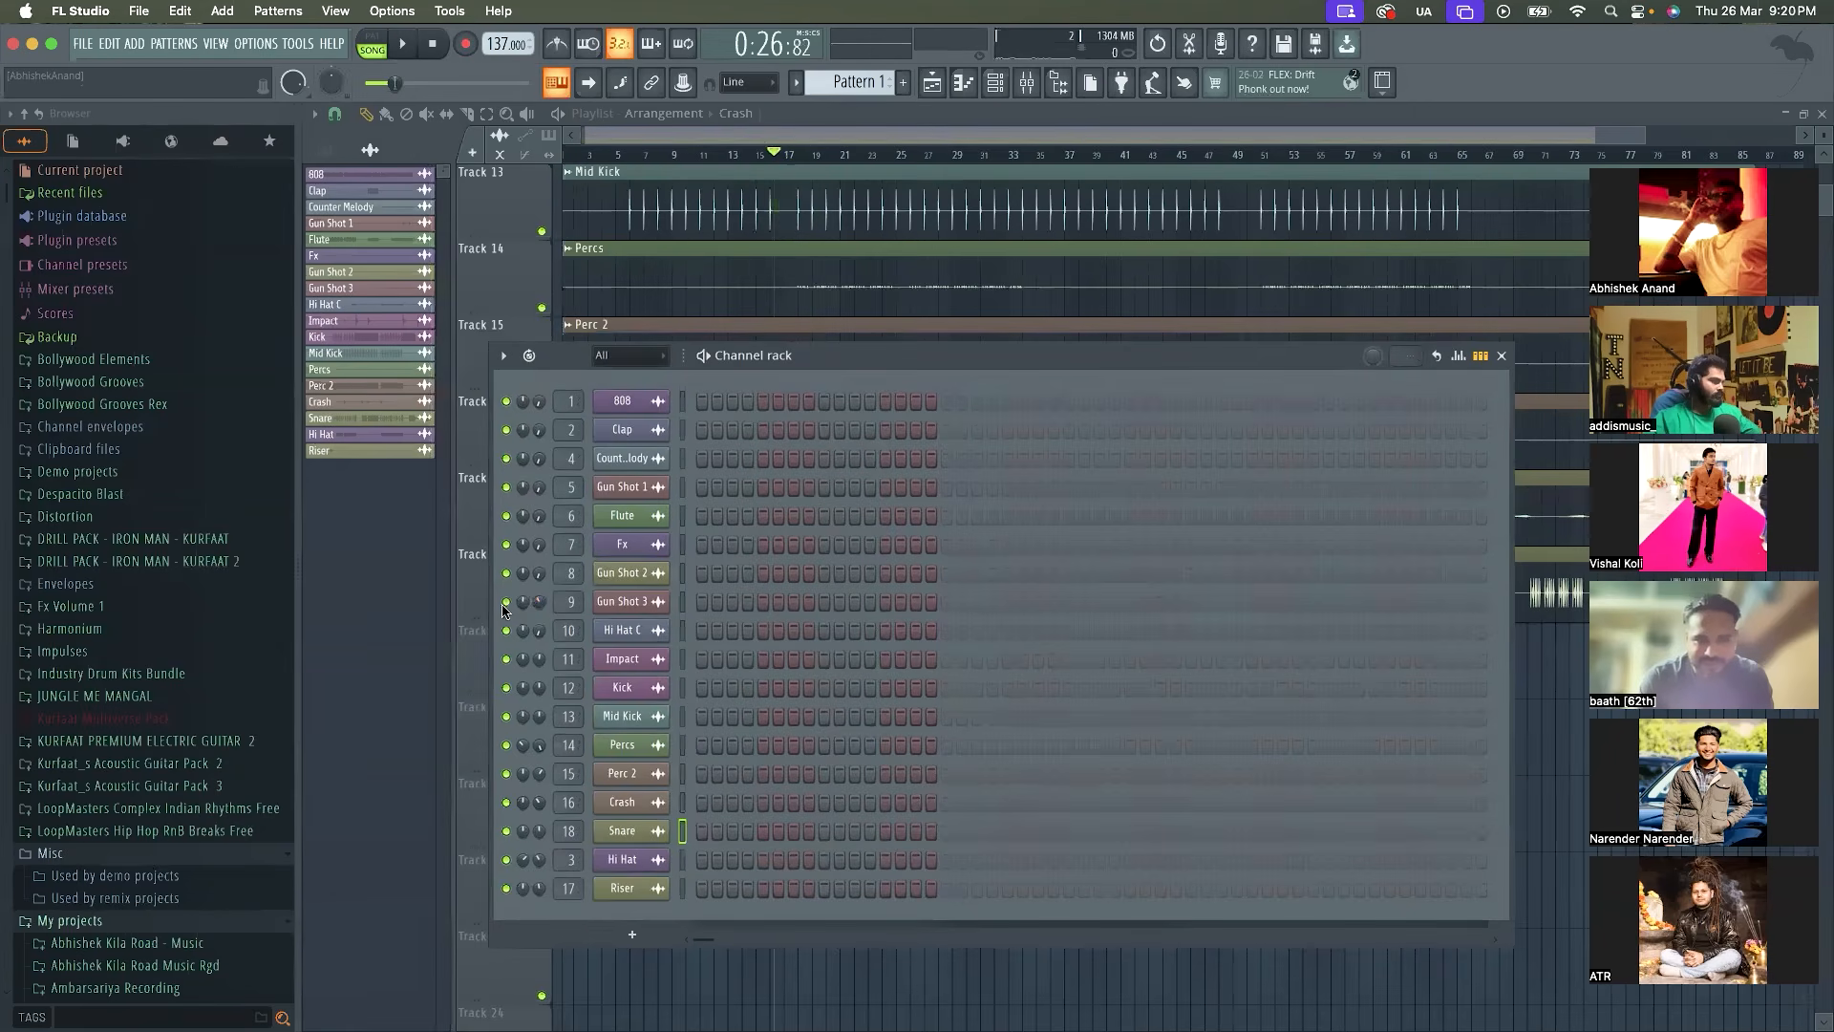
Solo the Gun Shot 3 channel, start playback and move the Channel rack down to uncover the Playlist
{"action": "right_click", "coordinate": [511, 612]}
{"action": "key", "text": "Escape"}
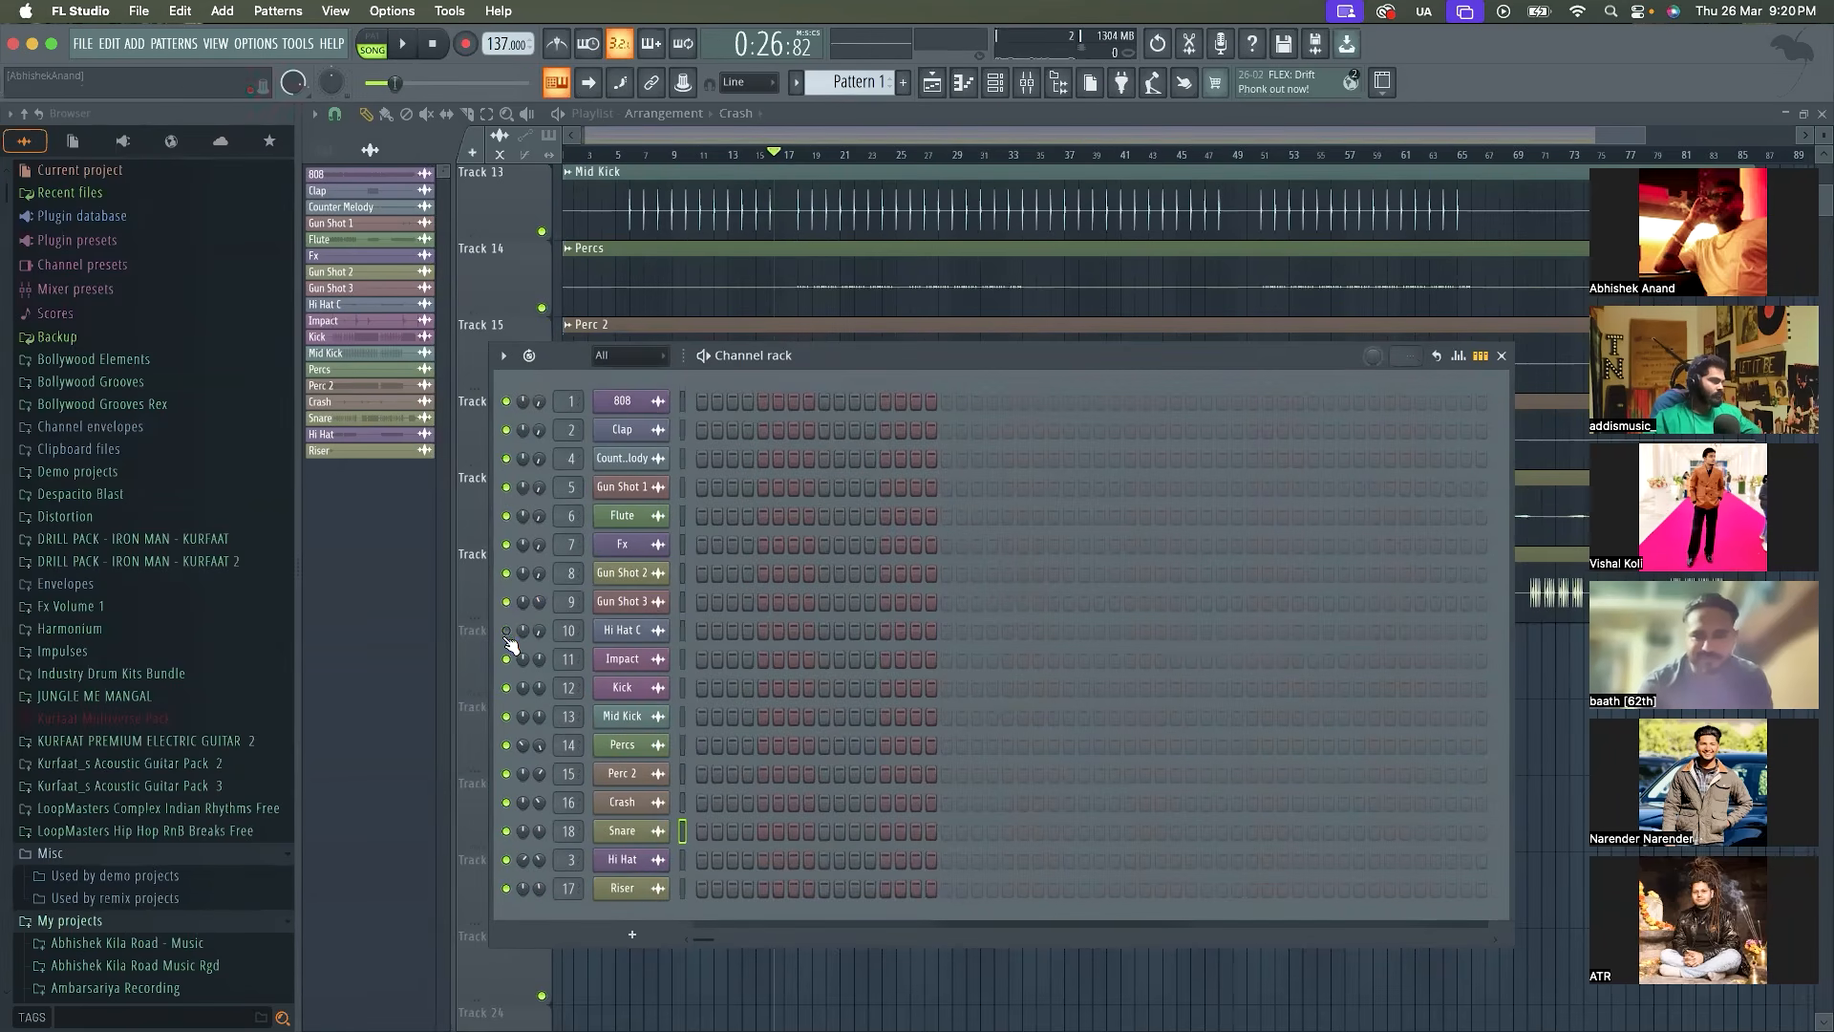
{"action": "right_click", "coordinate": [513, 611]}
{"action": "left_click", "coordinate": [522, 618]}
{"action": "key", "text": "space"}
{"action": "left_click_drag", "start_coordinate": [968, 364], "coordinate": [902, 474]}
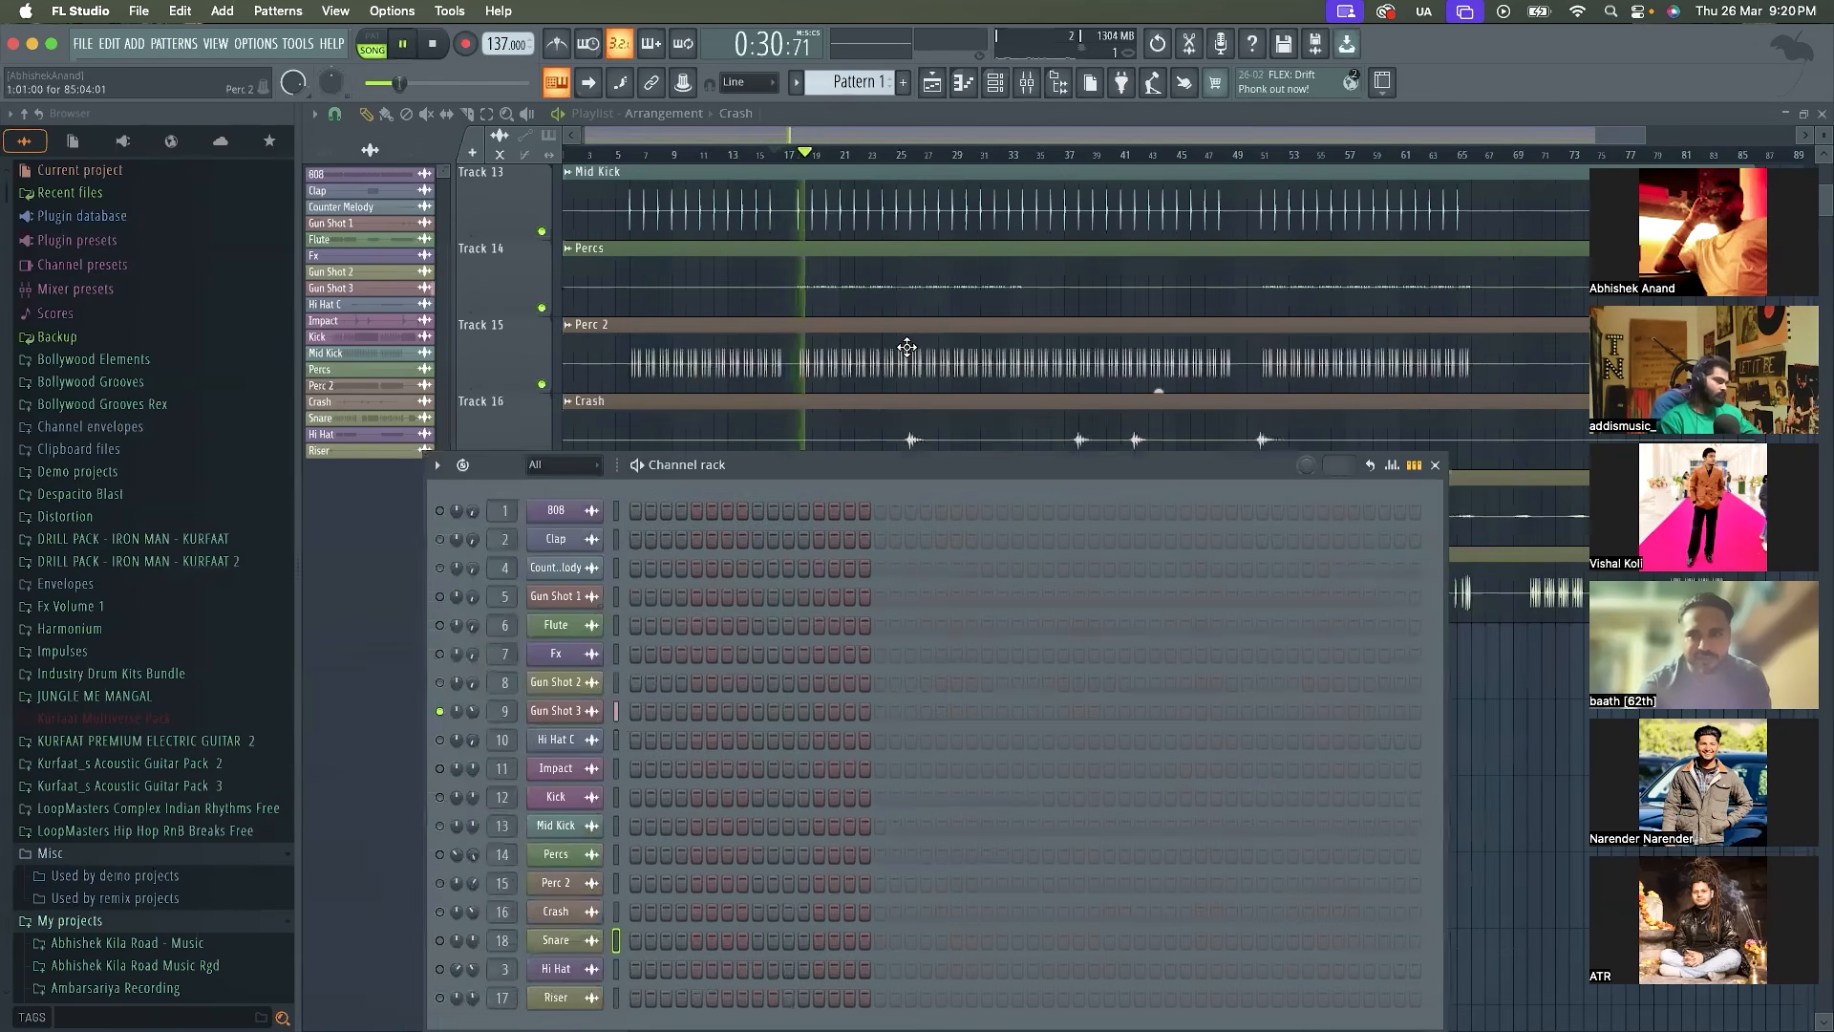
Locate the Gun Shot 3 hits in the Playlist and play from just before the first one near bar 33
{"action": "scroll", "coordinate": [908, 345], "scroll_direction": "up", "scroll_amount": 4}
{"action": "scroll", "coordinate": [907, 346], "scroll_direction": "up", "scroll_amount": 3}
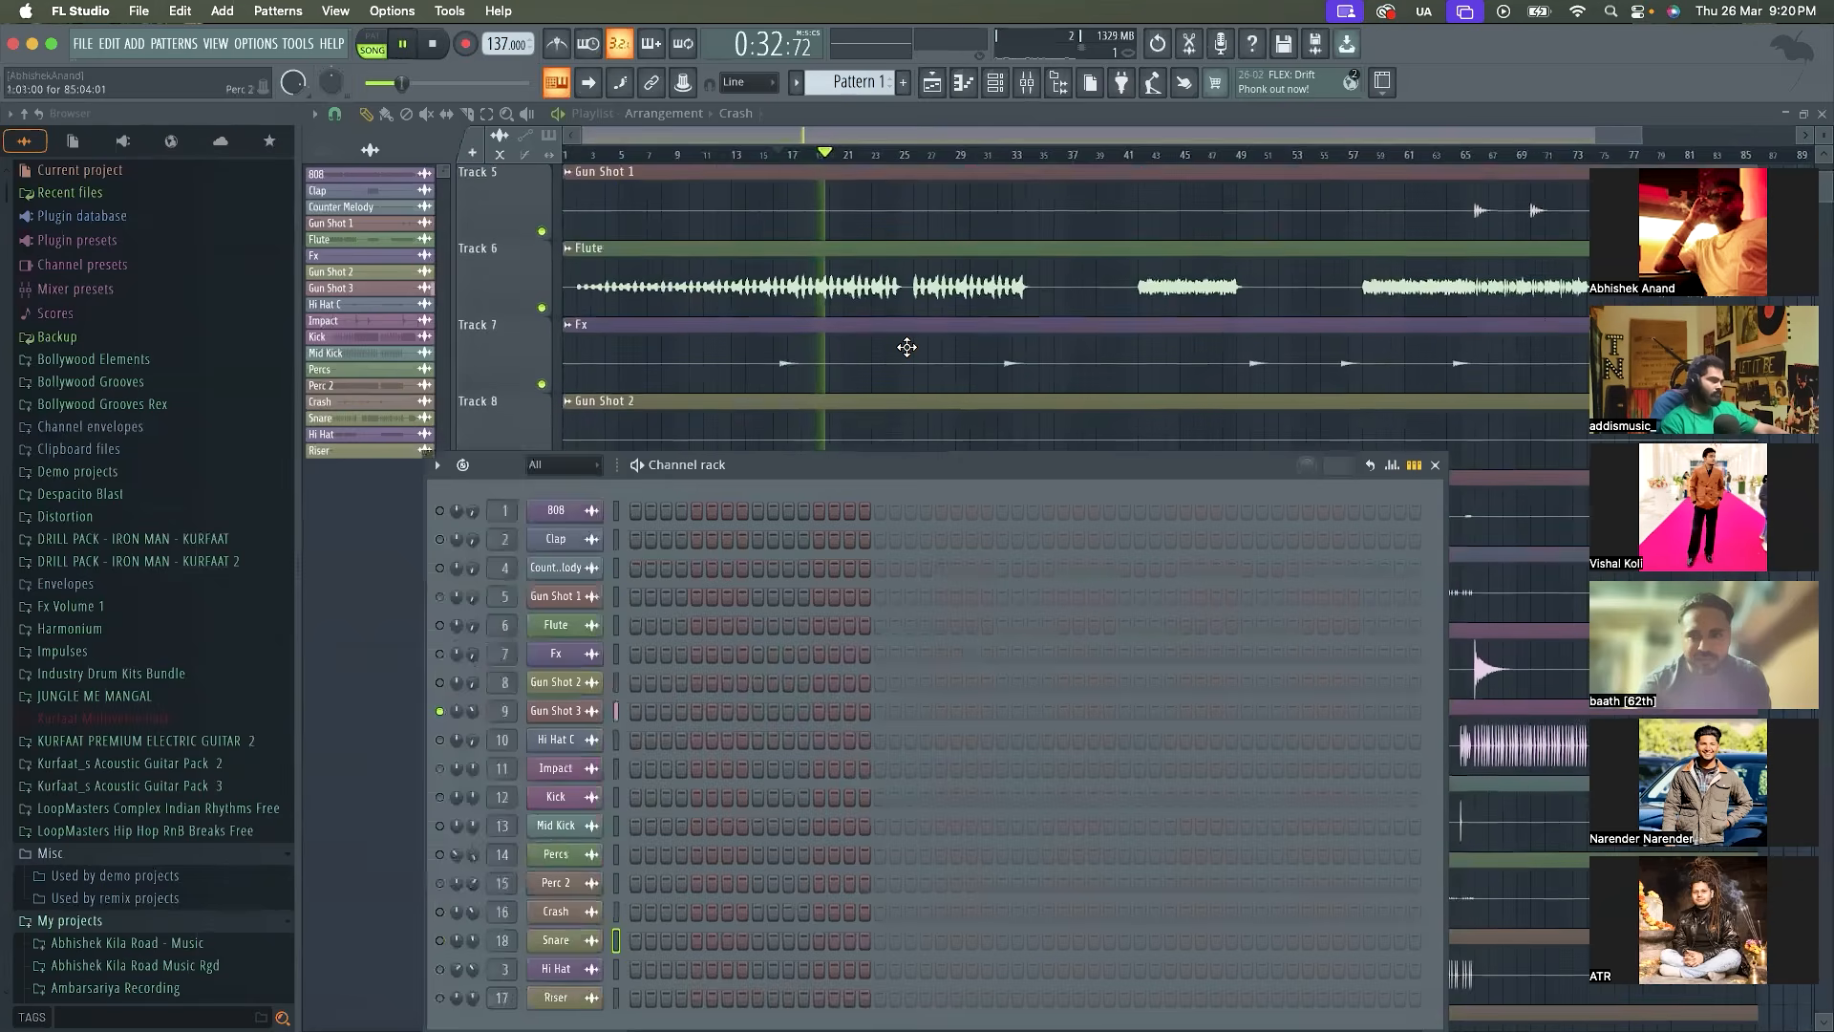
{"action": "scroll", "coordinate": [907, 346], "scroll_direction": "up", "scroll_amount": 1}
{"action": "key", "text": "space"}
{"action": "left_click_drag", "start_coordinate": [770, 159], "coordinate": [778, 165]}
{"action": "key", "text": "space"}
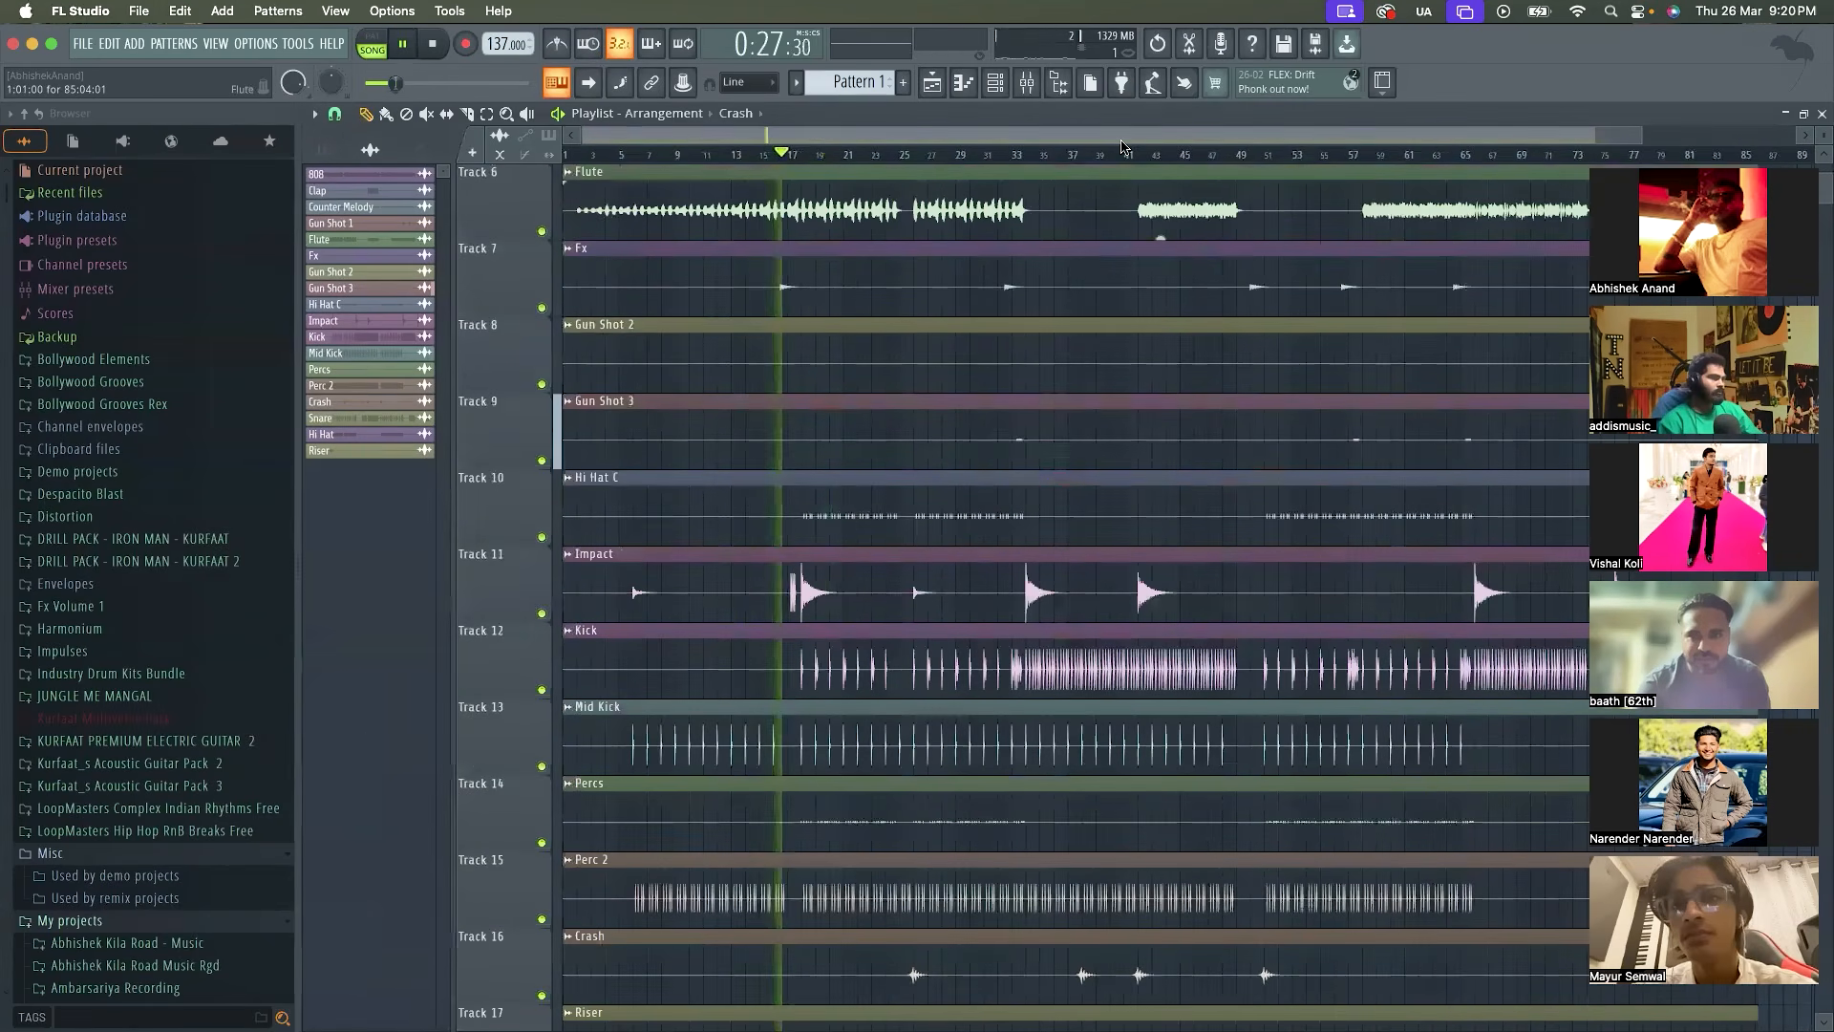
{"action": "key", "text": "space"}
{"action": "scroll", "coordinate": [976, 129], "scroll_direction": "up", "scroll_amount": 3}
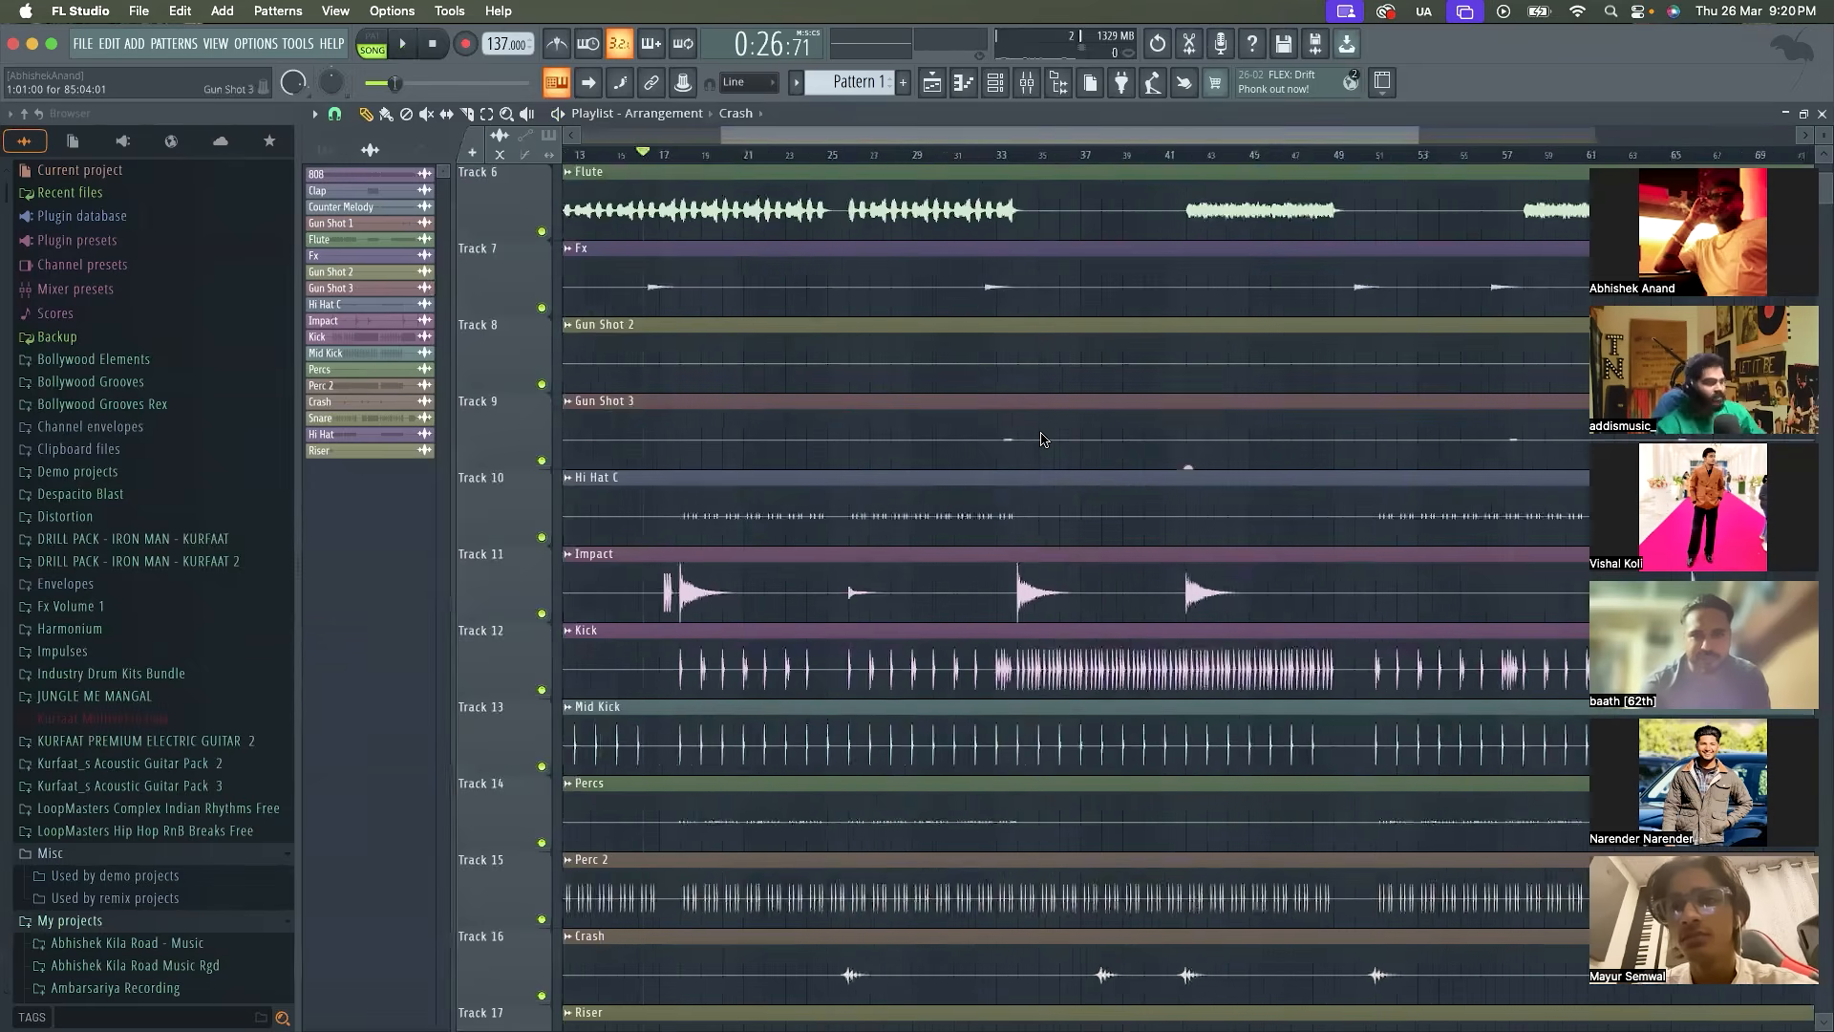
{"action": "key", "text": "space"}
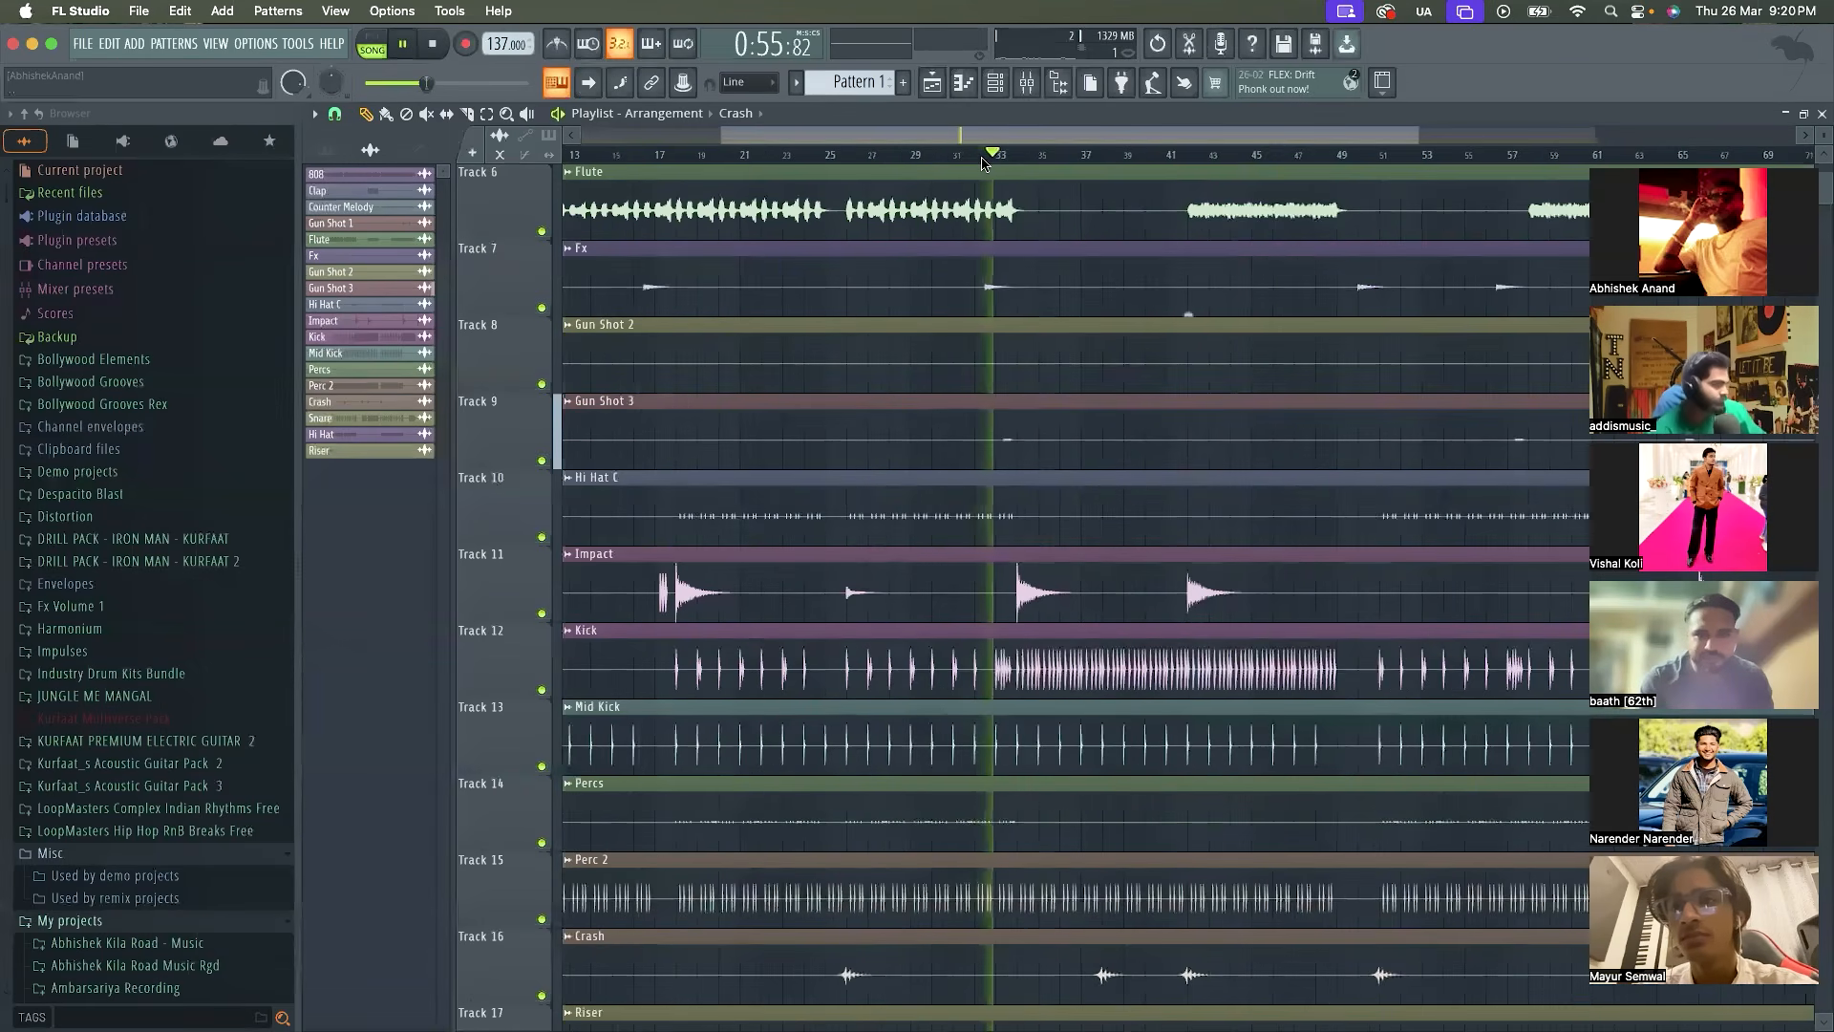
{"action": "key", "text": "space"}
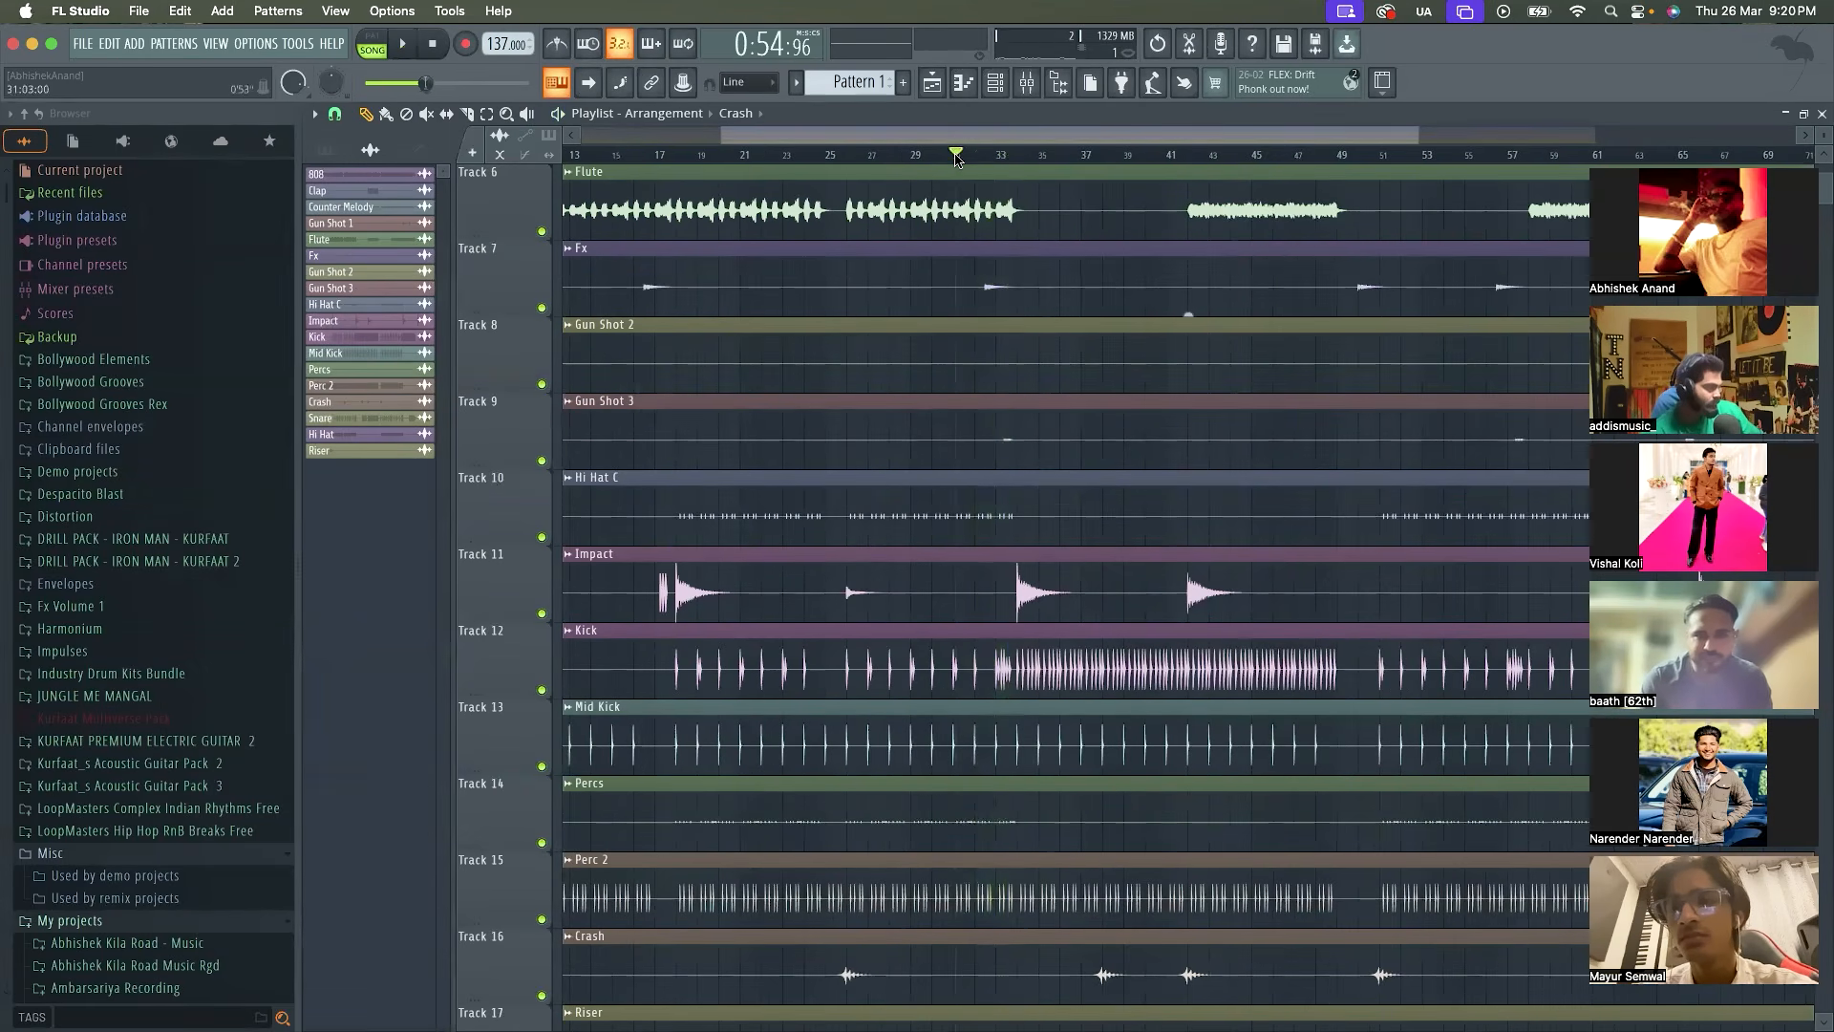
Switch all channels back on in the Channel rack and pan Gun Shot 2 to 45% left while playing from about bar 31
{"action": "left_click", "coordinate": [1001, 85]}
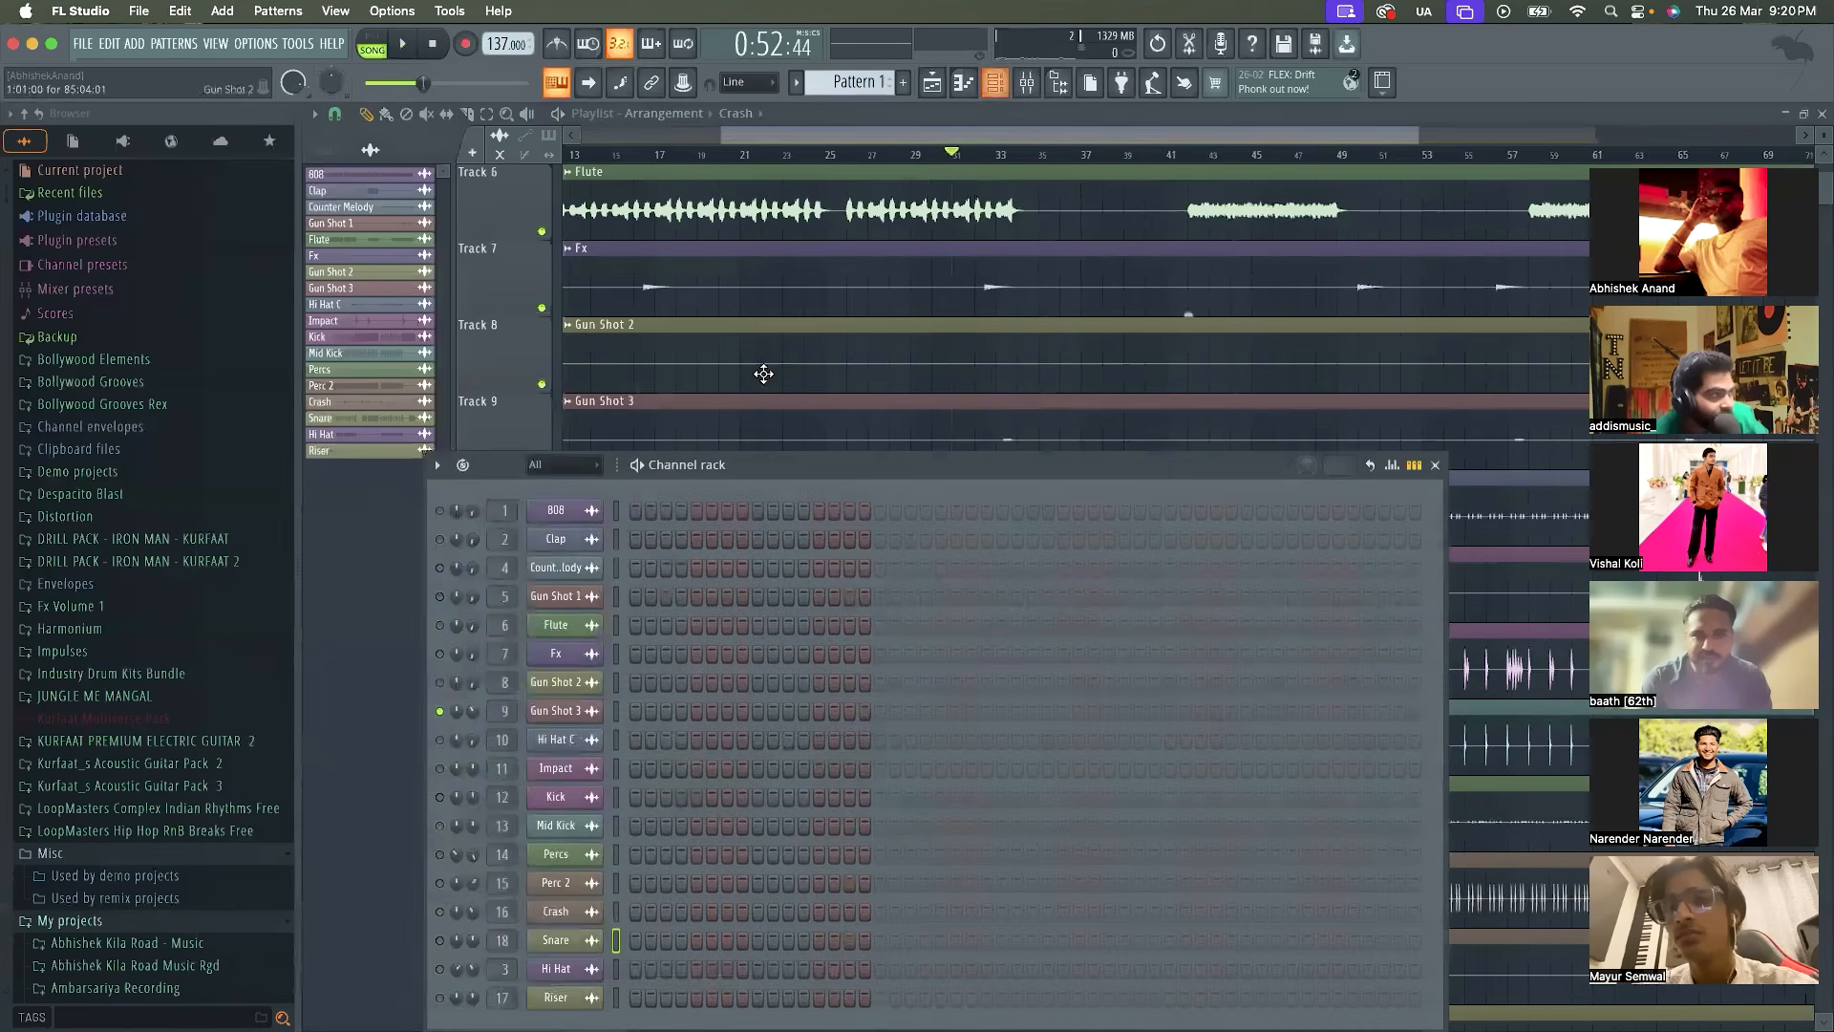
{"action": "left_click_drag", "start_coordinate": [804, 468], "coordinate": [850, 297]}
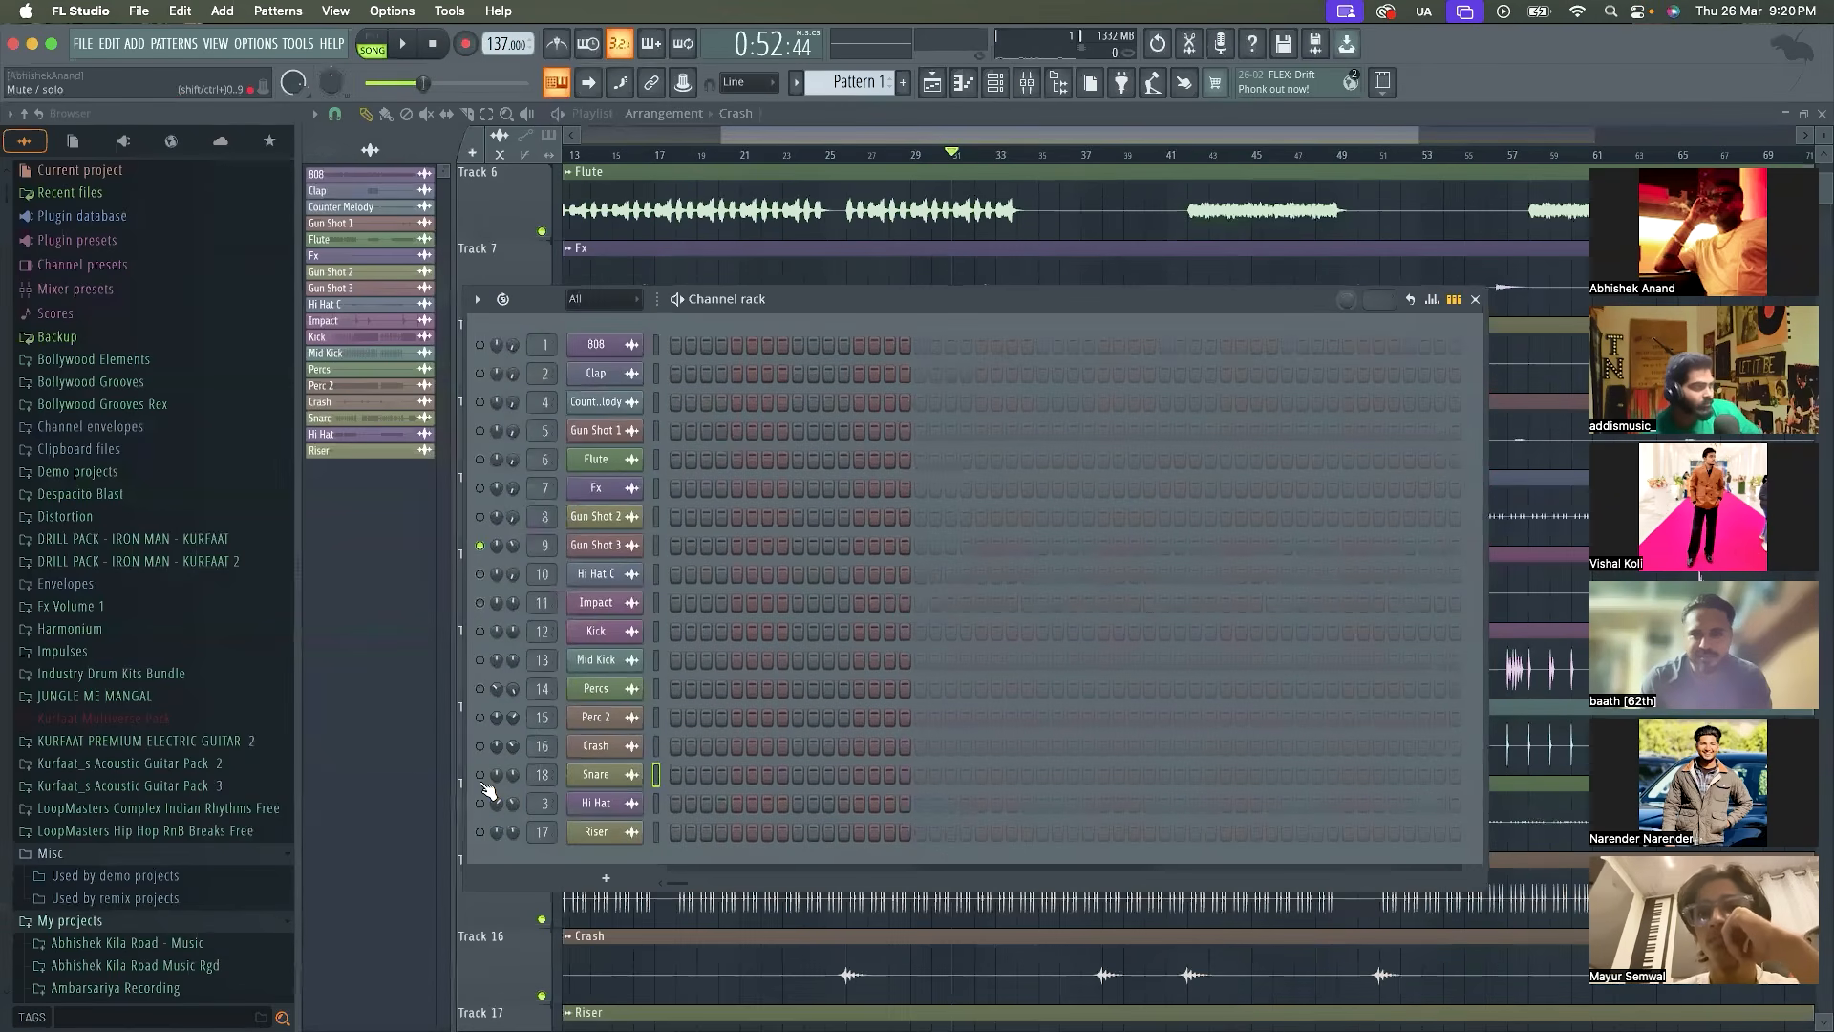
{"action": "right_click", "coordinate": [480, 548]}
{"action": "left_click", "coordinate": [555, 565]}
{"action": "key", "text": "space"}
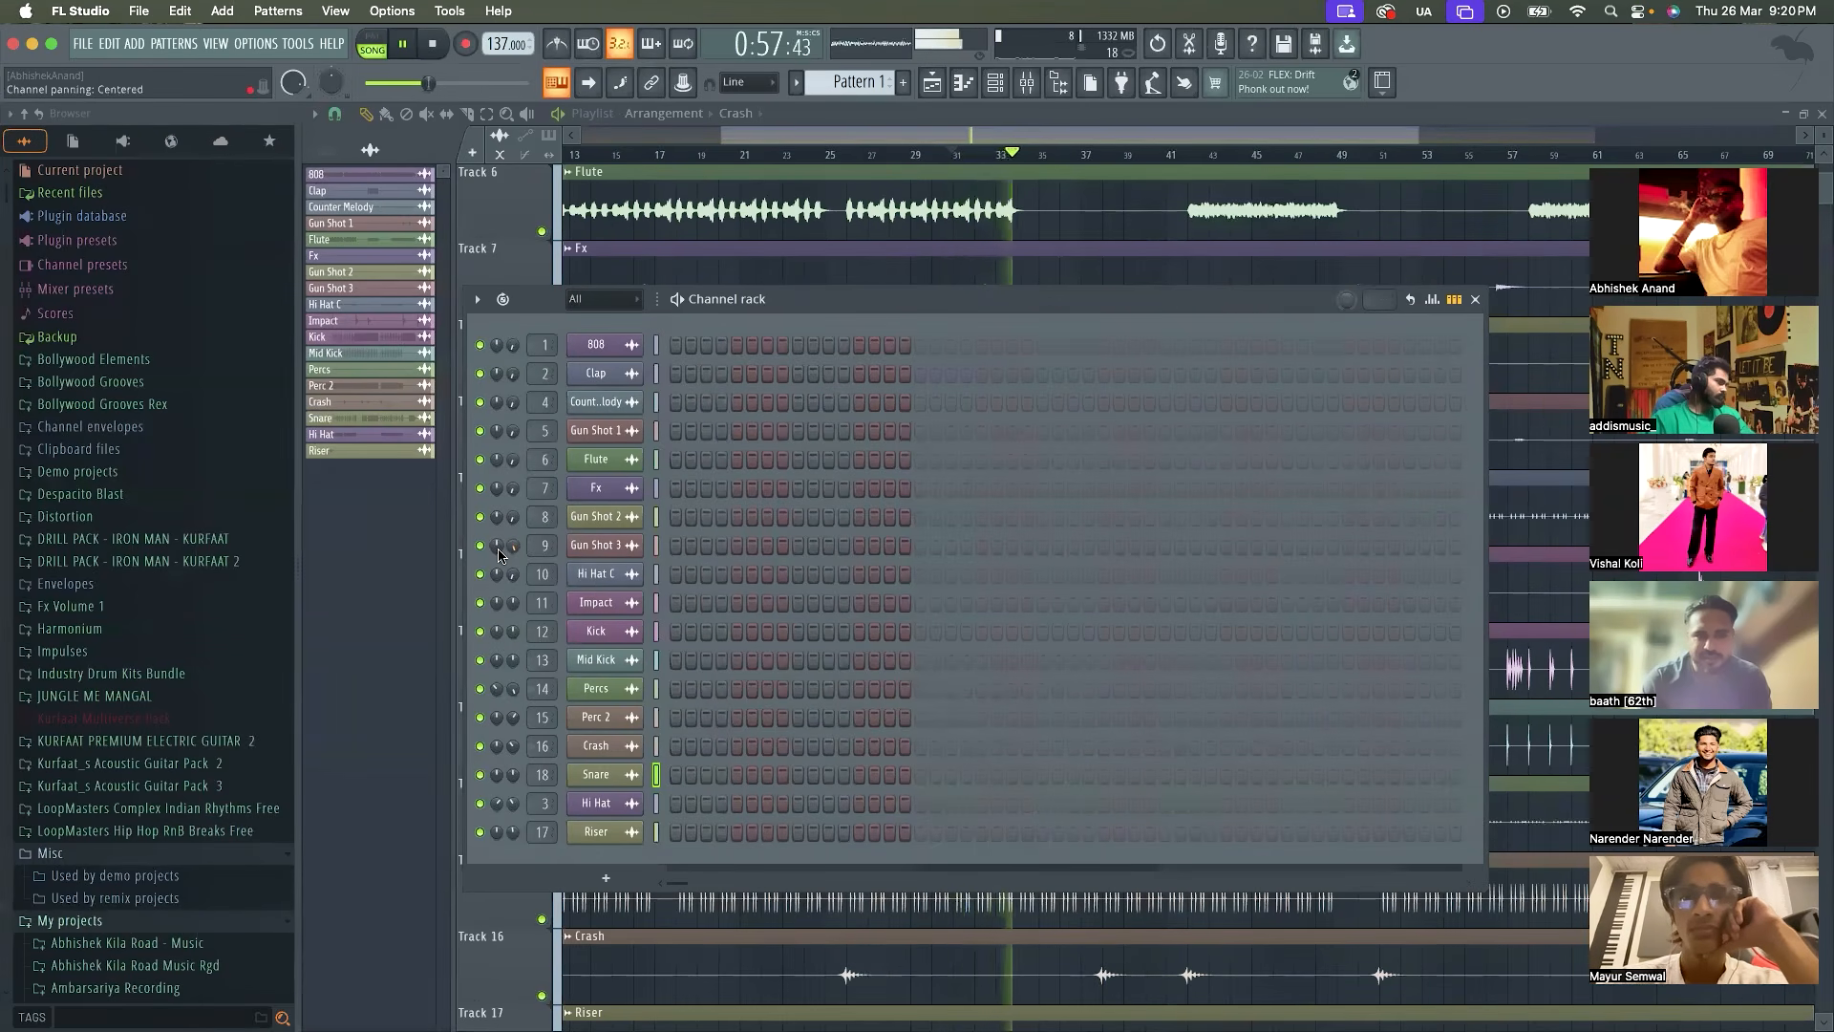
{"action": "key", "text": "space"}
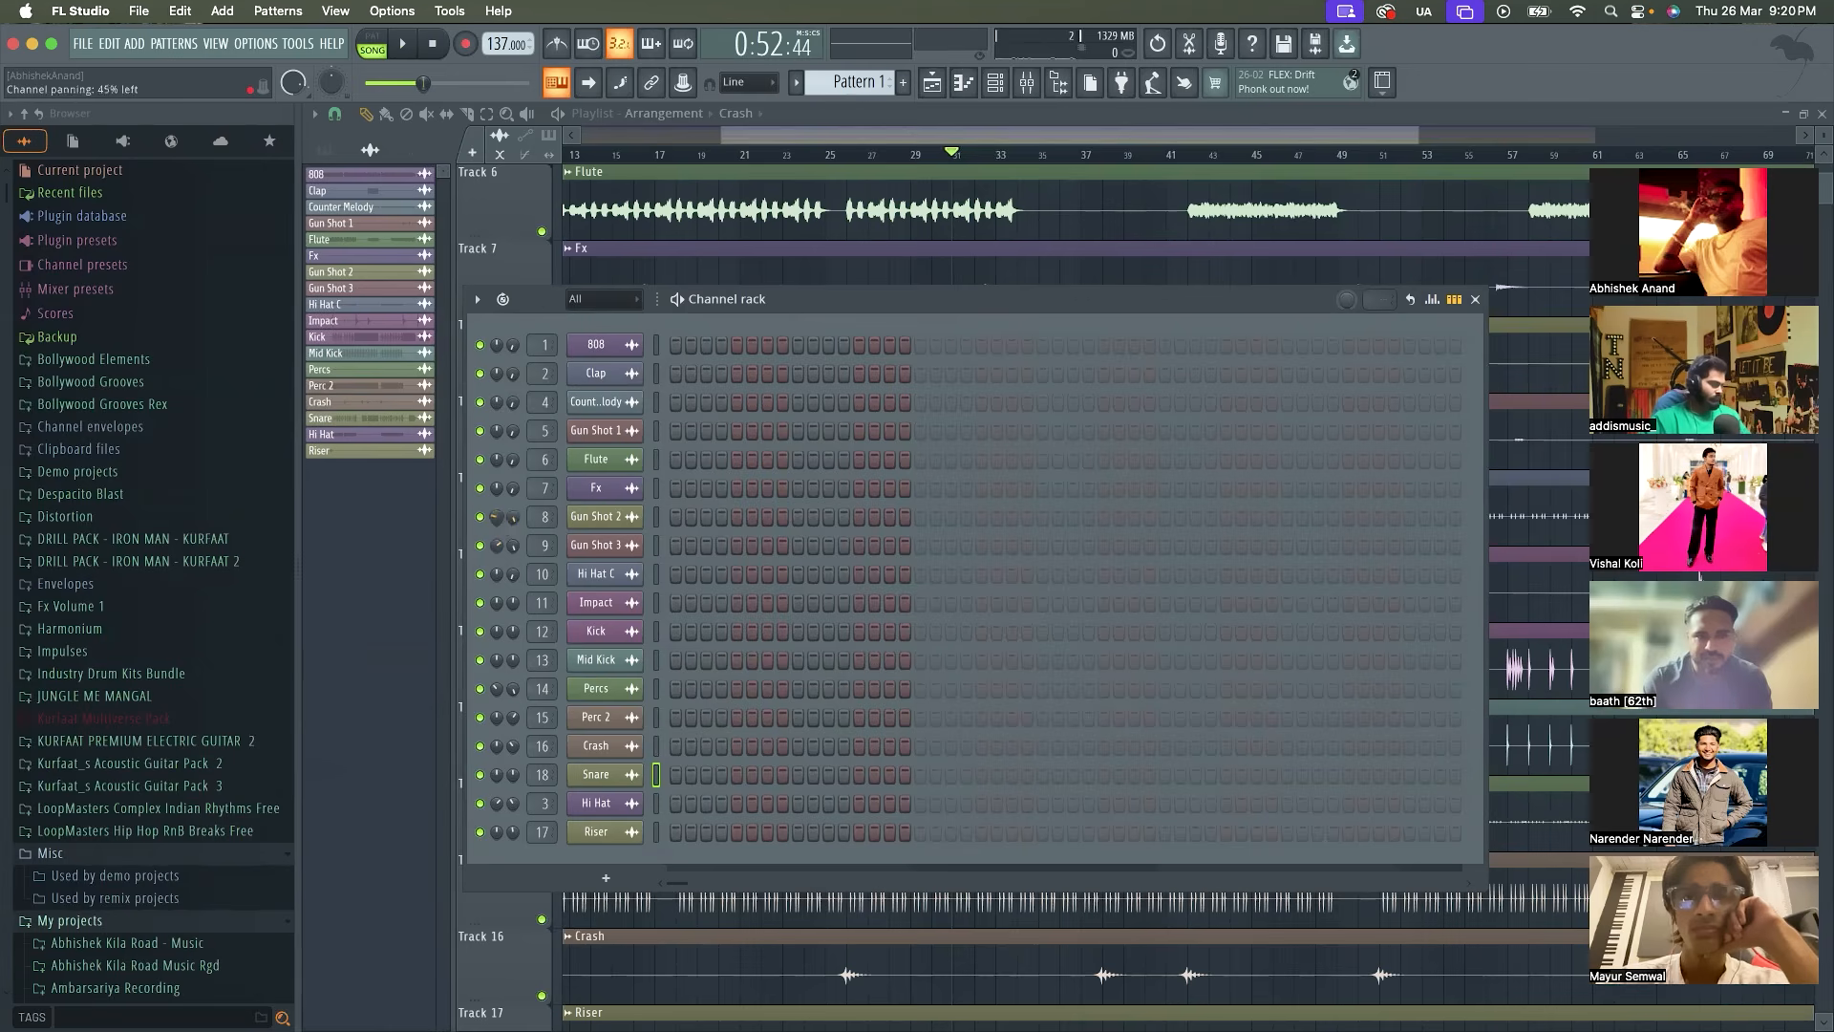
Raise the Fx channel's volume to about 38% and replay the full mix from about bar 31 to check the balance
{"action": "key", "text": "space"}
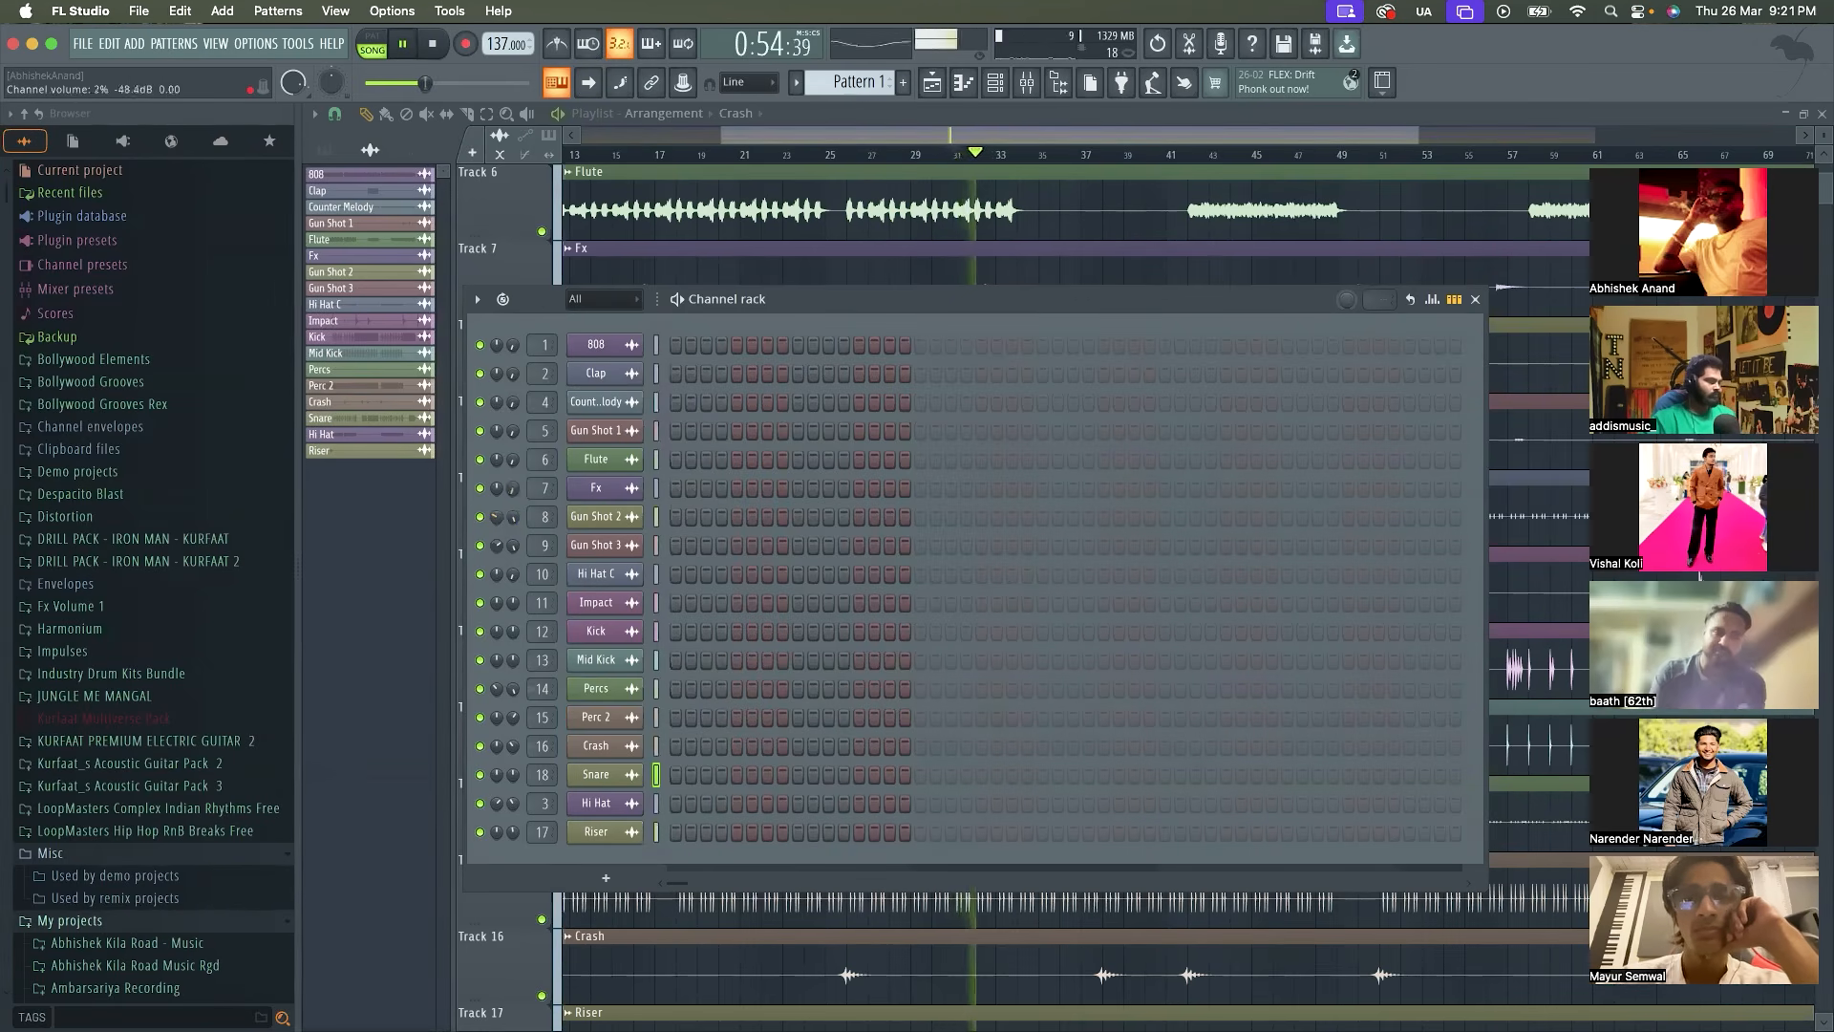
{"action": "key", "text": "space"}
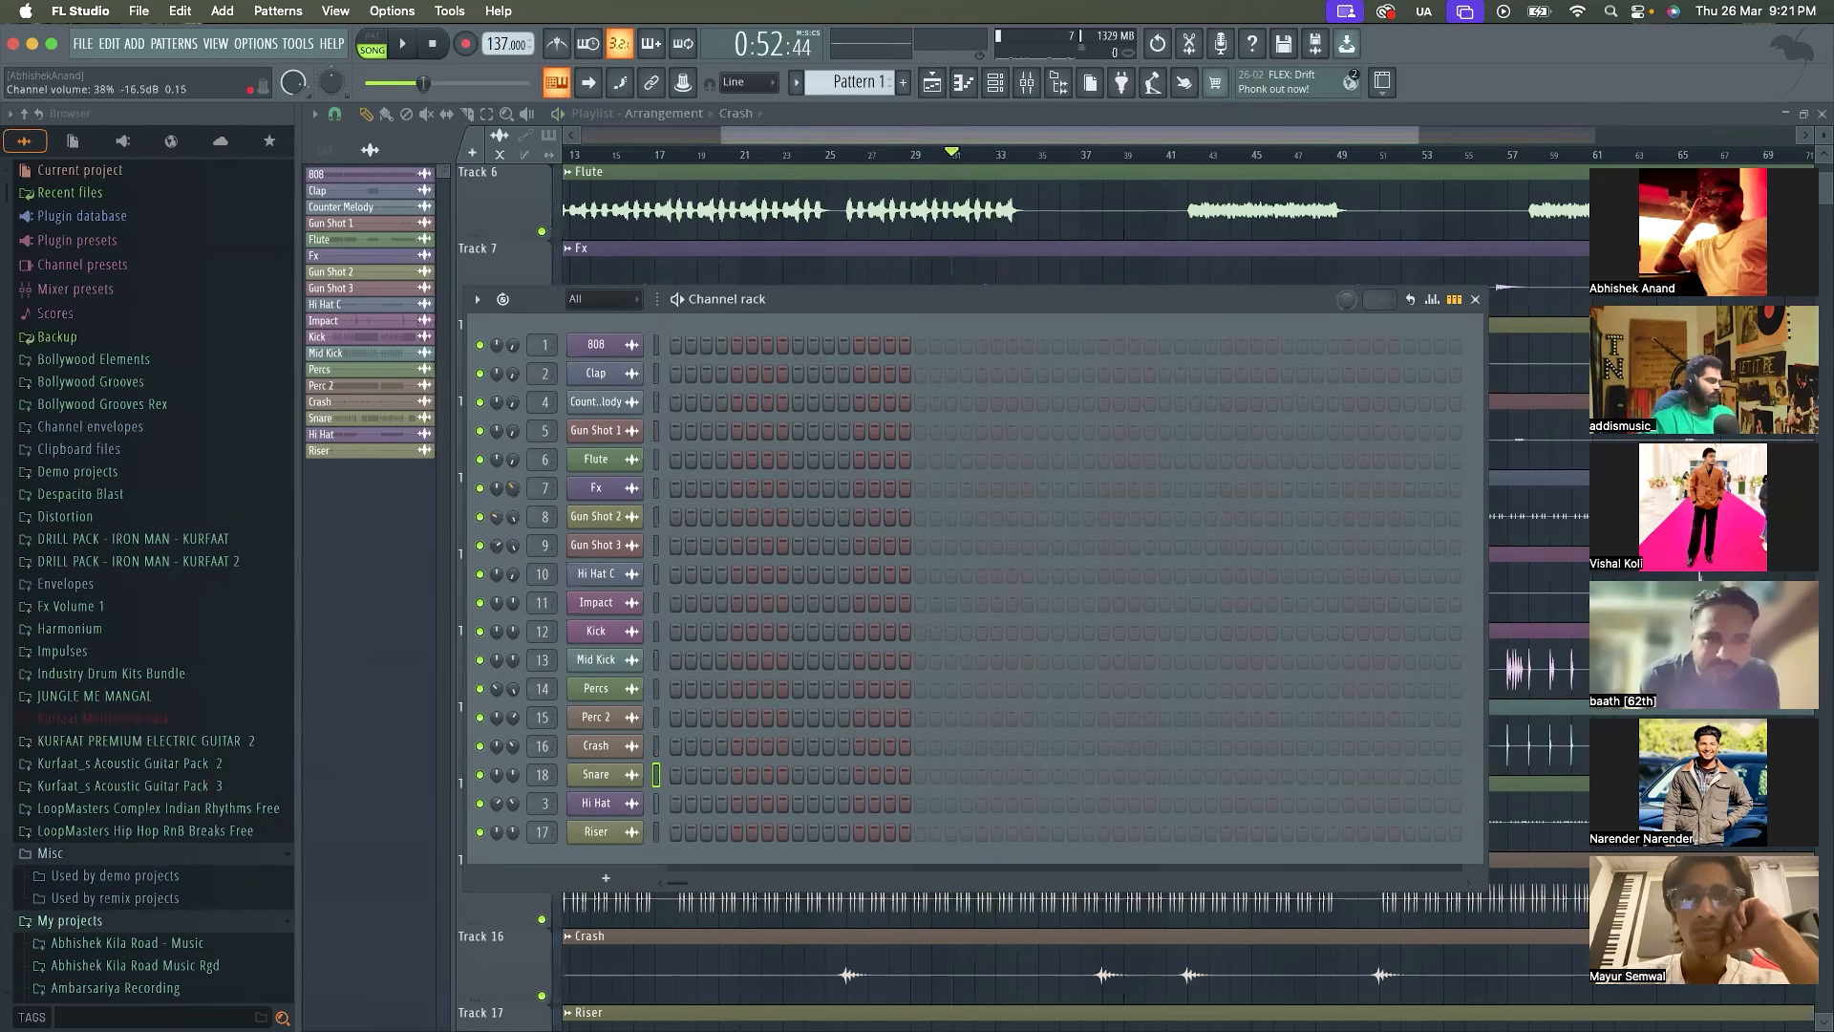
{"action": "key", "text": "space"}
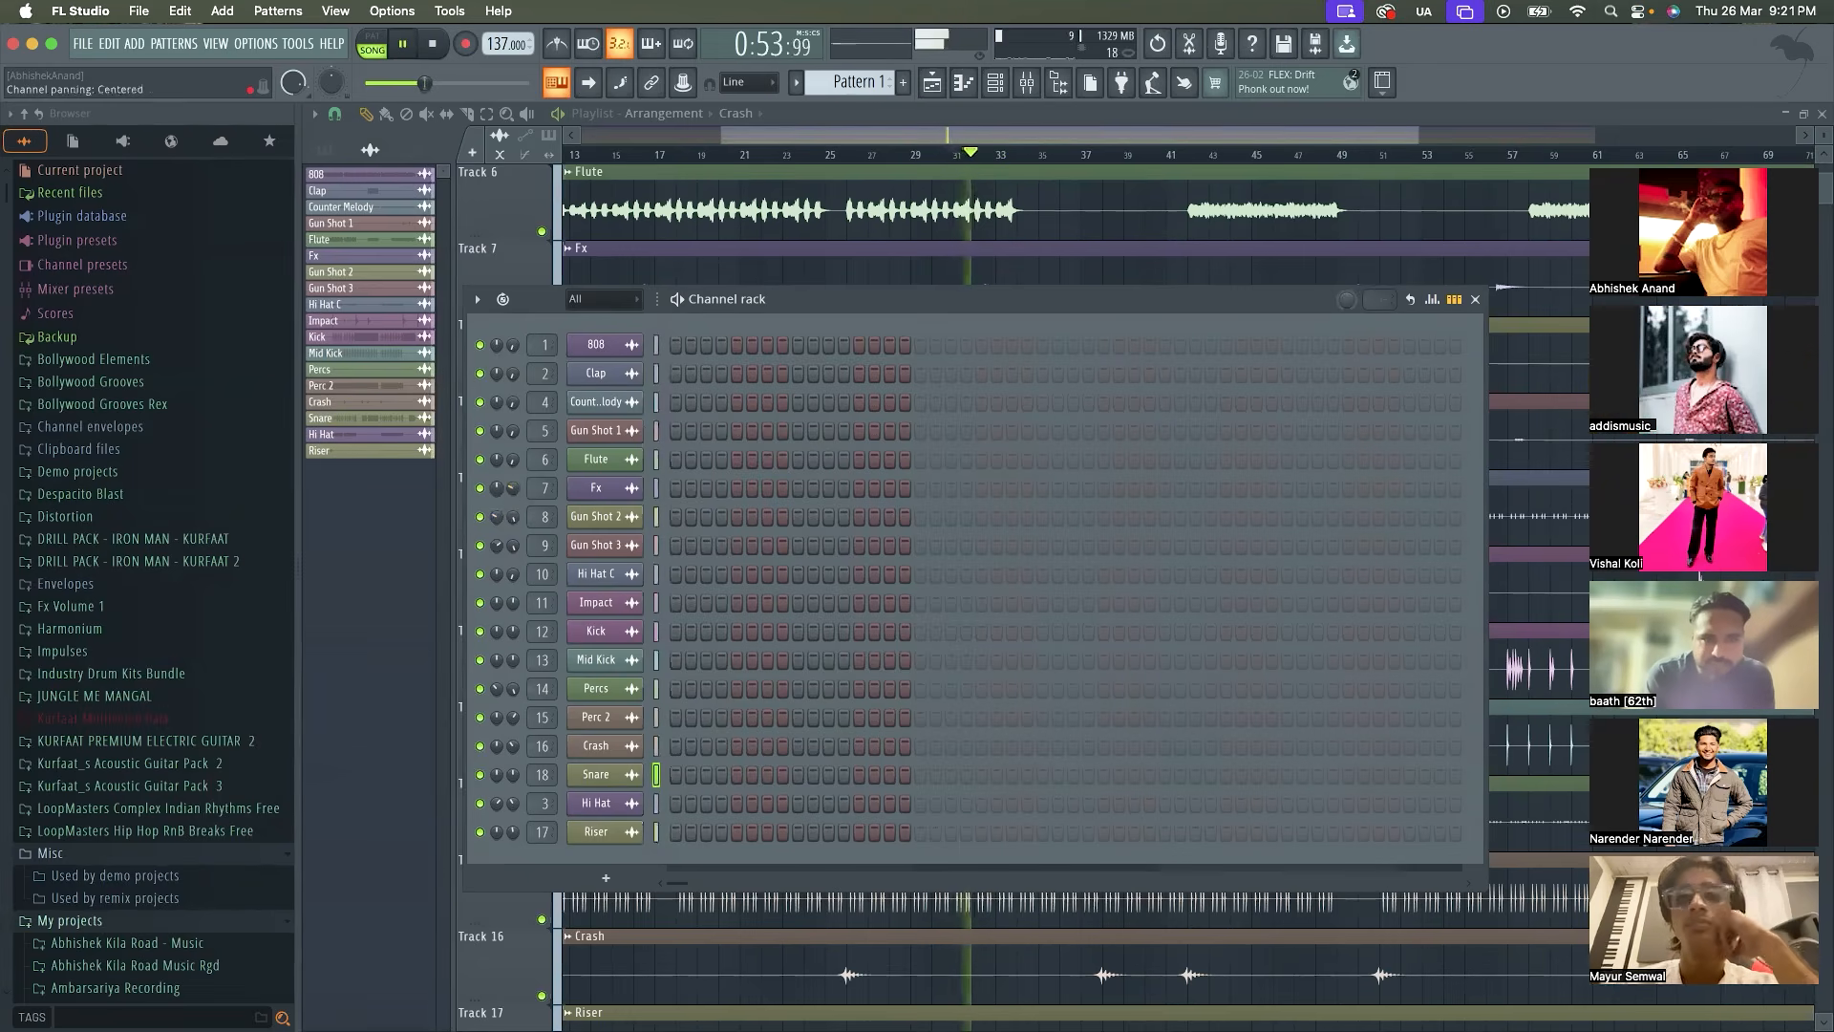
{"action": "key", "text": "space"}
{"action": "key", "text": "space"}
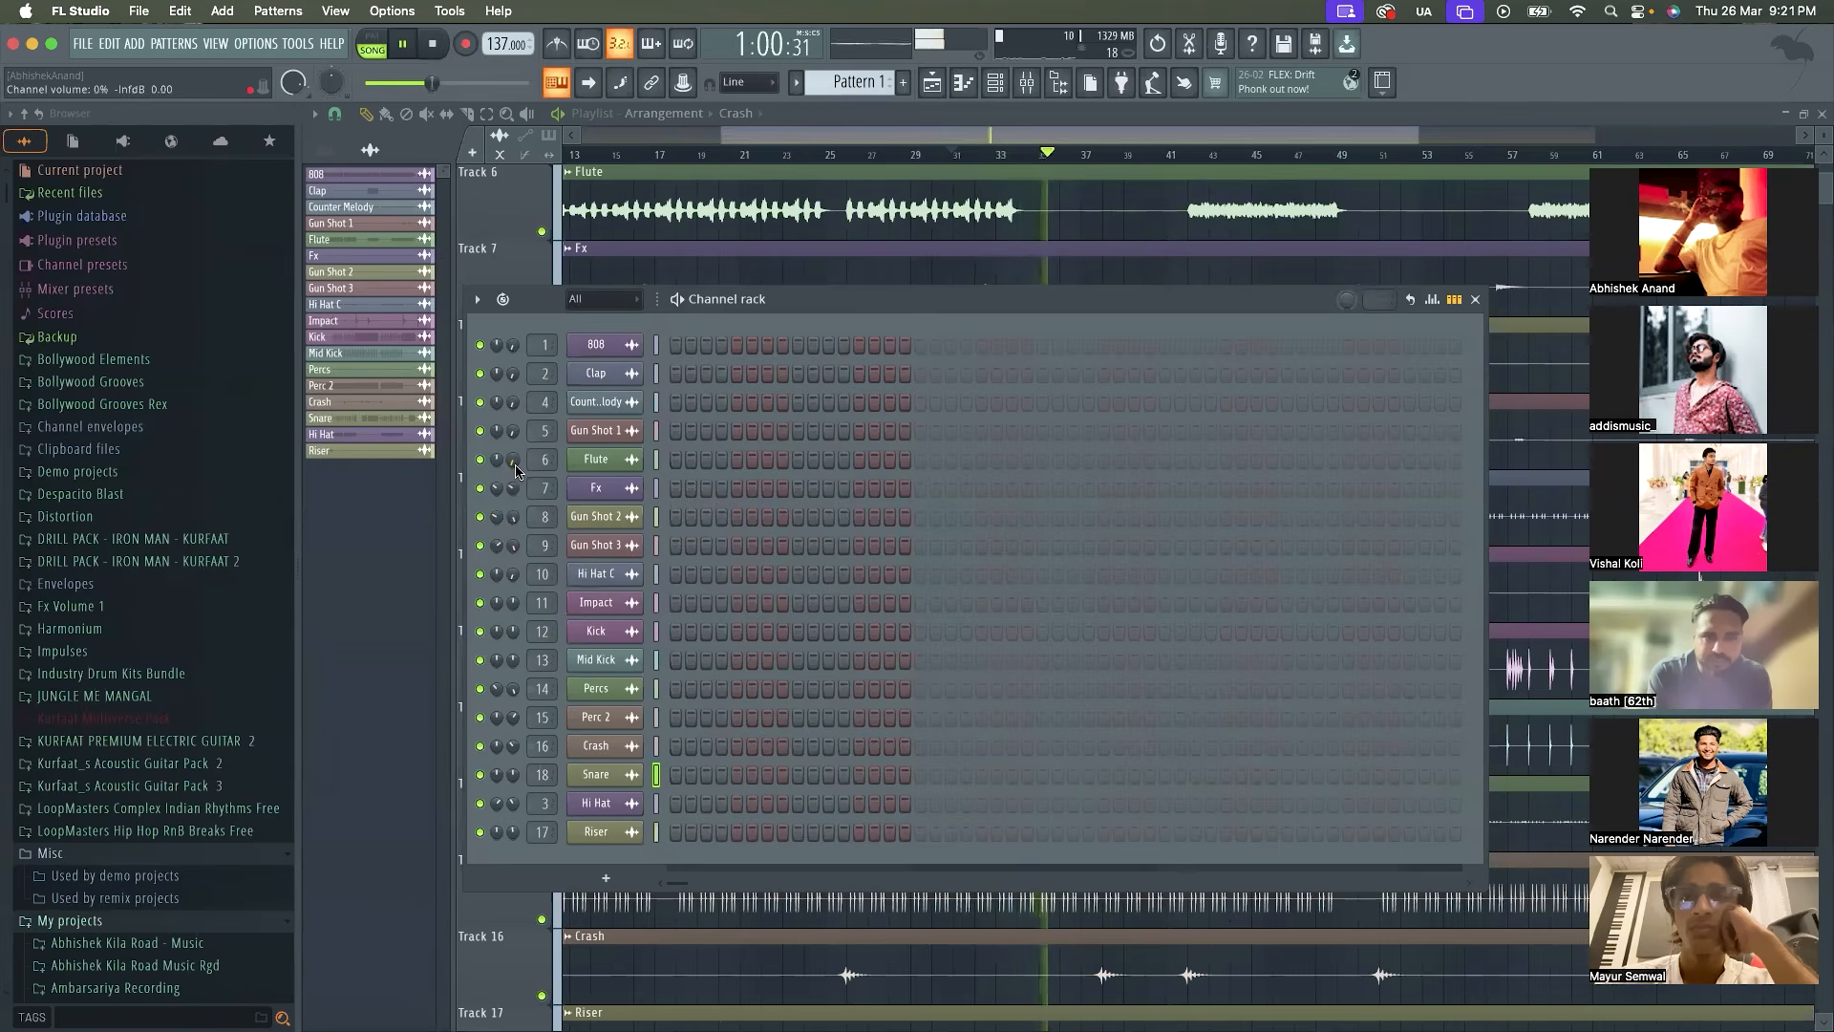
{"action": "key", "text": "space"}
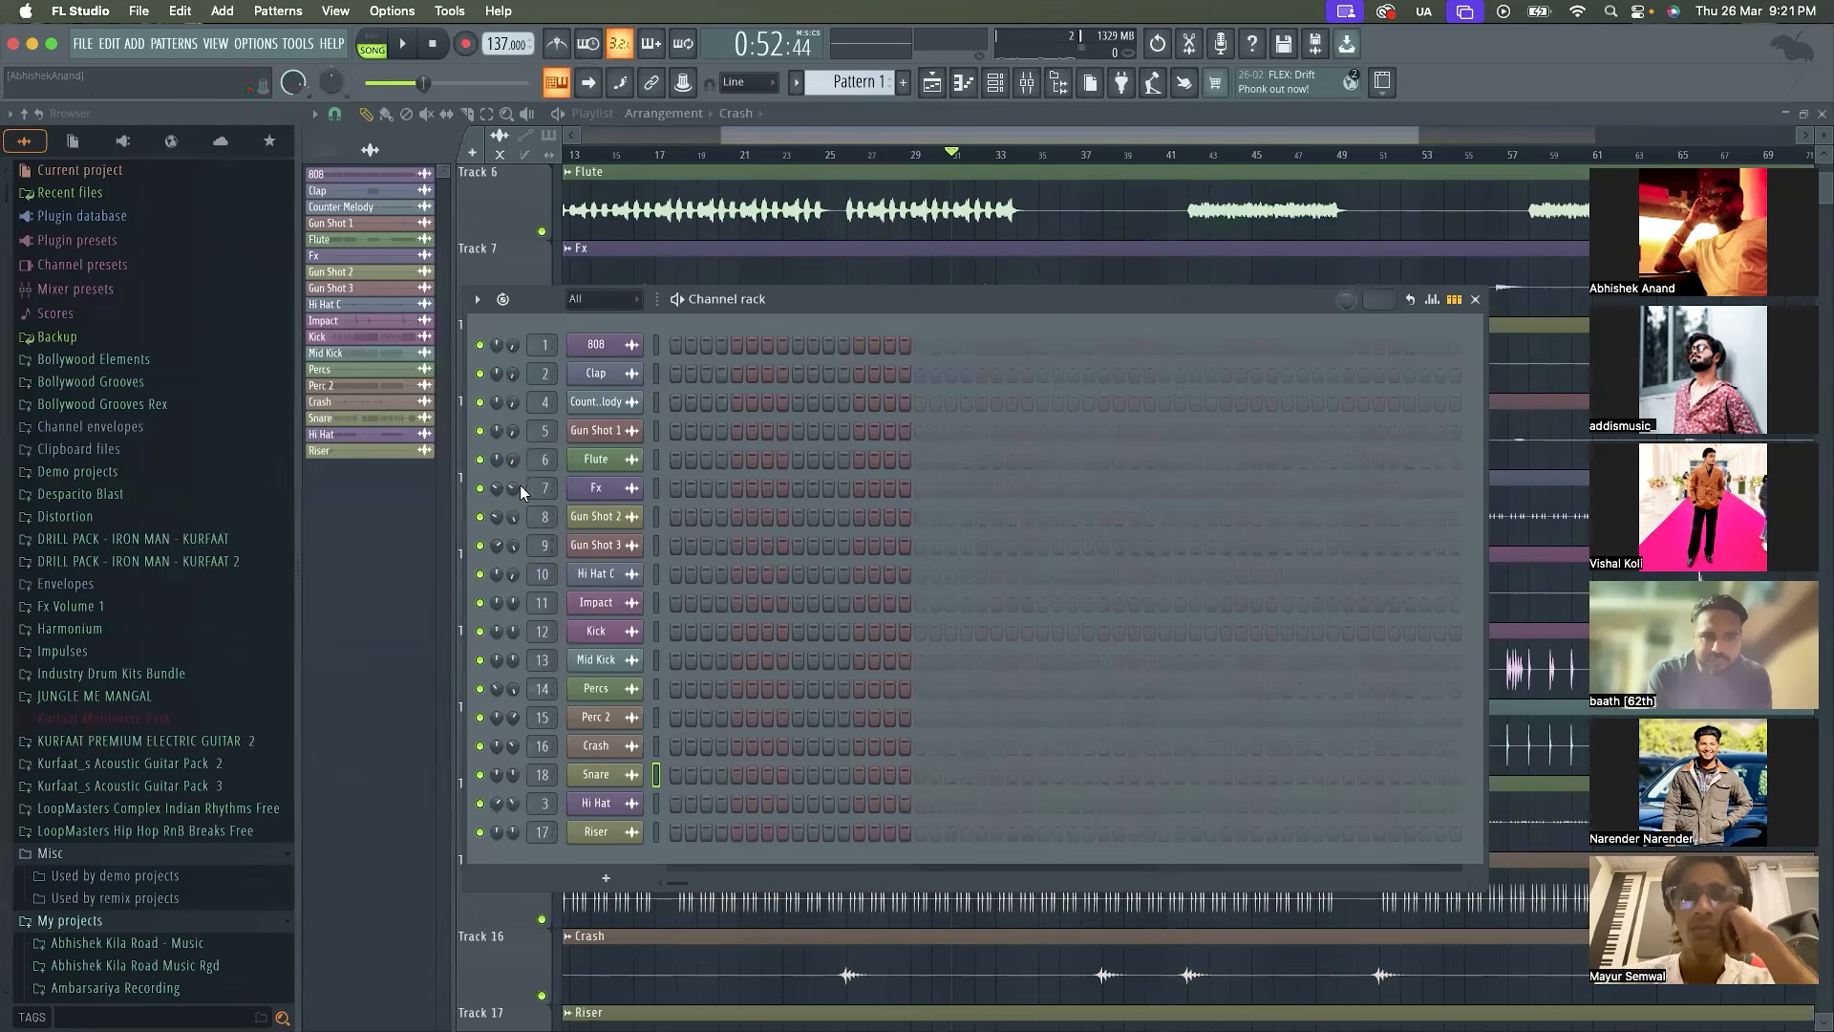
Raise the Flute channel's volume to about 16% while playing the mix from about bar 31
{"action": "key", "text": "space"}
{"action": "left_click_drag", "start_coordinate": [512, 458], "coordinate": [512, 432]}
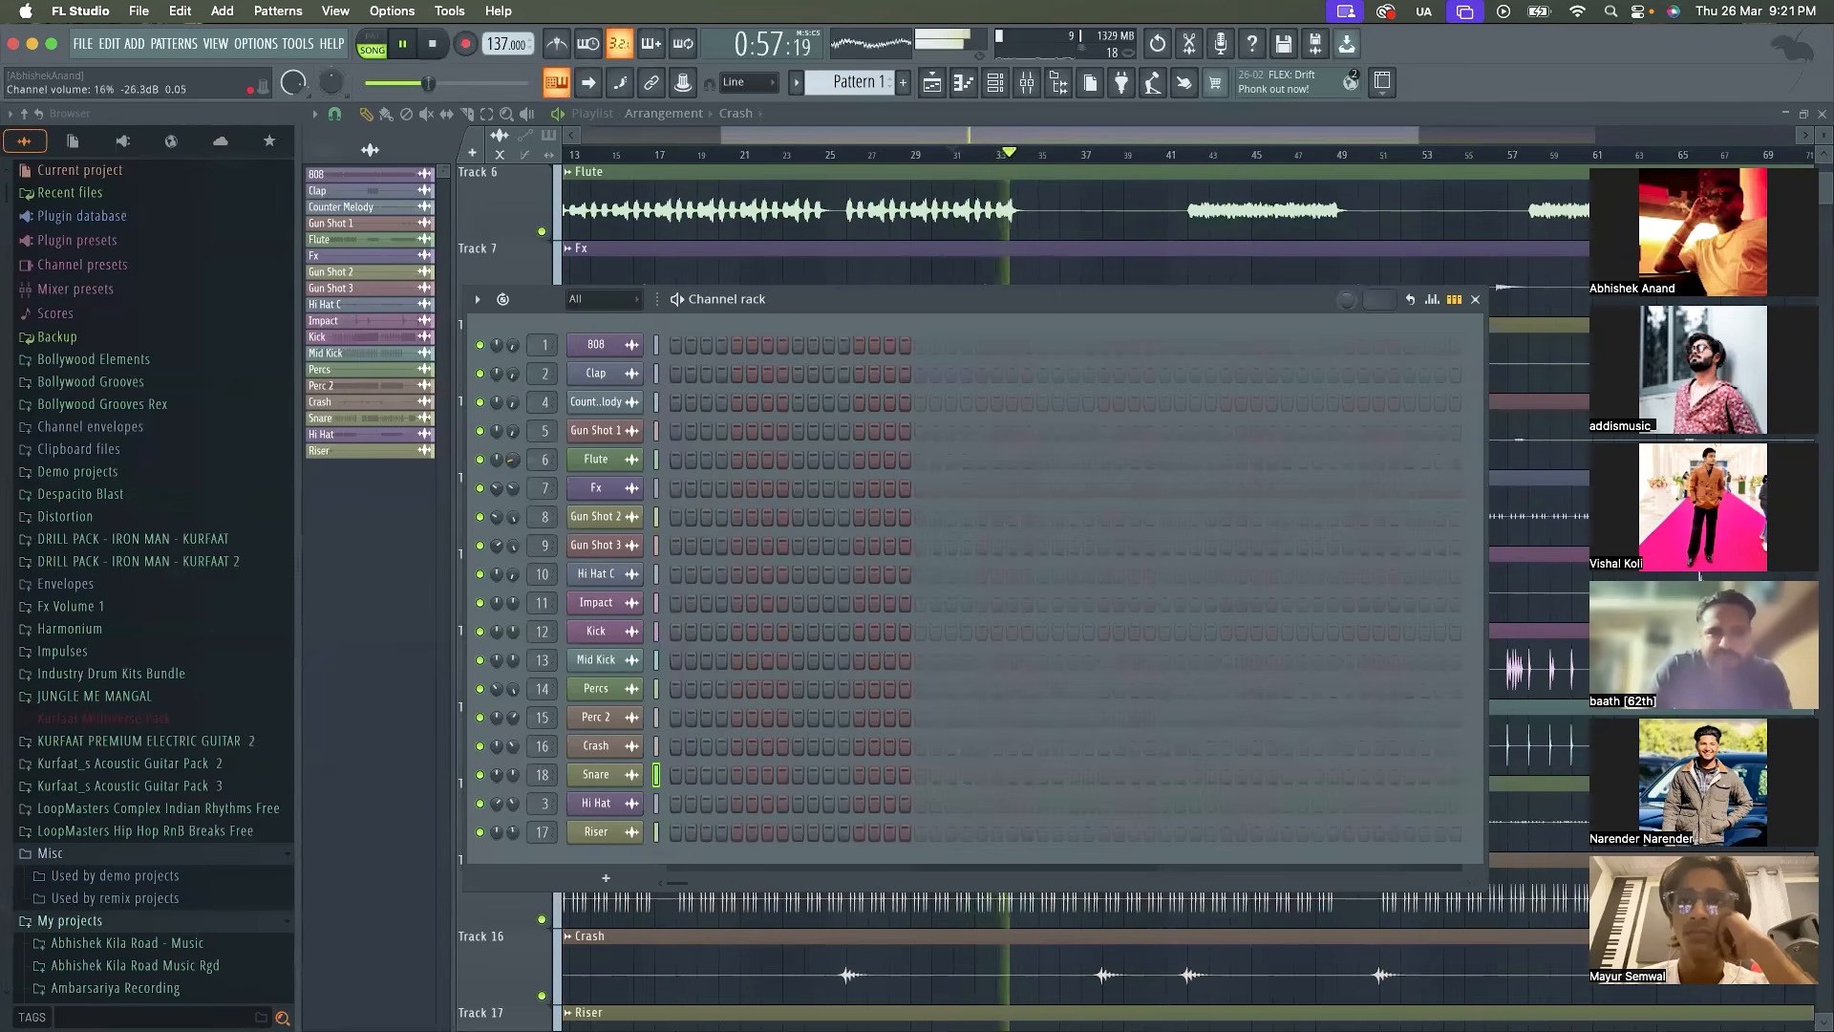
{"action": "key", "text": "space"}
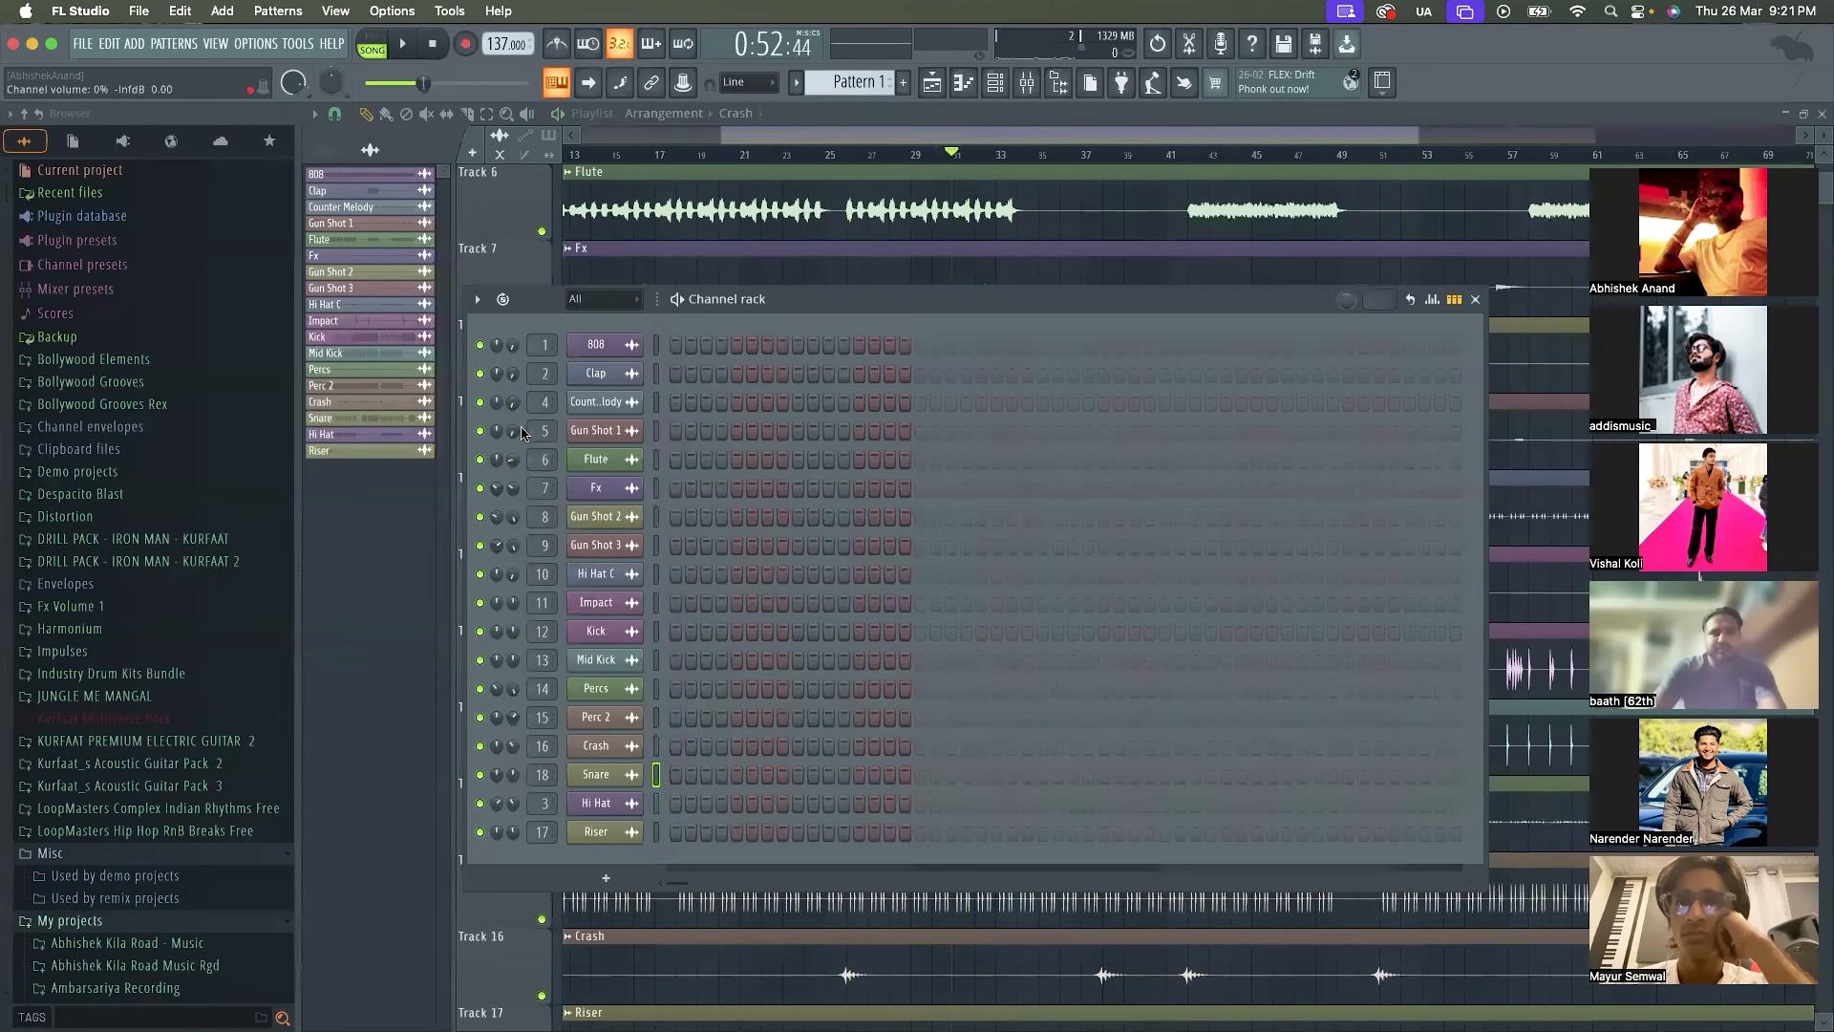
Raise the Gun Shot 1 channel's volume to about 54% while the mix plays
{"action": "key", "text": "space"}
{"action": "left_click_drag", "start_coordinate": [517, 432], "coordinate": [517, 368]}
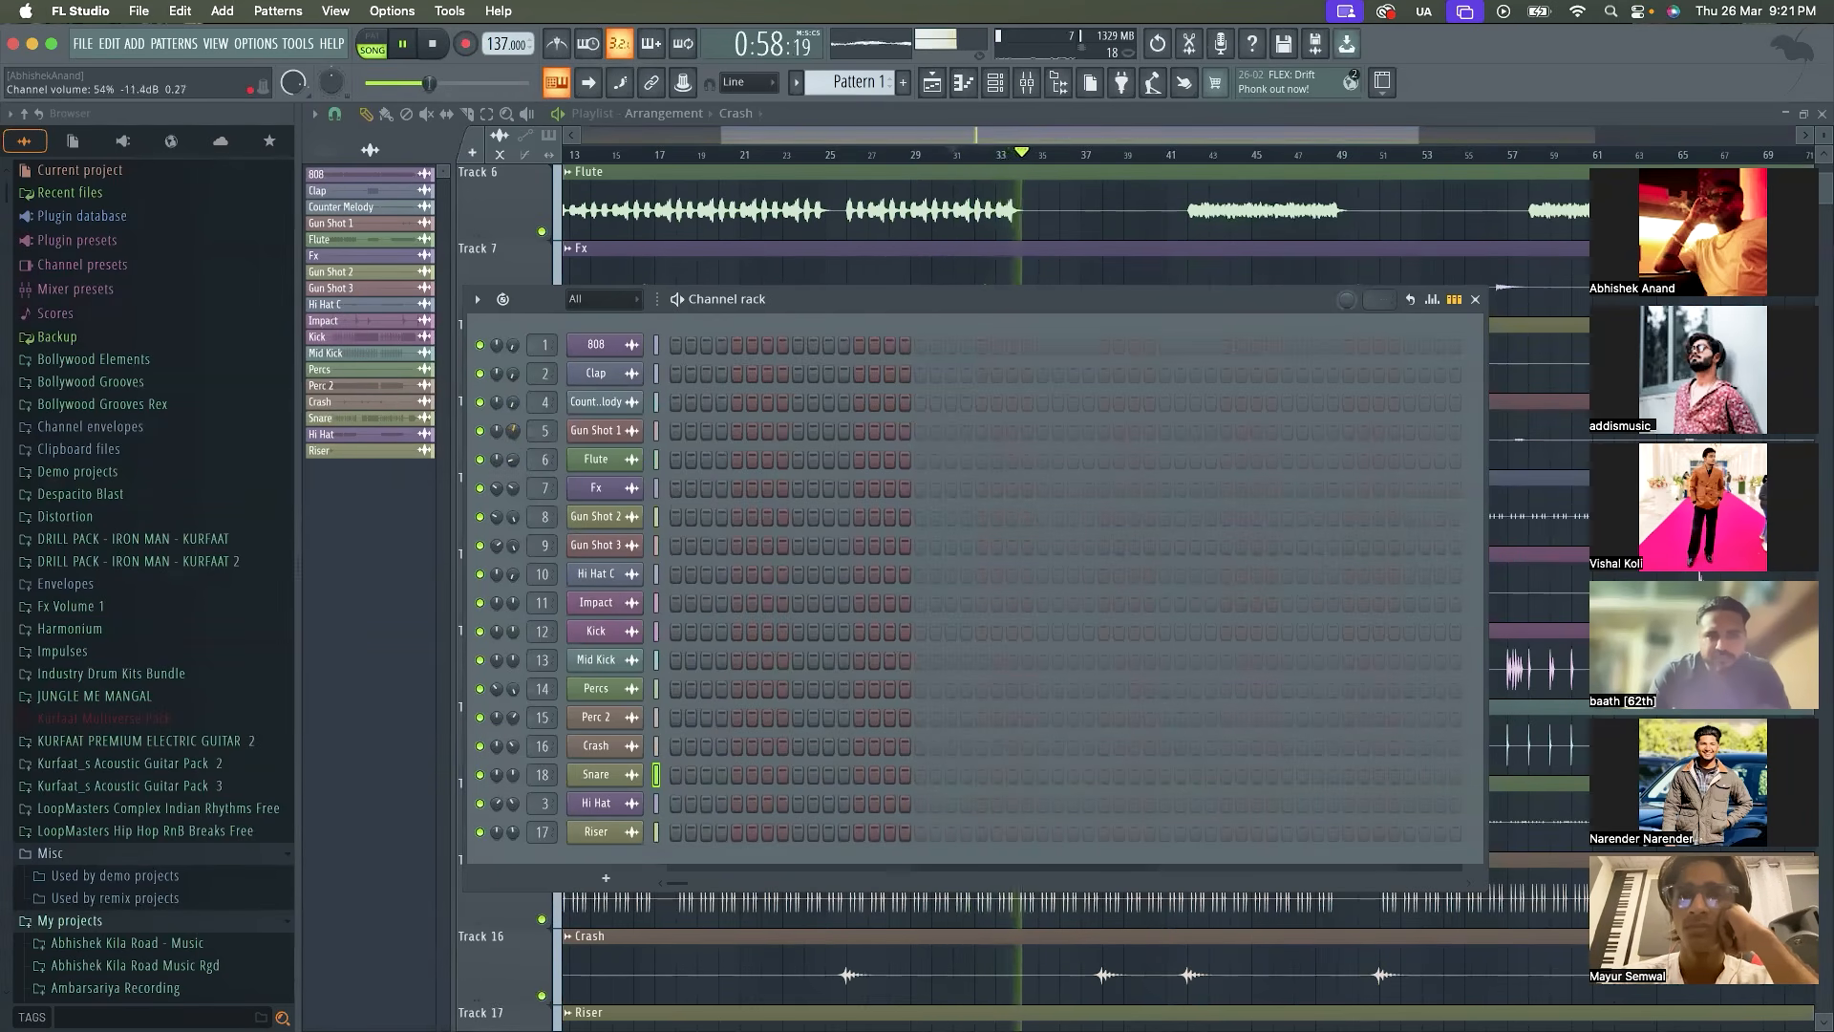
{"action": "key", "text": "space"}
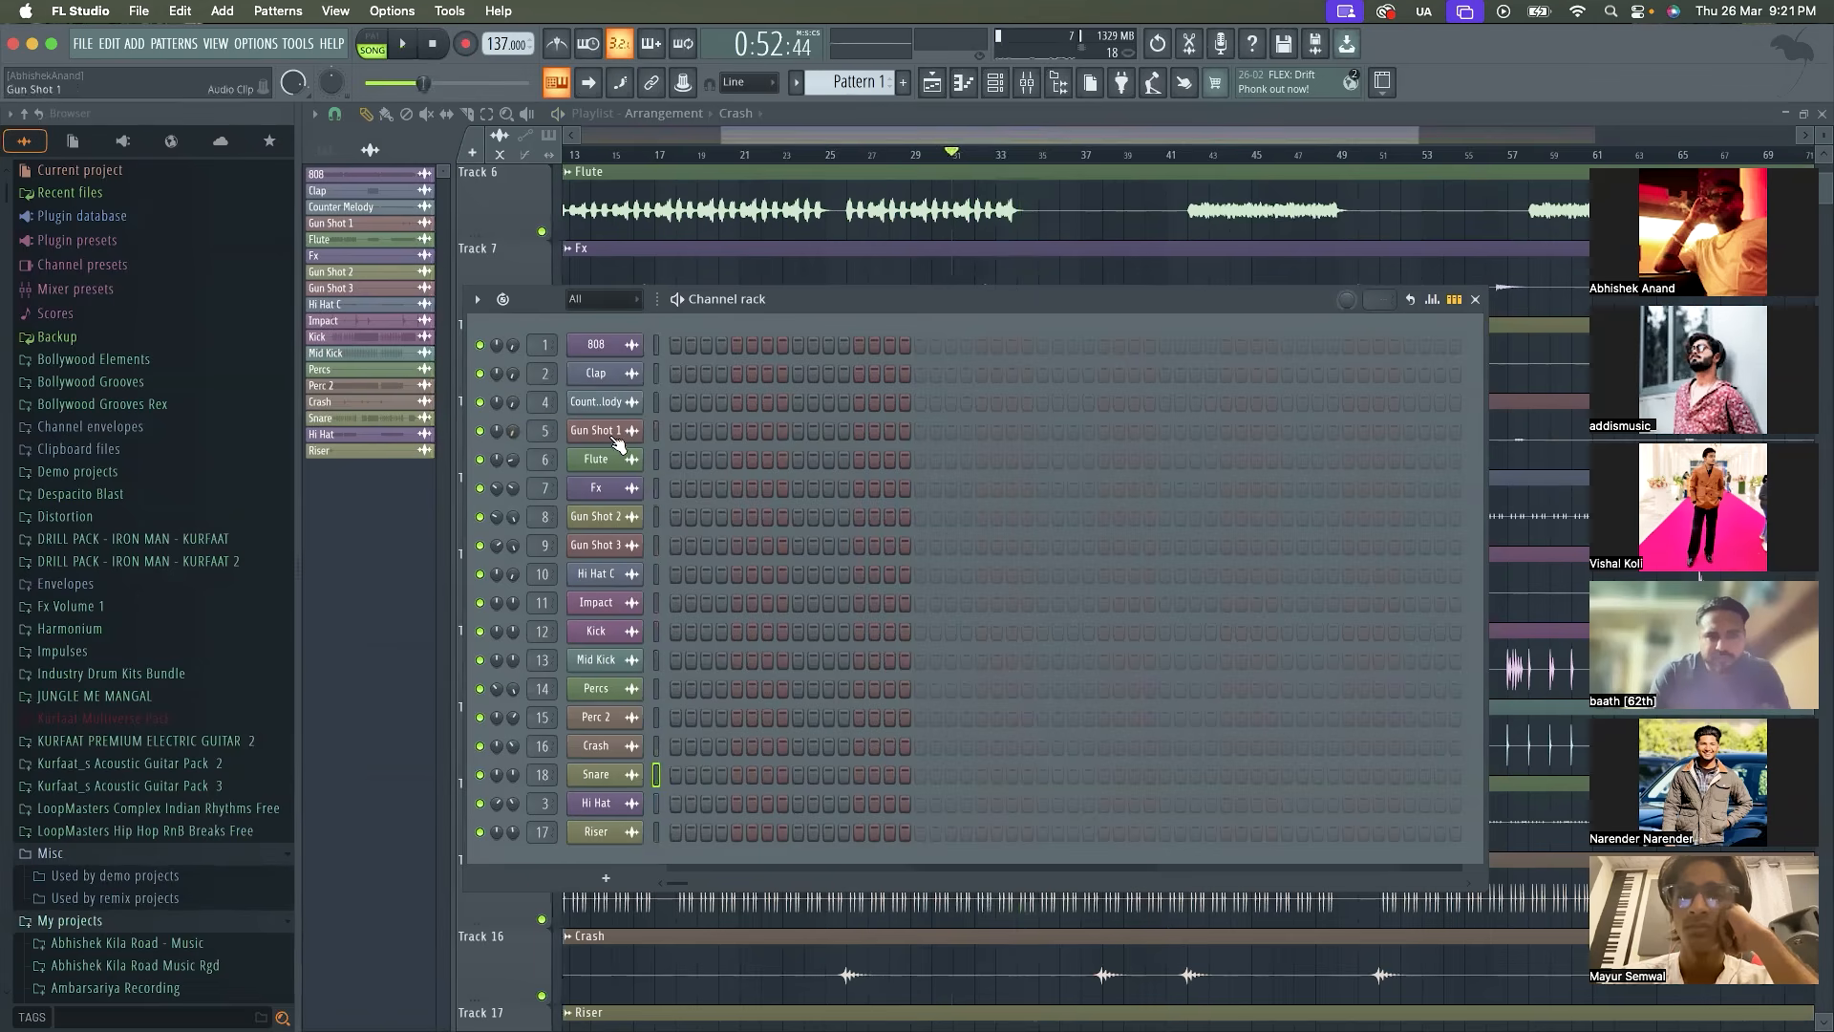
Raise the Counter Melody's volume to about 24% and check the balance from about bar 31
{"action": "left_click_drag", "start_coordinate": [516, 404], "coordinate": [516, 381]}
{"action": "key", "text": "space"}
{"action": "key", "text": "space"}
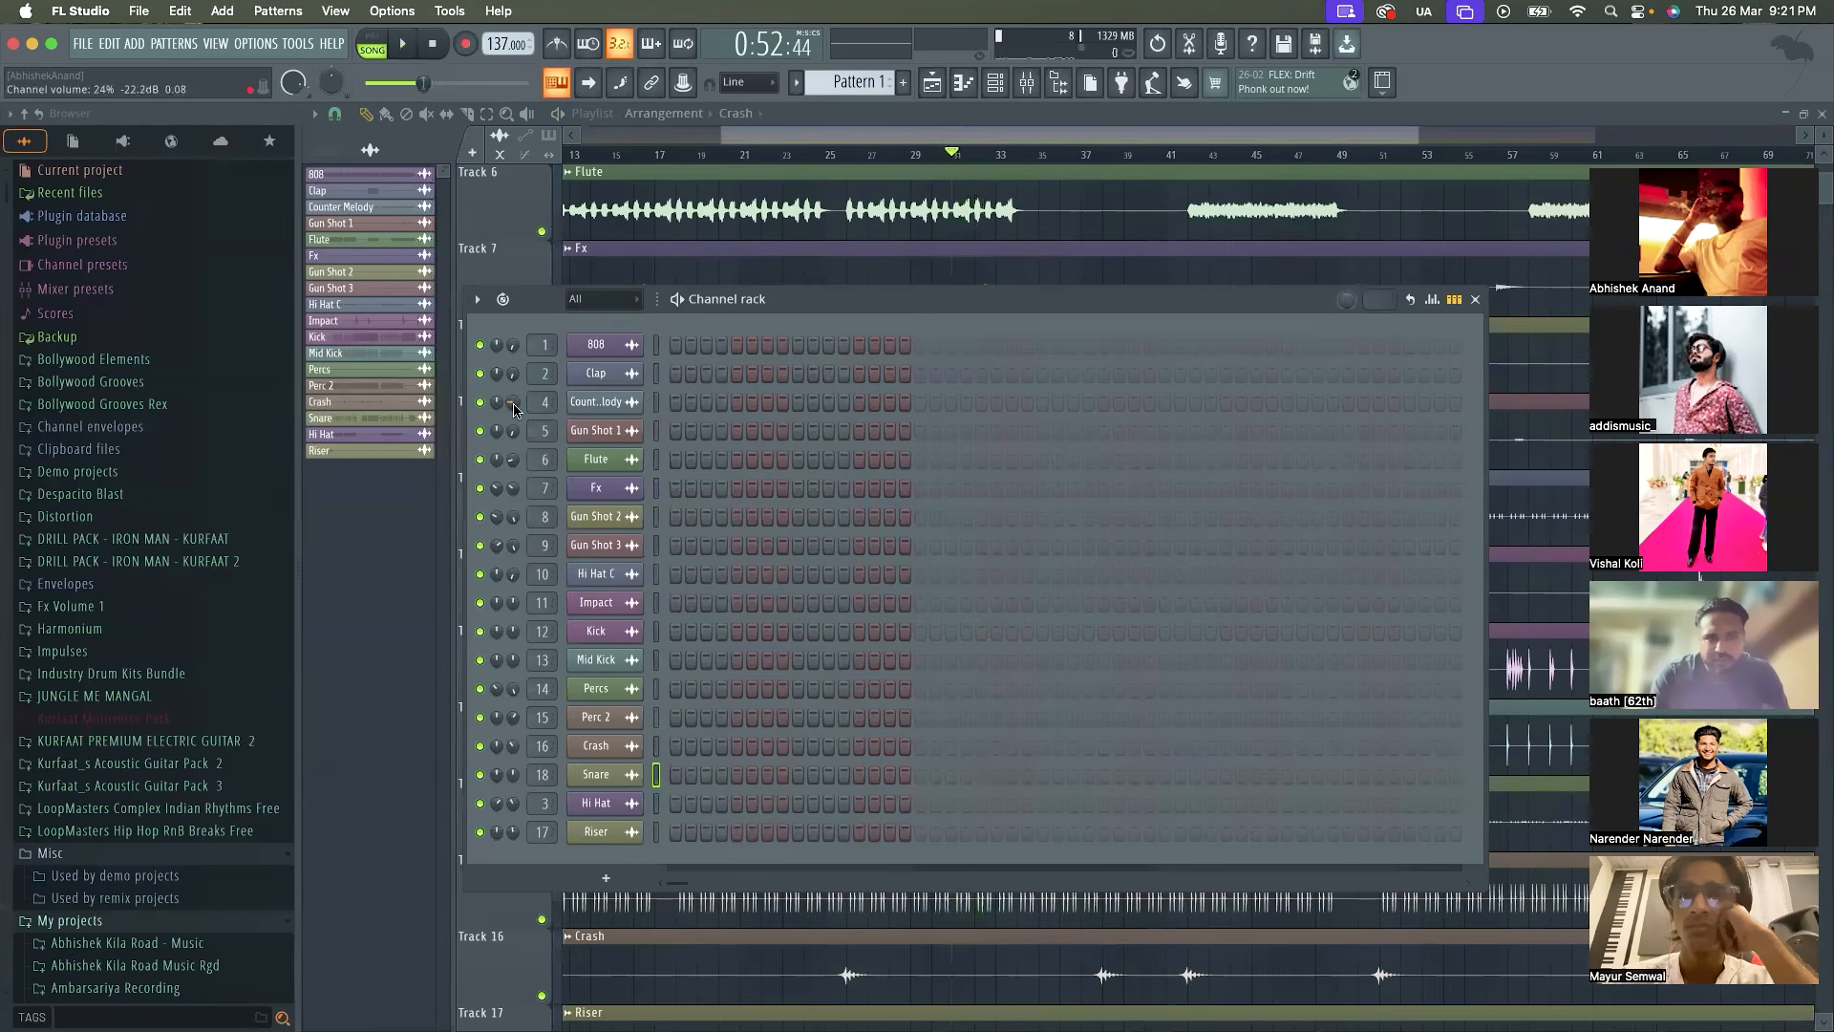
{"action": "key", "text": "space"}
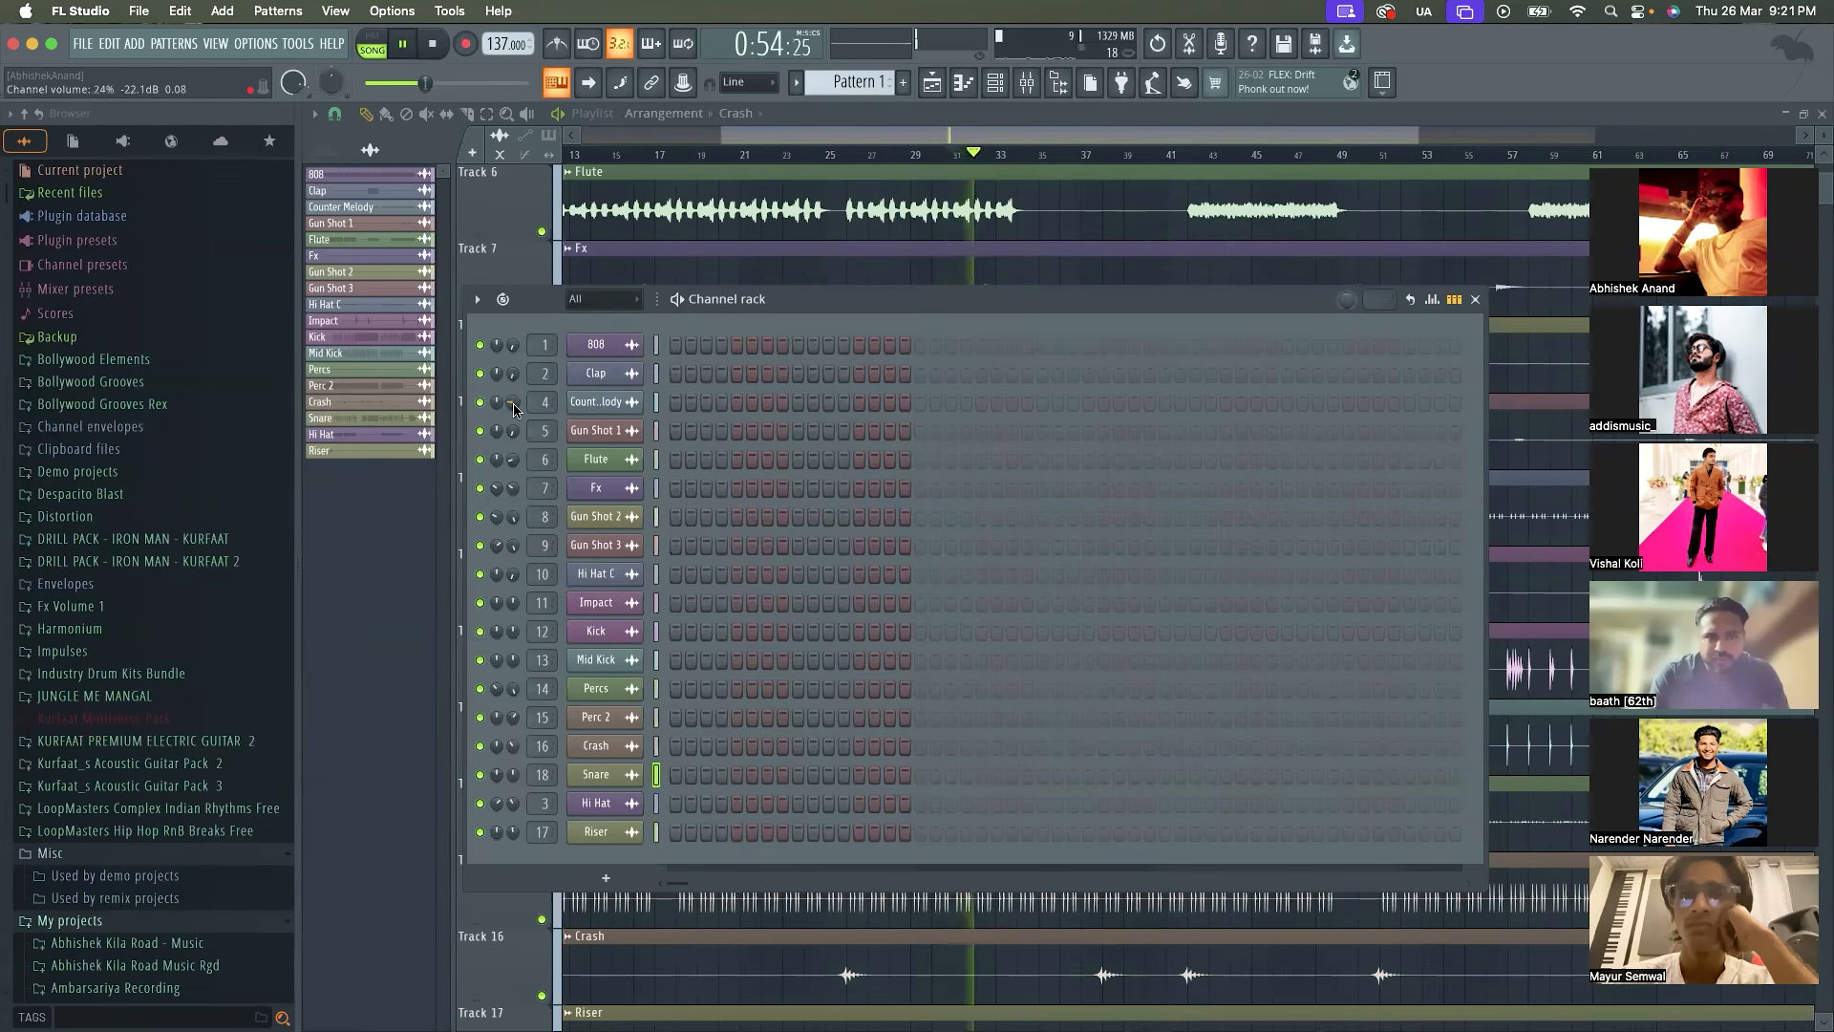
{"action": "key", "text": "space"}
Set an initial volume for the Clap channel while the mix plays from about bar 31
{"action": "key", "text": "space"}
{"action": "left_click_drag", "start_coordinate": [513, 373], "coordinate": [517, 380]}
{"action": "key", "text": "space"}
Move the Channel rack down, find the Clap hits in the Playlist and start playback there at about bar 41
{"action": "left_click_drag", "start_coordinate": [810, 305], "coordinate": [704, 682]}
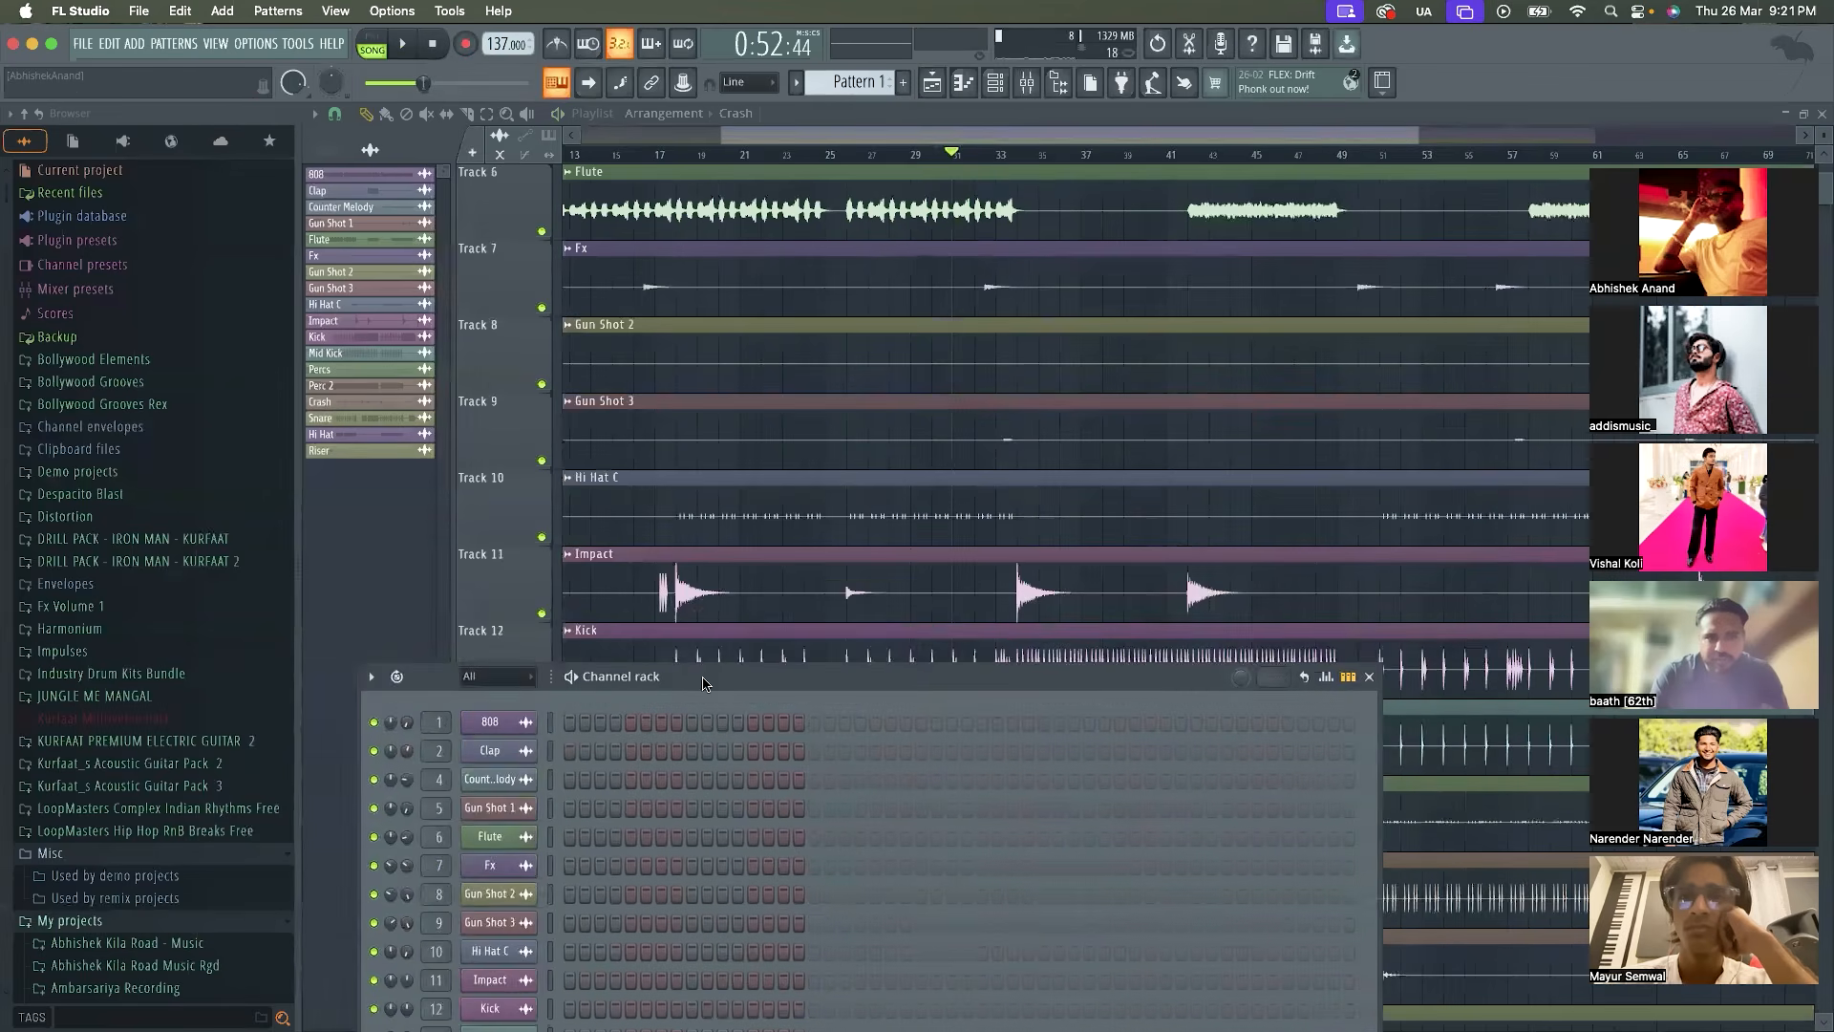
{"action": "scroll", "coordinate": [821, 460], "scroll_direction": "down", "scroll_amount": 5, "text": "ctrl"}
{"action": "scroll", "coordinate": [820, 459], "scroll_direction": "down", "scroll_amount": 5}
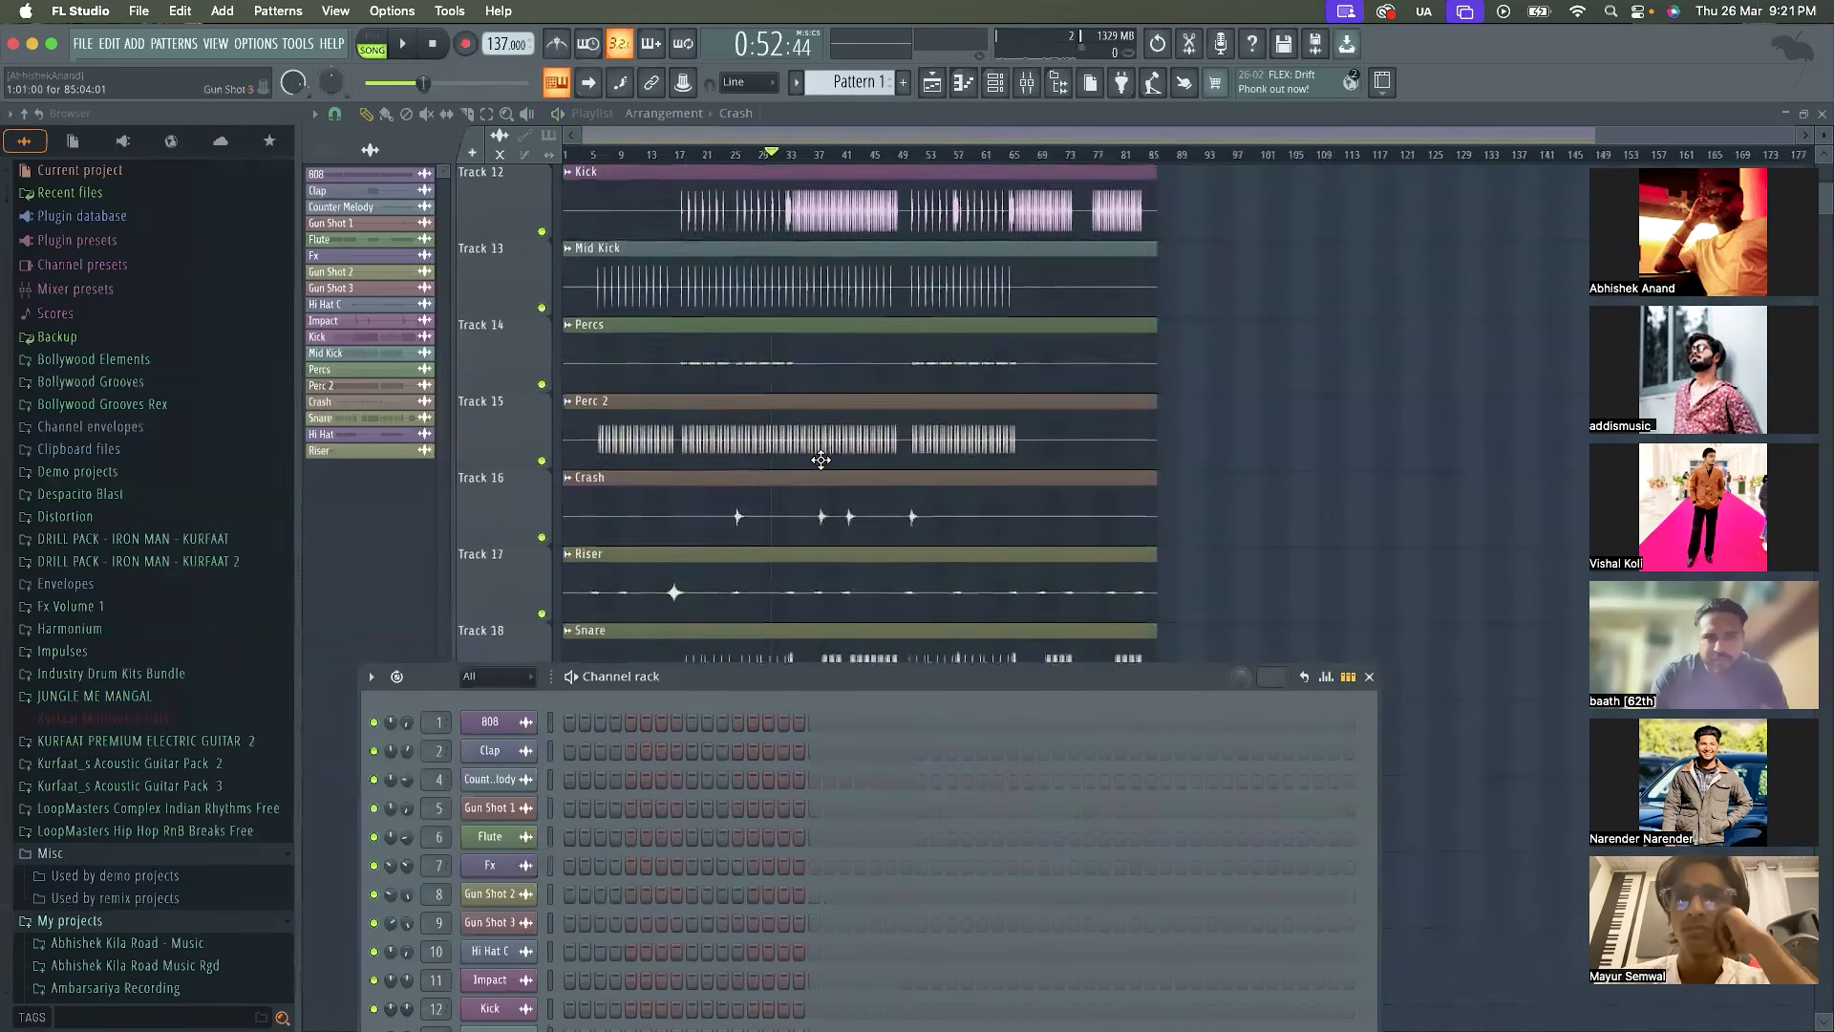
{"action": "scroll", "coordinate": [821, 460], "scroll_direction": "up", "scroll_amount": 8}
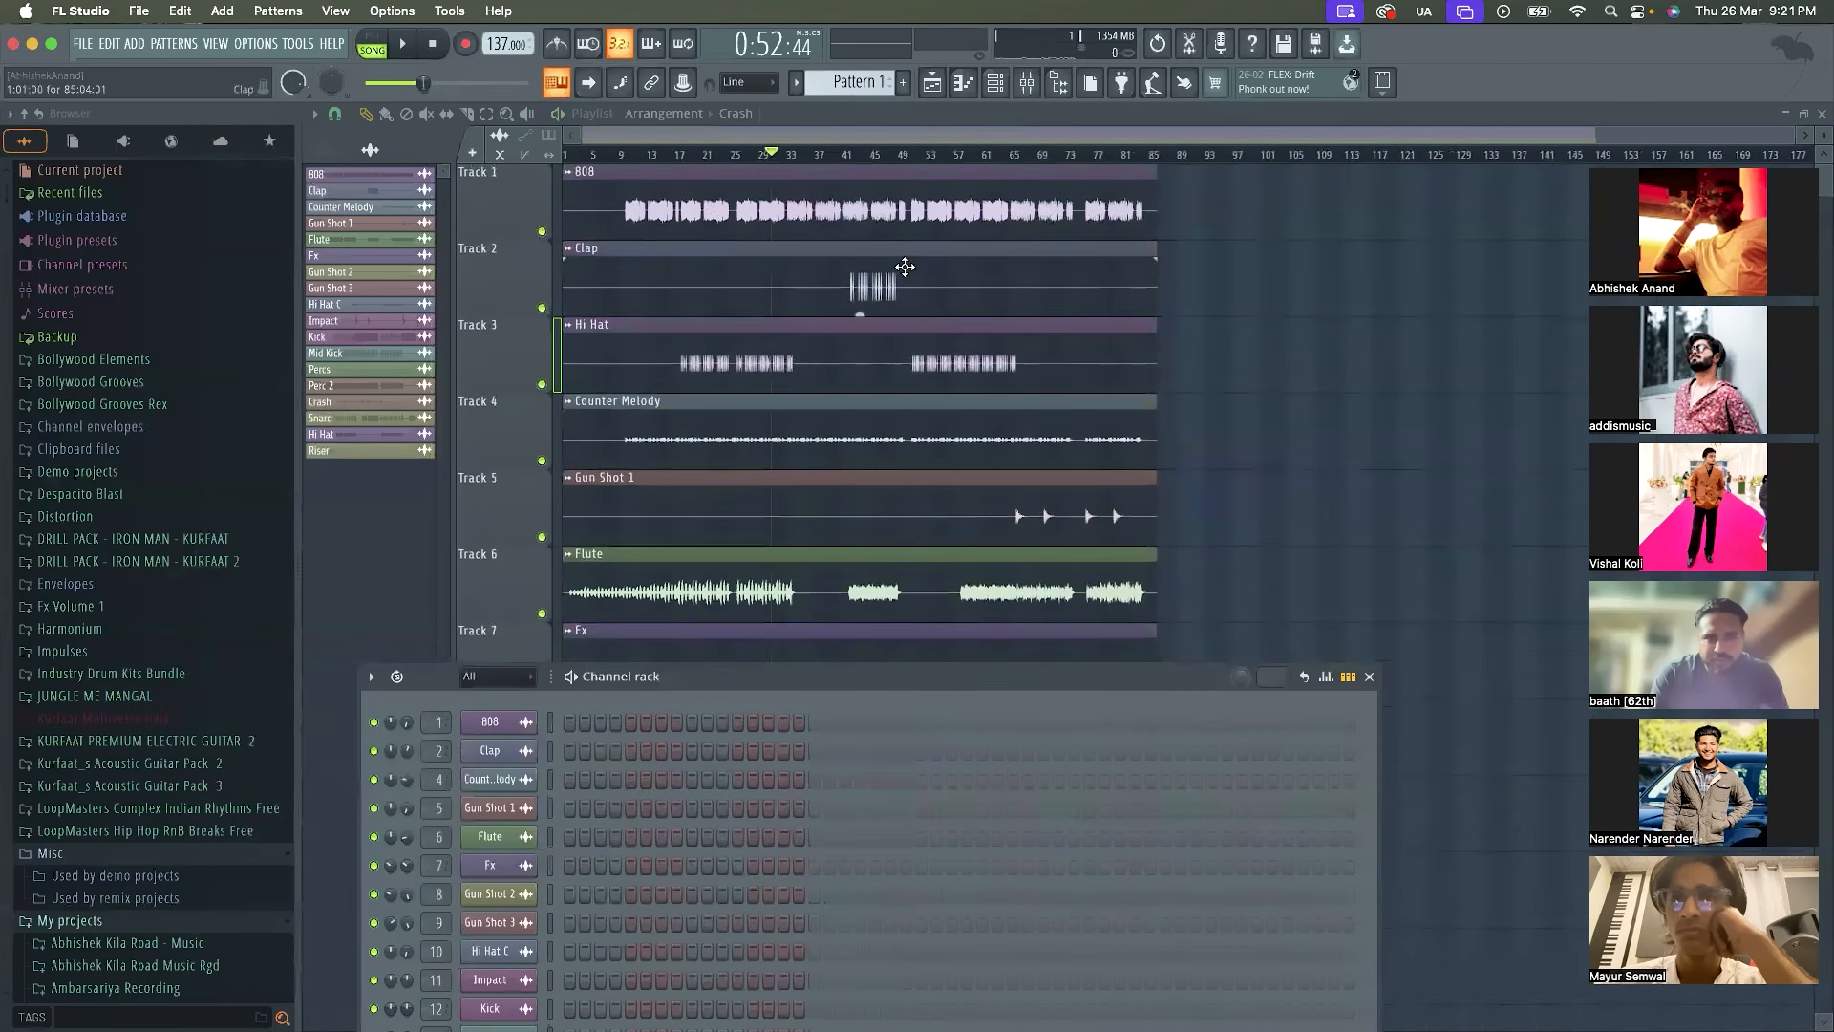
{"action": "left_click", "coordinate": [850, 157]}
{"action": "key", "text": "space"}
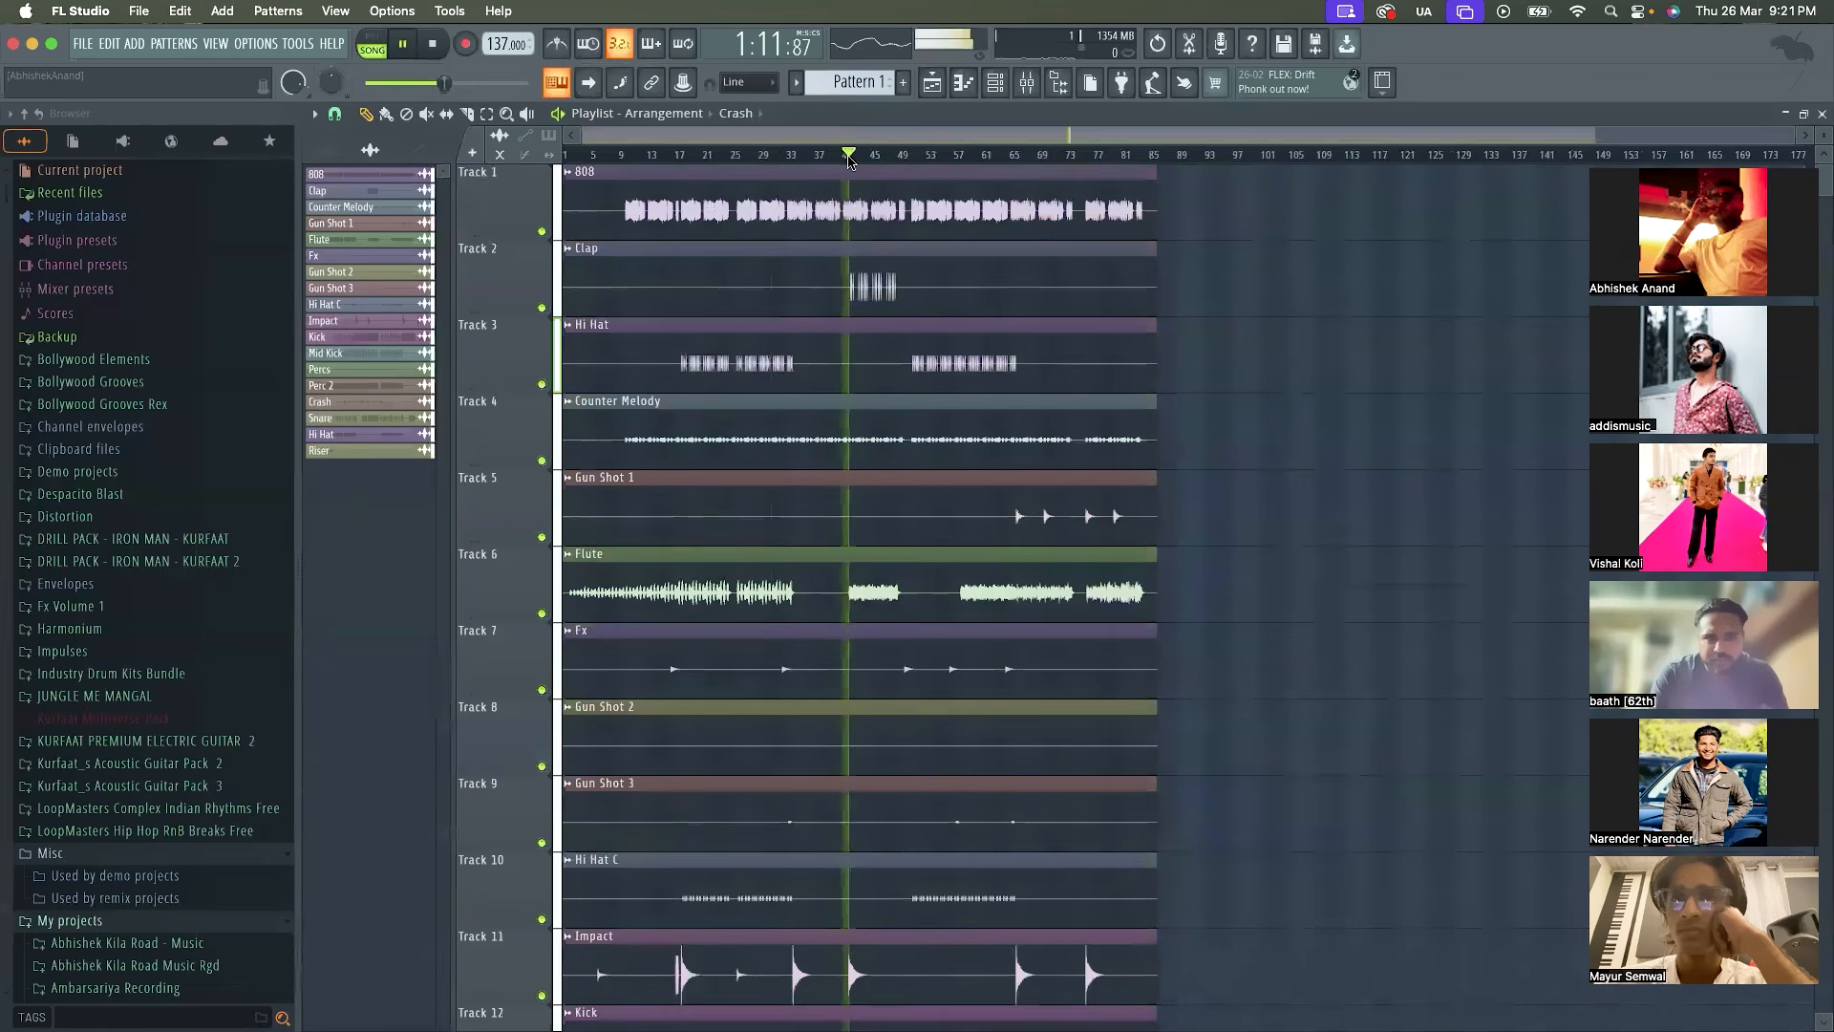
Bring the Channel rack back over the middle of the Playlist and adjust the Clap's volume to about 45%
{"action": "left_click", "coordinate": [995, 83]}
{"action": "left_click_drag", "start_coordinate": [684, 684], "coordinate": [728, 365]}
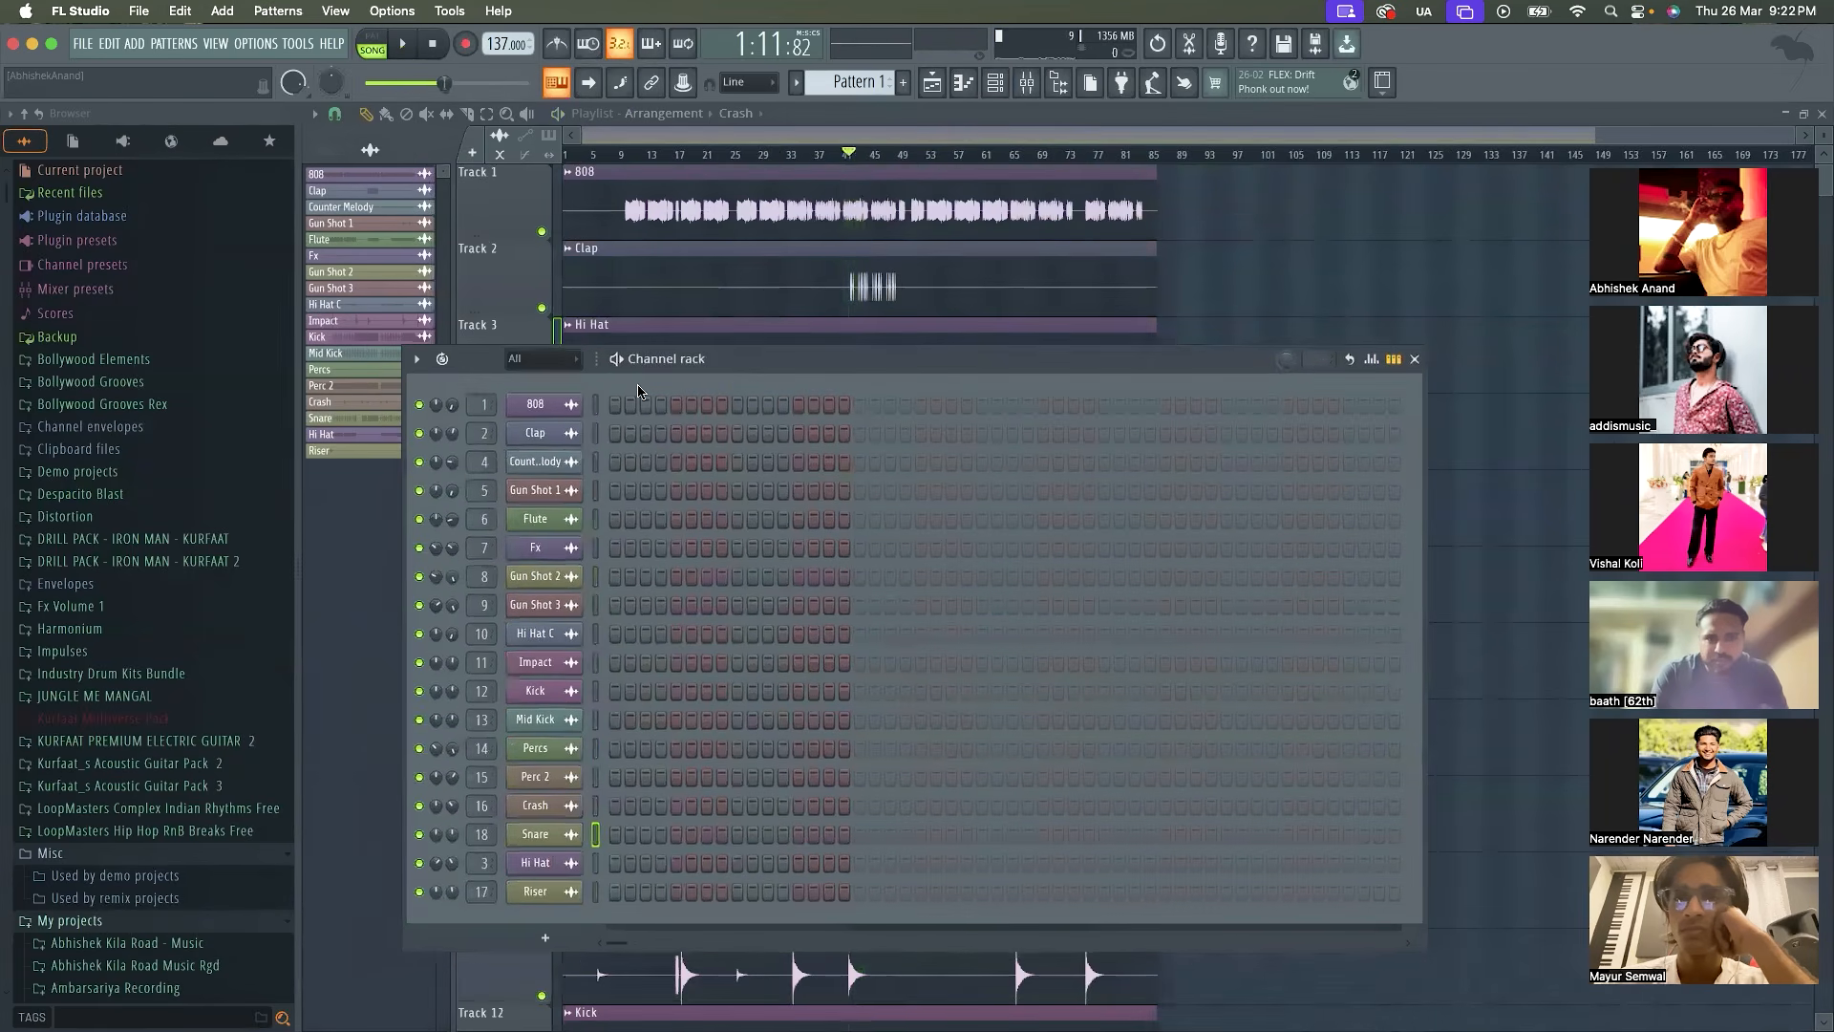
{"action": "left_click_drag", "start_coordinate": [456, 429], "coordinate": [456, 430]}
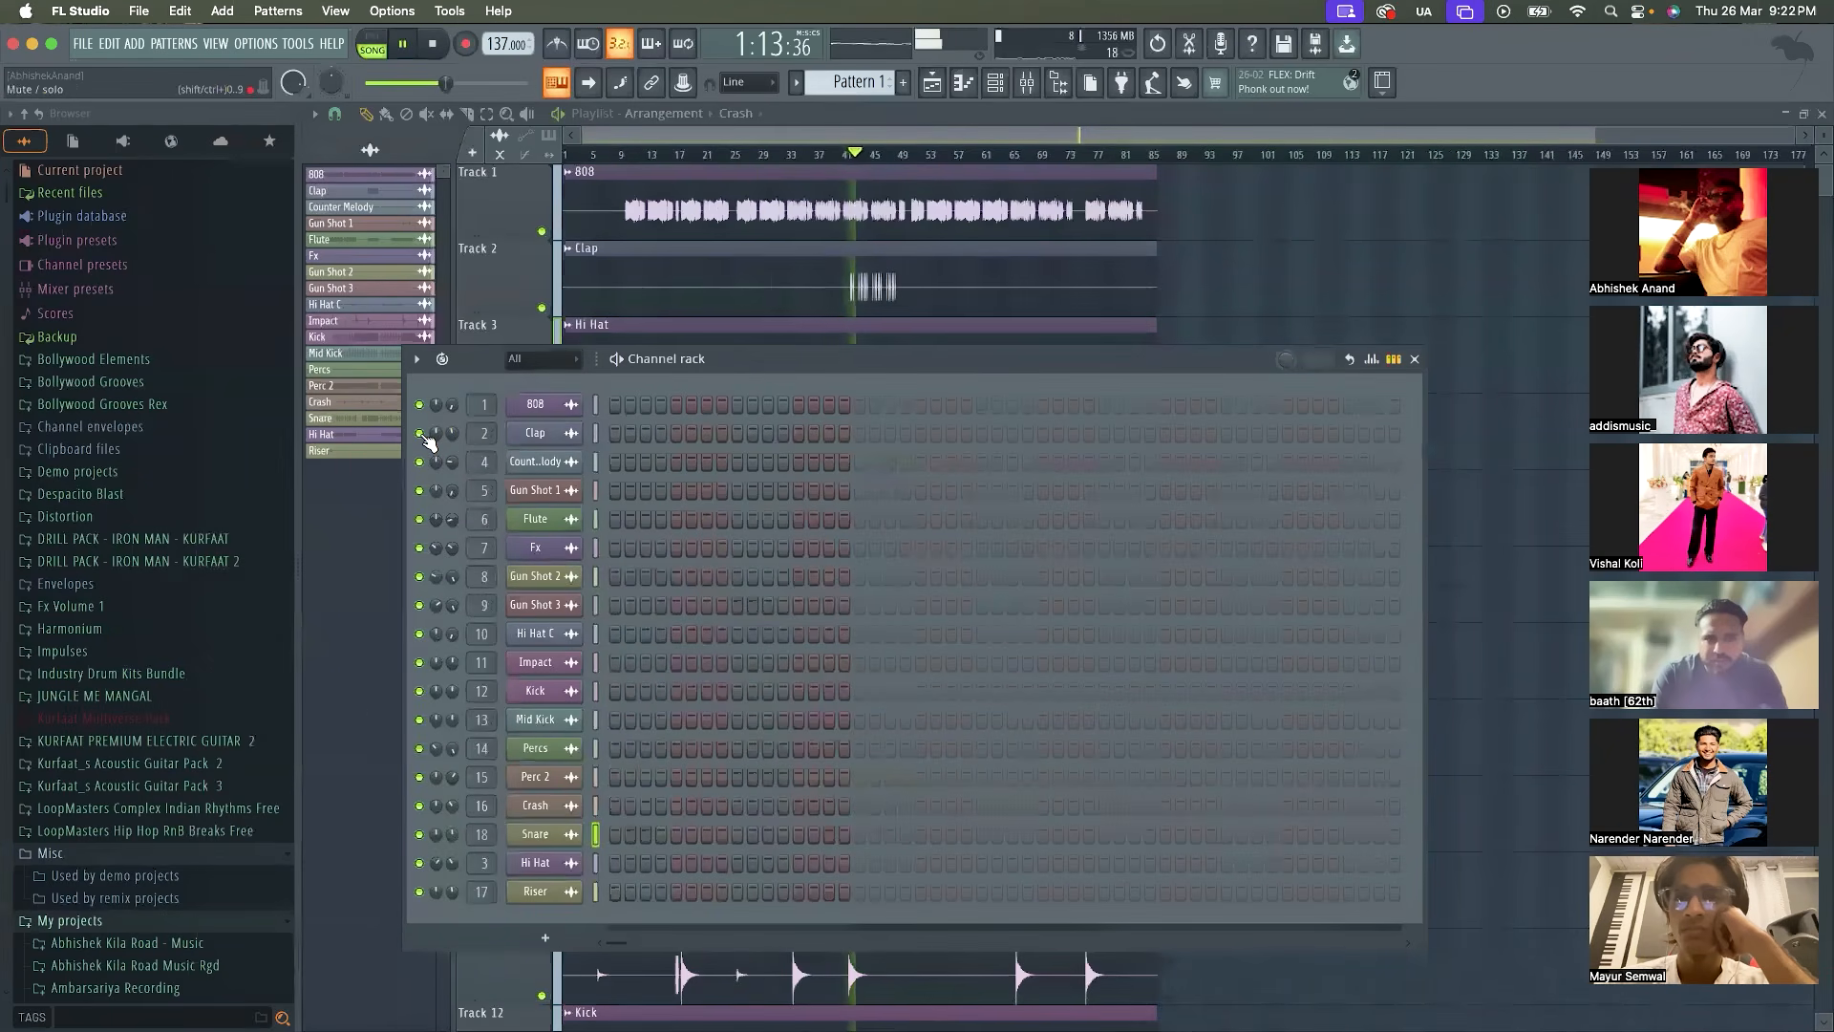
Solo the Clap channel, listen to it from about bar 41 and switch all channels back on
{"action": "key", "text": "space"}
{"action": "right_click", "coordinate": [427, 439]}
{"action": "left_click", "coordinate": [442, 451]}
{"action": "key", "text": "space"}
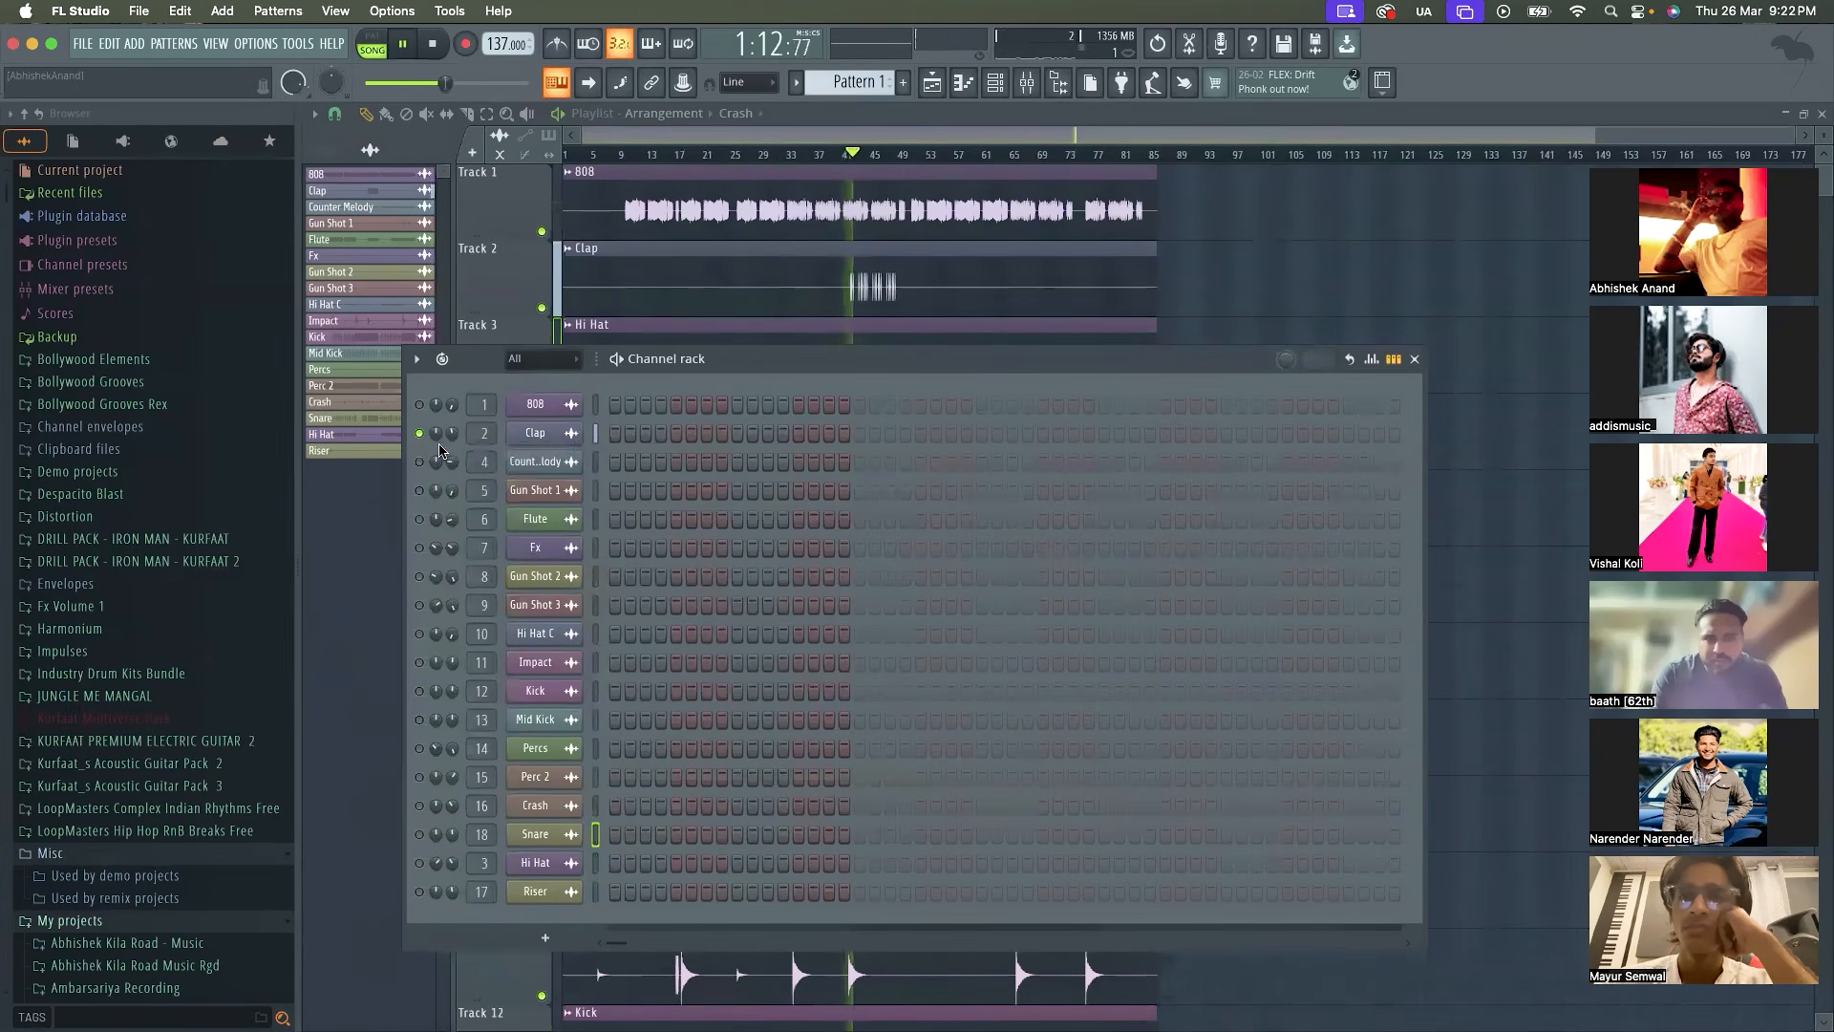
{"action": "key", "text": "space"}
{"action": "right_click", "coordinate": [420, 437]}
{"action": "left_click", "coordinate": [433, 451]}
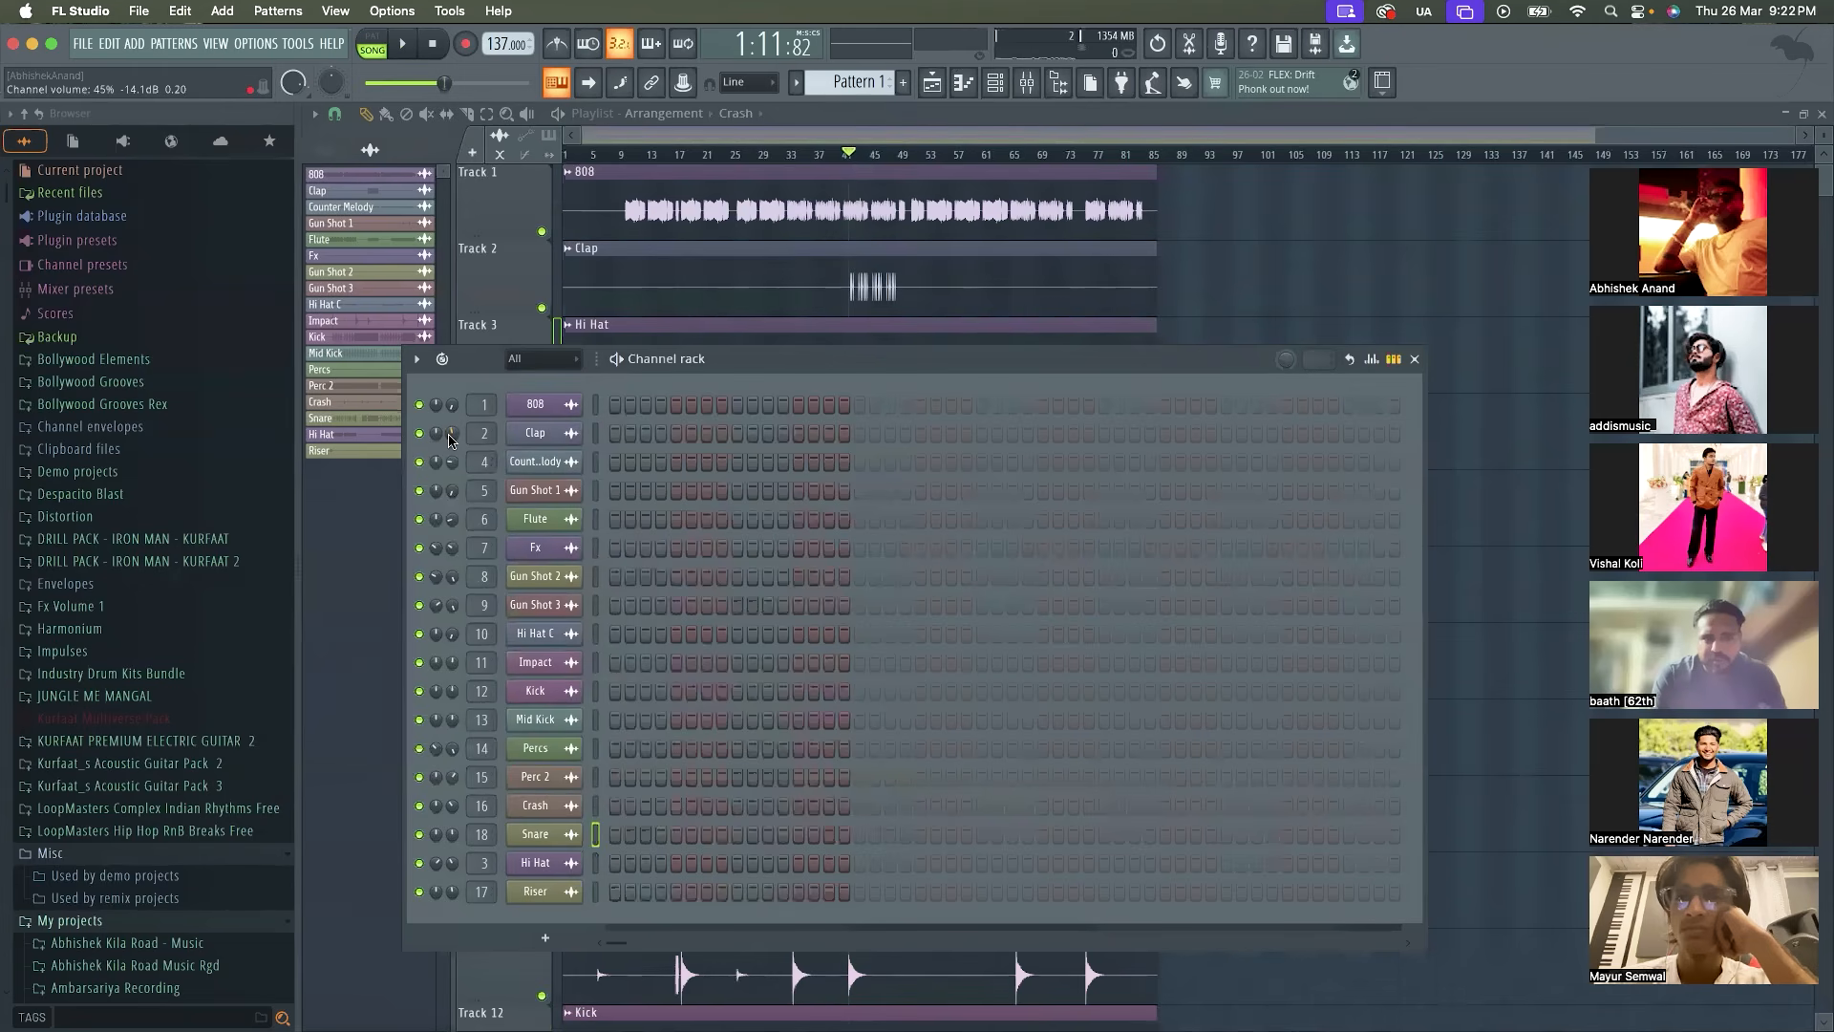
Lower the Clap's volume to about 36% and replay the full mix from about bar 41
{"action": "left_click_drag", "start_coordinate": [450, 437], "coordinate": [451, 456]}
{"action": "key", "text": "space"}
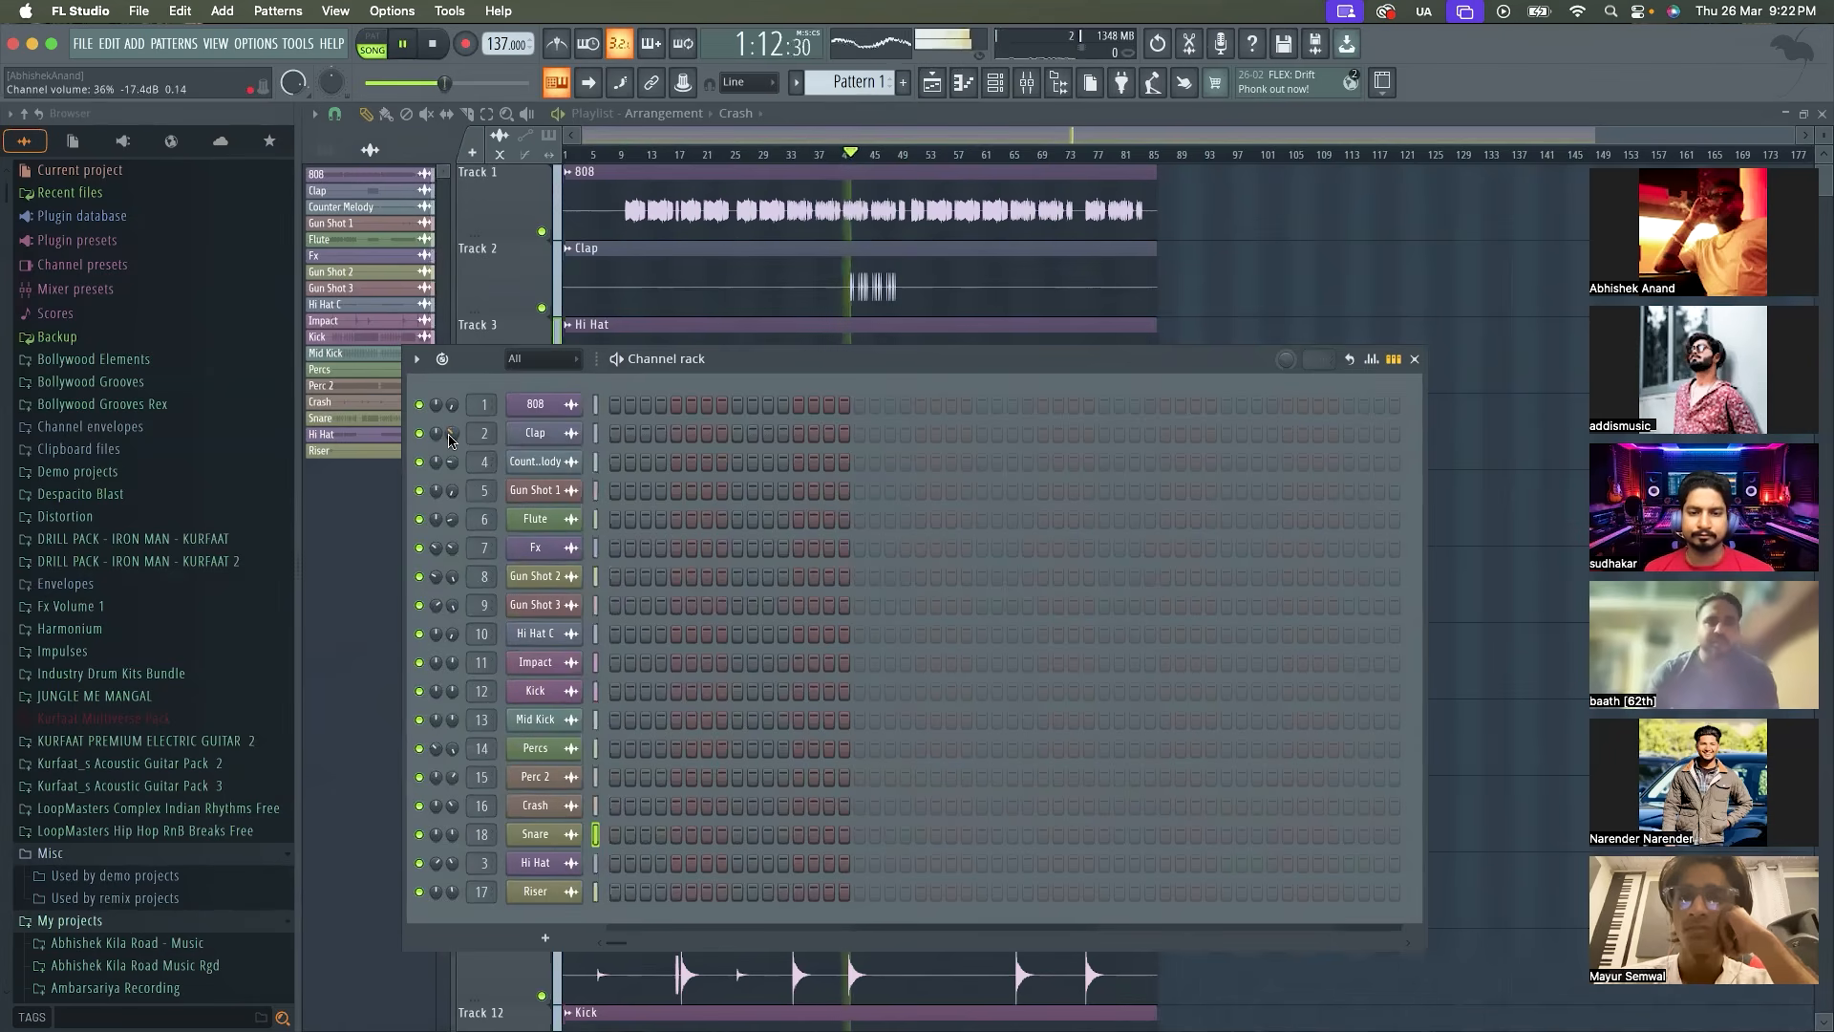
{"action": "key", "text": "space"}
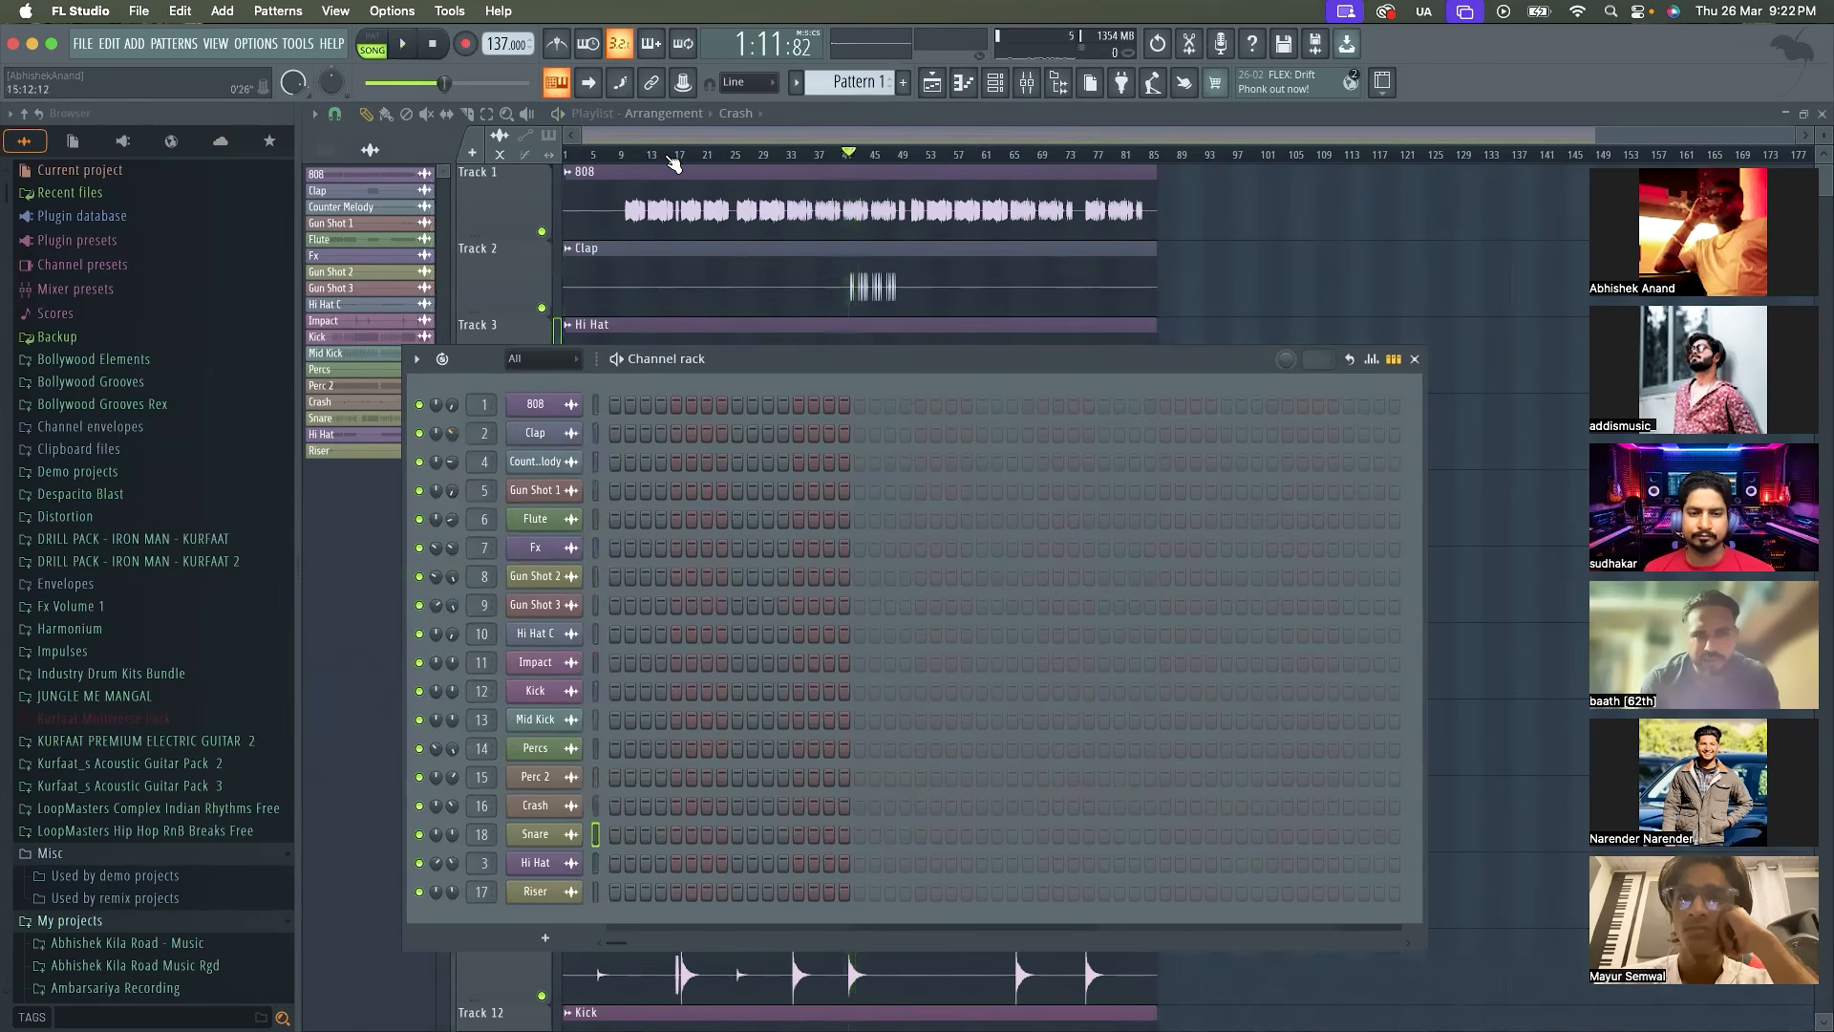
Play the arrangement from about bar 16 and raise the 808 channel's volume to about 45%
{"action": "left_click", "coordinate": [731, 137]}
{"action": "scroll", "coordinate": [620, 282], "scroll_direction": "up", "scroll_amount": 2}
{"action": "scroll", "coordinate": [620, 282], "scroll_direction": "up", "scroll_amount": 2}
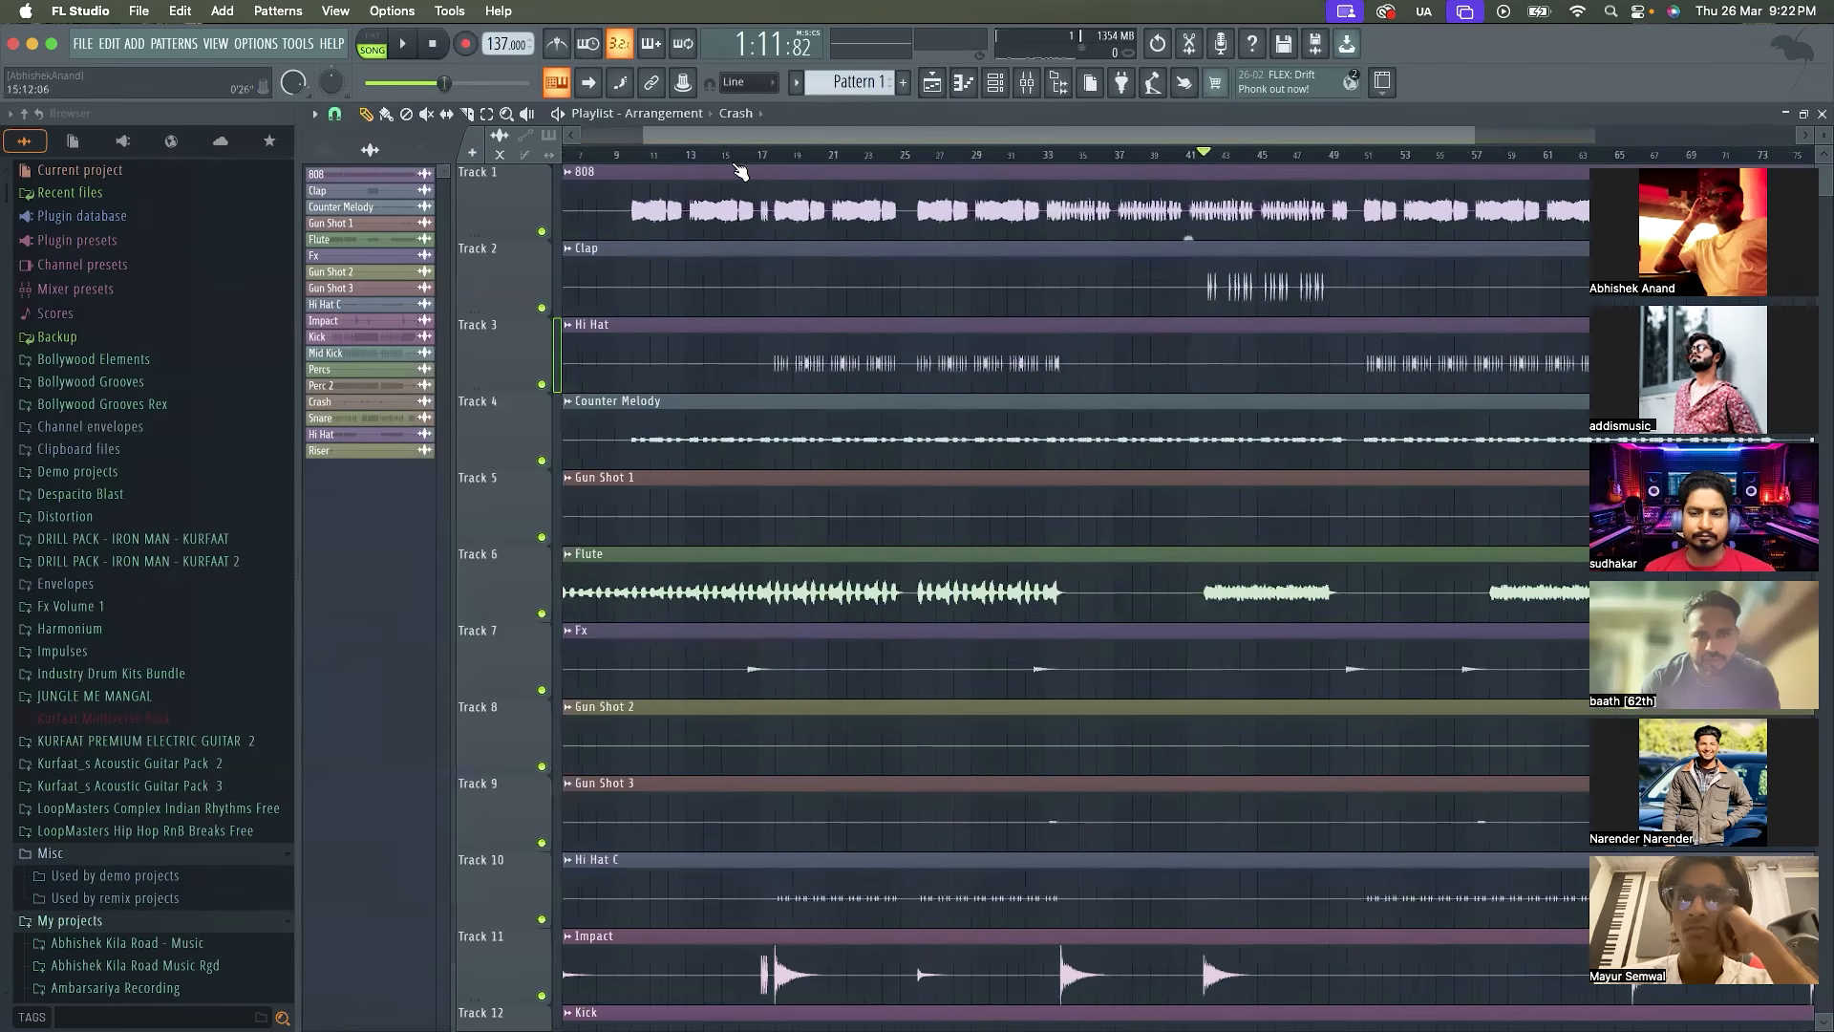
{"action": "left_click", "coordinate": [749, 154]}
{"action": "key", "text": "space"}
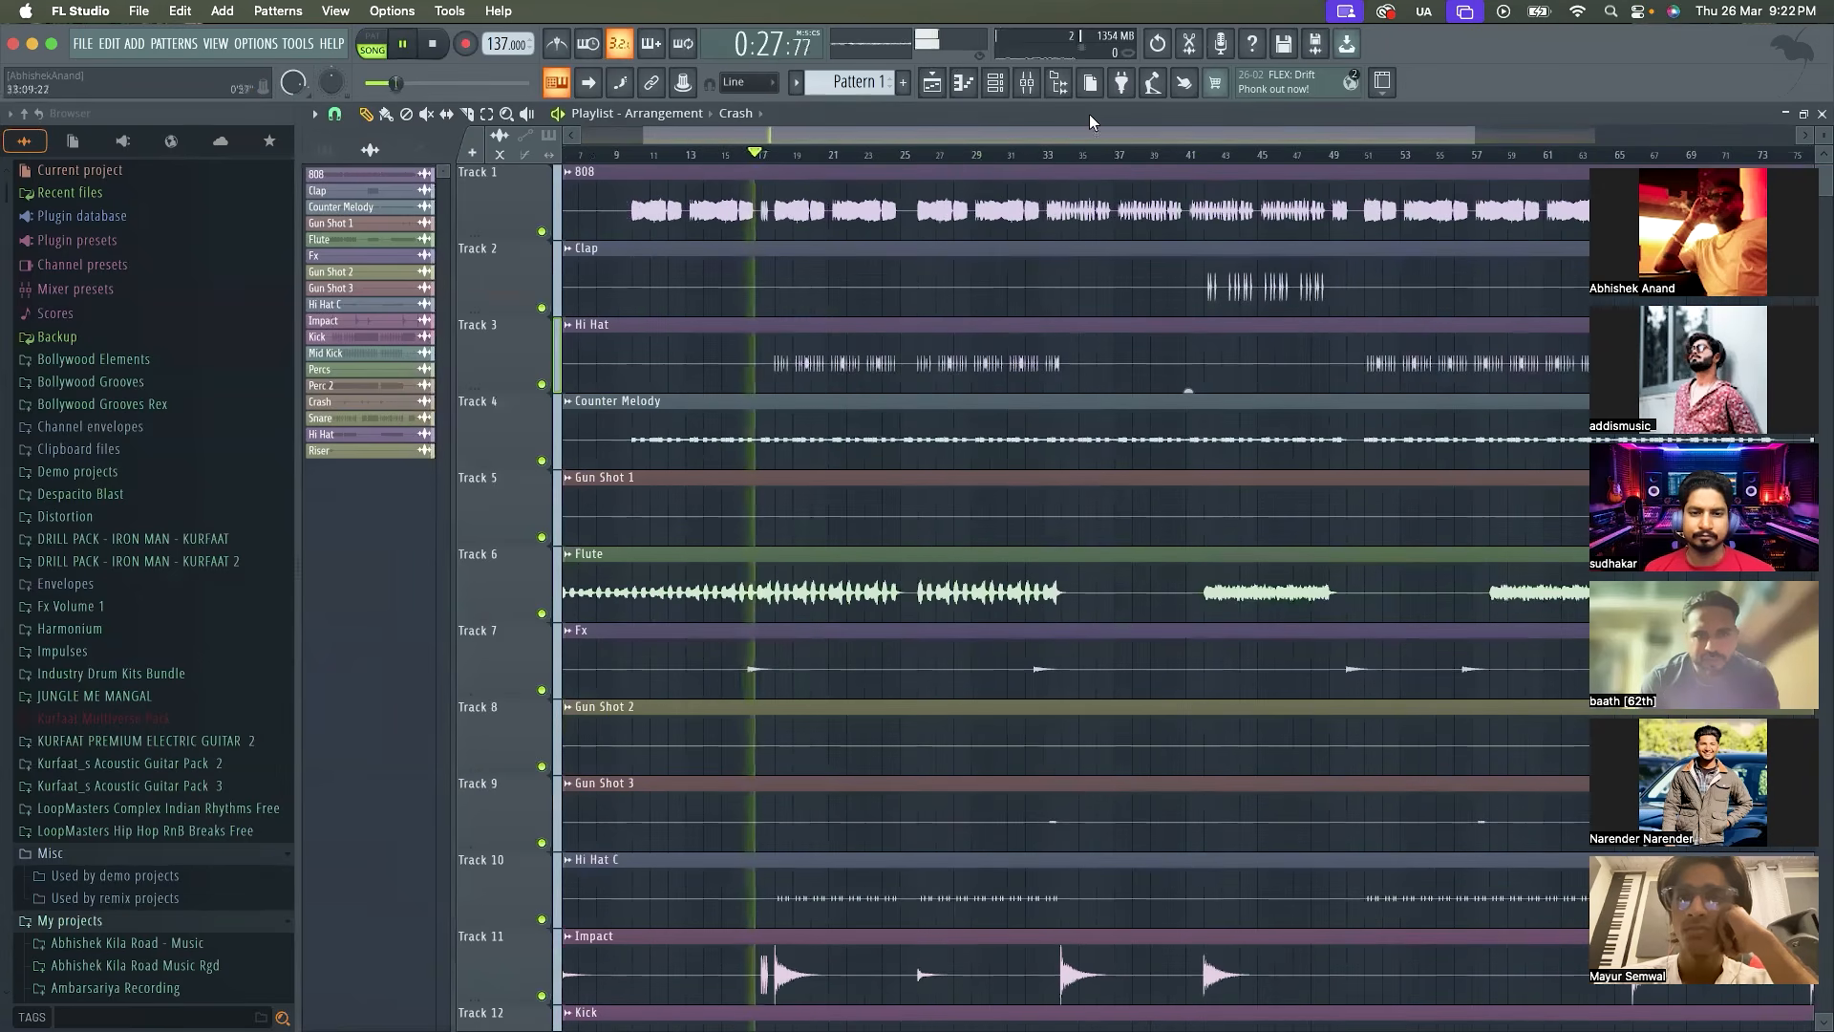
{"action": "left_click", "coordinate": [995, 83]}
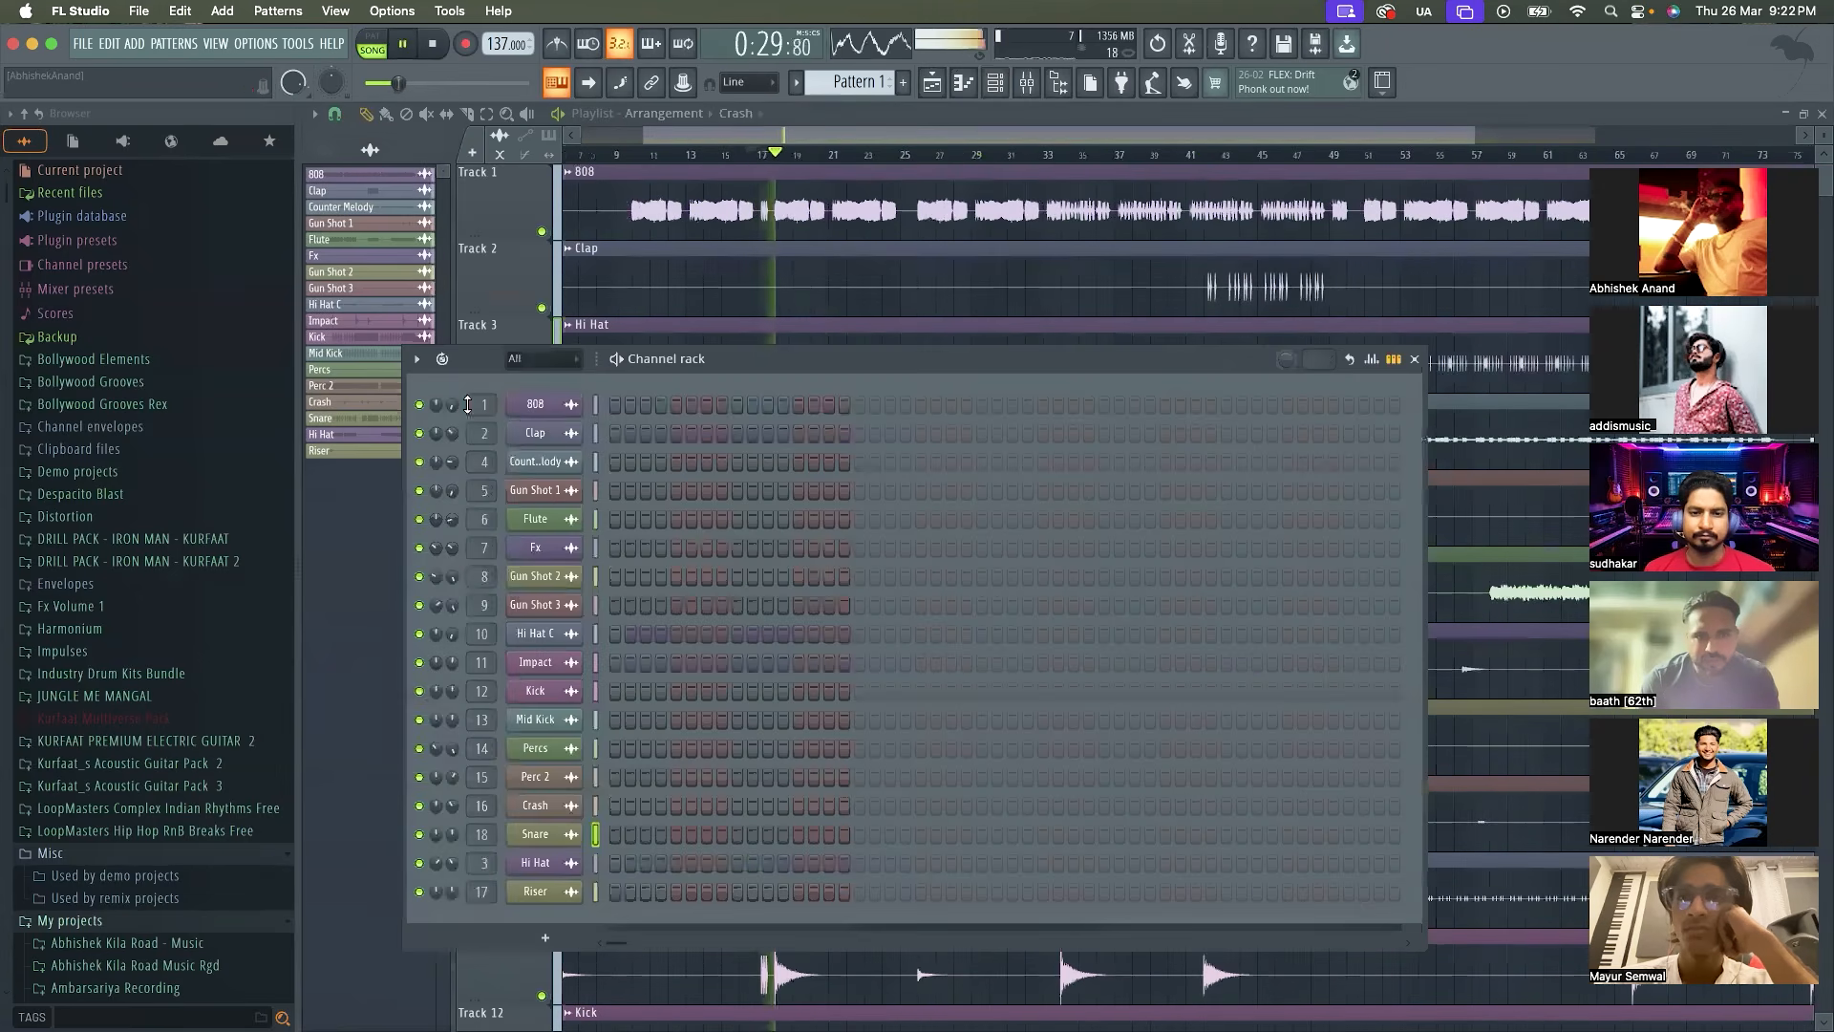
{"action": "left_click_drag", "start_coordinate": [451, 404], "coordinate": [452, 373]}
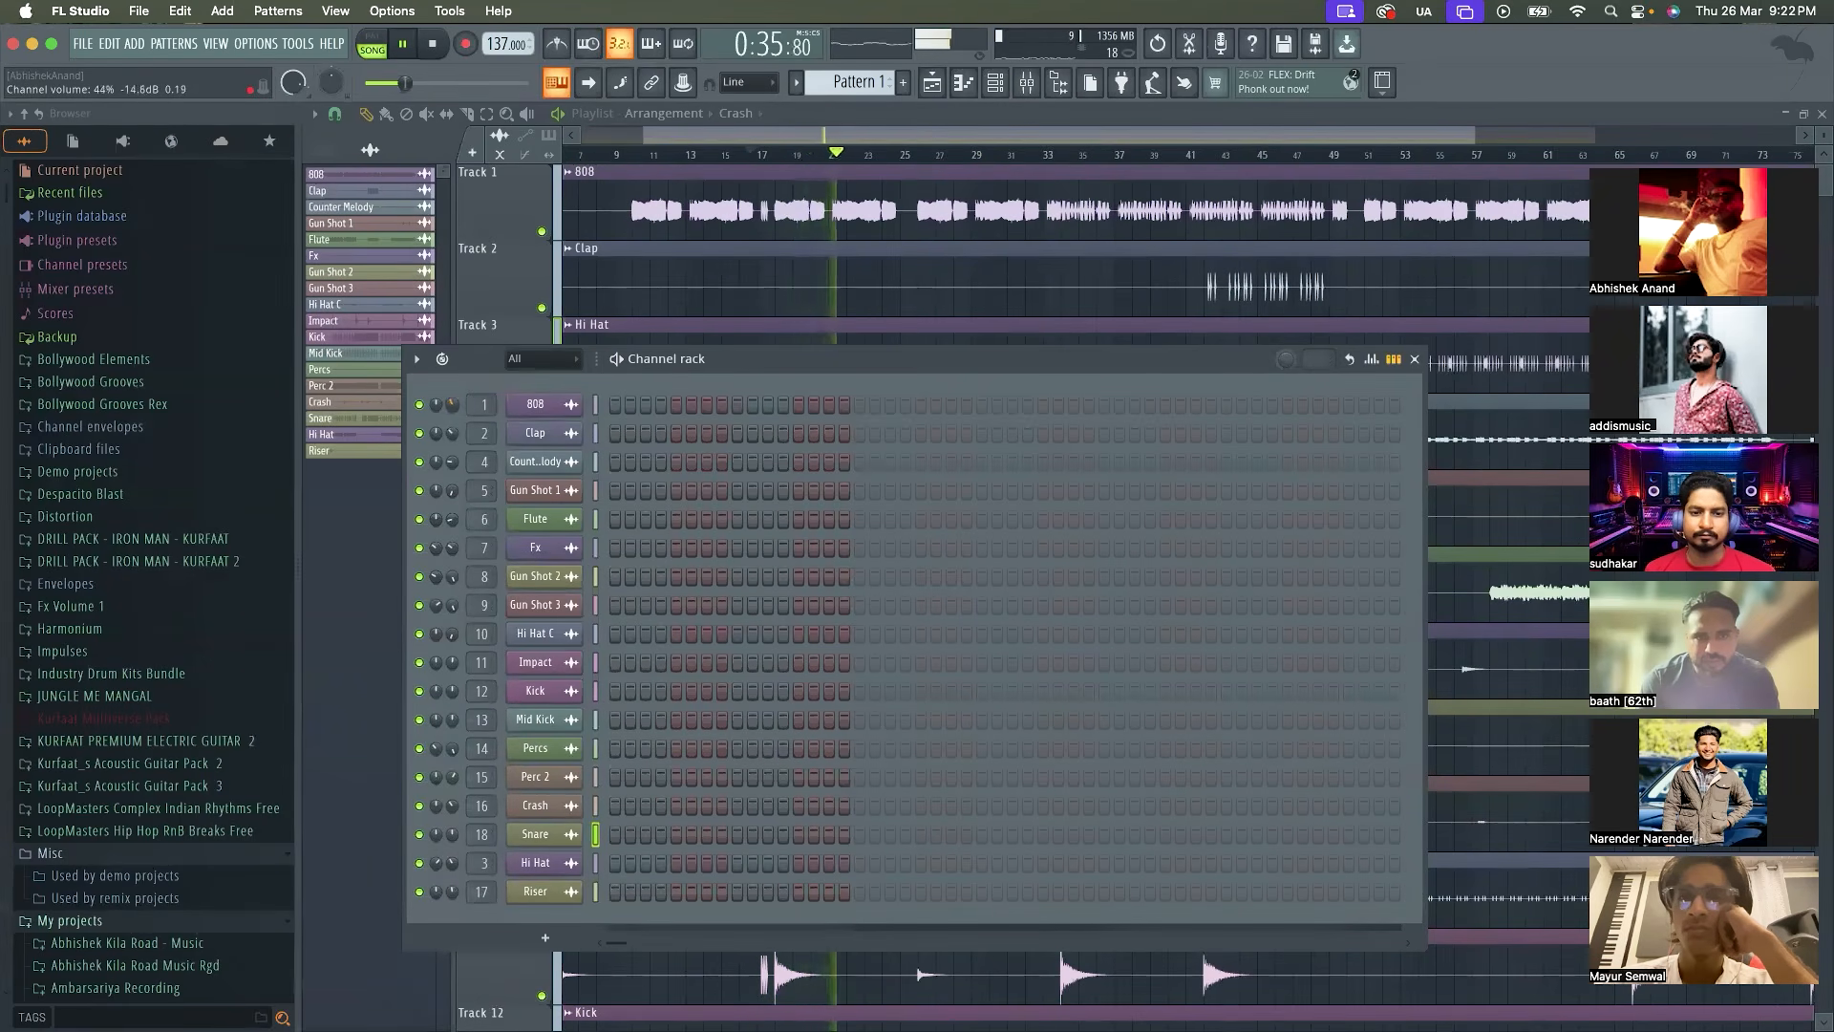
{"action": "left_click_drag", "start_coordinate": [454, 406], "coordinate": [454, 402]}
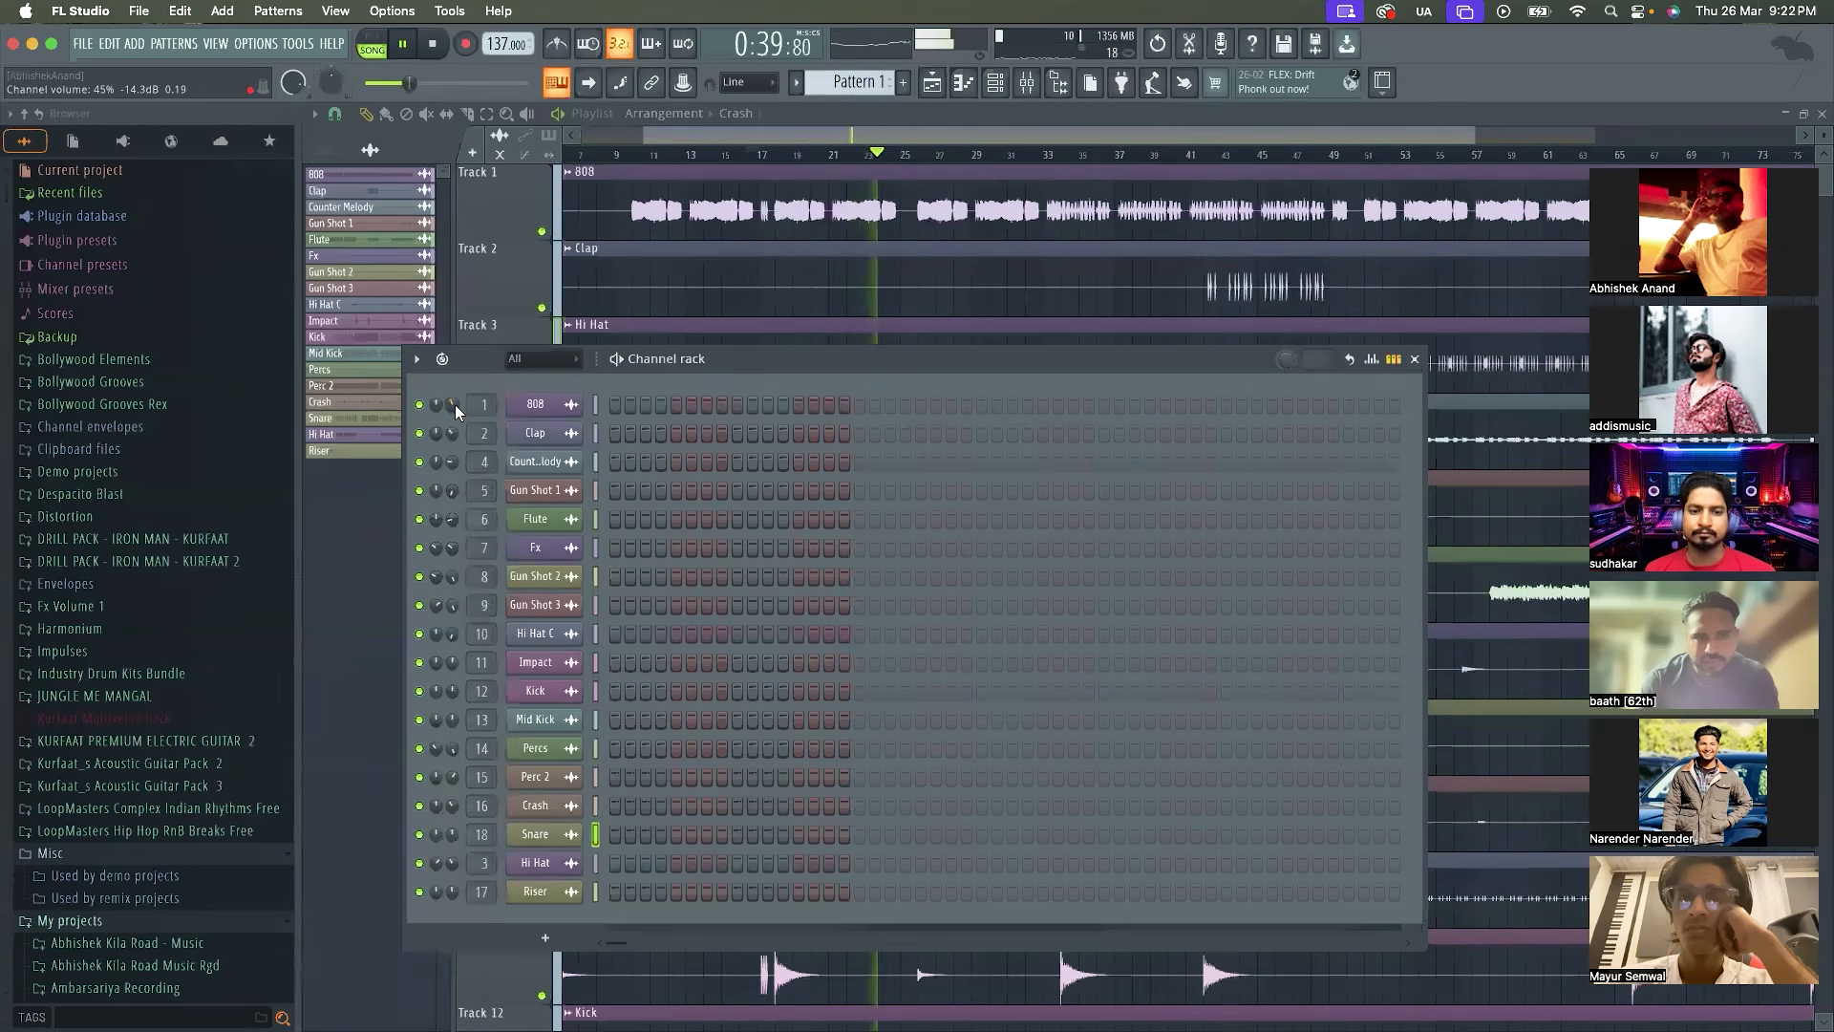
Check the levels in the Mixer, close it and play the full mix from about bar 9
{"action": "left_click", "coordinate": [1022, 84]}
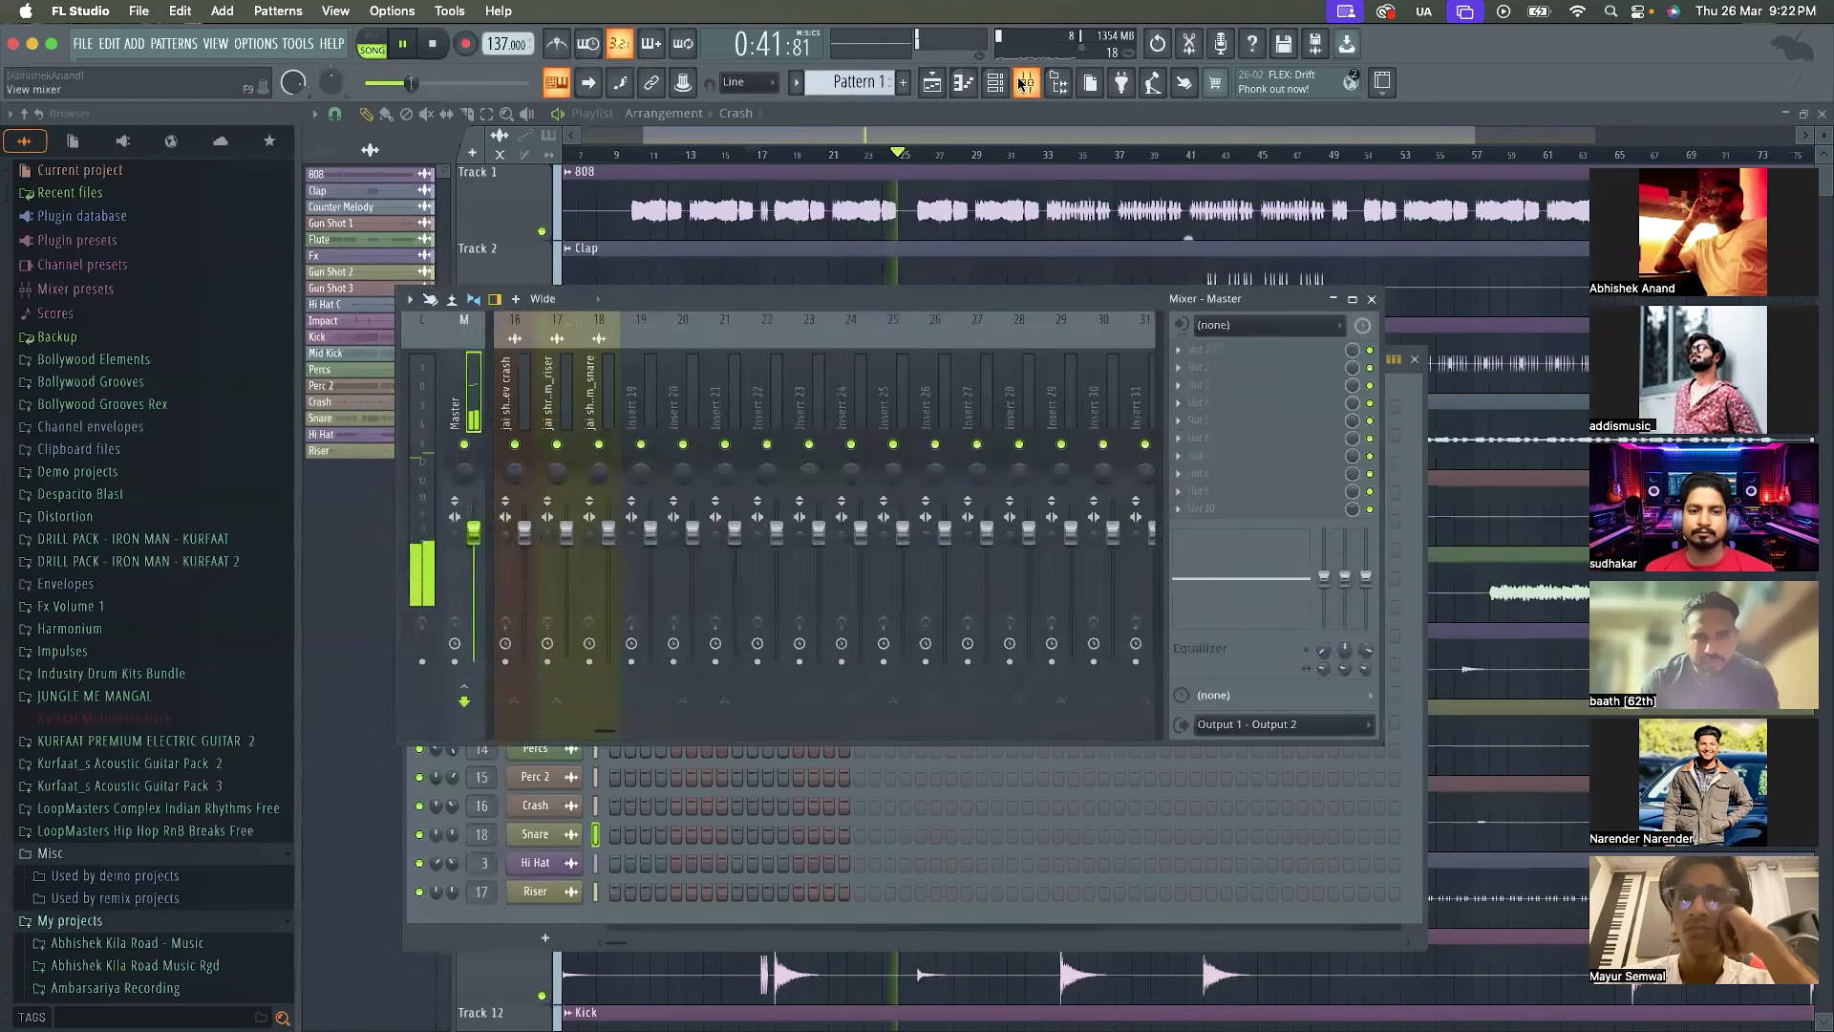
{"action": "left_click", "coordinate": [1022, 84]}
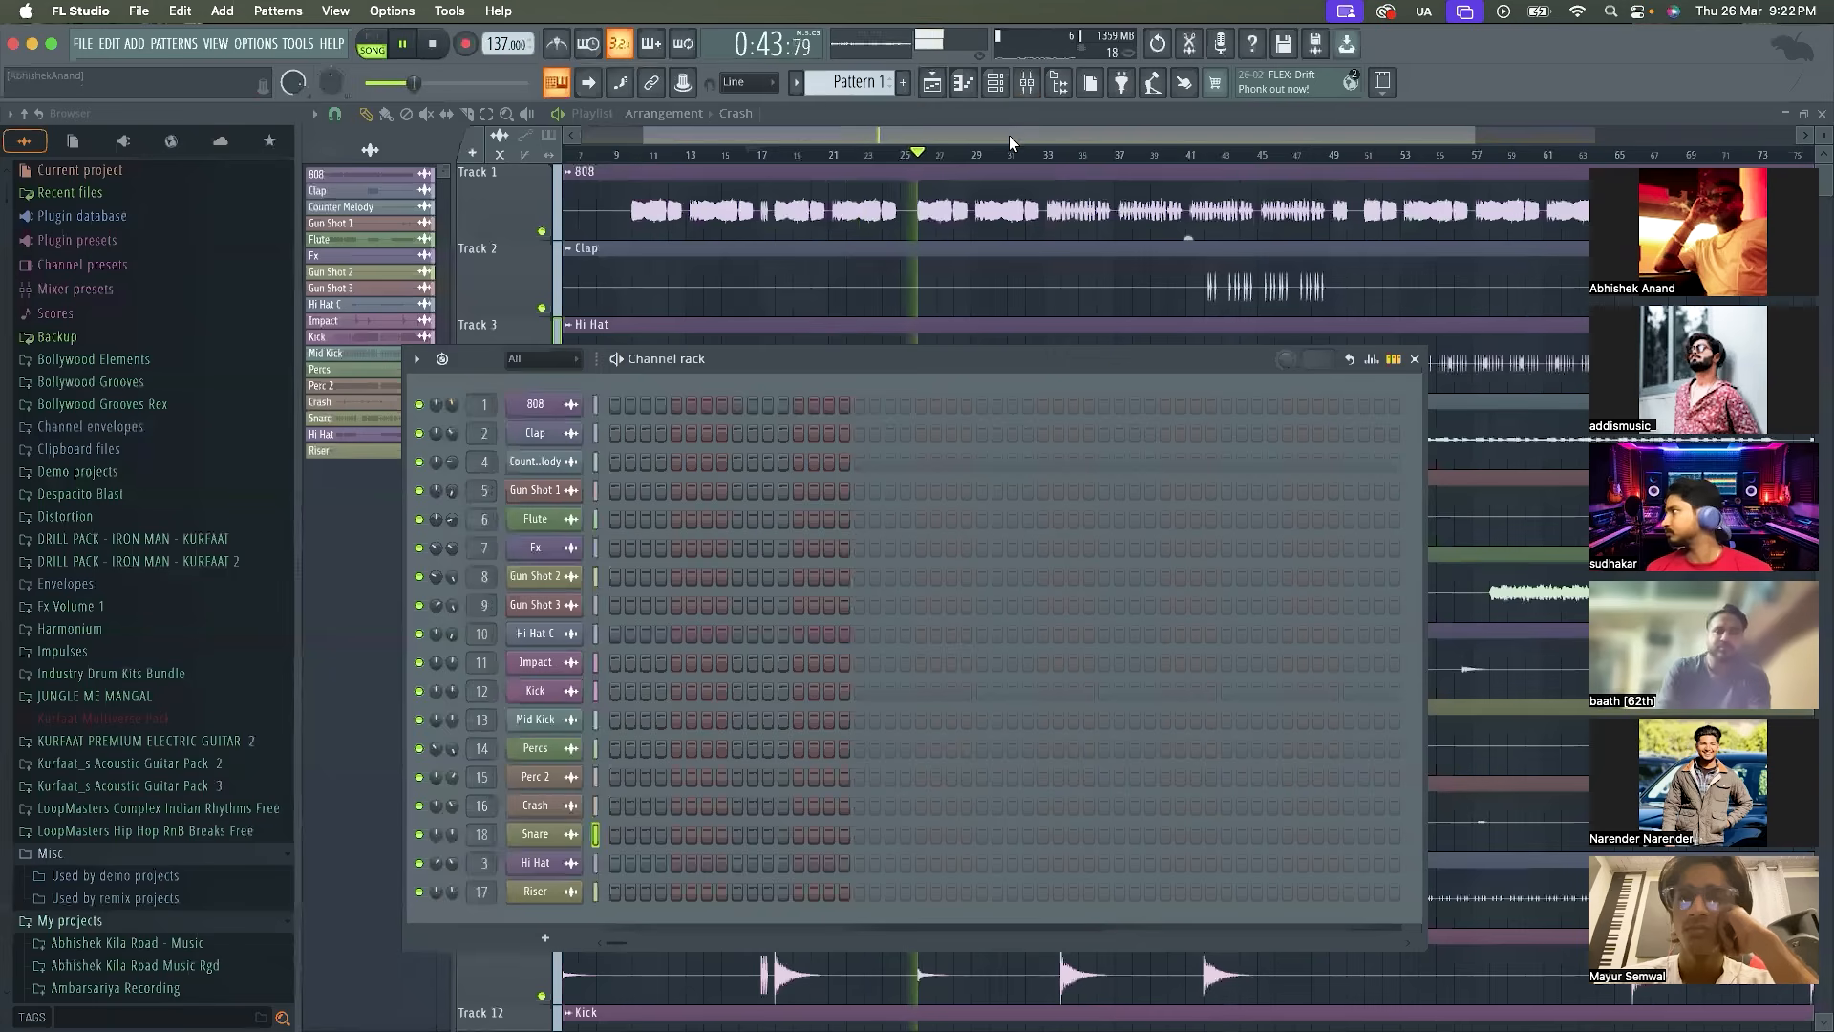
{"action": "left_click", "coordinate": [1009, 131]}
{"action": "left_click_drag", "start_coordinate": [761, 156], "coordinate": [622, 155]}
{"action": "key", "text": "space"}
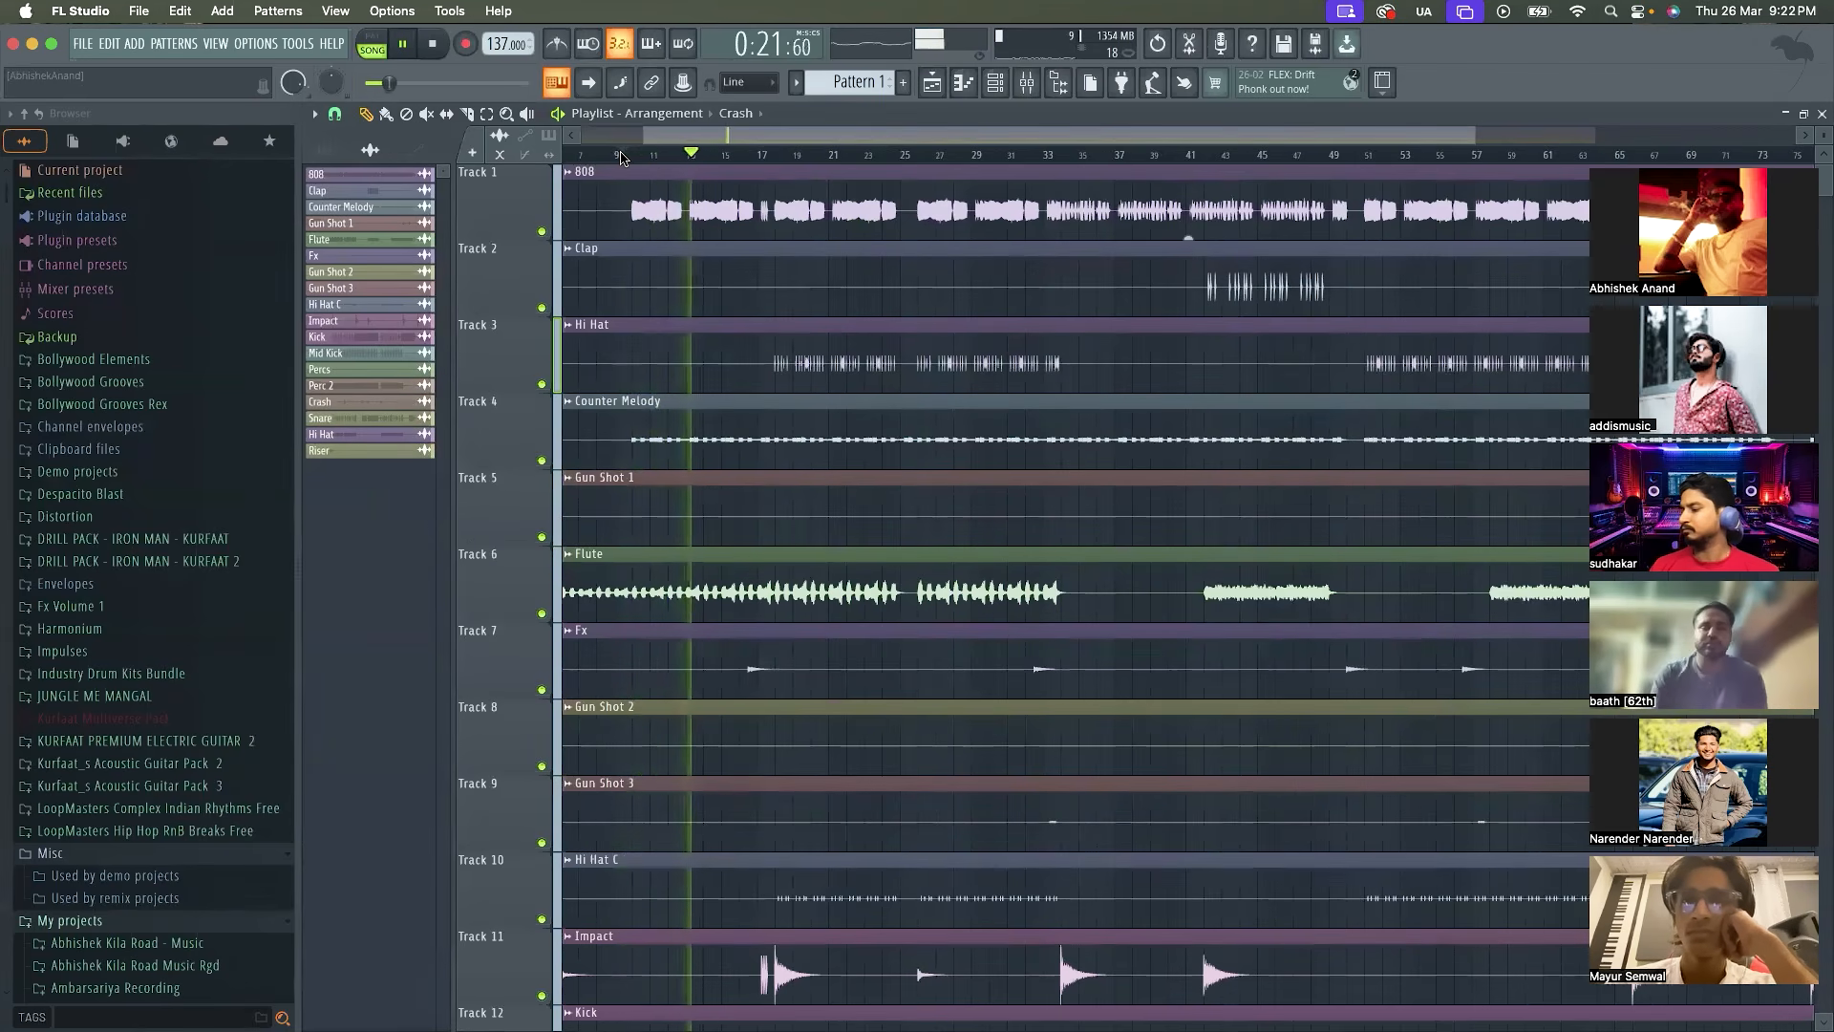
Restart the full mix from about bar 9 and look over the Playlist tracks from 808 to Snare while listening
{"action": "key", "text": "space"}
{"action": "scroll", "coordinate": [692, 722], "scroll_direction": "down", "scroll_amount": 6}
{"action": "scroll", "coordinate": [693, 721], "scroll_direction": "down", "scroll_amount": 3}
{"action": "key", "text": "space"}
{"action": "scroll", "coordinate": [693, 721], "scroll_direction": "up", "scroll_amount": 8}
{"action": "scroll", "coordinate": [693, 721], "scroll_direction": "down", "scroll_amount": 10}
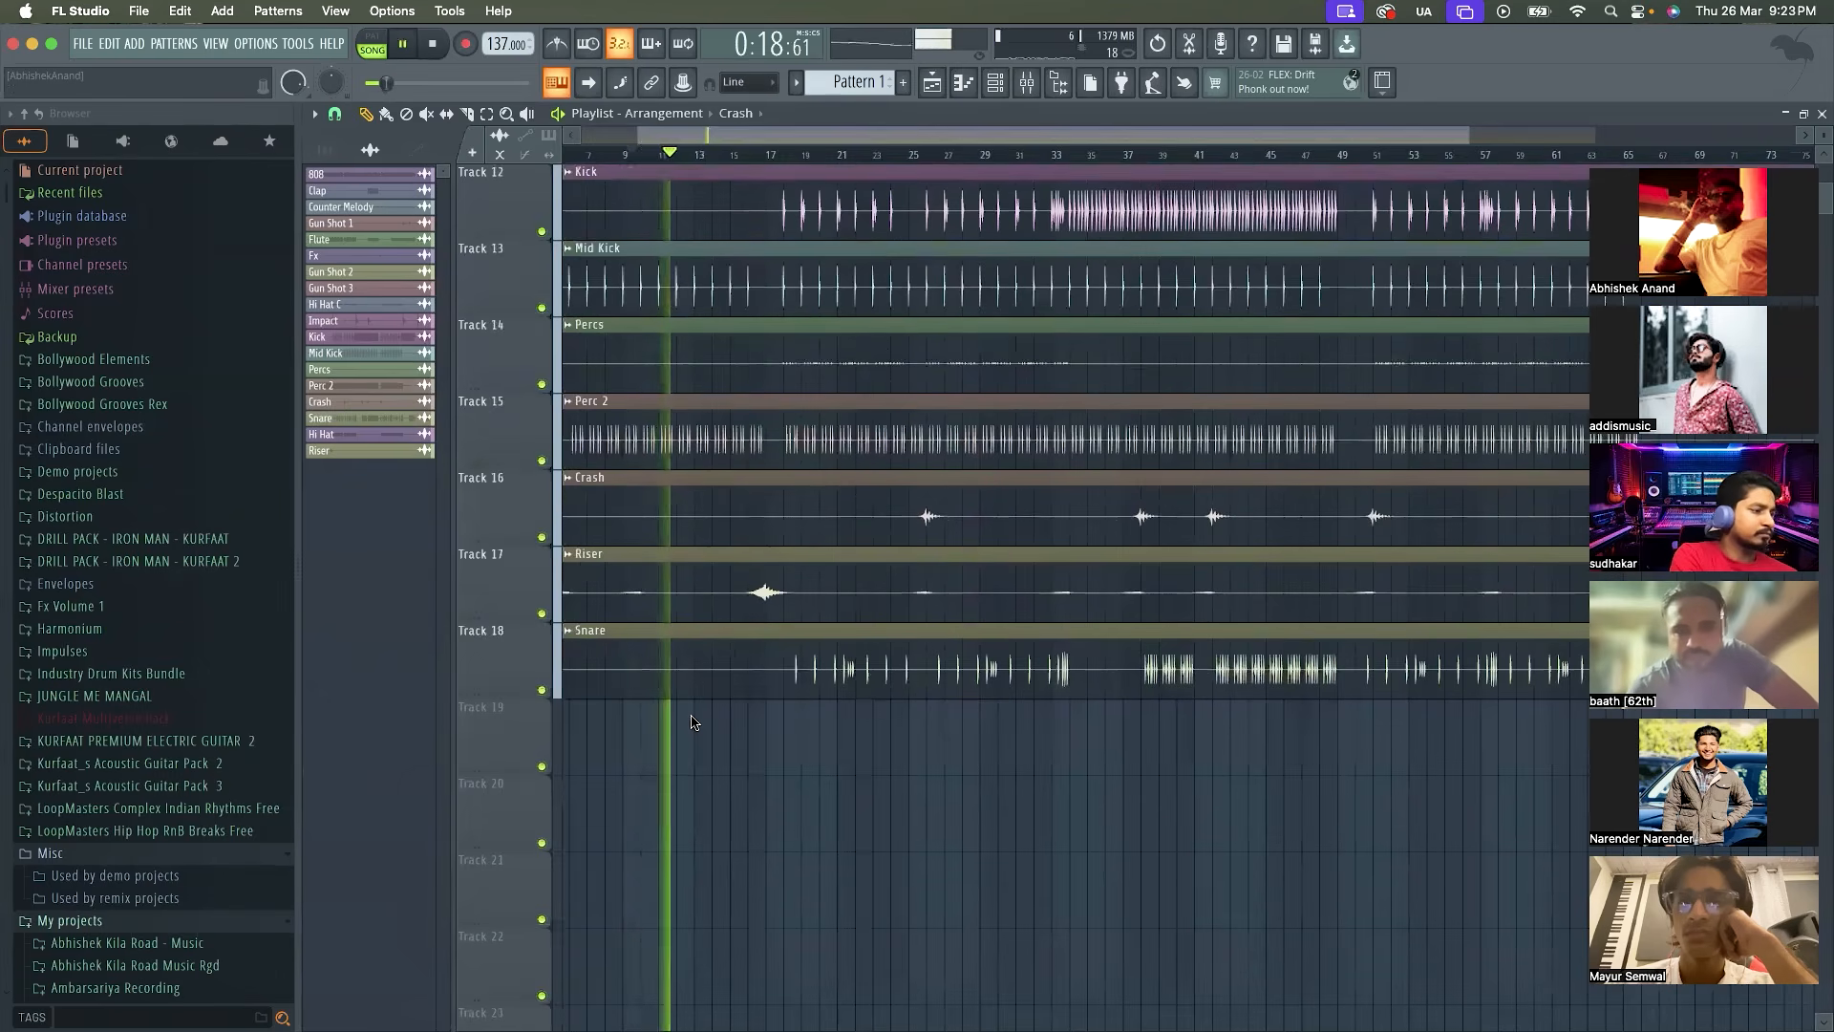
{"action": "scroll", "coordinate": [692, 721], "scroll_direction": "up", "scroll_amount": 10}
{"action": "scroll", "coordinate": [692, 722], "scroll_direction": "down", "scroll_amount": 2}
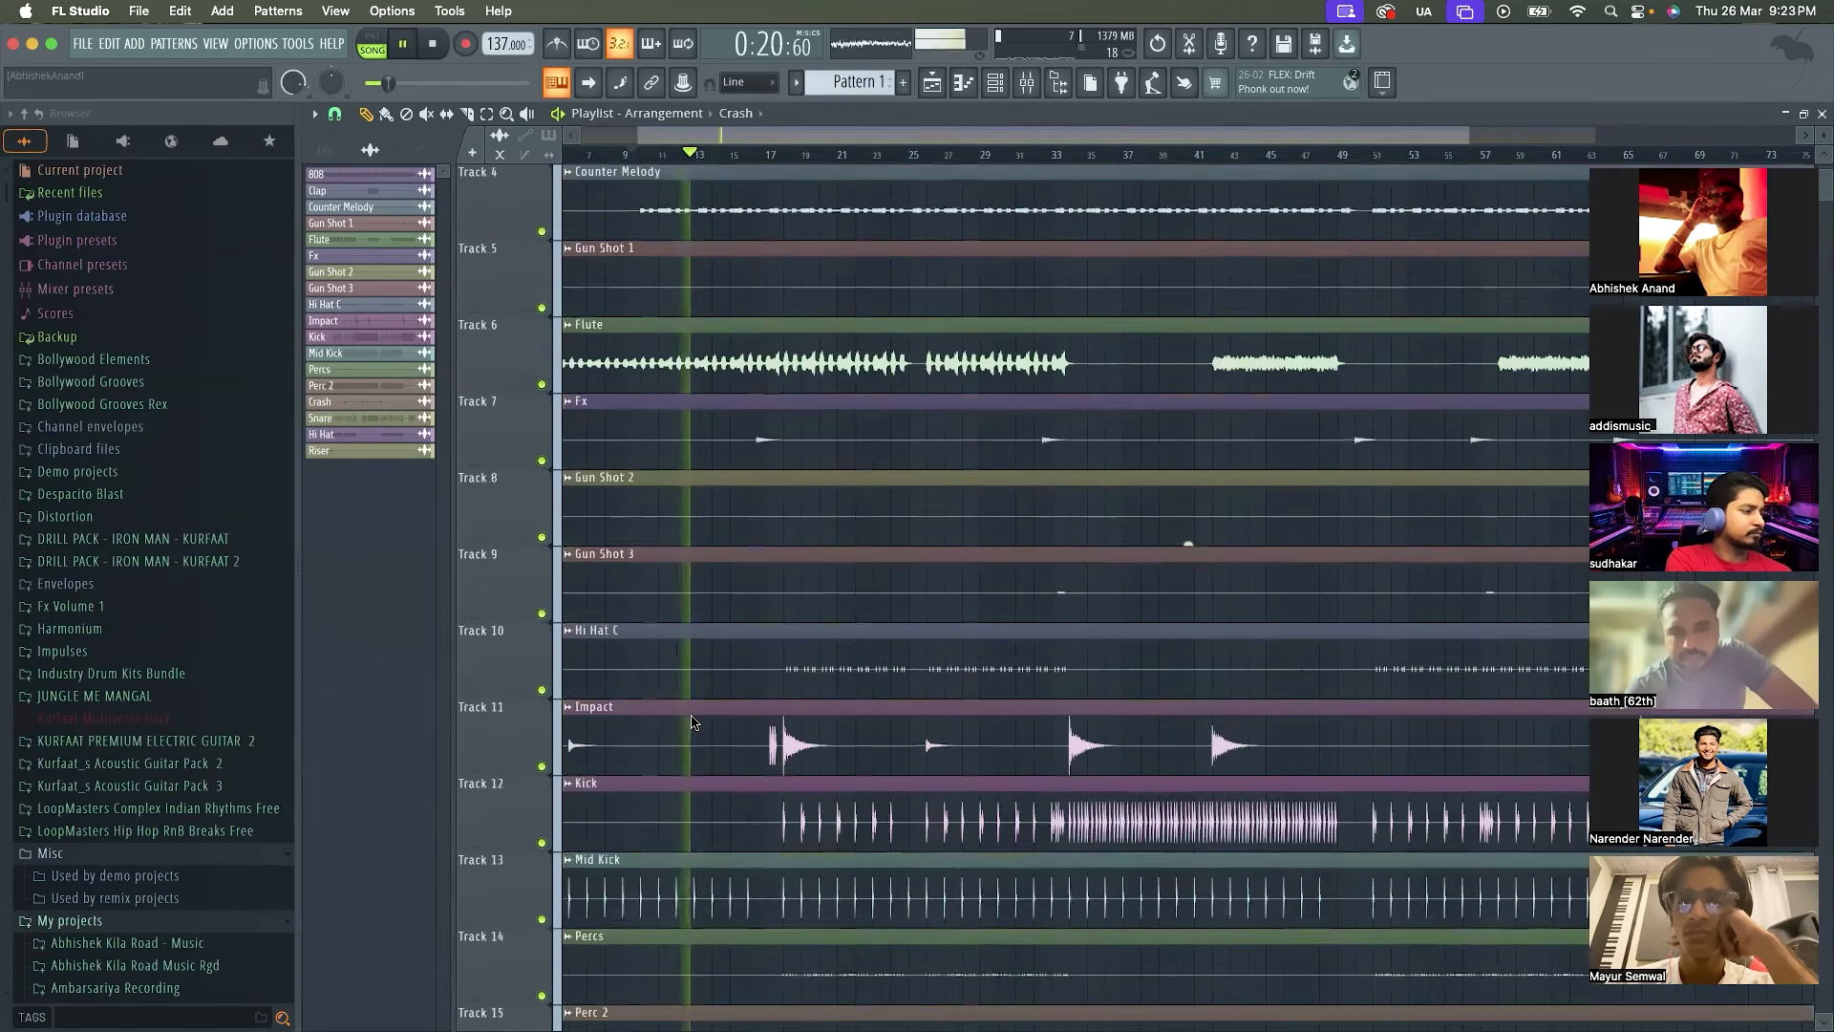
{"action": "scroll", "coordinate": [693, 722], "scroll_direction": "up", "scroll_amount": 3}
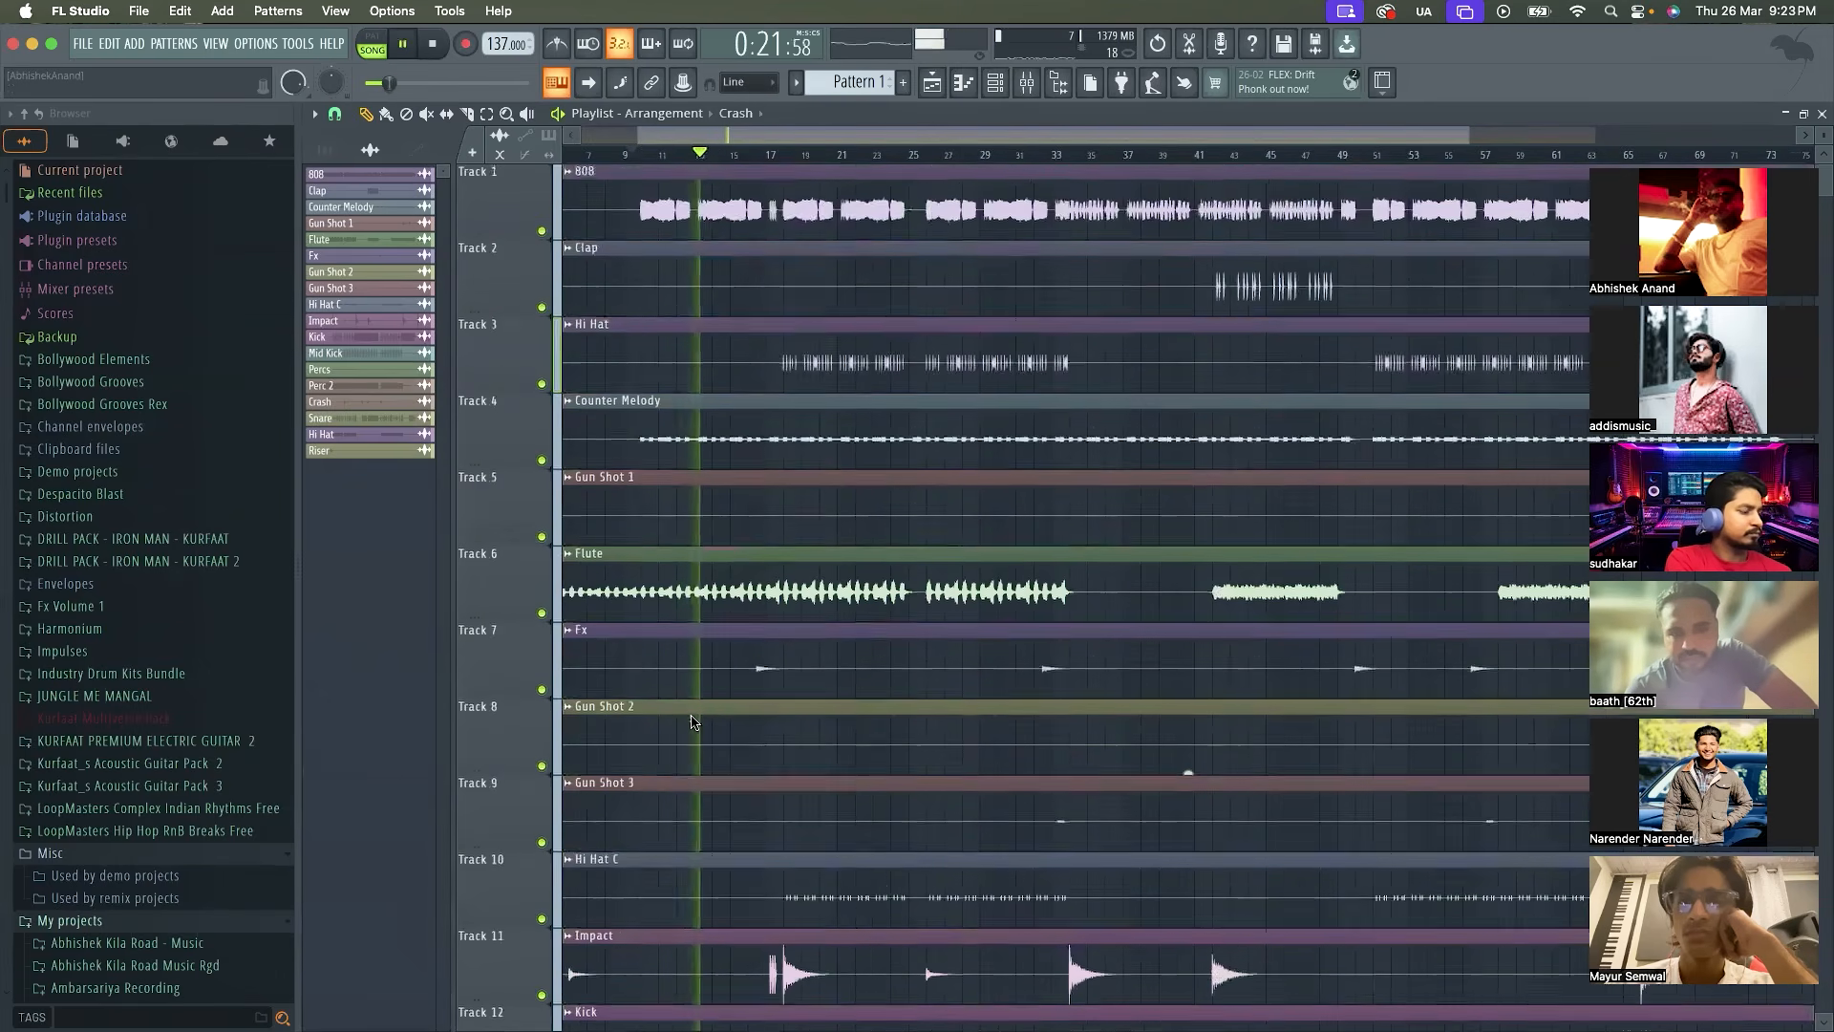
{"action": "scroll", "coordinate": [750, 645], "scroll_direction": "up", "scroll_amount": 2}
Select the Fx clip and follow playback past bar 17, examining the Playlist tracks against the sound
{"action": "left_click", "coordinate": [750, 647]}
{"action": "scroll", "coordinate": [750, 646], "scroll_direction": "down", "scroll_amount": 3}
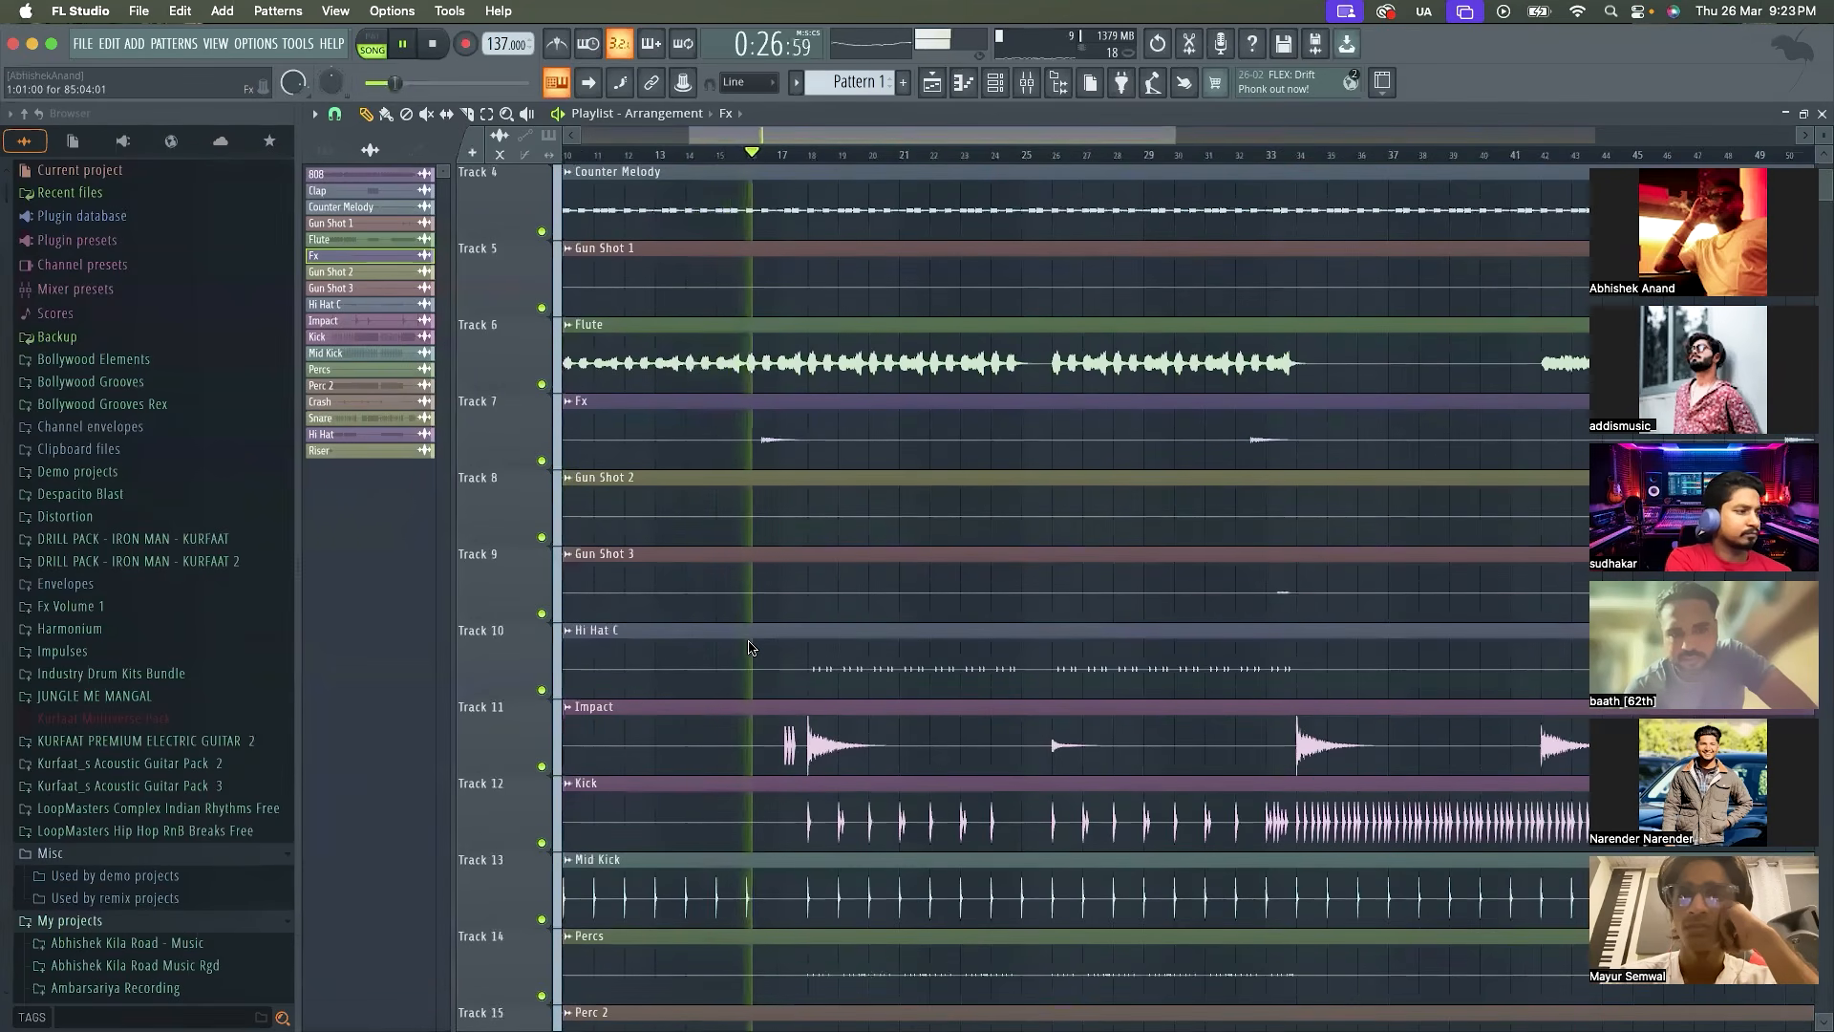
{"action": "scroll", "coordinate": [750, 647], "scroll_direction": "down", "scroll_amount": 2}
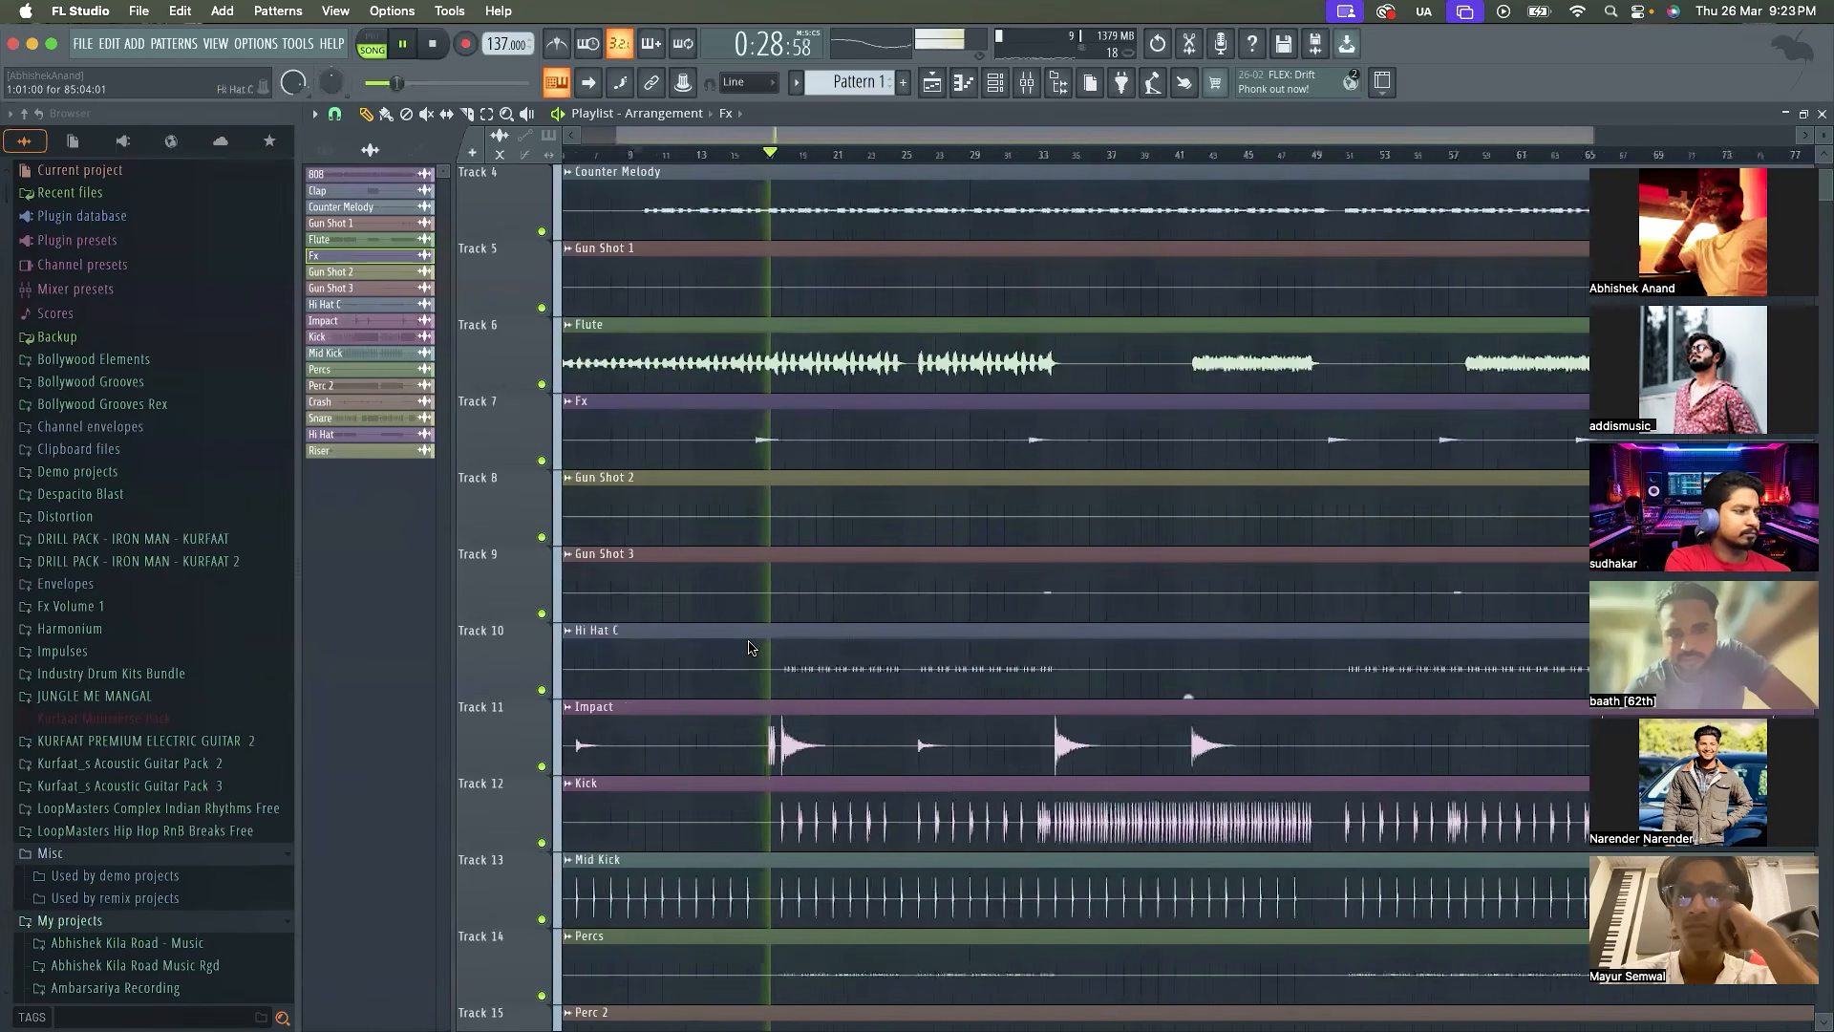
{"action": "scroll", "coordinate": [840, 650], "scroll_direction": "up", "scroll_amount": 1}
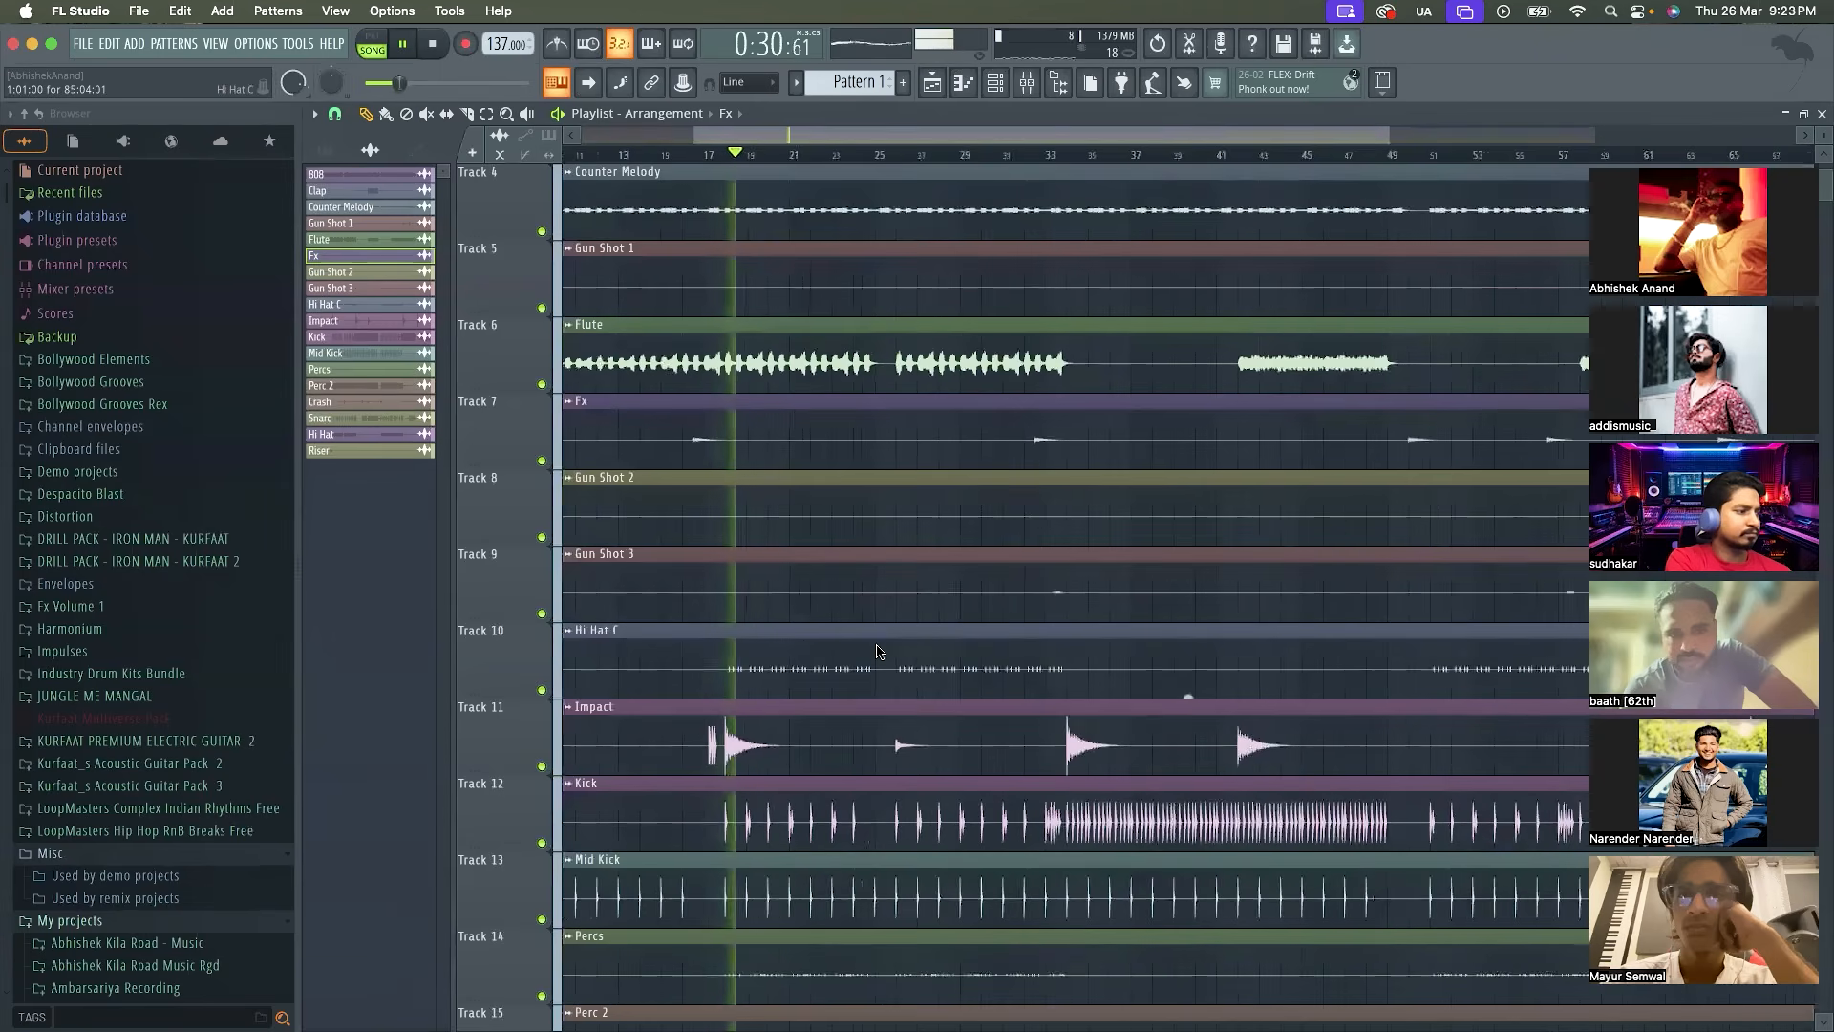
{"action": "scroll", "coordinate": [879, 652], "scroll_direction": "down", "scroll_amount": 2}
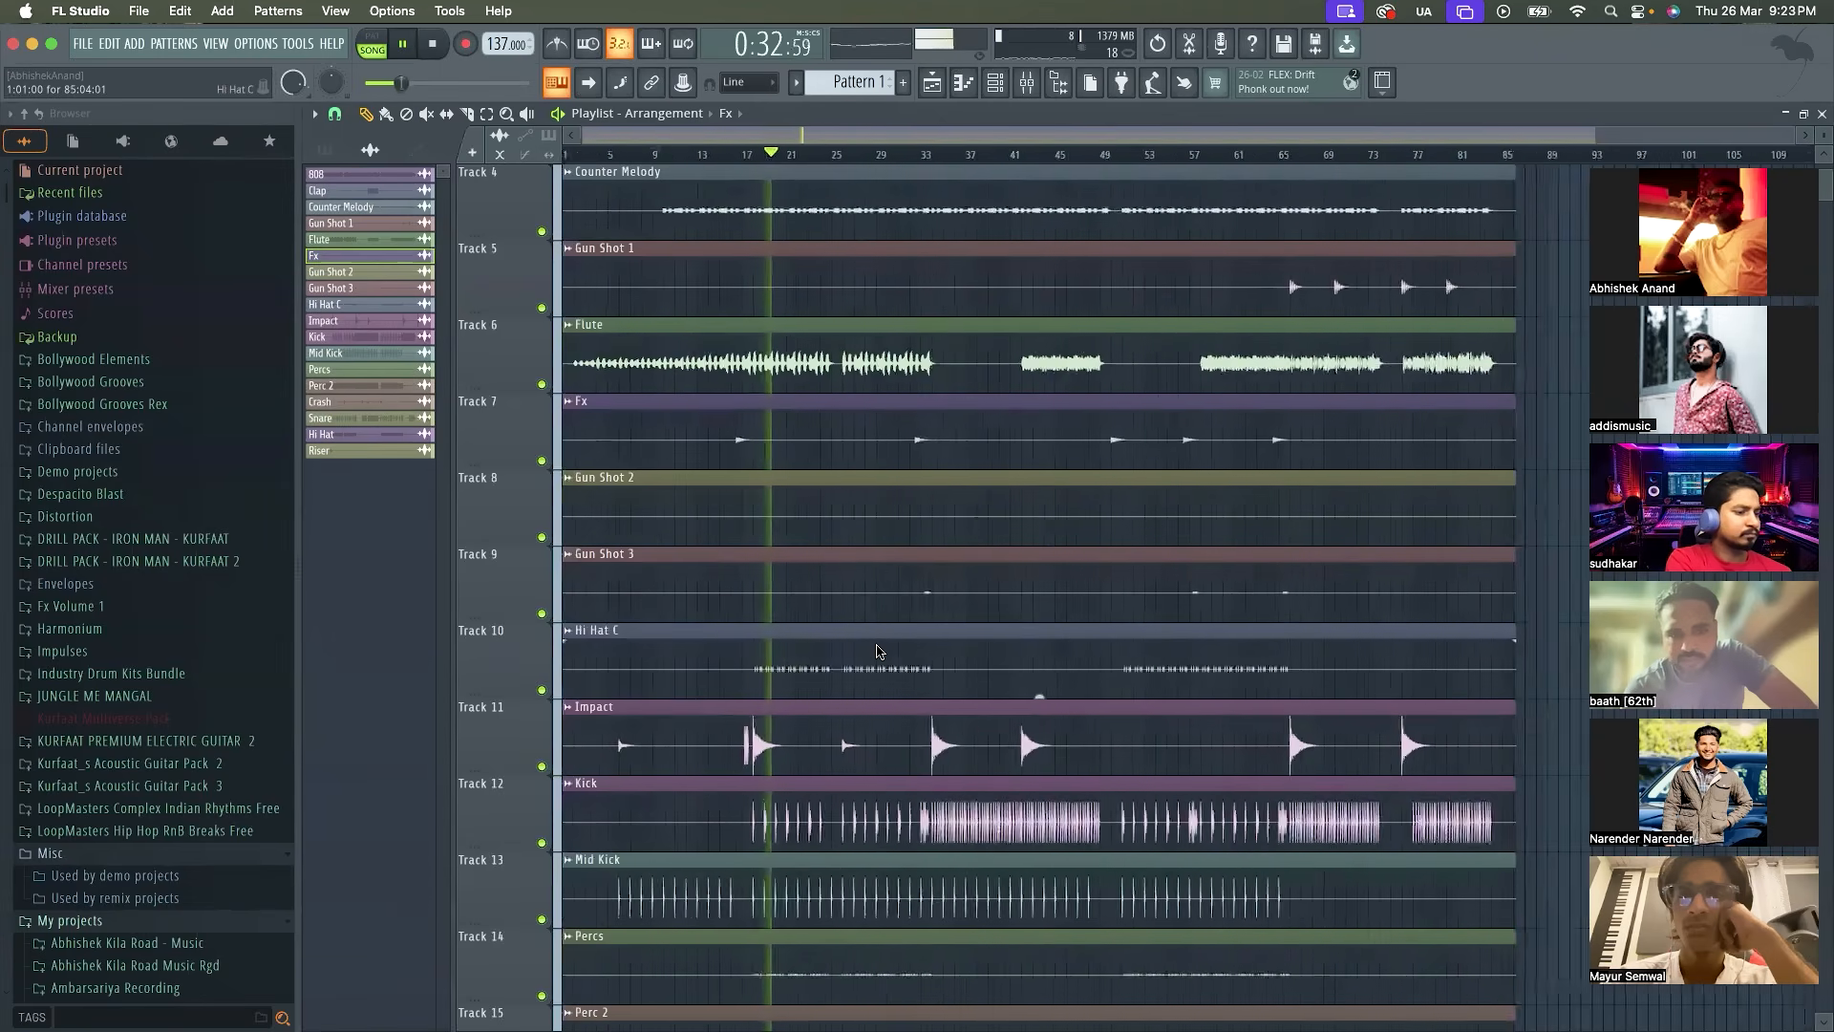
{"action": "scroll", "coordinate": [878, 653], "scroll_direction": "up", "scroll_amount": 3}
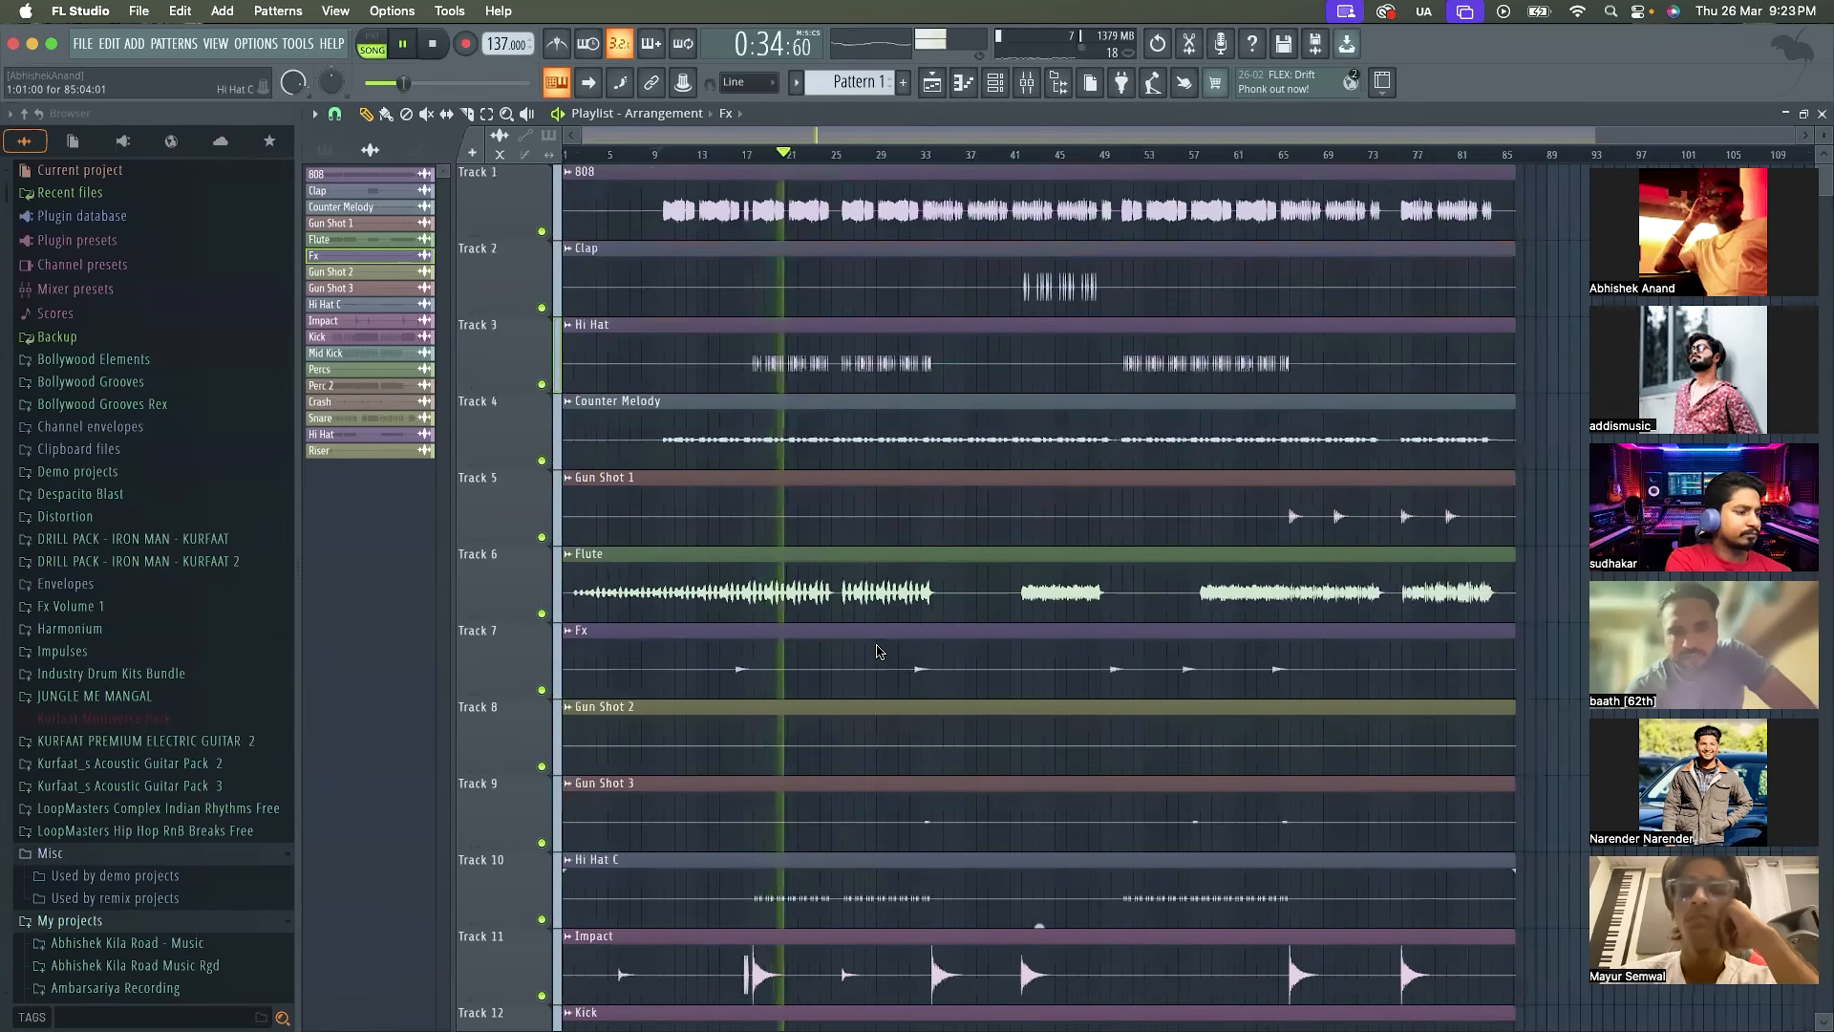
{"action": "scroll", "coordinate": [878, 653], "scroll_direction": "up", "scroll_amount": 1}
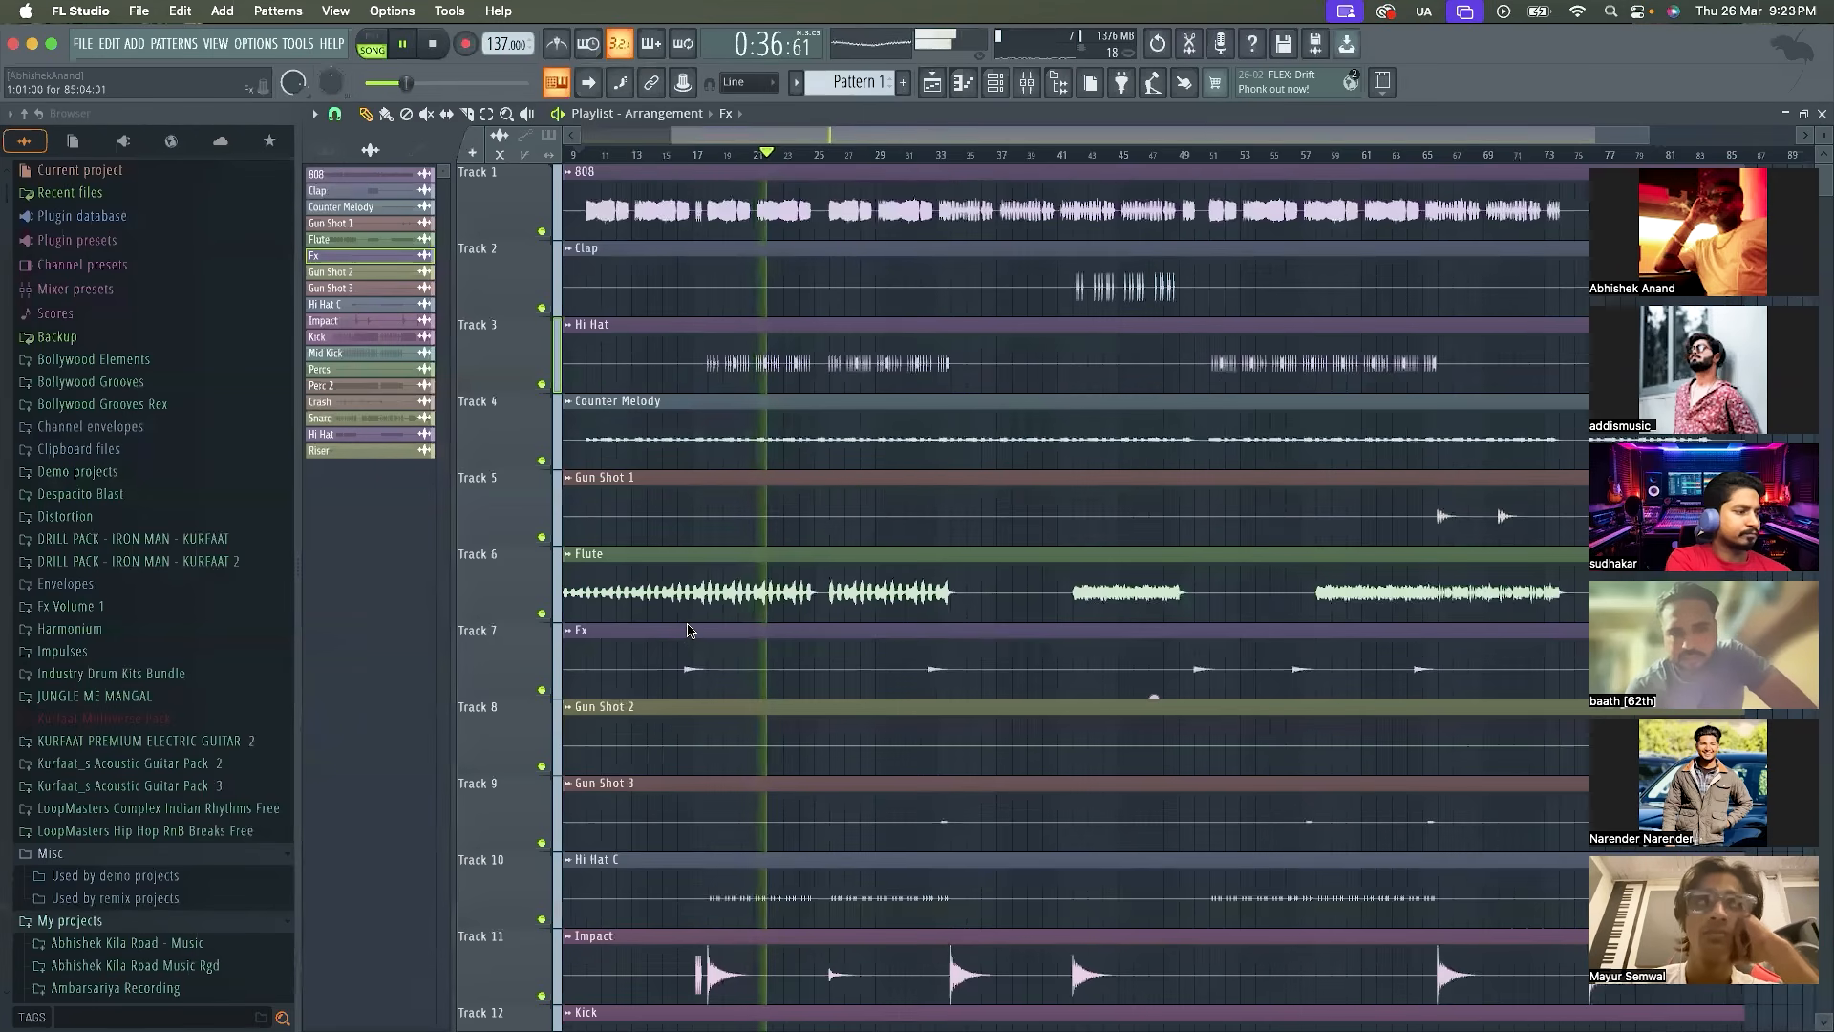
{"action": "scroll", "coordinate": [691, 630], "scroll_direction": "up", "scroll_amount": 2}
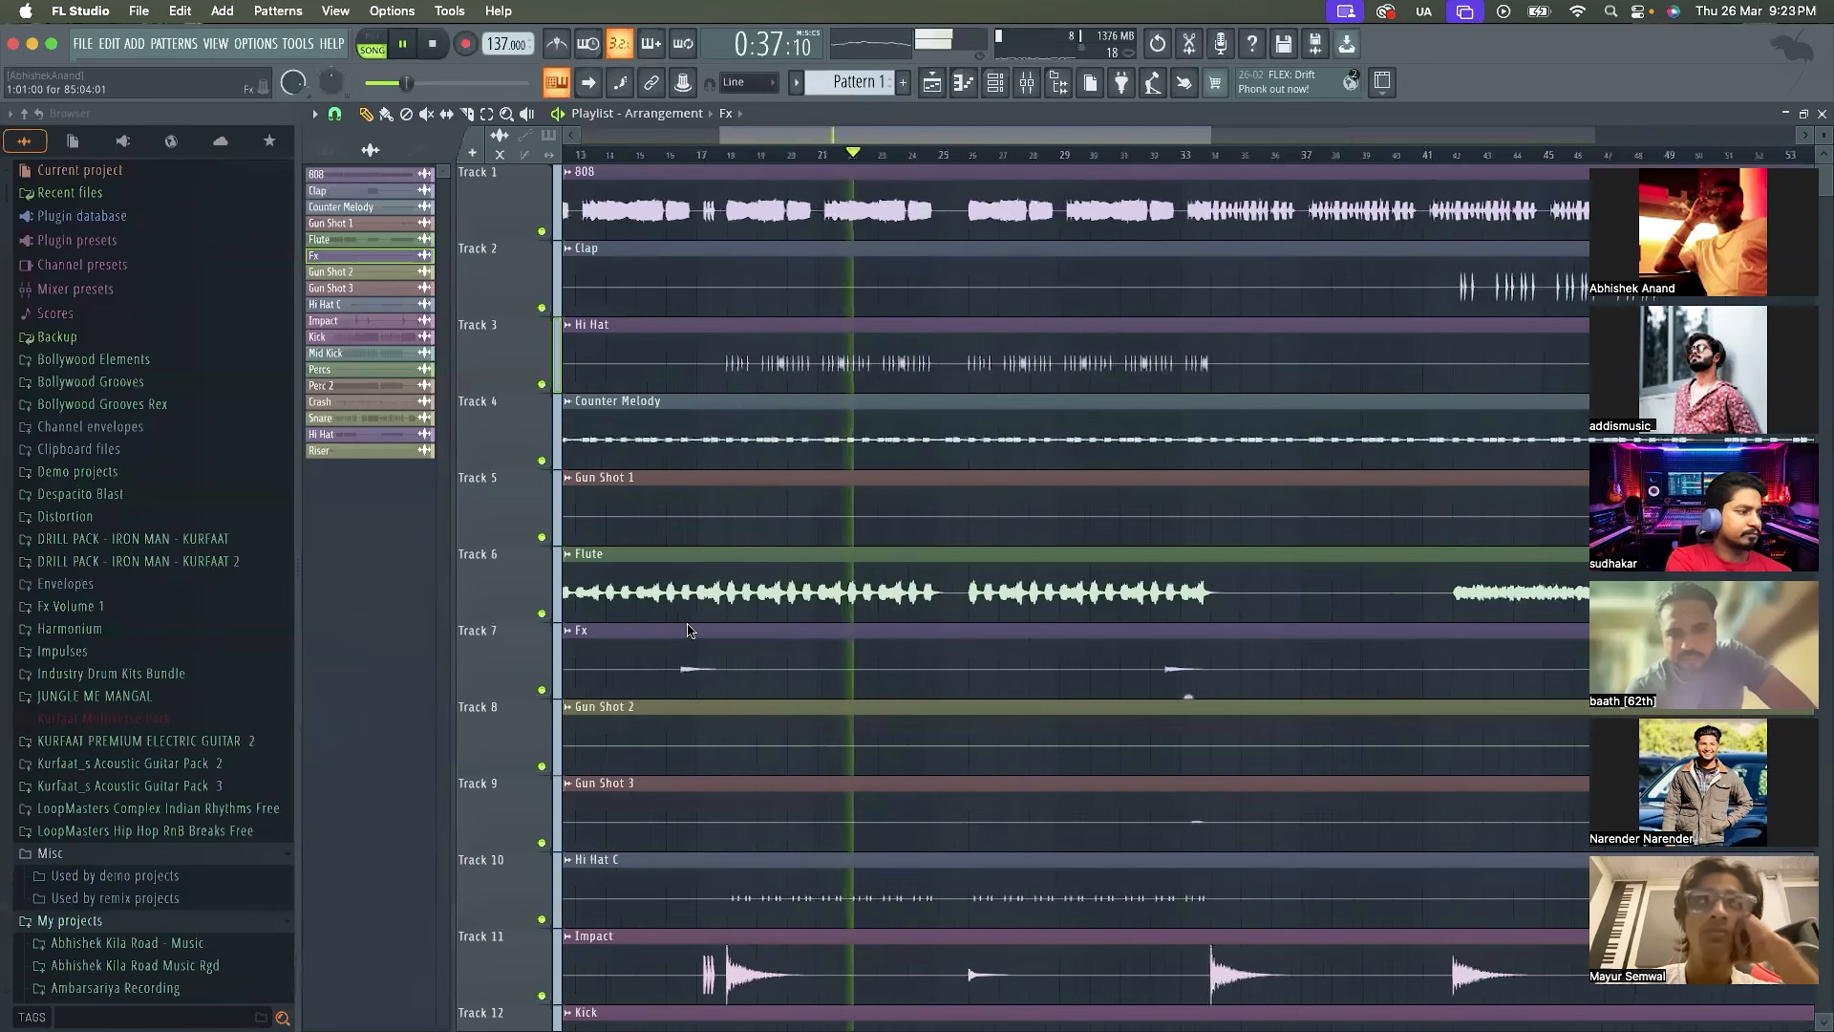
Show the Channel rack to check the channel volumes, stop playback and hide the rack again
{"action": "left_click", "coordinate": [997, 84]}
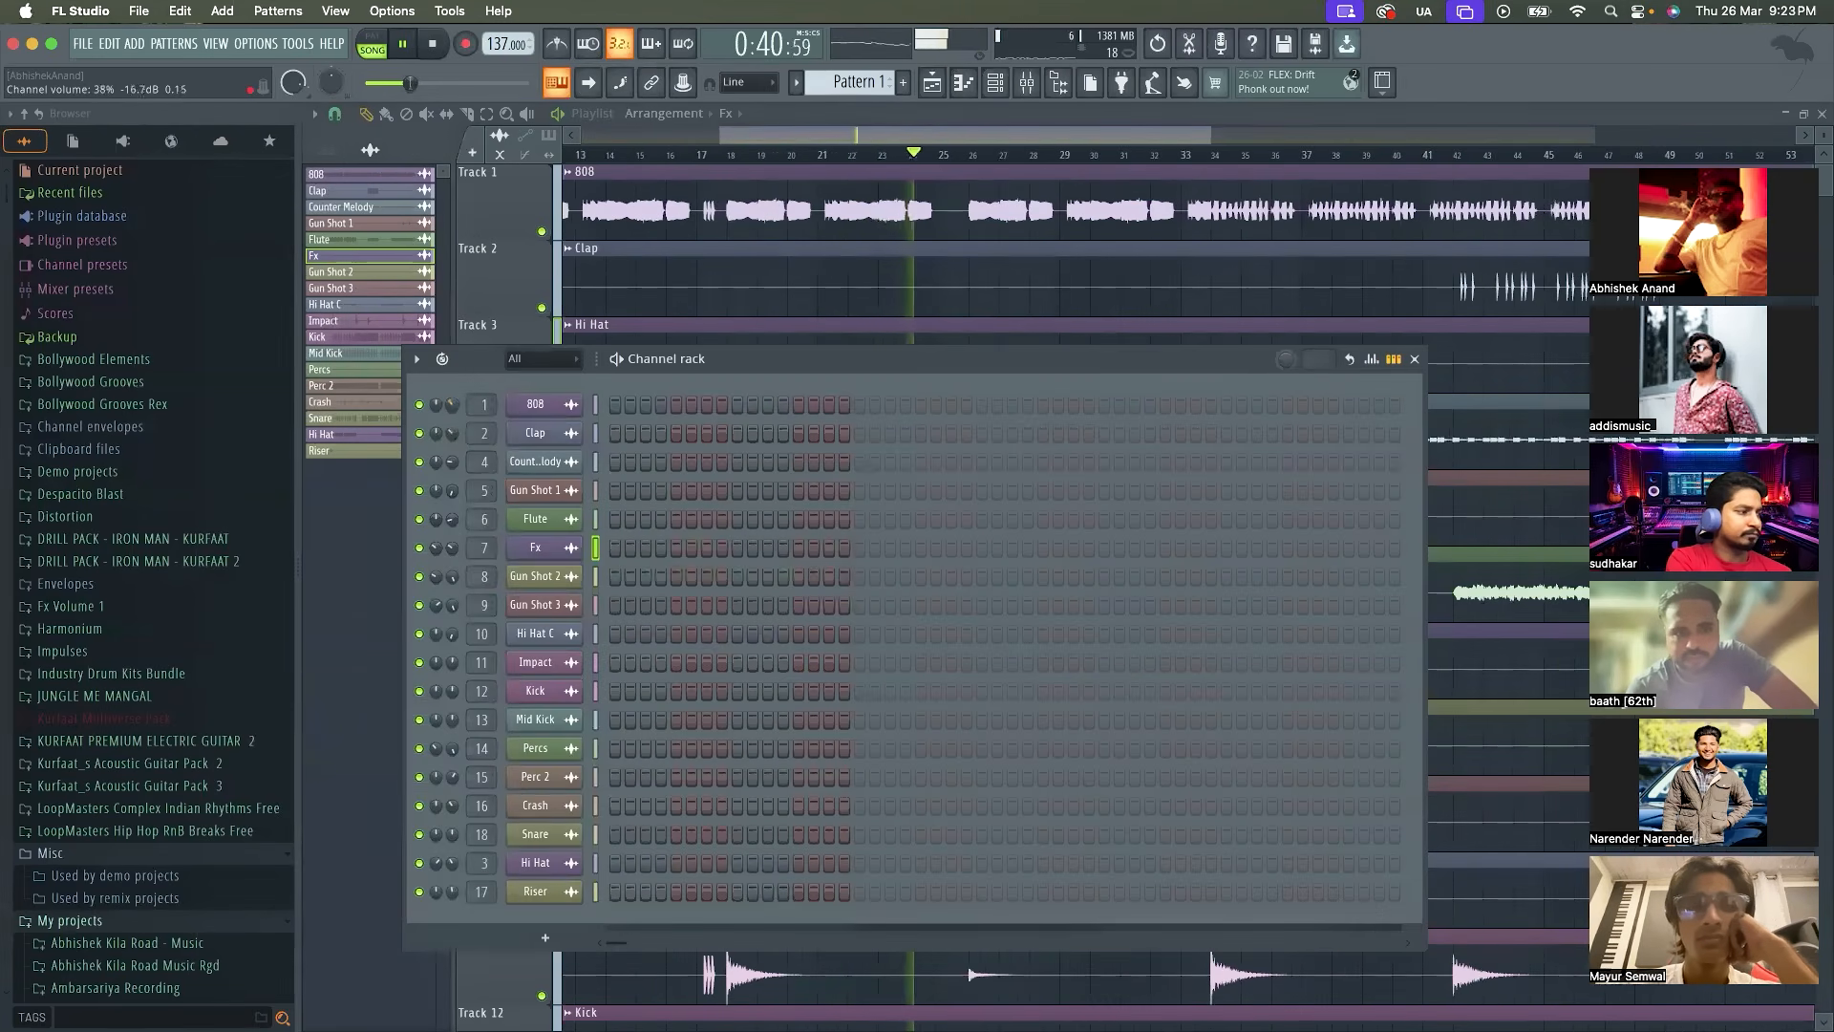
{"action": "key", "text": "space"}
{"action": "key", "text": "F6"}
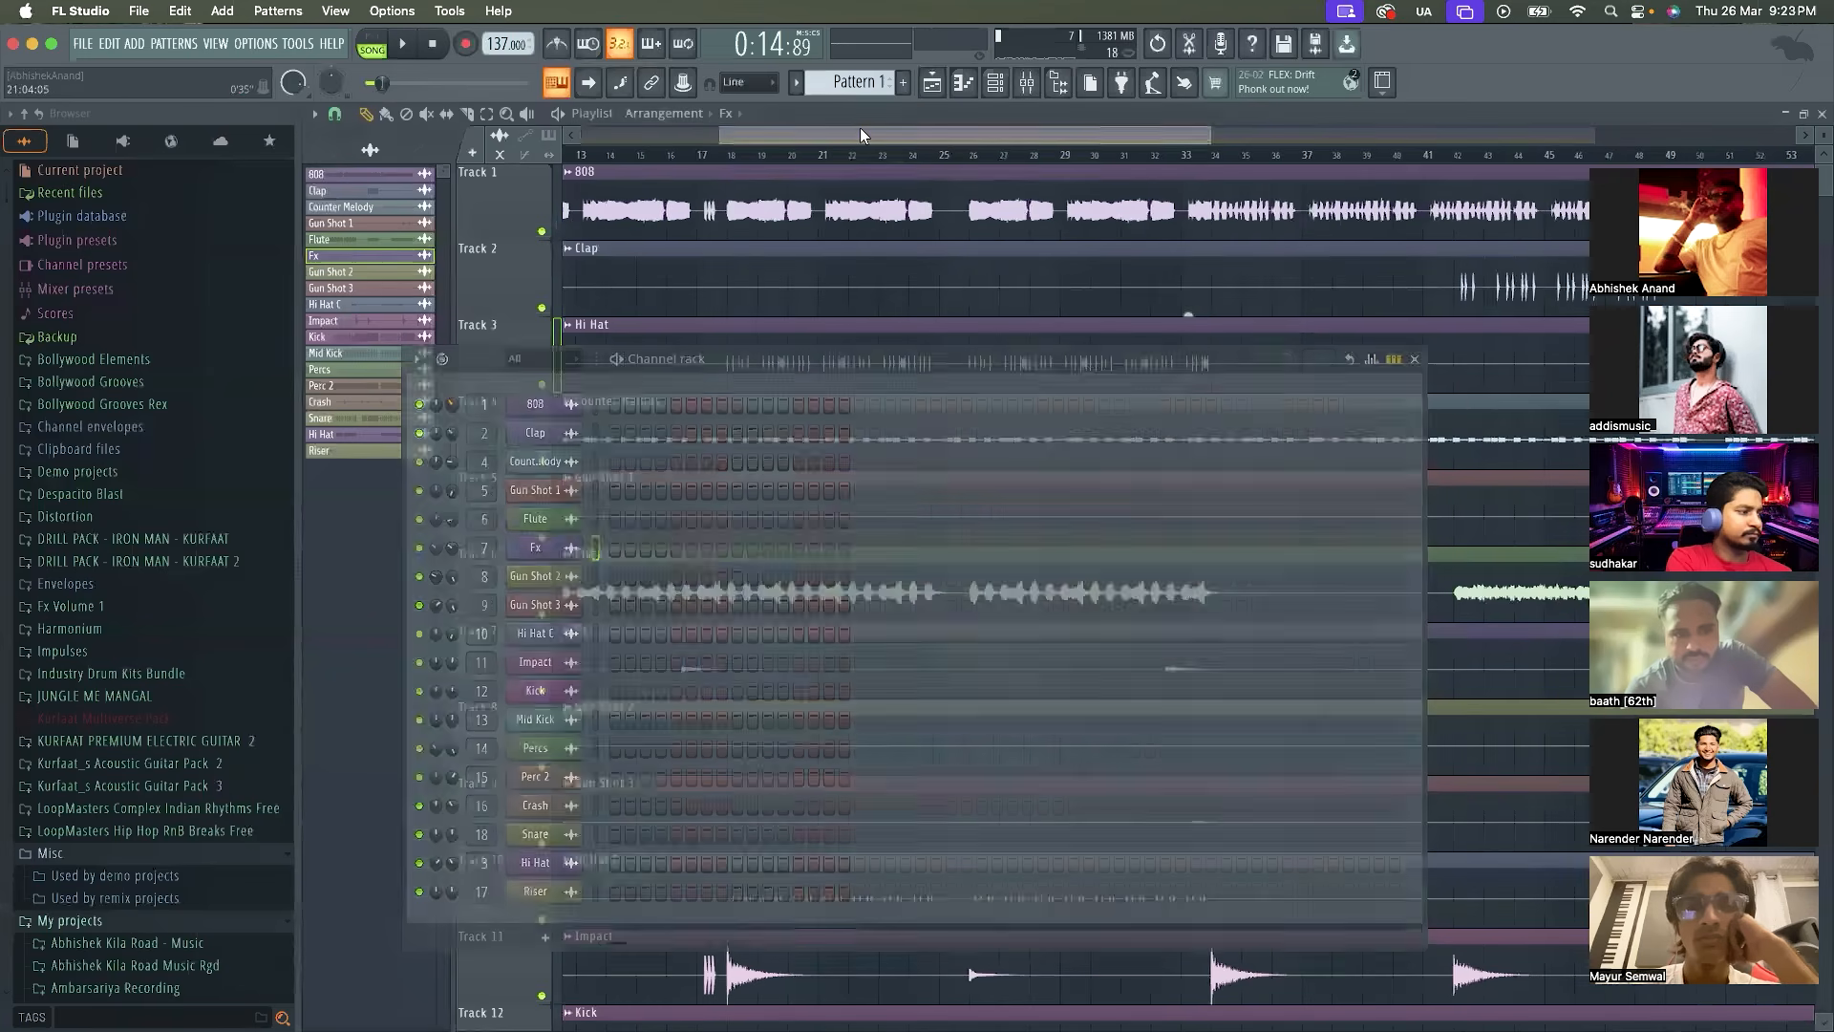
Make the 808 track taller in the Playlist and save the project as "Jai Shree Ram Session - Batch 10" in a new project folder
{"action": "left_click_drag", "start_coordinate": [475, 243], "coordinate": [474, 292]}
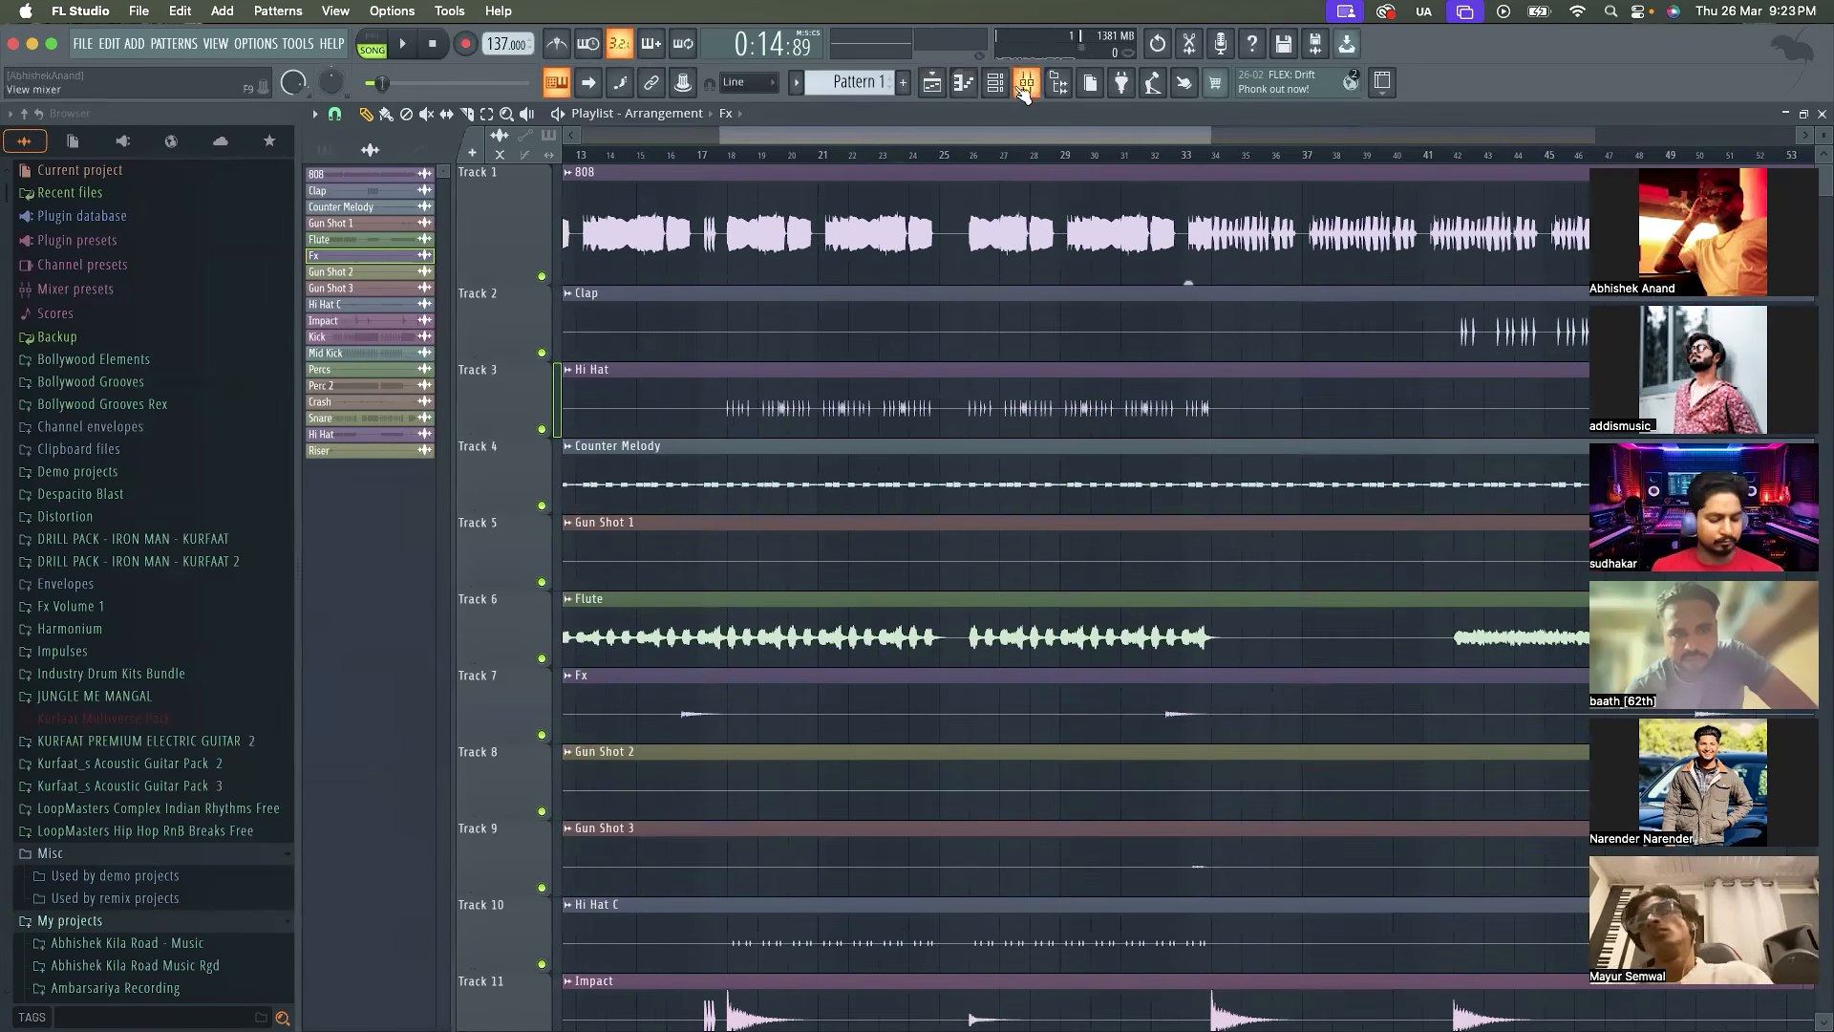
{"action": "scroll", "coordinate": [817, 553], "scroll_direction": "down", "scroll_amount": 3, "text": "ctrl"}
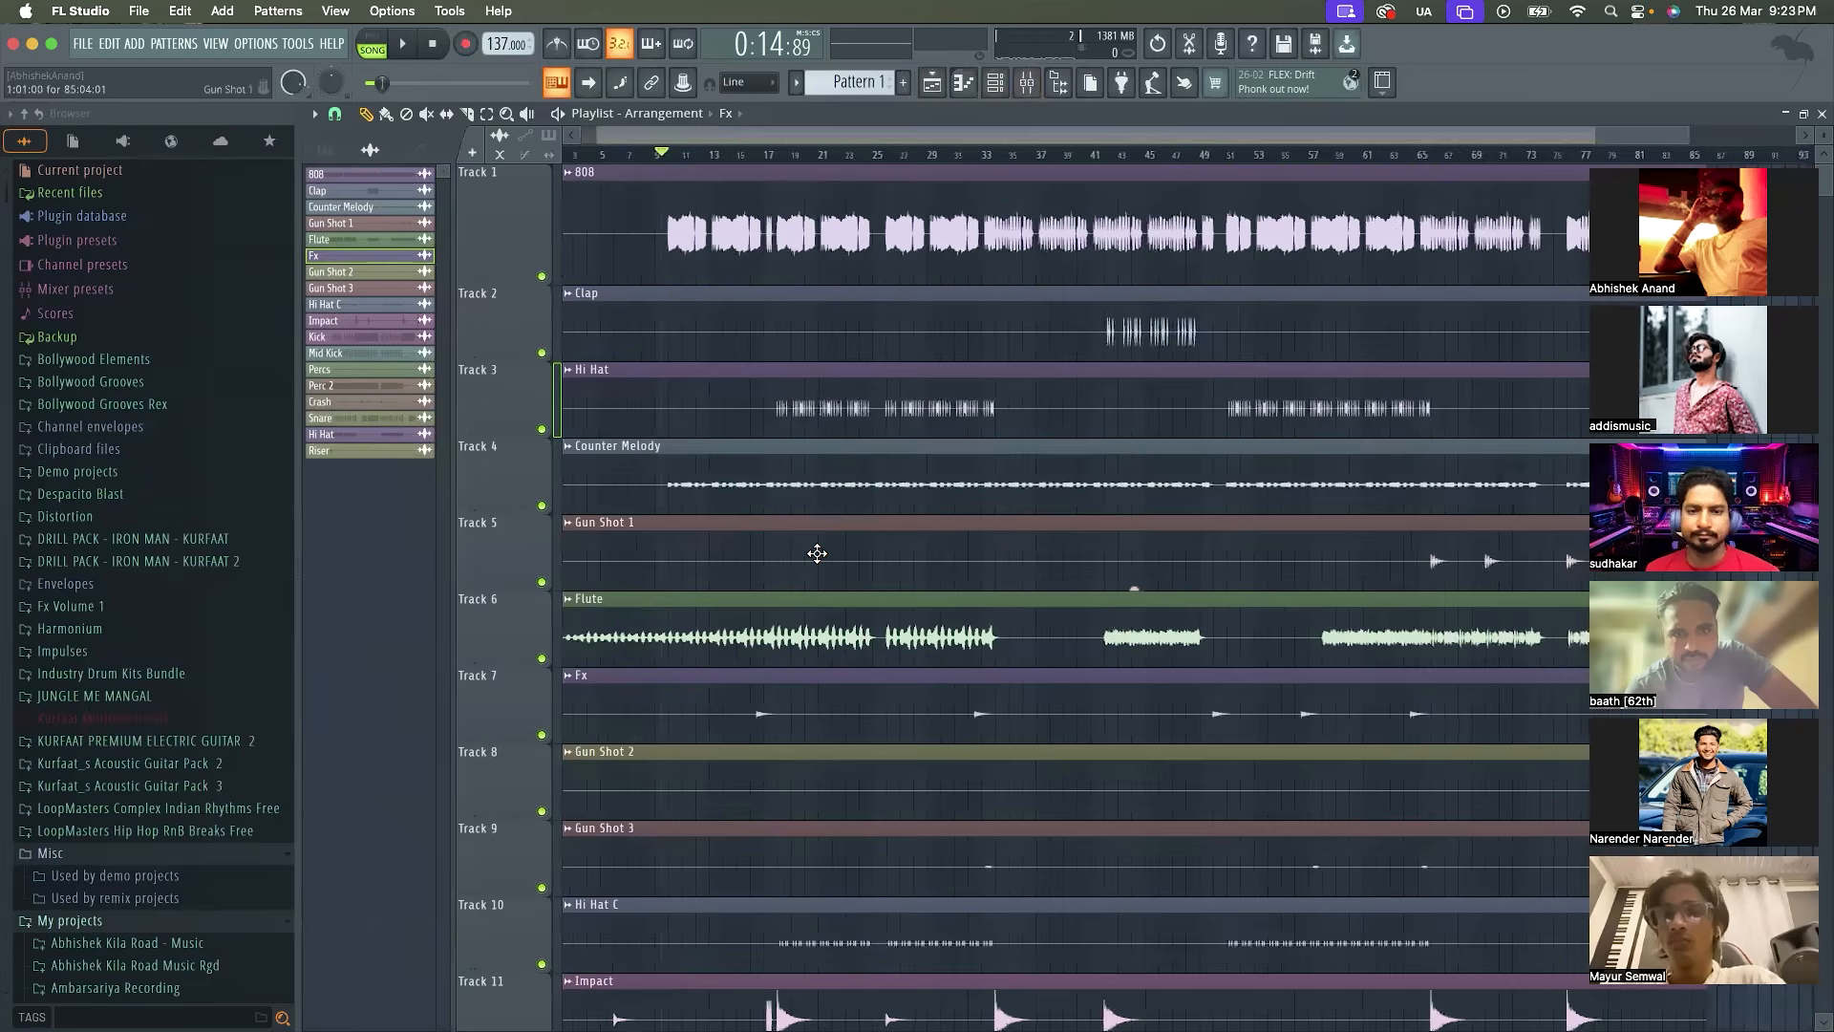
{"action": "key", "text": "super+a"}
{"action": "key", "text": "super+s"}
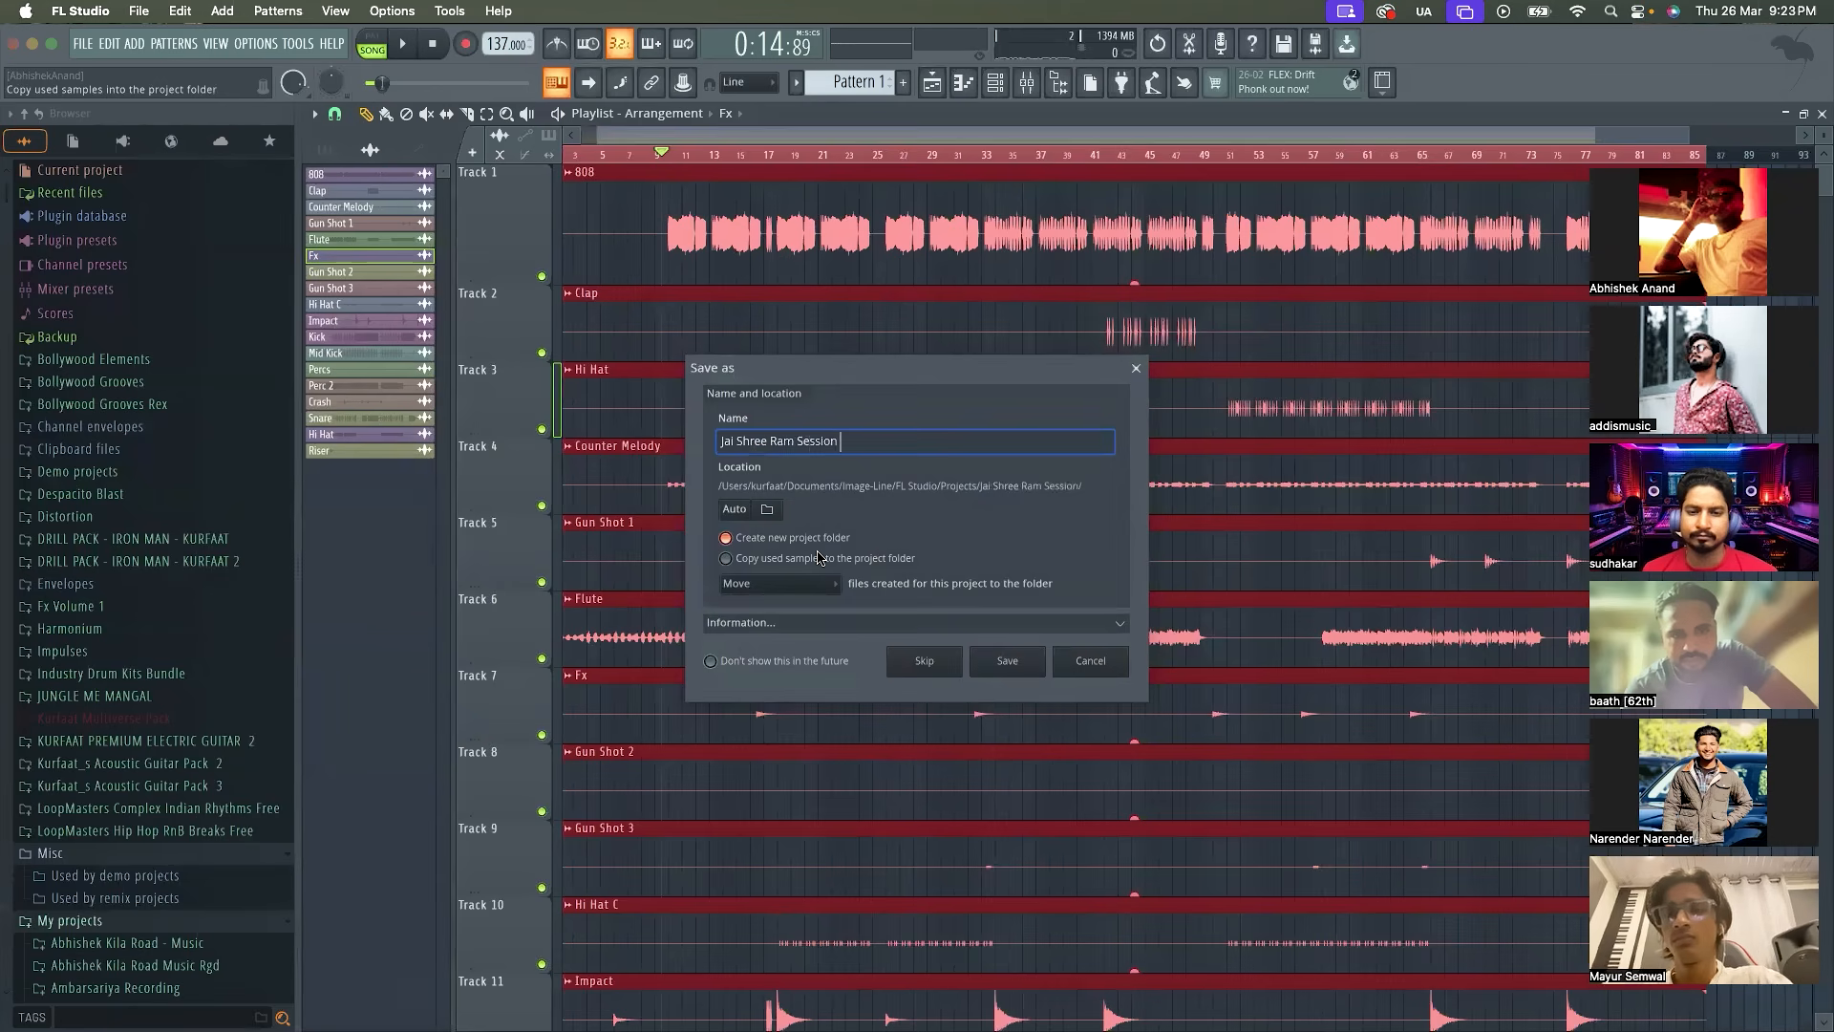
{"action": "type", "text": "Jai Shree Ram Session - Batch 10"}
{"action": "key", "text": "Return"}
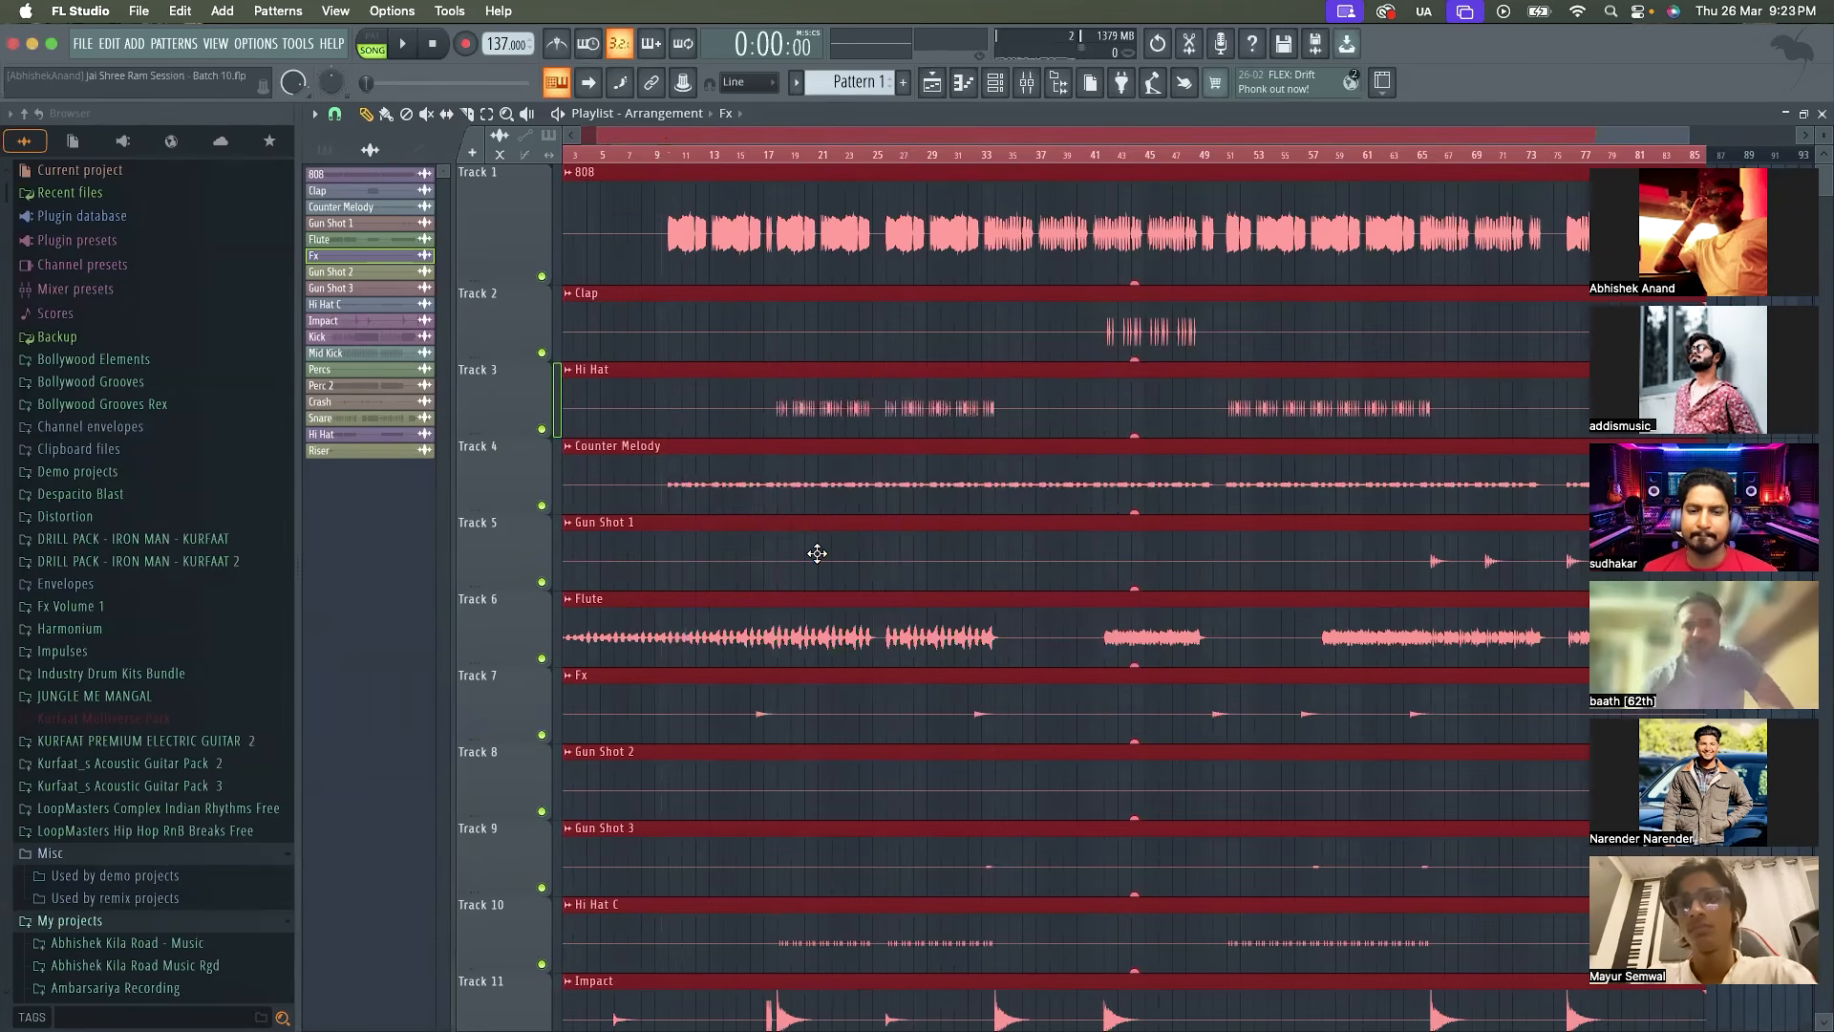
{"action": "scroll", "coordinate": [817, 553], "scroll_direction": "down", "scroll_amount": 3}
{"action": "left_click", "coordinate": [1435, 477]}
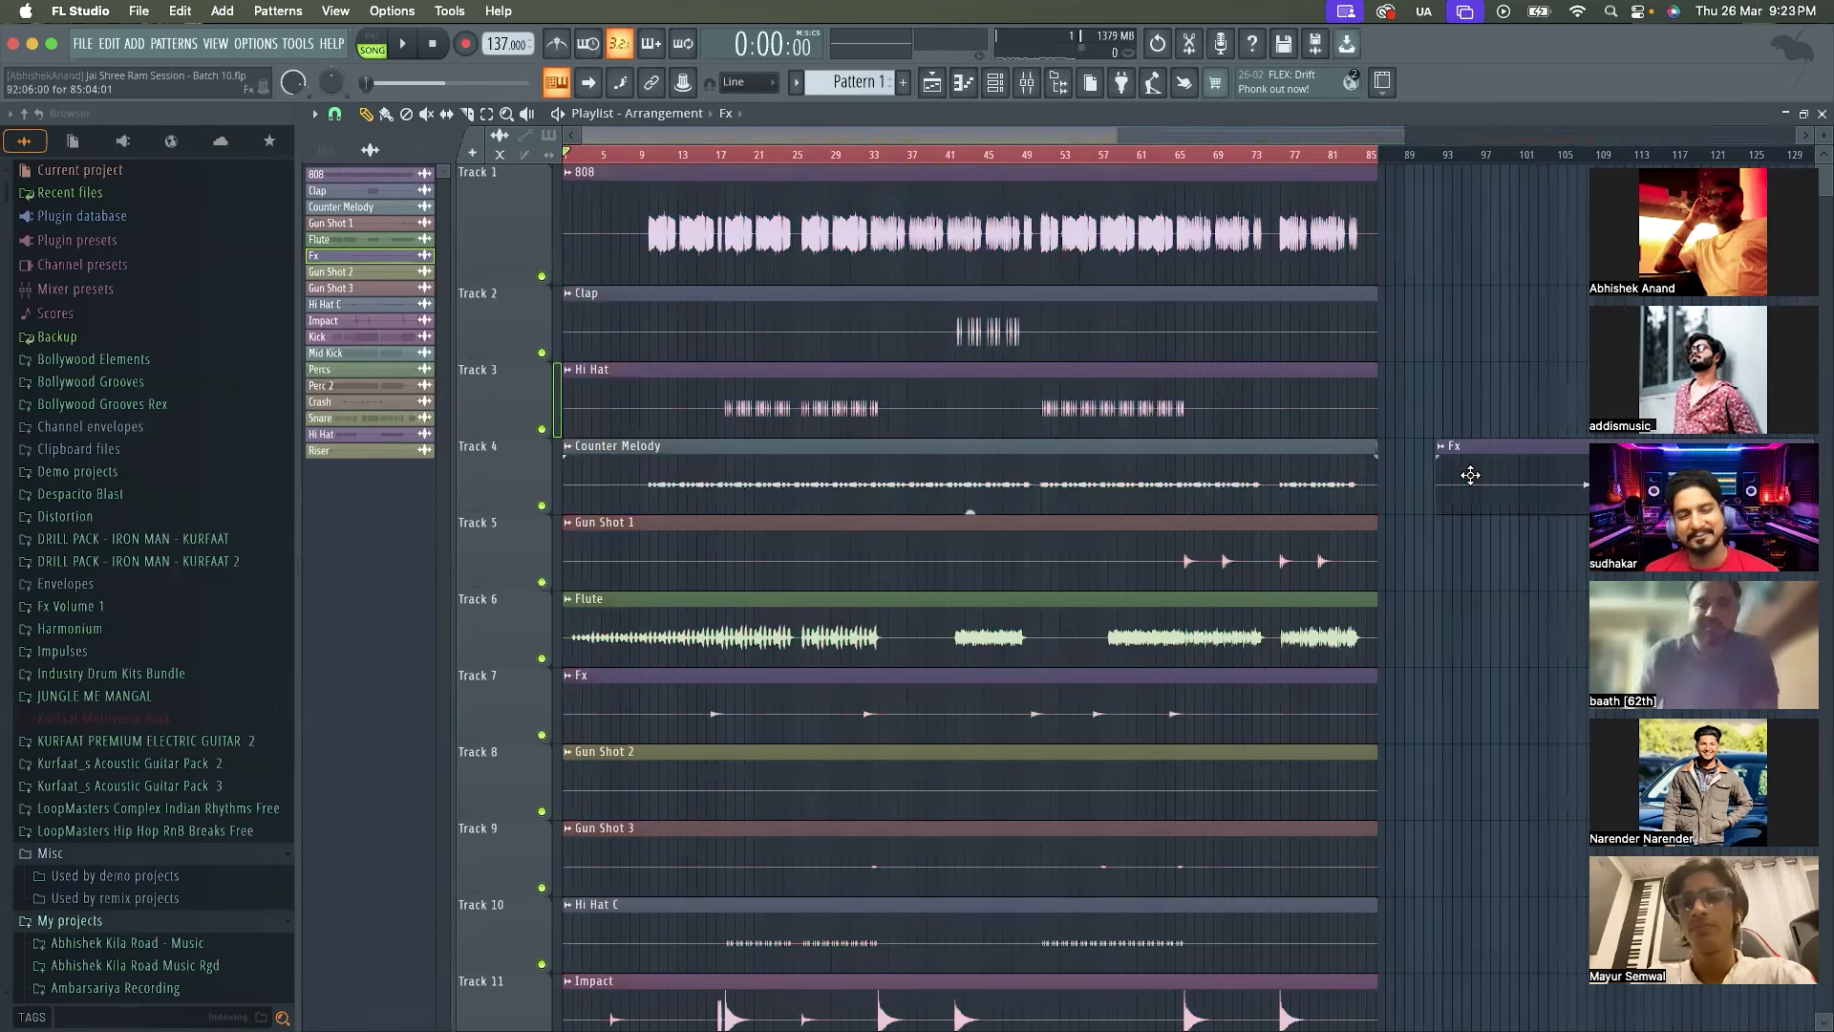
{"action": "right_click", "coordinate": [1470, 475]}
{"action": "scroll", "coordinate": [702, 272], "scroll_direction": "up", "scroll_amount": 3}
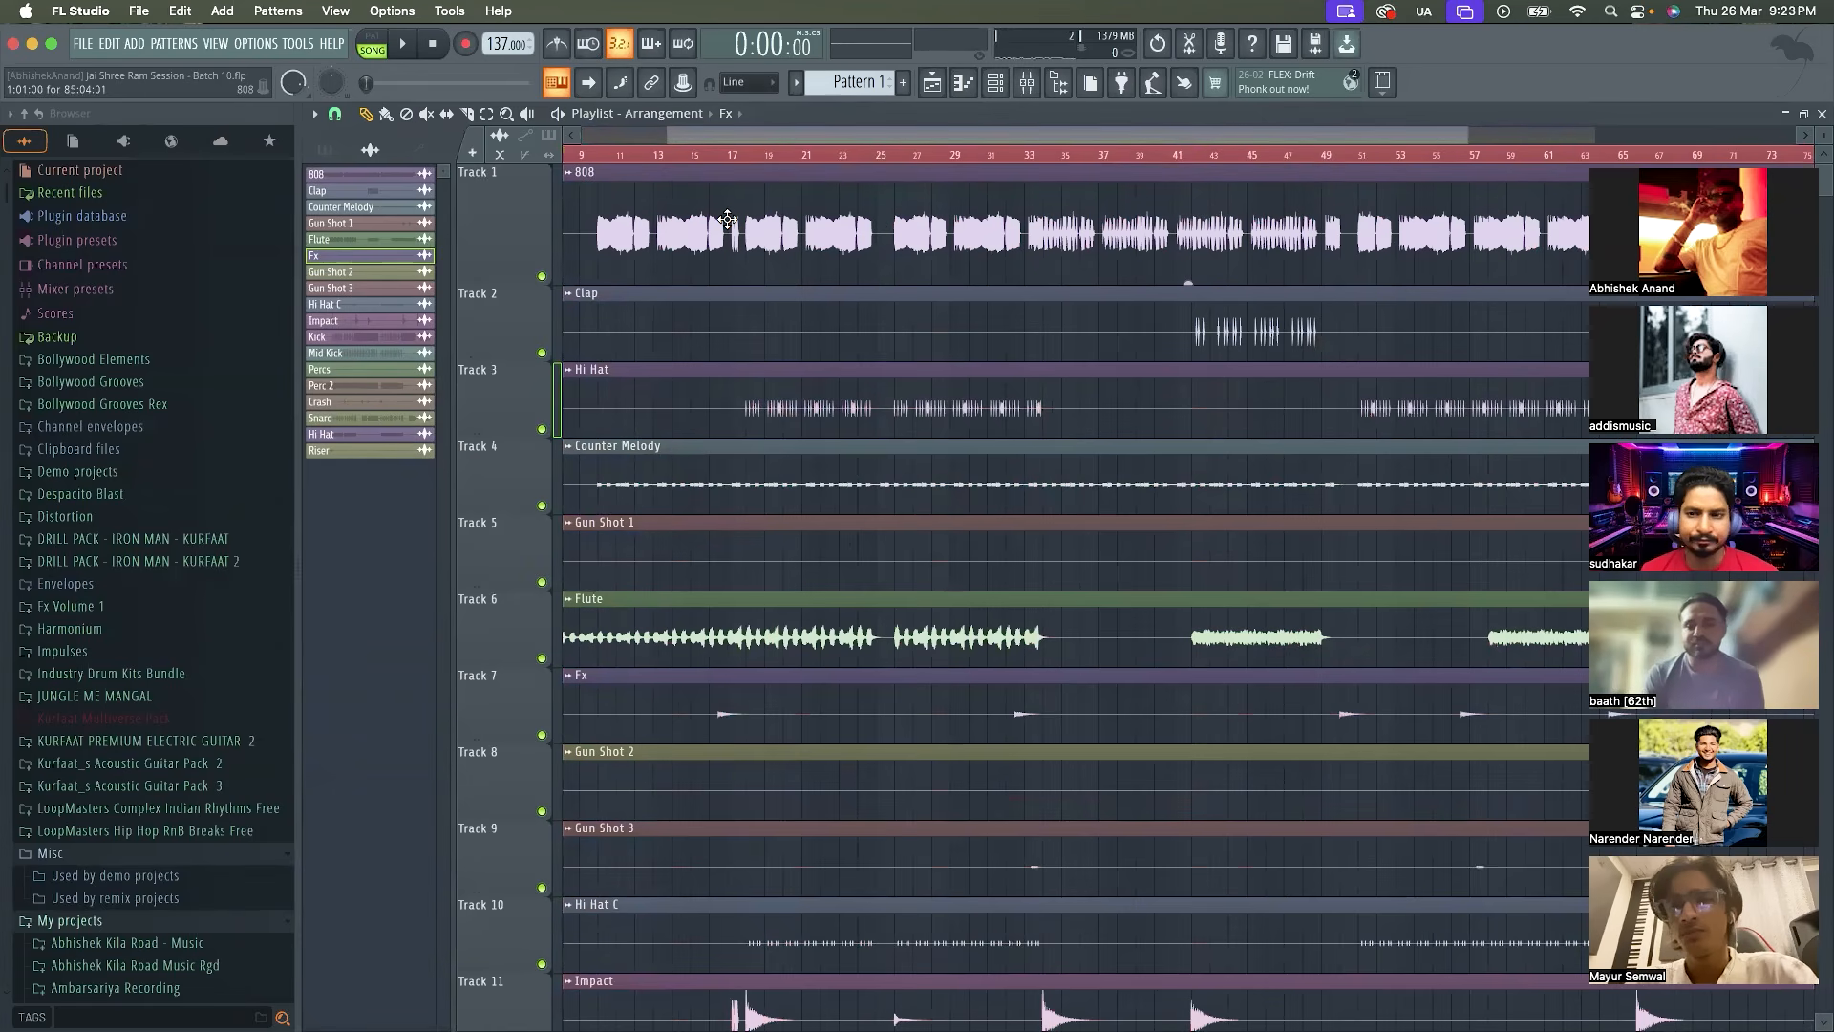
Load Fruity Limiter into the first effect slot of the 808 mixer insert, searching the plugin list for "limiter"
{"action": "left_click", "coordinate": [1027, 81]}
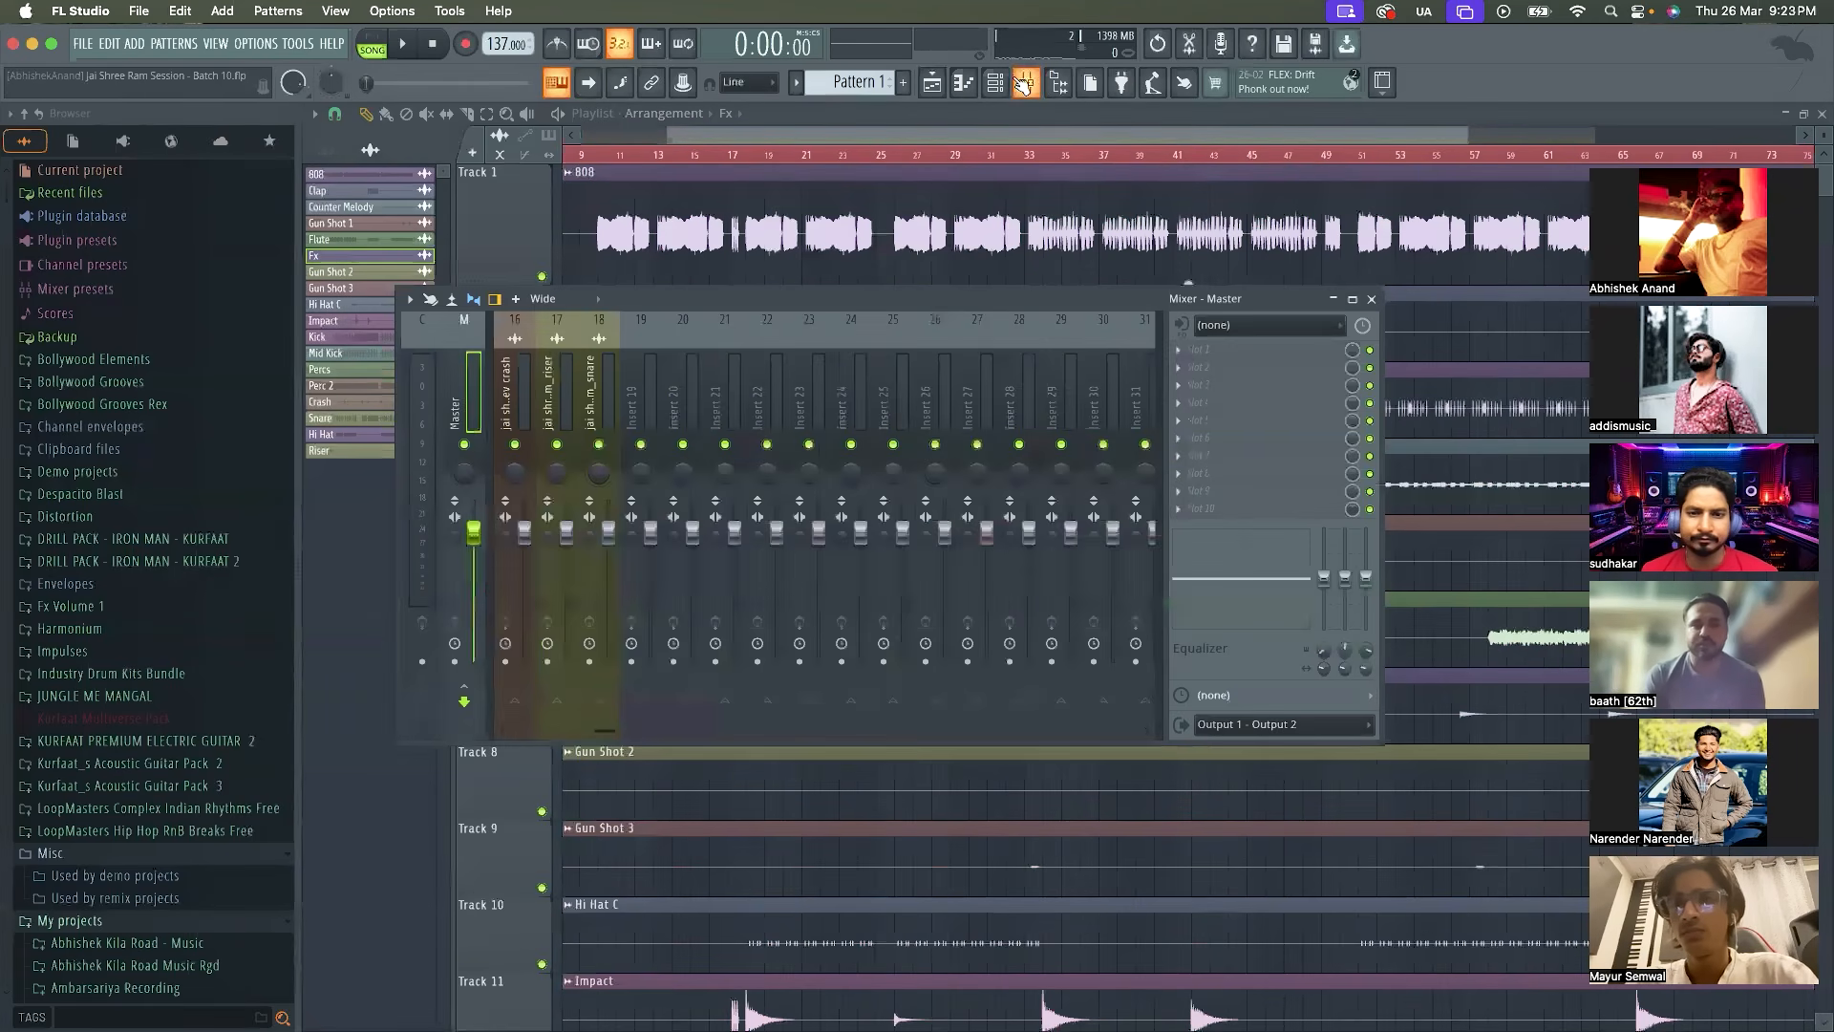
{"action": "scroll", "coordinate": [655, 371], "scroll_direction": "up", "scroll_amount": 5}
{"action": "left_click", "coordinate": [548, 386]}
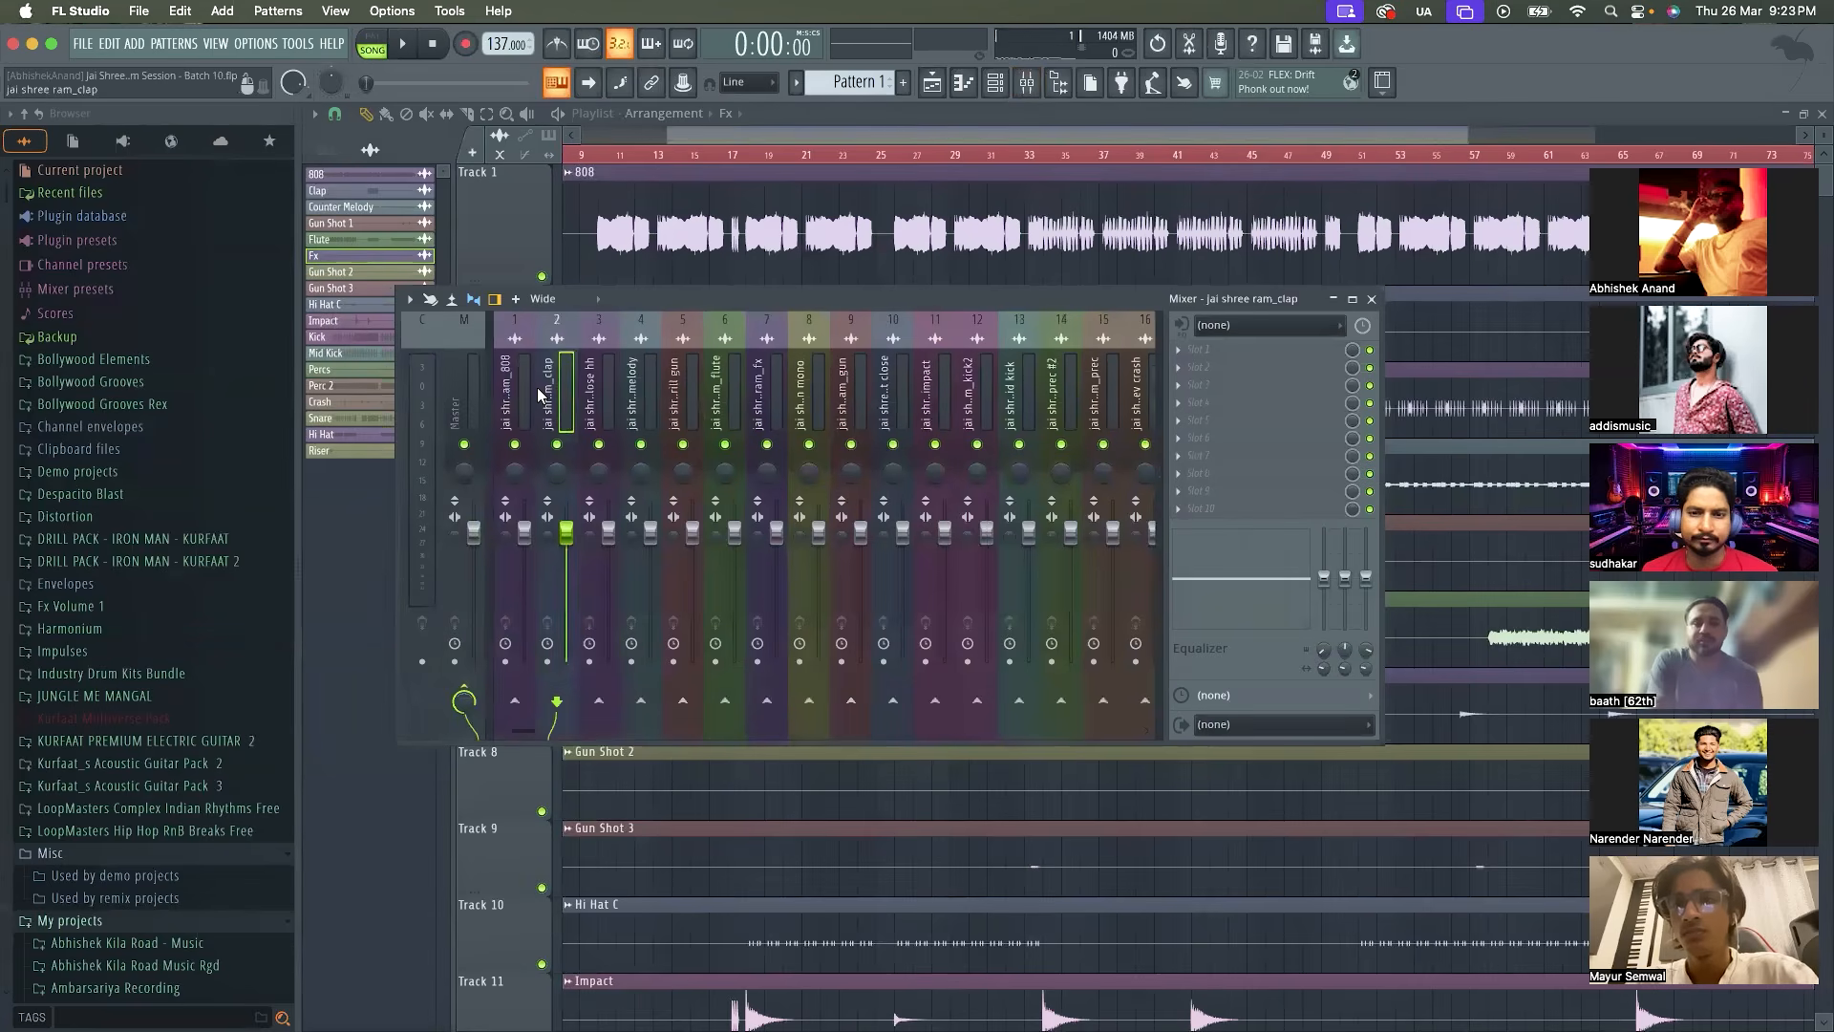
{"action": "left_click", "coordinate": [518, 392]}
{"action": "left_click", "coordinate": [1213, 350]}
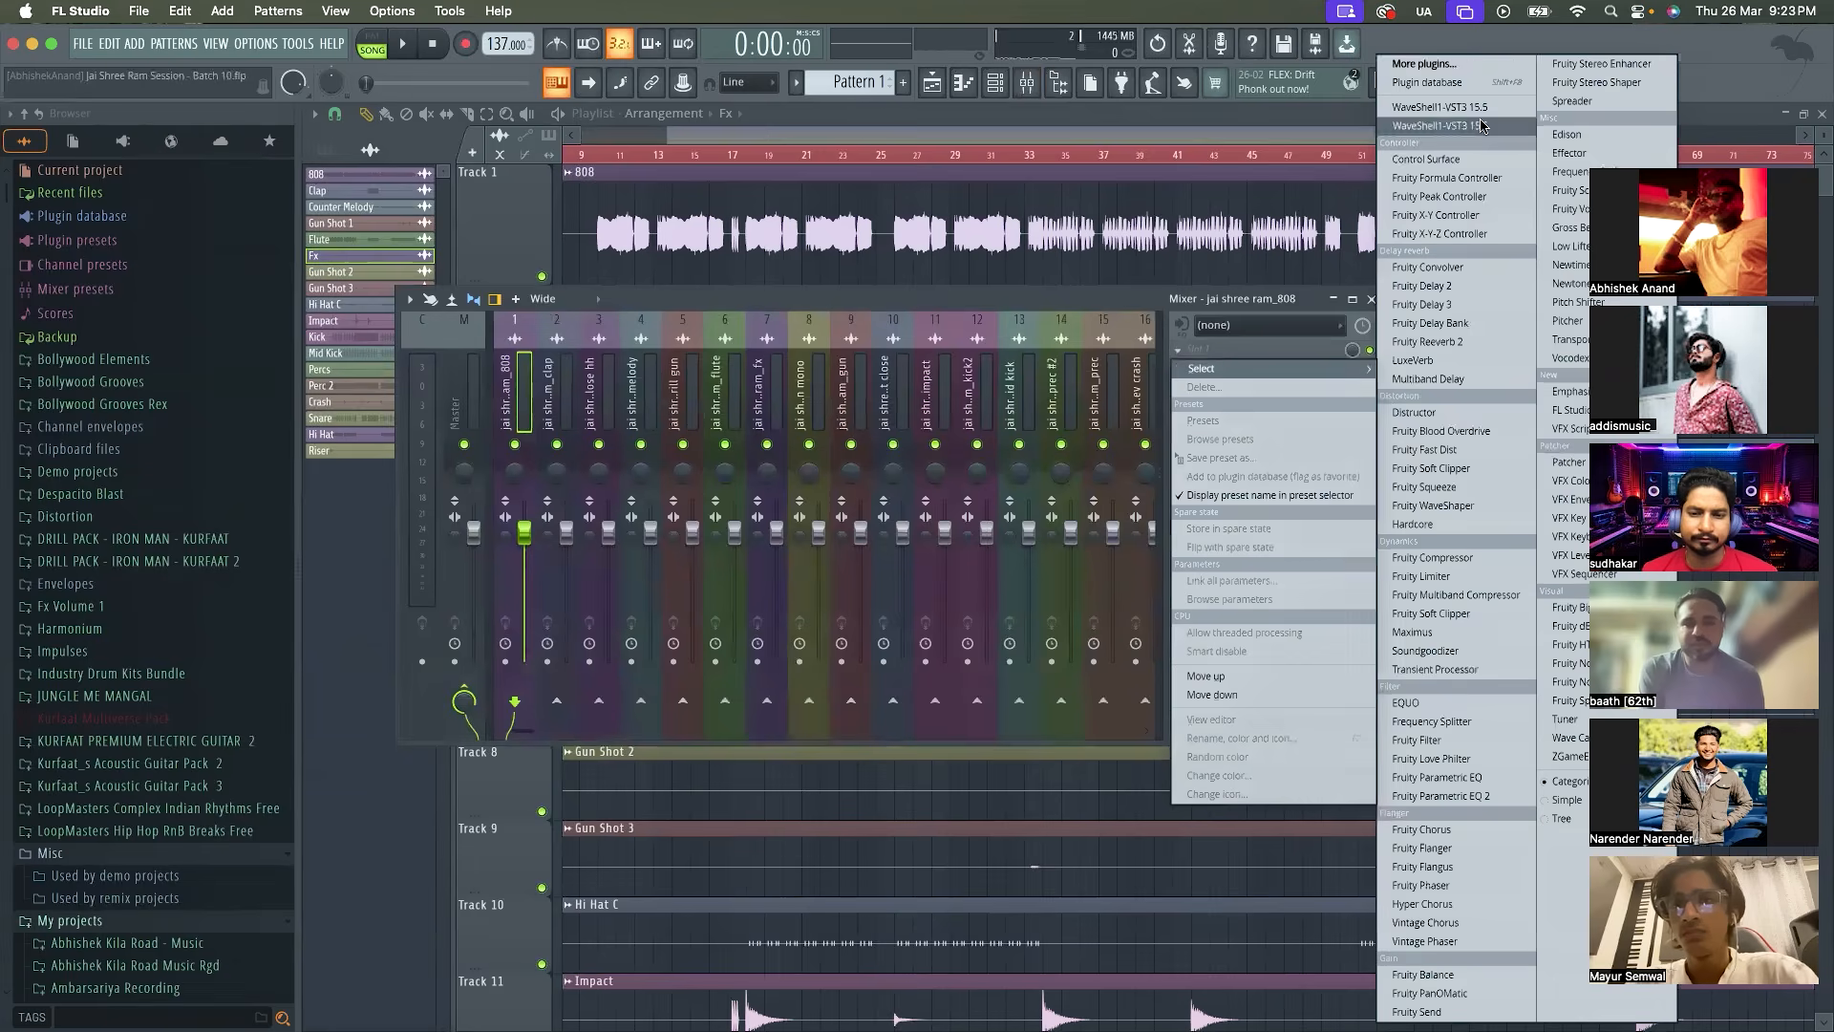
{"action": "left_click", "coordinate": [1423, 64]}
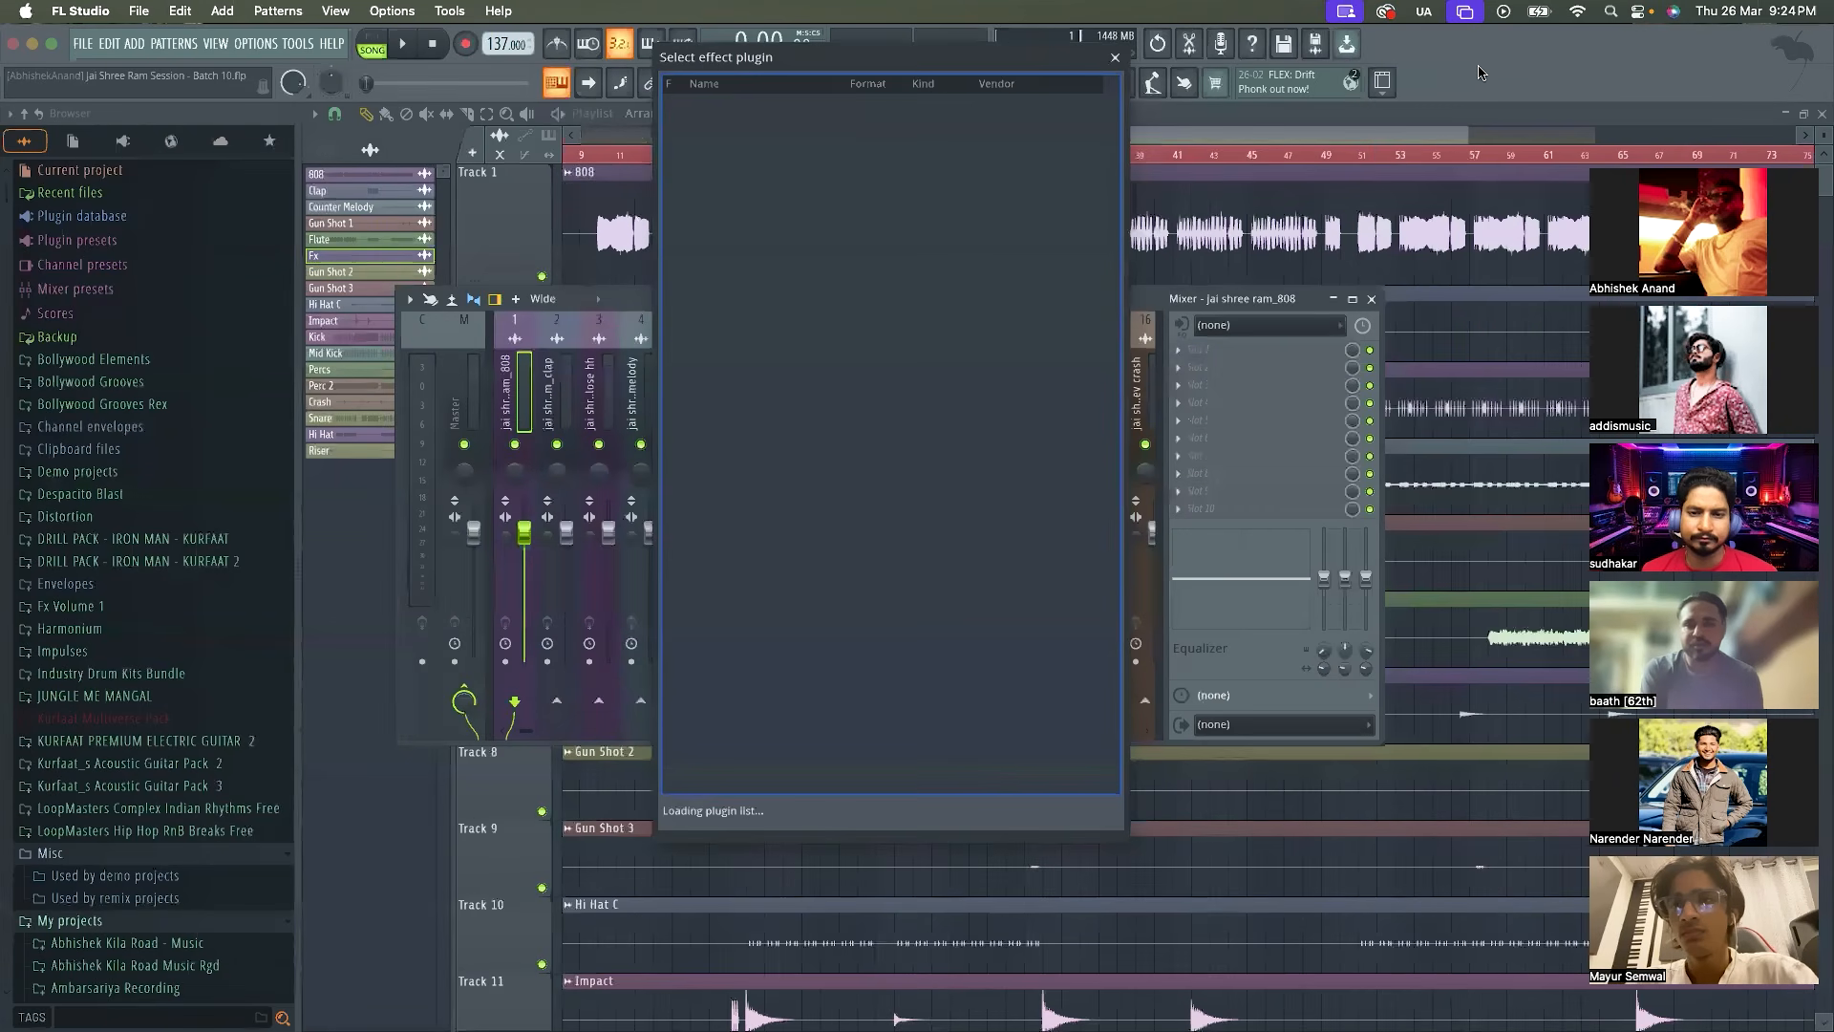
{"action": "scroll", "coordinate": [818, 573], "scroll_direction": "down", "scroll_amount": 10}
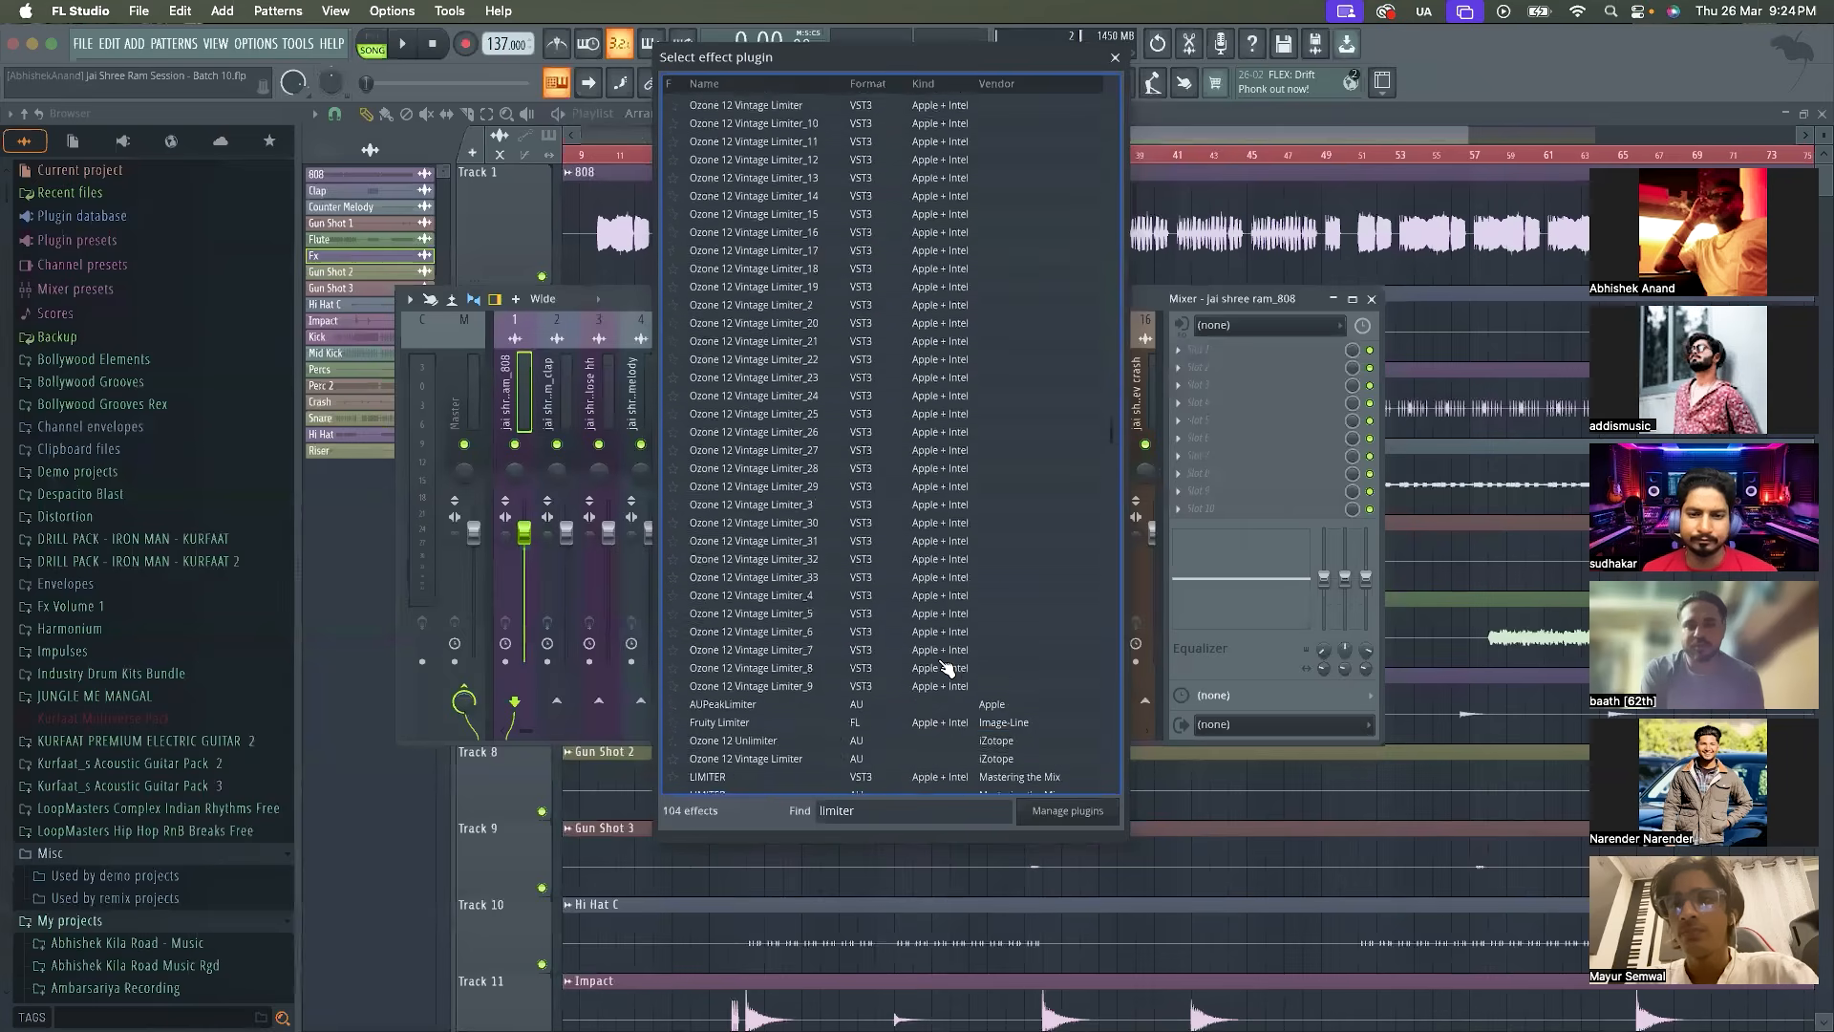
{"action": "left_click", "coordinate": [818, 634]}
{"action": "double_click", "coordinate": [817, 631]}
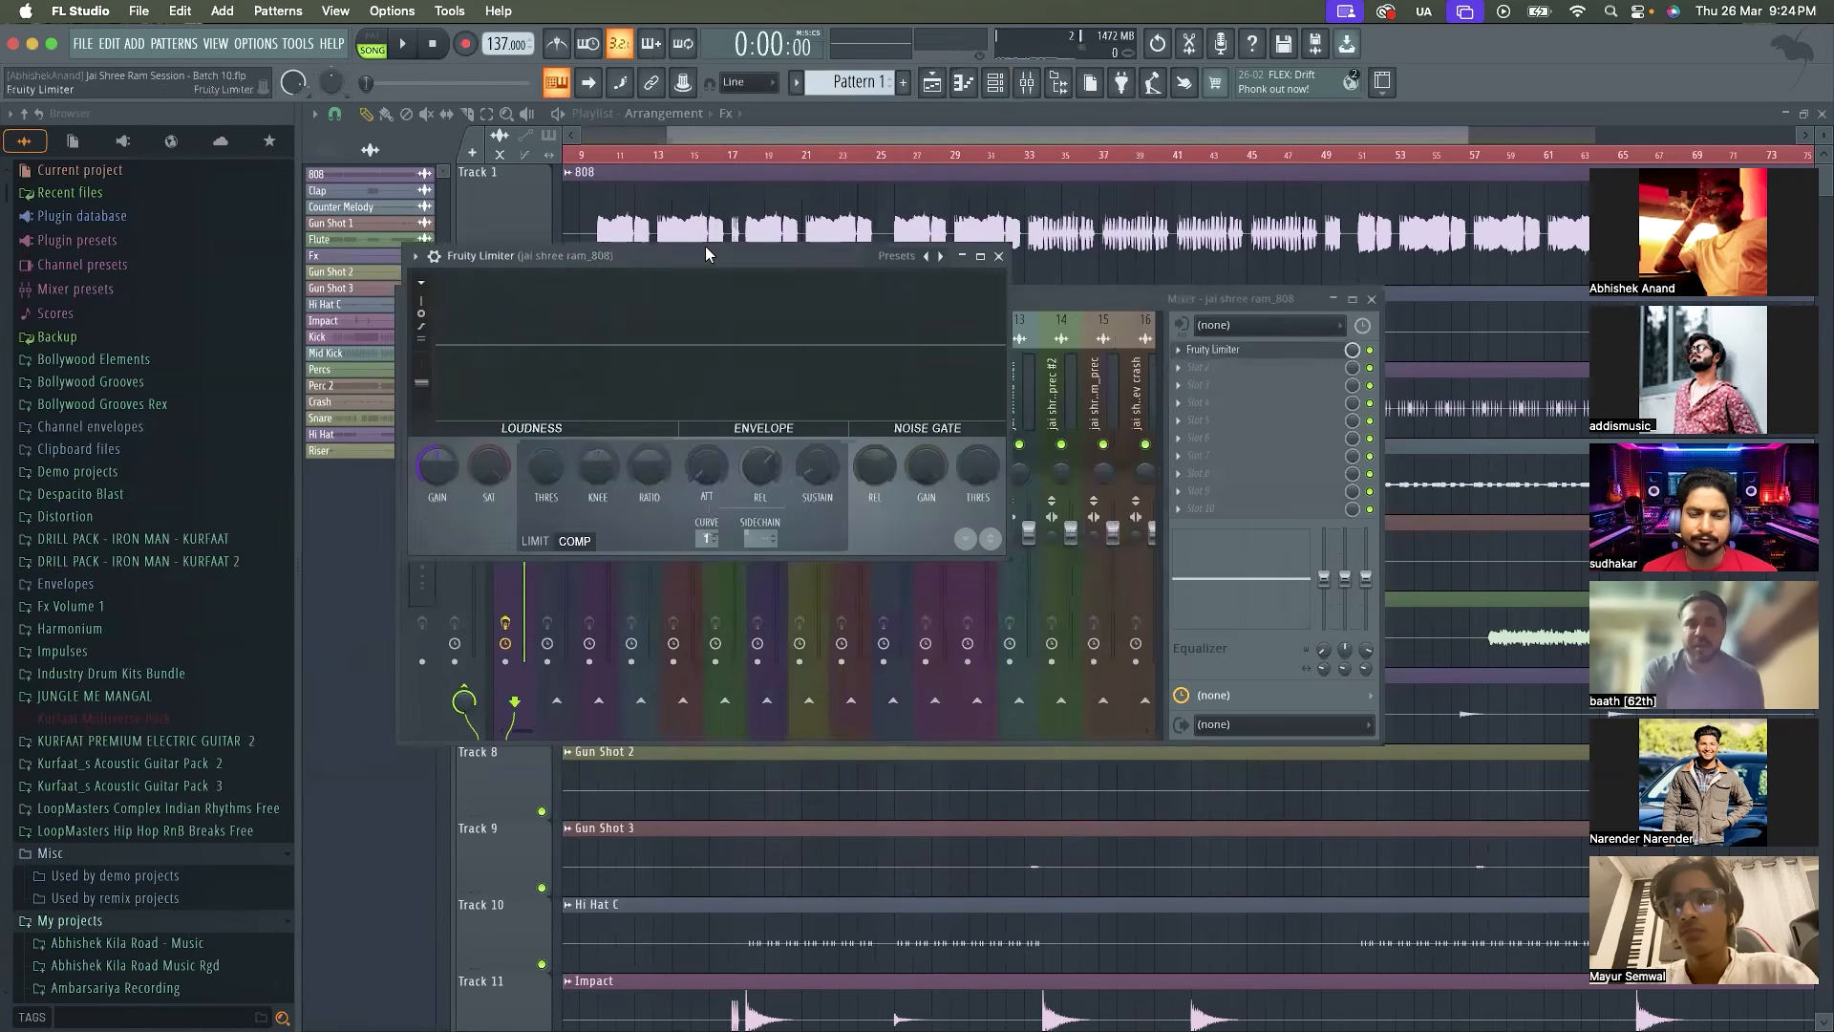
Place the Fruity Limiter window over the lower part of the Mixer and lower its compressor threshold moderately
{"action": "left_click_drag", "start_coordinate": [705, 244], "coordinate": [782, 532]}
{"action": "left_click_drag", "start_coordinate": [613, 754], "coordinate": [611, 793]}
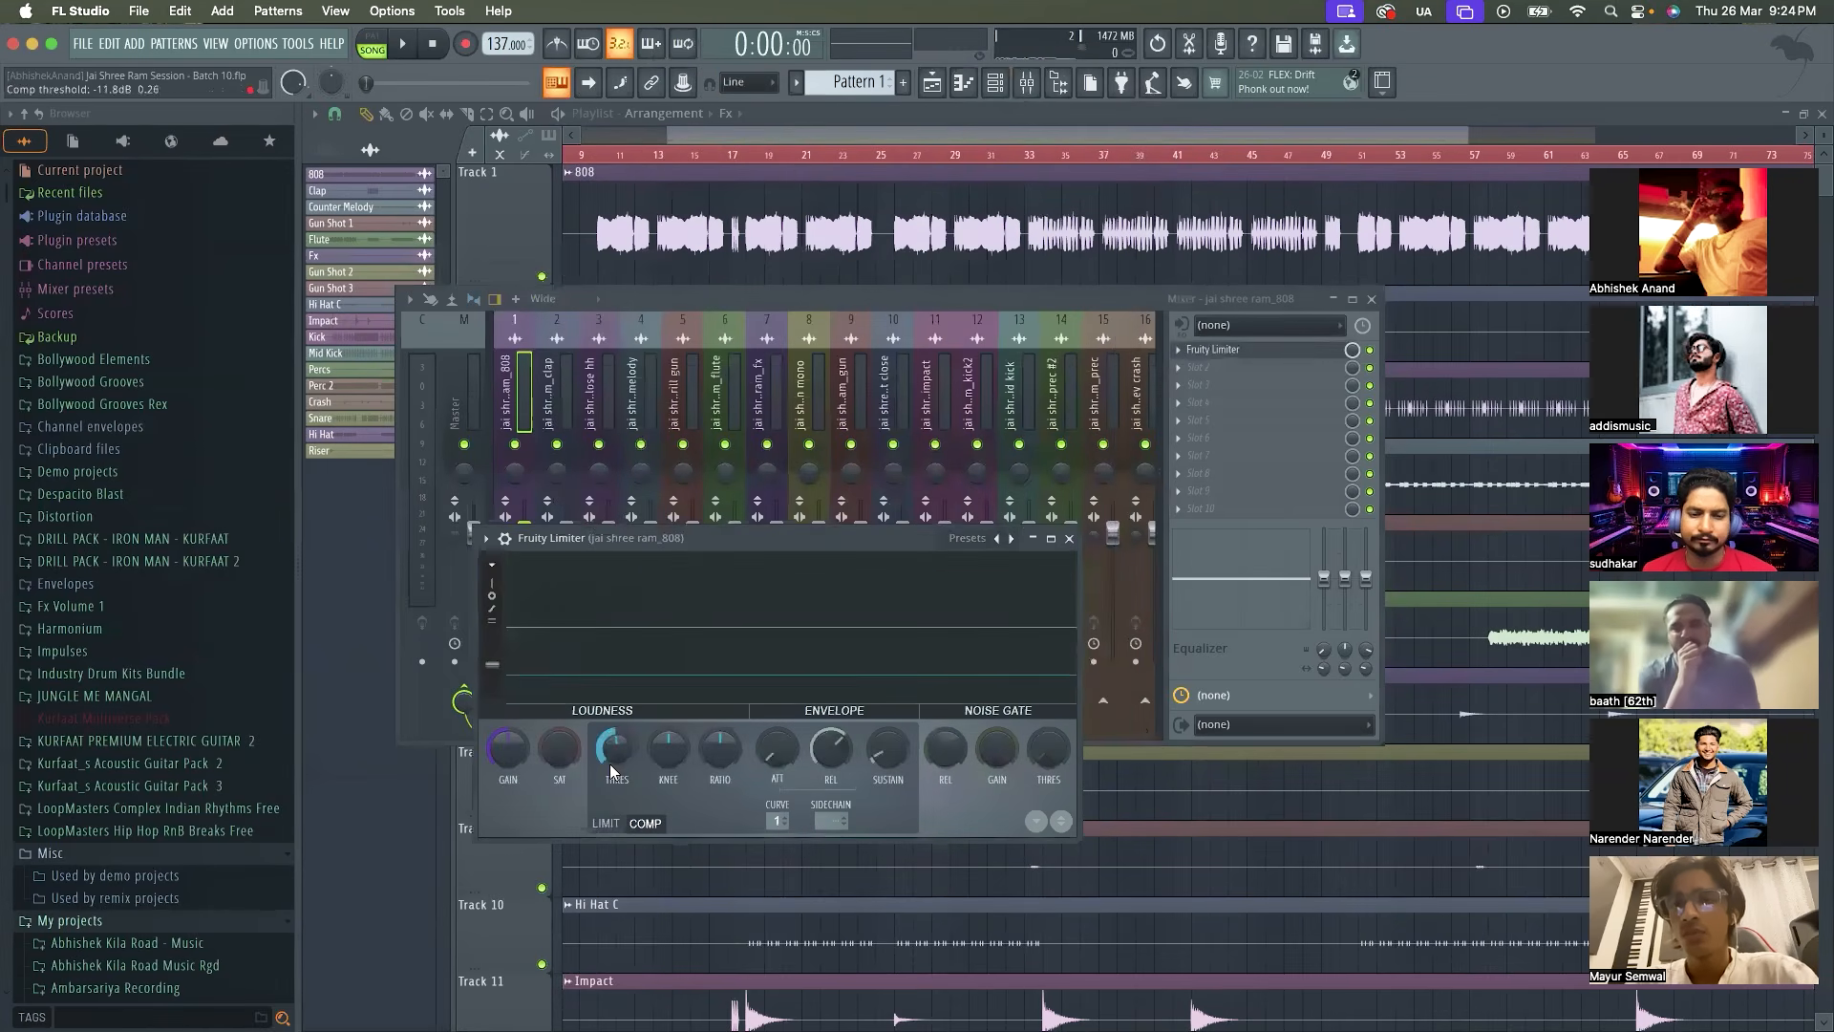
{"action": "left_click_drag", "start_coordinate": [819, 648], "coordinate": [835, 639]}
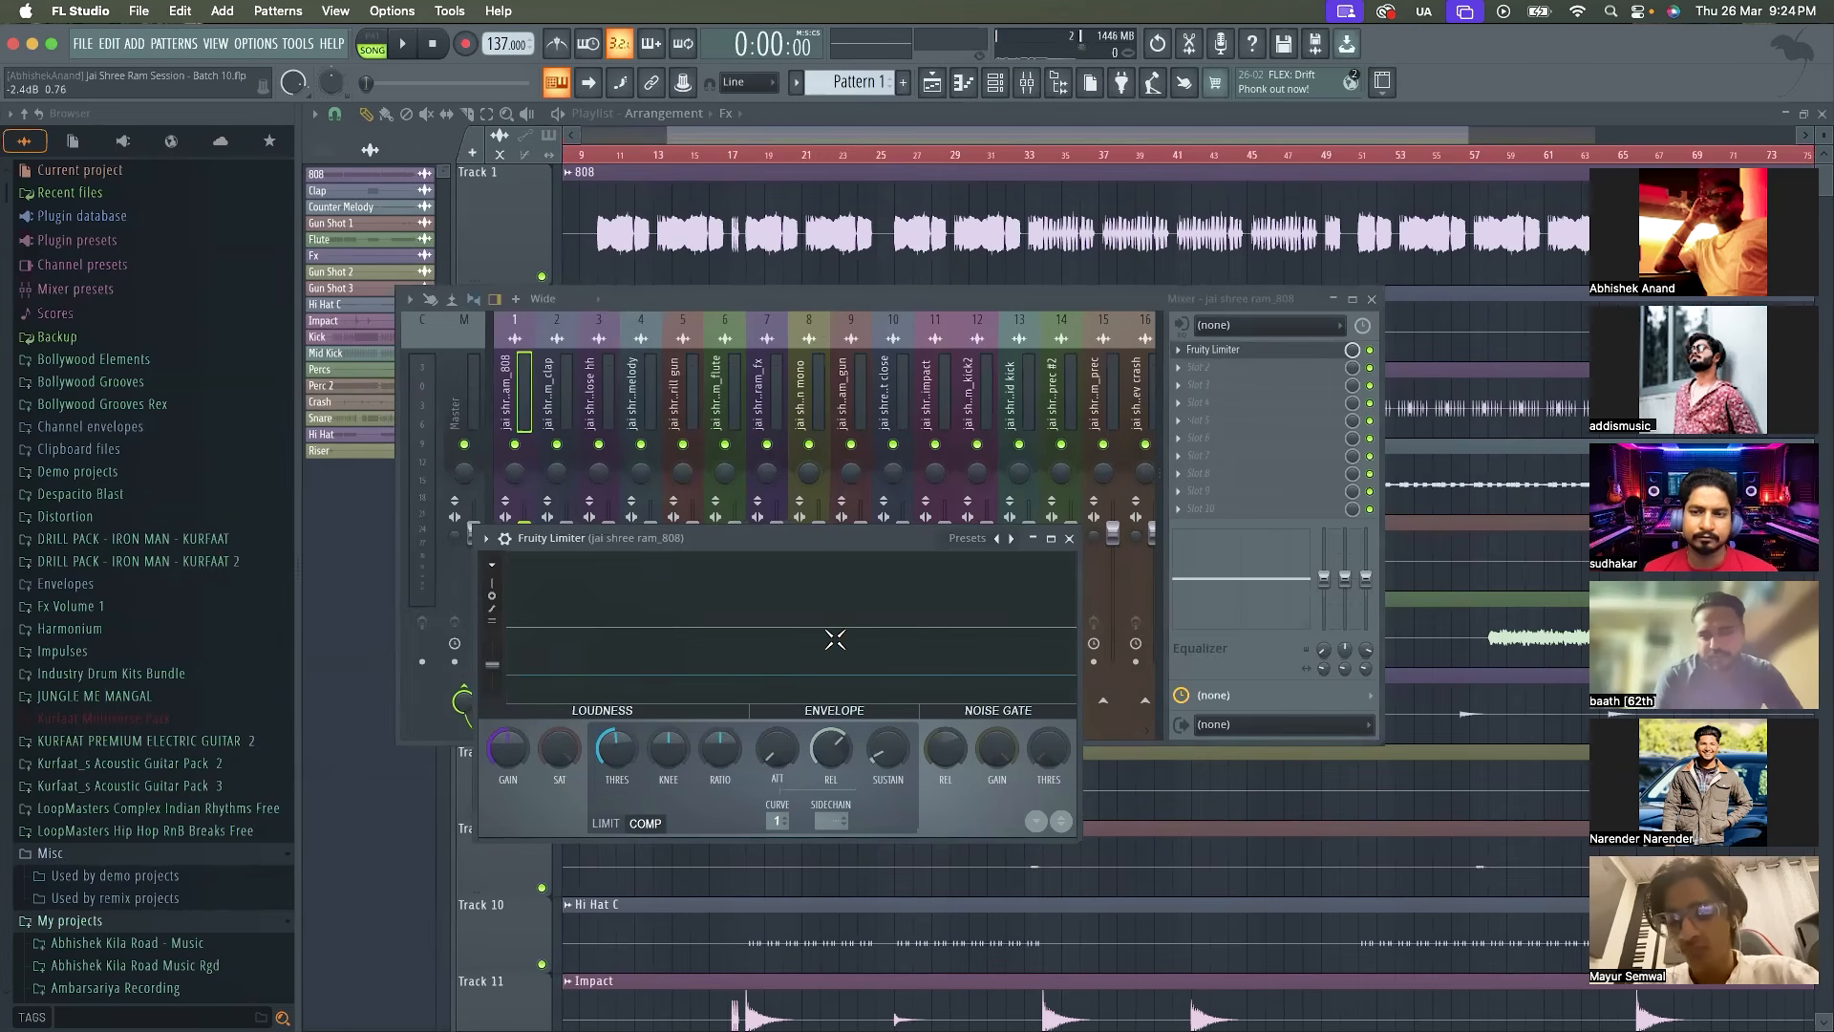
{"action": "left_click_drag", "start_coordinate": [618, 753], "coordinate": [659, 682]}
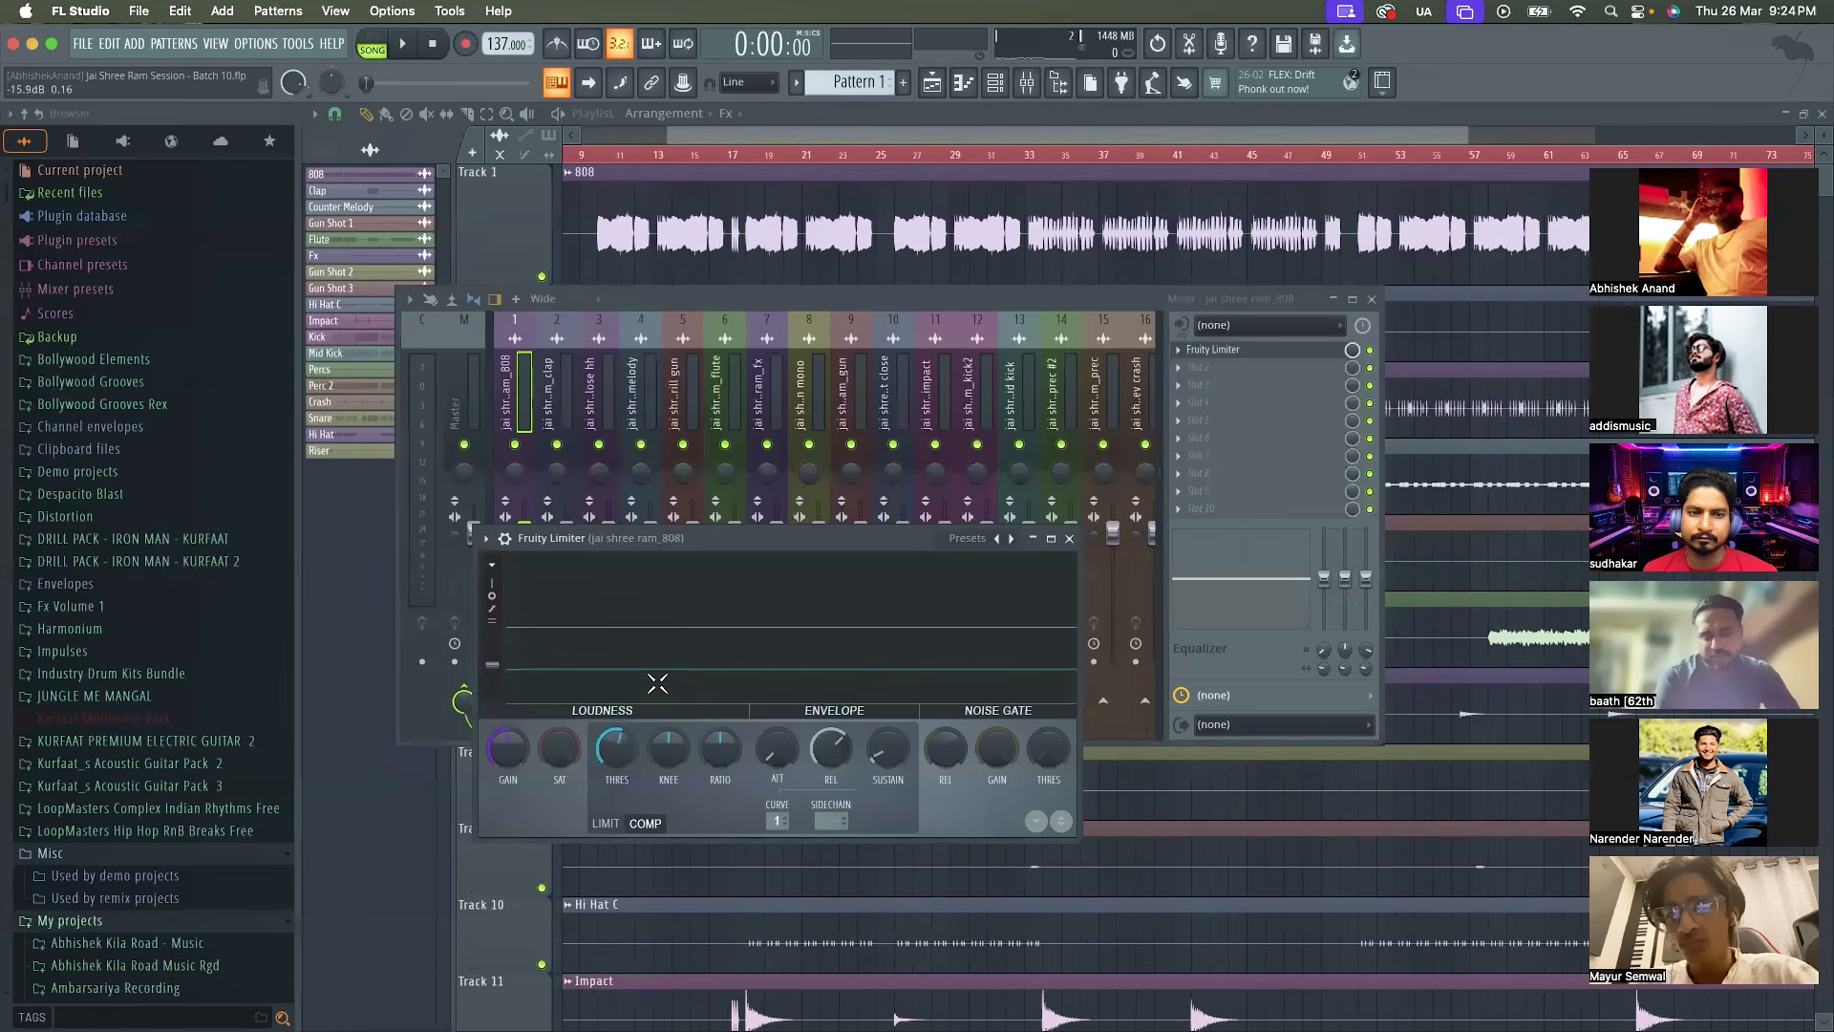
Play the song from about bar 9 with the 808's Fruity Limiter reopened to examine its signal against the threshold, and stop
{"action": "key", "text": "space"}
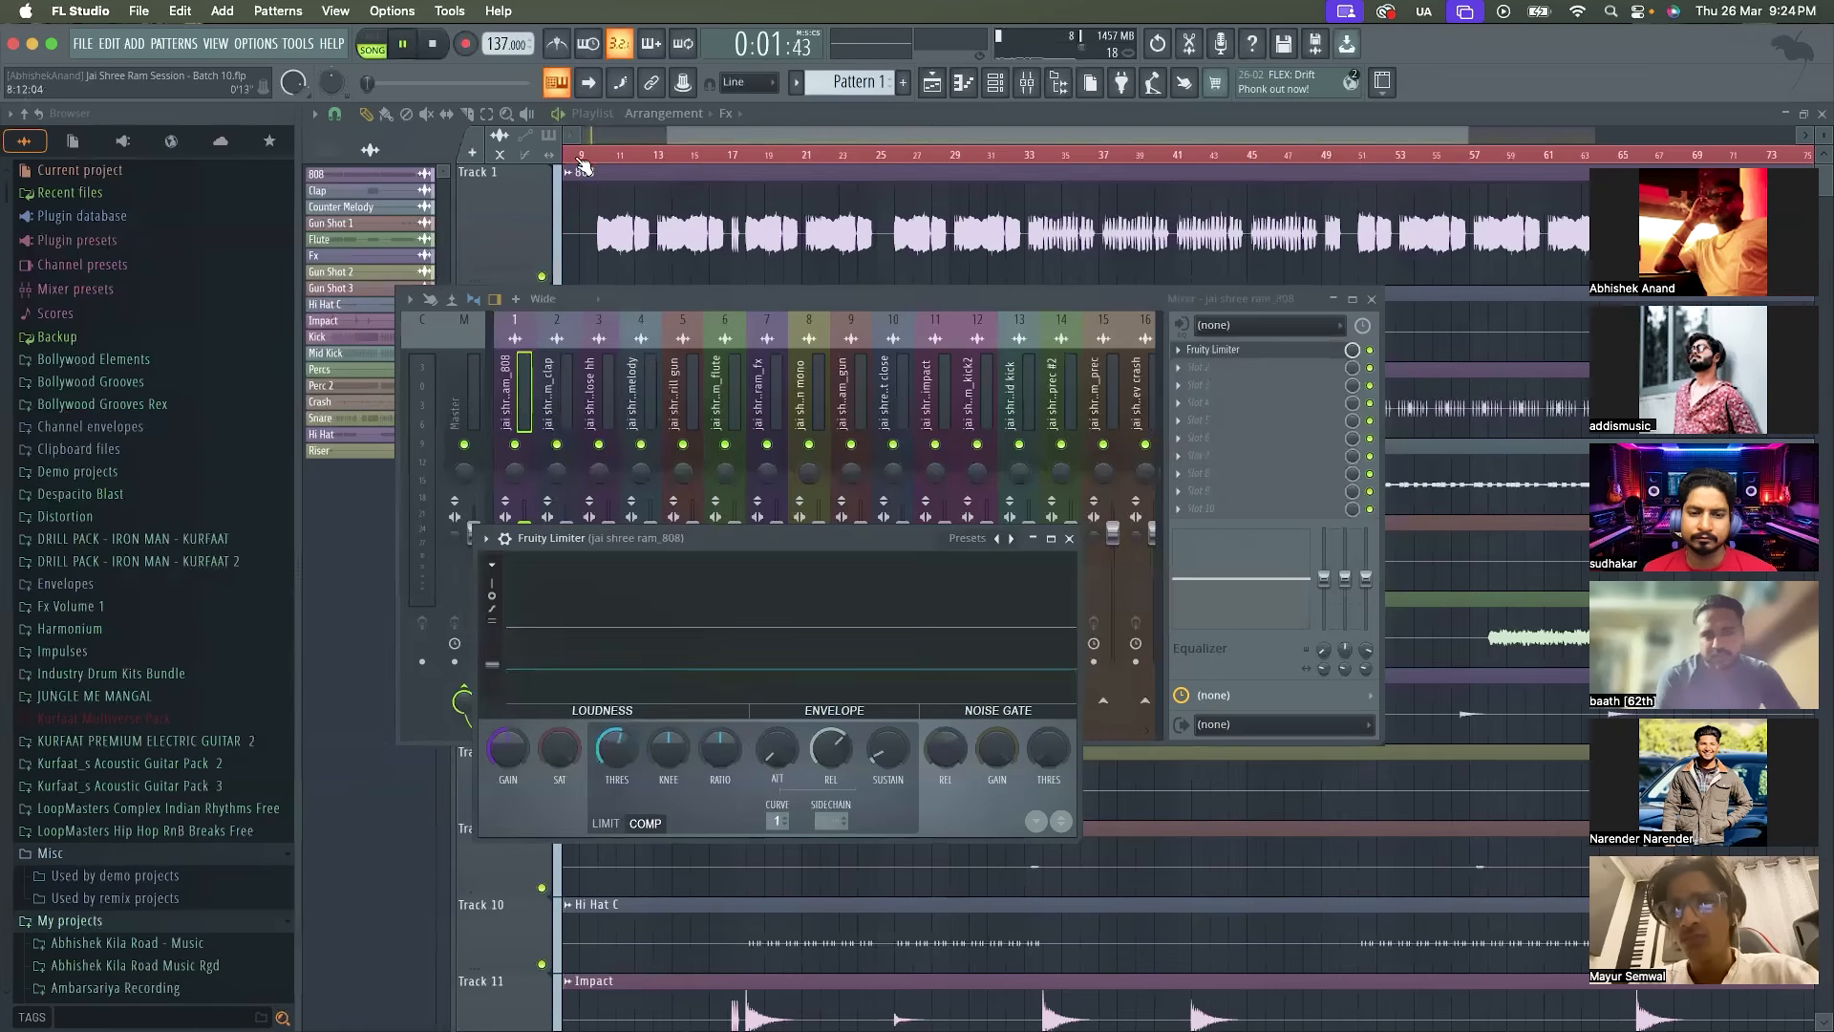
{"action": "key", "text": "F9"}
{"action": "left_click", "coordinate": [1025, 86]}
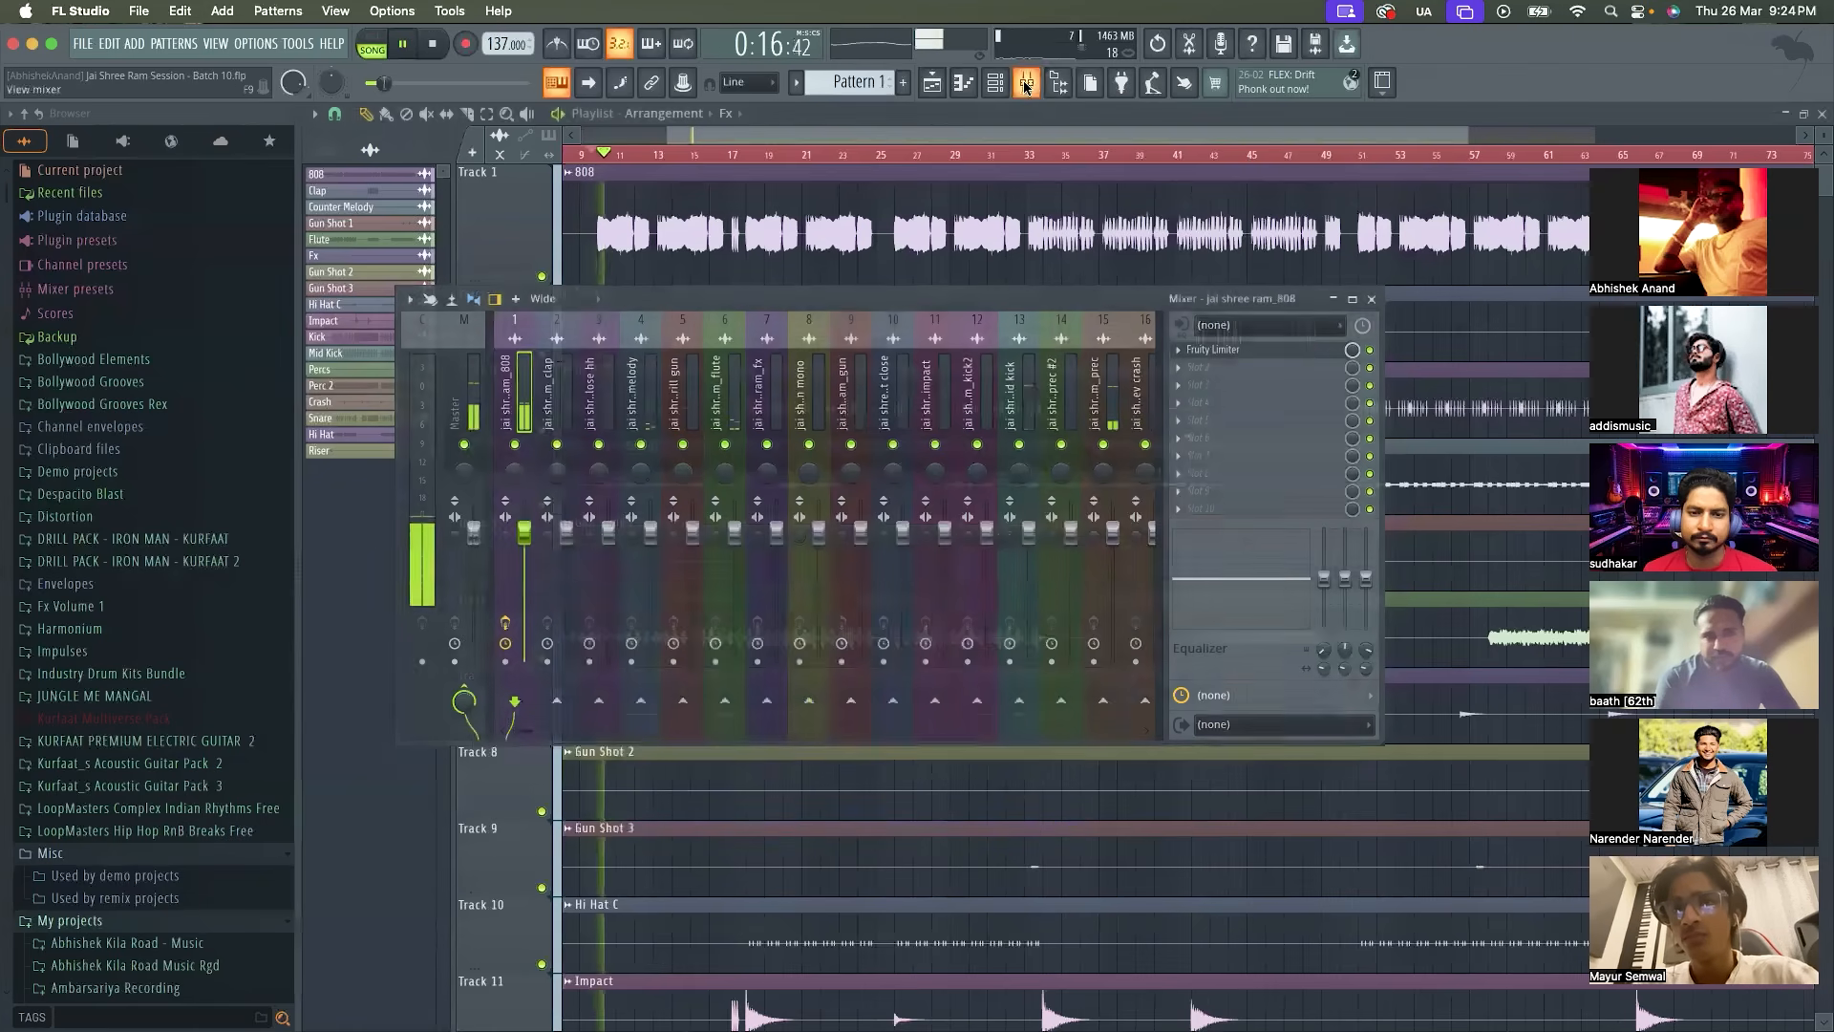
{"action": "left_click", "coordinate": [1280, 351]}
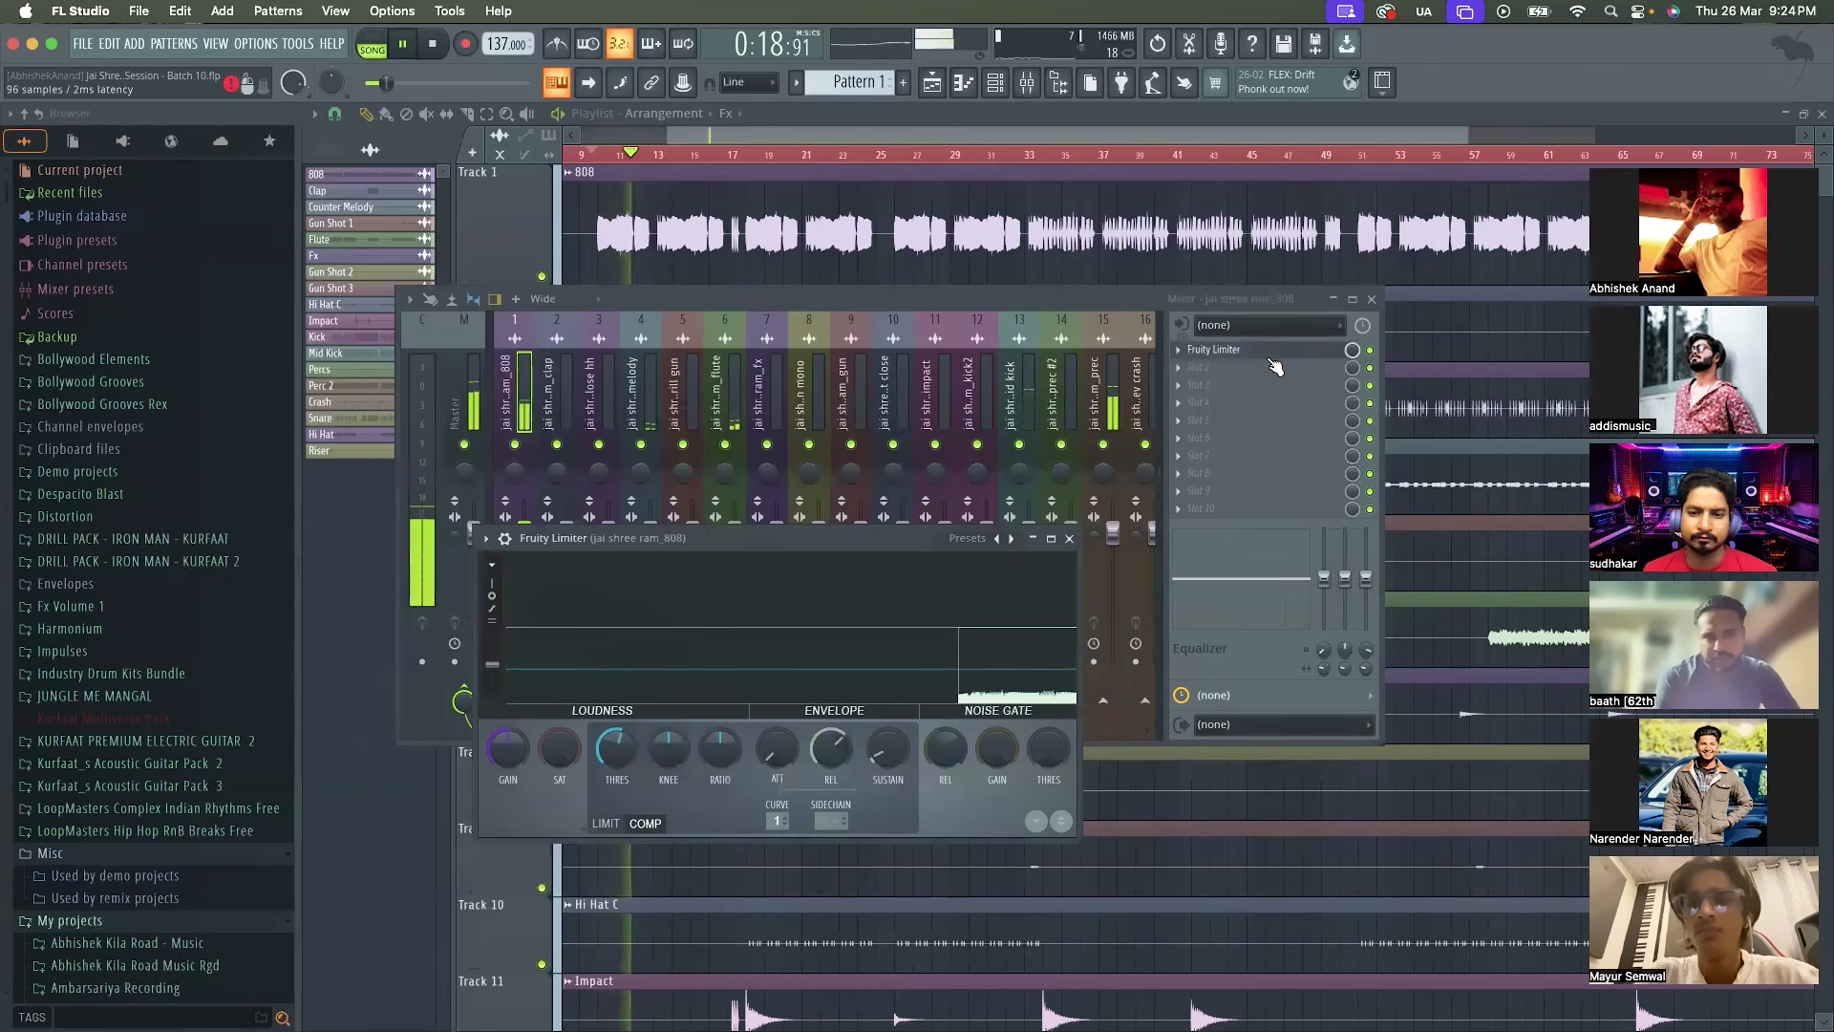
{"action": "key", "text": "space"}
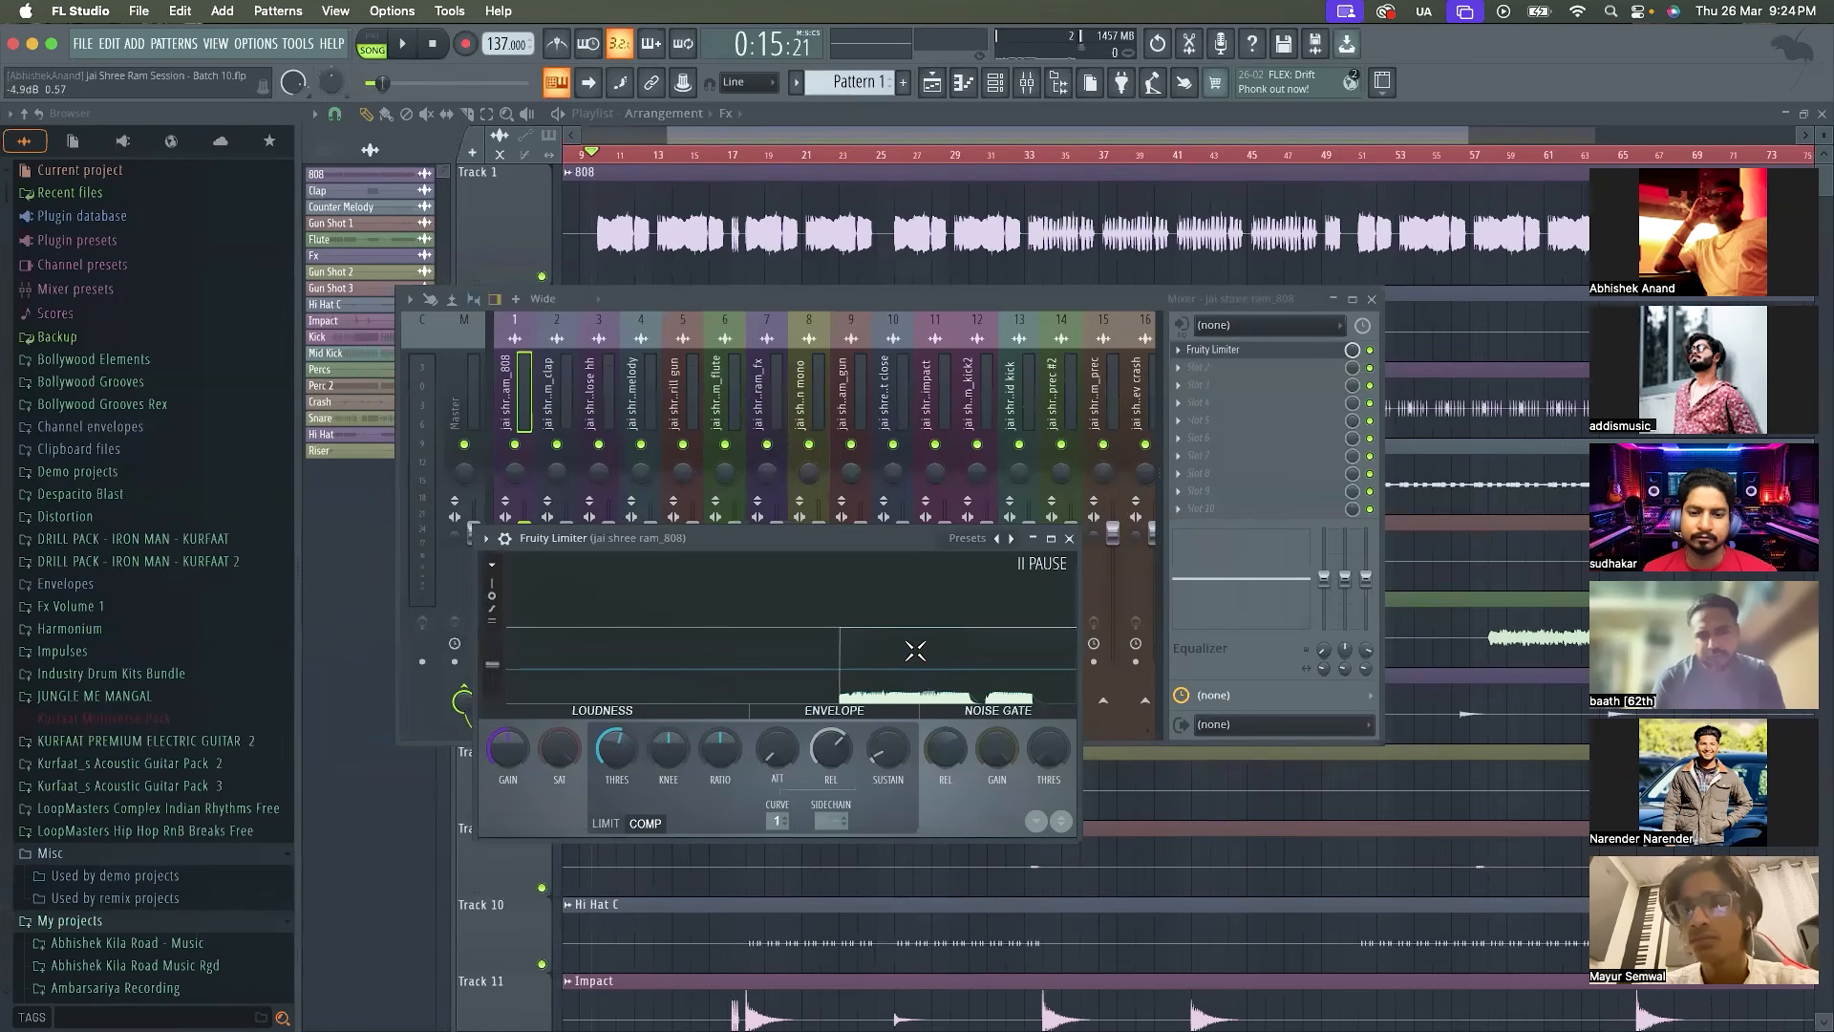
Lower the compressor threshold of the 808's Fruity Limiter further, close to the level of the displayed waveform
{"action": "left_click_drag", "start_coordinate": [616, 748], "coordinate": [616, 788]}
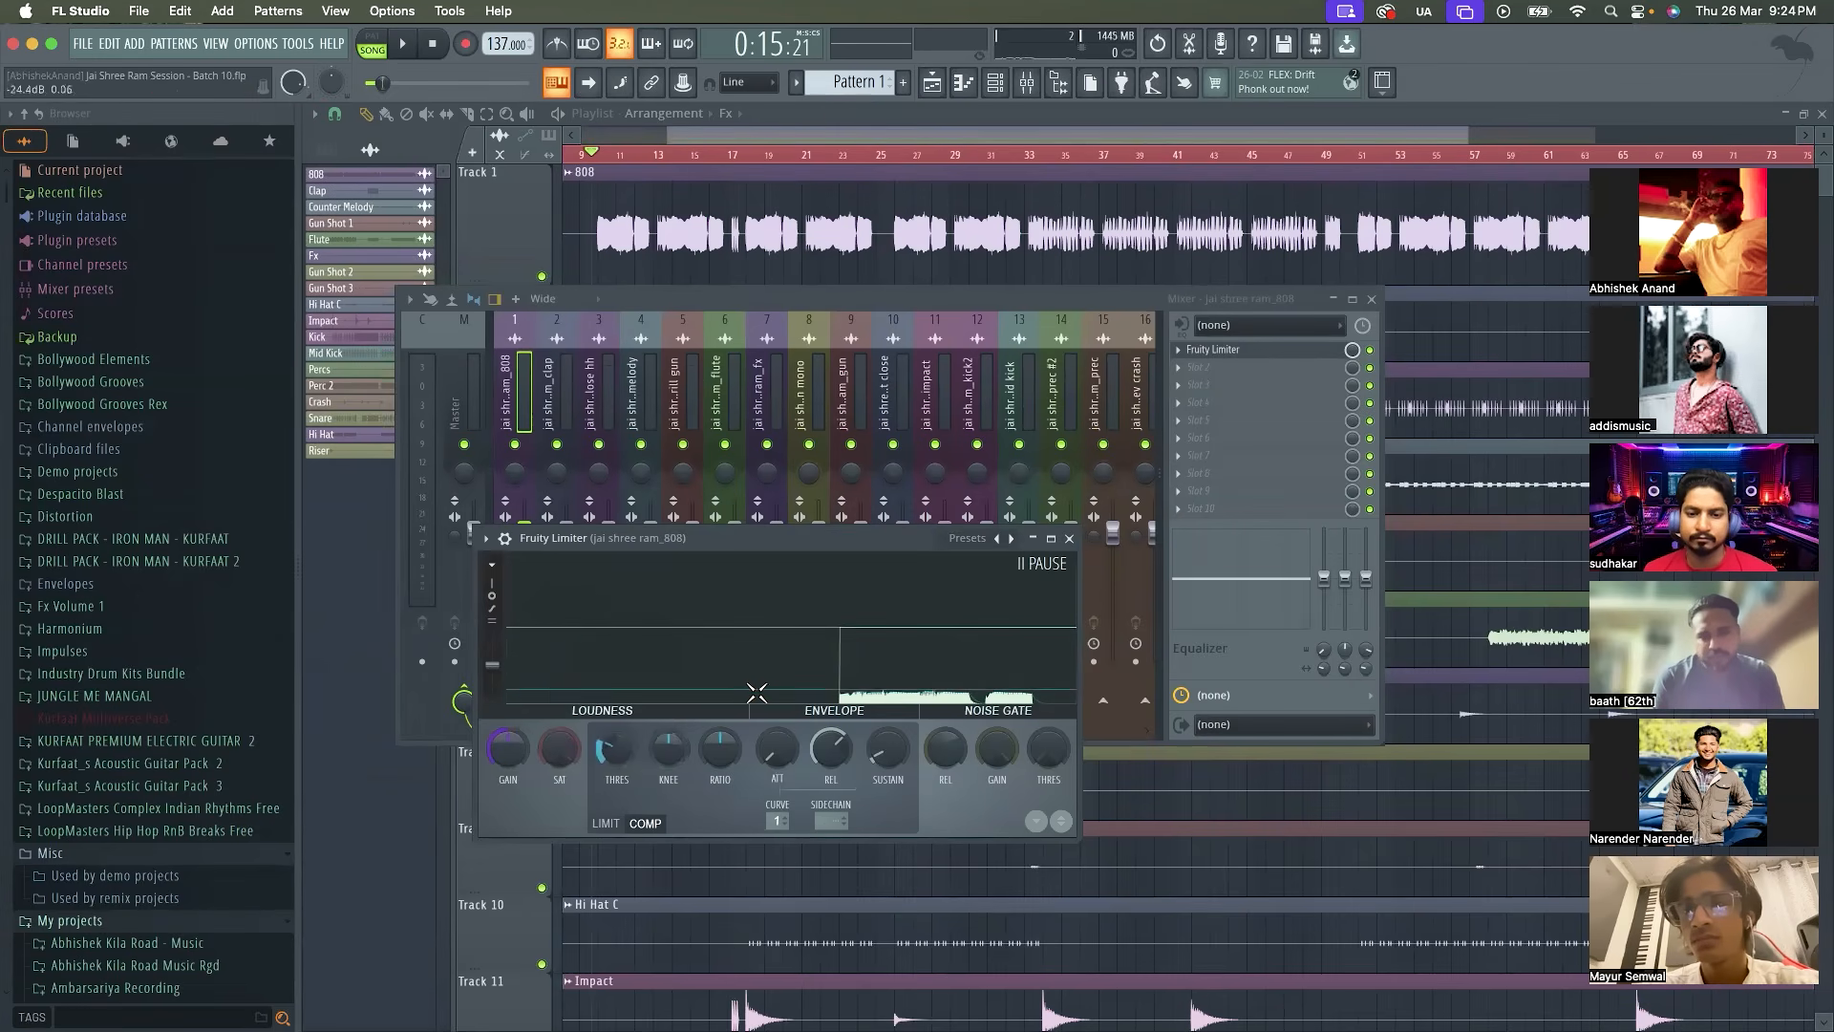
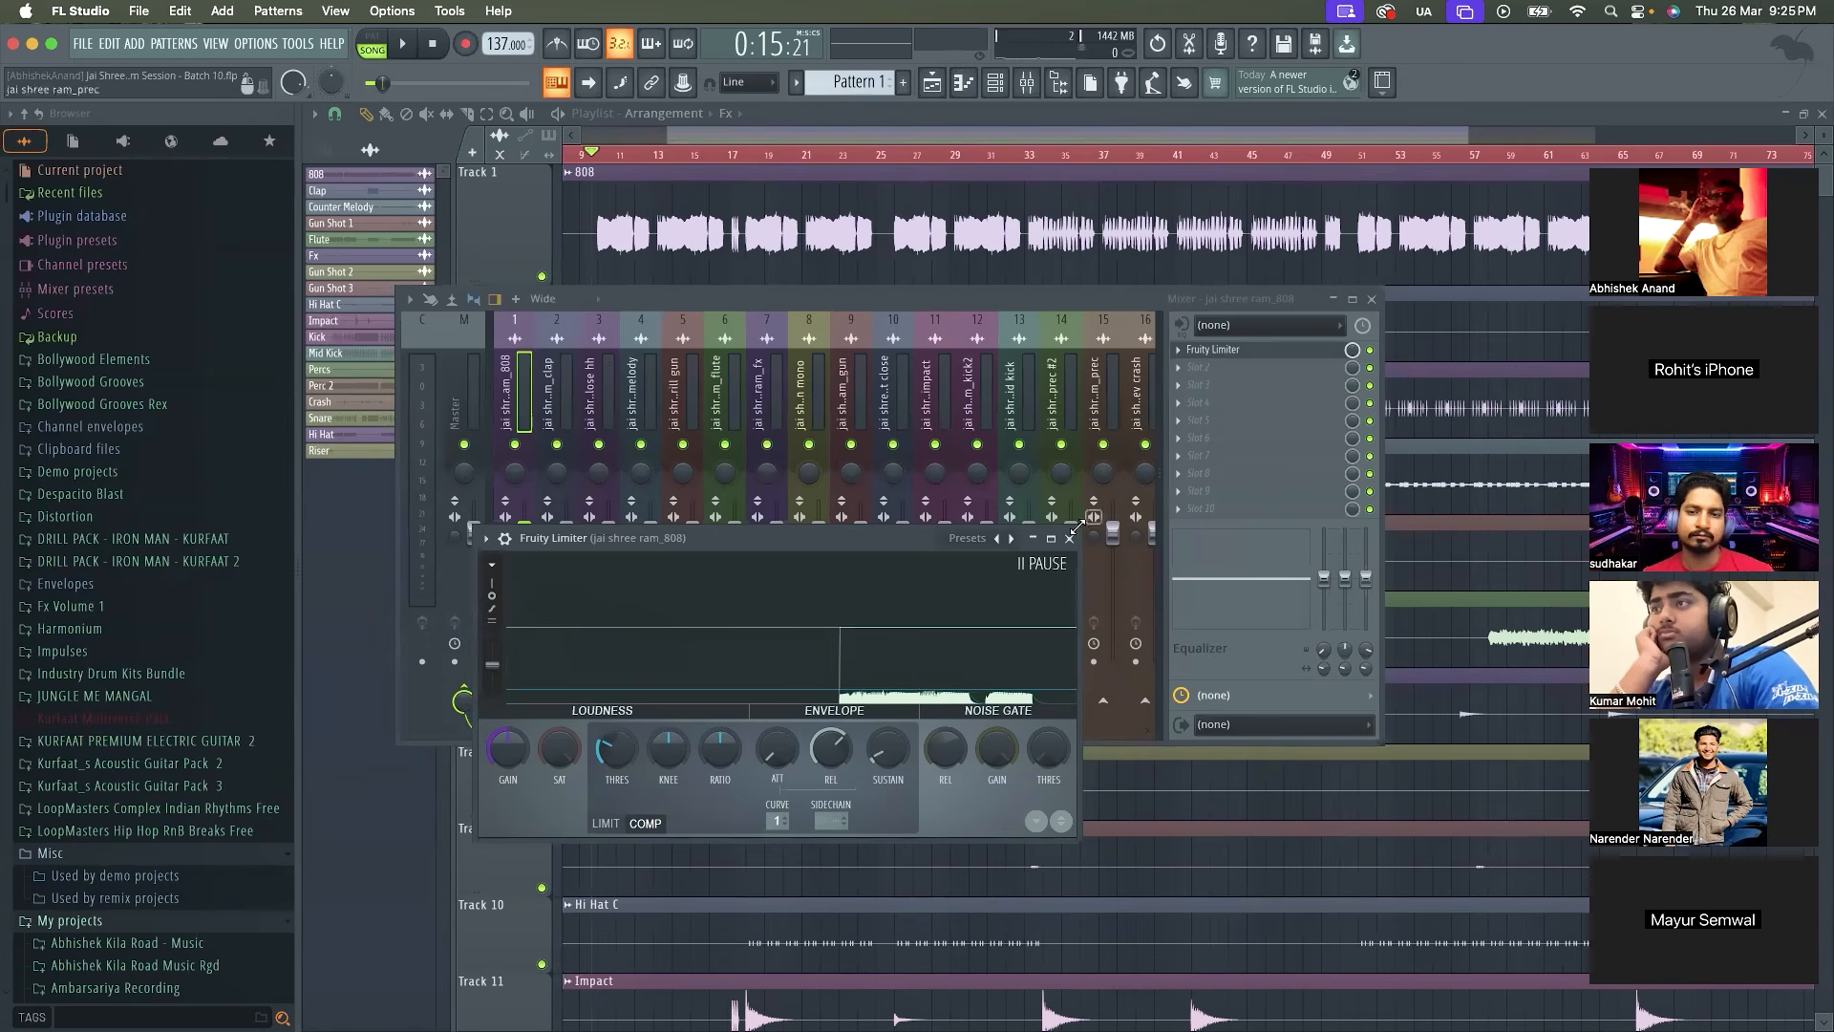
Close the Fruity Limiter window and remove Fruity Limiter from the first effect slot of the 808 insert
{"action": "left_click", "coordinate": [1069, 538]}
{"action": "left_click", "coordinate": [1178, 356]}
{"action": "left_click", "coordinate": [1190, 385]}
{"action": "key", "text": "Return"}
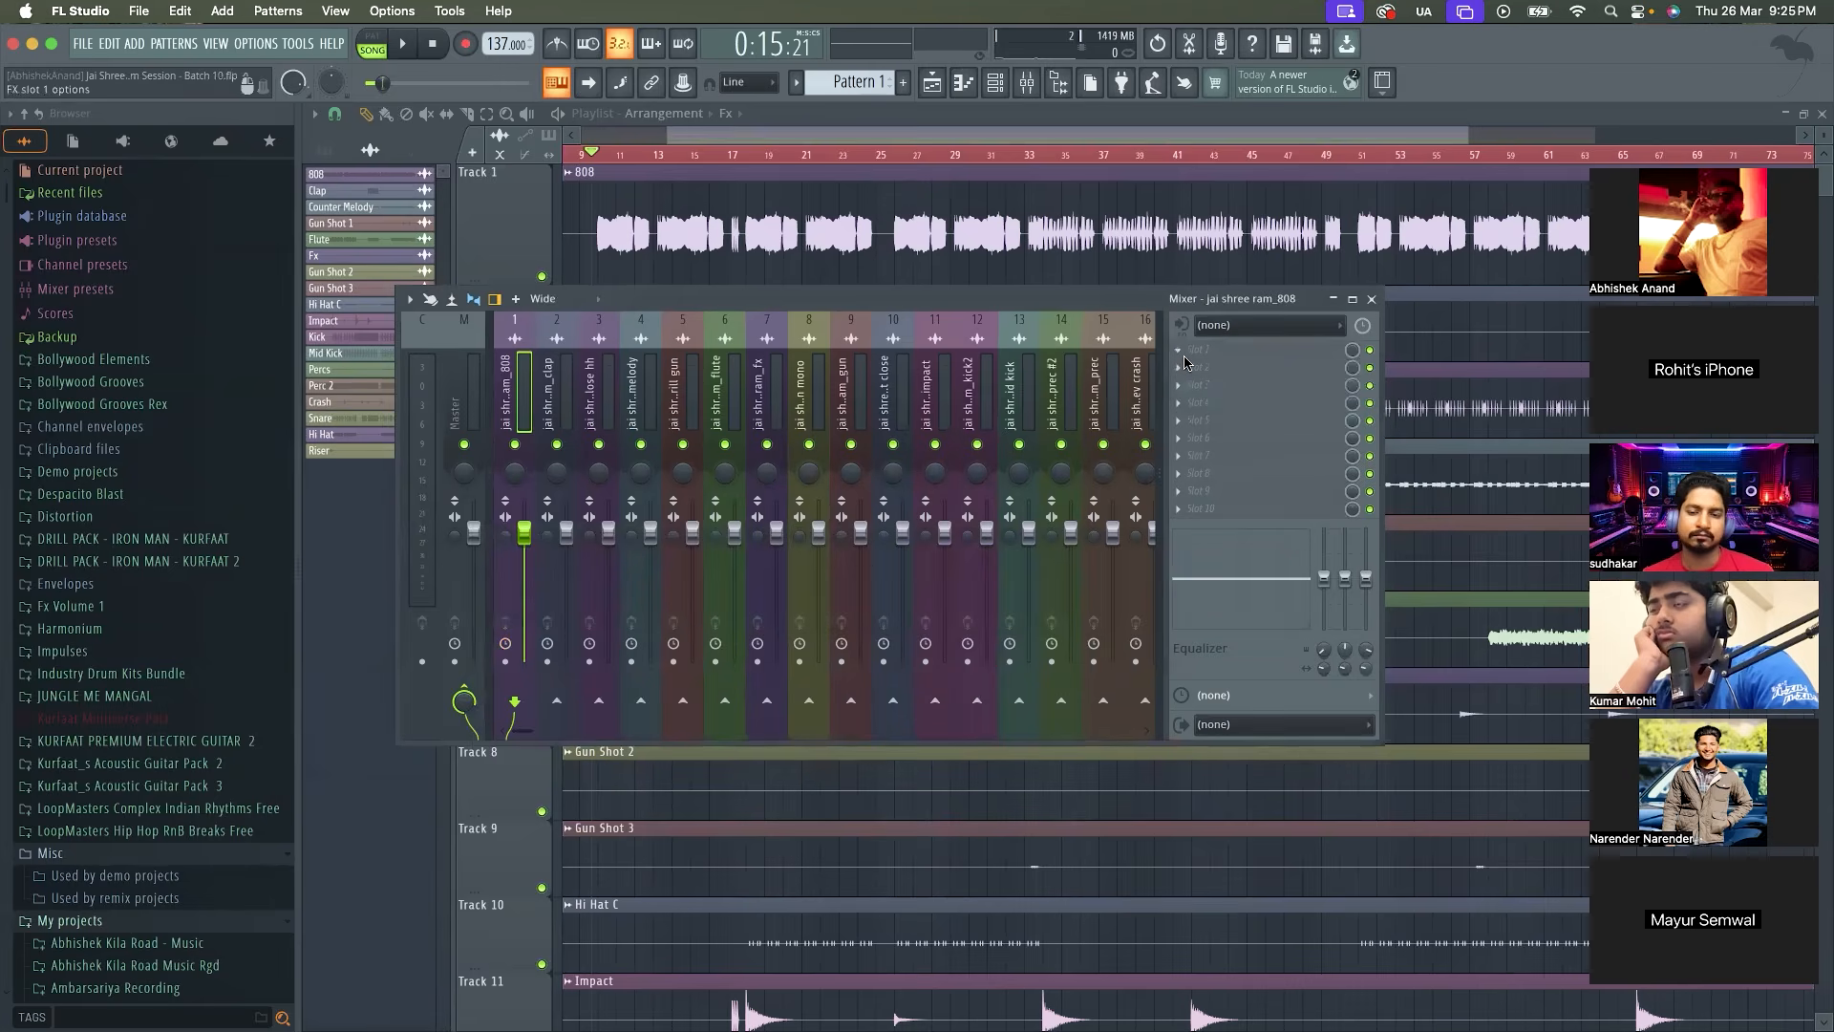
{"action": "left_click", "coordinate": [1185, 353]}
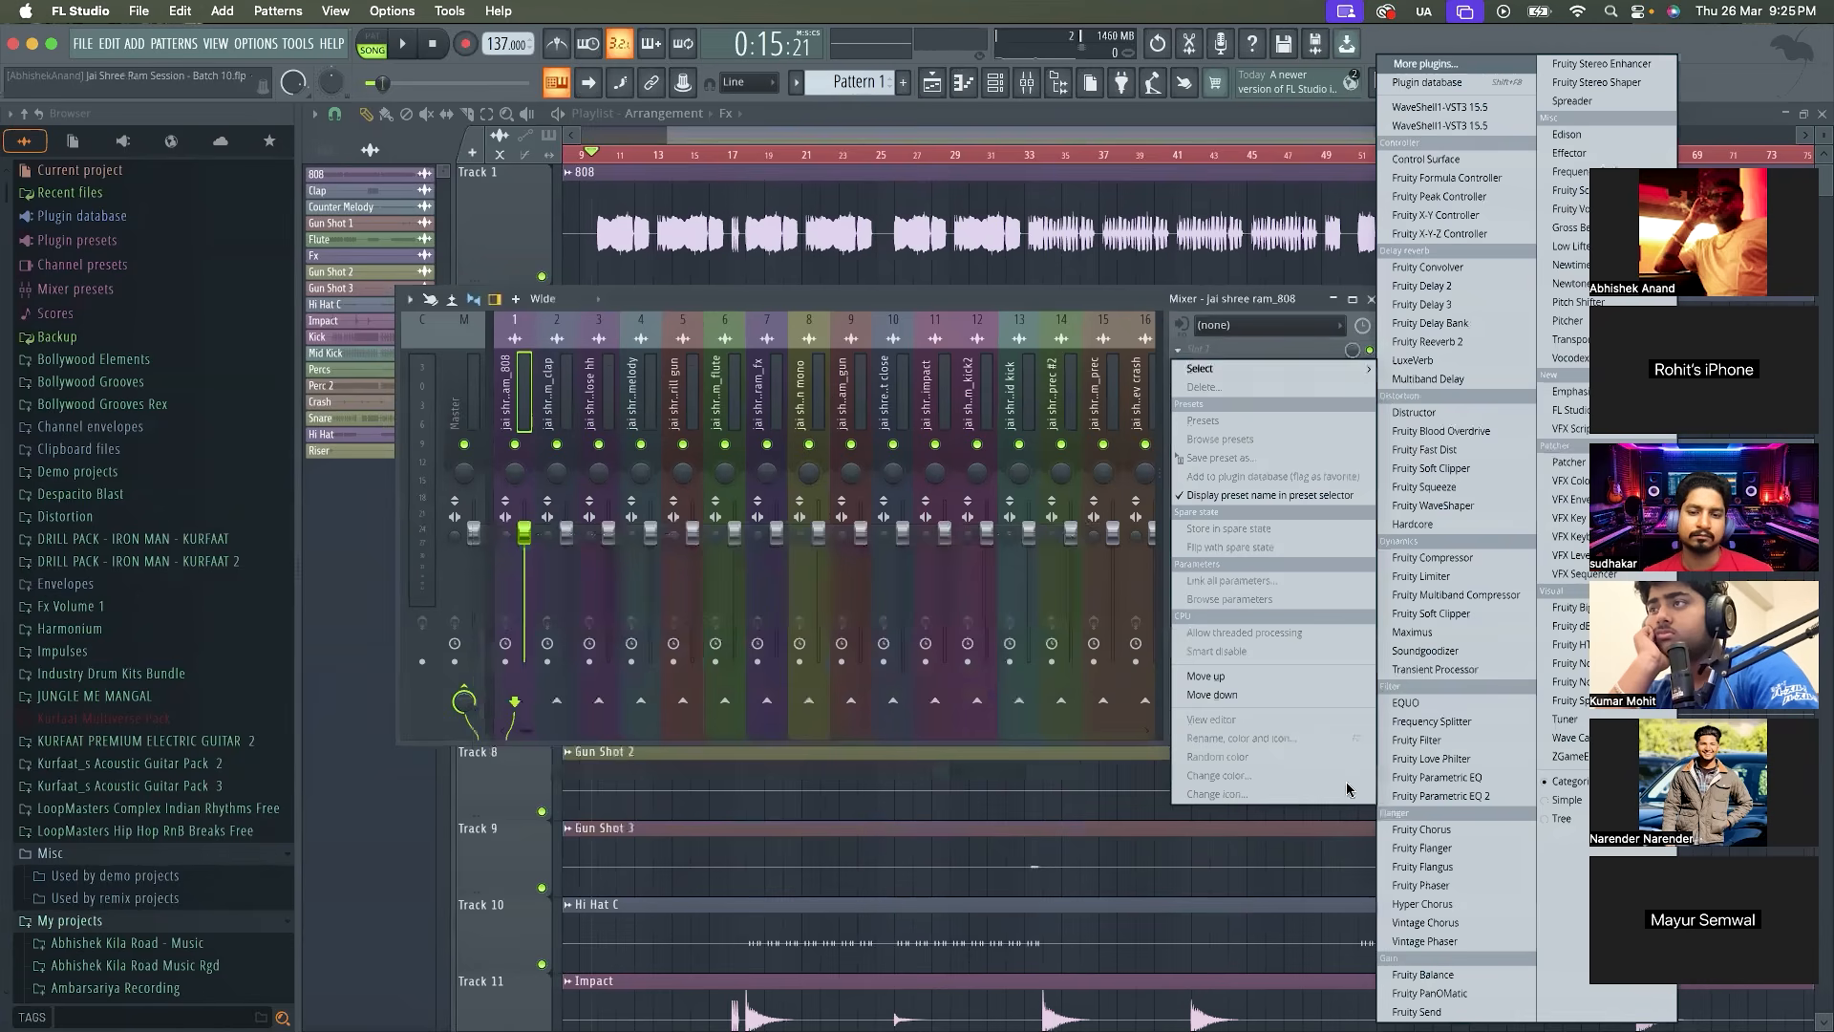
Move the 808 mixer insert directly after the mid kick insert and rename the mid kick insert Mid Kick
{"action": "left_click", "coordinate": [539, 389]}
{"action": "left_click_drag", "start_coordinate": [540, 389], "coordinate": [720, 401]}
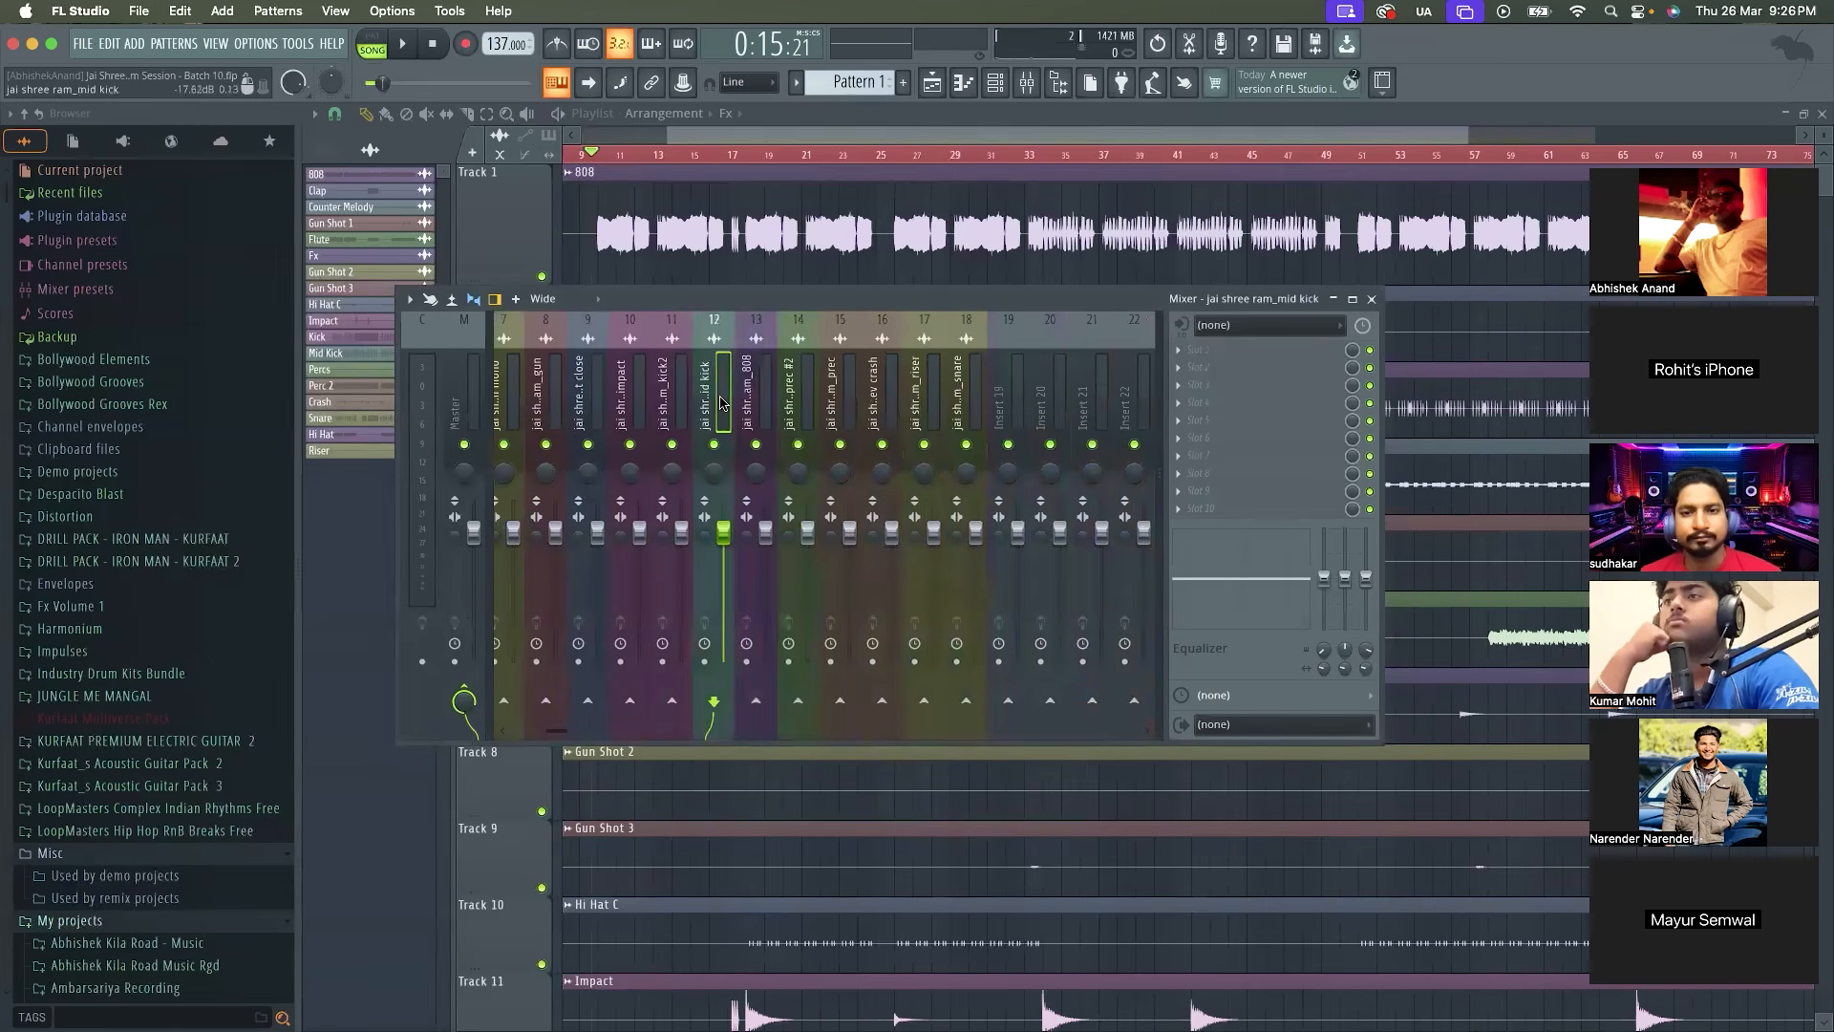
{"action": "double_click", "coordinate": [720, 402]}
{"action": "type", "text": "Kic"}
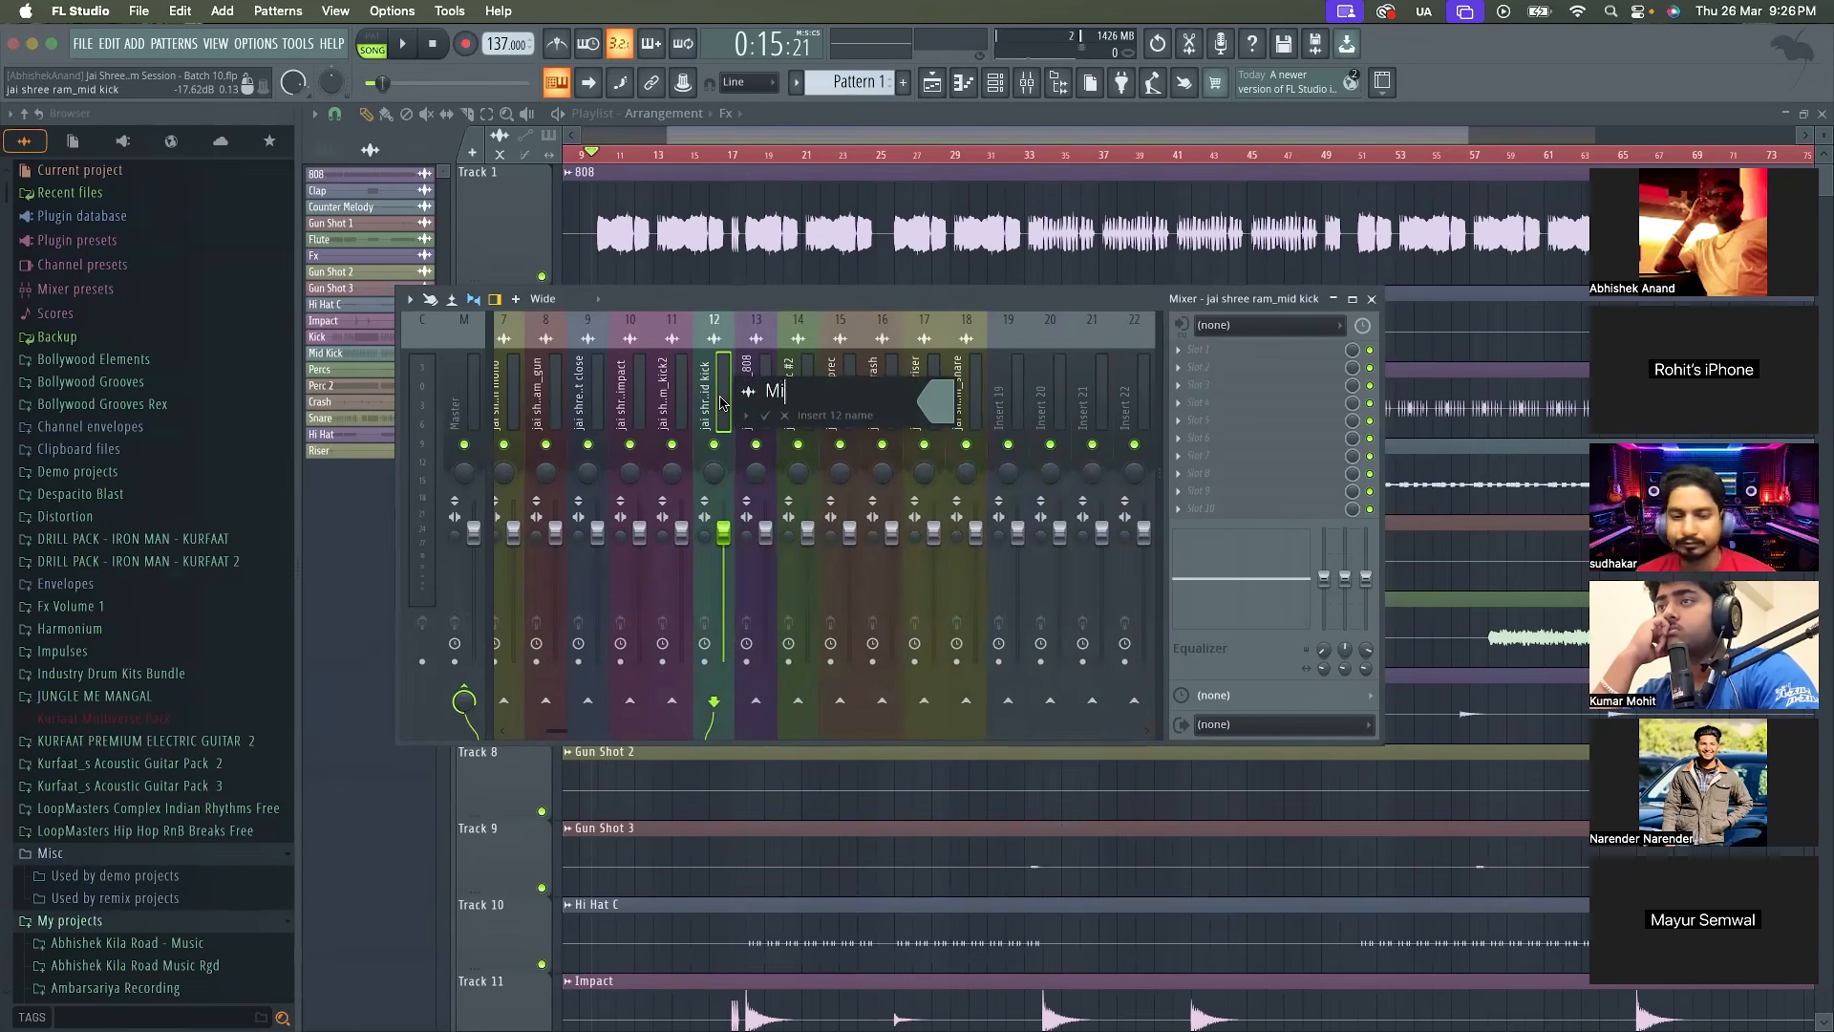
{"action": "key", "text": "Return"}
Rename the kick2 mixer insert Kick and move it between the Mid Kick and 808 inserts
{"action": "left_click", "coordinate": [662, 394]}
{"action": "double_click", "coordinate": [662, 395]}
{"action": "type", "text": "Kick"}
{"action": "key", "text": "Return"}
{"action": "left_click_drag", "start_coordinate": [657, 394], "coordinate": [713, 394]}
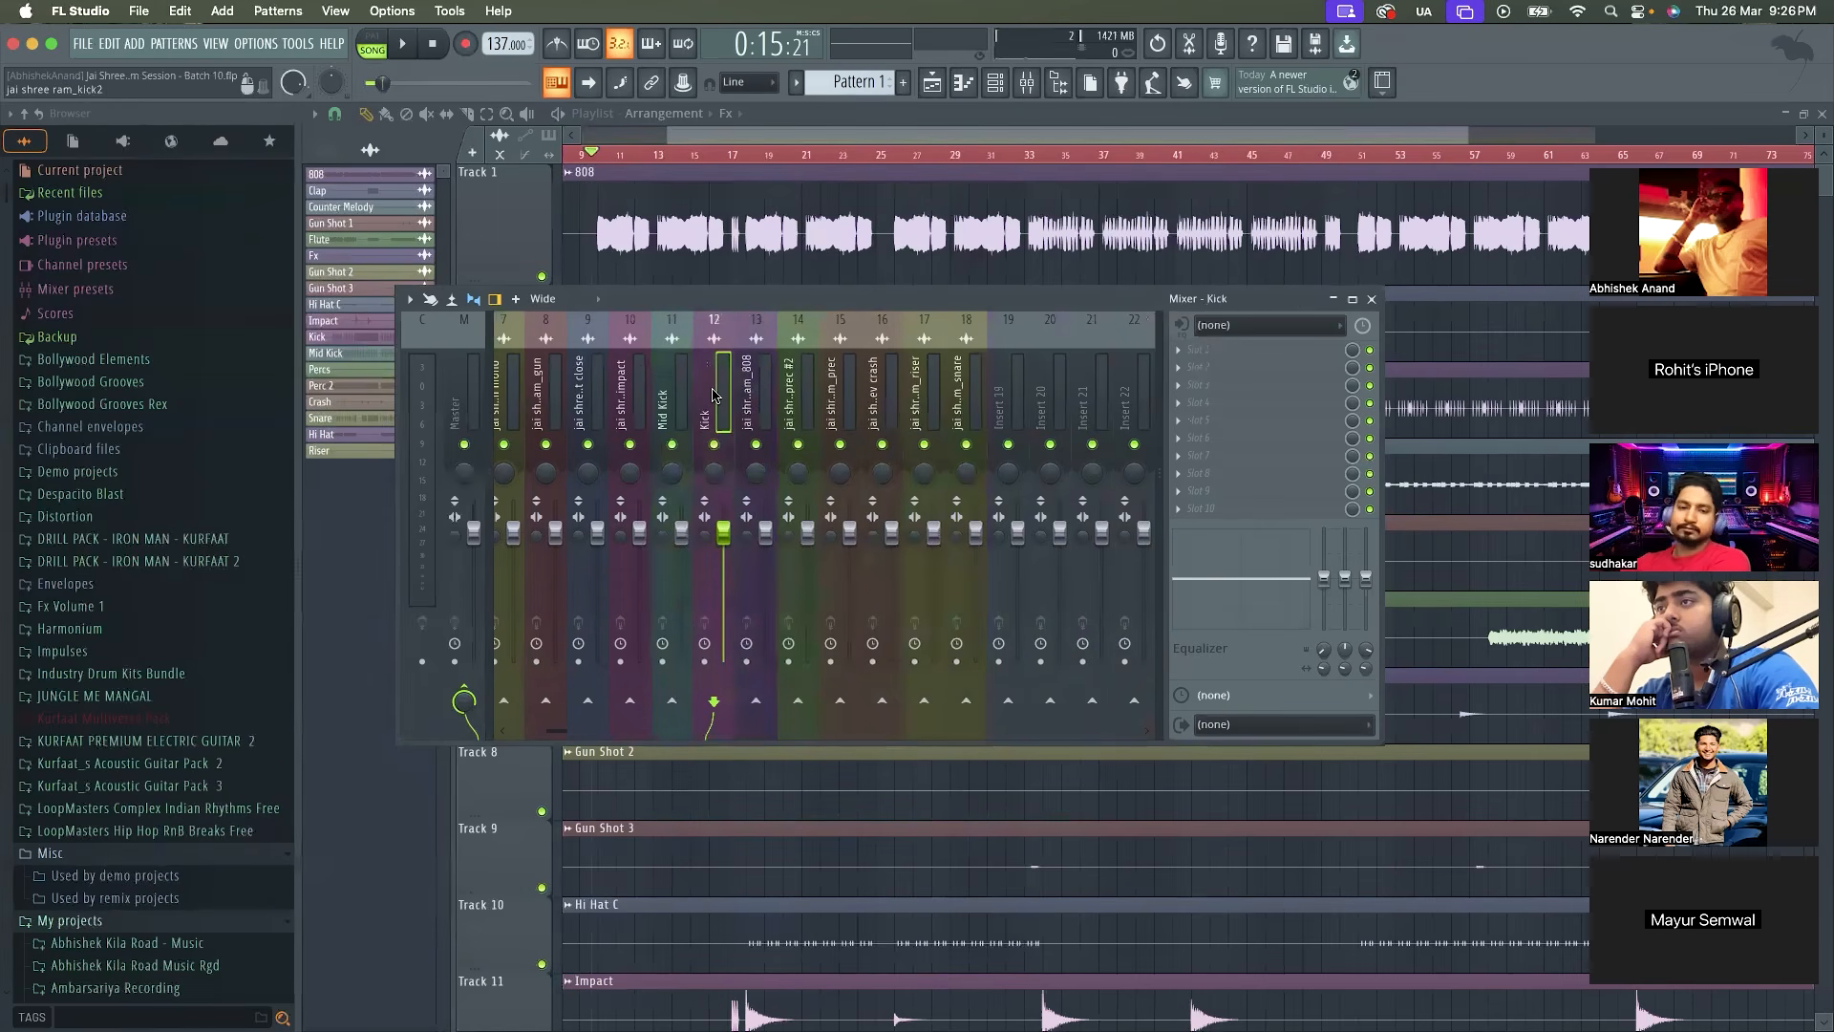
Close the Mixer and examine the playlist to compare where the 808, Kick and Mid Kick tracks play together
{"action": "left_click", "coordinate": [839, 140]}
{"action": "scroll", "coordinate": [793, 726], "scroll_direction": "down", "scroll_amount": 9}
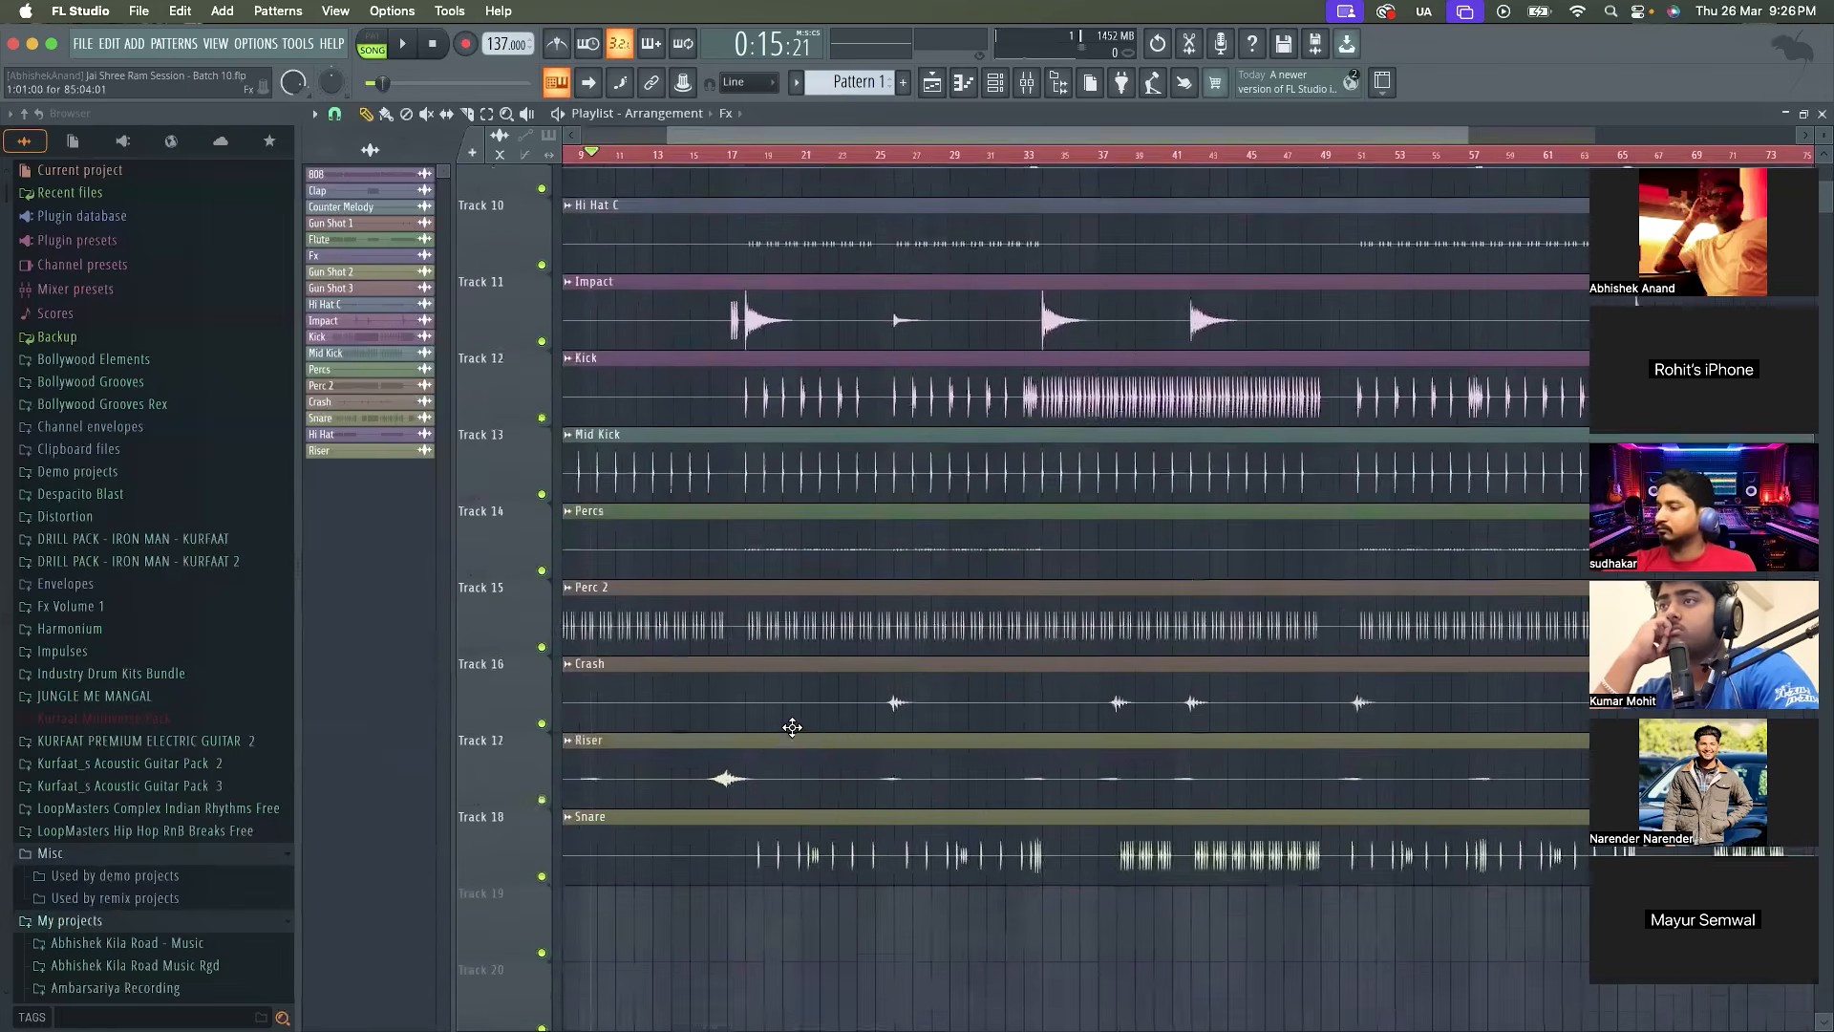
{"action": "scroll", "coordinate": [792, 727], "scroll_direction": "down", "scroll_amount": 4}
{"action": "scroll", "coordinate": [679, 515], "scroll_direction": "up", "scroll_amount": 7}
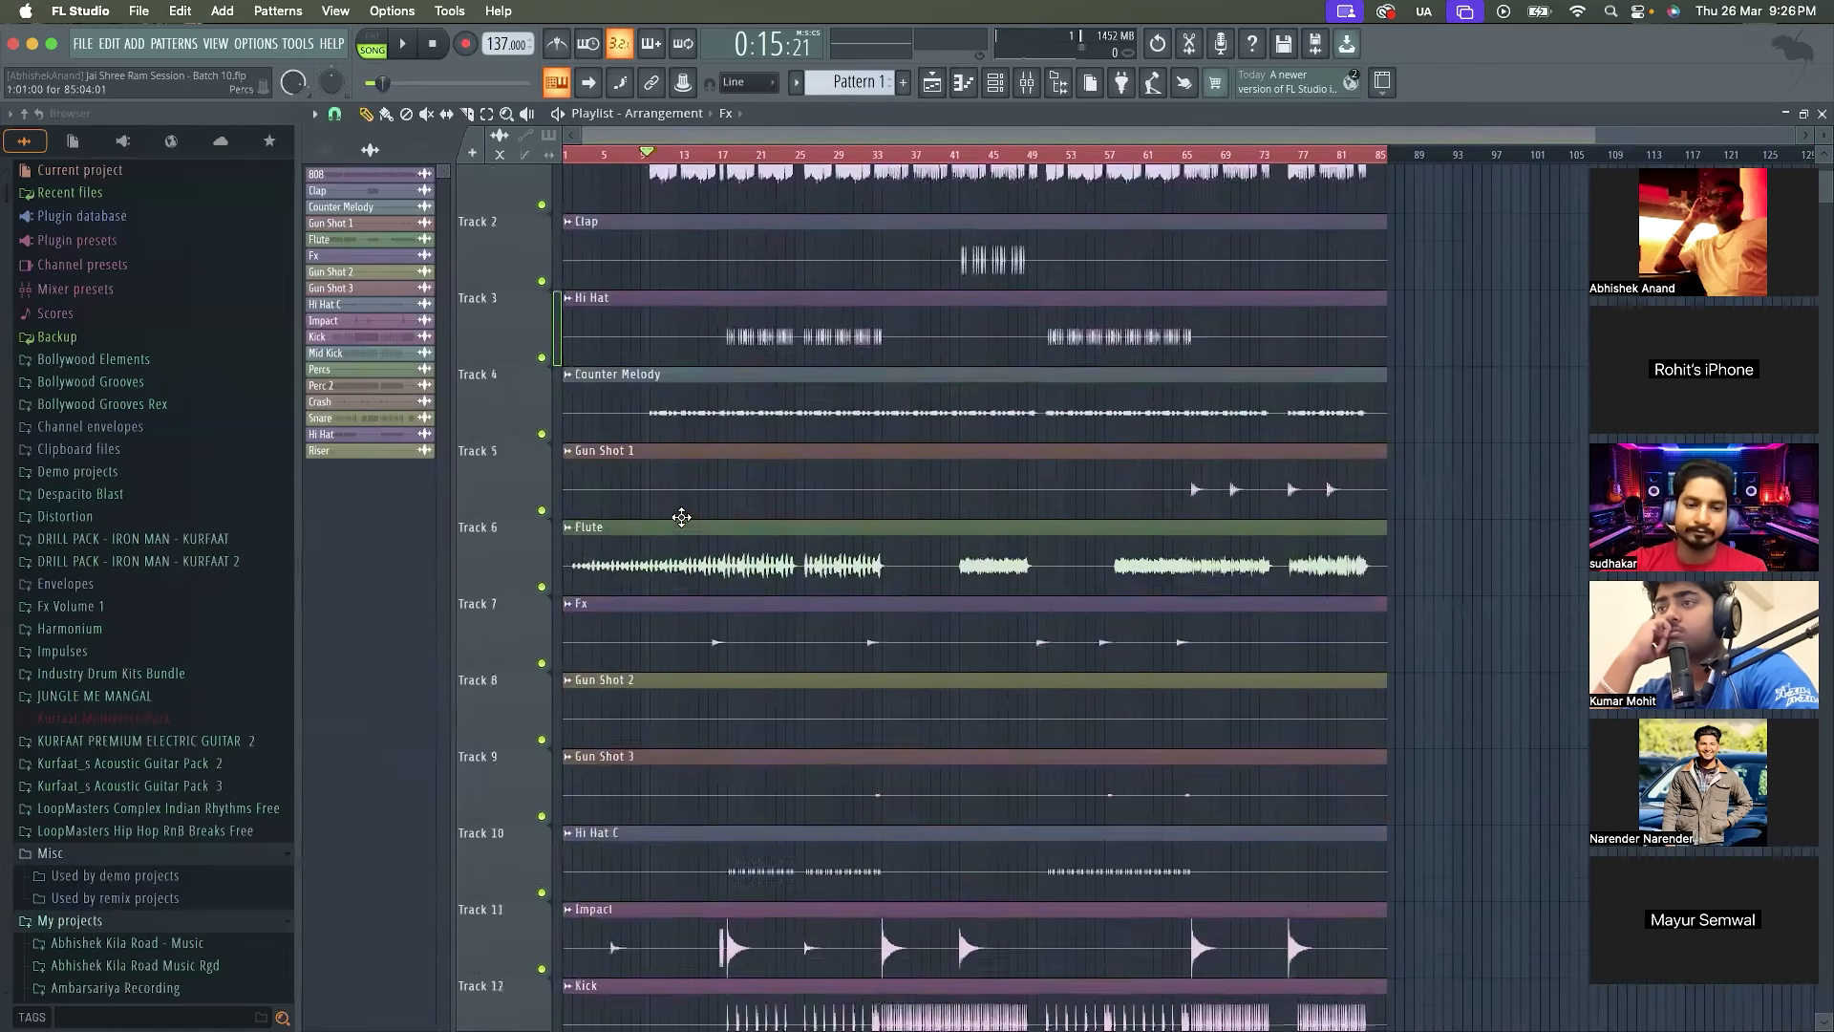
{"action": "scroll", "coordinate": [679, 516], "scroll_direction": "down", "scroll_amount": 6}
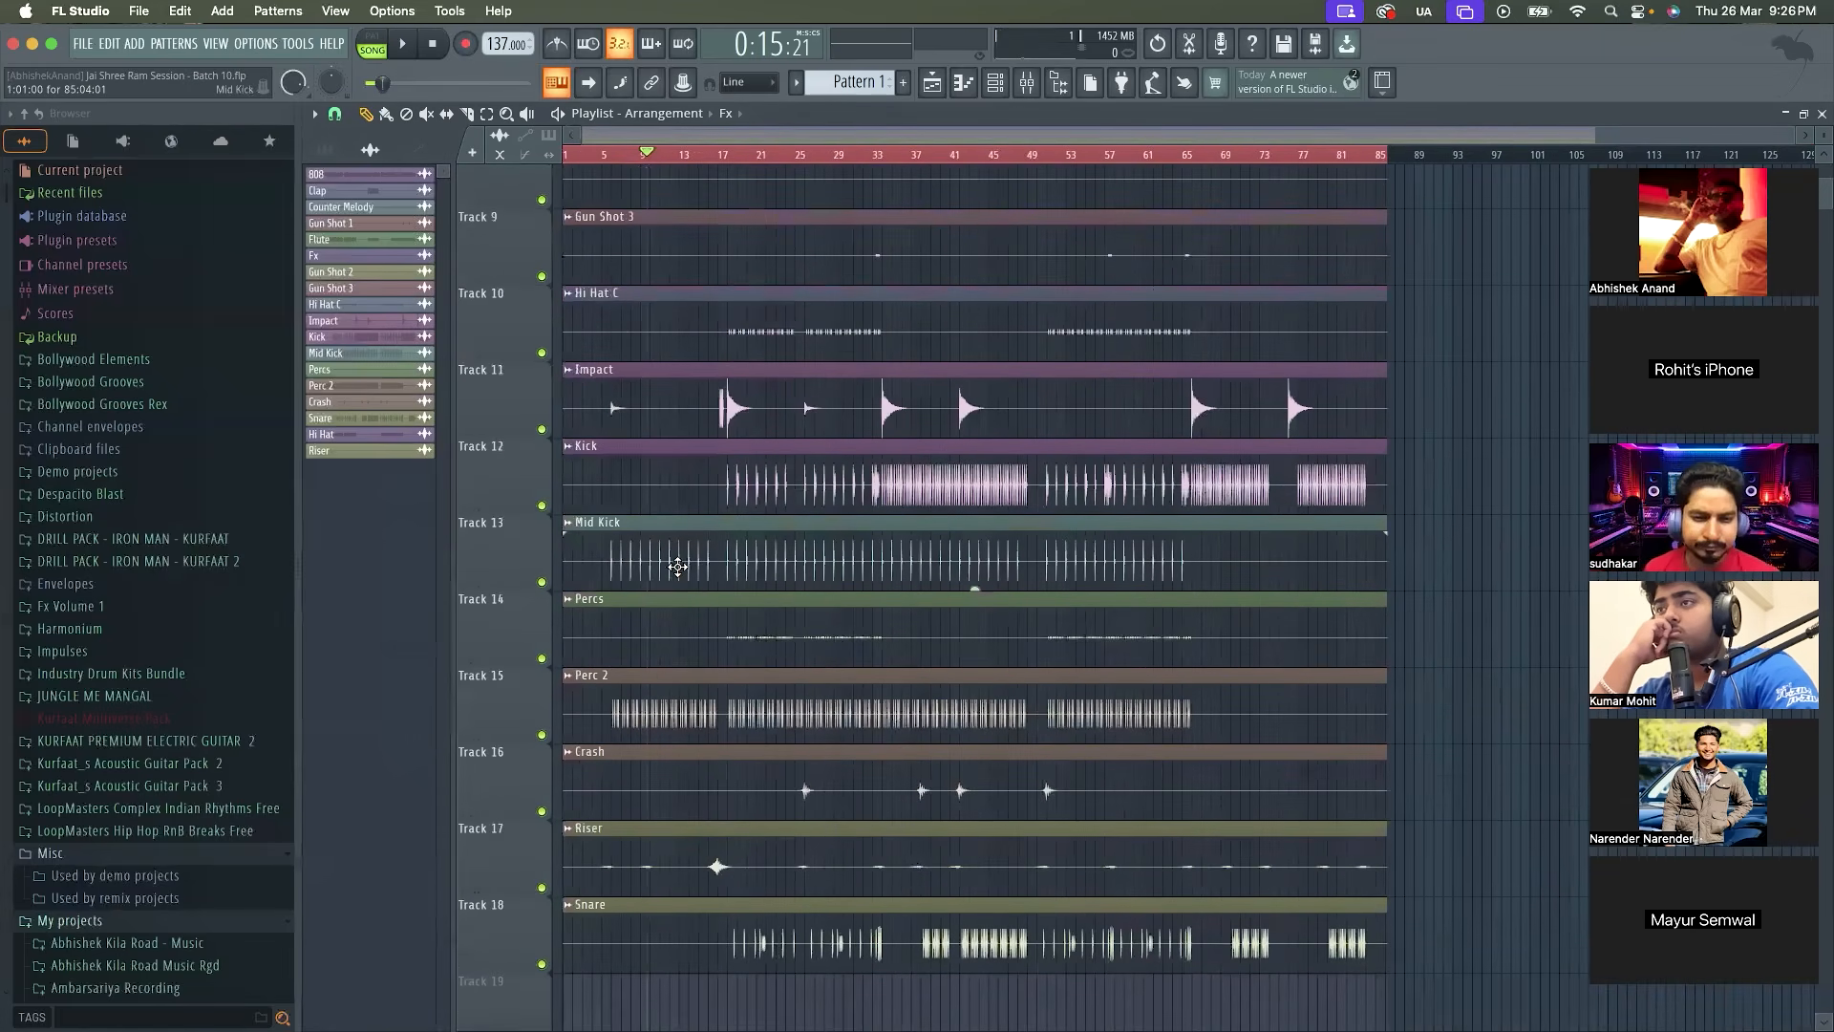
{"action": "scroll", "coordinate": [683, 565], "scroll_direction": "up", "scroll_amount": 8}
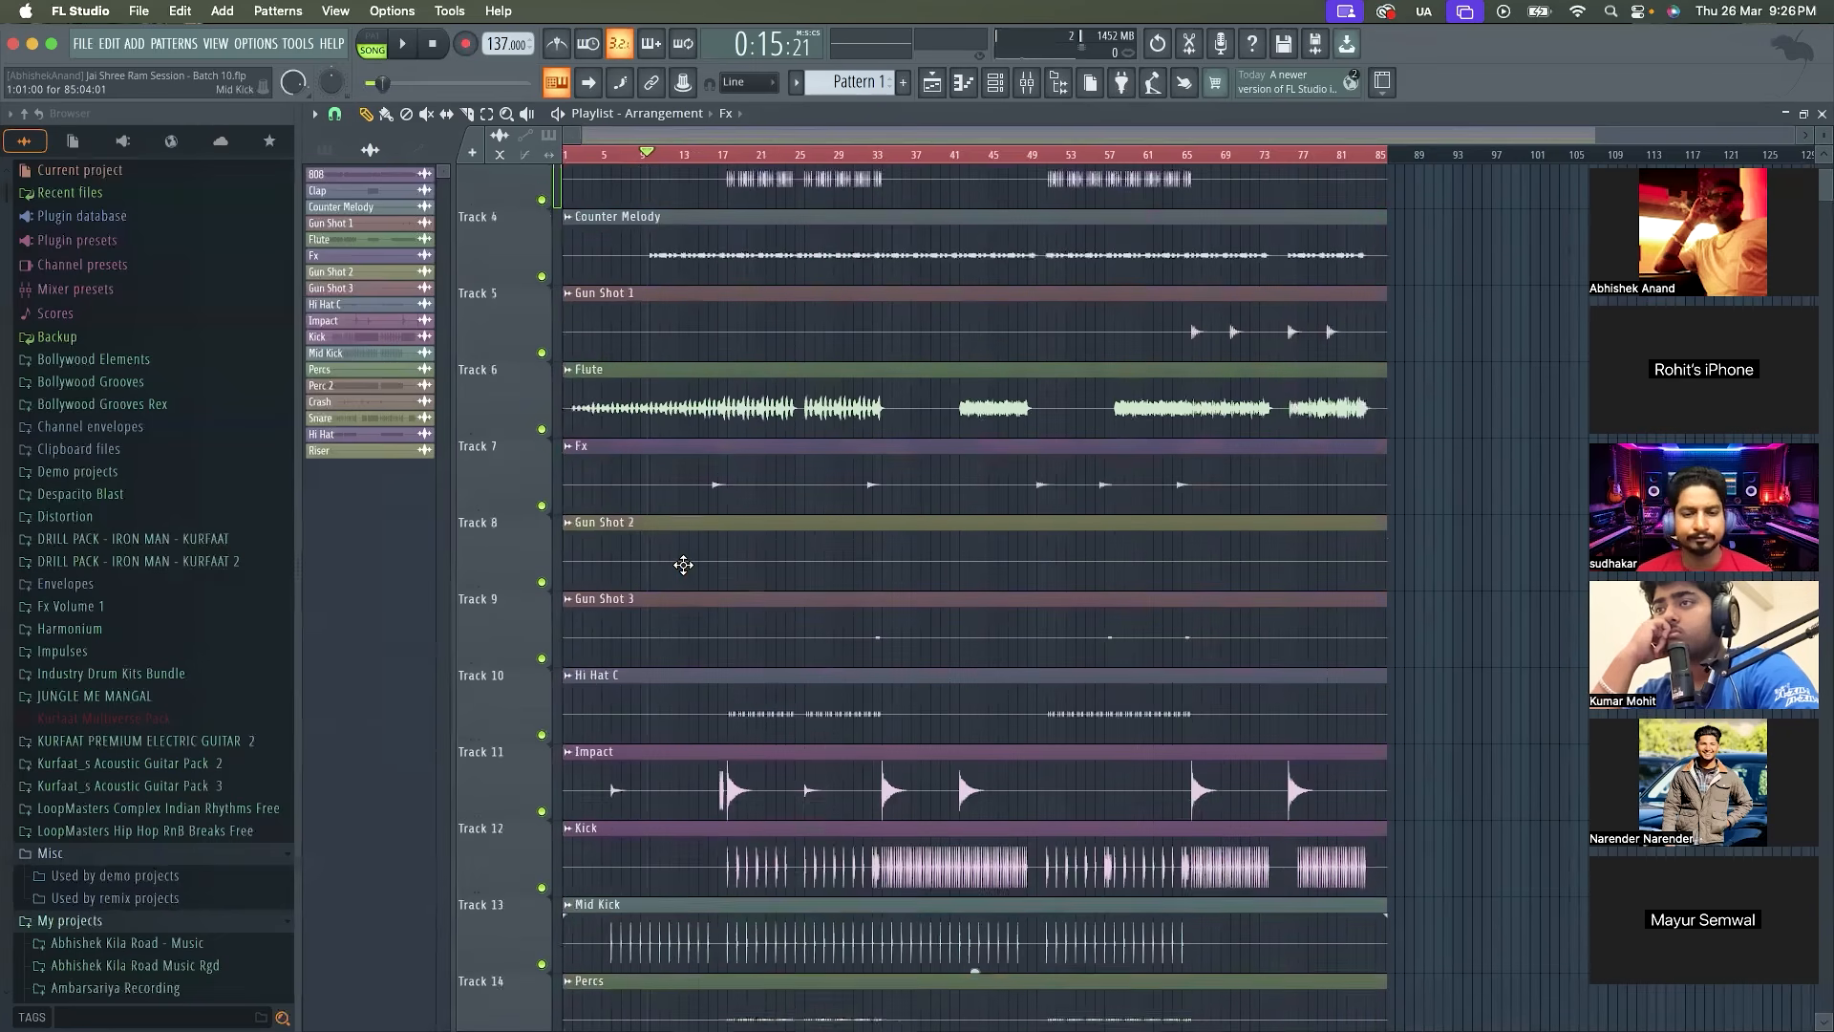
{"action": "scroll", "coordinate": [683, 565], "scroll_direction": "down", "scroll_amount": 3}
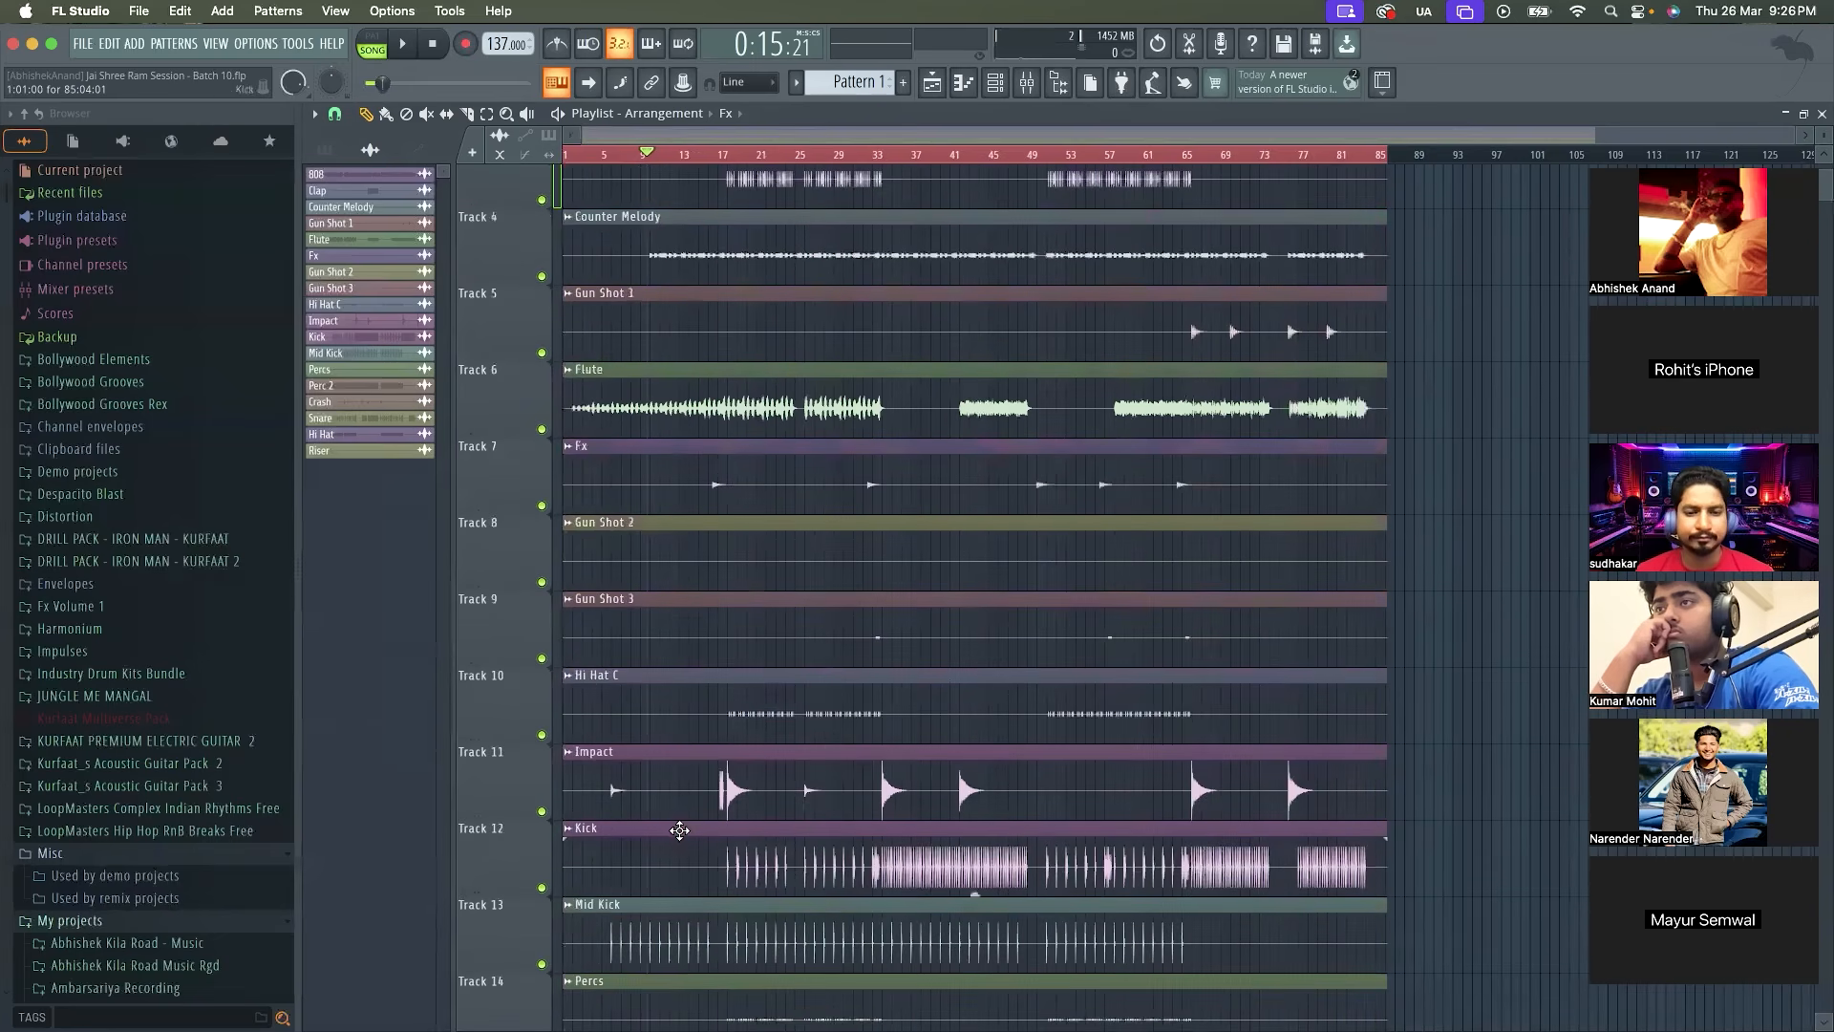
{"action": "scroll", "coordinate": [612, 481], "scroll_direction": "up", "scroll_amount": 3}
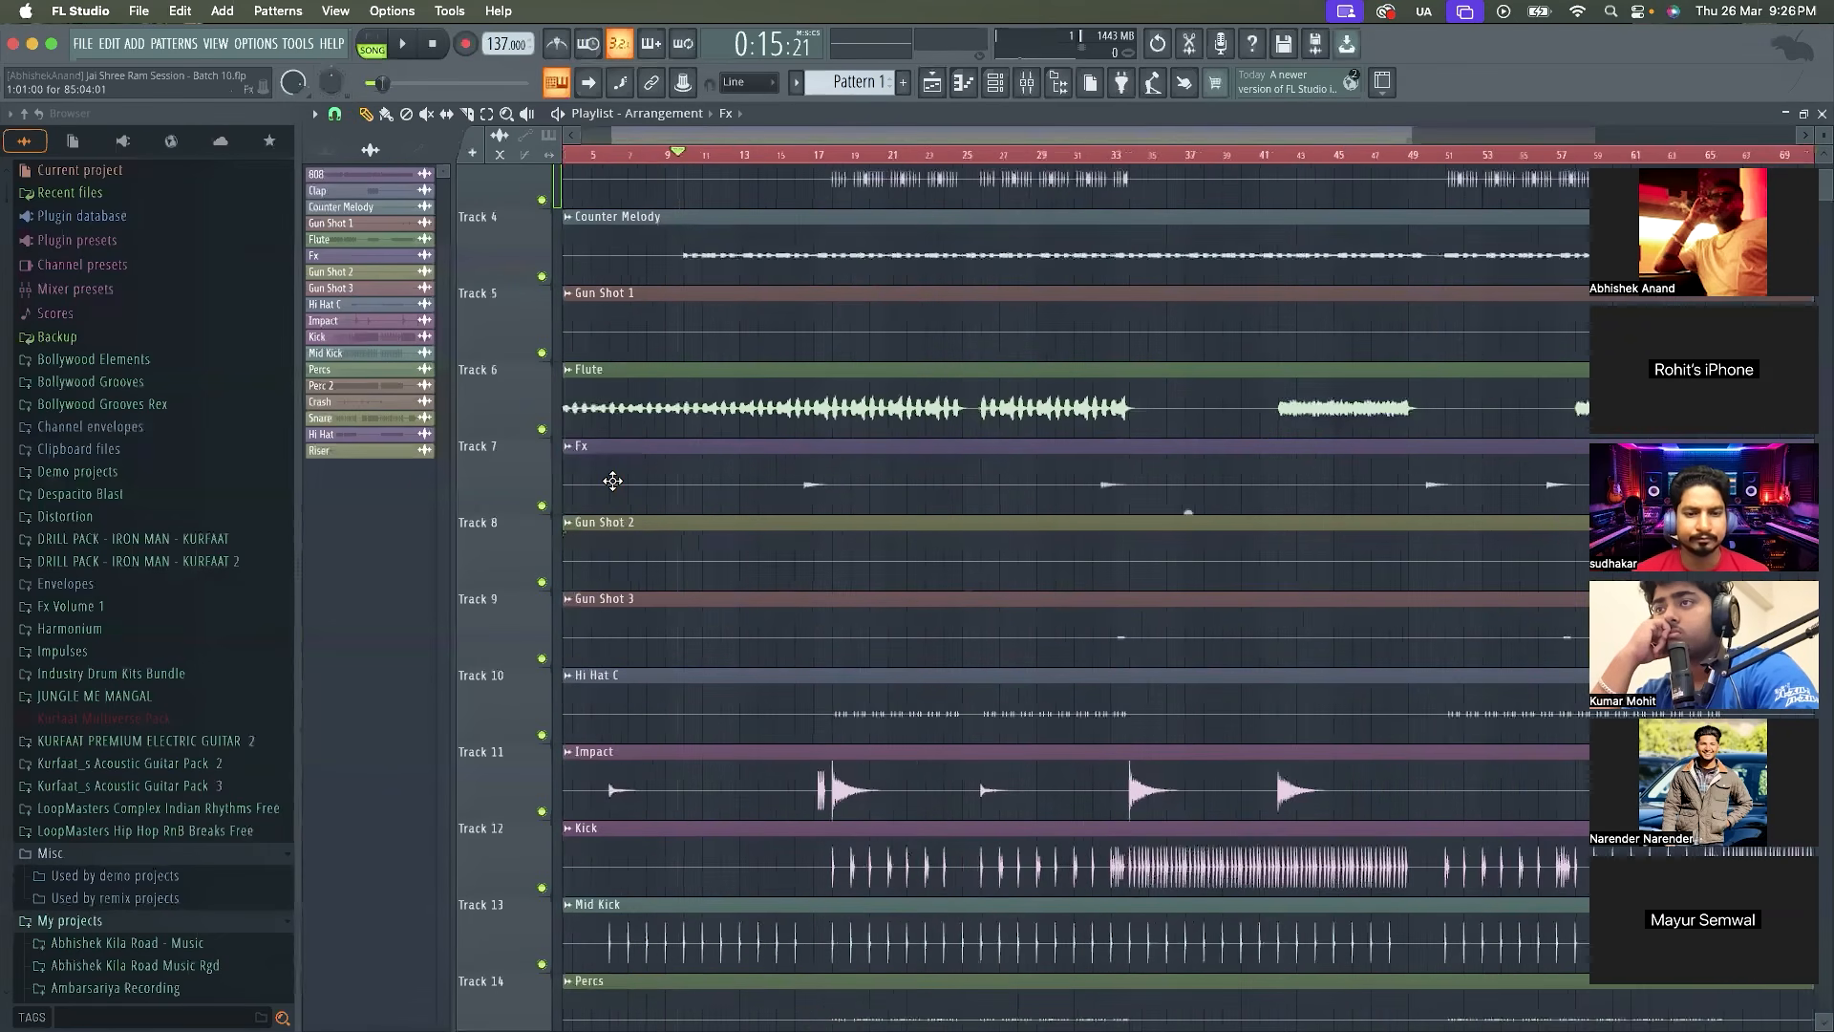
{"action": "scroll", "coordinate": [612, 481], "scroll_direction": "up", "scroll_amount": 2}
{"action": "left_click_drag", "start_coordinate": [737, 154], "coordinate": [751, 156]}
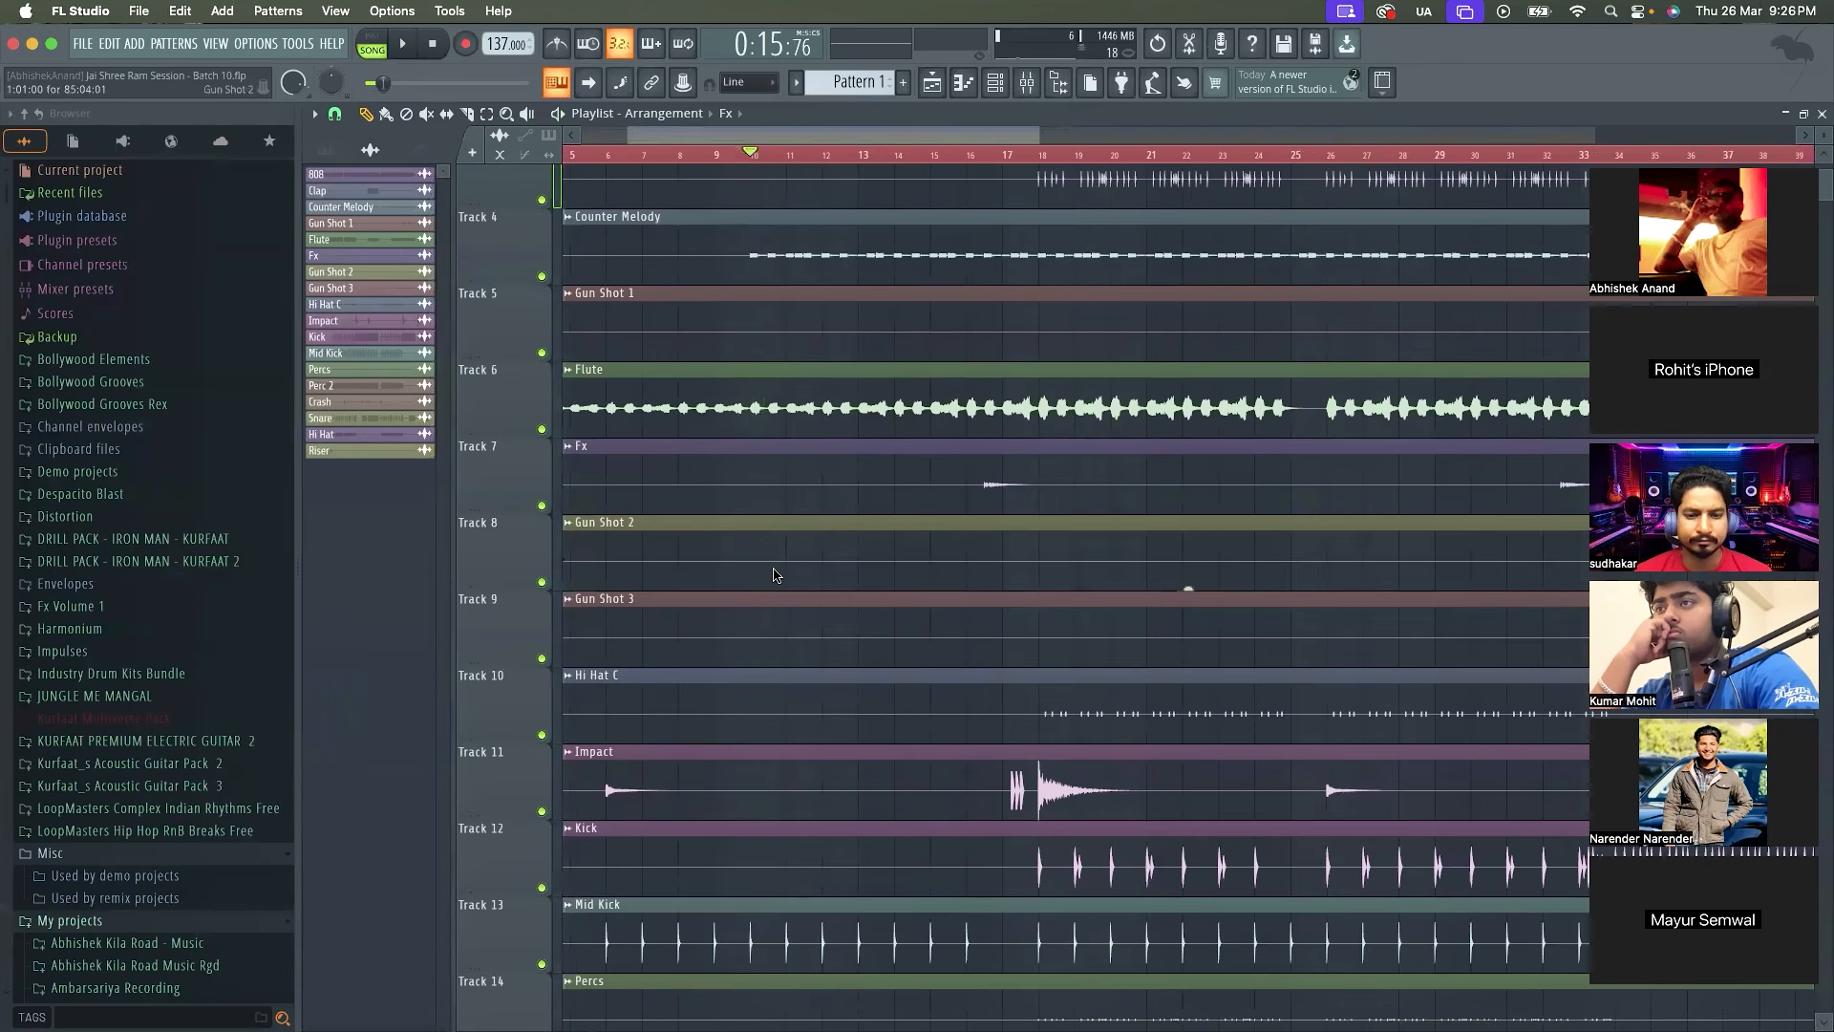
{"action": "scroll", "coordinate": [774, 574], "scroll_direction": "up", "scroll_amount": 3}
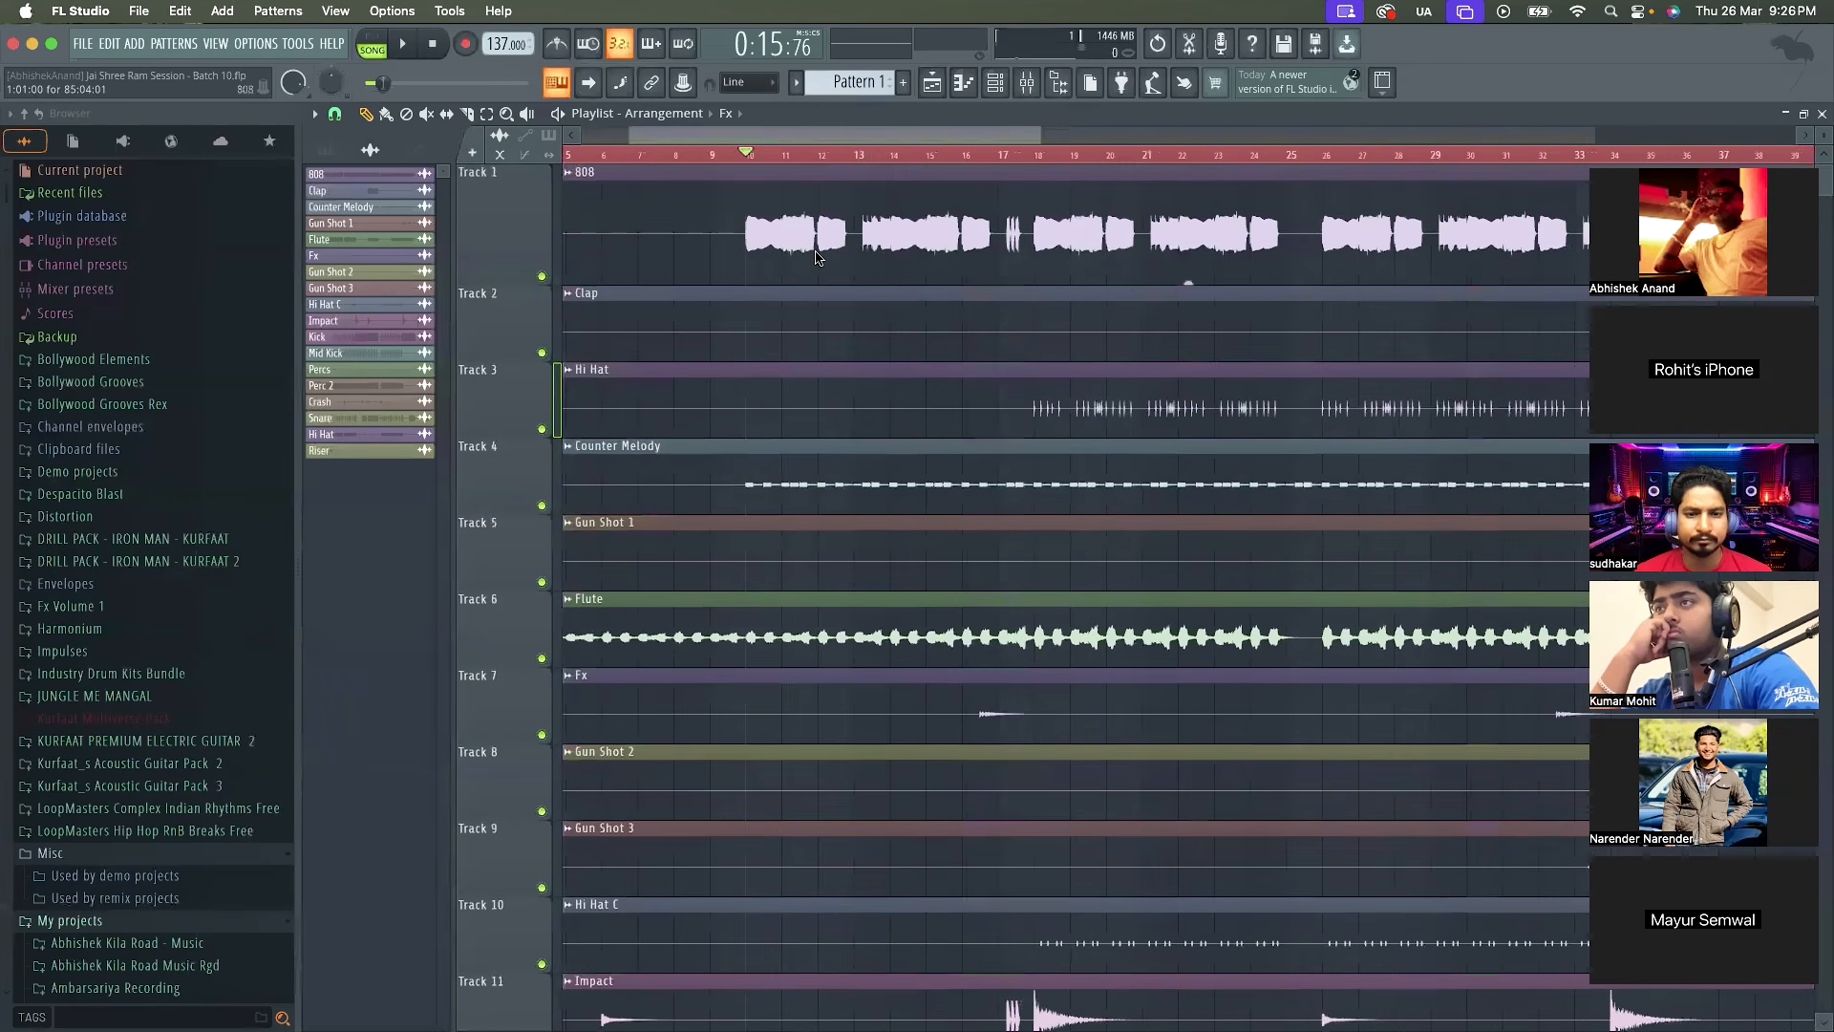
{"action": "scroll", "coordinate": [816, 256], "scroll_direction": "down", "scroll_amount": 7}
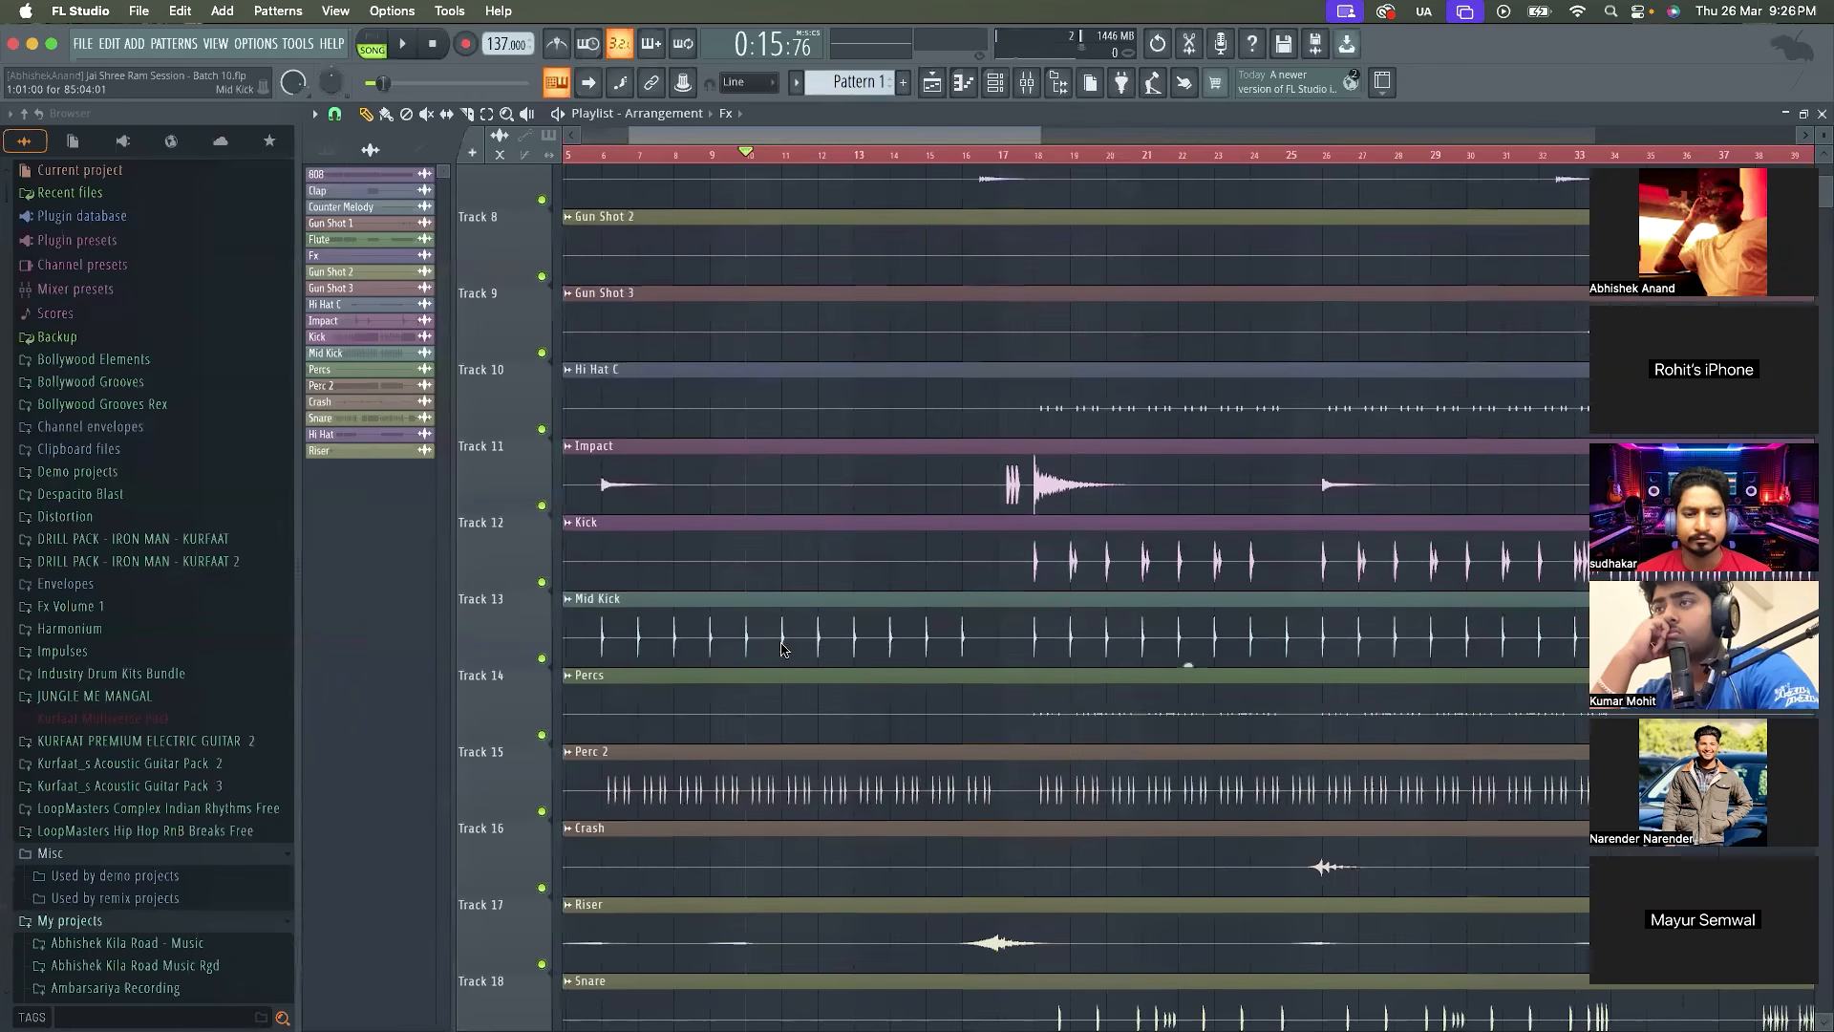
{"action": "scroll", "coordinate": [782, 650], "scroll_direction": "down", "scroll_amount": 5}
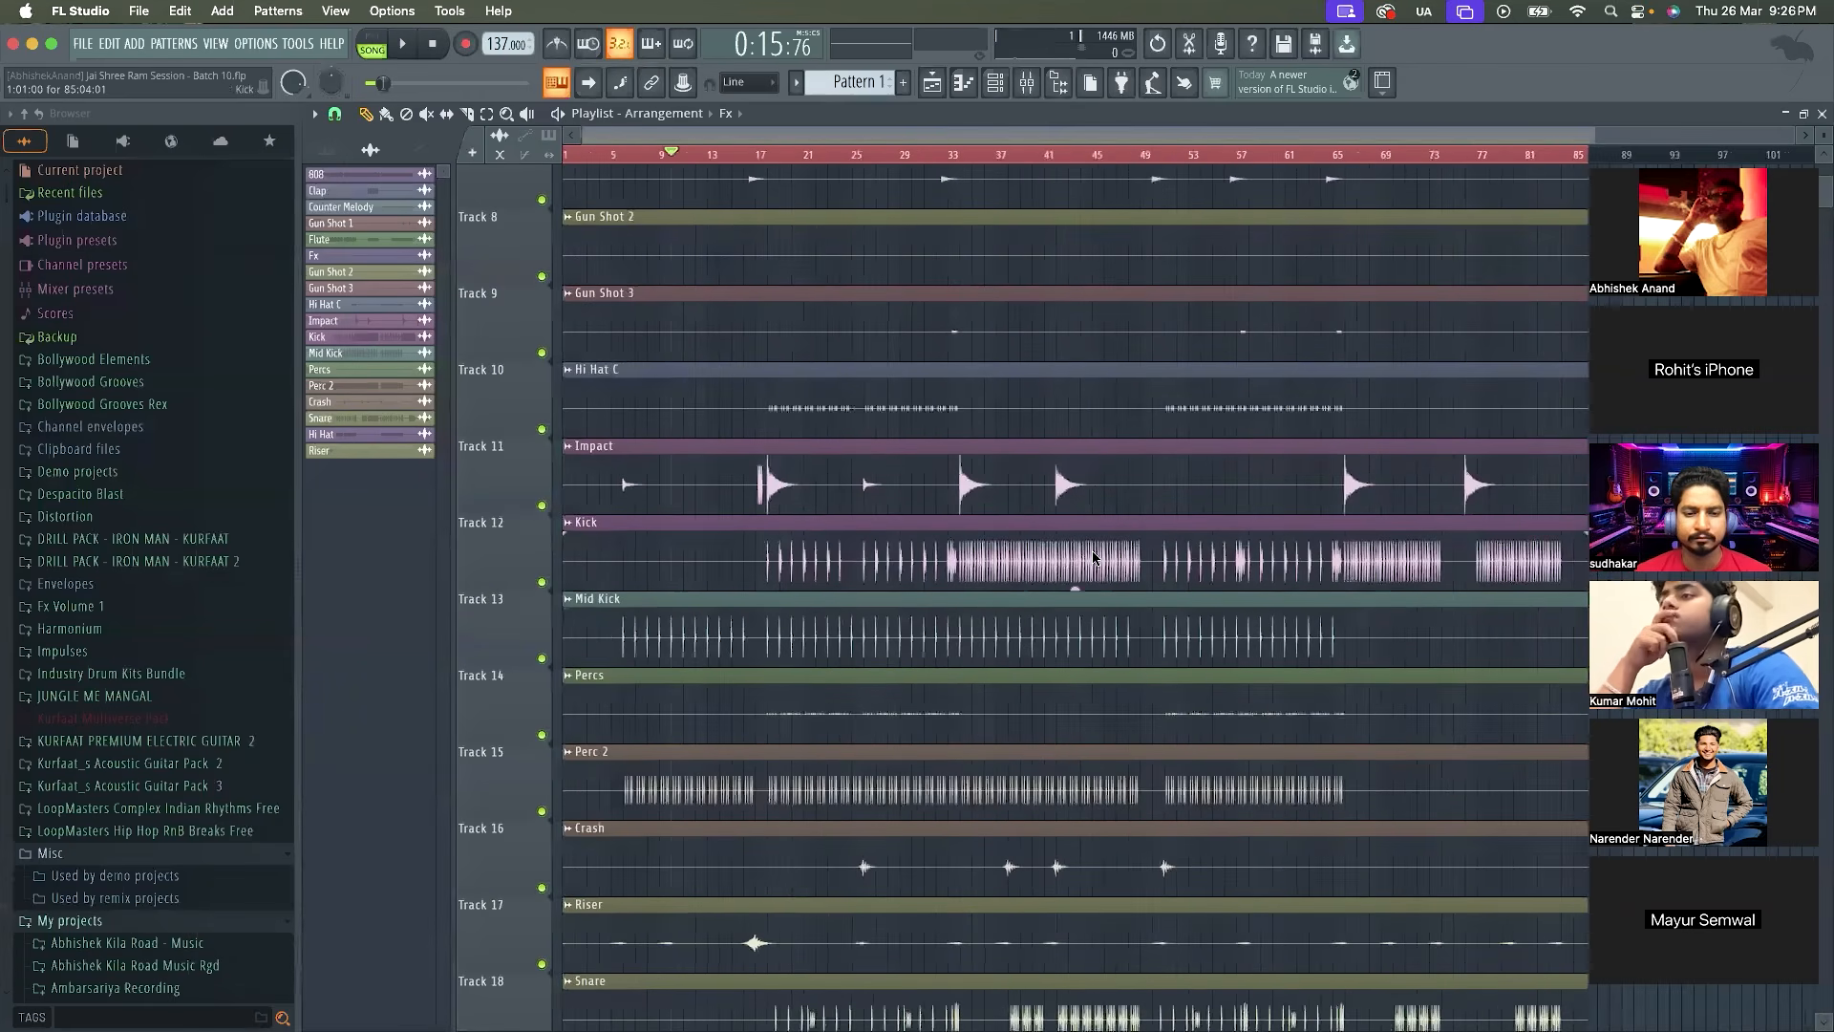
{"action": "scroll", "coordinate": [1127, 600], "scroll_direction": "down", "scroll_amount": 2}
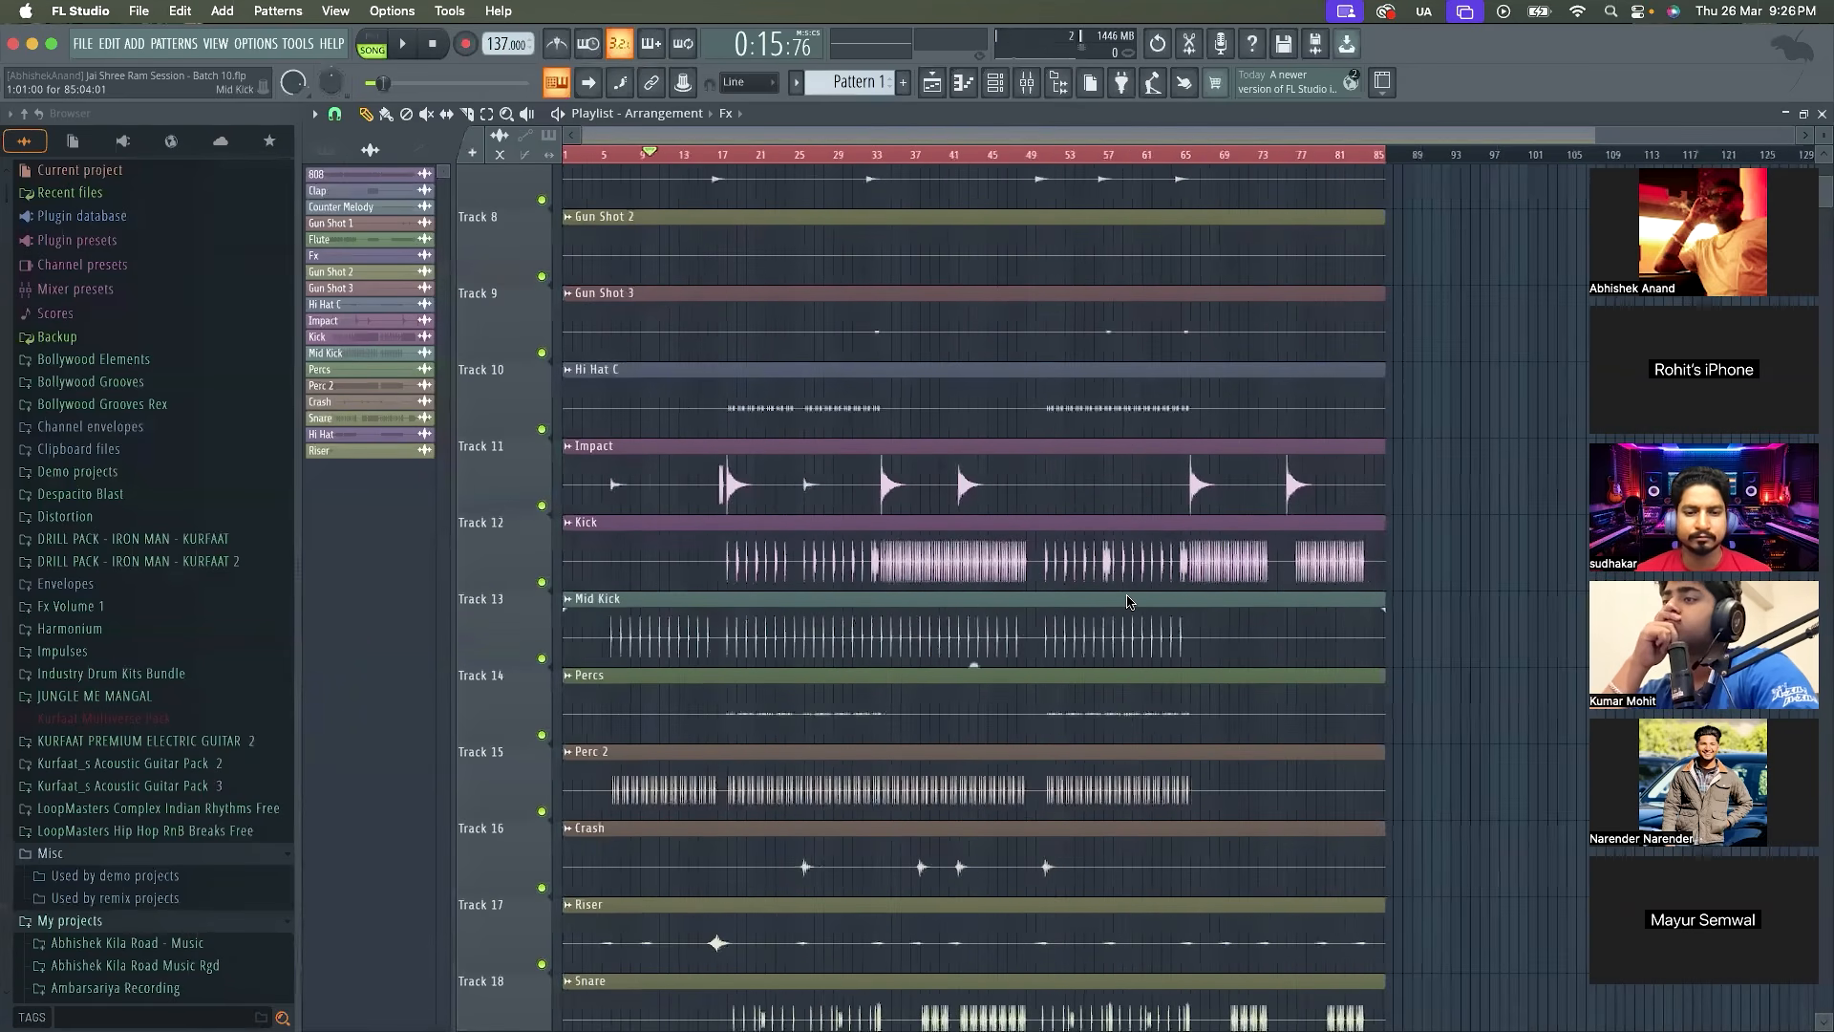
{"action": "scroll", "coordinate": [1211, 535], "scroll_direction": "up", "scroll_amount": 4}
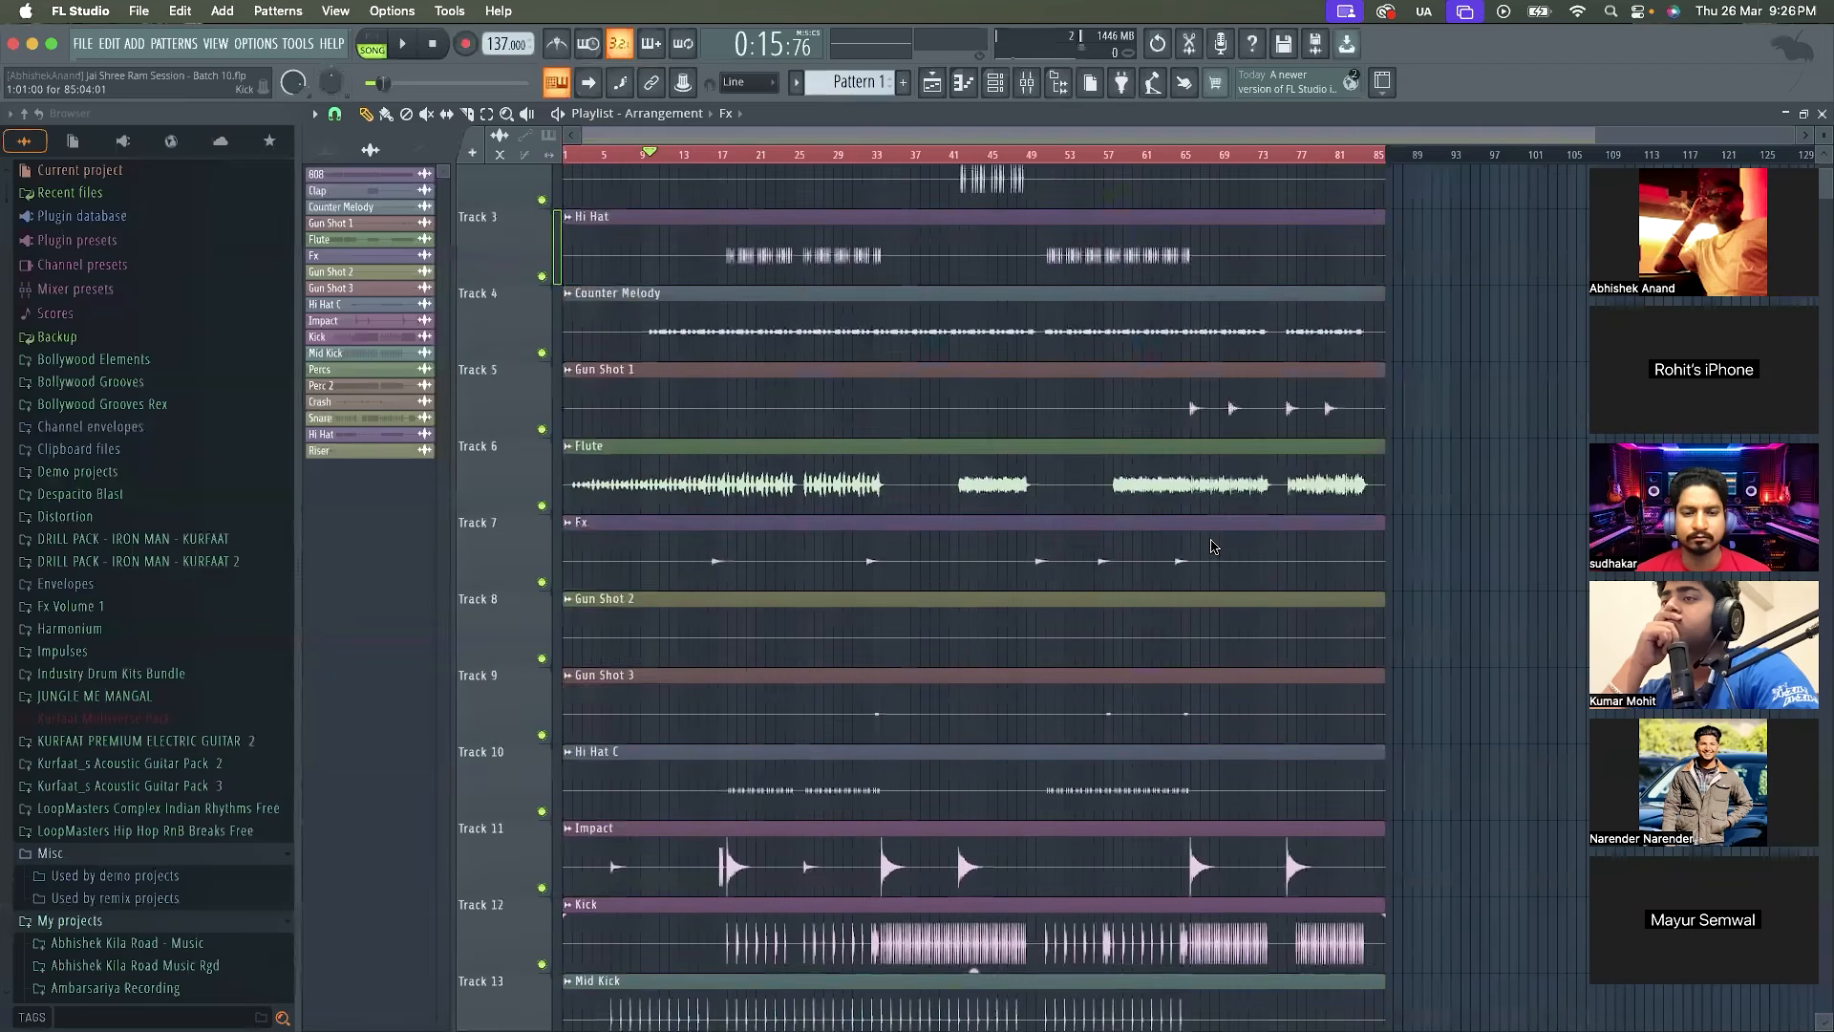
{"action": "scroll", "coordinate": [1212, 547], "scroll_direction": "down", "scroll_amount": 3}
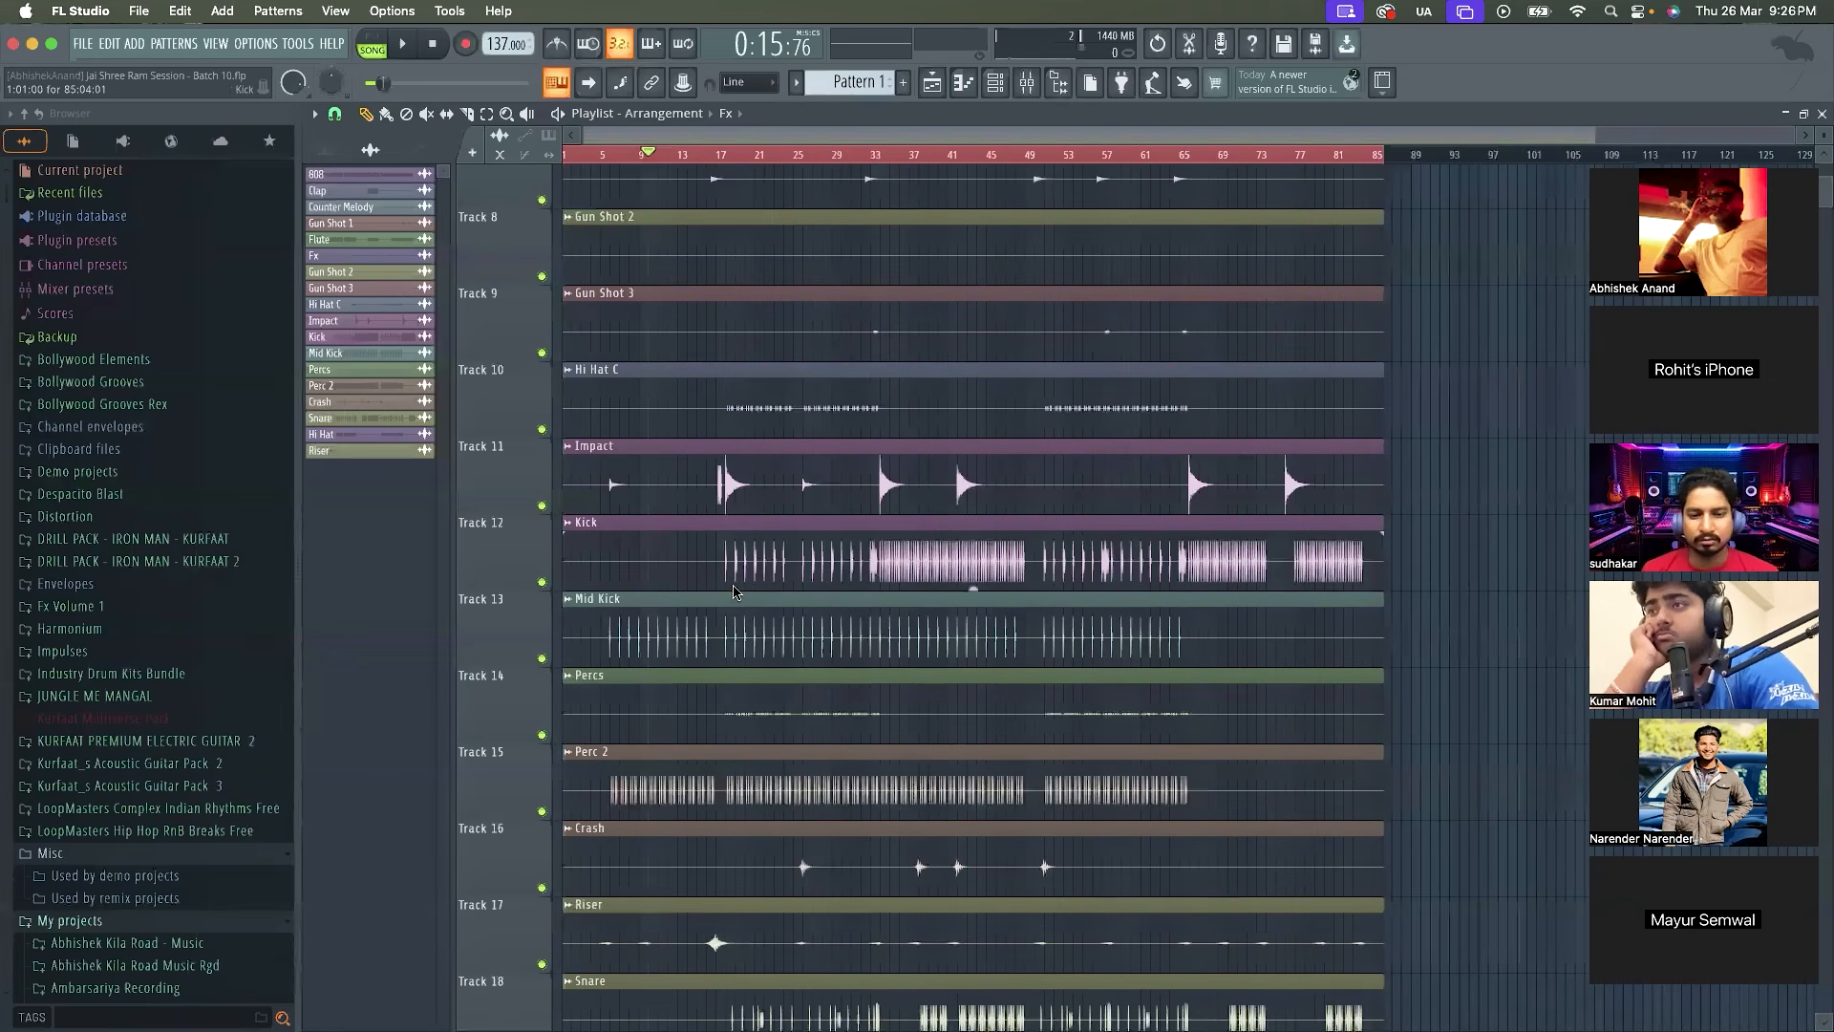
{"action": "scroll", "coordinate": [762, 603], "scroll_direction": "up", "scroll_amount": 4}
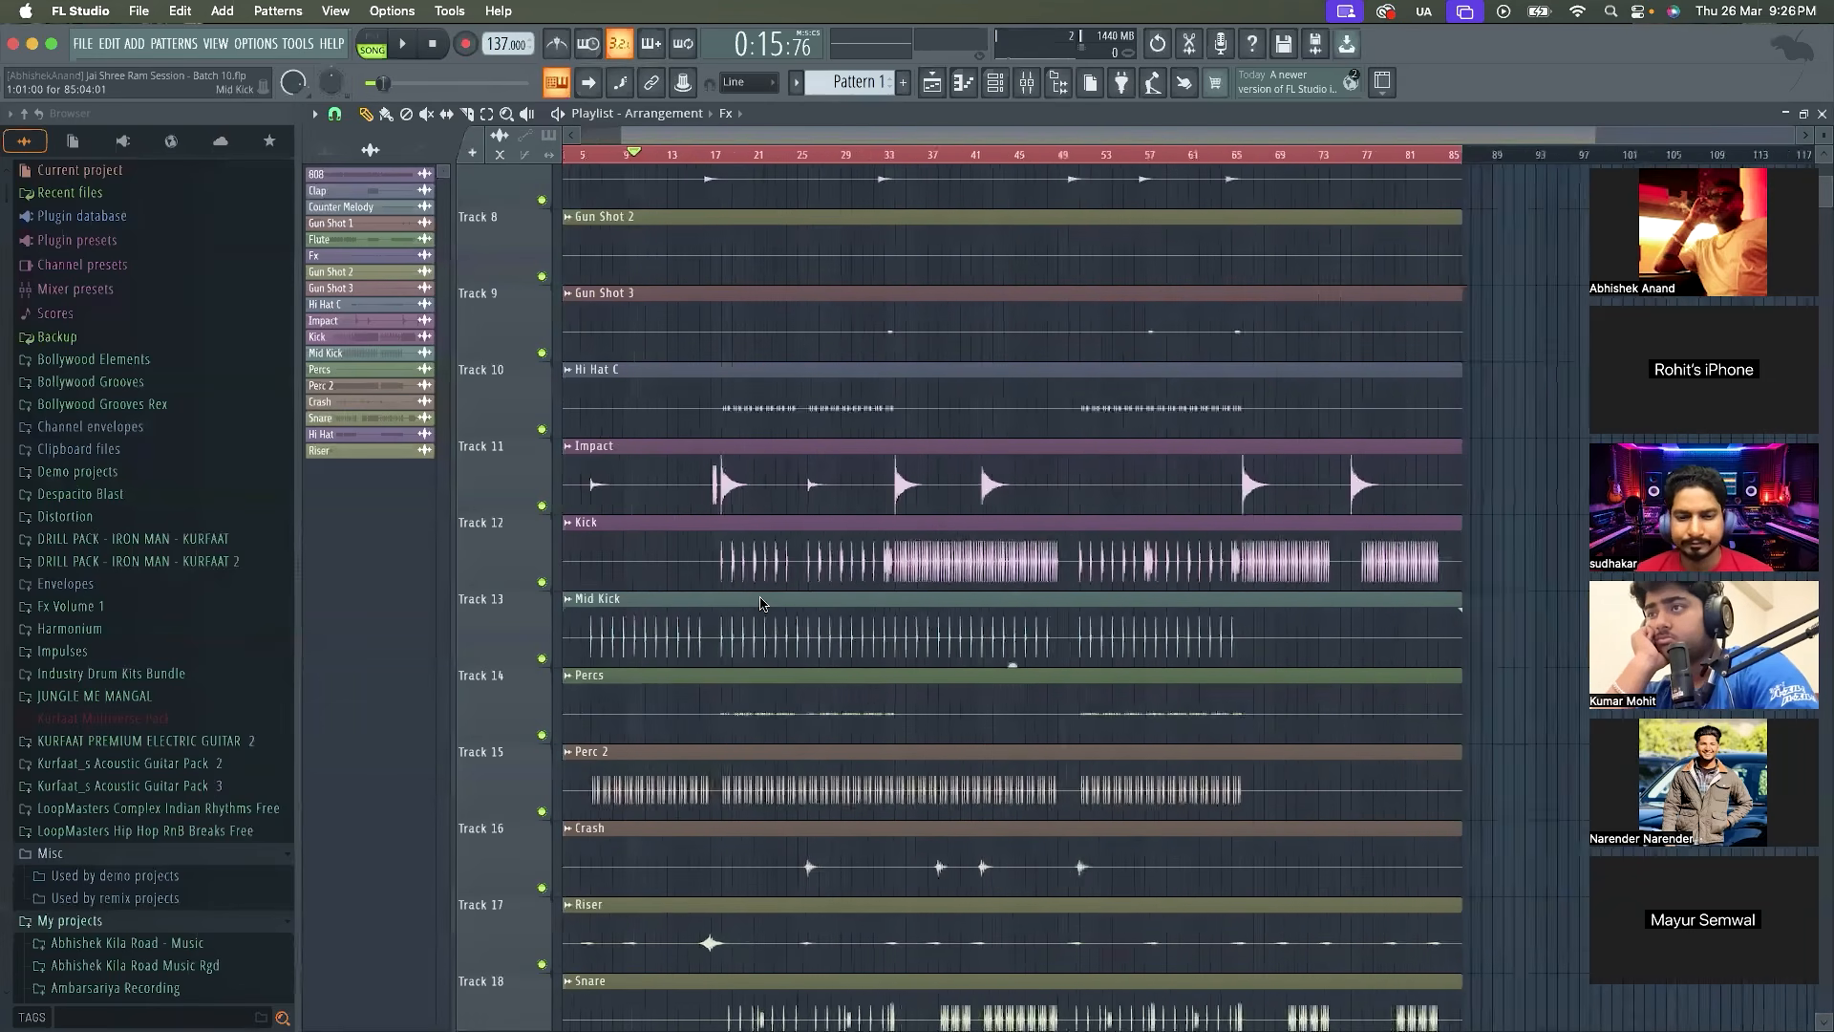
{"action": "scroll", "coordinate": [632, 636], "scroll_direction": "up", "scroll_amount": 1}
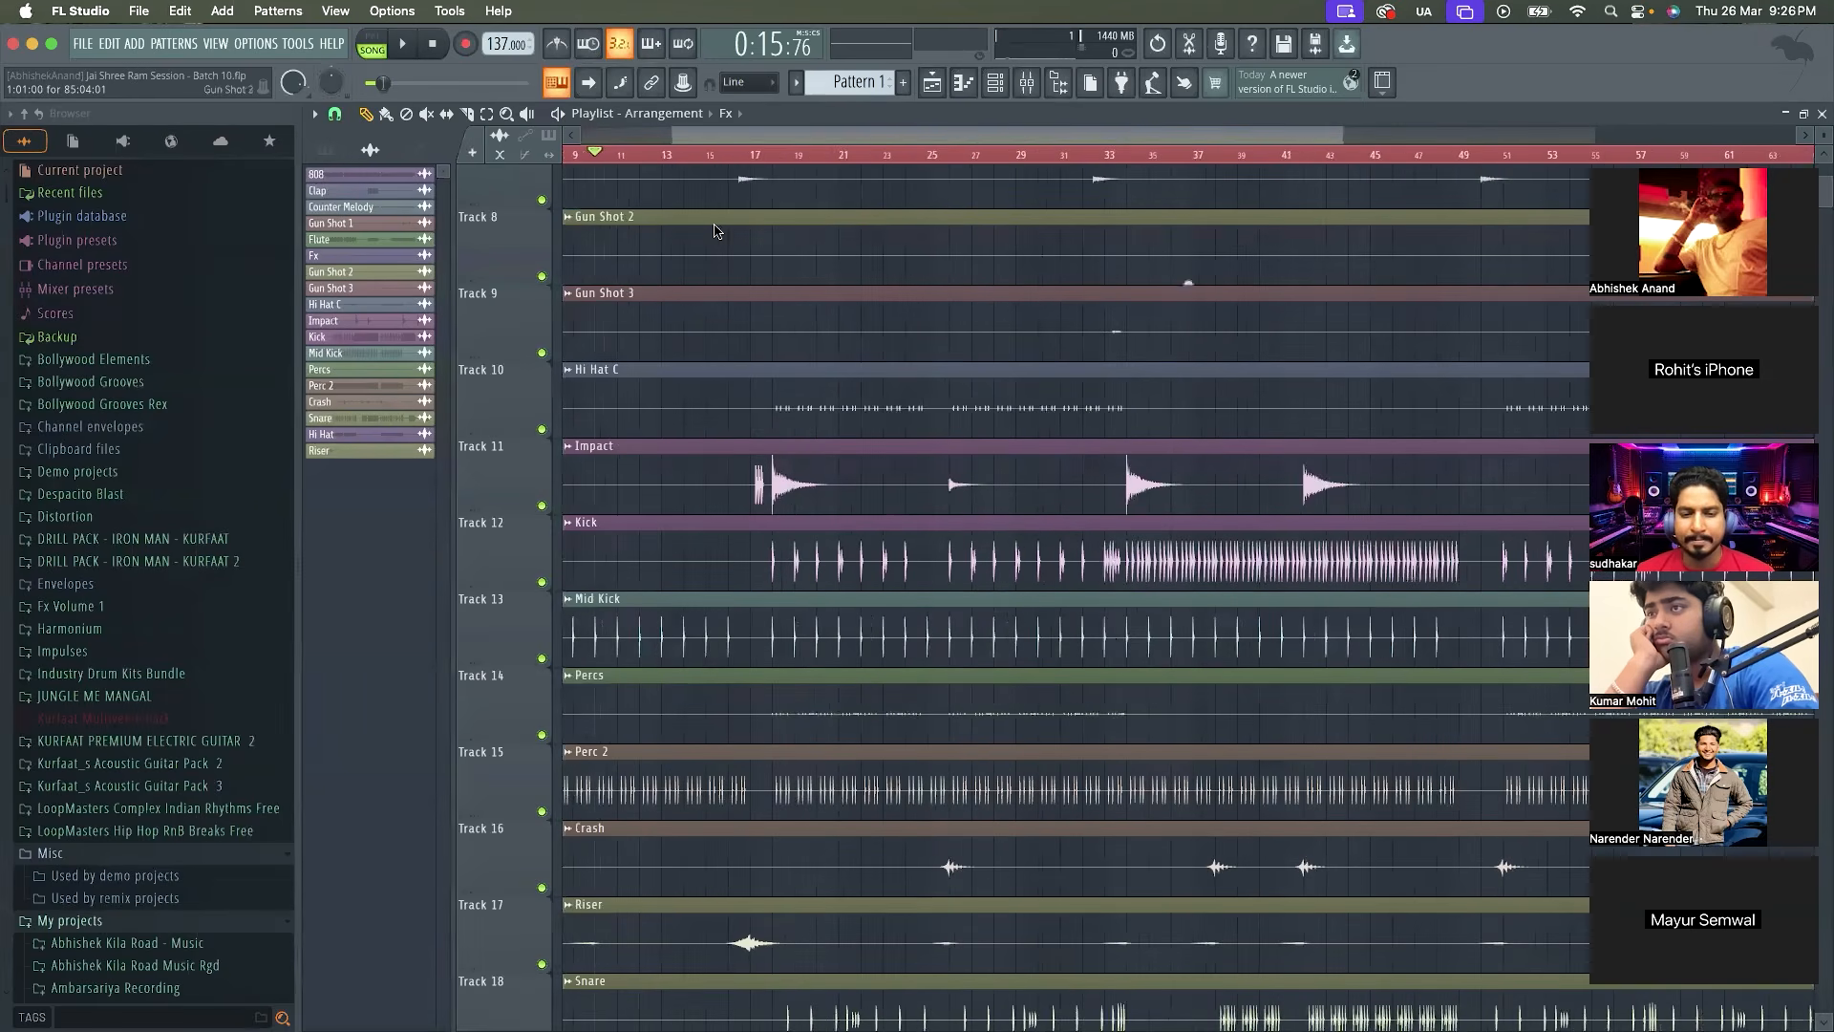
Place the playhead at bar 18, on the first hit of the Kick track, and play the song briefly from there
{"action": "left_click", "coordinate": [770, 155]}
{"action": "left_click_drag", "start_coordinate": [775, 159], "coordinate": [778, 162]}
{"action": "key", "text": "space"}
{"action": "key", "text": "space"}
{"action": "scroll", "coordinate": [791, 141], "scroll_direction": "up", "scroll_amount": 8}
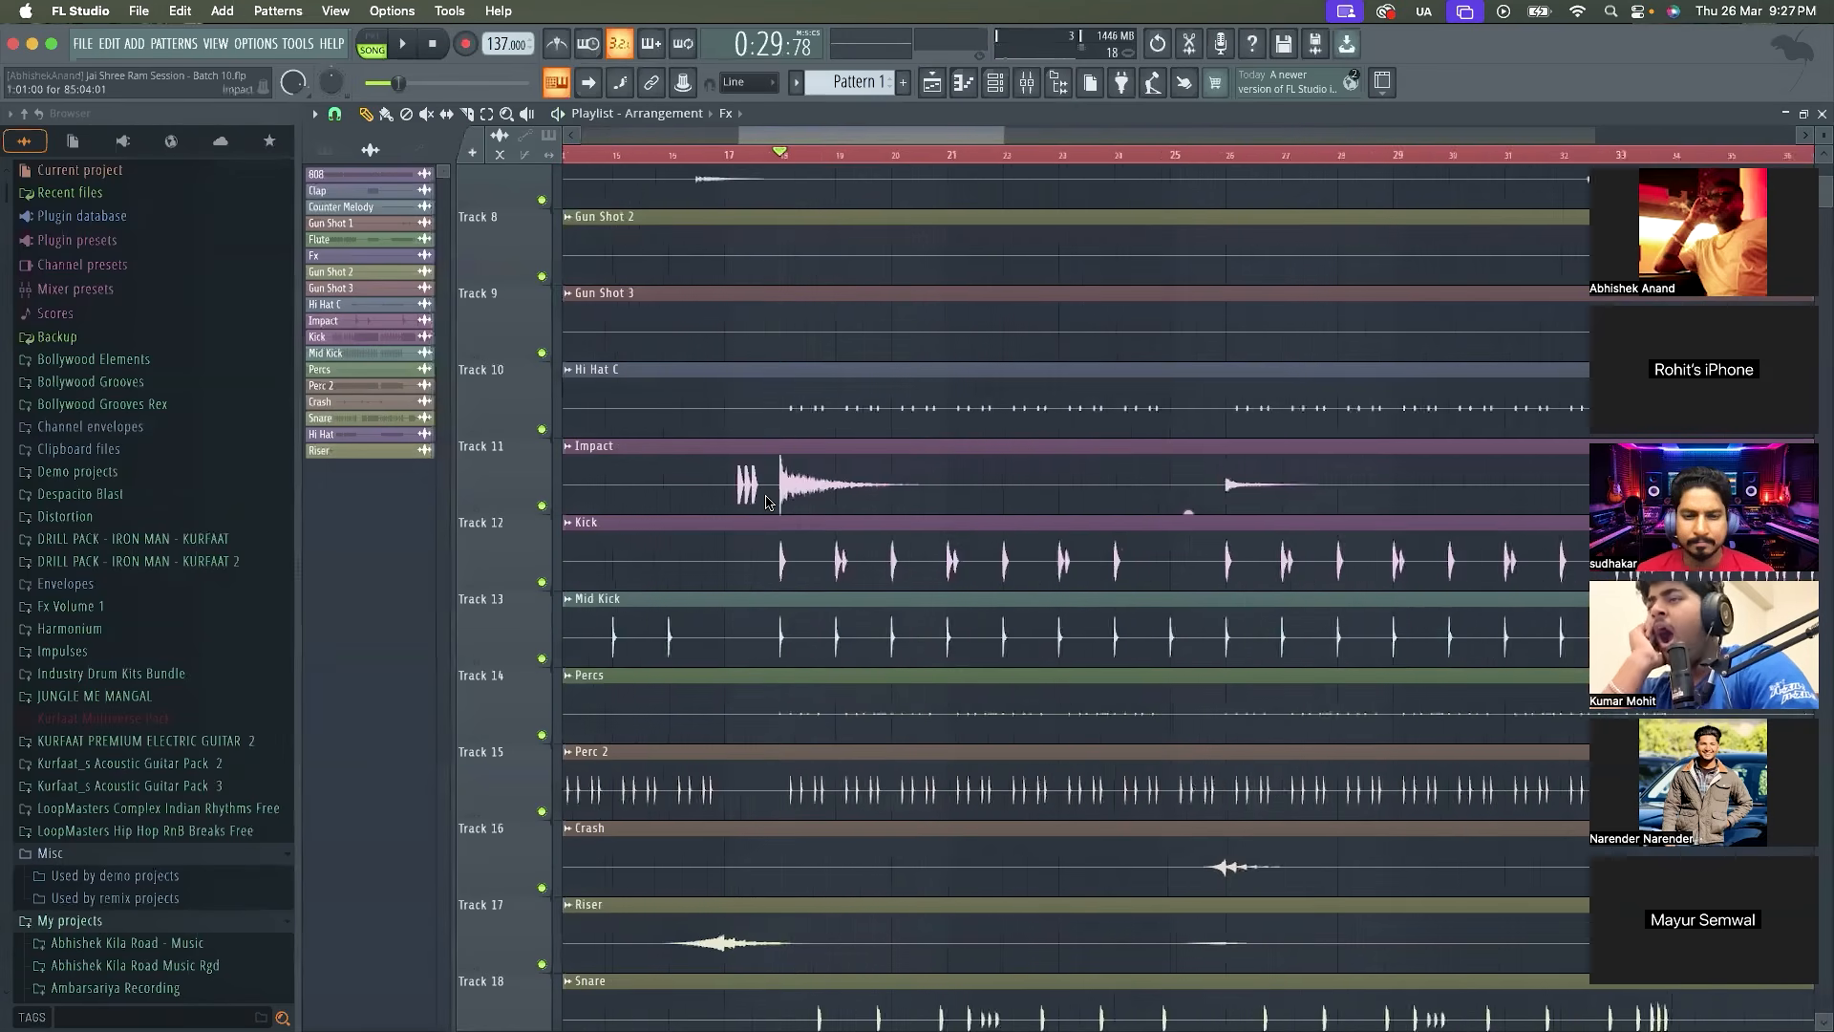
{"action": "key", "text": "space"}
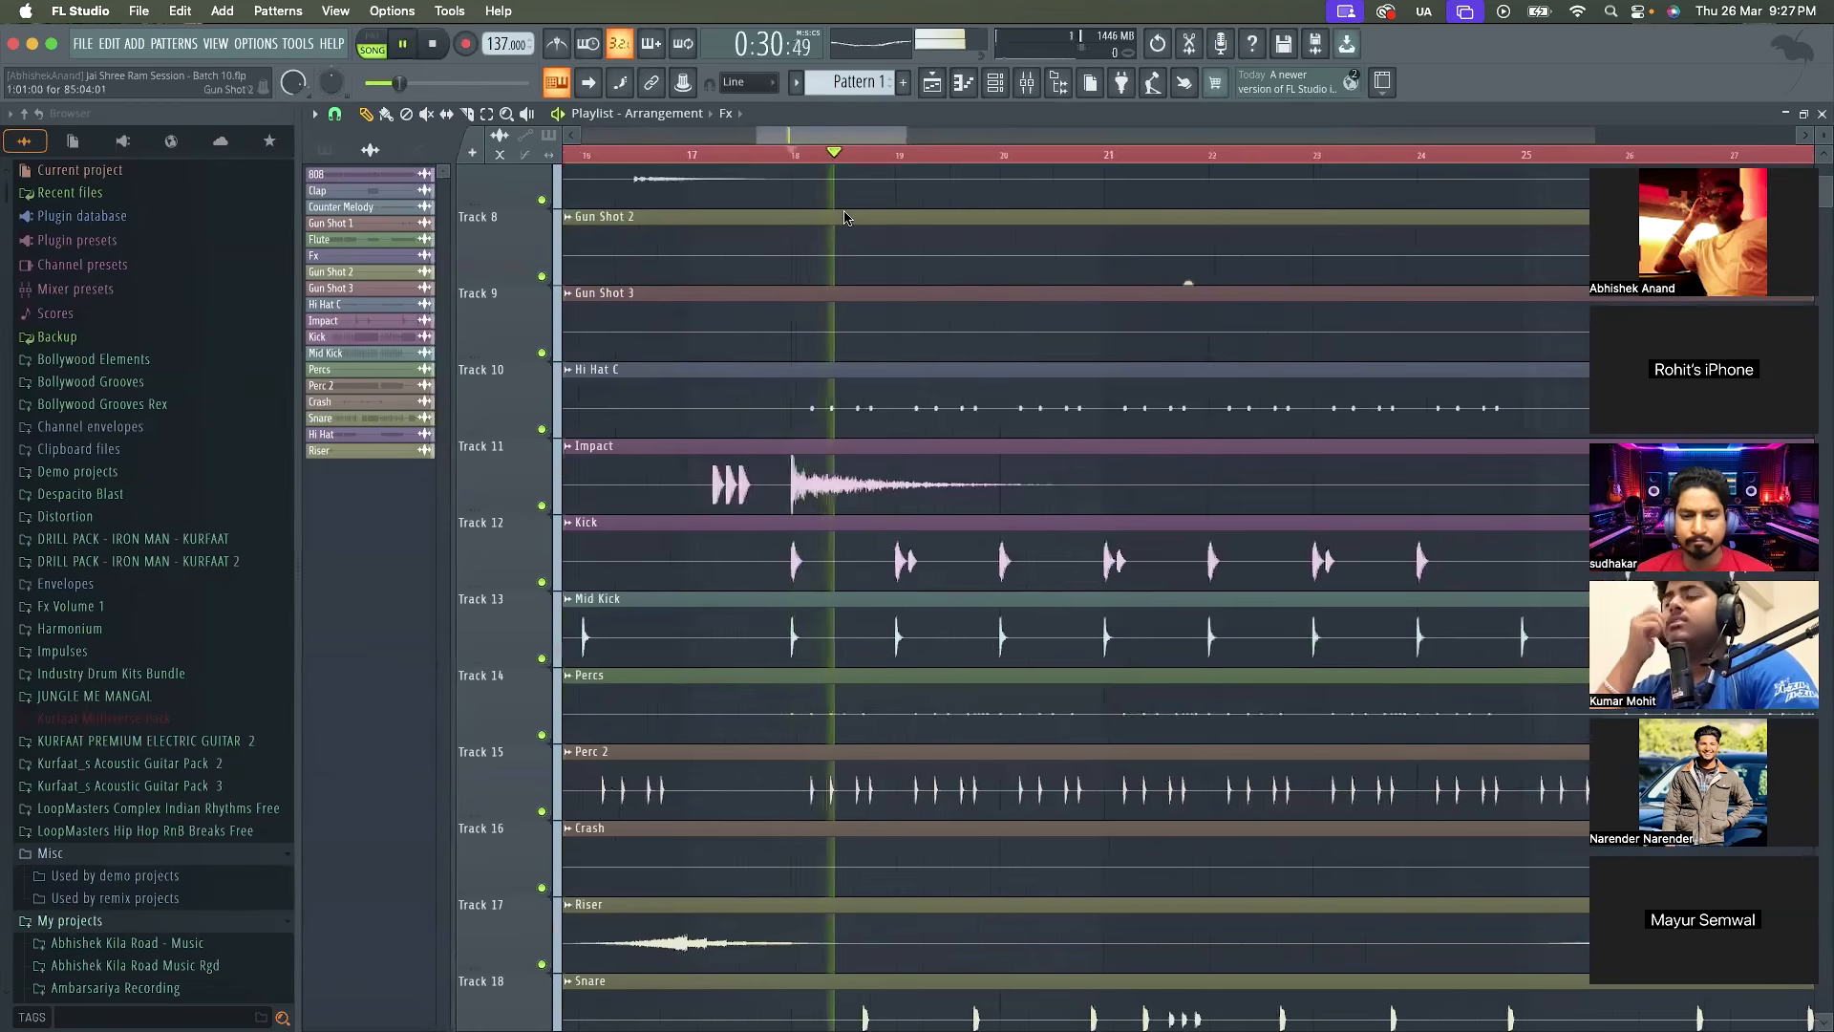
{"action": "key", "text": "space"}
Reopen the Mixer, solo the Kick insert and rename the insert beside it 808
{"action": "scroll", "coordinate": [955, 140], "scroll_direction": "down", "scroll_amount": 6}
{"action": "left_click", "coordinate": [1027, 83]}
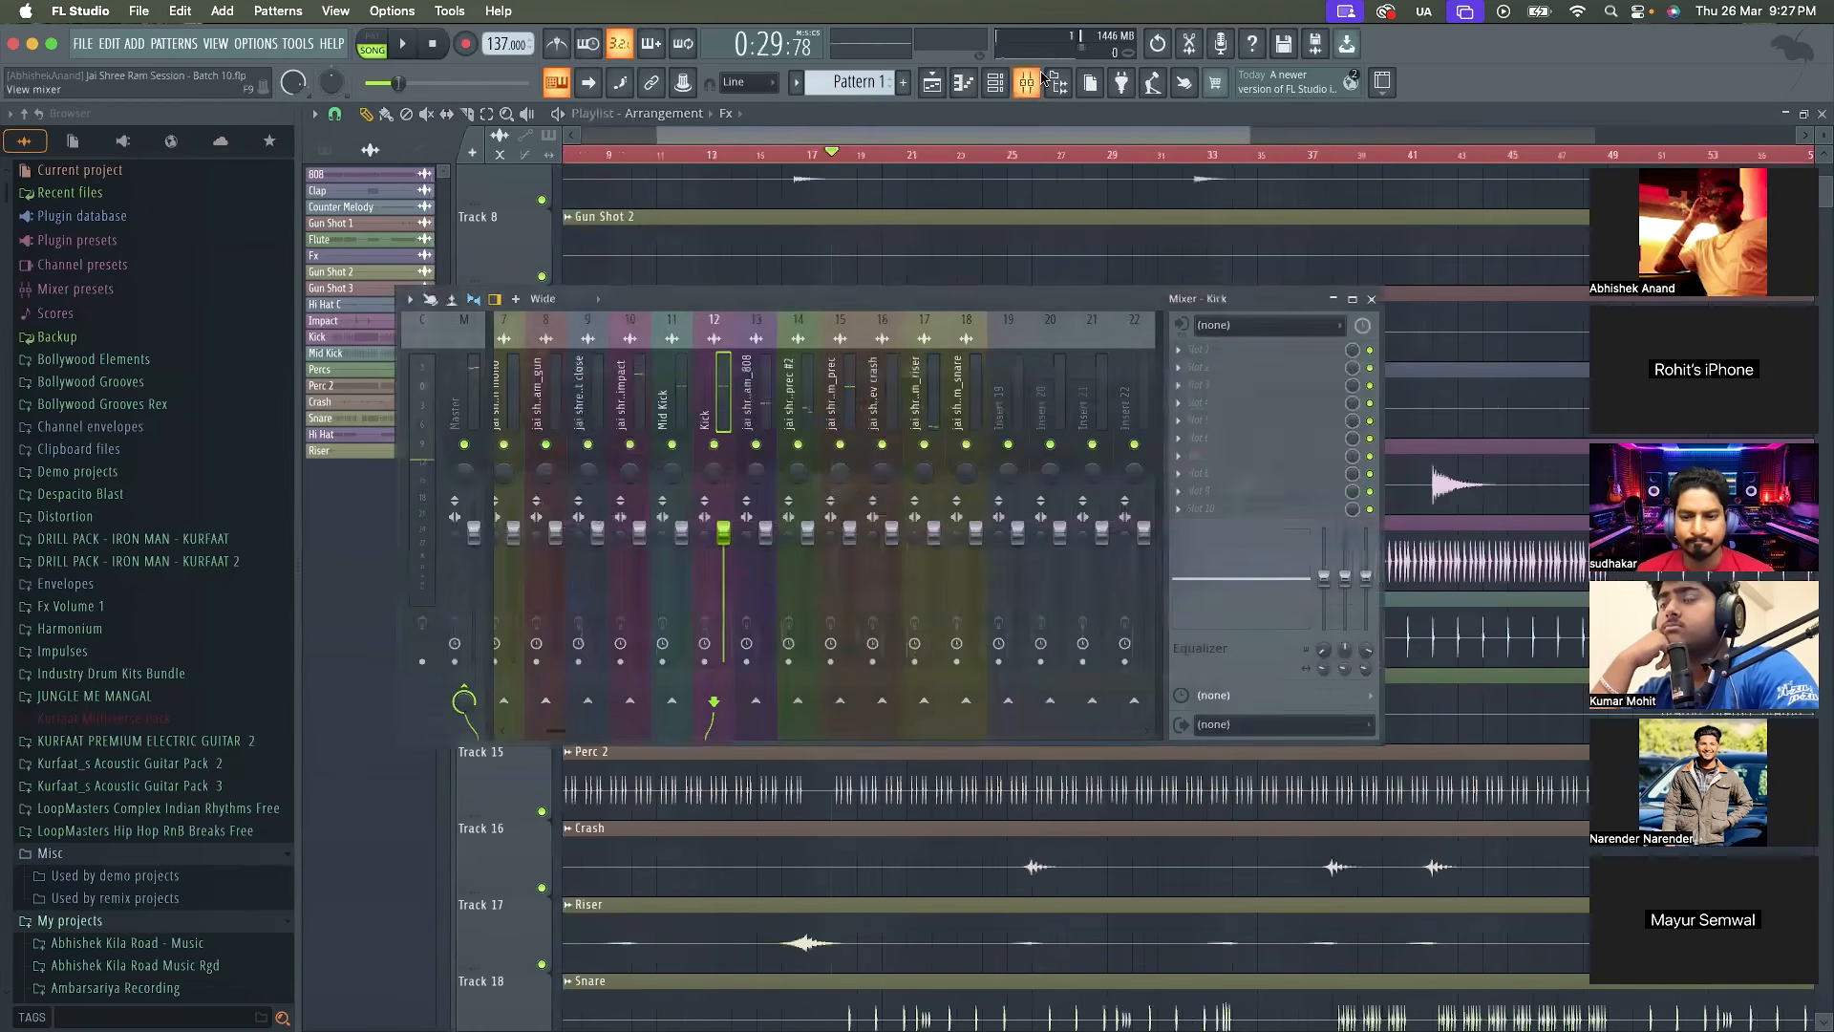
{"action": "right_click", "coordinate": [716, 445]}
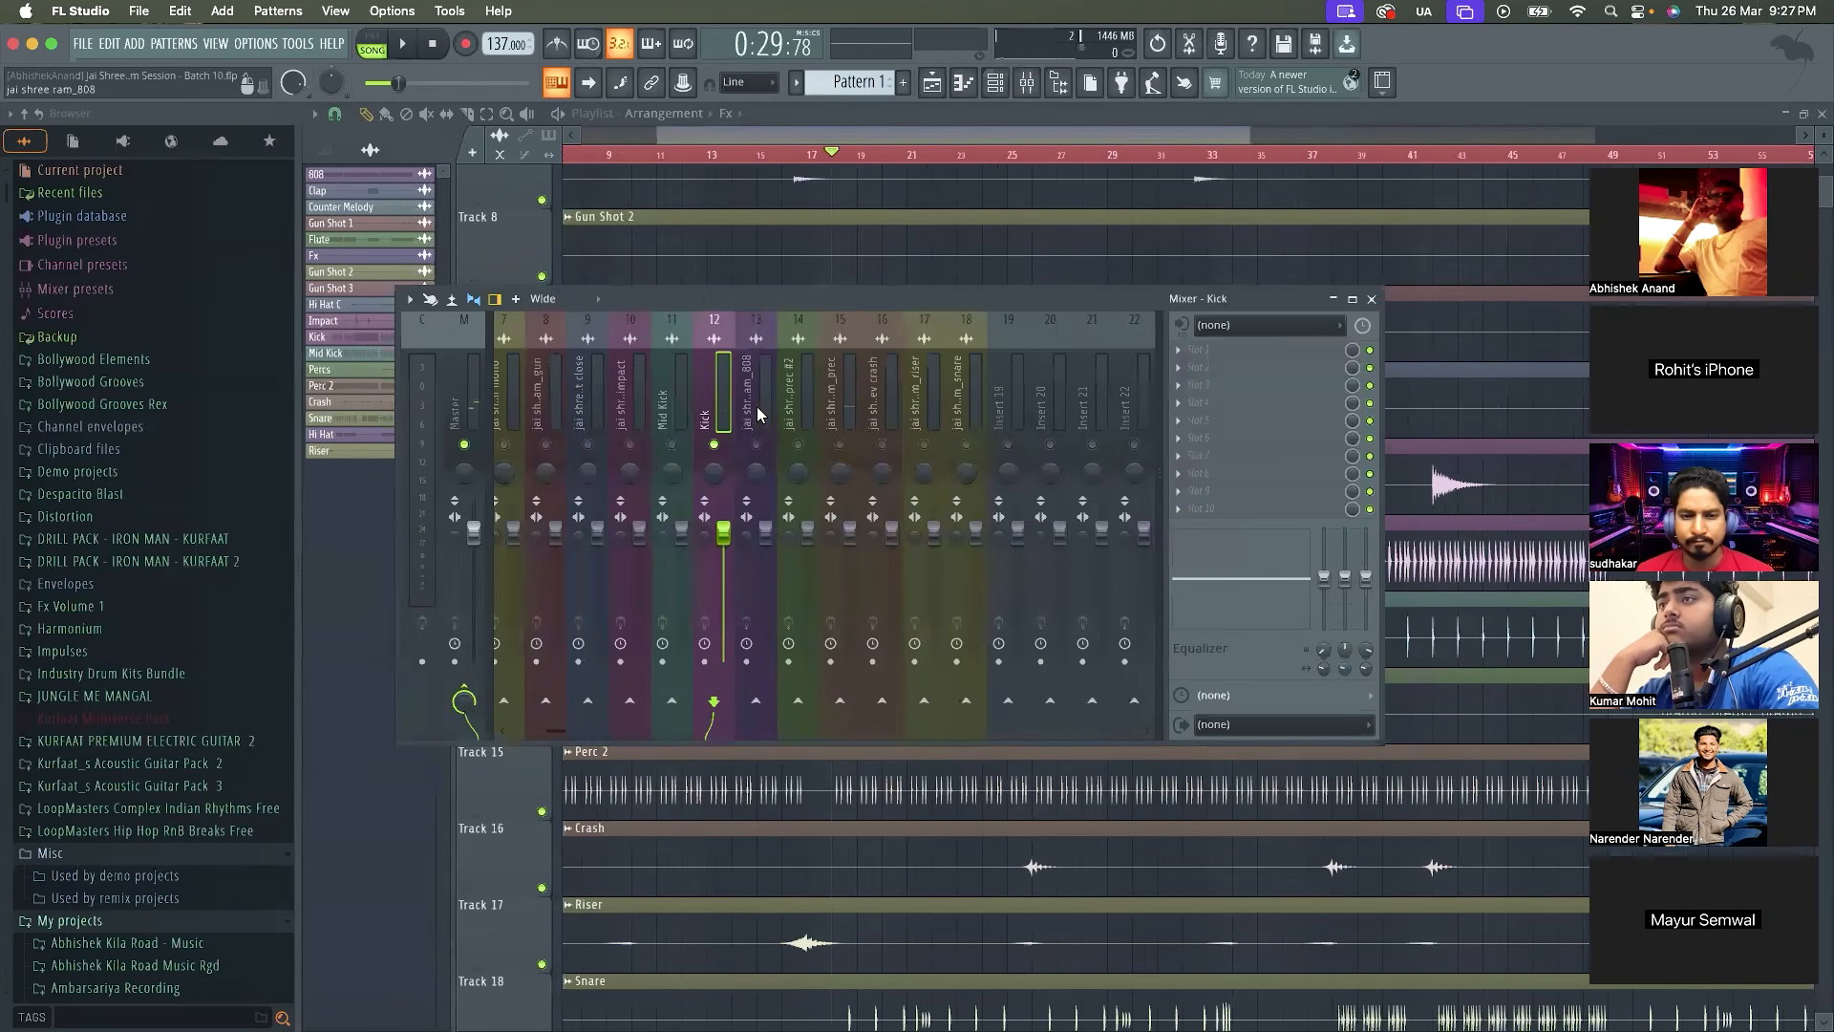
{"action": "double_click", "coordinate": [757, 405]}
{"action": "type", "text": "808"}
{"action": "key", "text": "Return"}
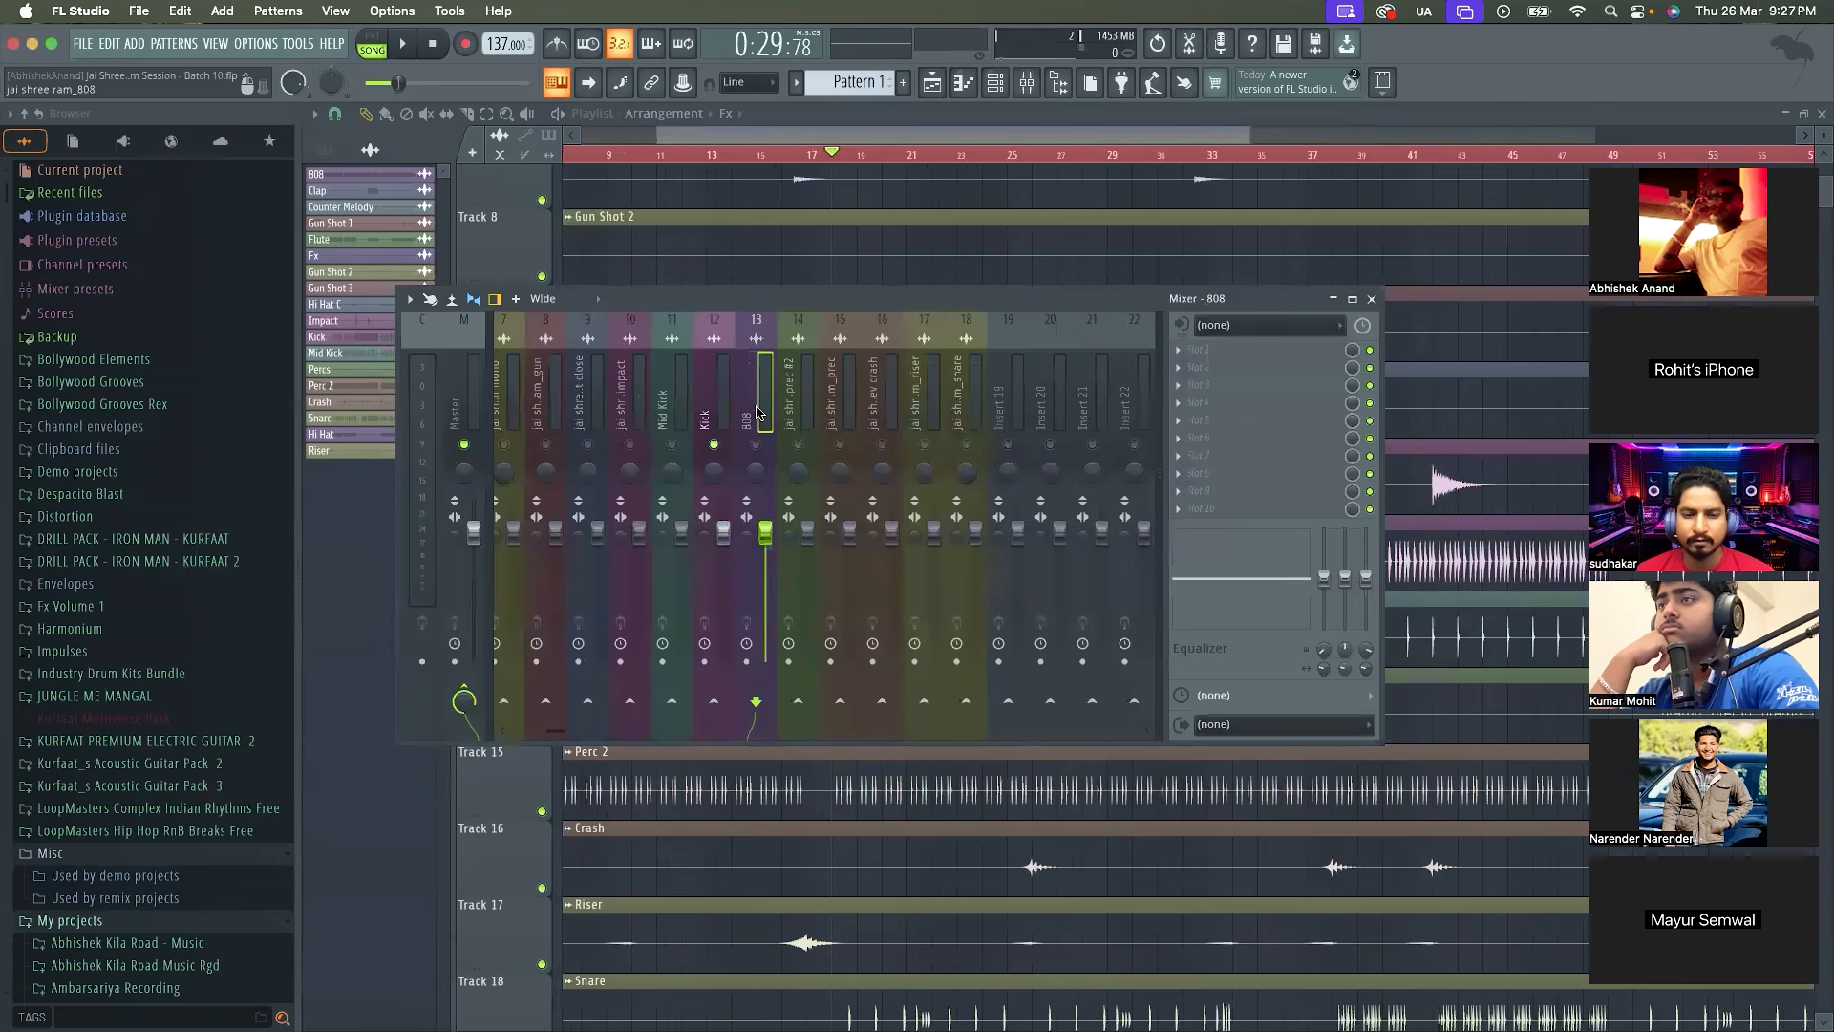
Unmute the 808 insert beside the soloed Kick and play from bar 18 to check their levels
{"action": "key", "text": "space"}
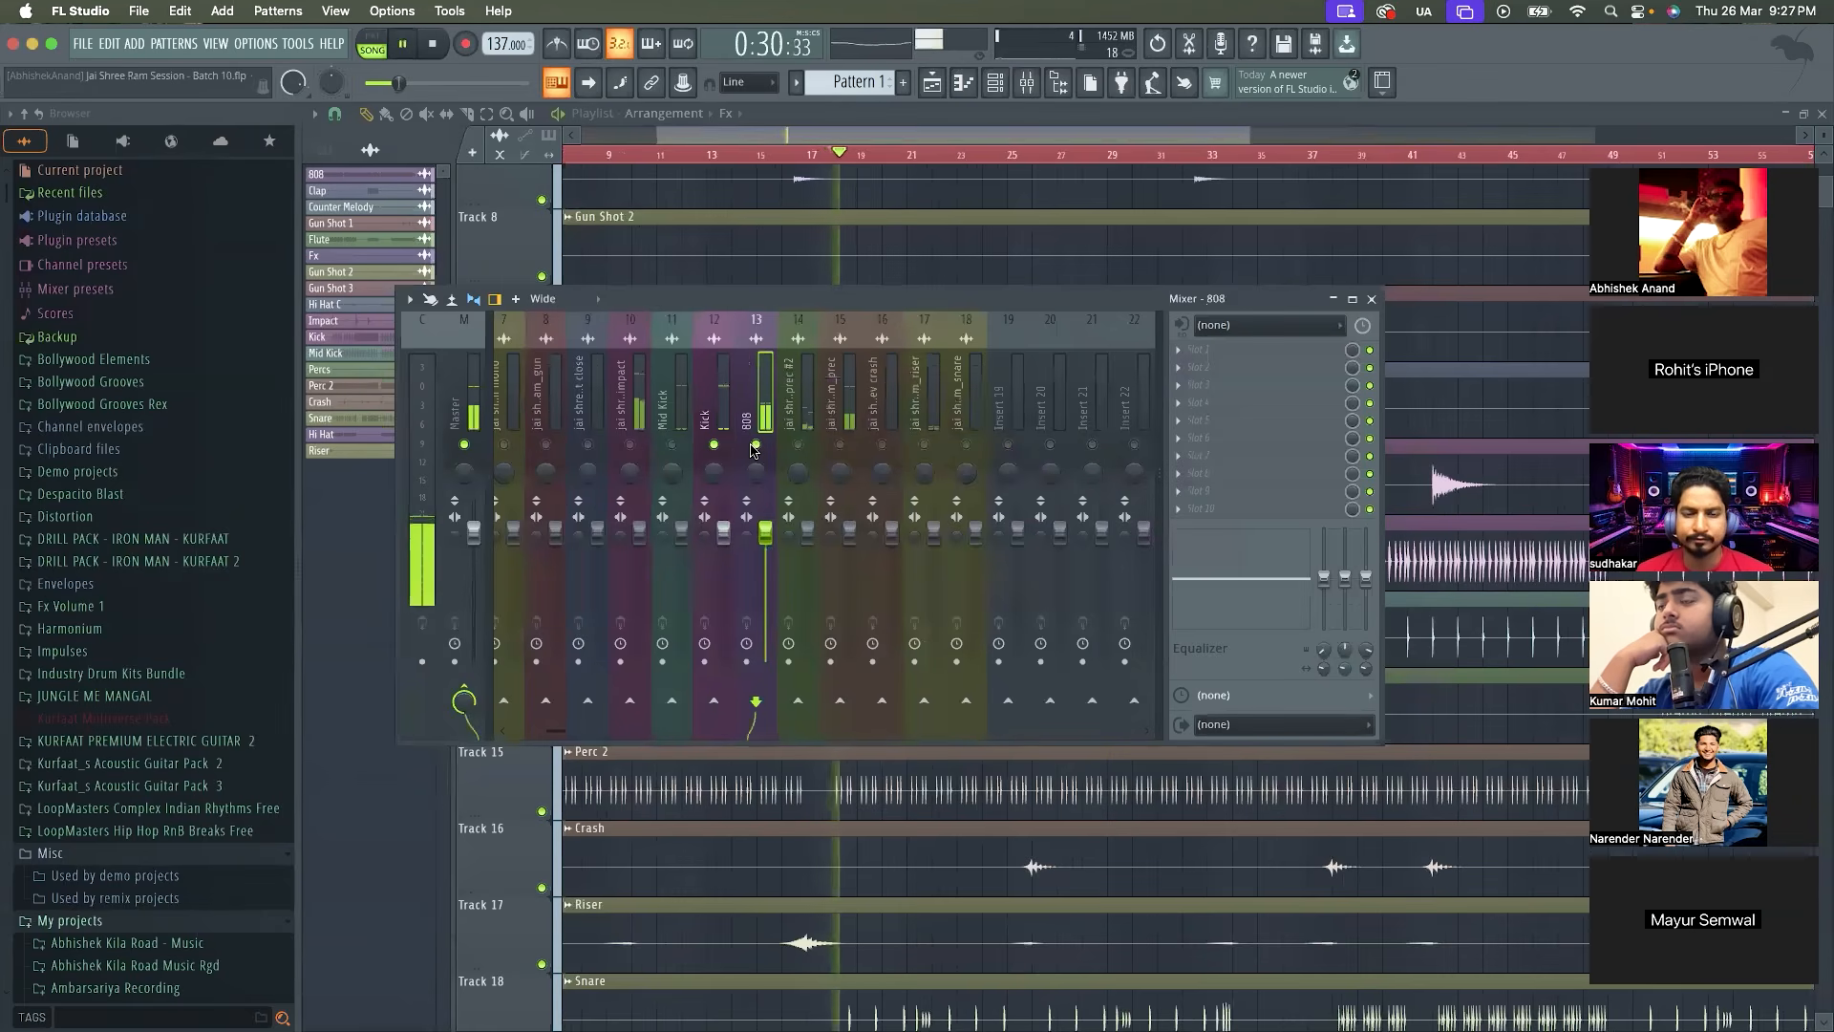
{"action": "left_click", "coordinate": [474, 394]}
{"action": "left_click", "coordinate": [749, 398]}
{"action": "key", "text": "space"}
{"action": "left_click", "coordinate": [722, 403]}
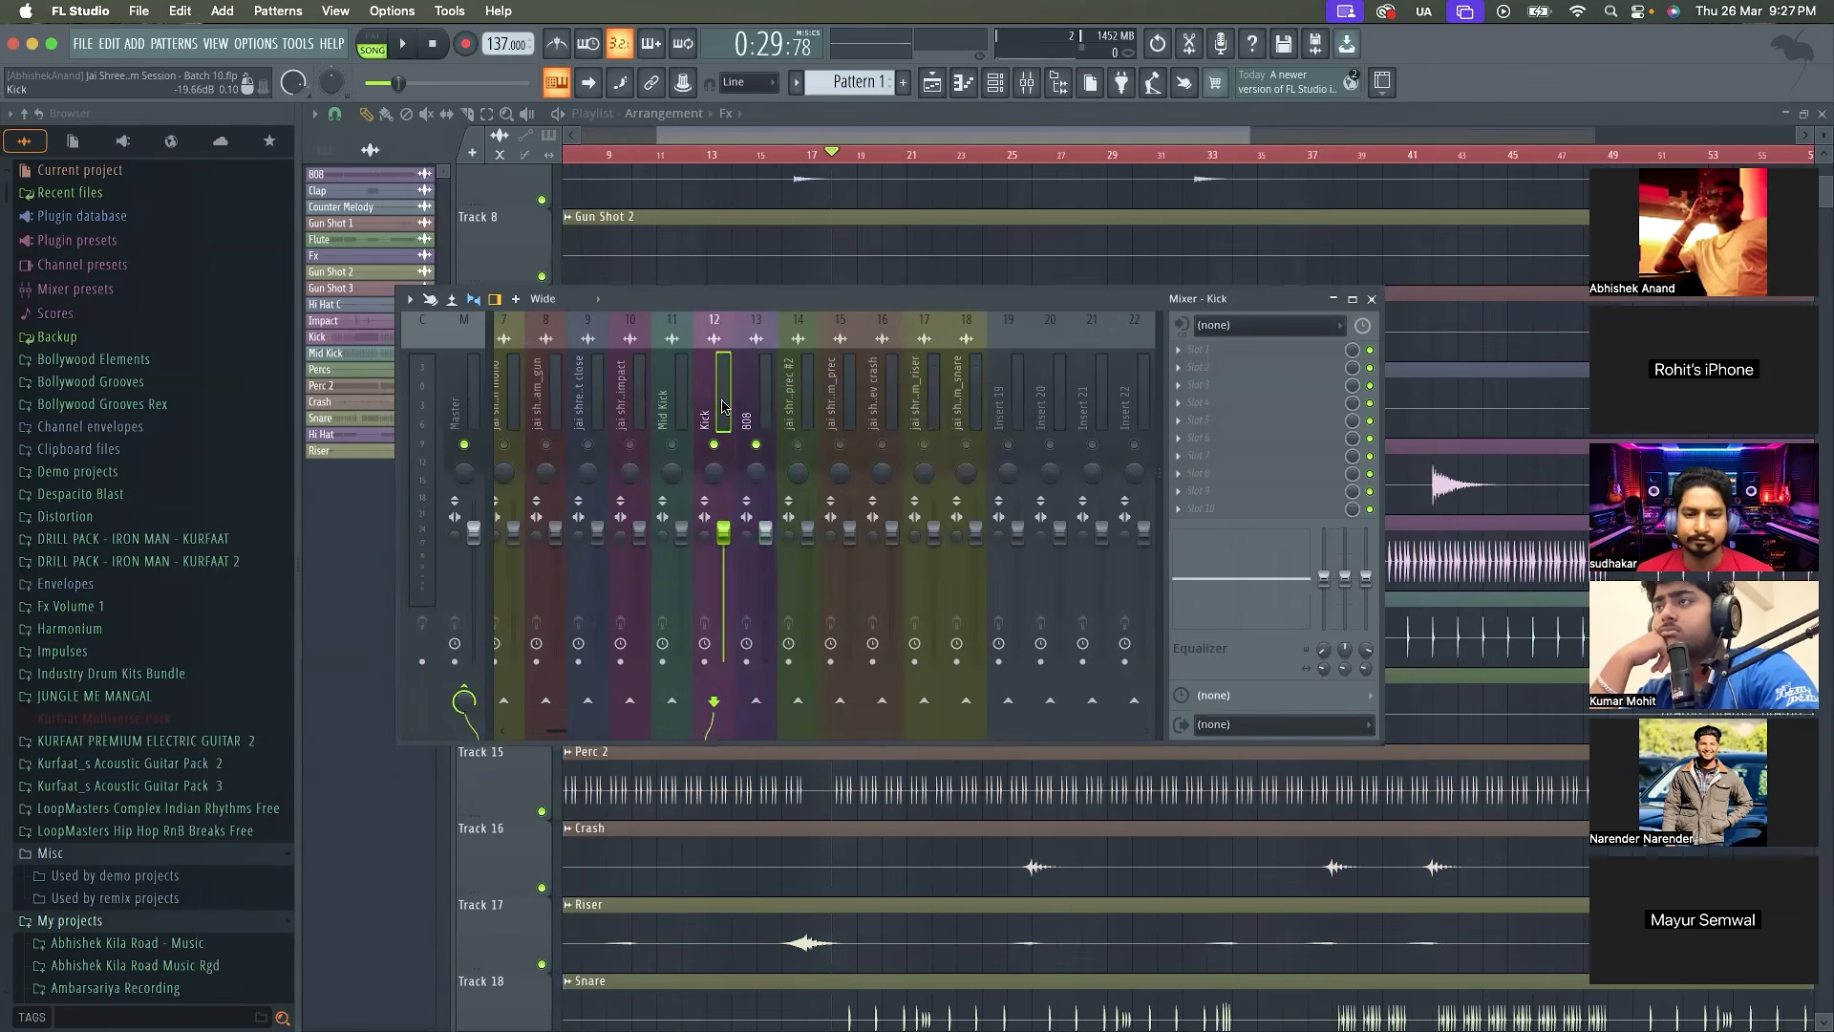
Mute and unmute the 808 insert, play short passages with the Kick and 808 together, and close the Mixer
{"action": "left_click", "coordinate": [767, 444]}
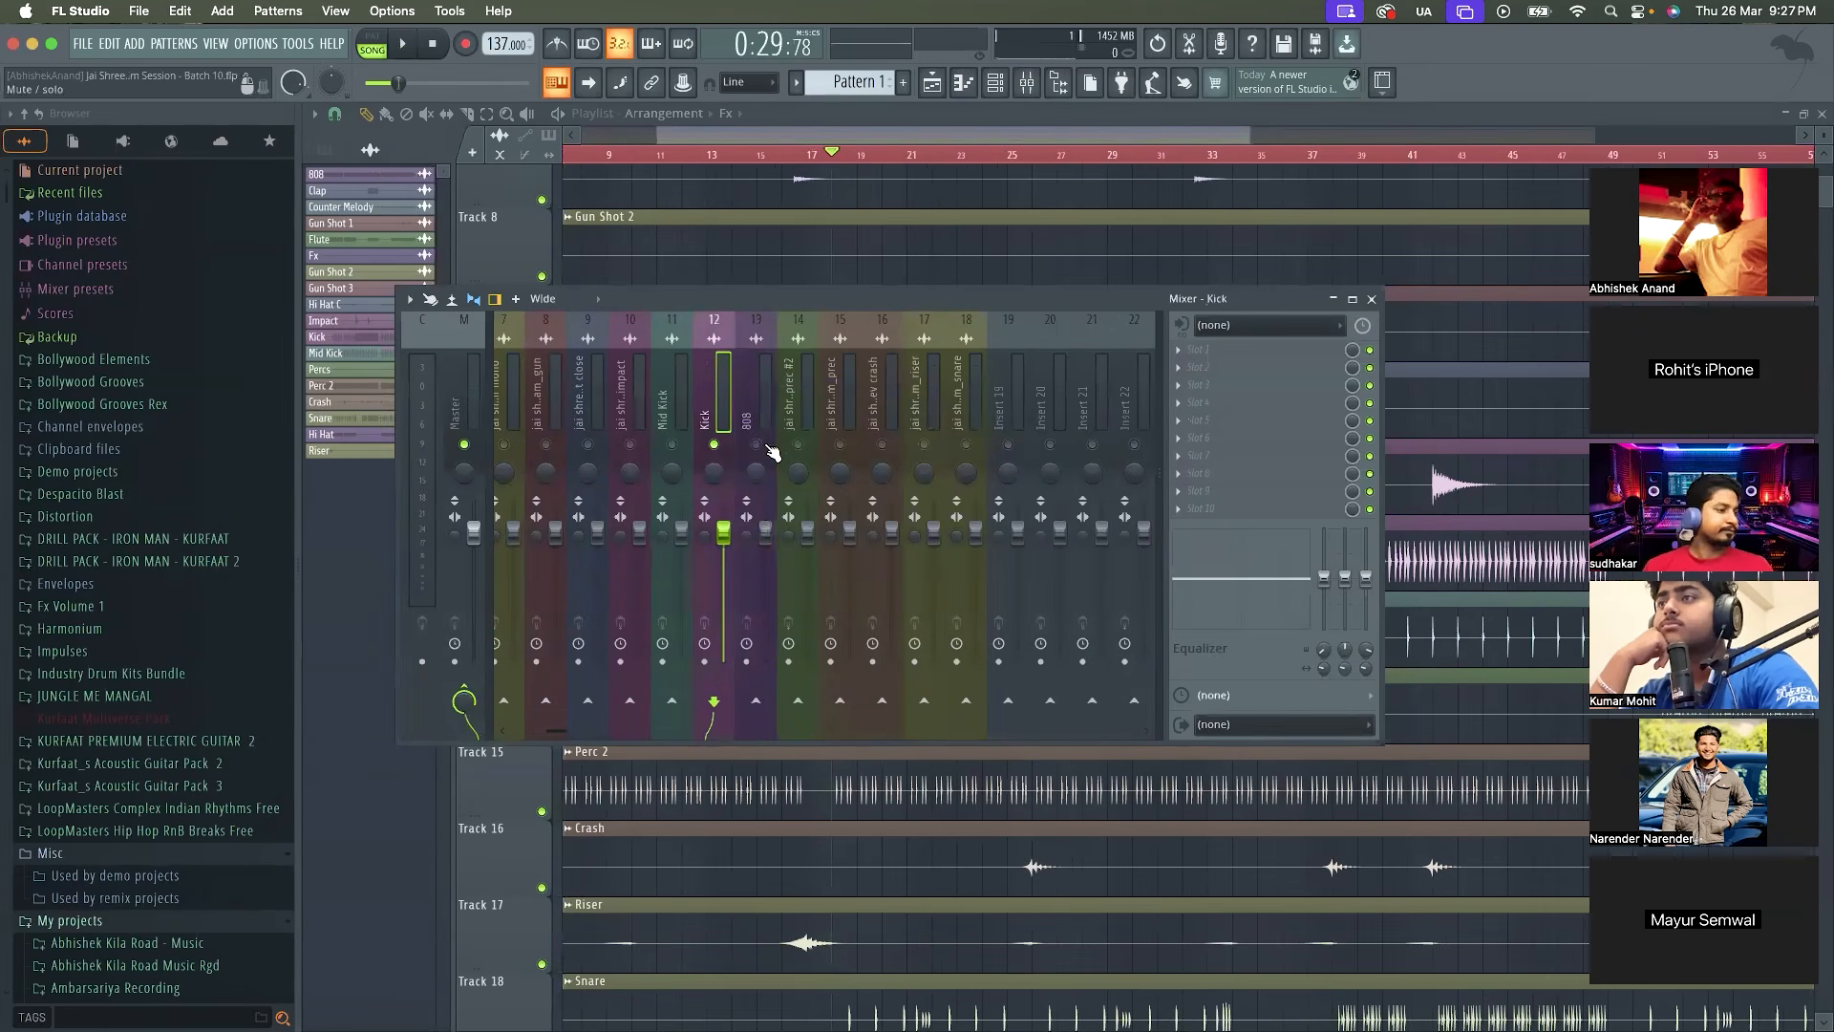
{"action": "left_click", "coordinate": [767, 444]}
{"action": "key", "text": "space"}
{"action": "key", "text": "space"}
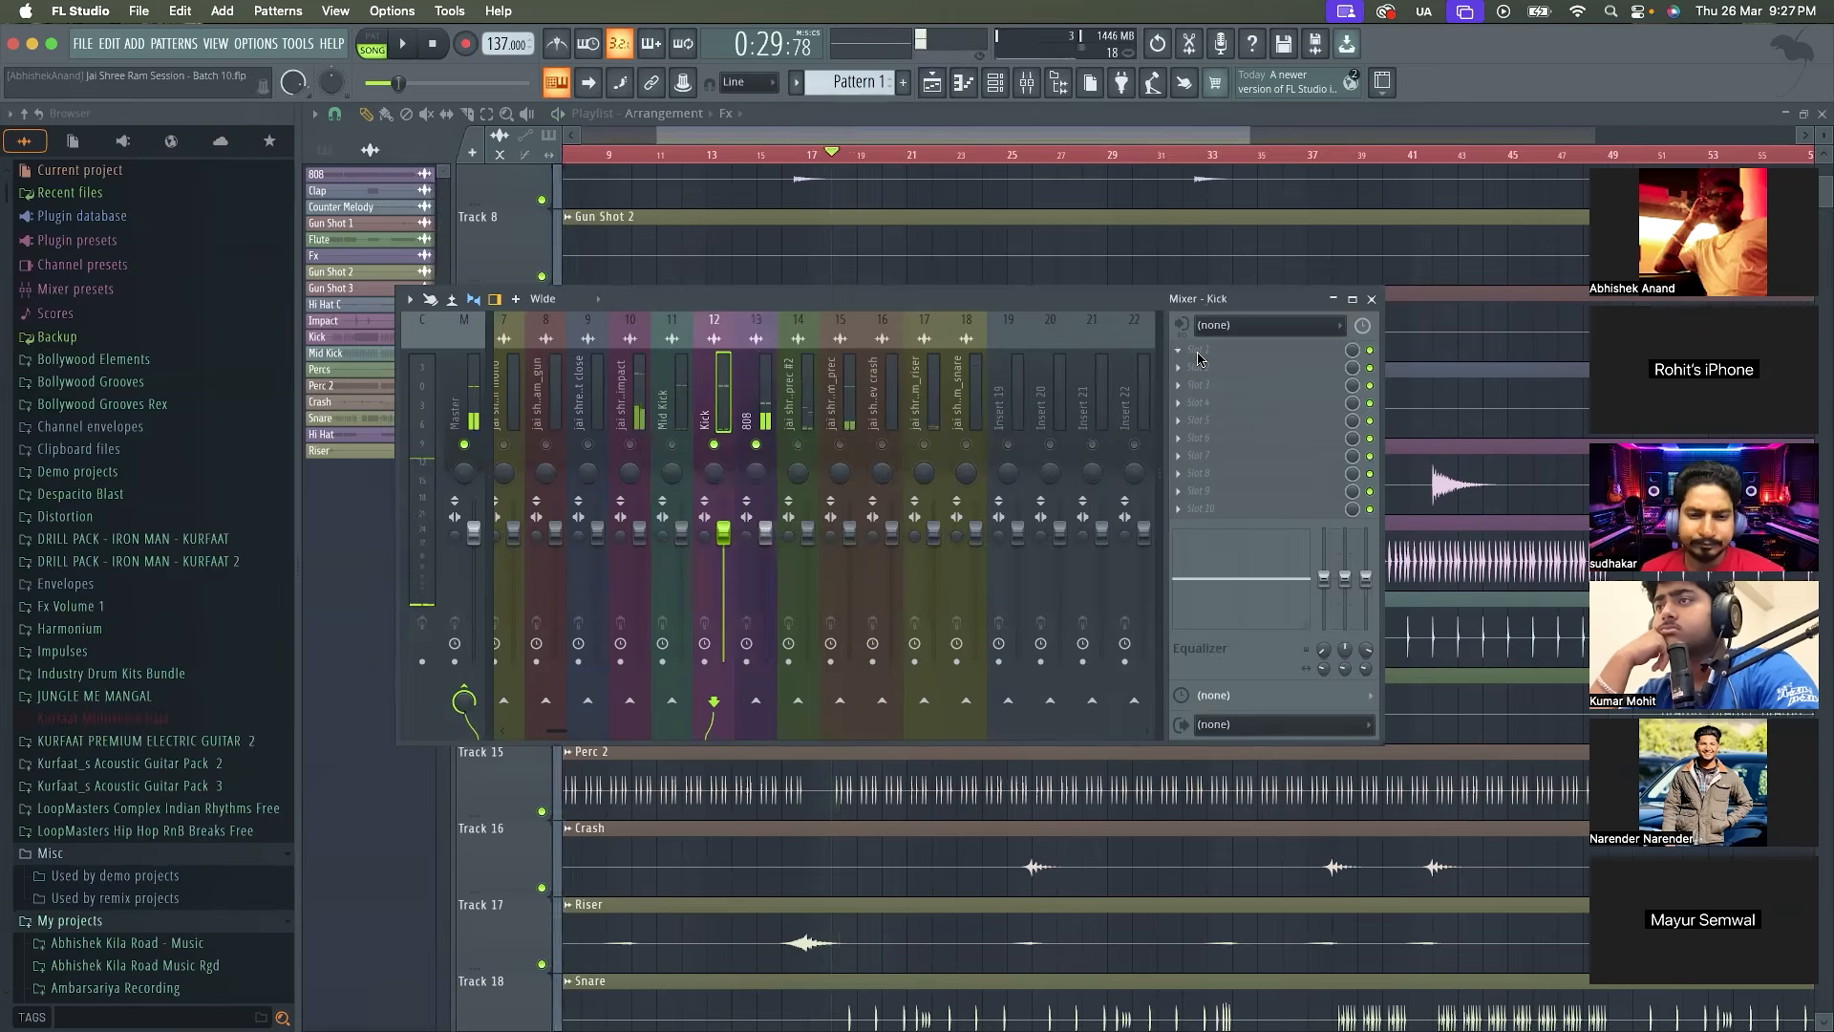
{"action": "key", "text": "space"}
{"action": "key", "text": "space"}
{"action": "left_click", "coordinate": [1372, 299]}
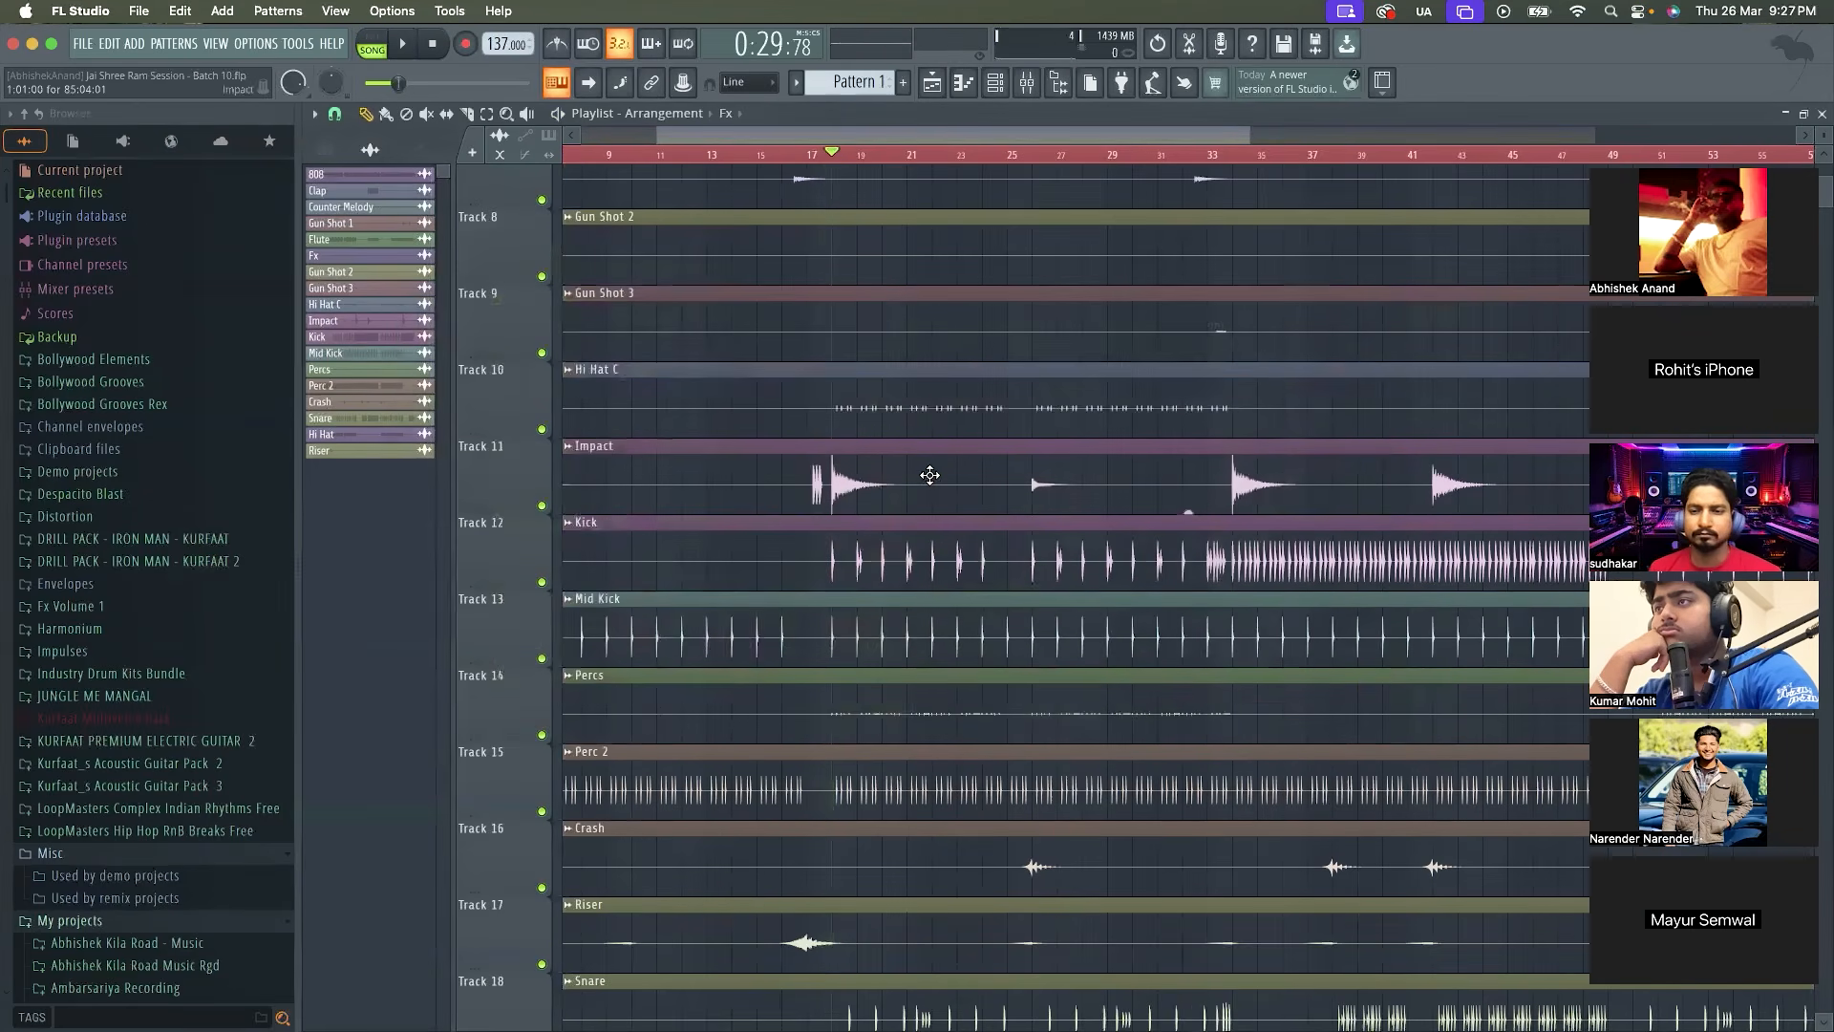
Open the Kick clip's sample settings, enable Reverse polarity and audition the kick with the 808 from bar 18
{"action": "scroll", "coordinate": [927, 474], "scroll_direction": "up", "scroll_amount": 2}
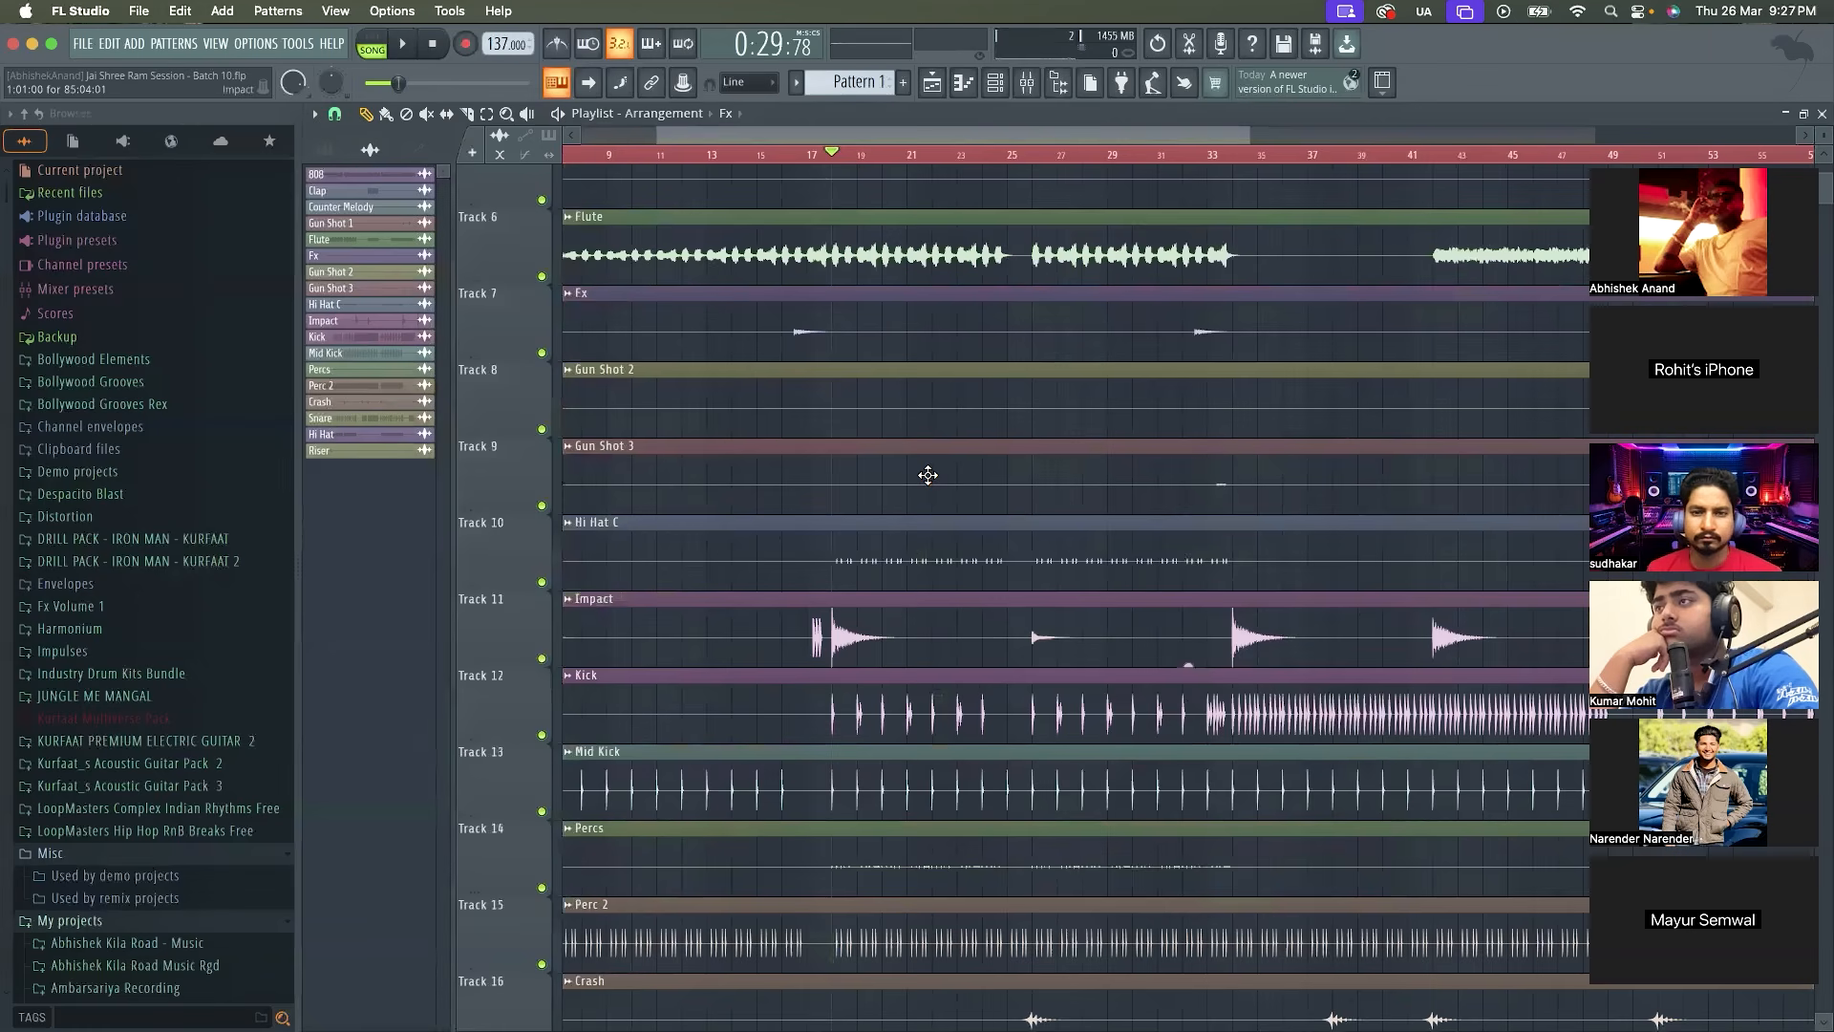
{"action": "scroll", "coordinate": [927, 474], "scroll_direction": "down", "scroll_amount": 1}
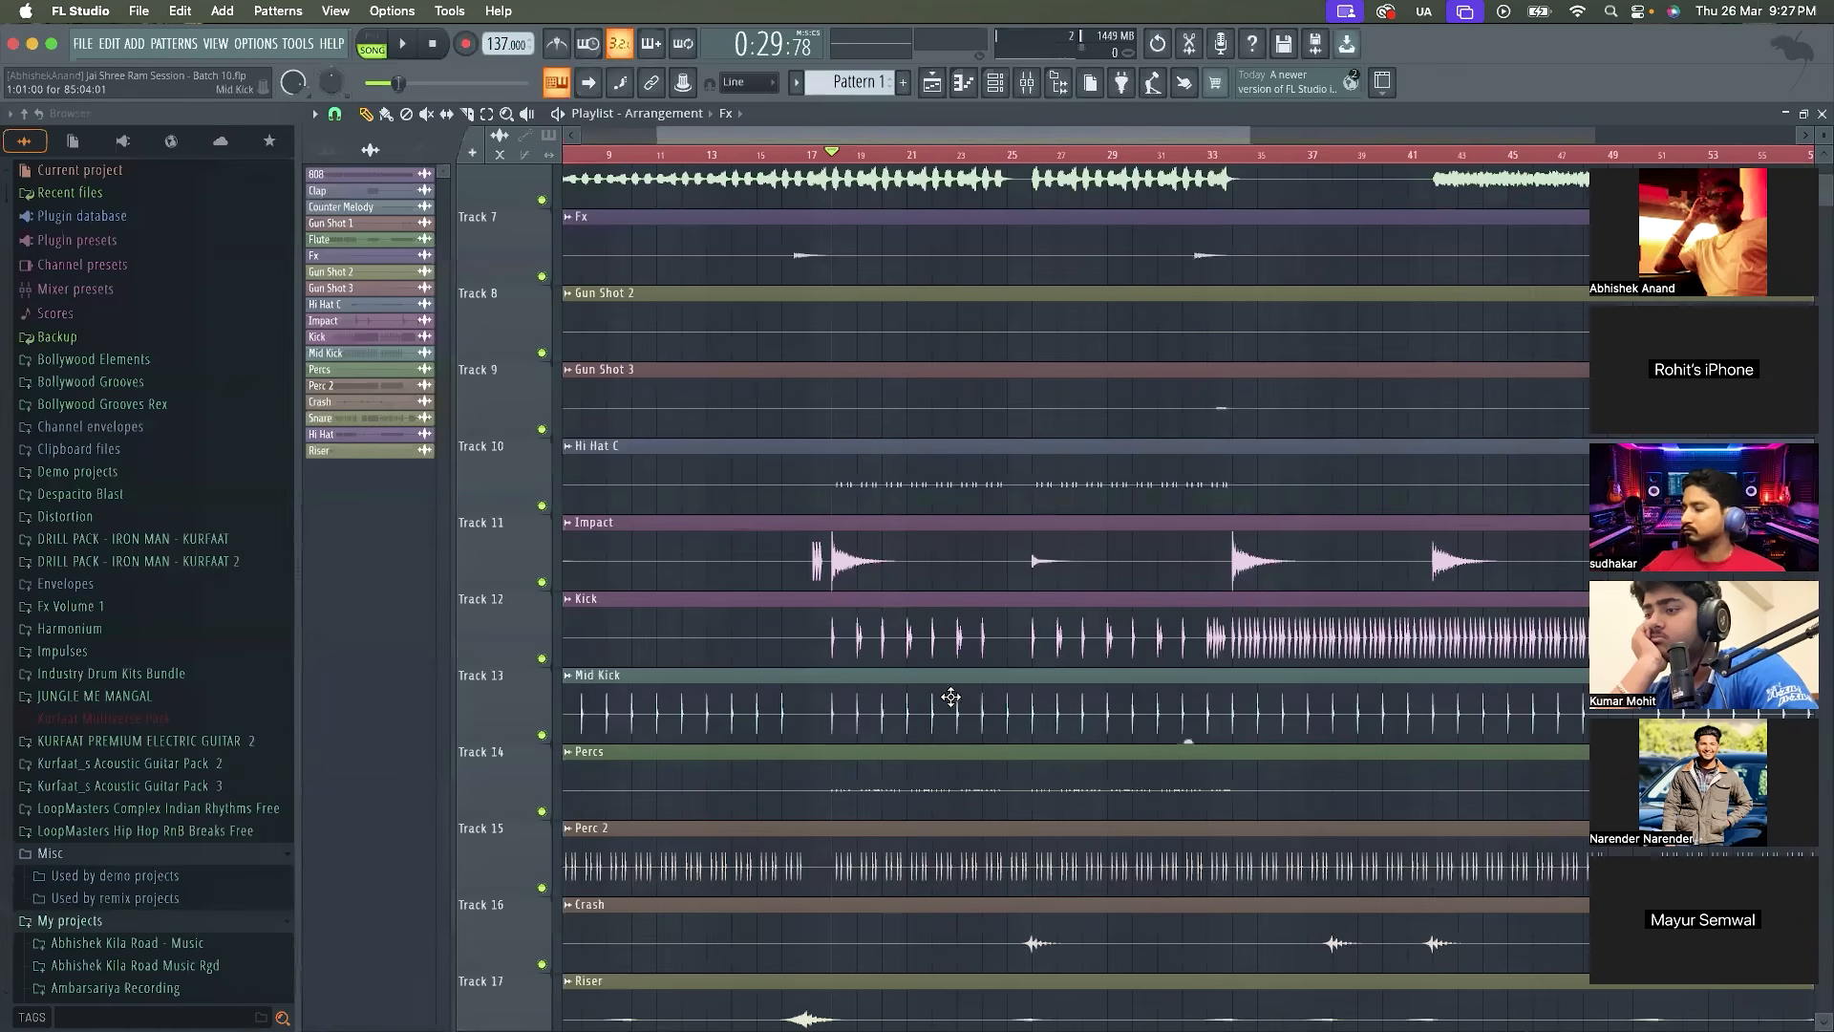
{"action": "scroll", "coordinate": [882, 622], "scroll_direction": "down", "scroll_amount": 3}
{"action": "double_click", "coordinate": [883, 622]}
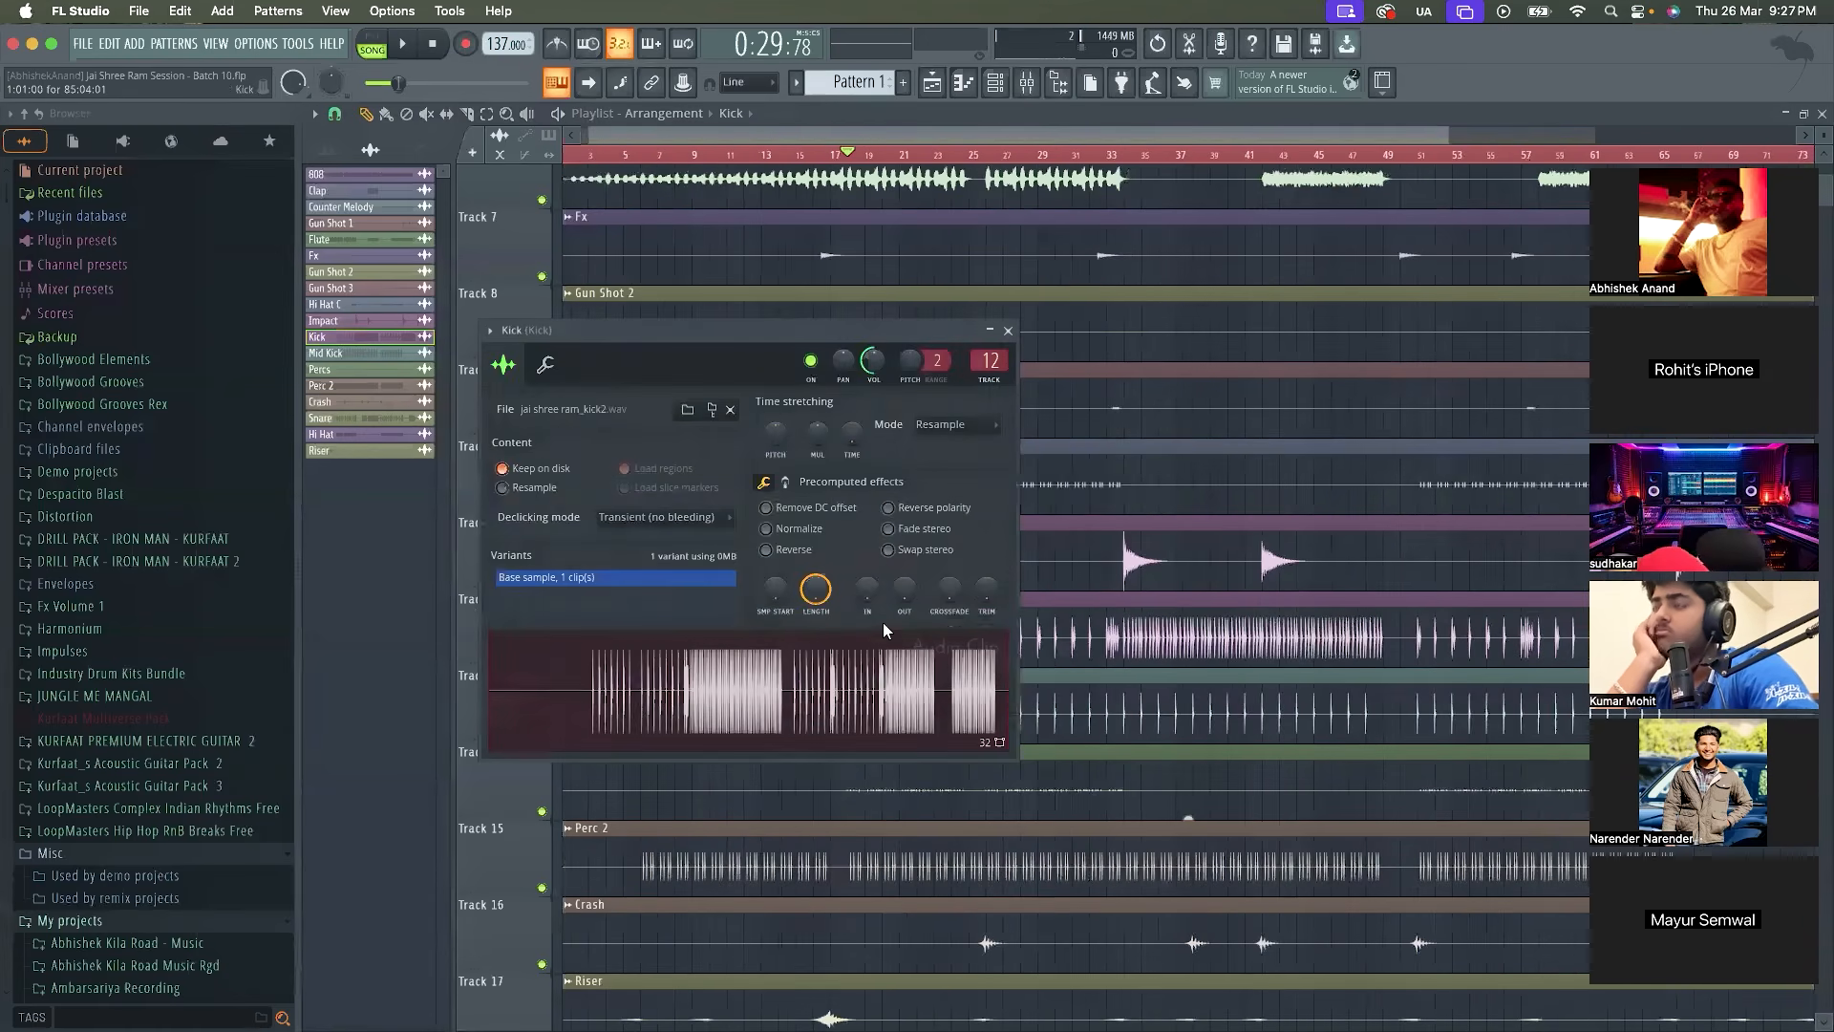
{"action": "key", "text": "space"}
Compare the Kick against the 808 with Reverse polarity toggled between short playbacks, leaving the option off
{"action": "key", "text": "space"}
{"action": "key", "text": "space"}
{"action": "key", "text": "space"}
{"action": "left_click", "coordinate": [933, 512]}
{"action": "key", "text": "space"}
{"action": "key", "text": "space"}
{"action": "left_click", "coordinate": [933, 512]}
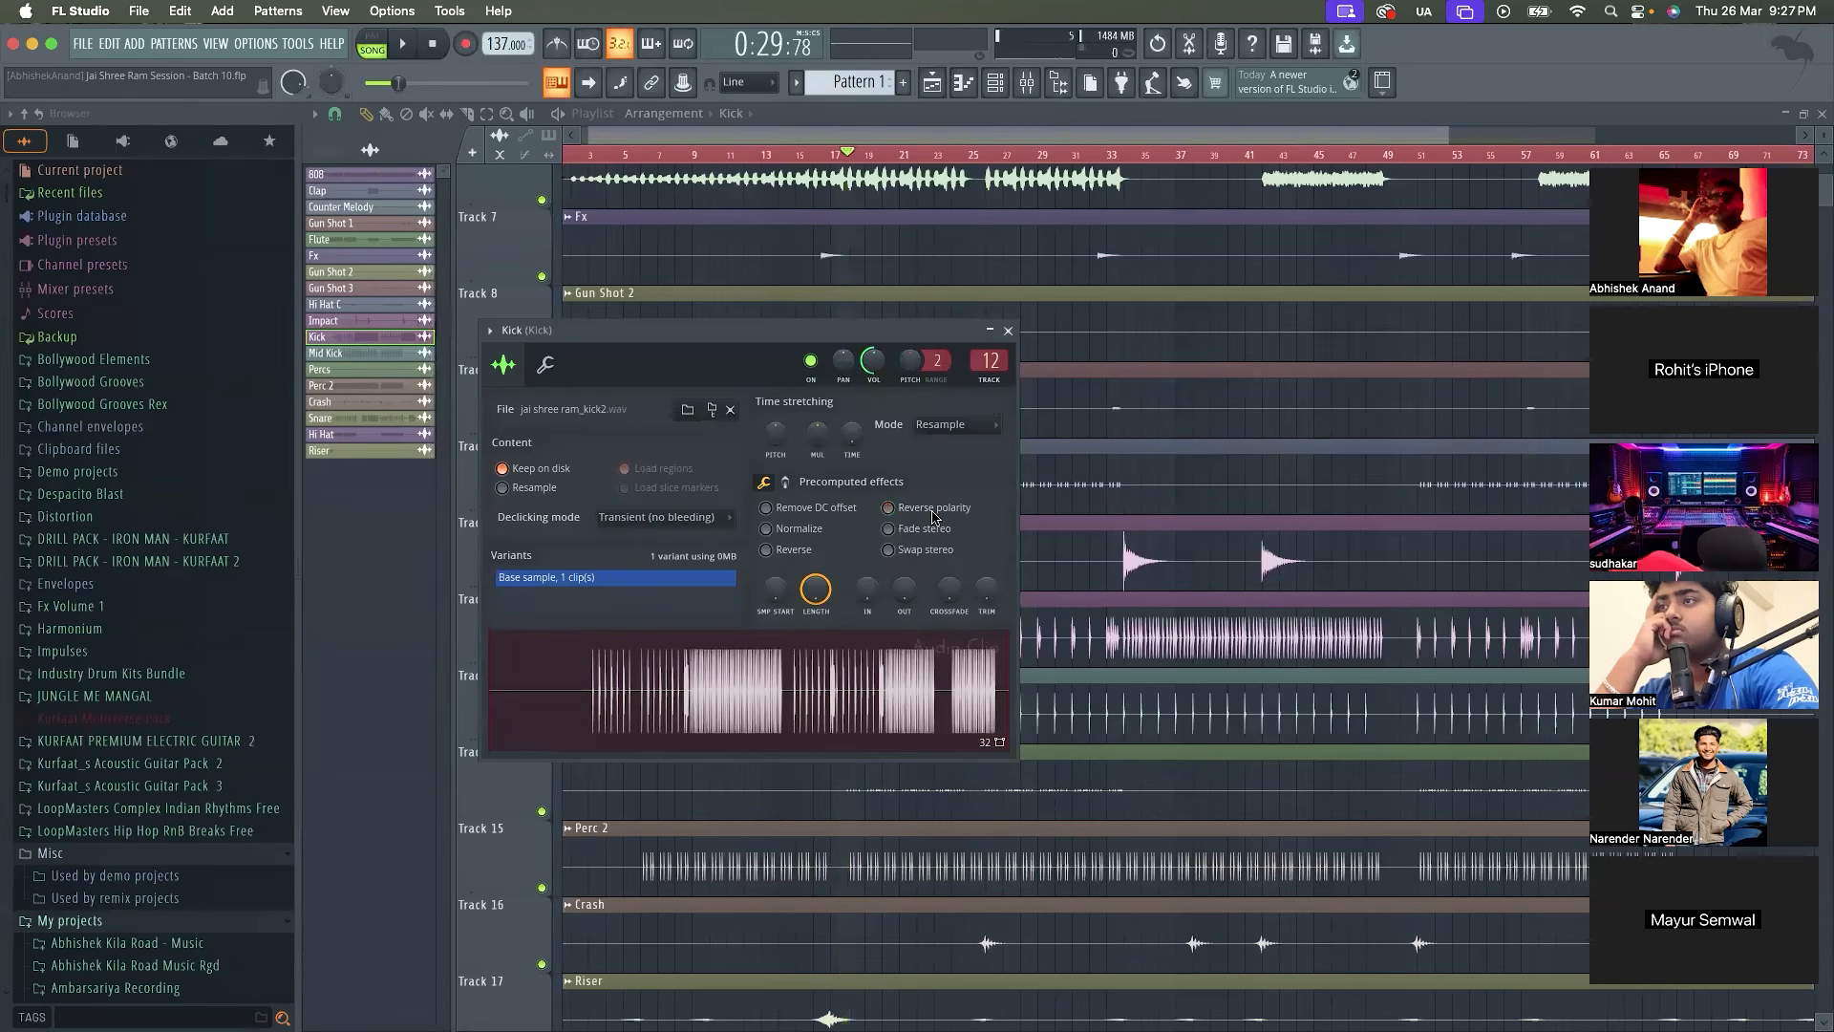
{"action": "key", "text": "space"}
{"action": "key", "text": "space"}
{"action": "left_click", "coordinate": [935, 518]}
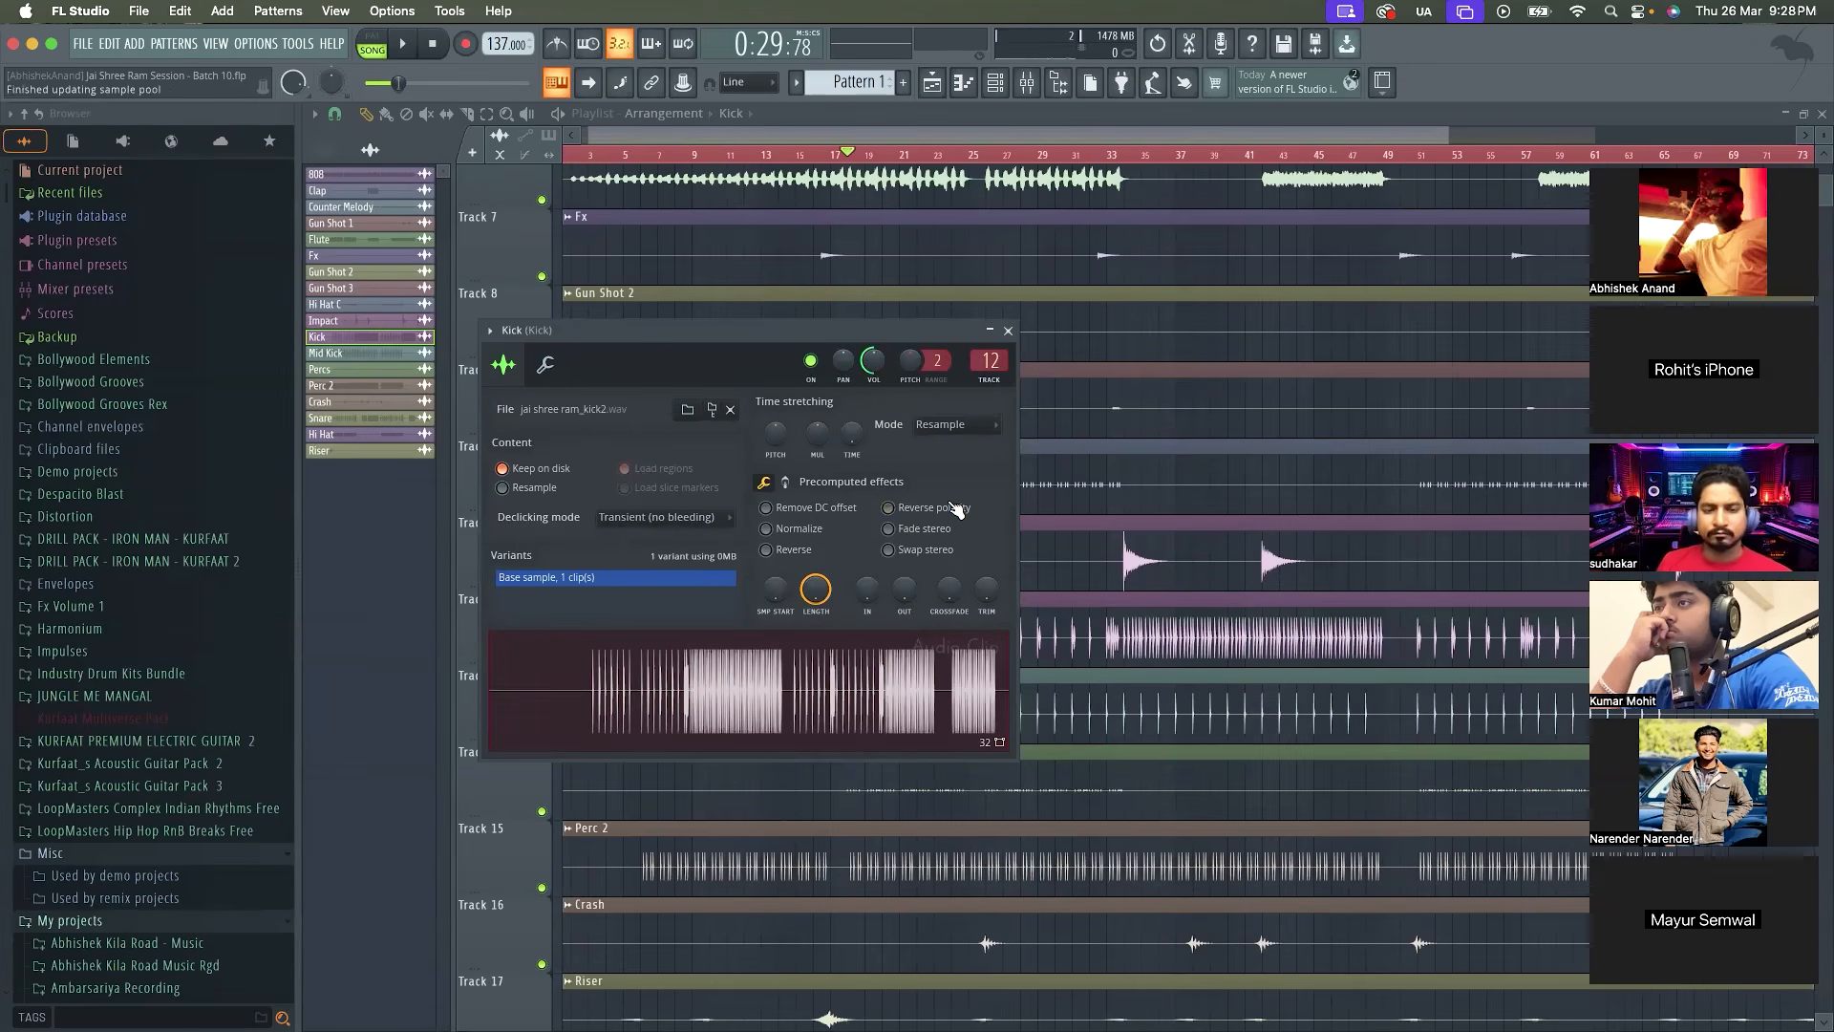
Audition the Kick against the 808 from bar 18, enable Reverse polarity, replay the passage and close the Kick's sample settings
{"action": "key", "text": "space"}
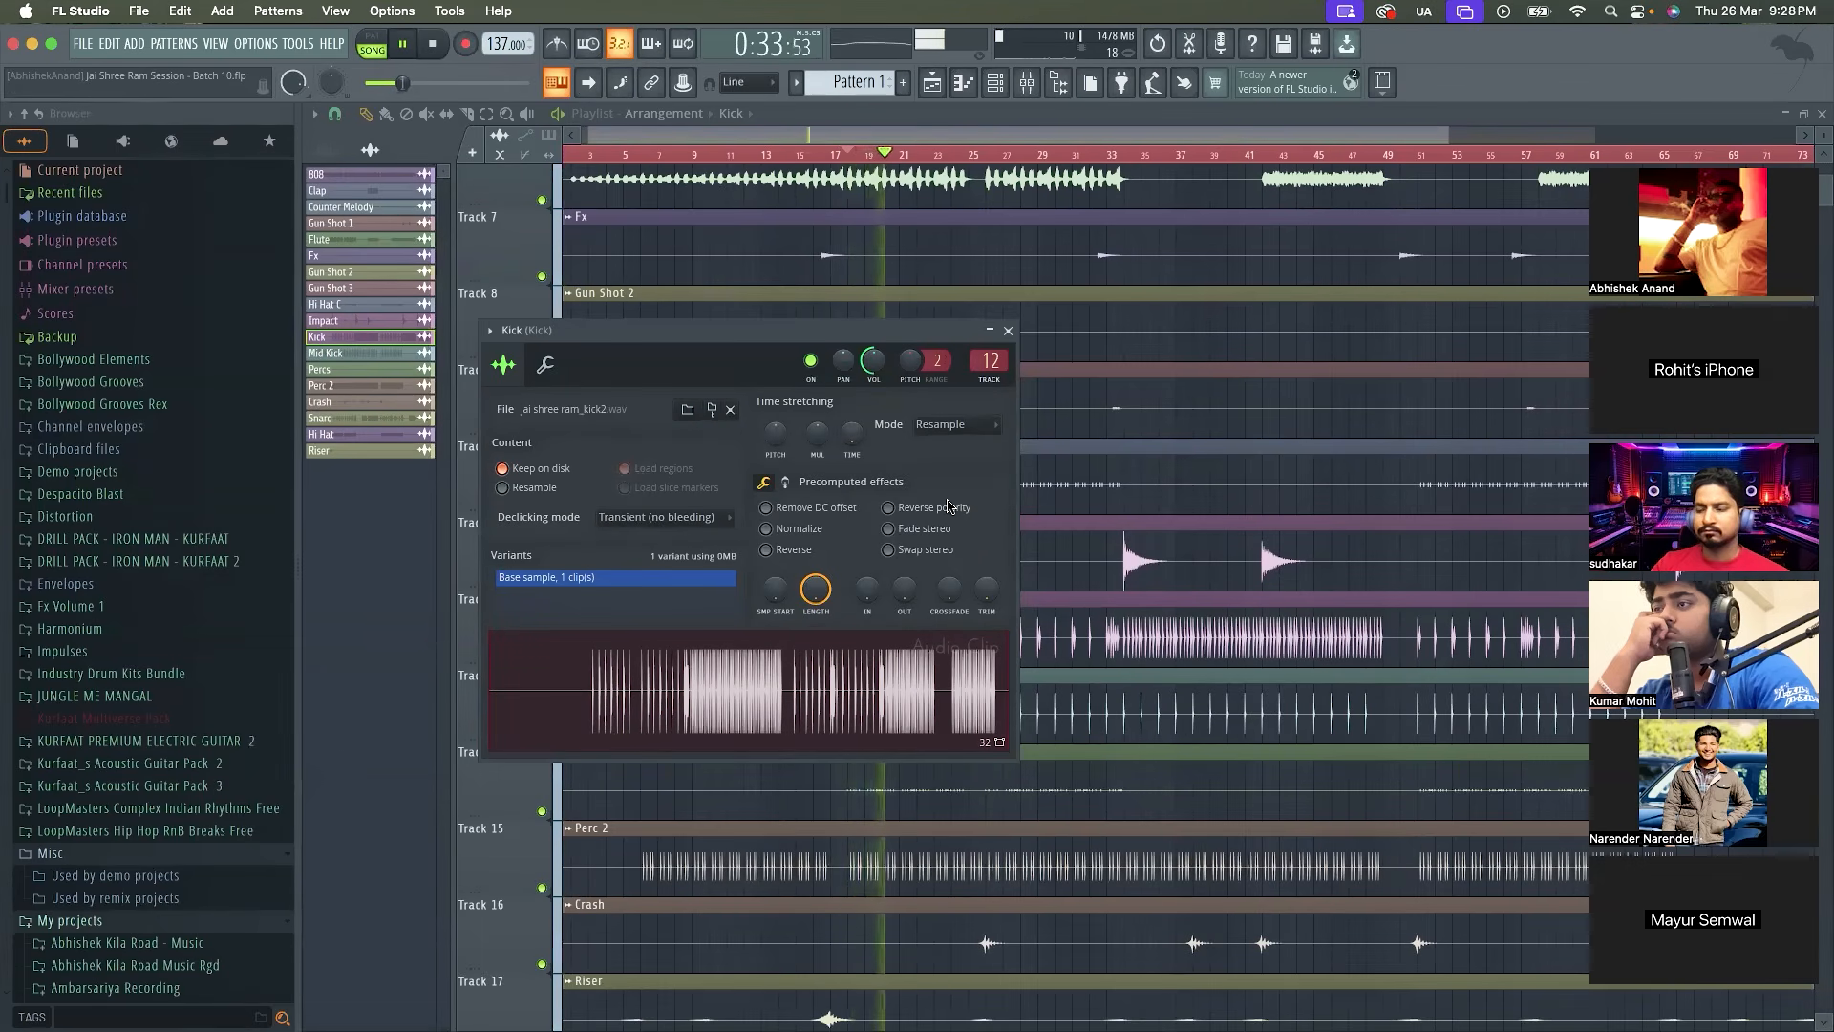
{"action": "key", "text": "space"}
{"action": "left_click", "coordinate": [888, 507]}
{"action": "key", "text": "space"}
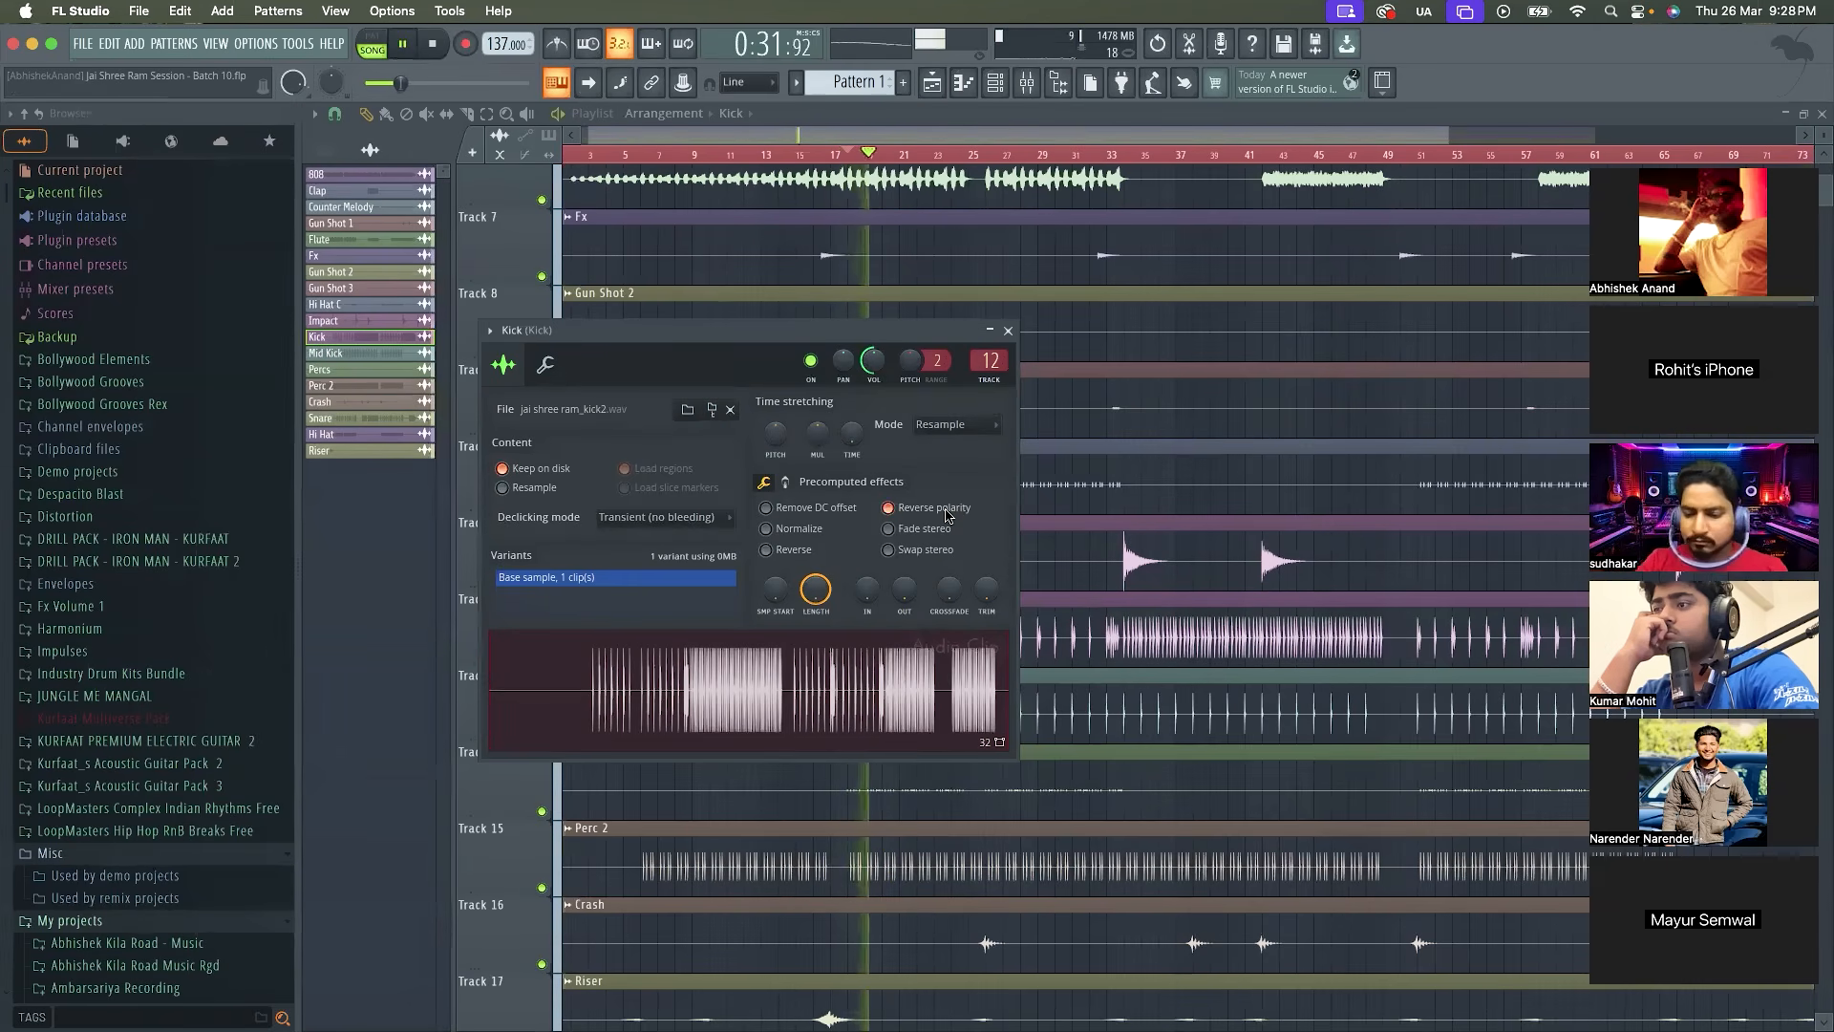
{"action": "key", "text": "space"}
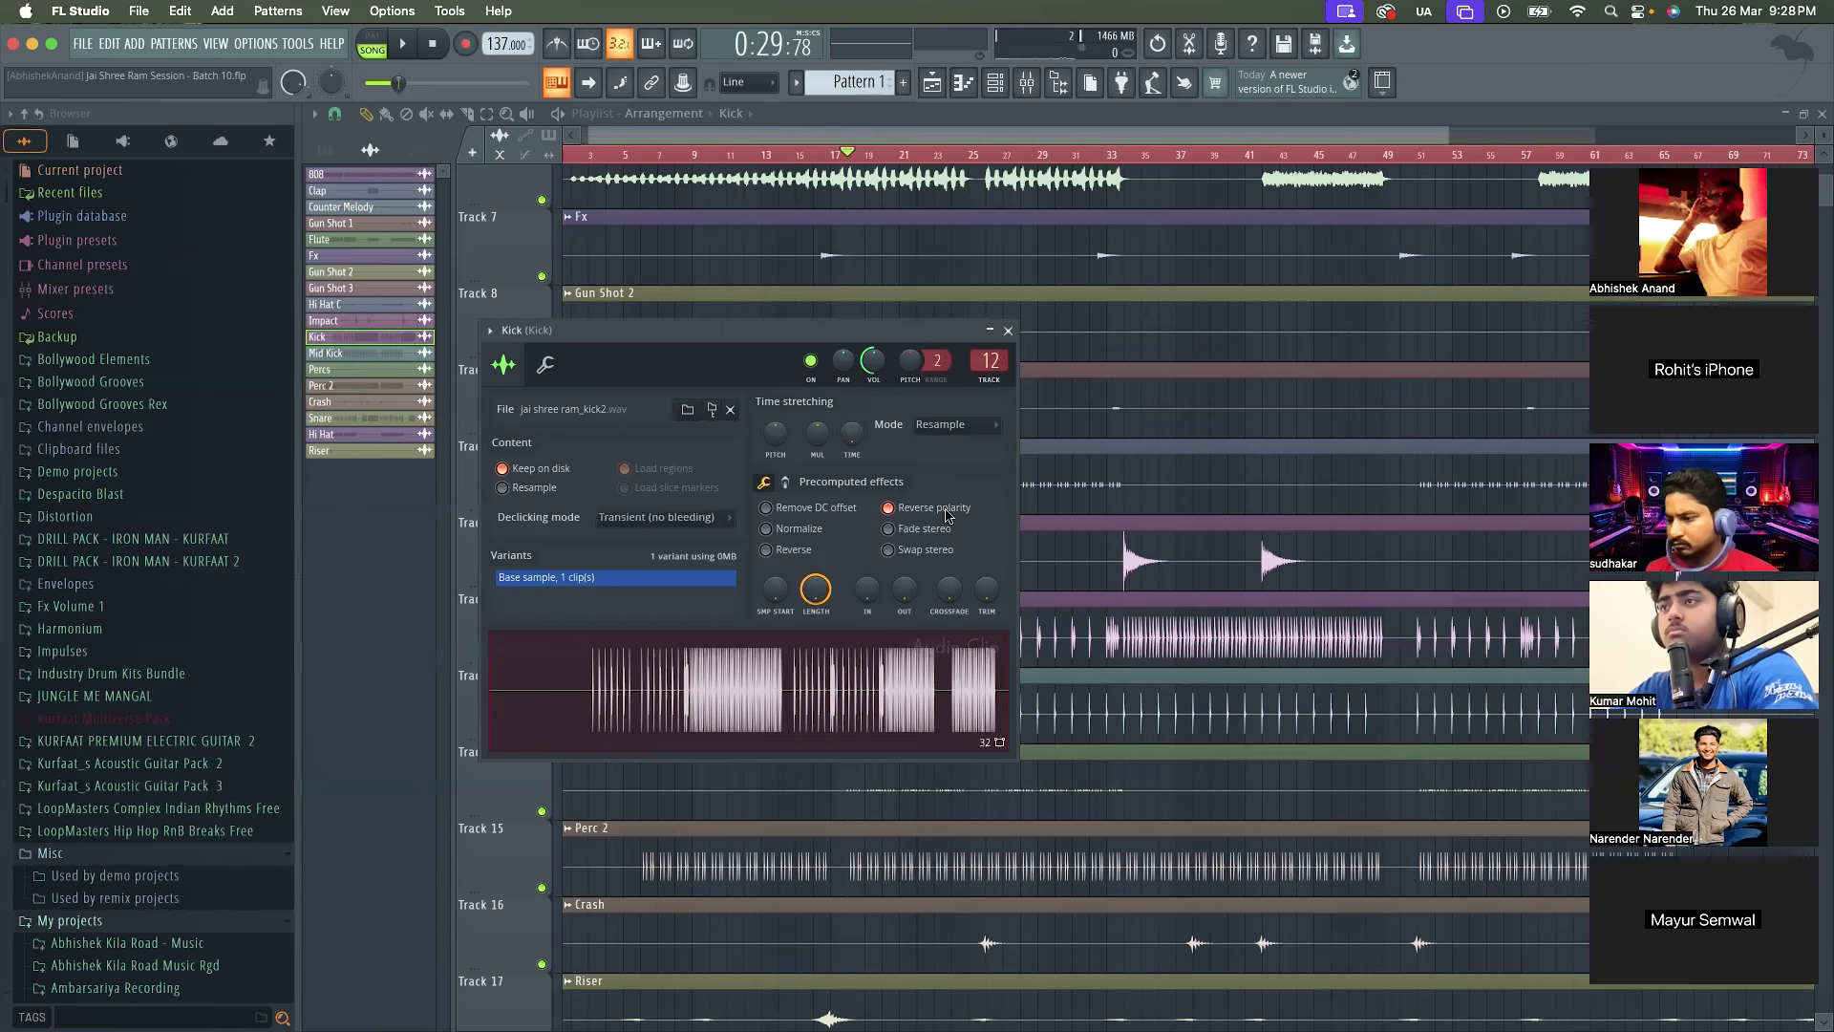
{"action": "left_click", "coordinate": [1008, 331]}
Open the Mixer and load Fruity Parametric EQ 2 in the Kick insert's first effect slot
{"action": "left_click", "coordinate": [1036, 86]}
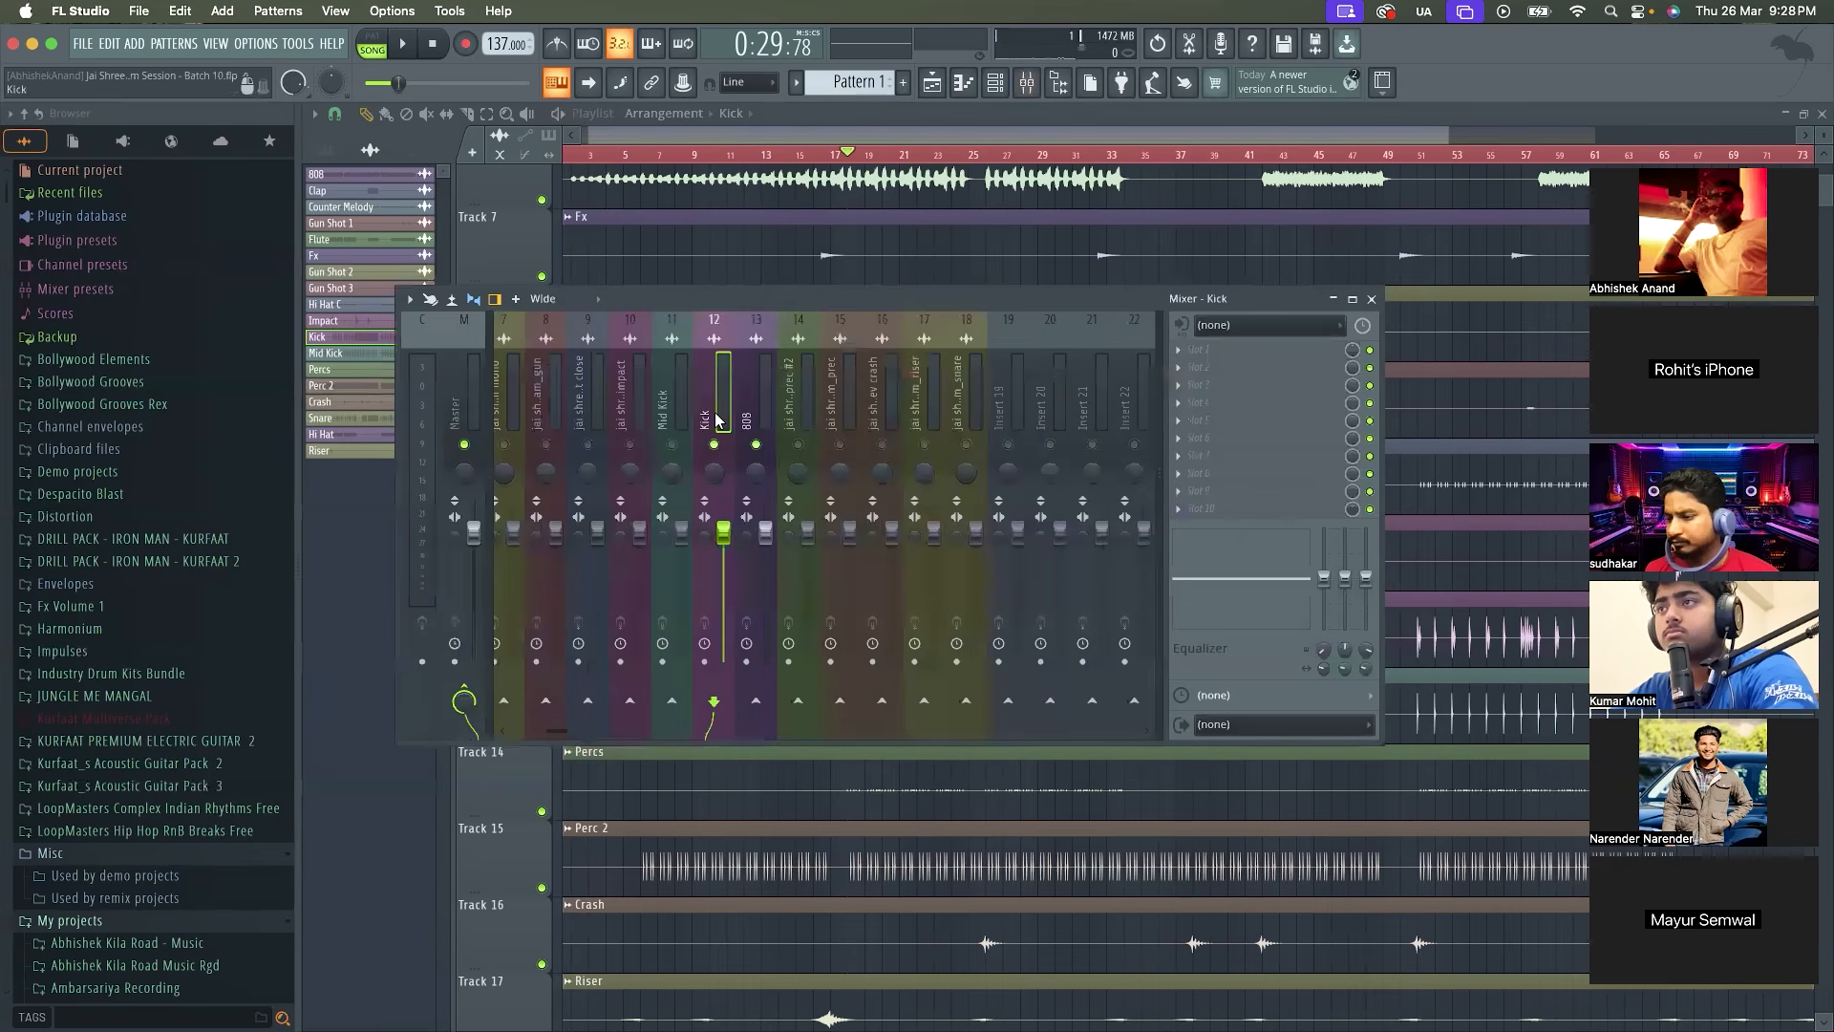
{"action": "left_click", "coordinate": [746, 418]}
{"action": "left_click", "coordinate": [724, 420]}
{"action": "left_click", "coordinate": [1200, 351]}
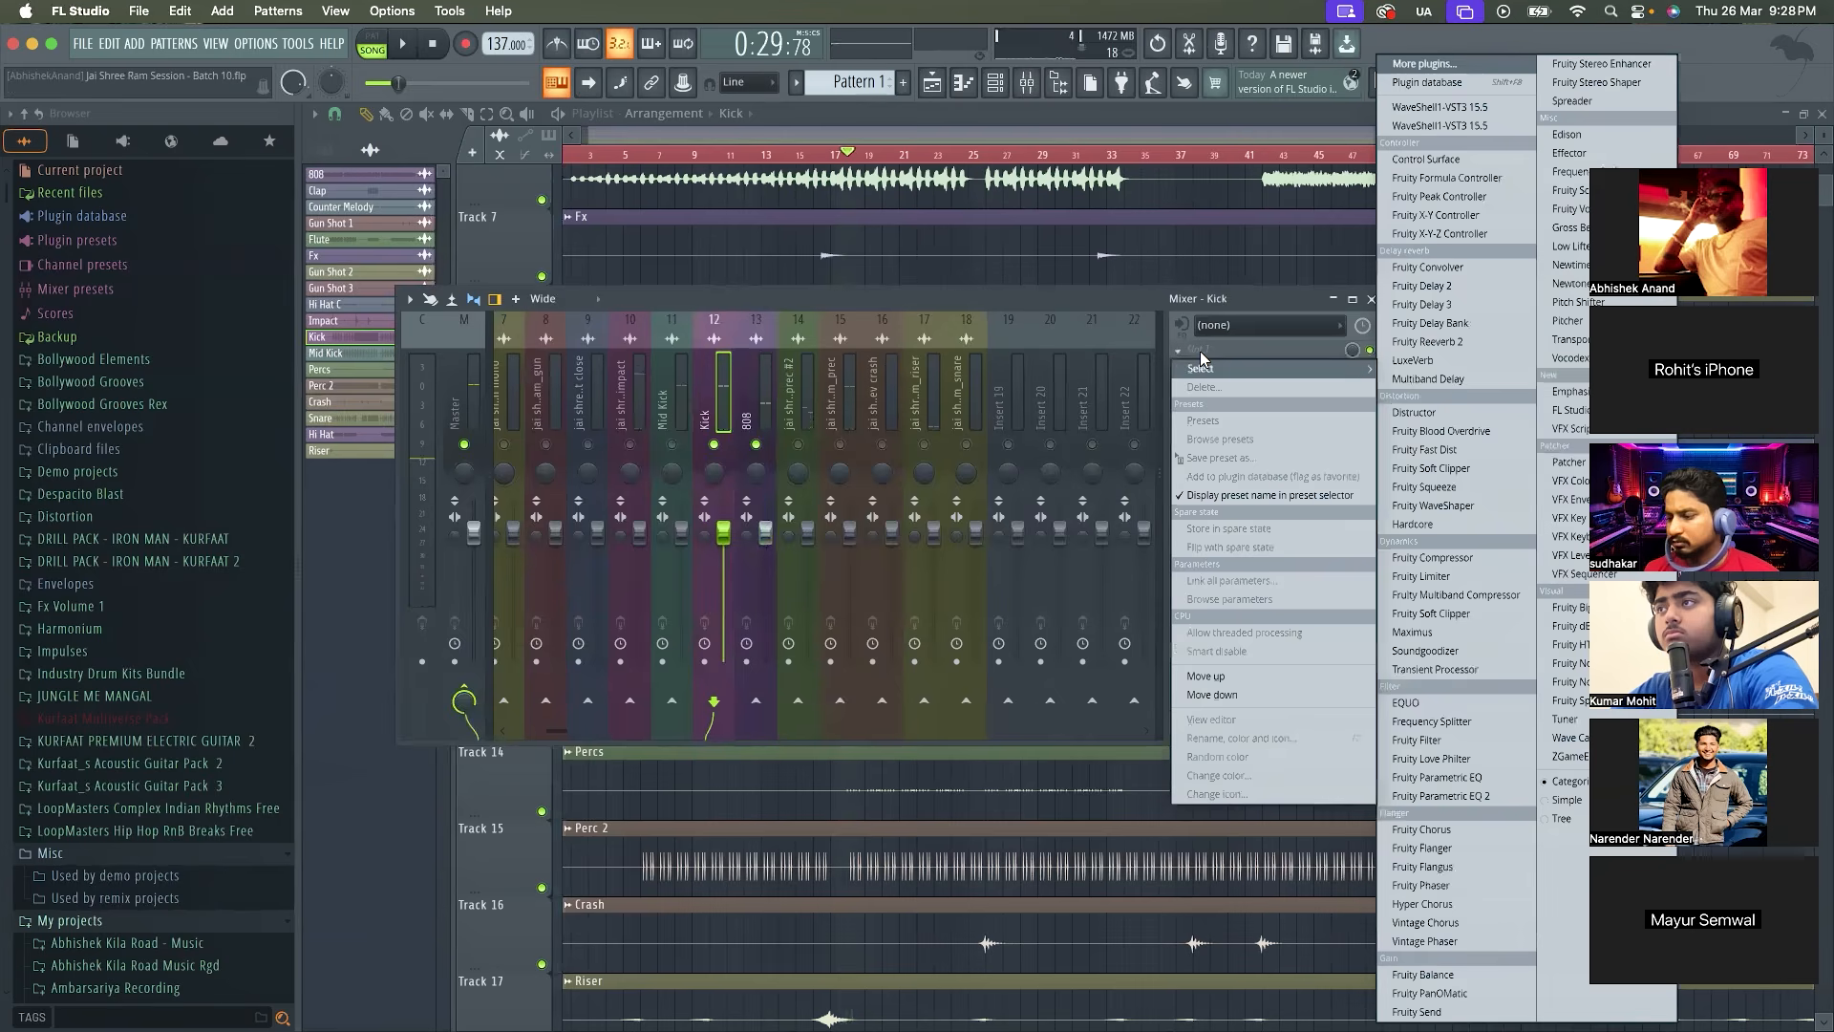
{"action": "left_click", "coordinate": [1439, 796]}
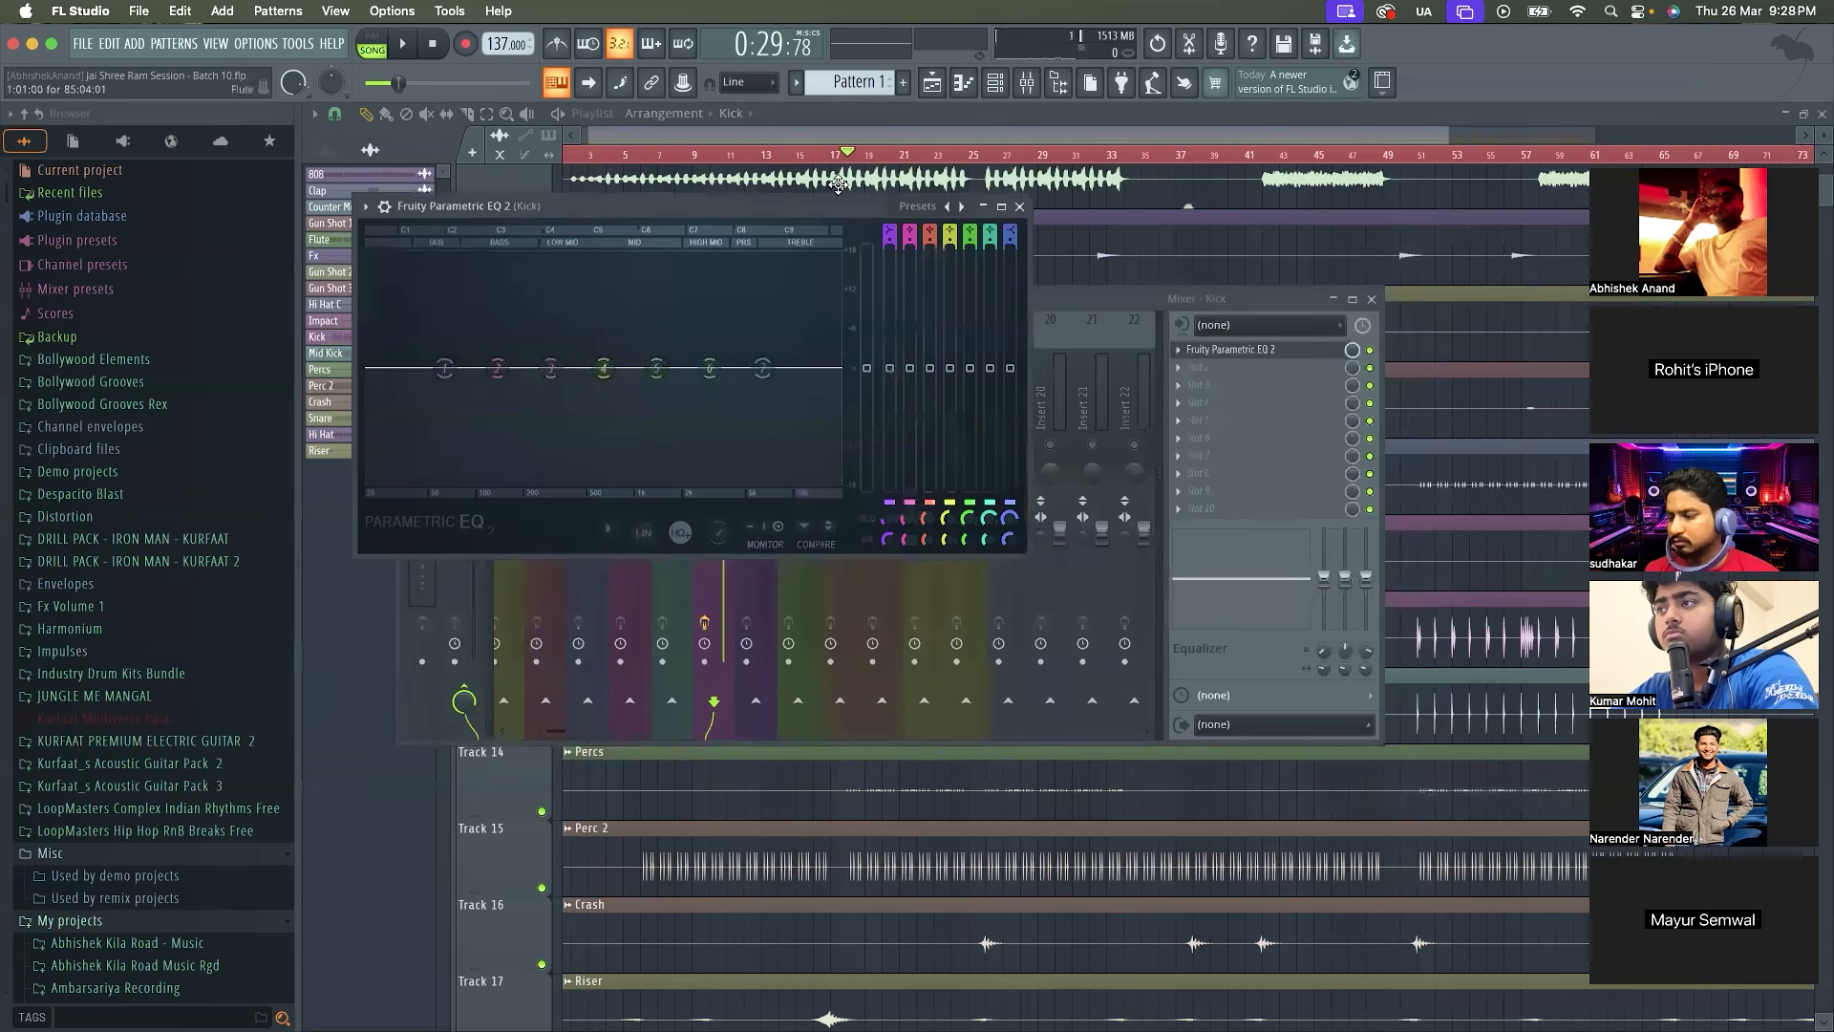
{"action": "left_click_drag", "start_coordinate": [838, 206], "coordinate": [981, 305]}
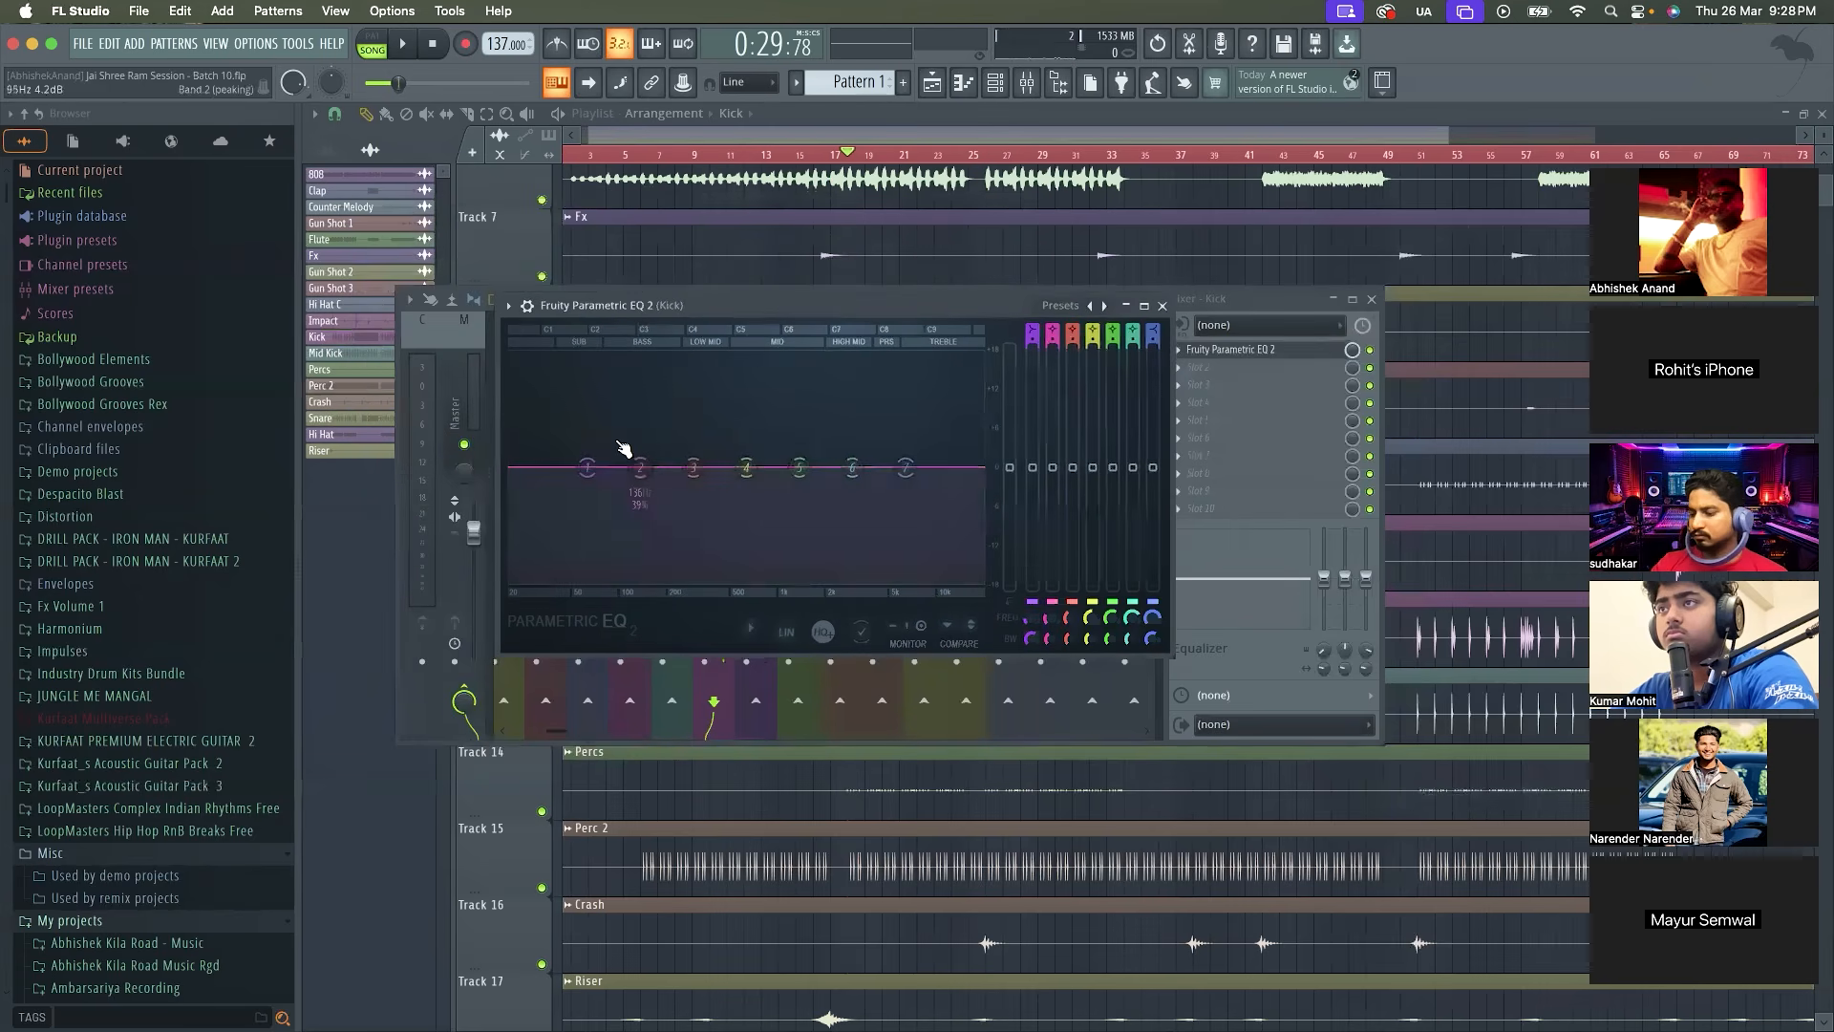
Play short passages from bar 18 and examine the Kick's low-frequency spectrum in the equaliser
{"action": "key", "text": "space"}
{"action": "key", "text": "space"}
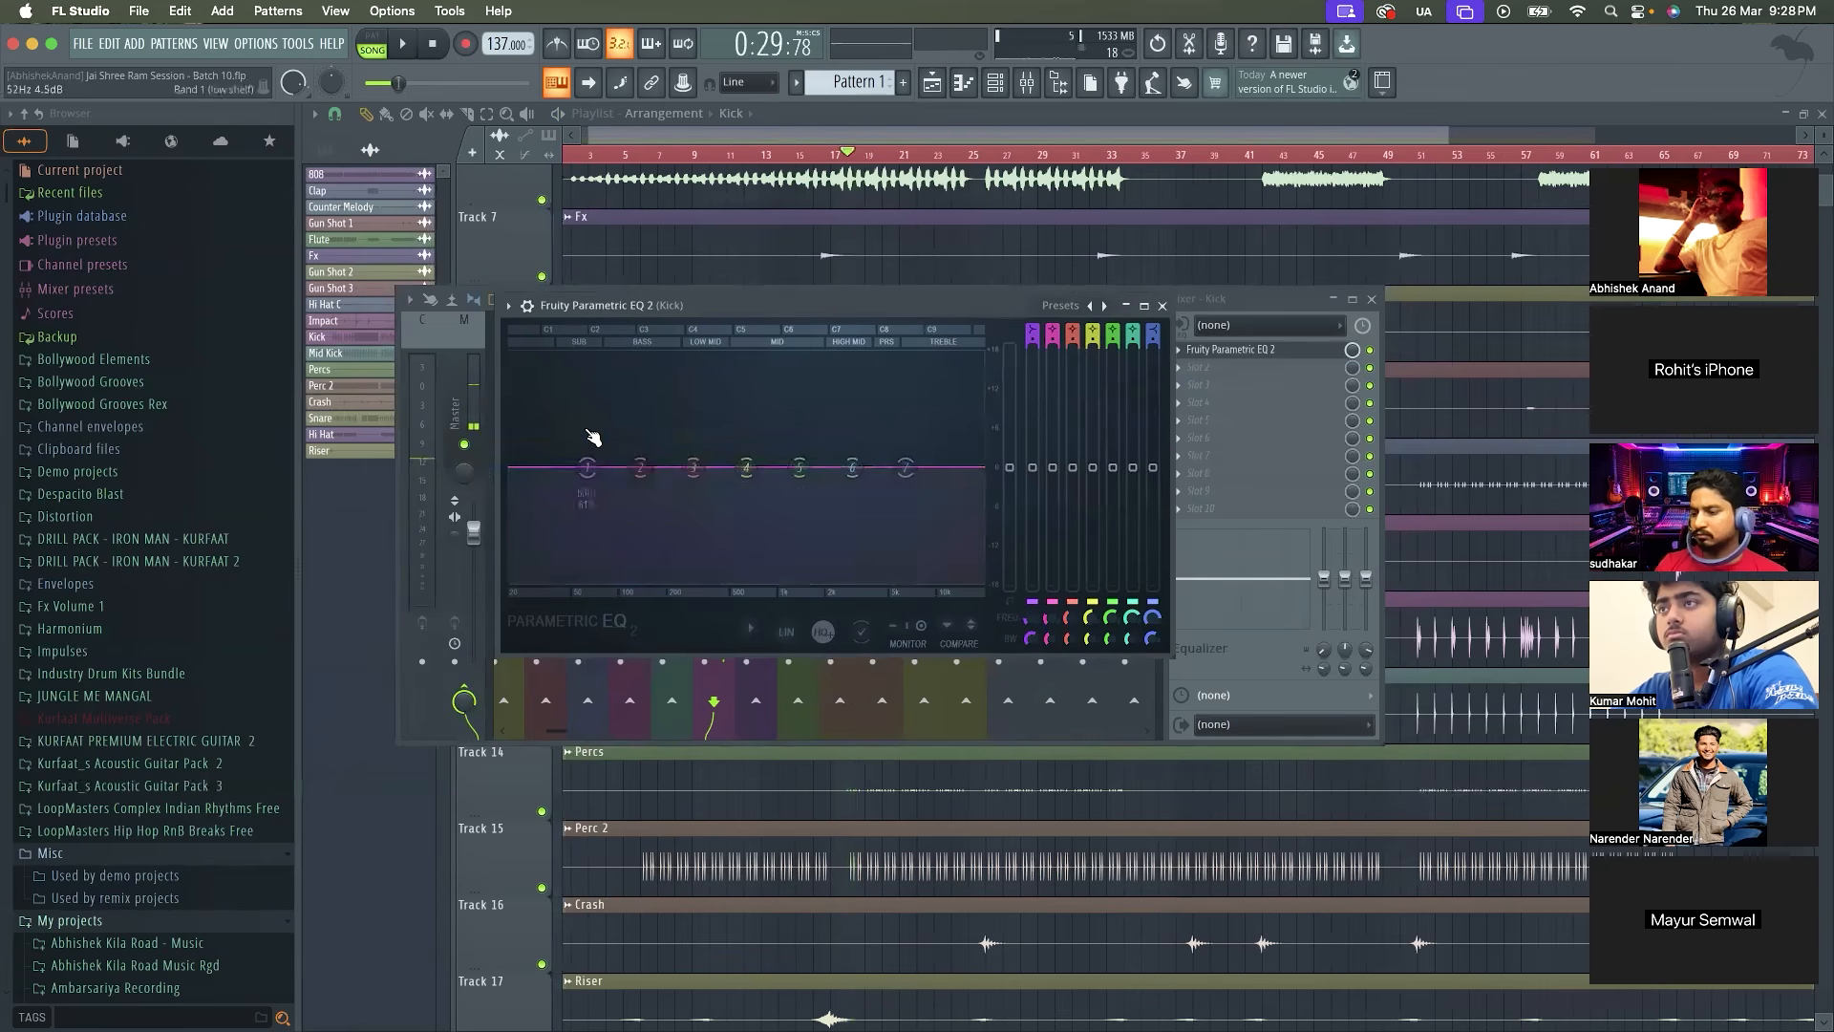
{"action": "key", "text": "space"}
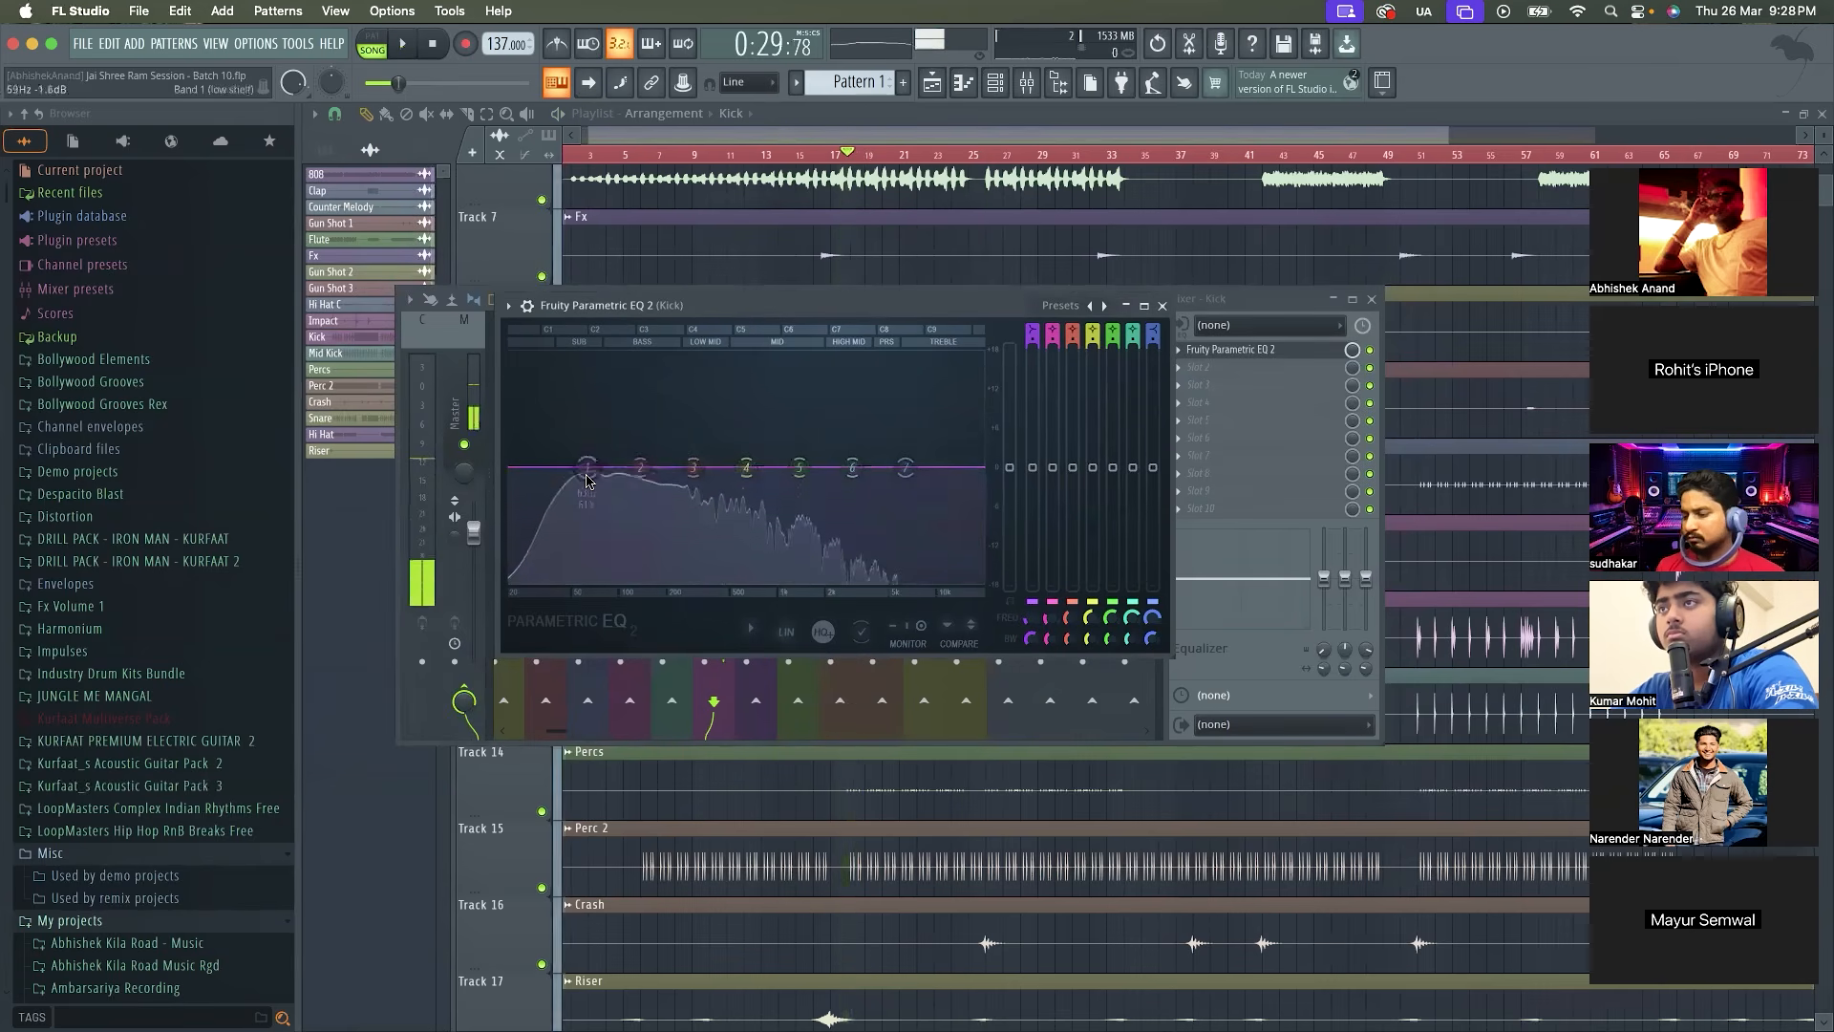
{"action": "key", "text": "space"}
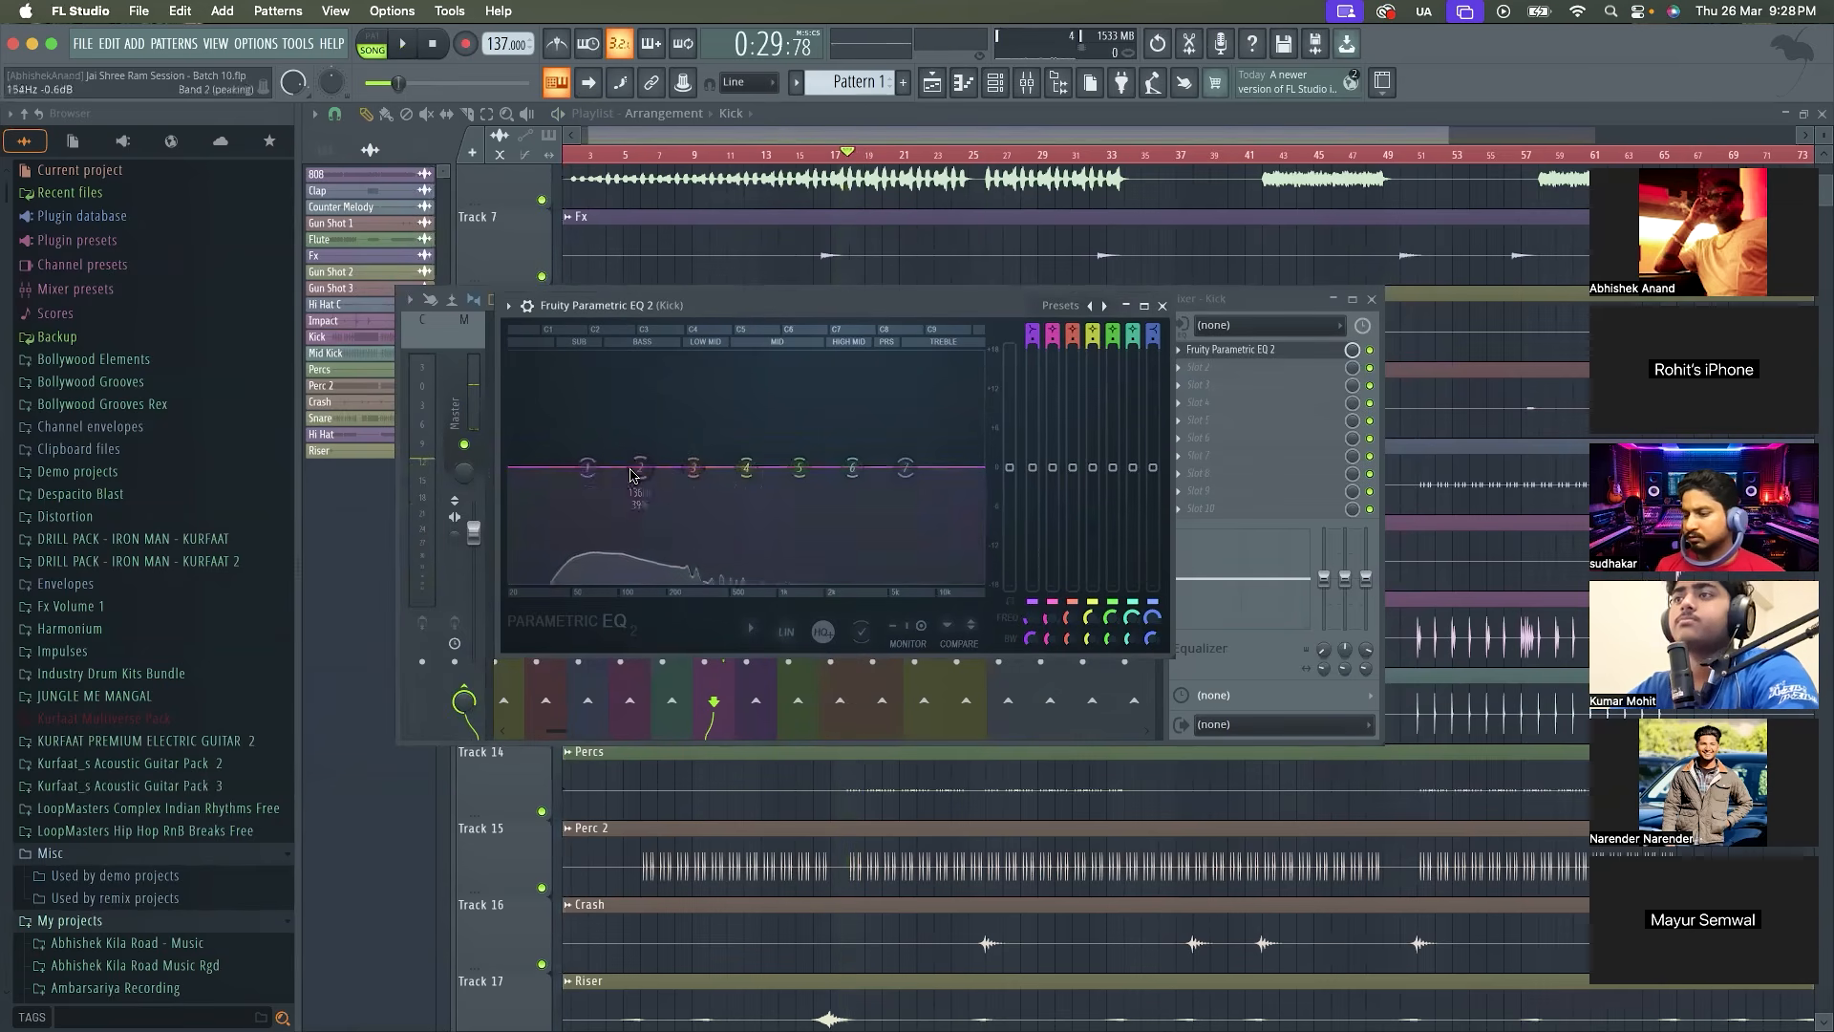
{"action": "key", "text": "space"}
{"action": "key", "text": "space"}
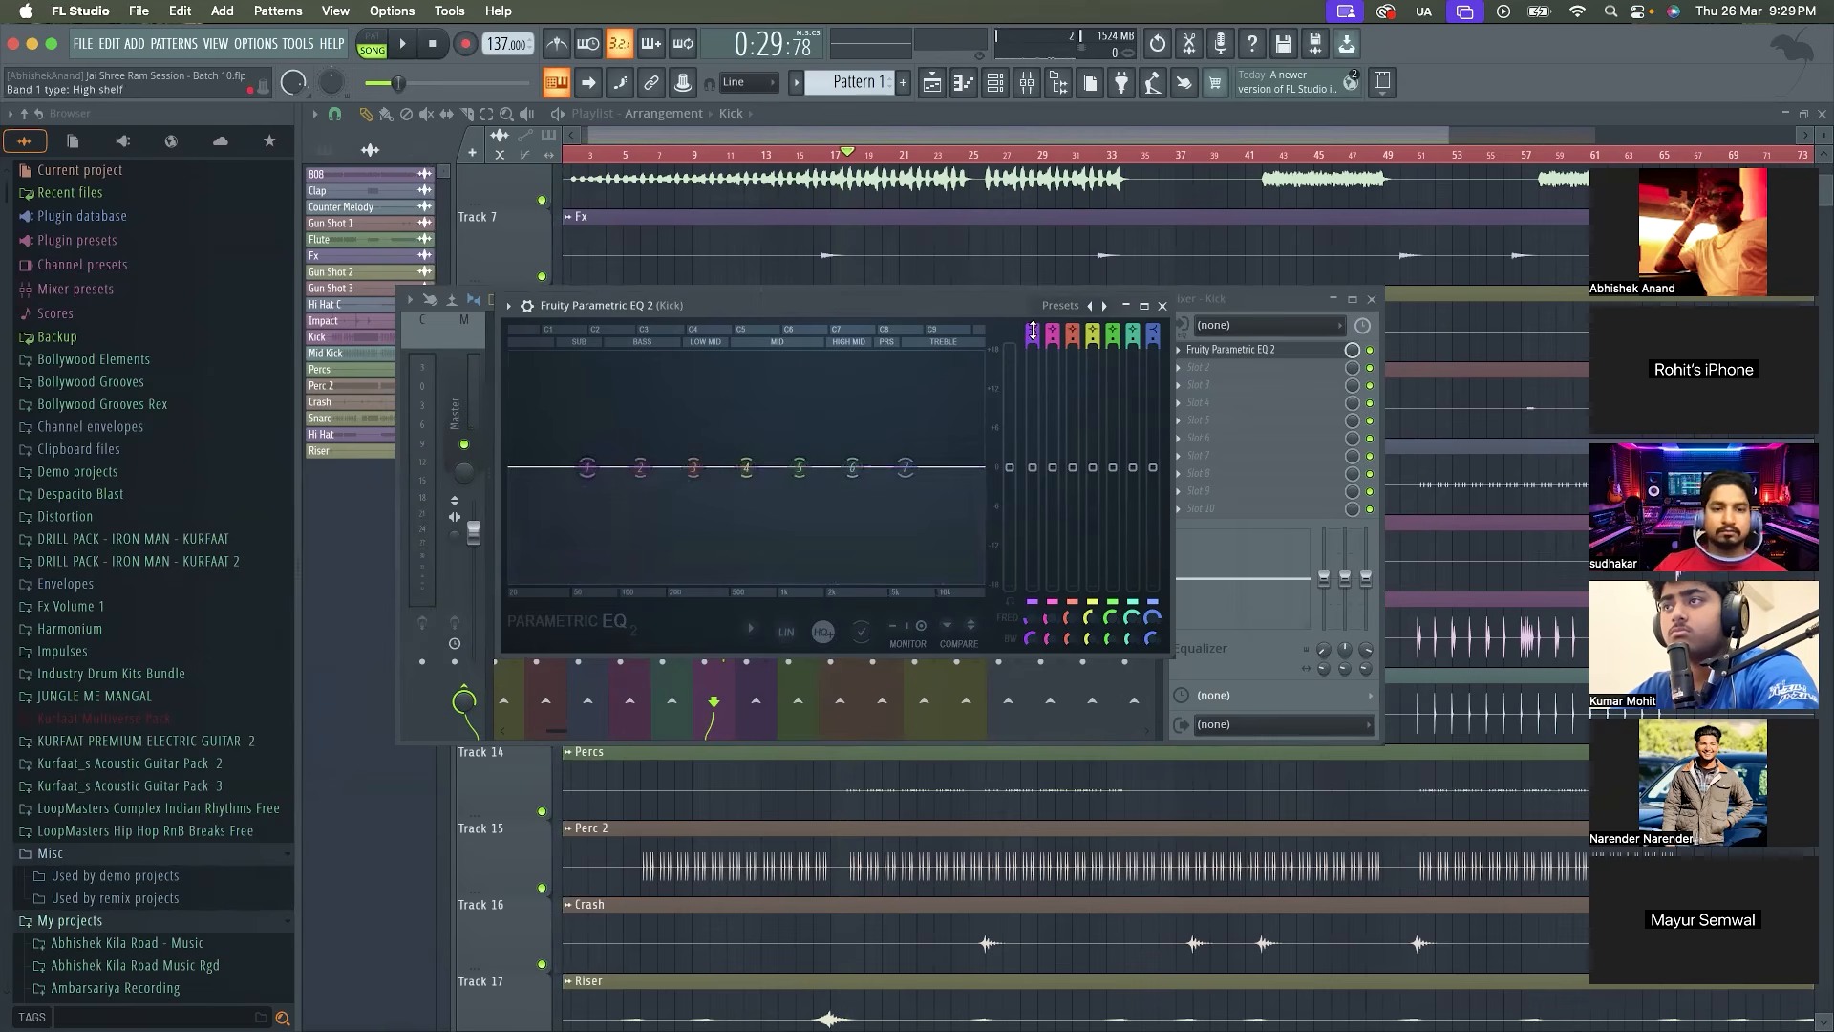
Make EQ band 1 a high pass with its cutoff at about 29 Hz, audition the Kick and close the equaliser
{"action": "mouse_move", "coordinate": [1032, 330]}
{"action": "left_mouse_down"}
{"action": "mouse_move", "coordinate": [1032, 367]}
{"action": "mouse_move", "coordinate": [1033, 342]}
{"action": "left_mouse_up"}
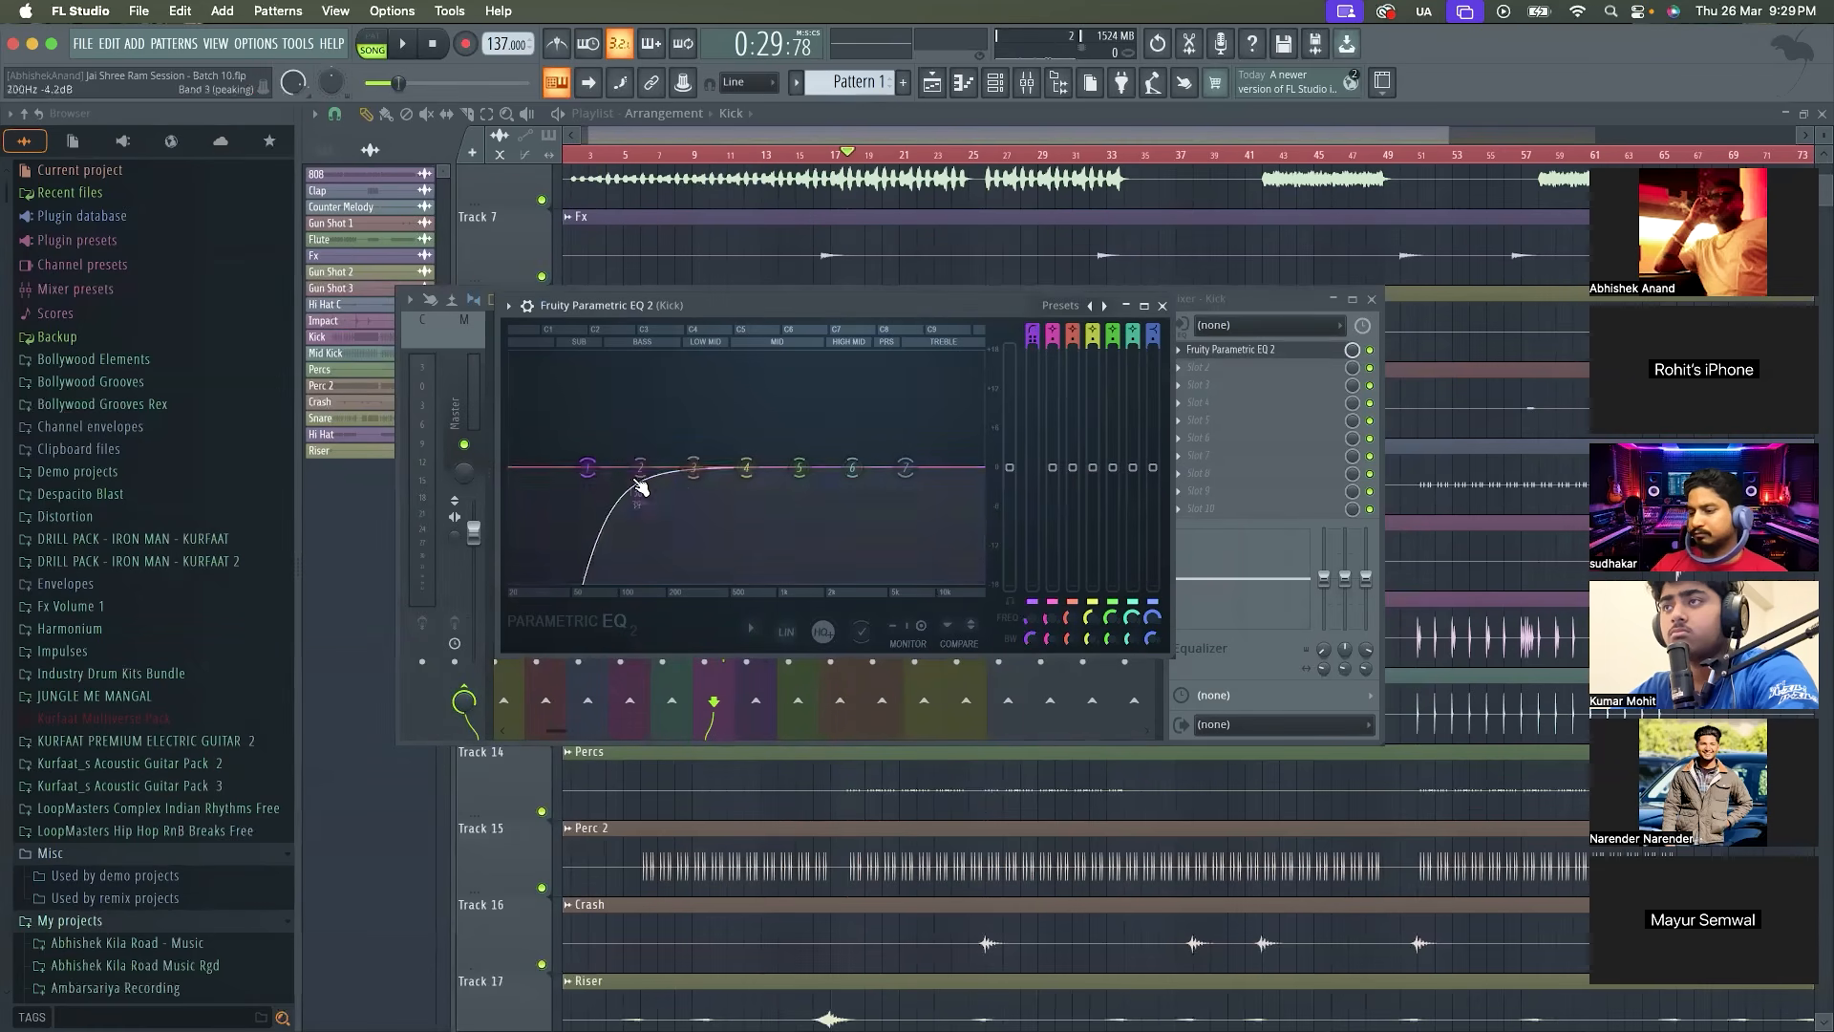
{"action": "left_click_drag", "start_coordinate": [563, 467], "coordinate": [516, 467]}
{"action": "key", "text": "space"}
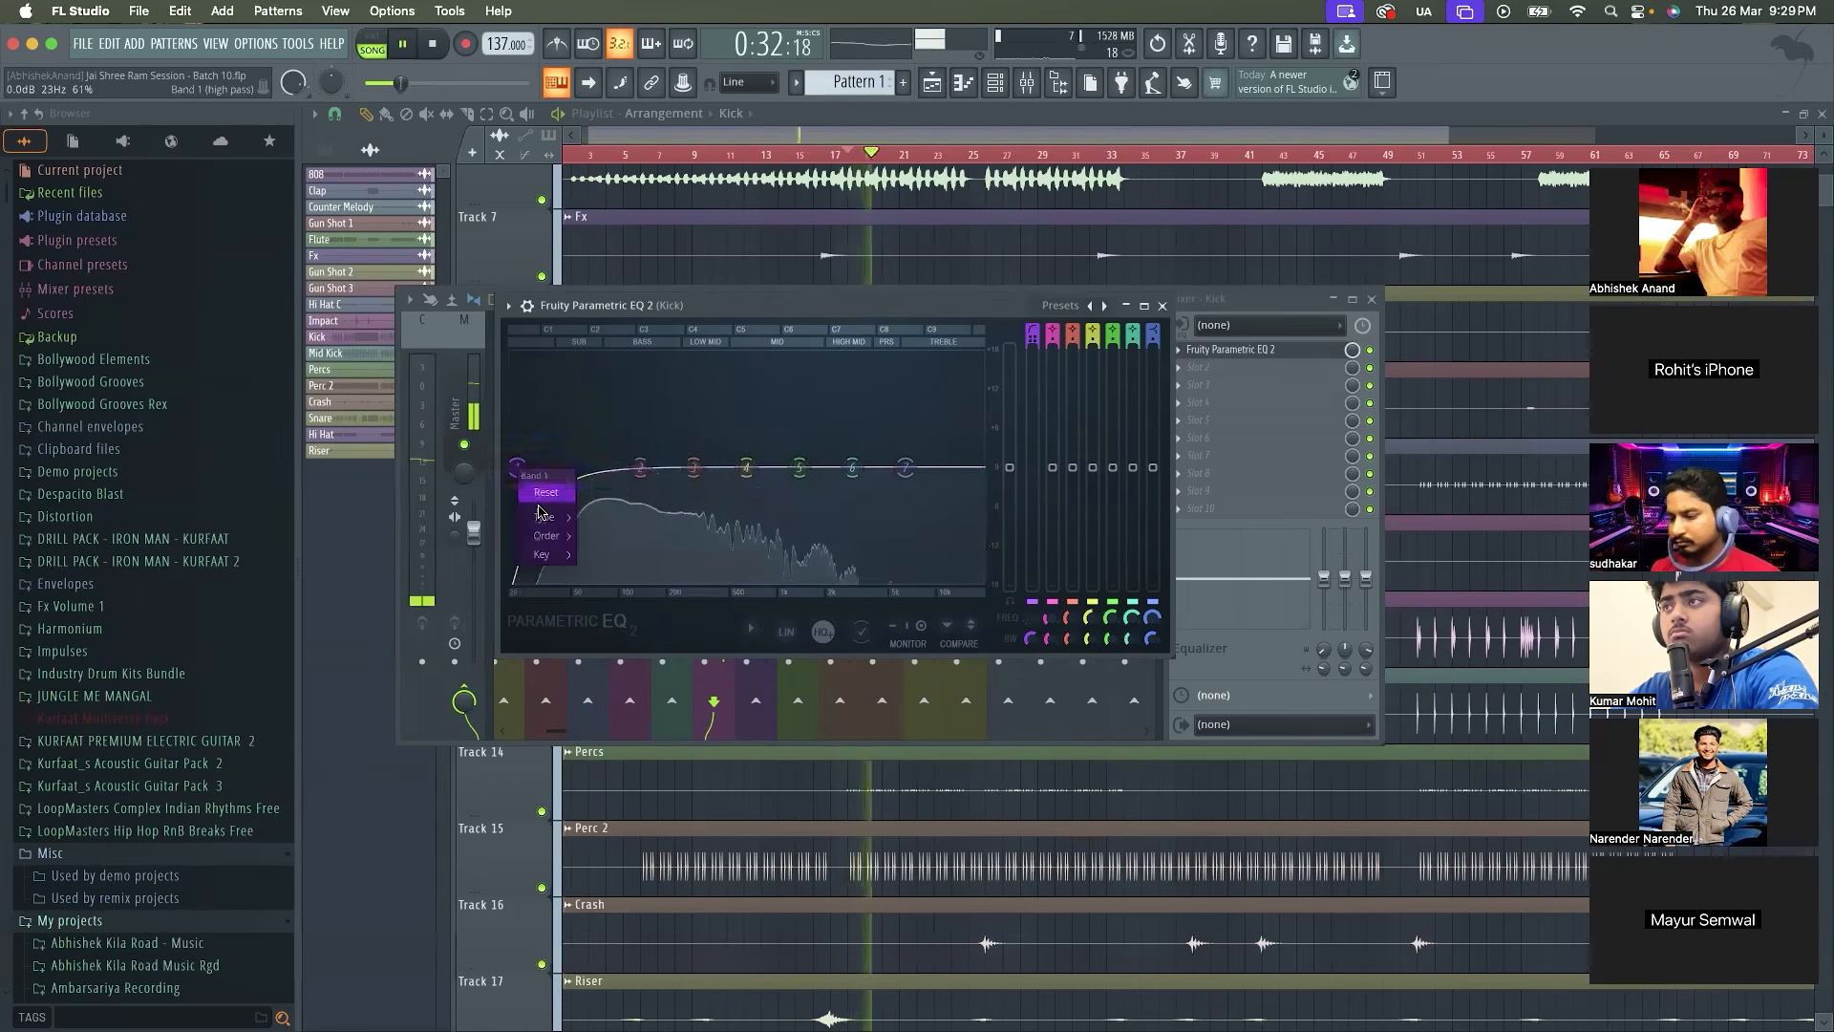
{"action": "left_click_drag", "start_coordinate": [516, 467], "coordinate": [531, 467]}
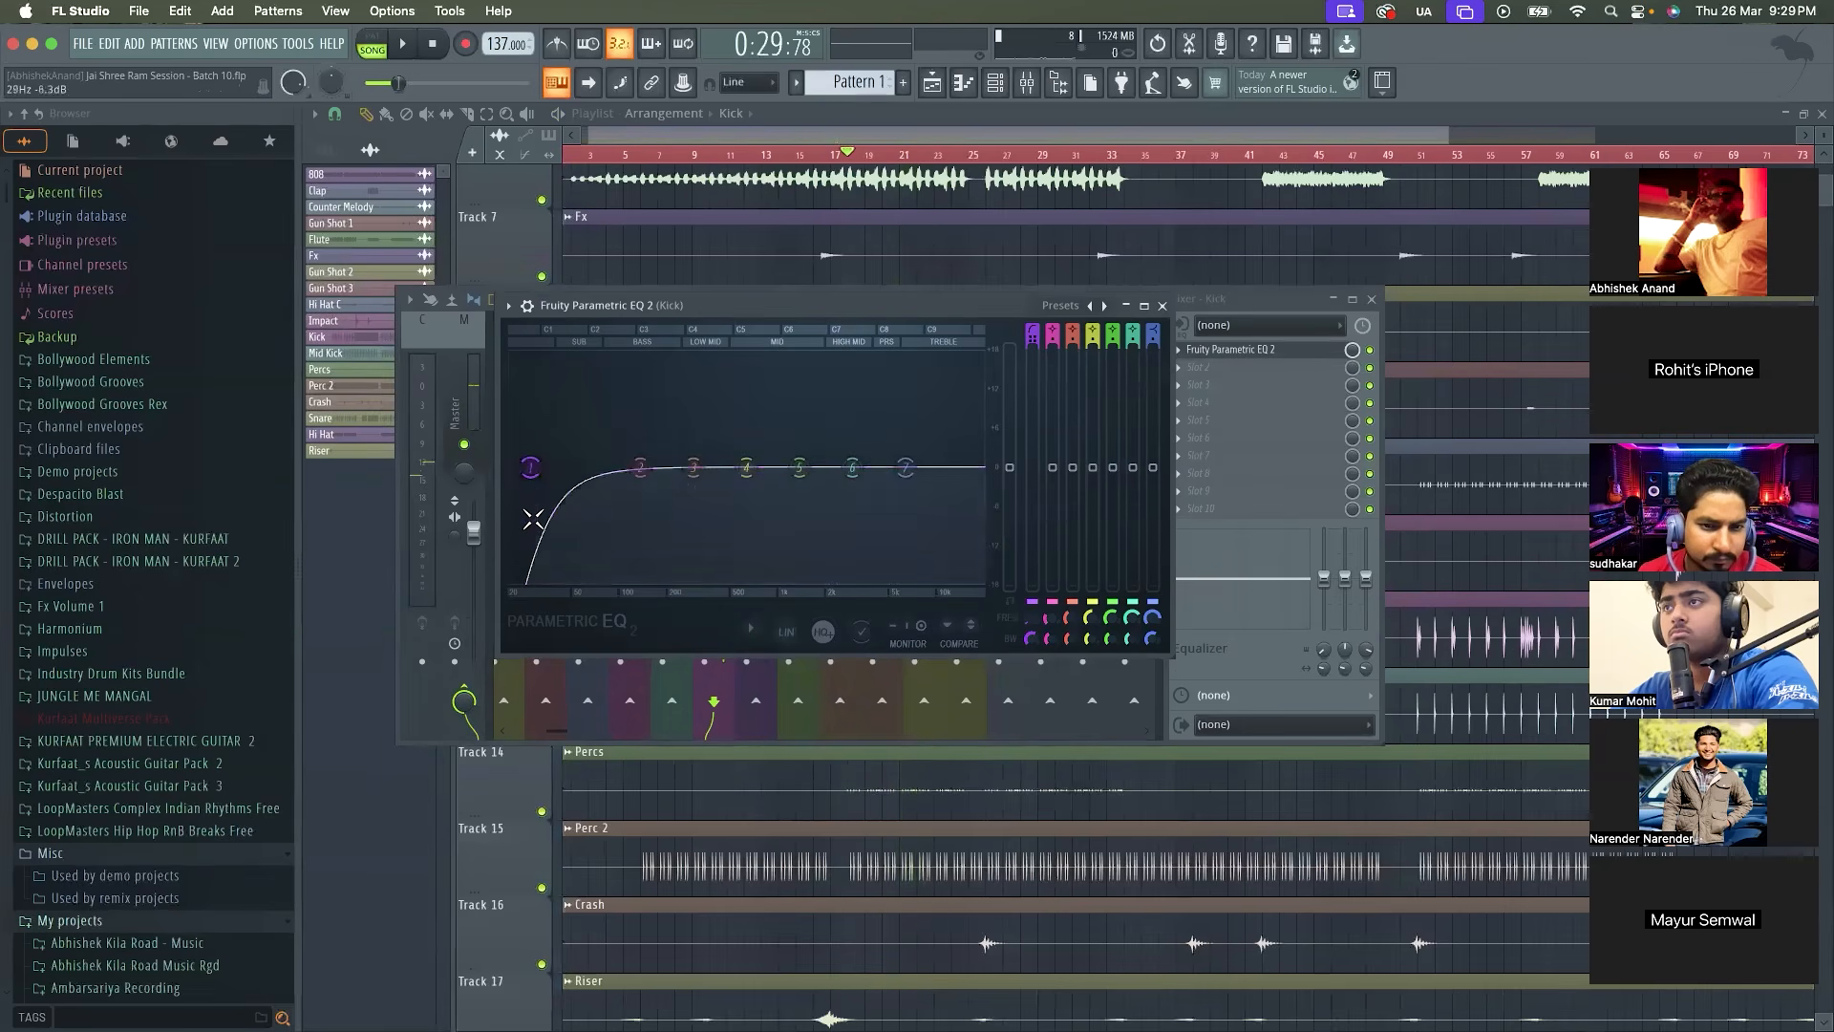
{"action": "key", "text": "space"}
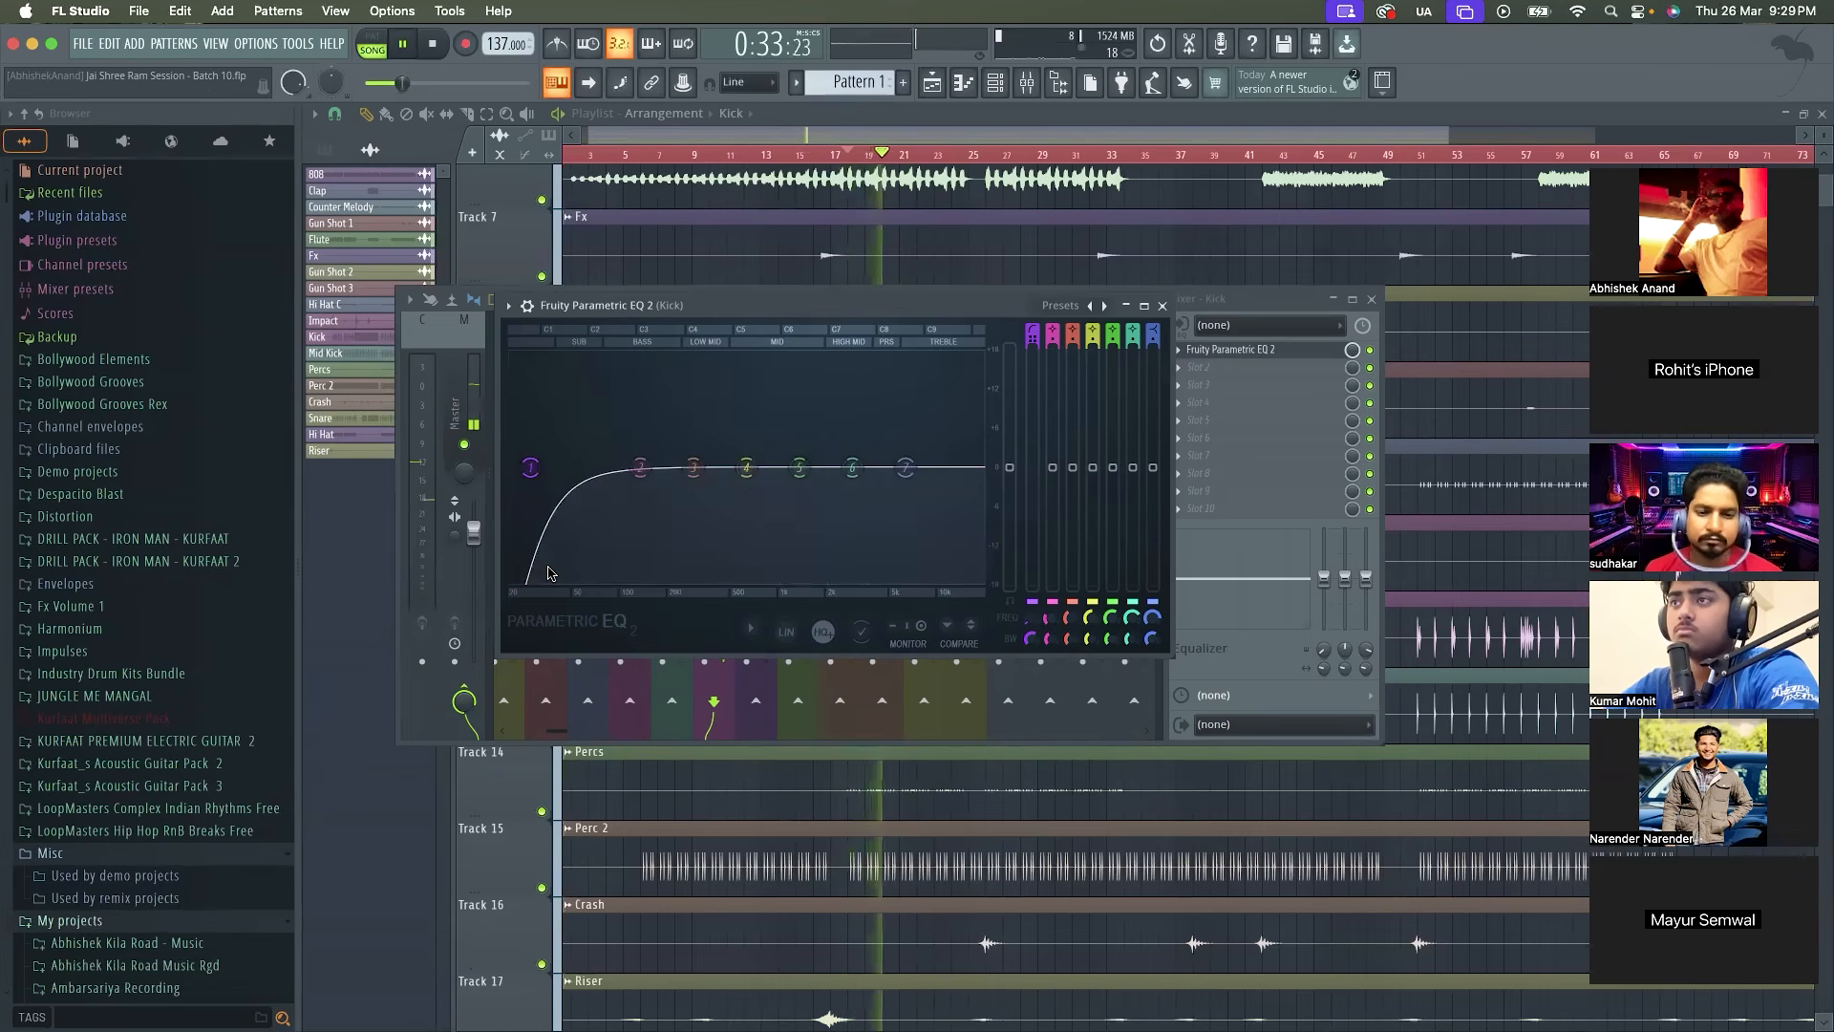
{"action": "key", "text": "space"}
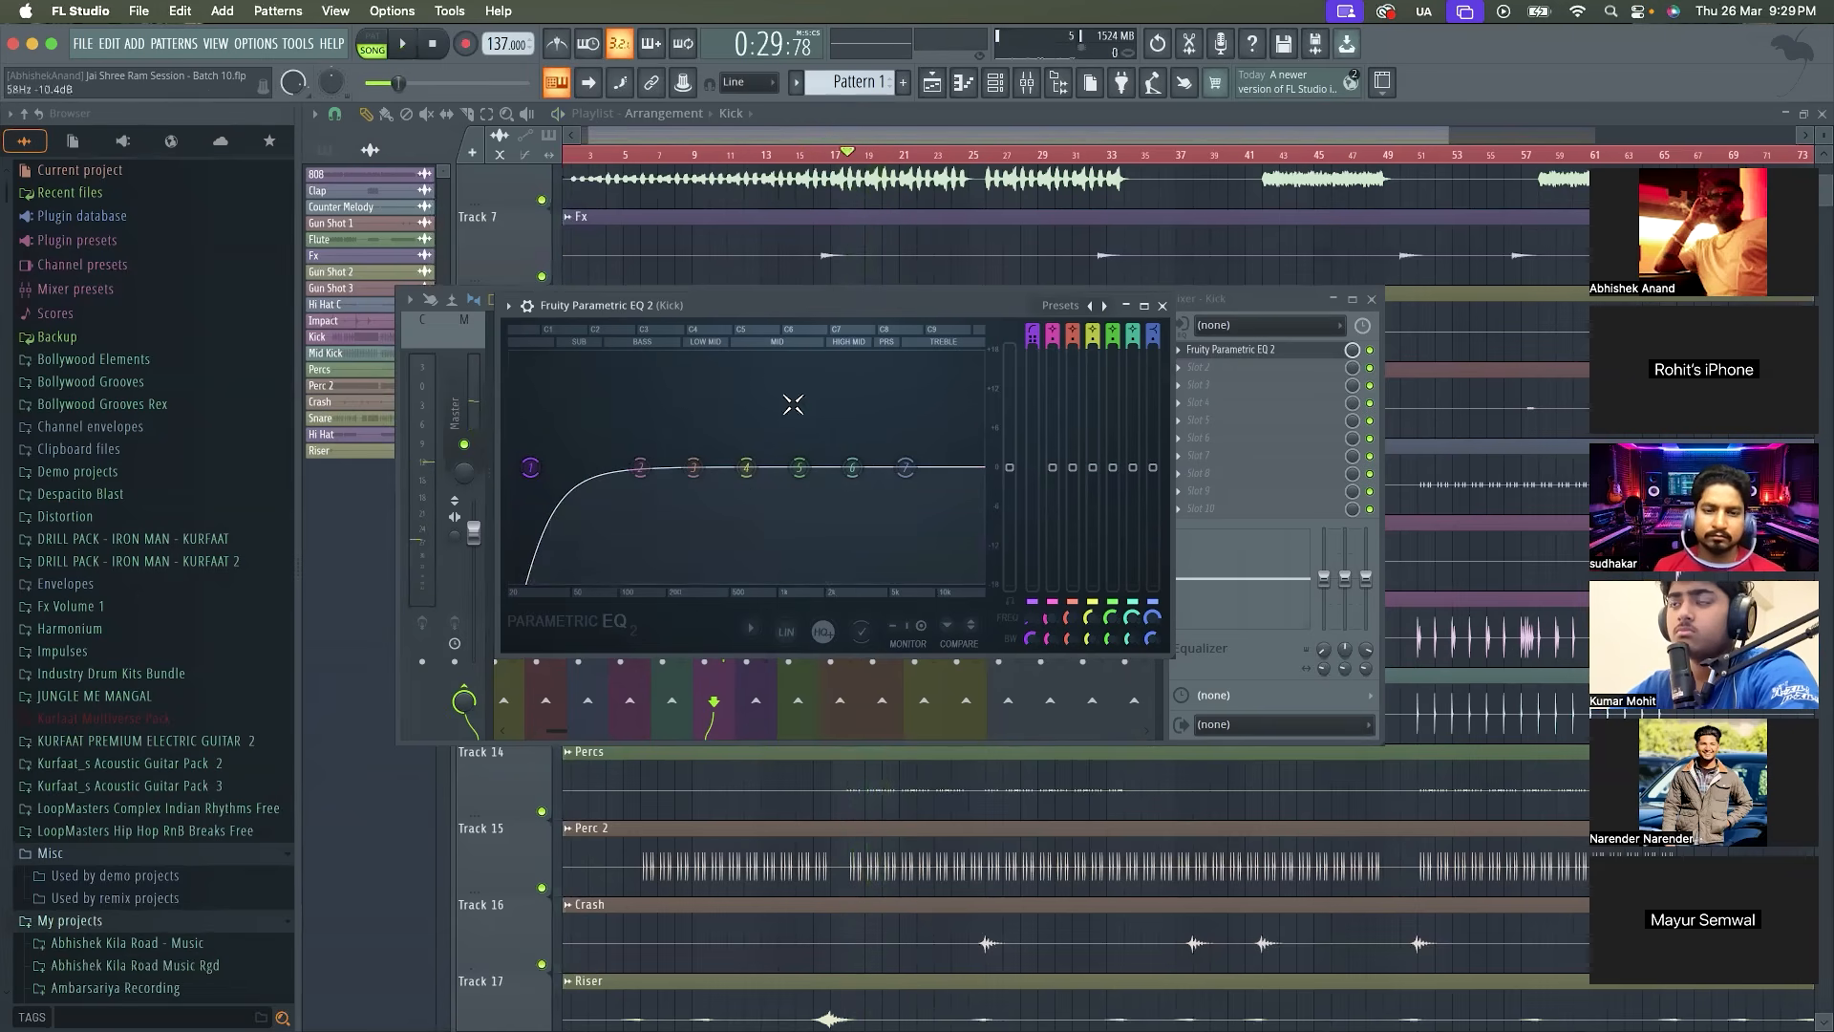
{"action": "left_click", "coordinate": [1161, 306]}
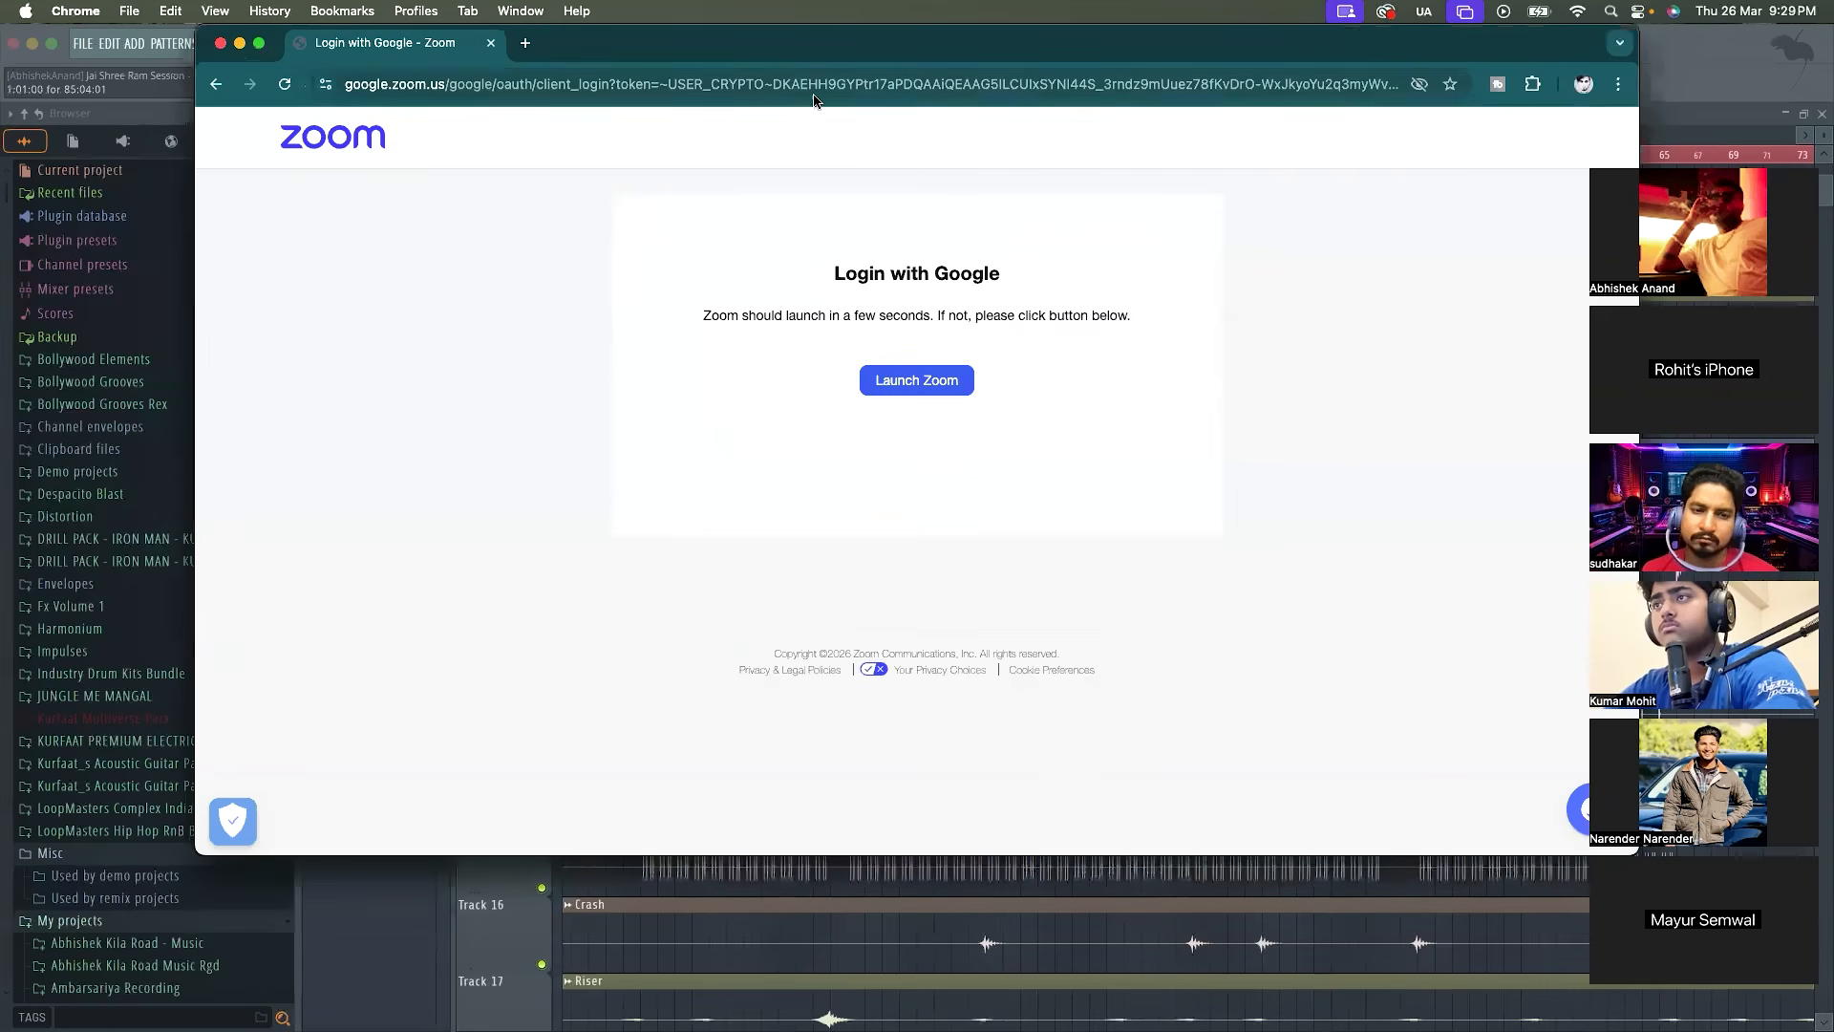
Switch to Chrome, search Google for "t rack soft clipper" and open IK Multimedia's Classic Clipper page
{"action": "left_click", "coordinate": [813, 93]}
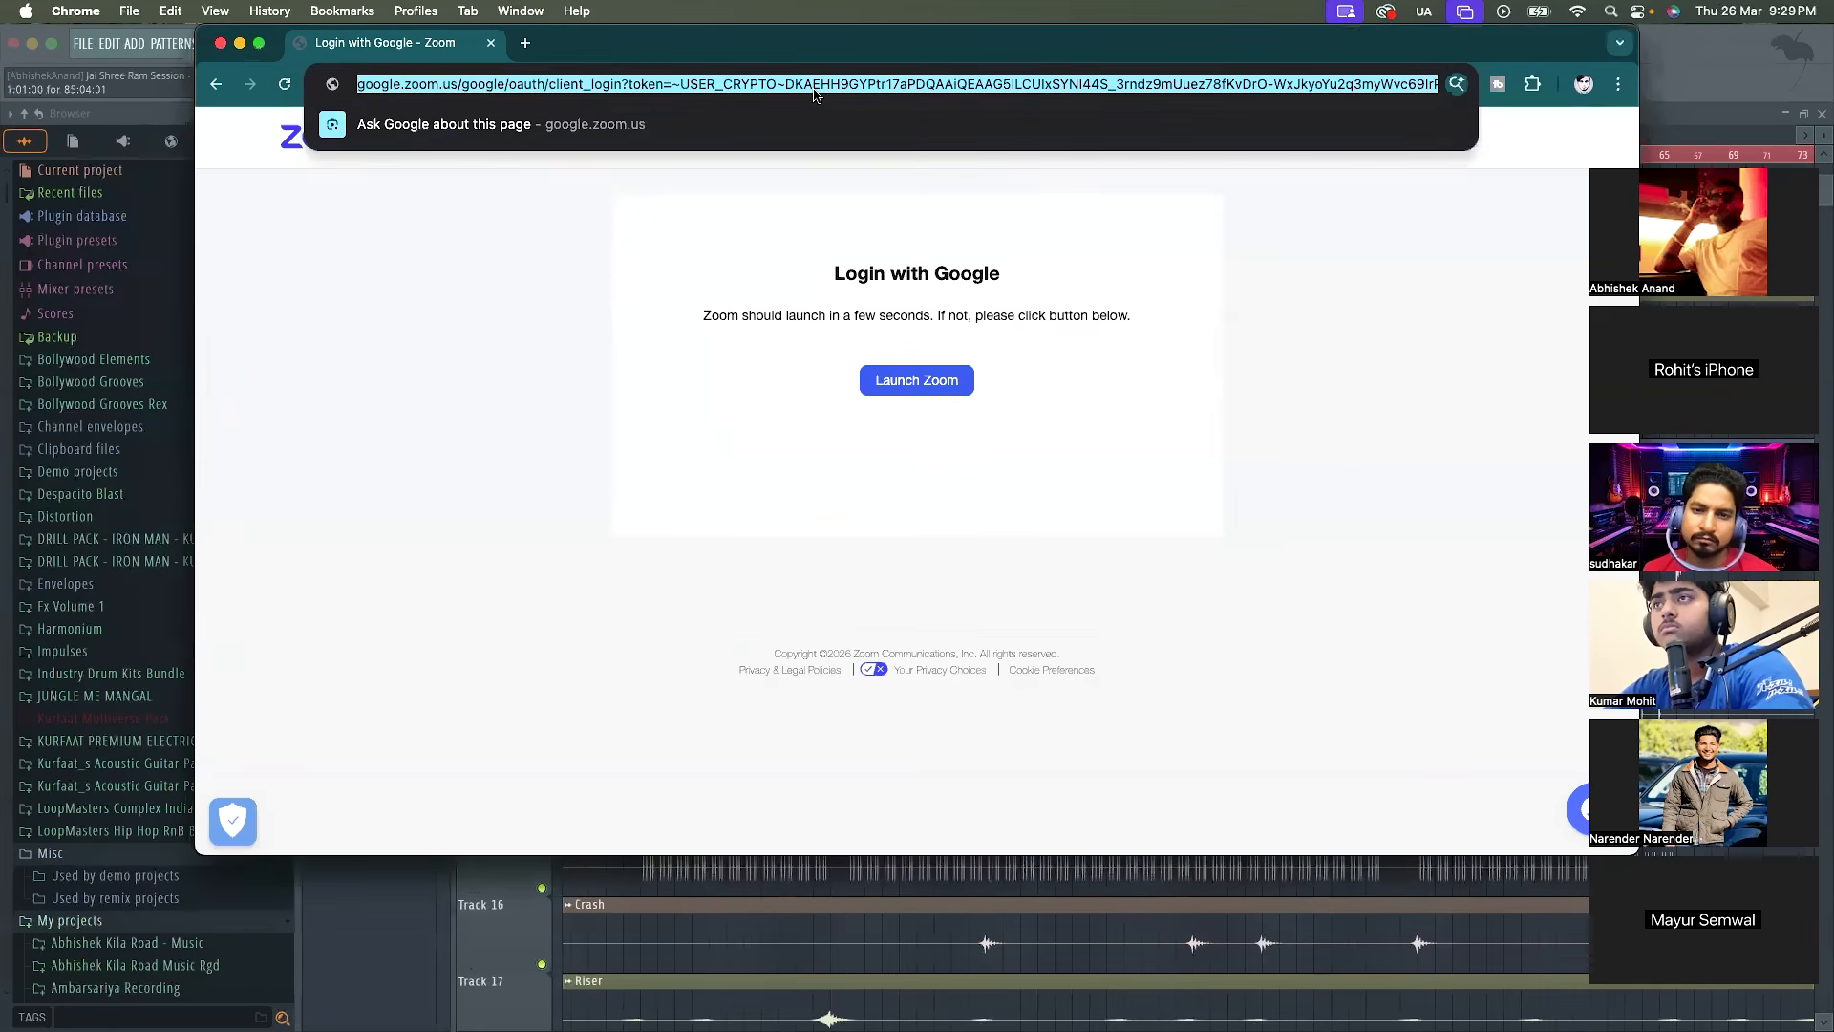
{"action": "type", "text": "t rack so"}
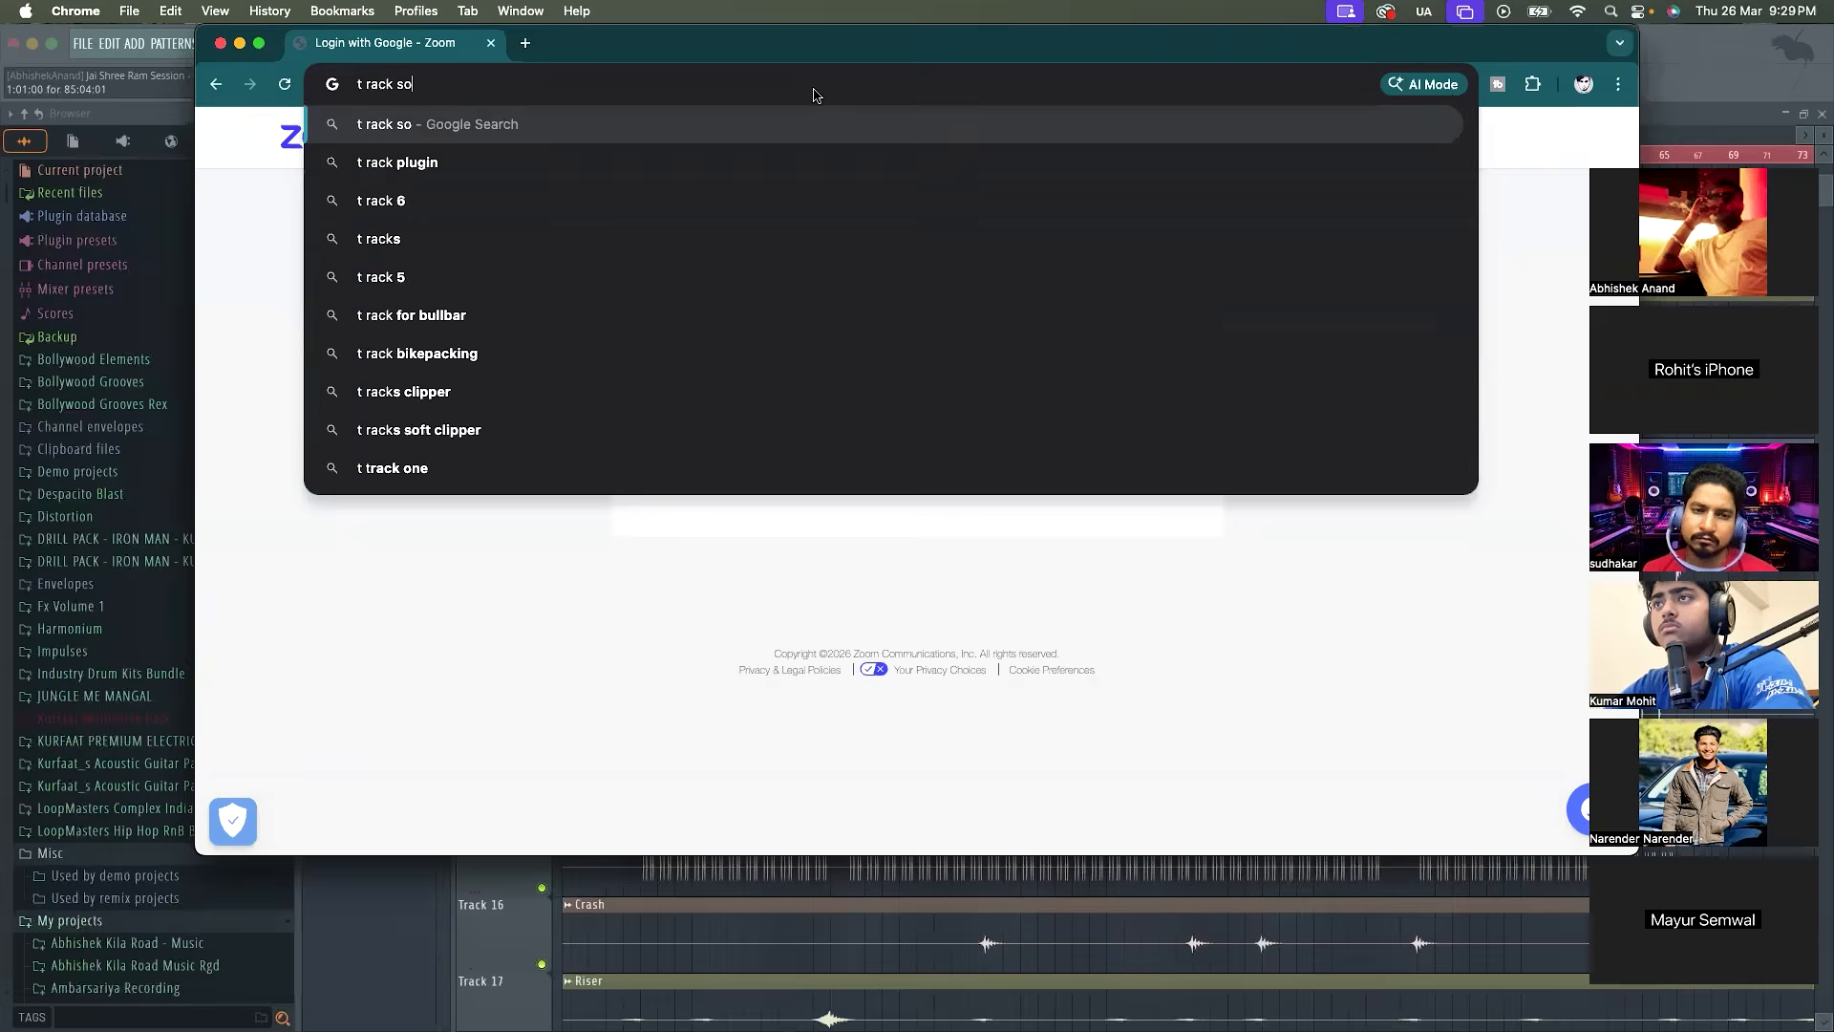
{"action": "type", "text": "ft clipper"}
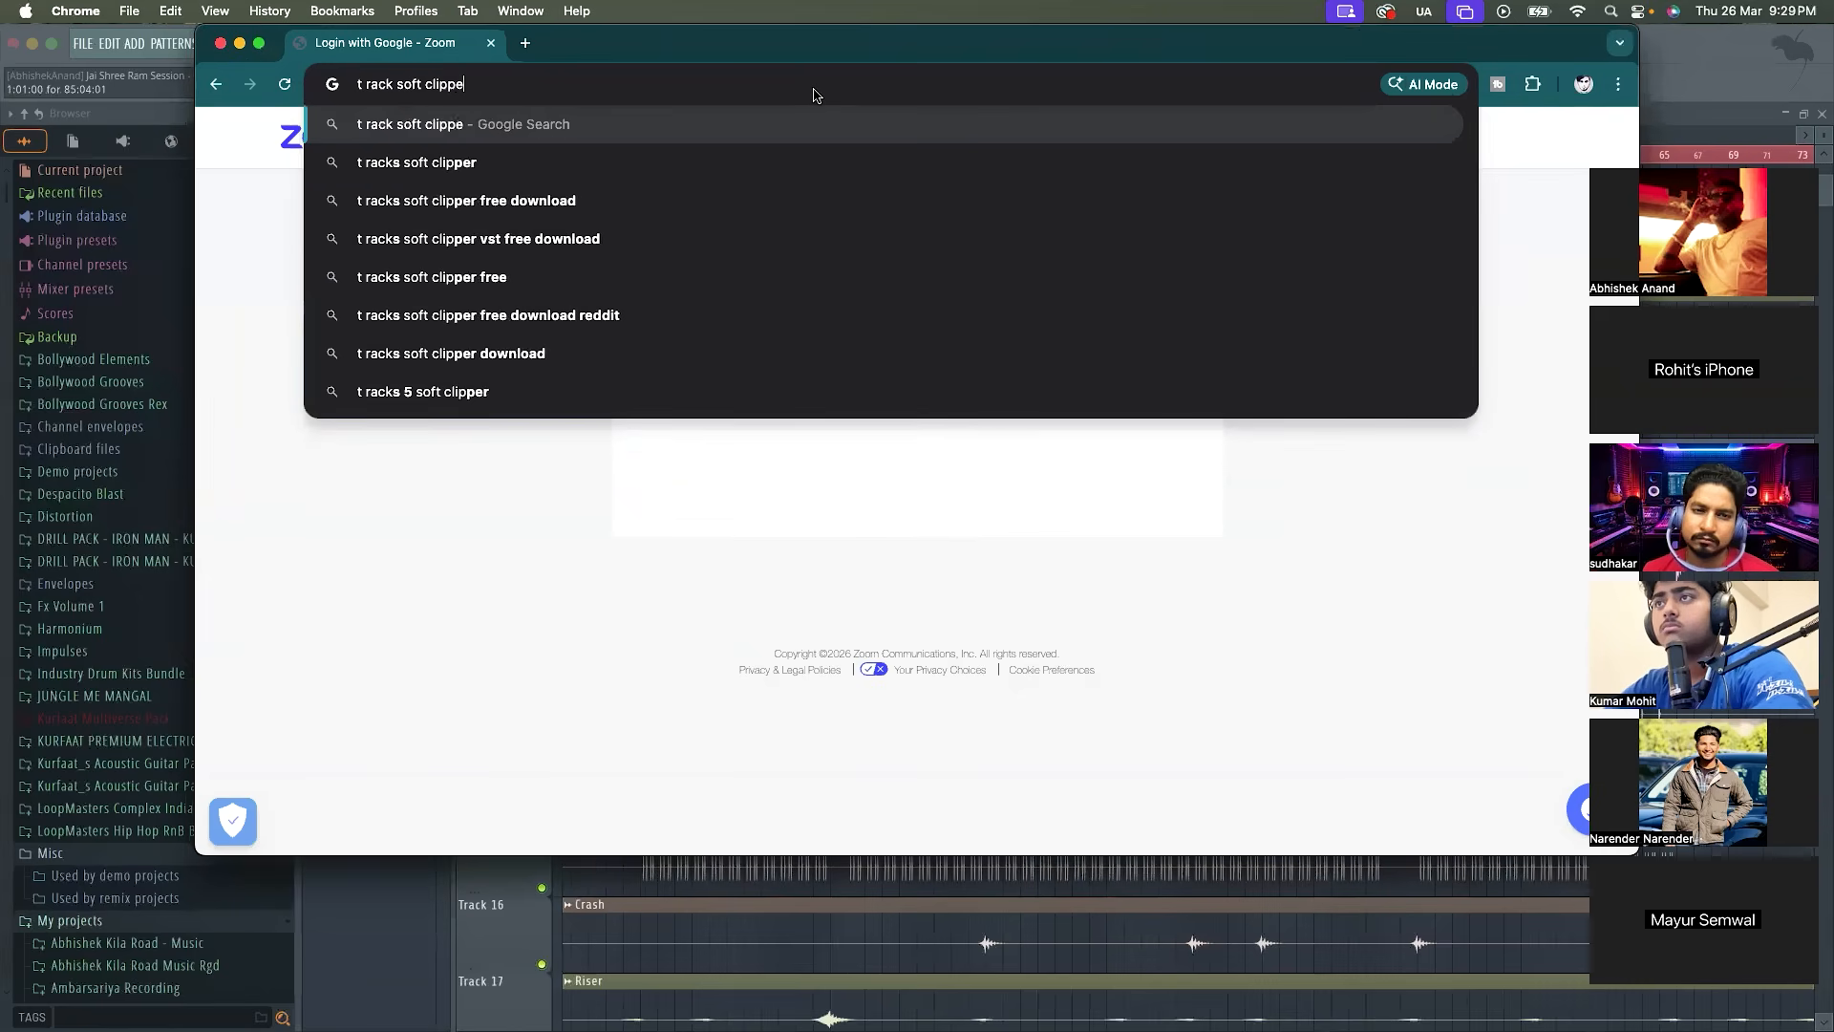
{"action": "key", "text": "Return"}
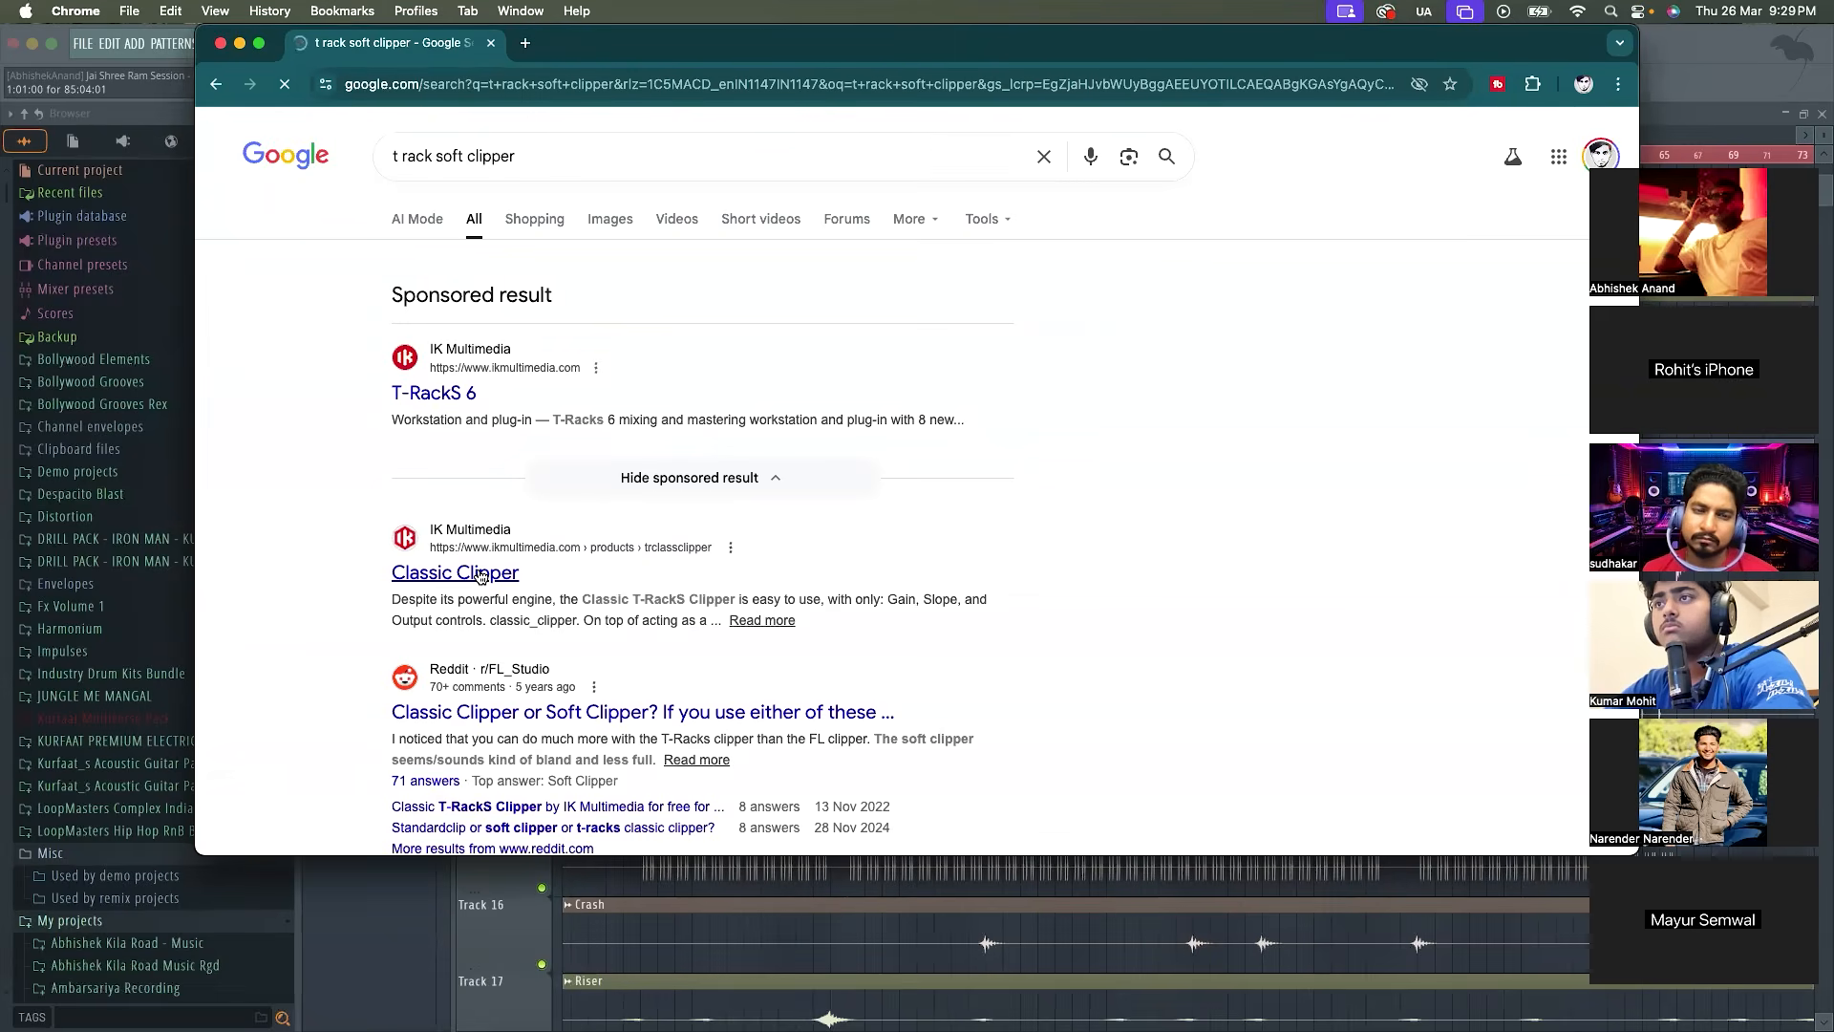
{"action": "left_click", "coordinate": [480, 574]}
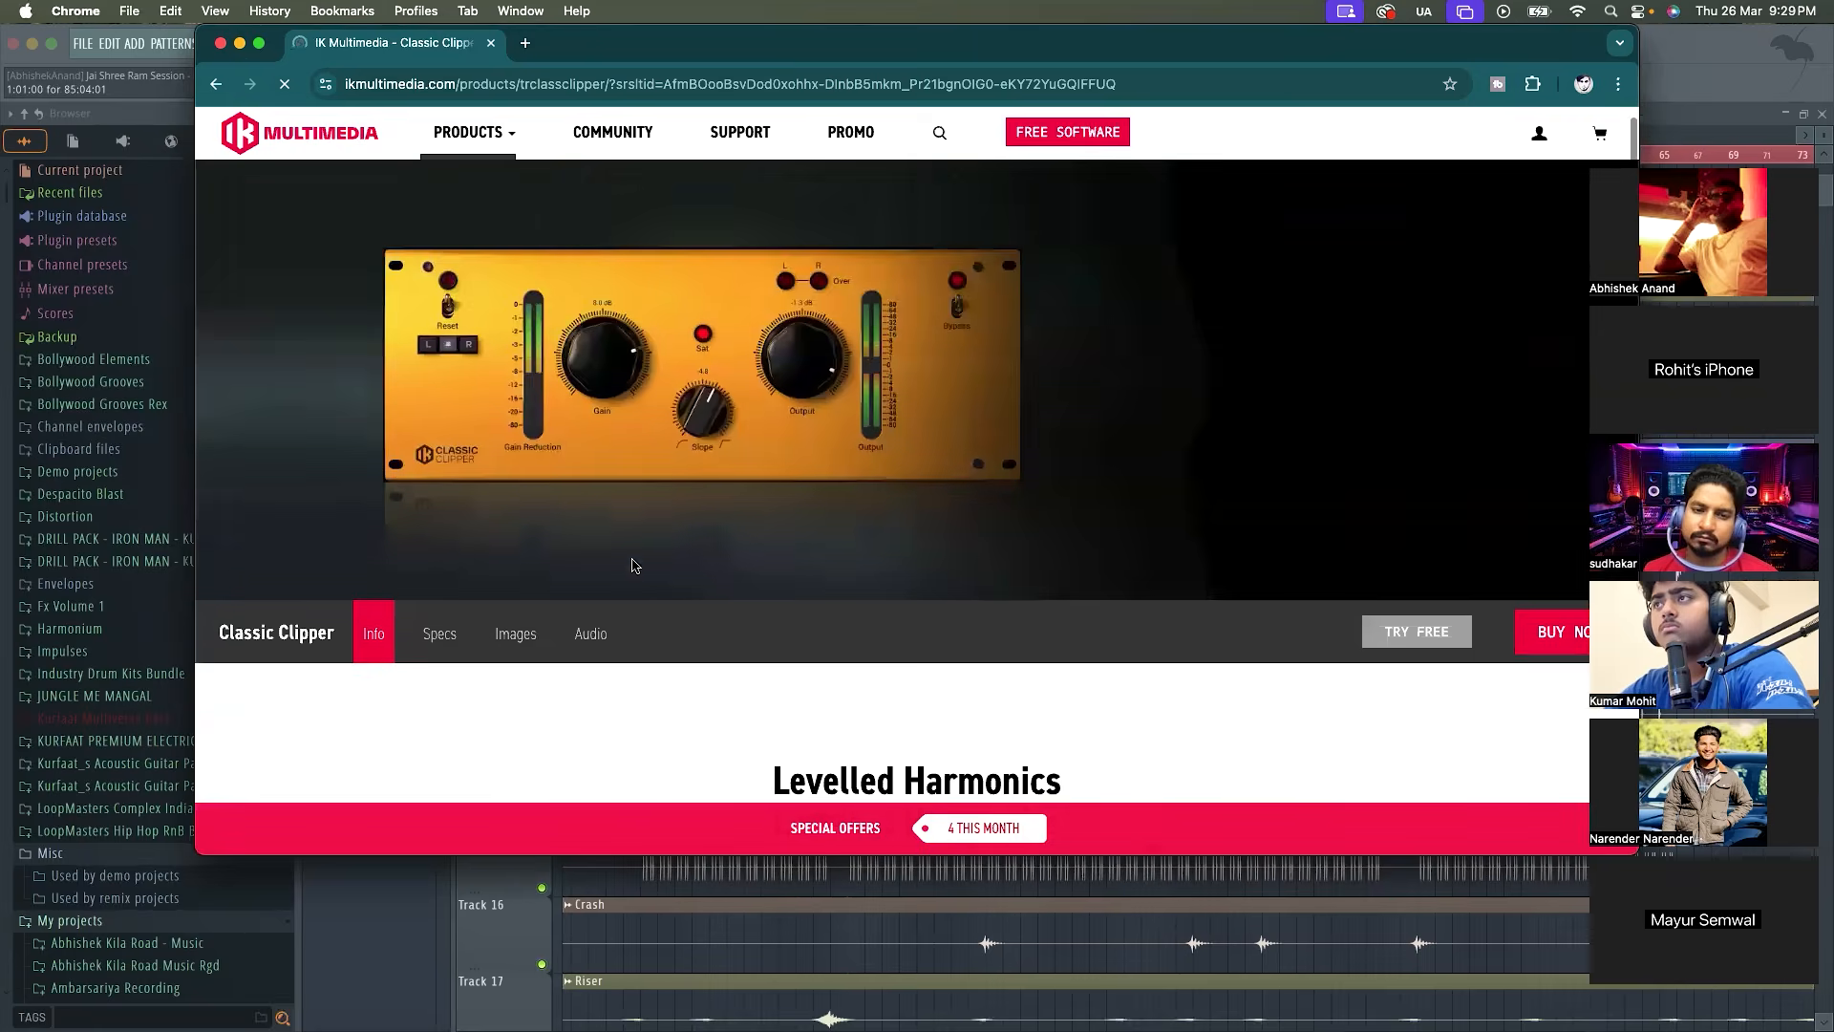
Decline the newsletter sign-up, go to the trial's product download page and download IK Product Manager v.1.1.11 for macOS
{"action": "scroll", "coordinate": [633, 565], "scroll_direction": "down", "scroll_amount": 3}
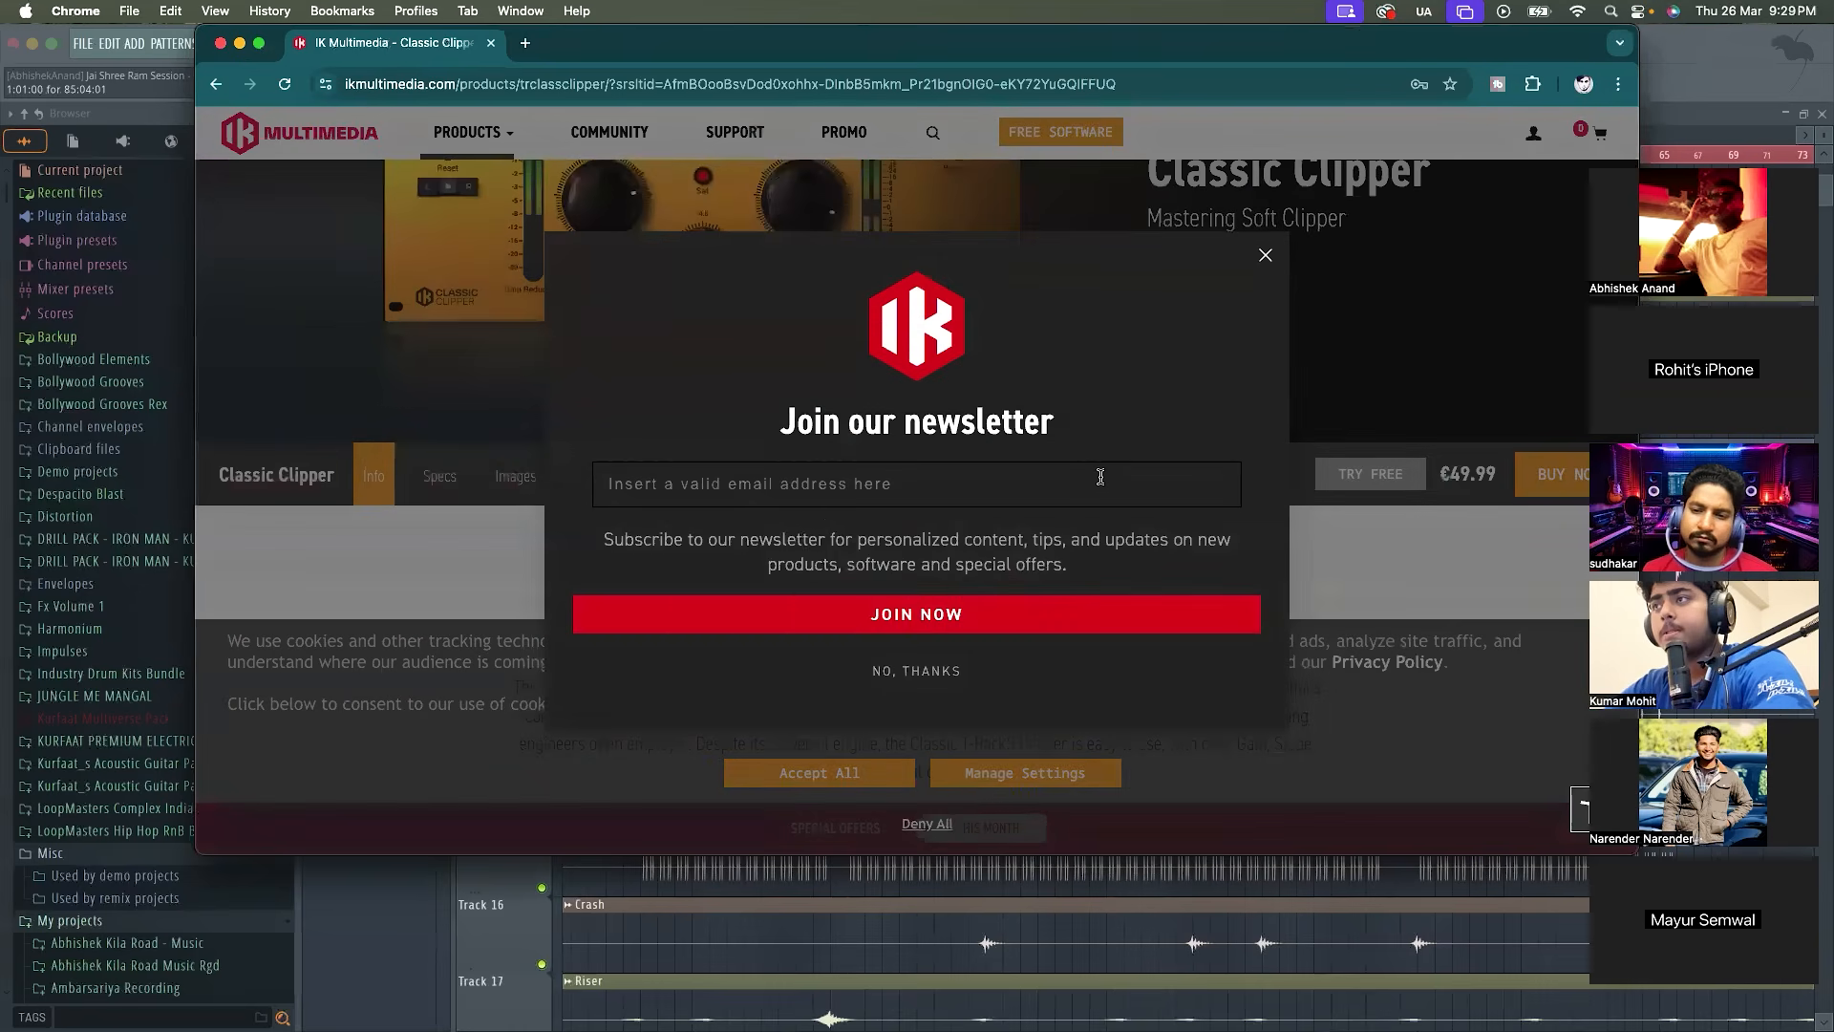
{"action": "left_click", "coordinate": [837, 475]}
{"action": "left_click", "coordinate": [797, 529]}
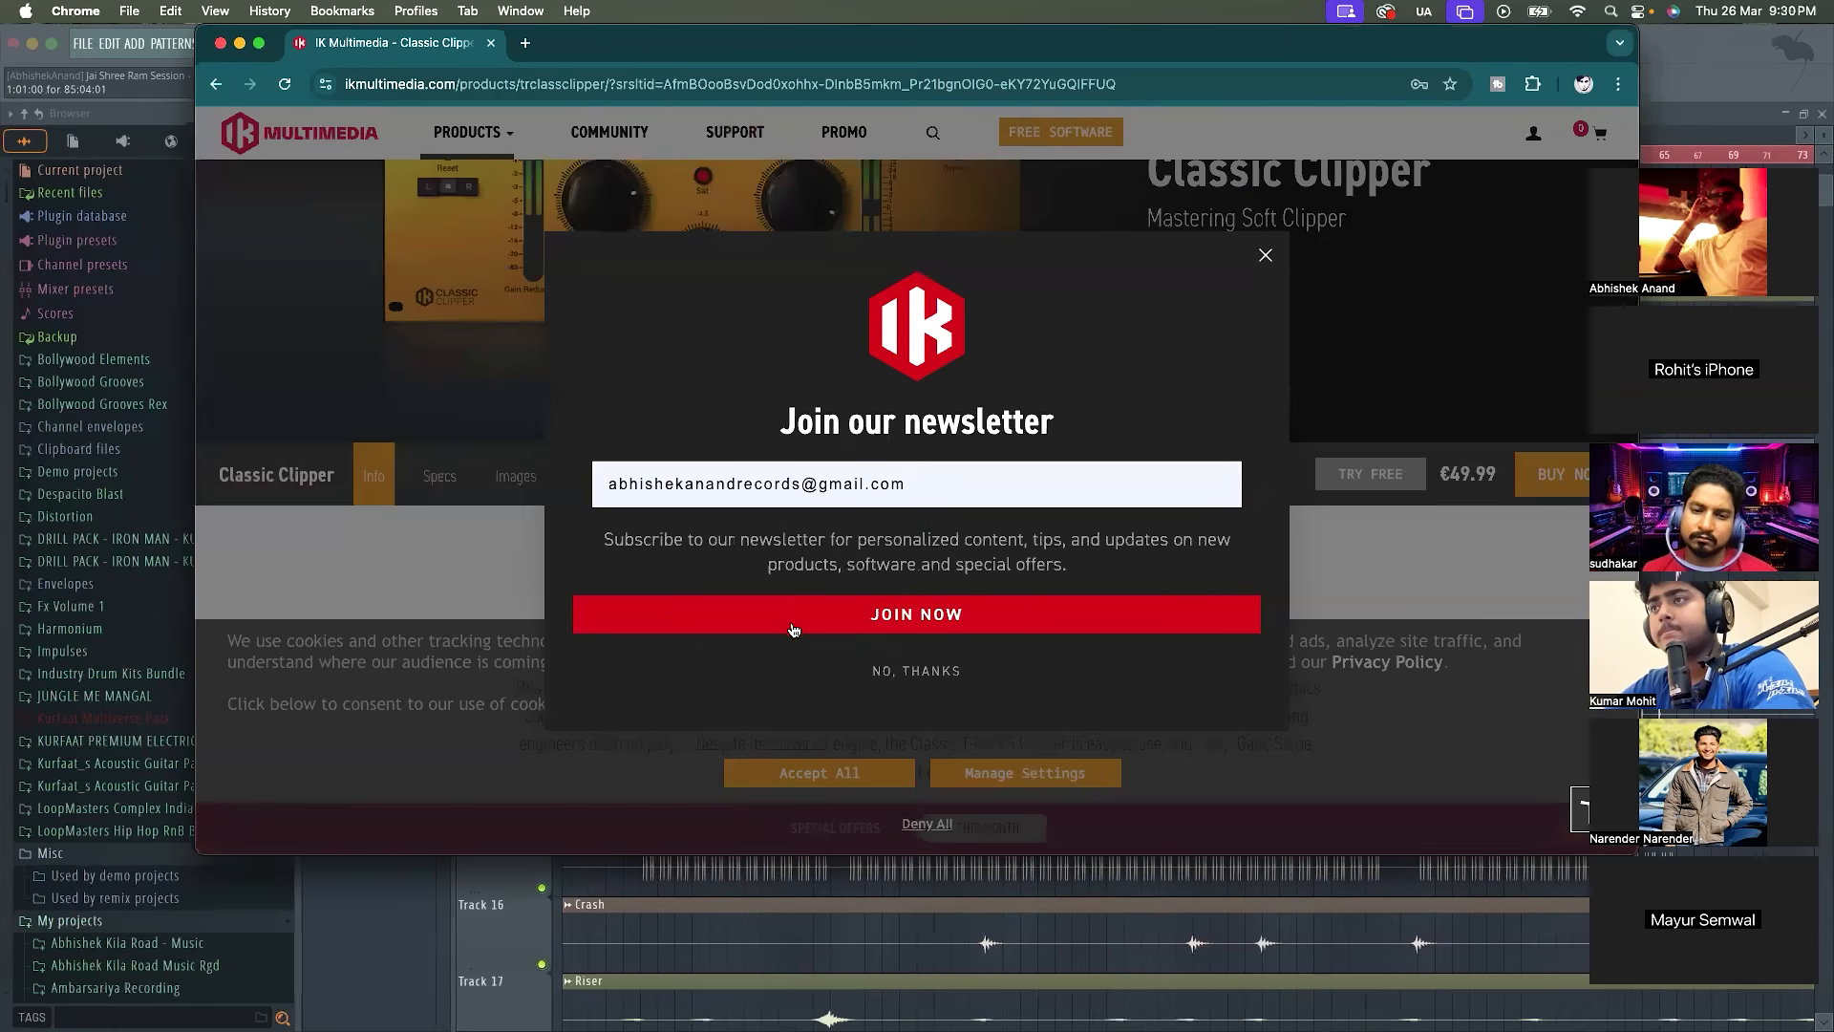
{"action": "left_click", "coordinate": [879, 672]}
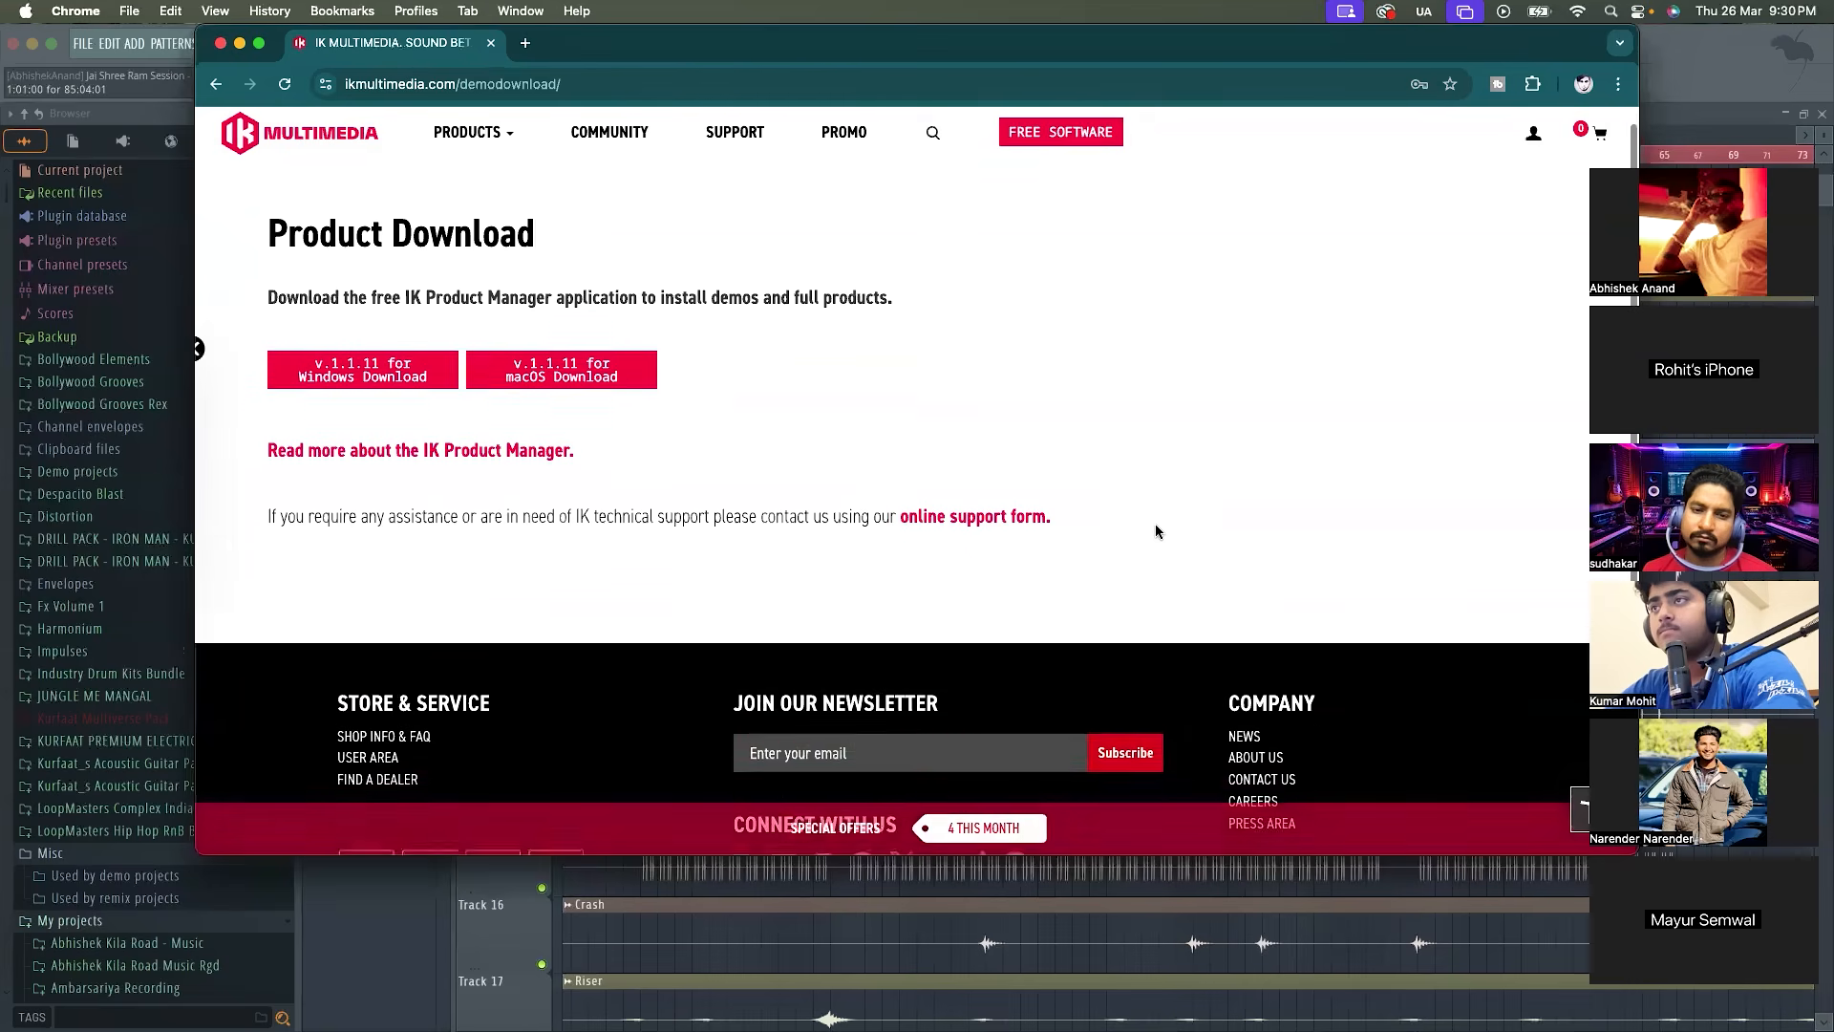
{"action": "left_click", "coordinate": [563, 399]}
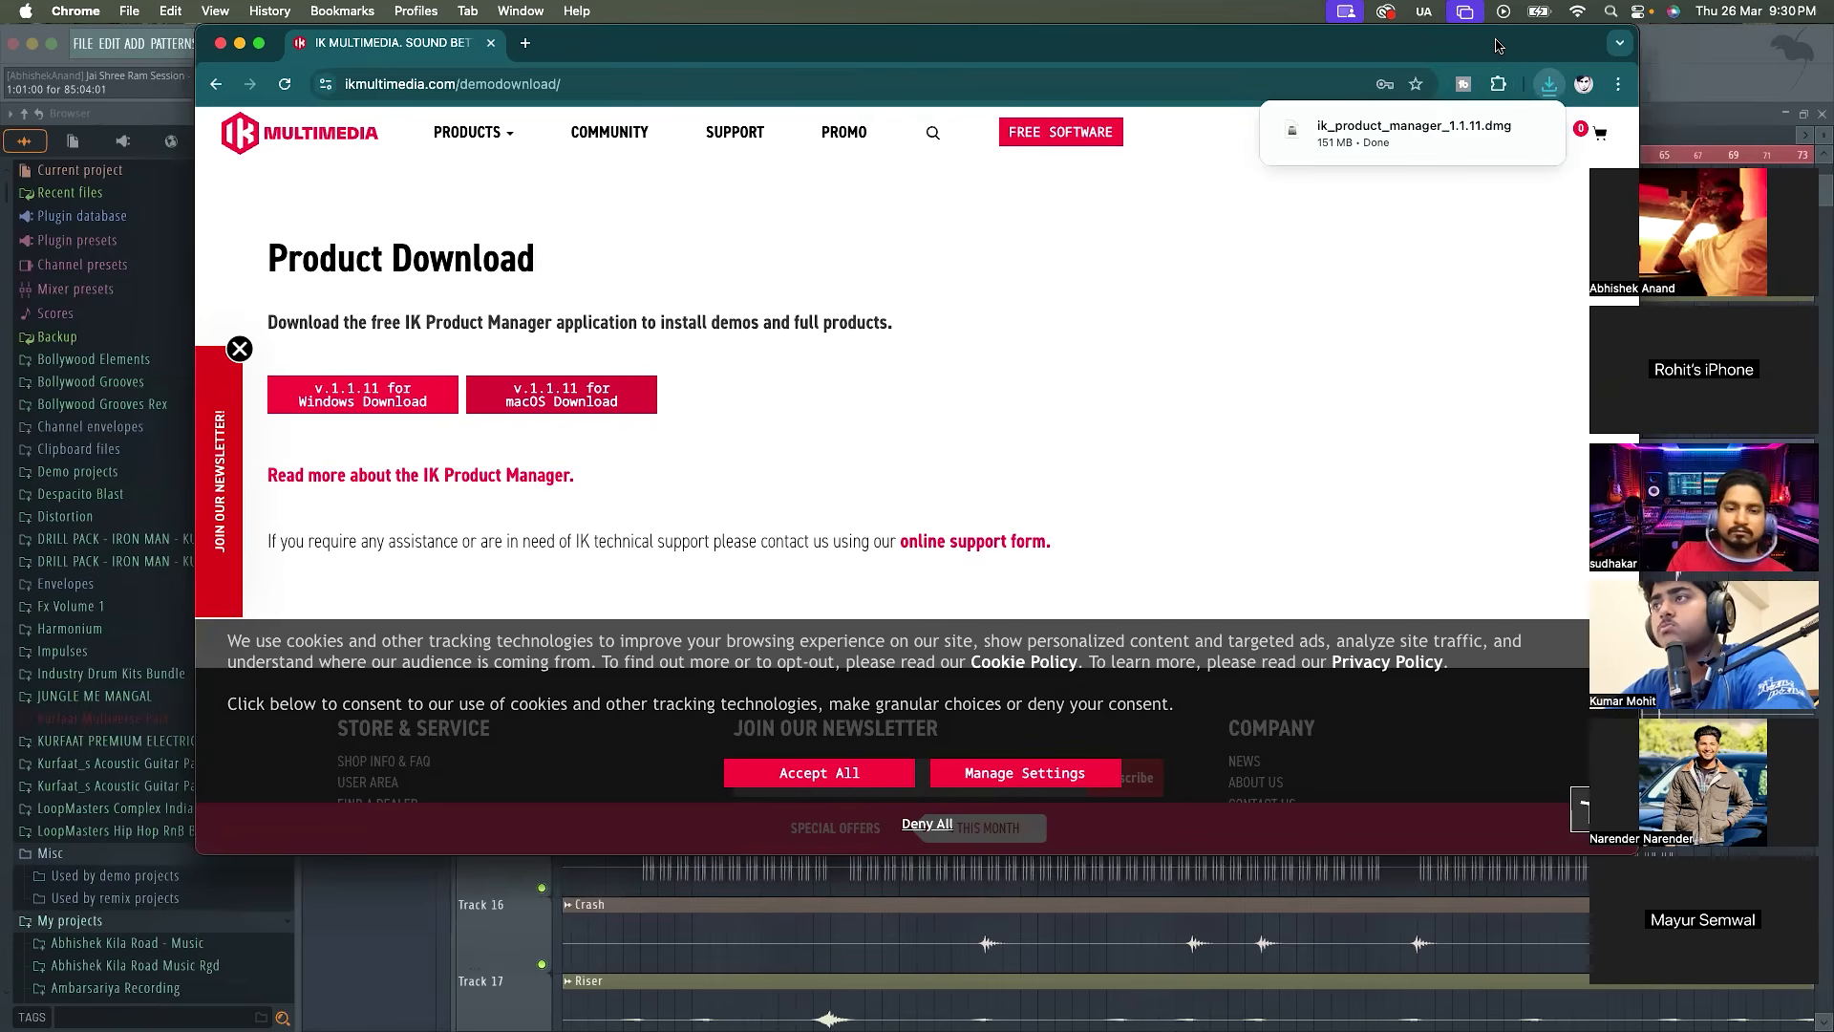
Open ik_product_manager_1.1.11.dmg, run the standard IK Product Manager installation, authorise it with the account password and close the installer
{"action": "left_click", "coordinate": [1504, 124]}
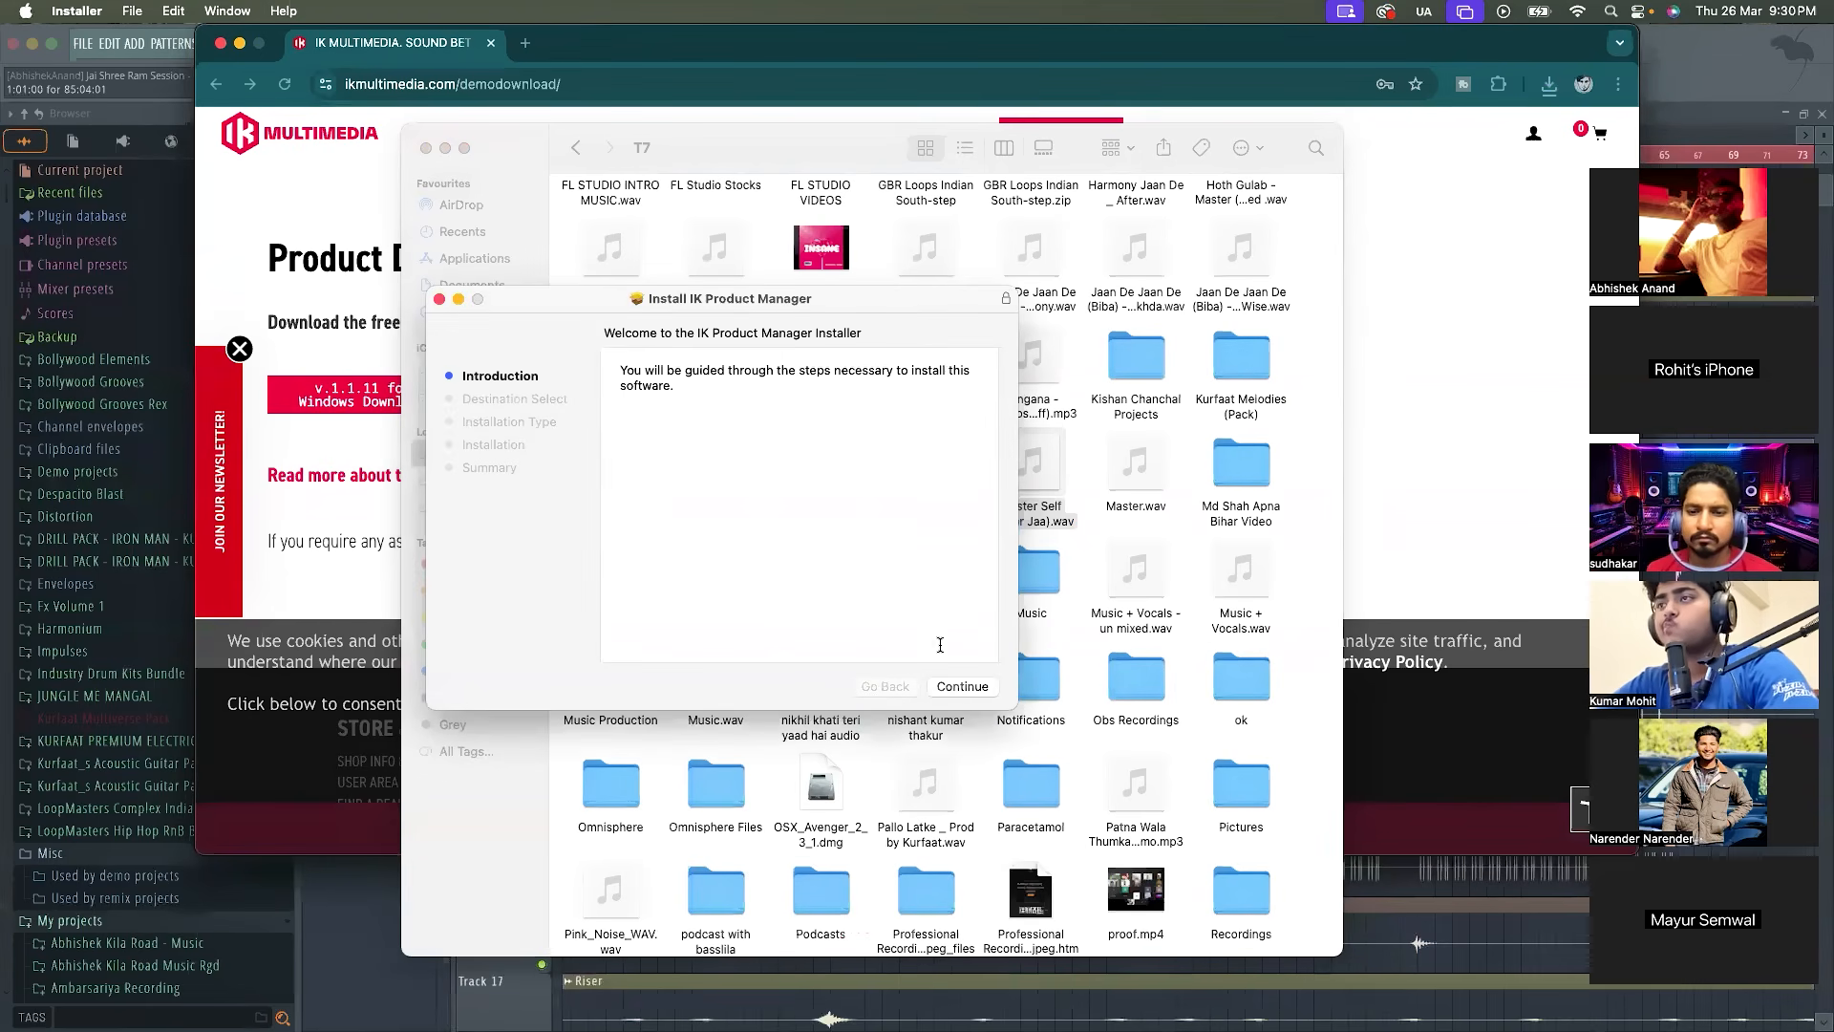
{"action": "left_click", "coordinate": [949, 691]}
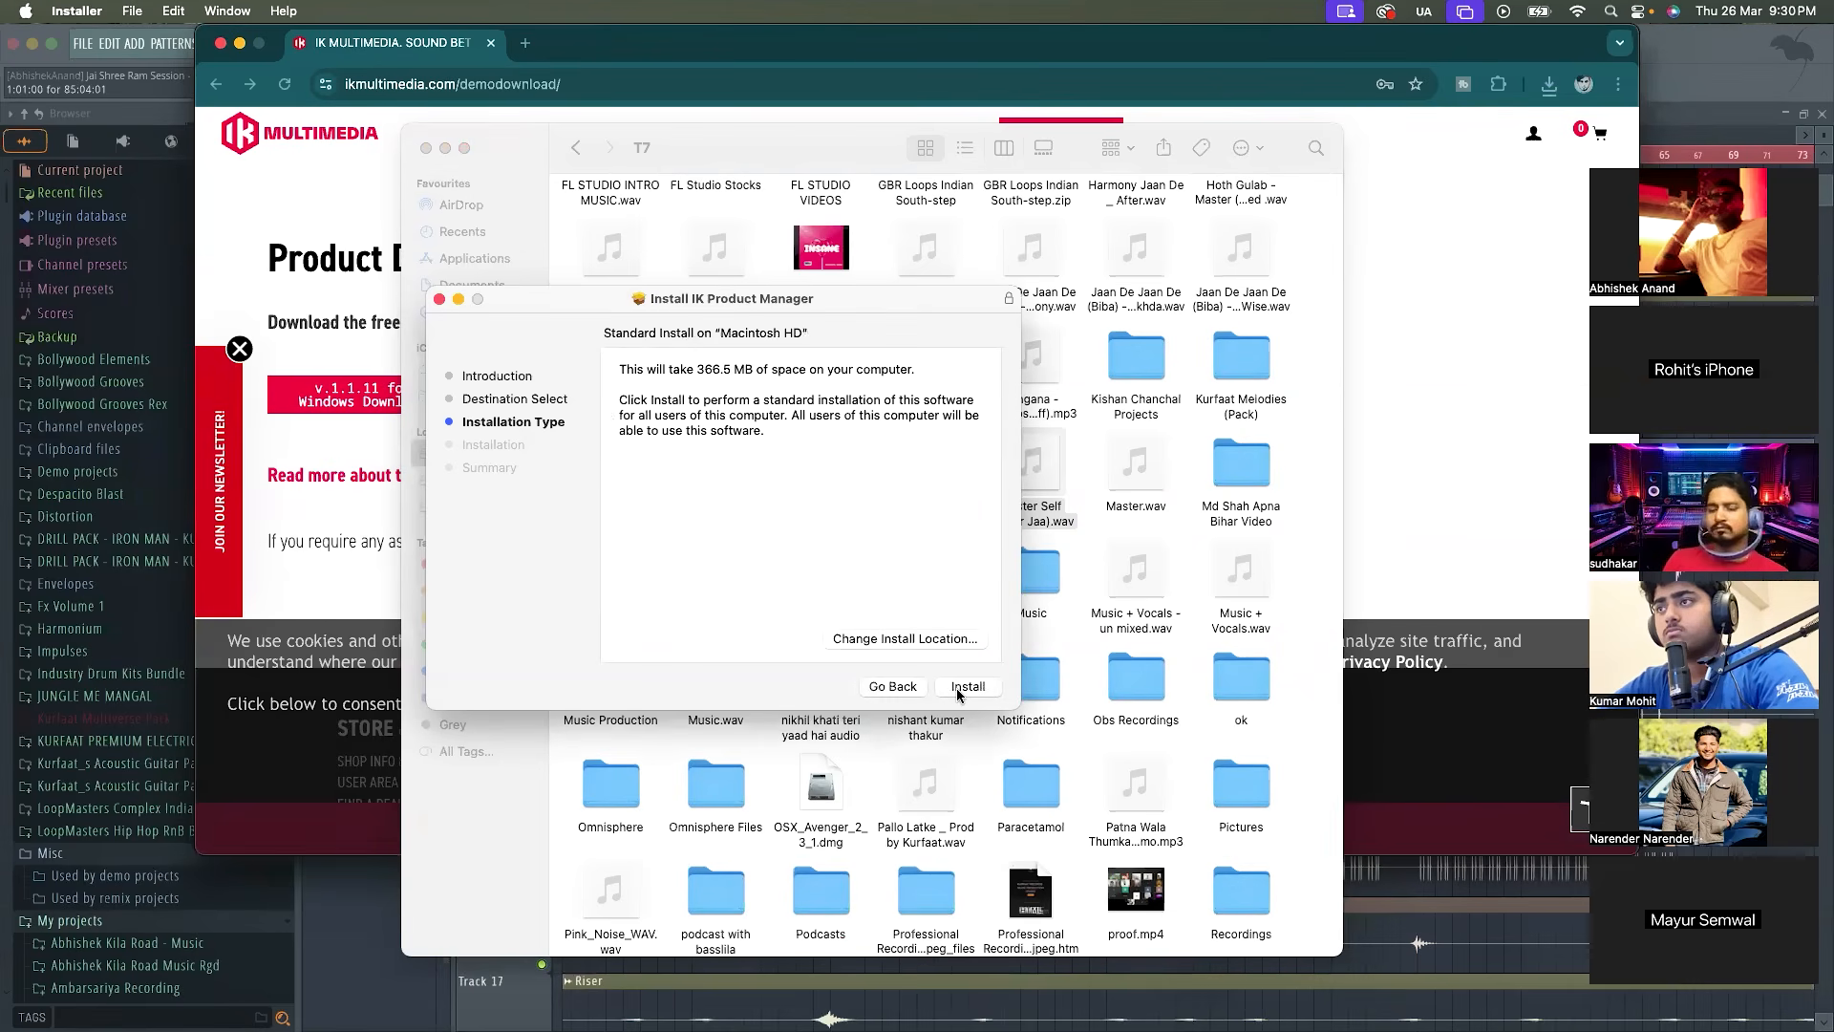
{"action": "left_click", "coordinate": [958, 692]}
{"action": "type", "text": "******"}
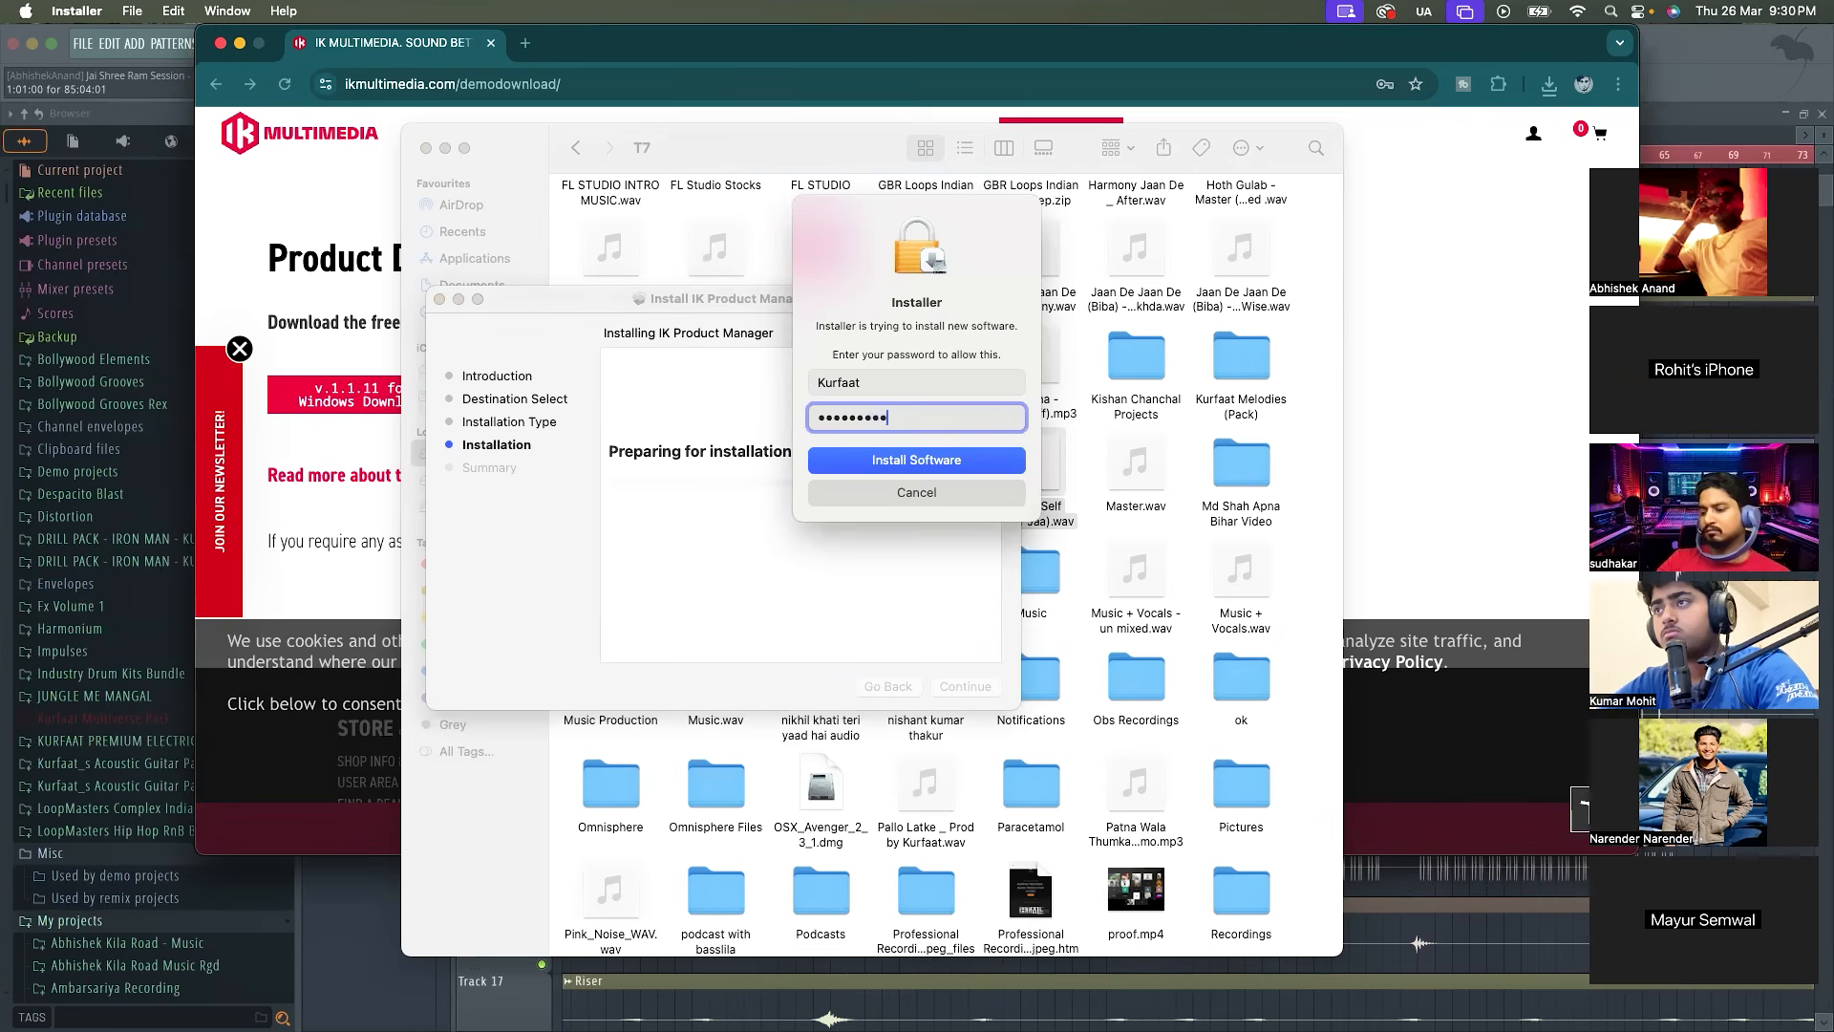
{"action": "type", "text": "*******"}
{"action": "key", "text": "Return"}
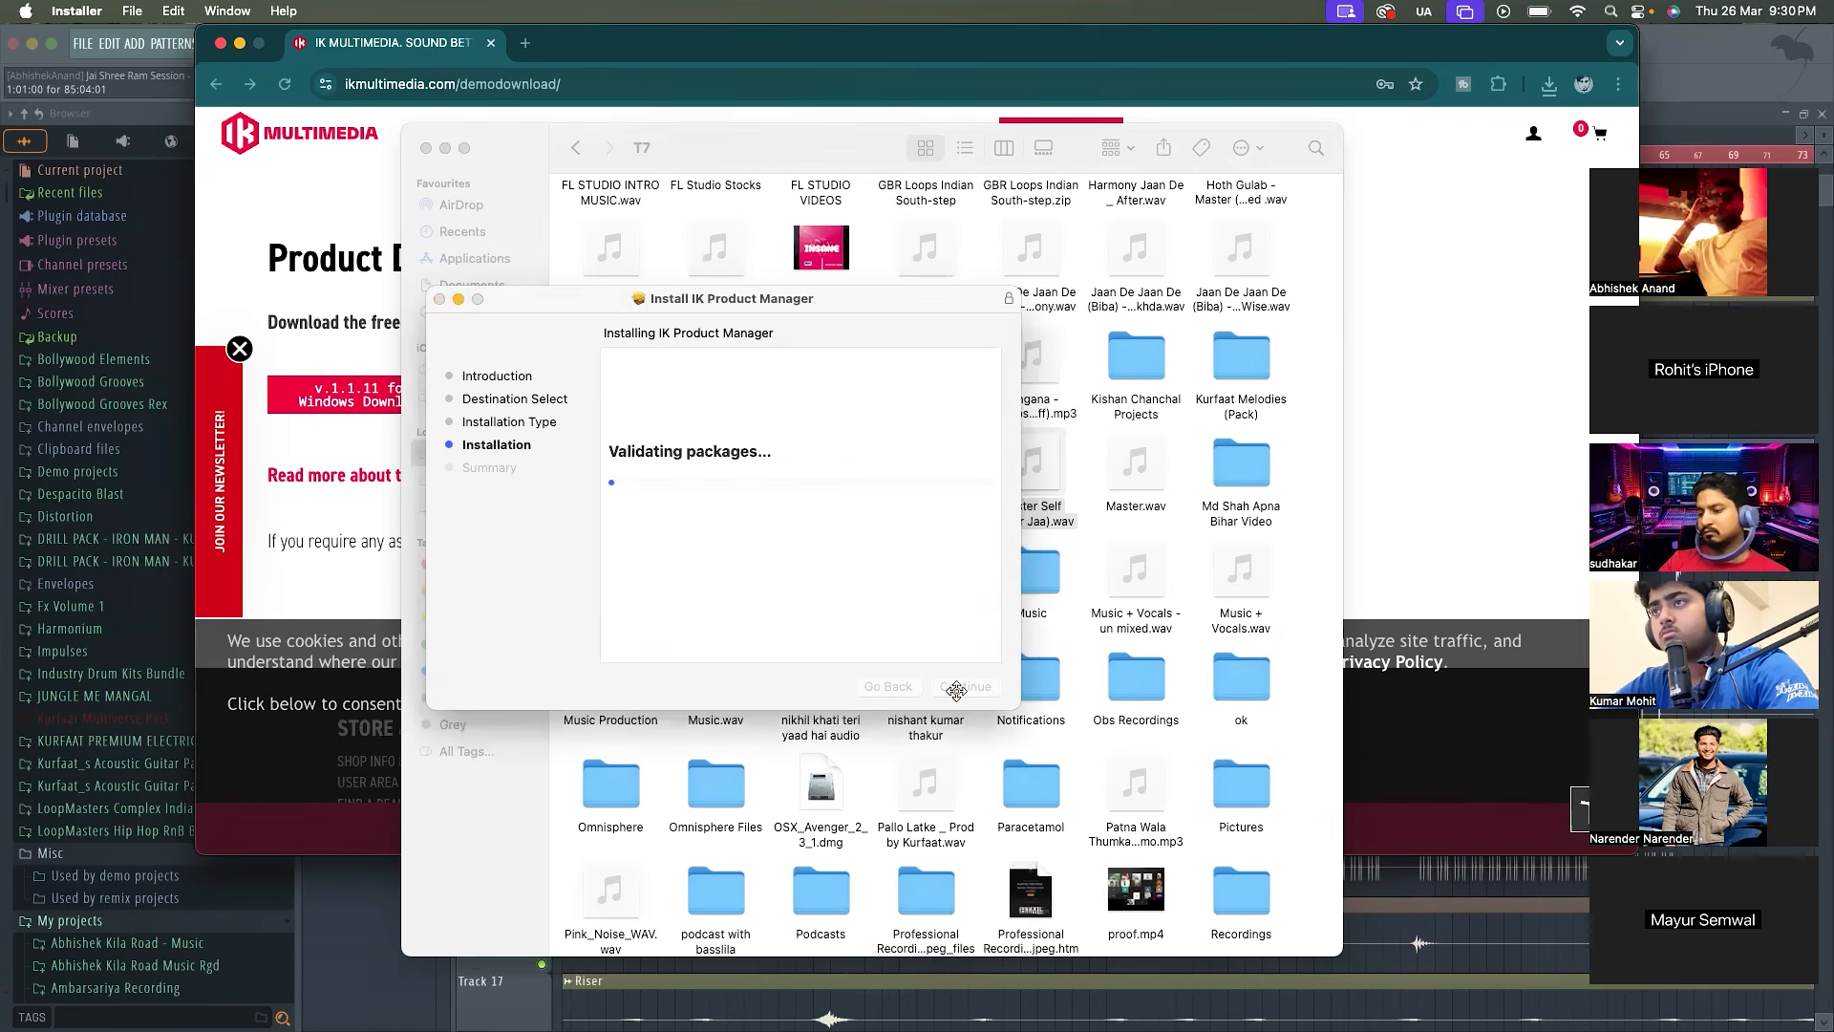
{"action": "left_click", "coordinate": [965, 687]}
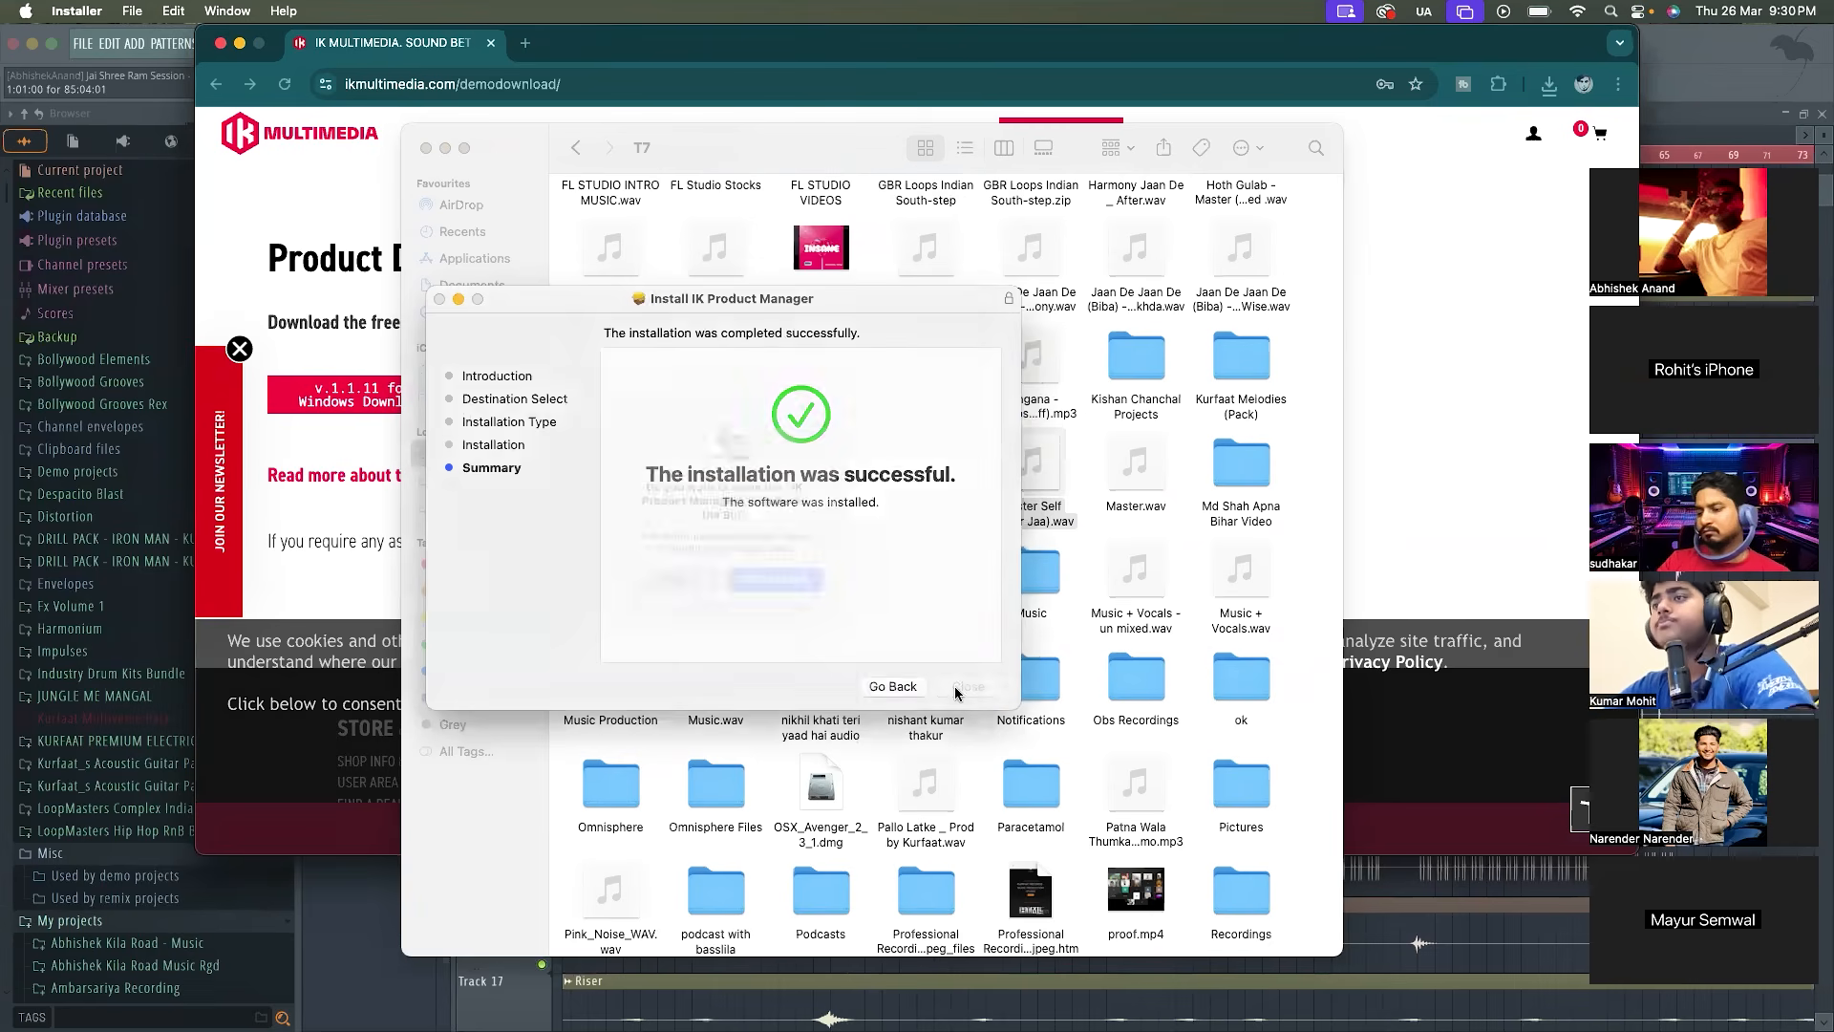
{"action": "left_click", "coordinate": [804, 590]}
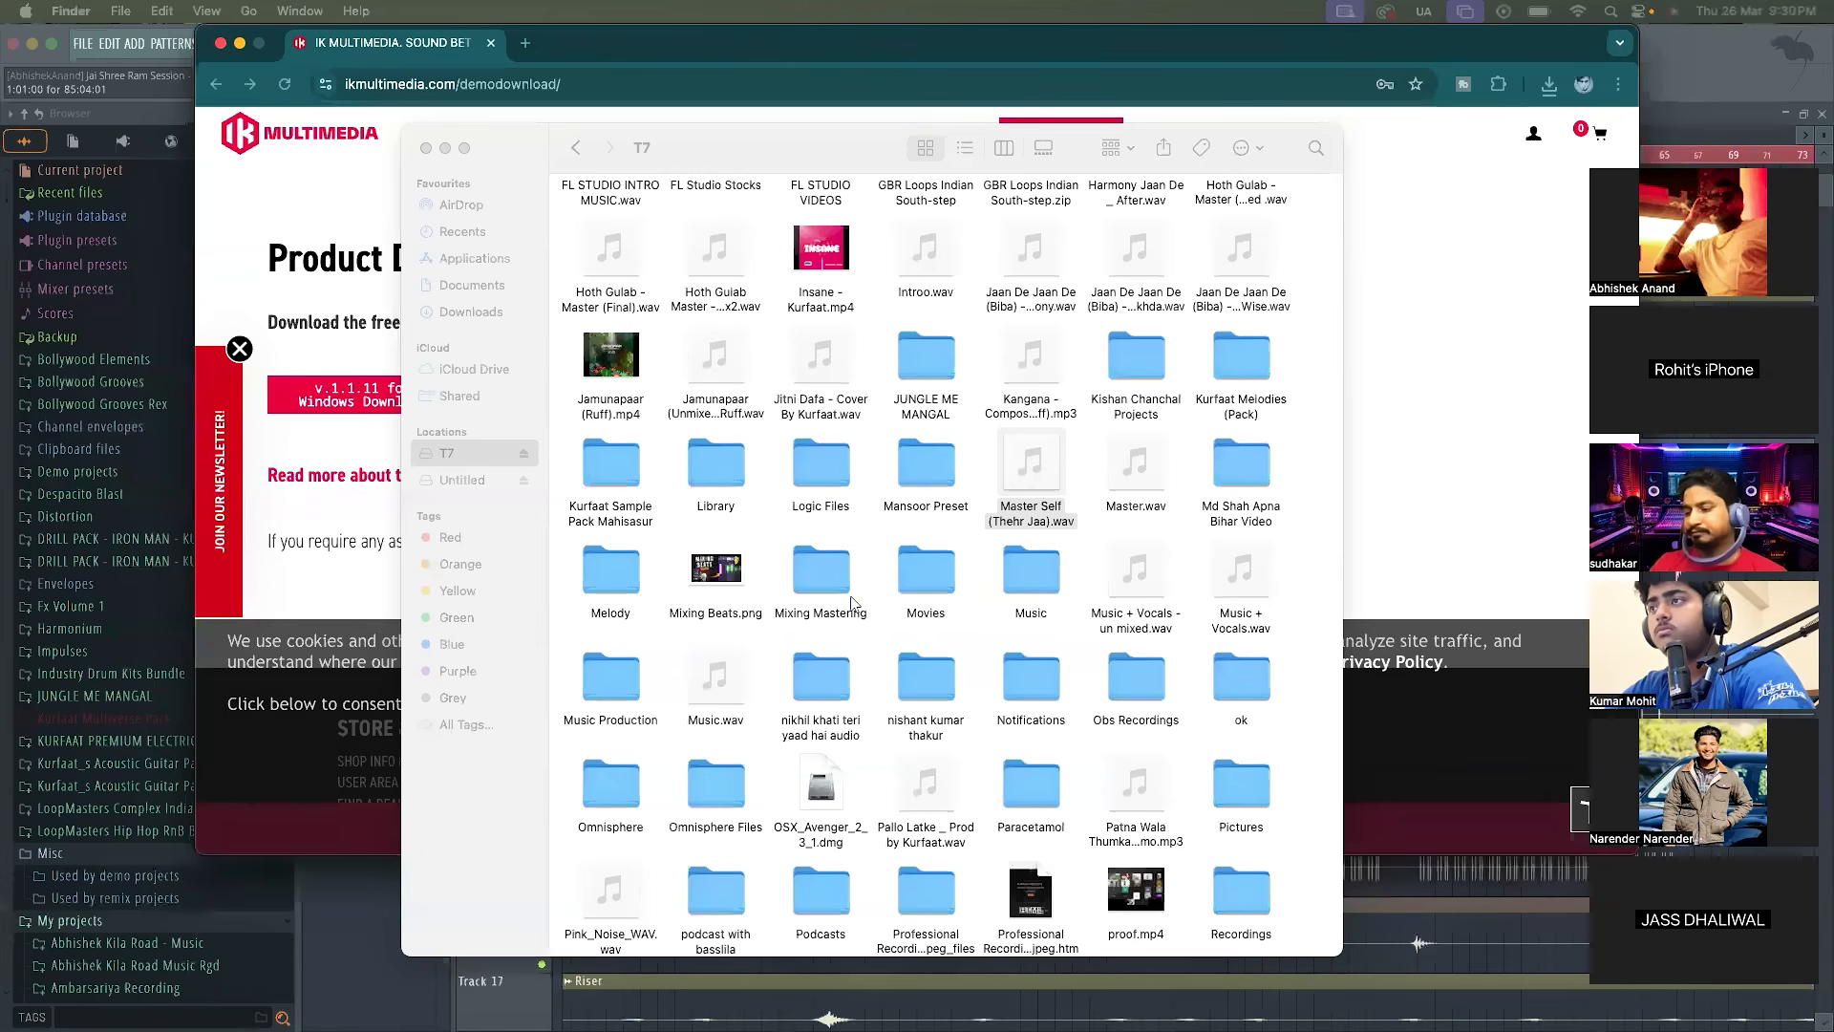
Minimise the browser and Finder windows to return to the Mixer in FL Studio
{"action": "left_click", "coordinate": [1402, 411]}
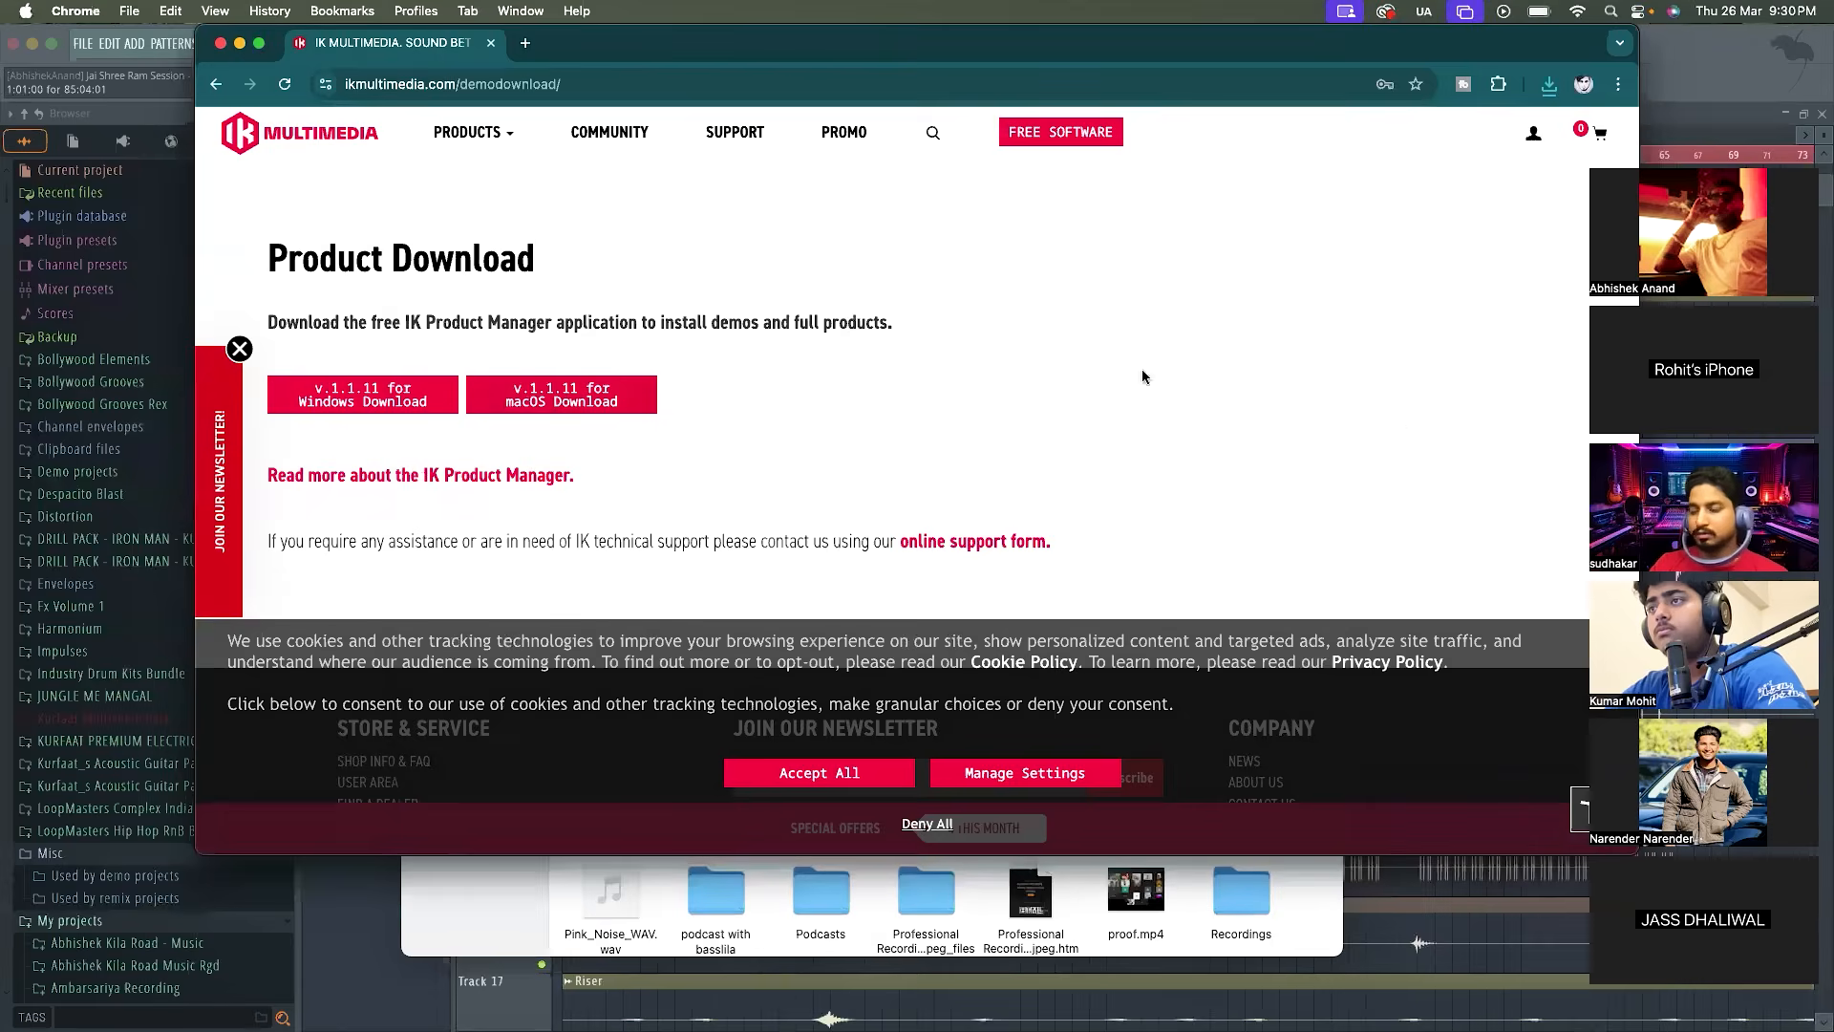
{"action": "left_click", "coordinate": [239, 44]}
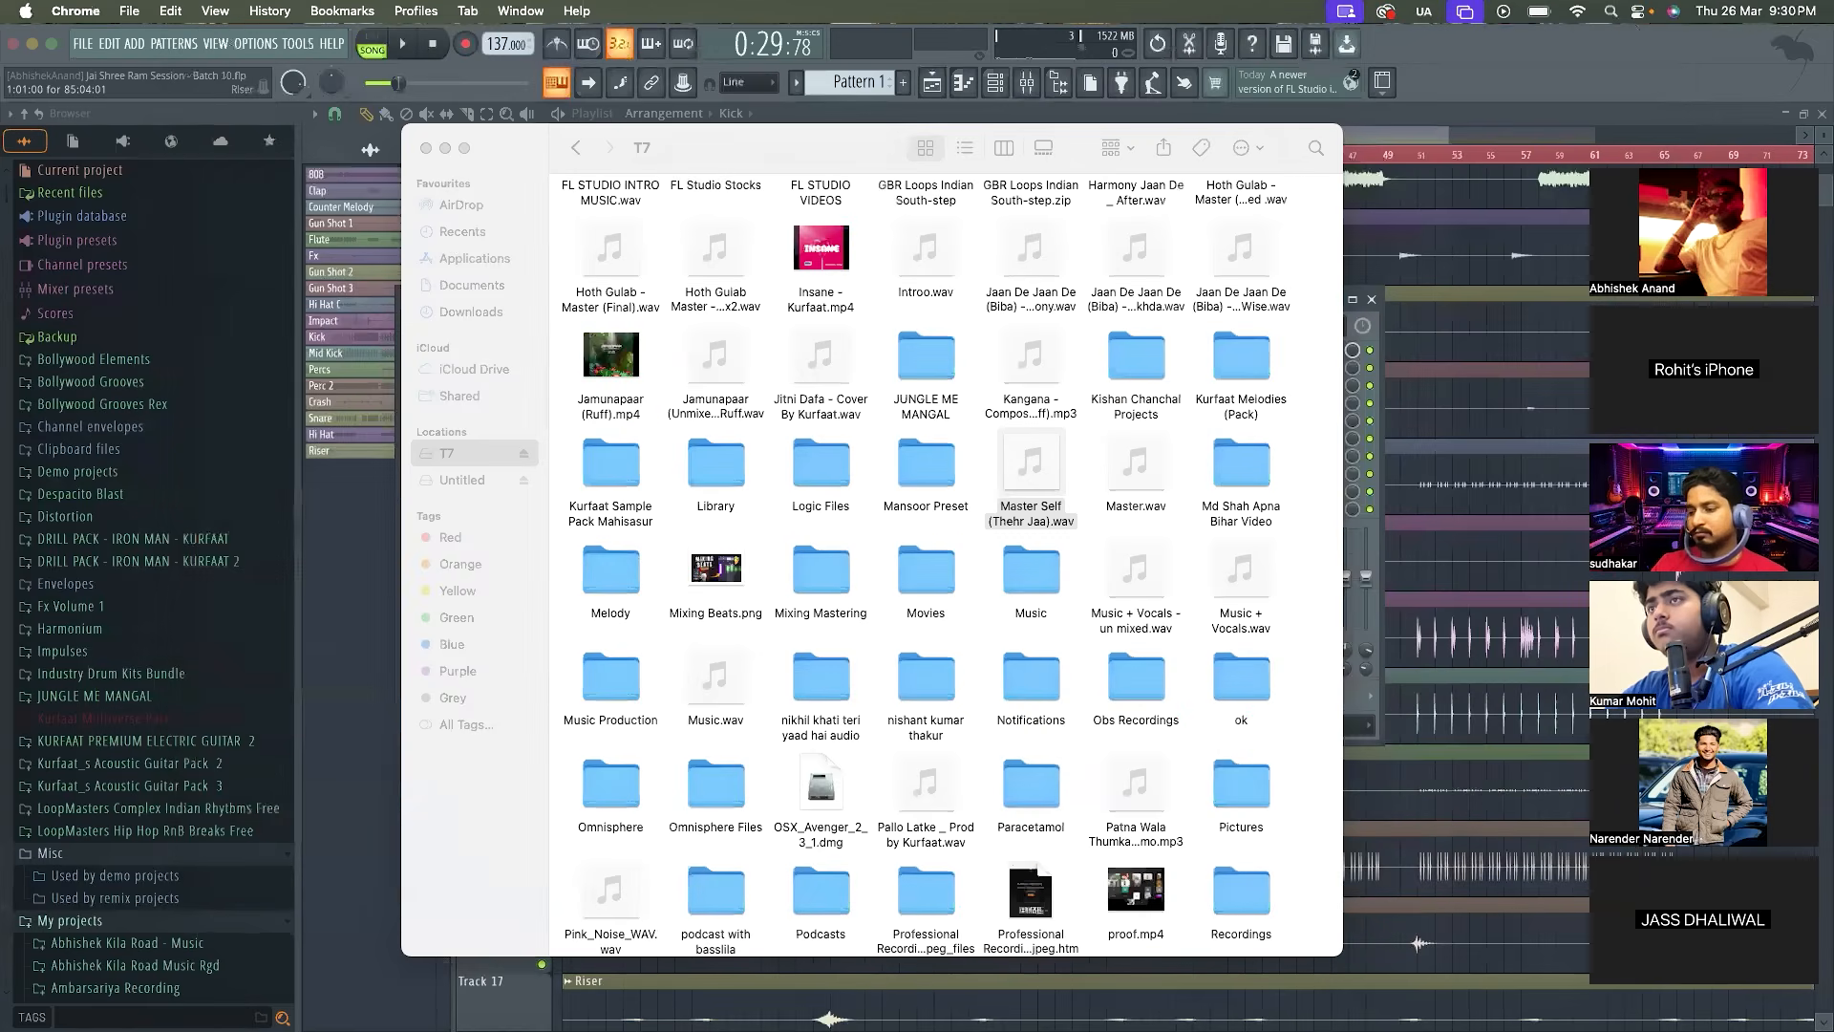
{"action": "left_click", "coordinate": [445, 149]}
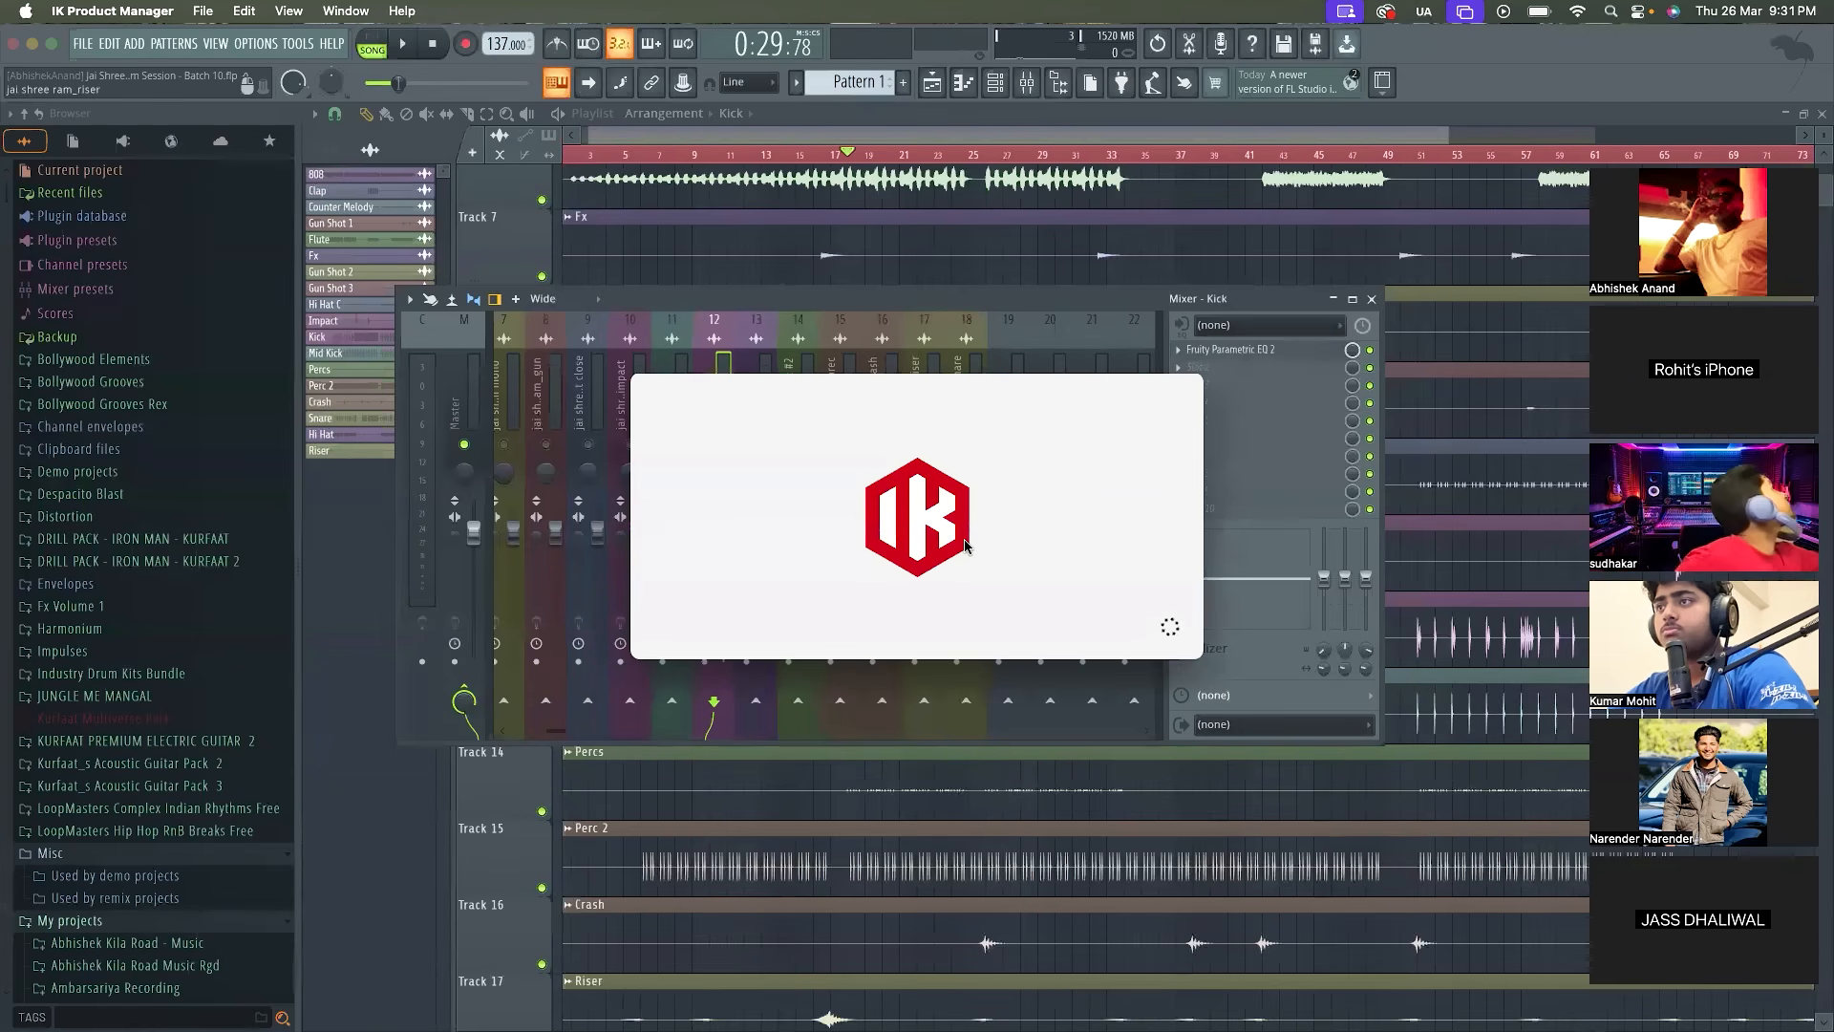
Log in to IK Product Manager with the account's e-mail address and password
{"action": "left_click", "coordinate": [806, 476]}
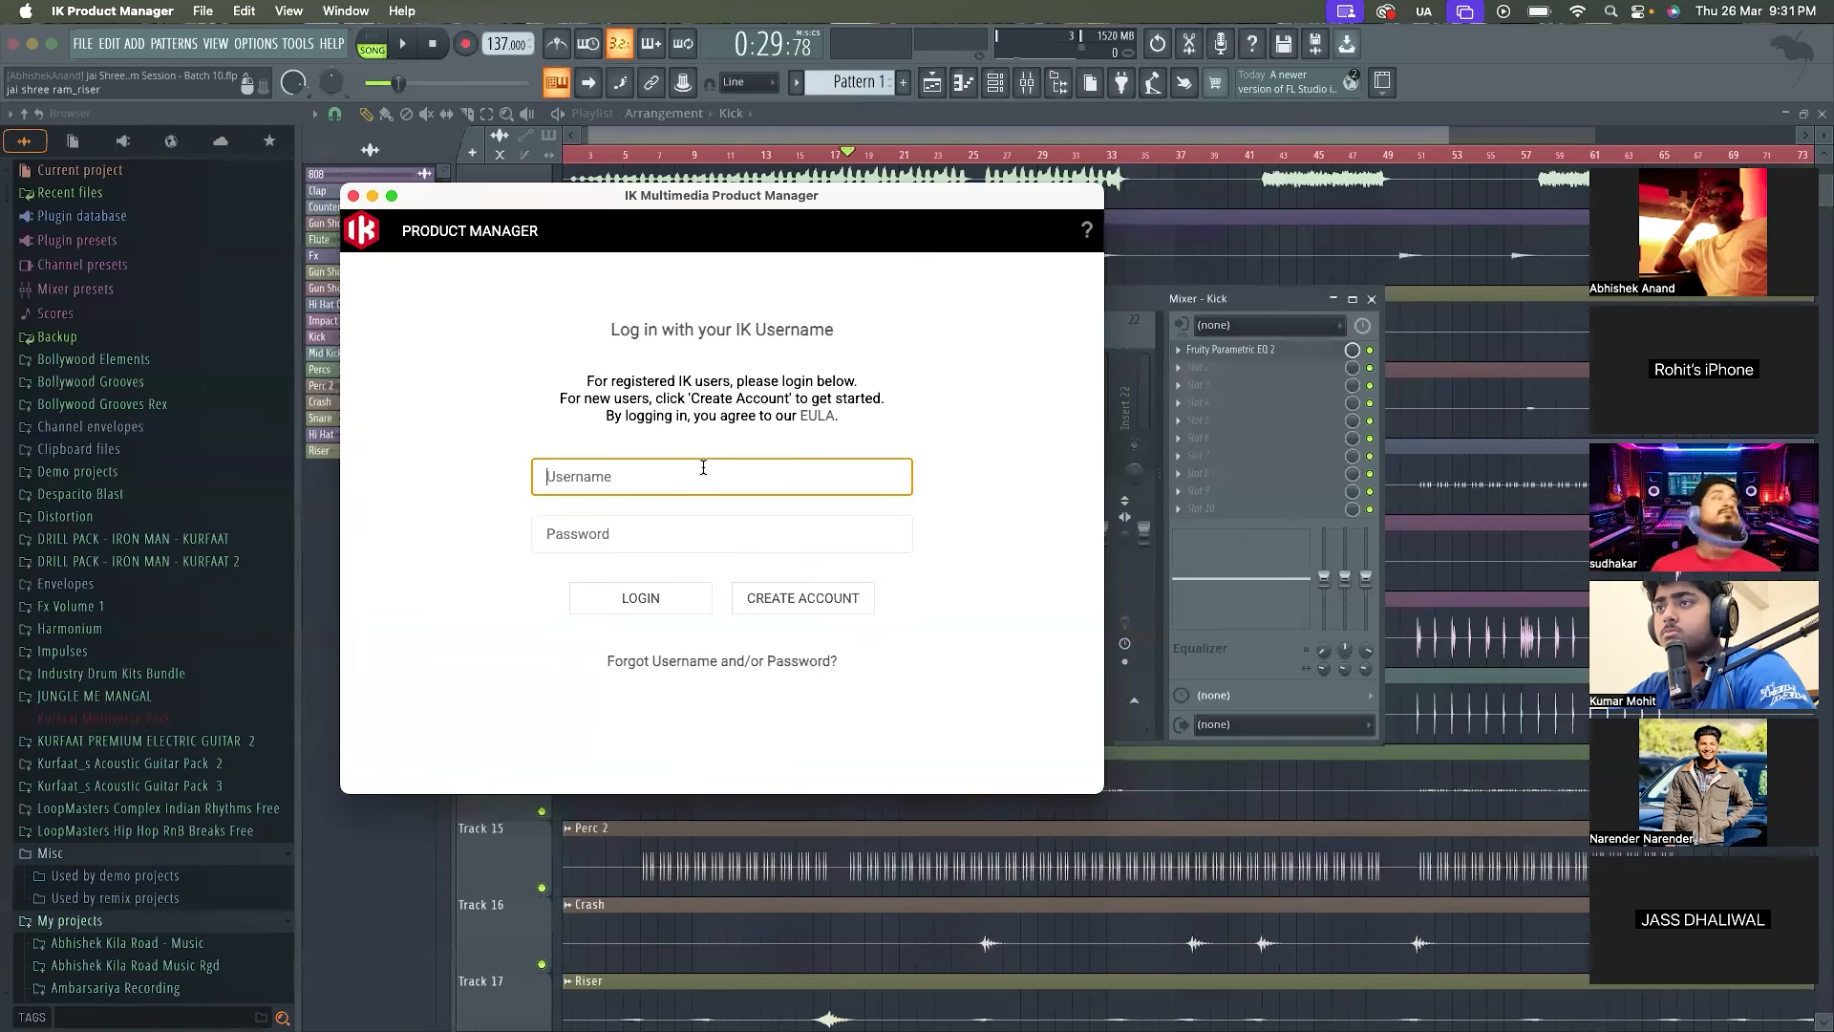
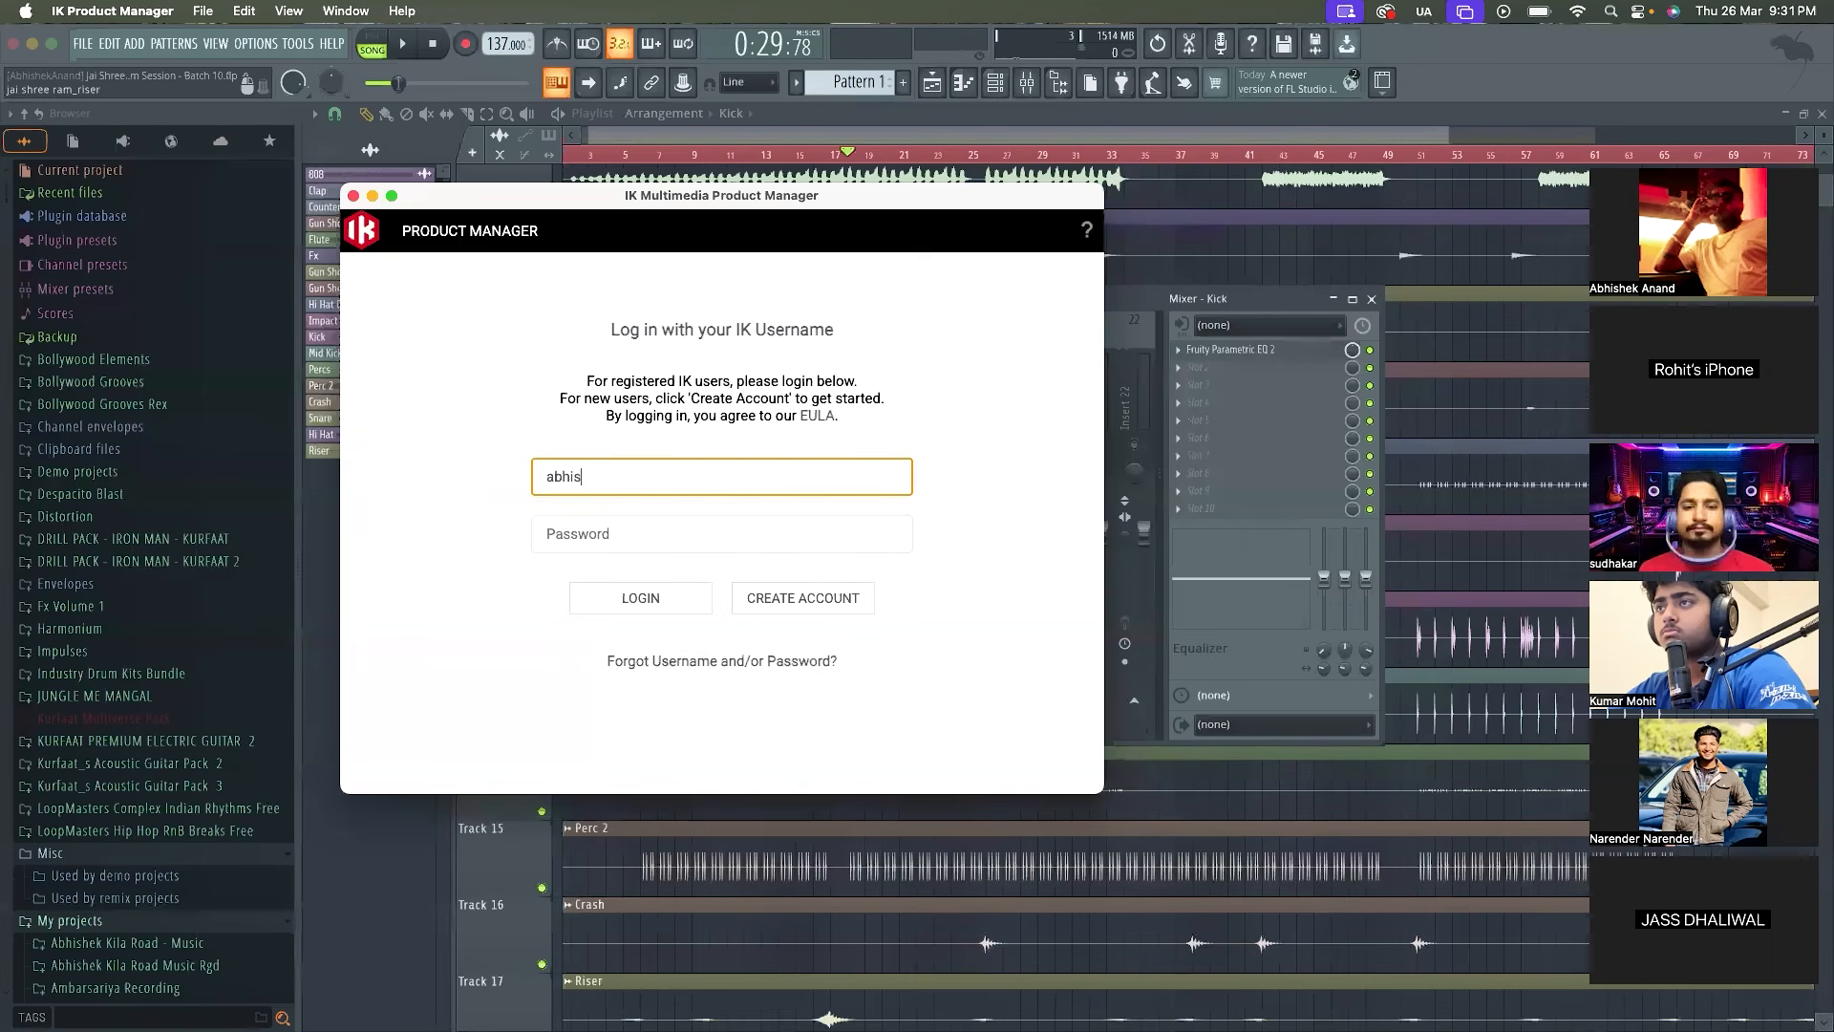
{"action": "key", "text": "Tab"}
{"action": "type", "text": "•"}
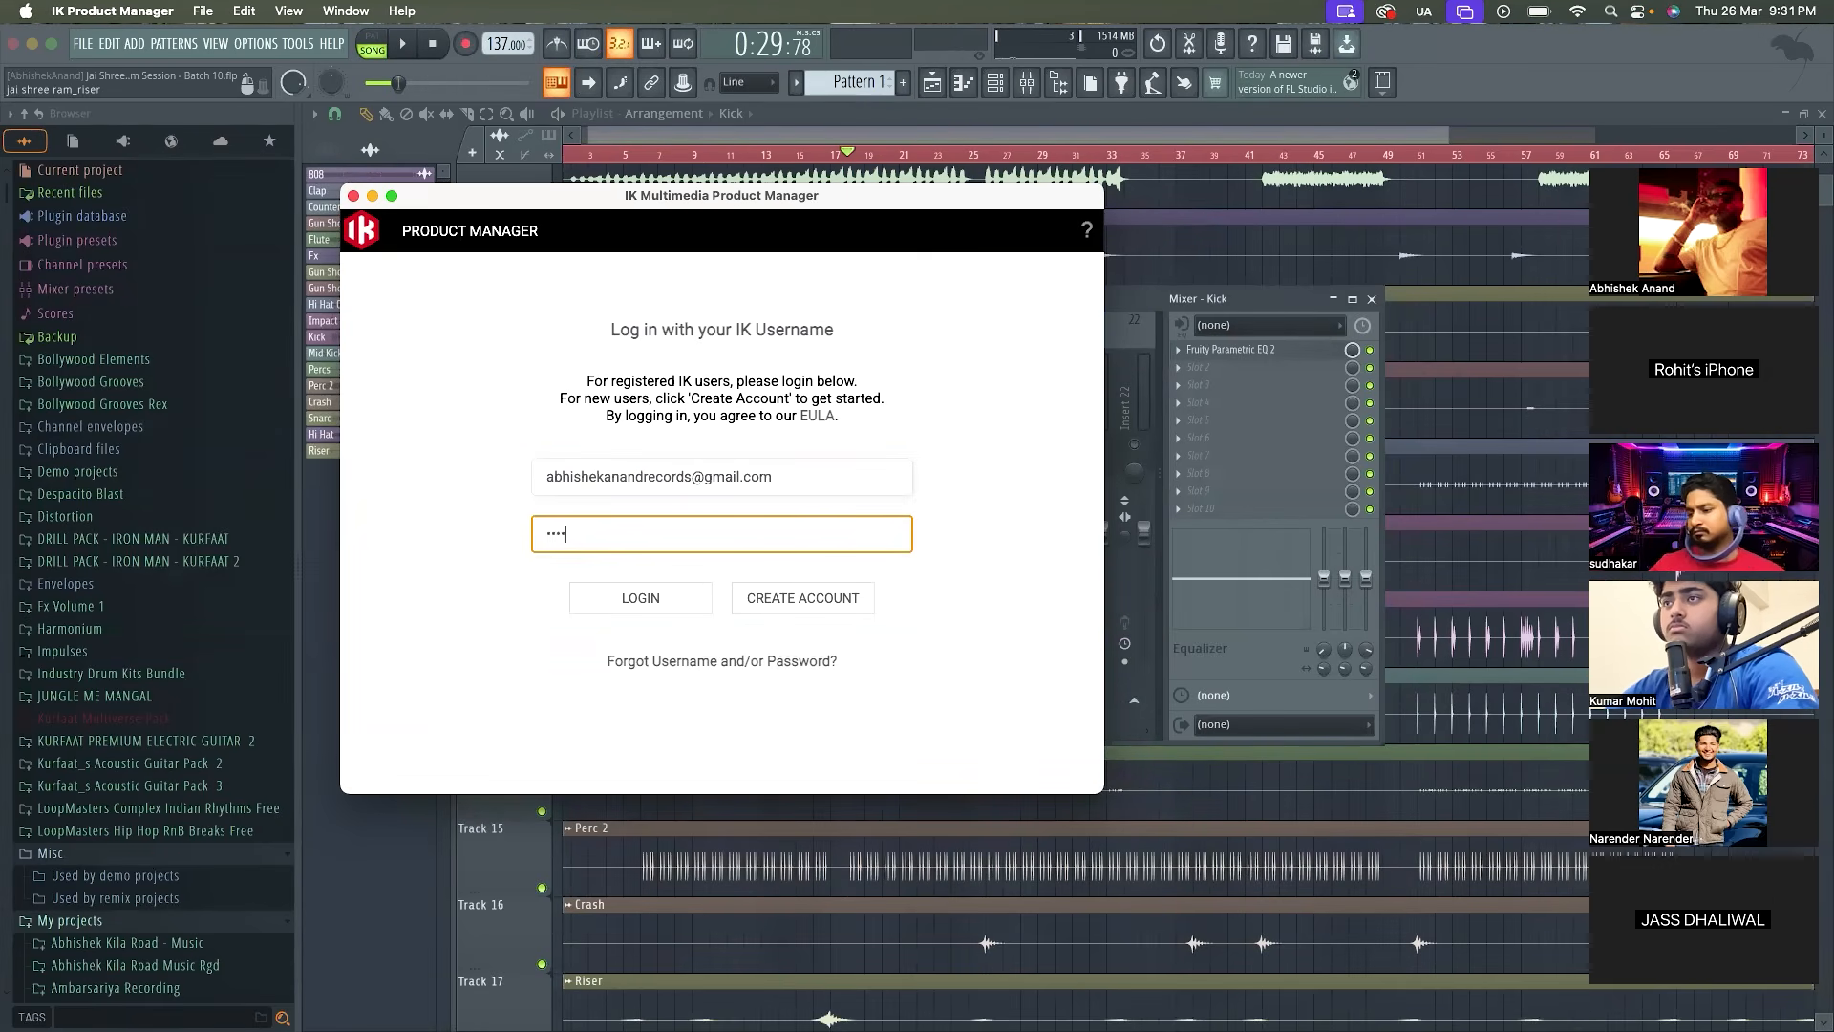
{"action": "type", "text": "•••••••••"}
{"action": "key", "text": "Return"}
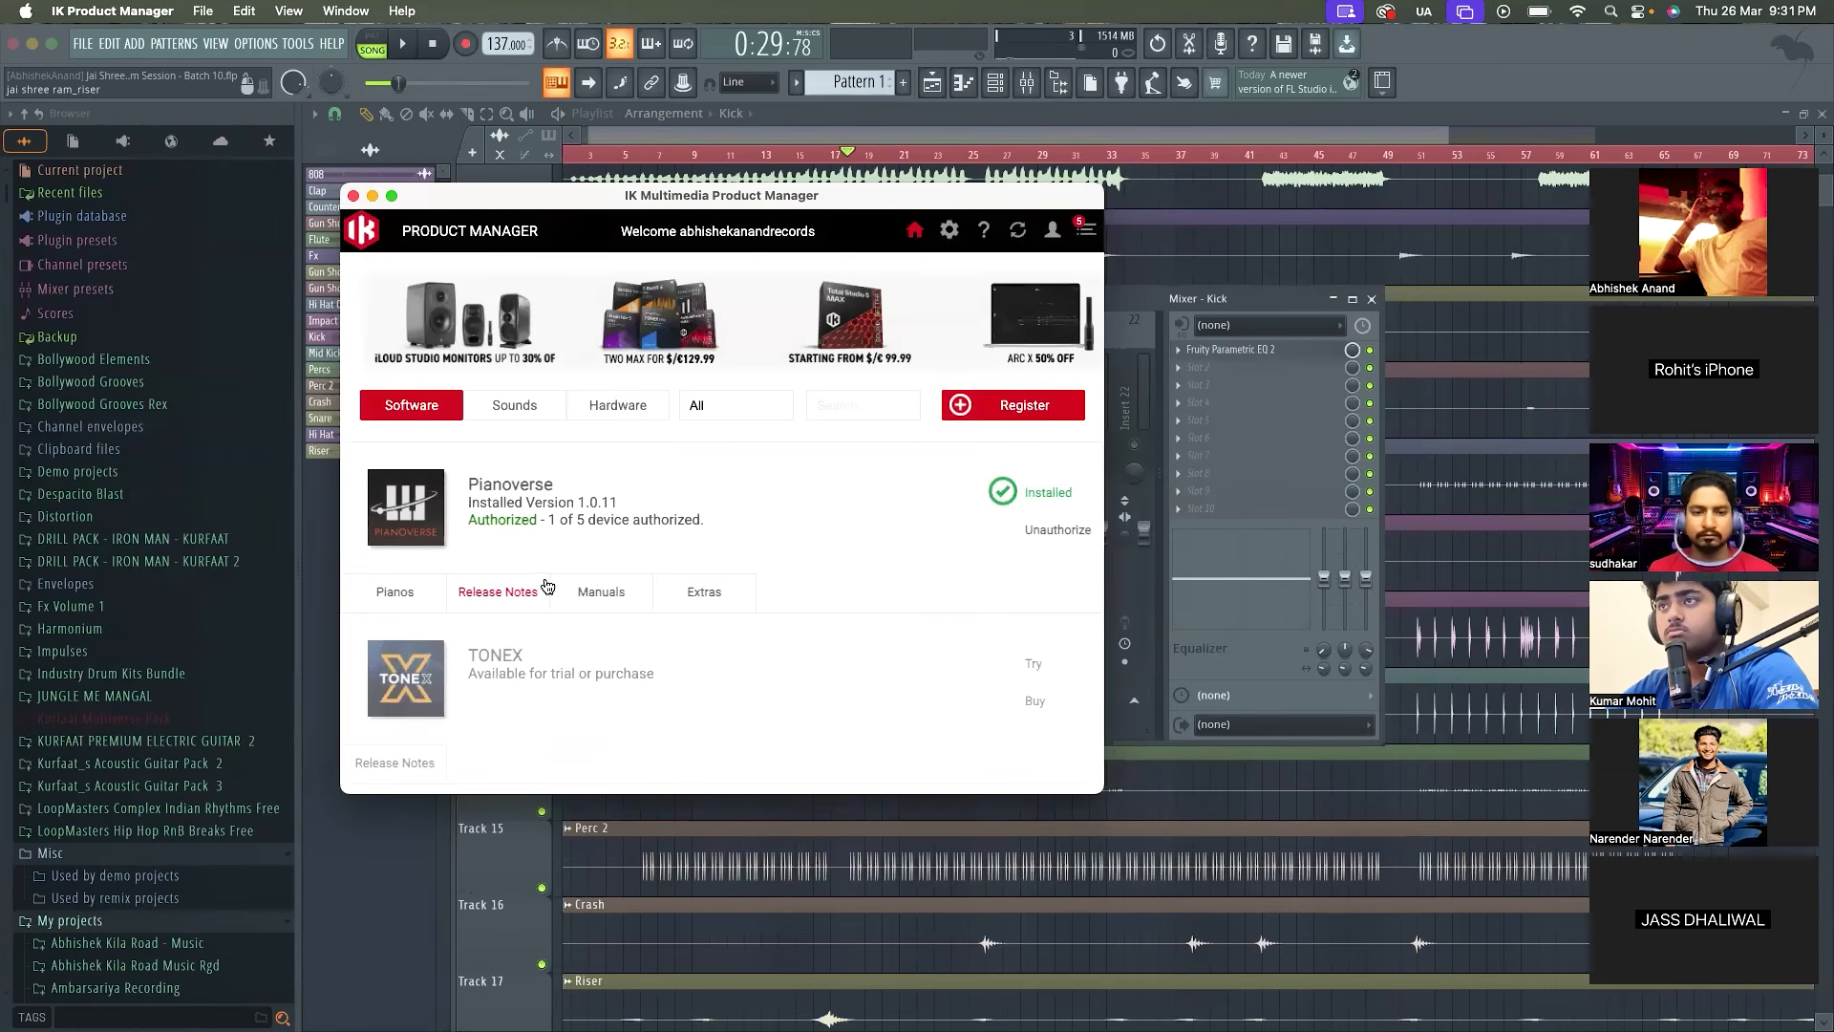
Look through the Product Manager's software list for the available T-RackS products
{"action": "scroll", "coordinate": [515, 614], "scroll_direction": "down", "scroll_amount": 4}
{"action": "scroll", "coordinate": [516, 621], "scroll_direction": "up", "scroll_amount": 5}
{"action": "scroll", "coordinate": [583, 530], "scroll_direction": "down", "scroll_amount": 8}
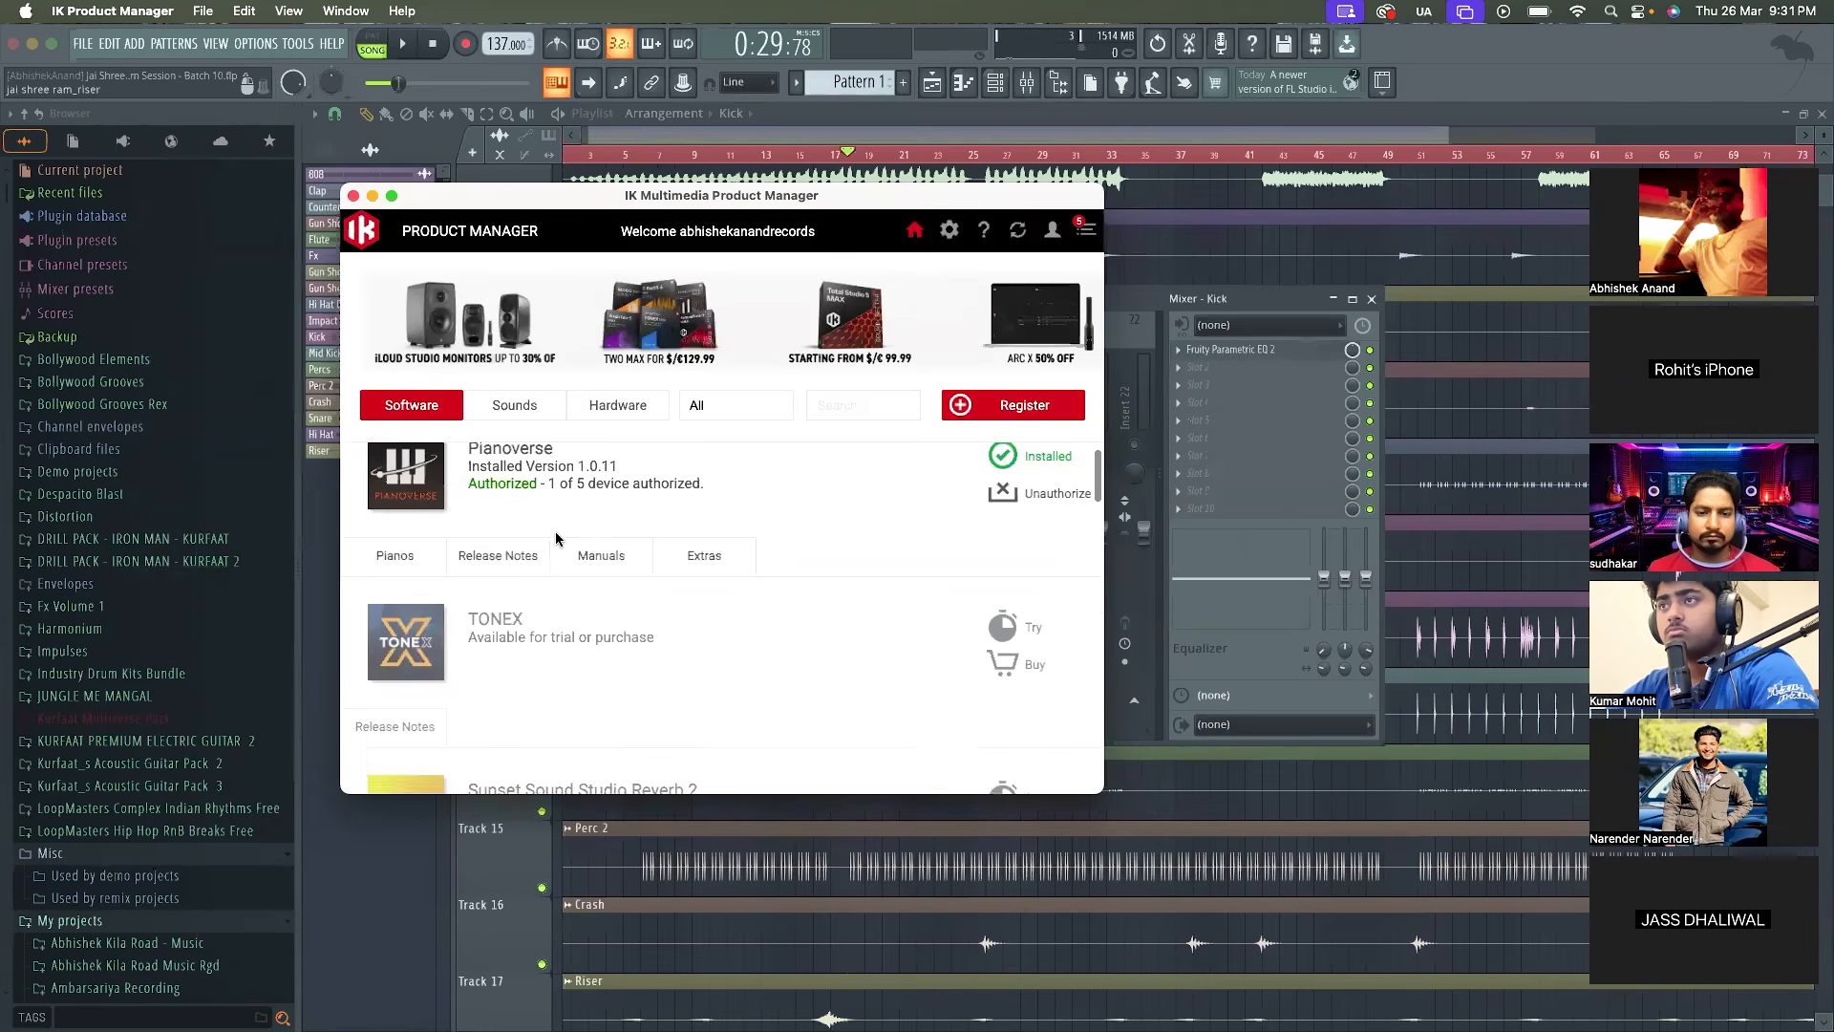
{"action": "scroll", "coordinate": [555, 535], "scroll_direction": "down", "scroll_amount": 6}
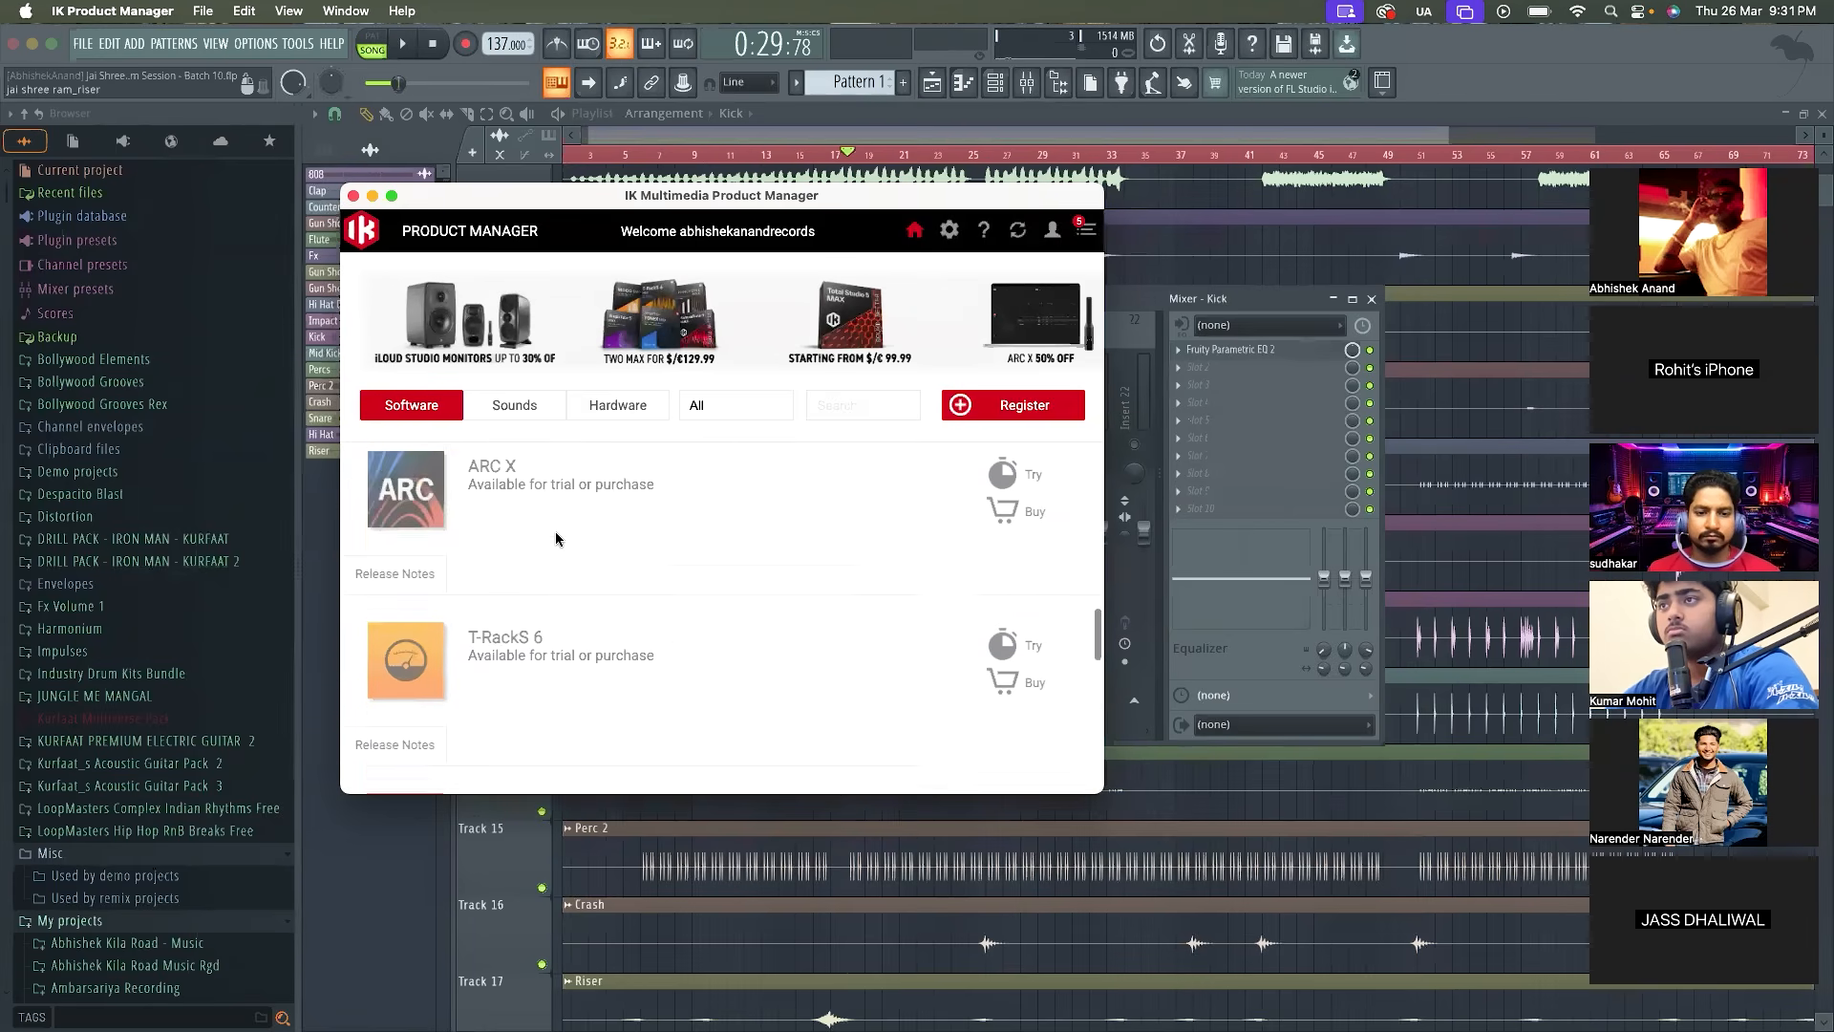
{"action": "scroll", "coordinate": [557, 532], "scroll_direction": "up", "scroll_amount": 2}
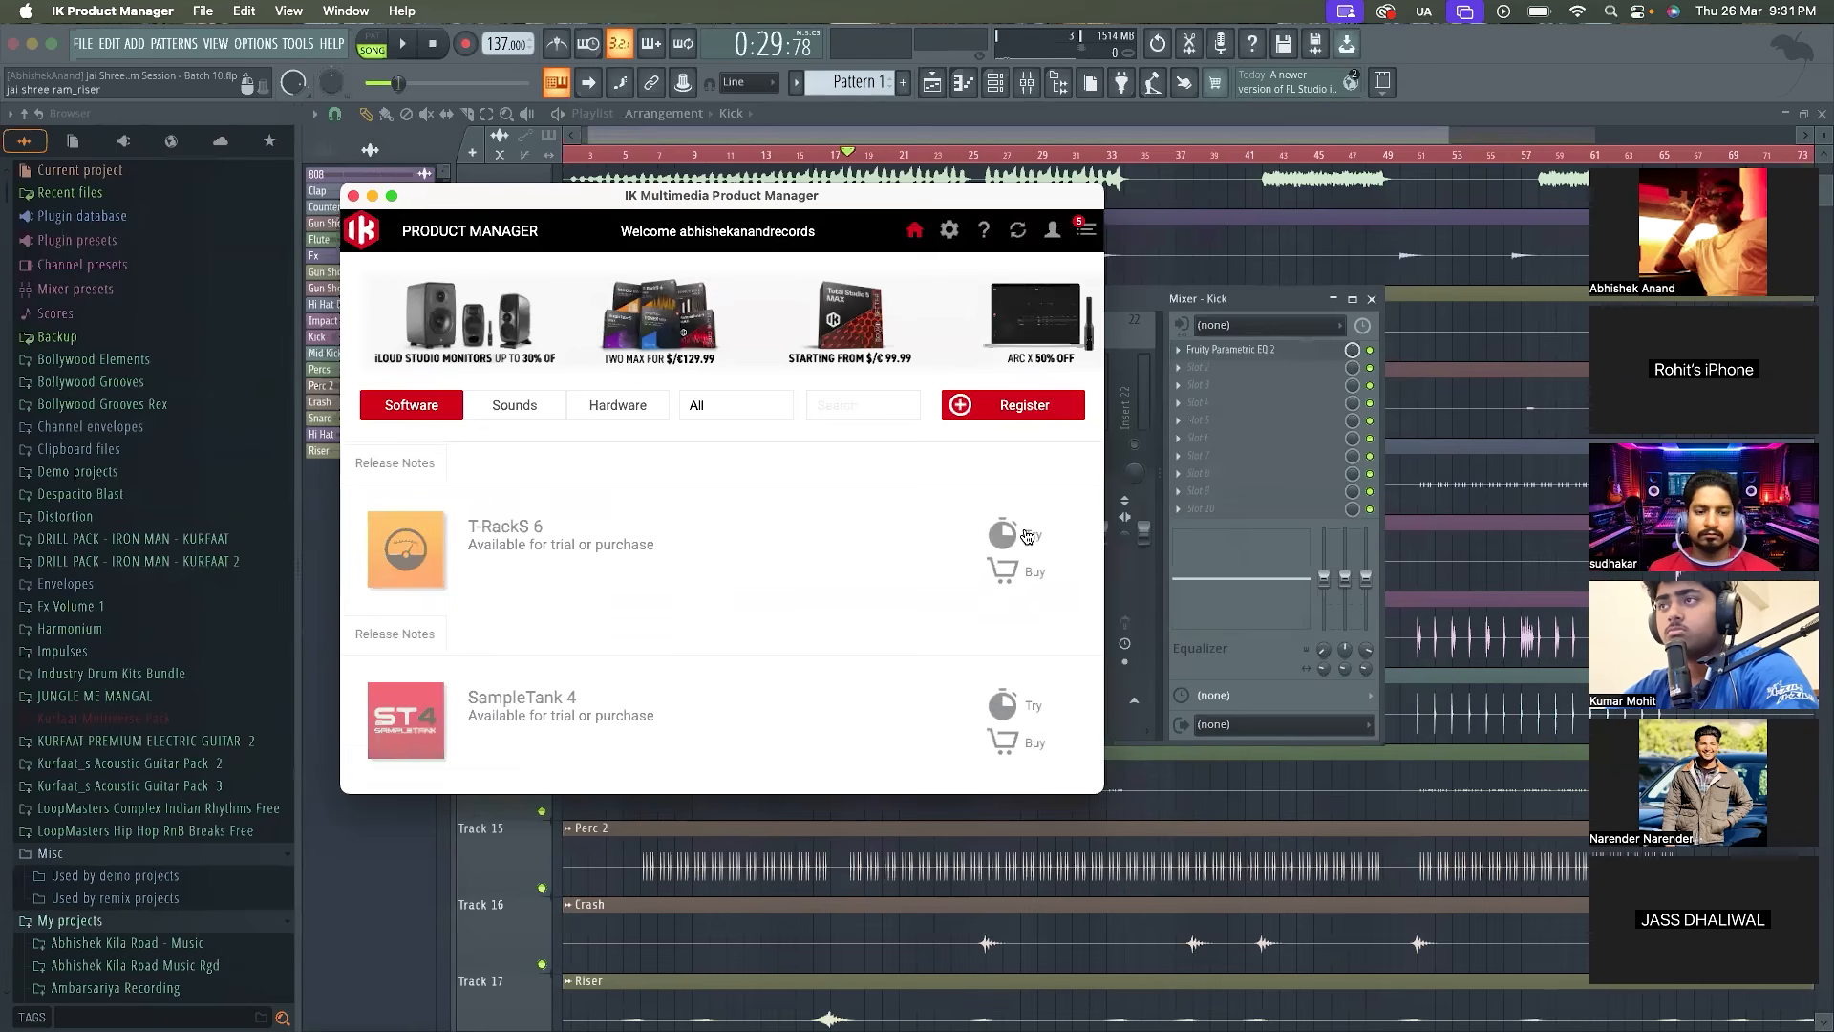
{"action": "scroll", "coordinate": [1026, 536], "scroll_direction": "down", "scroll_amount": 8}
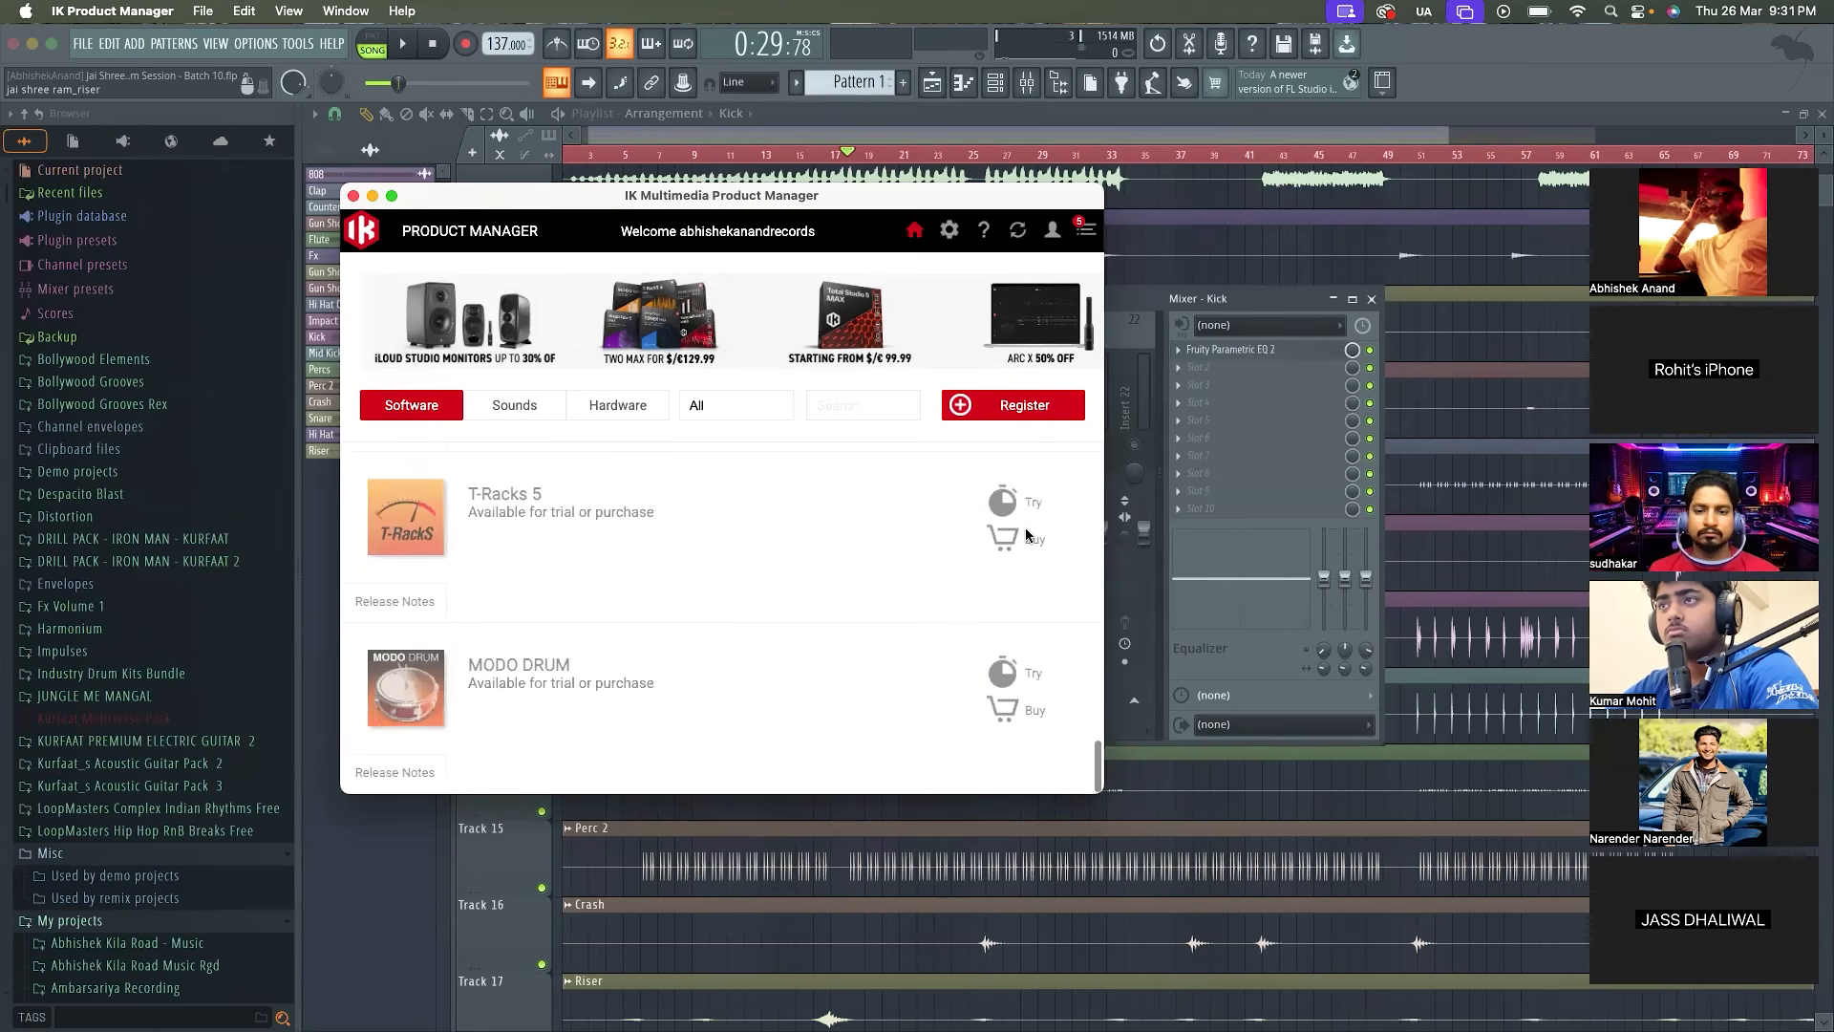
{"action": "scroll", "coordinate": [871, 604], "scroll_direction": "up", "scroll_amount": 8}
Search the software list for "cl" and clear the search text again
{"action": "left_click", "coordinate": [846, 394]}
{"action": "type", "text": "ngt"}
{"action": "key", "text": "BackSpace"}
{"action": "key", "text": "BackSpace"}
{"action": "key", "text": "BackSpace"}
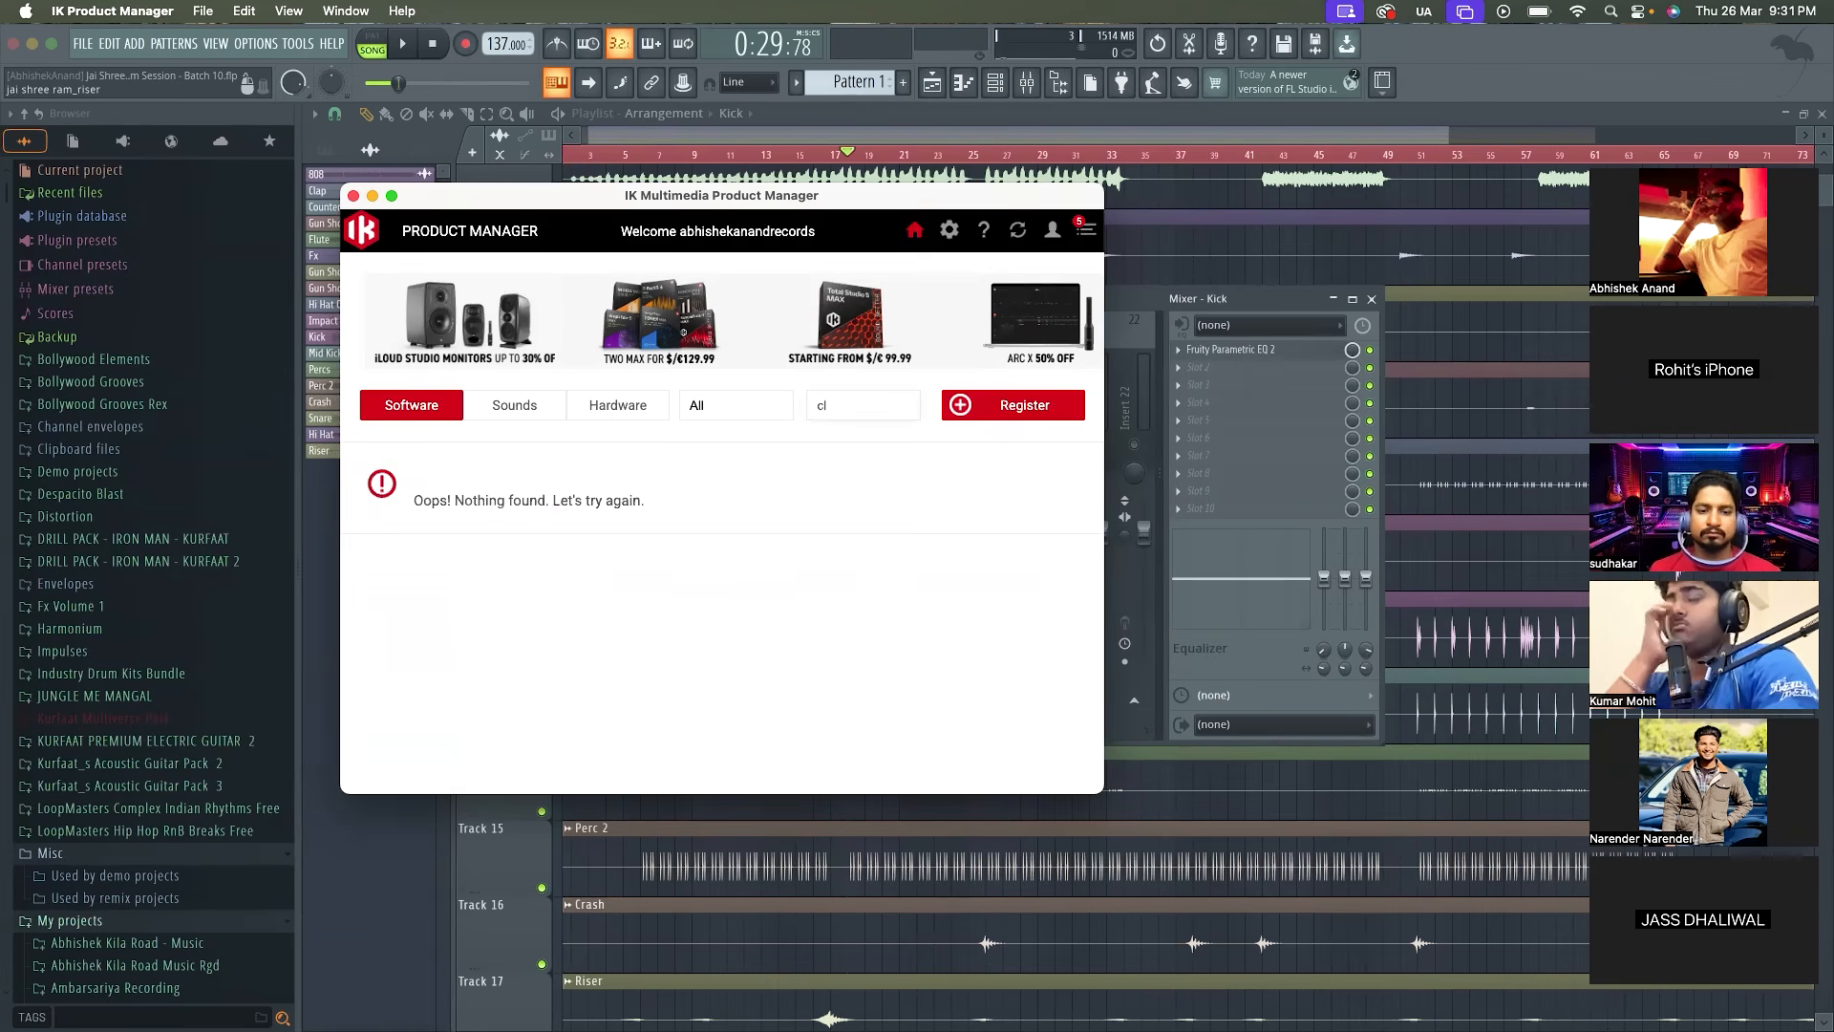
Request the T-RackS 6 trial and start the download and installation of T-RackS 6 Intro
{"action": "scroll", "coordinate": [834, 665], "scroll_direction": "down", "scroll_amount": 10}
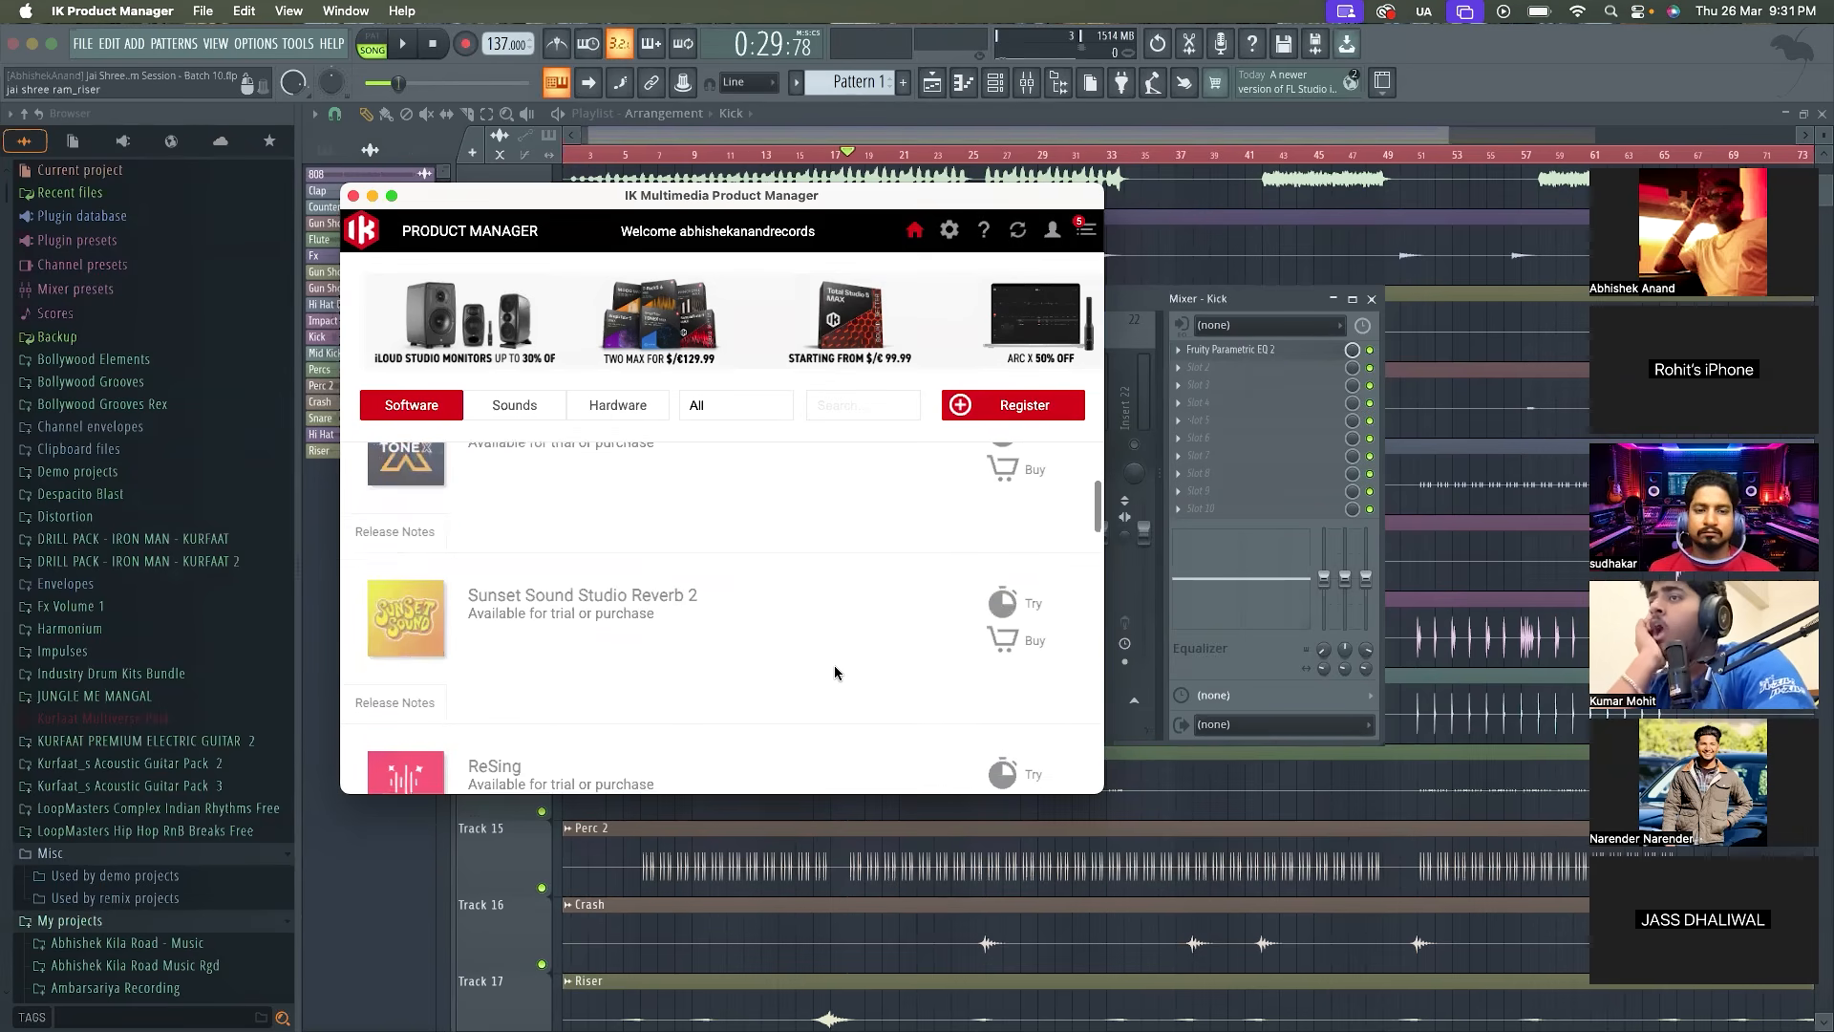
{"action": "scroll", "coordinate": [834, 665], "scroll_direction": "down", "scroll_amount": 10}
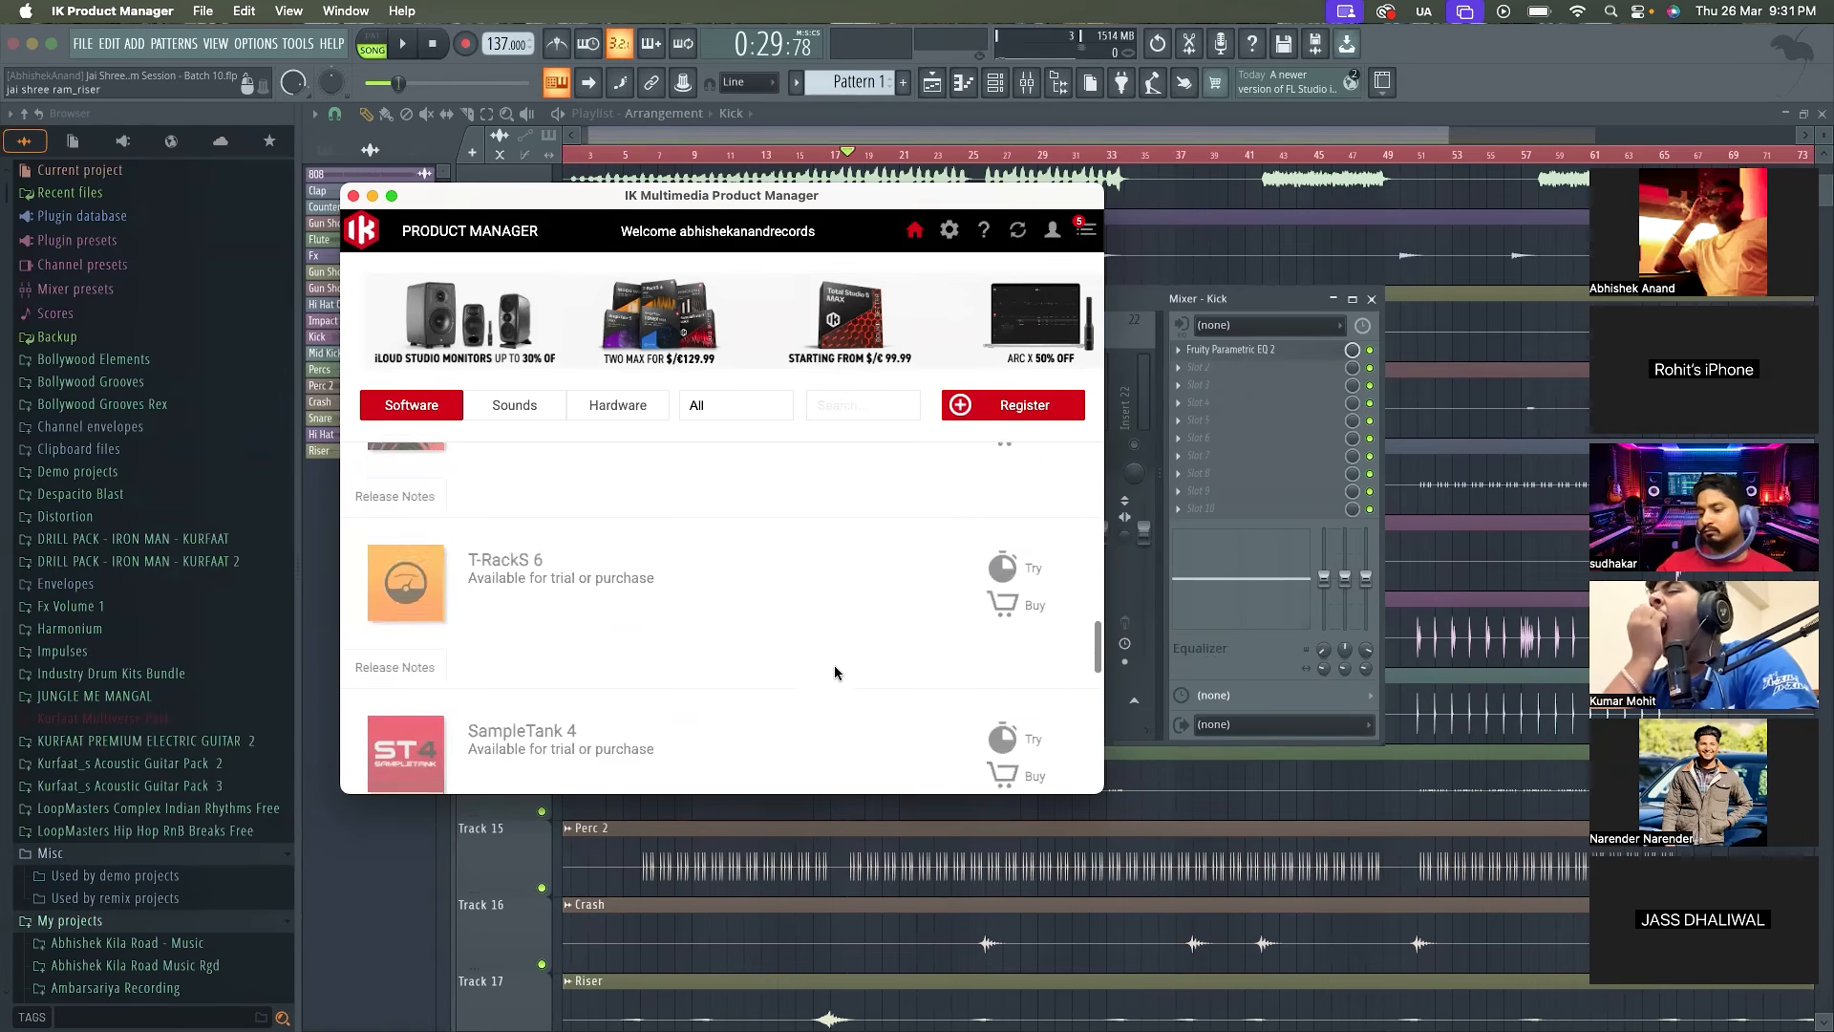
{"action": "scroll", "coordinate": [834, 673], "scroll_direction": "up", "scroll_amount": 1}
{"action": "left_click", "coordinate": [1005, 518]}
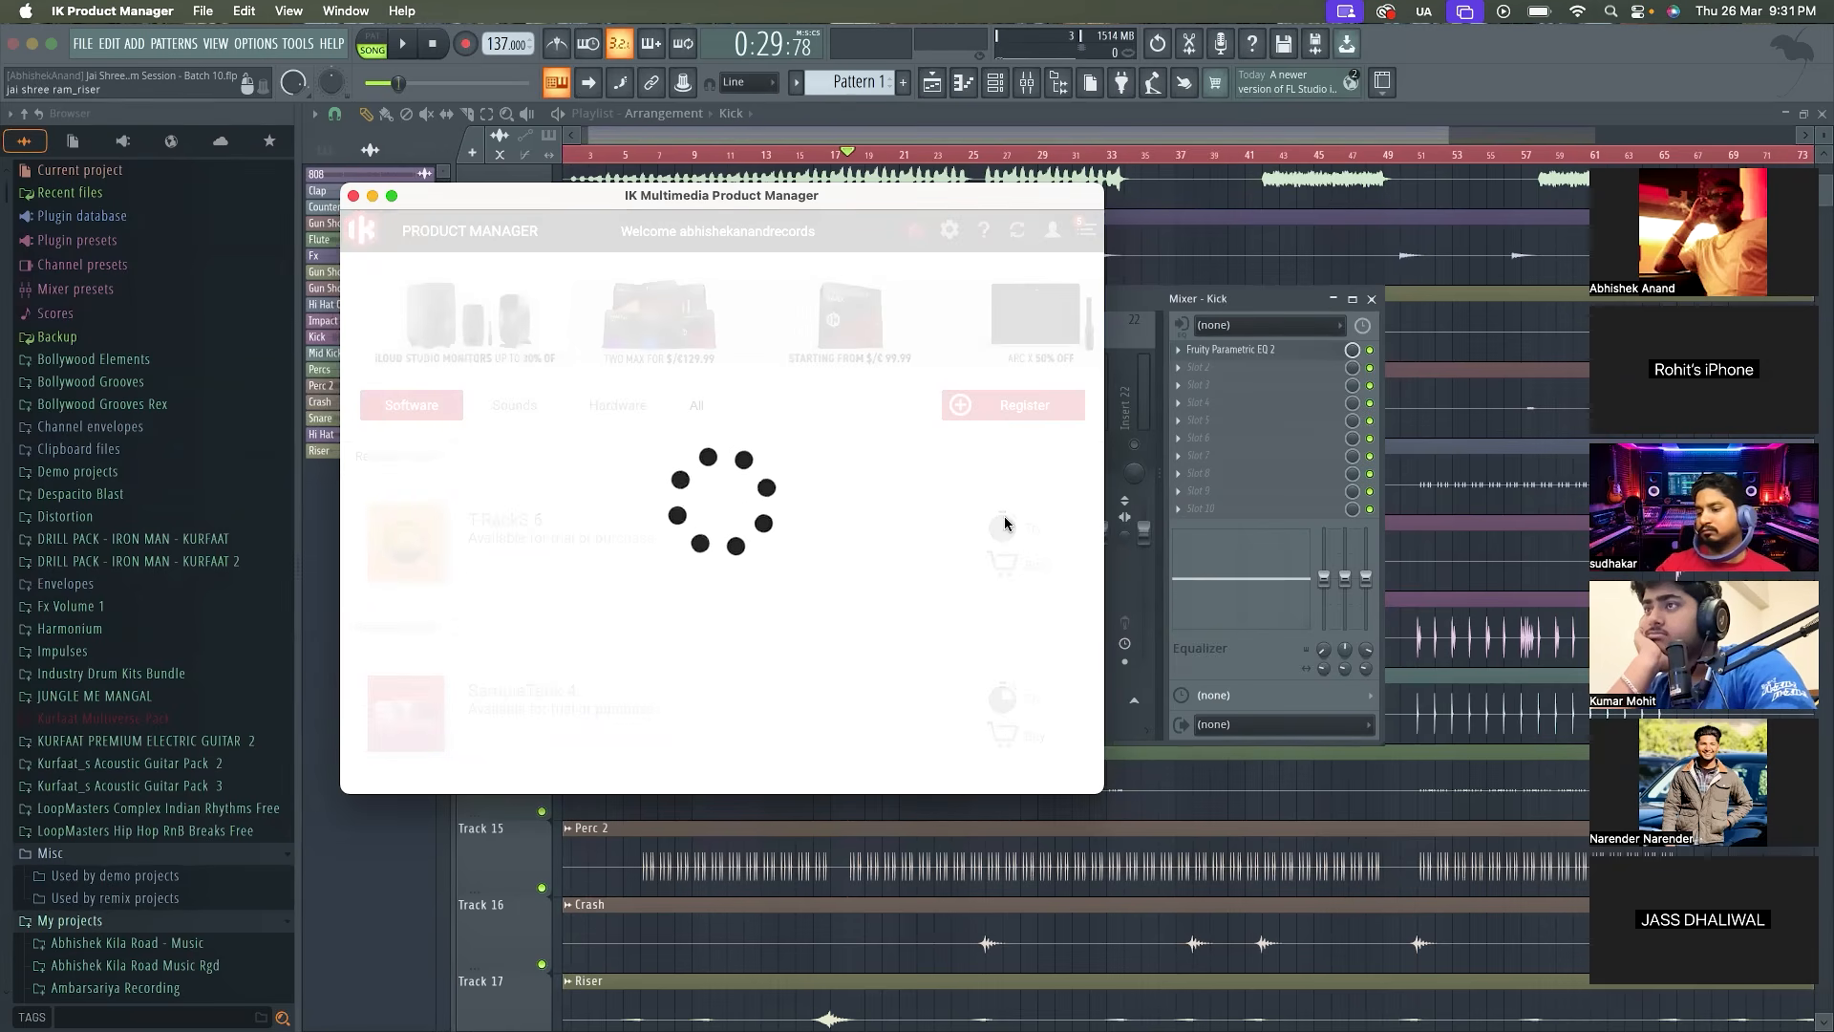
{"action": "left_click", "coordinate": [1005, 523]}
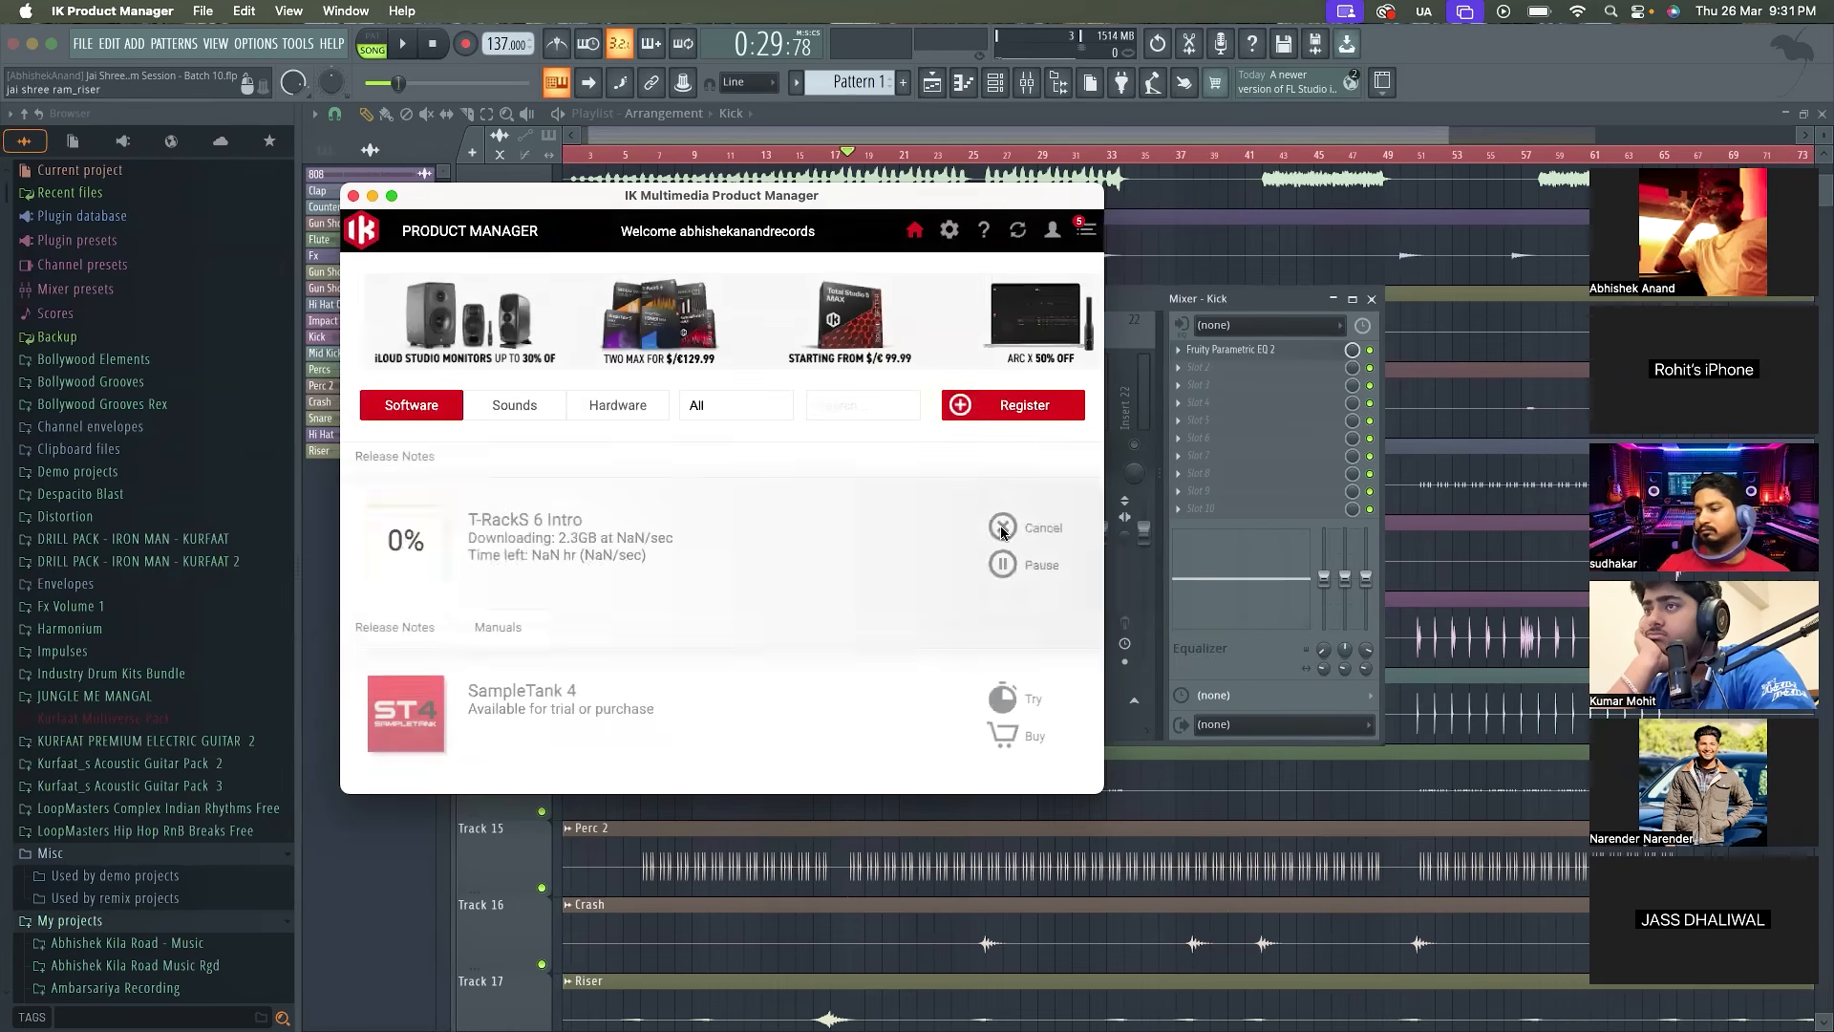
{"action": "left_click", "coordinate": [1005, 531]}
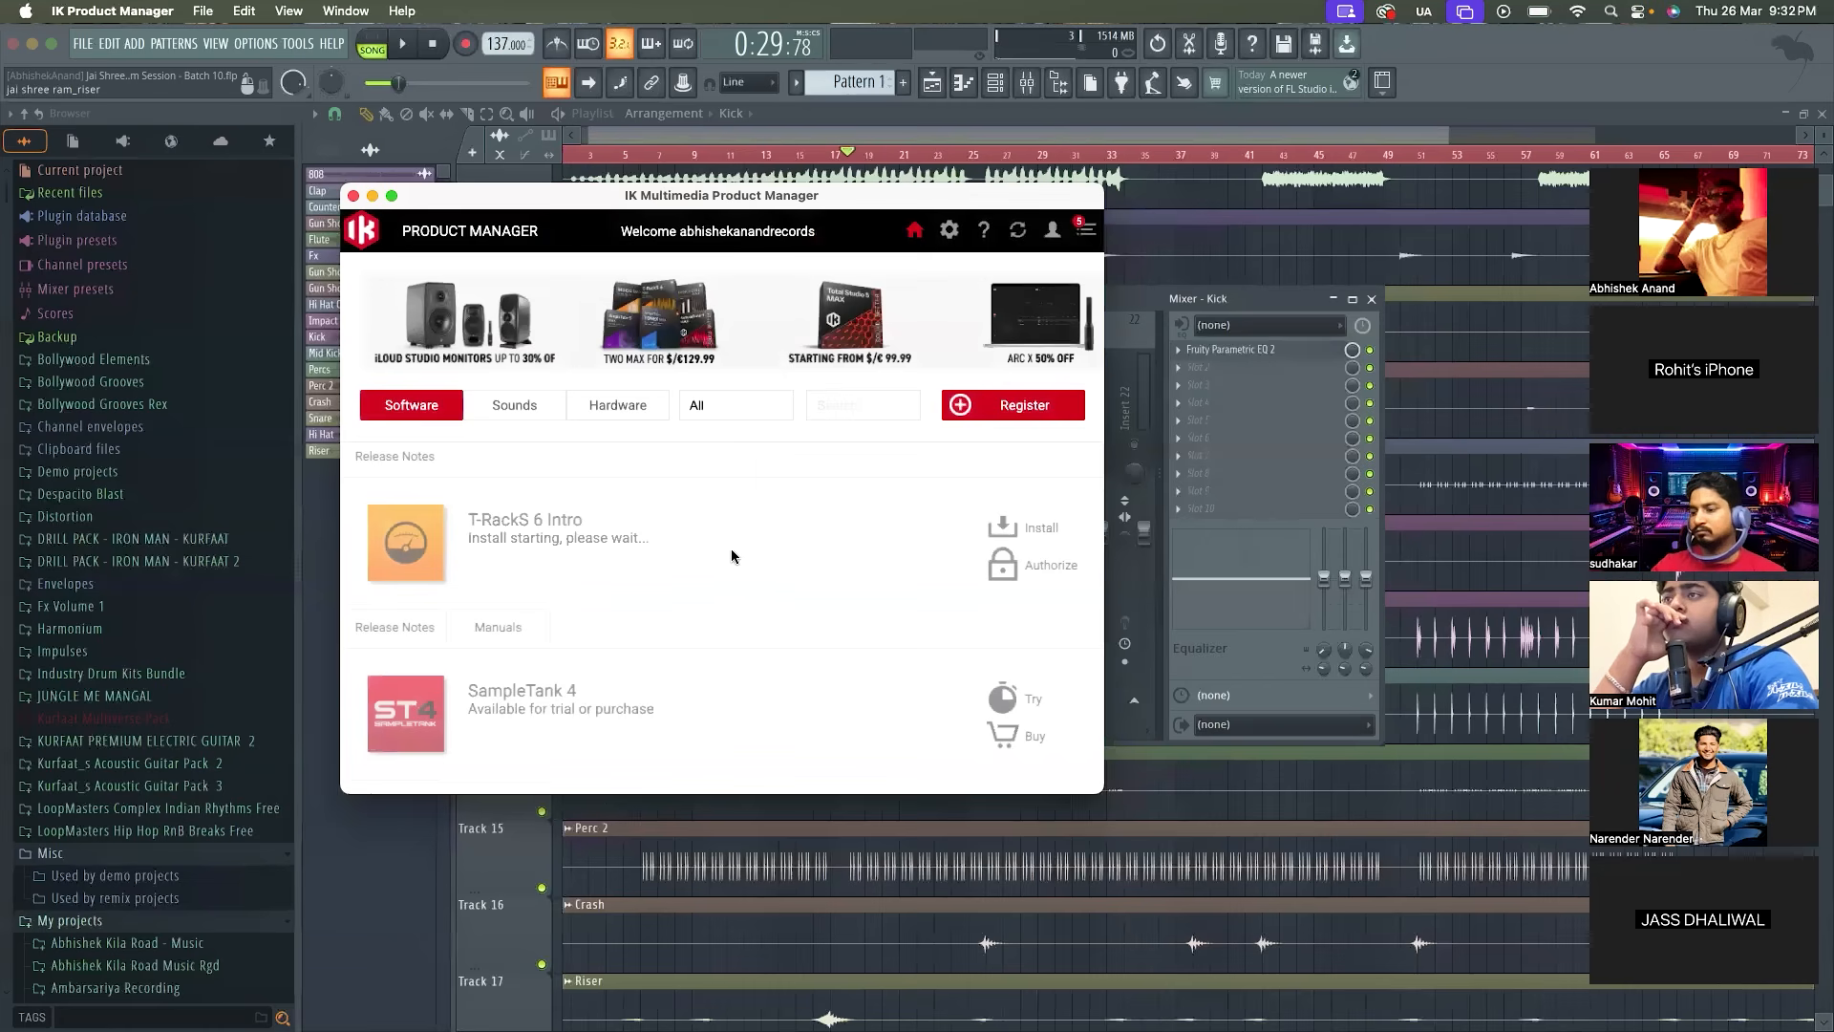
Return to FL Studio, load Fruity Soft Clipper into the Kick's effect slot 2 and place its window over the mixer tracks
{"action": "left_click", "coordinate": [1158, 307]}
{"action": "left_click", "coordinate": [1219, 369]}
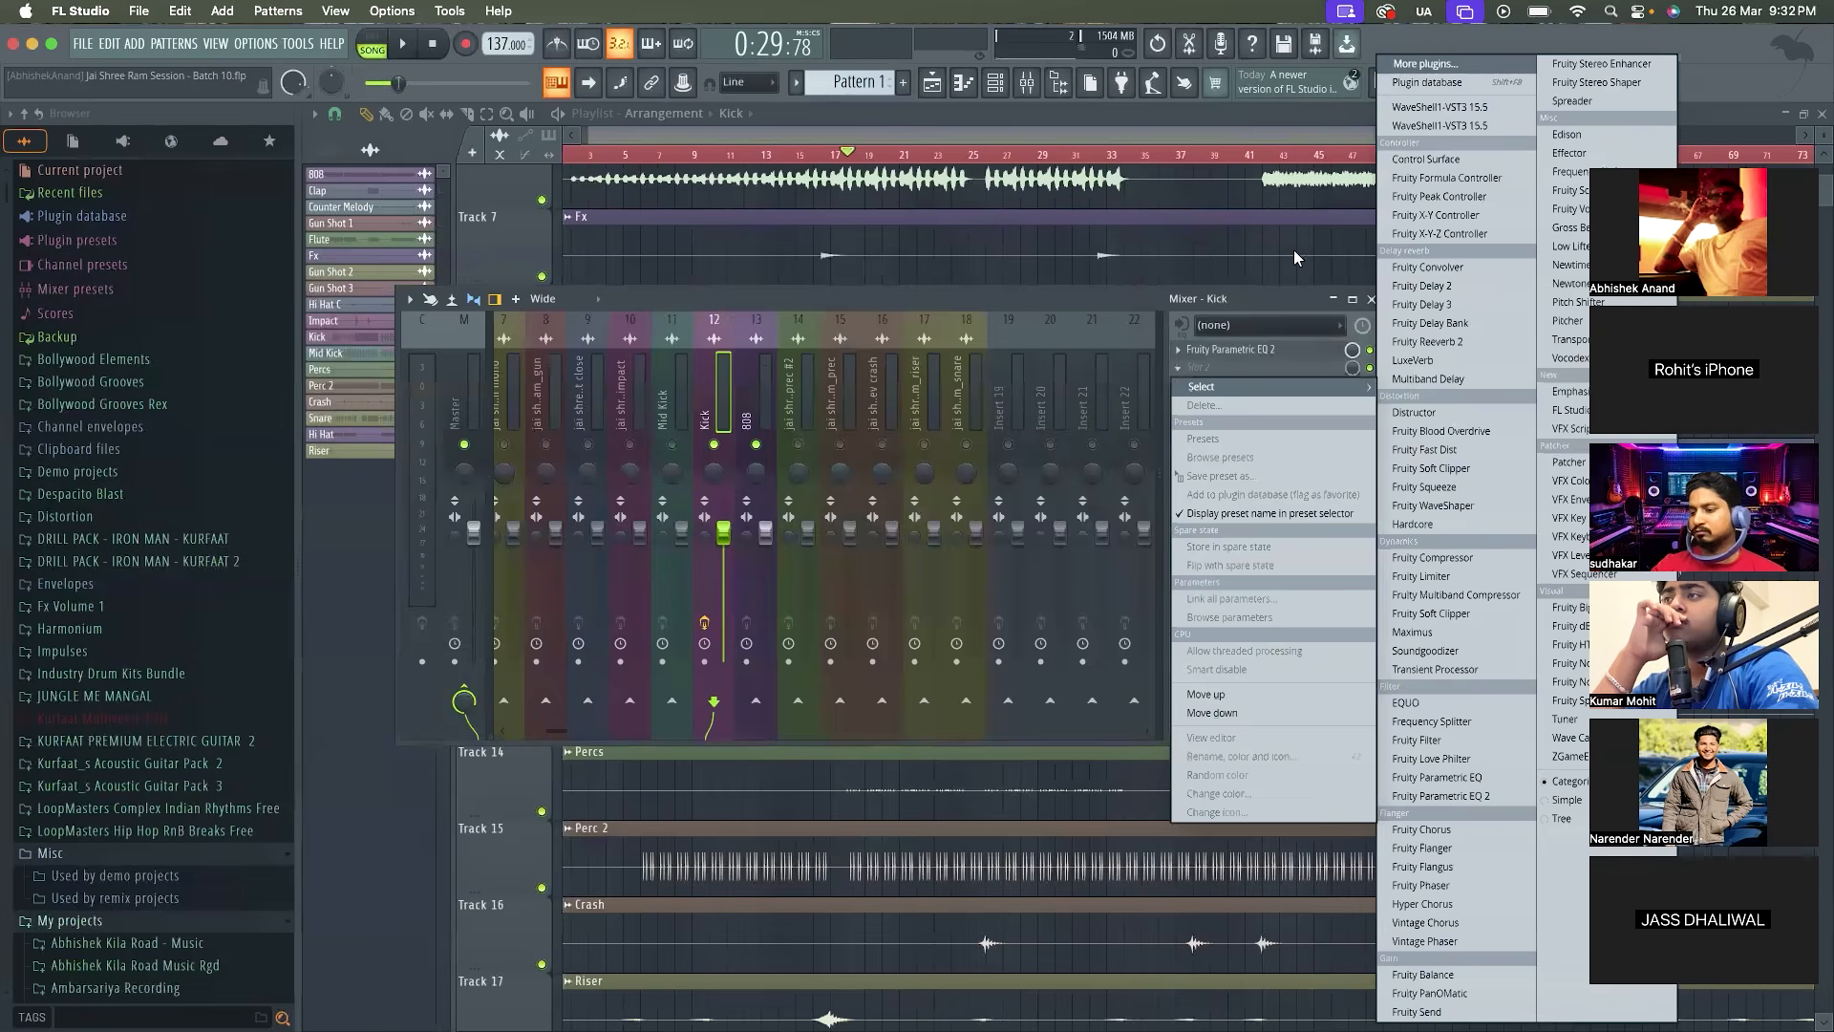
{"action": "left_click", "coordinate": [1467, 64]}
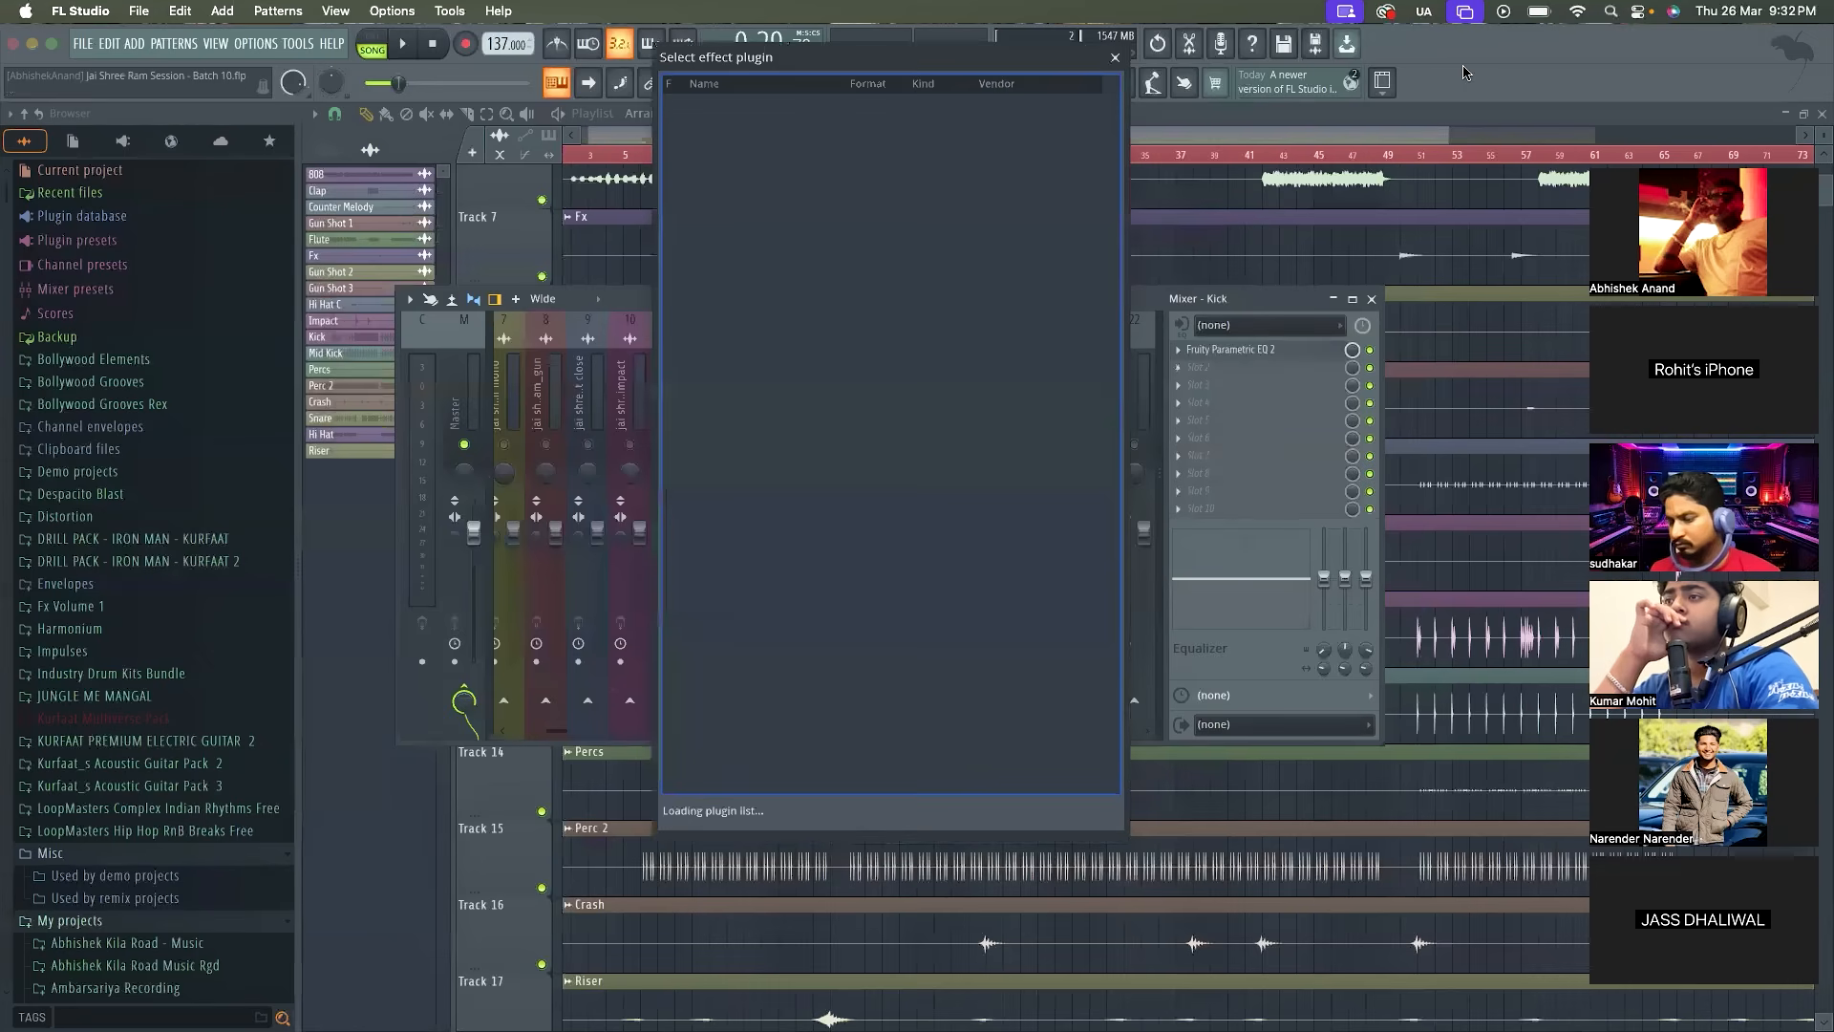
{"action": "double_click", "coordinate": [938, 103]}
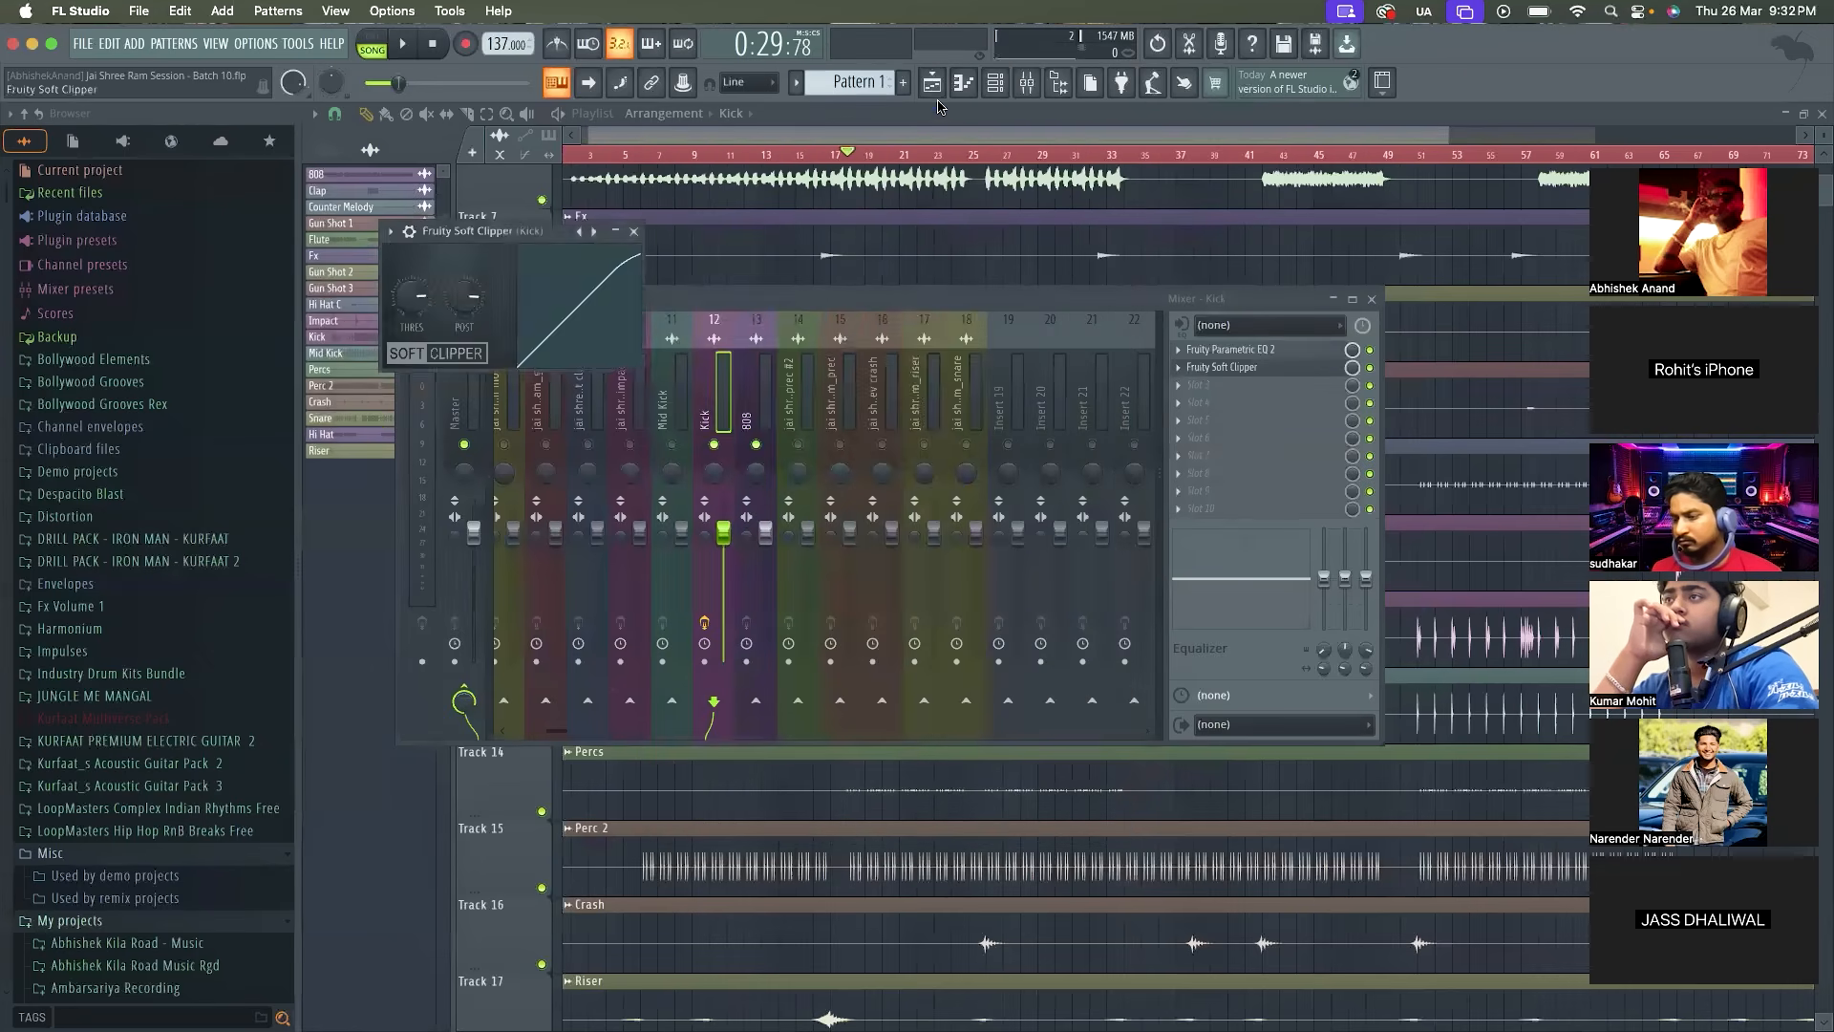
{"action": "left_click_drag", "start_coordinate": [836, 326], "coordinate": [846, 330]}
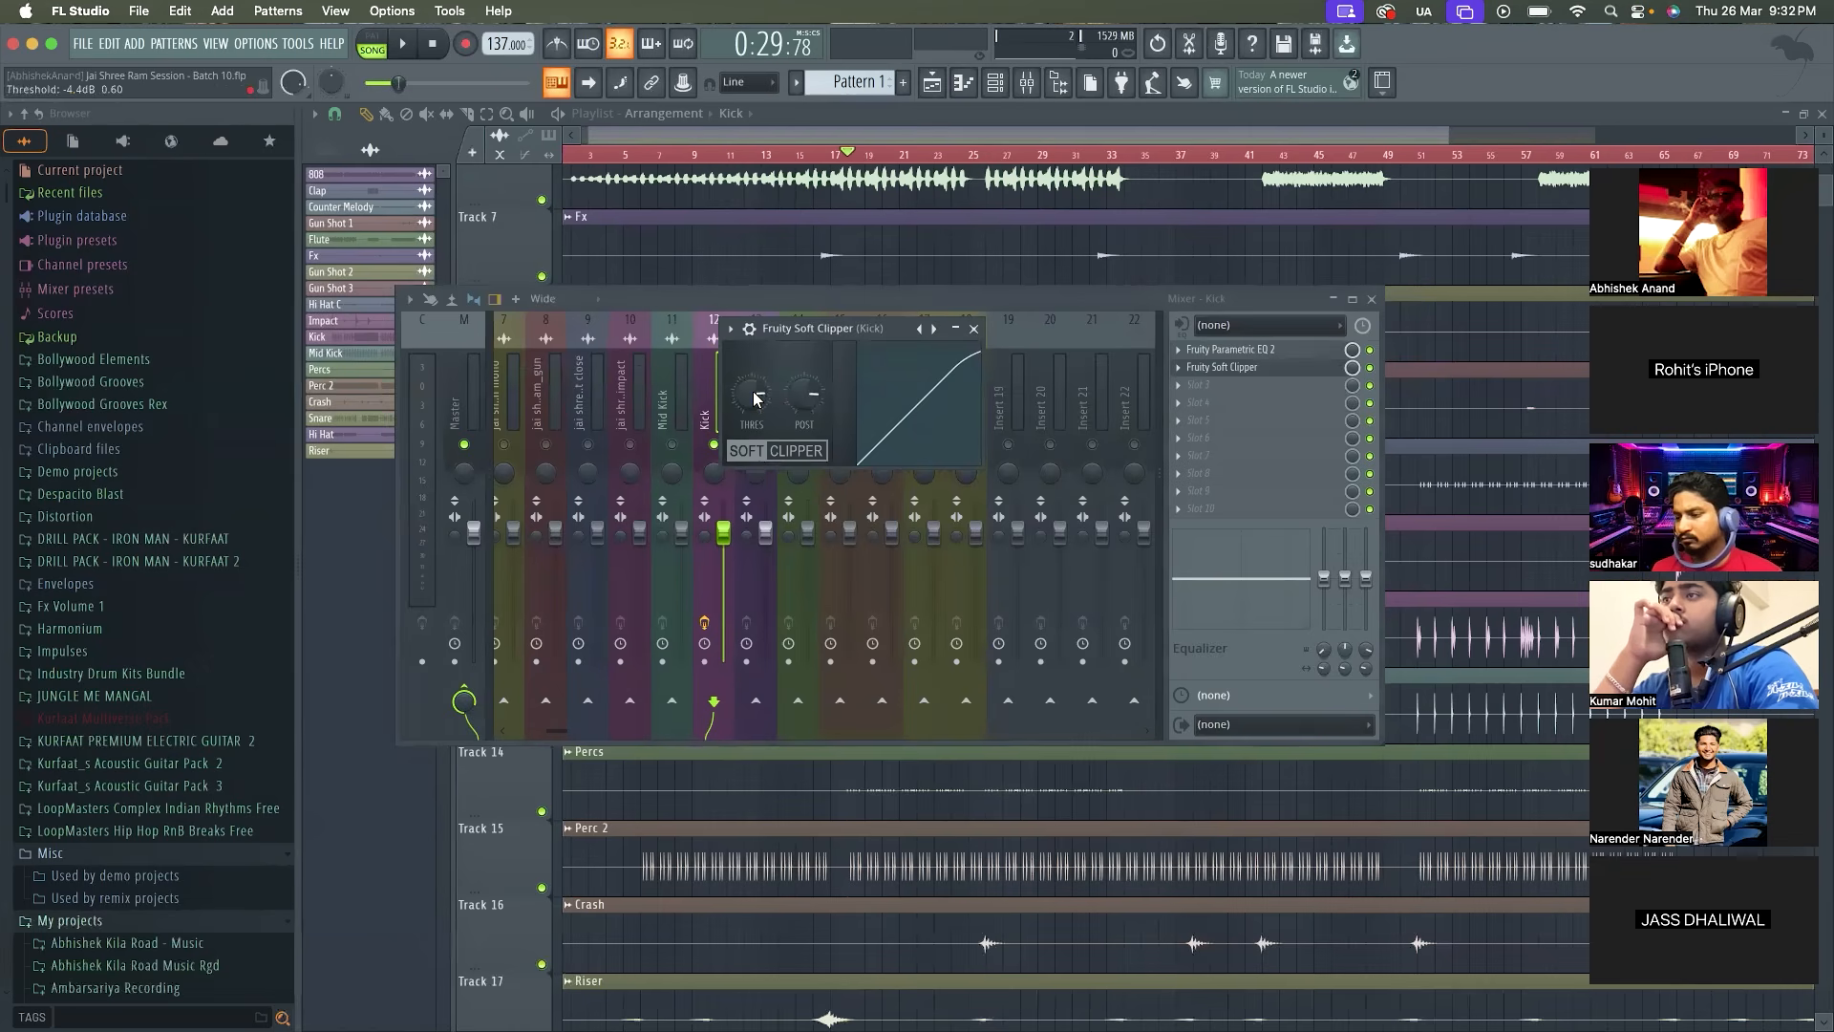
Play the song briefly, then bypass the Kick's Fruity Soft Clipper and re-enable it
{"action": "key", "text": "space"}
{"action": "key", "text": "space"}
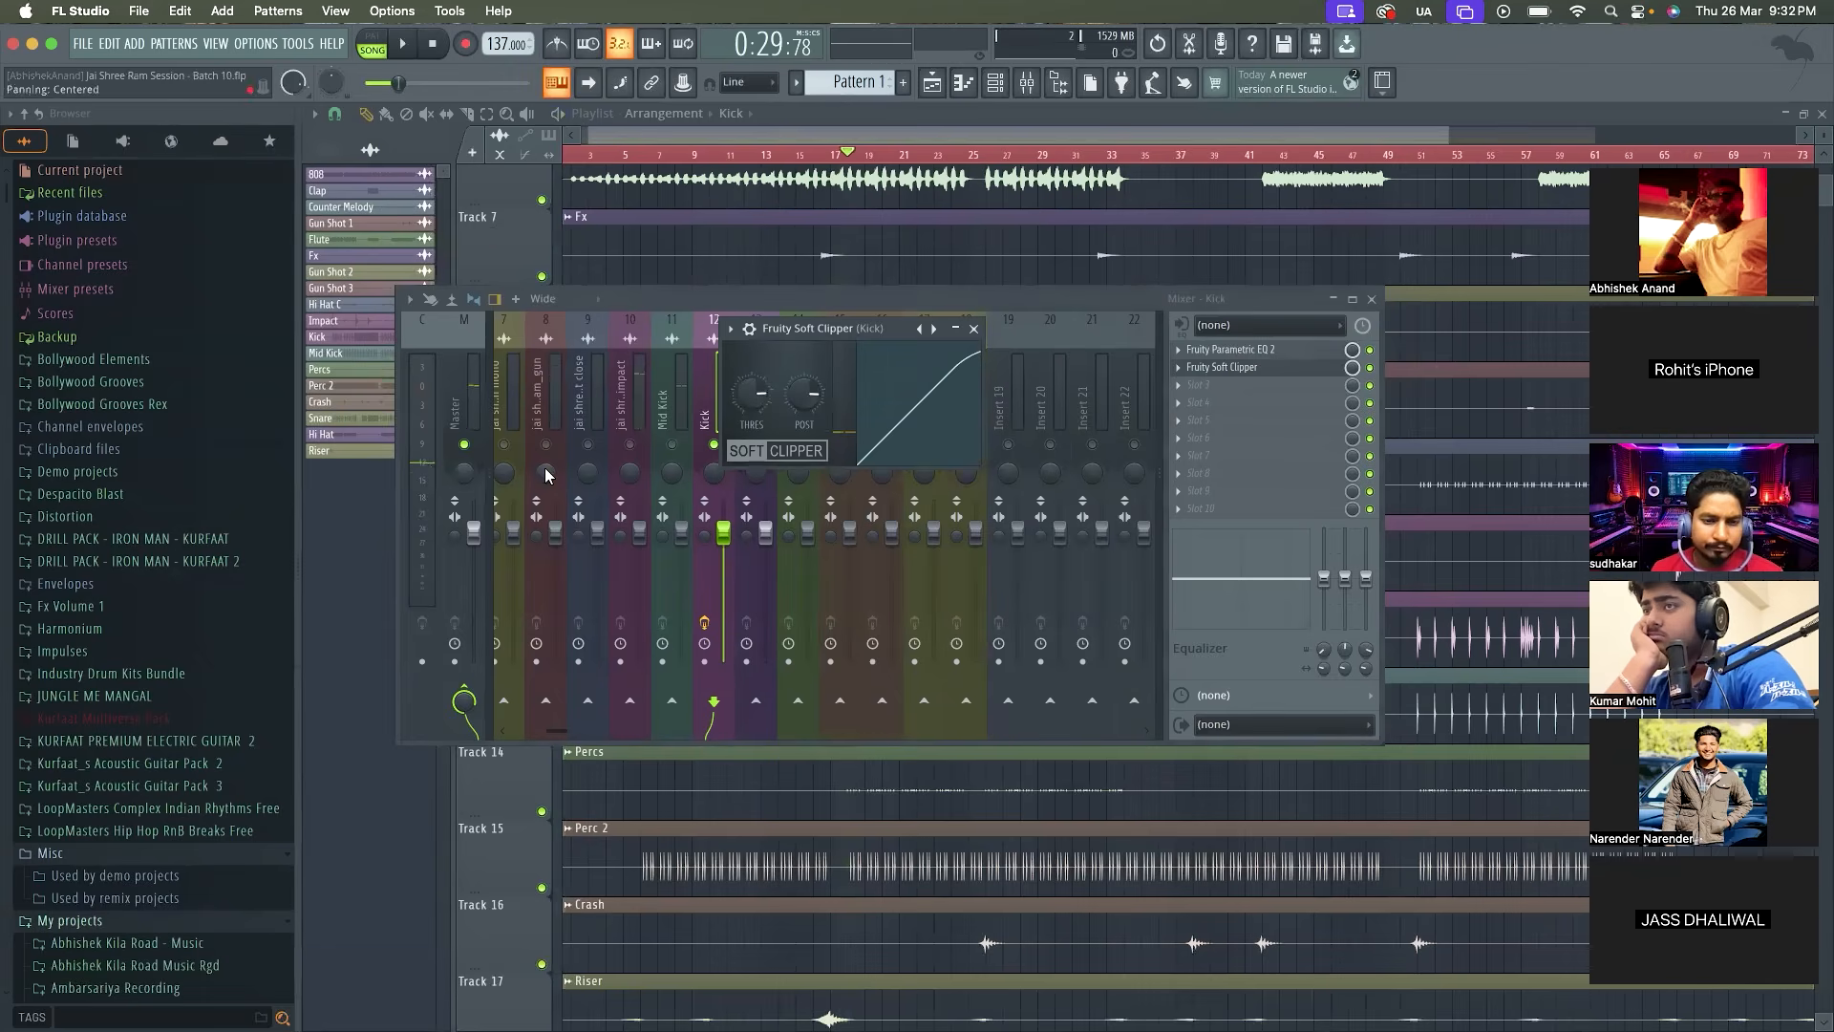
{"action": "left_click", "coordinate": [1371, 368]}
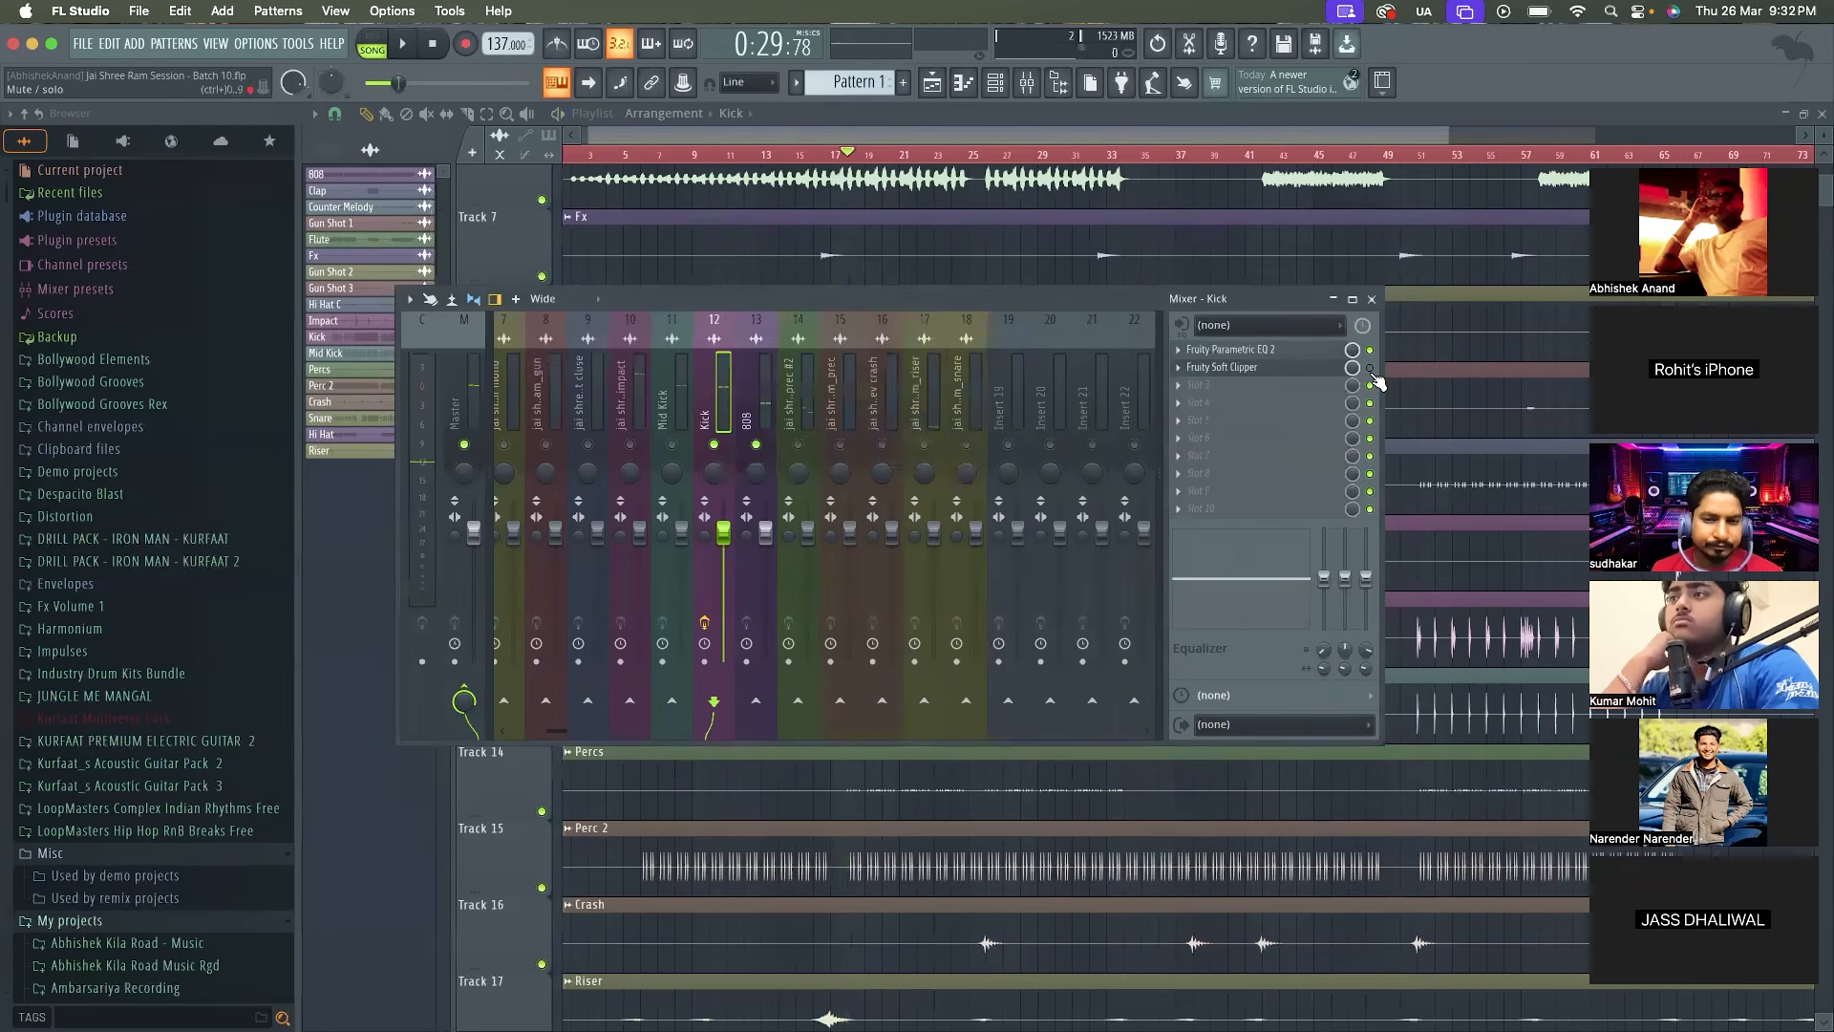
{"action": "left_click", "coordinate": [1370, 370]}
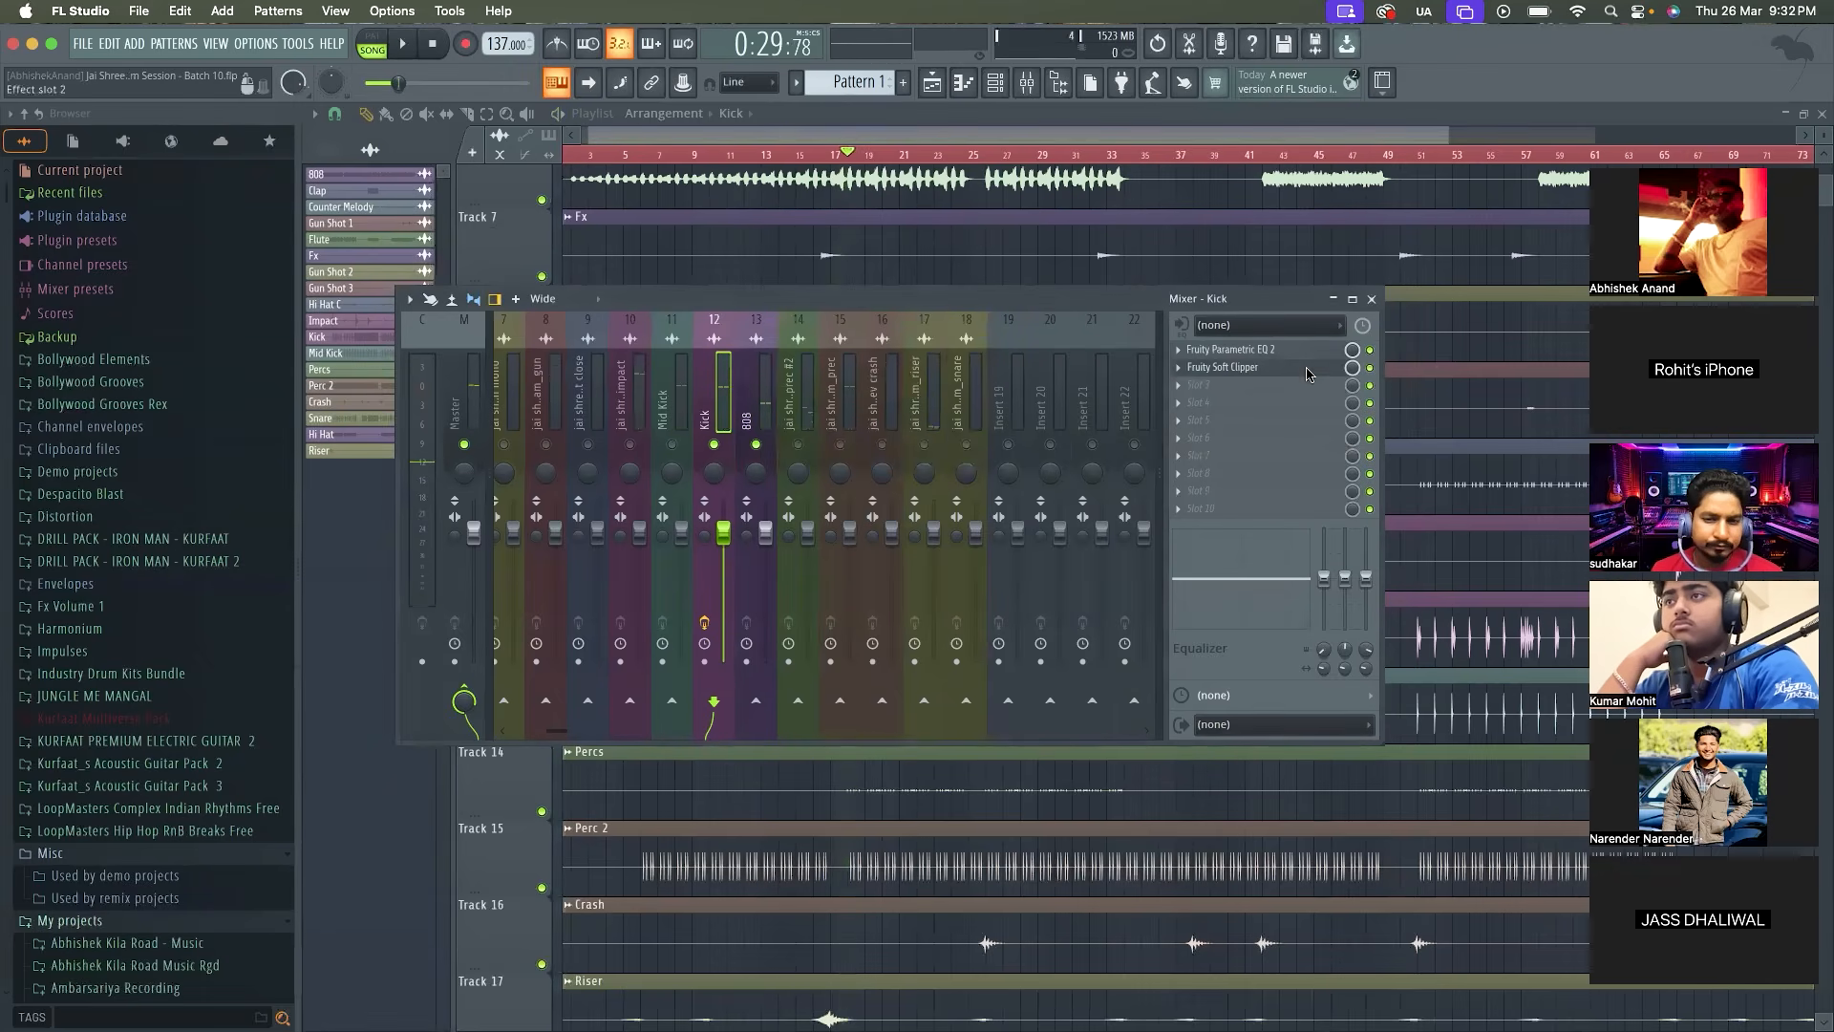
Reopen the Kick's Fruity Soft Clipper, lower its threshold and set the post gain to 85% while starting and stopping playback
{"action": "left_click", "coordinate": [1241, 368]}
{"action": "mouse_move", "coordinate": [751, 392]}
{"action": "left_mouse_down"}
{"action": "mouse_move", "coordinate": [751, 409]}
{"action": "mouse_move", "coordinate": [771, 399]}
{"action": "mouse_move", "coordinate": [755, 414]}
{"action": "left_mouse_up"}
{"action": "key", "text": "space"}
{"action": "key", "text": "space"}
{"action": "key", "text": "space"}
{"action": "key", "text": "space"}
{"action": "key", "text": "space"}
{"action": "key", "text": "space"}
{"action": "key", "text": "space"}
{"action": "key", "text": "space"}
{"action": "key", "text": "space"}
{"action": "key", "text": "space"}
{"action": "key", "text": "space"}
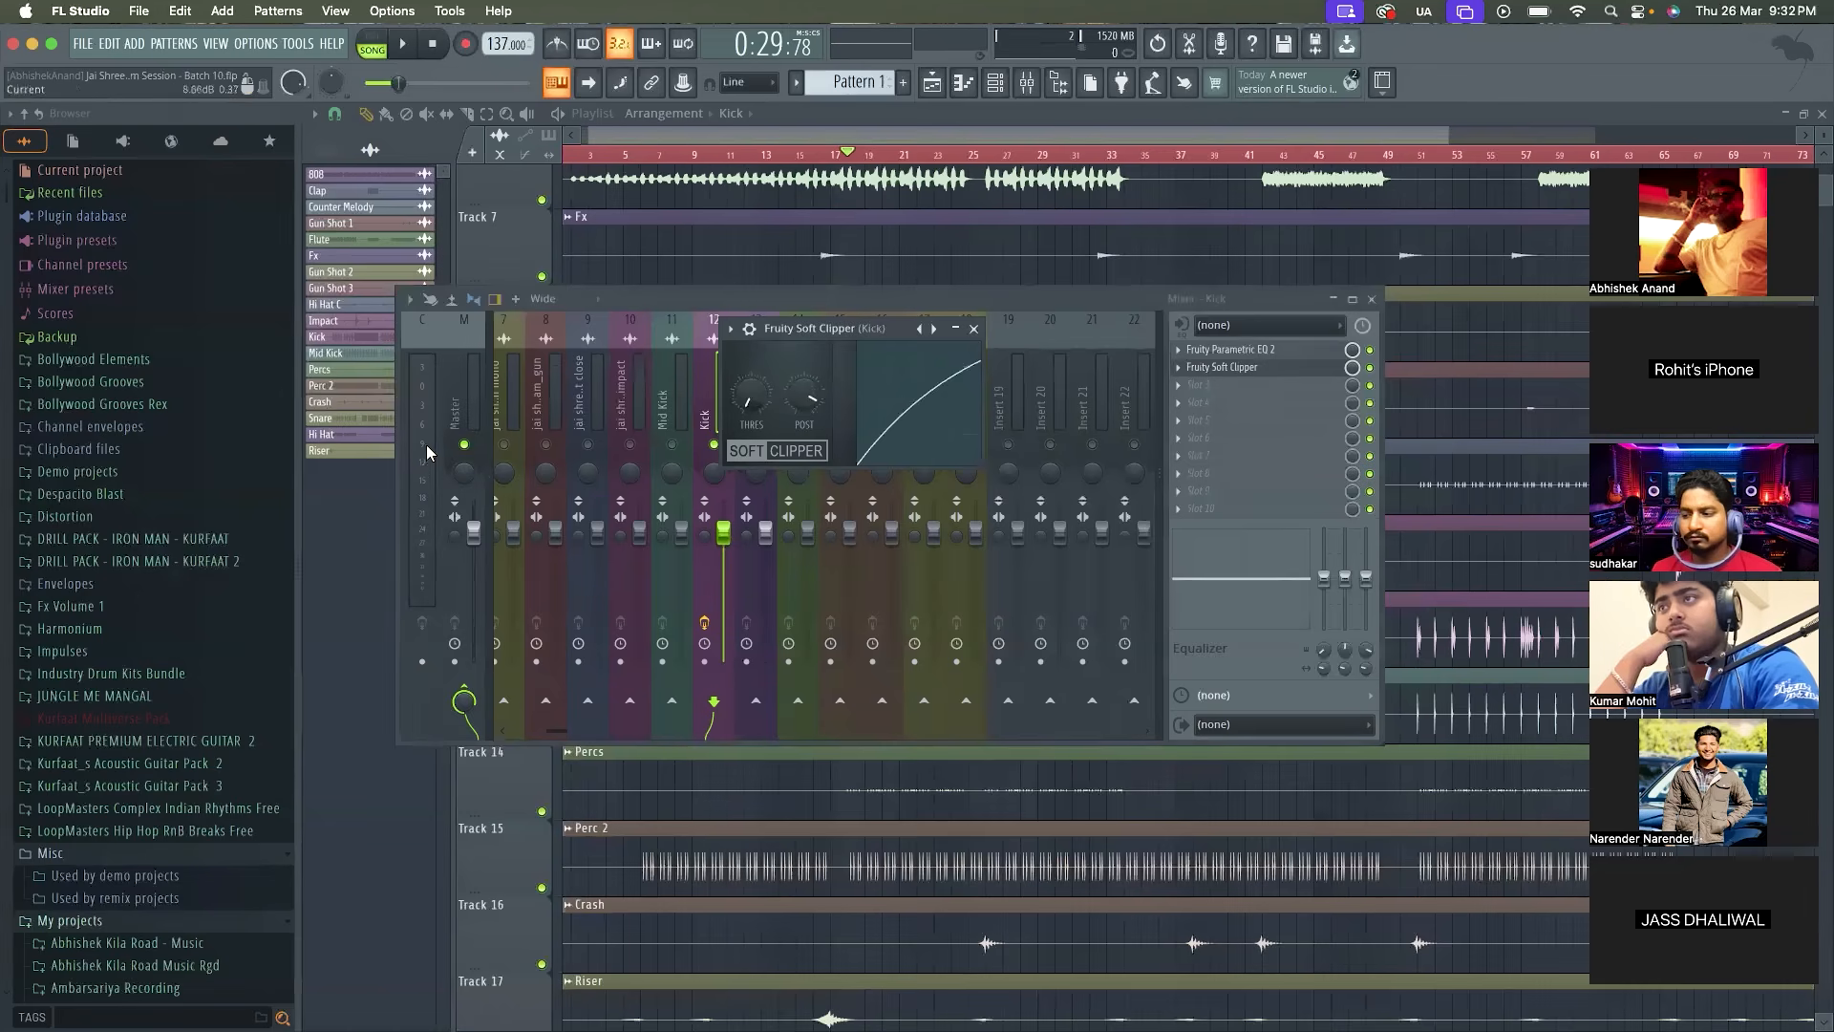
{"action": "key", "text": "space"}
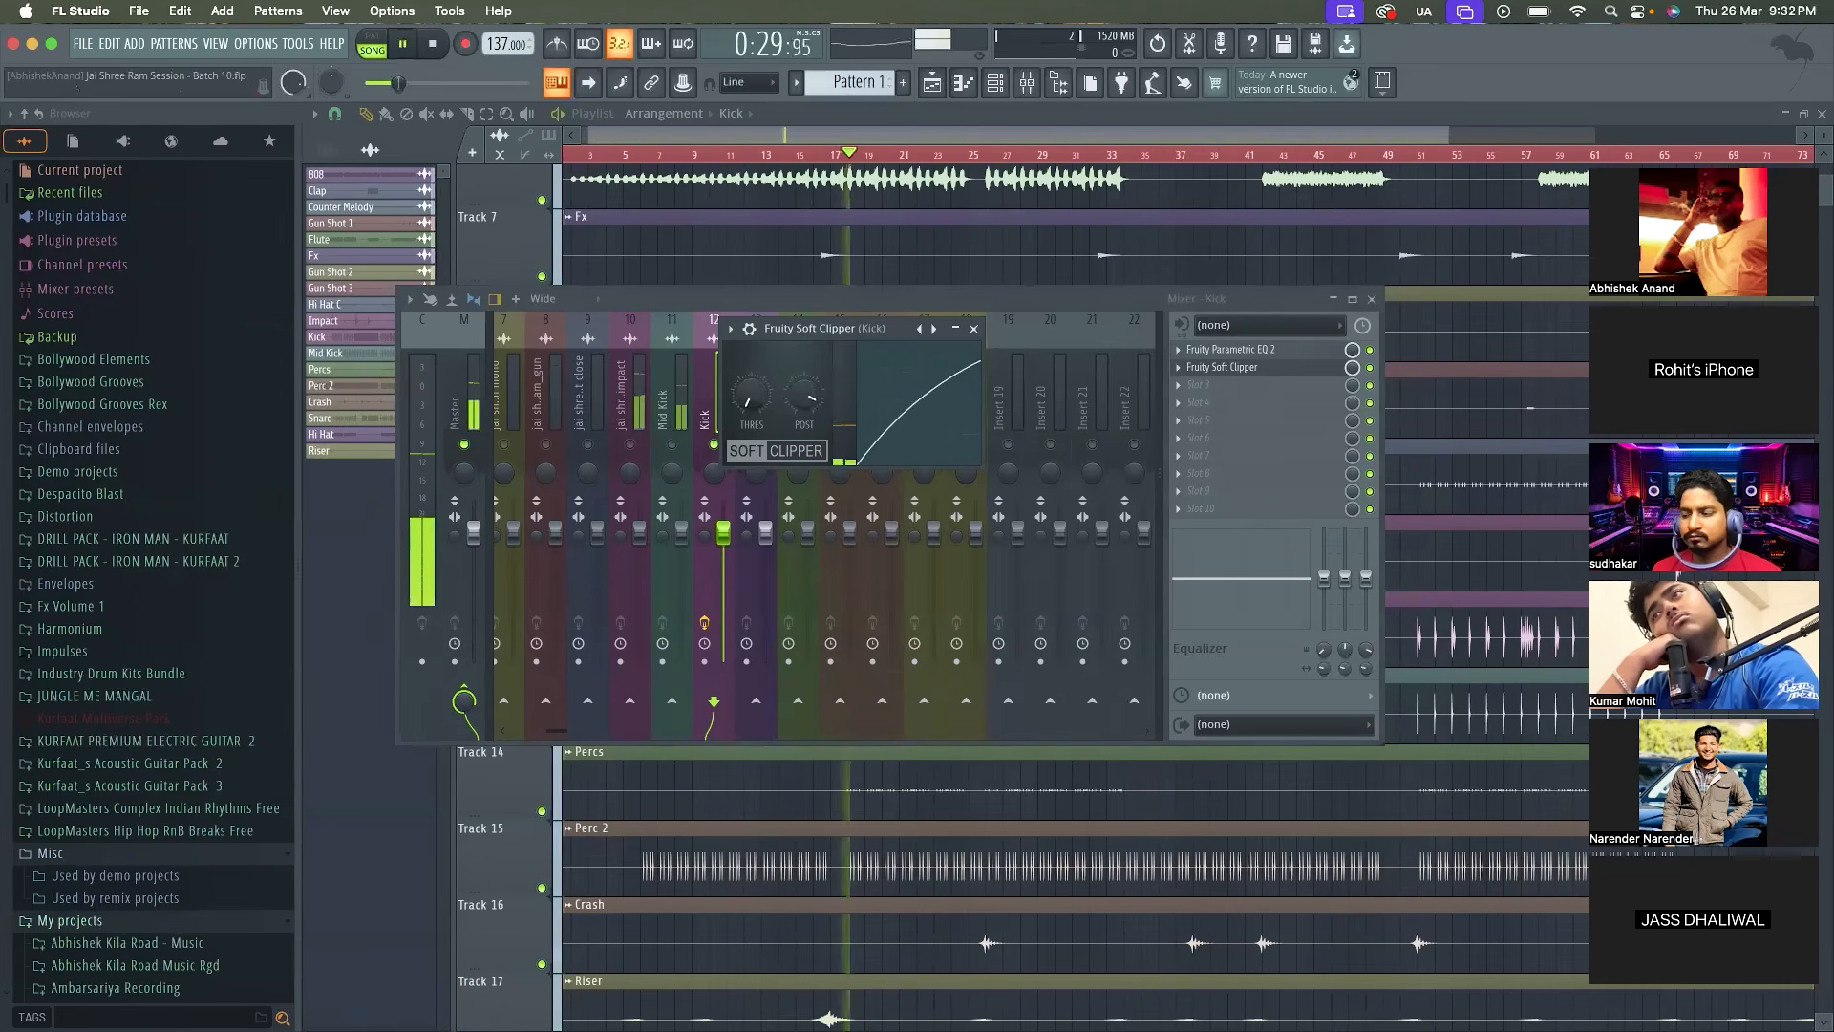
{"action": "key", "text": "space"}
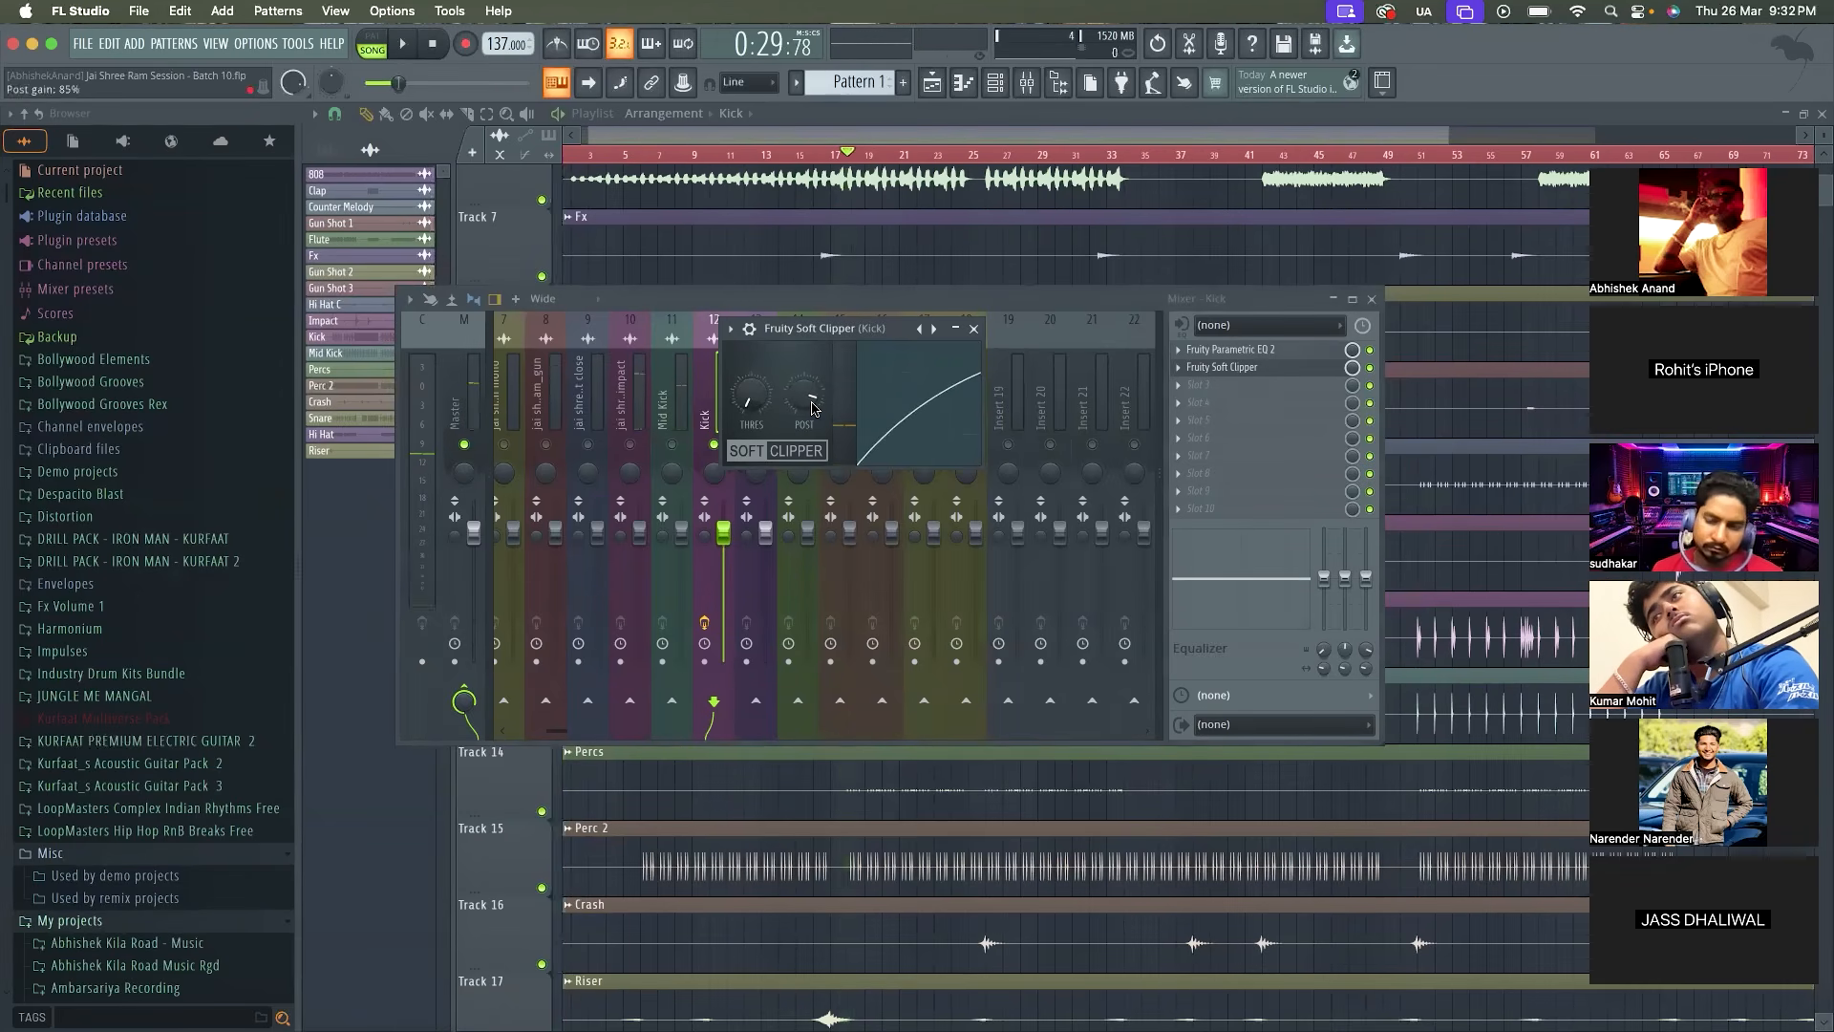
Replay the section around bar 17 several times to judge the clipped Kick
{"action": "key", "text": "space"}
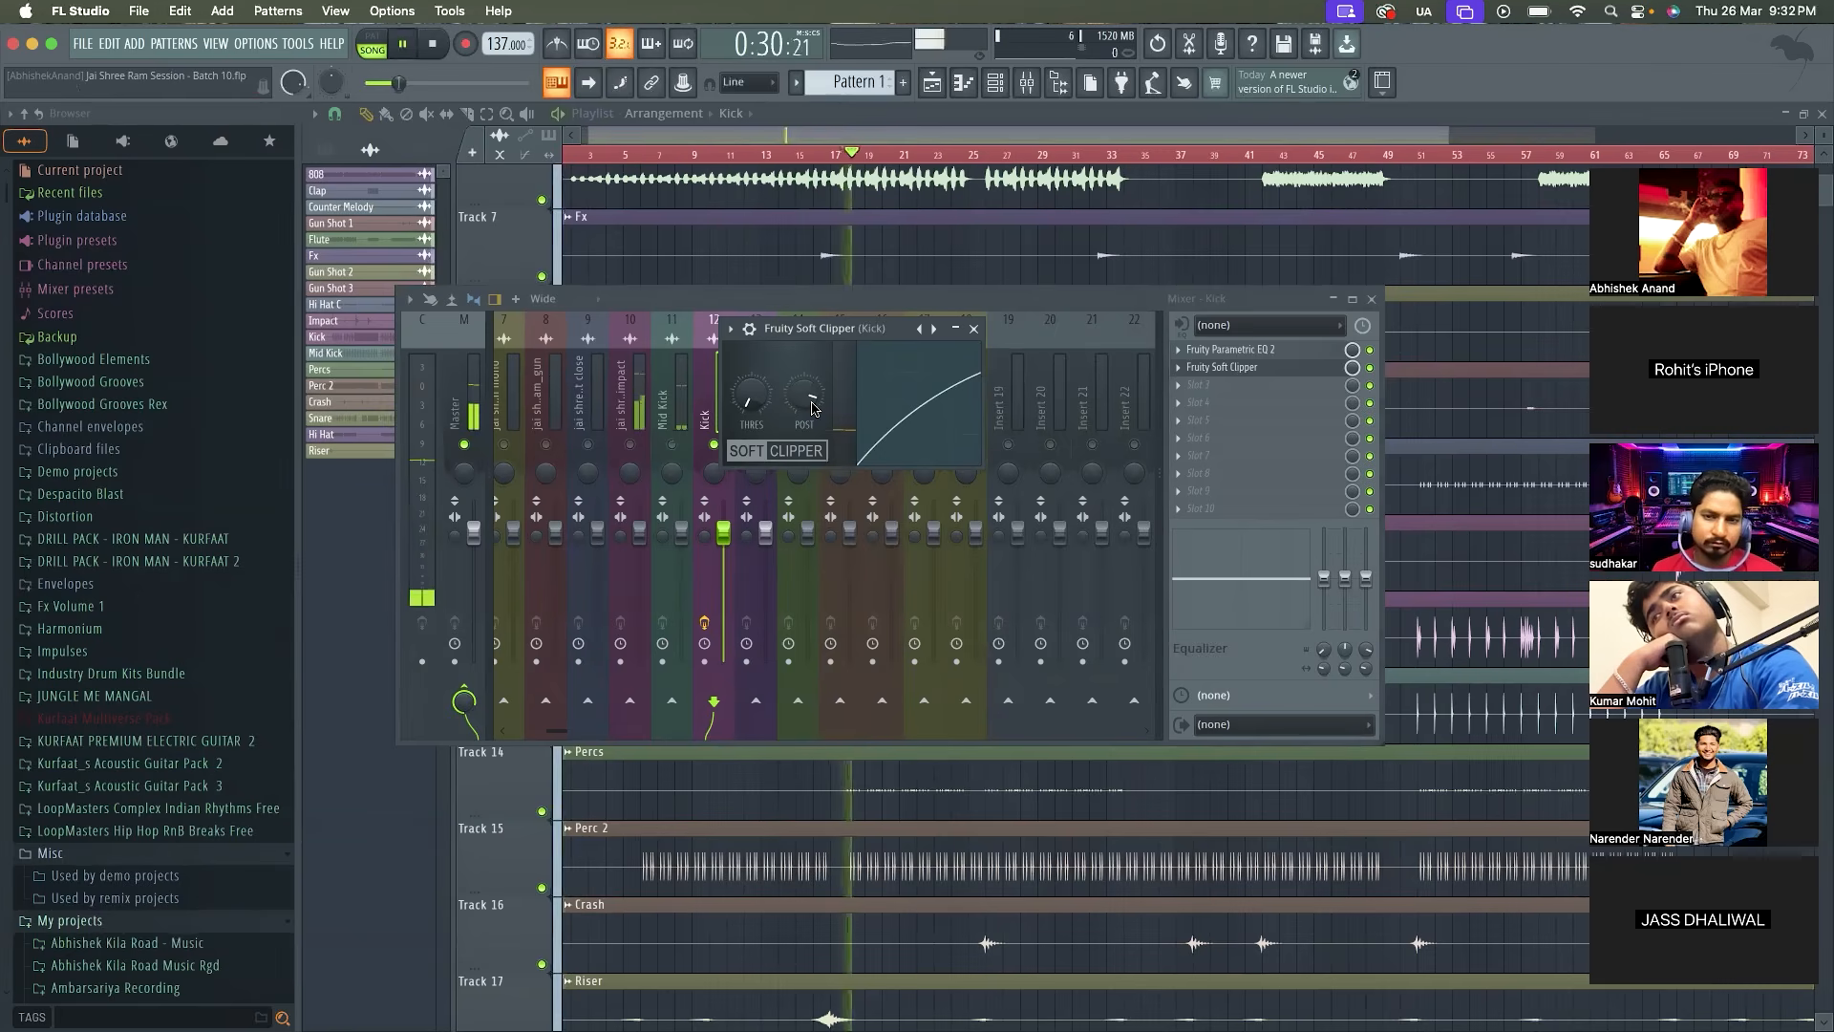
{"action": "key", "text": "space"}
{"action": "key", "text": "space"}
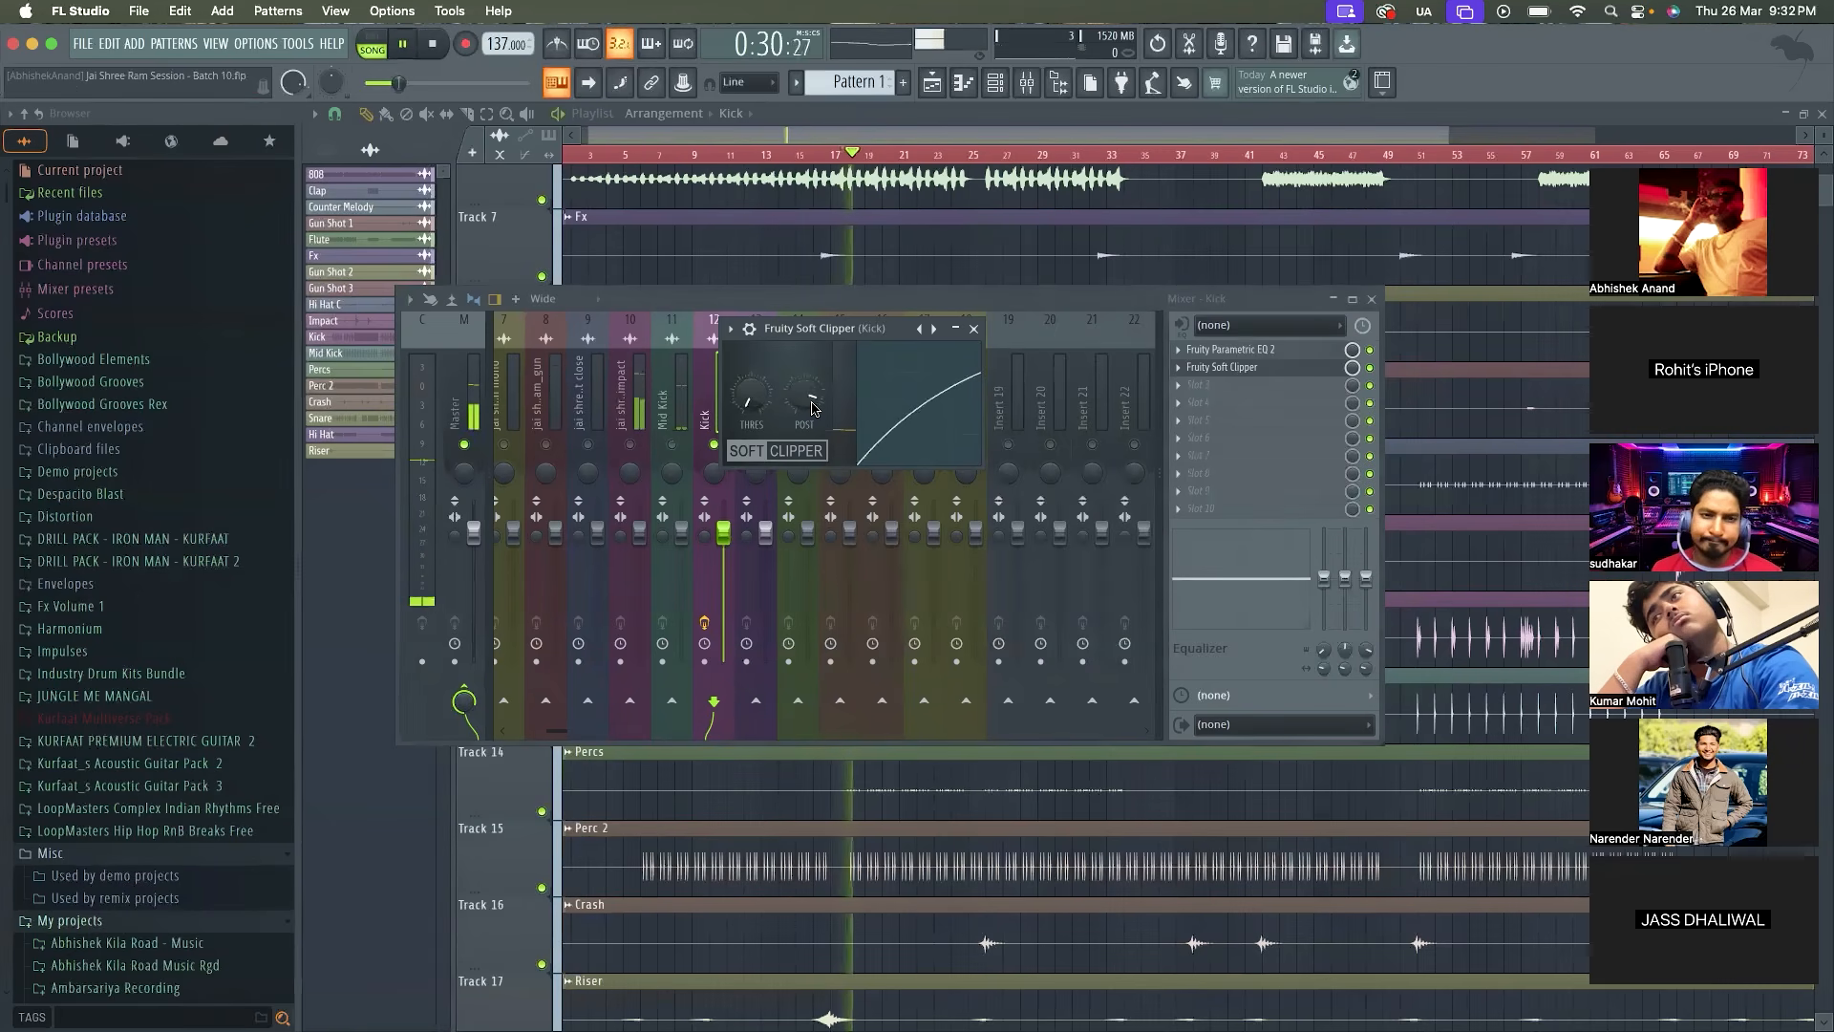
{"action": "key", "text": "space"}
{"action": "key", "text": "space"}
{"action": "key", "text": "space"}
{"action": "key", "text": "space"}
{"action": "key", "text": "space"}
{"action": "key", "text": "space"}
{"action": "key", "text": "space"}
{"action": "key", "text": "space"}
Set the Fruity Soft Clipper's threshold to -16.2 dB on the Kick and play the section
{"action": "key", "text": "space"}
{"action": "left_click_drag", "start_coordinate": [751, 395], "coordinate": [751, 354]}
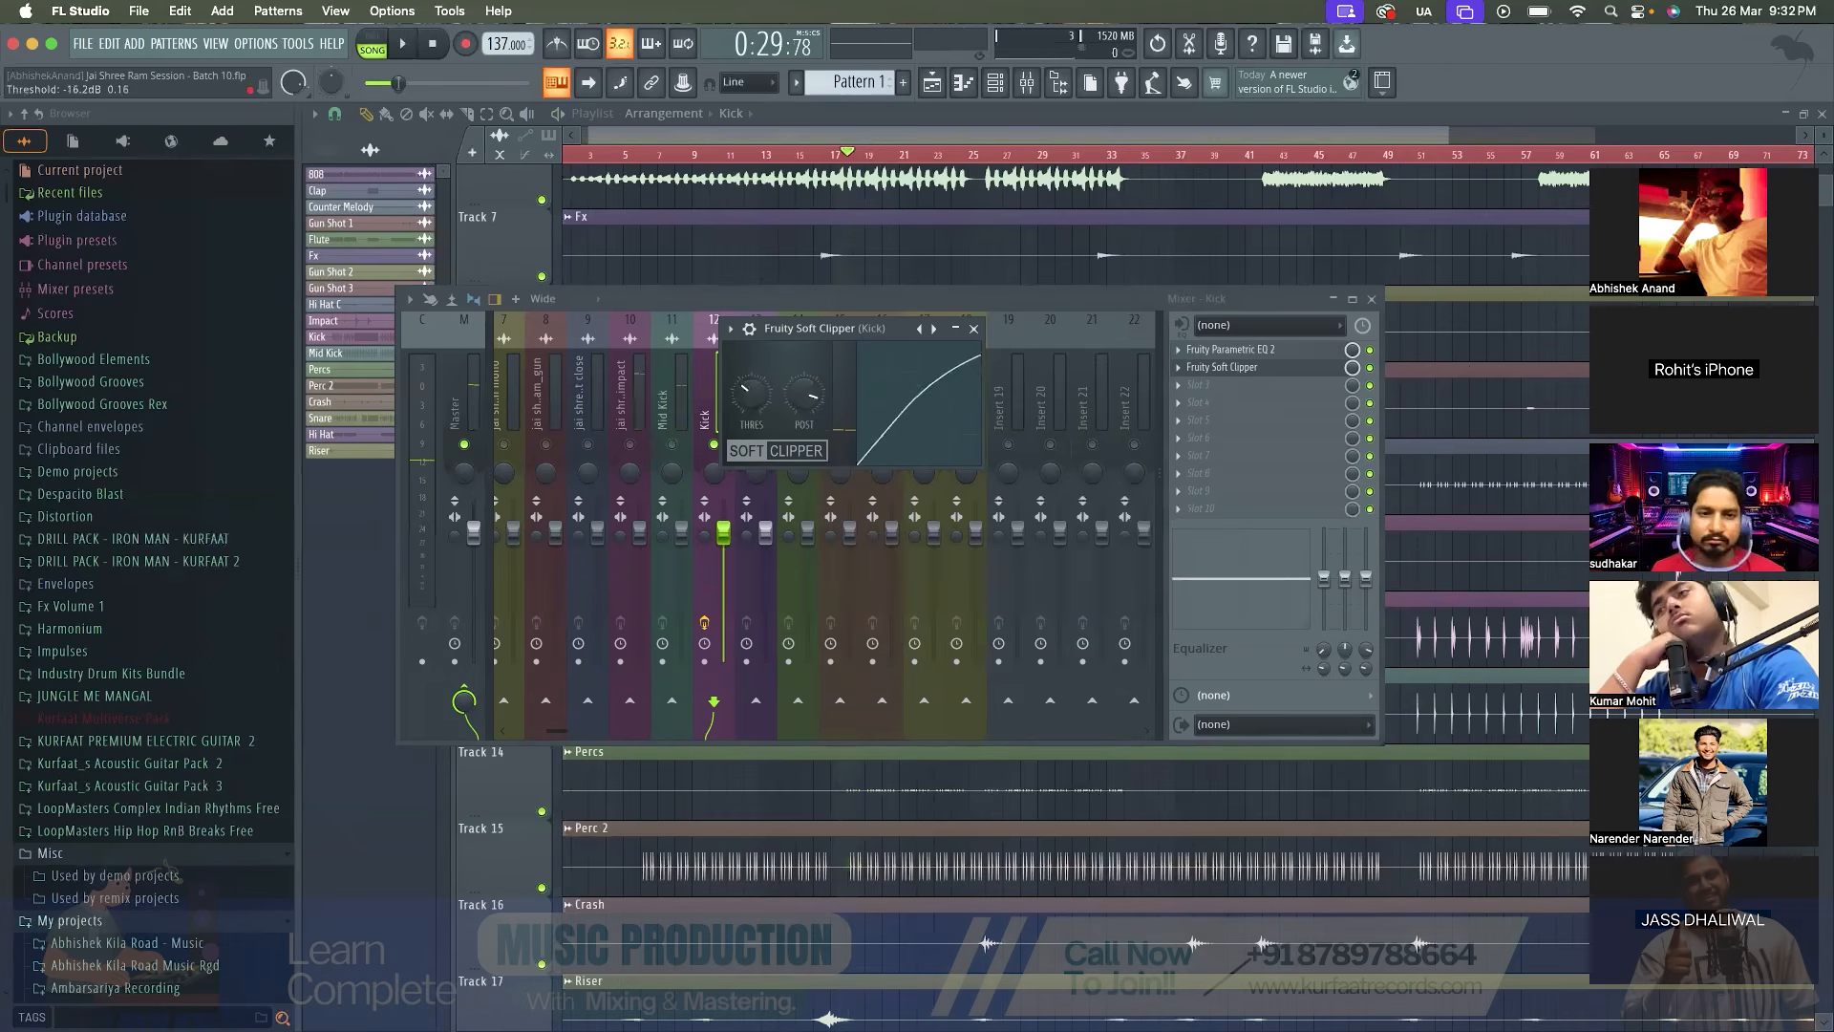
{"action": "key", "text": "space"}
{"action": "key", "text": "space"}
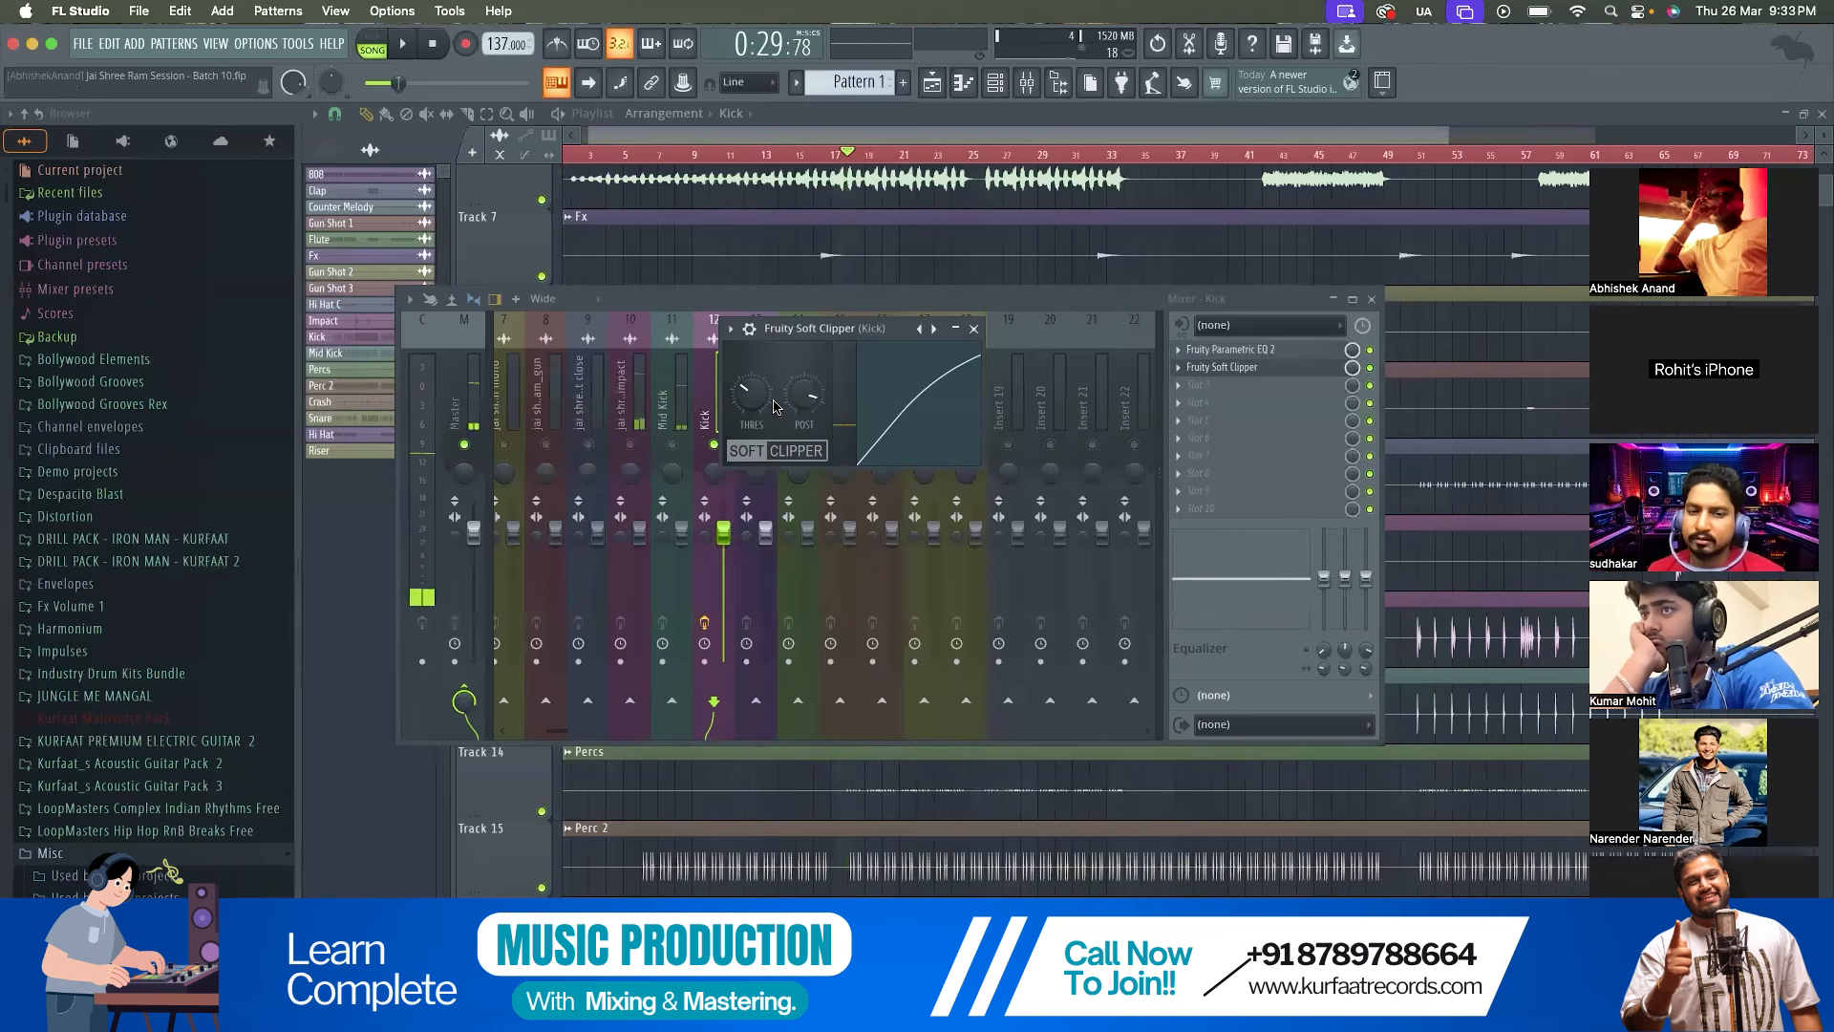
Compare the Kick with Fruity Soft Clipper bypassed and enabled during playback, leaving the effect on
{"action": "left_click", "coordinate": [1373, 370]}
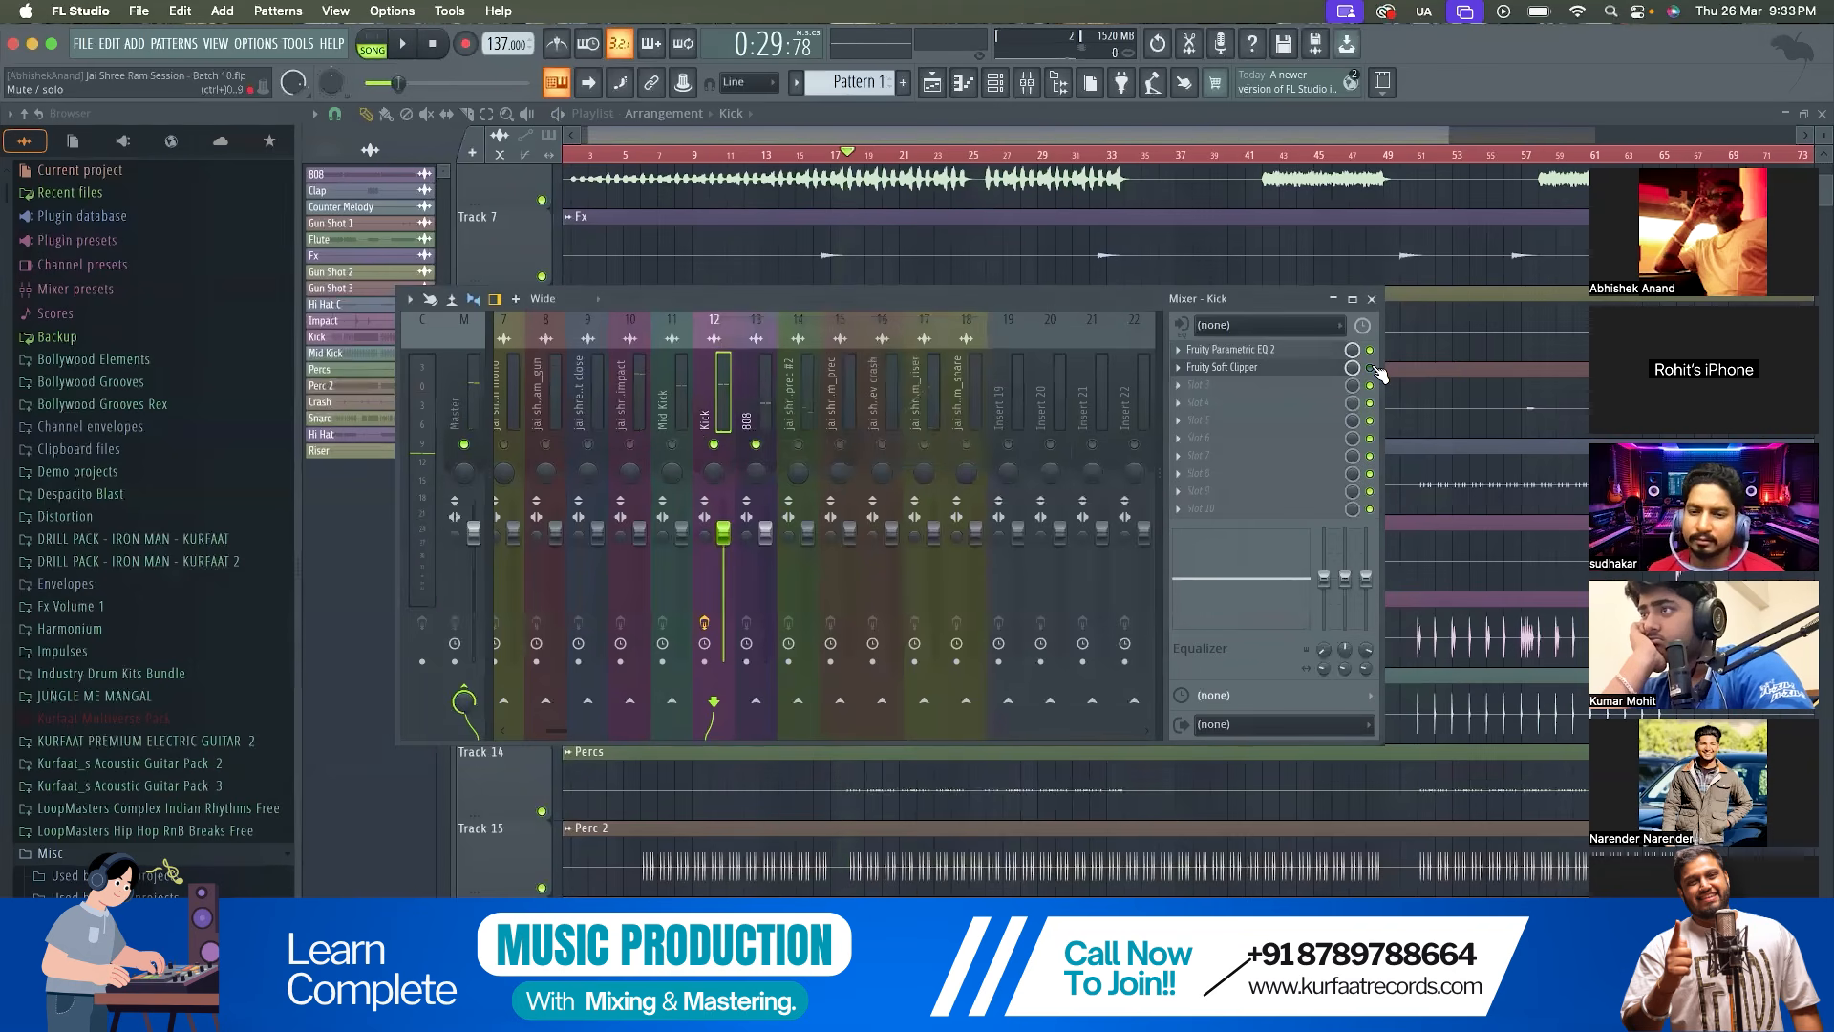
{"action": "key", "text": "space"}
{"action": "key", "text": "space"}
{"action": "key", "text": "space"}
{"action": "left_click", "coordinate": [1371, 369]}
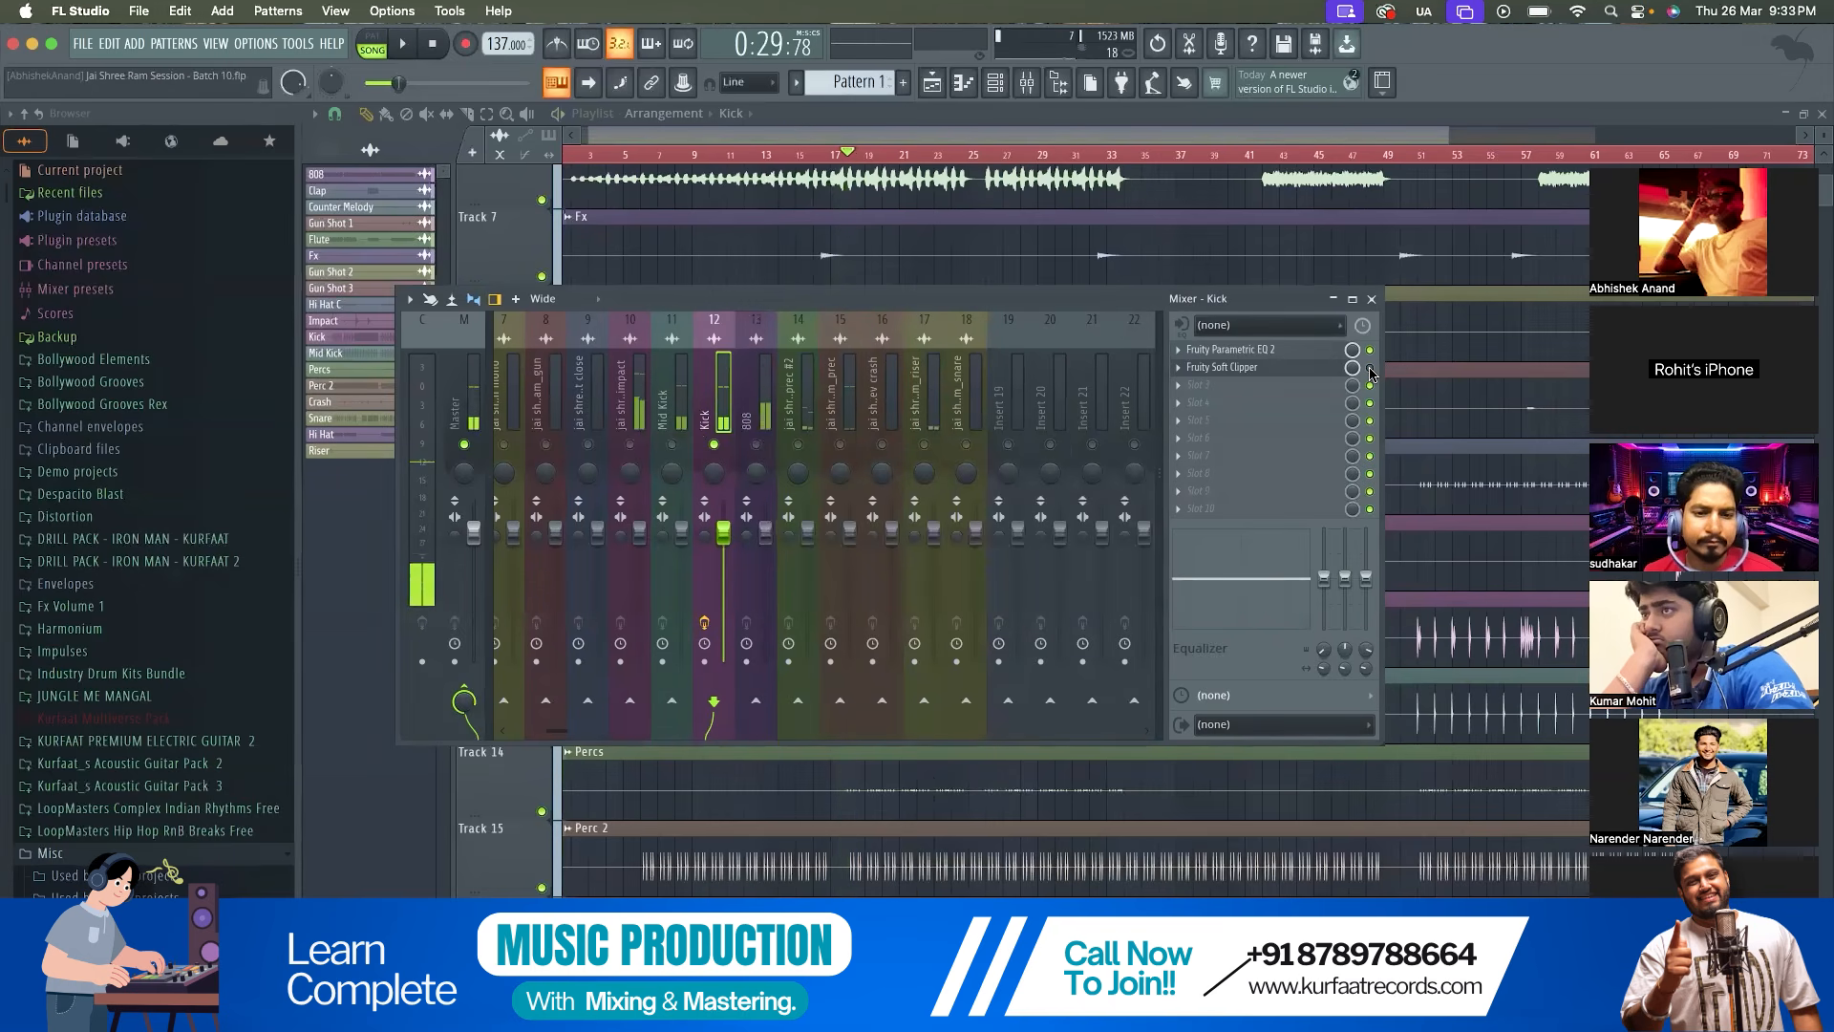
{"action": "key", "text": "space"}
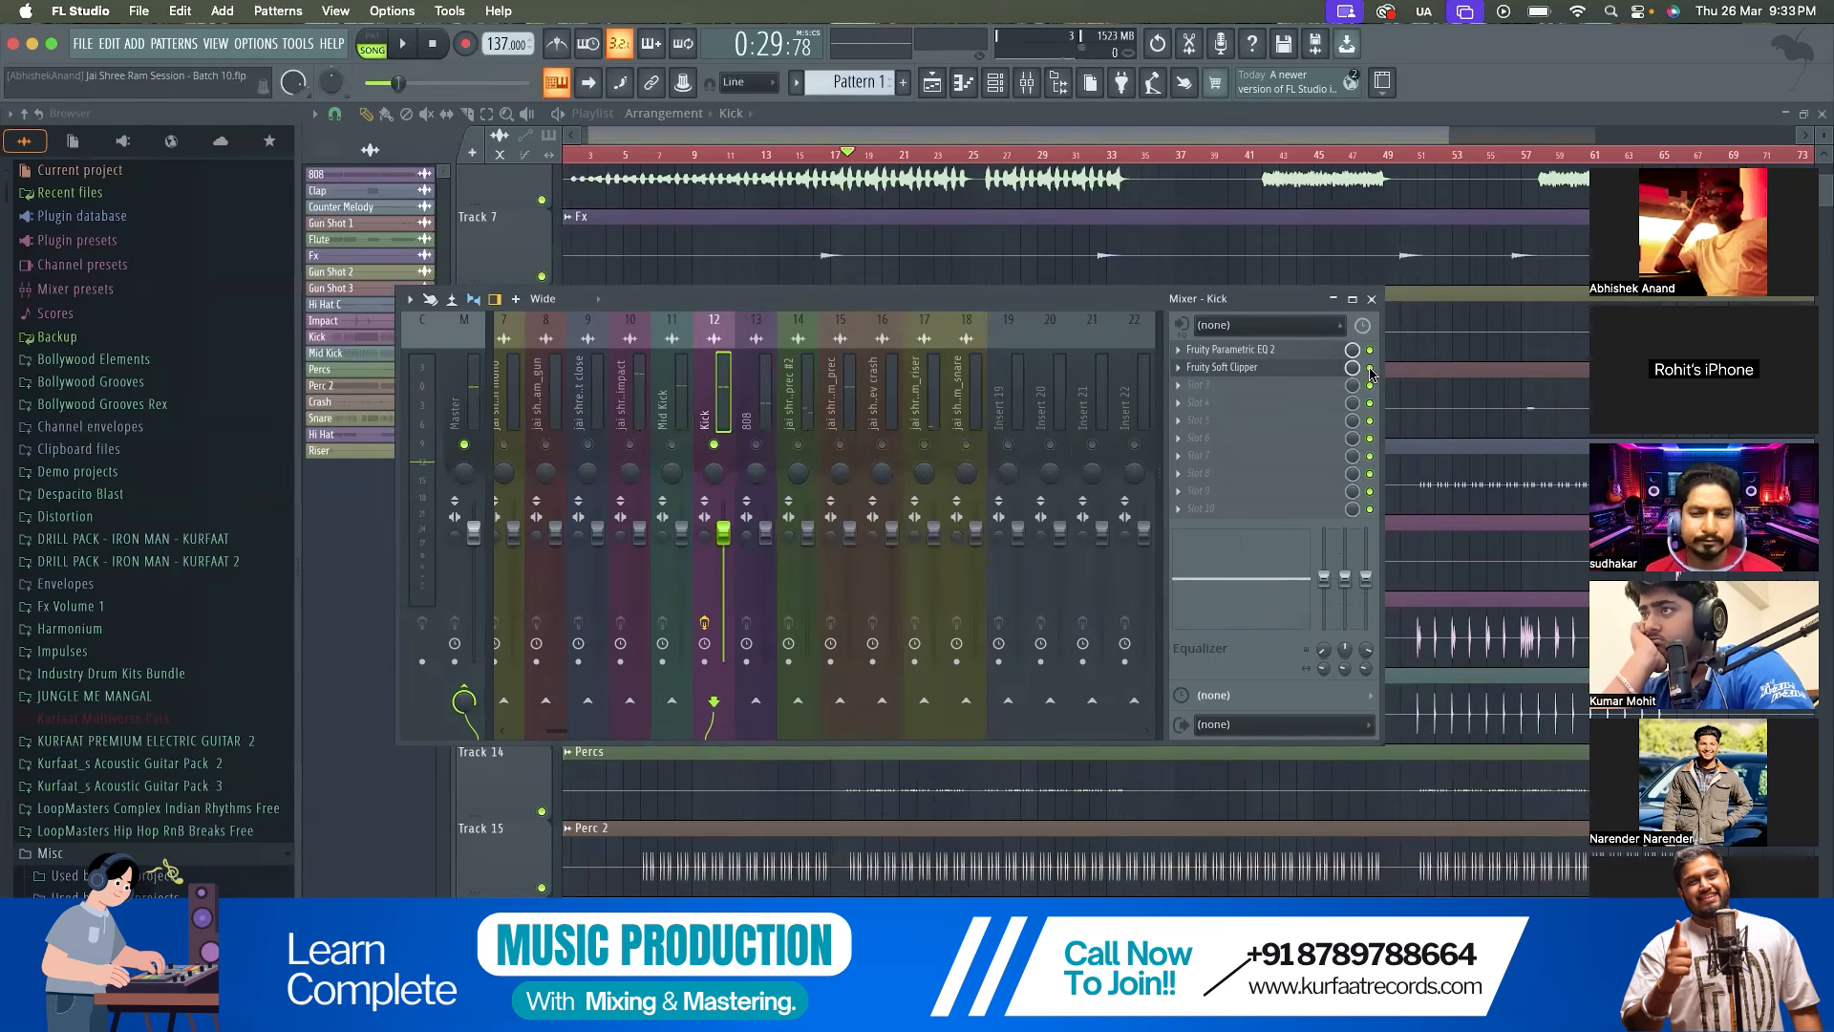
{"action": "key", "text": "space"}
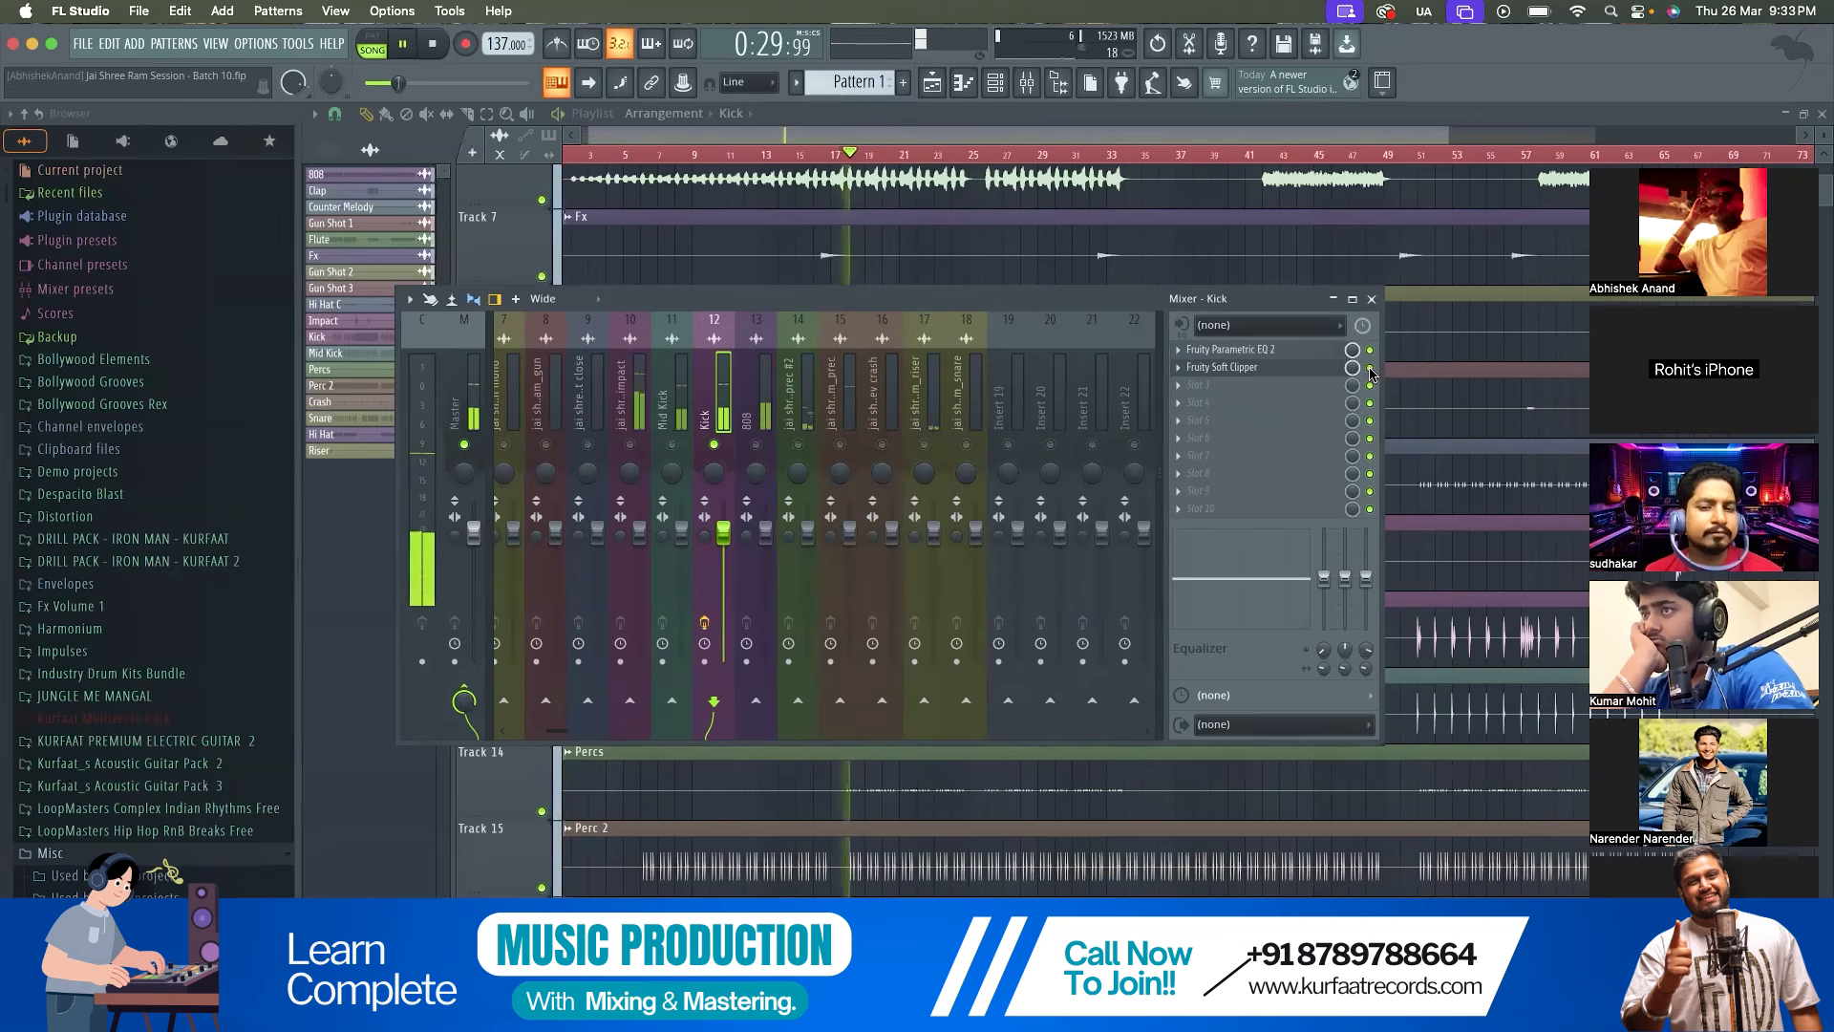
{"action": "key", "text": "space"}
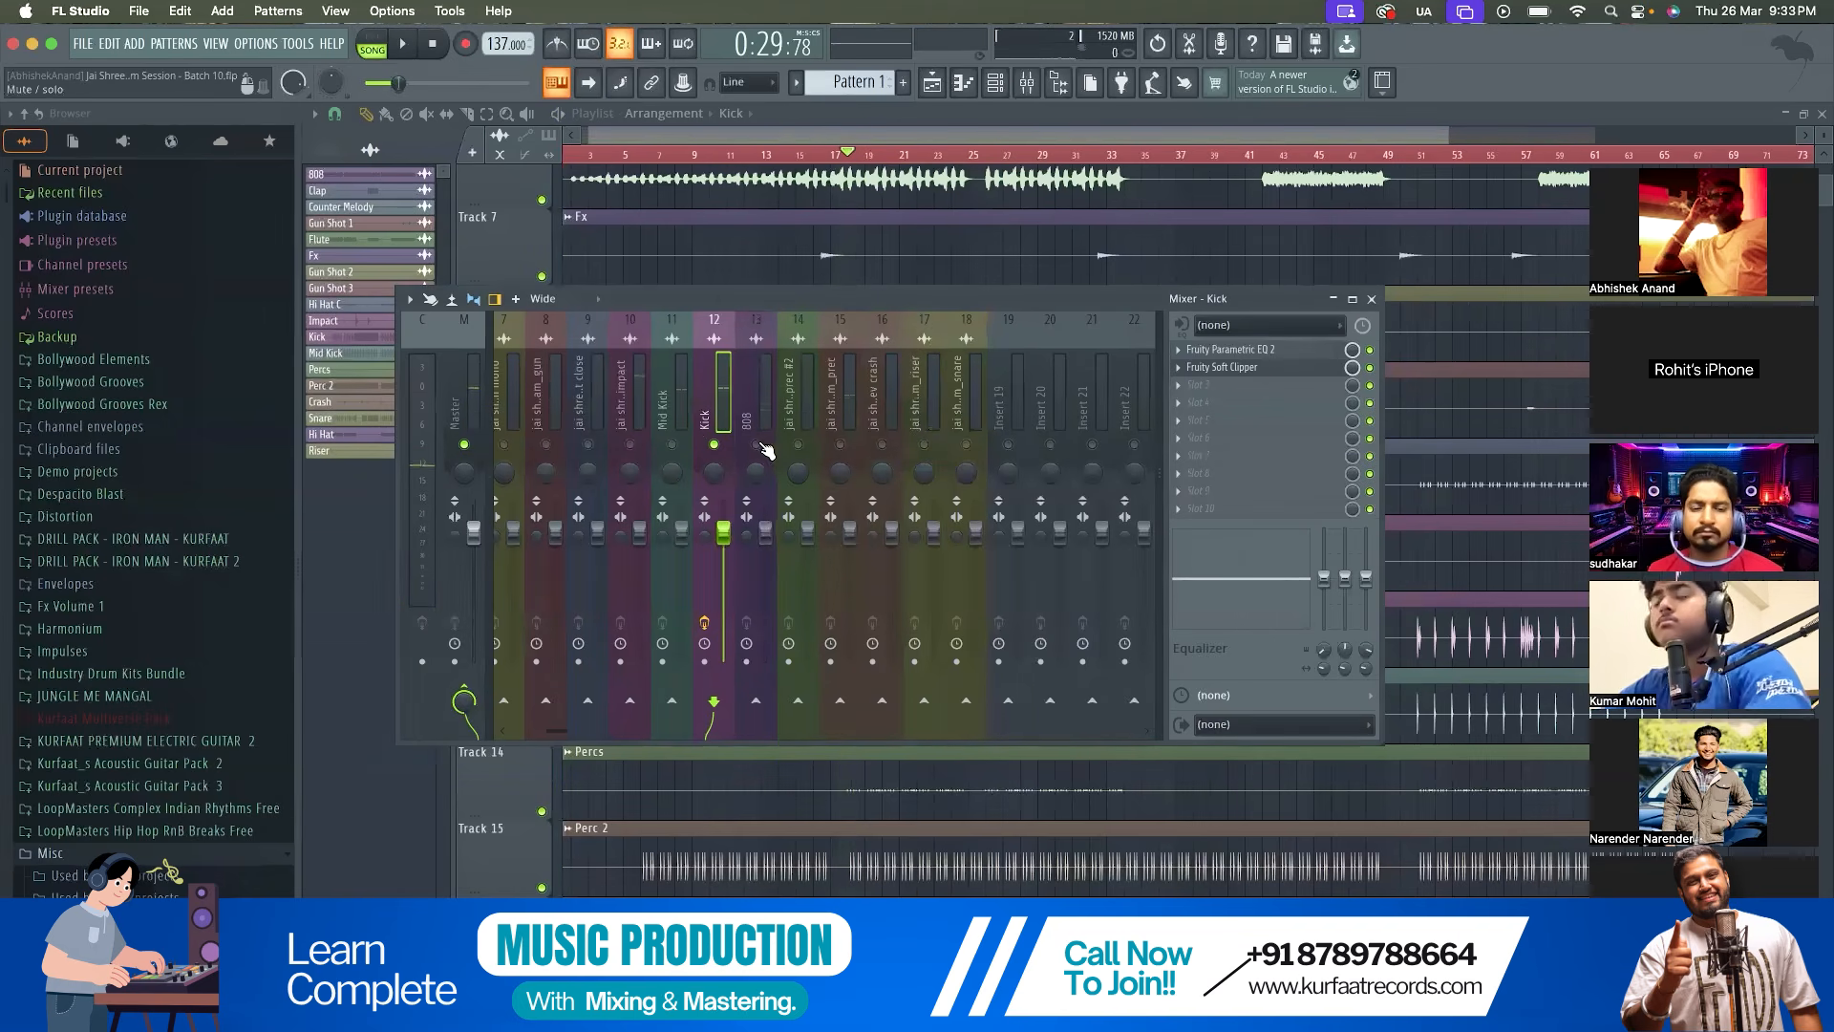
Open the Kick's Fruity Soft Clipper again and listen to the section with its current settings
{"action": "left_click", "coordinate": [1227, 367]}
{"action": "key", "text": "space"}
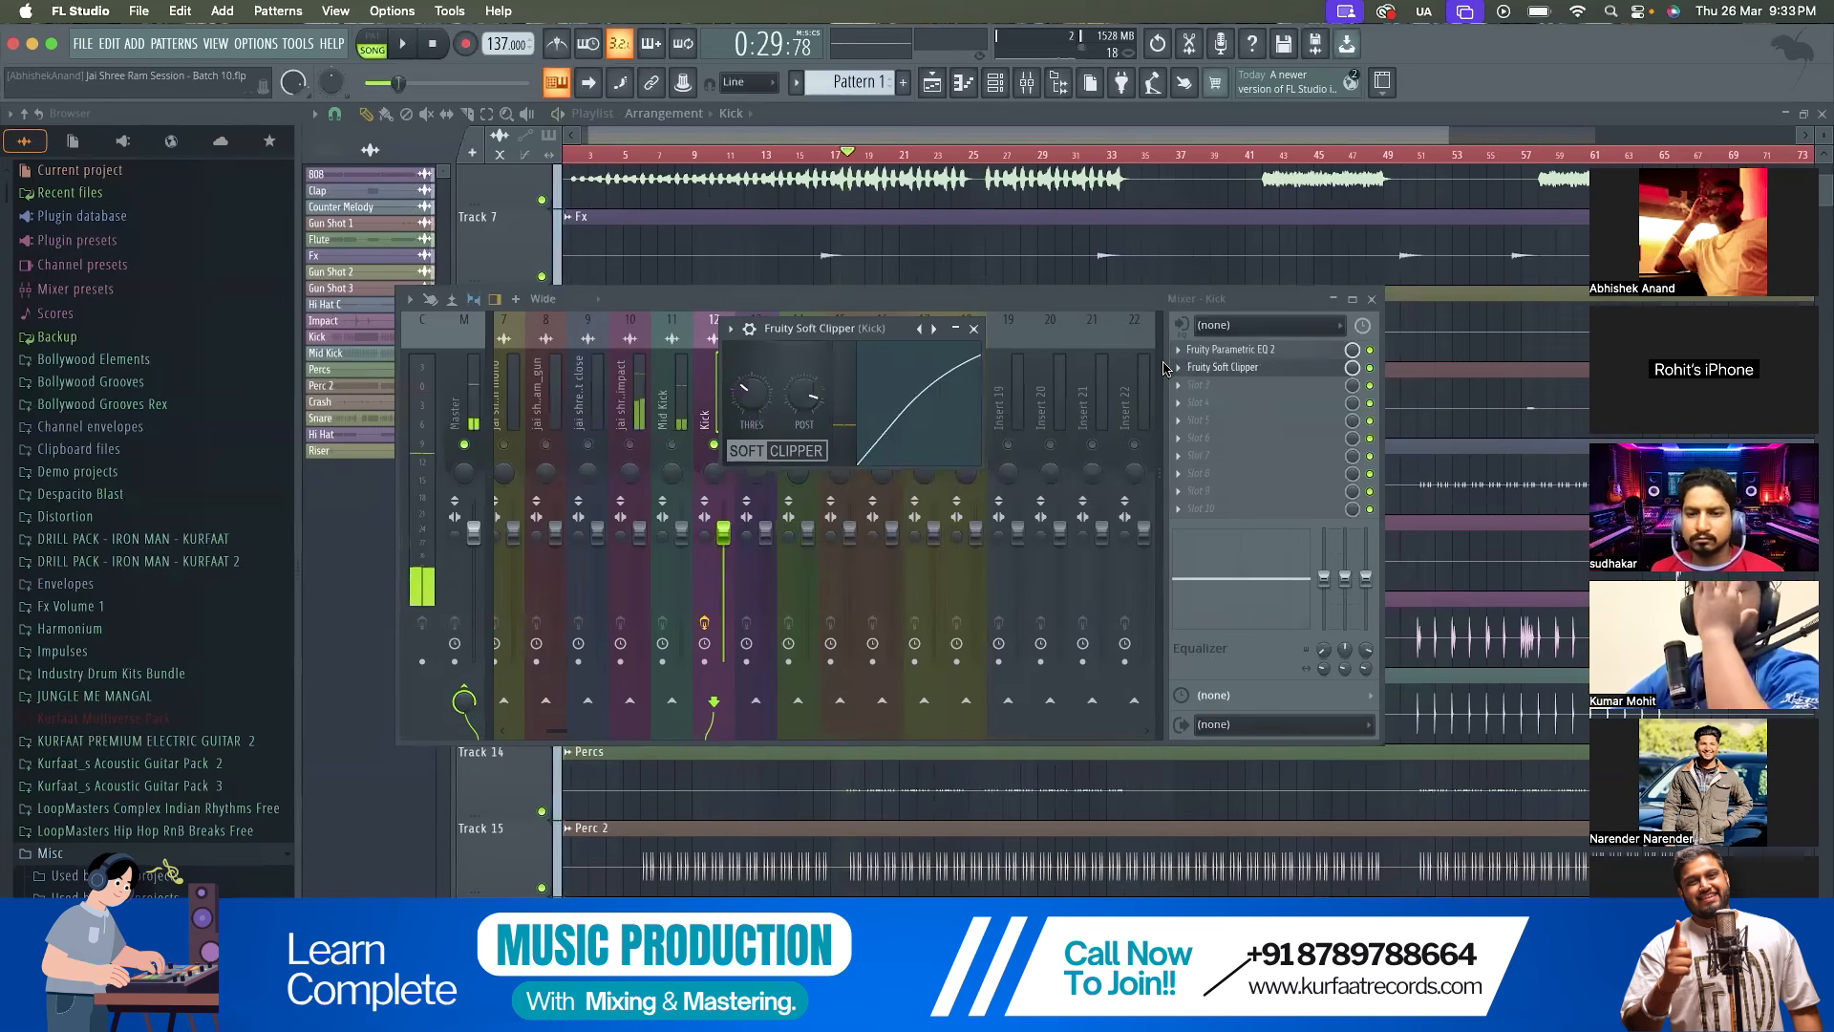
{"action": "key", "text": "space"}
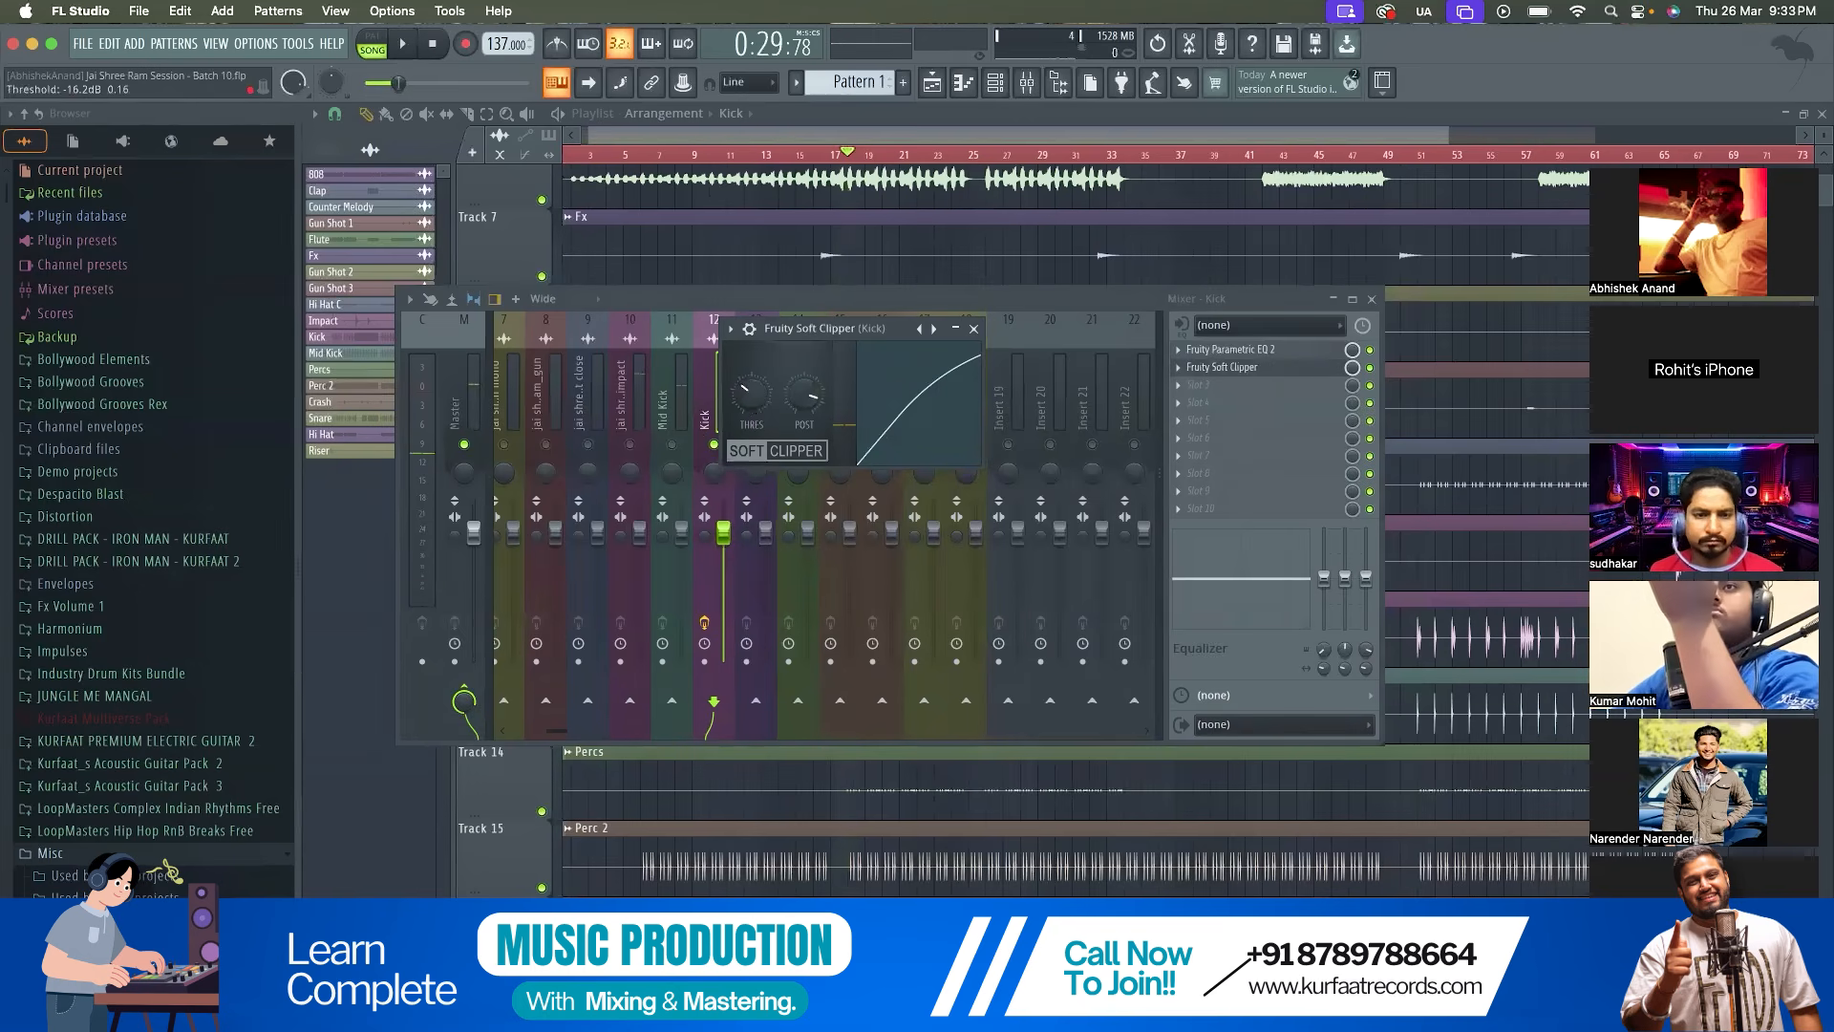
Lower the threshold of the Kick's Fruity Soft Clipper further, replaying the section repeatedly to judge the clipping
{"action": "left_click_drag", "start_coordinate": [752, 399], "coordinate": [752, 392]}
{"action": "key", "text": "space"}
{"action": "key", "text": "space"}
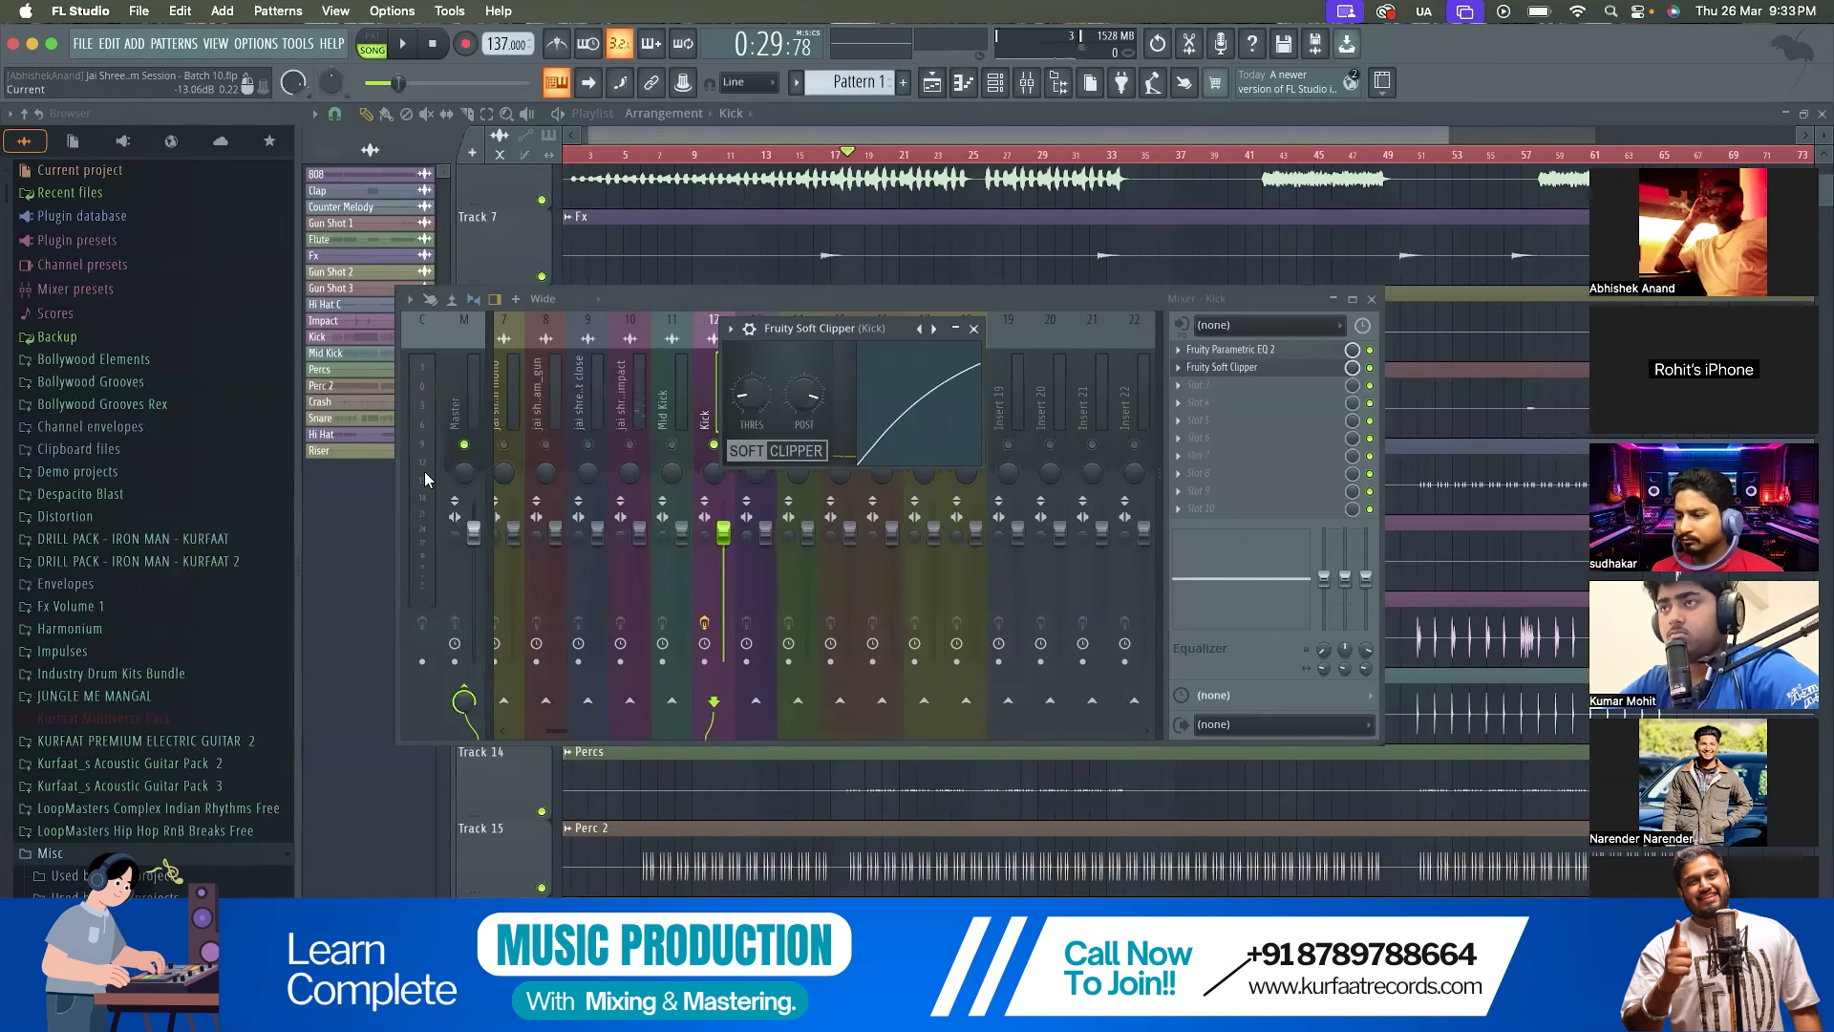
{"action": "key", "text": "space"}
{"action": "key", "text": "space"}
{"action": "left_click_drag", "start_coordinate": [751, 395], "coordinate": [815, 390]}
{"action": "key", "text": "space"}
{"action": "key", "text": "space"}
{"action": "key", "text": "space"}
Fine-tune the post gain of the Kick's Fruity Soft Clipper while replaying the section, and close the plugin
{"action": "key", "text": "space"}
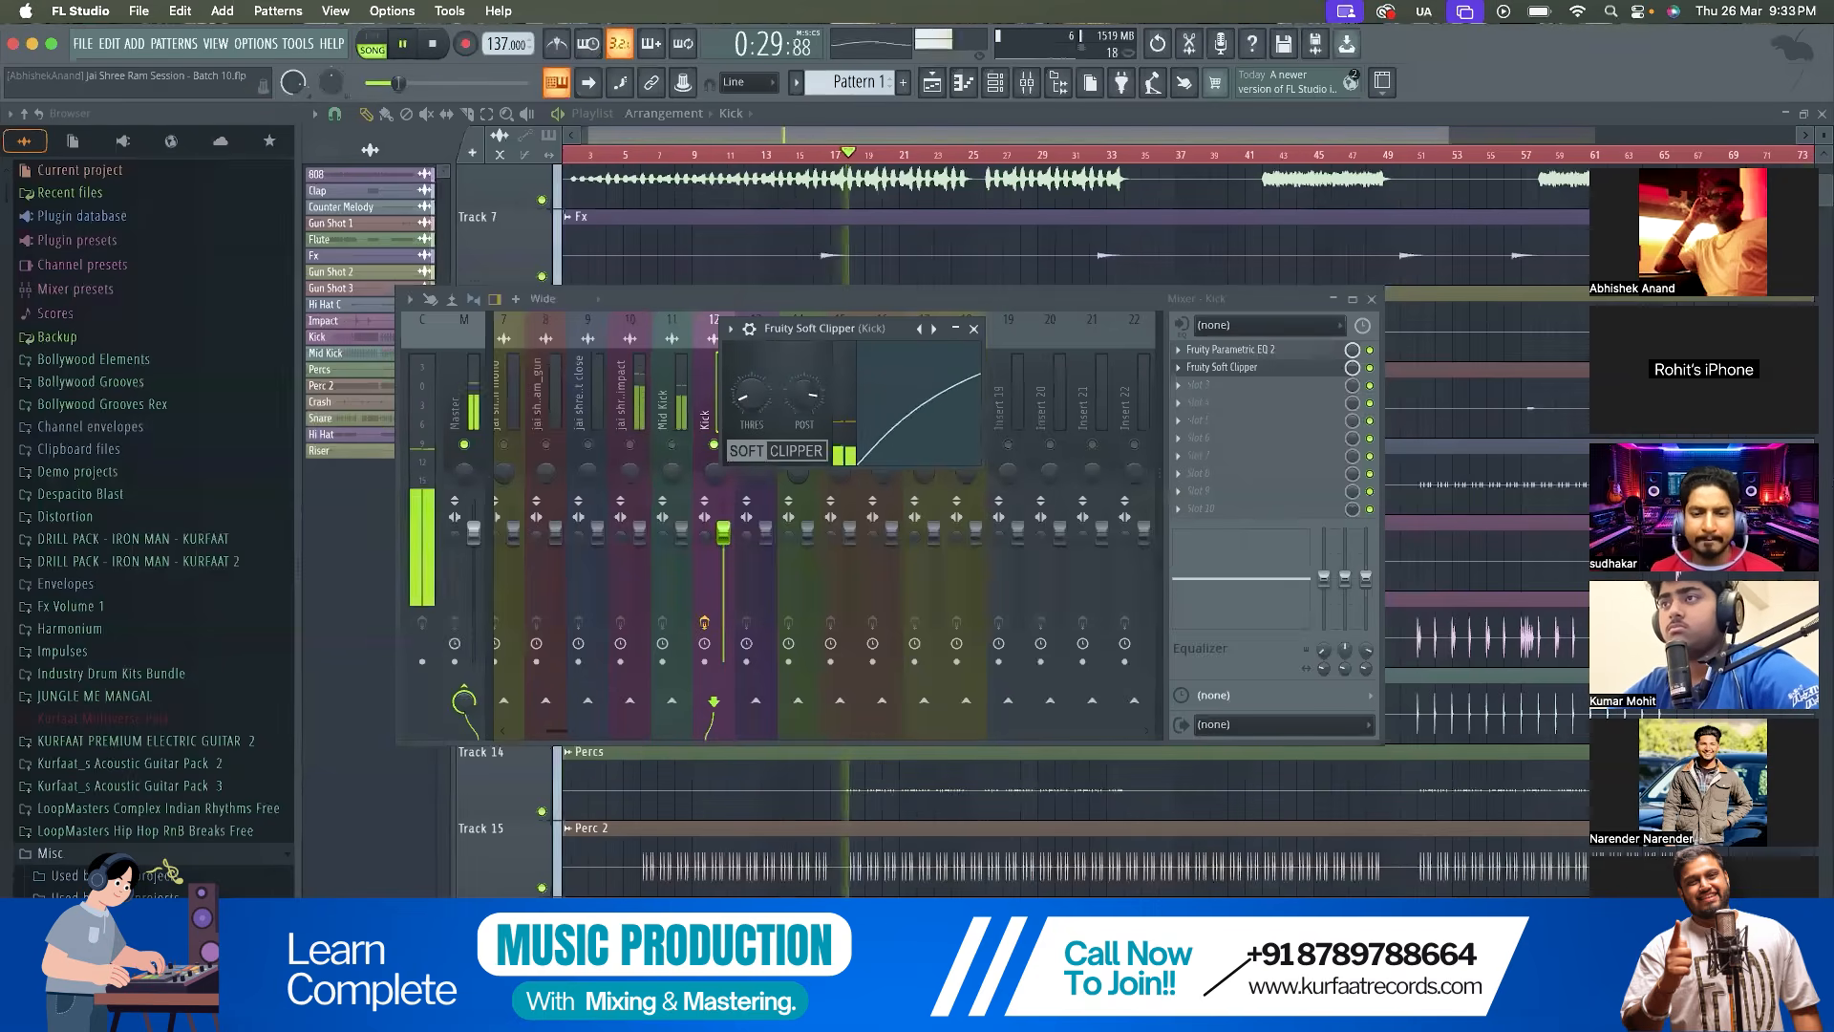
{"action": "key", "text": "space"}
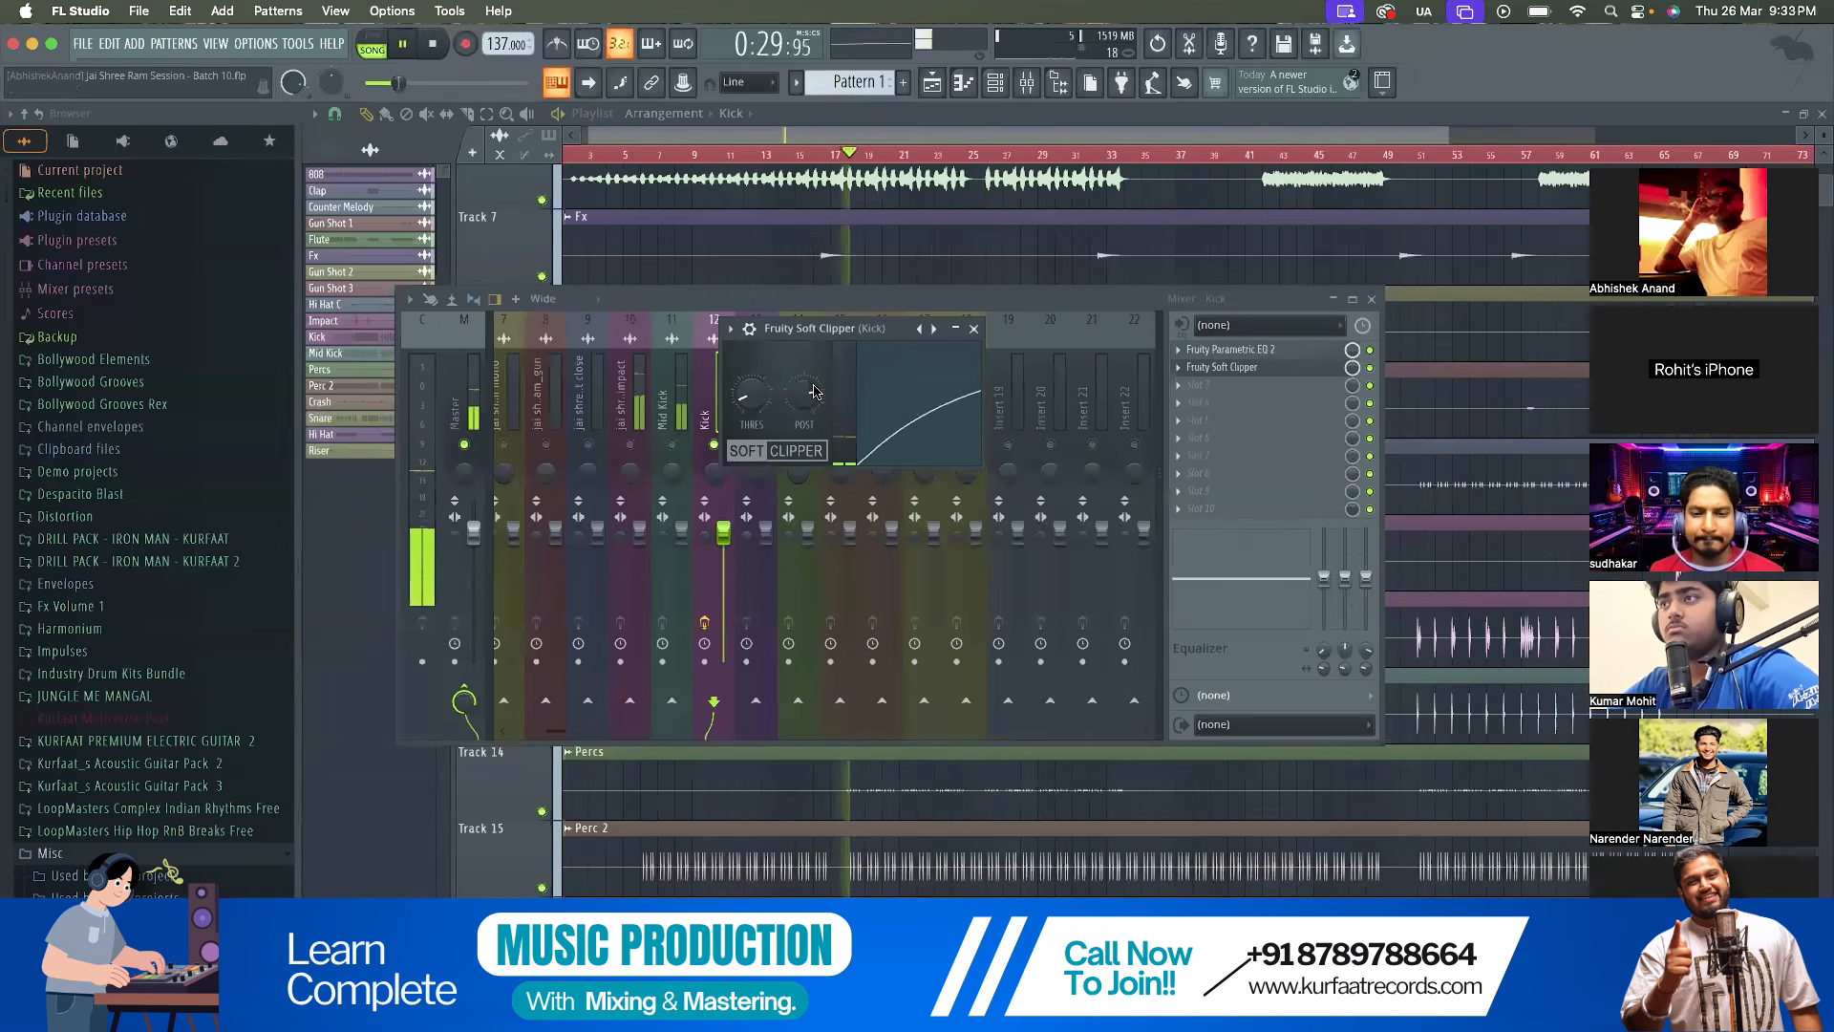
{"action": "key", "text": "space"}
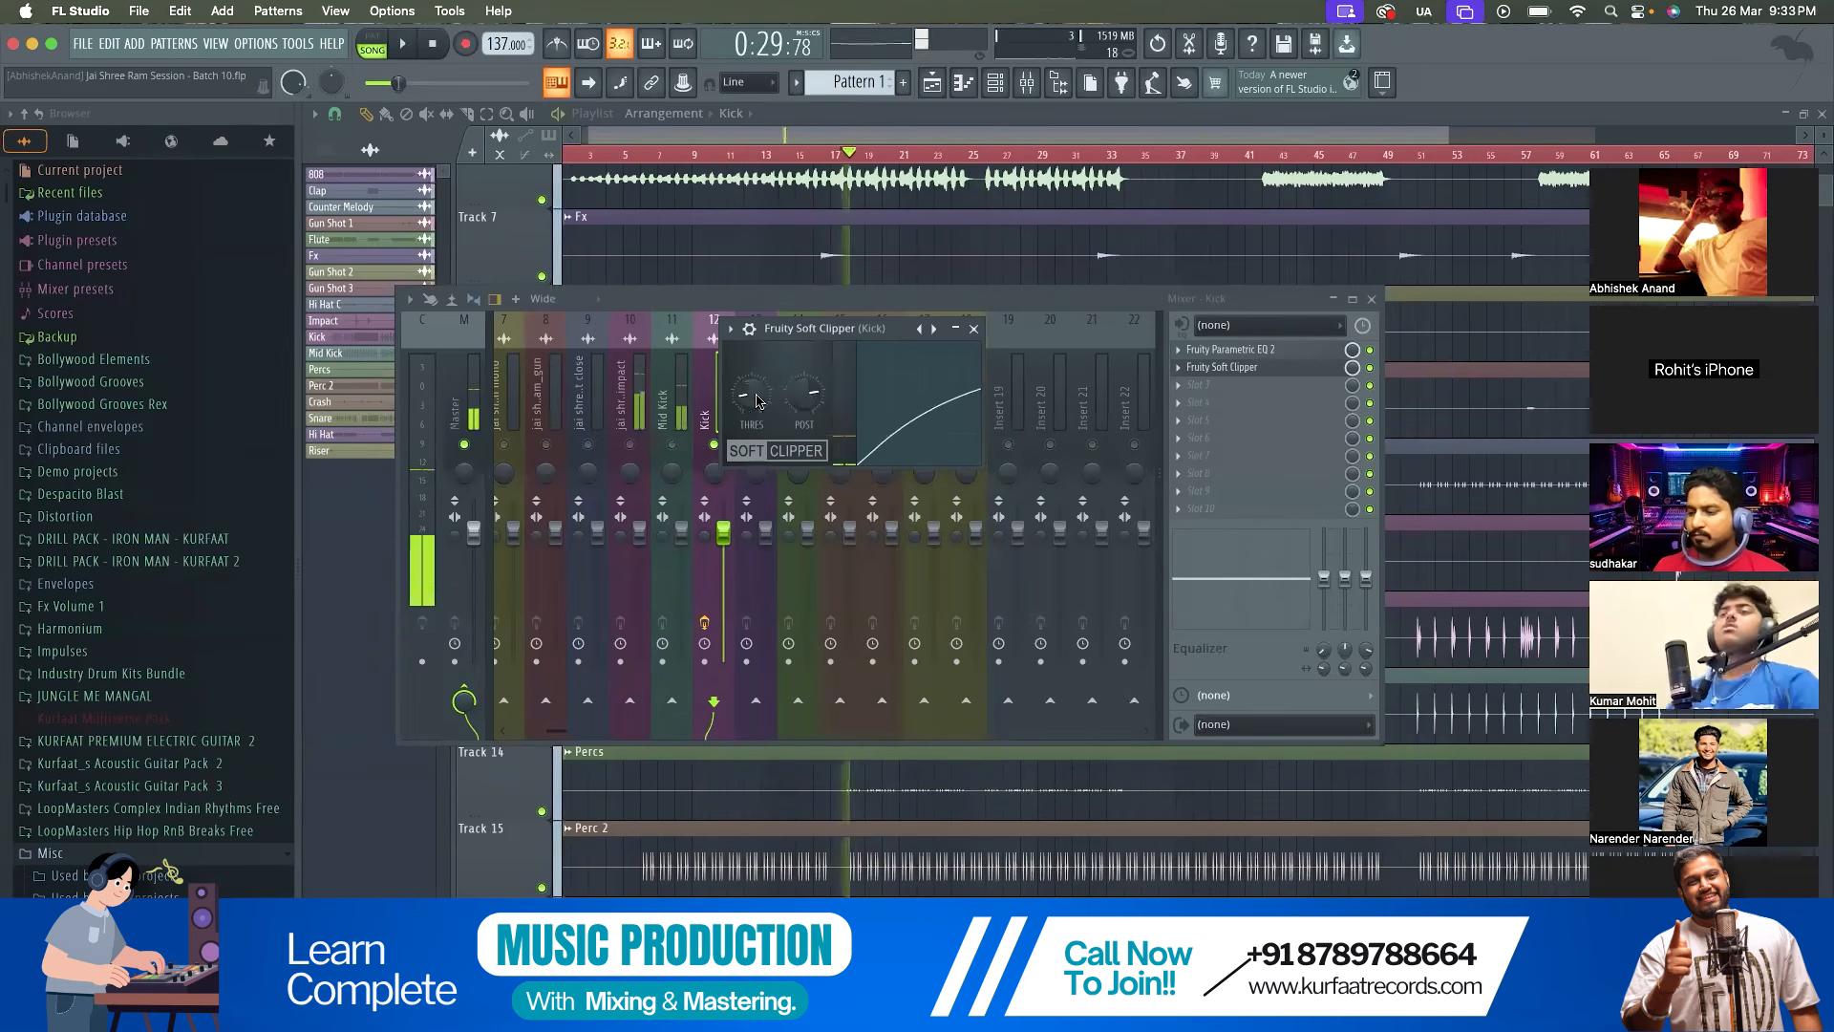
{"action": "left_click_drag", "start_coordinate": [813, 394], "coordinate": [813, 387]}
{"action": "key", "text": "space"}
{"action": "key", "text": "space"}
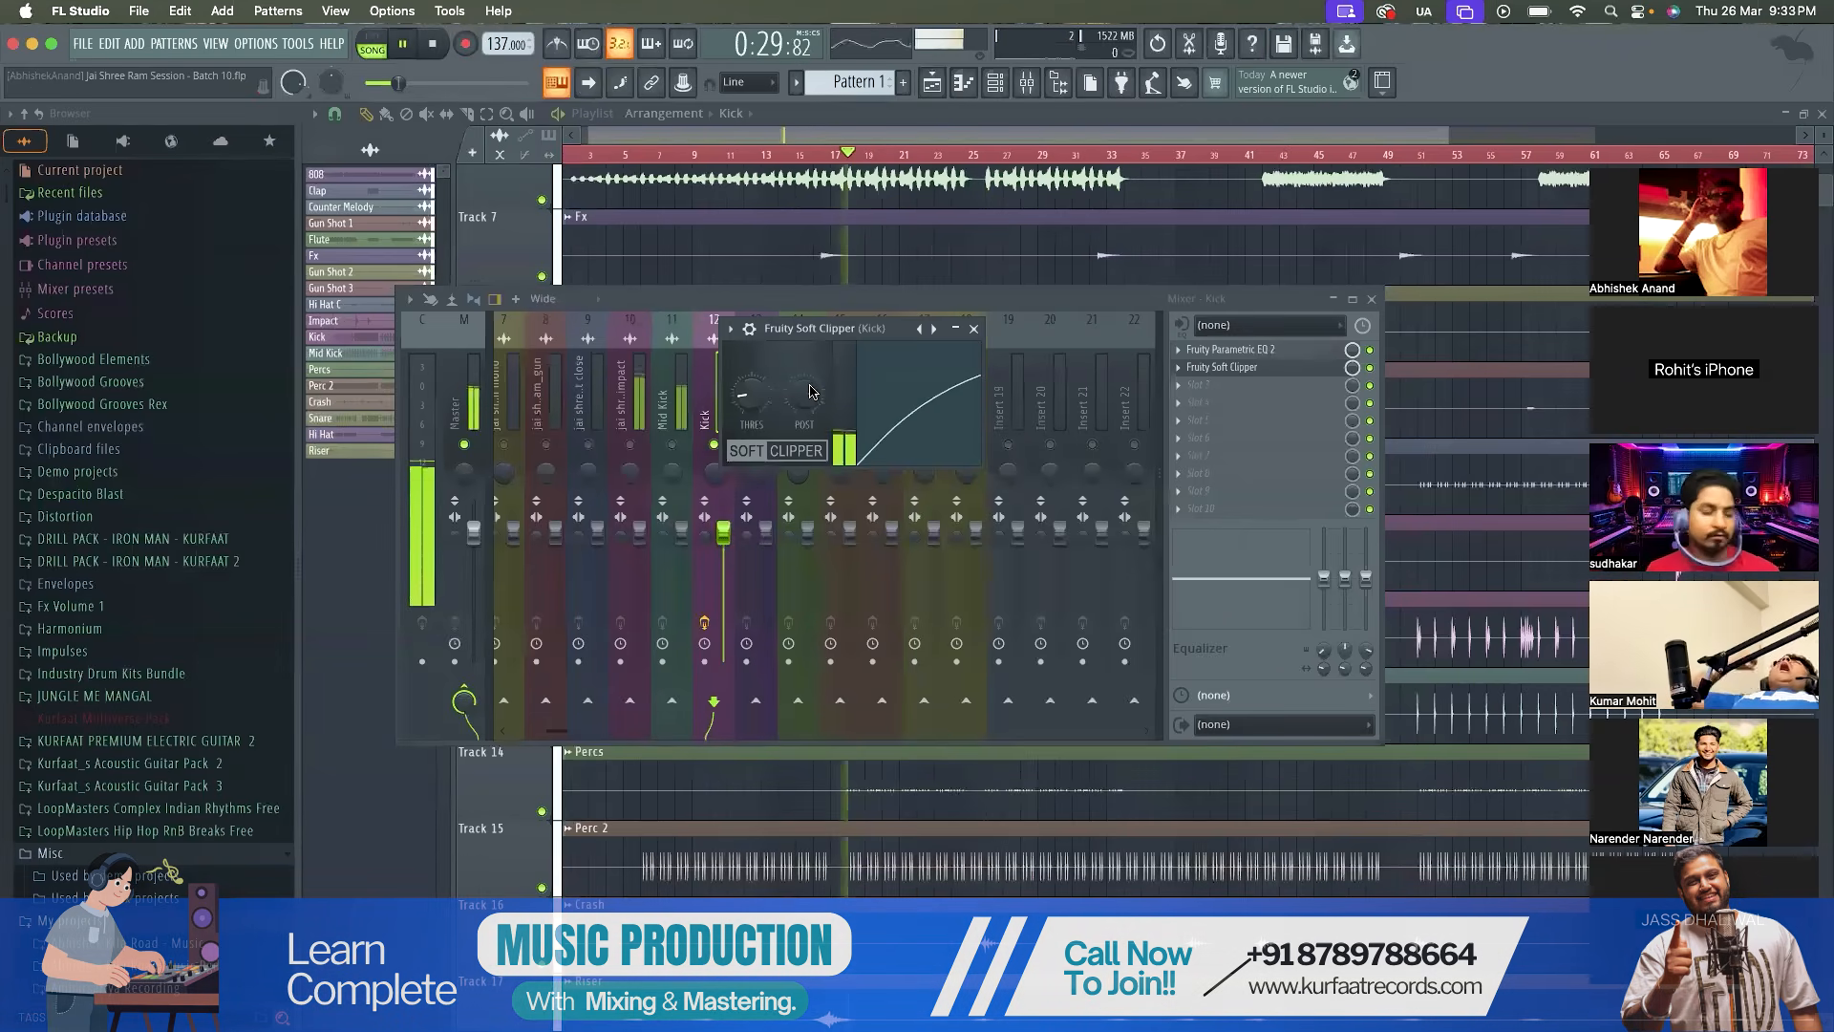
{"action": "left_click", "coordinate": [973, 328]}
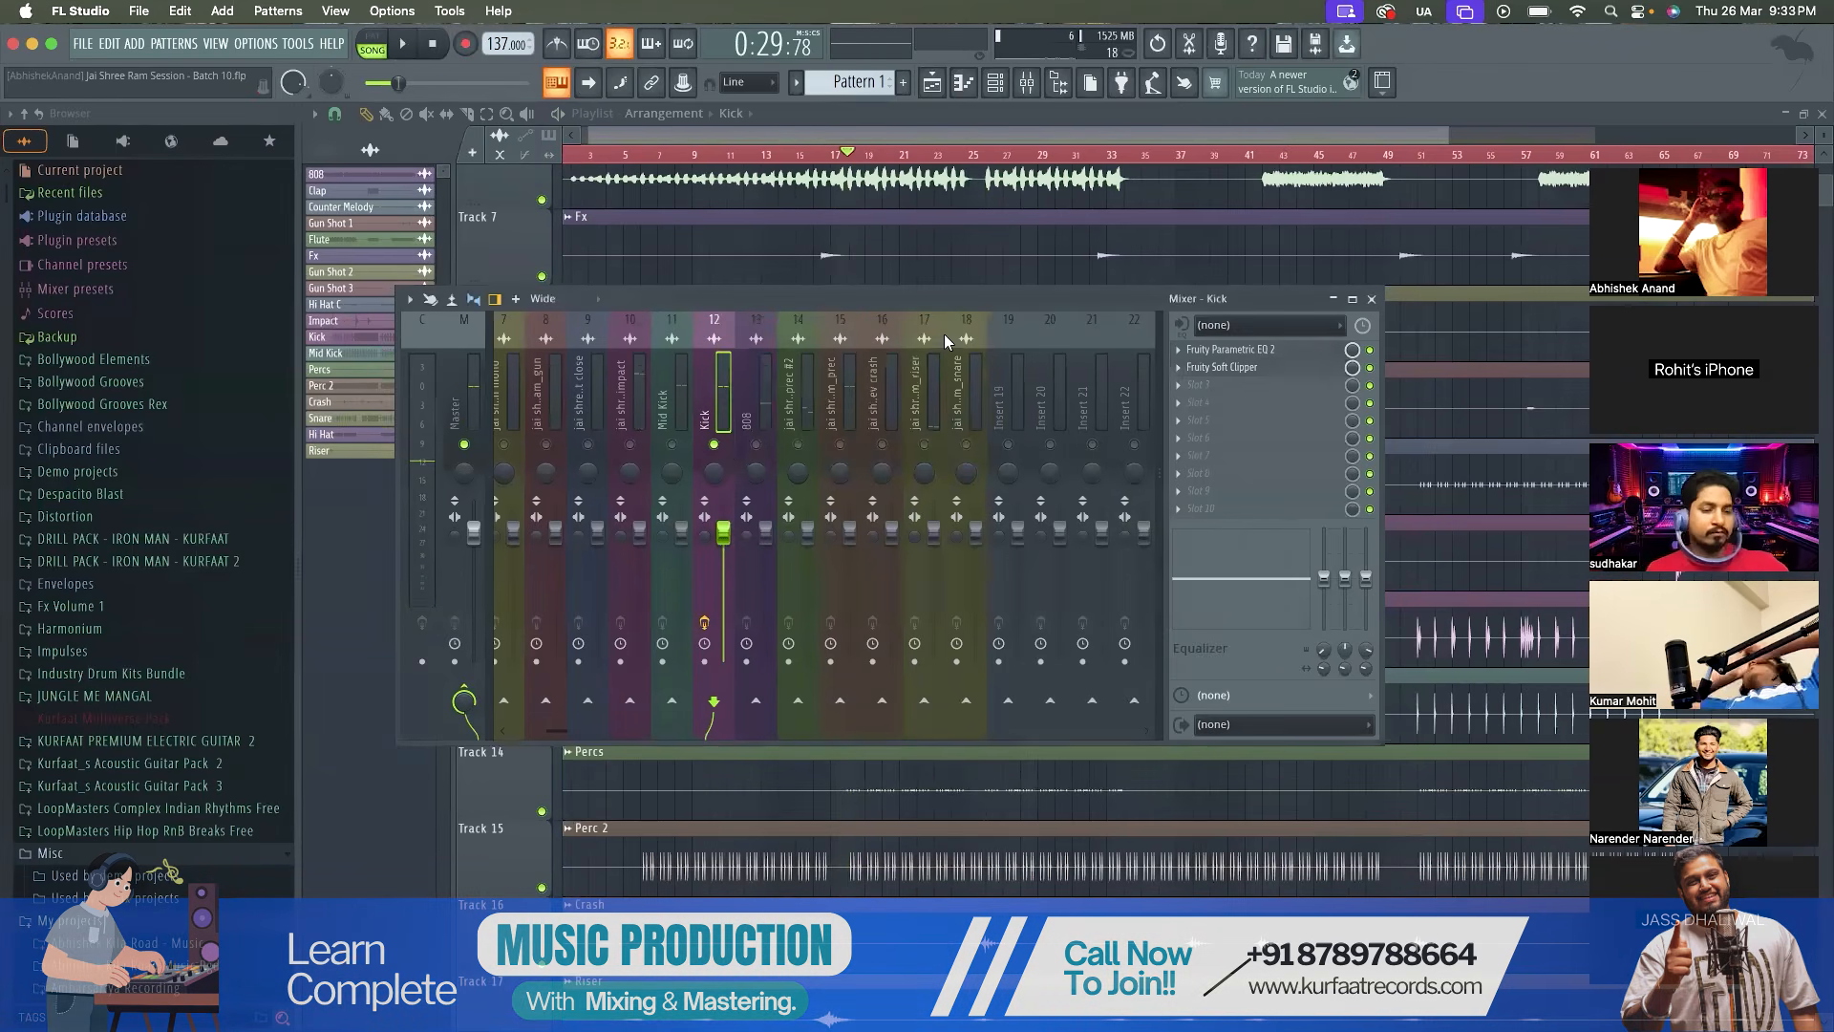
Unsolo the Kick and play the full mix from bar 17, selecting the Master track to check its level
{"action": "right_click", "coordinate": [719, 447]}
{"action": "key", "text": "space"}
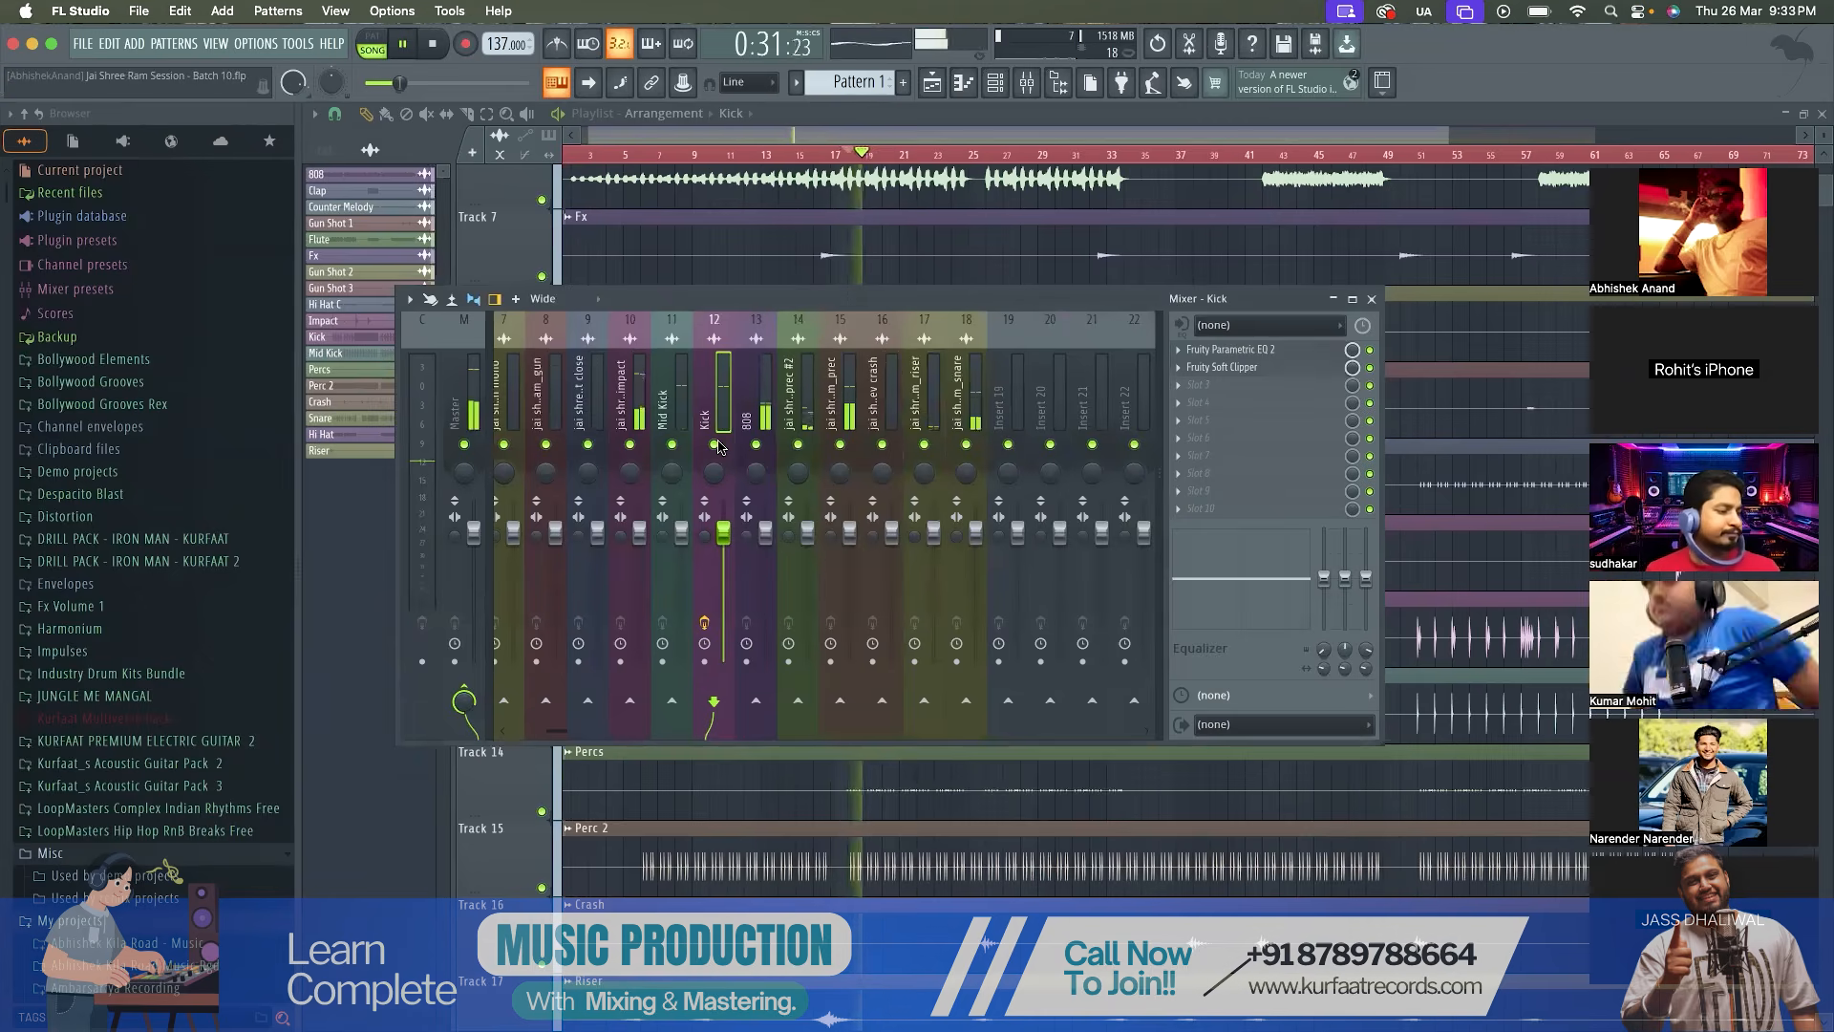
{"action": "key", "text": "space"}
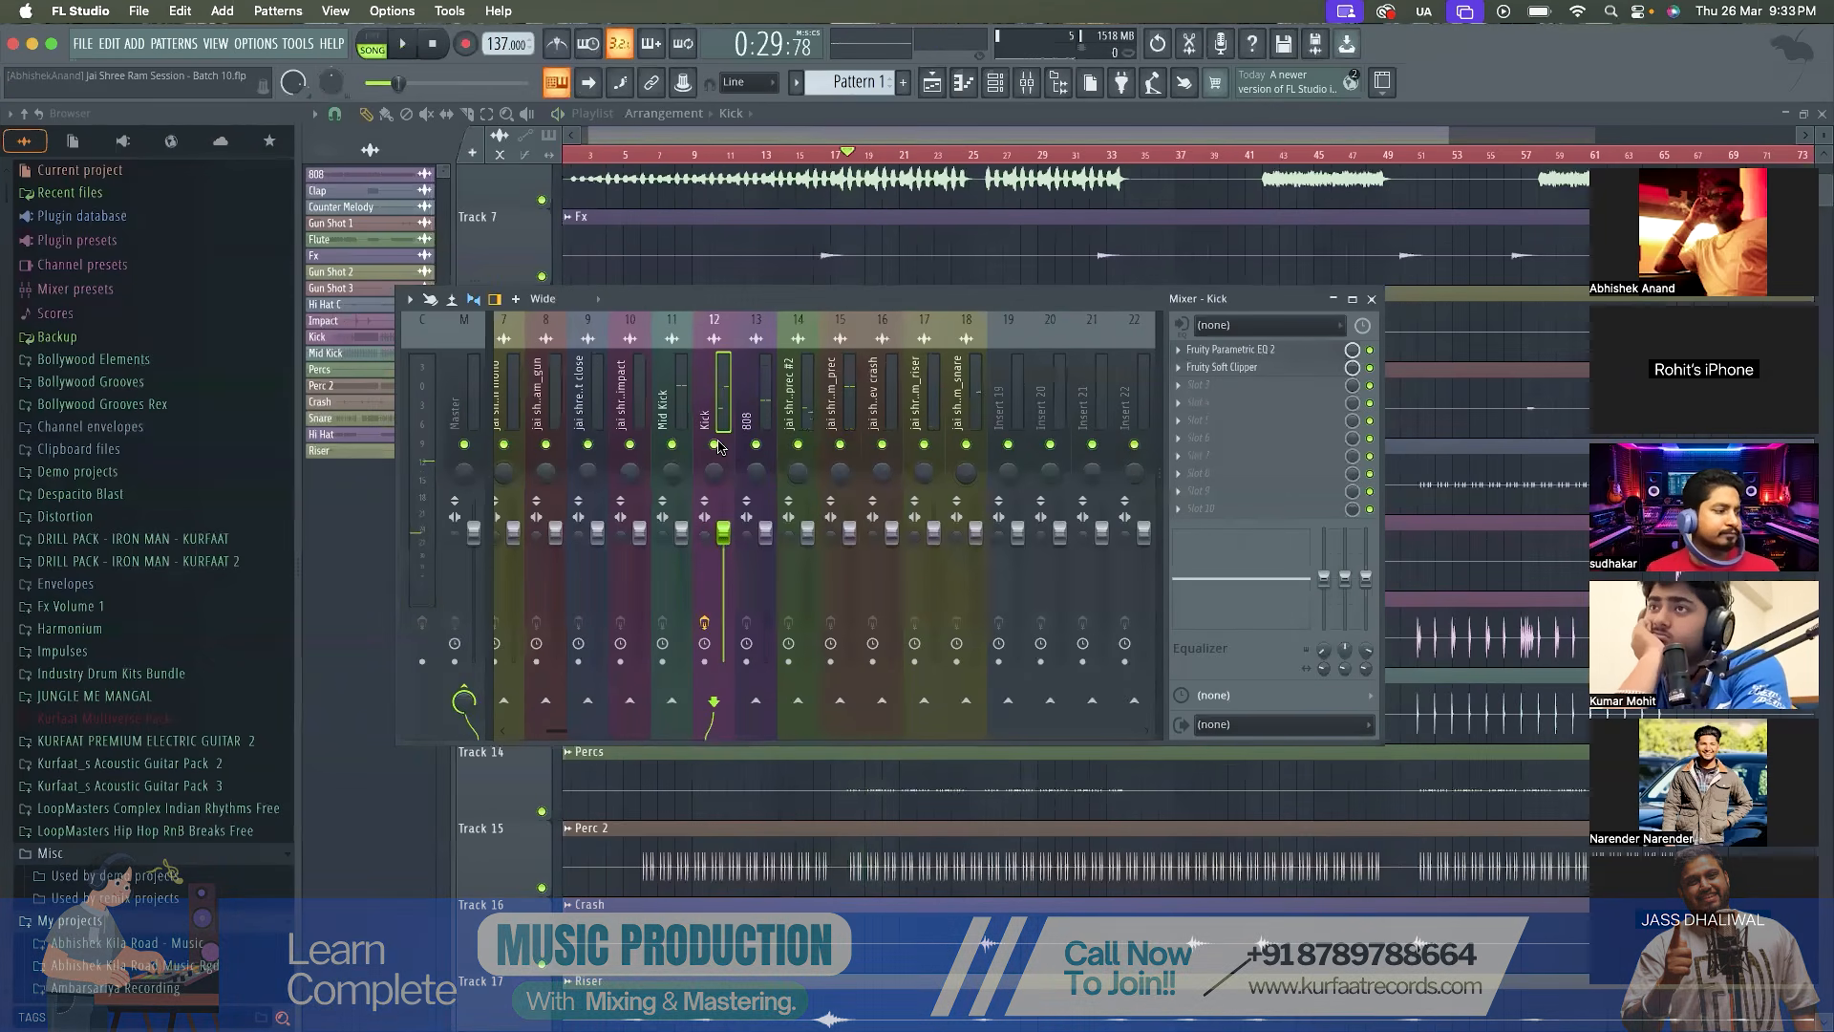
{"action": "key", "text": "space"}
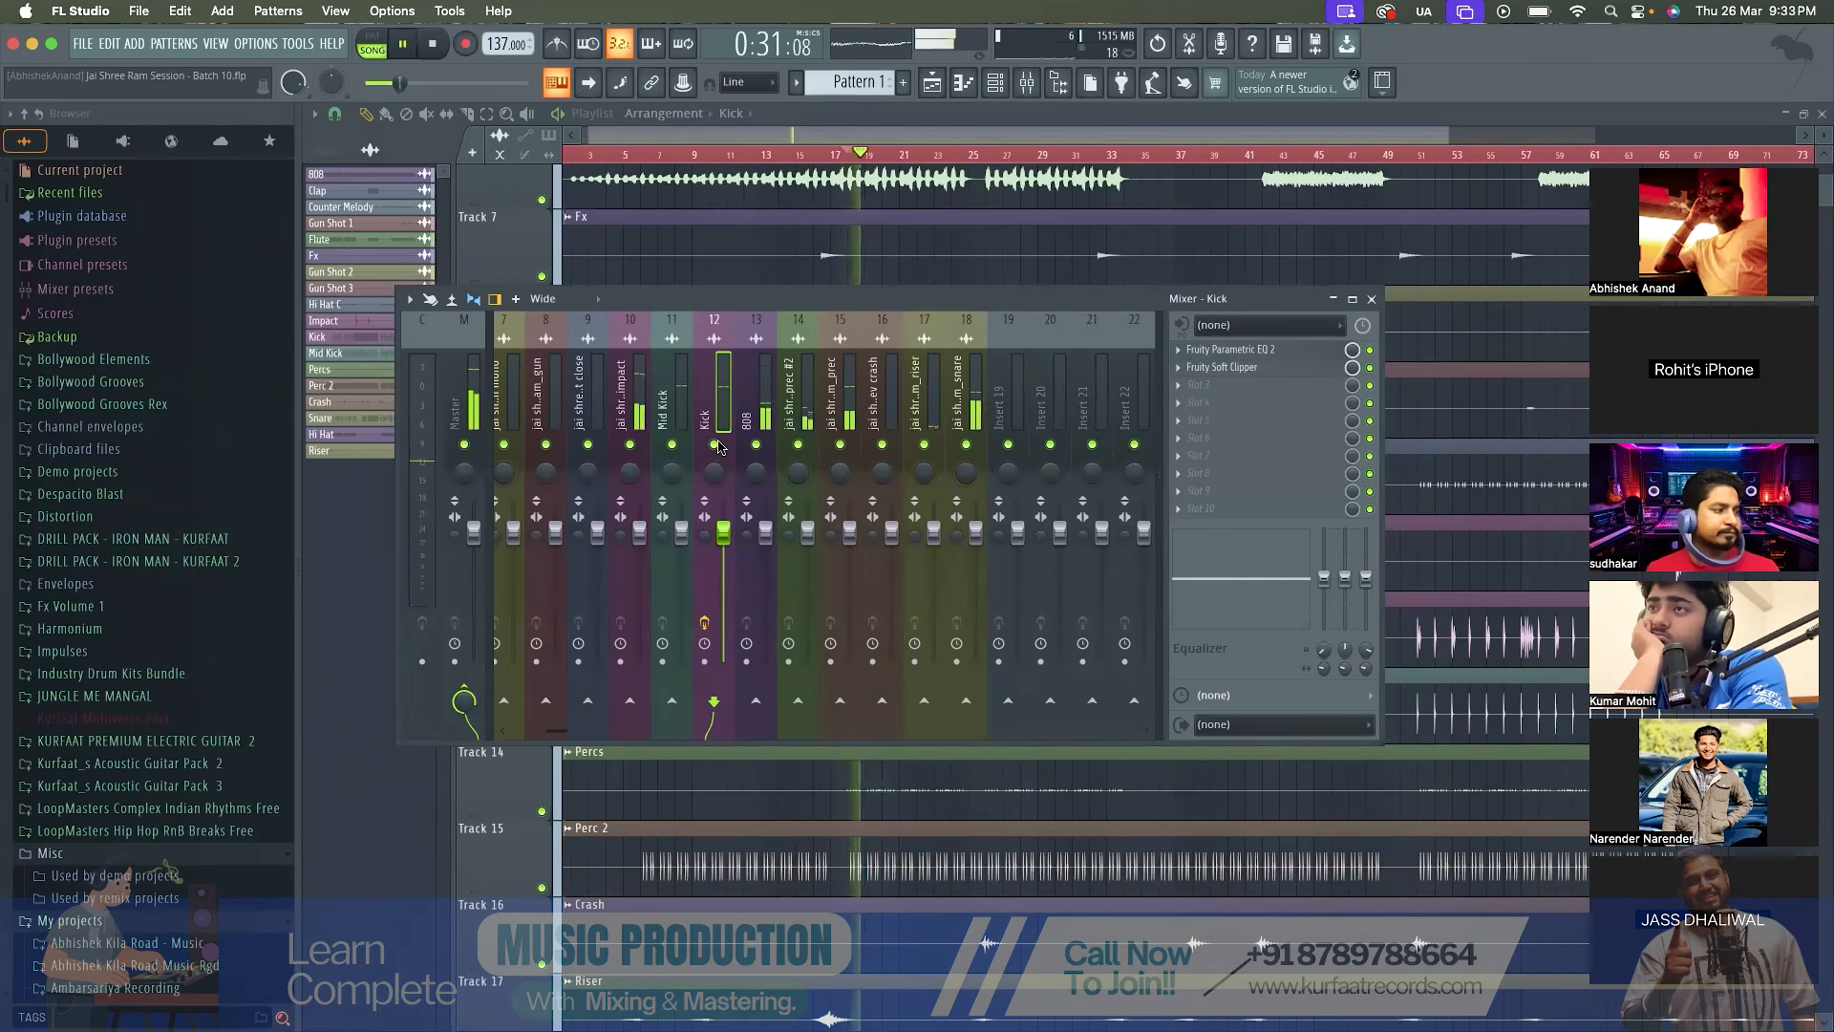
{"action": "left_click", "coordinate": [470, 420]}
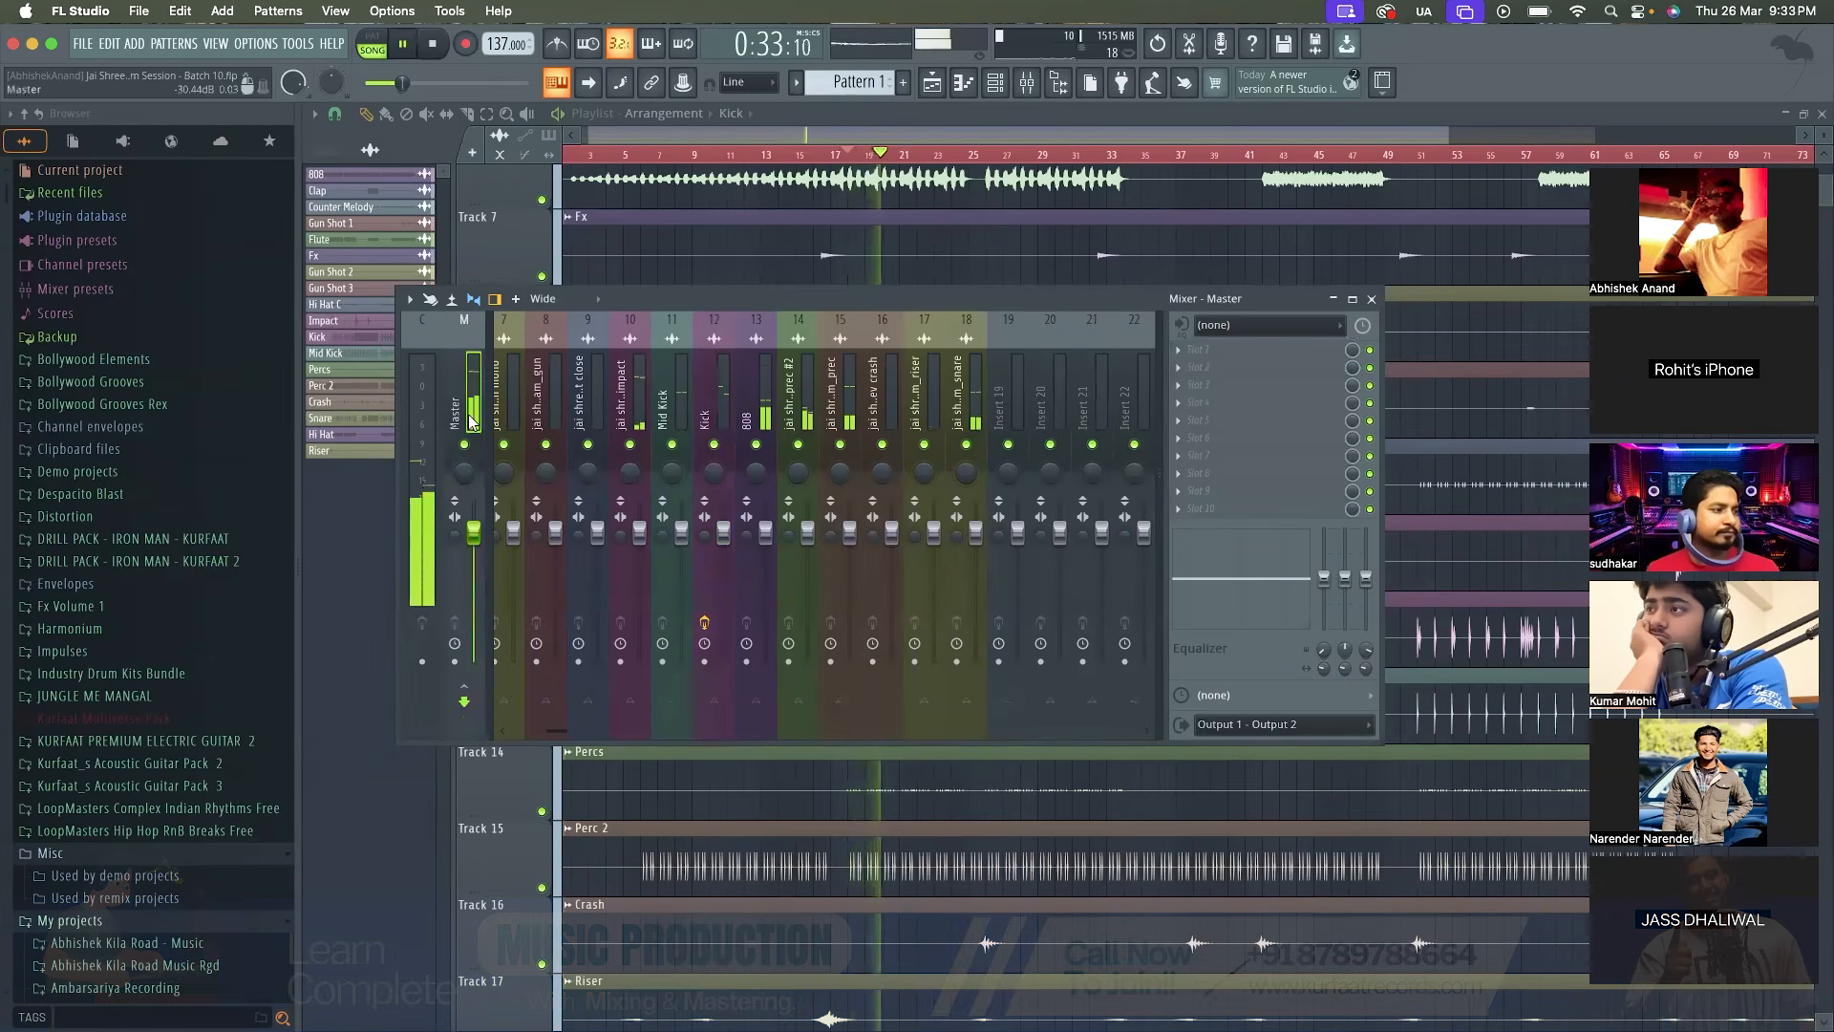
{"action": "key", "text": "space"}
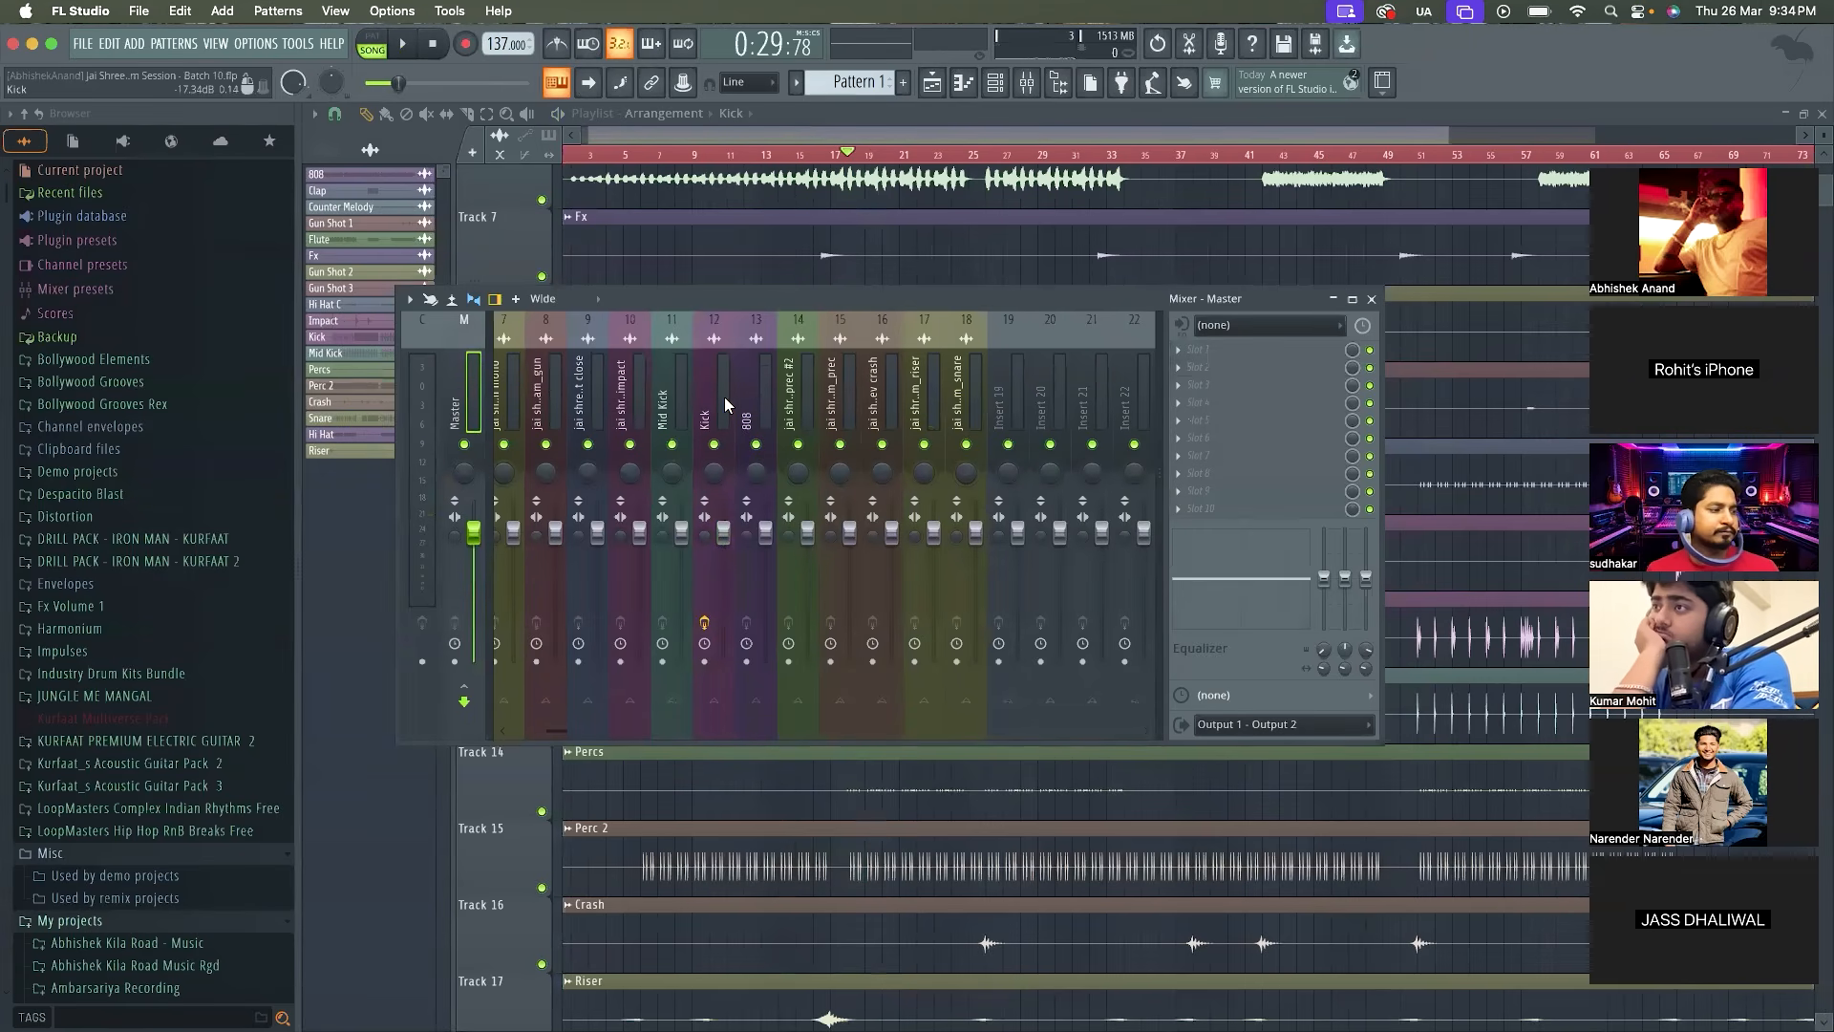
{"action": "left_click", "coordinate": [724, 397]}
{"action": "left_click", "coordinate": [751, 392]}
{"action": "left_click", "coordinate": [1234, 348]}
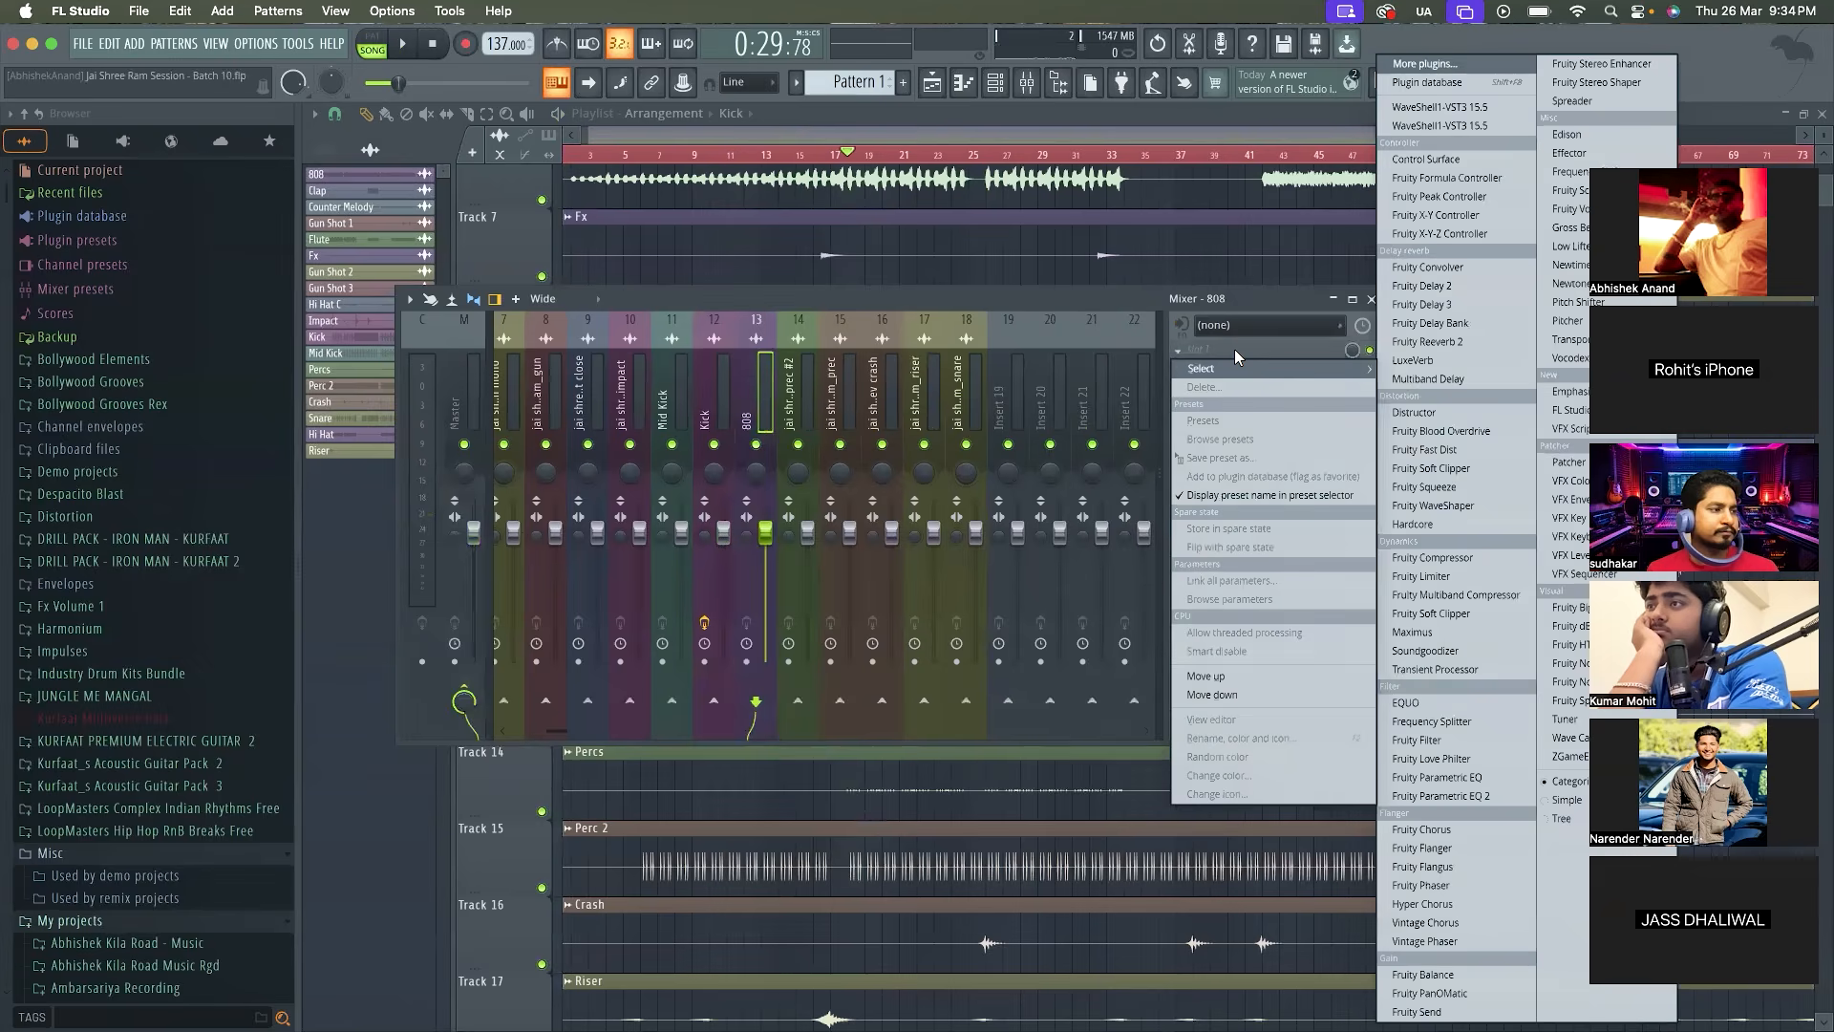
{"action": "left_click", "coordinate": [816, 344]}
{"action": "left_click", "coordinate": [722, 380]}
{"action": "left_click", "coordinate": [764, 381]}
{"action": "left_click", "coordinate": [730, 396]}
{"action": "left_click", "coordinate": [766, 399]}
{"action": "left_click", "coordinate": [712, 400]}
Add Fruity Parametric EQ 2 to the 808 mixer track and play the section to view its spectrum
{"action": "left_click", "coordinate": [758, 392]}
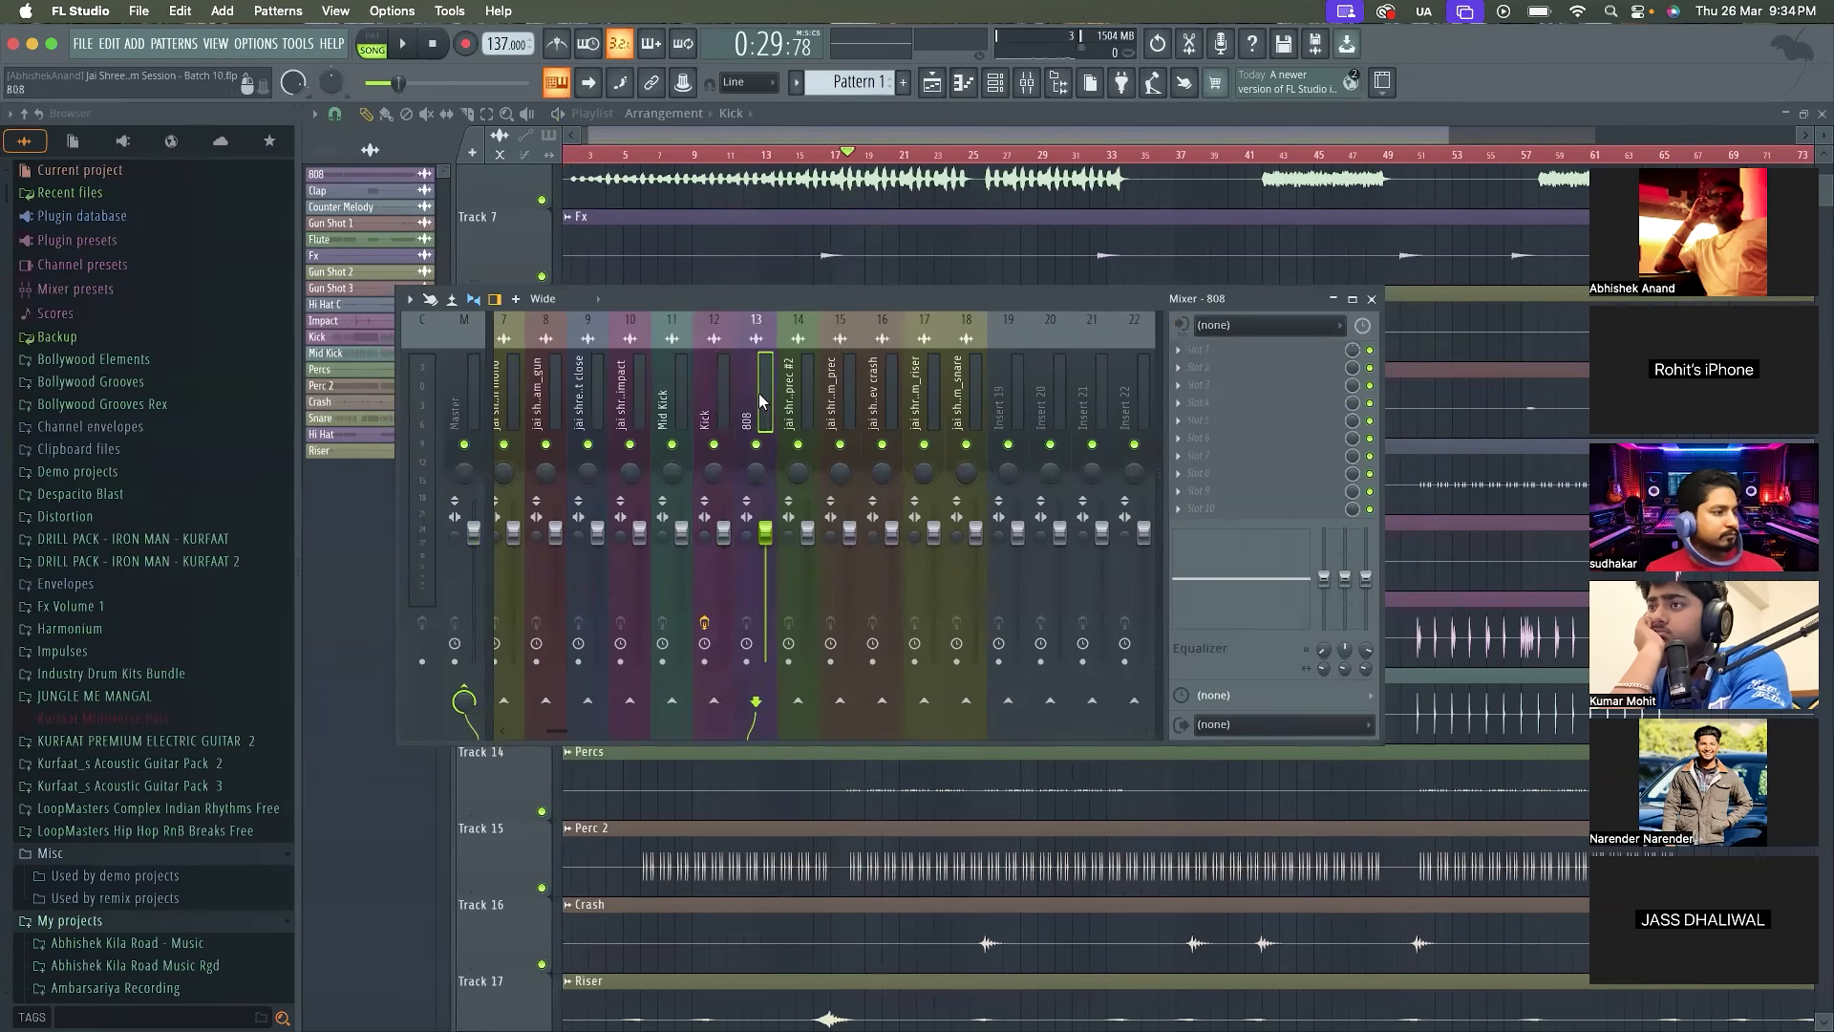
{"action": "left_click", "coordinate": [1257, 344]}
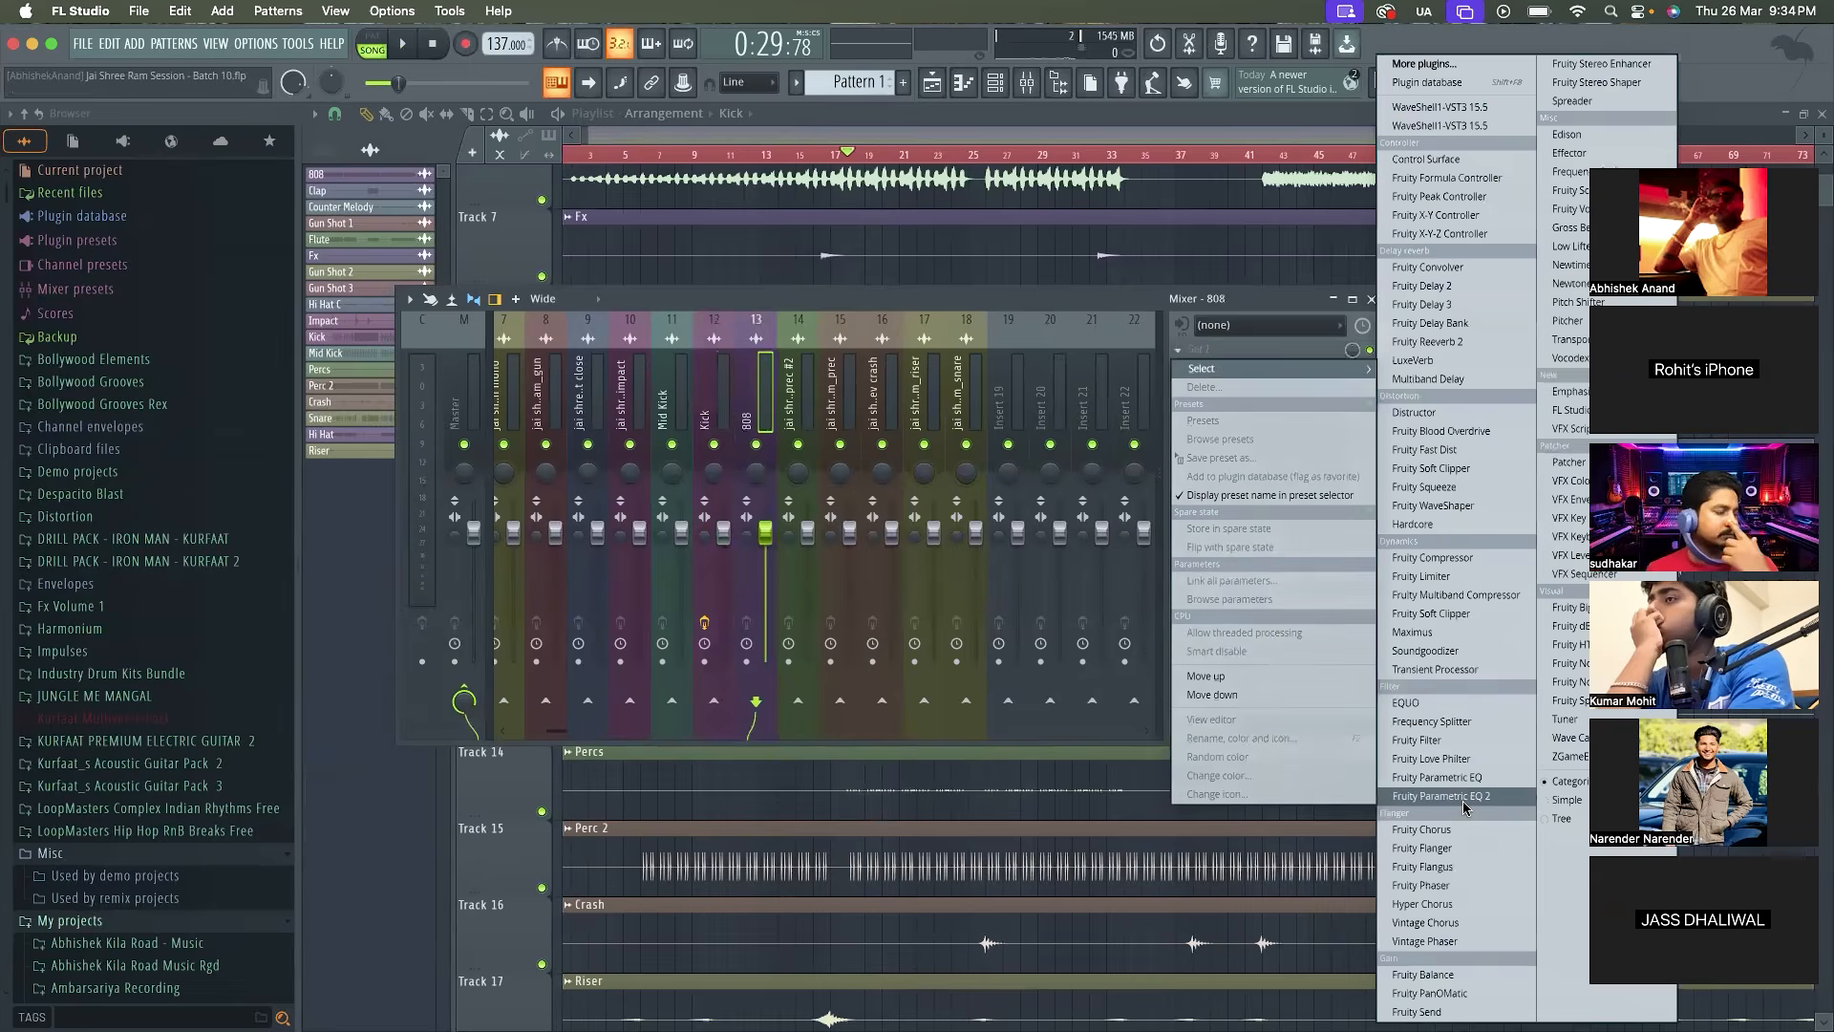
{"action": "left_click", "coordinate": [1433, 802]}
{"action": "key", "text": "space"}
{"action": "left_click_drag", "start_coordinate": [859, 545], "coordinate": [889, 484]}
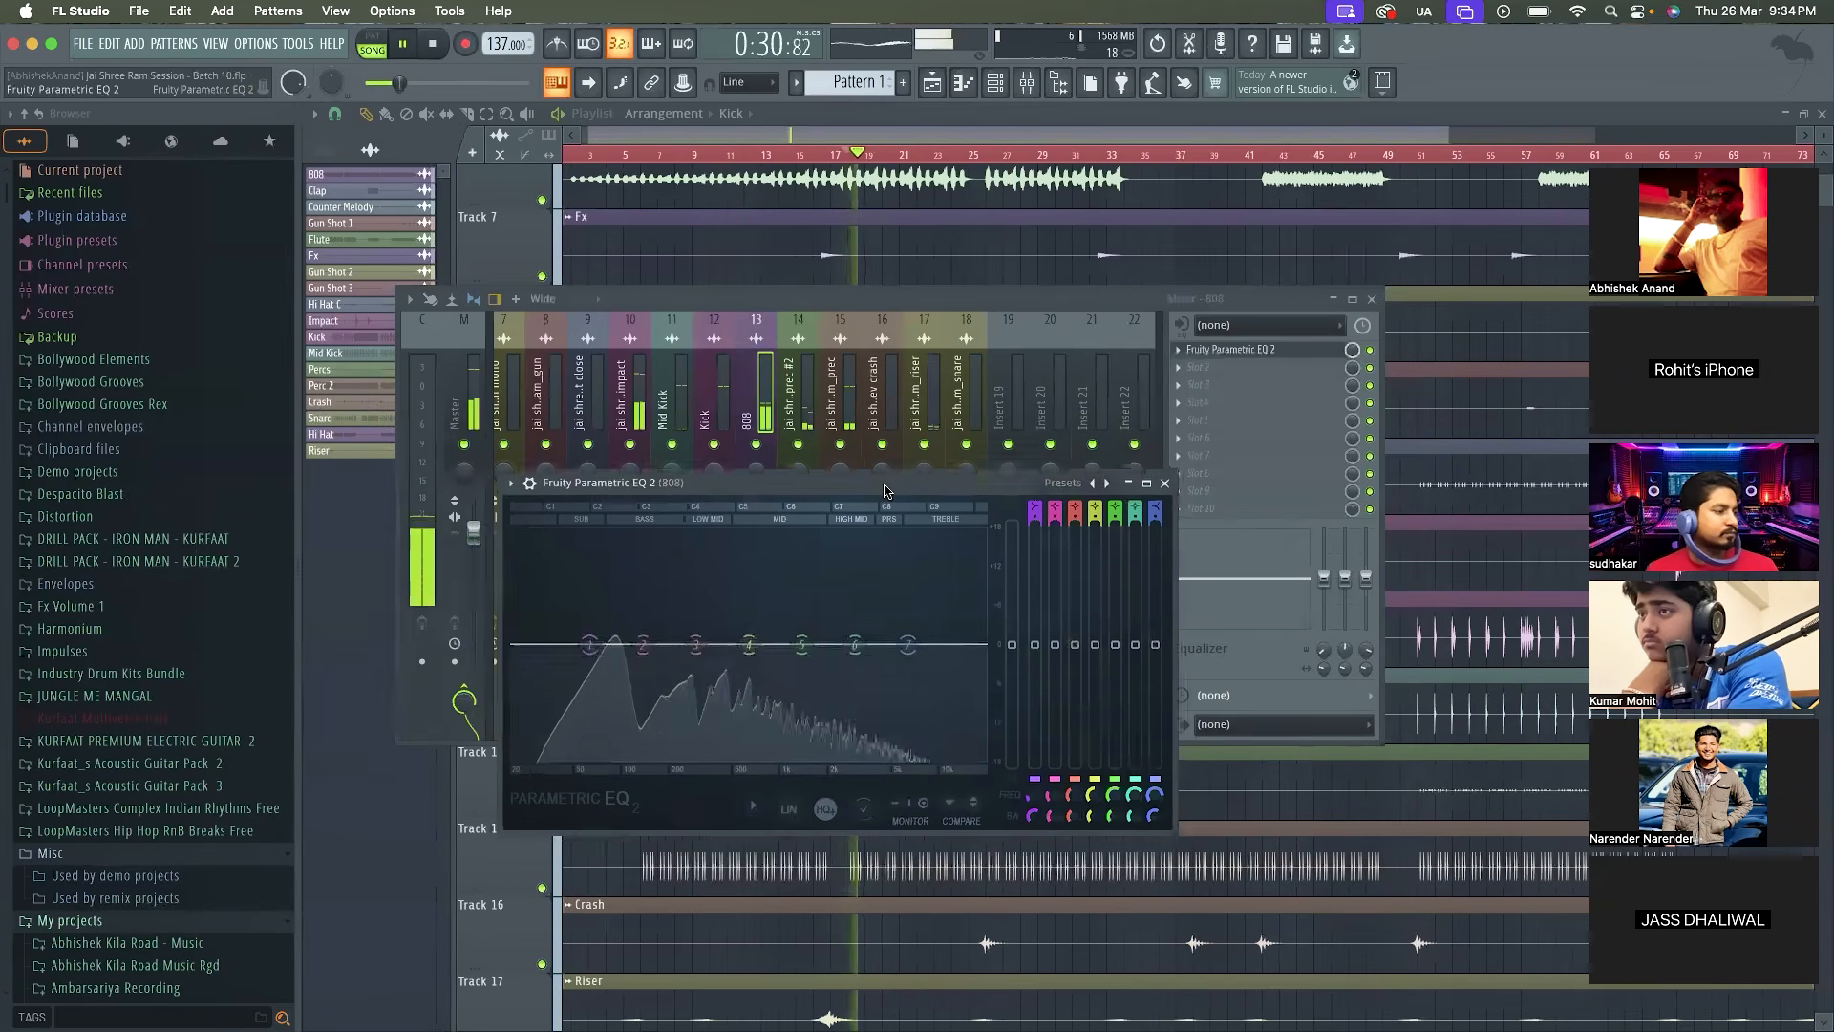
{"action": "key", "text": "space"}
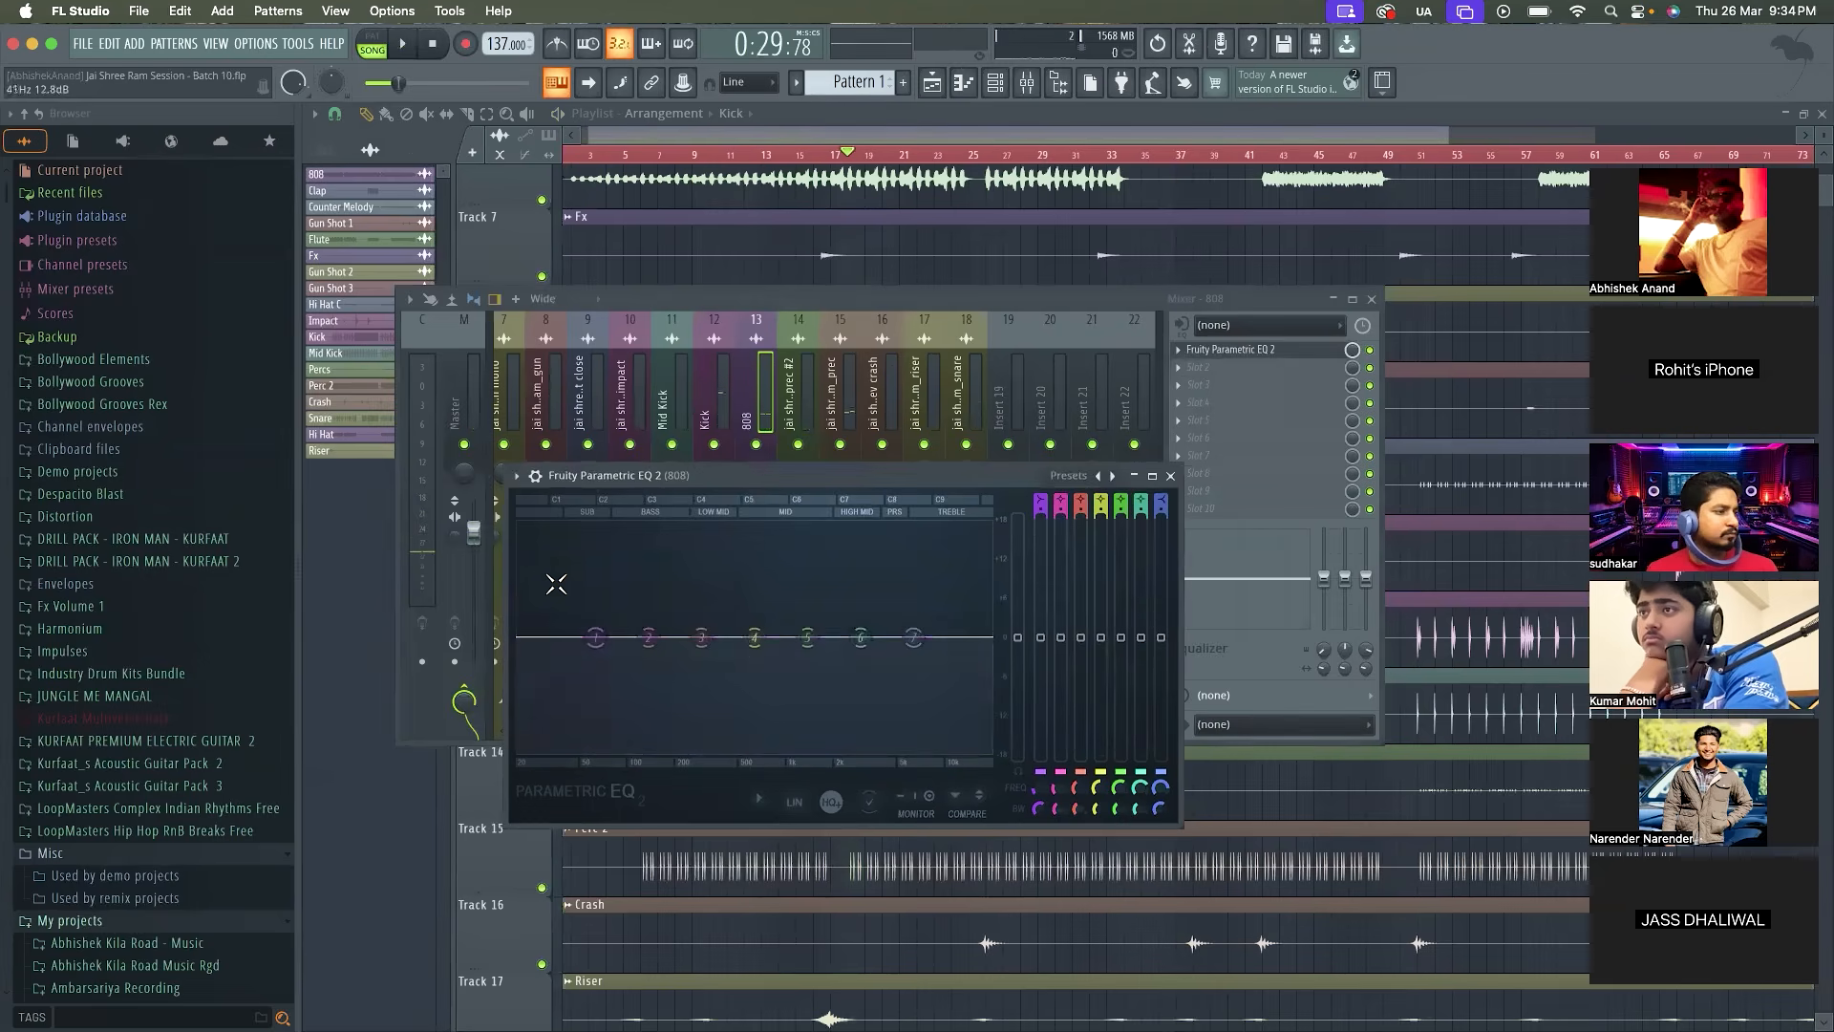
Make band 1 of the 808's equalizer a high-pass filter with a steeper slope at 30 Hz, checking it during playback
{"action": "right_click", "coordinate": [594, 637]}
{"action": "mouse_move", "coordinate": [623, 686]}
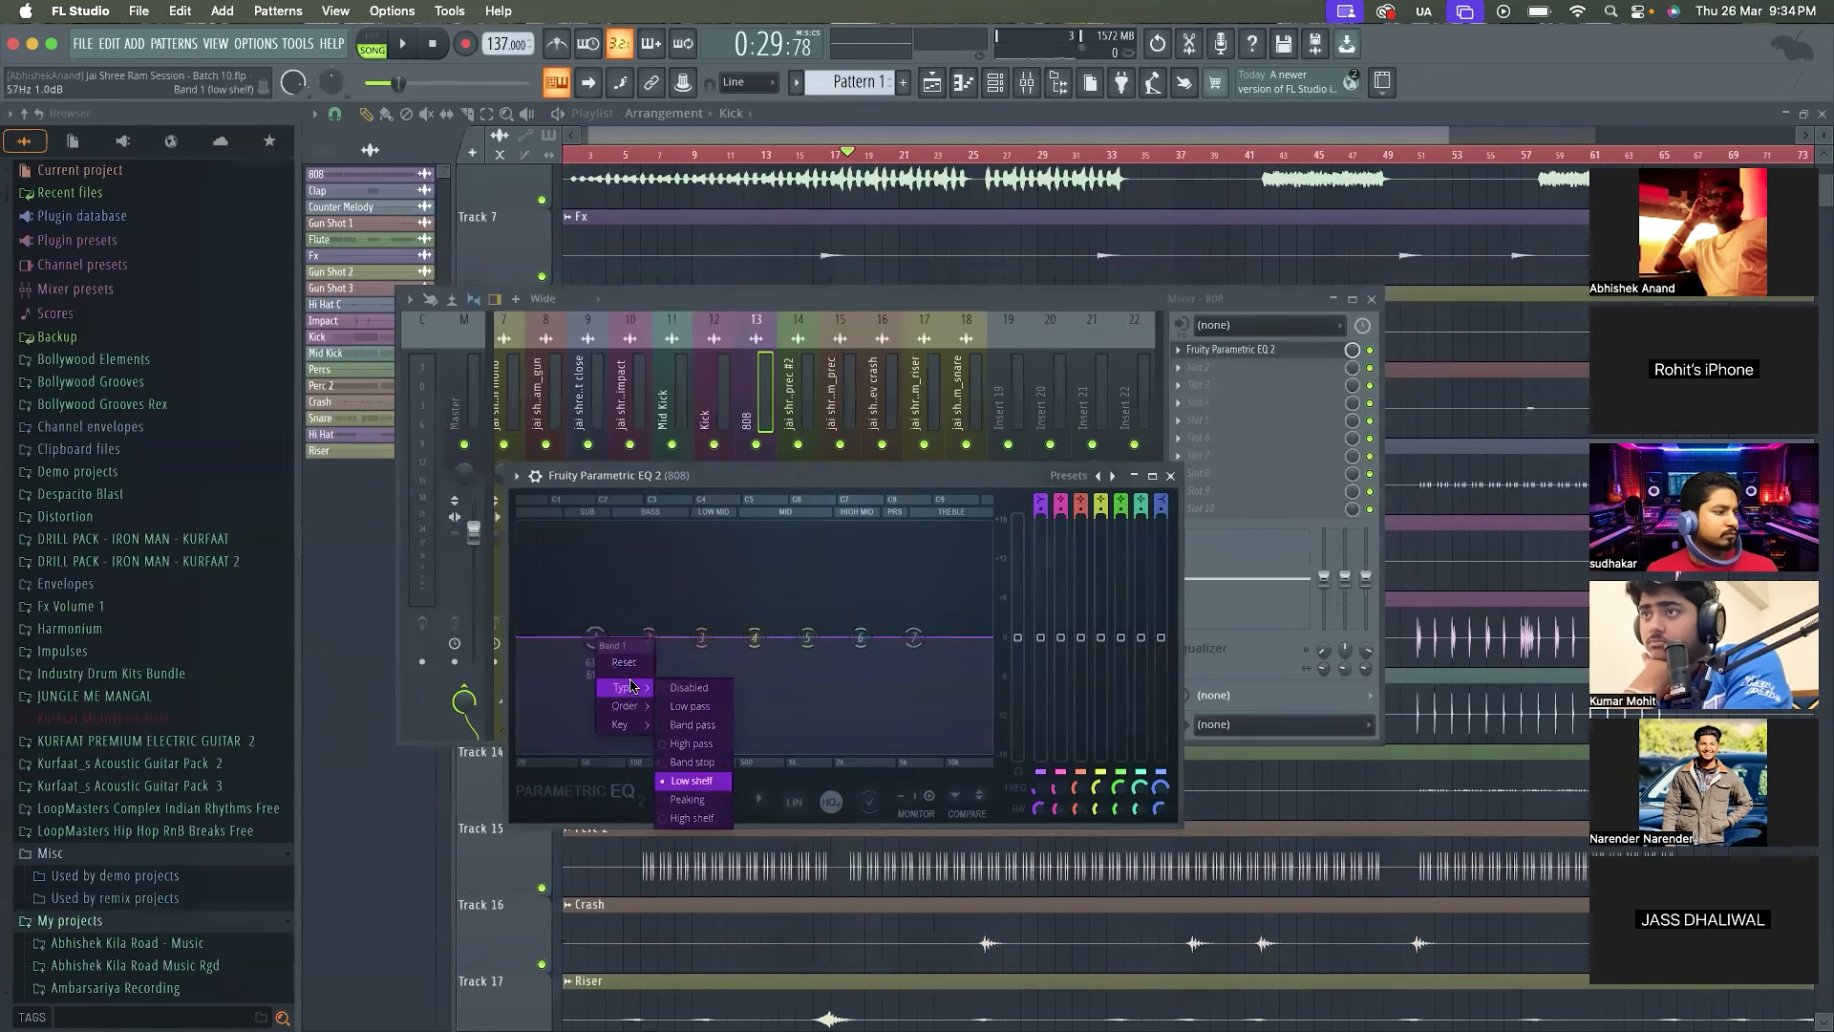
{"action": "left_click", "coordinate": [700, 743]}
{"action": "mouse_move", "coordinate": [611, 708]}
{"action": "left_click", "coordinate": [671, 708]}
{"action": "key", "text": "space"}
{"action": "mouse_move", "coordinate": [539, 637]}
{"action": "left_mouse_down"}
{"action": "mouse_move", "coordinate": [566, 637]}
{"action": "mouse_move", "coordinate": [544, 637]}
{"action": "left_mouse_up"}
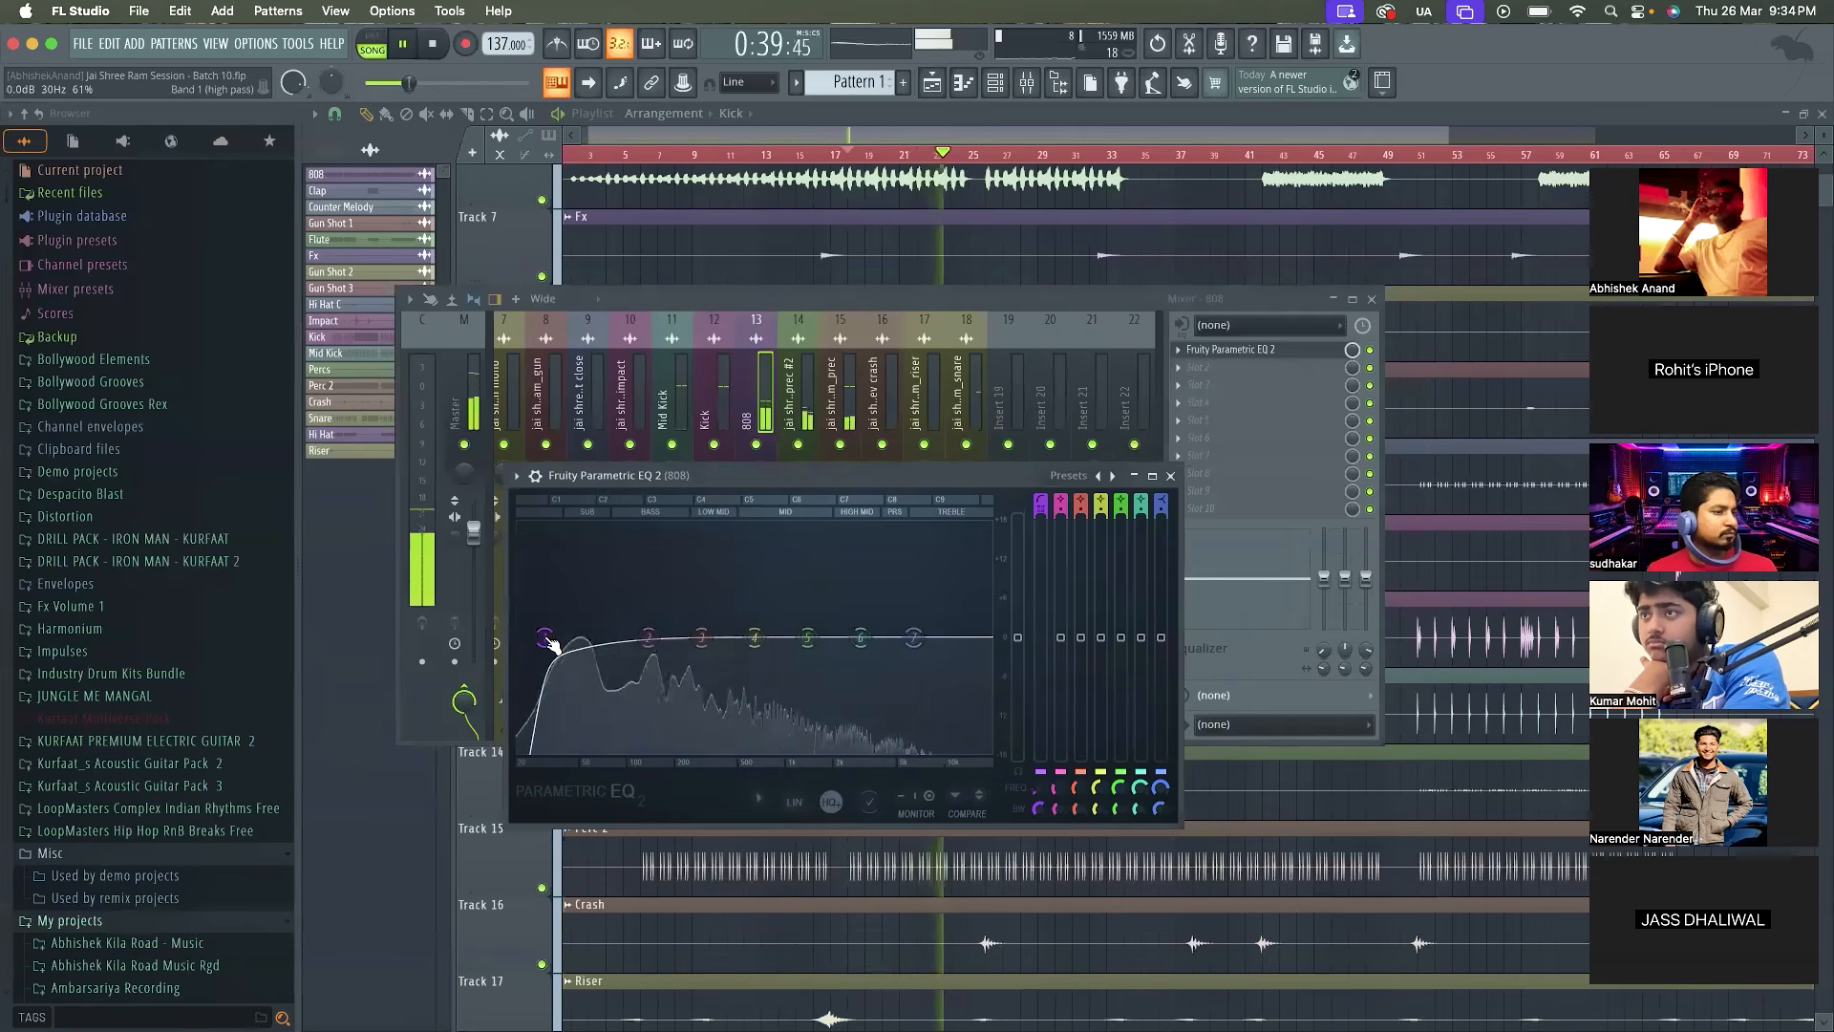
{"action": "key", "text": "space"}
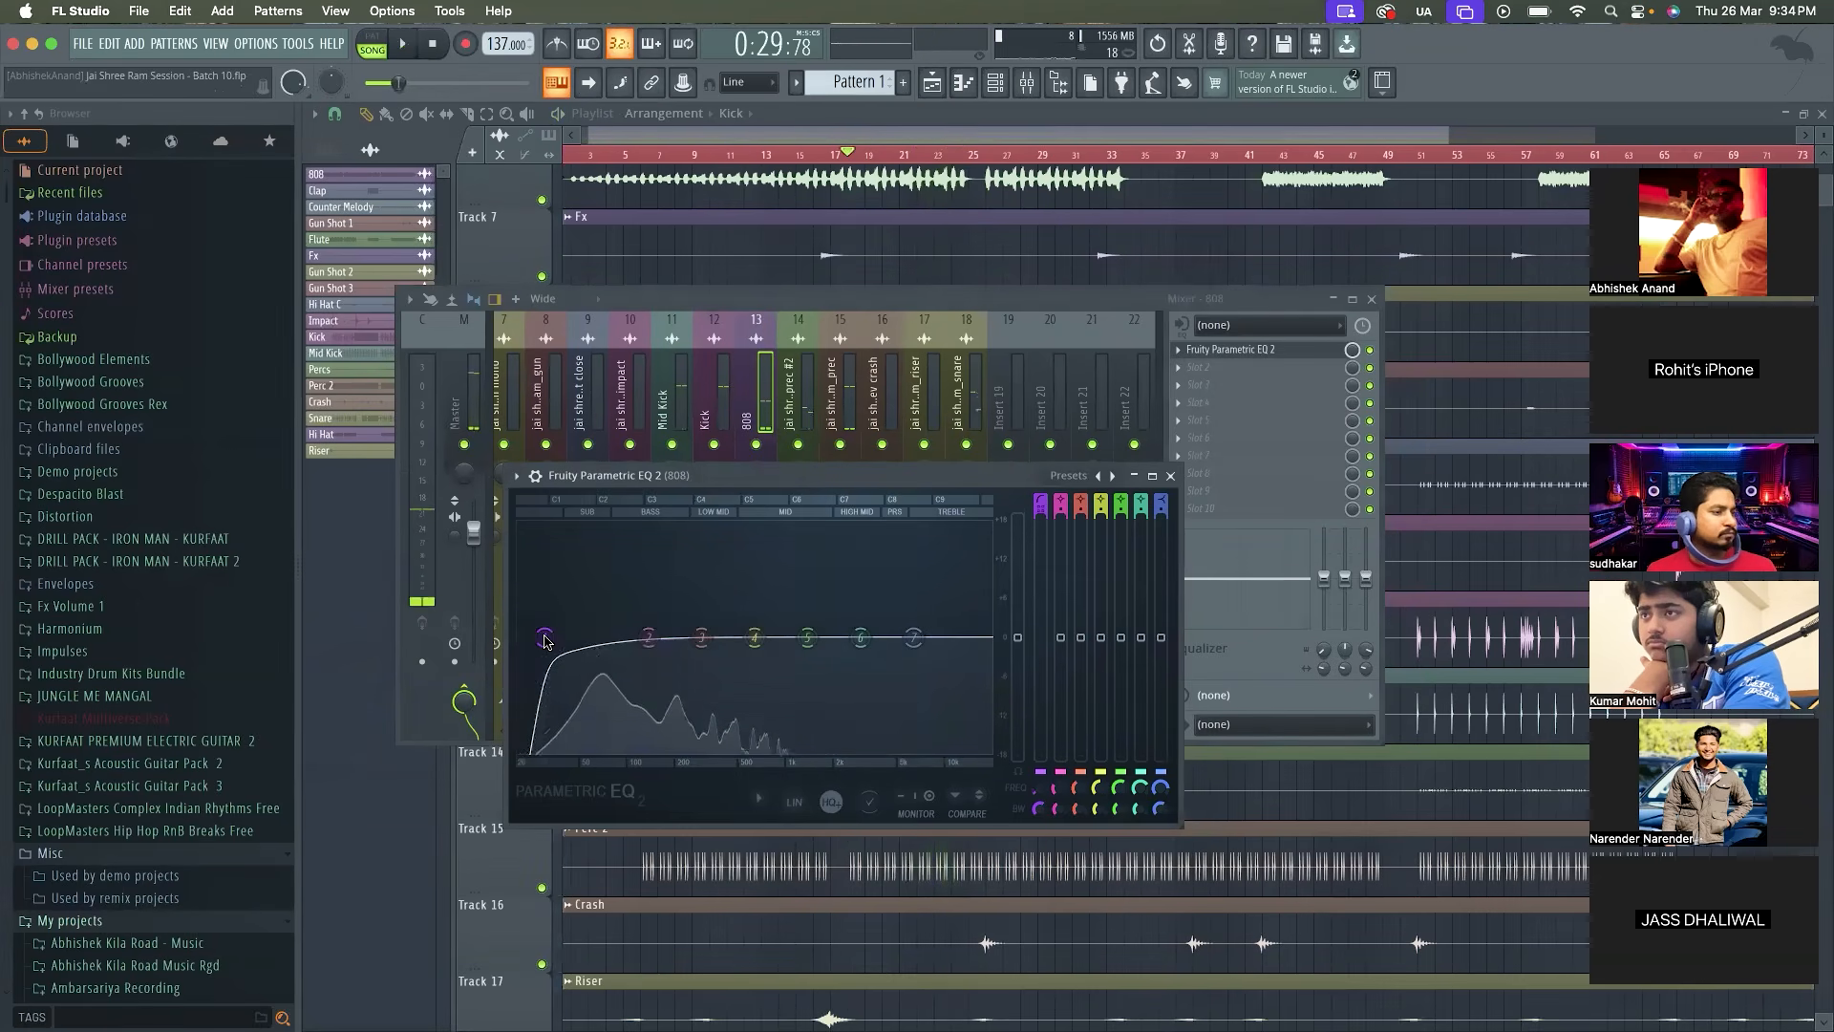
{"action": "left_click", "coordinate": [1171, 476]}
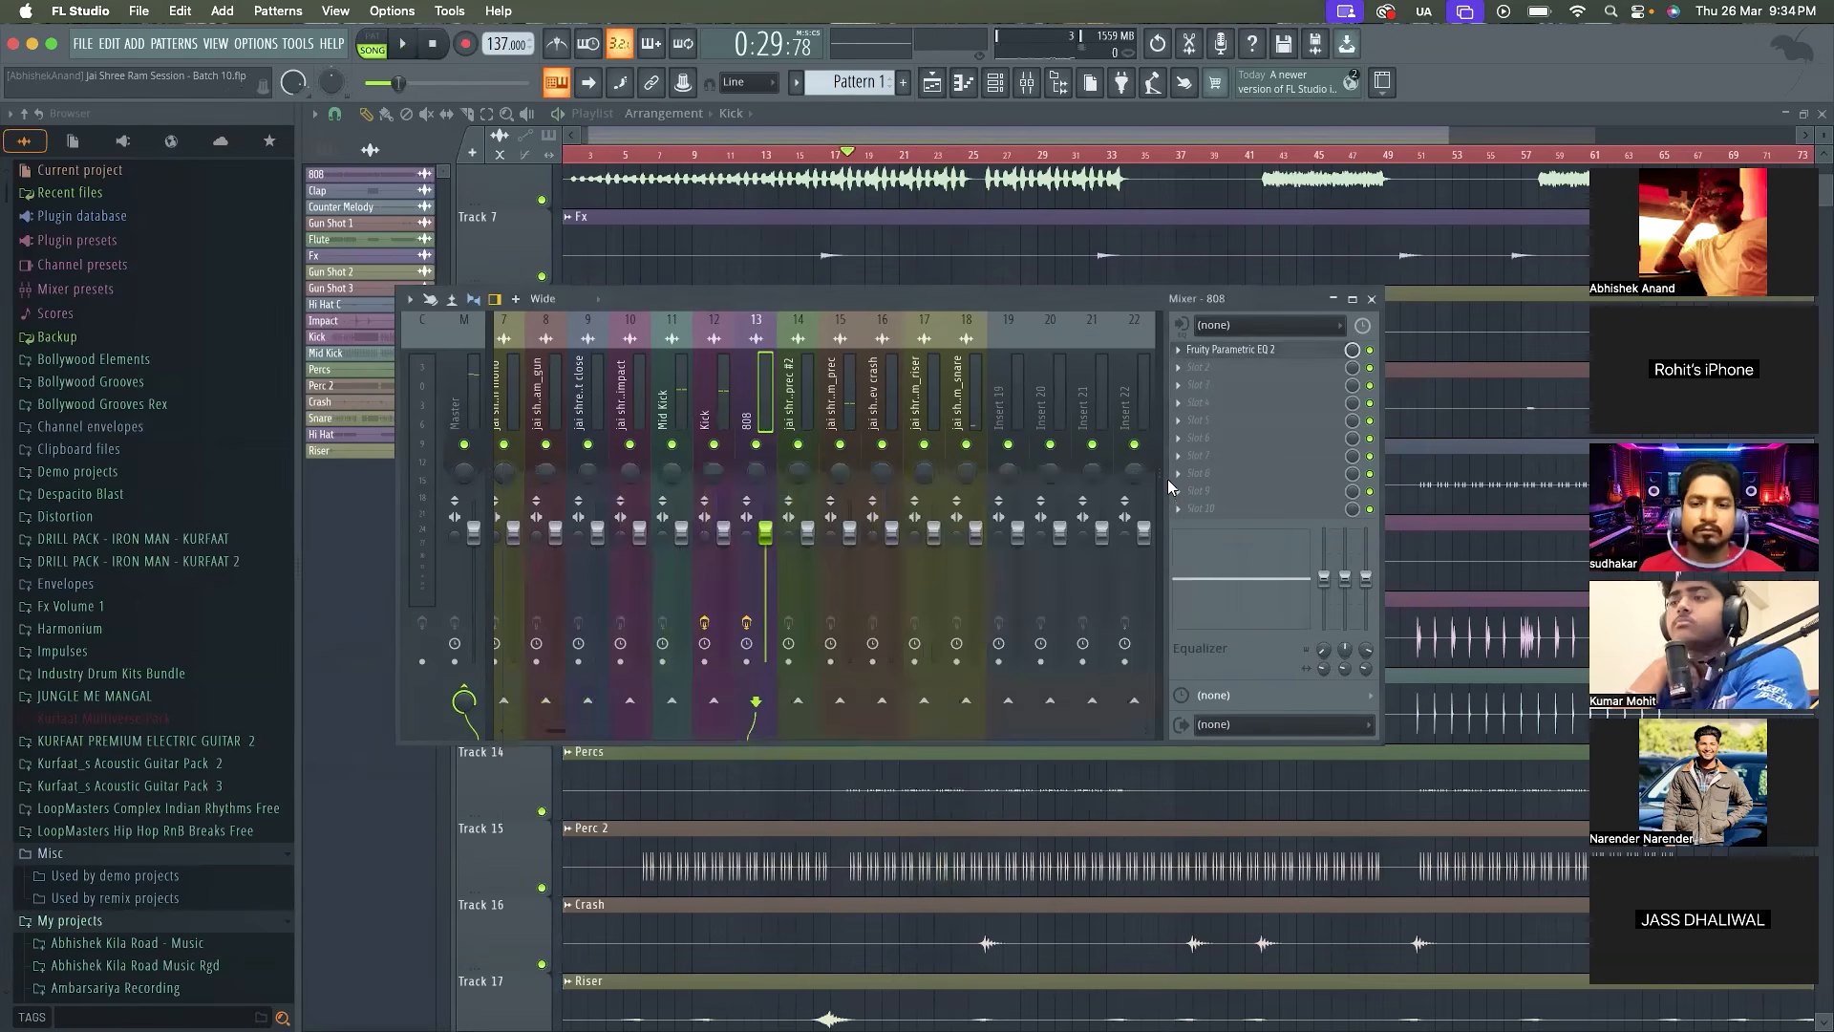
Load the Waves MV2 Stereo plugin from WaveShell1-VST3 15.5 into the 808's second effect slot
{"action": "left_click", "coordinate": [1206, 375]}
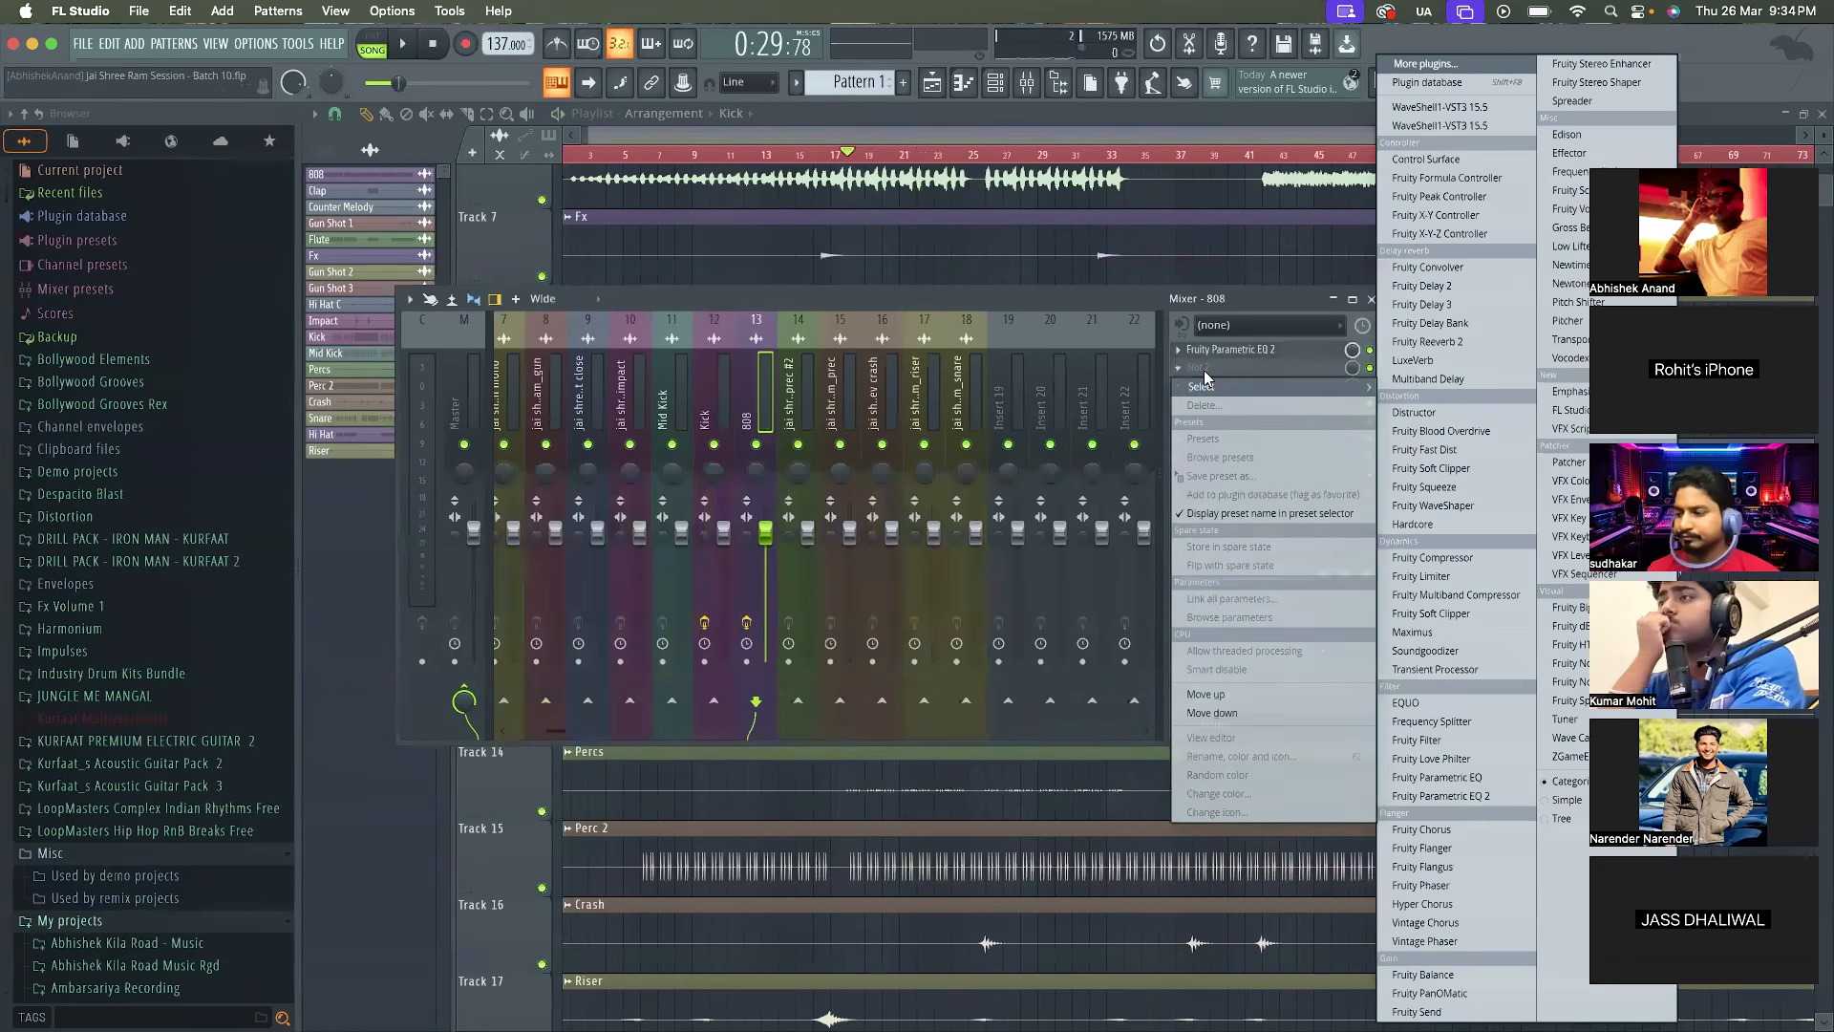
{"action": "left_click", "coordinate": [1493, 107]}
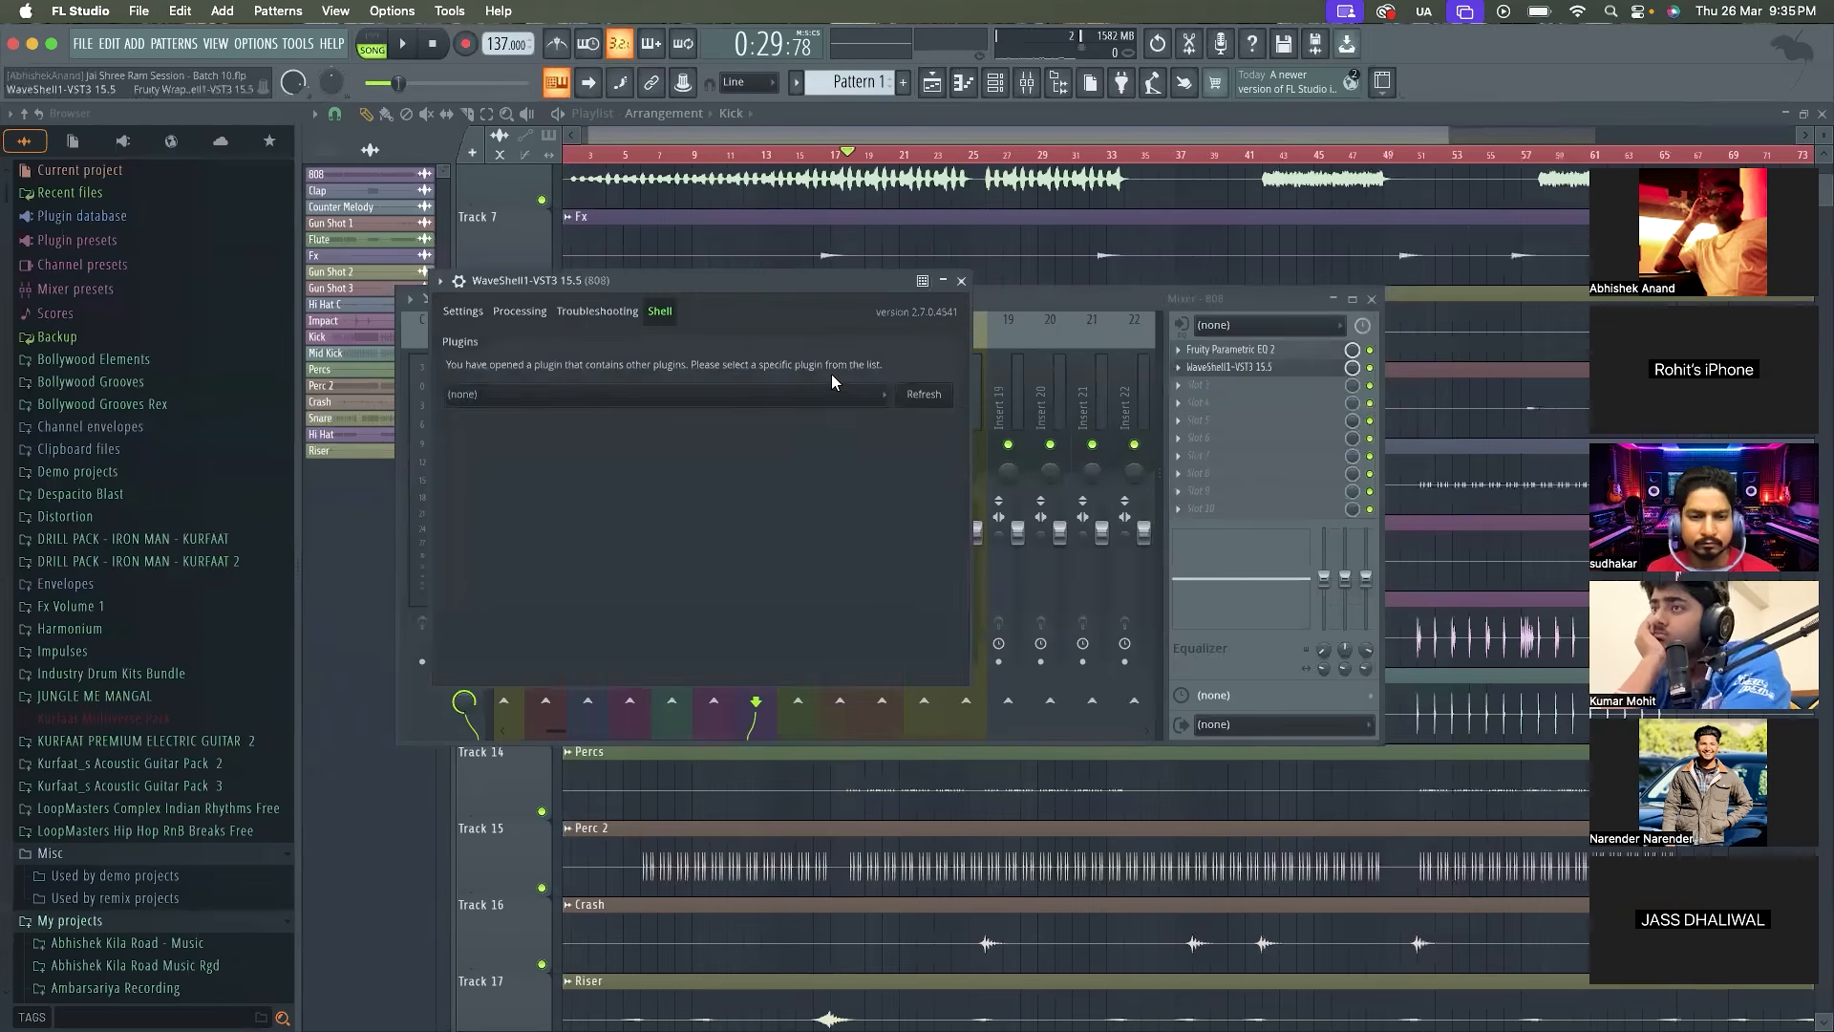
{"action": "left_click", "coordinate": [830, 392]}
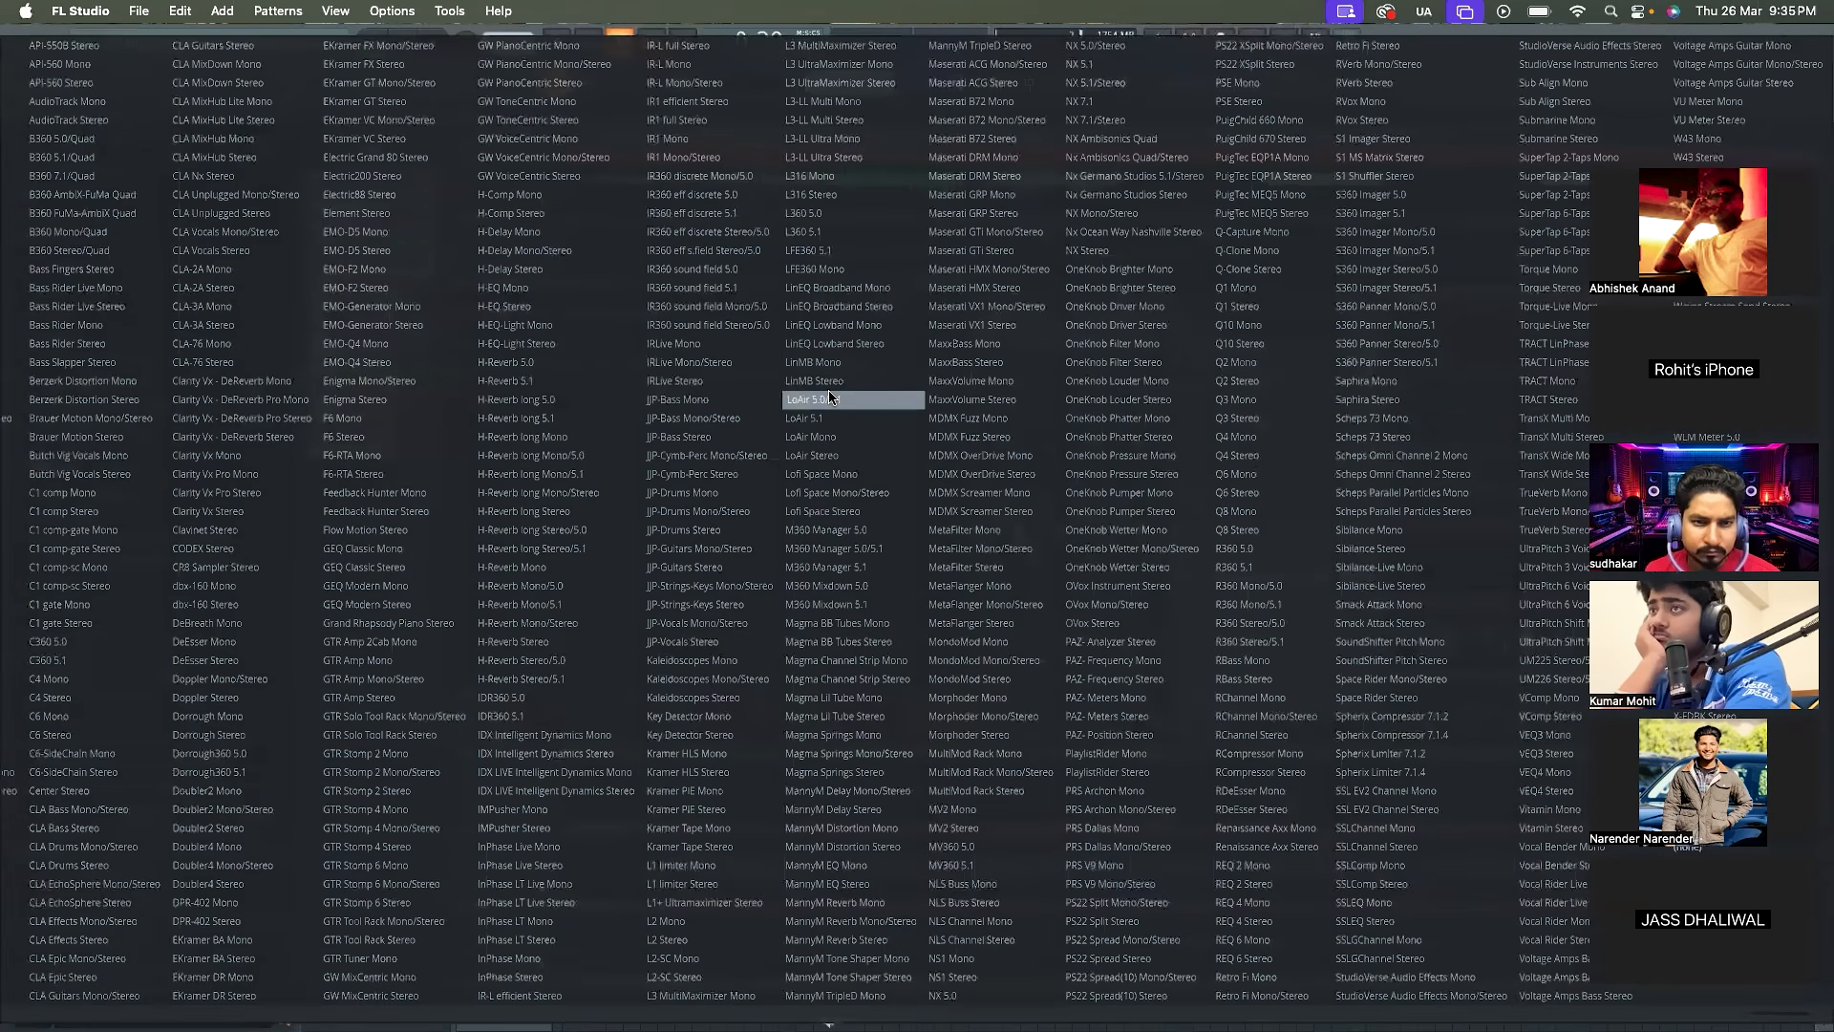
{"action": "key", "text": "Down"}
{"action": "key", "text": "Down"}
{"action": "key", "text": "Down"}
{"action": "key", "text": "Down"}
{"action": "key", "text": "Down"}
{"action": "key", "text": "Down"}
{"action": "key", "text": "Down"}
{"action": "key", "text": "Down"}
{"action": "key", "text": "Down"}
{"action": "key", "text": "Down"}
{"action": "key", "text": "Down"}
{"action": "key", "text": "Down"}
{"action": "key", "text": "Down"}
{"action": "key", "text": "Down"}
{"action": "key", "text": "Down"}
{"action": "key", "text": "Down"}
{"action": "key", "text": "Down"}
{"action": "key", "text": "Down"}
{"action": "key", "text": "Down"}
{"action": "key", "text": "Down"}
{"action": "key", "text": "Down"}
{"action": "key", "text": "Down"}
{"action": "key", "text": "Down"}
{"action": "key", "text": "Down"}
{"action": "key", "text": "Down"}
{"action": "key", "text": "Down"}
{"action": "key", "text": "Down"}
{"action": "key", "text": "Down"}
{"action": "key", "text": "Down"}
{"action": "key", "text": "Down"}
{"action": "key", "text": "Down"}
{"action": "key", "text": "Down"}
{"action": "key", "text": "Down"}
{"action": "key", "text": "Down"}
{"action": "key", "text": "Down"}
{"action": "key", "text": "Down"}
{"action": "key", "text": "Down"}
{"action": "key", "text": "Down"}
{"action": "key", "text": "Down"}
{"action": "key", "text": "Down"}
{"action": "key", "text": "Down"}
{"action": "key", "text": "Down"}
{"action": "key", "text": "Down"}
{"action": "key", "text": "Down"}
{"action": "key", "text": "Down"}
{"action": "key", "text": "Down"}
{"action": "key", "text": "Down"}
{"action": "key", "text": "Down"}
{"action": "key", "text": "Down"}
{"action": "key", "text": "Down"}
{"action": "key", "text": "Down"}
{"action": "key", "text": "Down"}
{"action": "key", "text": "Down"}
{"action": "key", "text": "Down"}
{"action": "key", "text": "Down"}
{"action": "key", "text": "Down"}
{"action": "key", "text": "Down"}
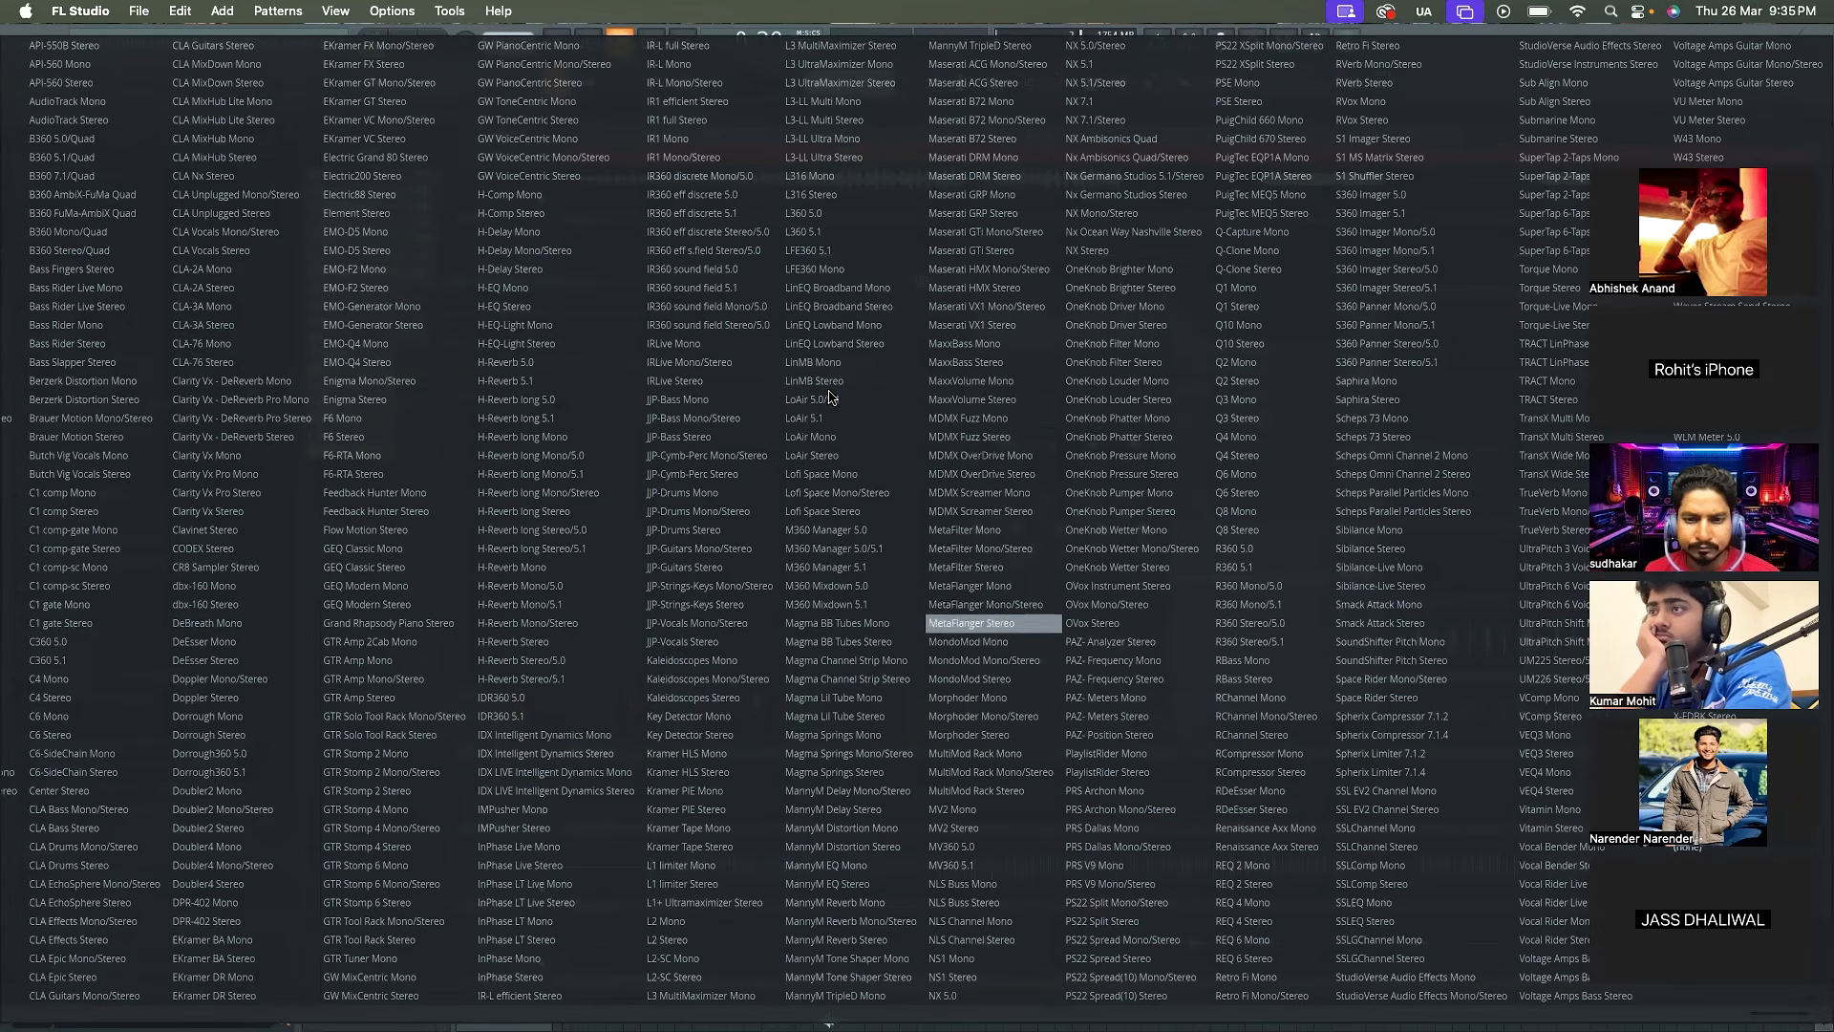
{"action": "left_click", "coordinate": [971, 829]}
Bring the mixer back up, open MV2 Stereo on the 808, and move its window clear for editing
{"action": "left_click", "coordinate": [987, 135]}
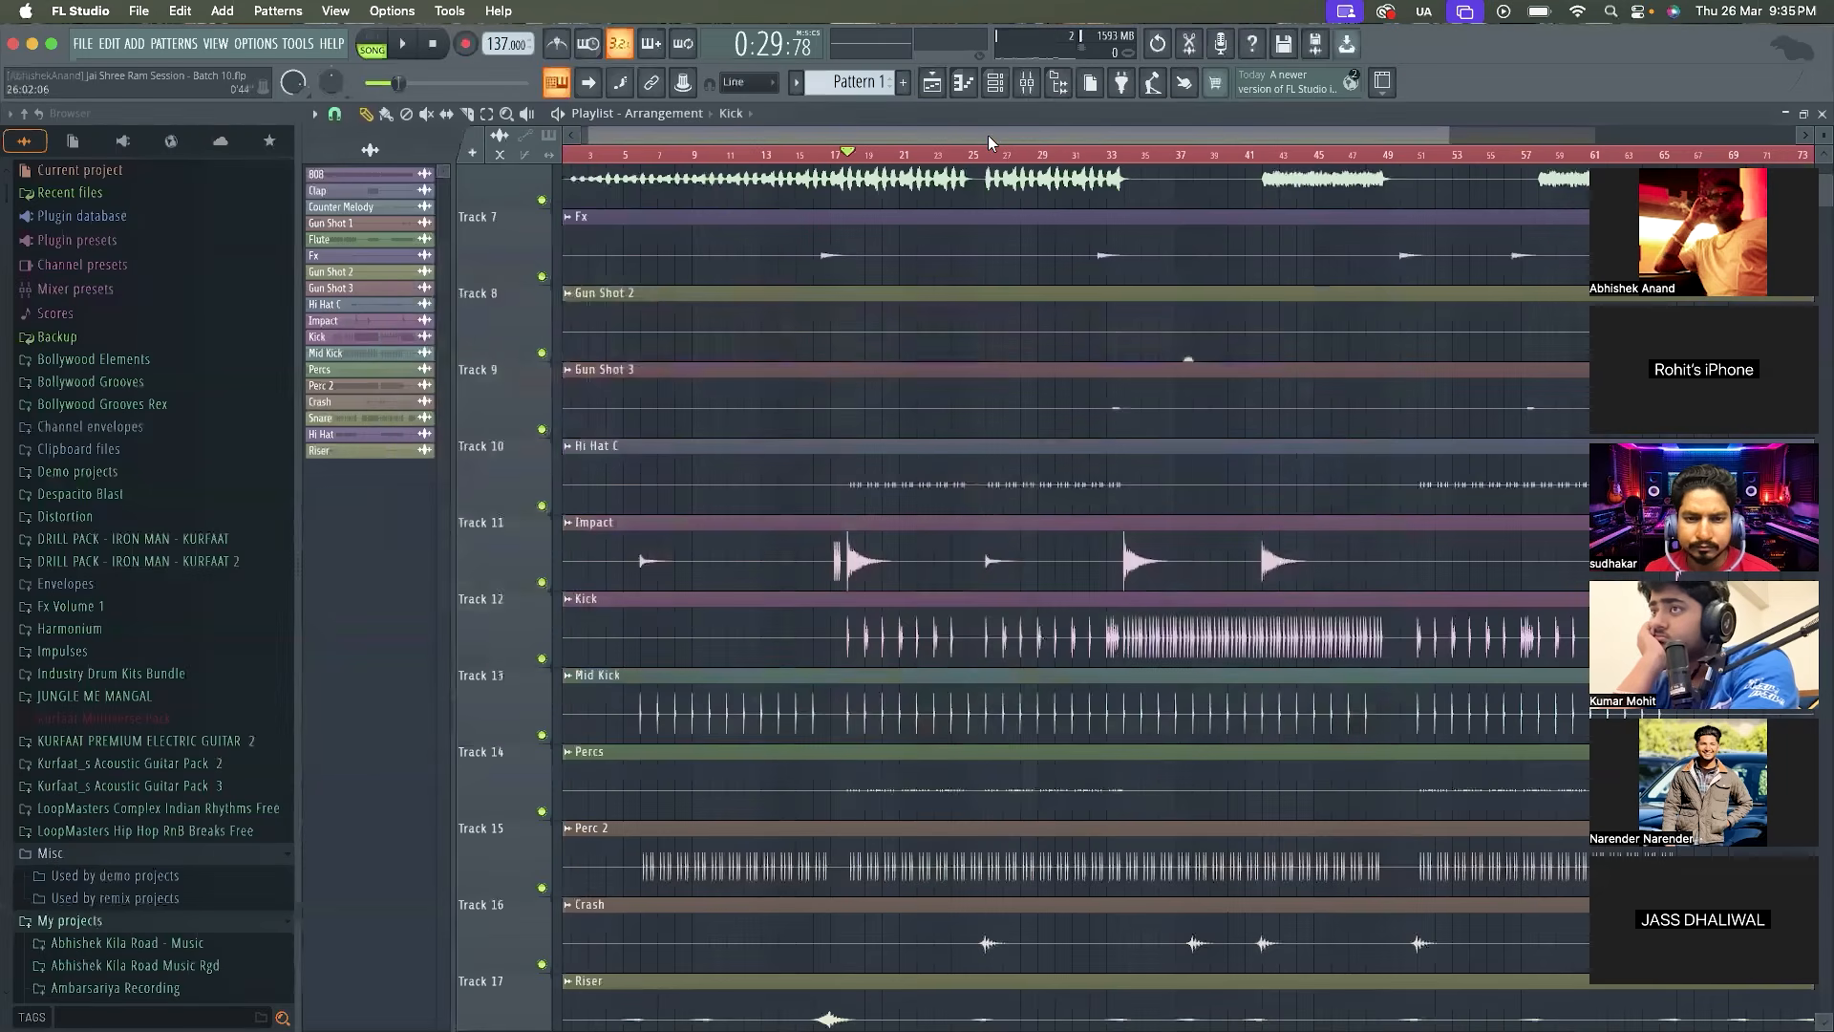
{"action": "key", "text": "ctrl+a"}
{"action": "left_click", "coordinate": [1039, 88]}
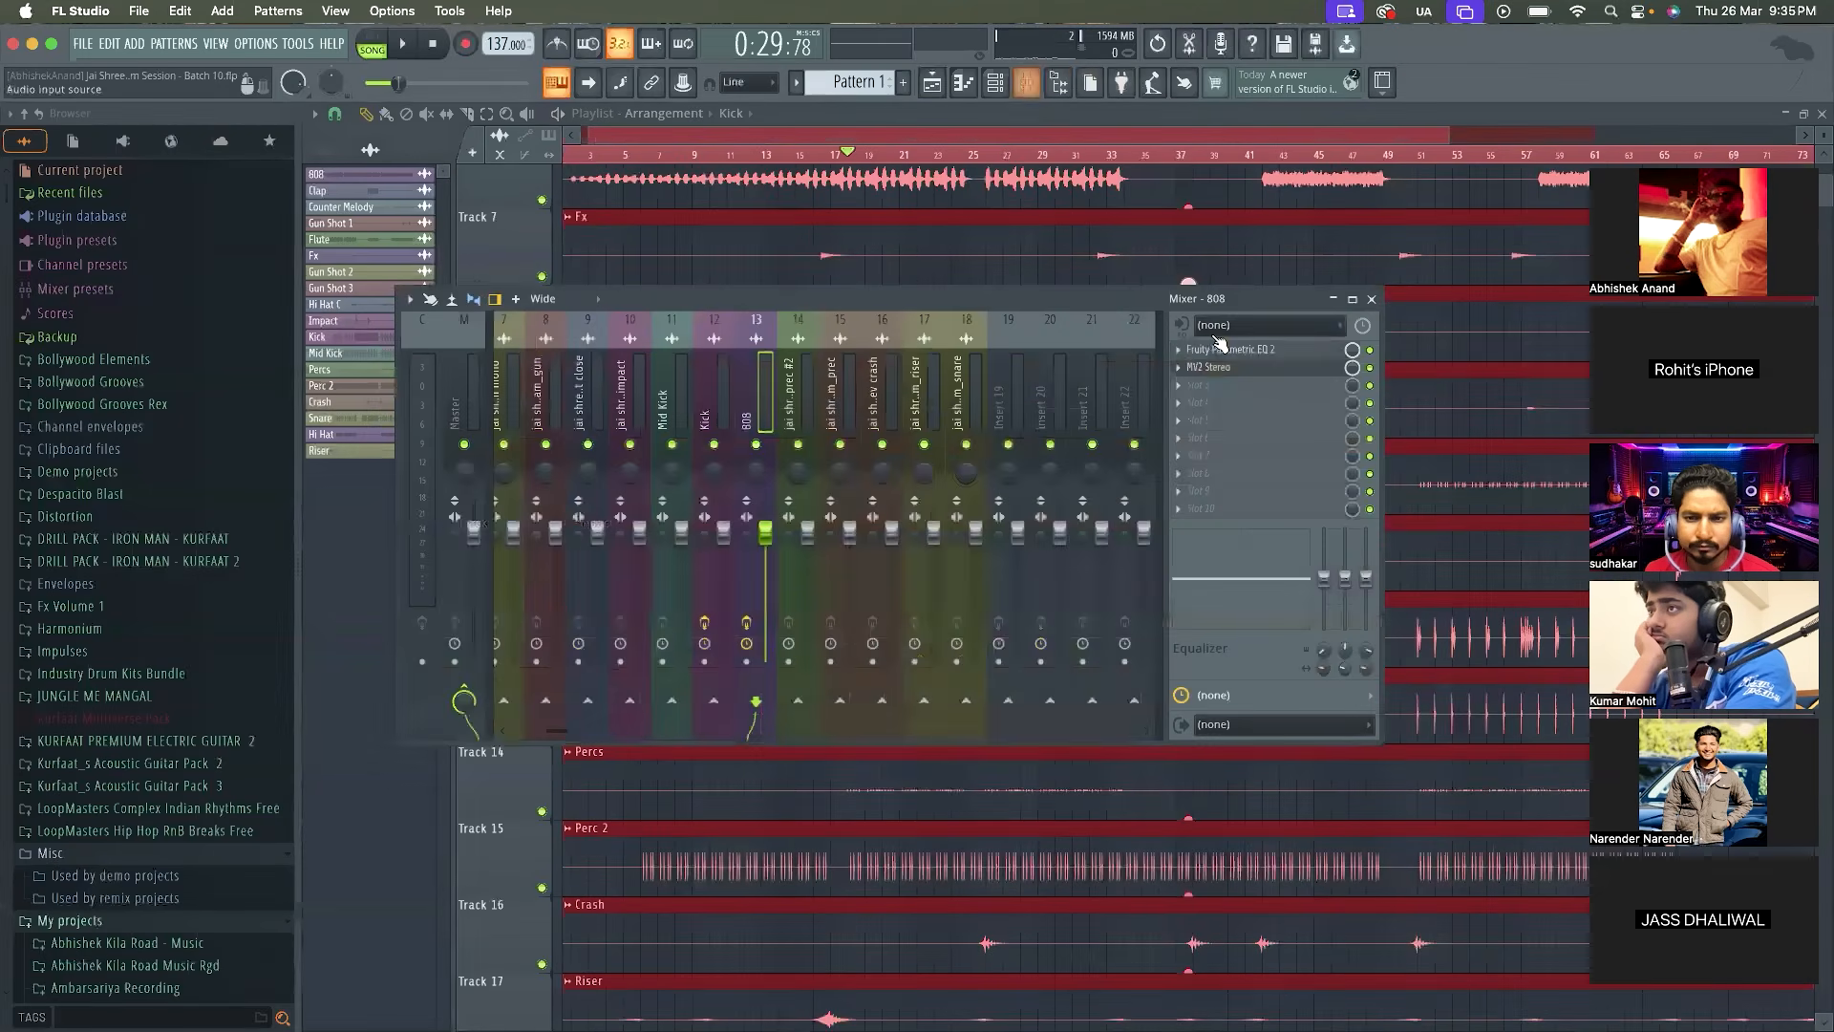
{"action": "left_click", "coordinate": [1208, 367]}
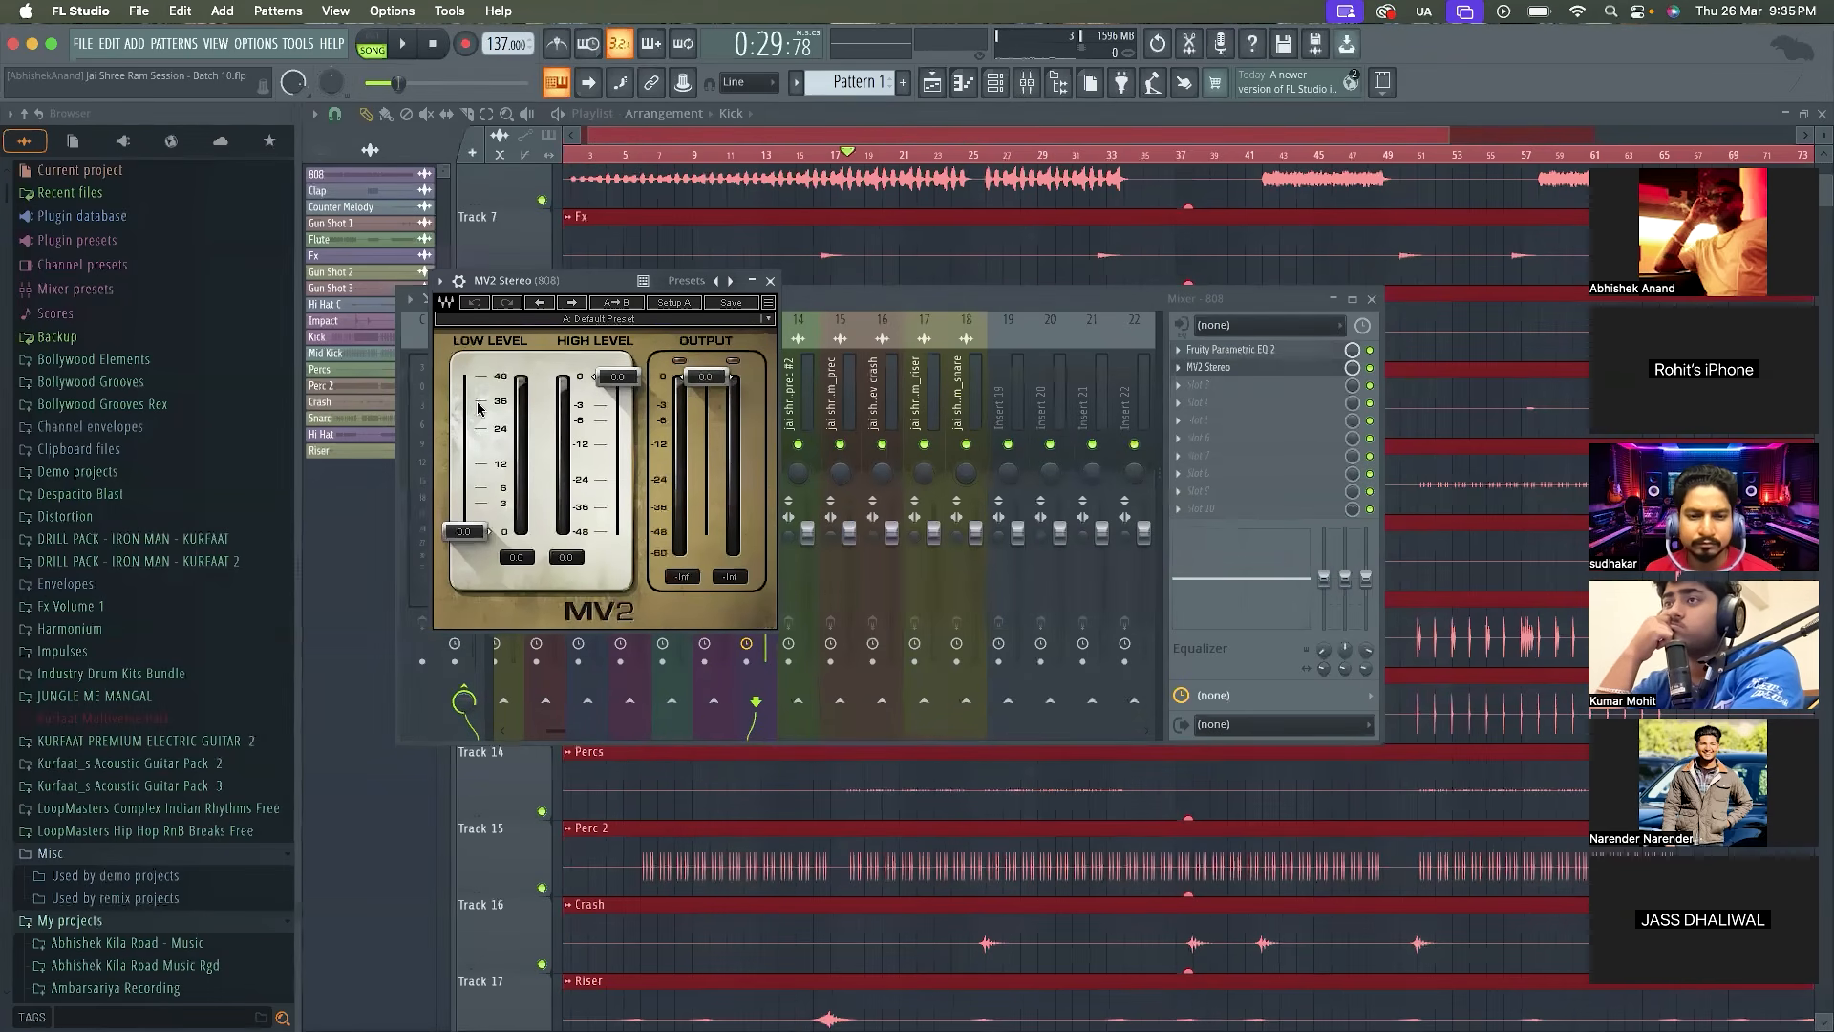
{"action": "left_click_drag", "start_coordinate": [553, 278], "coordinate": [698, 303]}
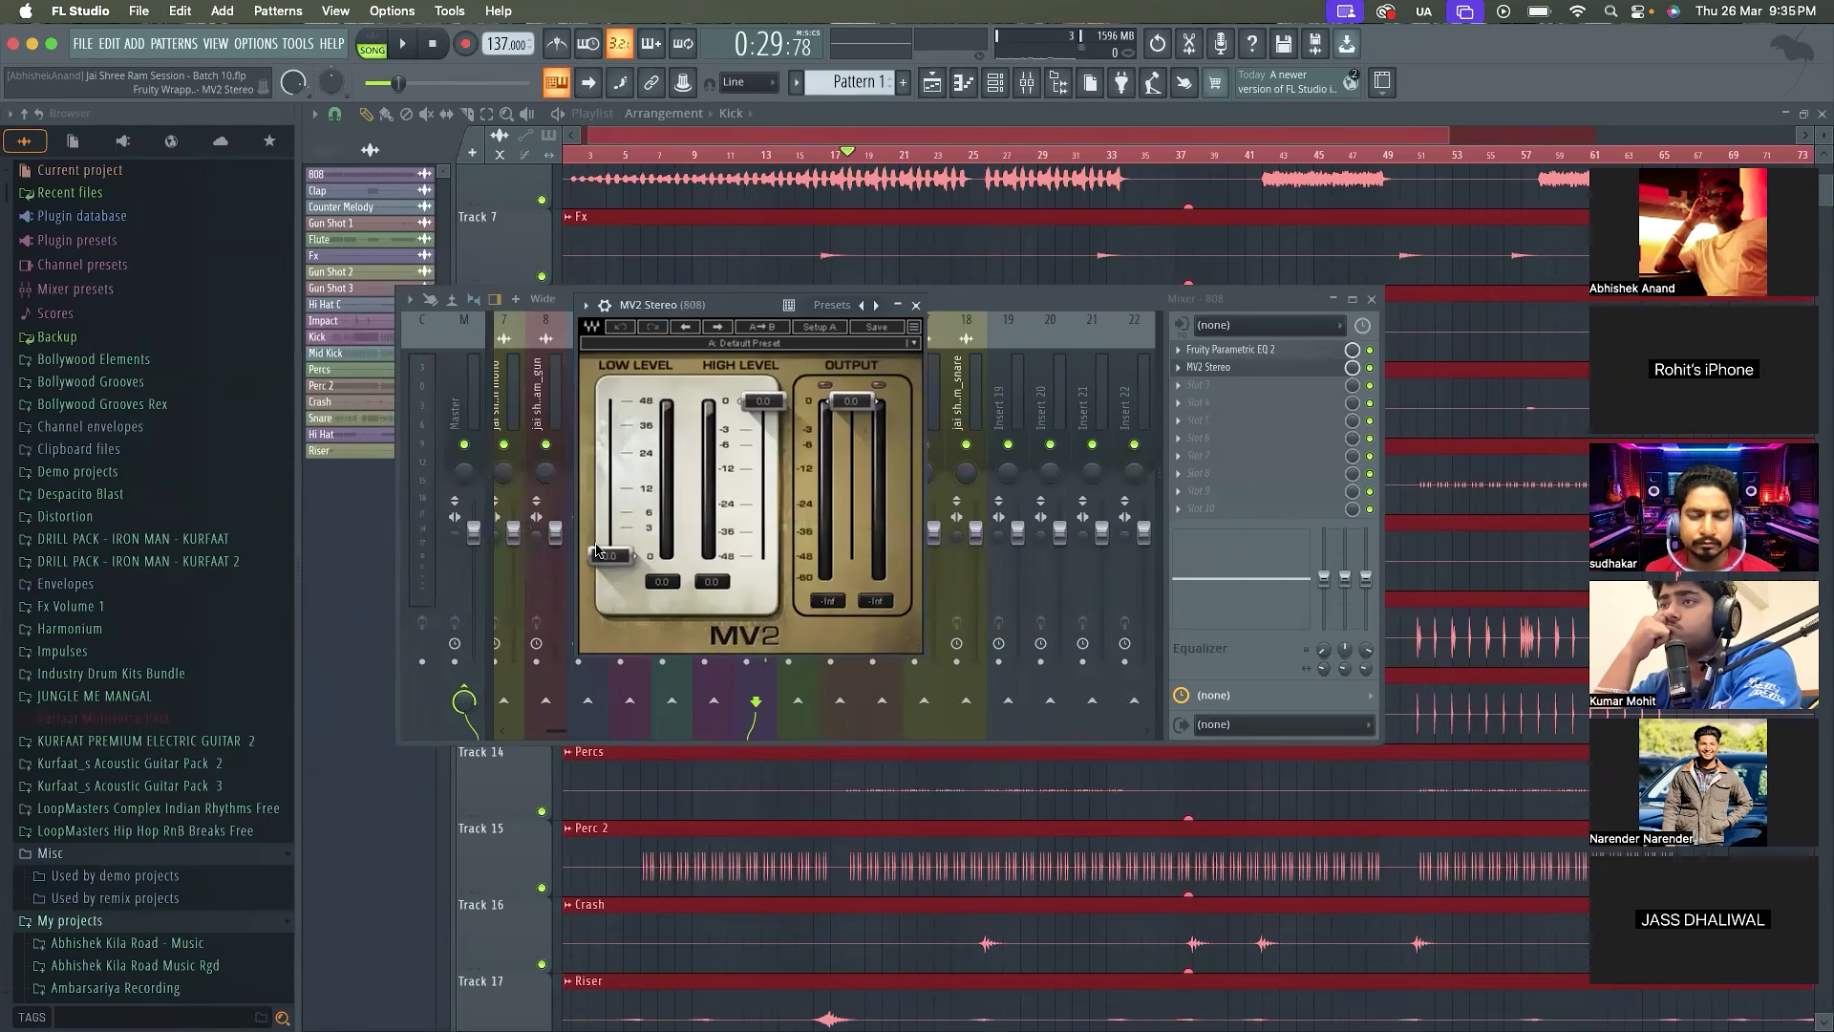
Try out MV2's level faders, lowering the high level to -6.0 dB and returning both faders to 0
{"action": "mouse_move", "coordinate": [616, 557]}
{"action": "left_mouse_down"}
{"action": "mouse_move", "coordinate": [612, 518]}
{"action": "mouse_move", "coordinate": [612, 556]}
{"action": "left_mouse_up"}
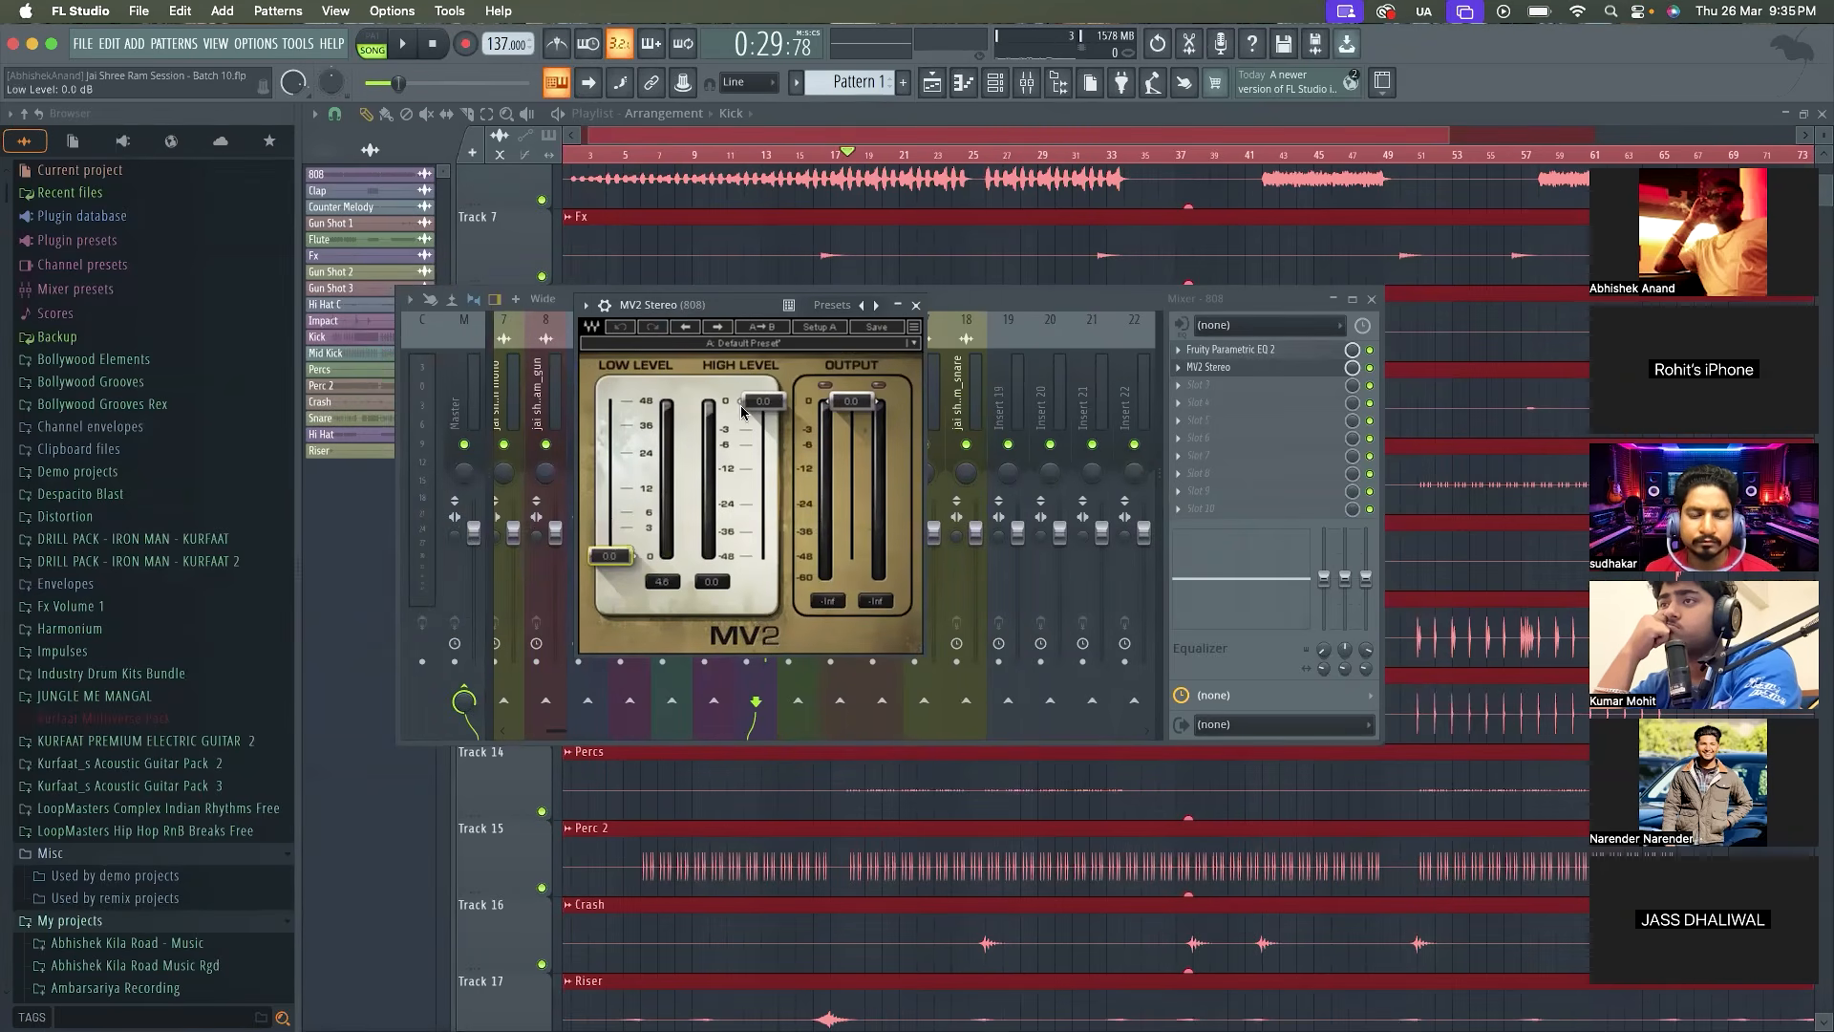
{"action": "left_click_drag", "start_coordinate": [764, 401], "coordinate": [763, 444]}
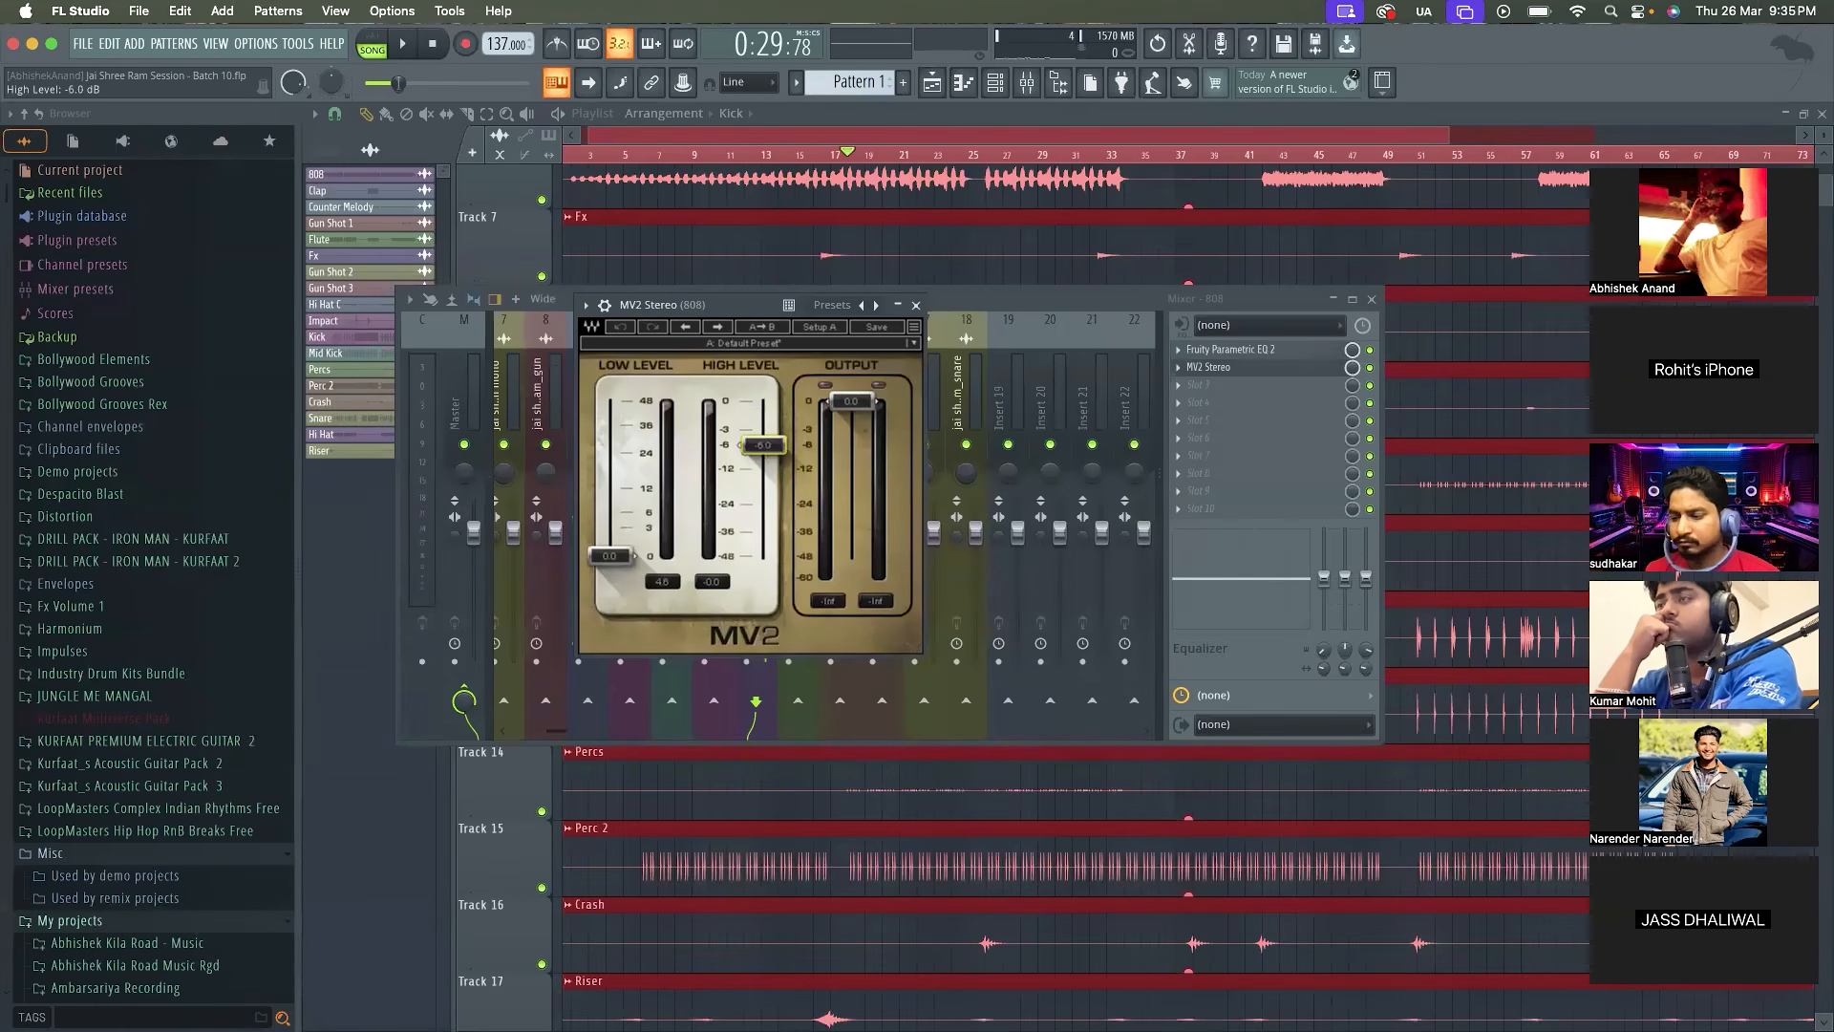
{"action": "left_click_drag", "start_coordinate": [764, 444], "coordinate": [767, 402]}
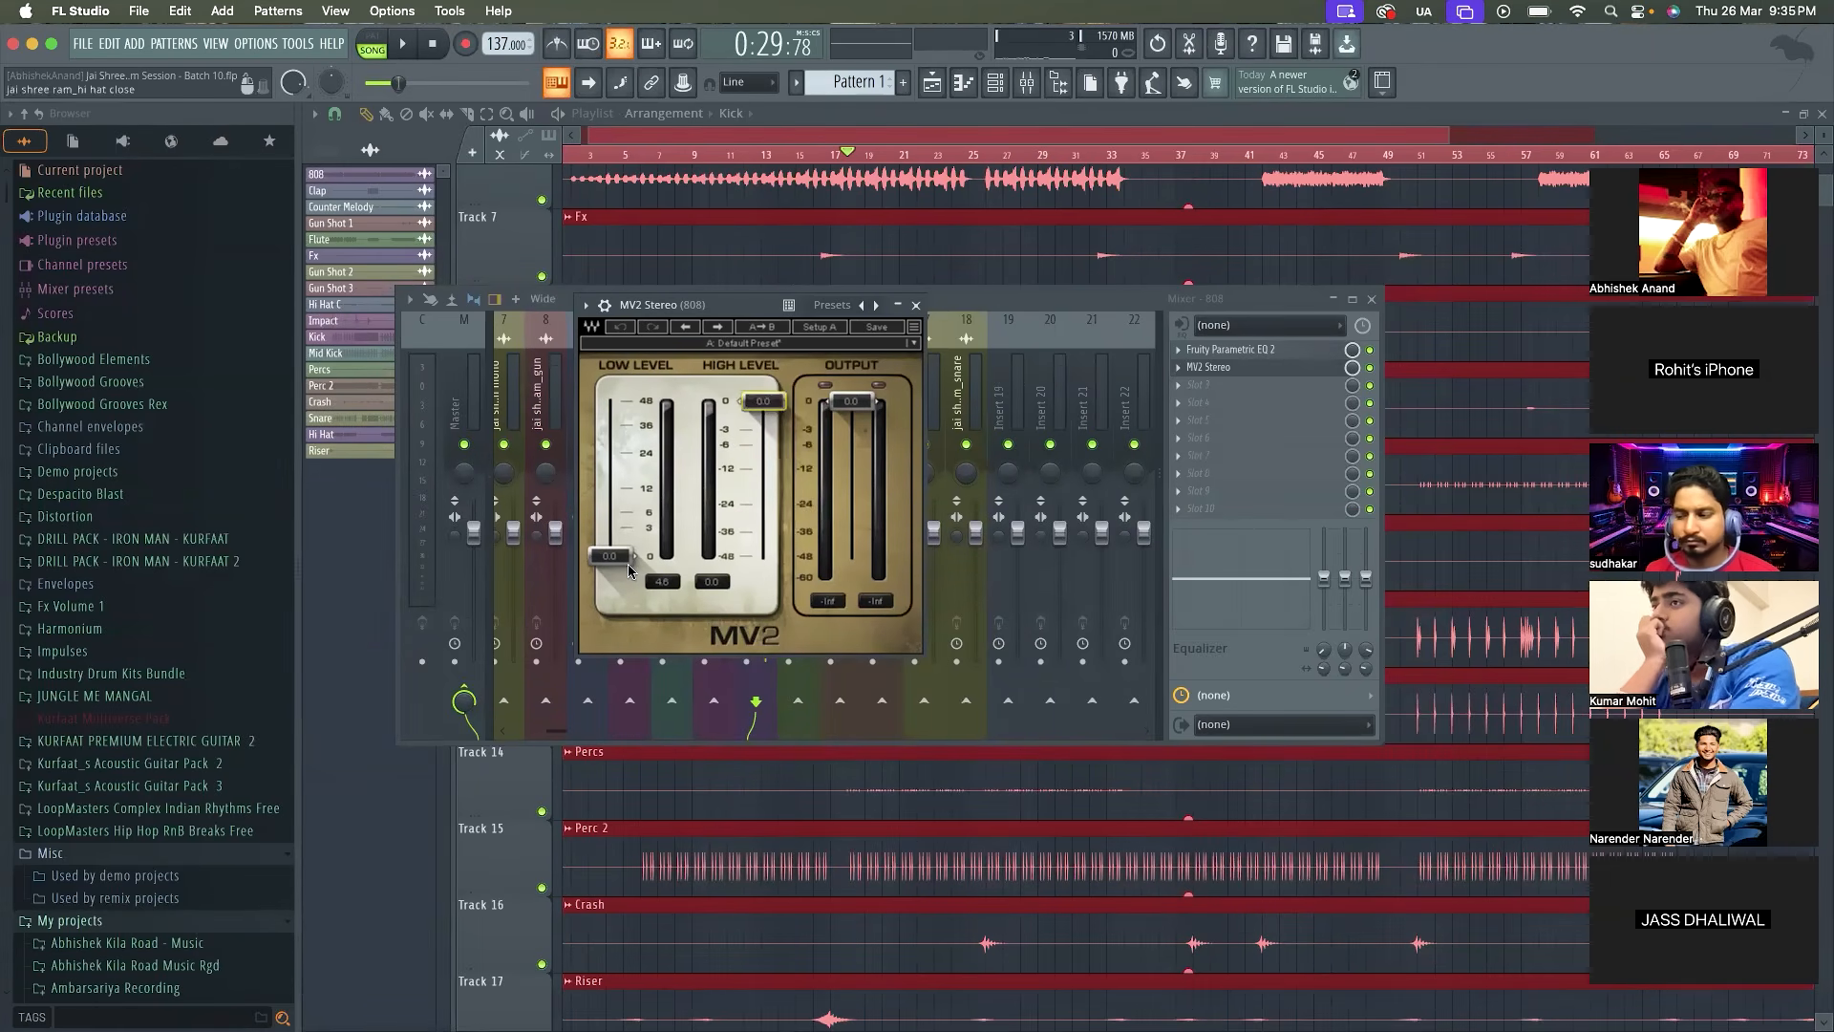
Raise MV2's low level to 26.6 dB during playback, set its output gain to -12.0 dB, and replay the section
{"action": "key", "text": "space"}
{"action": "left_click_drag", "start_coordinate": [617, 561], "coordinate": [614, 450]}
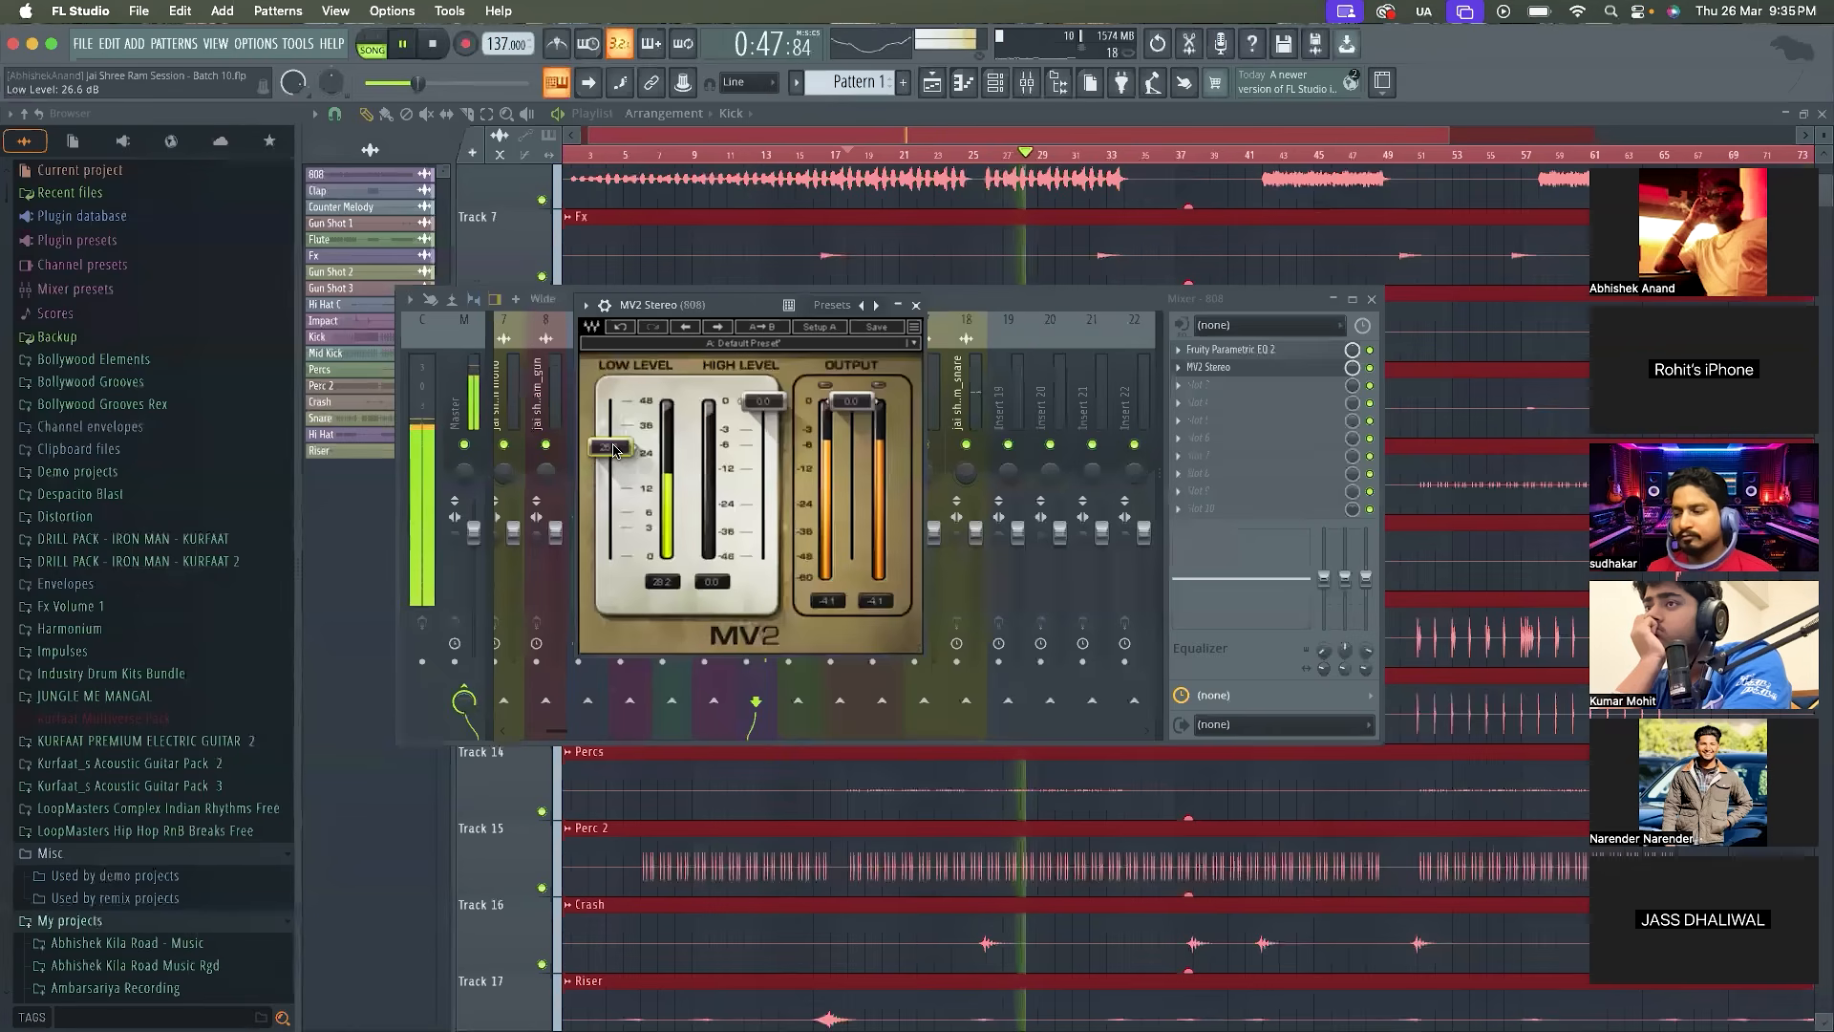
{"action": "key", "text": "space"}
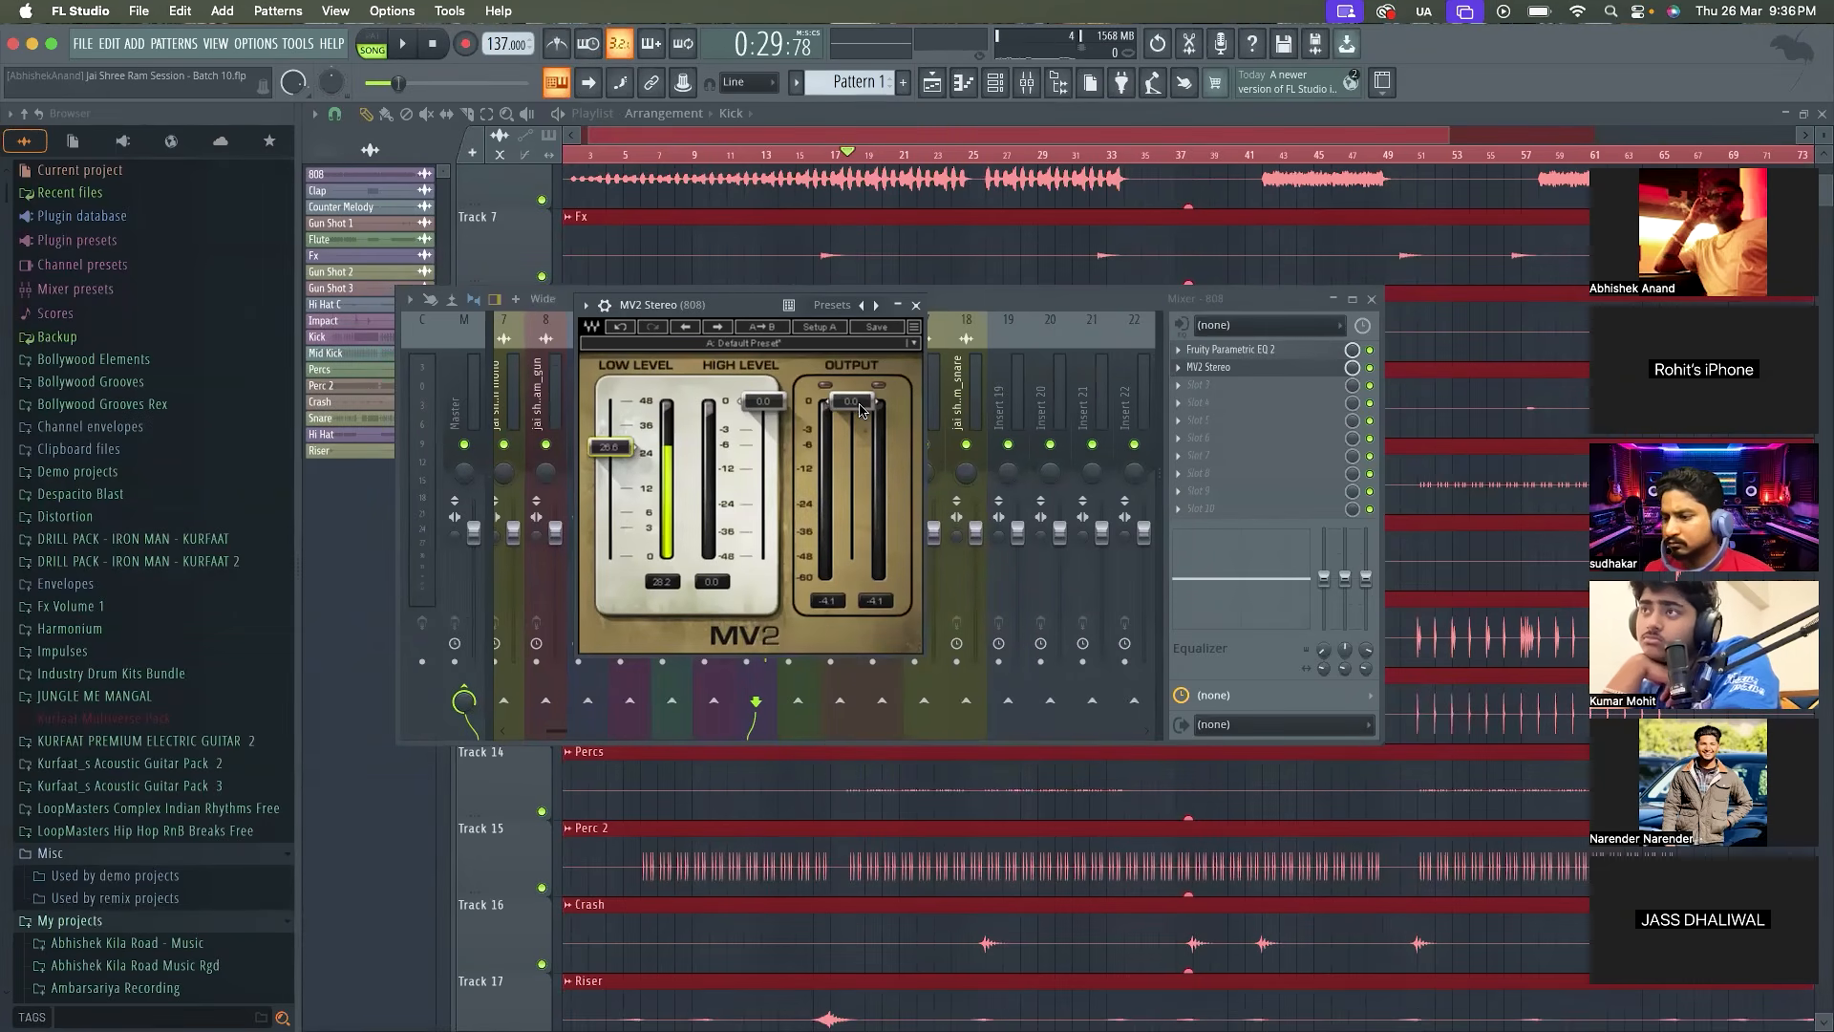
{"action": "left_click_drag", "start_coordinate": [859, 409], "coordinate": [860, 471]}
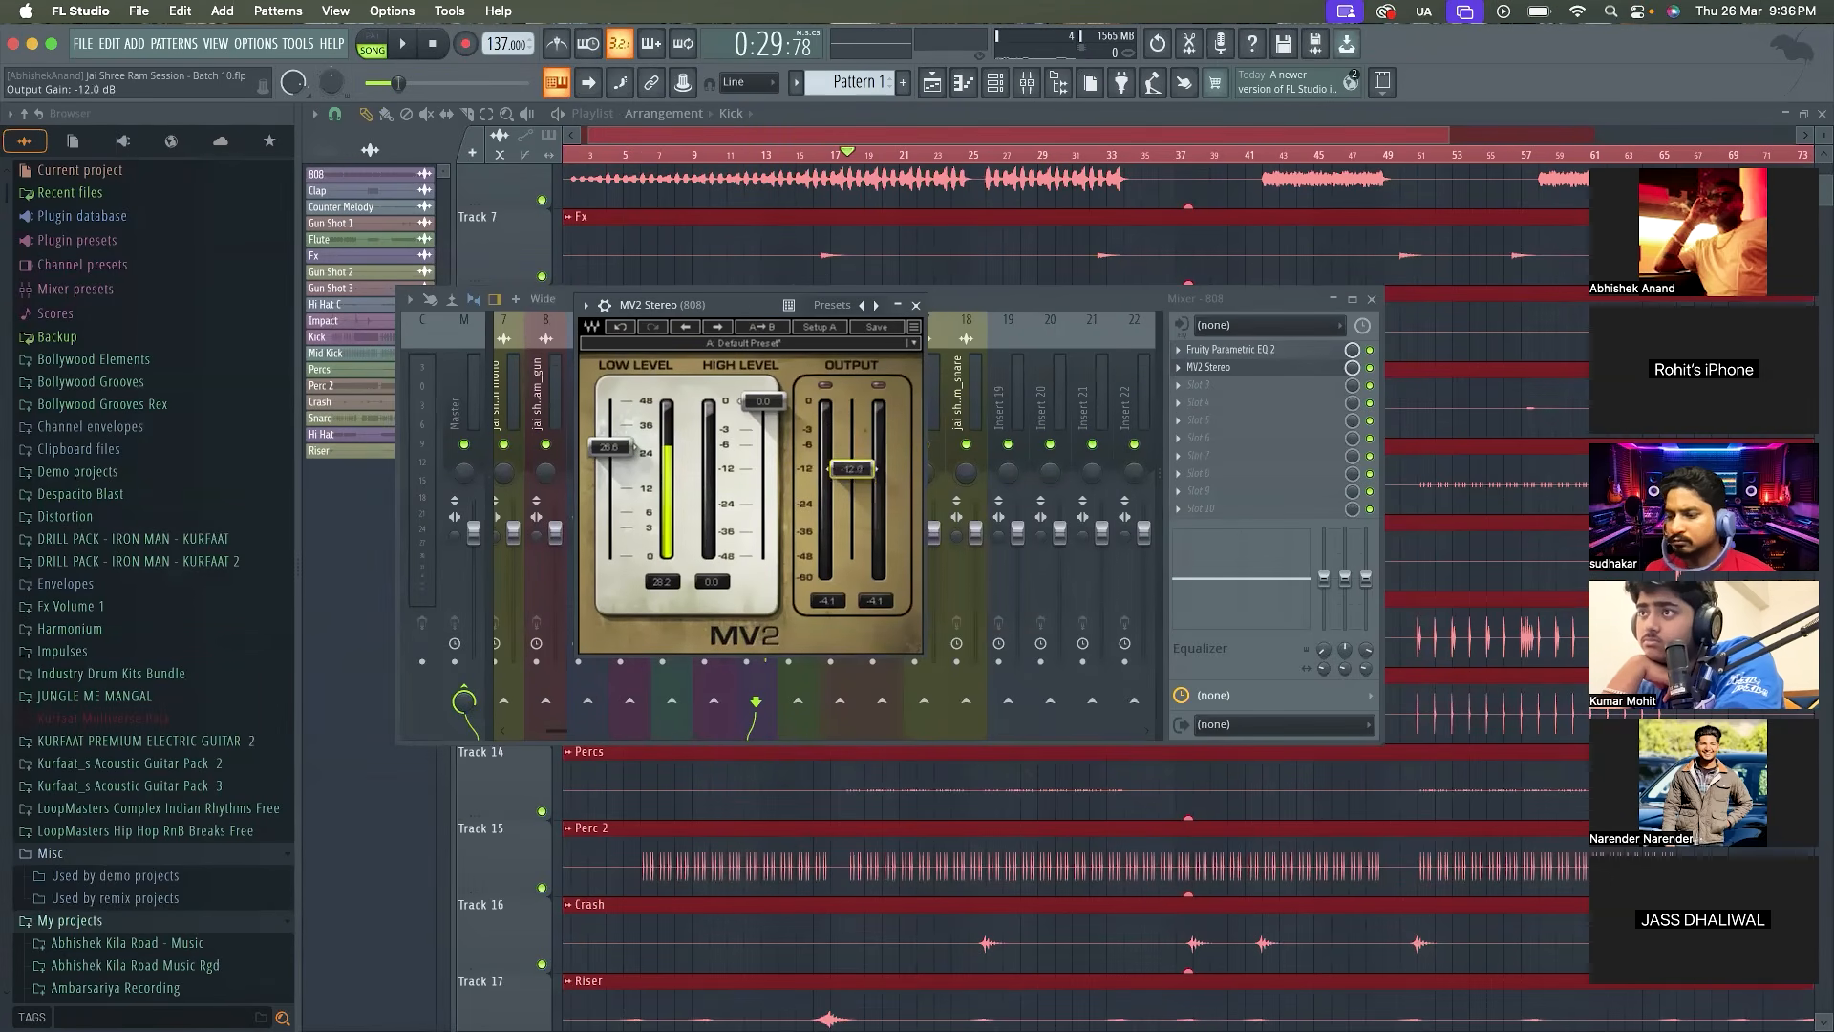
{"action": "key", "text": "space"}
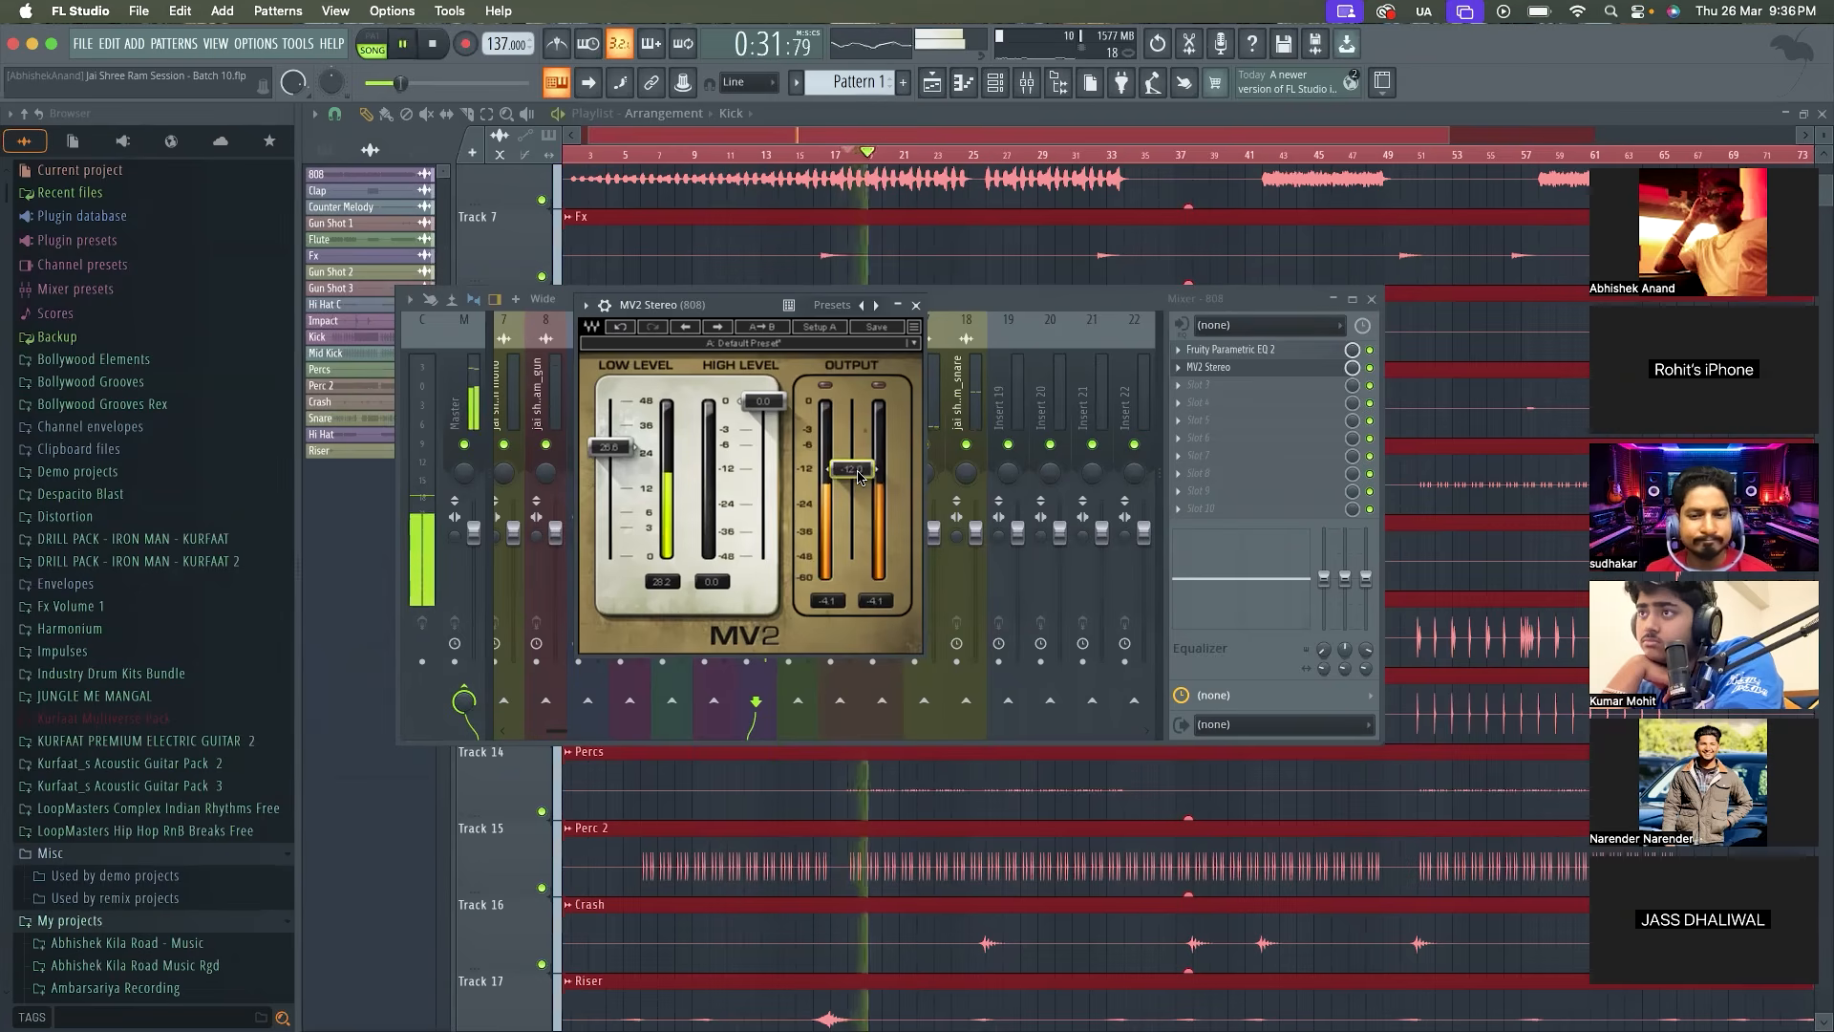
Replay the section and check the levels on the Master and 808 mixer tracks
{"action": "key", "text": "space"}
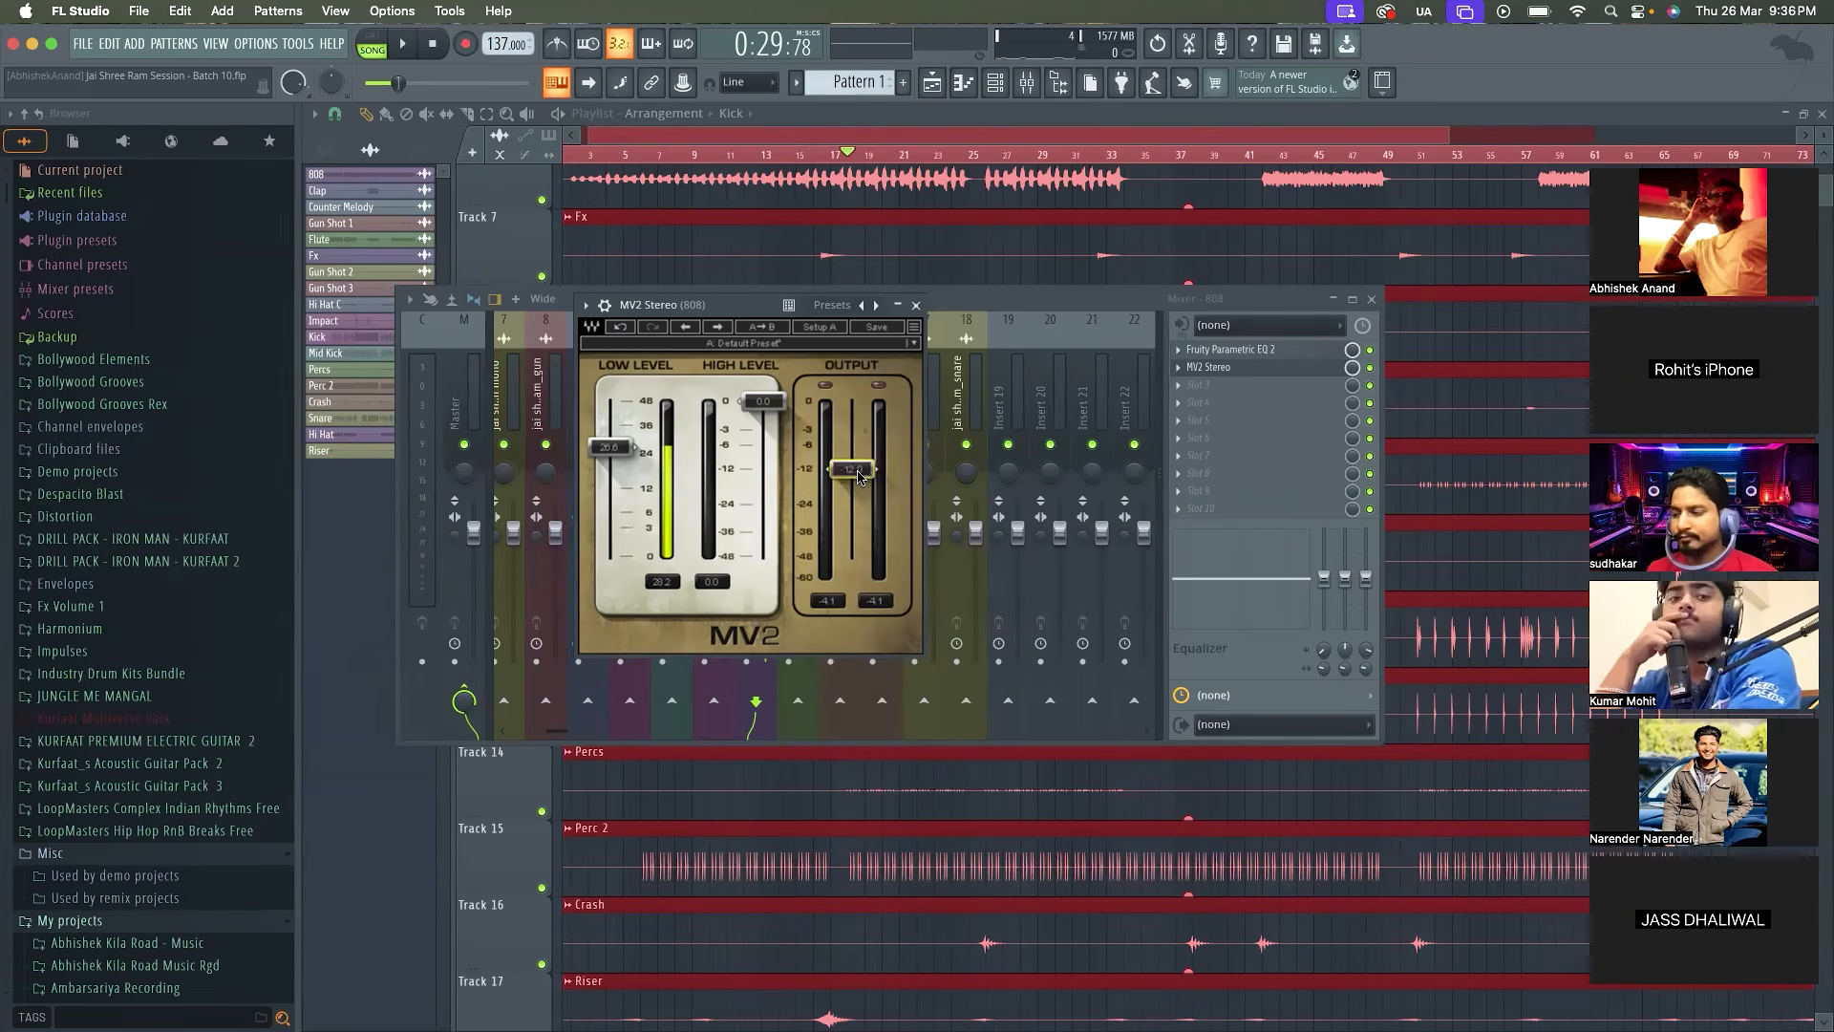
{"action": "key", "text": "space"}
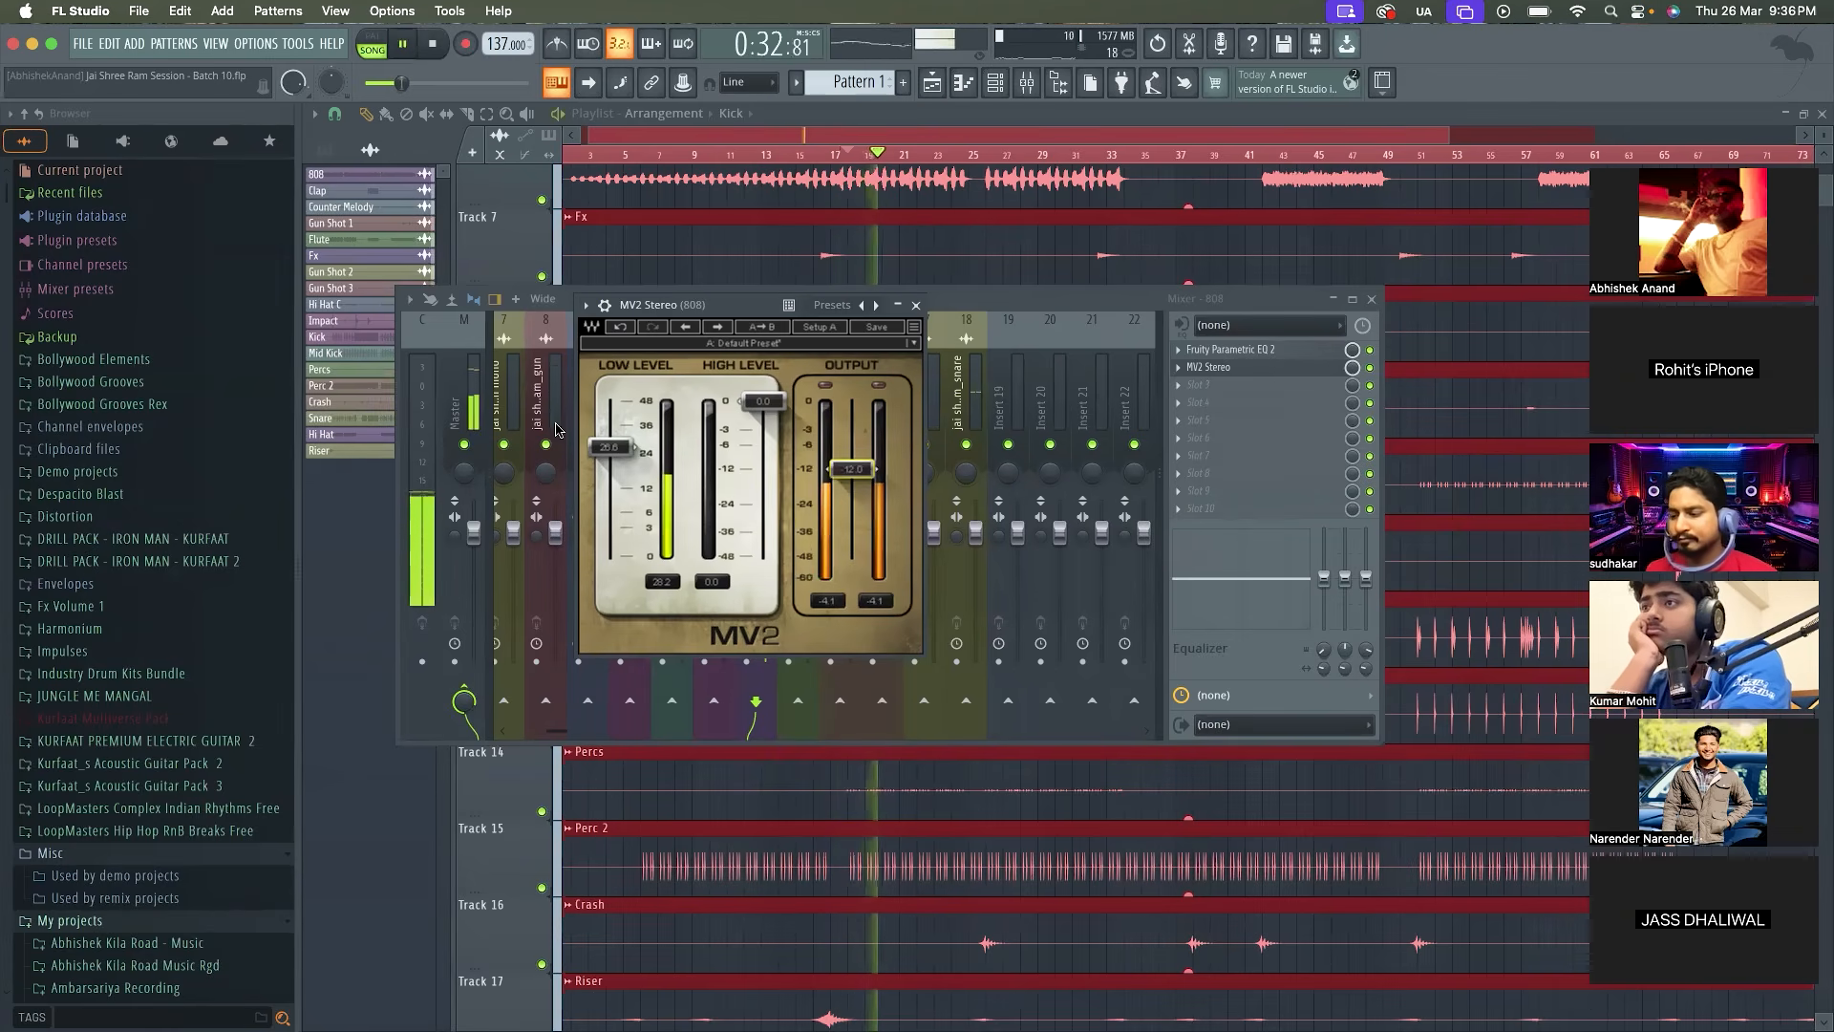
{"action": "left_click", "coordinate": [482, 416]}
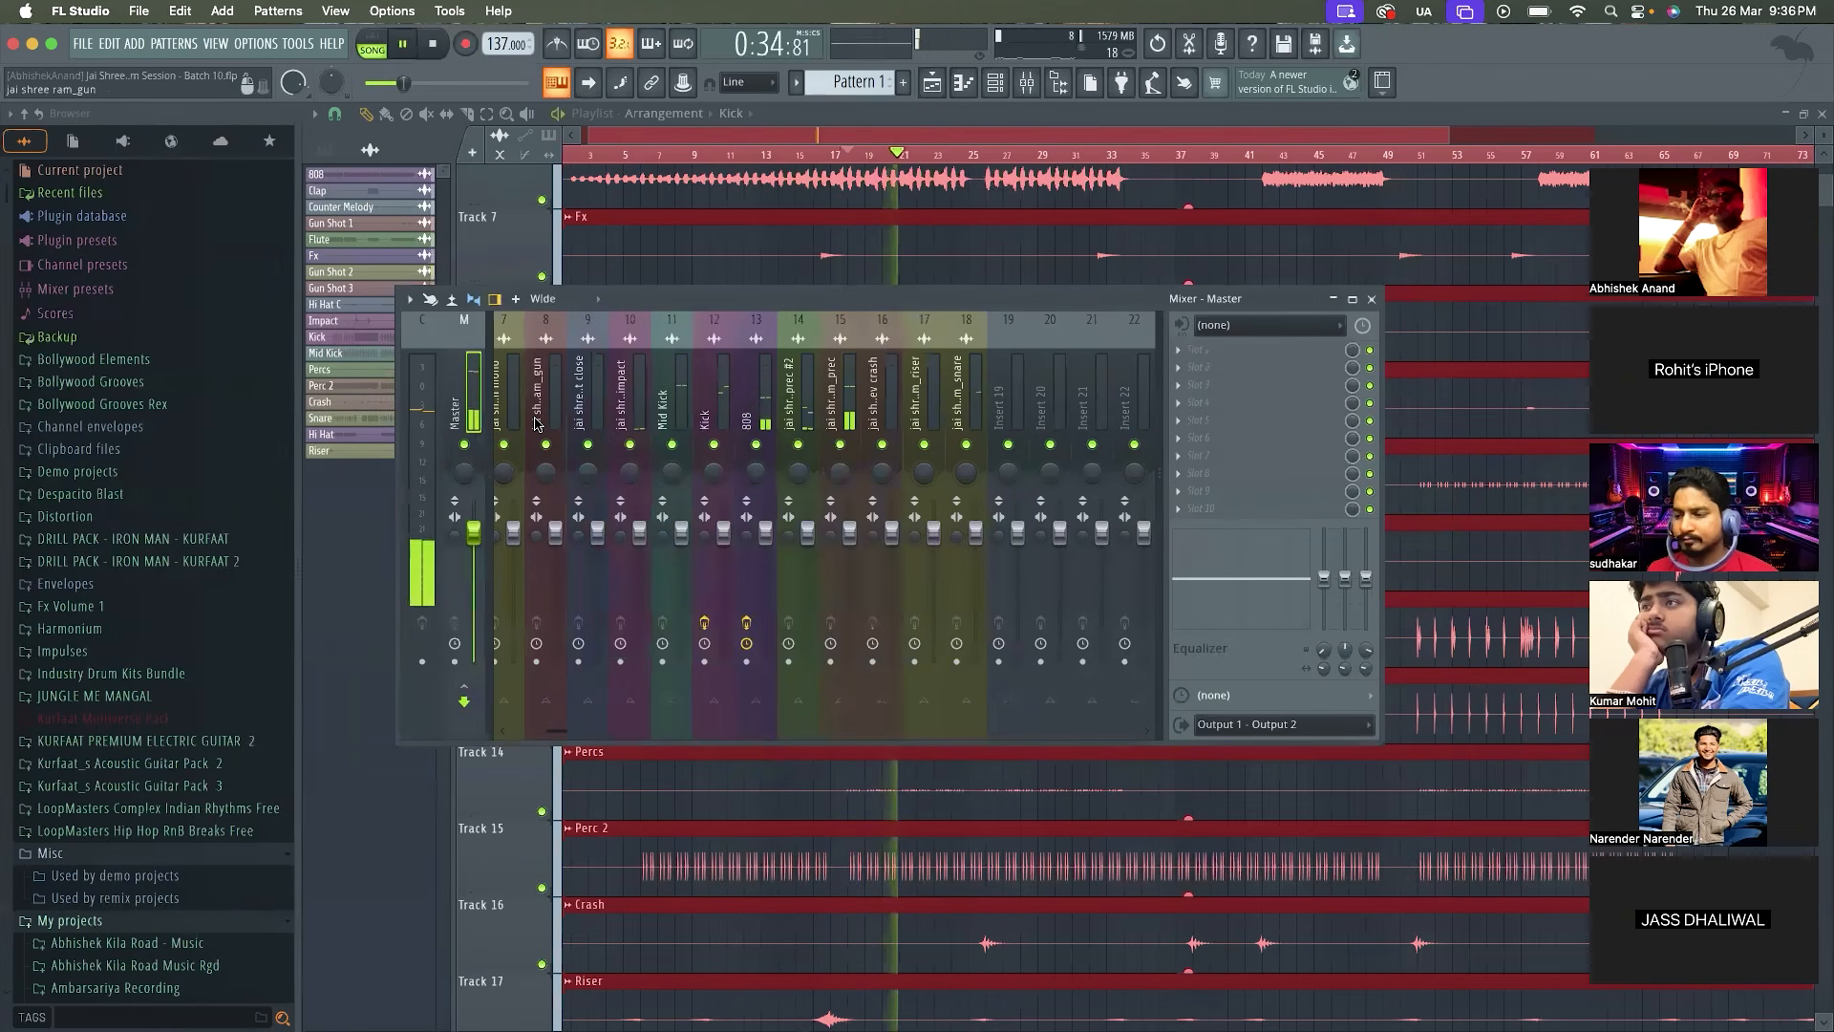
{"action": "scroll", "coordinate": [537, 425], "scroll_direction": "left", "scroll_amount": 5}
{"action": "scroll", "coordinate": [536, 424], "scroll_direction": "right", "scroll_amount": 4}
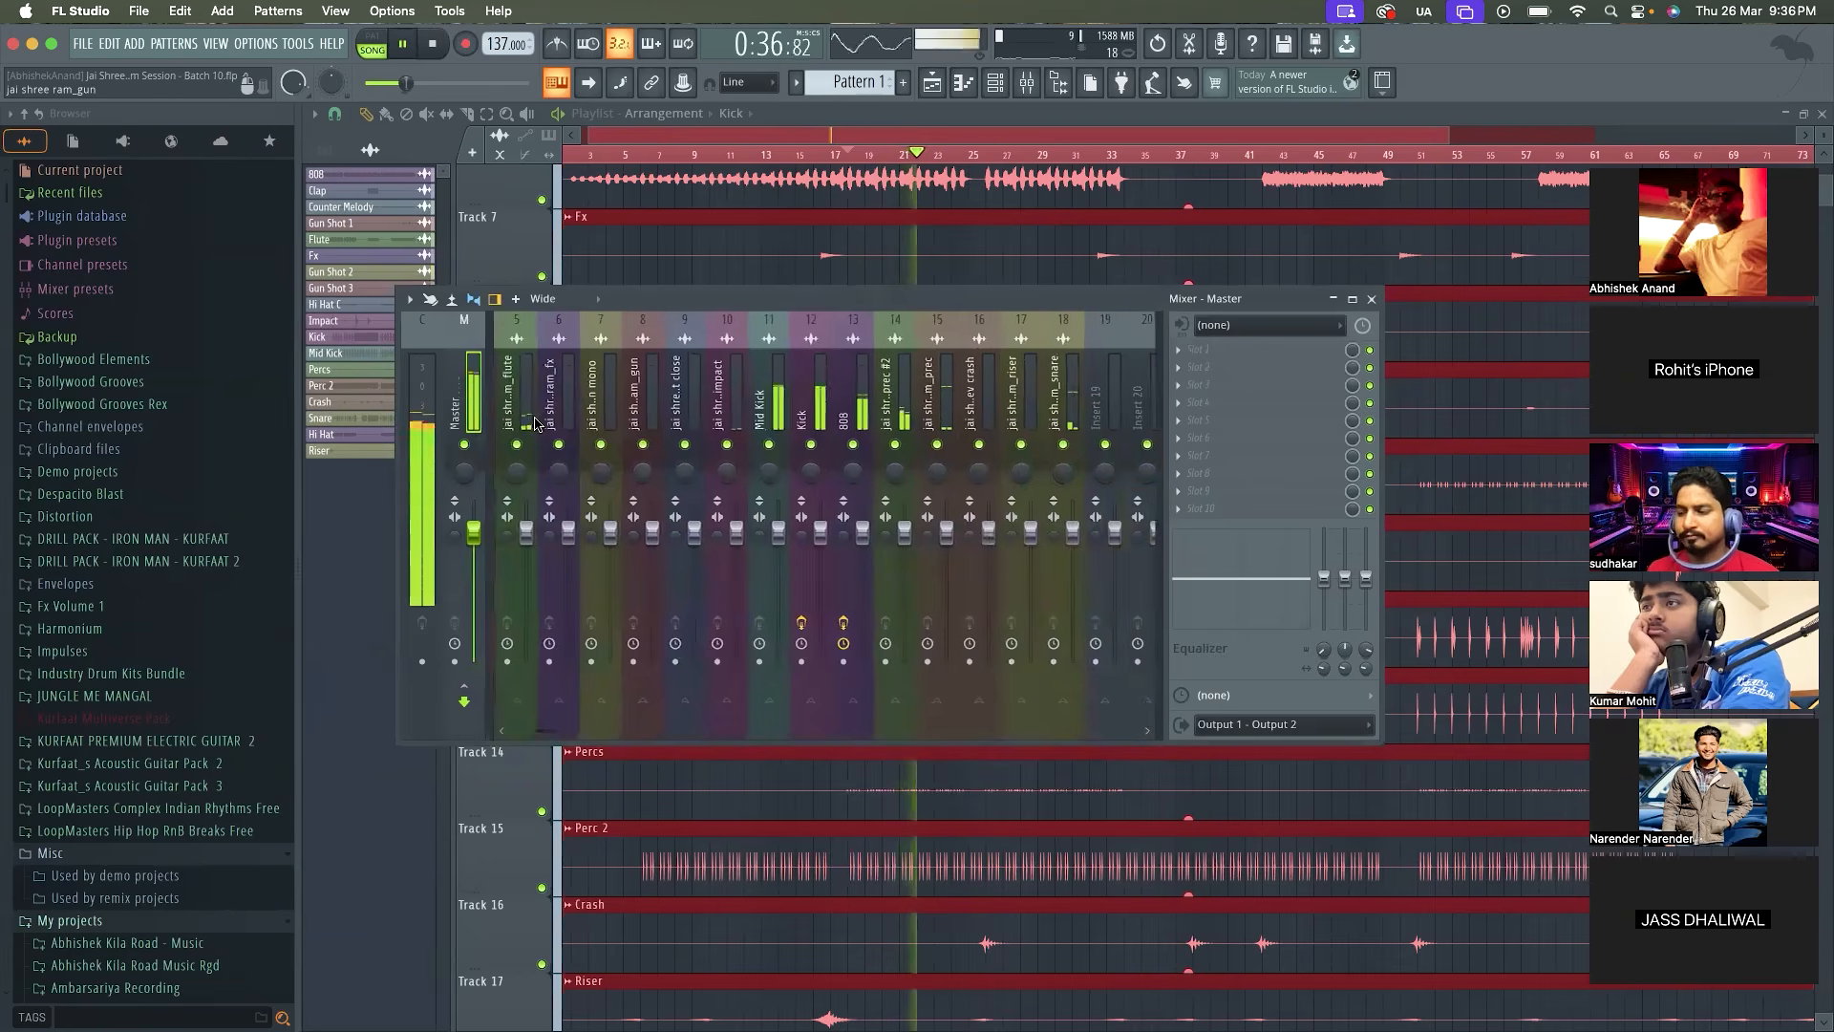
{"action": "scroll", "coordinate": [537, 424], "scroll_direction": "right", "scroll_amount": 2}
{"action": "left_click", "coordinate": [780, 430]}
{"action": "key", "text": "space"}
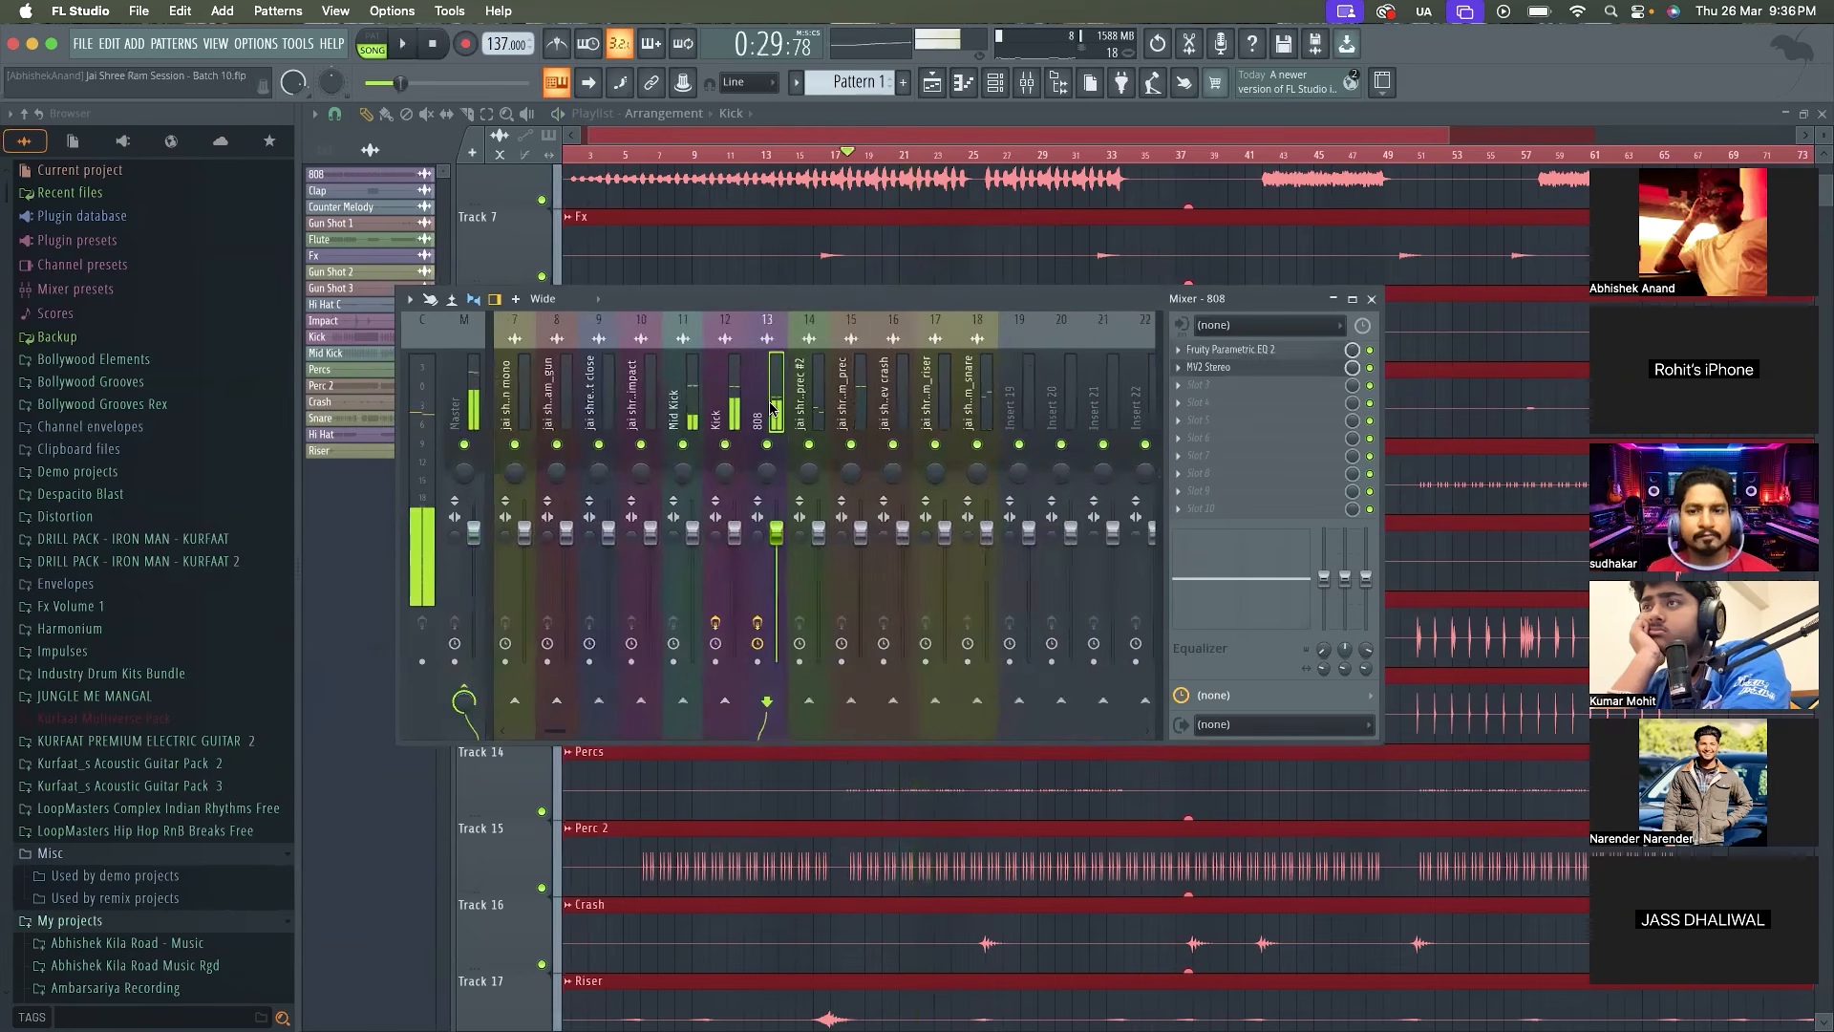
Solo the 808 track and play the section repeatedly to check its level on the meter
{"action": "right_click", "coordinate": [769, 446]}
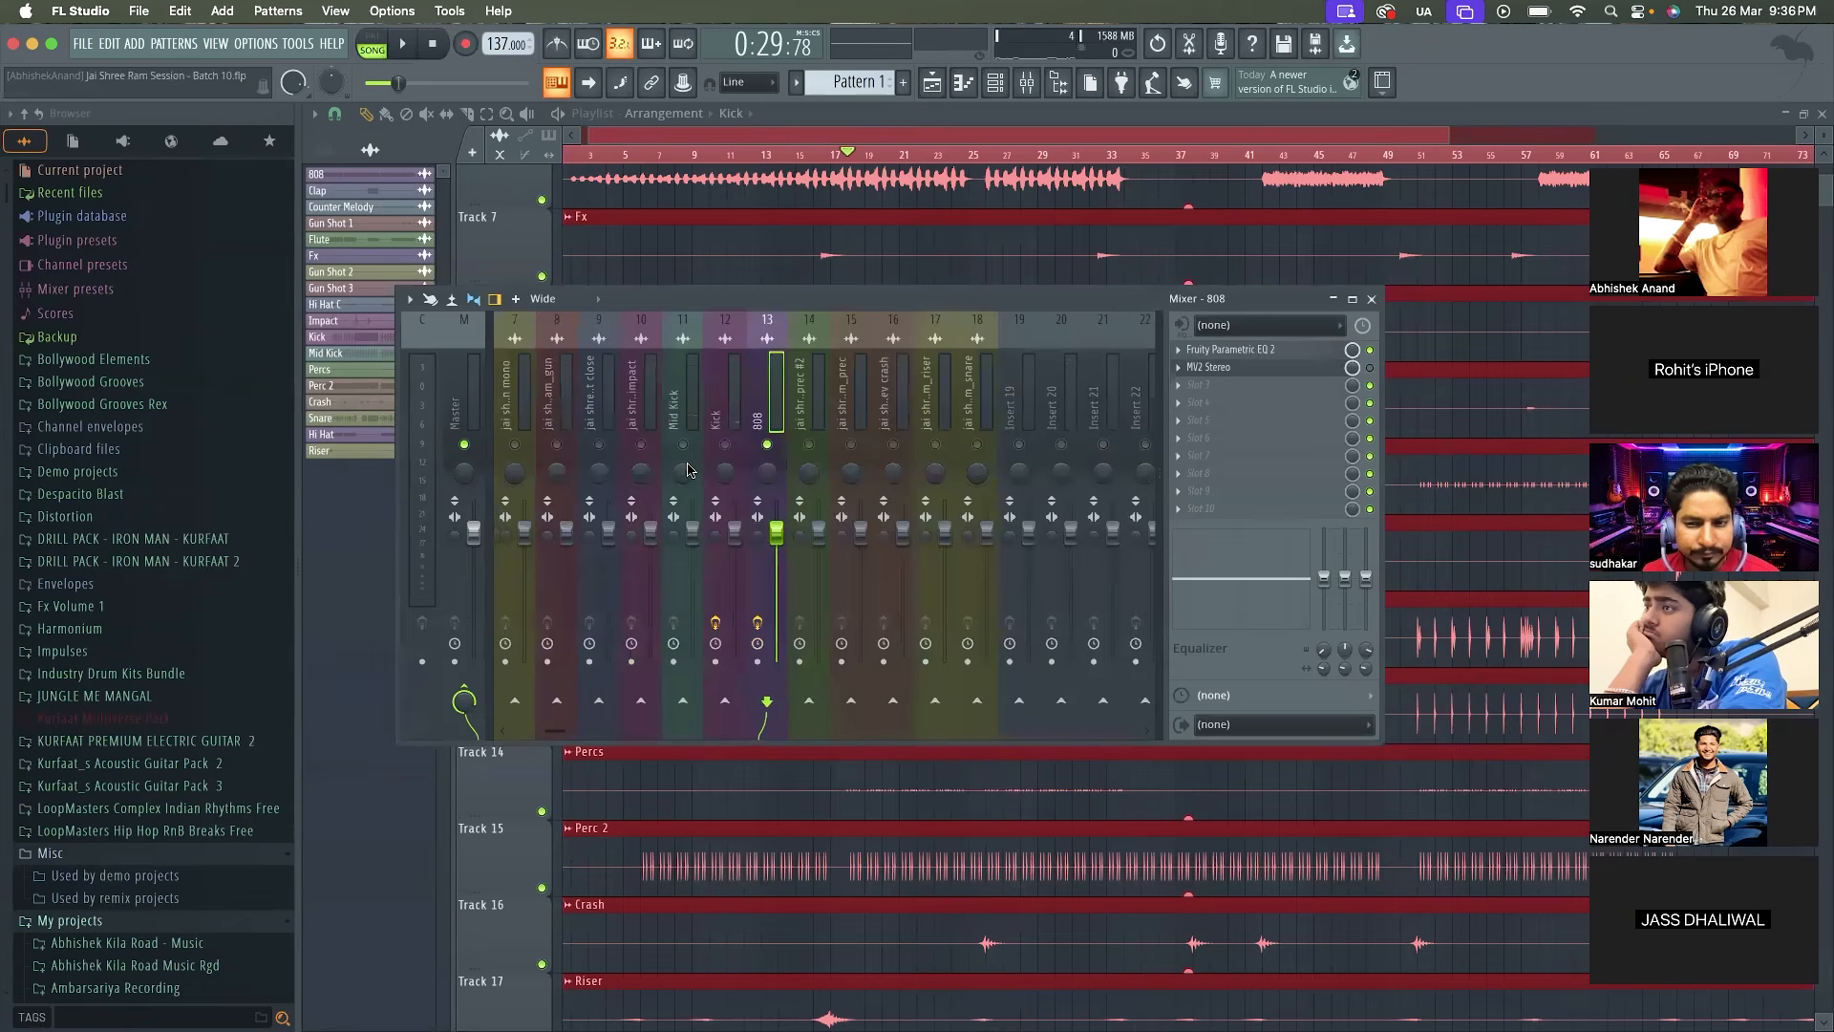
{"action": "key", "text": "space"}
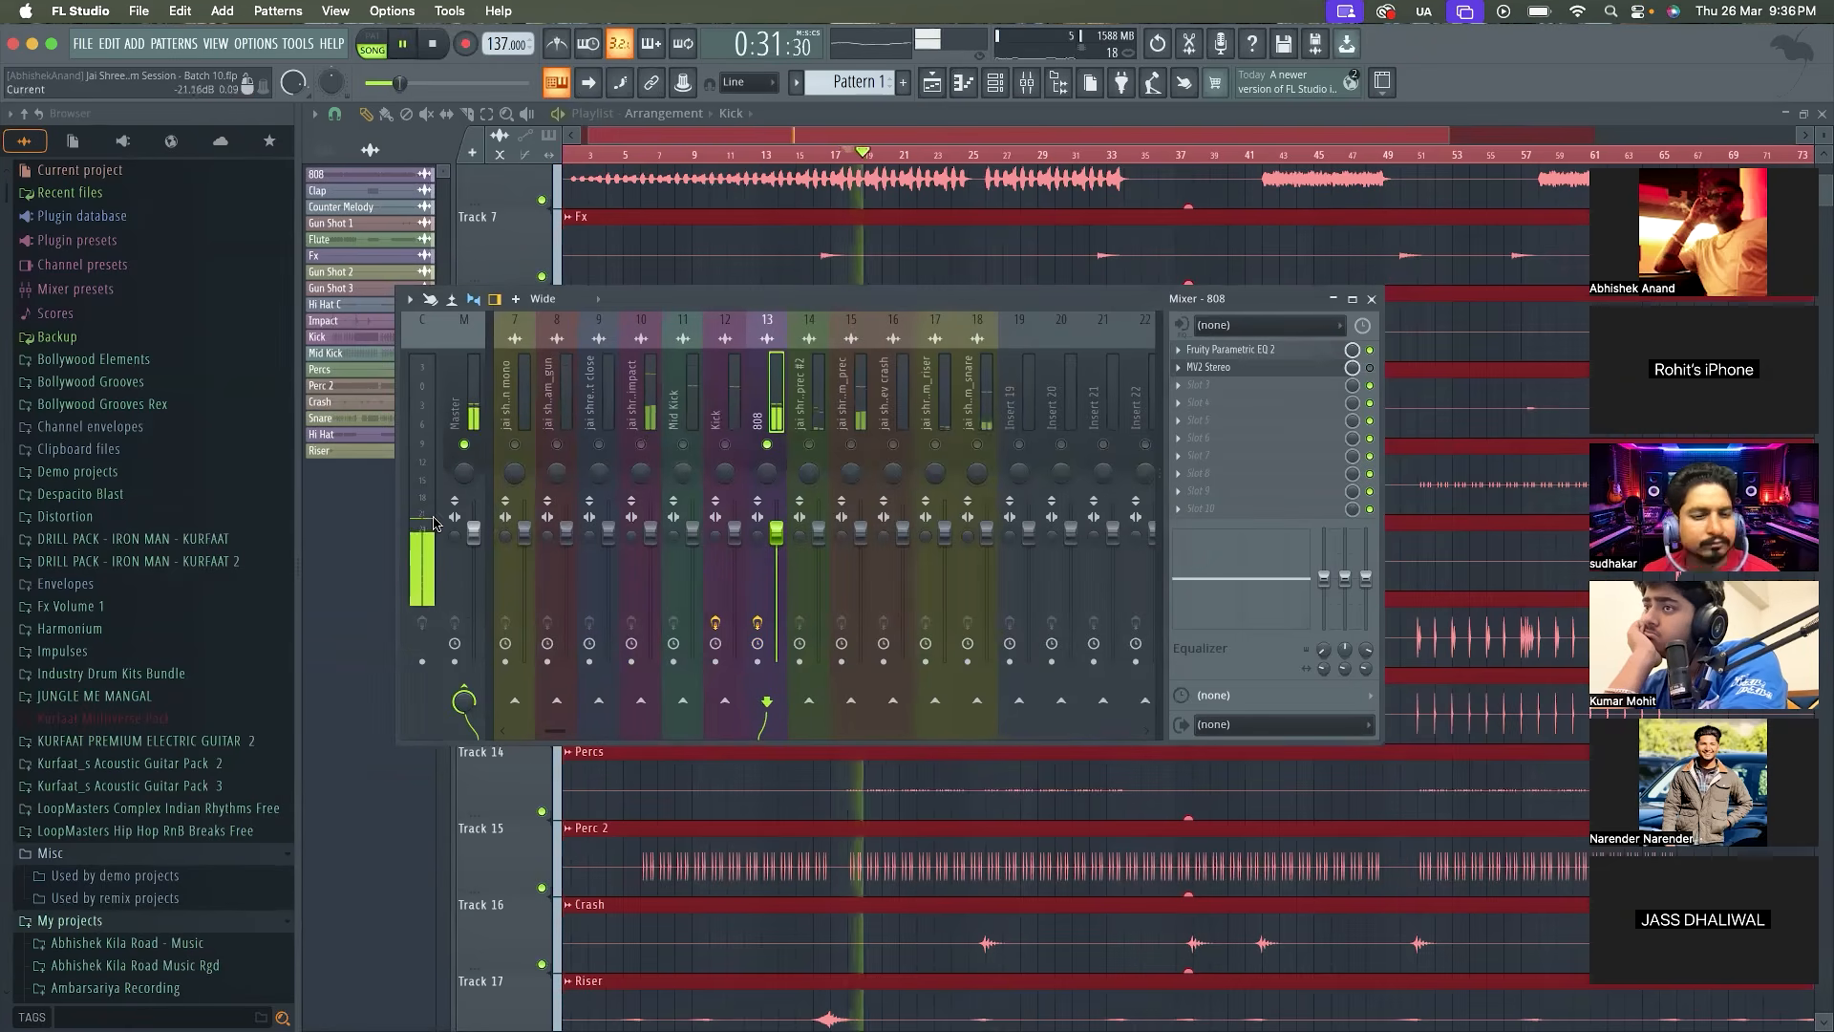
{"action": "key", "text": "space"}
{"action": "key", "text": "space"}
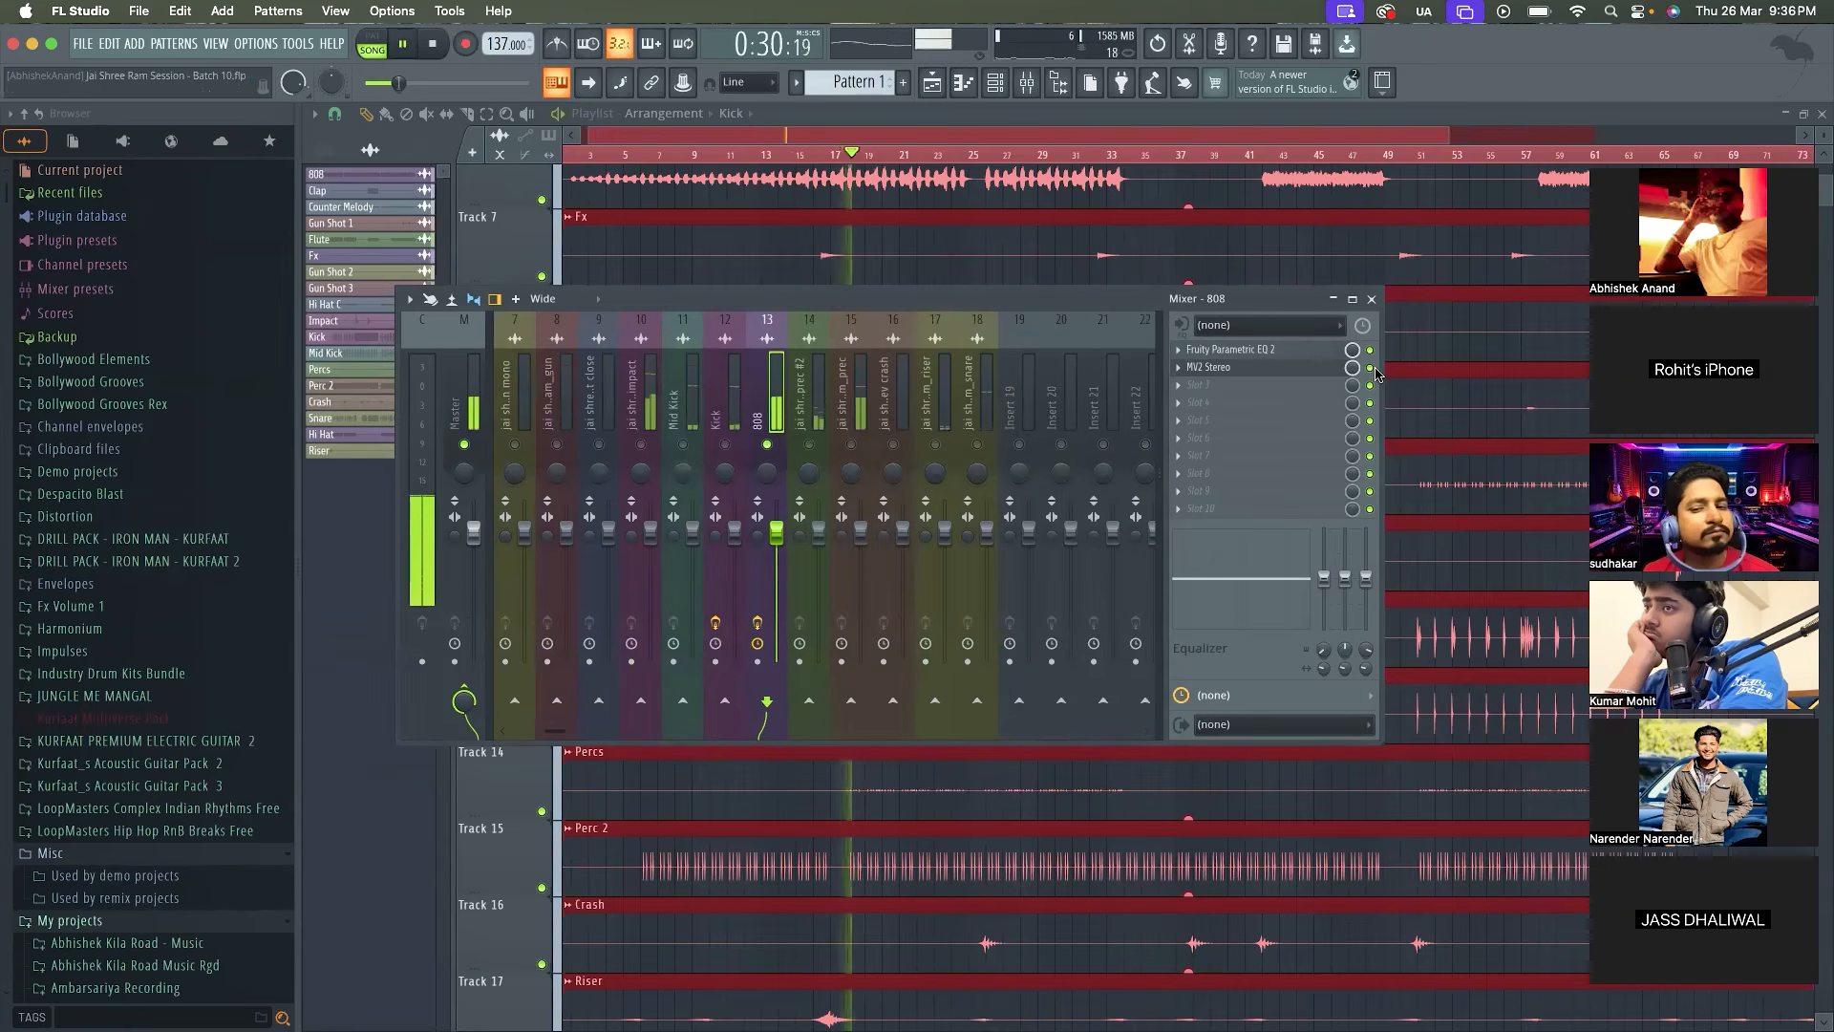
{"action": "key", "text": "space"}
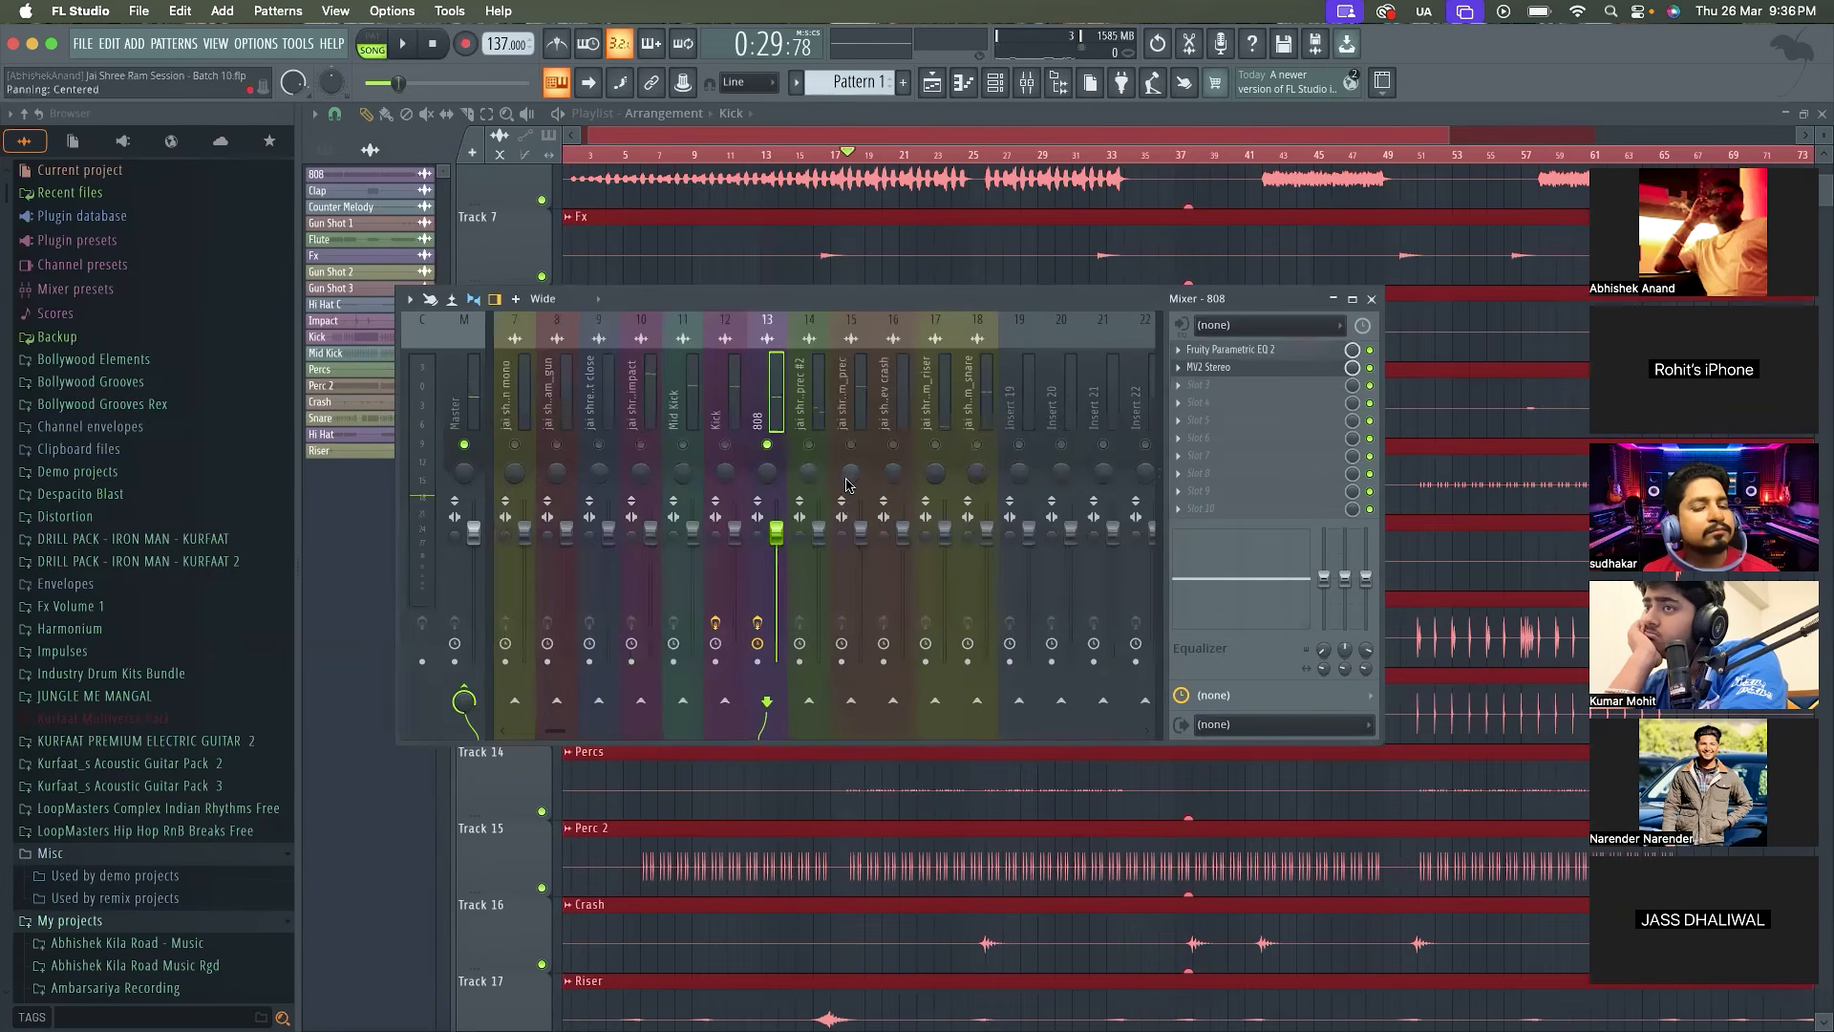
Lower the 808's MV2 output gain to about -13 dB and raise its low level to 28.1 dB, auditioning each change
{"action": "left_click", "coordinate": [1208, 367]}
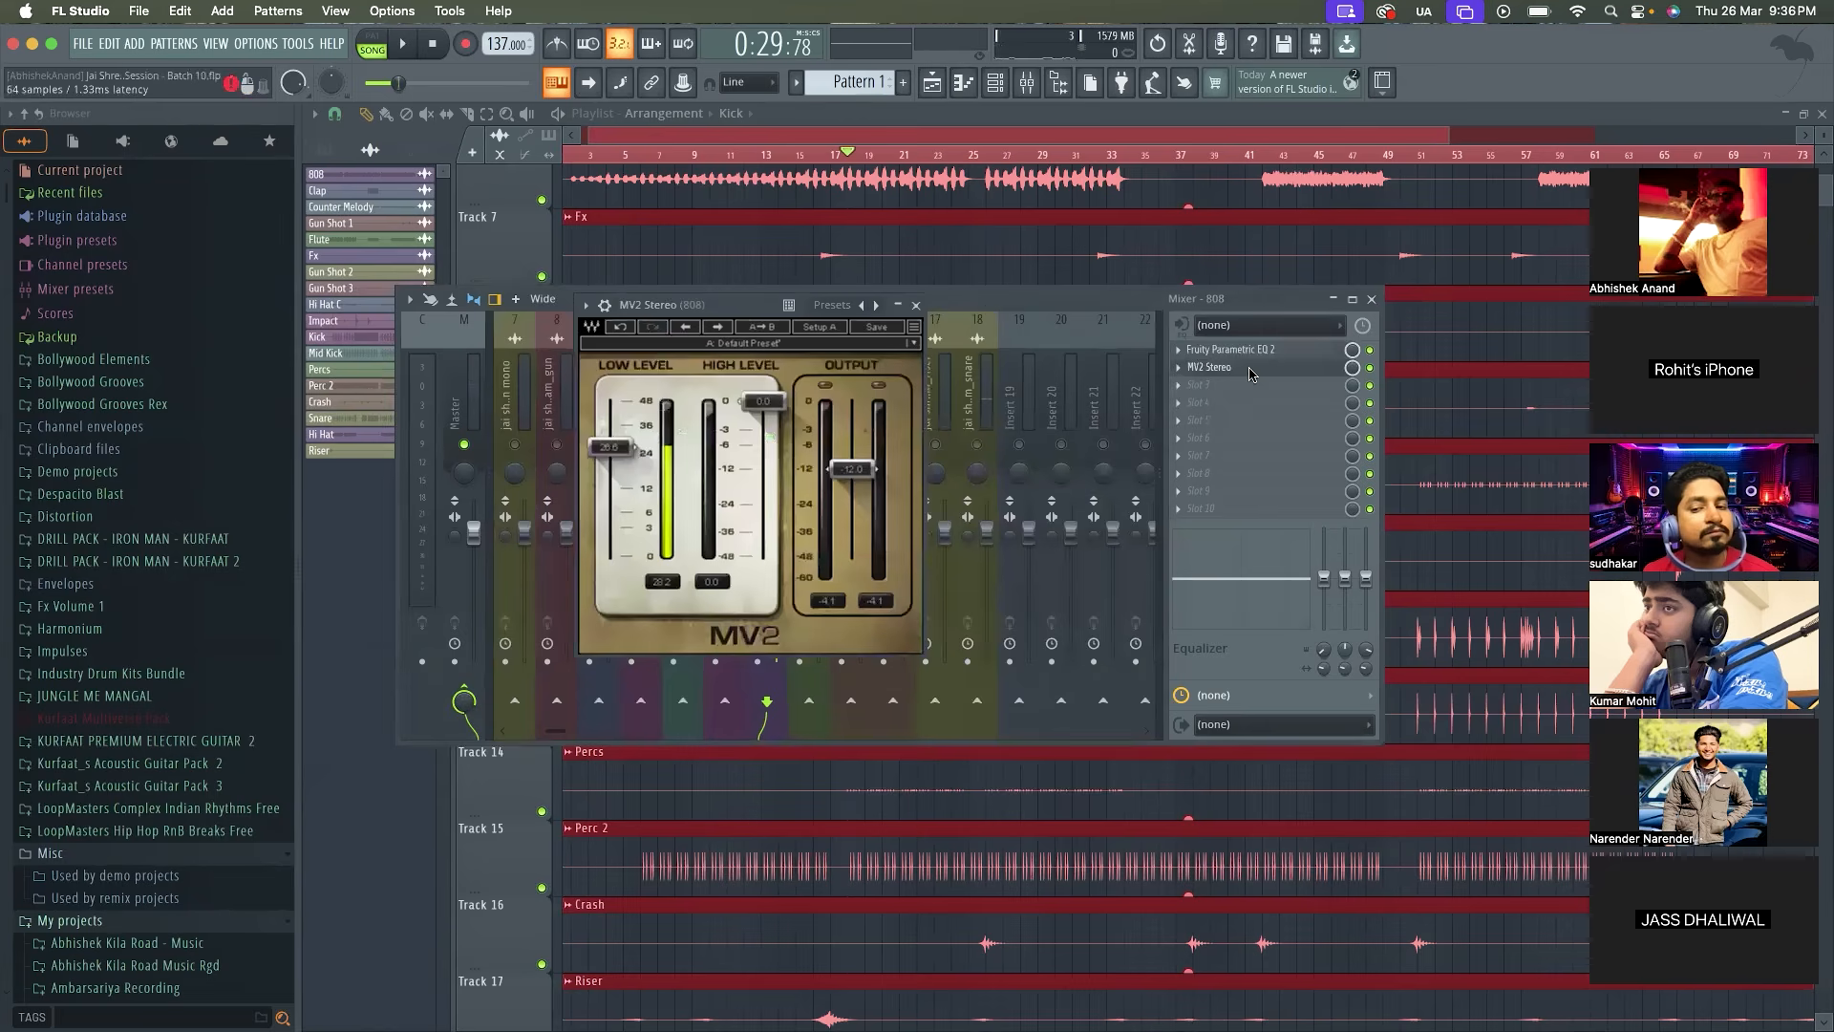
{"action": "left_click_drag", "start_coordinate": [850, 472], "coordinate": [850, 473]}
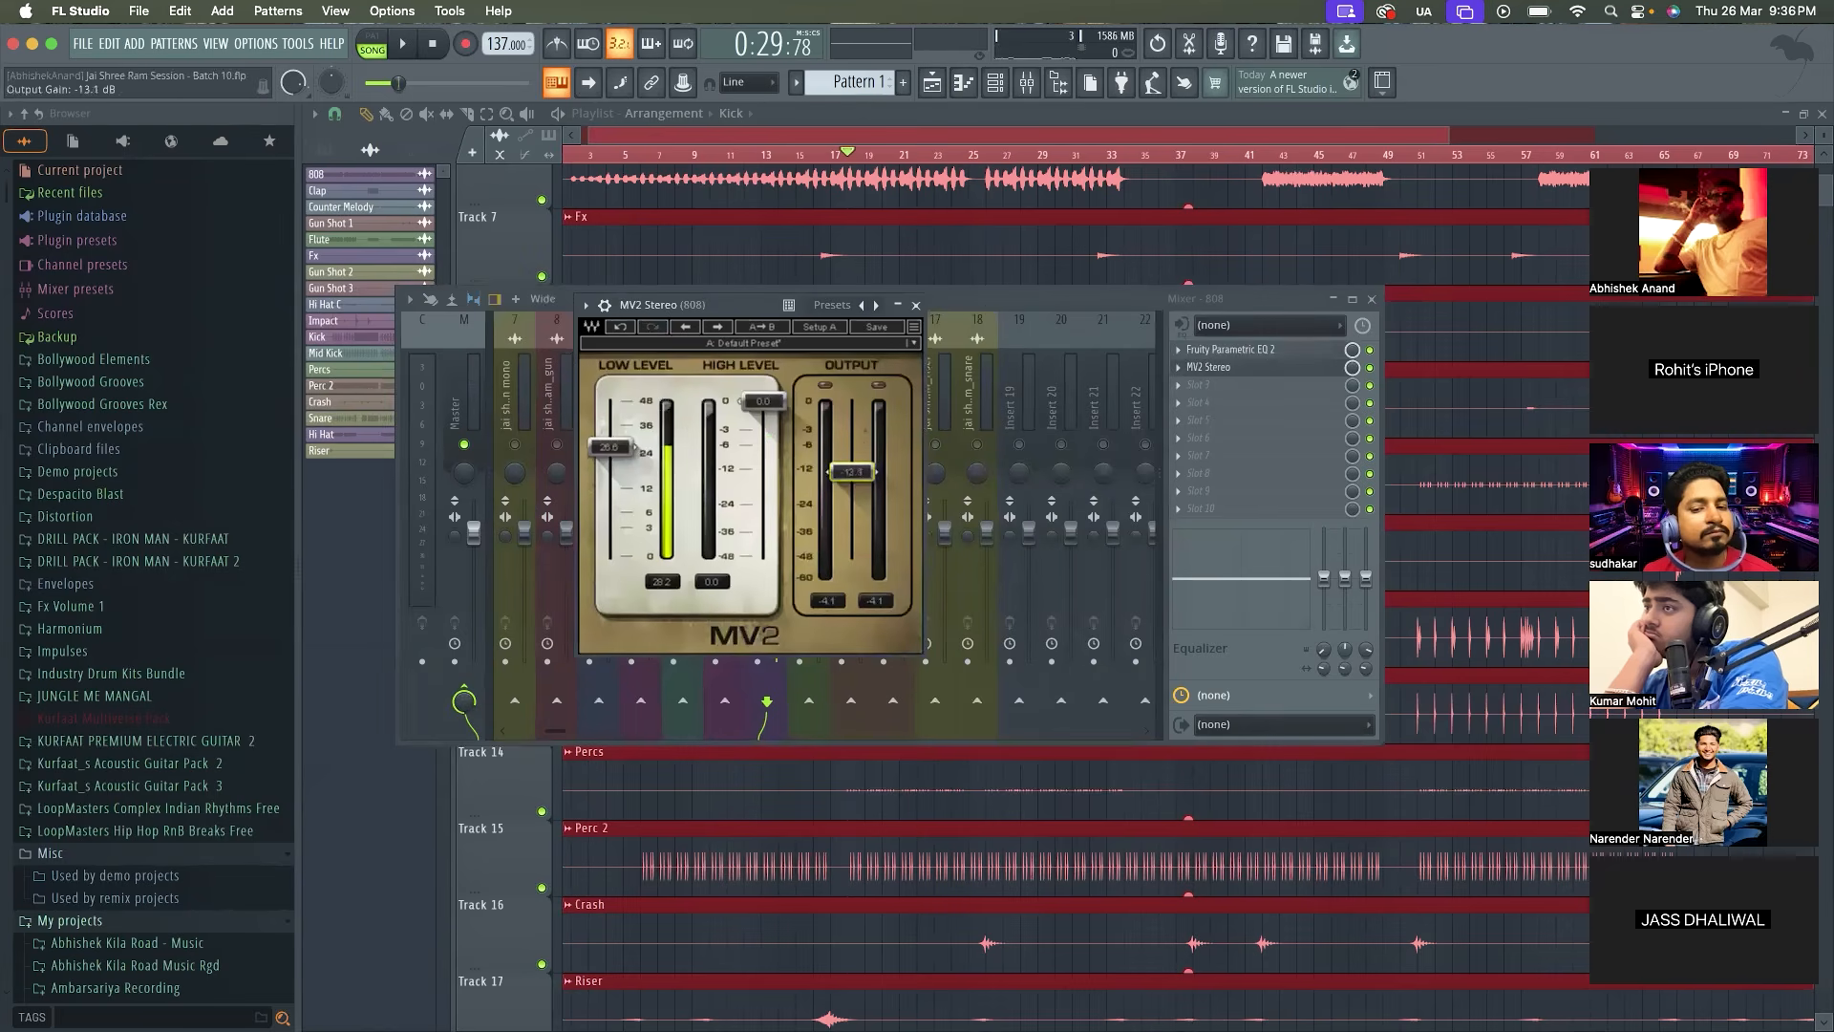
{"action": "key", "text": "space"}
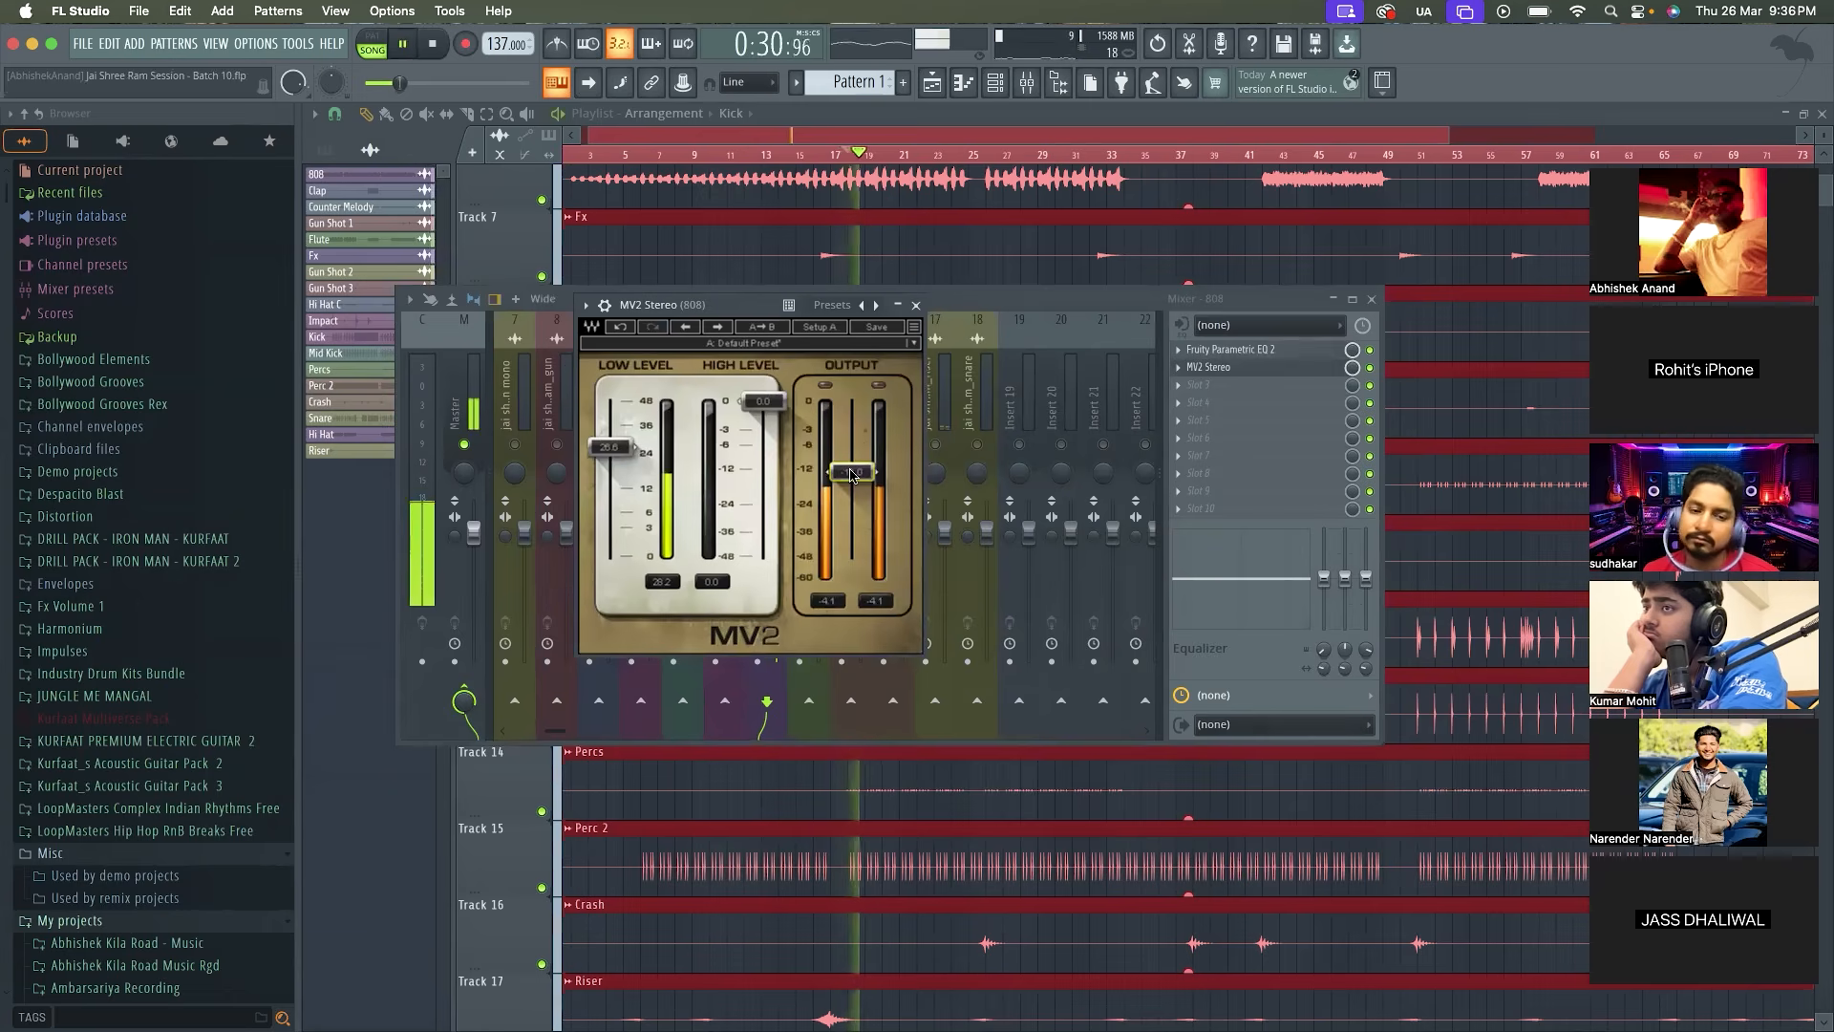
{"action": "key", "text": "space"}
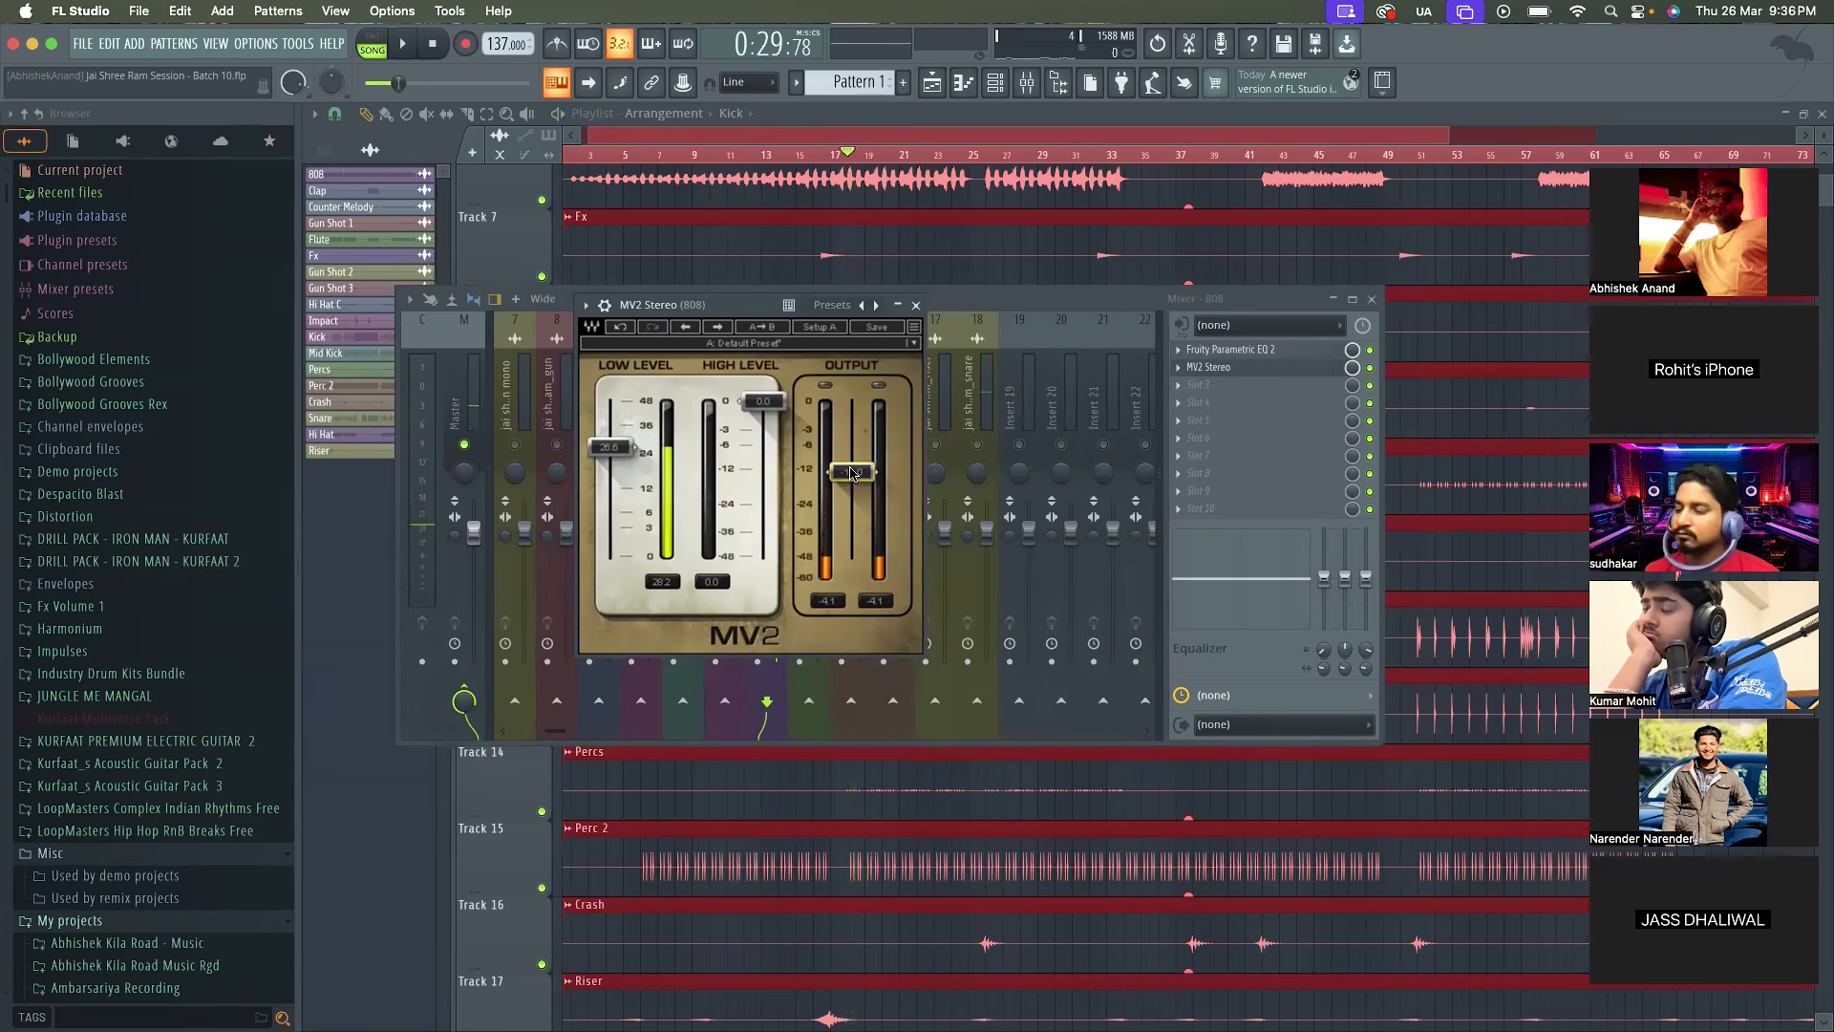
{"action": "left_click_drag", "start_coordinate": [609, 447], "coordinate": [608, 444]}
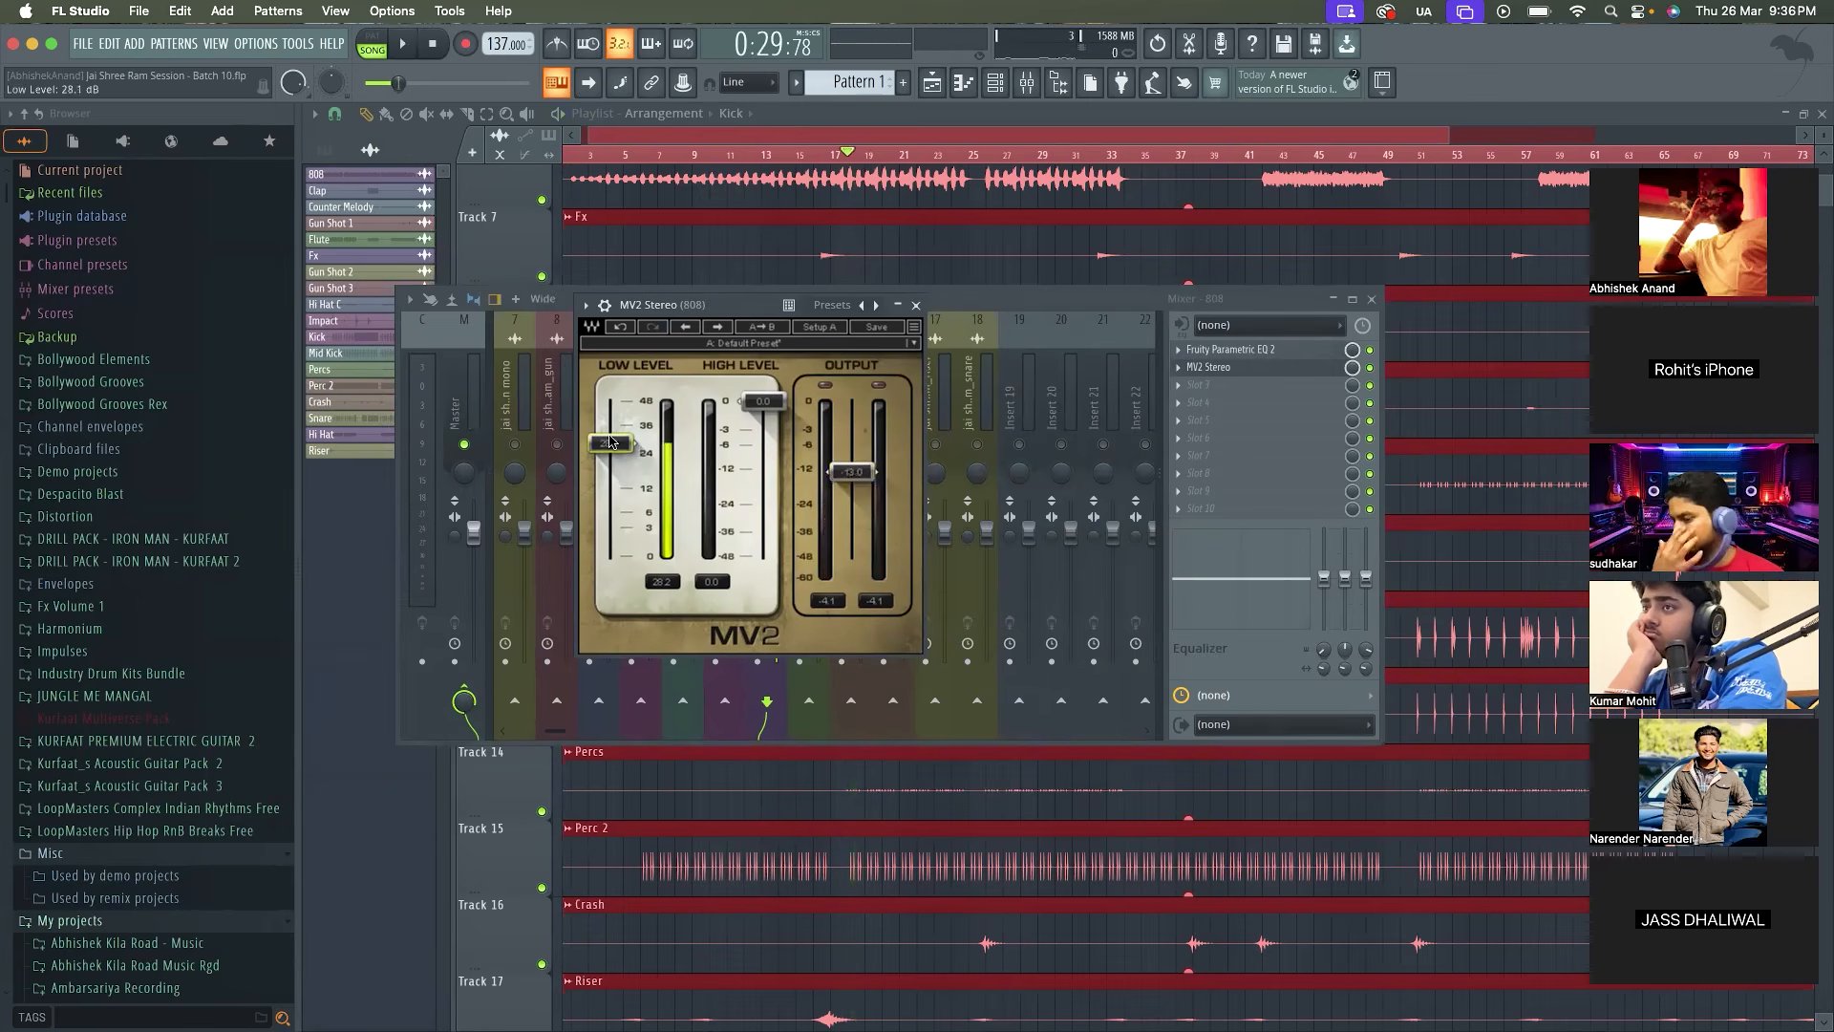
{"action": "key", "text": "space"}
{"action": "key", "text": "space"}
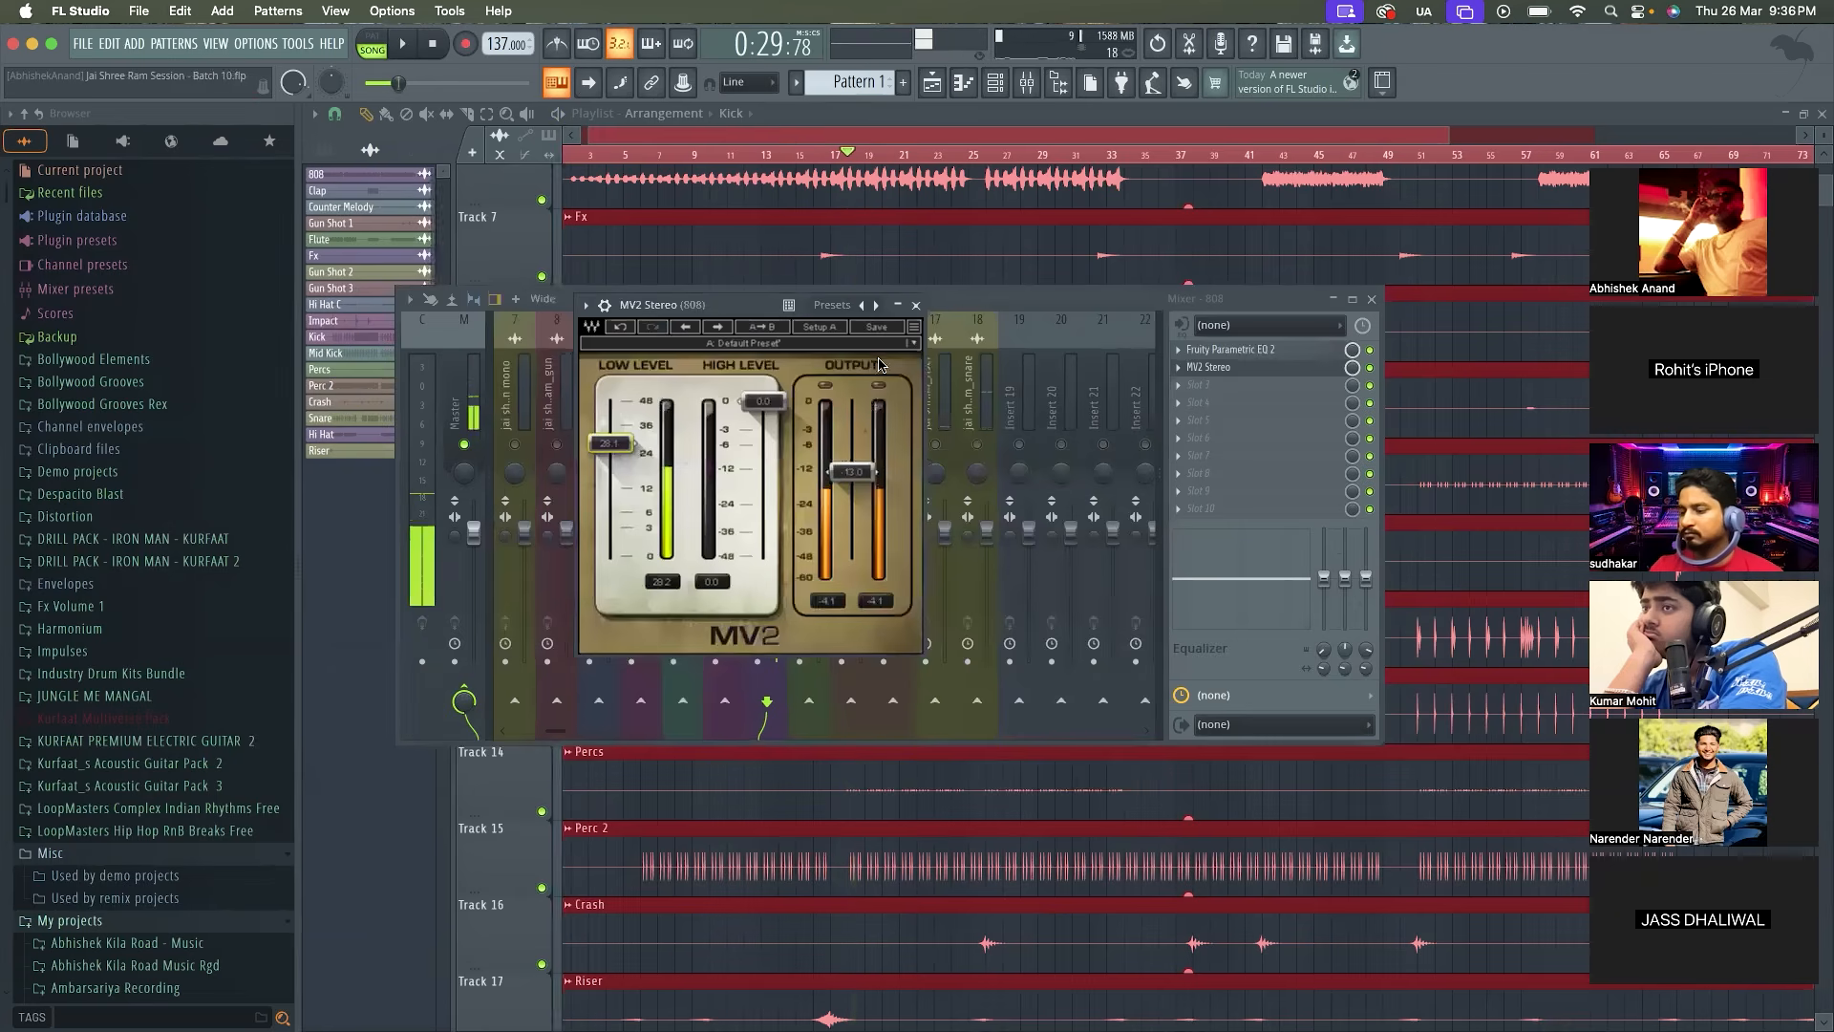
{"action": "left_click", "coordinate": [915, 306]}
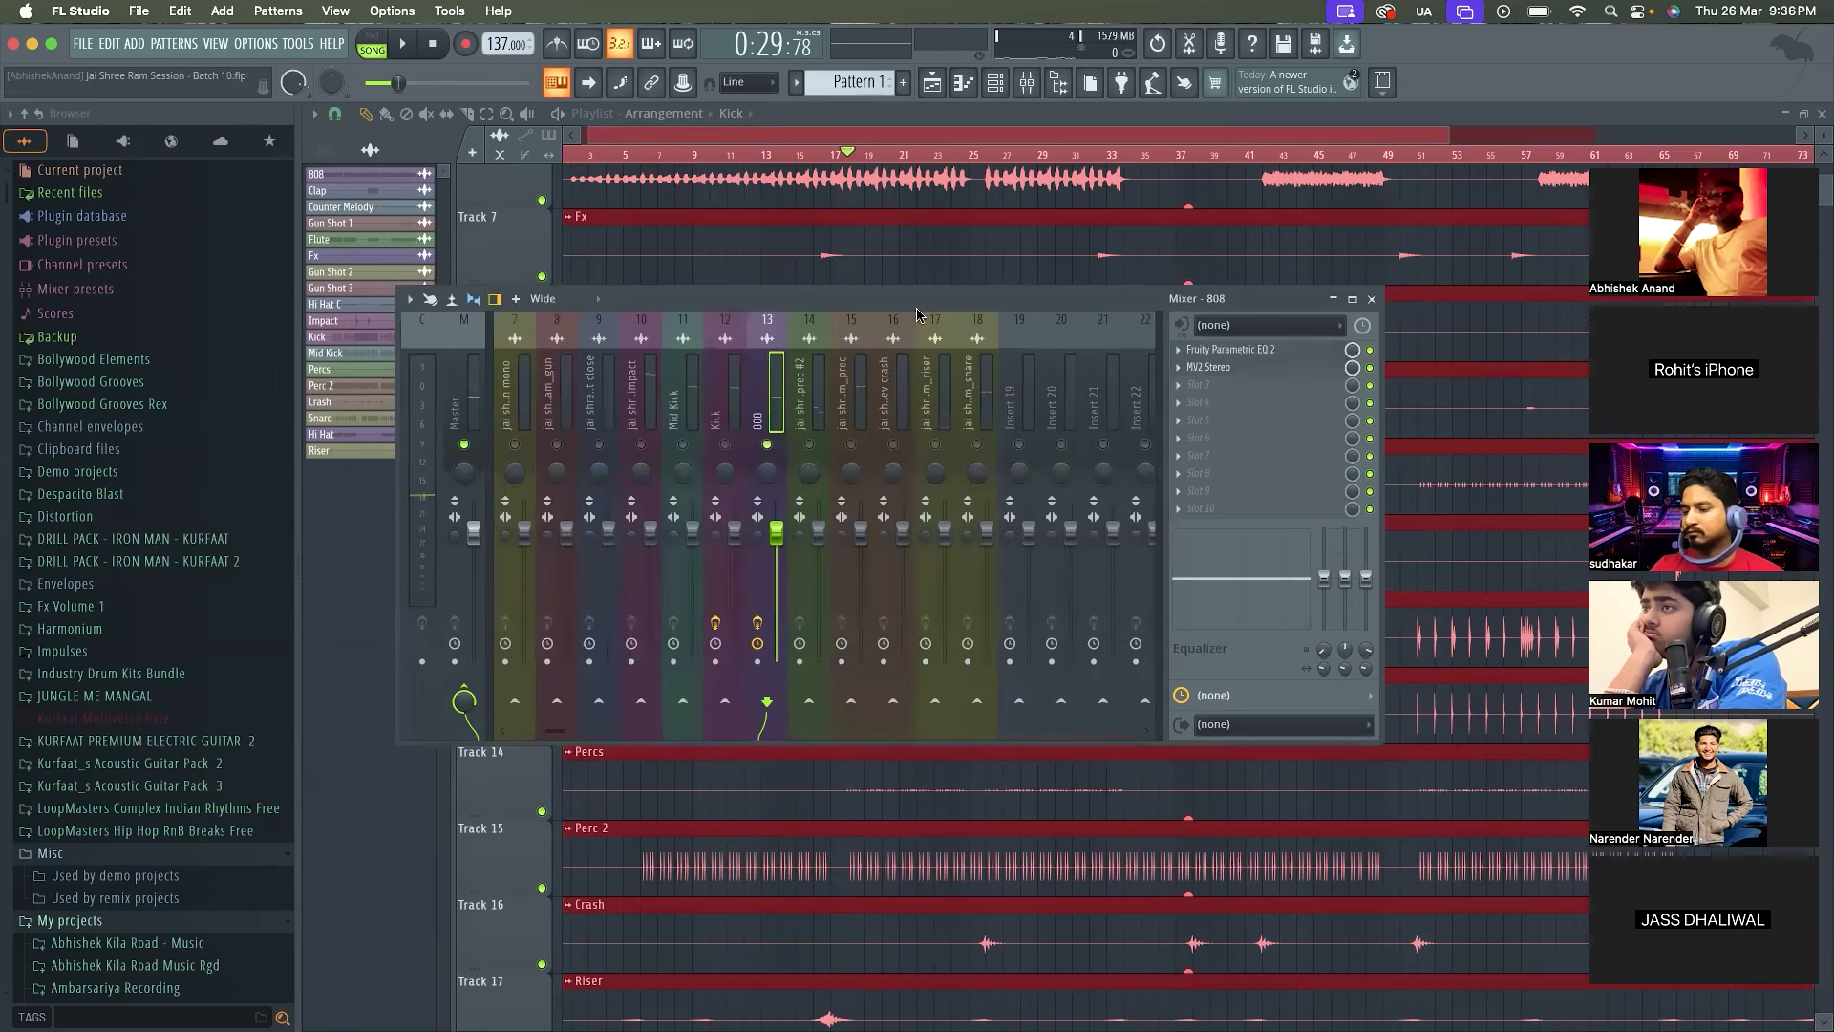
Unsolo the 808 and replay the section to hear it with all tracks
{"action": "right_click", "coordinate": [769, 445]}
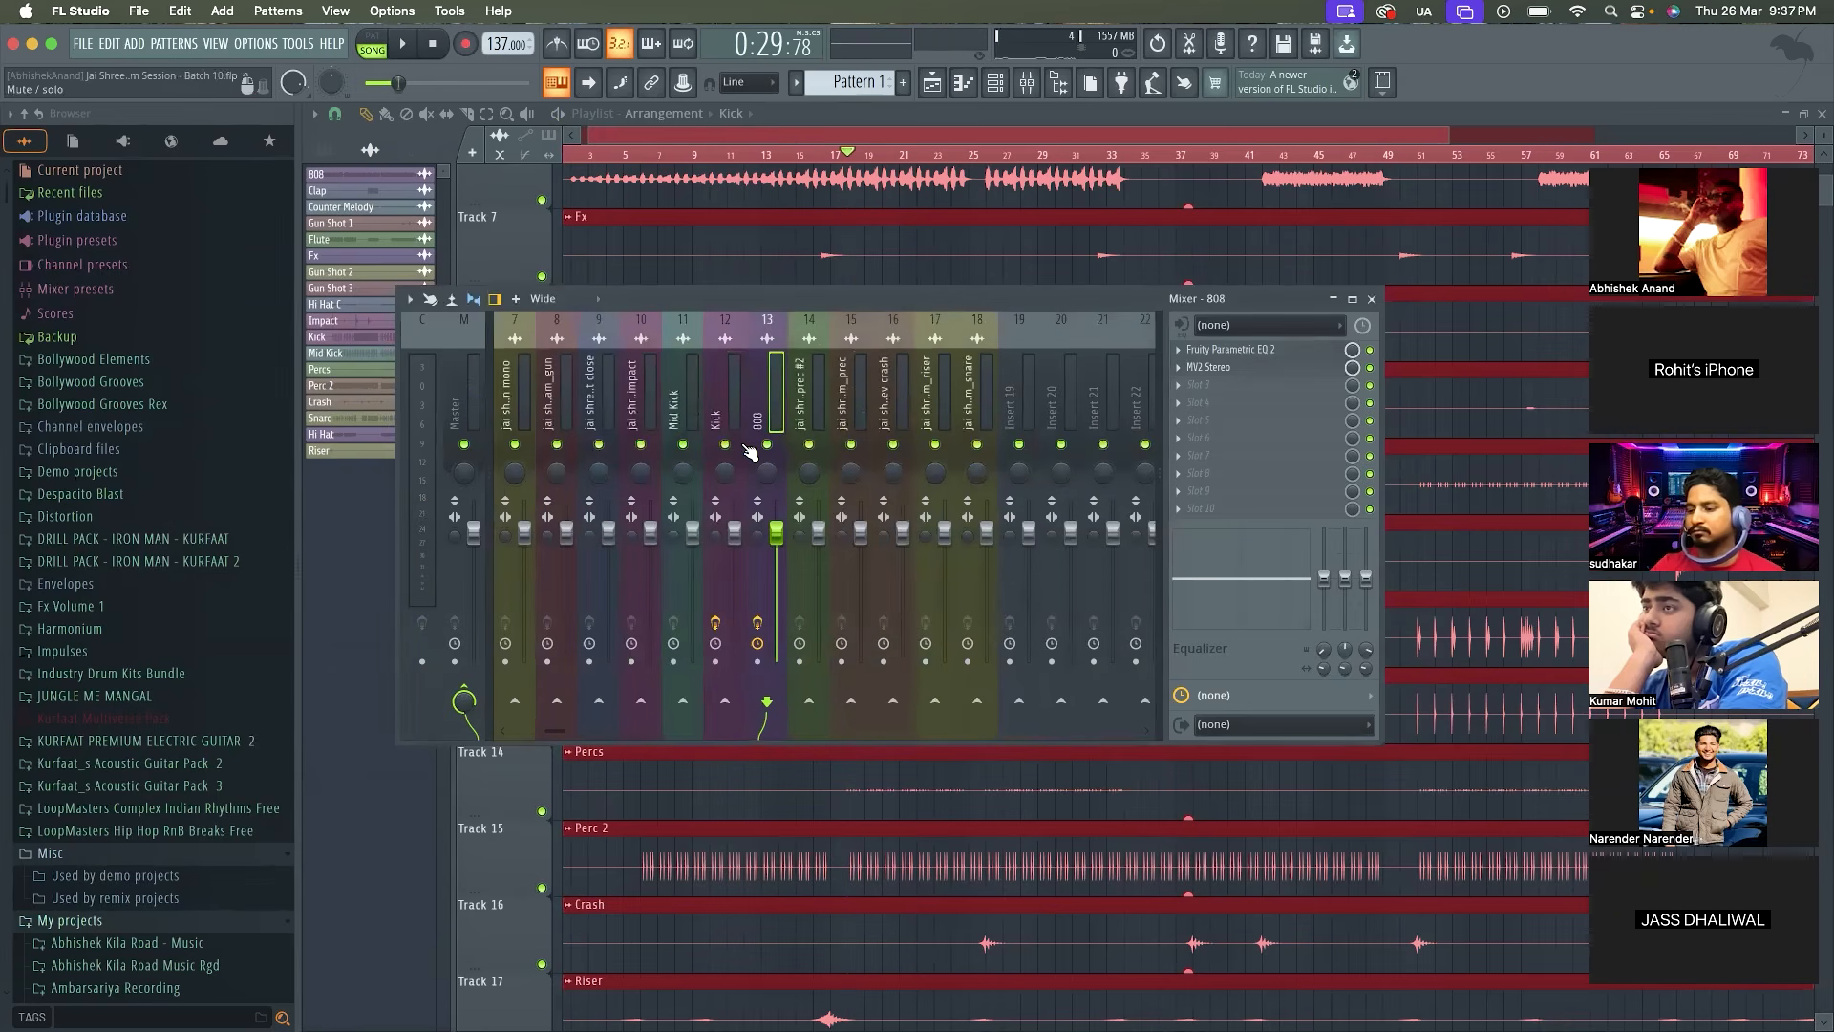
{"action": "key", "text": "space"}
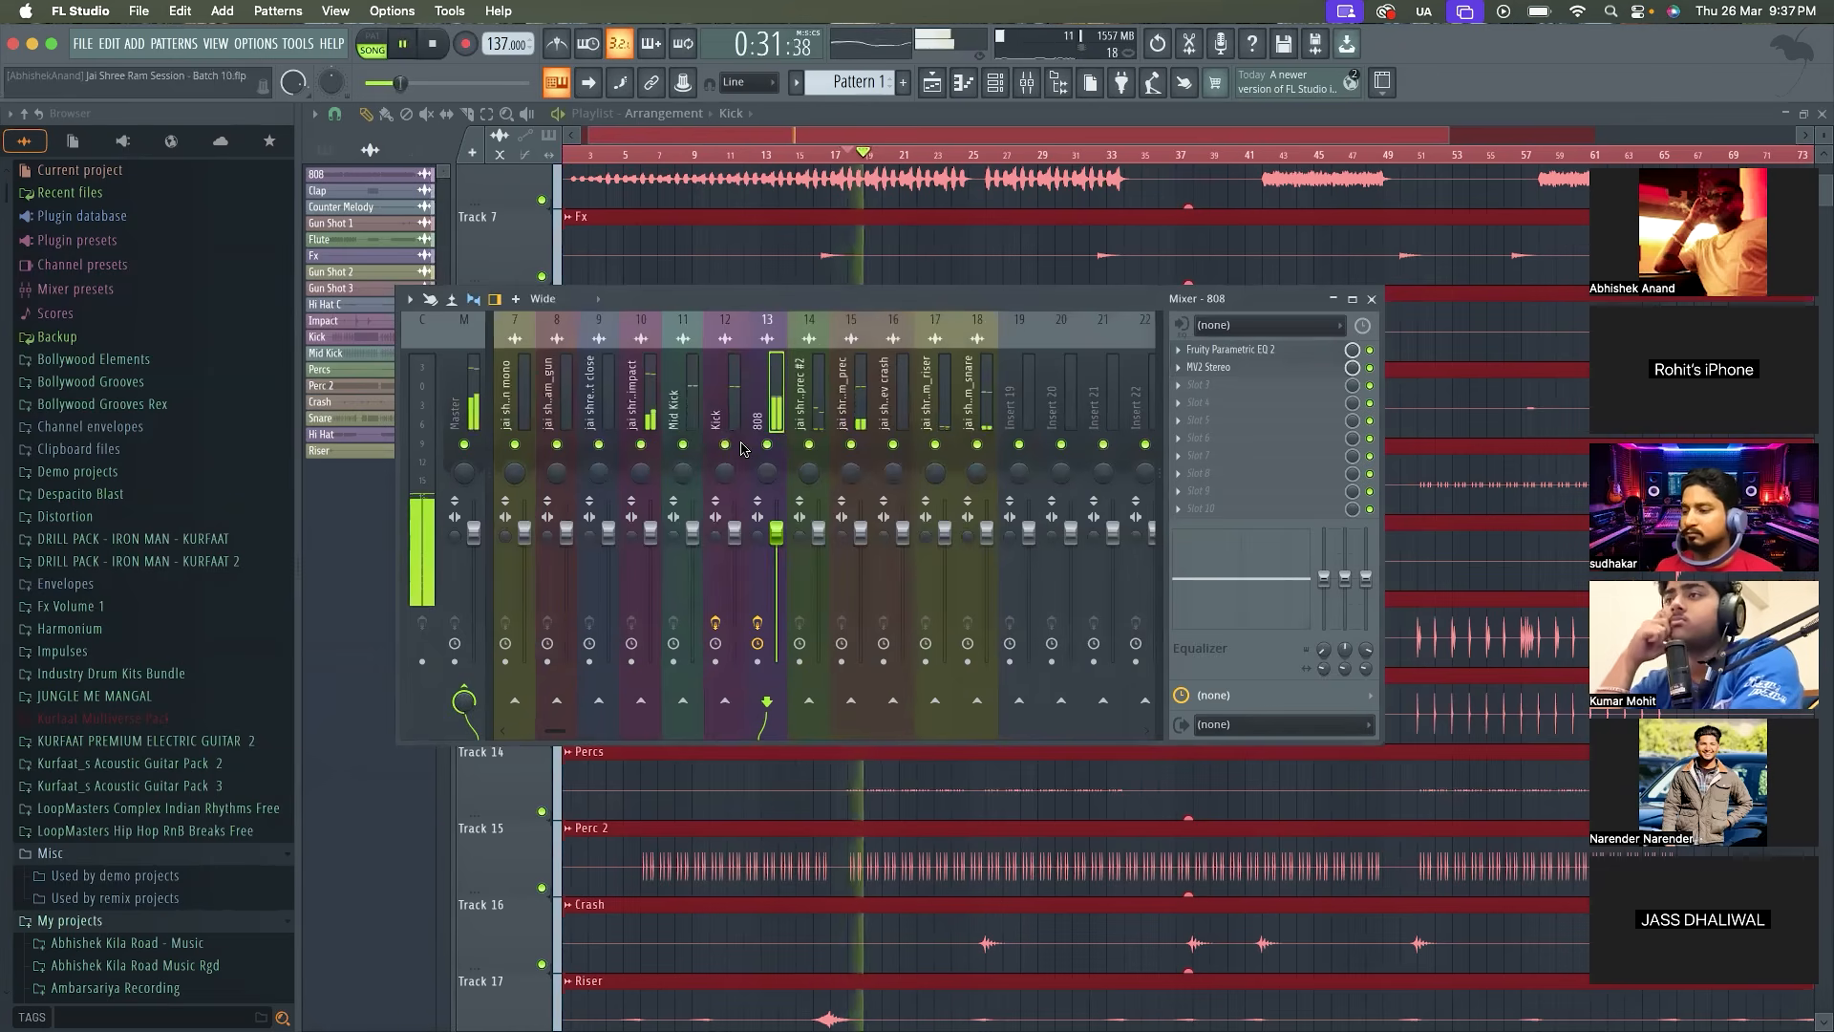
{"action": "key", "text": "space"}
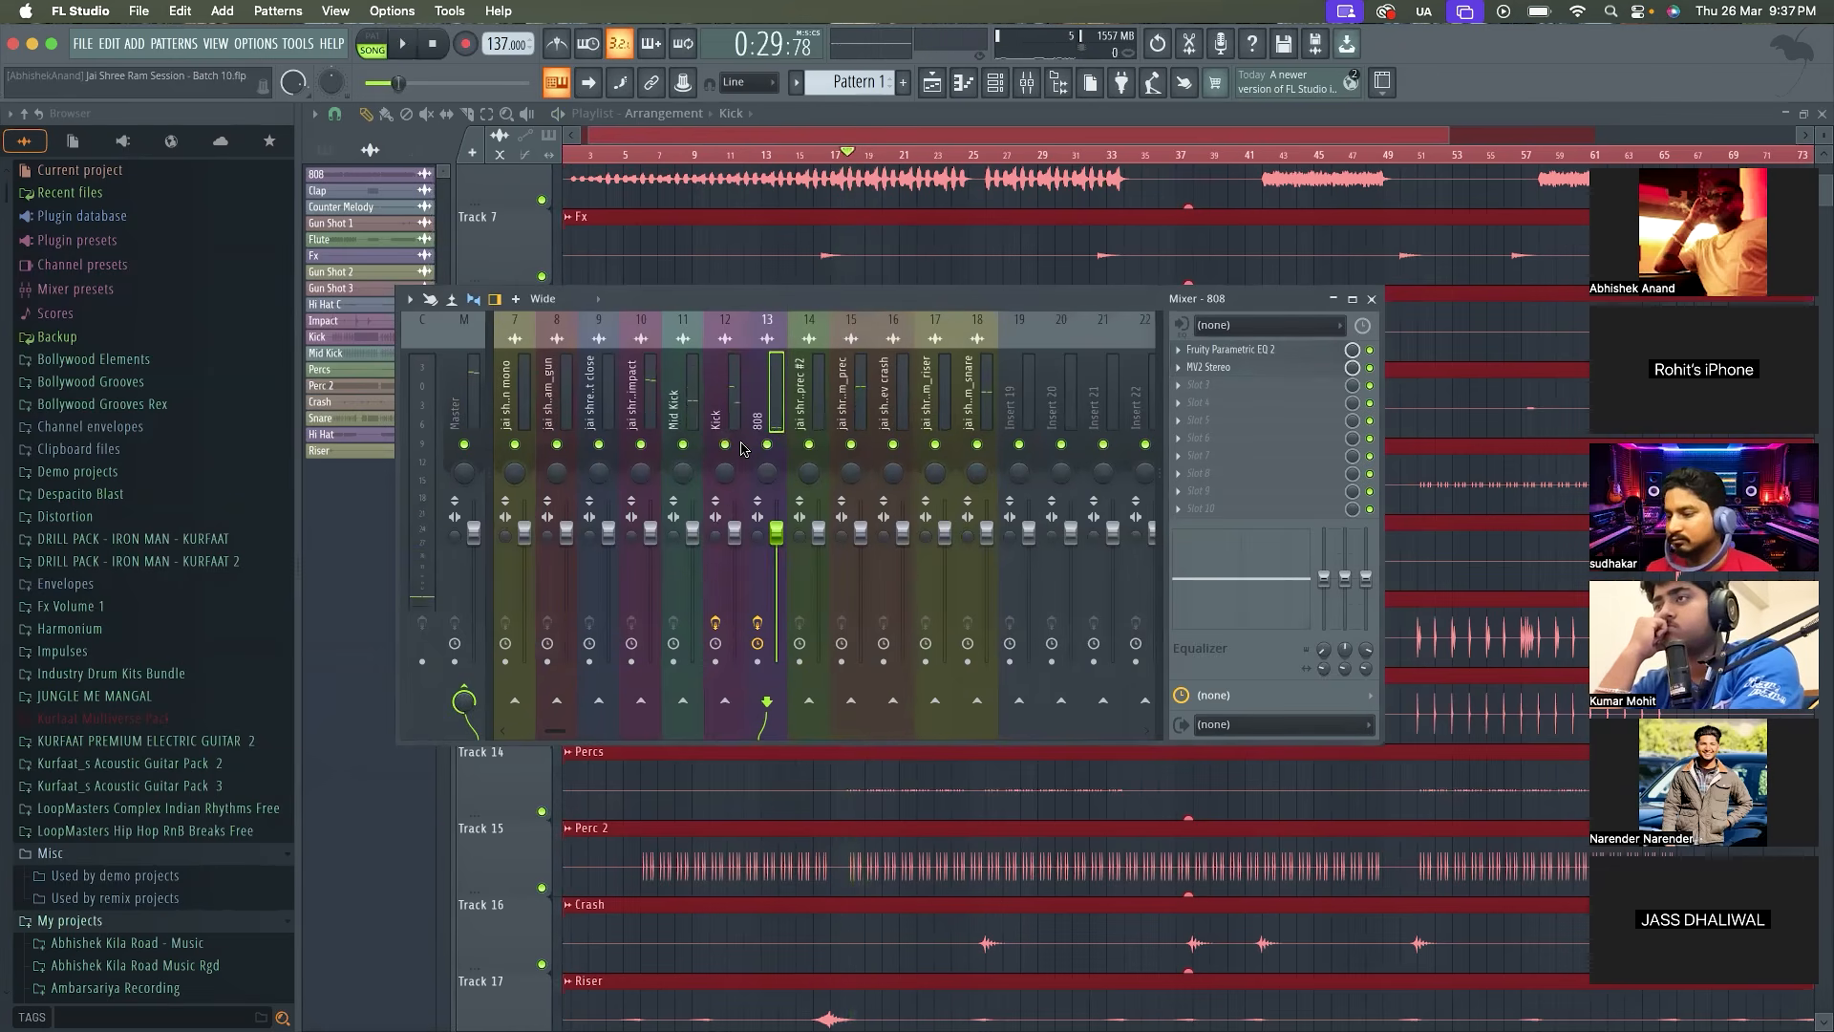
{"action": "key", "text": "space"}
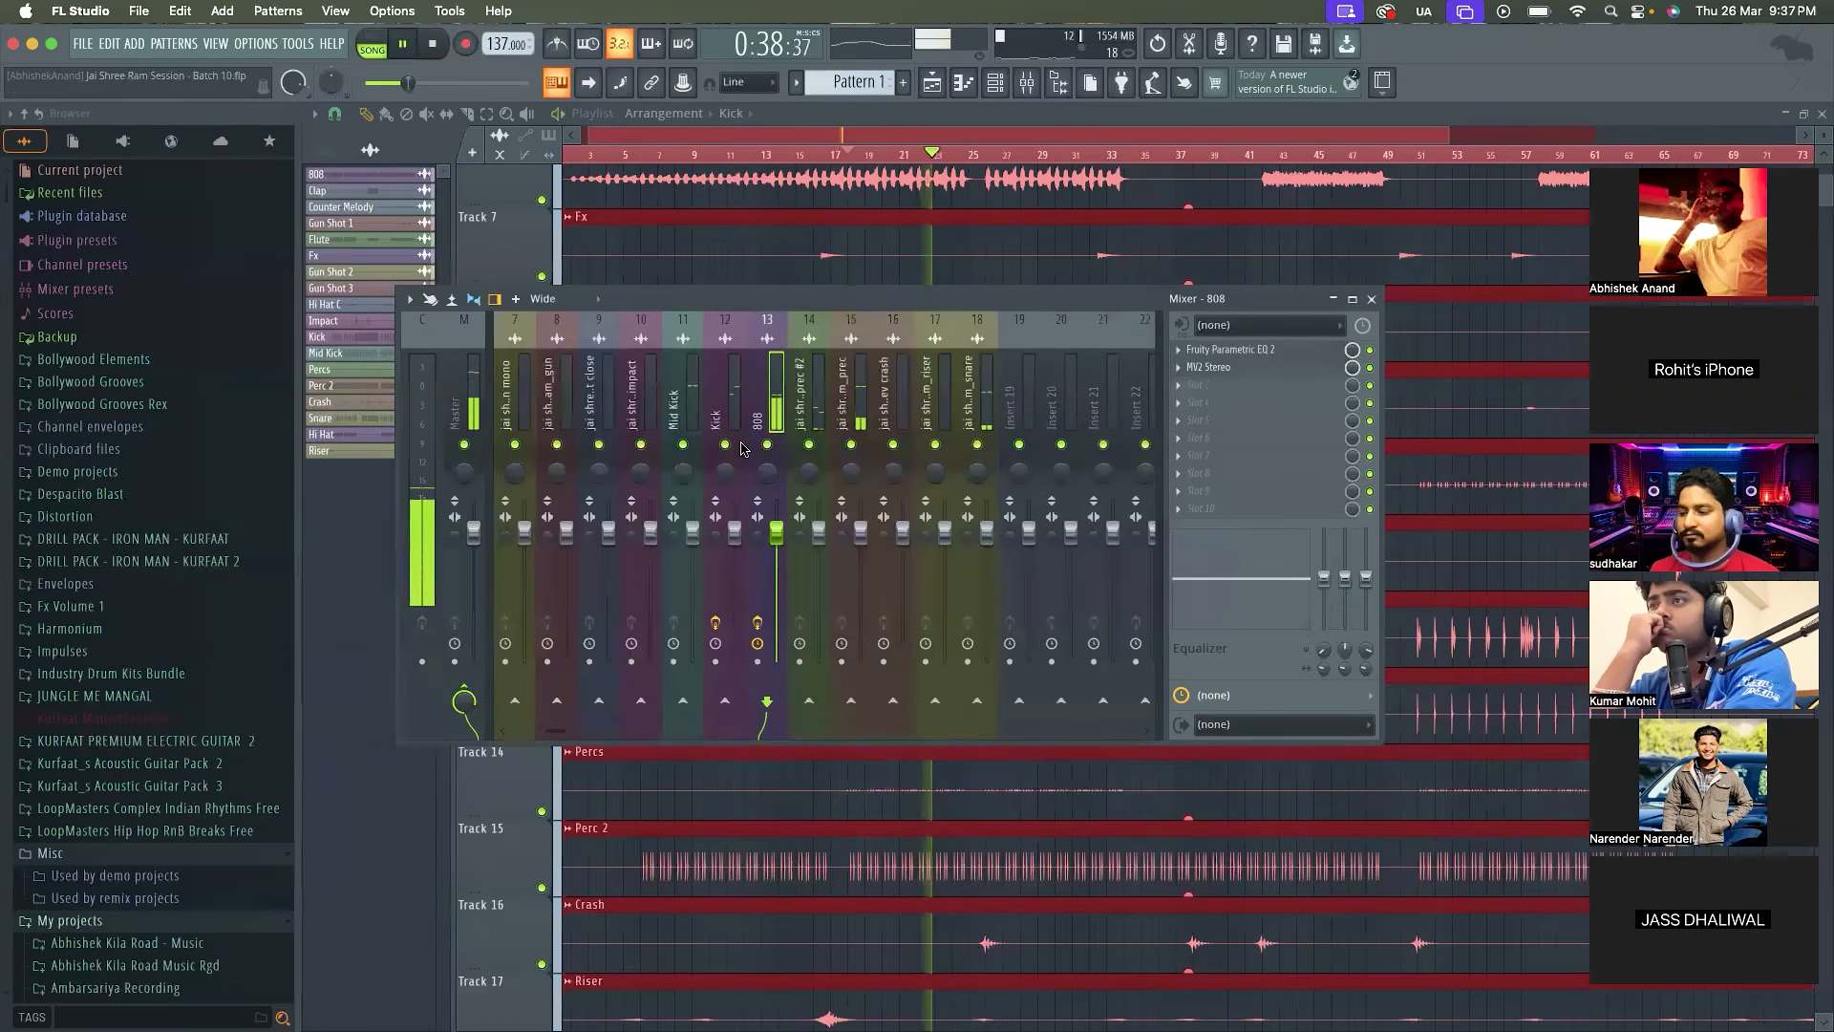
{"action": "key", "text": "space"}
Lower MV2's output gain on the 808 to -14.3 dB while the section plays
{"action": "left_click", "coordinate": [1247, 369]}
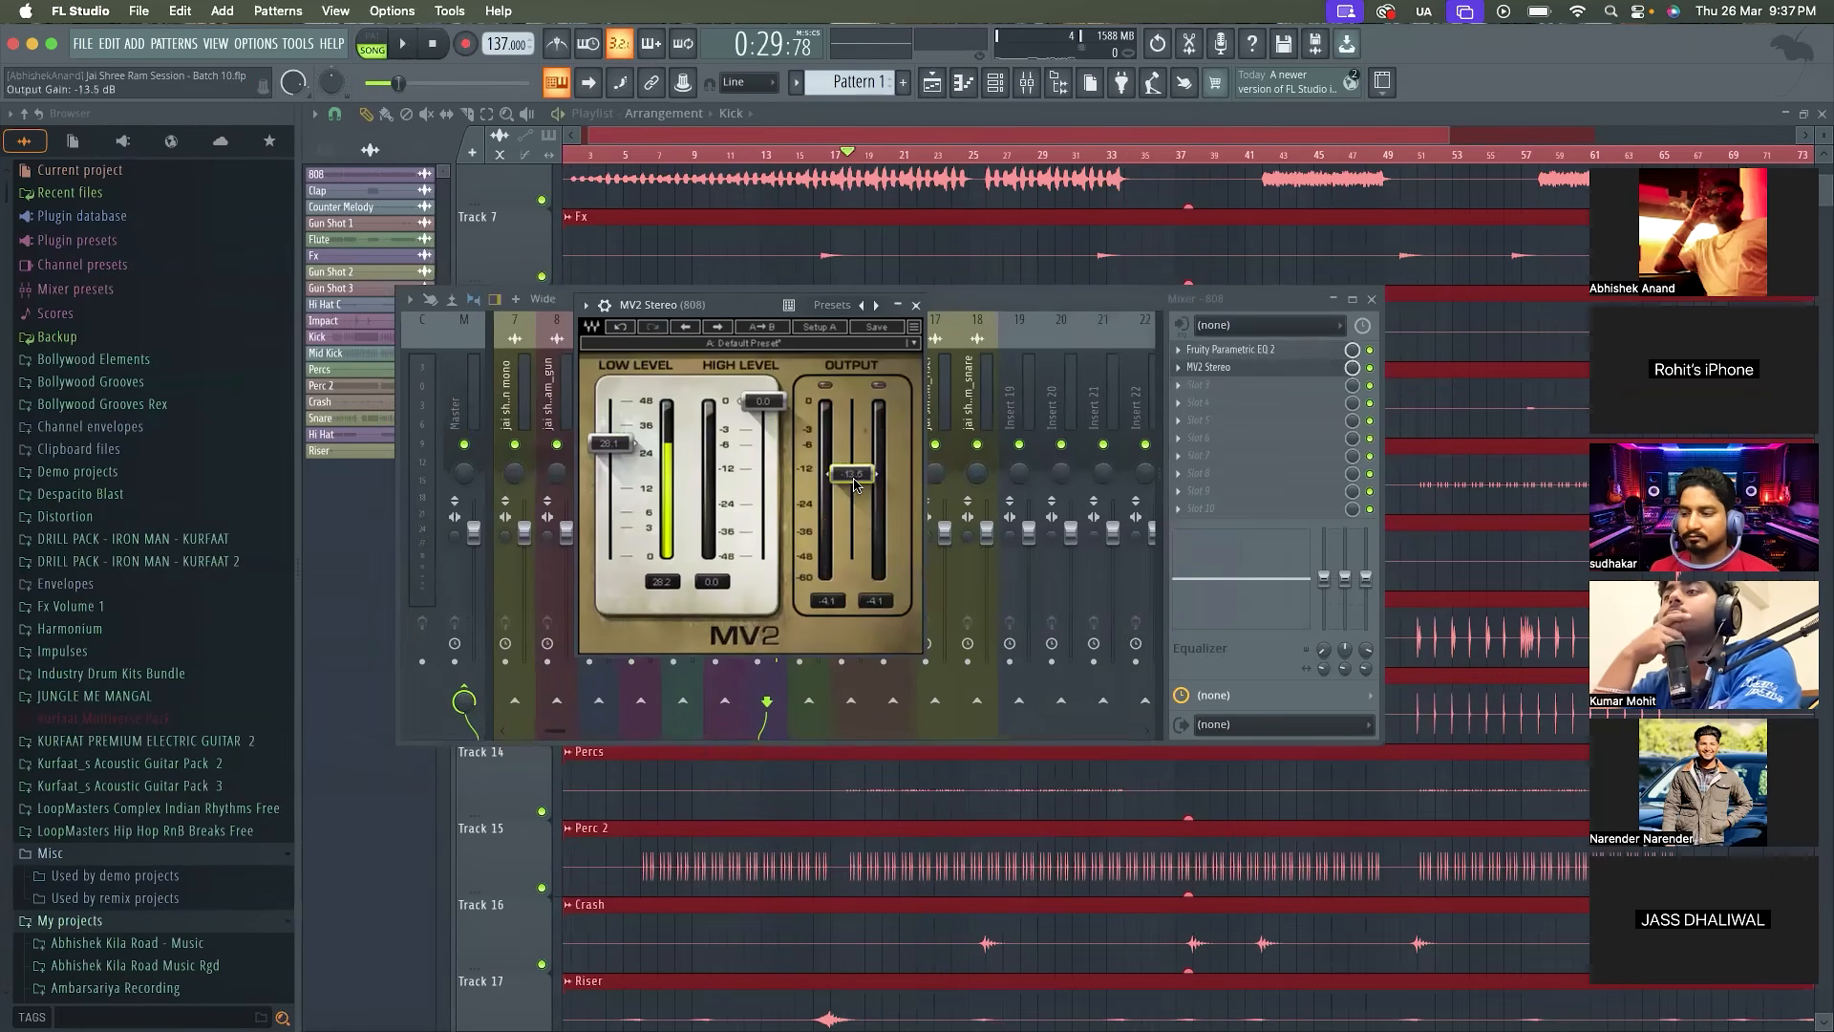
{"action": "key", "text": "space"}
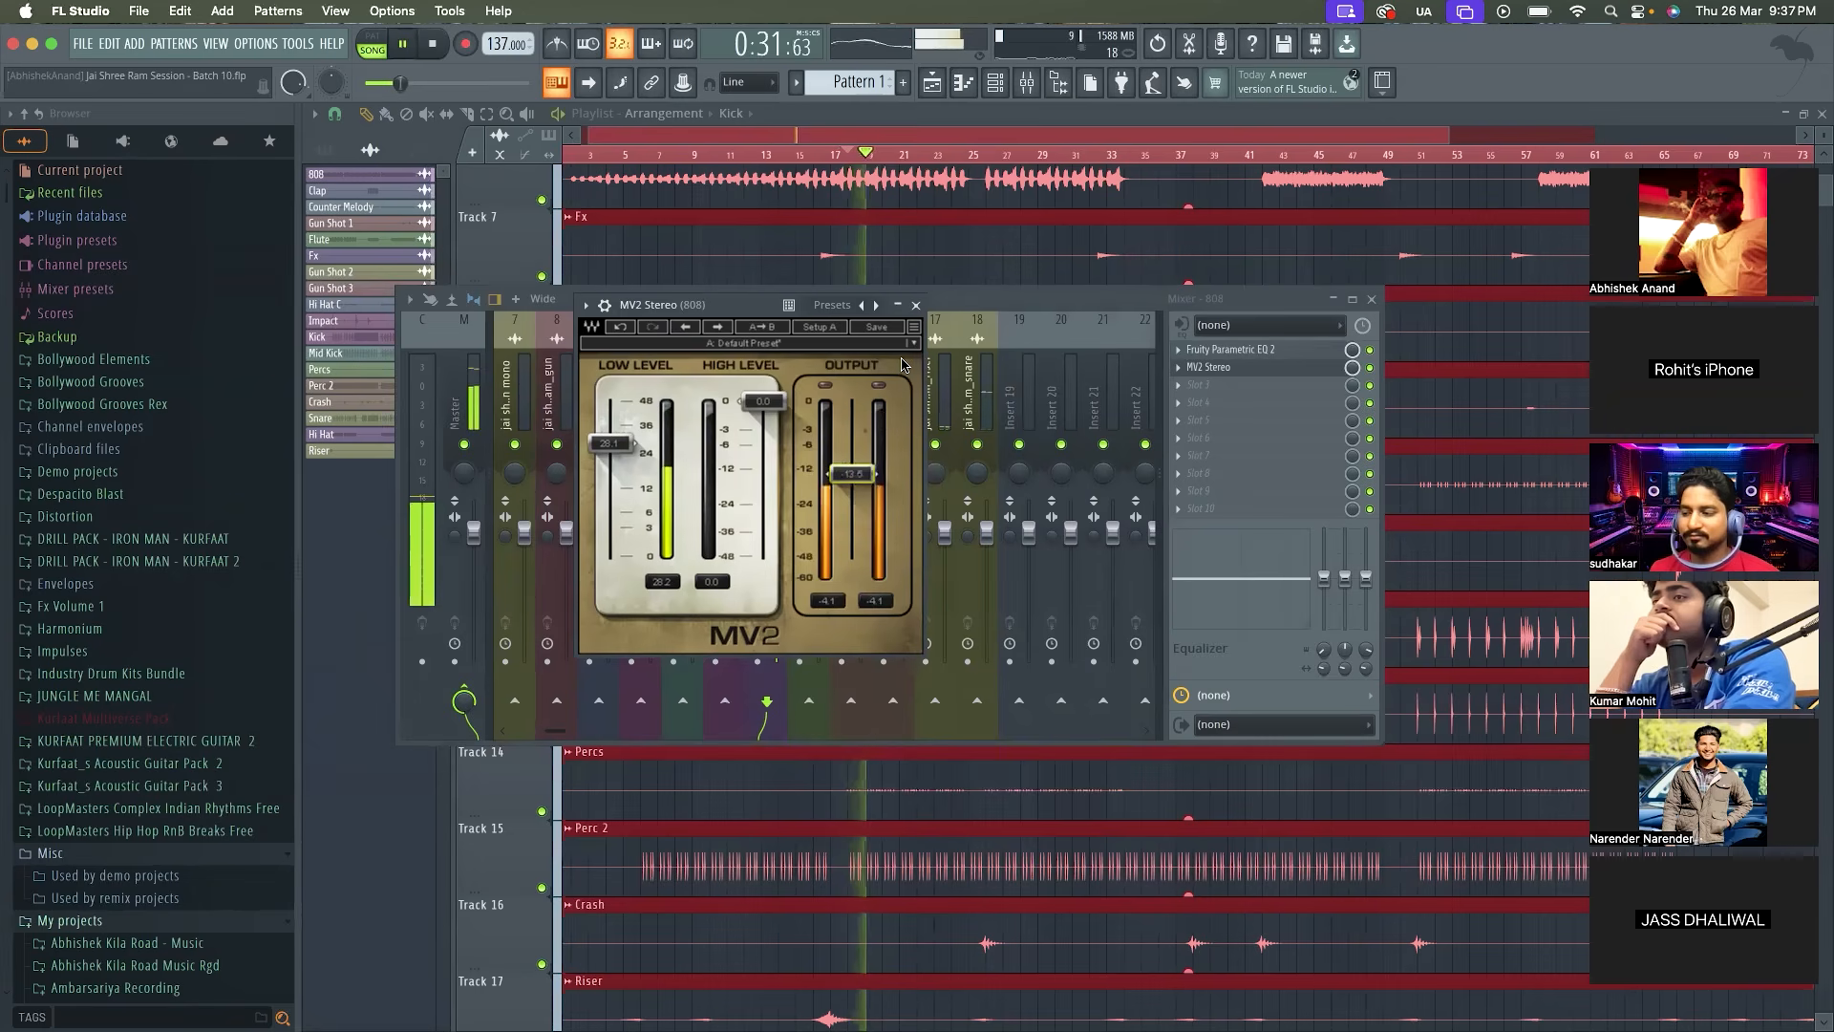
{"action": "left_click_drag", "start_coordinate": [851, 474], "coordinate": [851, 476]}
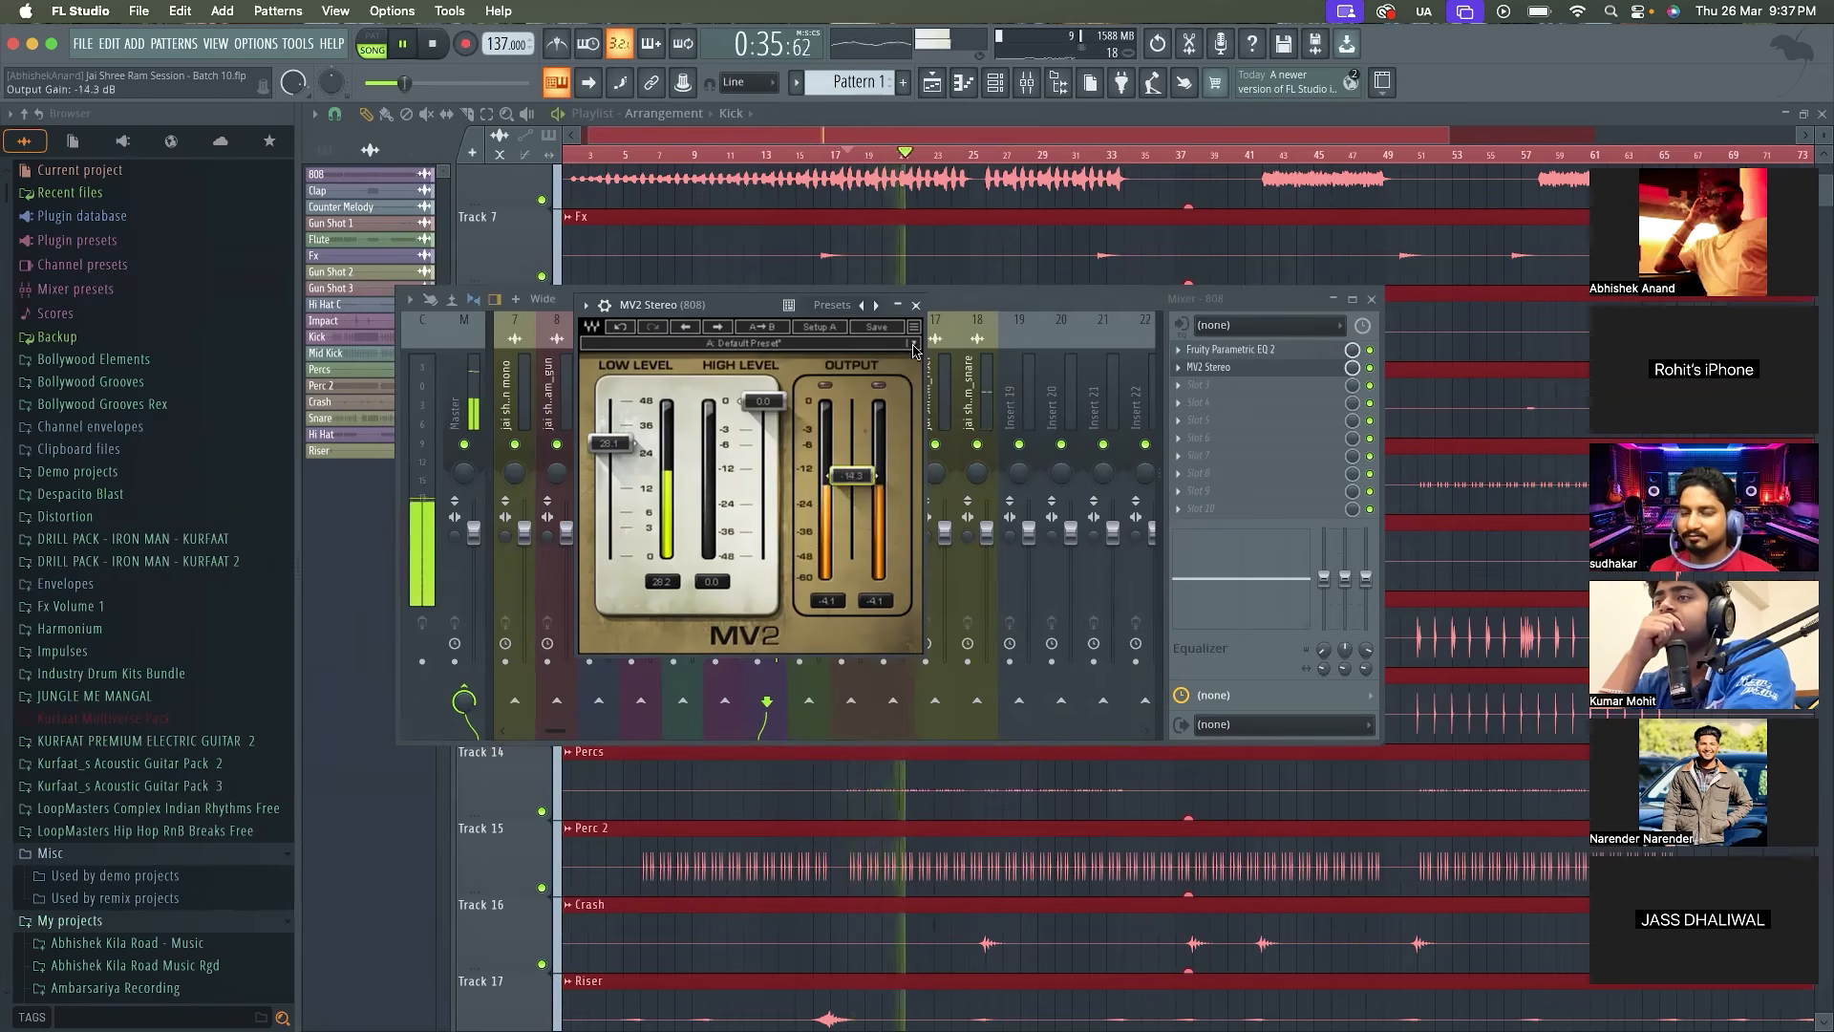
{"action": "left_click", "coordinate": [915, 304]}
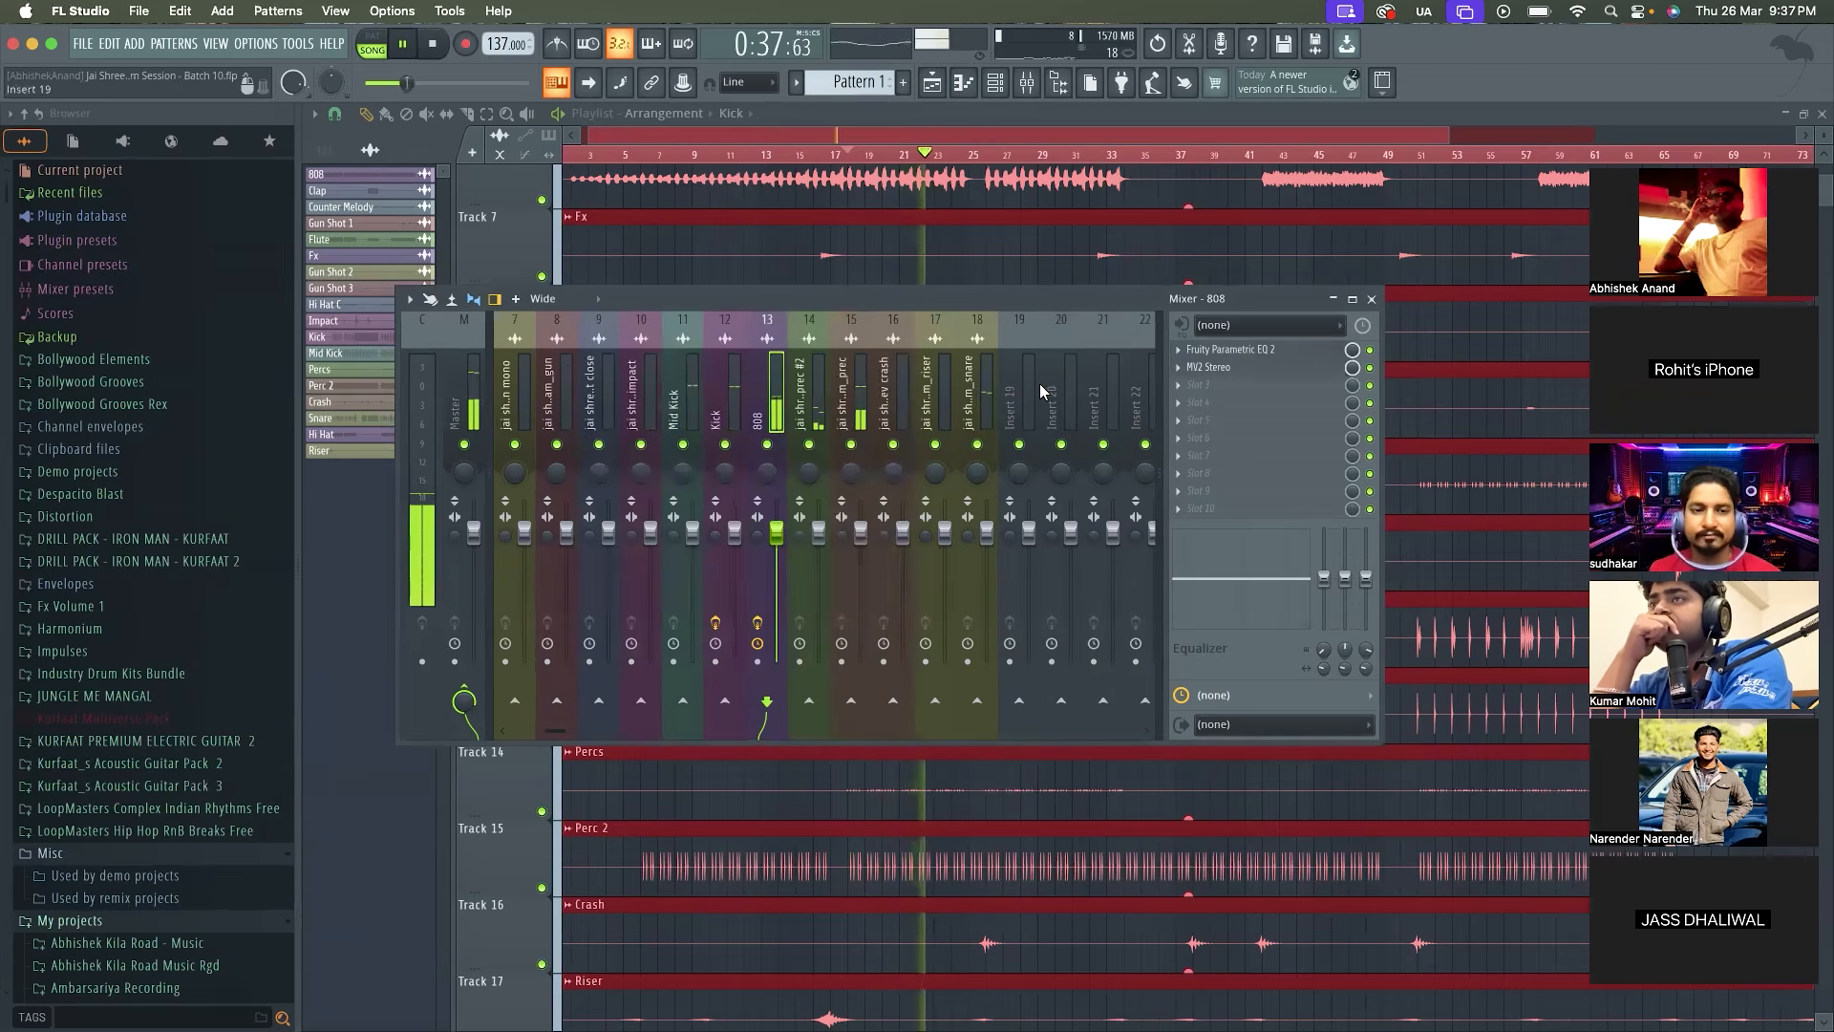
{"action": "key", "text": "space"}
Try Fruity Limiter in the 808's third effect slot during playback, and remove it again
{"action": "left_click", "coordinate": [1199, 384]}
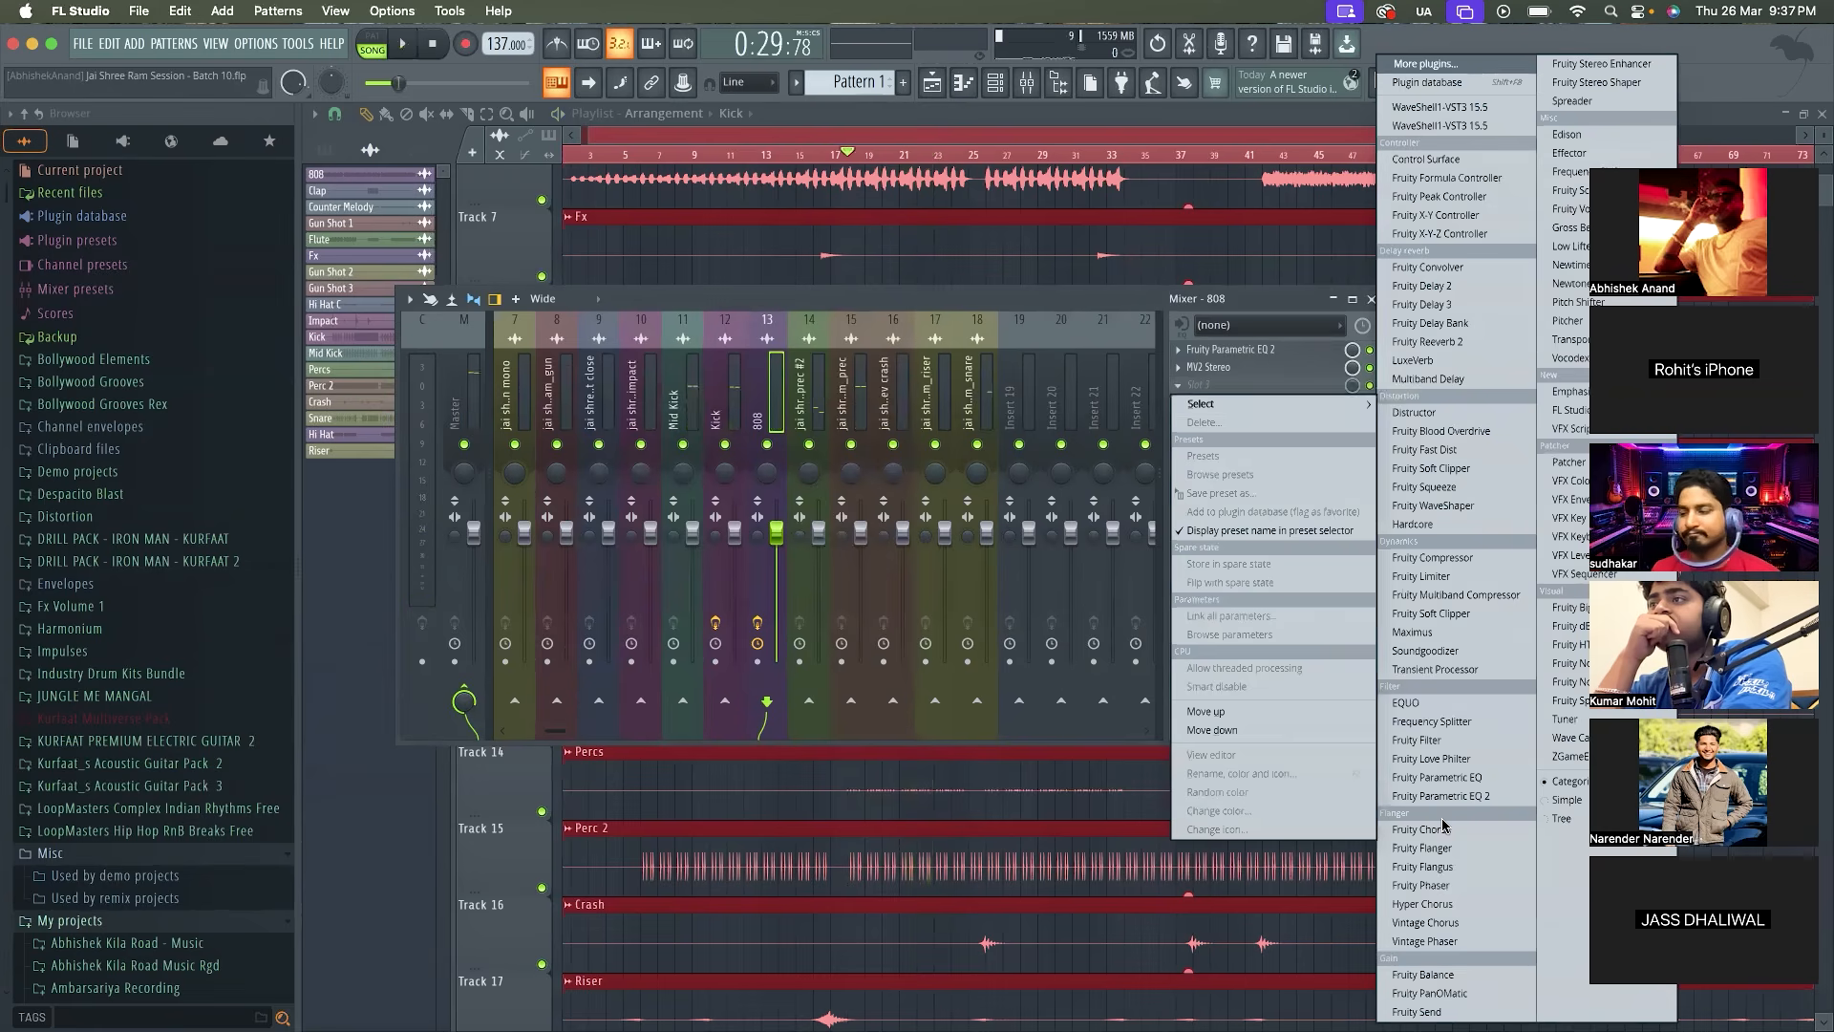
{"action": "left_click", "coordinate": [1467, 65]}
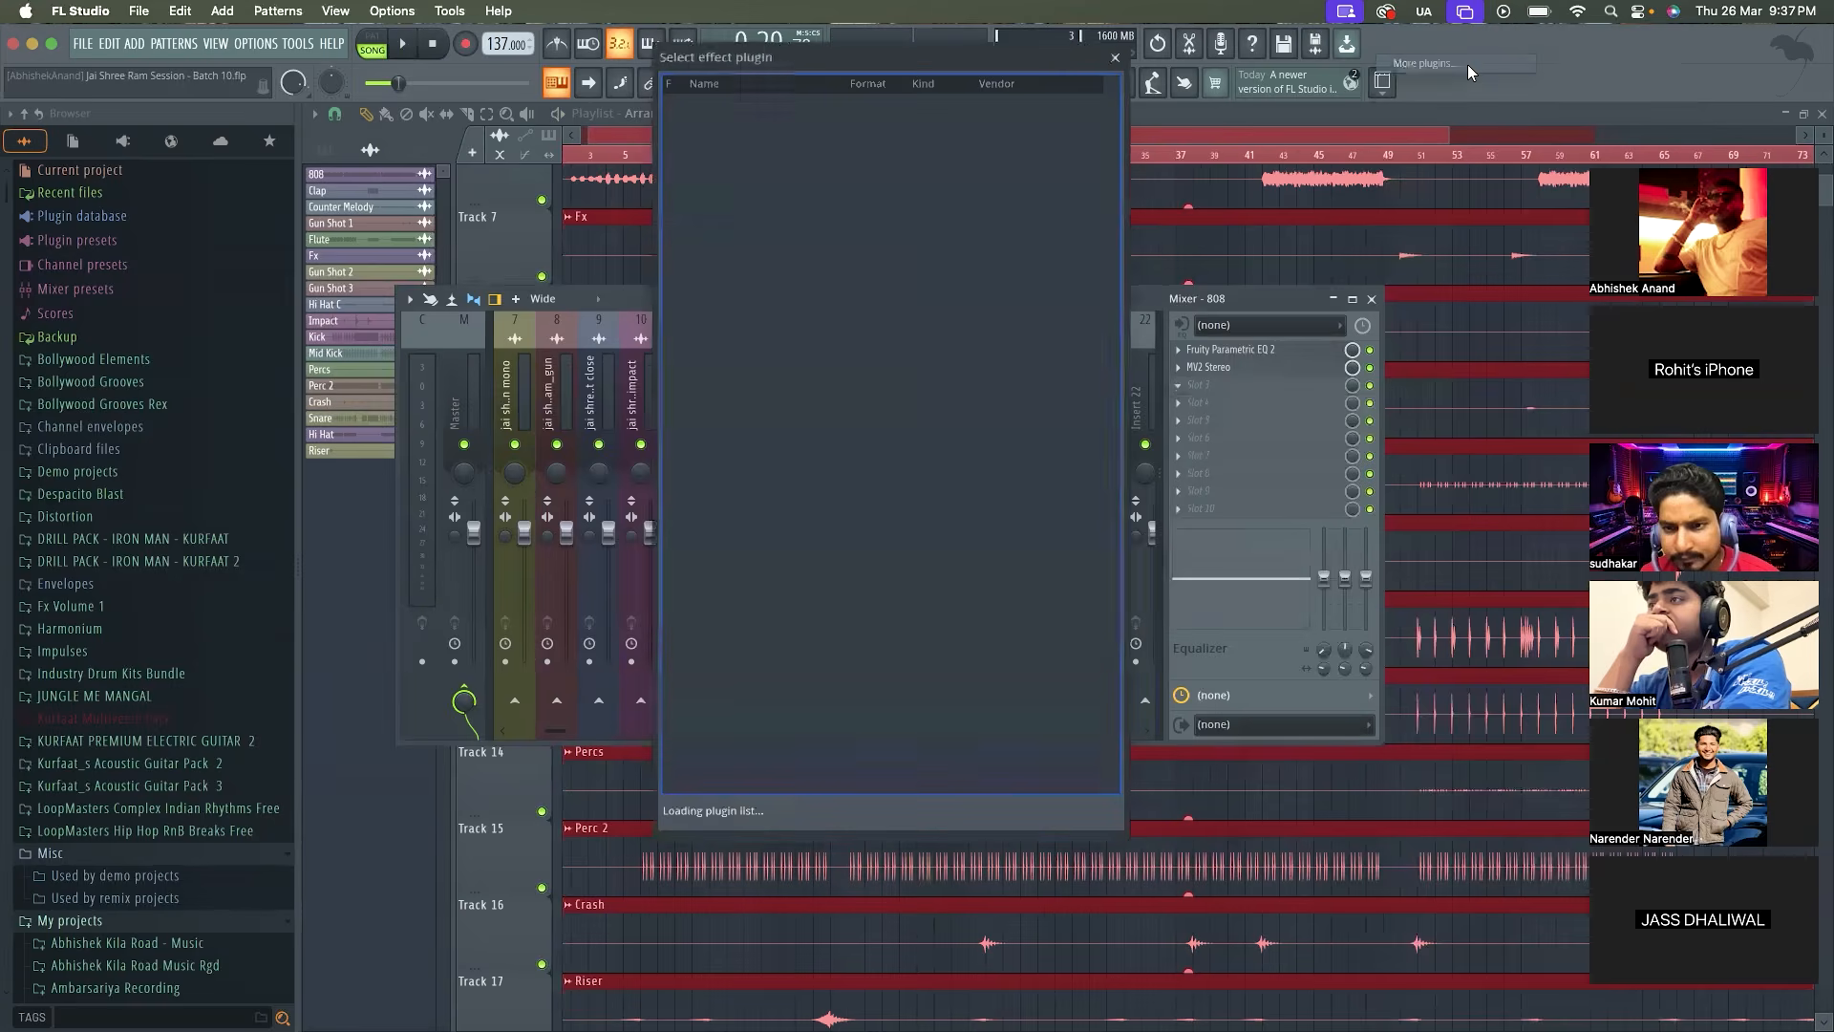
{"action": "scroll", "coordinate": [811, 466], "scroll_direction": "down", "scroll_amount": 10}
{"action": "double_click", "coordinate": [774, 493]}
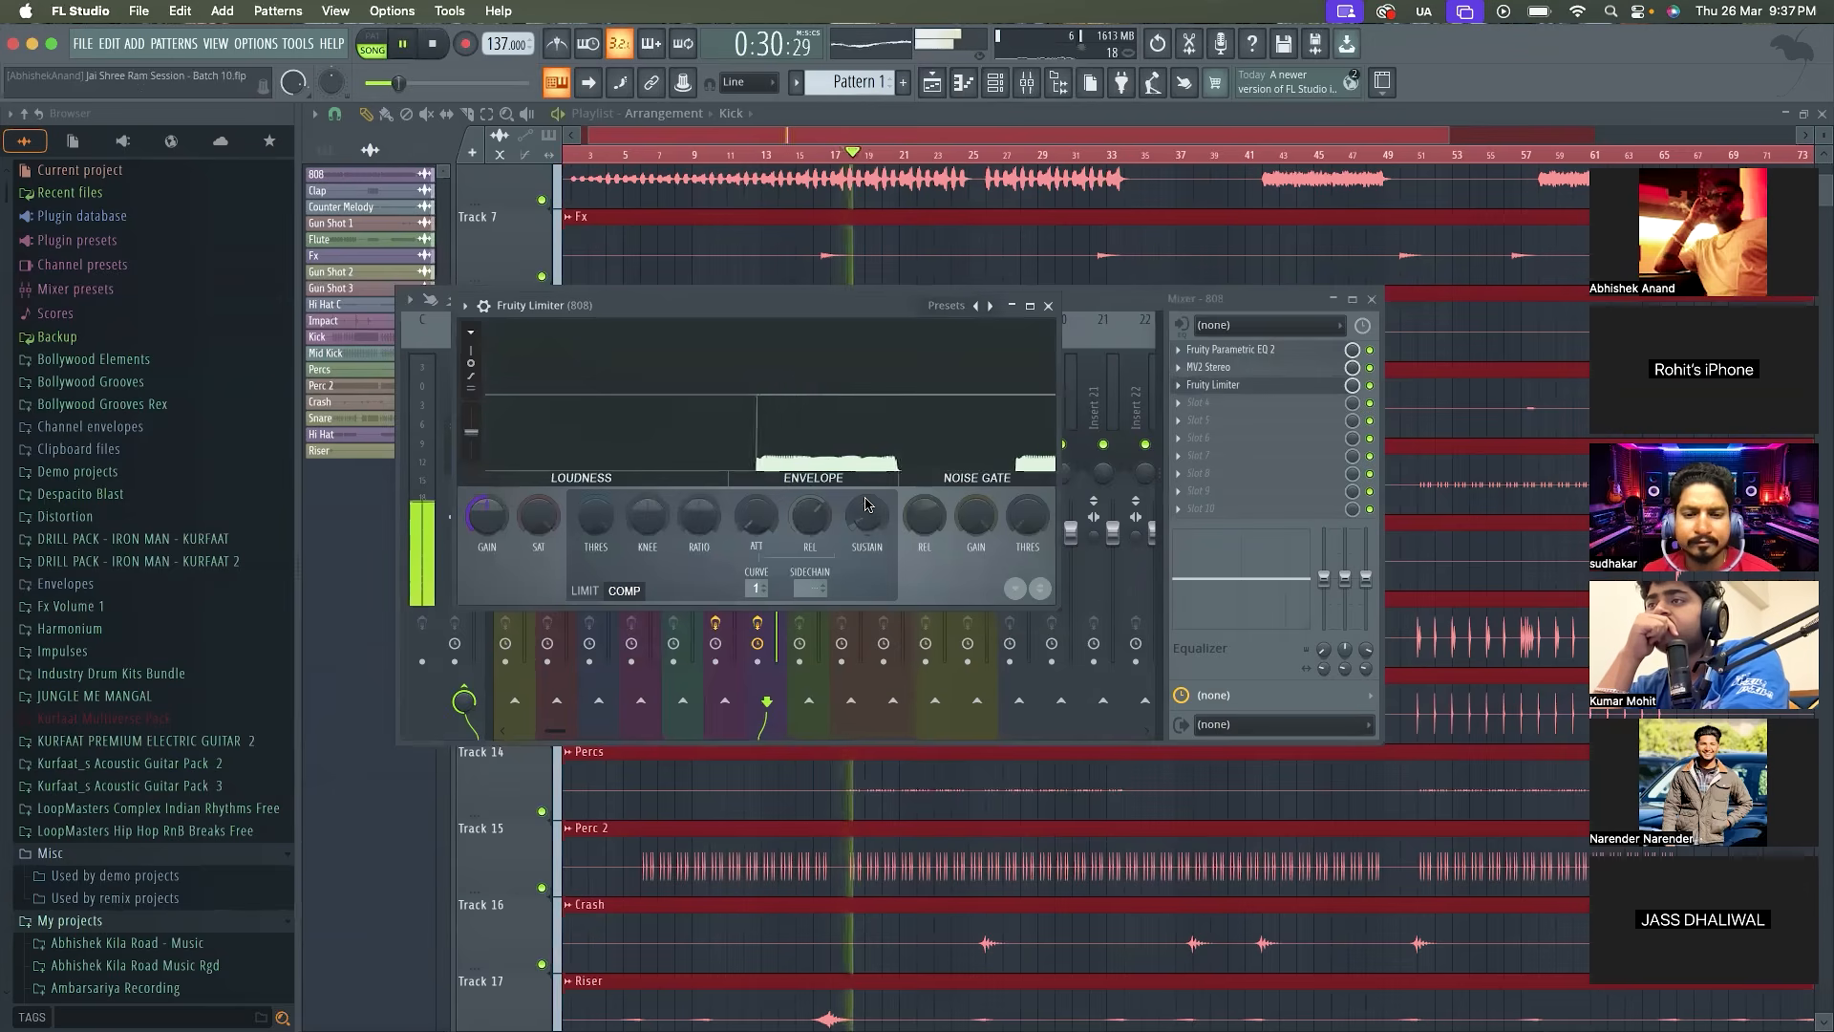
{"action": "key", "text": "space"}
{"action": "left_click", "coordinate": [1047, 306]}
{"action": "right_click", "coordinate": [1232, 382]}
{"action": "left_click", "coordinate": [1194, 420]}
{"action": "key", "text": "Return"}
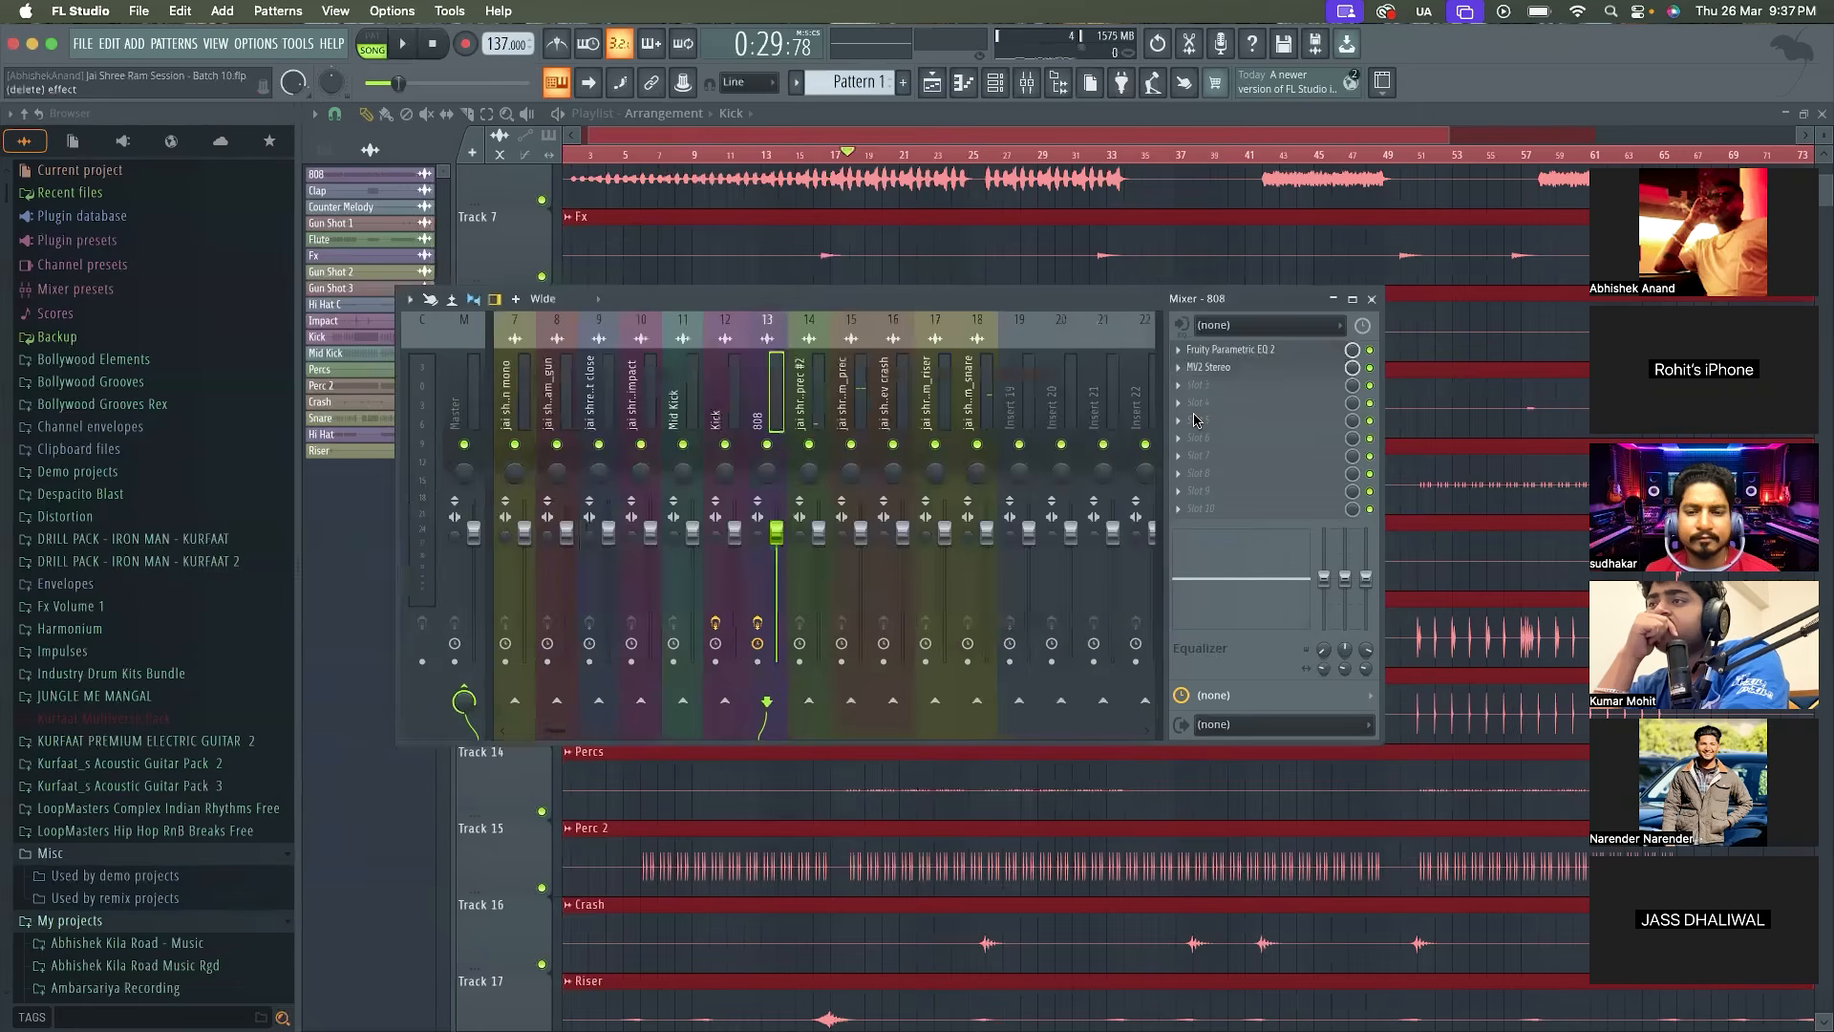
Audition the section with only the 808 soloed, and restore all tracks
{"action": "right_click", "coordinate": [767, 444]}
{"action": "key", "text": "space"}
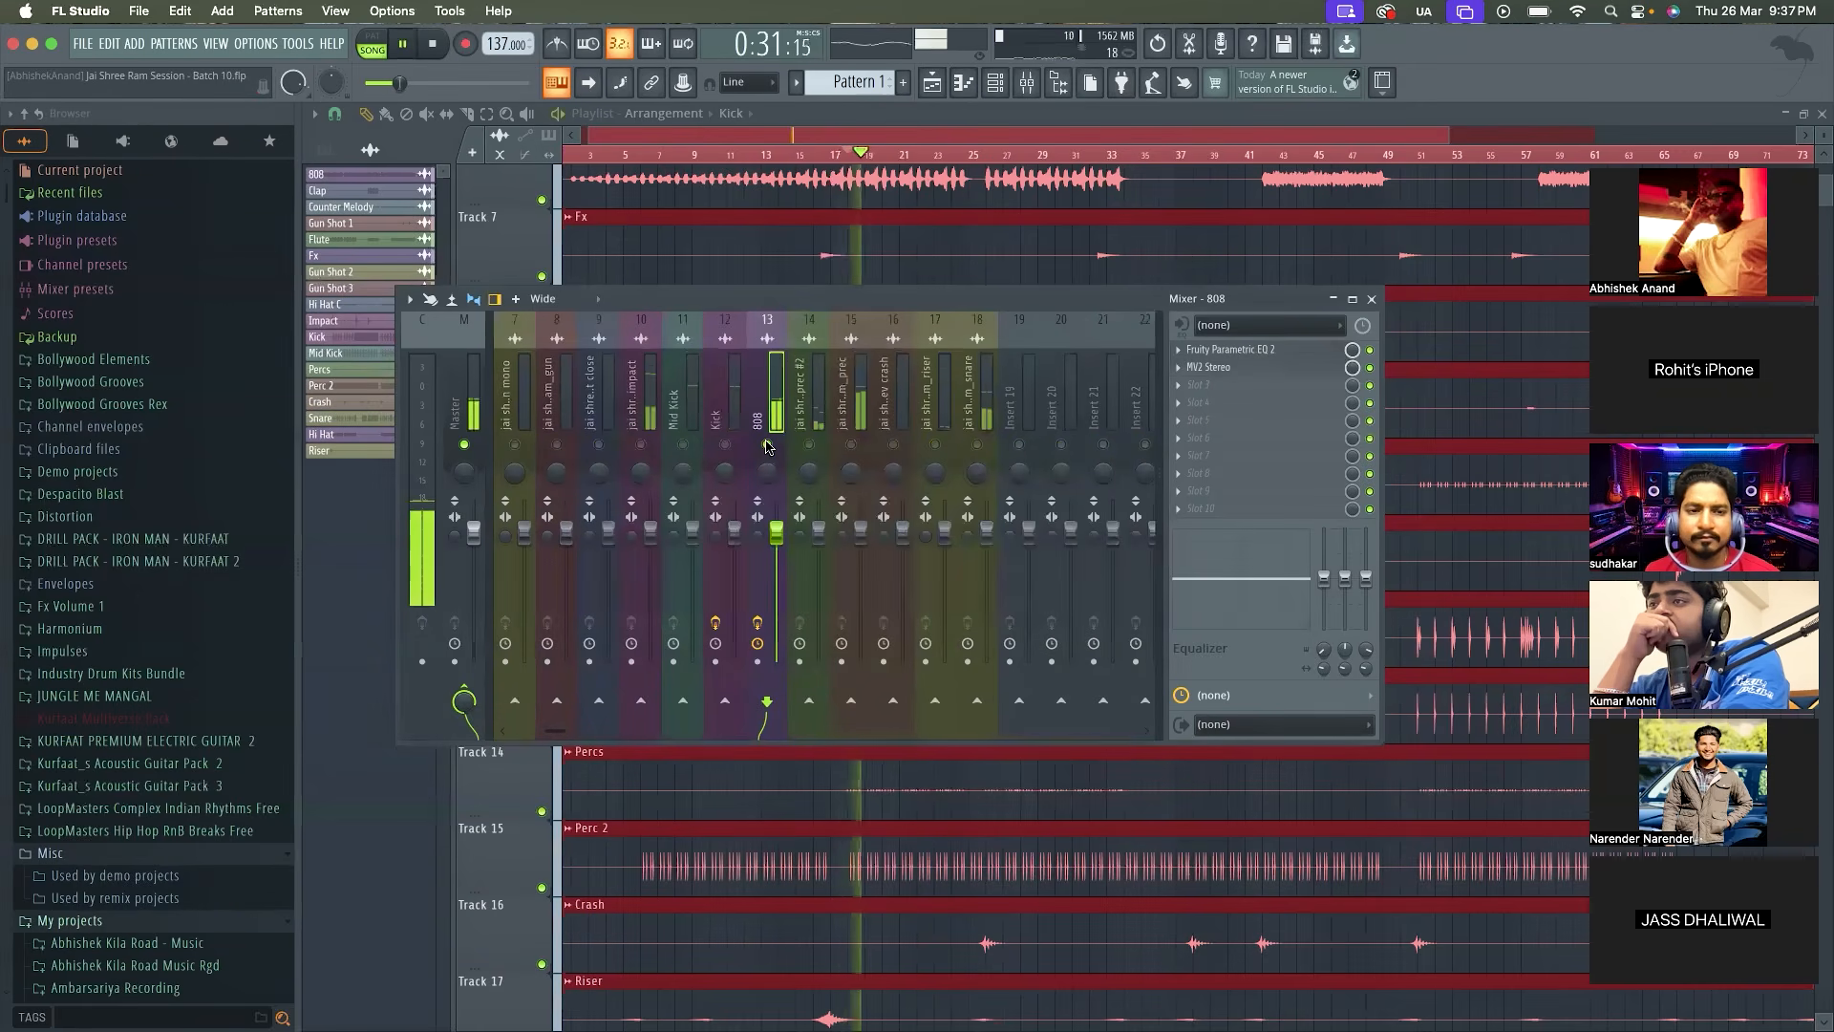
{"action": "key", "text": "space"}
{"action": "right_click", "coordinate": [759, 445]}
Solo the Kick together with the 808 and play the section to hear how they combine
{"action": "left_click", "coordinate": [735, 420]}
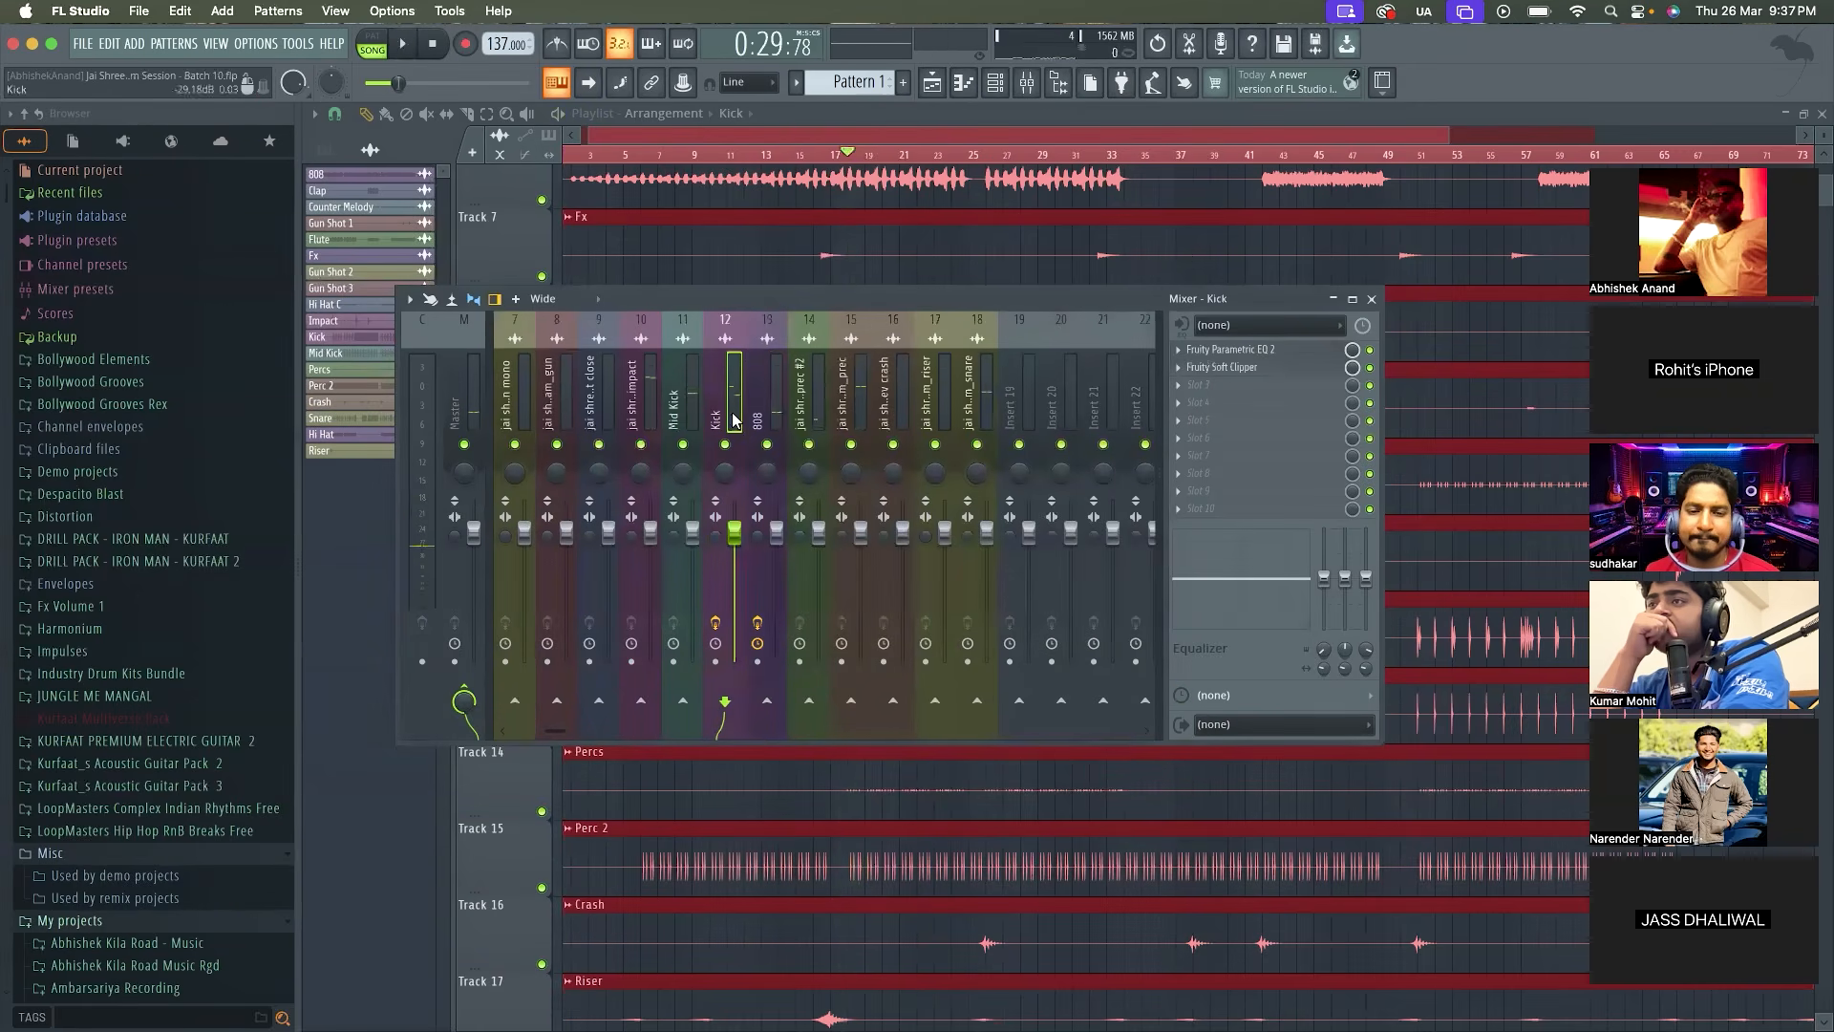
{"action": "right_click", "coordinate": [730, 445]}
{"action": "key", "text": "space"}
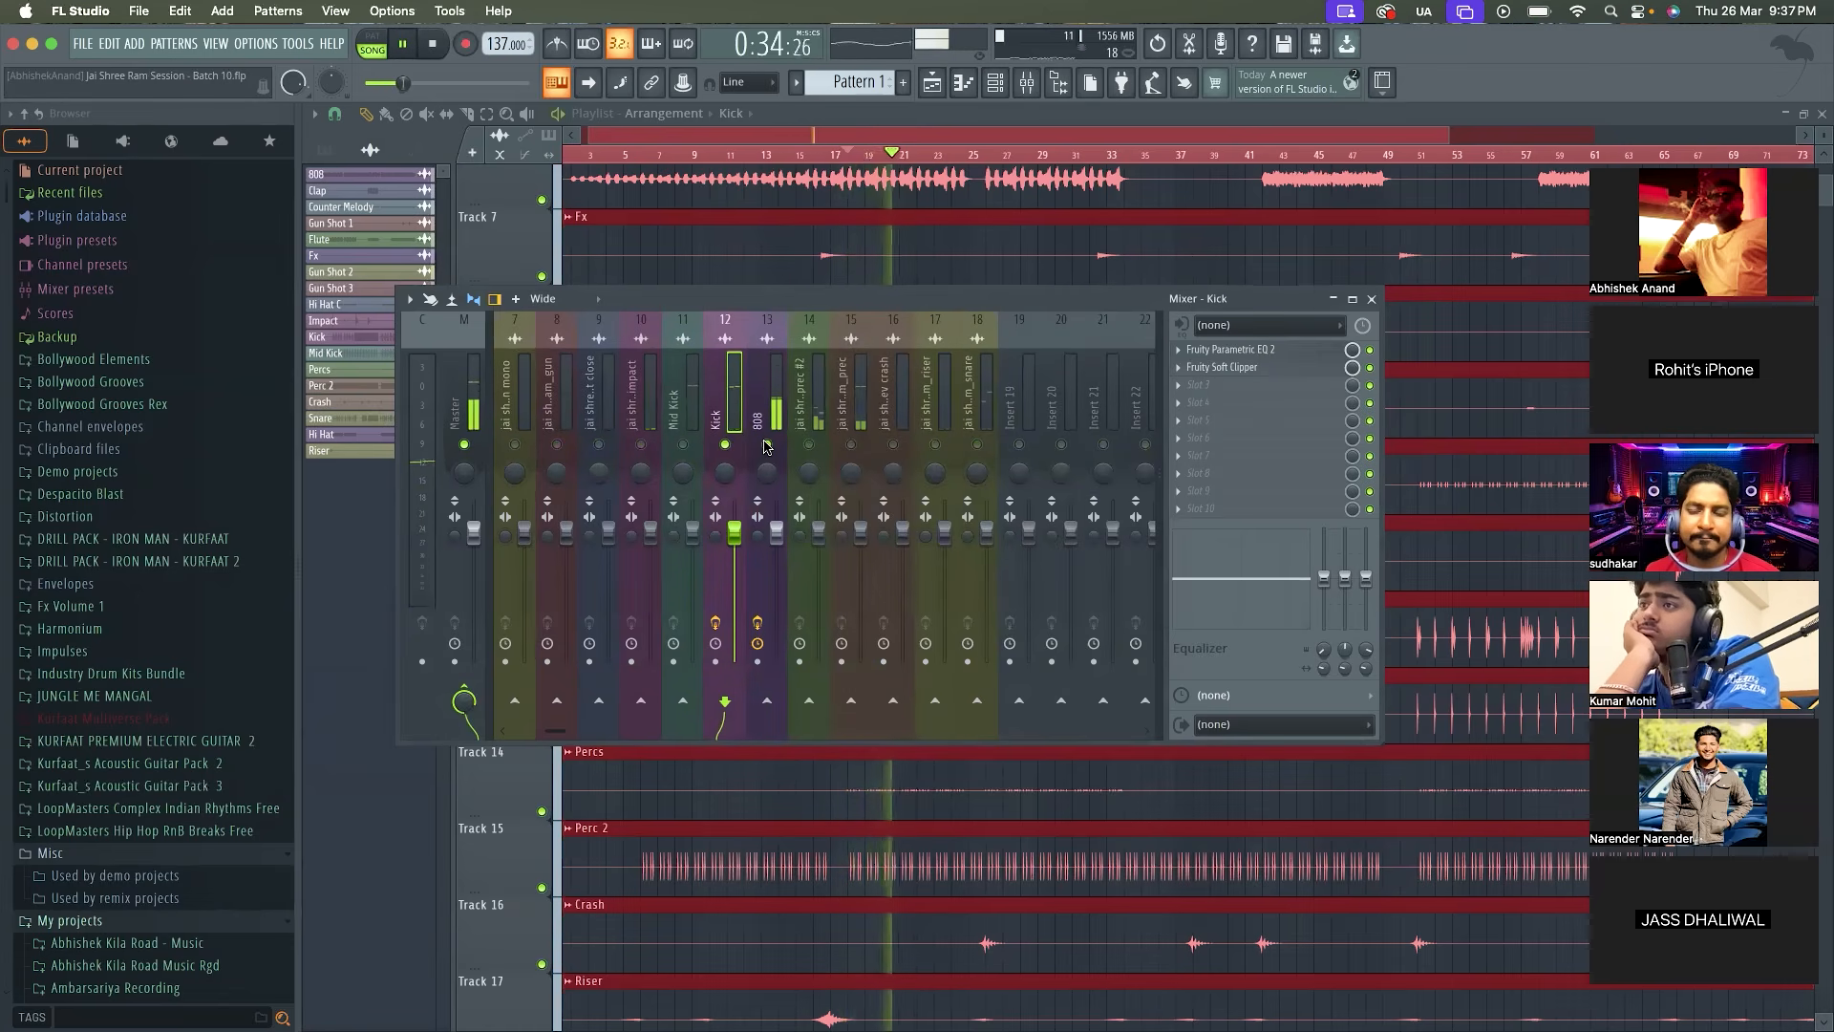
{"action": "key", "text": "space"}
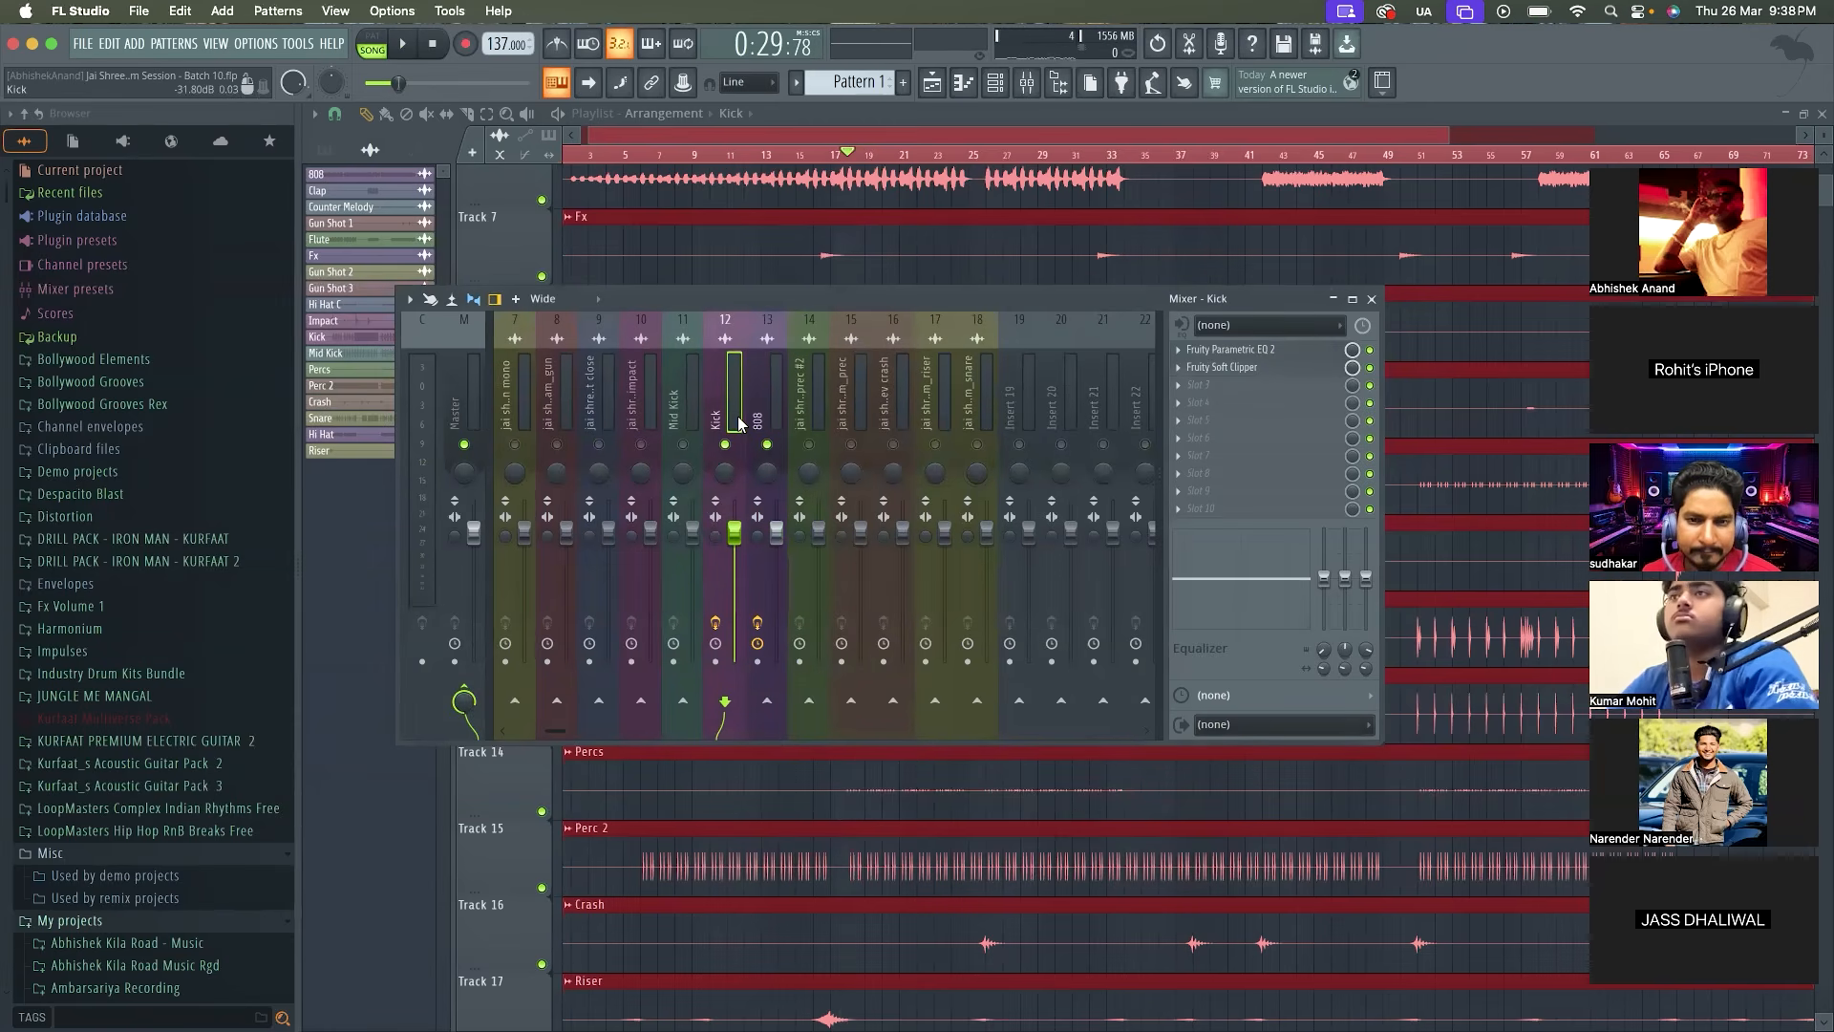
Add Fruity Peak Controller to the Kick's third effect slot and close its editor
{"action": "left_click", "coordinate": [753, 413]}
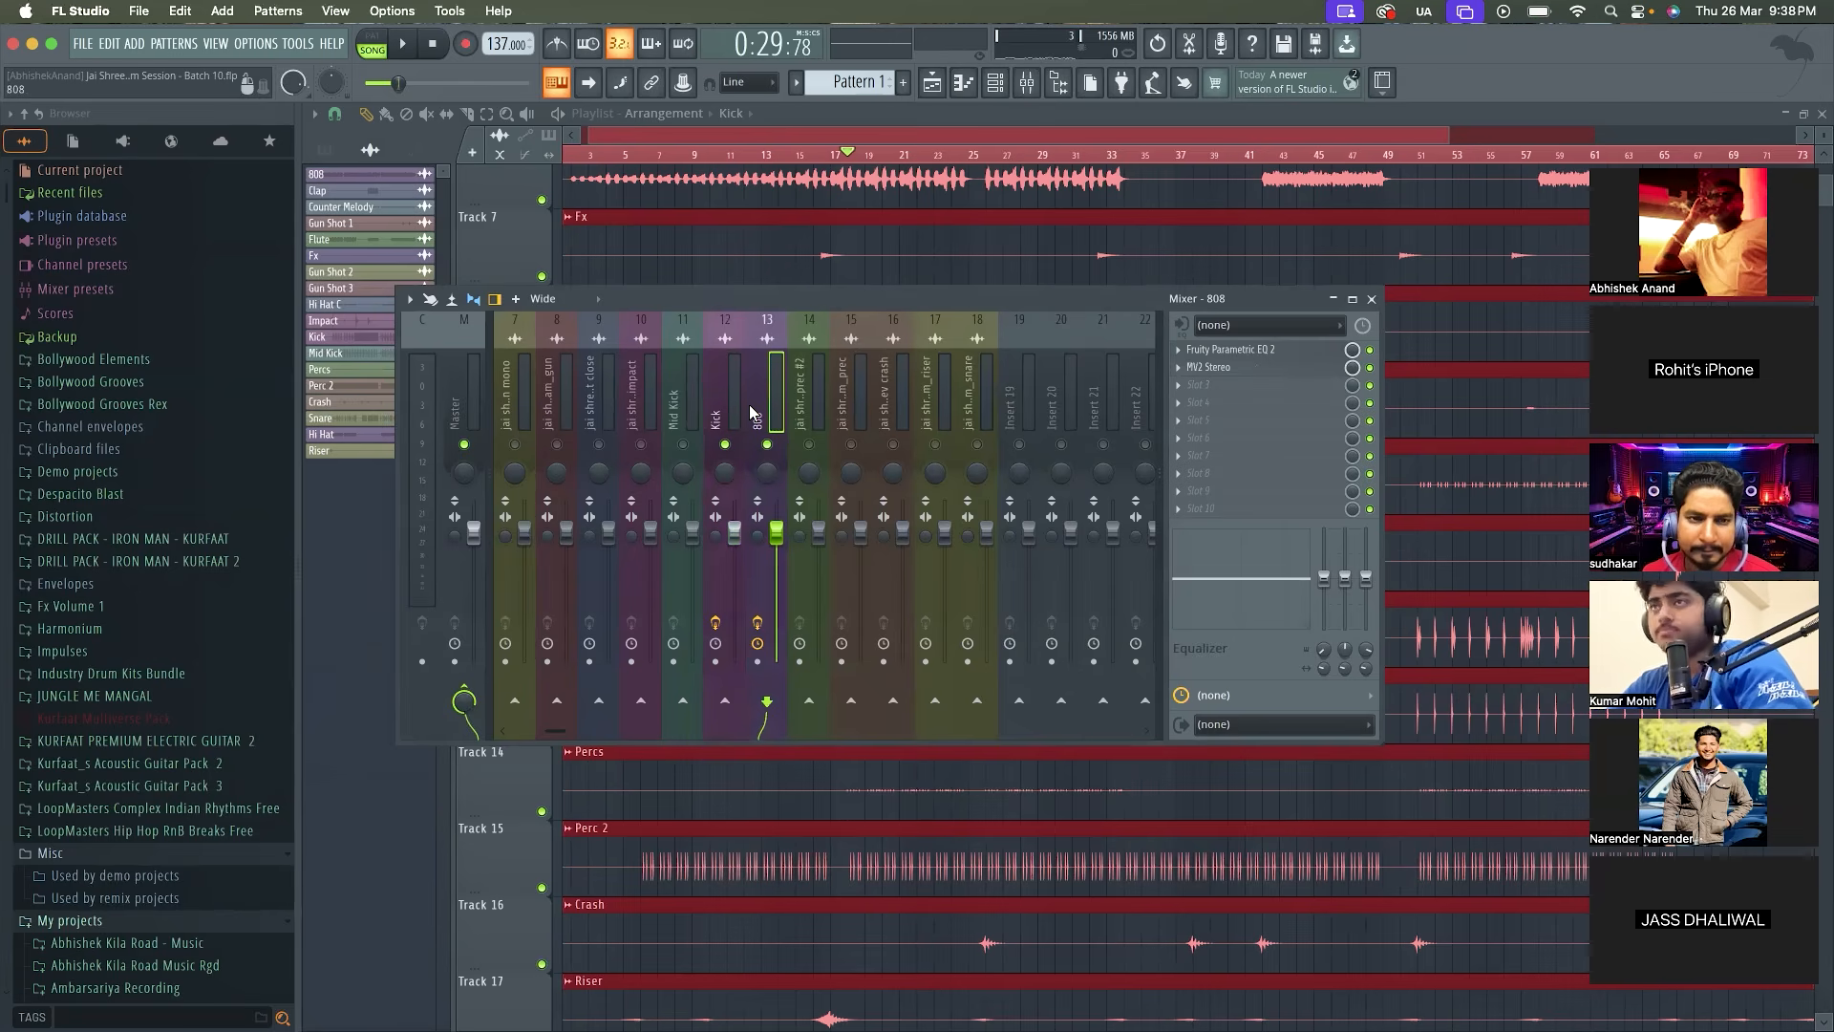
{"action": "left_click", "coordinate": [728, 420]}
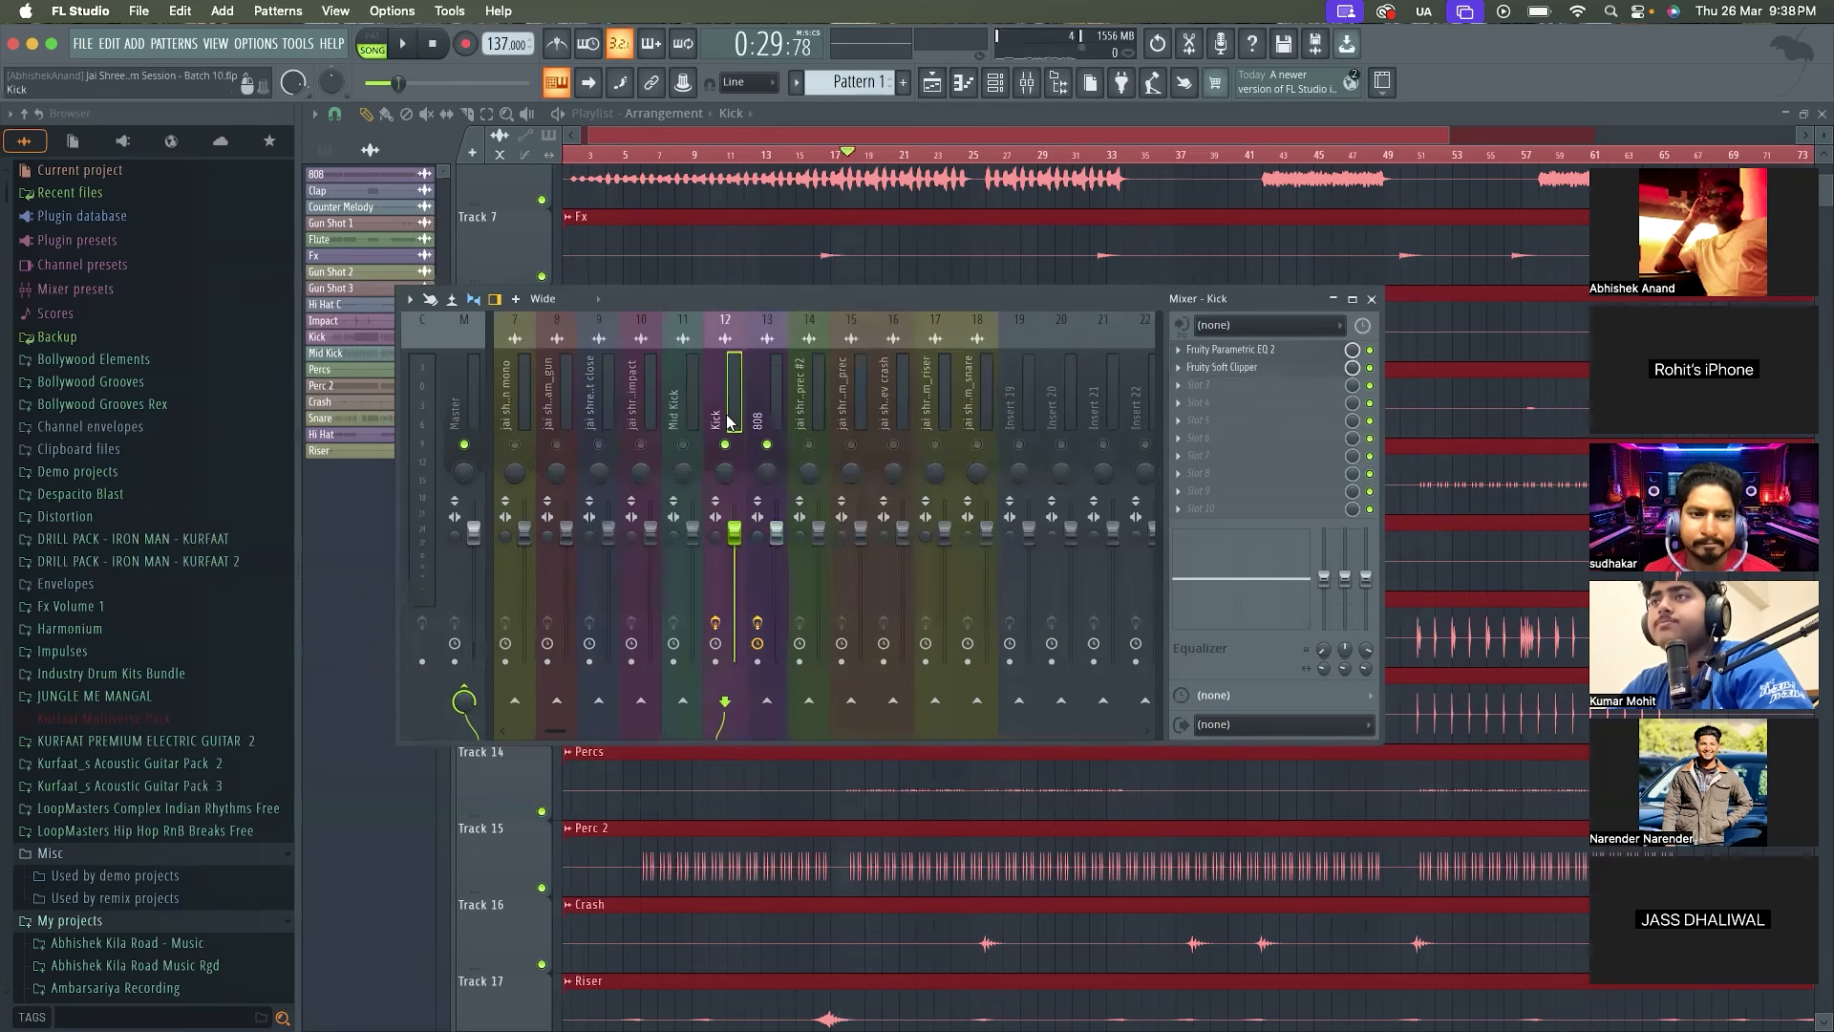
{"action": "left_click", "coordinate": [1190, 386]}
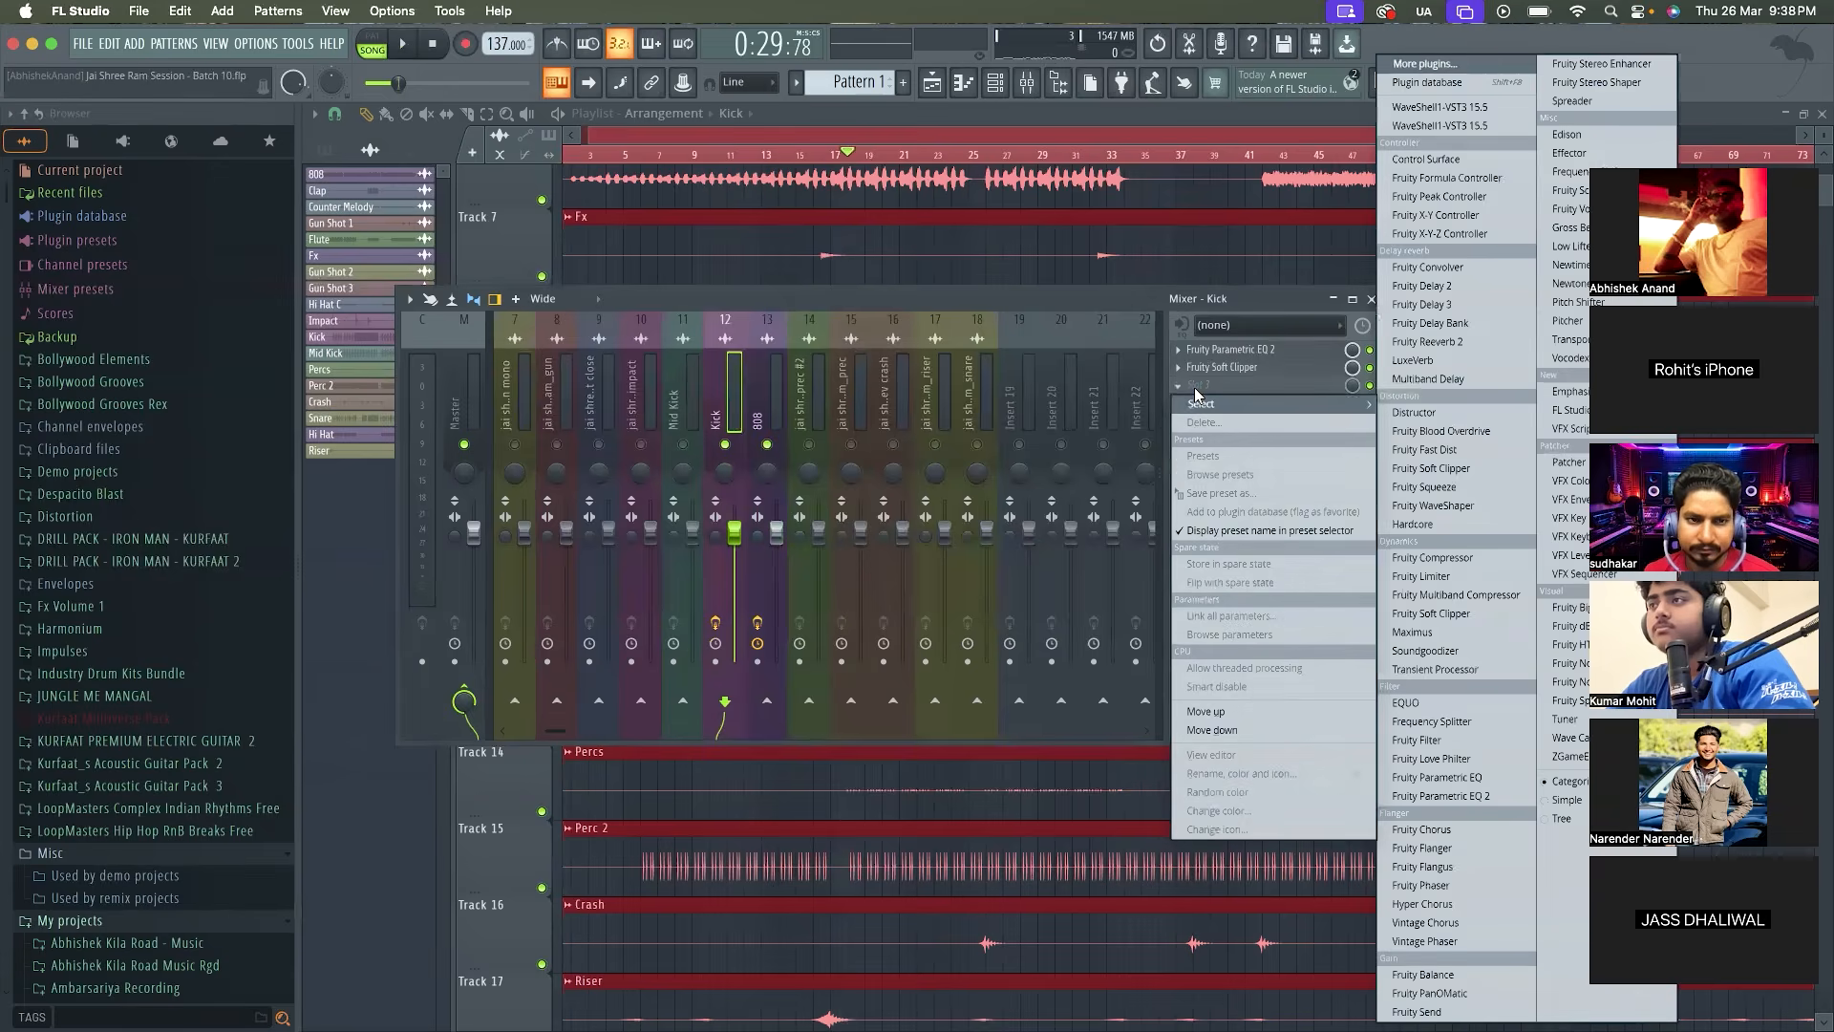
{"action": "left_click", "coordinate": [1466, 68]}
{"action": "type", "text": "peak"}
{"action": "double_click", "coordinate": [1082, 121]}
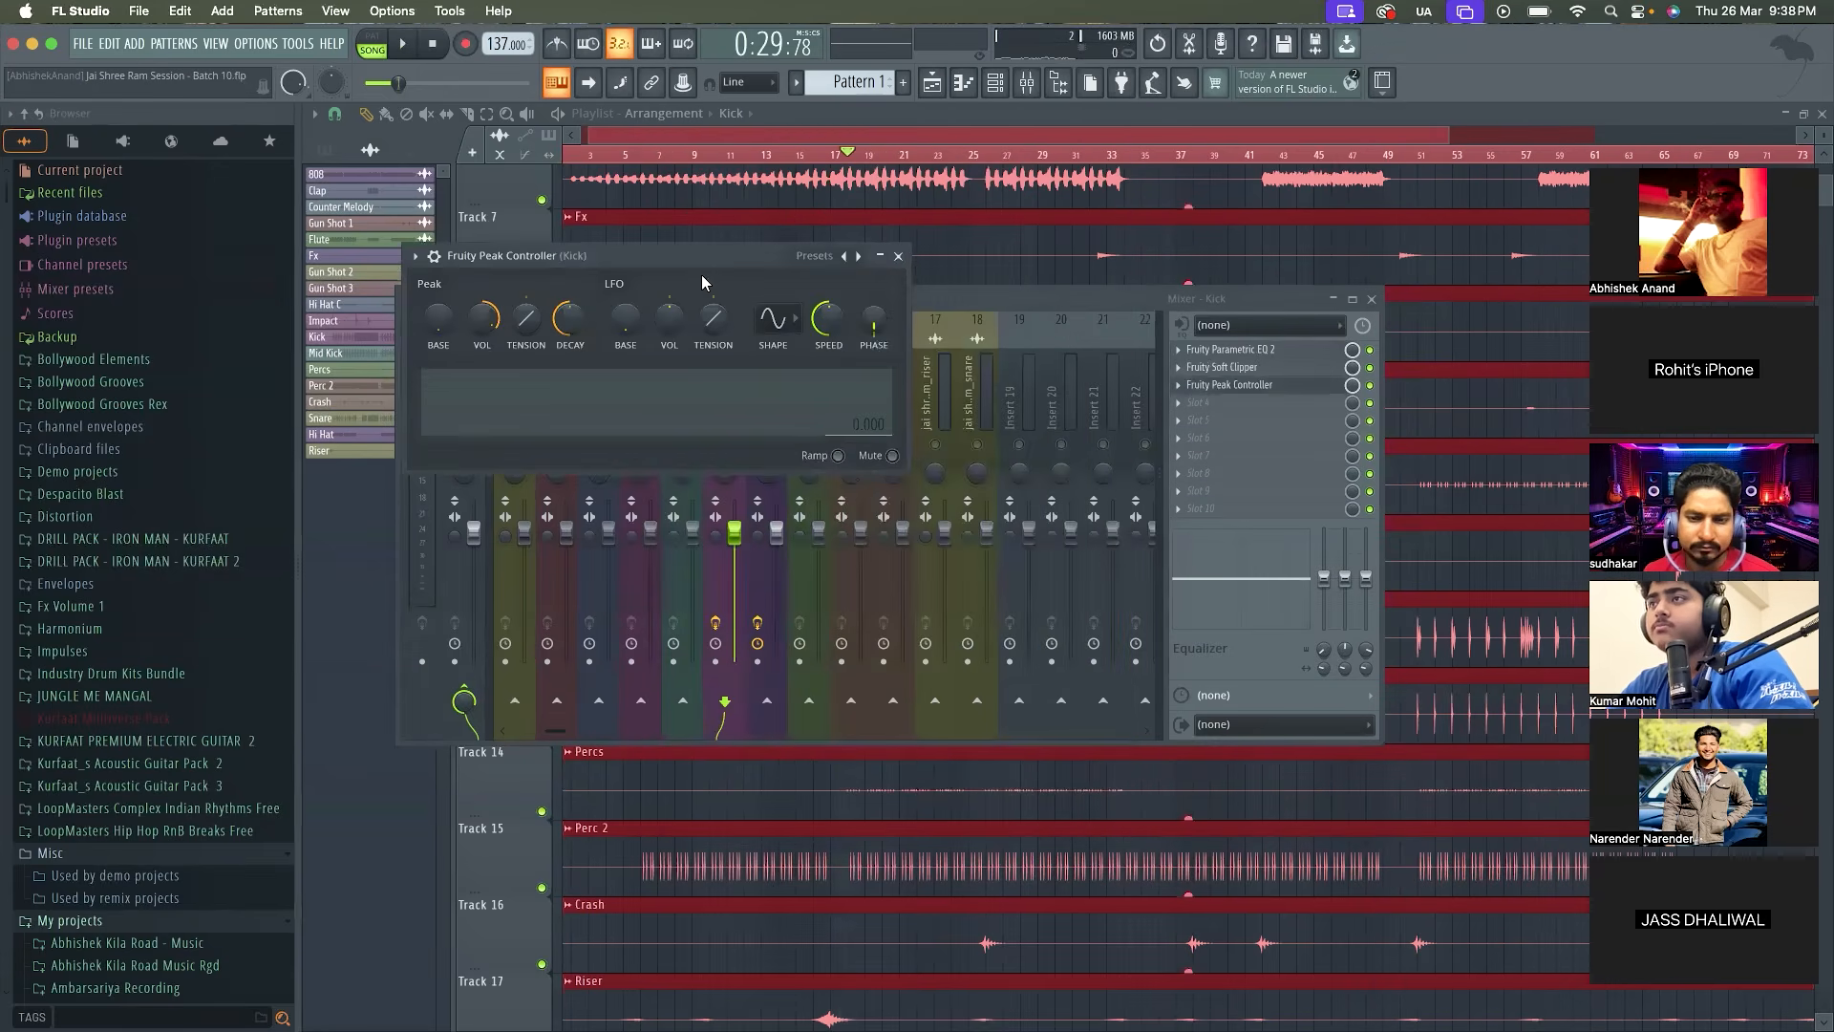
{"action": "left_click", "coordinate": [898, 255]}
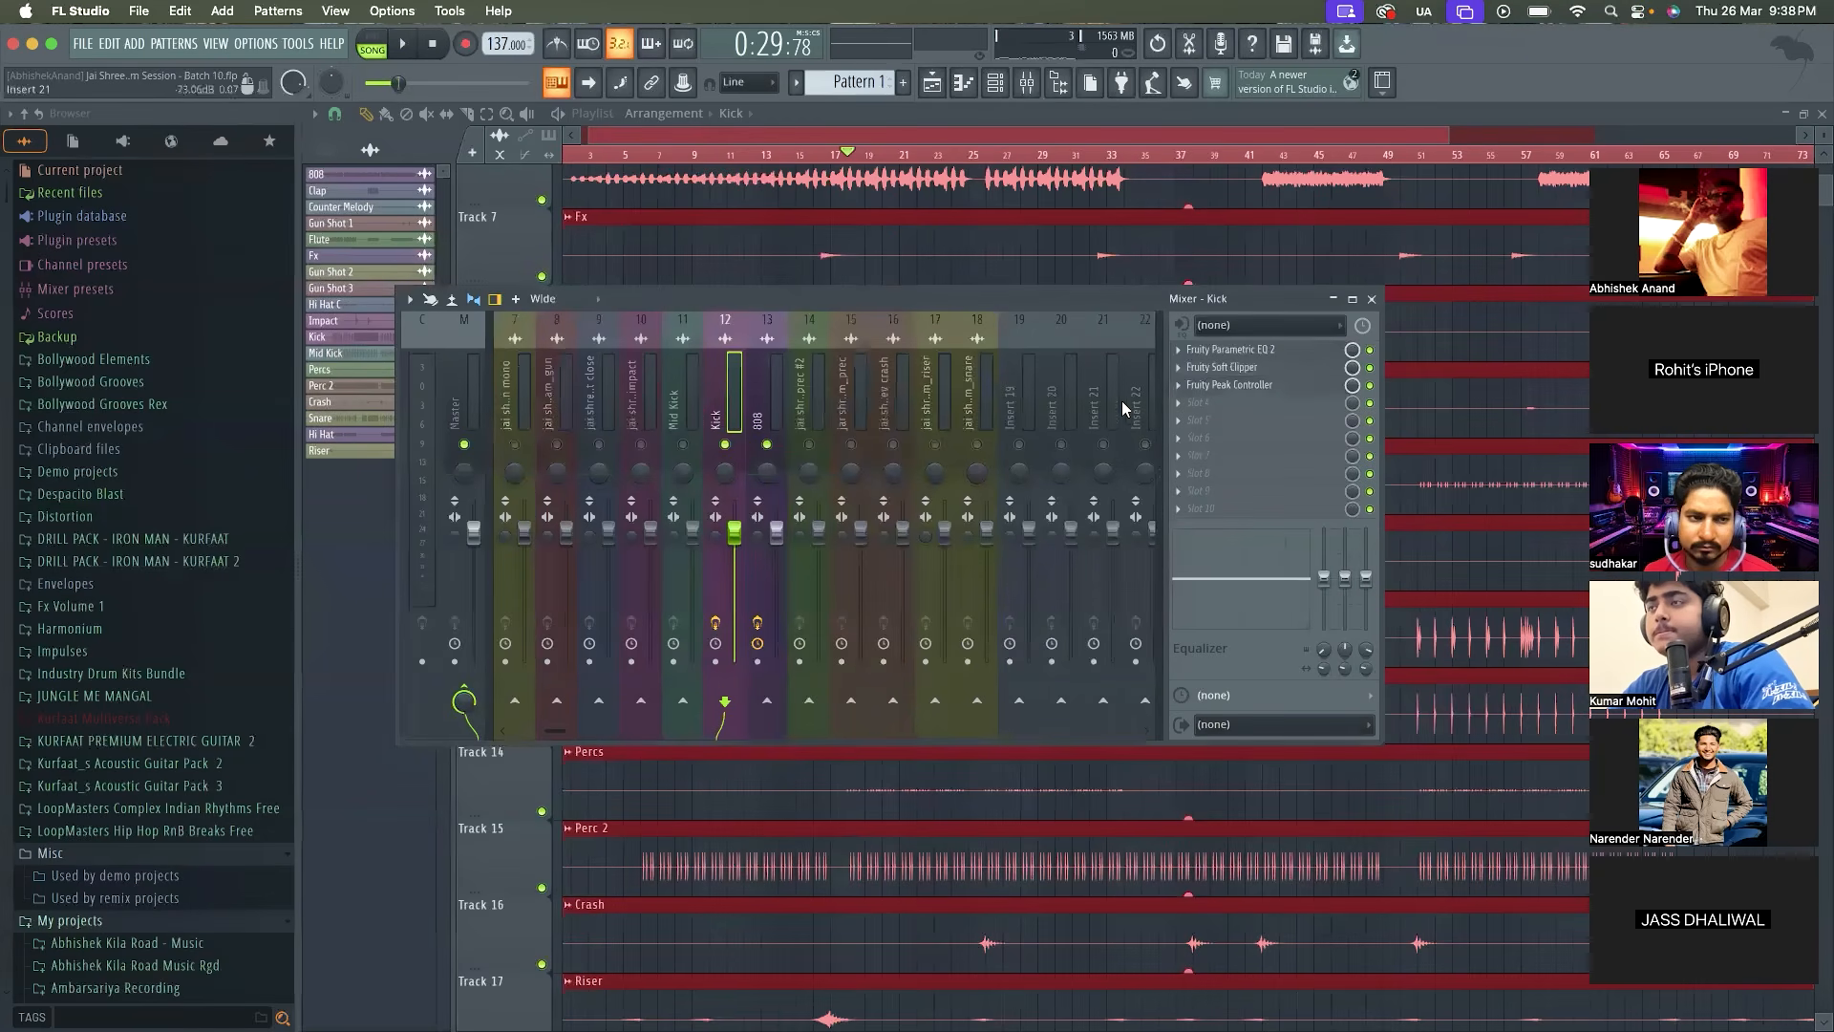
Try boosting the Kick's low end with band 3 of its Parametric EQ 2 during playback, and reset the band
{"action": "left_click", "coordinate": [1231, 349]}
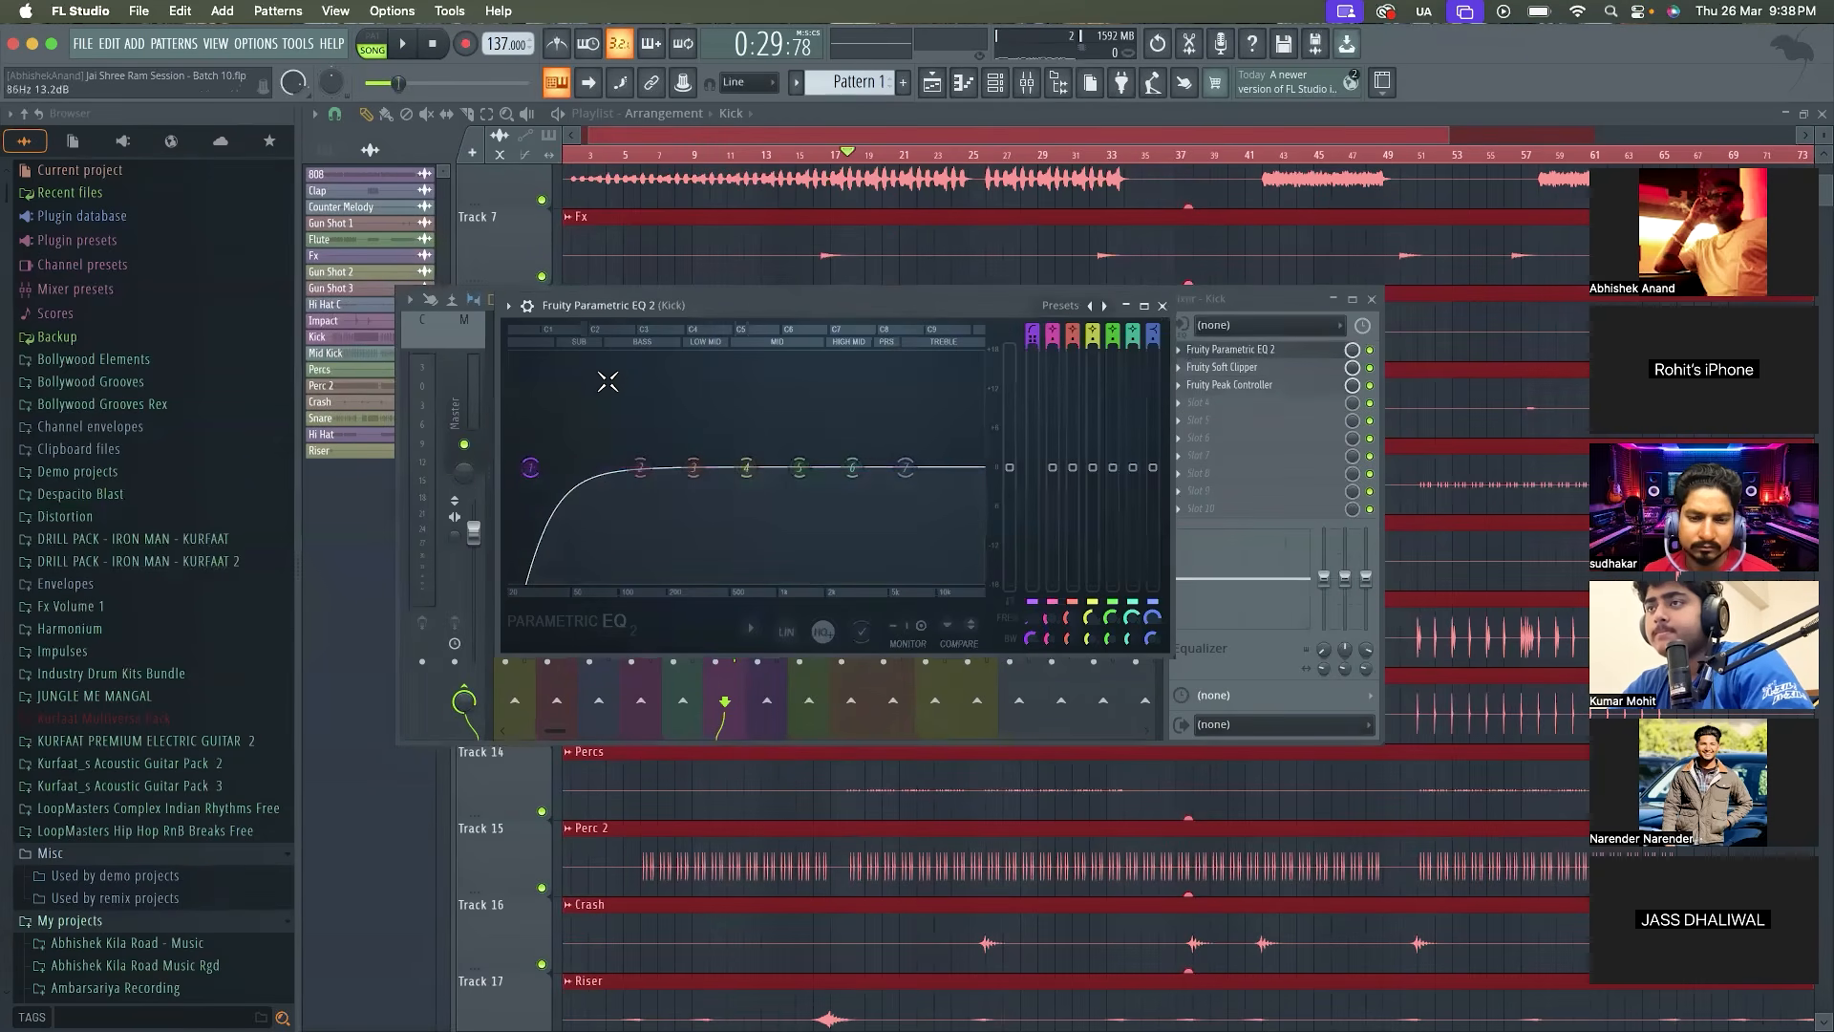
{"action": "left_click_drag", "start_coordinate": [692, 467], "coordinate": [582, 435]}
{"action": "key", "text": "space"}
{"action": "key", "text": "space"}
{"action": "key", "text": "space"}
{"action": "key", "text": "space"}
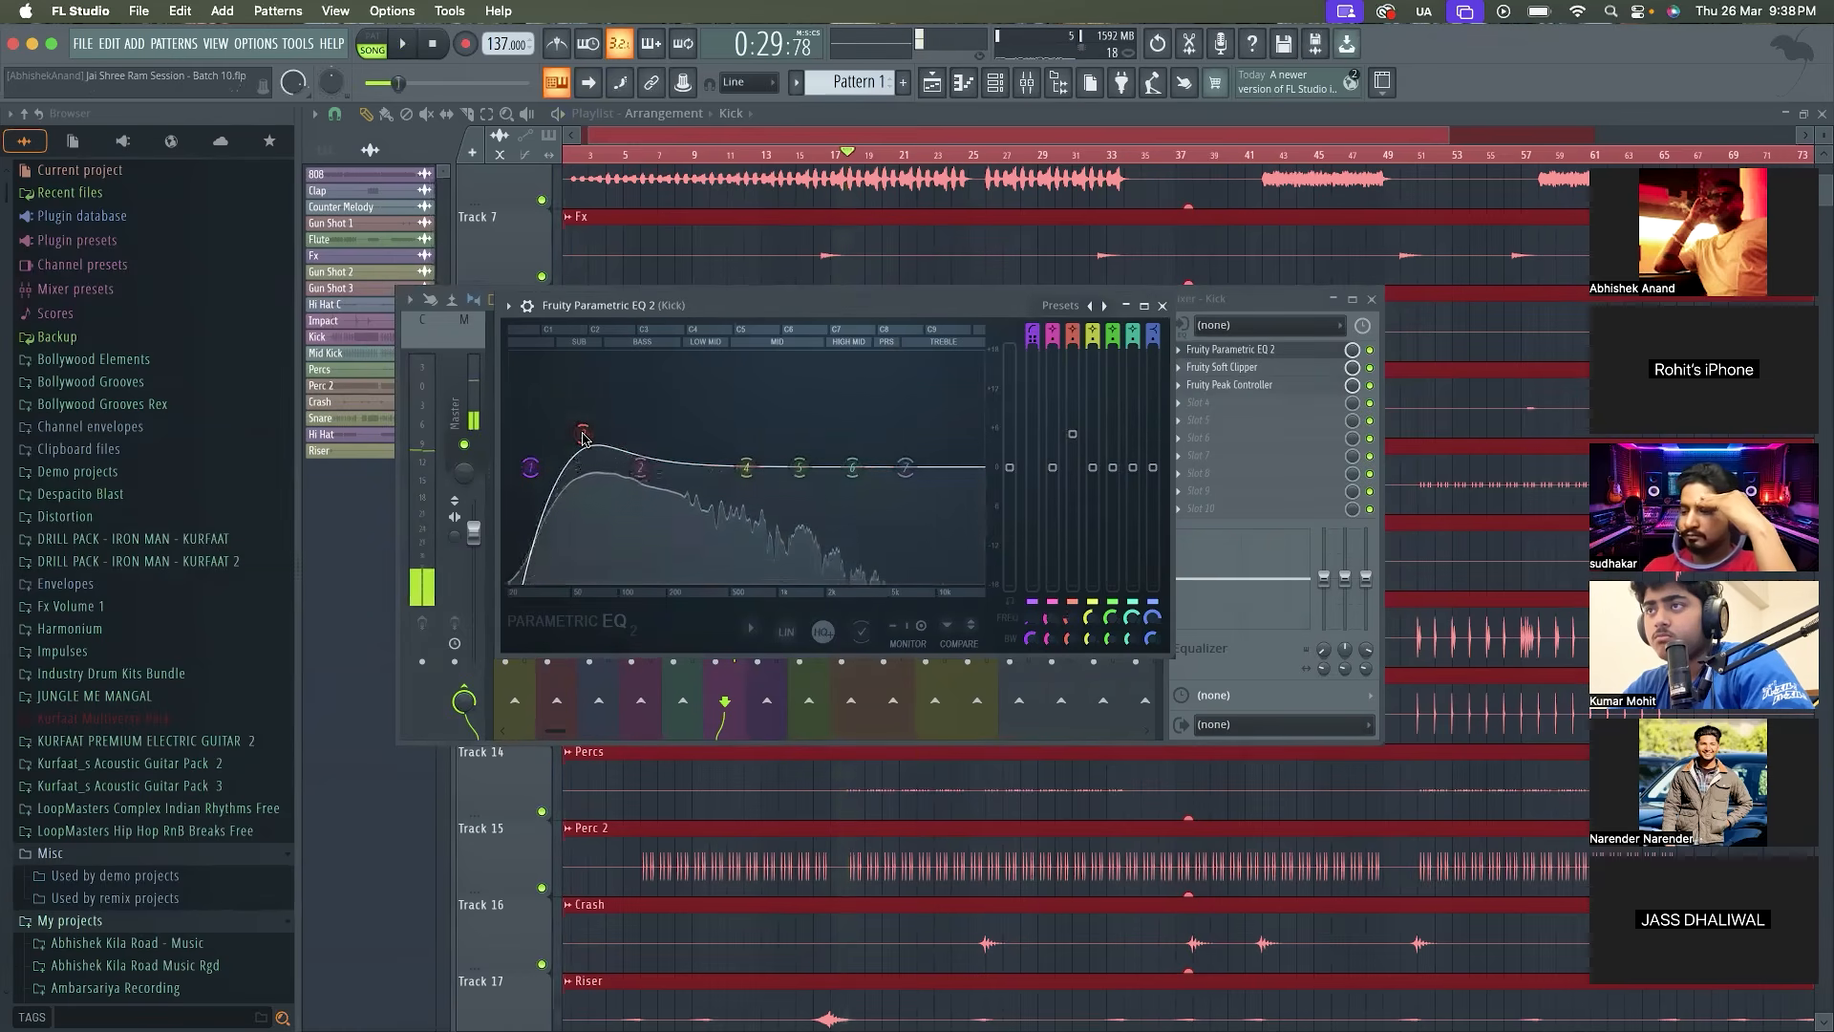
{"action": "right_click", "coordinate": [584, 437]}
{"action": "left_click", "coordinate": [614, 463]}
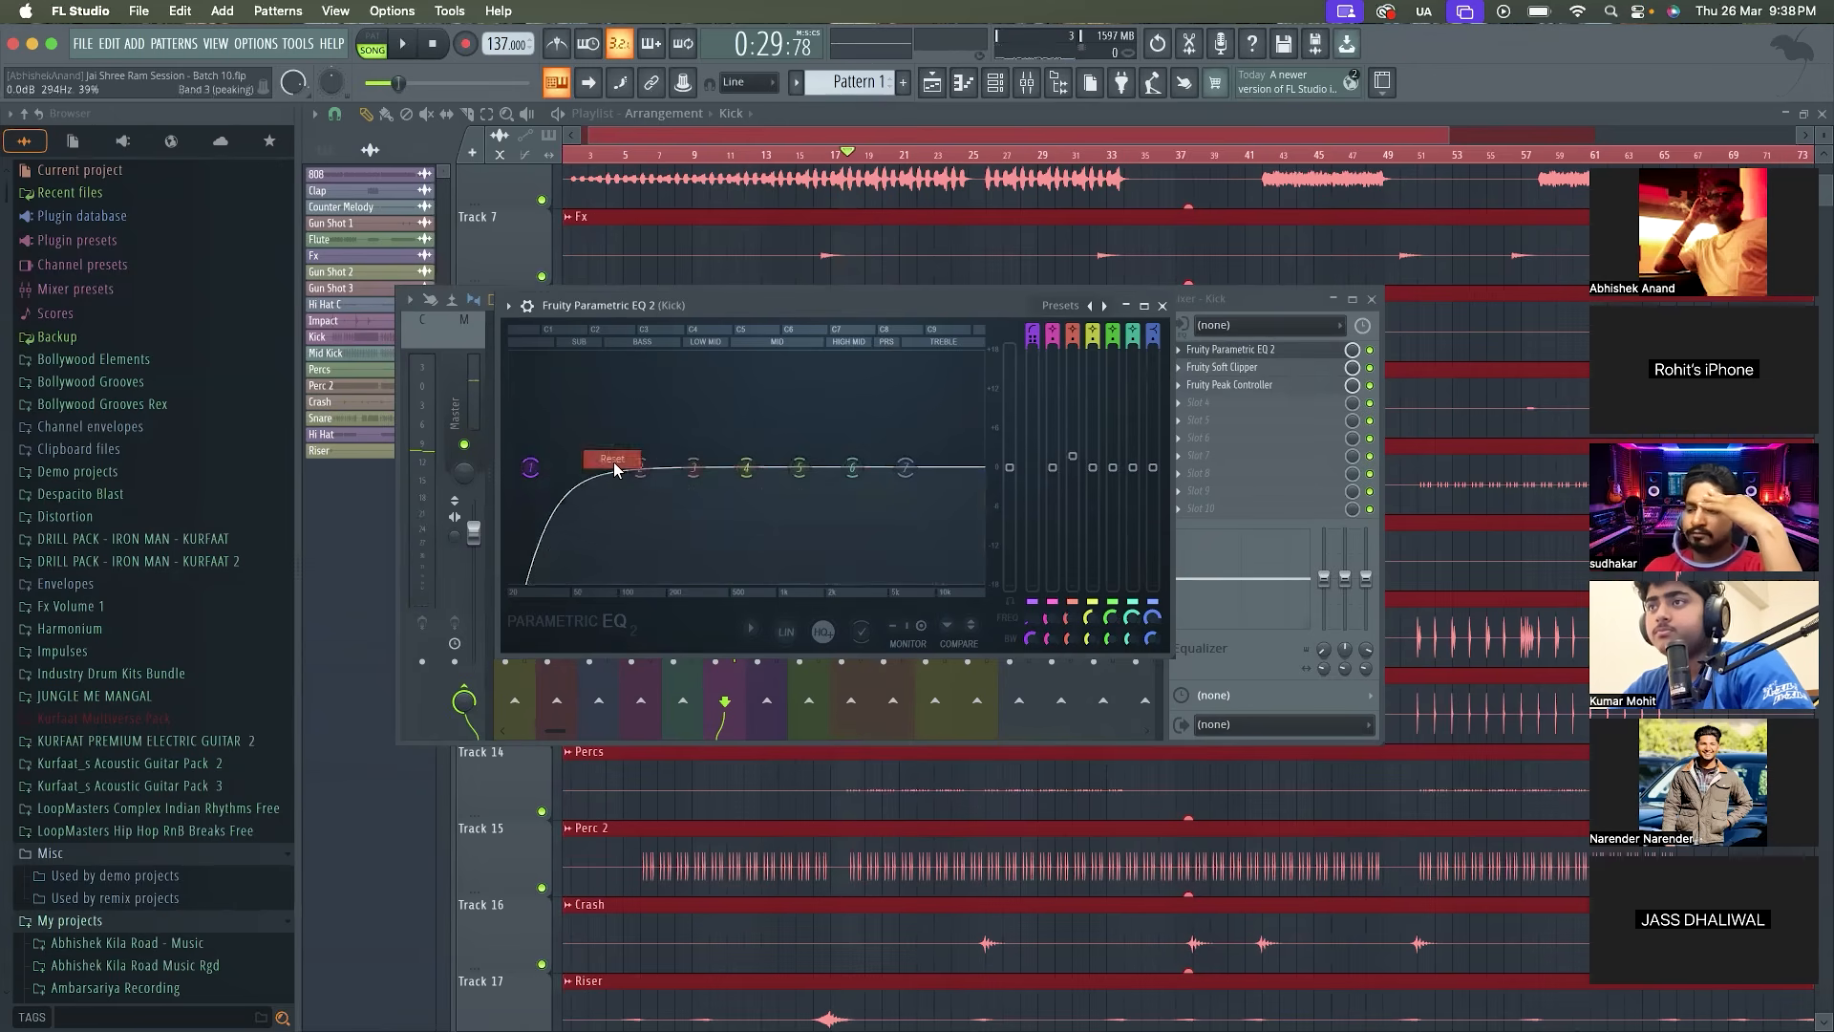
{"action": "left_click", "coordinate": [1162, 306]}
Add Fruity Parametric EQ 2 to the 808's third effect slot and set its band 2 frequency to 60 Hz
{"action": "left_click", "coordinate": [764, 413]}
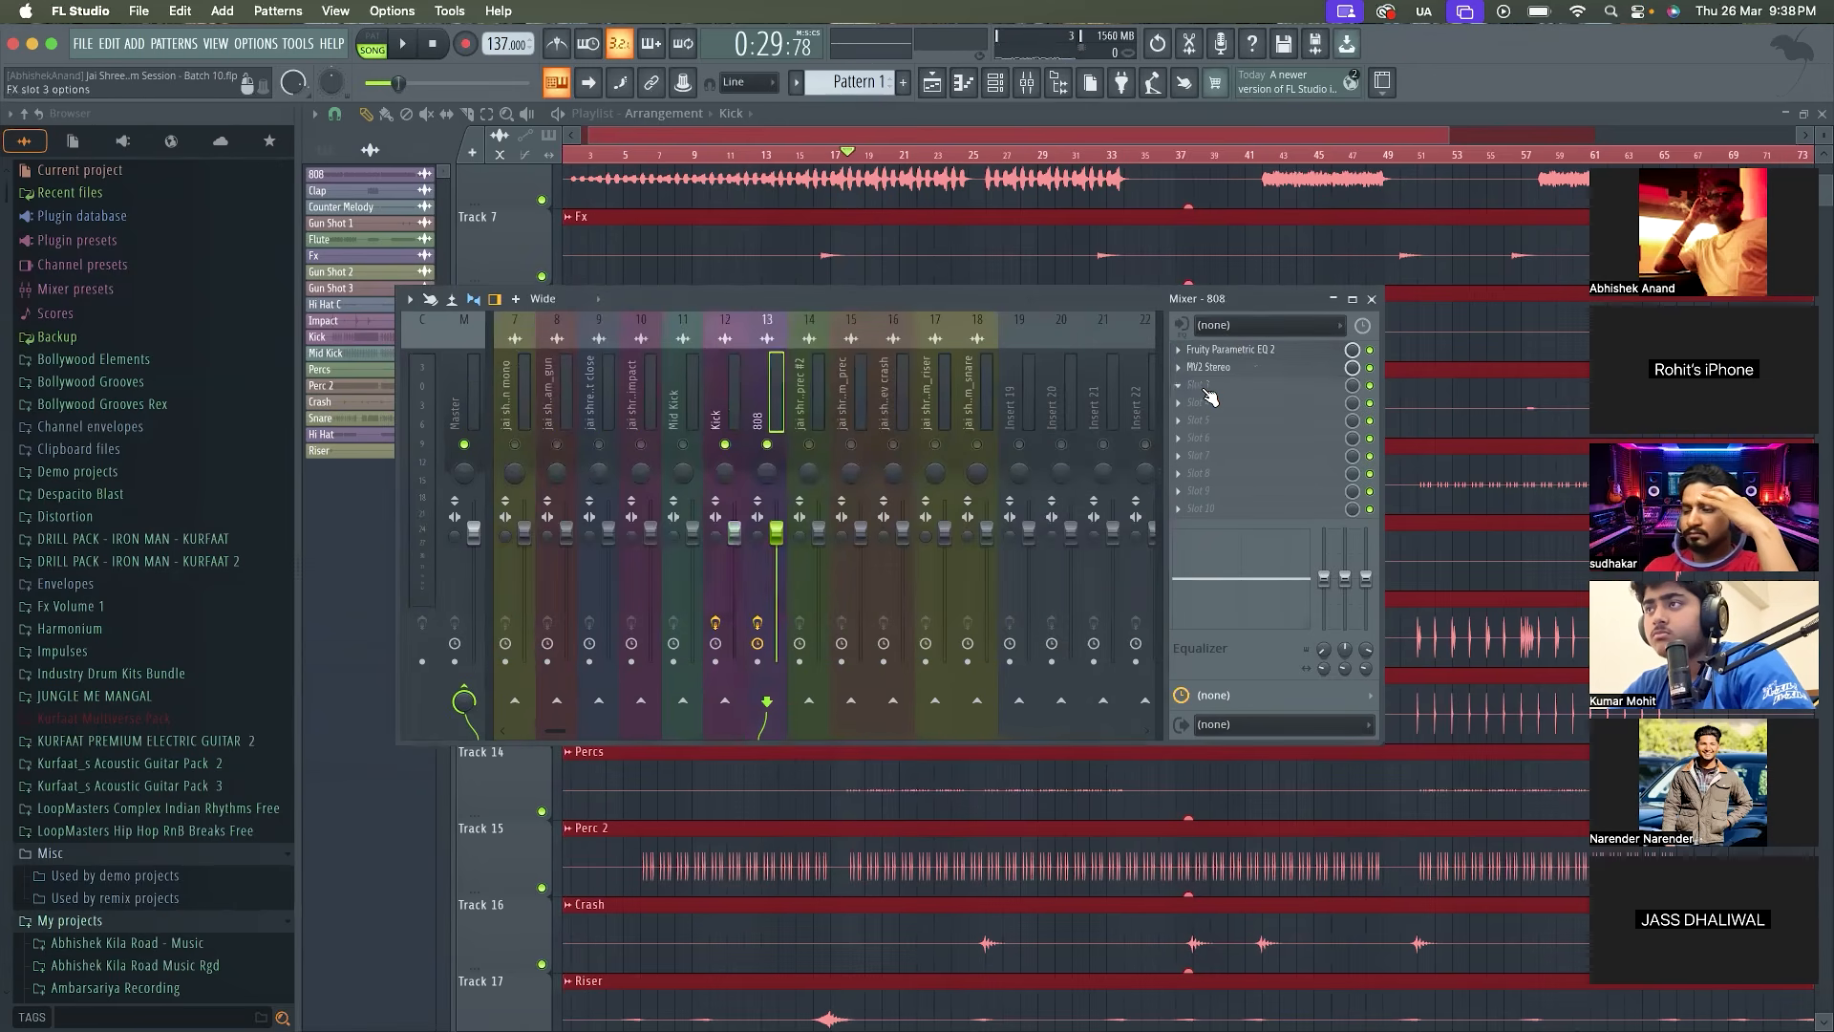
{"action": "left_click", "coordinate": [1209, 397]}
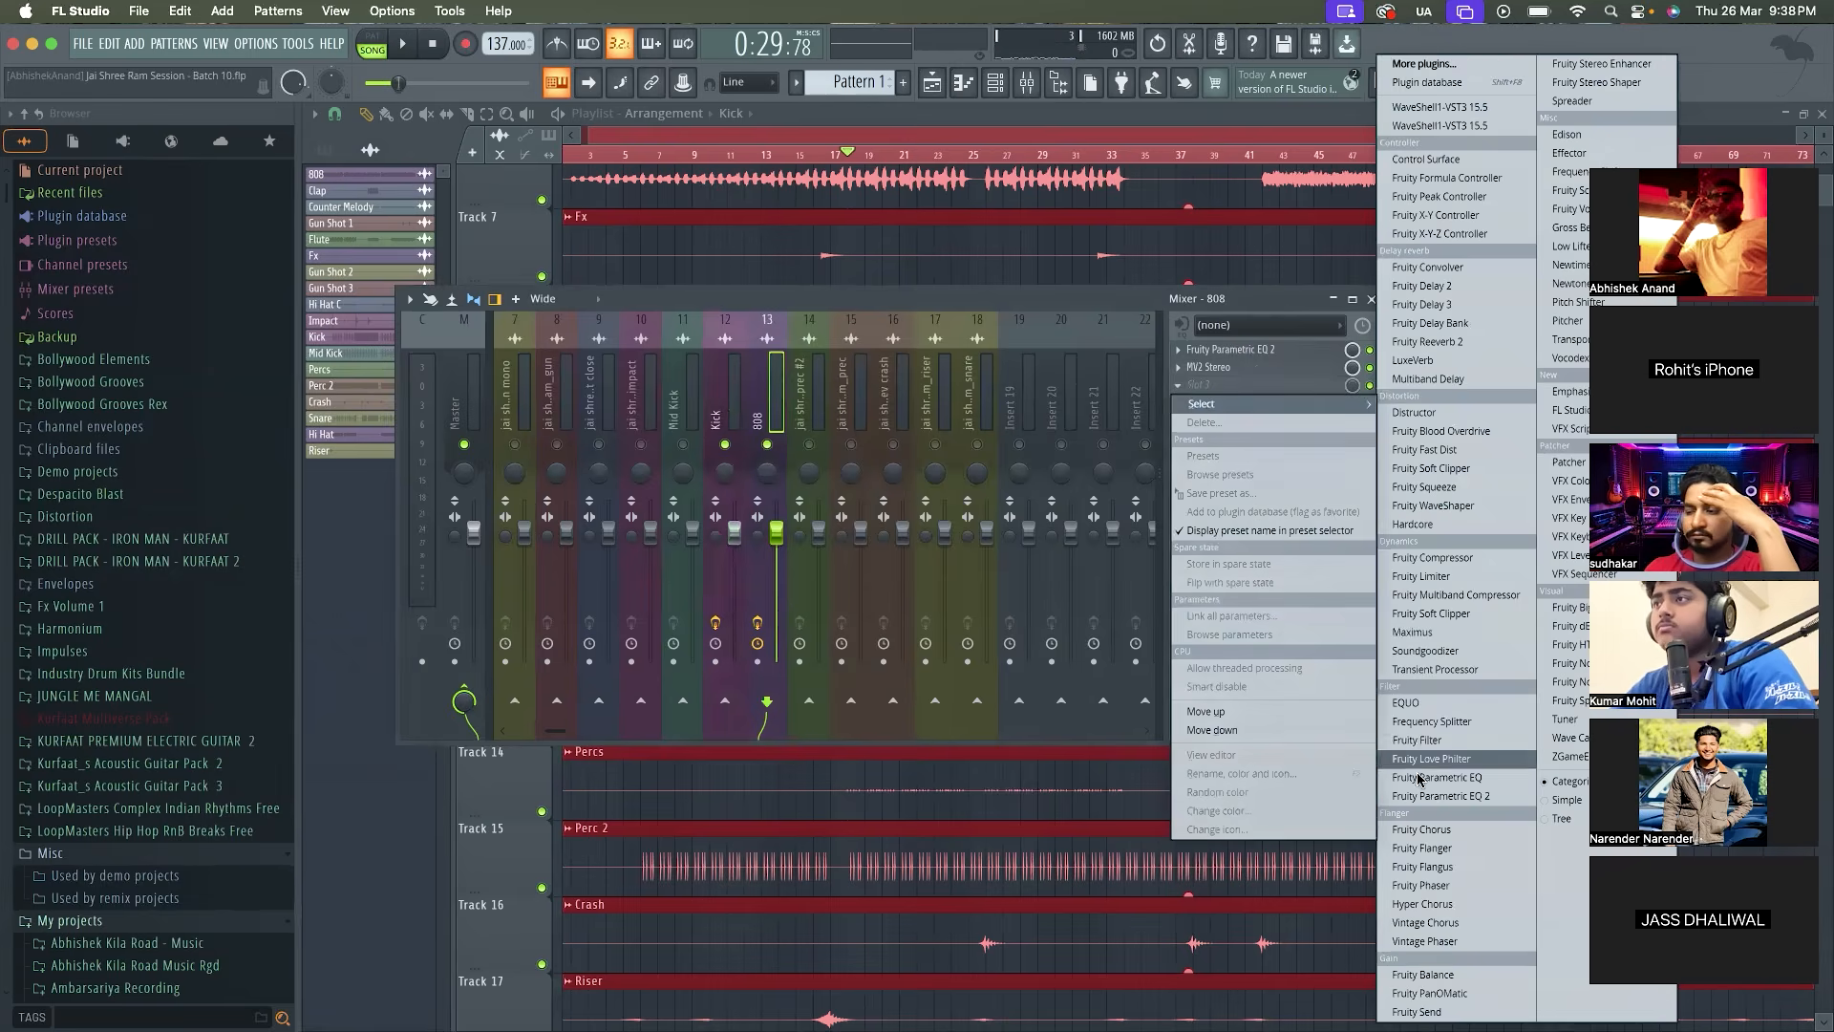
{"action": "left_click", "coordinate": [1456, 798]}
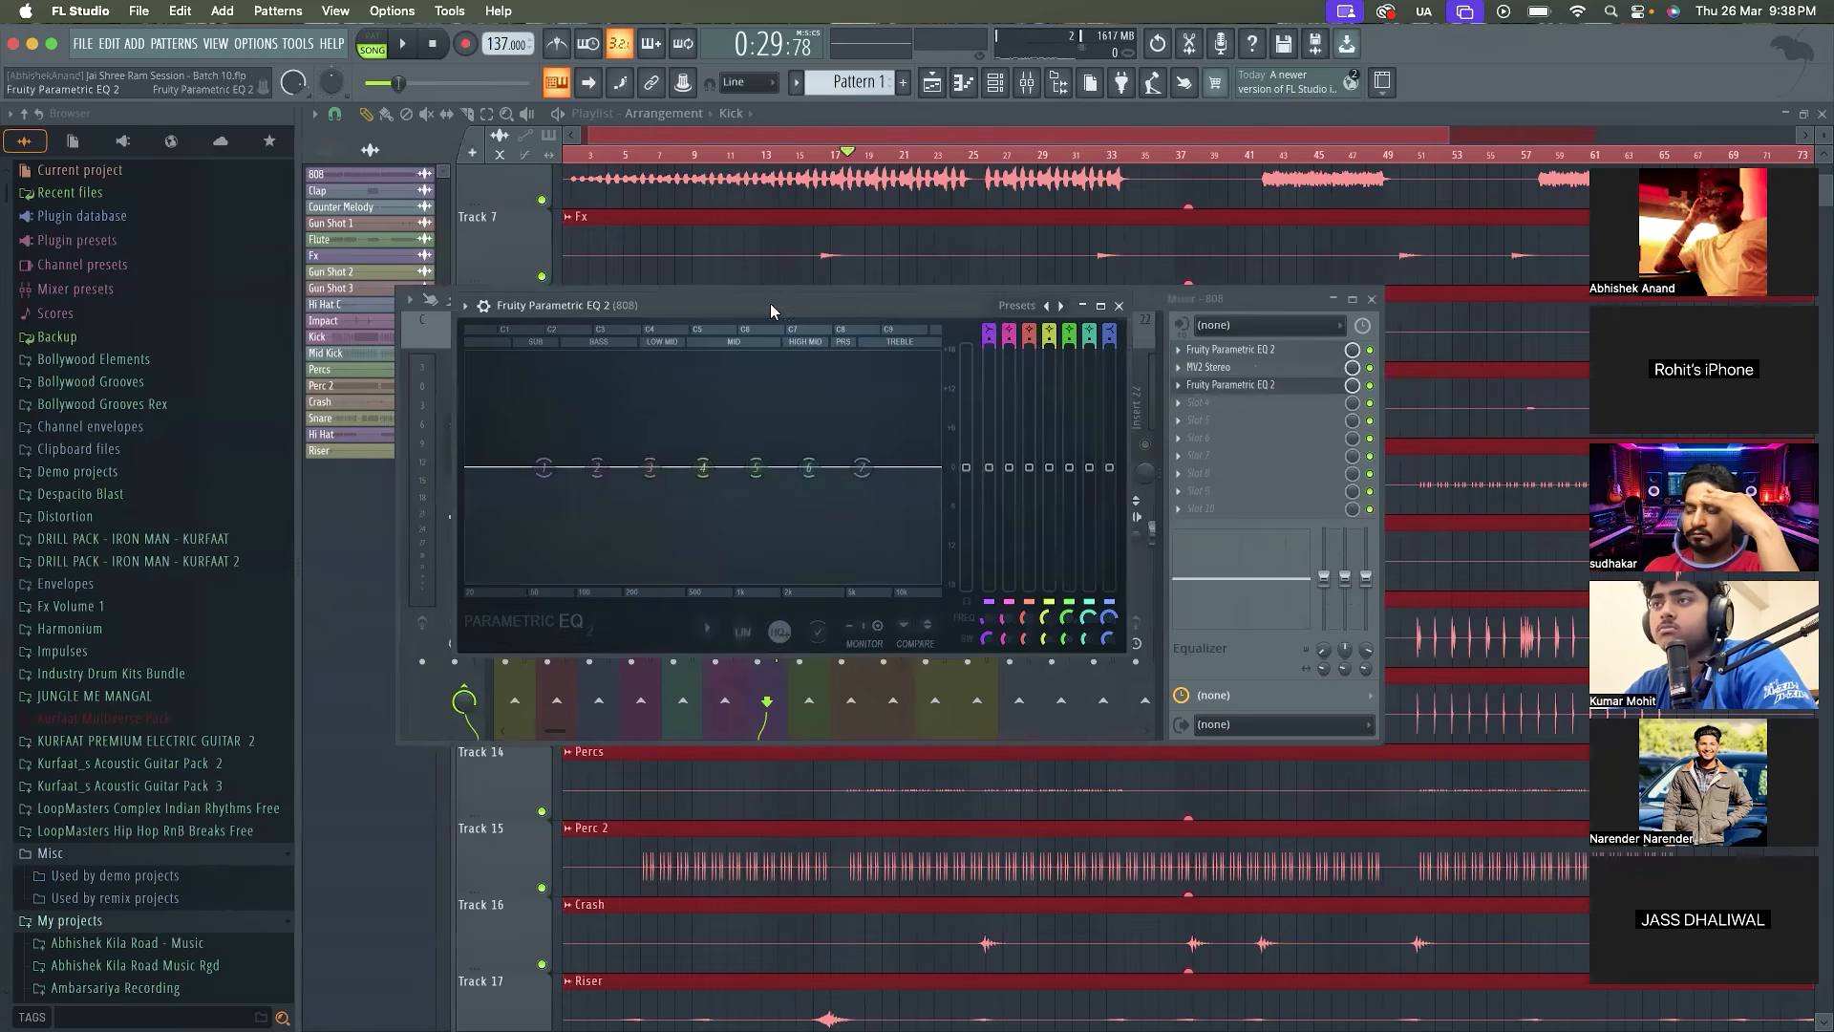
{"action": "left_click_drag", "start_coordinate": [769, 302], "coordinate": [877, 359]}
{"action": "left_click_drag", "start_coordinate": [708, 524], "coordinate": [658, 524]}
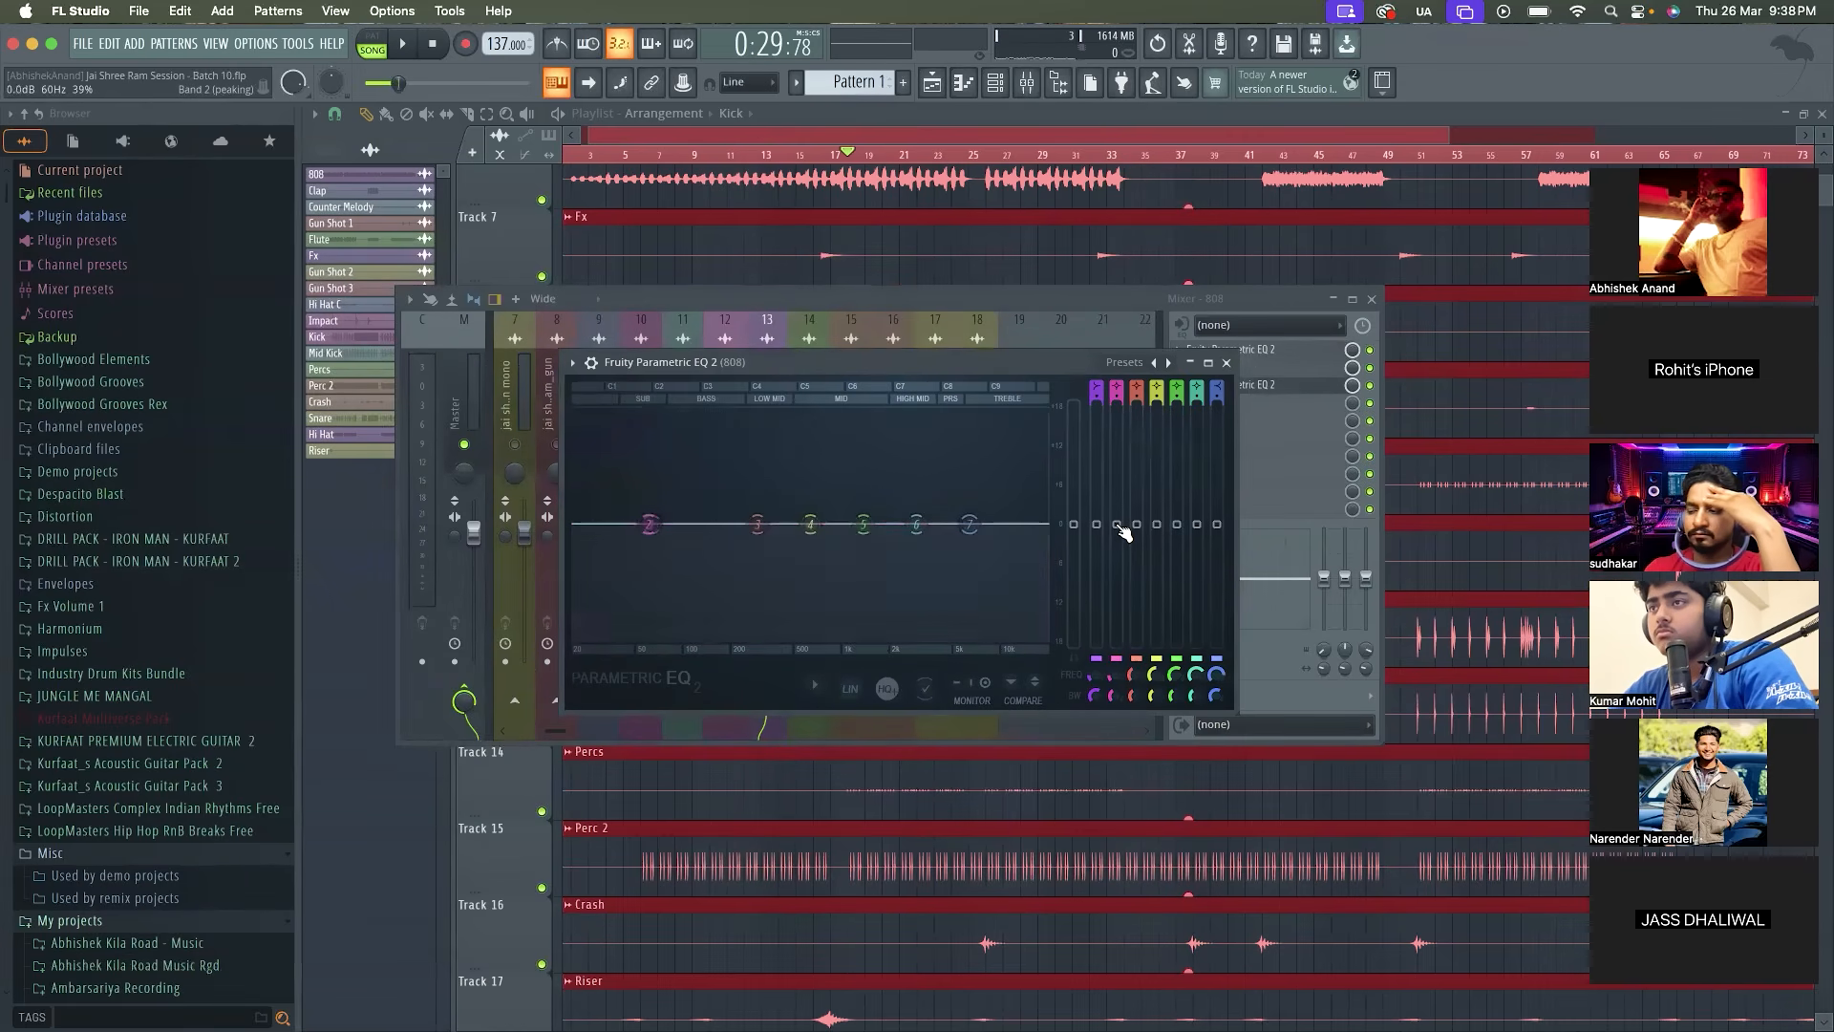
Link band 2's level in the 808's new EQ to Fruity Peak Controller - Peak with the Inverted mapping formula
{"action": "mouse_move", "coordinate": [1117, 524]}
{"action": "left_mouse_down"}
{"action": "mouse_move", "coordinate": [1117, 481]}
{"action": "mouse_move", "coordinate": [1118, 525]}
{"action": "left_mouse_up"}
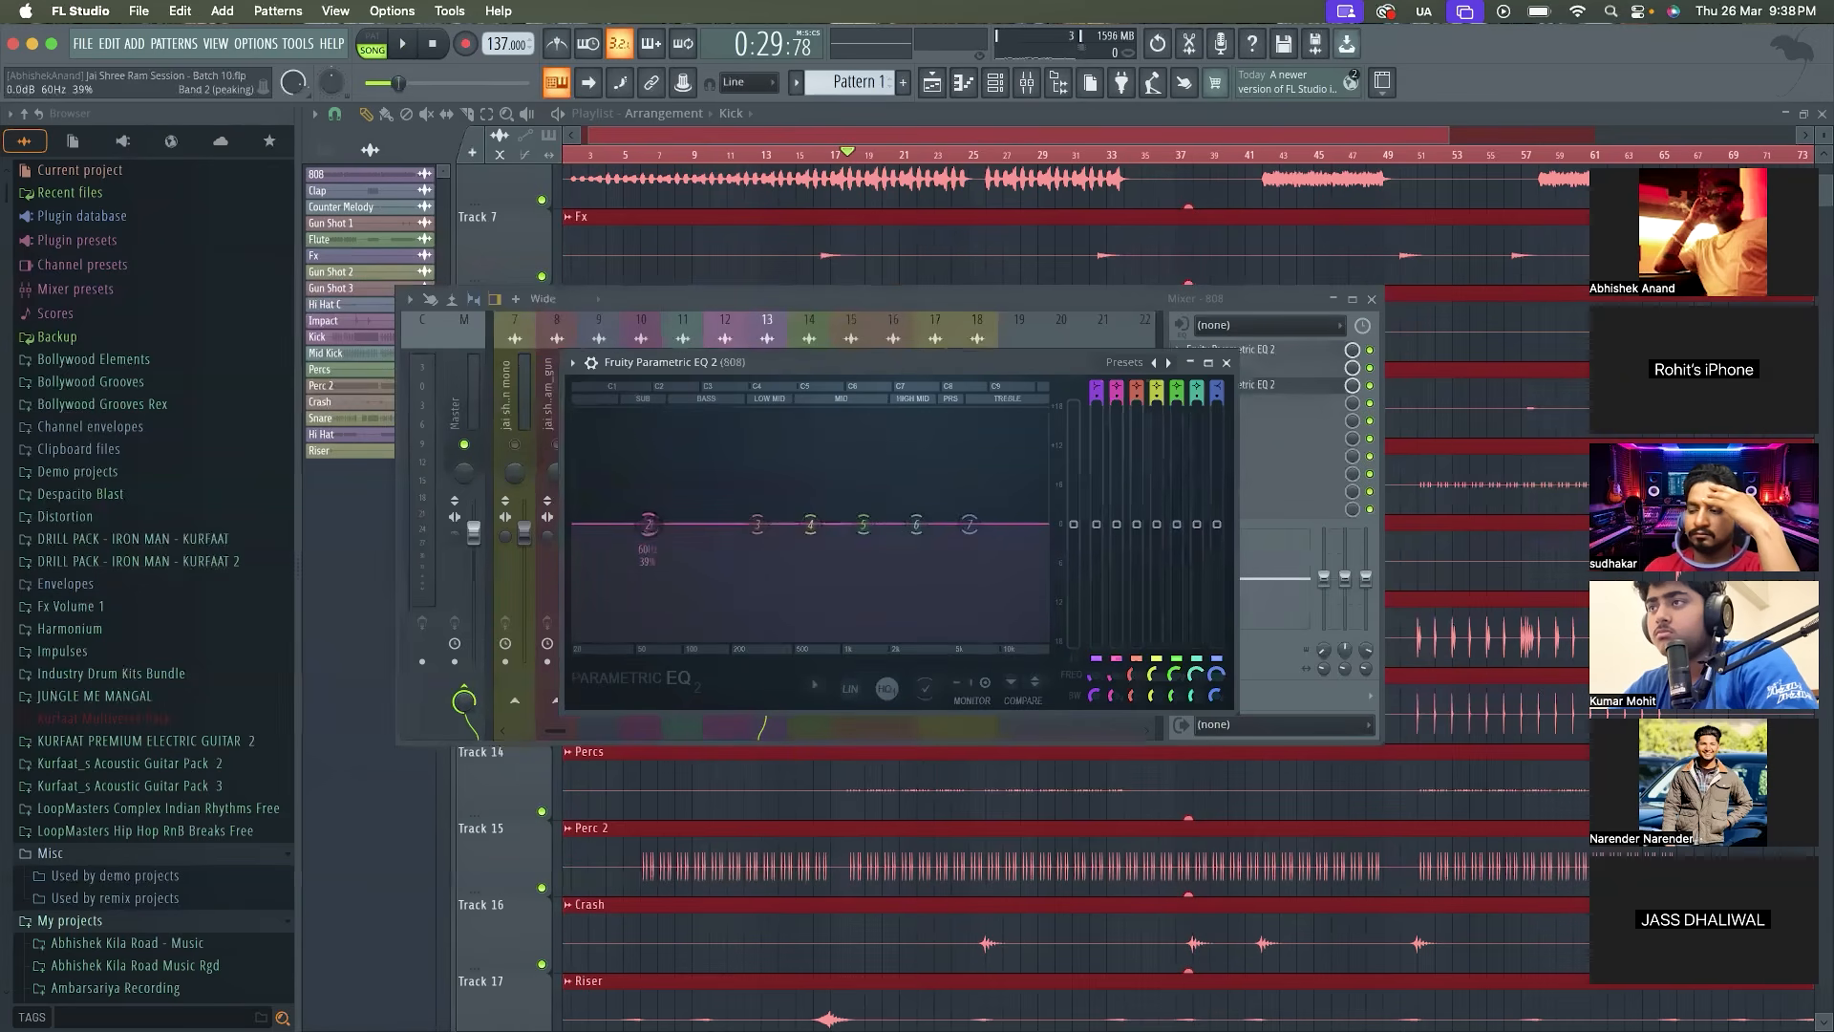
{"action": "right_click", "coordinate": [1119, 525]}
{"action": "left_click", "coordinate": [1173, 720]}
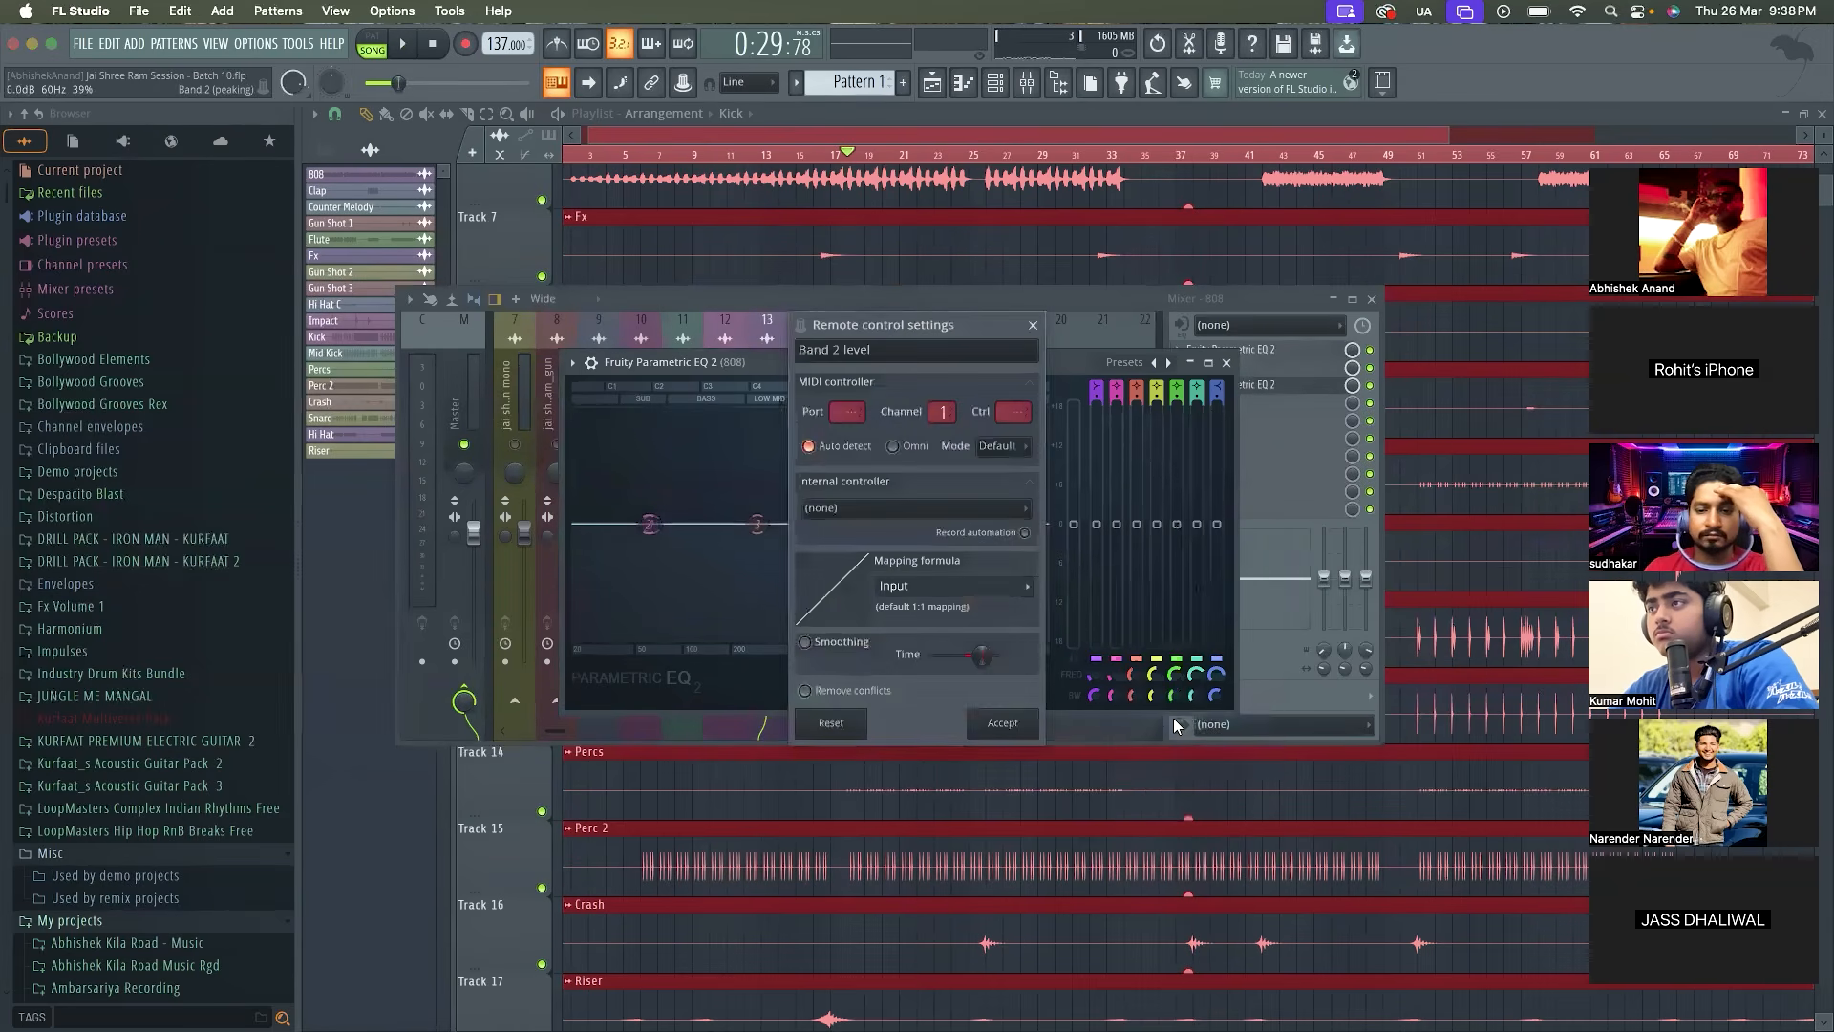
{"action": "left_click", "coordinate": [987, 515]}
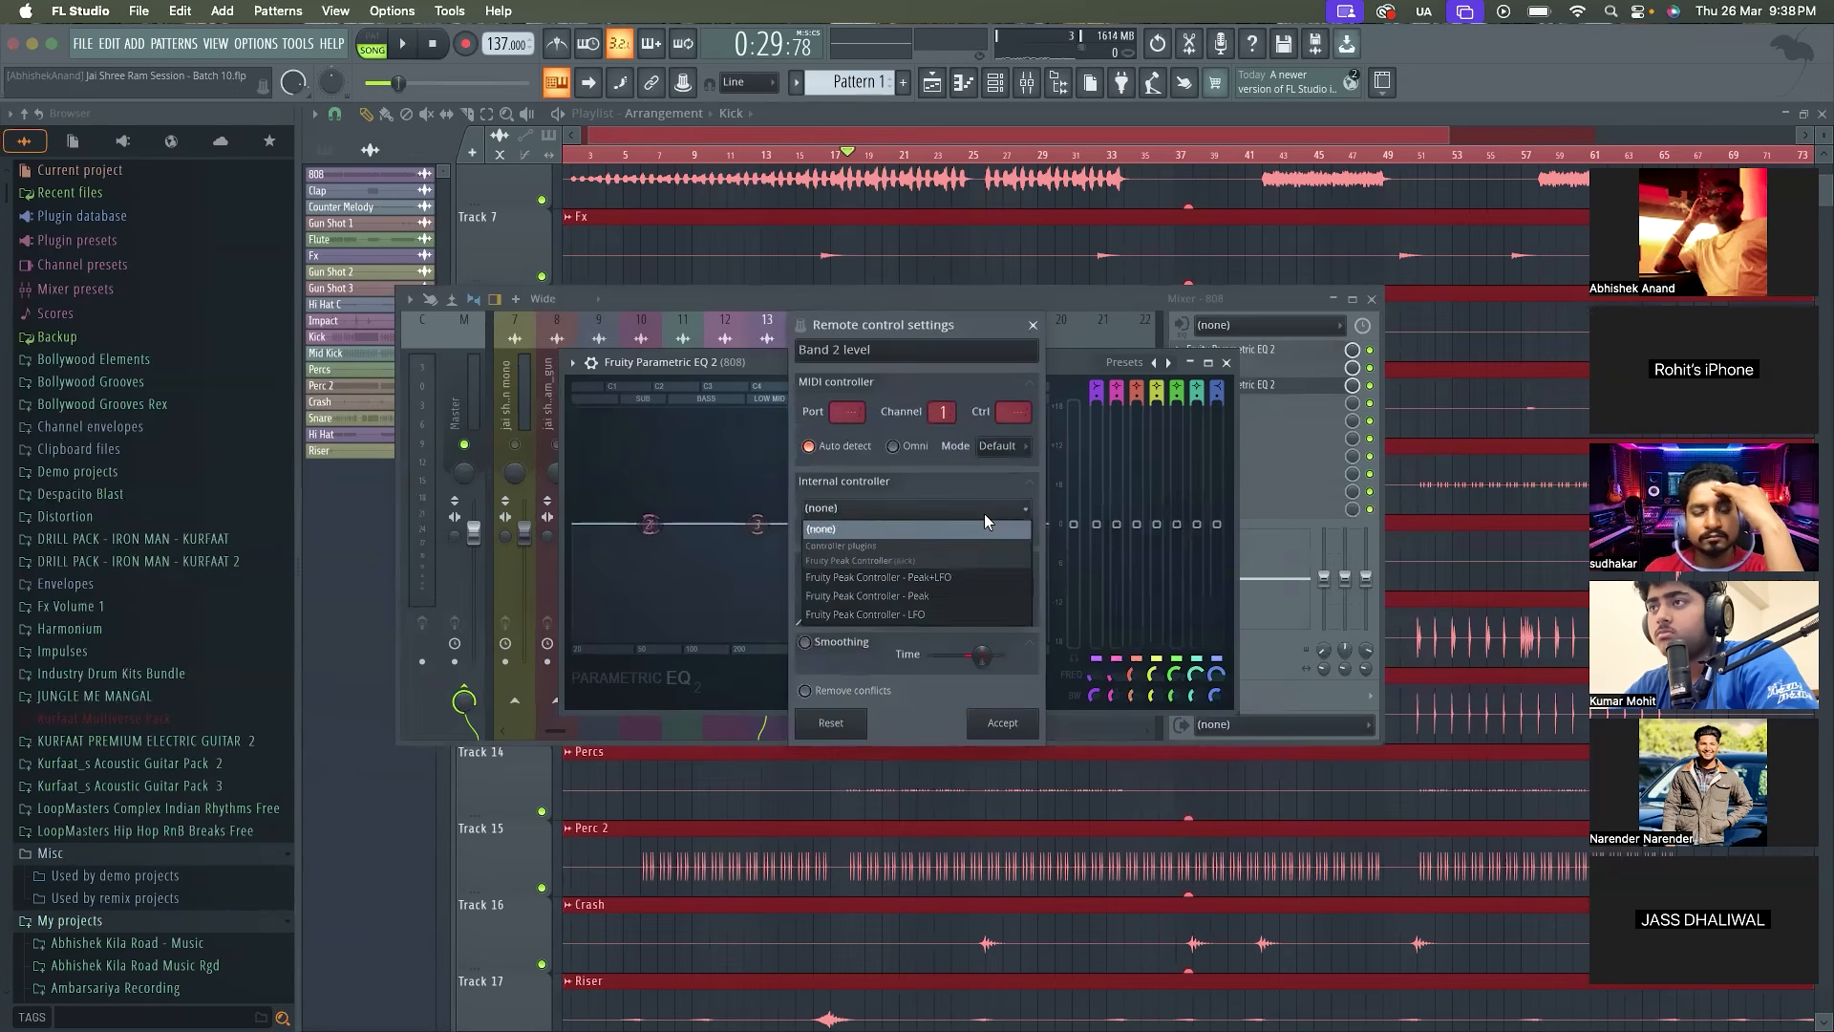
{"action": "left_click", "coordinate": [931, 597]}
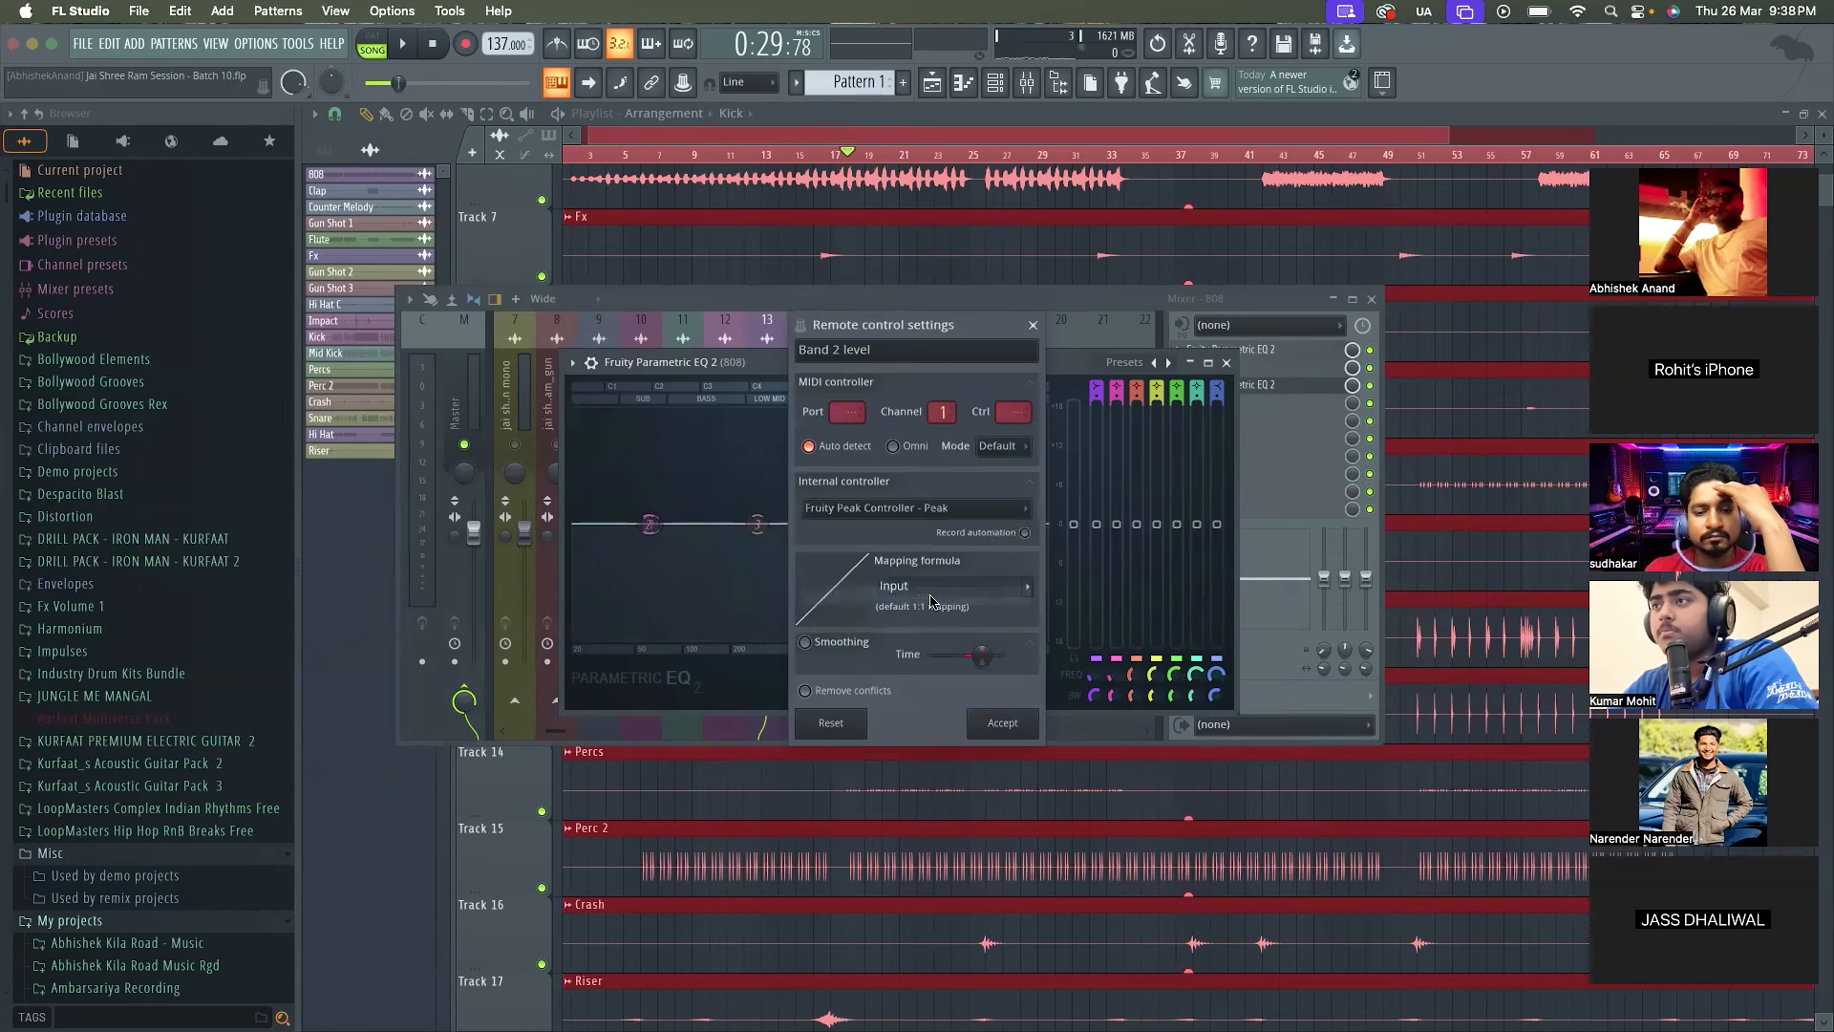
{"action": "left_click", "coordinate": [1022, 586]}
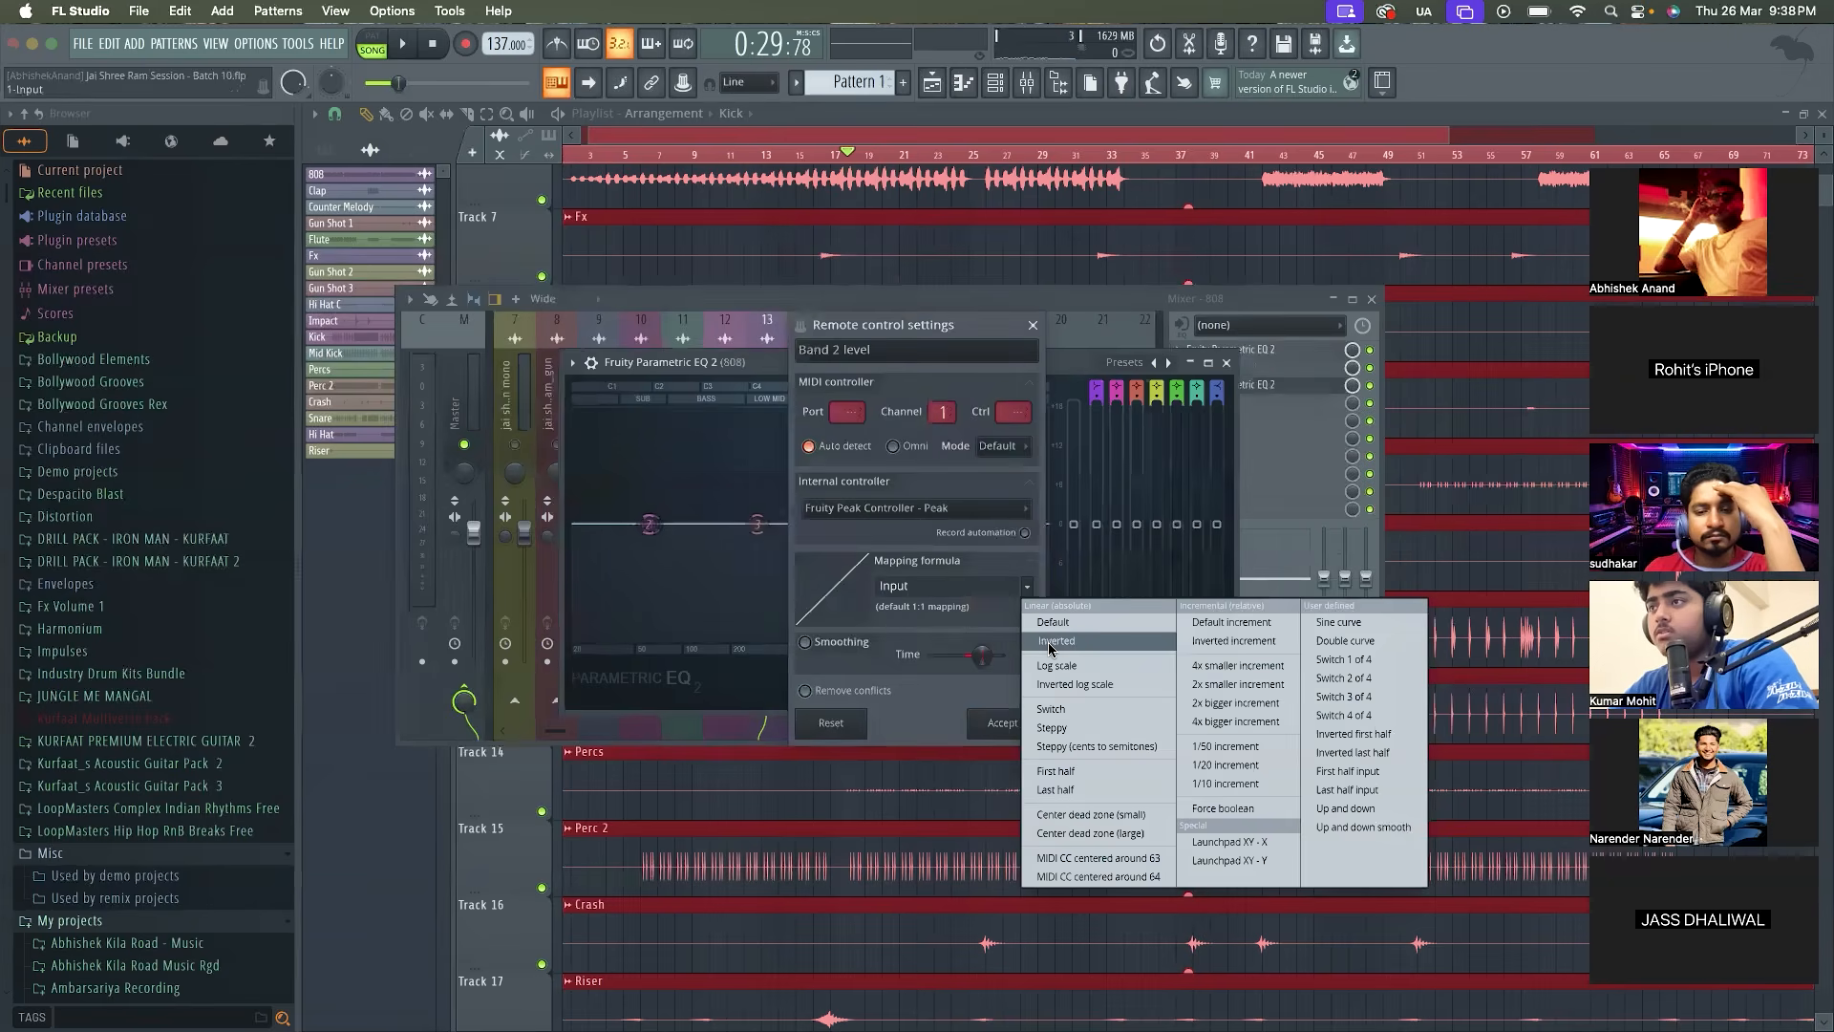
{"action": "left_click", "coordinate": [1049, 643]}
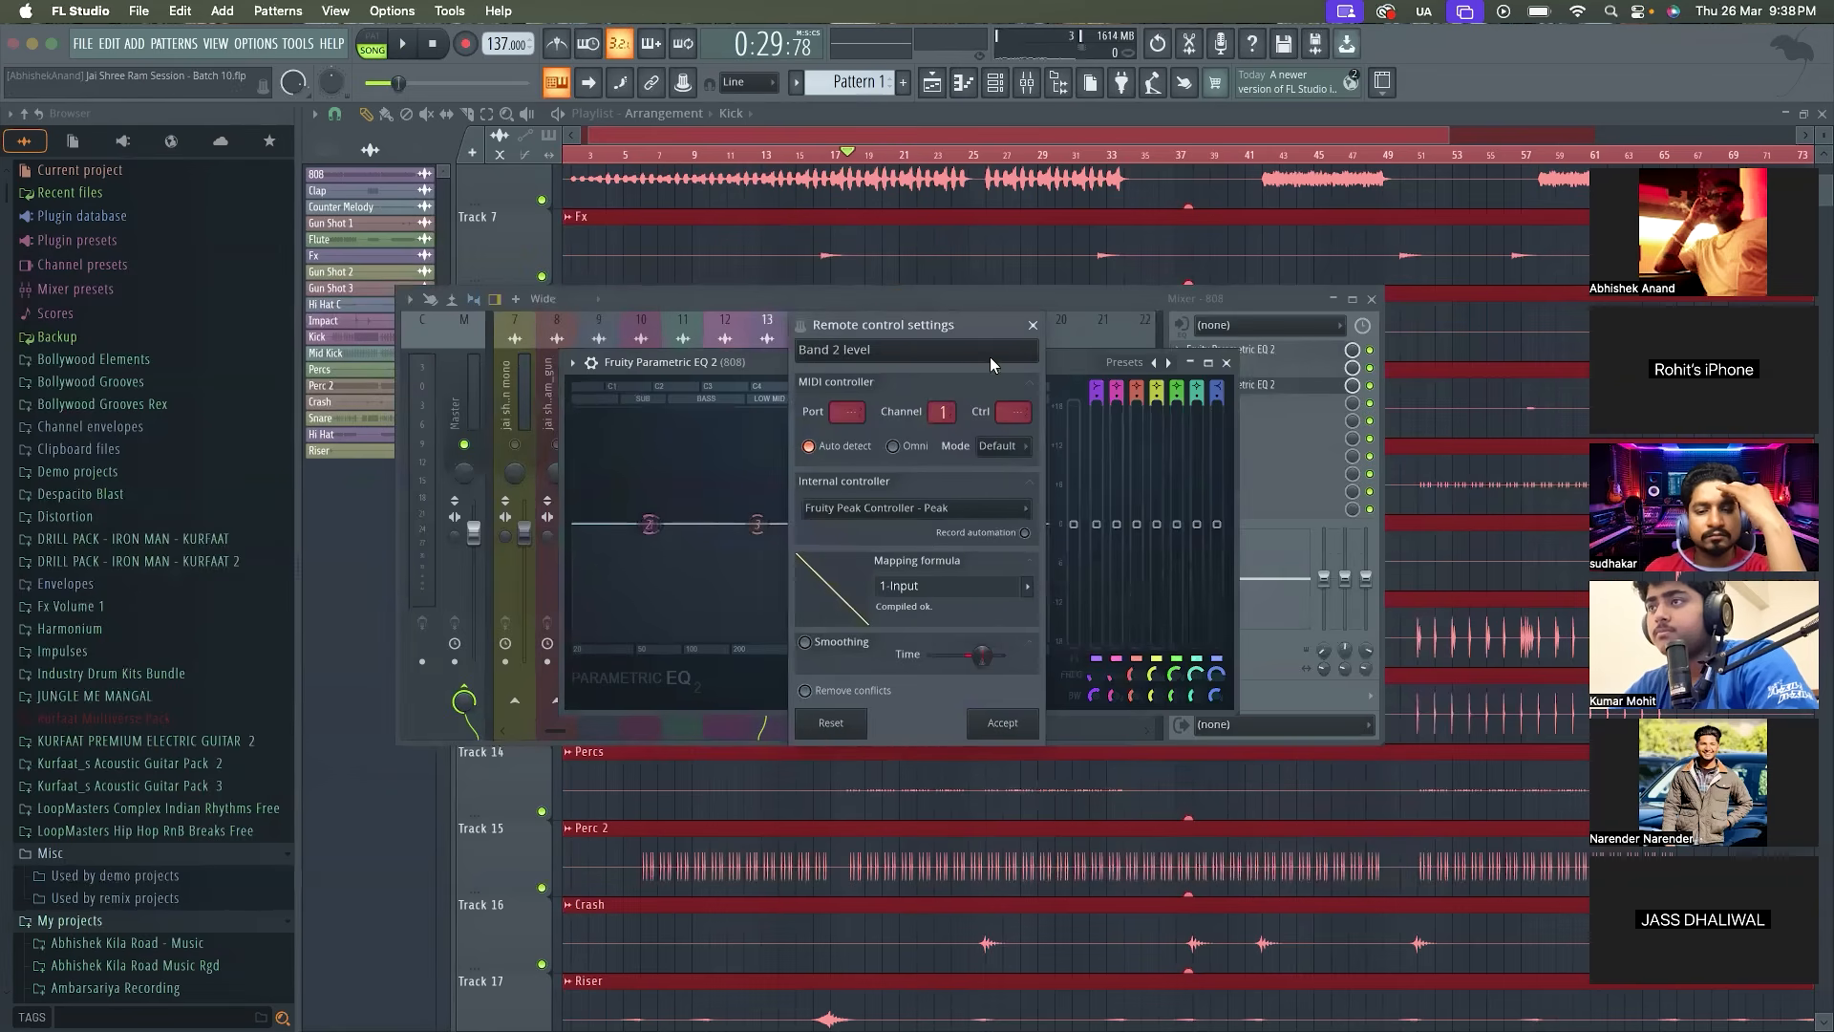
{"action": "left_click_drag", "start_coordinate": [963, 329], "coordinate": [1205, 329]}
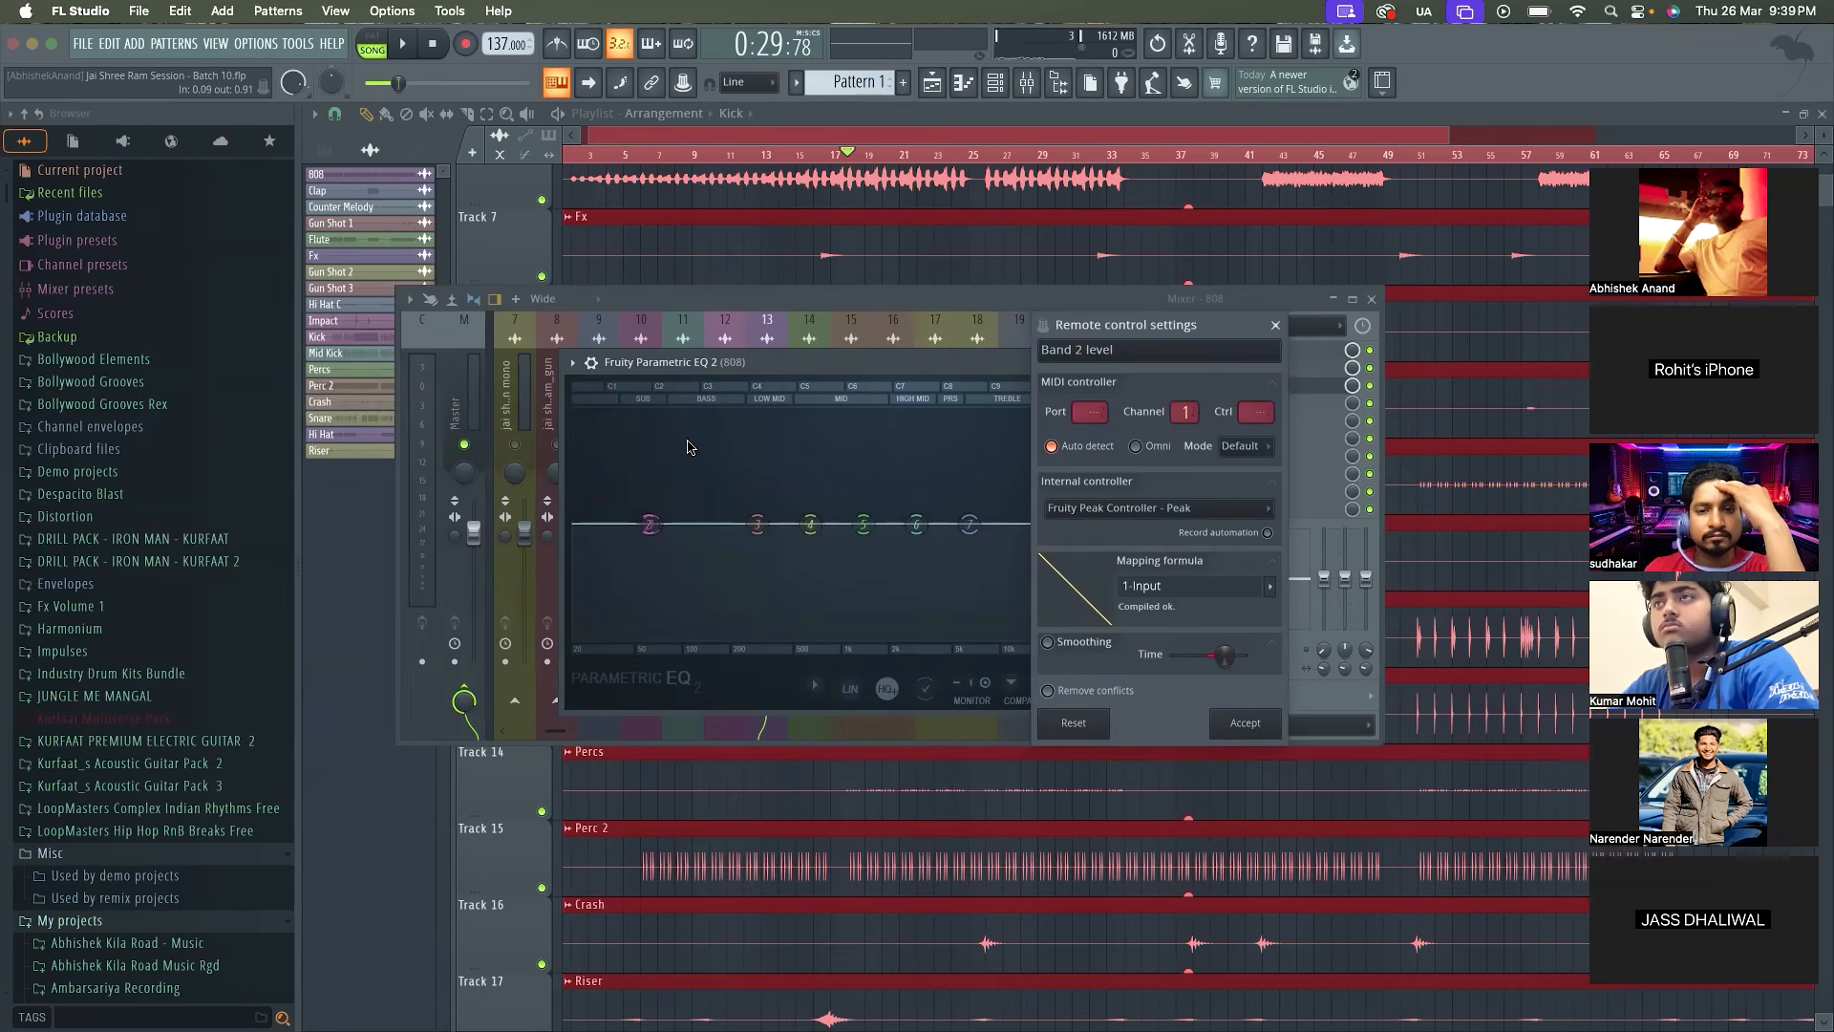
{"action": "left_click", "coordinate": [1245, 723]}
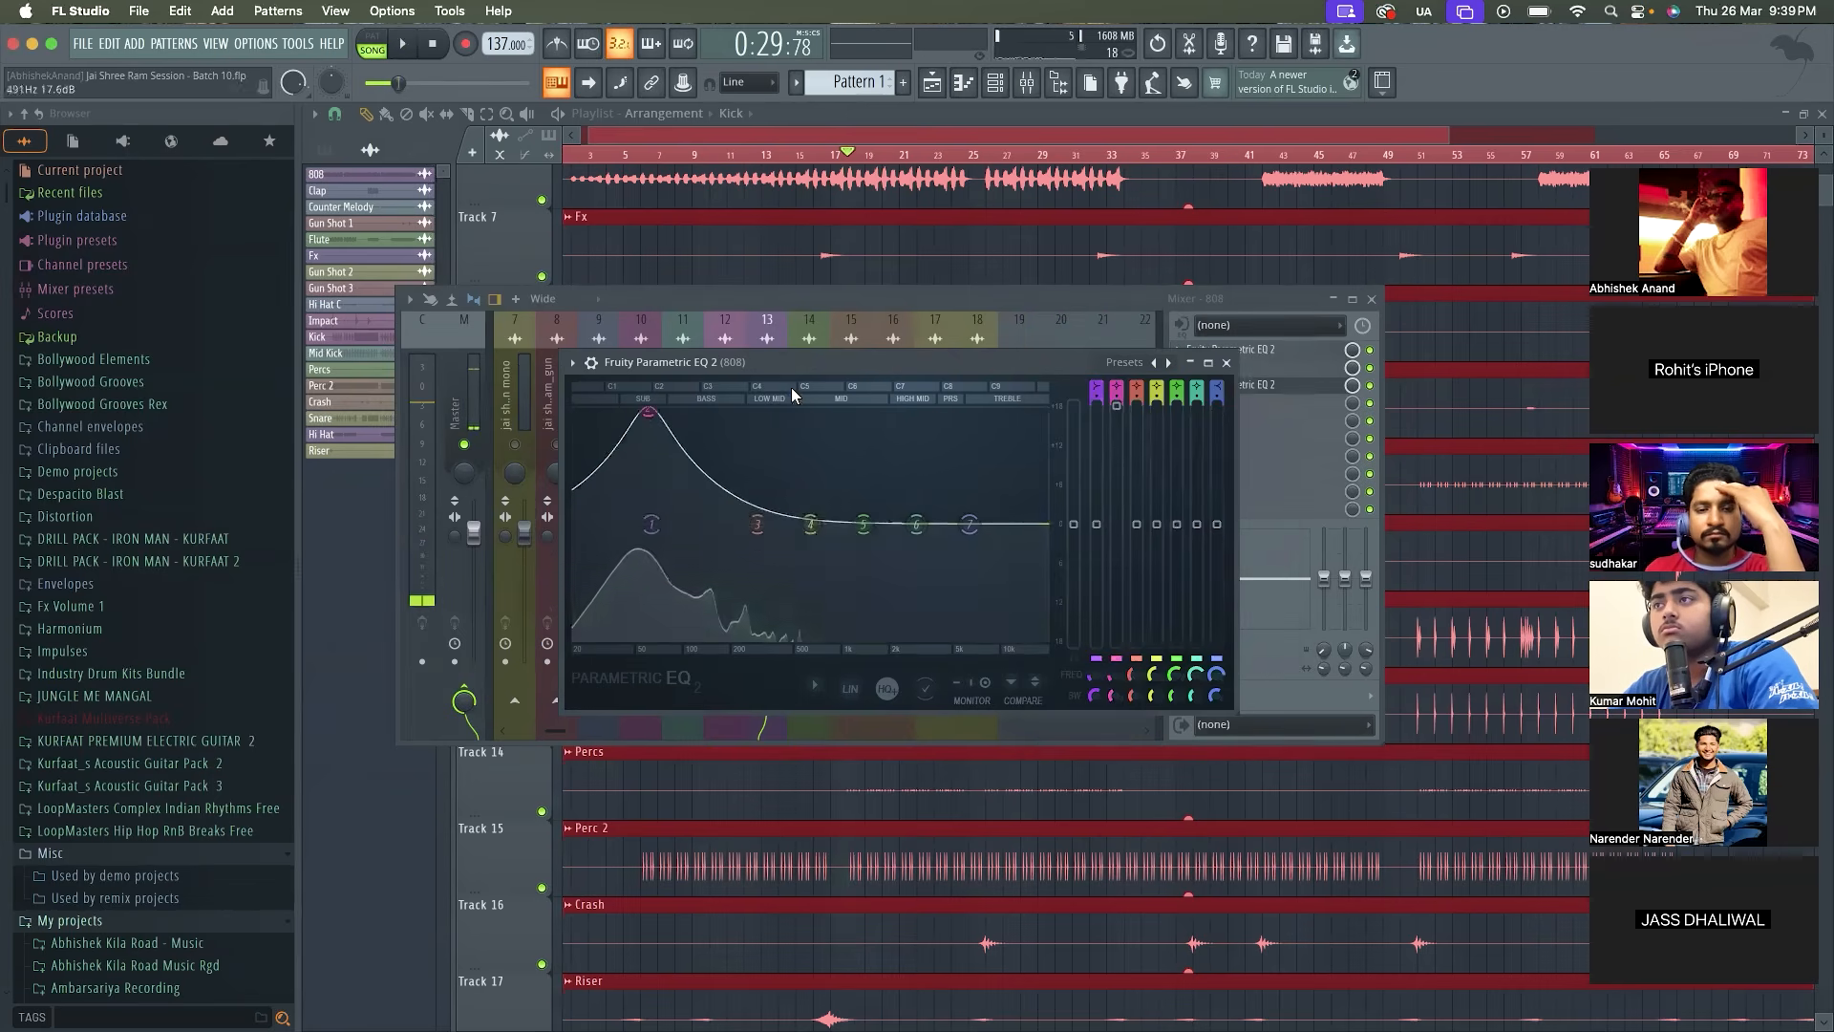
Keep the 808's new EQ window open beside the mixer and open the Kick's Fruity Peak Controller
{"action": "left_click_drag", "start_coordinate": [787, 365], "coordinate": [945, 465]}
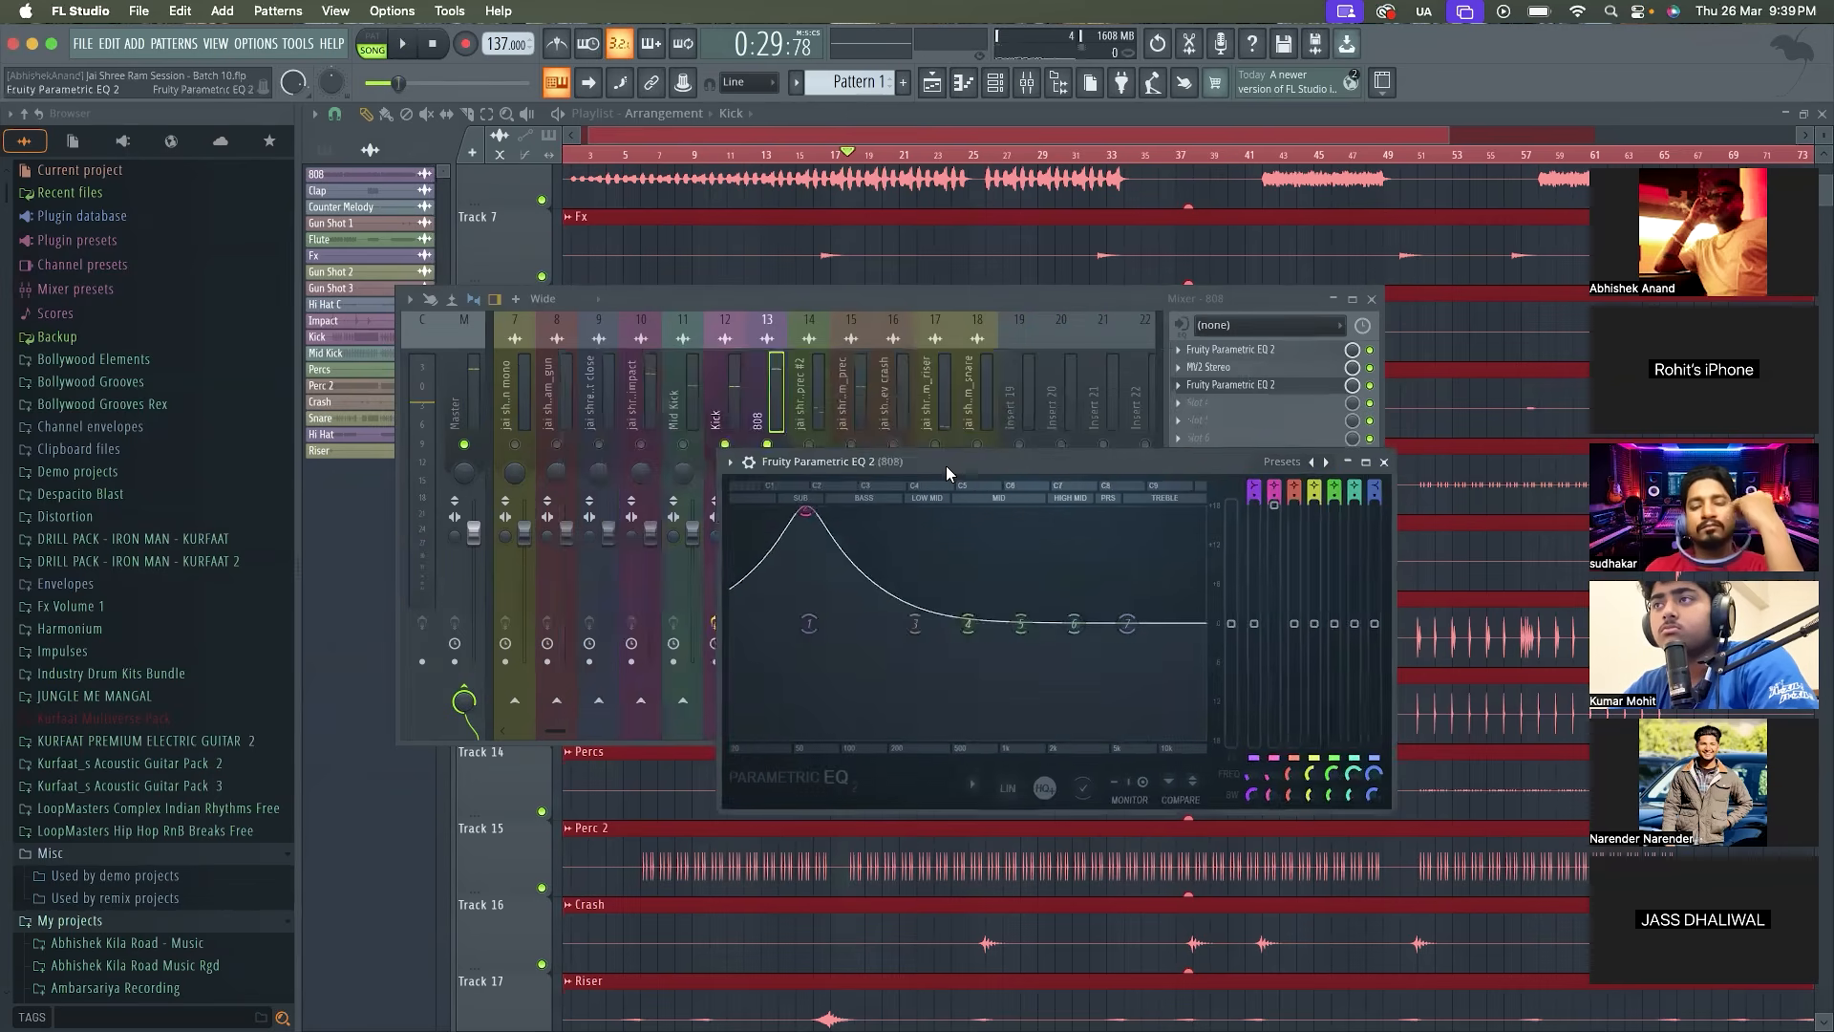
{"action": "left_click", "coordinate": [729, 463]}
{"action": "left_click", "coordinate": [766, 910]}
{"action": "left_click", "coordinate": [735, 366]}
{"action": "left_click", "coordinate": [1301, 388]}
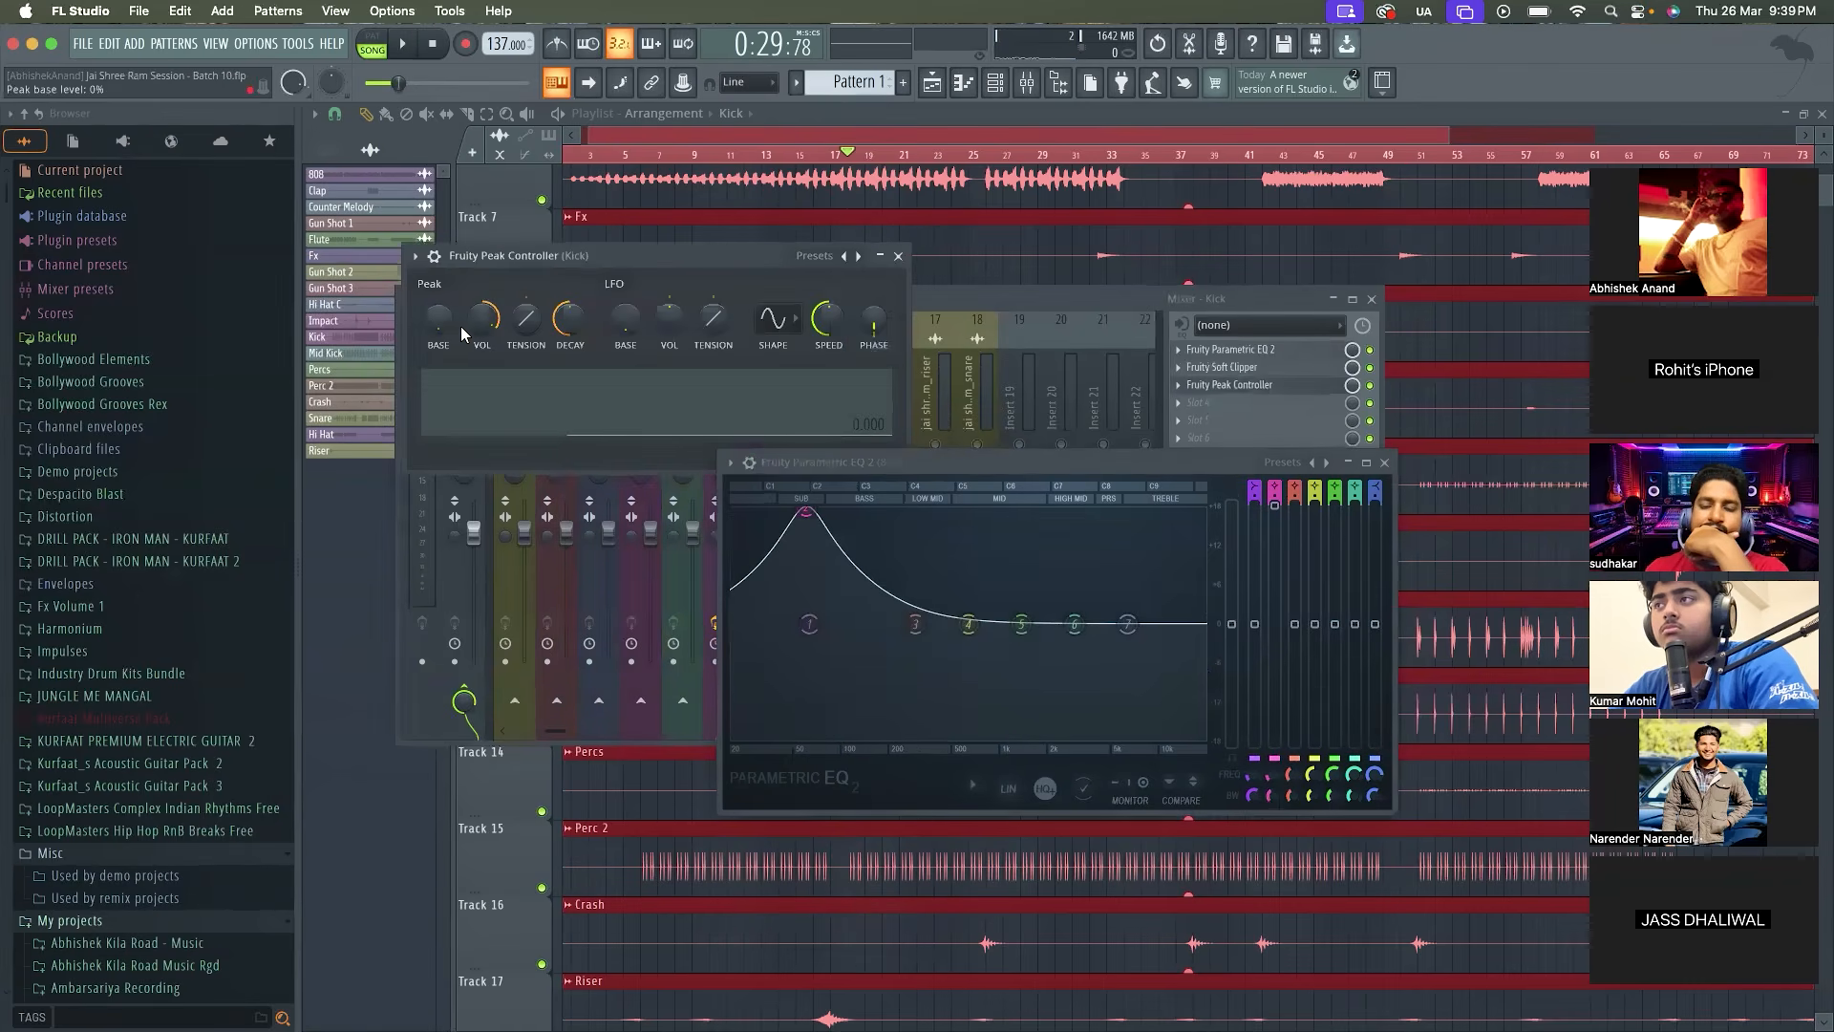
Try a peak base level of 50% in the Kick's Fruity Peak Controller during playback, and close both plugin windows
{"action": "left_click_drag", "start_coordinate": [430, 319], "coordinate": [430, 291]}
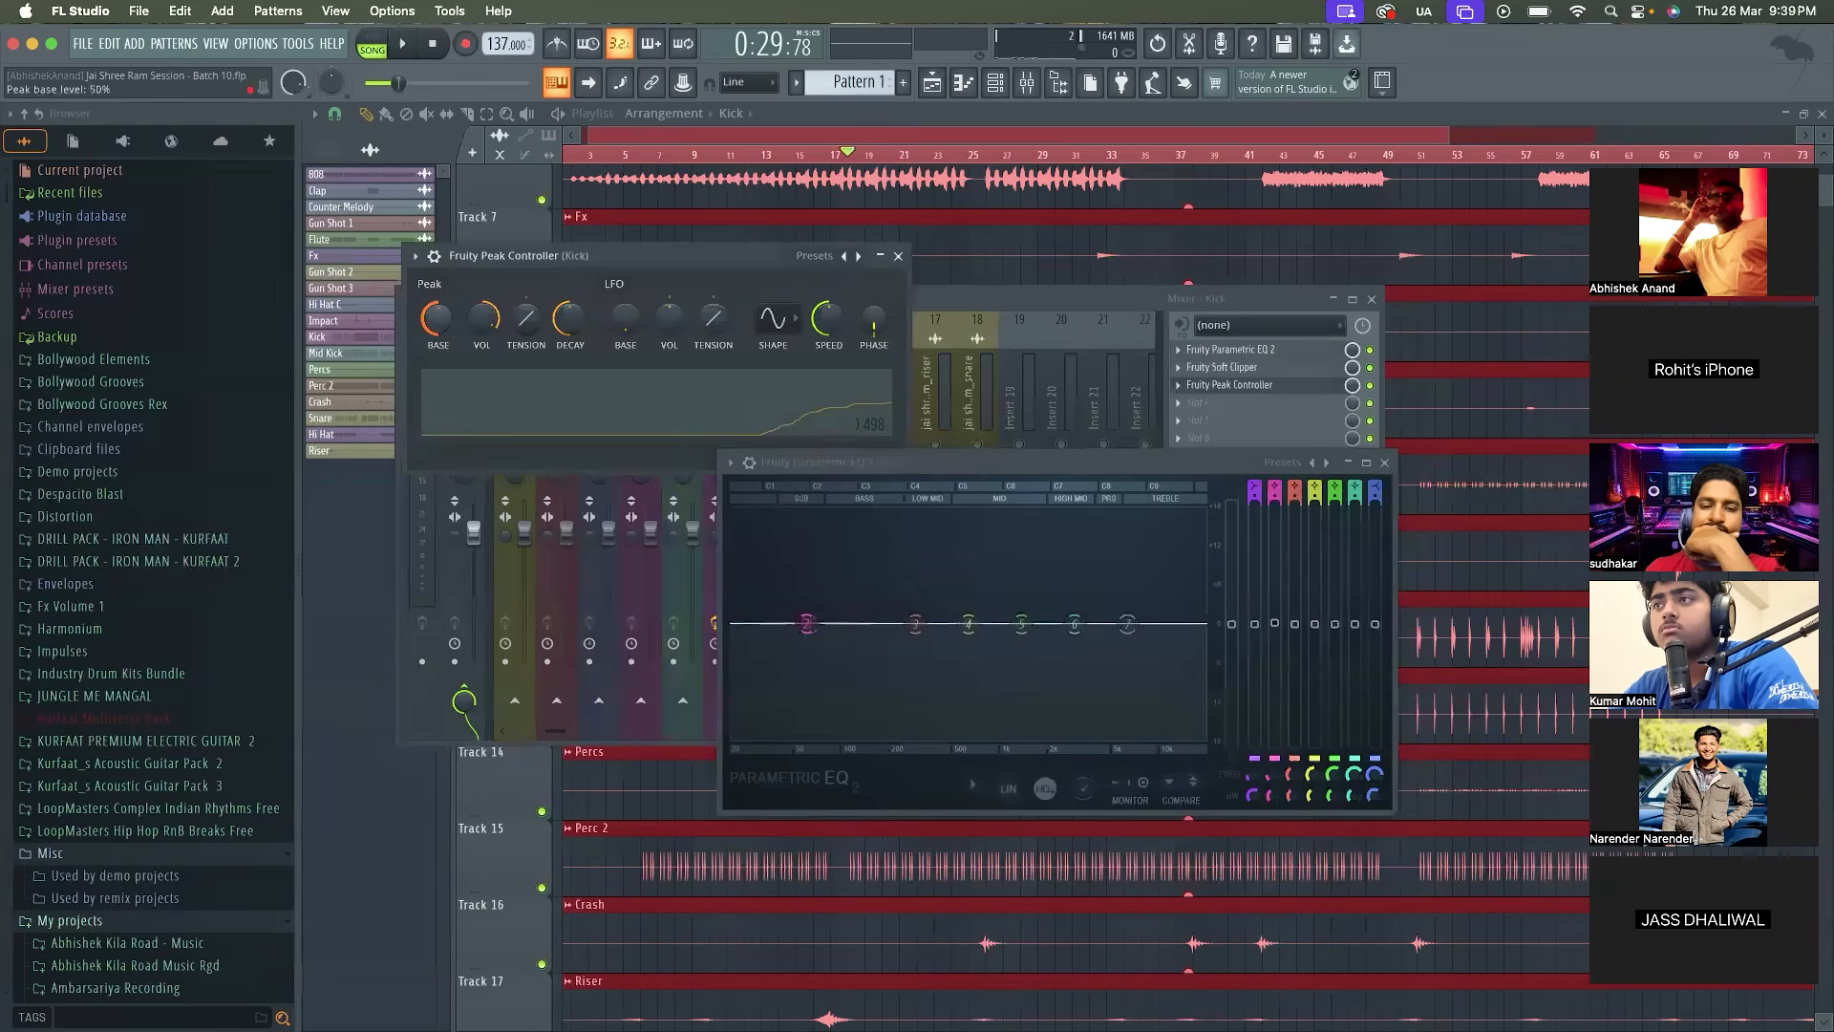
{"action": "key", "text": "space"}
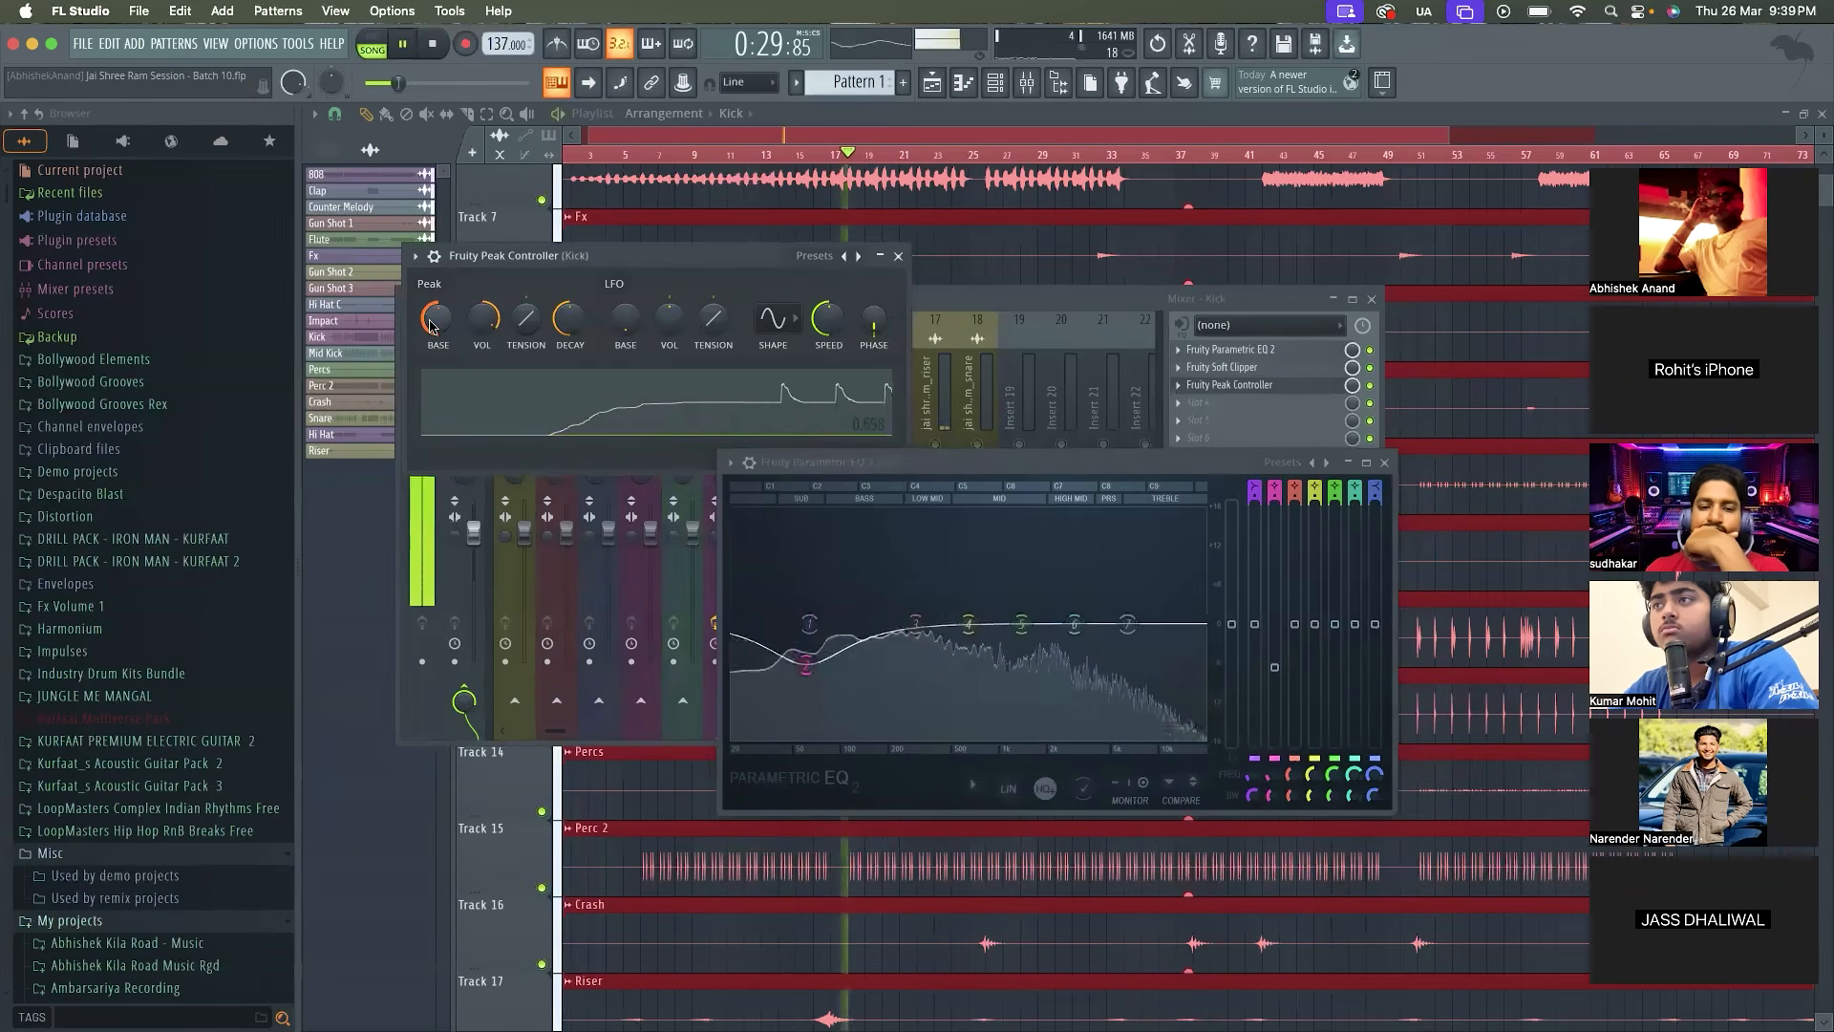
{"action": "key", "text": "space"}
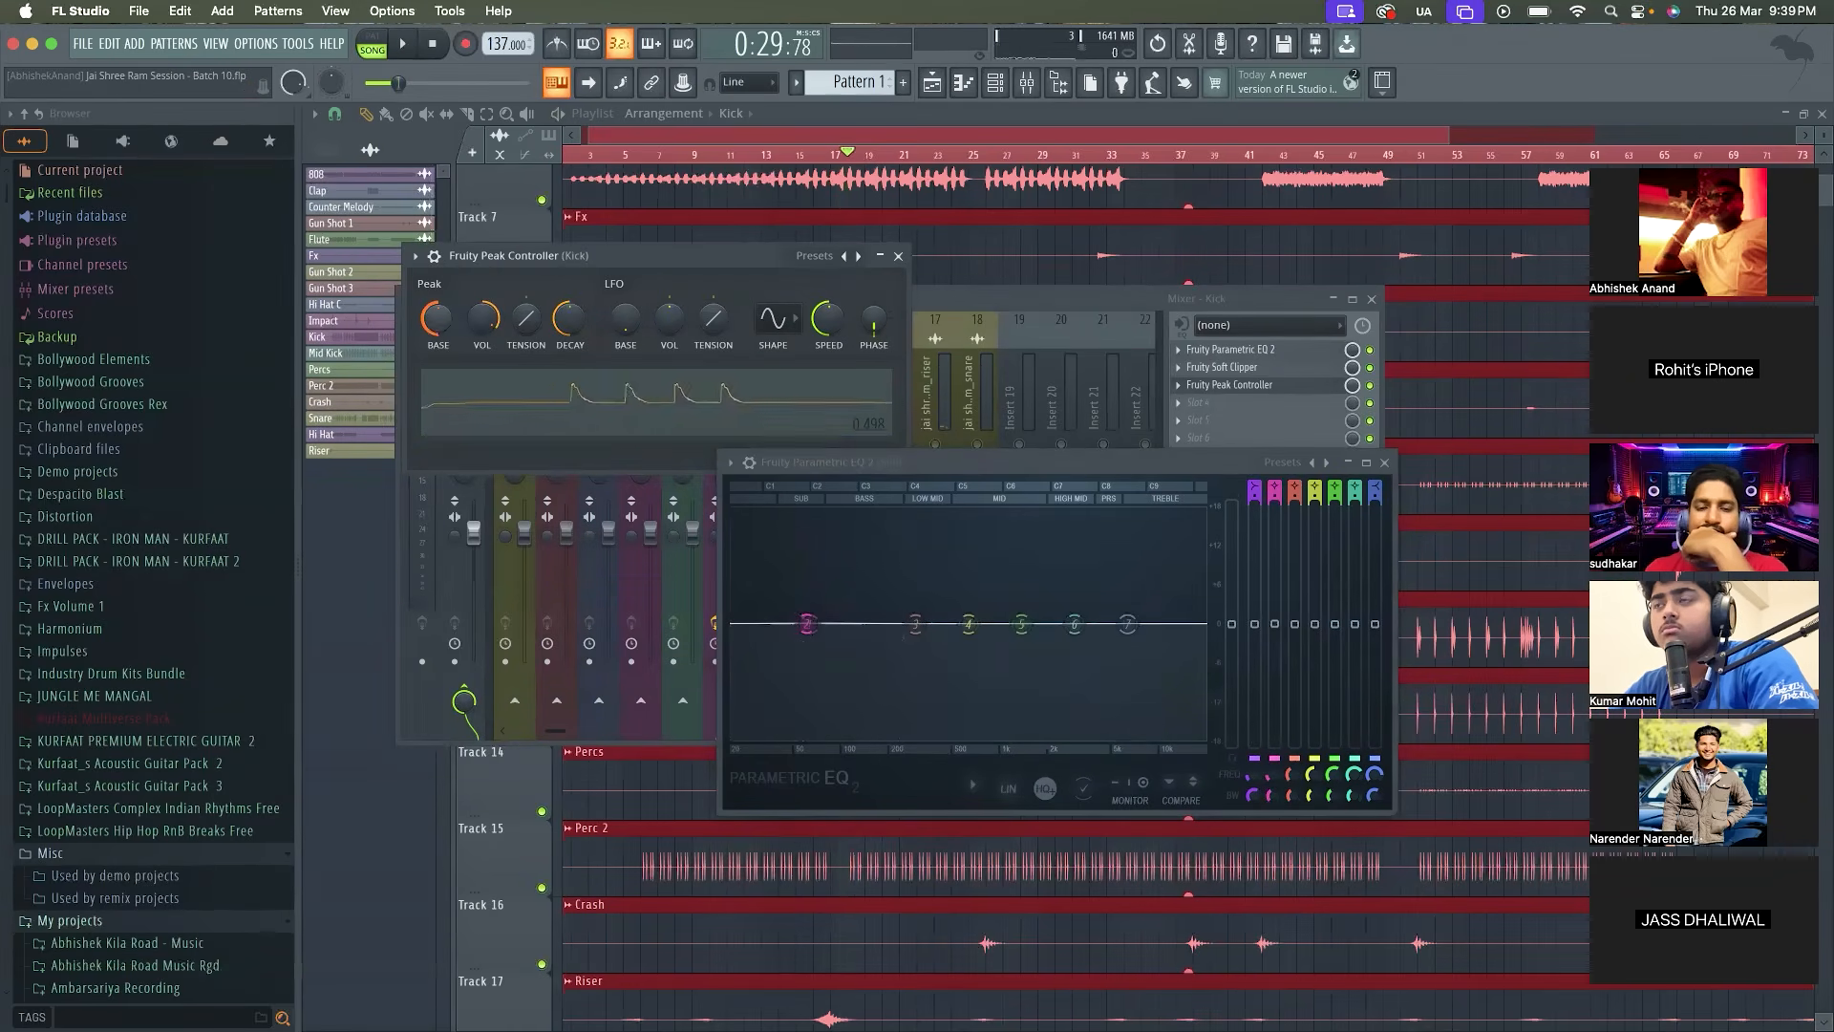
{"action": "left_click", "coordinate": [899, 256]}
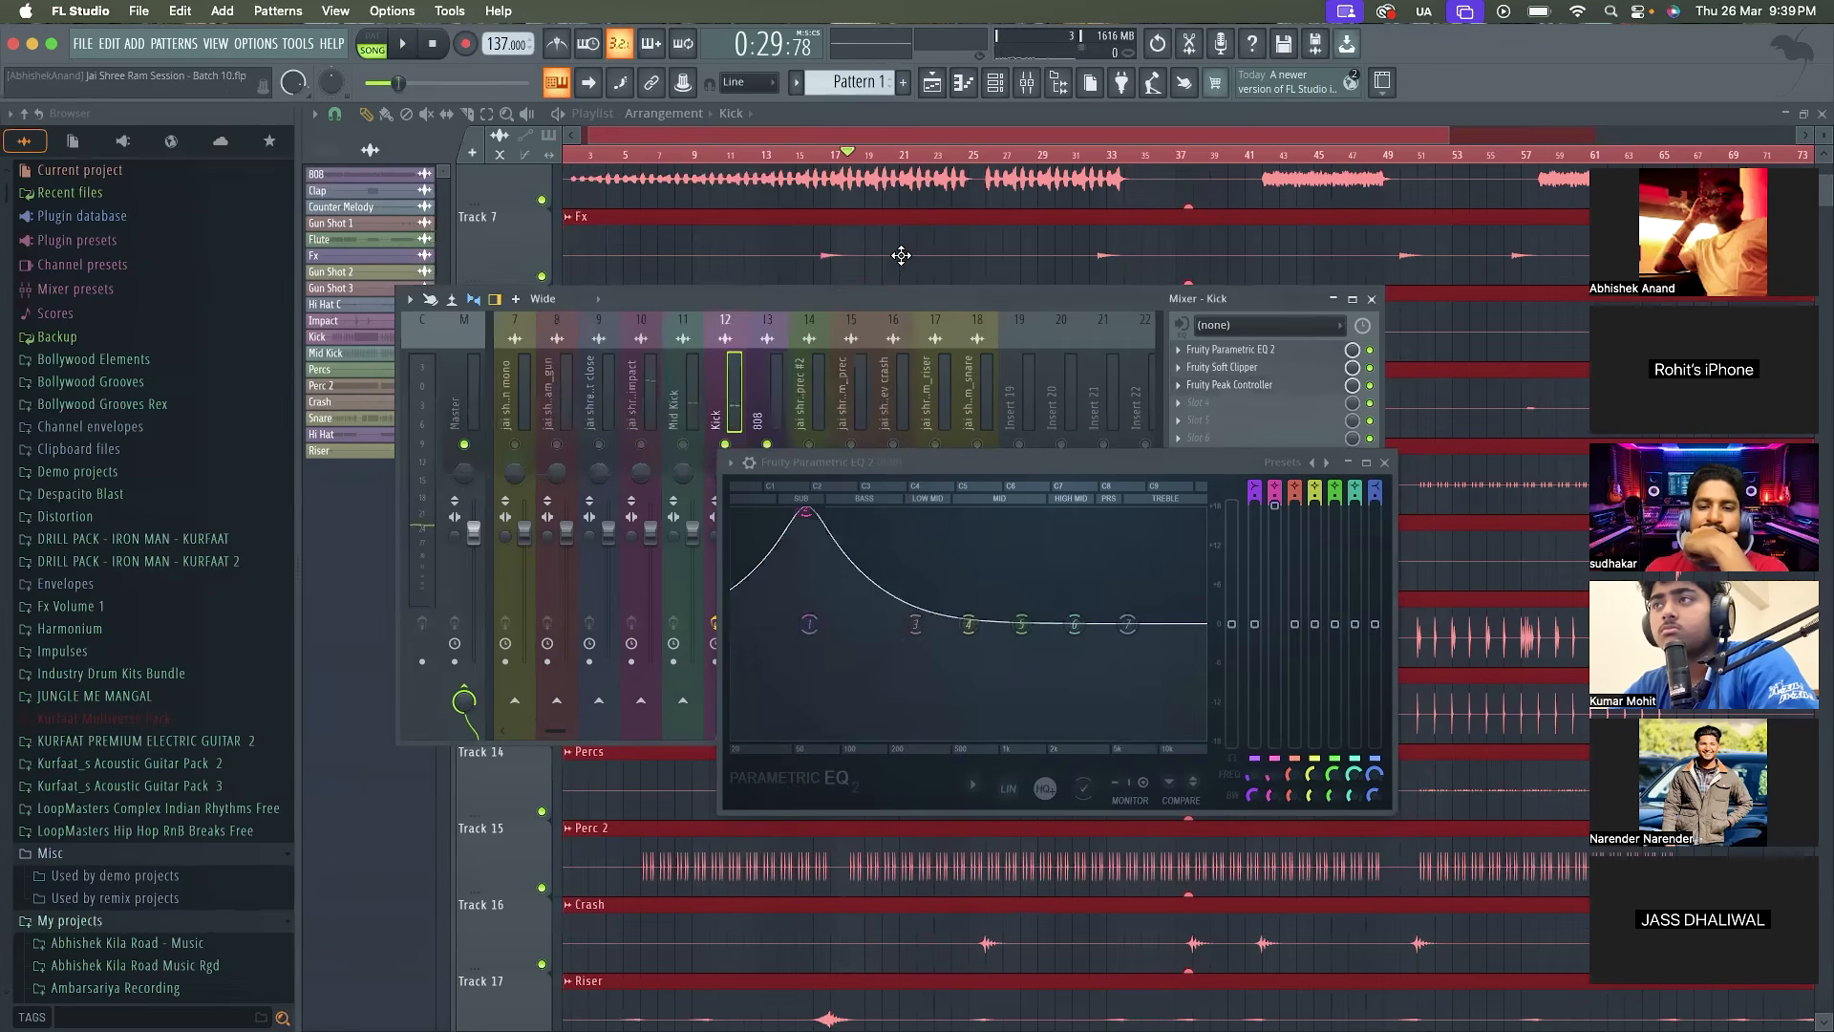
{"action": "left_click", "coordinate": [1381, 464]}
Set the mapping formula of band 2's level link in the 808's second EQ to 0-Input and audition it
{"action": "left_click", "coordinate": [748, 420]}
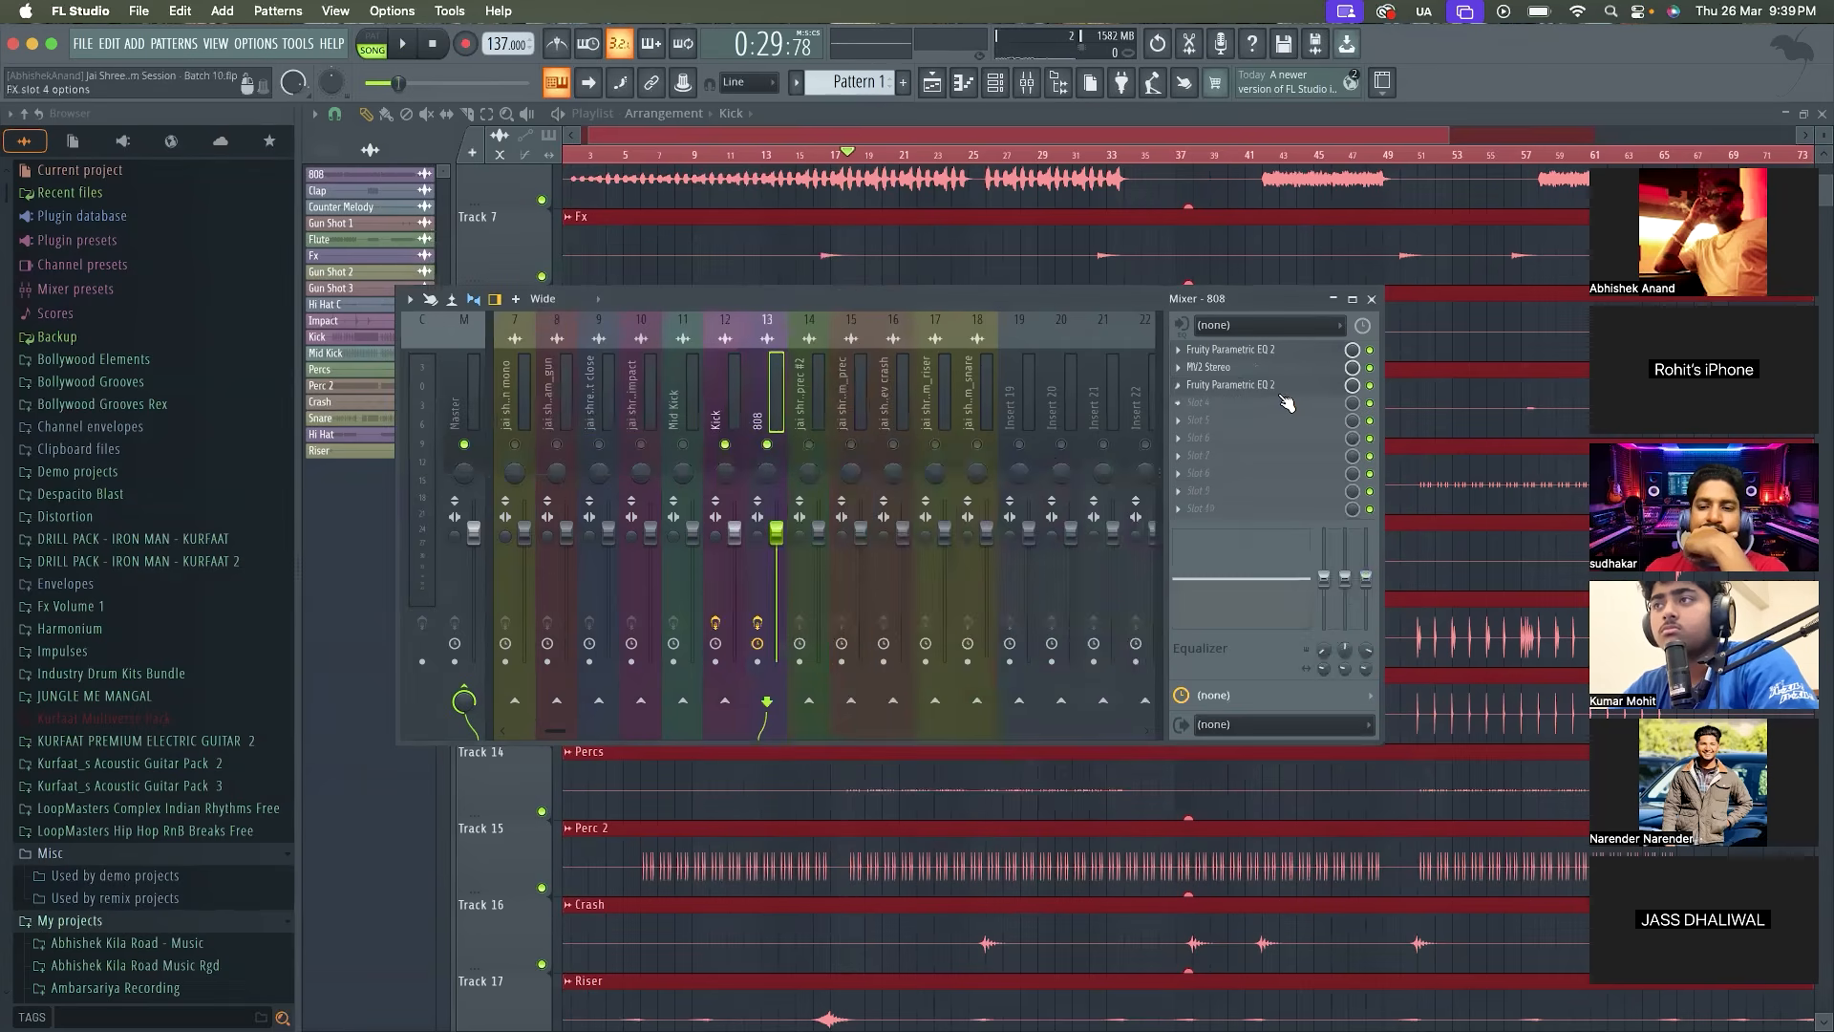
{"action": "left_click", "coordinate": [1270, 385]}
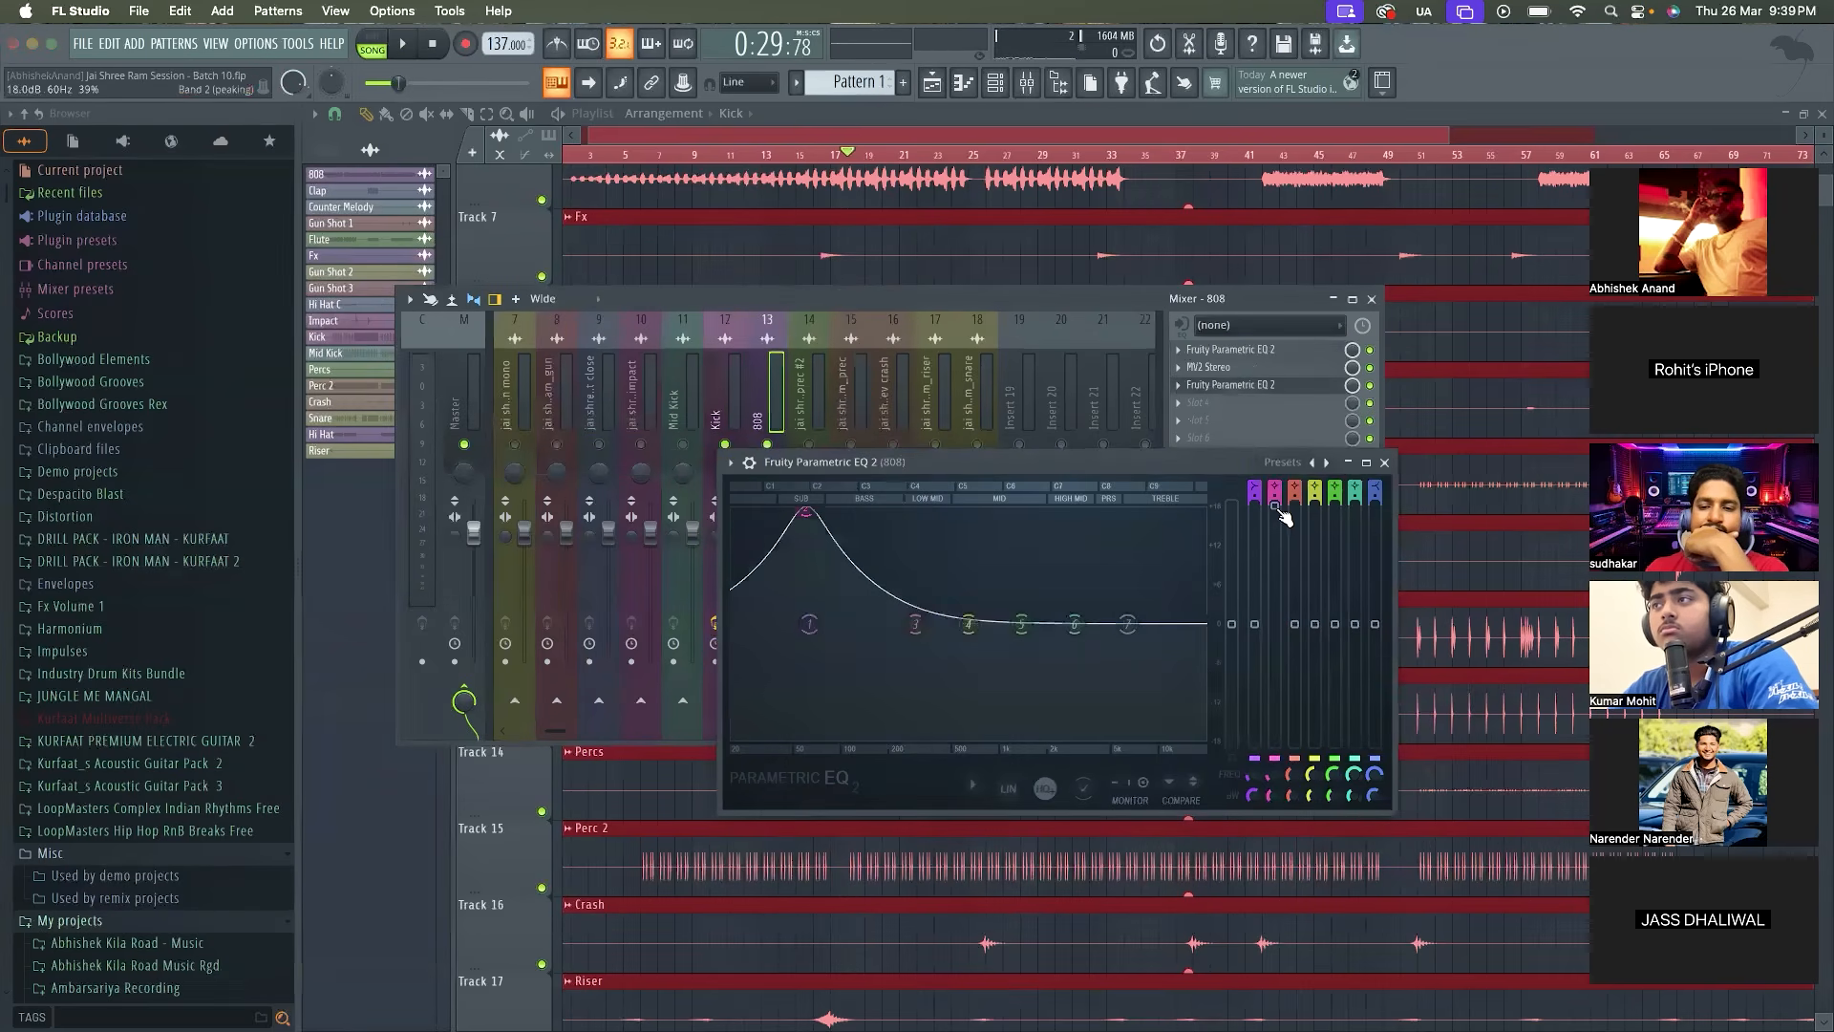
{"action": "right_click", "coordinate": [1277, 511]}
{"action": "left_click", "coordinate": [1318, 709]}
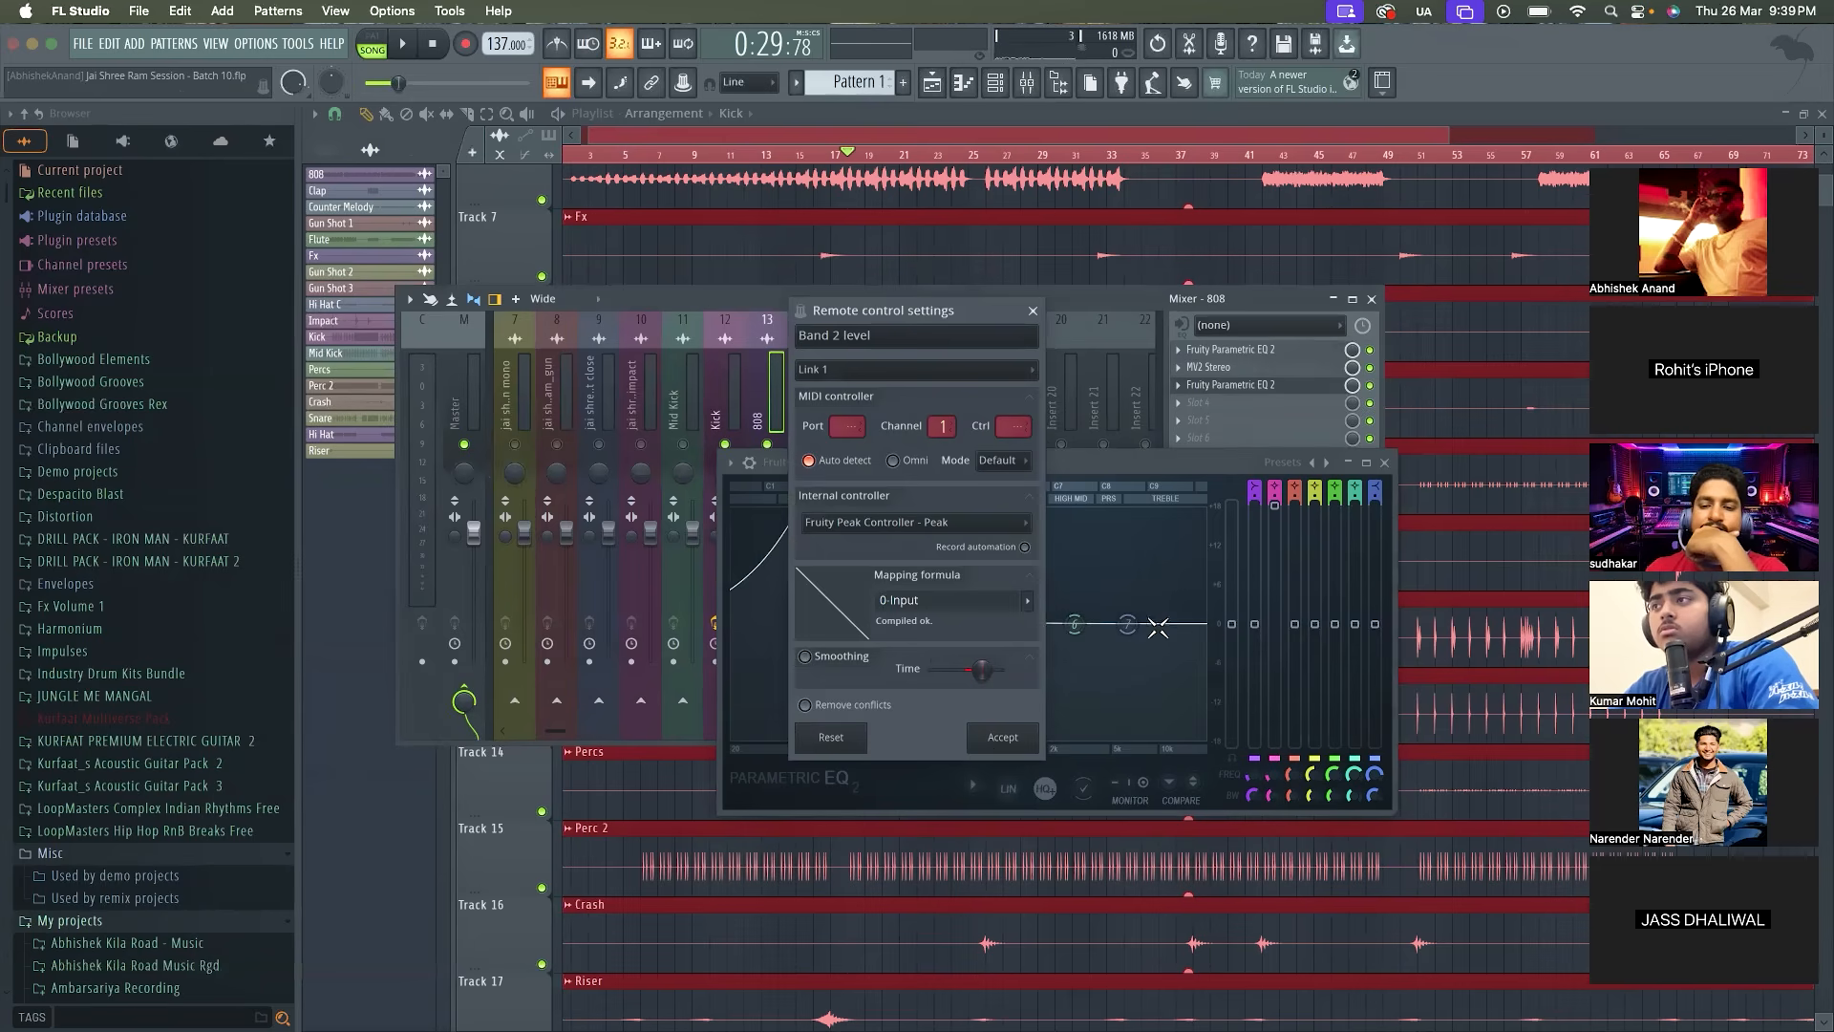
{"action": "left_click", "coordinate": [1003, 737]}
{"action": "key", "text": "space"}
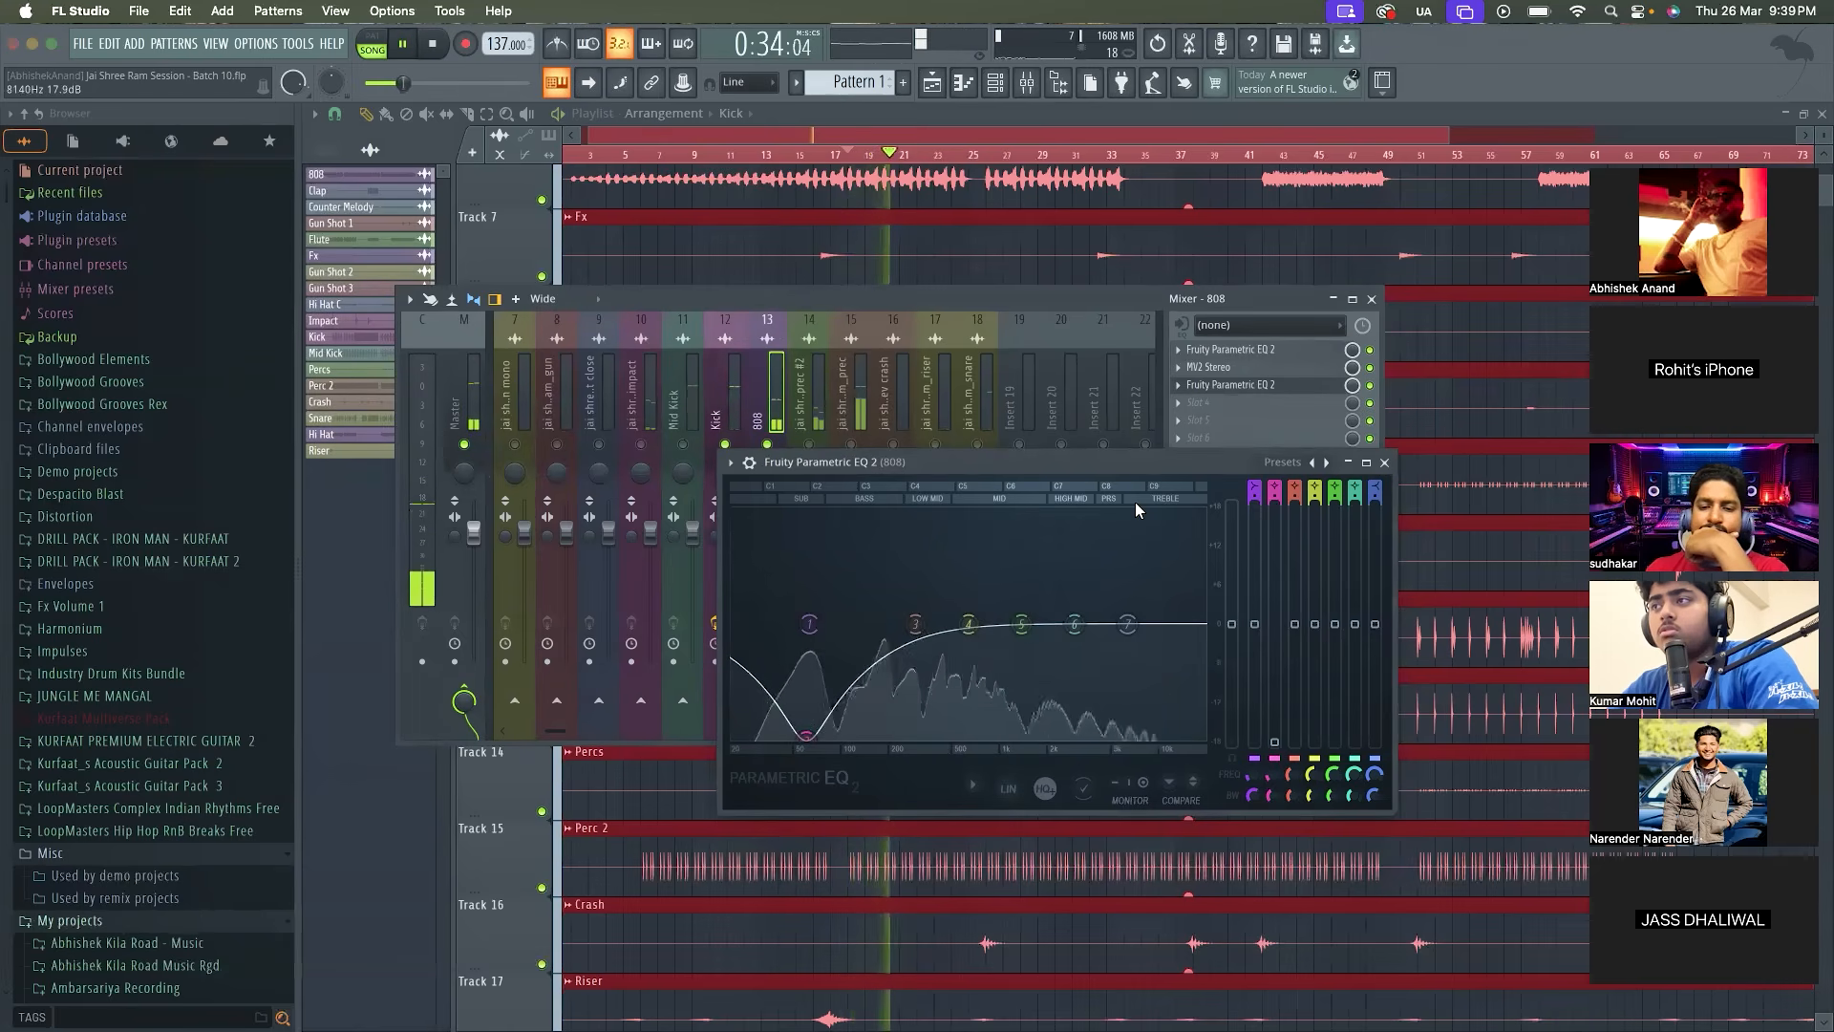
{"action": "key", "text": "space"}
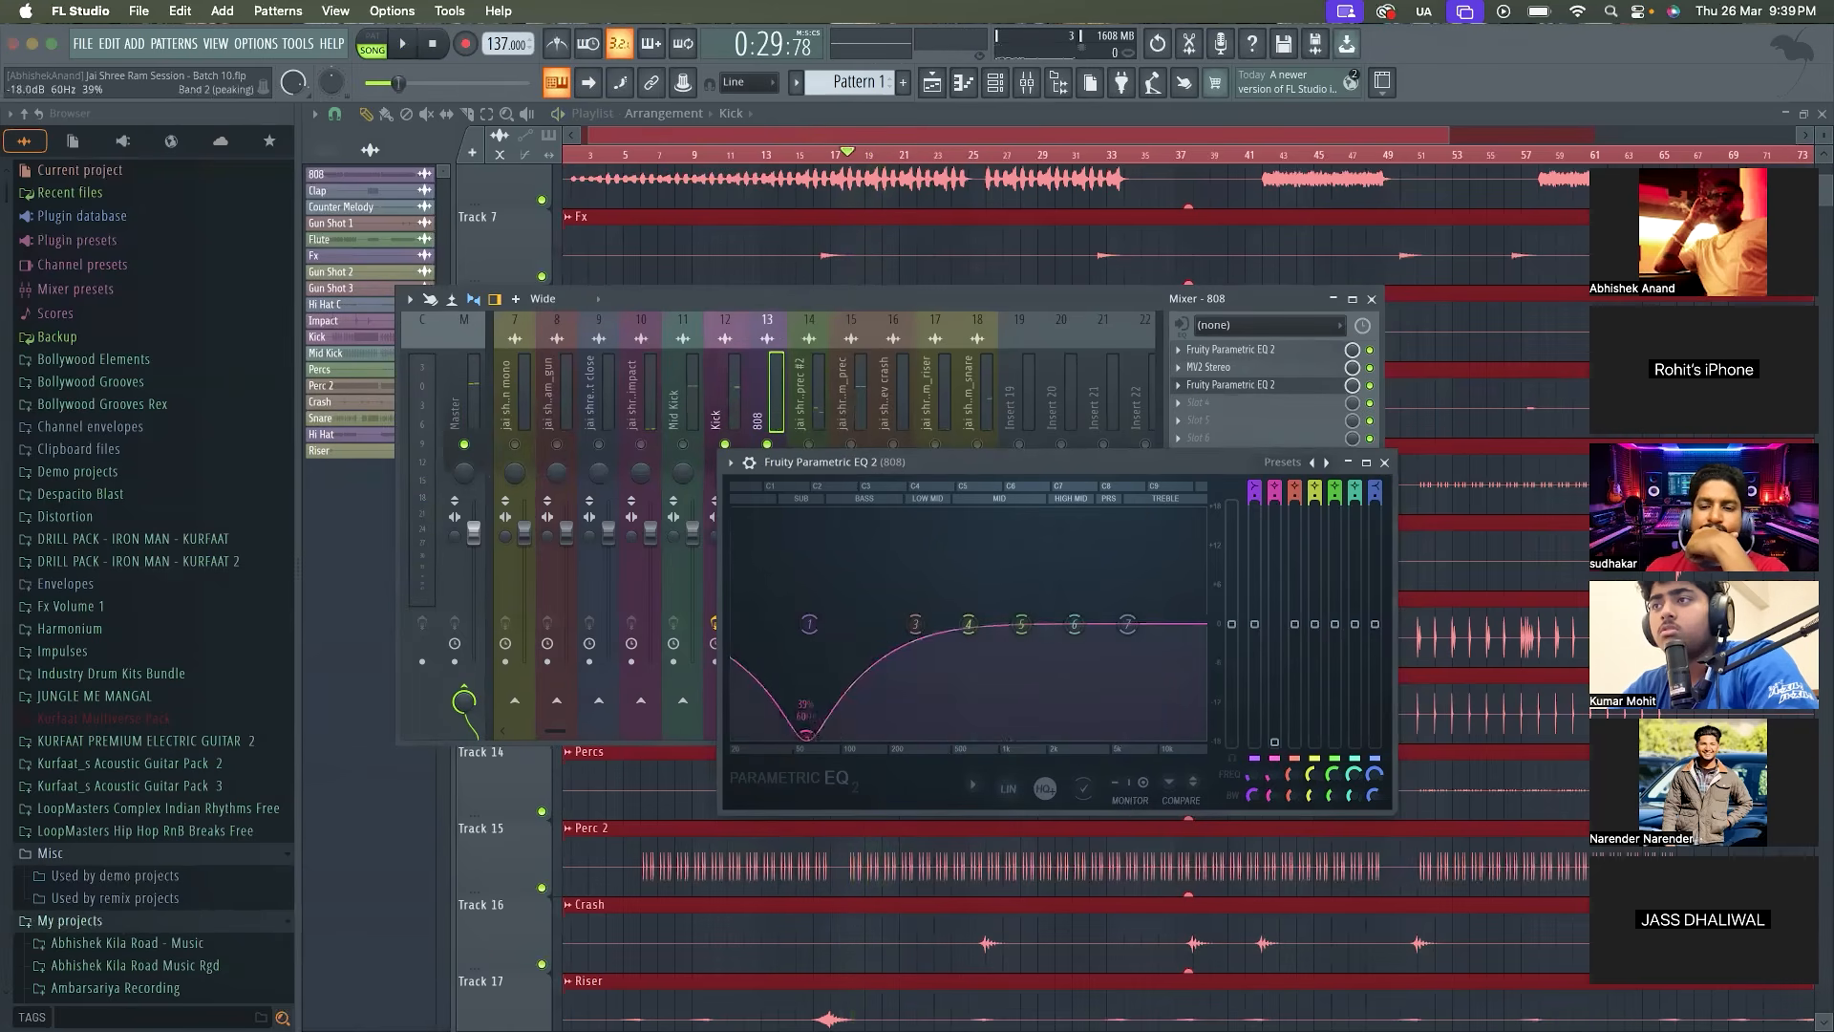
{"action": "key", "text": "space"}
{"action": "key", "text": "space"}
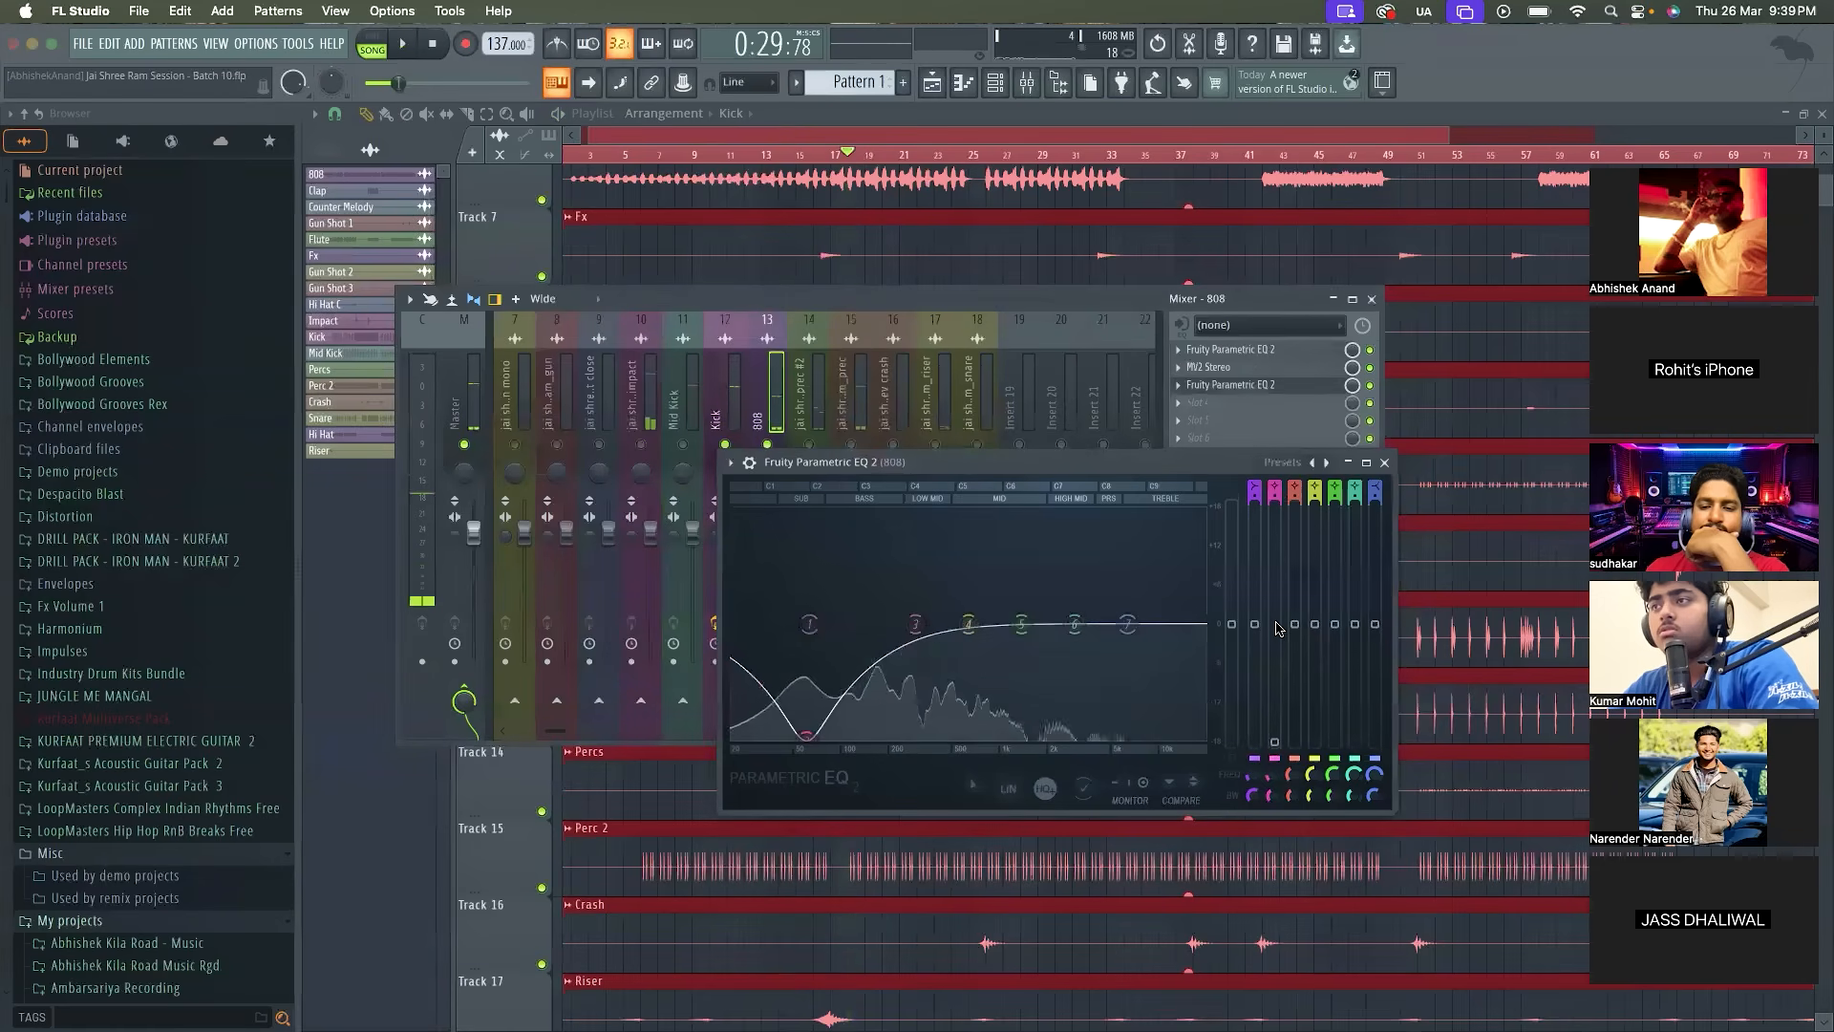
Try the mapping formula 1-Input for band 2's level link in the 808's second EQ and audition it
{"action": "left_click", "coordinate": [1263, 385]}
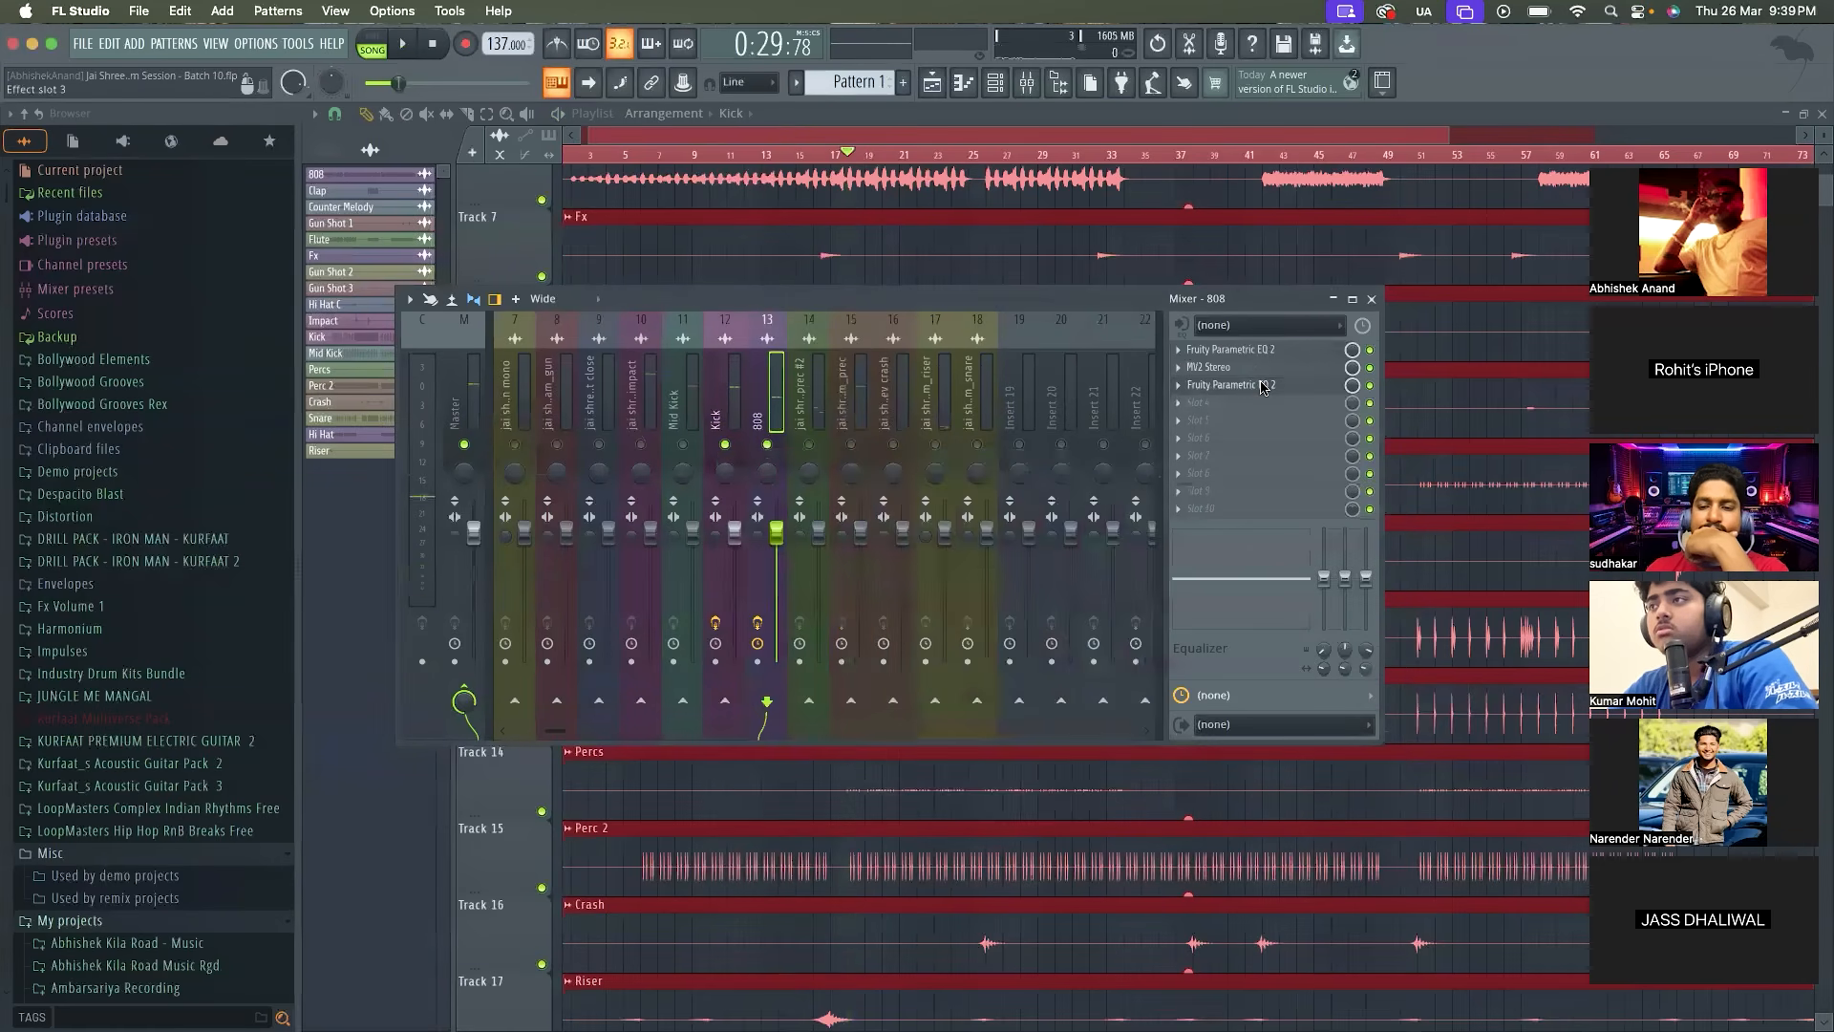
{"action": "left_click", "coordinate": [1259, 385]}
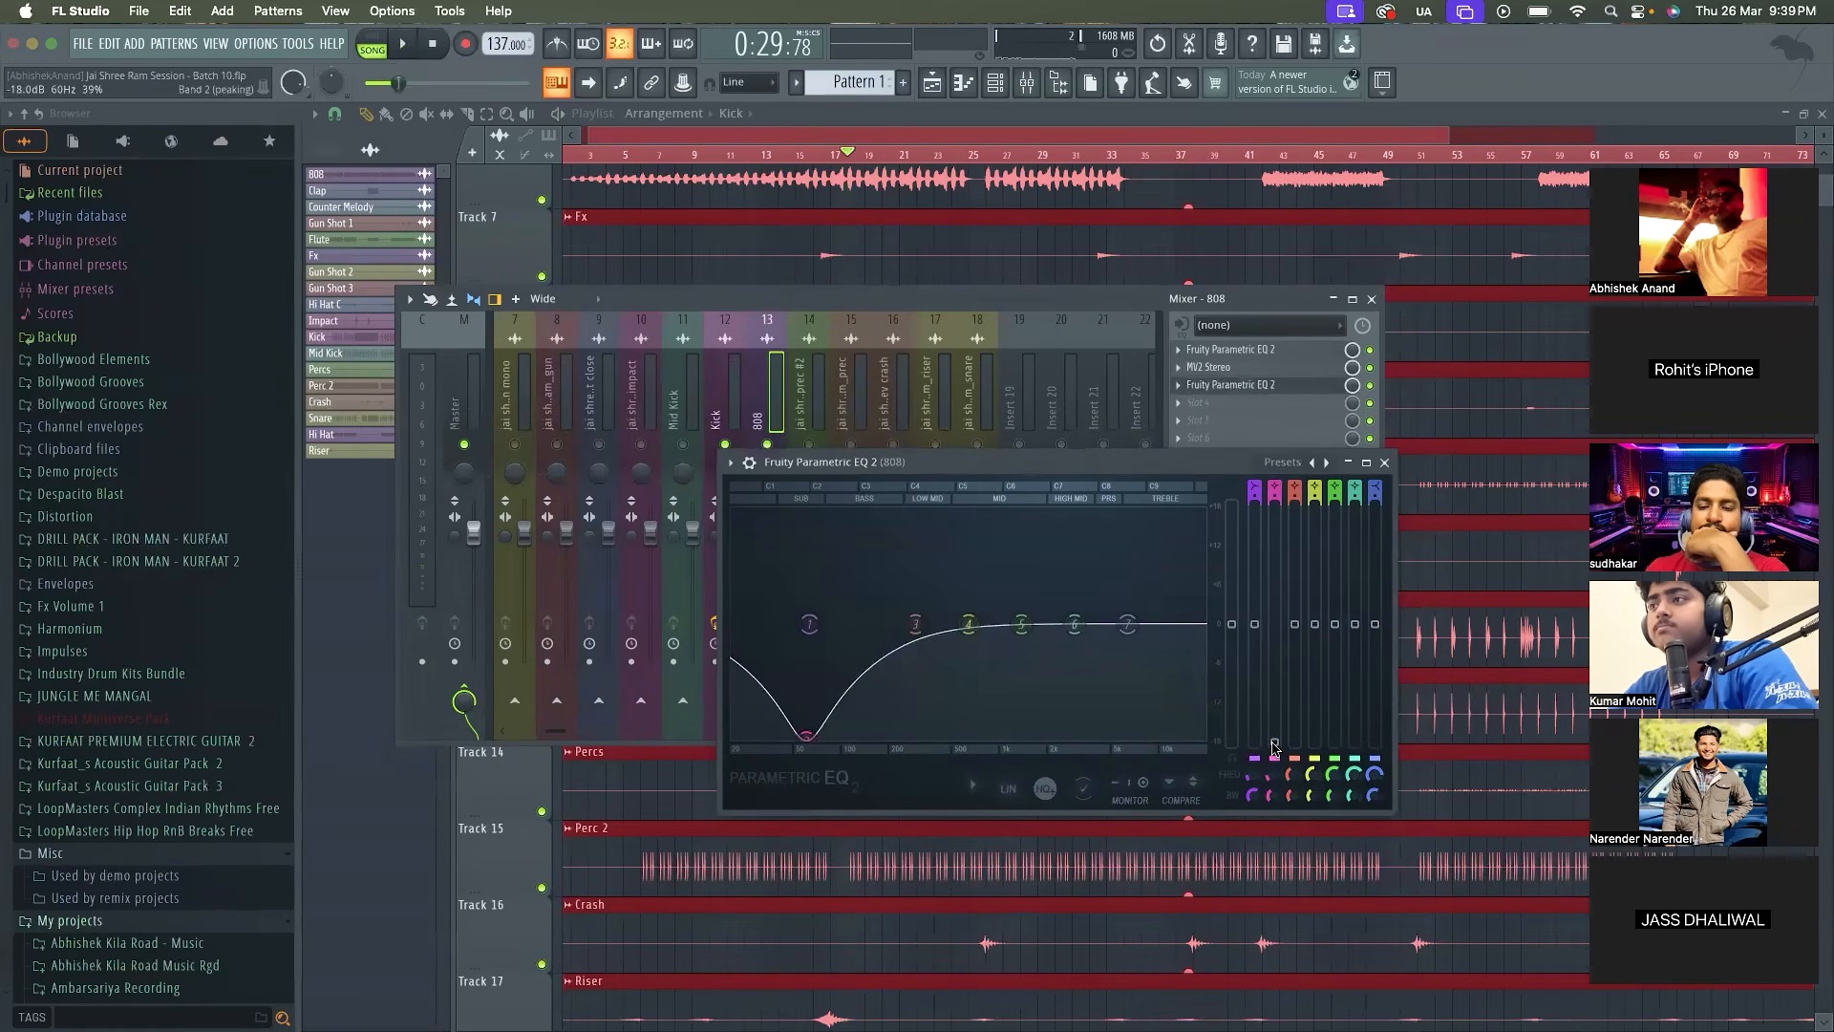
{"action": "right_click", "coordinate": [1273, 748]}
{"action": "left_click", "coordinate": [1334, 901]}
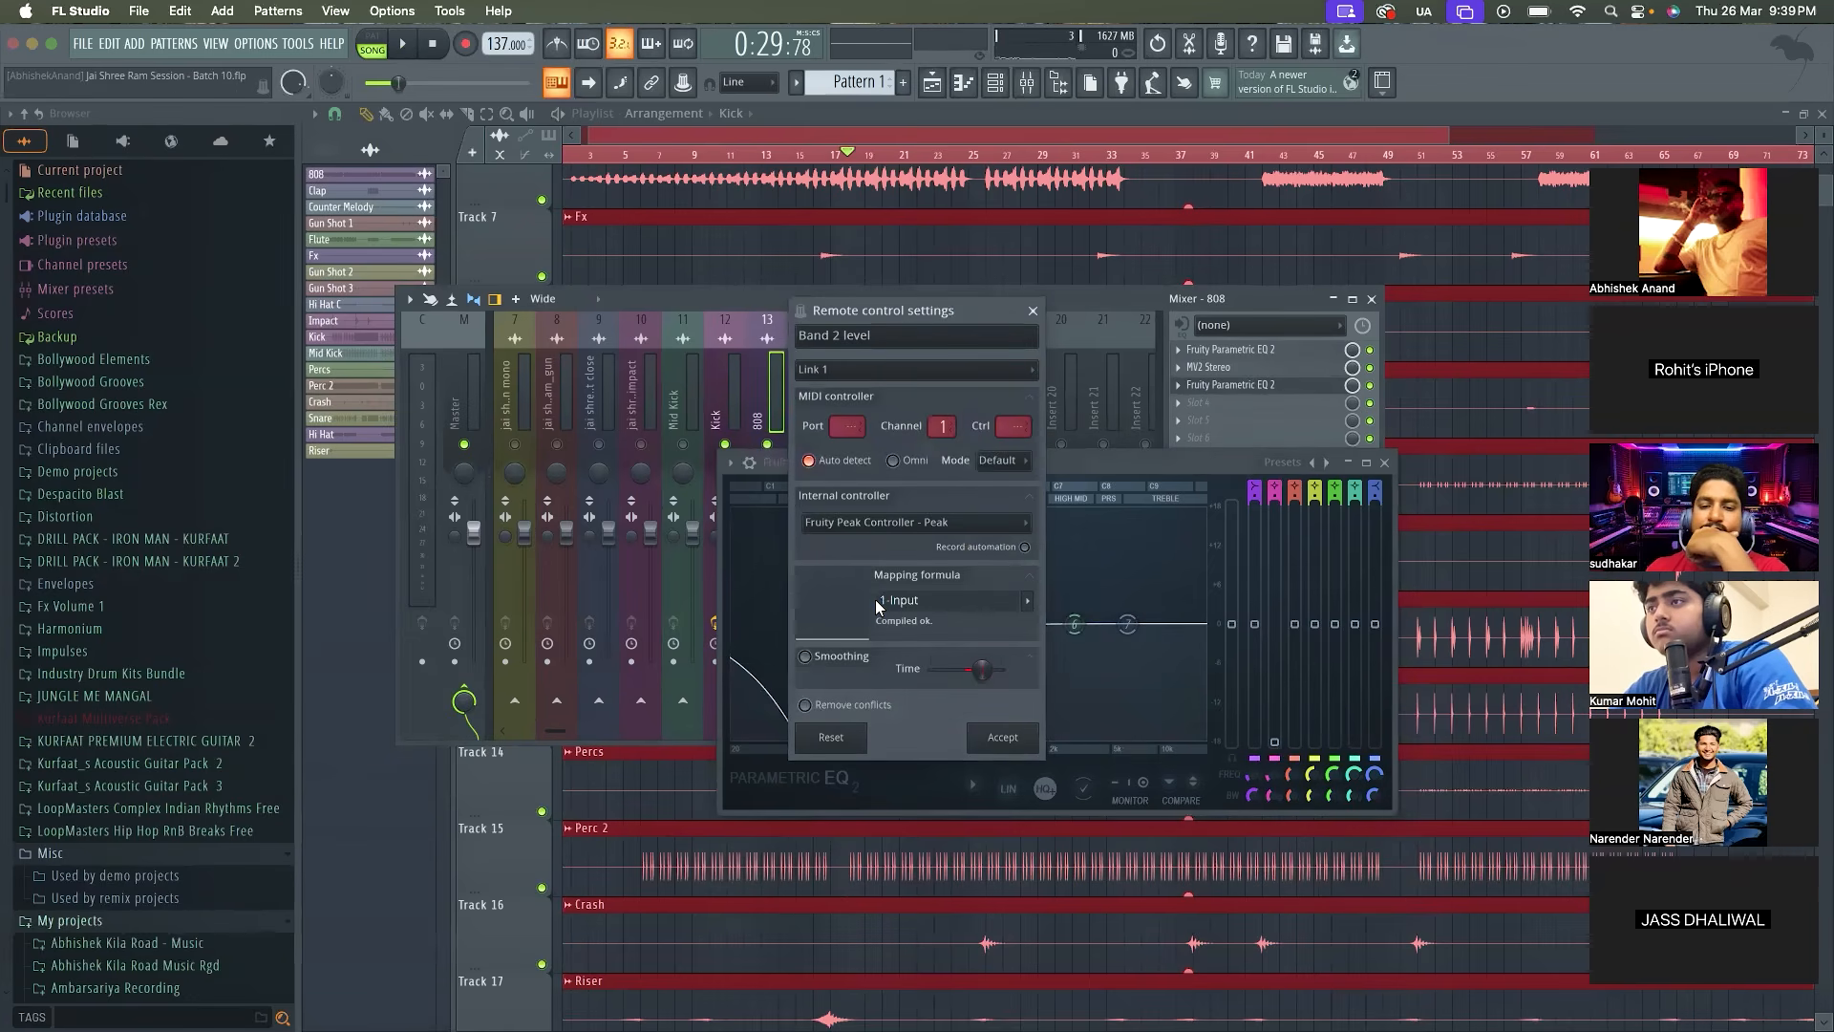
{"action": "left_click", "coordinate": [980, 737]}
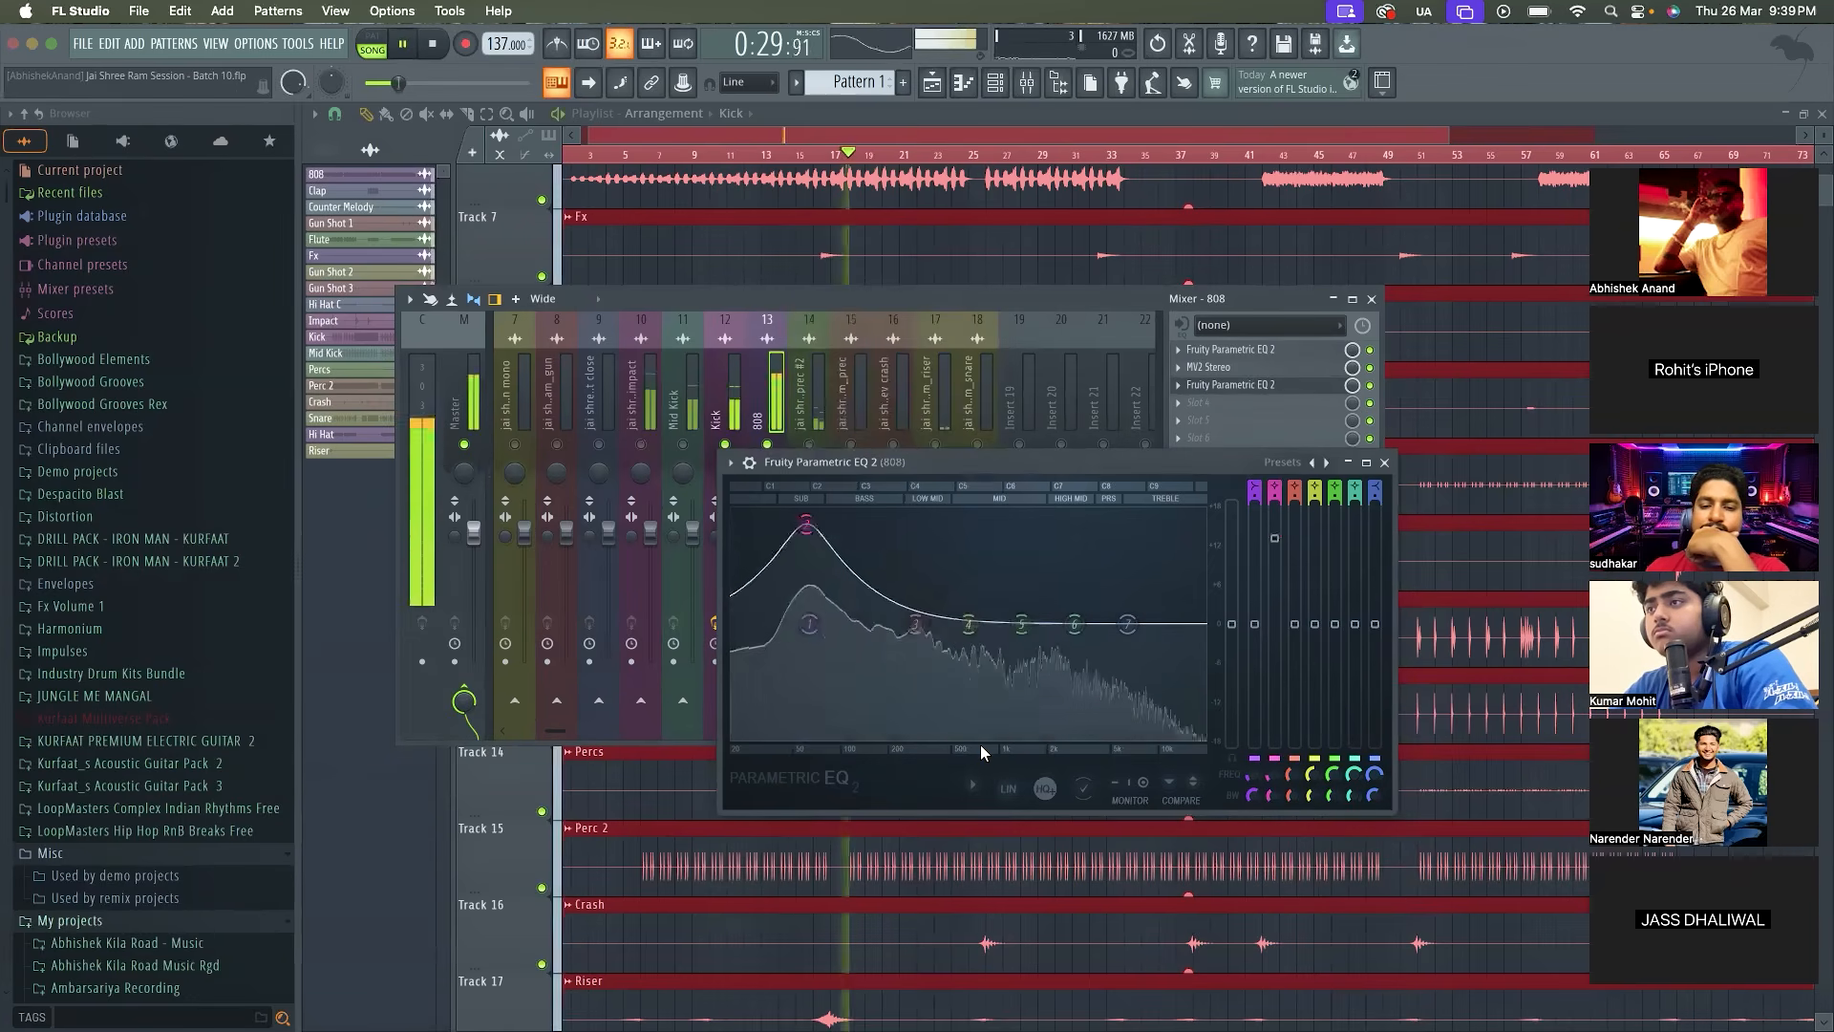
Return band 2's level link in the 808's second EQ to the mapping formula 0-Input
{"action": "right_click", "coordinate": [1274, 508]}
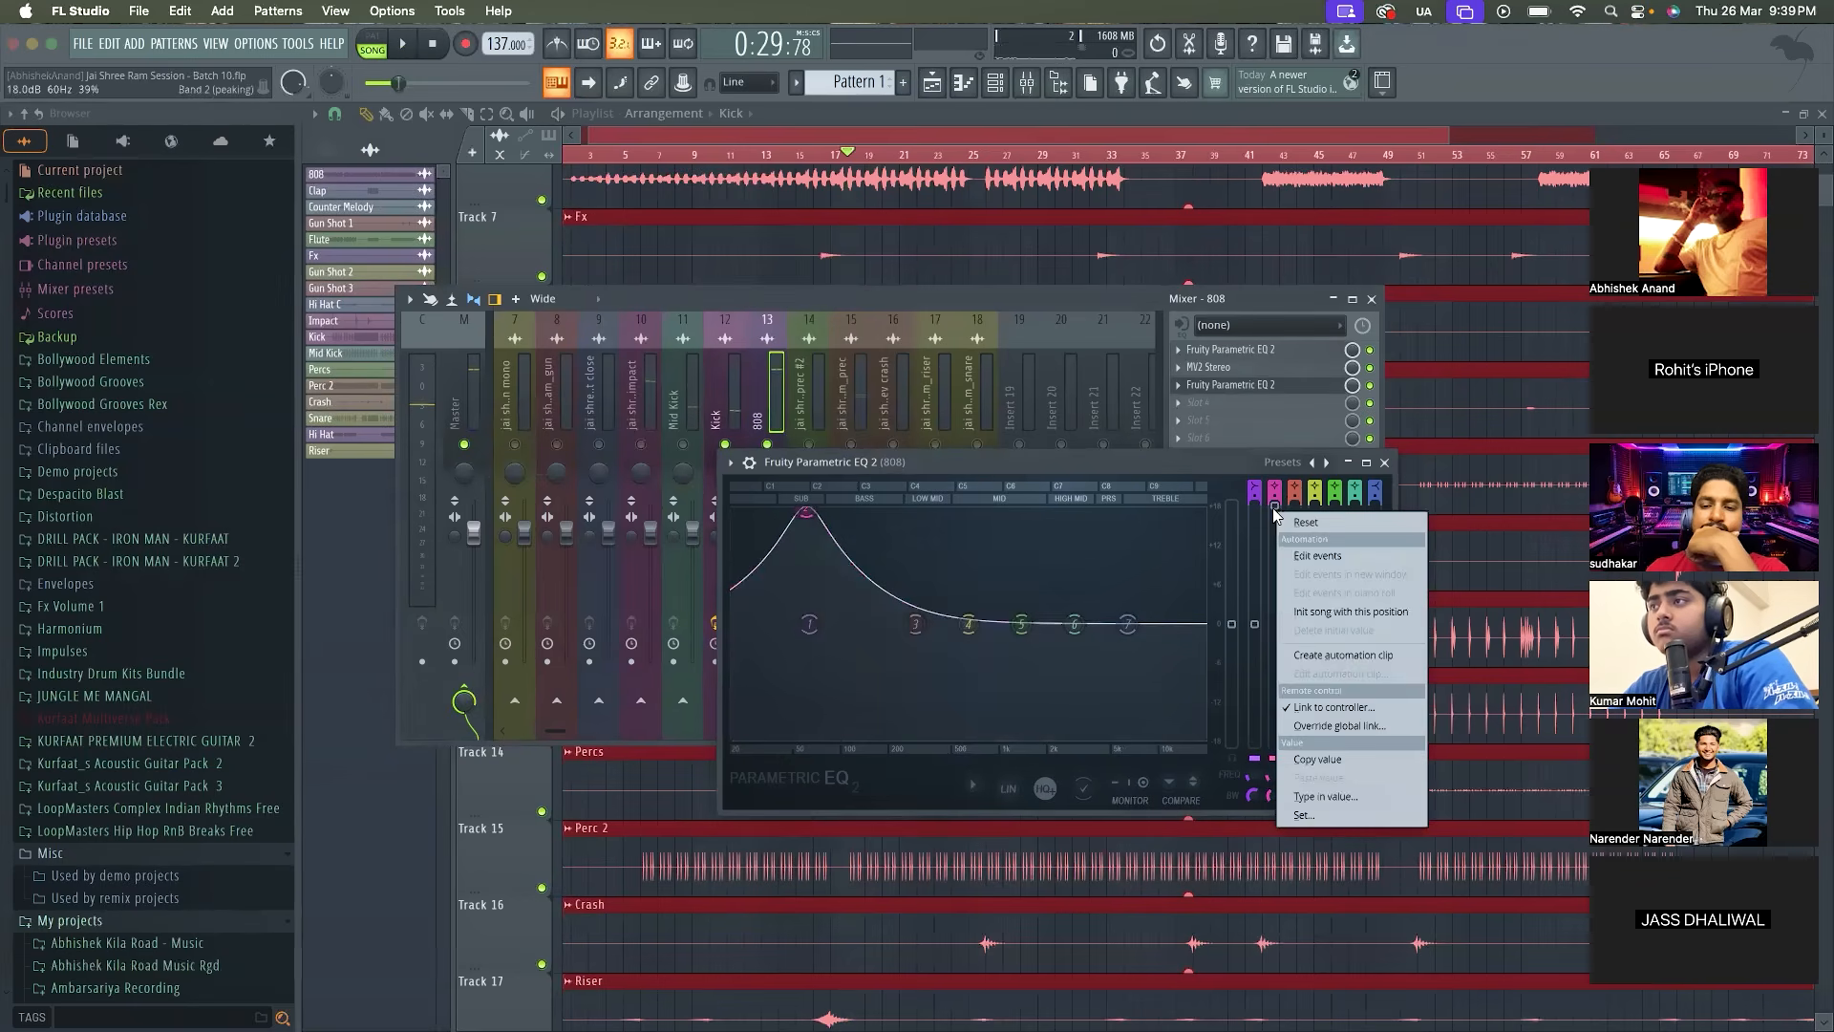
{"action": "left_click", "coordinate": [1336, 704]}
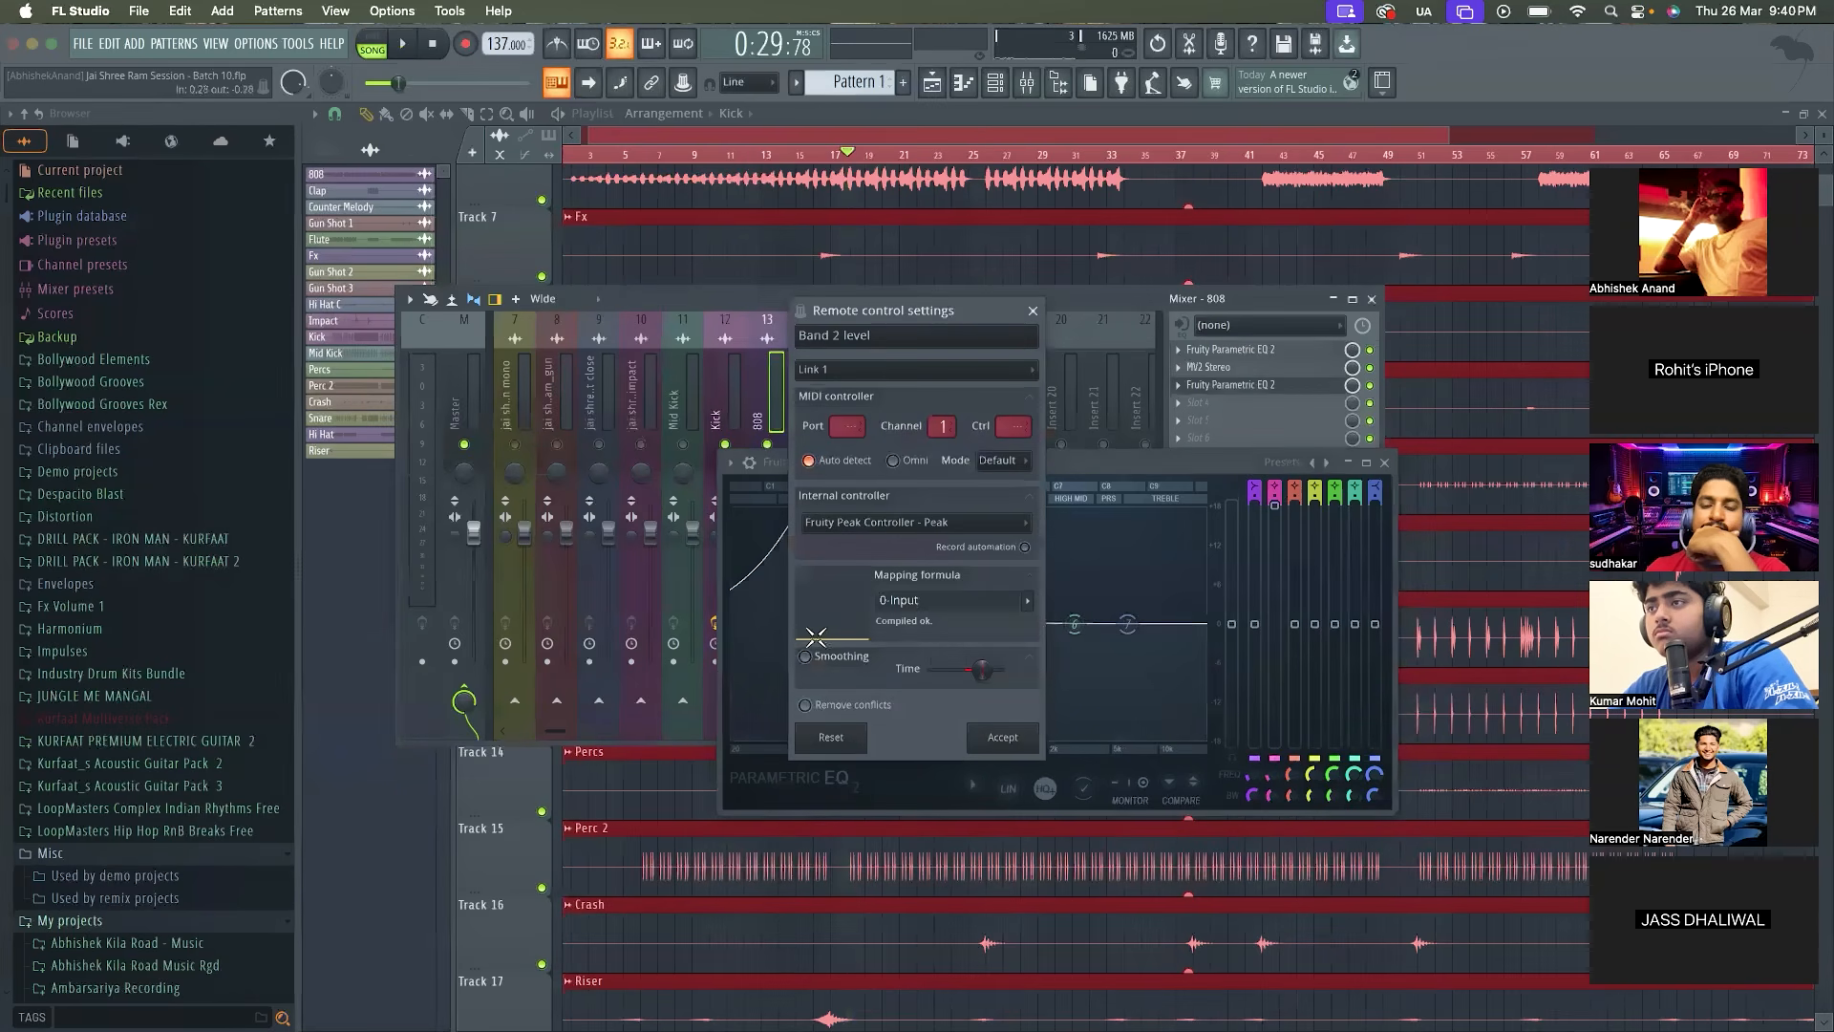
{"action": "left_click", "coordinate": [1014, 744]}
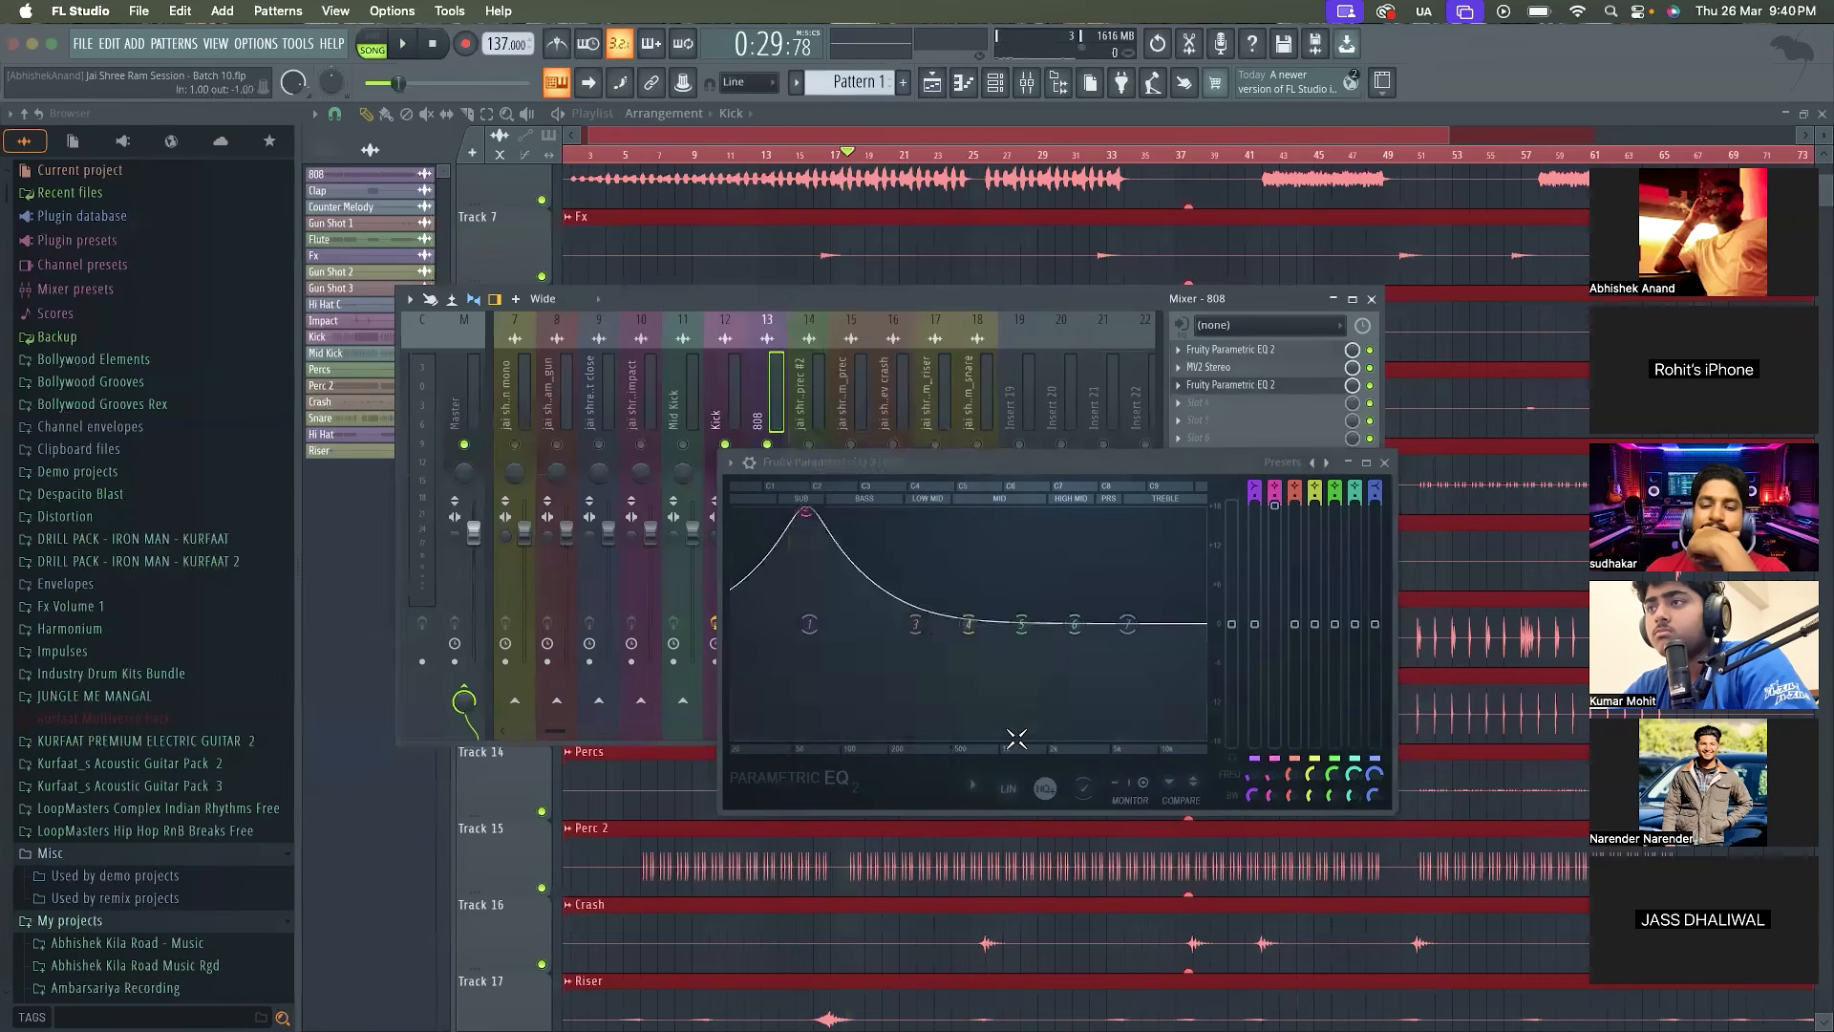
Try different peak volume, tension and decay settings in the Kick's Fruity Peak Controller, and close both plugin windows
{"action": "left_click", "coordinate": [717, 420]}
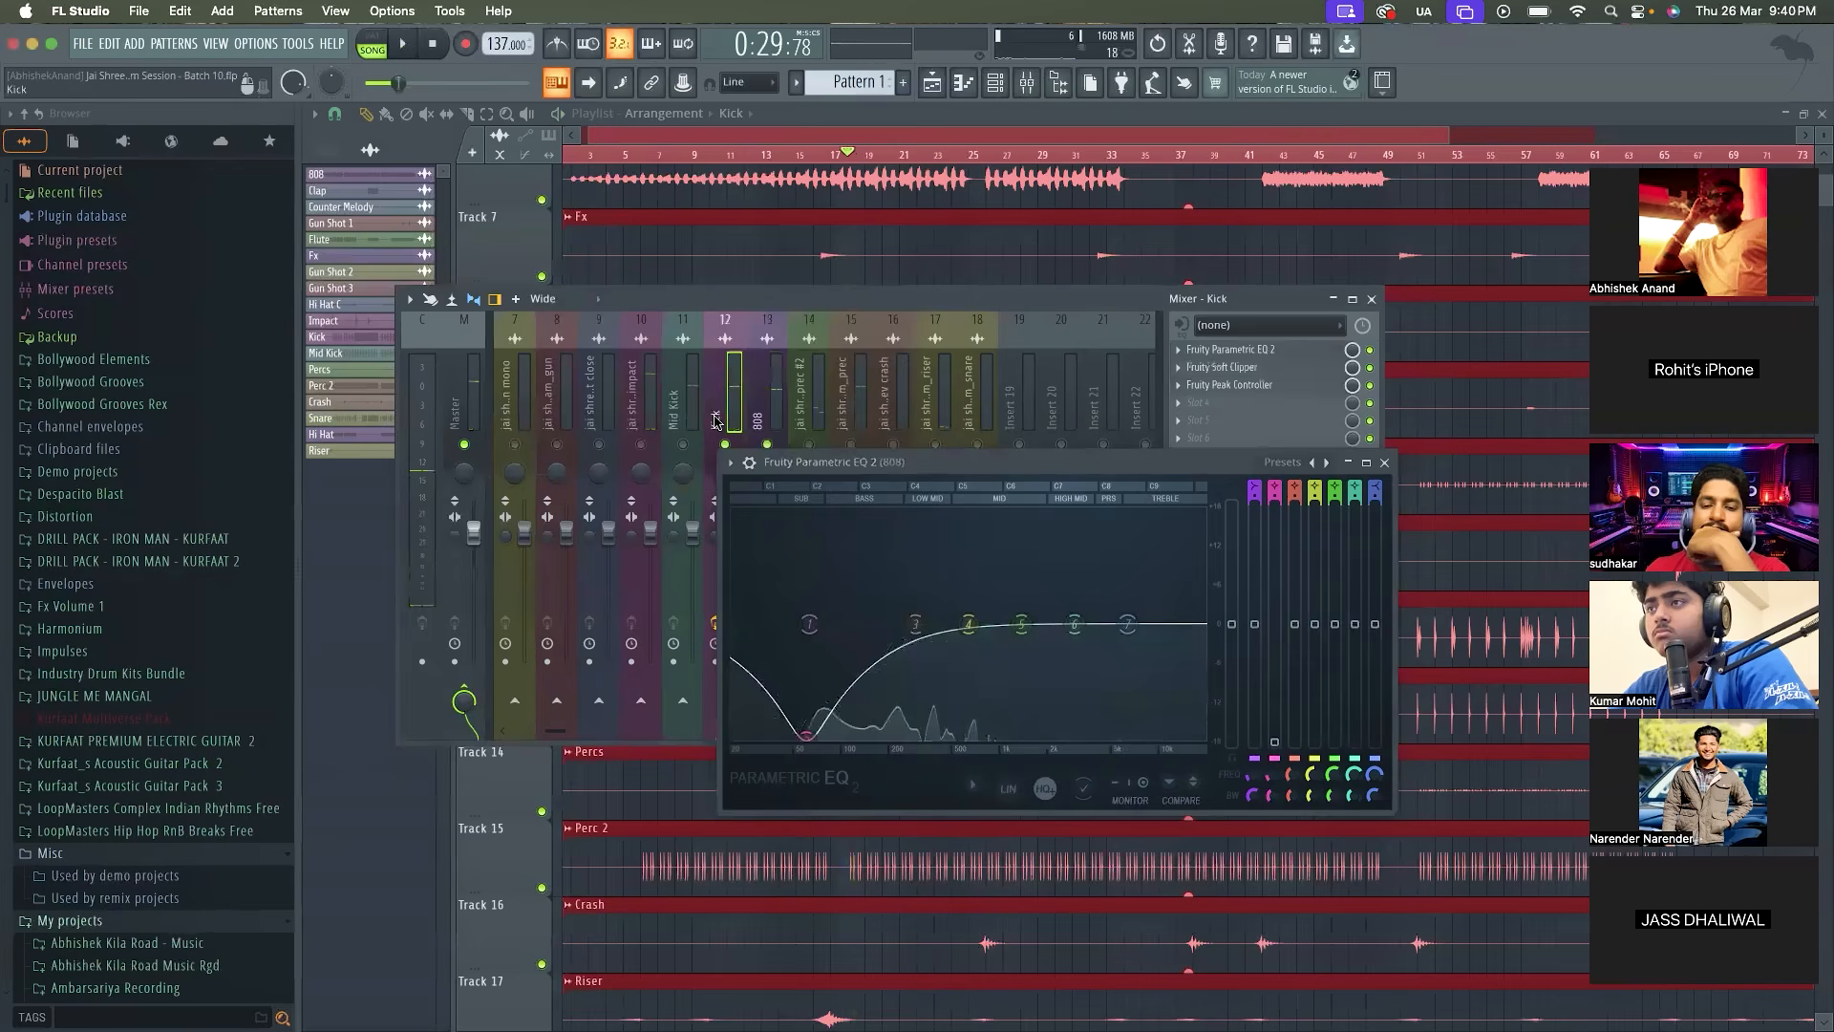
{"action": "left_click", "coordinate": [1232, 384]}
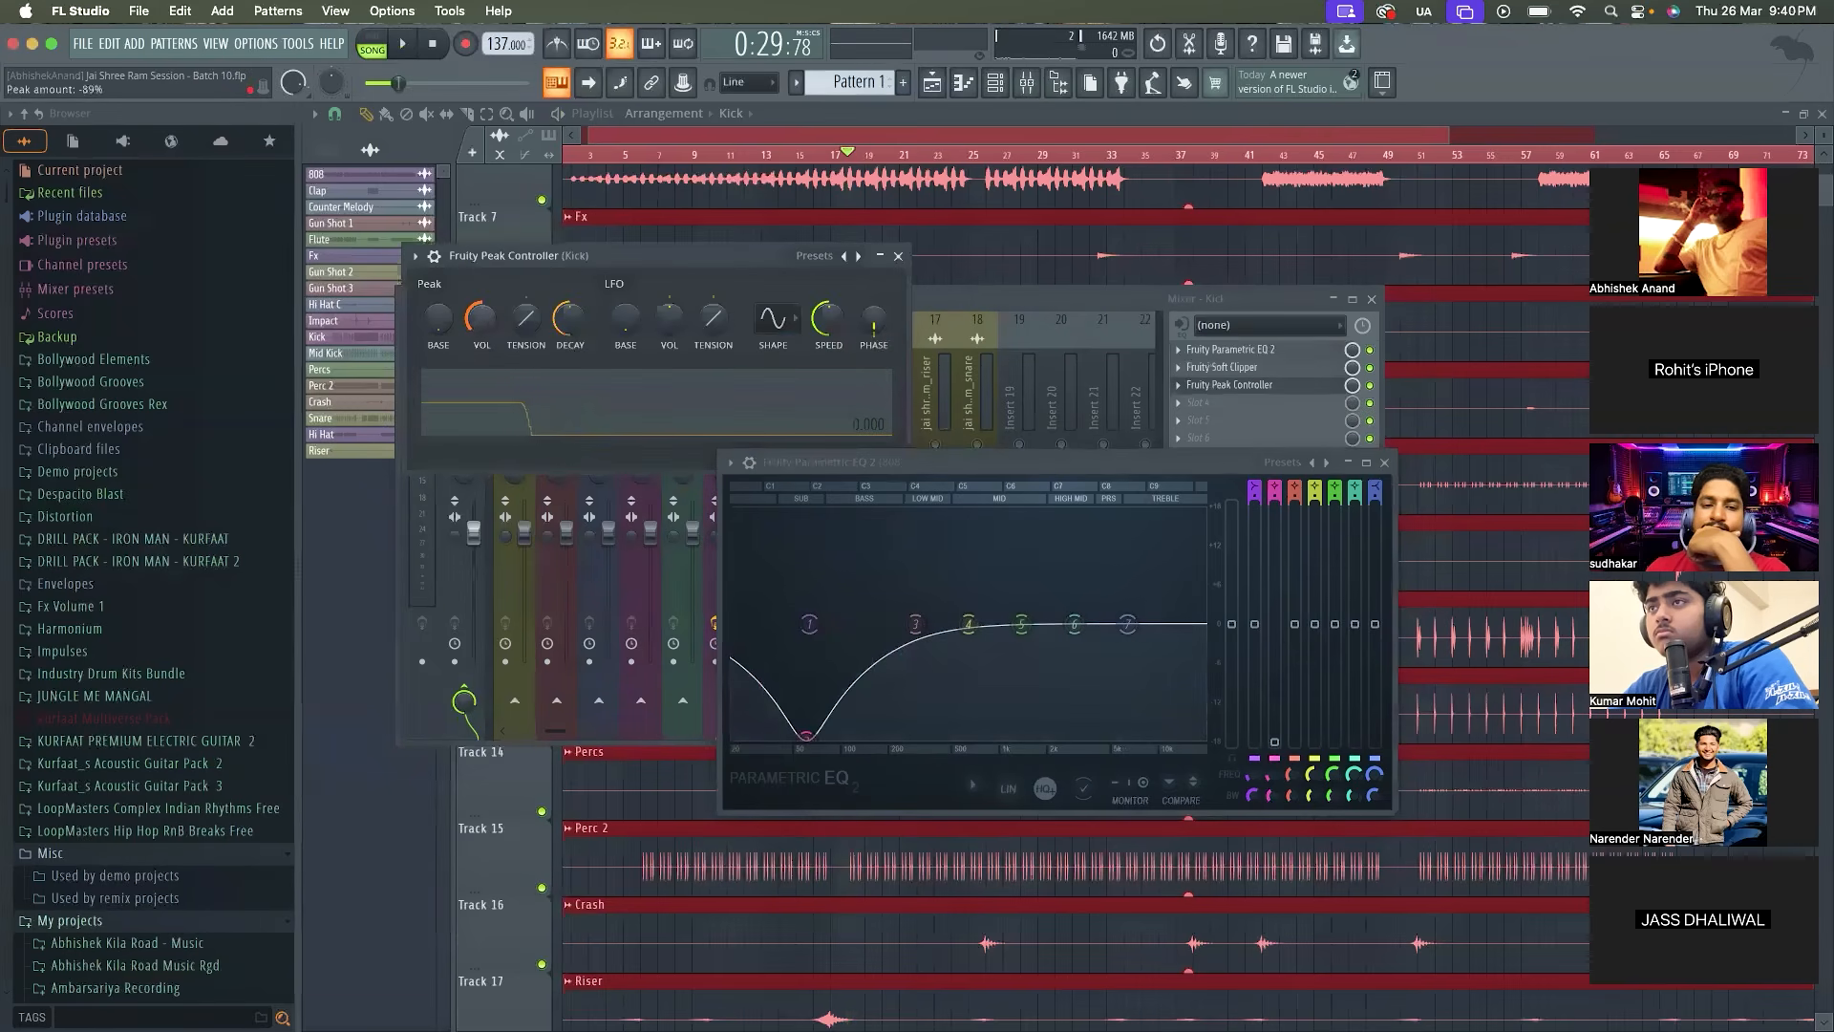
{"action": "key", "text": "space"}
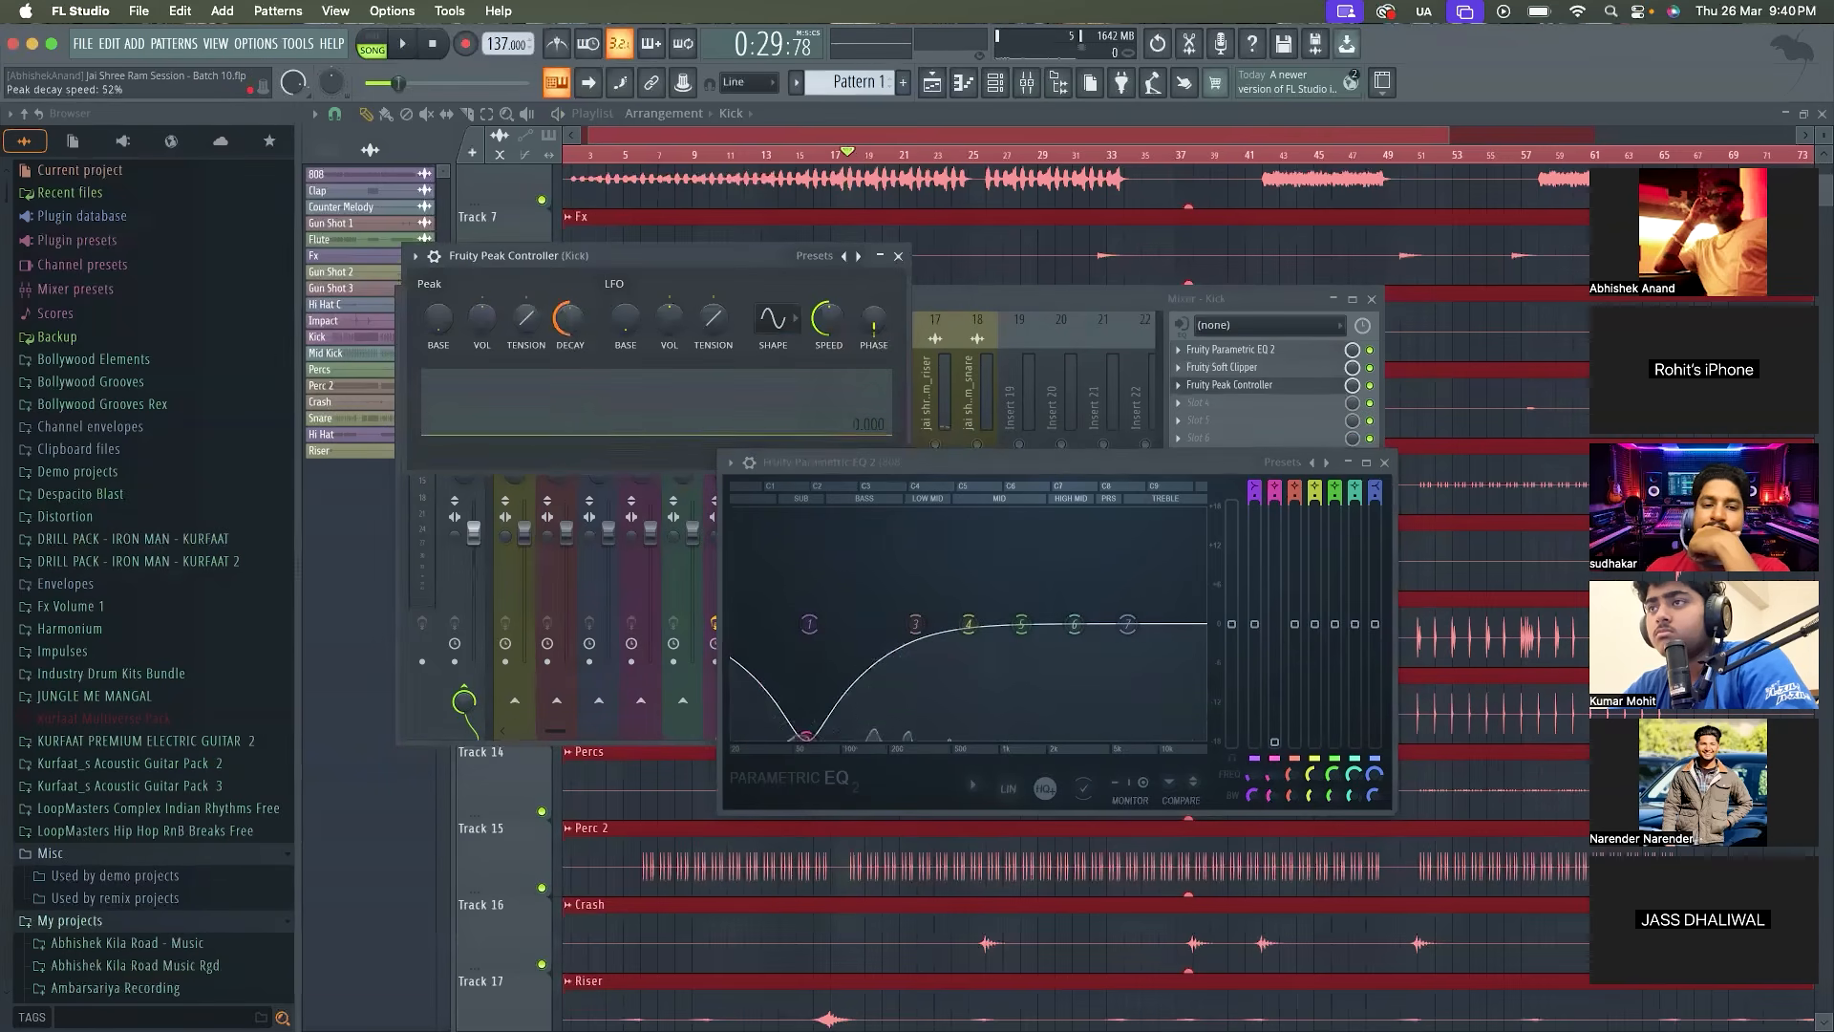
{"action": "left_click_drag", "start_coordinate": [566, 320], "coordinate": [516, 287]}
{"action": "key", "text": "space"}
{"action": "key", "text": "space"}
{"action": "key", "text": "space"}
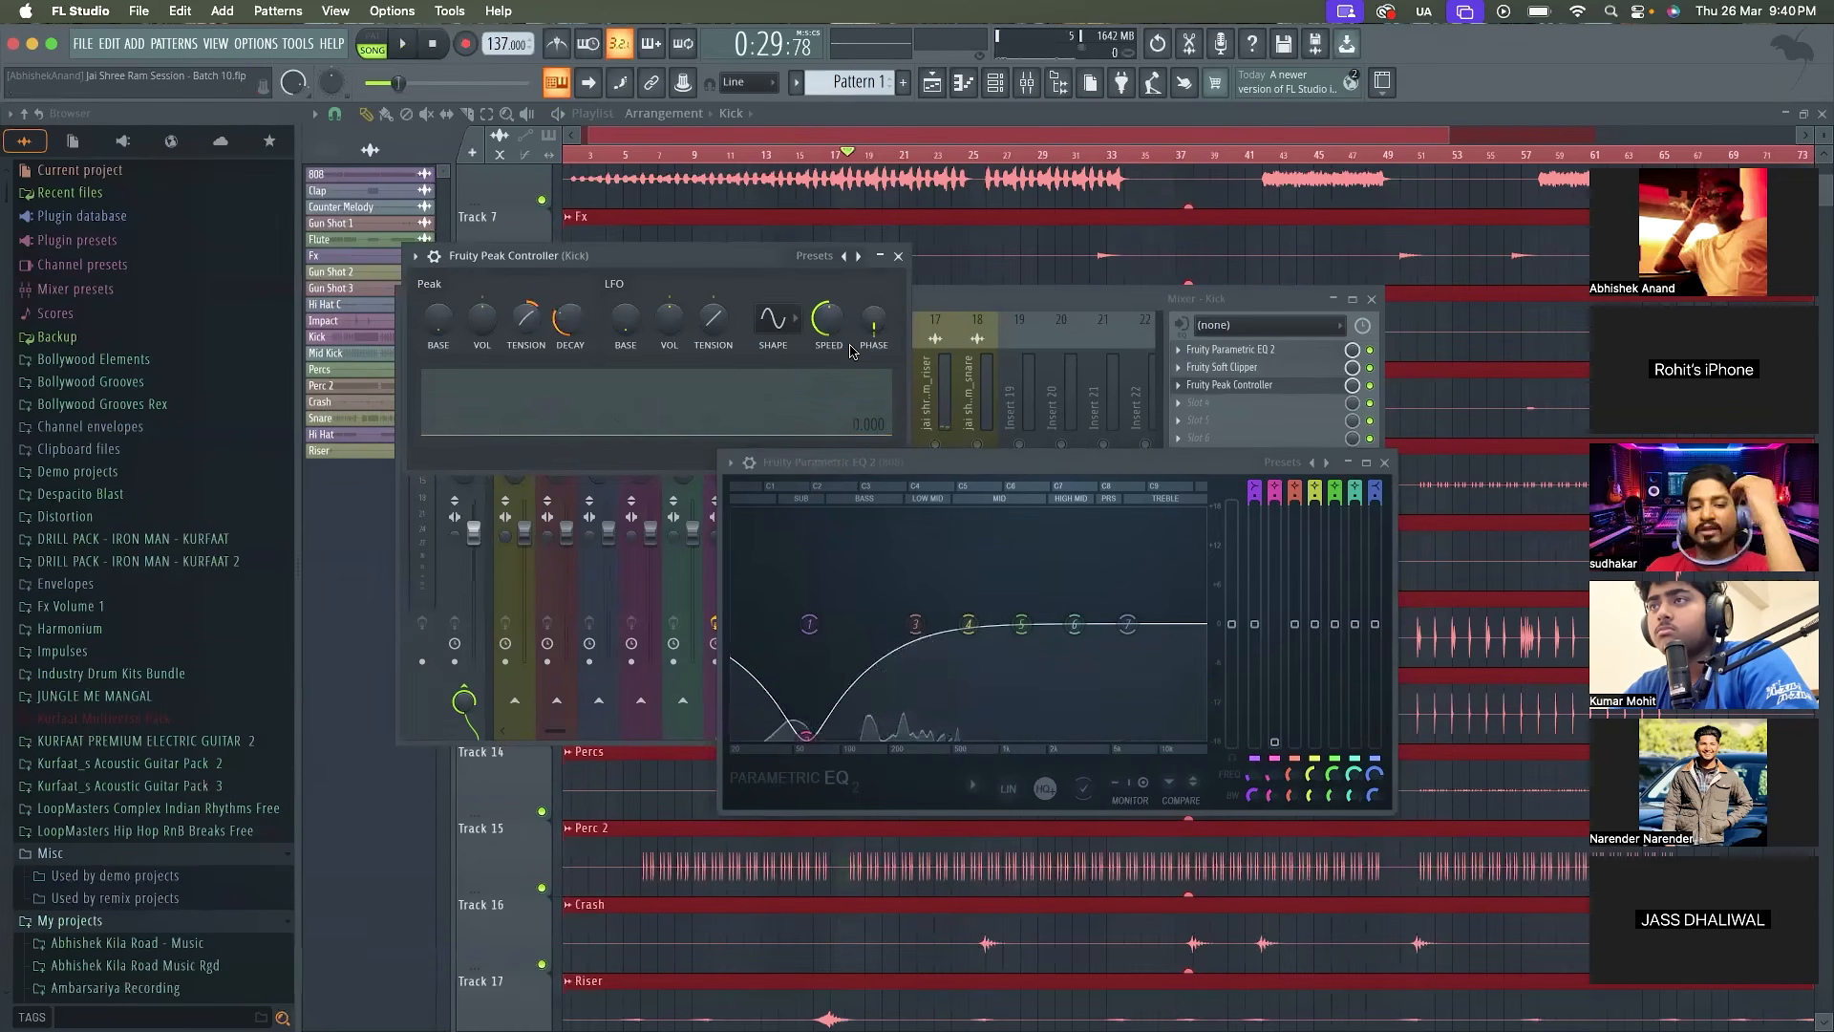
{"action": "left_click", "coordinate": [898, 256]}
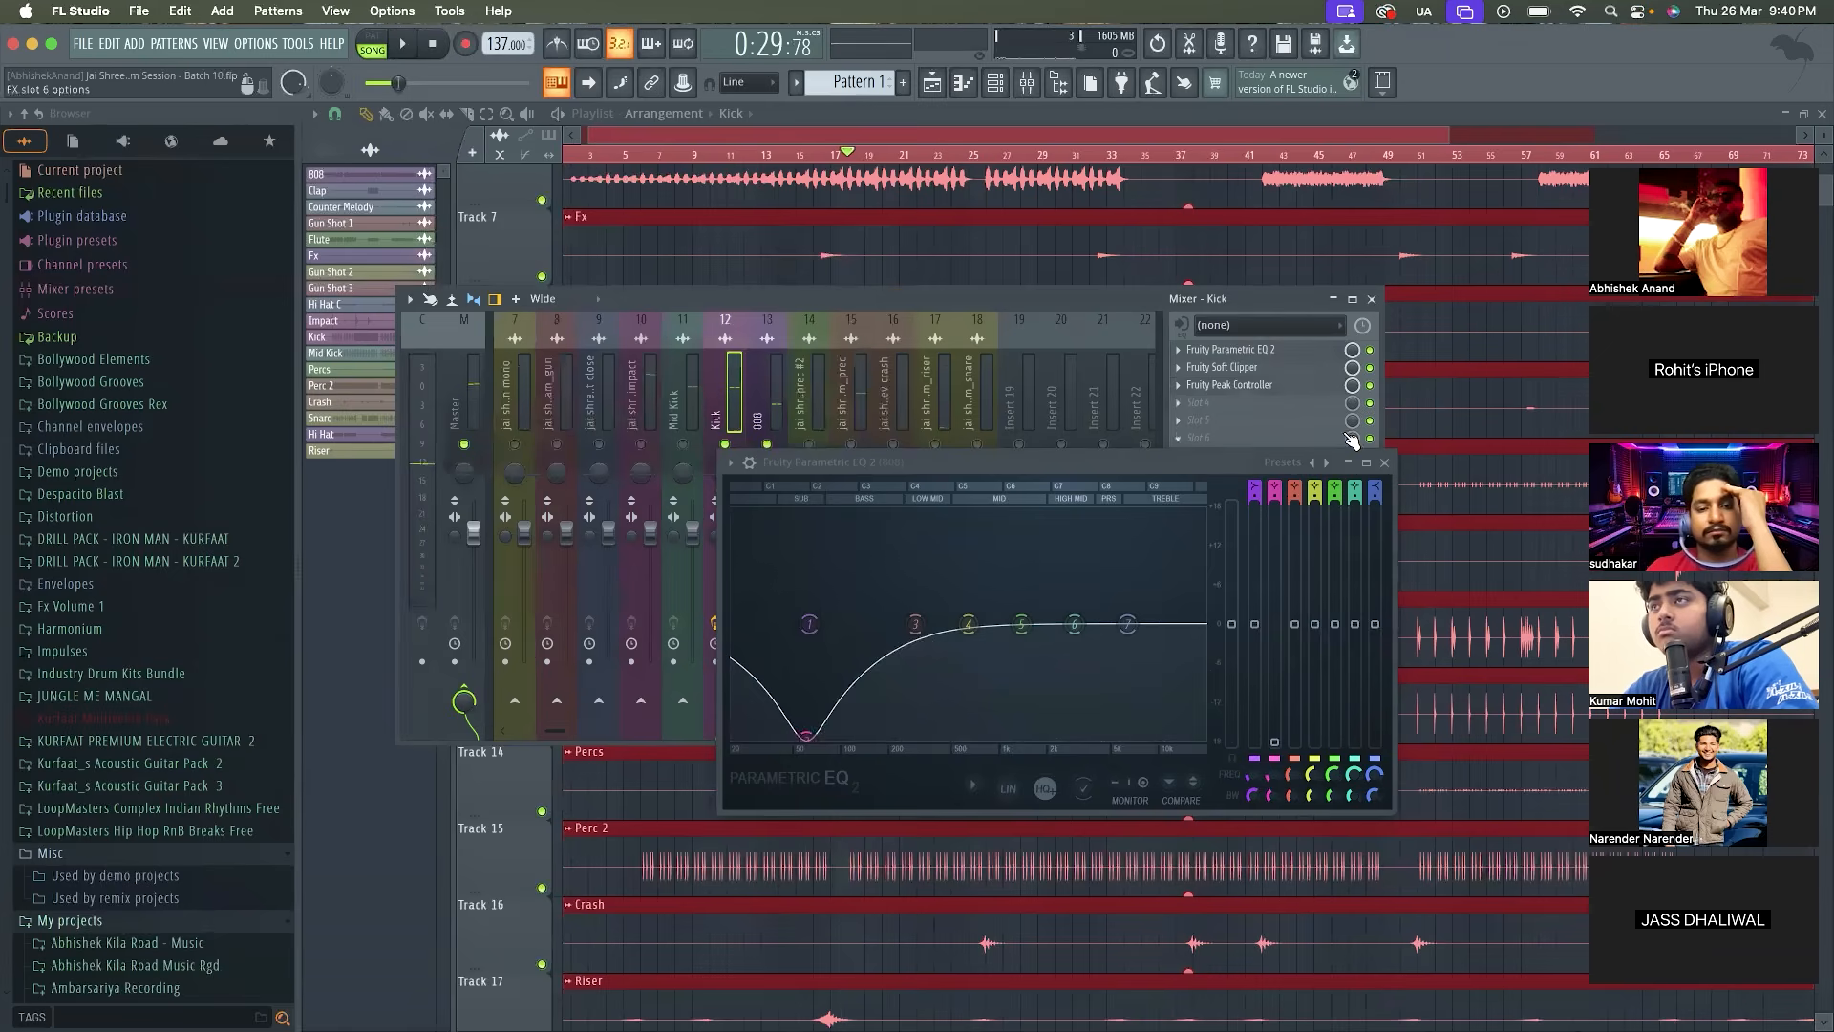
{"action": "left_click", "coordinate": [1385, 463]}
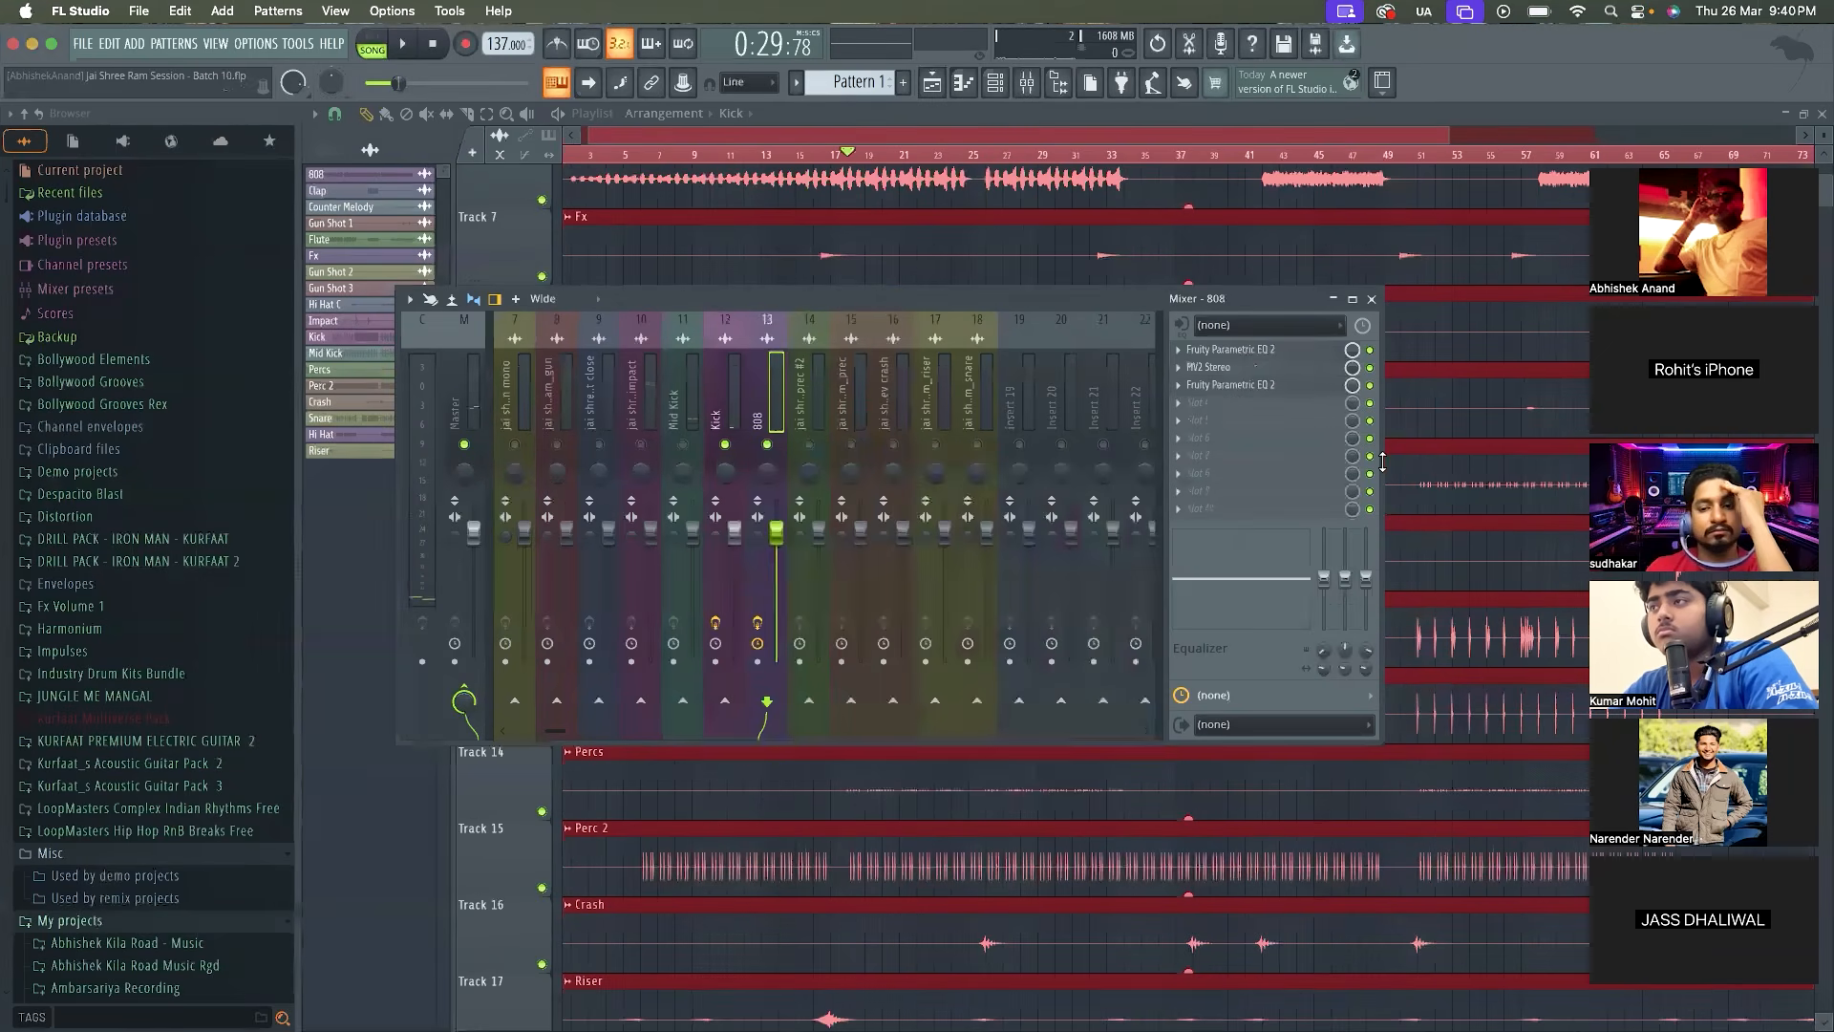
Delete the second Fruity Parametric EQ 2 from the 808 and the Fruity Peak Controller from the Kick
{"action": "left_click", "coordinate": [1196, 390]}
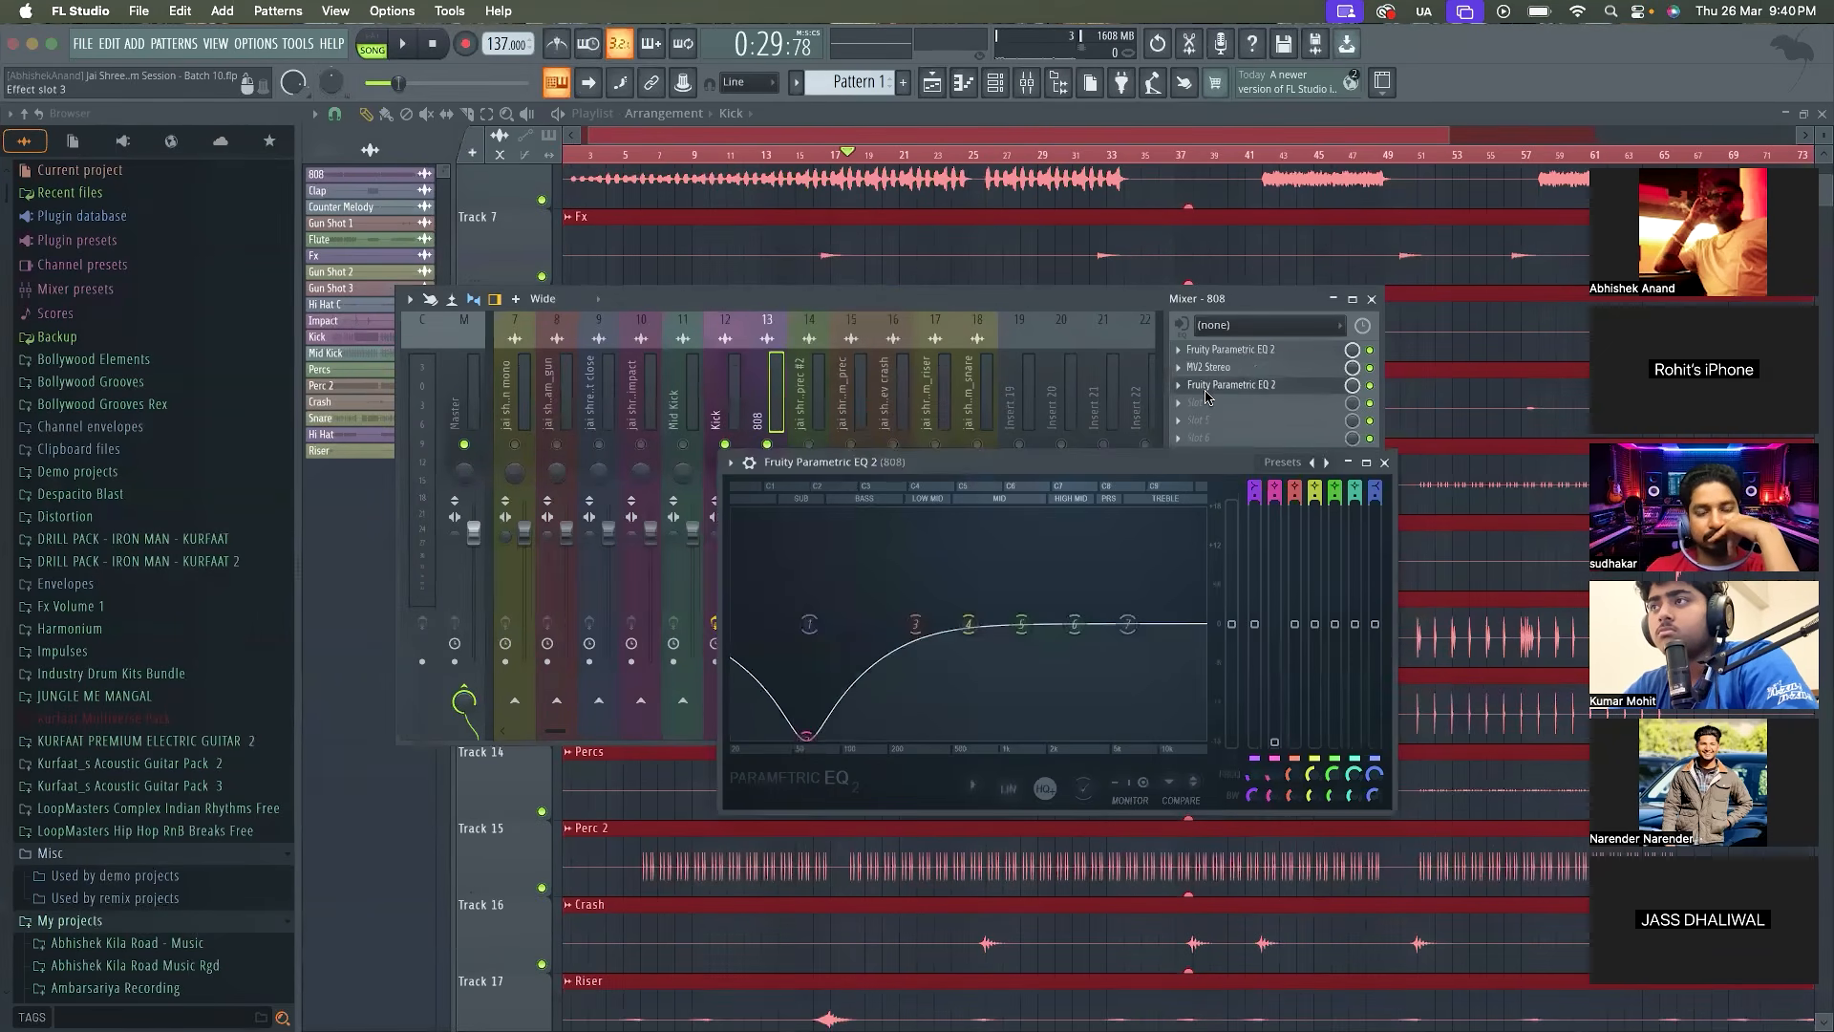
{"action": "left_click", "coordinate": [1180, 386]}
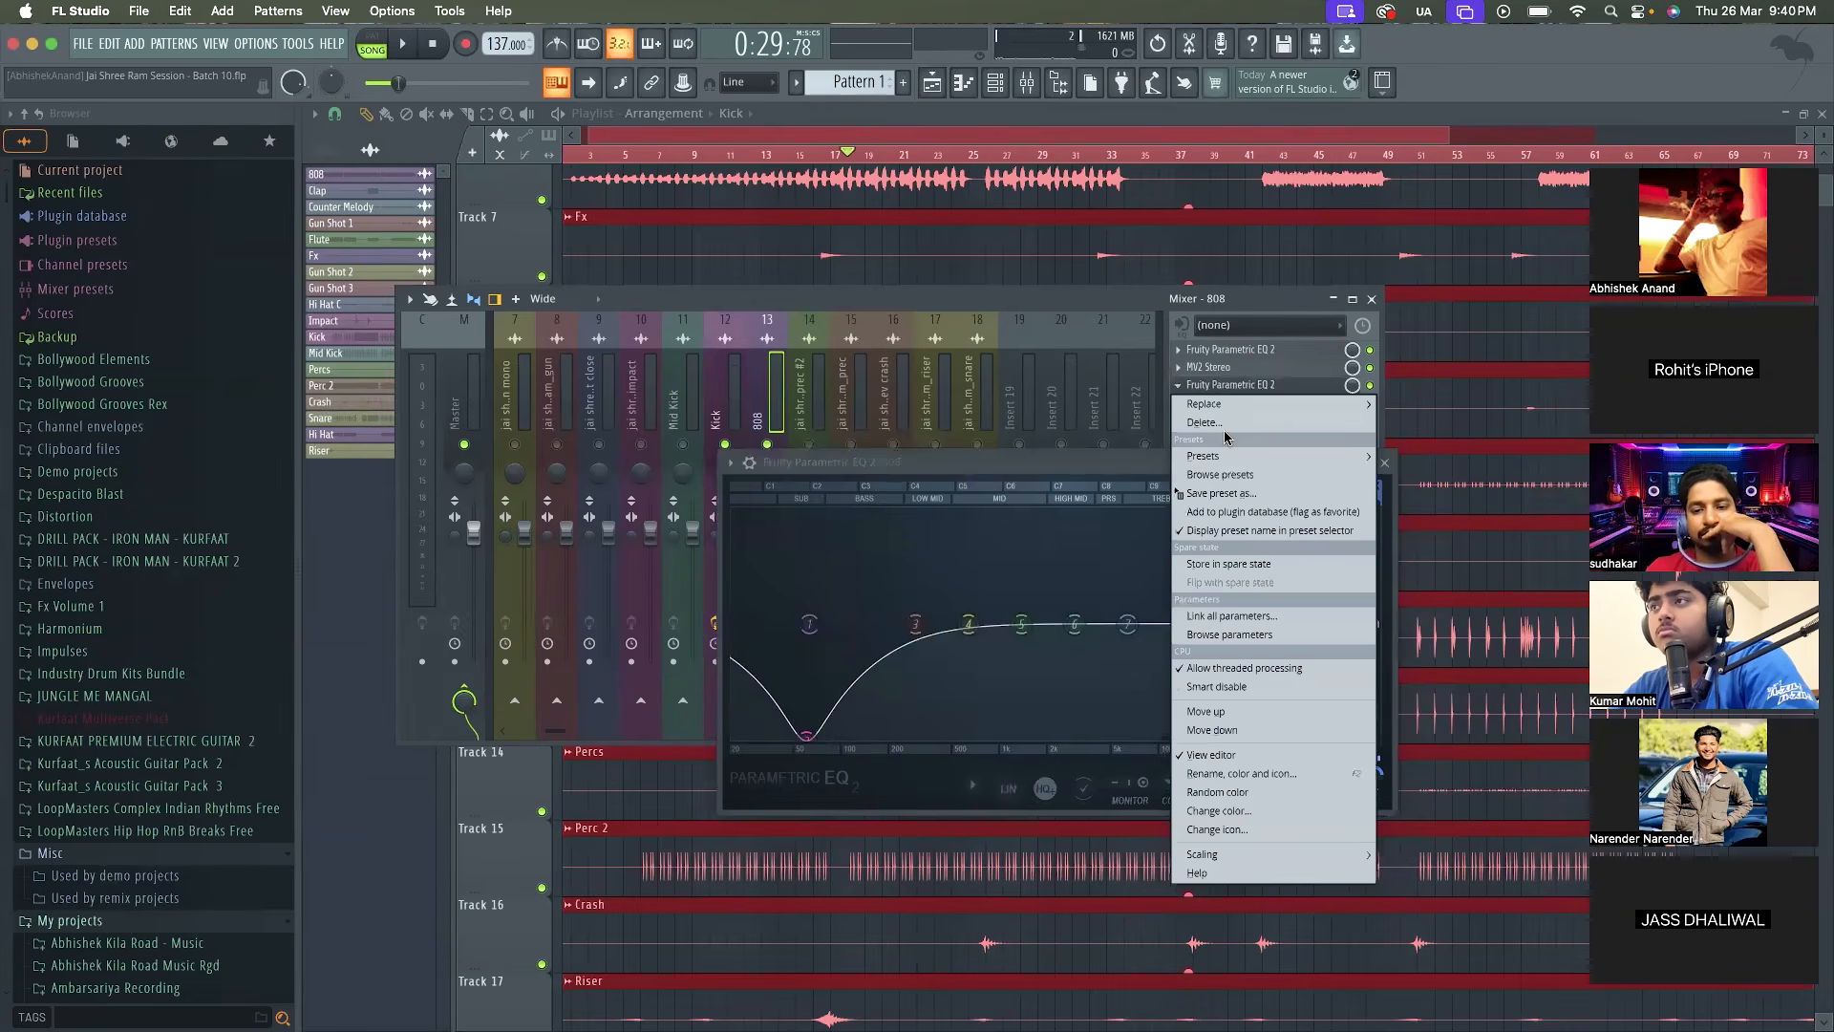
{"action": "left_click", "coordinate": [1227, 426]}
{"action": "key", "text": "Return"}
{"action": "left_click", "coordinate": [715, 403]}
{"action": "left_click", "coordinate": [1190, 386]}
{"action": "left_click", "coordinate": [1227, 422]}
{"action": "key", "text": "Return"}
Load a fresh Fruity Peak Controller in the Kick's third effect slot and set its peak base level to about 51%
{"action": "left_click", "coordinate": [1203, 387]}
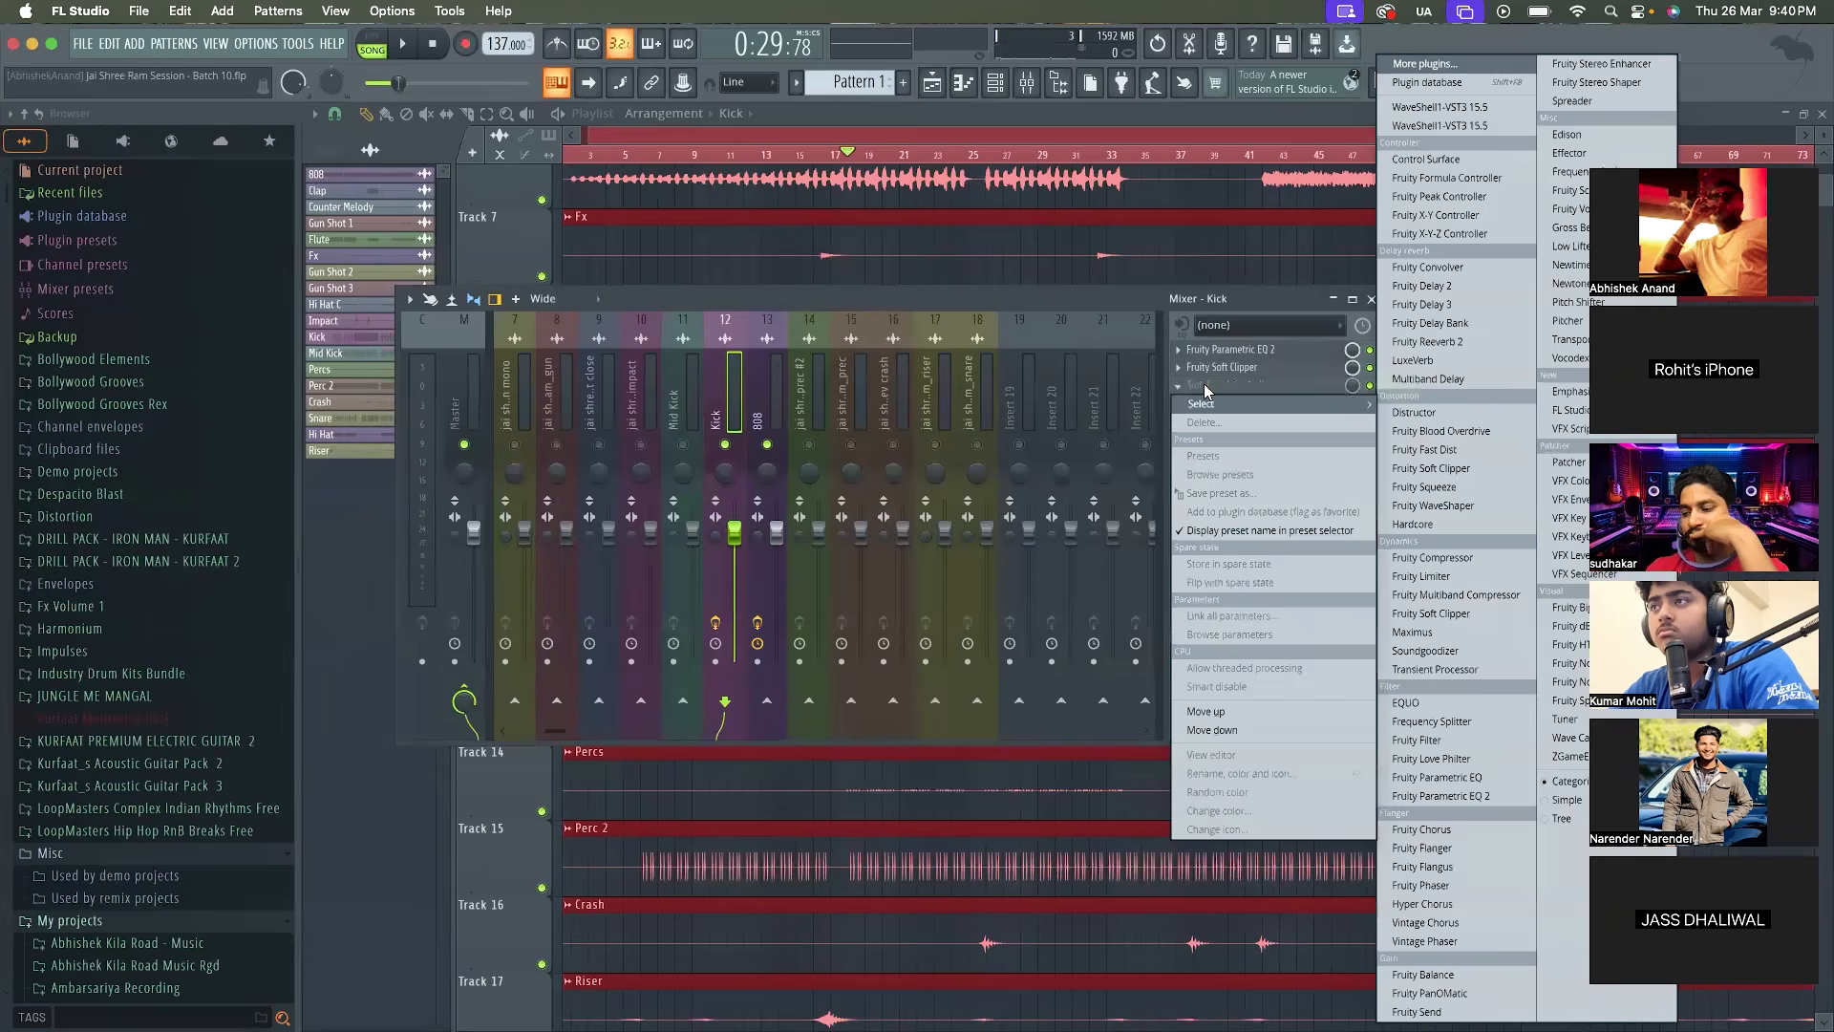
{"action": "left_click", "coordinate": [1500, 62]}
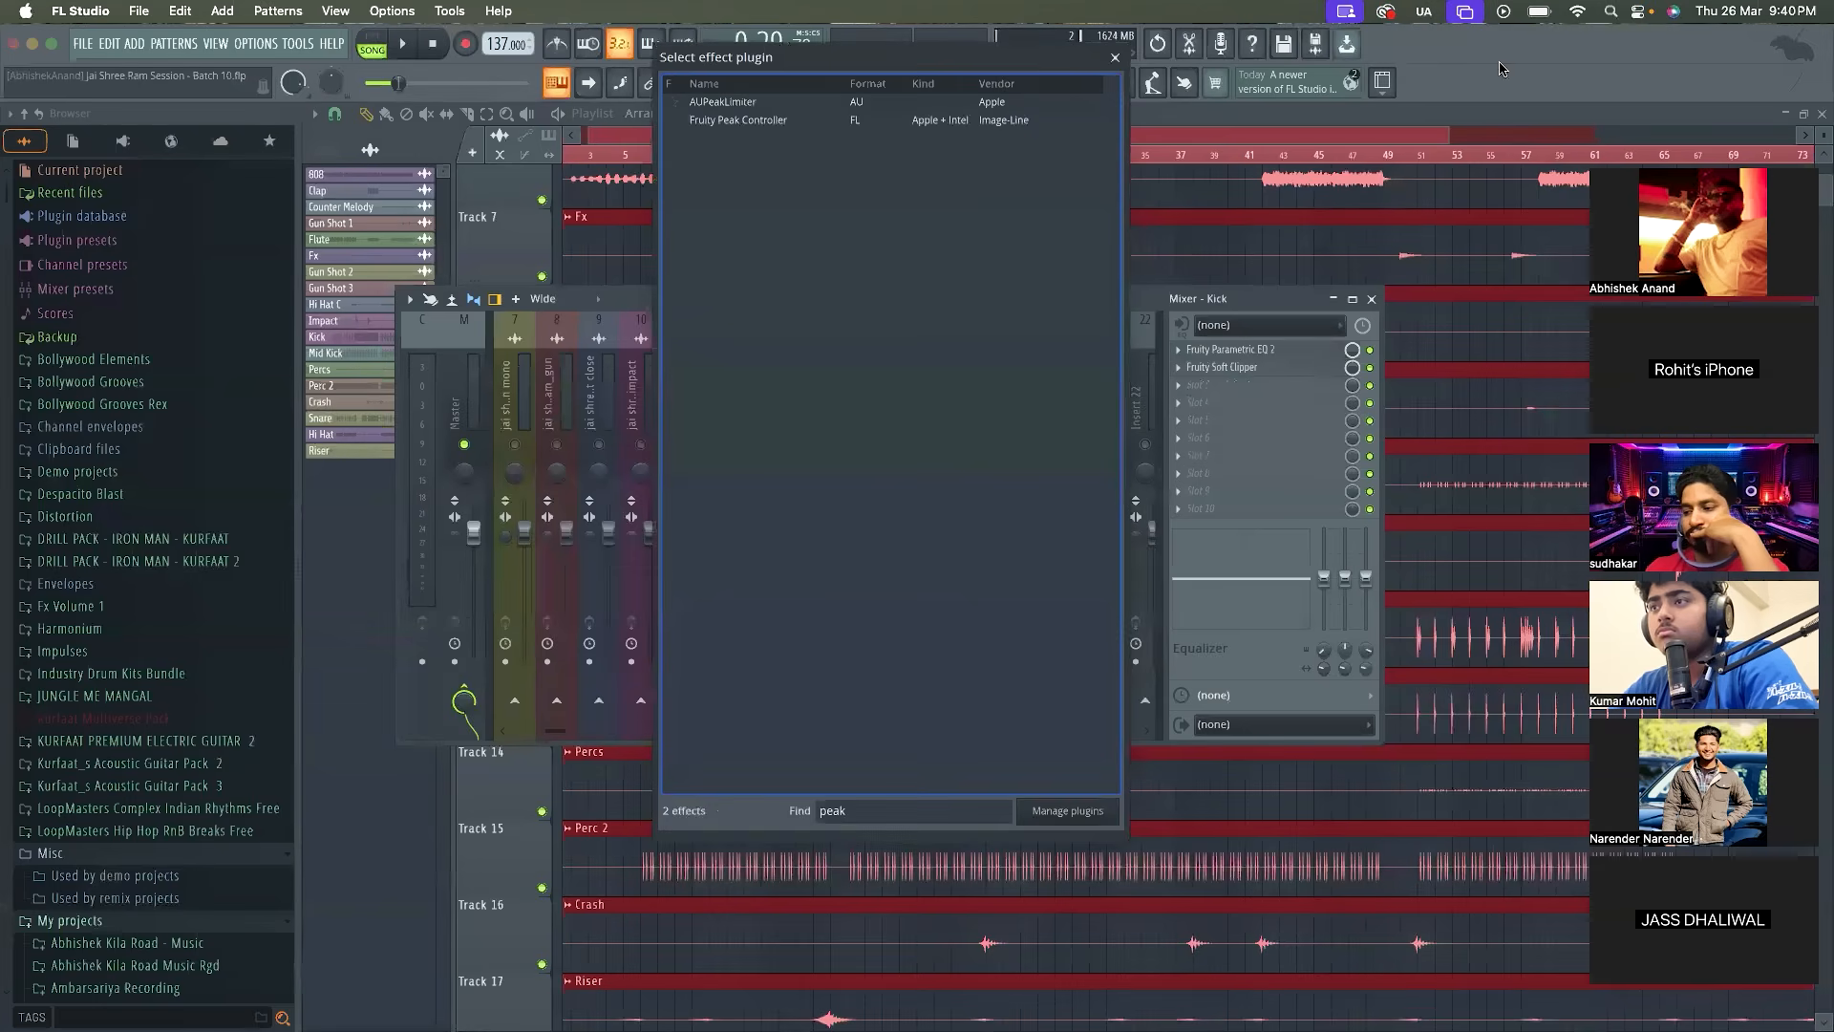
{"action": "double_click", "coordinate": [1041, 122]}
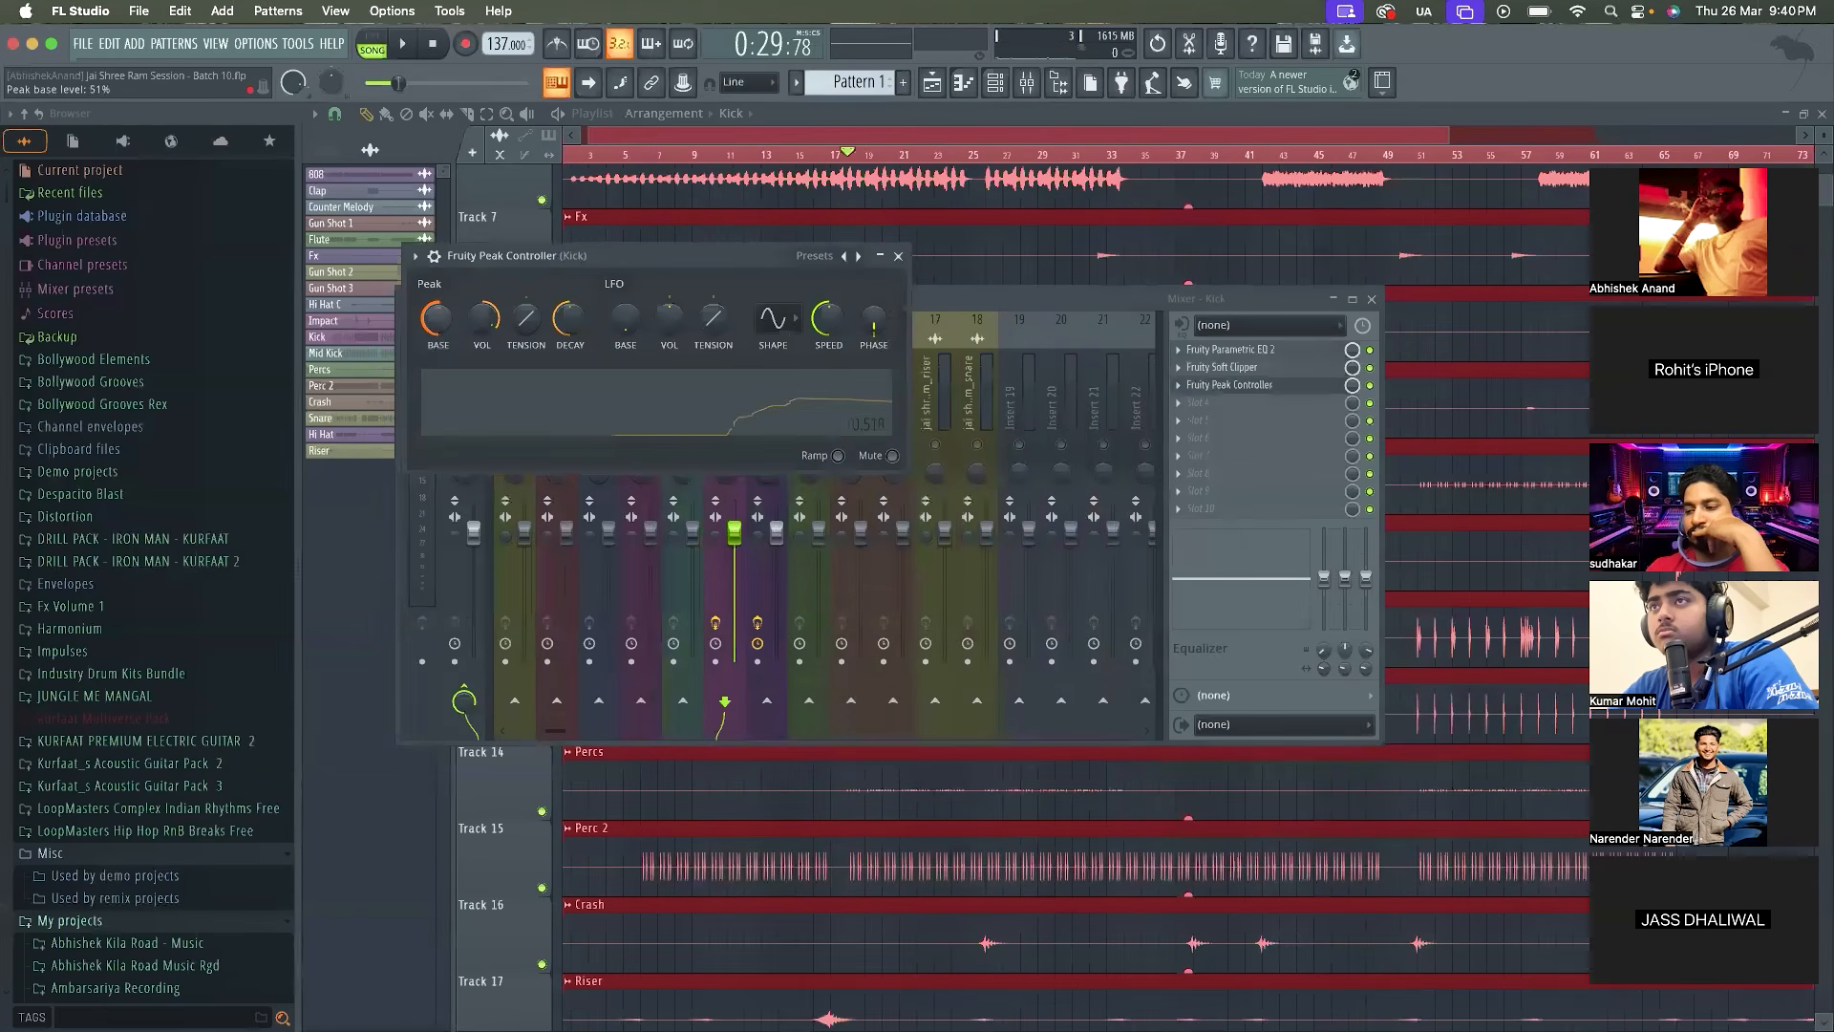
{"action": "left_click", "coordinate": [1227, 384]}
Load a new Fruity Parametric EQ 2 in the 808's third effect slot
{"action": "left_click", "coordinate": [761, 394]}
{"action": "left_click", "coordinate": [1271, 384]}
{"action": "left_click", "coordinate": [1462, 789]}
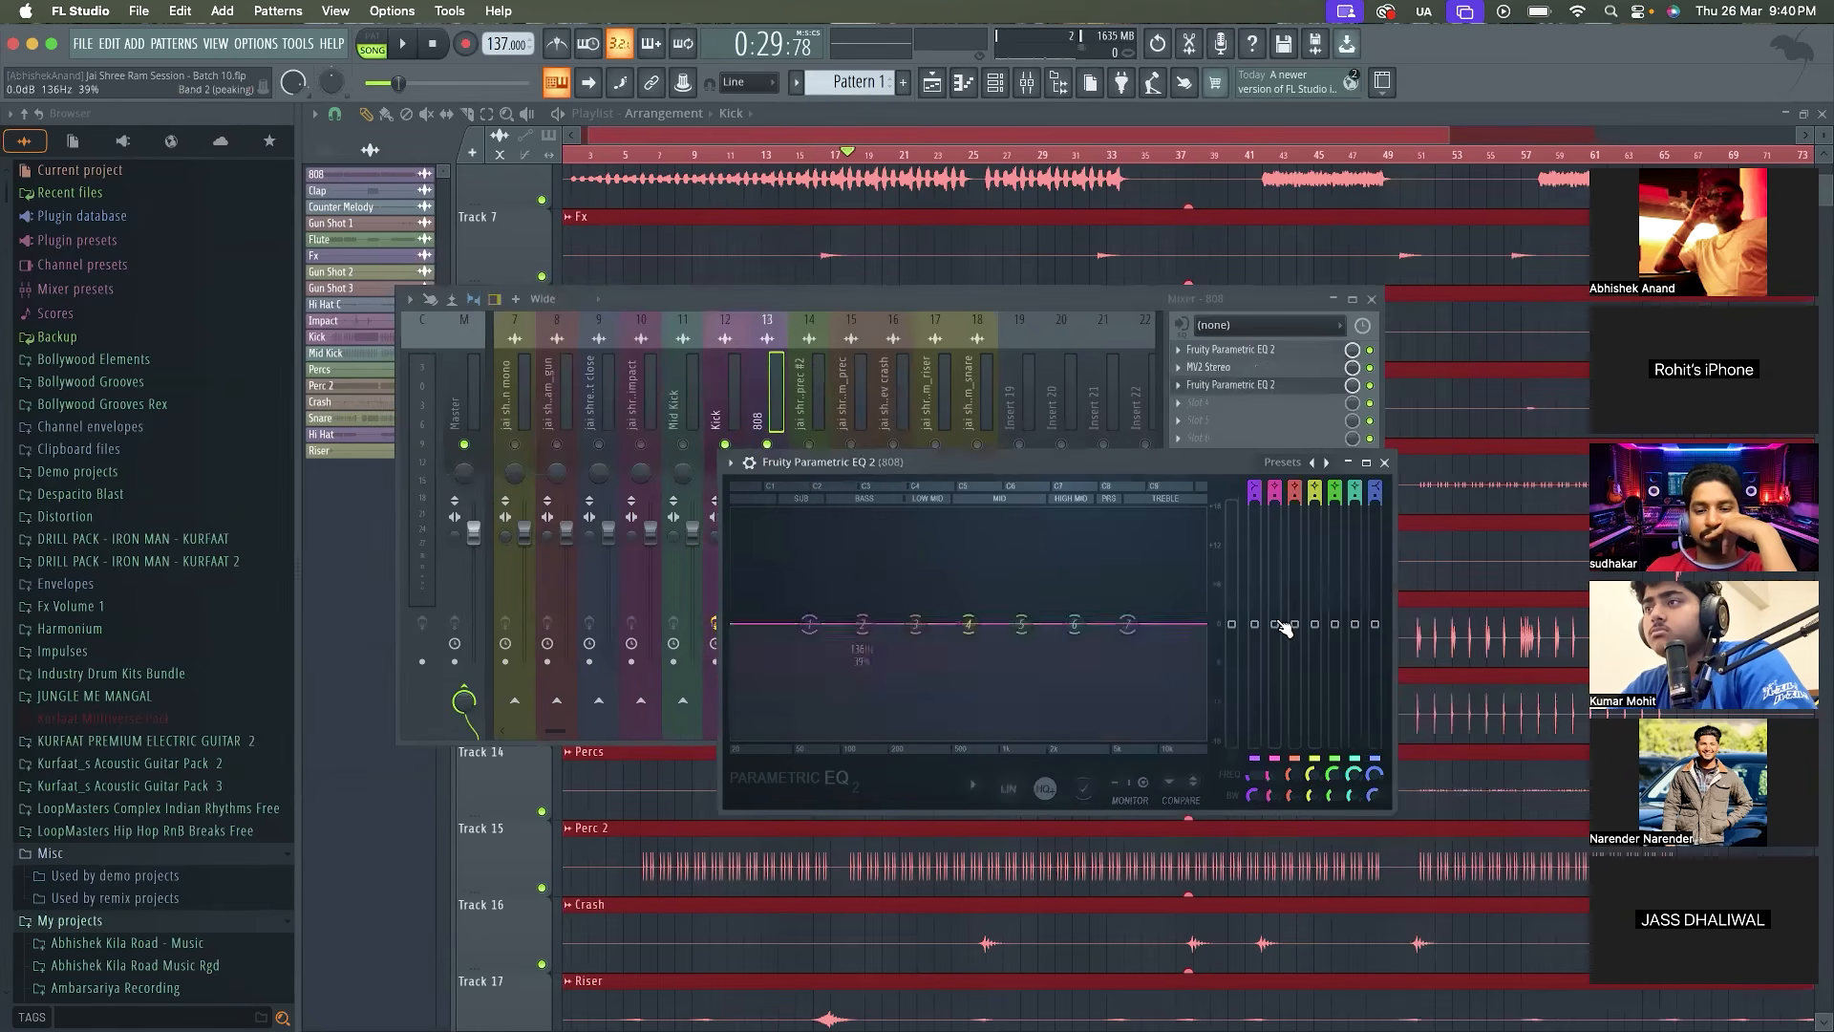
Link band 2's level in the 808's new EQ to the Kick's peak controller with the Inverted mapping formula and audition it
{"action": "right_click", "coordinate": [1285, 628]}
{"action": "left_click", "coordinate": [1337, 819]}
{"action": "left_click", "coordinate": [1028, 589]}
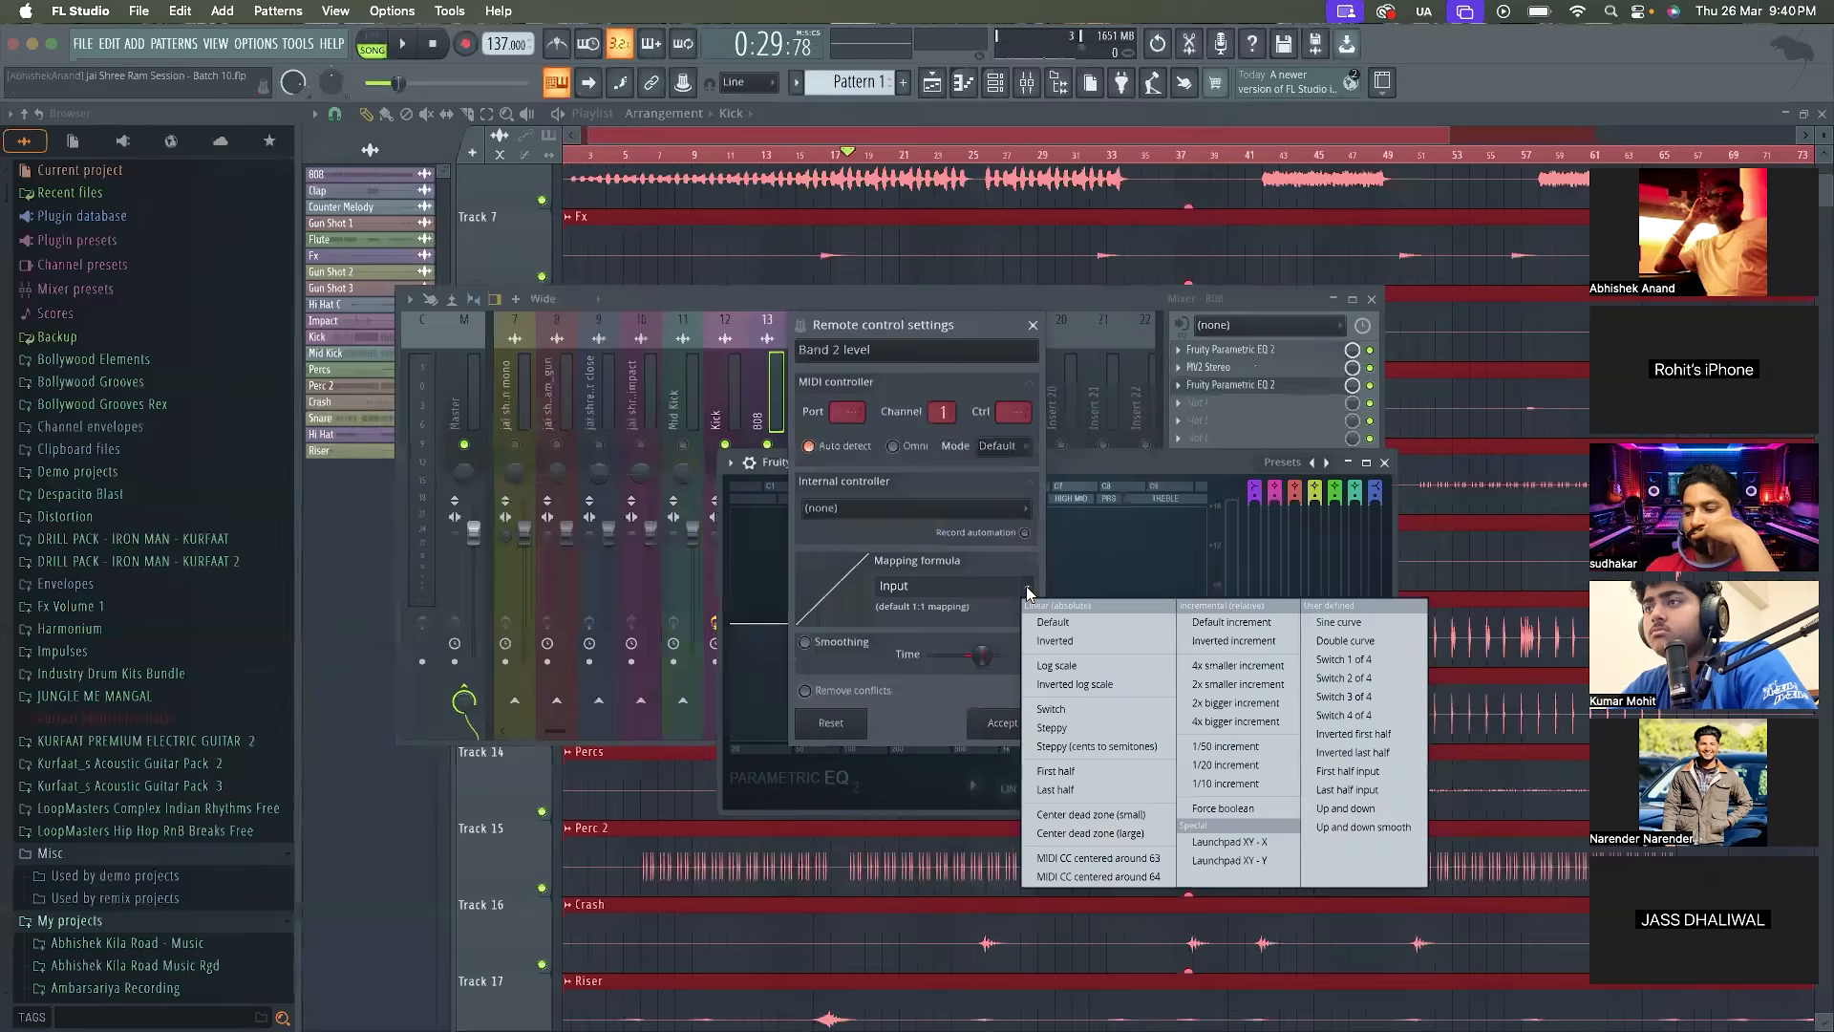
{"action": "left_click", "coordinate": [1054, 643]}
{"action": "left_click", "coordinate": [995, 510]}
{"action": "left_click", "coordinate": [955, 595]}
{"action": "left_click", "coordinate": [993, 723]}
{"action": "key", "text": "space"}
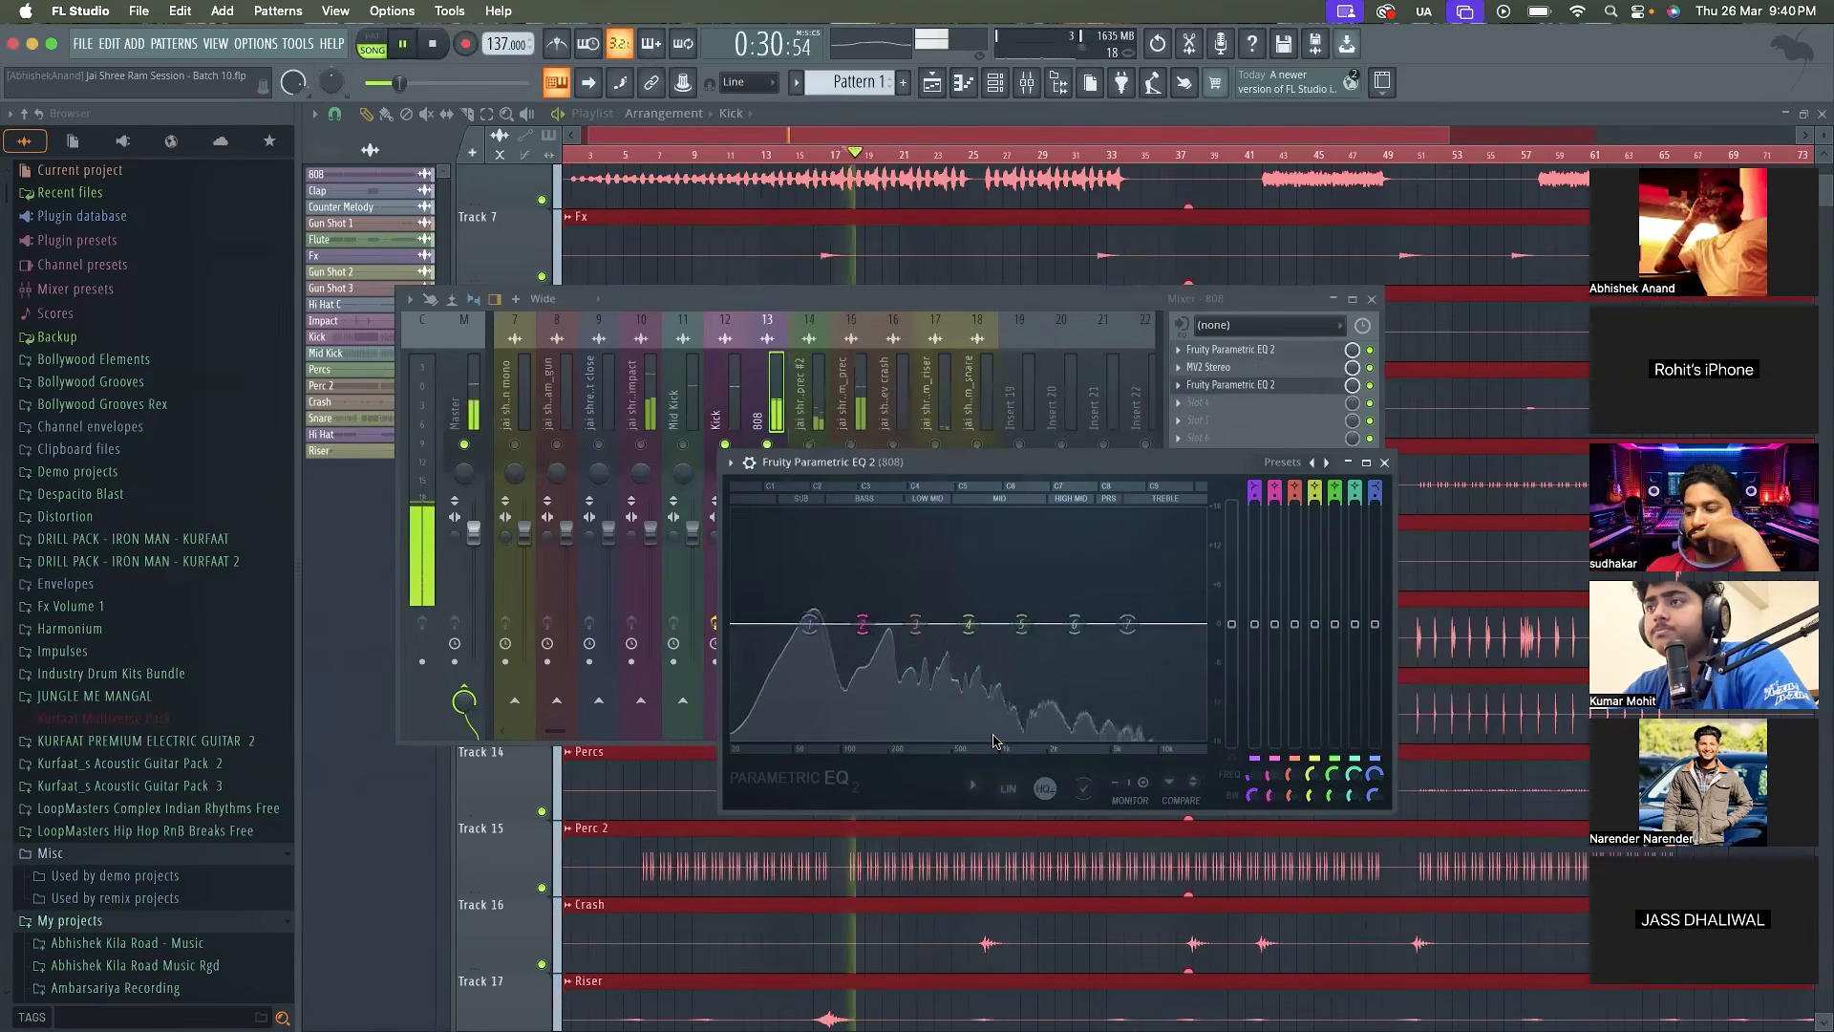
{"action": "key", "text": "space"}
Set band 2 of the 808's new EQ to 60 Hz with a 39% width, play it back and close the EQ
{"action": "left_click_drag", "start_coordinate": [1274, 775], "coordinate": [1274, 801]}
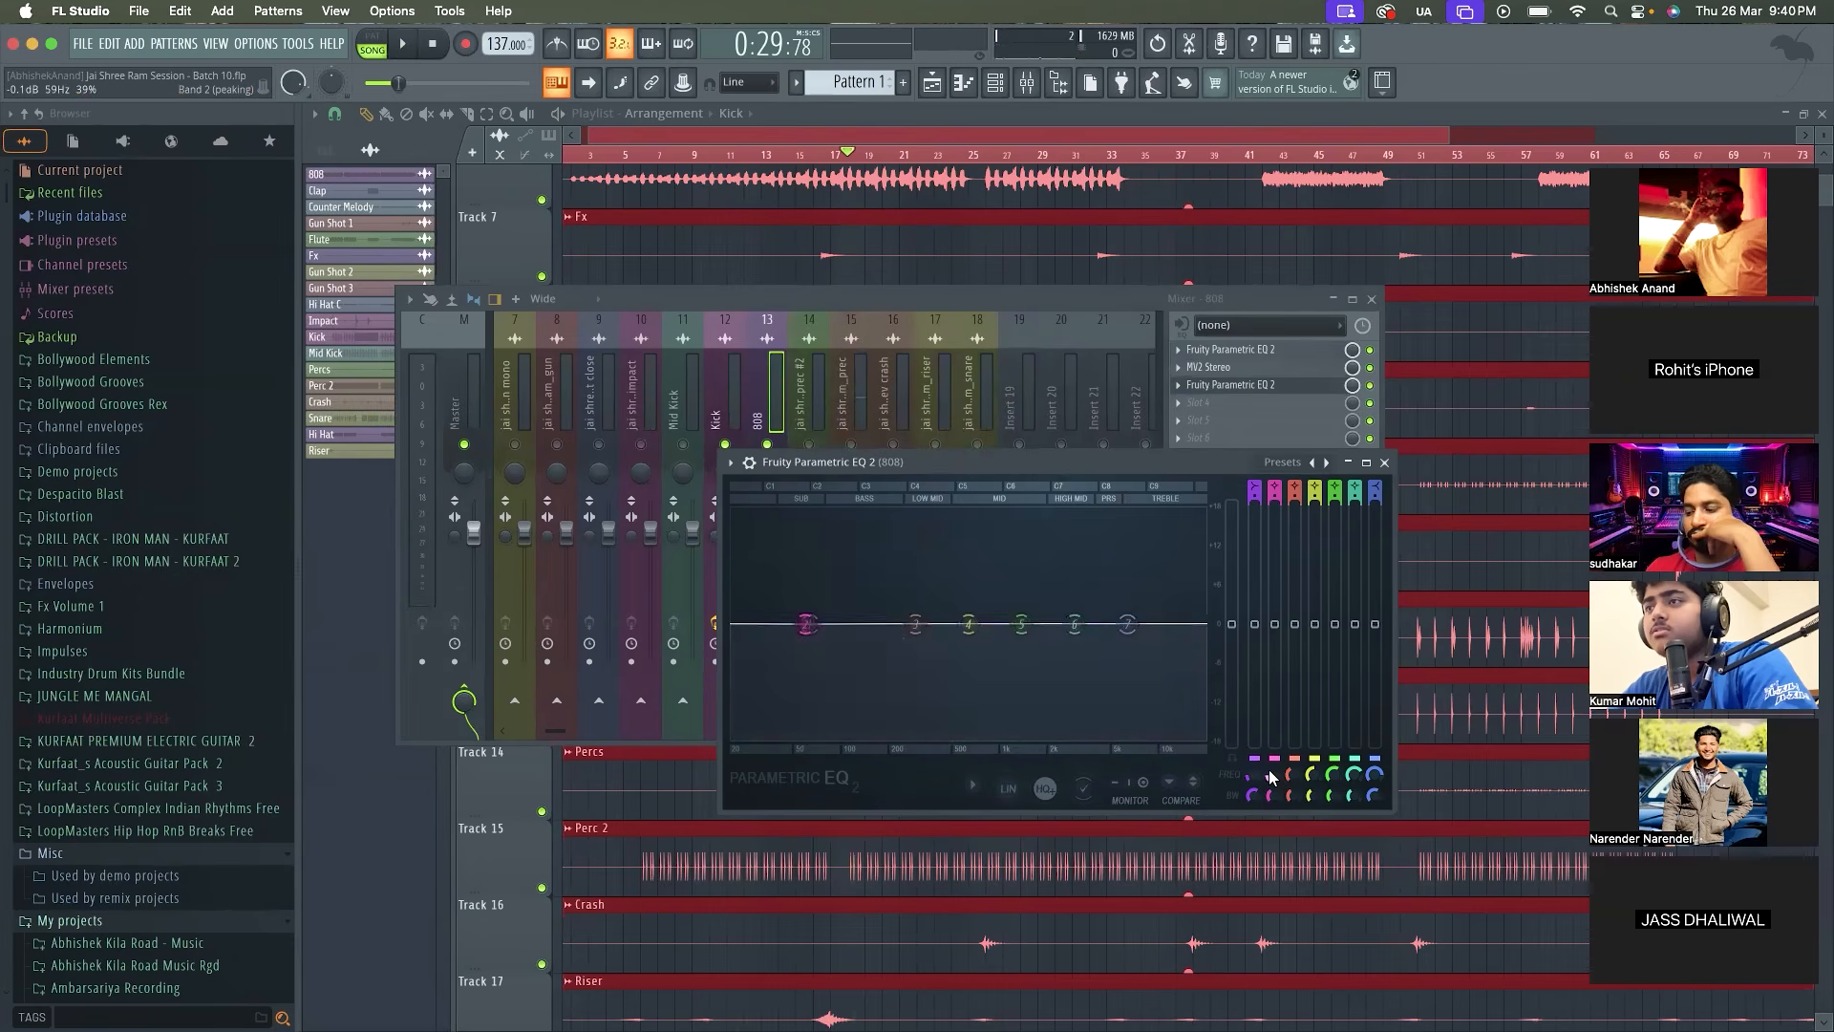
{"action": "left_click_drag", "start_coordinate": [1267, 769], "coordinate": [1267, 767]}
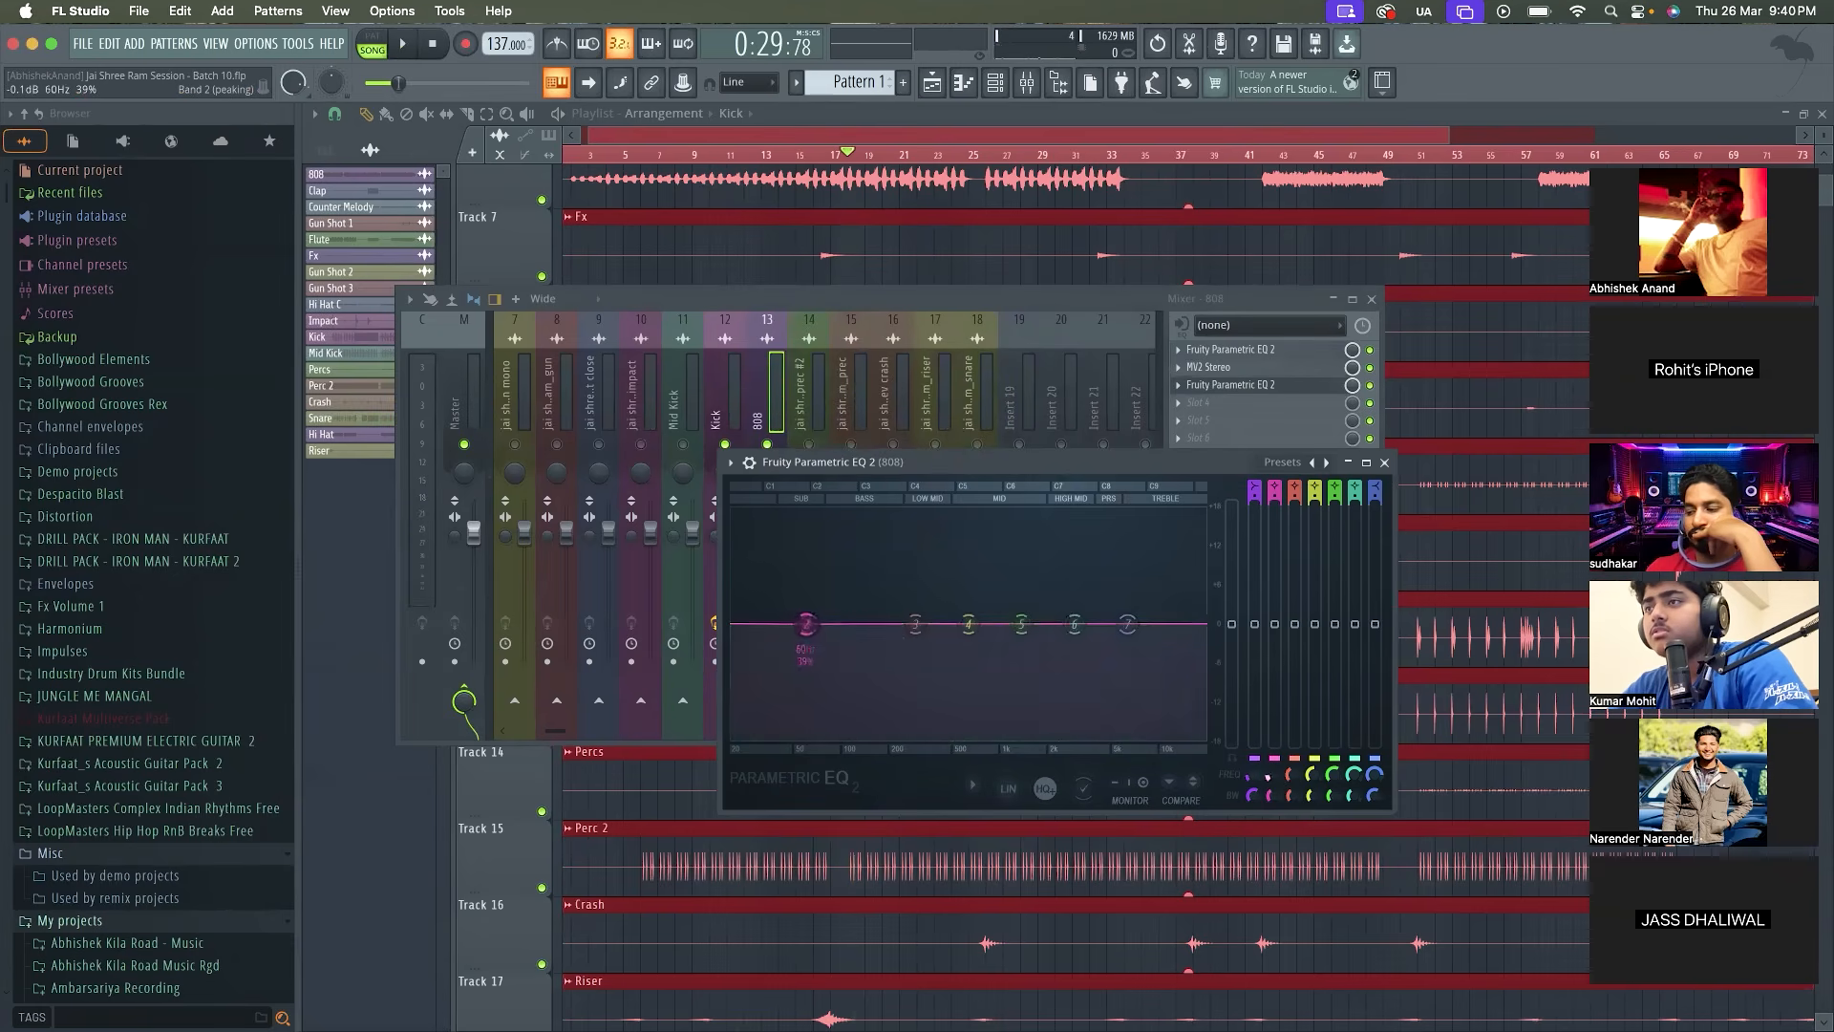
{"action": "key", "text": "space"}
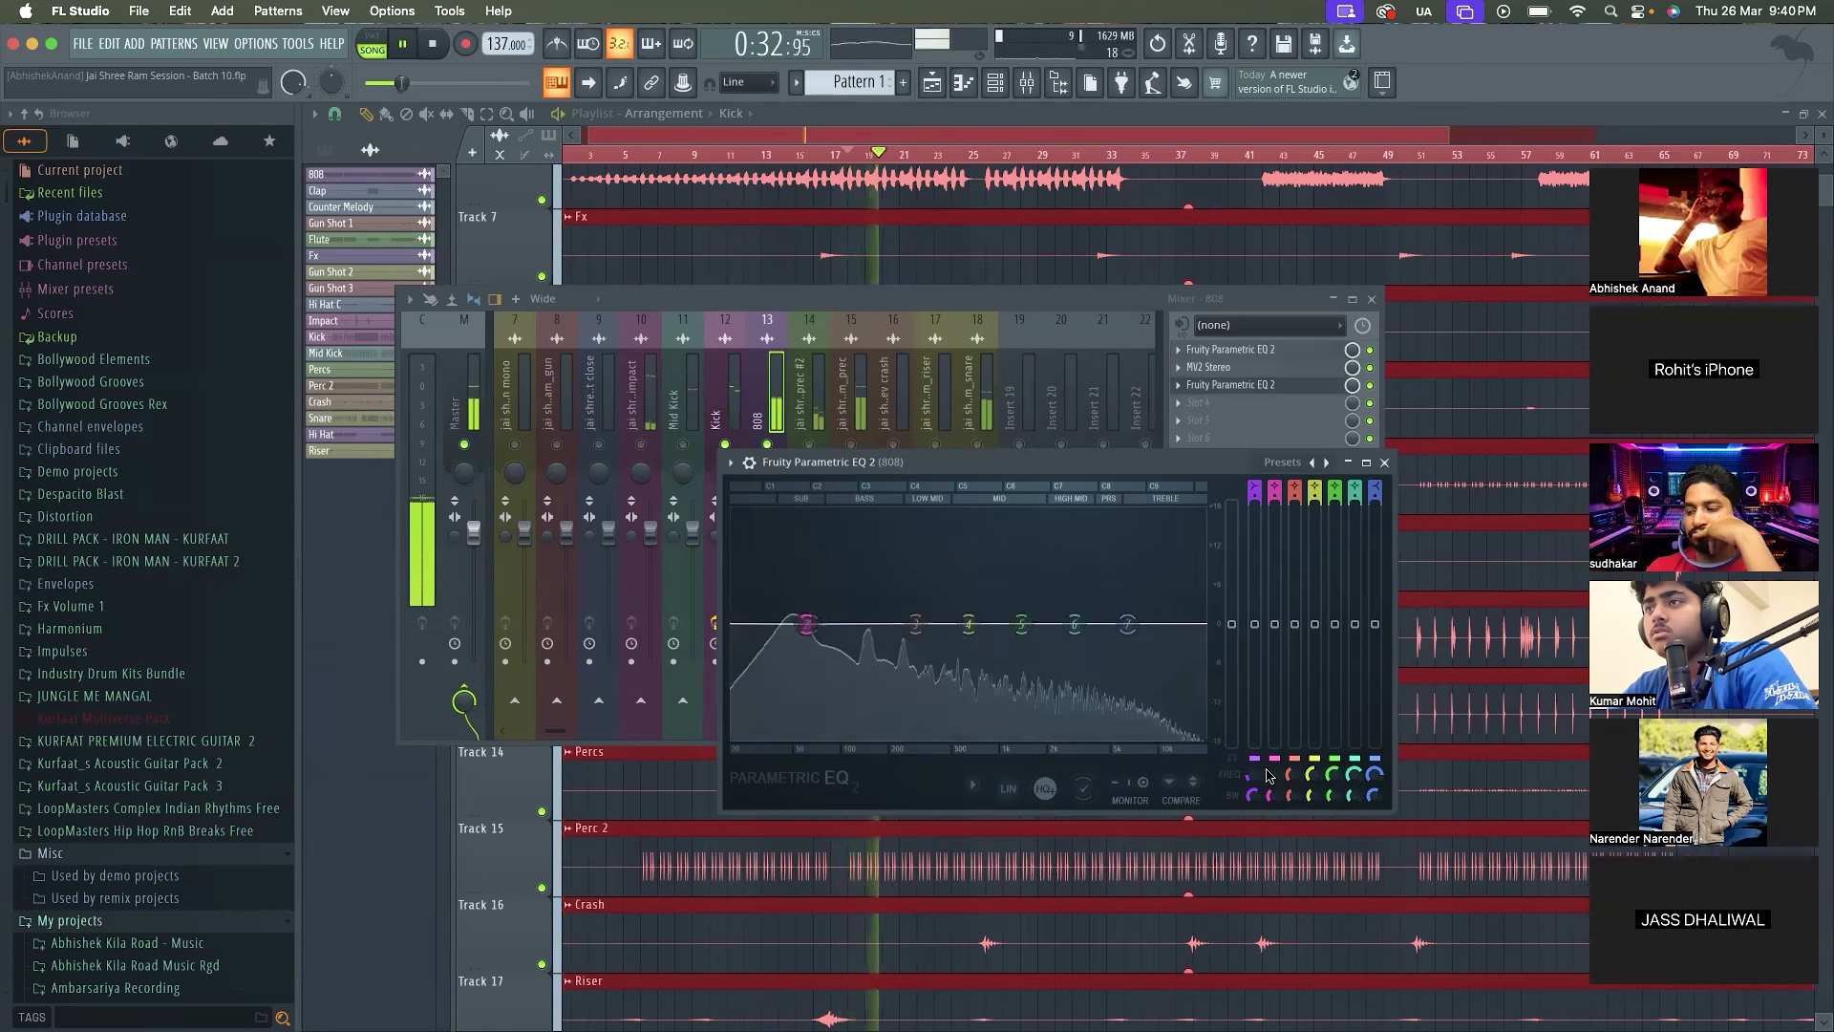
{"action": "left_click", "coordinate": [1384, 461]}
Unmute all mixer tracks, listen to the full mix, and stop playback with the Kick track selected
{"action": "right_click", "coordinate": [767, 444]}
{"action": "right_click", "coordinate": [767, 444]}
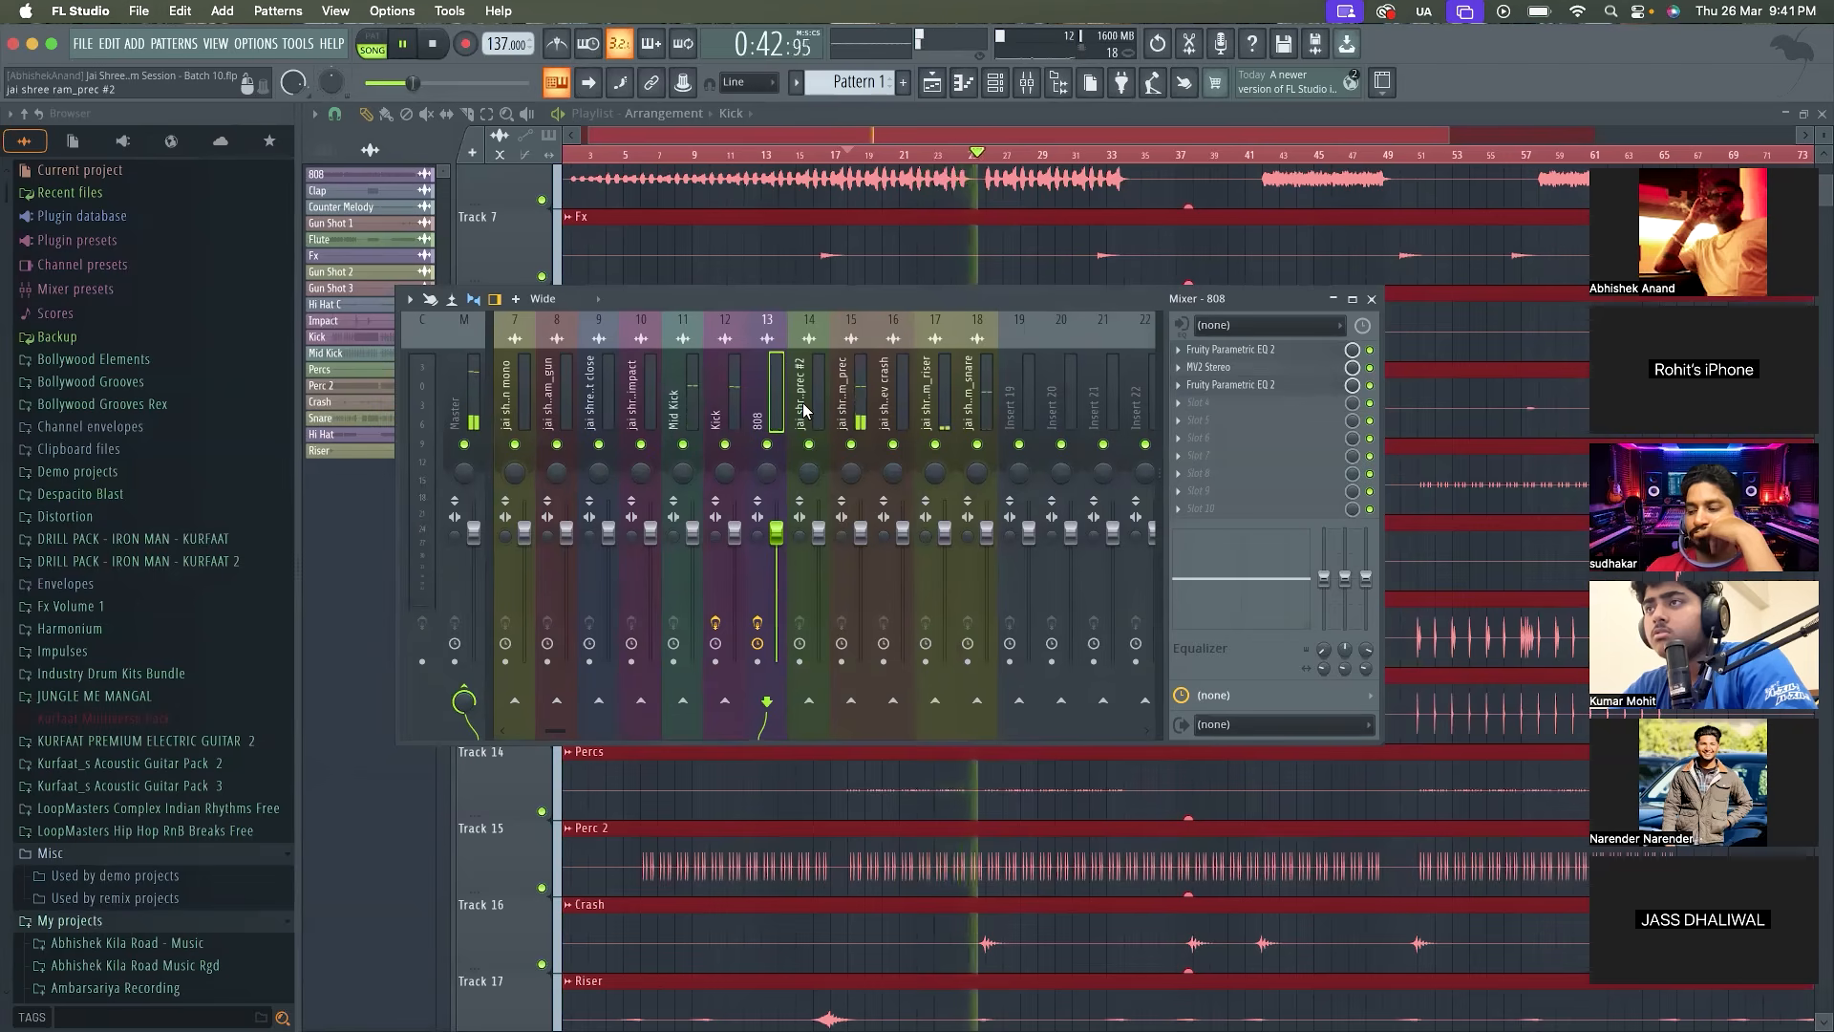
{"action": "left_click", "coordinate": [724, 399]}
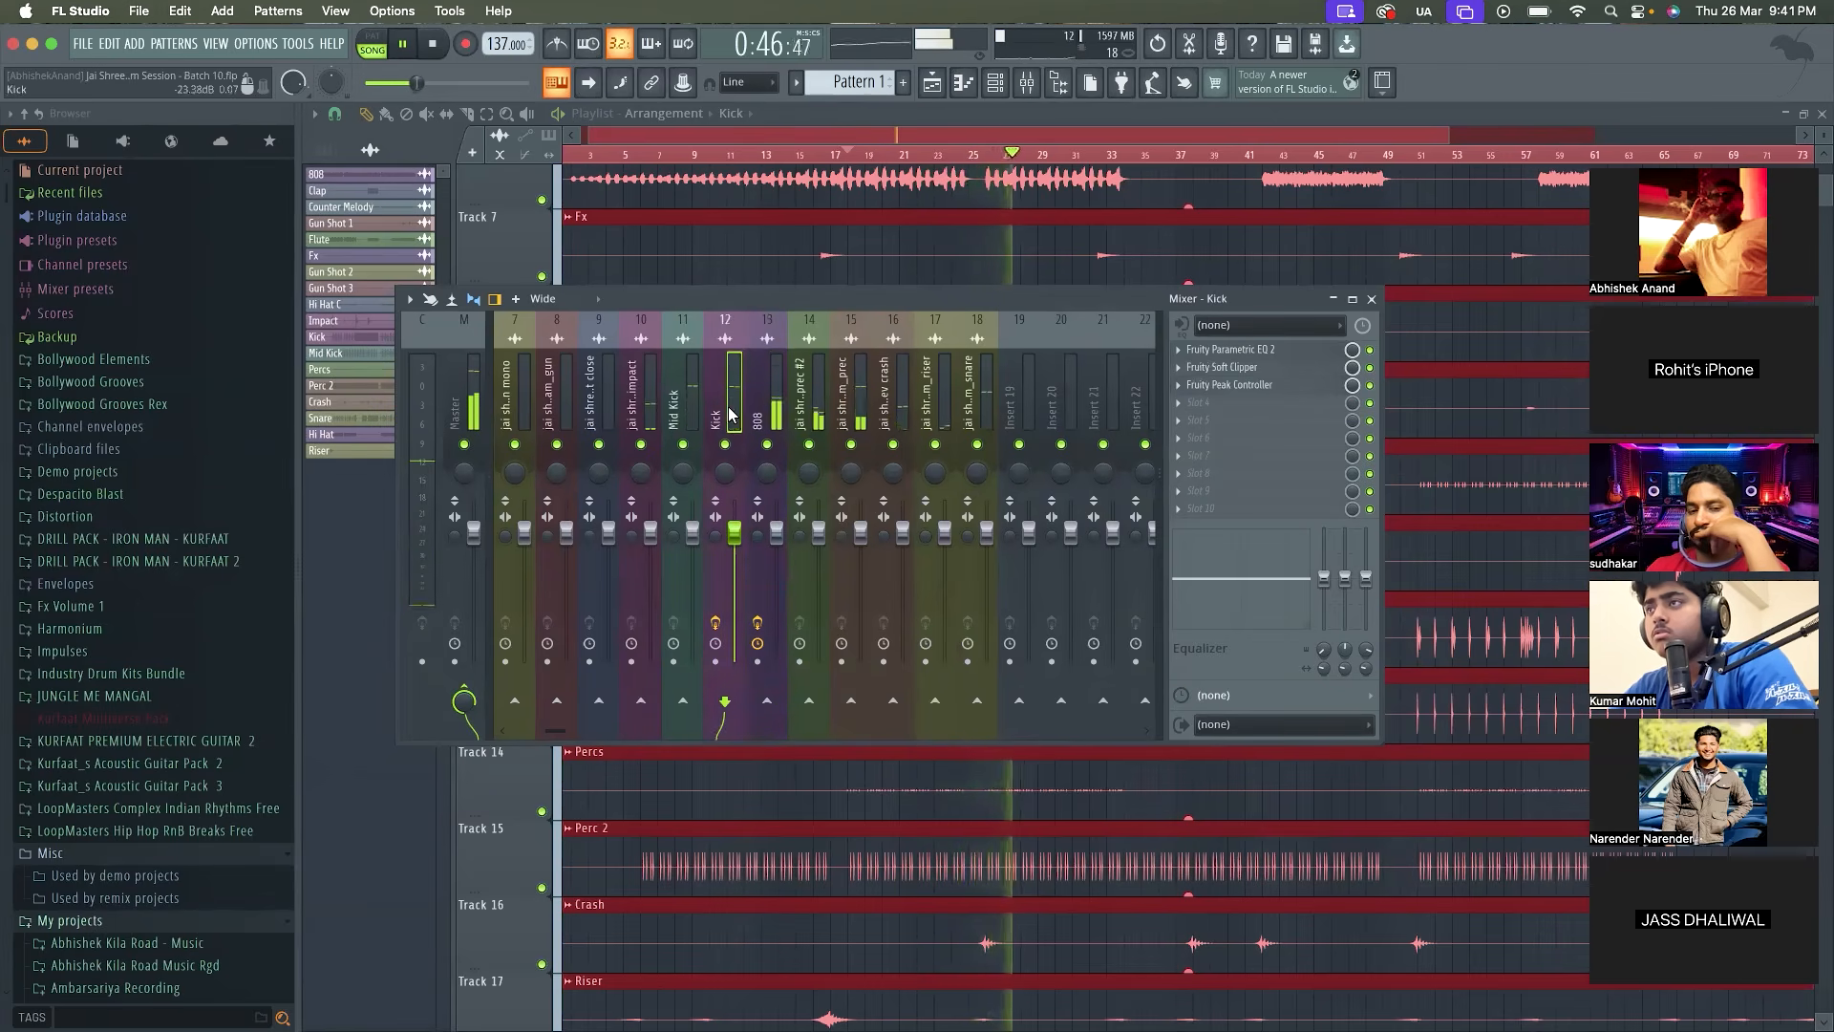
{"action": "key", "text": "space"}
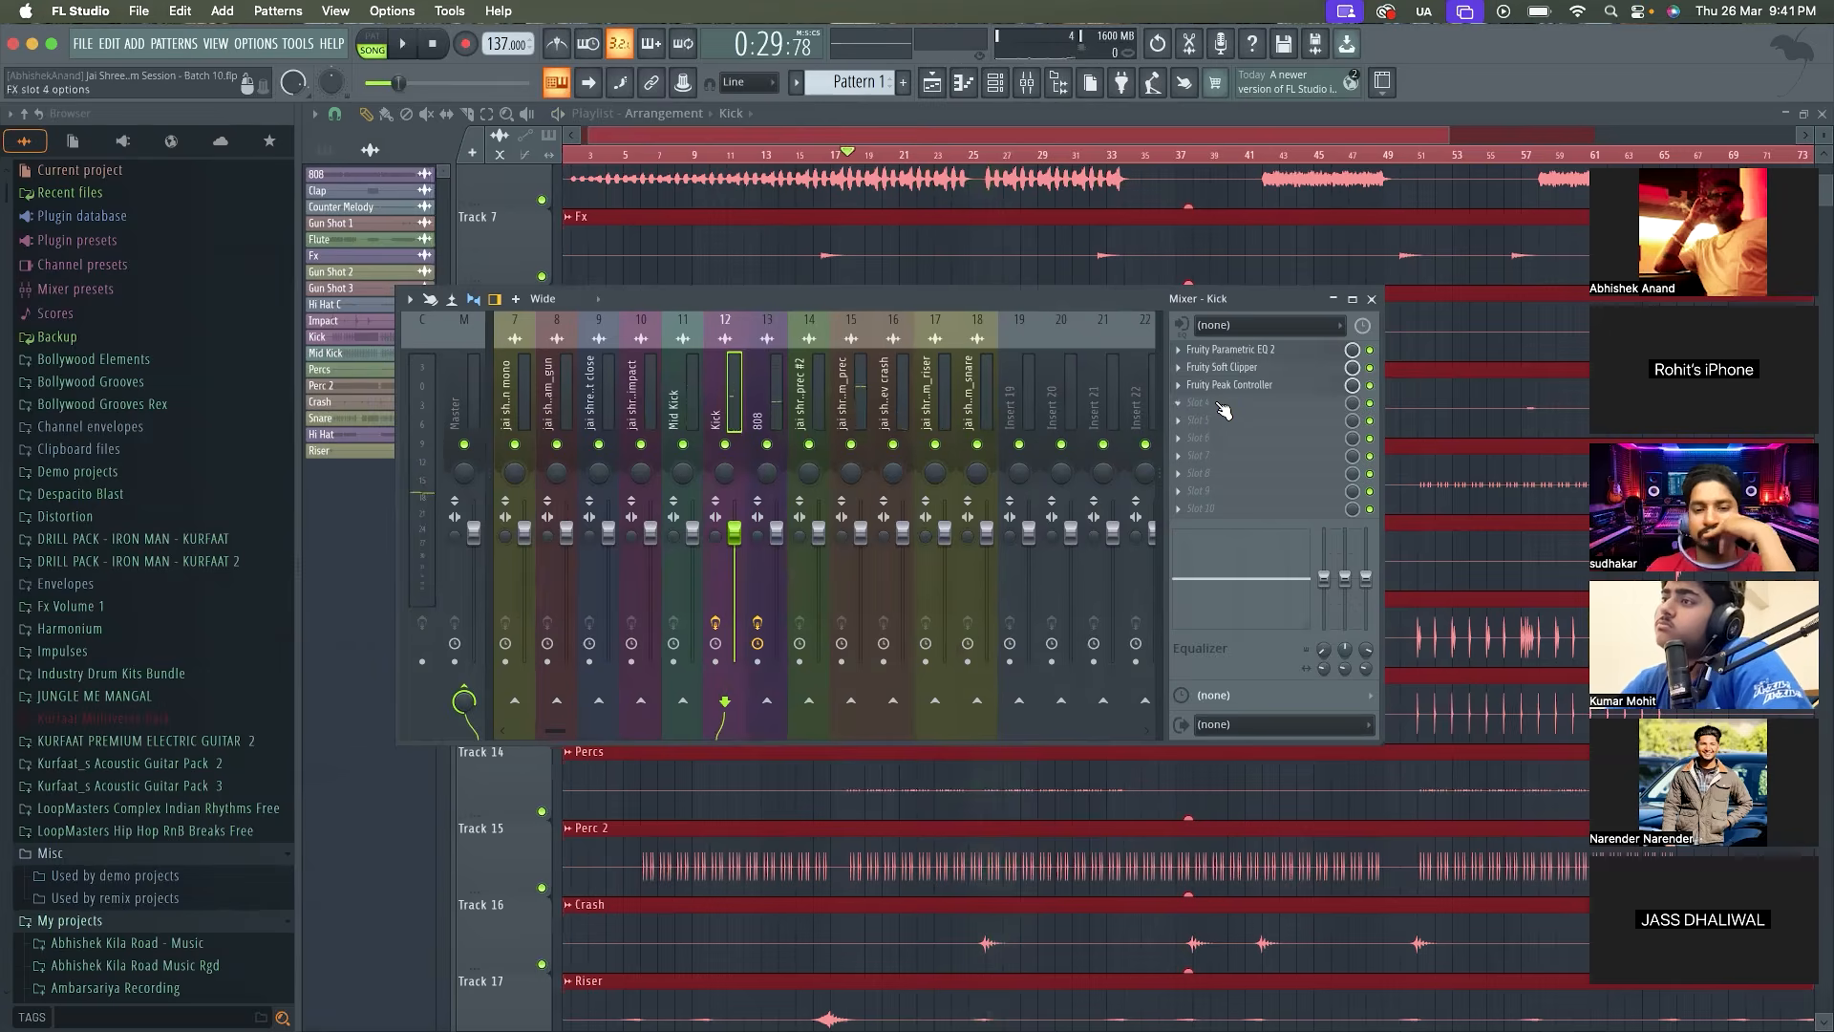
Load Fruity WaveShaper in the Kick's fourth effect slot, move its window clear of the Kick track and detach it
{"action": "left_click", "coordinate": [1219, 404]}
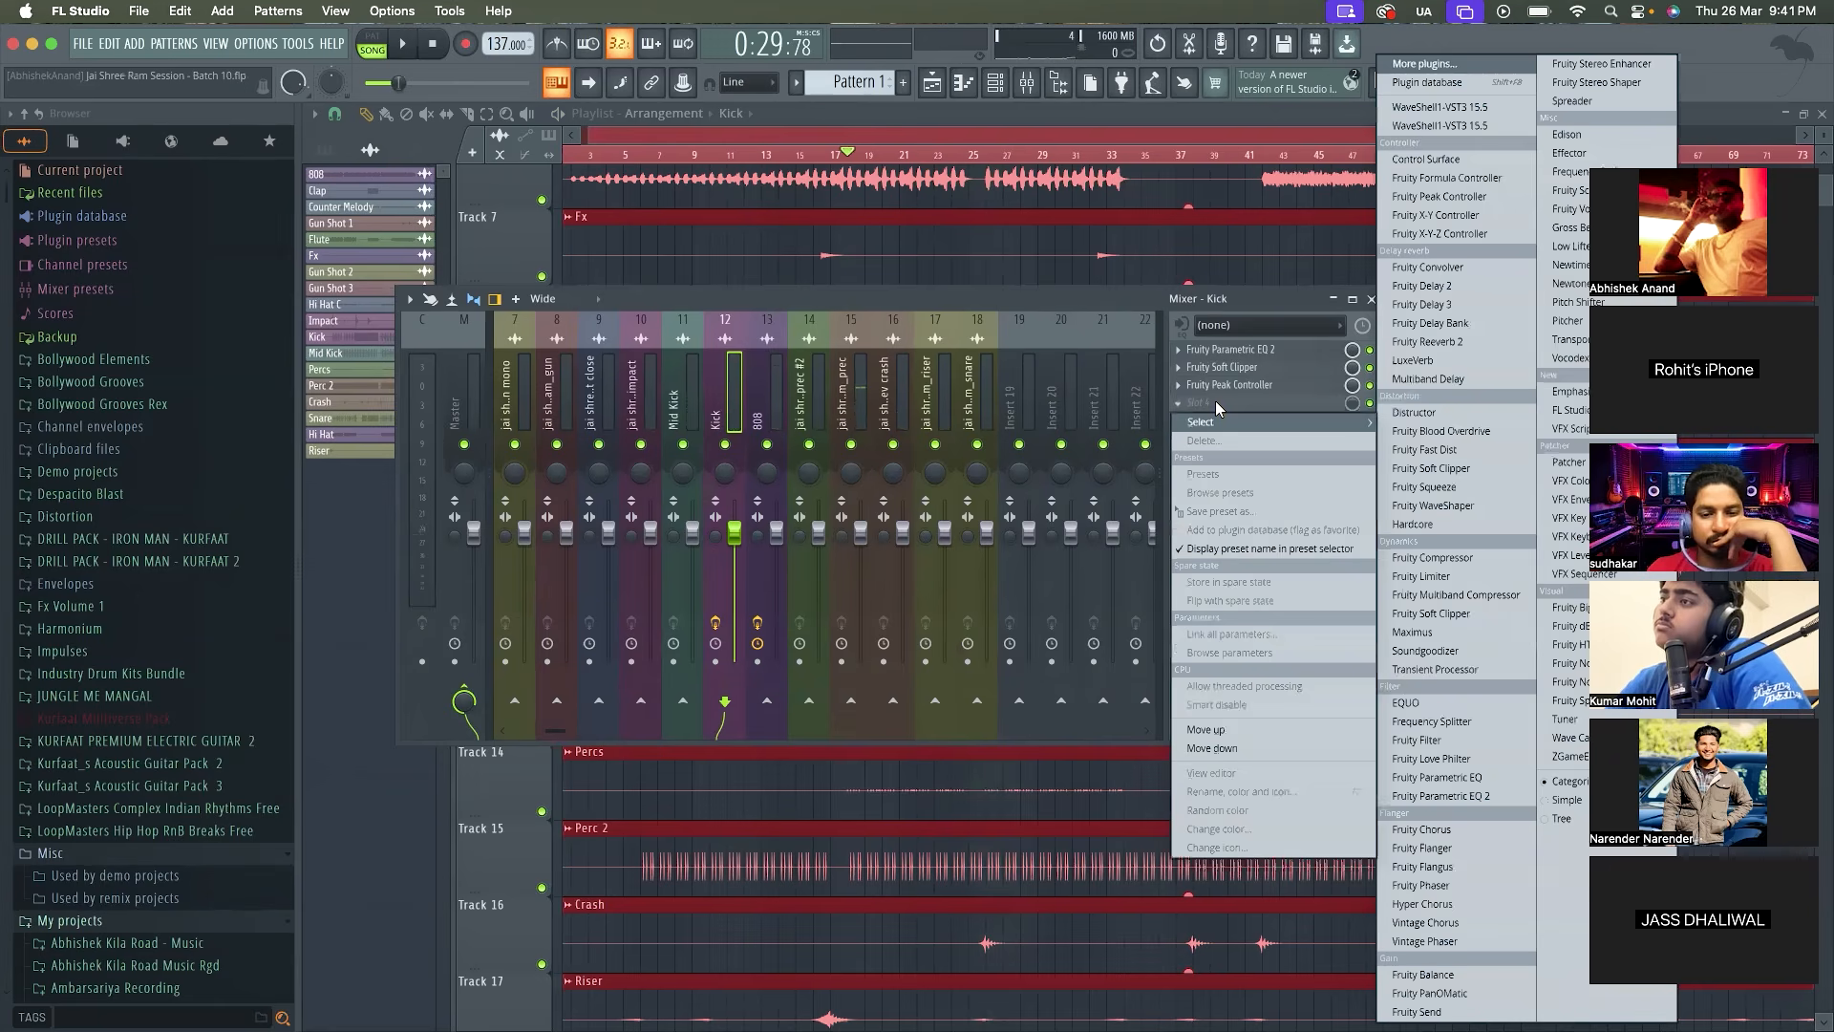
{"action": "left_click", "coordinate": [1465, 65]}
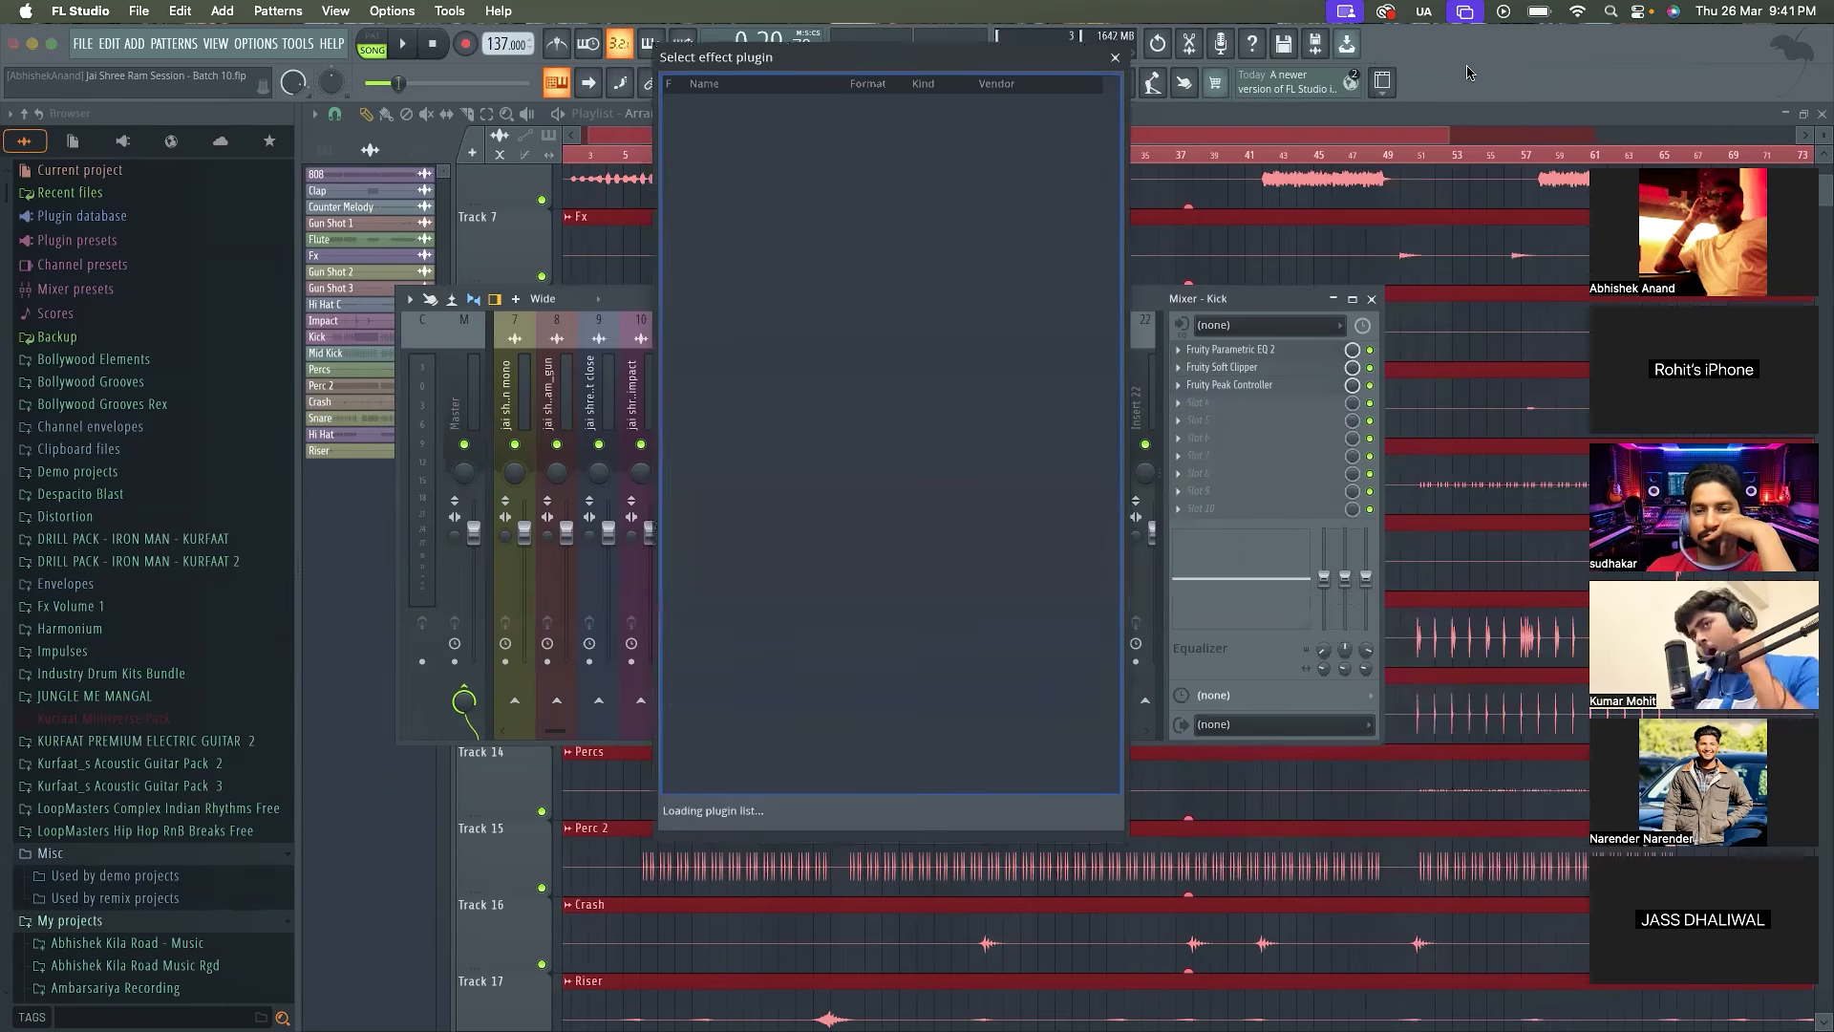
{"action": "type", "text": "waveshap"}
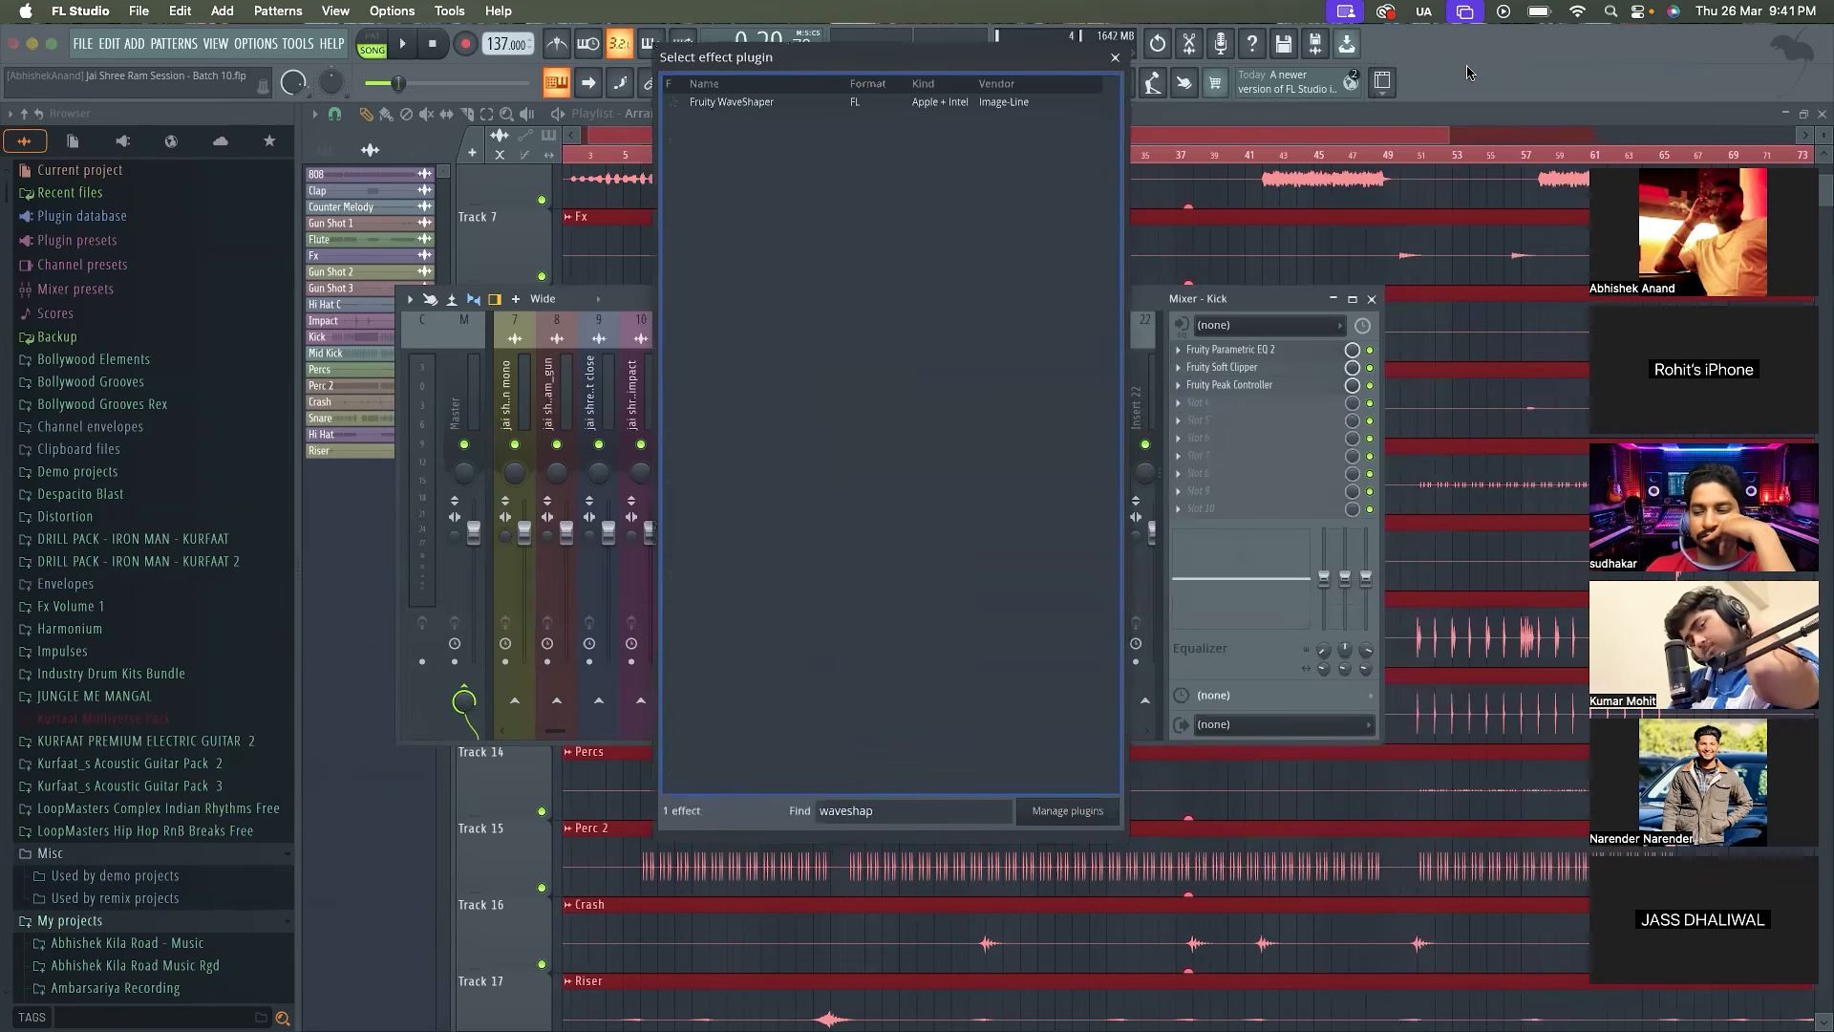
{"action": "double_click", "coordinate": [1016, 101]}
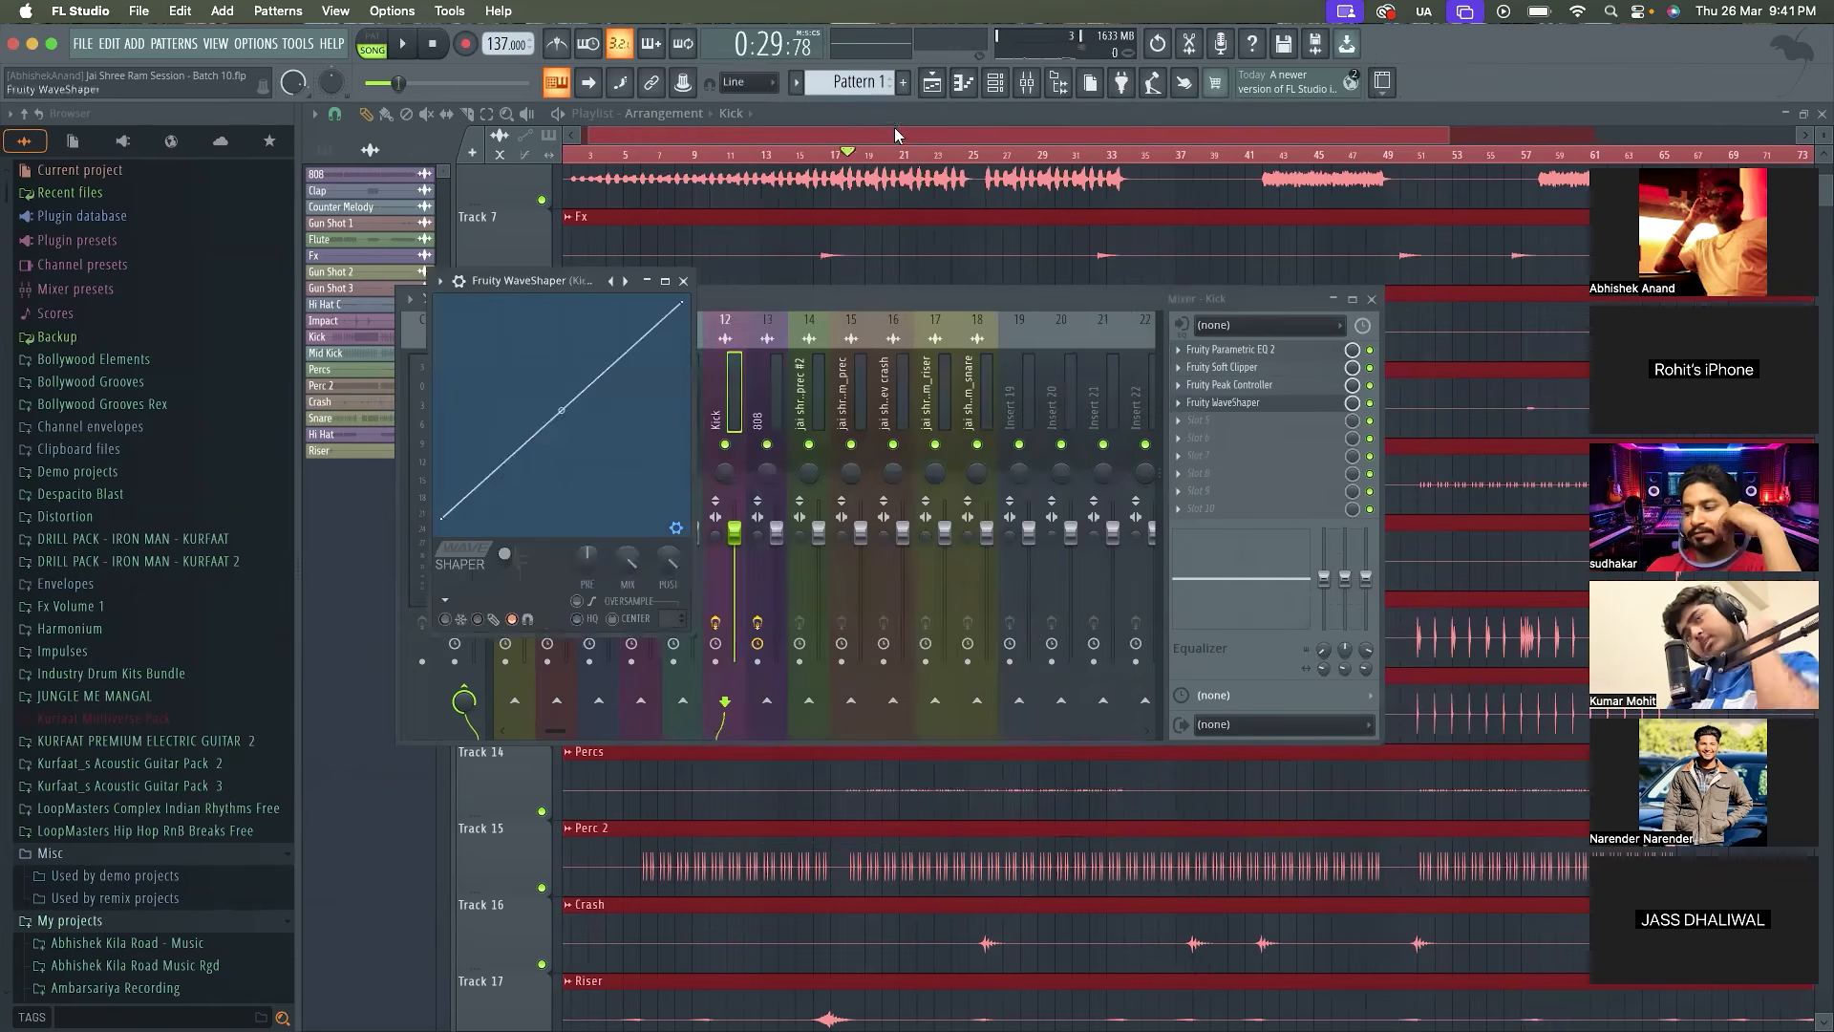
{"action": "left_click_drag", "start_coordinate": [559, 280], "coordinate": [946, 280]}
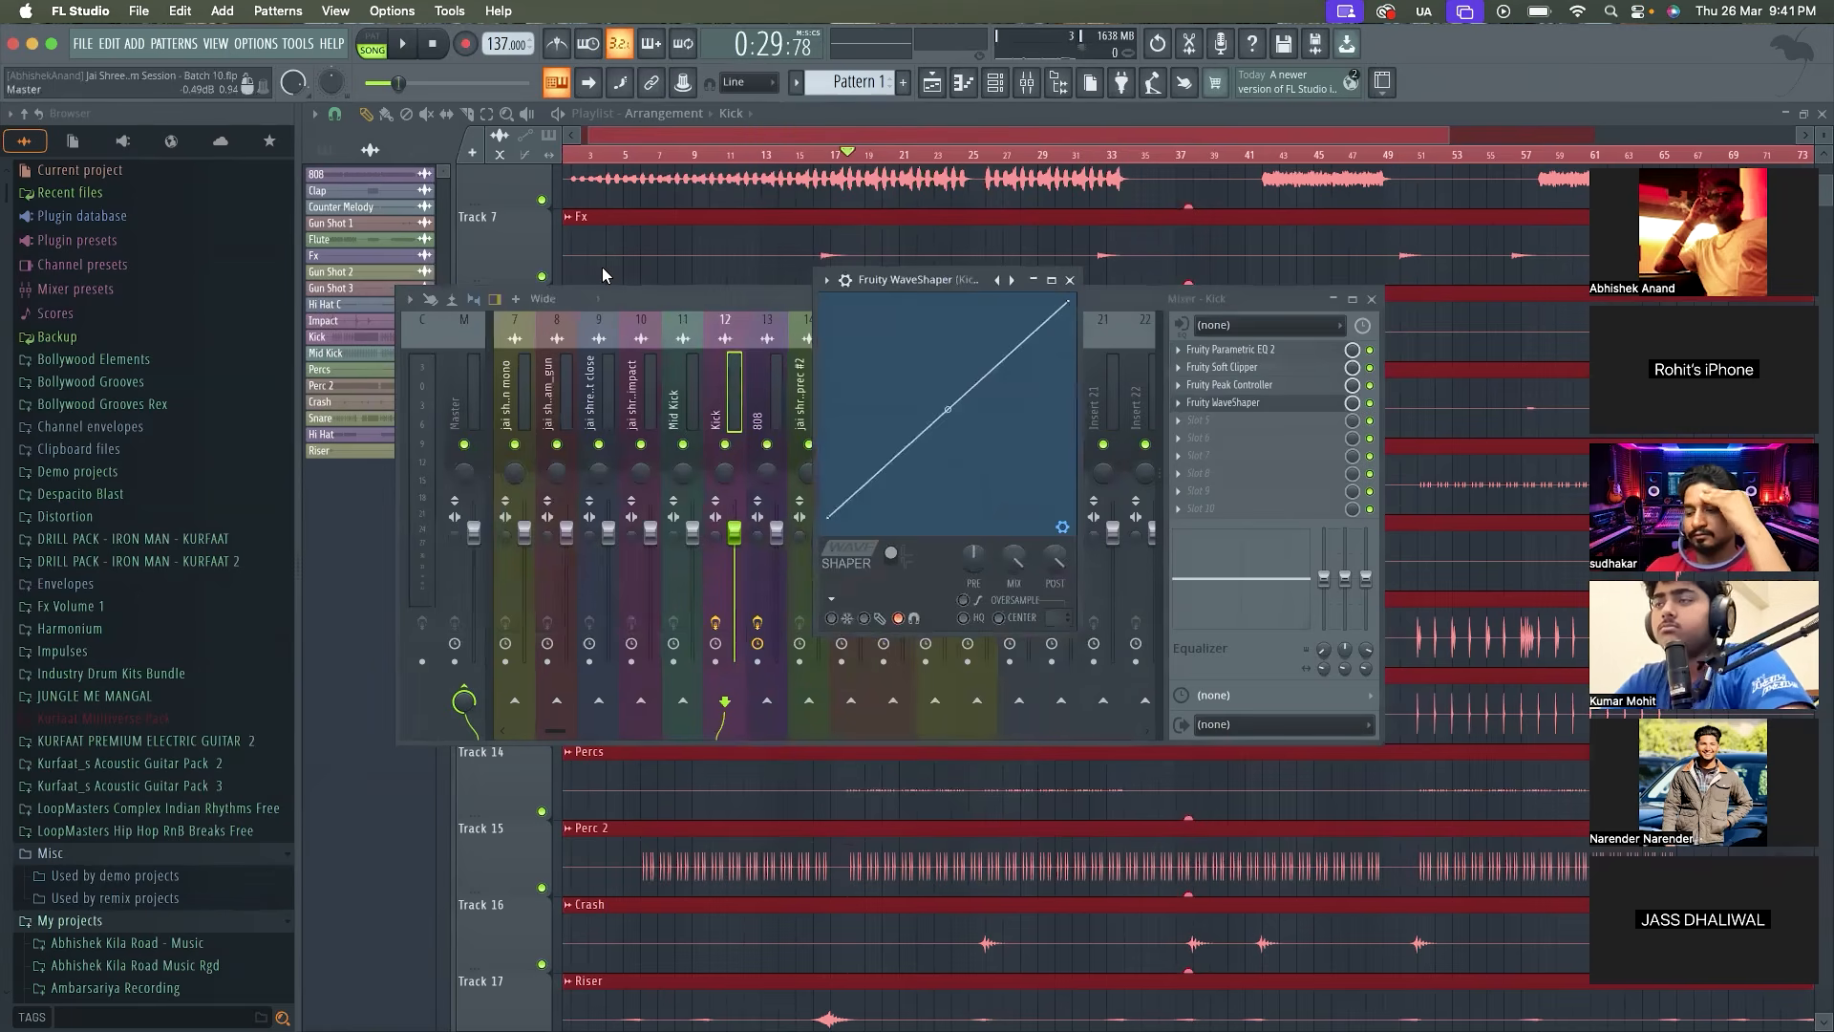
{"action": "left_click", "coordinate": [826, 280]}
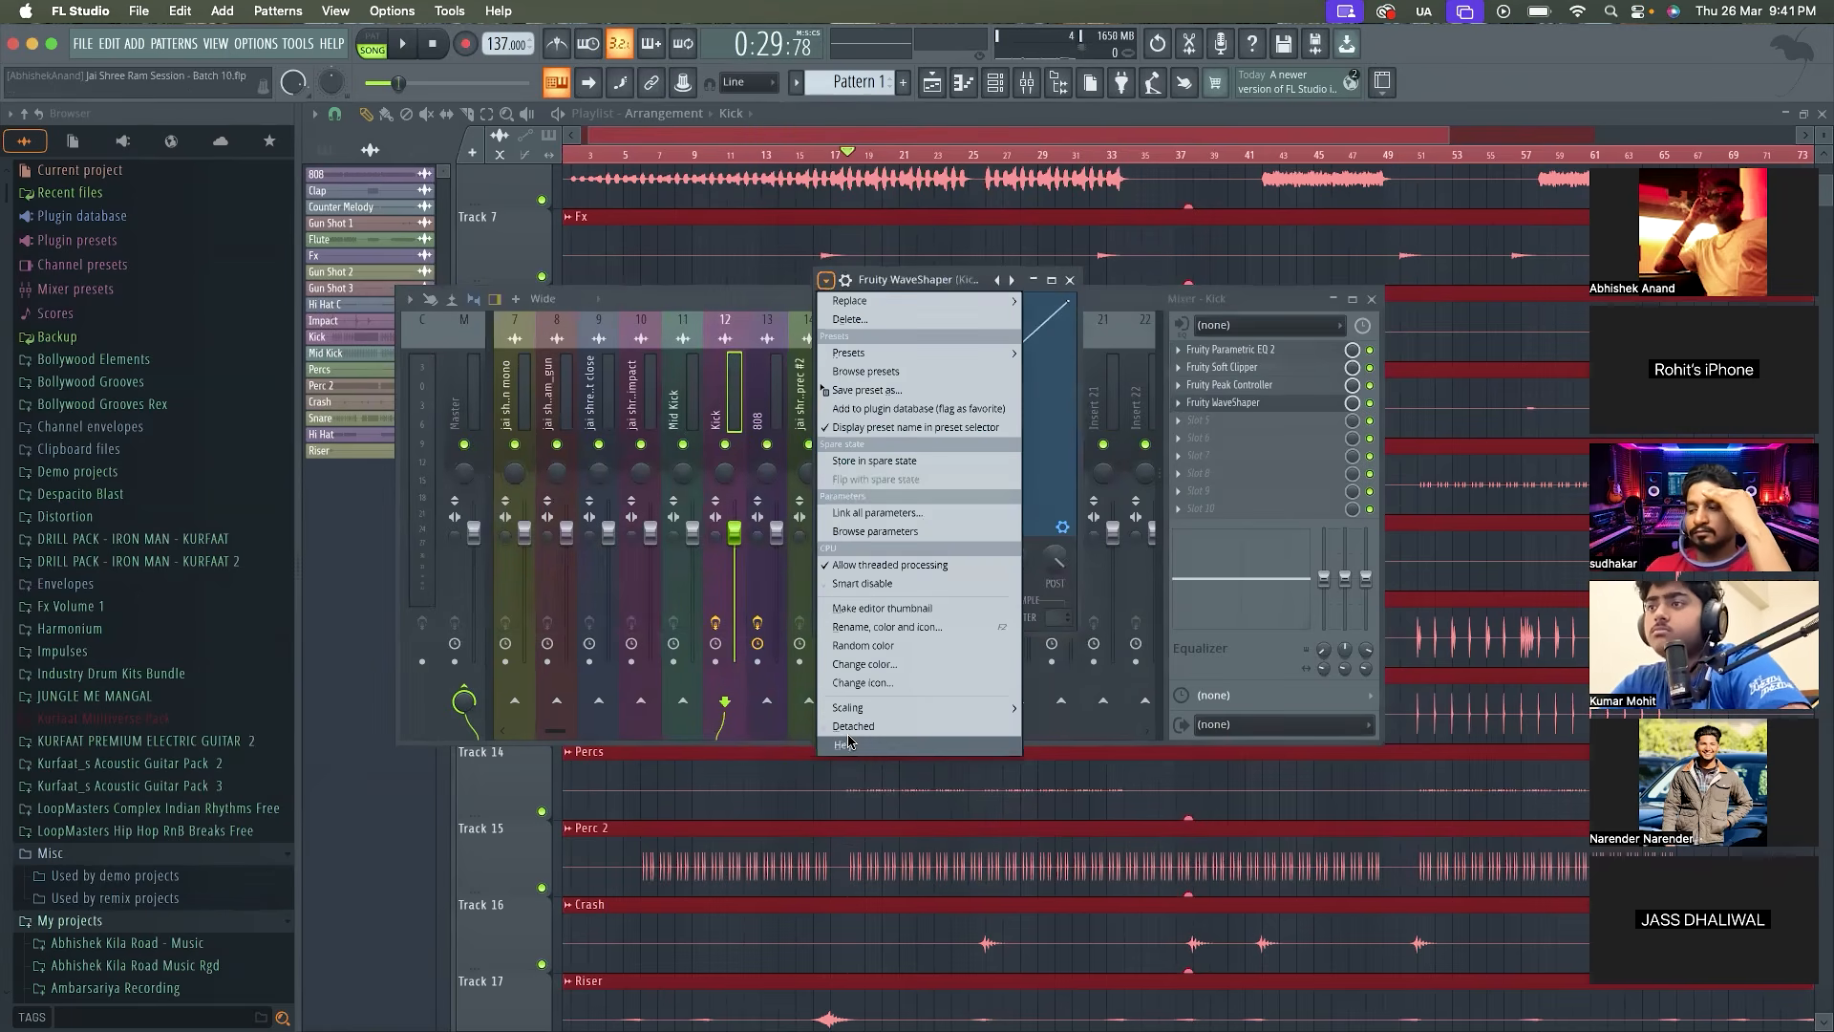
{"action": "left_click", "coordinate": [853, 727]}
Solo the Kick, bend its WaveShaper curve upward while auditioning it, and switch the curve to bipolar mode
{"action": "right_click", "coordinate": [732, 443]}
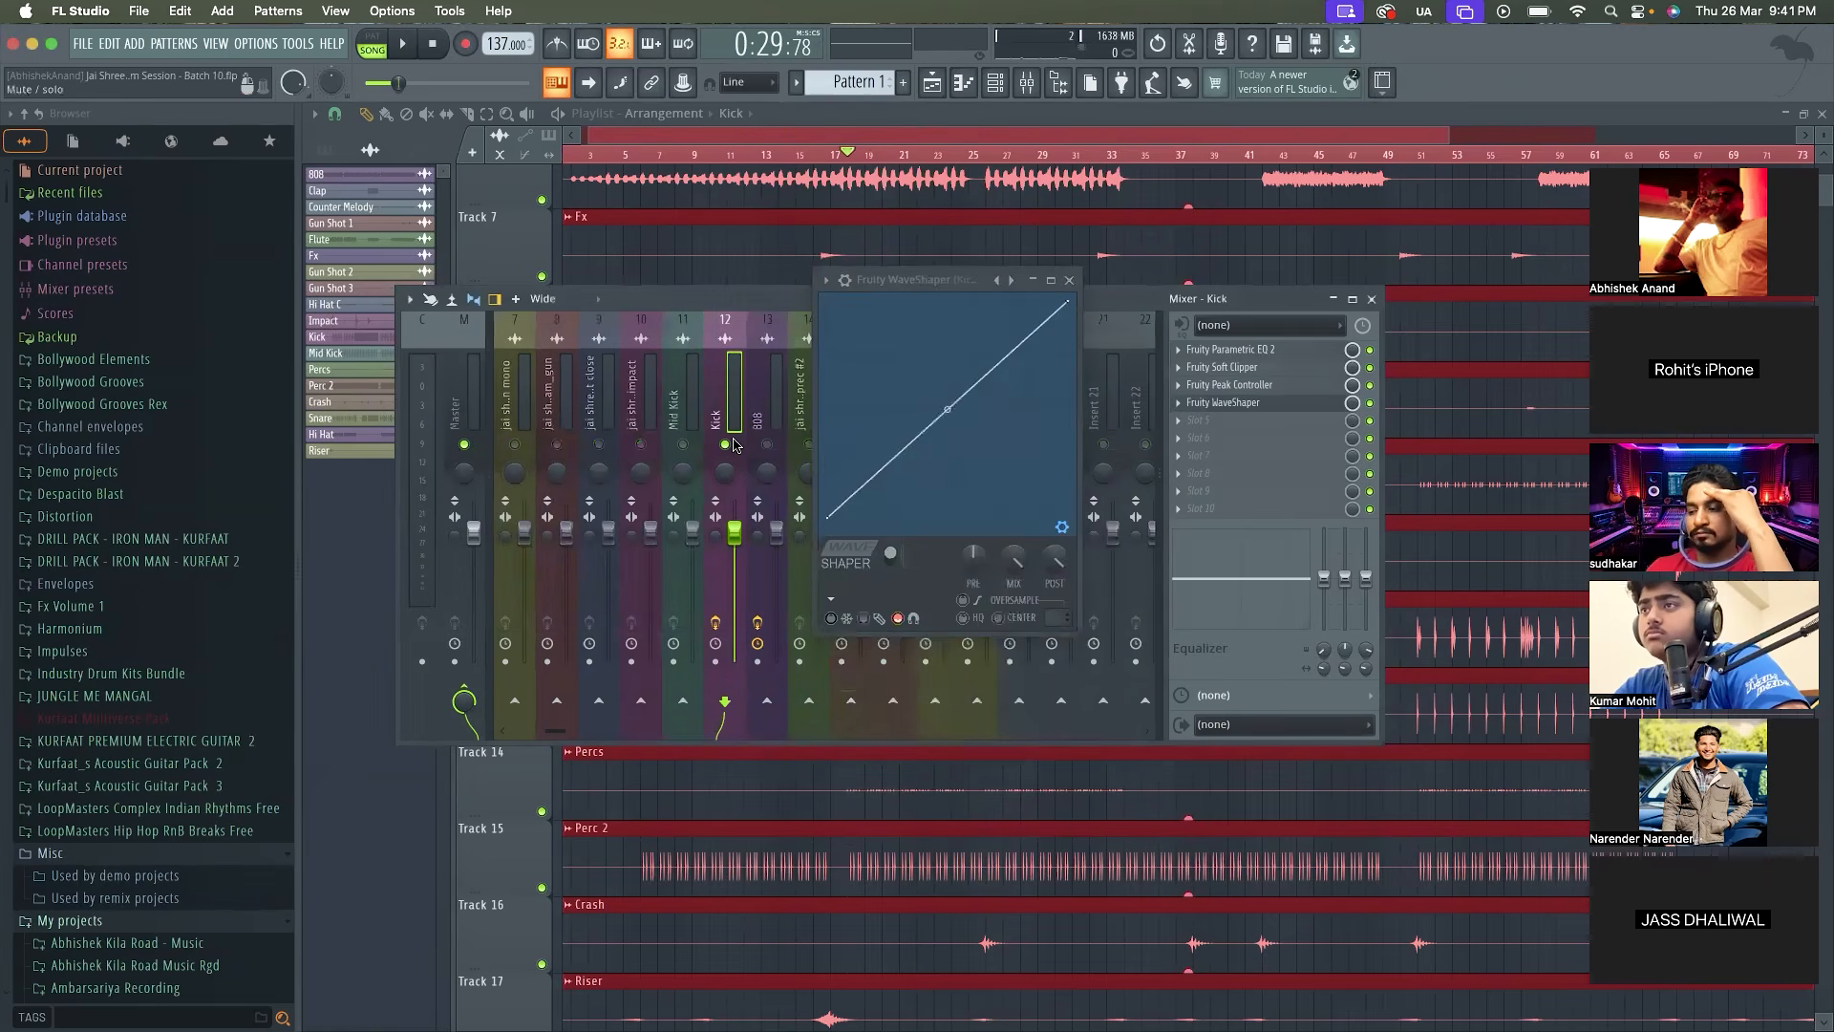
{"action": "left_click_drag", "start_coordinate": [946, 412], "coordinate": [945, 382]}
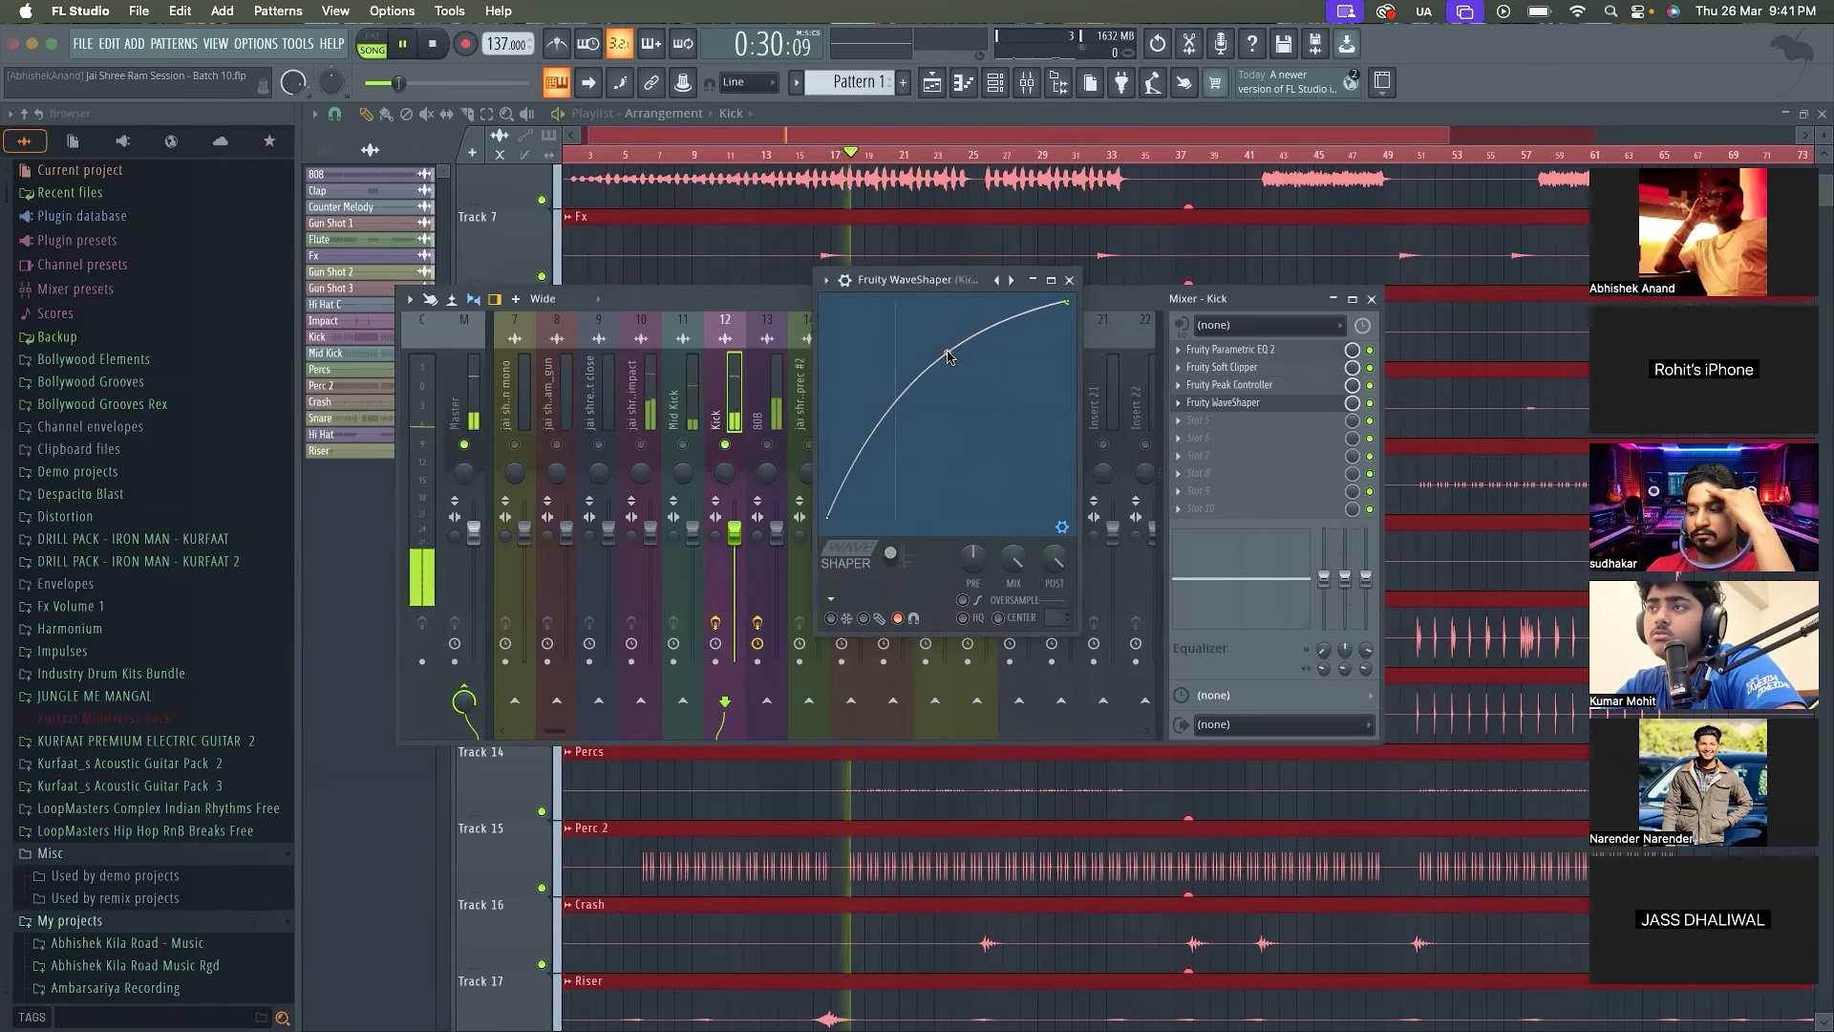
{"action": "left_click", "coordinate": [892, 554]}
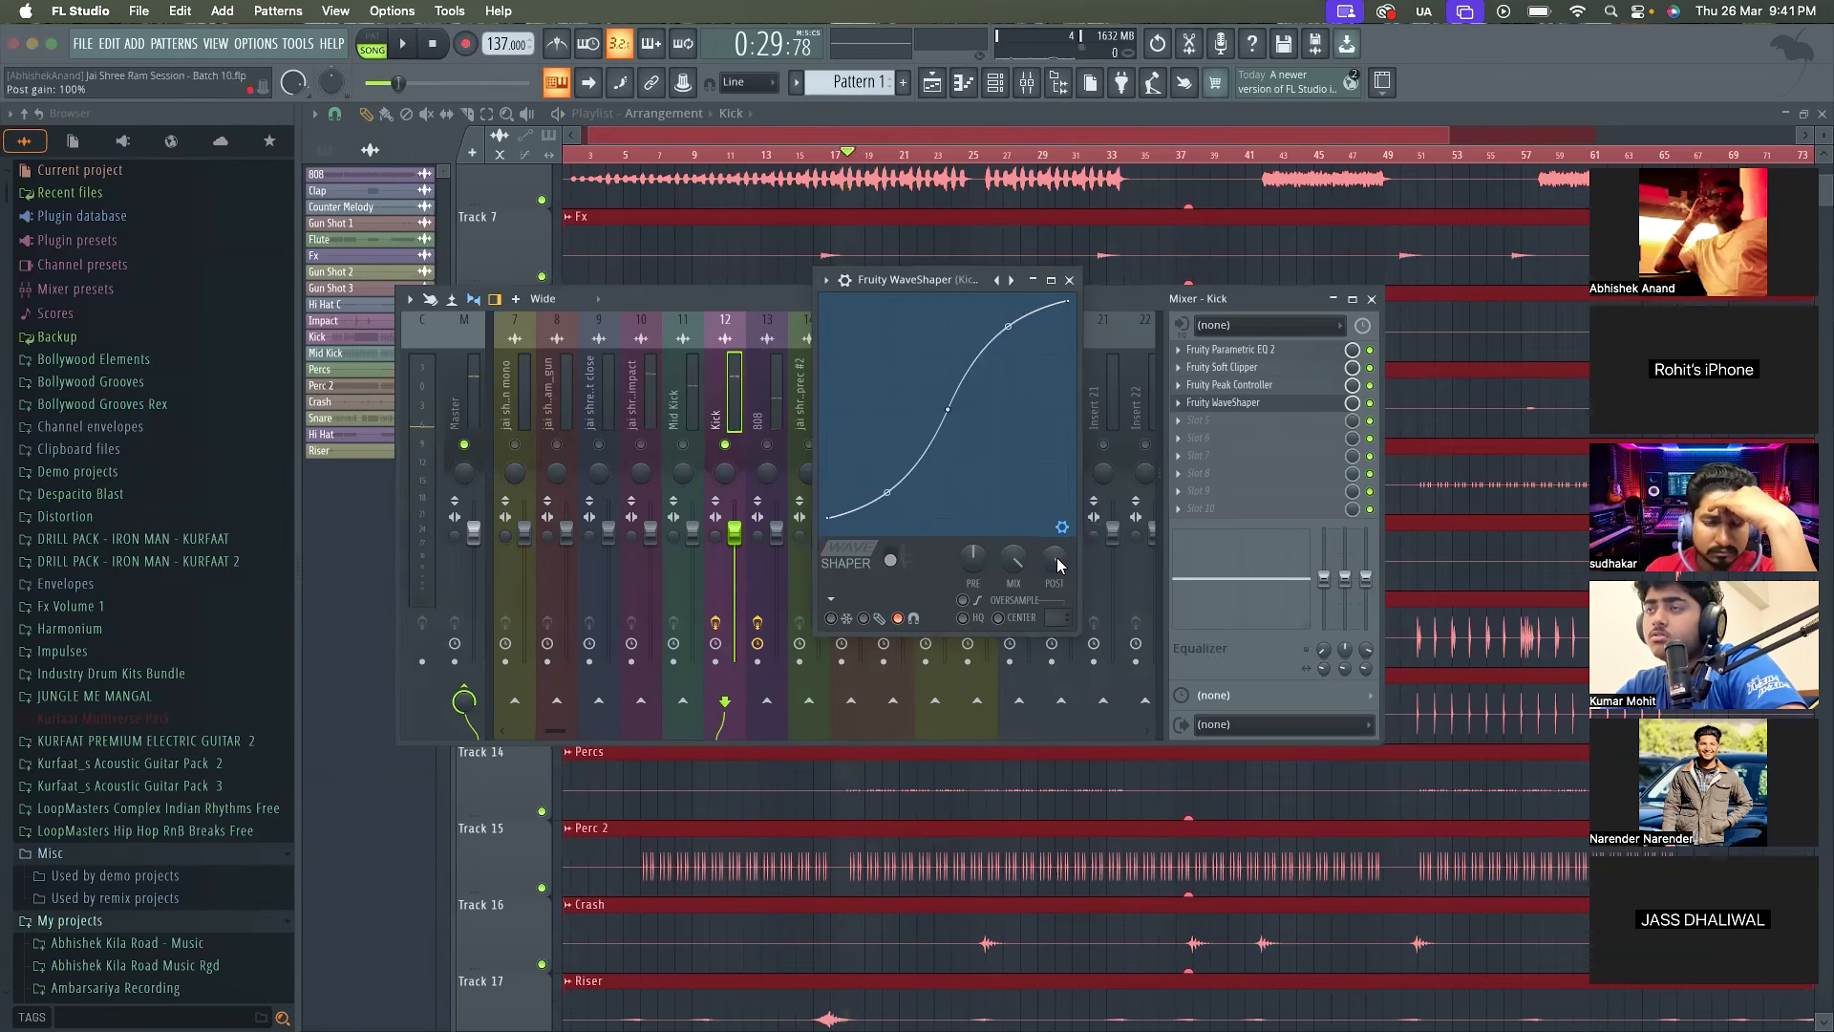
Set the Kick WaveShaper's post gain to 86% while auditioning the soloed Kick
{"action": "key", "text": "space"}
{"action": "scroll", "coordinate": [1057, 558], "scroll_direction": "up", "scroll_amount": 5}
{"action": "key", "text": "space"}
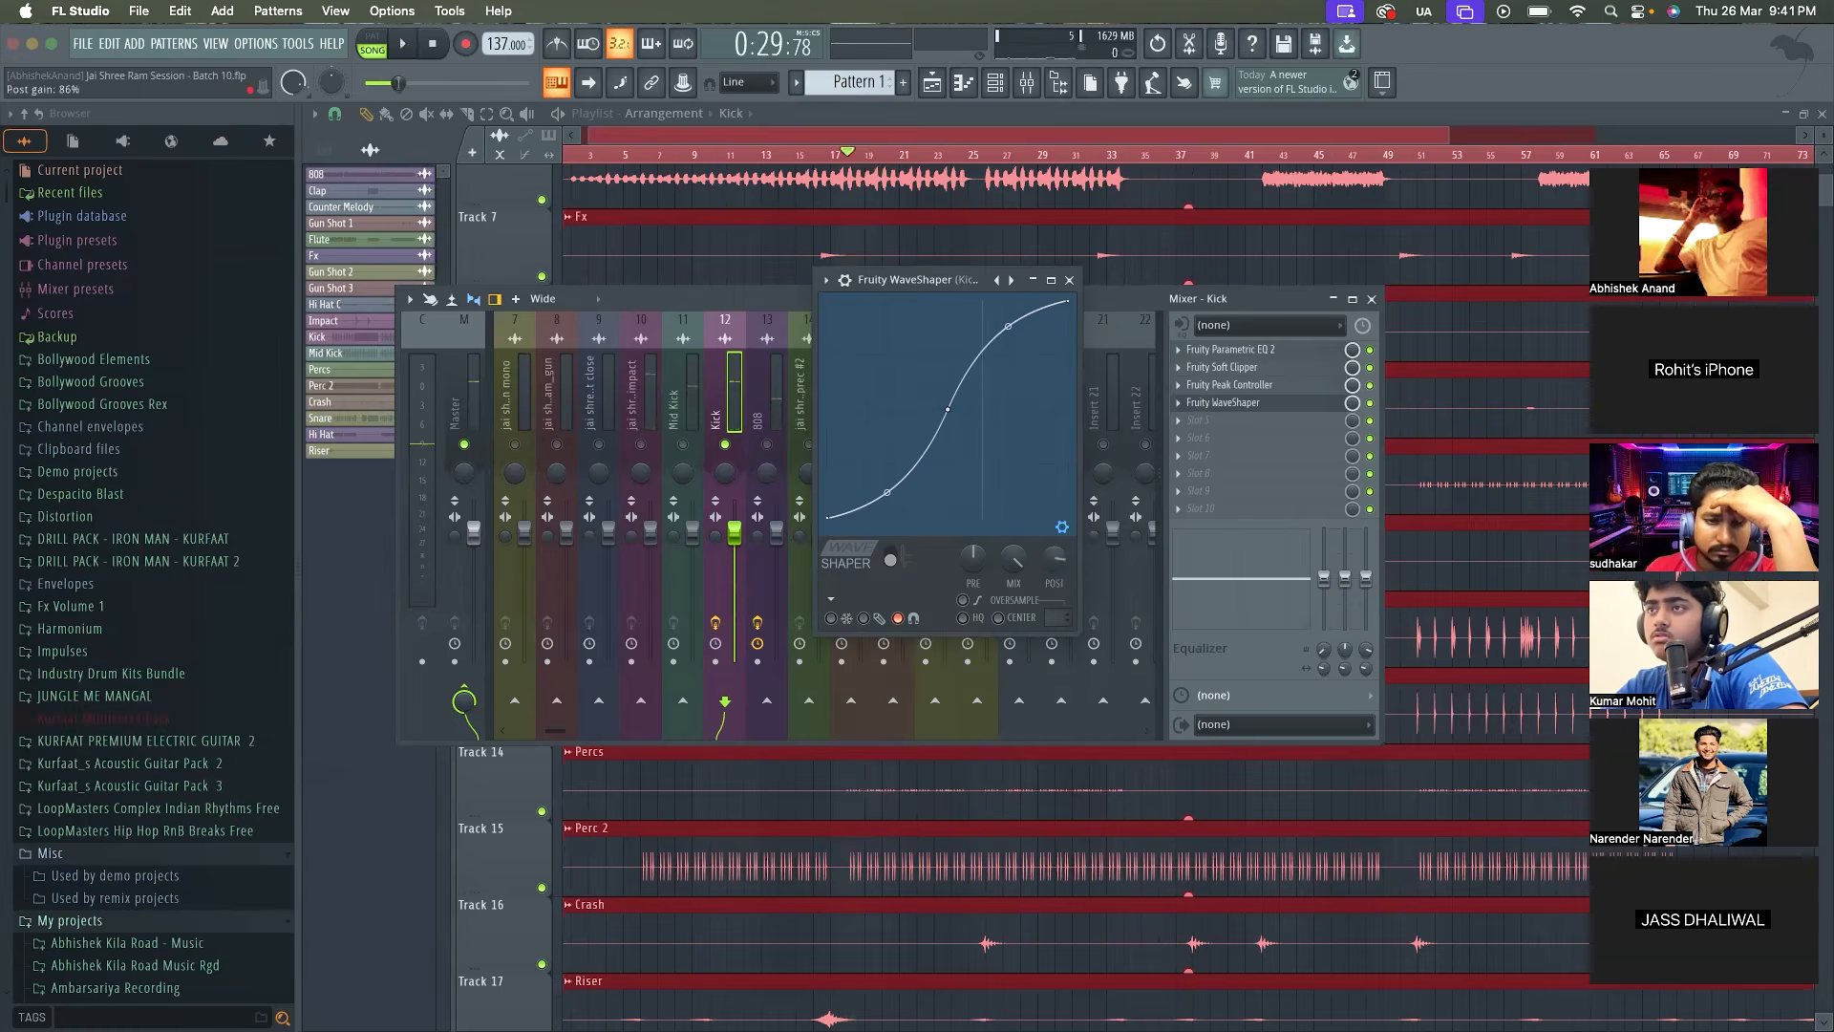
{"action": "key", "text": "space"}
{"action": "key", "text": "space"}
Raise the Kick WaveShaper's curve tension to 100% in unipolar mode, audition it, and return to bipolar mode
{"action": "left_click", "coordinate": [892, 559]}
{"action": "left_click_drag", "start_coordinate": [948, 347], "coordinate": [947, 302]}
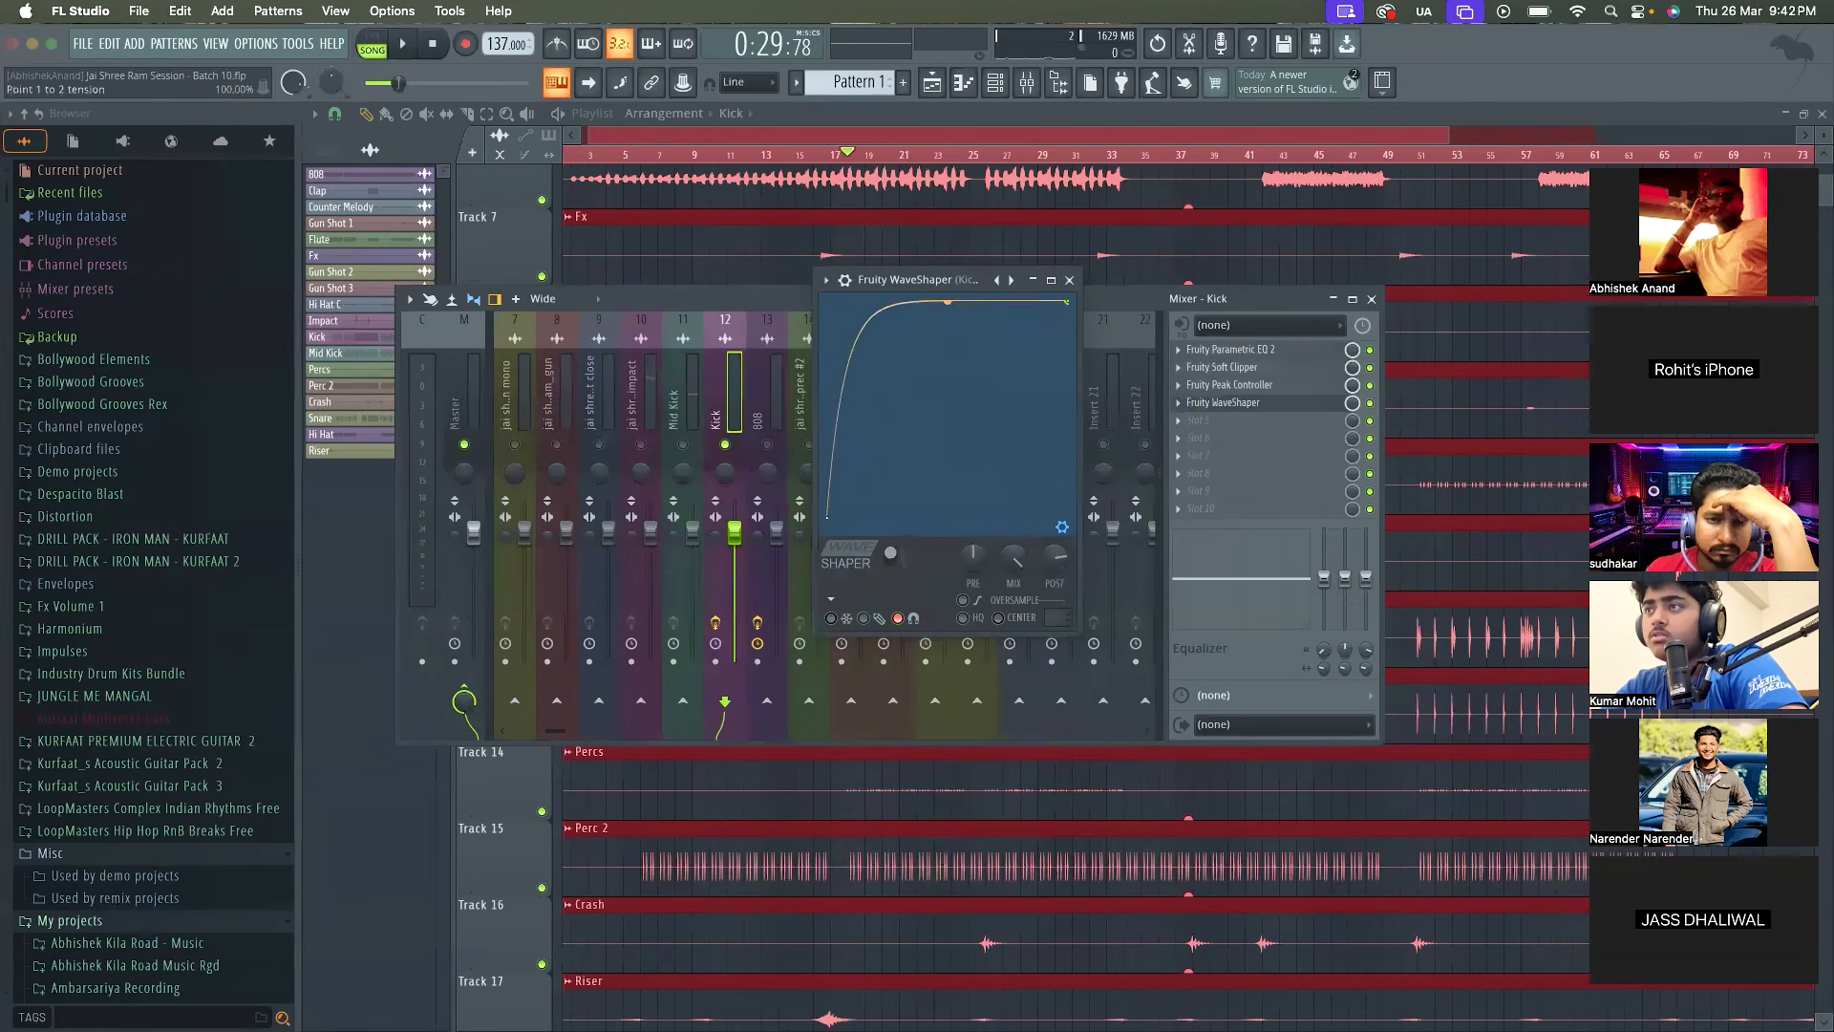
{"action": "key", "text": "space"}
{"action": "key", "text": "space"}
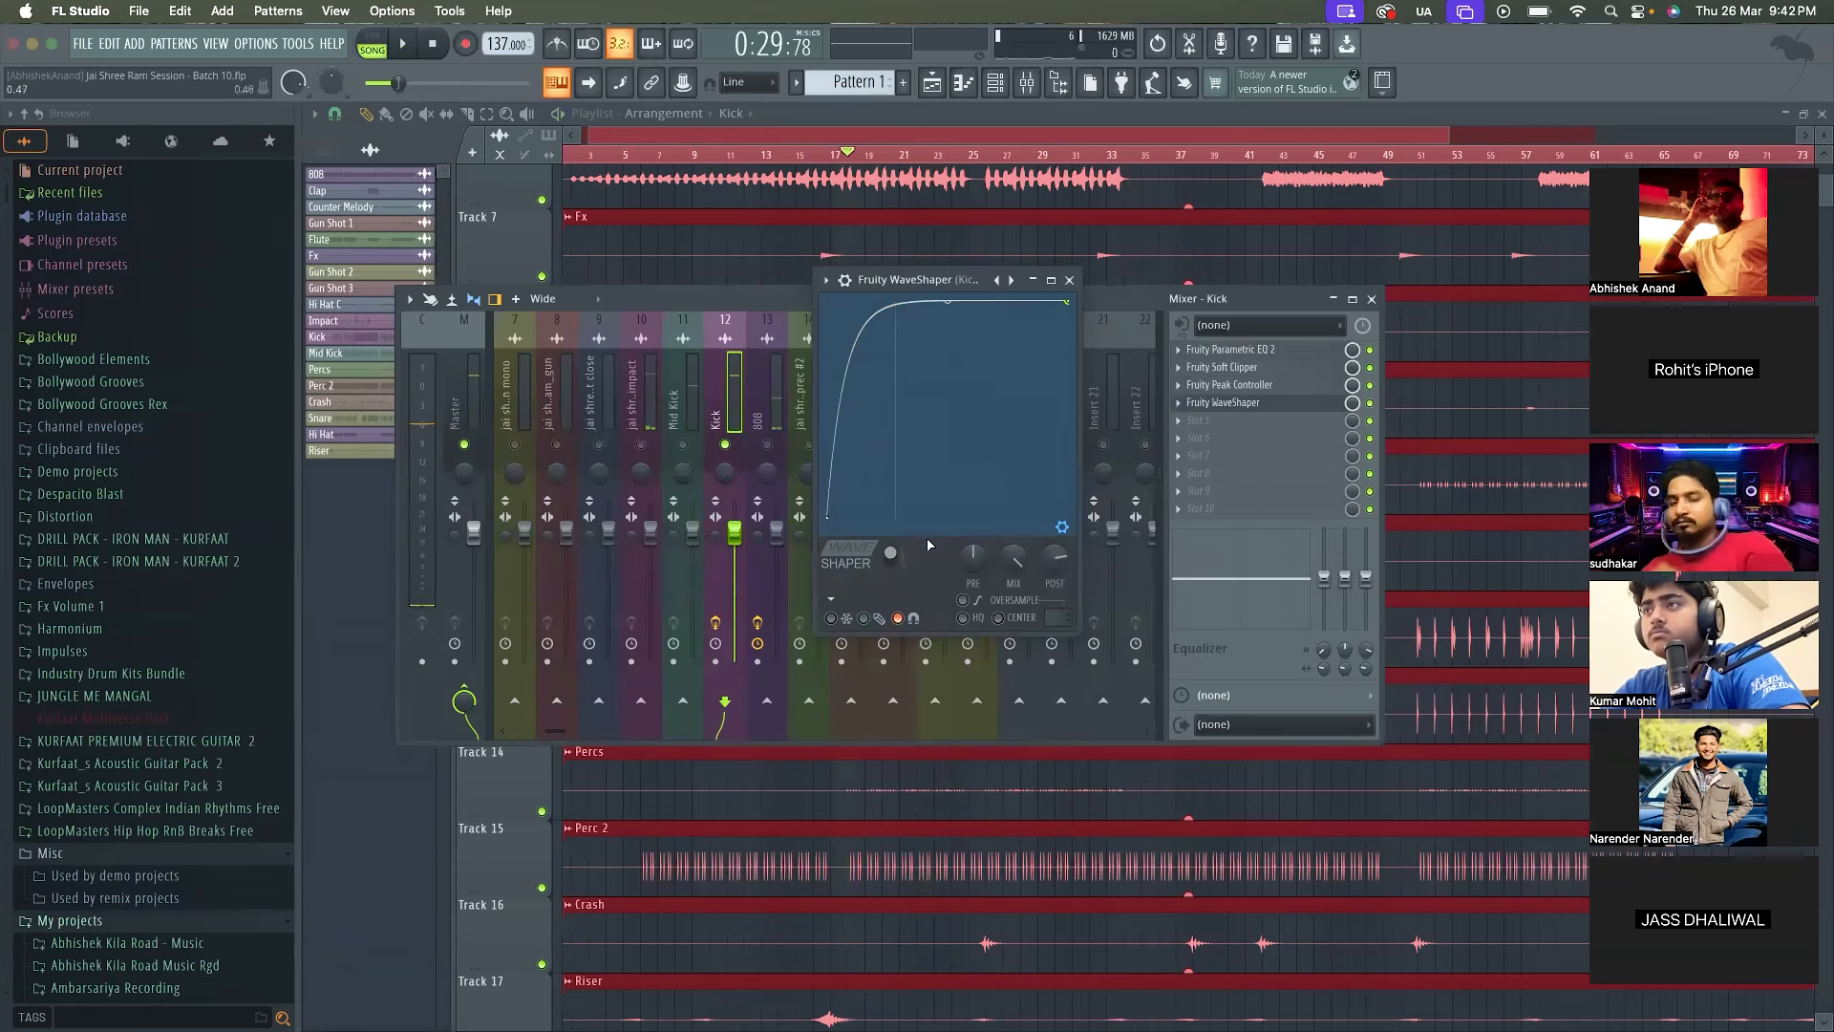
{"action": "left_click", "coordinate": [892, 560]}
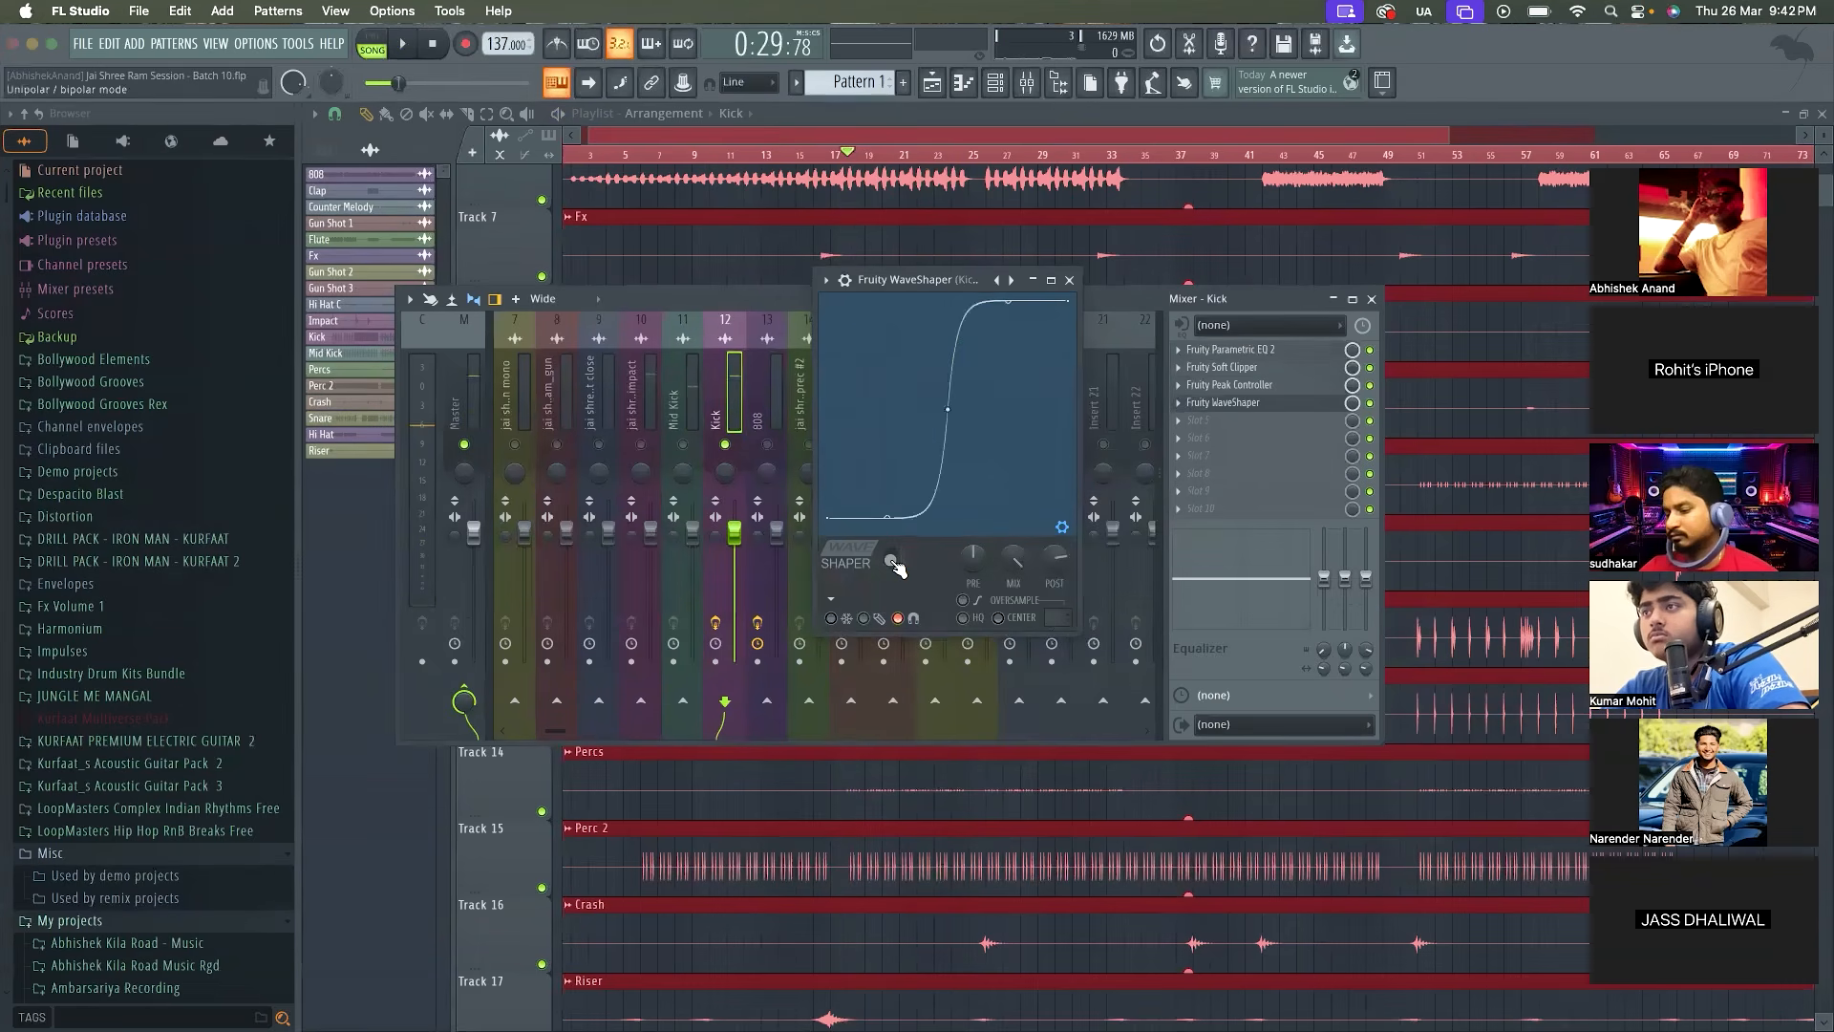
Turn on oversampling in the Kick's WaveShaper and raise its pre gain, auditioning the soloed Kick
{"action": "left_click", "coordinate": [963, 599]}
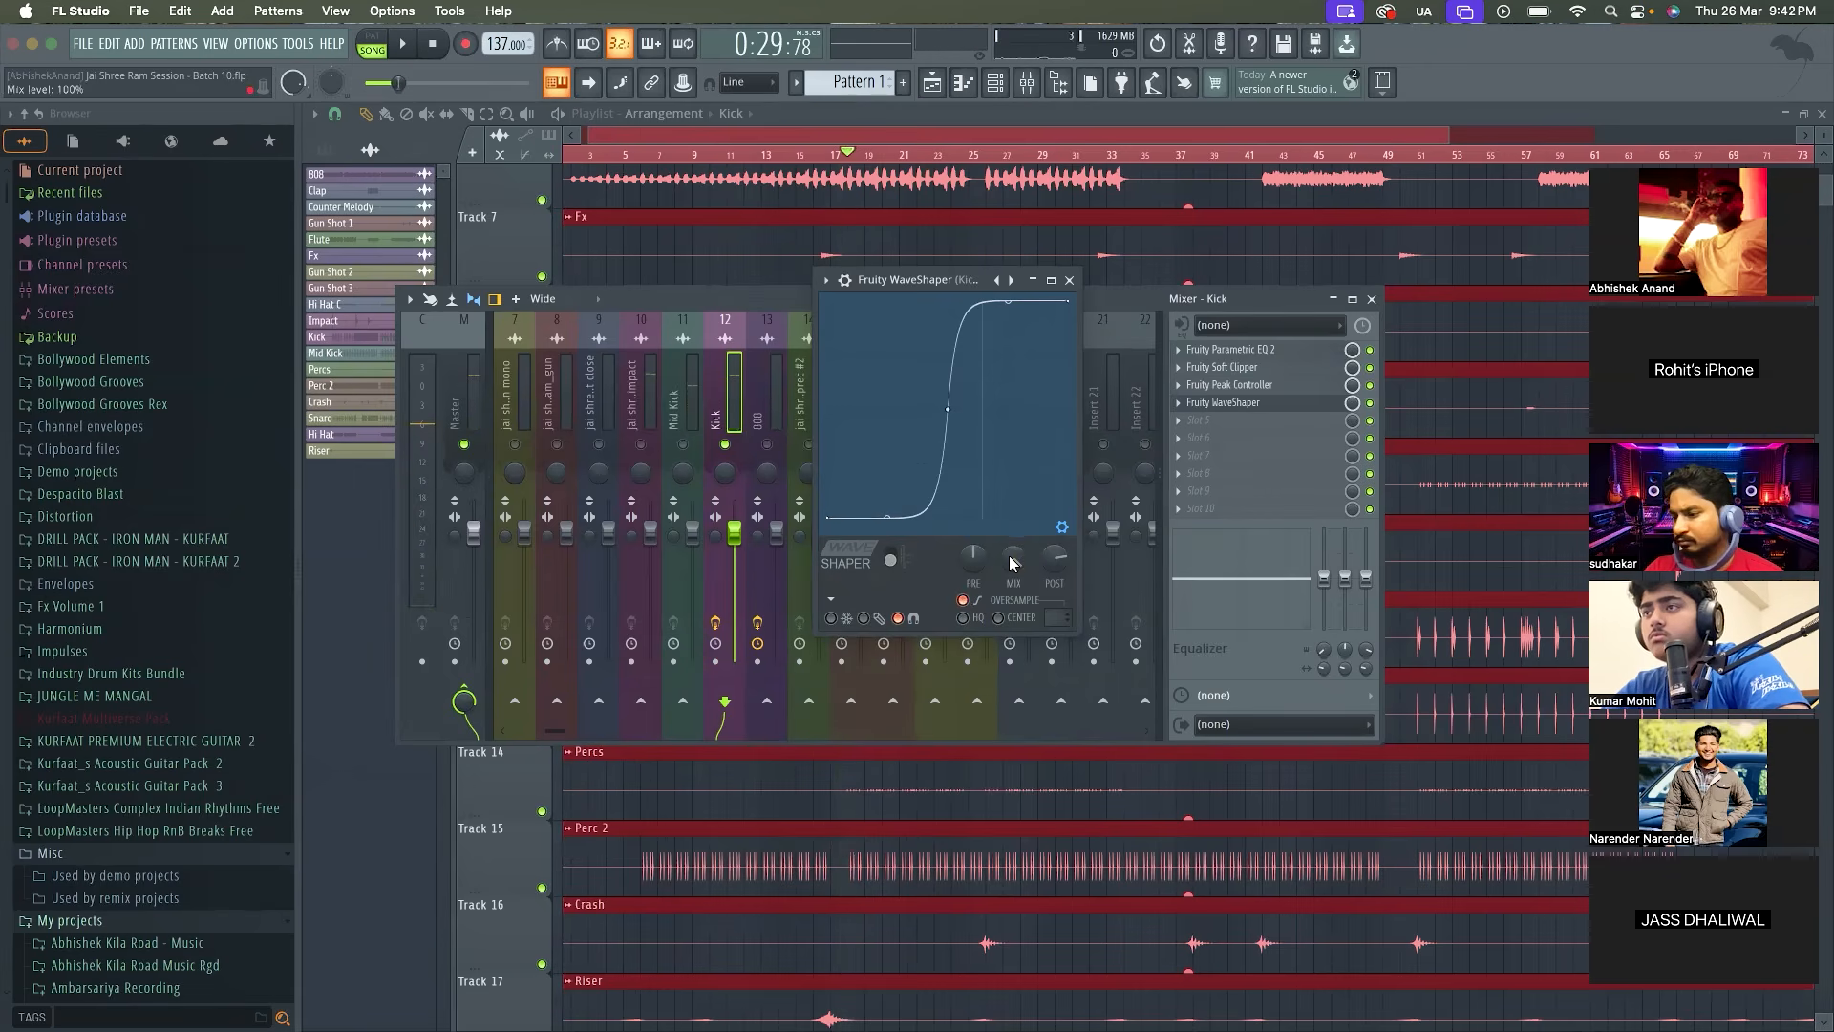
{"action": "left_click_drag", "start_coordinate": [972, 562], "coordinate": [972, 537]}
{"action": "key", "text": "space"}
{"action": "key", "text": "space"}
{"action": "key", "text": "space"}
{"action": "key", "text": "space"}
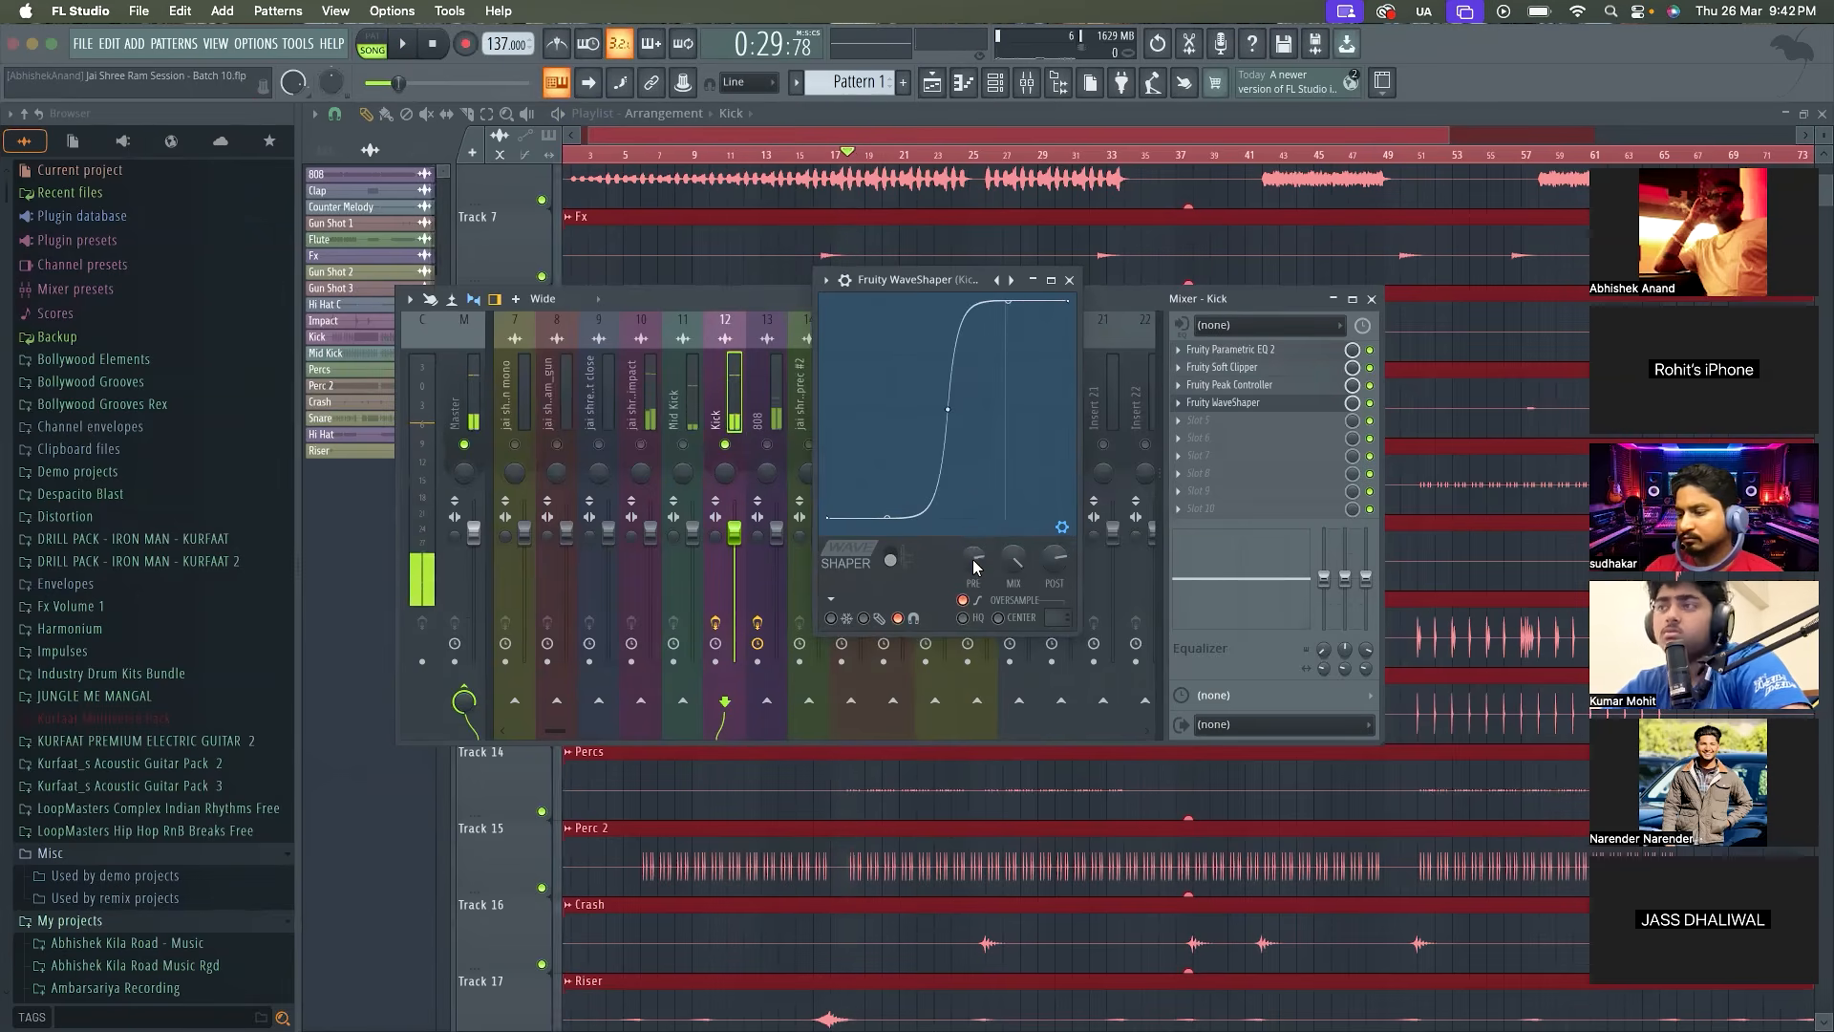
Lower the Kick WaveShaper's post gain and play the soloed Kick back
{"action": "left_click_drag", "start_coordinate": [1051, 558], "coordinate": [1047, 558]}
{"action": "key", "text": "space"}
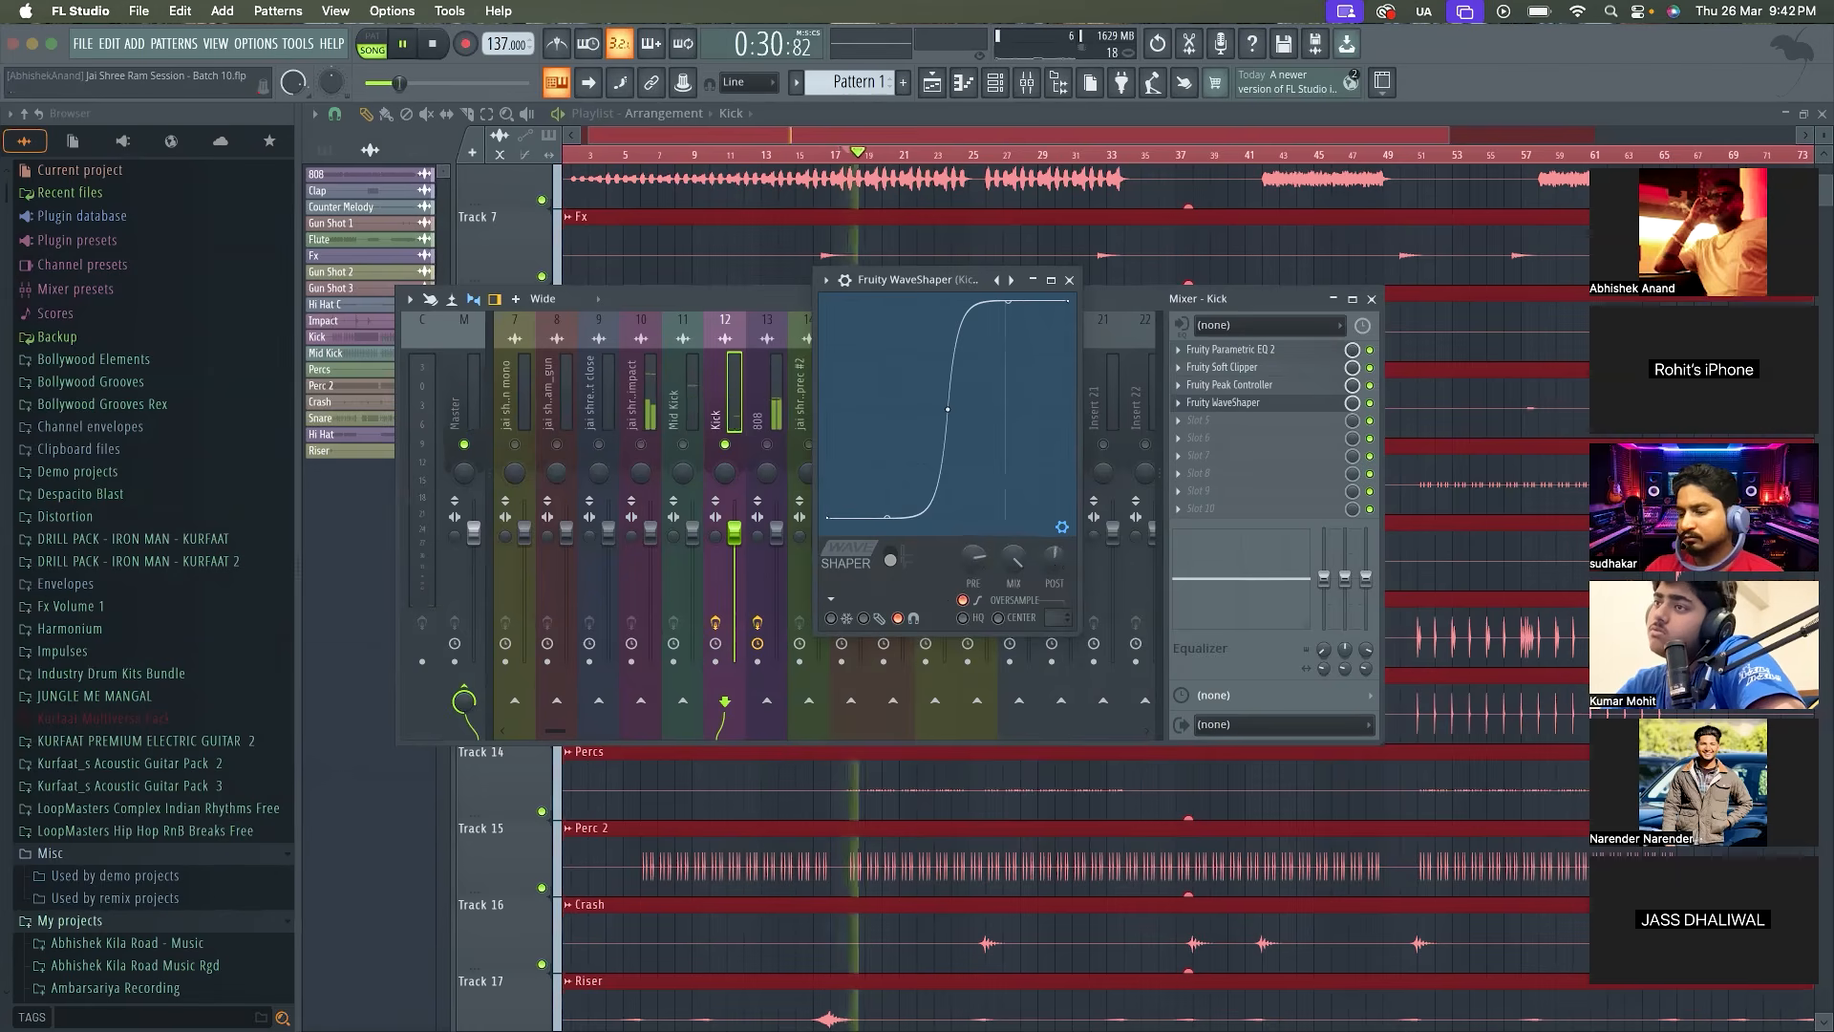
{"action": "key", "text": "space"}
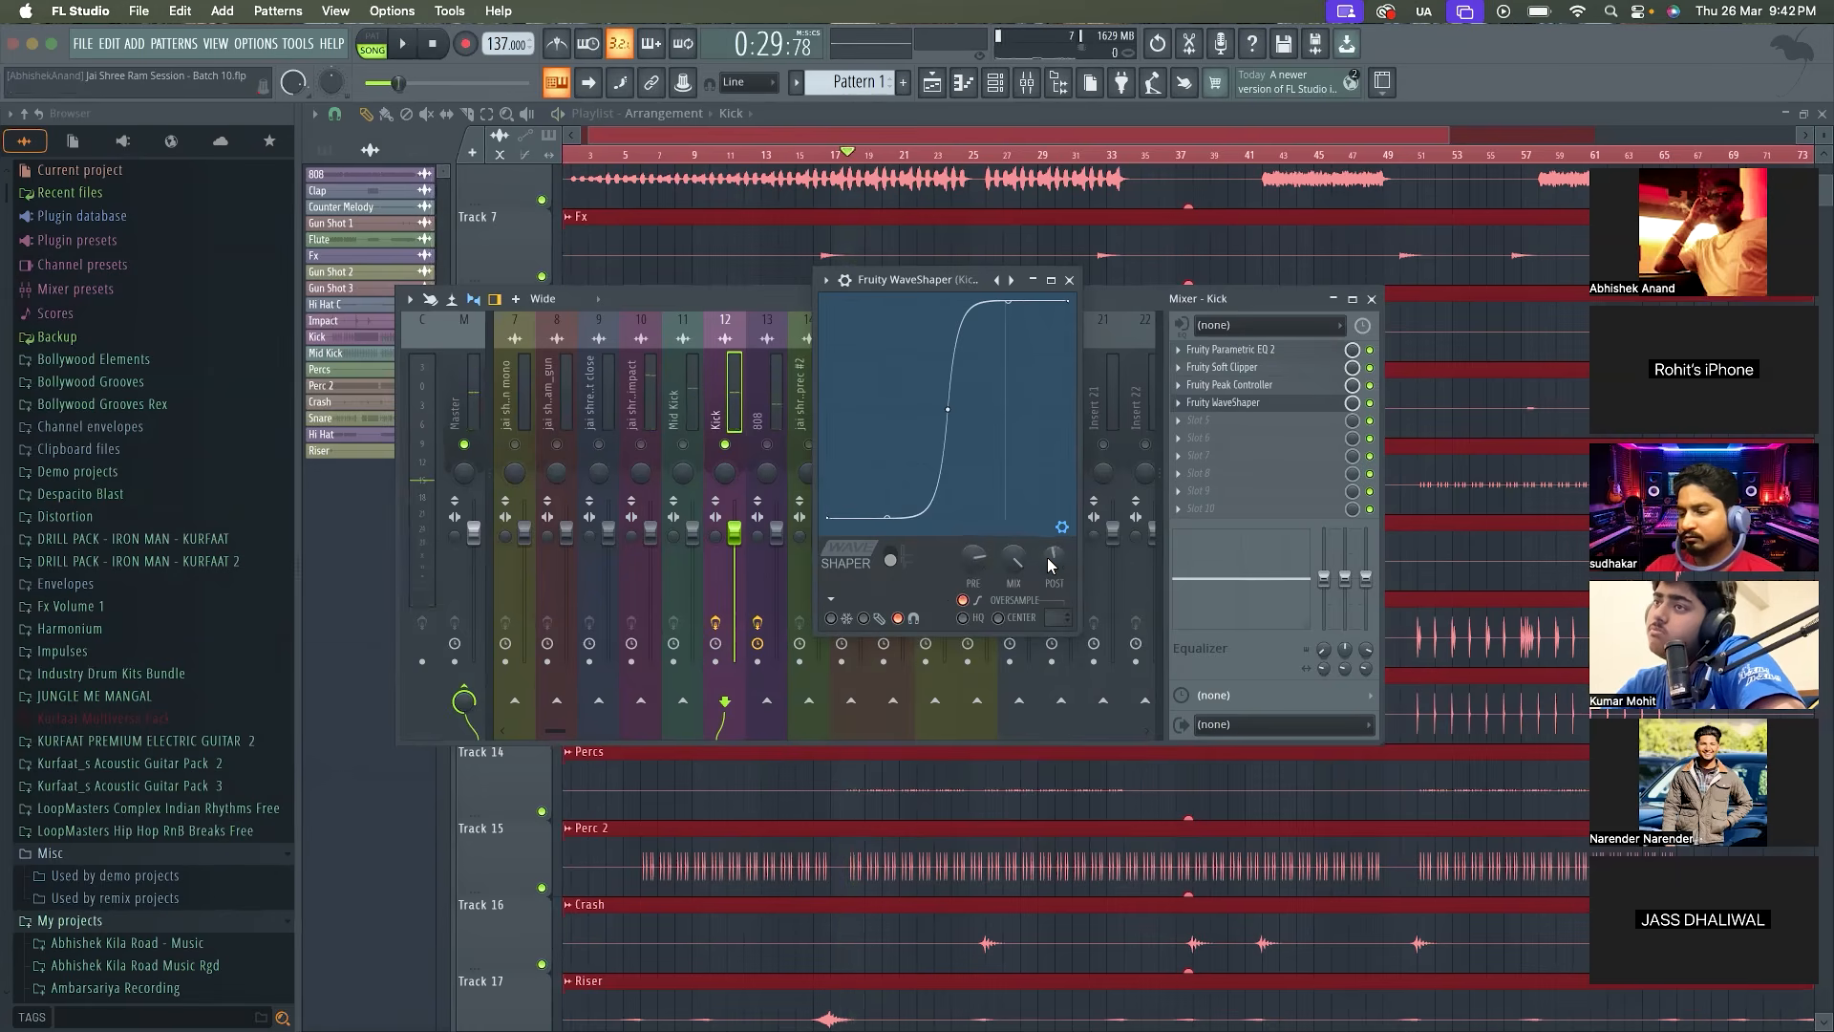
Compare the soloed Kick with its Fruity WaveShaper bypassed and enabled over several playbacks
{"action": "left_click", "coordinate": [1369, 402]}
{"action": "key", "text": "space"}
{"action": "key", "text": "space"}
{"action": "left_click", "coordinate": [1370, 403]}
{"action": "key", "text": "space"}
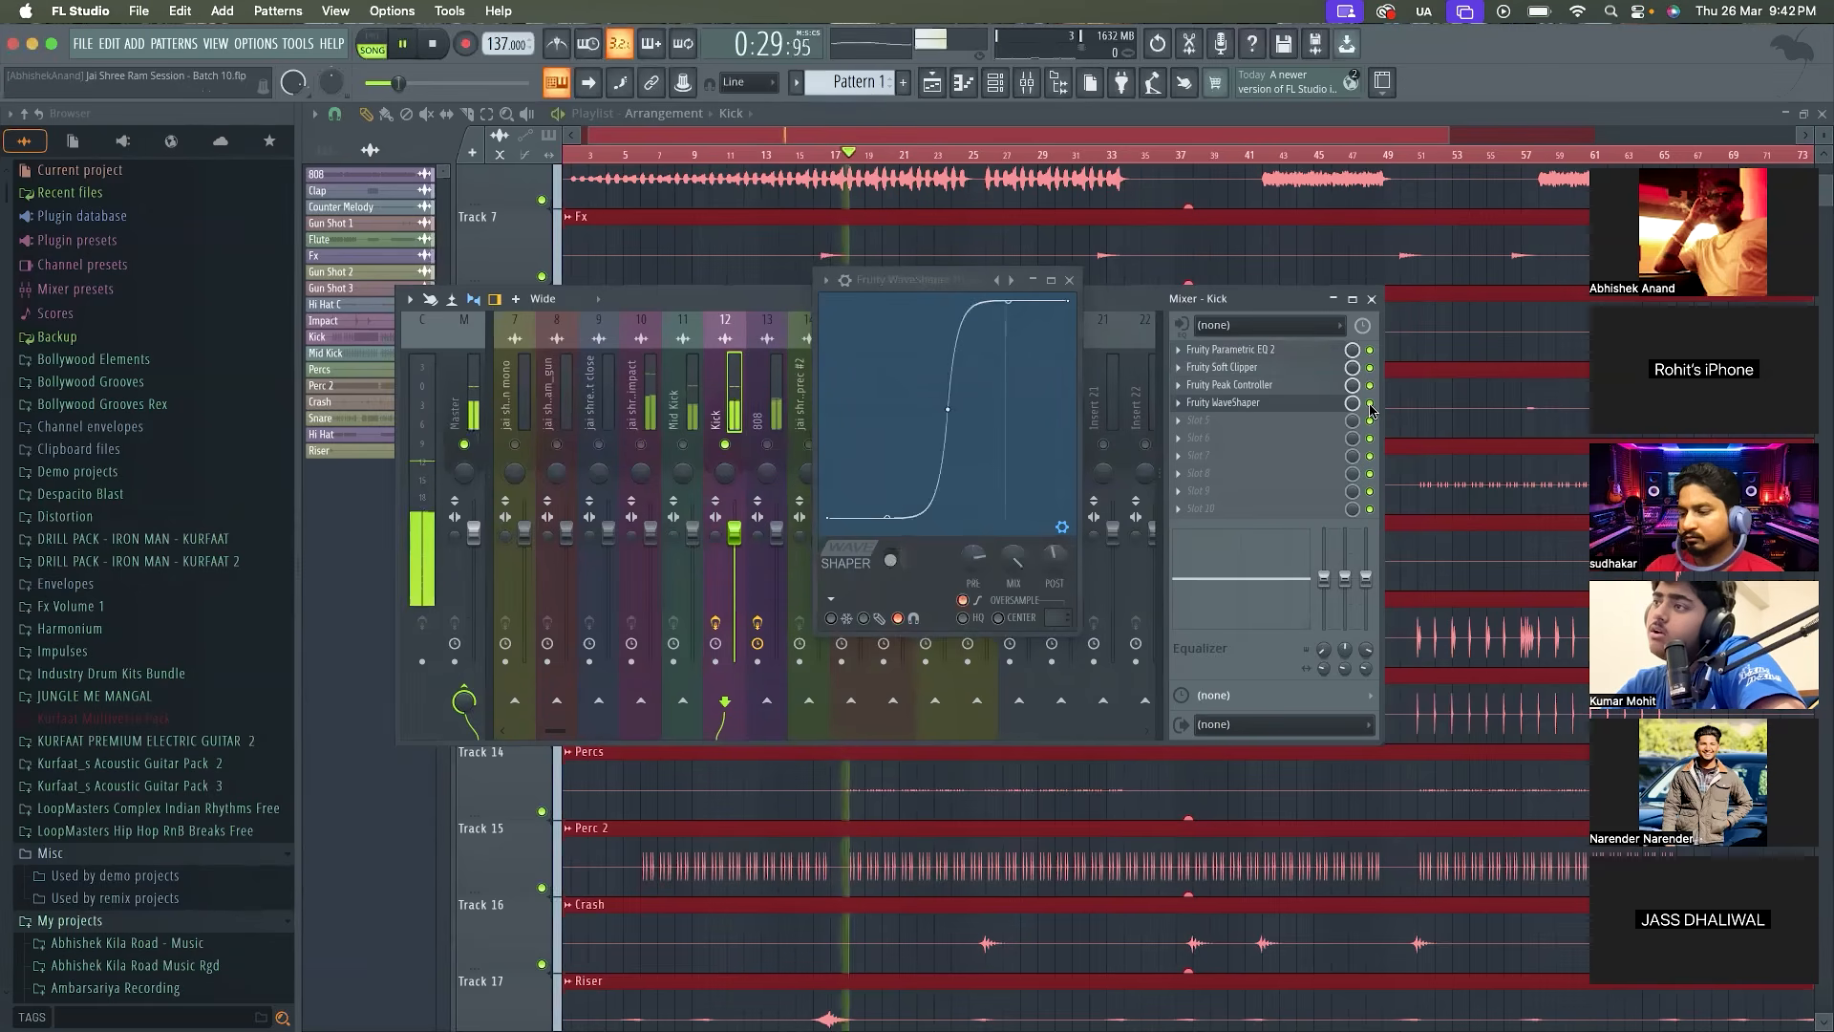
{"action": "key", "text": "space"}
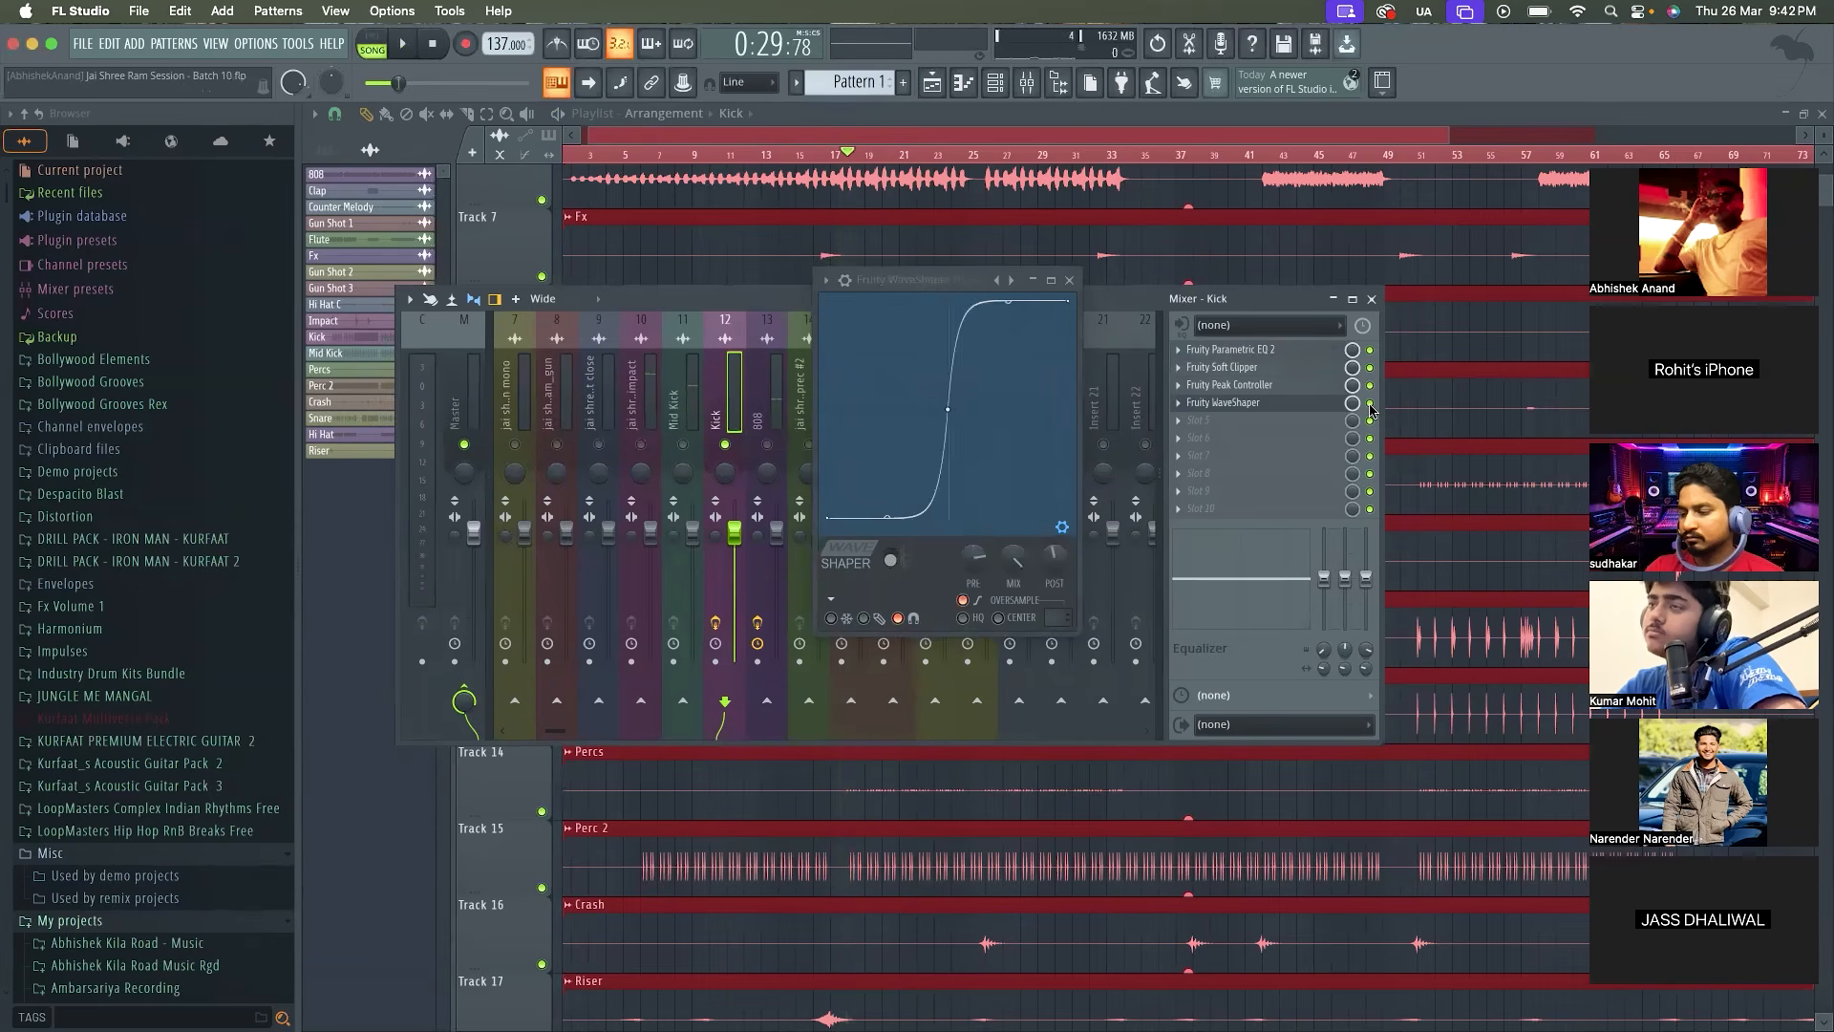
{"action": "key", "text": "space"}
{"action": "key", "text": "space"}
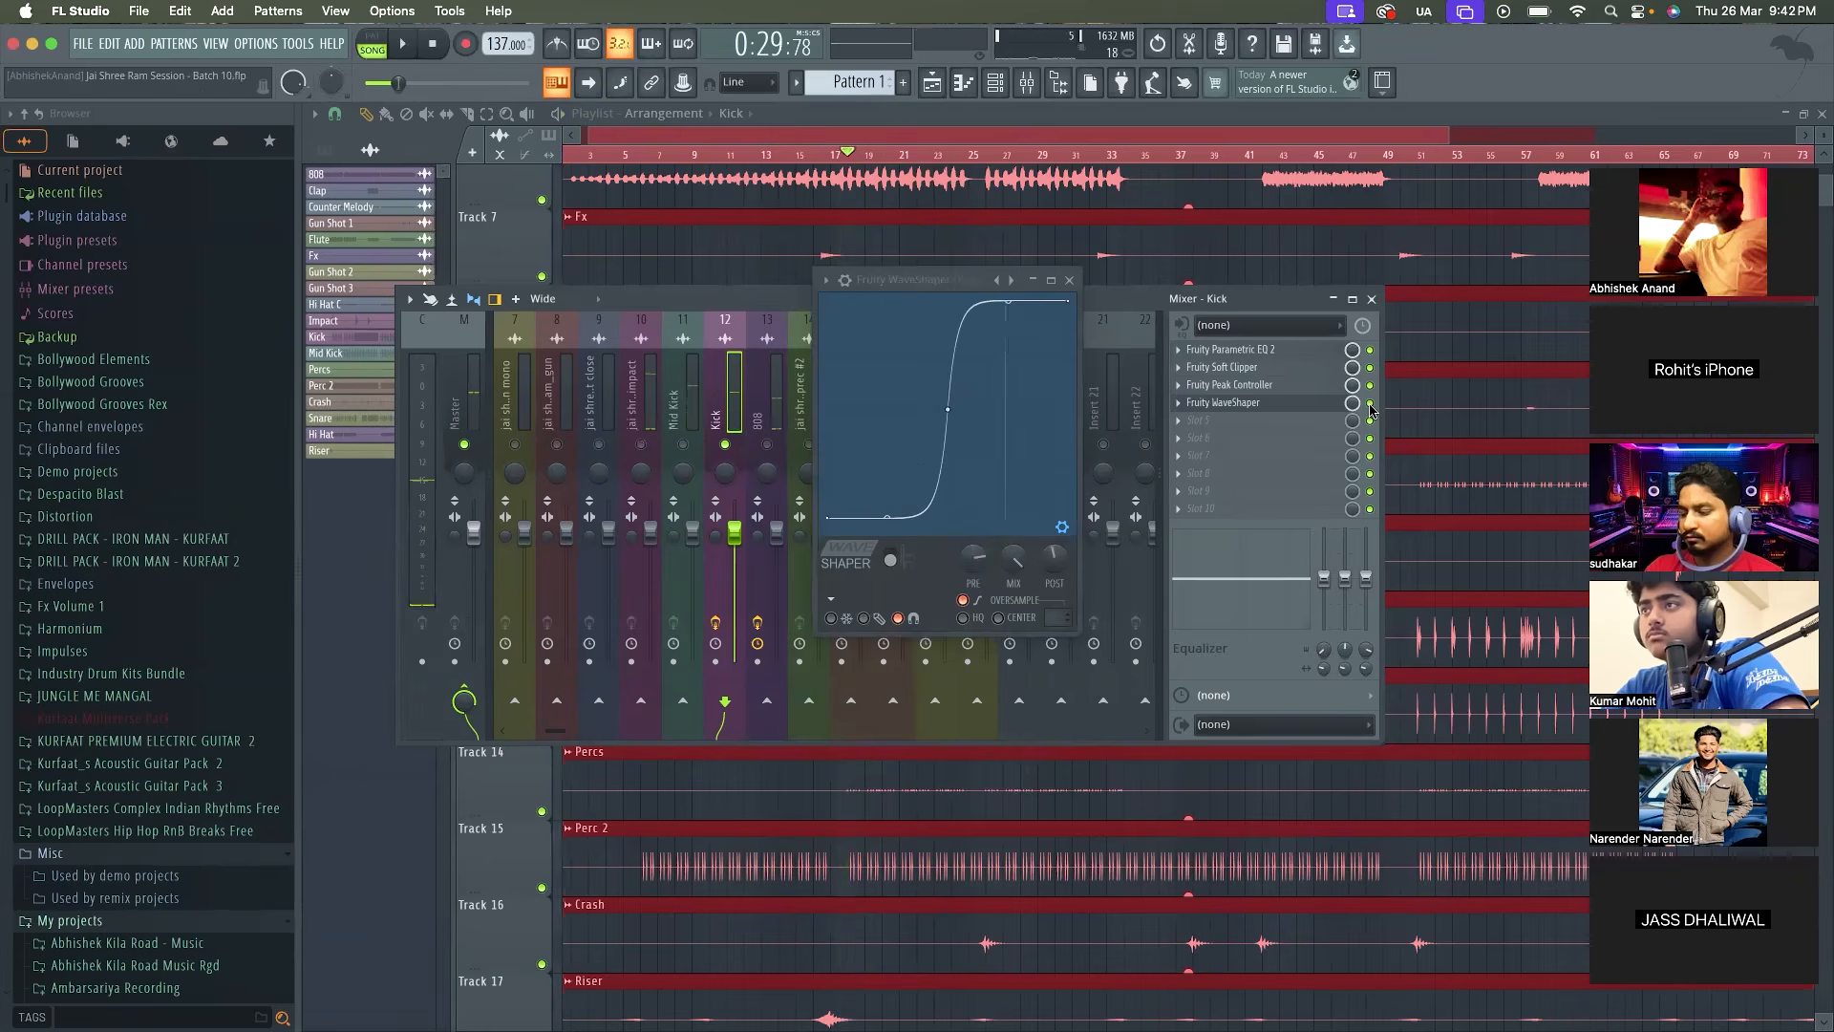
{"action": "key", "text": "space"}
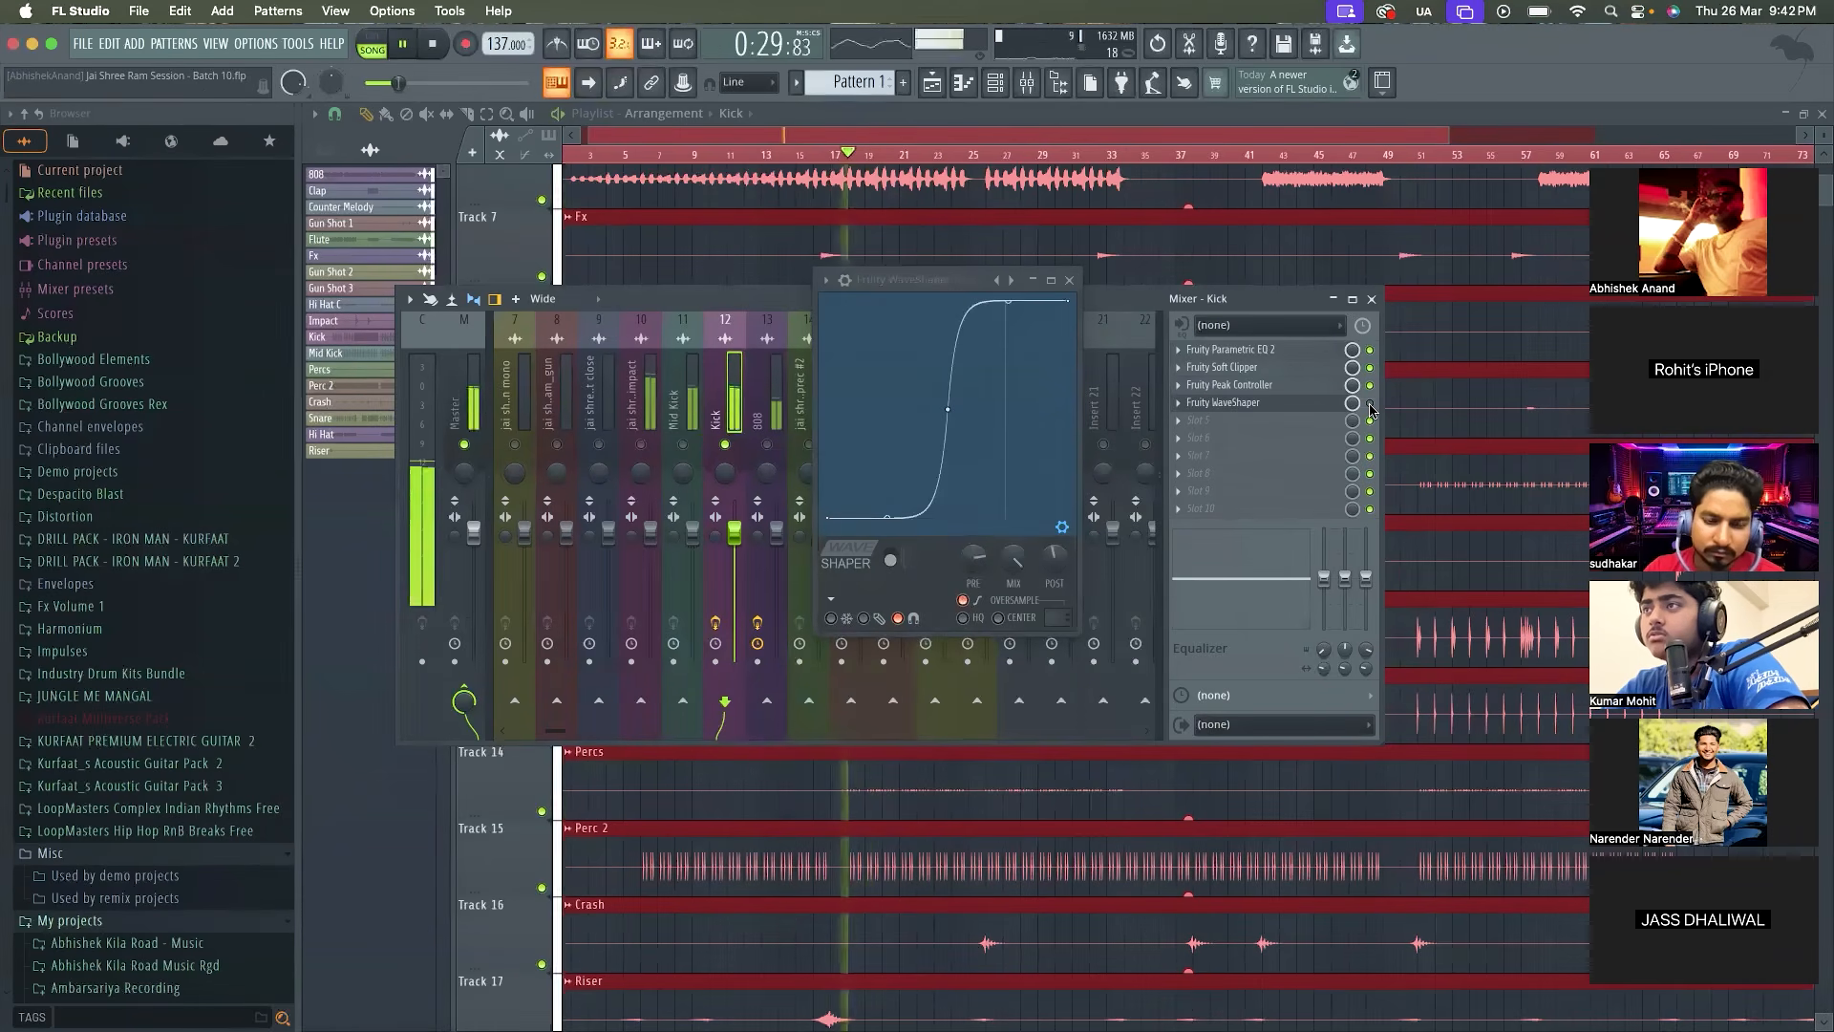
{"action": "key", "text": "space"}
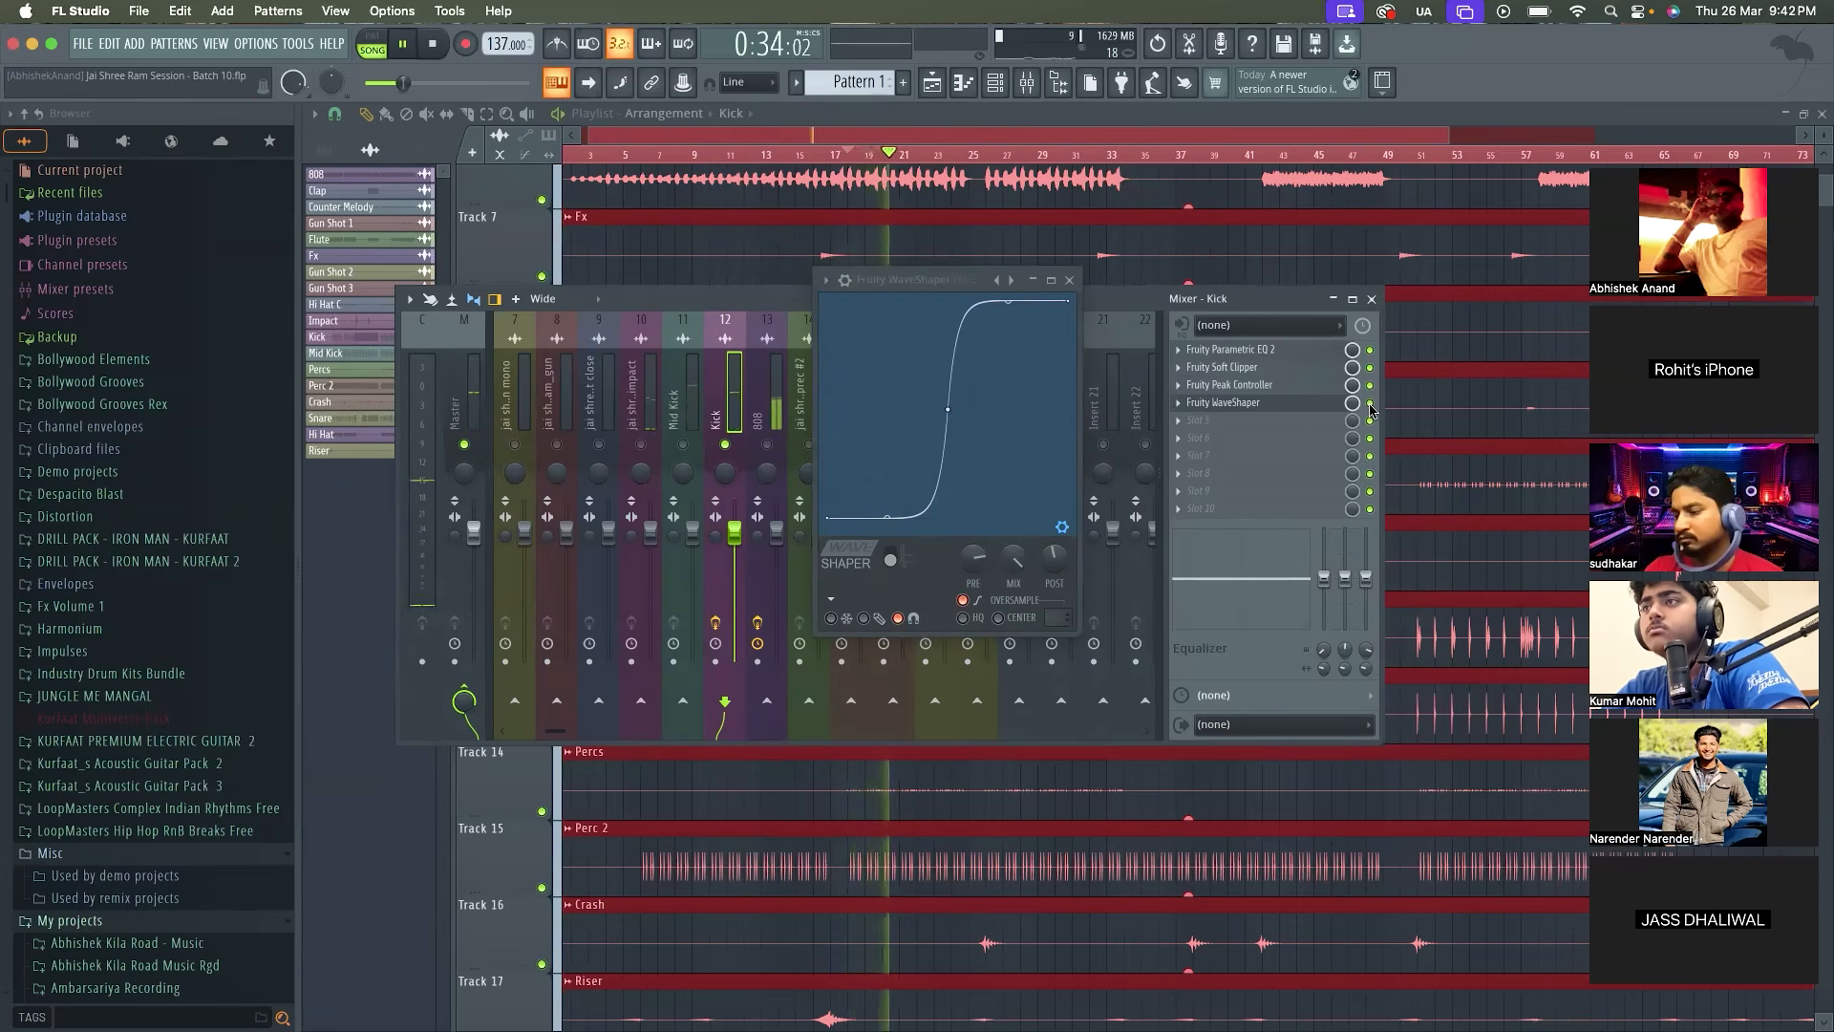
Close the Kick's WaveShaper, unsolo the Kick and listen to the full mix with the Master selected
{"action": "left_click", "coordinate": [1069, 281]}
{"action": "key", "text": "space"}
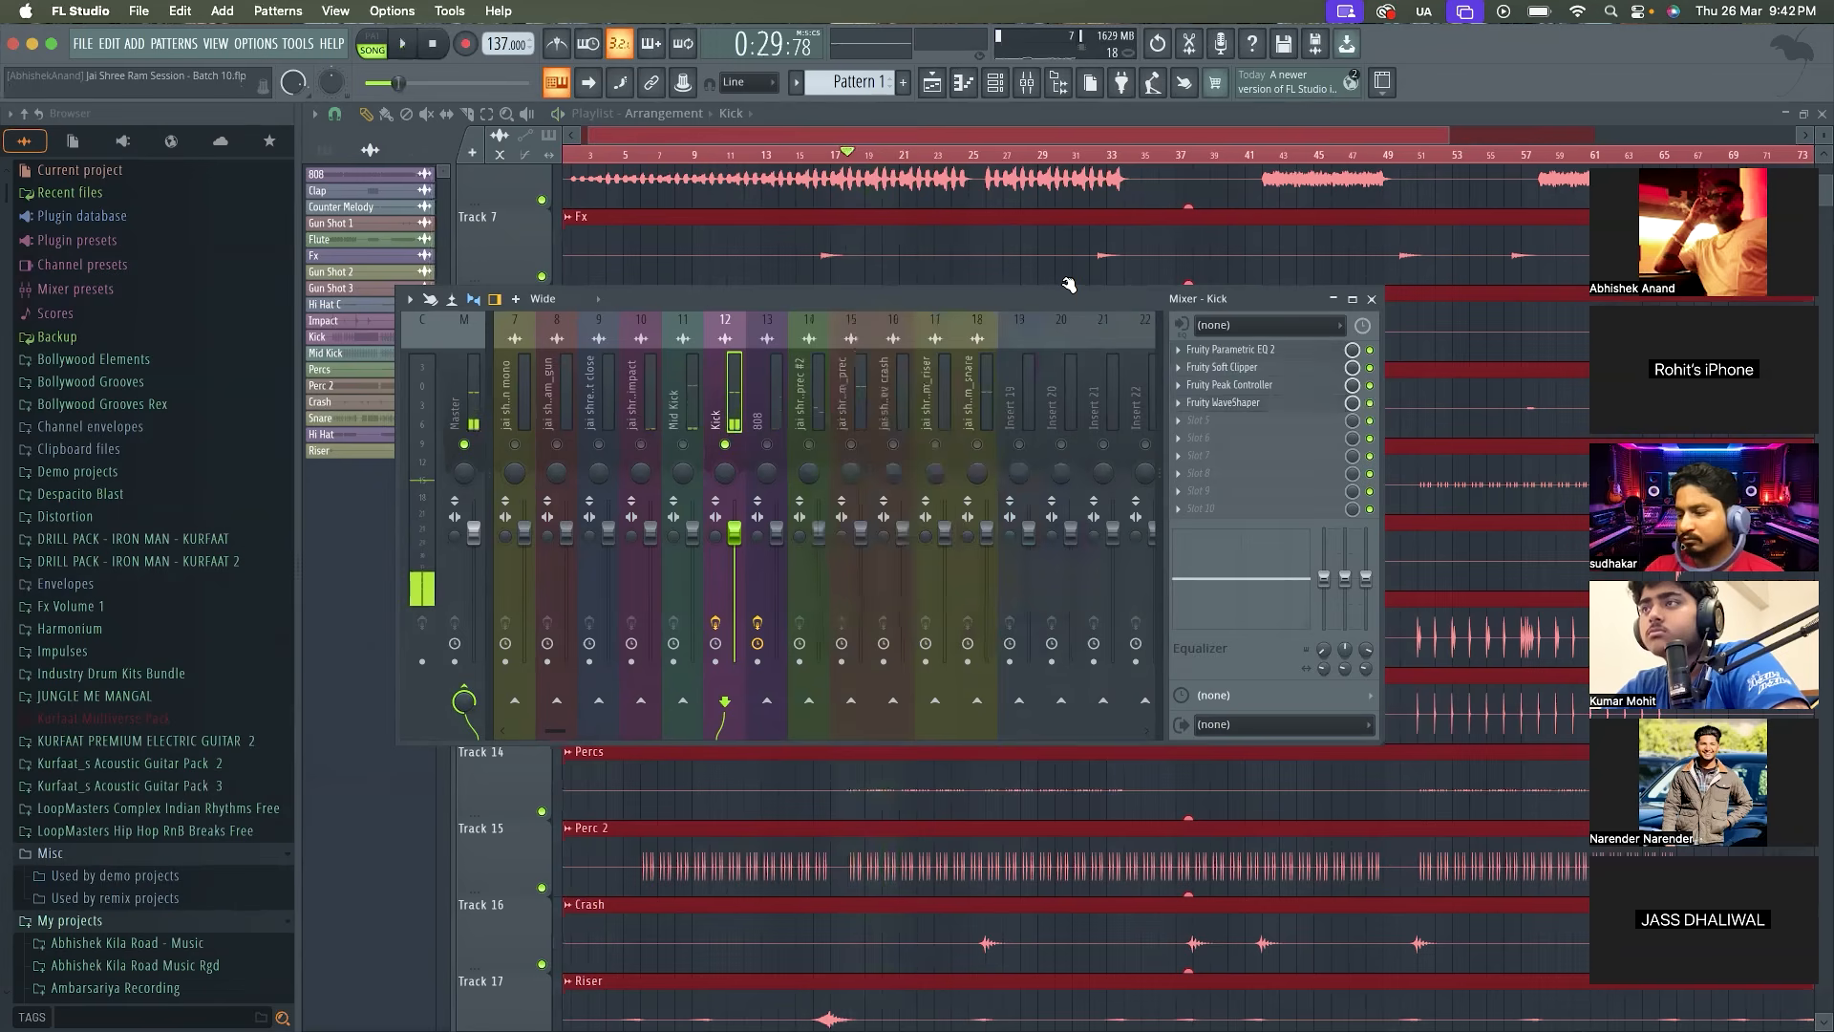
{"action": "right_click", "coordinate": [725, 445]}
{"action": "key", "text": "space"}
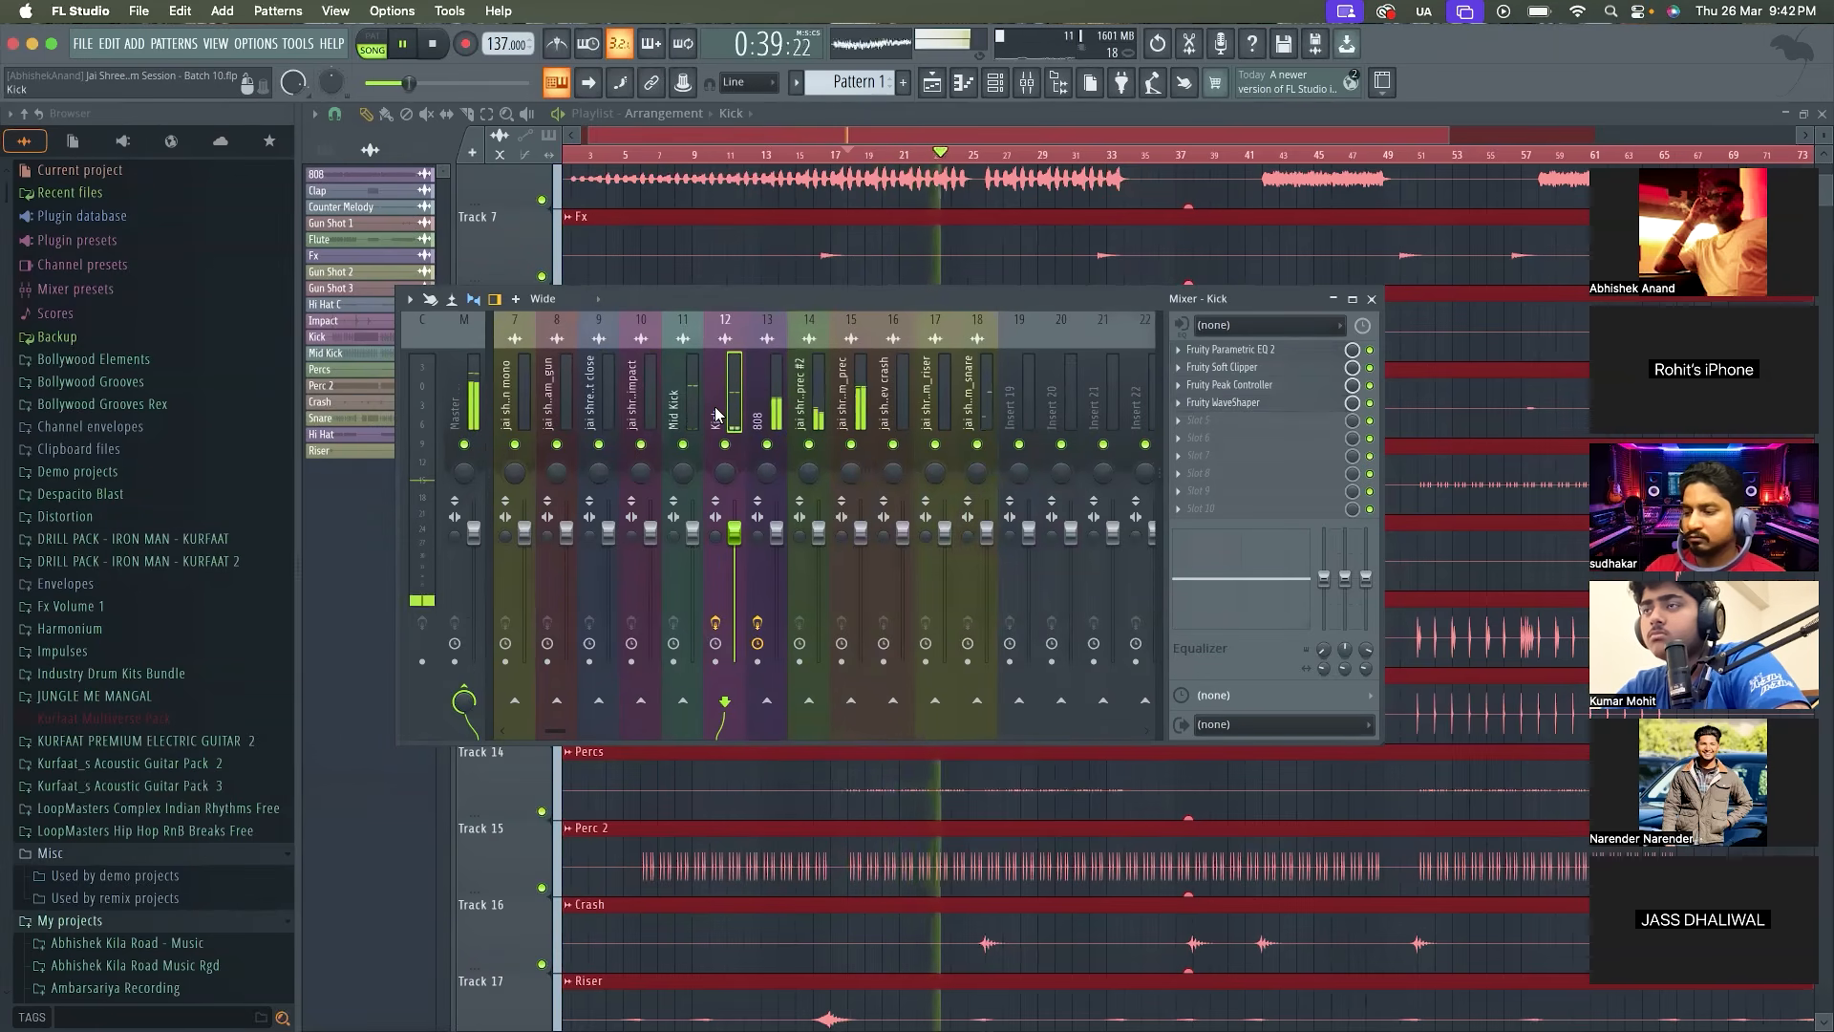
{"action": "left_click", "coordinate": [464, 401]}
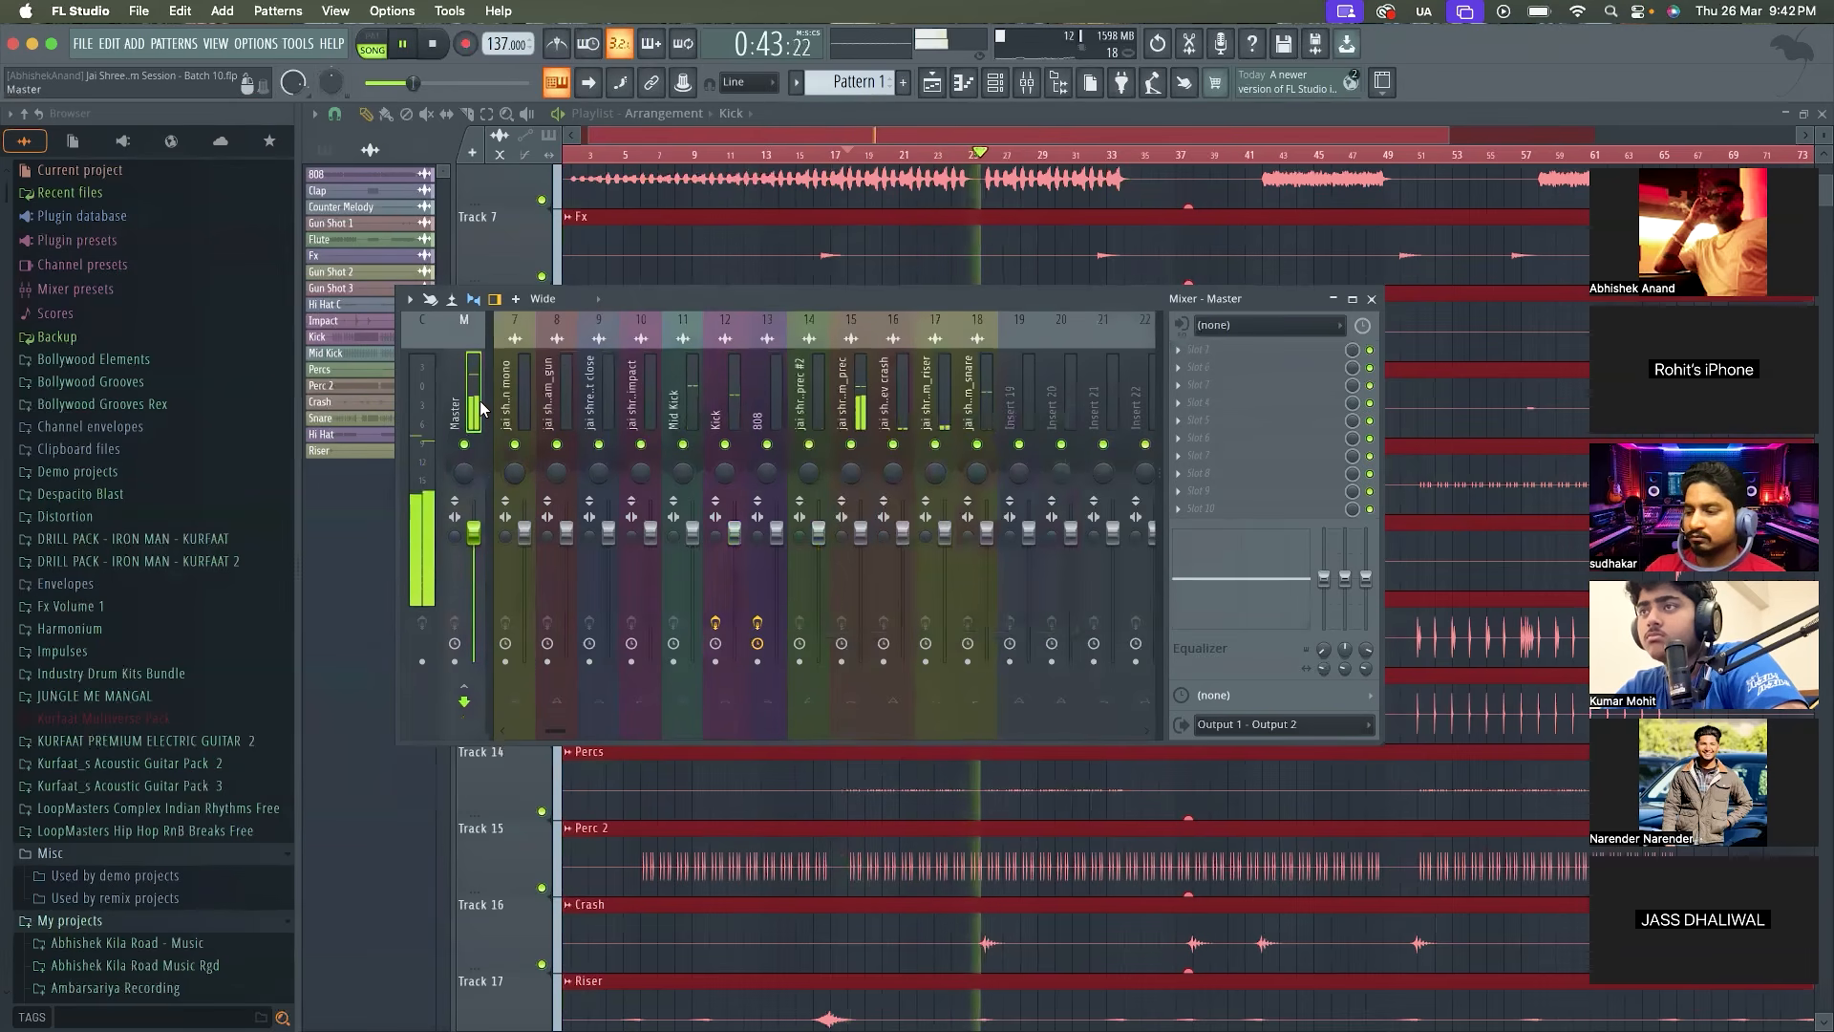
Stop playback with the 808 track selected and load Fruity WaveShaper in its fourth effect slot
{"action": "left_click", "coordinate": [770, 392]}
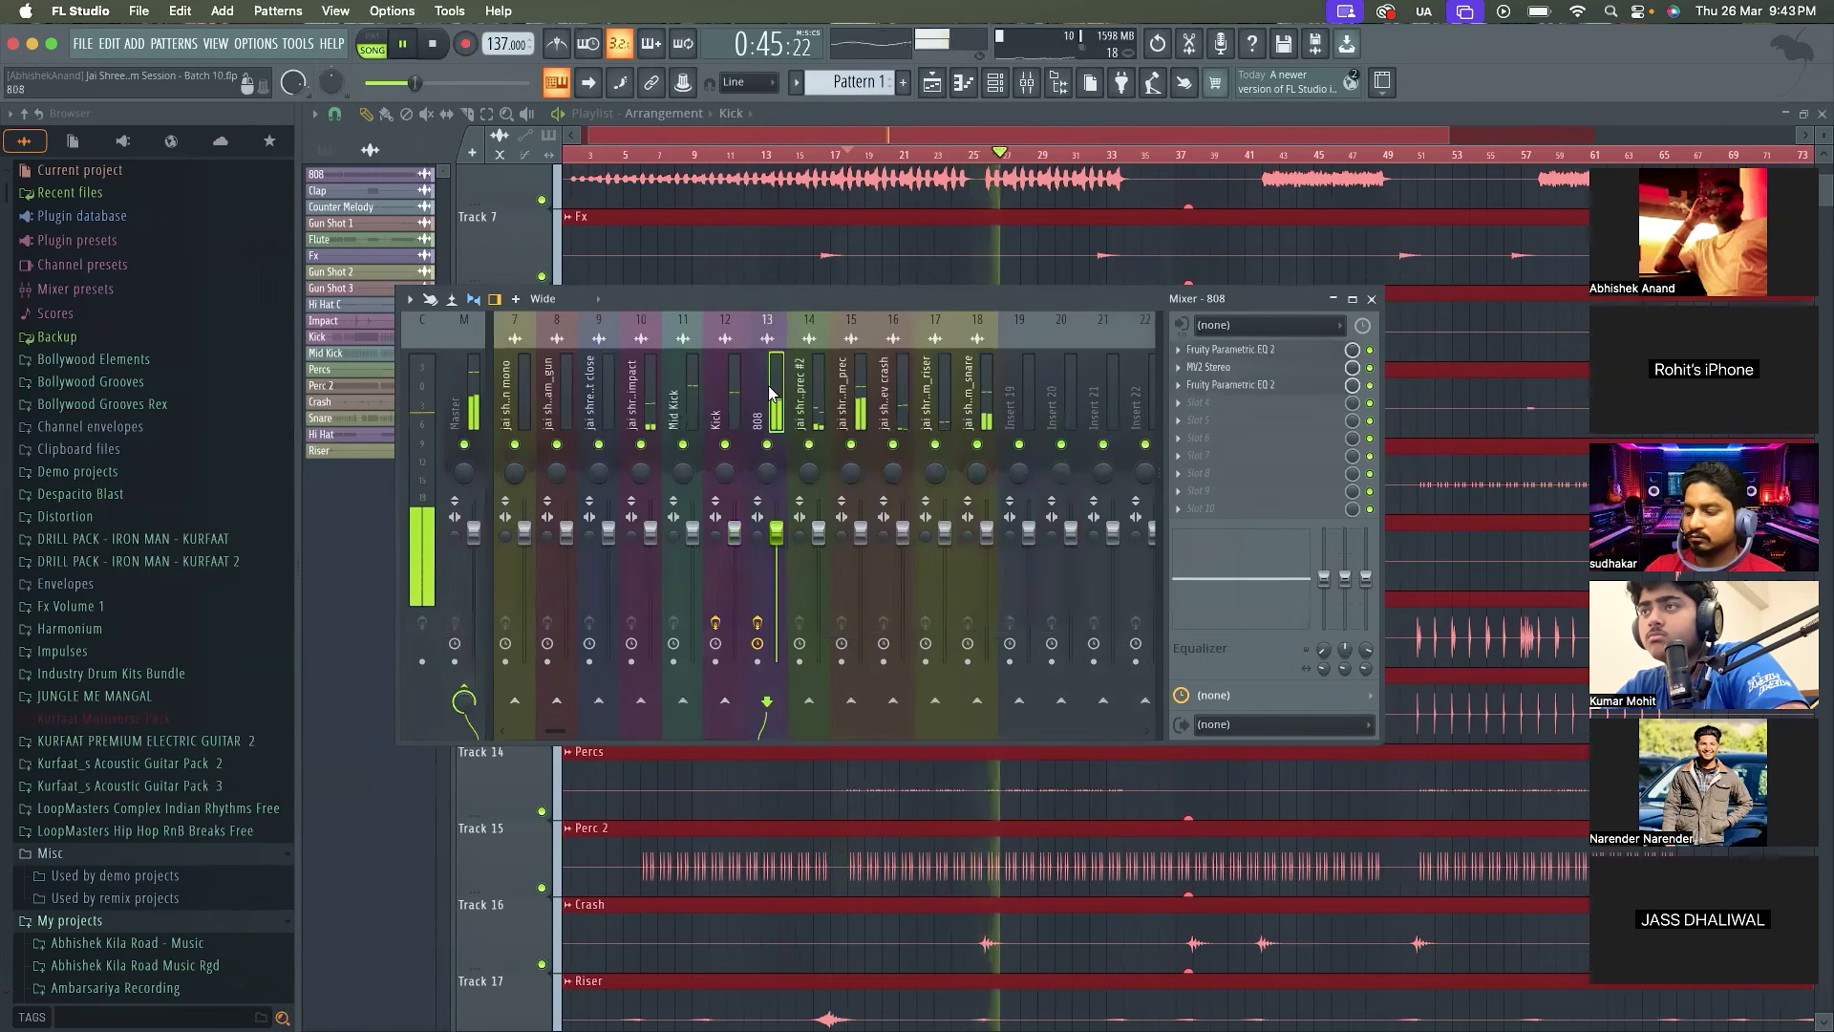
{"action": "key", "text": "space"}
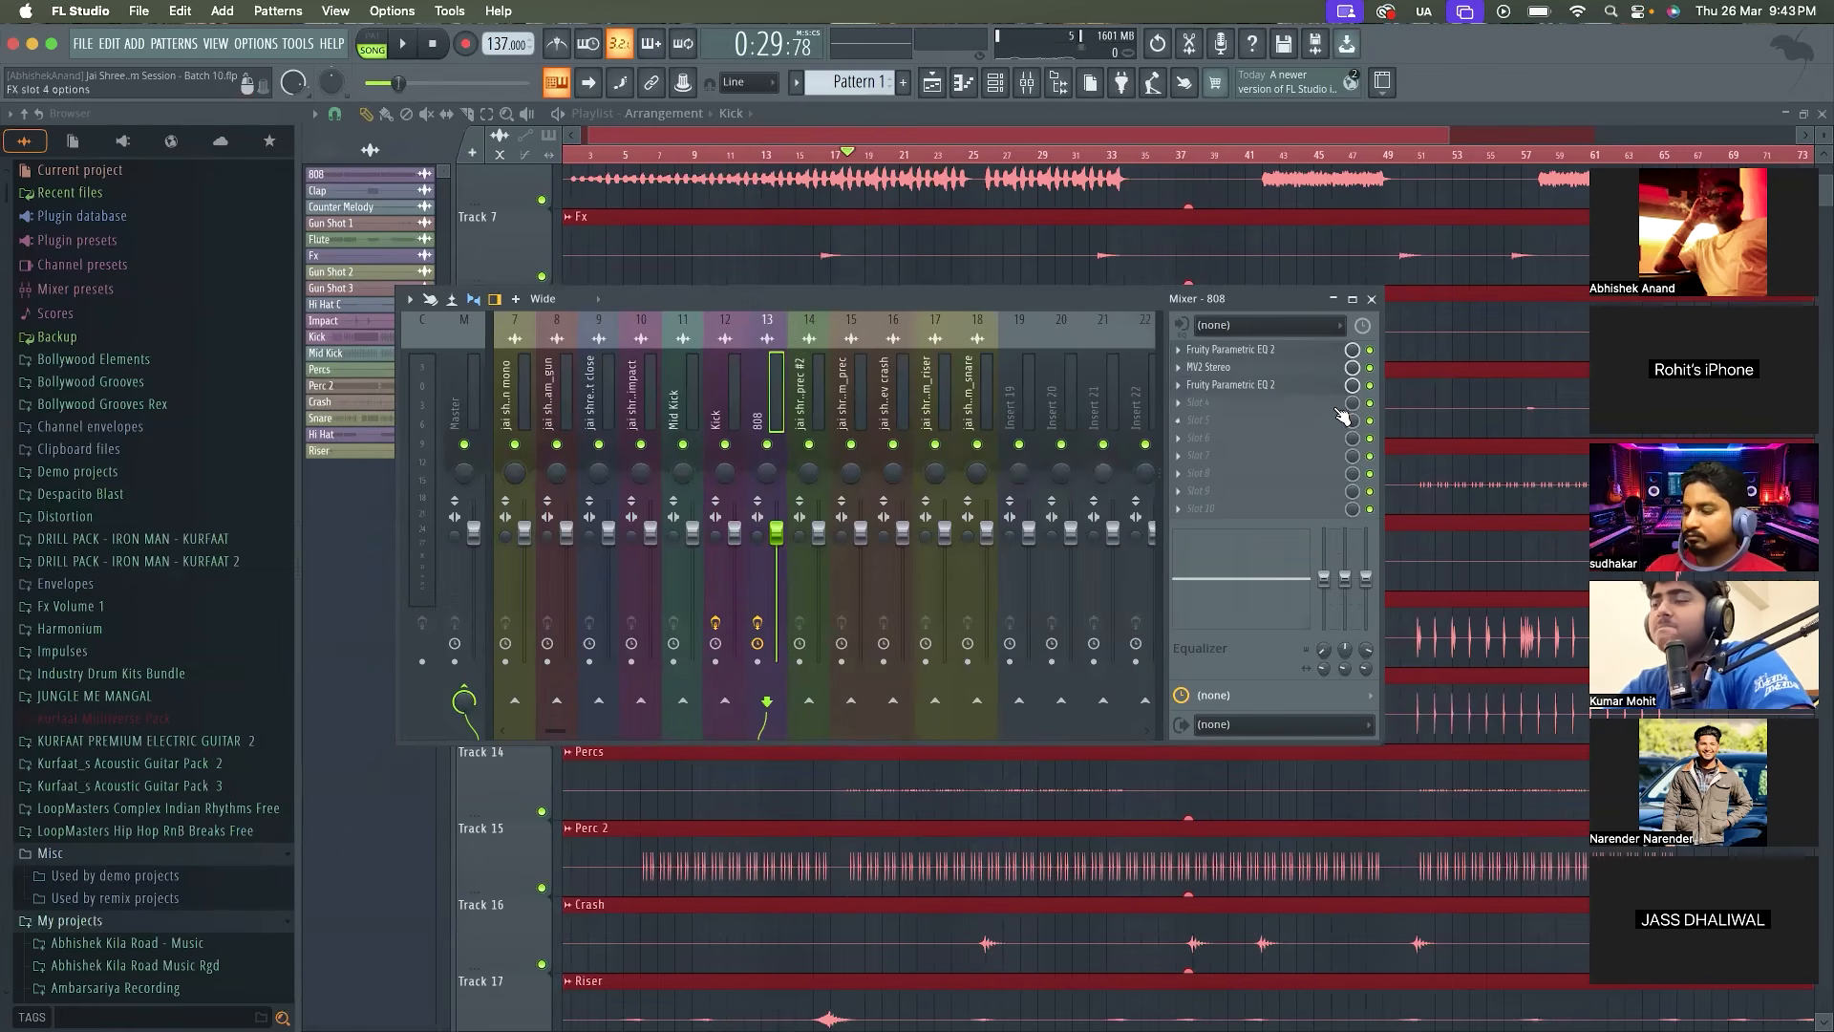
{"action": "left_click", "coordinate": [1278, 407]}
{"action": "left_click", "coordinate": [1498, 67]}
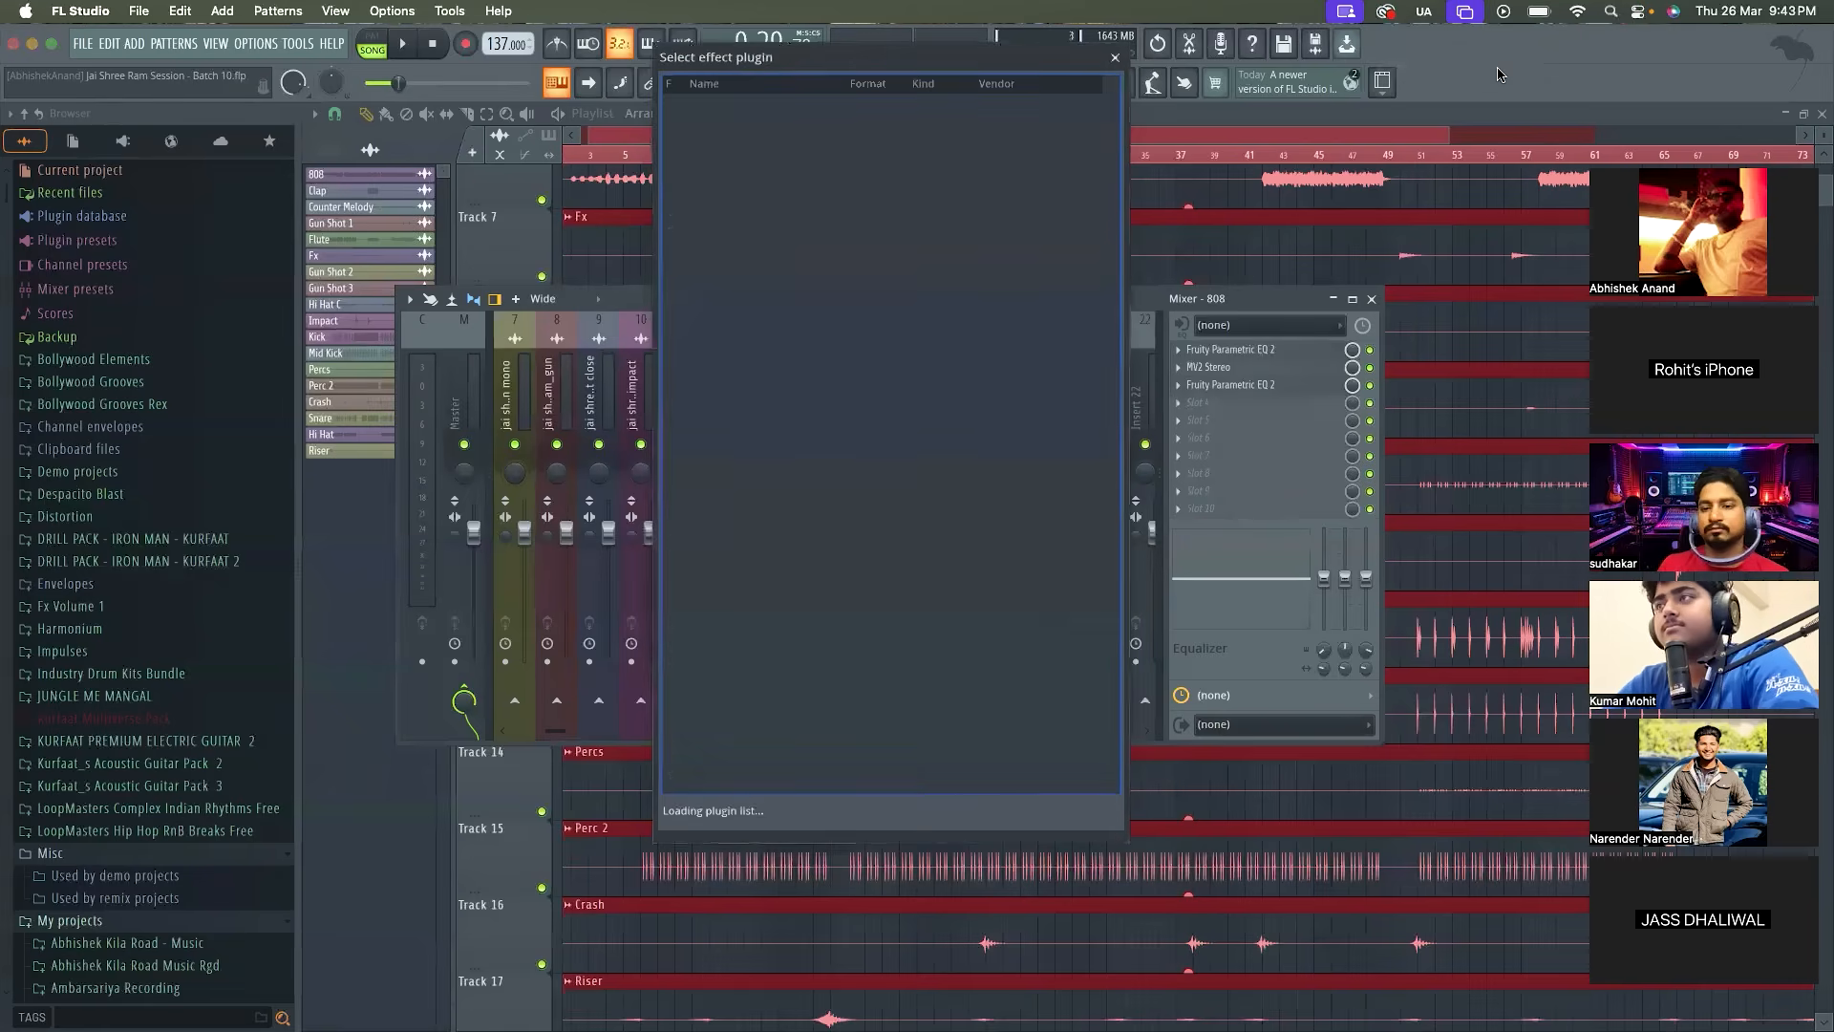
{"action": "type", "text": "hap"}
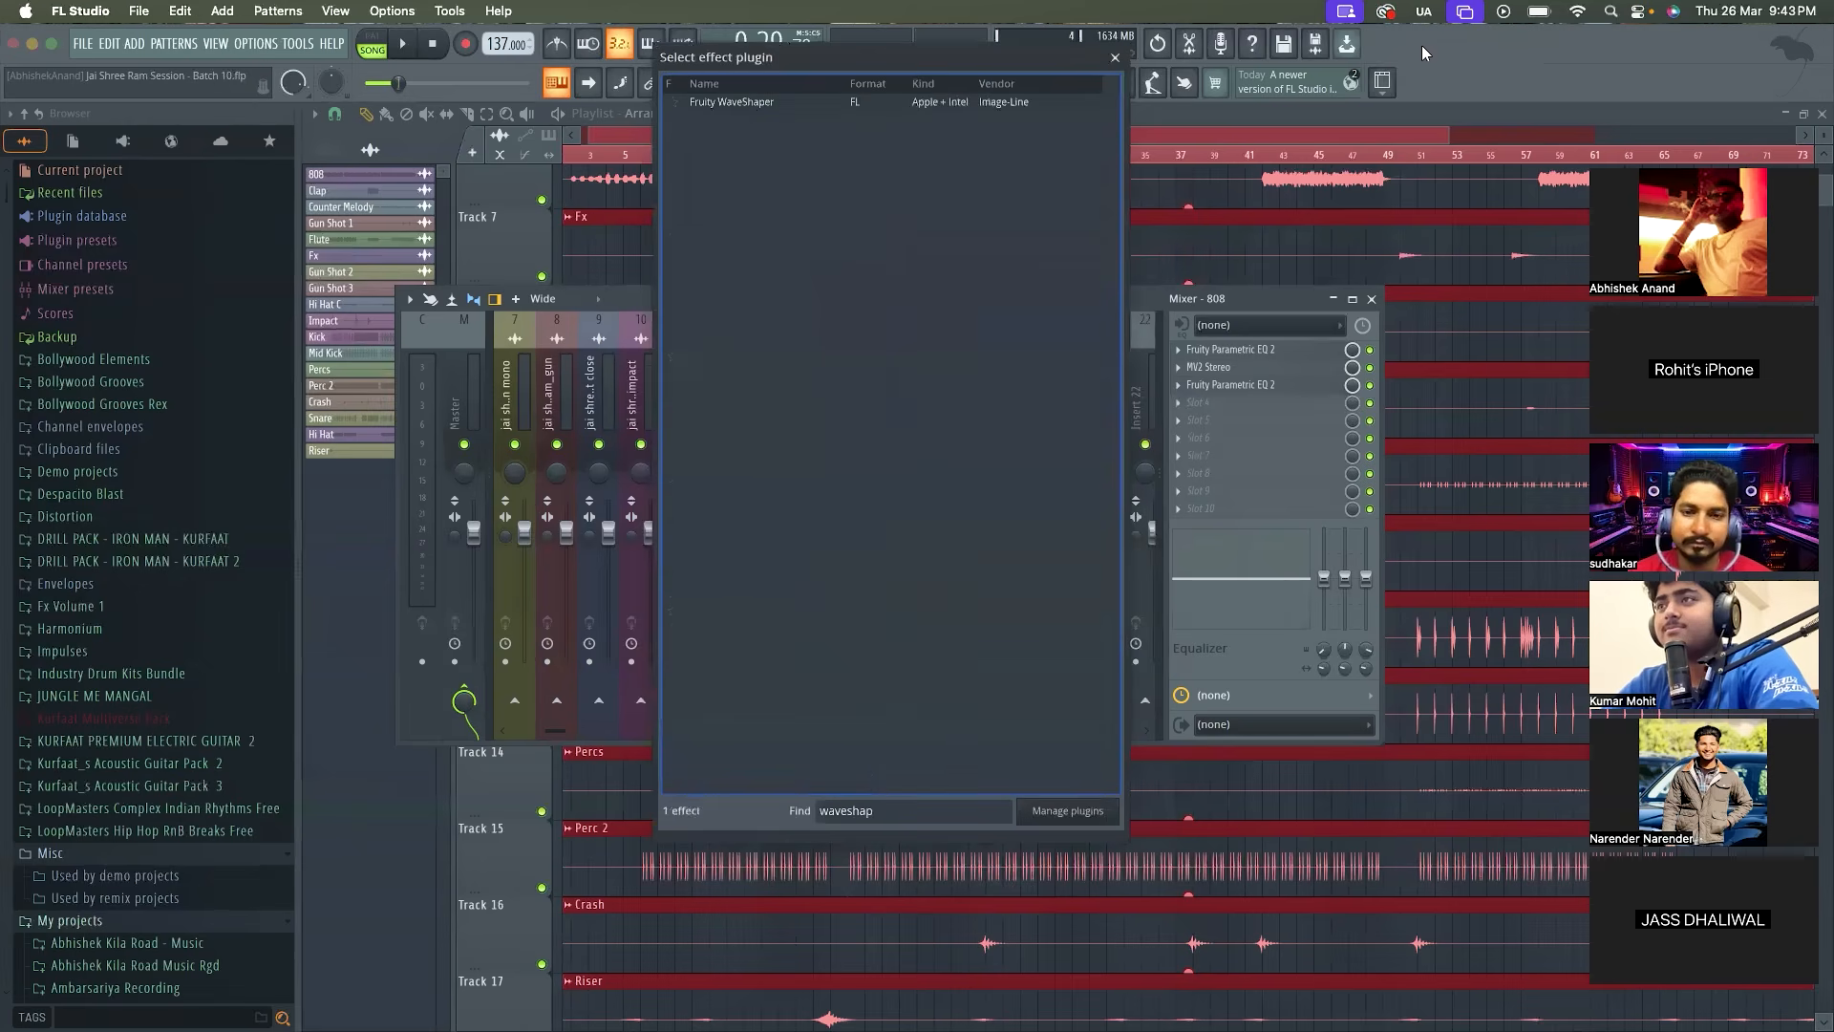
{"action": "double_click", "coordinate": [1051, 103]}
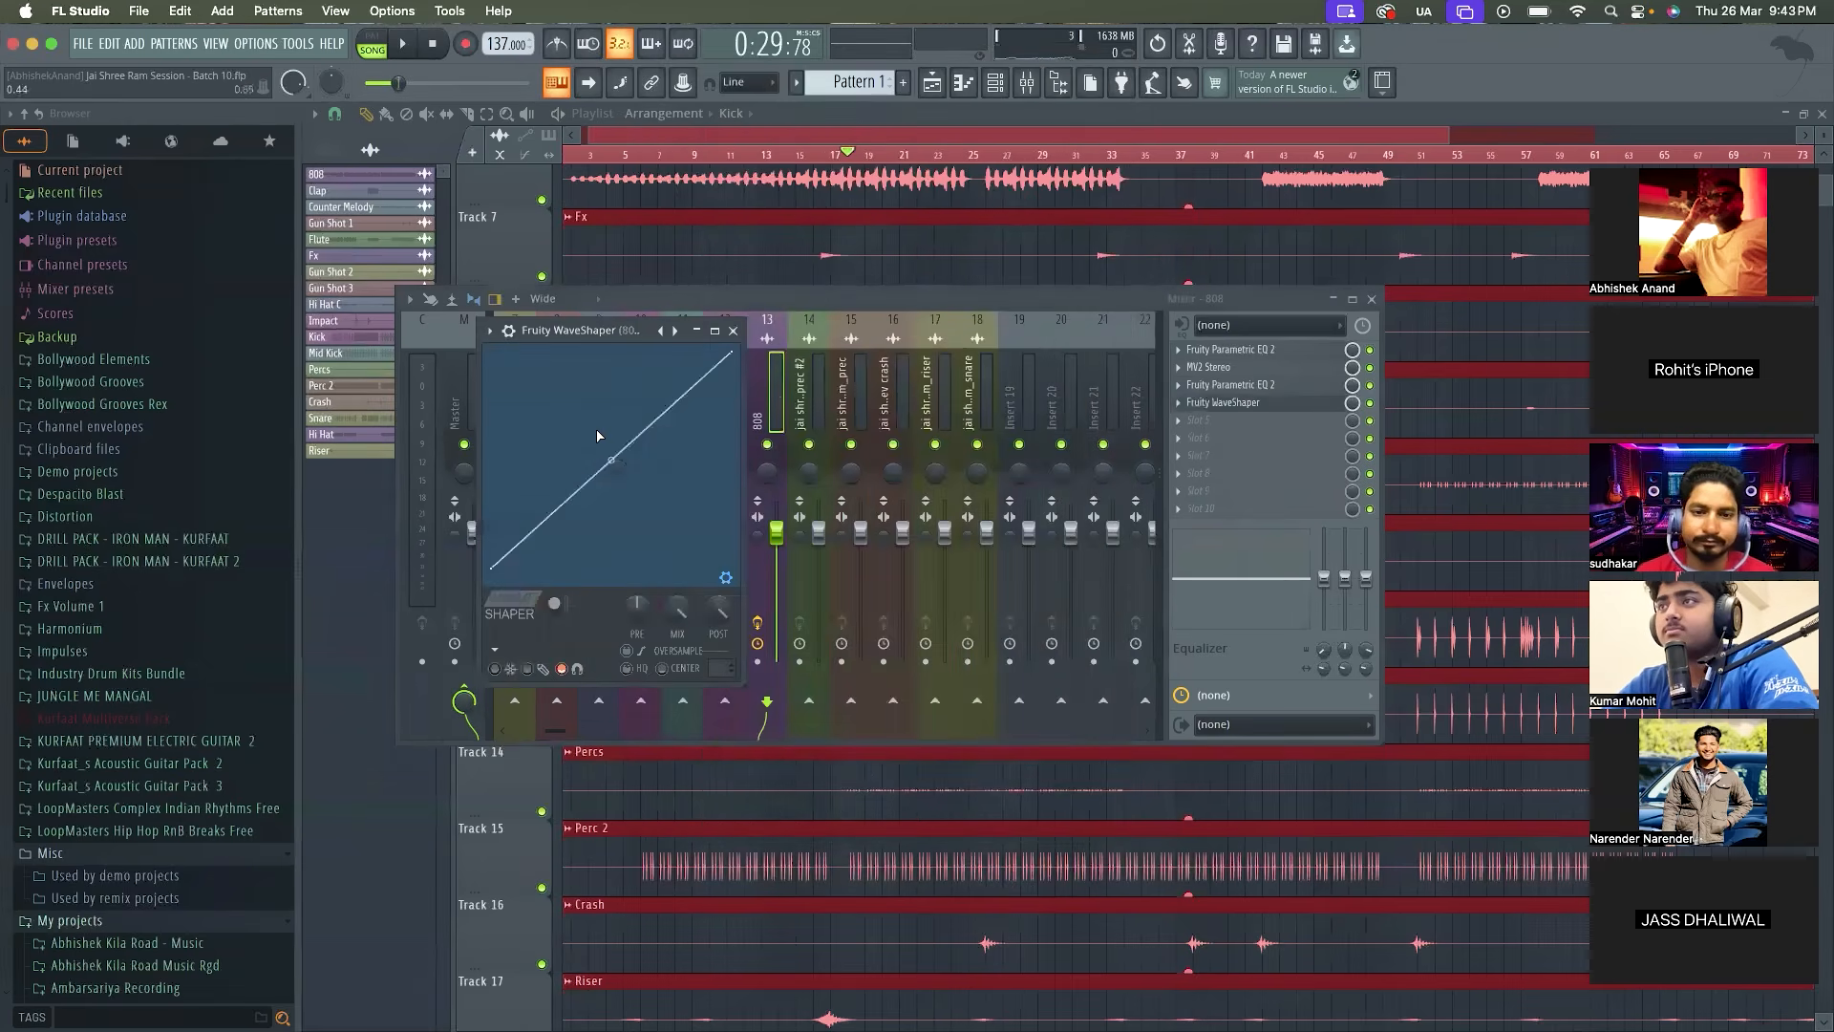
Raise the 808 WaveShaper's curve tension to 100%, audition it, and switch the curve to bipolar mode
{"action": "left_click_drag", "start_coordinate": [611, 458], "coordinate": [611, 356]}
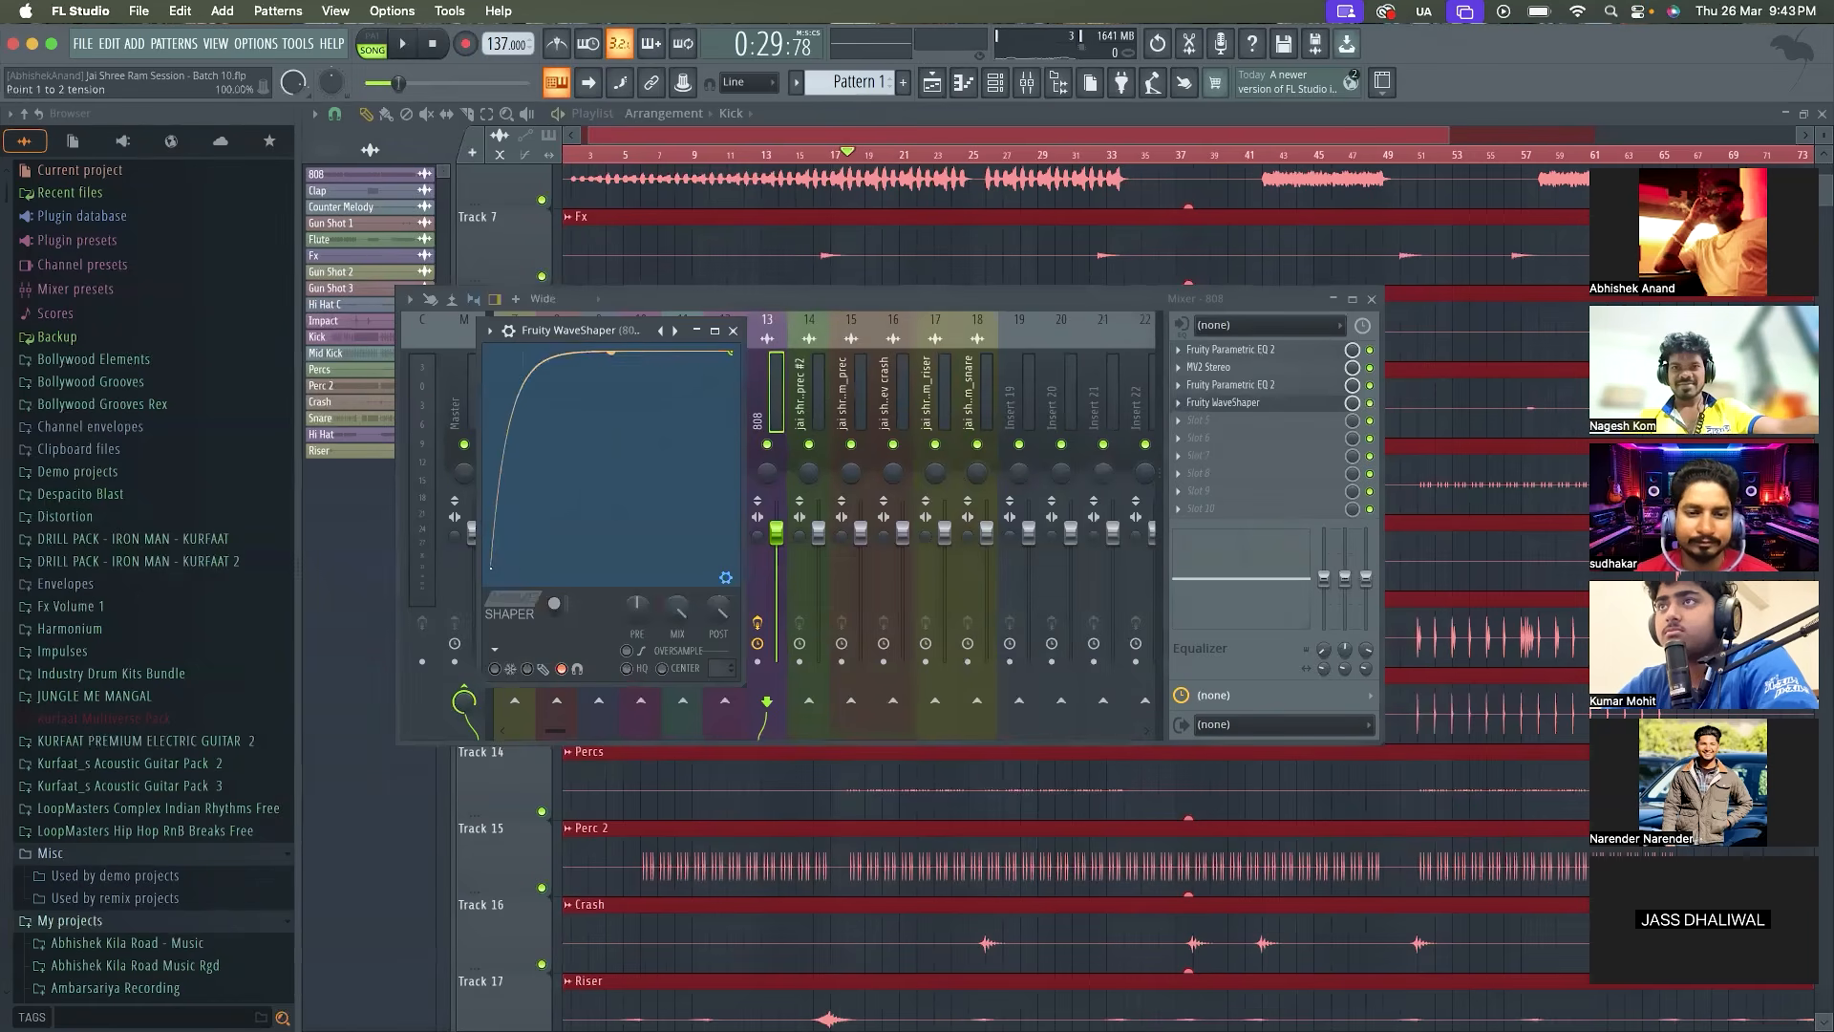
{"action": "key", "text": "space"}
{"action": "key", "text": "space"}
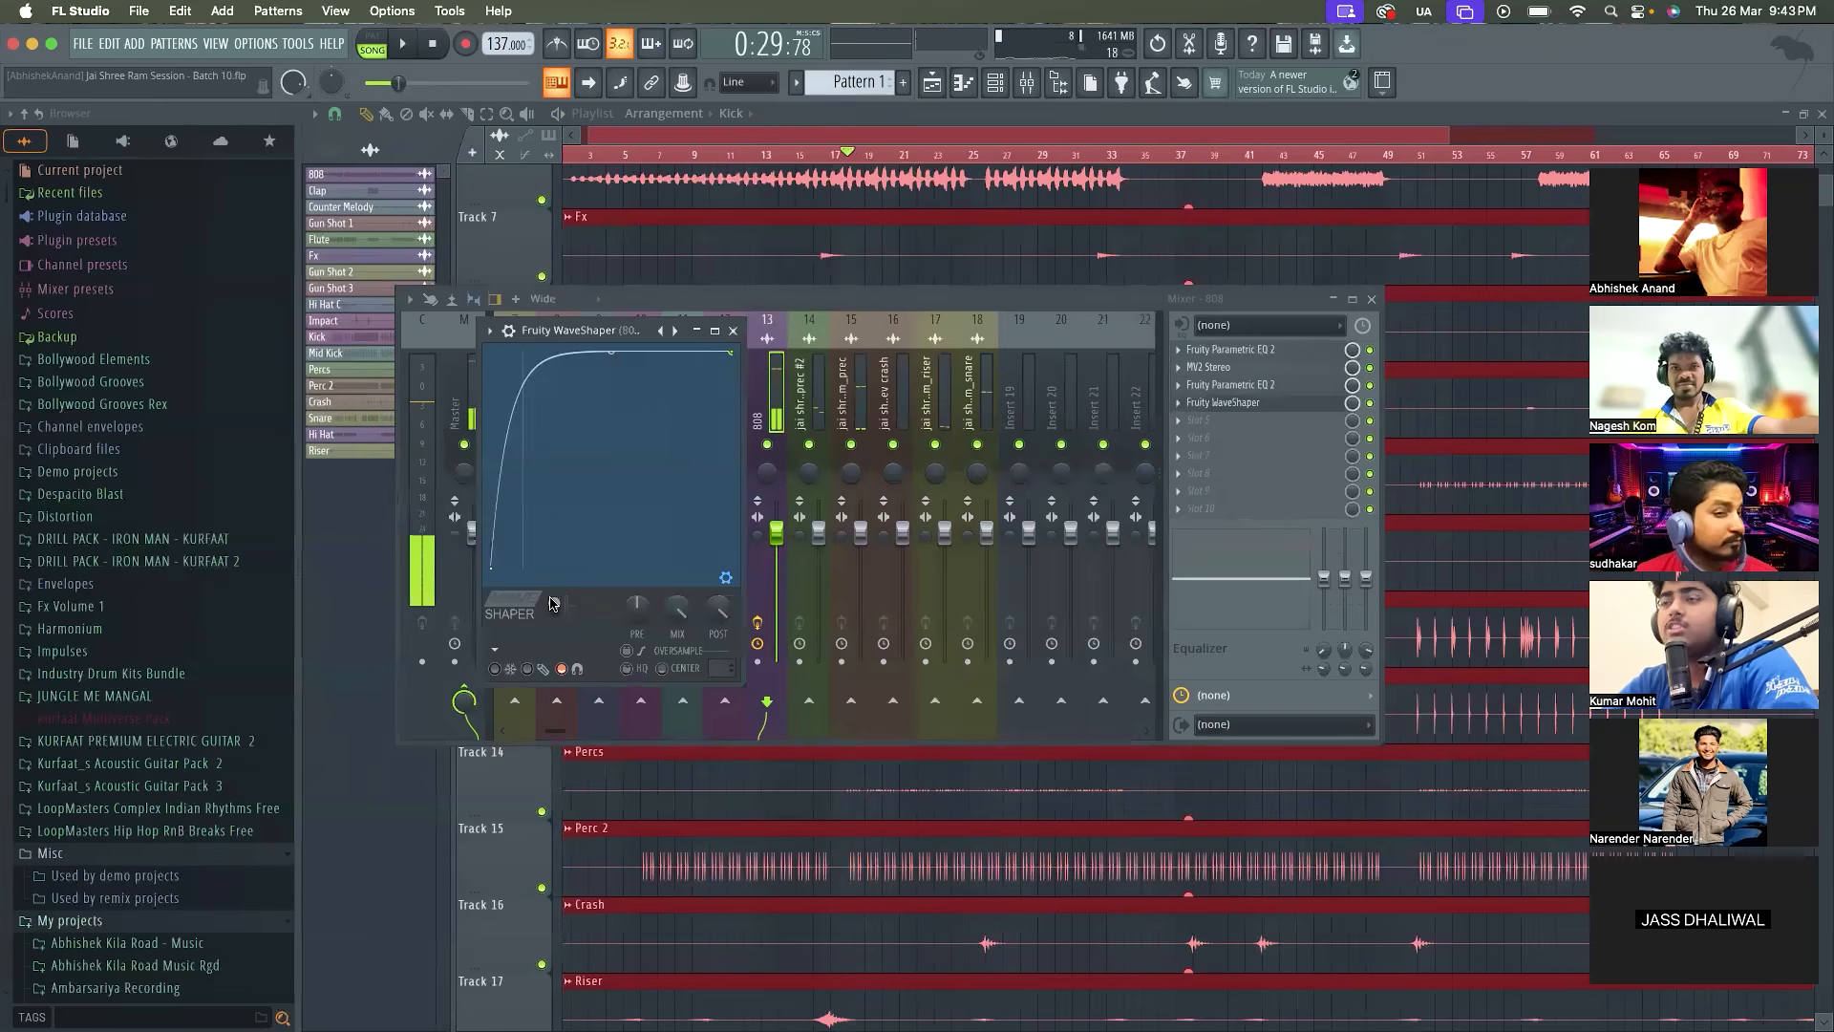
{"action": "left_click", "coordinate": [551, 603]}
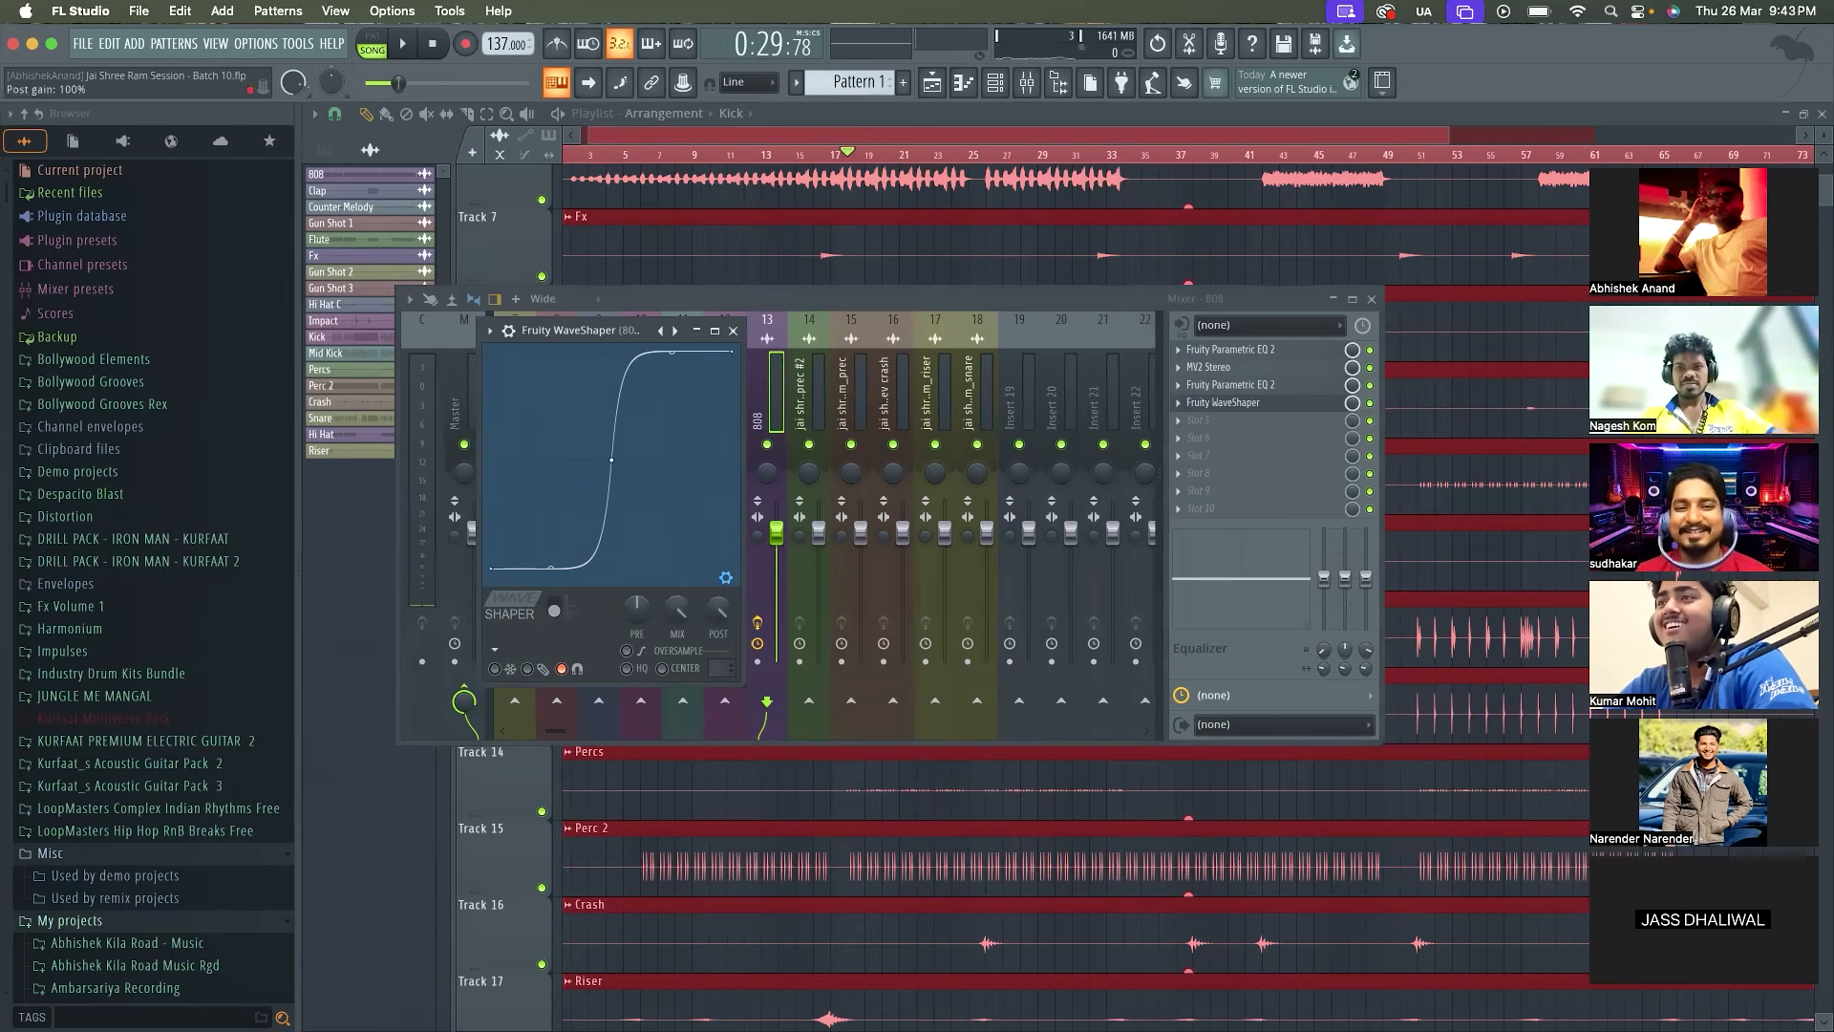
Move the 808's WaveShaper window clear of the neighbouring tracks and compare the mix with the effect bypassed
{"action": "key", "text": "space"}
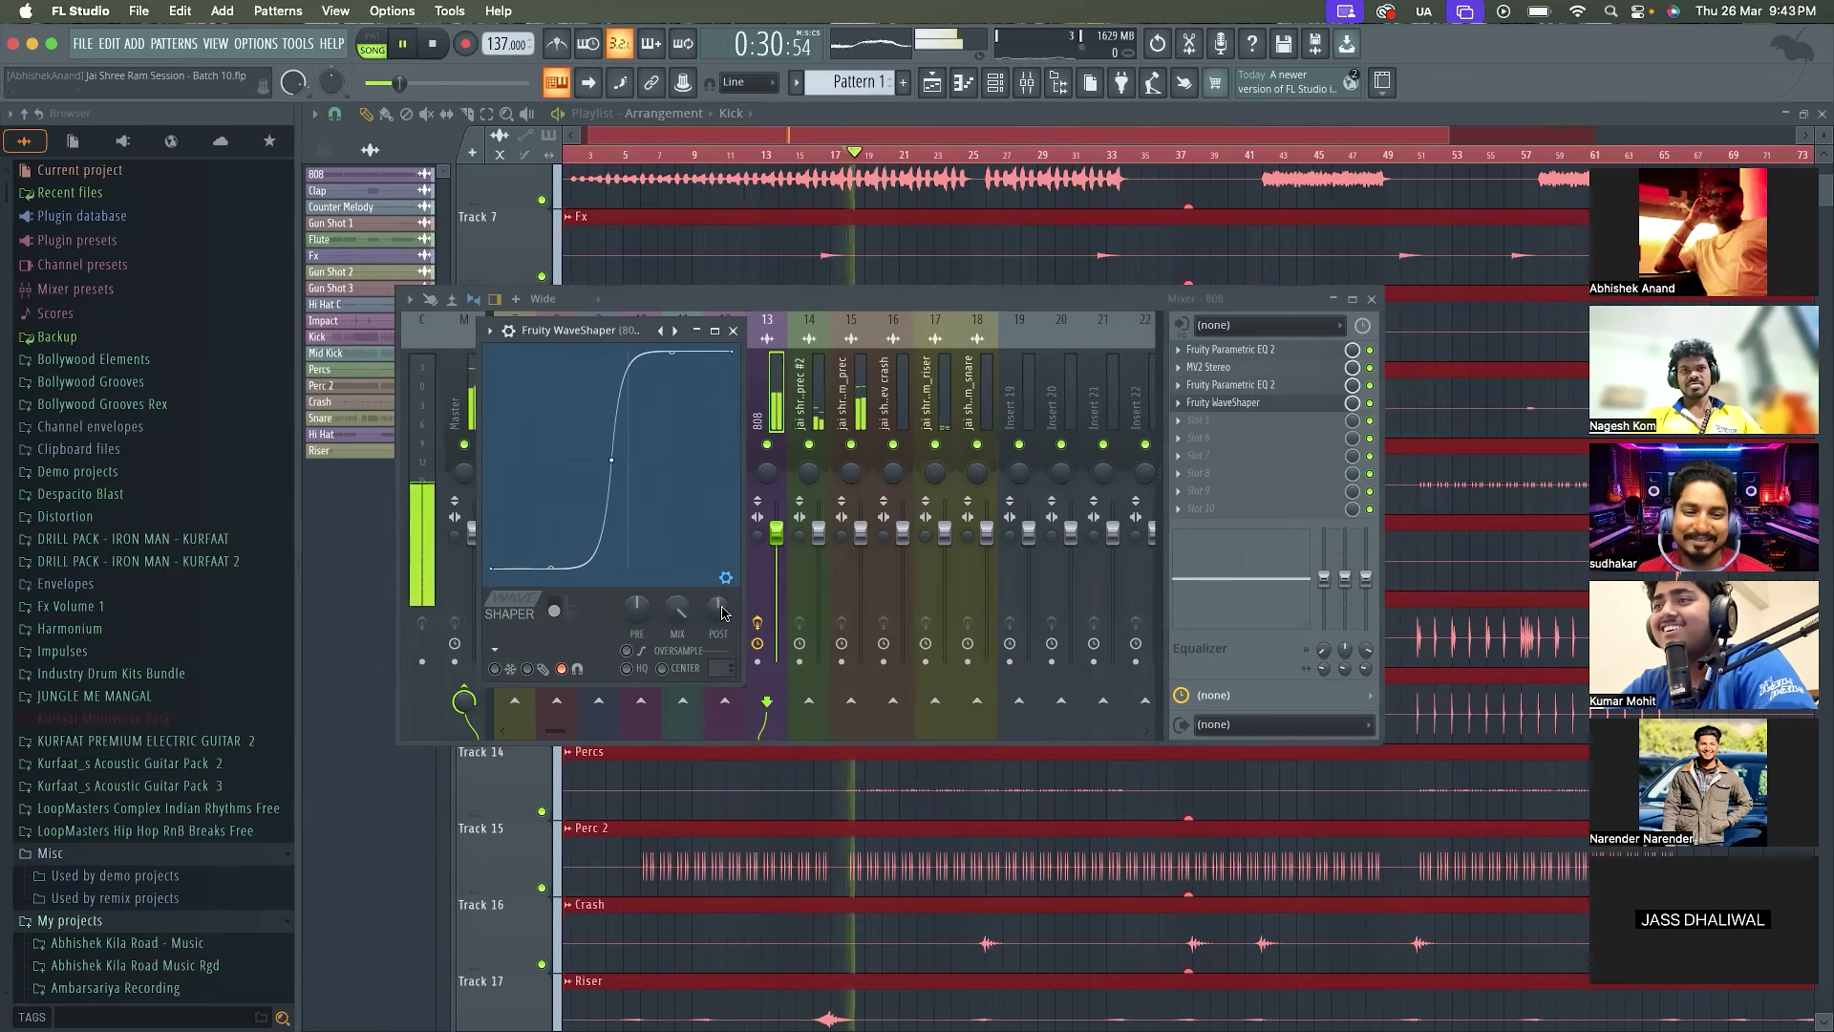
{"action": "left_click_drag", "start_coordinate": [667, 331], "coordinate": [915, 342]}
{"action": "key", "text": "space"}
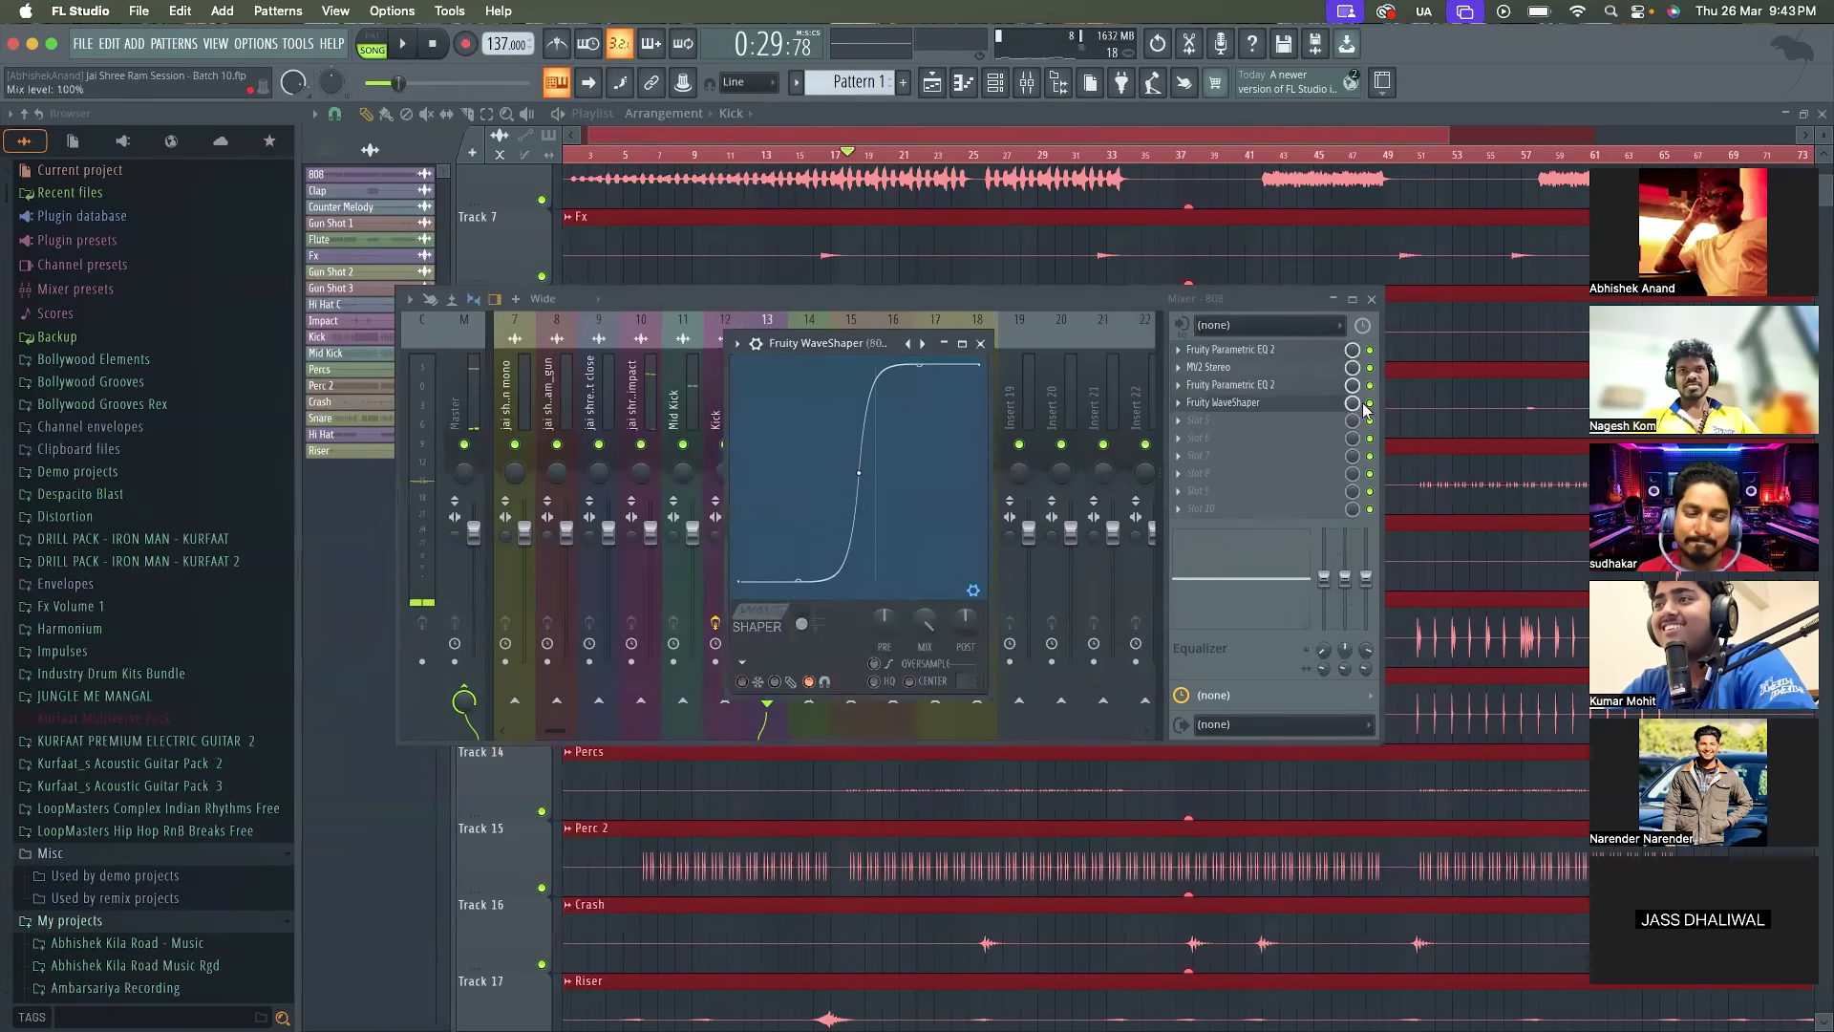
{"action": "left_click", "coordinate": [1369, 404]}
{"action": "key", "text": "space"}
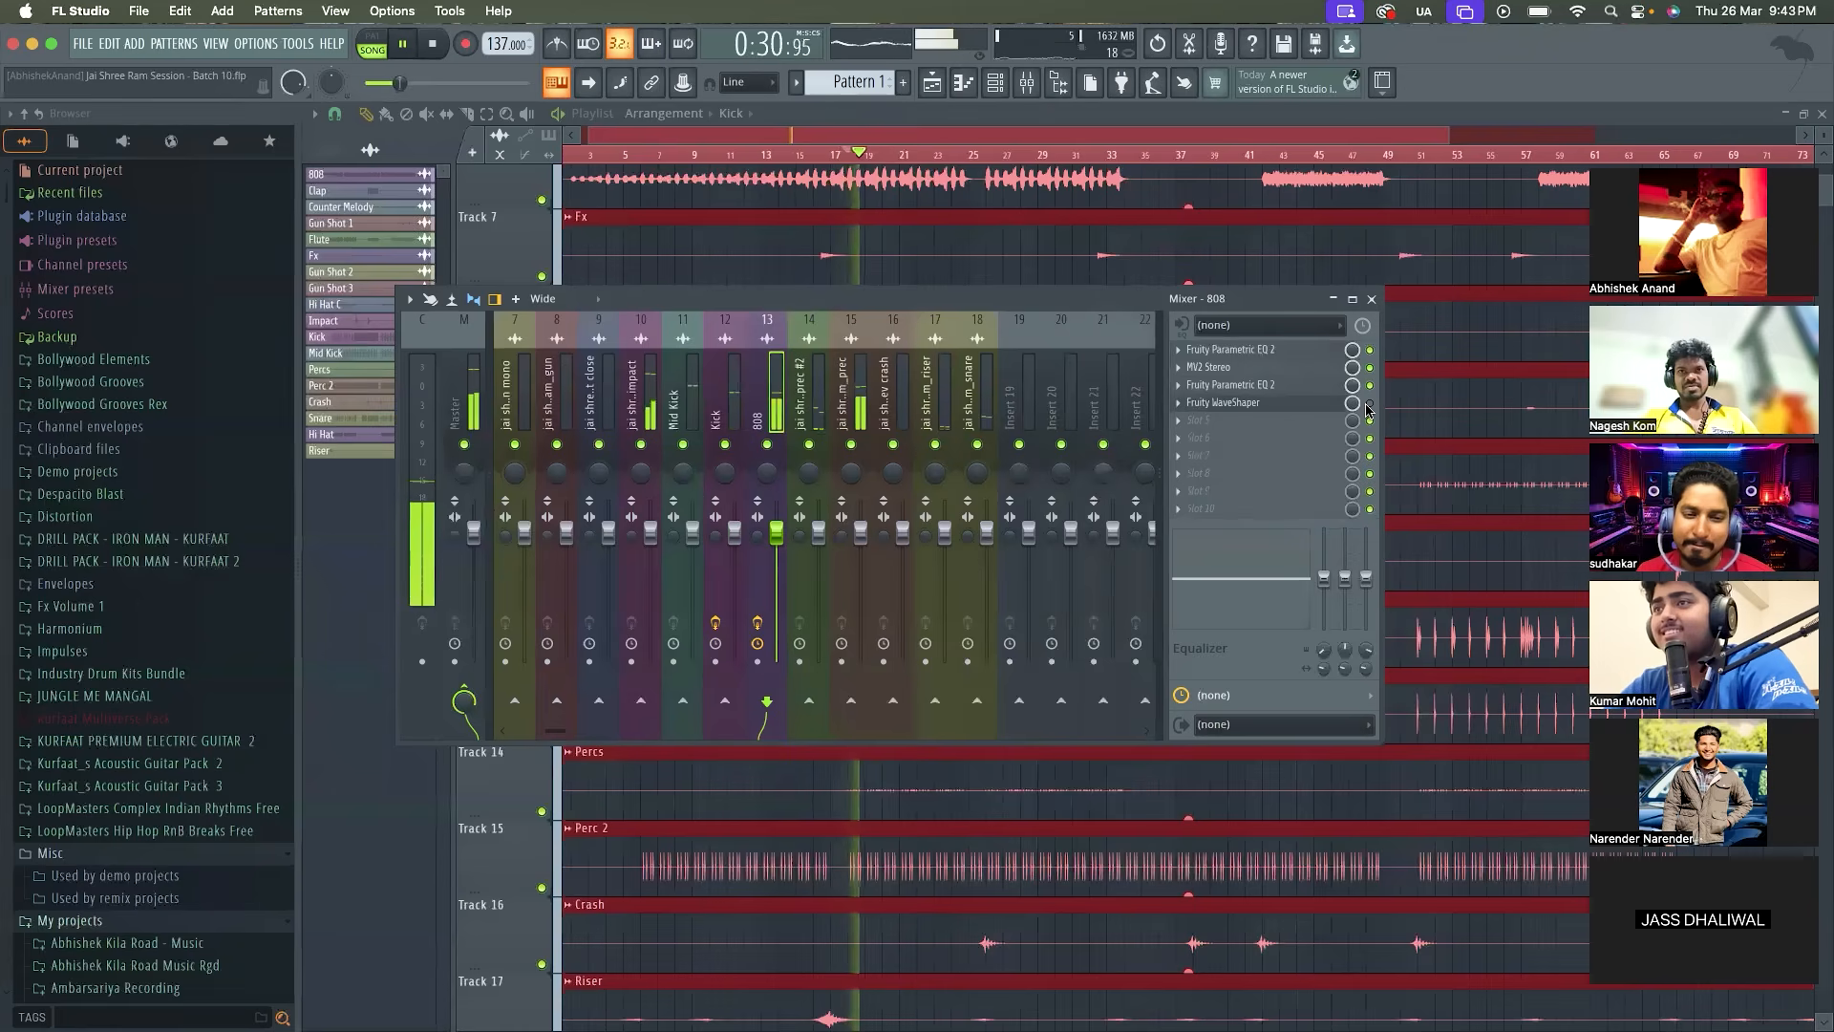
{"action": "key", "text": "space"}
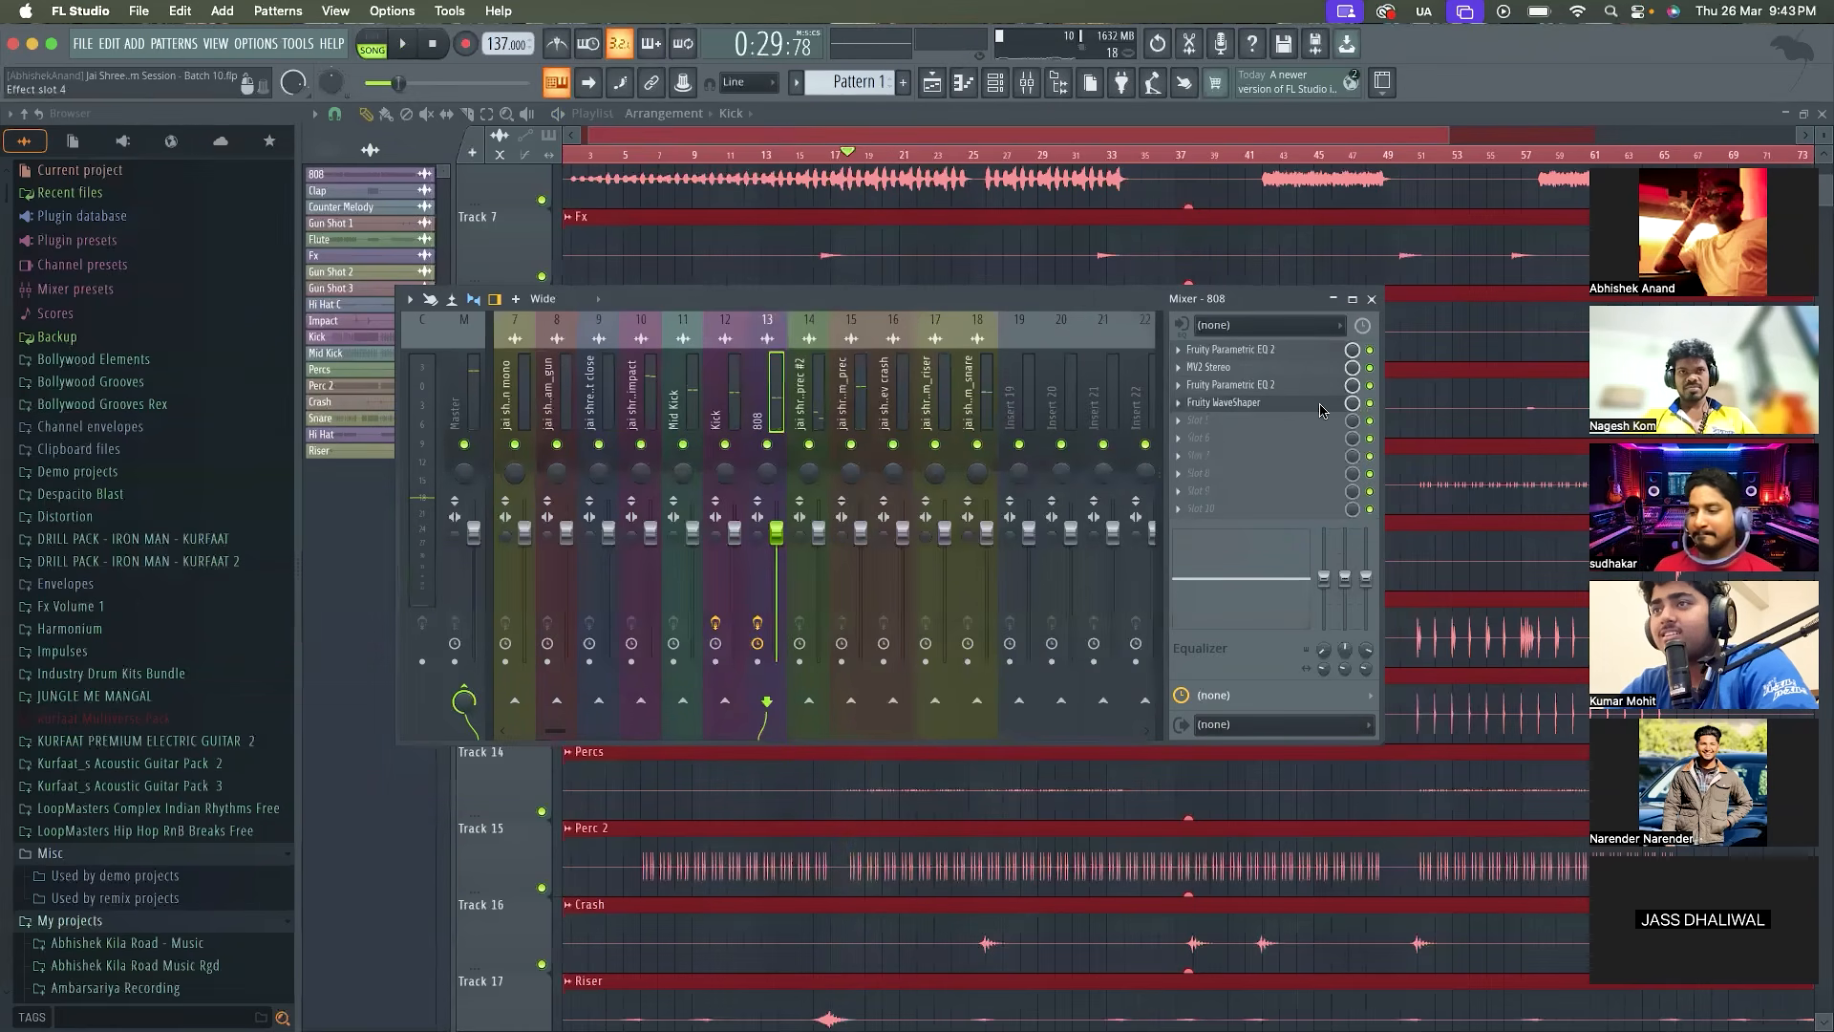
Lower the 808 WaveShaper's post gain to 40%, close it, and listen to the mix with the Master selected
{"action": "left_click", "coordinate": [1319, 410]}
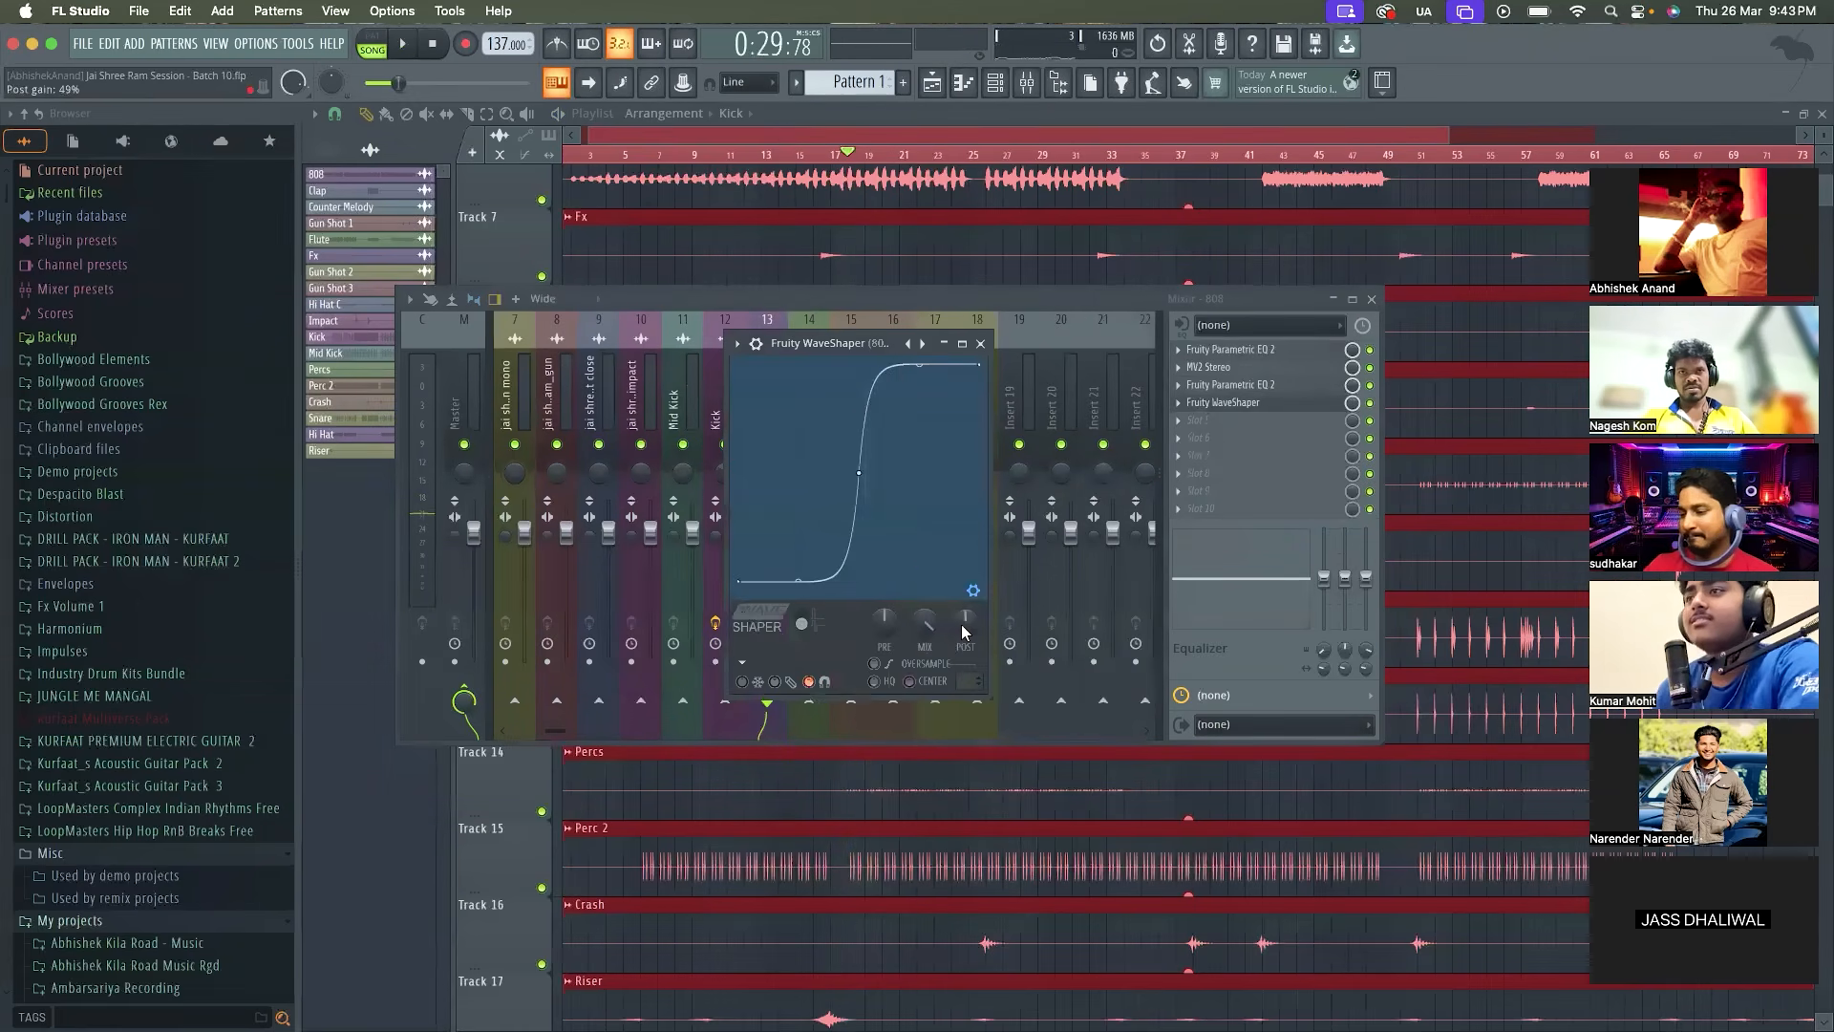
{"action": "key", "text": "space"}
{"action": "scroll", "coordinate": [966, 619], "scroll_direction": "down", "scroll_amount": 3}
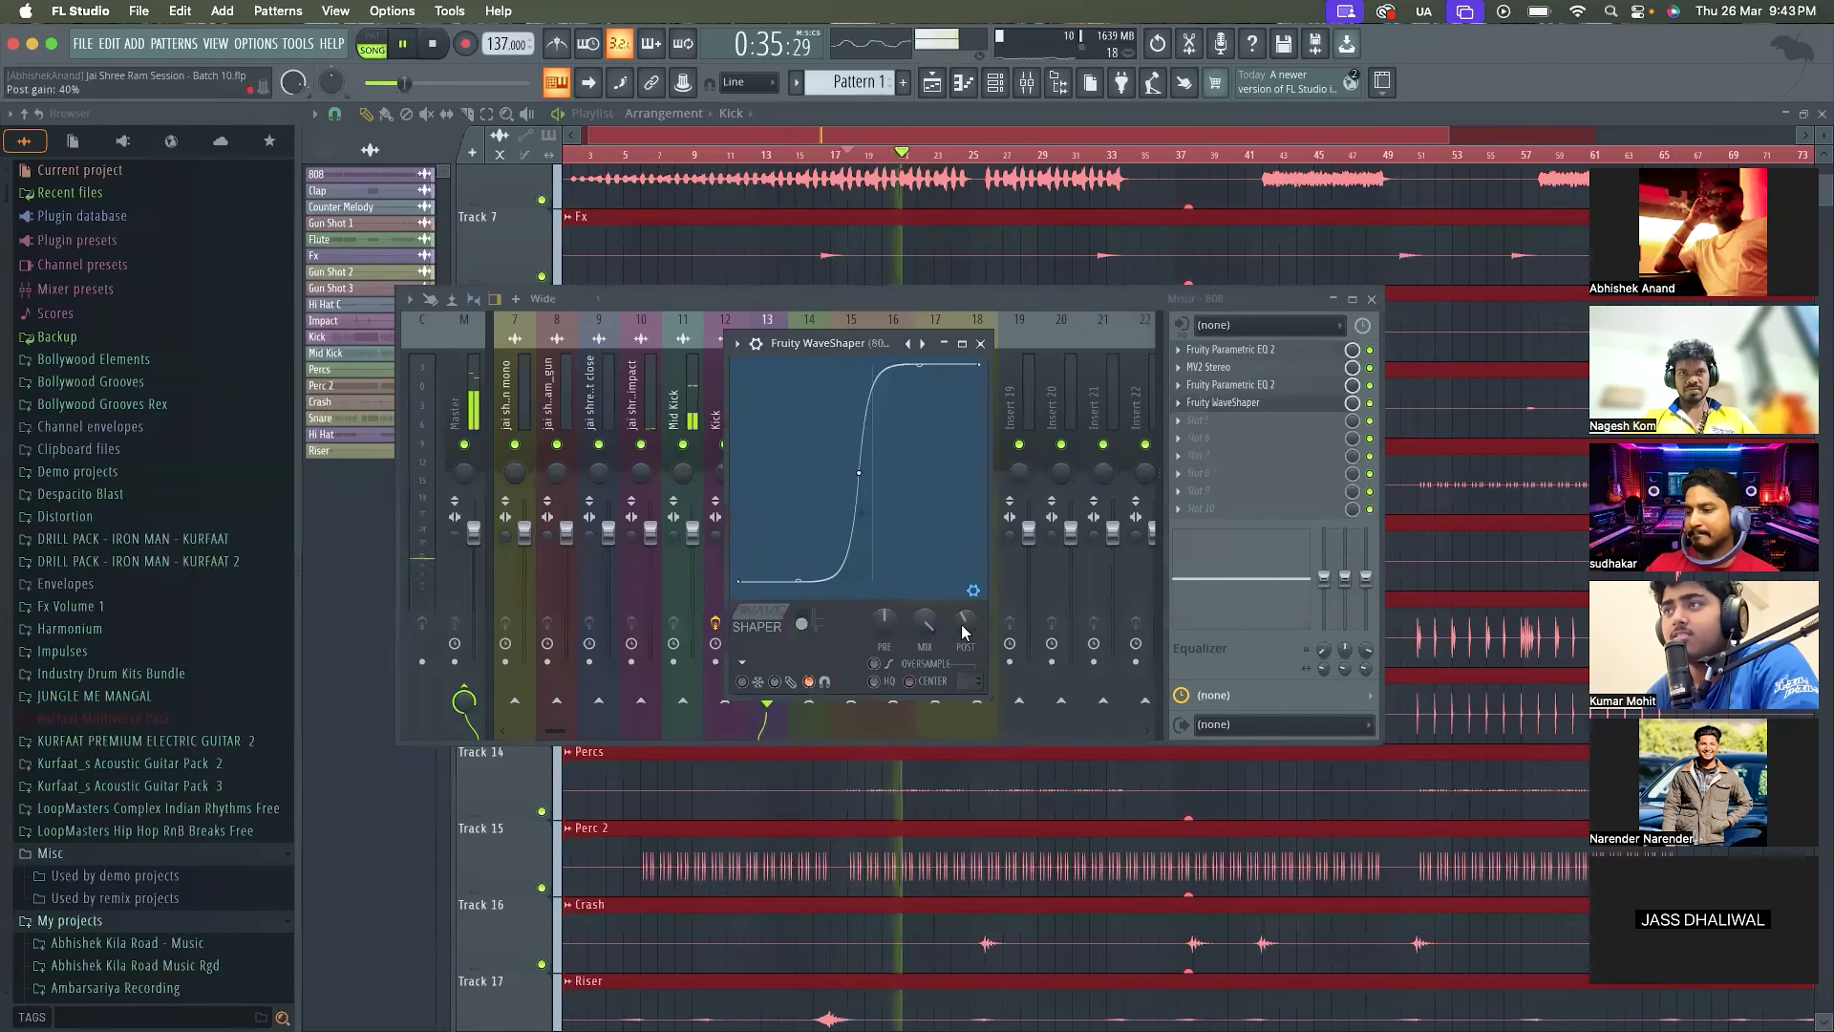
{"action": "left_click", "coordinate": [980, 343]}
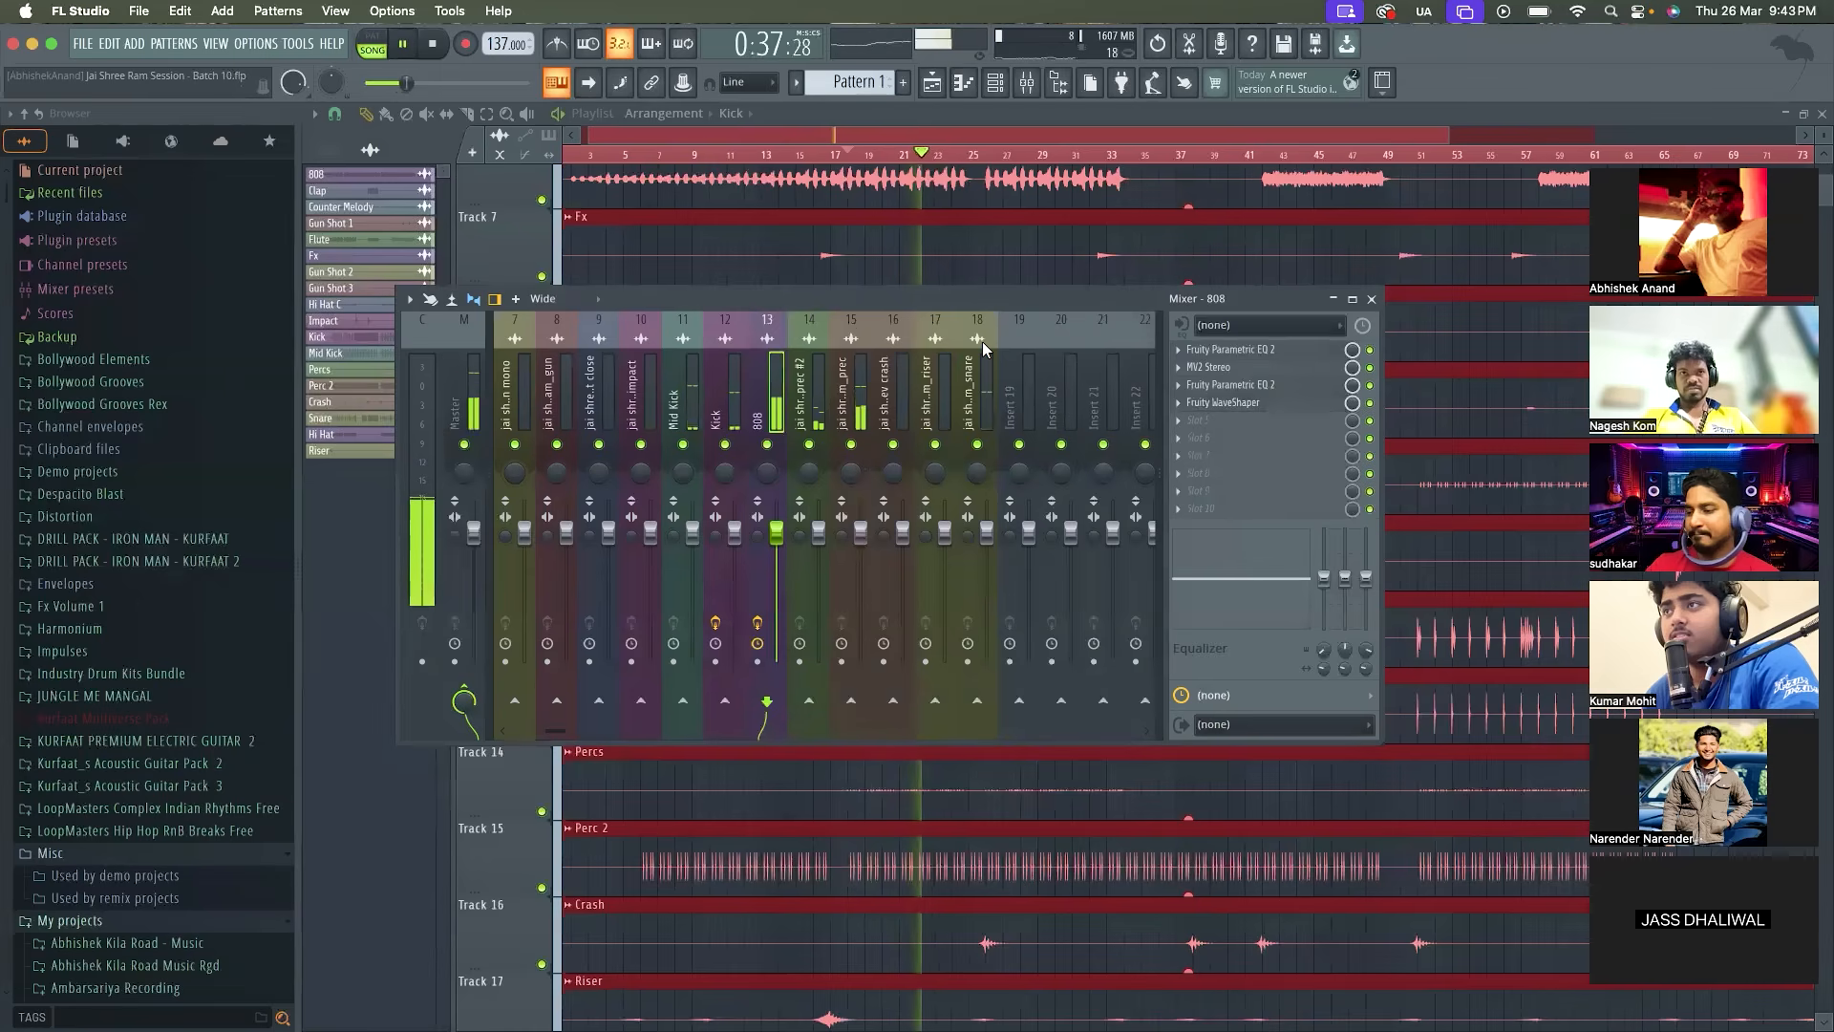
{"action": "left_click", "coordinate": [469, 401]}
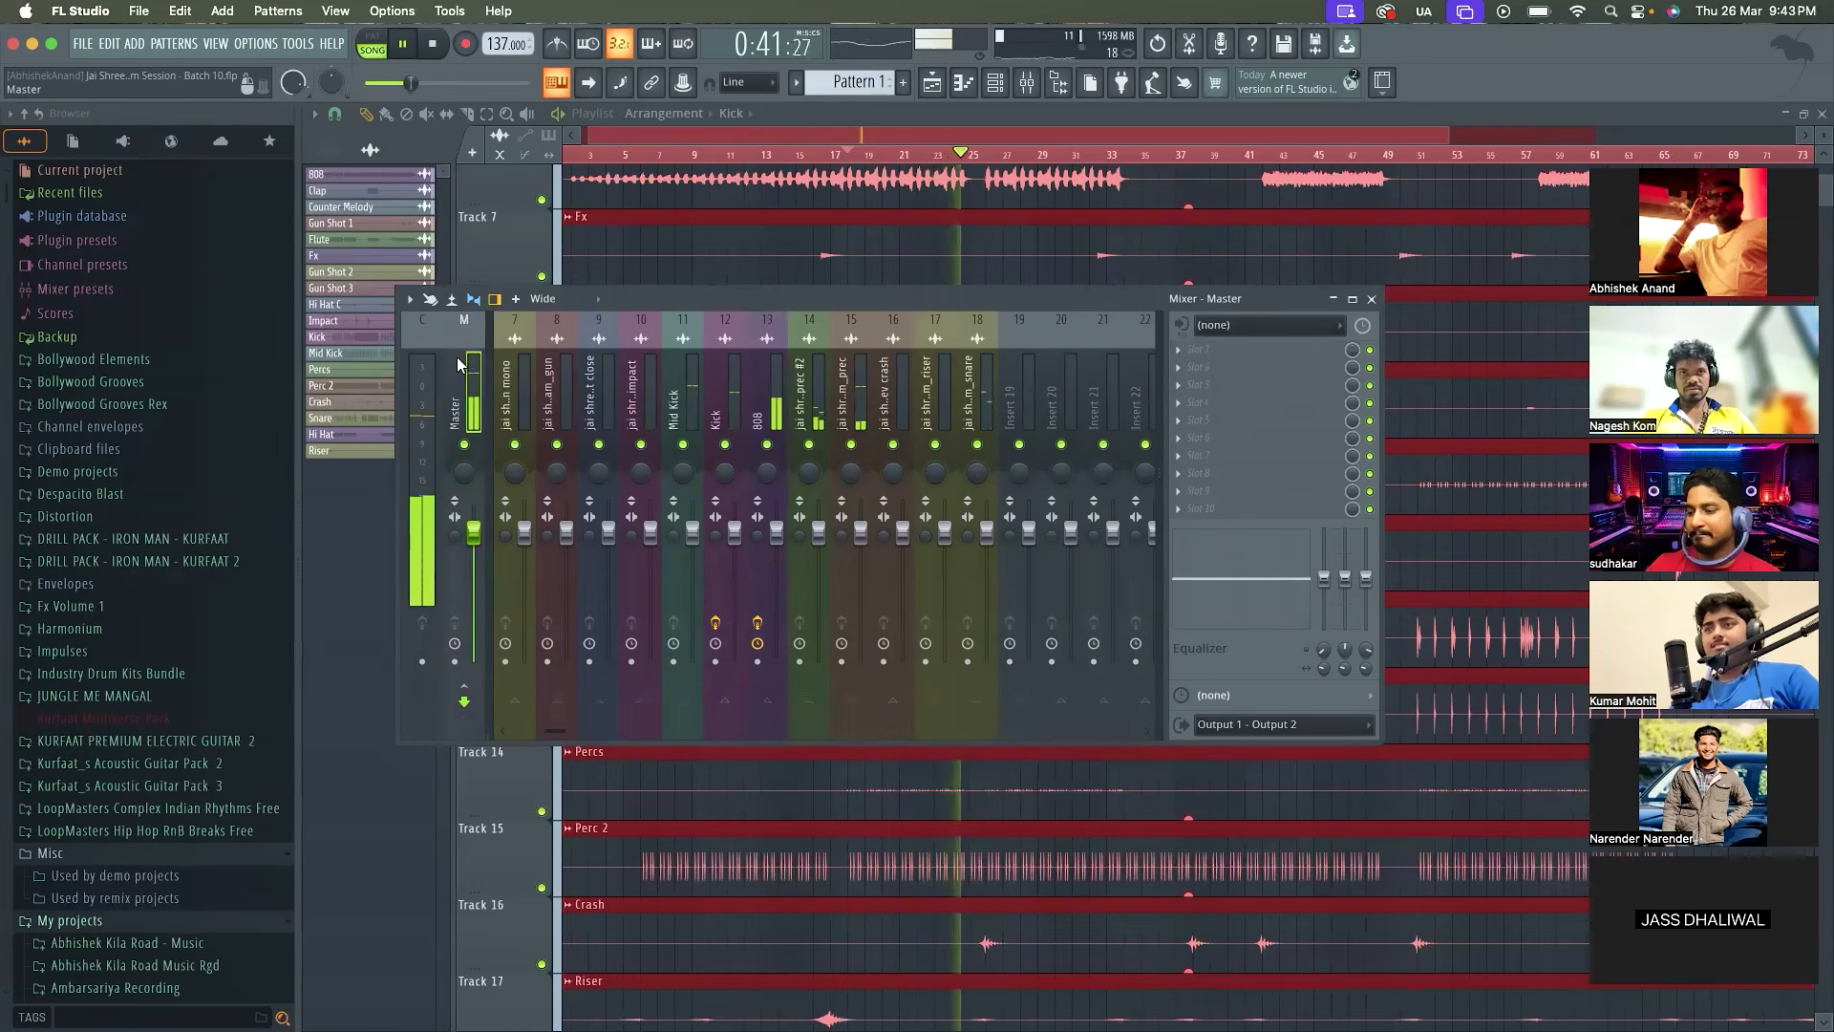
{"action": "key", "text": "space"}
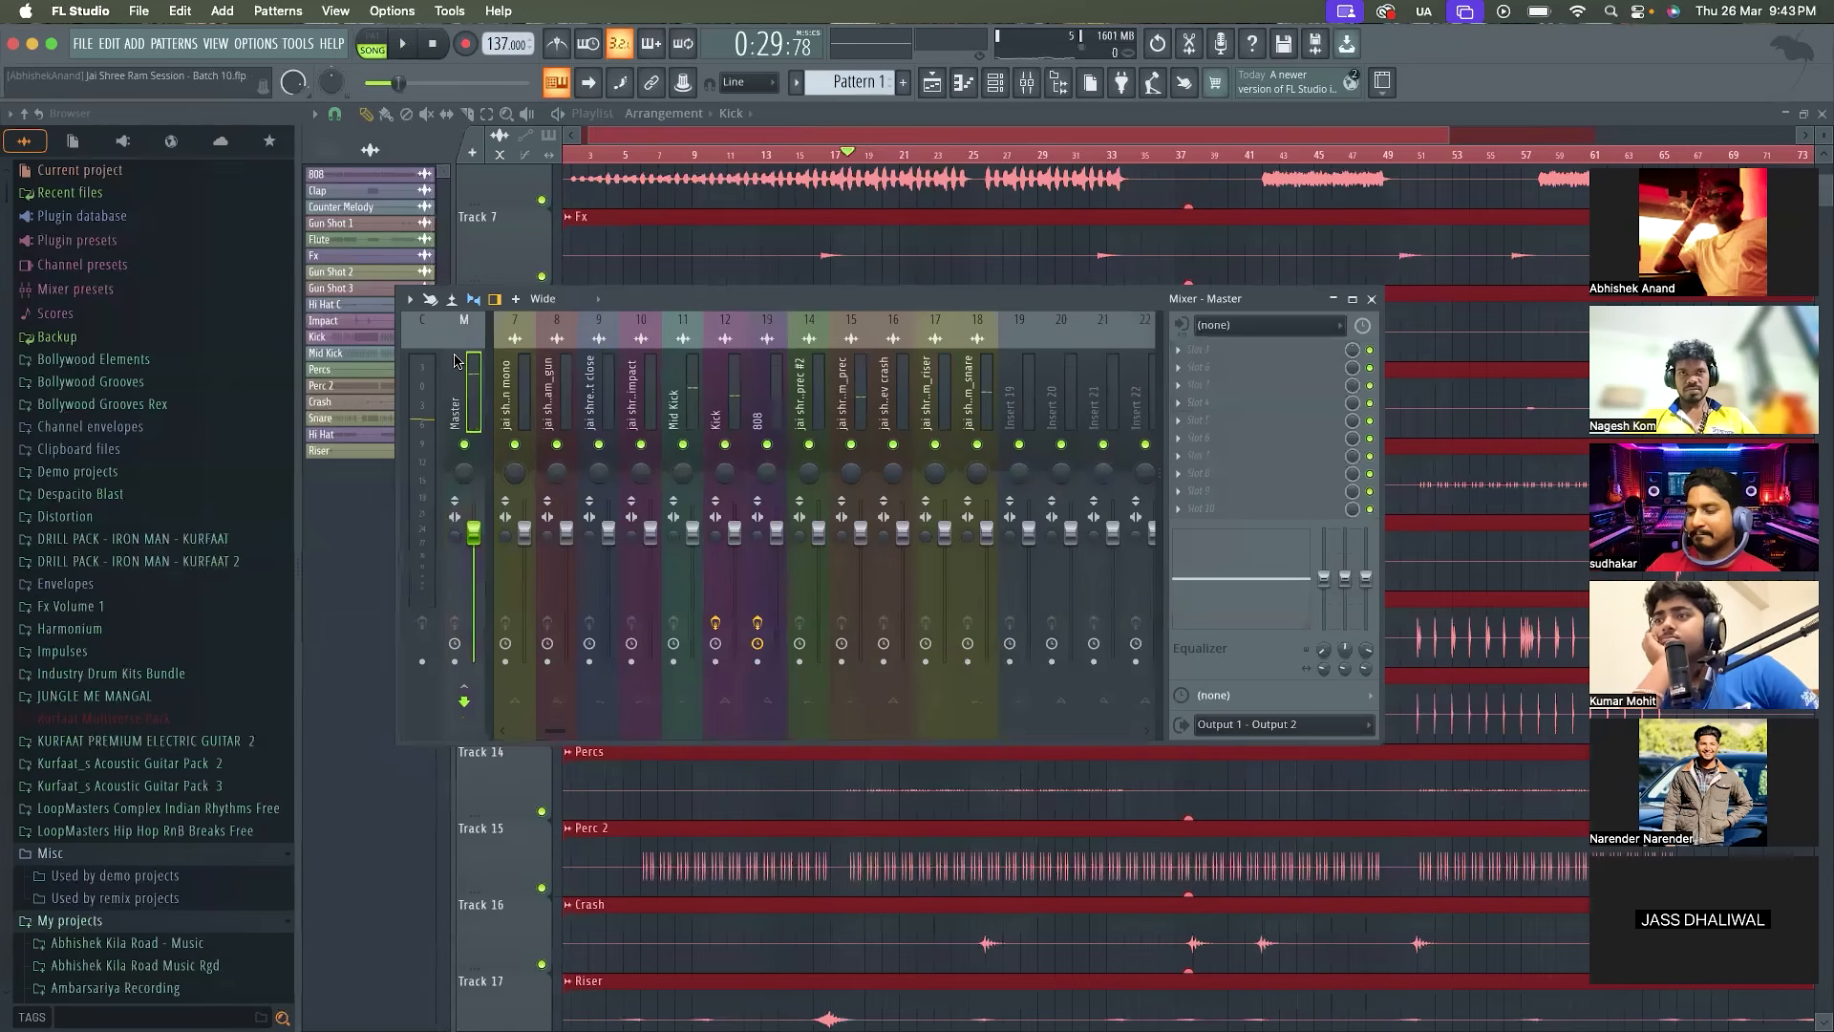
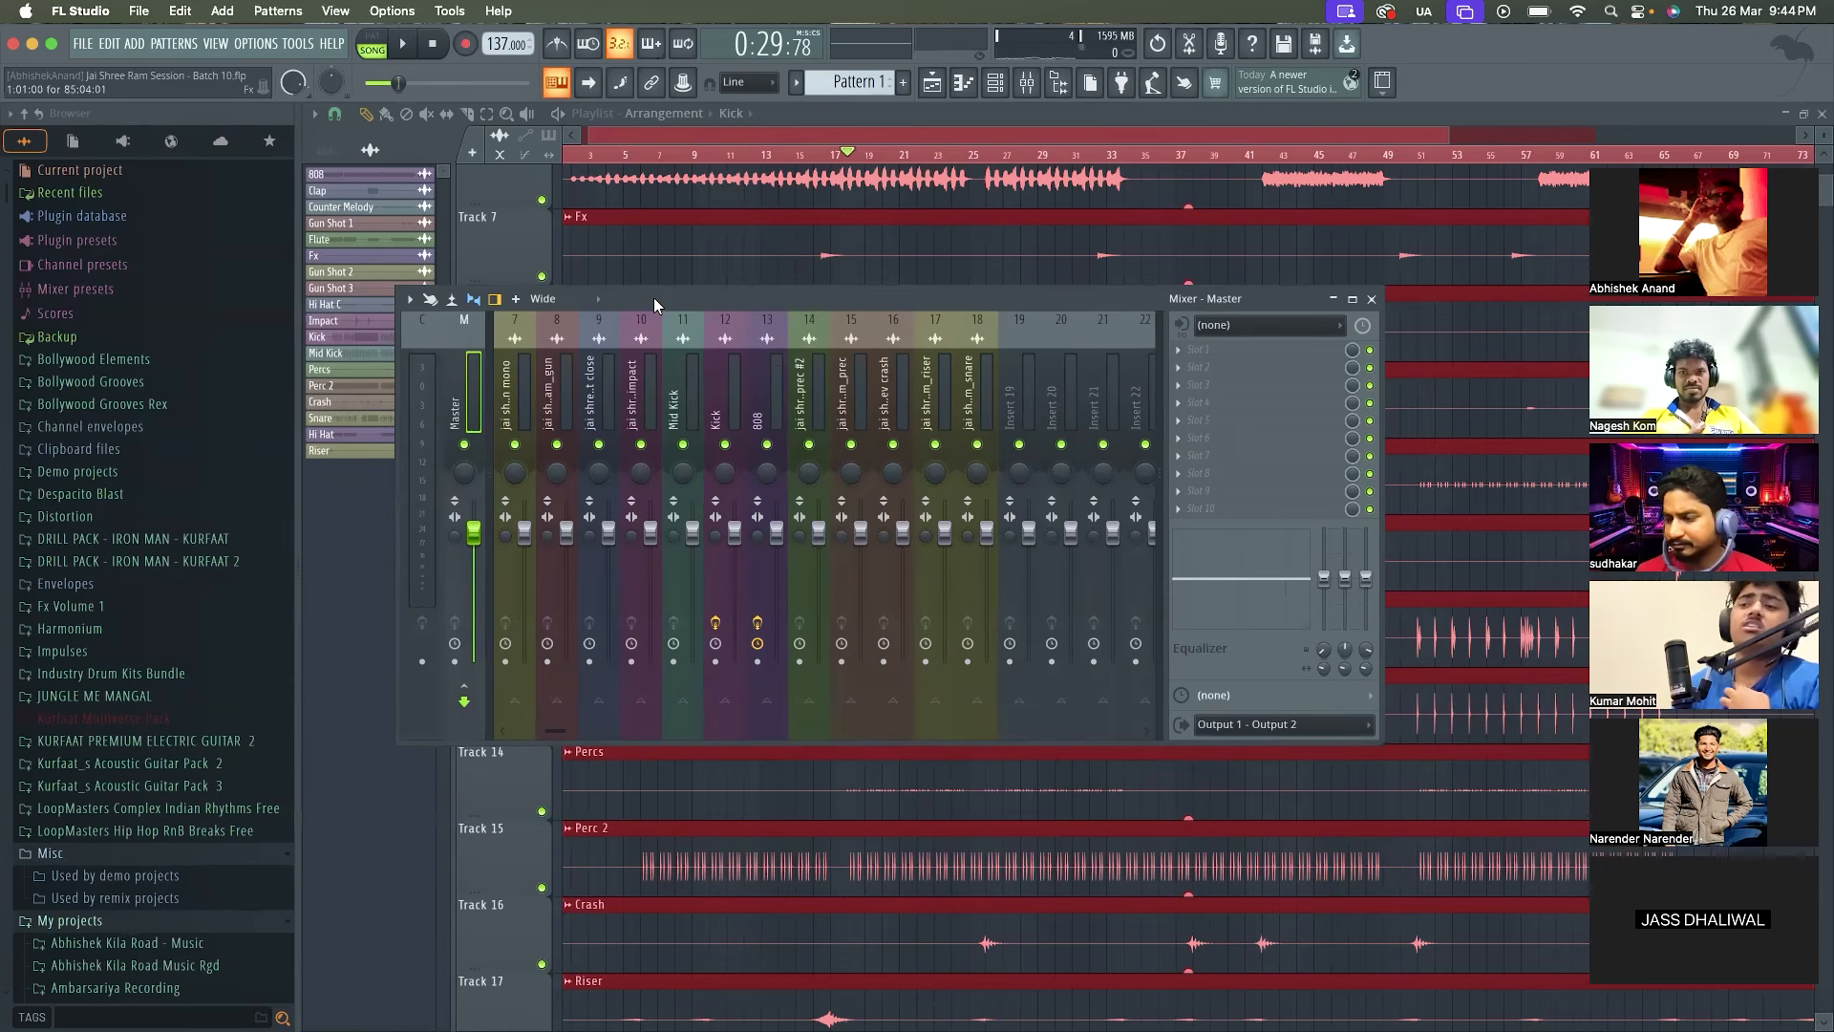
Listen to the mix and check the 808 track's Fruity WaveShaper curve before closing it again
{"action": "key", "text": "space"}
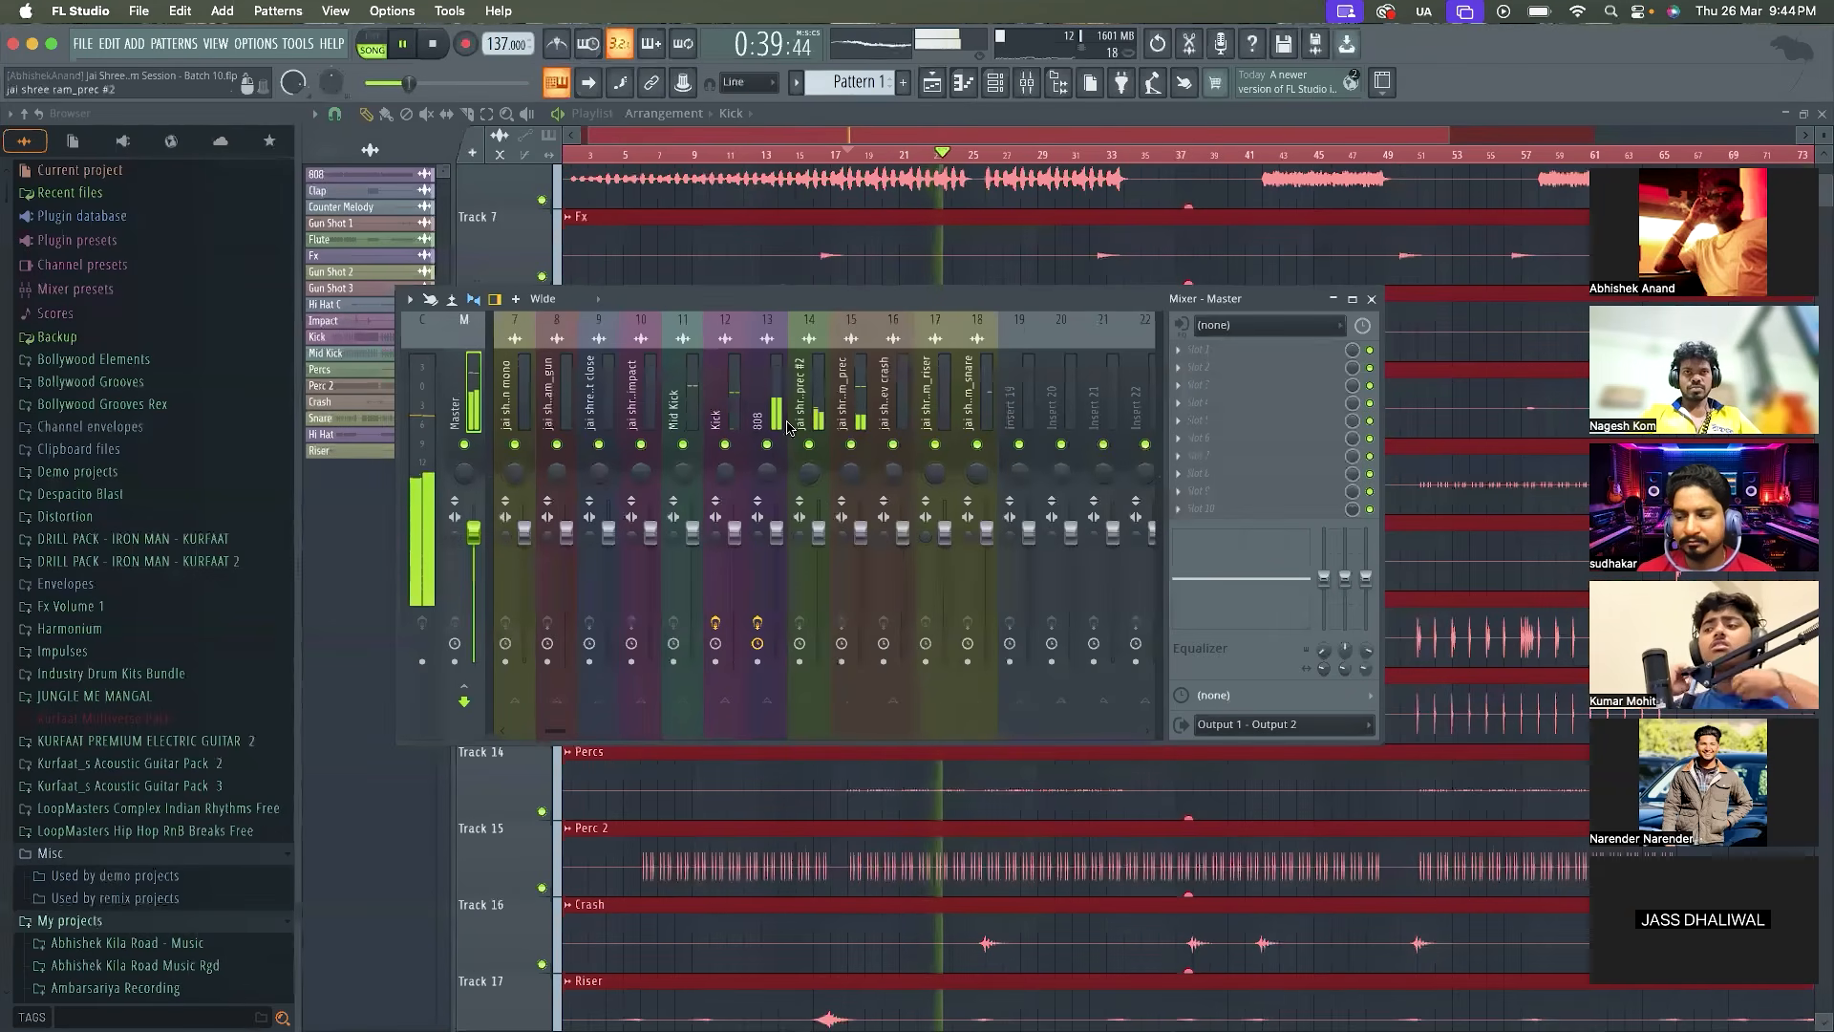
{"action": "left_click", "coordinate": [767, 401]}
{"action": "left_click", "coordinate": [1228, 406]}
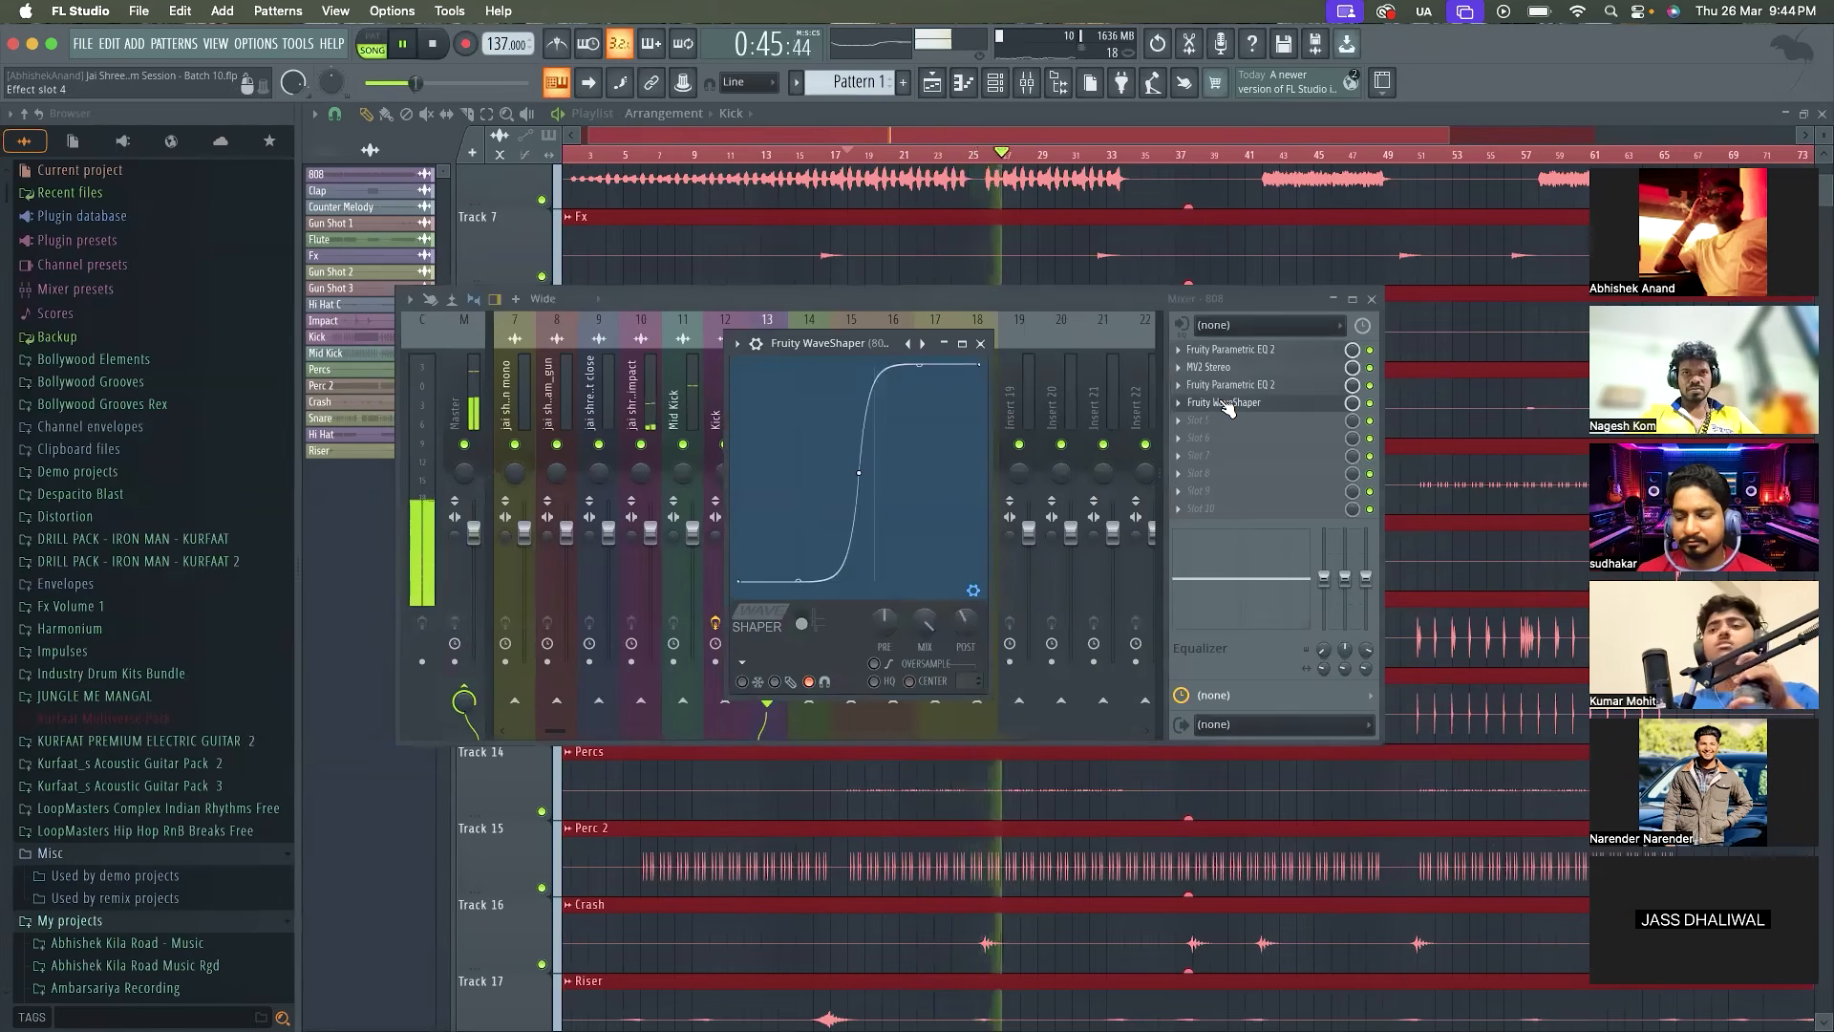
{"action": "left_click", "coordinate": [980, 344]}
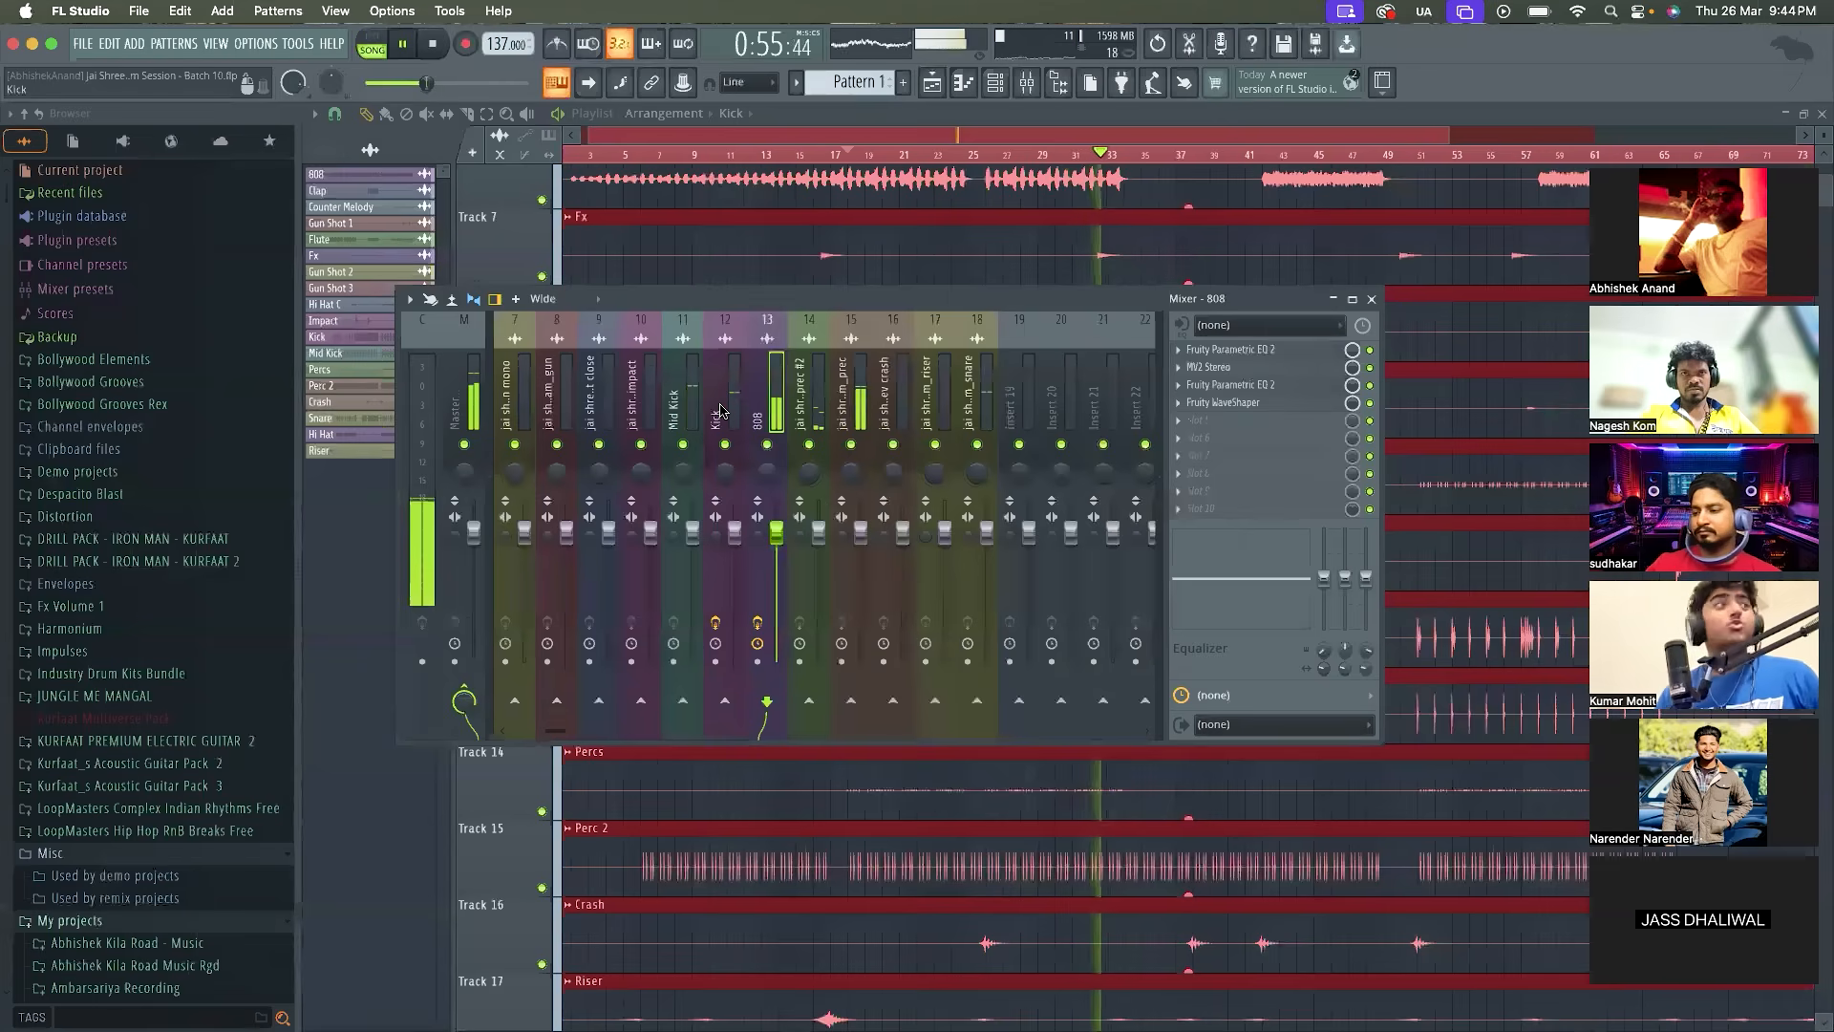
{"action": "key", "text": "space"}
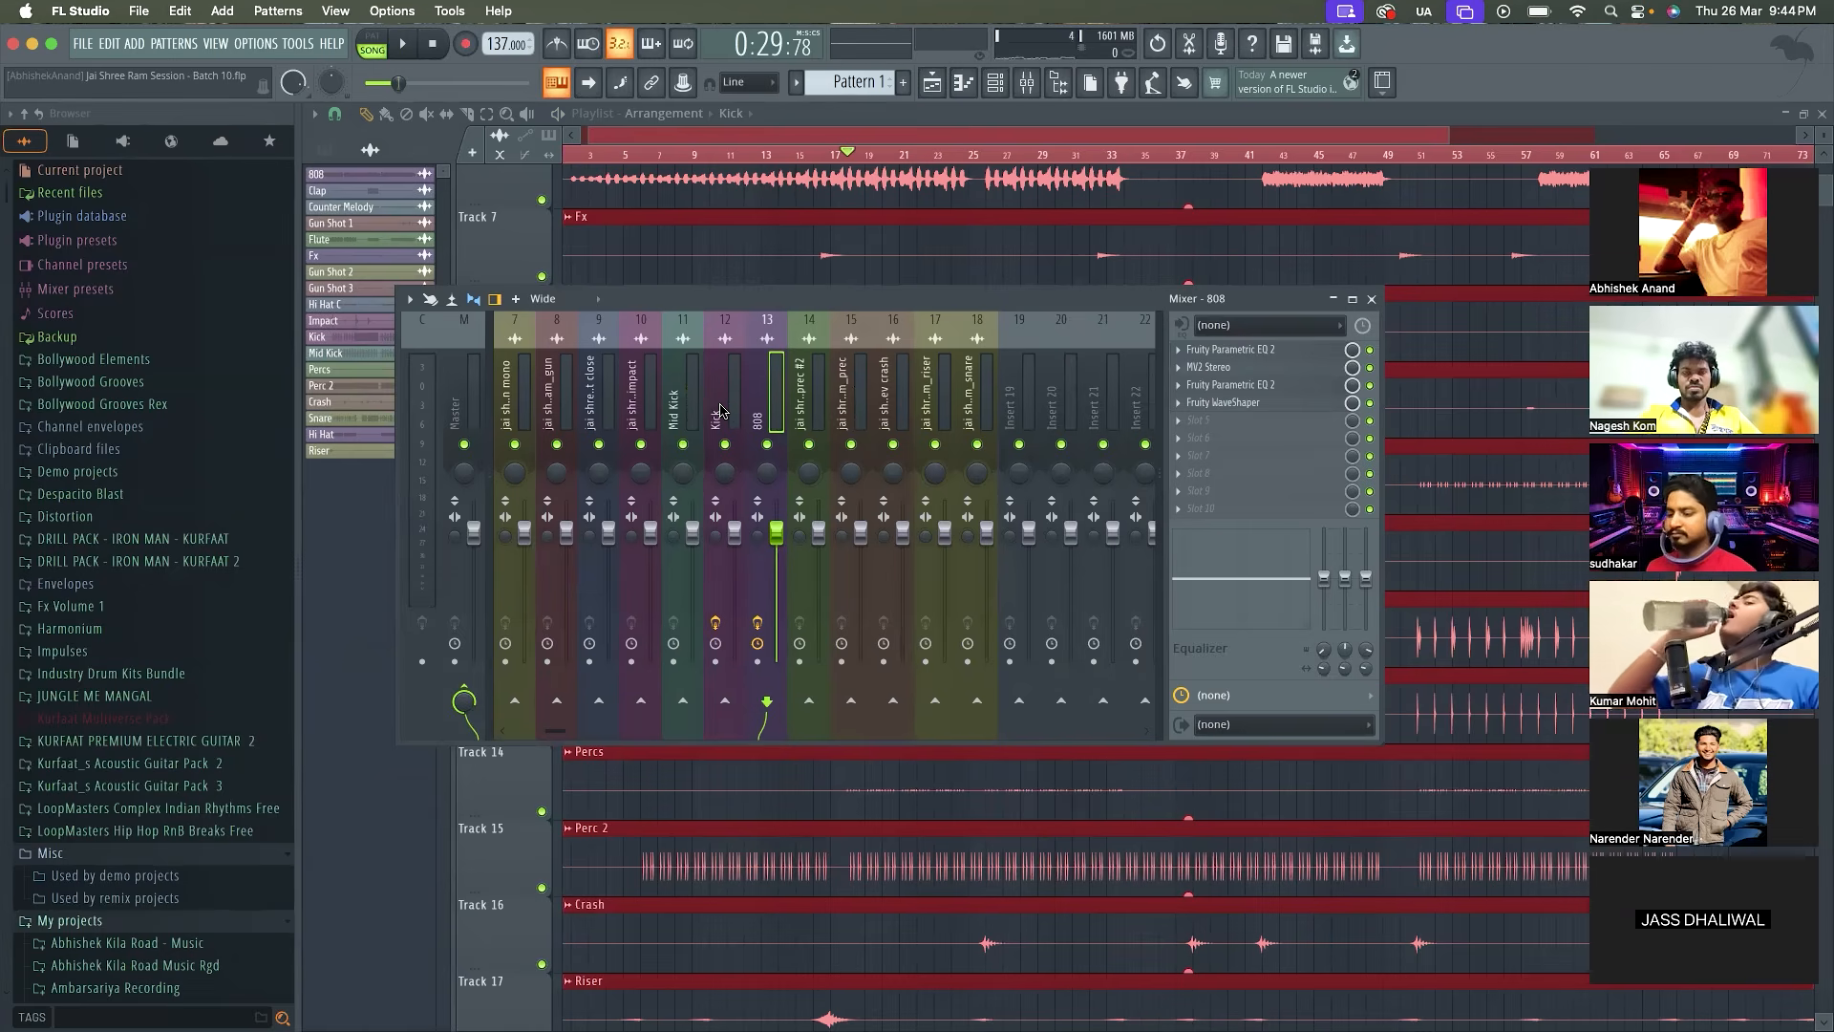
{"action": "key", "text": "space"}
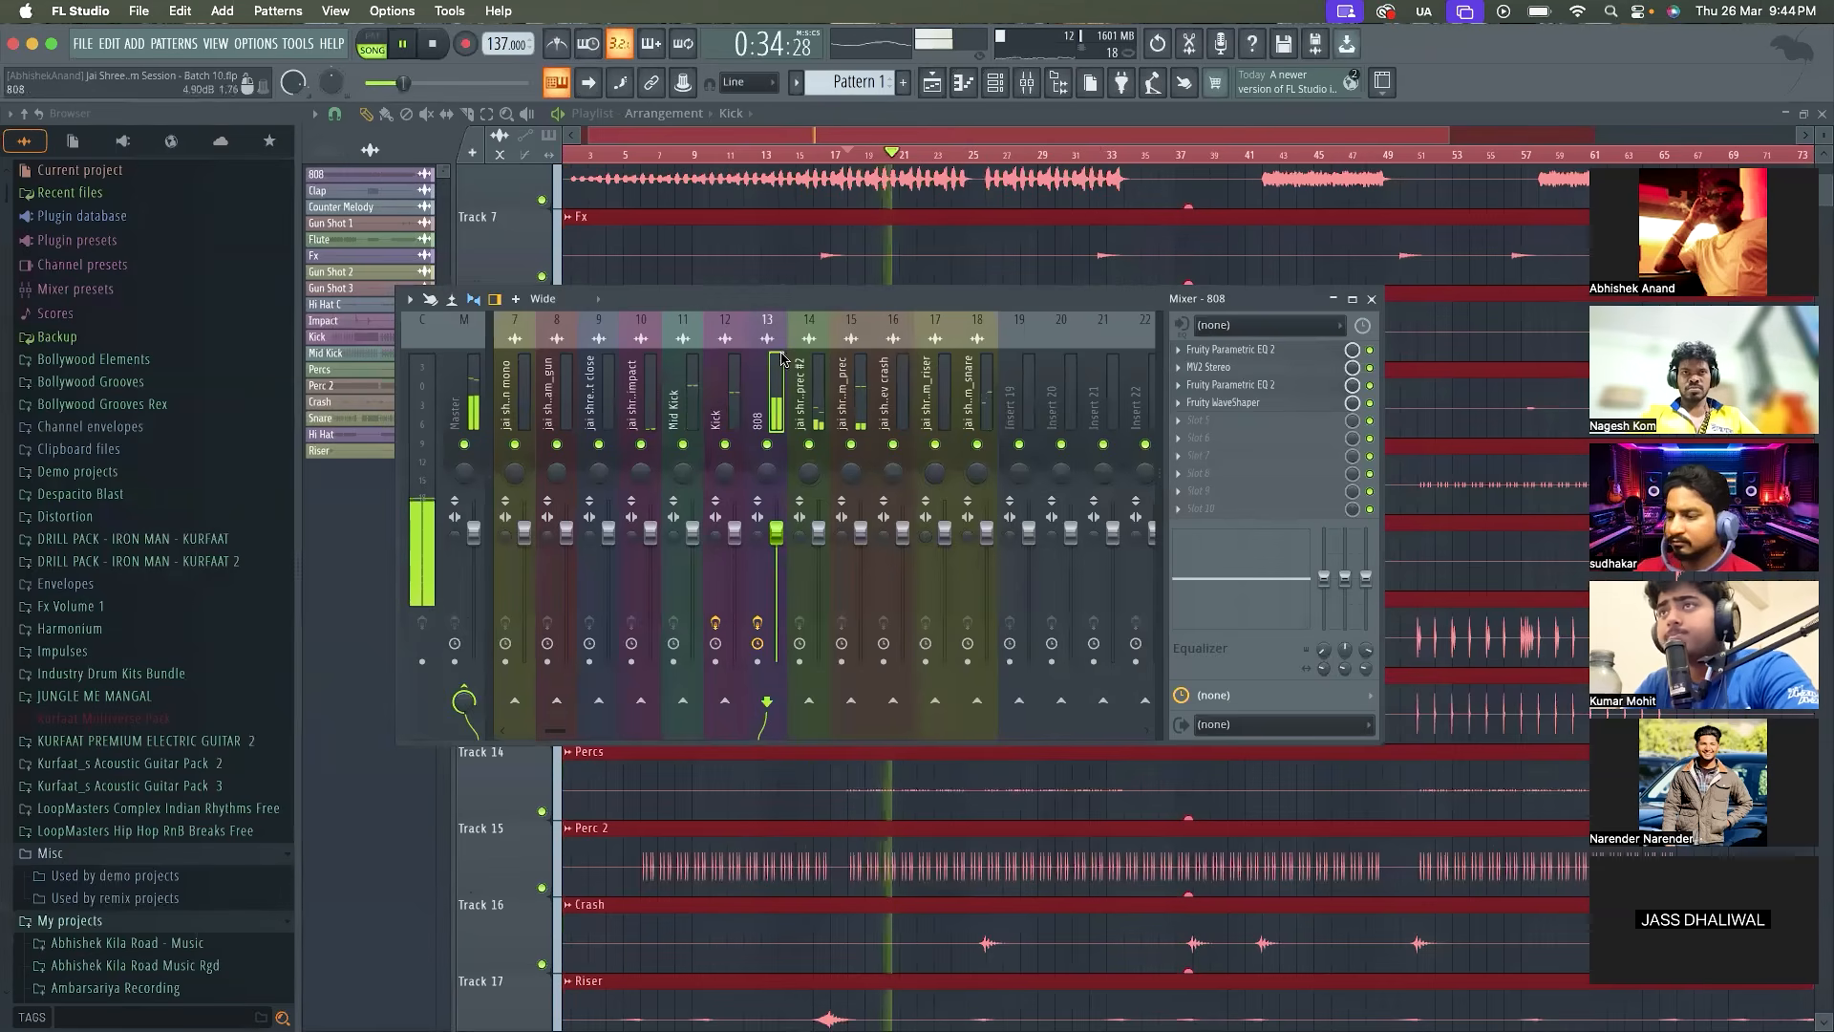
Reposition the mixer window, stop playback, and select the jai shree ram_prec #2 track
{"action": "left_click_drag", "start_coordinate": [802, 301], "coordinate": [849, 306]}
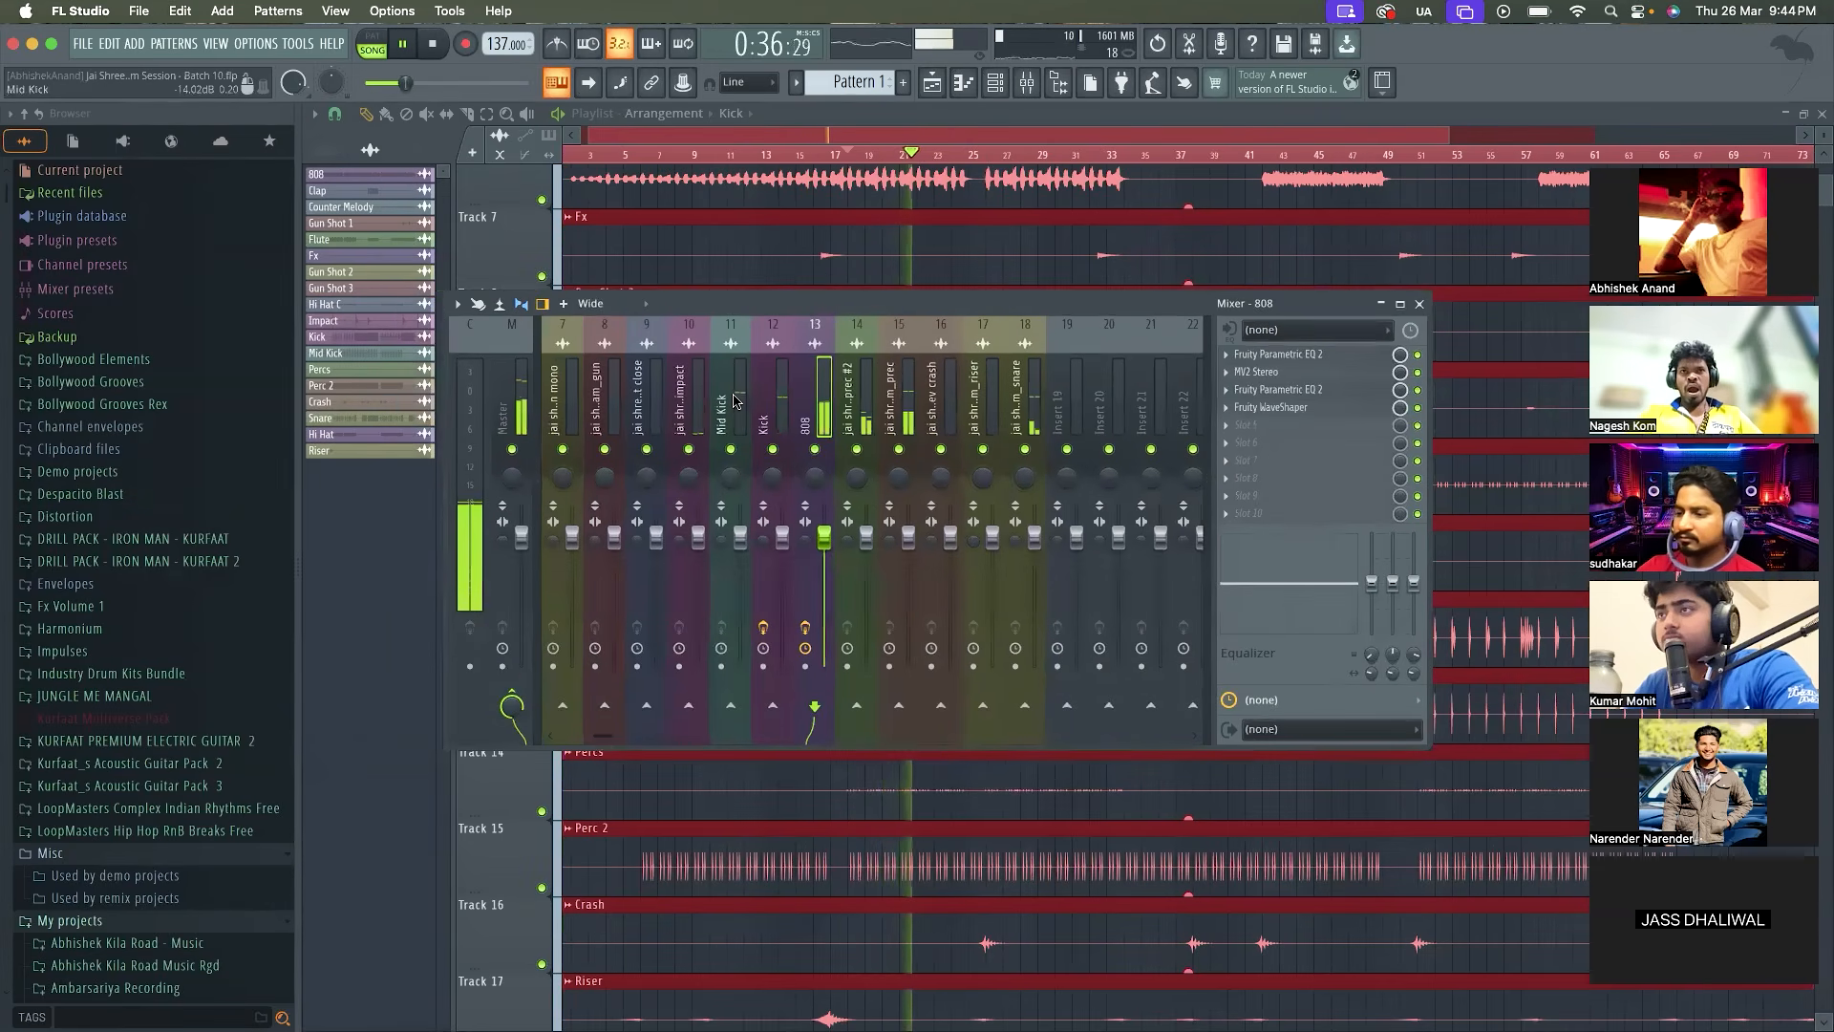
{"action": "scroll", "coordinate": [827, 414], "scroll_direction": "up", "scroll_amount": 2}
{"action": "left_click", "coordinate": [827, 418]}
{"action": "key", "text": "space"}
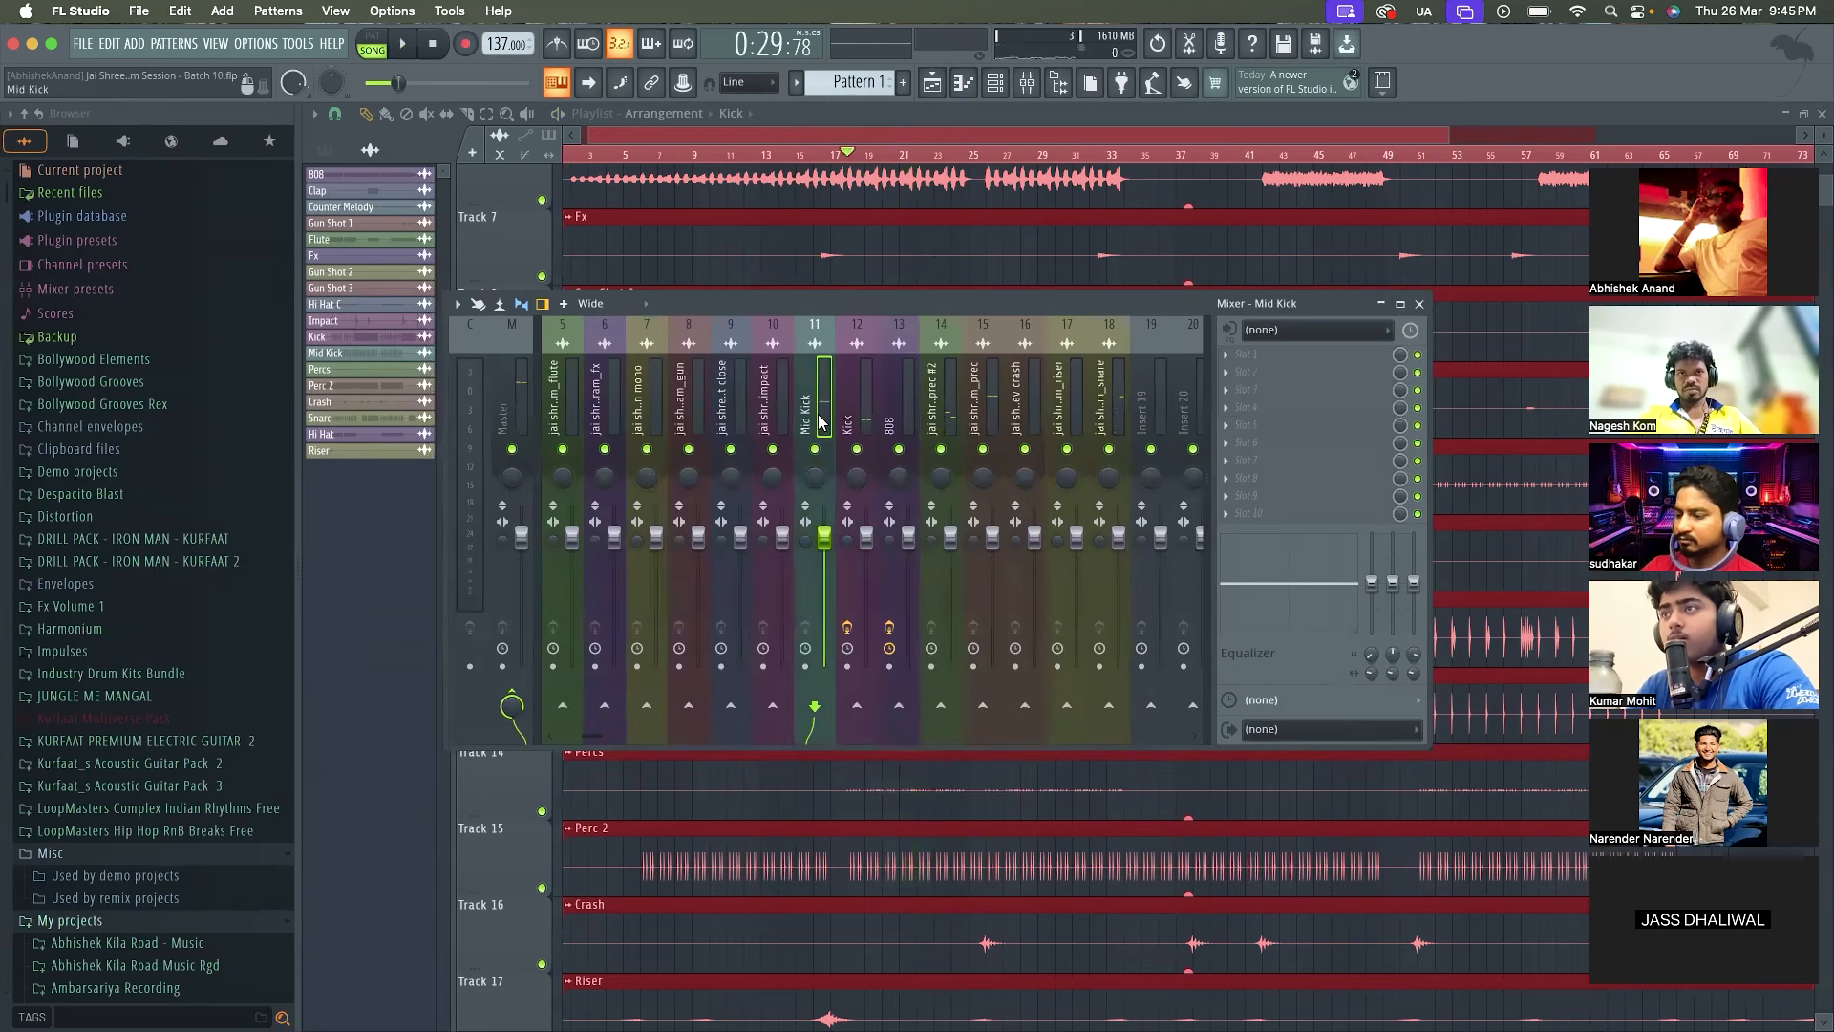
{"action": "scroll", "coordinate": [820, 424], "scroll_direction": "up", "scroll_amount": 2}
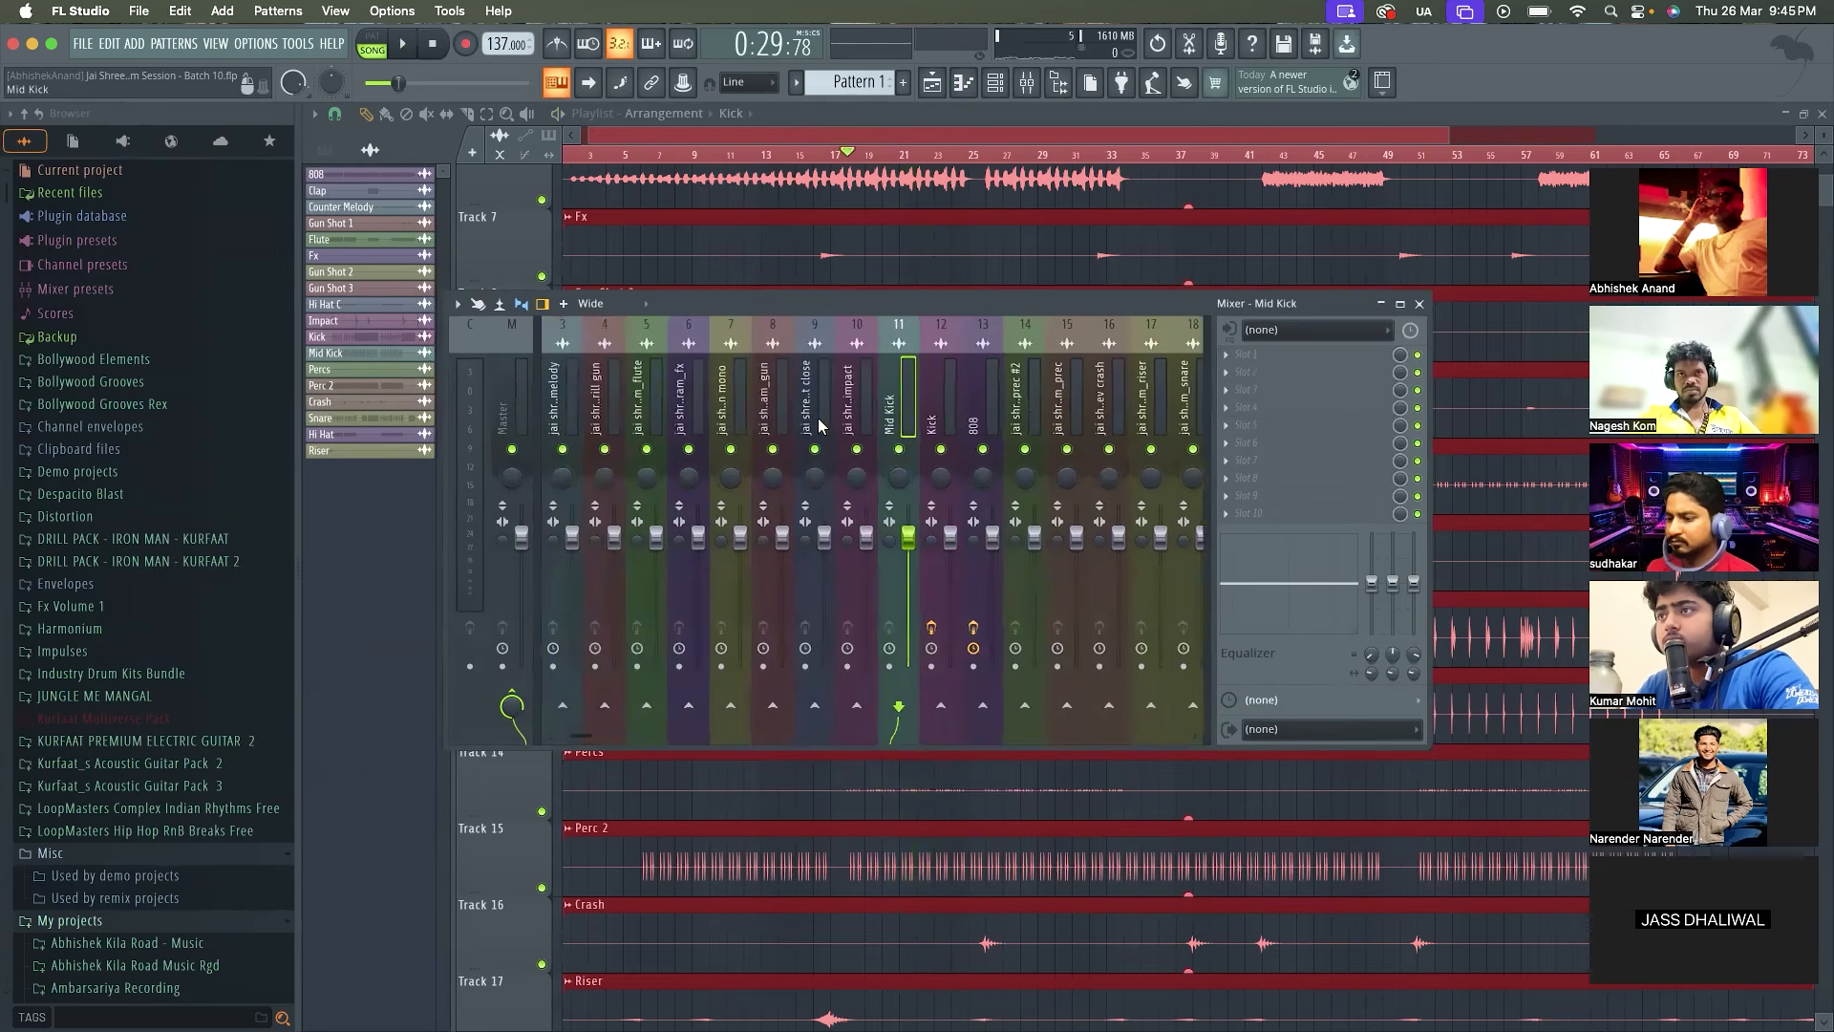
{"action": "scroll", "coordinate": [819, 423], "scroll_direction": "up", "scroll_amount": 1}
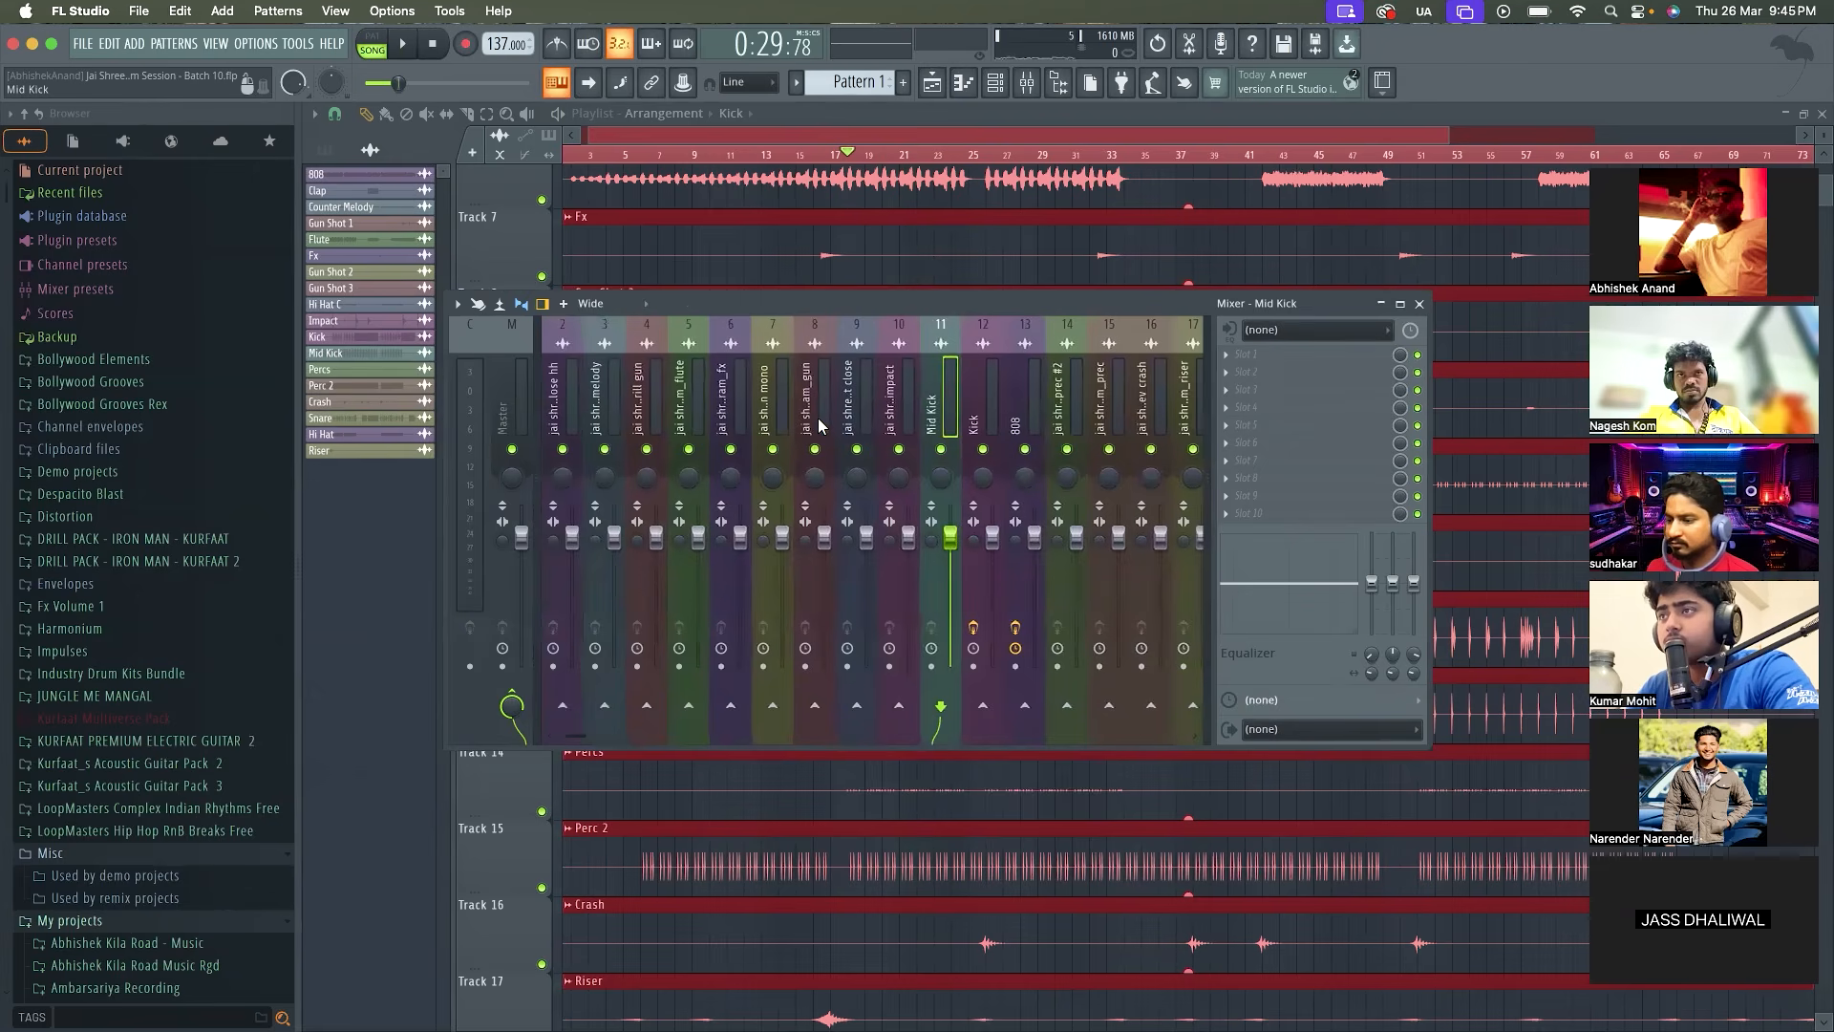
{"action": "scroll", "coordinate": [819, 423], "scroll_direction": "down", "scroll_amount": 6}
{"action": "left_click", "coordinate": [814, 423]}
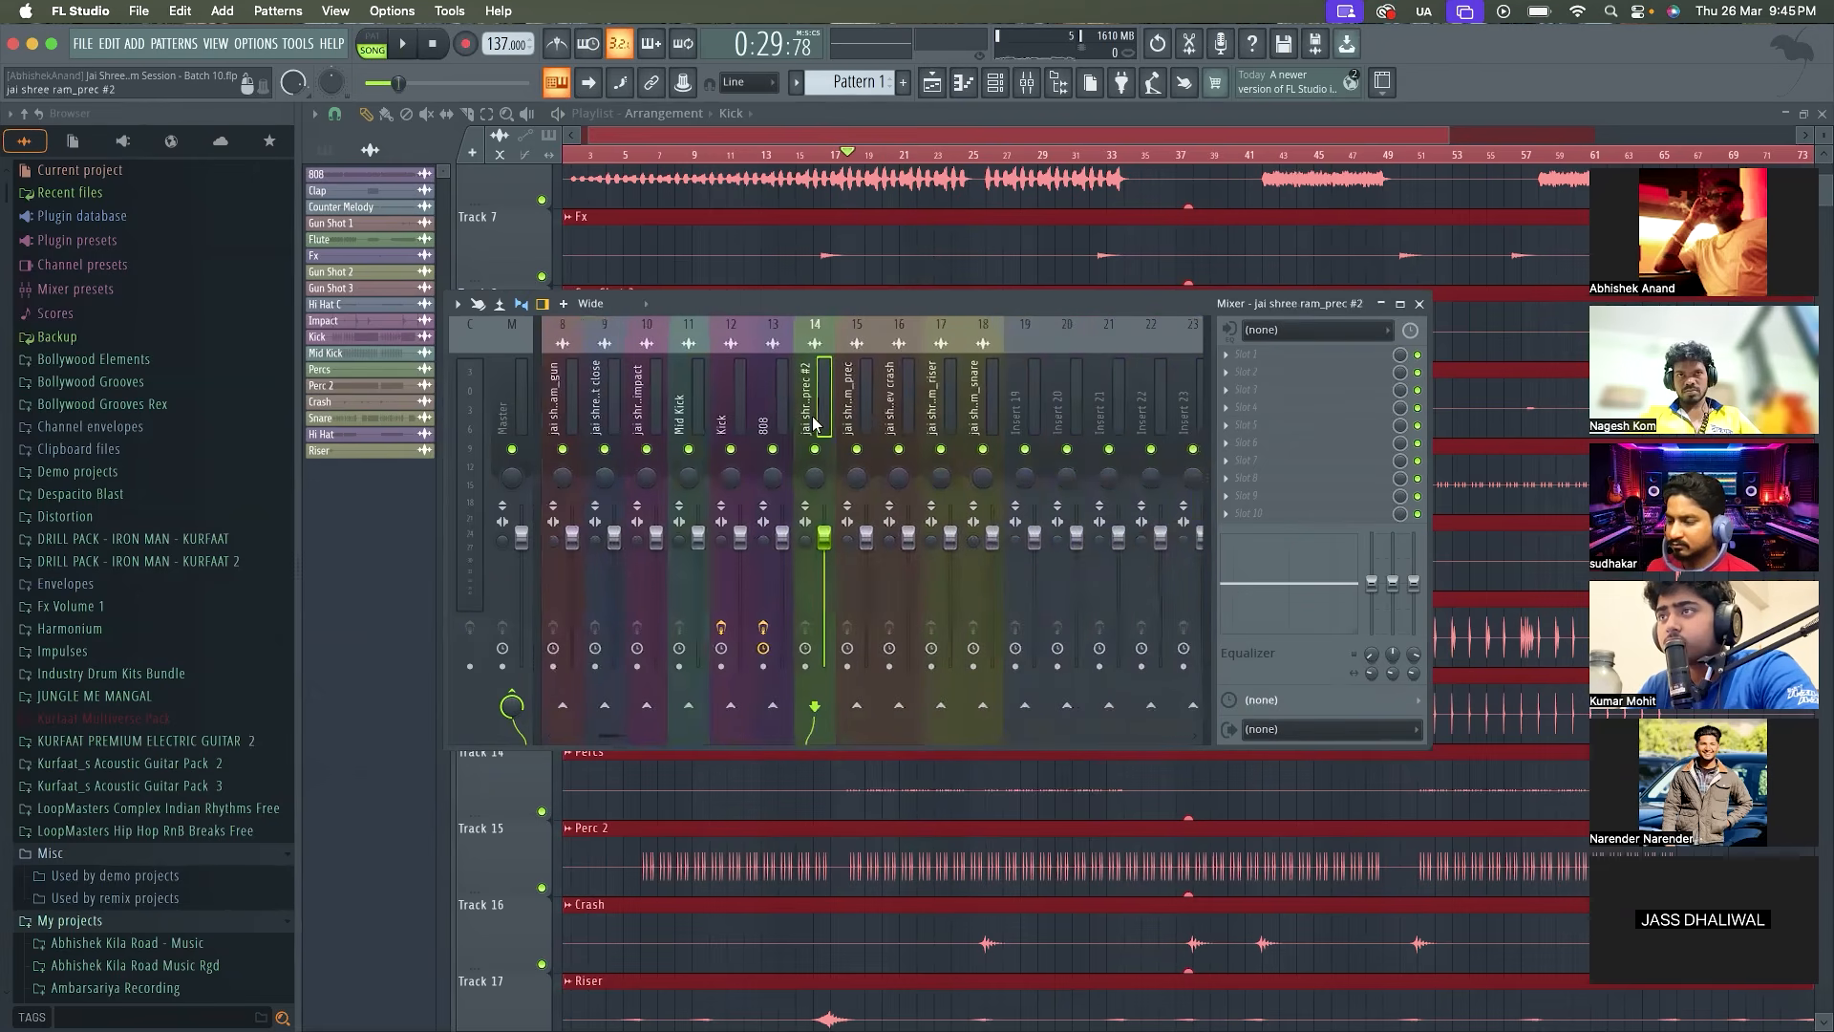
Audition the jai shree ram_prec #2 track soloed, and compare it with all tracks playing
{"action": "key", "text": "space"}
{"action": "right_click", "coordinate": [815, 449]}
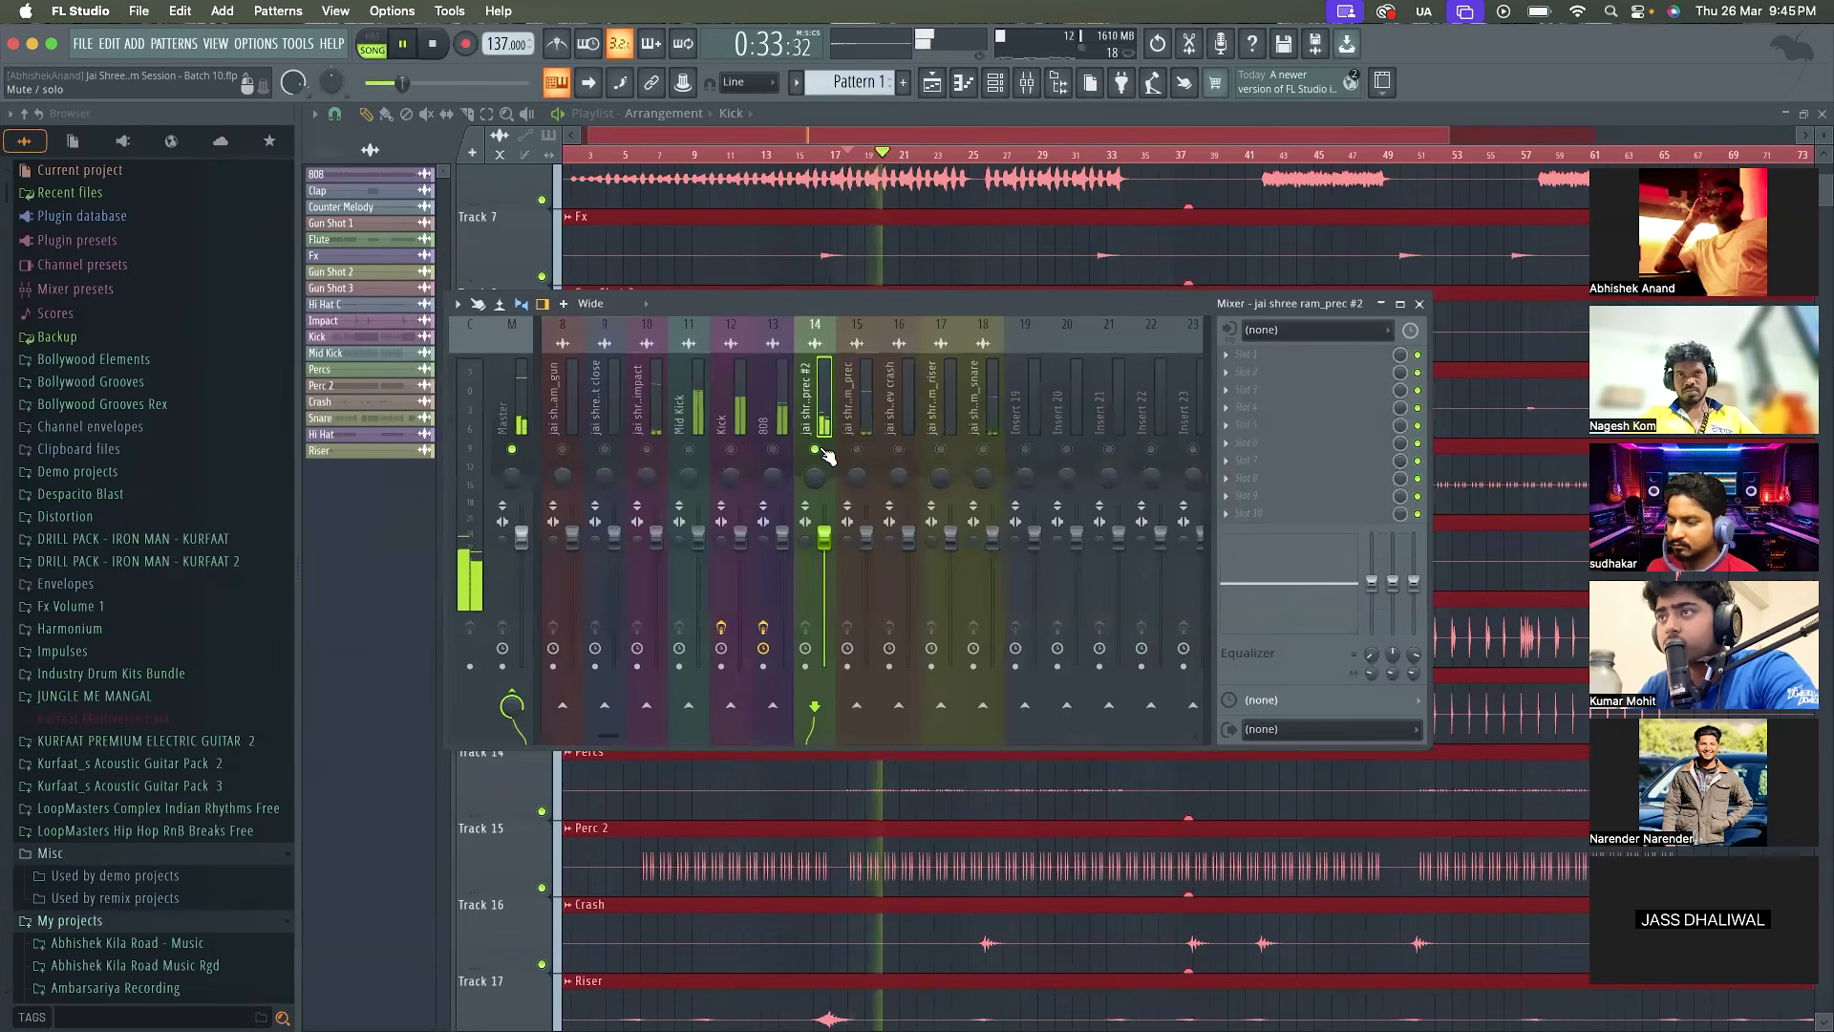
{"action": "key", "text": "space"}
{"action": "right_click", "coordinate": [815, 449]}
{"action": "key", "text": "space"}
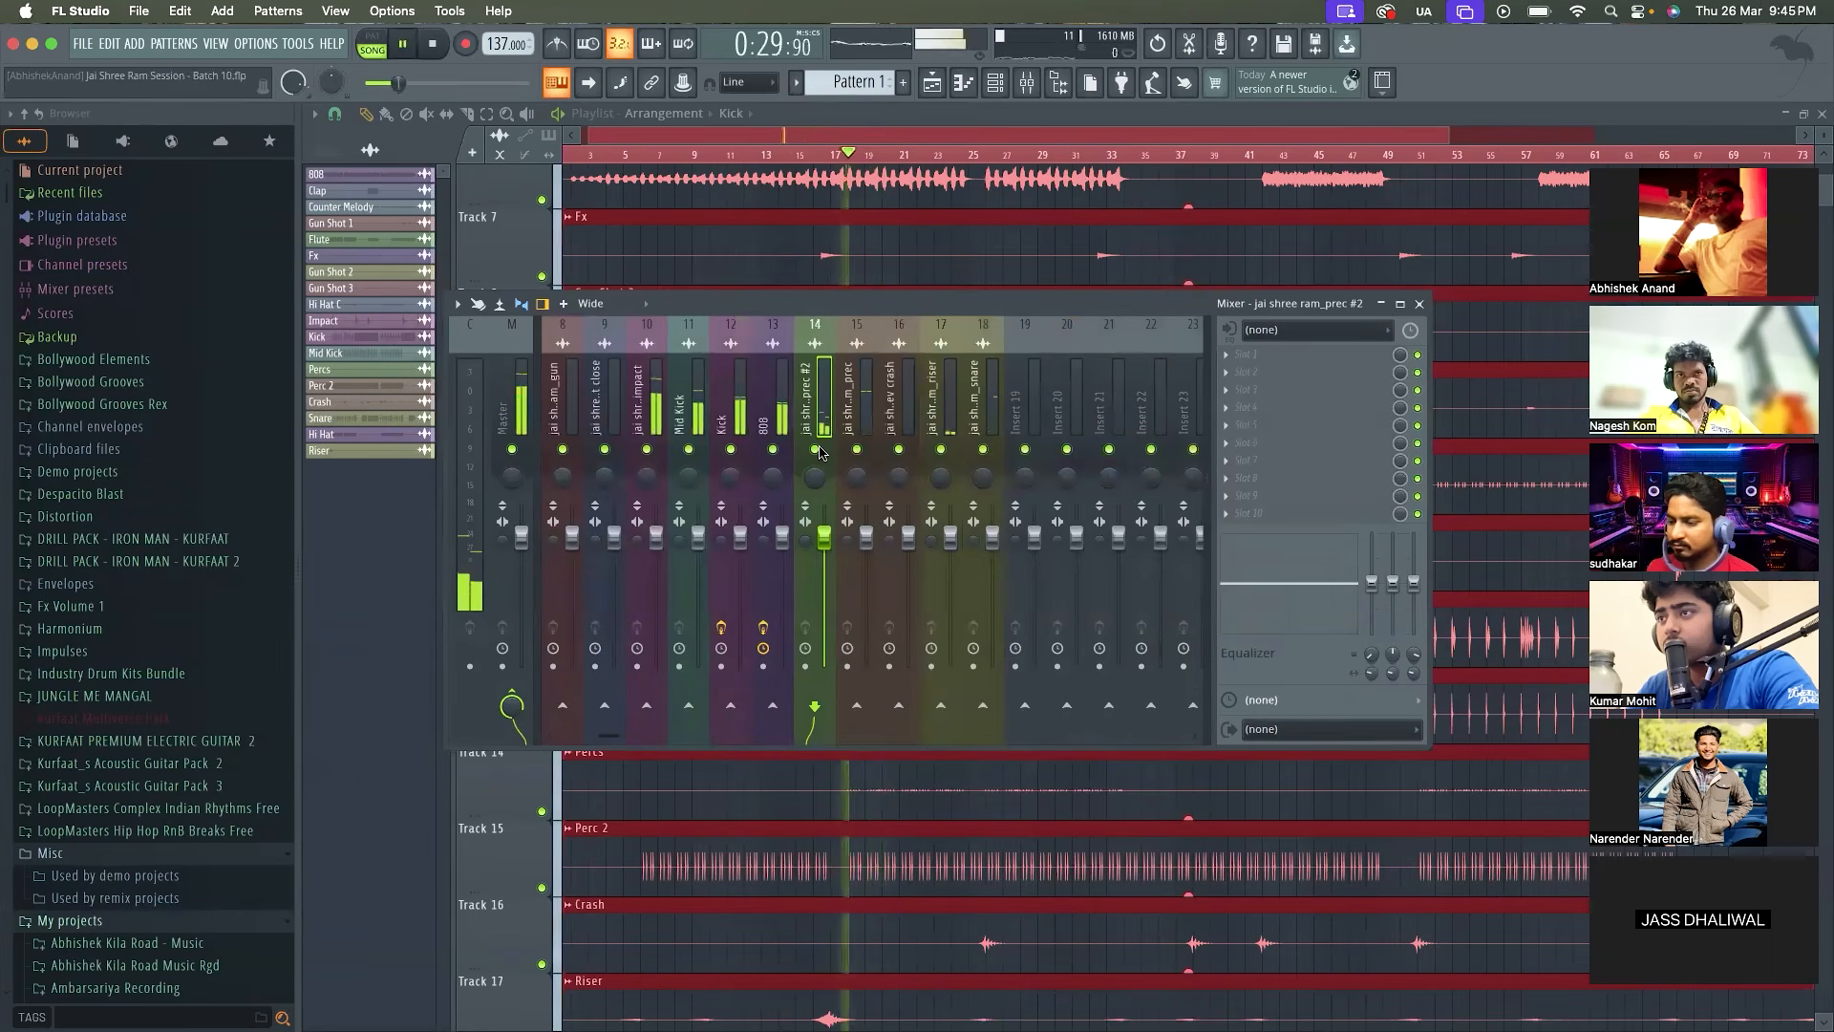
{"action": "key", "text": "space"}
Load Fruity Parametric EQ 2 in the first effect slot of jai shree ram_prec #2 and play its spectrum briefly
{"action": "left_click", "coordinate": [1254, 354]}
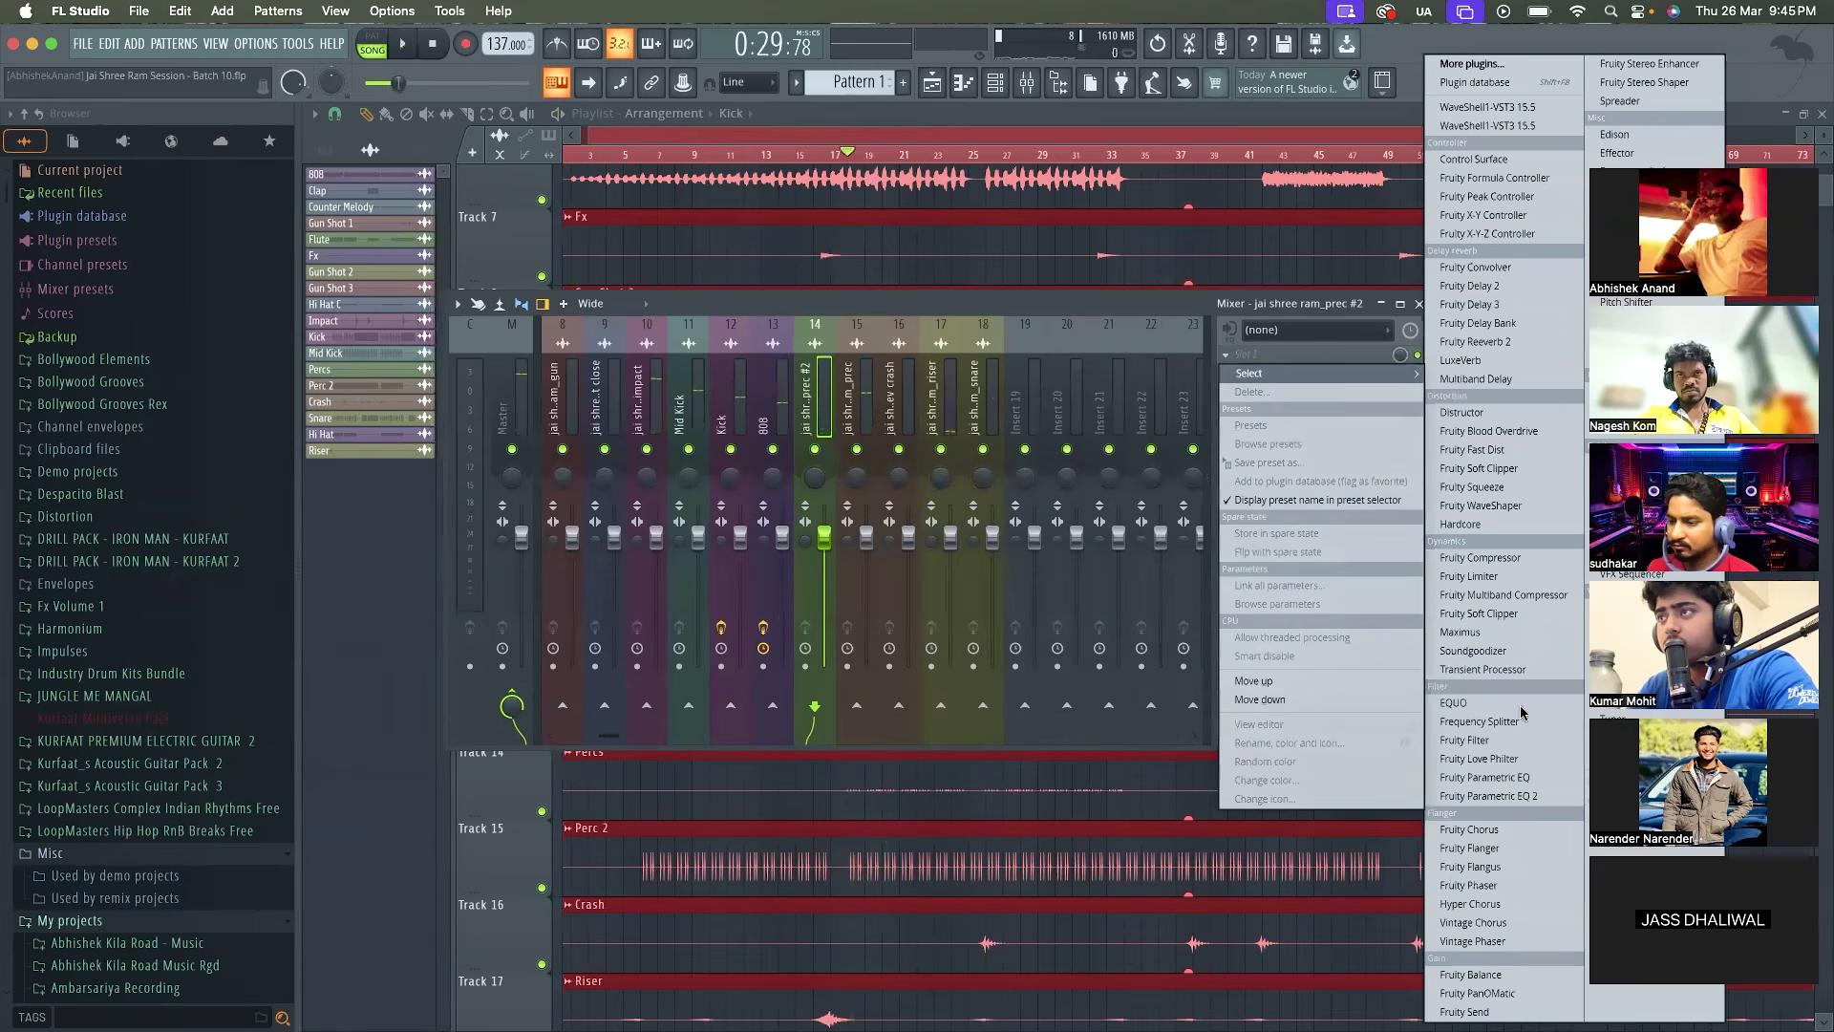
{"action": "left_click", "coordinate": [1484, 796]}
{"action": "key", "text": "space"}
Boost band 4 of the jai shree ram_prec #2 EQ by 2.3 dB at 883 Hz and audition it
{"action": "key", "text": "space"}
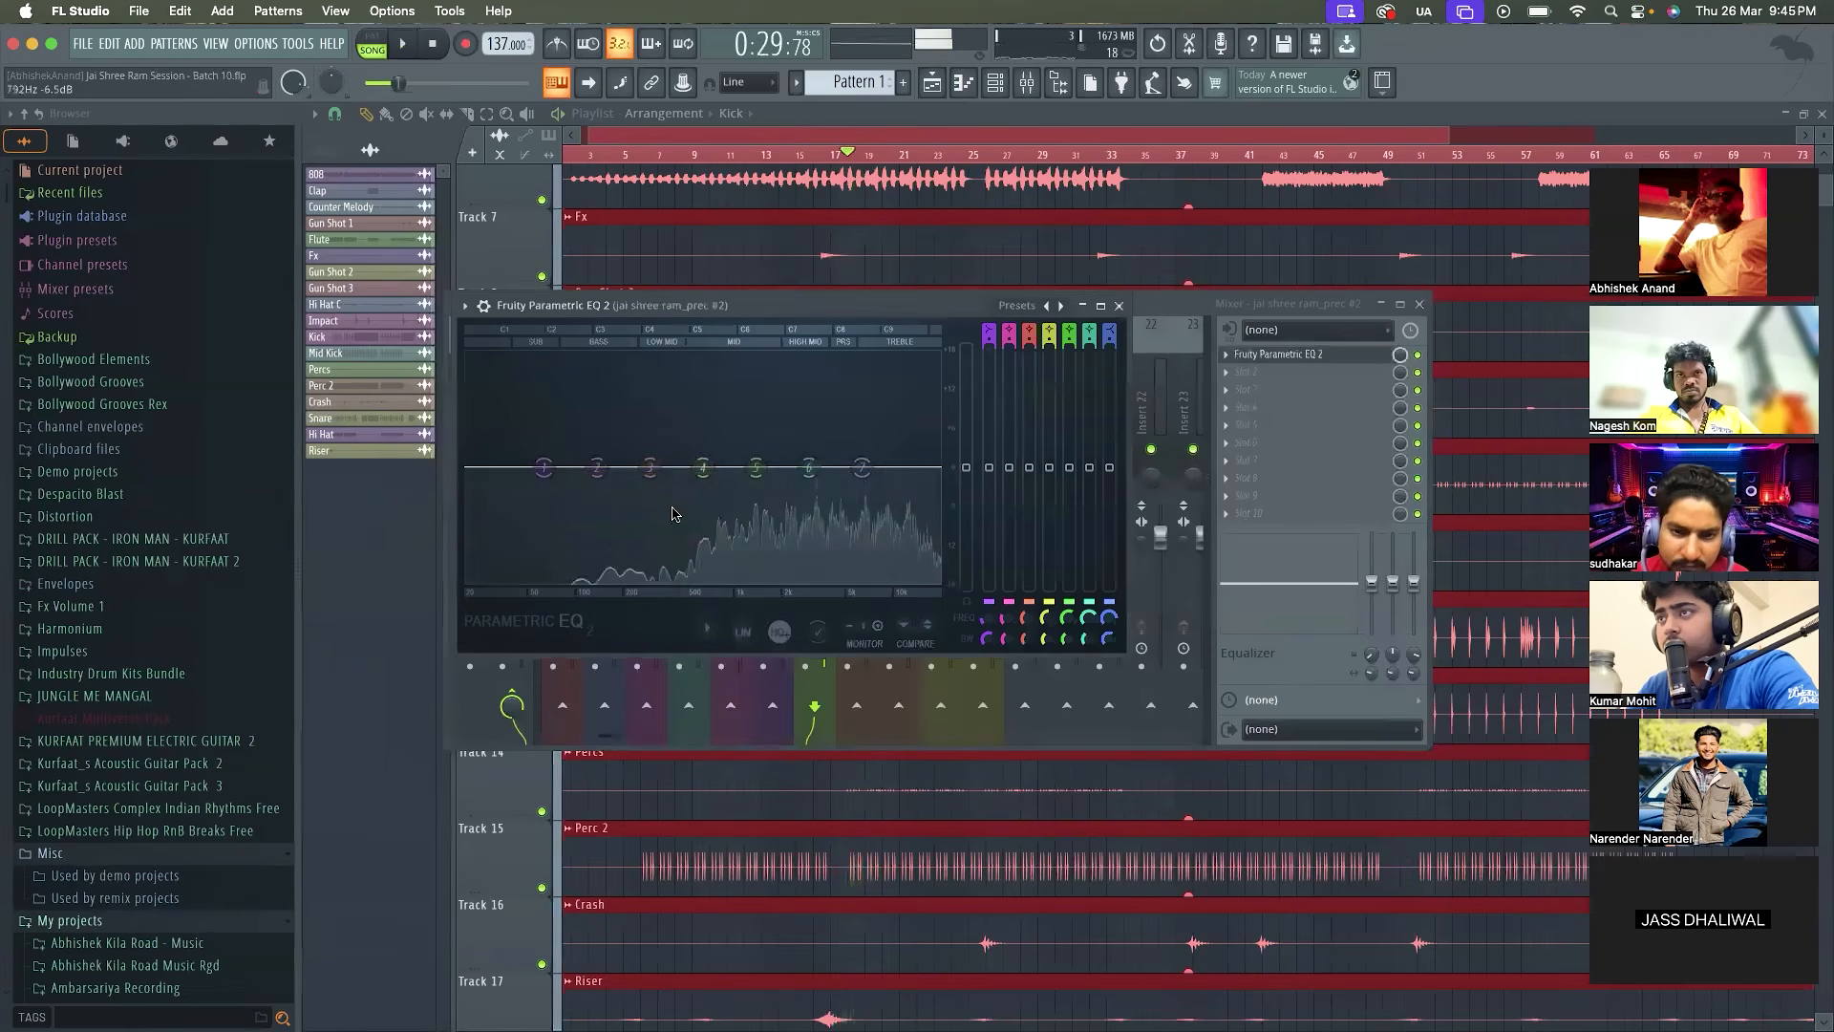
{"action": "left_click_drag", "start_coordinate": [702, 467], "coordinate": [732, 361]}
{"action": "key", "text": "space"}
{"action": "key", "text": "space"}
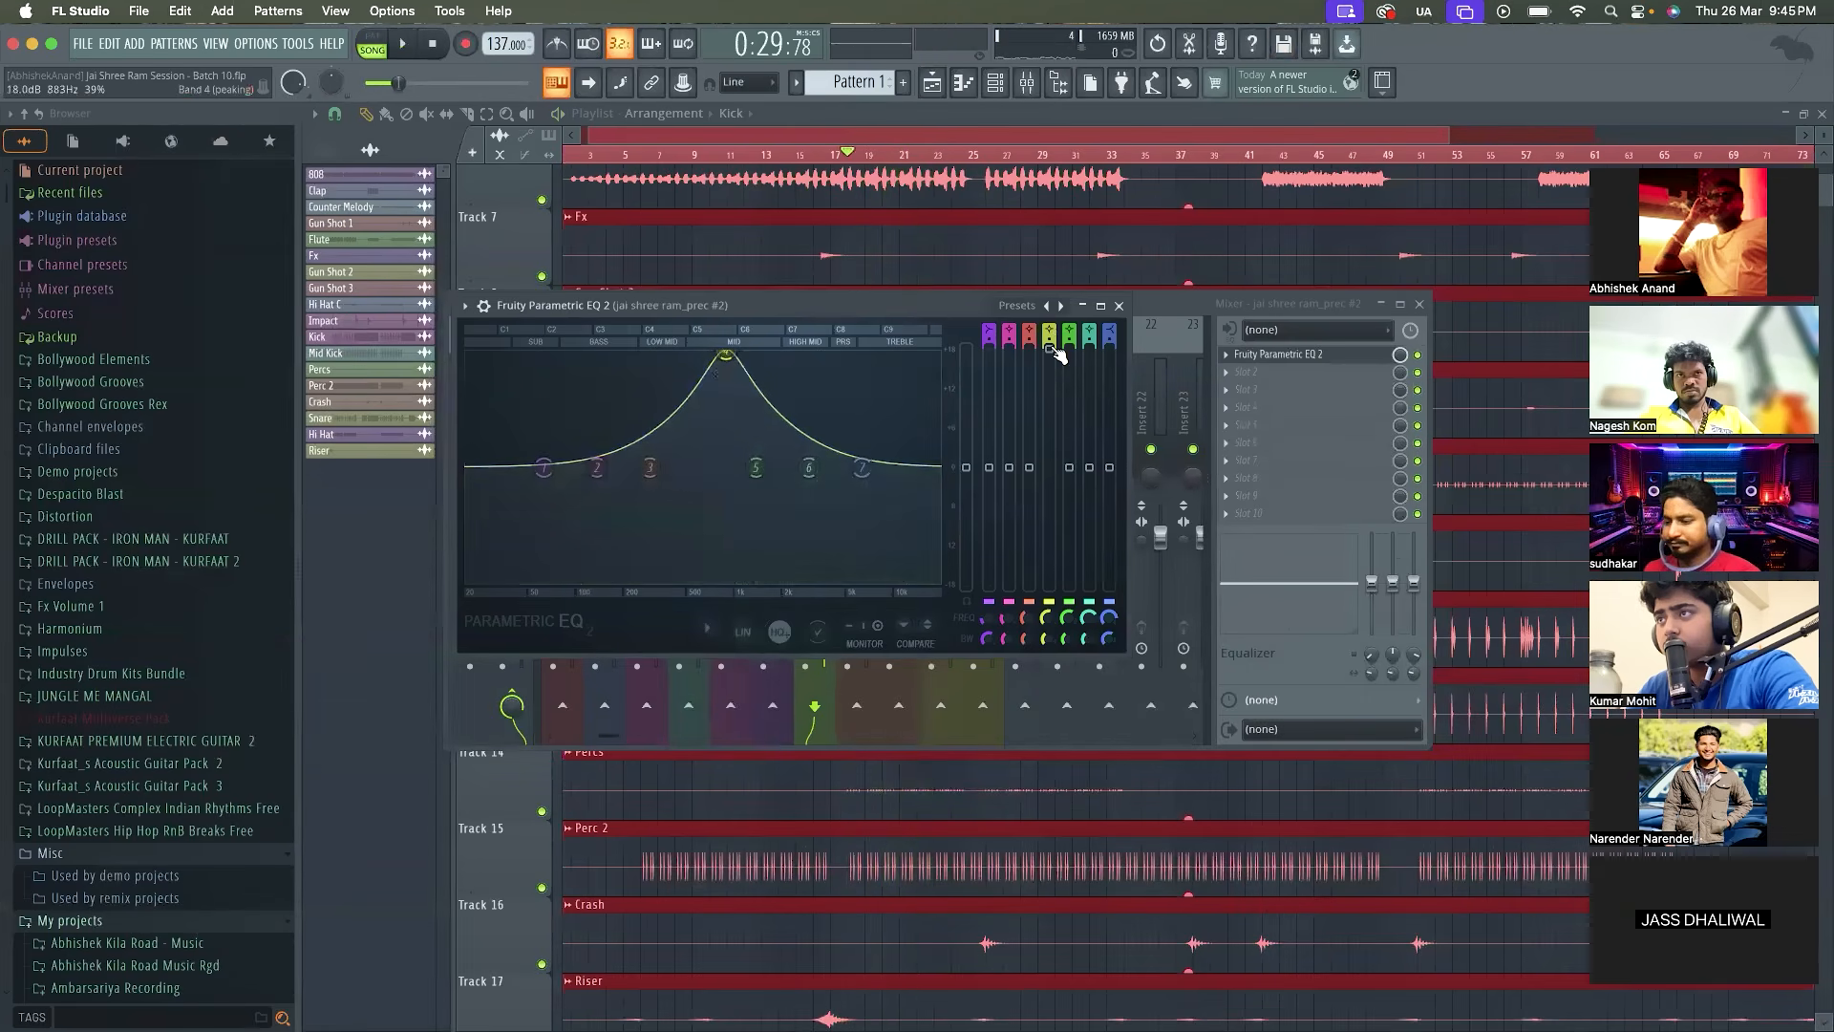
{"action": "left_click_drag", "start_coordinate": [1053, 349], "coordinate": [1050, 456]}
{"action": "key", "text": "space"}
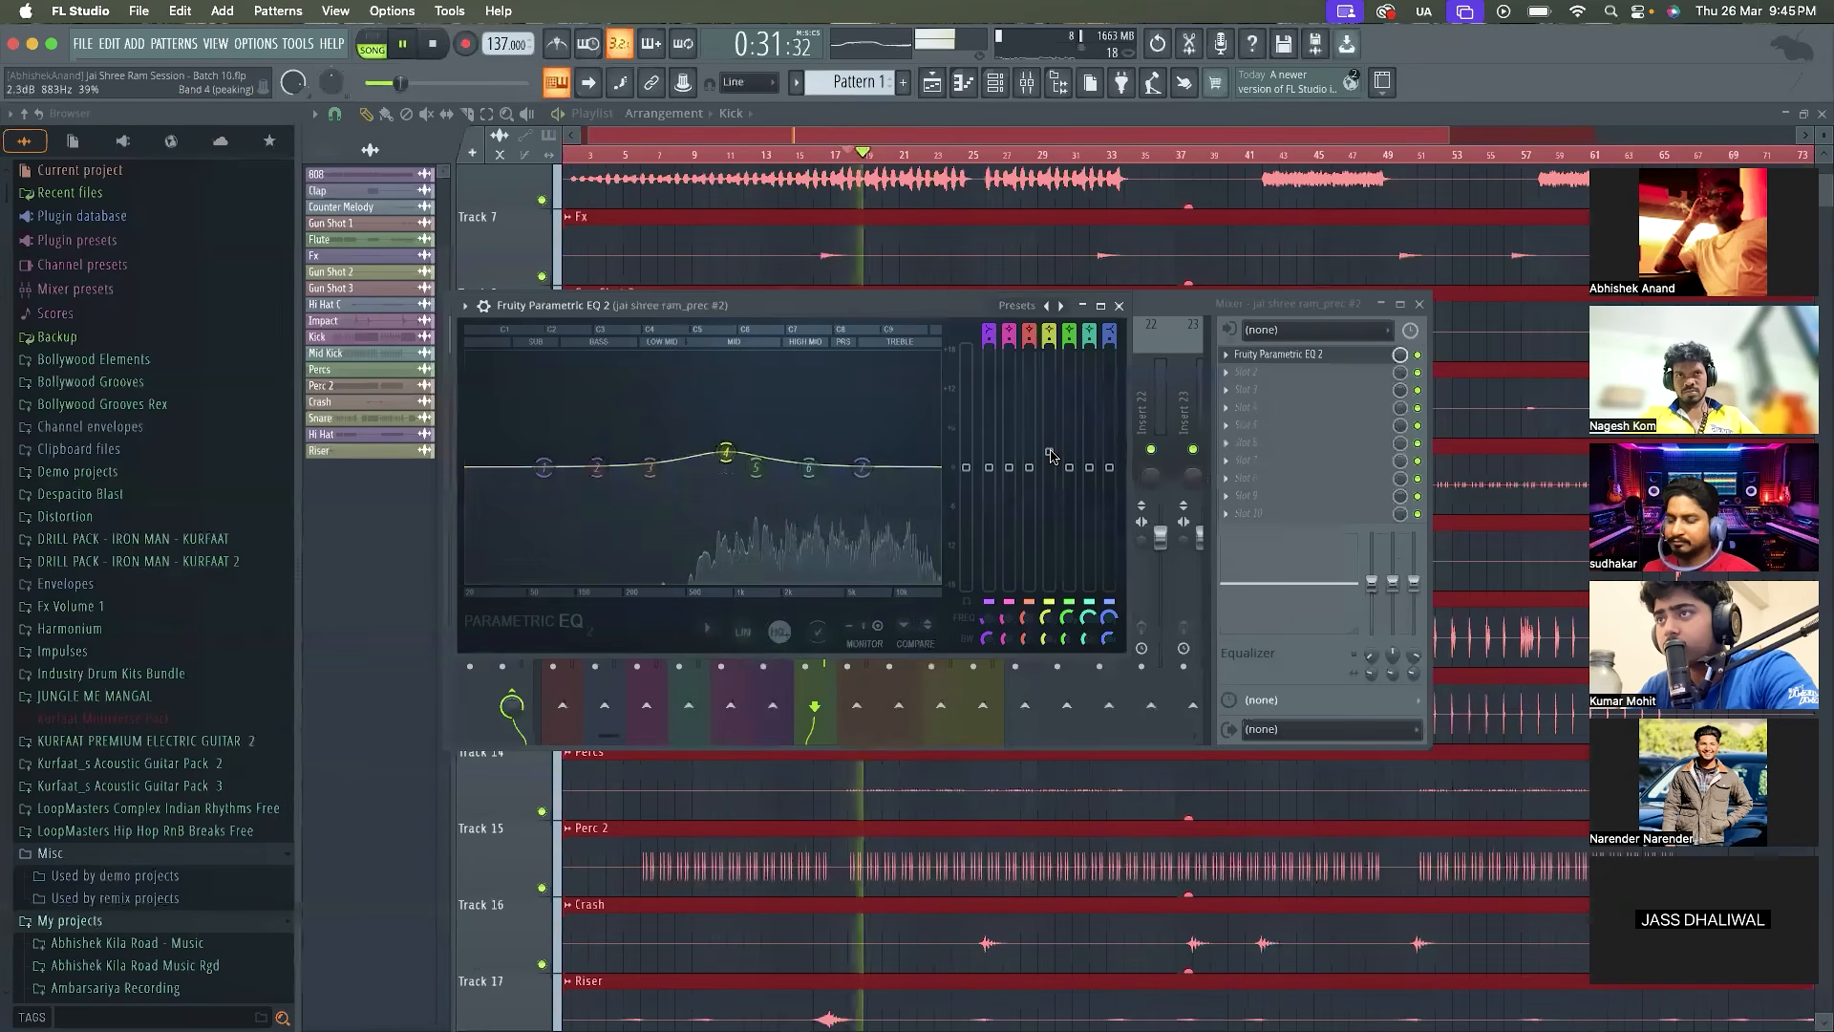
{"action": "key", "text": "space"}
{"action": "key", "text": "space"}
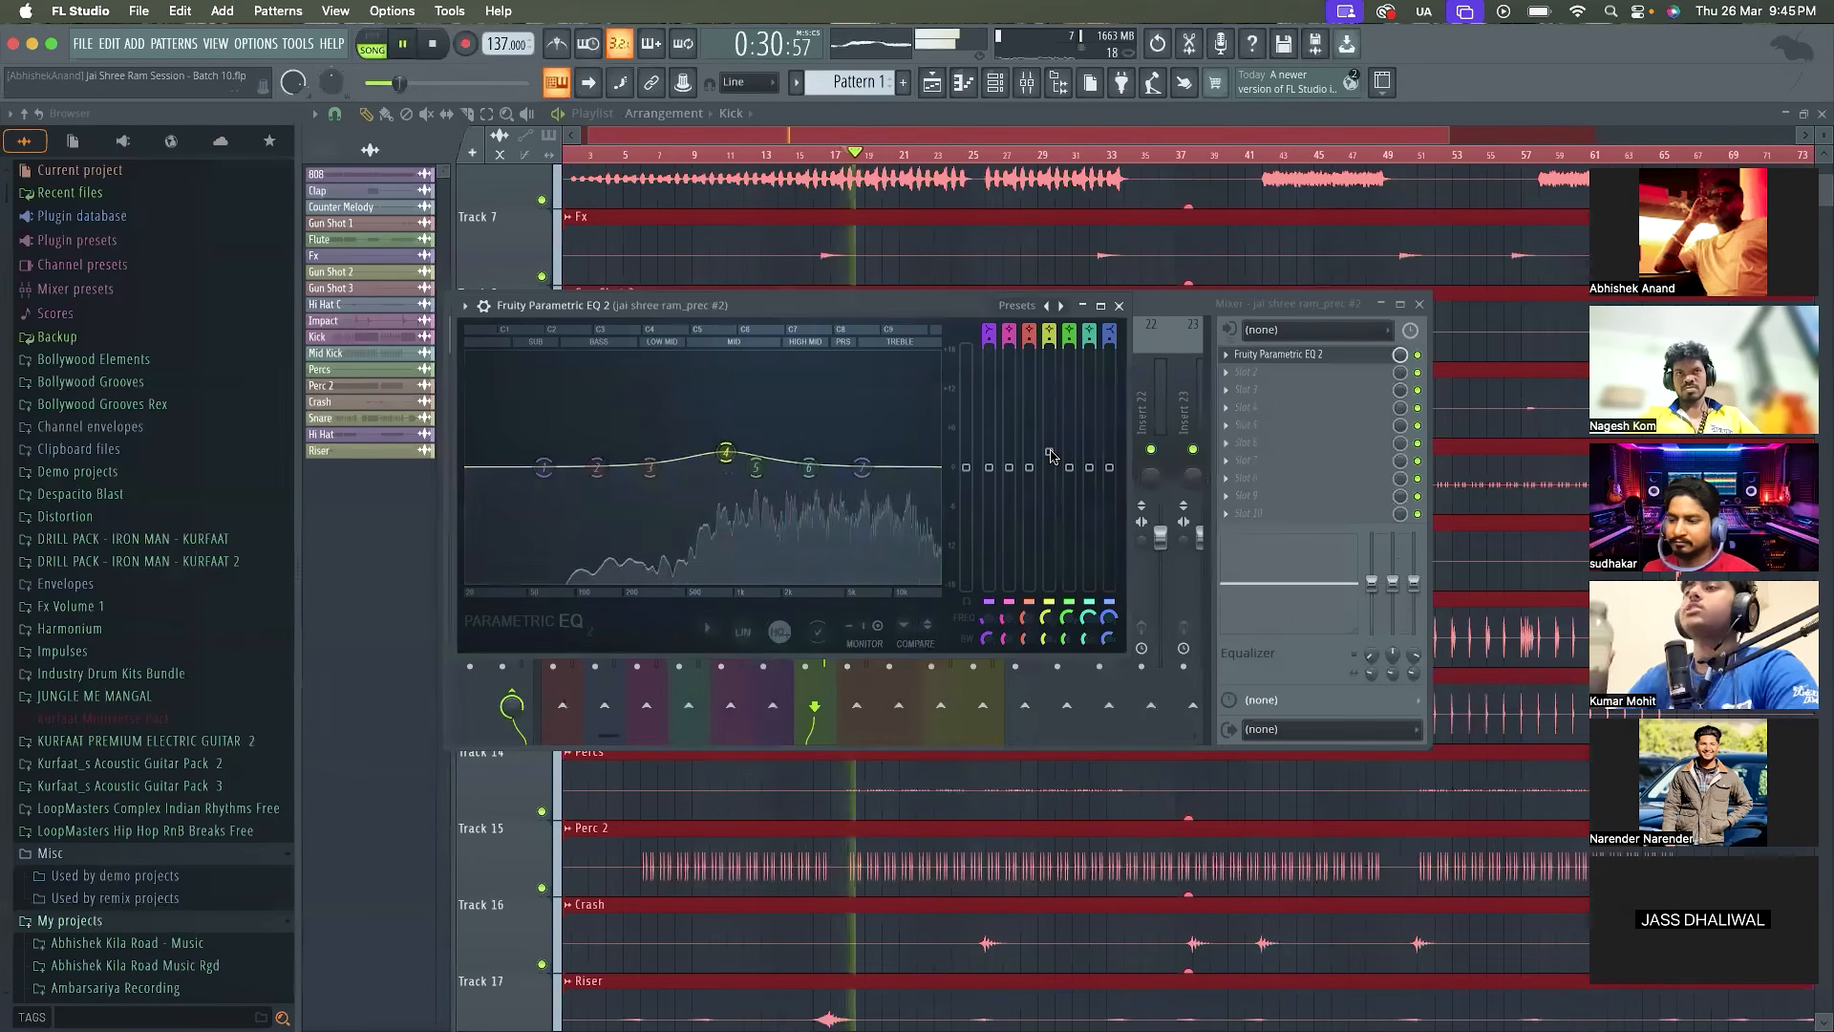
Set band 1 of the jai shree ram_prec #2 EQ to a high pass at 93 Hz and close the EQ
{"action": "right_click", "coordinate": [543, 468]}
{"action": "mouse_move", "coordinate": [575, 517]}
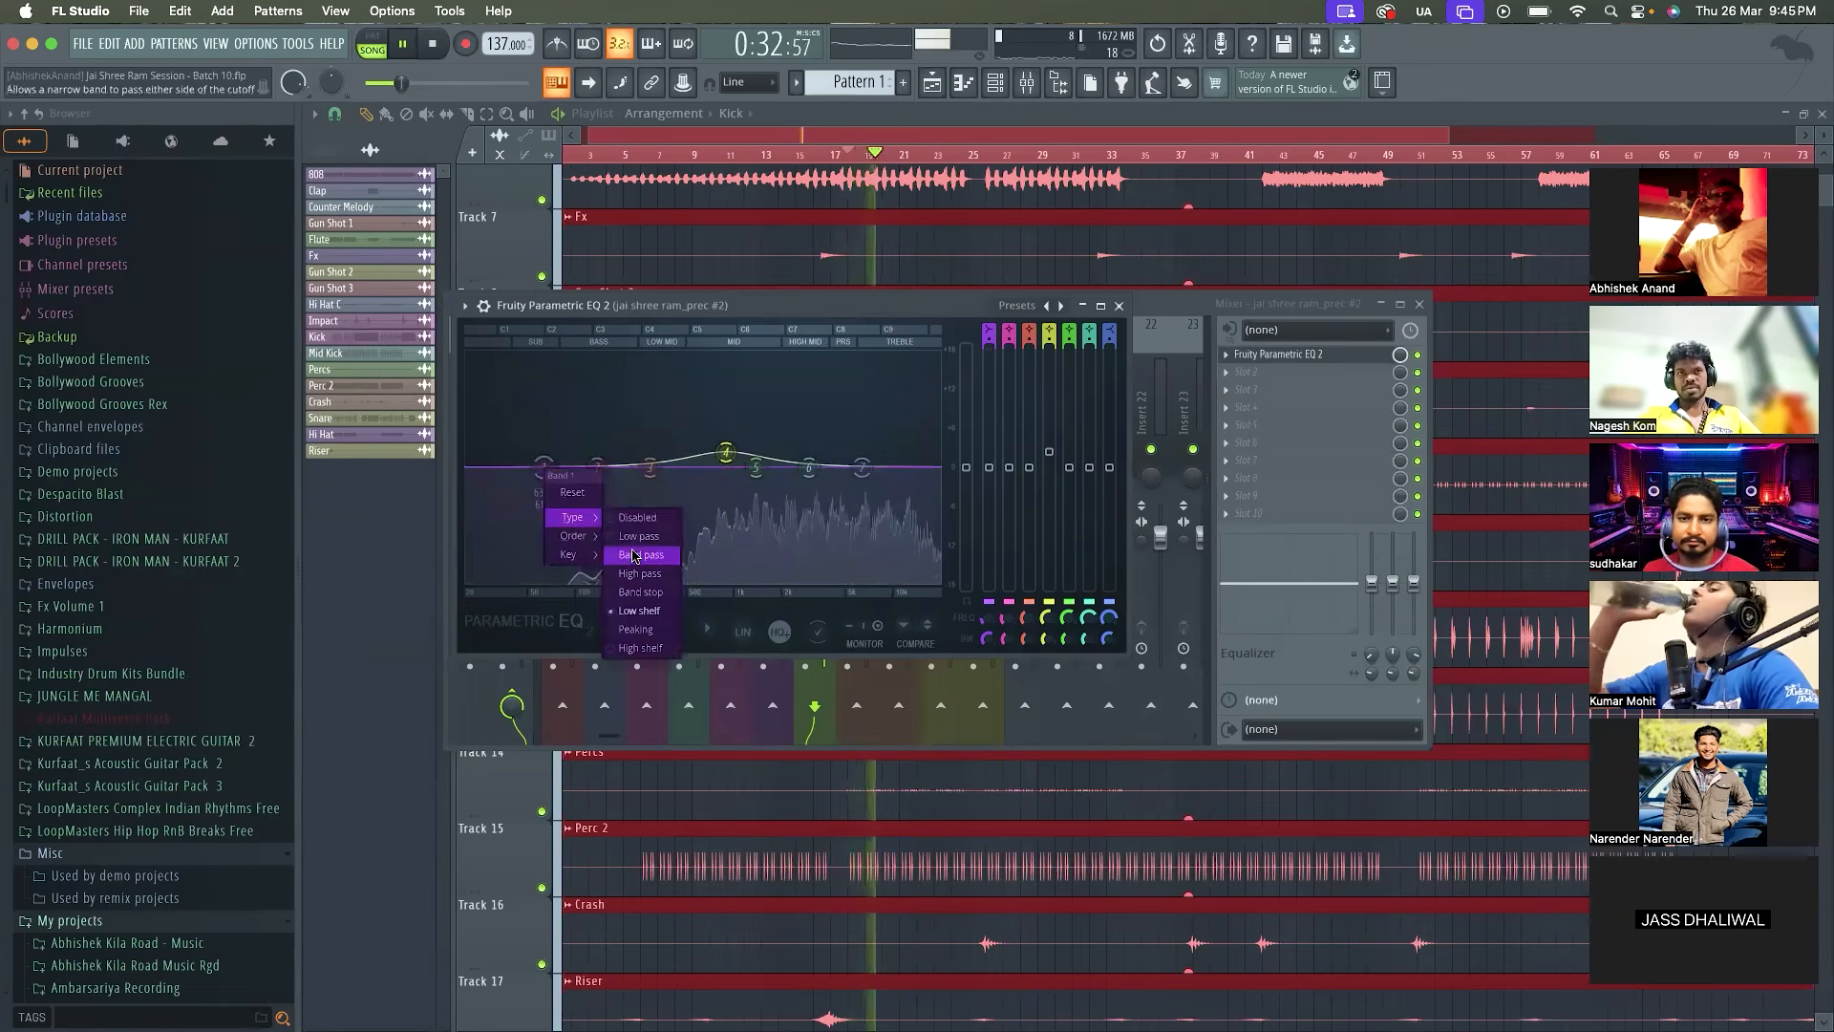
{"action": "left_click", "coordinate": [630, 574]}
{"action": "left_click_drag", "start_coordinate": [544, 468], "coordinate": [570, 468]}
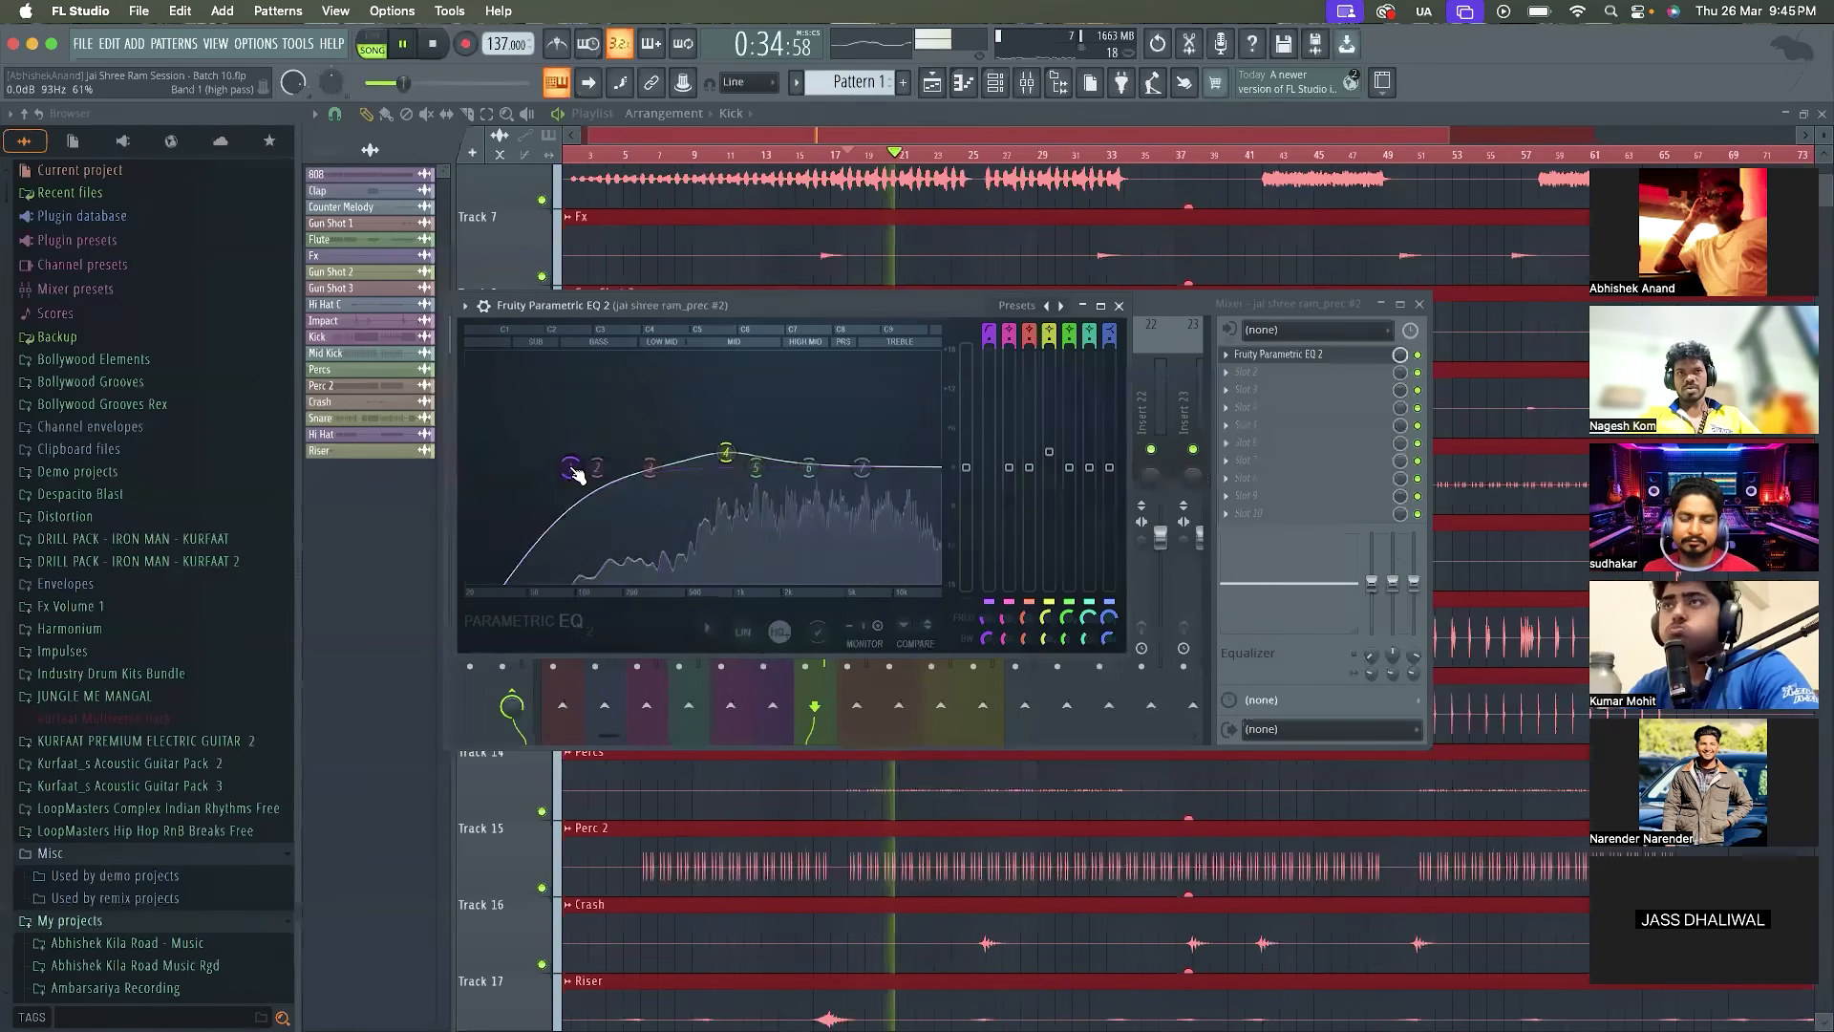
{"action": "left_click", "coordinate": [1117, 306]}
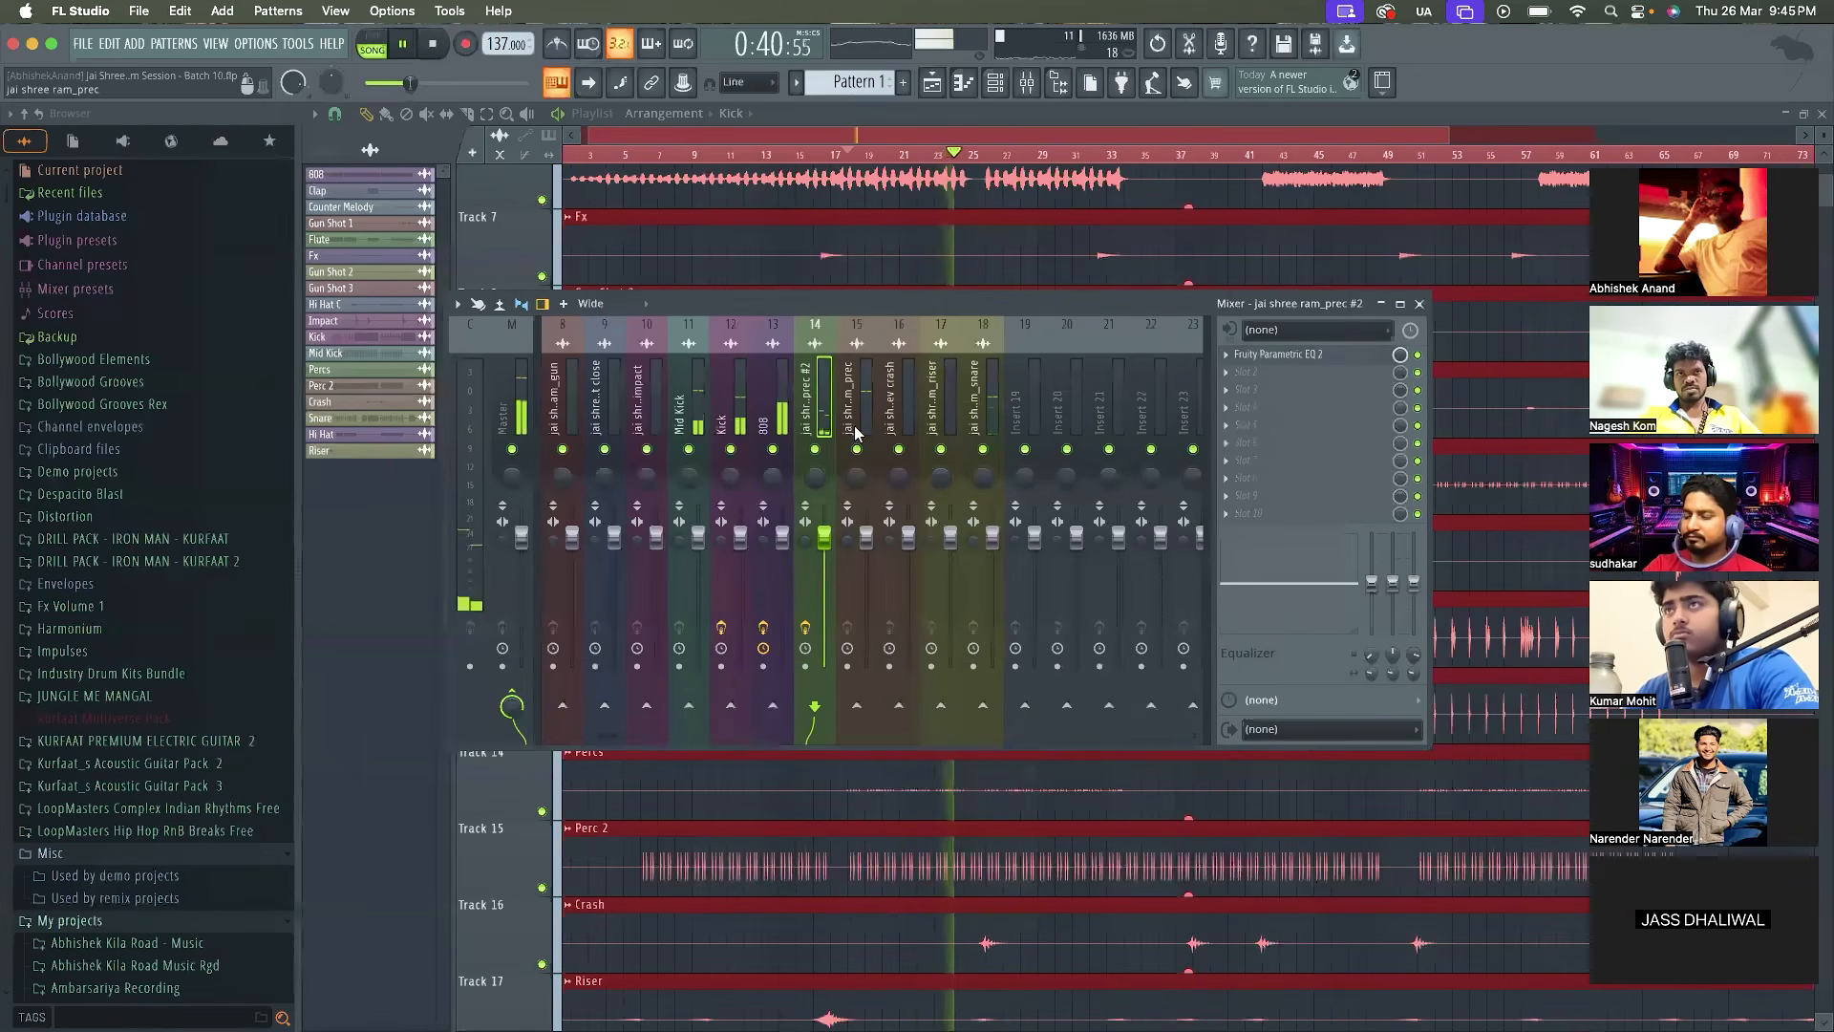
Try Fruity Limiter in the second effect slot of jai shree ram_prec #2 and audition it
{"action": "key", "text": "space"}
{"action": "left_click", "coordinate": [1252, 371]}
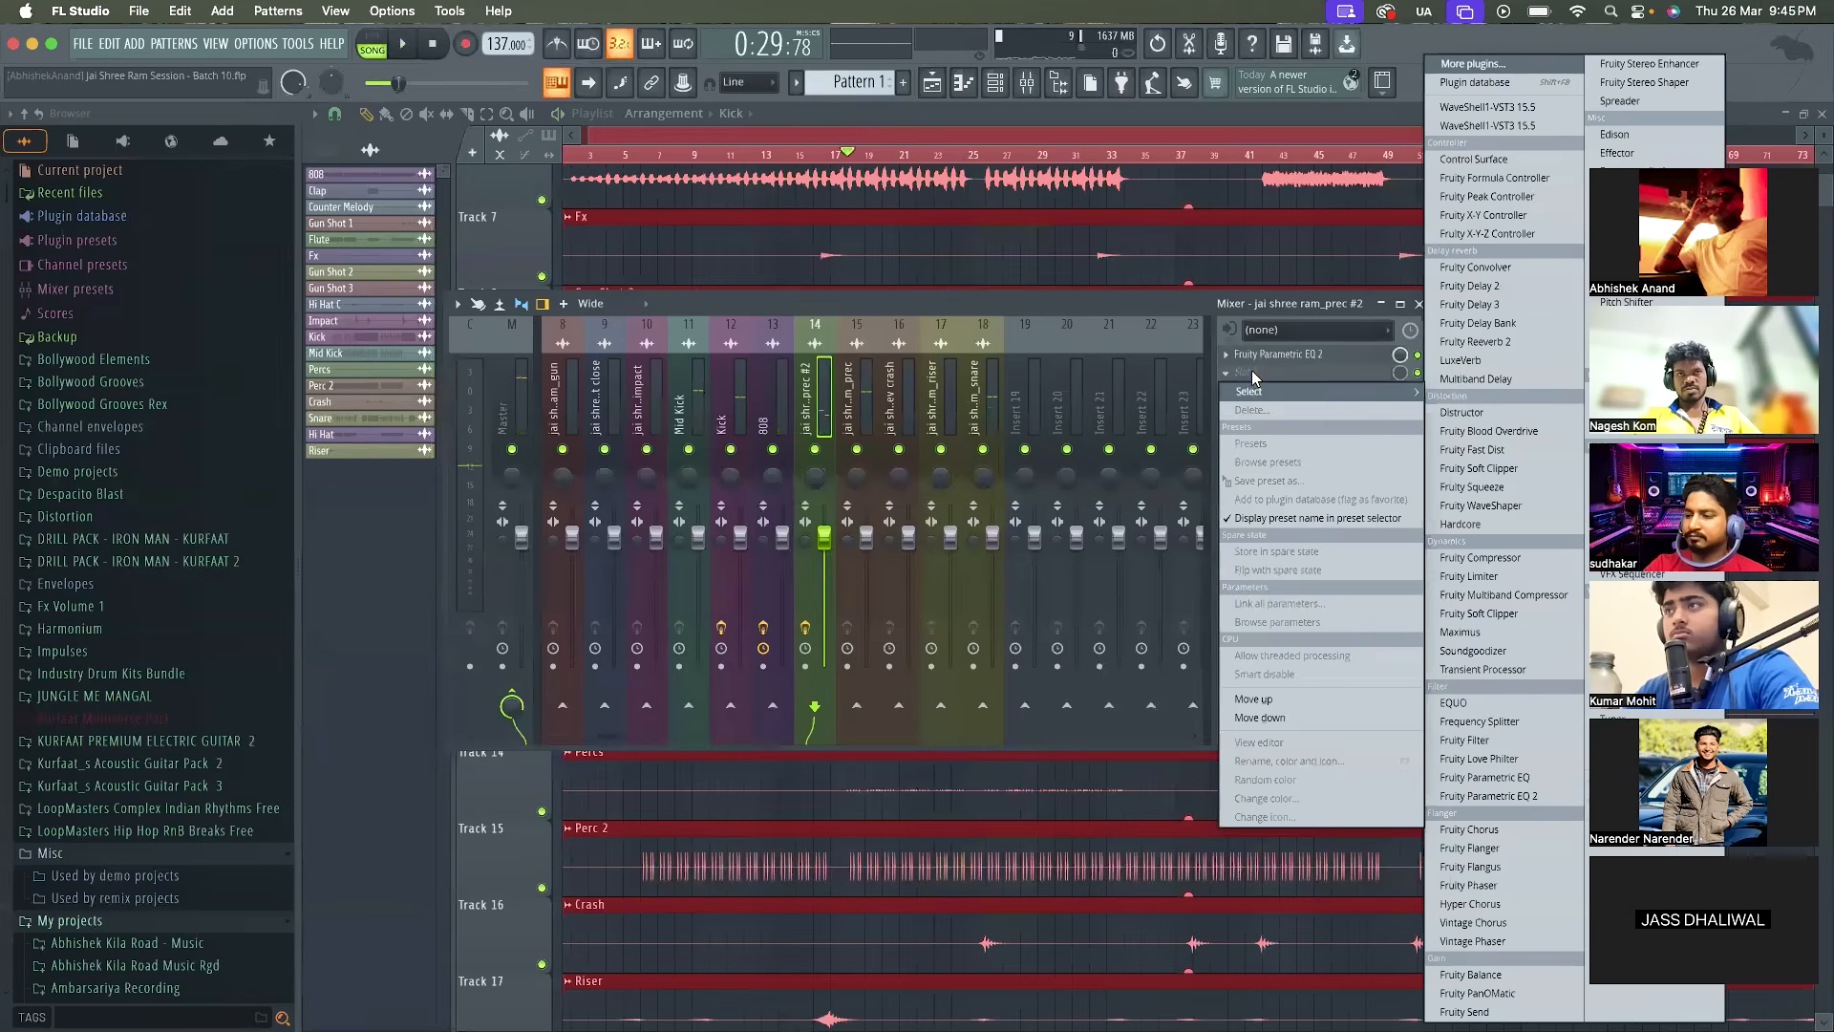
{"action": "left_click", "coordinate": [1473, 64]}
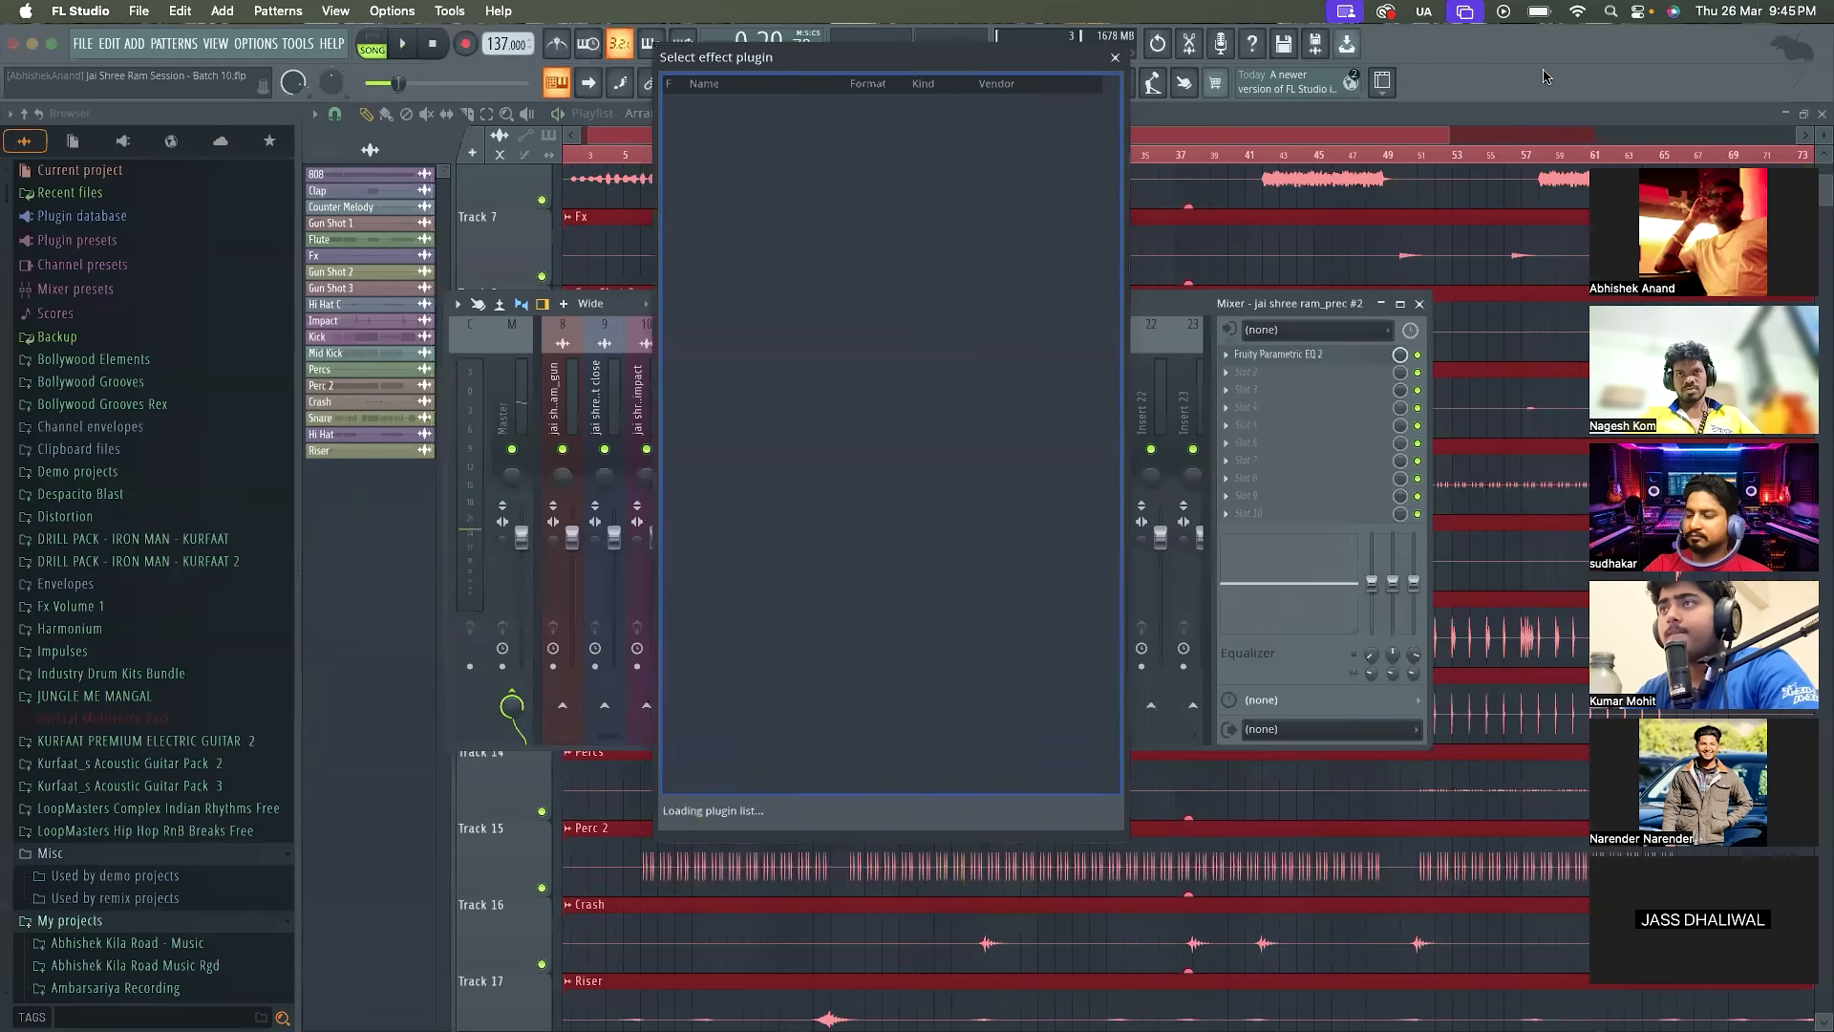
{"action": "scroll", "coordinate": [1003, 430], "scroll_direction": "down", "scroll_amount": 15}
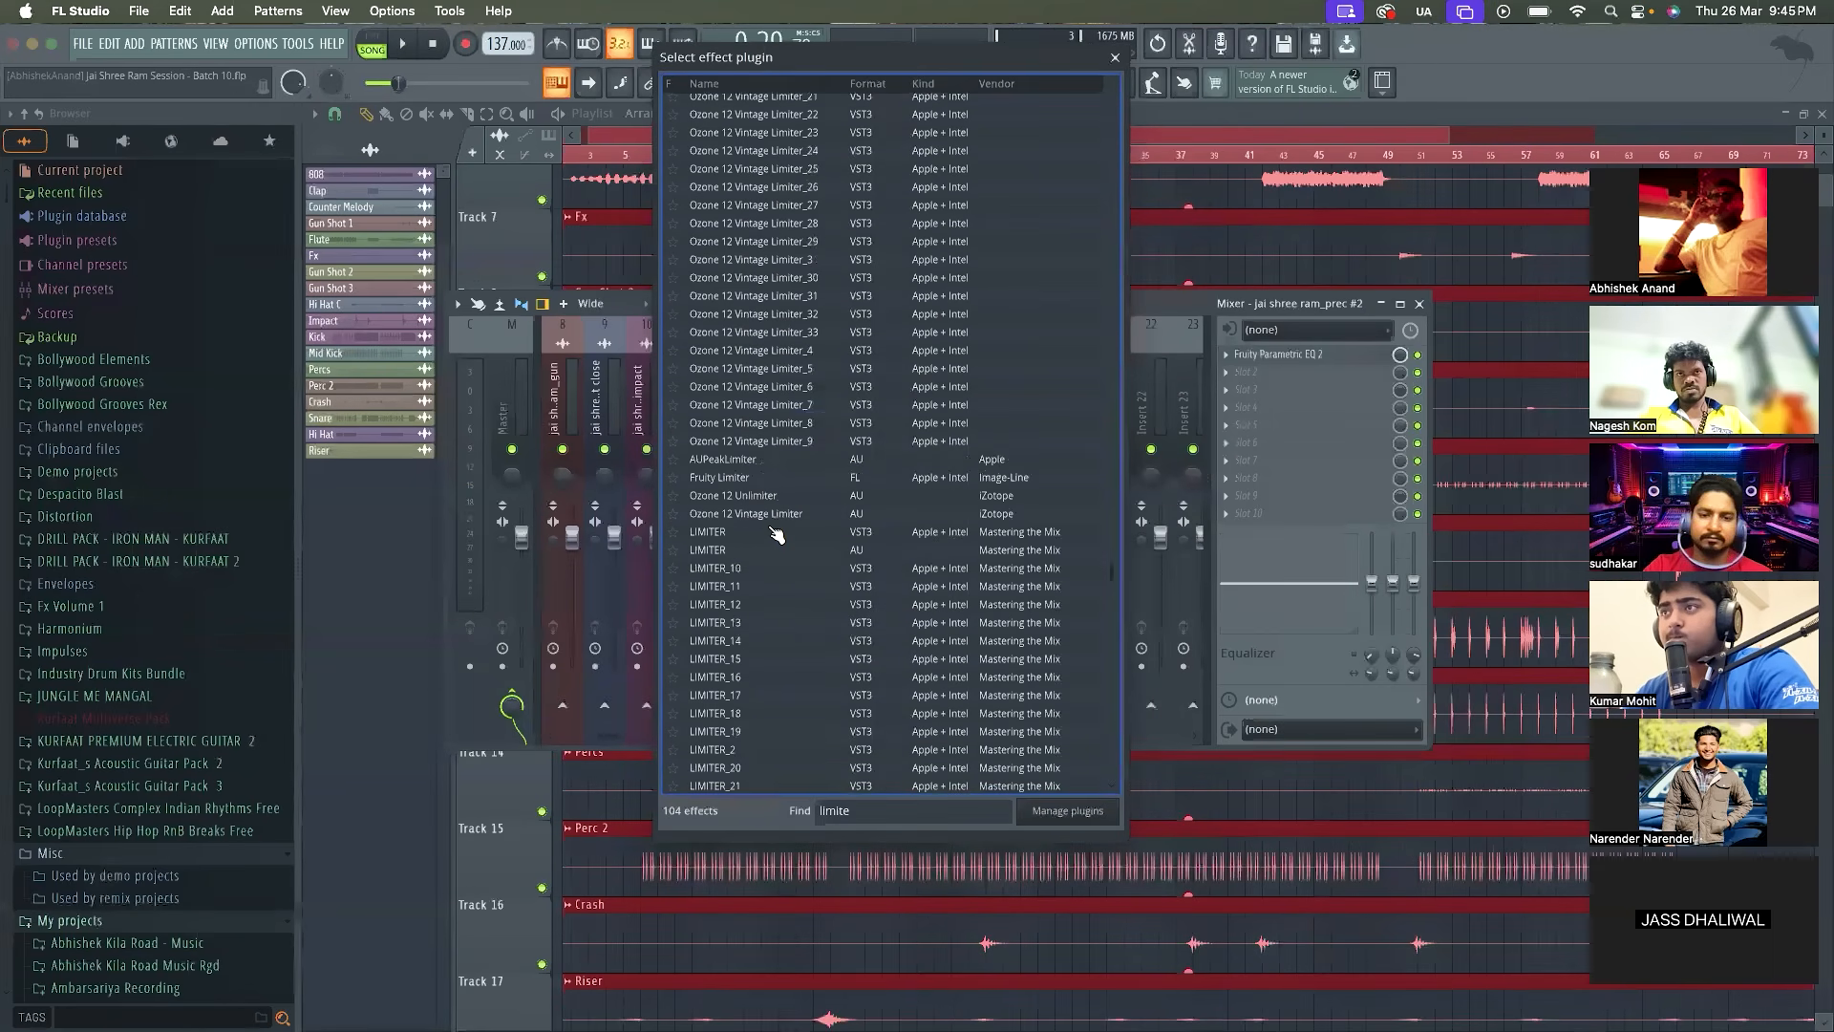
{"action": "left_click", "coordinate": [784, 481]}
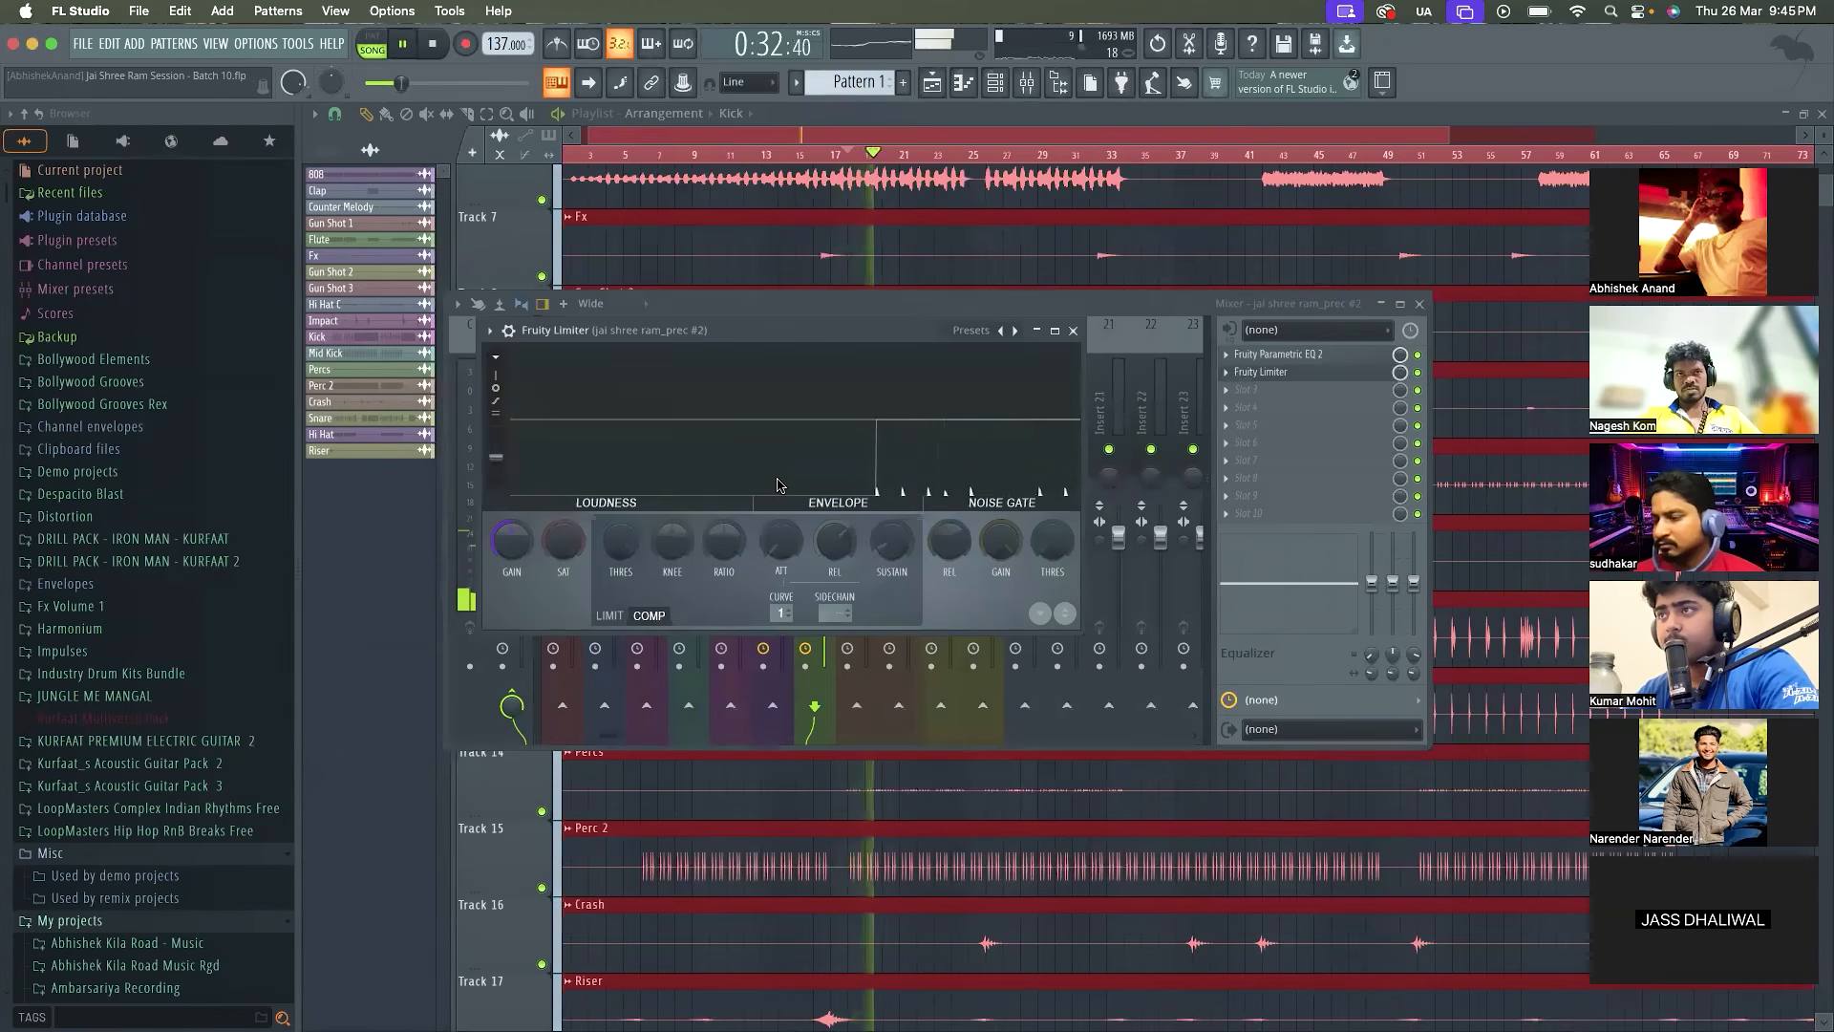
{"action": "key", "text": "space"}
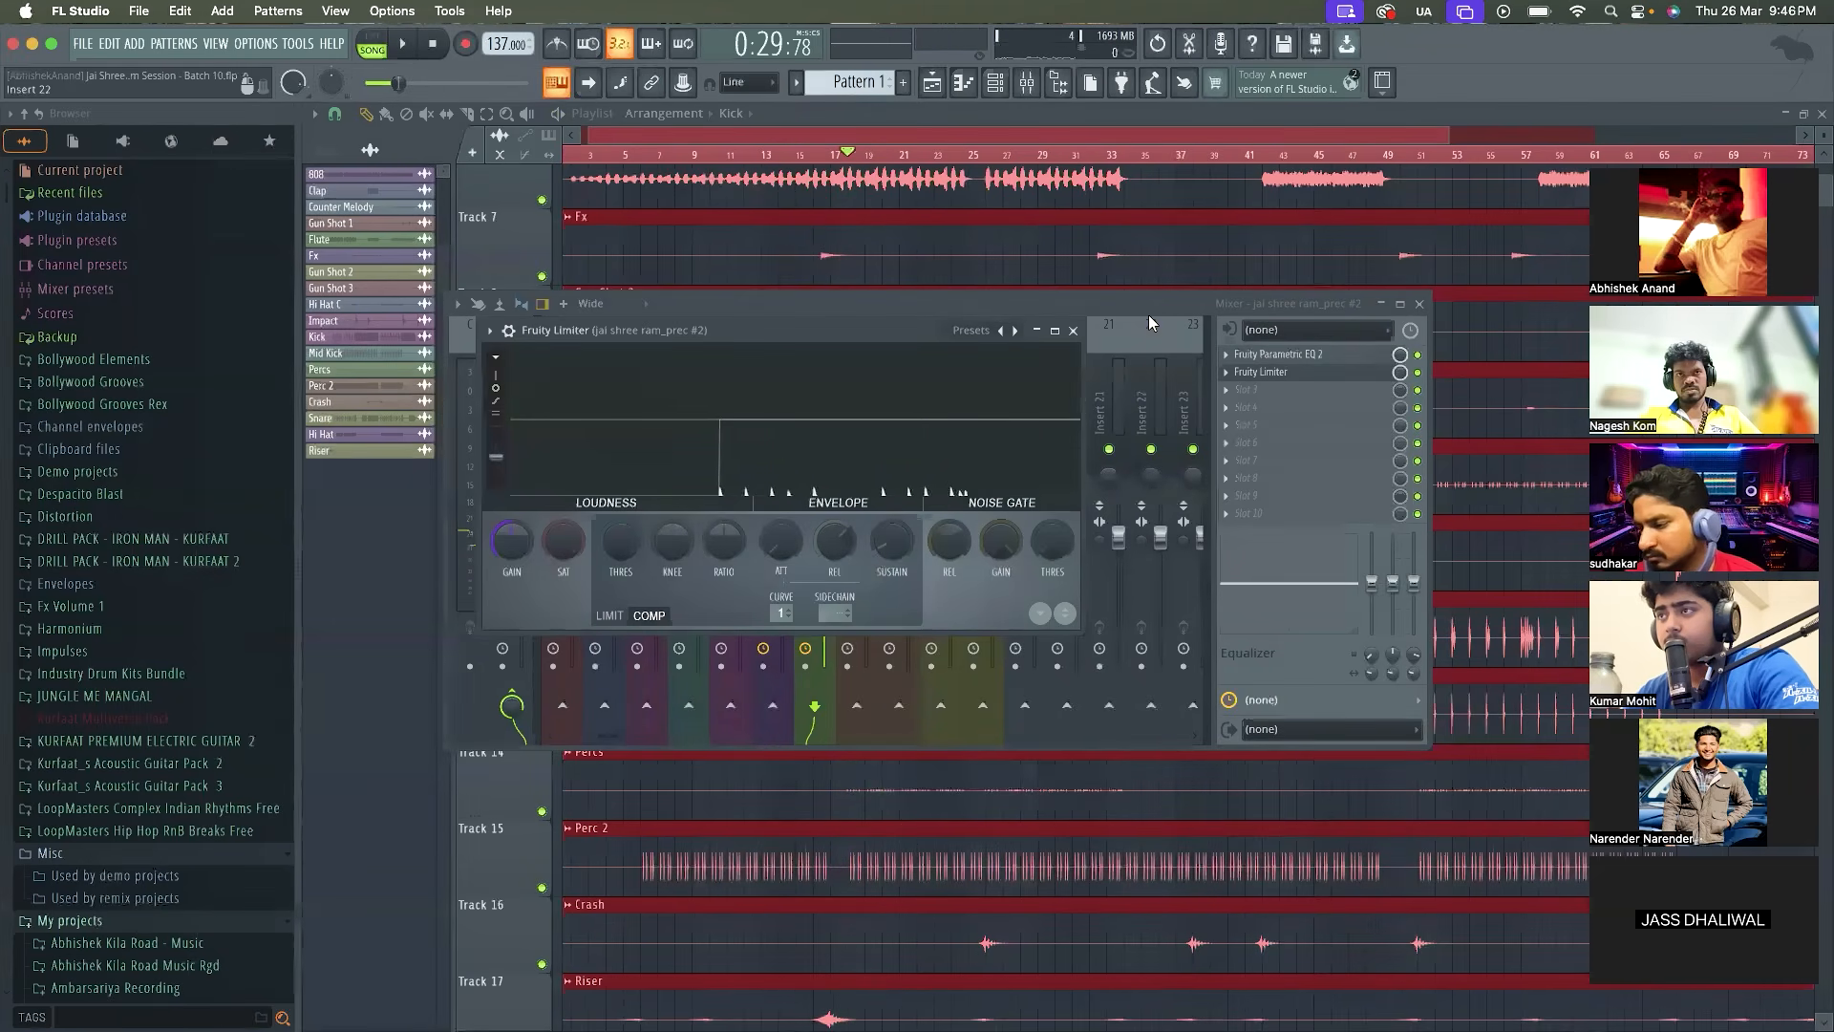
Close Fruity Limiter and delete it from the second effect slot of jai shree ram_prec #2
{"action": "left_click", "coordinate": [1074, 331]}
{"action": "left_click", "coordinate": [1226, 373]}
{"action": "left_click", "coordinate": [1239, 412]}
{"action": "key", "text": "Return"}
Select the jai shree ram_prec track, audition it soloed, and play it with Kick, 808 and jai shree ram_prec #2 enabled
{"action": "left_click", "coordinate": [866, 387]}
{"action": "key", "text": "space"}
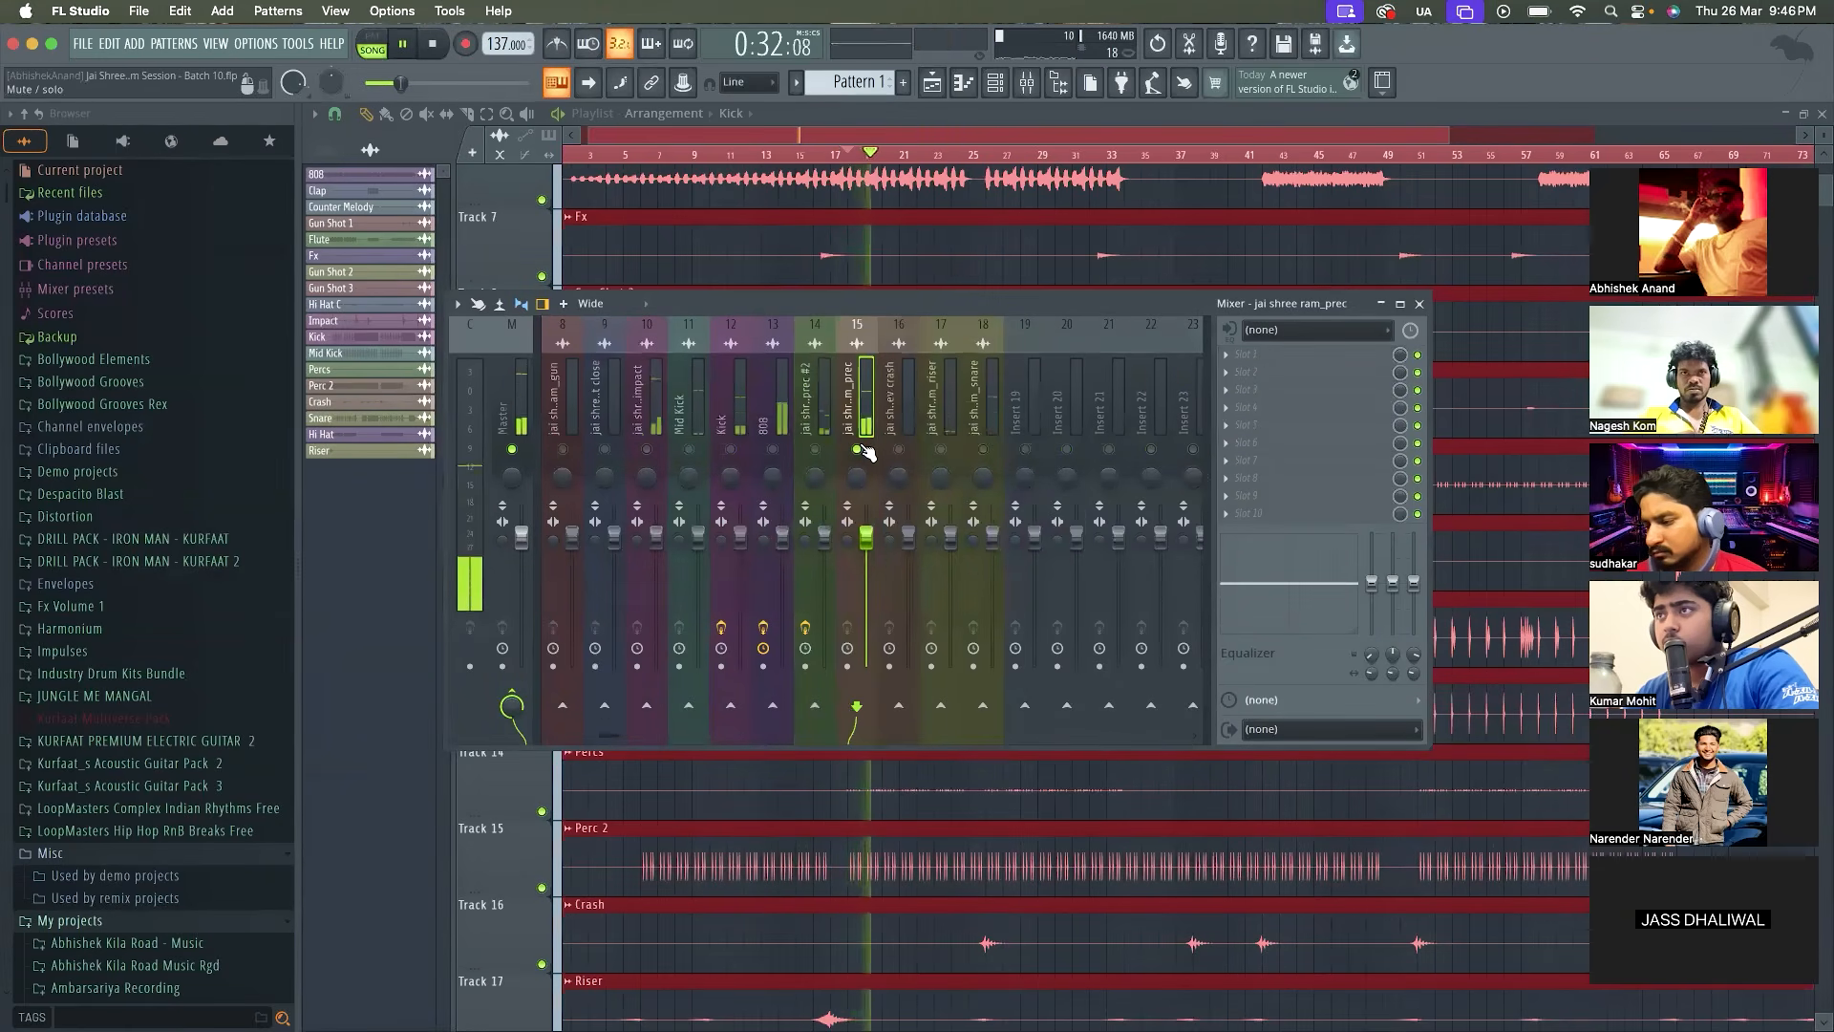
{"action": "key", "text": "space"}
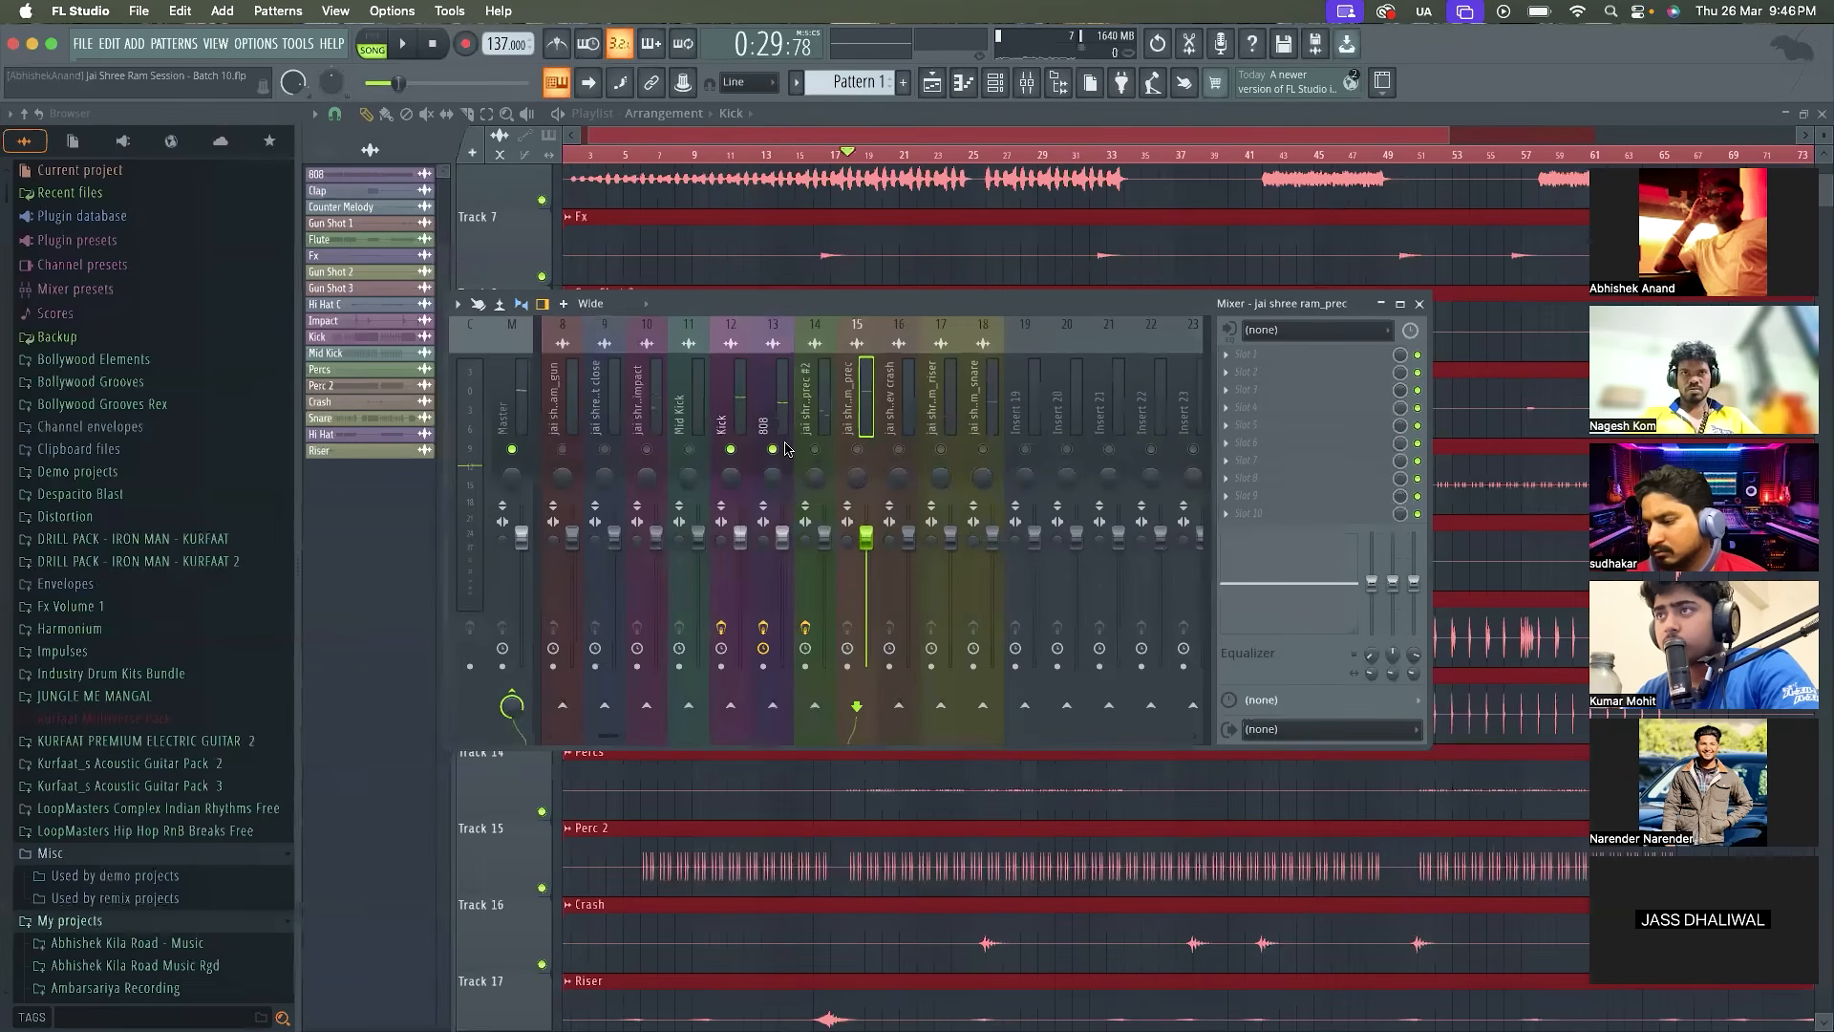
{"action": "left_click", "coordinate": [857, 449]}
{"action": "key", "text": "space"}
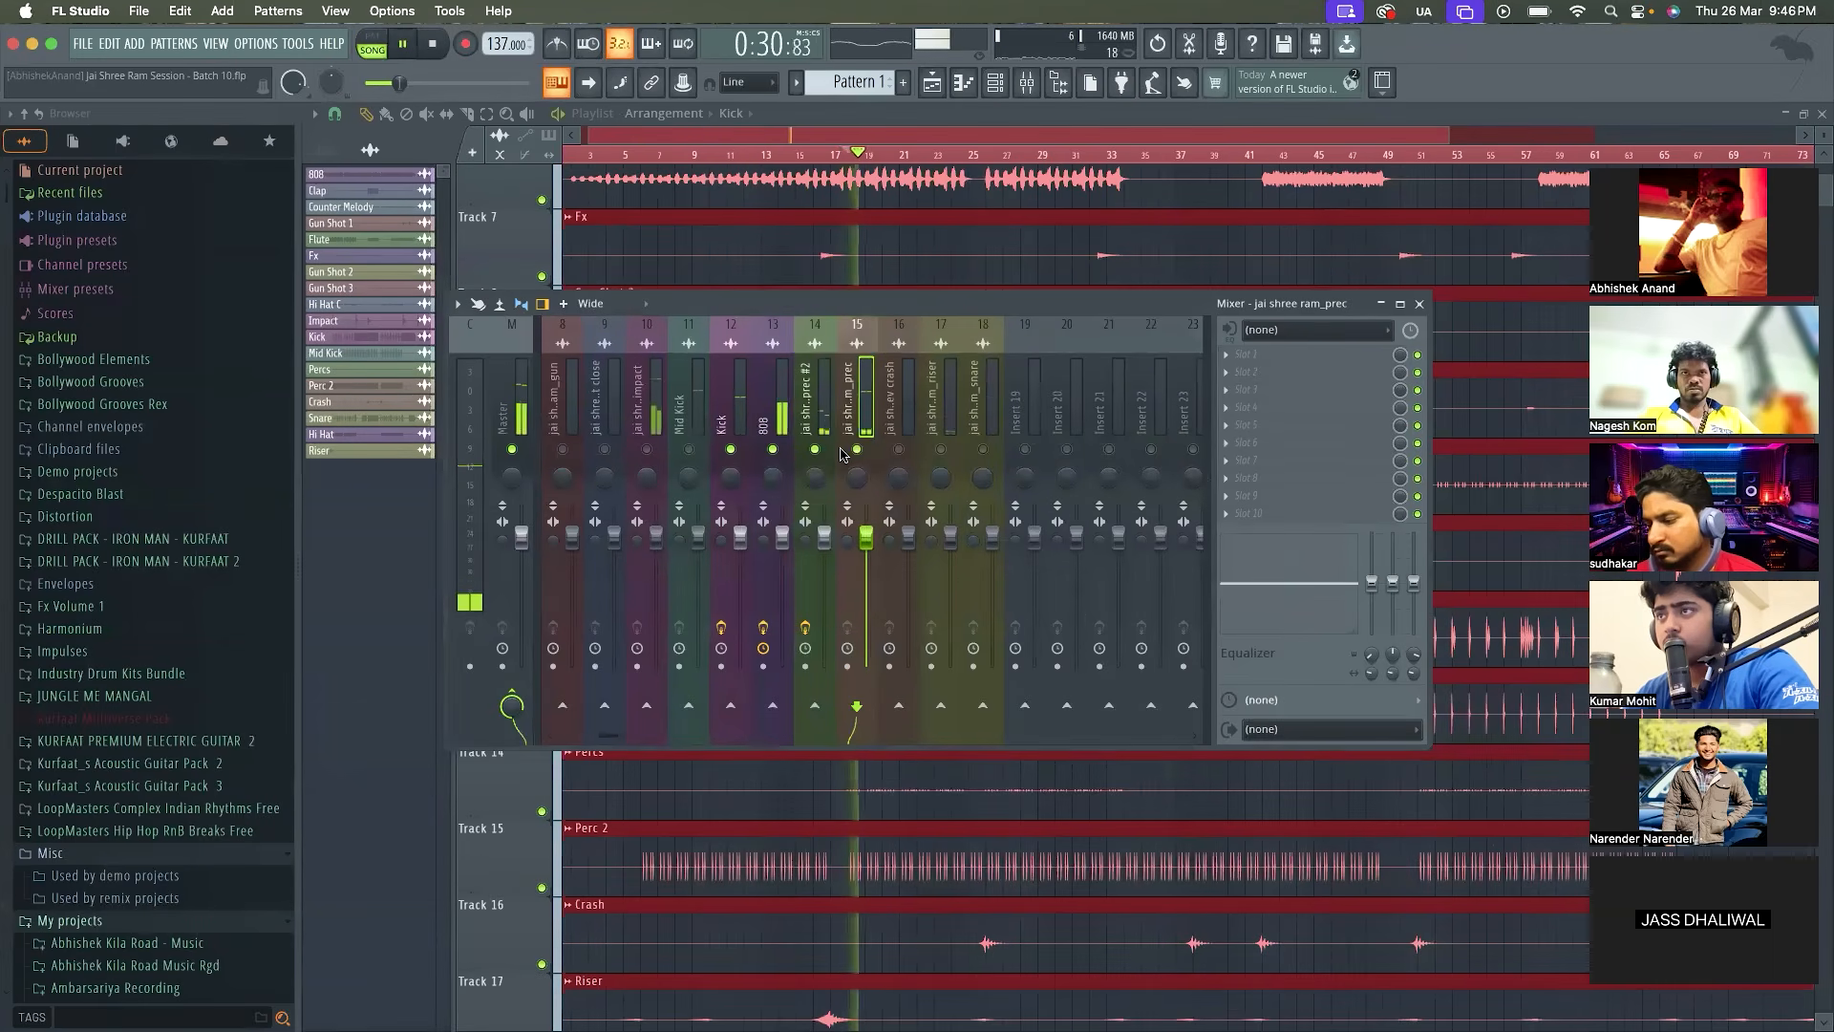
Replay the loop repeatedly with the crash, riser and snare tracks enabled alongside Kick, 808 and both prec tracks
{"action": "key", "text": "space"}
{"action": "key", "text": "space"}
{"action": "key", "text": "space"}
{"action": "key", "text": "space"}
{"action": "key", "text": "space"}
{"action": "key", "text": "space"}
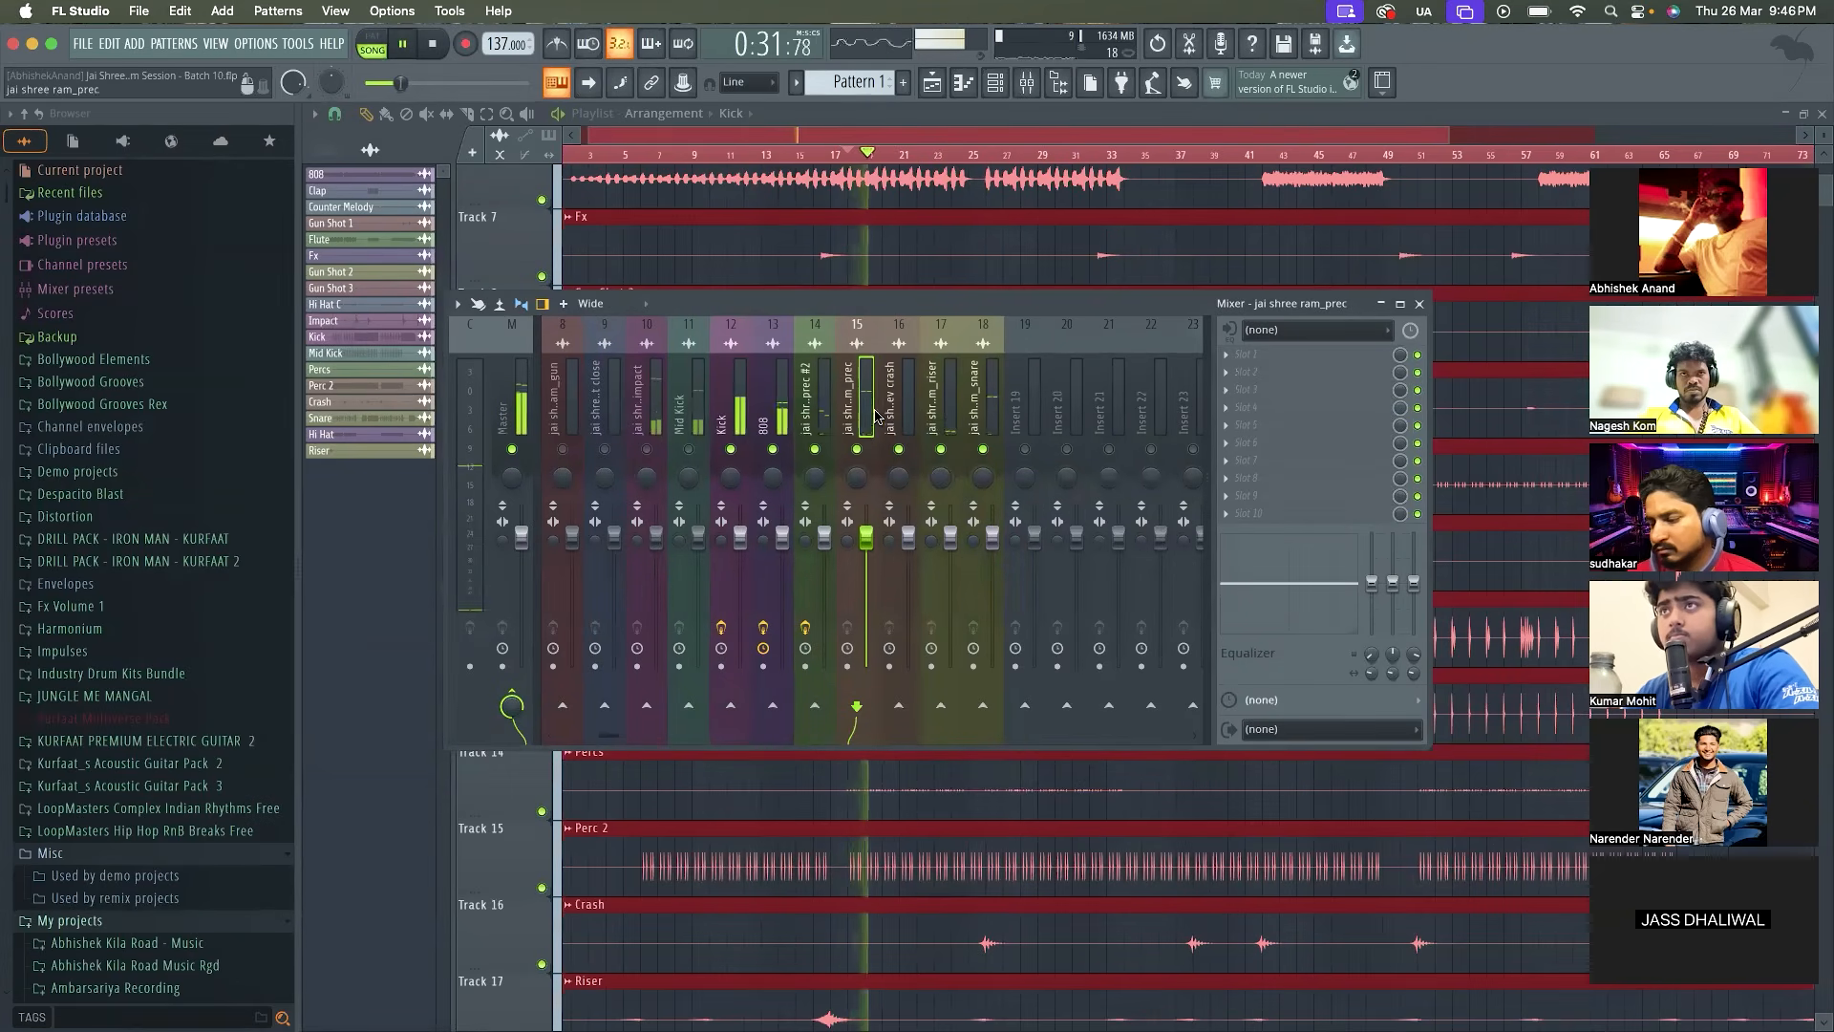
{"action": "key", "text": "space"}
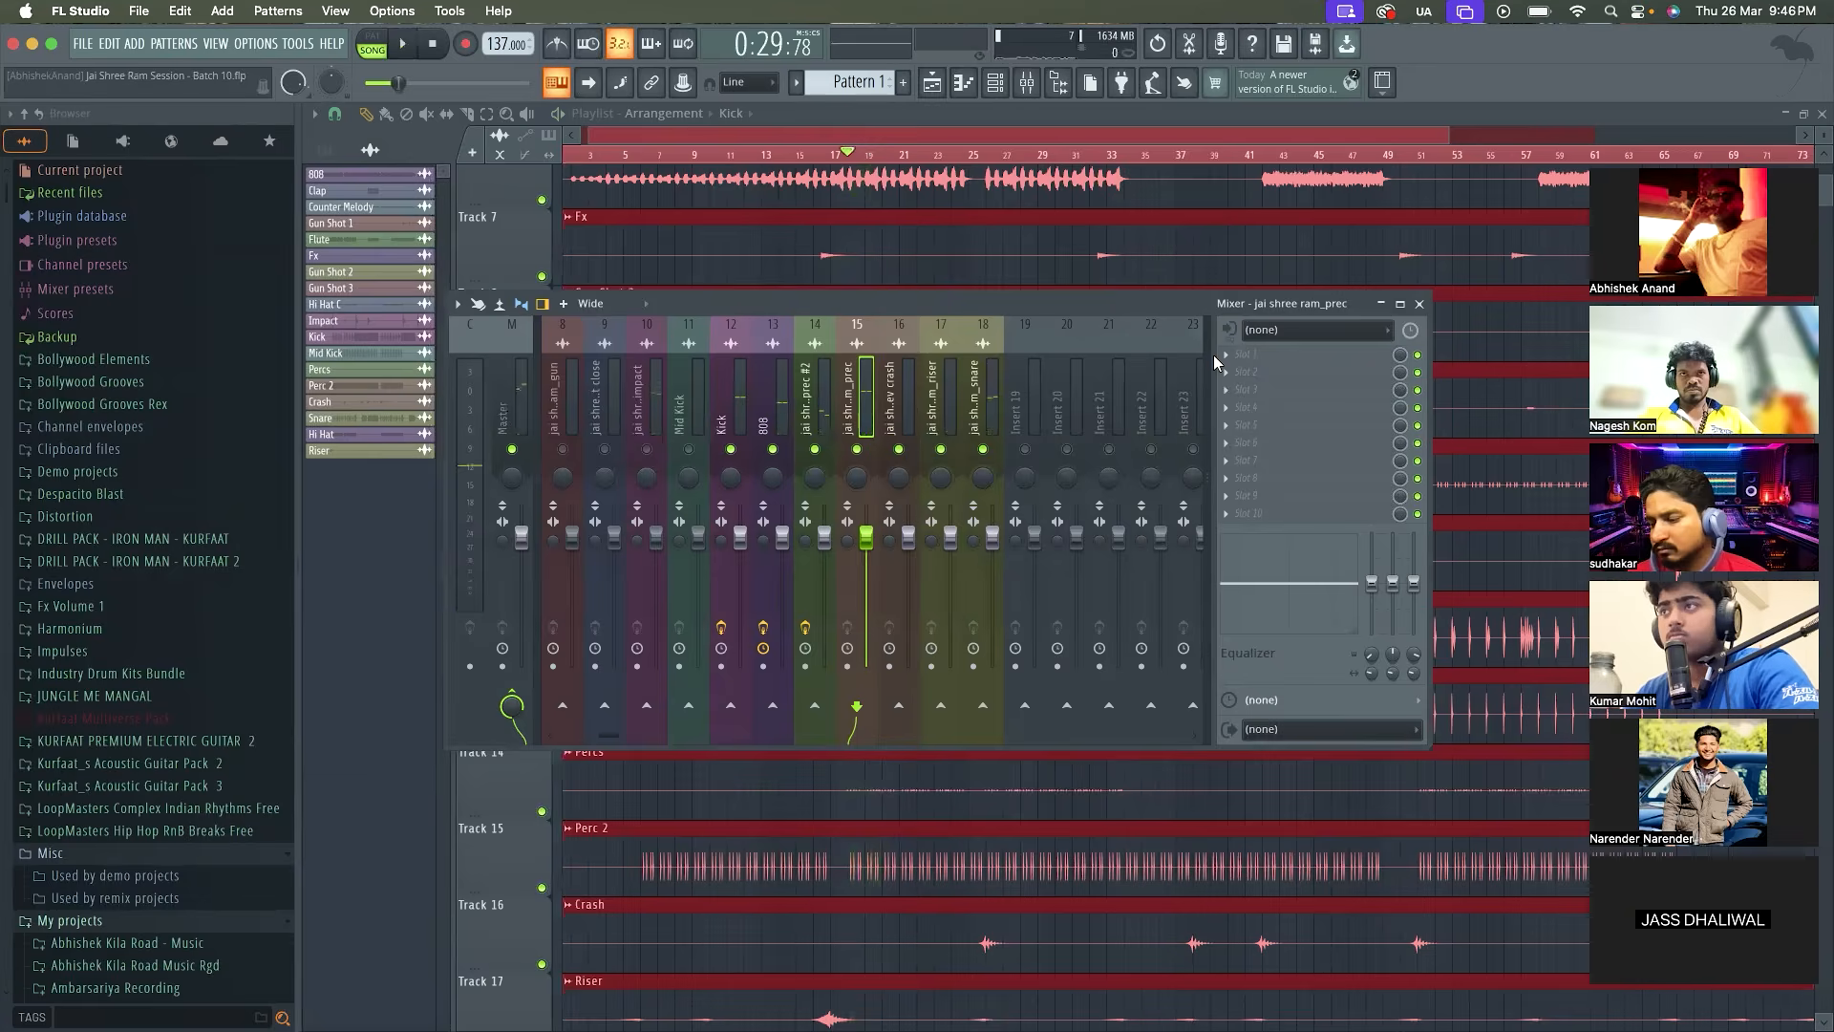
Load Fruity Parametric EQ 2 in the first effect slot of jai shree ram_prec, detach its window, and move it clear of the tracks
{"action": "left_click", "coordinate": [1246, 354]}
{"action": "left_click", "coordinate": [1506, 798]}
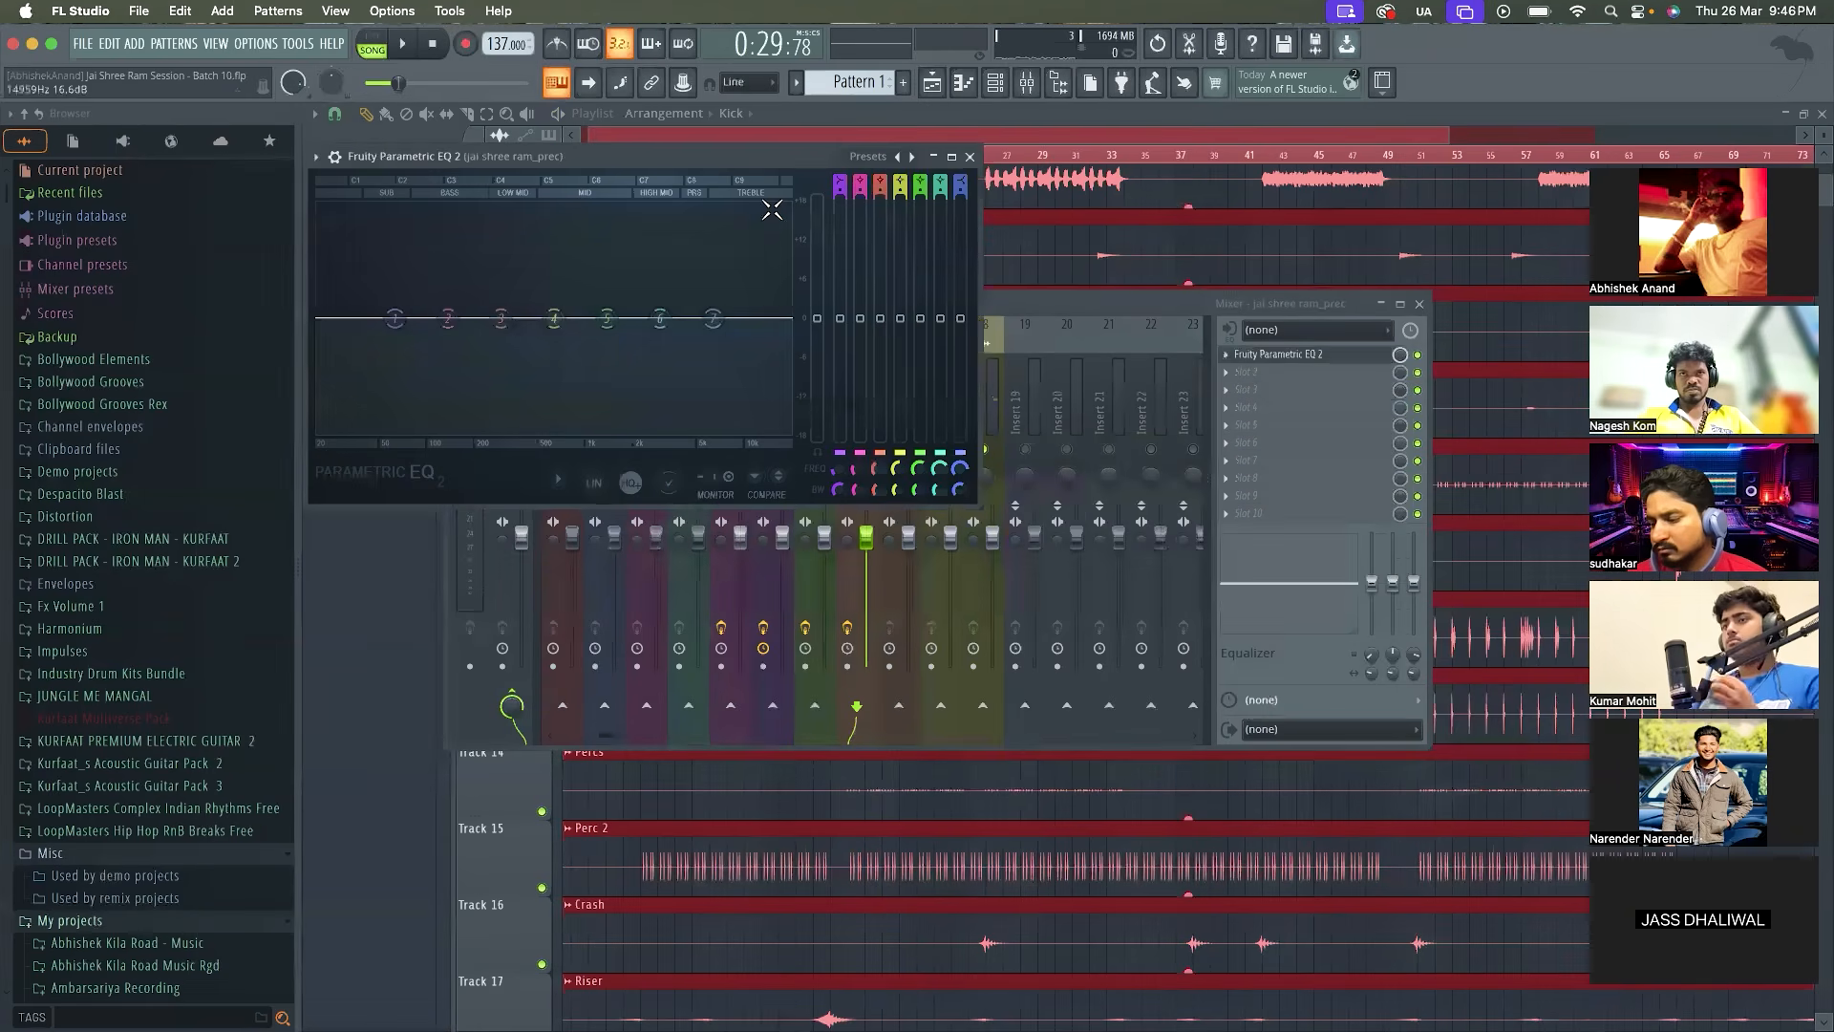
{"action": "left_click", "coordinate": [323, 157]}
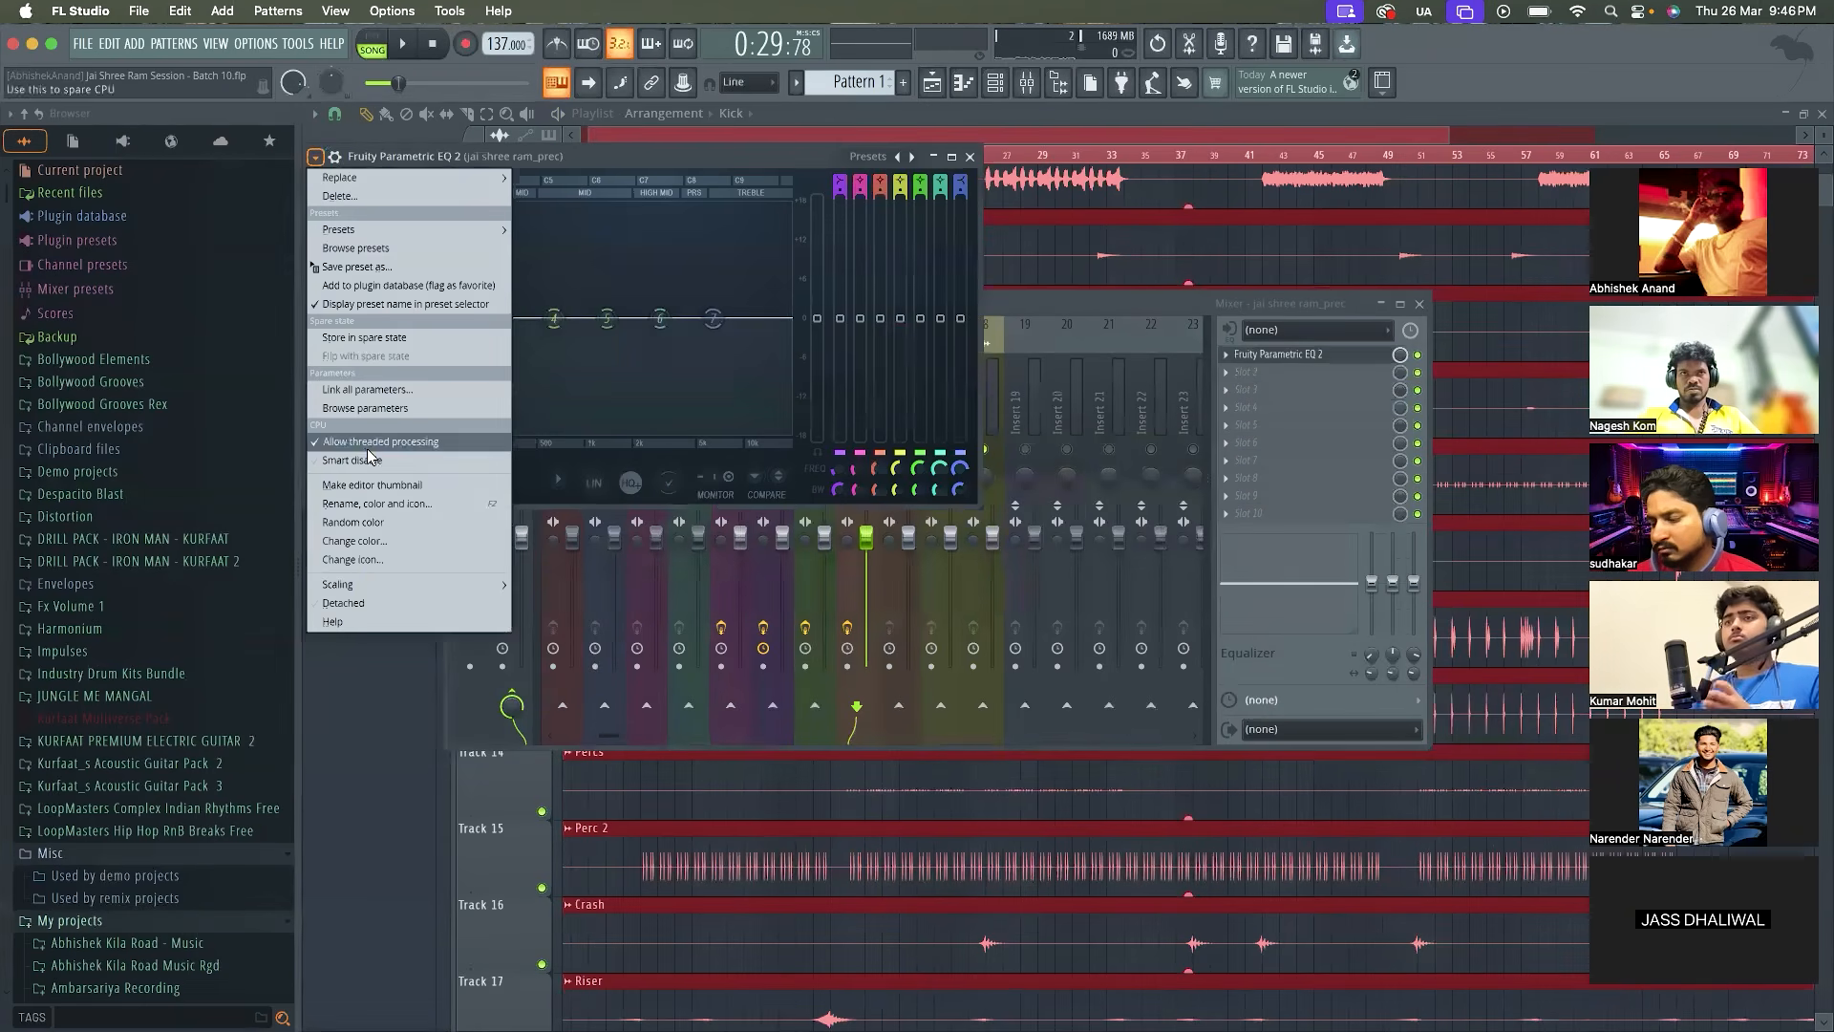
{"action": "left_click", "coordinate": [360, 604]}
{"action": "left_click_drag", "start_coordinate": [596, 153], "coordinate": [1067, 554]}
Open the jai shree ram_prec #2 EQ for comparison and slightly cut band 4 of the jai shree ram_prec EQ at 883 Hz
{"action": "left_click", "coordinate": [811, 399]}
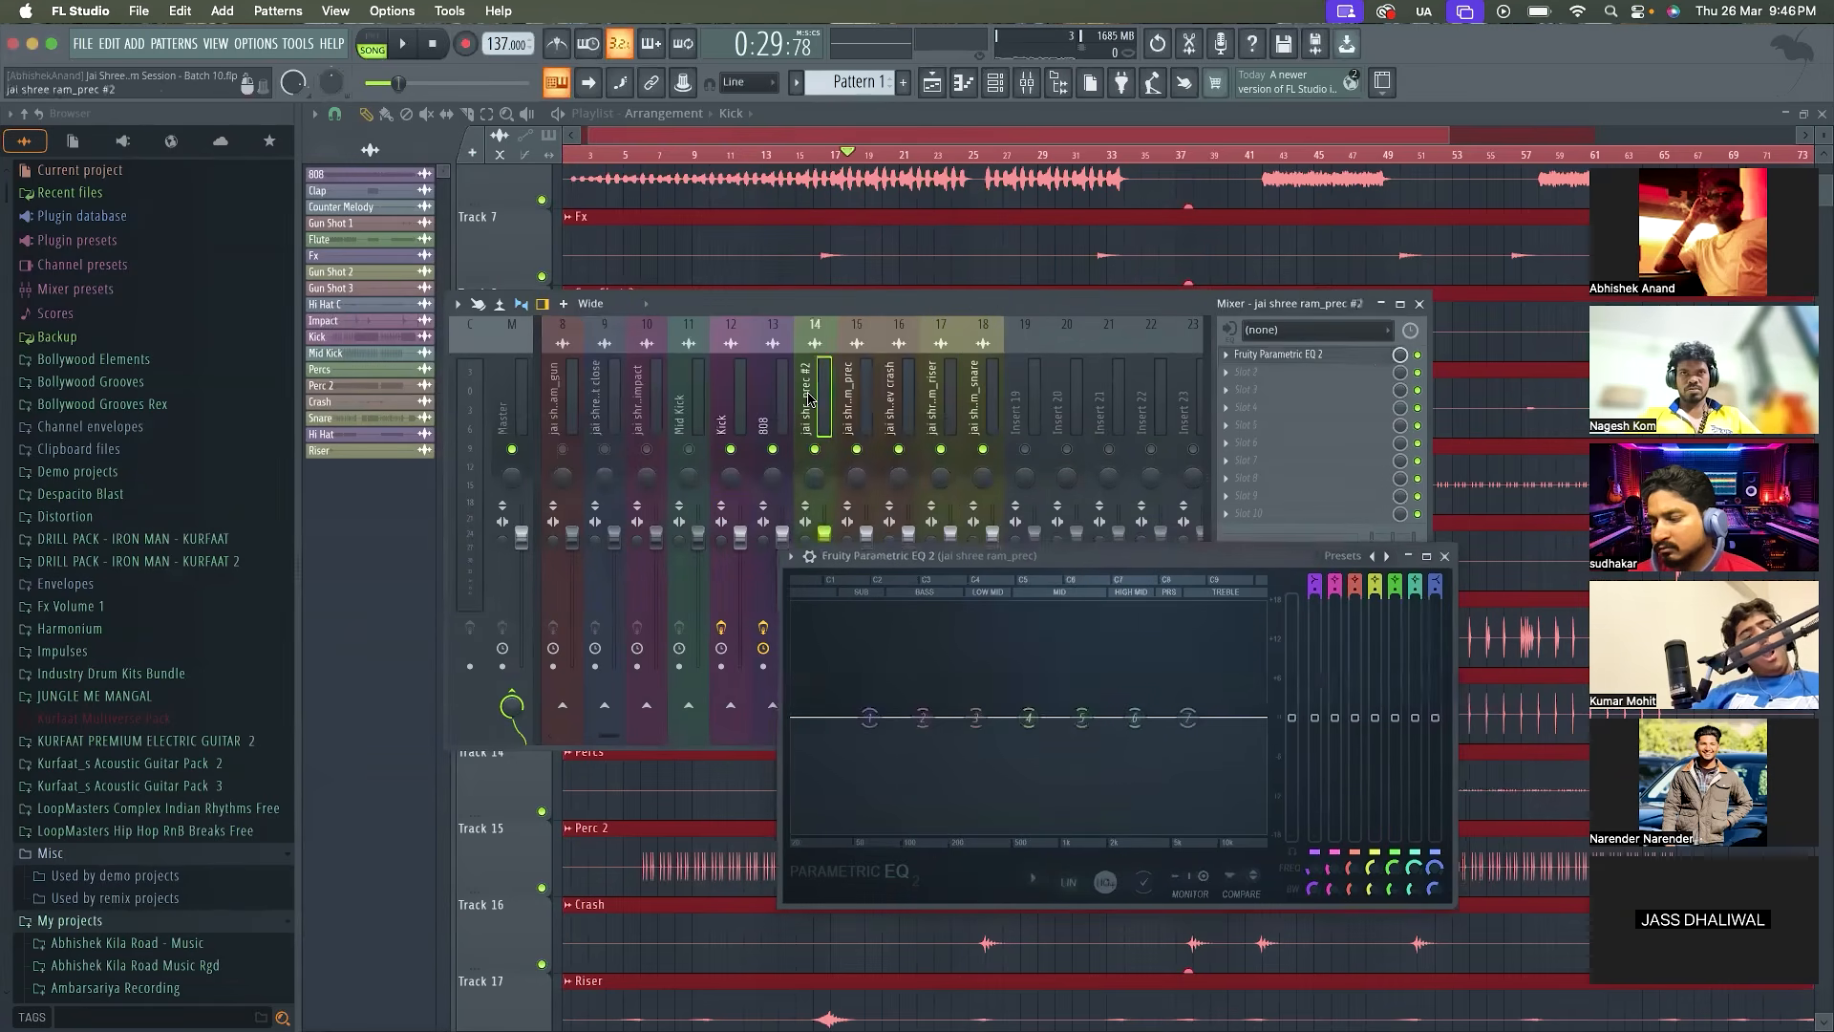
{"action": "left_click", "coordinate": [1338, 354]}
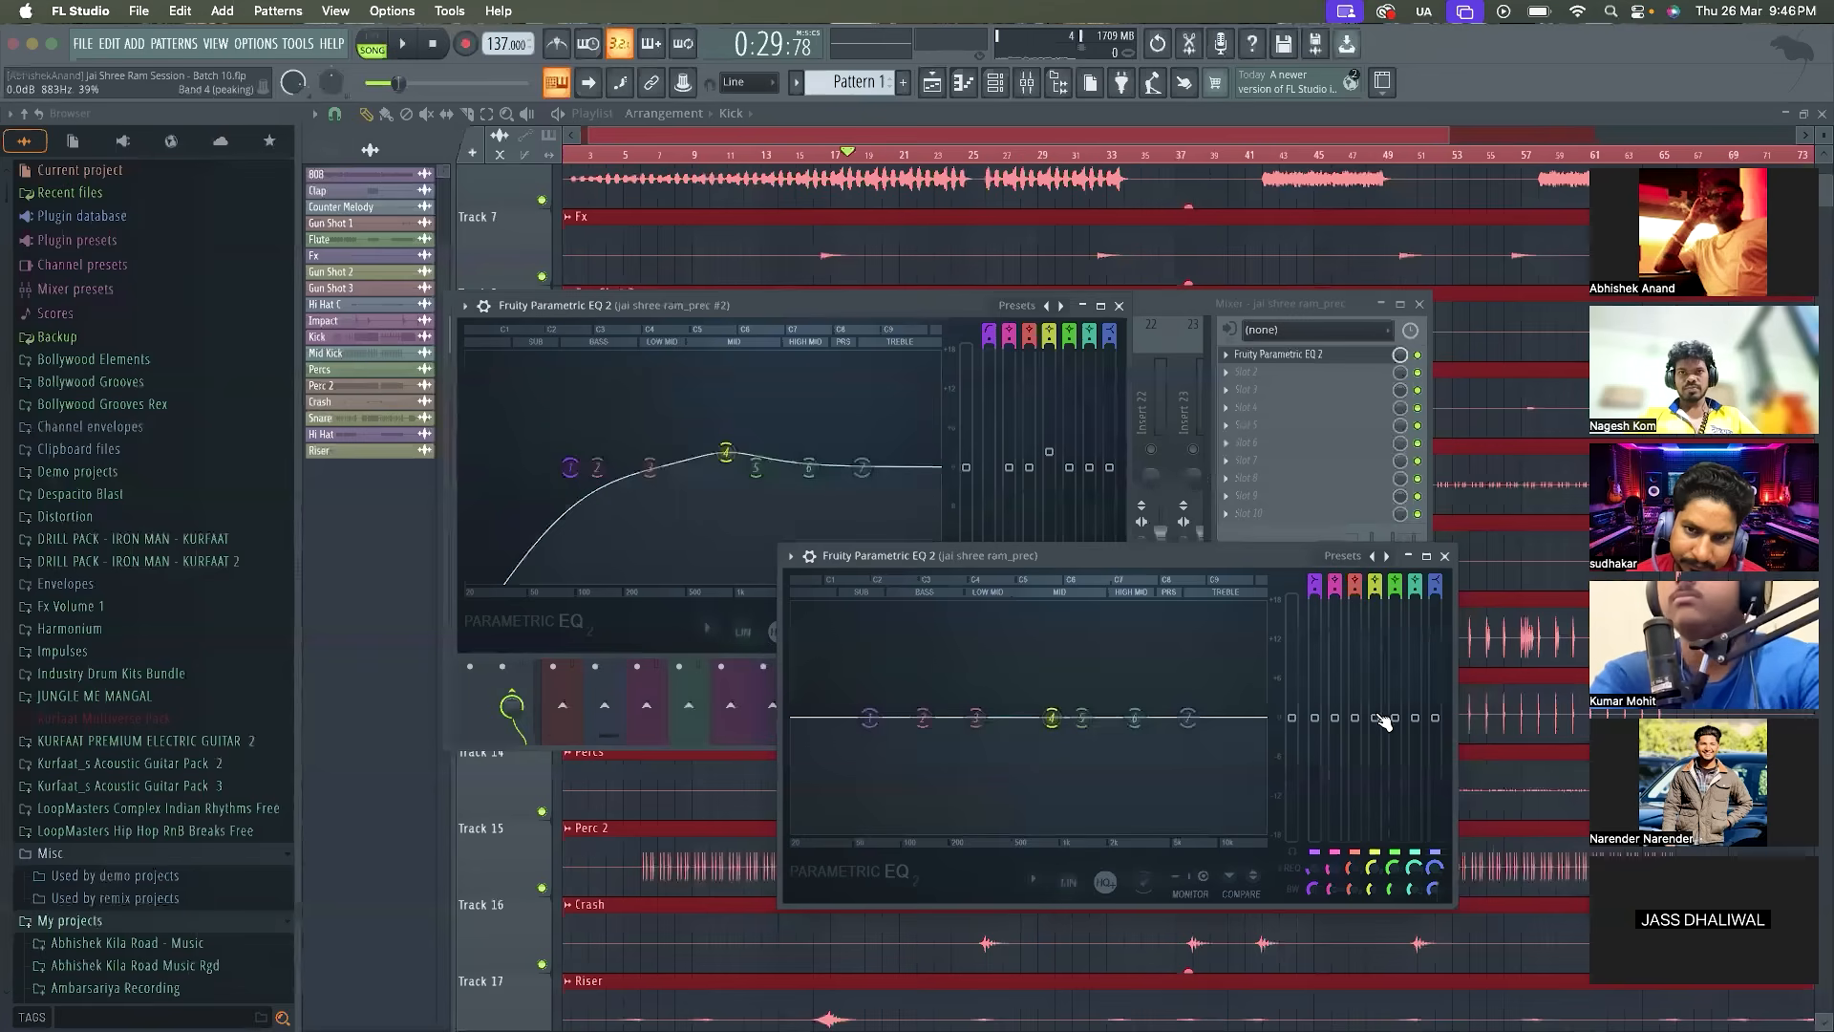
{"action": "left_click_drag", "start_coordinate": [1377, 728], "coordinate": [1376, 733]}
{"action": "key", "text": "space"}
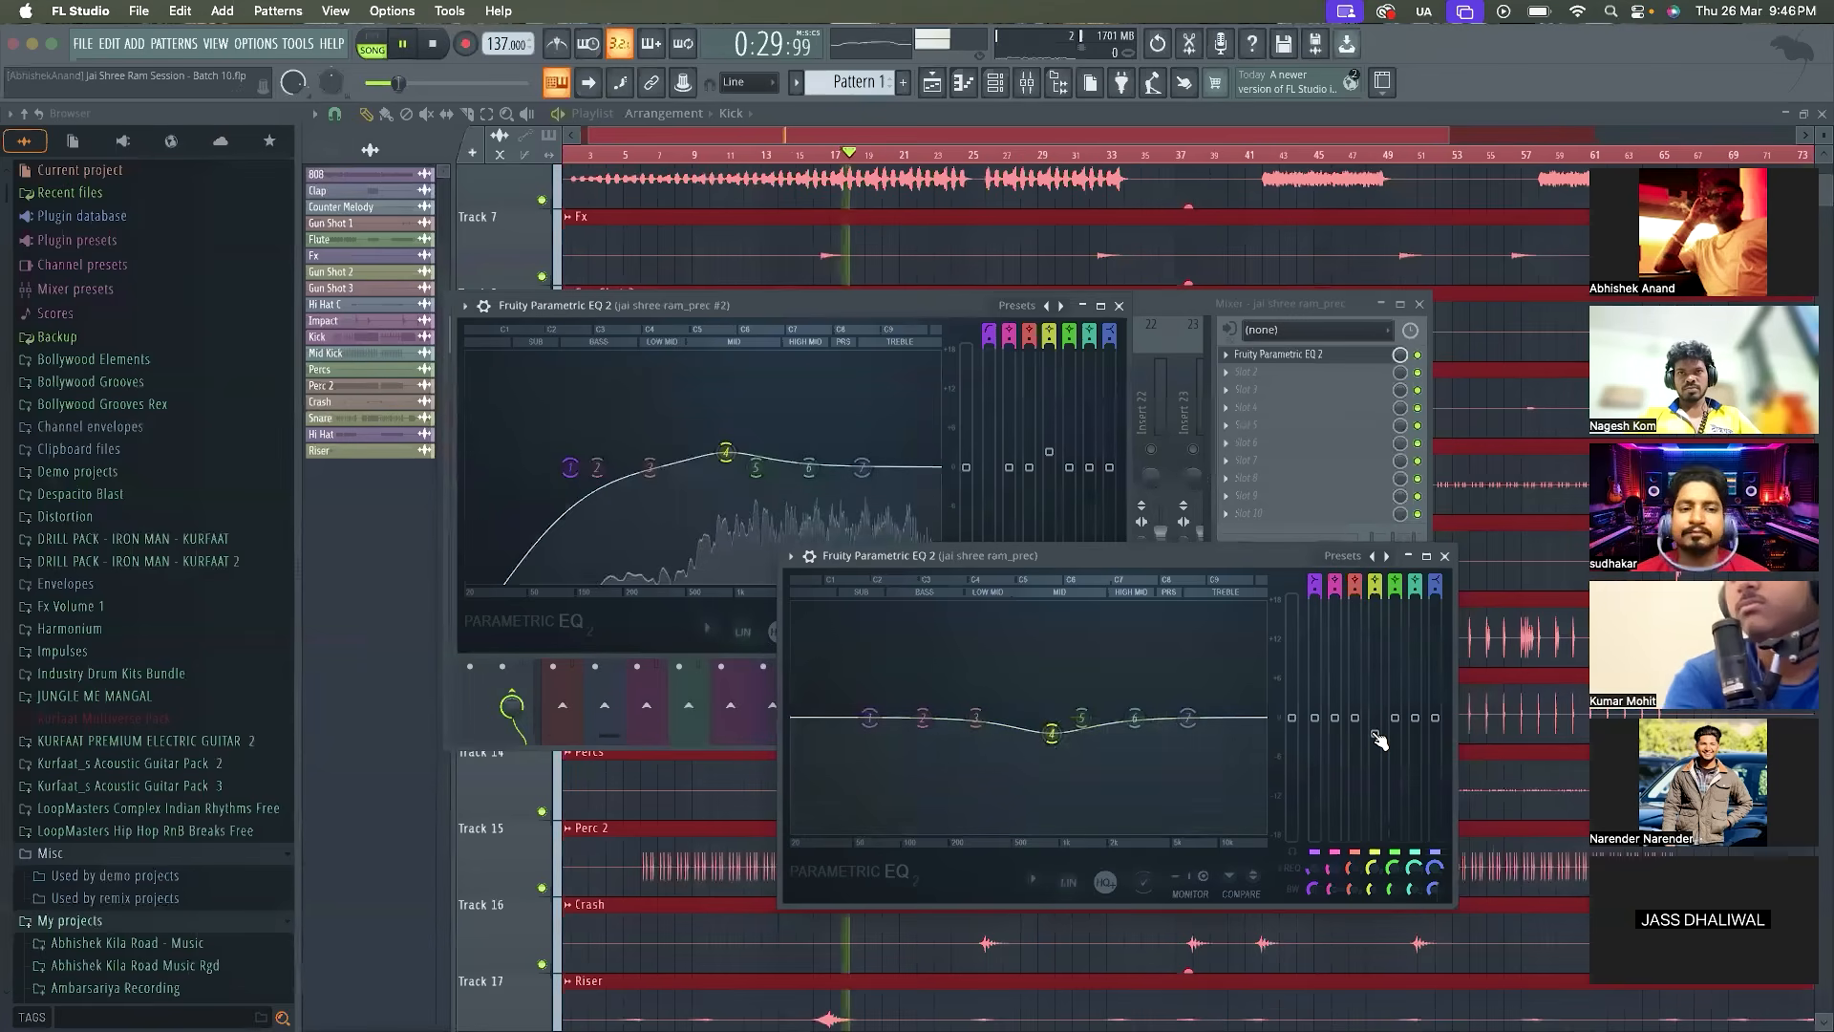
Boost band 6 of the jai shree ram_prec EQ by about 3.4 dB at 2717 Hz while the loop plays
{"action": "key", "text": "space"}
{"action": "left_click_drag", "start_coordinate": [1134, 734], "coordinate": [1137, 700]}
{"action": "key", "text": "space"}
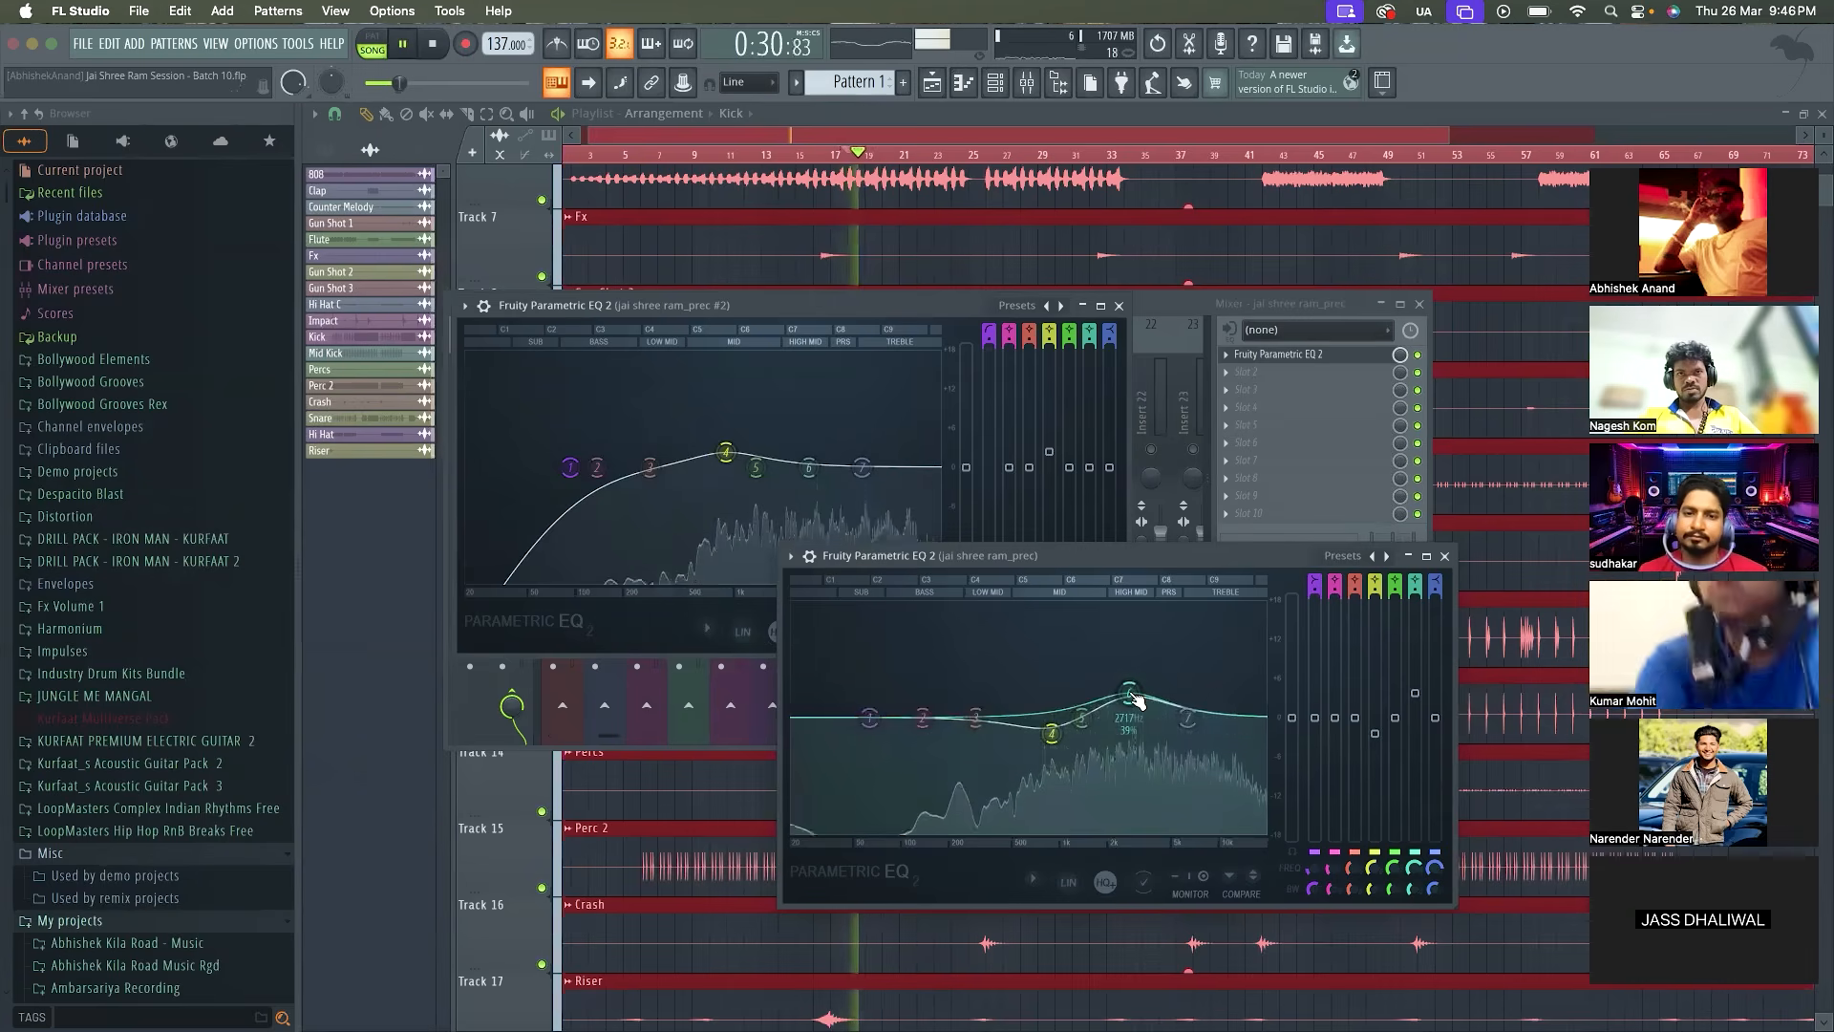
{"action": "left_click_drag", "start_coordinate": [1420, 698], "coordinate": [1419, 701]}
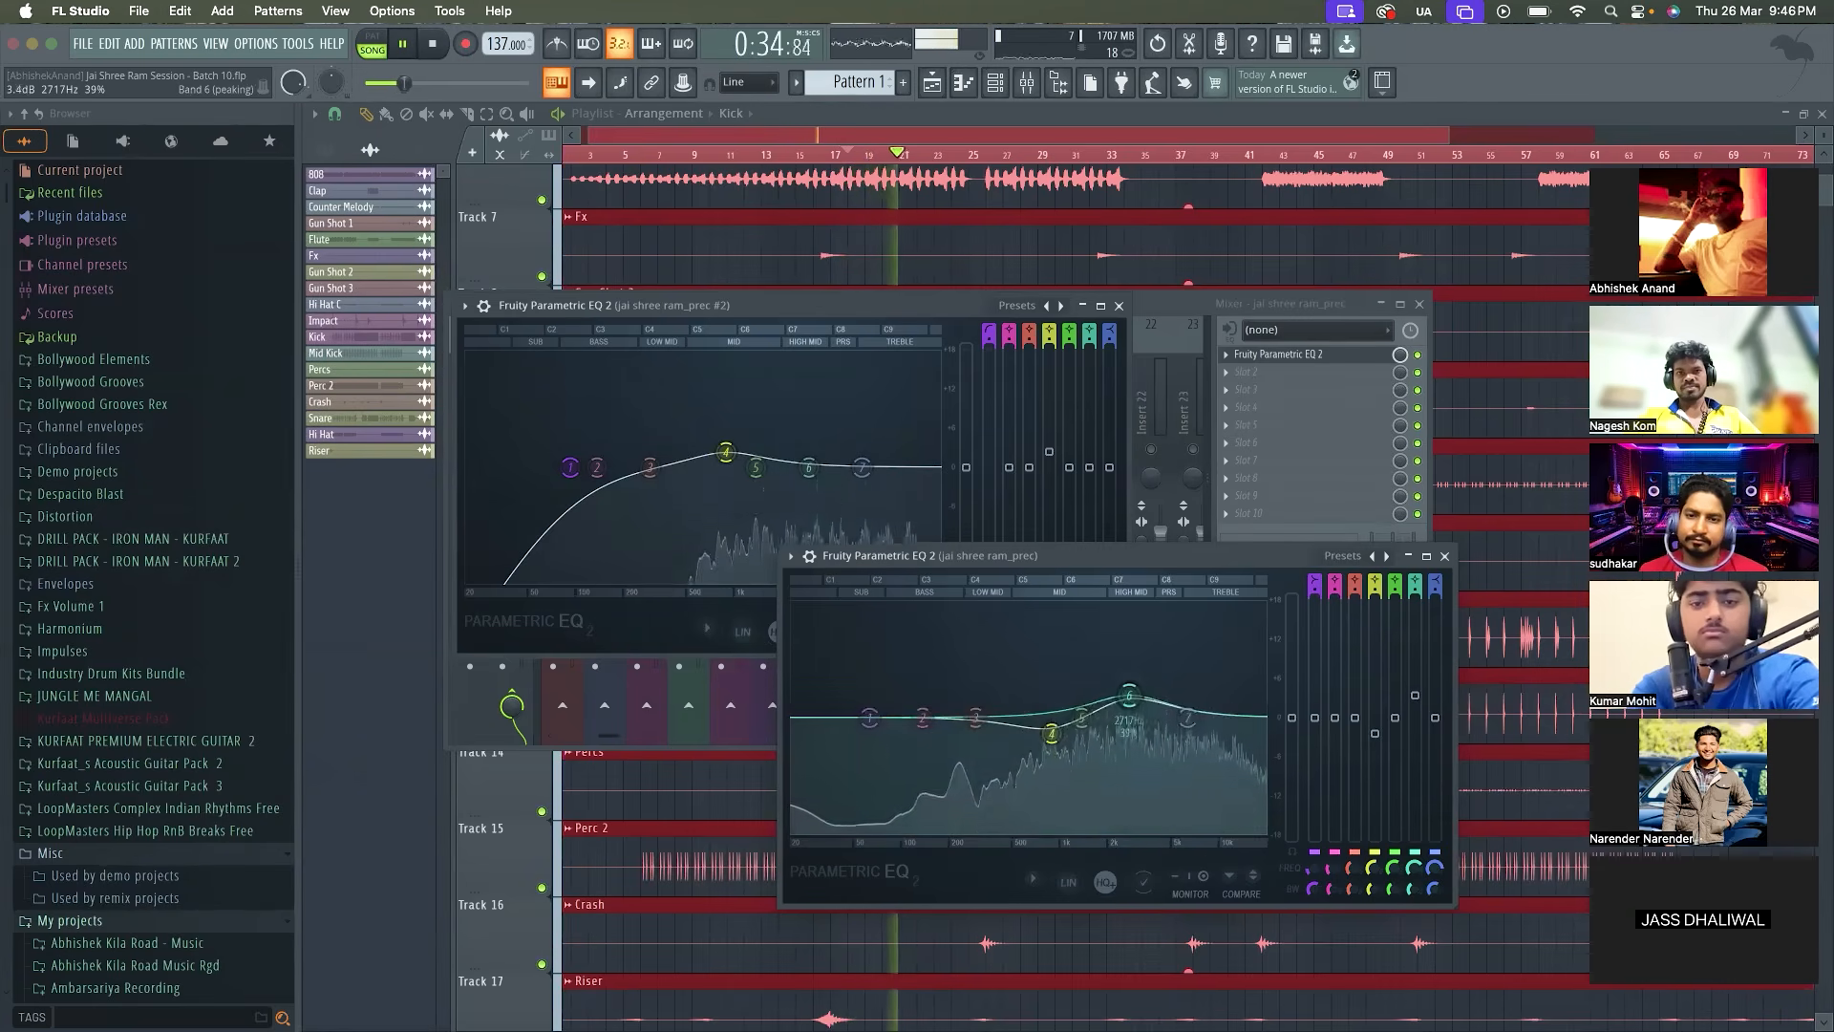
{"action": "key", "text": "space"}
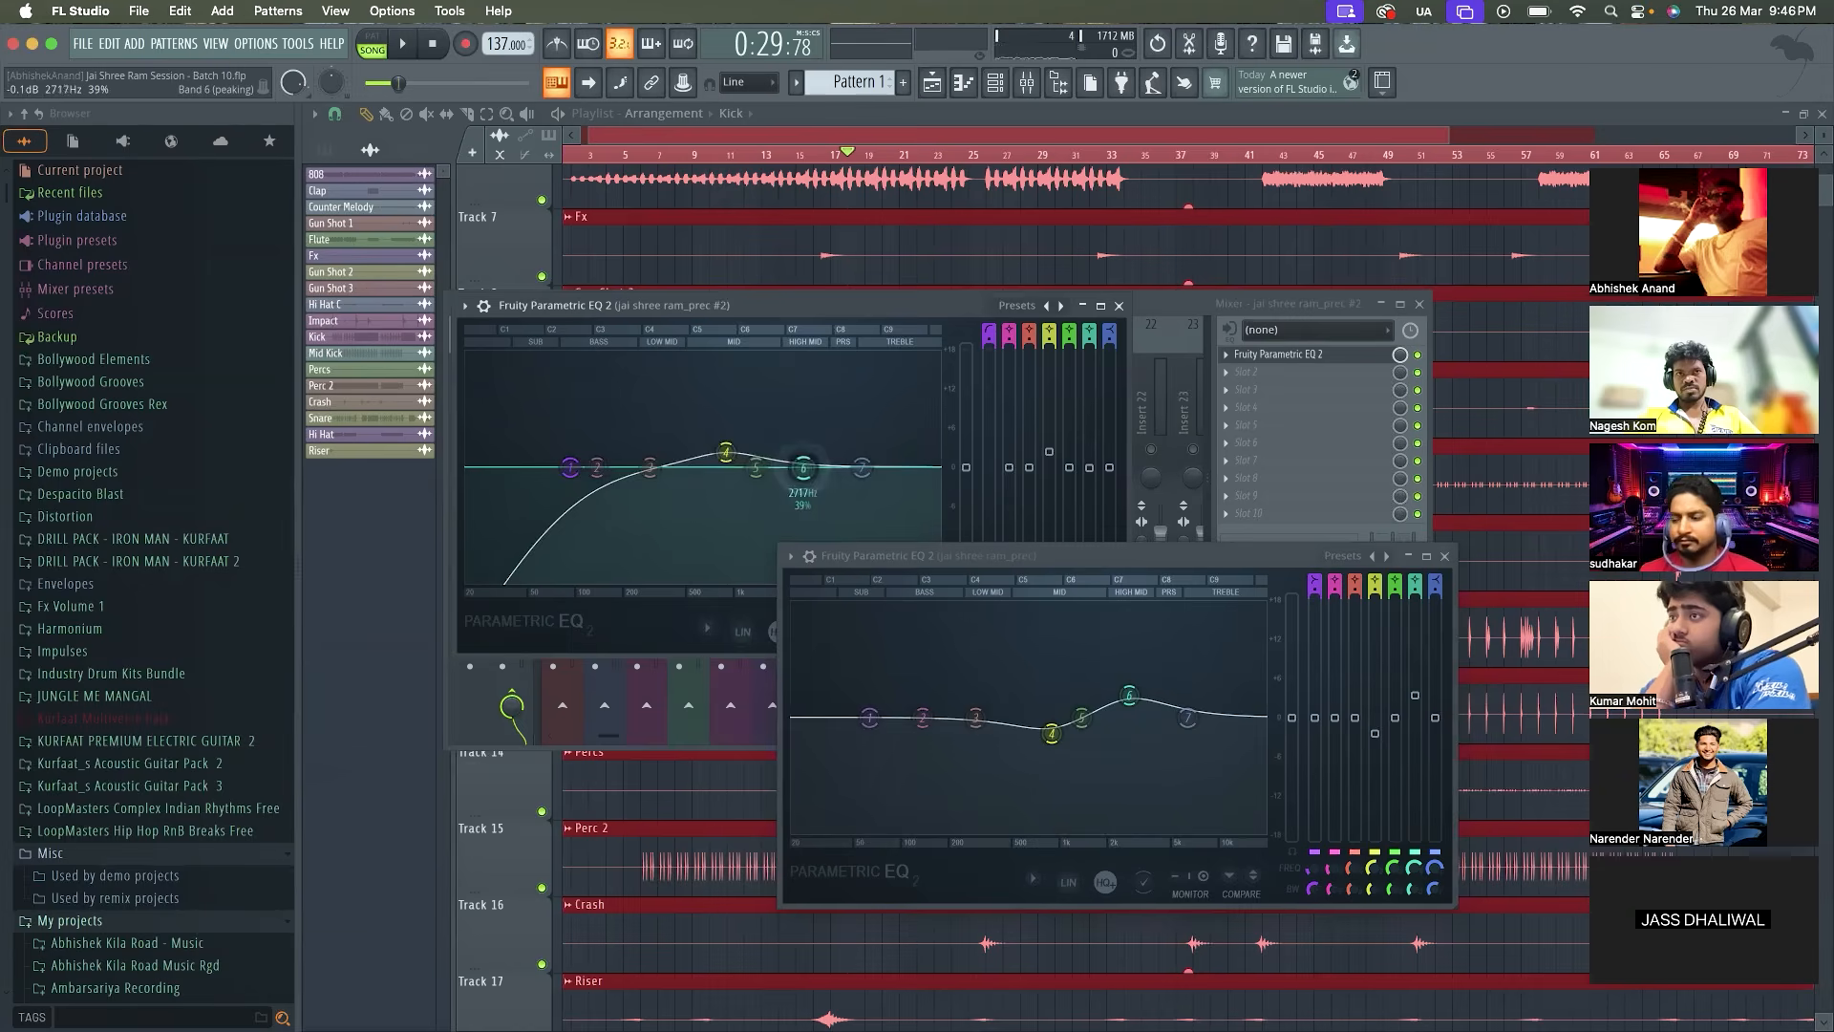
Cut band 6 of the jai shree ram_prec #2 EQ slightly at about 2717 Hz, play the loop, and close both EQ windows
{"action": "left_click_drag", "start_coordinate": [1092, 473], "coordinate": [1090, 481]}
{"action": "scroll", "coordinate": [802, 497], "scroll_direction": "down", "scroll_amount": 2}
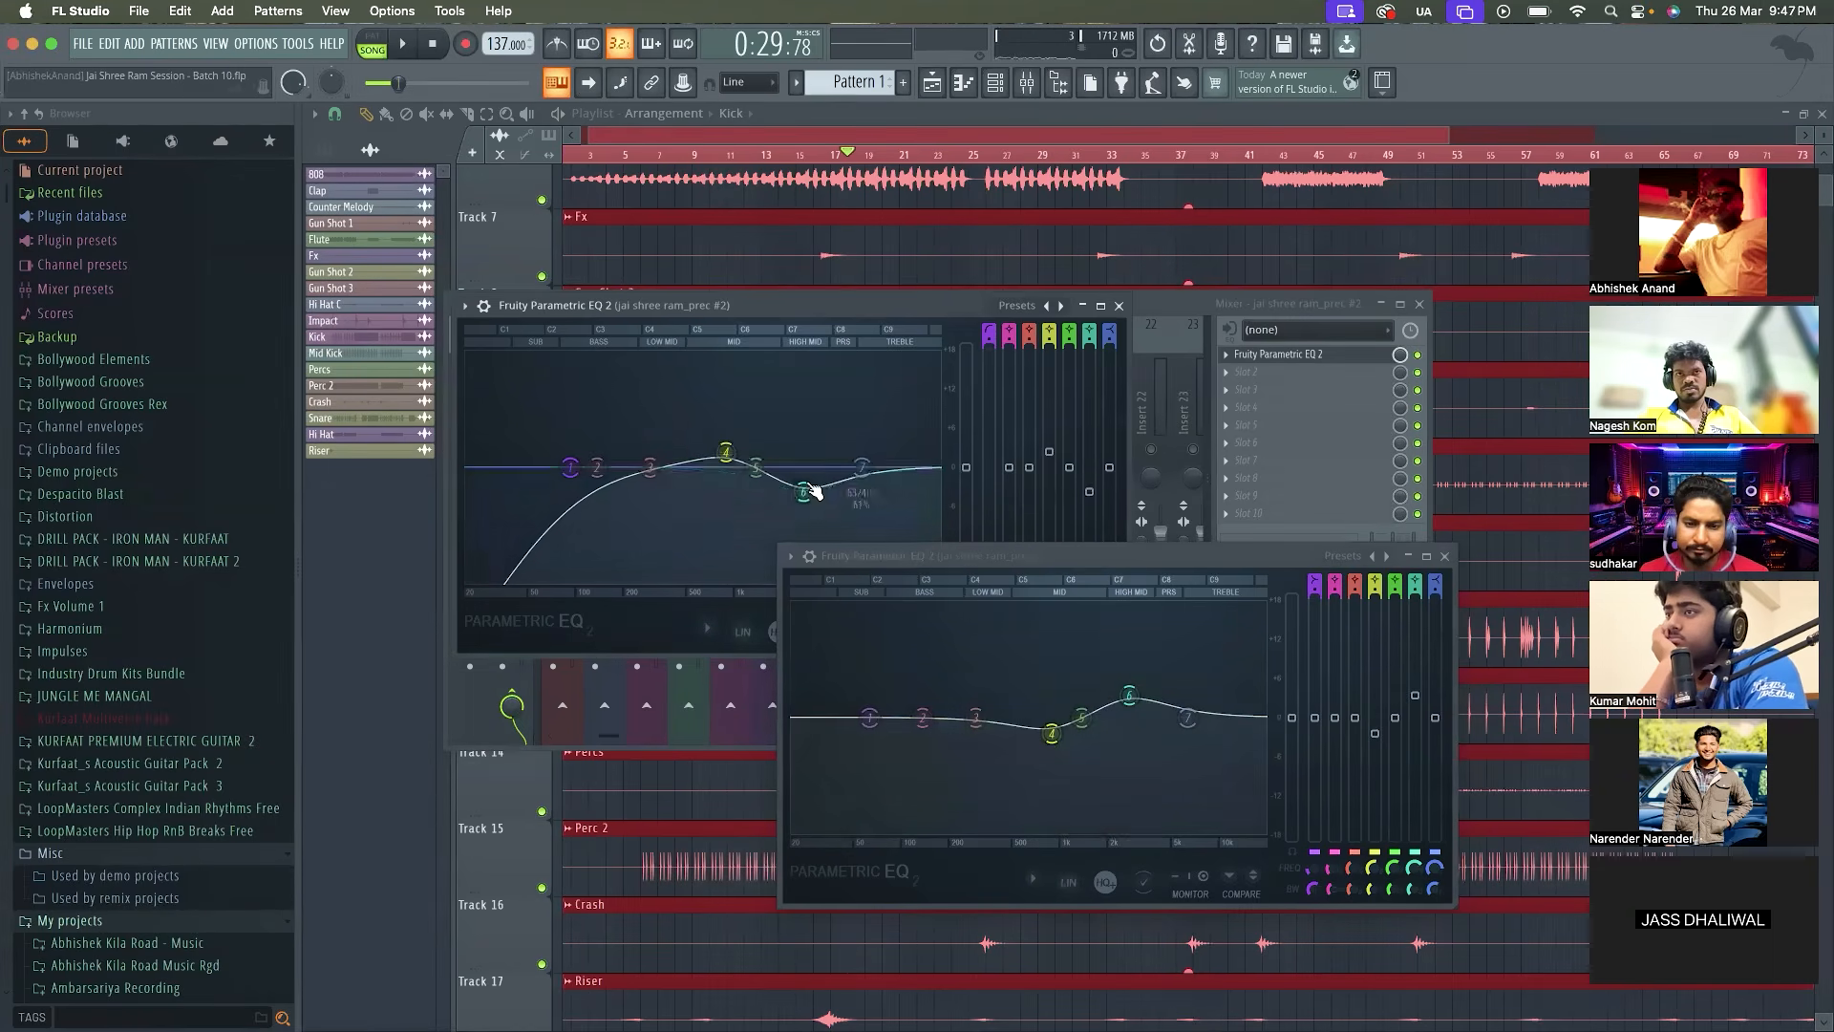
{"action": "key", "text": "space"}
{"action": "left_click_drag", "start_coordinate": [1090, 491], "coordinate": [1091, 482]}
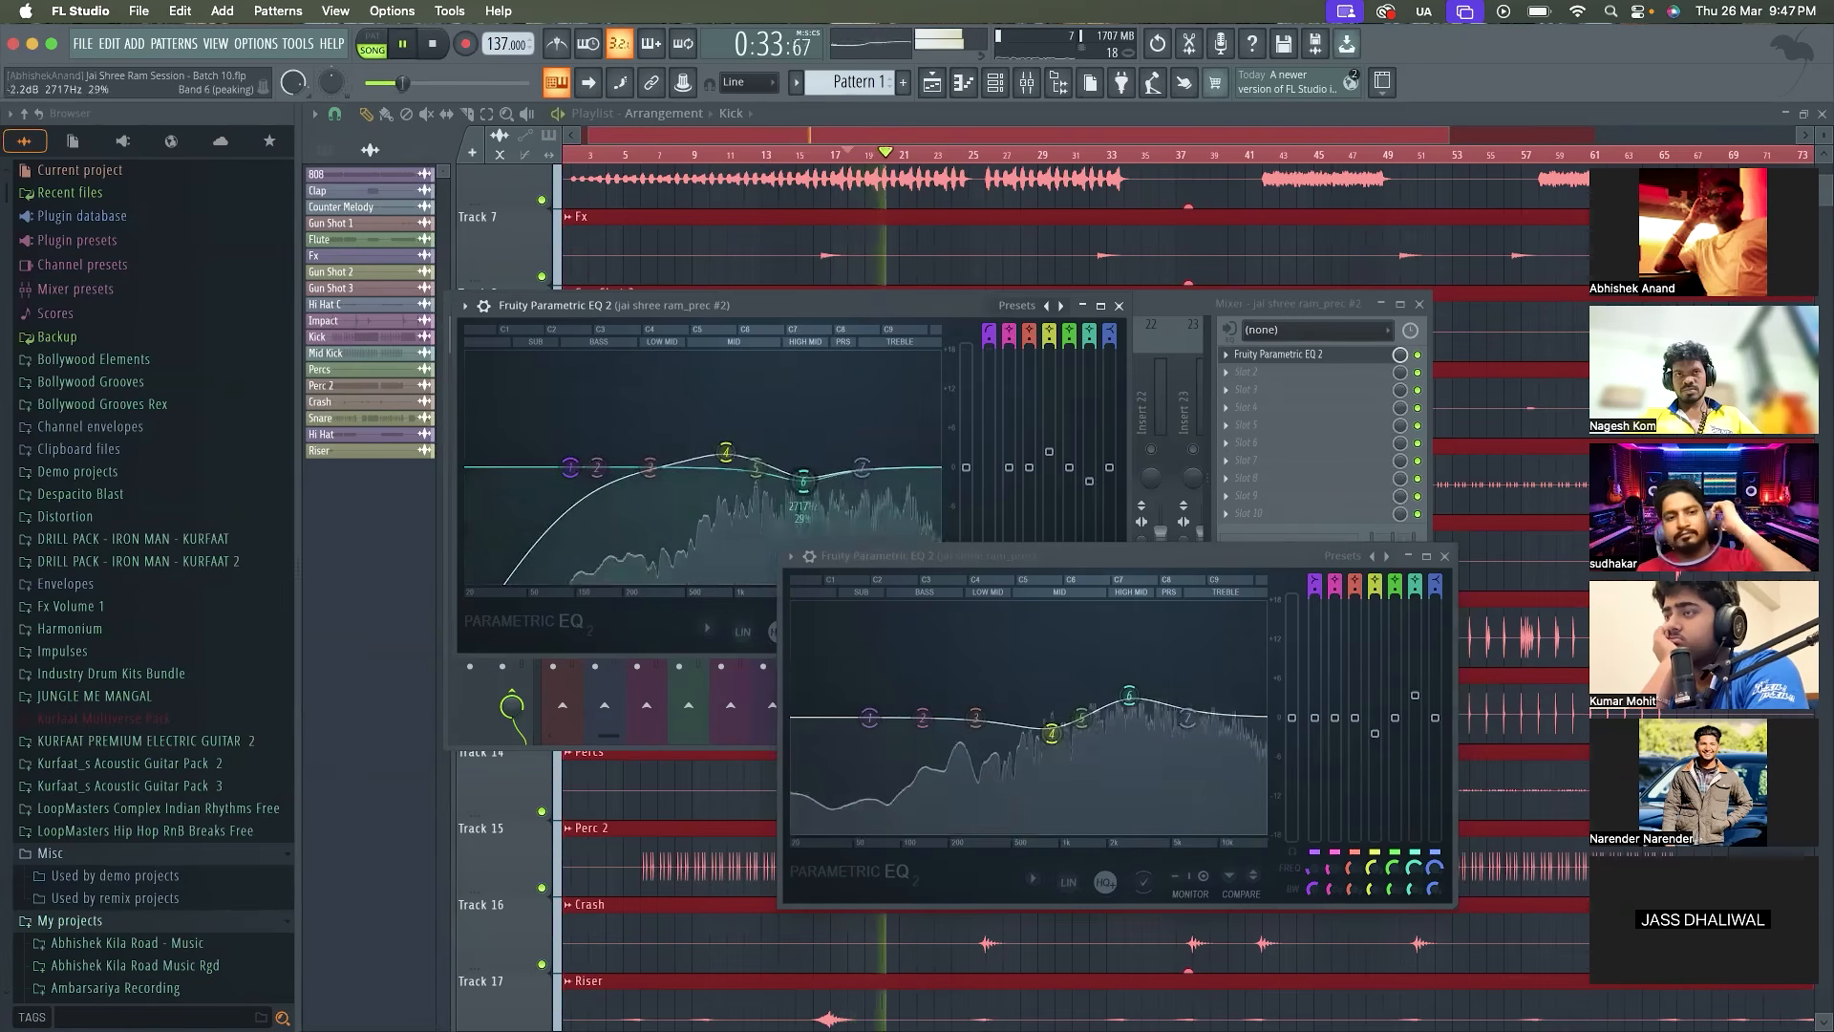
{"action": "left_click", "coordinate": [1119, 307]}
{"action": "left_click", "coordinate": [1444, 556]}
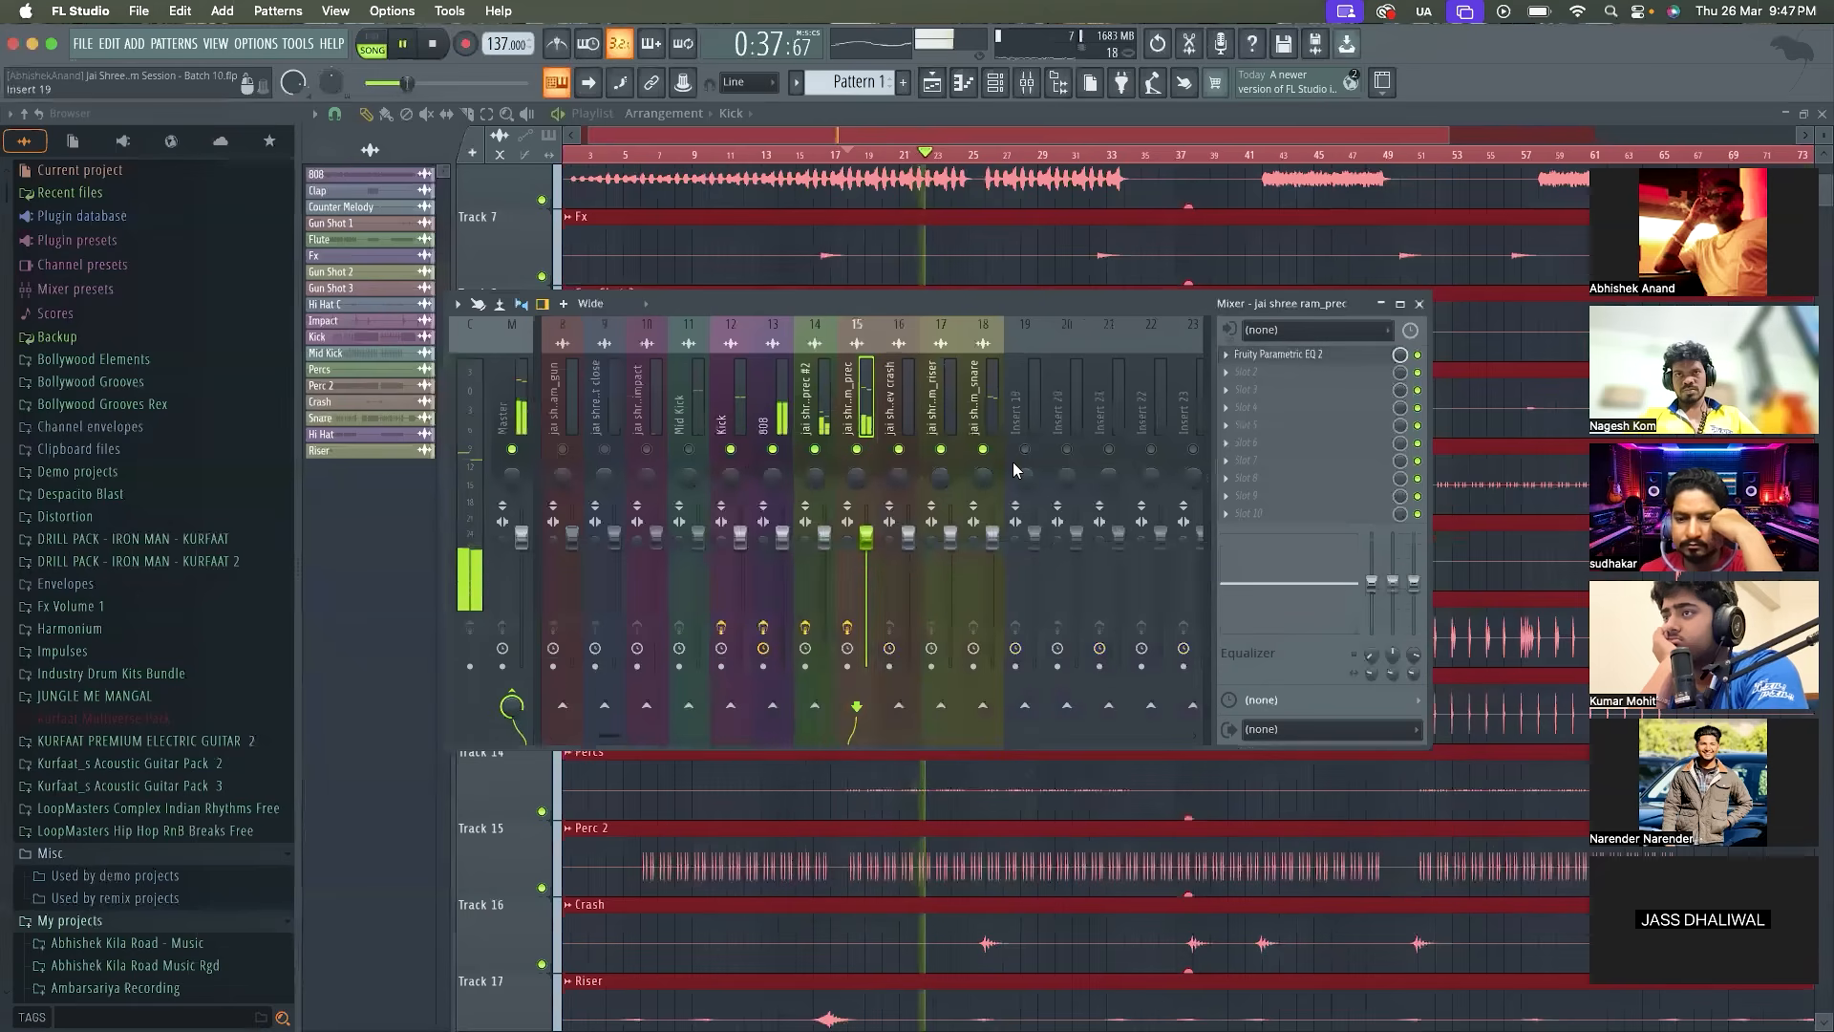
Audition jai shree ram_prec #2 with its EQ spectrum open, and replay the loop with the track soloed
{"action": "left_click", "coordinate": [815, 397]}
{"action": "key", "text": "space"}
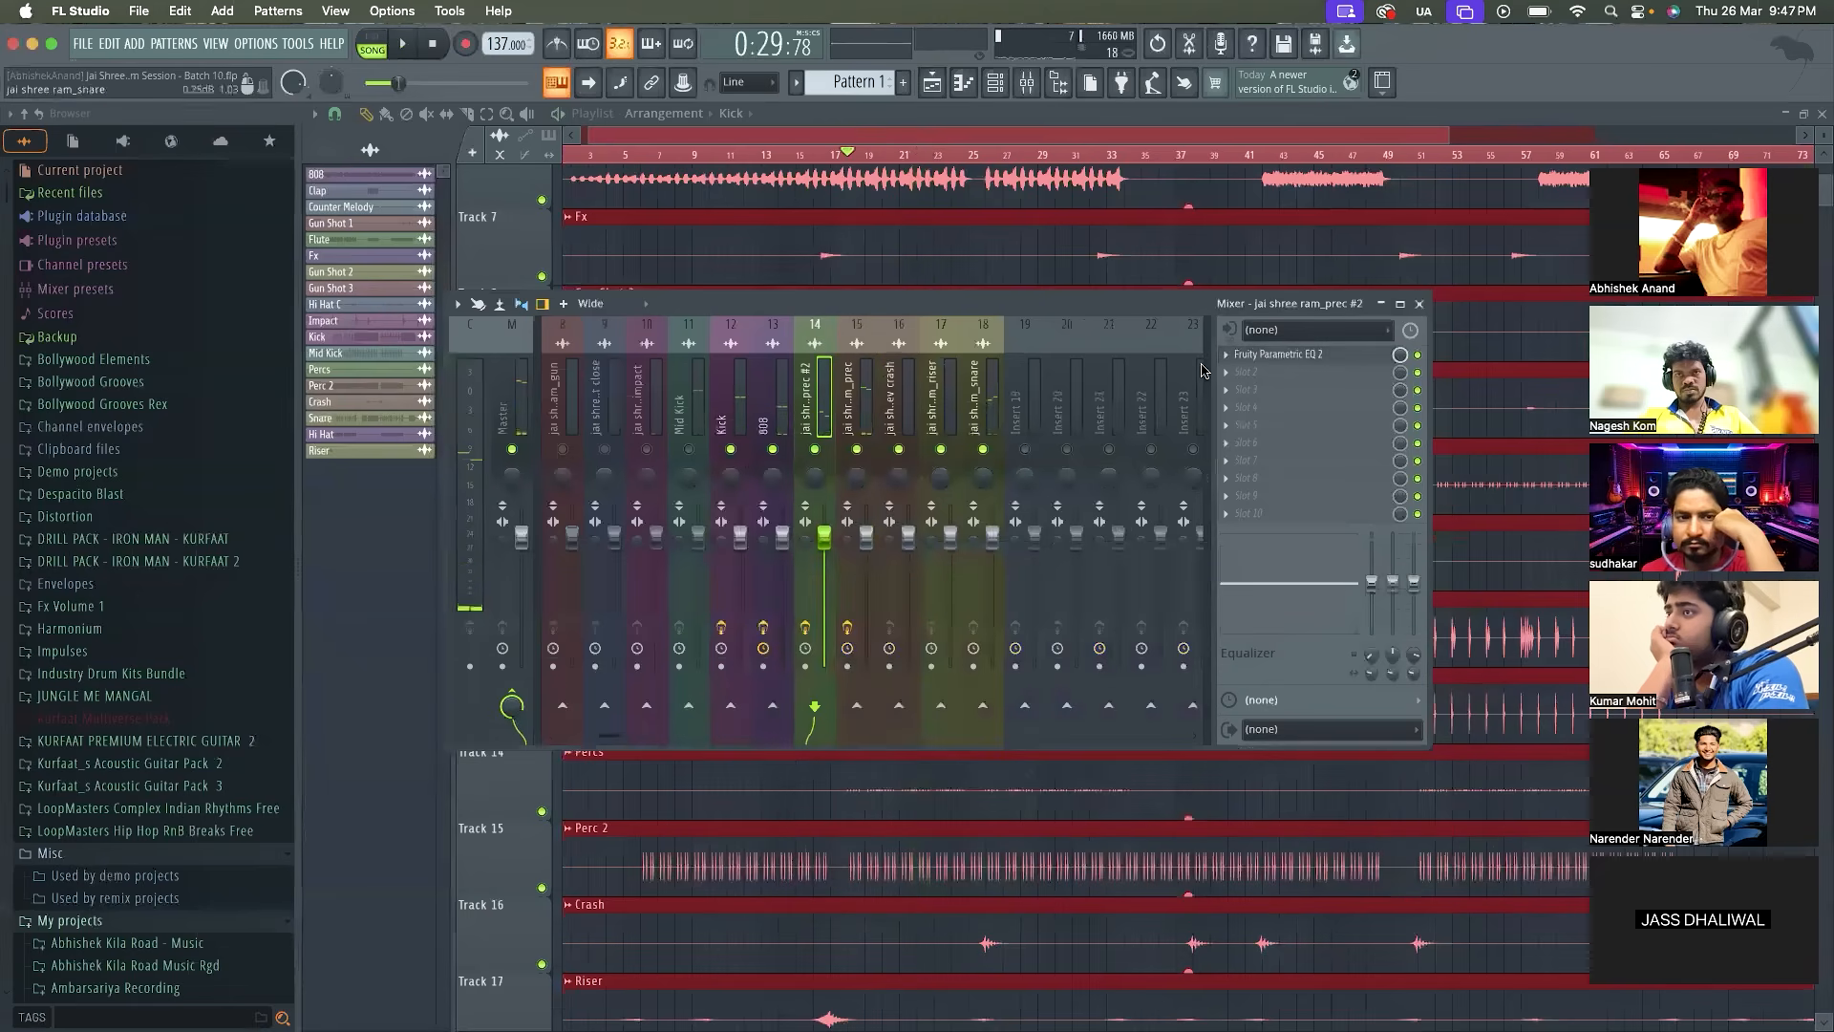
{"action": "left_click", "coordinate": [1290, 353]}
{"action": "key", "text": "space"}
{"action": "key", "text": "space"}
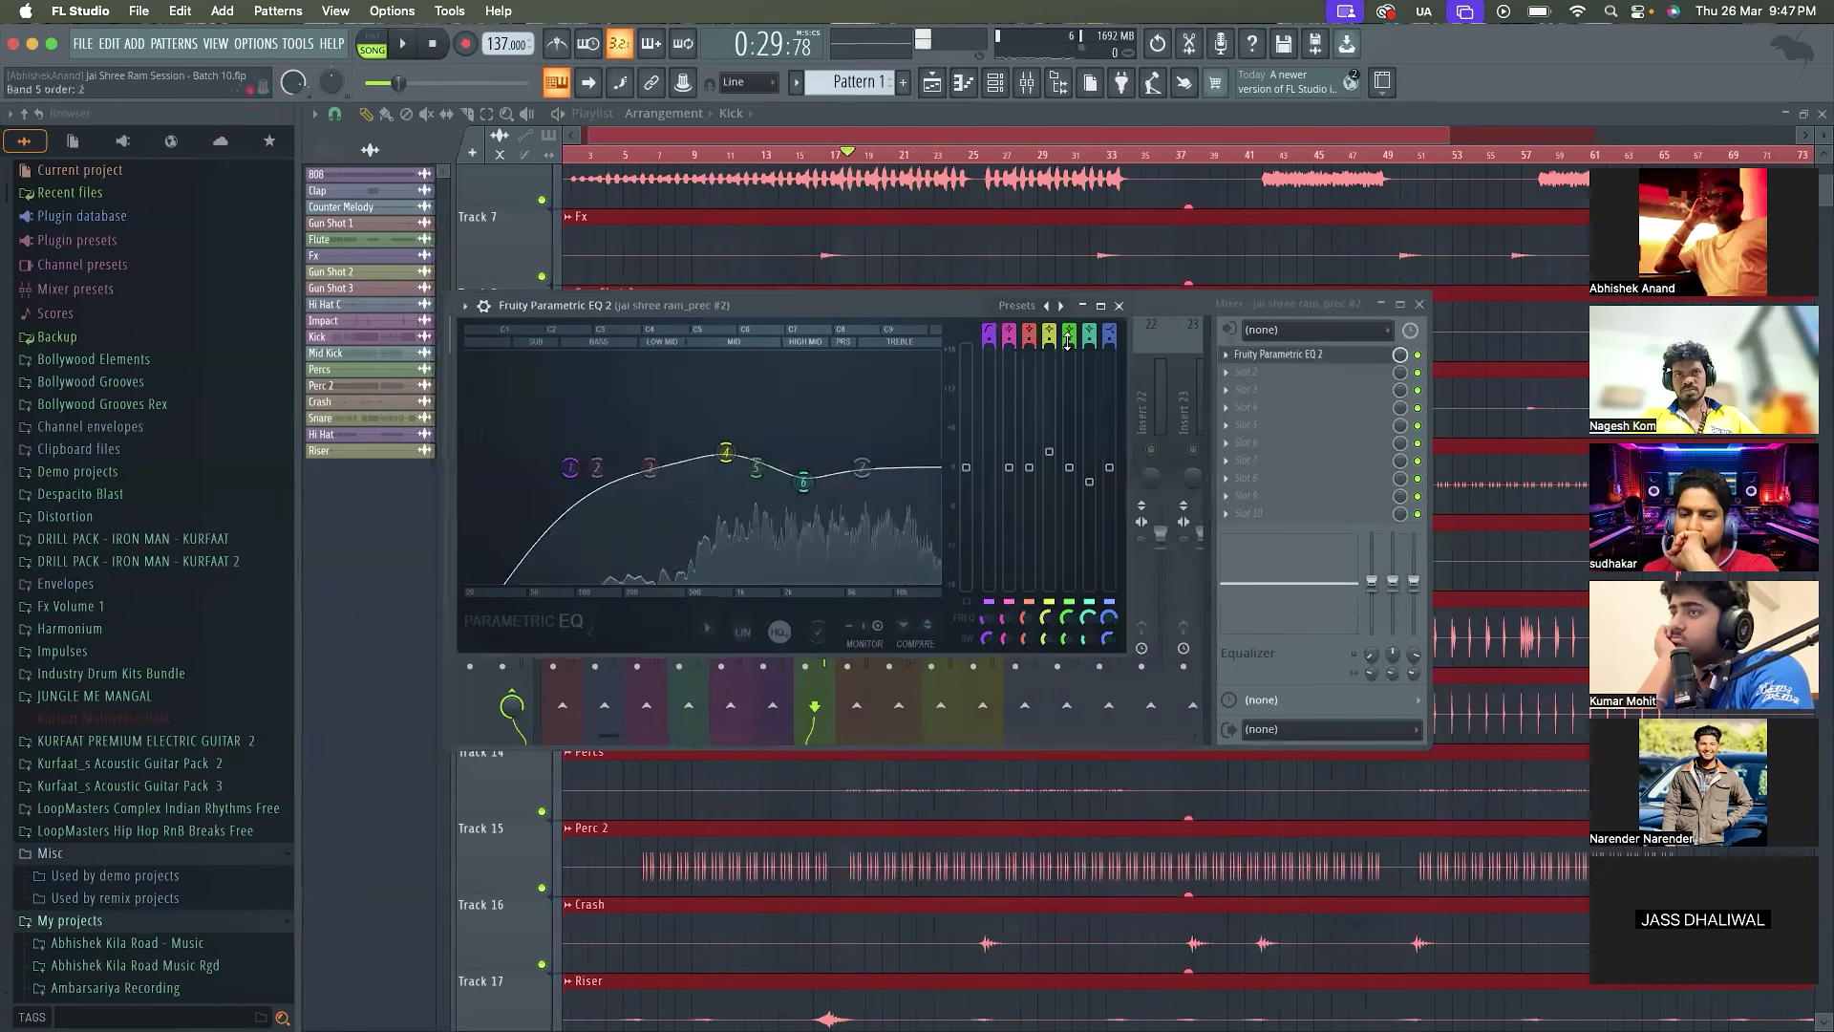
{"action": "left_click", "coordinate": [1119, 305]}
{"action": "right_click", "coordinate": [815, 448]}
{"action": "key", "text": "space"}
{"action": "key", "text": "space"}
{"action": "key", "text": "space"}
{"action": "key", "text": "space"}
Solo jai shree ram_prec, open its Fruity Parametric EQ 2, and play the loop to examine its spectrum
{"action": "right_click", "coordinate": [857, 449]}
{"action": "left_click", "coordinate": [1324, 365]}
{"action": "left_click", "coordinate": [1326, 359]}
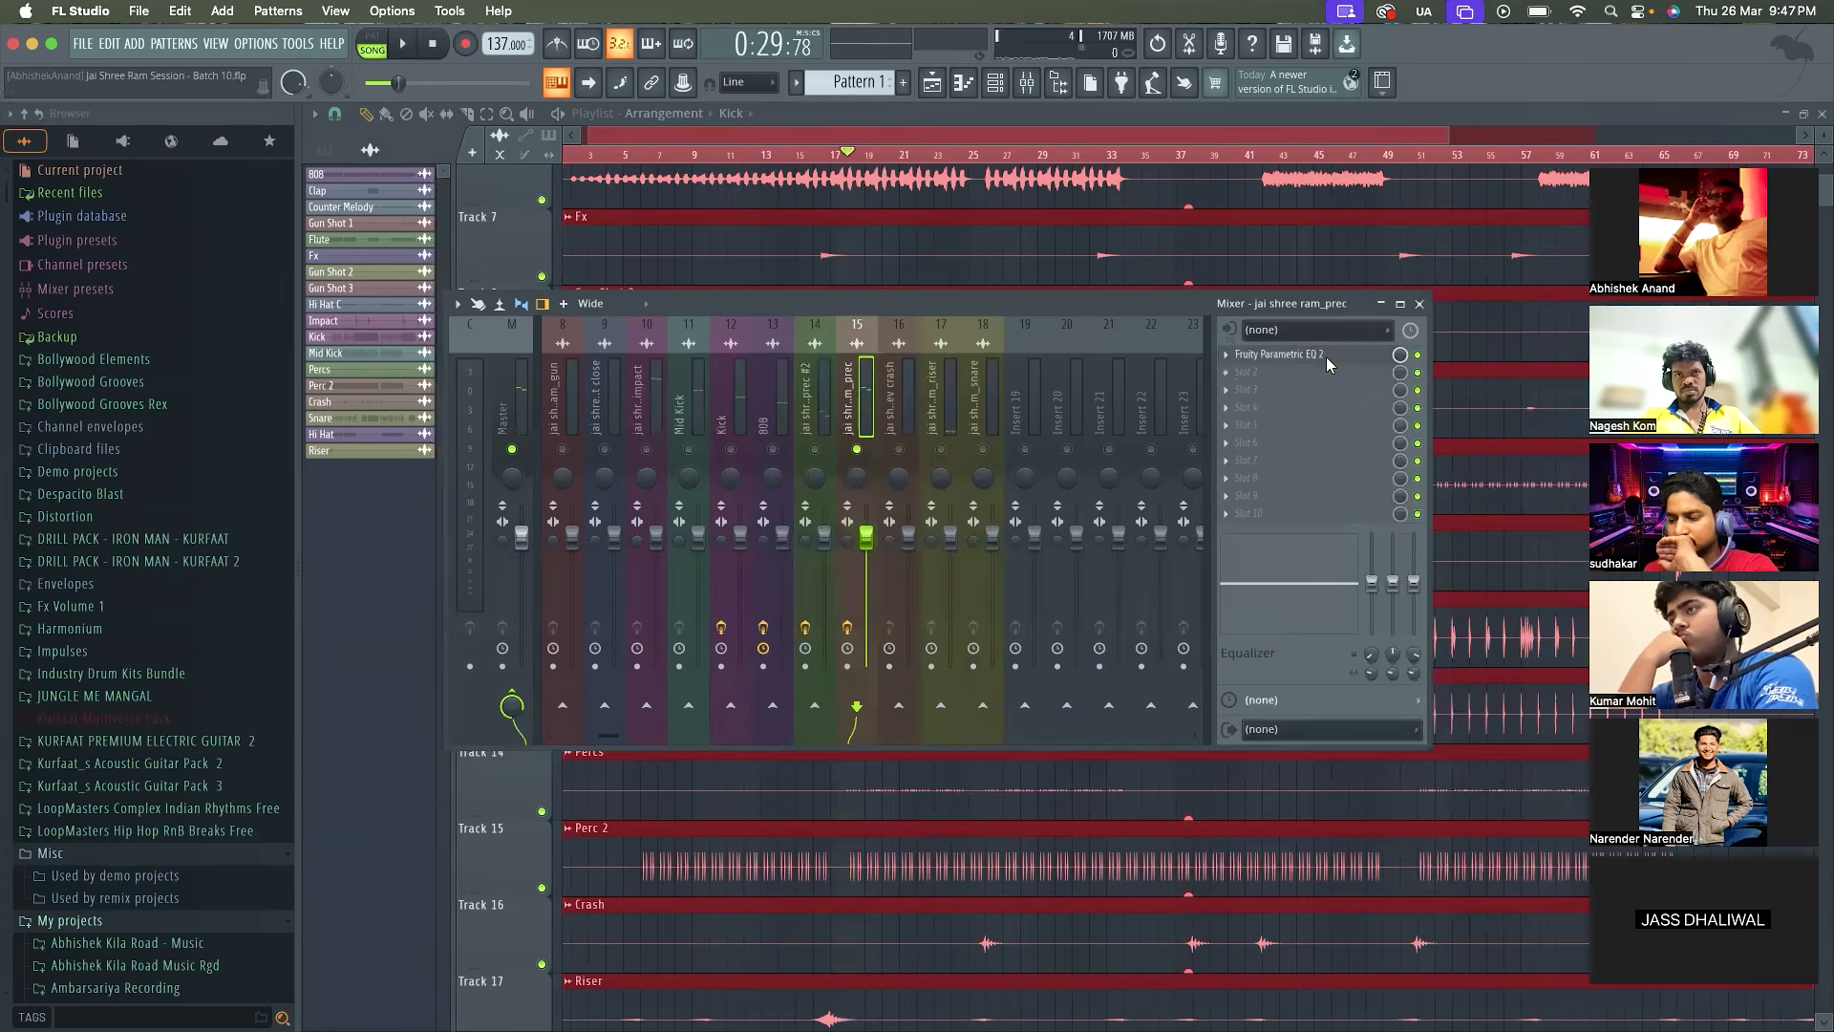
{"action": "left_click", "coordinate": [1326, 357]}
{"action": "key", "text": "space"}
Turn band 4 of the jai shree ram_prec EQ into a boost and audition it with Kick, 808 and jai shree ram_prec #2 enabled
{"action": "key", "text": "space"}
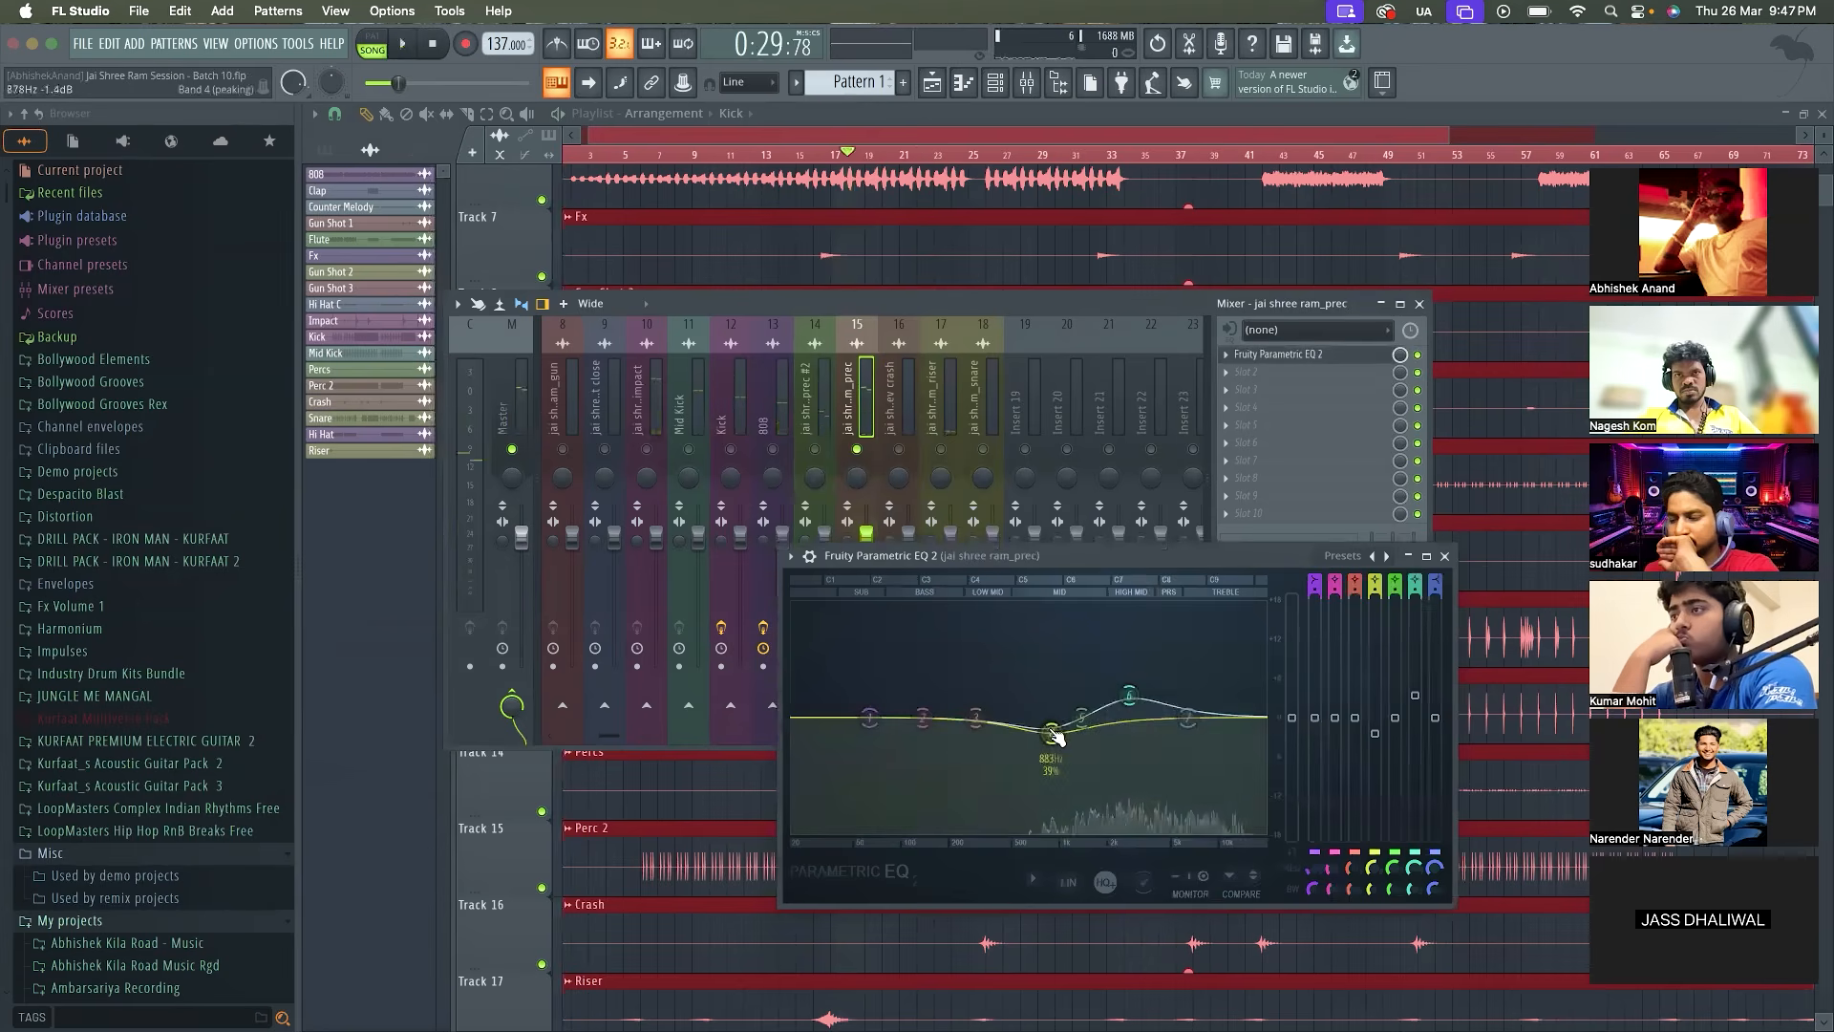
{"action": "key", "text": "space"}
{"action": "left_click_drag", "start_coordinate": [1051, 735], "coordinate": [1039, 684]}
{"action": "key", "text": "space"}
{"action": "key", "text": "space"}
{"action": "key", "text": "space"}
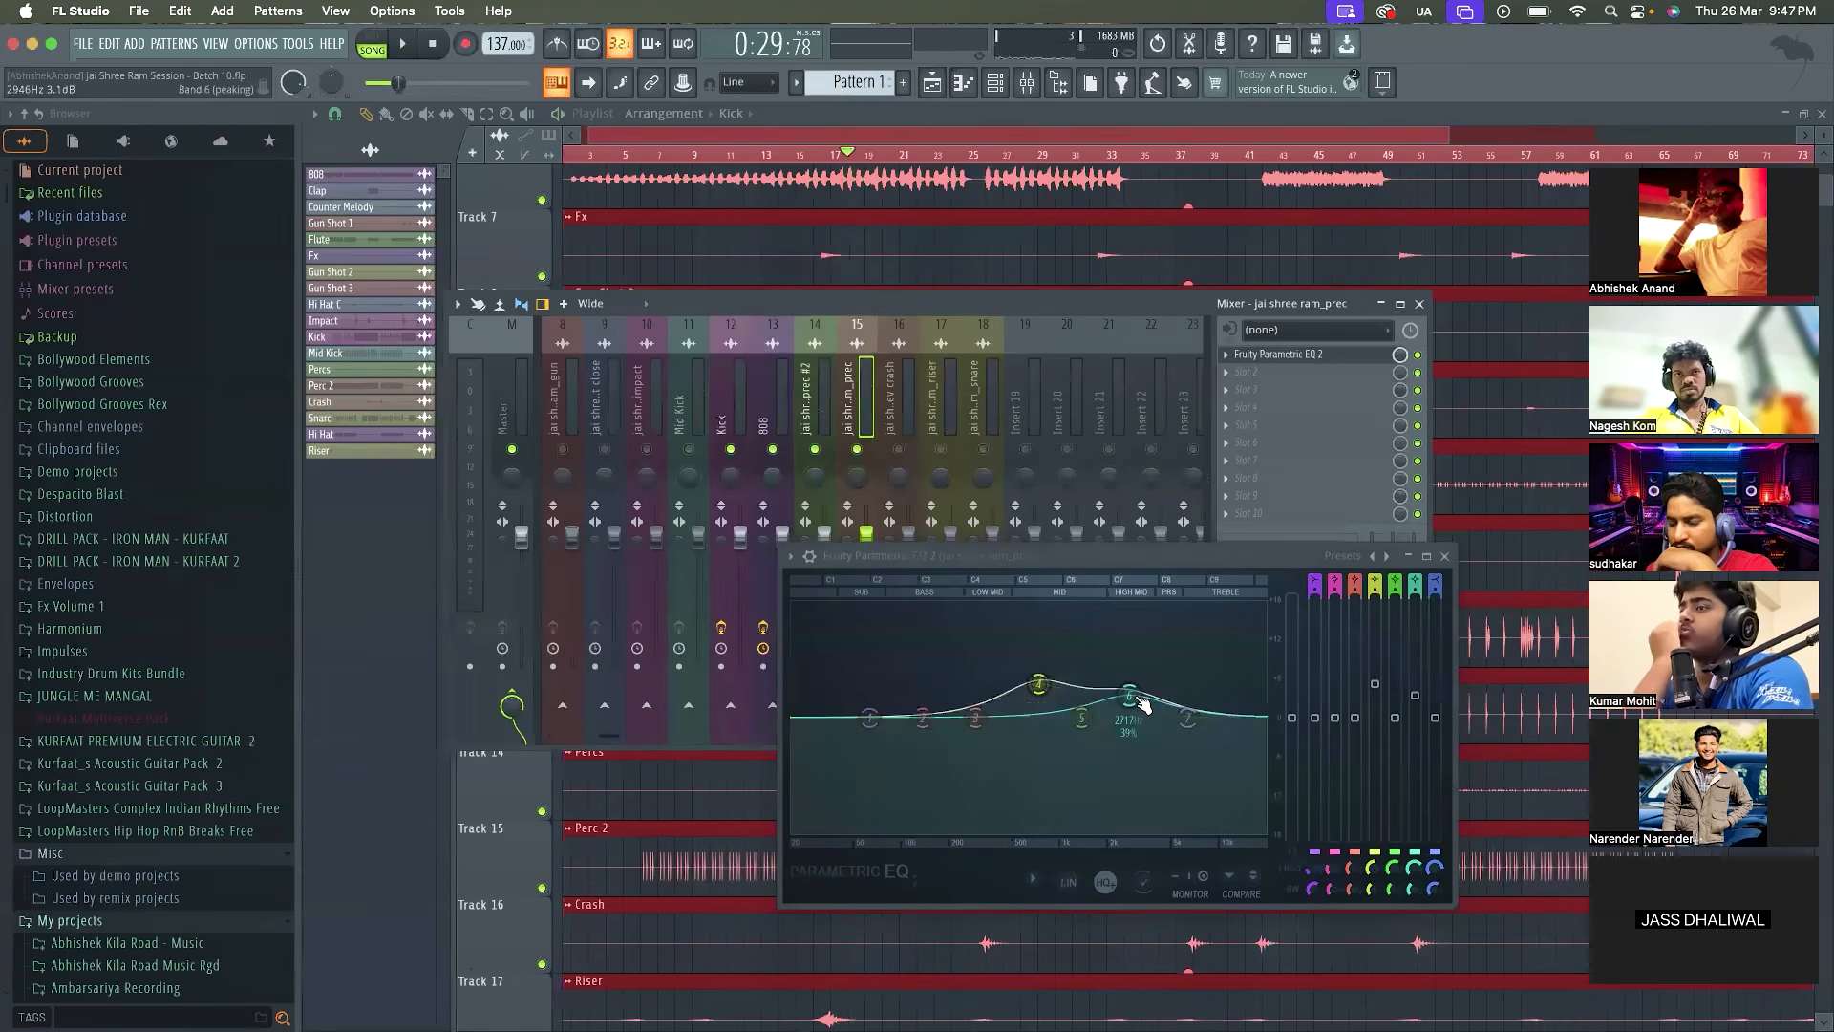
{"action": "key", "text": "space"}
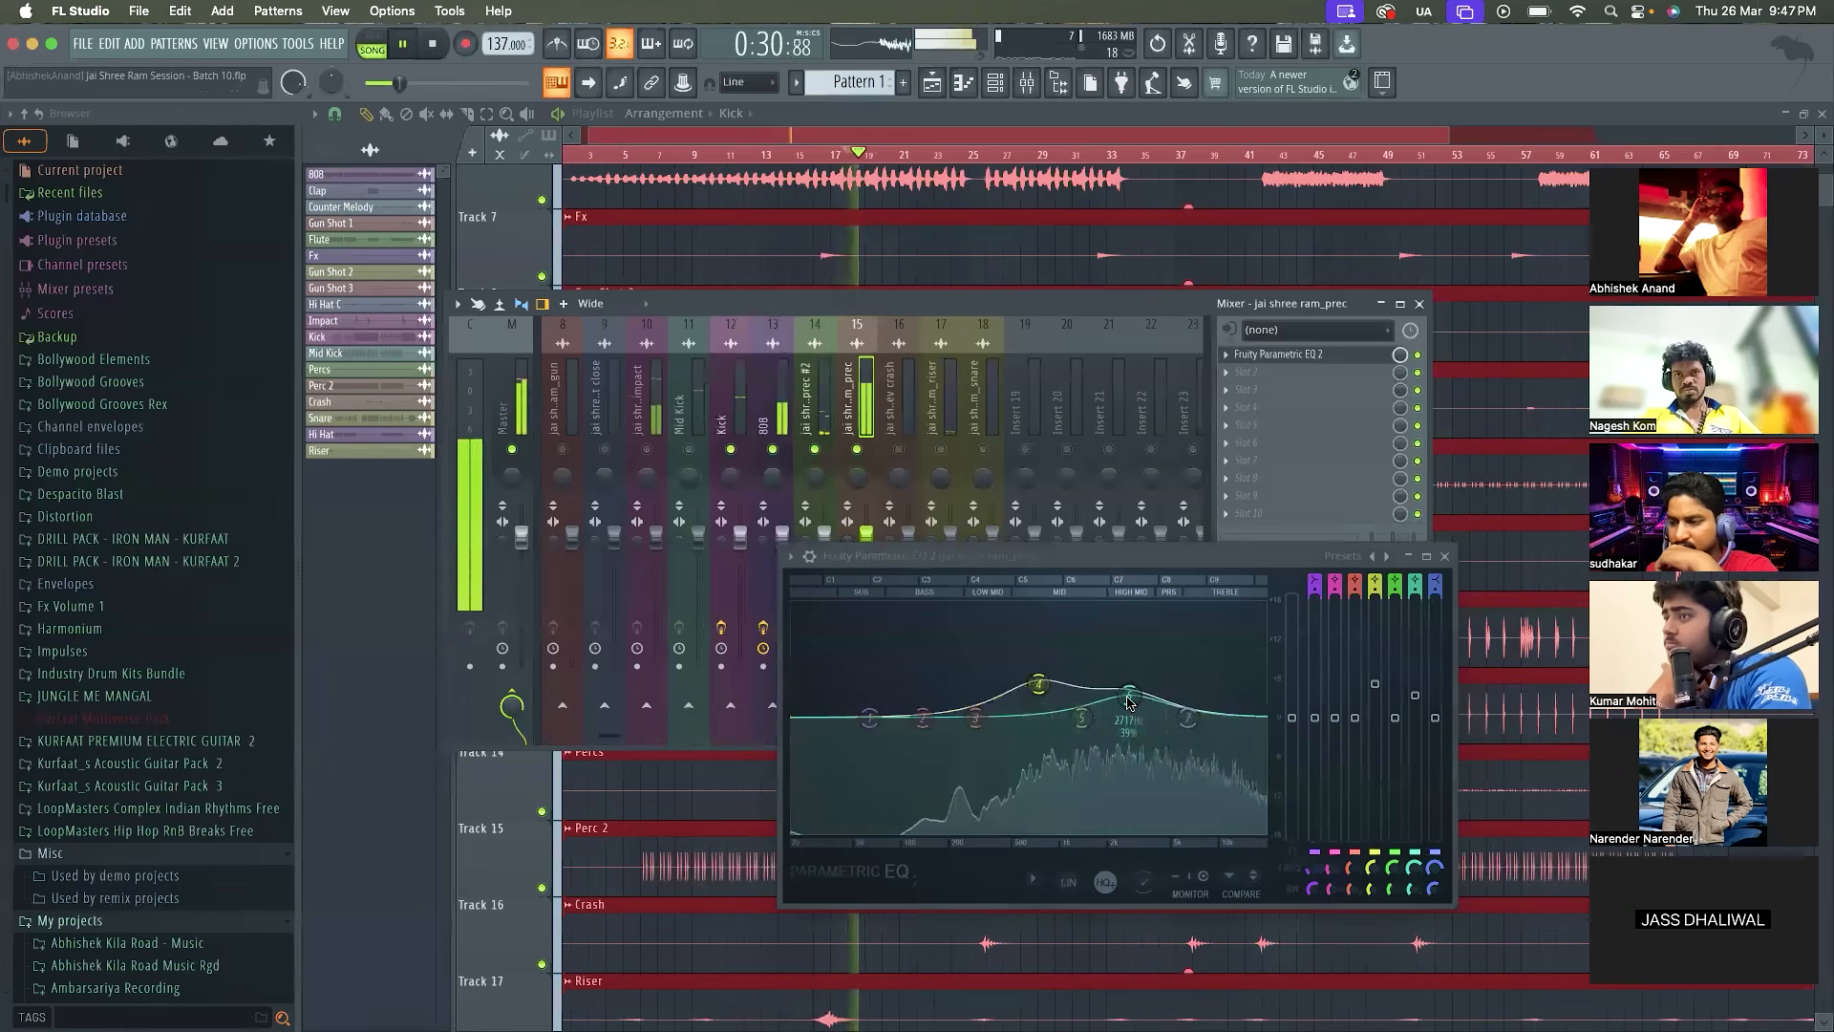
{"action": "key", "text": "space"}
{"action": "key", "text": "space"}
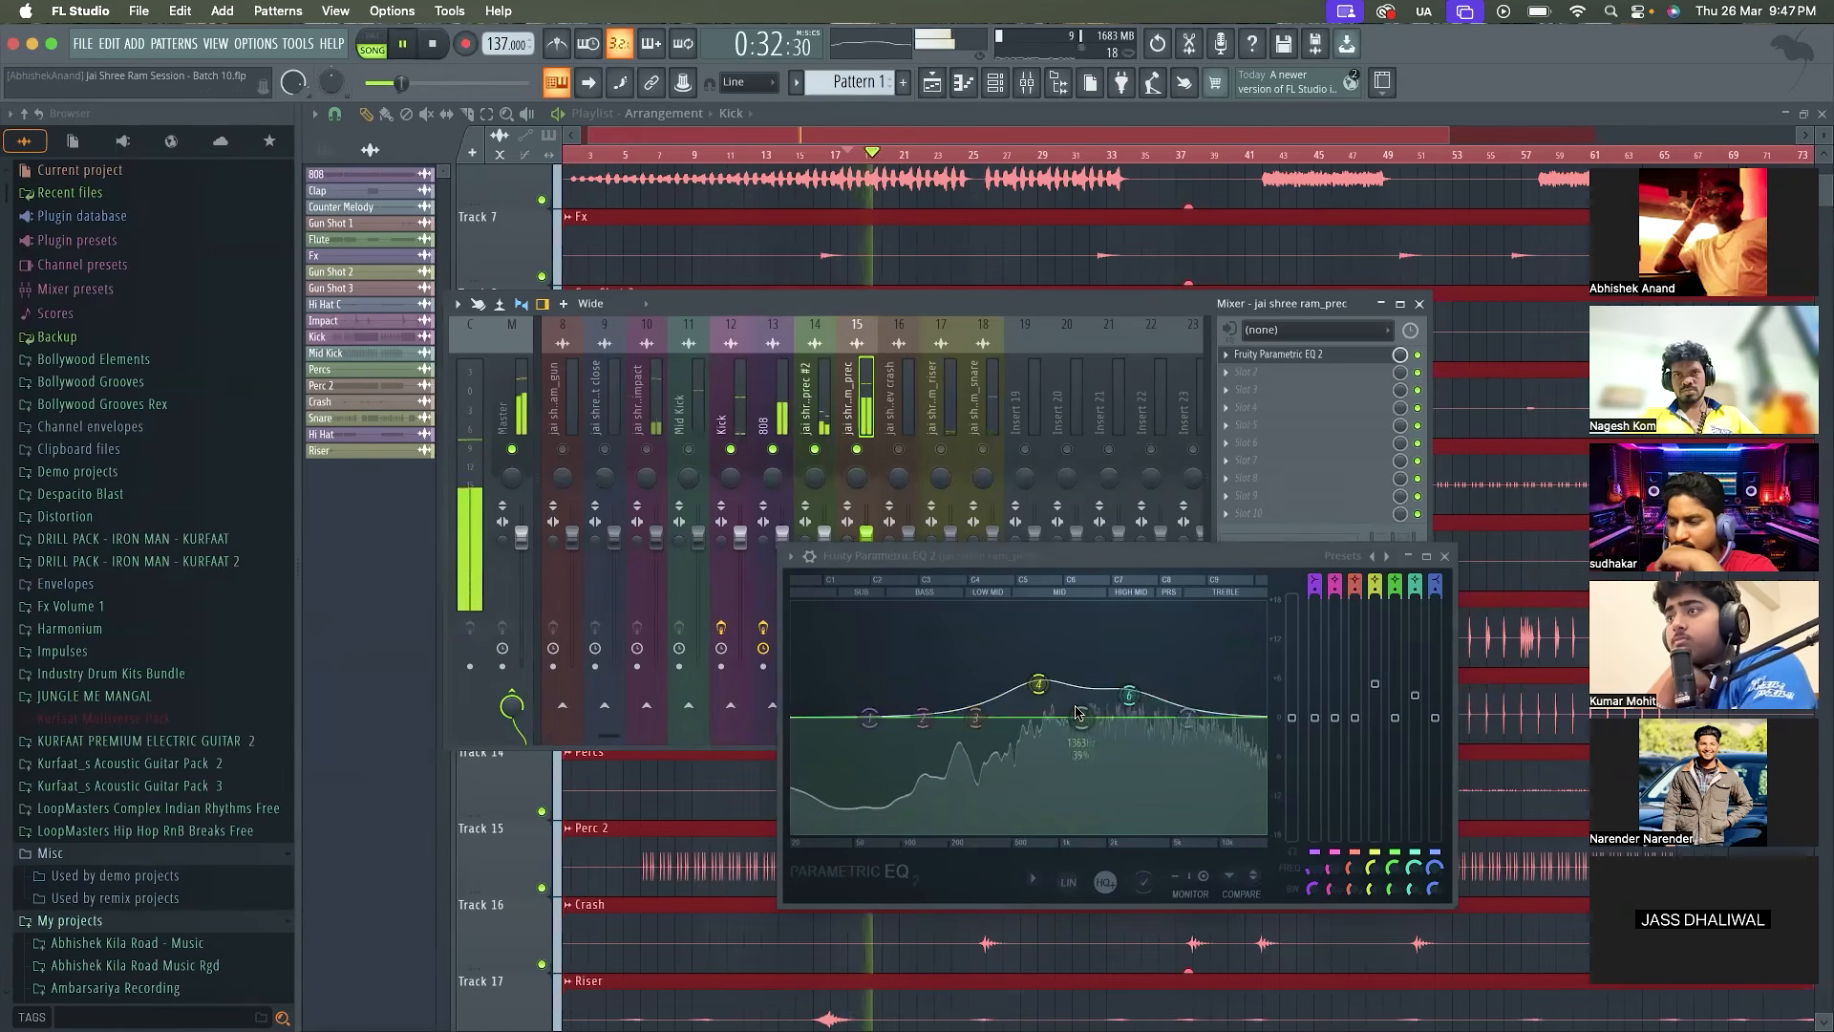
{"action": "key", "text": "space"}
Cut band 5 of the jai shree ram_prec #2 EQ slightly at about 730 Hz and reset its band 4
{"action": "left_click", "coordinate": [815, 427]}
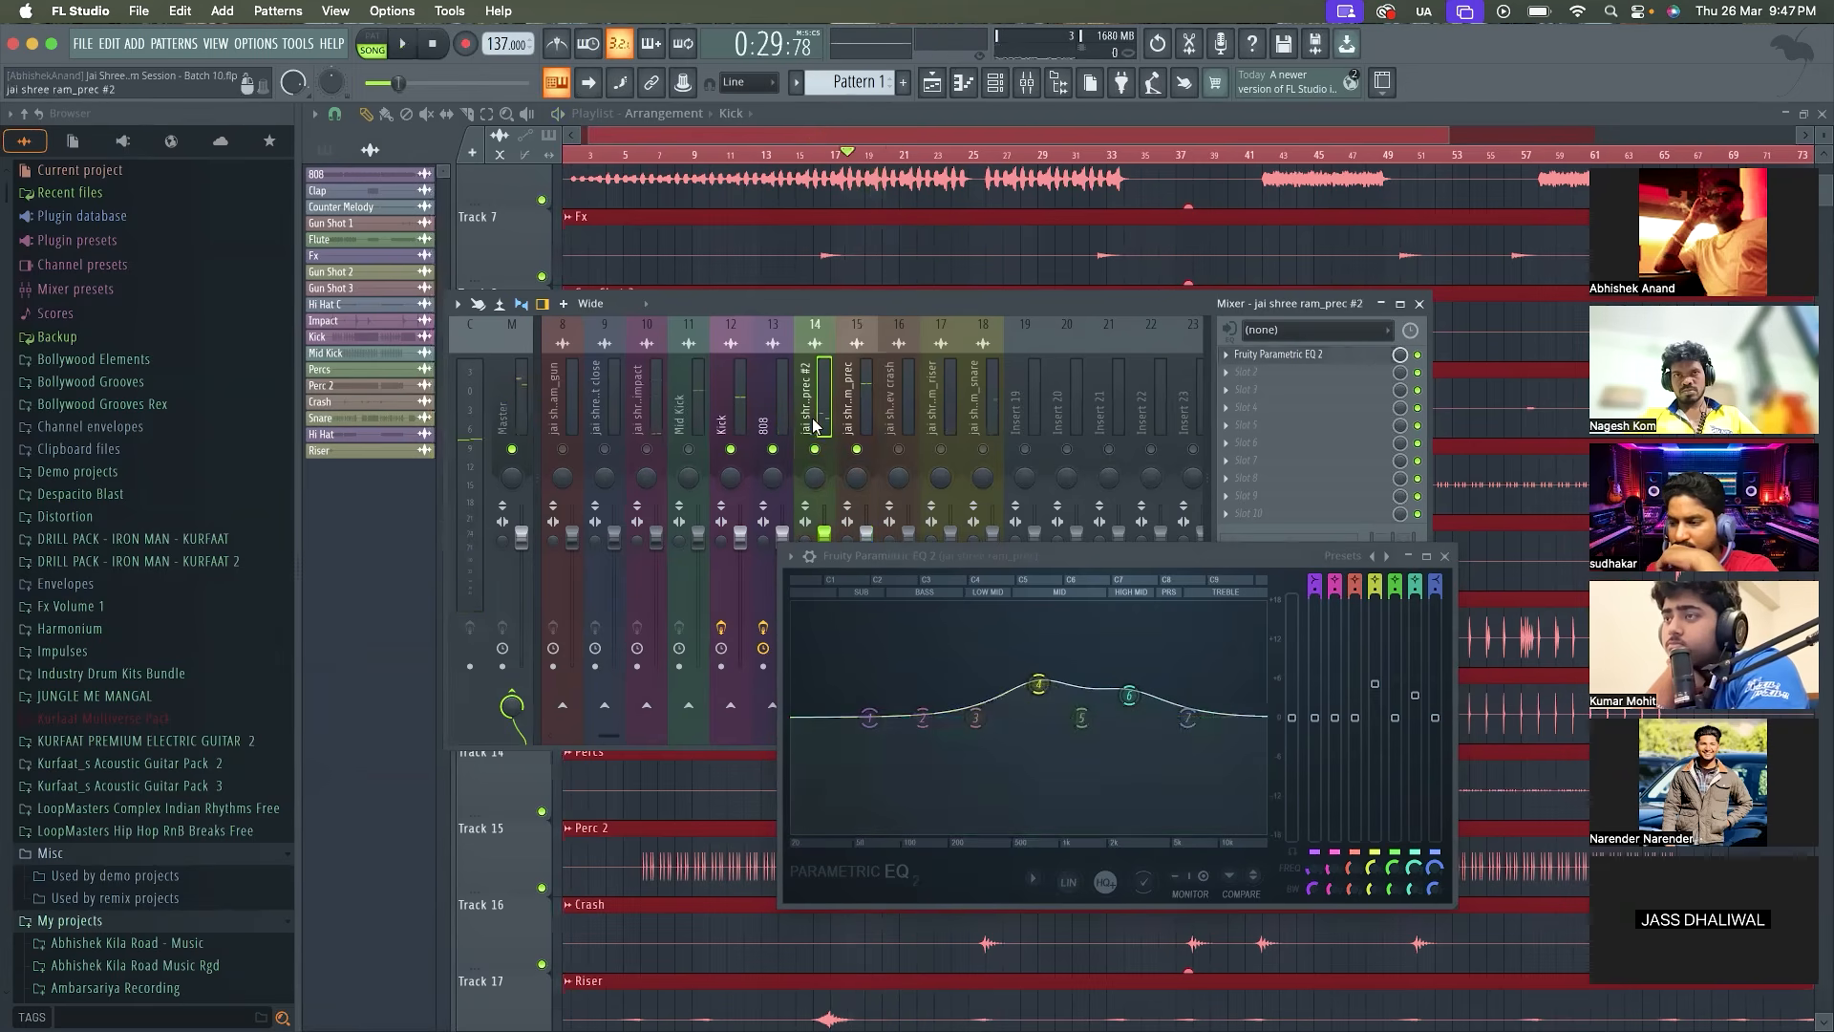
{"action": "left_click", "coordinate": [1342, 357]}
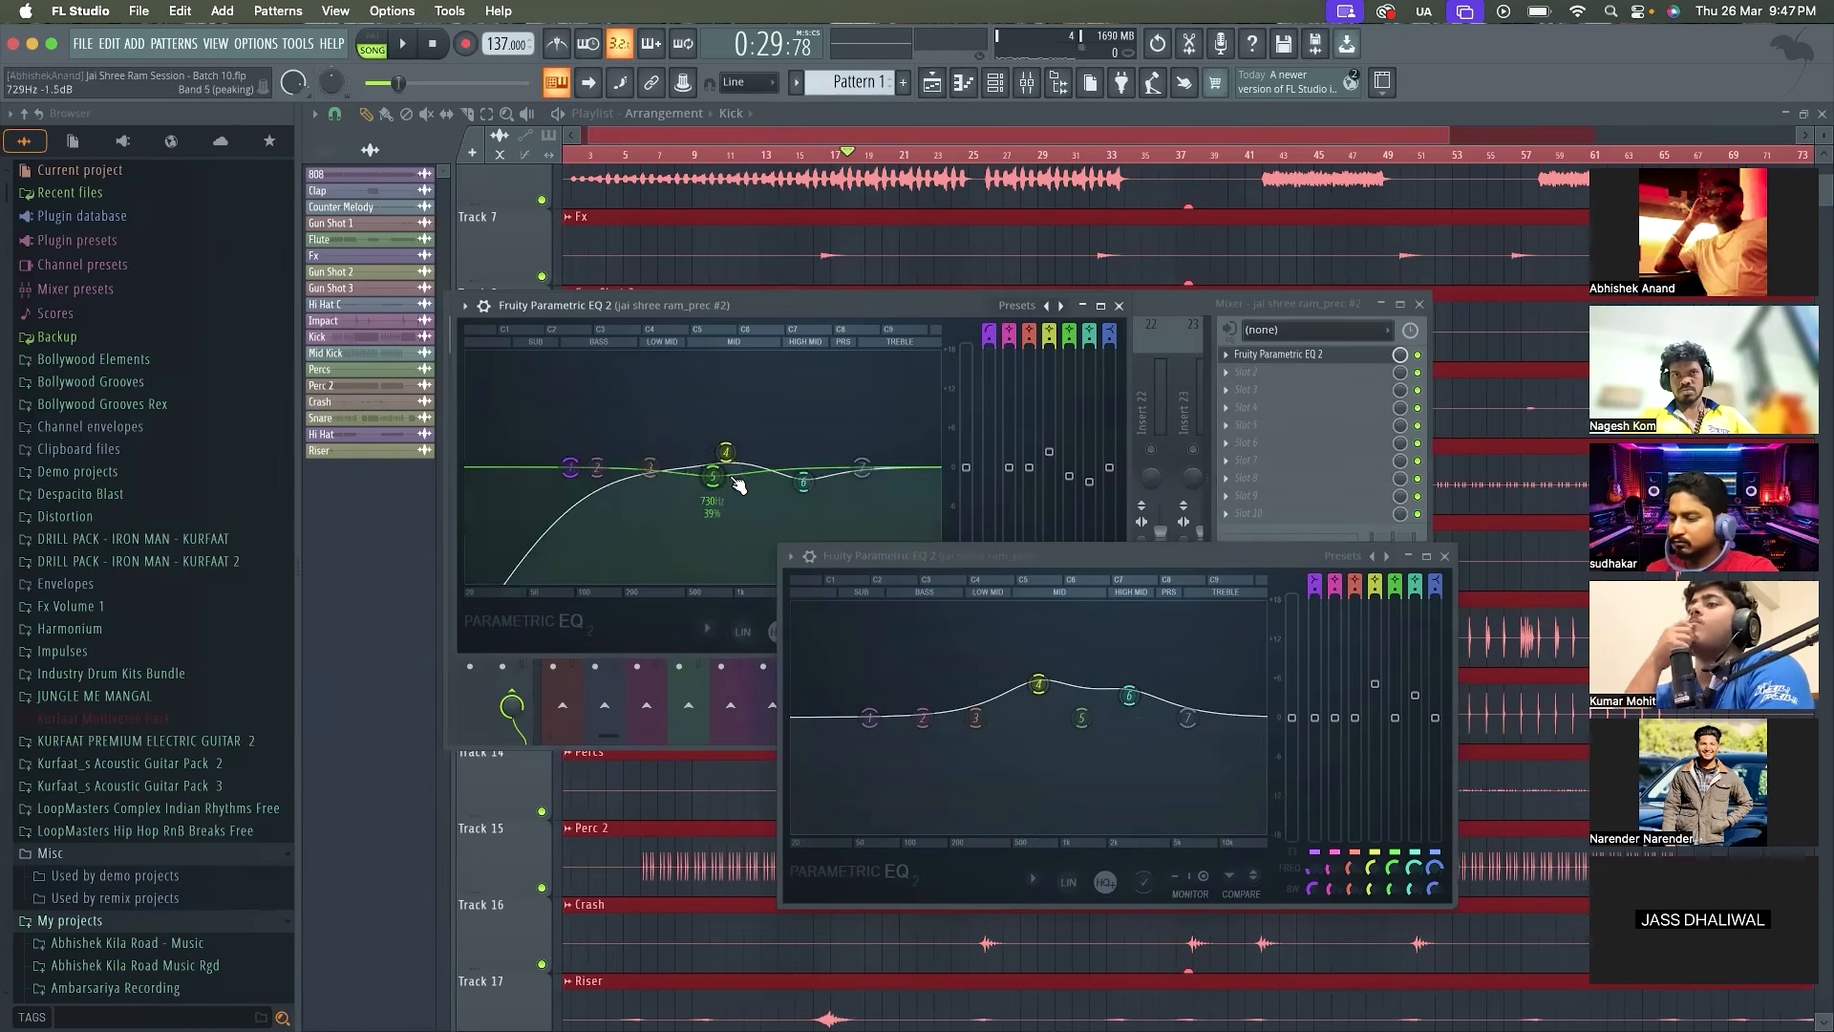
{"action": "key", "text": "space"}
{"action": "key", "text": "space"}
{"action": "key", "text": "space"}
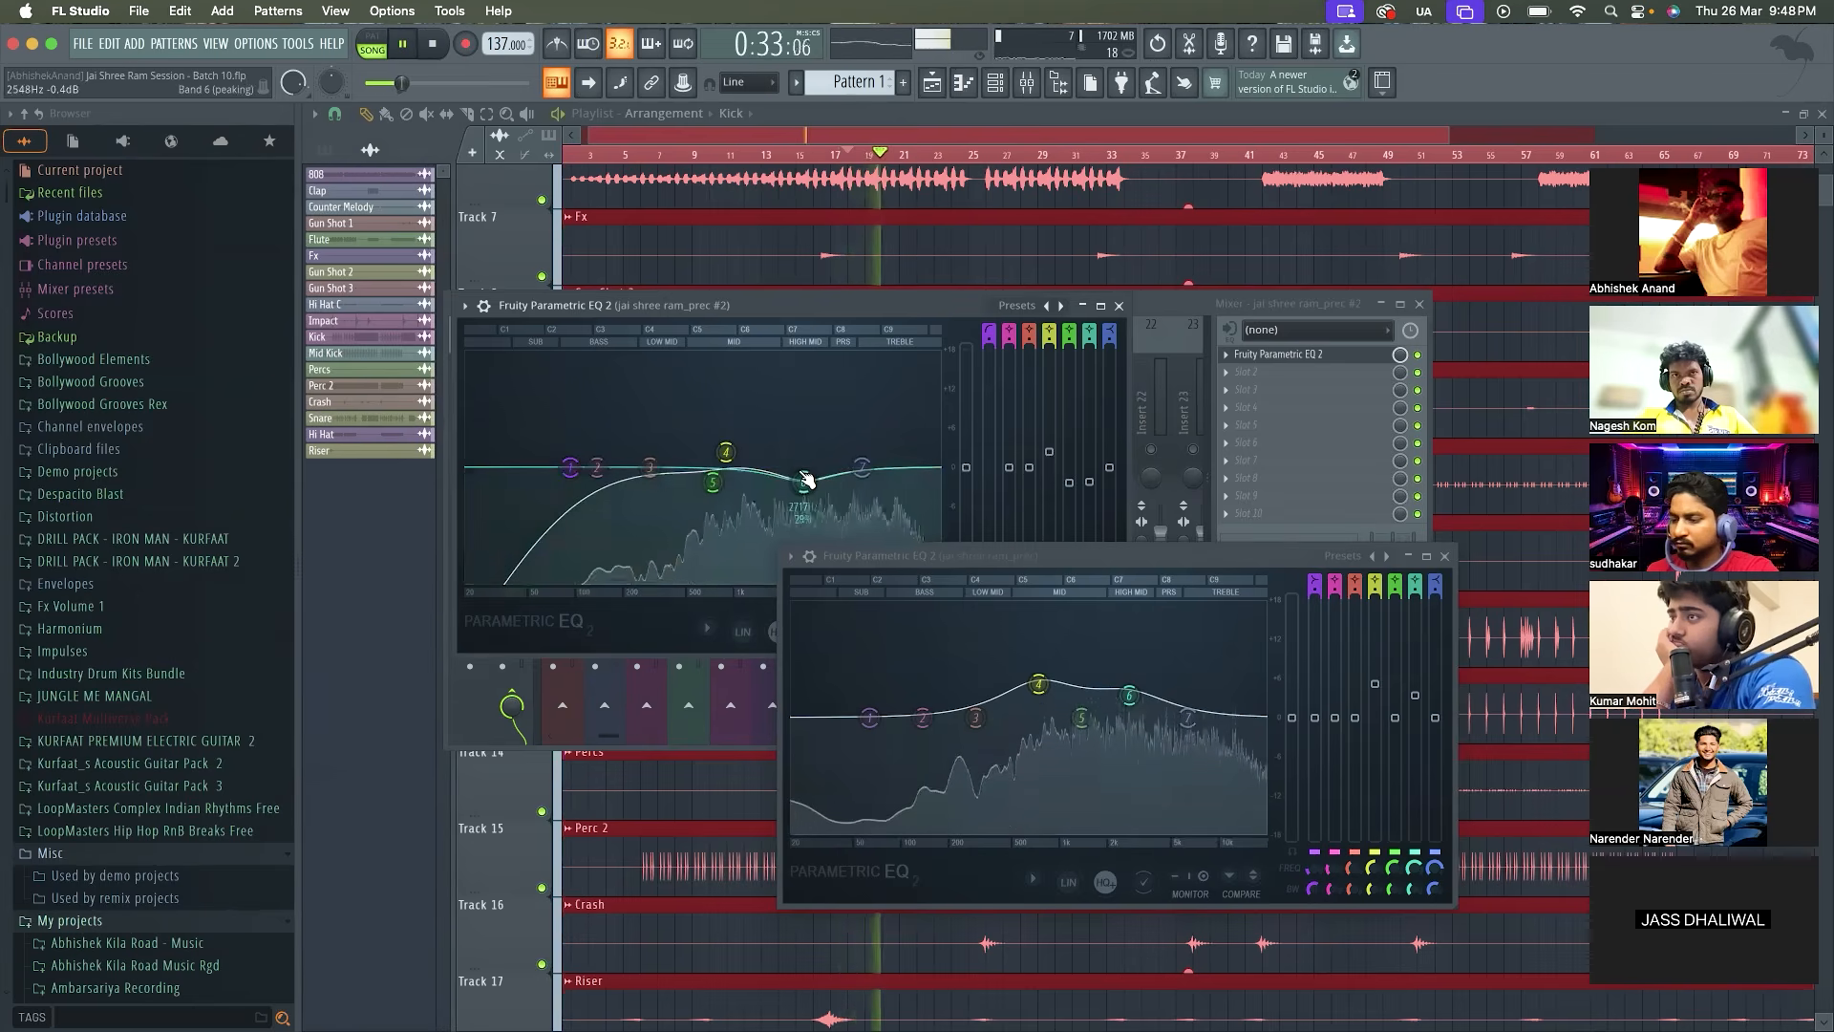
{"action": "right_click", "coordinate": [728, 454]}
{"action": "left_click", "coordinate": [755, 476]}
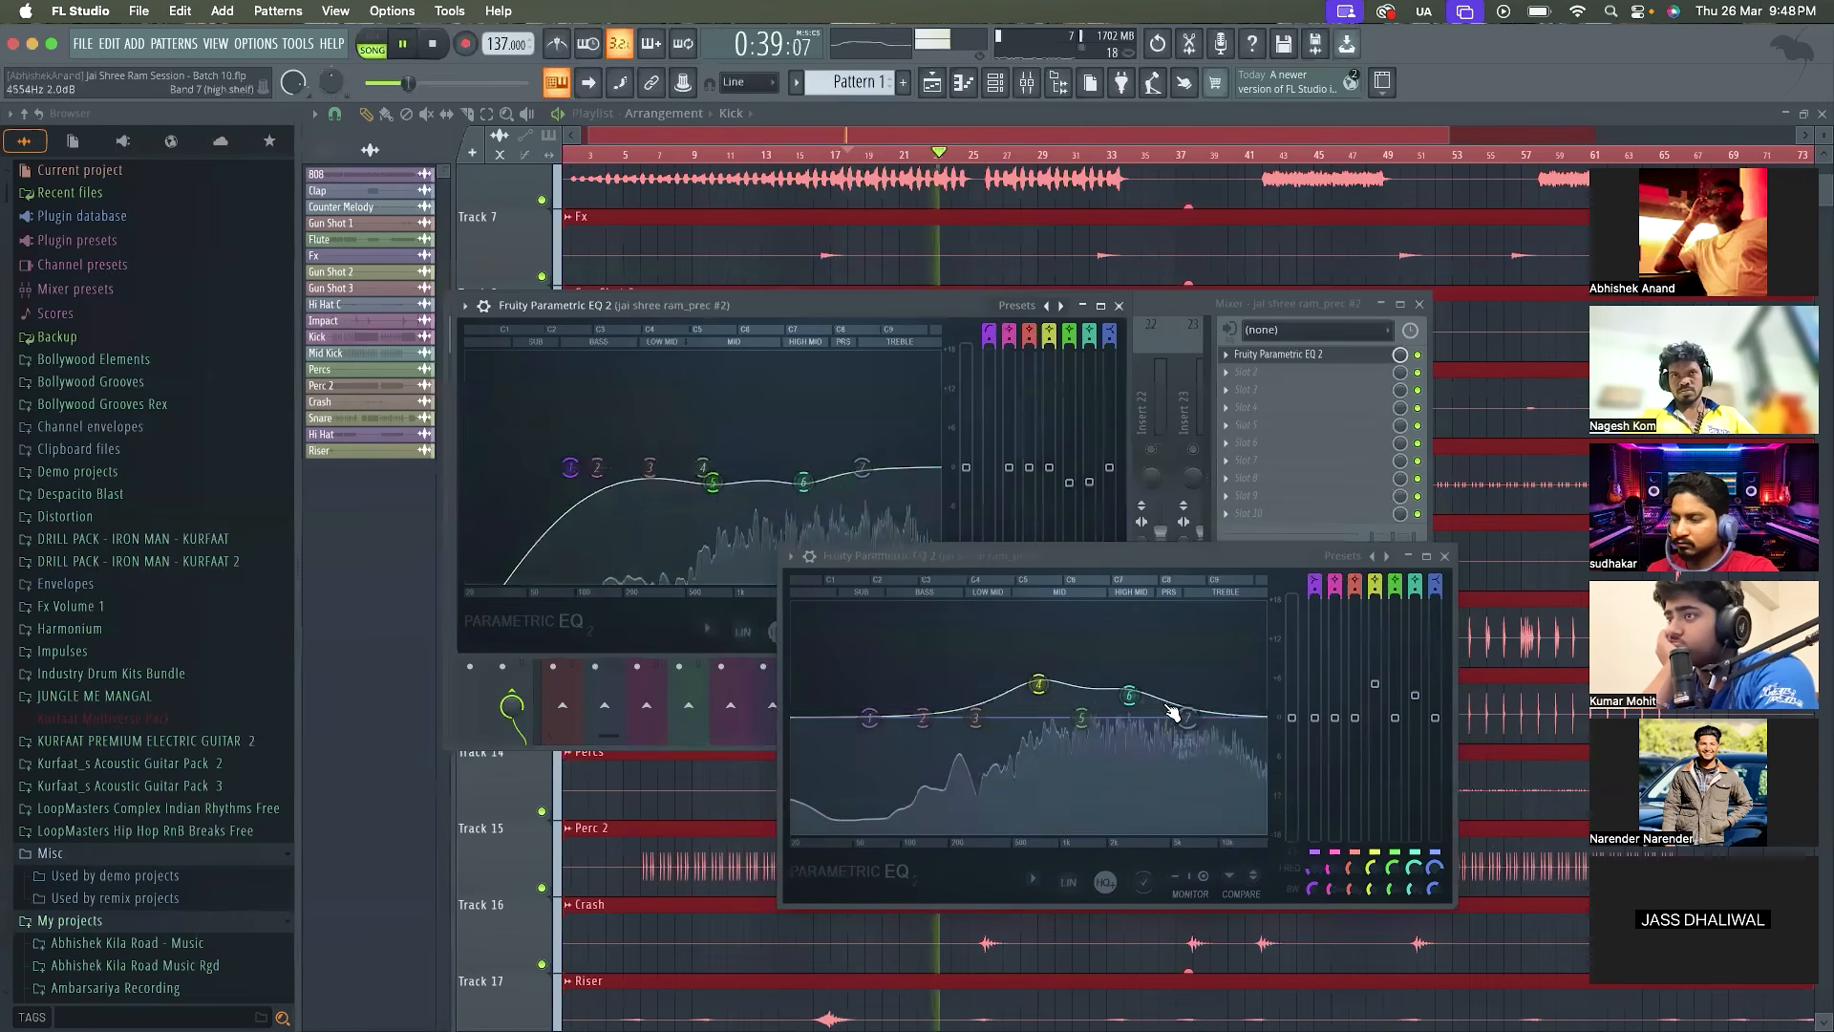
{"action": "key", "text": "space"}
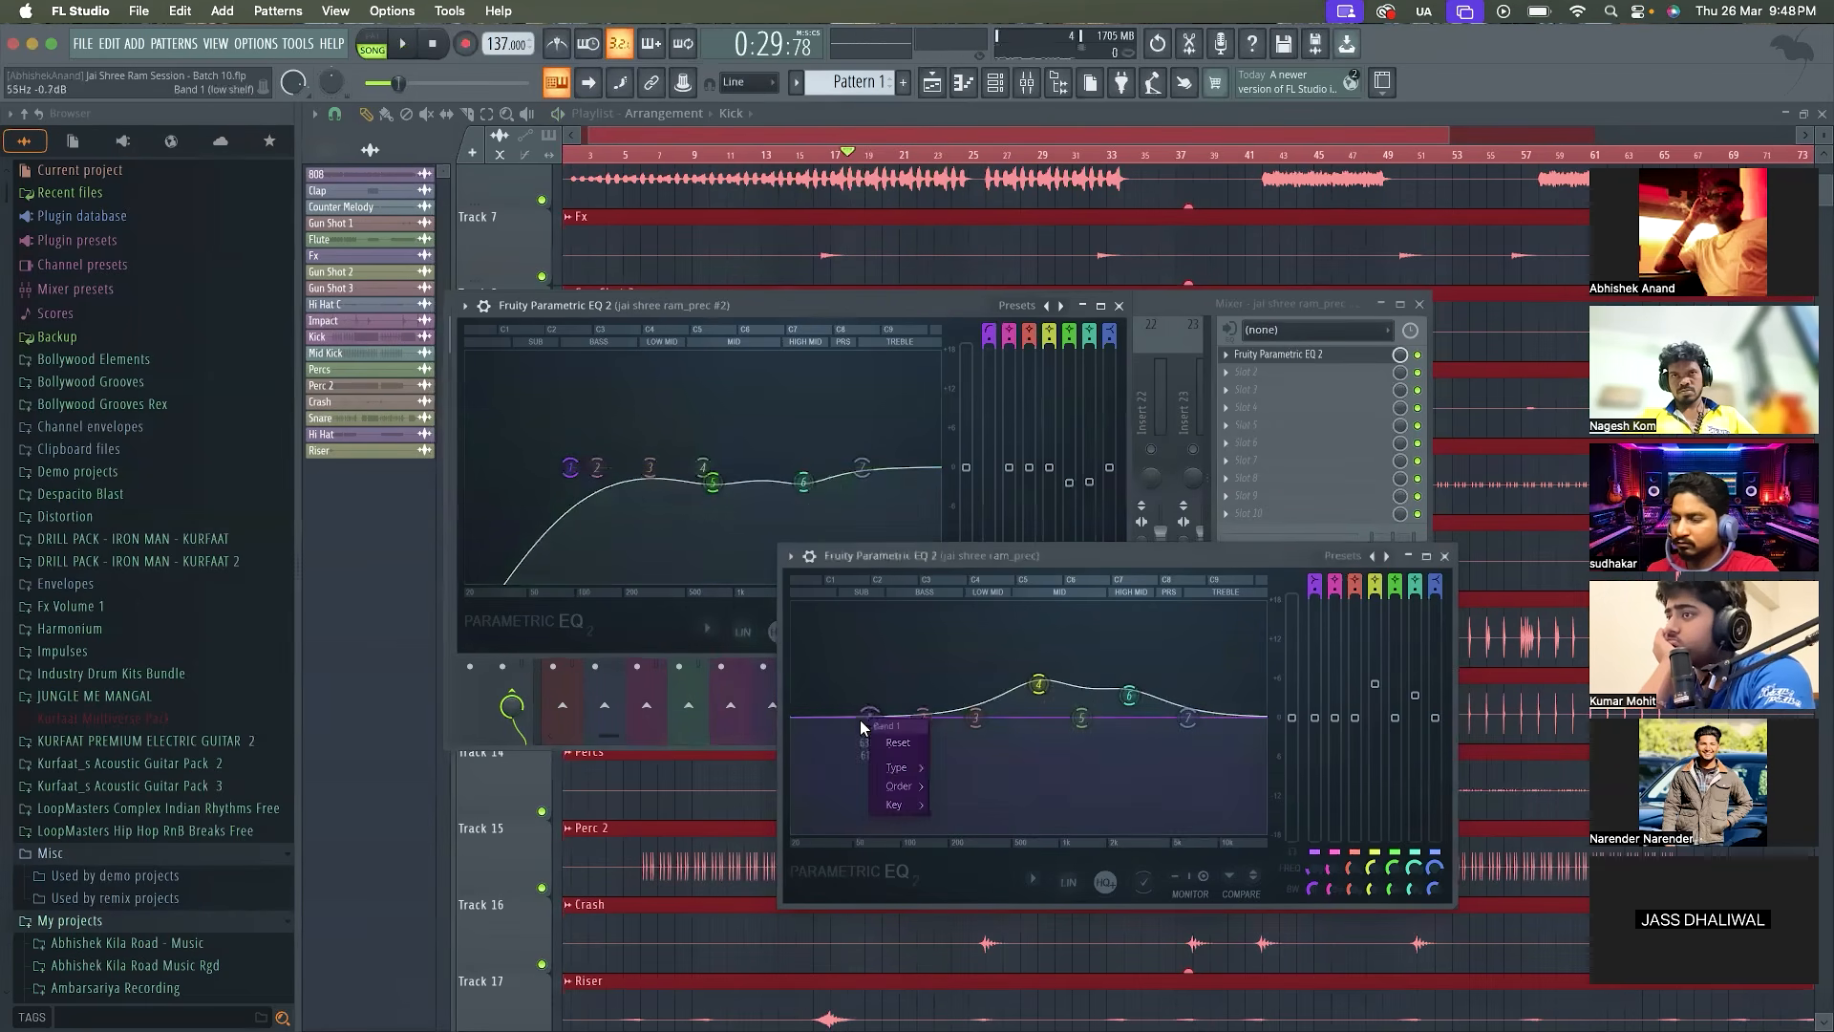
Make band 1 of the jai shree ram_prec EQ a high-pass at about 227 Hz and move the jai shree ram_prec #2 high-pass to about 286 Hz
{"action": "left_click", "coordinate": [980, 824]}
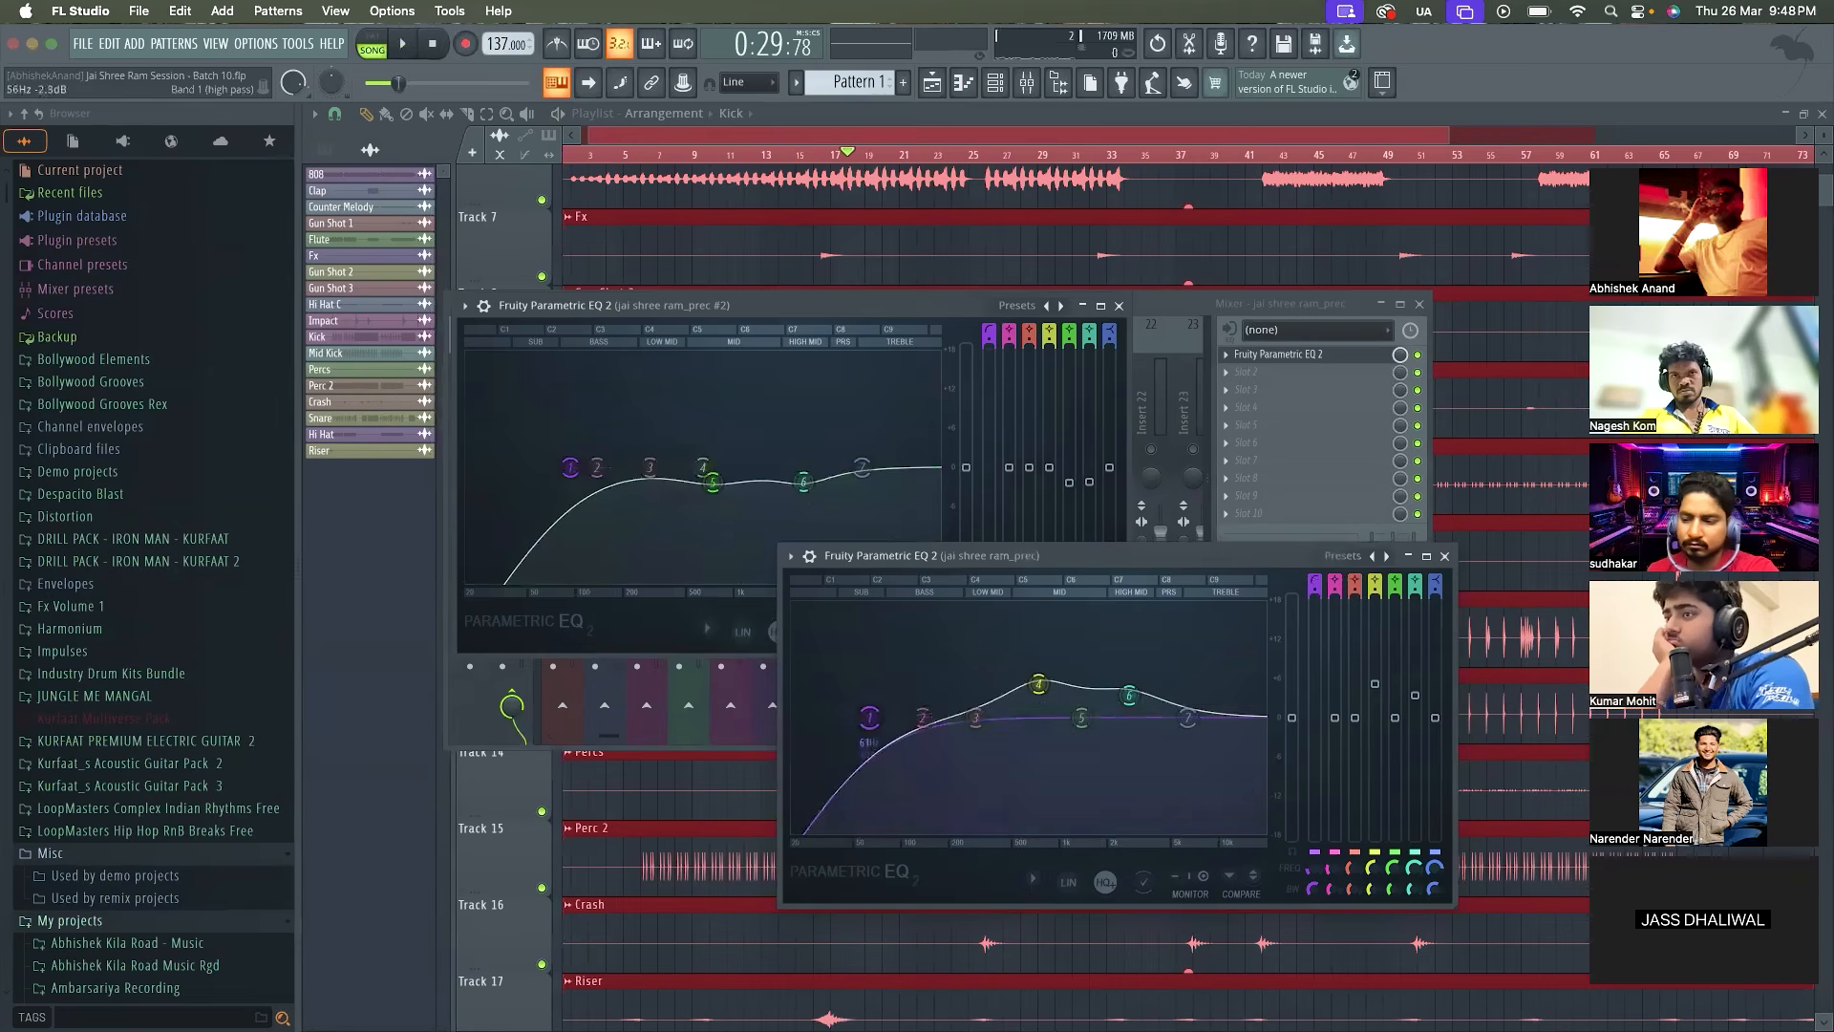
{"action": "key", "text": "space"}
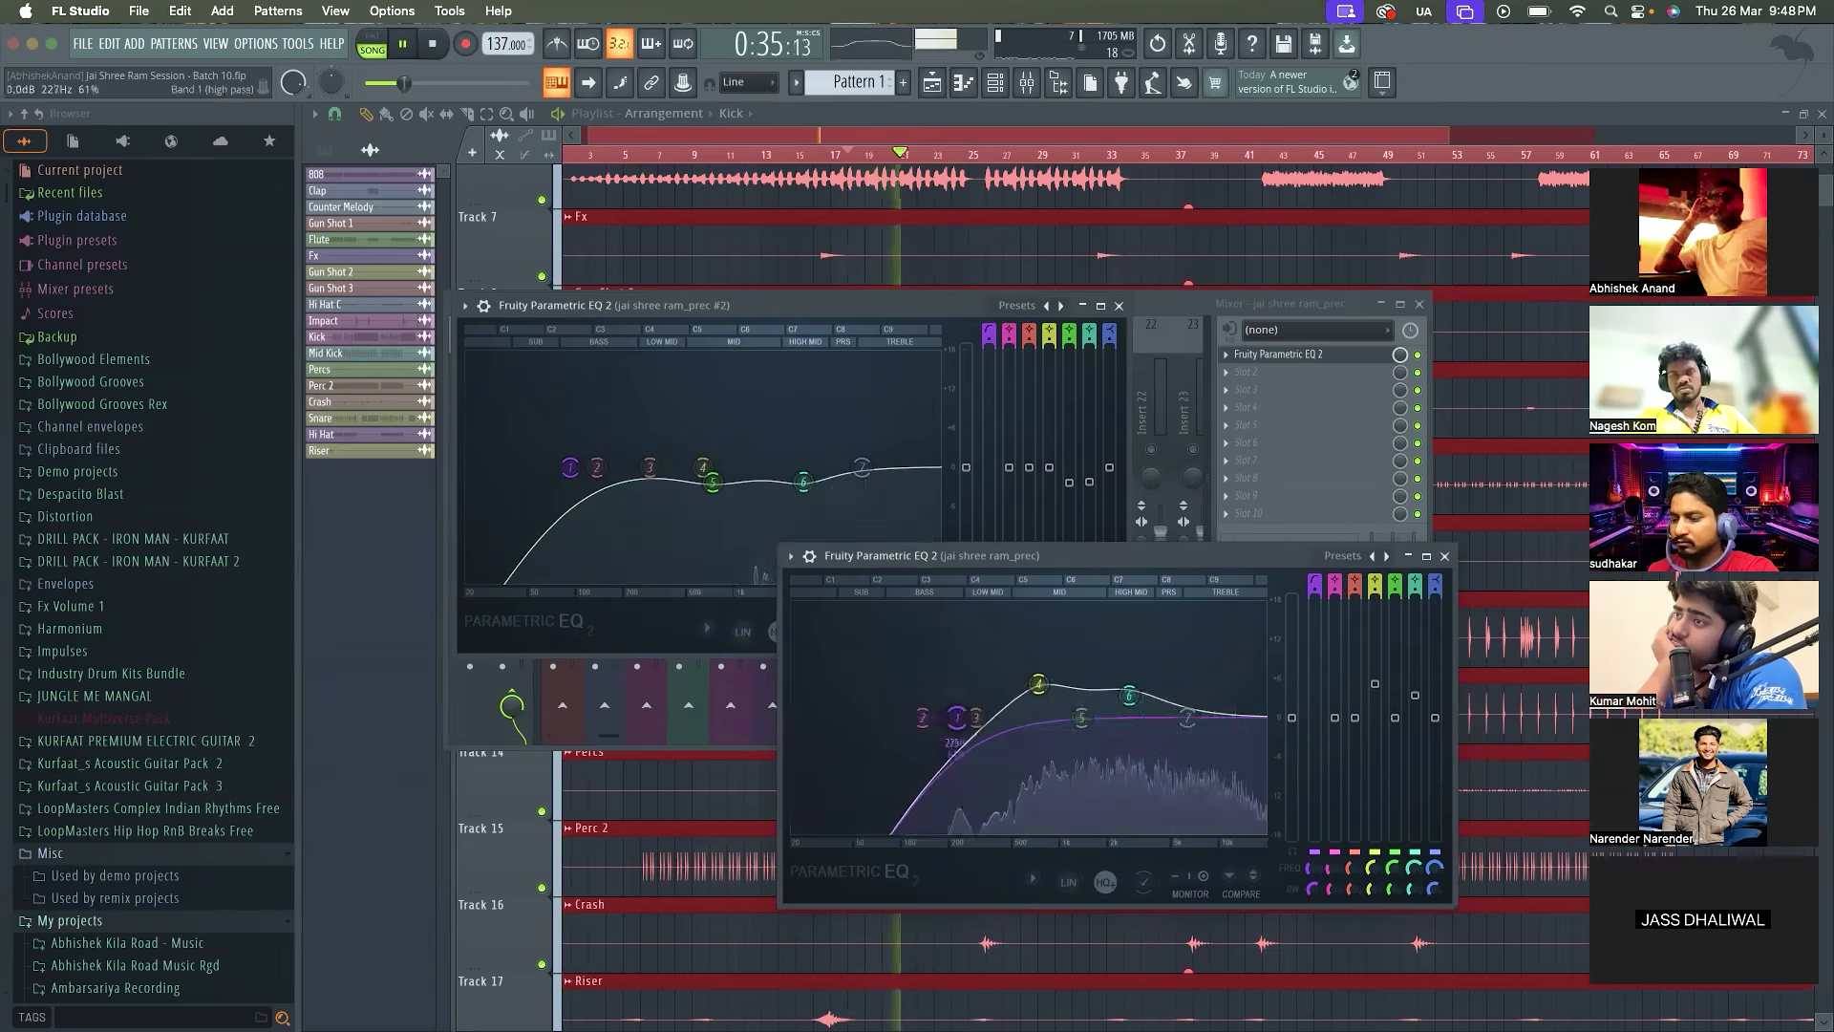
{"action": "left_click_drag", "start_coordinate": [570, 467], "coordinate": [639, 467]}
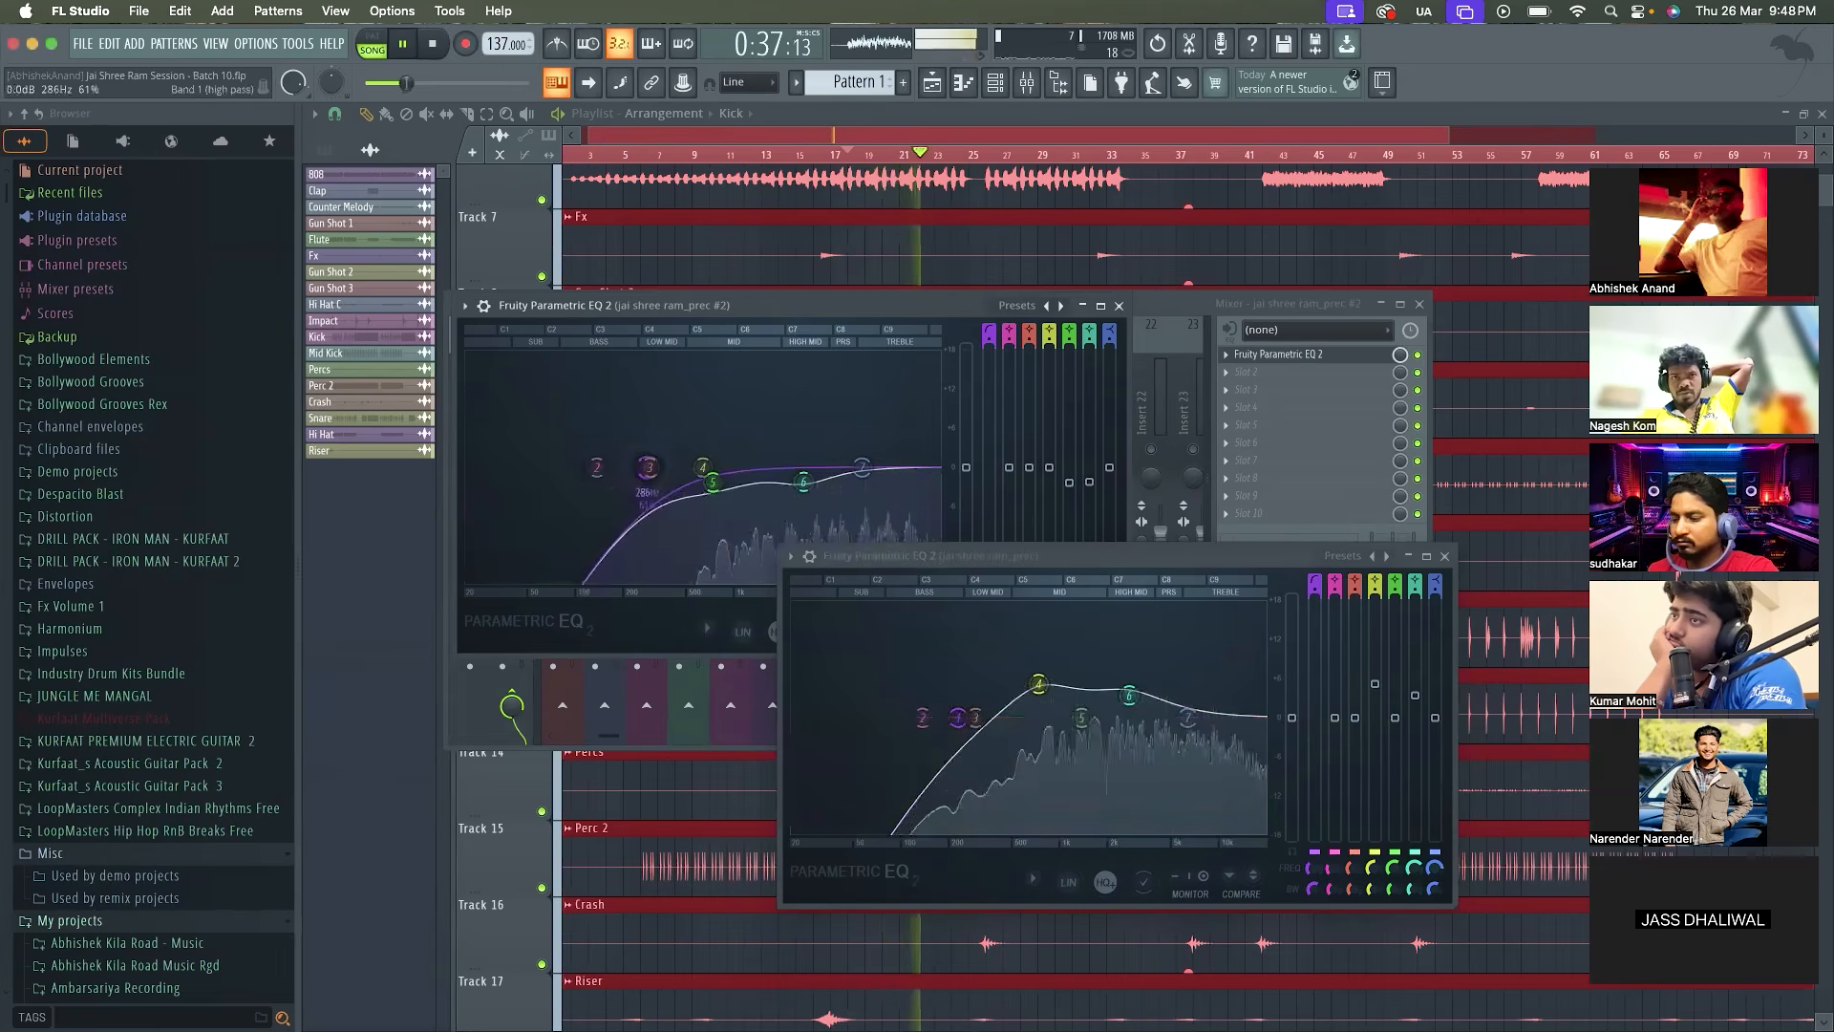
{"action": "left_click", "coordinate": [1119, 307]}
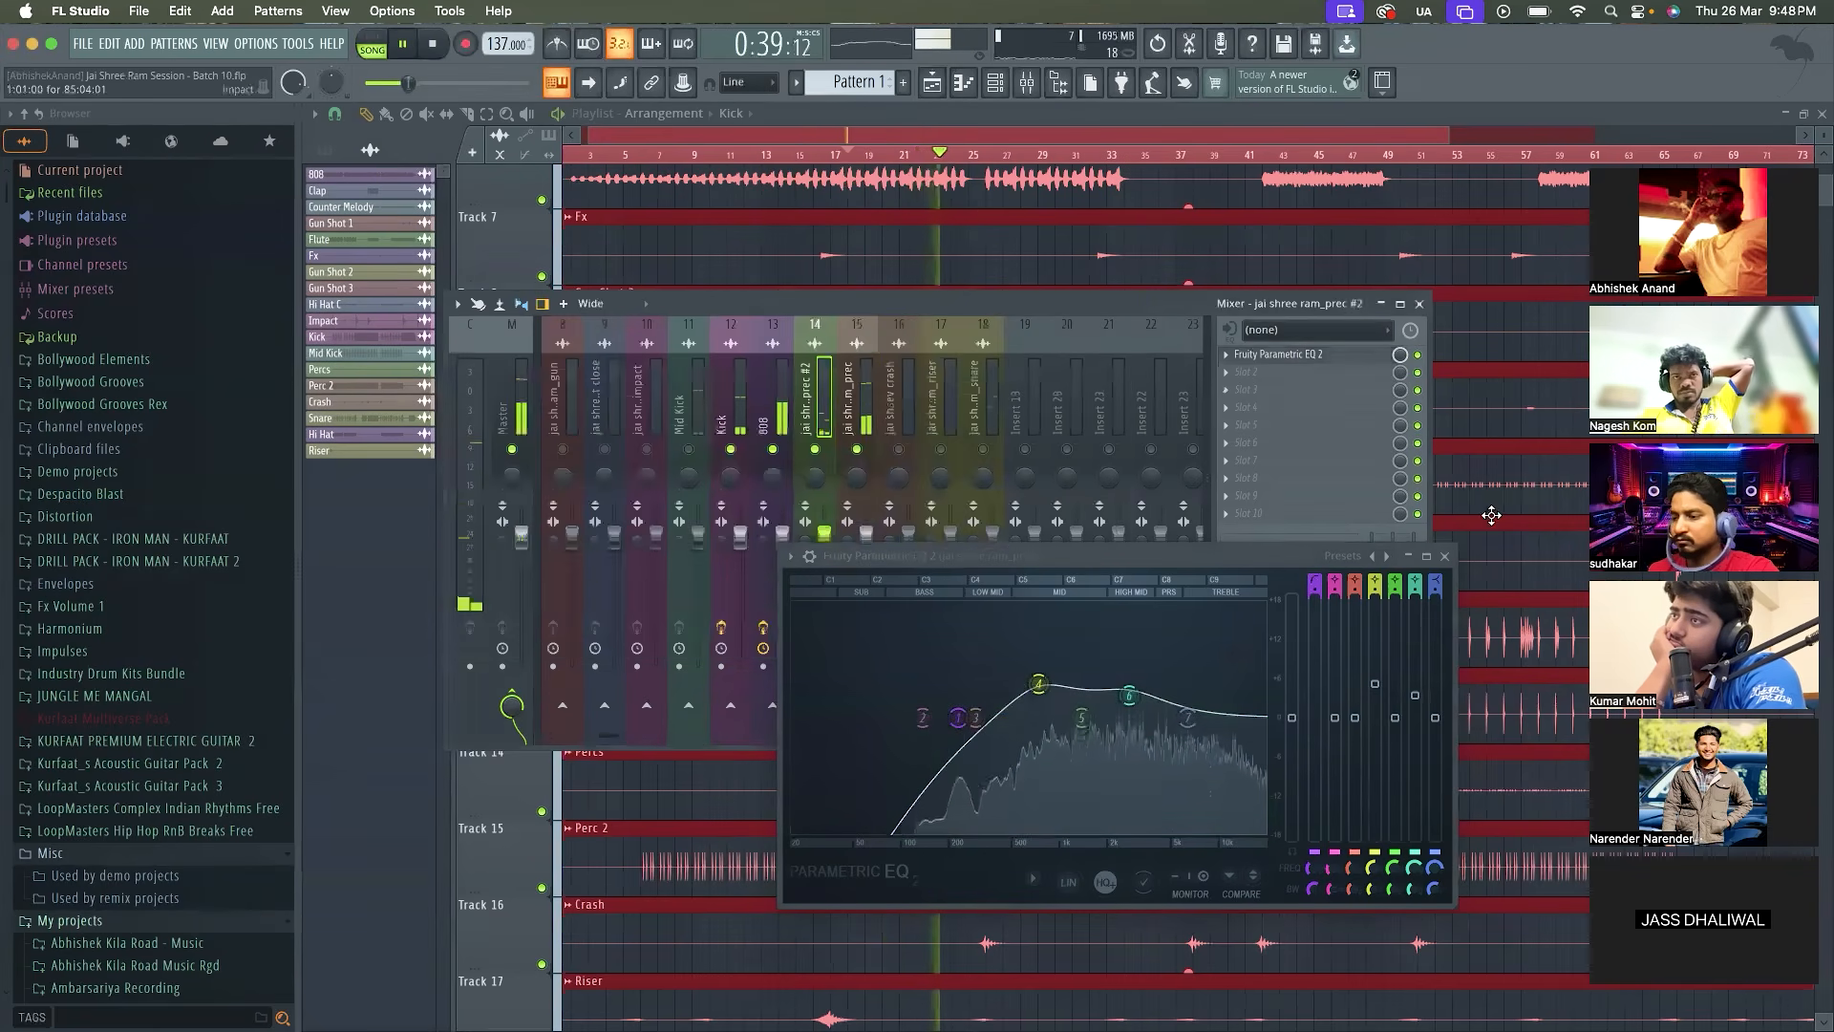
{"action": "key", "text": "Escape"}
{"action": "key", "text": "space"}
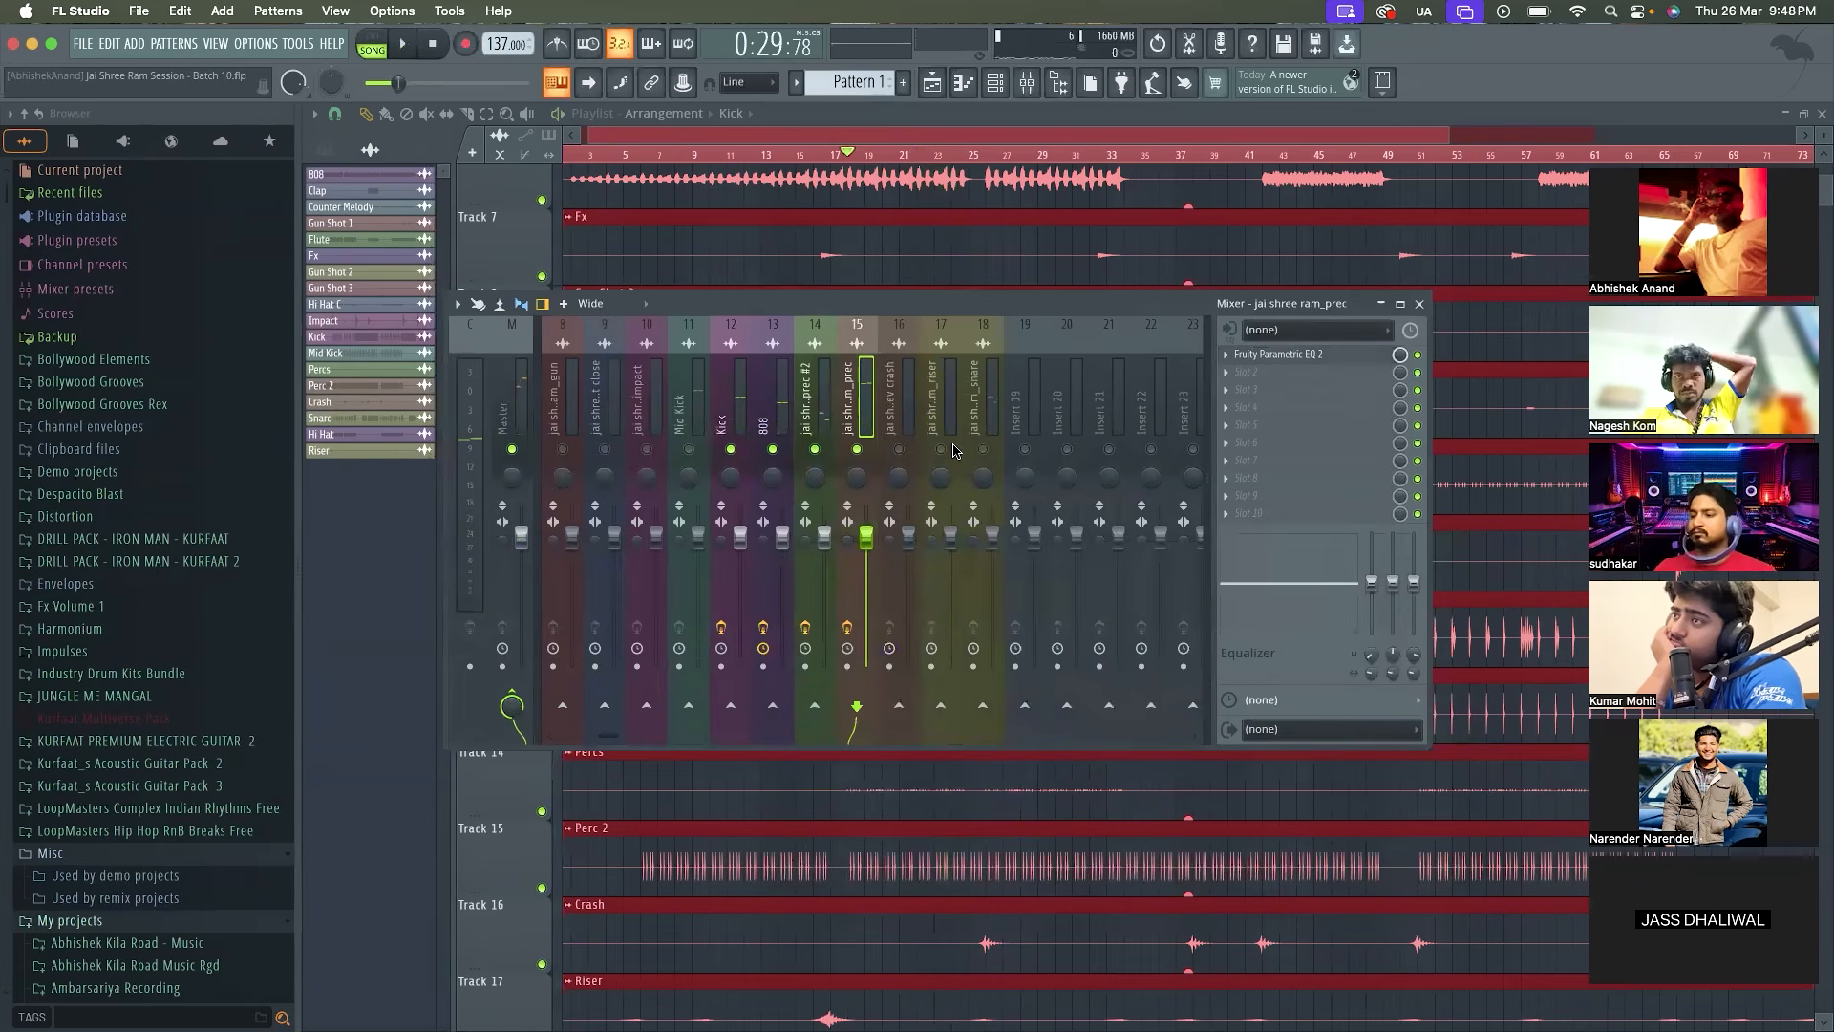
Enable the jai shree ram_snare track, load Fruity Parametric EQ 2 in its first effect slot, and play the loop
{"action": "left_click", "coordinate": [986, 427]}
{"action": "key", "text": "space"}
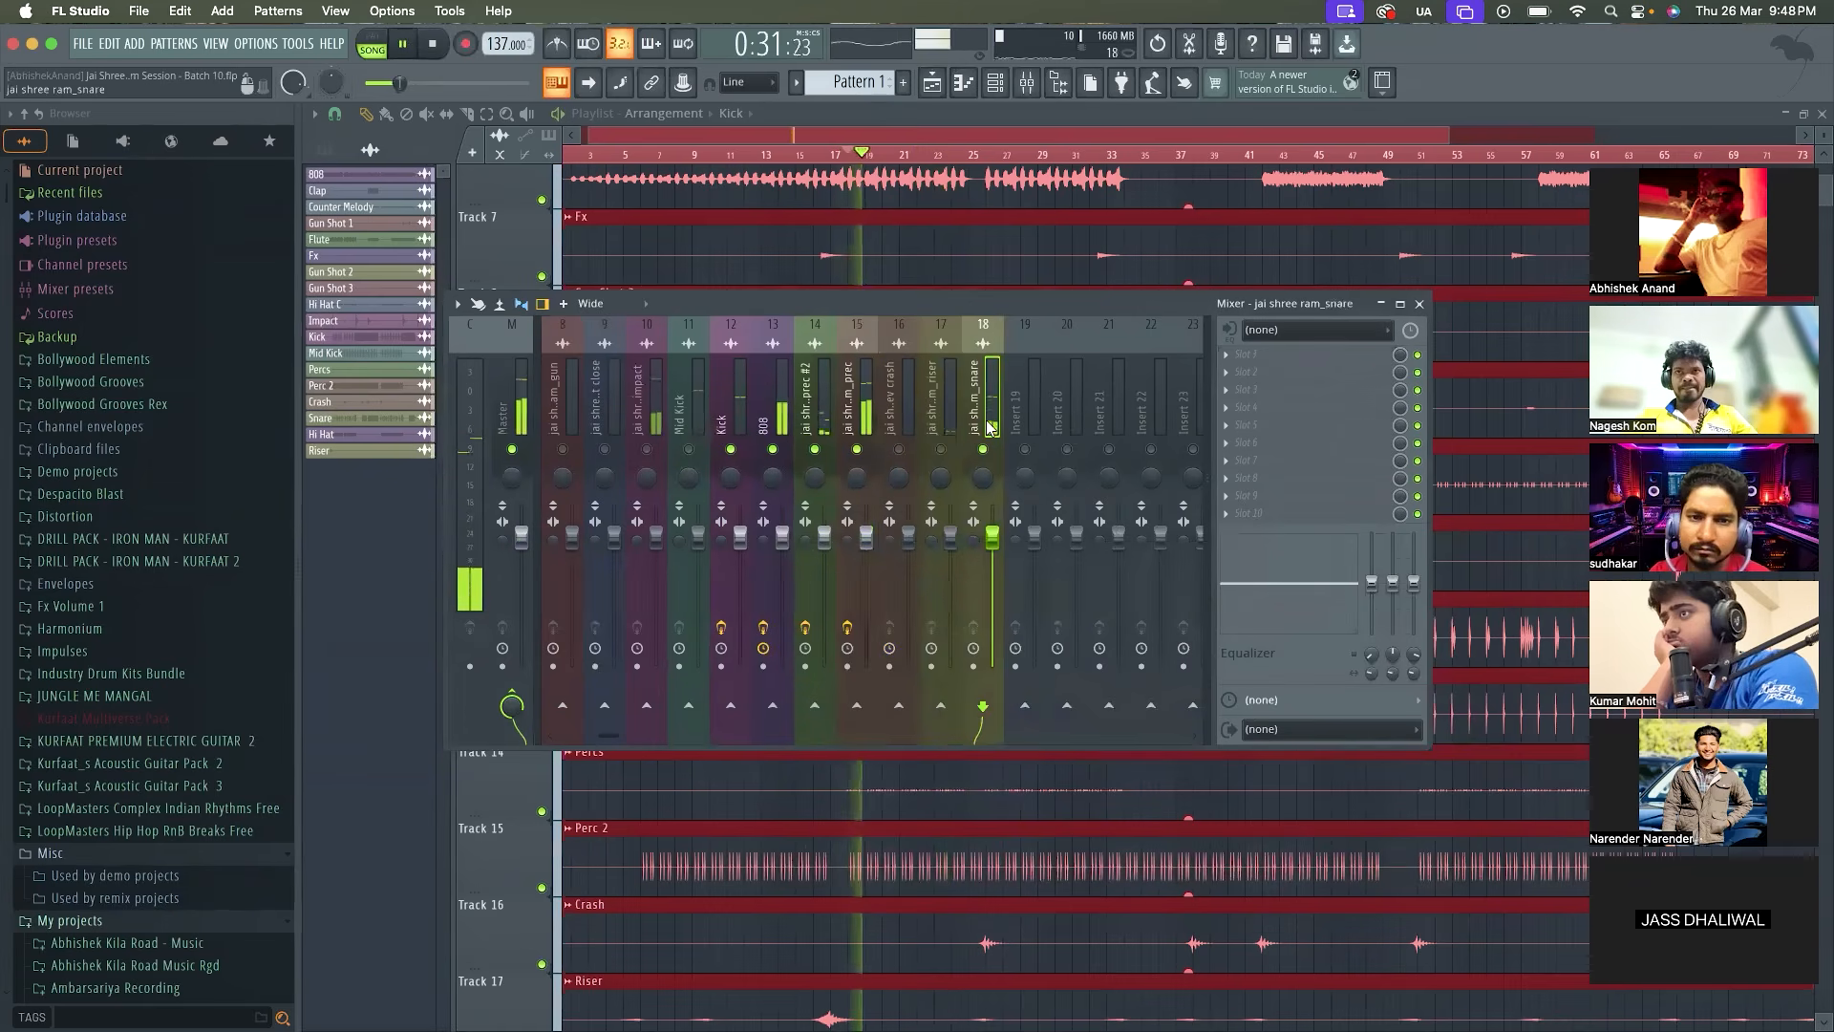
{"action": "key", "text": "space"}
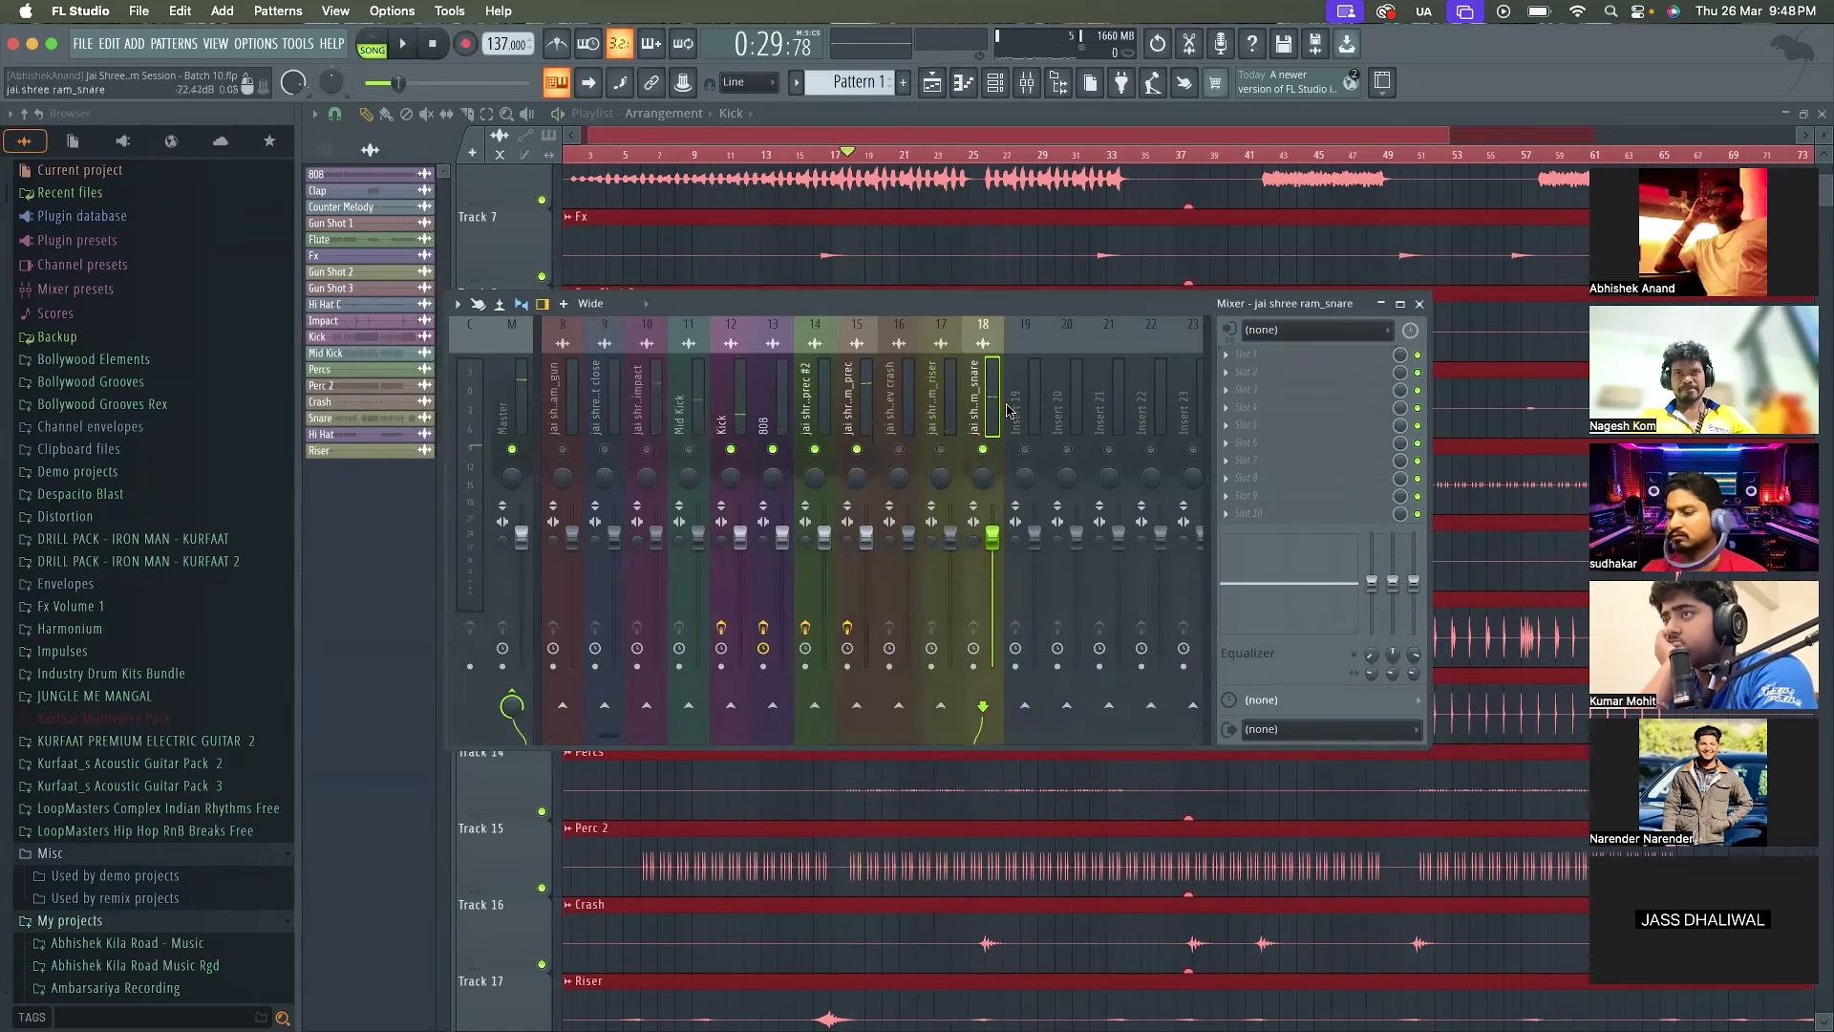
{"action": "left_click", "coordinate": [1230, 353]}
{"action": "left_click", "coordinate": [1499, 798]}
{"action": "key", "text": "space"}
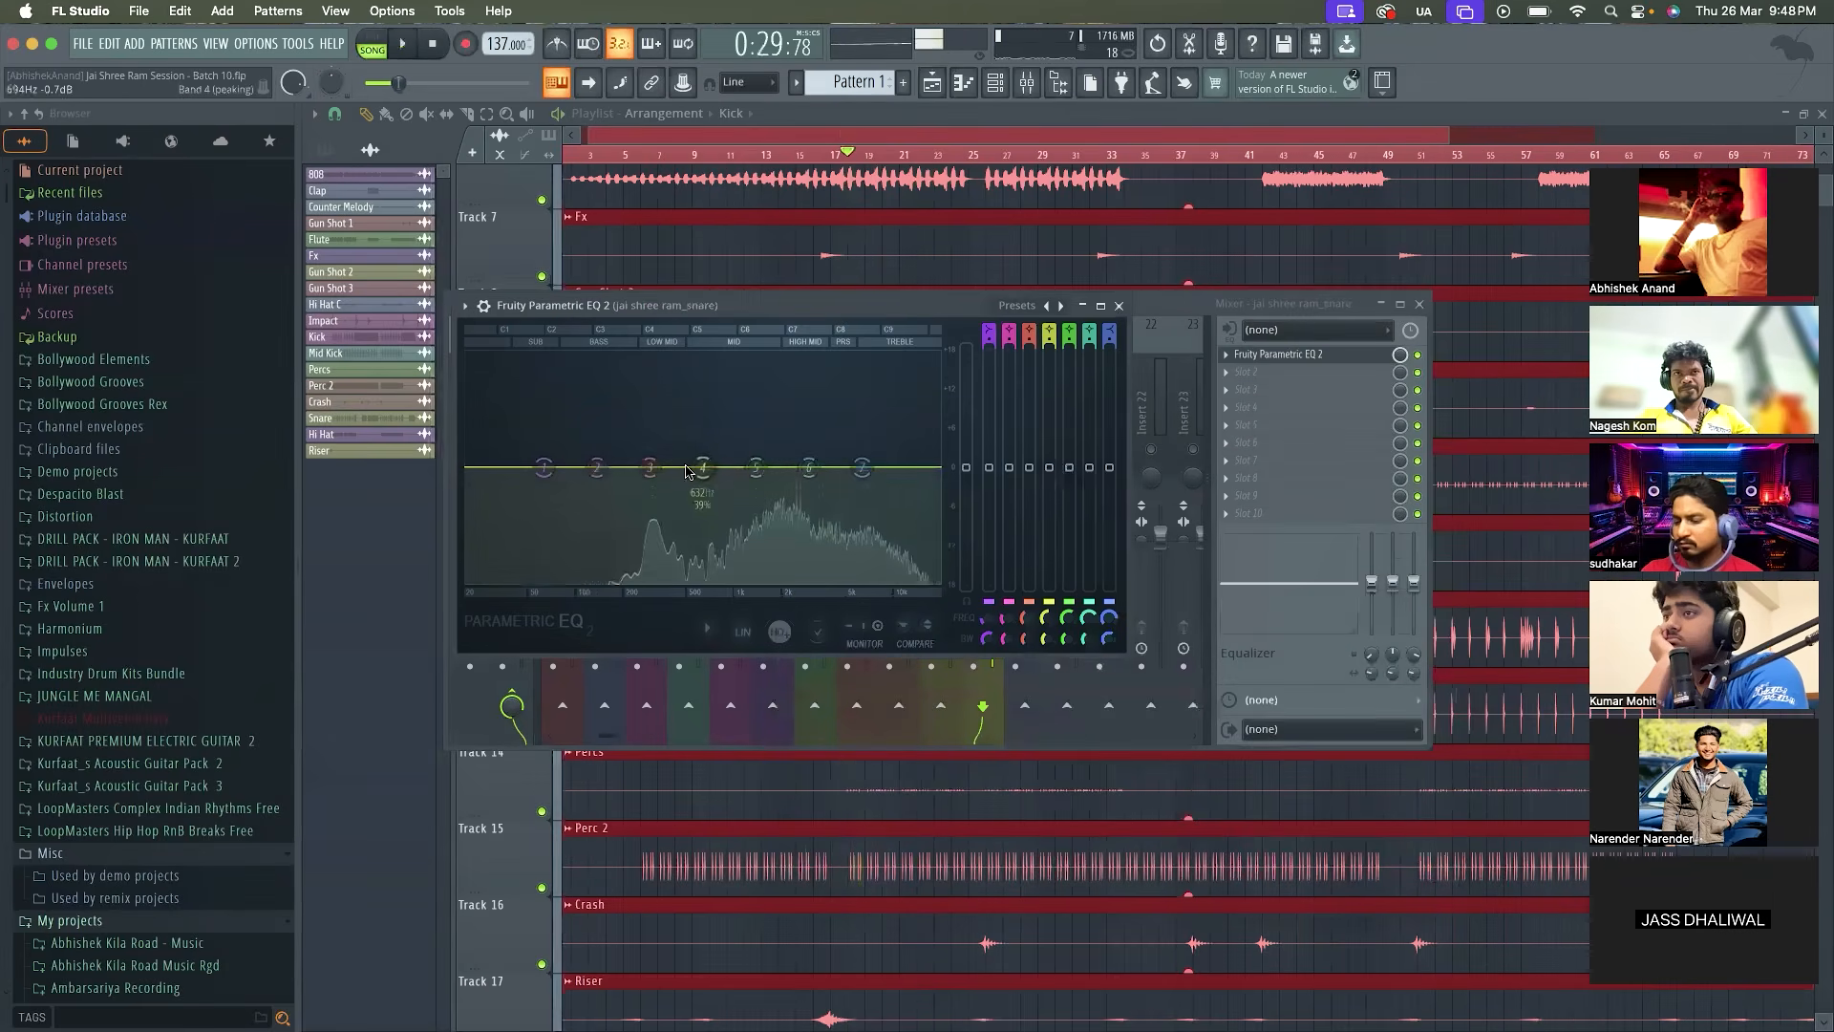
Move band 3 of the jai shree ram_snare EQ to about 1845 Hz with a gentle boost and replay the loop
{"action": "left_click_drag", "start_coordinate": [651, 467], "coordinate": [776, 437]}
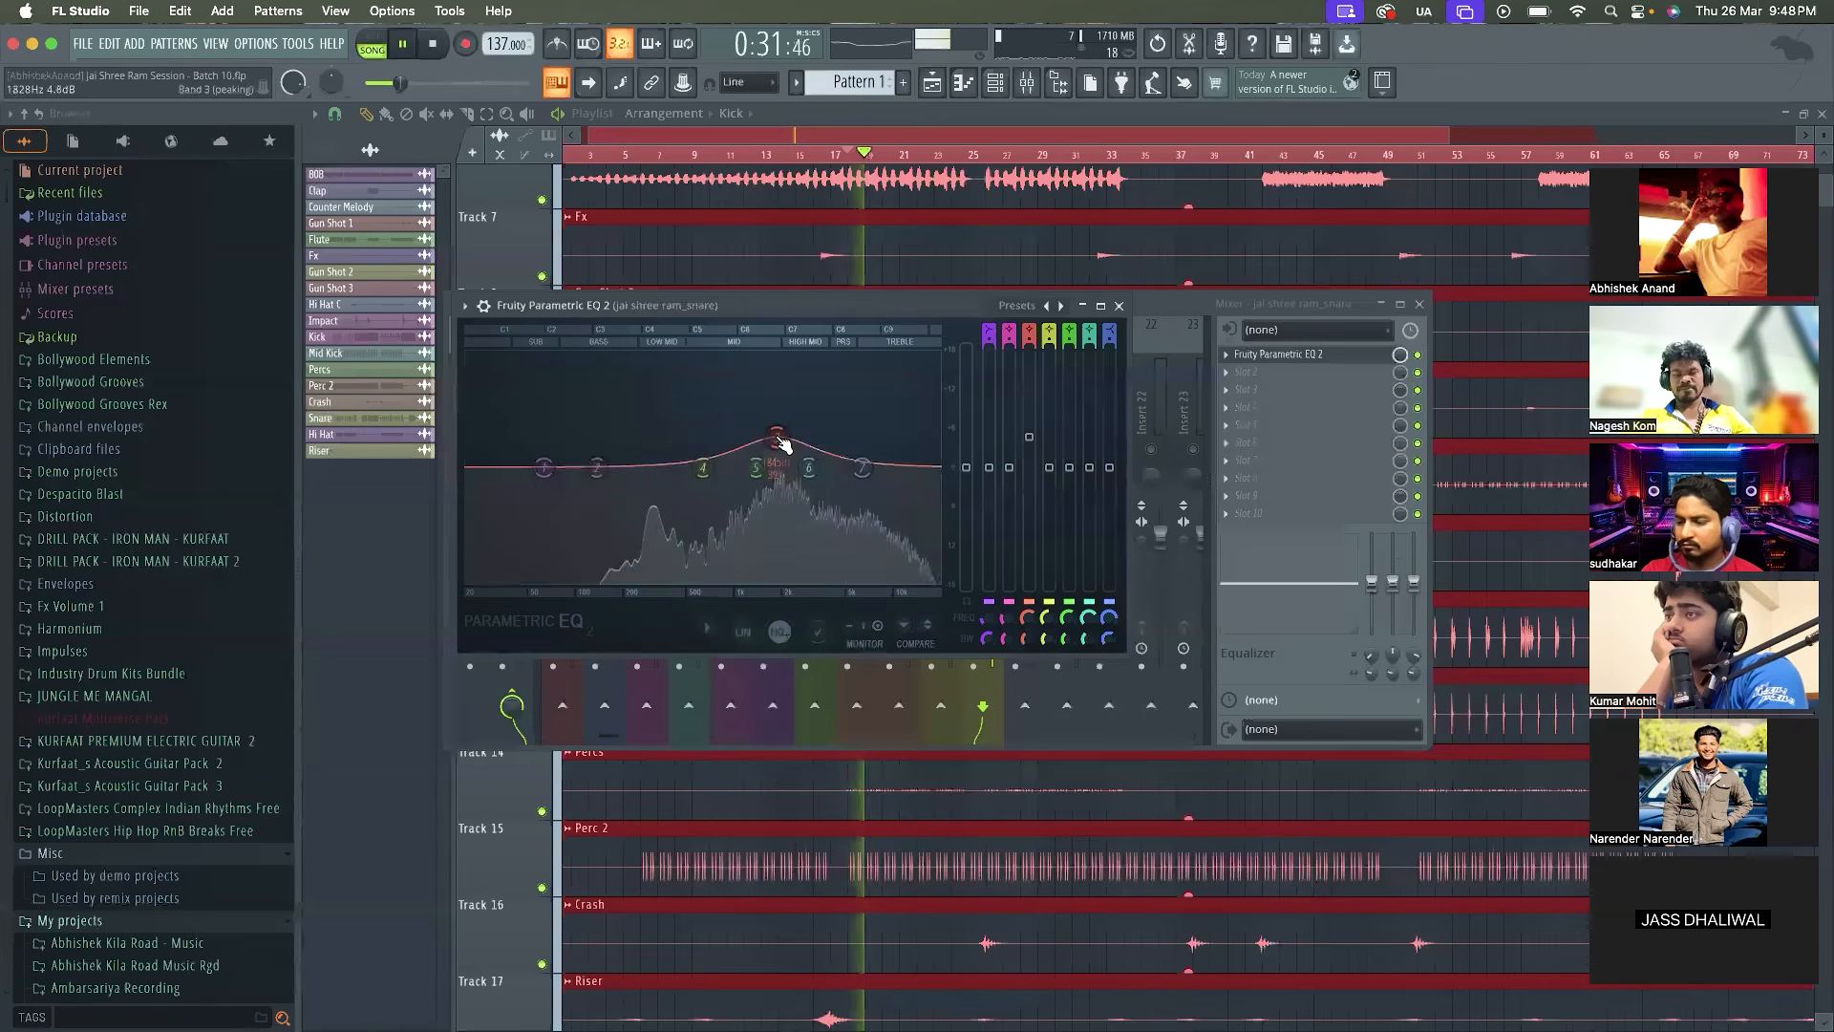
{"action": "key", "text": "space"}
{"action": "left_click_drag", "start_coordinate": [1029, 437], "coordinate": [1029, 438]}
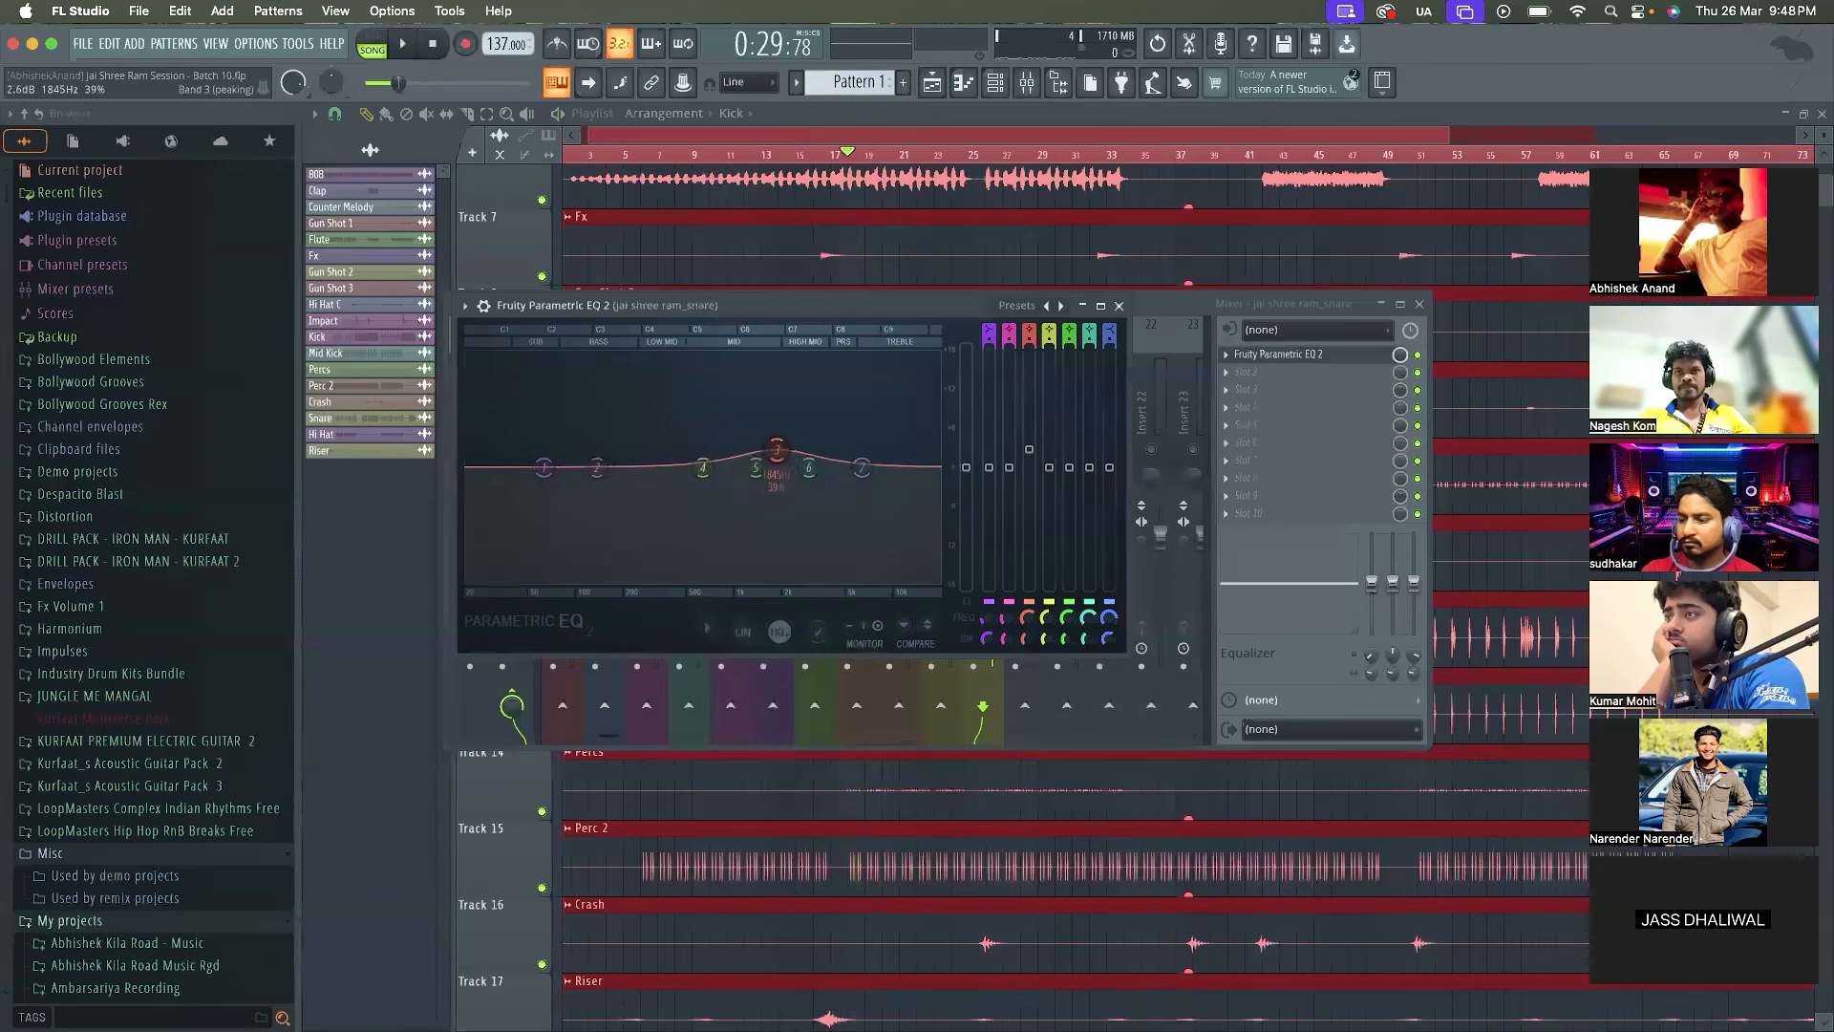
{"action": "key", "text": "space"}
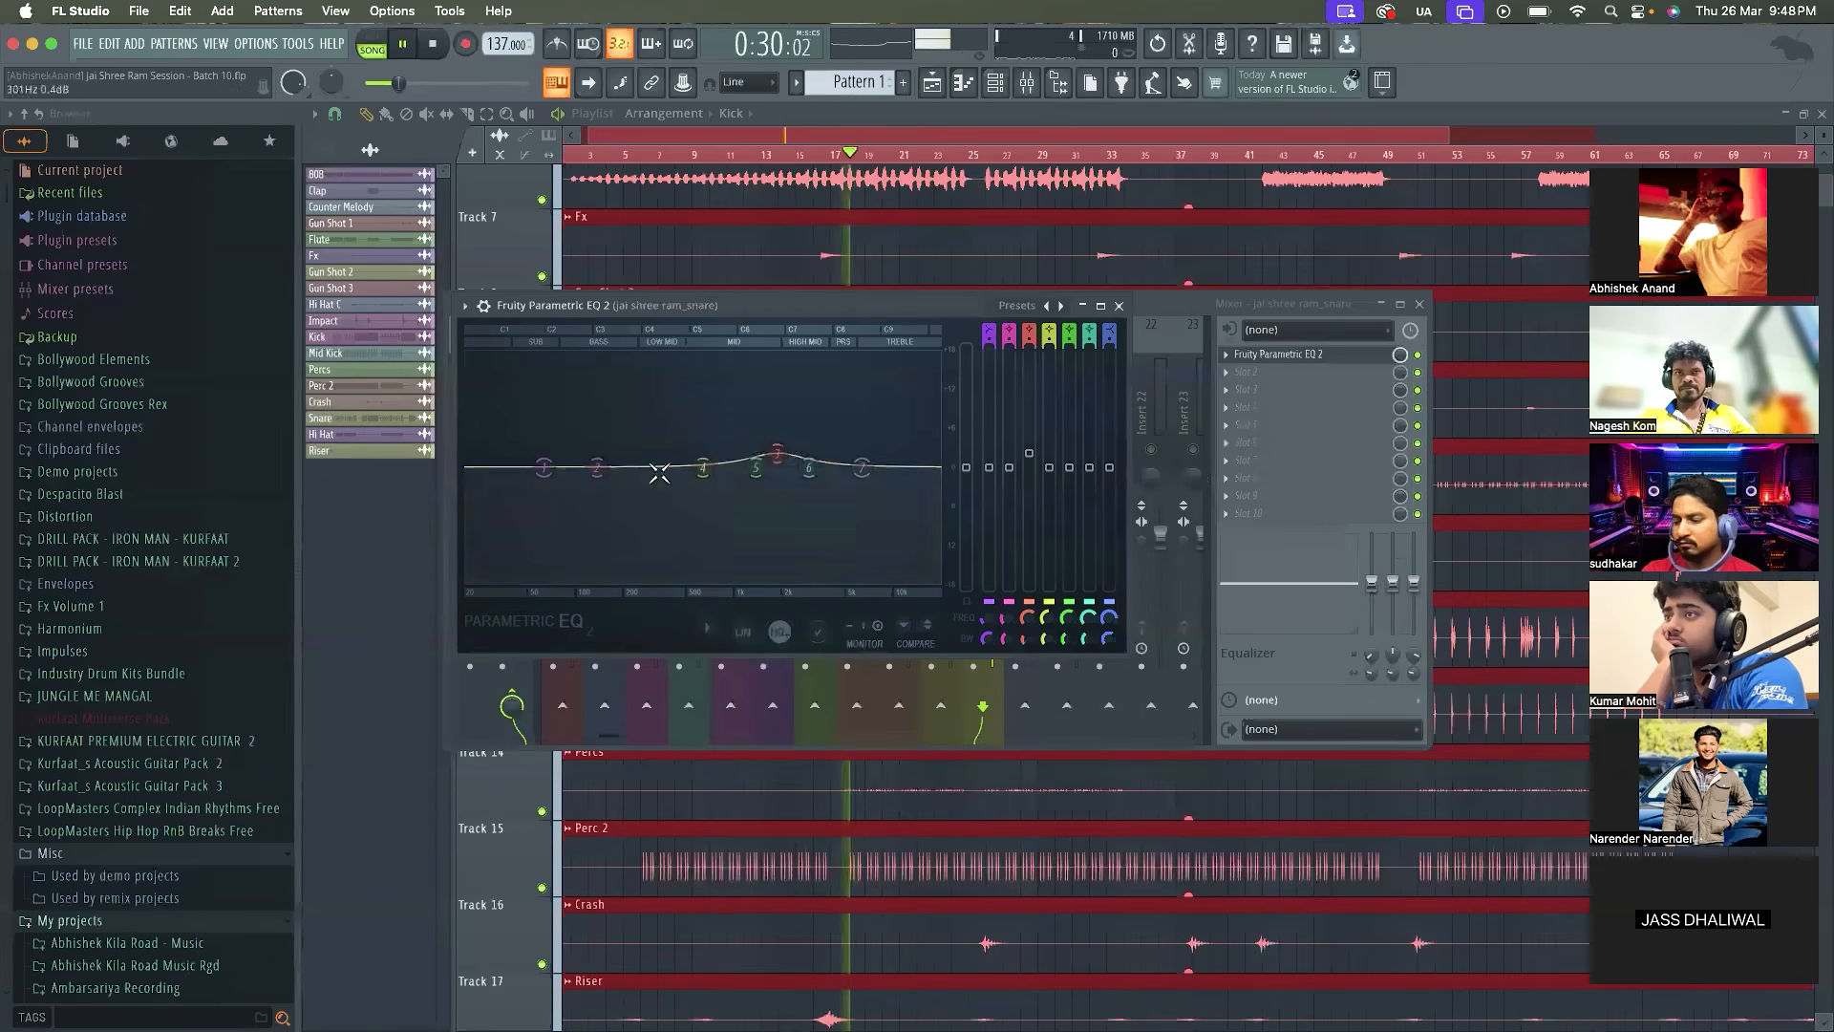
Set band 1 of the jai shree ram_snare EQ to high-pass at about 245 Hz and close the EQ window
{"action": "right_click", "coordinate": [542, 470]}
{"action": "left_click", "coordinate": [640, 564]}
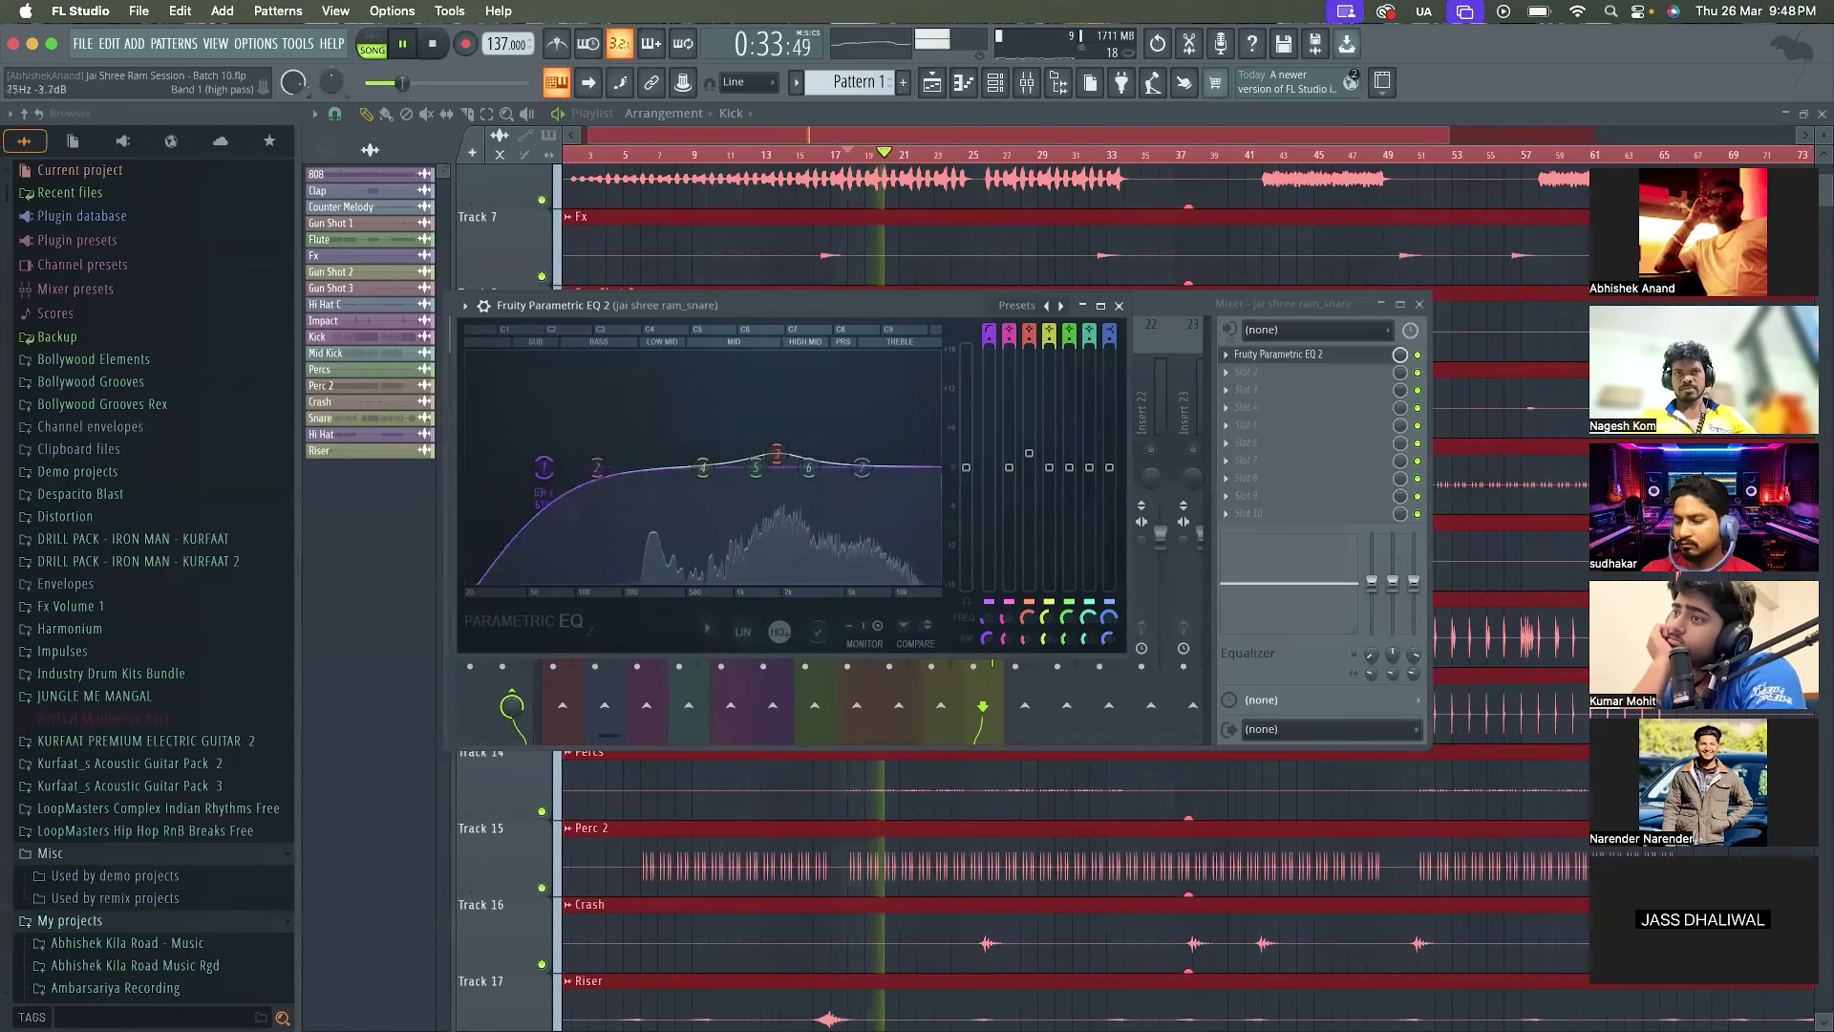
{"action": "left_click_drag", "start_coordinate": [544, 467], "coordinate": [637, 467]}
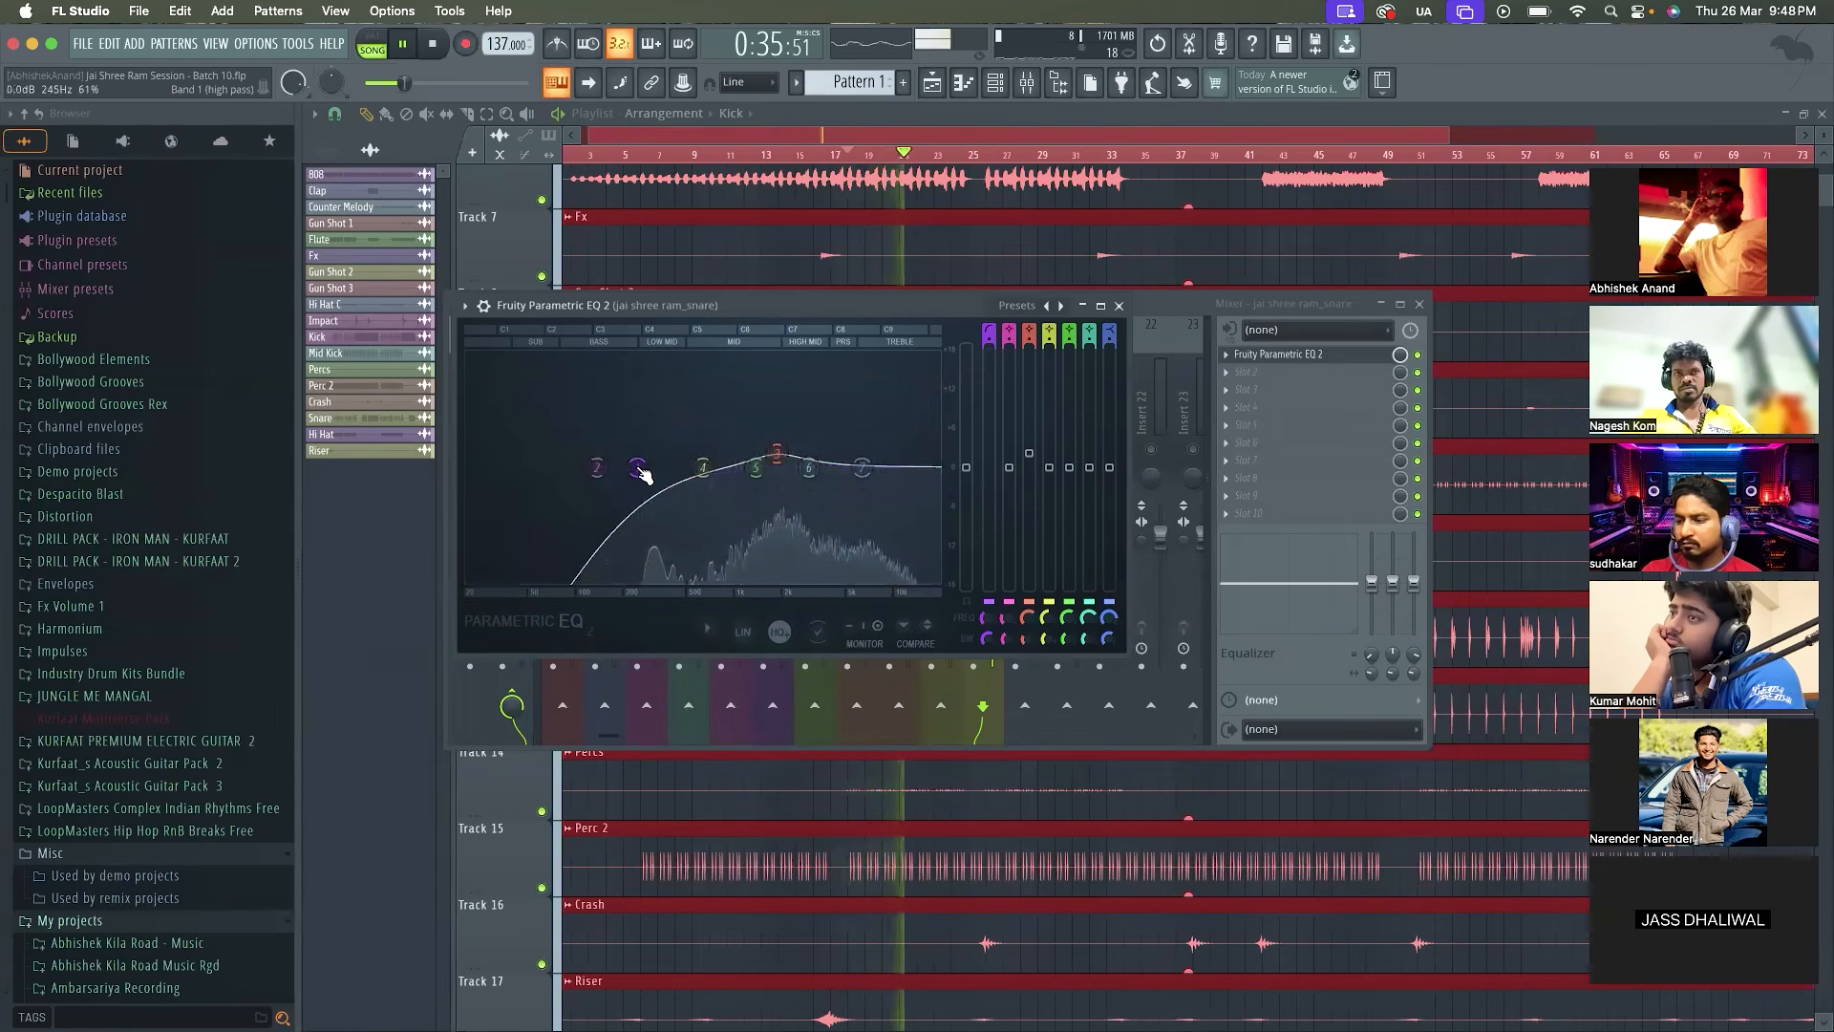
{"action": "left_click", "coordinate": [1120, 306]}
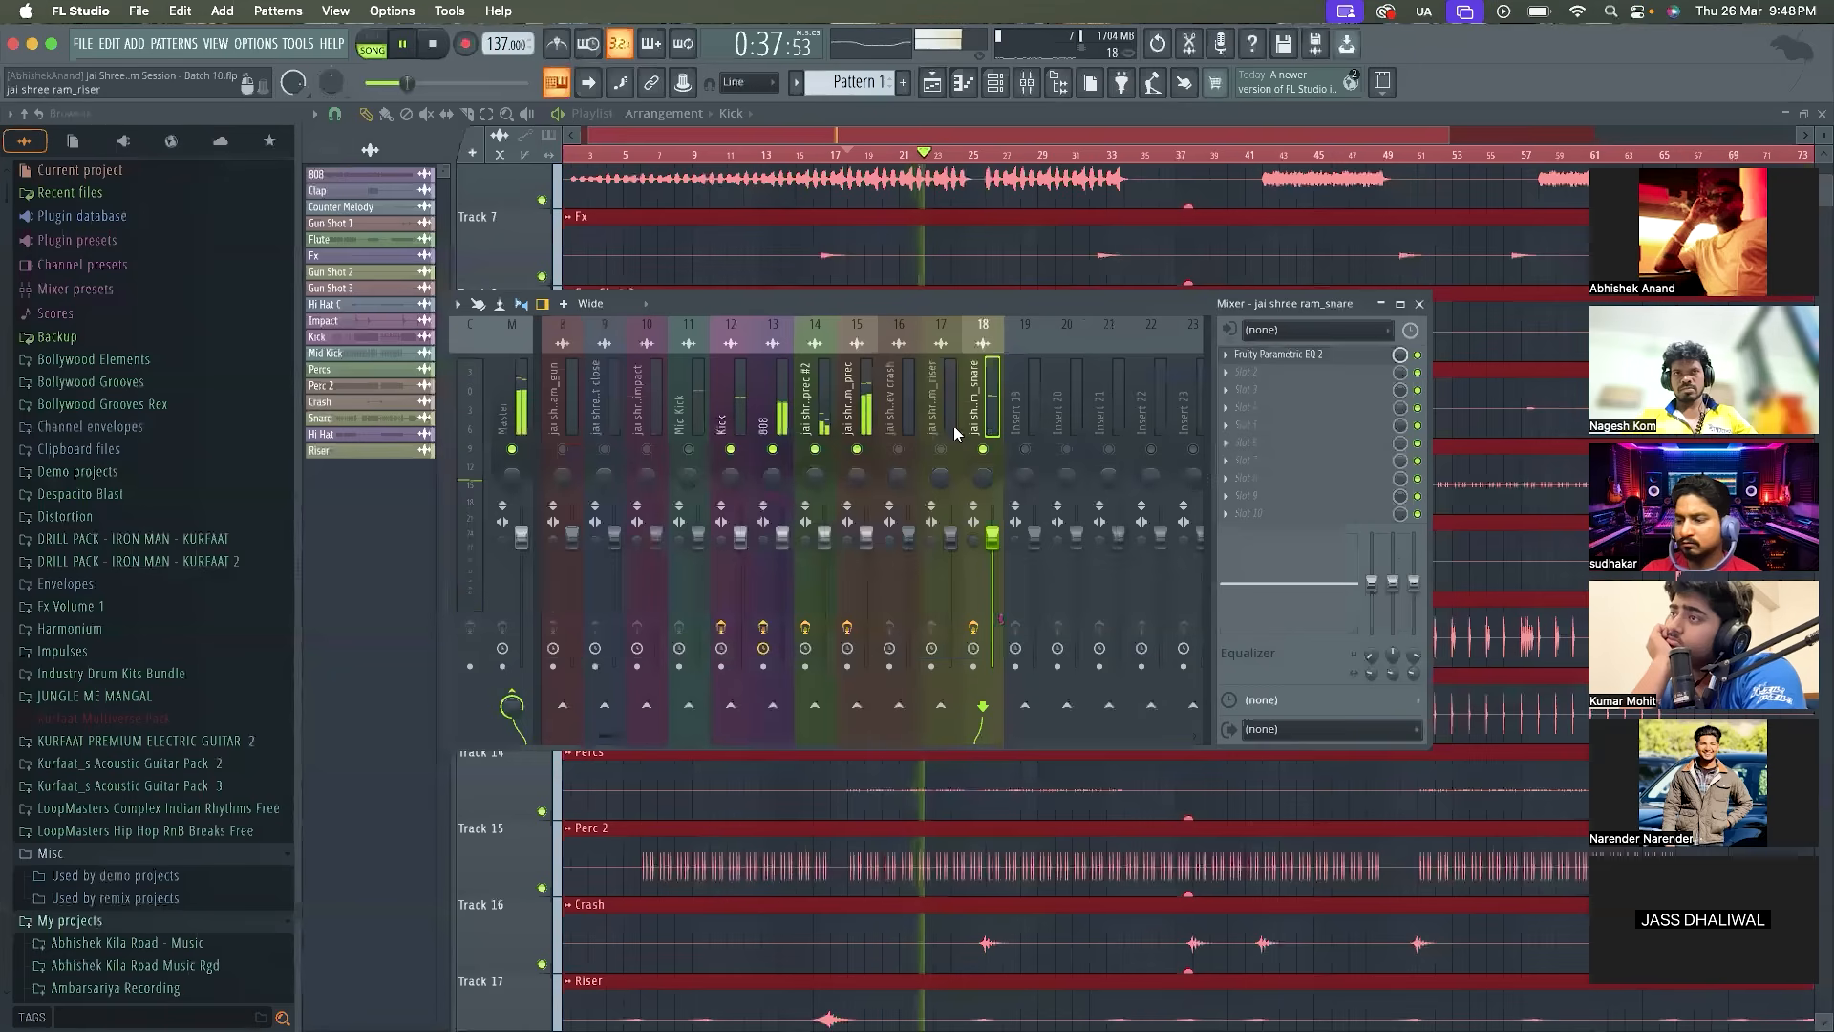
Enable all mixer tracks and play the loop with the full arrangement
{"action": "key", "text": "space"}
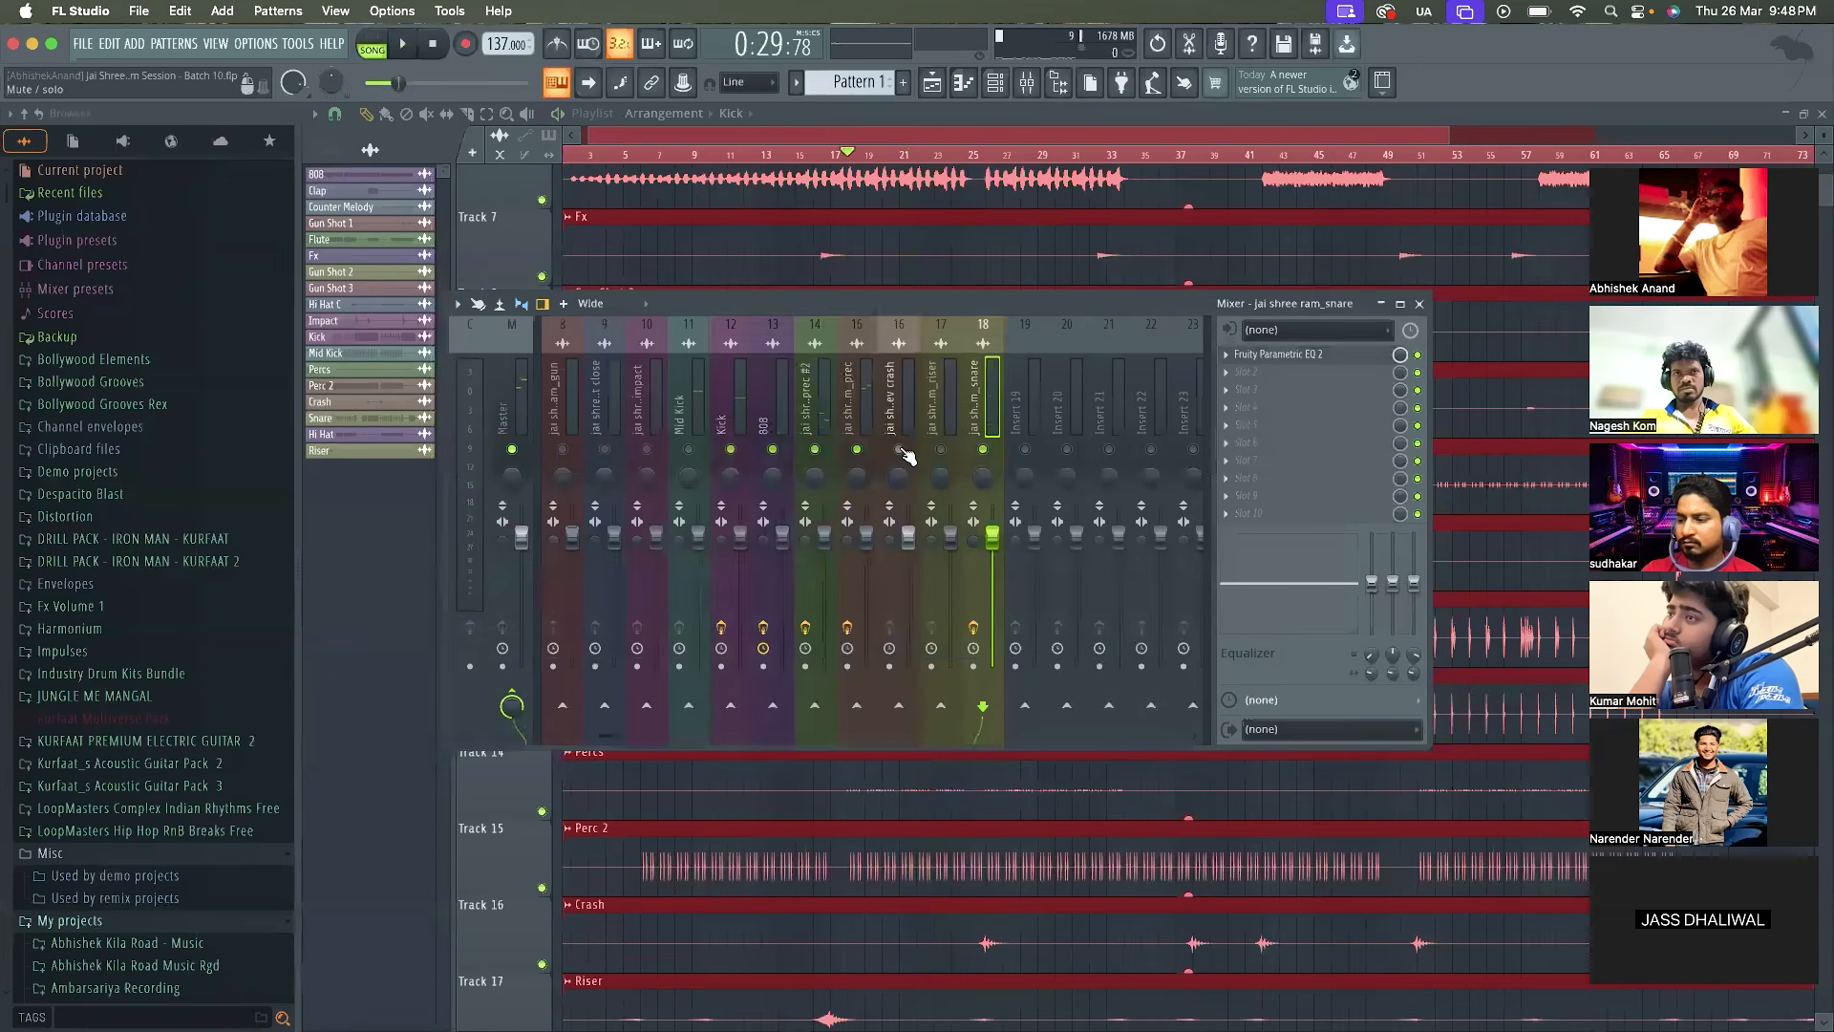
{"action": "key", "text": "space"}
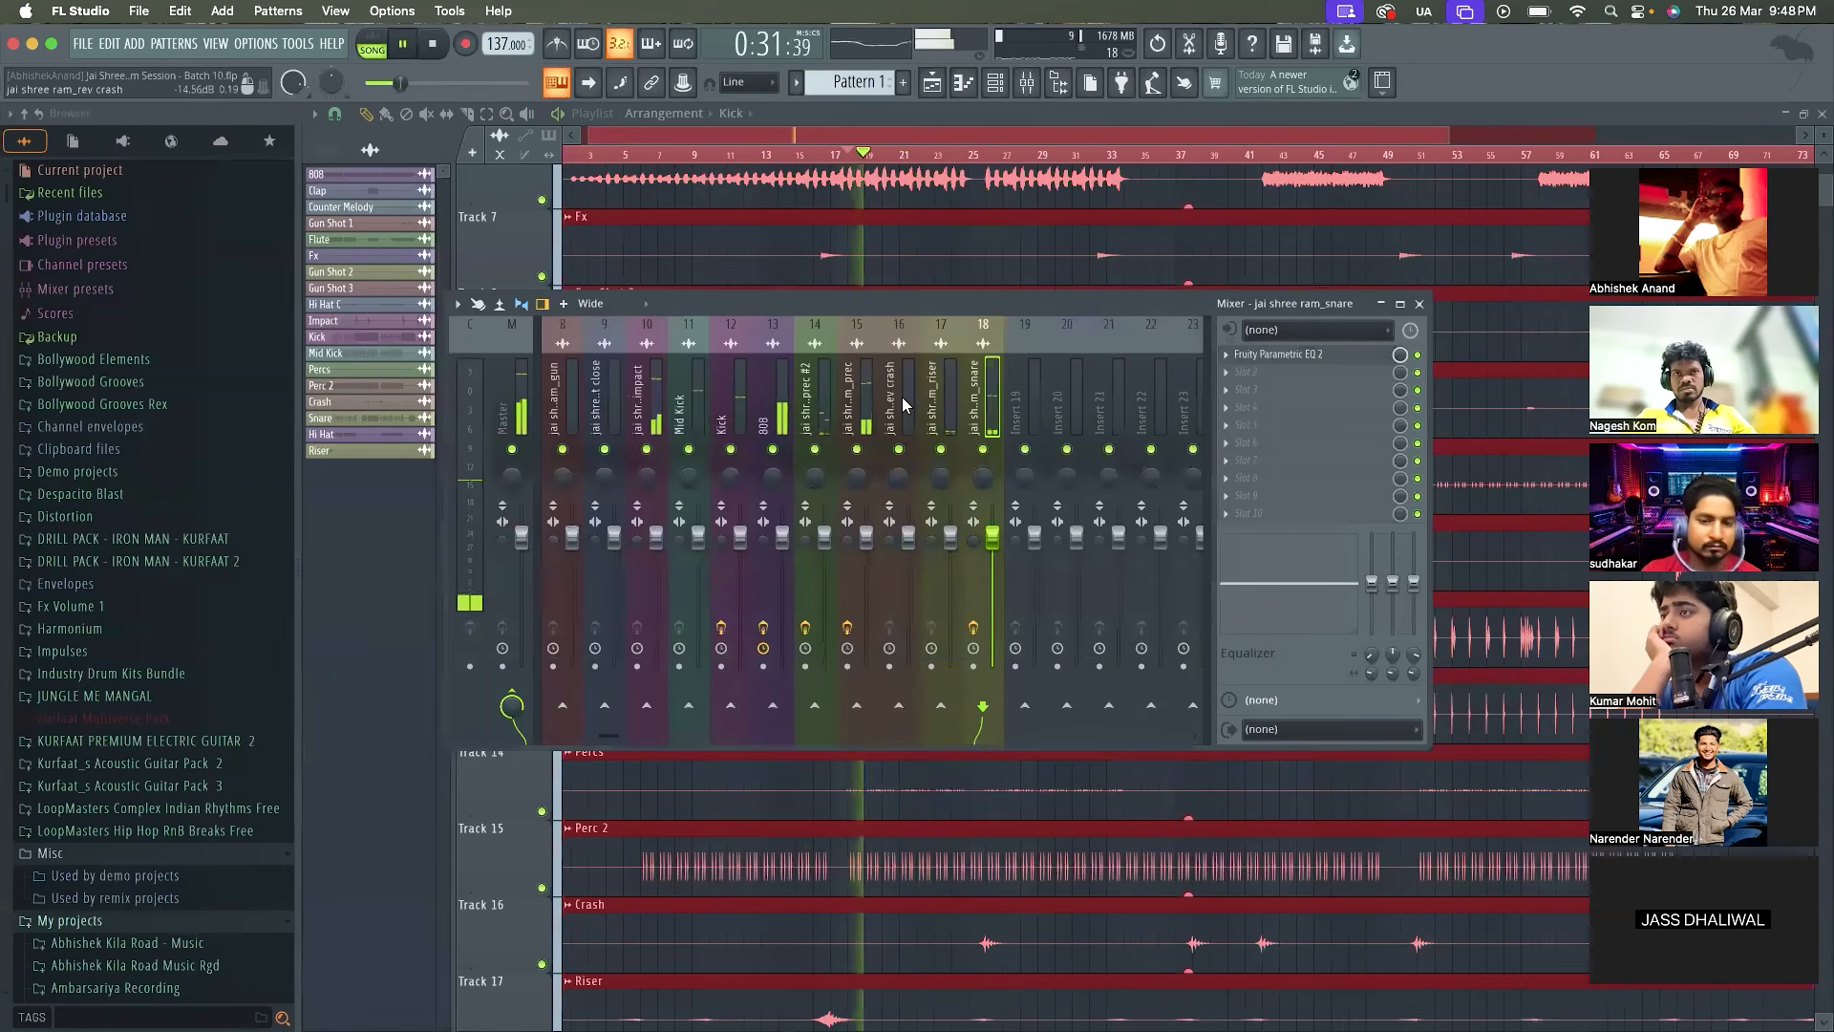
{"action": "scroll", "coordinate": [902, 397], "scroll_direction": "up", "scroll_amount": 2}
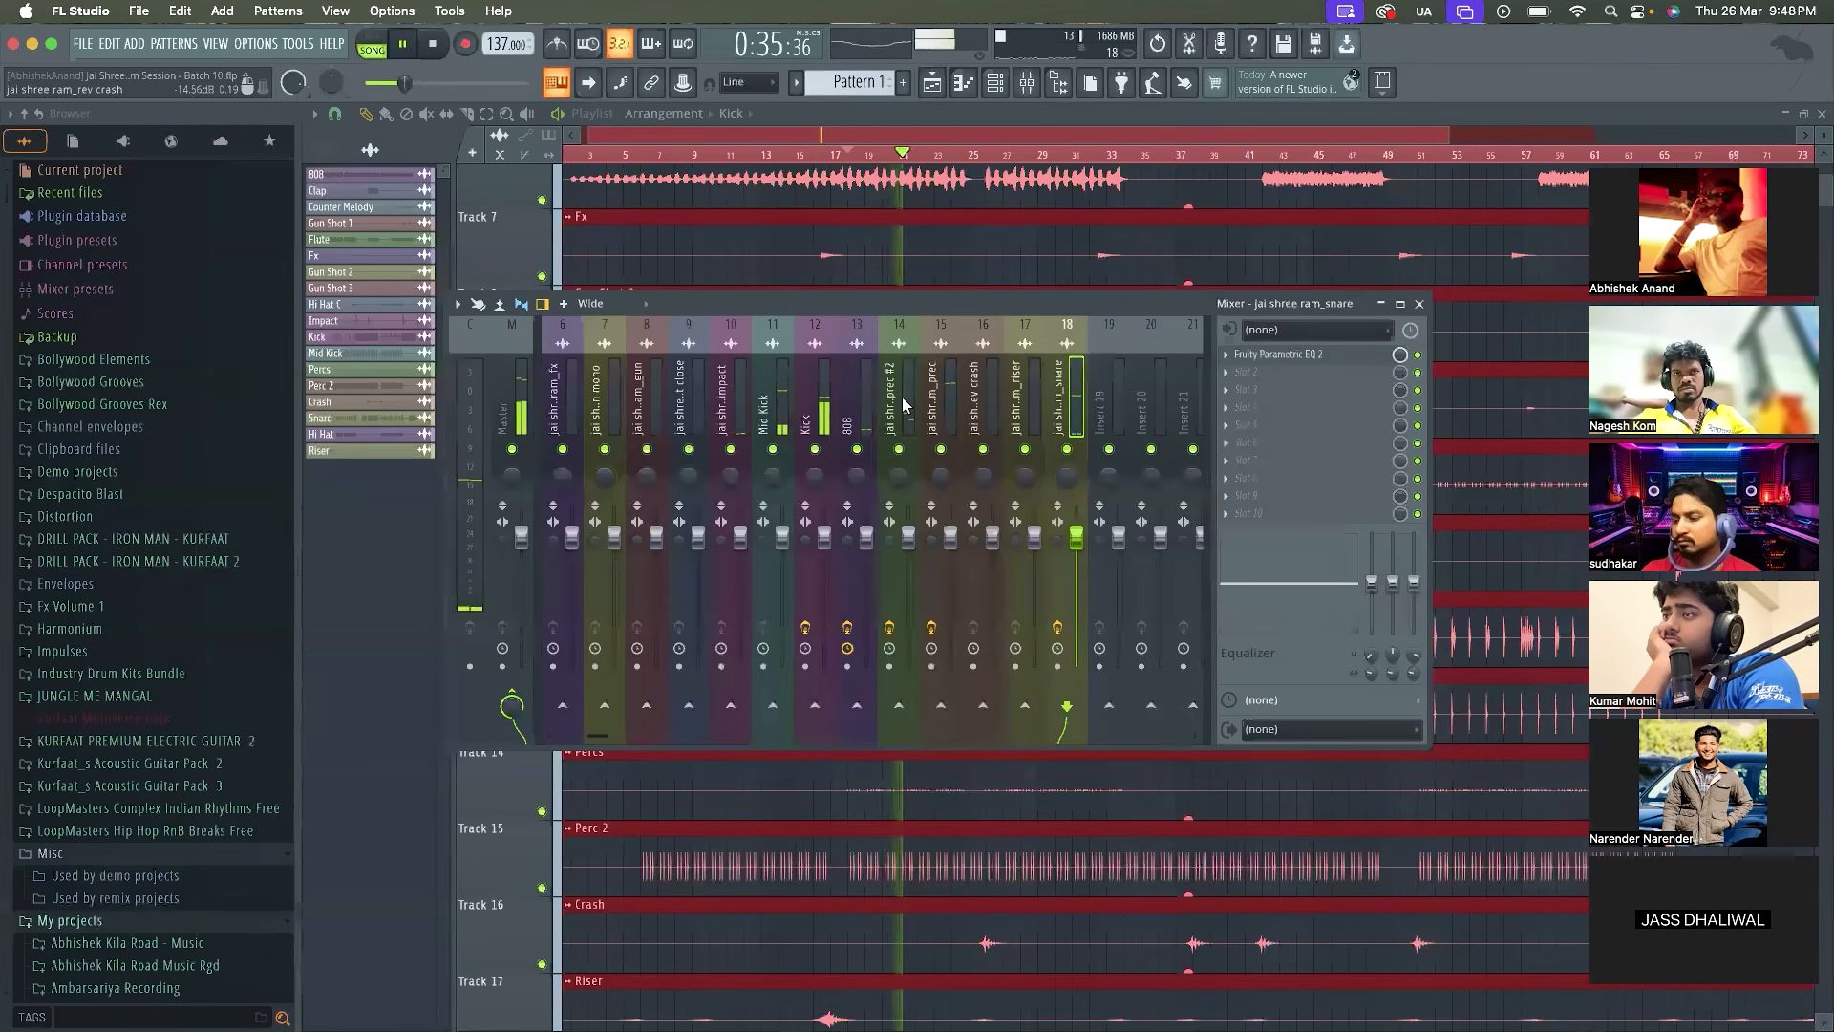
Stop playback, select the Mid Kick mixer track and load Fruity Parametric EQ 2 in its first effect slot
{"action": "scroll", "coordinate": [904, 403], "scroll_direction": "up", "scroll_amount": 4}
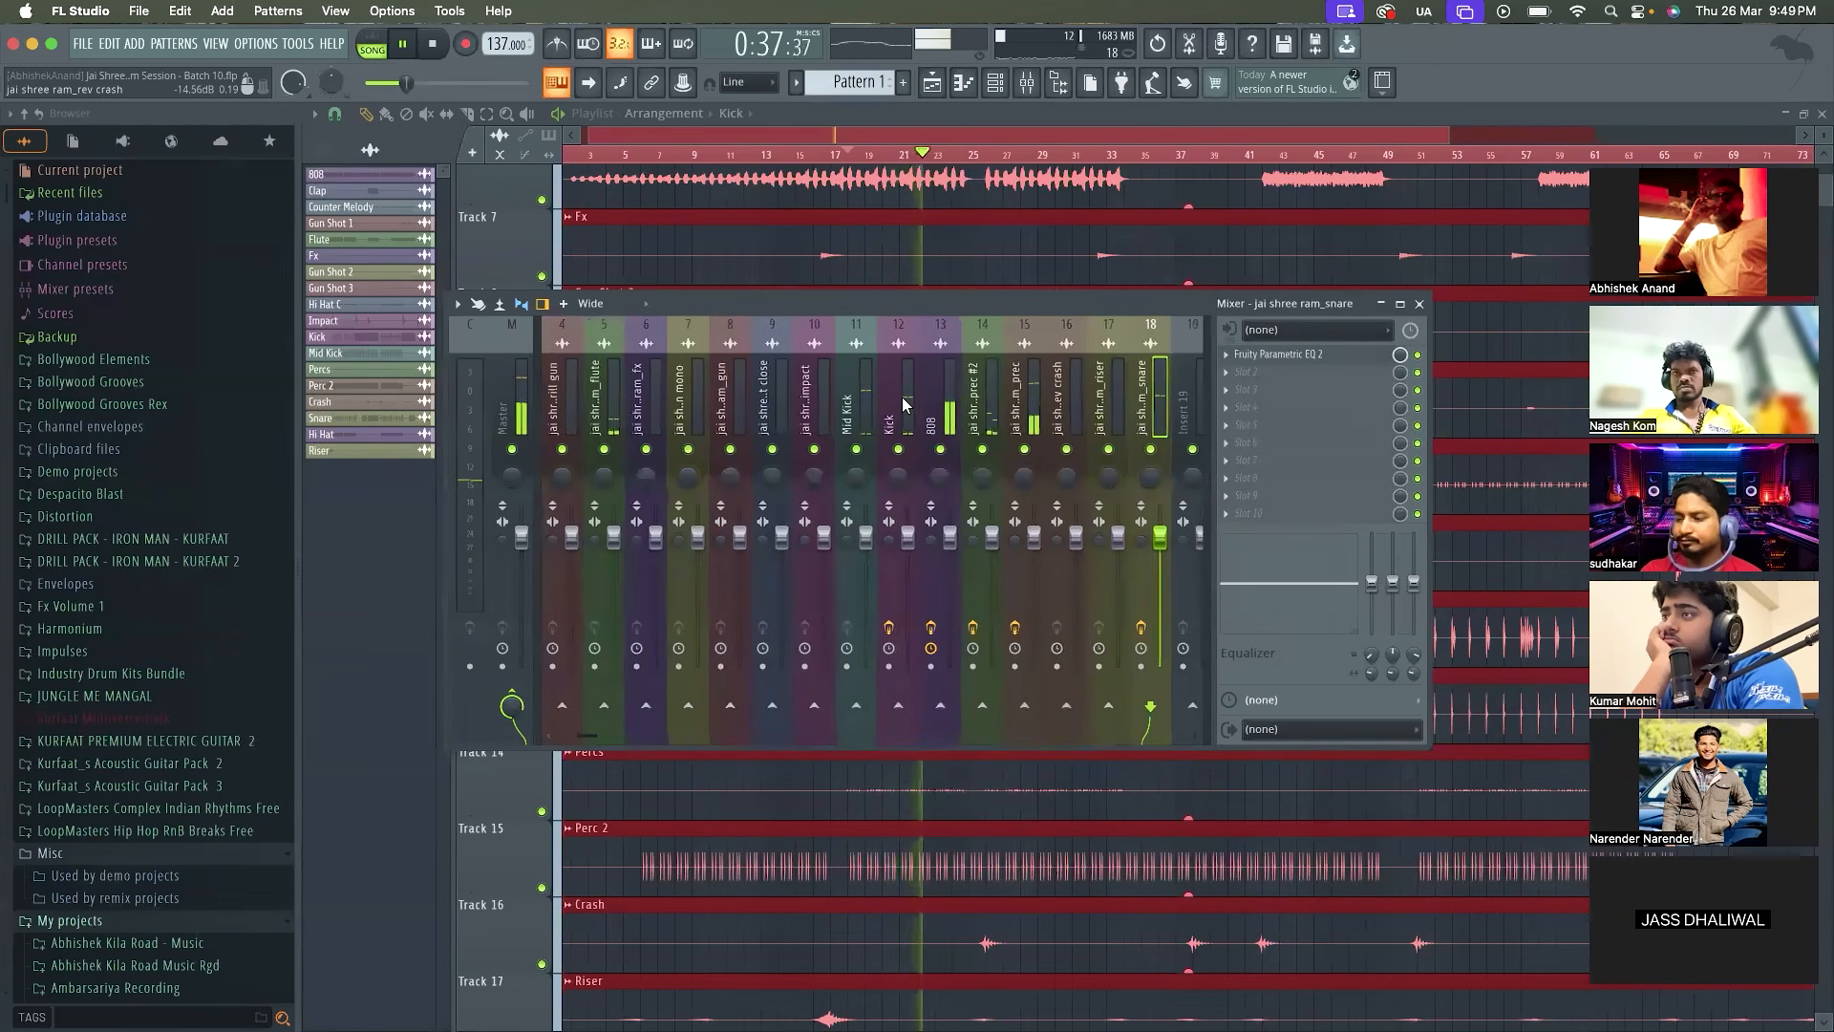
{"action": "key", "text": "space"}
{"action": "left_click", "coordinate": [981, 406]}
{"action": "left_click", "coordinate": [1232, 354]}
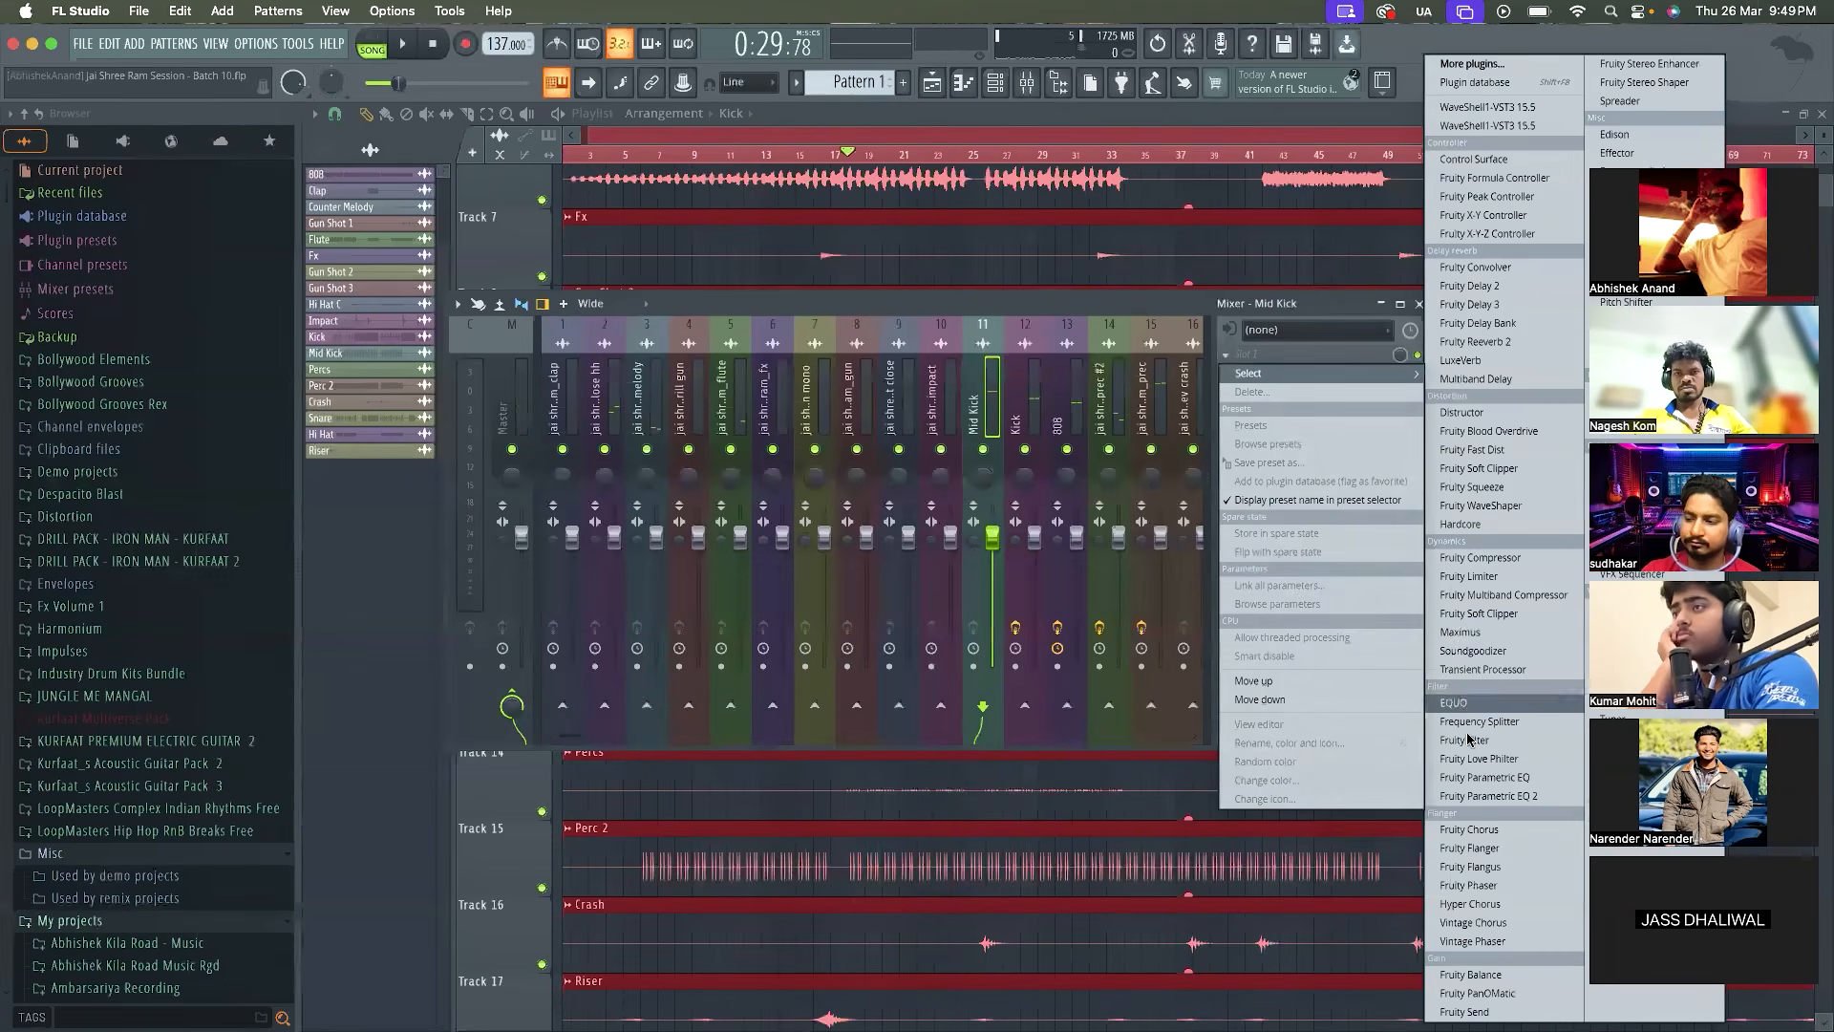
{"action": "left_click", "coordinate": [1486, 796]}
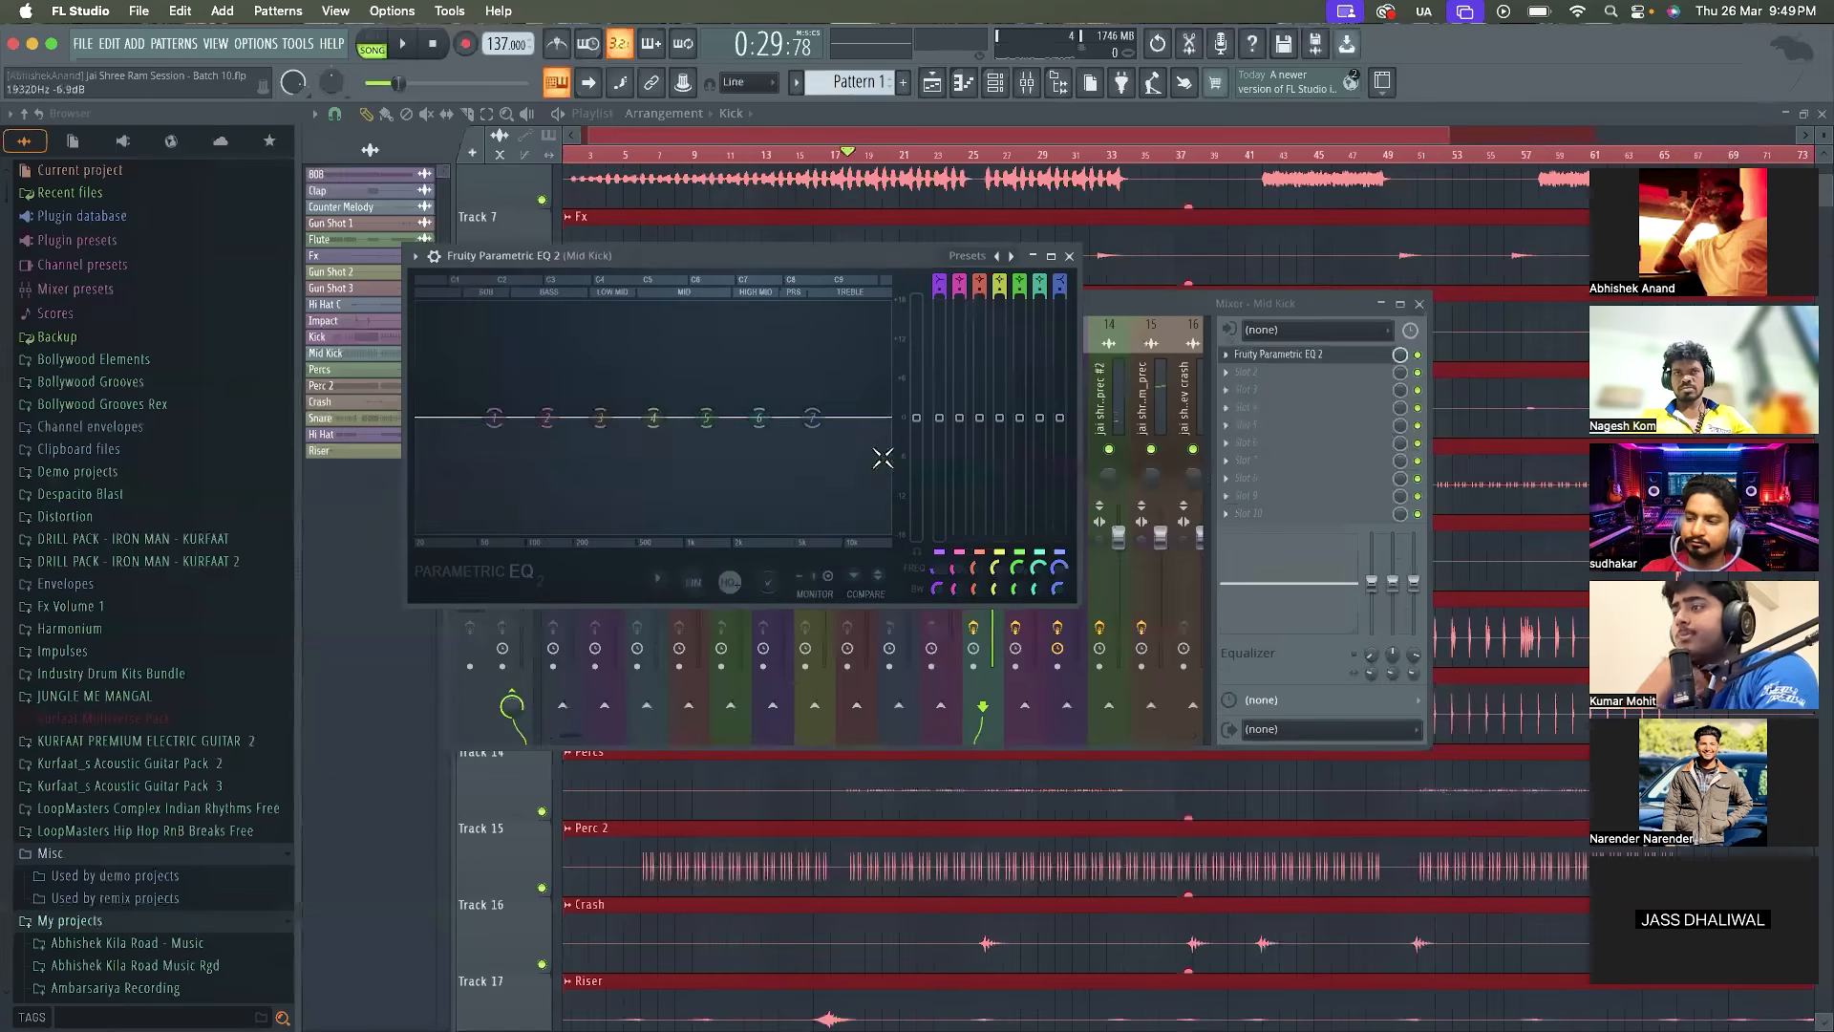
Set band 1 of the Mid Kick EQ to a high-pass filter with a steeper slope
{"action": "right_click", "coordinate": [489, 421]}
{"action": "mouse_move", "coordinate": [526, 470]}
{"action": "left_click", "coordinate": [588, 505]}
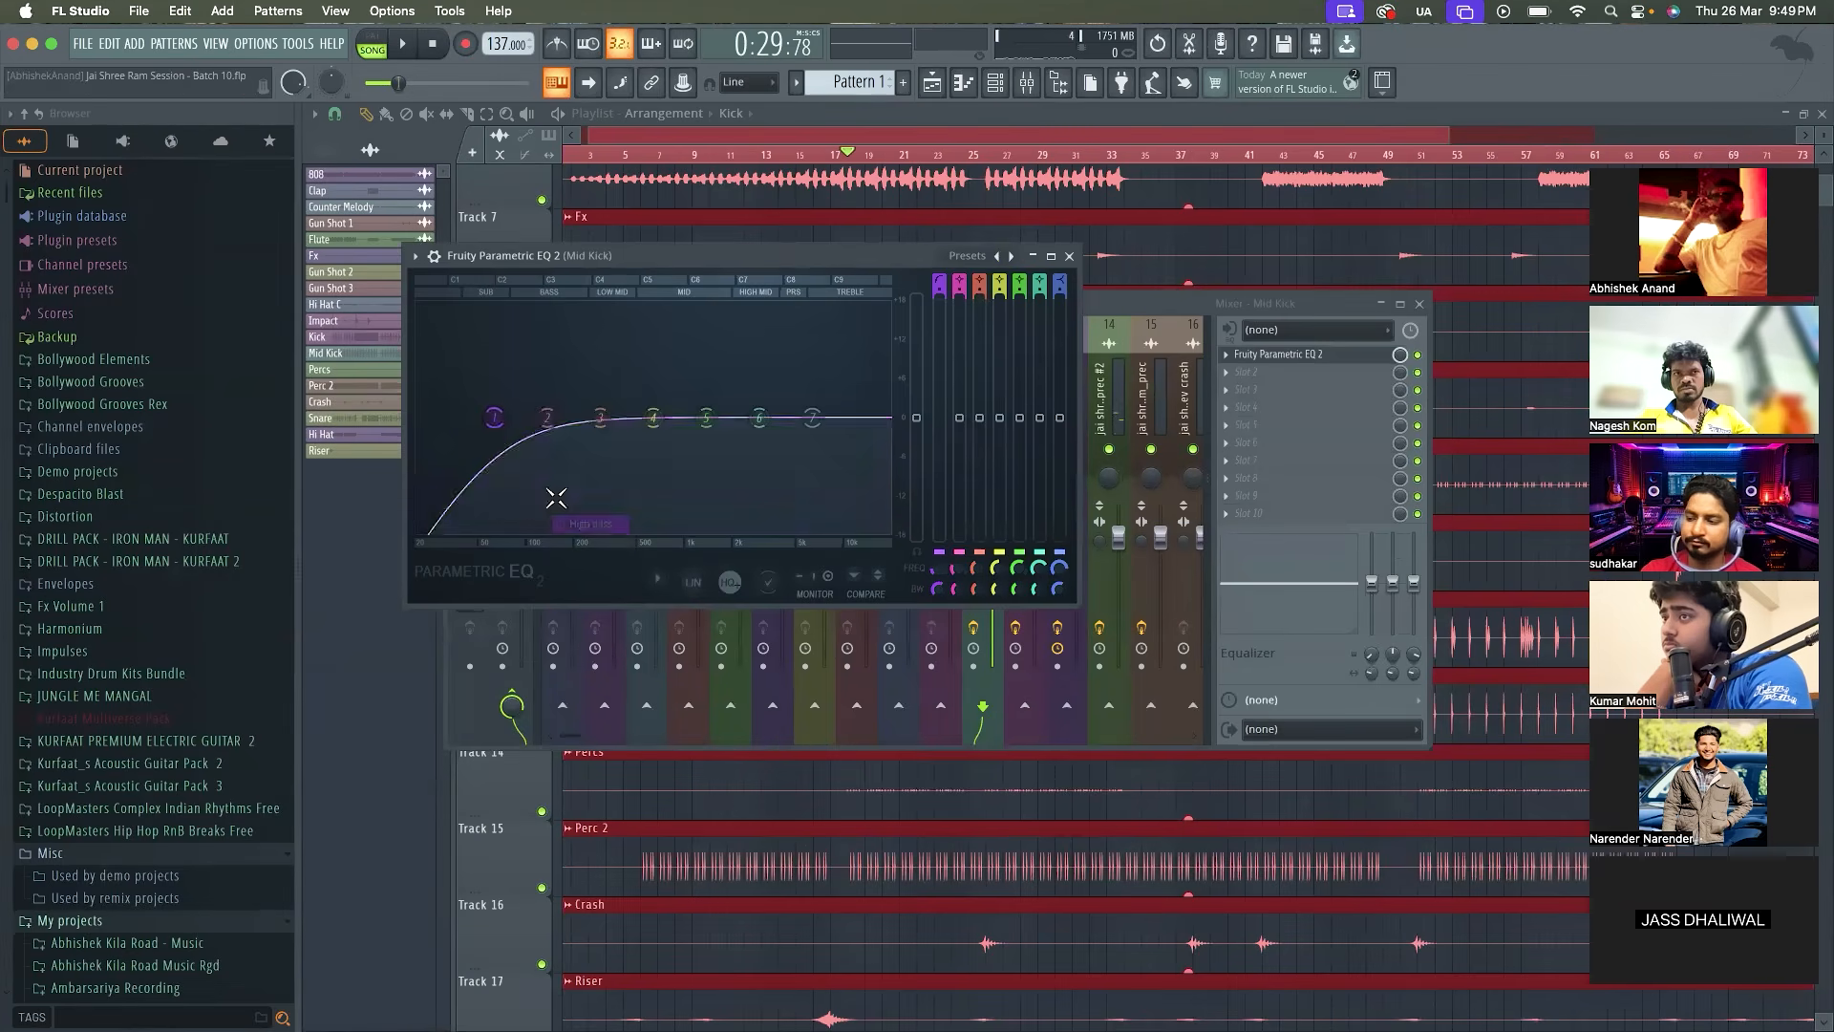
{"action": "left_click", "coordinate": [578, 487]}
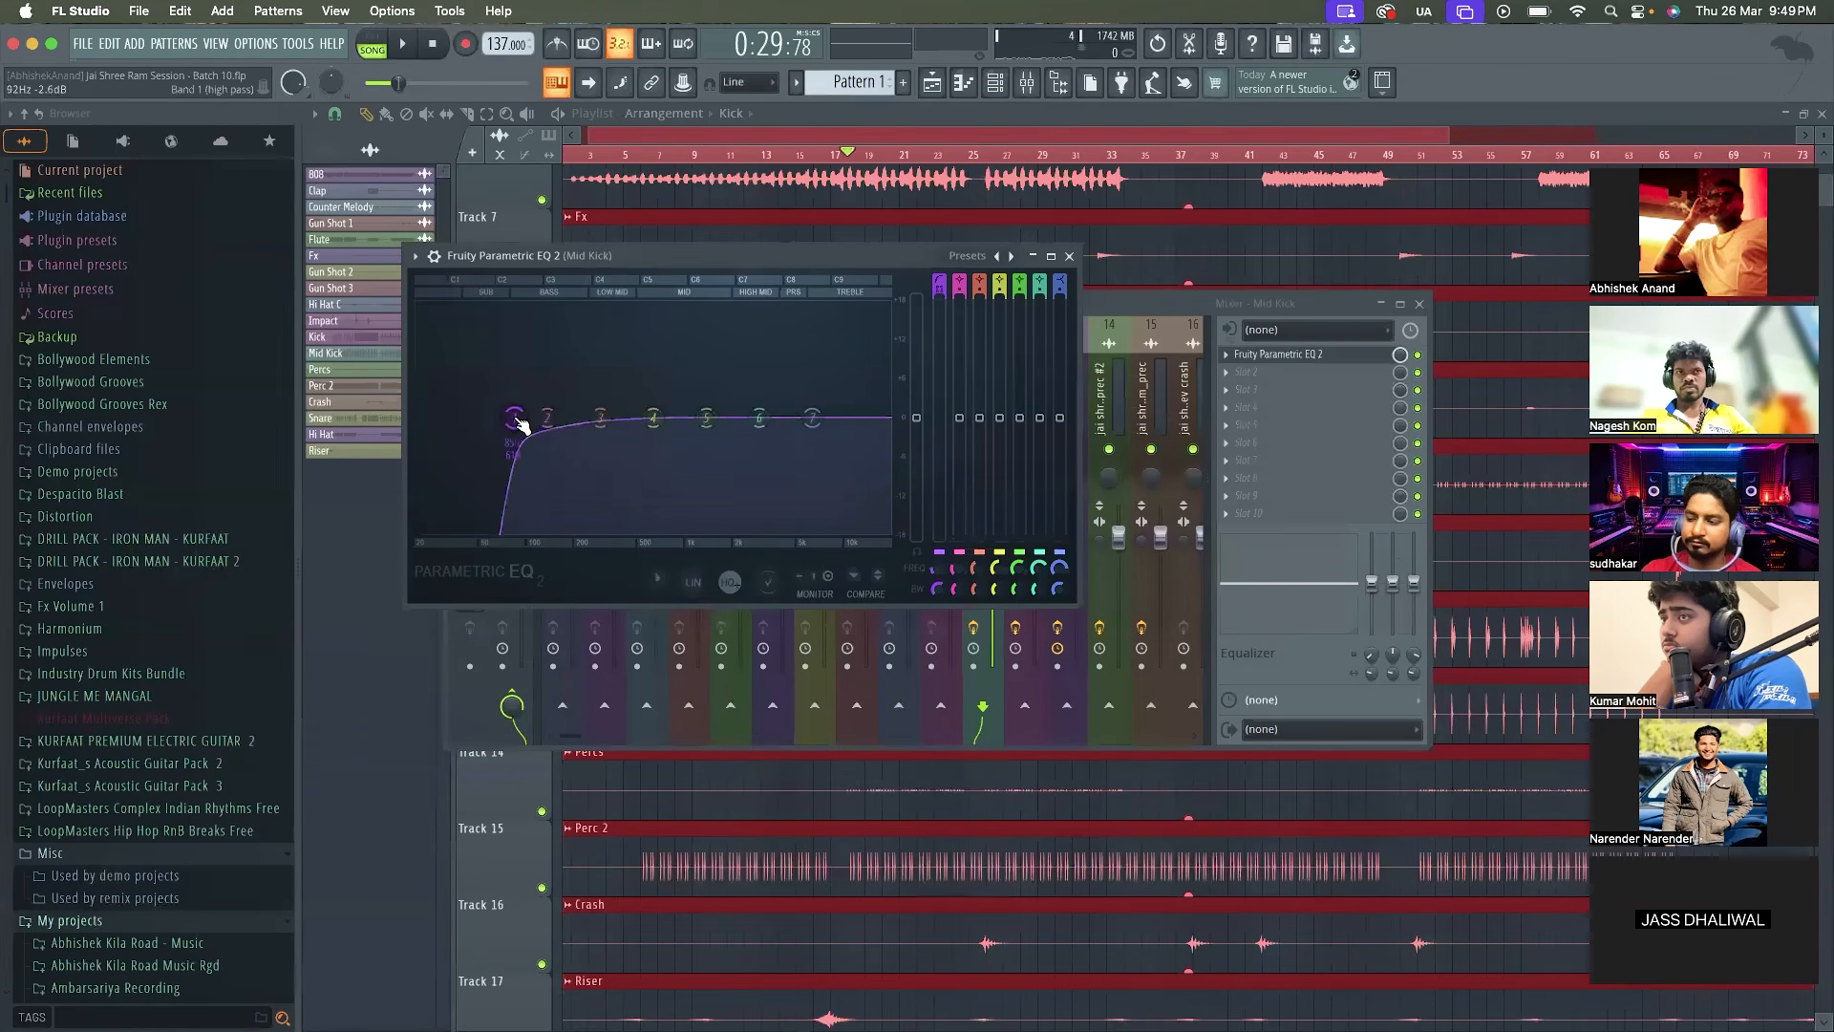
Fine-tune the cutoff of band 1 on the Mid Kick EQ while repeatedly playing the loop
{"action": "left_click_drag", "start_coordinate": [781, 256], "coordinate": [533, 188]}
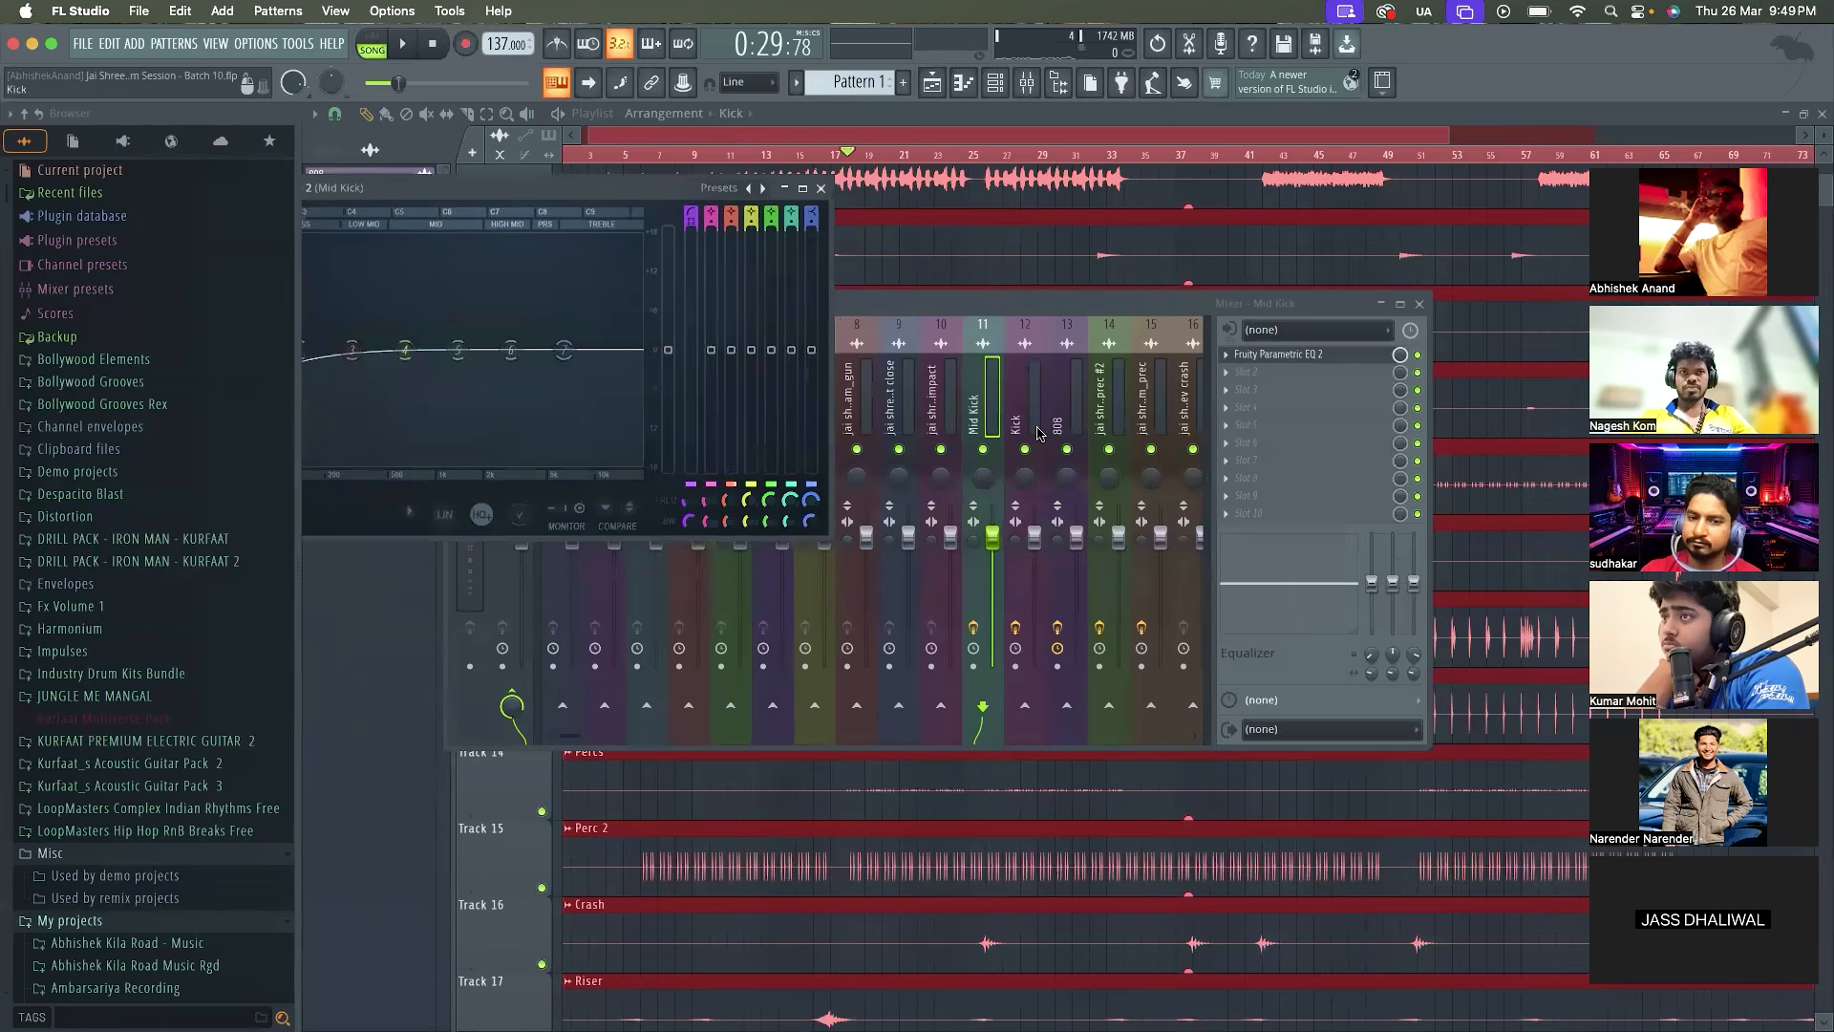
{"action": "left_click", "coordinate": [983, 456]}
{"action": "key", "text": "space"}
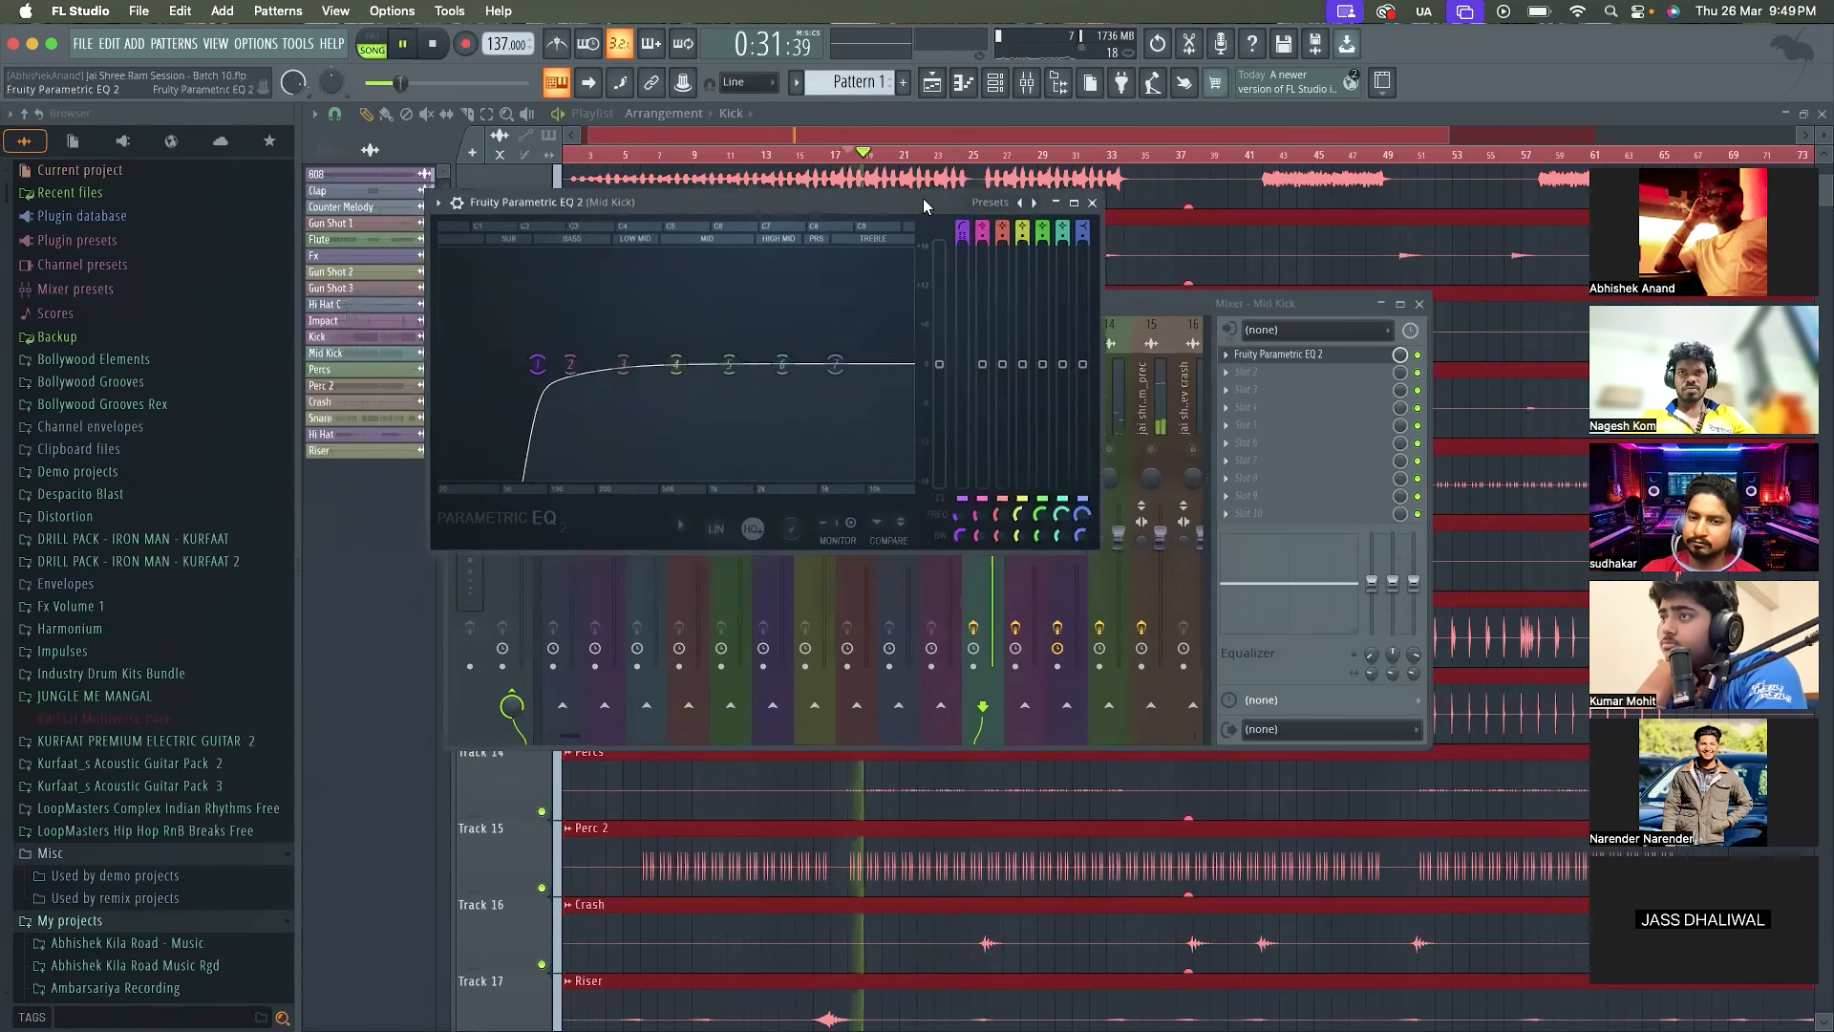
{"action": "key", "text": "space"}
{"action": "key", "text": "space"}
{"action": "key", "text": "space"}
{"action": "key", "text": "space"}
{"action": "key", "text": "space"}
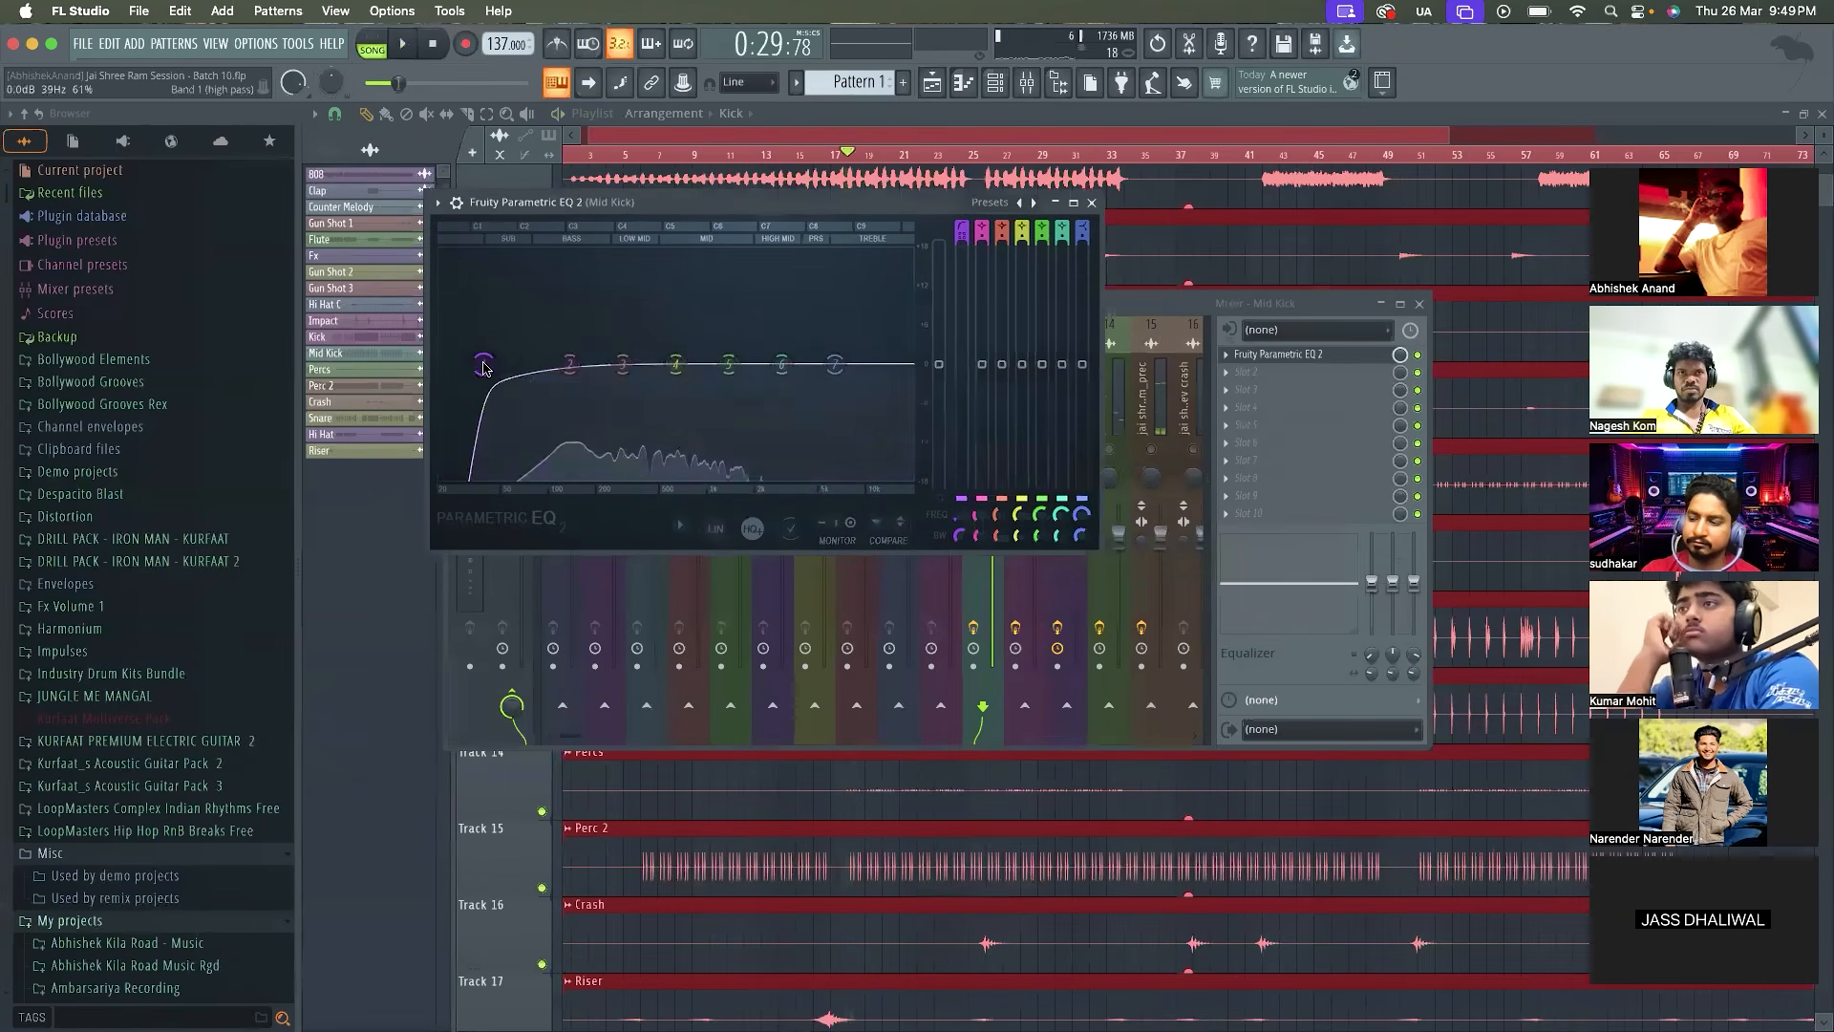
{"action": "left_click_drag", "start_coordinate": [477, 364], "coordinate": [541, 364]}
{"action": "key", "text": "space"}
{"action": "key", "text": "space"}
{"action": "key", "text": "space"}
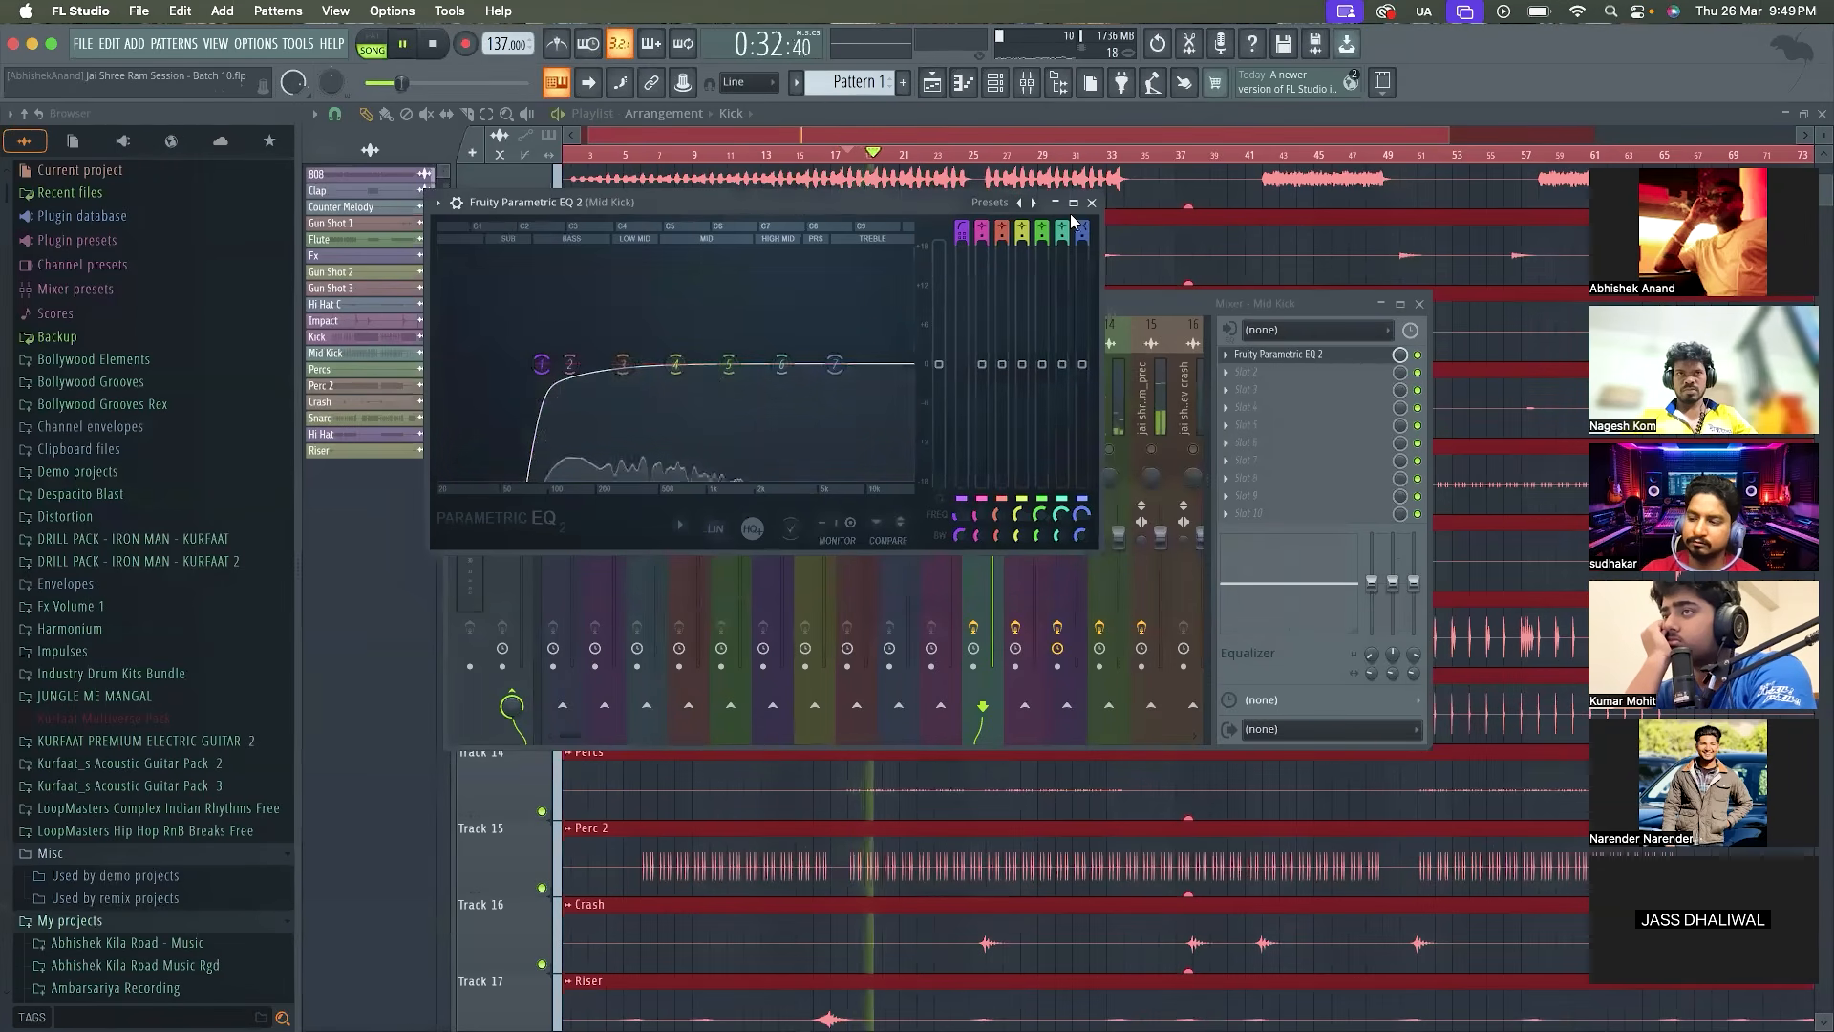
{"action": "key", "text": "space"}
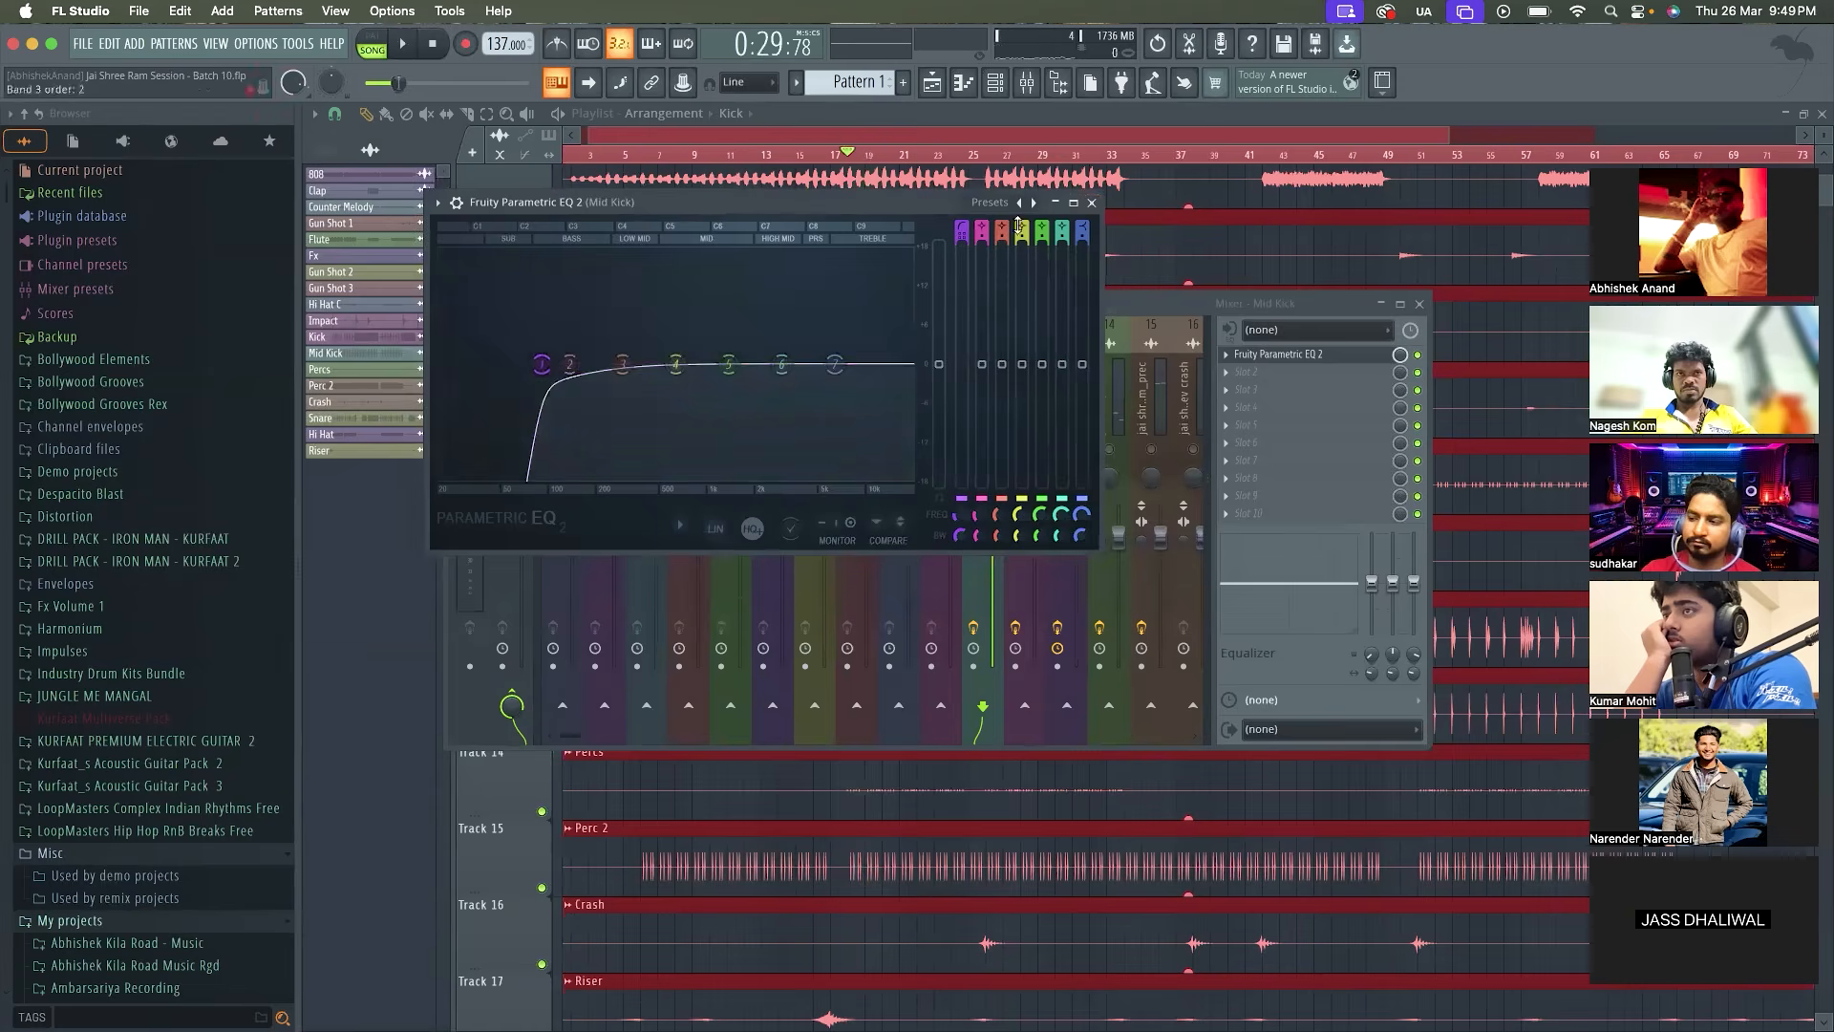
Close the Mid Kick EQ window and play the loop with the full arrangement
{"action": "left_click", "coordinate": [1077, 202]}
{"action": "double_click", "coordinate": [1110, 117]}
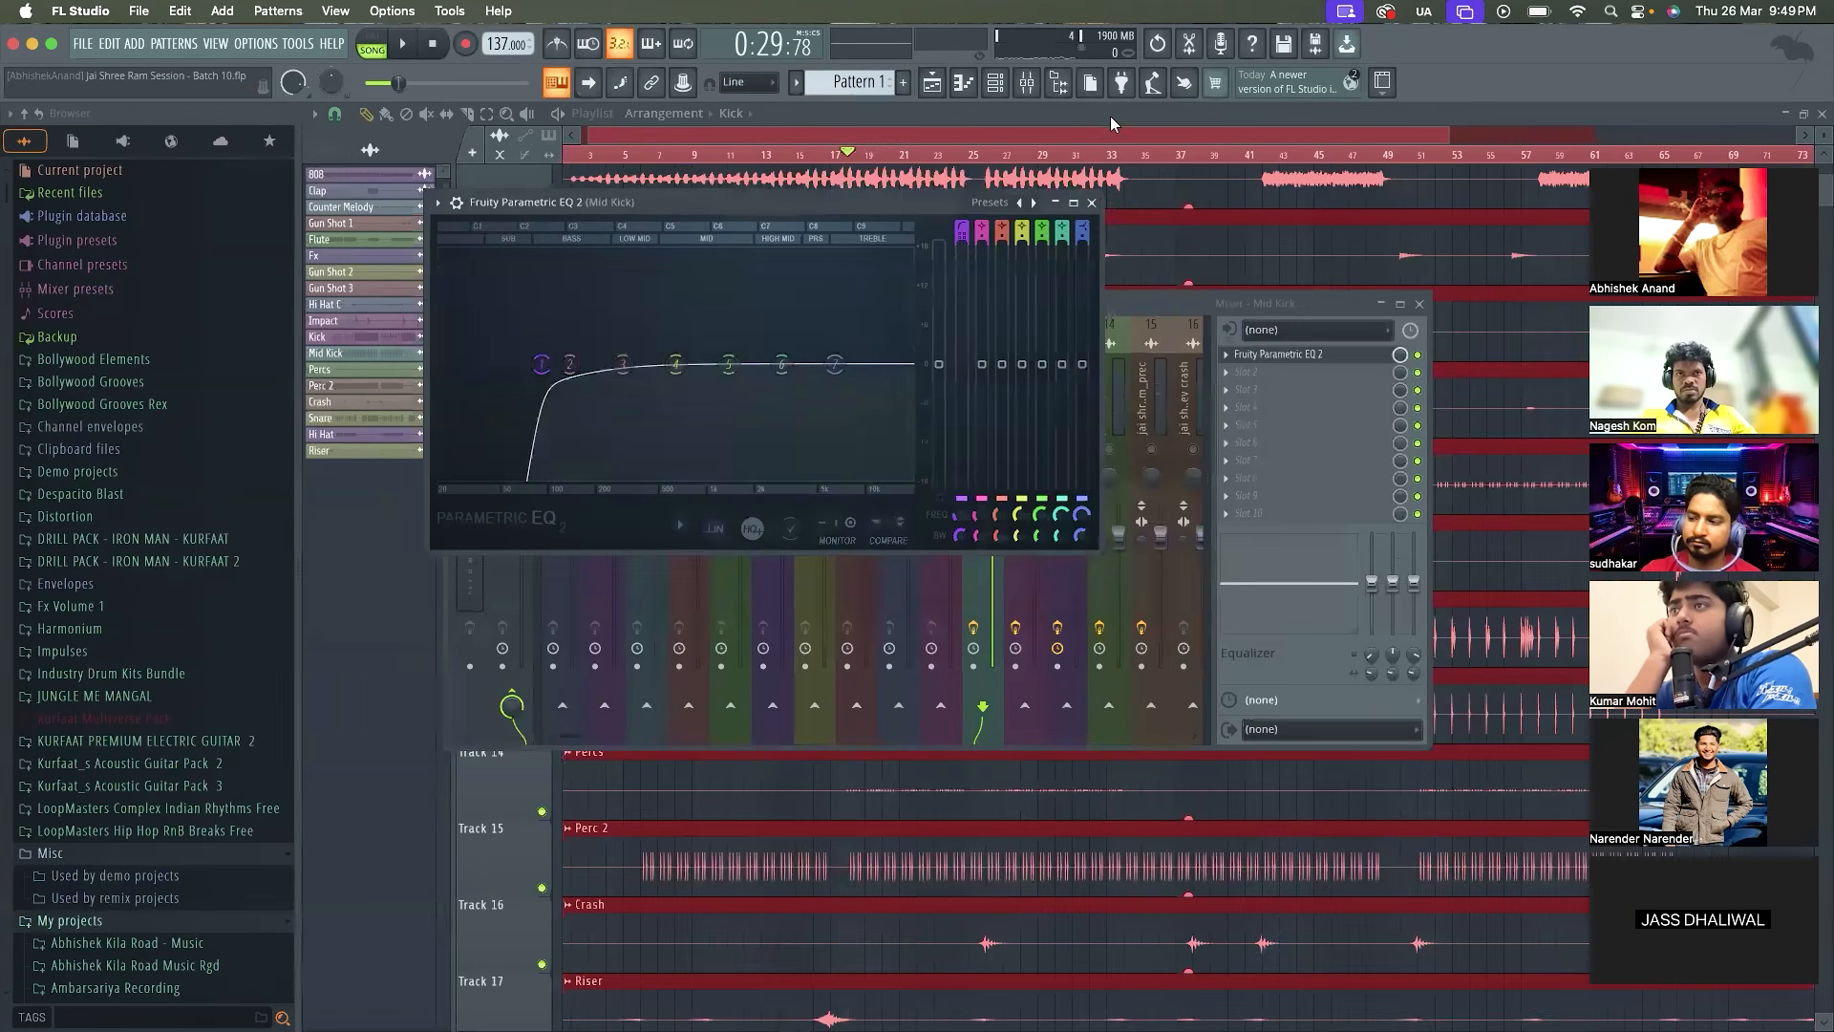
{"action": "left_click", "coordinate": [1094, 199]}
{"action": "key", "text": "space"}
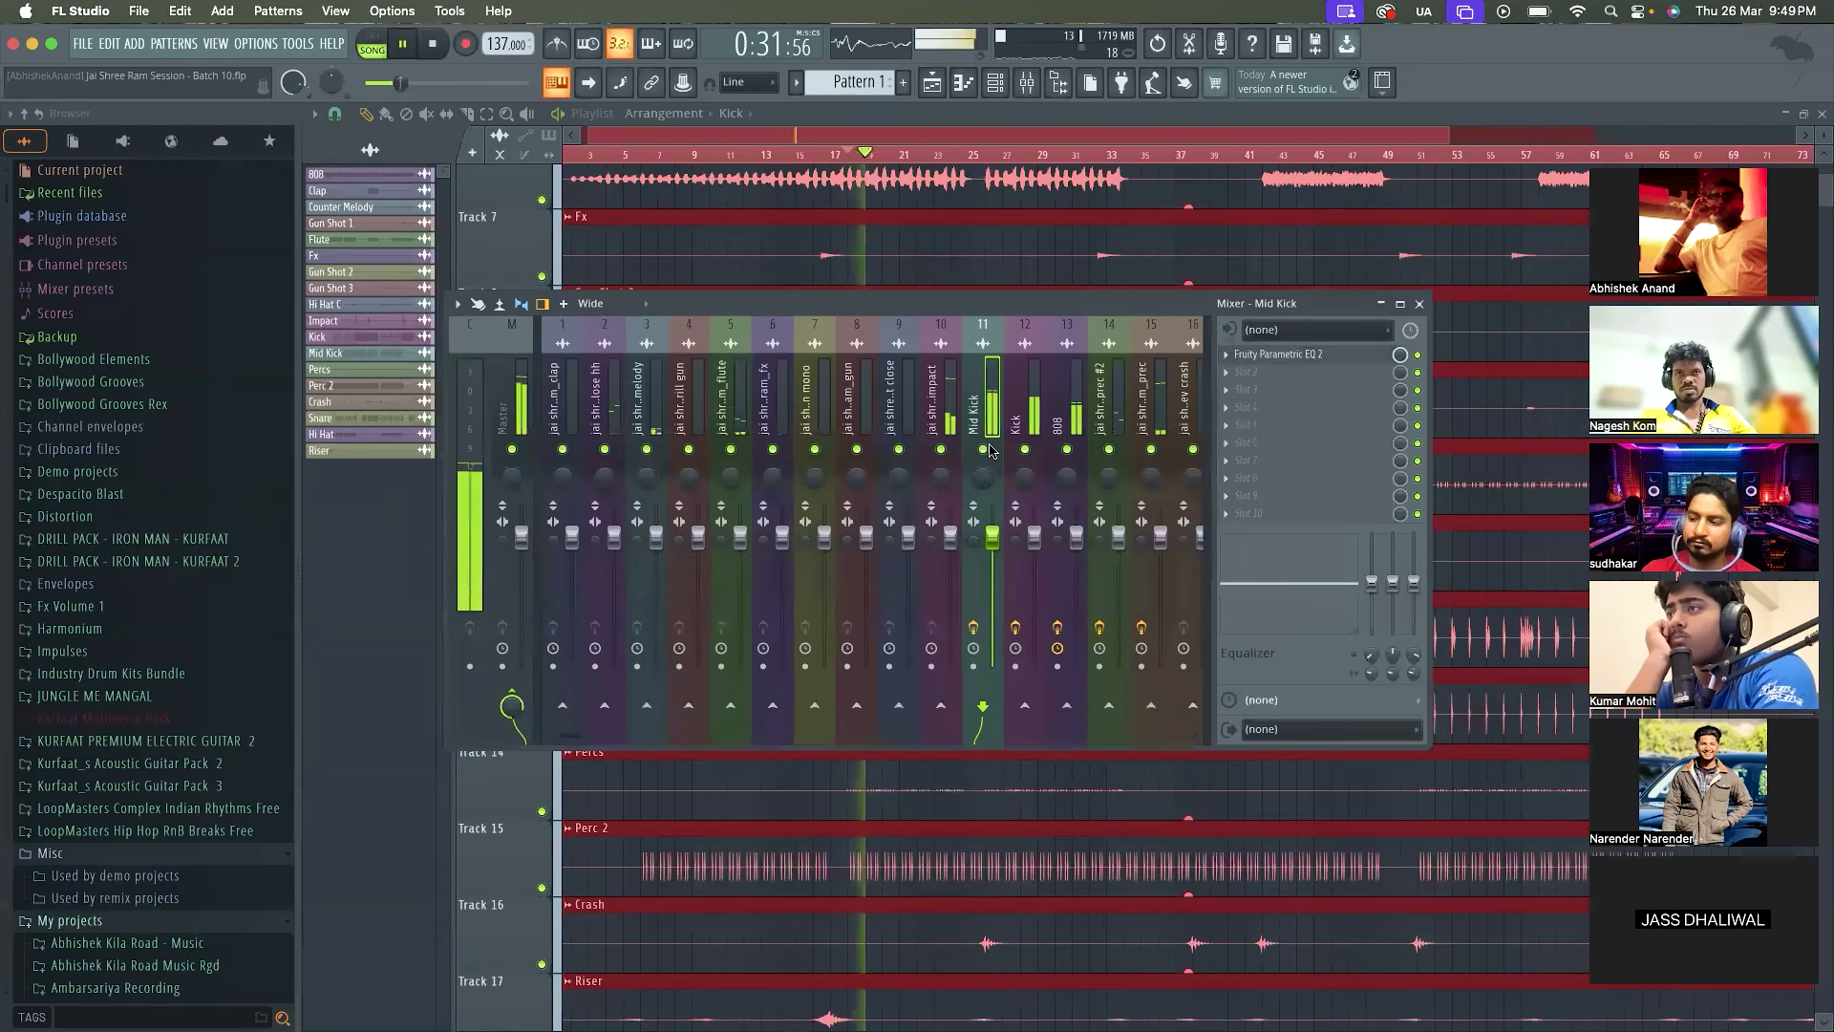
Solo the jai shree ram_impact track and load Fruity Parametric EQ 2 in its first effect slot
{"action": "left_click", "coordinate": [941, 435]}
{"action": "key", "text": "space"}
{"action": "right_click", "coordinate": [941, 442]}
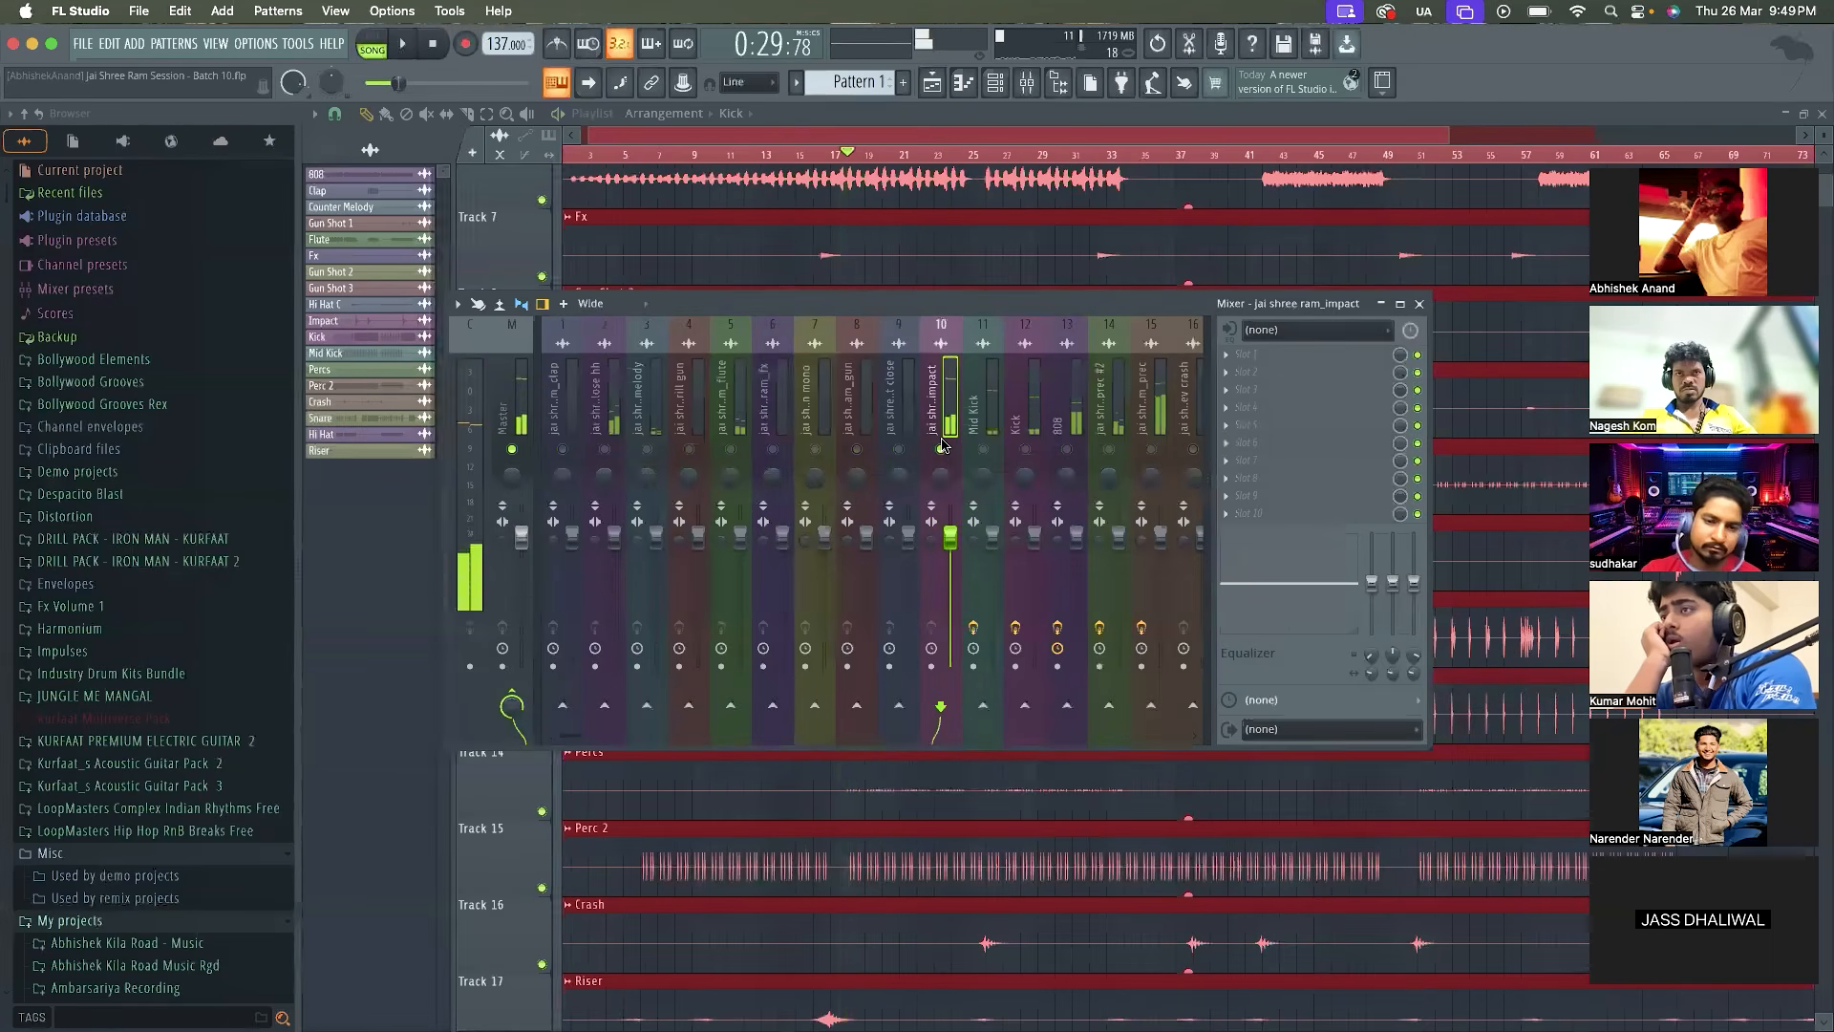
{"action": "left_click", "coordinate": [1251, 363]}
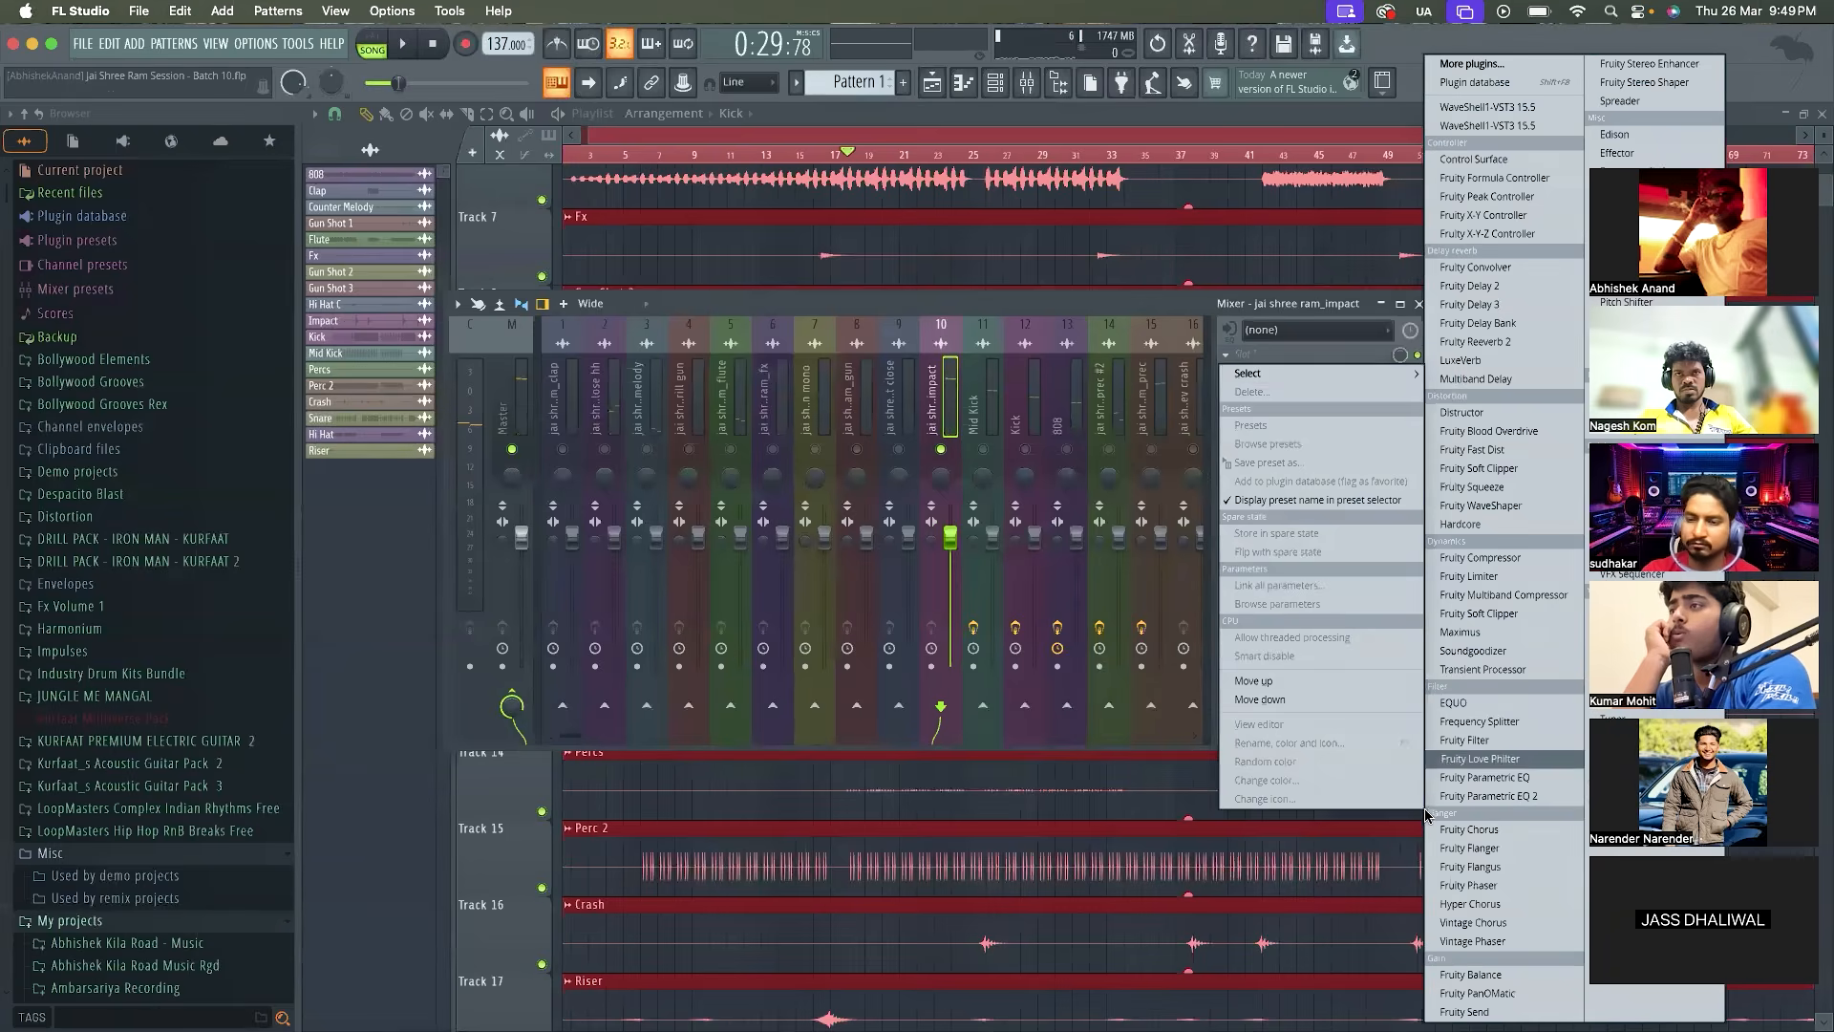
{"action": "left_click", "coordinate": [1505, 800]}
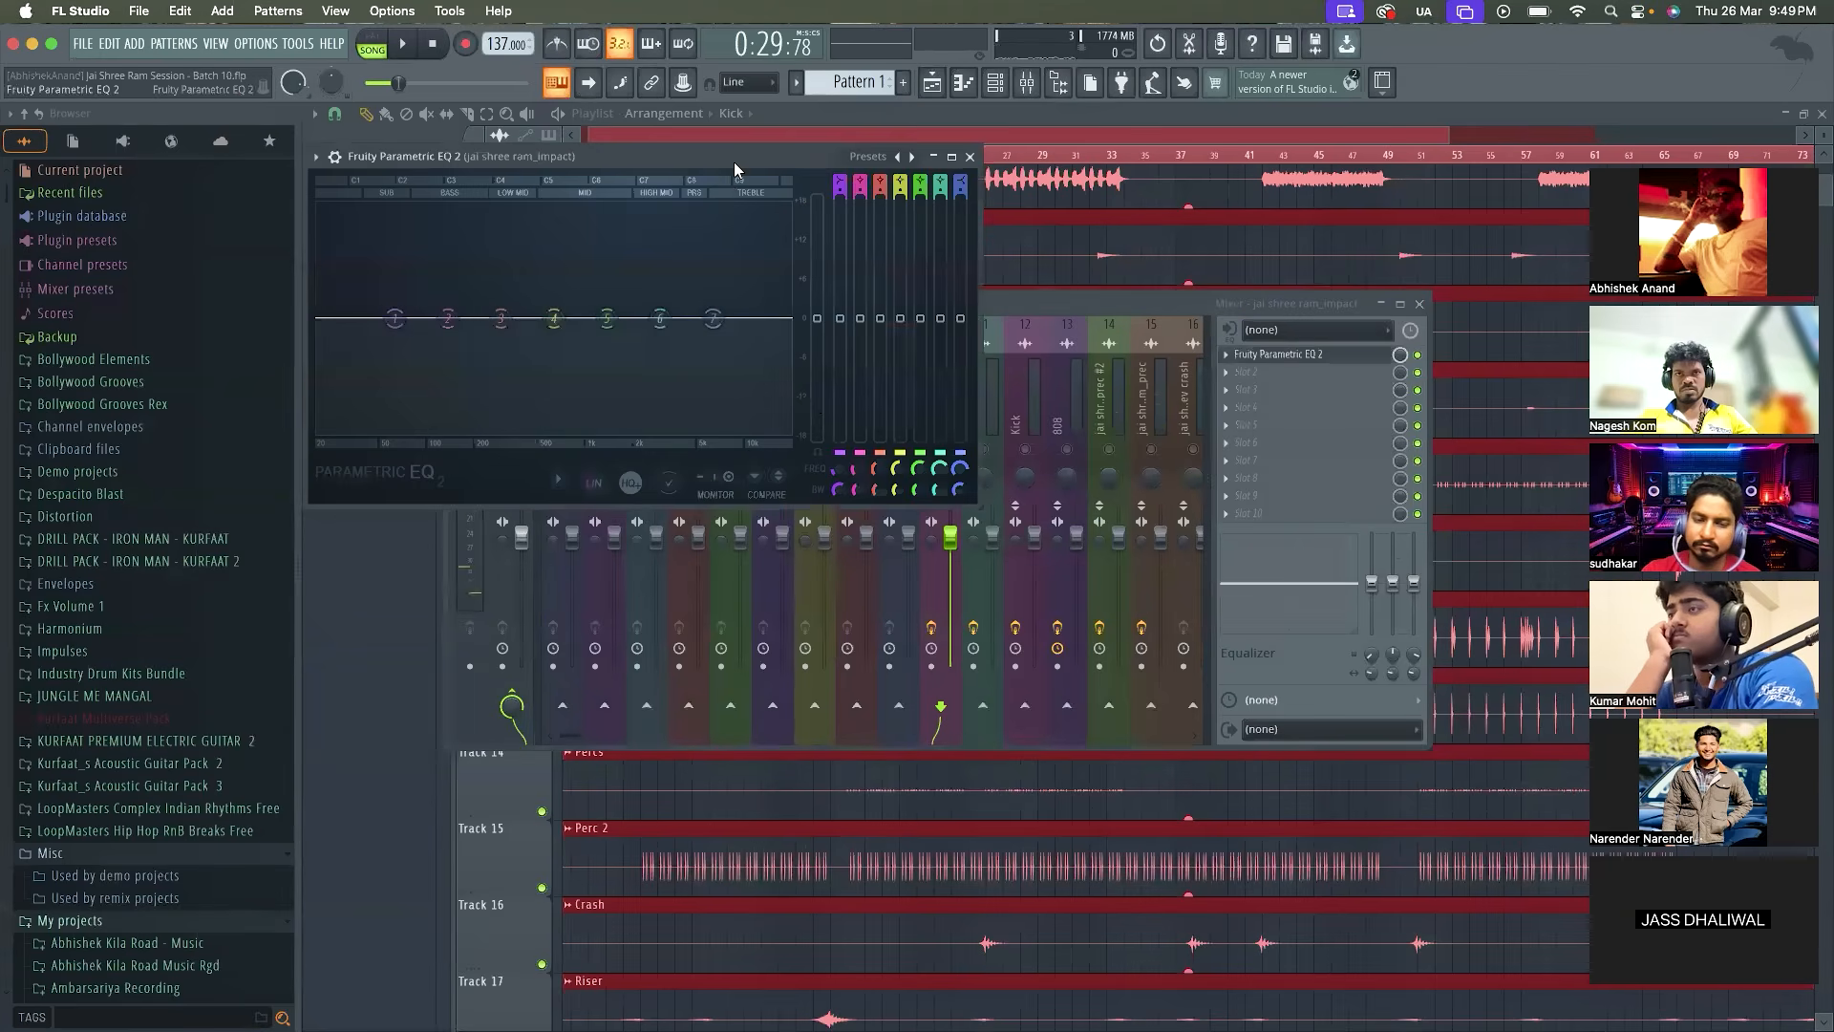
Set band 1 of the jai shree ram_impact EQ to high-pass, raise its cutoff to band 3's position and play the loop
{"action": "left_click_drag", "start_coordinate": [733, 163], "coordinate": [795, 210]}
{"action": "right_click", "coordinate": [451, 372]}
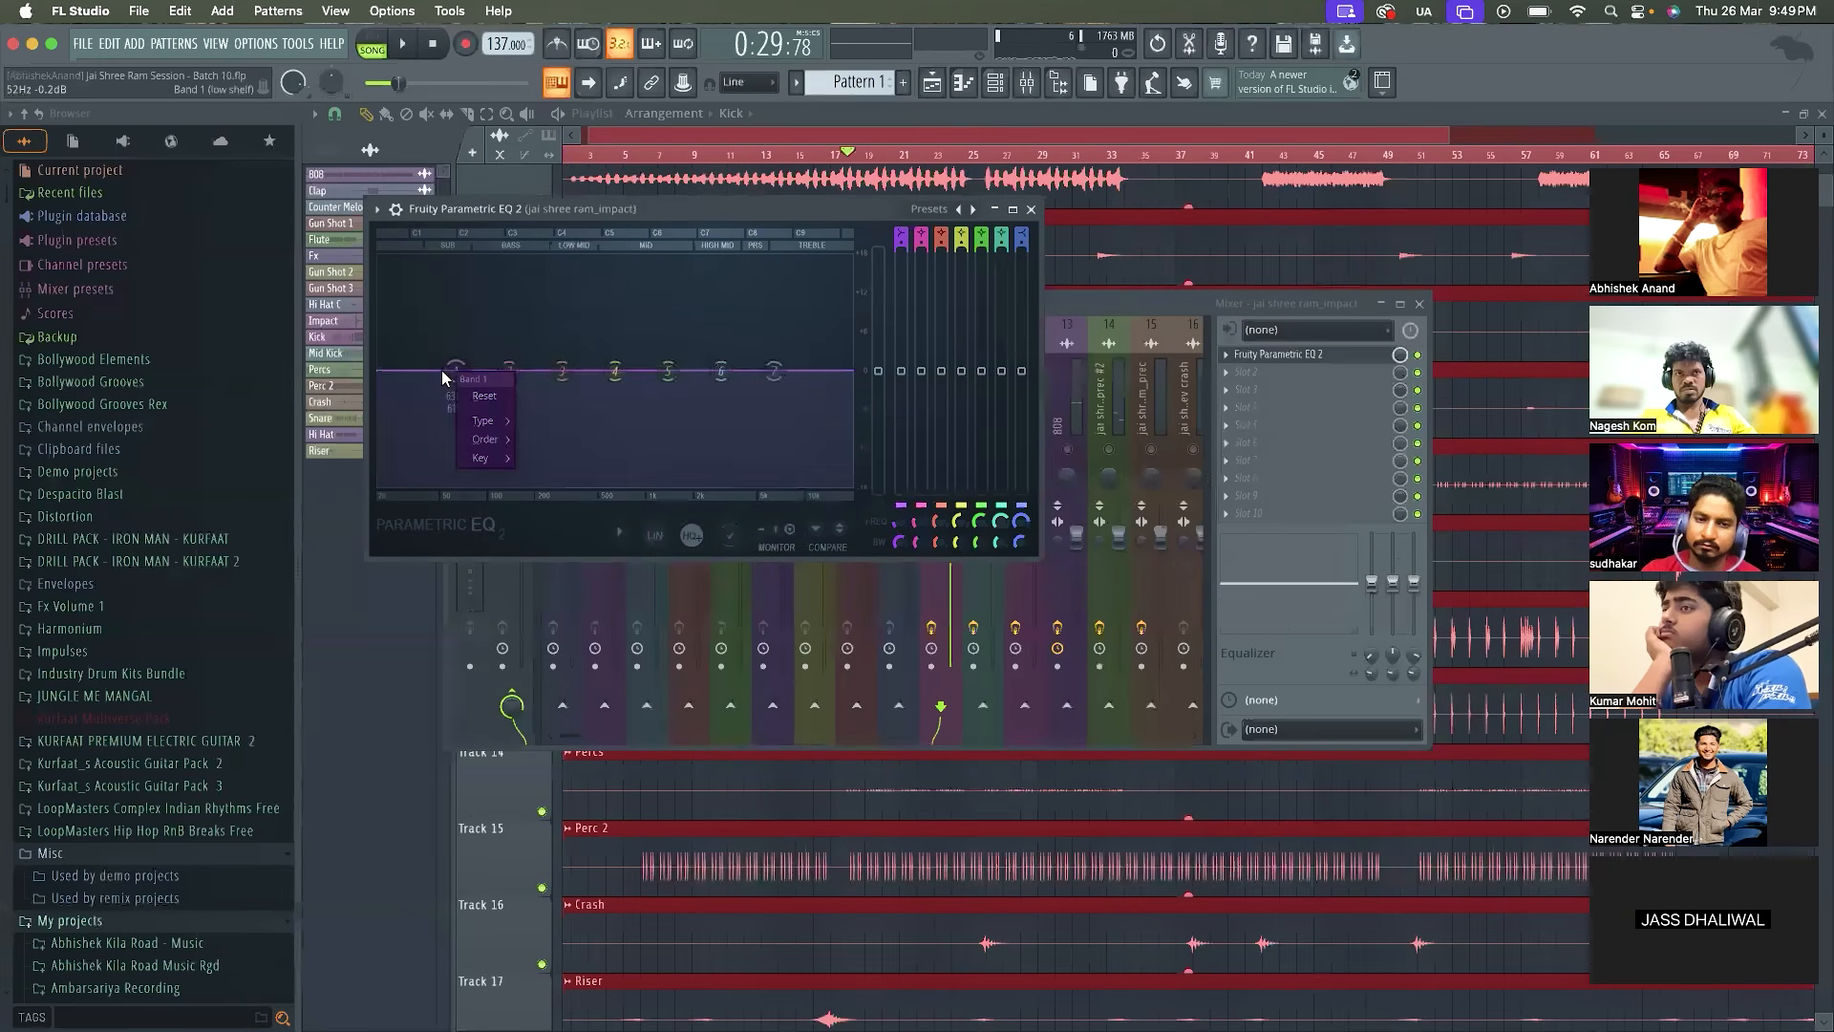
{"action": "mouse_move", "coordinate": [487, 432]}
{"action": "left_click", "coordinate": [552, 487]}
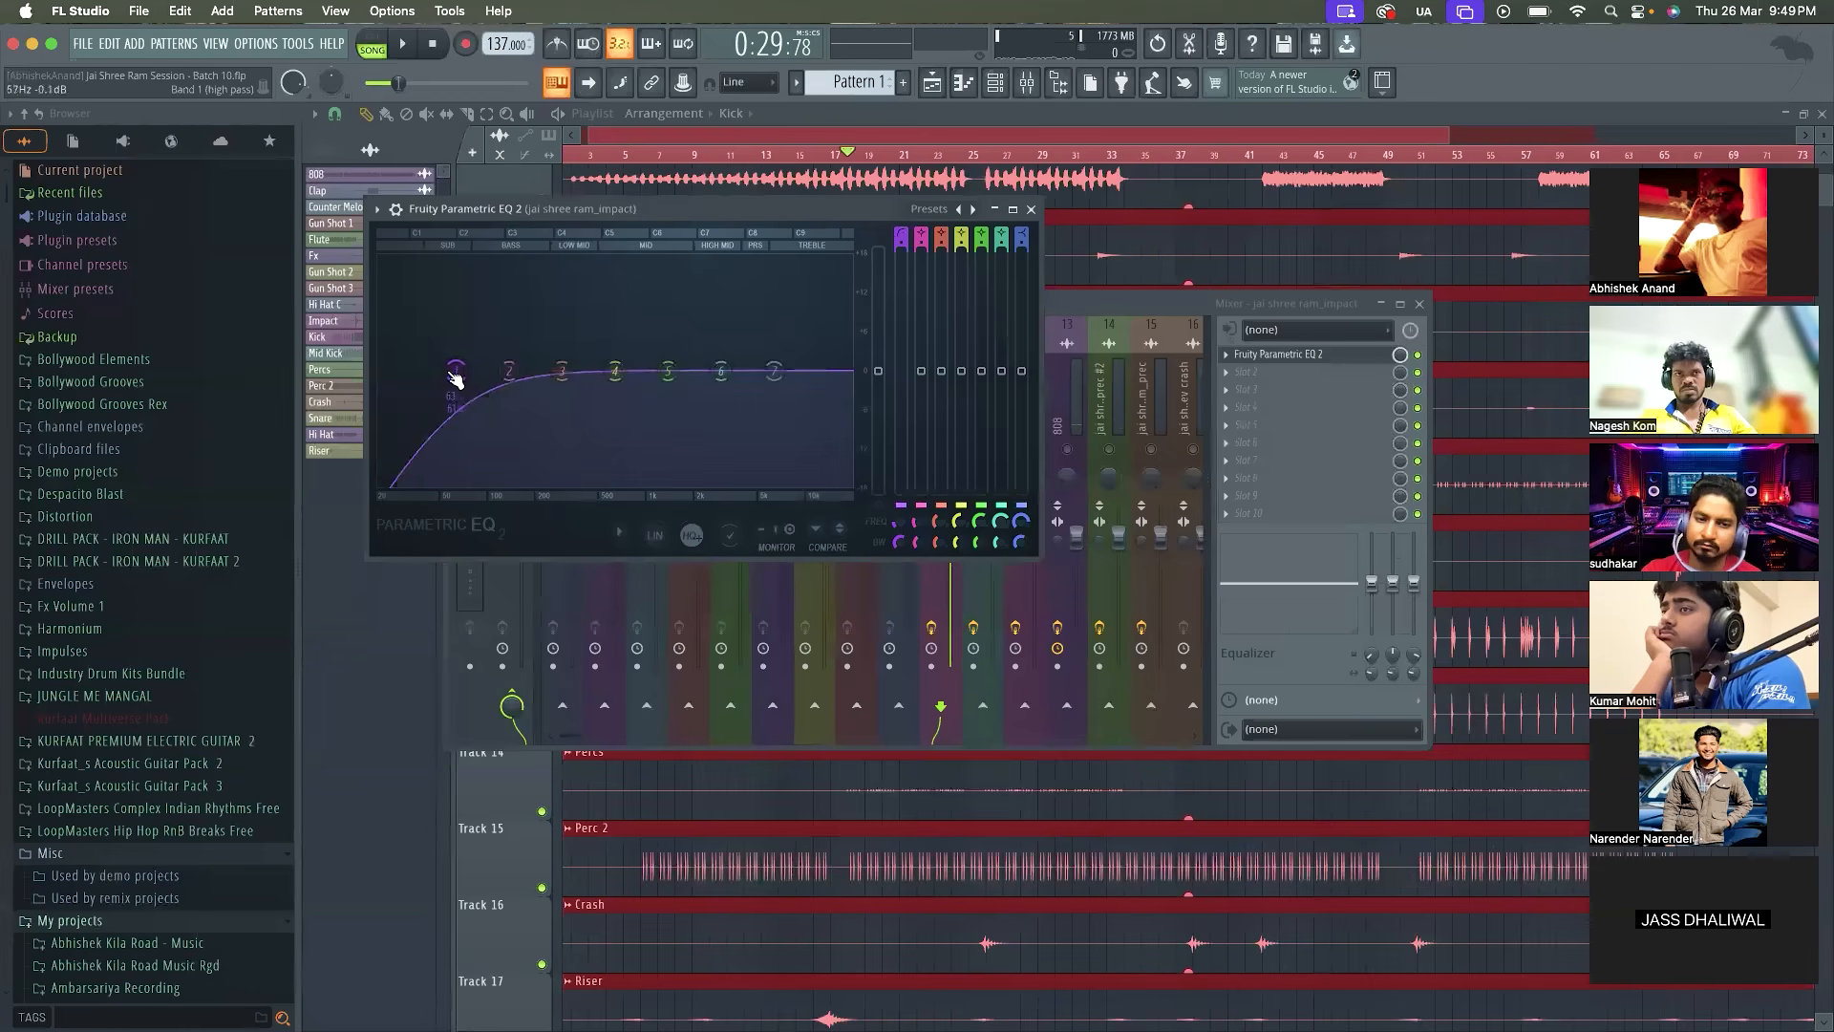
{"action": "left_click_drag", "start_coordinate": [456, 371], "coordinate": [560, 371]}
{"action": "key", "text": "space"}
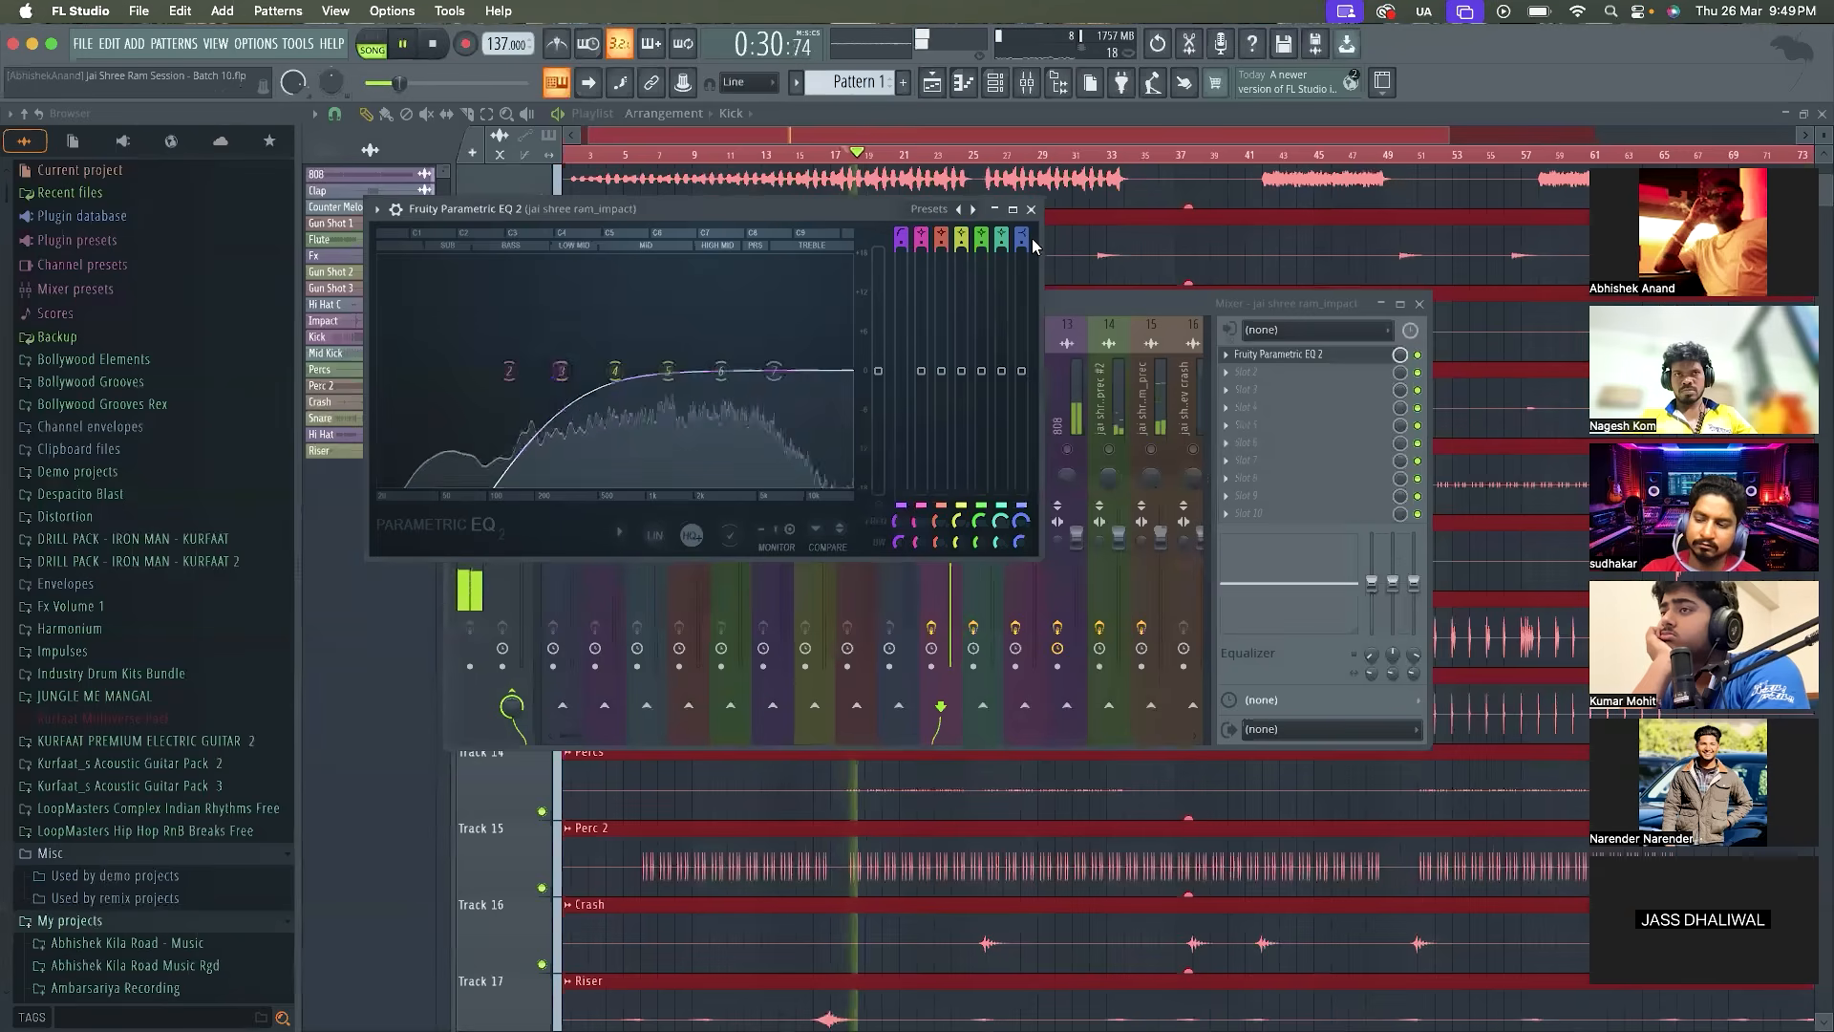
Replay the loop with all tracks enabled and adjust band 1 of the jai shree ram_impact EQ to about 275 Hz
{"action": "left_click", "coordinate": [1031, 208]}
{"action": "key", "text": "space"}
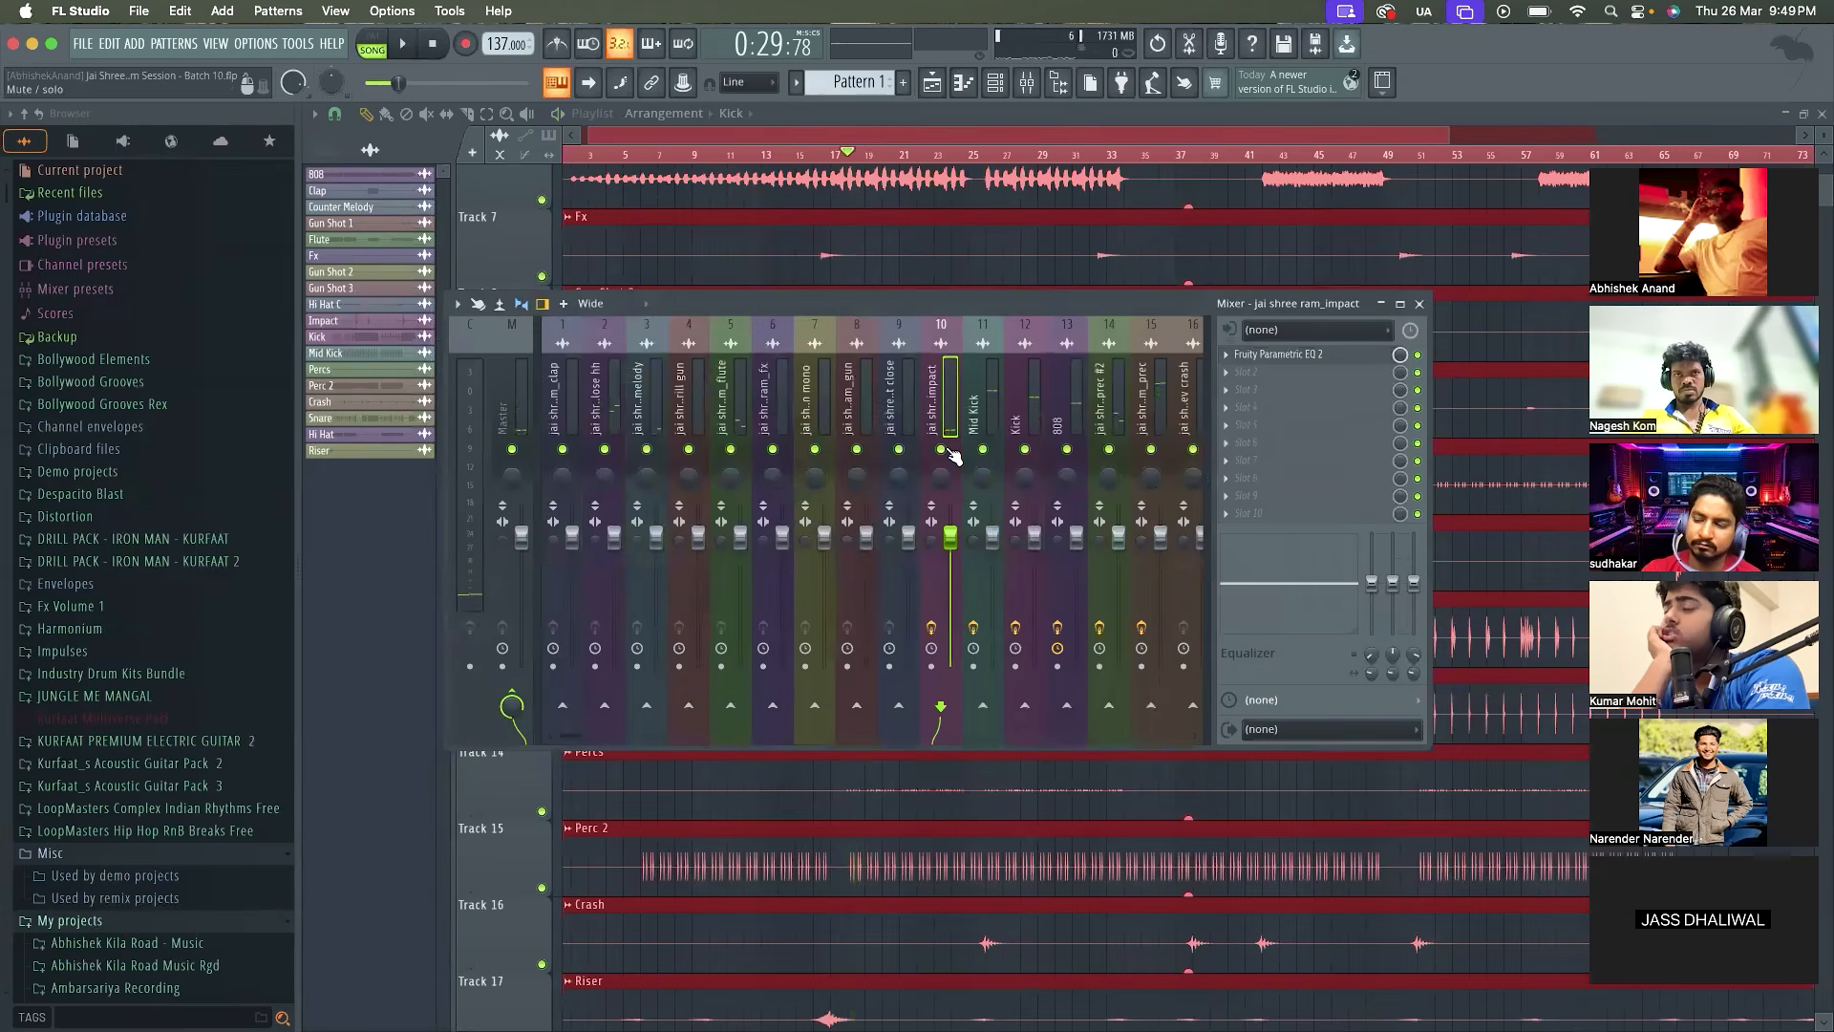
{"action": "key", "text": "space"}
{"action": "left_click", "coordinate": [1324, 355]}
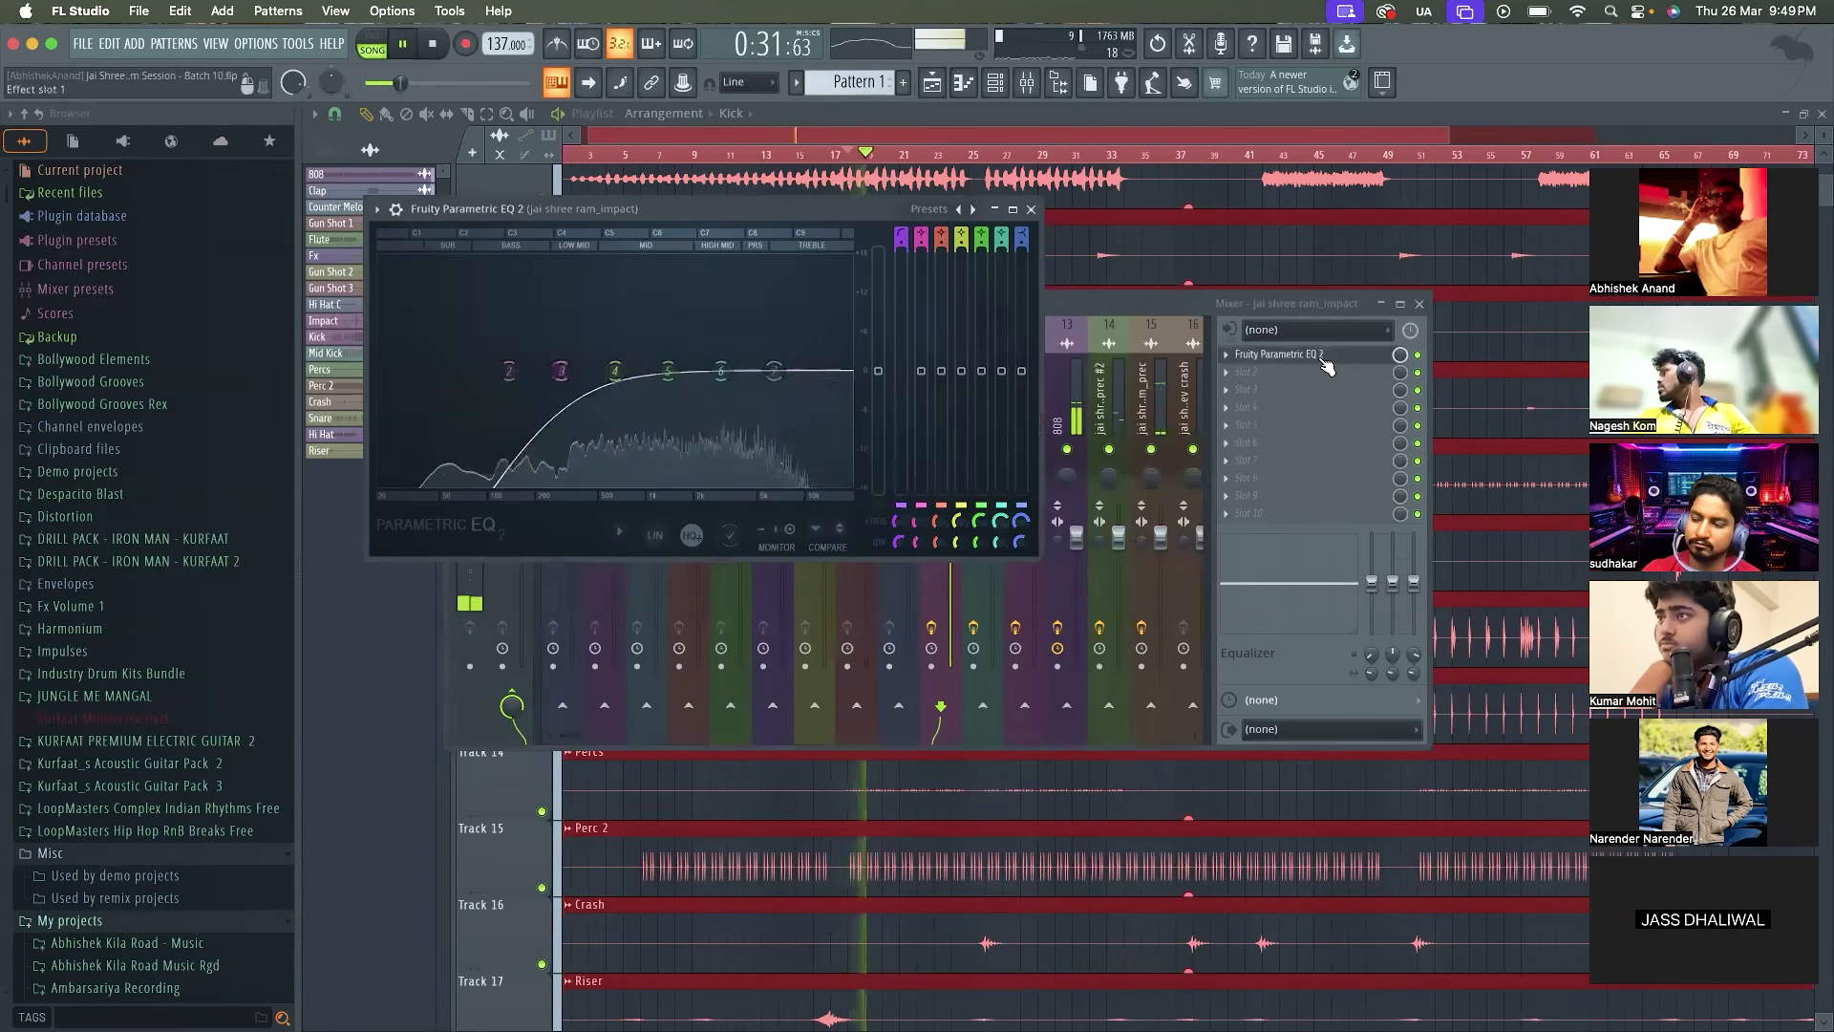
{"action": "key", "text": "space"}
{"action": "key", "text": "space"}
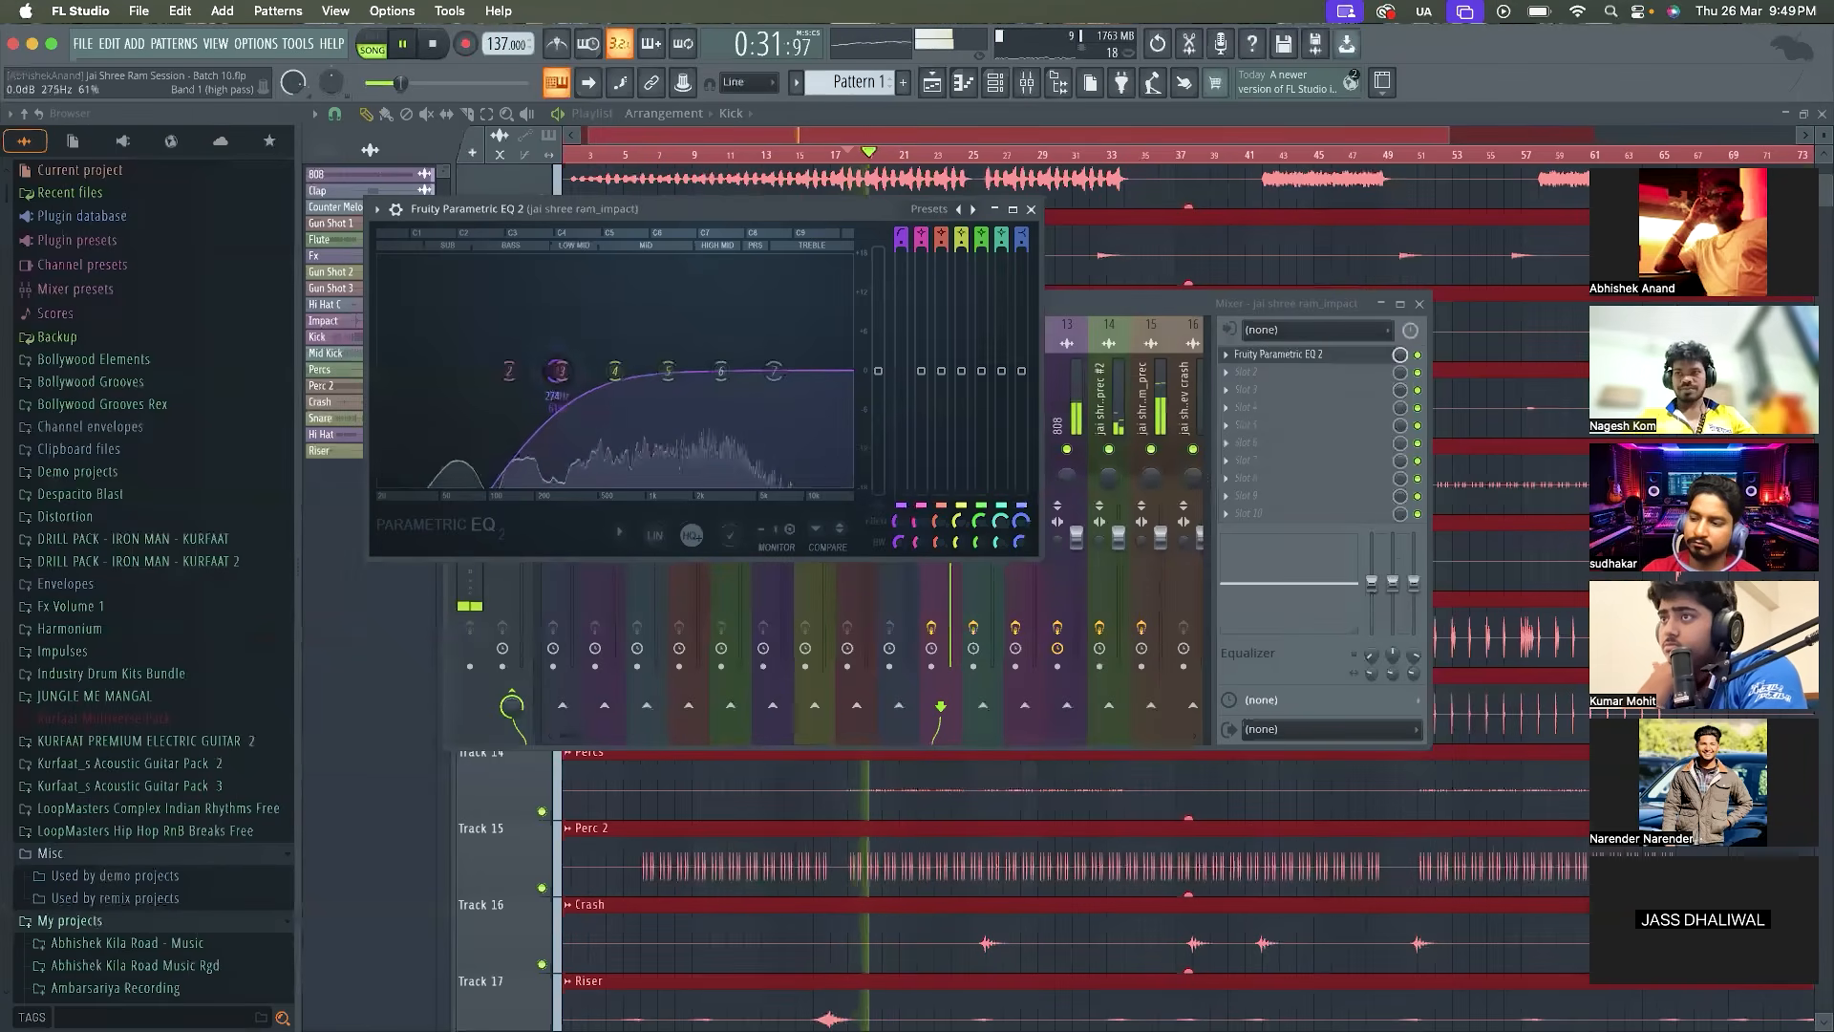
{"action": "key", "text": "space"}
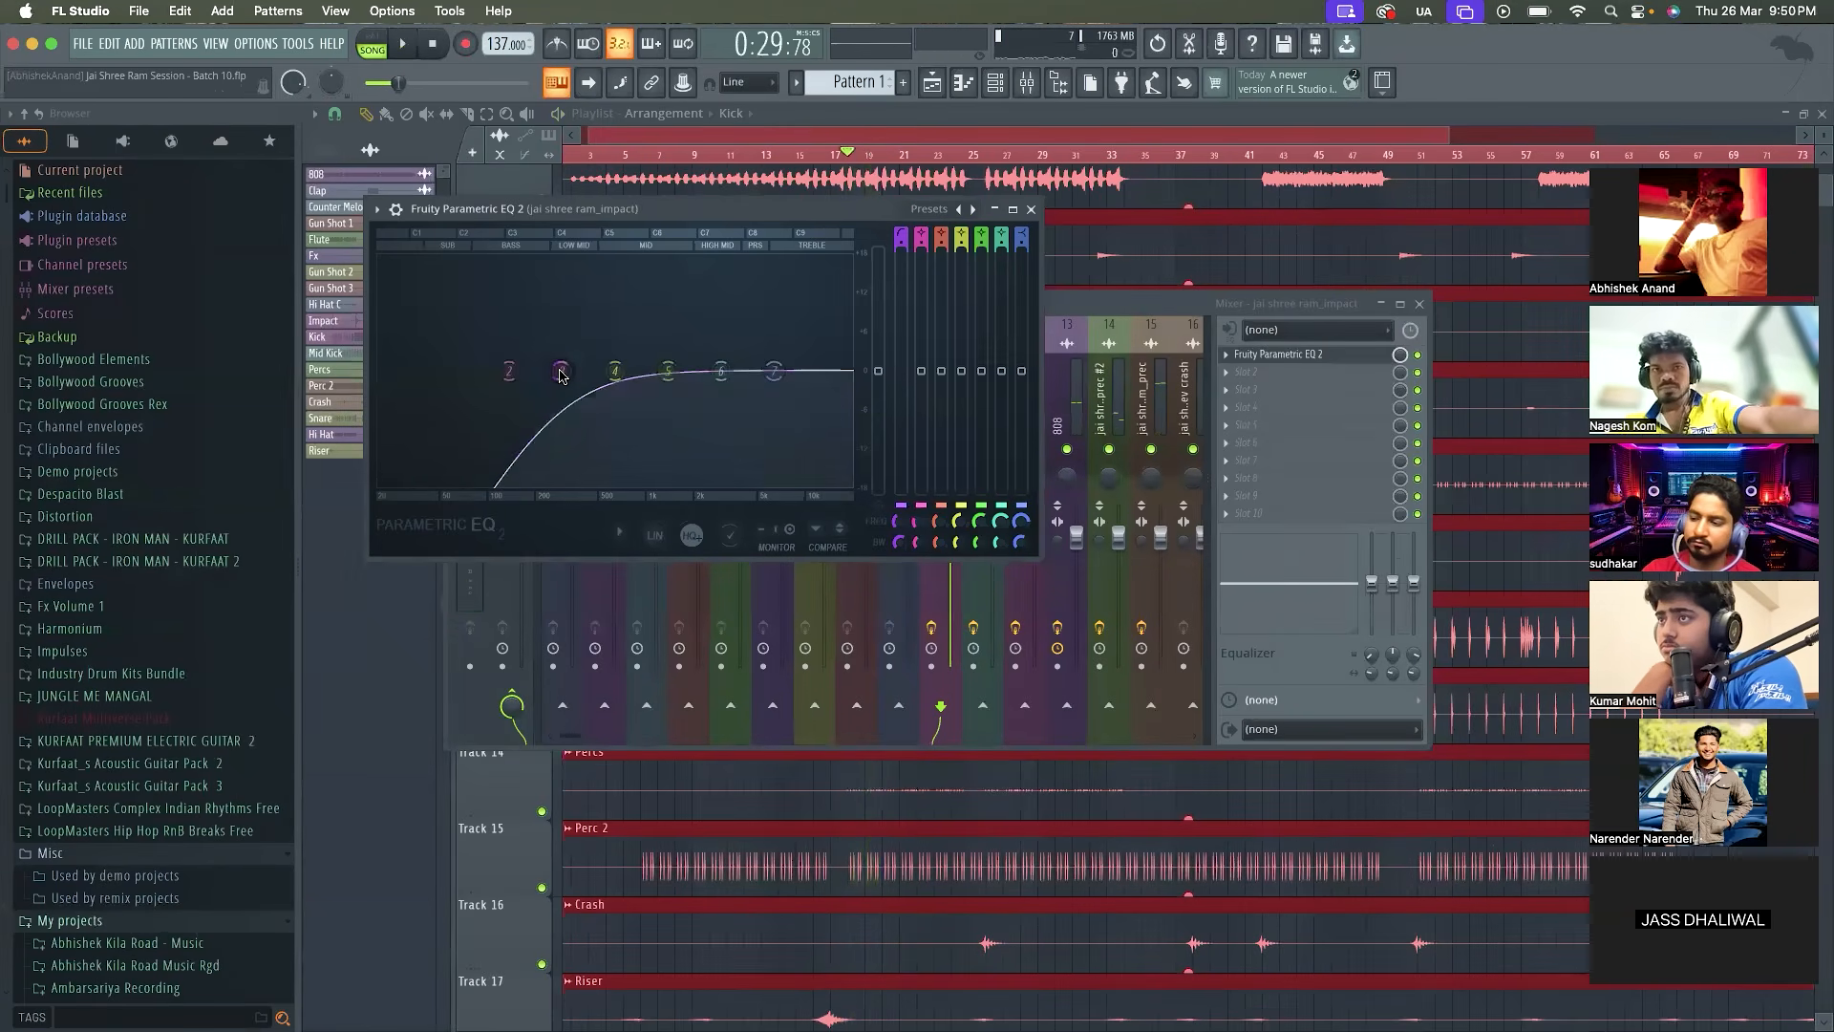
Lower the high-pass cutoff of the jai shree ram_impact EQ slightly, steepen its slope and replay the loop
{"action": "key", "text": "space"}
{"action": "key", "text": "space"}
{"action": "key", "text": "space"}
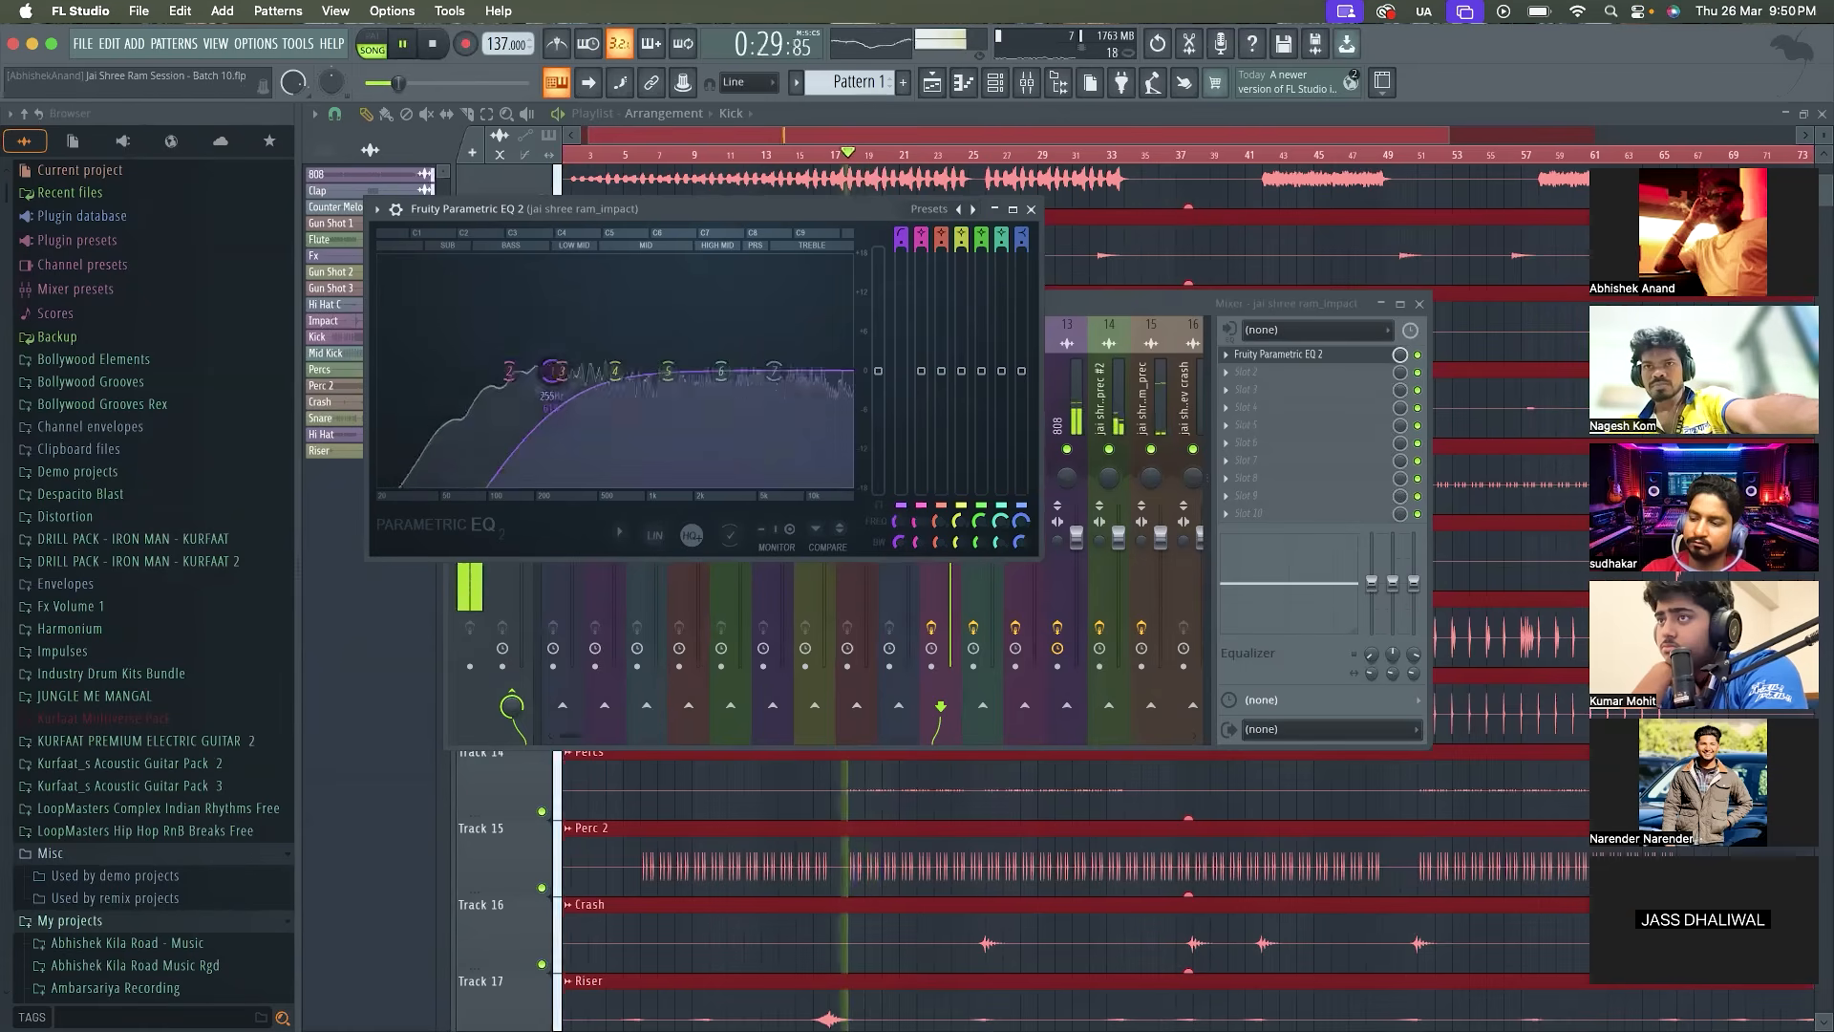
{"action": "right_click", "coordinate": [551, 370]}
{"action": "mouse_move", "coordinate": [582, 440]}
{"action": "left_click", "coordinate": [644, 443]}
{"action": "key", "text": "space"}
{"action": "key", "text": "space"}
{"action": "key", "text": "space"}
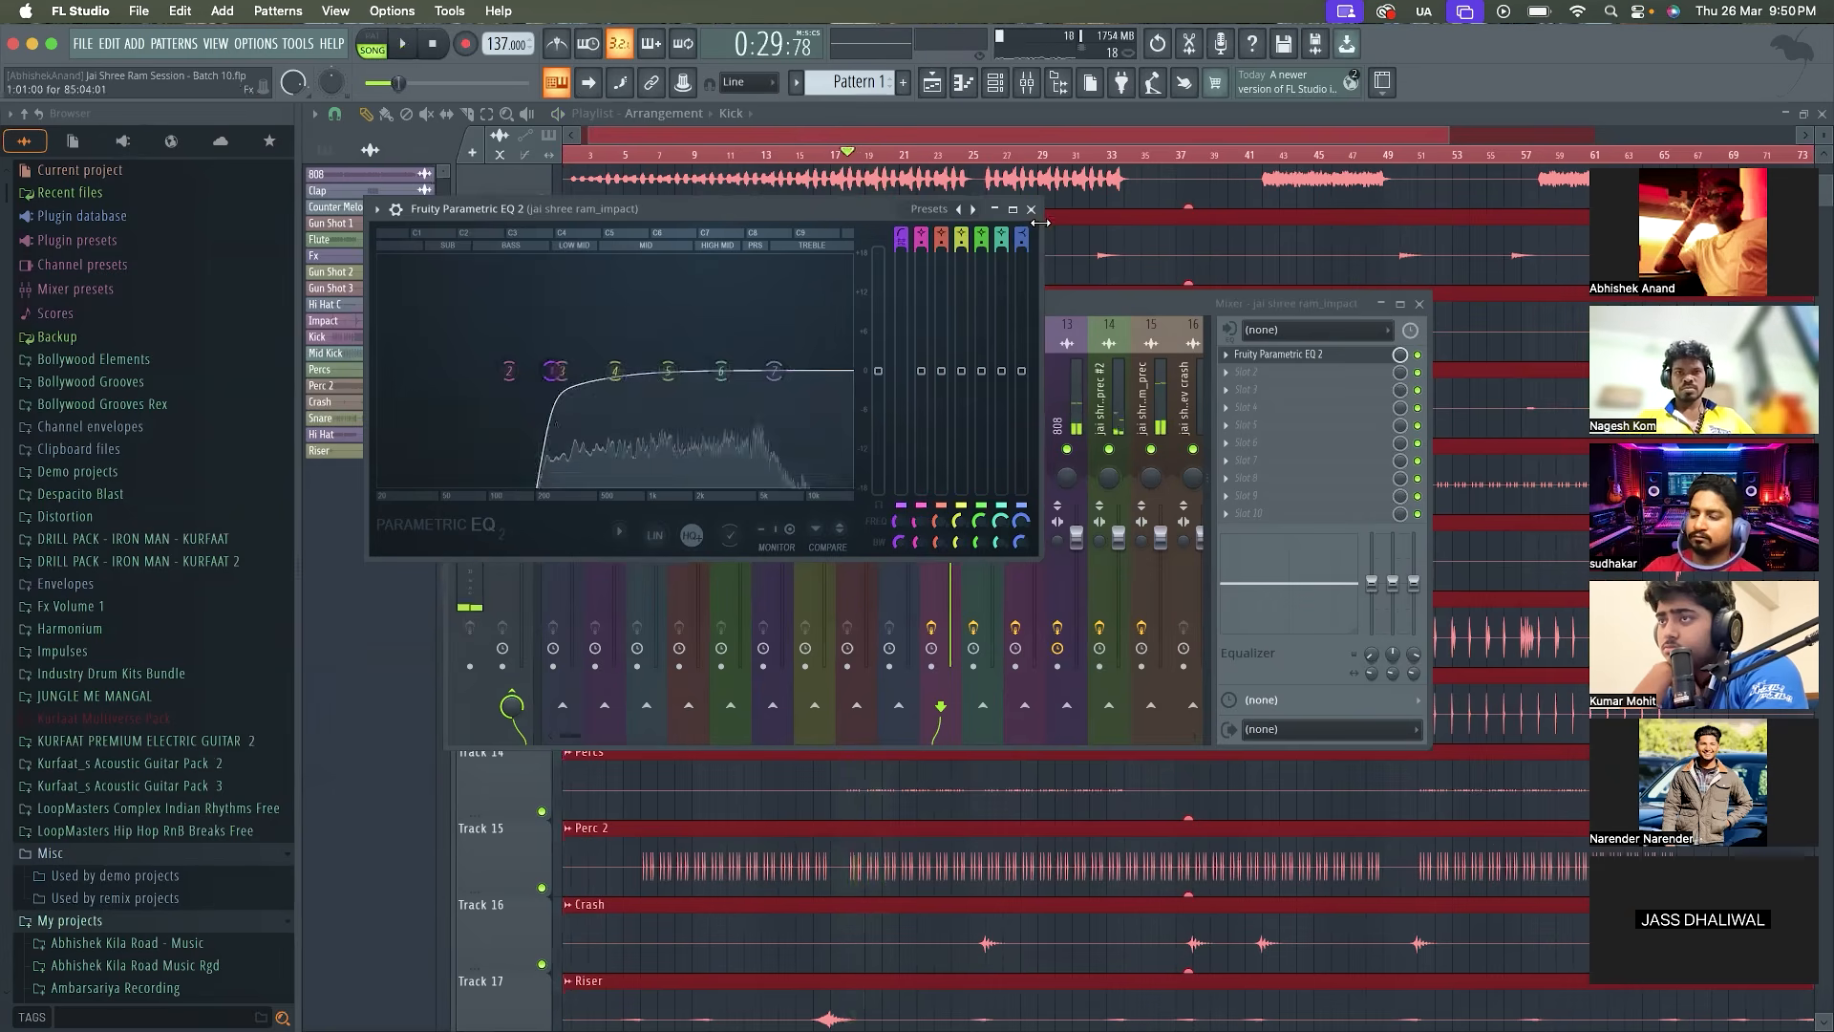
Close the EQ window, lower the jai shree ram_impact fader slightly and play the loop
{"action": "left_click", "coordinate": [1031, 208]}
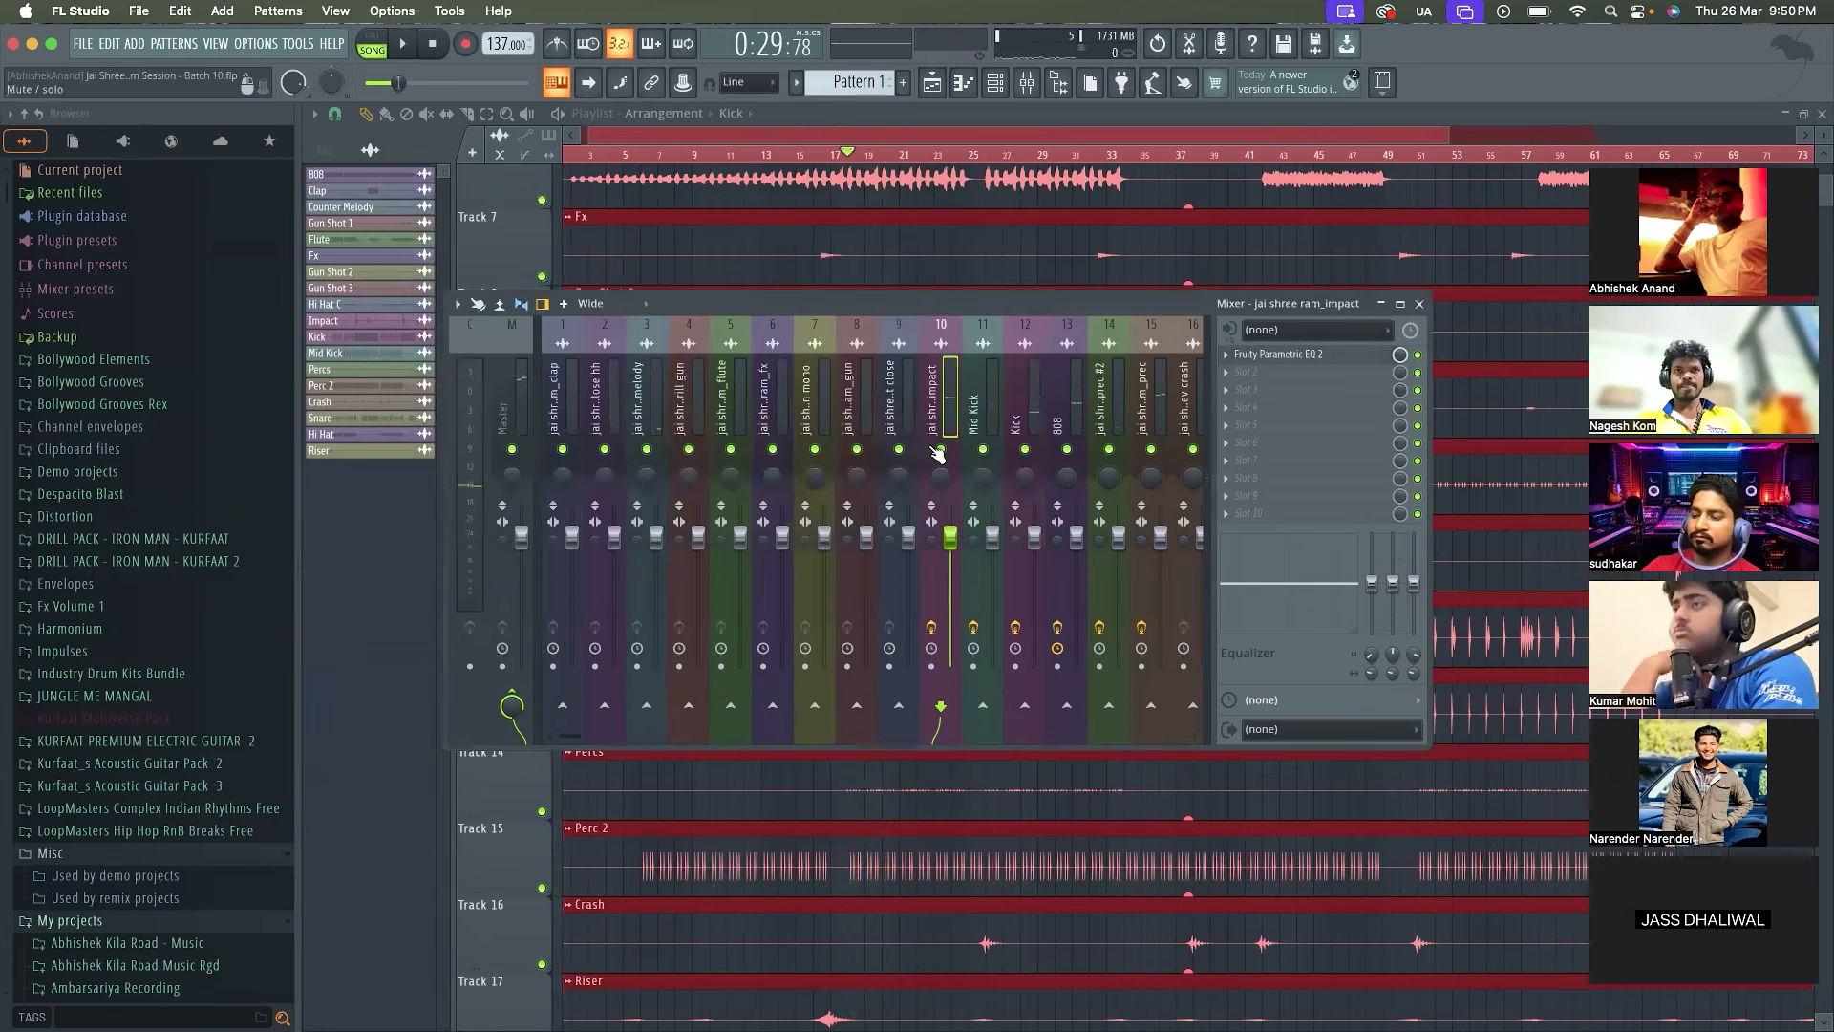
{"action": "left_click_drag", "start_coordinate": [950, 537], "coordinate": [951, 546]}
{"action": "key", "text": "space"}
Solo the jai shree ram_close hh track and load Fruity Parametric EQ 2 in its first effect slot
{"action": "left_click", "coordinate": [606, 411]}
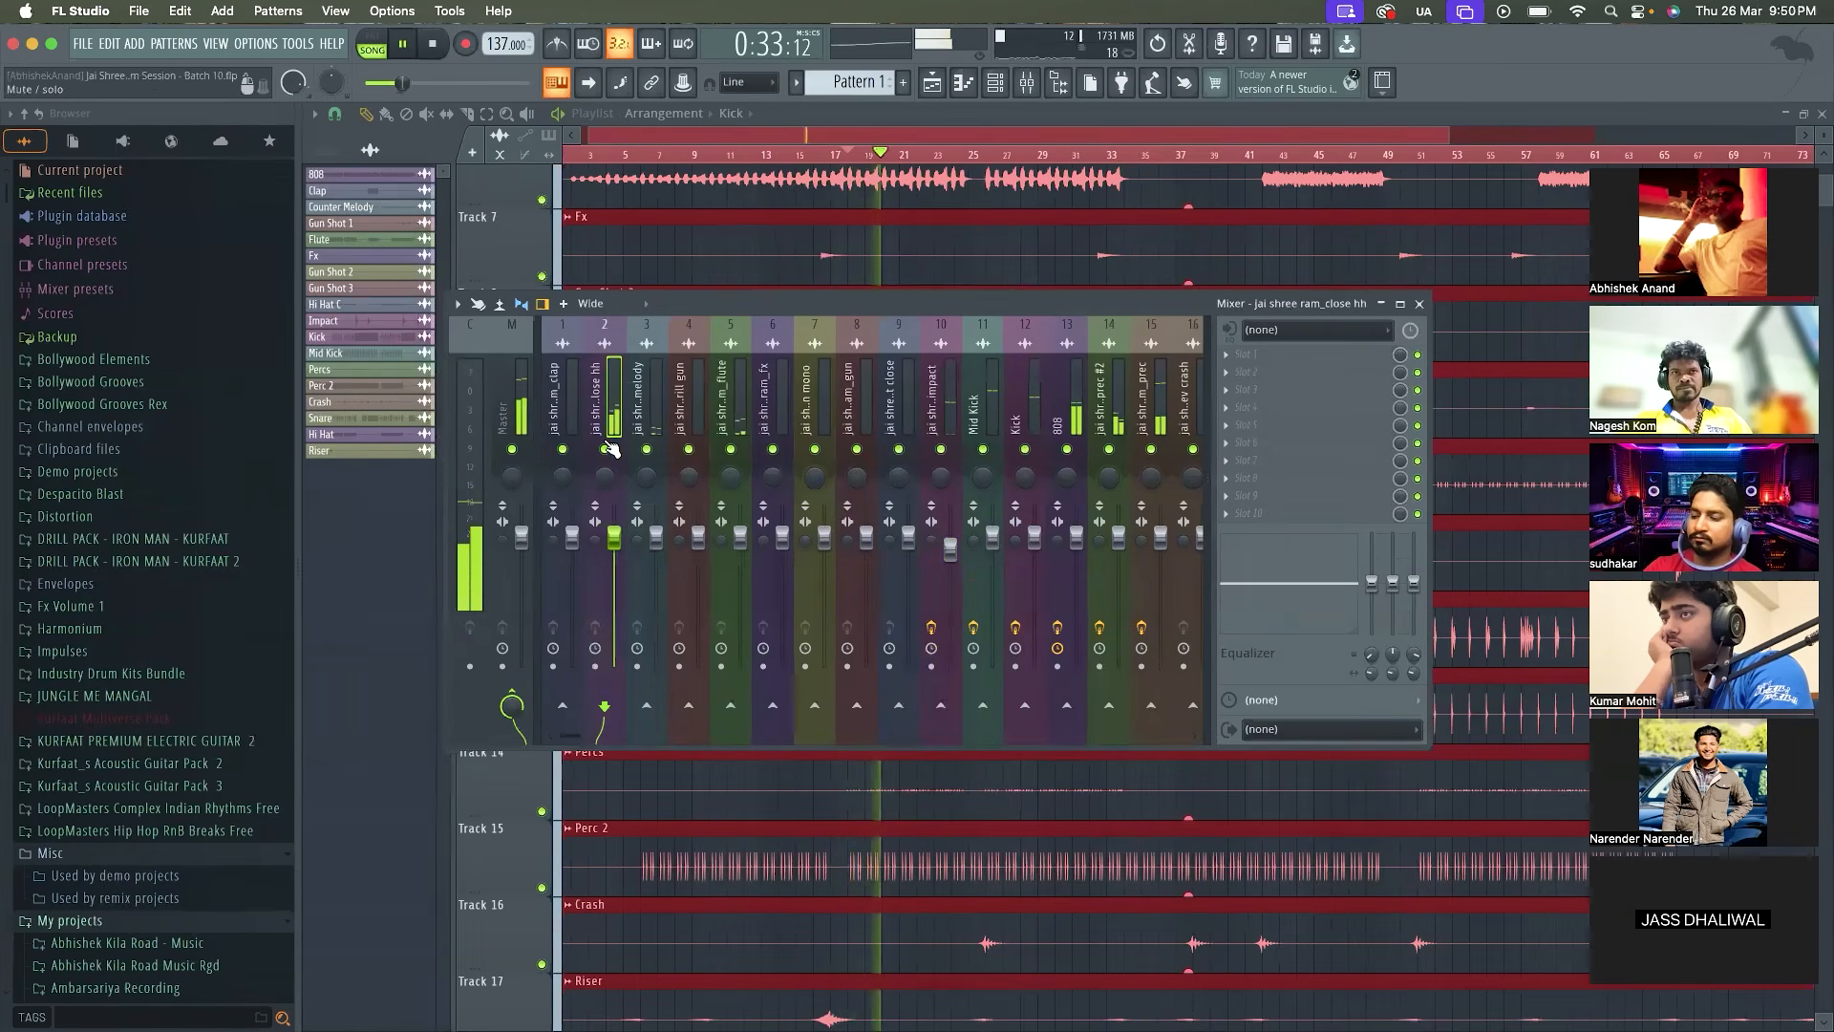
{"action": "right_click", "coordinate": [606, 449]}
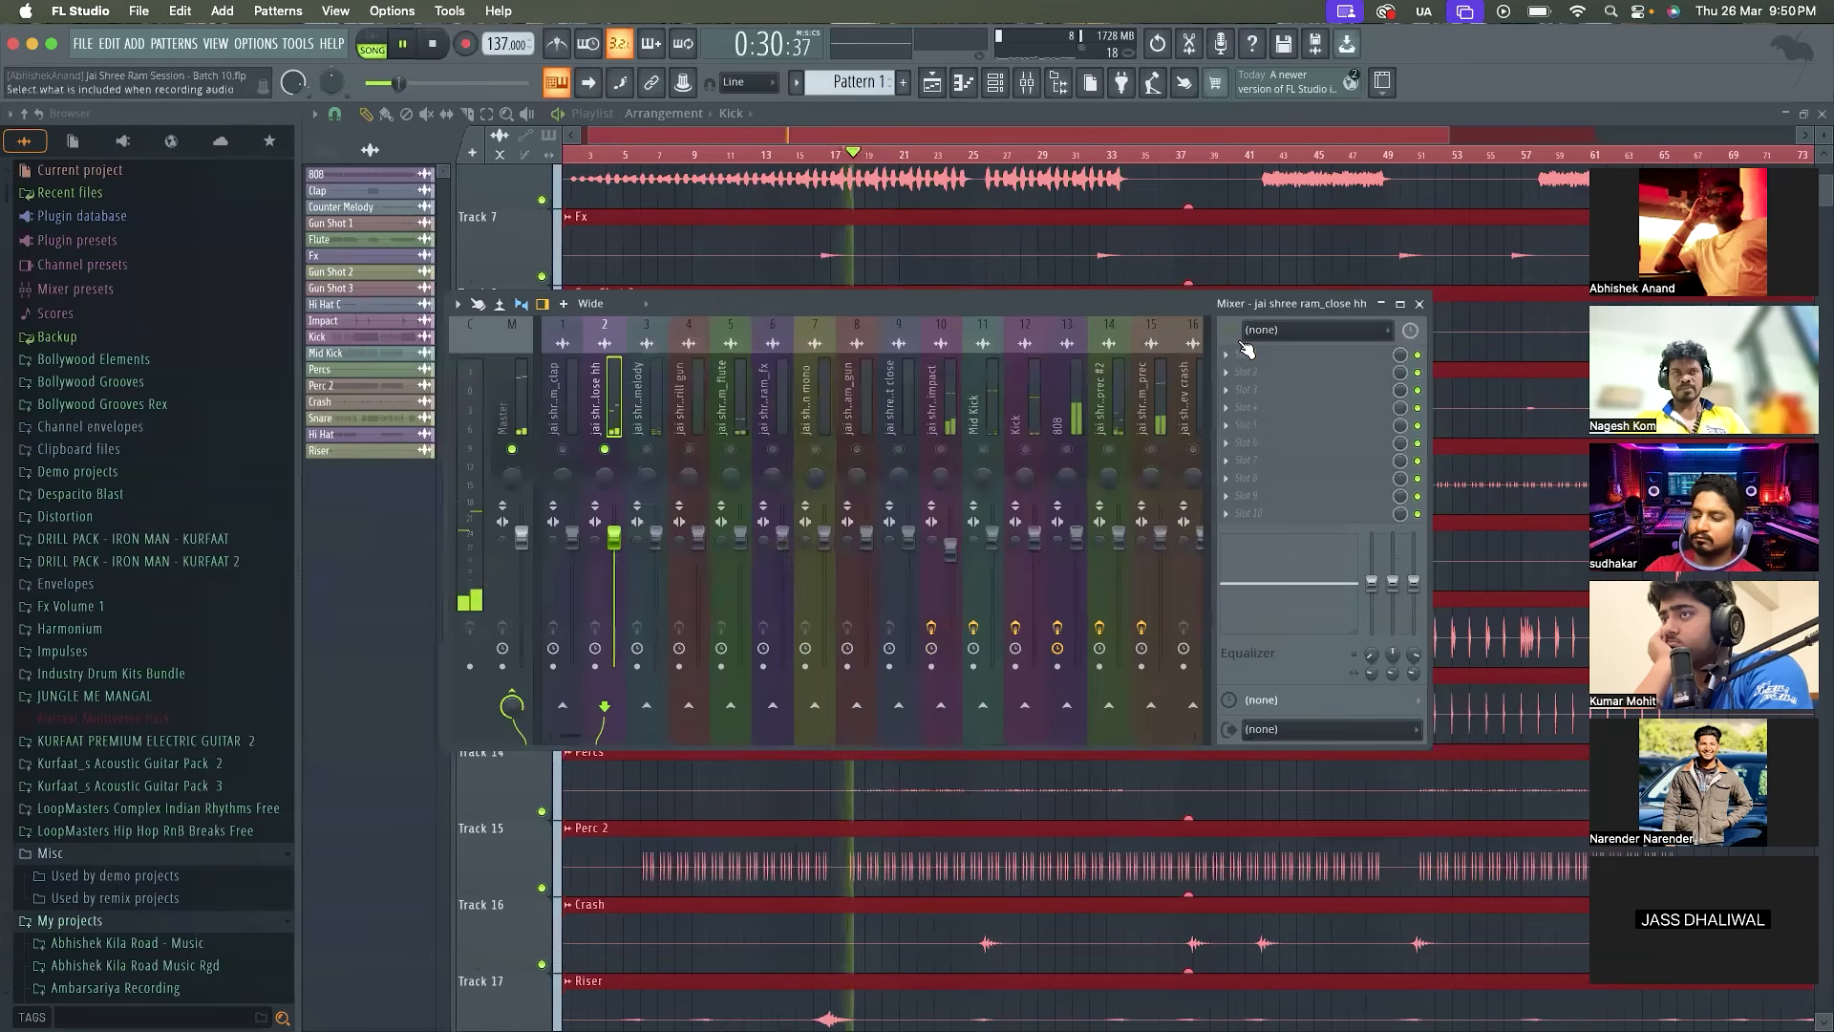
{"action": "left_click", "coordinate": [1246, 351]}
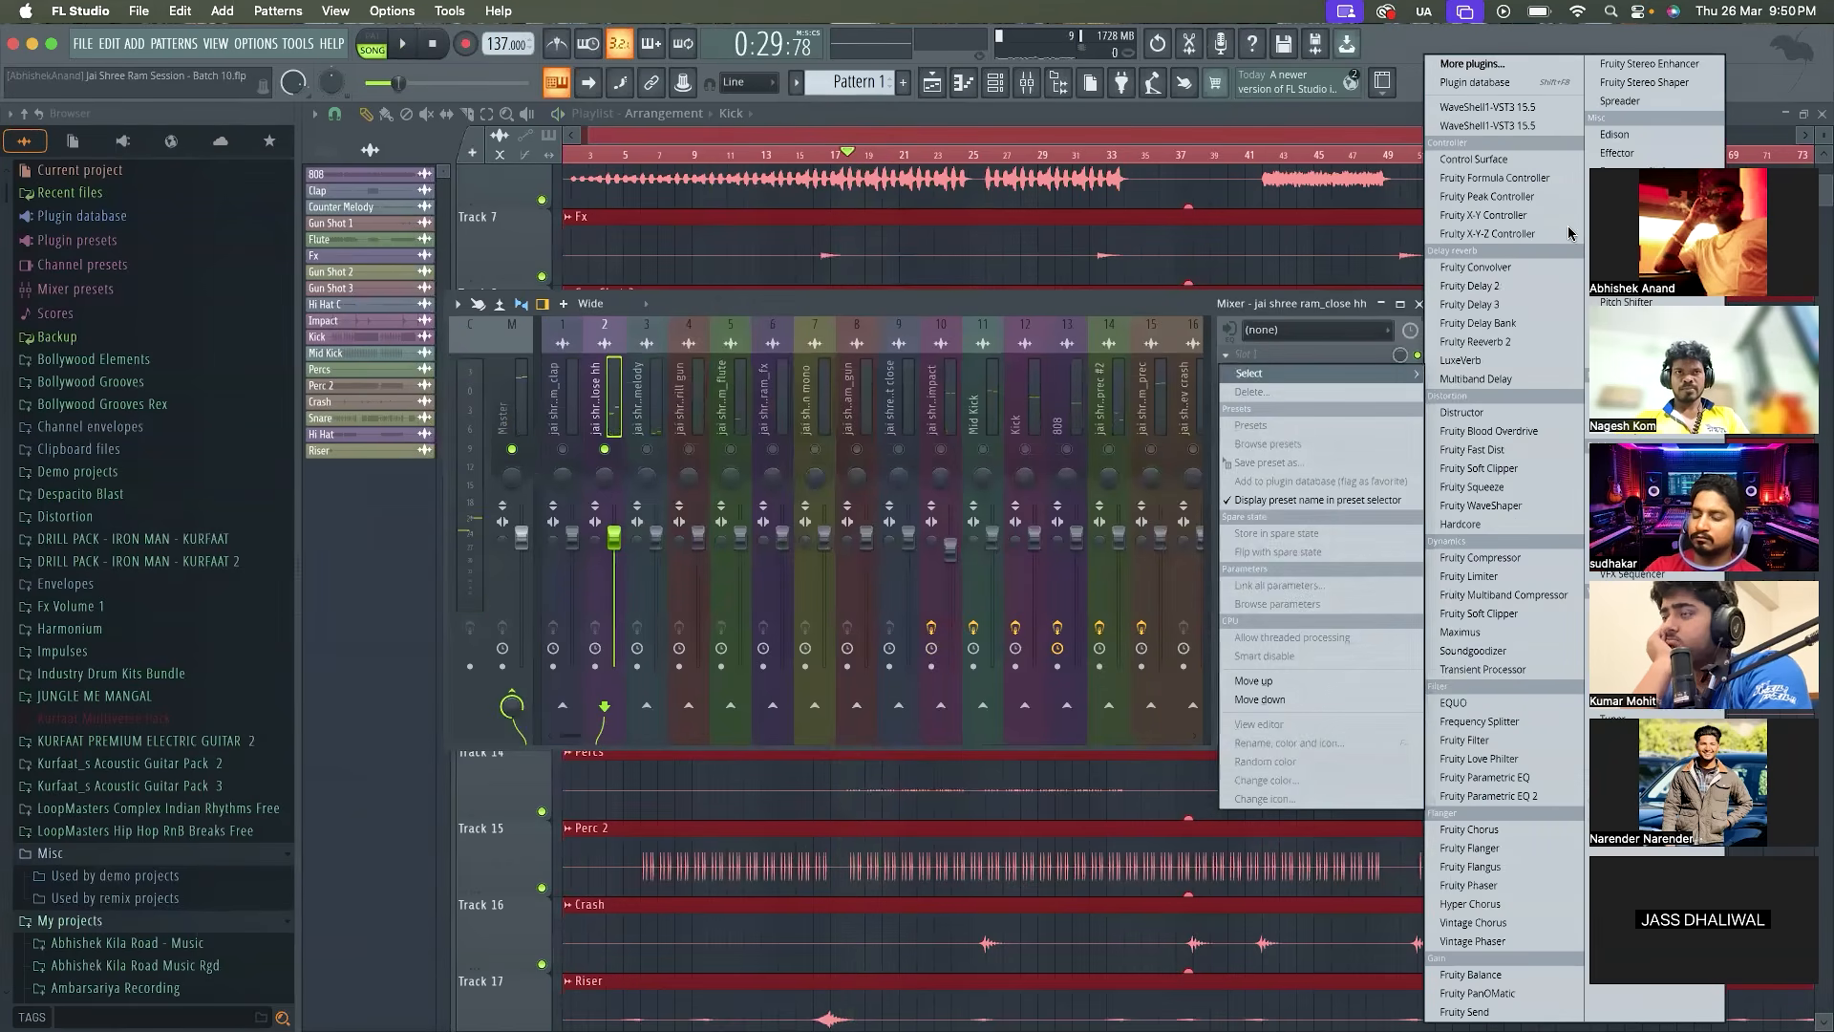
{"action": "left_click", "coordinate": [1526, 795]}
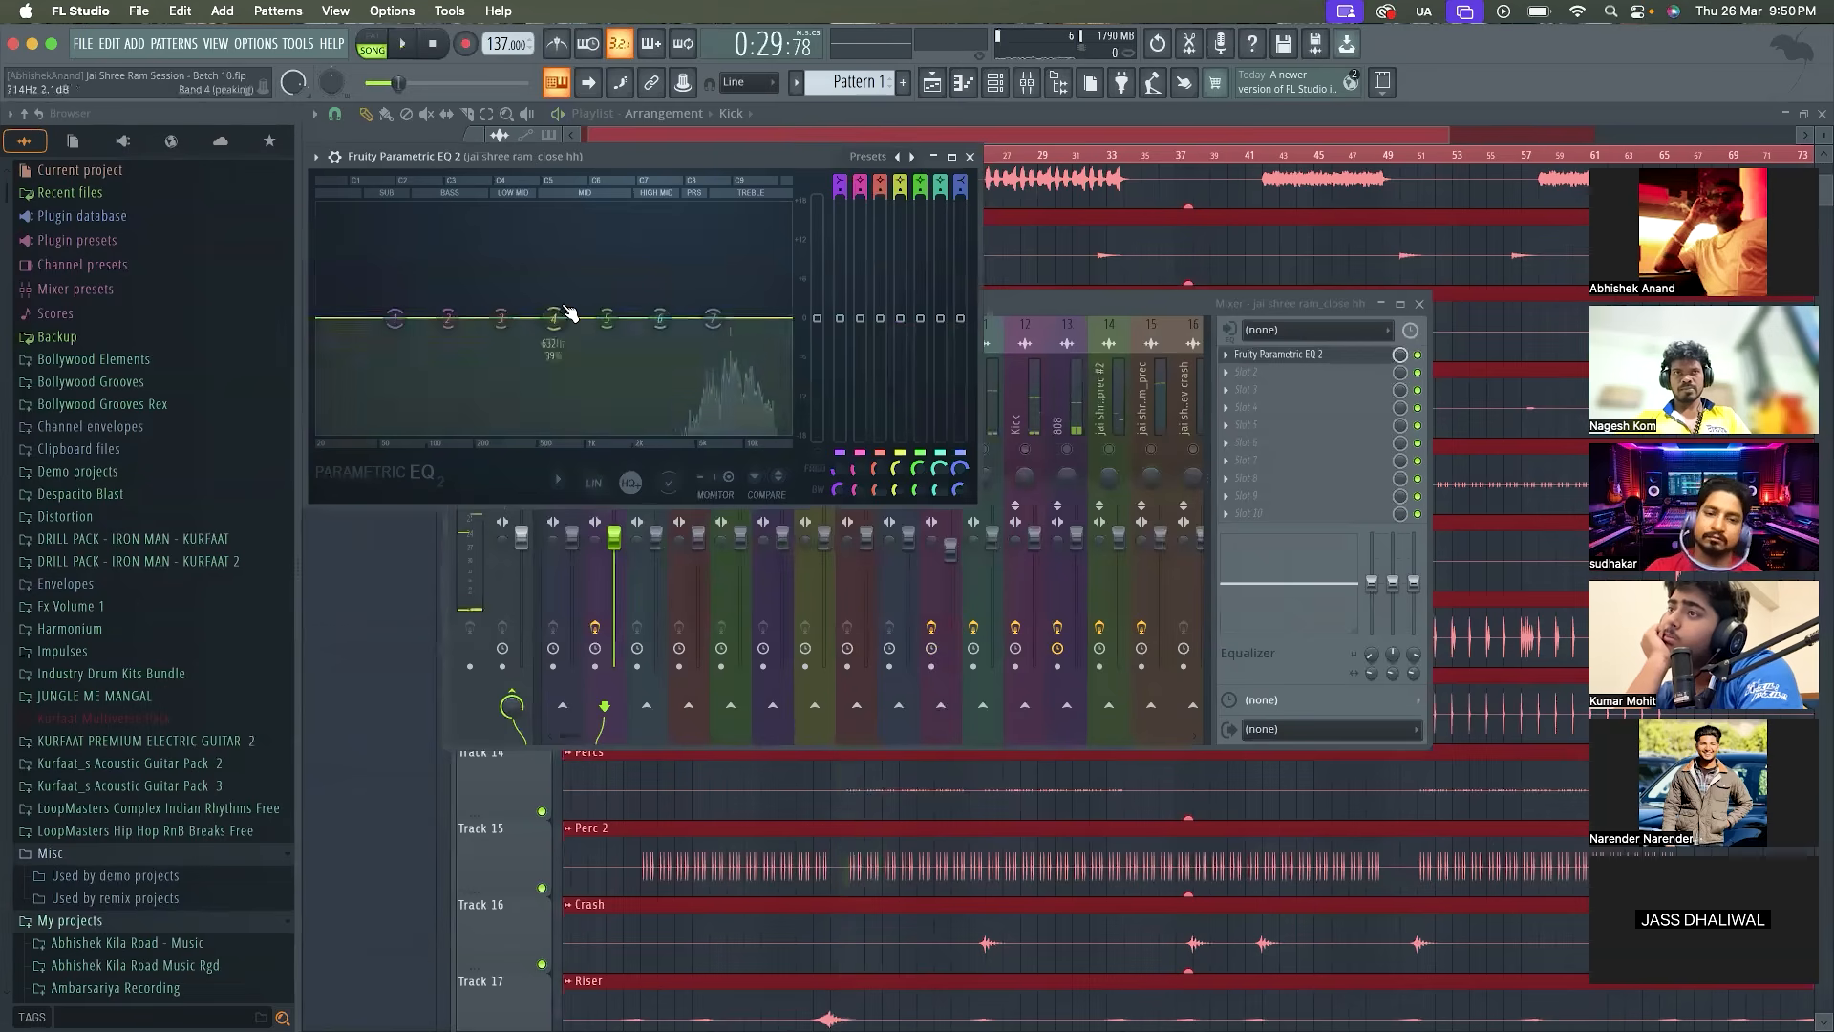
Set band 1 of the jai shree ram_close hh EQ to a steeper high-pass with its cutoff just below band 6
{"action": "right_click", "coordinate": [394, 320]}
{"action": "mouse_move", "coordinate": [423, 368]}
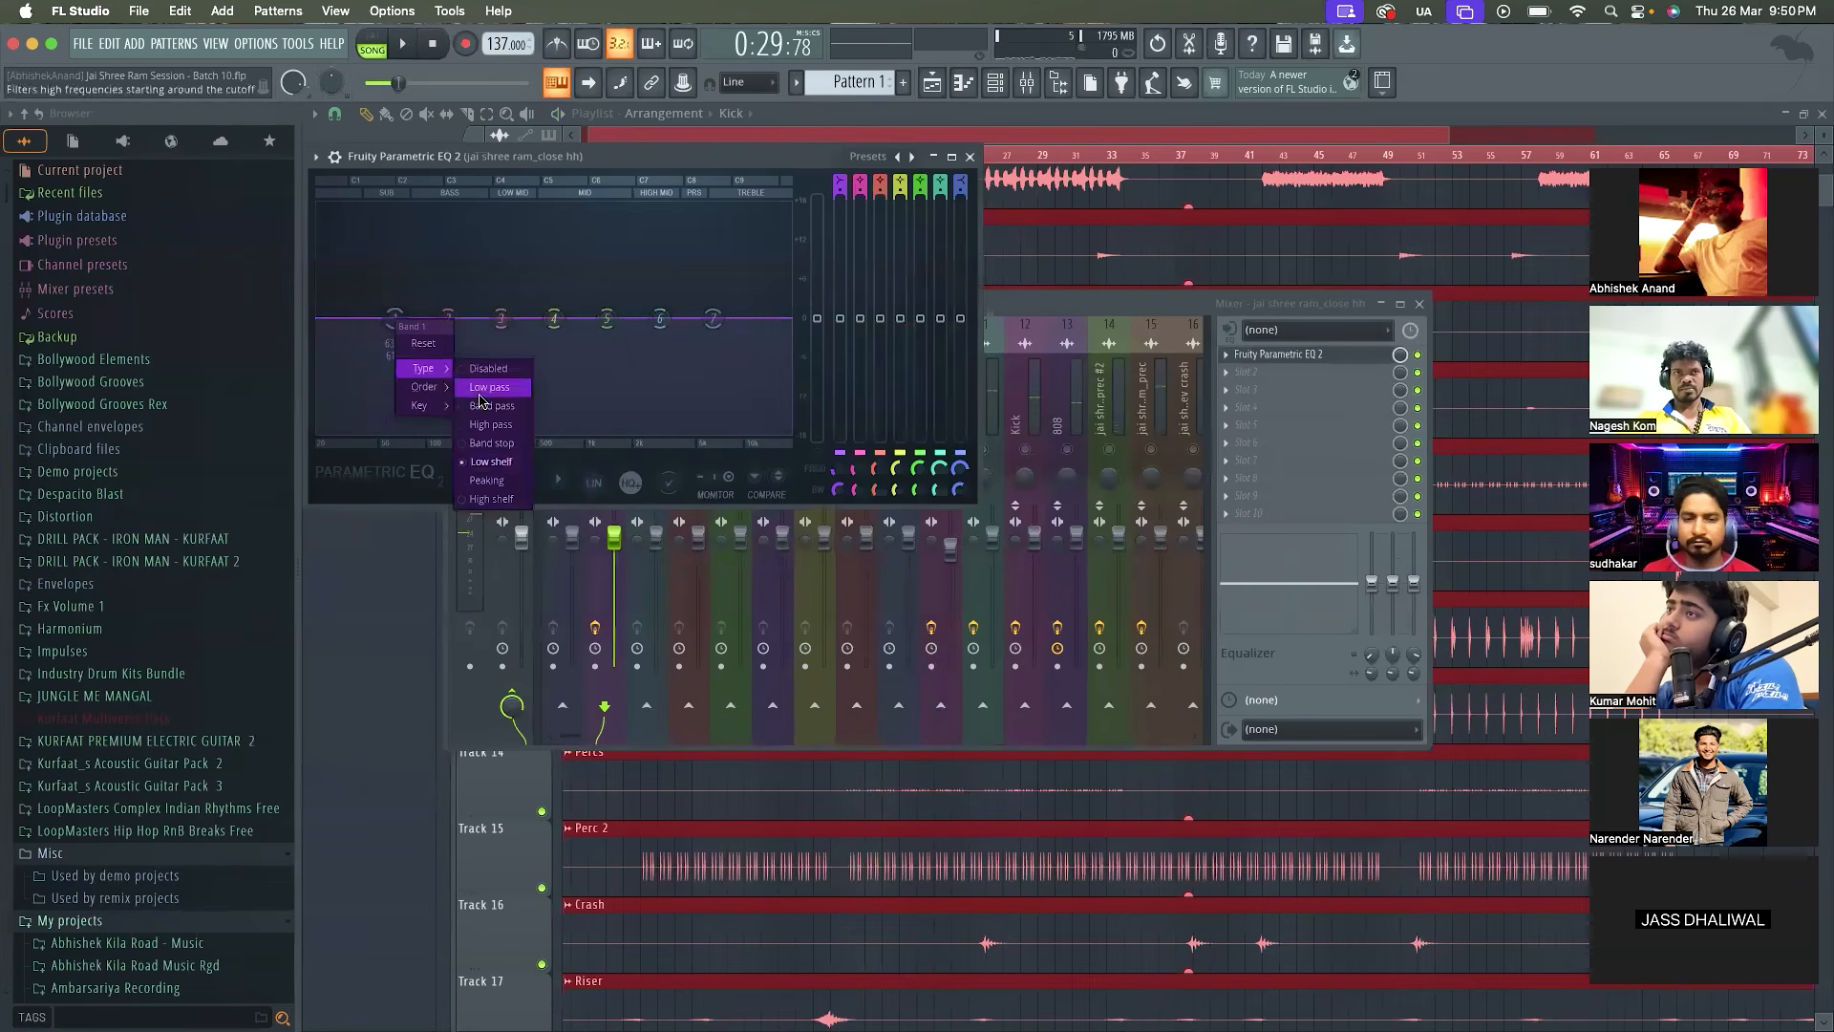
{"action": "left_click", "coordinate": [492, 424]}
{"action": "left_click_drag", "start_coordinate": [398, 318], "coordinate": [645, 322]}
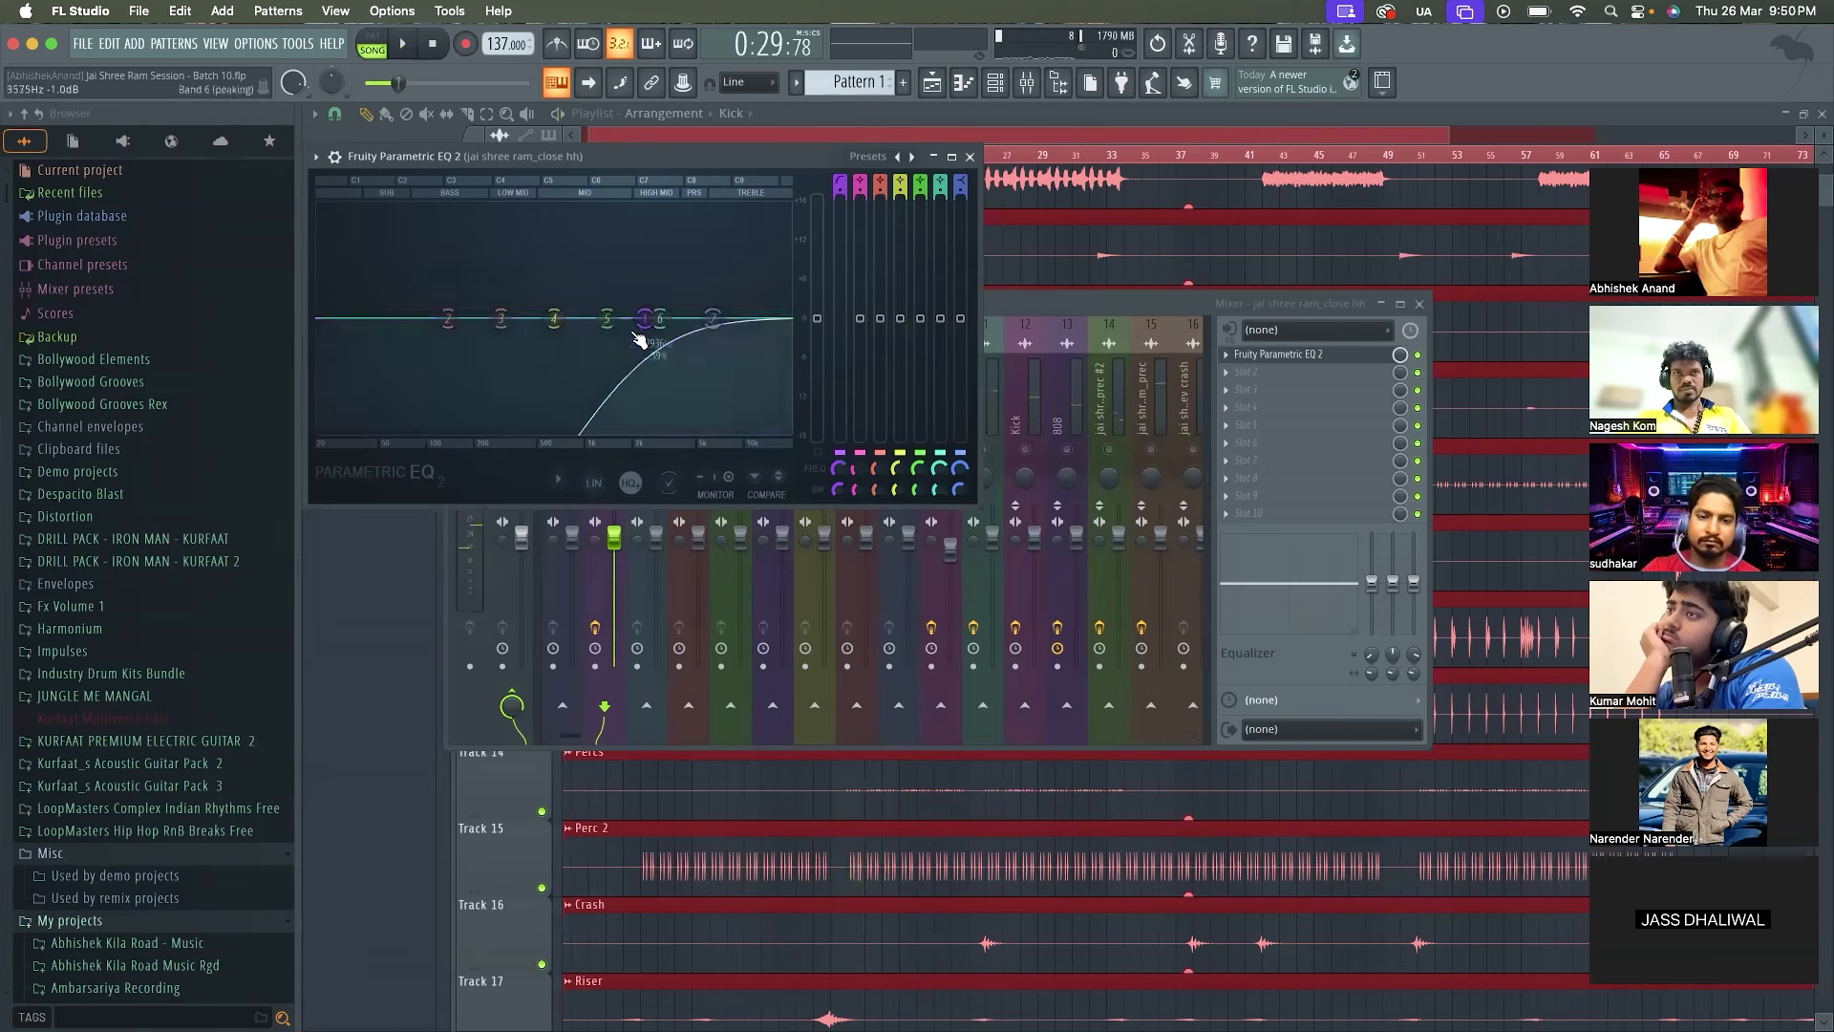
{"action": "right_click", "coordinate": [646, 322]}
{"action": "left_click", "coordinate": [724, 392]}
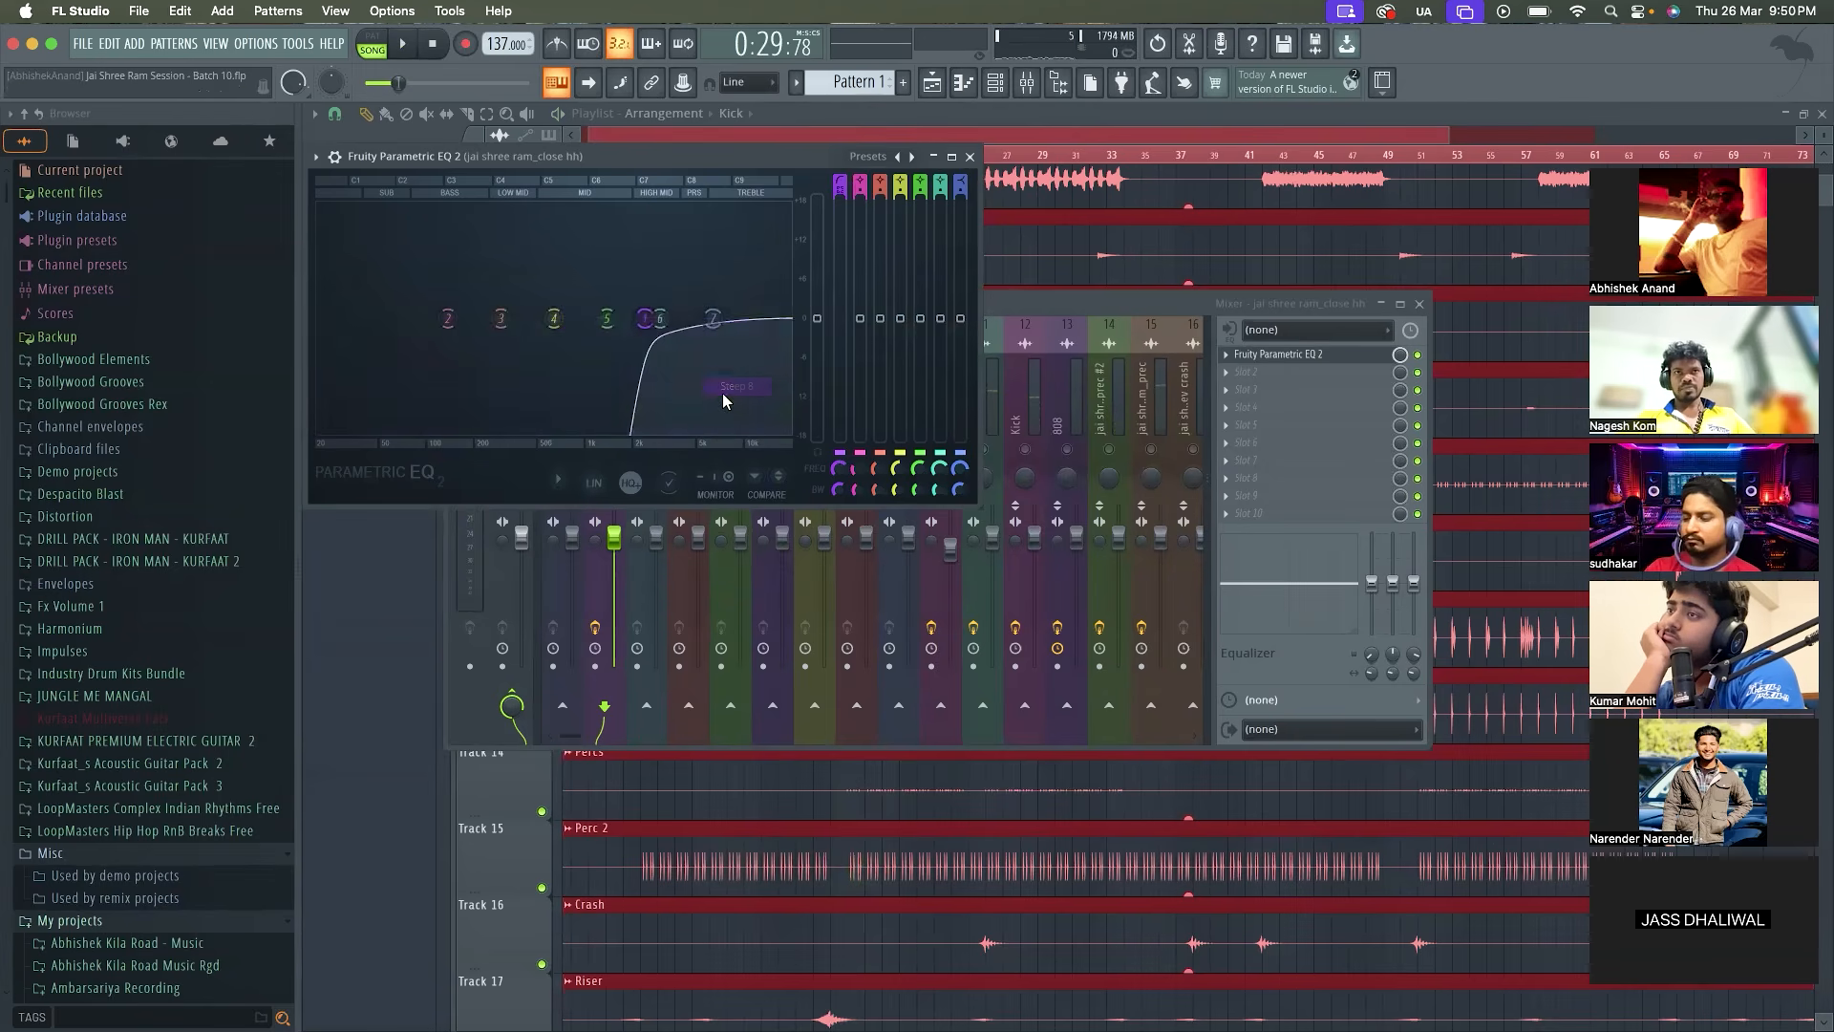
Set band 7 of the jai shree ram_close hh EQ to a steeper low-pass at about 13925 Hz
{"action": "right_click", "coordinate": [715, 321]}
{"action": "left_click", "coordinate": [801, 387]}
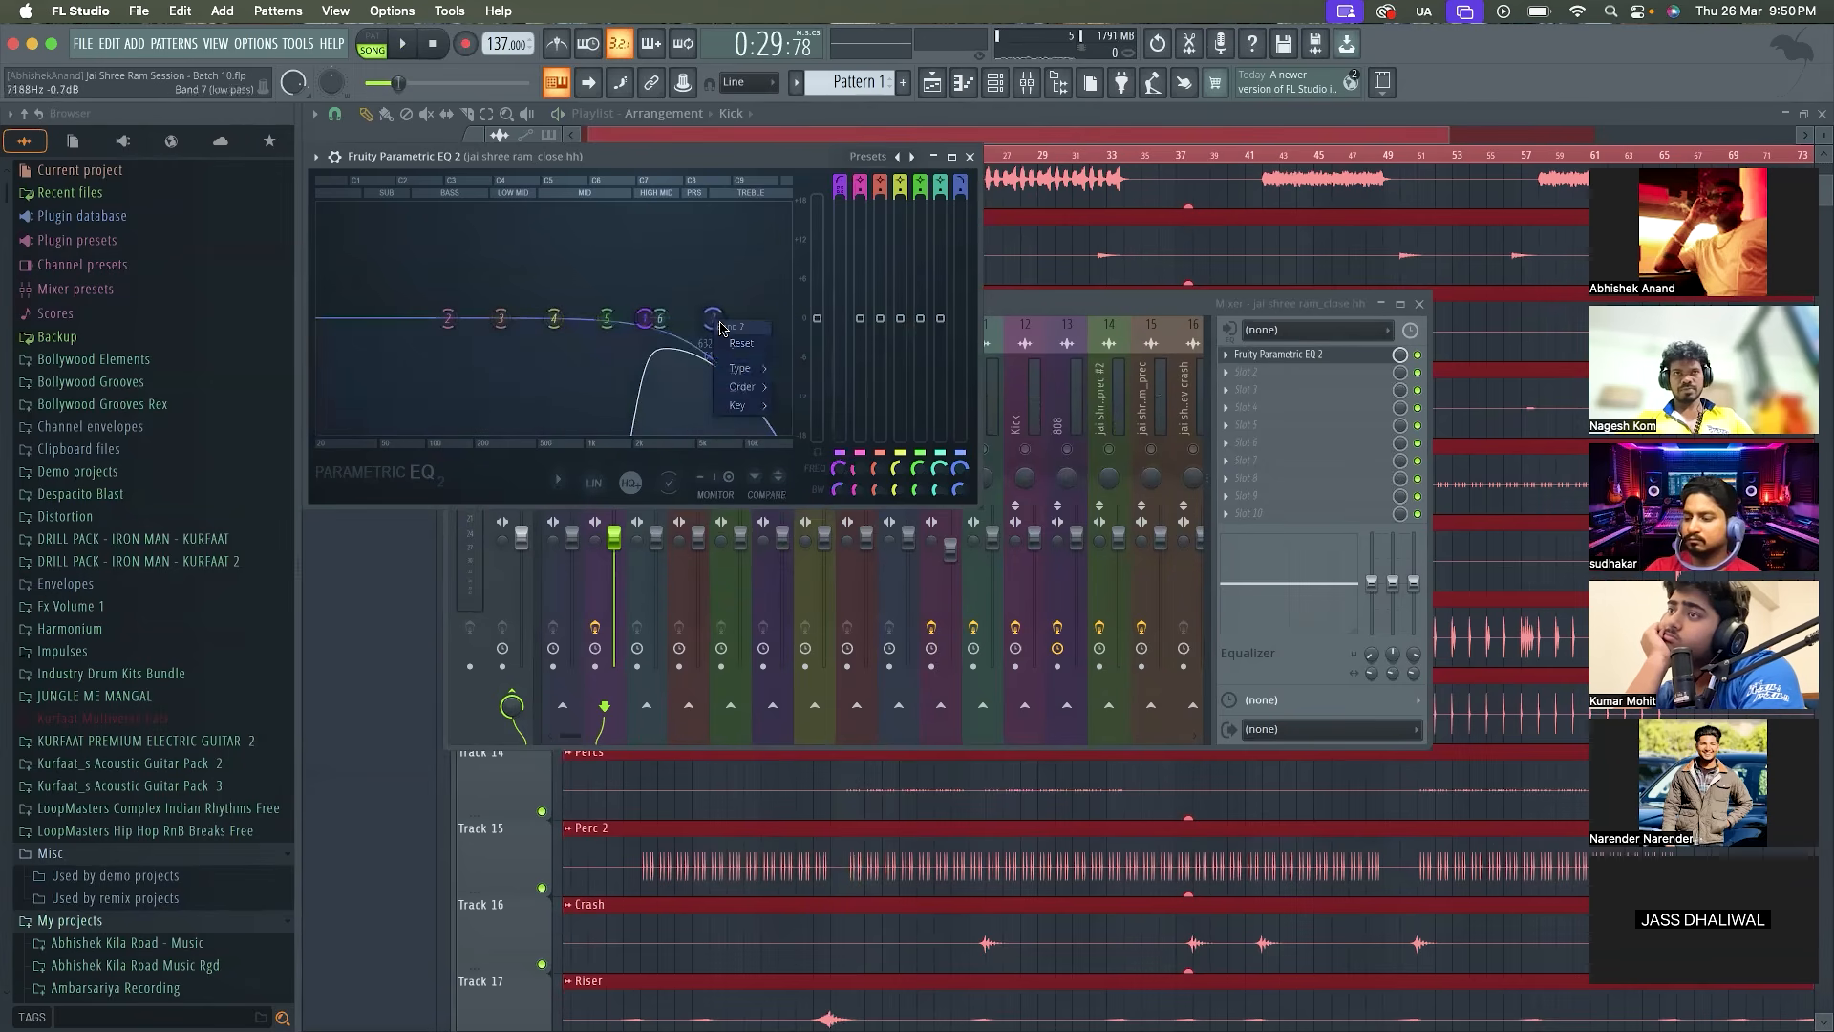
{"action": "left_click", "coordinate": [774, 386]}
{"action": "key", "text": "space"}
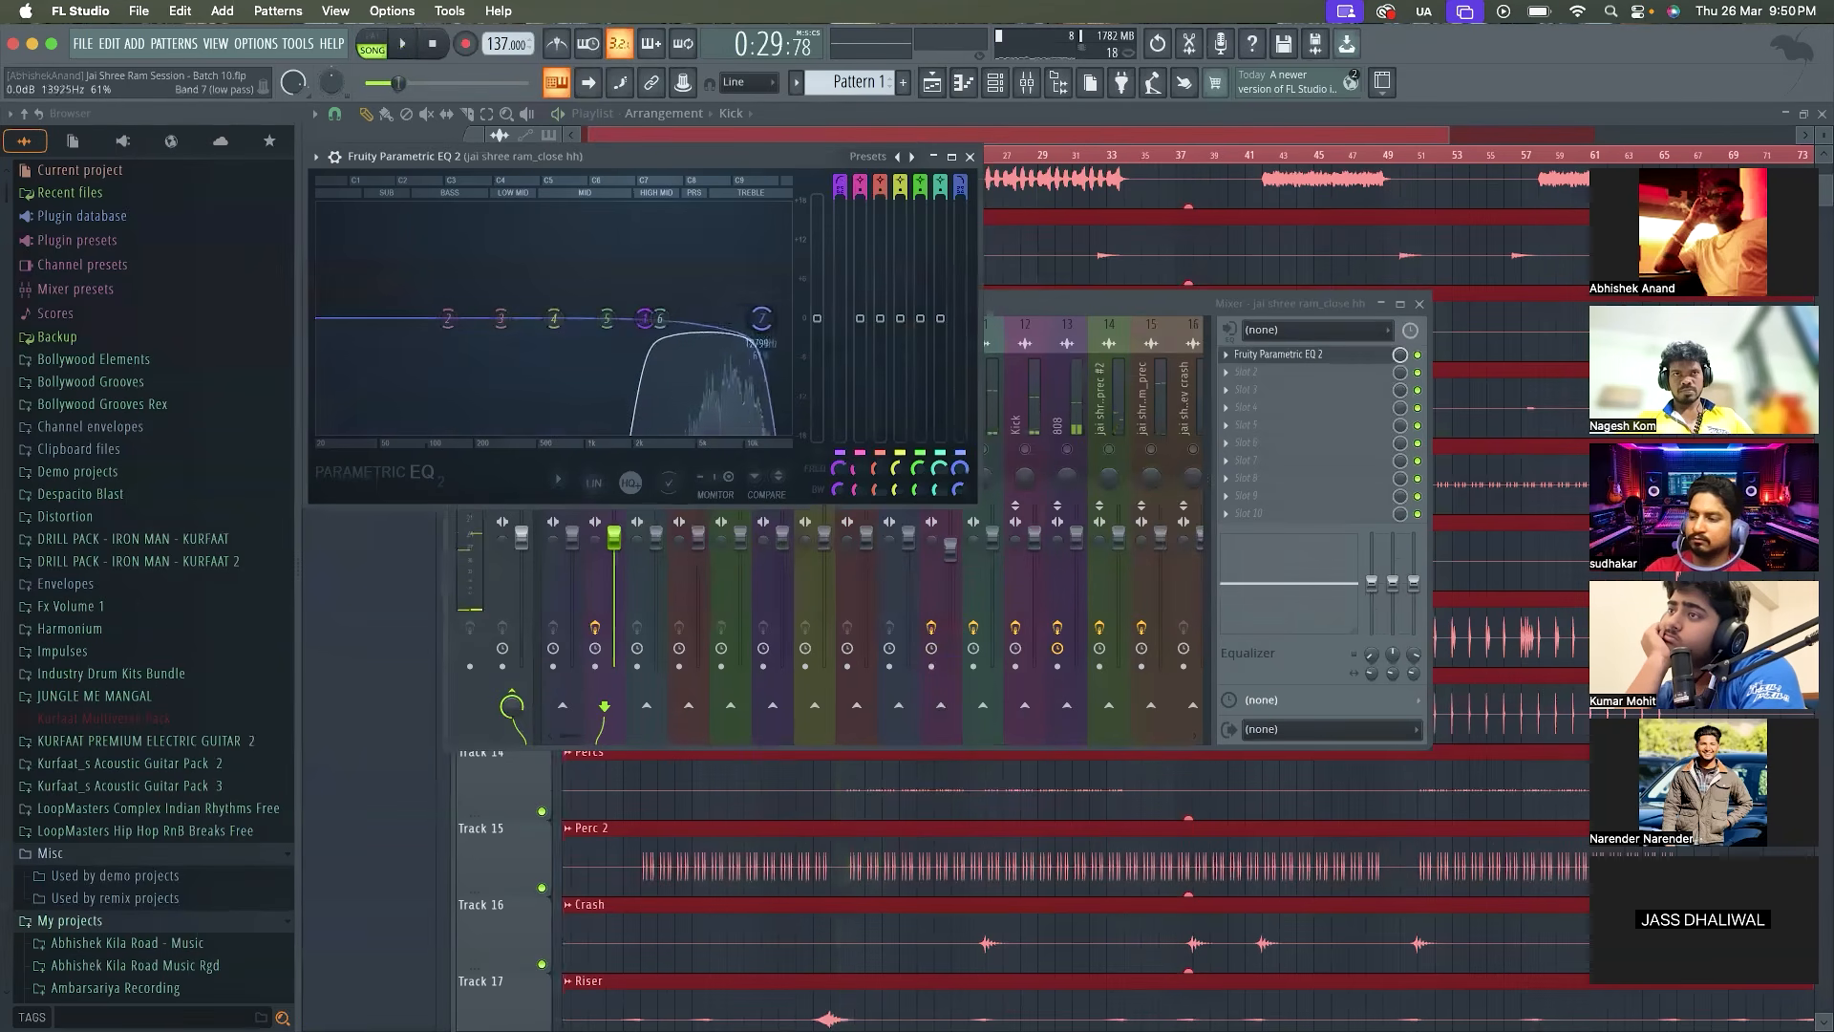
Lower the low-pass cutoff of the jai shree ram_close hh EQ slightly, replay the loop and close the EQ window
{"action": "key", "text": "space"}
{"action": "left_click_drag", "start_coordinate": [750, 318], "coordinate": [747, 318]}
{"action": "key", "text": "space"}
{"action": "key", "text": "space"}
{"action": "left_click", "coordinate": [970, 157]}
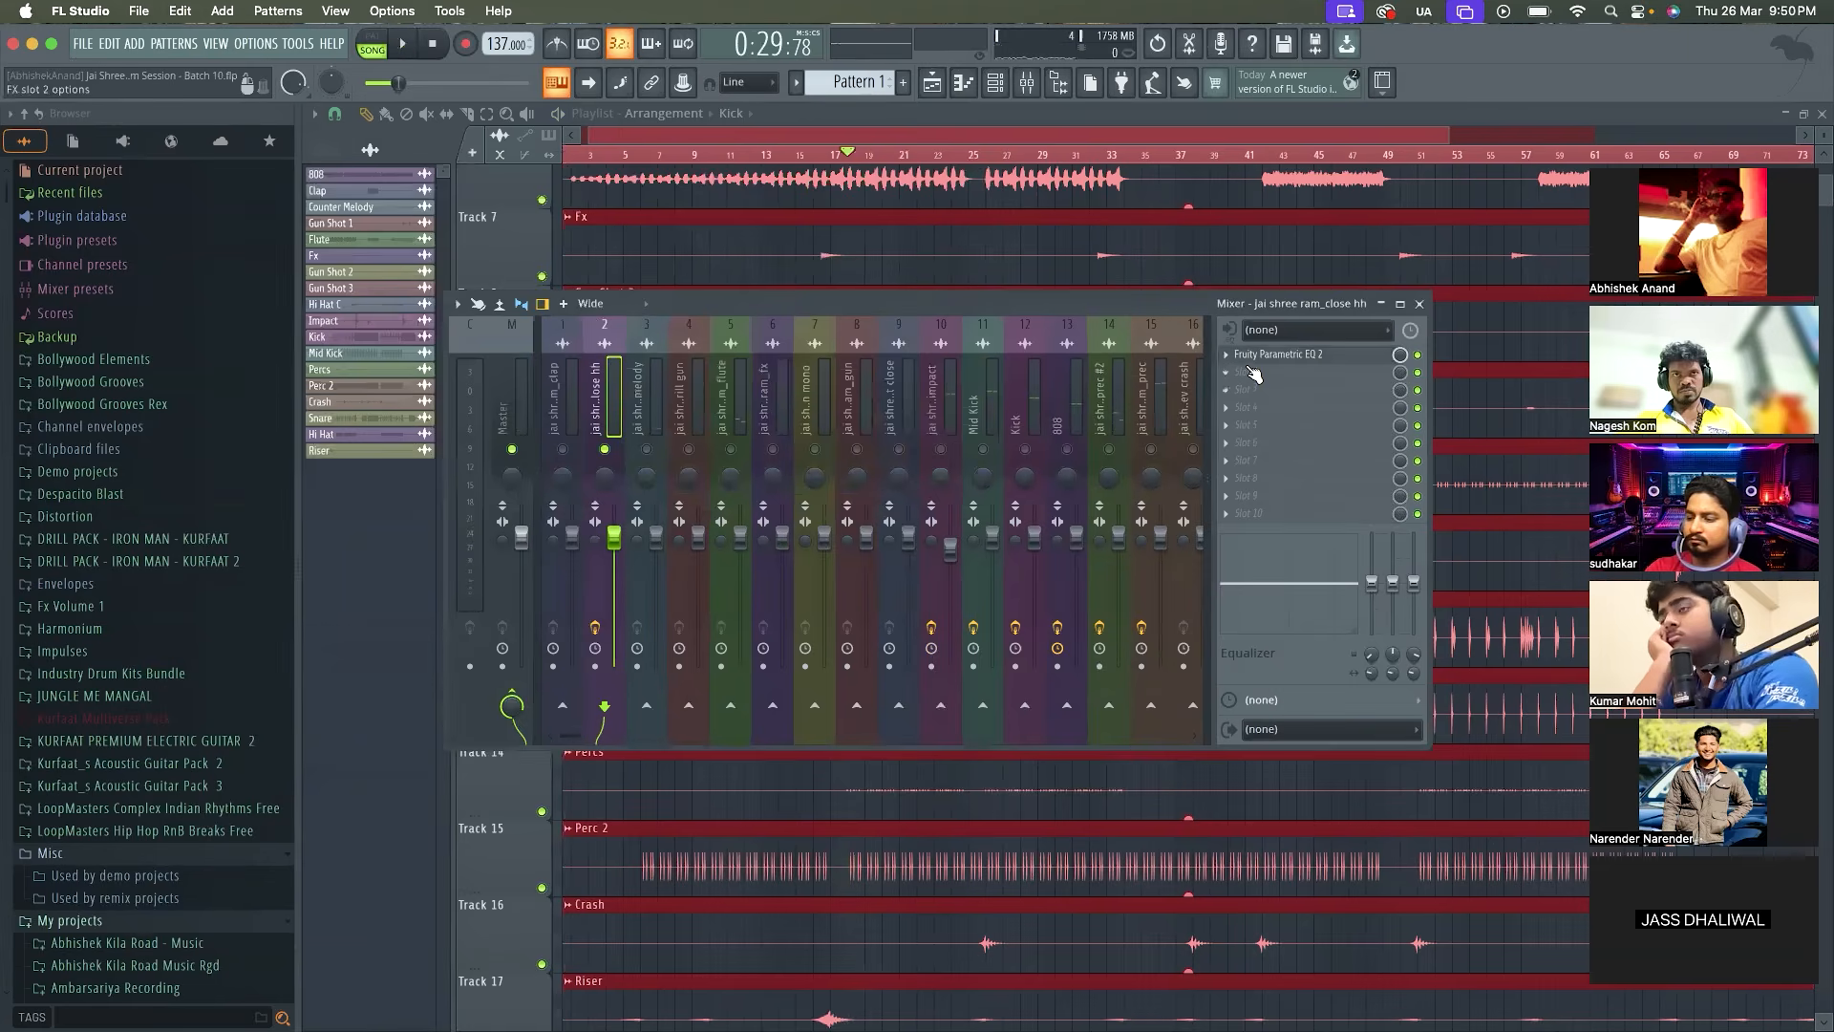
Load Fruity Fast Dist in the second effect slot of jai shree ram_close hh and compare the loop with it enabled and bypassed
{"action": "left_click", "coordinate": [1249, 372]}
{"action": "left_click", "coordinate": [1555, 63]}
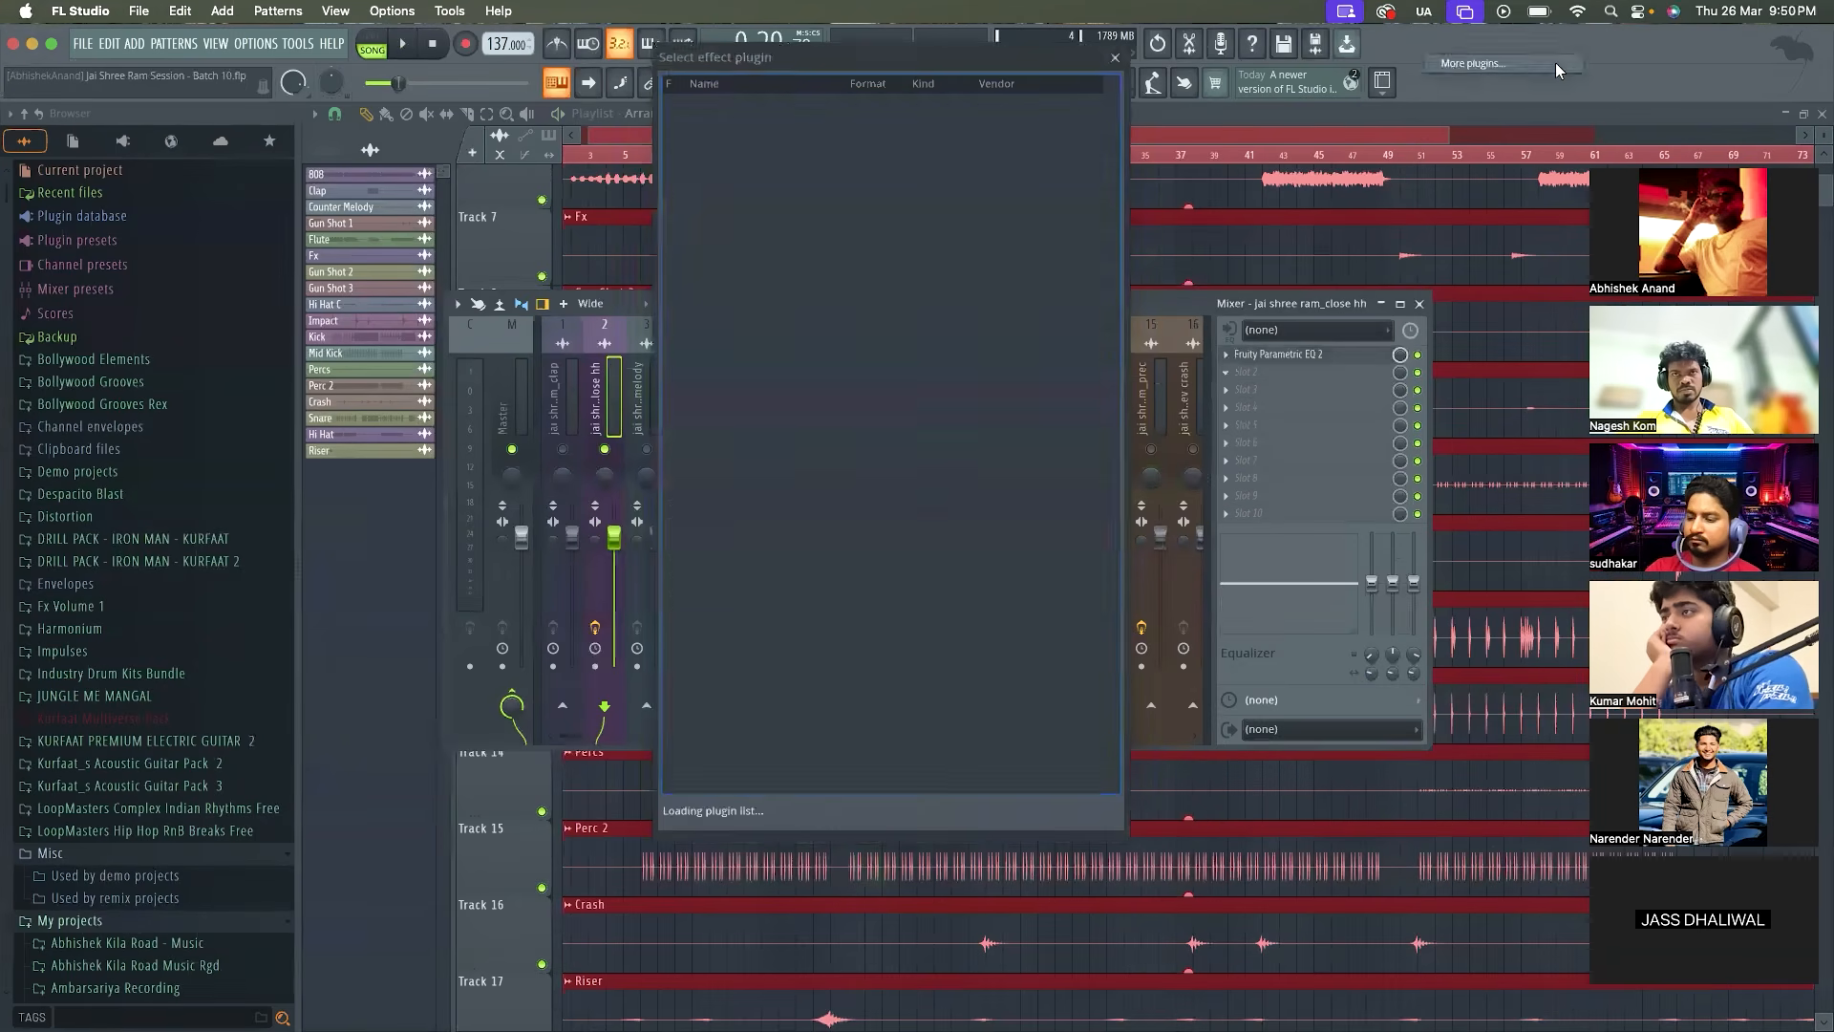
{"action": "type", "text": "dist"}
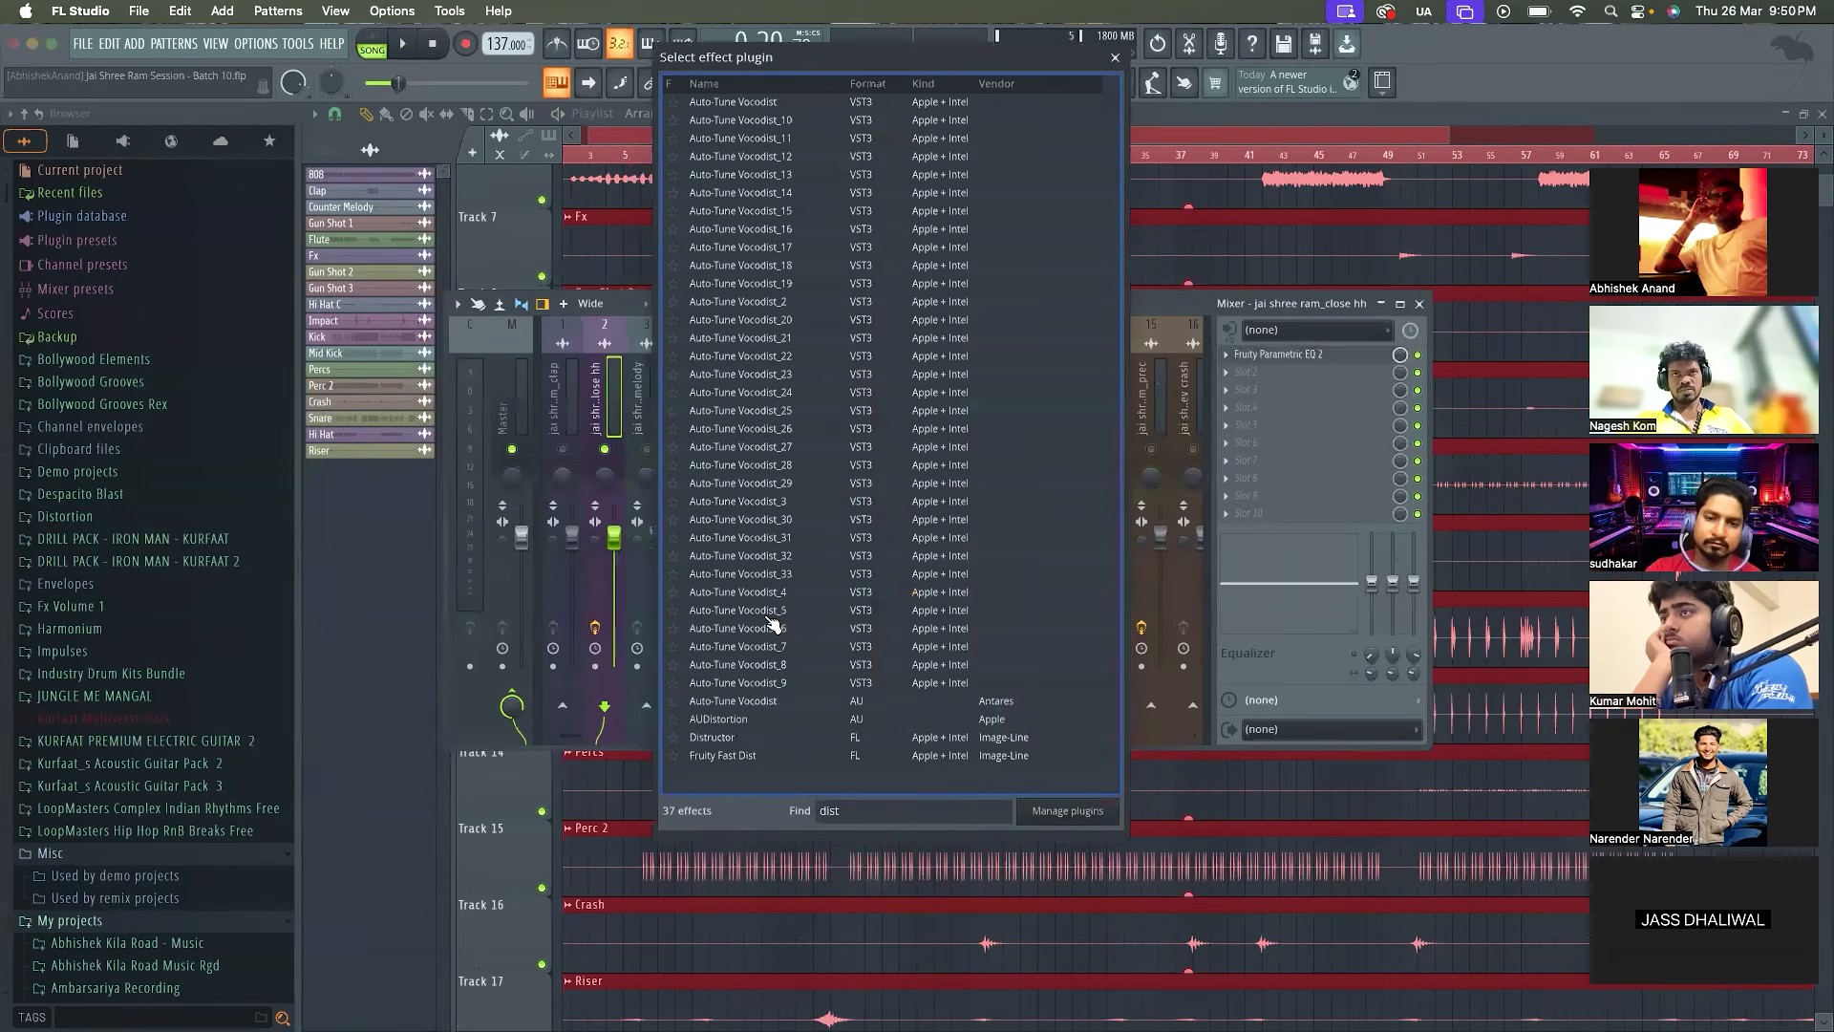
{"action": "double_click", "coordinate": [742, 754]}
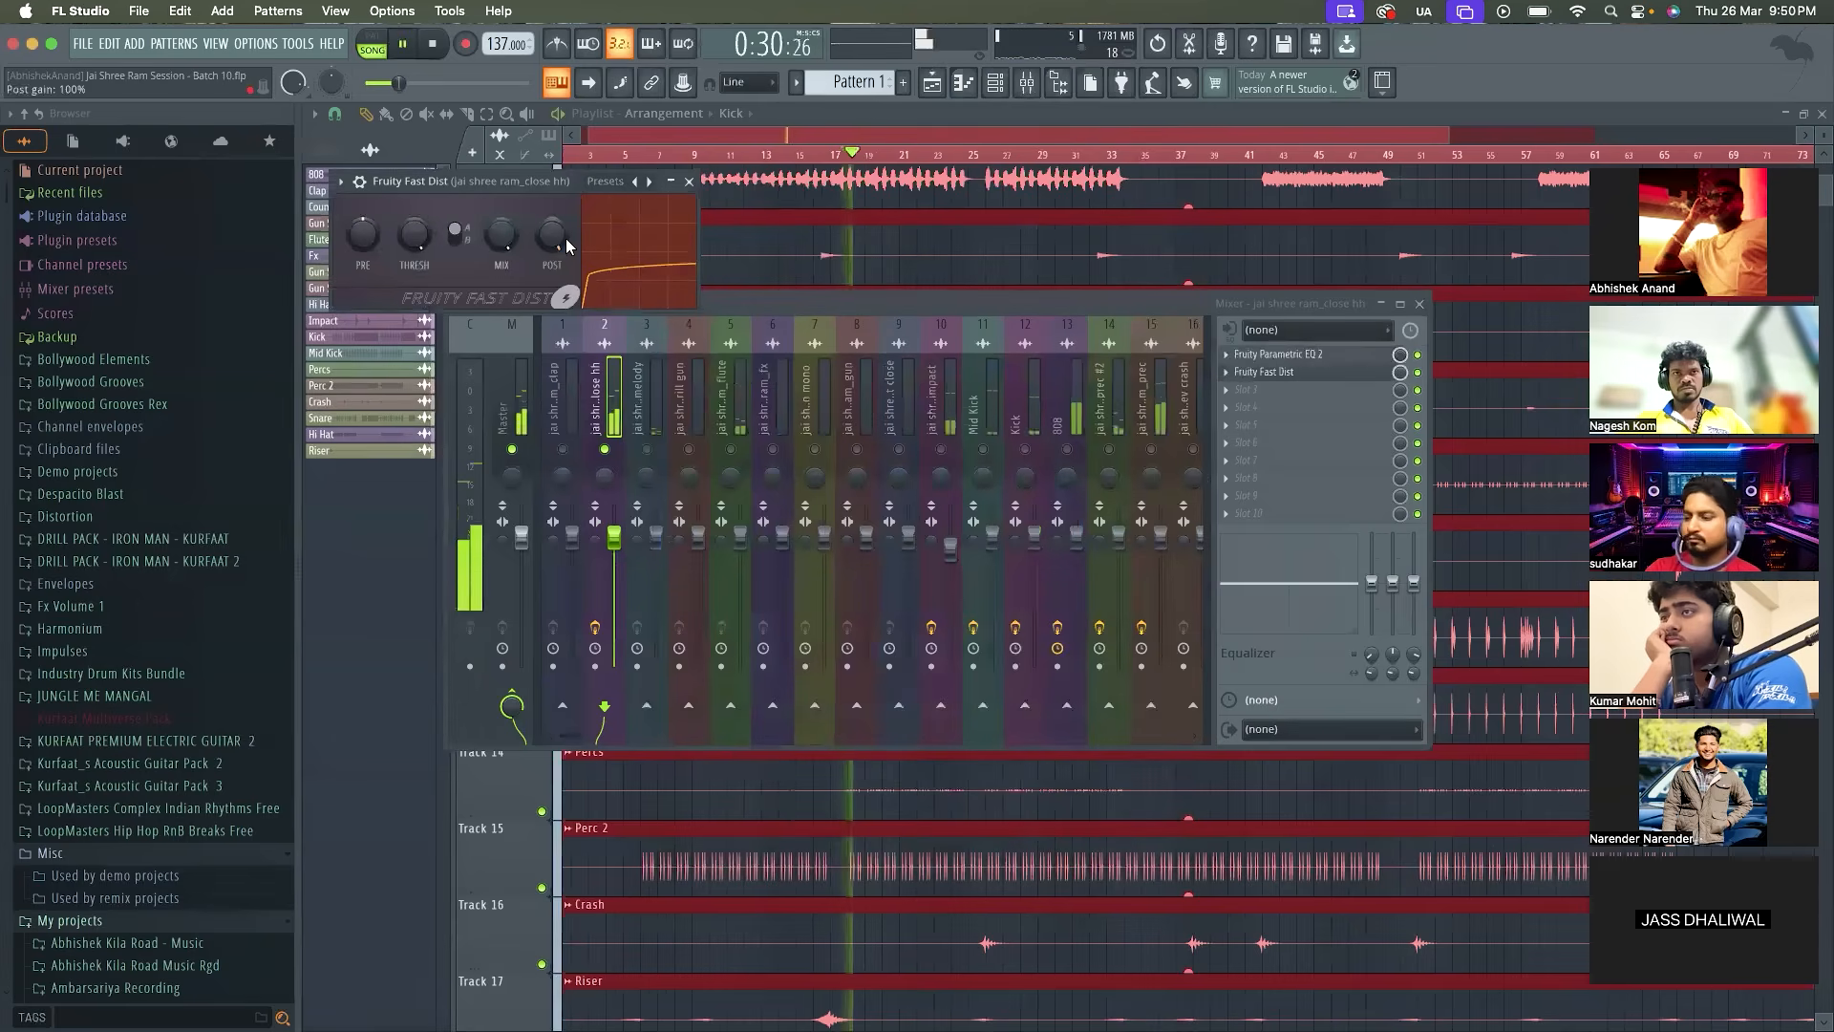
{"action": "key", "text": "space"}
{"action": "key", "text": "space"}
{"action": "left_click", "coordinate": [1422, 375]}
{"action": "key", "text": "space"}
Adjust the pre gain and threshold of the close hh Fruity Fast Dist and set its post gain to 47% while replaying the loop
{"action": "key", "text": "space"}
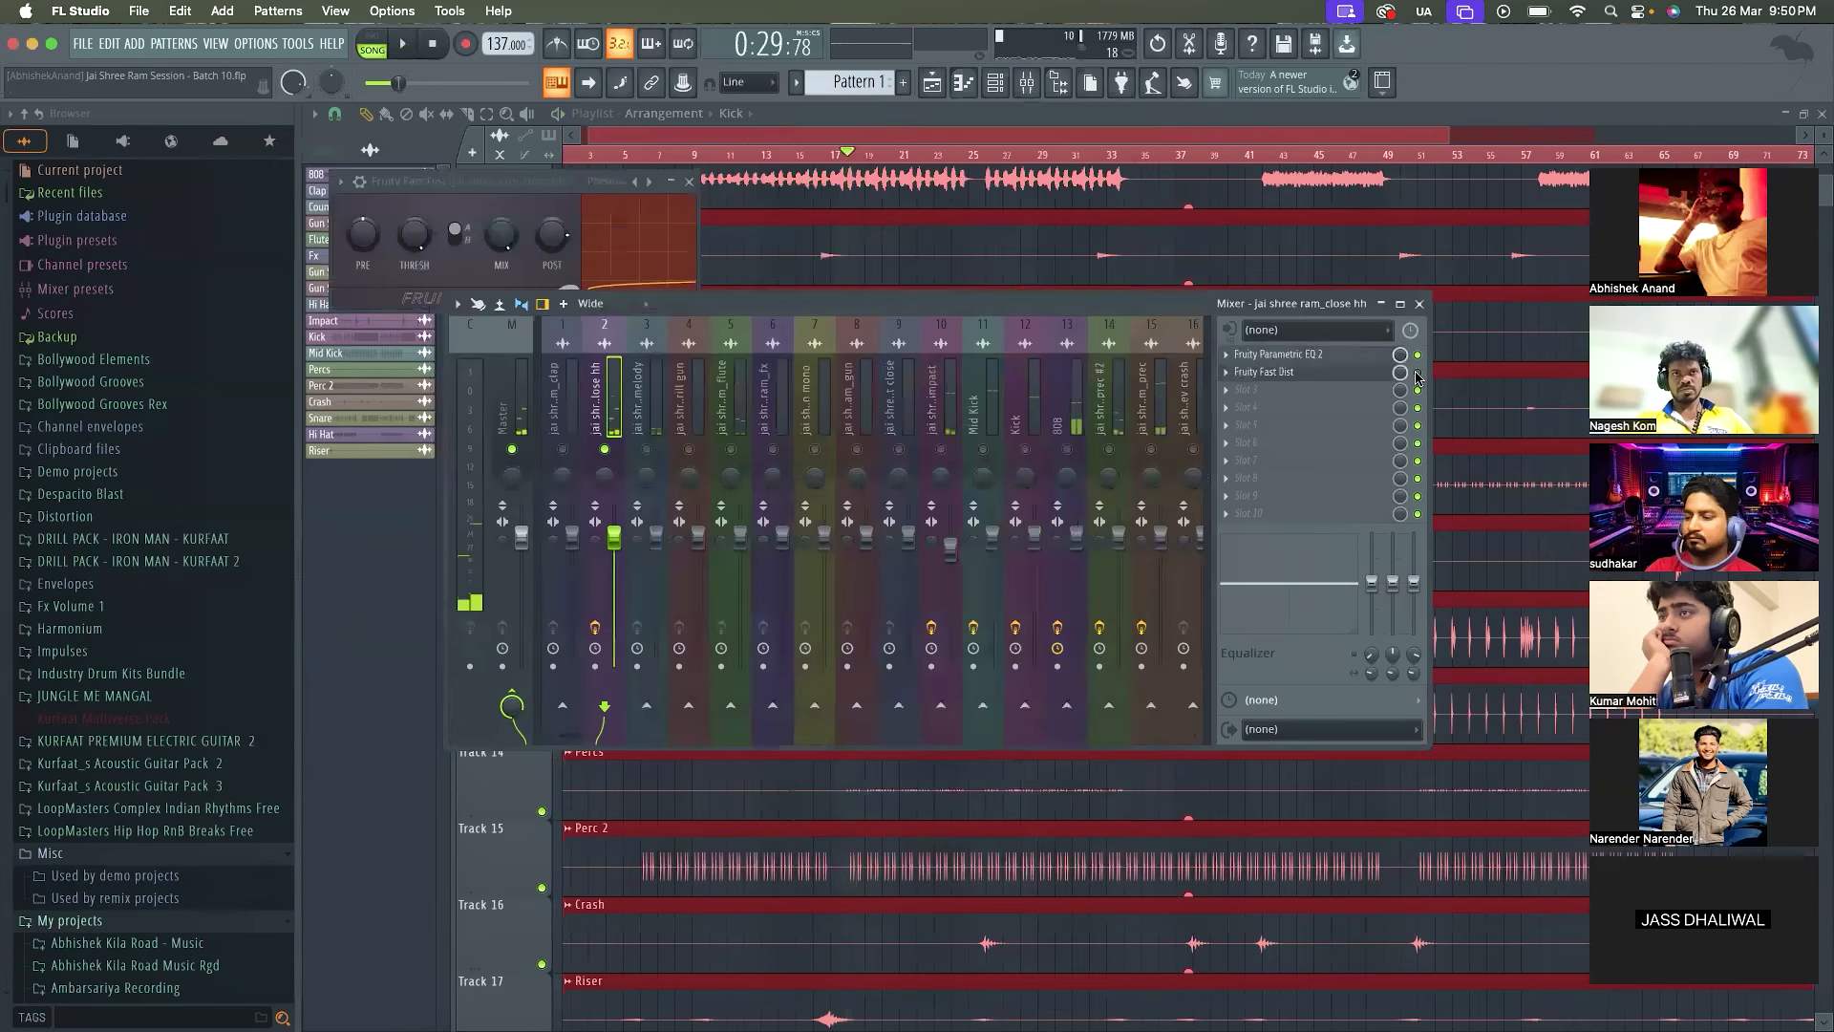
{"action": "key", "text": "space"}
{"action": "key", "text": "space"}
{"action": "left_click_drag", "start_coordinate": [558, 254], "coordinate": [559, 275]}
{"action": "key", "text": "space"}
{"action": "key", "text": "space"}
{"action": "key", "text": "space"}
{"action": "key", "text": "space"}
{"action": "key", "text": "space"}
{"action": "key", "text": "space"}
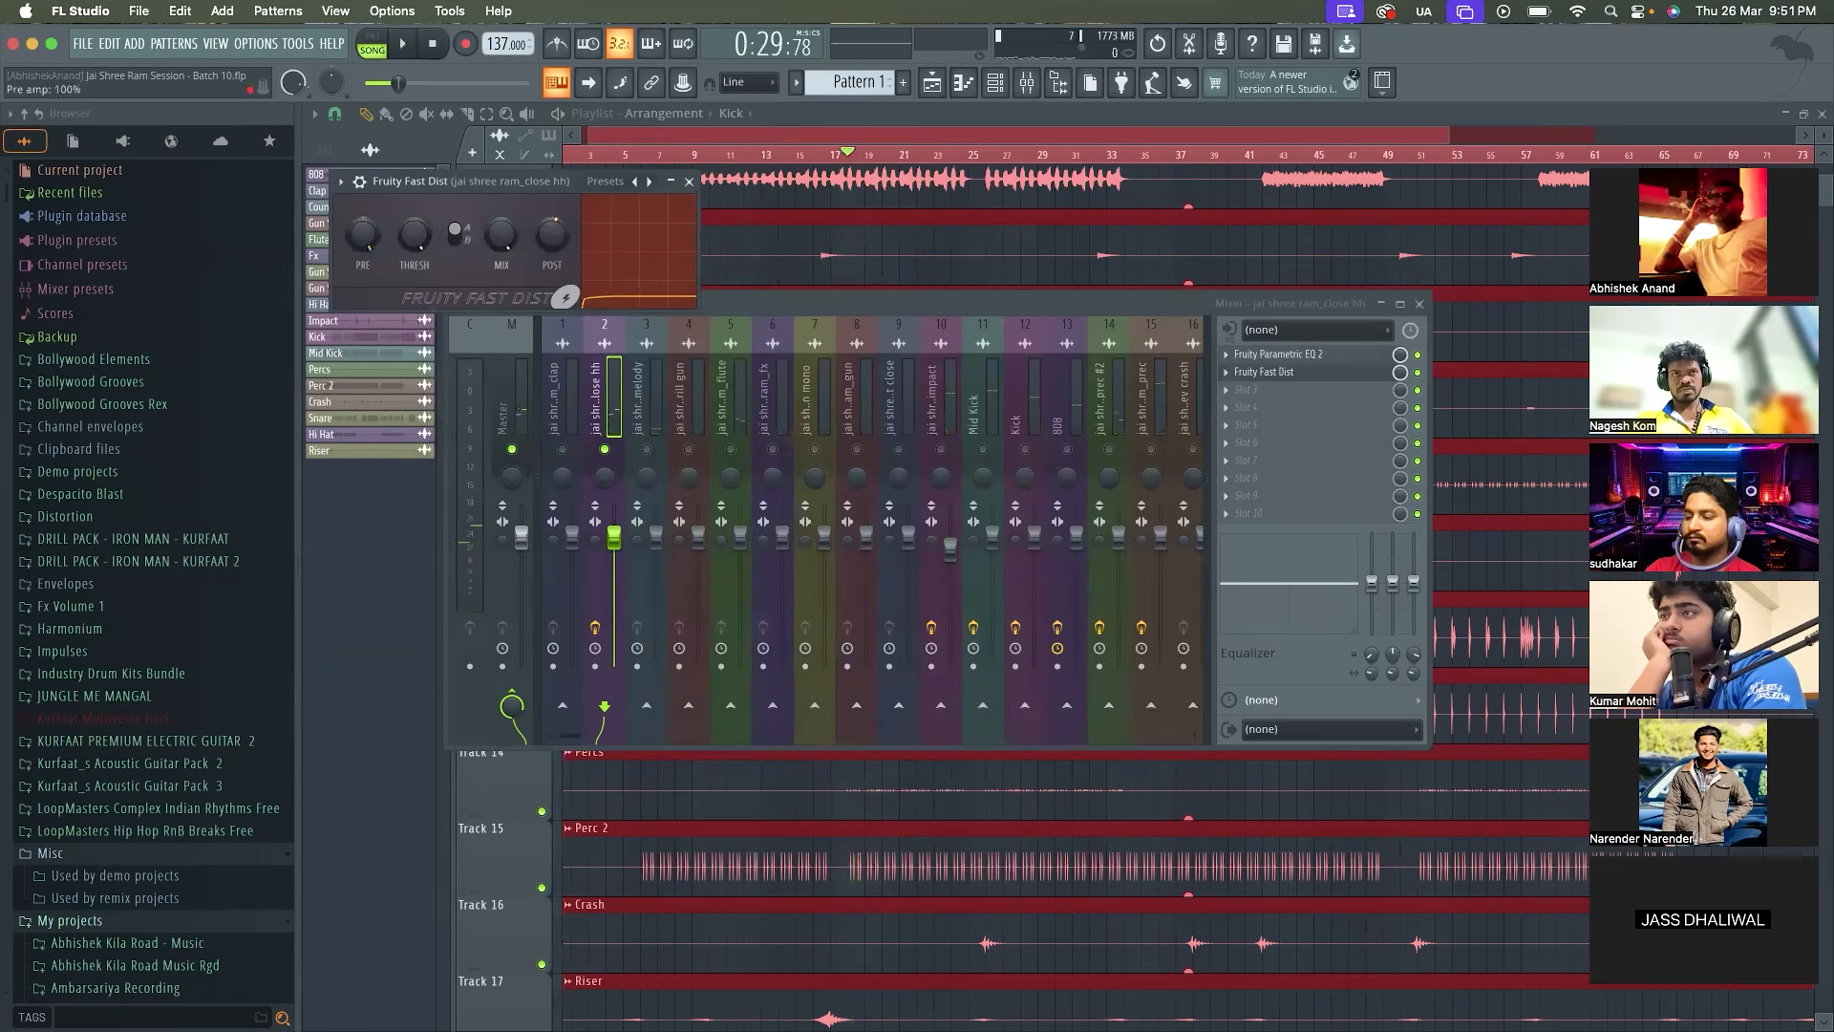
{"action": "key", "text": "space"}
{"action": "left_click_drag", "start_coordinate": [375, 237], "coordinate": [415, 294]}
{"action": "key", "text": "space"}
{"action": "key", "text": "space"}
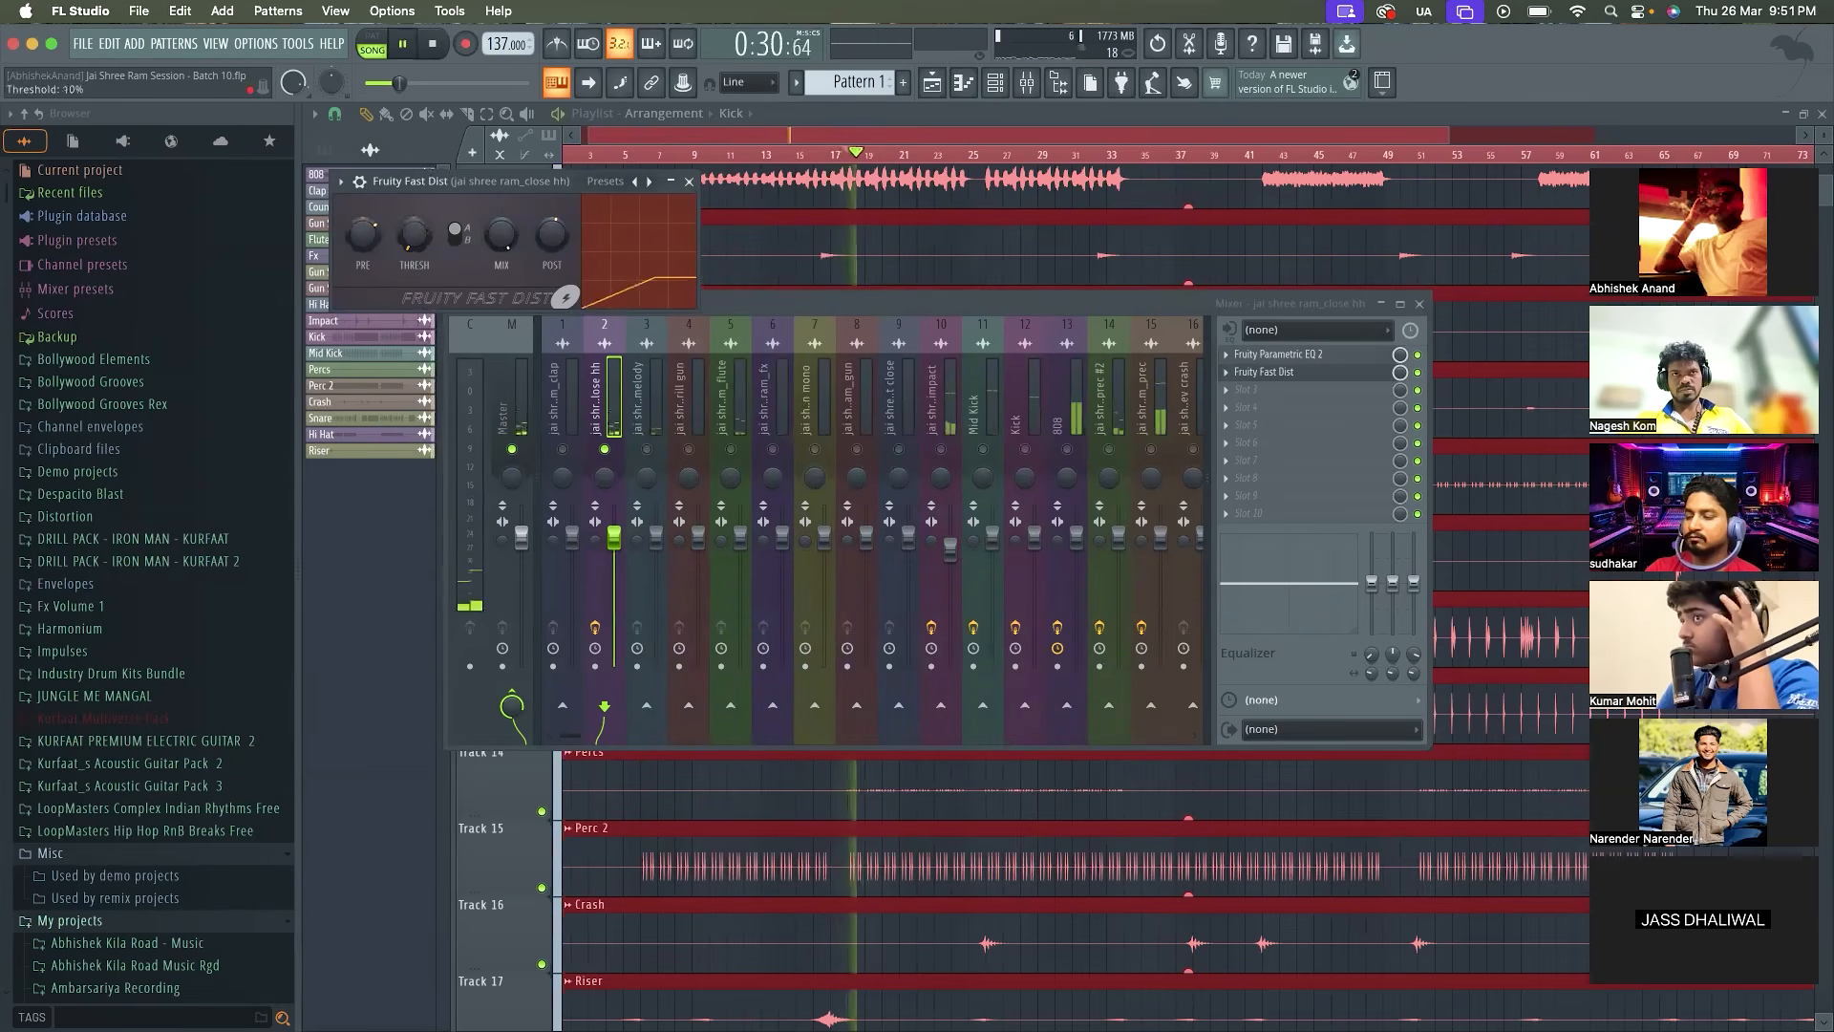
{"action": "key", "text": "space"}
{"action": "key", "text": "space"}
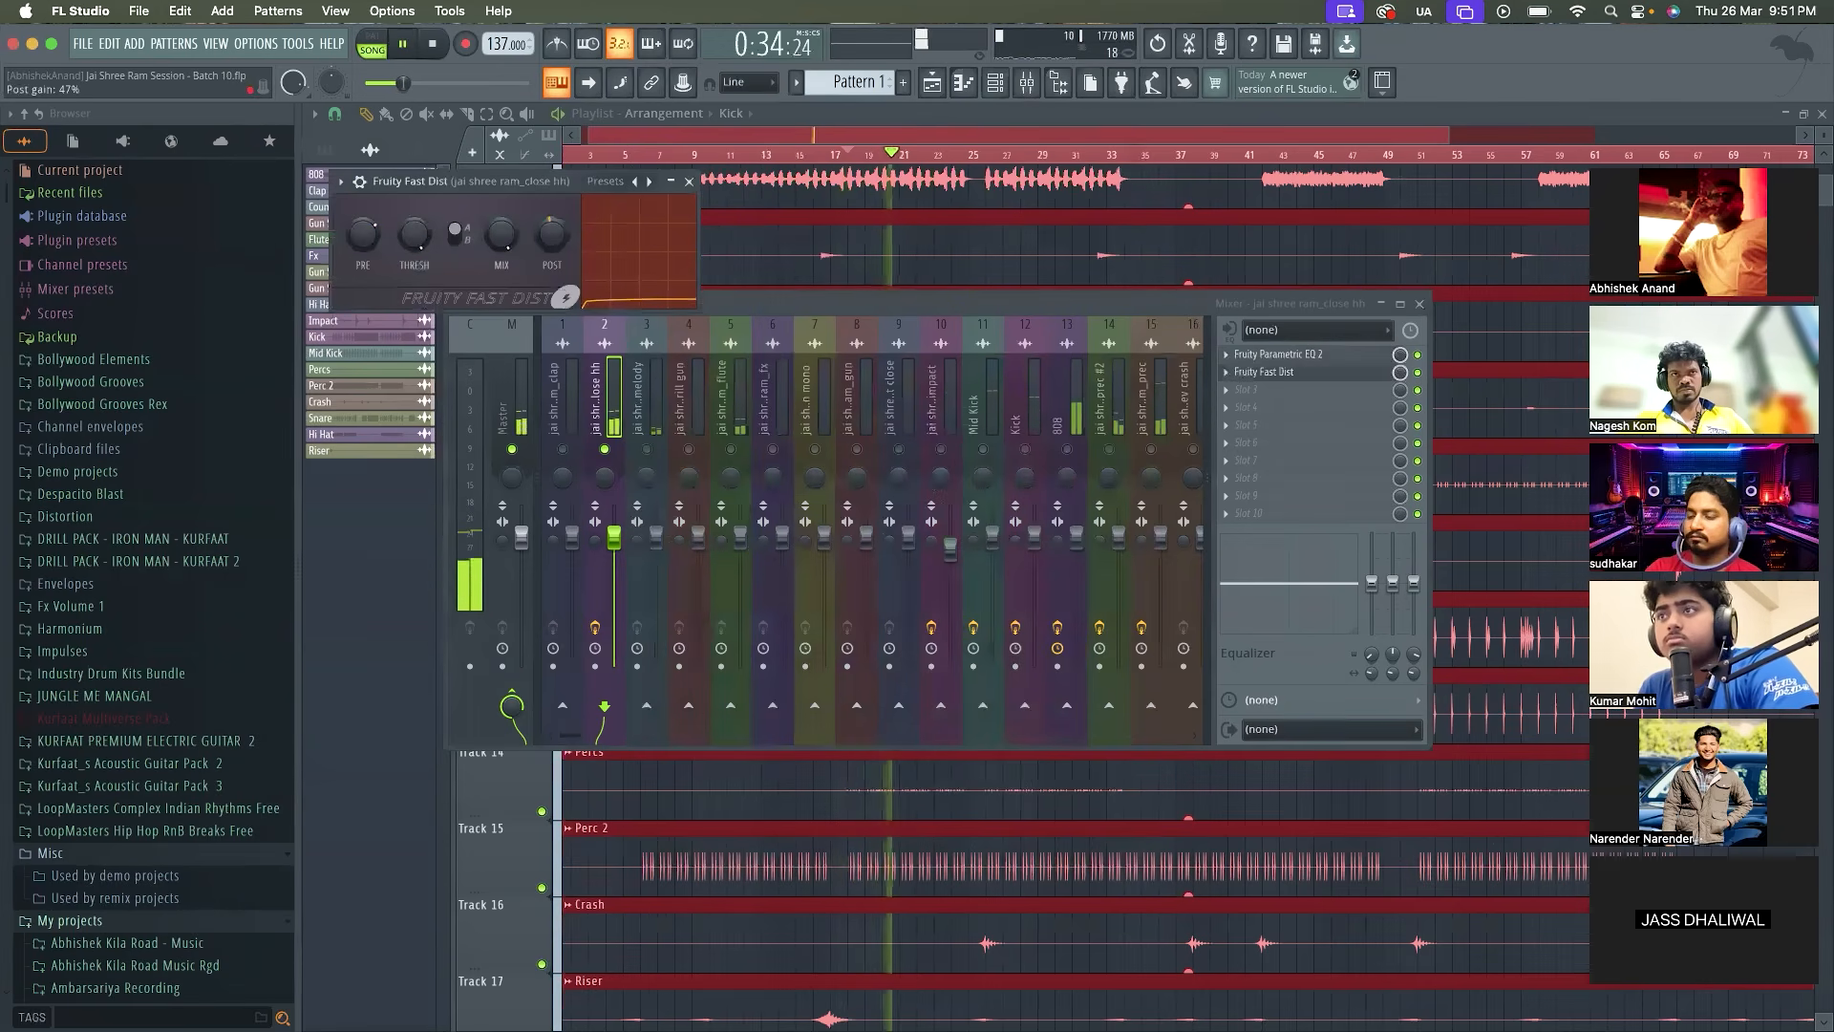
Close the Fruity Fast Dist and Flute channel windows and reopen the mixer with jai shree ram_close hh selected
{"action": "double_click", "coordinate": [689, 182]}
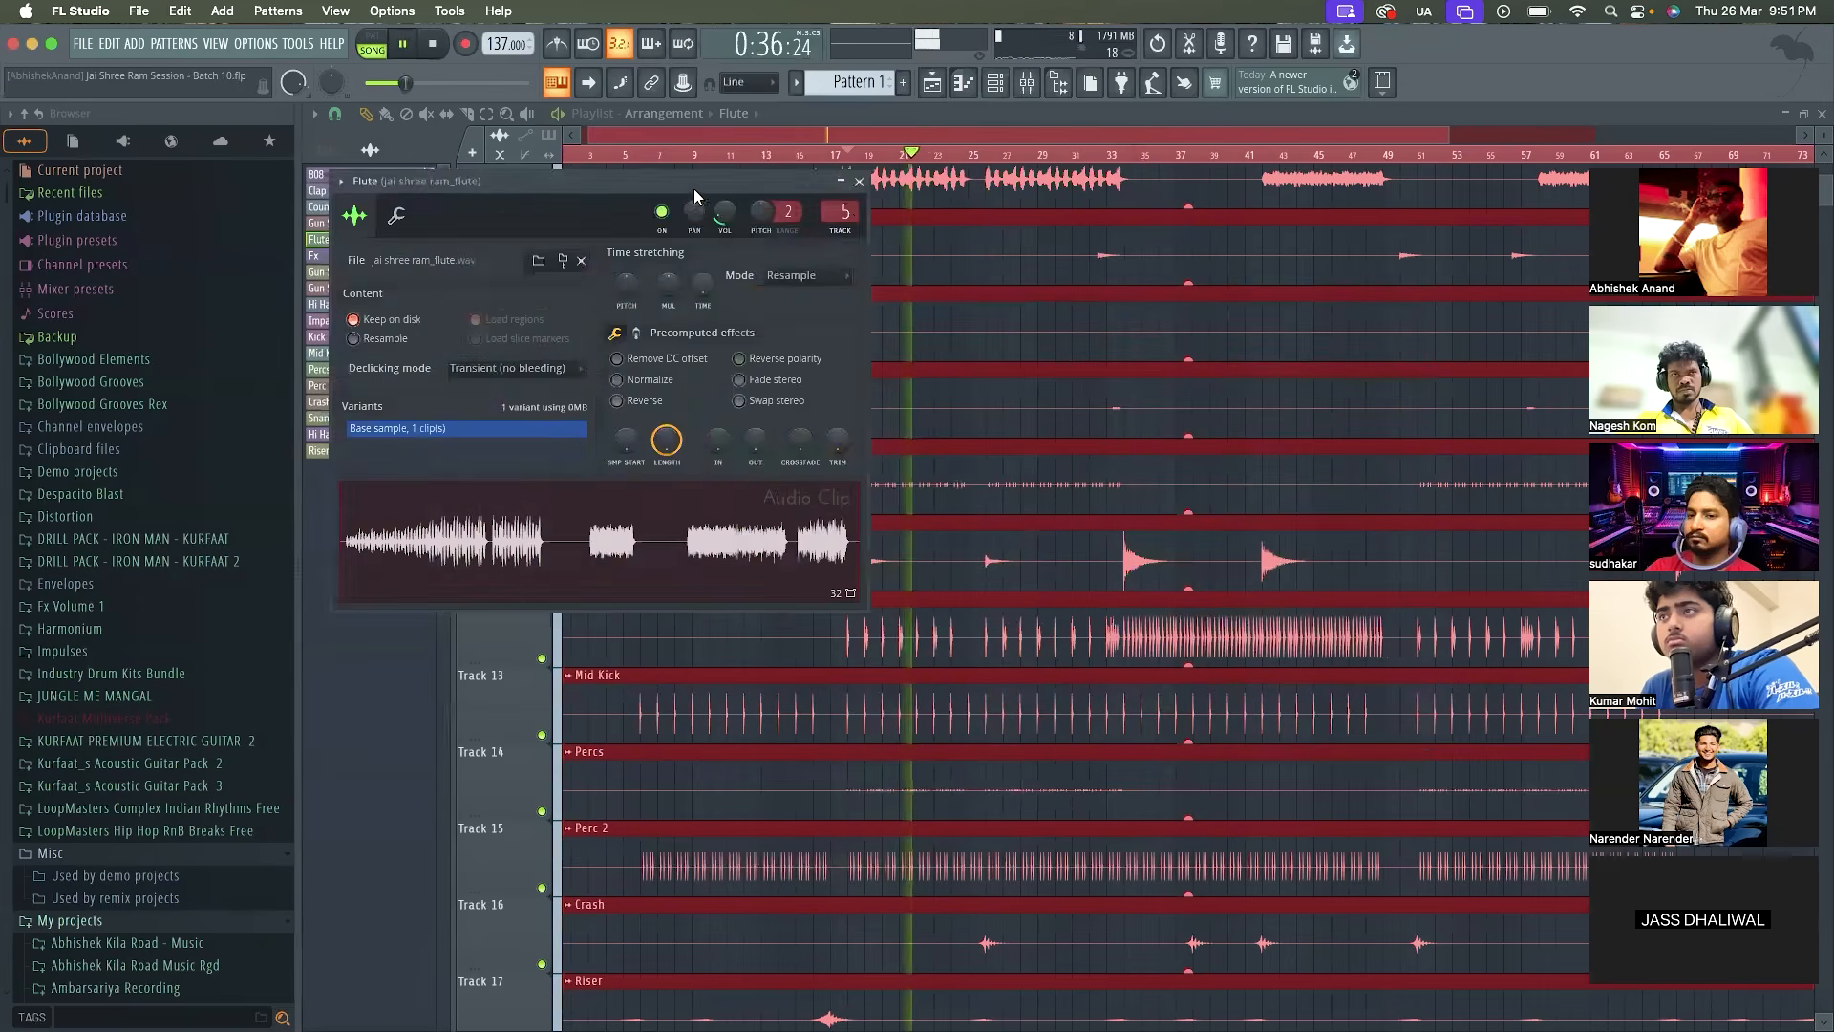
{"action": "left_click", "coordinate": [858, 182]}
{"action": "key", "text": "space"}
{"action": "left_click", "coordinate": [1026, 91]}
{"action": "key", "text": "space"}
{"action": "key", "text": "space"}
{"action": "left_click", "coordinate": [605, 336]}
Load Fruity Flangus in the third effect slot of jai shree ram_close hh, audition the loop and close its window
{"action": "left_click", "coordinate": [1305, 399]}
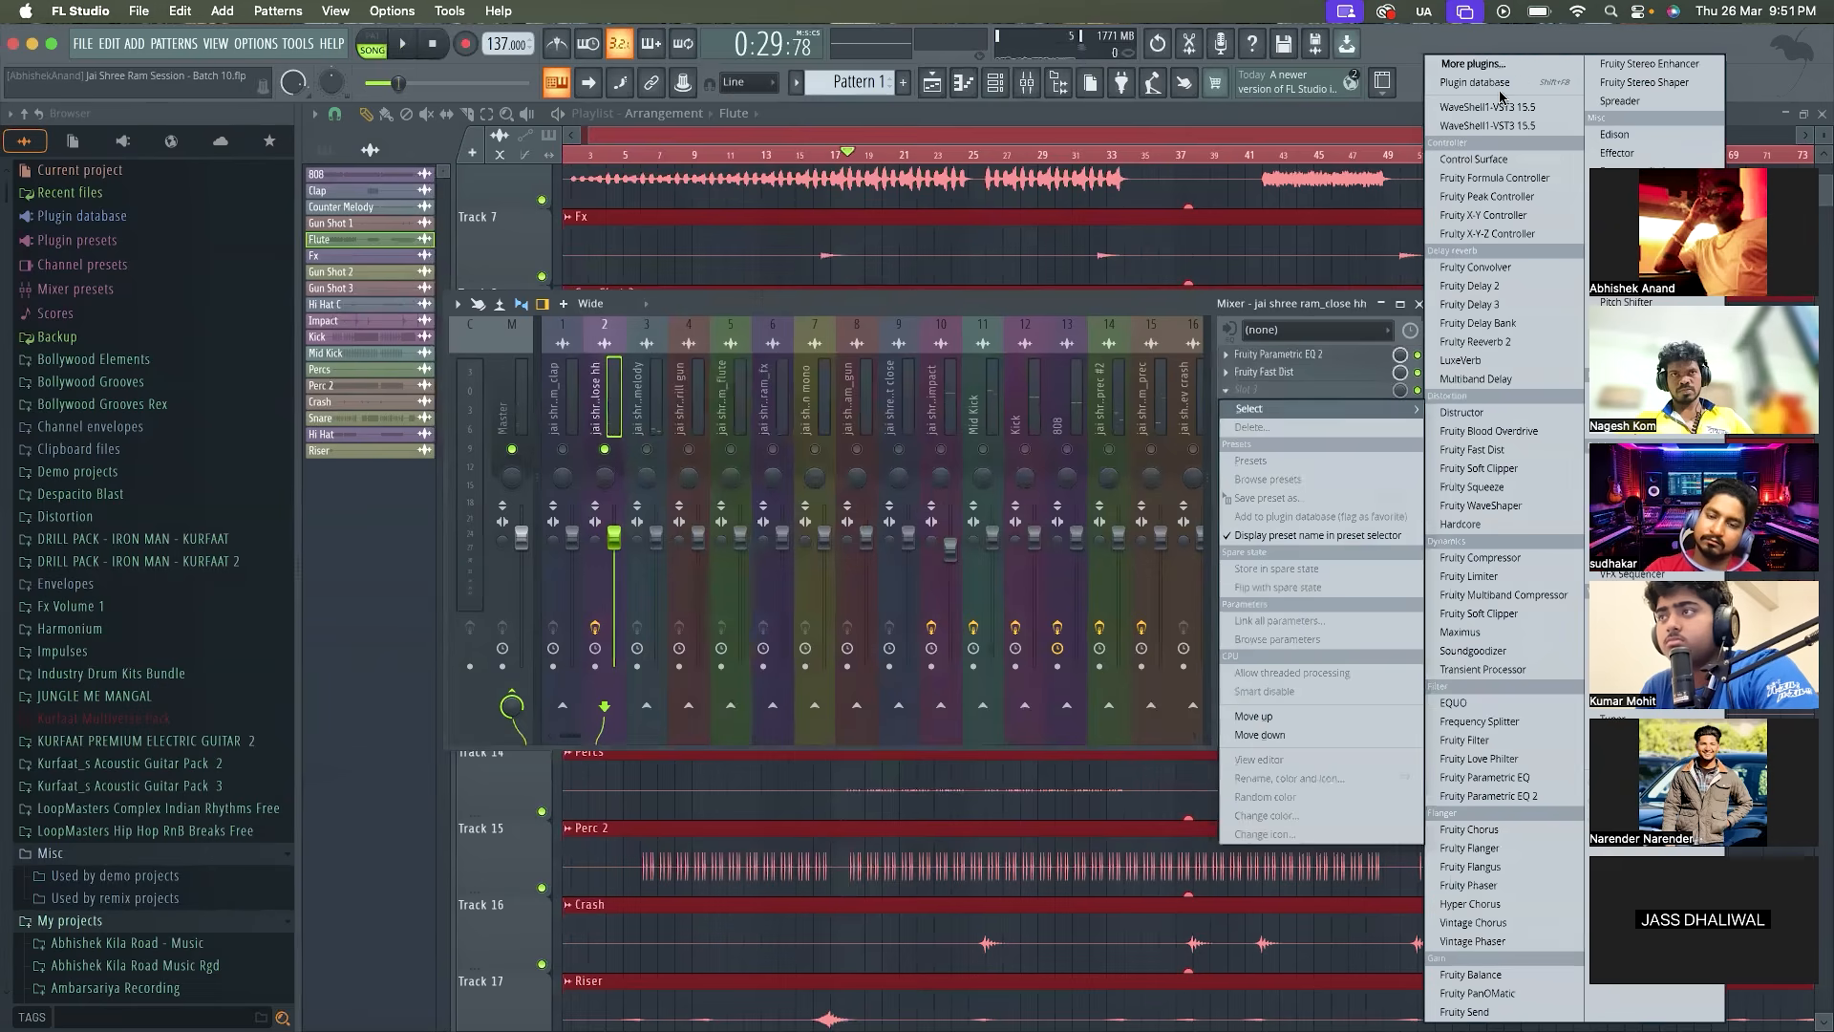
{"action": "left_click", "coordinate": [1509, 65]}
{"action": "type", "text": "flangus"}
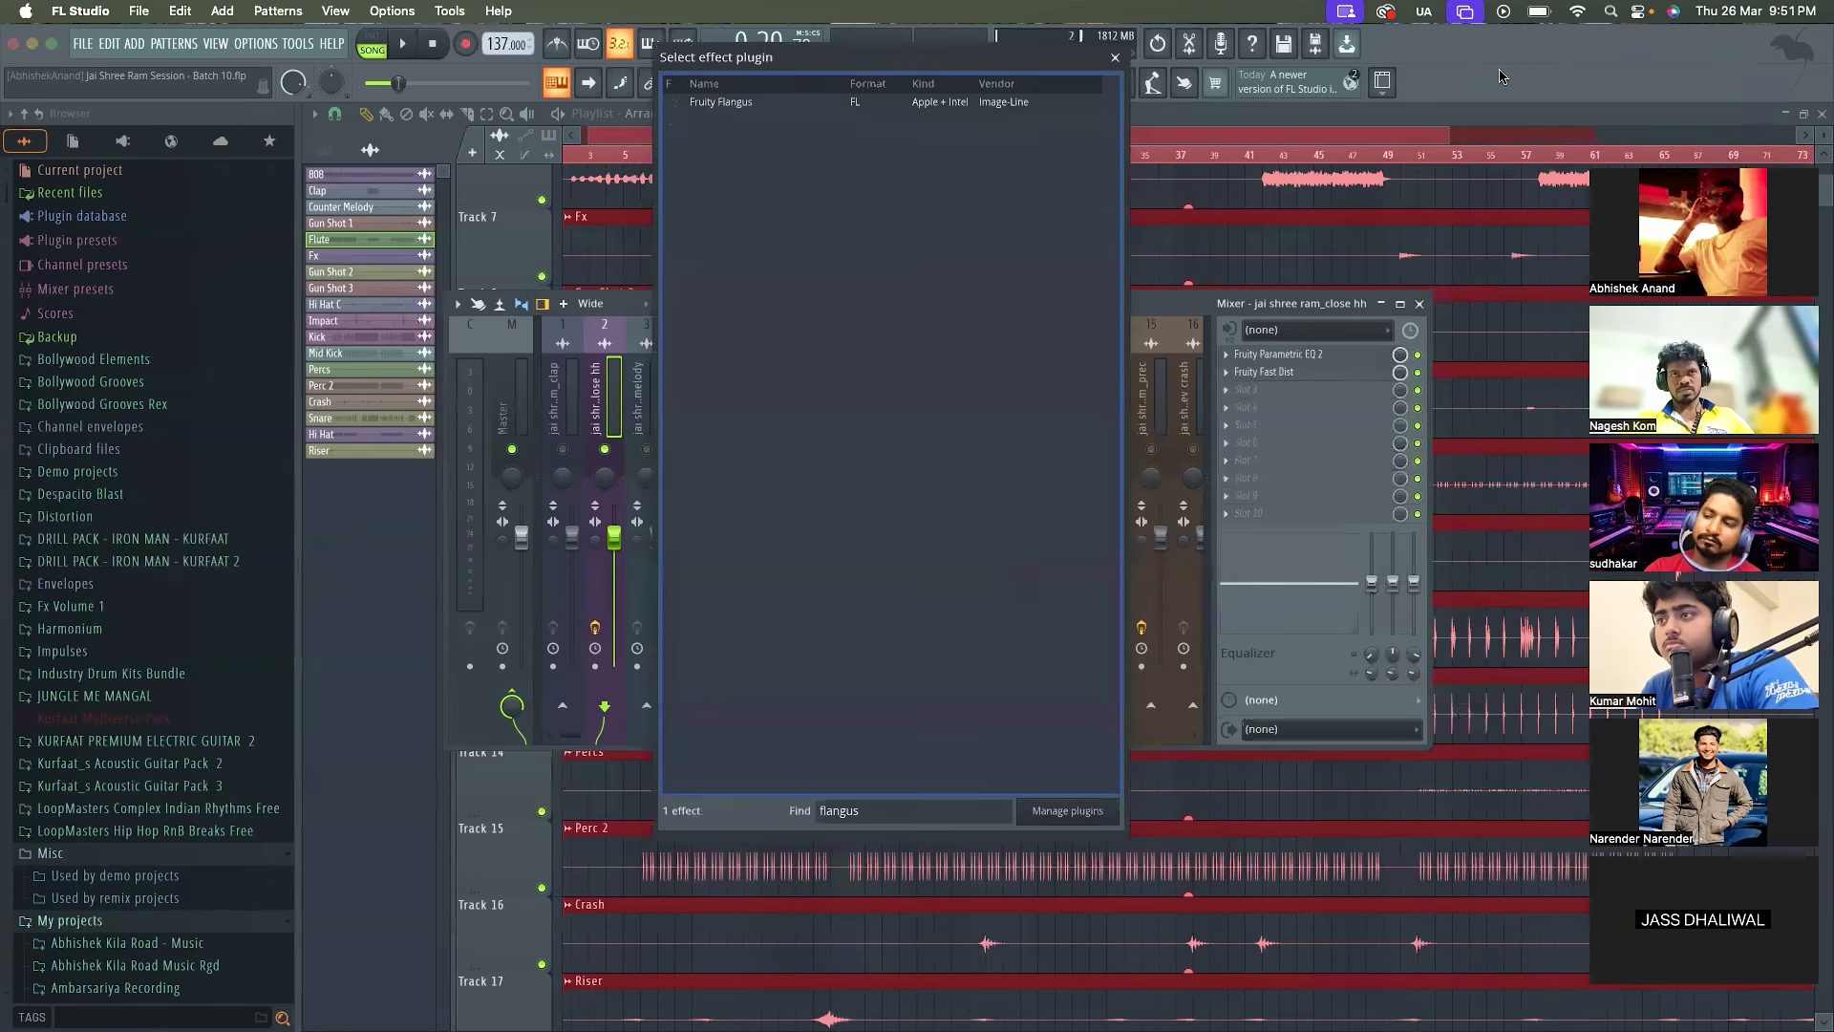
{"action": "double_click", "coordinate": [1068, 102]}
{"action": "key", "text": "space"}
{"action": "key", "text": "space"}
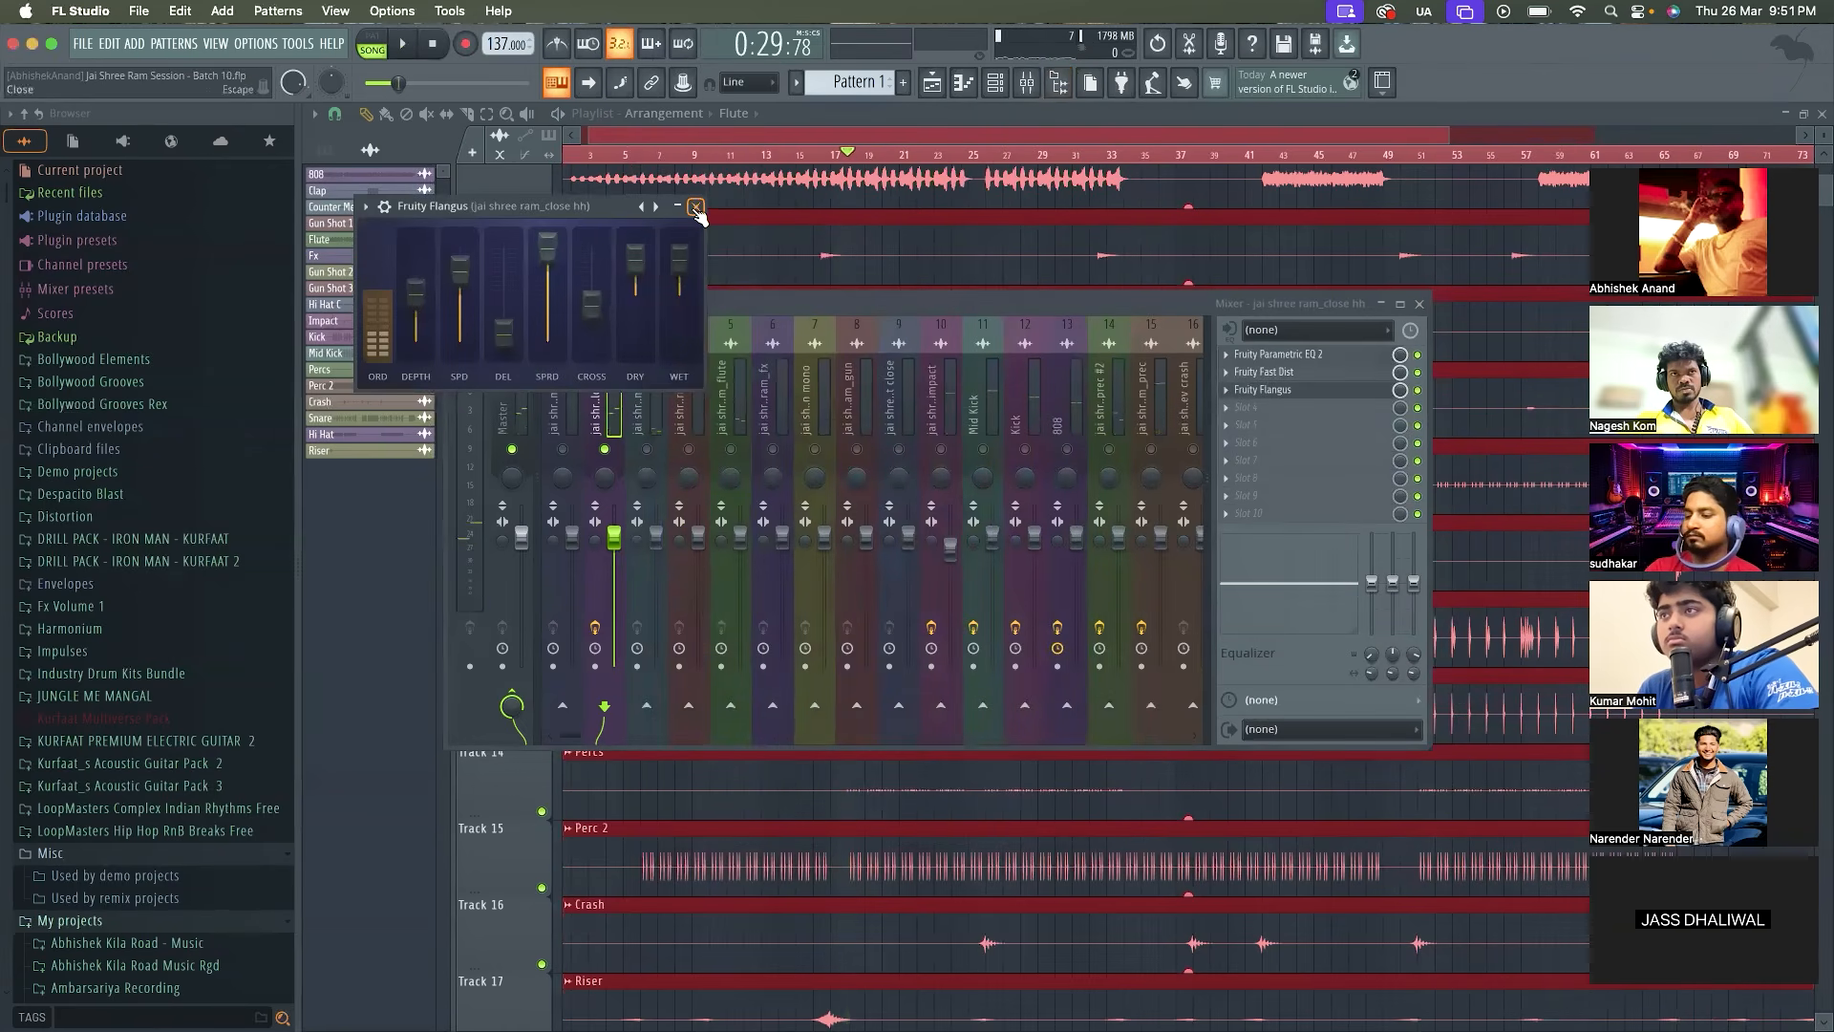
{"action": "left_click", "coordinate": [697, 207]}
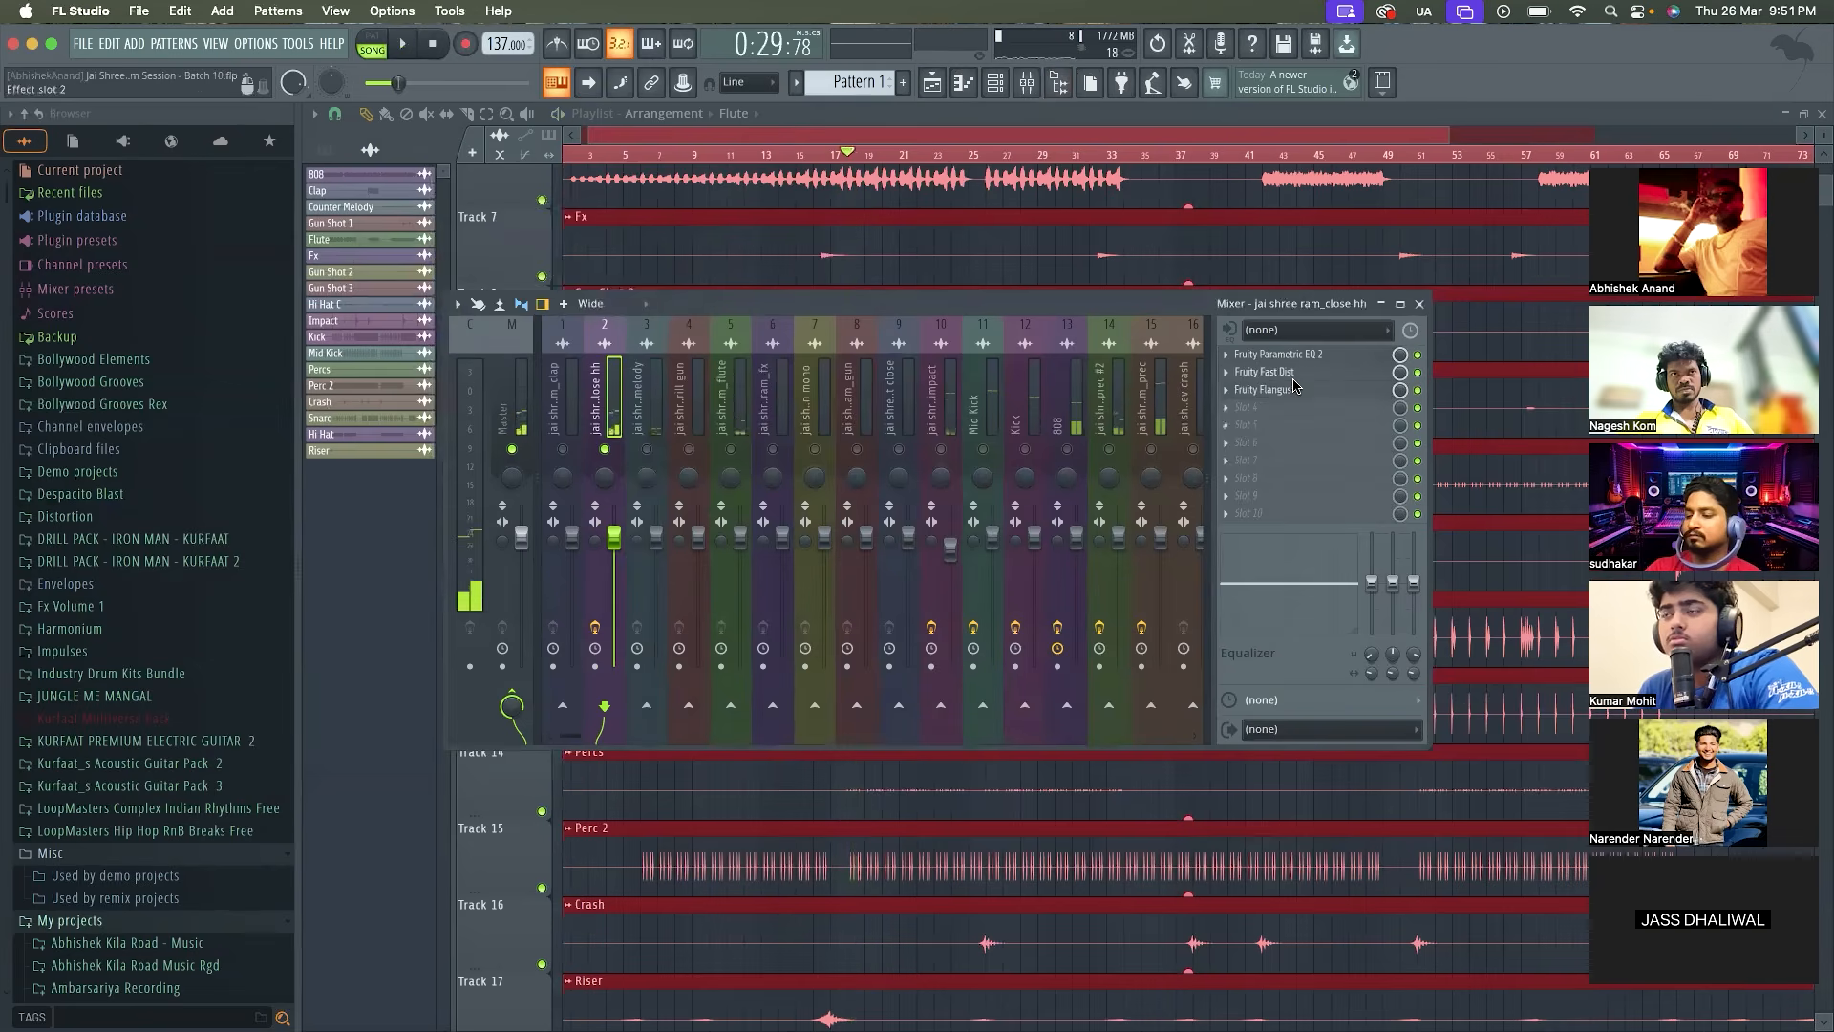
Review the close hh Fruity Fast Dist settings, unsolo the track and play the full mix
{"action": "left_click", "coordinate": [1263, 375]}
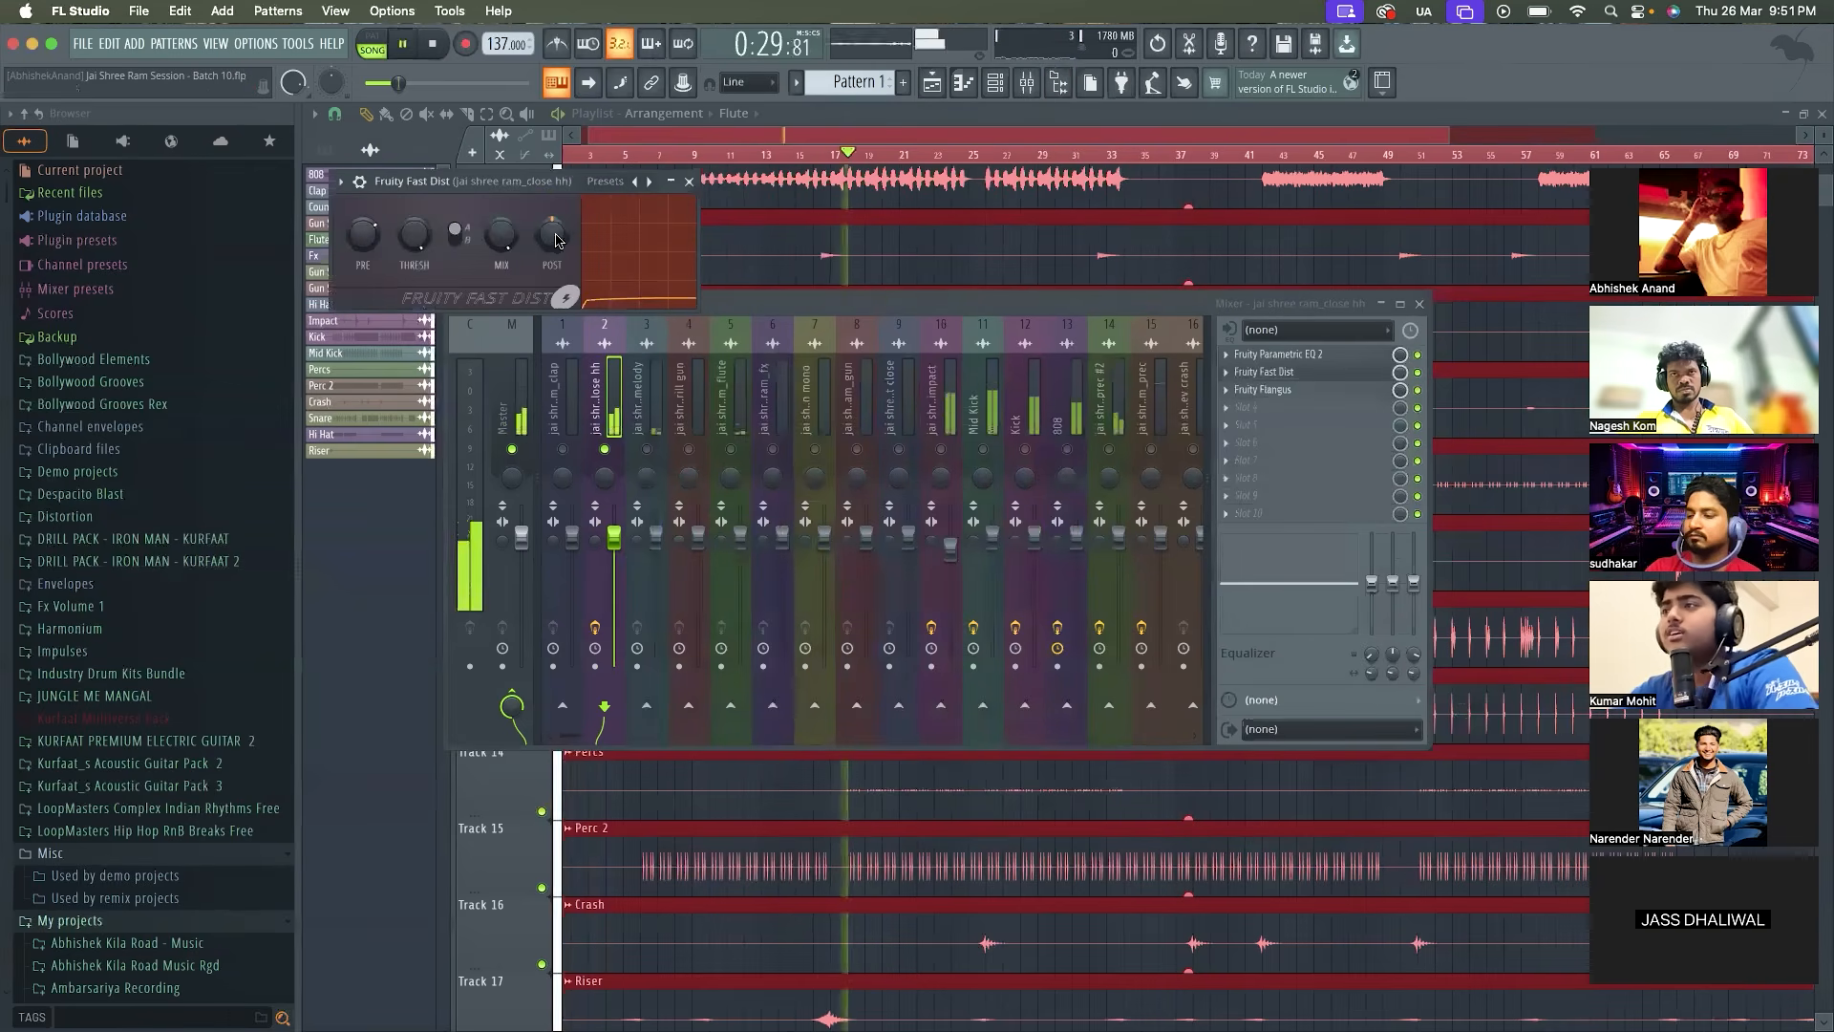
{"action": "left_click", "coordinate": [689, 180]}
{"action": "right_click", "coordinate": [606, 450]}
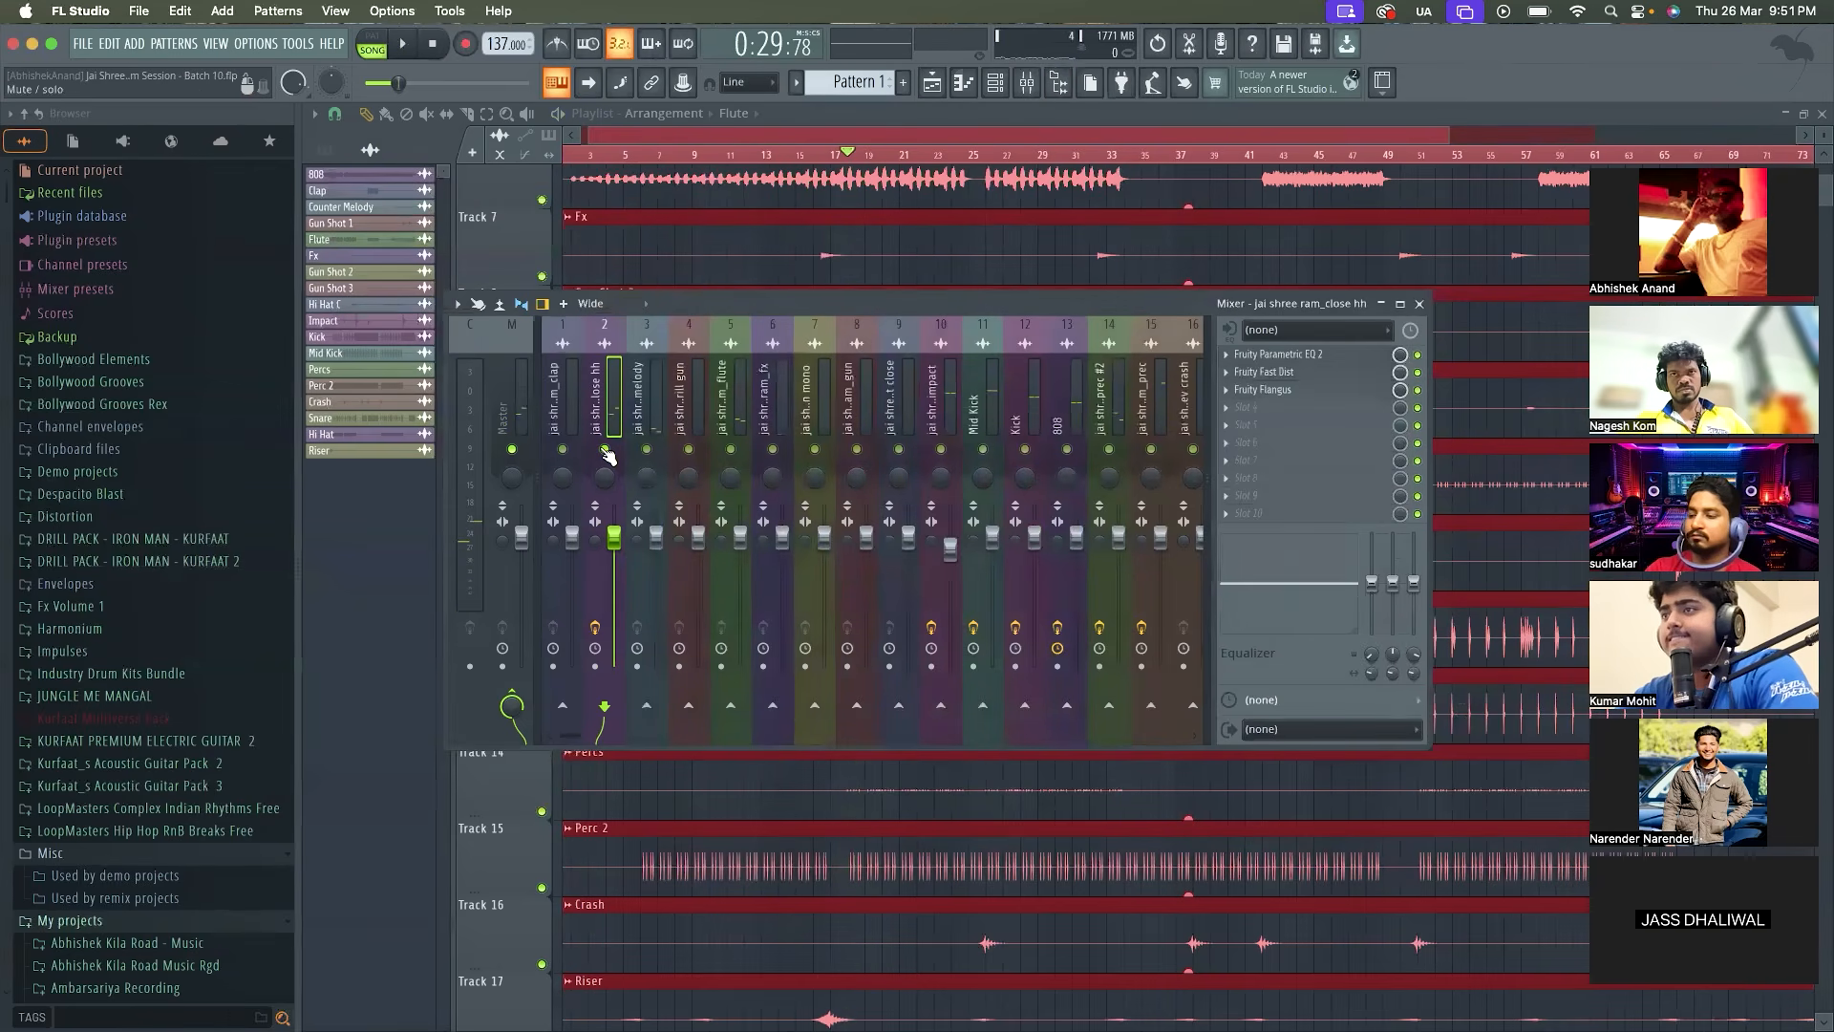
{"action": "key", "text": "space"}
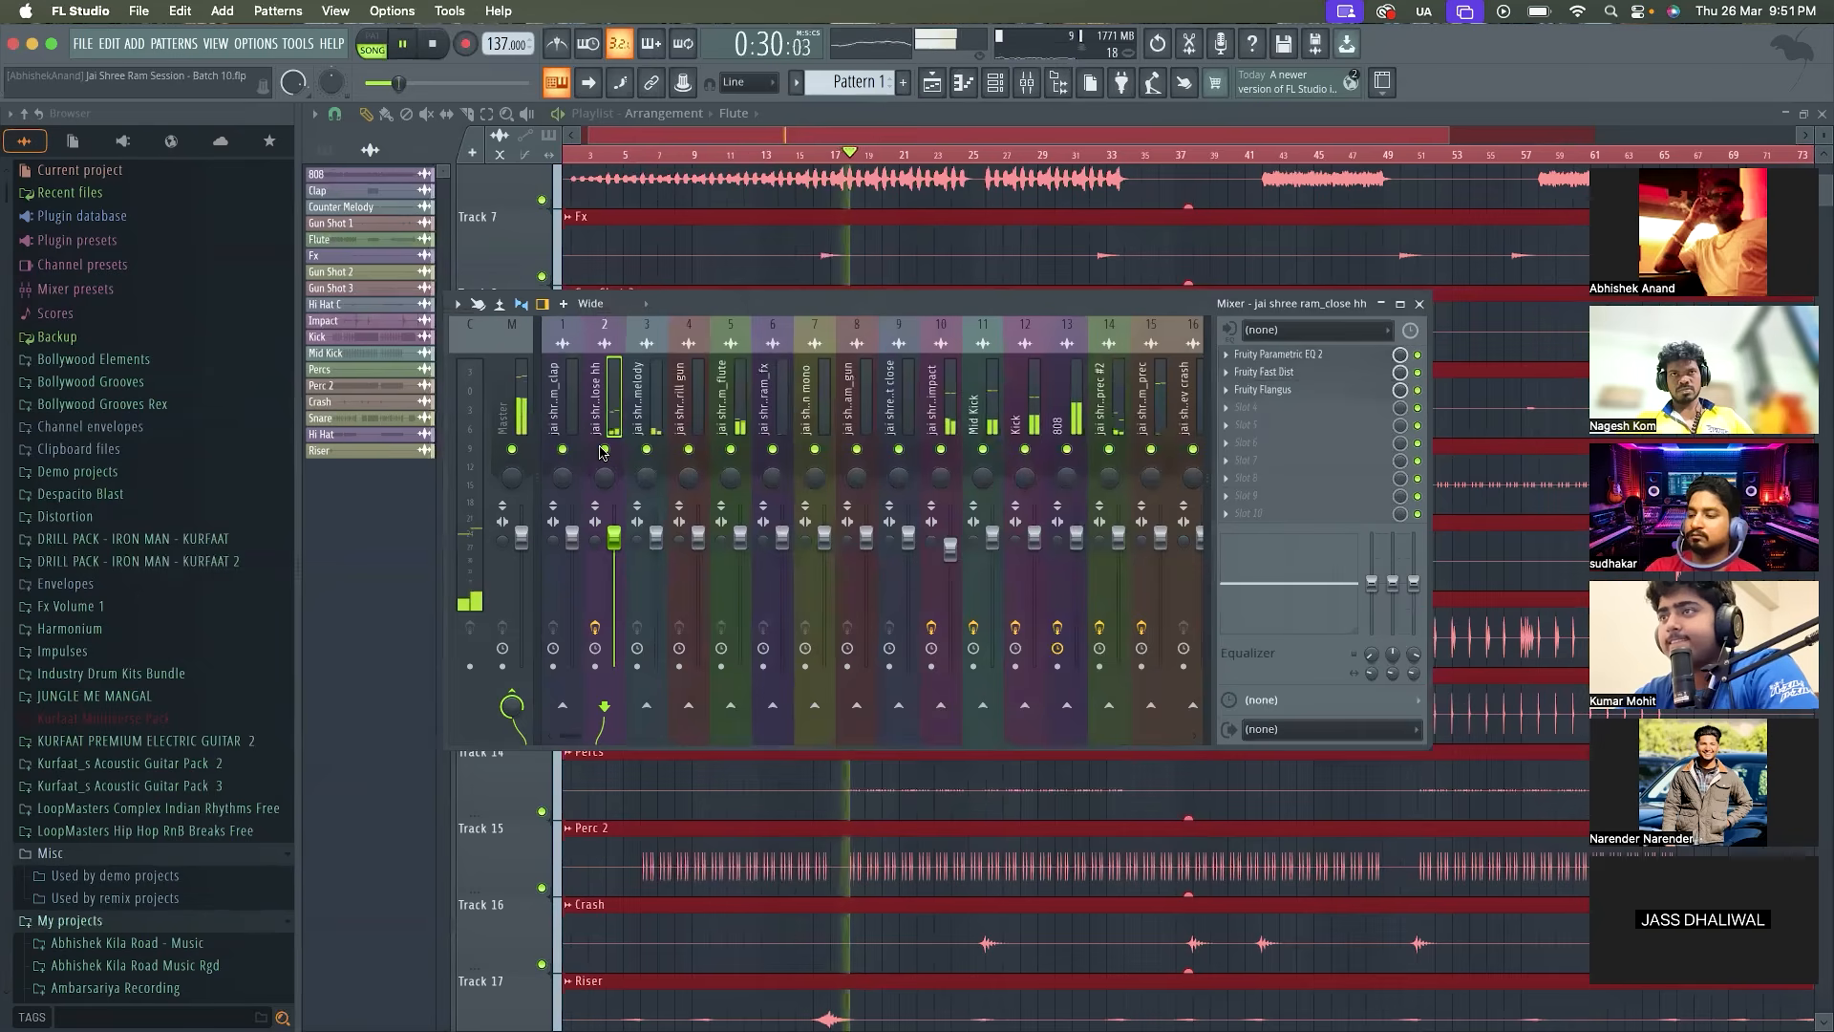
Play the full mix from around bar 16 and check the Fruity Flangus settings of the close hh track
{"action": "left_click", "coordinate": [810, 154]}
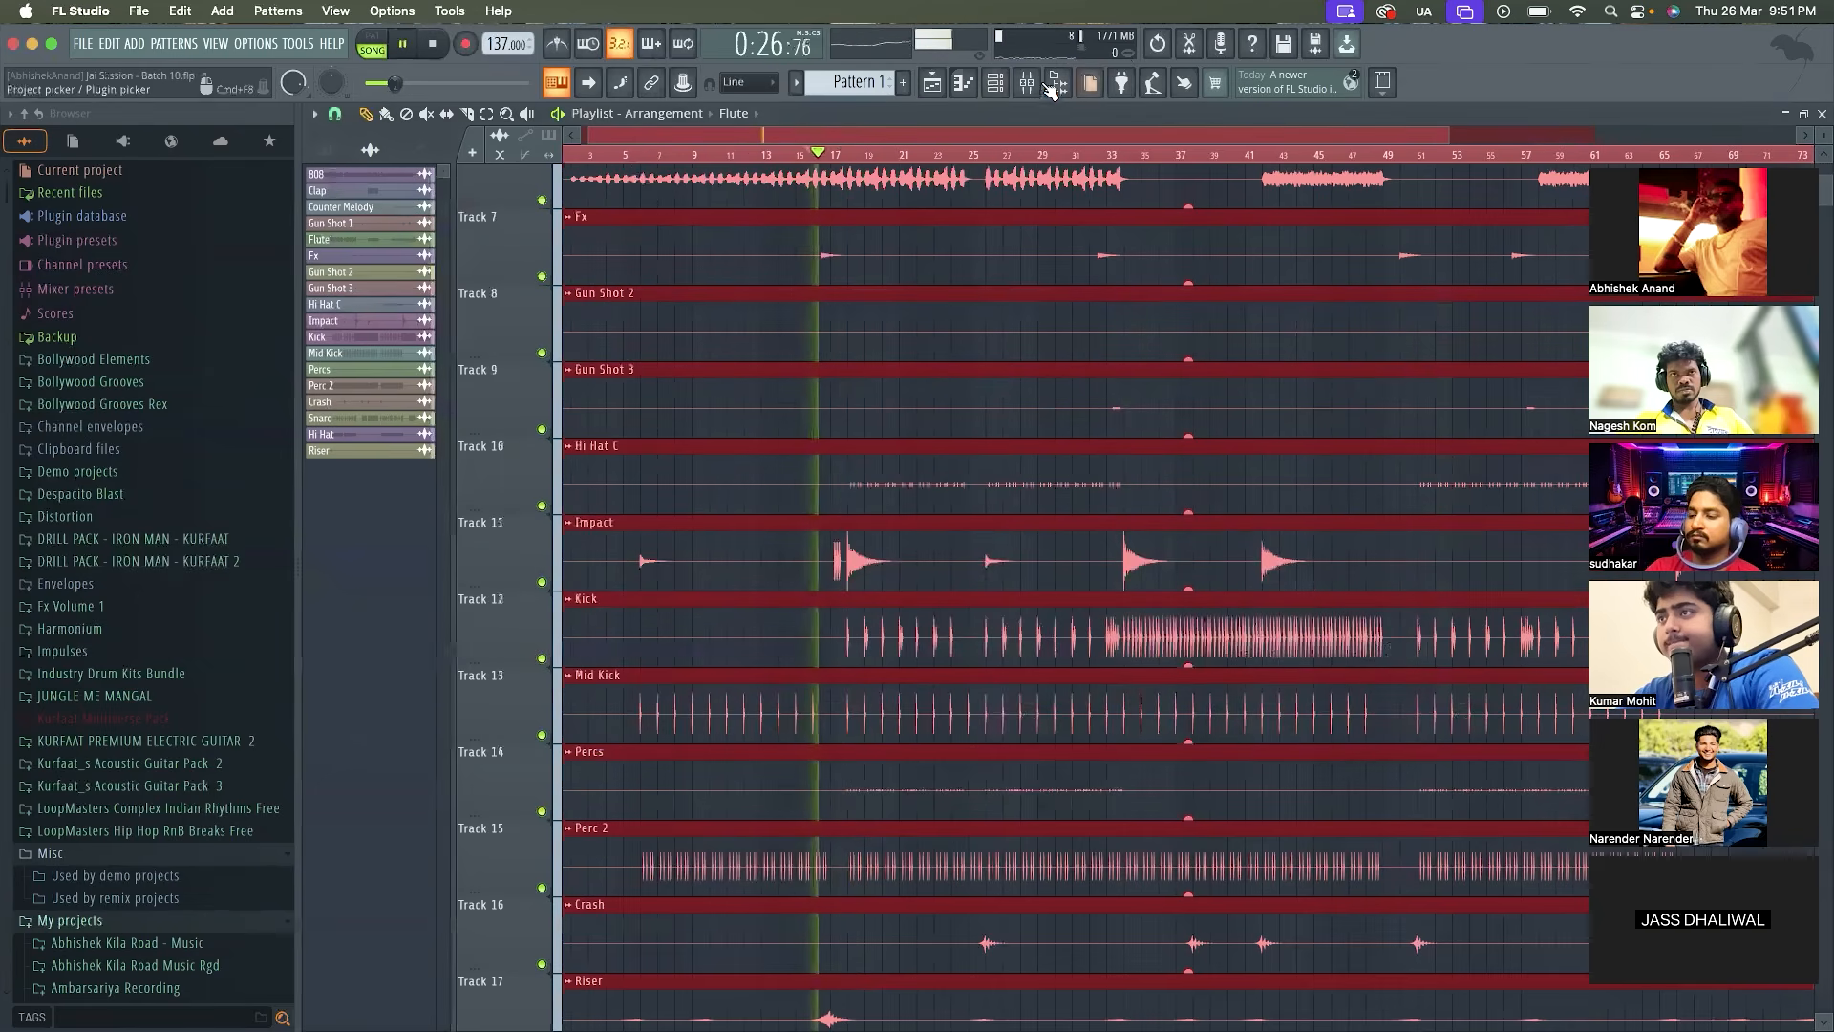
{"action": "left_click", "coordinate": [1020, 88]}
{"action": "left_click", "coordinate": [1277, 391]}
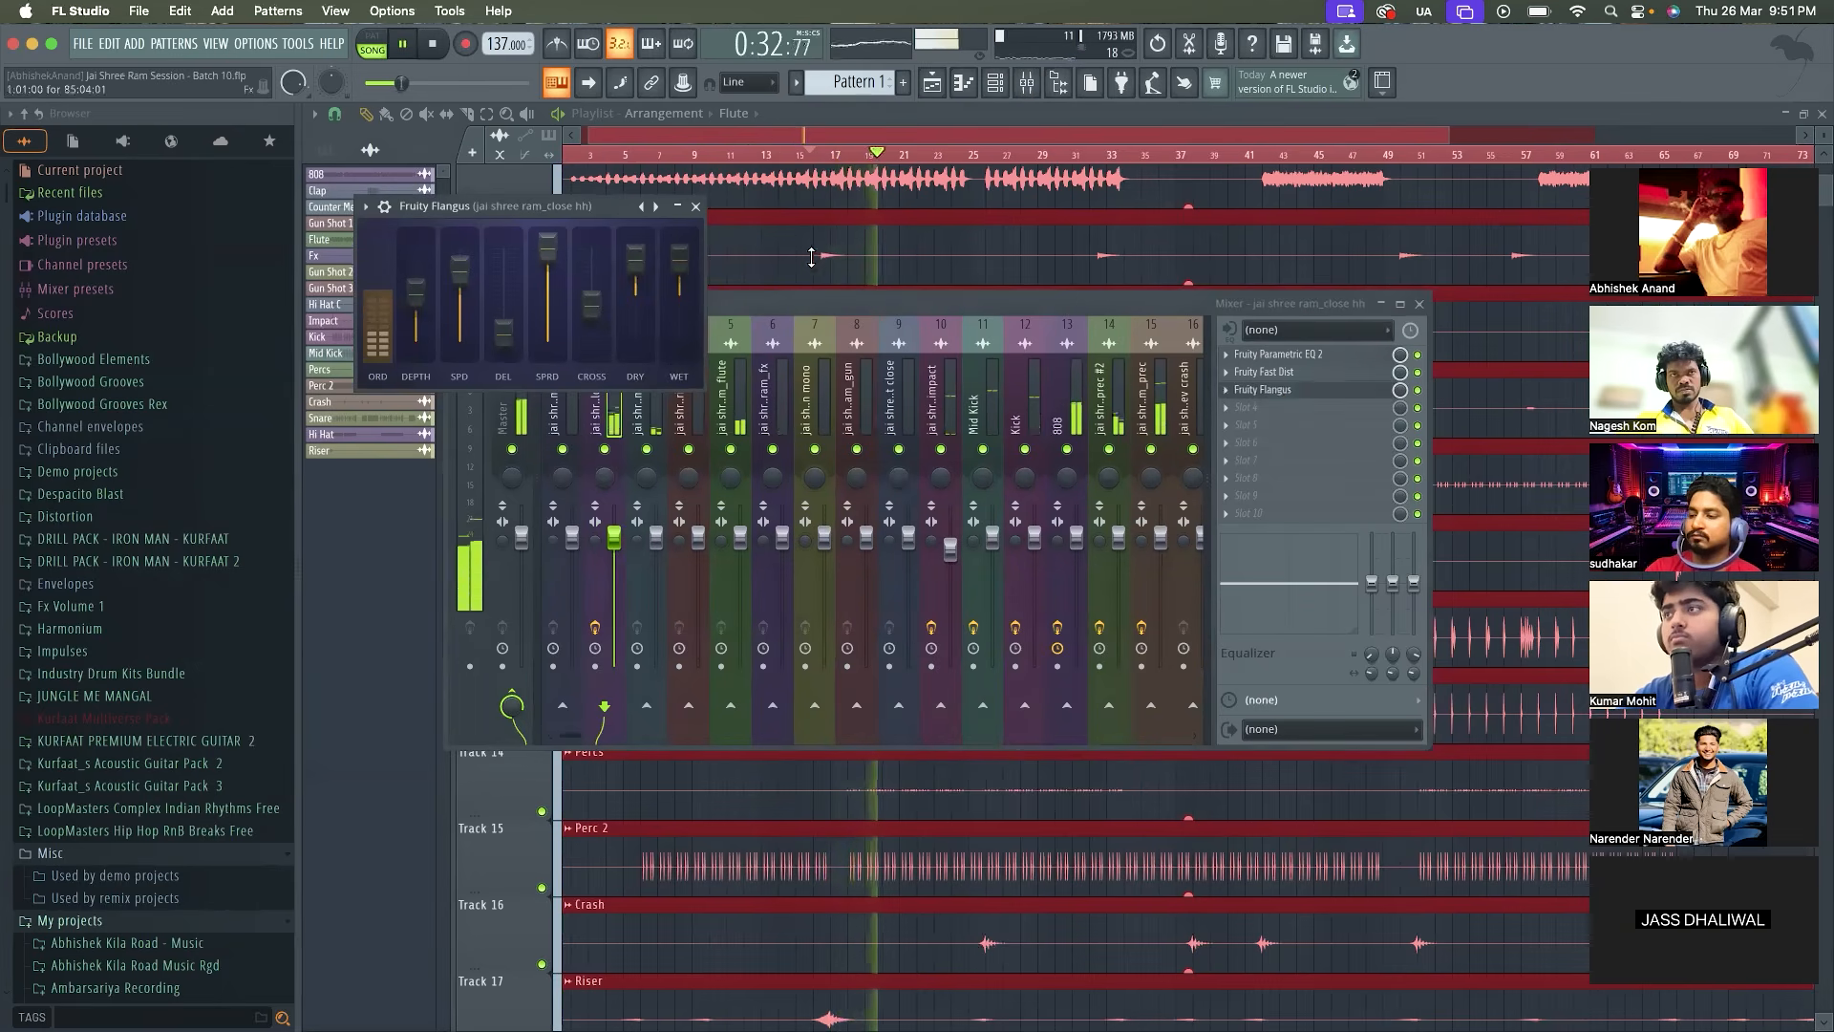
{"action": "left_click", "coordinate": [1277, 390]}
Rename the jai shree ram_prec mixer track as Perc main and replay the mix
{"action": "scroll", "coordinate": [1108, 430], "scroll_direction": "down", "scroll_amount": 3}
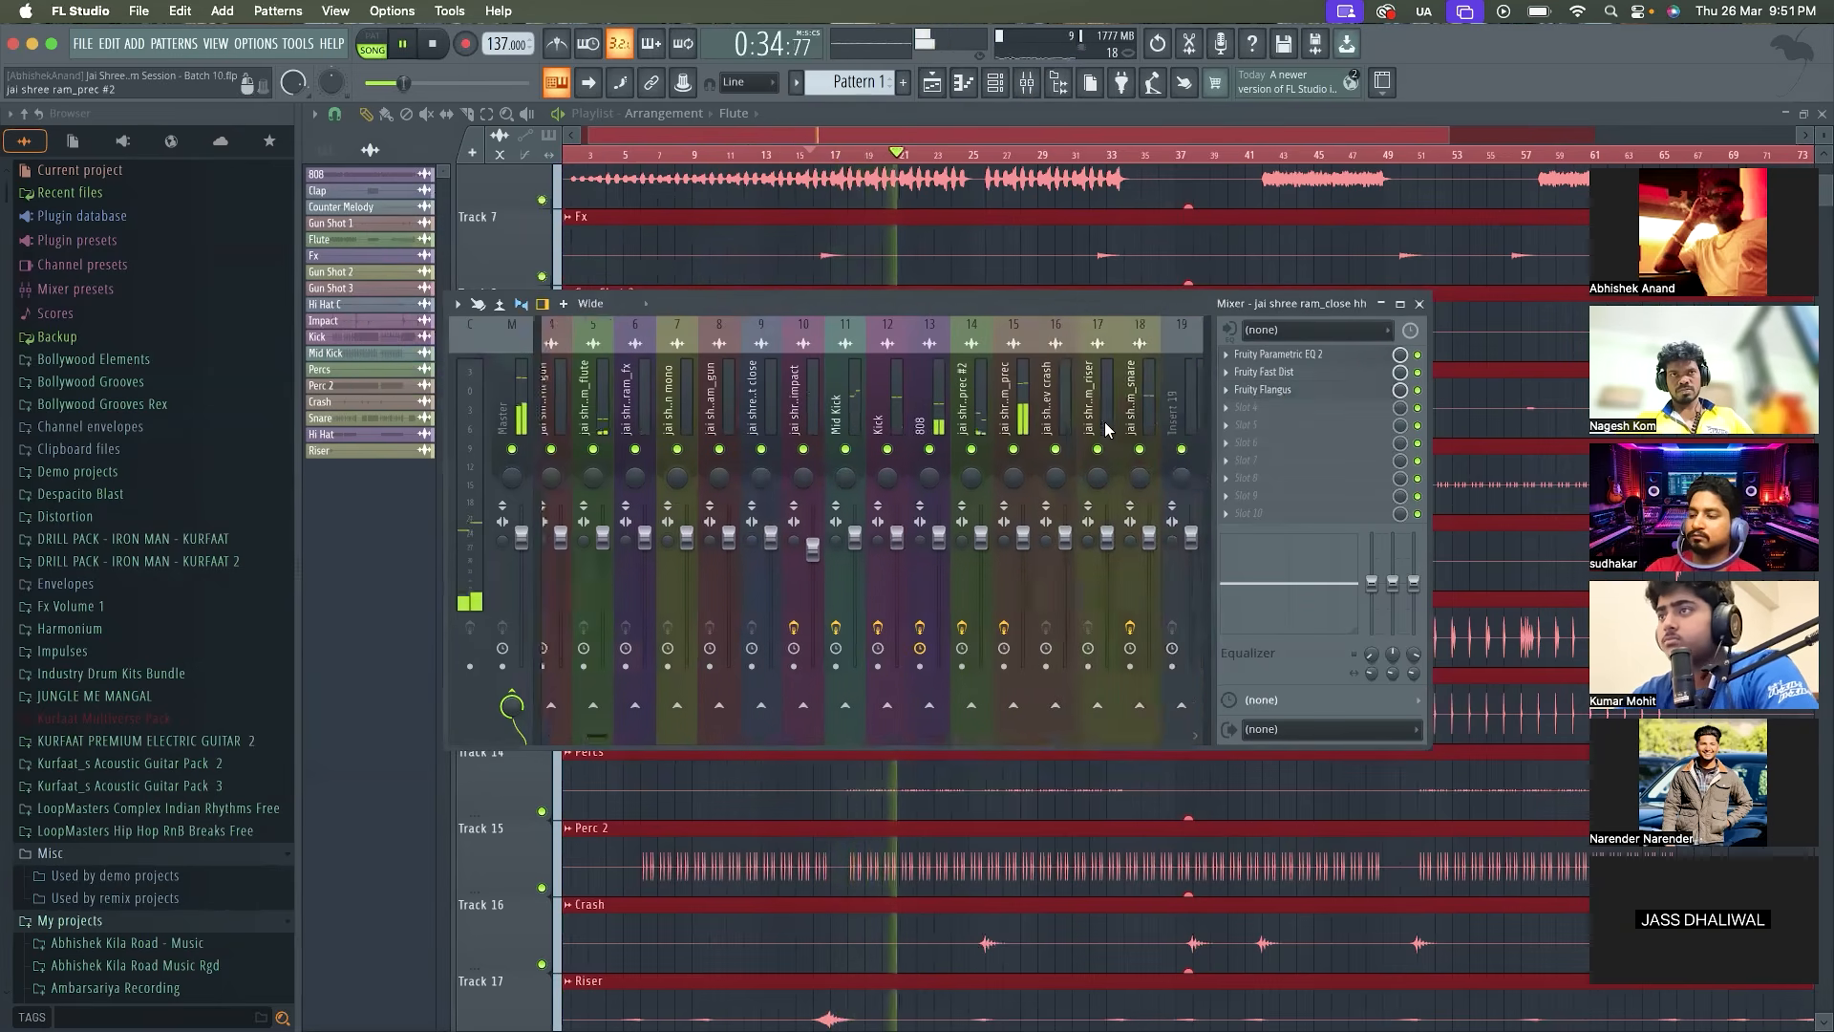
{"action": "scroll", "coordinate": [1107, 430], "scroll_direction": "down", "scroll_amount": 3}
{"action": "key", "text": "space"}
{"action": "left_click", "coordinate": [910, 415]}
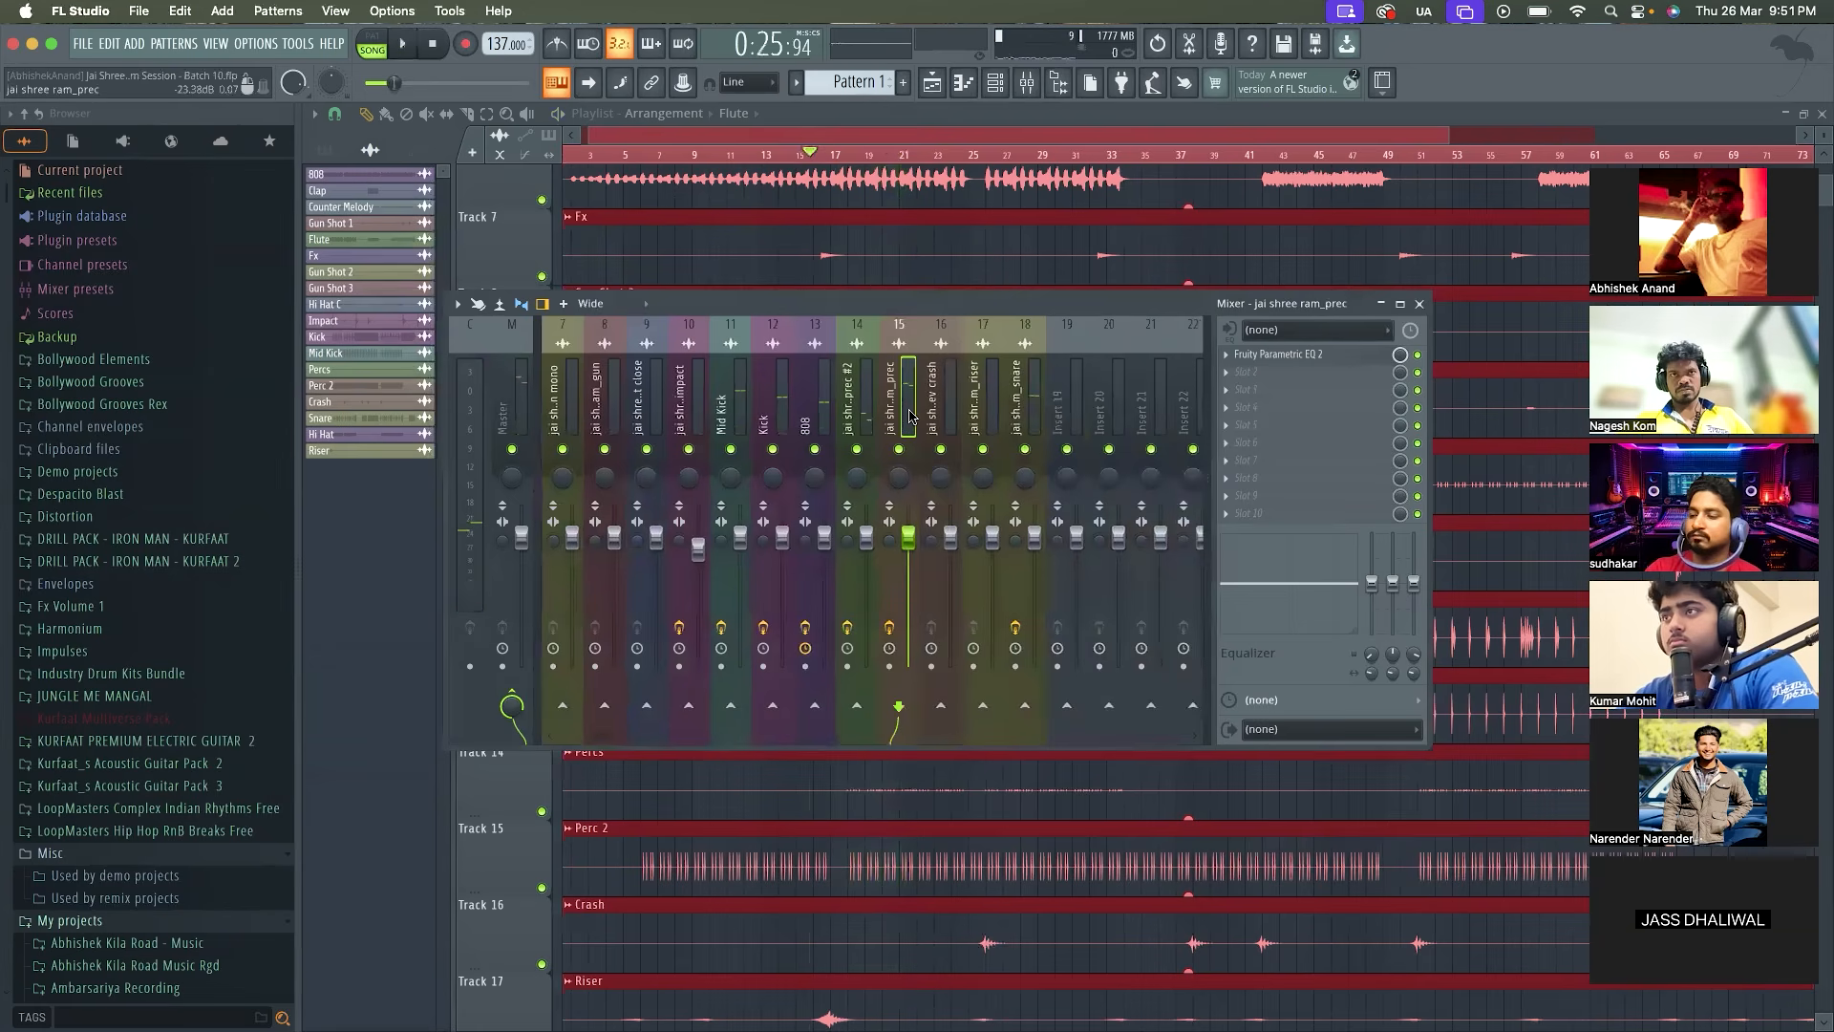
{"action": "double_click", "coordinate": [909, 415]}
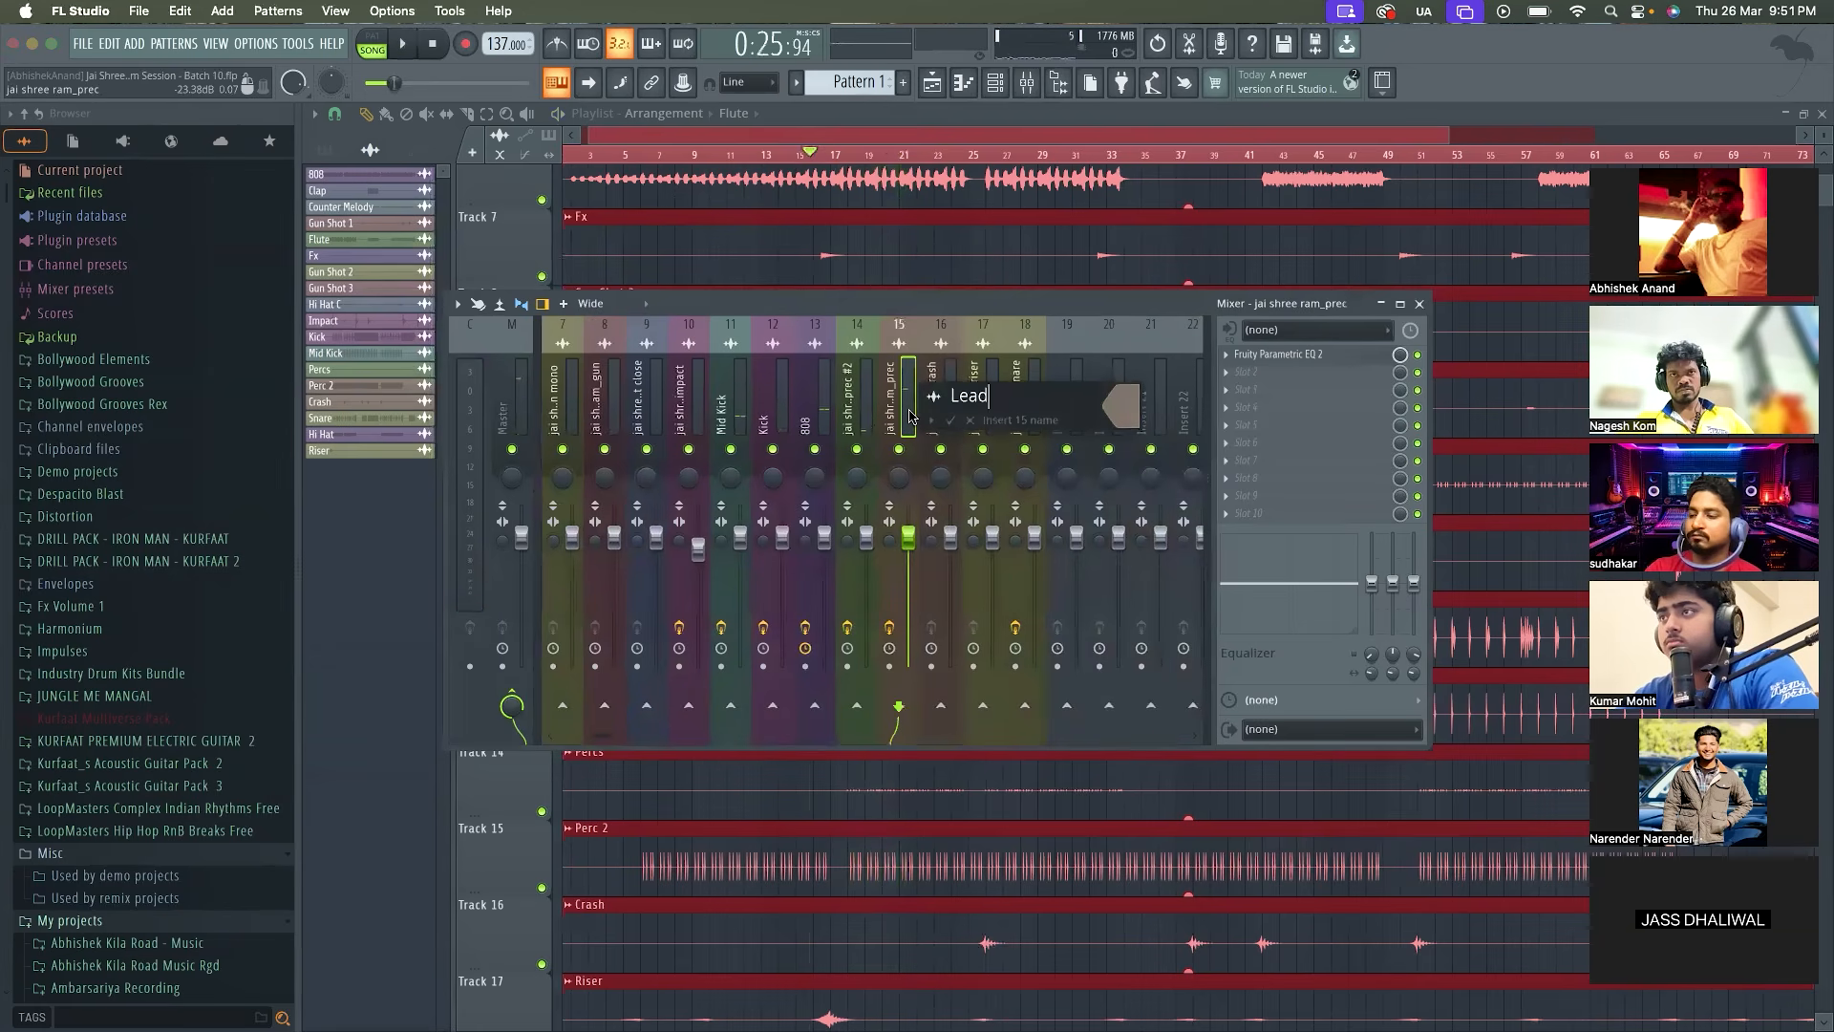
{"action": "type", "text": "Perc main"}
{"action": "key", "text": "Return"}
{"action": "key", "text": "space"}
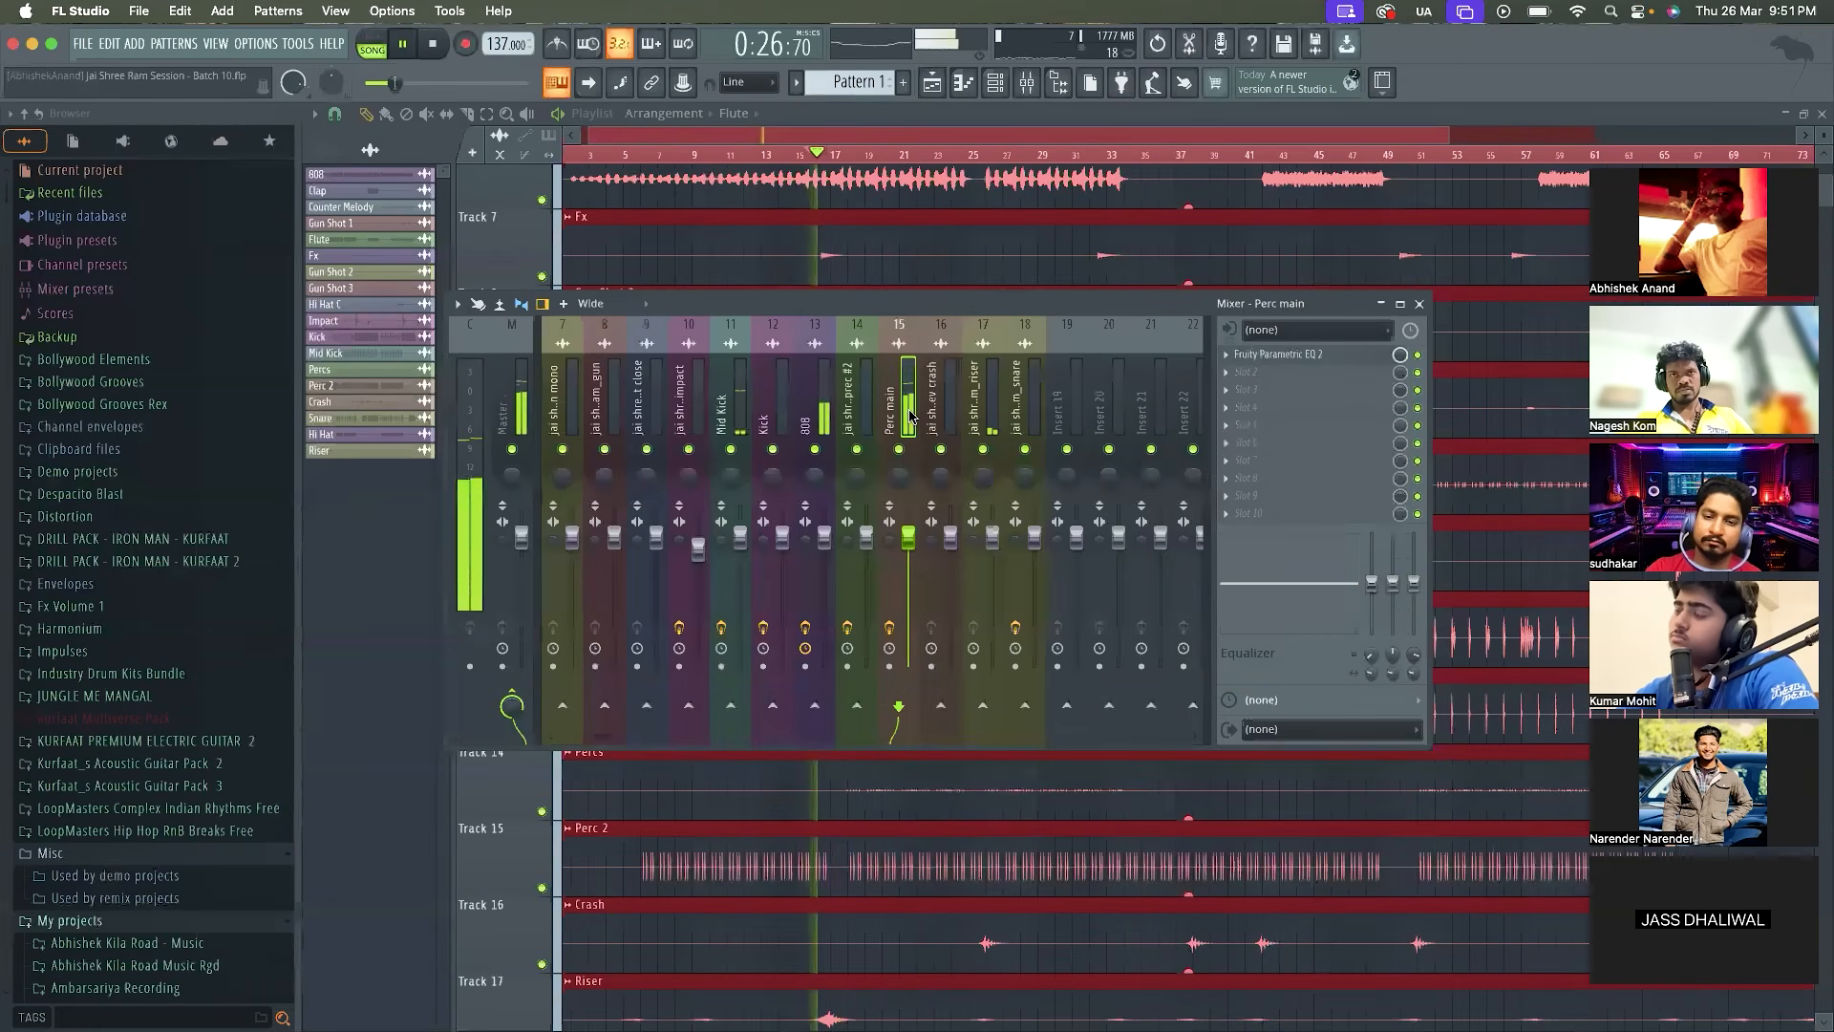
{"action": "key", "text": "space"}
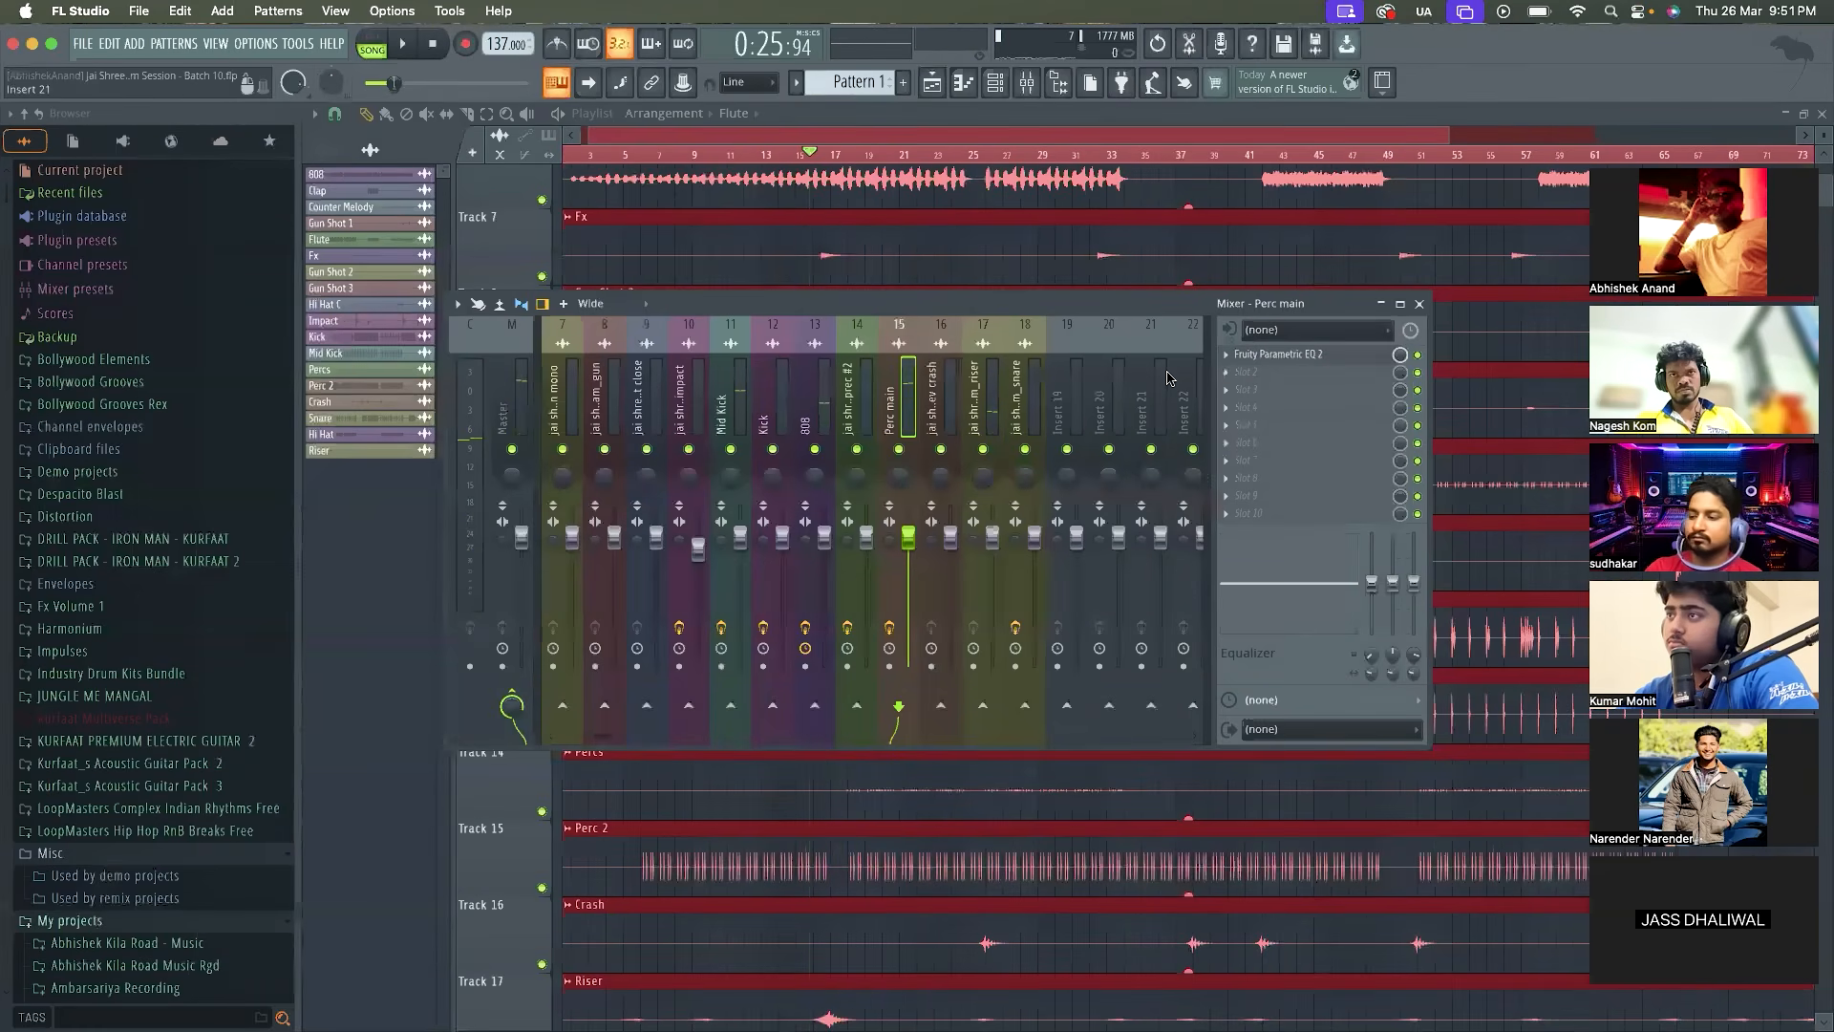
Try Fruity Blood Overdrive with x100 on in the second effect slot of Perc main, and remove it again
{"action": "left_click", "coordinate": [1227, 374]}
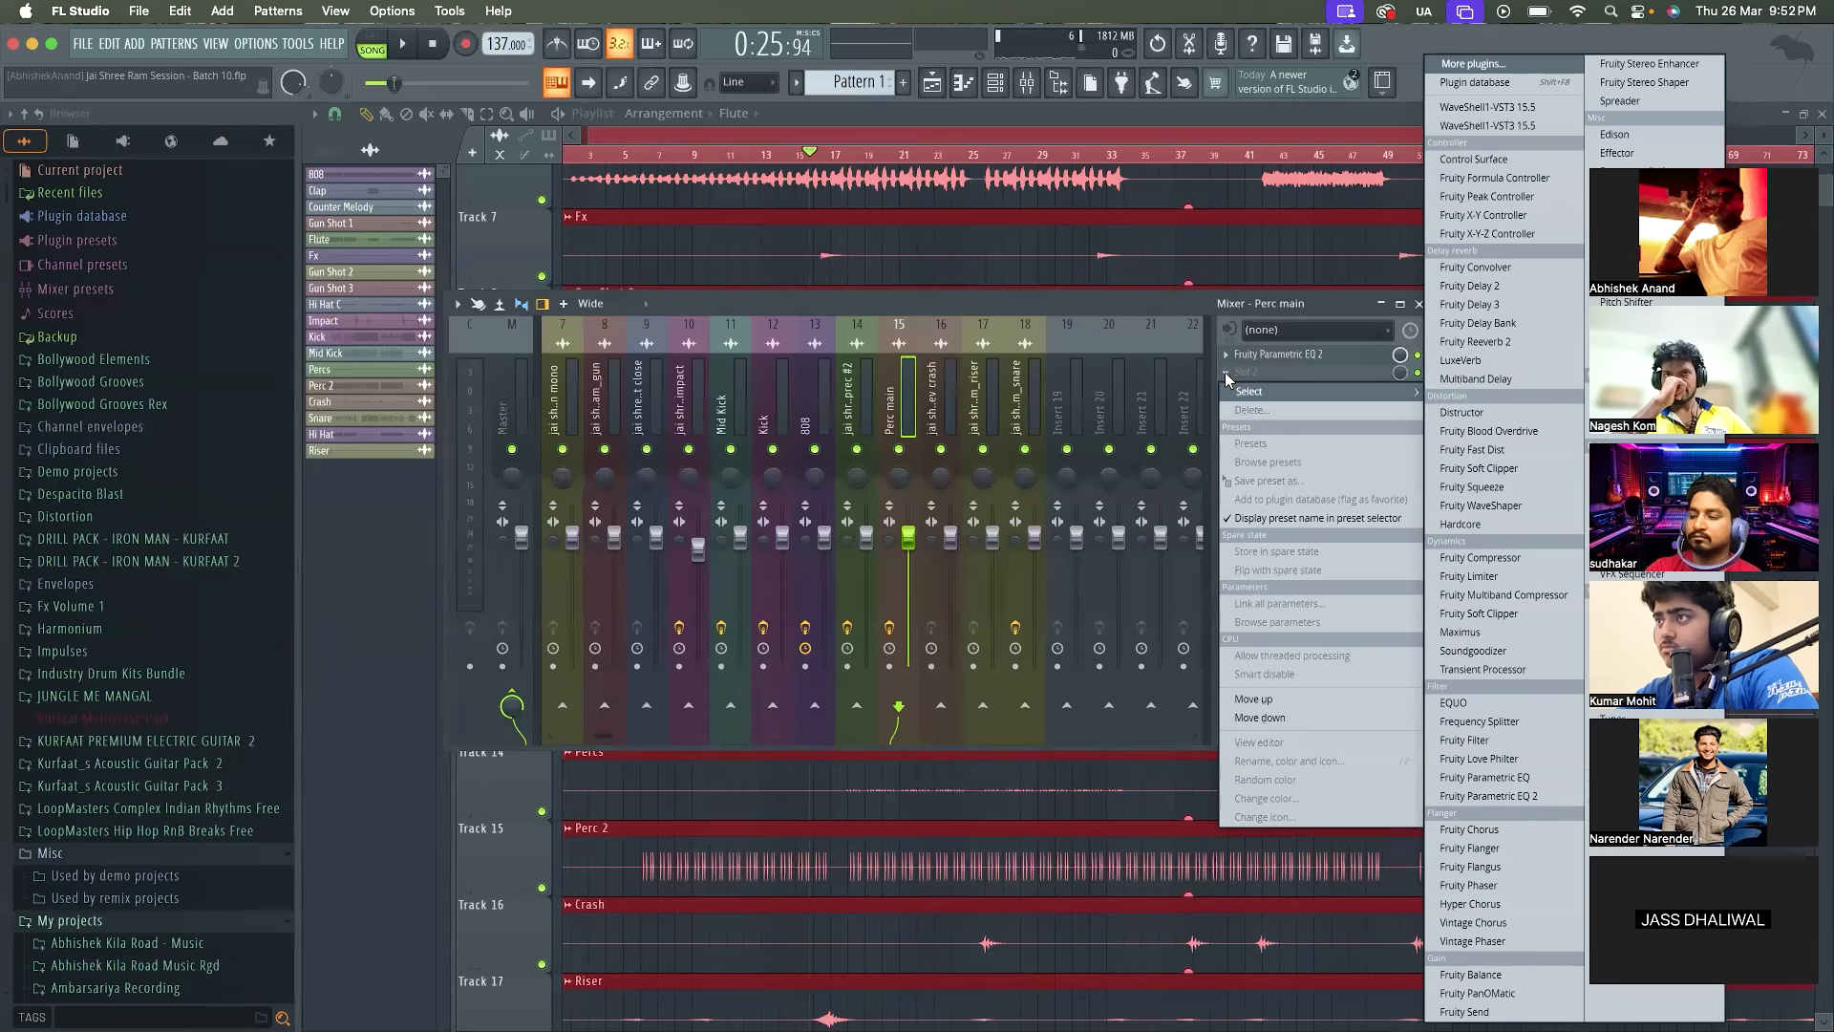
{"action": "left_click", "coordinate": [1482, 432]}
{"action": "key", "text": "space"}
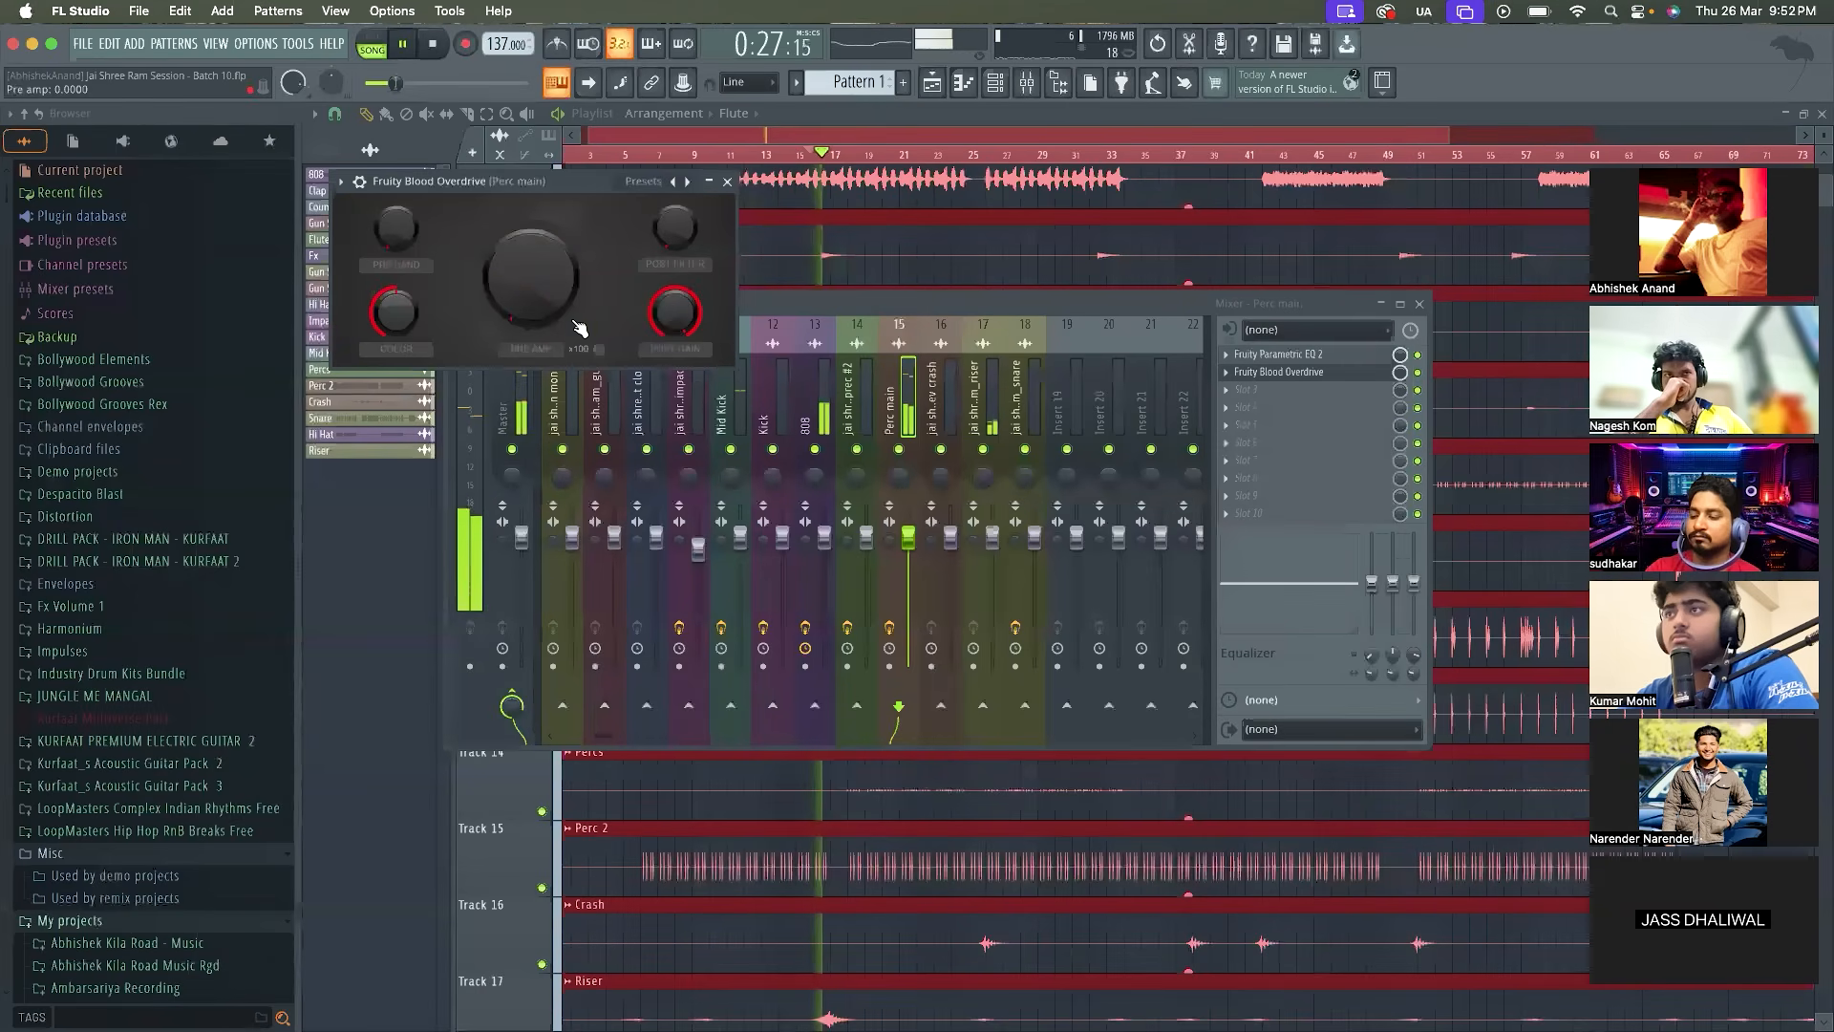
{"action": "left_click", "coordinate": [600, 349]}
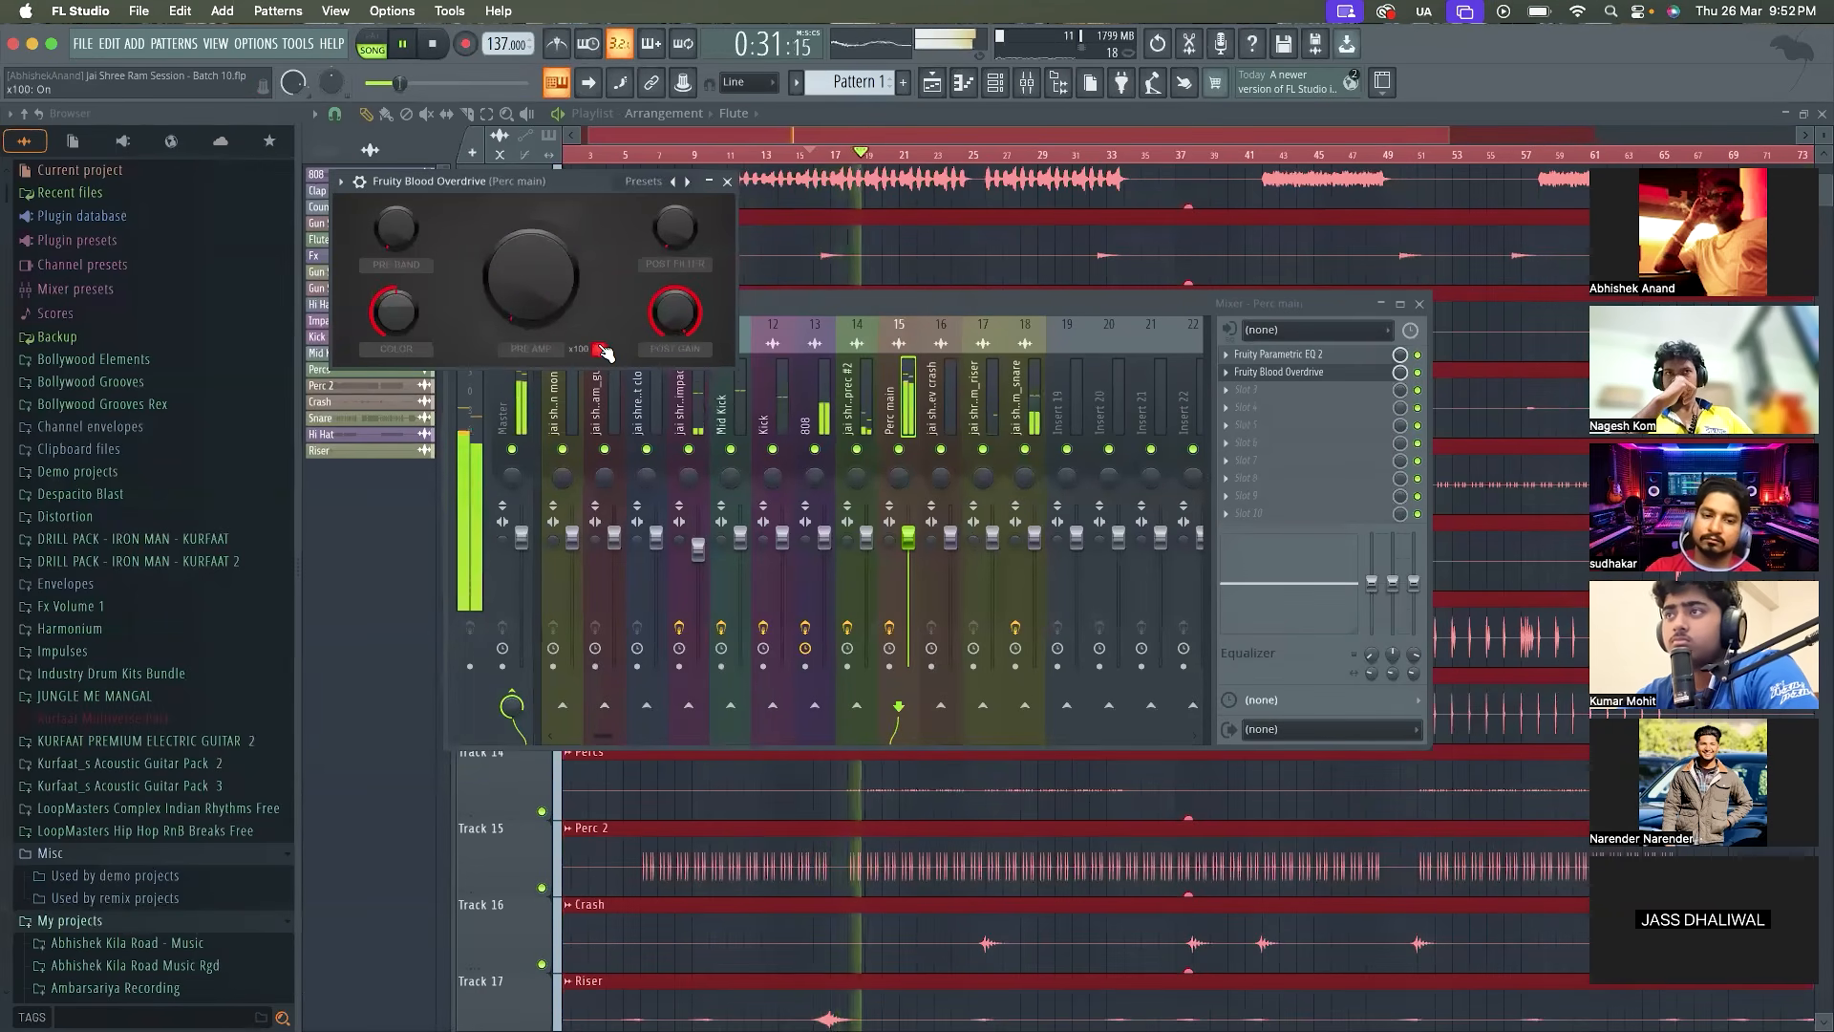
{"action": "key", "text": "space"}
{"action": "left_click", "coordinate": [1224, 372]}
{"action": "left_click", "coordinate": [1269, 411]}
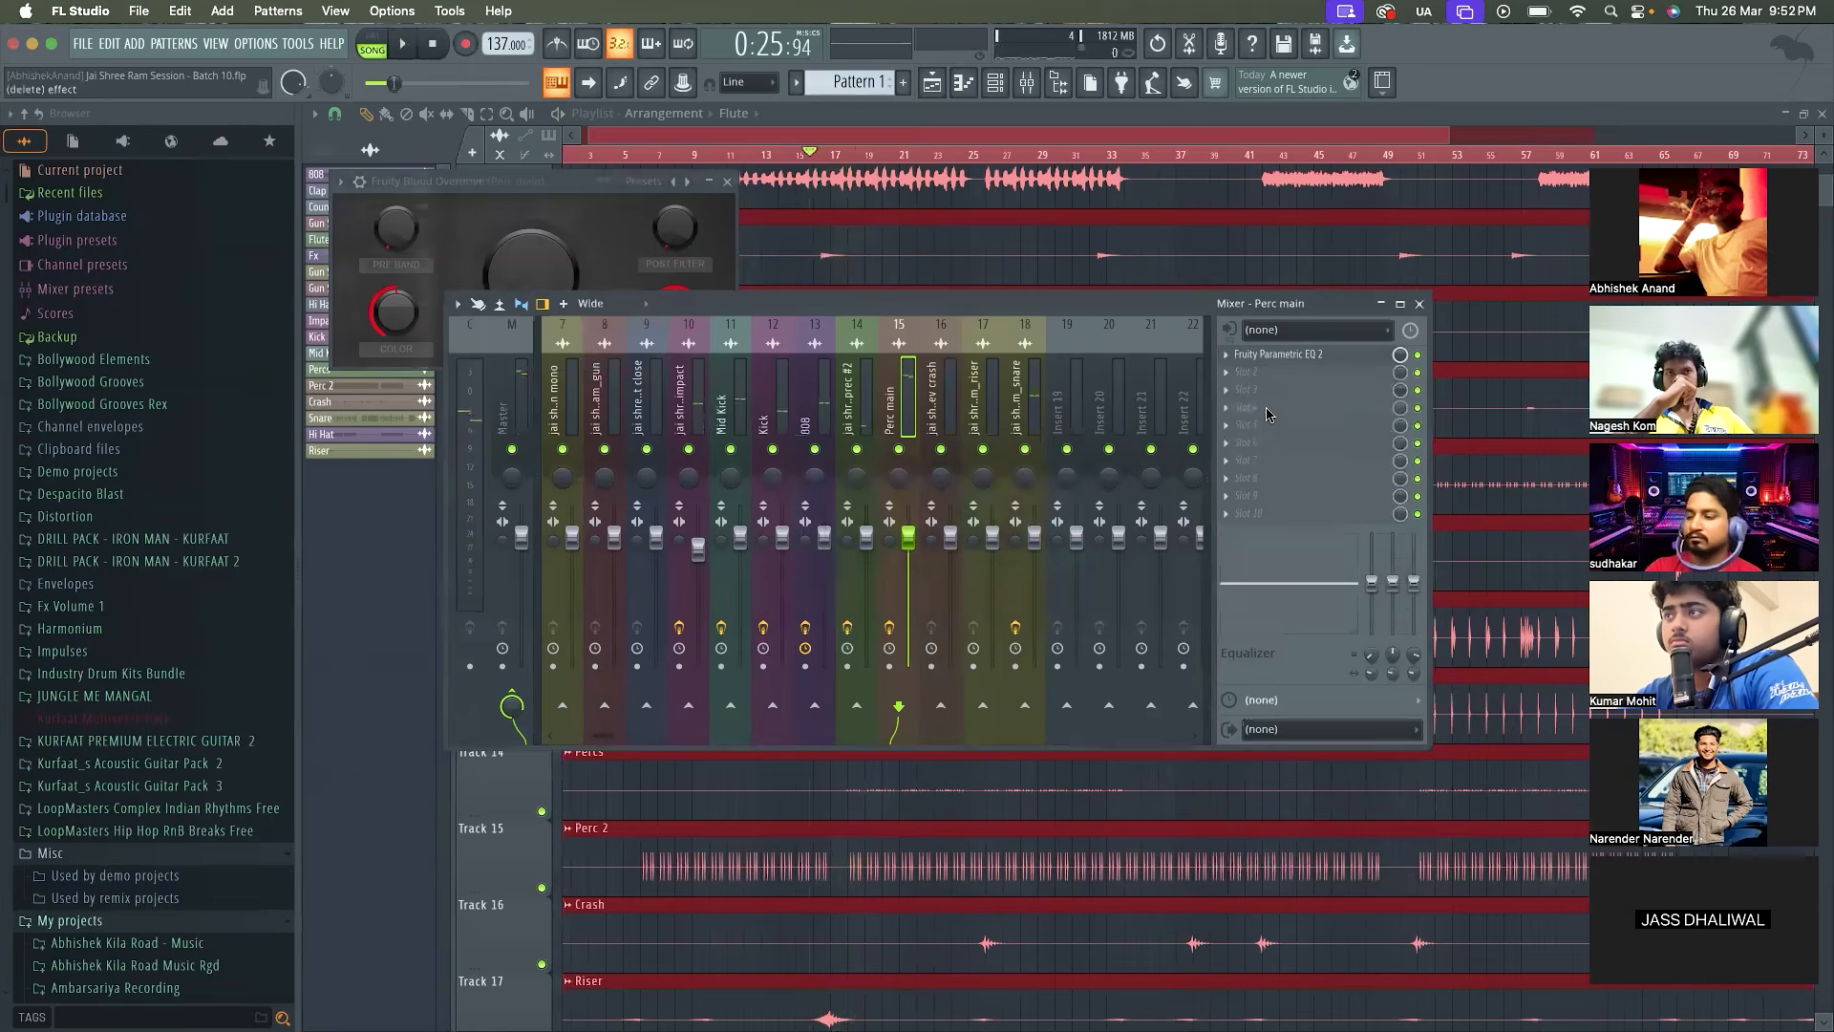
Load Fruity Fast Dist in the second effect slot of Perc main and compare the mix with it enabled and bypassed
{"action": "left_click", "coordinate": [1225, 375]}
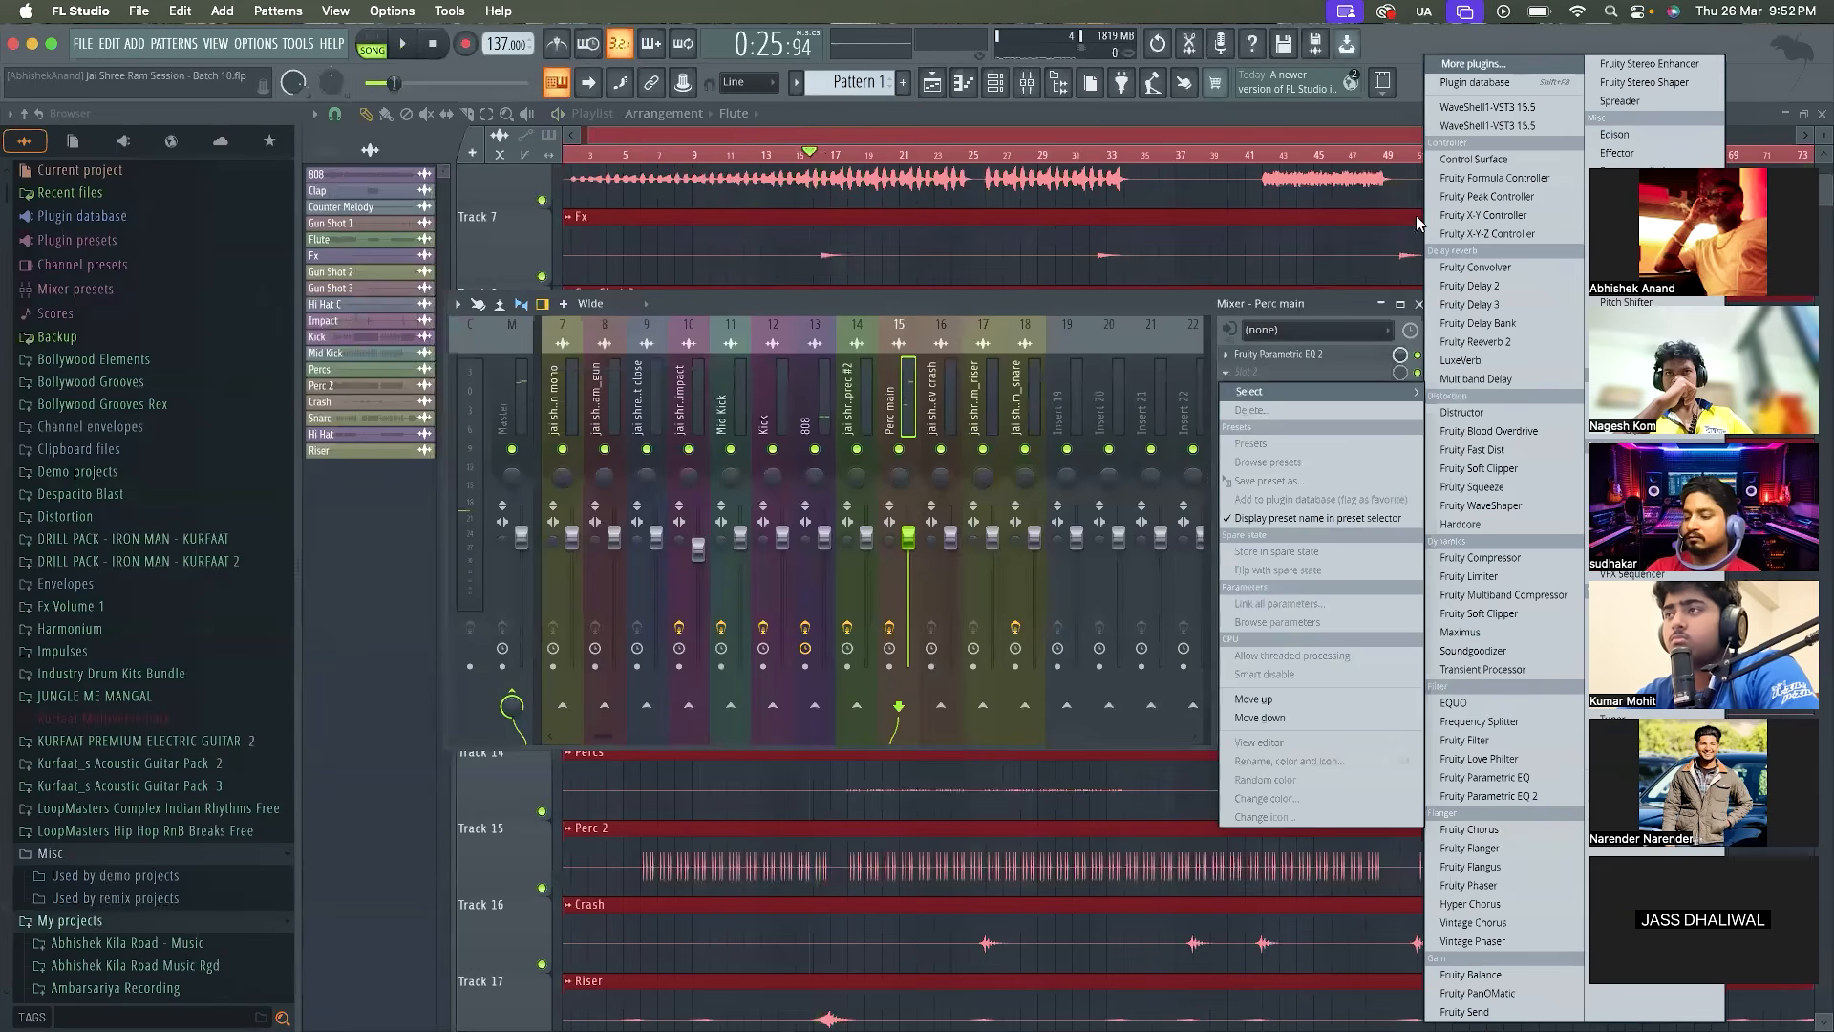
{"action": "left_click", "coordinate": [1488, 66]}
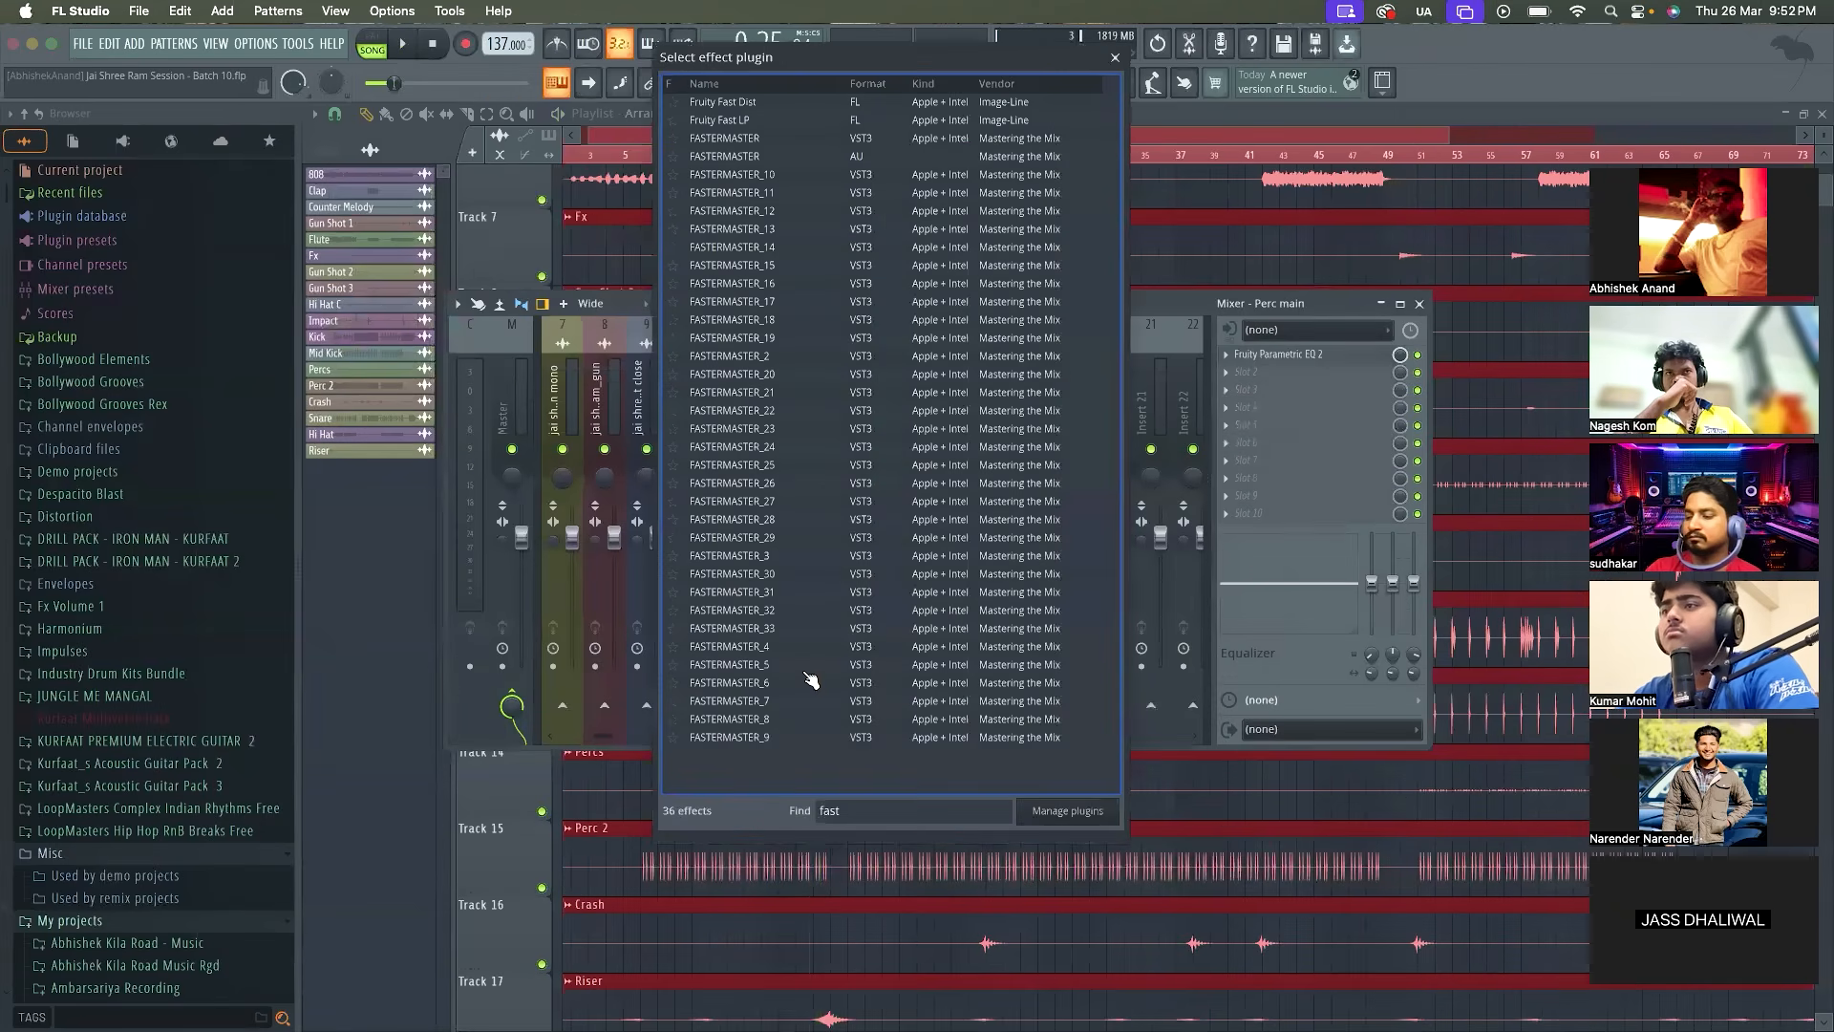
{"action": "double_click", "coordinate": [798, 102]}
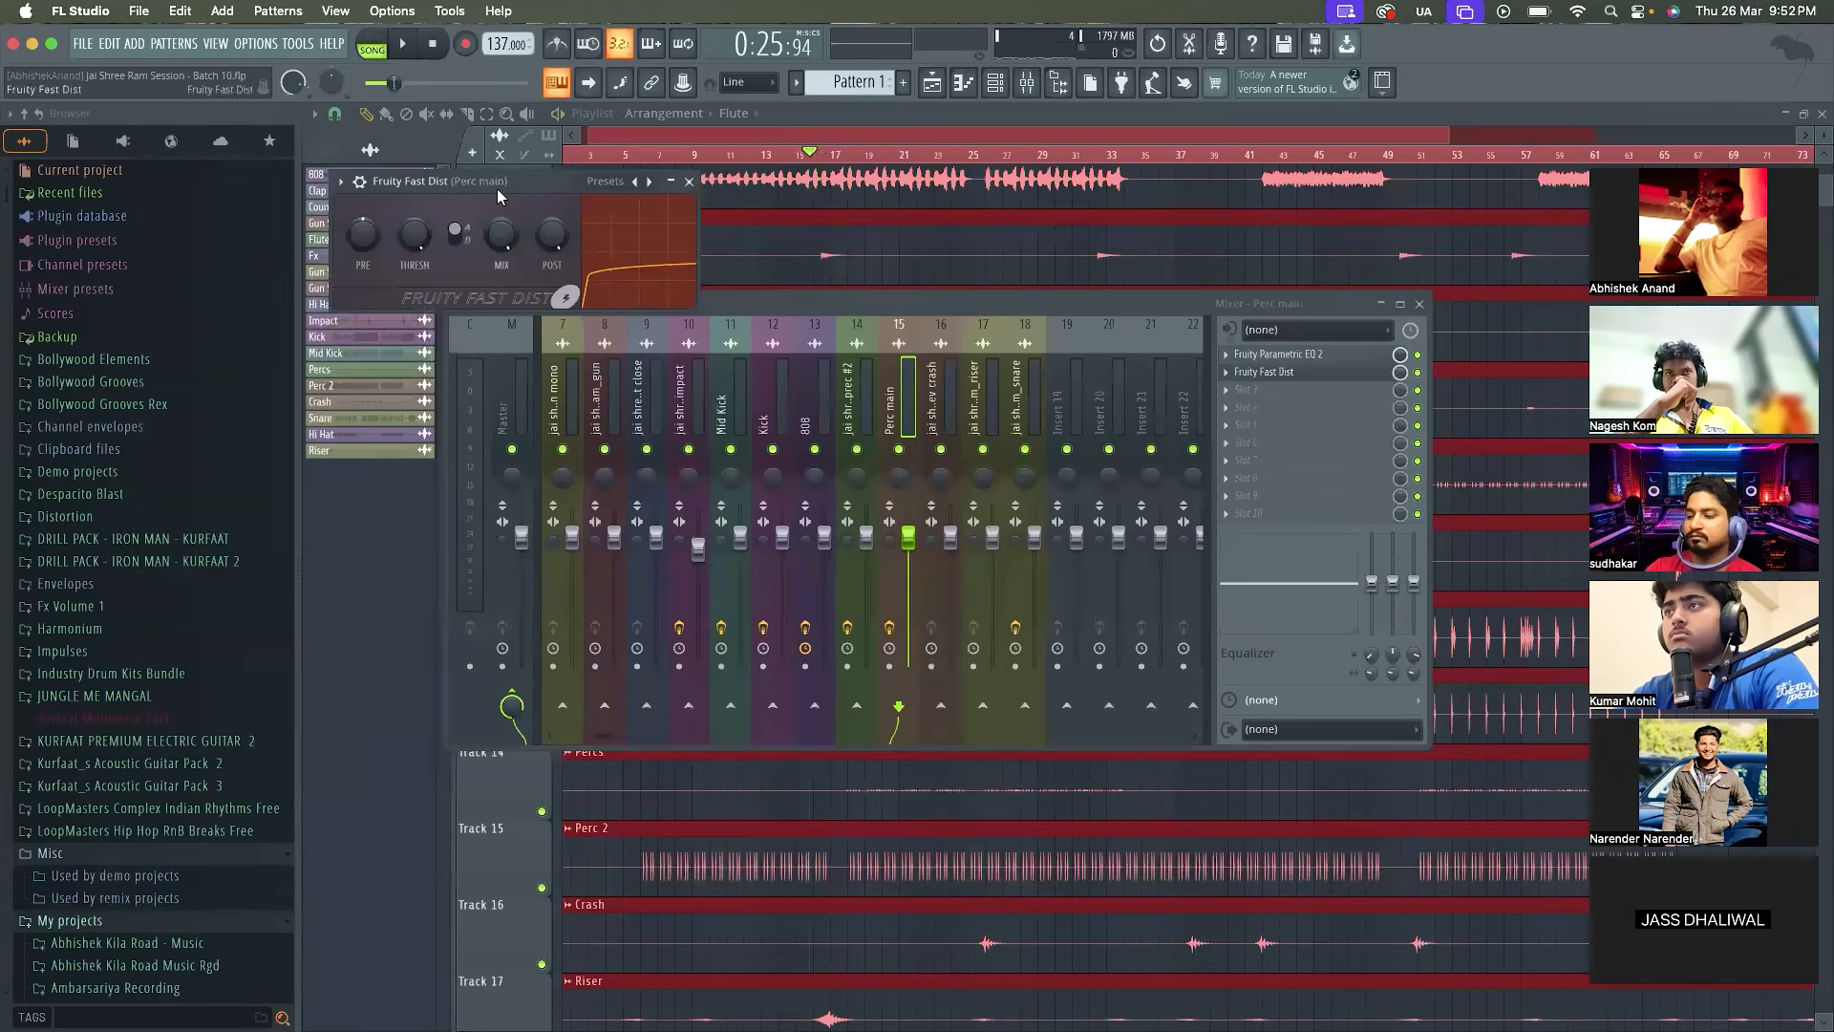
{"action": "key", "text": "space"}
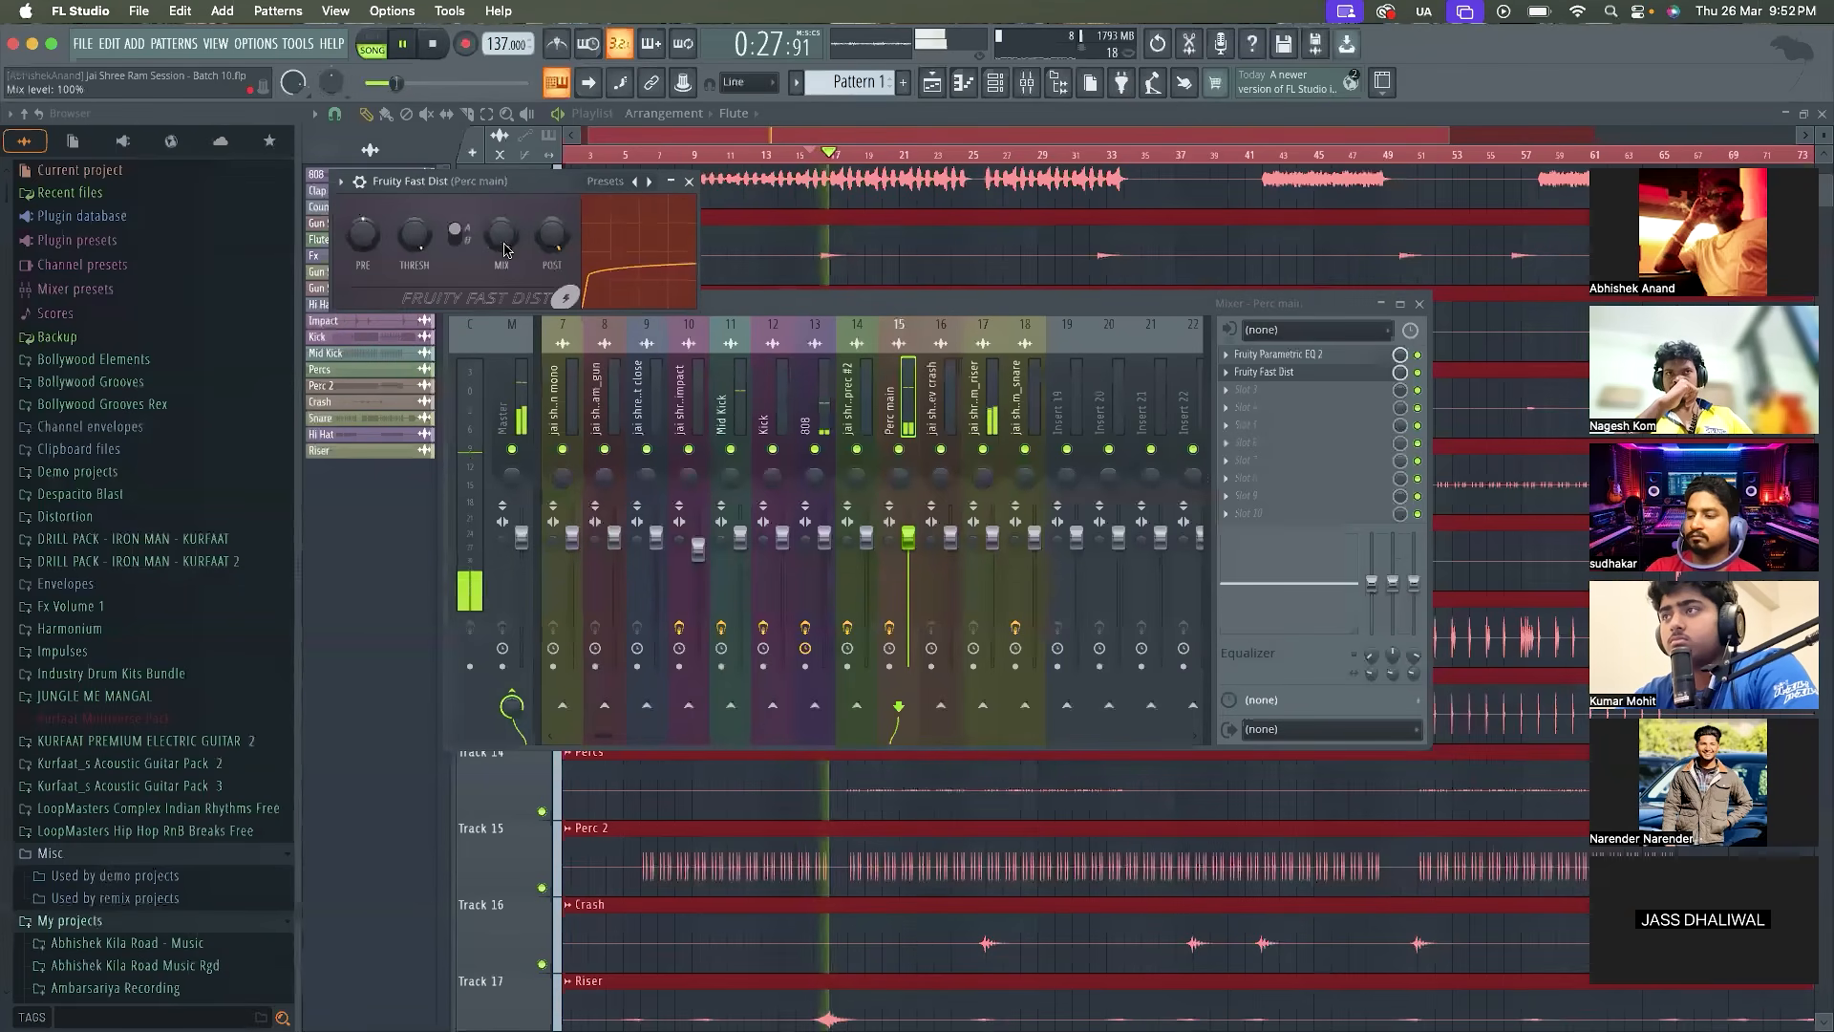
{"action": "key", "text": "space"}
{"action": "key", "text": "space"}
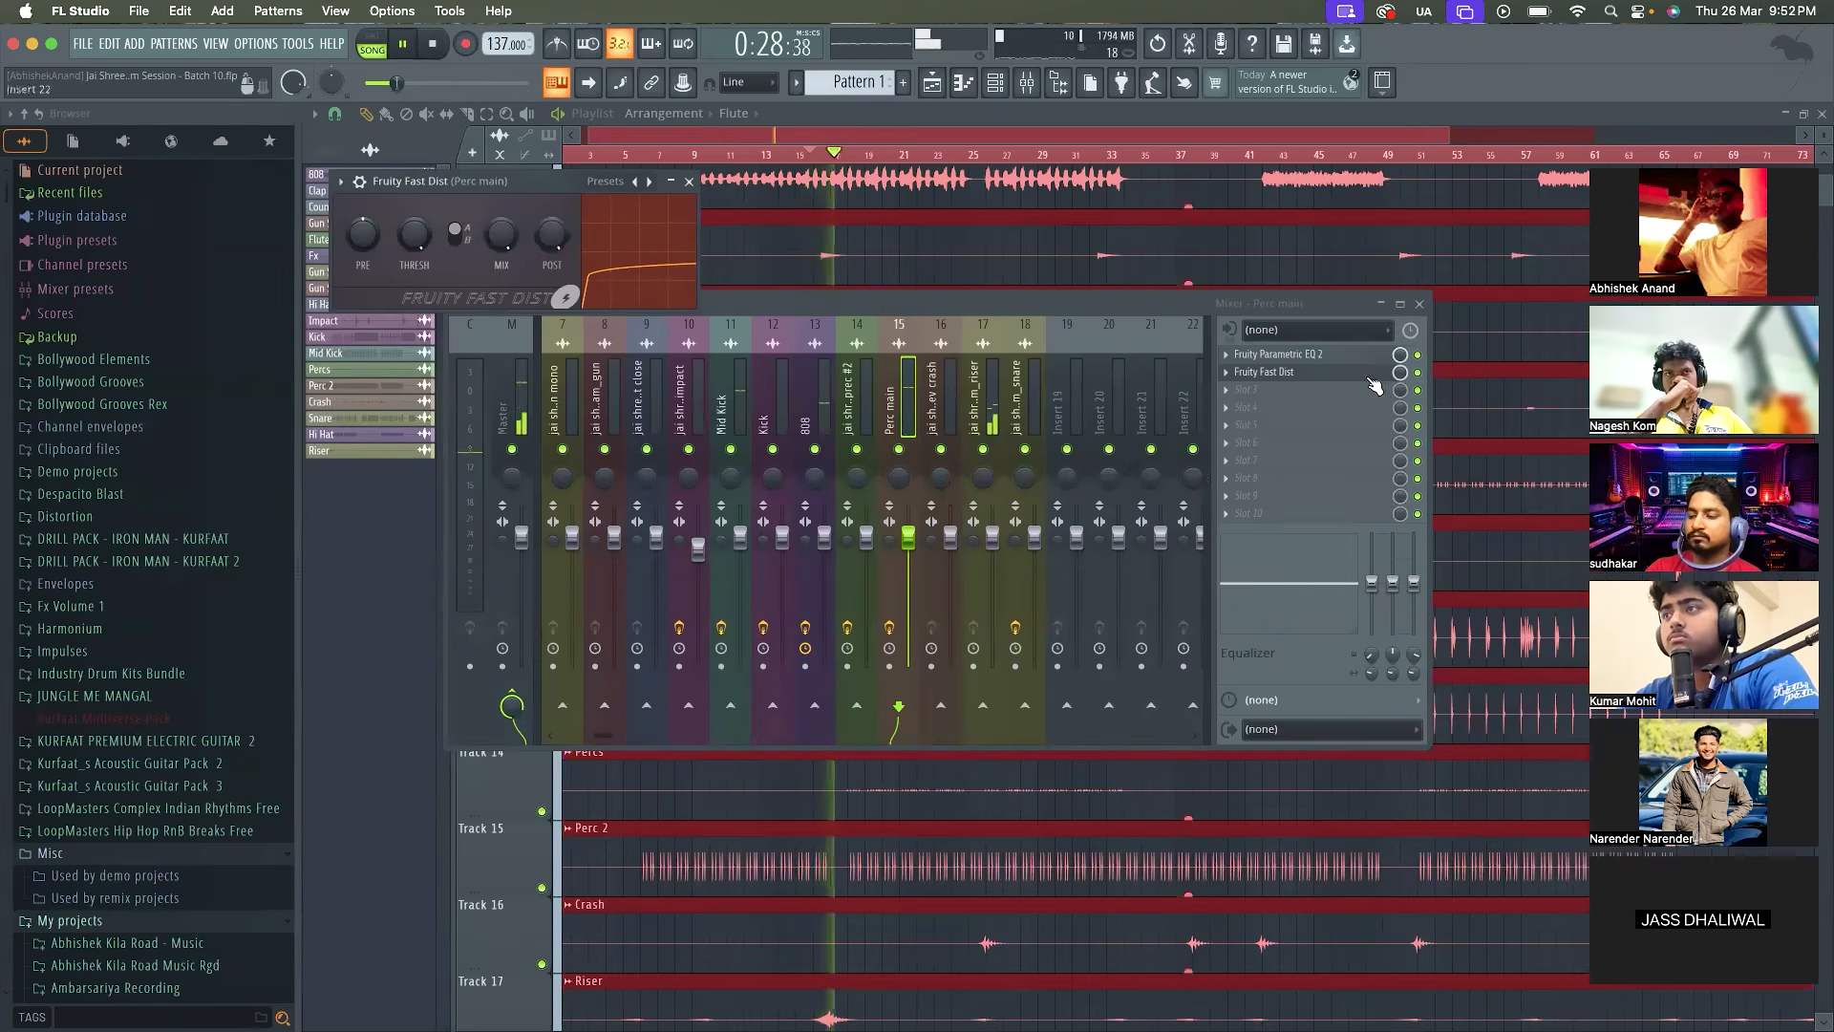
{"action": "left_click", "coordinate": [1418, 373]}
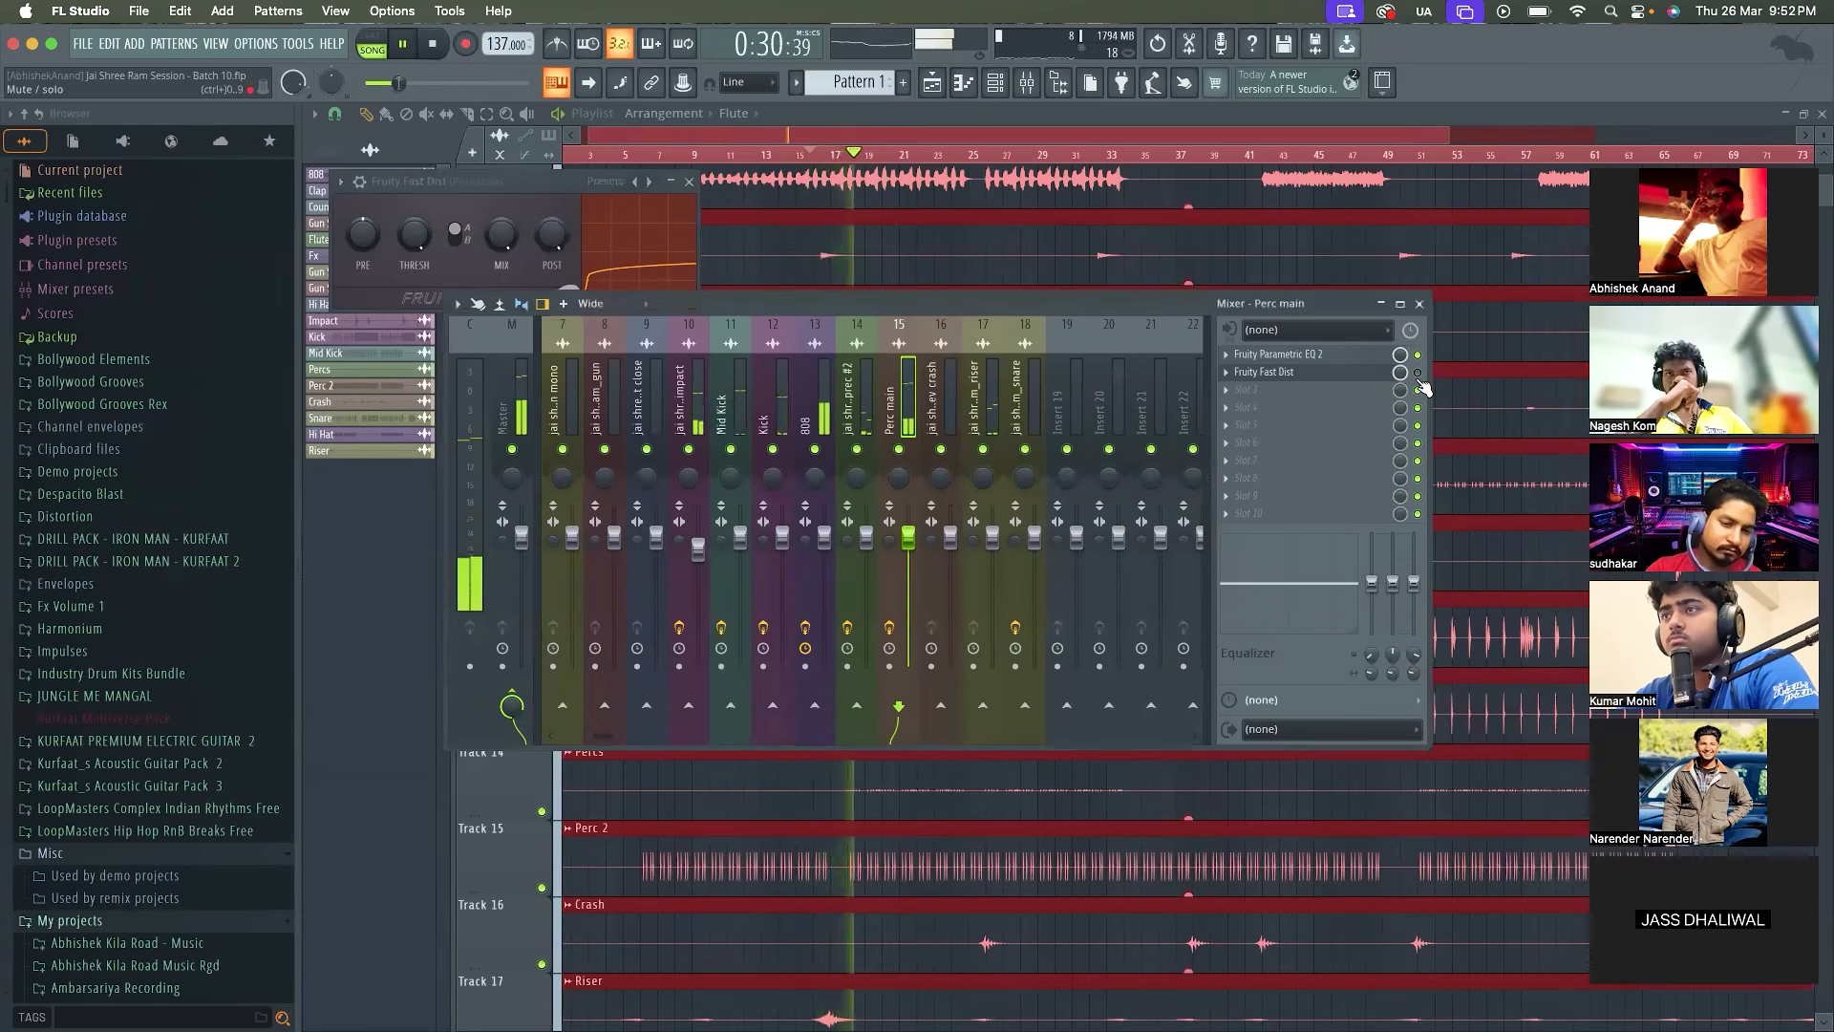
{"action": "left_click", "coordinate": [1417, 372]}
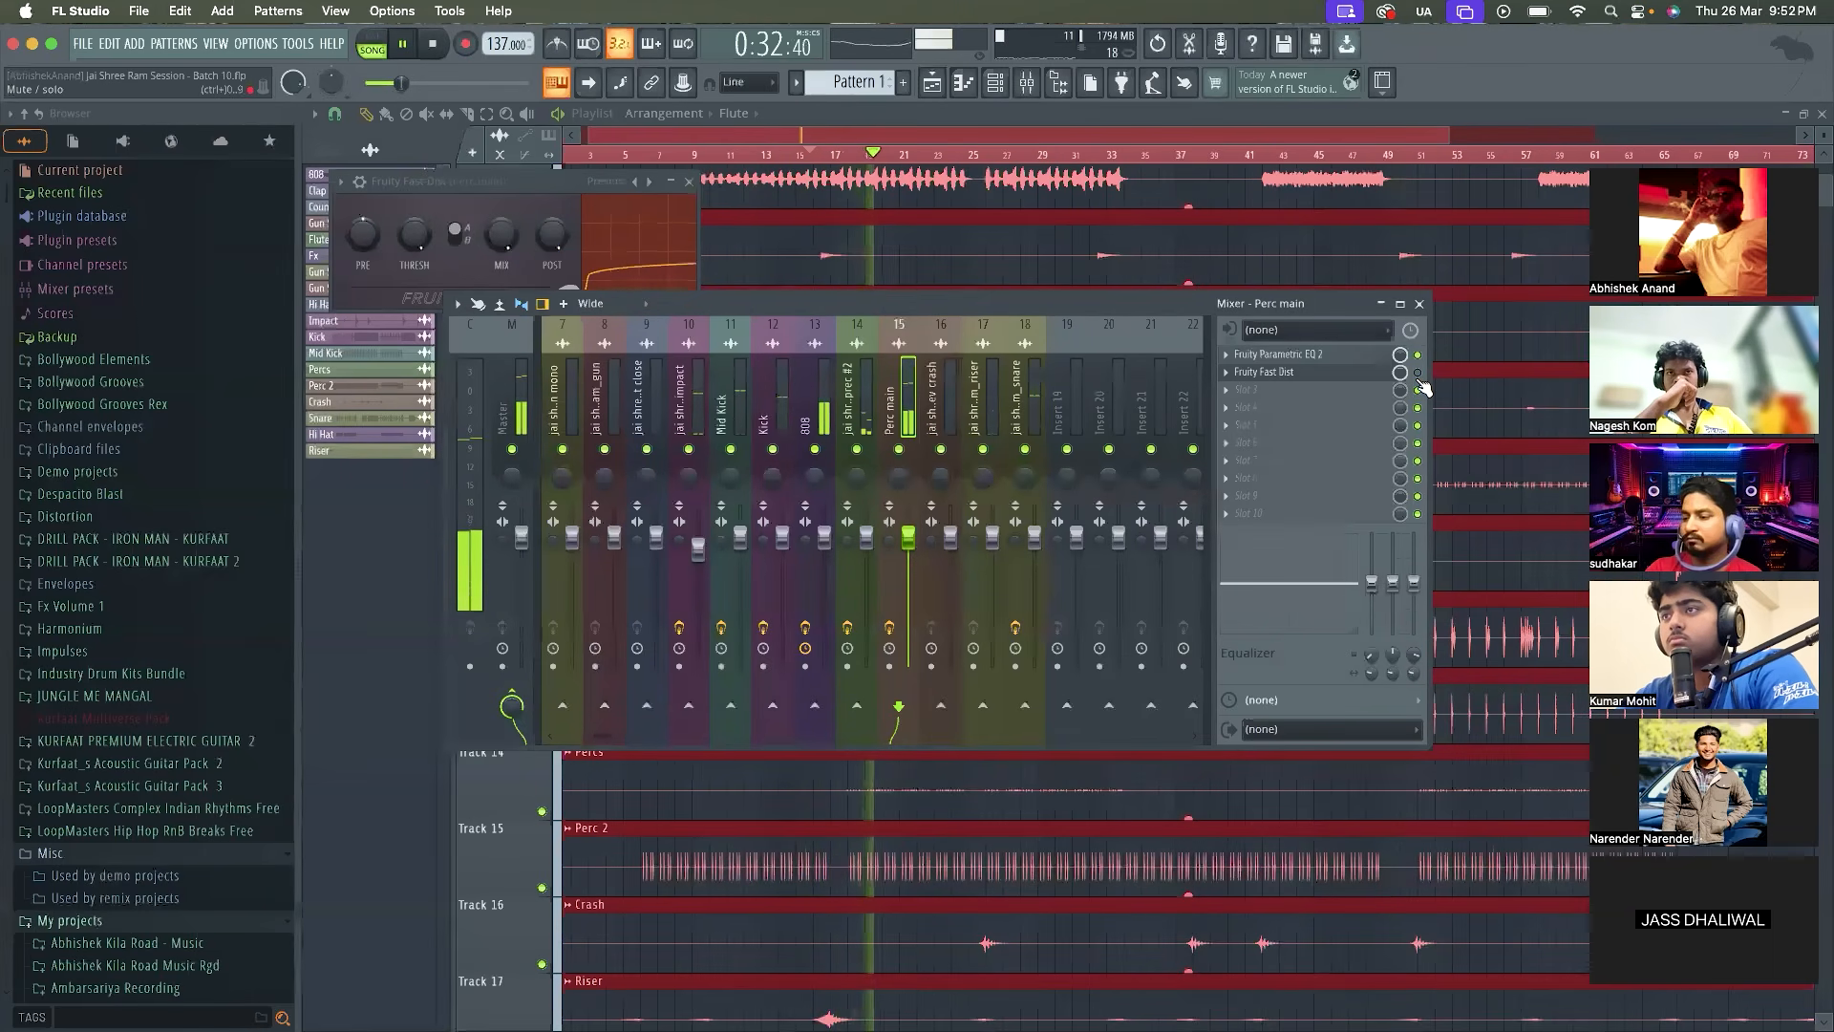
Set the post gain of the Perc main Fruity Fast Dist to 67% and its mix level to 91%
{"action": "left_click_drag", "start_coordinate": [552, 236], "coordinate": [552, 295]}
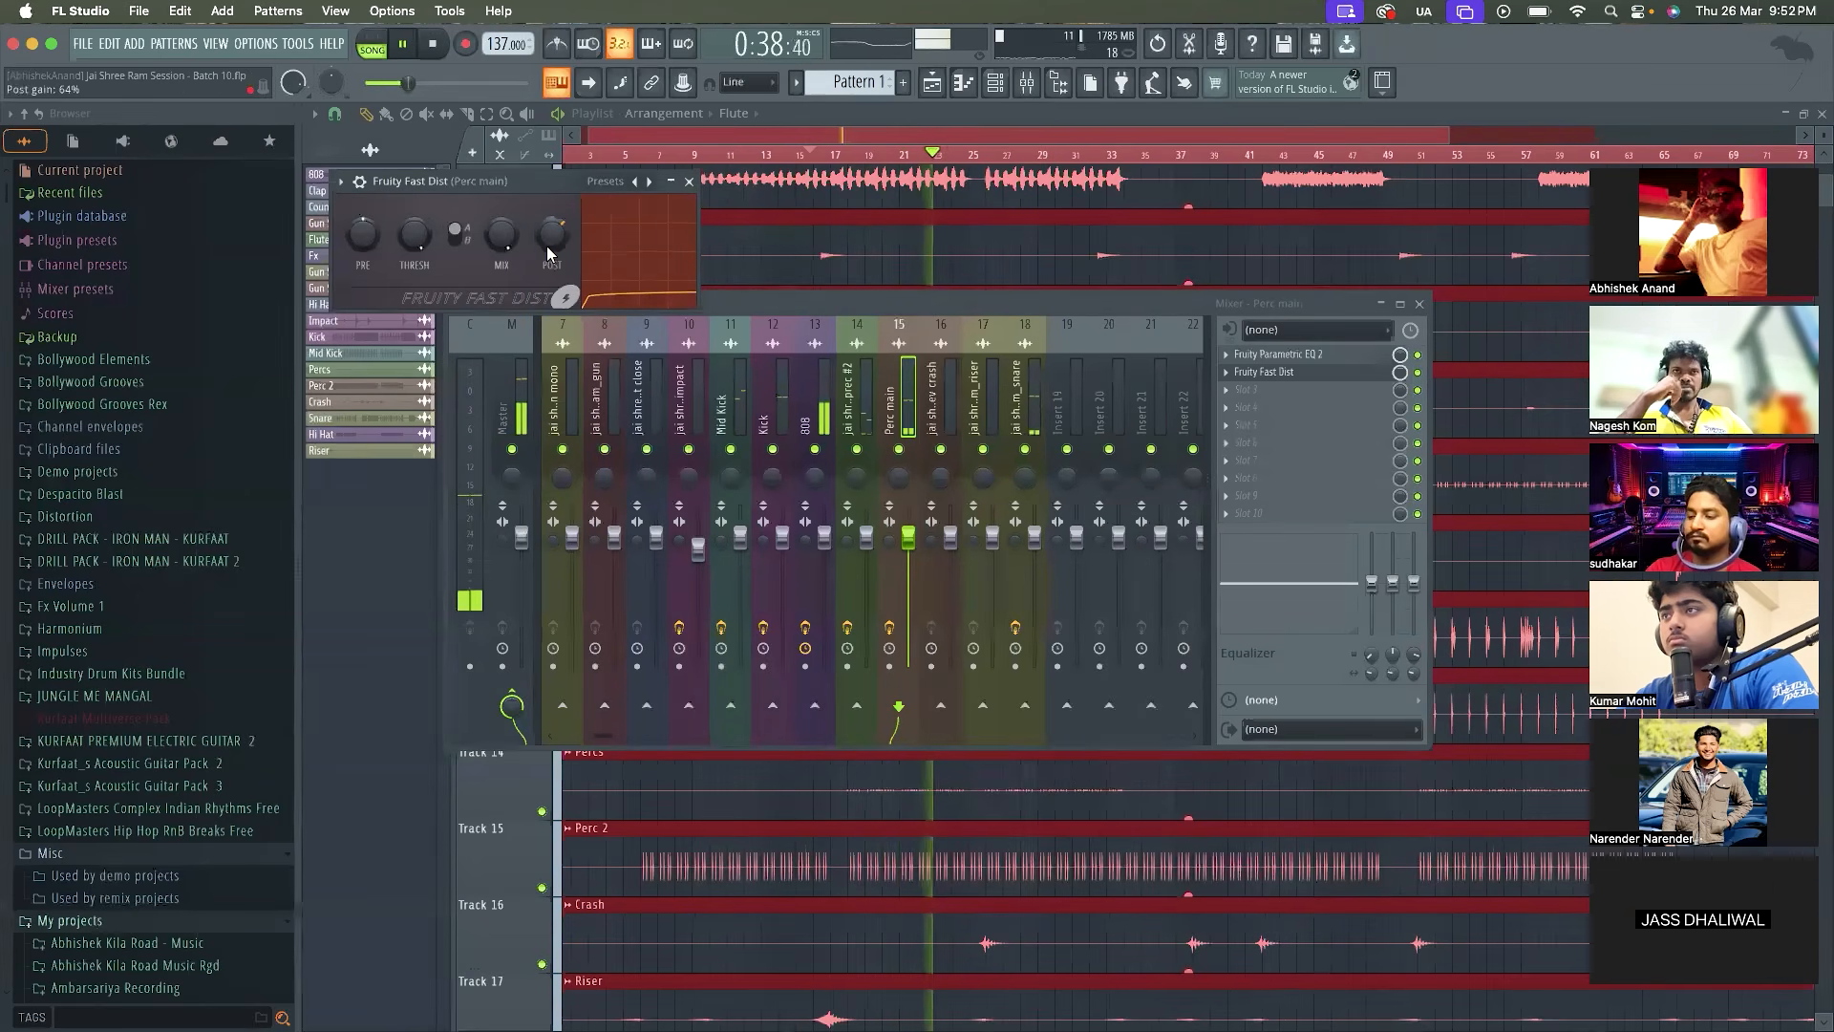
{"action": "scroll", "coordinate": [547, 253], "scroll_direction": "up", "scroll_amount": 3}
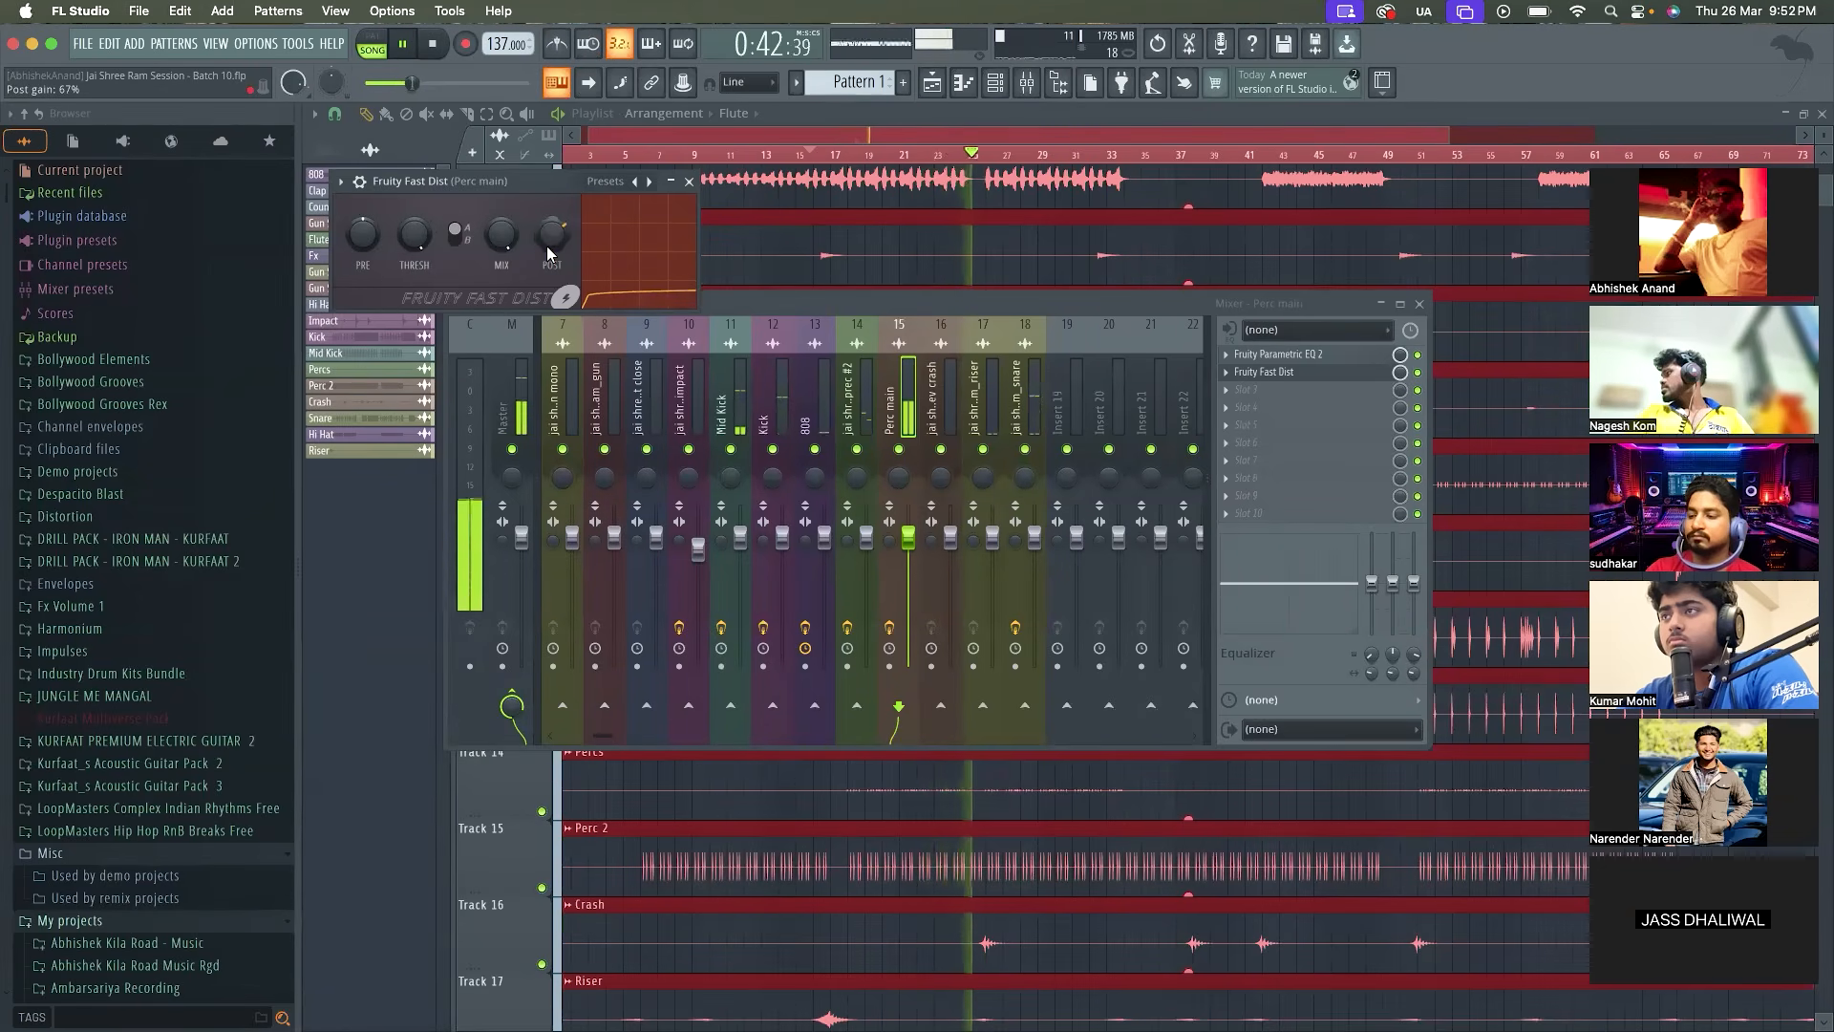
{"action": "left_click_drag", "start_coordinate": [503, 237], "coordinate": [504, 254]}
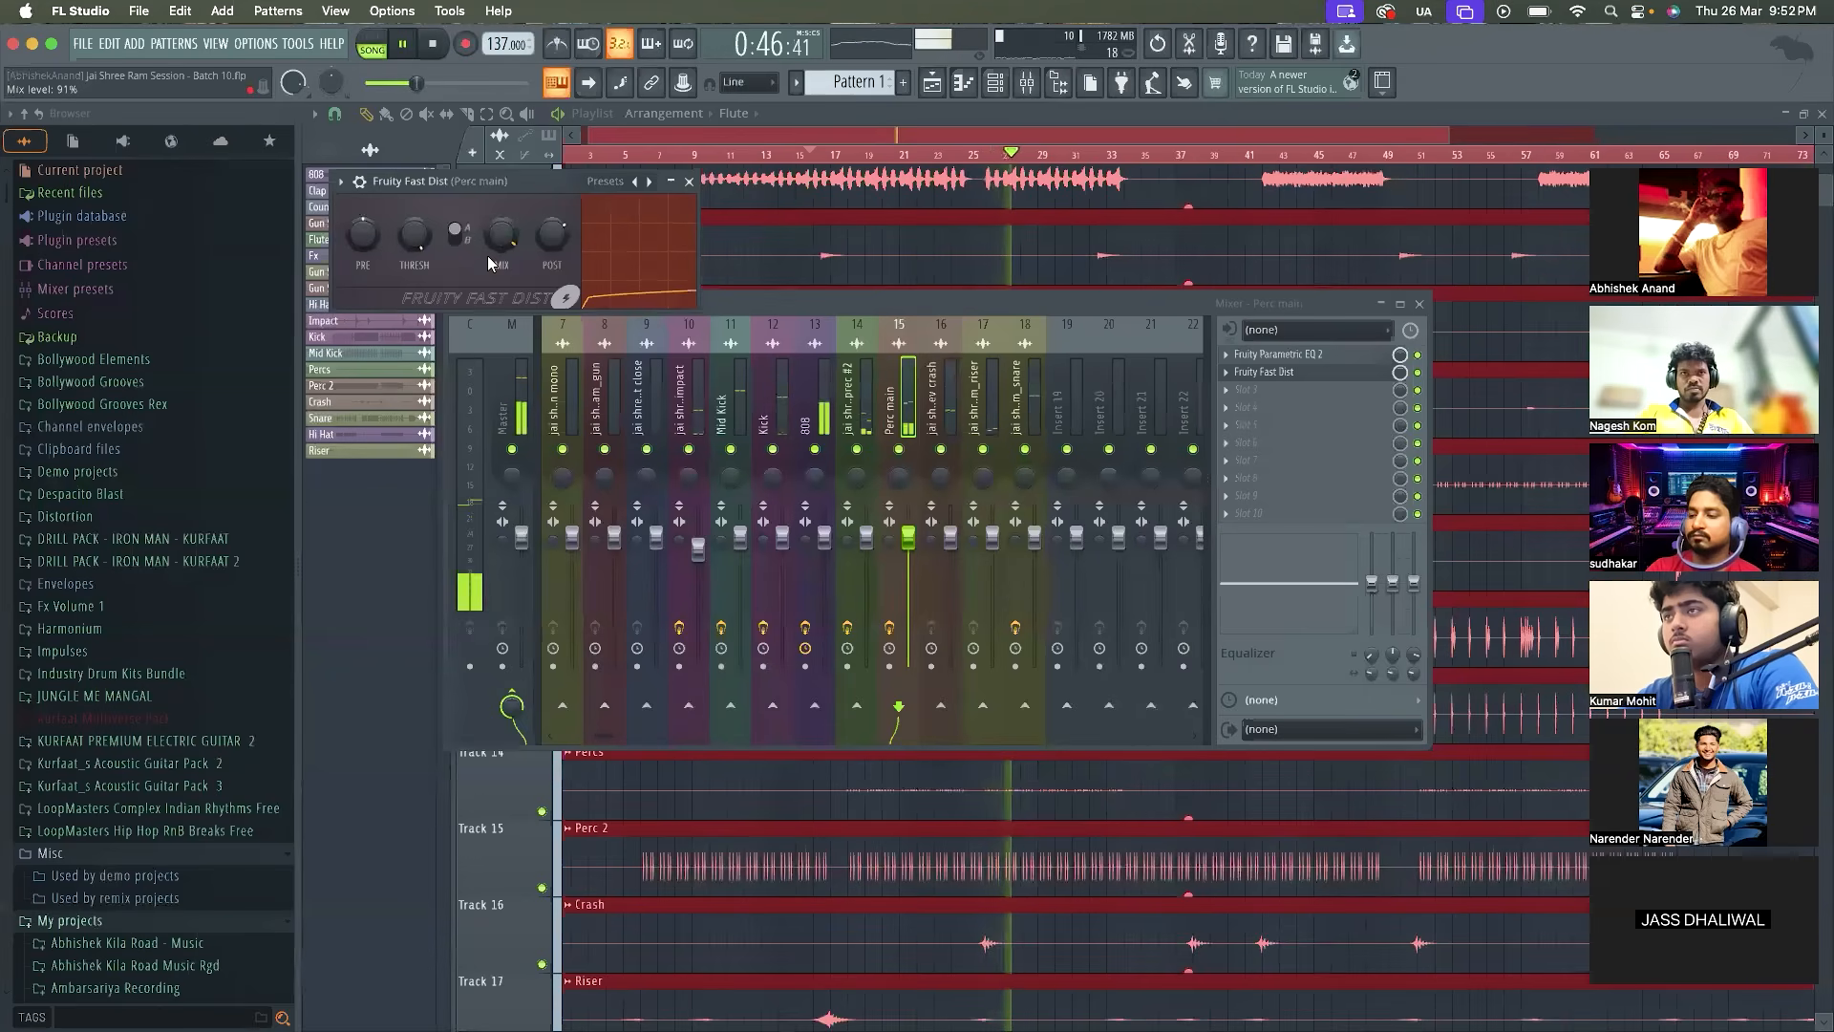
Solo the Perc main track and compare its playback with Fruity Fast Dist enabled and bypassed
{"action": "key", "text": "space"}
{"action": "left_click", "coordinate": [689, 181]}
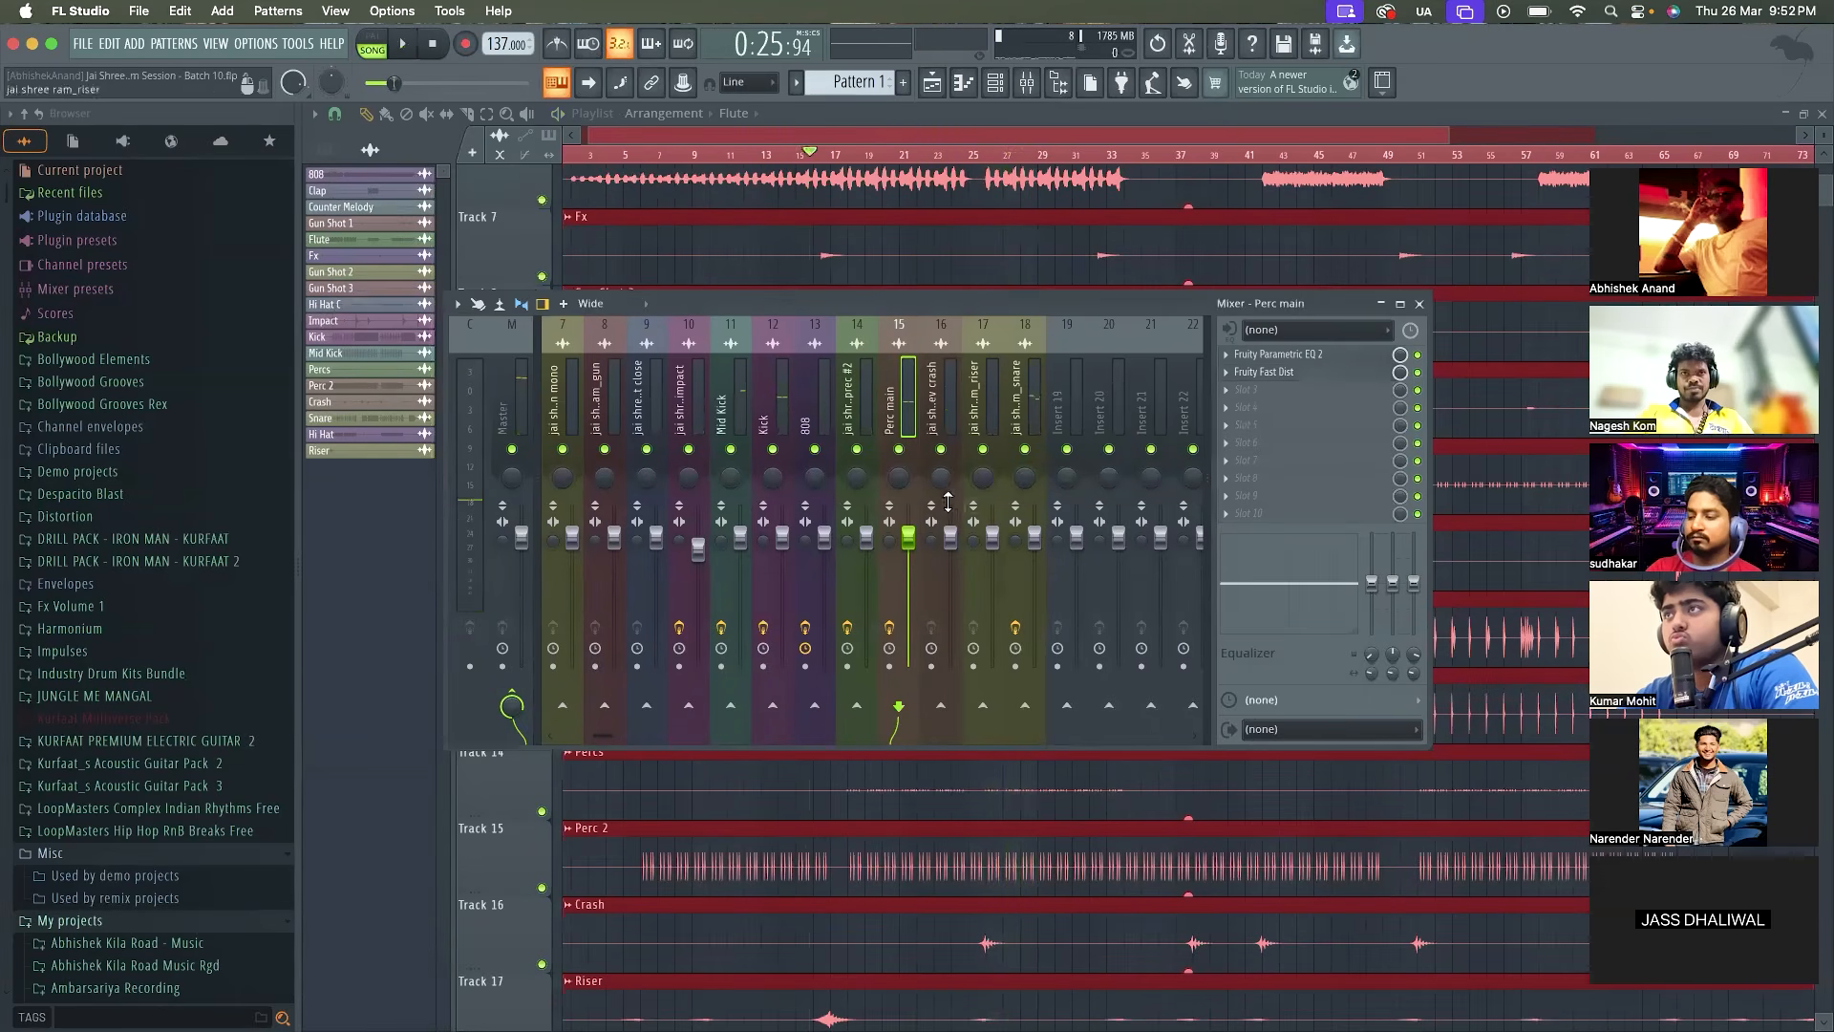
{"action": "right_click", "coordinate": [899, 449]}
{"action": "key", "text": "space"}
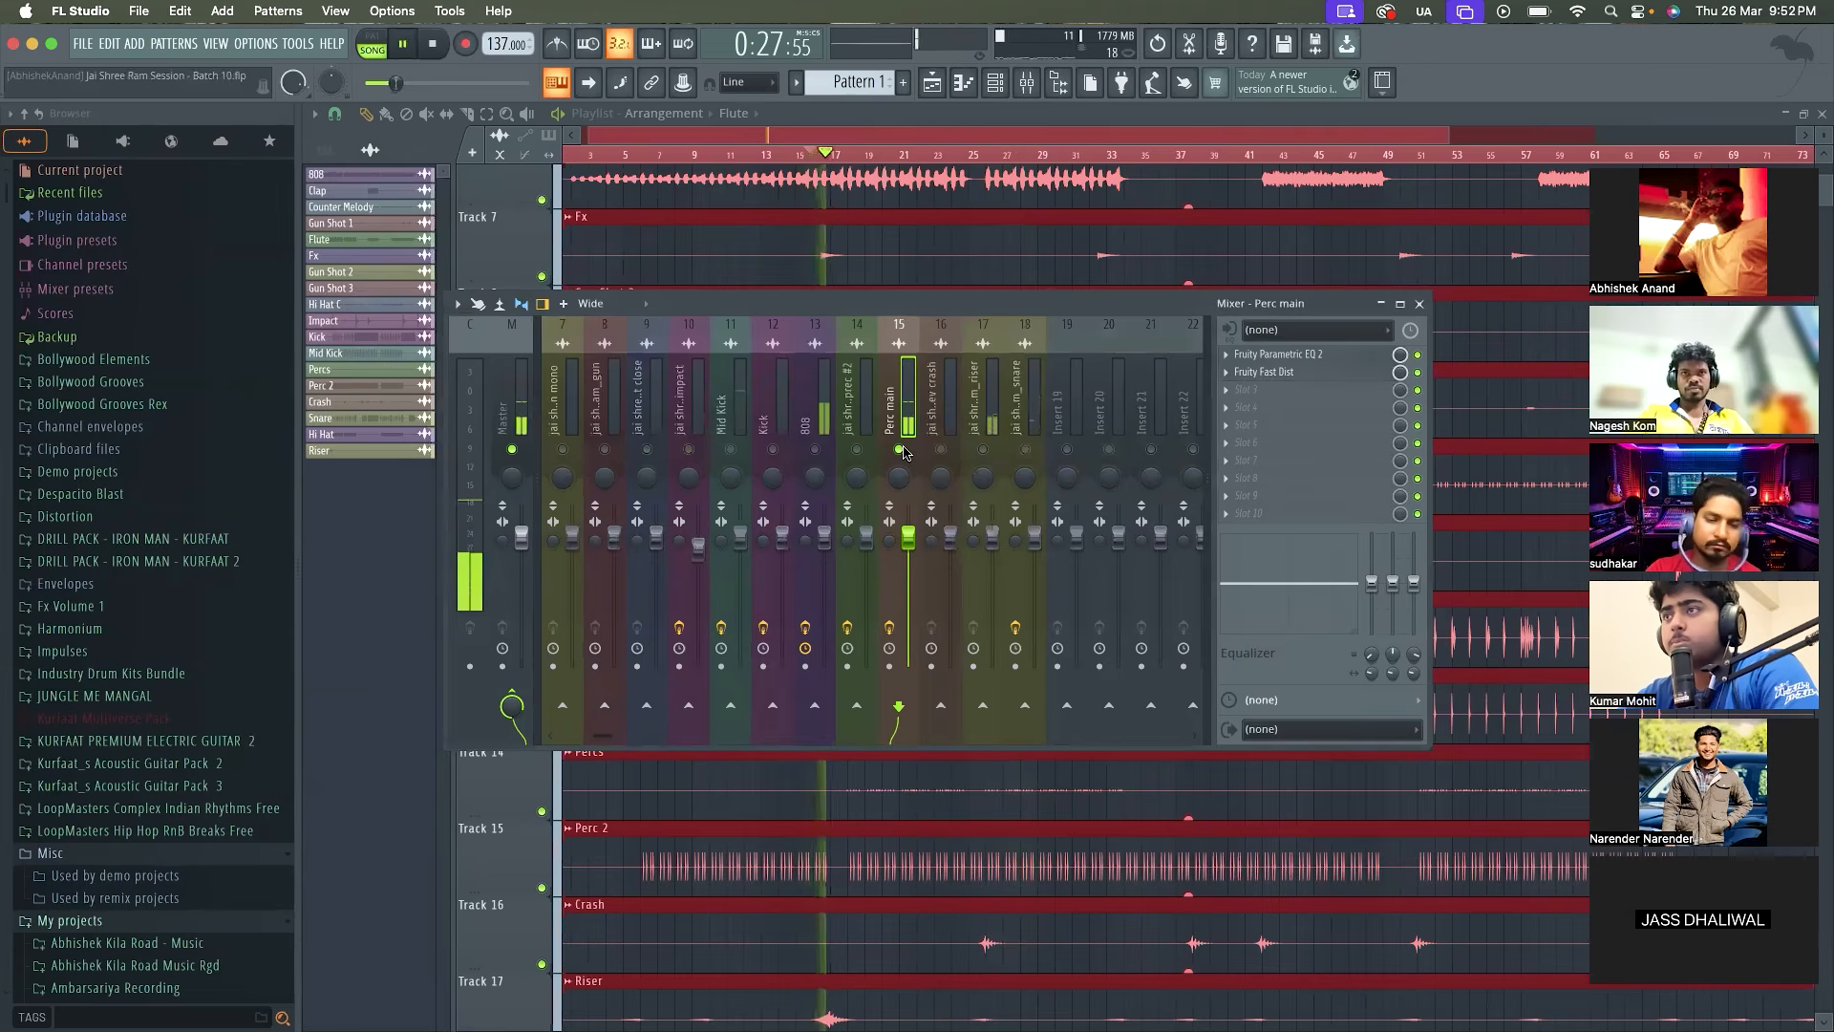
{"action": "left_click", "coordinate": [1417, 372]}
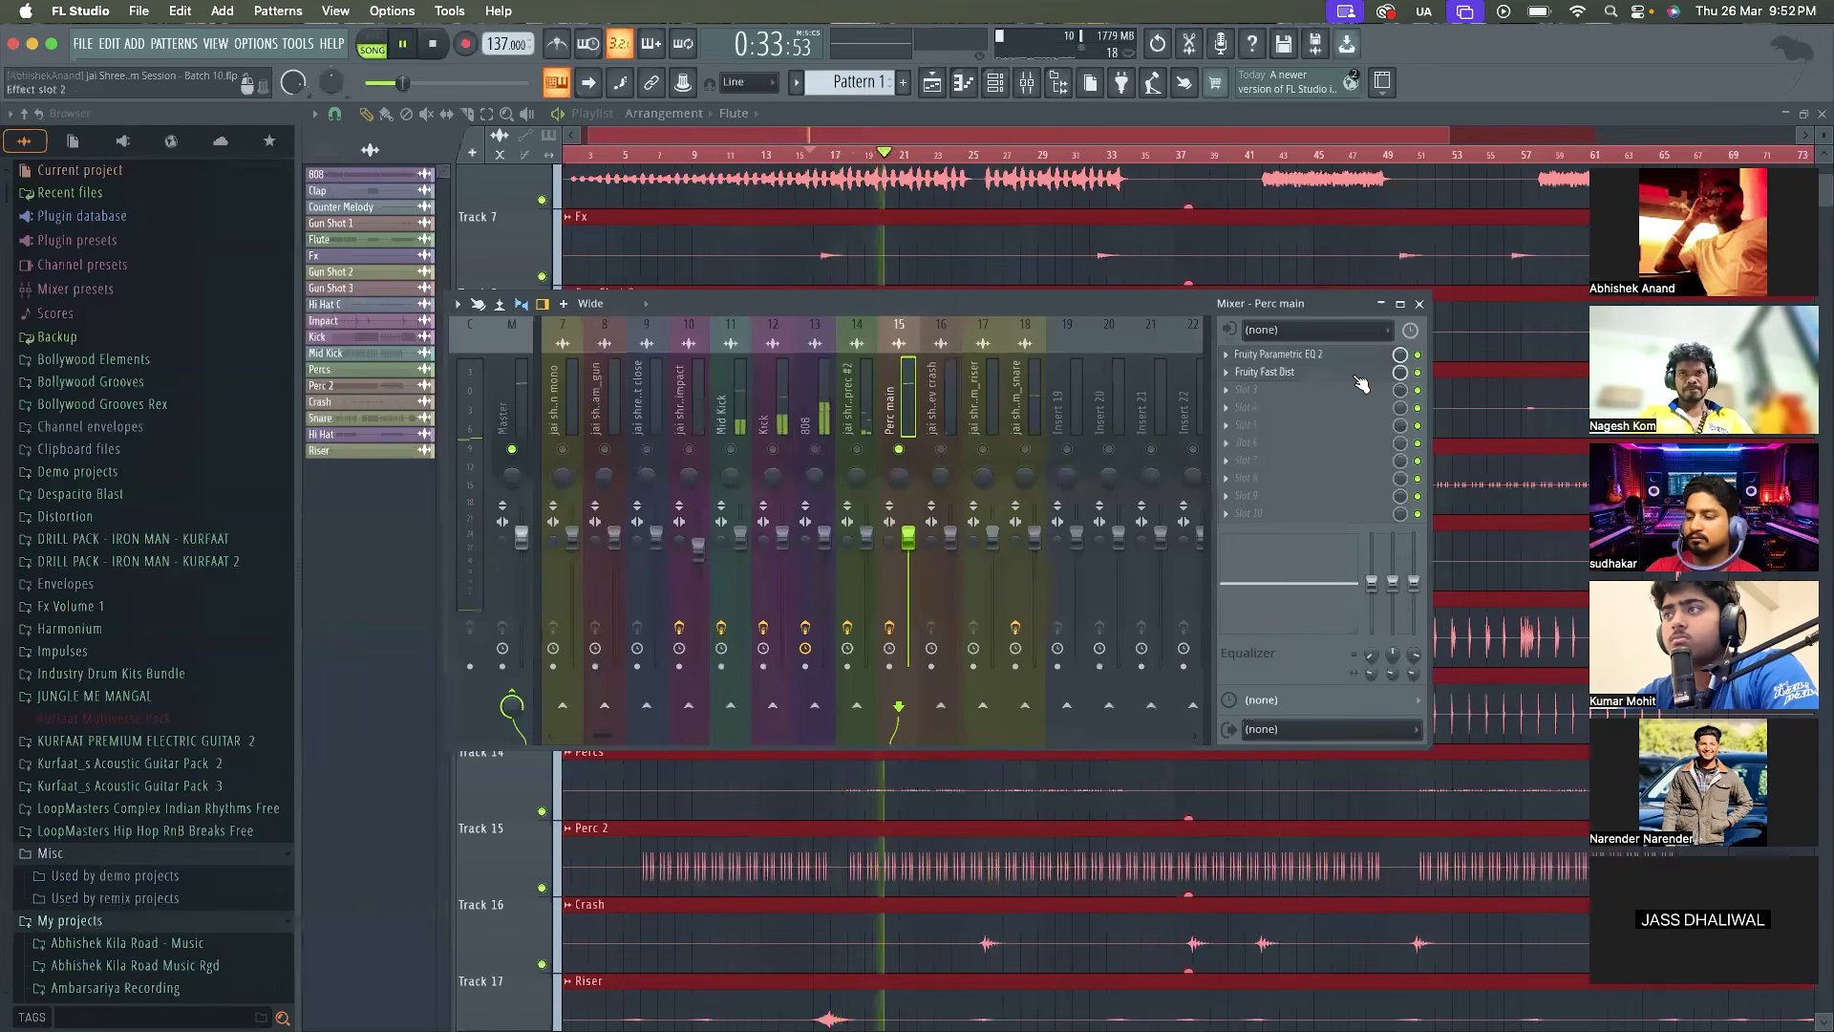
{"action": "key", "text": "space"}
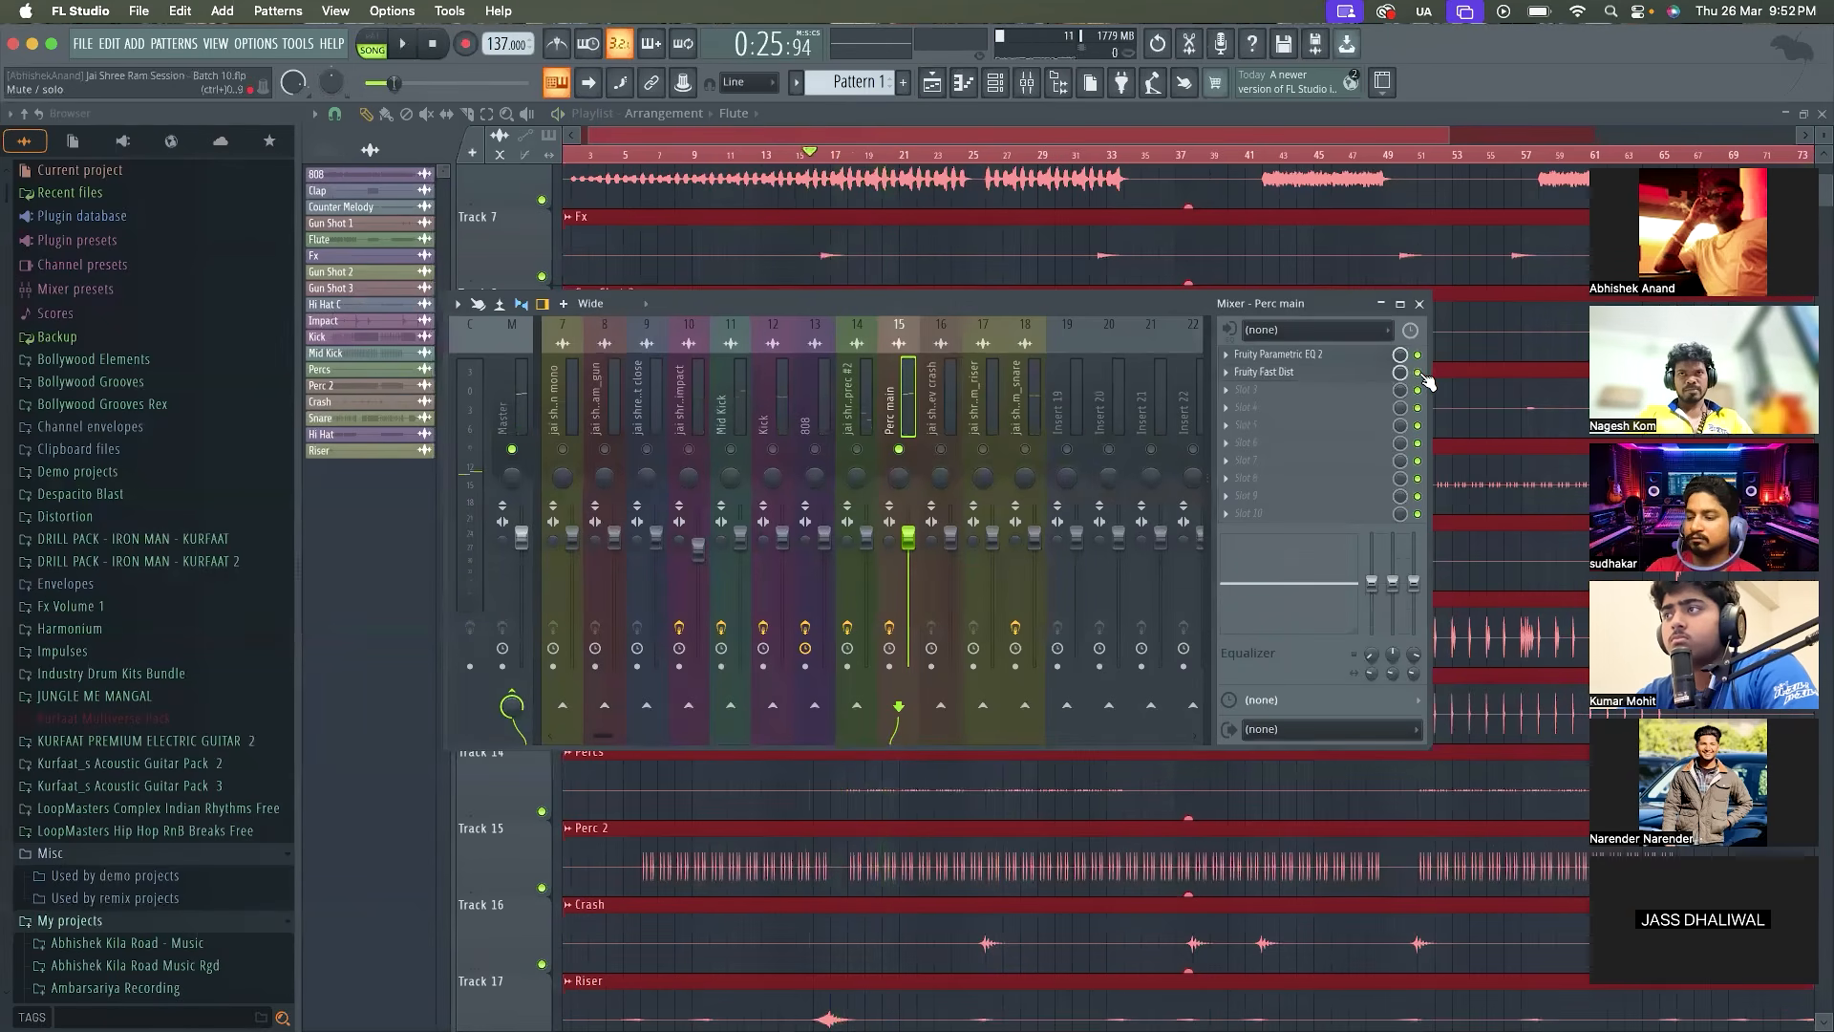
{"action": "key", "text": "space"}
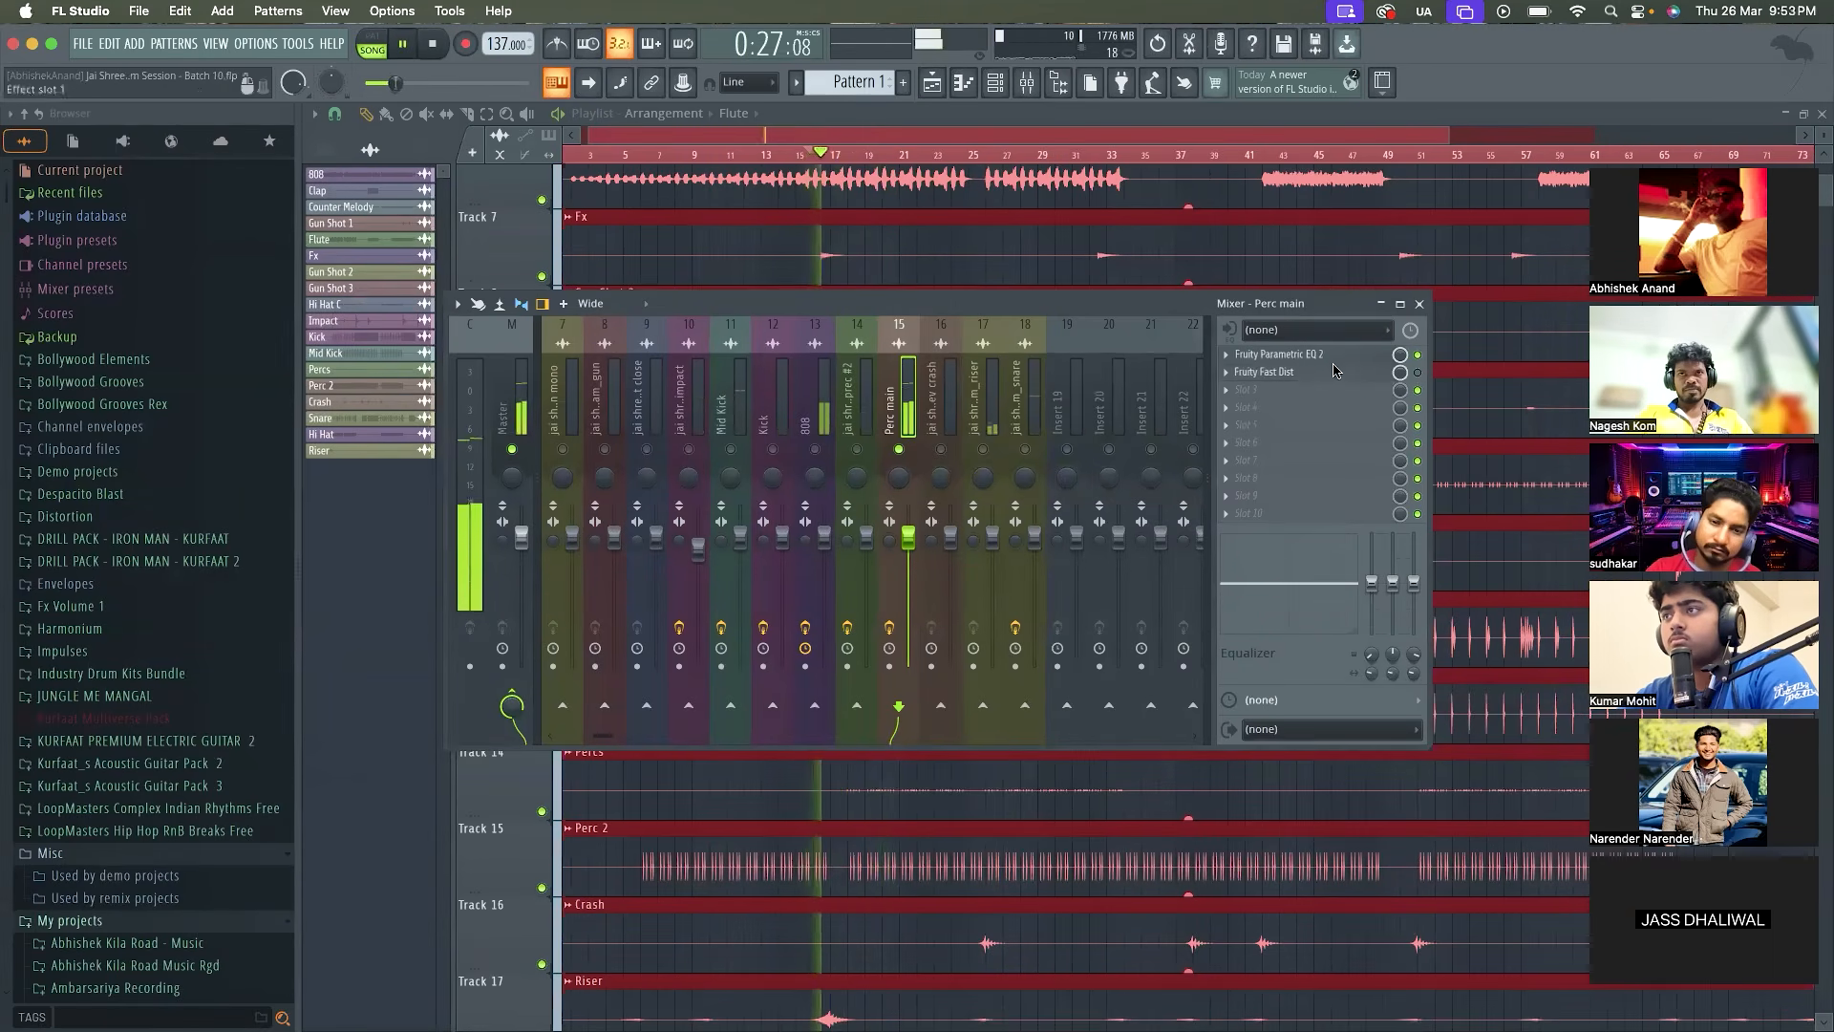
{"action": "key", "text": "space"}
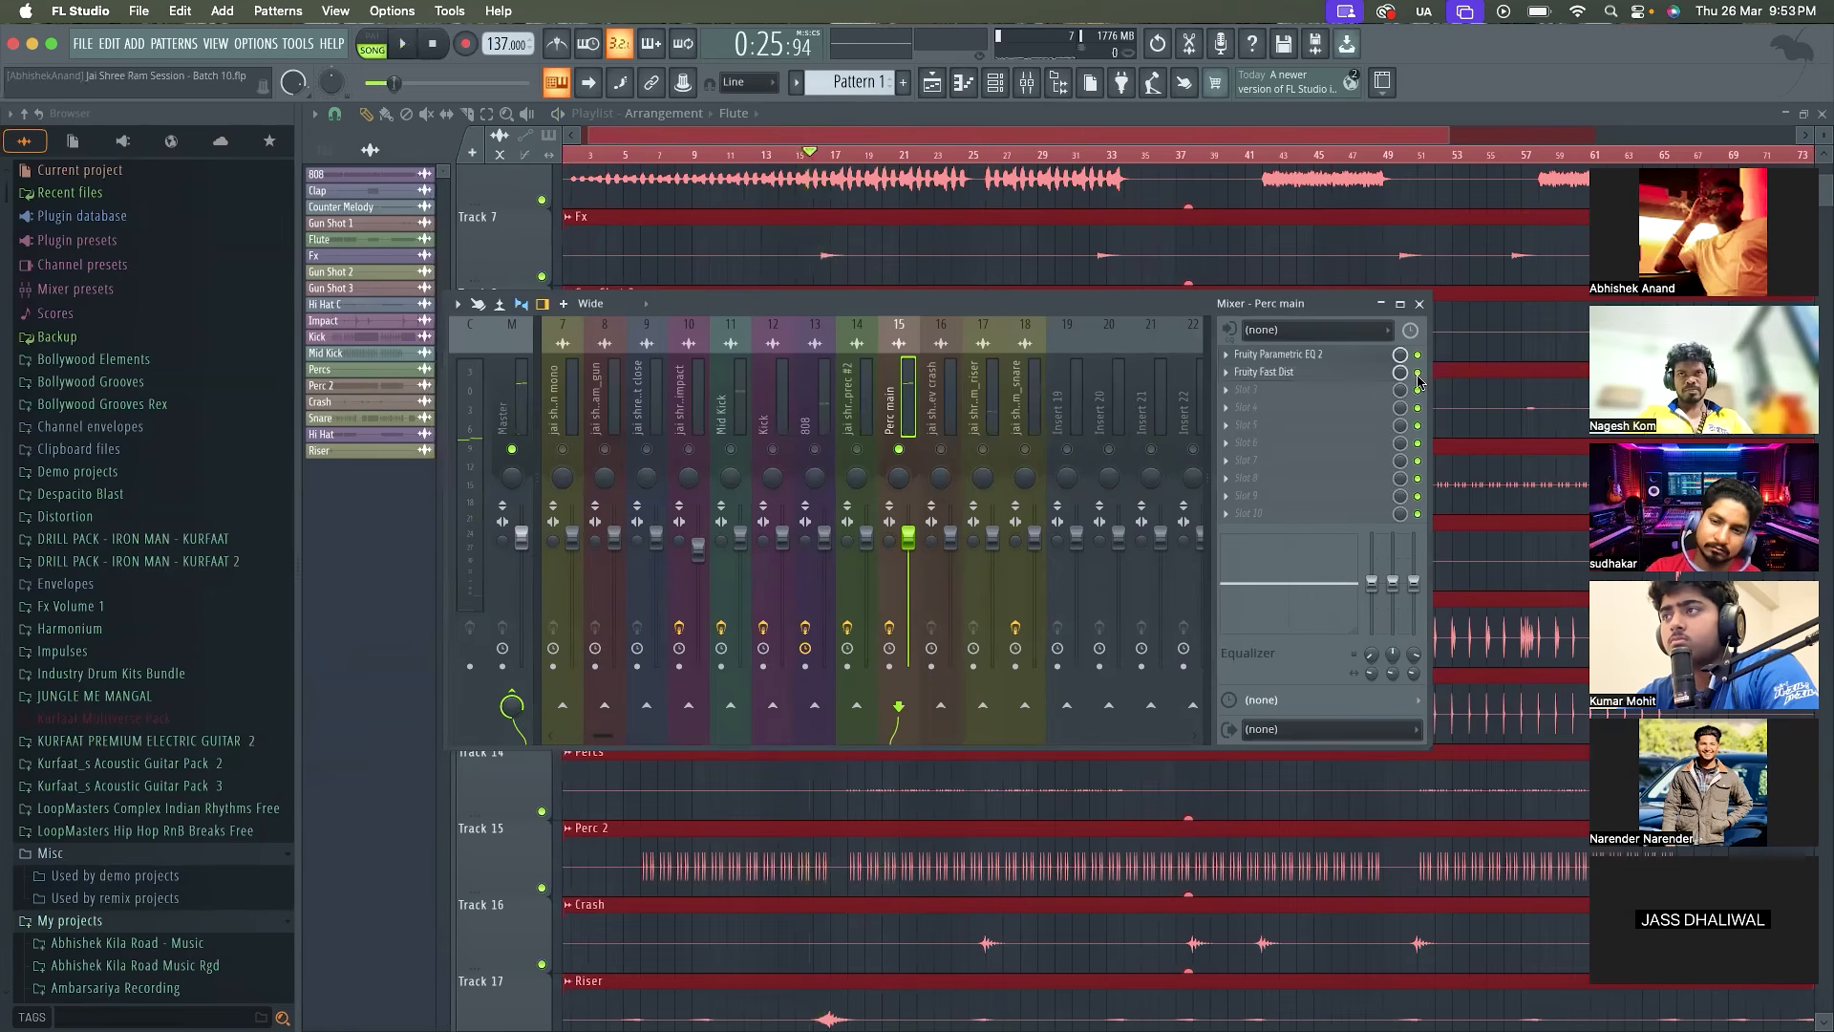
{"action": "key", "text": "space"}
{"action": "key", "text": "space"}
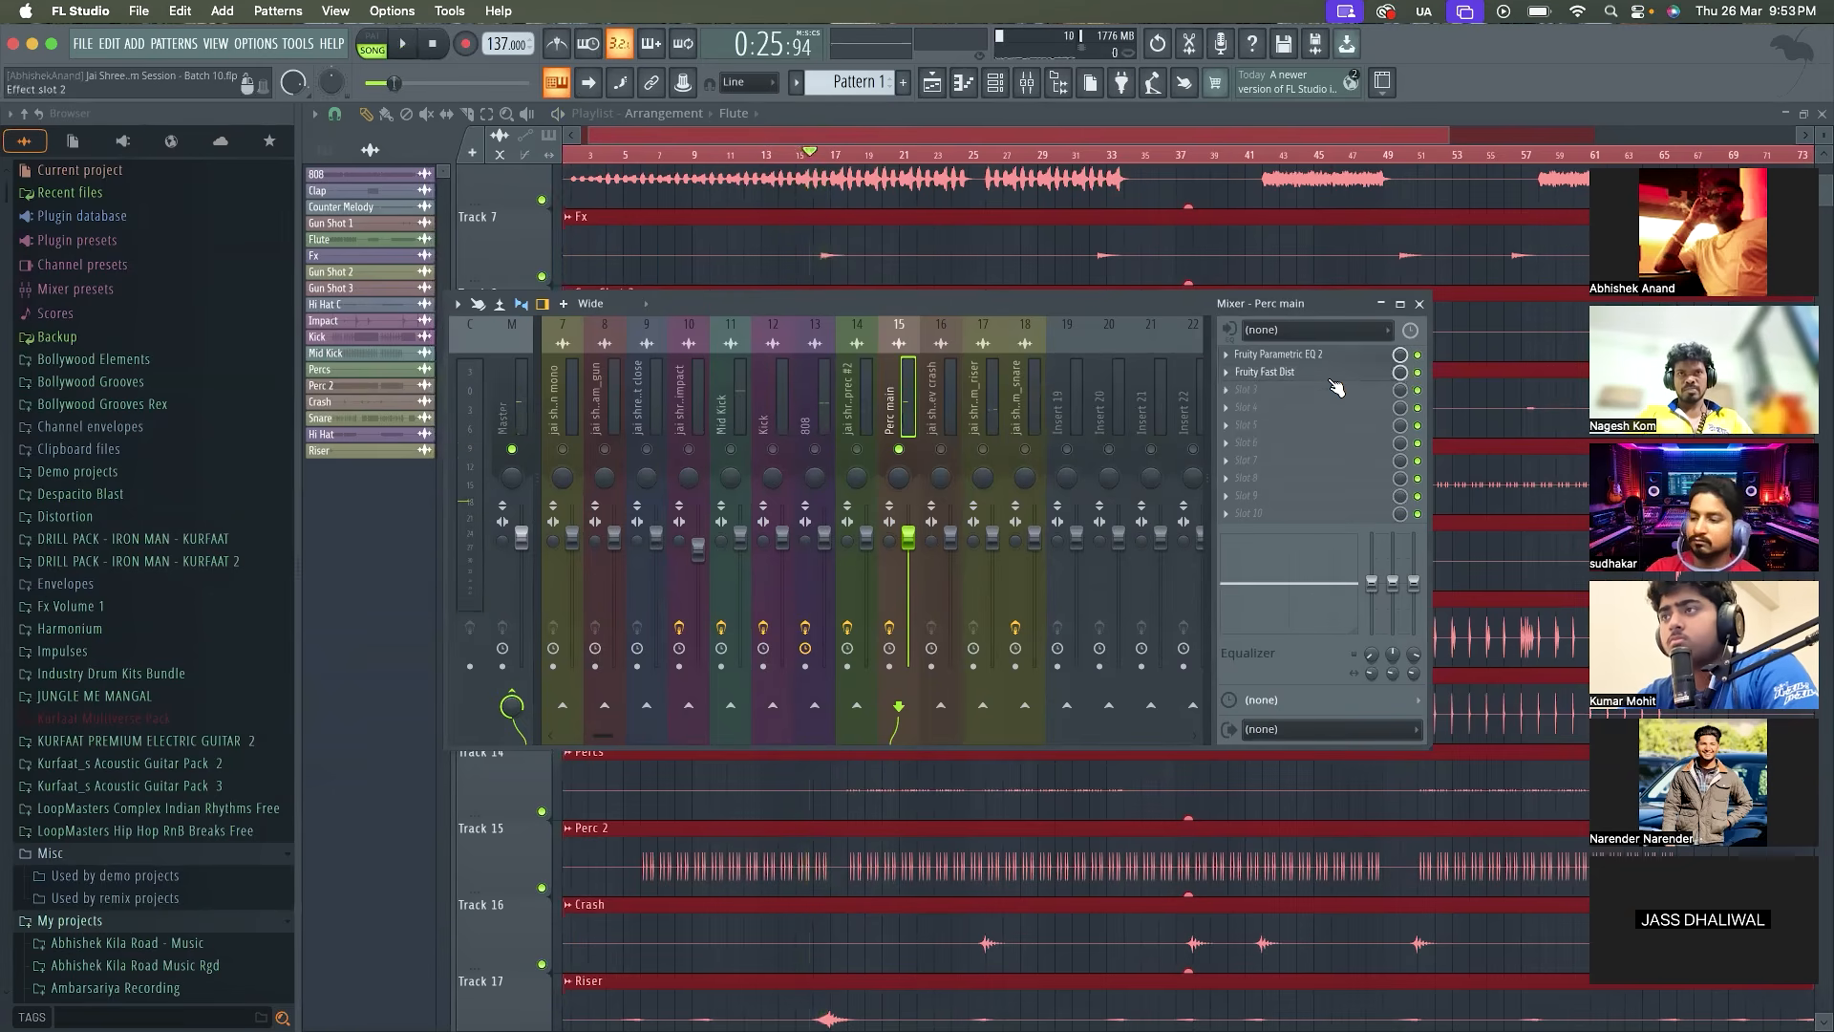
Reopen the Perc main Fruity Fast Dist and compare the soloed track with the effect switched on and off again
{"action": "left_click", "coordinate": [1328, 372]}
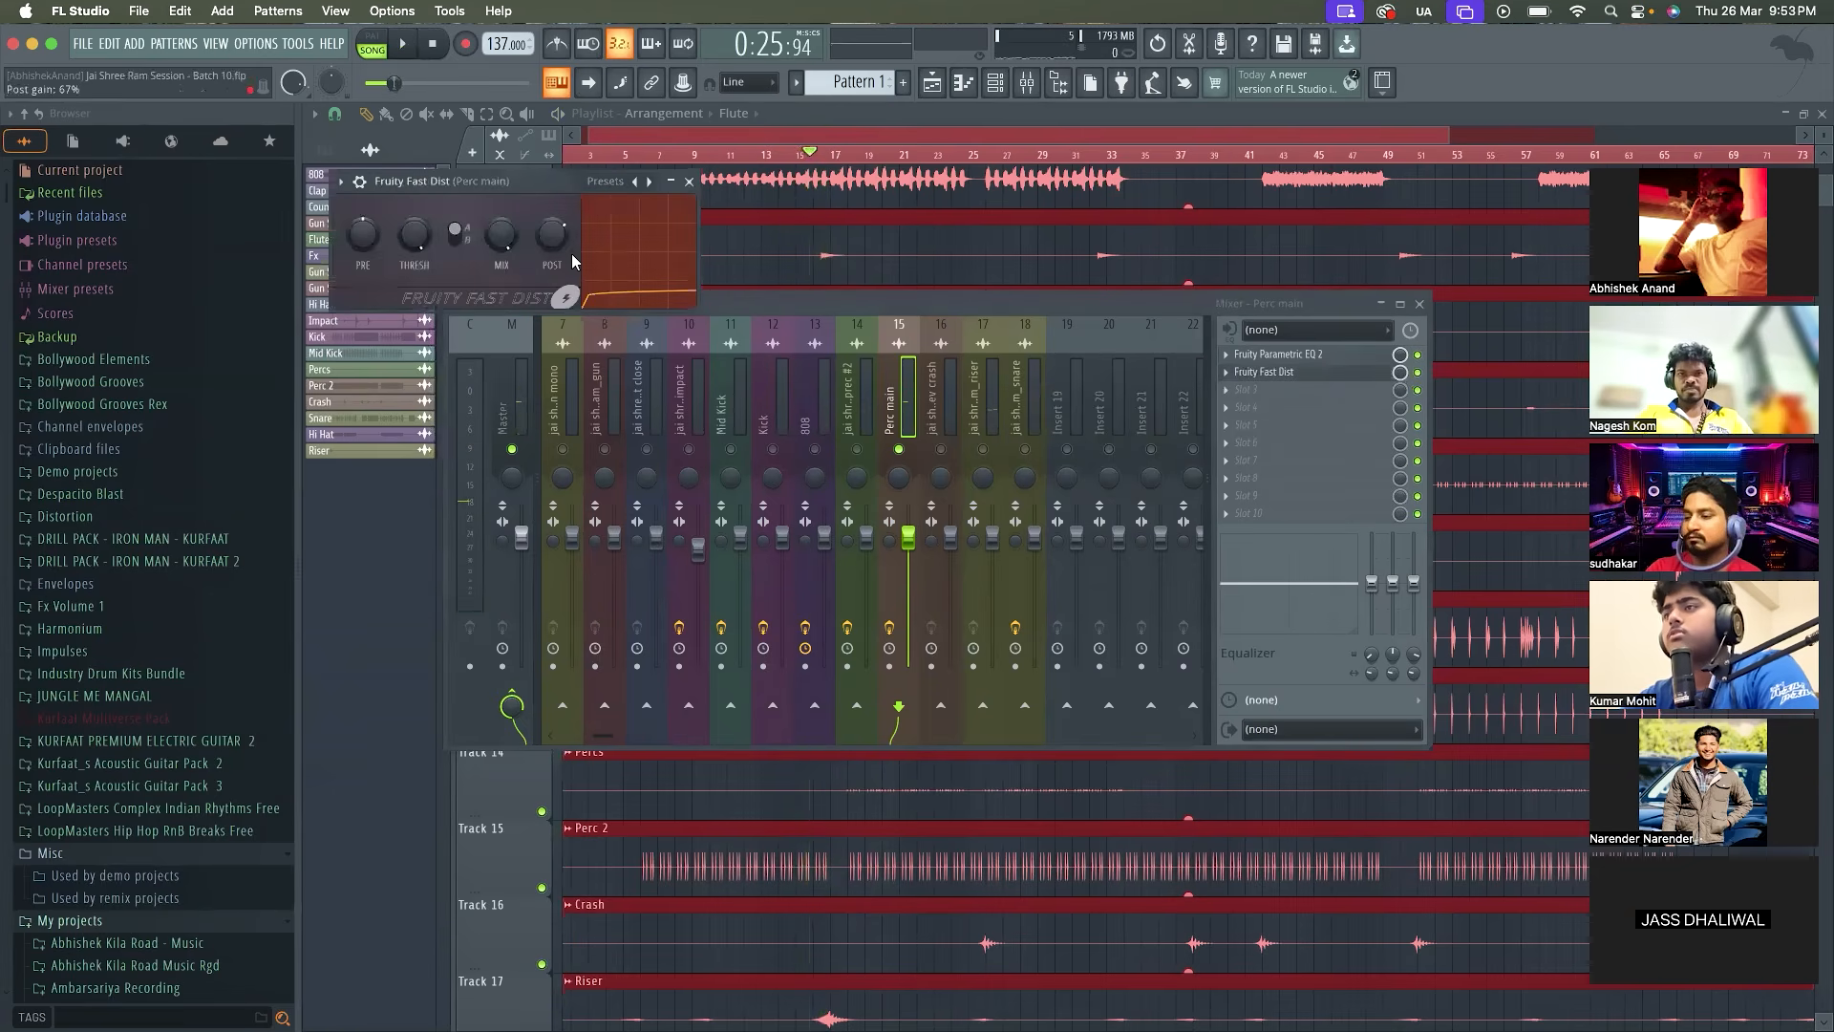
{"action": "key", "text": "space"}
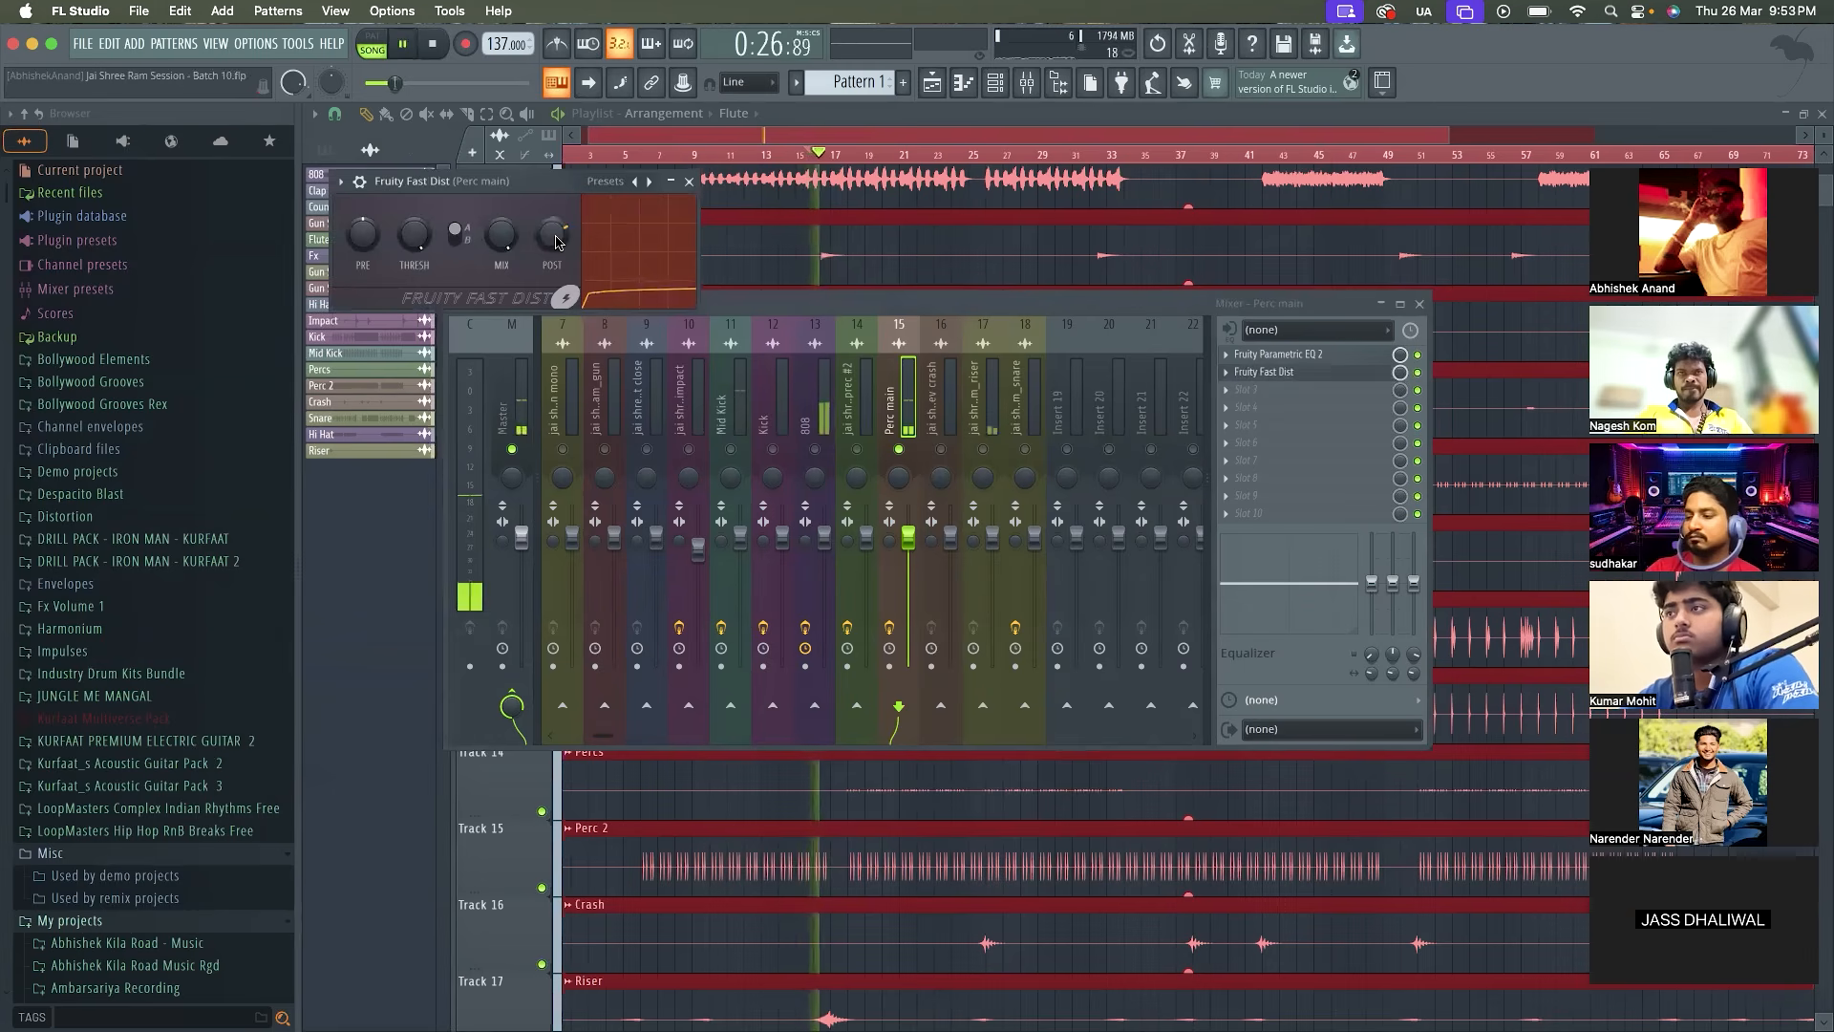
{"action": "key", "text": "space"}
{"action": "left_click", "coordinate": [1421, 381]}
{"action": "key", "text": "space"}
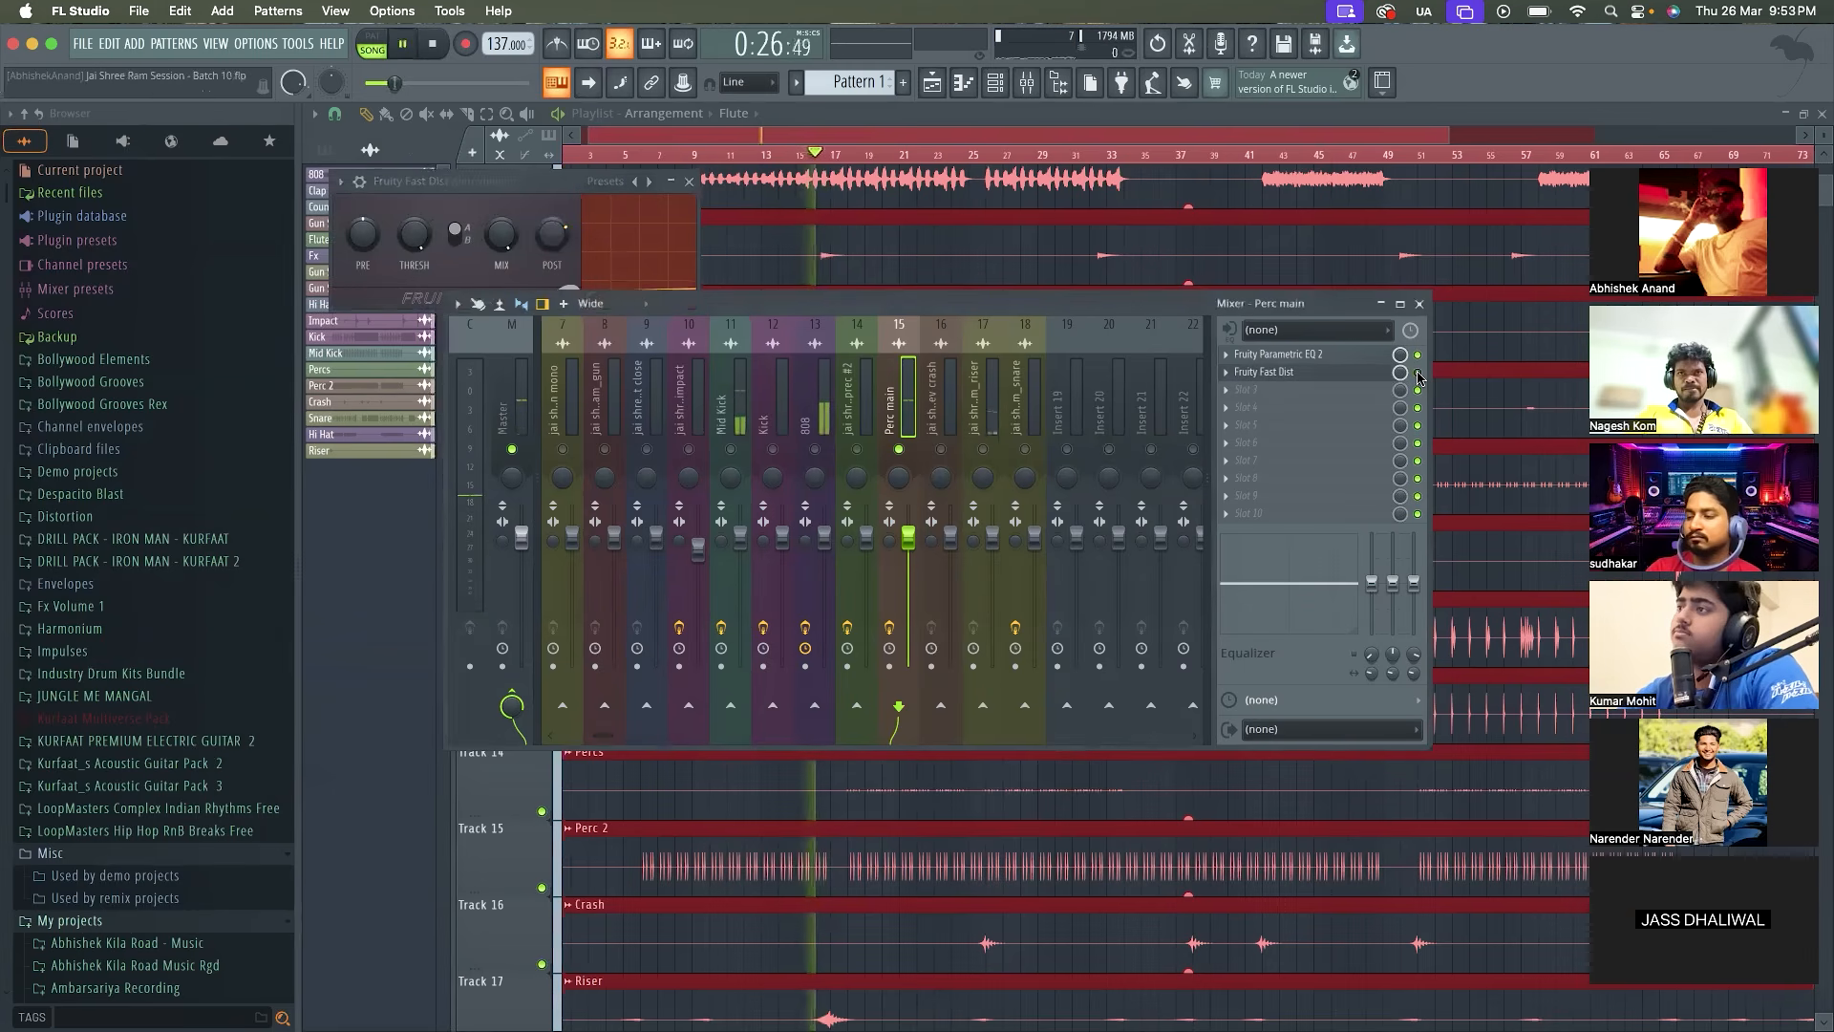
{"action": "key", "text": "space"}
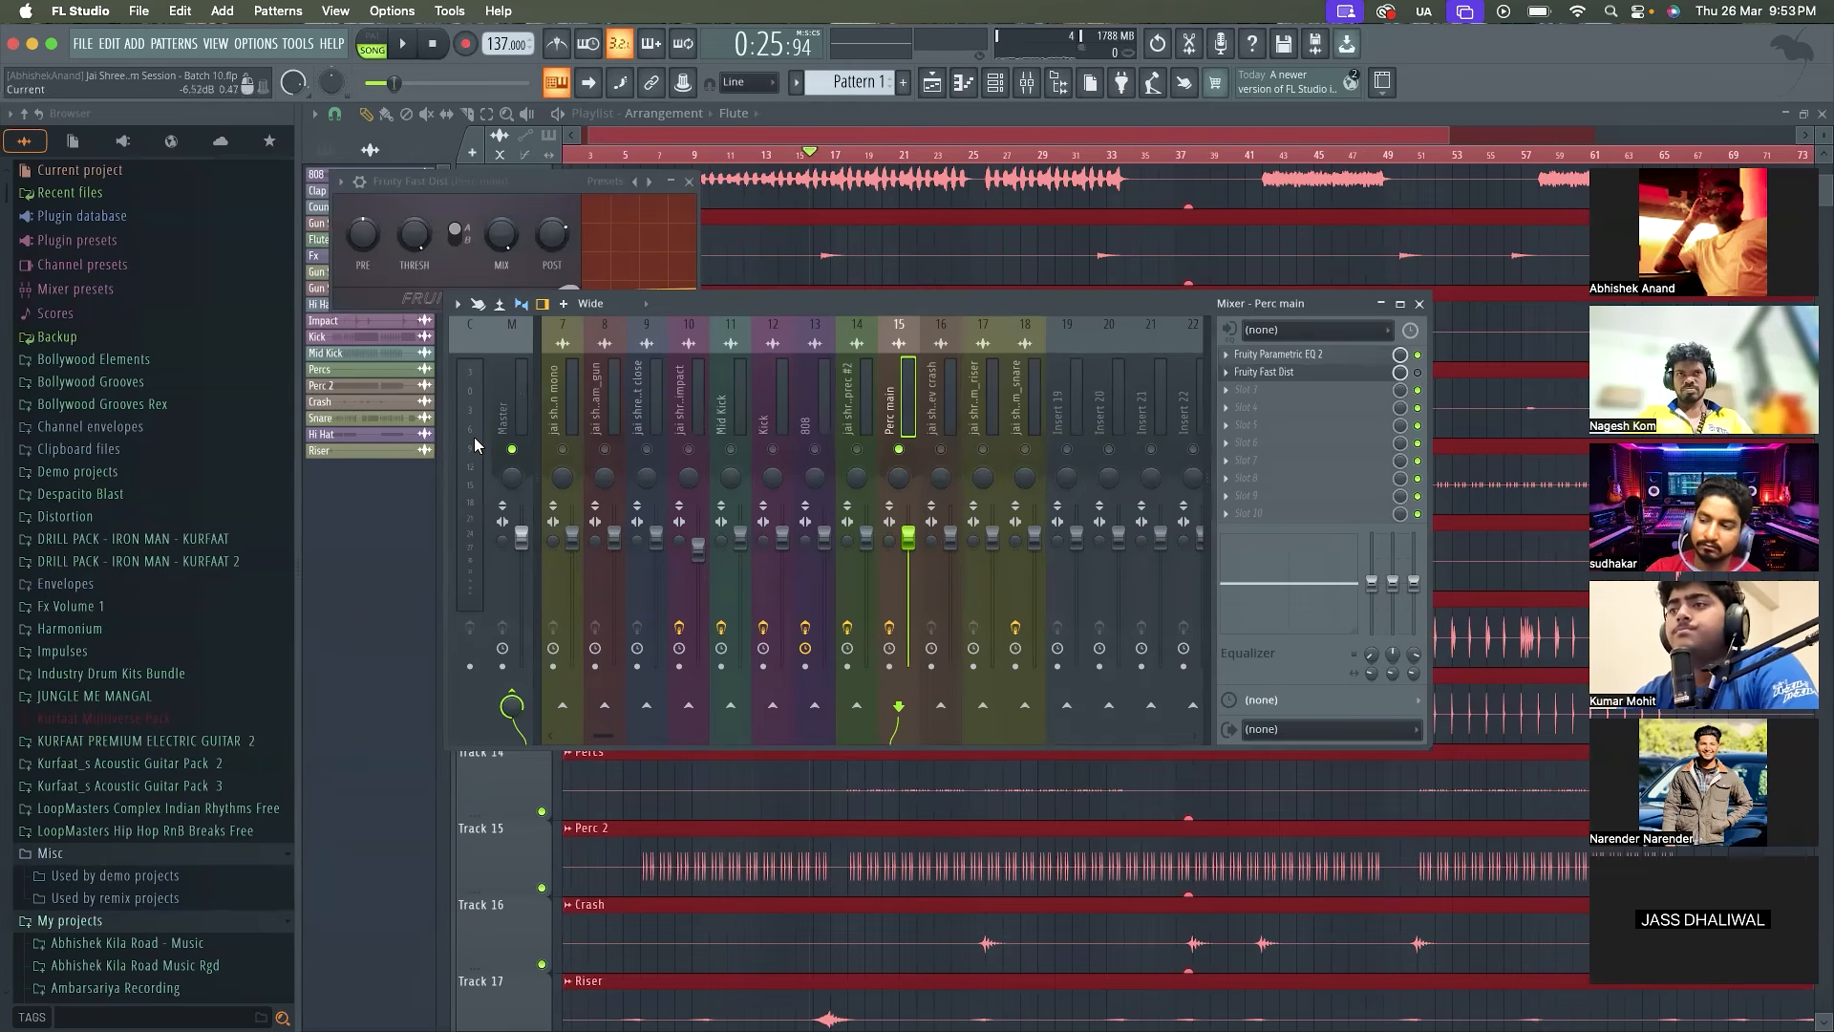
Lower the post gain of the Perc main Fruity Fast Dist slightly and replay the soloed track
{"action": "left_click_drag", "start_coordinate": [554, 236], "coordinate": [554, 242]}
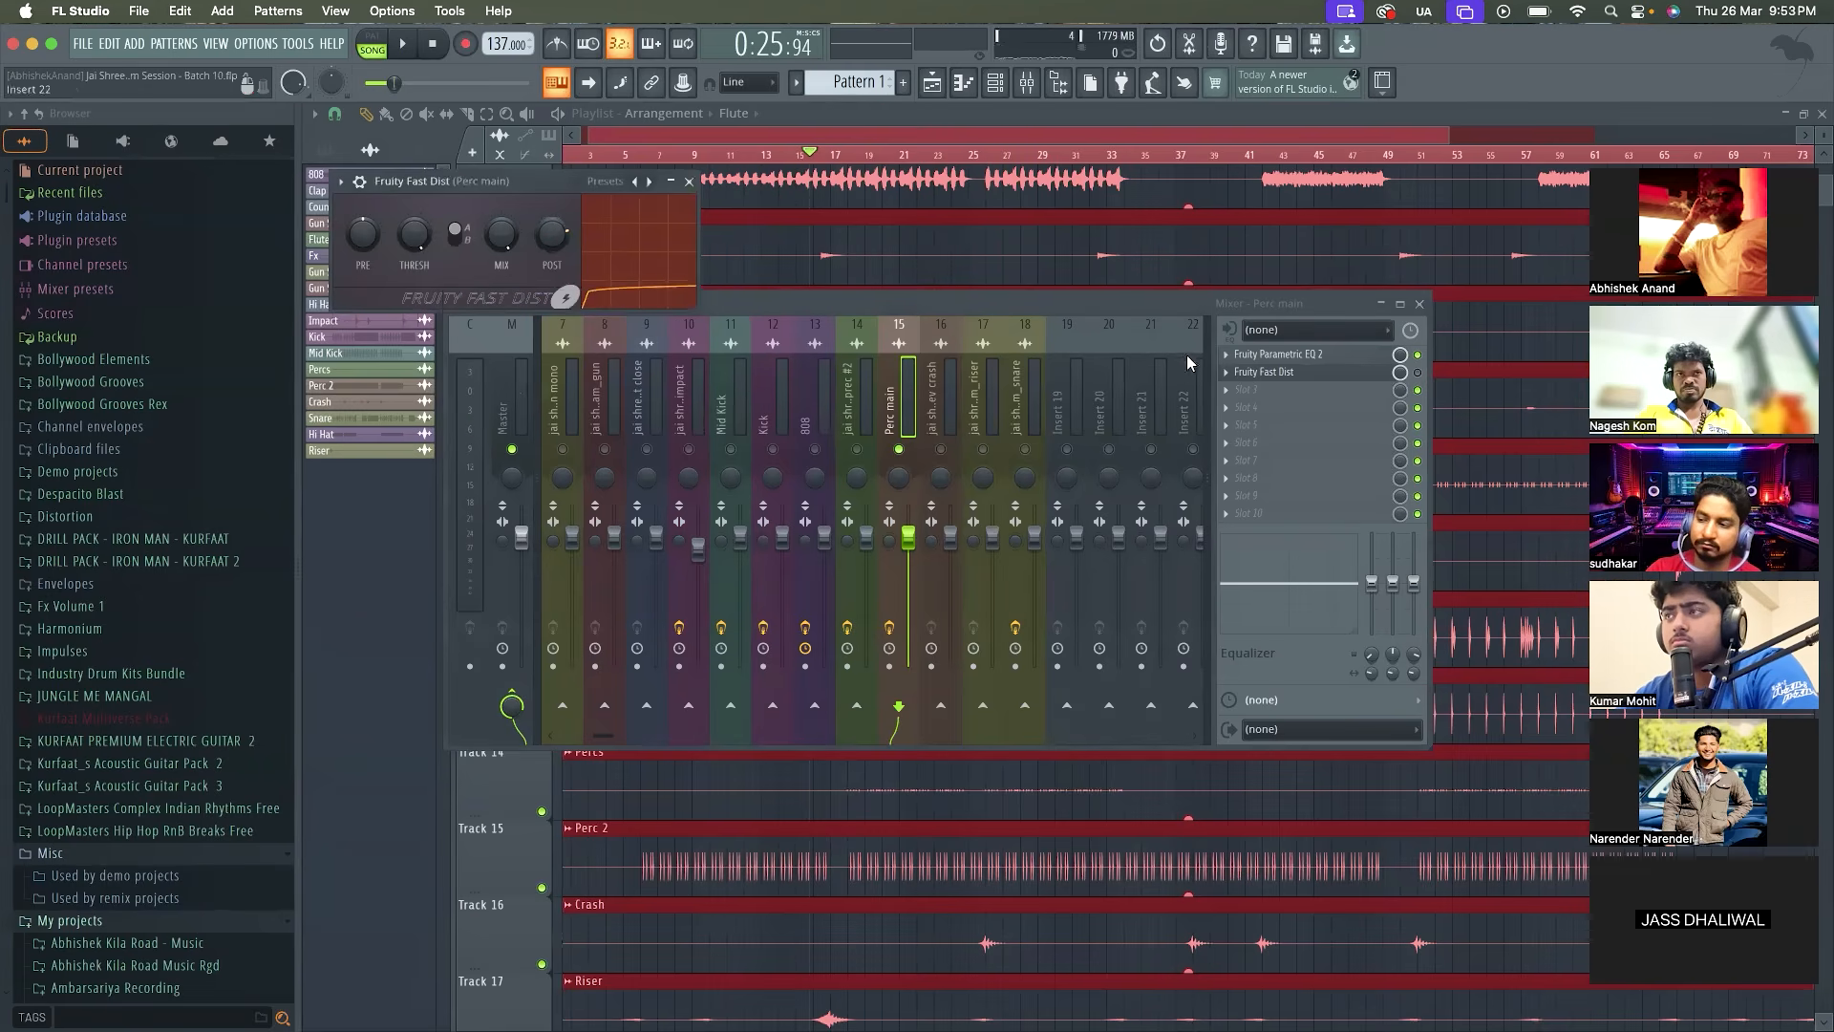
{"action": "left_click", "coordinate": [1284, 377]}
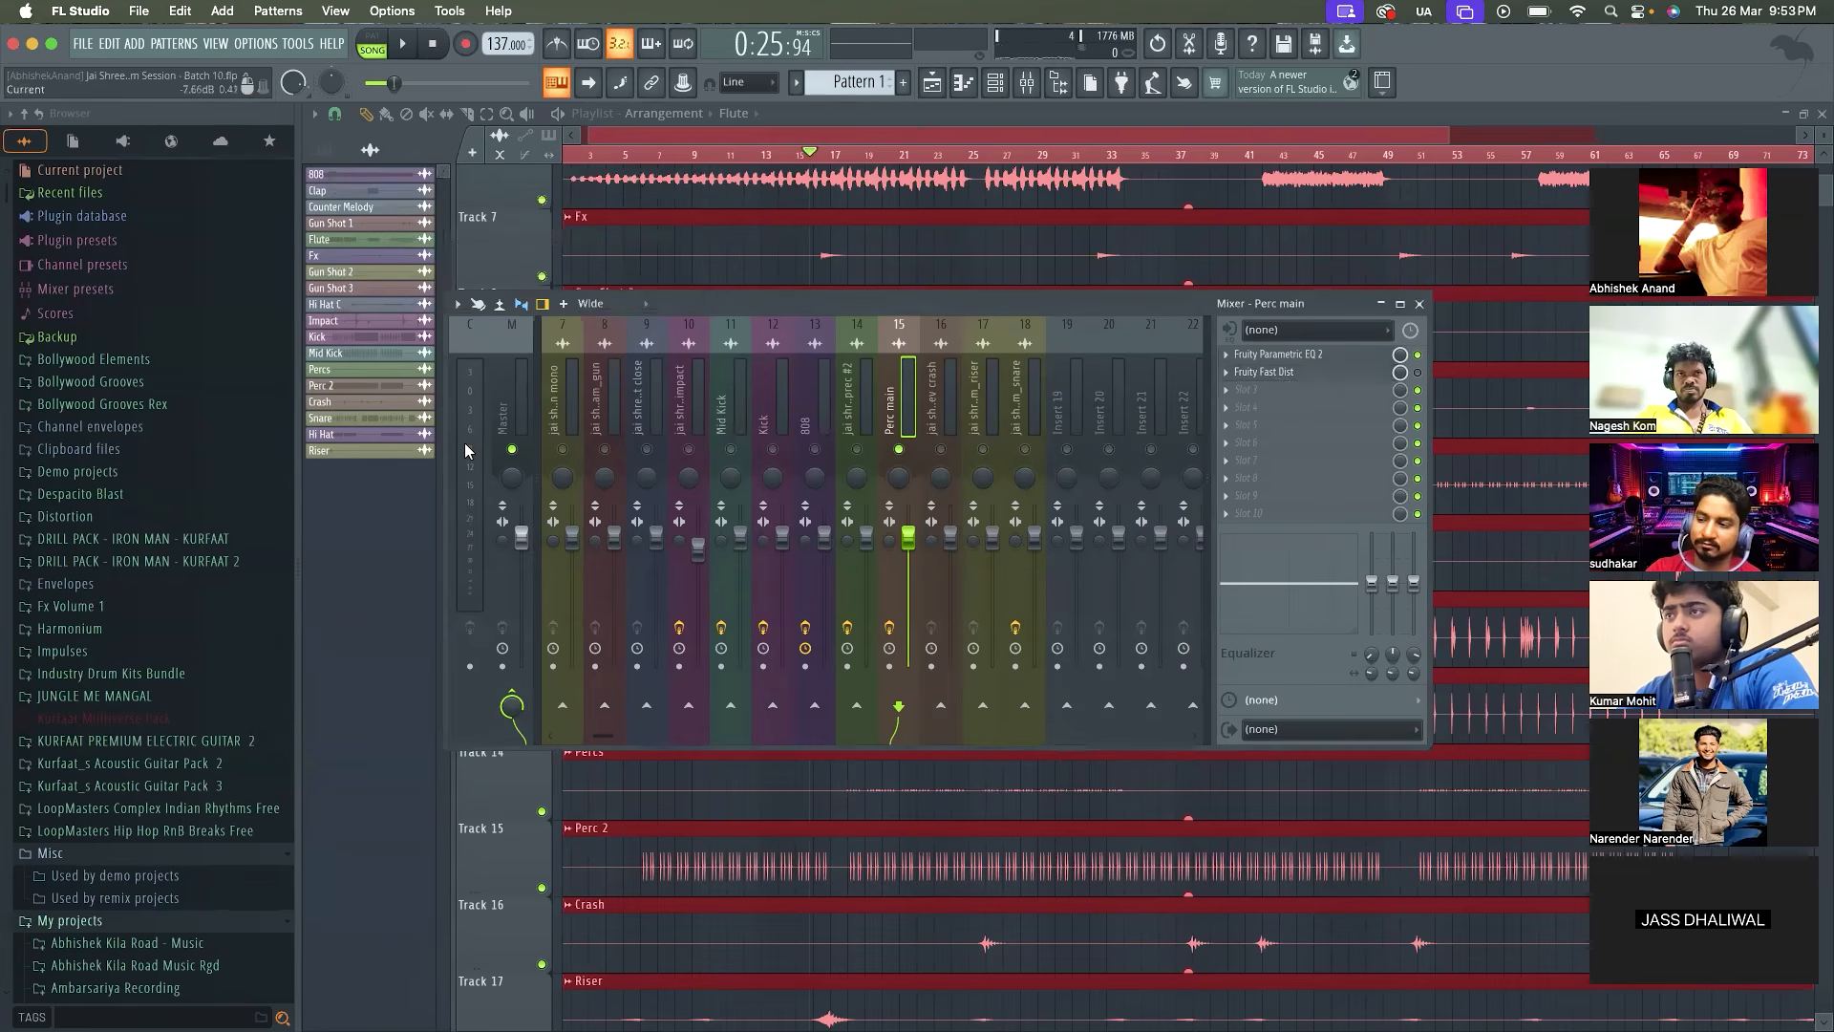
{"action": "key", "text": "space"}
{"action": "key", "text": "space"}
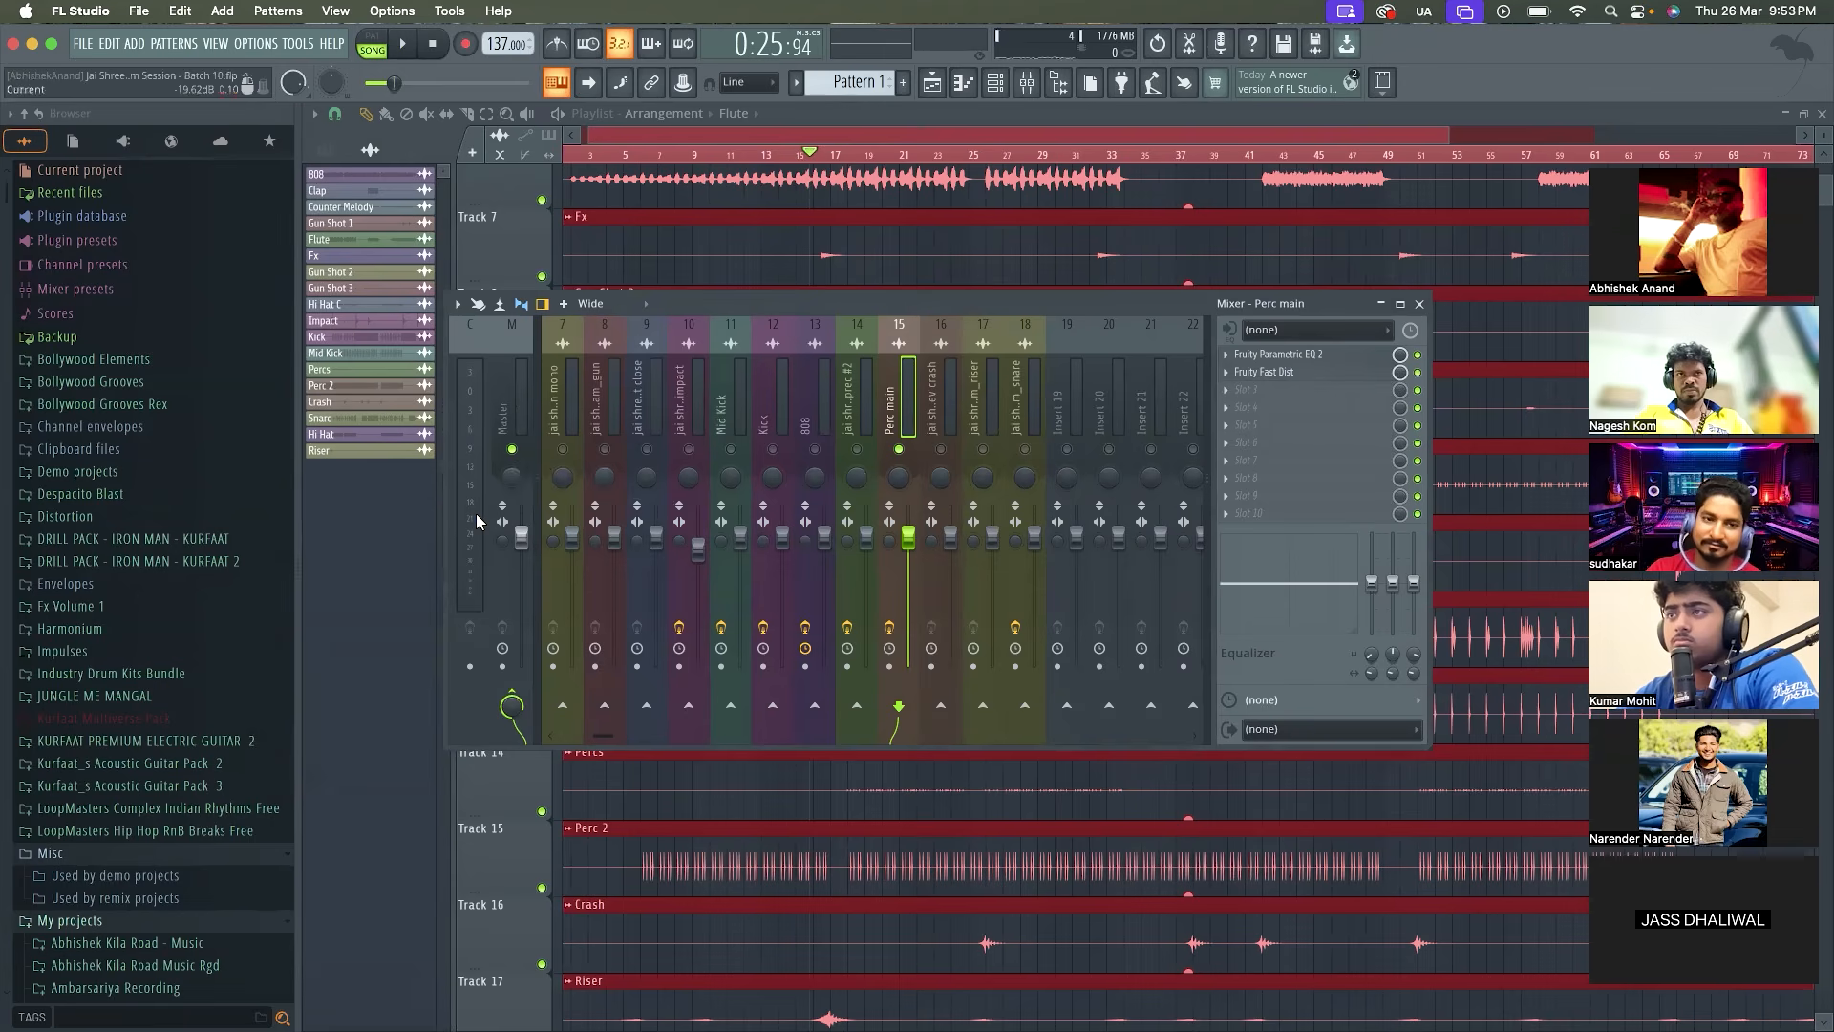
{"action": "key", "text": "space"}
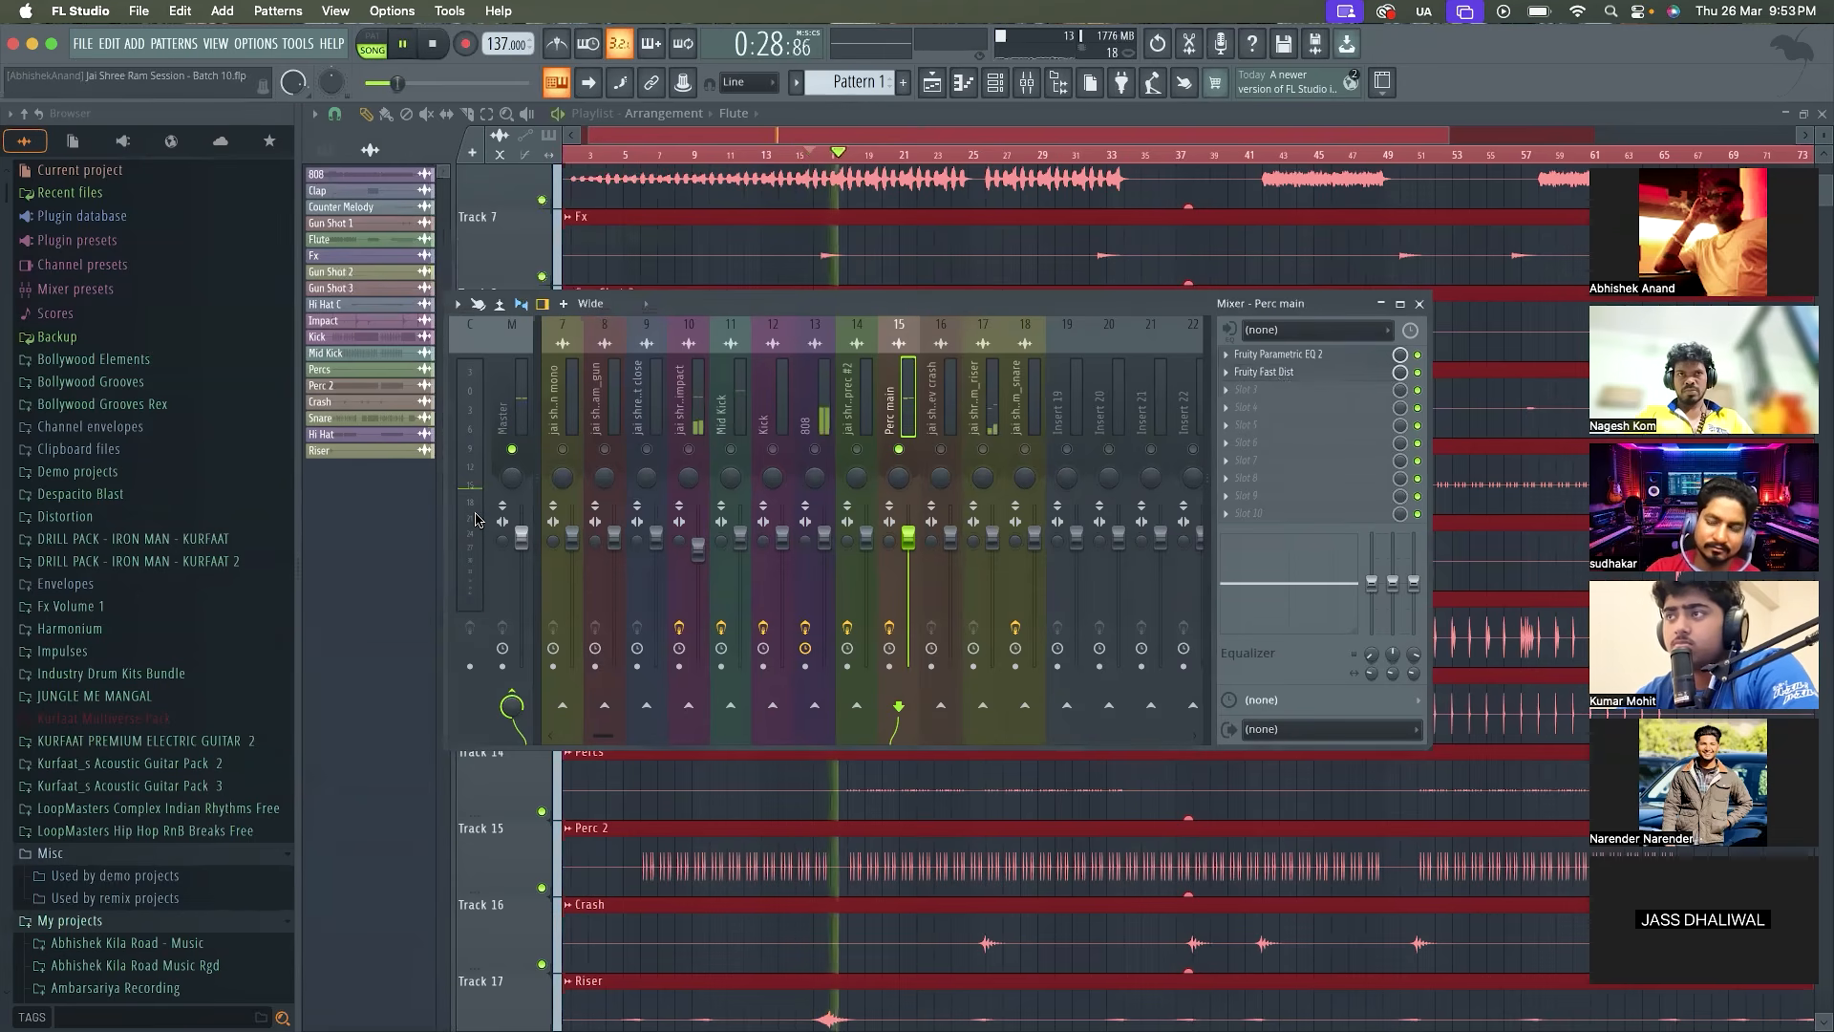
{"action": "key", "text": "space"}
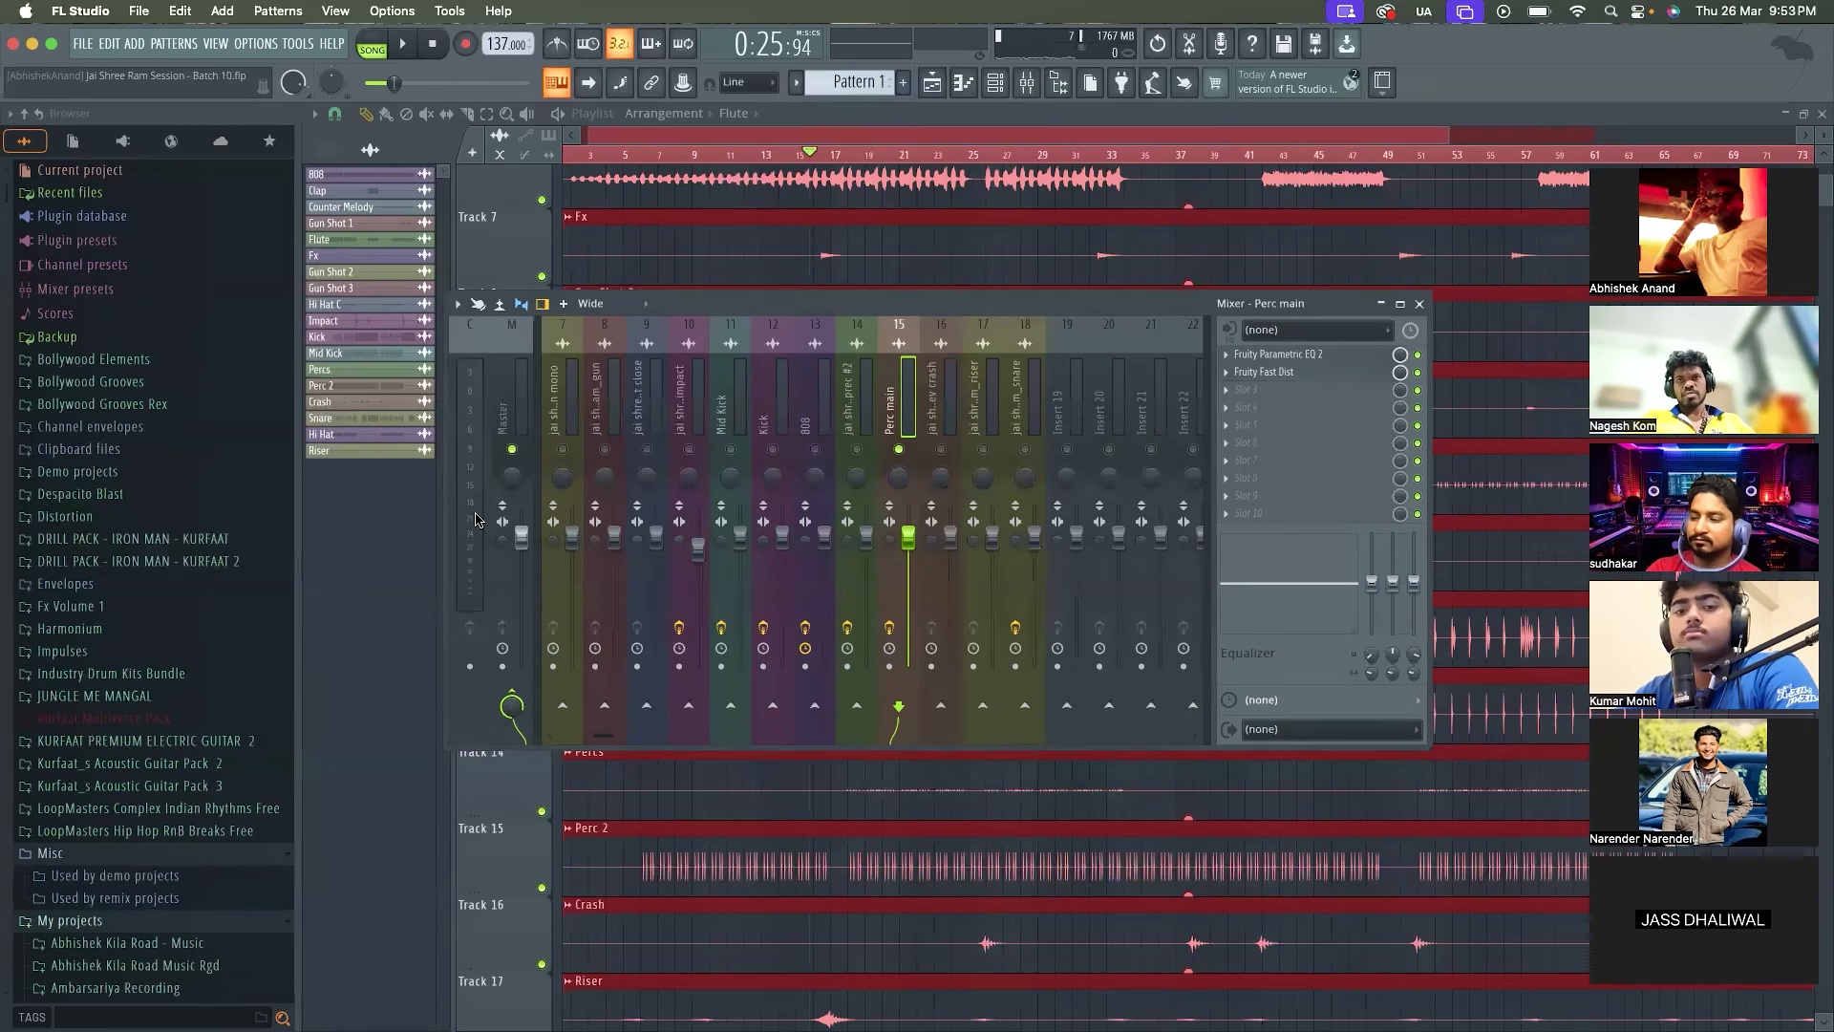
Unsolo Perc main and play the full mix, checking levels across the mixer tracks and the Master
{"action": "right_click", "coordinate": [899, 449]}
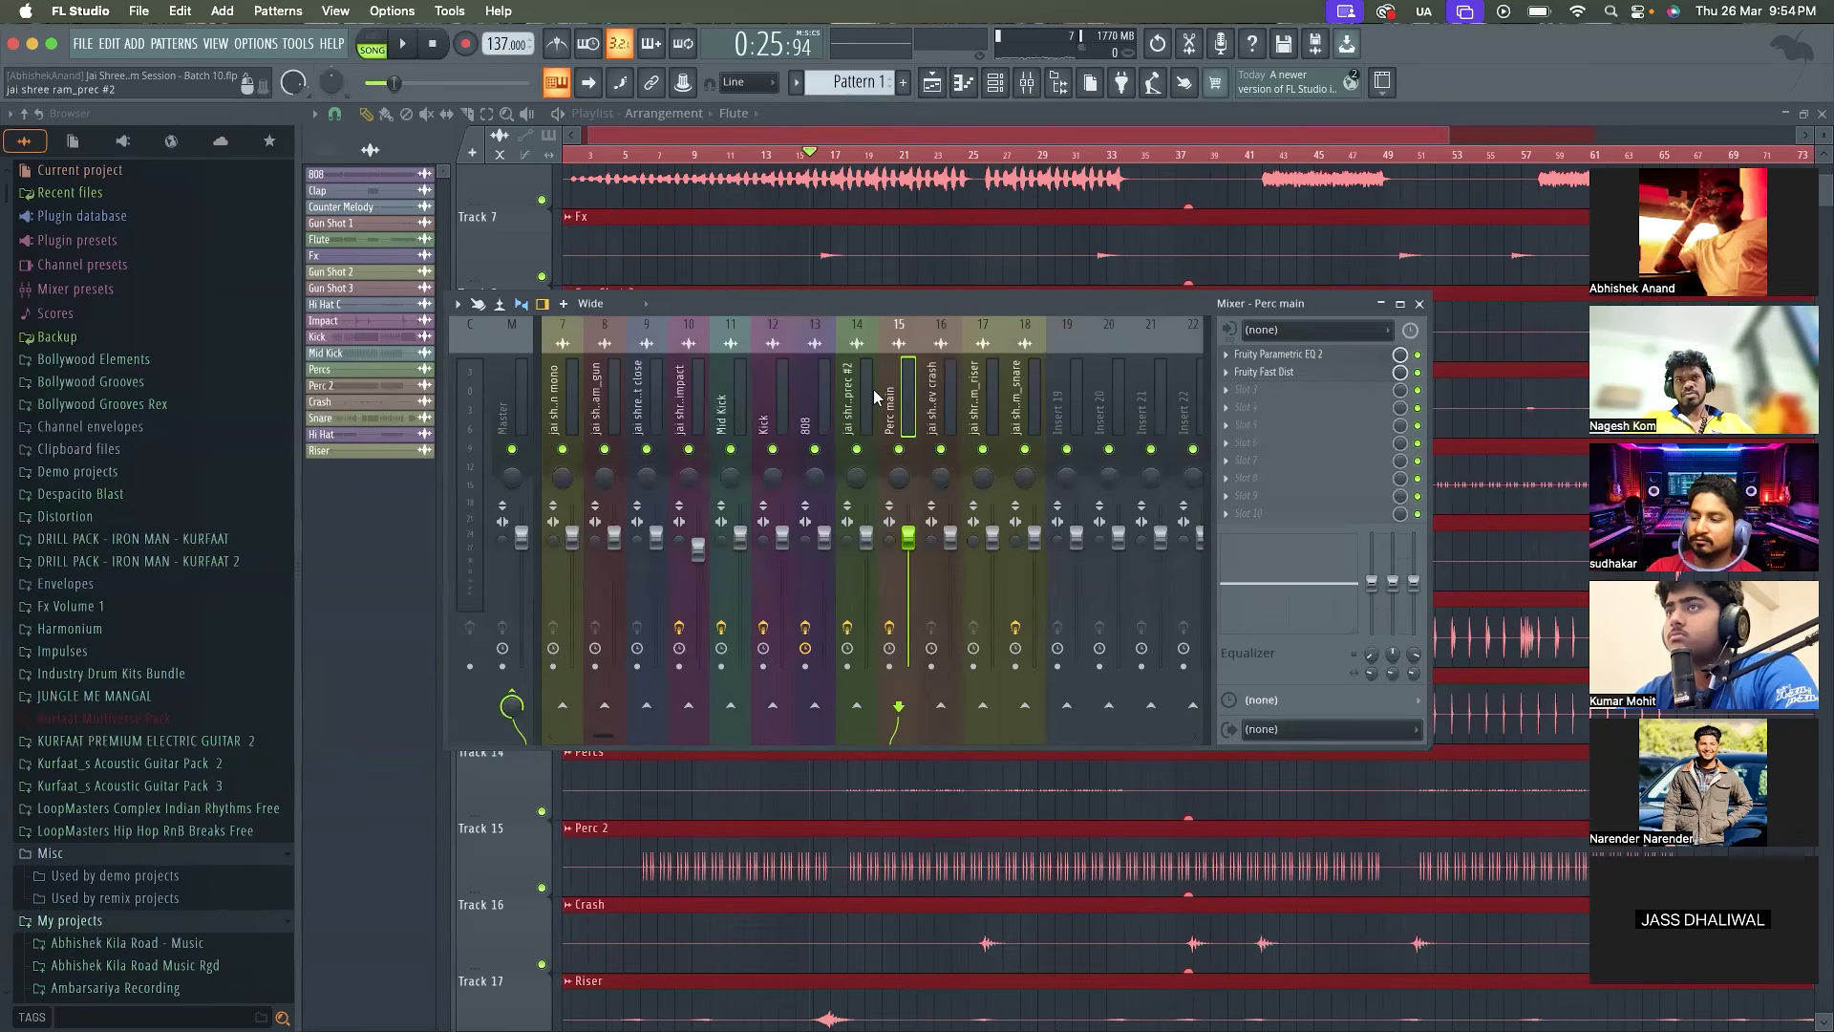
{"action": "key", "text": "space"}
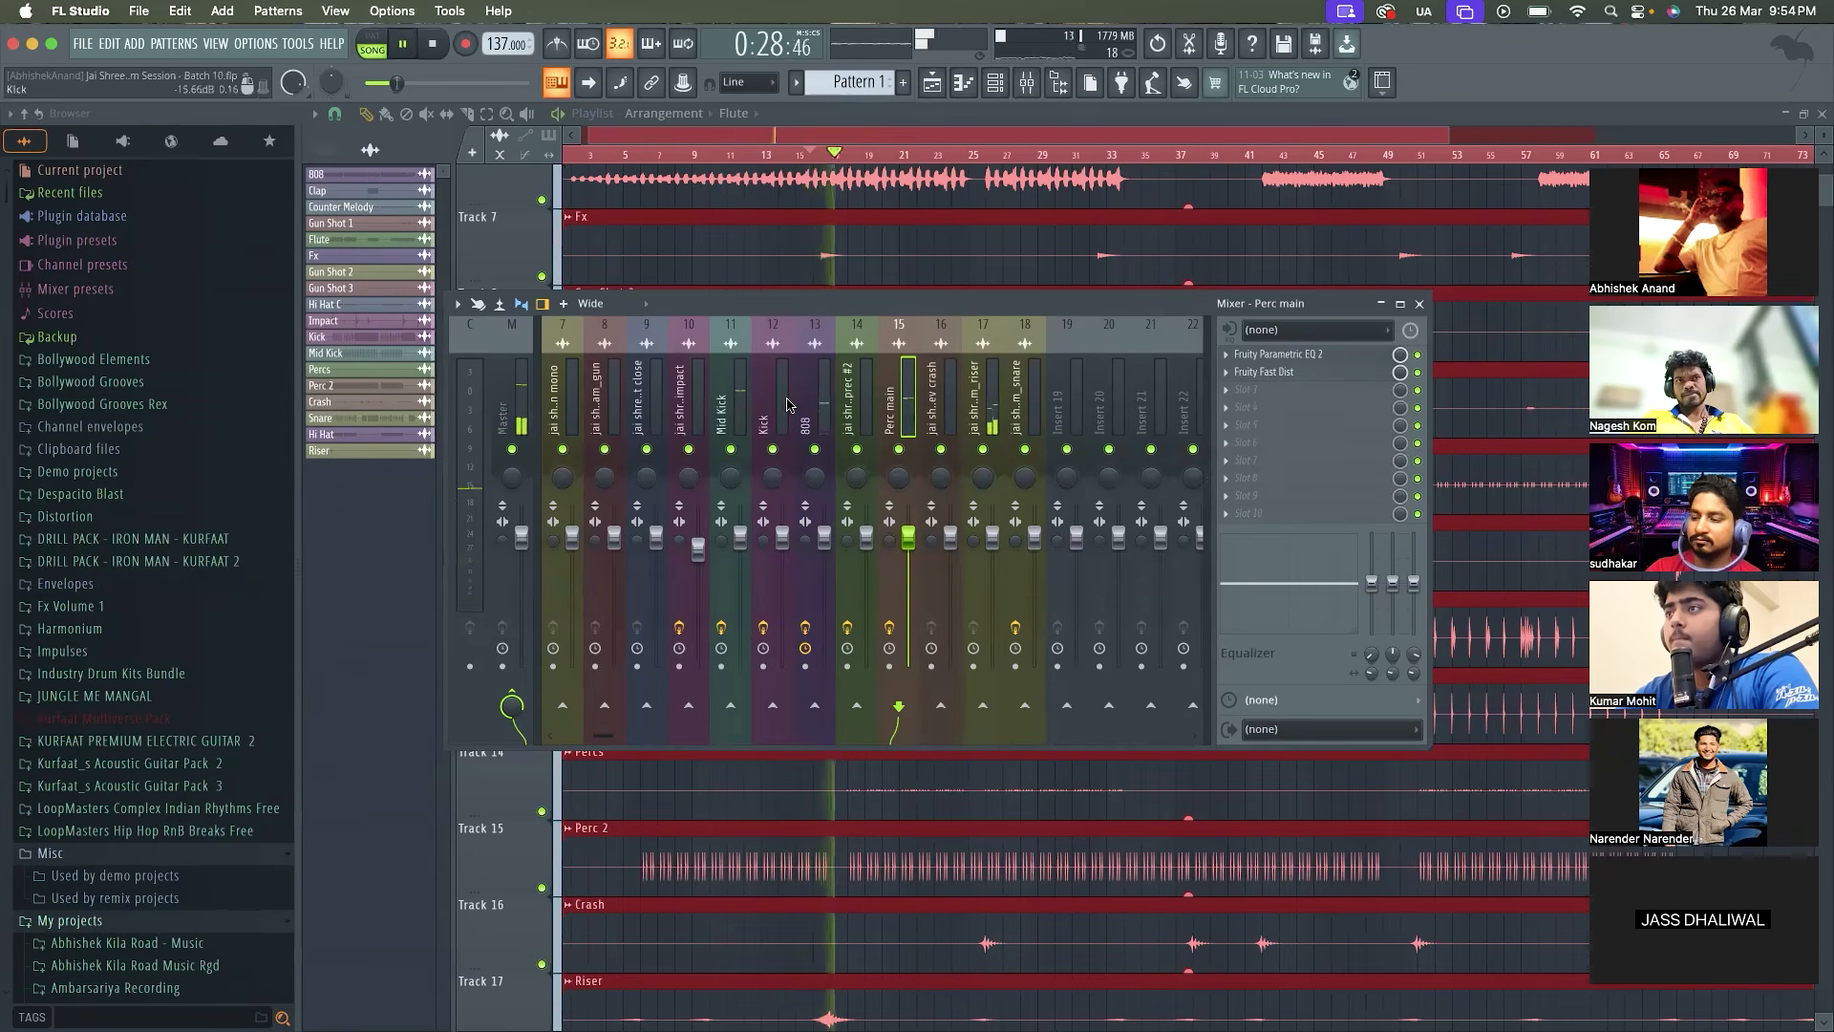
{"action": "scroll", "coordinate": [787, 405], "scroll_direction": "up", "scroll_amount": 4}
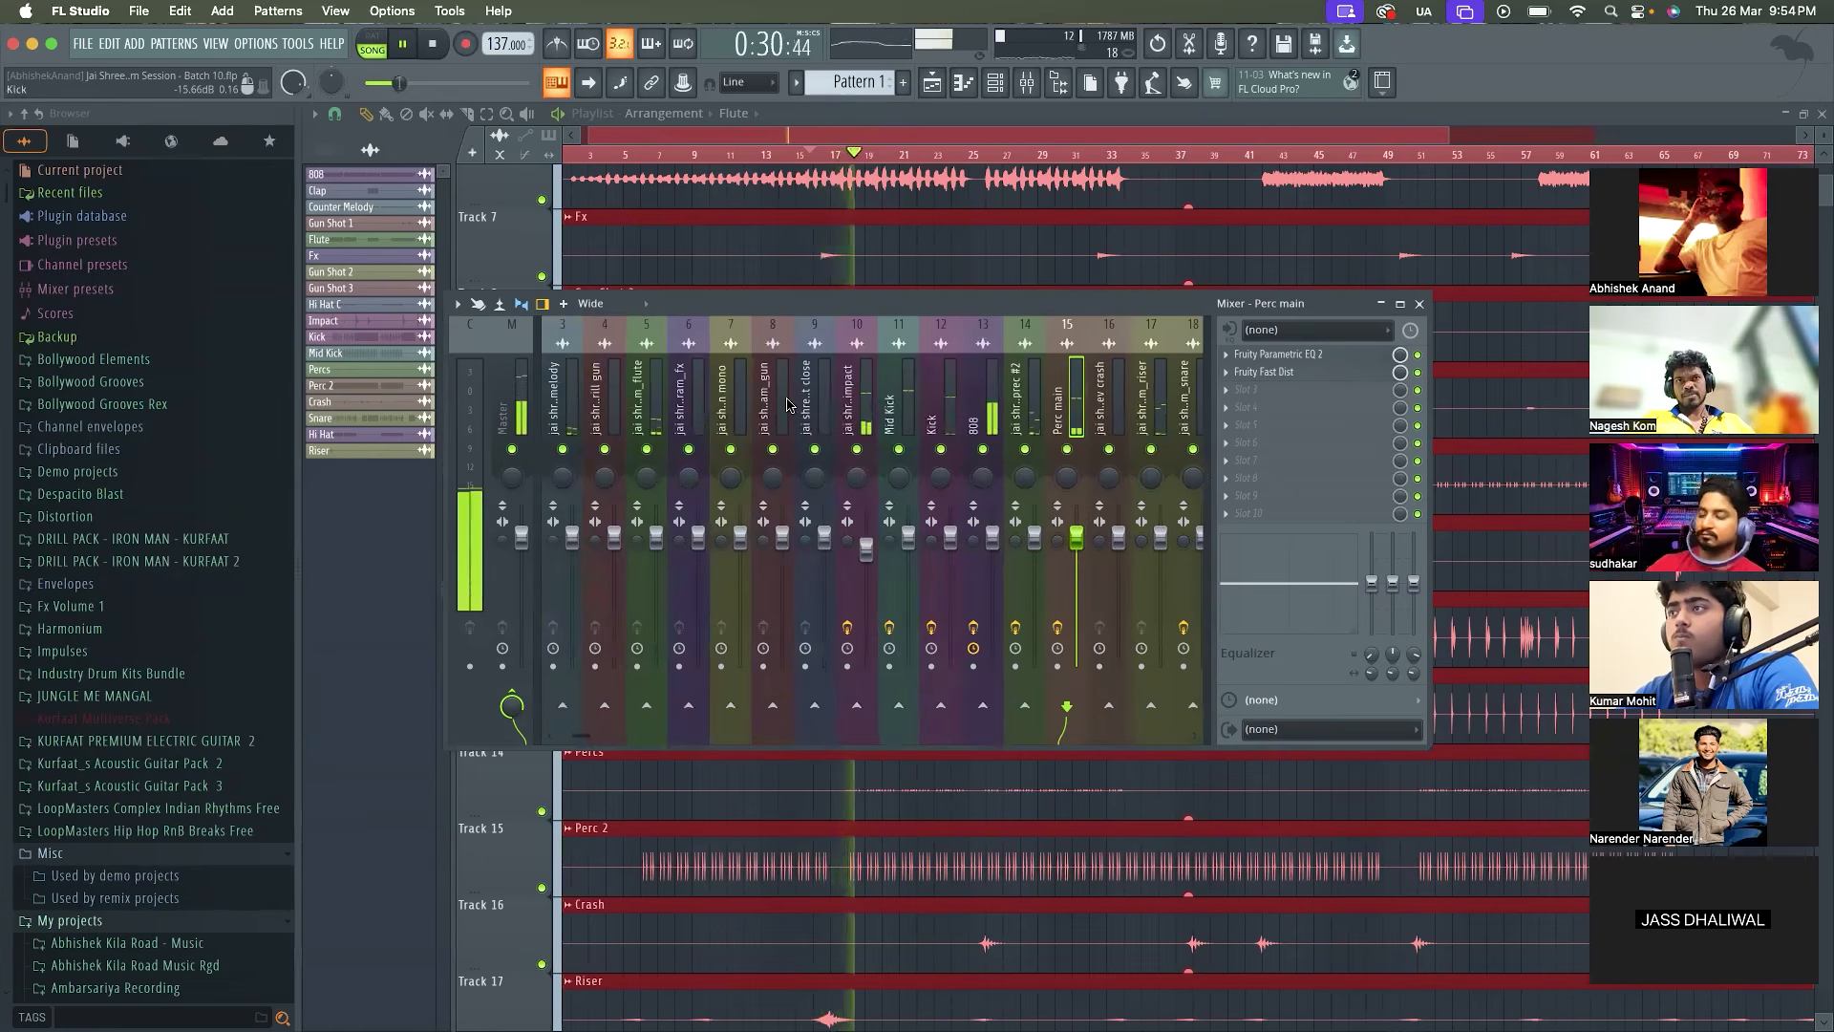
{"action": "key", "text": "space"}
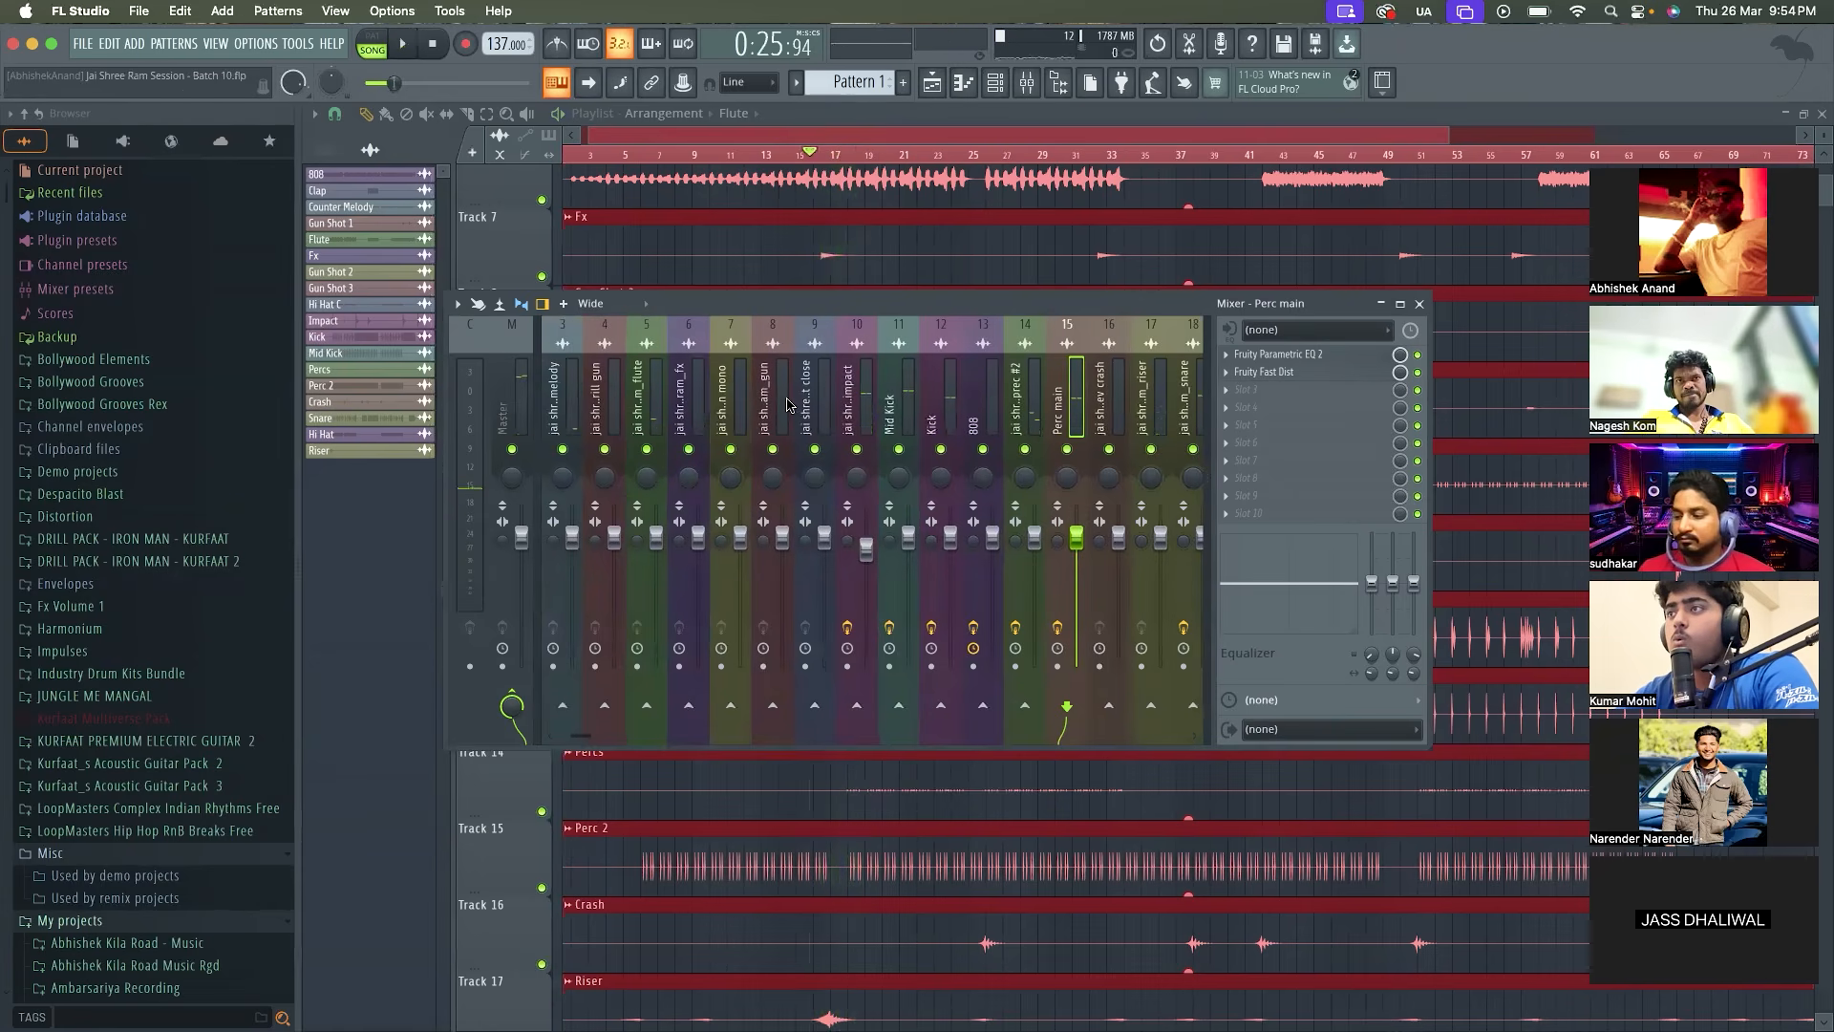
{"action": "scroll", "coordinate": [1037, 372], "scroll_direction": "down", "scroll_amount": 2}
{"action": "key", "text": "space"}
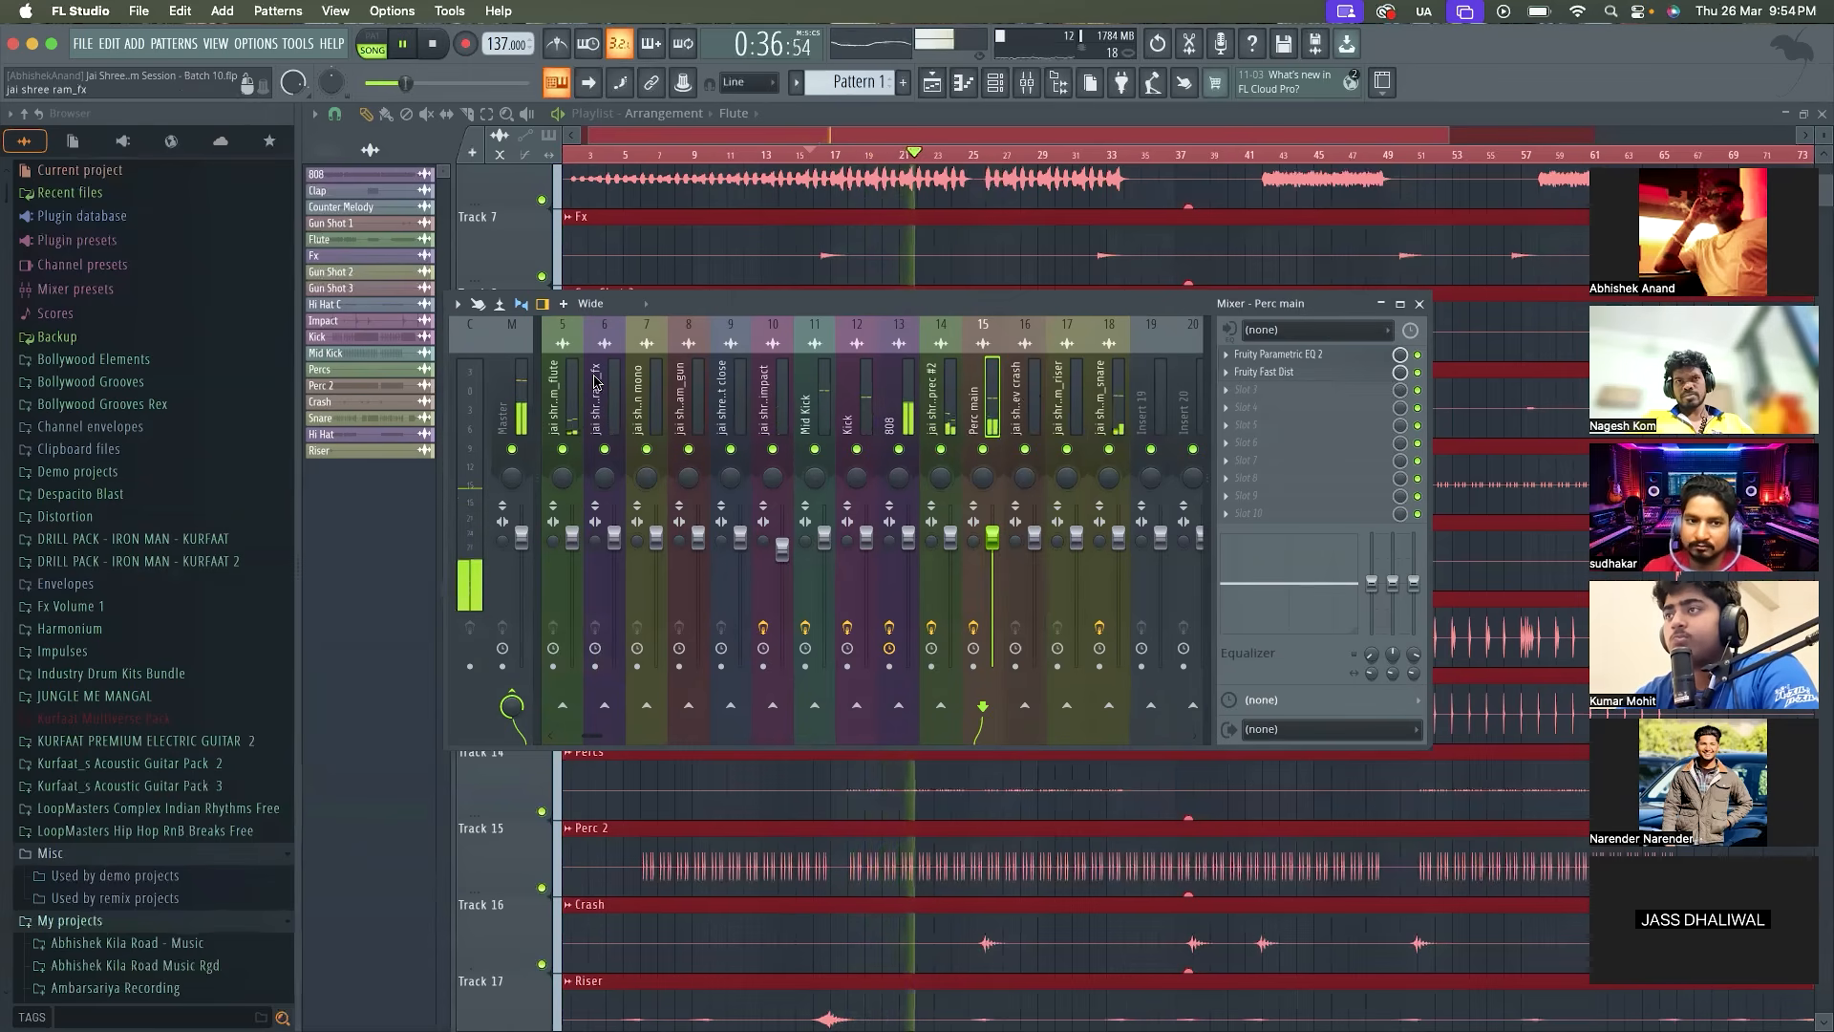
{"action": "left_click", "coordinate": [505, 383]}
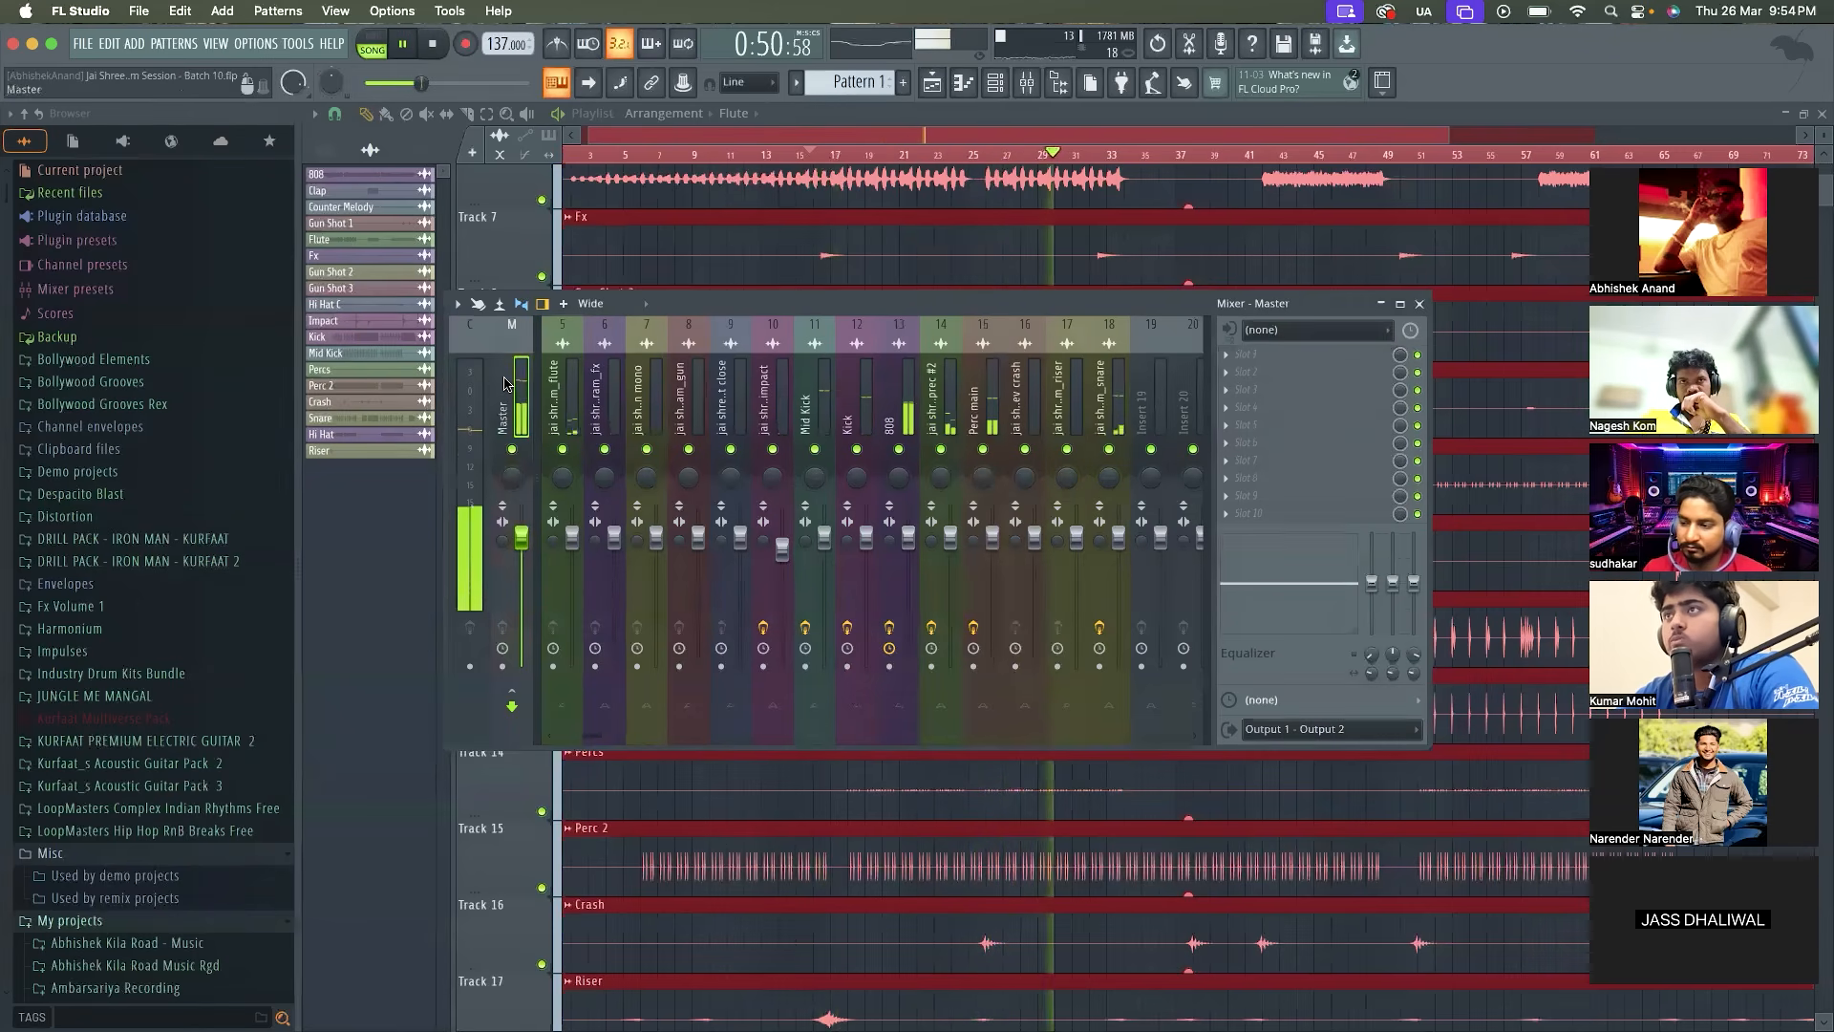
{"action": "scroll", "coordinate": [676, 425], "scroll_direction": "up", "scroll_amount": 4}
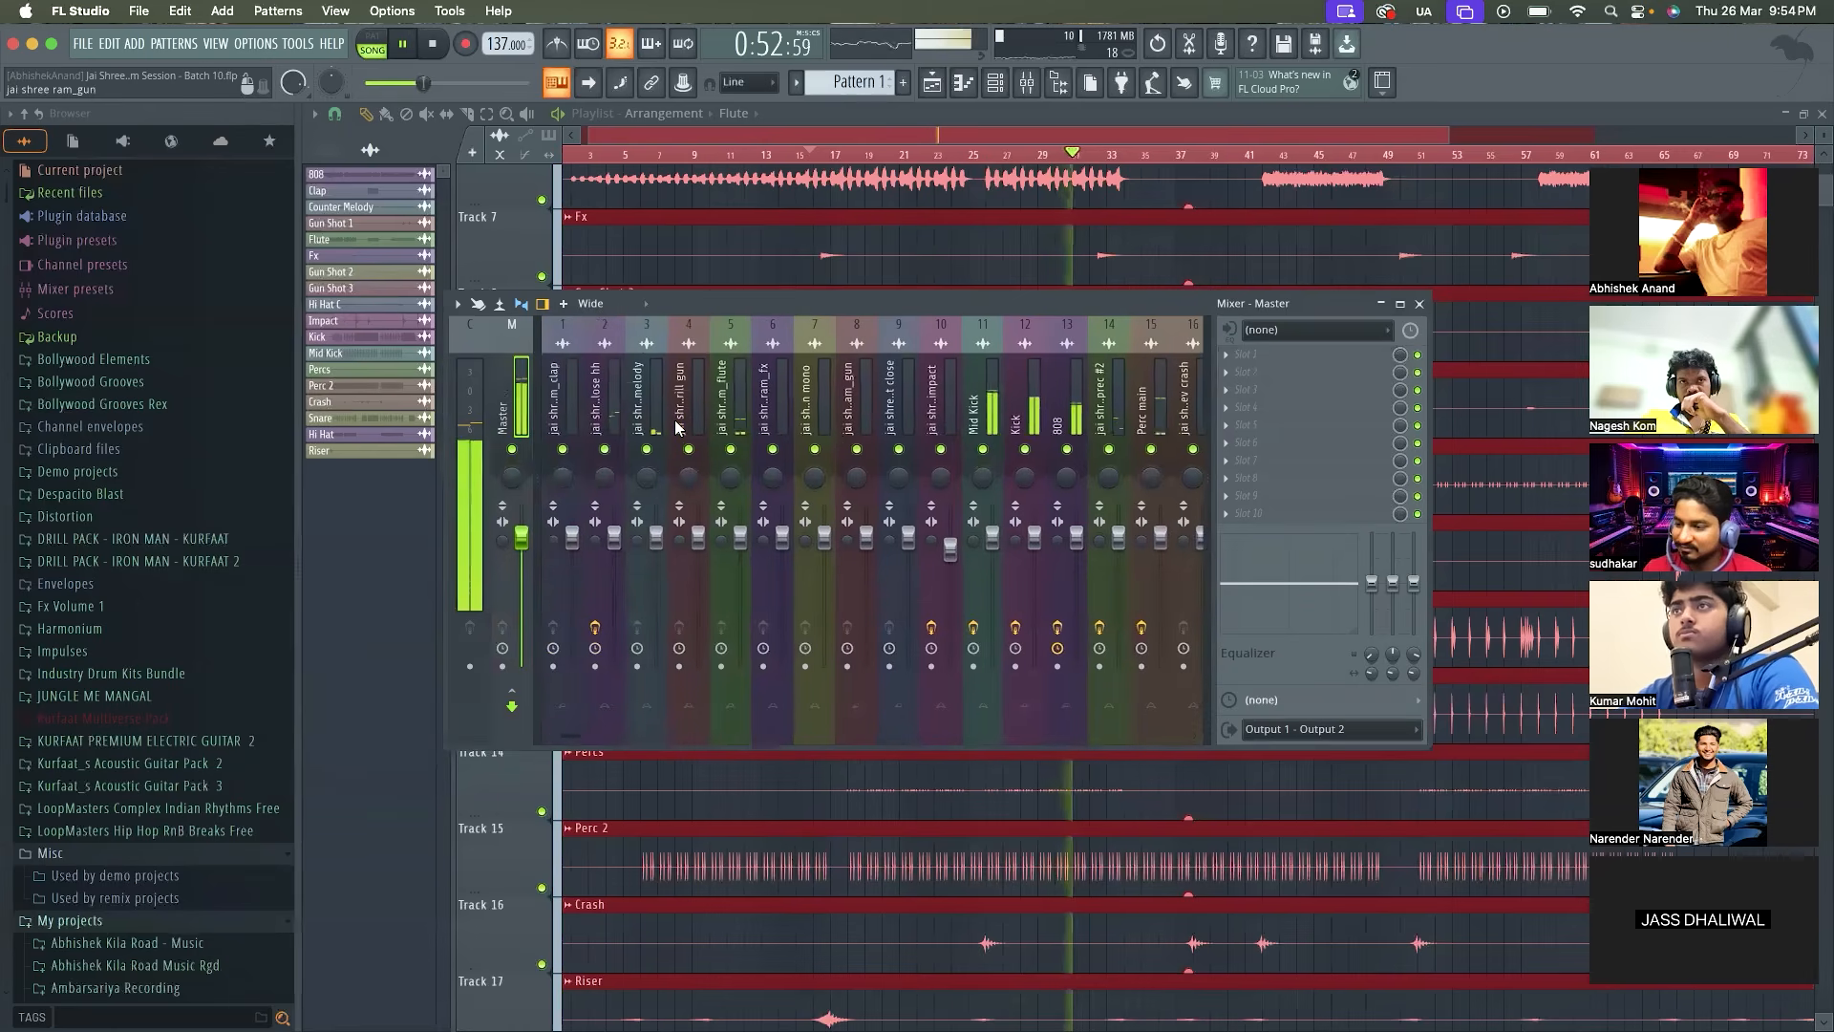
{"action": "key", "text": "space"}
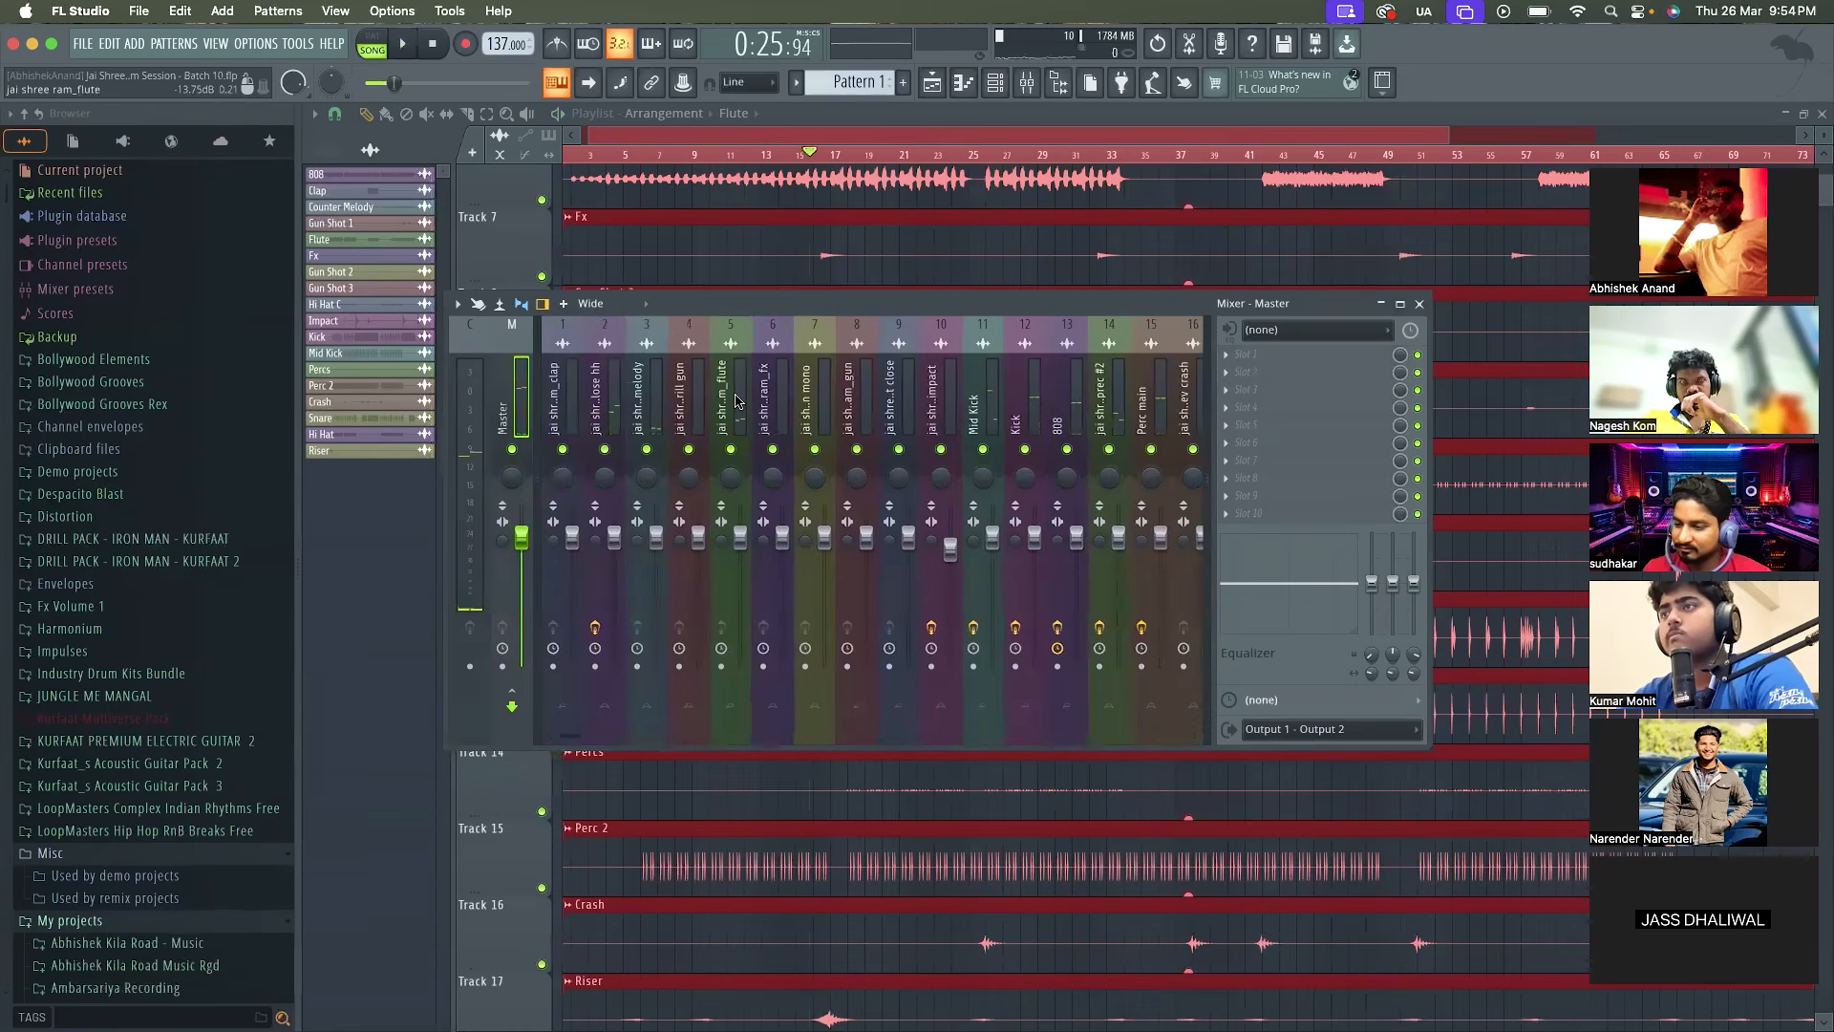
Listen to the mix with the jai shree ram_snare track selected and load Fruity Delay 2 in its second effect slot
{"action": "scroll", "coordinate": [742, 399], "scroll_direction": "down", "scroll_amount": 4}
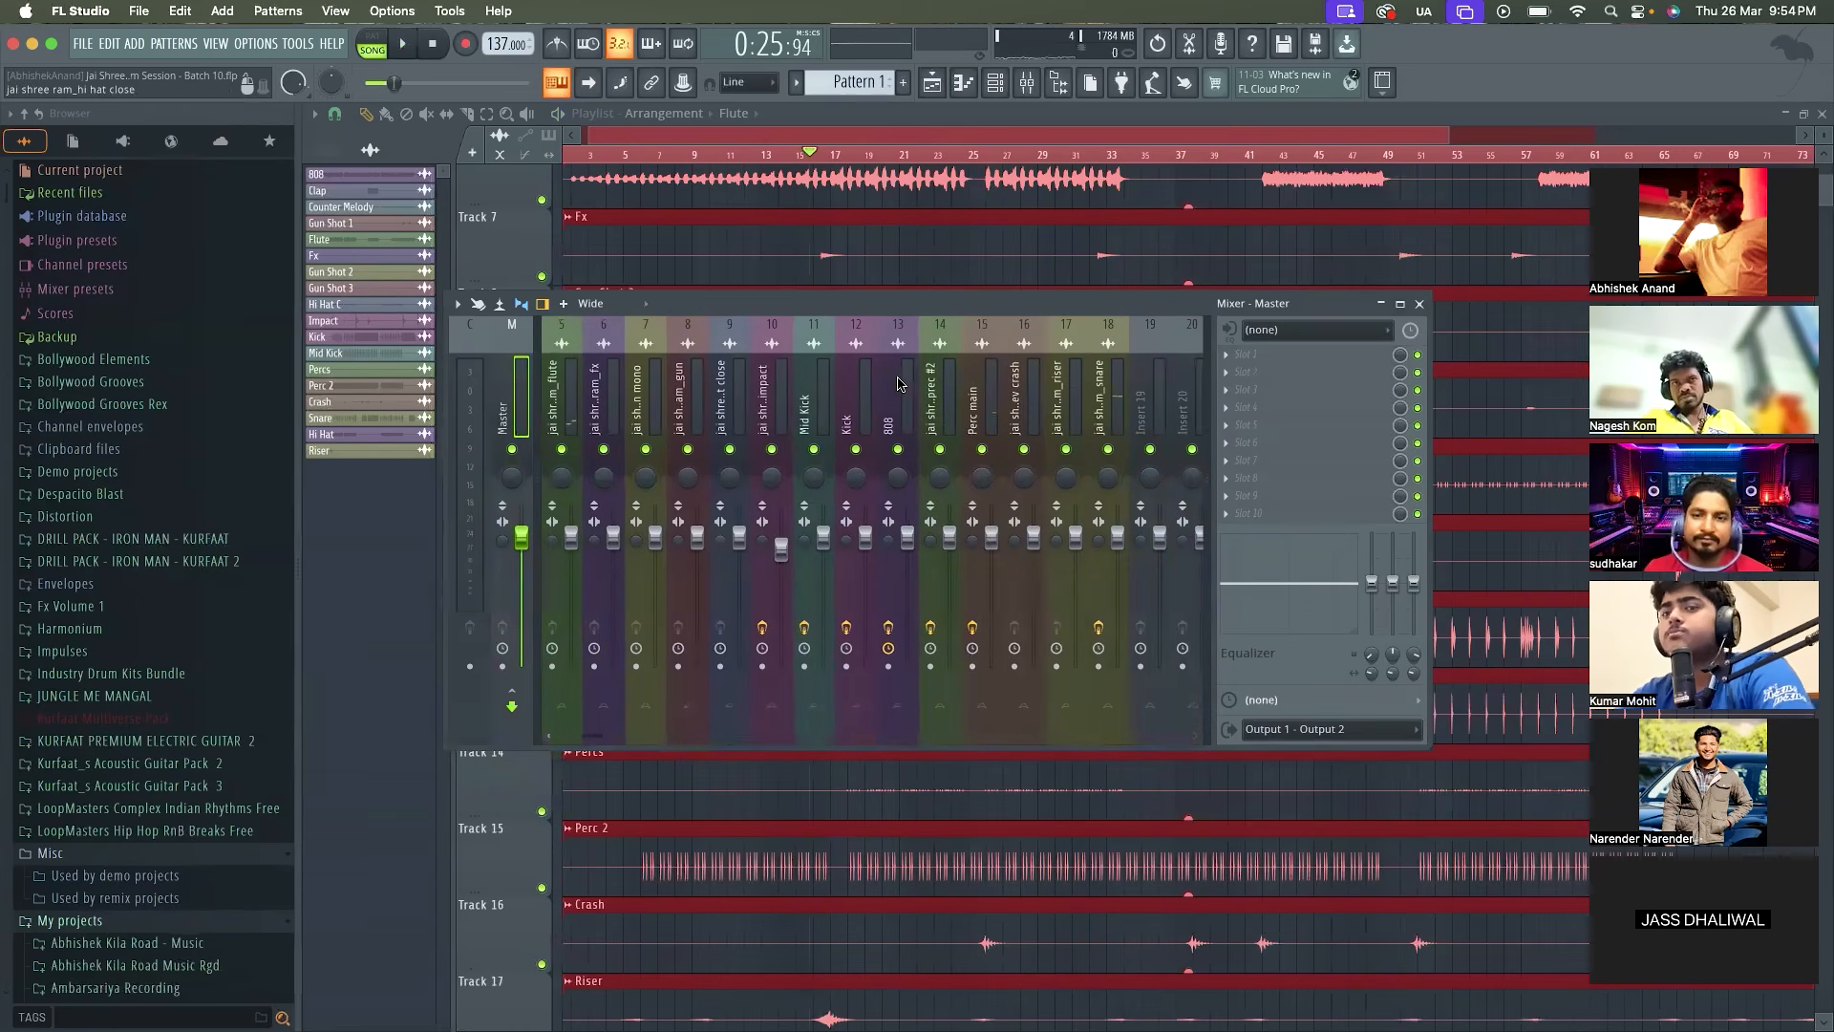
{"action": "scroll", "coordinate": [991, 413], "scroll_direction": "down", "scroll_amount": 2}
{"action": "left_click", "coordinate": [1025, 409]}
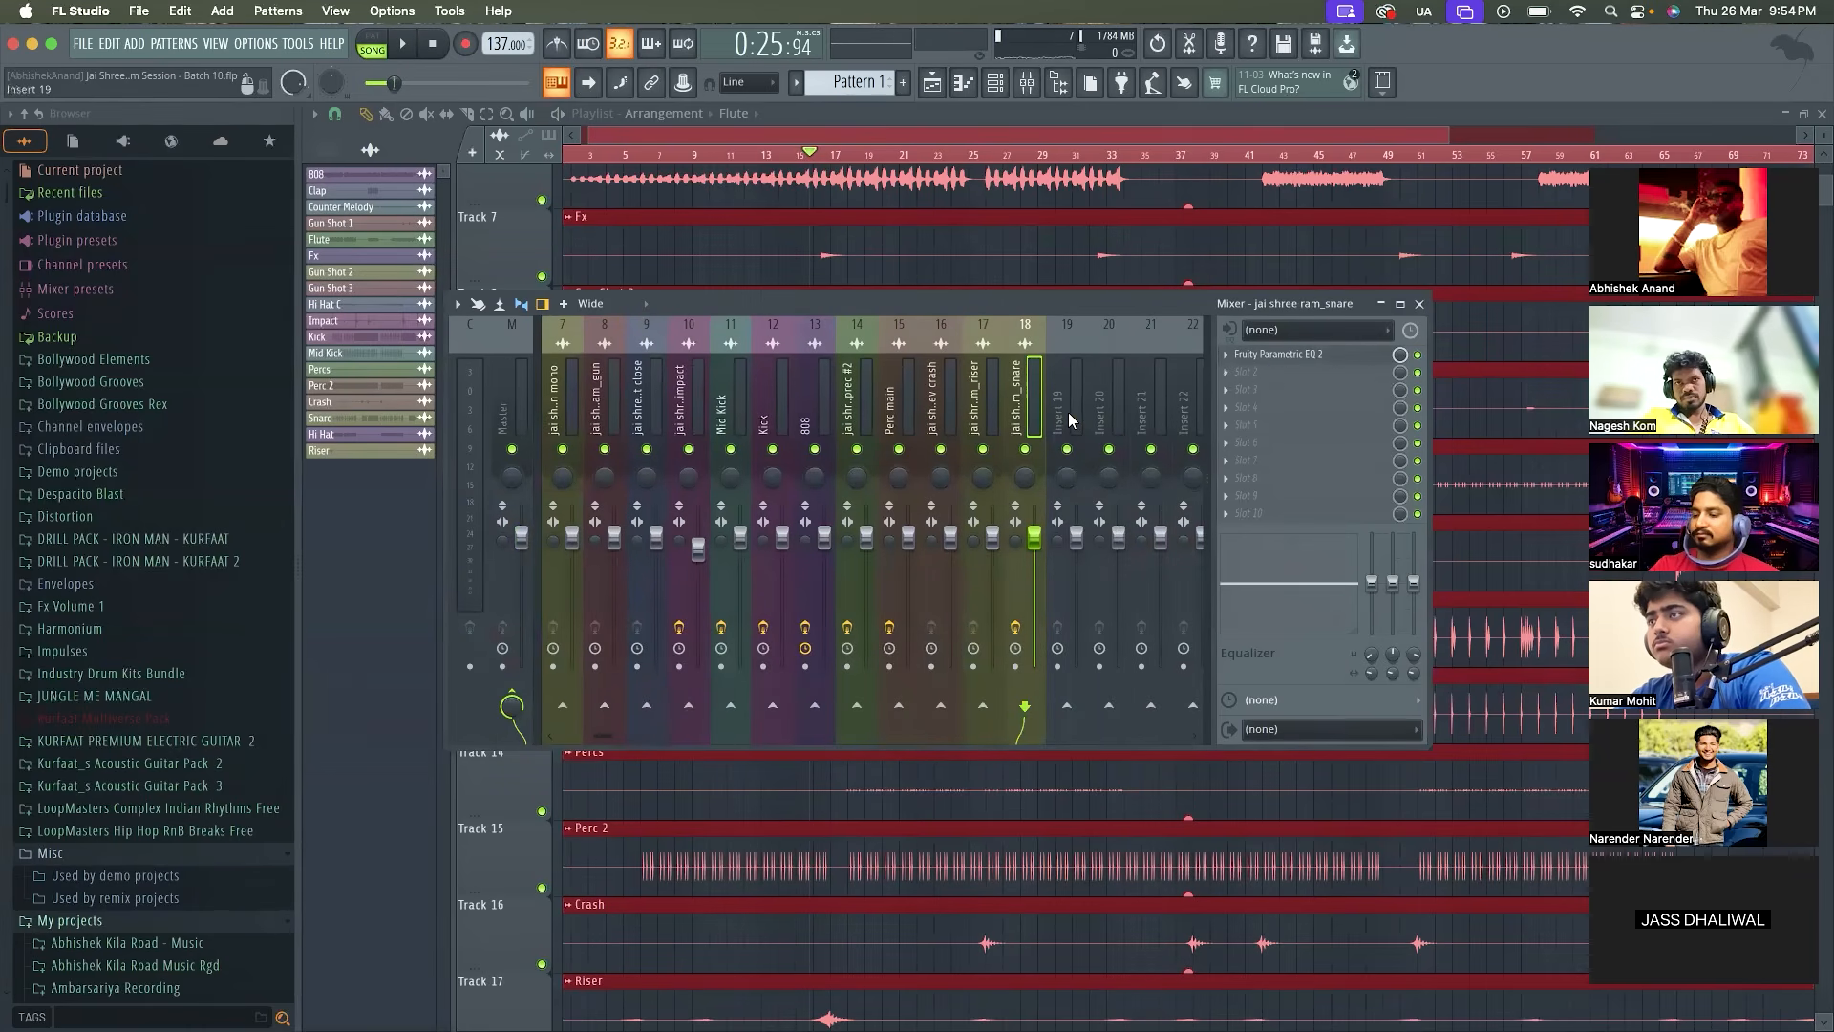
{"action": "key", "text": "space"}
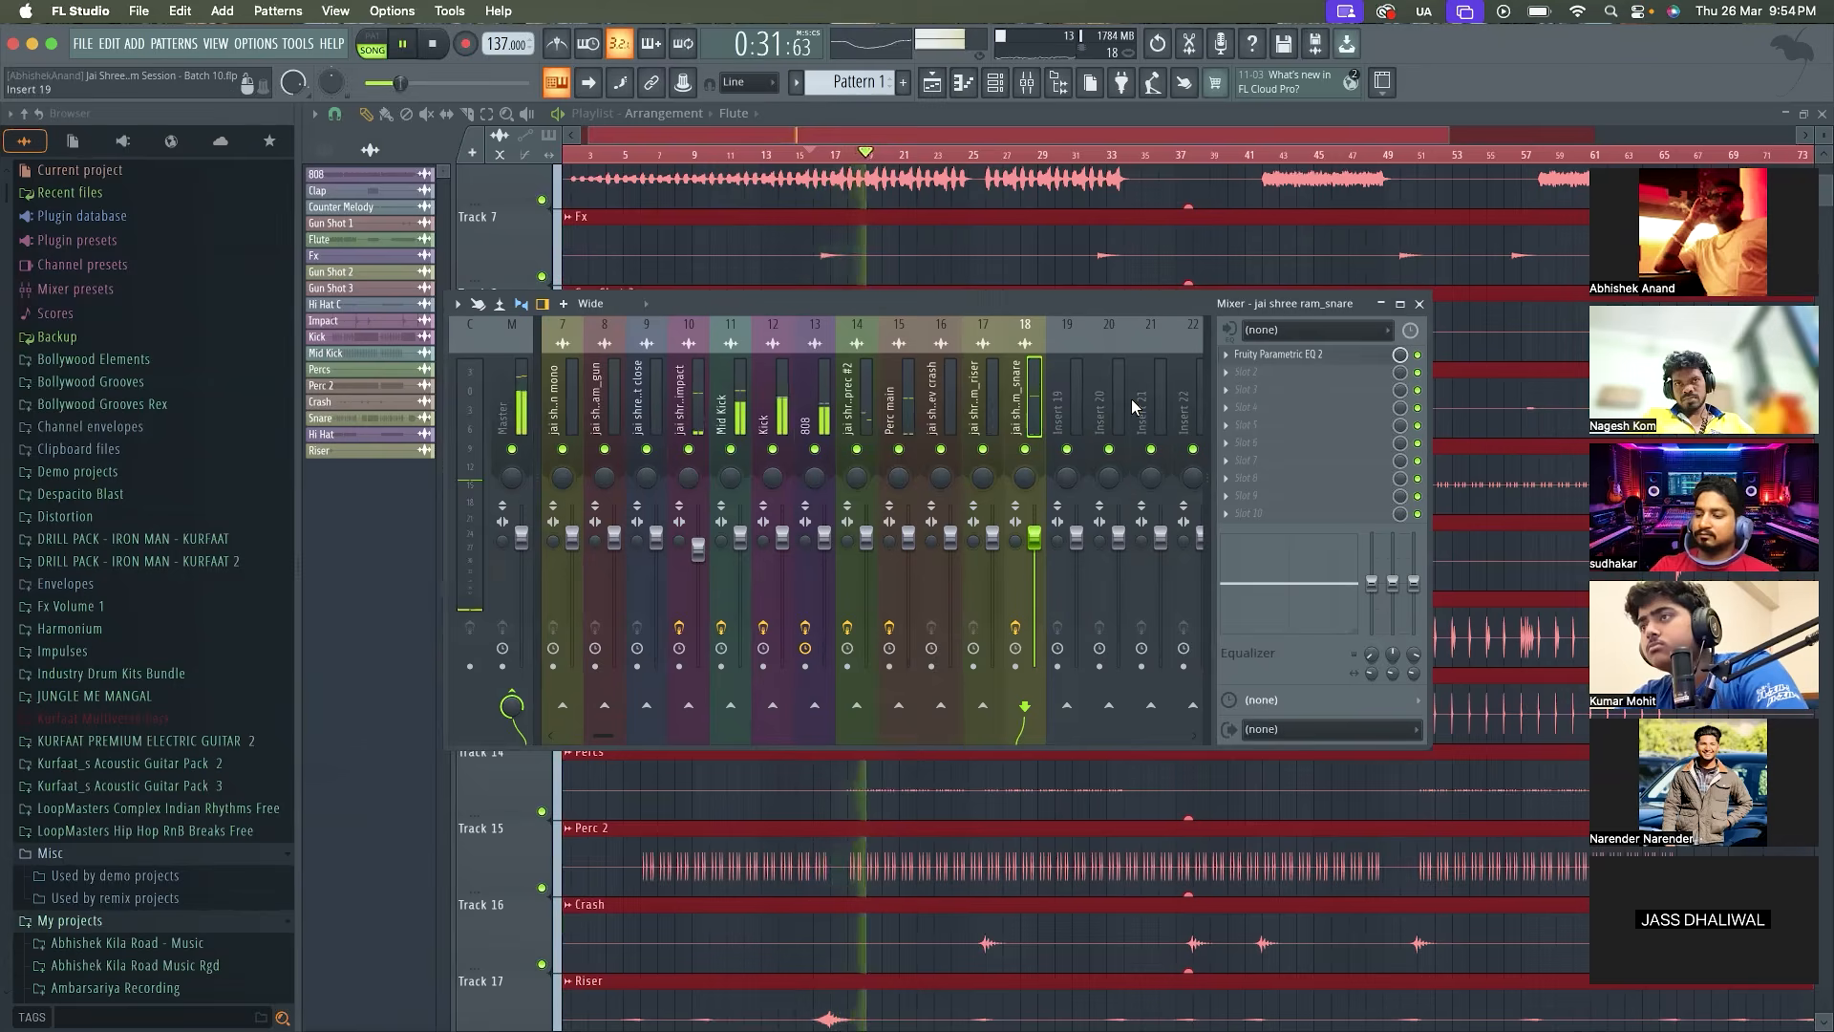
{"action": "key", "text": "space"}
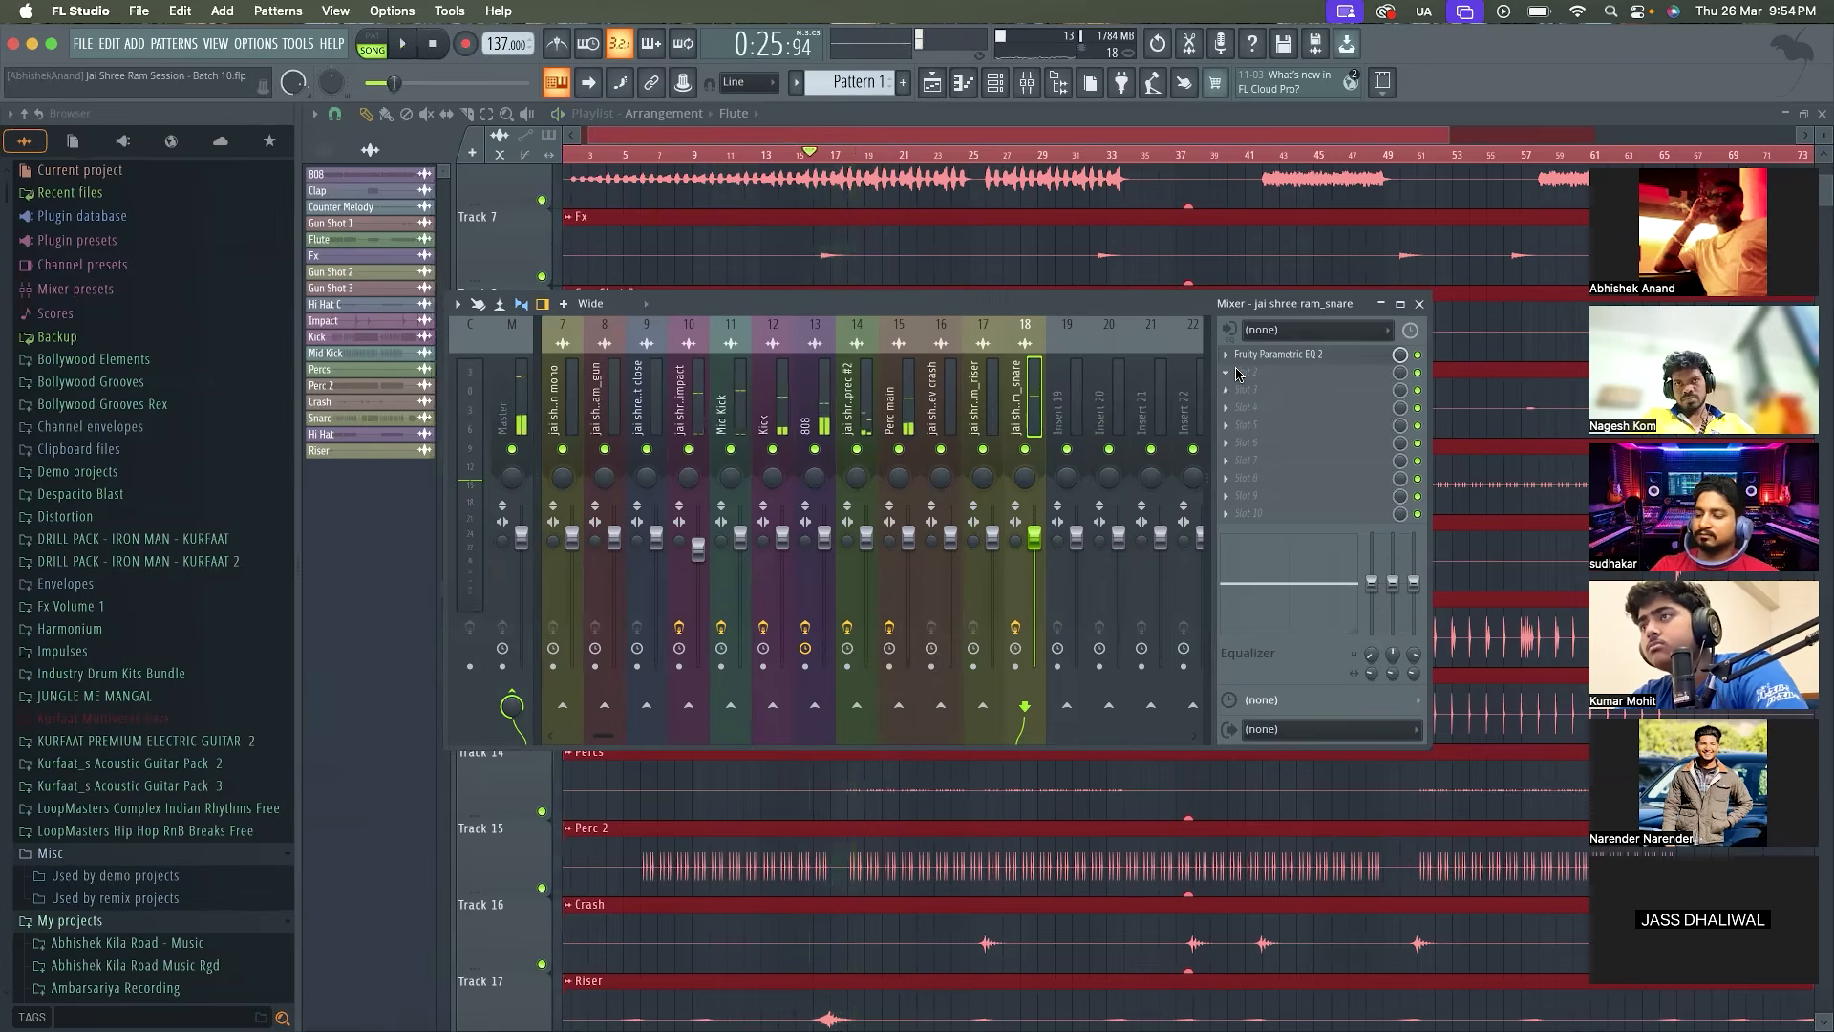
{"action": "left_click", "coordinate": [1236, 376]}
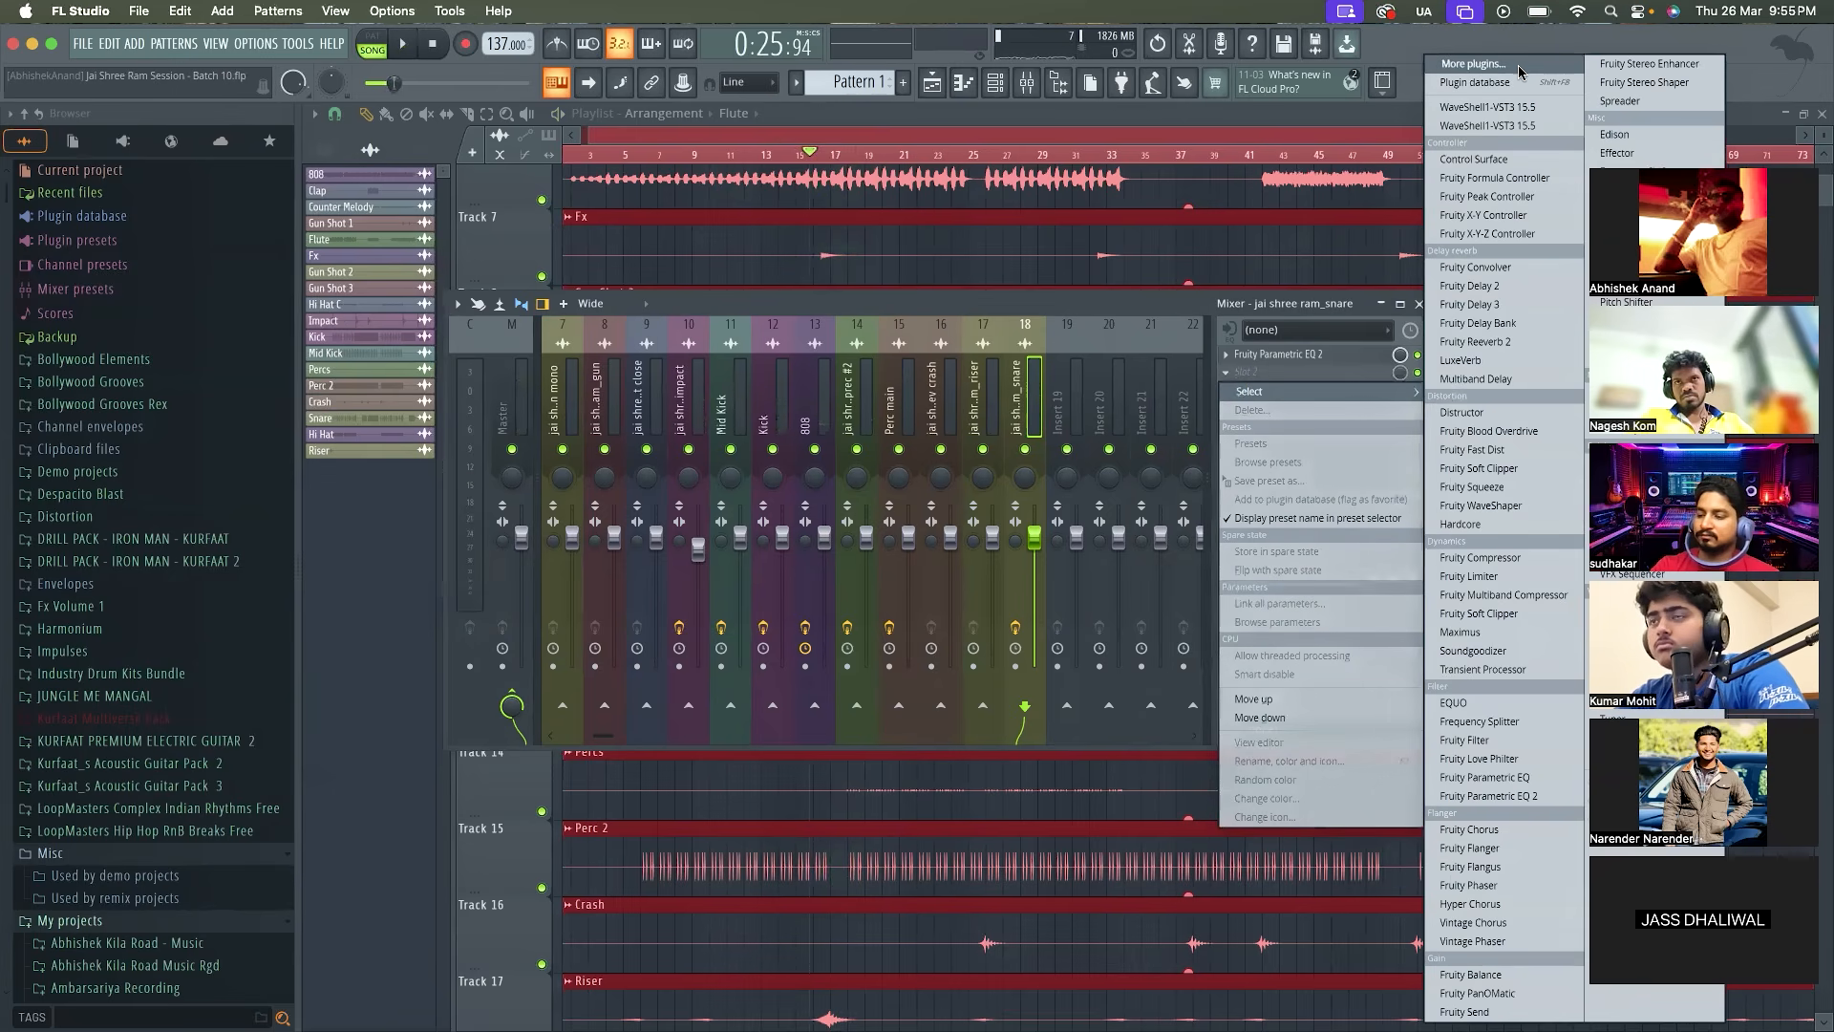
{"action": "left_click", "coordinate": [1510, 288]}
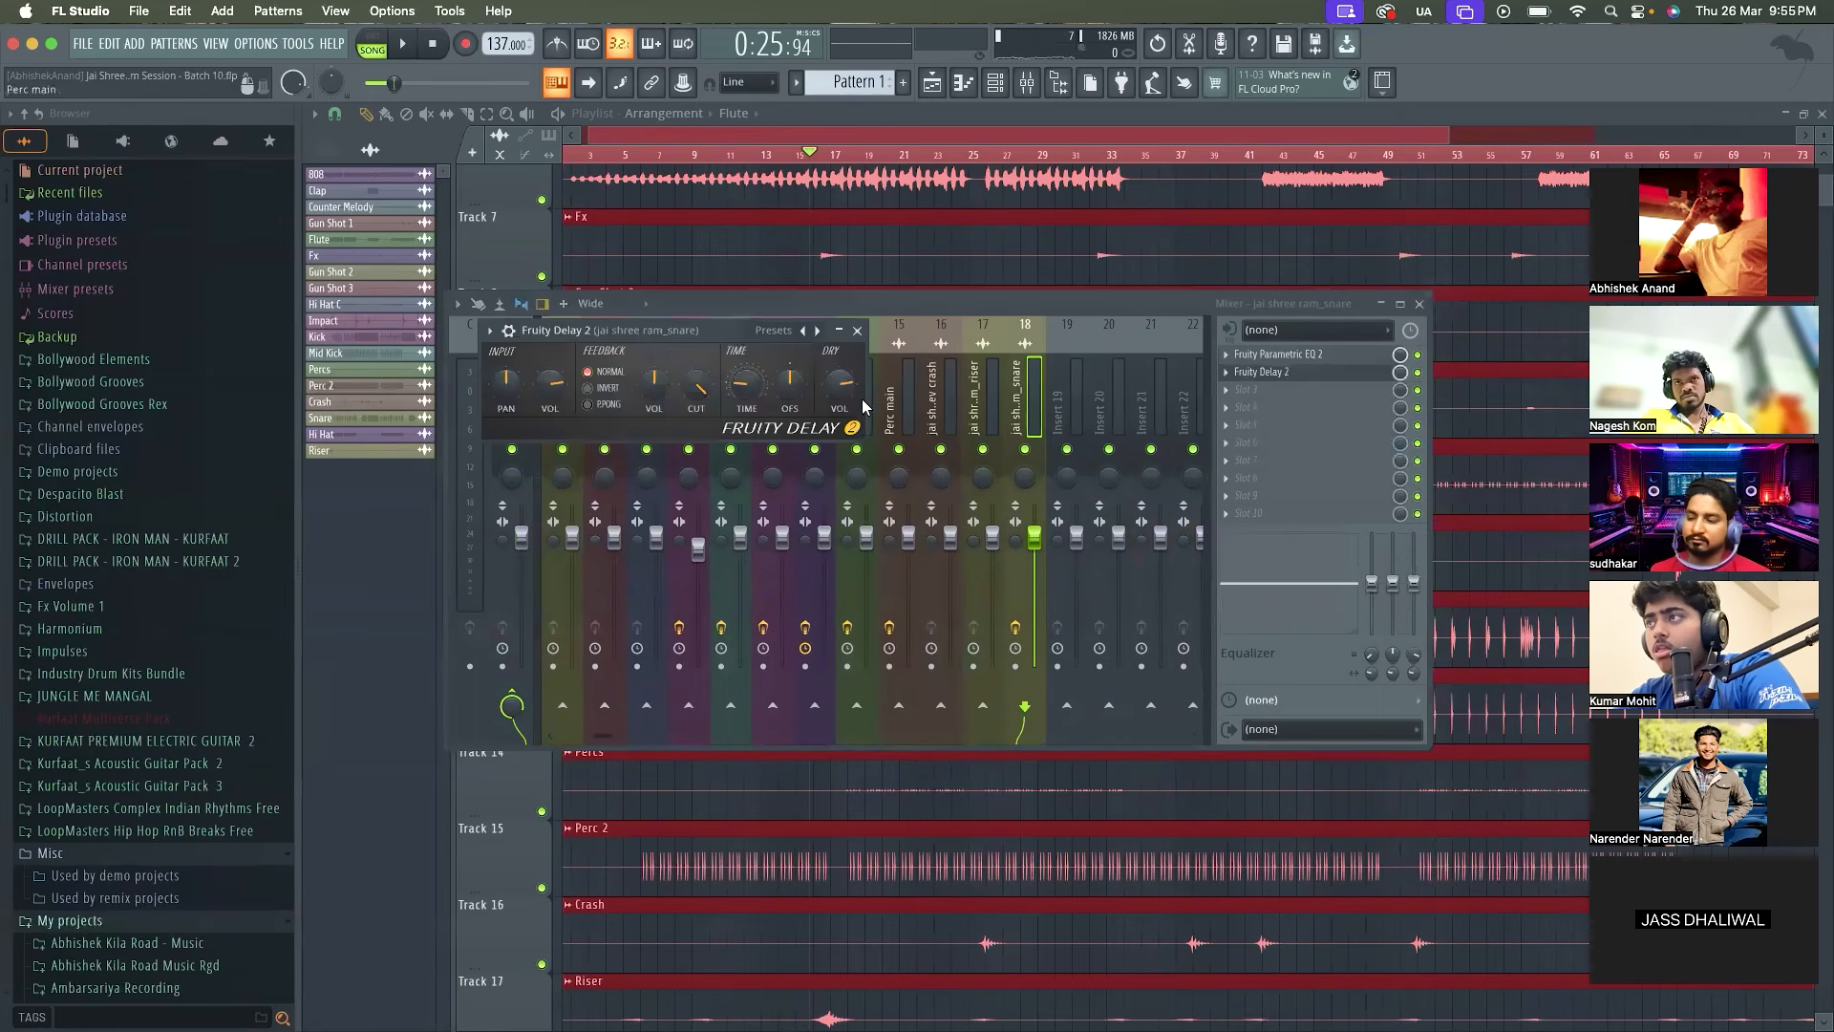
{"action": "left_click_drag", "start_coordinate": [710, 331], "coordinate": [709, 284]}
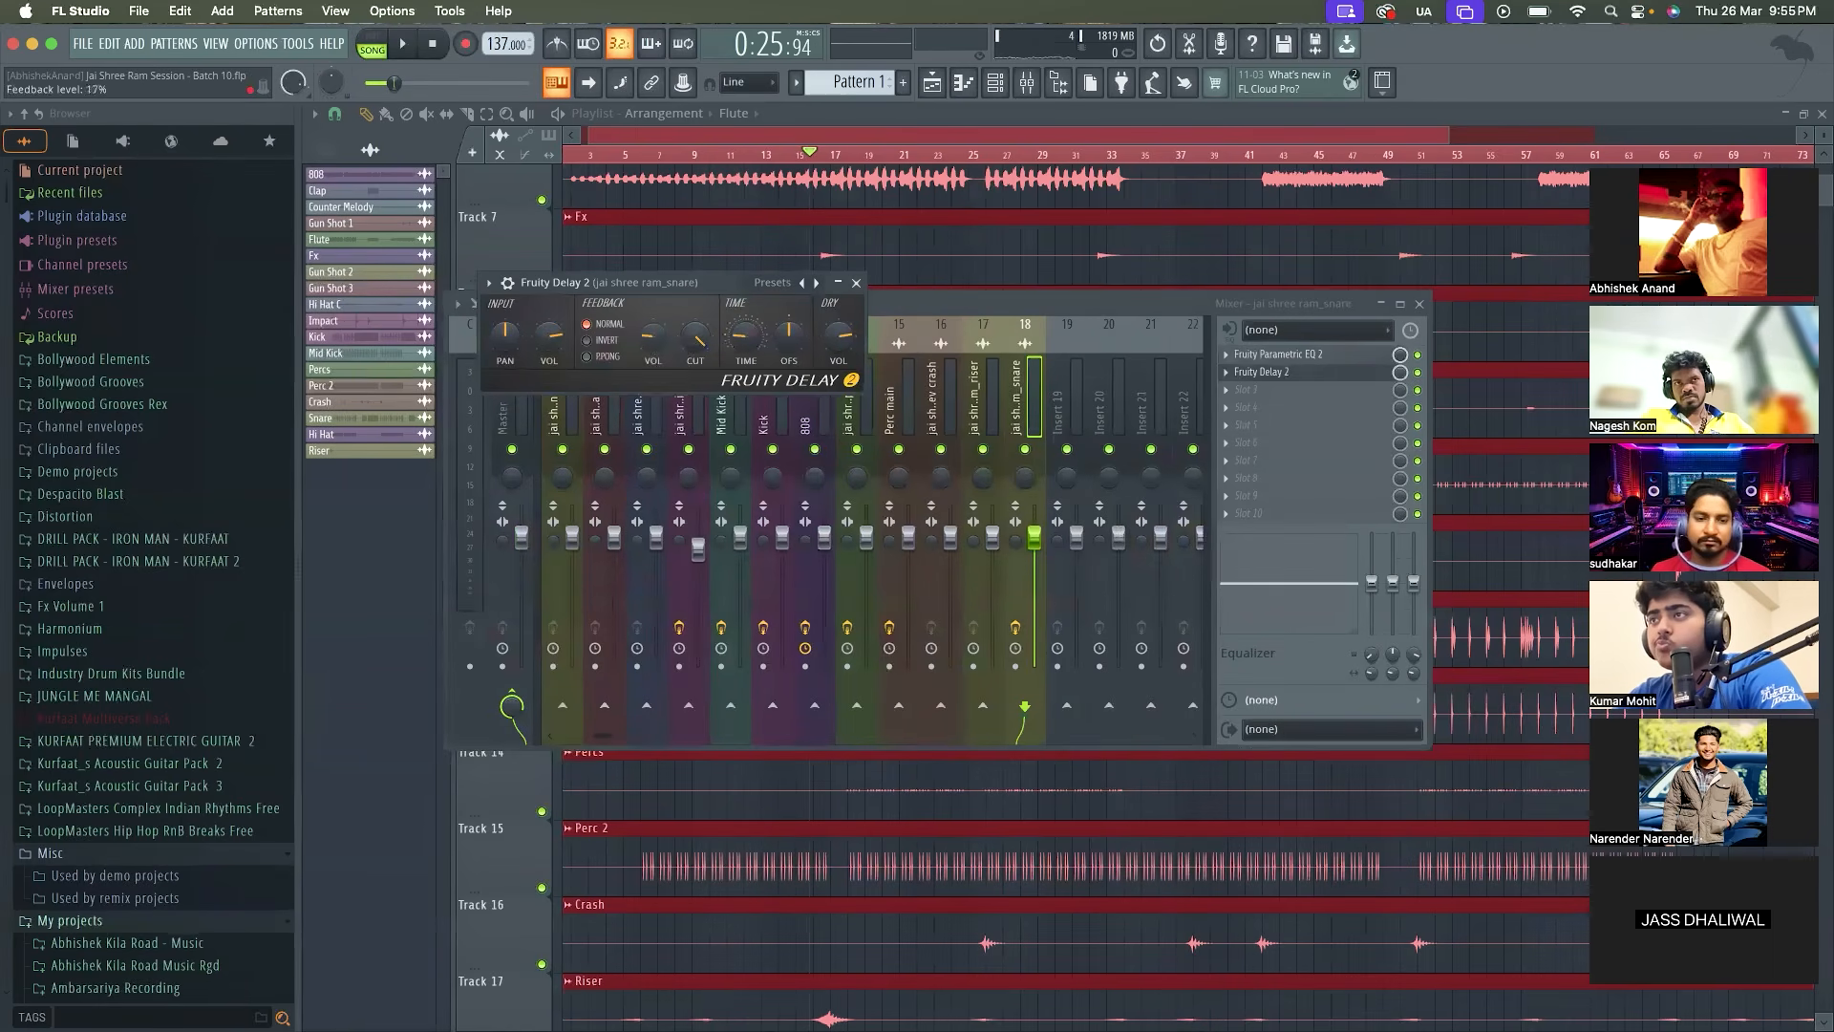
Set the snare's Fruity Delay 2 time to 1:00 and feedback level to 9% while listening to the mix
{"action": "left_click_drag", "start_coordinate": [653, 335], "coordinate": [652, 350]}
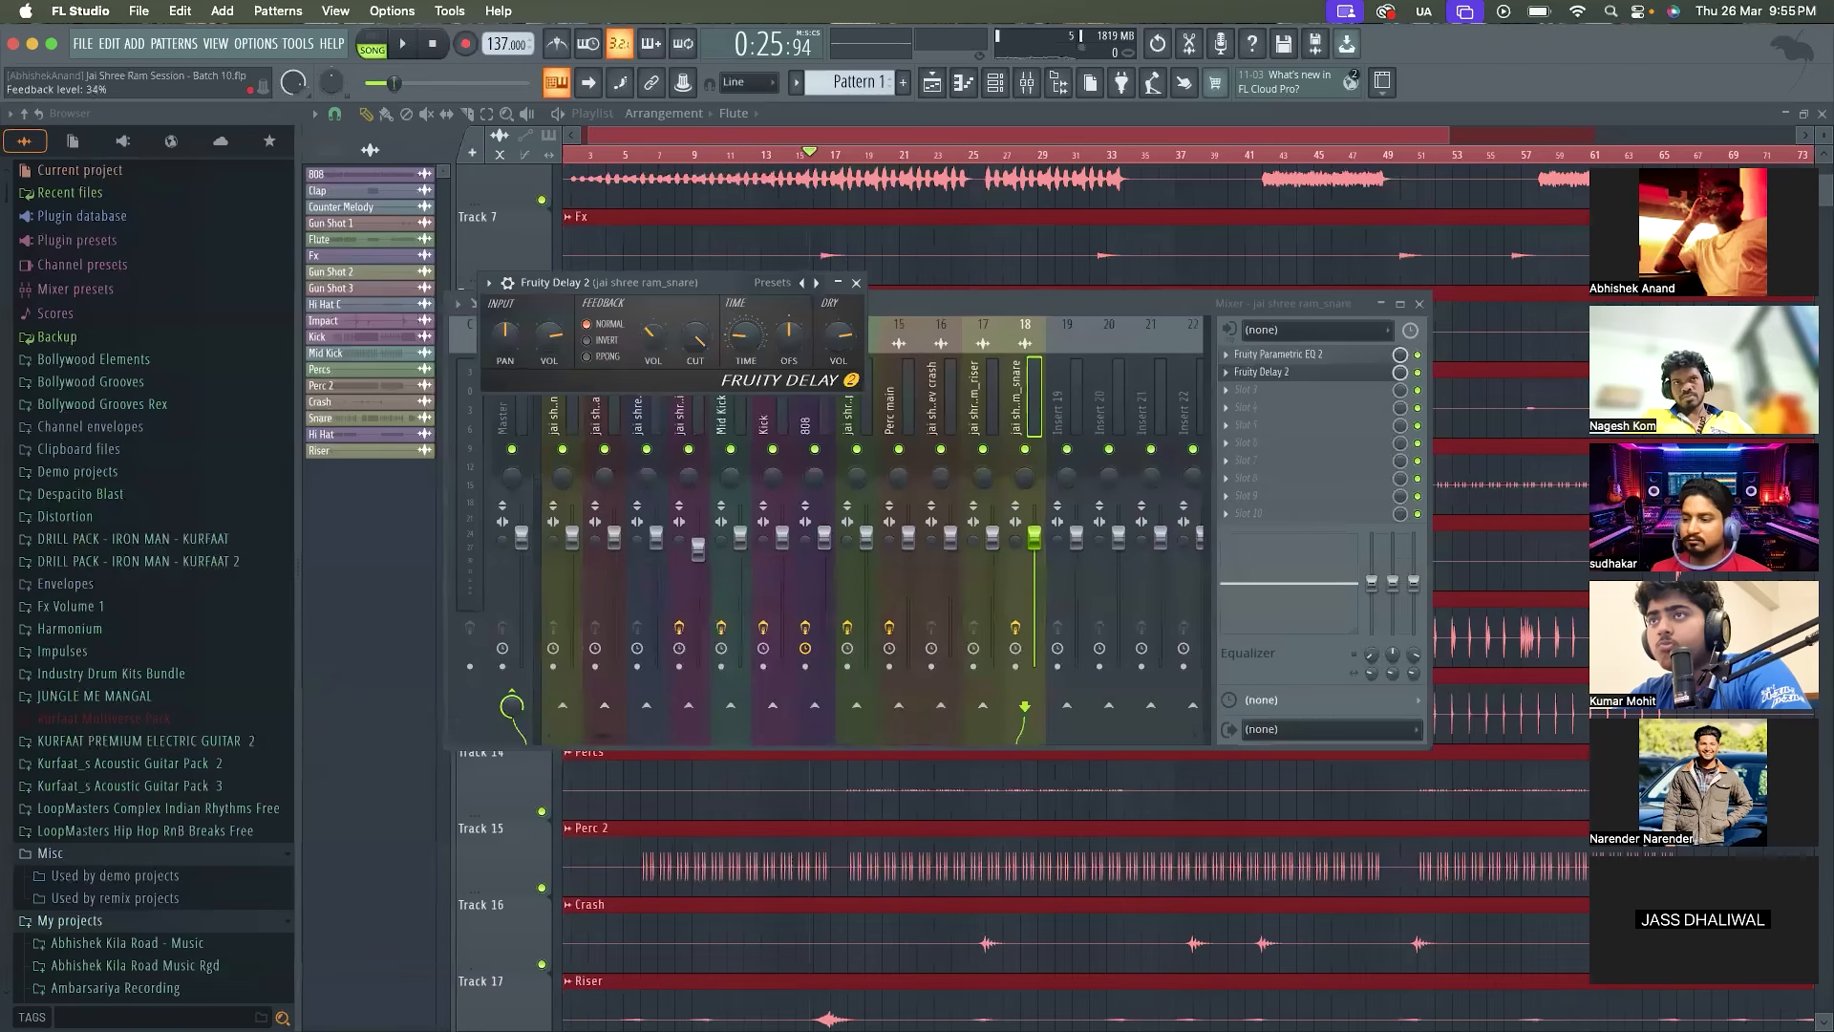
{"action": "key", "text": "space"}
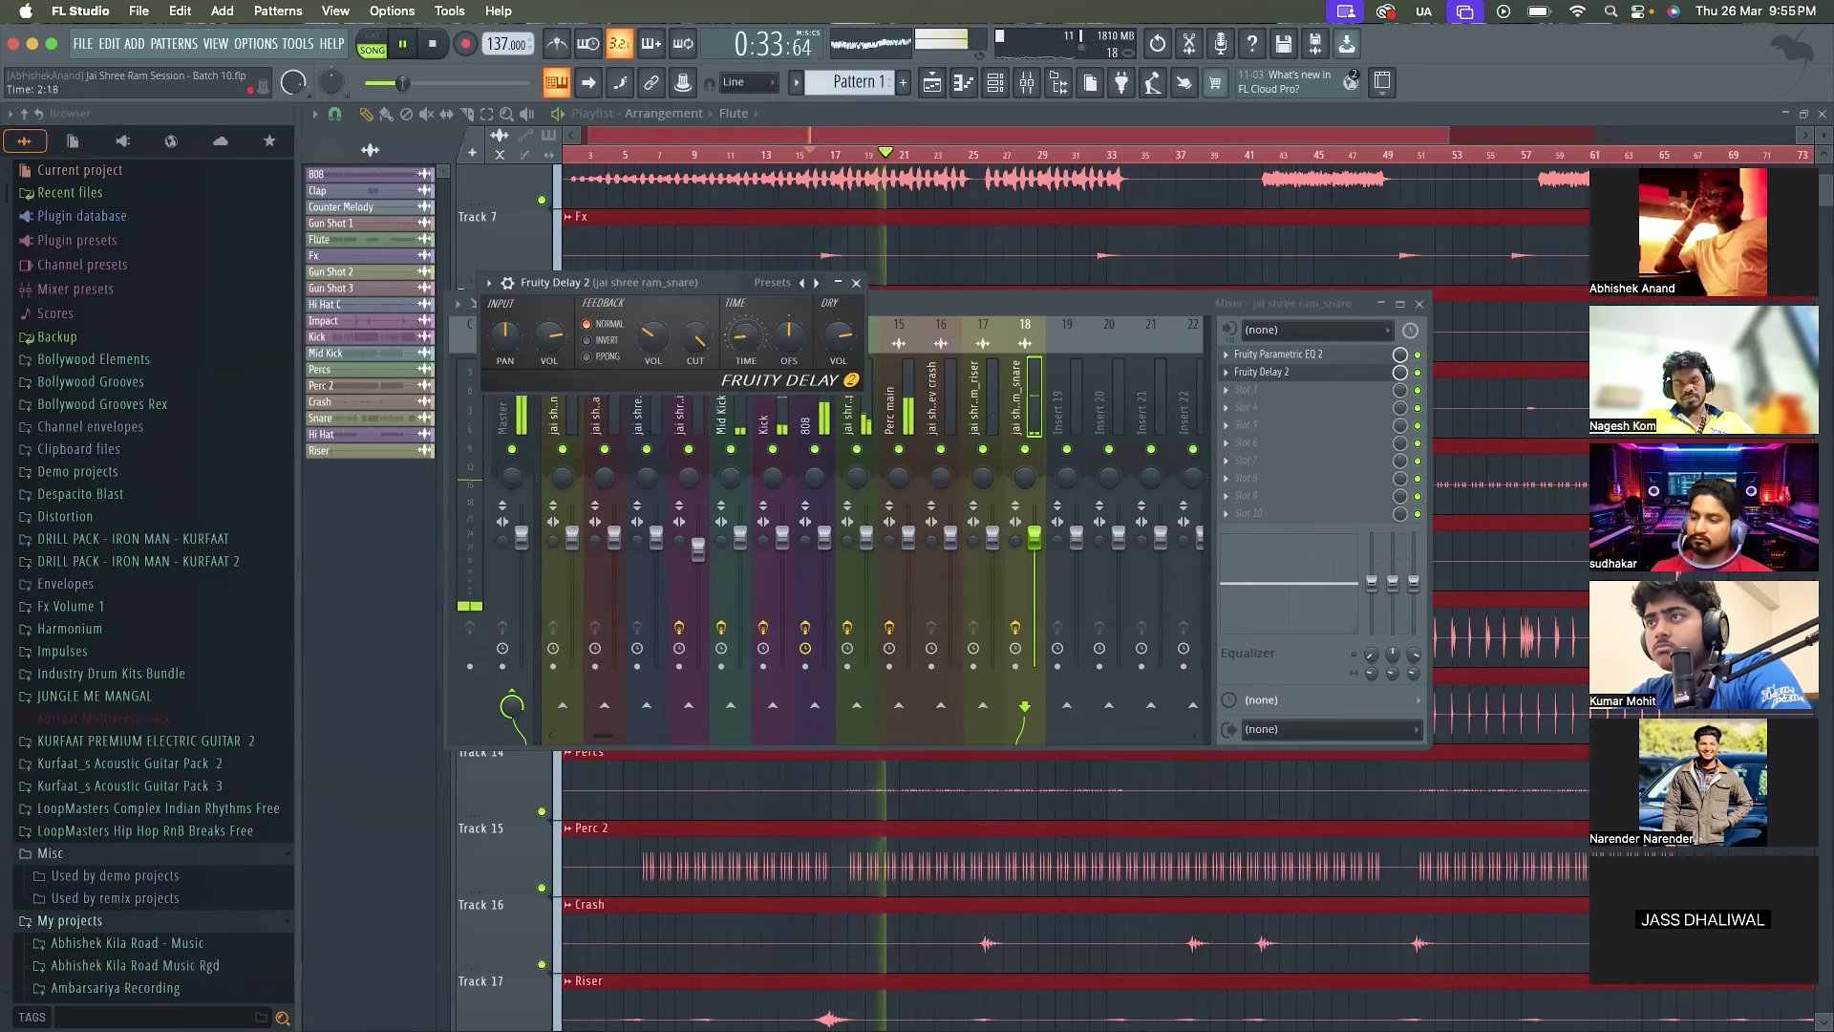
{"action": "left_click_drag", "start_coordinate": [745, 341], "coordinate": [745, 351]}
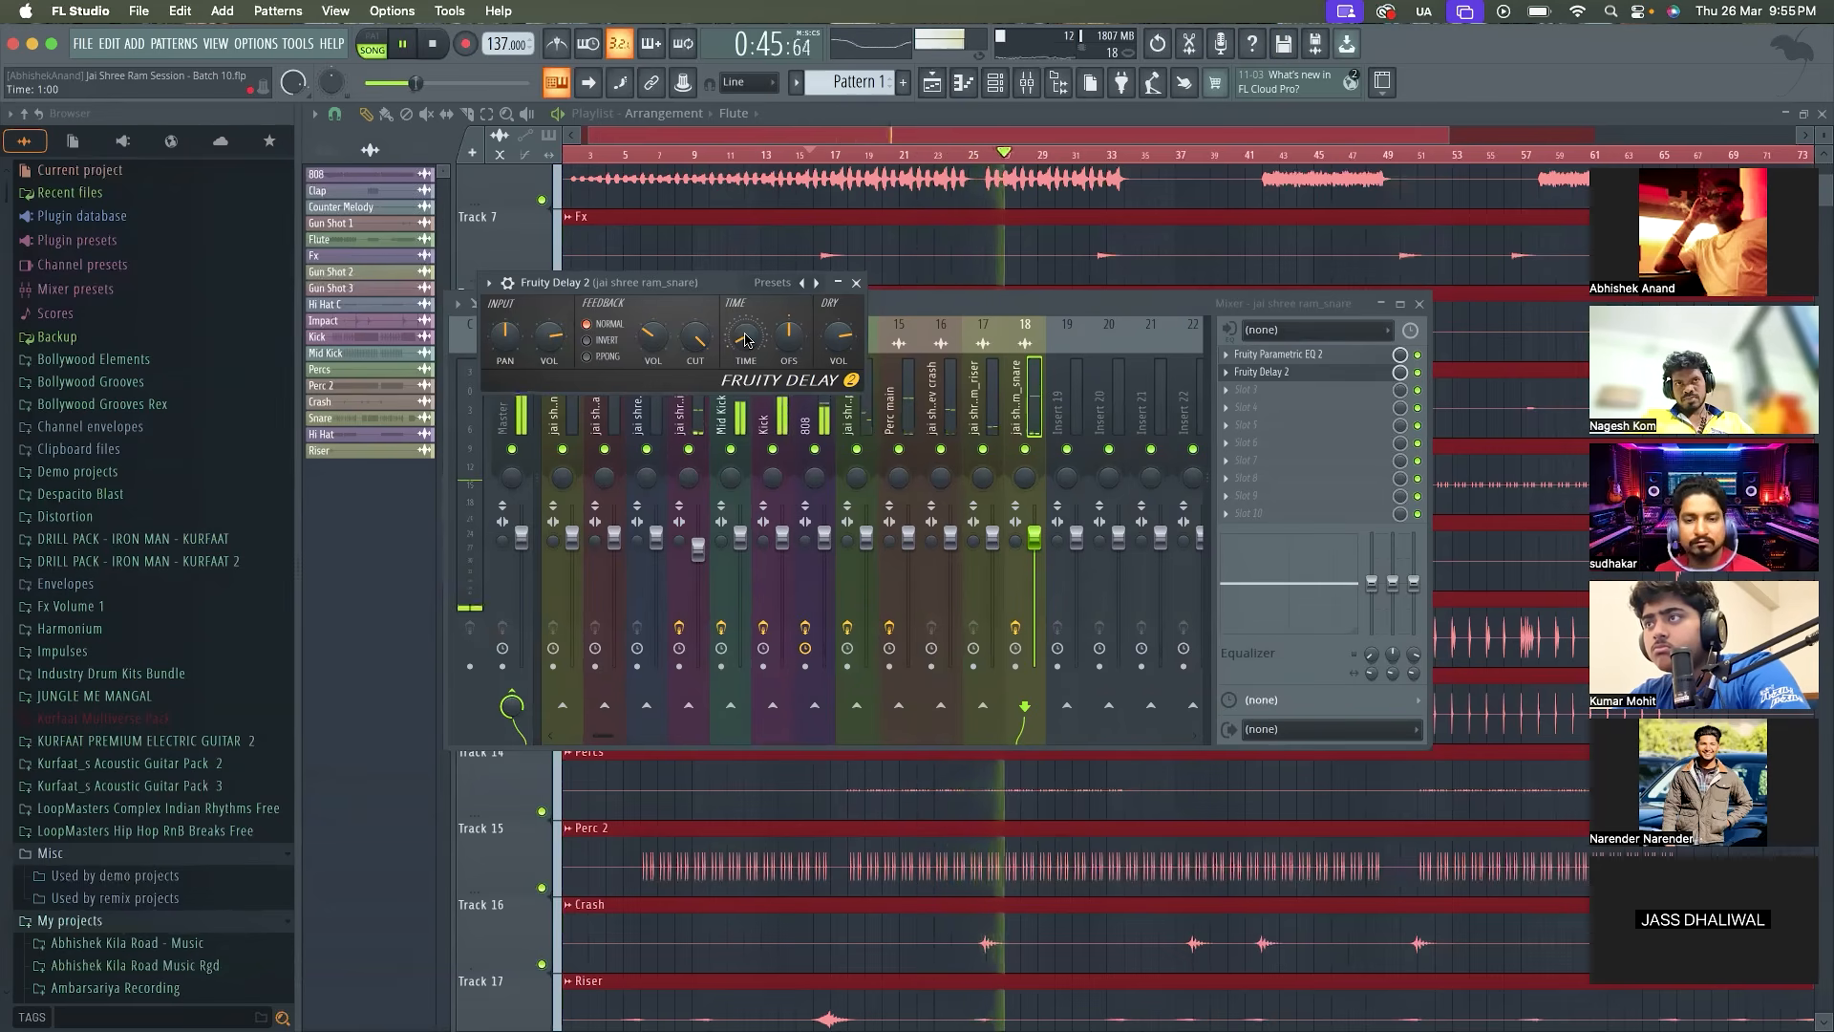
{"action": "left_click_drag", "start_coordinate": [654, 336], "coordinate": [654, 359]}
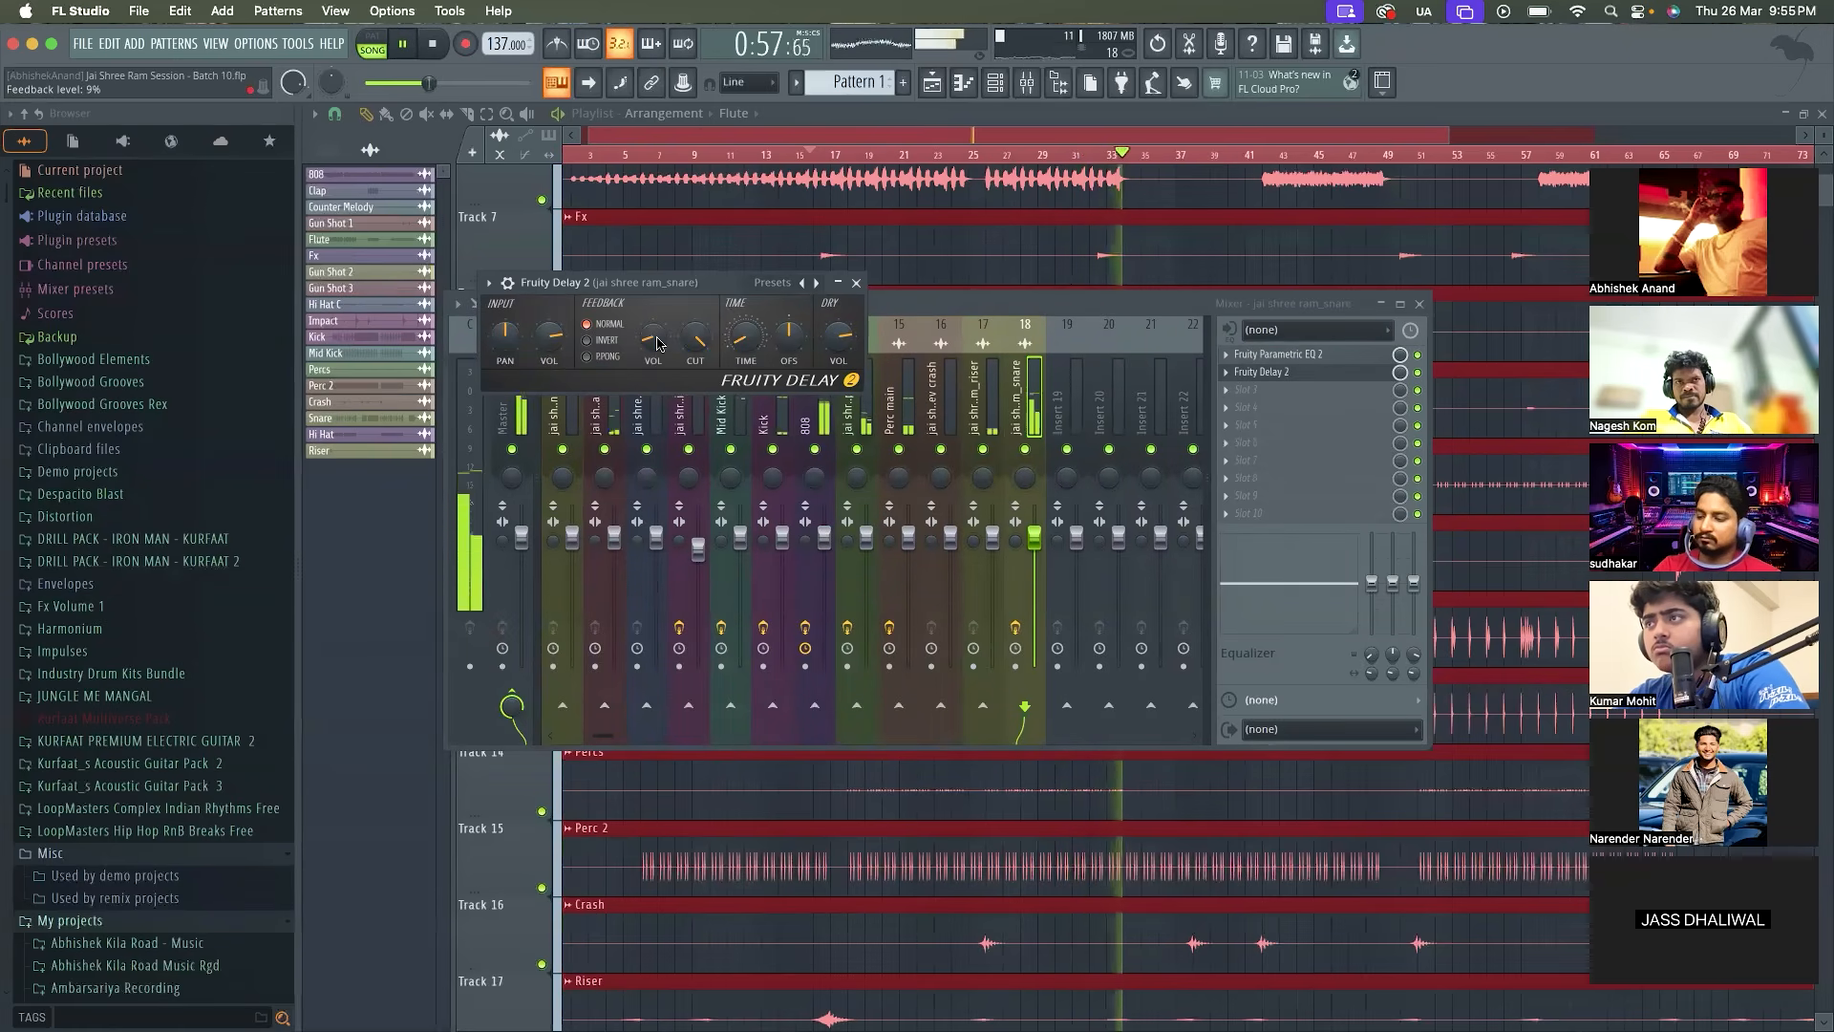
{"action": "key", "text": "space"}
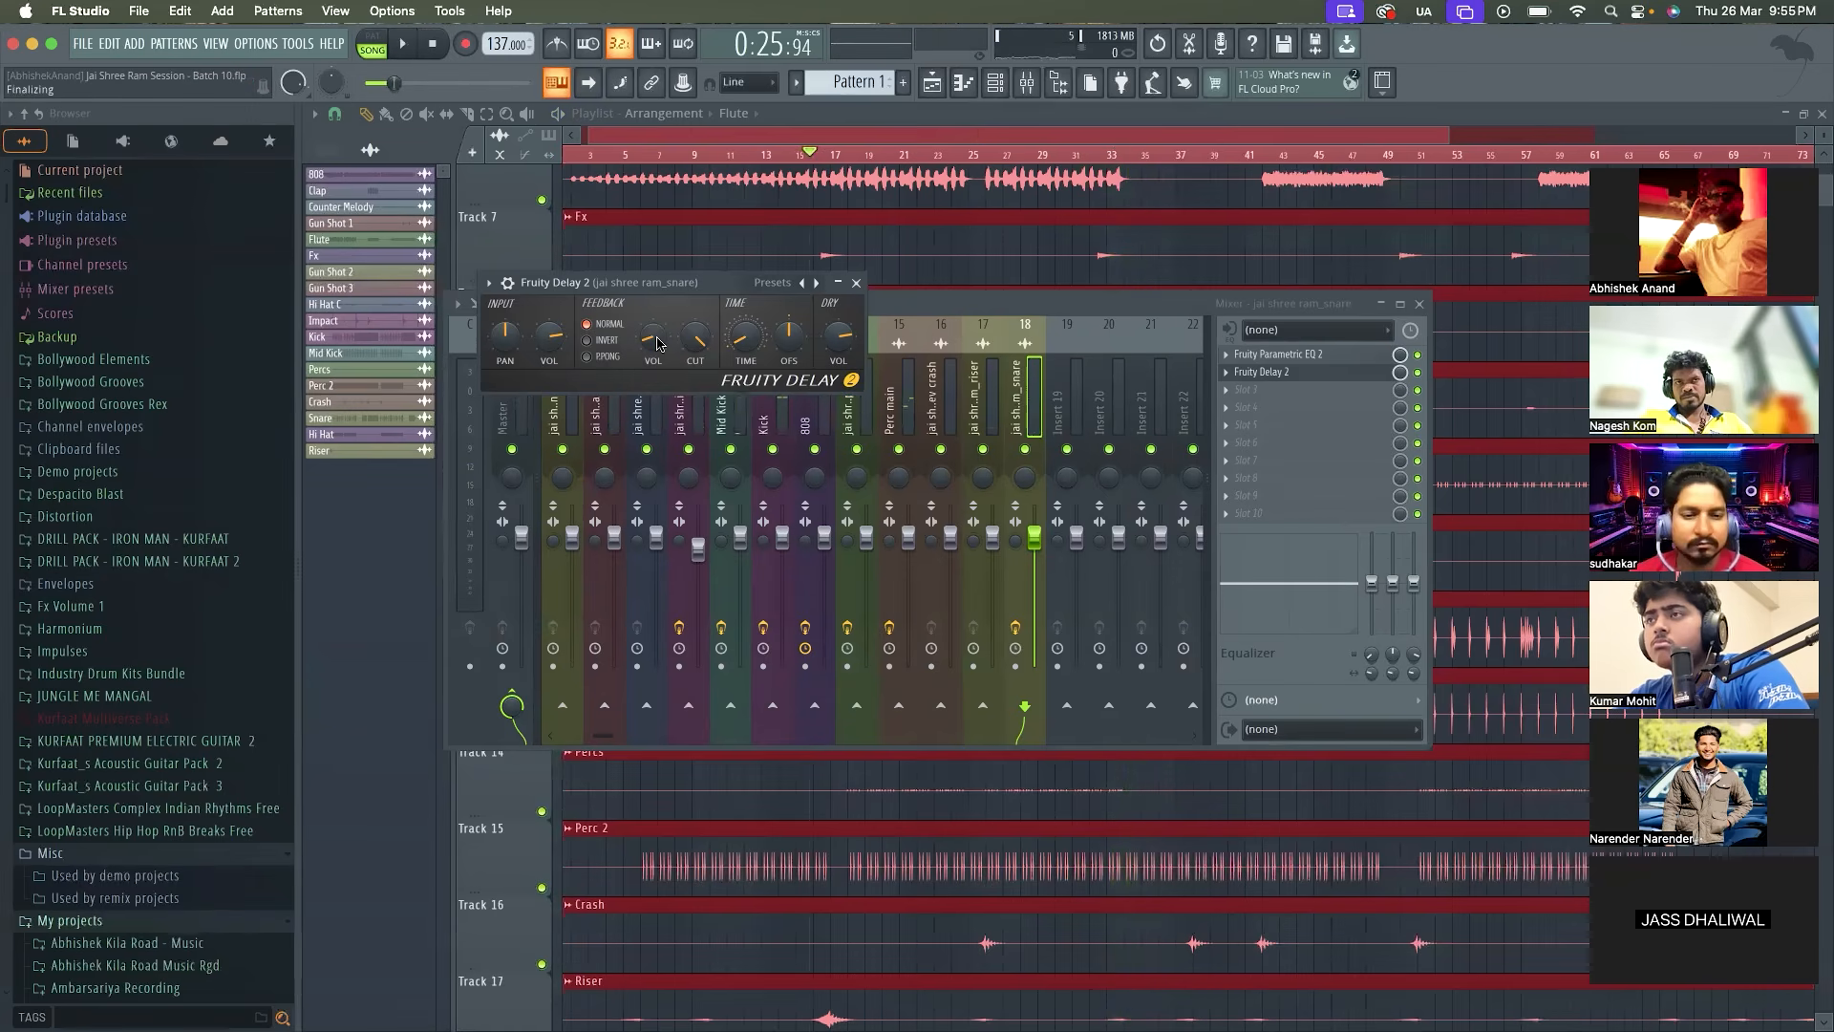
{"action": "left_click", "coordinate": [857, 283]}
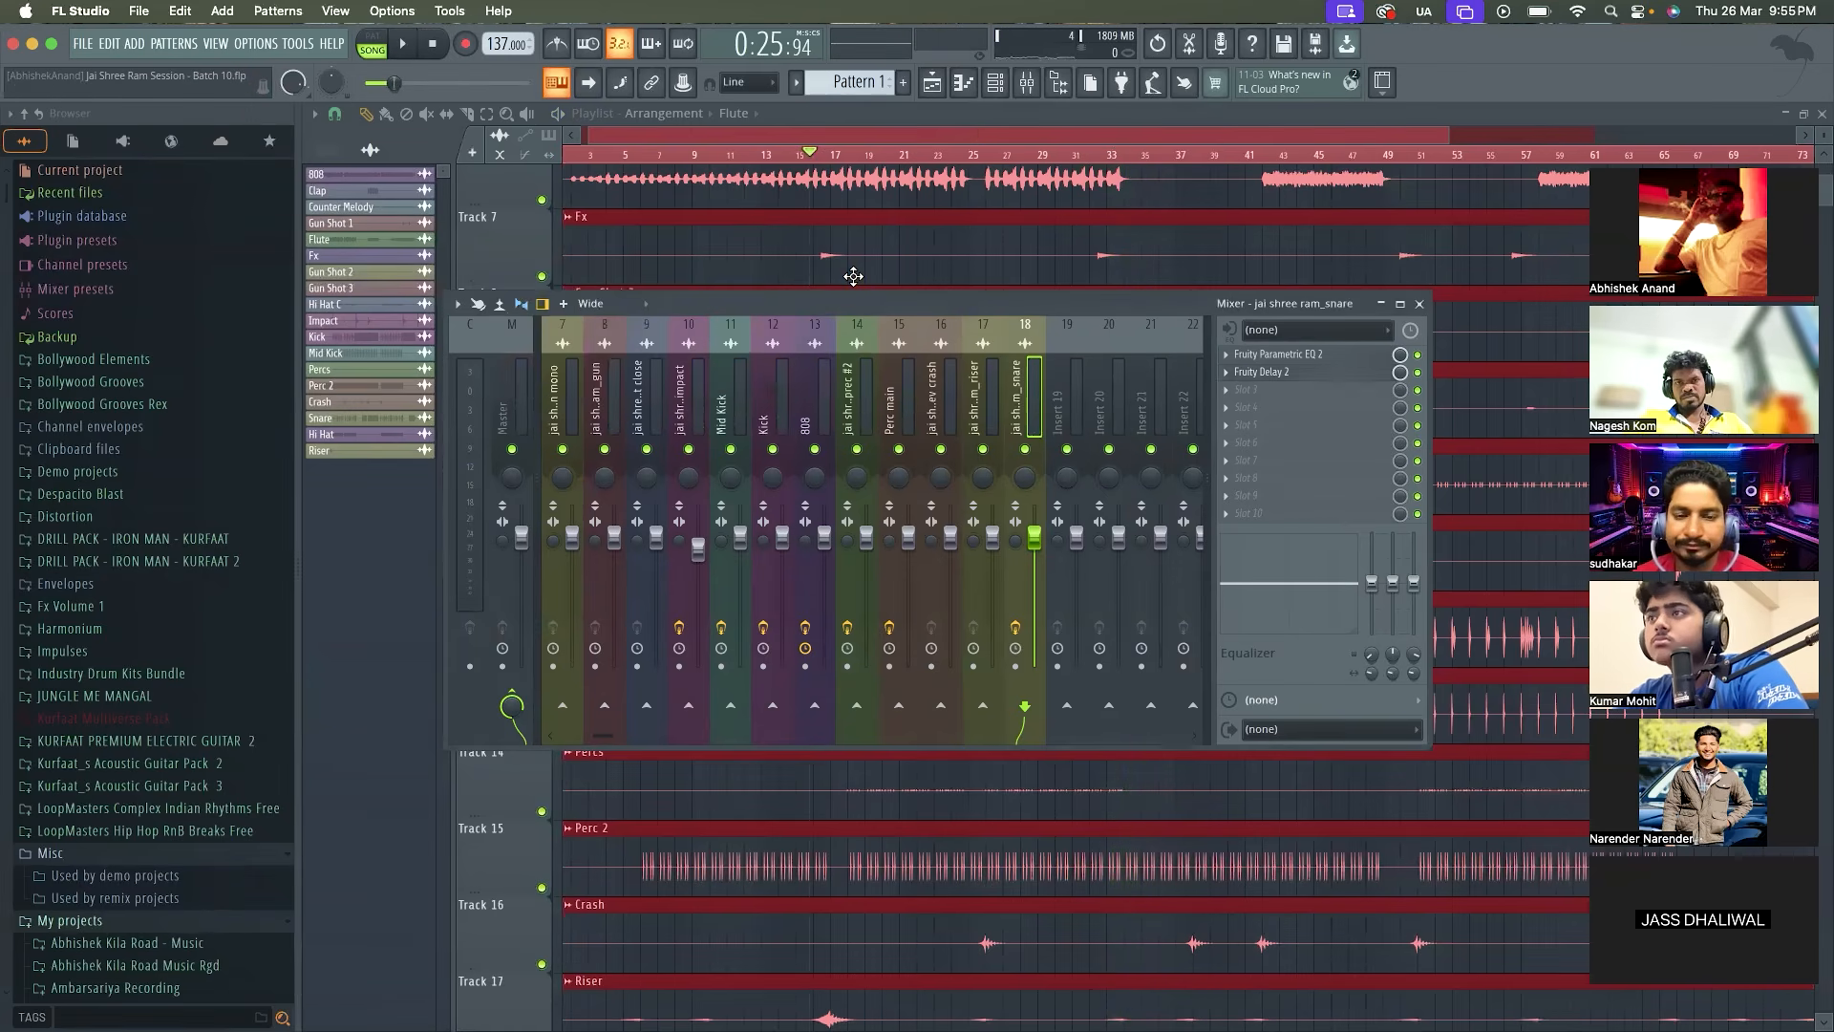
Try Distructor in the third effect slot of the jai shree ram_snare track while playing the mix
{"action": "left_click", "coordinate": [1294, 377]}
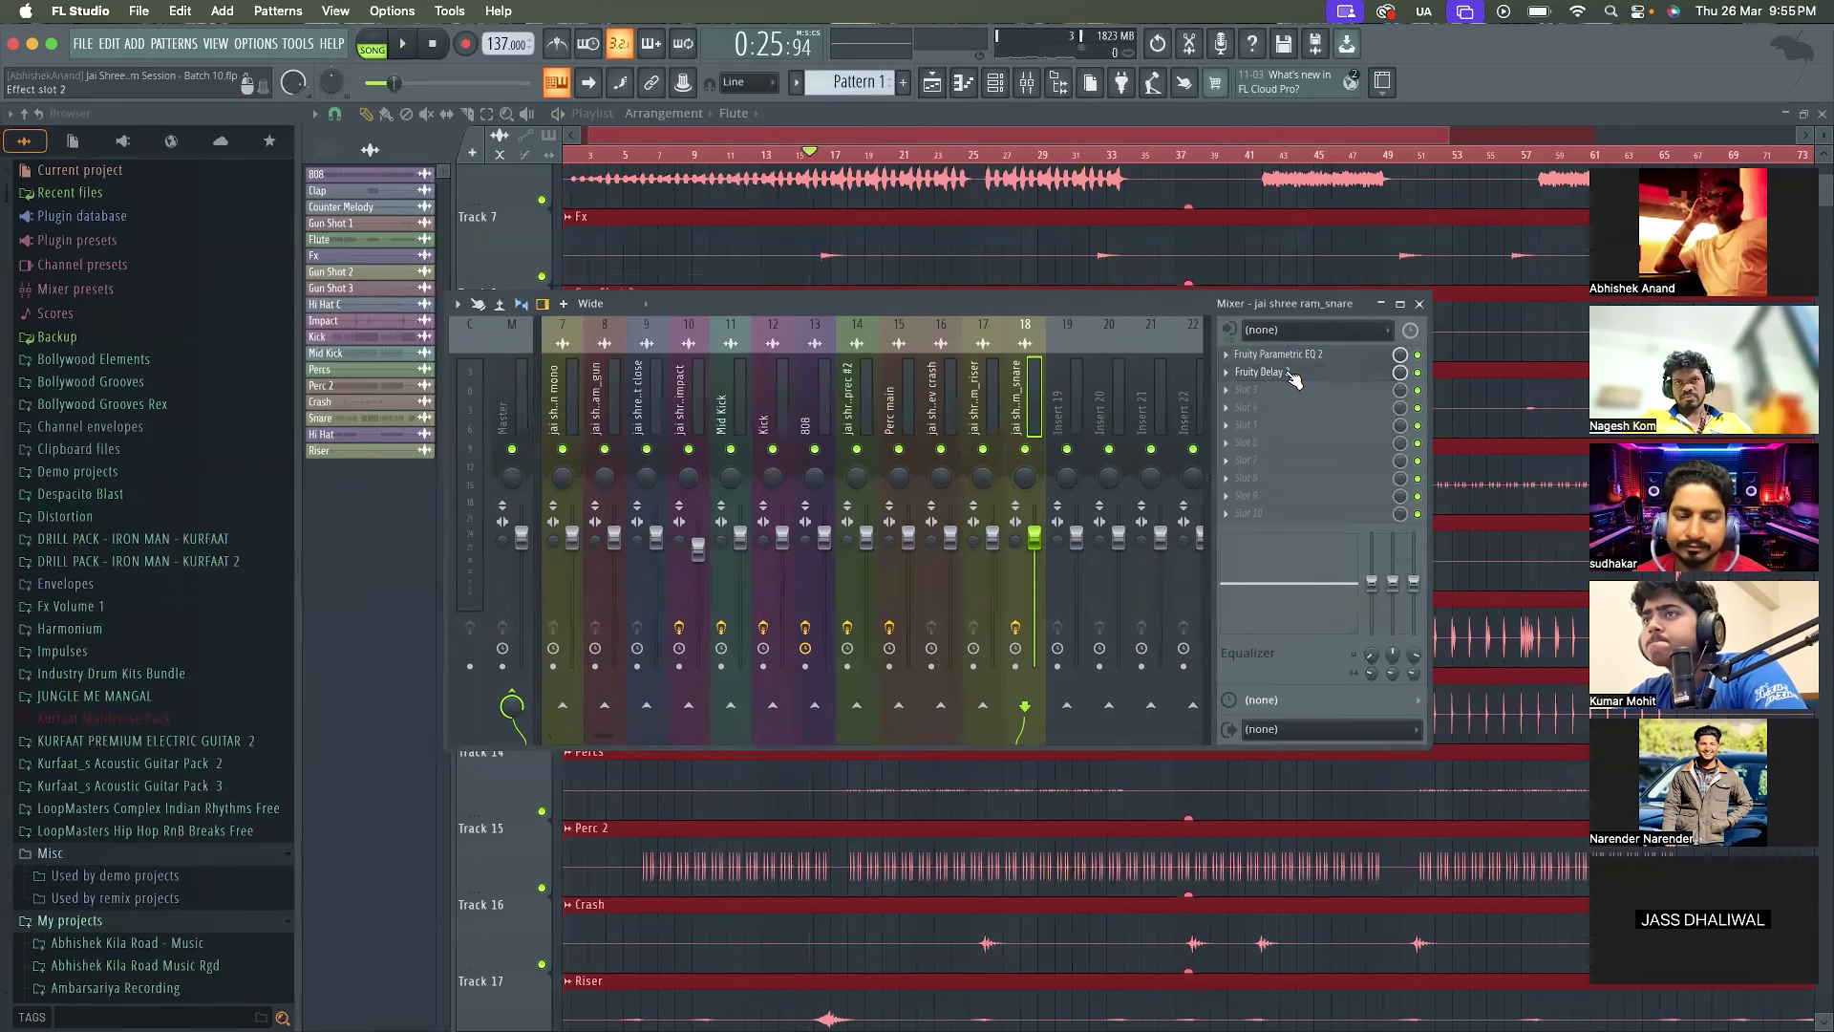
{"action": "left_click", "coordinate": [1251, 399]}
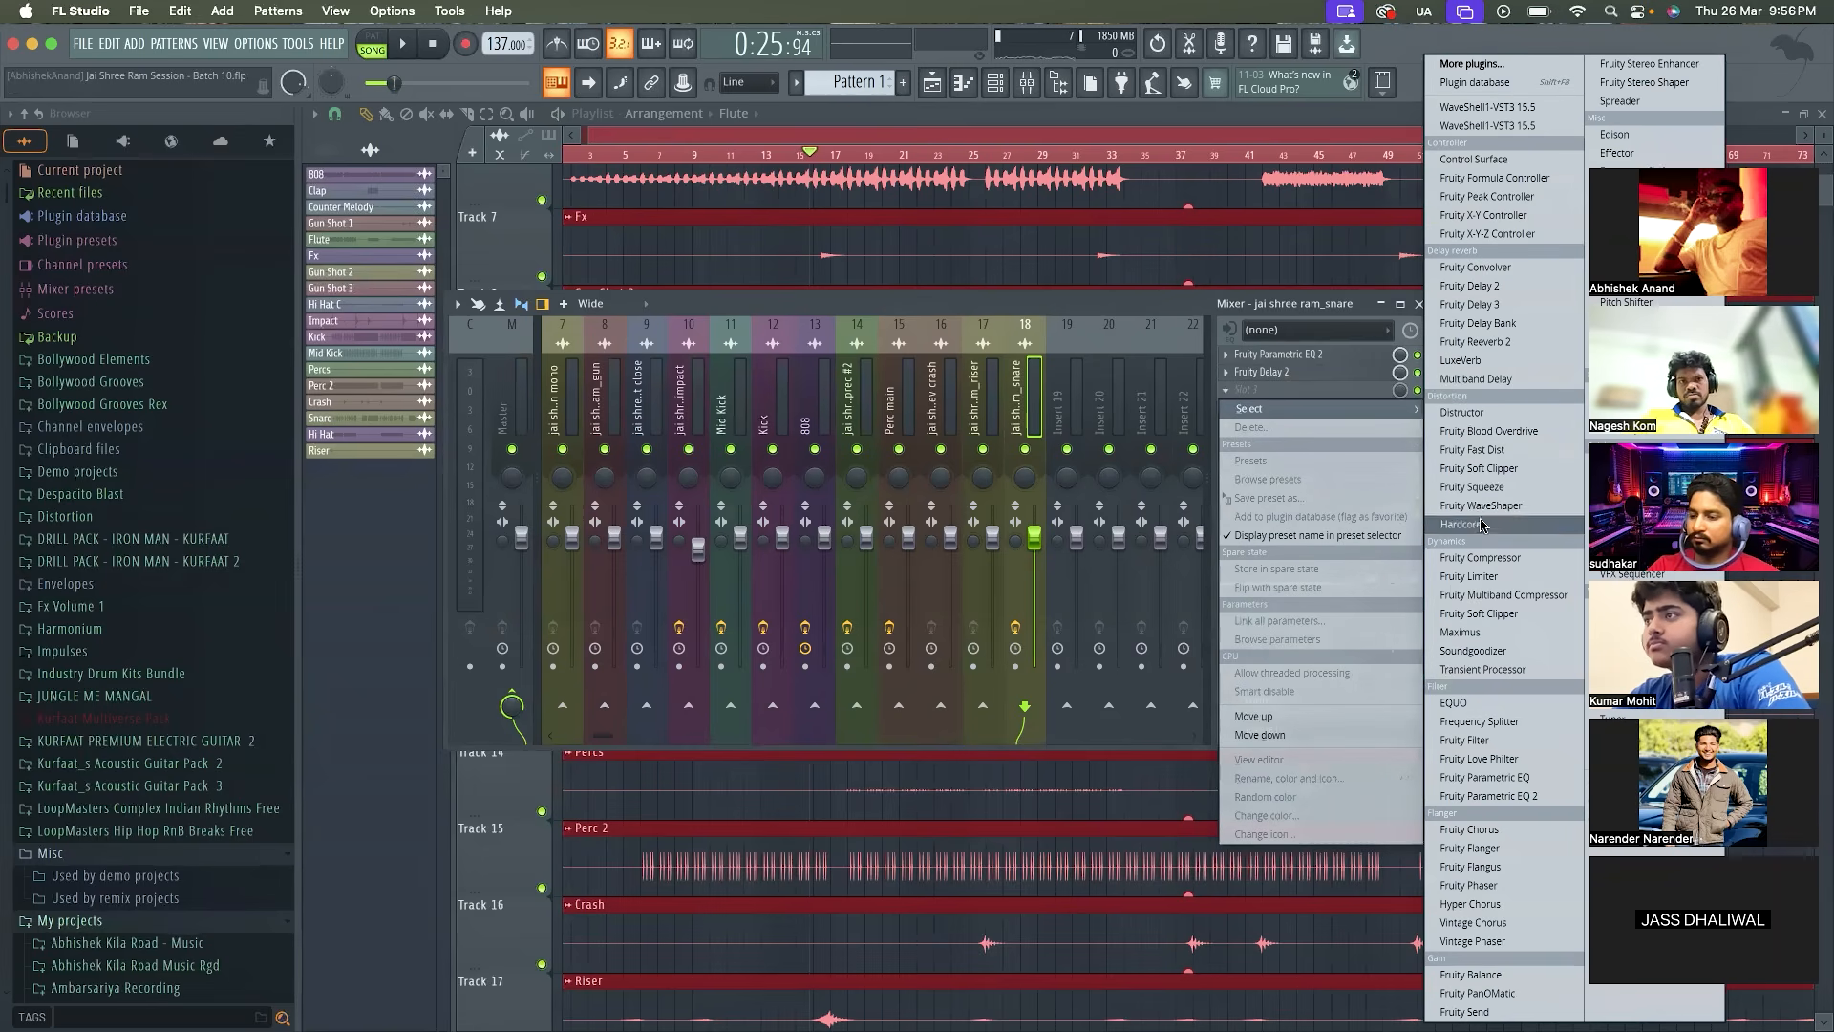
{"action": "left_click", "coordinate": [1488, 412]}
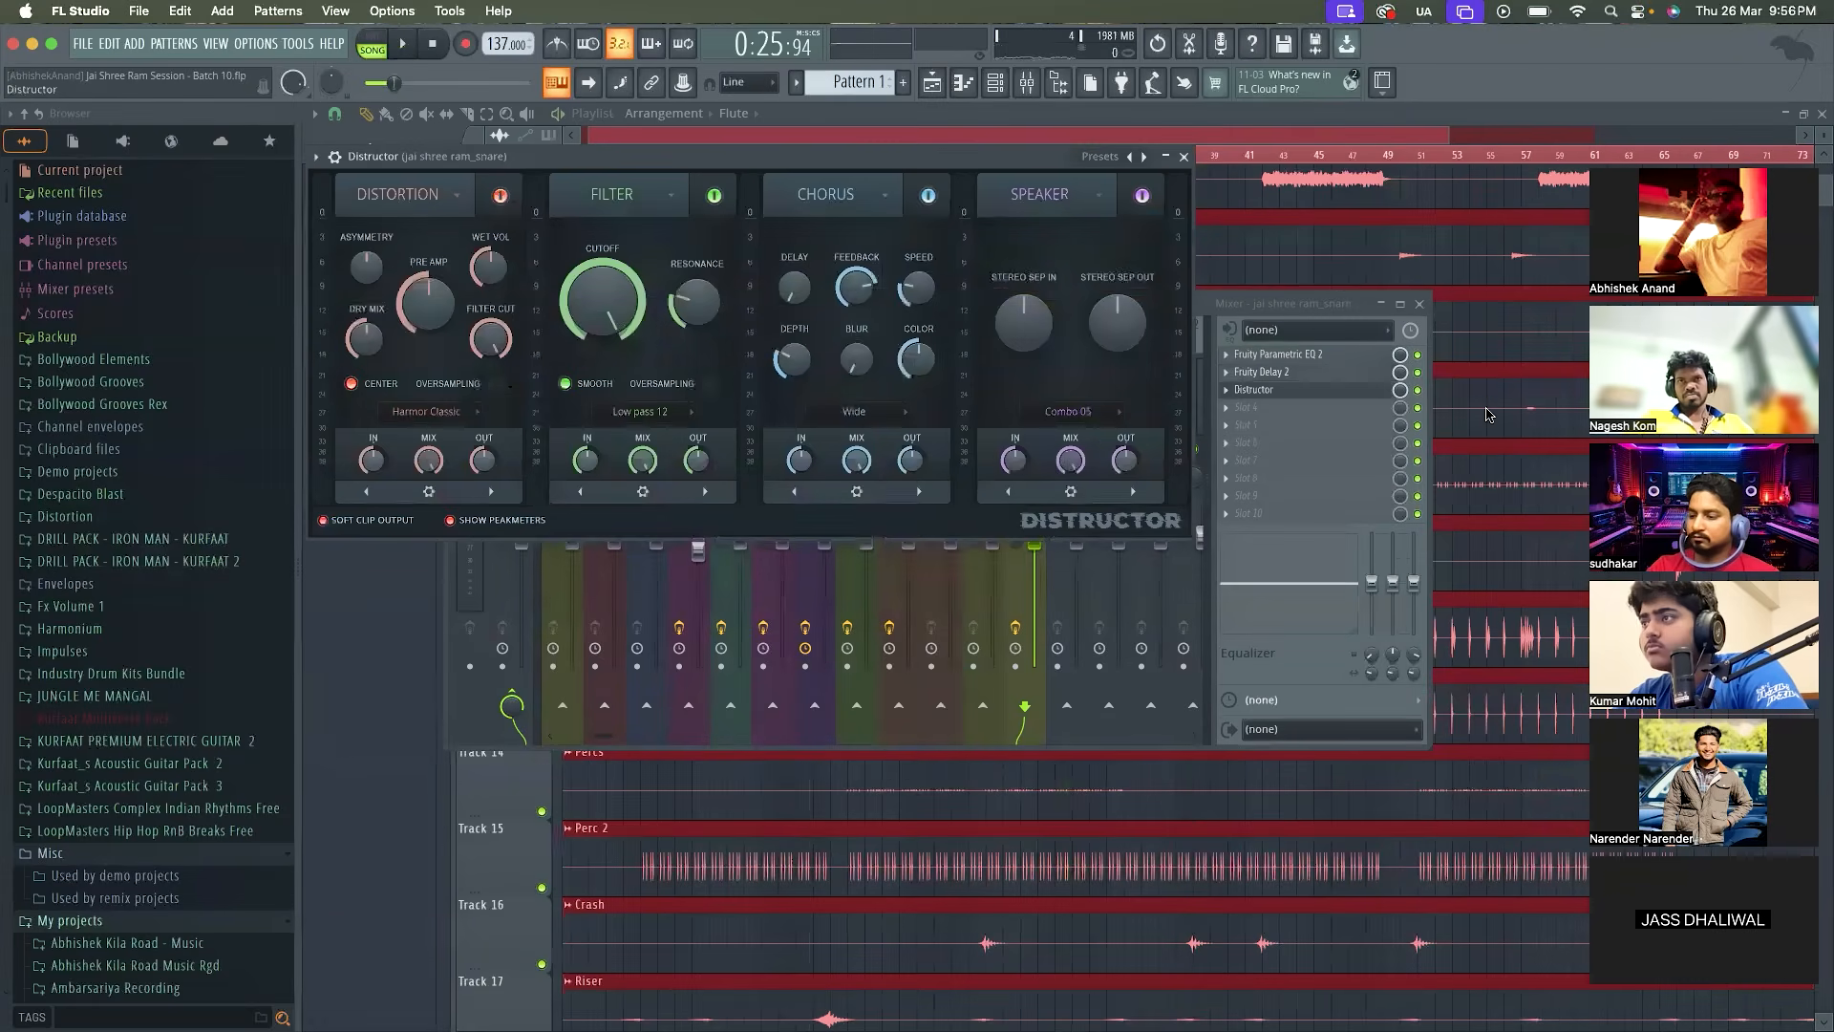
{"action": "key", "text": "space"}
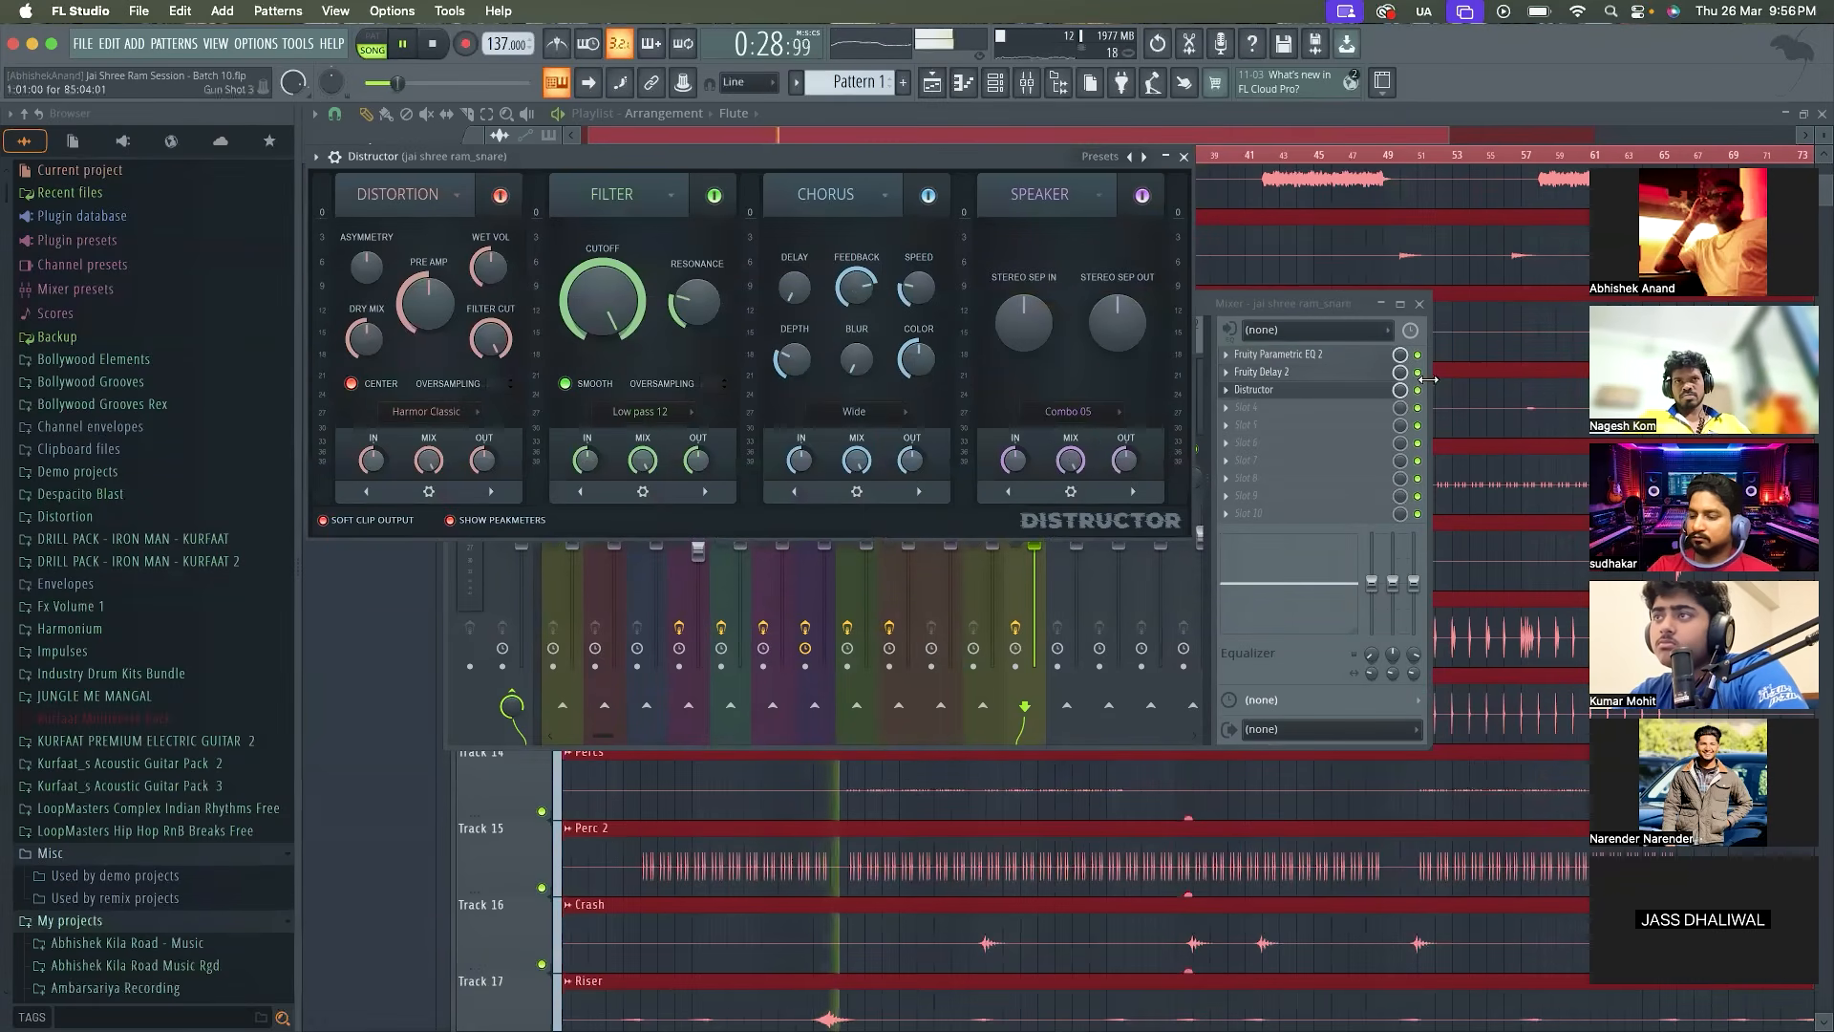
{"action": "left_click_drag", "start_coordinate": [997, 158], "coordinate": [1003, 222]}
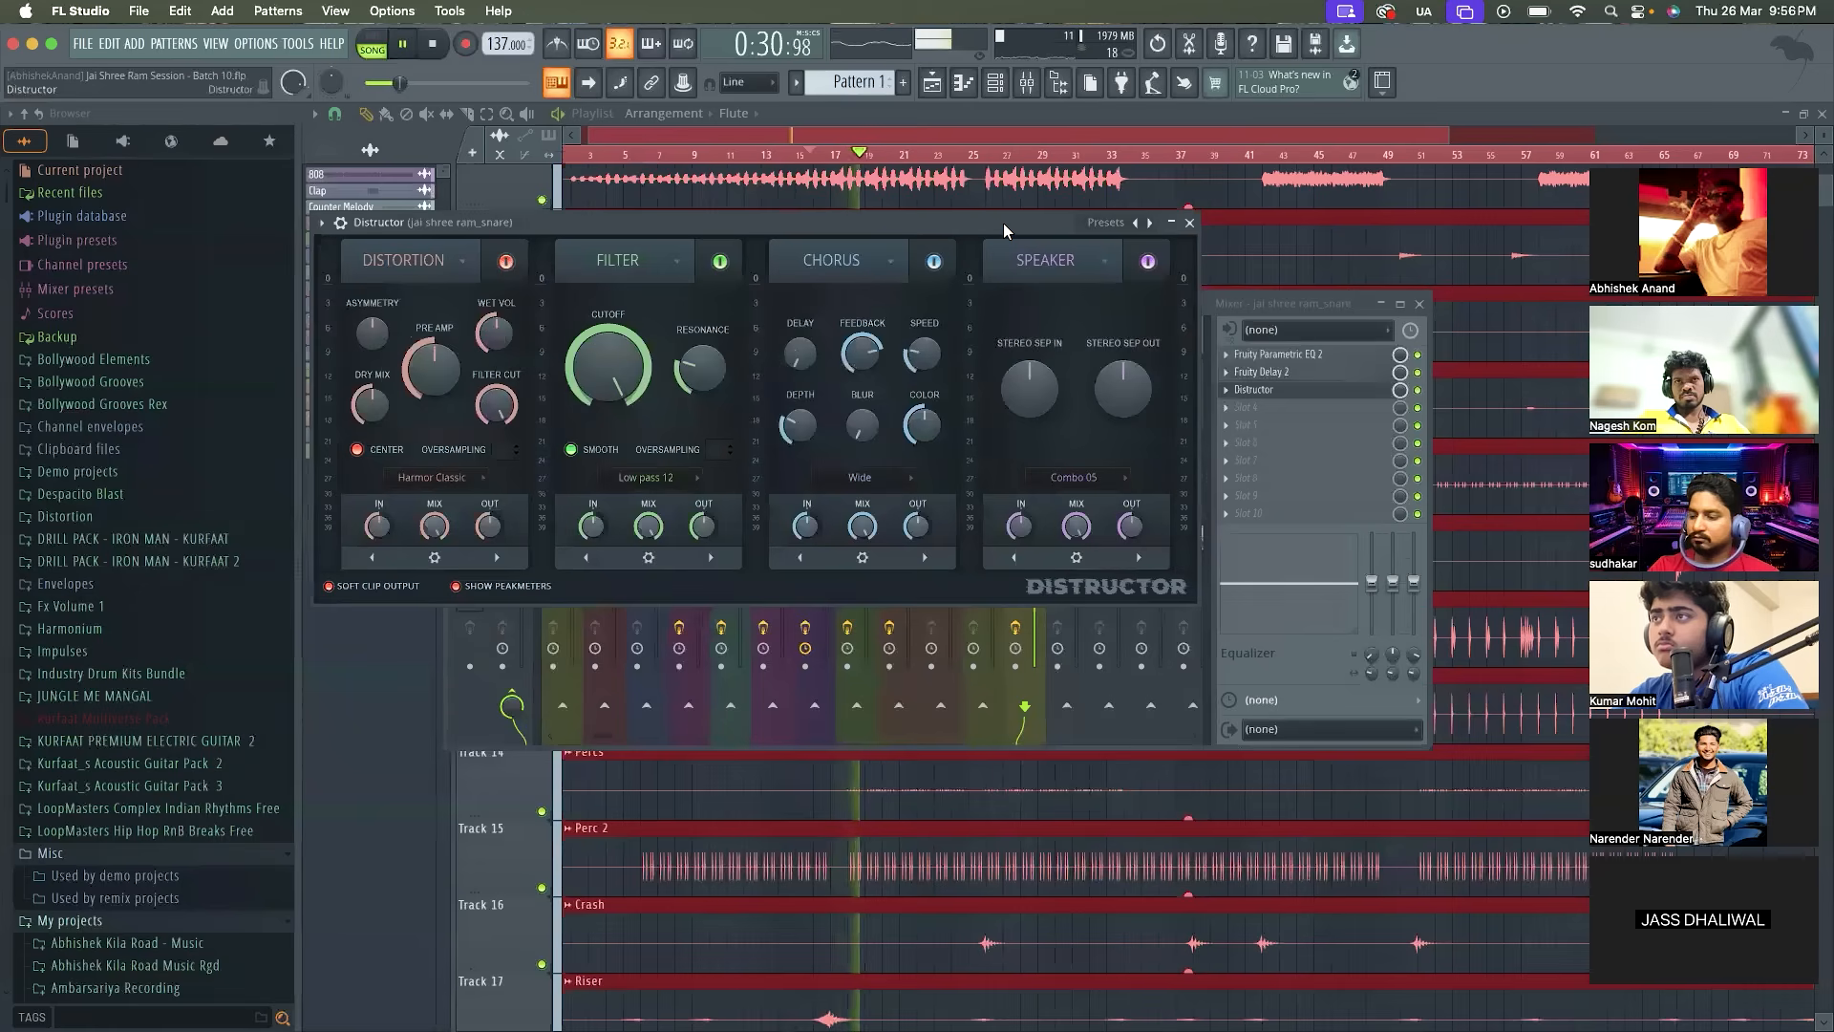
{"action": "key", "text": "space"}
{"action": "left_click", "coordinate": [1189, 221]}
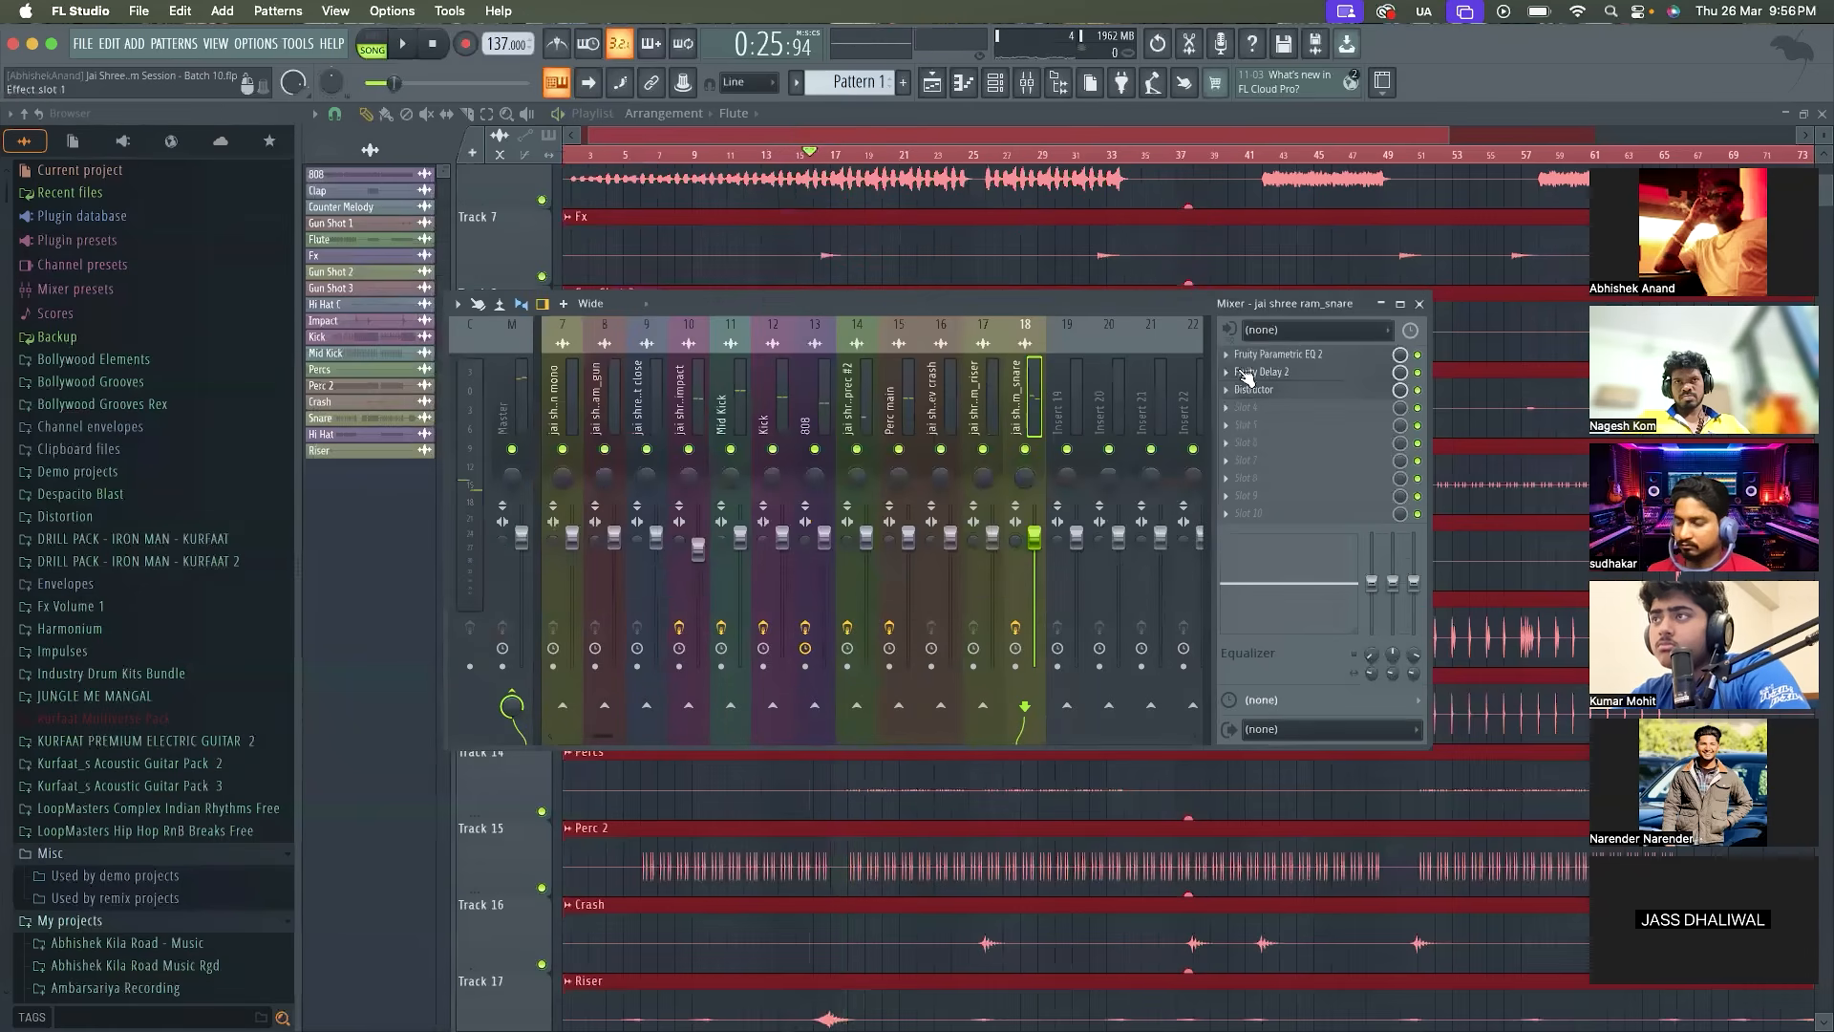
Replace Distructor with Fruity Fast Dist in the snare track's third effect slot
{"action": "left_click", "coordinate": [1247, 389]}
{"action": "mouse_move", "coordinate": [1253, 408]}
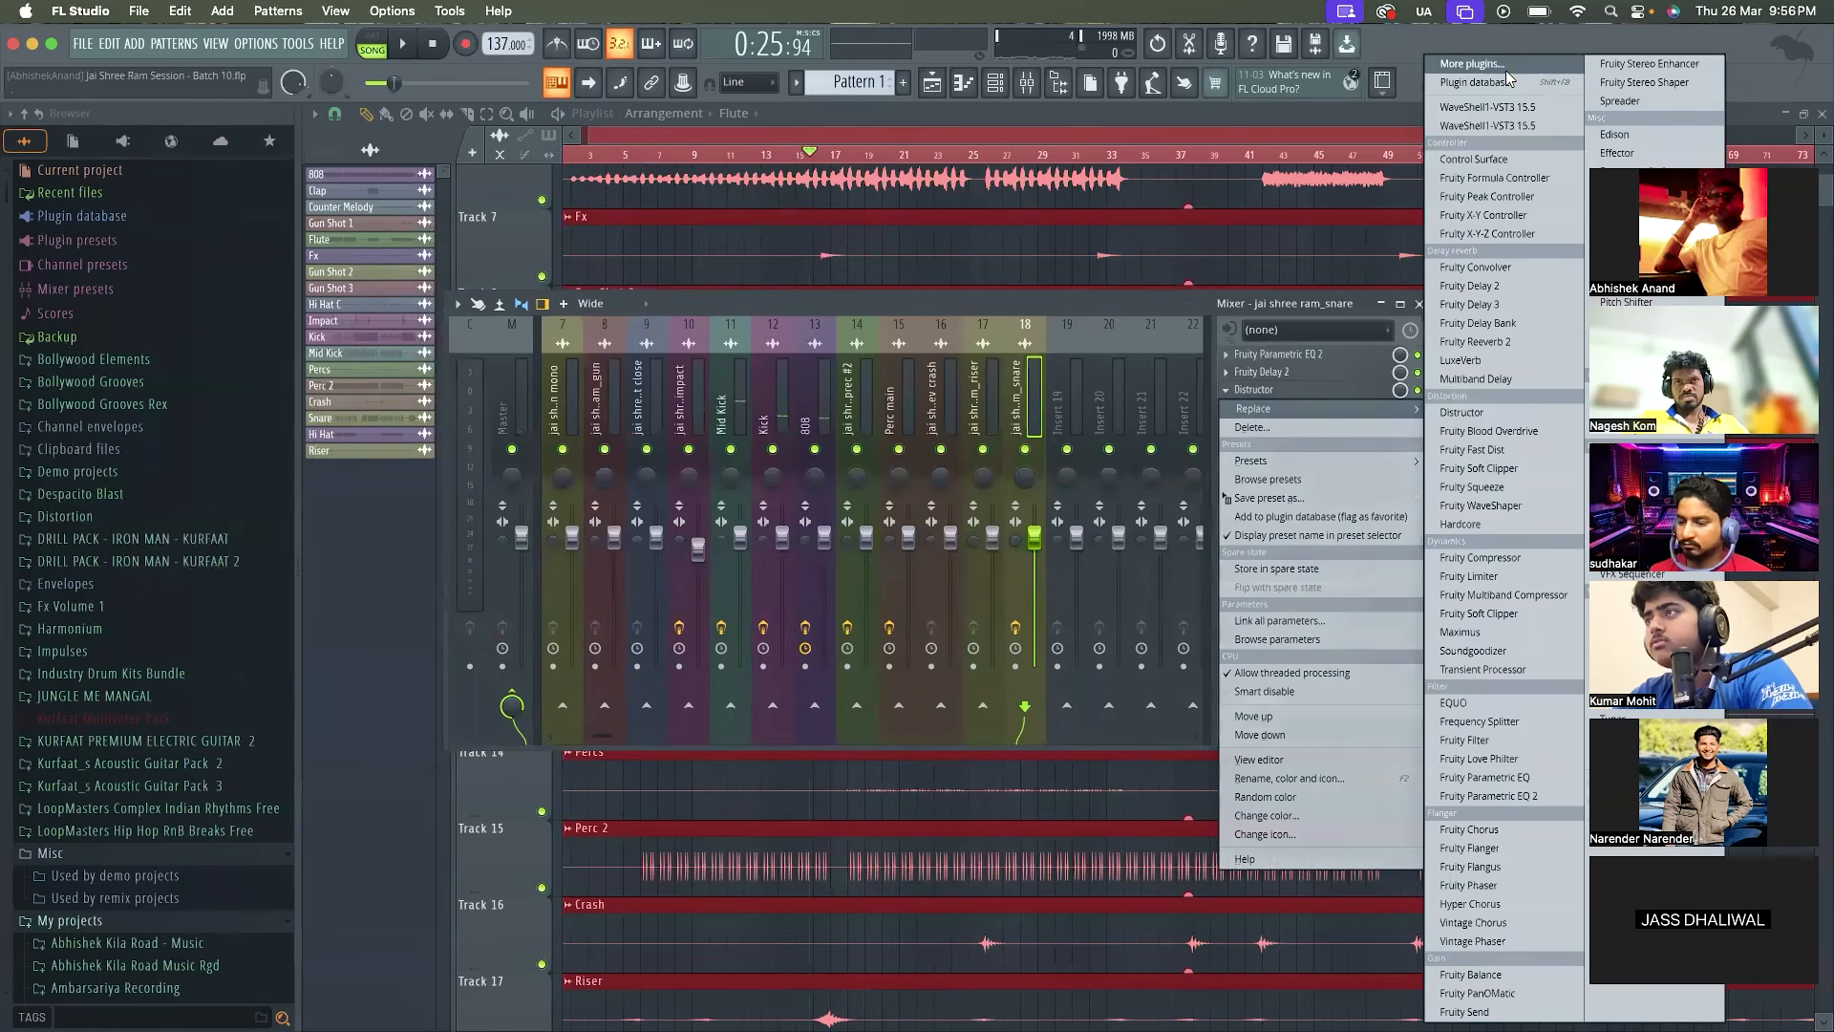
{"action": "left_click", "coordinate": [1475, 64]}
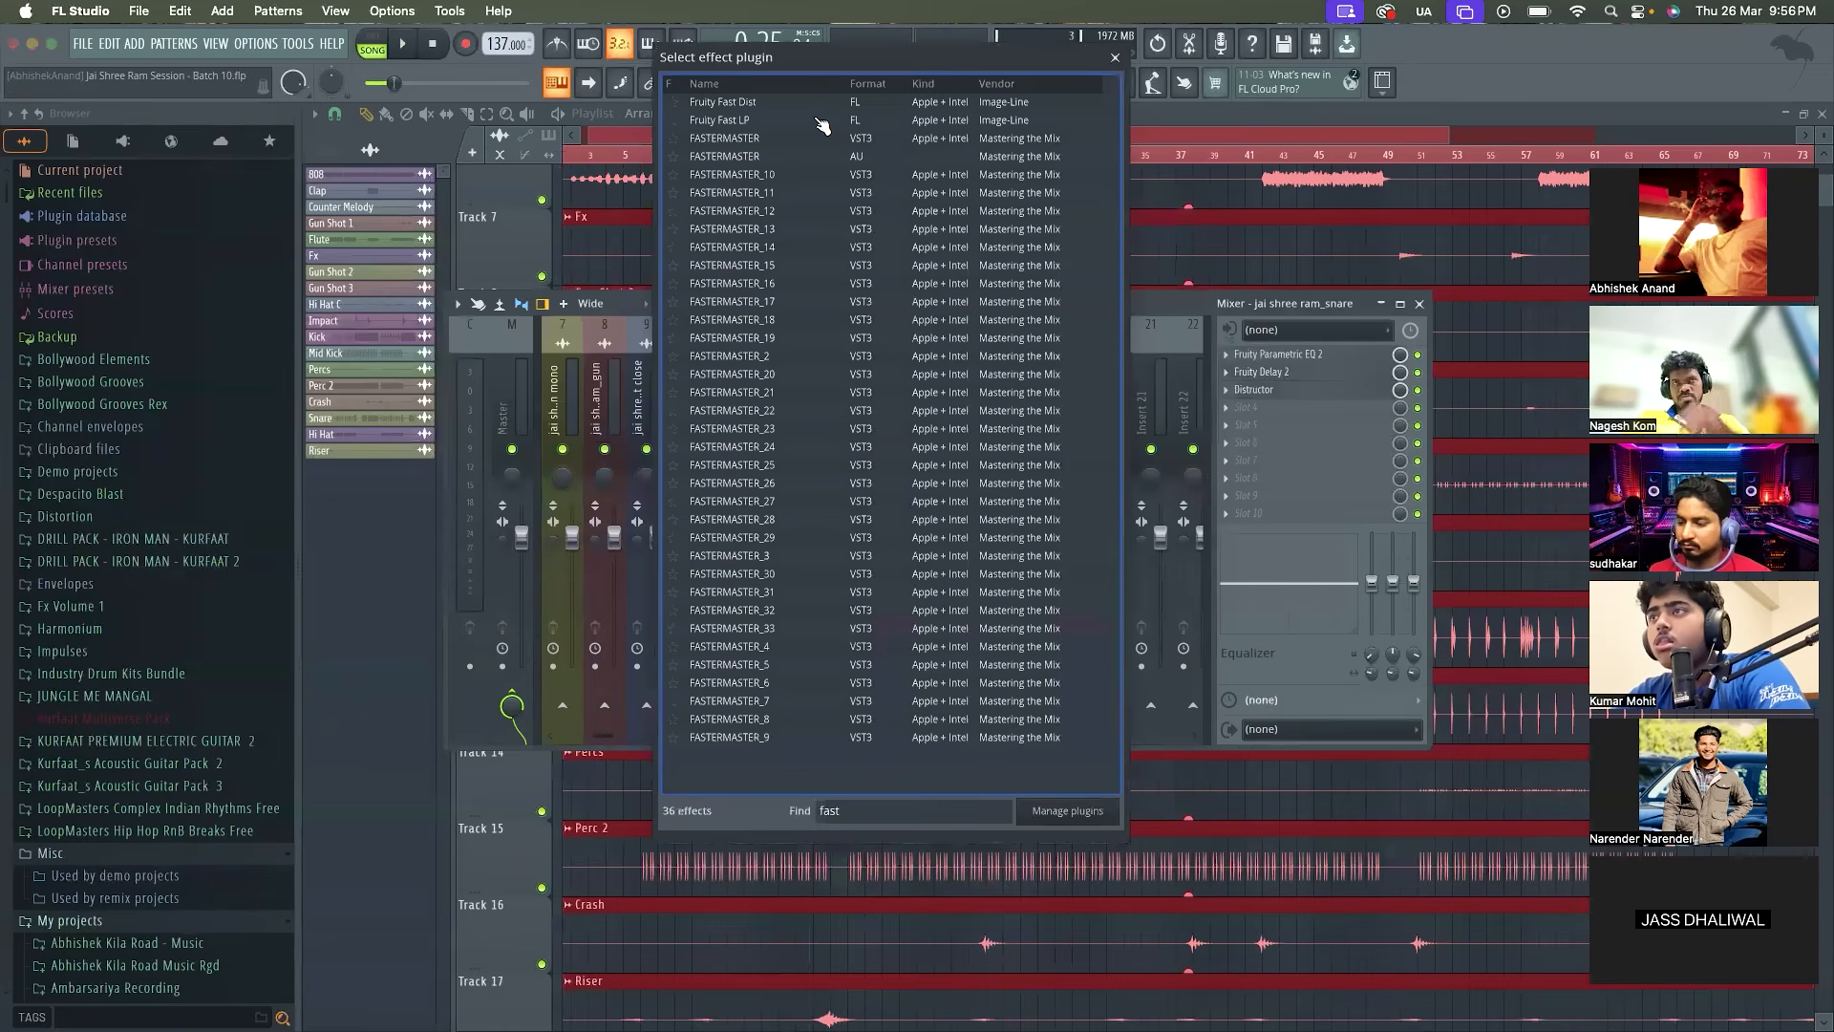
{"action": "double_click", "coordinate": [819, 104]}
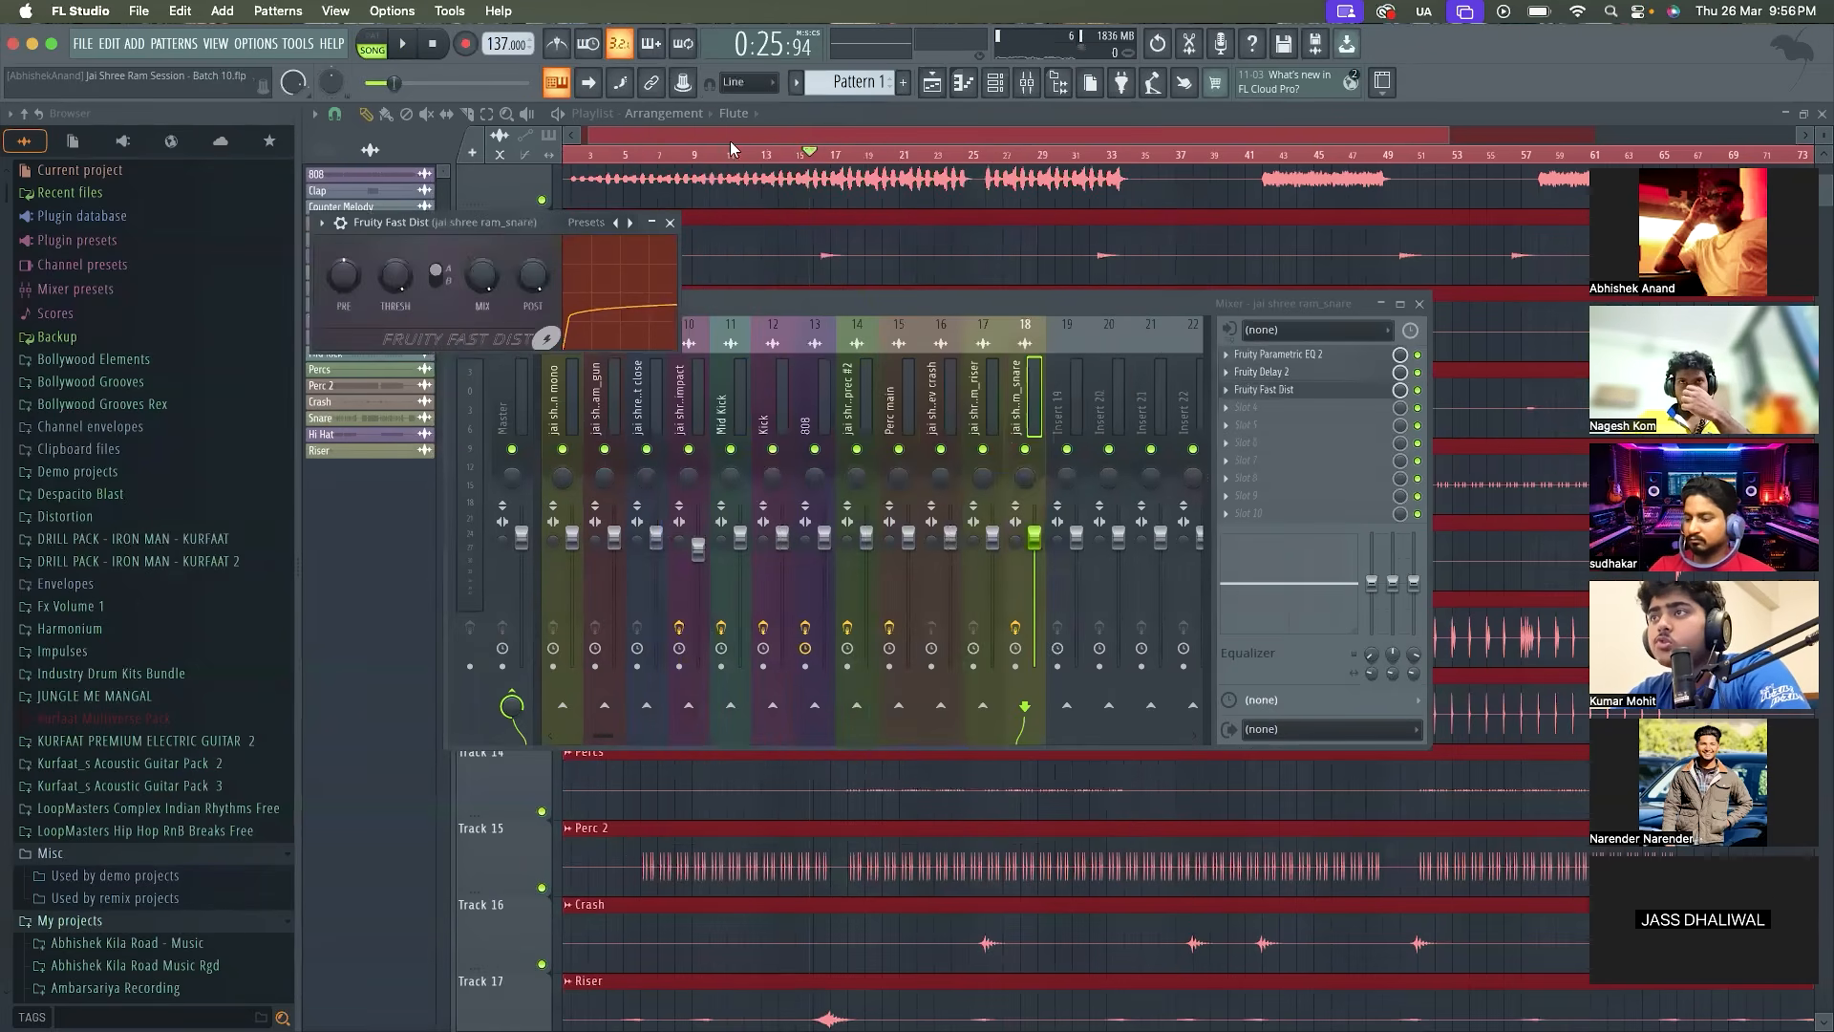
{"action": "left_click_drag", "start_coordinate": [516, 226], "coordinate": [665, 251]}
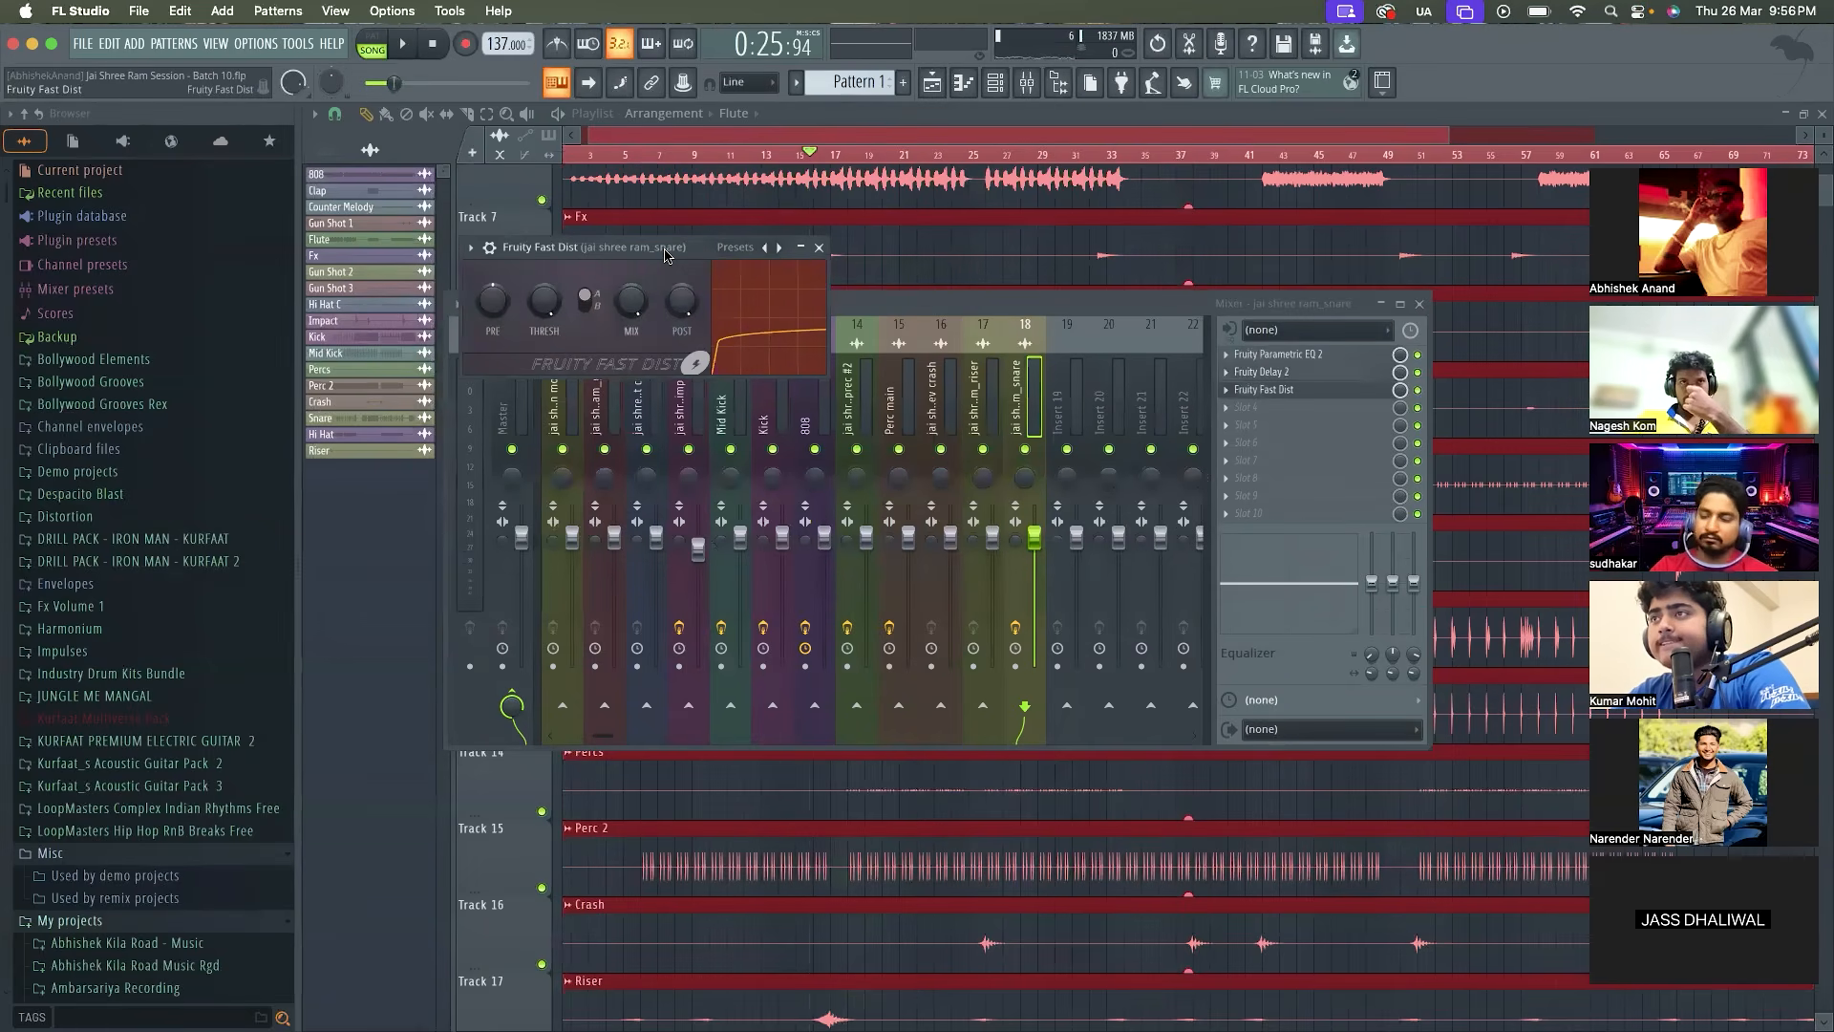
Play the mix and lower the post gain of the snare's Fruity Fast Dist
{"action": "key", "text": "space"}
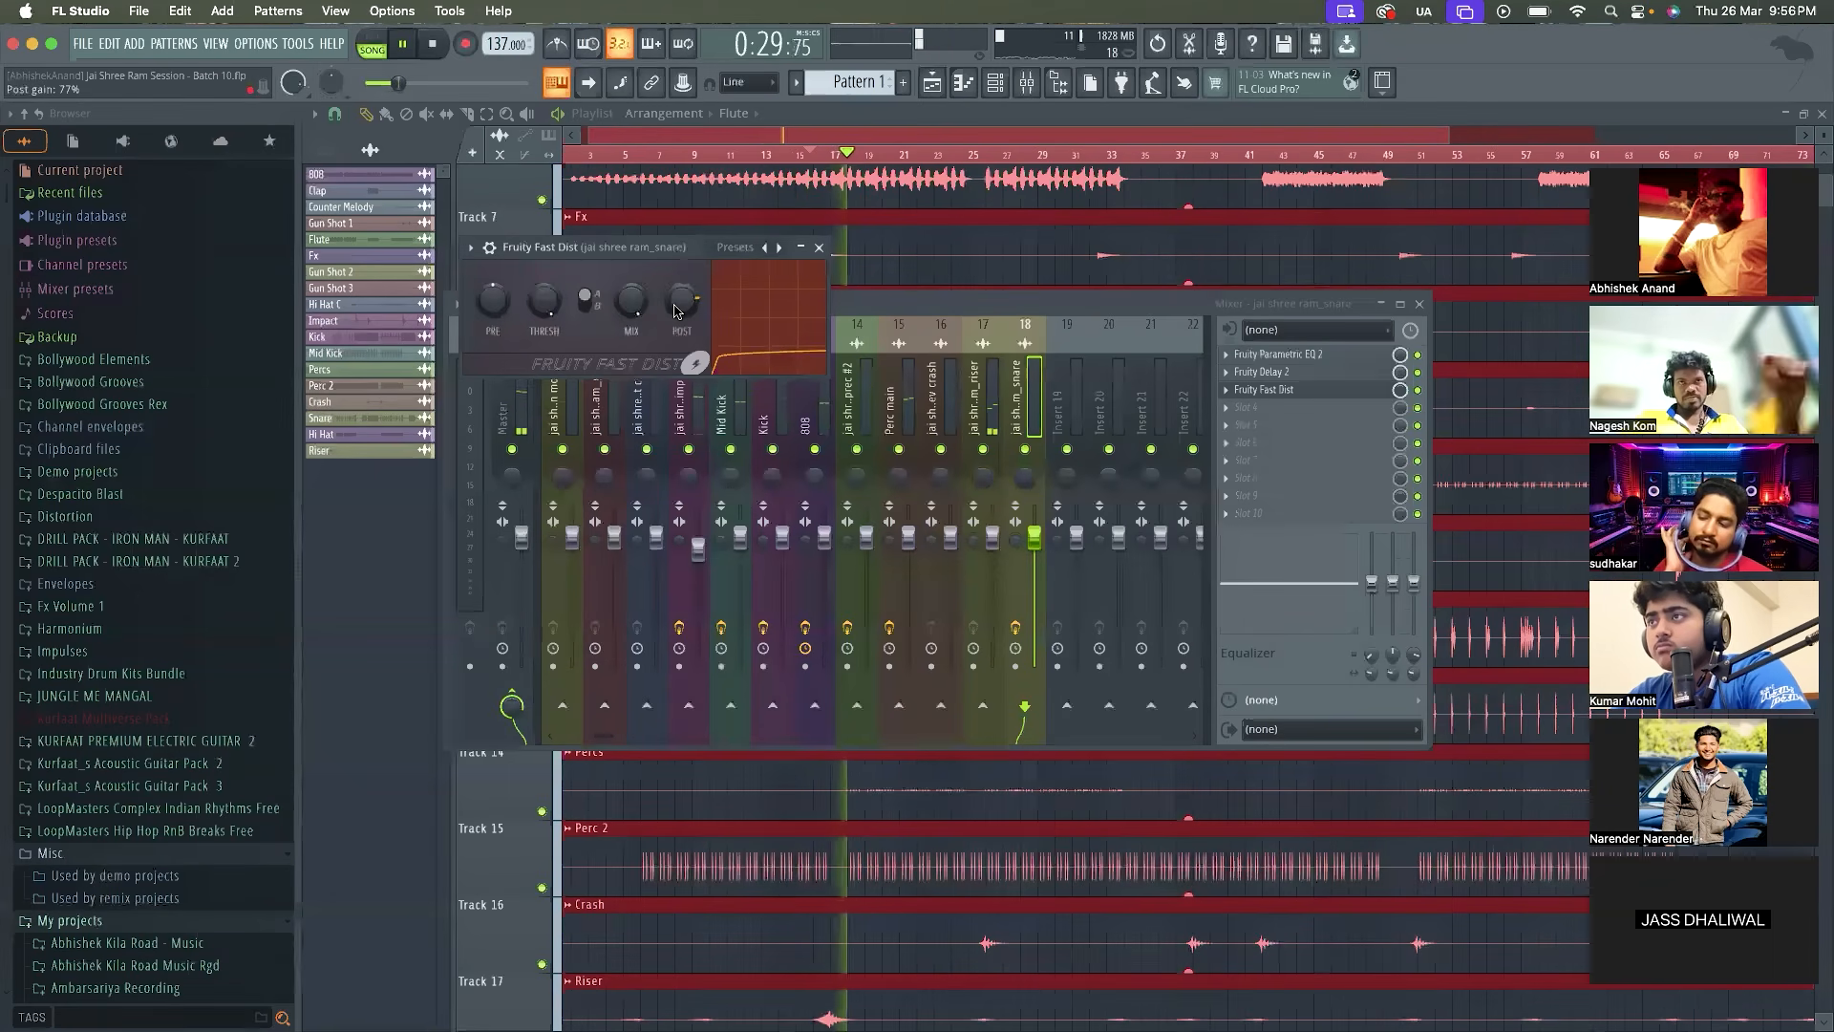
{"action": "mouse_move", "coordinate": [675, 311]}
{"action": "left_mouse_down"}
{"action": "mouse_move", "coordinate": [675, 337]}
{"action": "mouse_move", "coordinate": [674, 314]}
{"action": "left_mouse_up"}
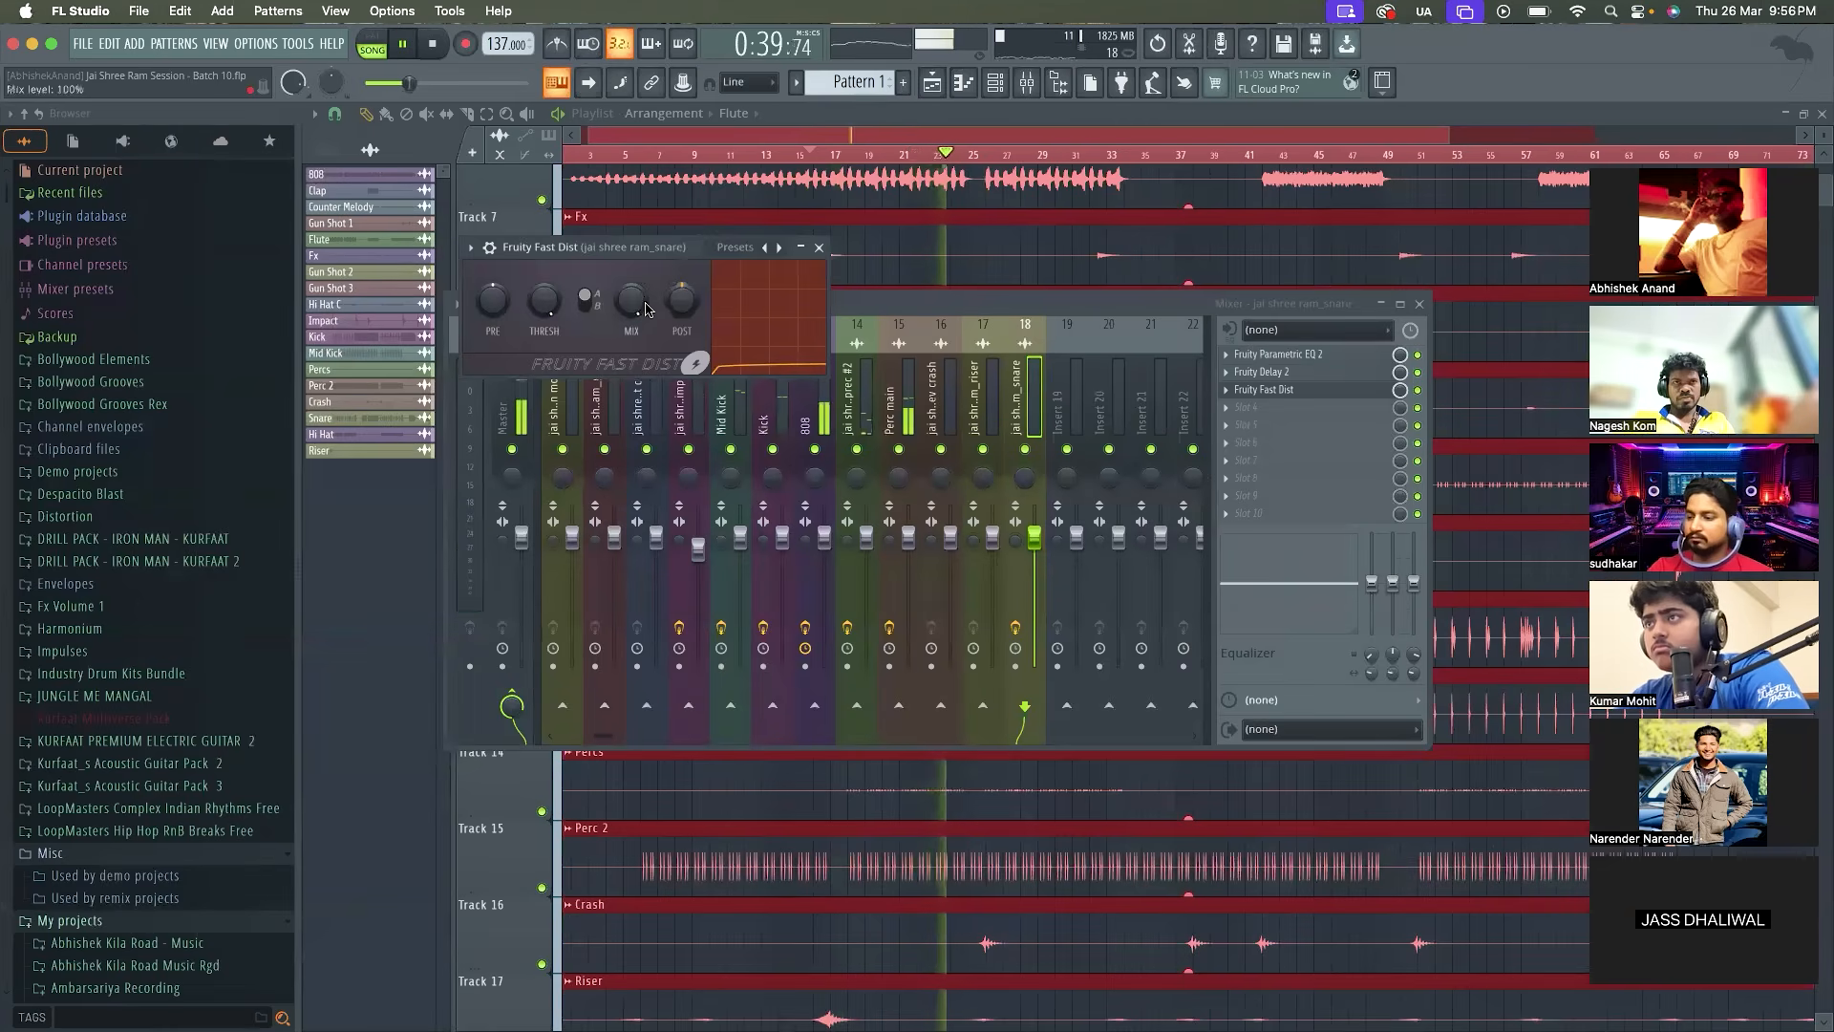
{"action": "left_click", "coordinate": [819, 247]}
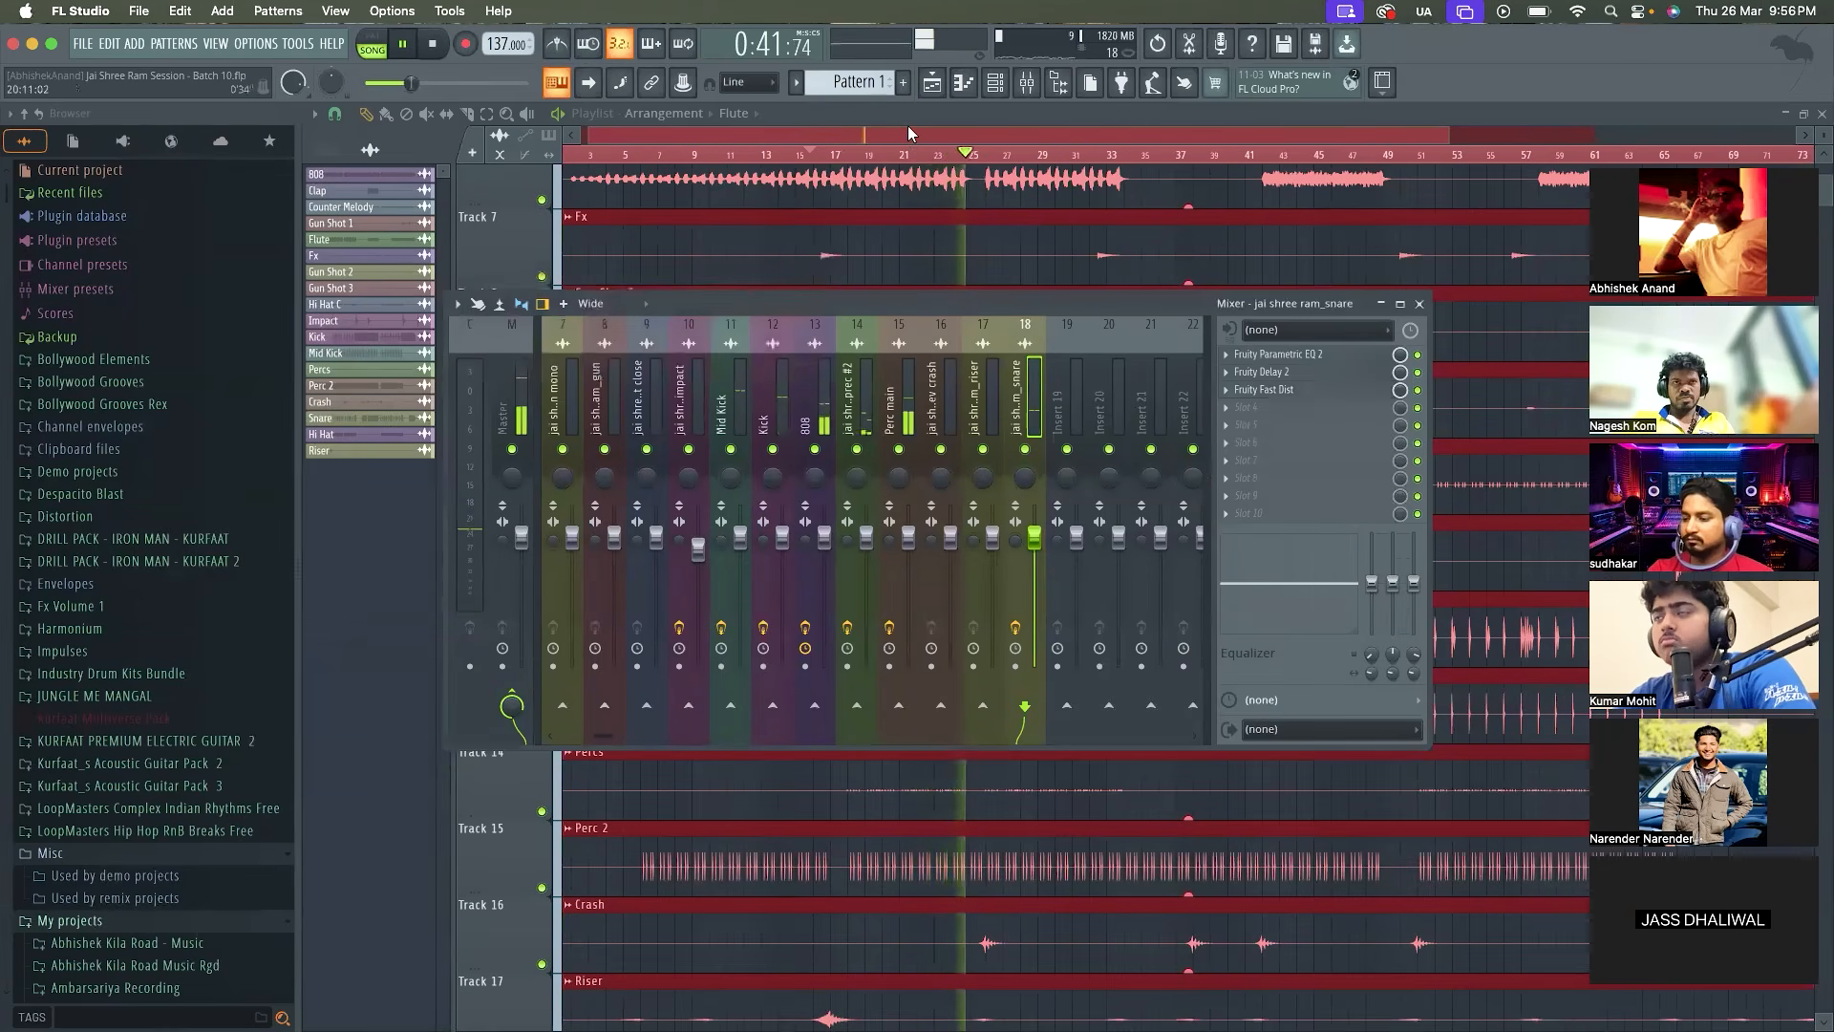
Hide the mixer and look through the playlist tracks from the Snare up to the 808 during playback
{"action": "key", "text": "F9"}
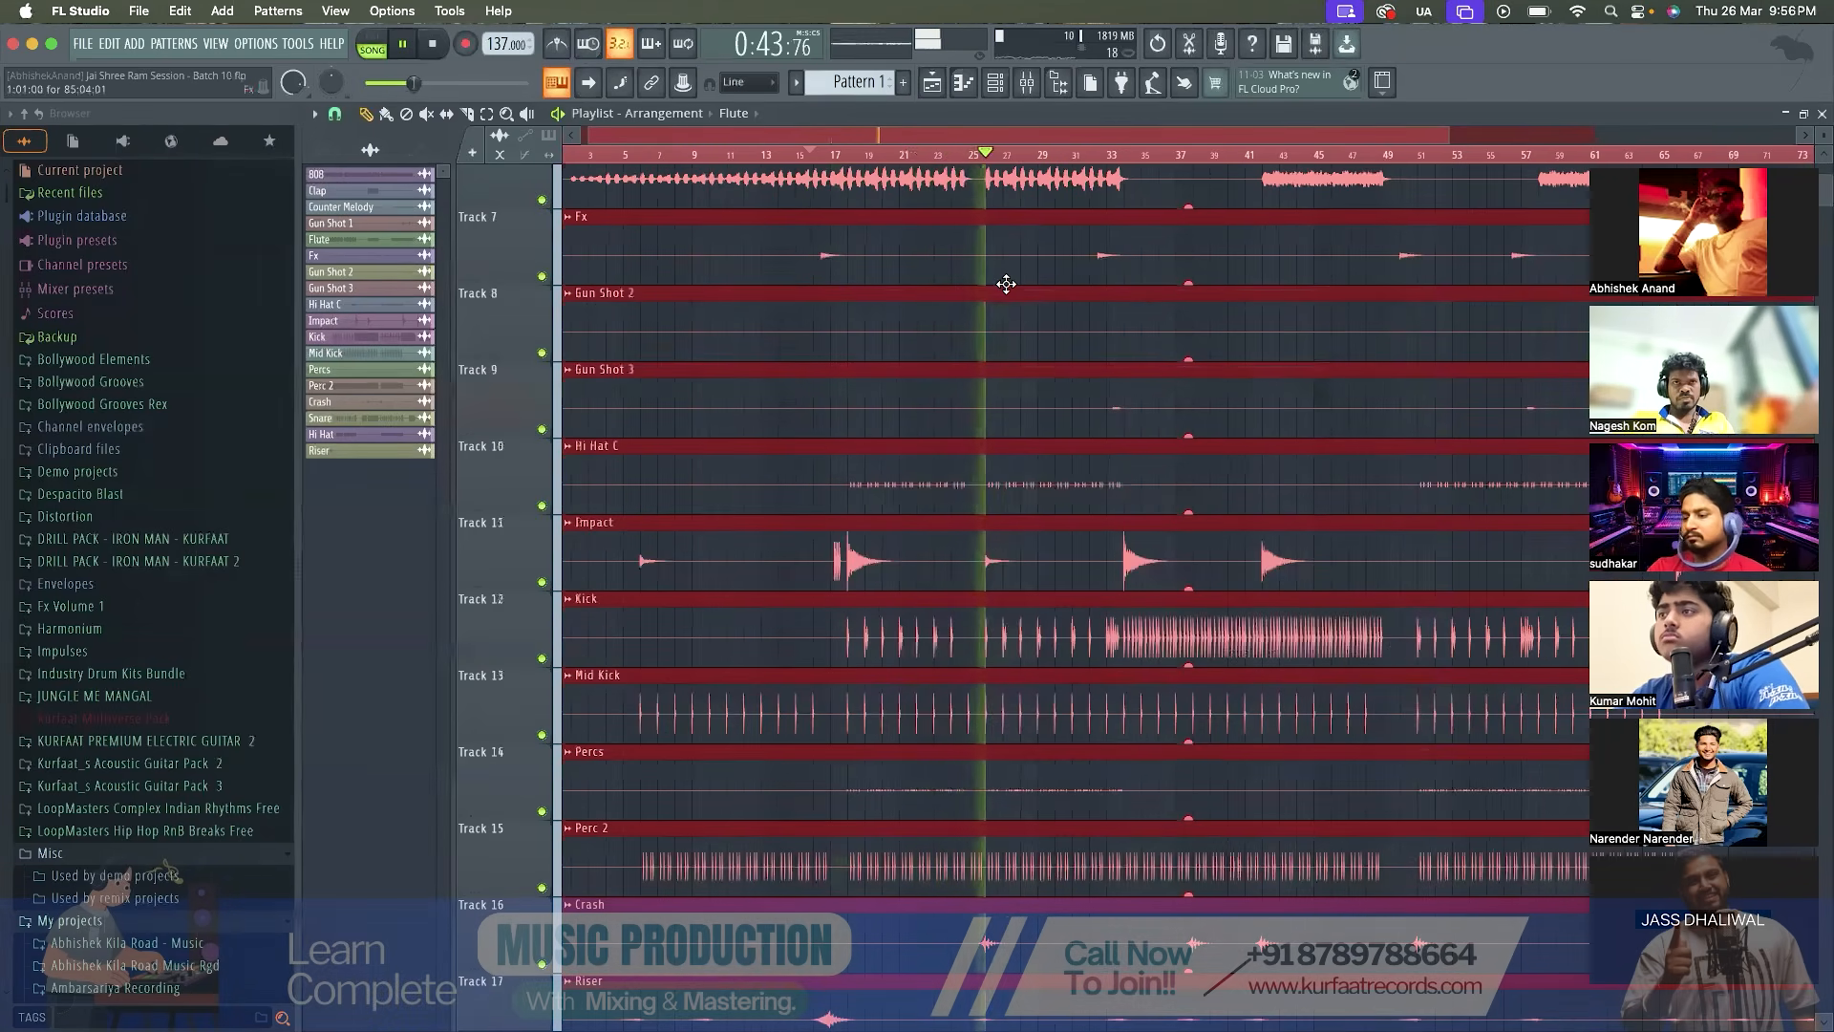
{"action": "scroll", "coordinate": [1064, 509], "scroll_direction": "down", "scroll_amount": 4}
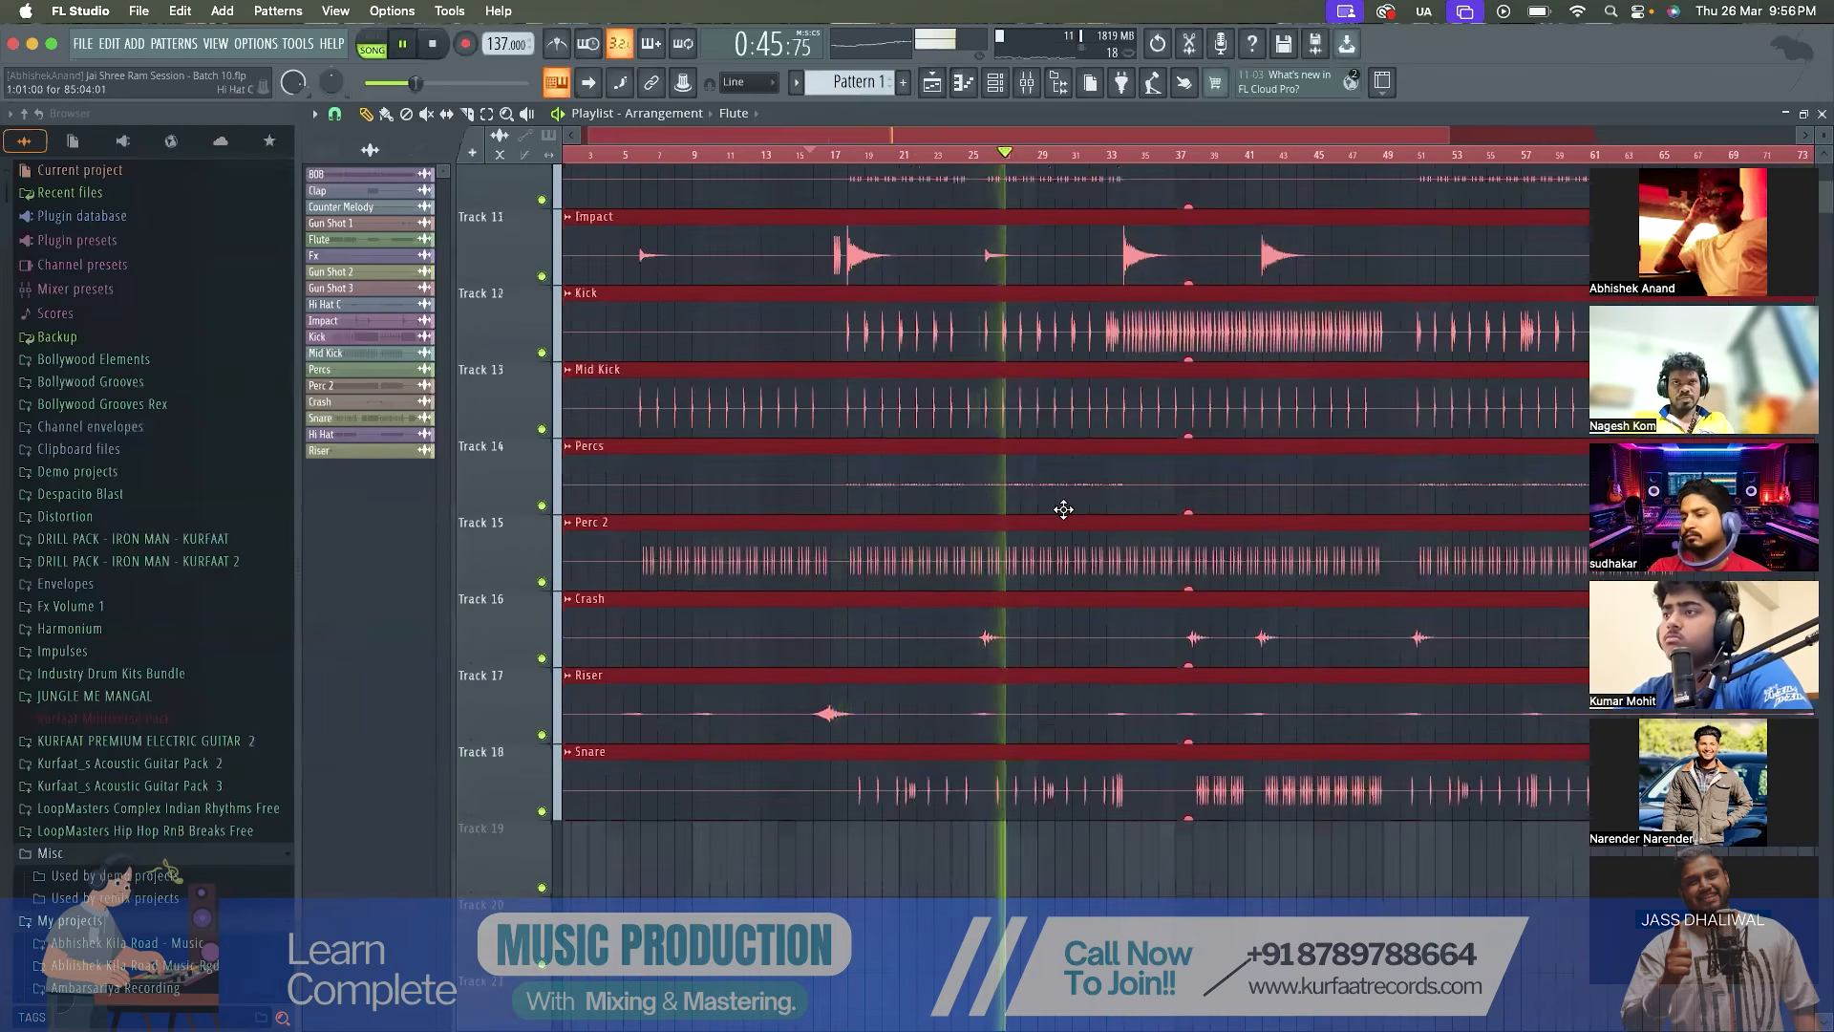
{"action": "scroll", "coordinate": [1063, 509], "scroll_direction": "down", "scroll_amount": 1}
{"action": "key", "text": "space"}
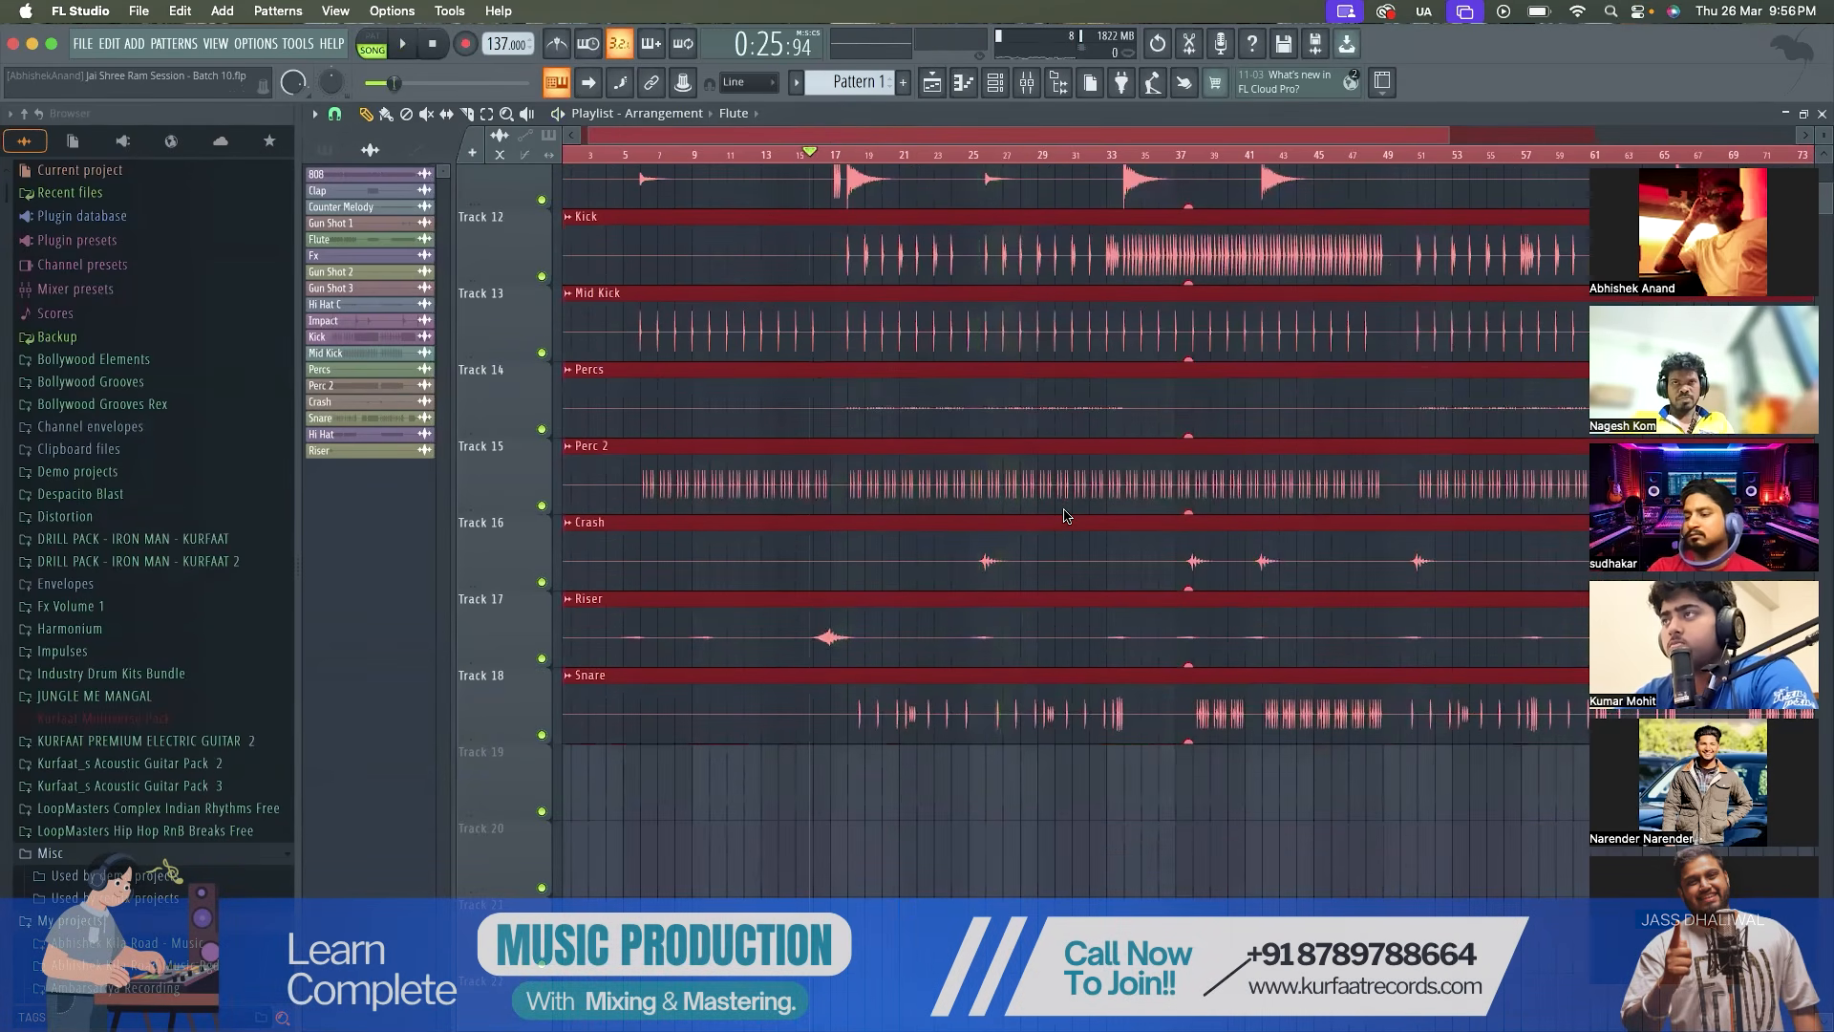
{"action": "scroll", "coordinate": [1063, 516], "scroll_direction": "up", "scroll_amount": 11}
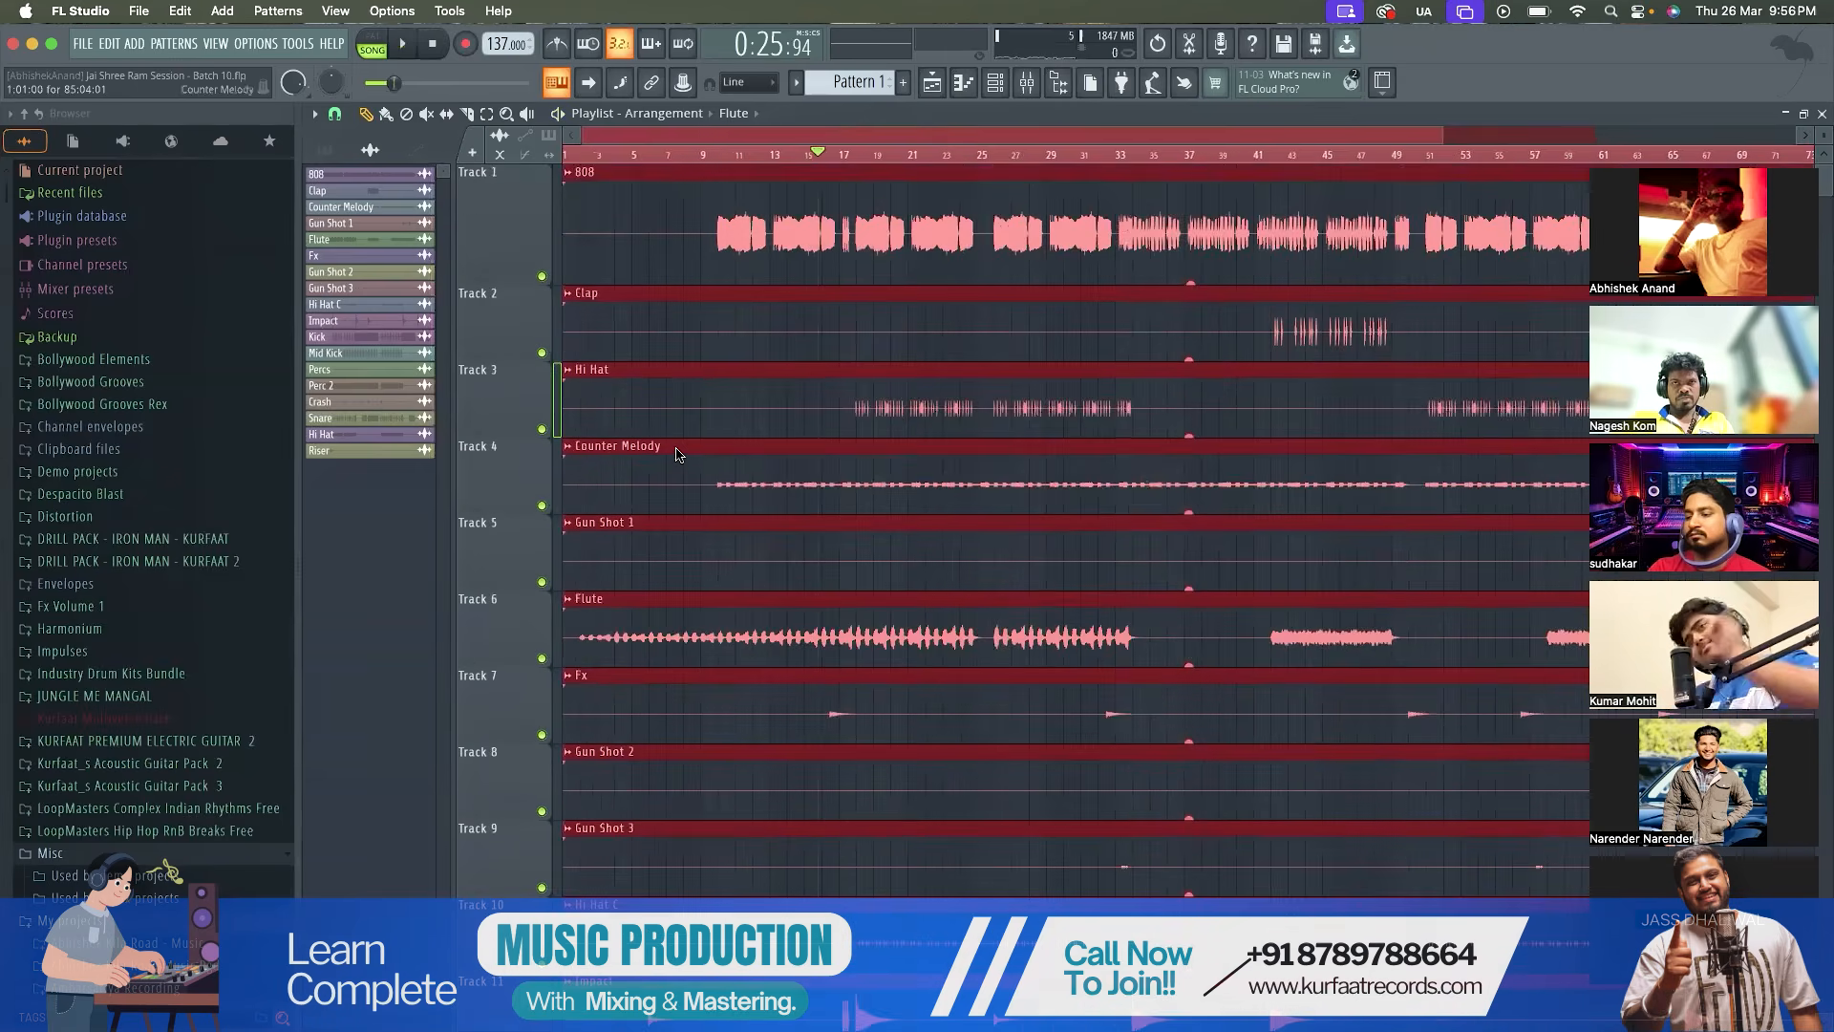
{"action": "scroll", "coordinate": [684, 432], "scroll_direction": "up", "scroll_amount": 3}
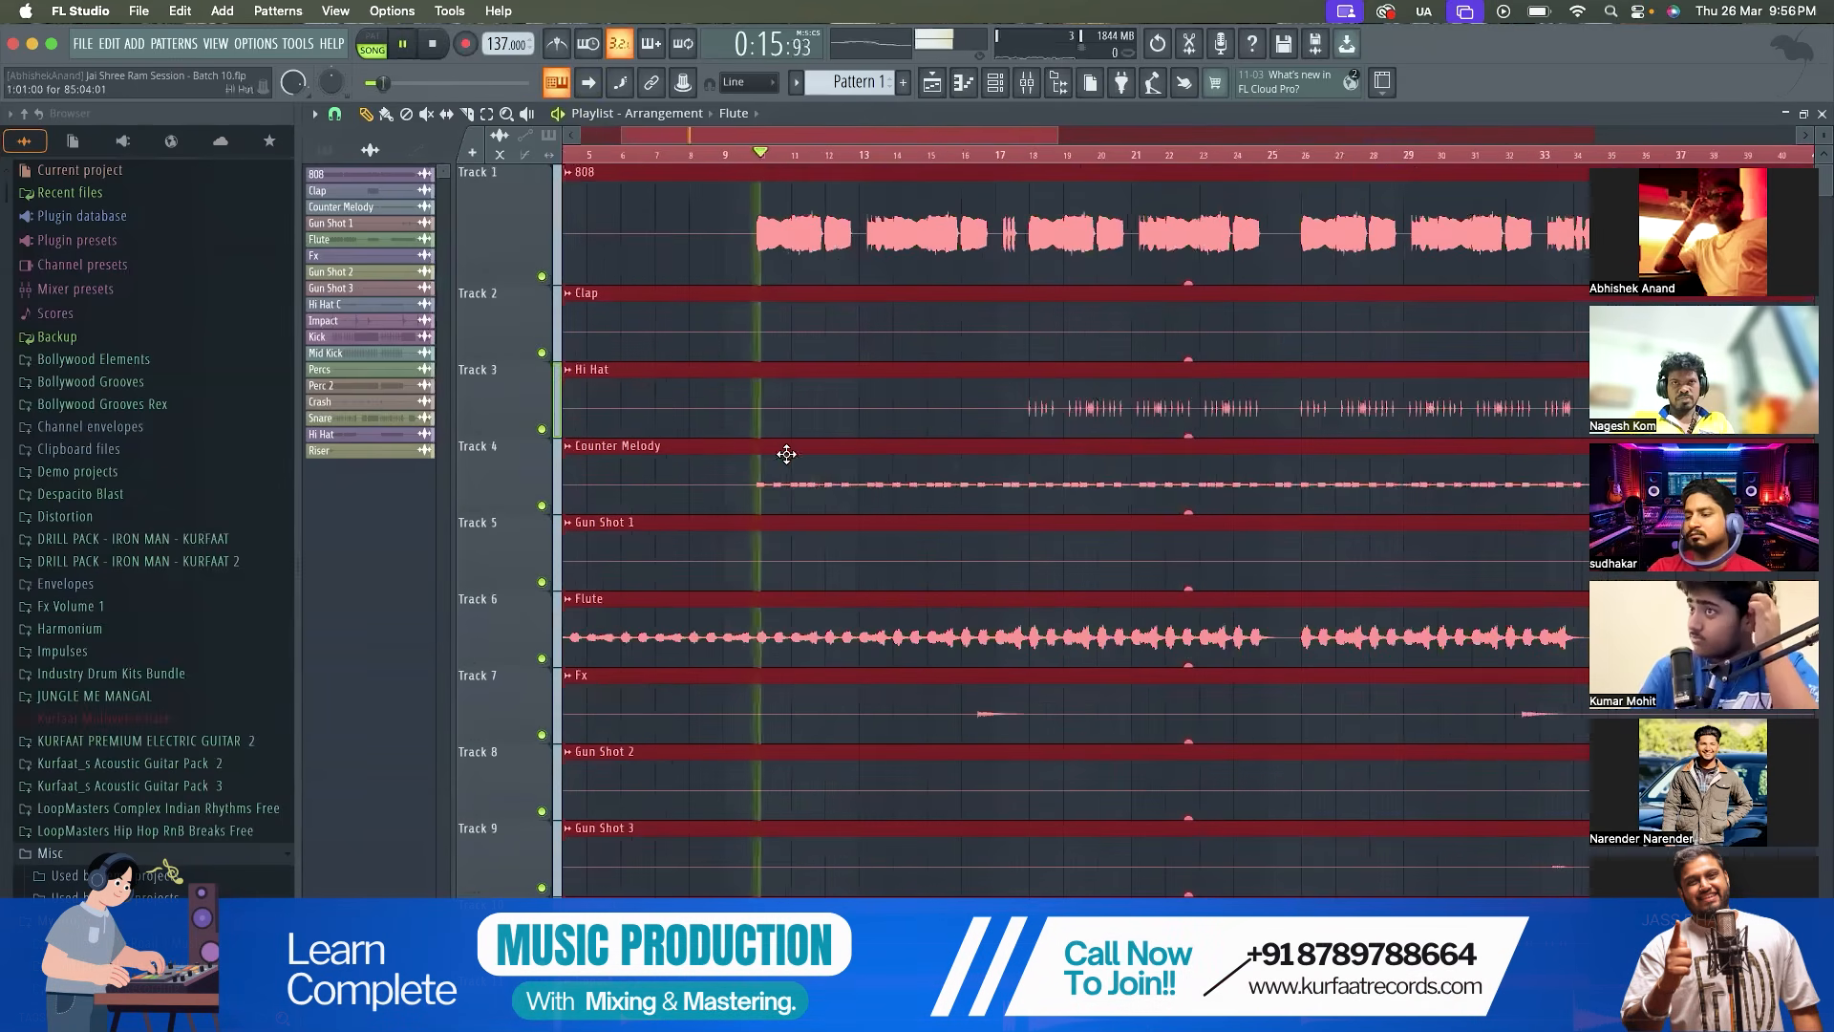
{"action": "scroll", "coordinate": [777, 482], "scroll_direction": "down", "scroll_amount": 3}
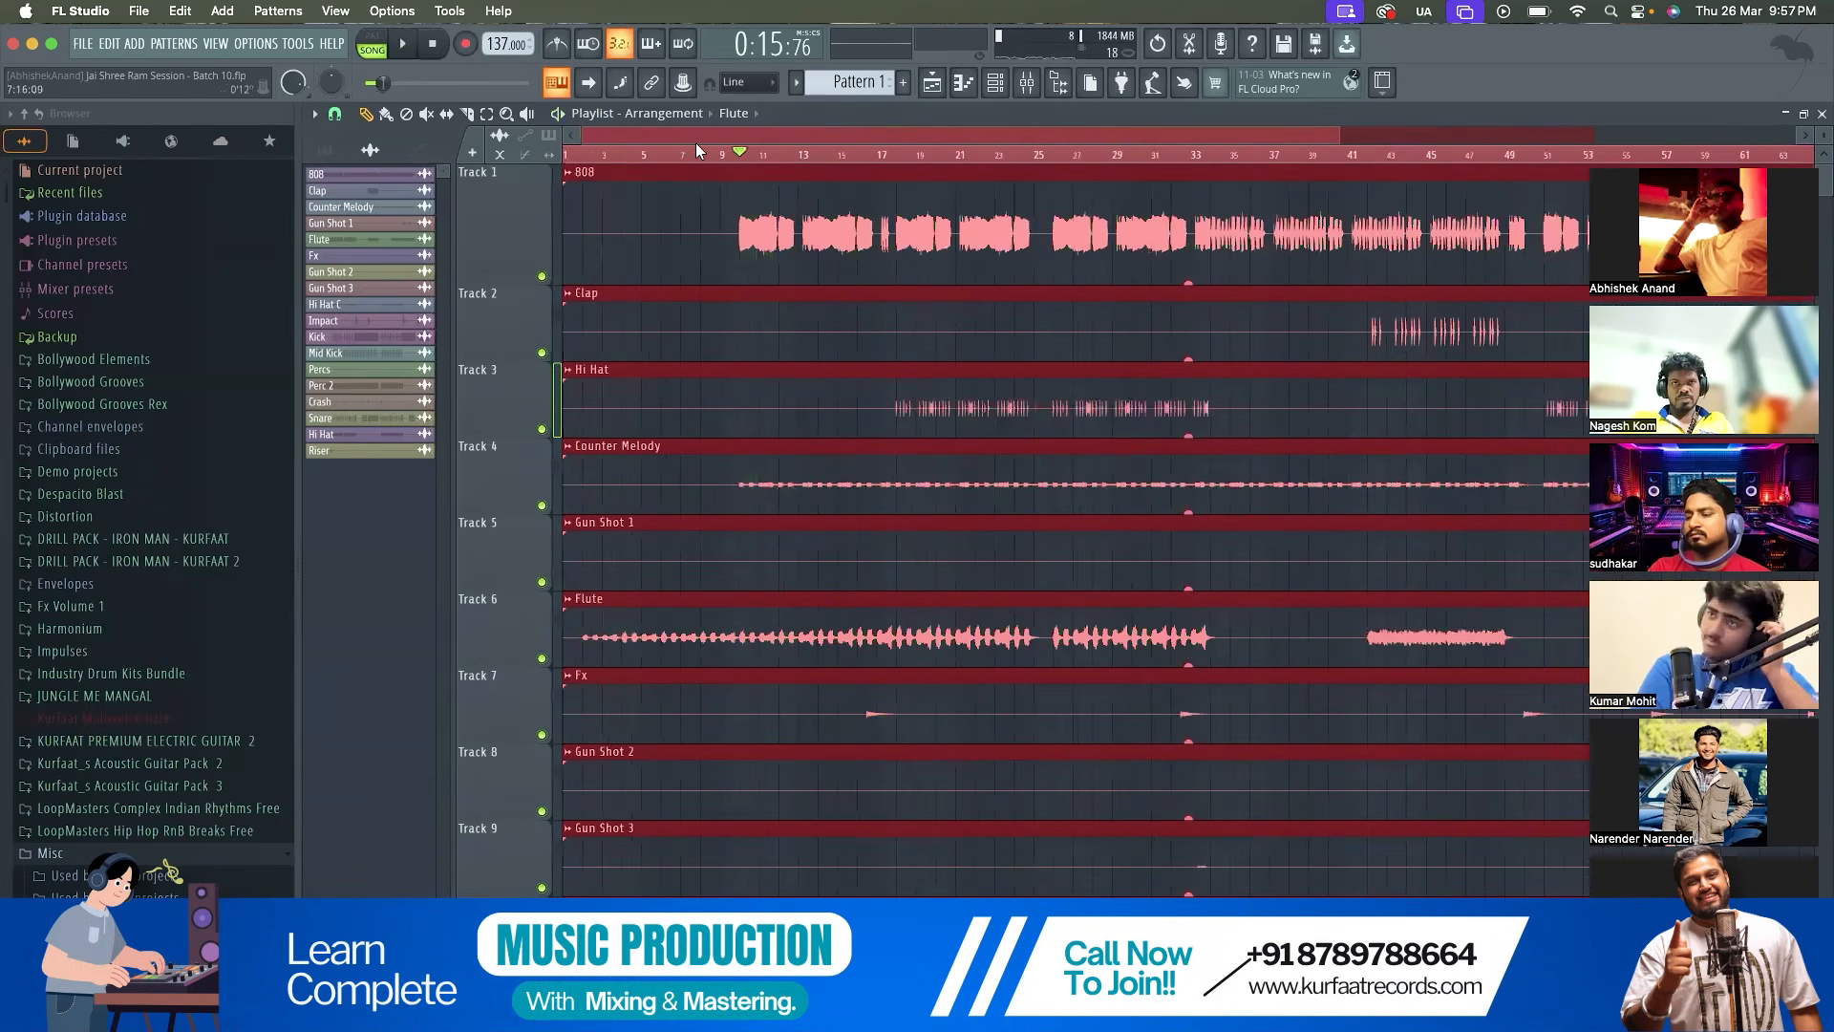
Clear the timeline selection, replay the song from the start and deselect all playlist clips
{"action": "left_click_drag", "start_coordinate": [690, 144], "coordinate": [501, 146]}
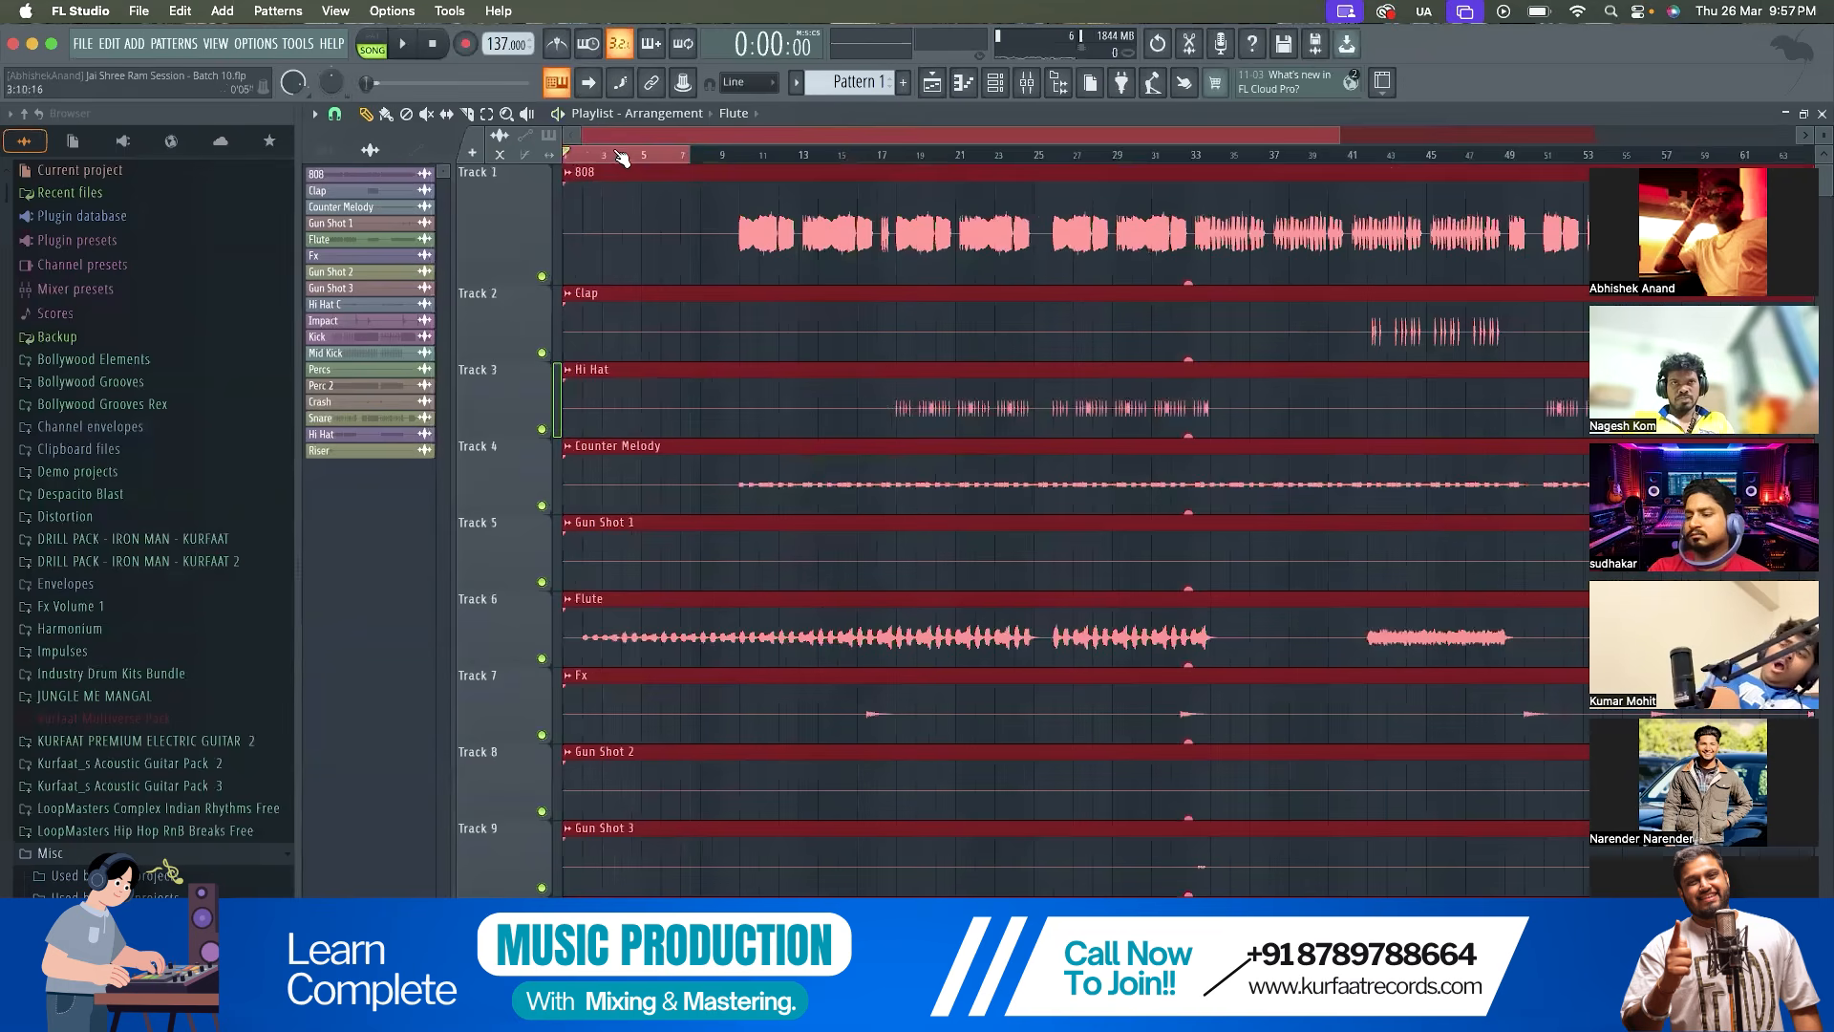
{"action": "left_click", "coordinate": [621, 155]}
{"action": "key", "text": "ctrl+a"}
{"action": "scroll", "coordinate": [851, 362], "scroll_direction": "down", "scroll_amount": 2}
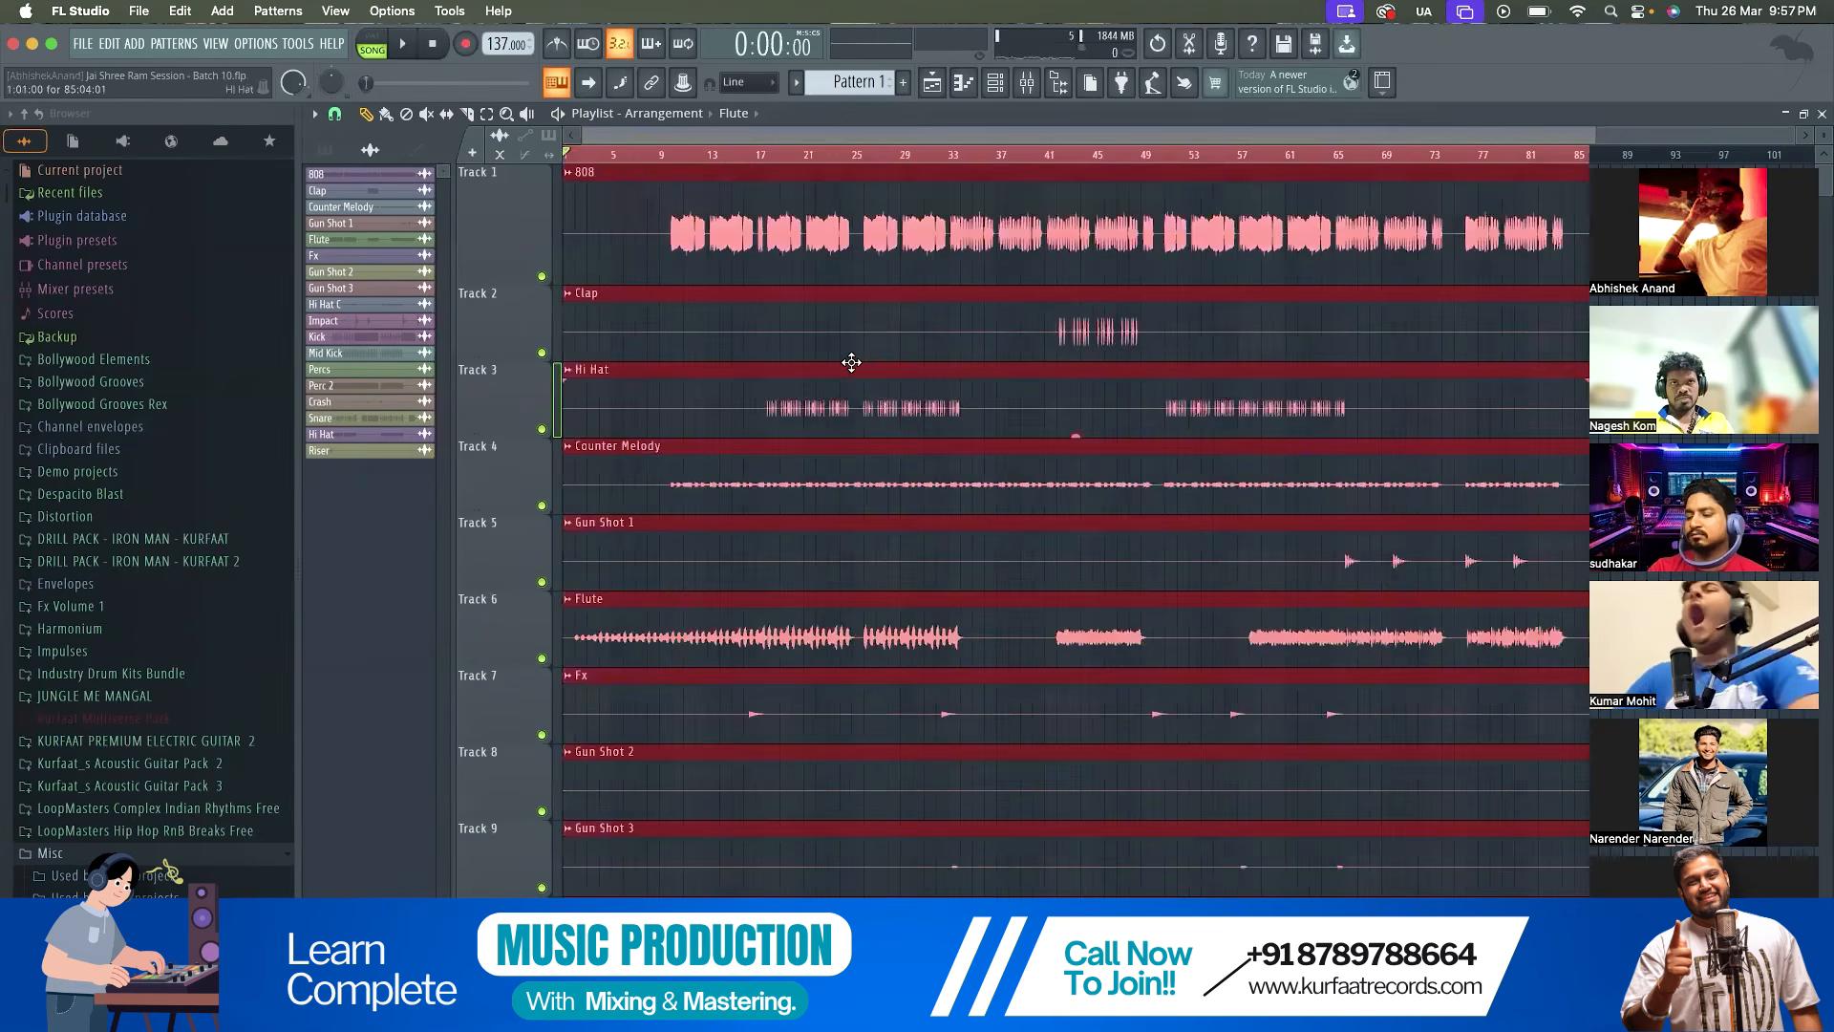
{"action": "key", "text": "space"}
{"action": "scroll", "coordinate": [833, 494], "scroll_direction": "down", "scroll_amount": 10}
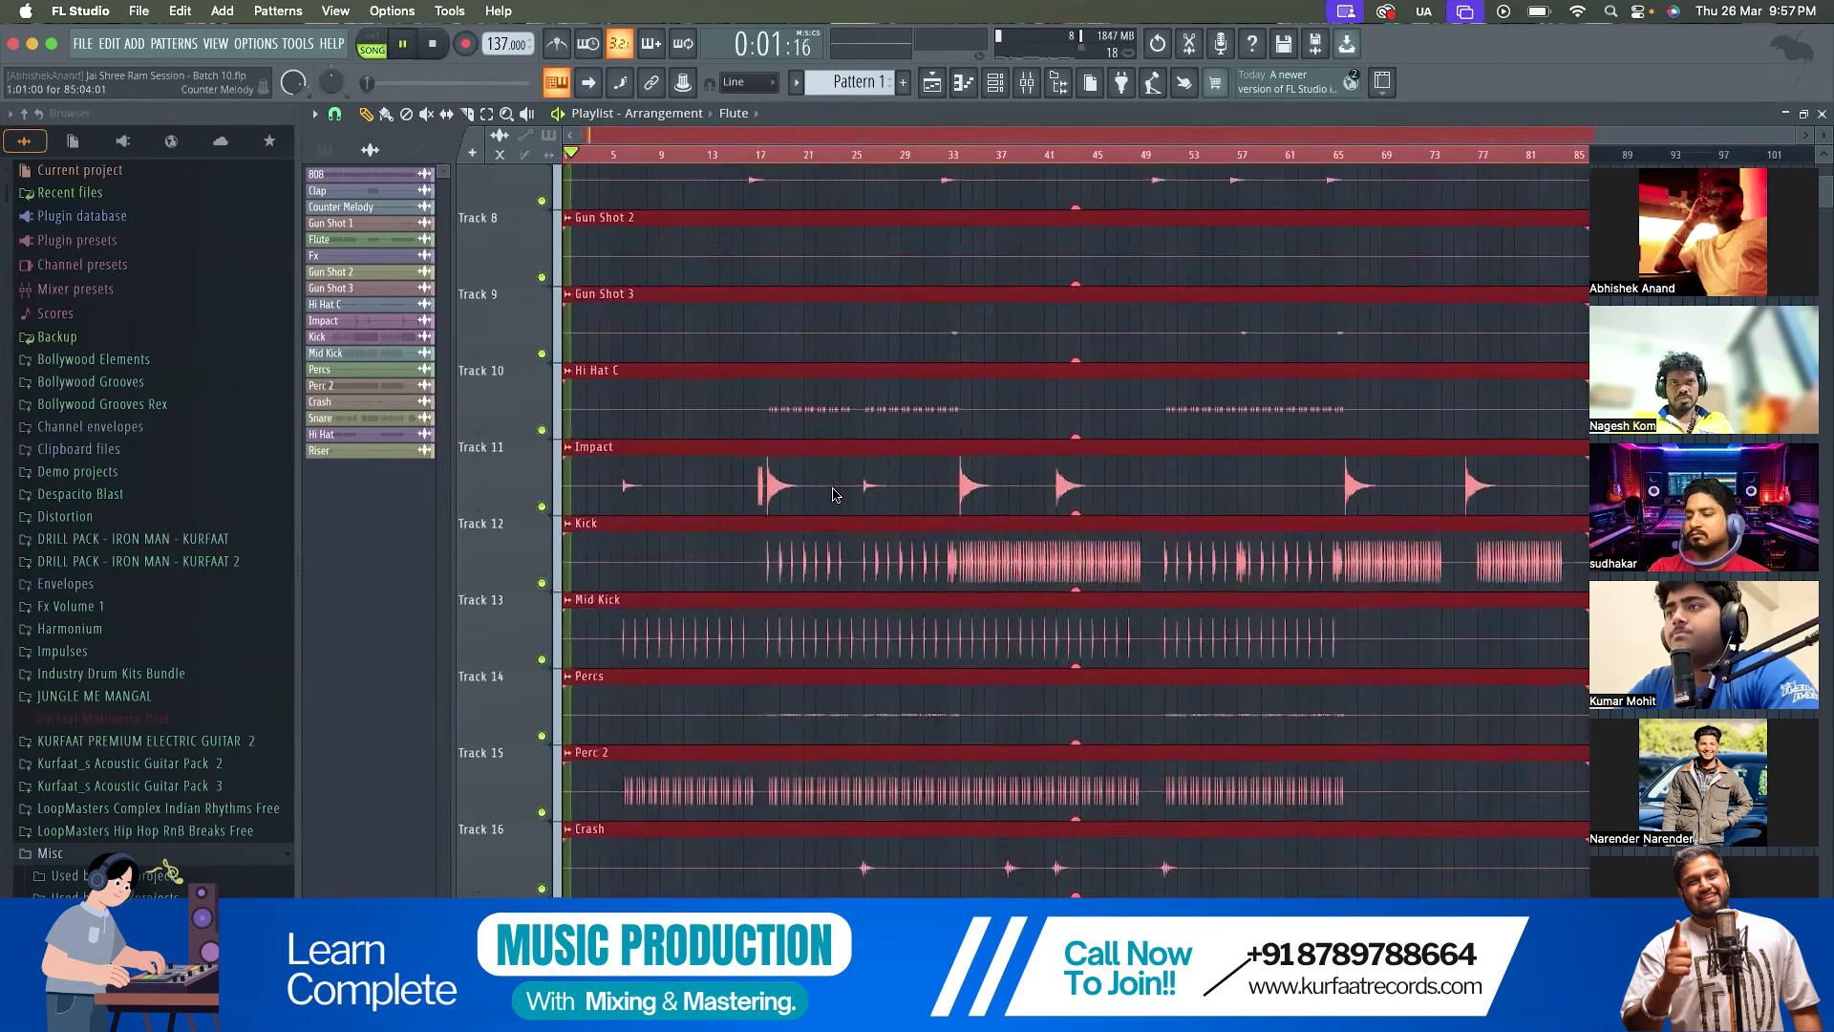
{"action": "left_click", "coordinate": [834, 492]}
{"action": "right_click", "coordinate": [867, 494]}
Examine all playlist tracks while the intro plays, briefly checking the mixer levels
{"action": "scroll", "coordinate": [867, 493], "scroll_direction": "up", "scroll_amount": 7}
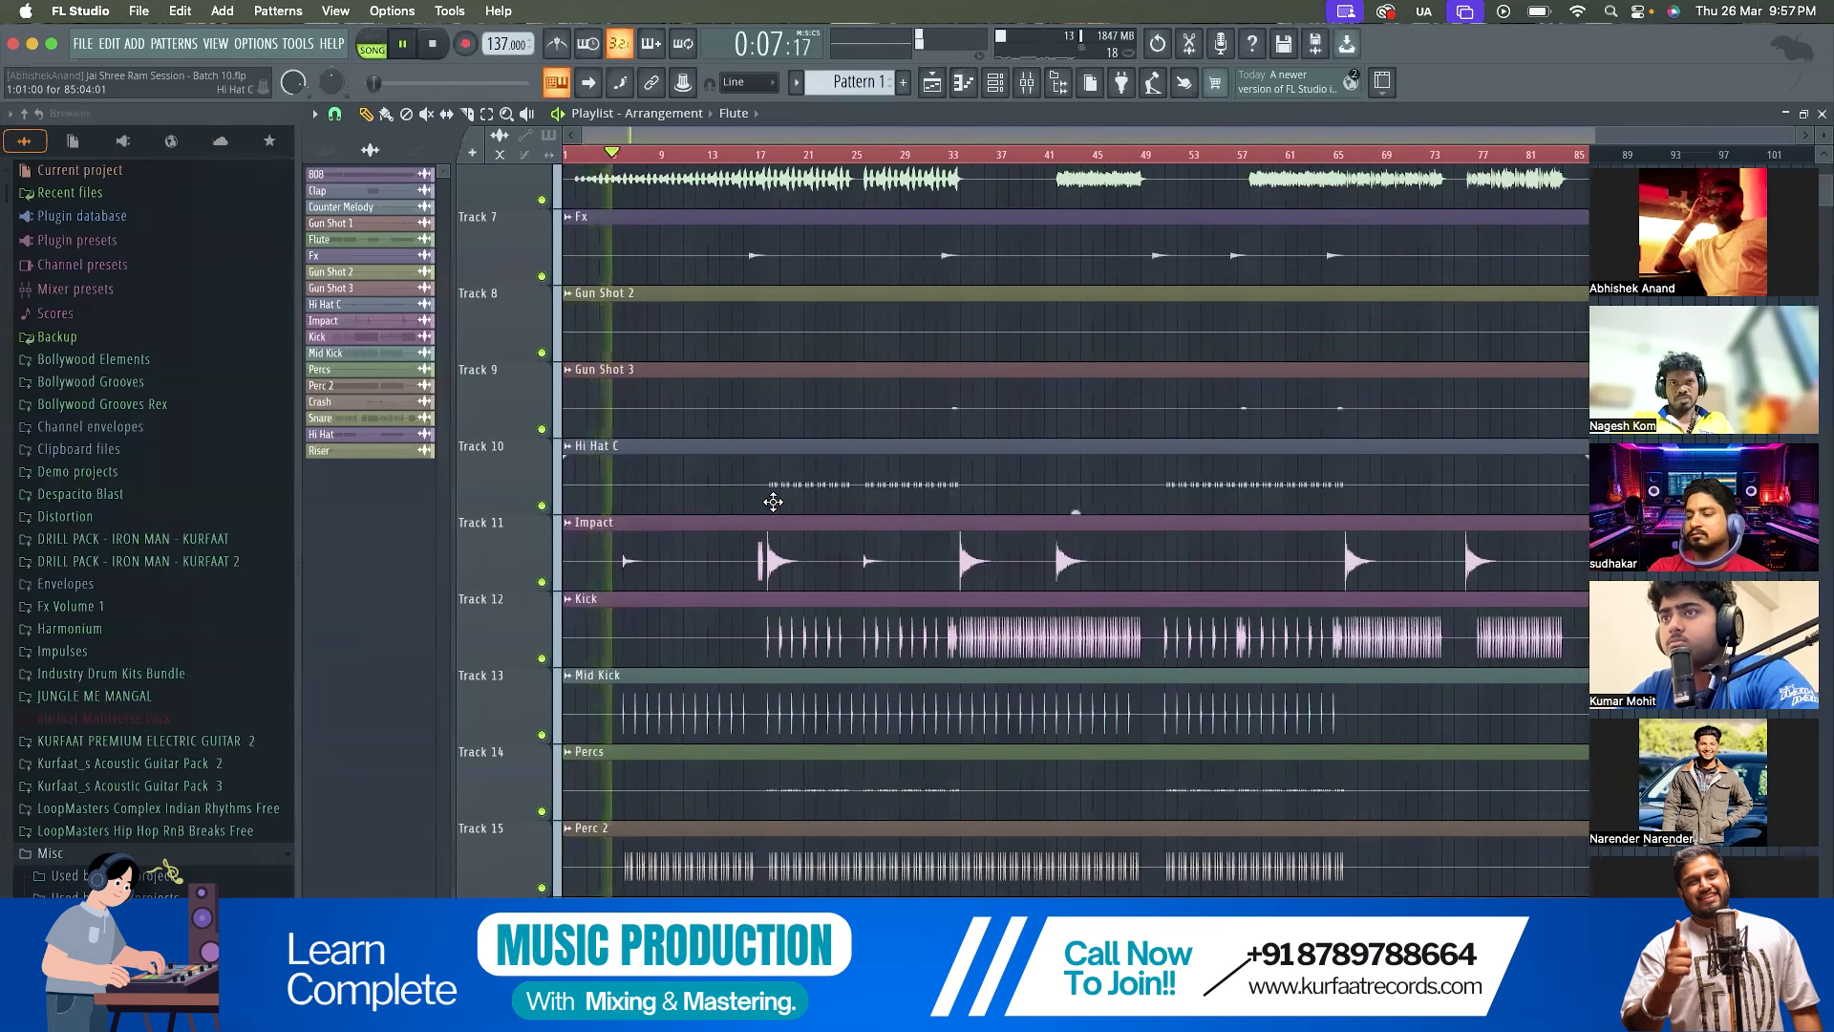
{"action": "scroll", "coordinate": [772, 502], "scroll_direction": "down", "scroll_amount": 3}
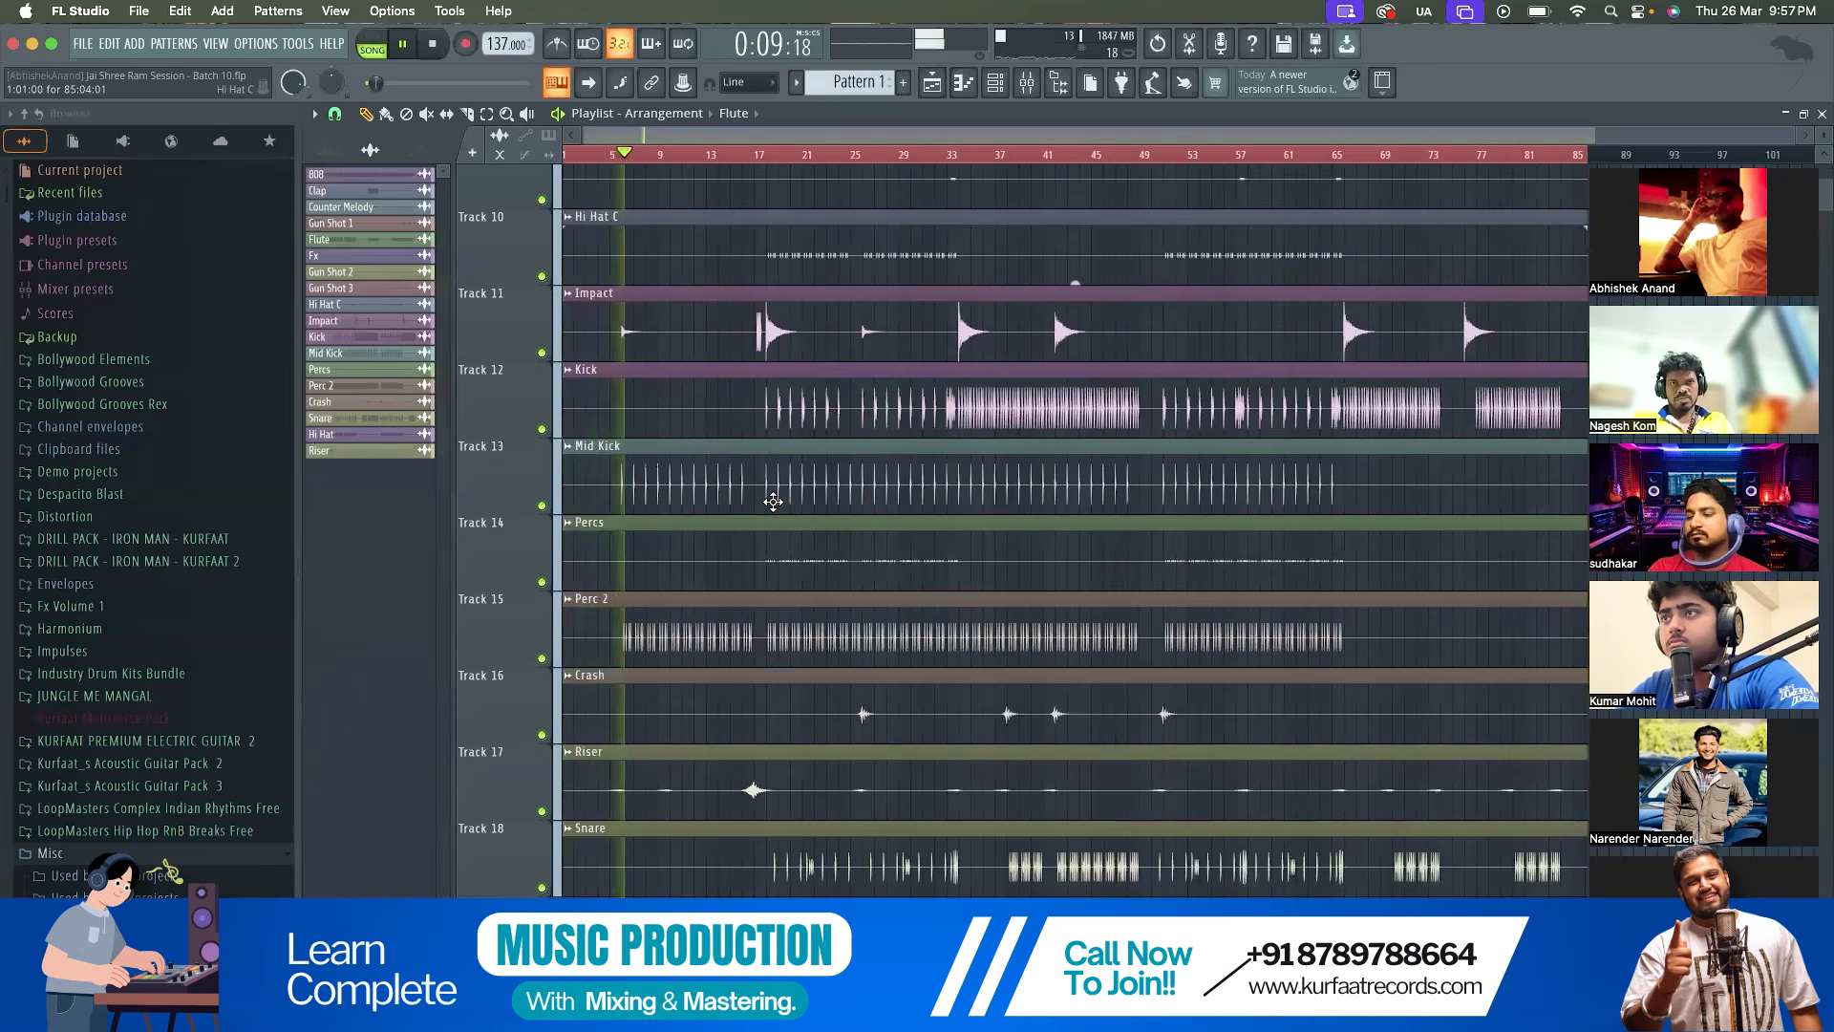
{"action": "scroll", "coordinate": [773, 502], "scroll_direction": "up", "scroll_amount": 5}
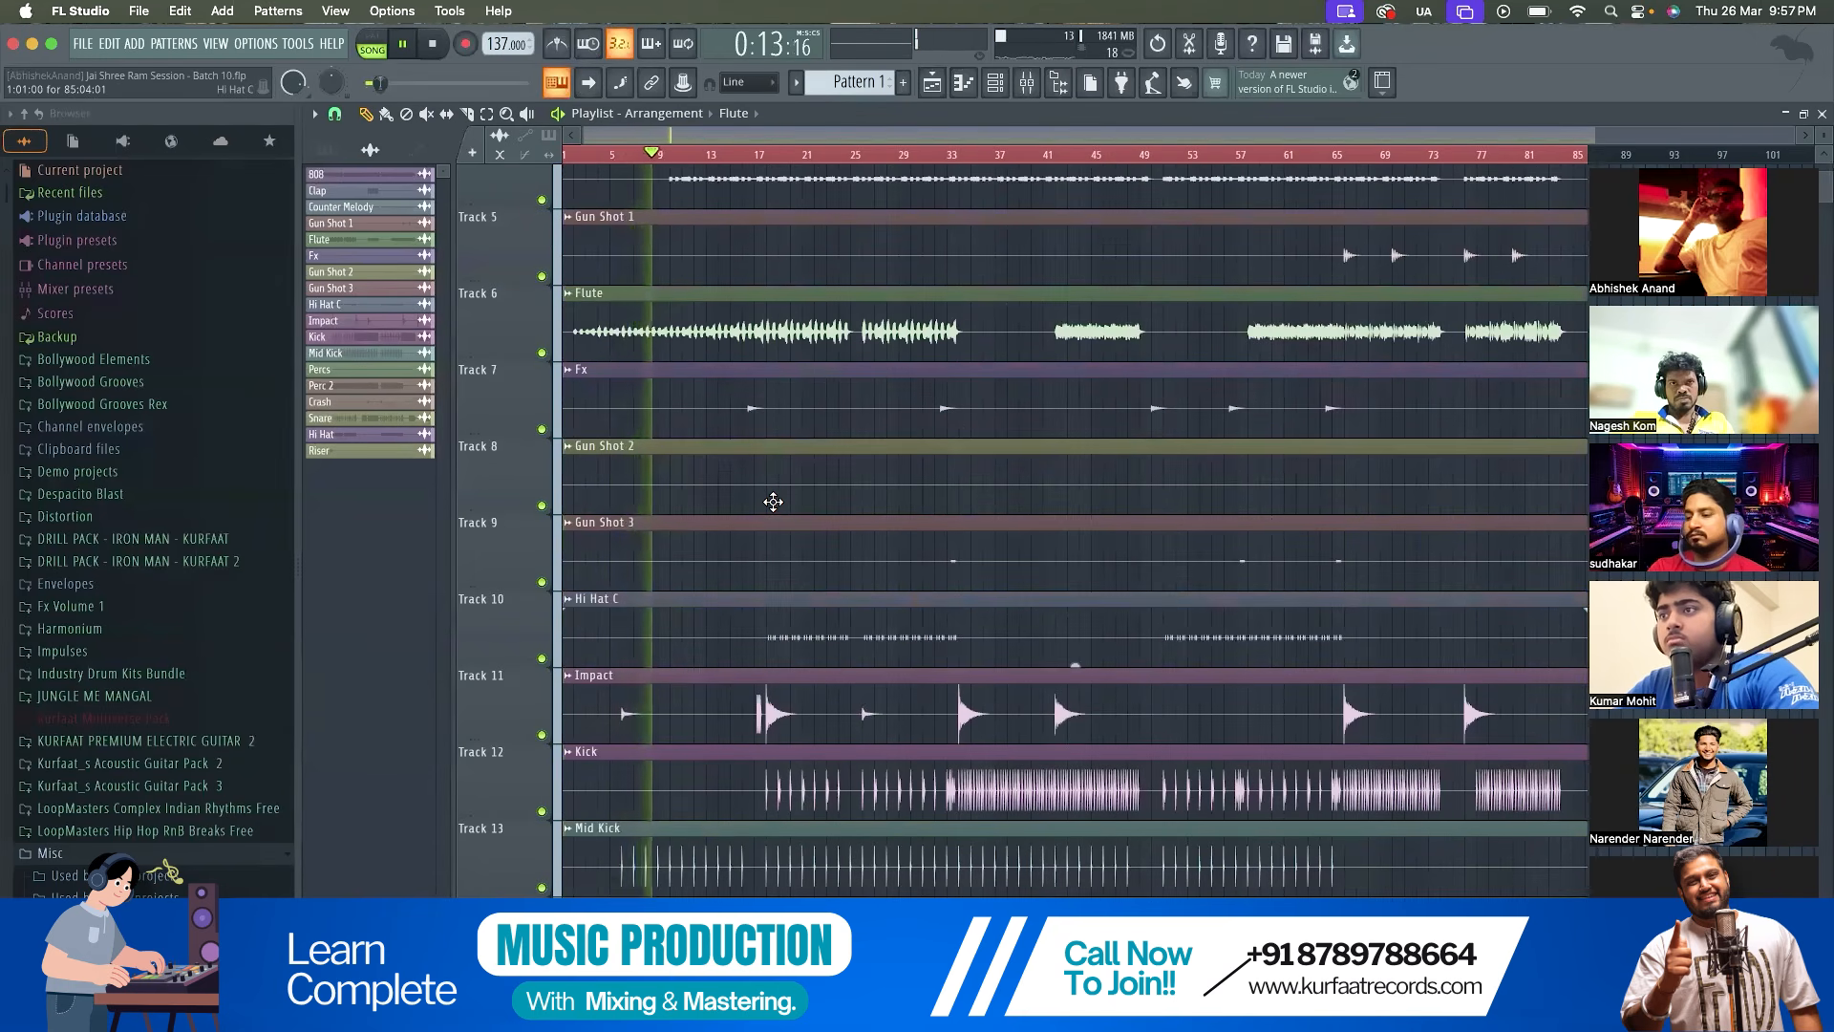
{"action": "left_click", "coordinate": [1022, 86]}
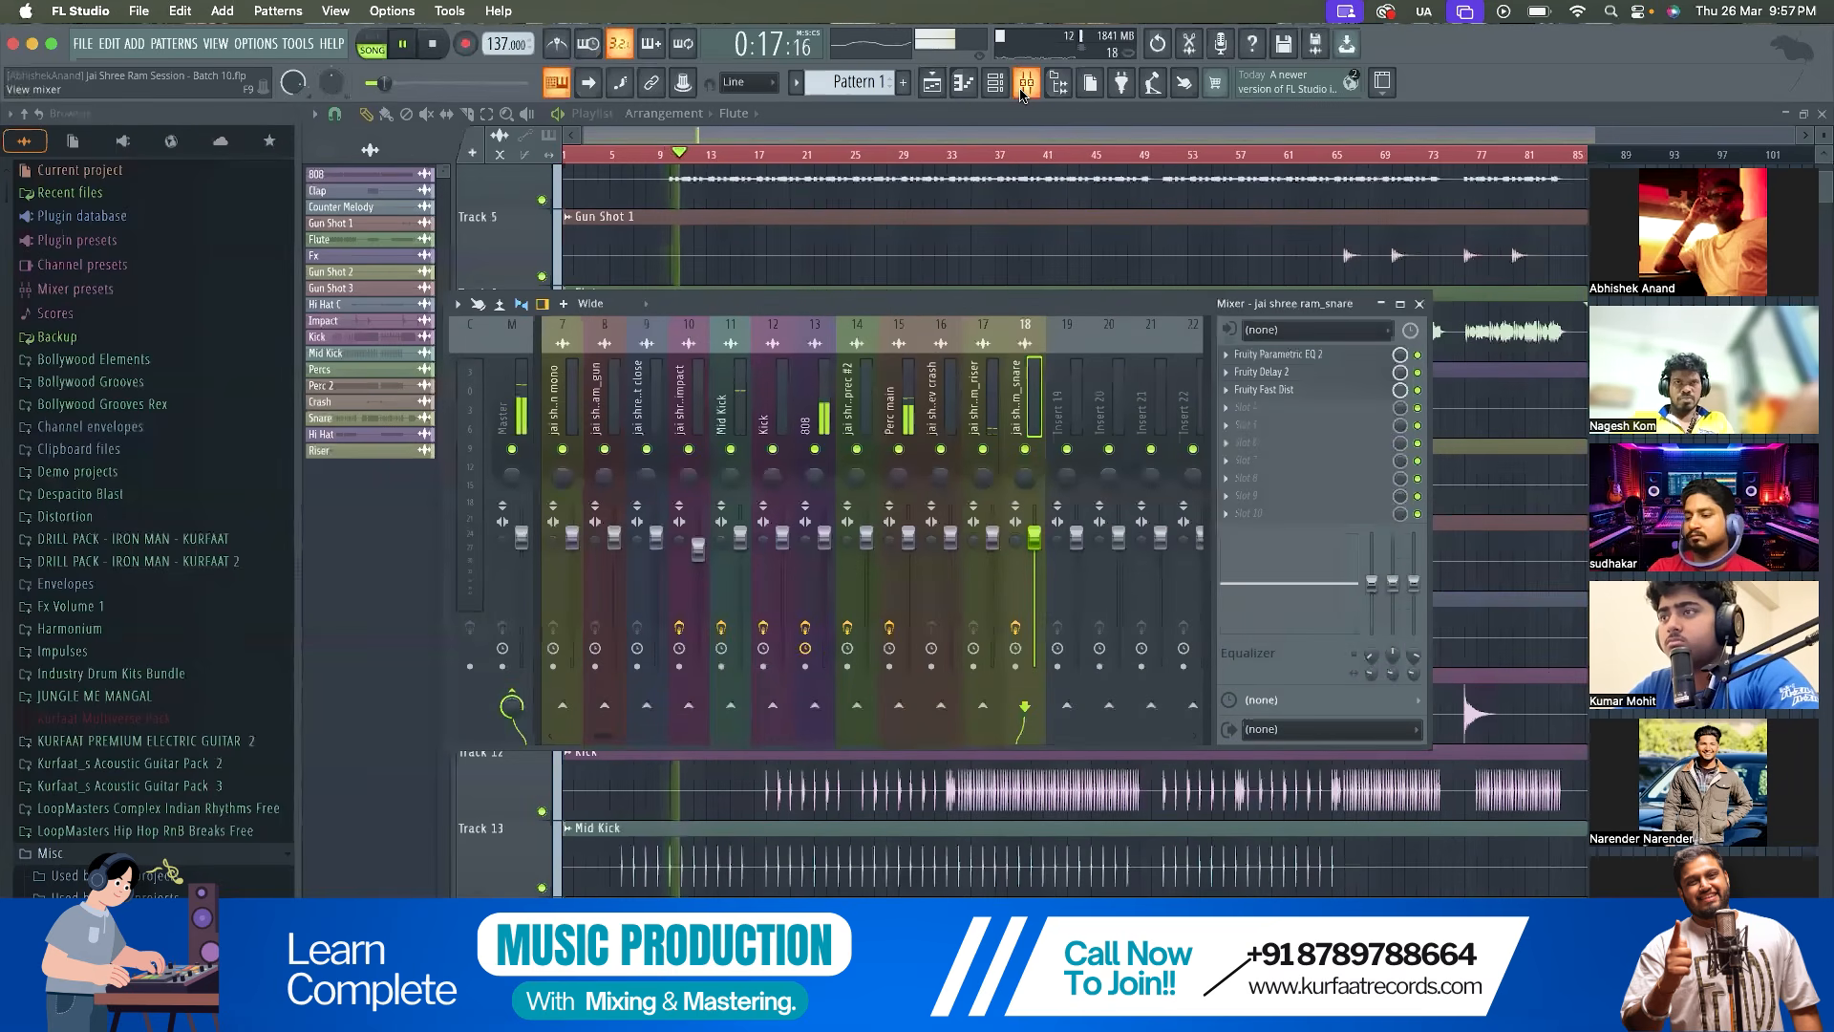
{"action": "left_click", "coordinate": [1023, 86]}
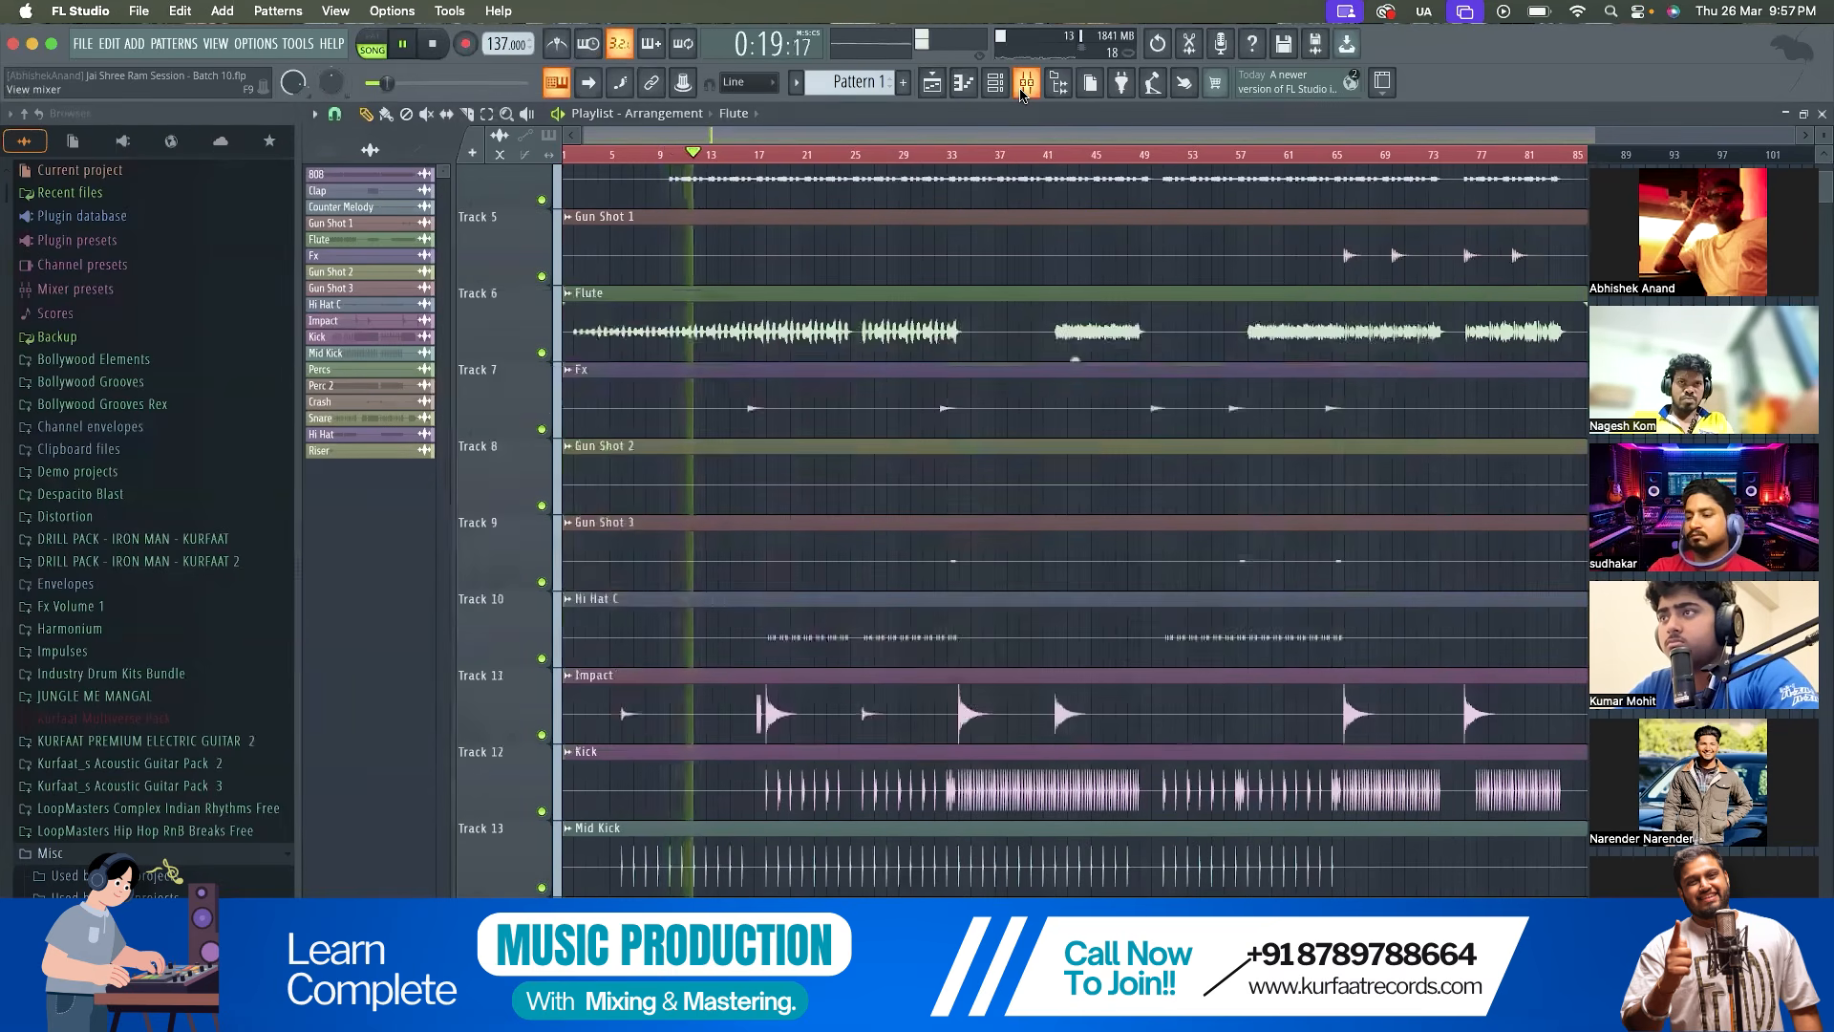
{"action": "scroll", "coordinate": [733, 778], "scroll_direction": "down", "scroll_amount": 5}
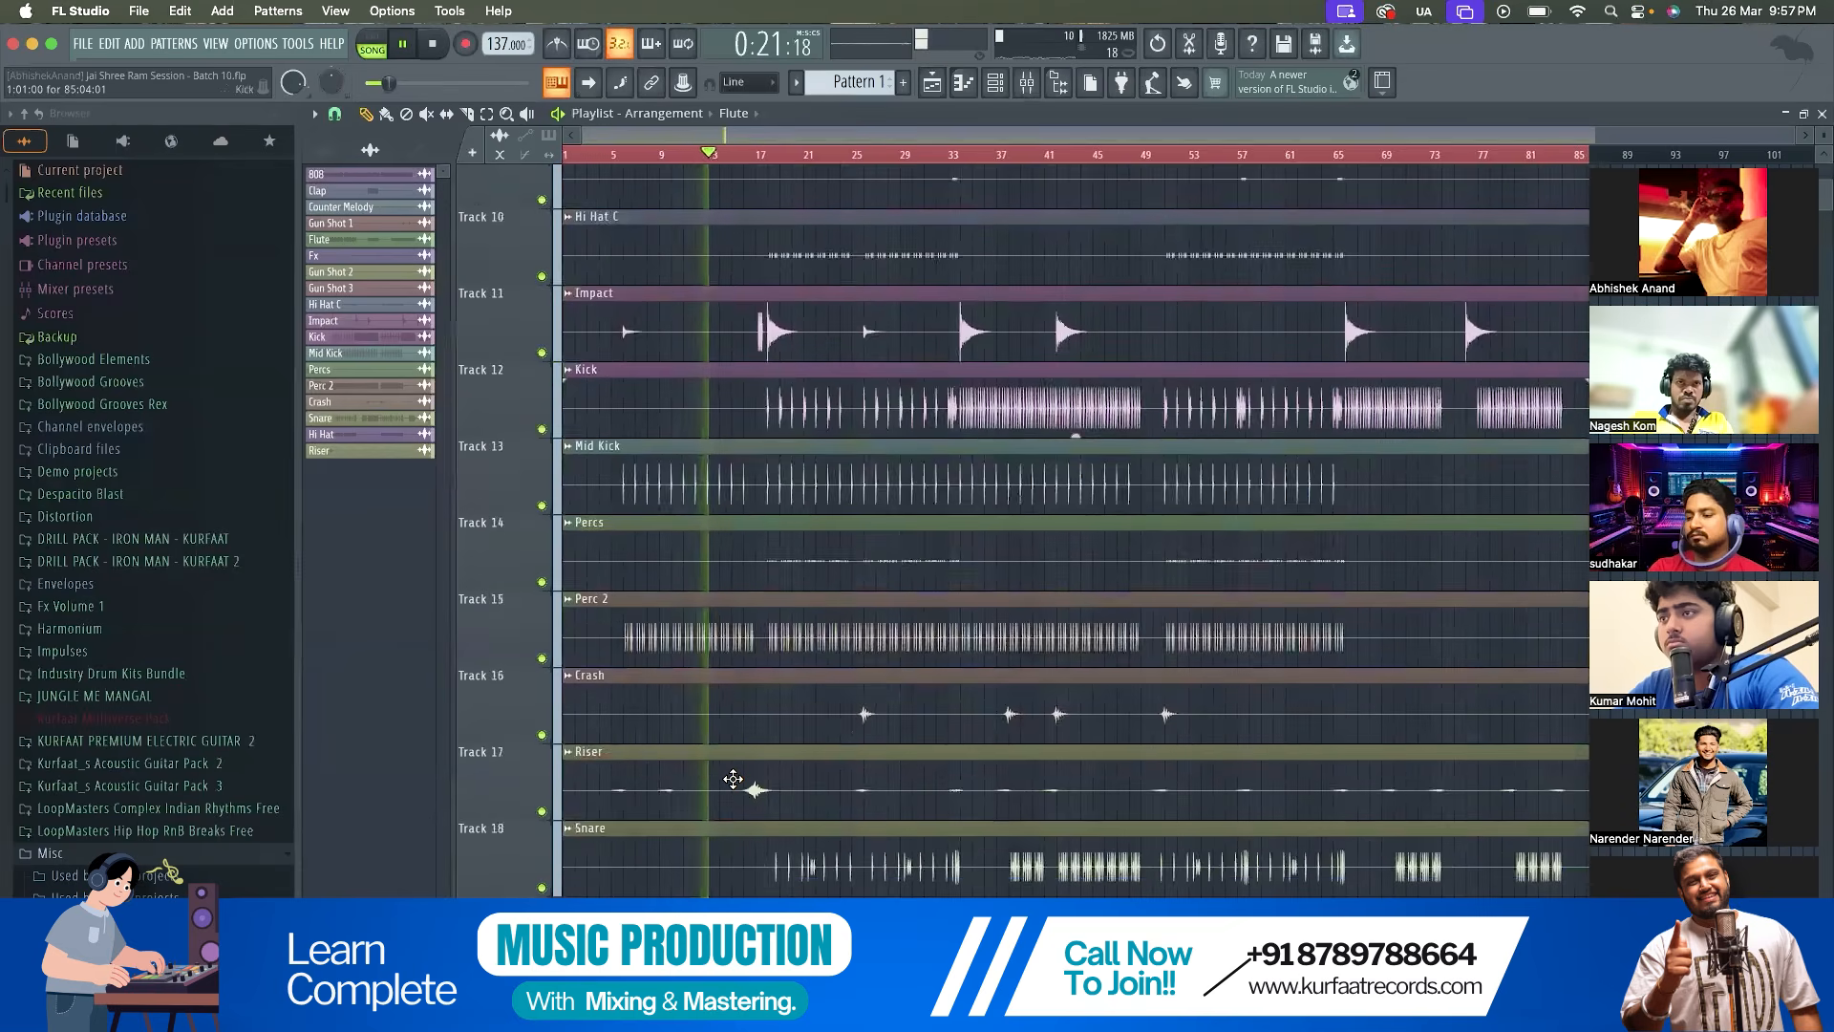
{"action": "scroll", "coordinate": [732, 779], "scroll_direction": "up", "scroll_amount": 9}
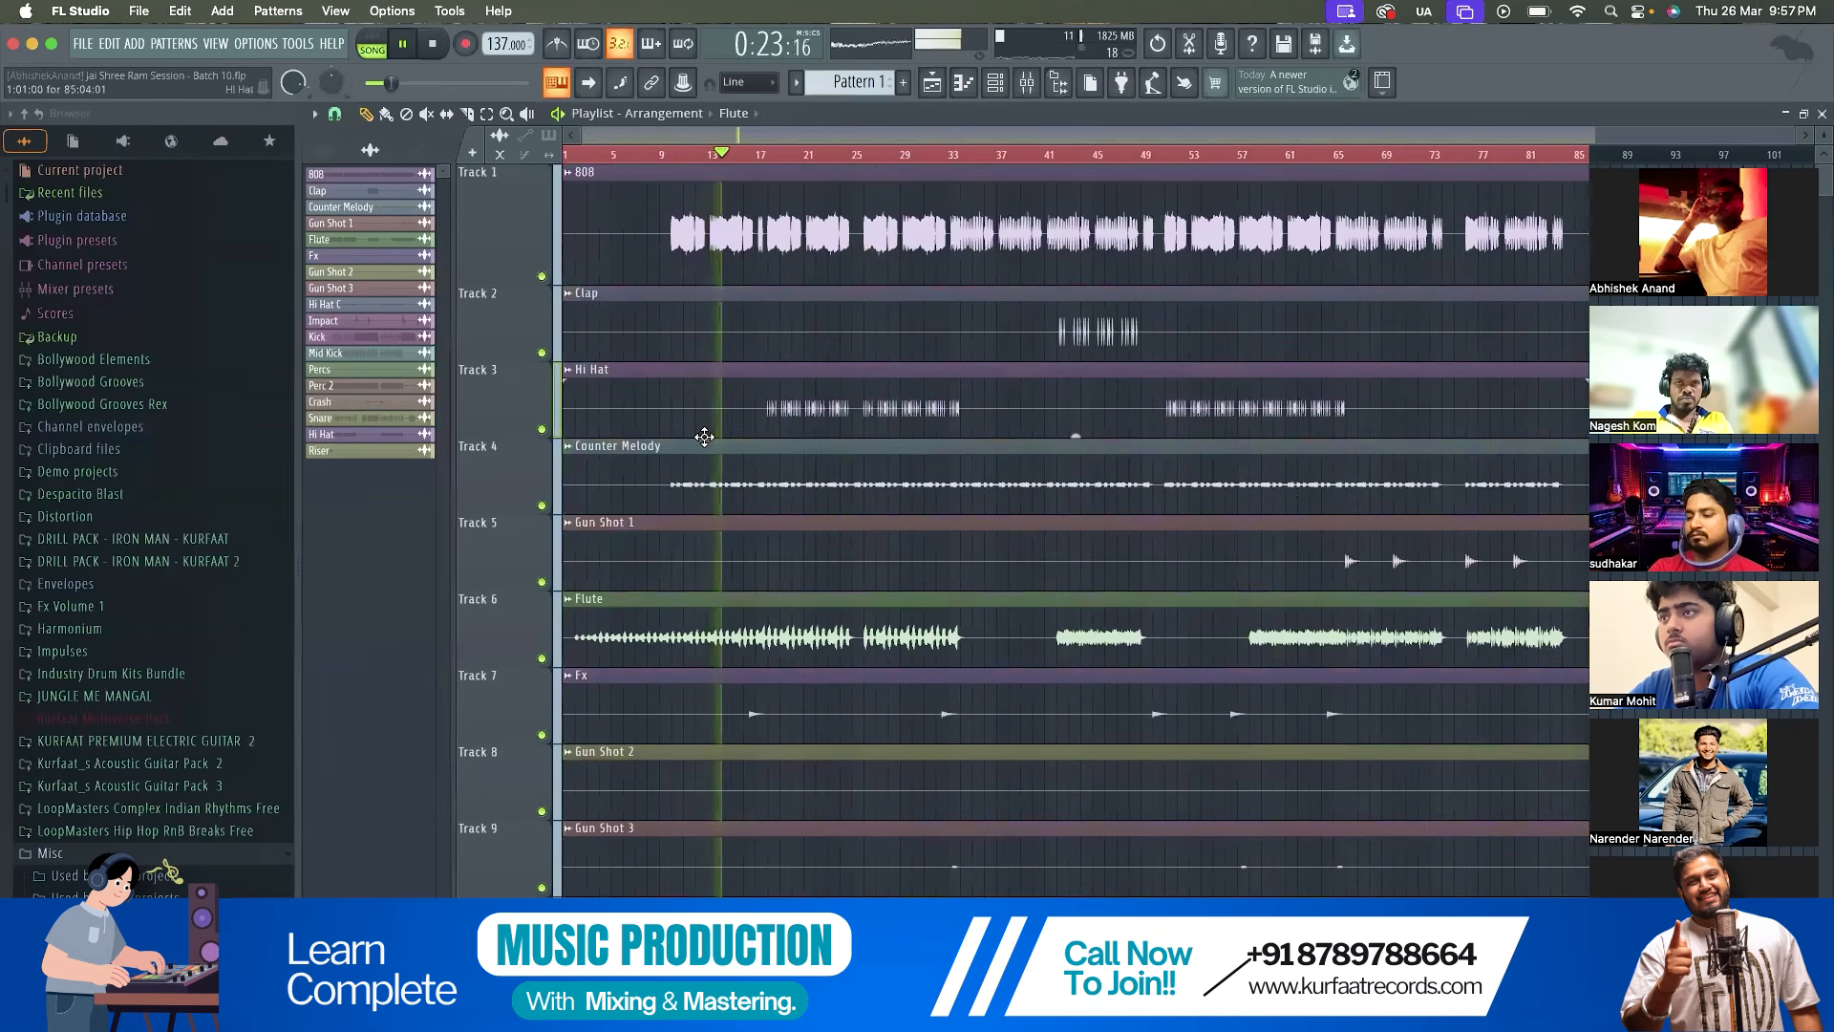
{"action": "scroll", "coordinate": [696, 406], "scroll_direction": "up", "scroll_amount": 4}
Slice the 808 clip near bar 9 and at bar 17, delete the two pieces before bar 17, and replay the arrangement
{"action": "key", "text": "space"}
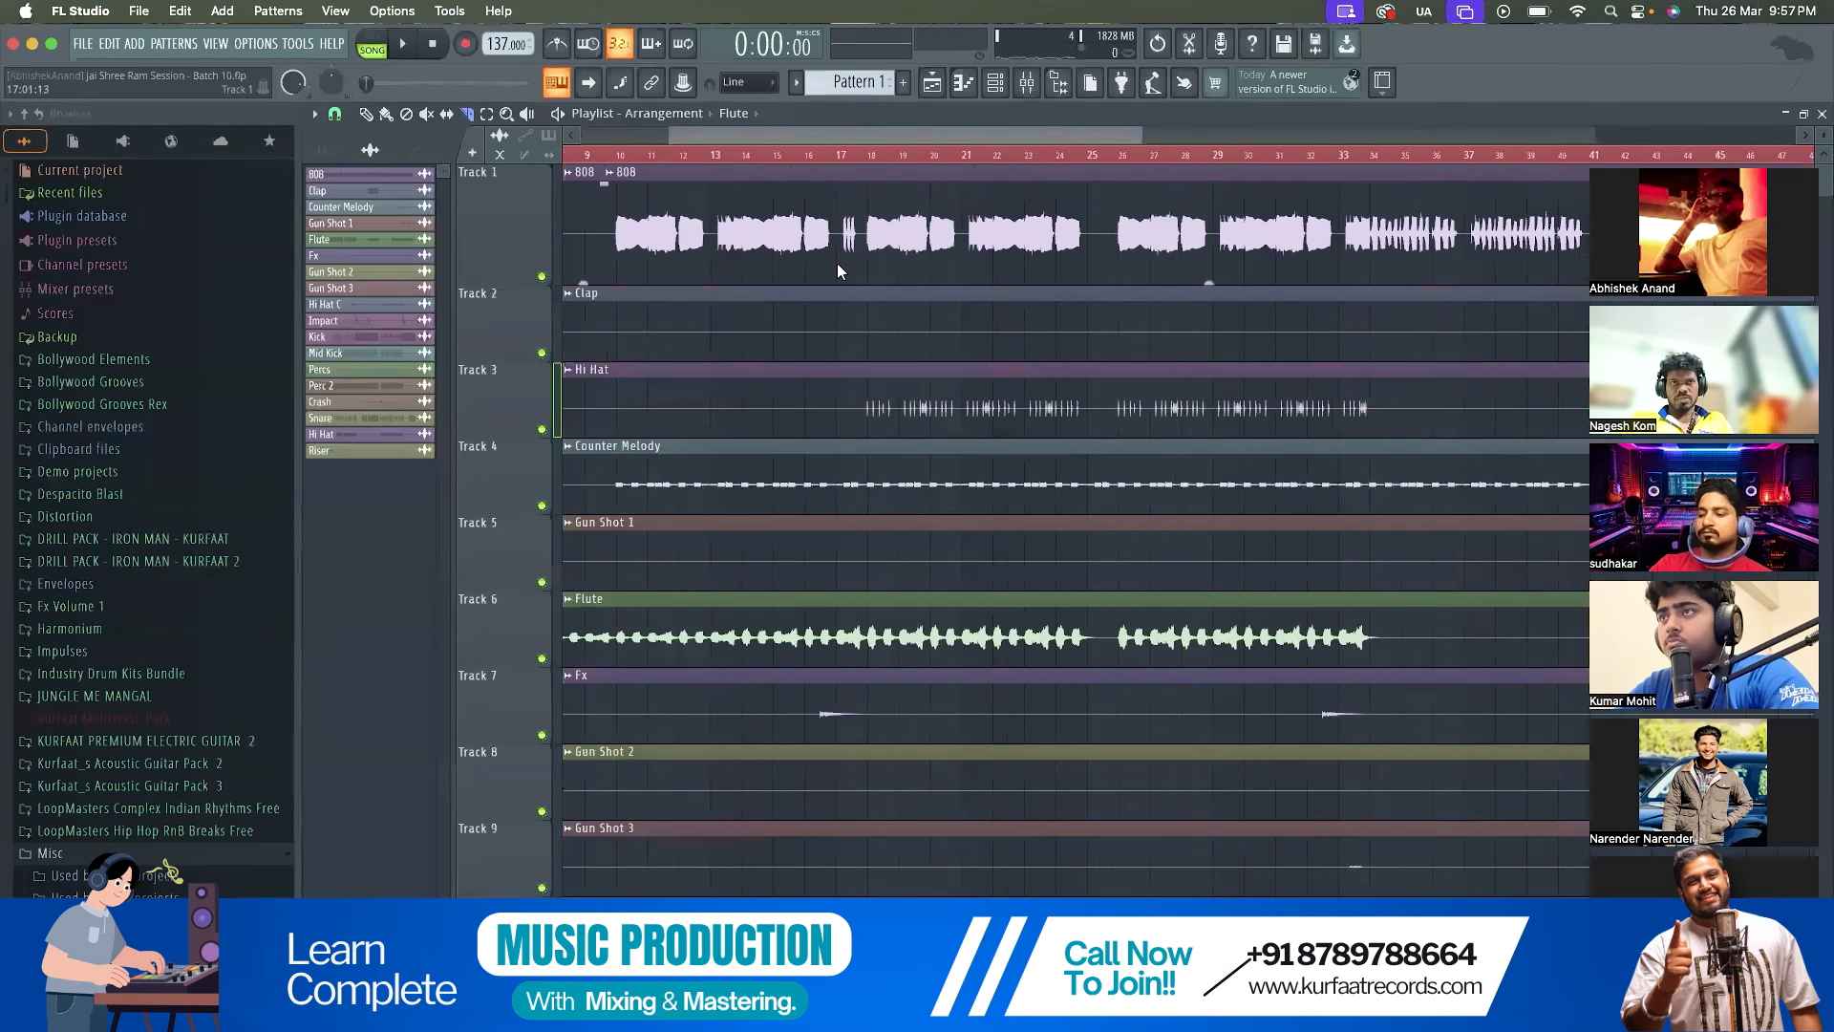
{"action": "scroll", "coordinate": [837, 261], "scroll_direction": "down", "scroll_amount": 3}
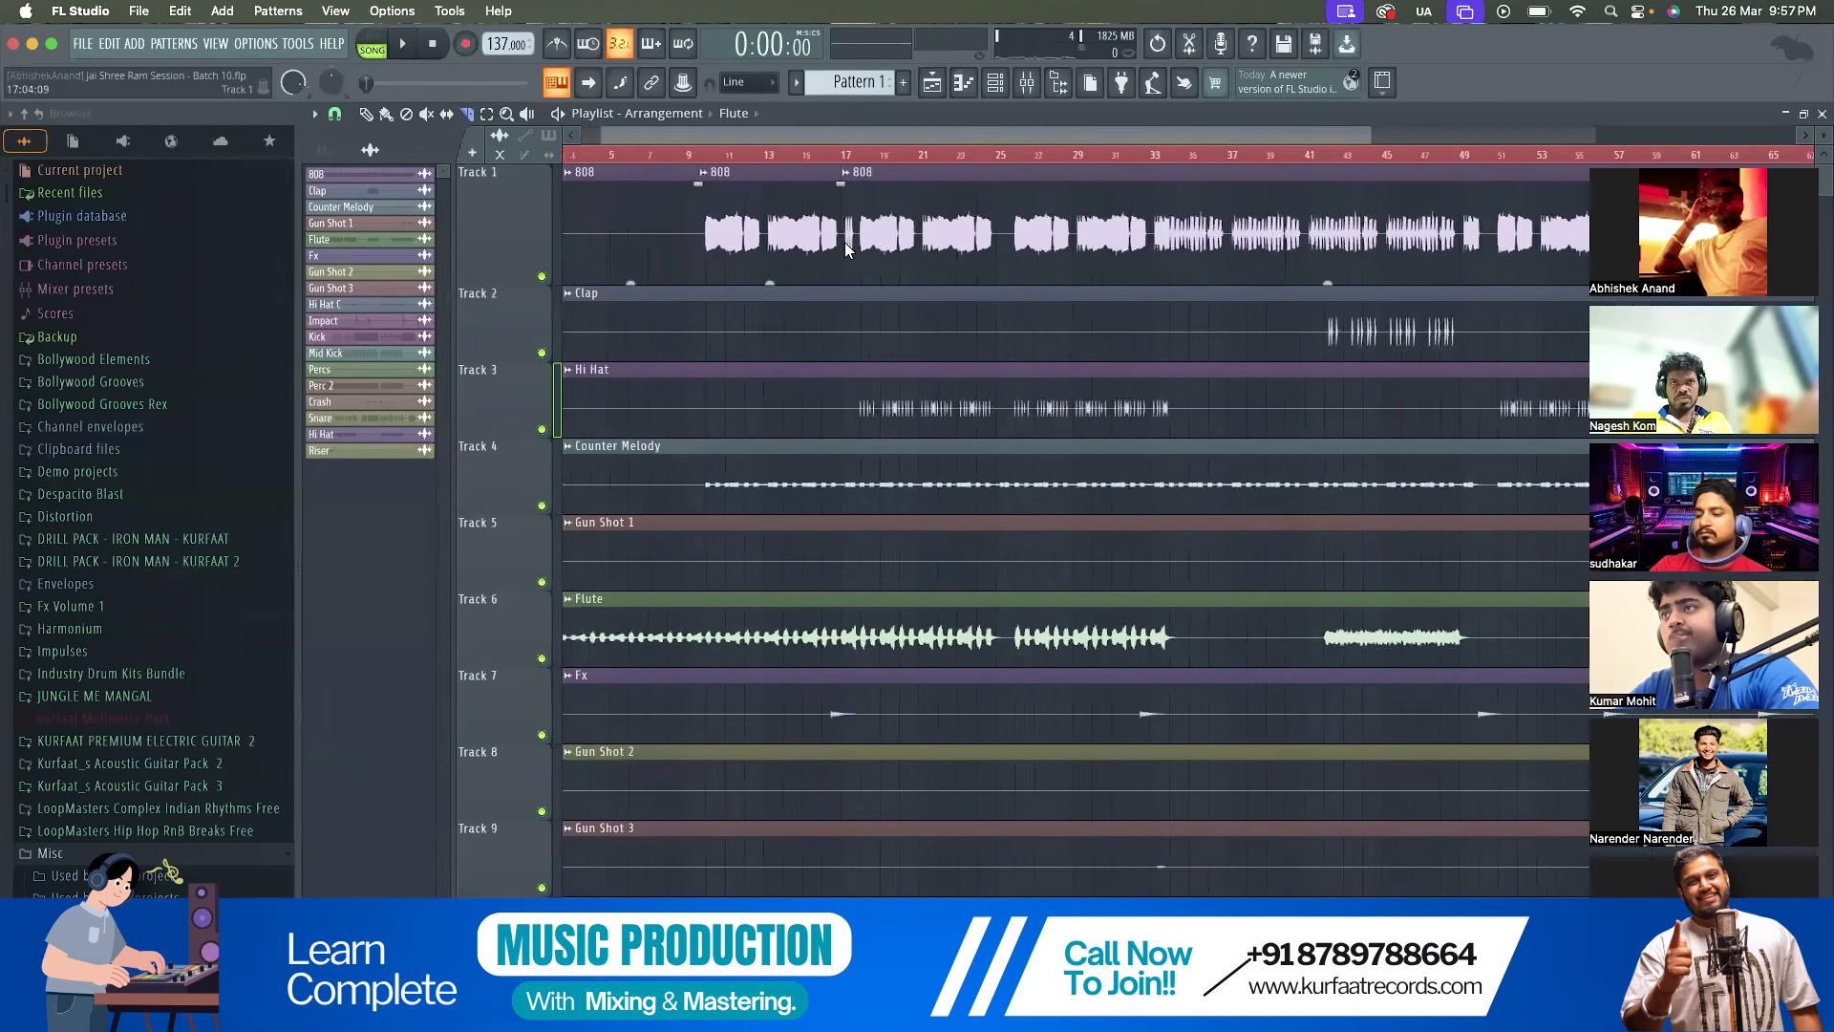
{"action": "left_click", "coordinate": [364, 123]}
{"action": "key", "text": "space"}
{"action": "right_click", "coordinate": [766, 188]}
{"action": "right_click", "coordinate": [668, 197]}
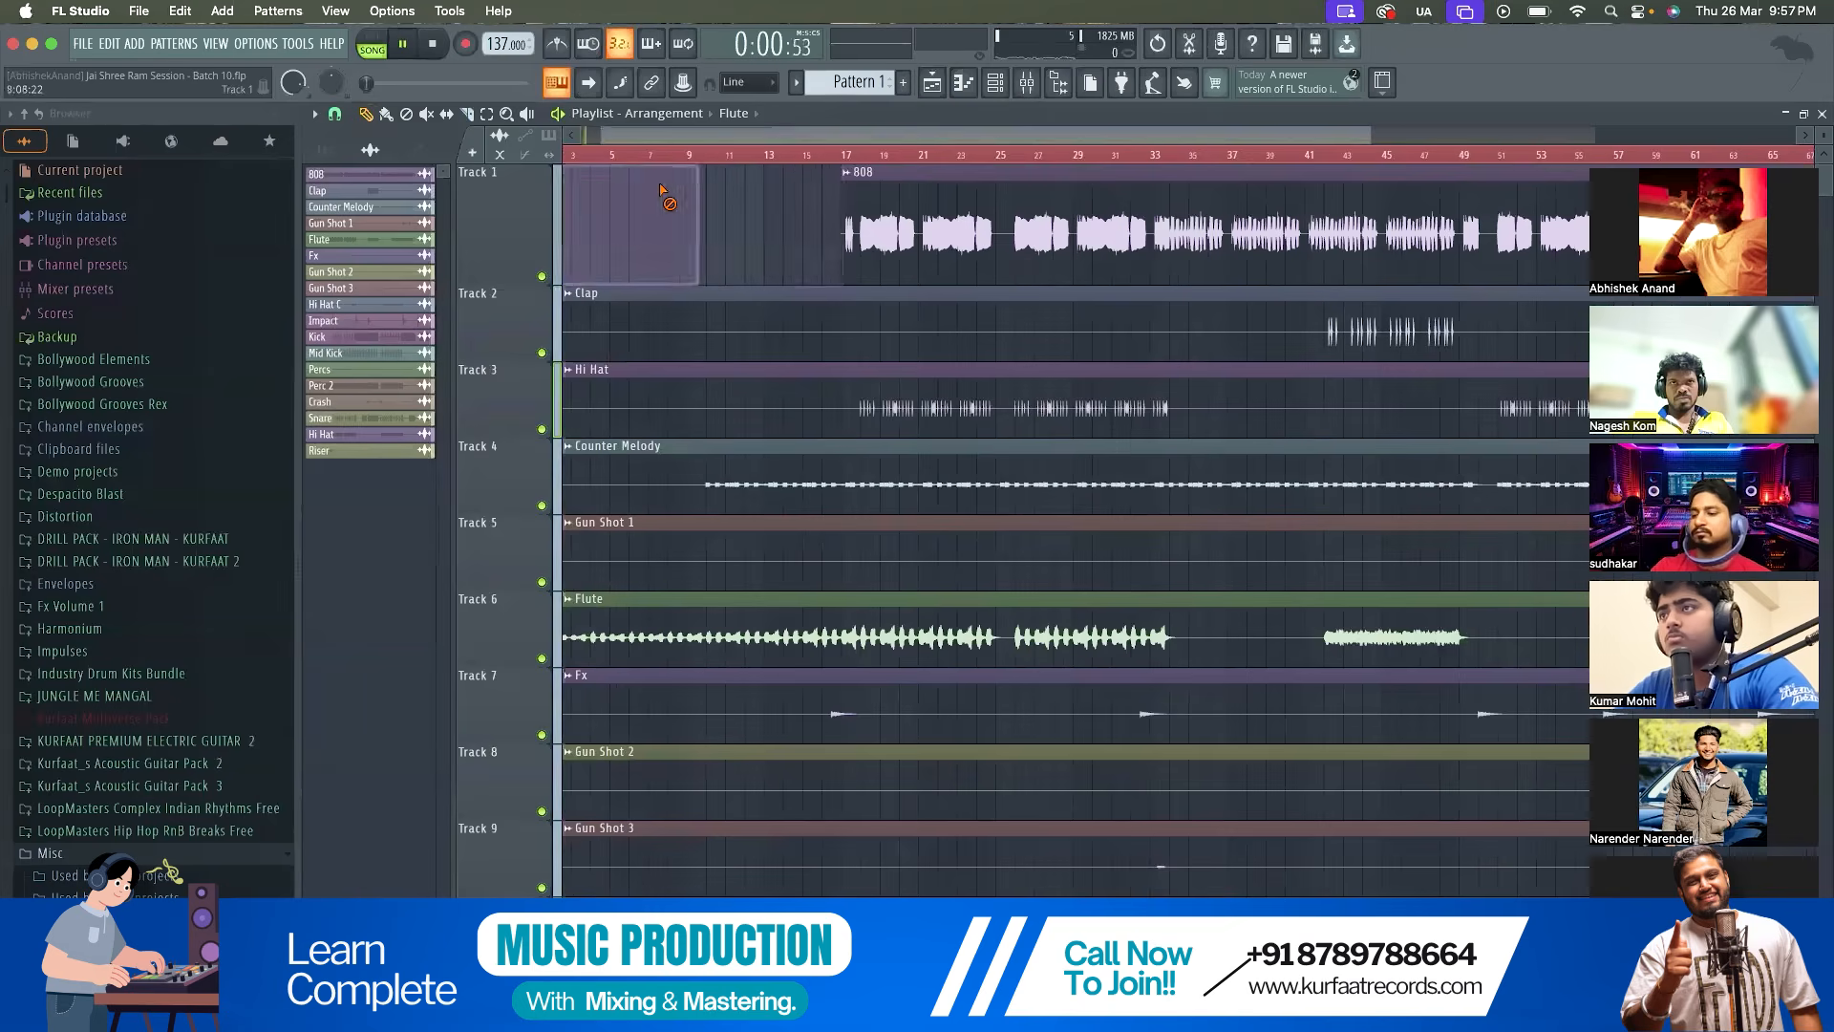
{"action": "scroll", "coordinate": [660, 194], "scroll_direction": "down", "scroll_amount": 3}
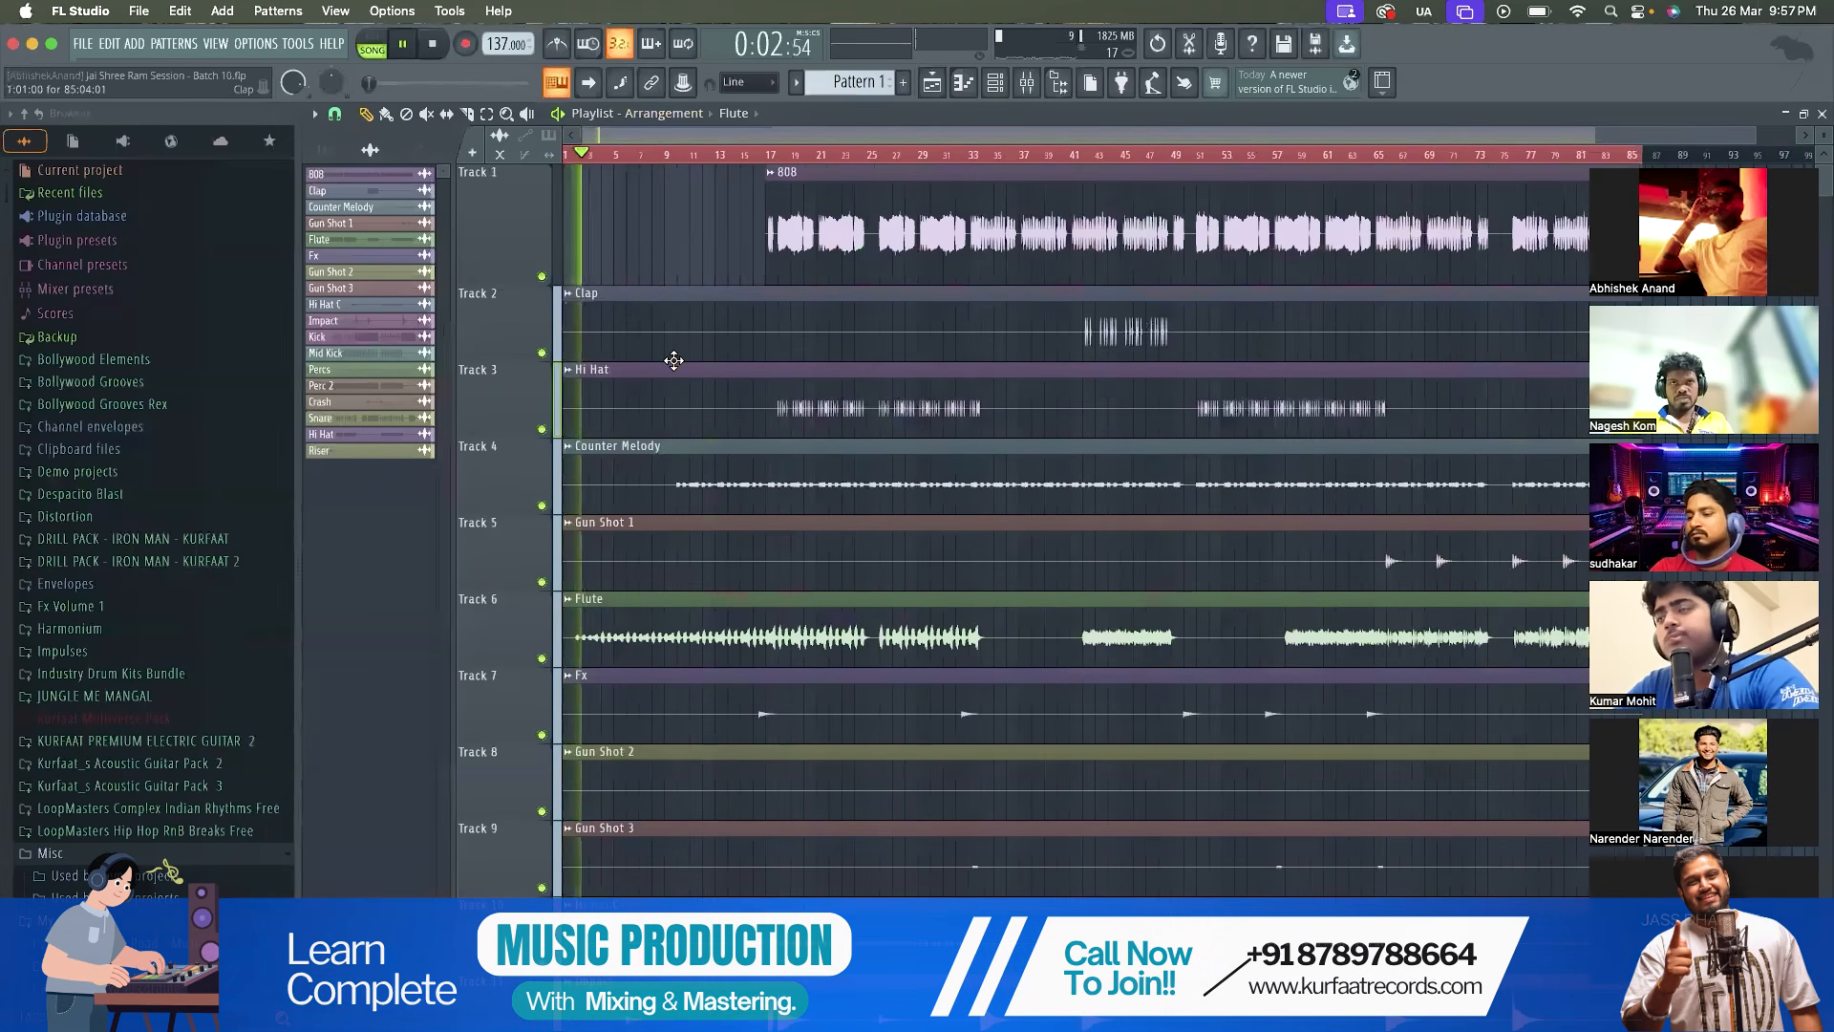
{"action": "scroll", "coordinate": [669, 360], "scroll_direction": "down", "scroll_amount": 3}
{"action": "scroll", "coordinate": [674, 360], "scroll_direction": "down", "scroll_amount": 1}
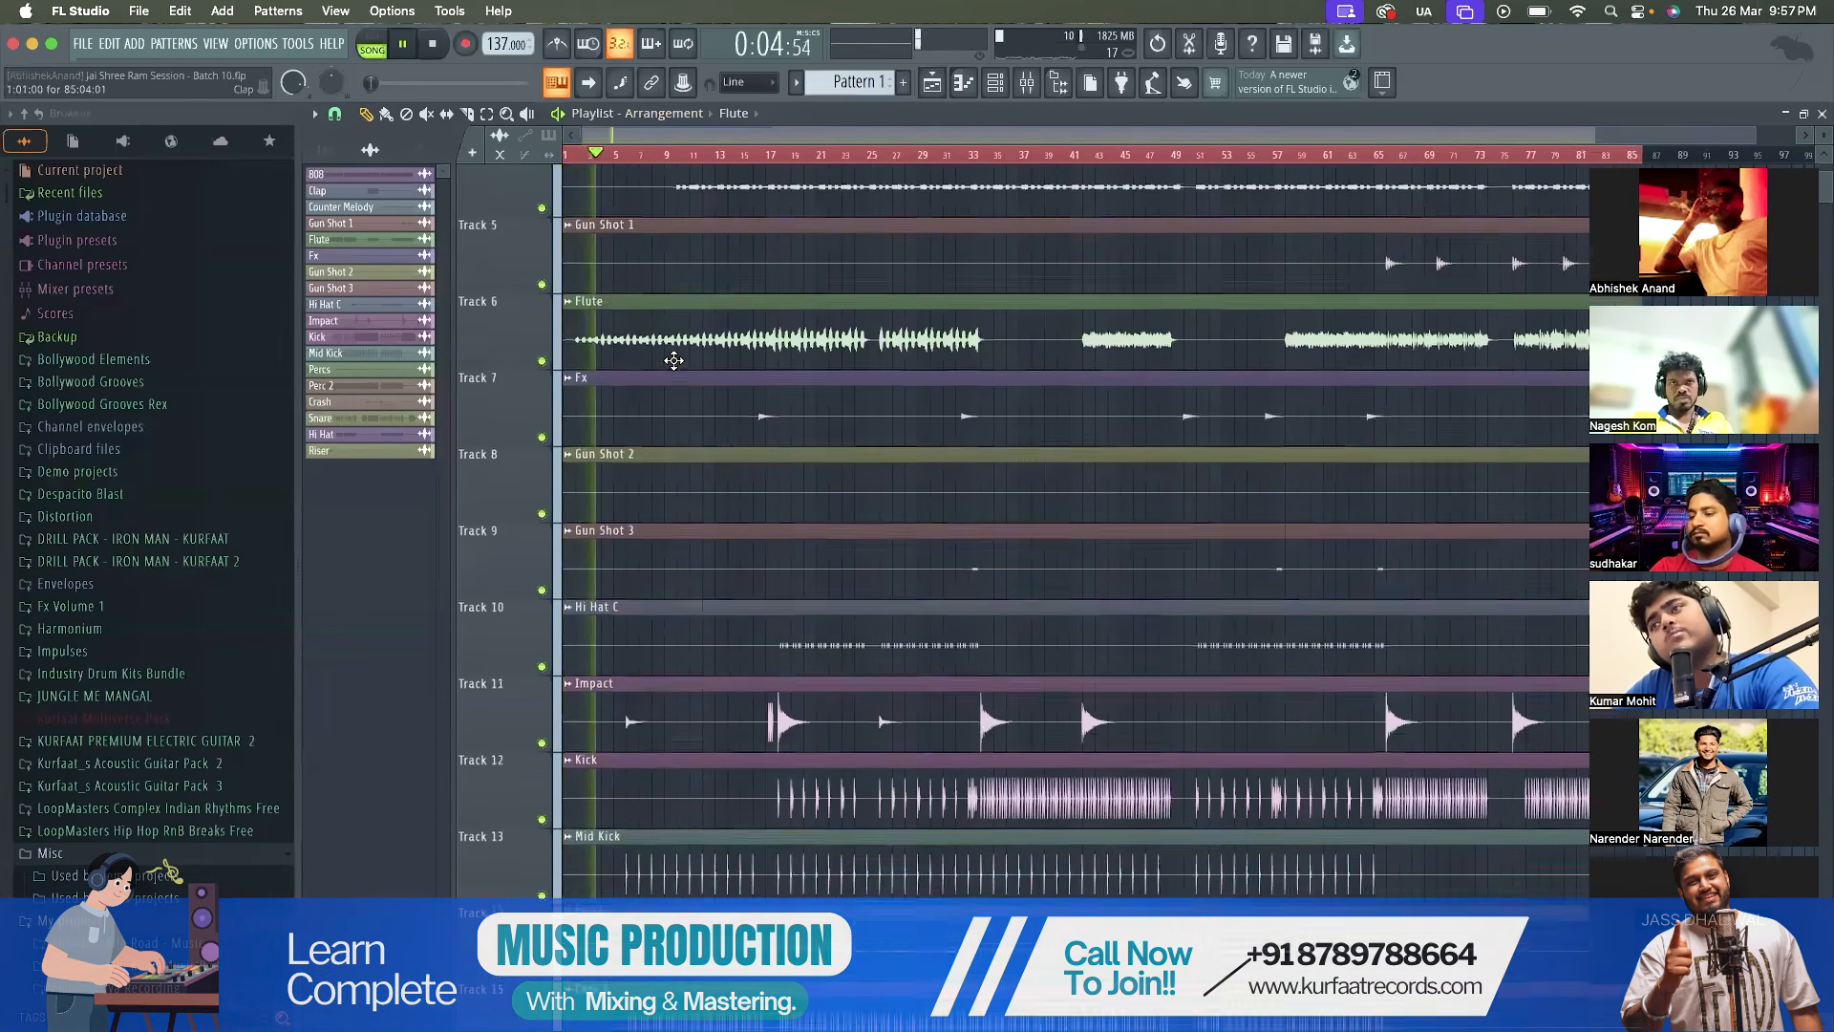
{"action": "scroll", "coordinate": [673, 360], "scroll_direction": "up", "scroll_amount": 4}
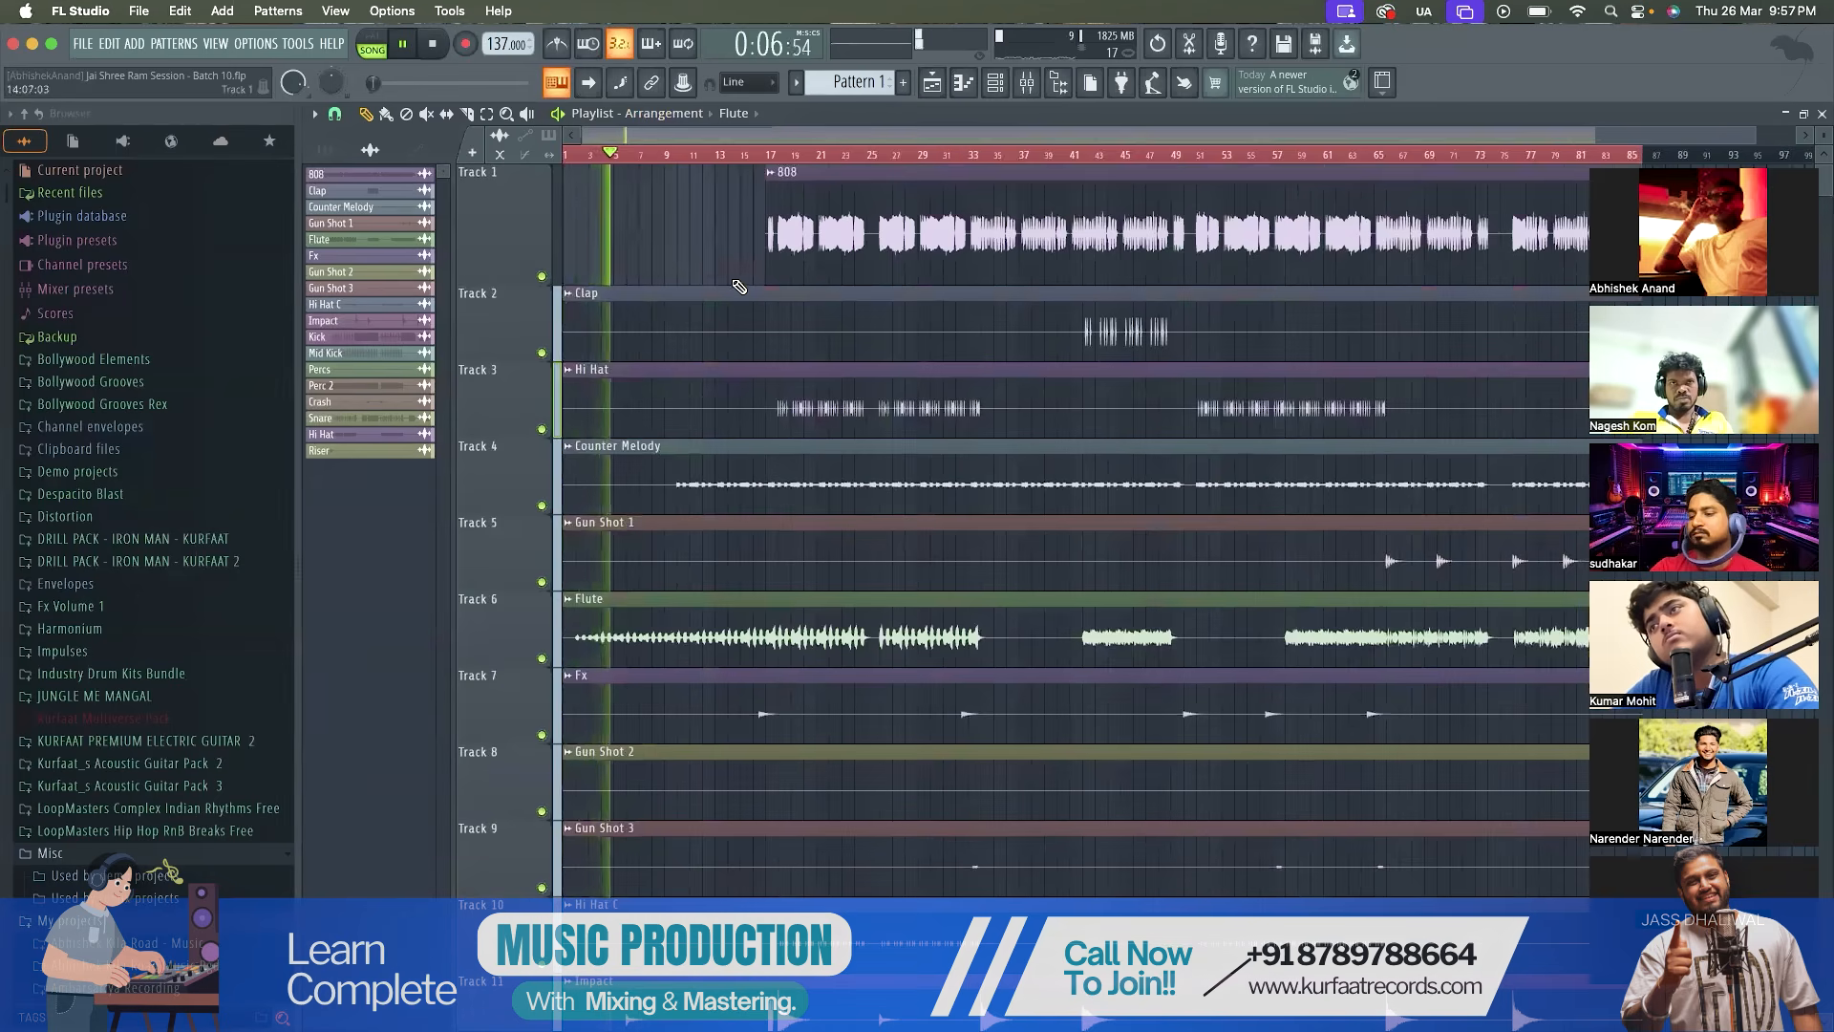
Examine the playlist tracks from the intro through the 808 entry at bar 17 during playback, and stop the song
{"action": "scroll", "coordinate": [741, 286], "scroll_direction": "up", "scroll_amount": 2}
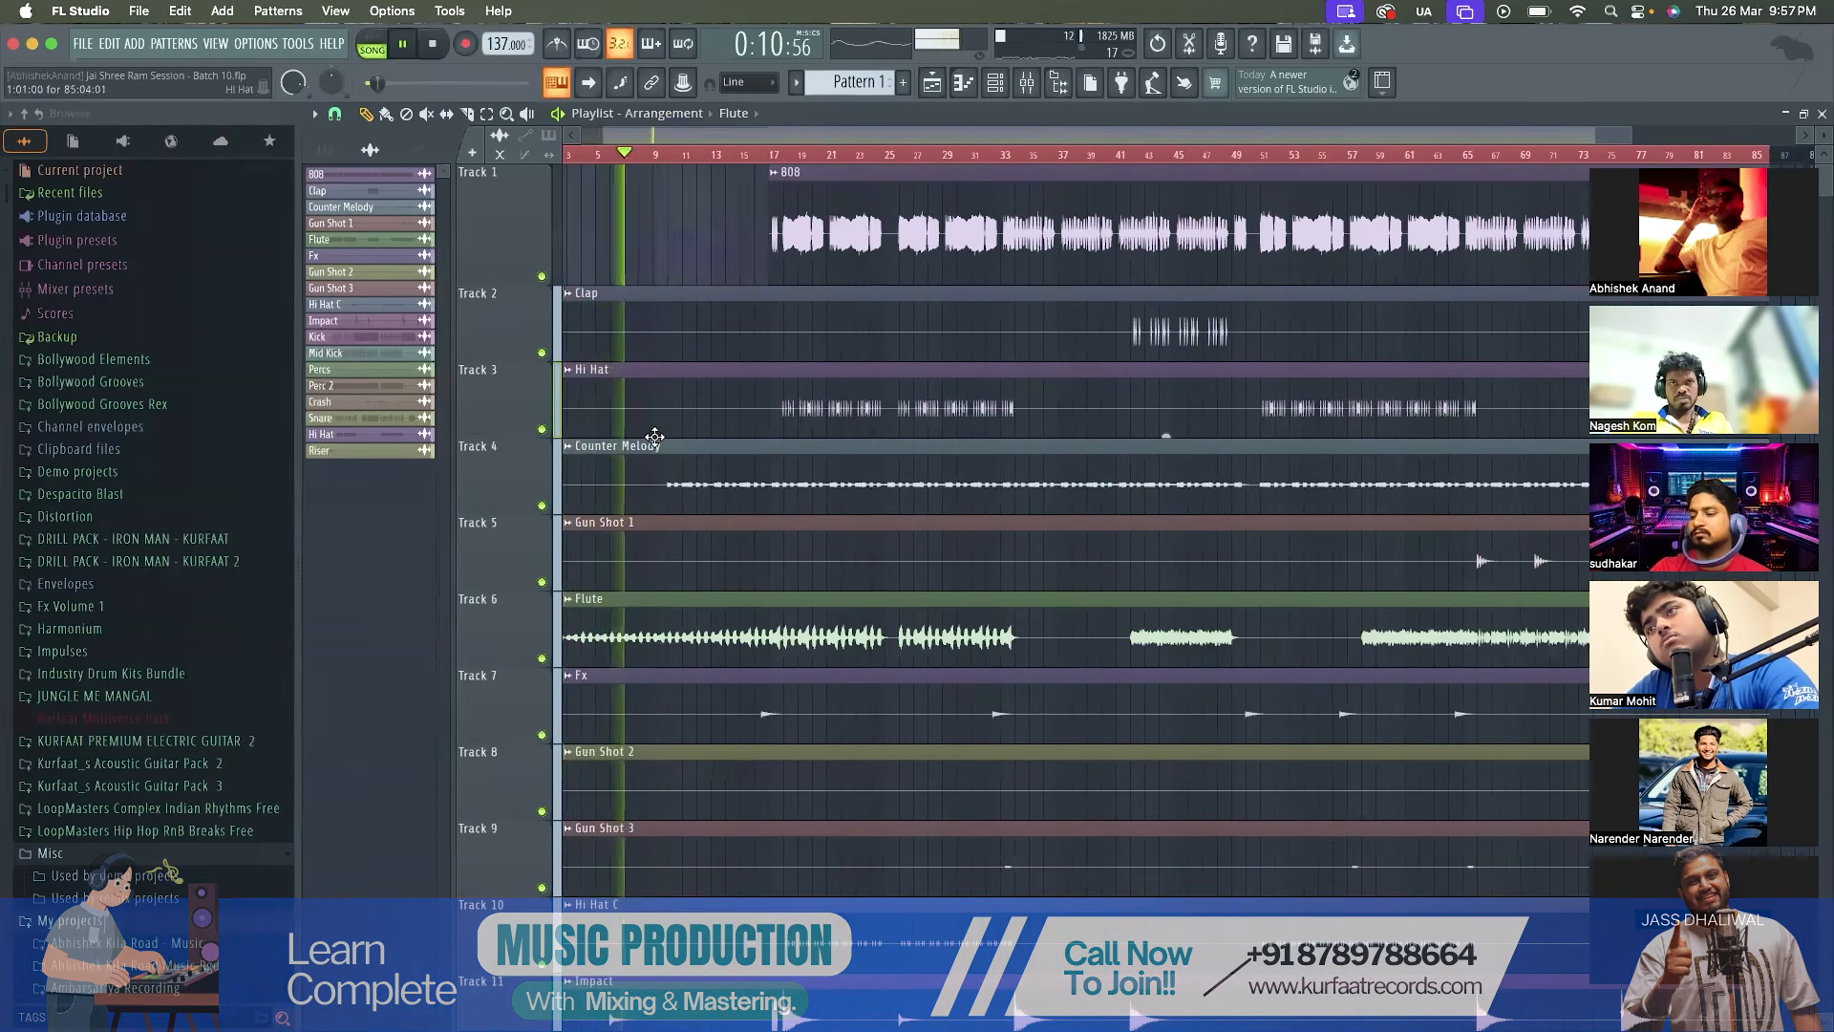
{"action": "scroll", "coordinate": [654, 437], "scroll_direction": "up", "scroll_amount": 4}
{"action": "scroll", "coordinate": [655, 437], "scroll_direction": "down", "scroll_amount": 3}
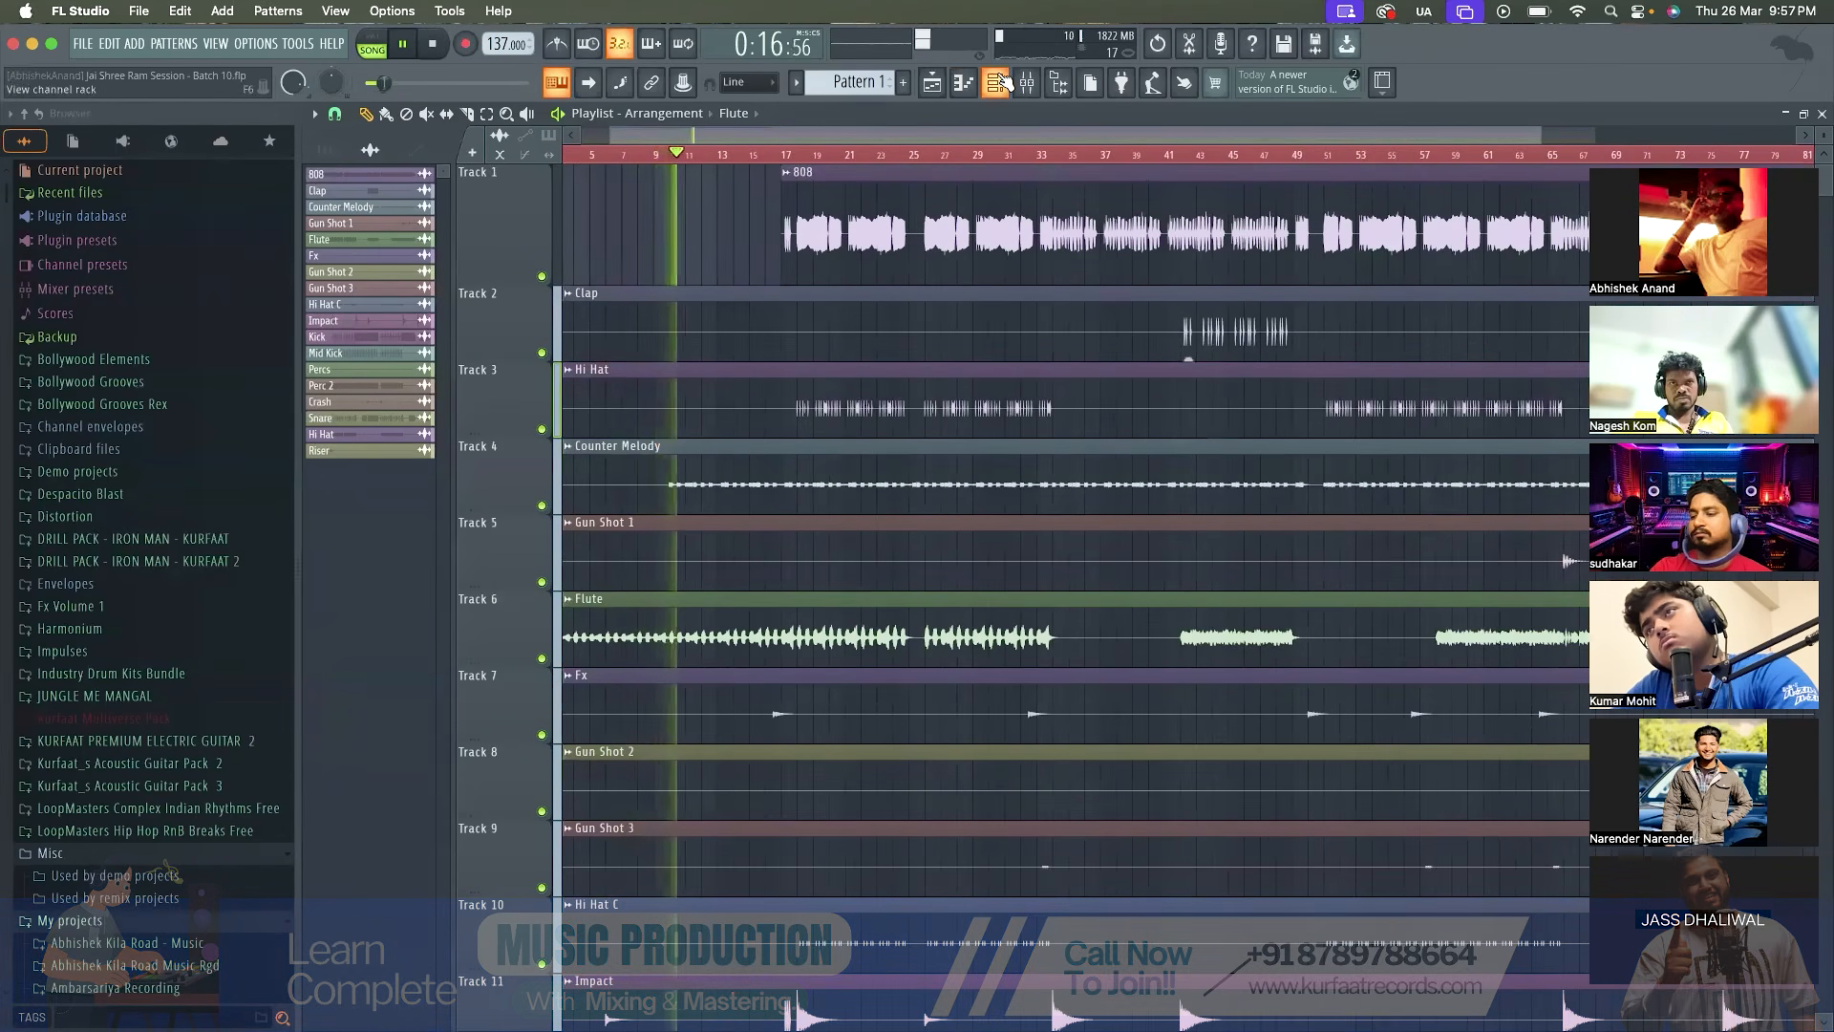
{"action": "scroll", "coordinate": [697, 438], "scroll_direction": "down", "scroll_amount": 5}
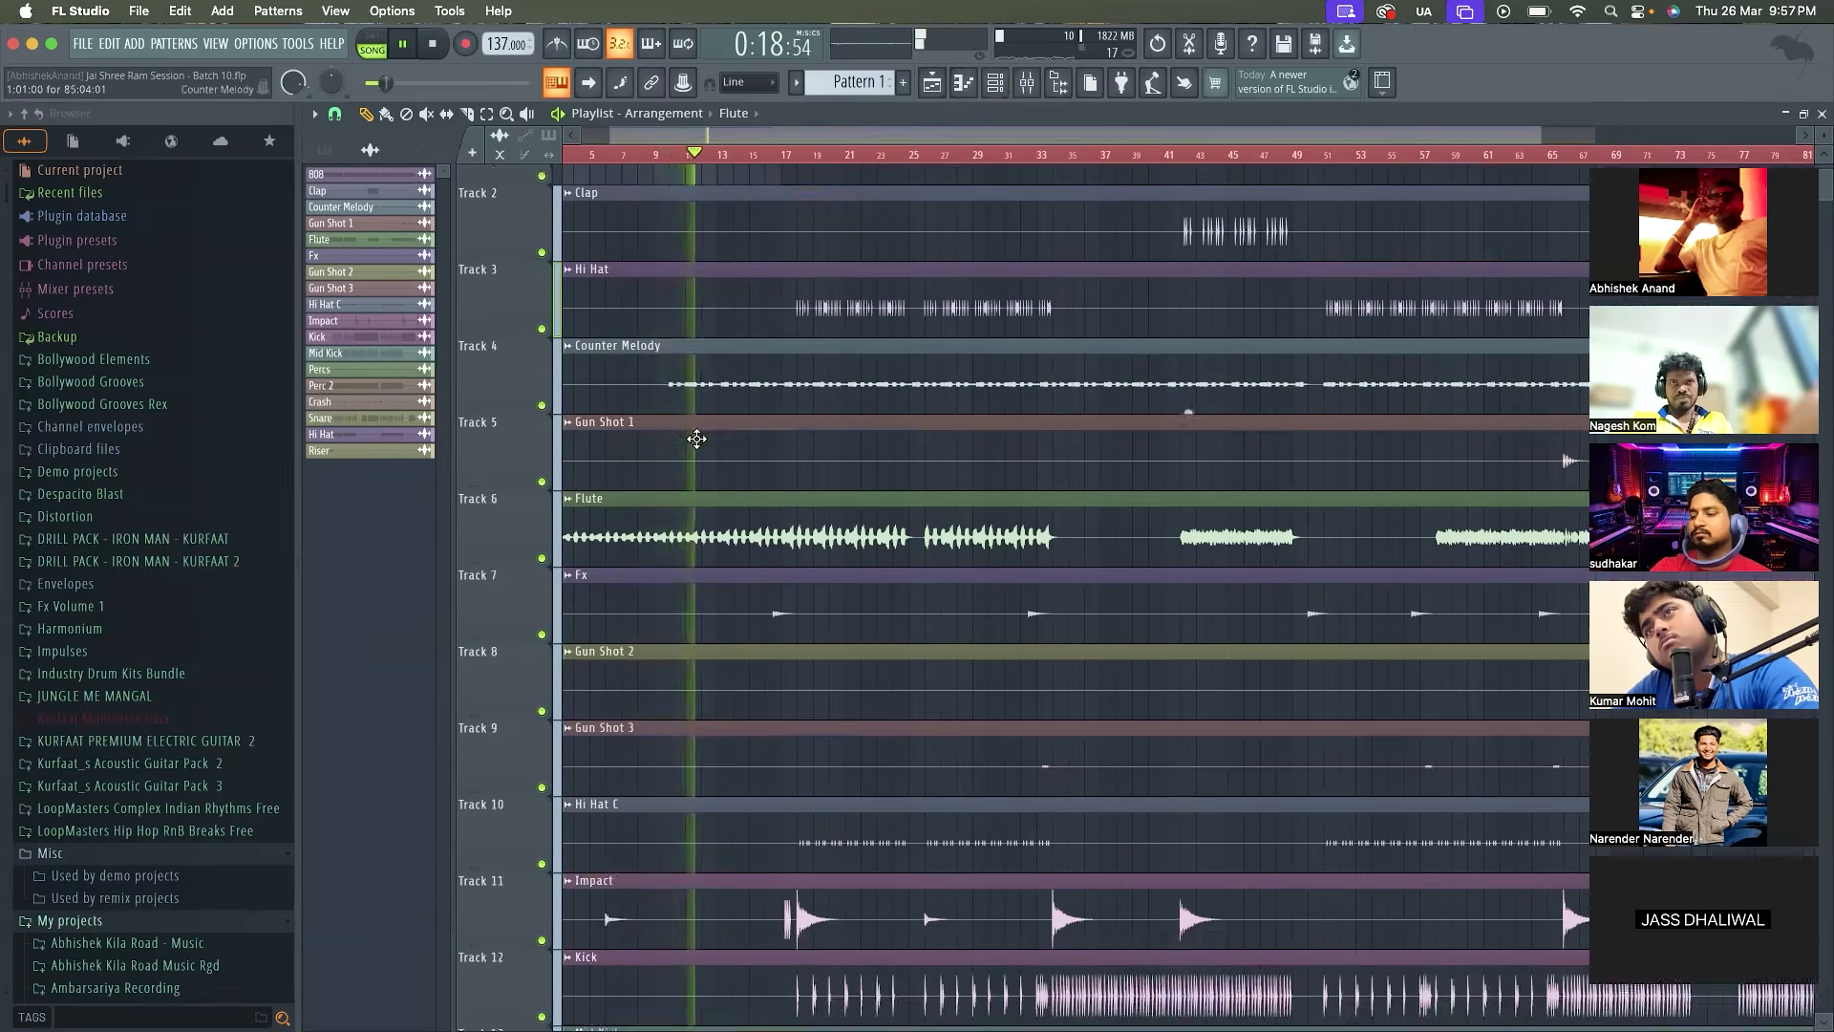
{"action": "scroll", "coordinate": [697, 430], "scroll_direction": "up", "scroll_amount": 5}
{"action": "scroll", "coordinate": [752, 360], "scroll_direction": "up", "scroll_amount": 3}
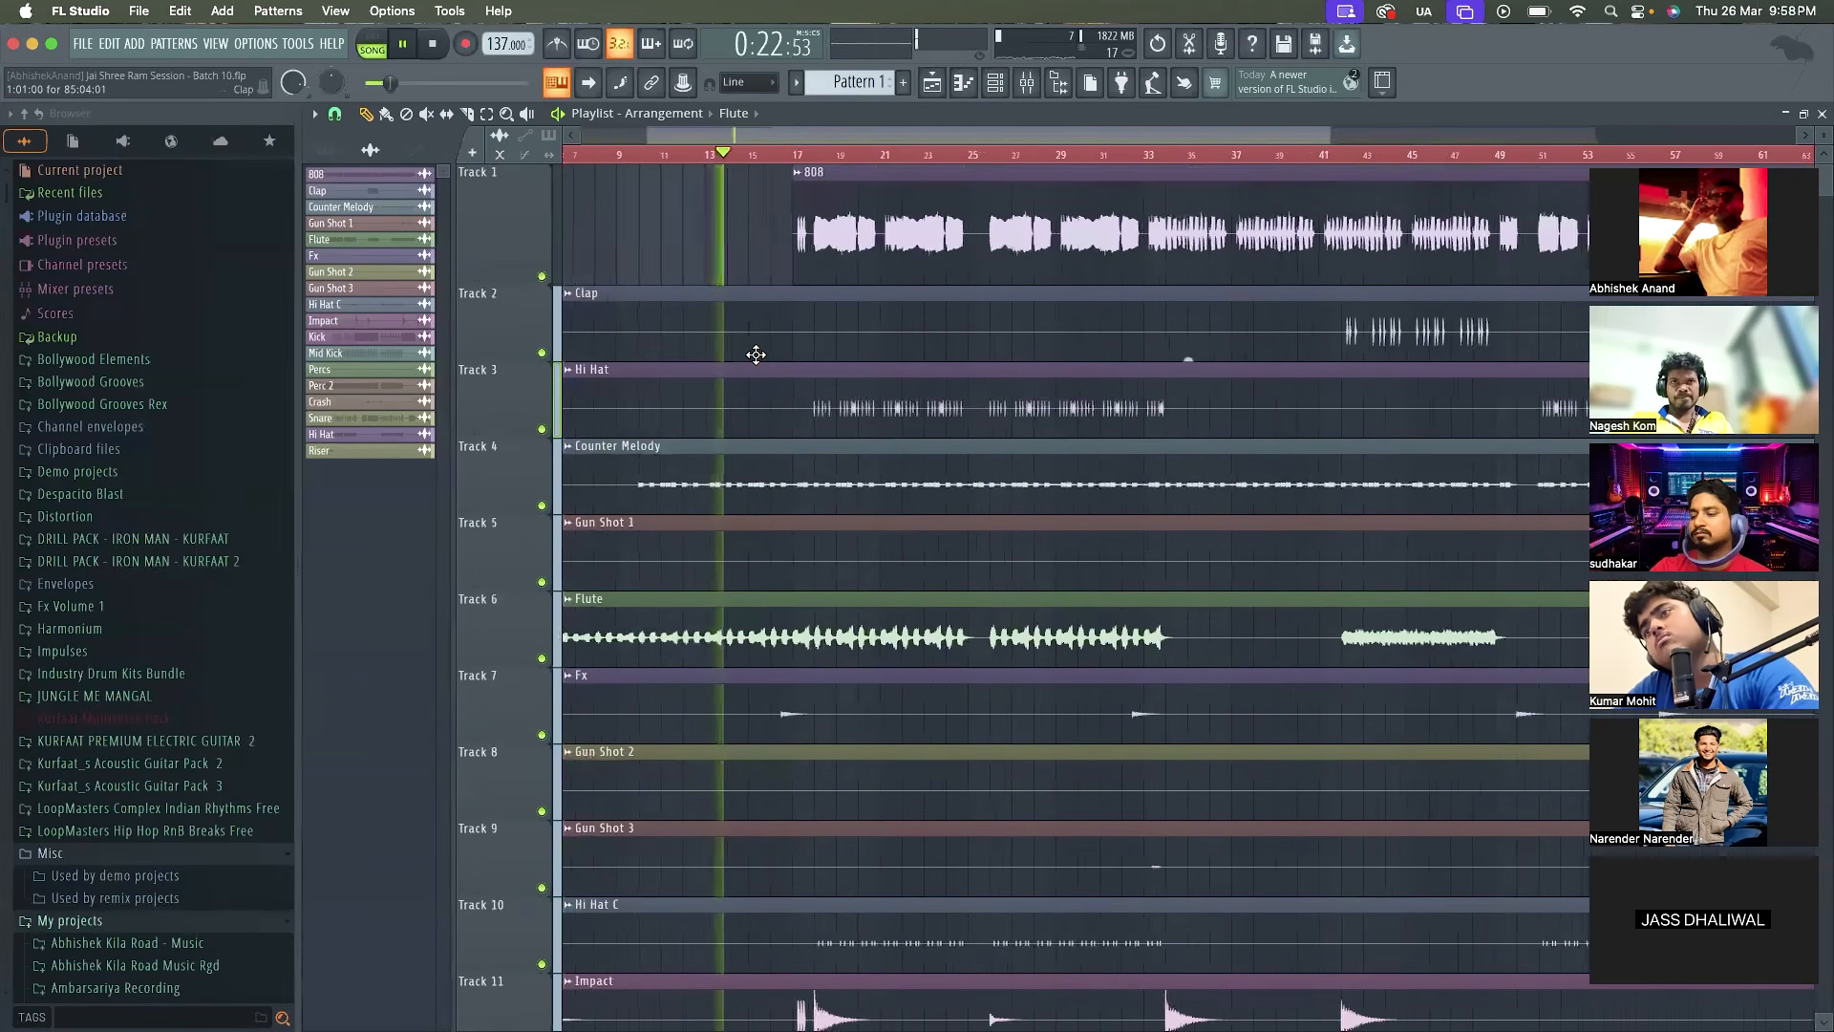
{"action": "scroll", "coordinate": [756, 355], "scroll_direction": "down", "scroll_amount": 4}
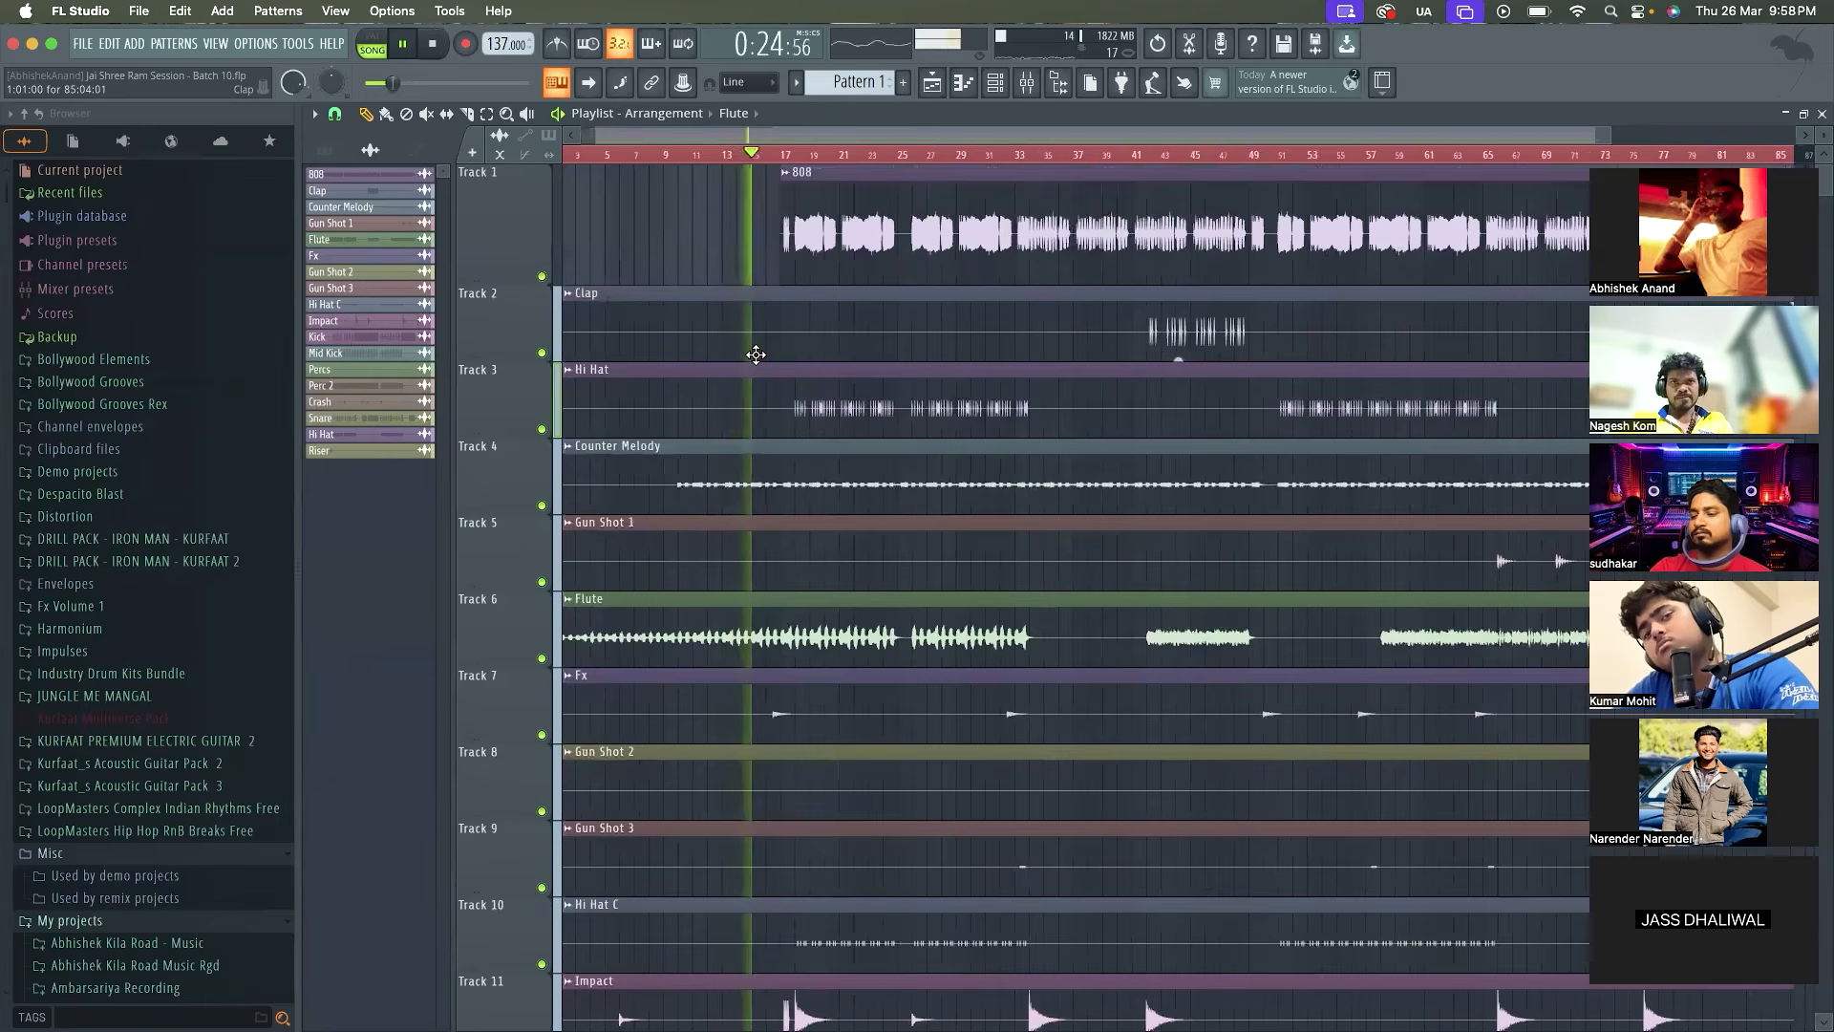
{"action": "scroll", "coordinate": [755, 354], "scroll_direction": "up", "scroll_amount": 4}
{"action": "scroll", "coordinate": [755, 354], "scroll_direction": "up", "scroll_amount": 1}
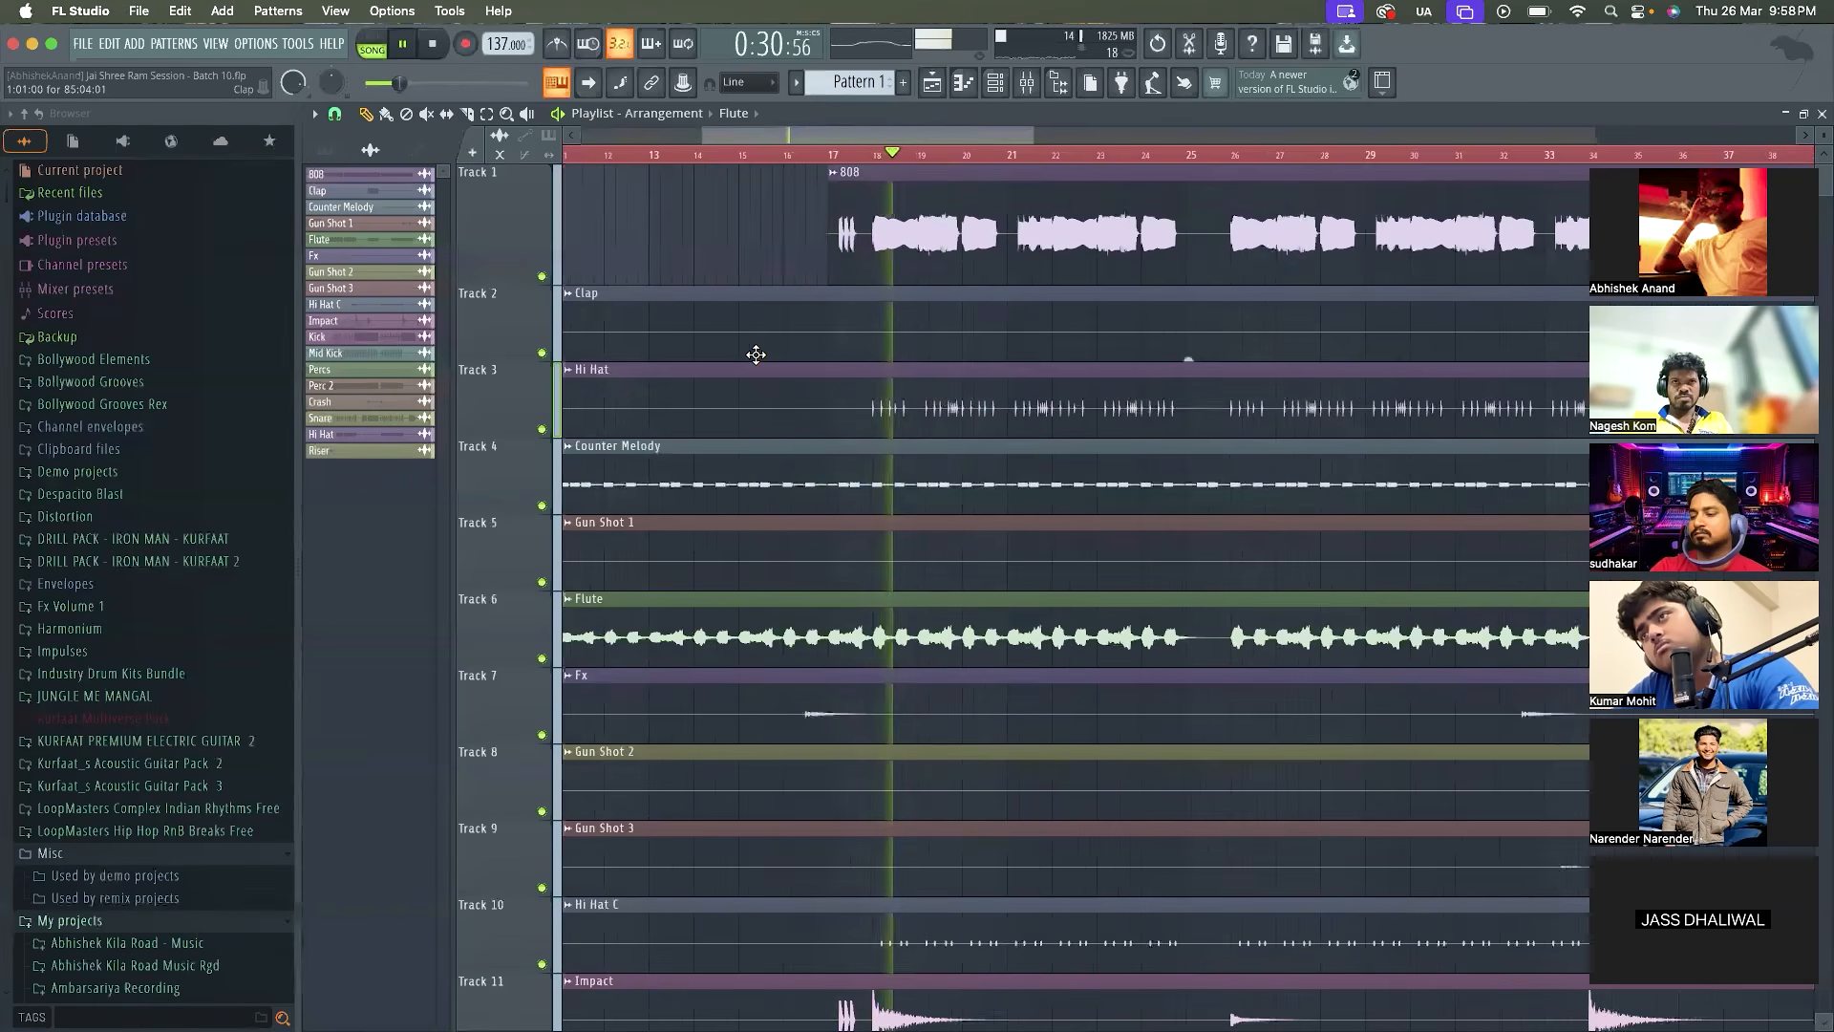
{"action": "scroll", "coordinate": [755, 354], "scroll_direction": "down", "scroll_amount": 3}
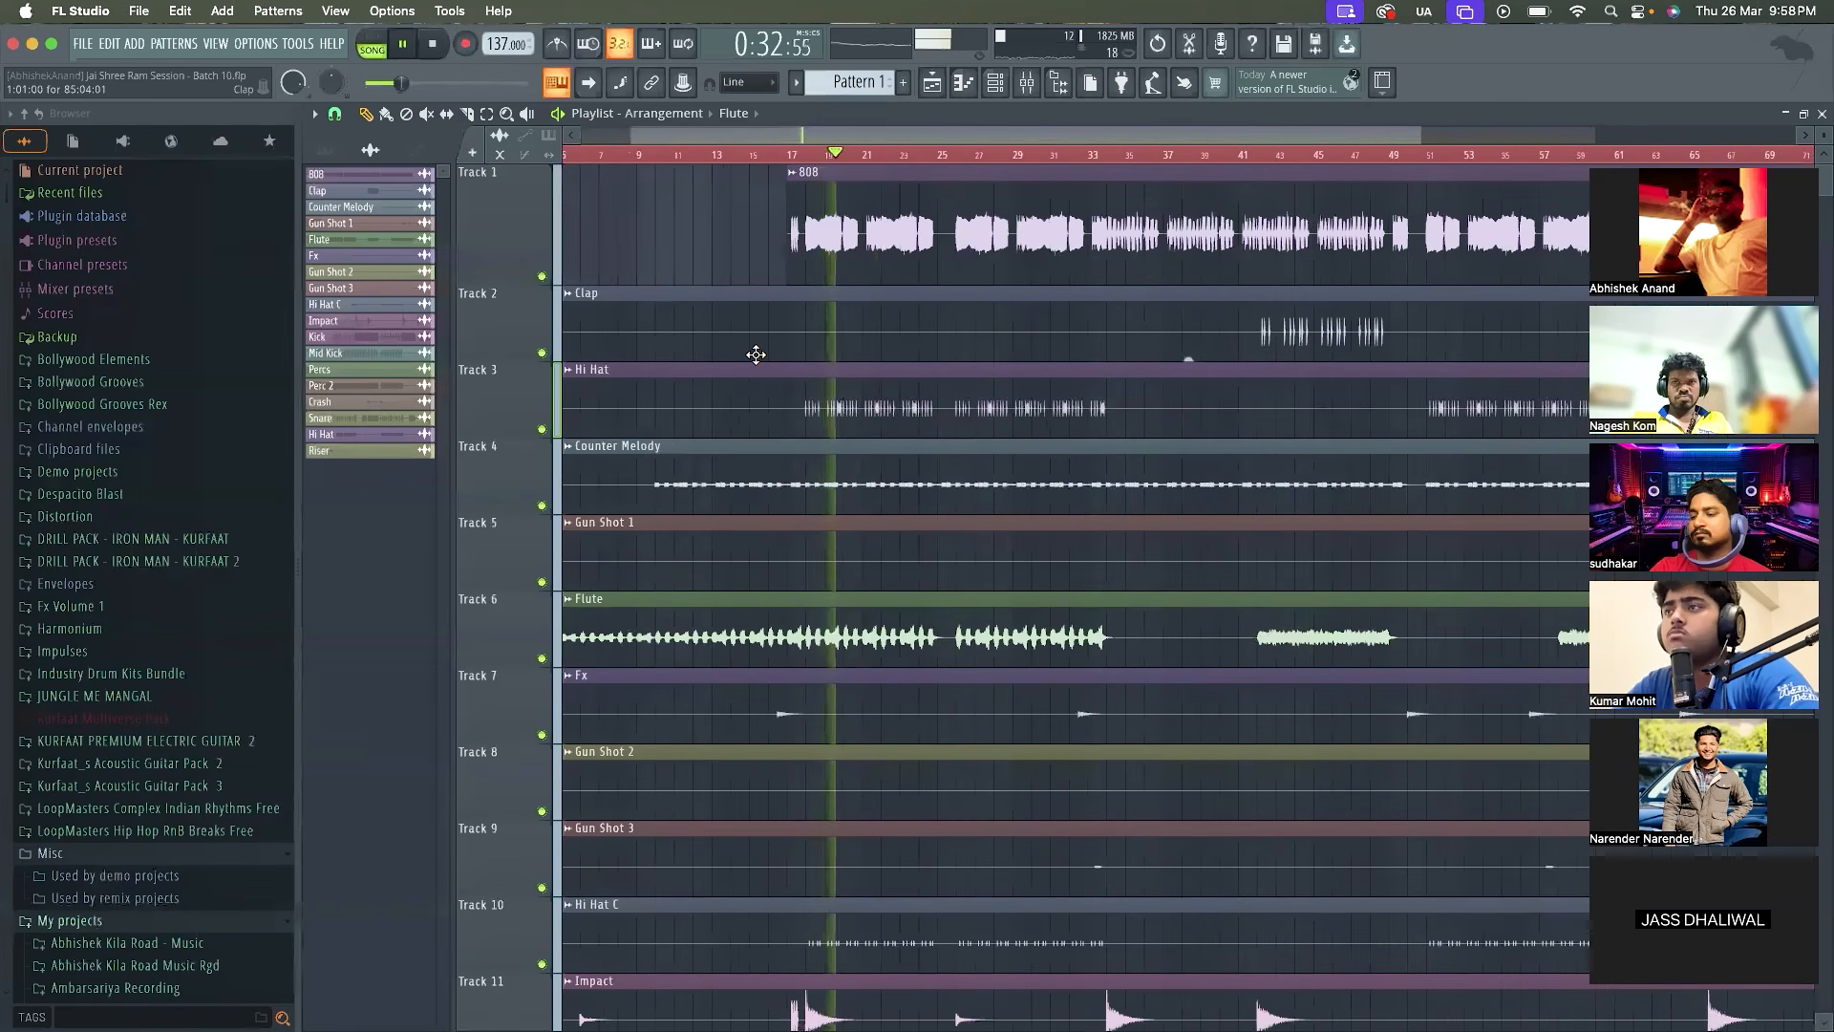
{"action": "key", "text": "space"}
{"action": "scroll", "coordinate": [755, 358], "scroll_direction": "up", "scroll_amount": 1}
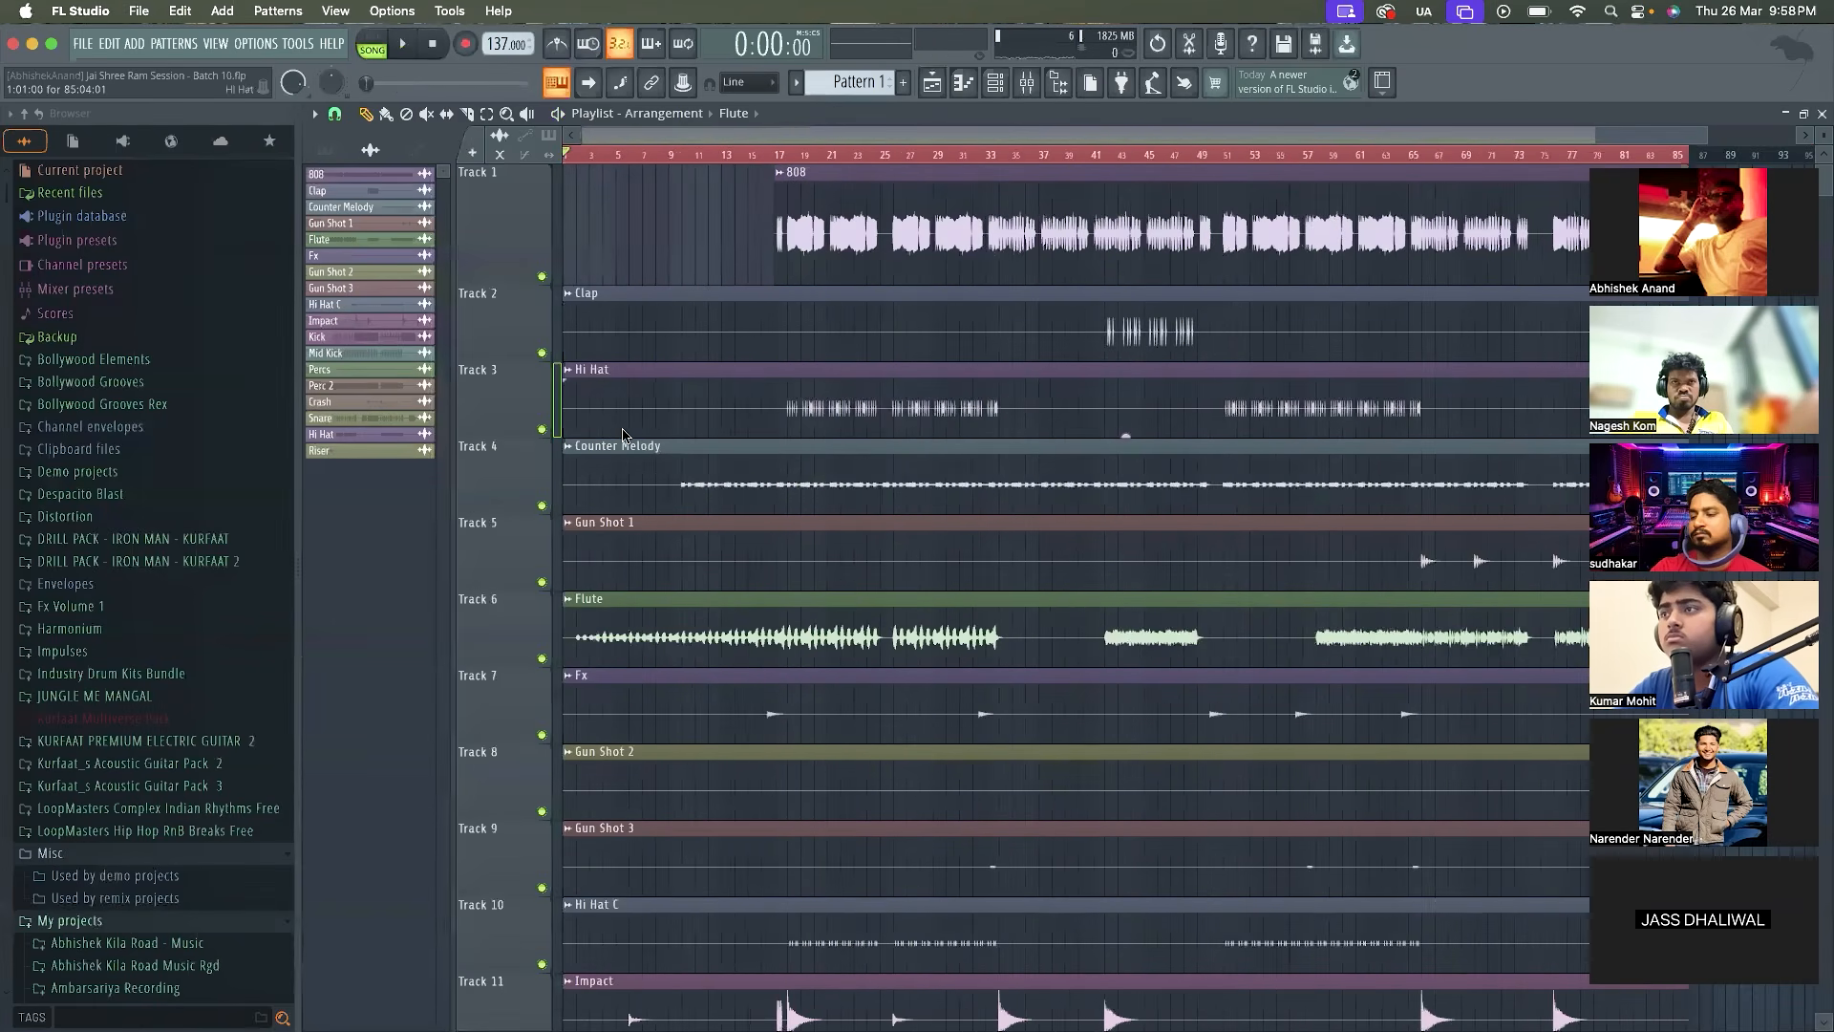
{"action": "scroll", "coordinate": [622, 434], "scroll_direction": "up", "scroll_amount": 1}
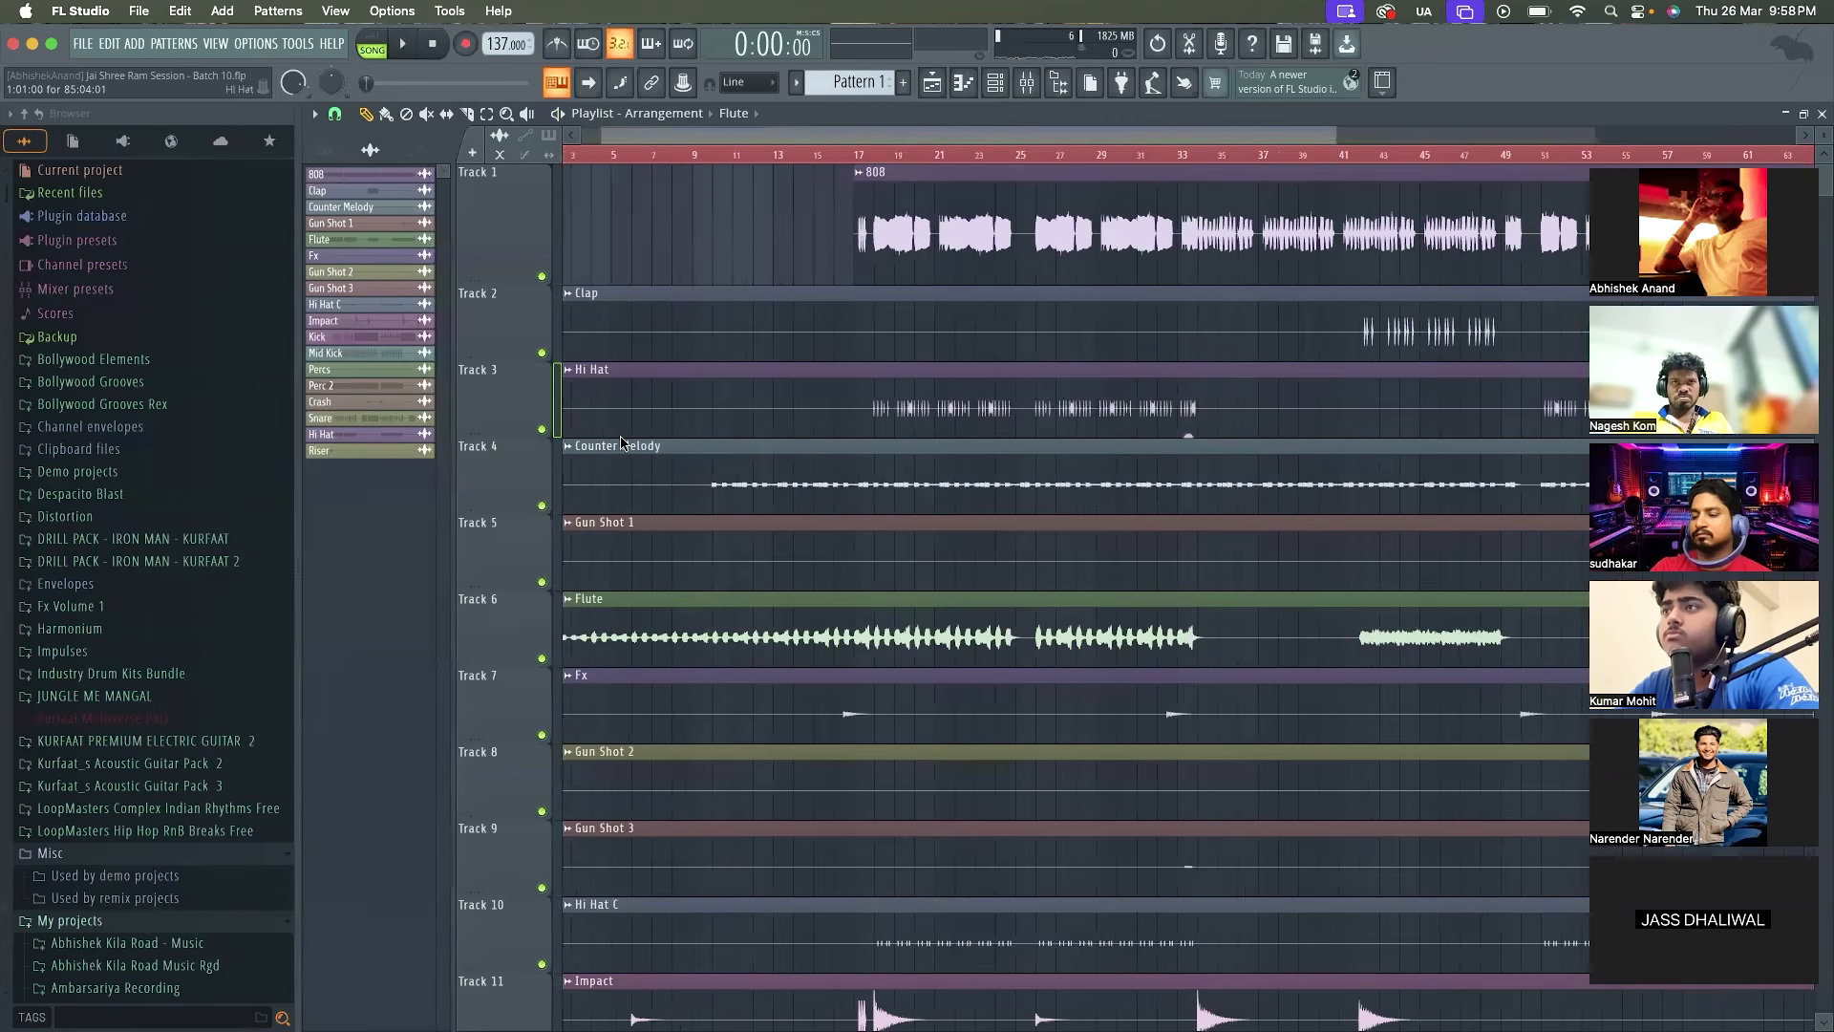
Replay the song from the start and briefly check the channel rack
{"action": "key", "text": "space"}
{"action": "left_click", "coordinate": [1001, 83]}
{"action": "key", "text": "space"}
{"action": "key", "text": "space"}
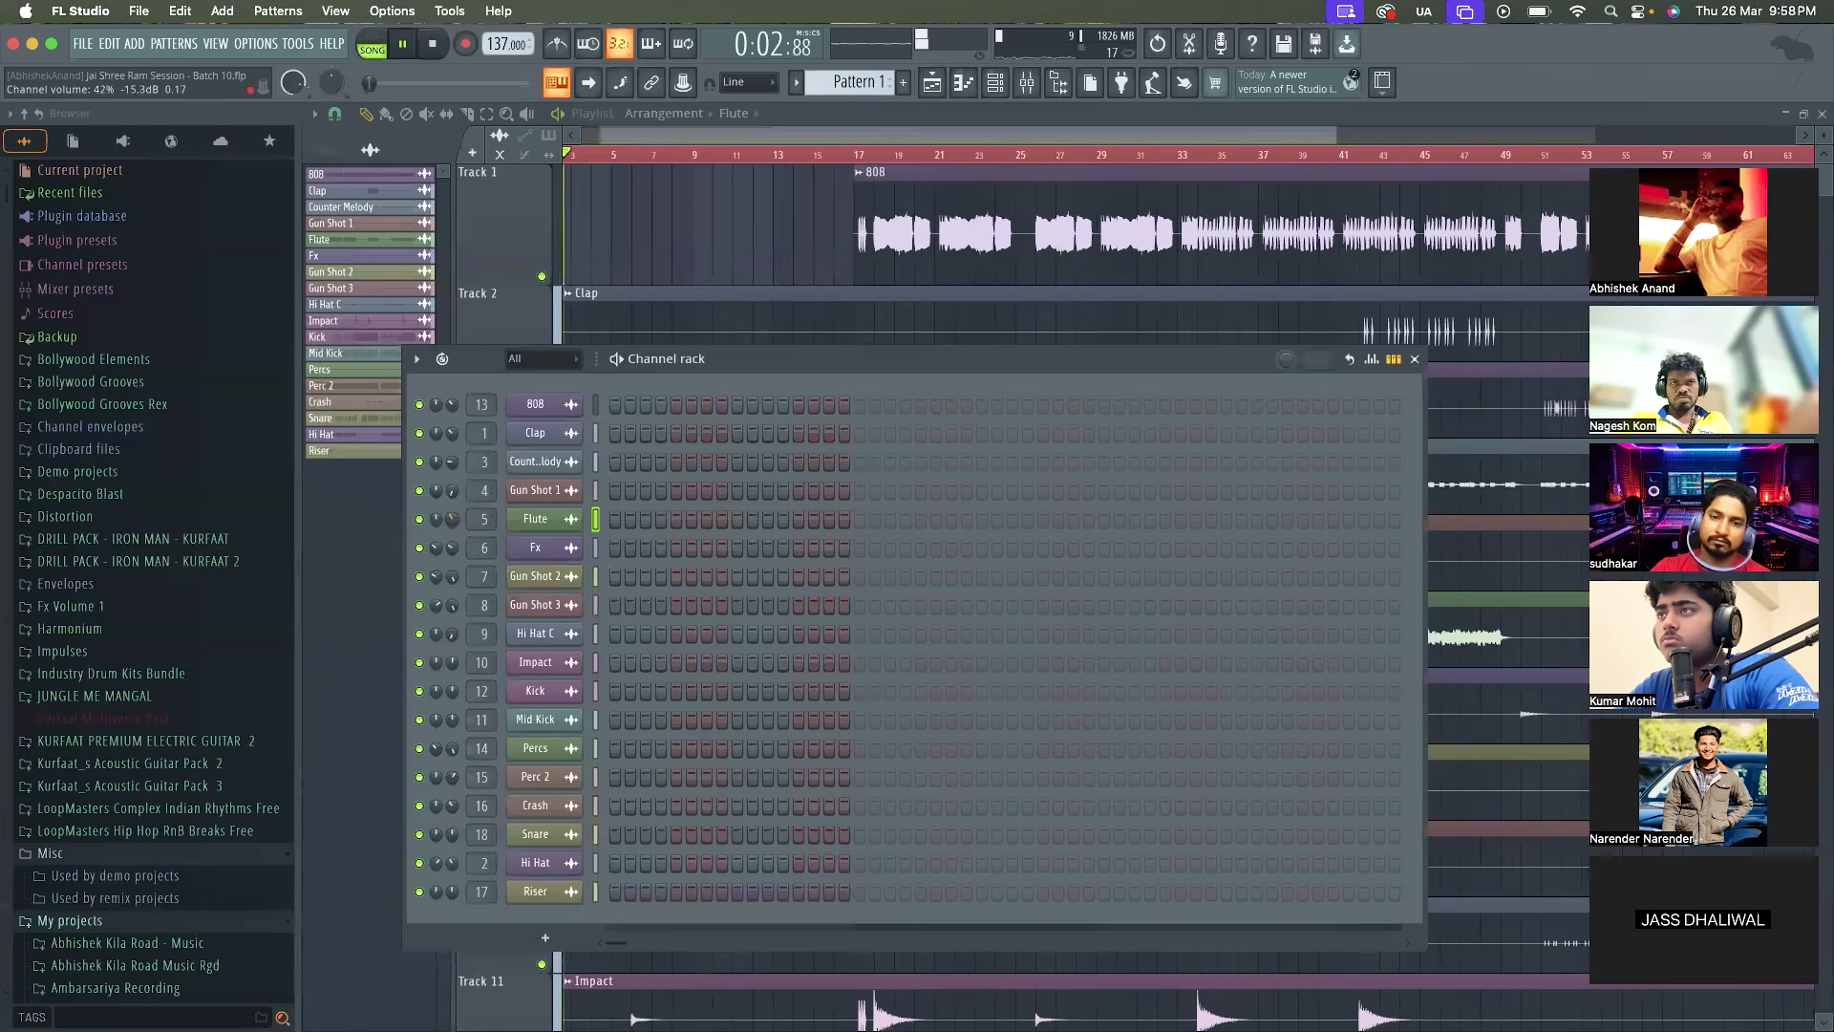
{"action": "key", "text": "F6"}
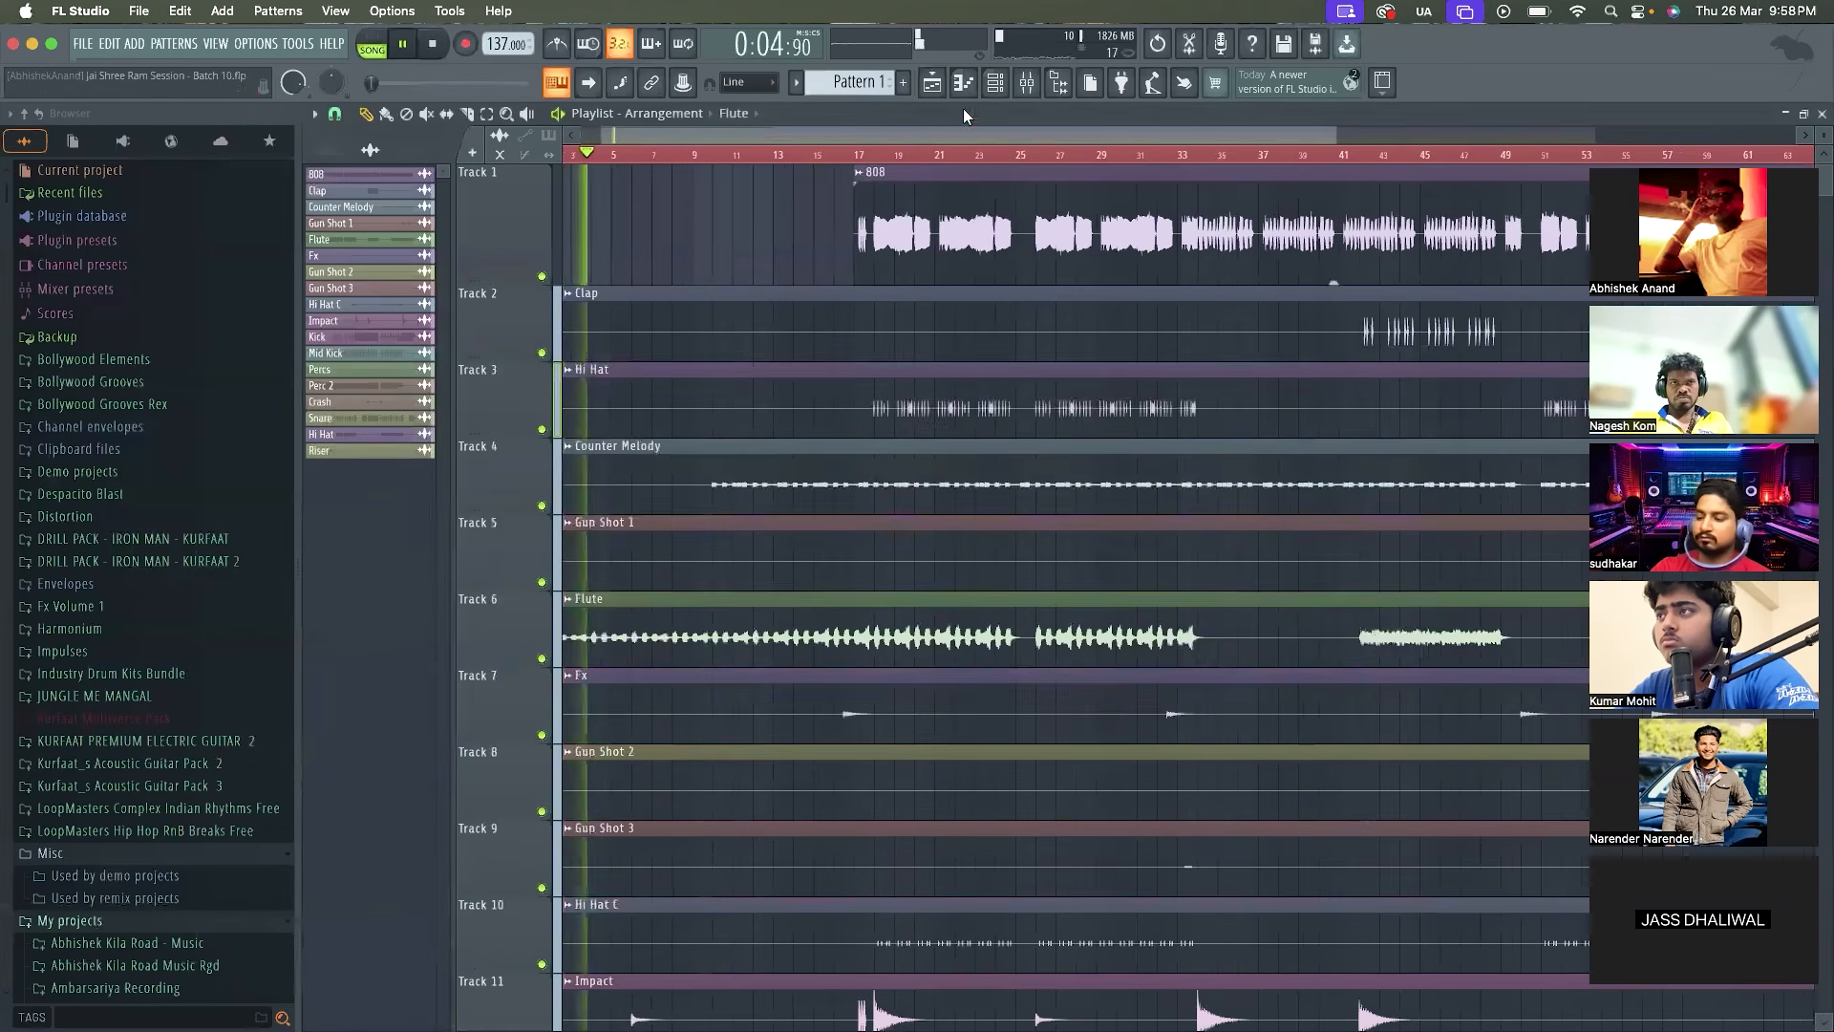
Show the mixer and load Fruity Parametric EQ 2 into the first effect slot of the flute track
{"action": "left_click", "coordinate": [1027, 83]}
{"action": "scroll", "coordinate": [881, 363], "scroll_direction": "up", "scroll_amount": 6}
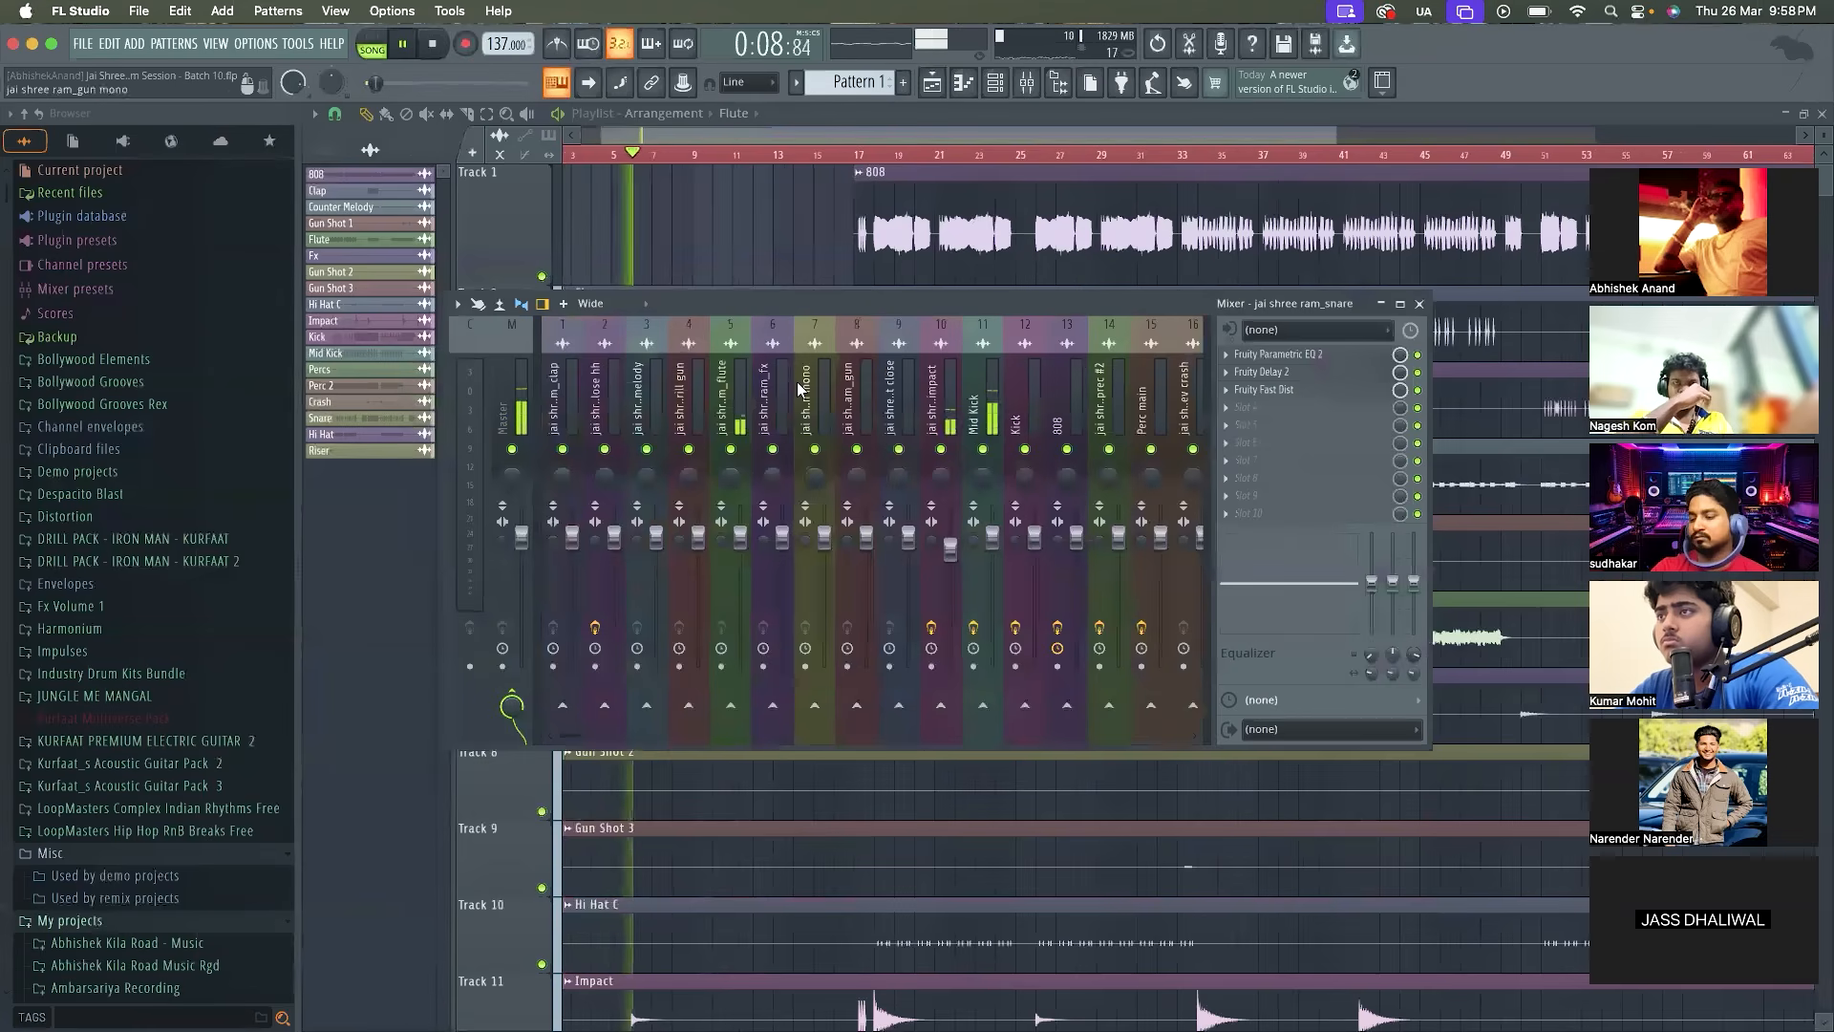
{"action": "left_click_drag", "start_coordinate": [816, 312], "coordinate": [817, 359]}
{"action": "left_click", "coordinate": [726, 449]}
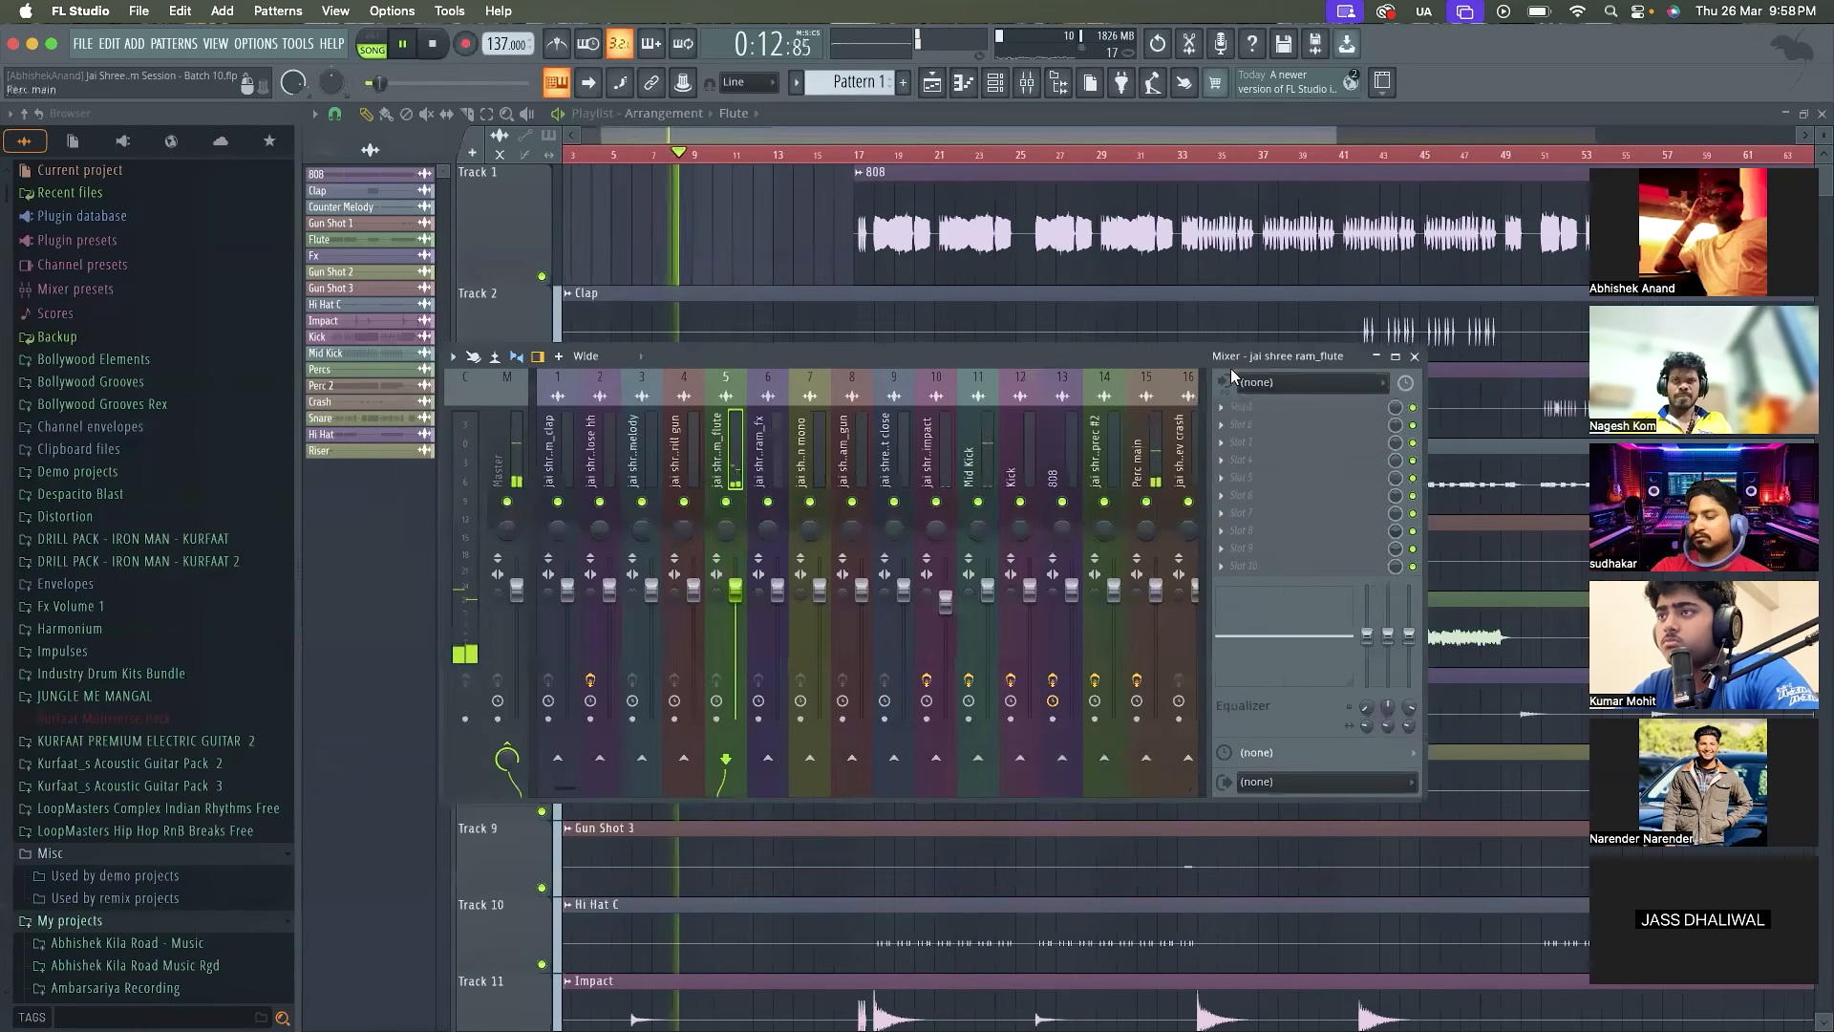
{"action": "left_click", "coordinate": [1242, 407]}
{"action": "left_click", "coordinate": [1484, 795]}
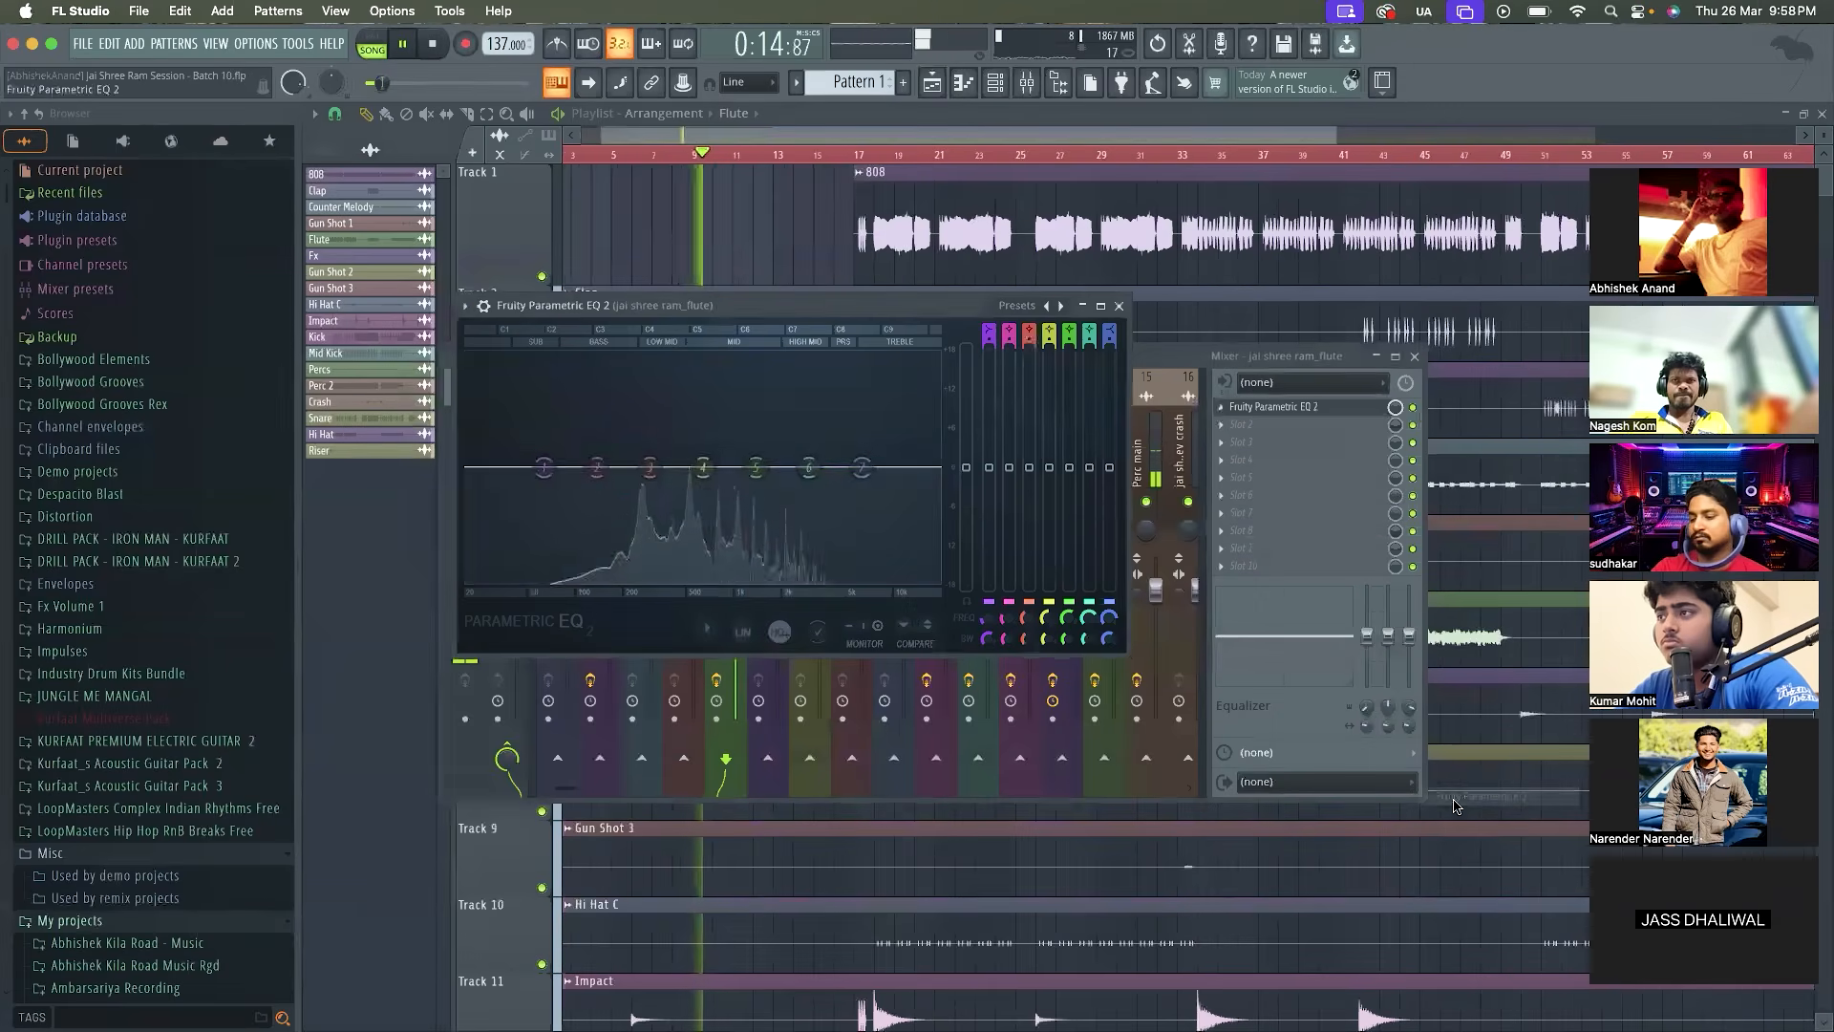
Change band 1 of the flute EQ to a high pass filter with its cutoff at about 127 Hz
{"action": "right_click", "coordinate": [545, 473]}
{"action": "mouse_move", "coordinate": [573, 517]}
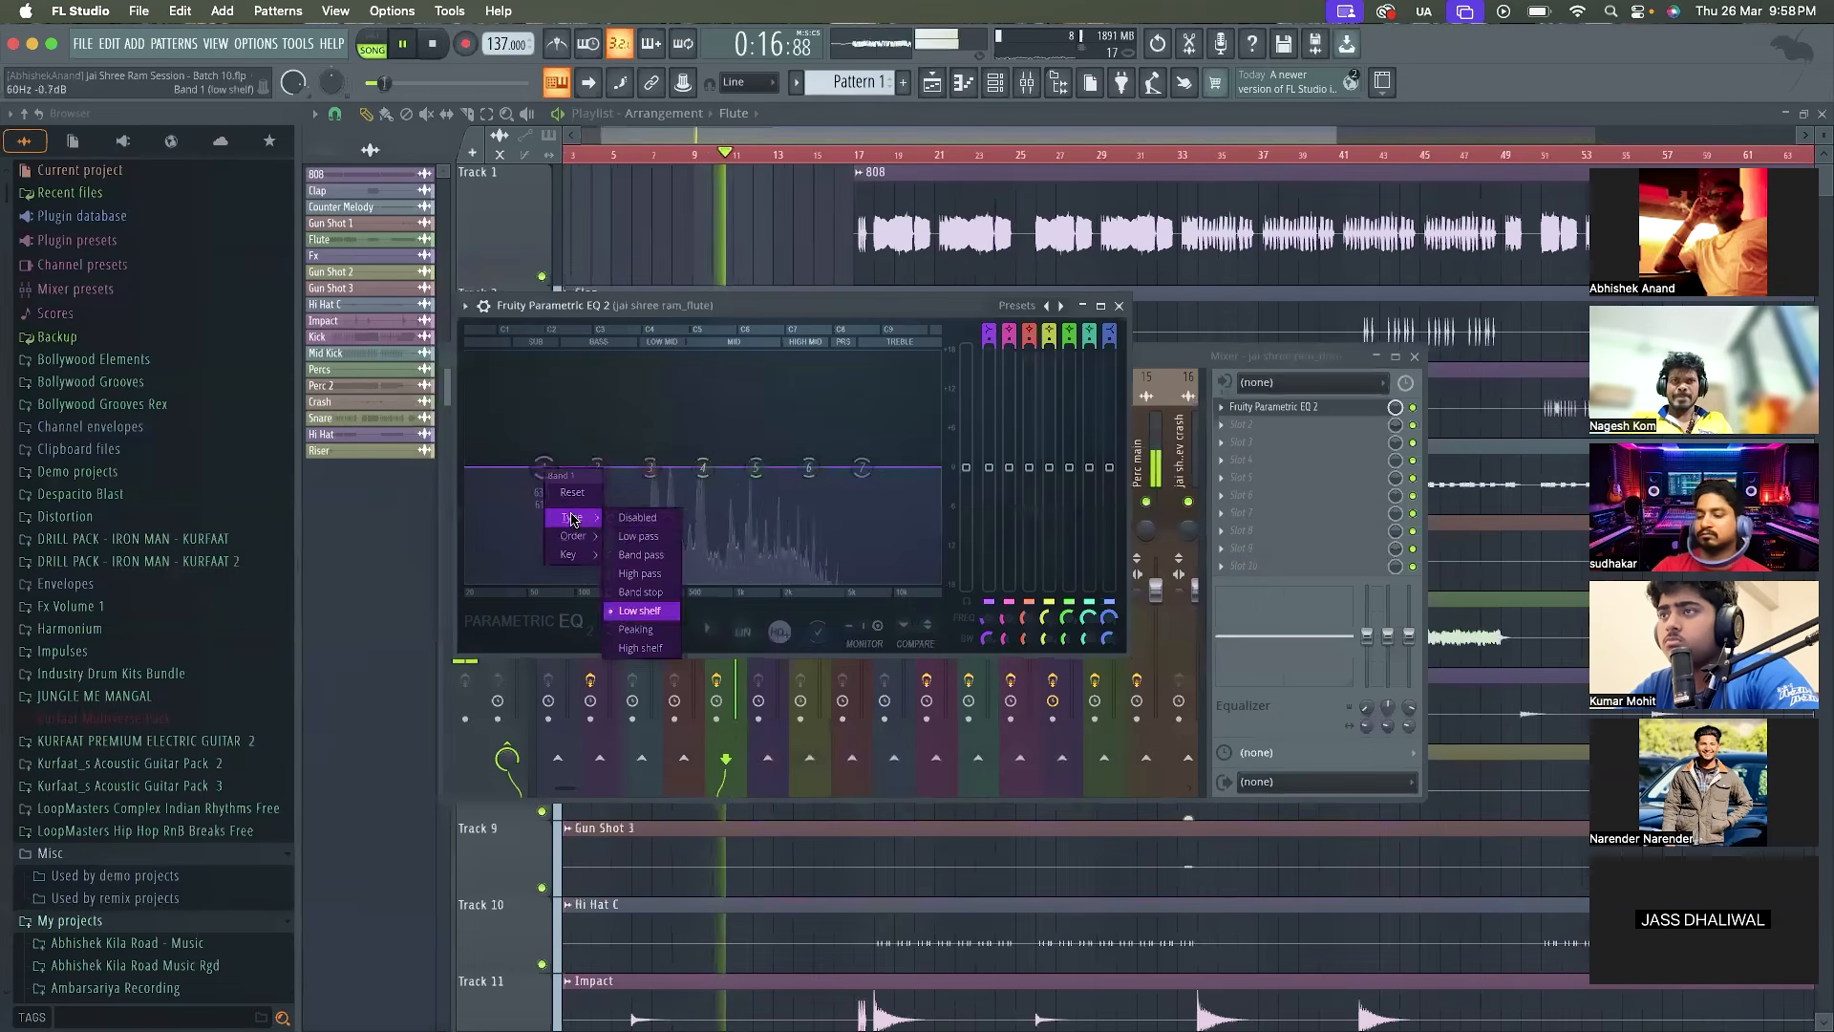
{"action": "left_click", "coordinate": [640, 575]}
{"action": "left_click_drag", "start_coordinate": [544, 468], "coordinate": [592, 467]}
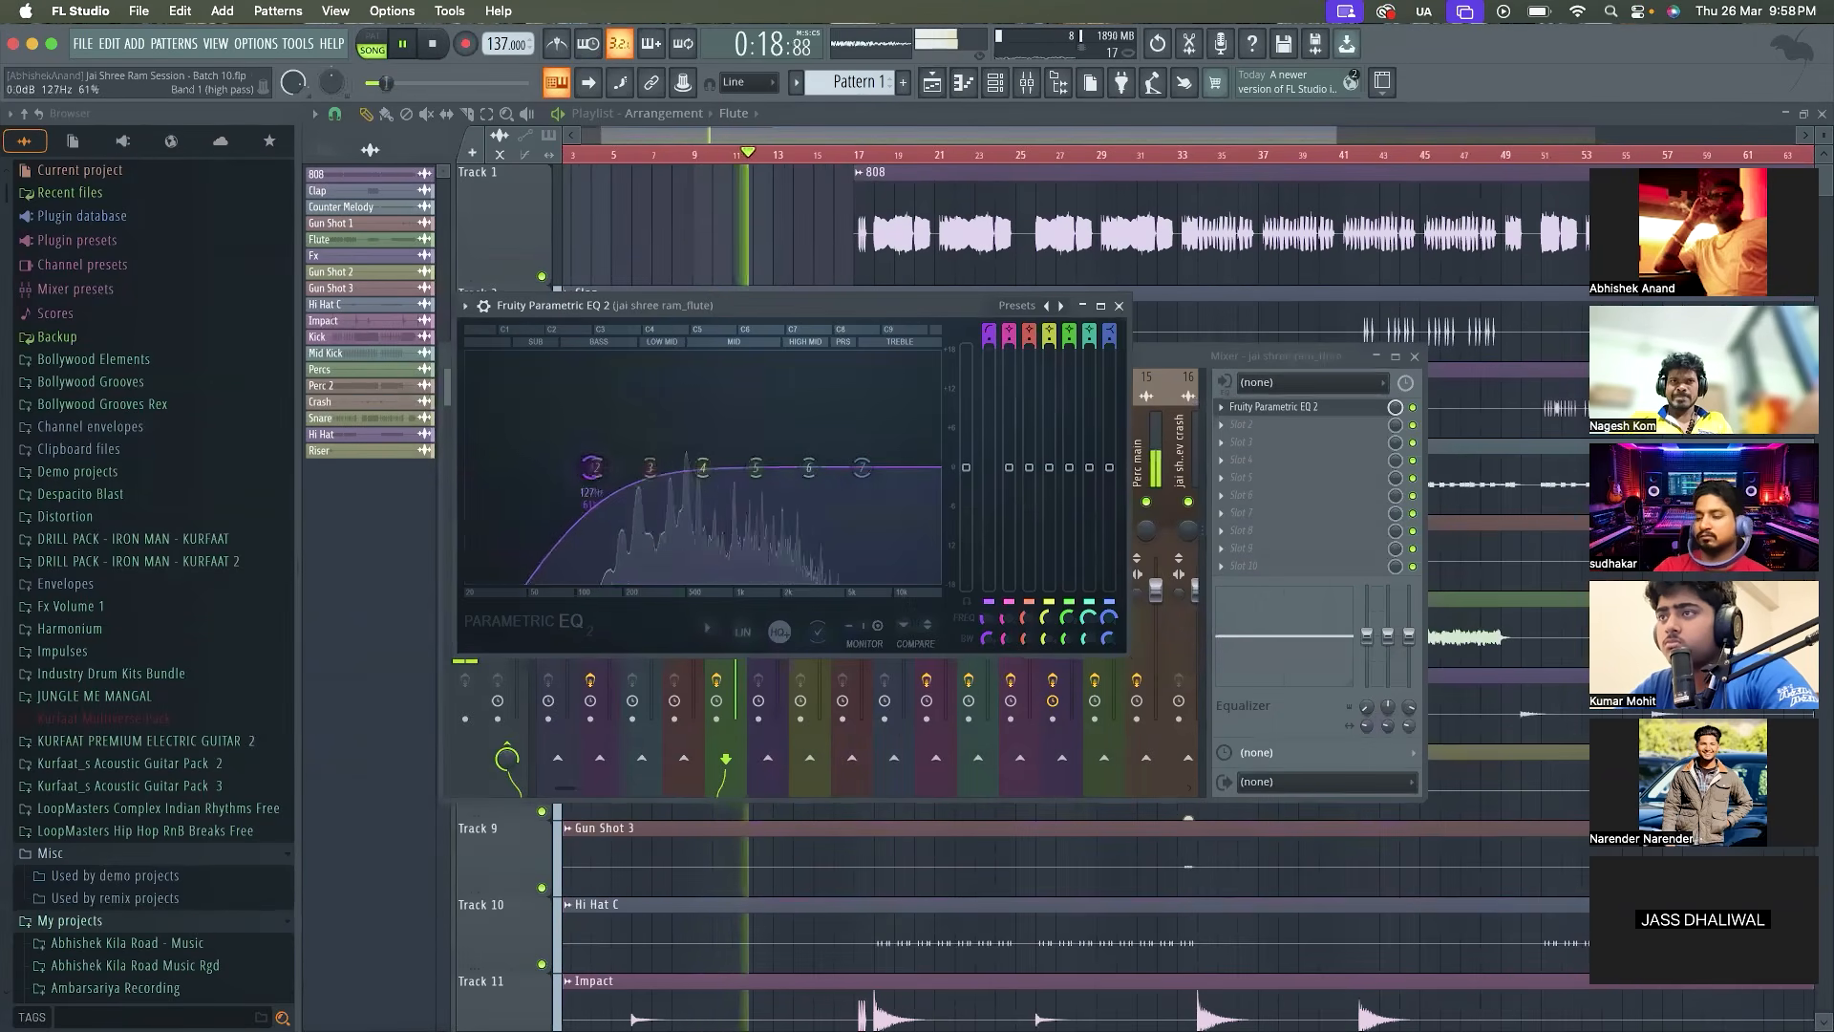
{"action": "right_click", "coordinate": [592, 469]}
{"action": "left_click", "coordinate": [871, 456]}
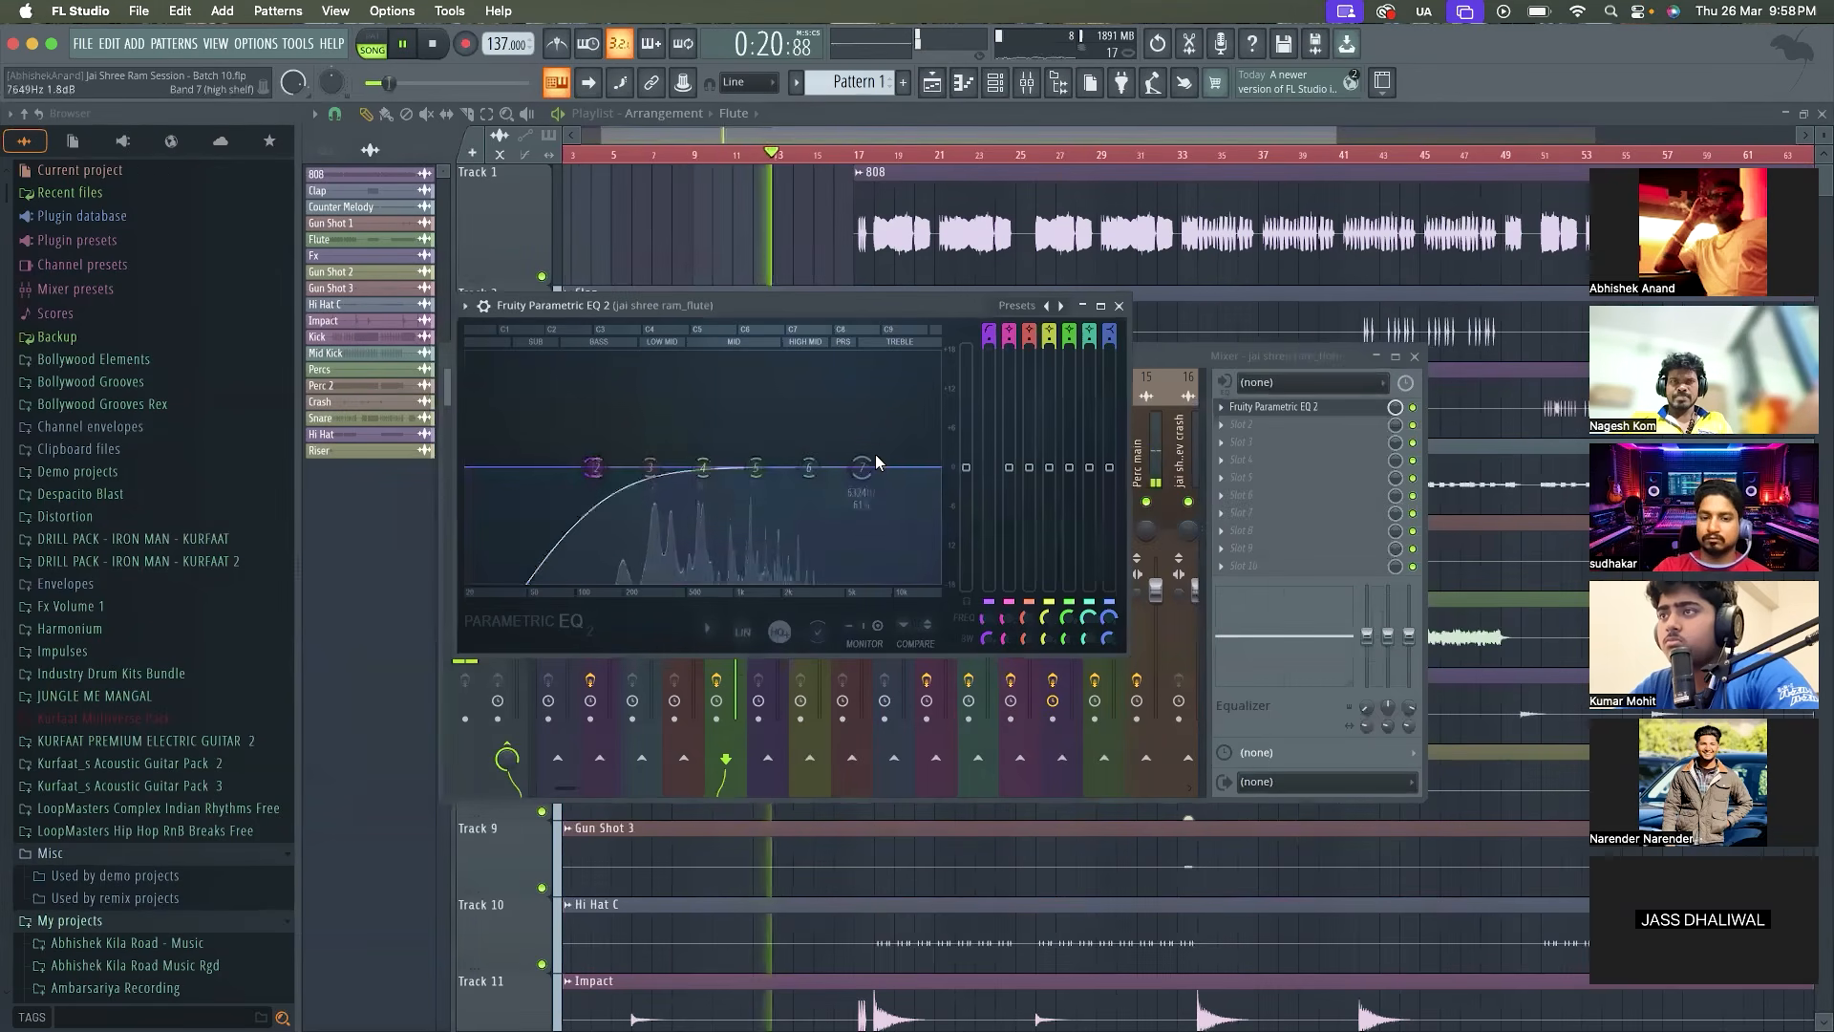
Change band 7 of the flute EQ to a steeper low pass filter in the treble range and close the EQ
{"action": "right_click", "coordinate": [862, 468]}
{"action": "mouse_move", "coordinate": [888, 517]}
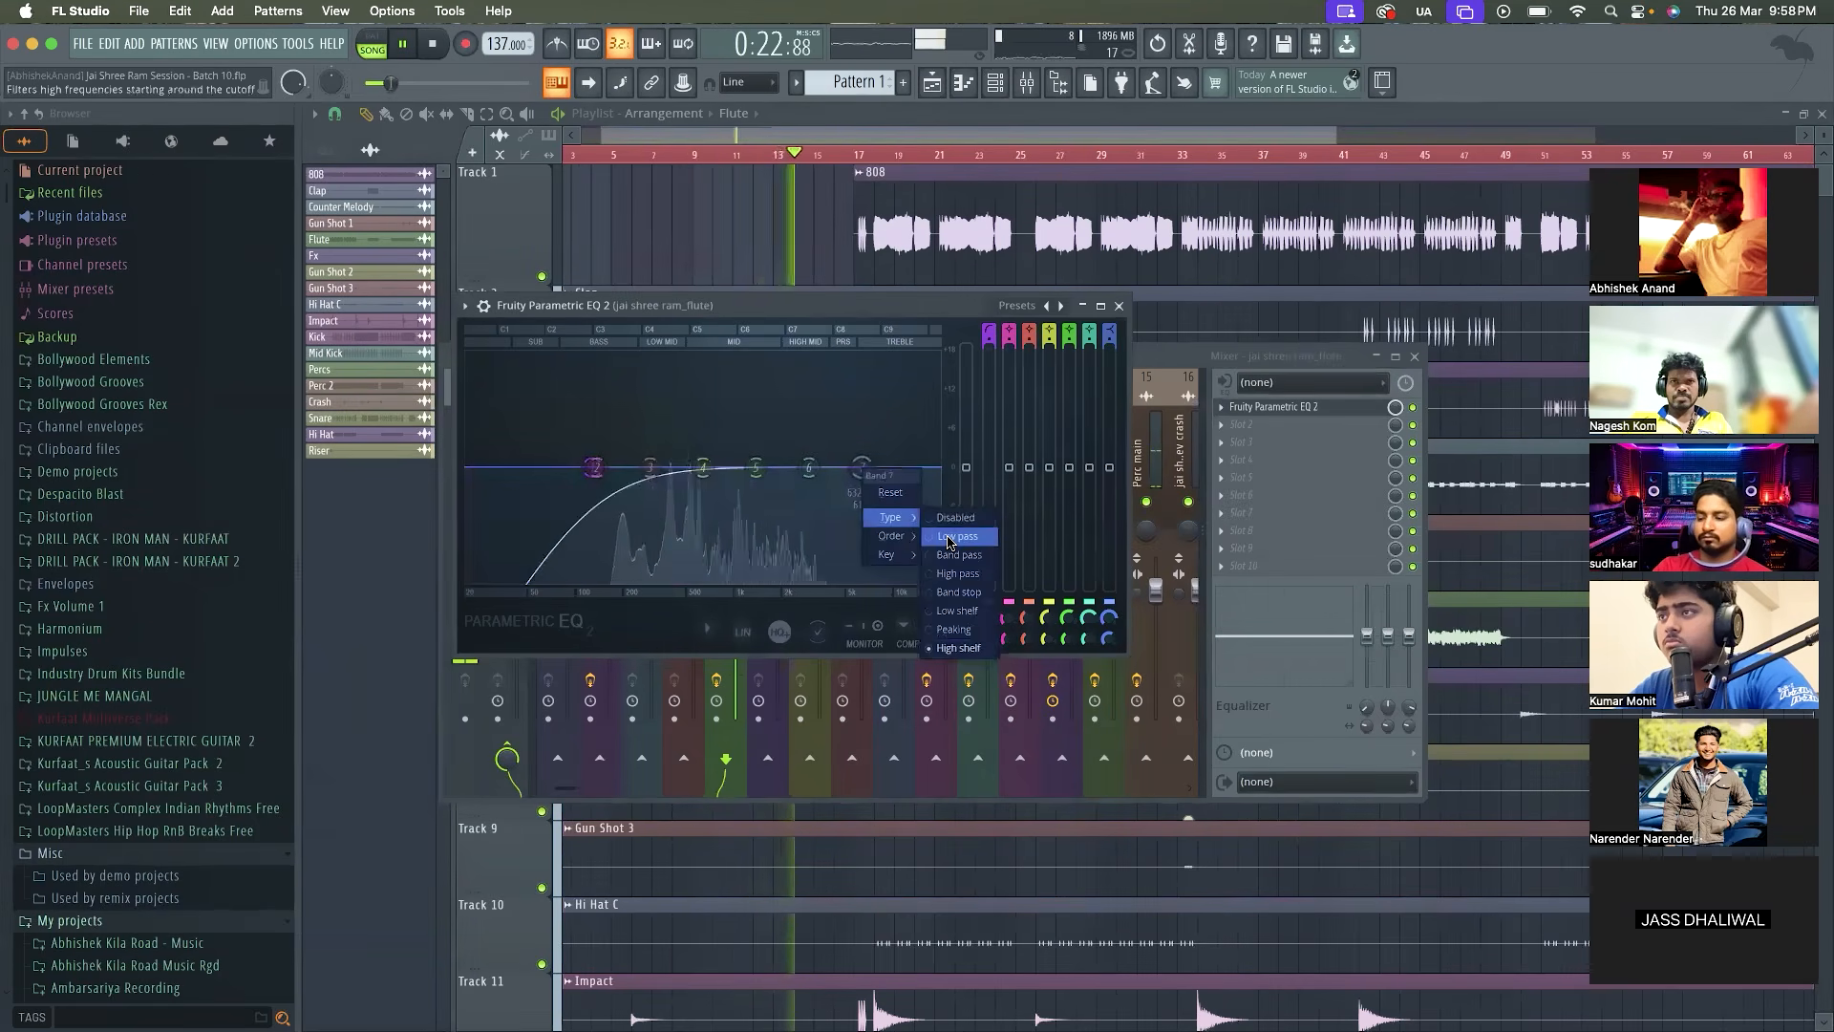
{"action": "left_click", "coordinate": [955, 533]}
{"action": "left_click_drag", "start_coordinate": [839, 467], "coordinate": [837, 467]}
{"action": "right_click", "coordinate": [837, 468]}
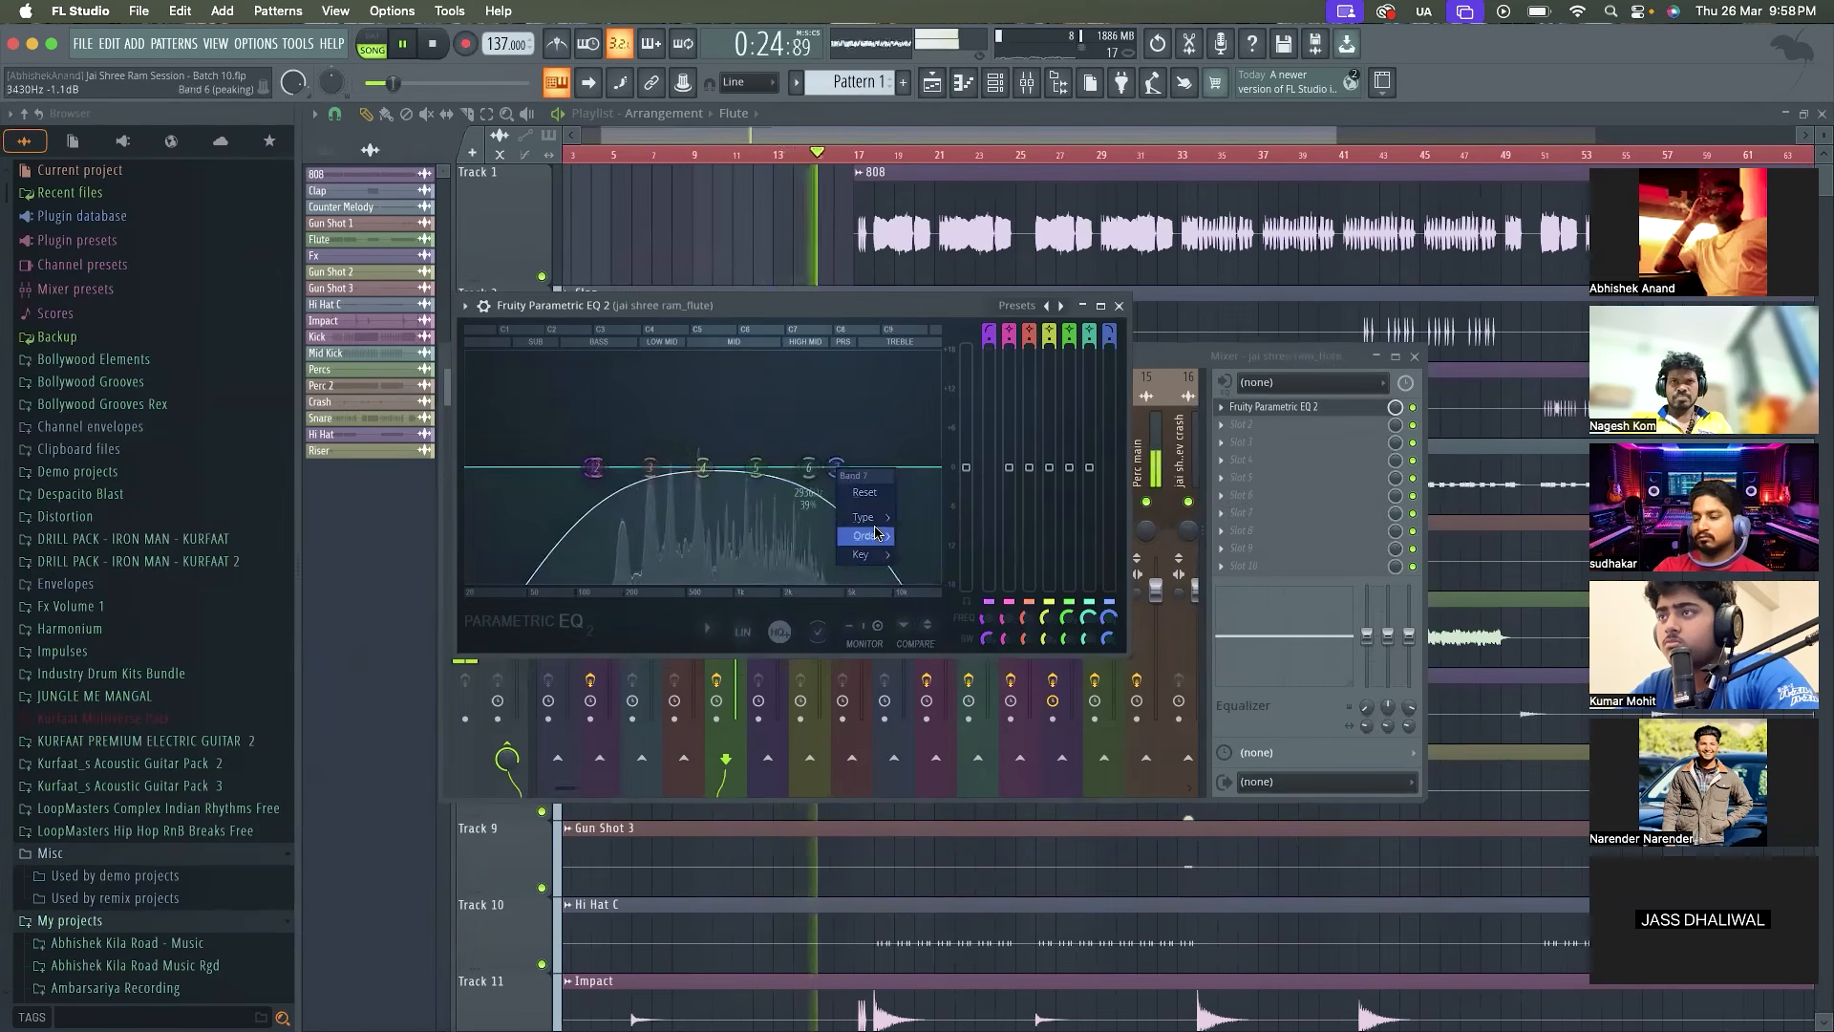
{"action": "left_click", "coordinate": [922, 536]}
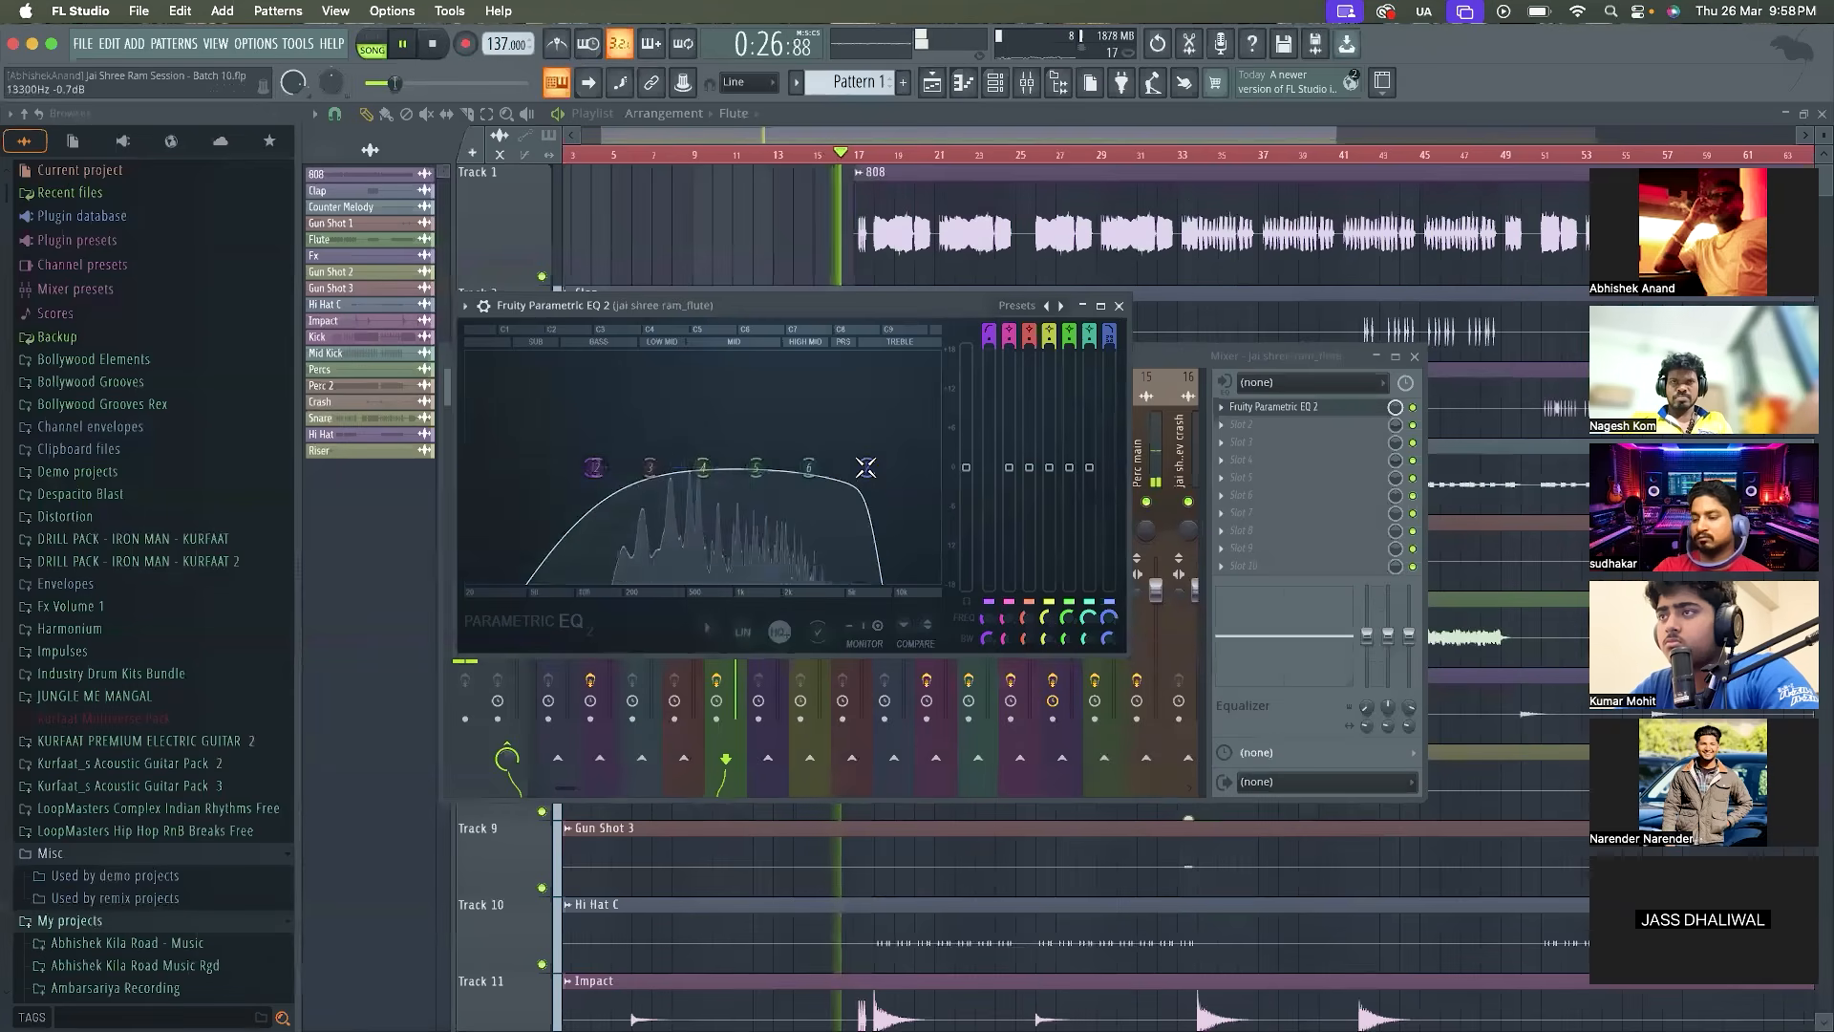
{"action": "left_click", "coordinate": [1118, 306]}
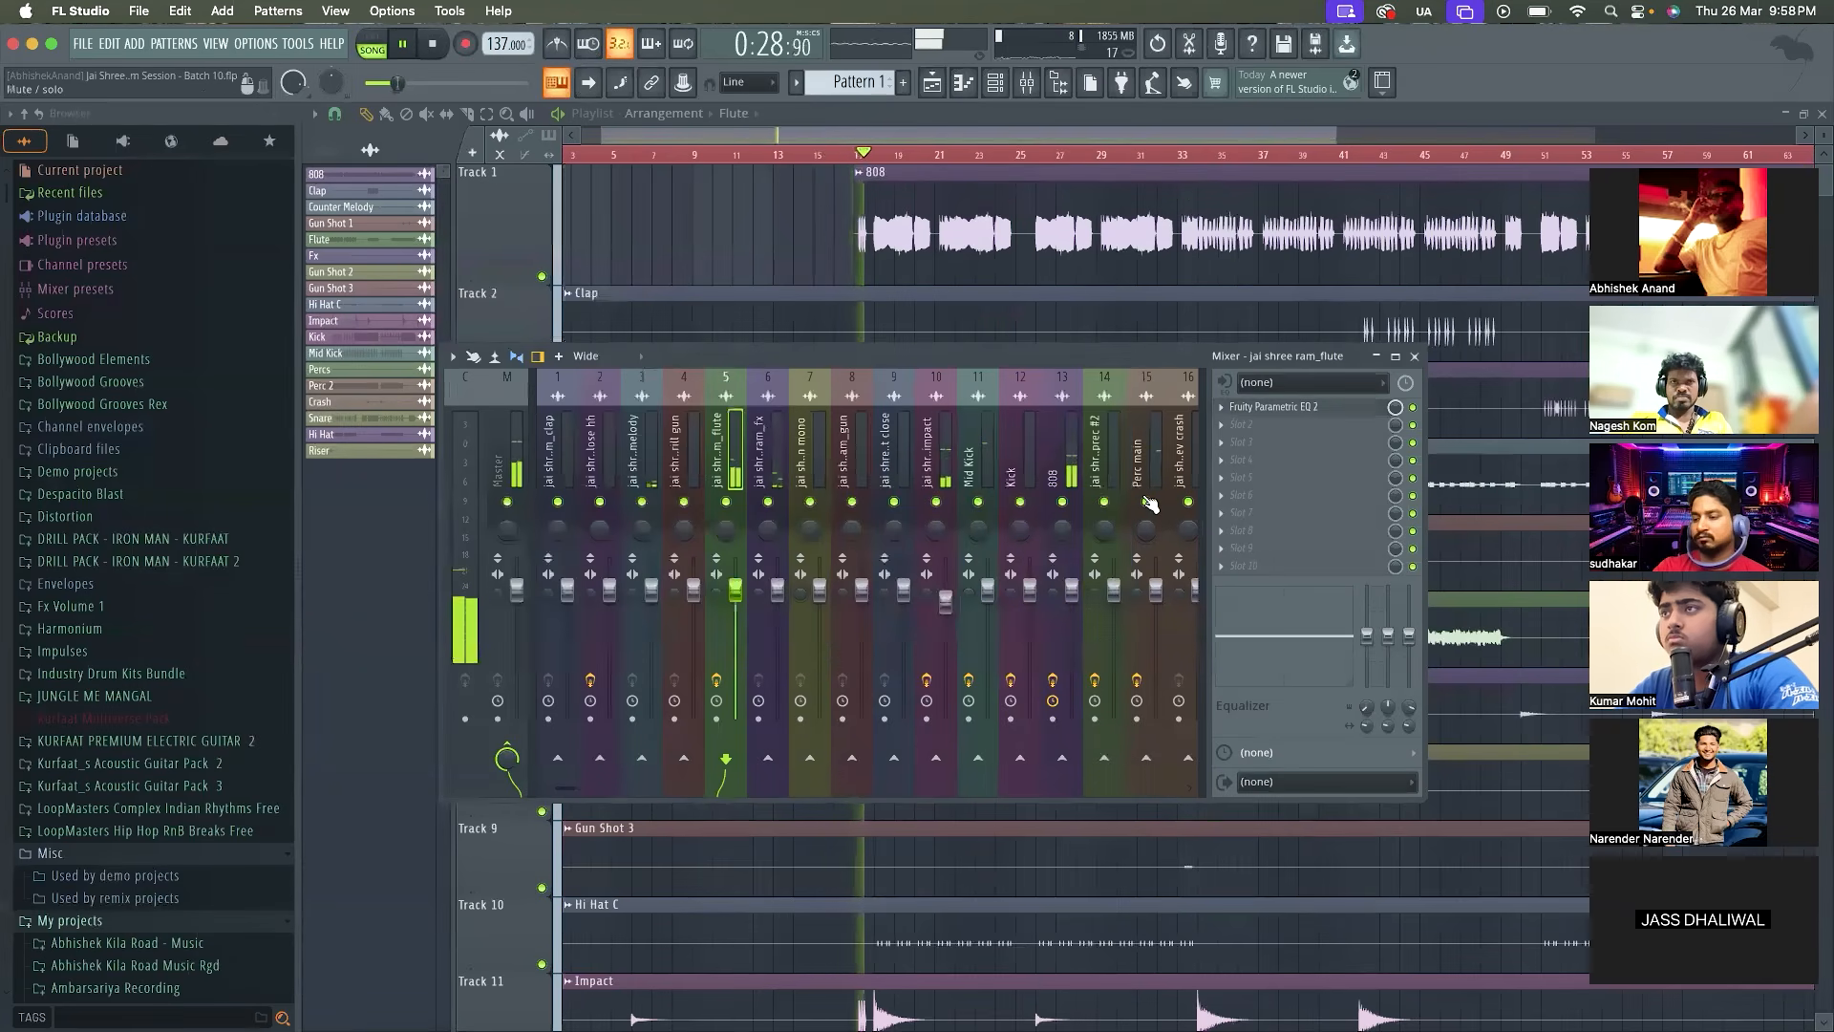
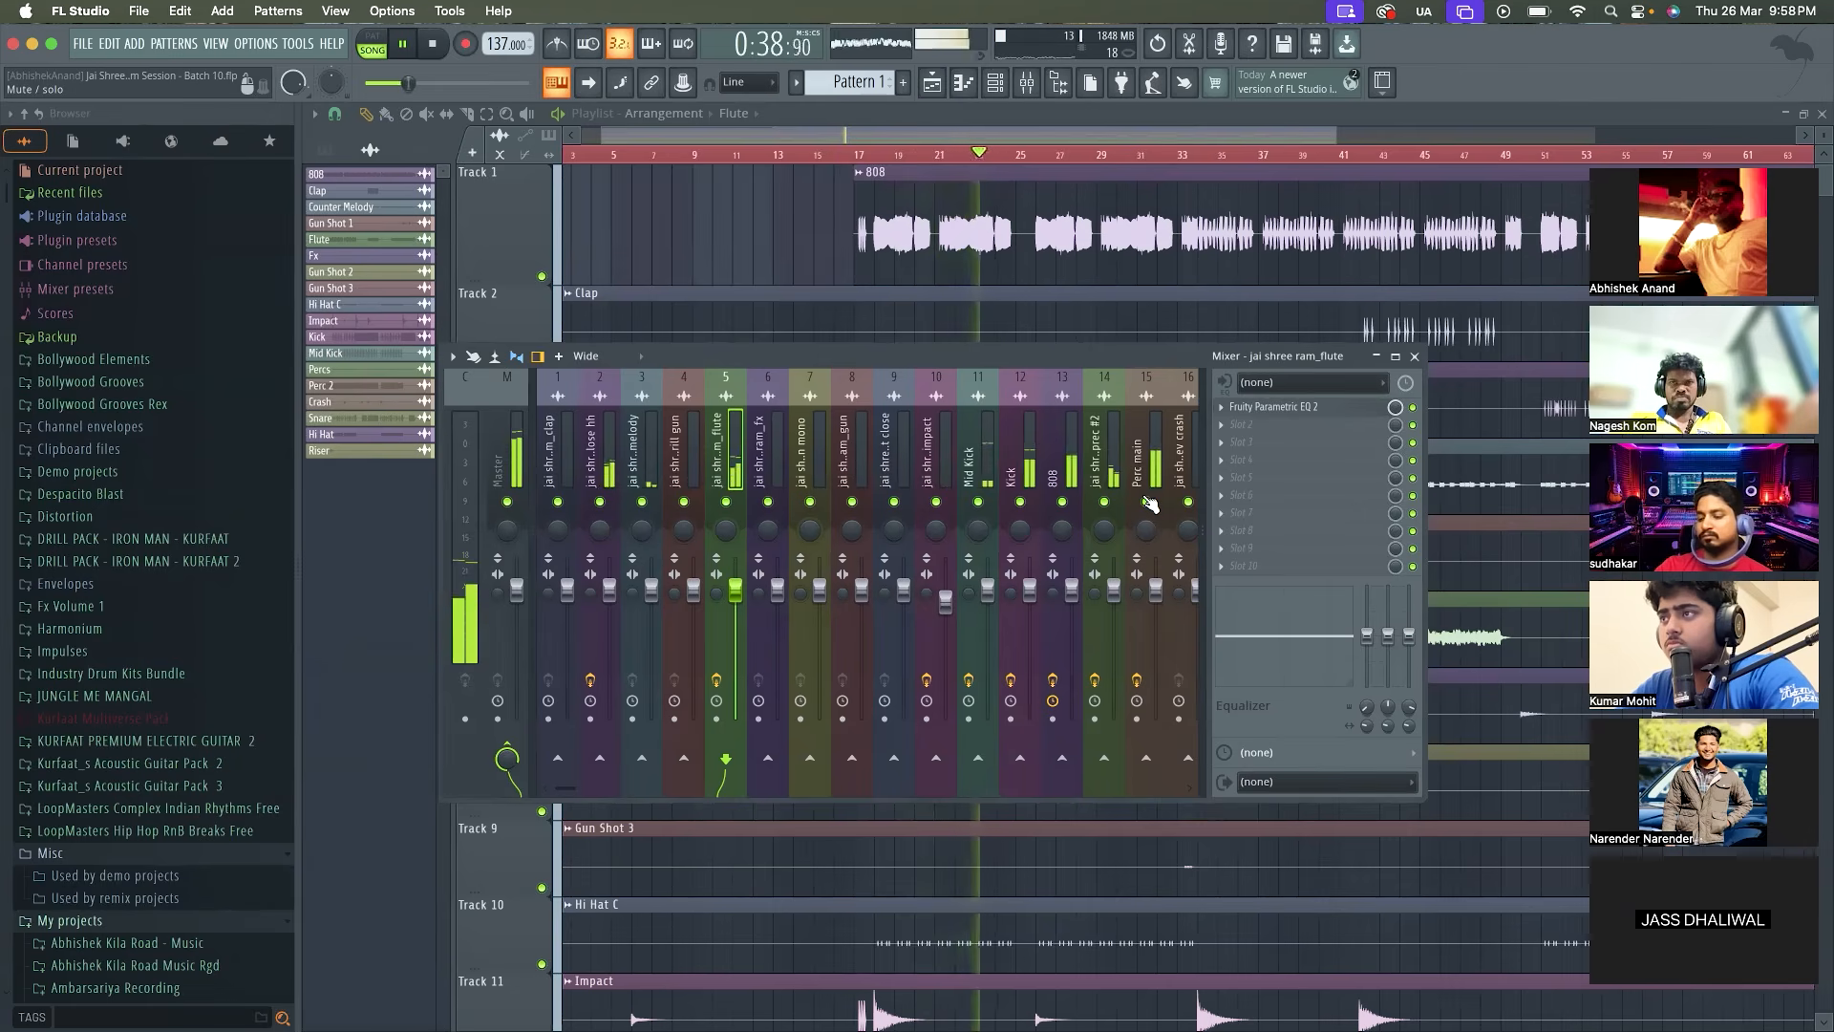
Check the master and closed hi-hat mixer tracks during playback, and solo the flute track
{"action": "left_click", "coordinate": [508, 468]}
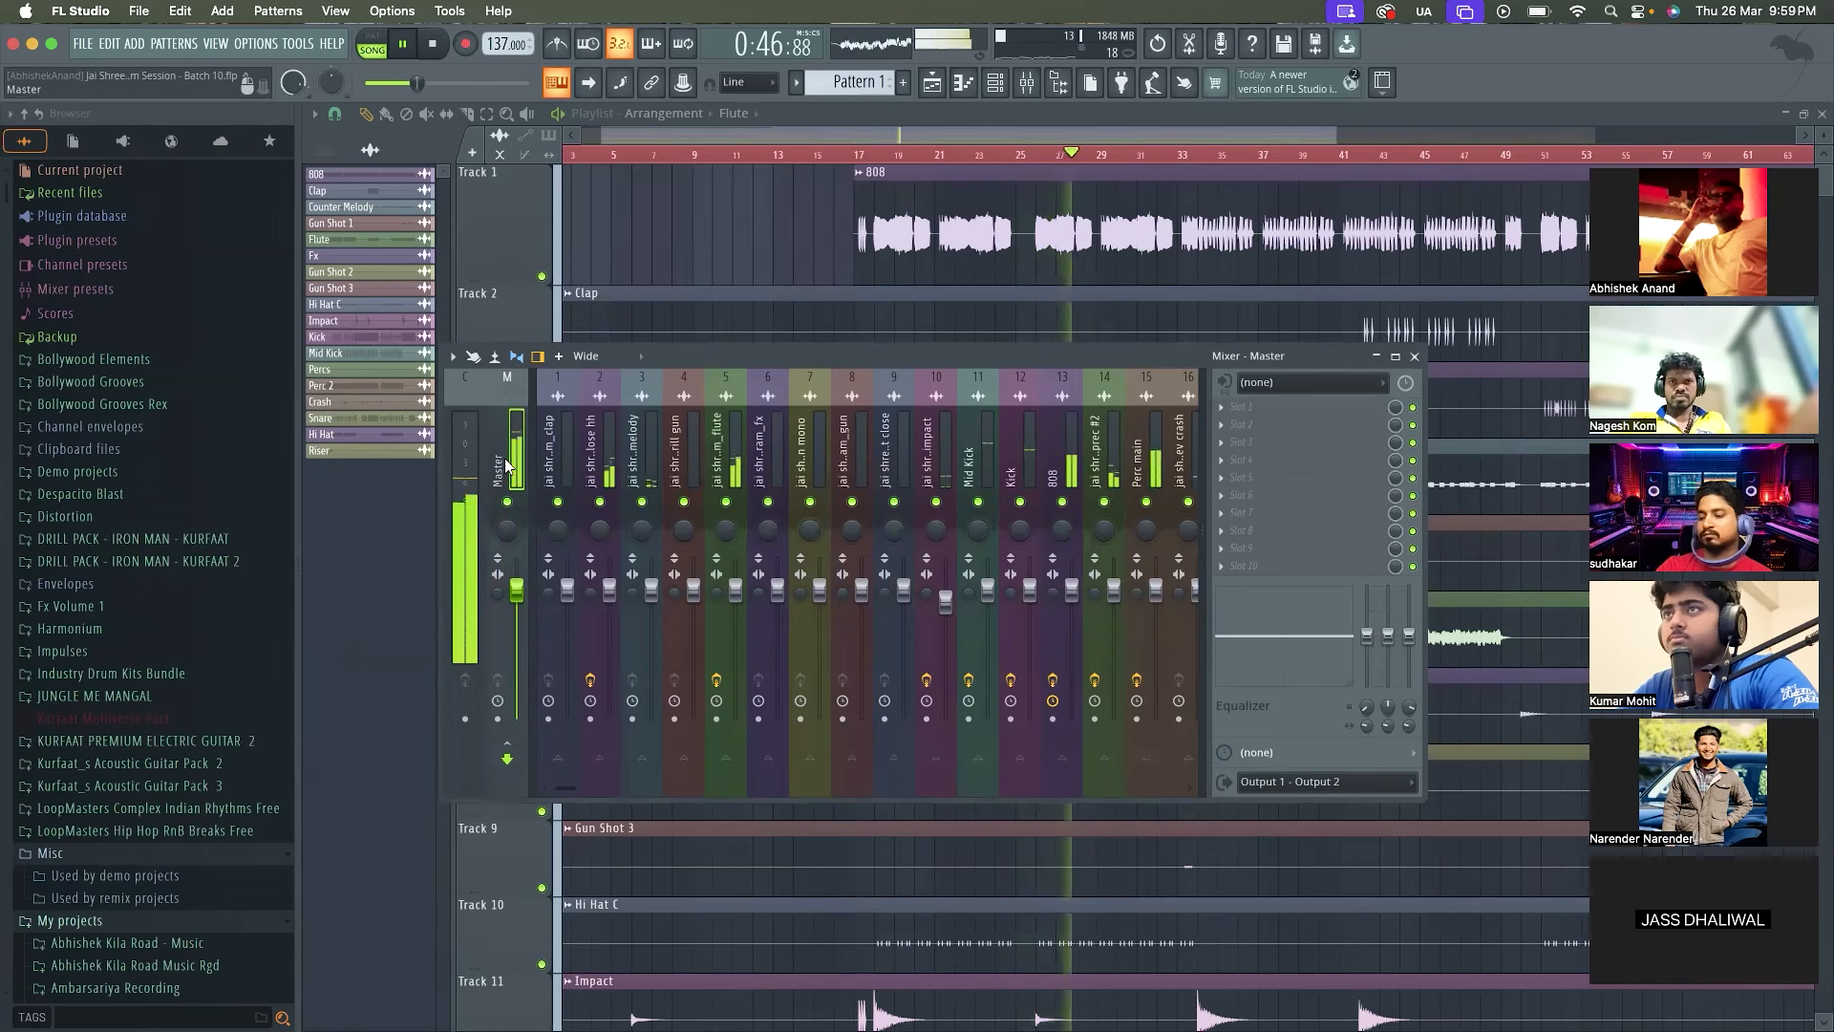
{"action": "left_click", "coordinate": [594, 464]}
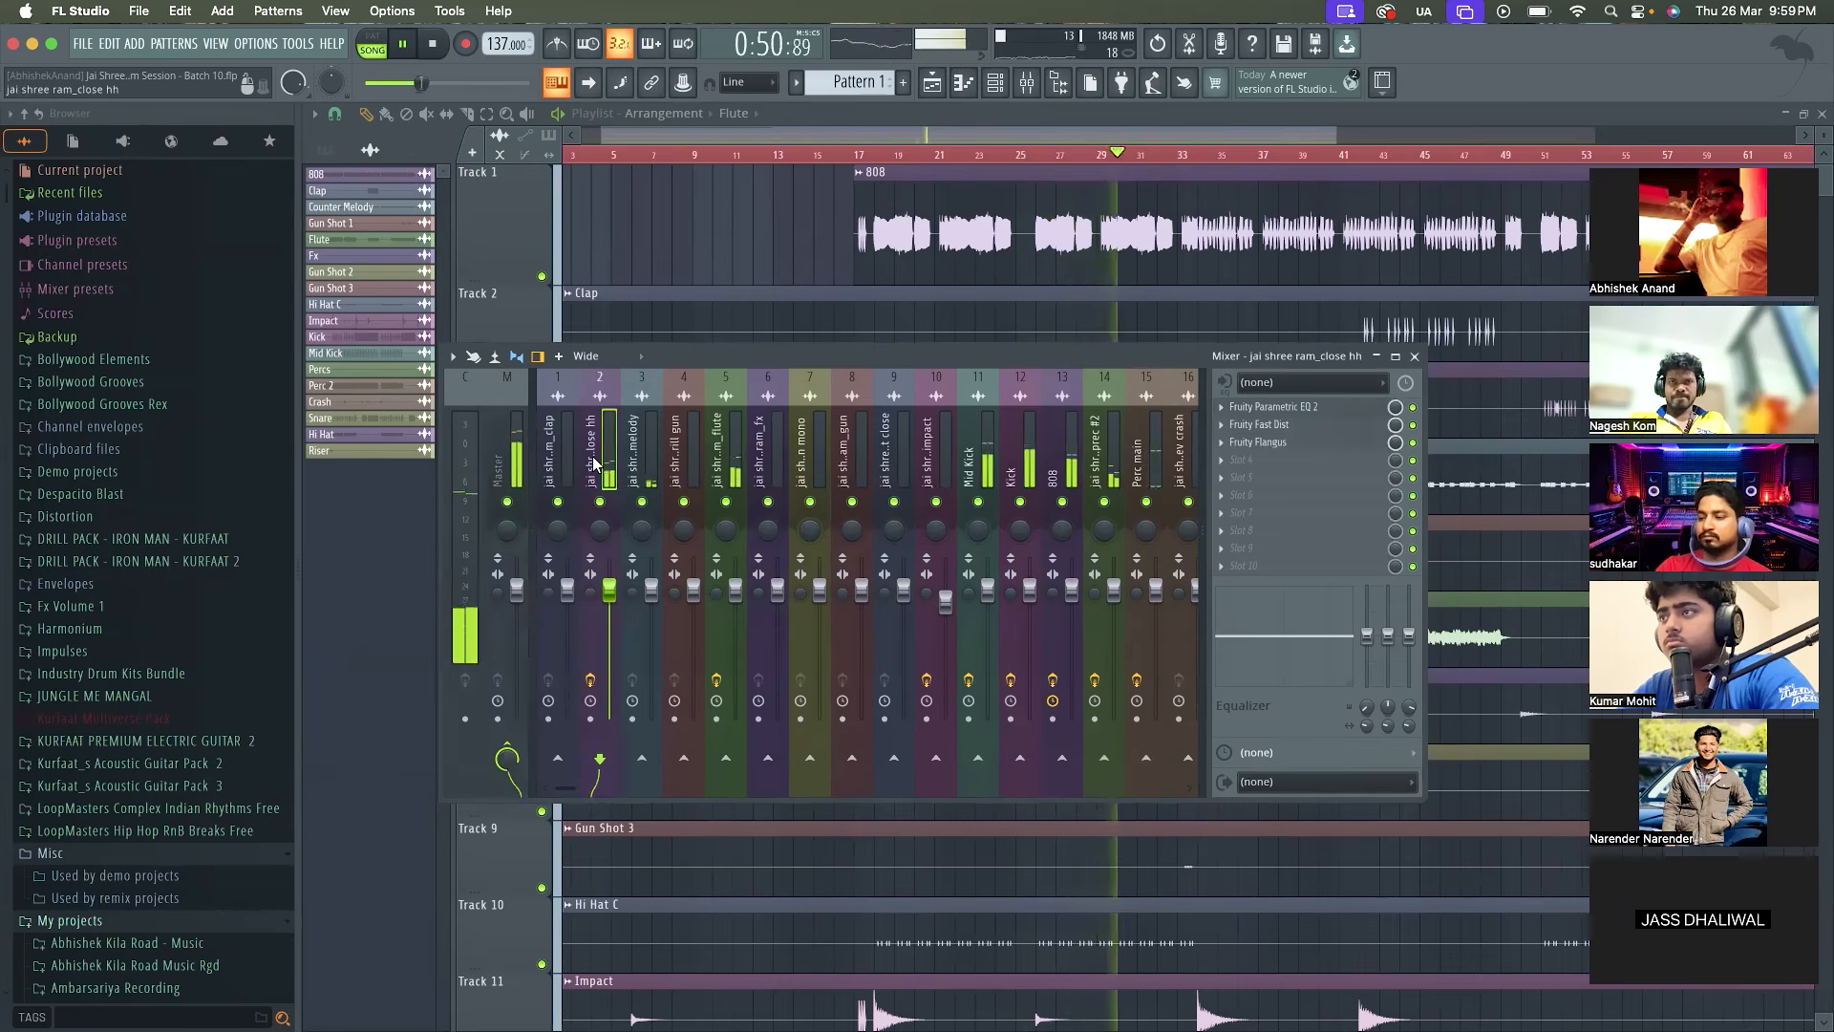
{"action": "key", "text": "space"}
{"action": "left_click", "coordinate": [674, 465]}
{"action": "key", "text": "space"}
{"action": "left_click", "coordinate": [731, 467]}
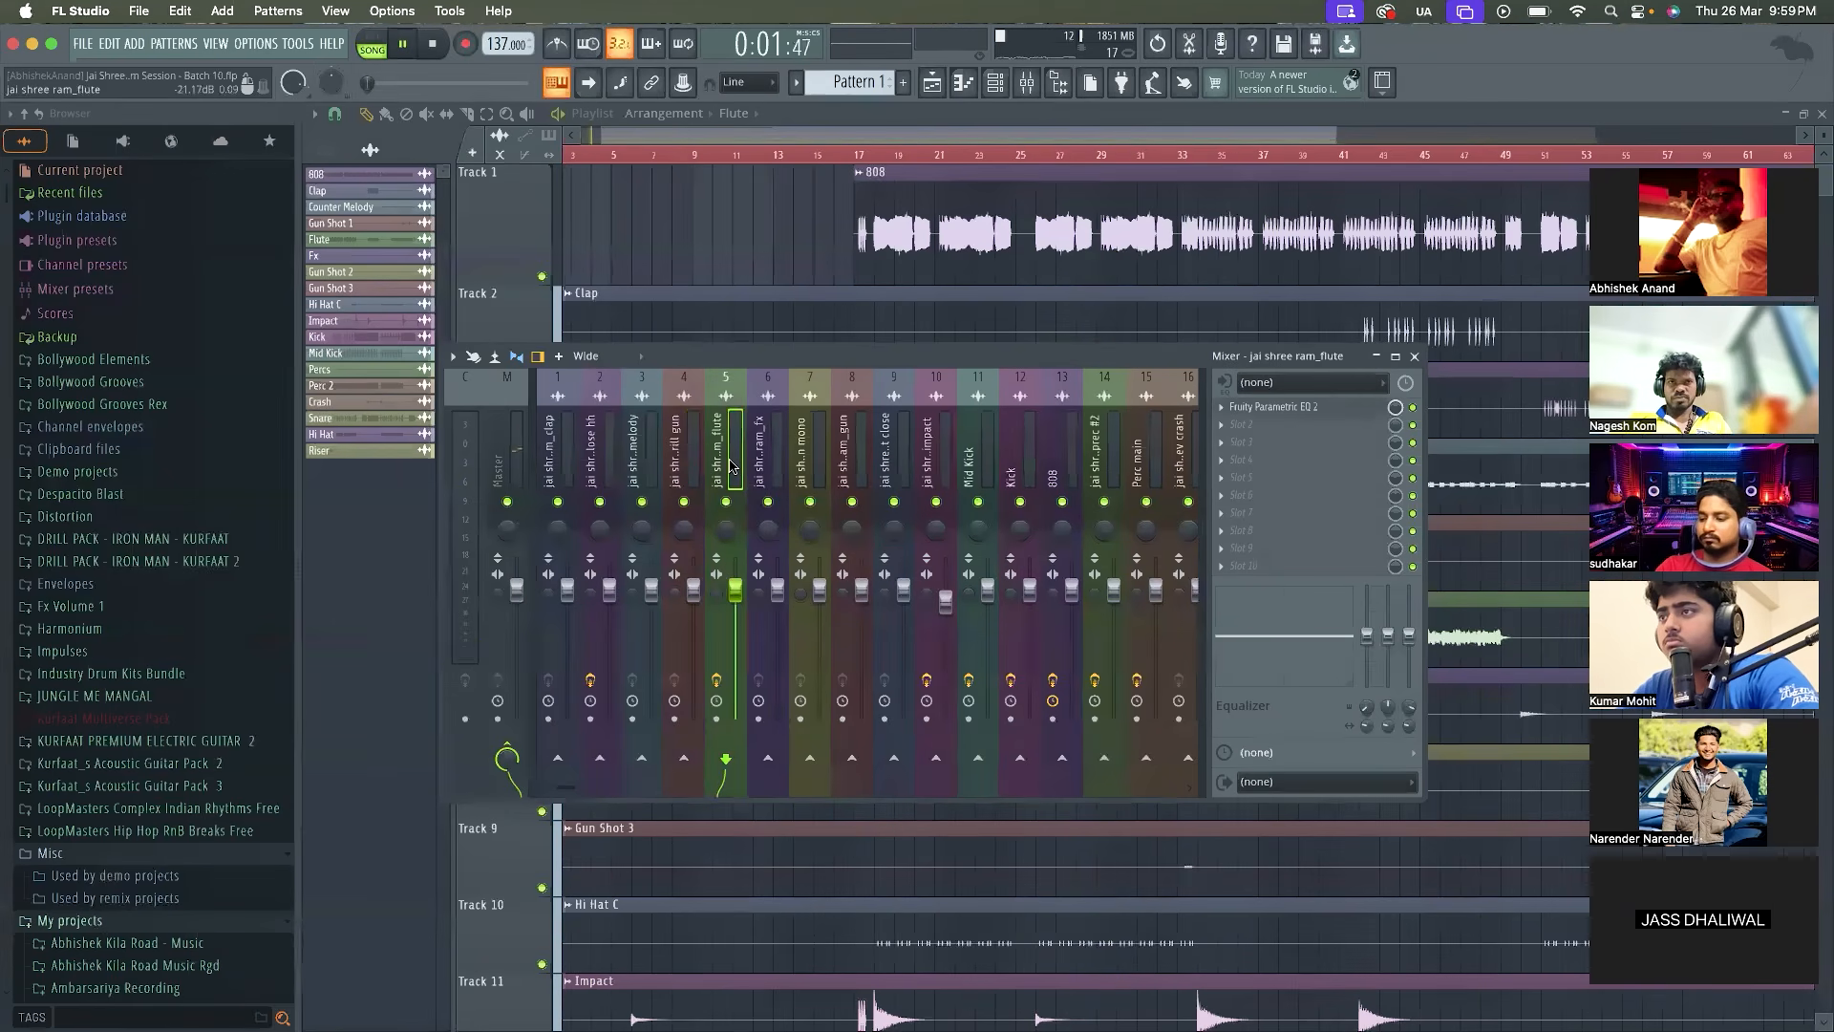
{"action": "key", "text": "space"}
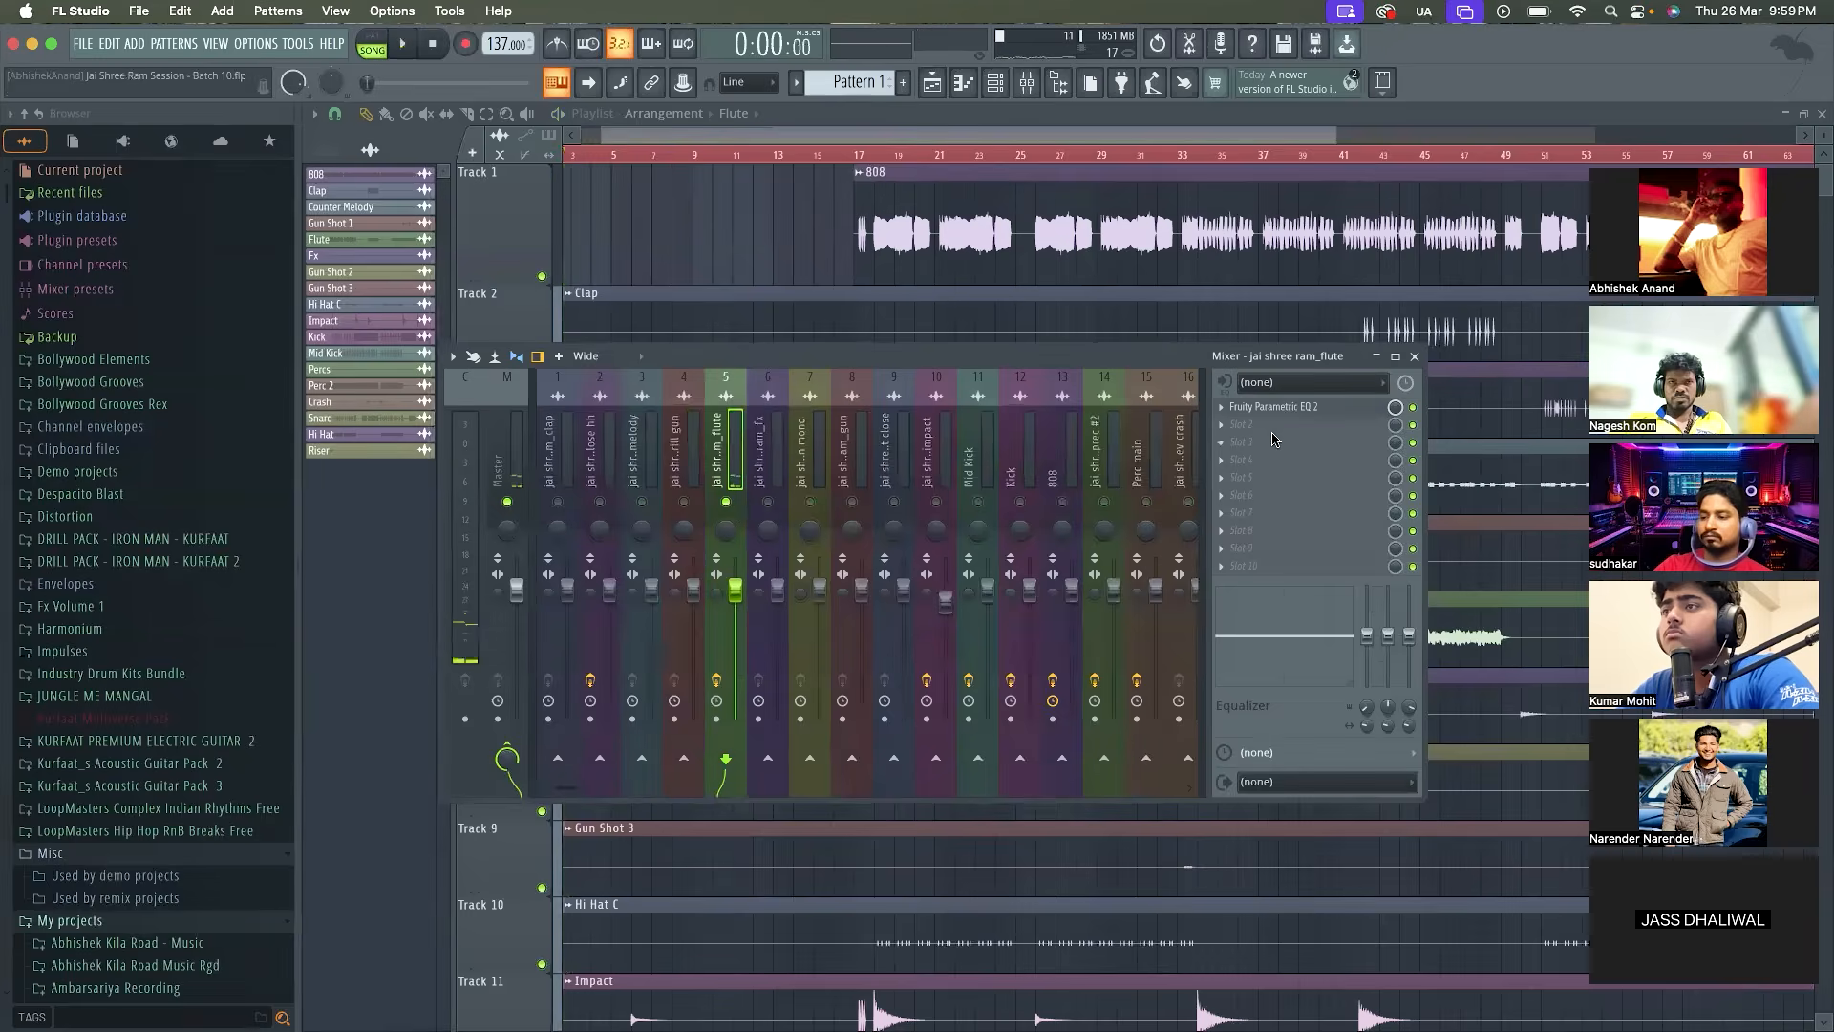
{"action": "left_click", "coordinate": [1247, 425]}
{"action": "left_click", "coordinate": [1471, 64]}
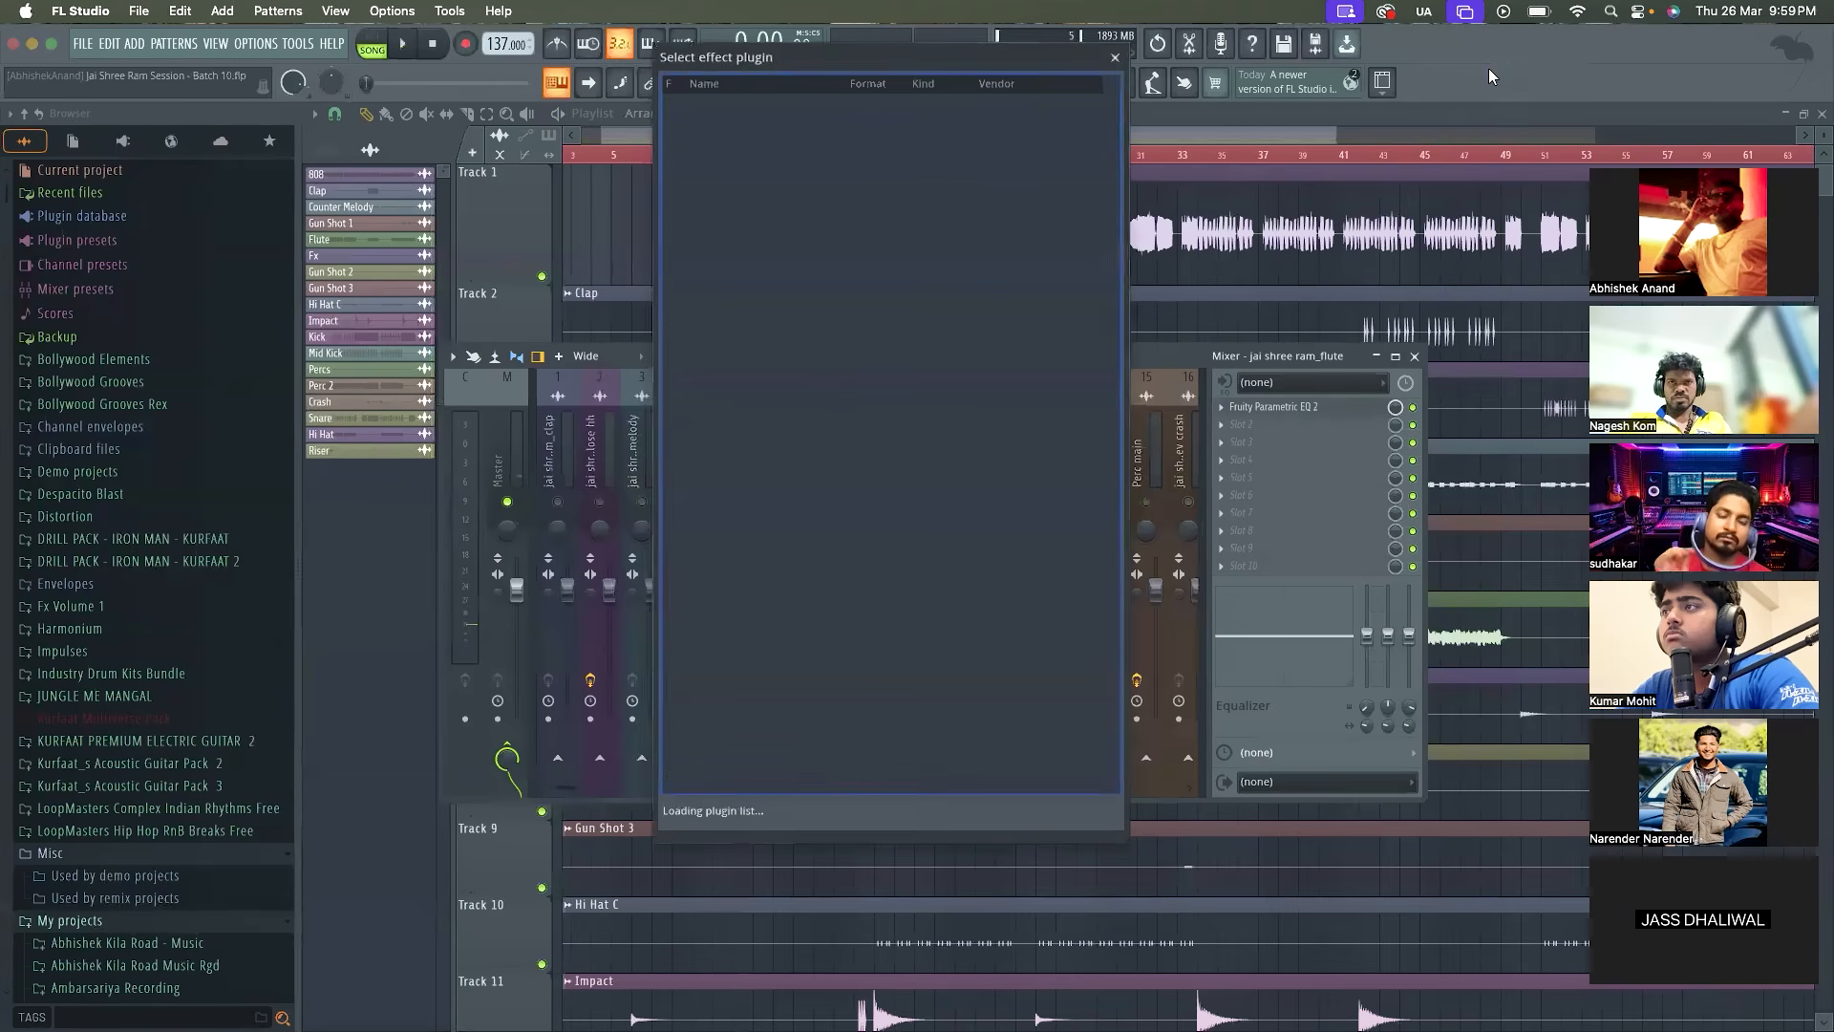
{"action": "left_click", "coordinate": [1116, 58]}
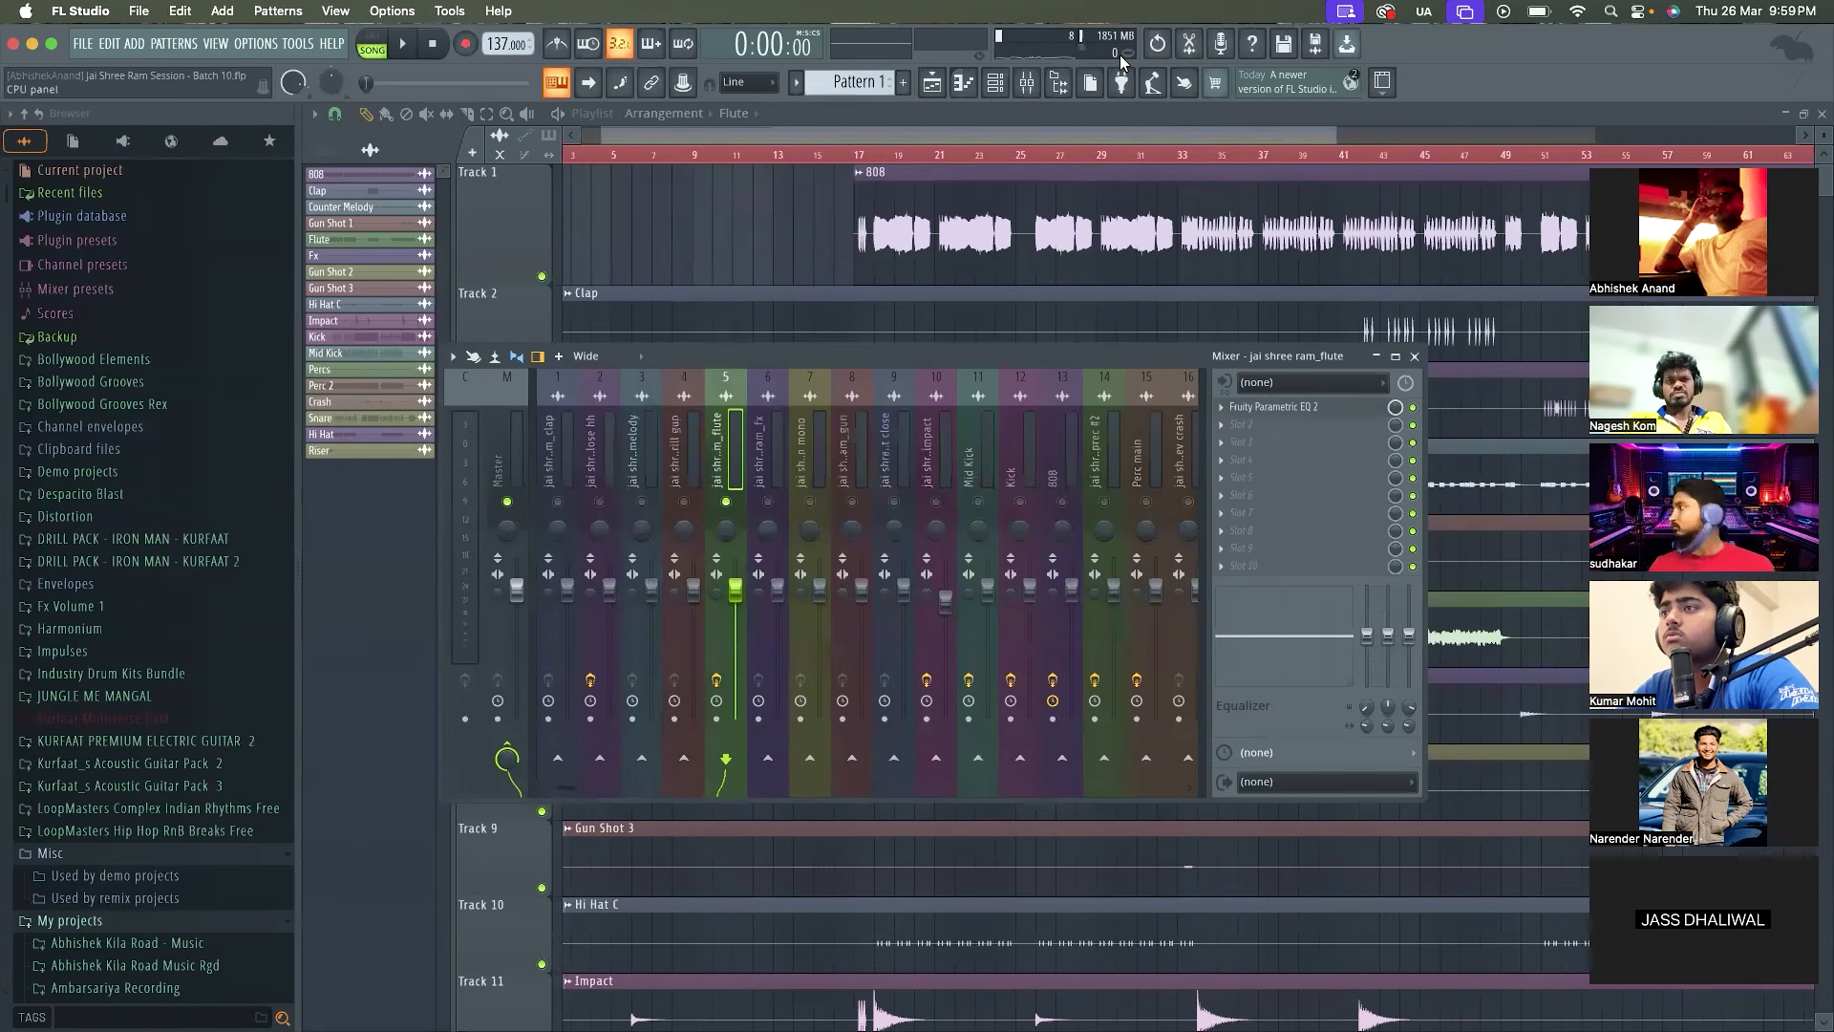
Load WaveShell1-VST3 15.5 into the flute track's second effect slot and choose the Magma BB Tubes Stereo plugin
{"action": "left_click", "coordinate": [1220, 425]}
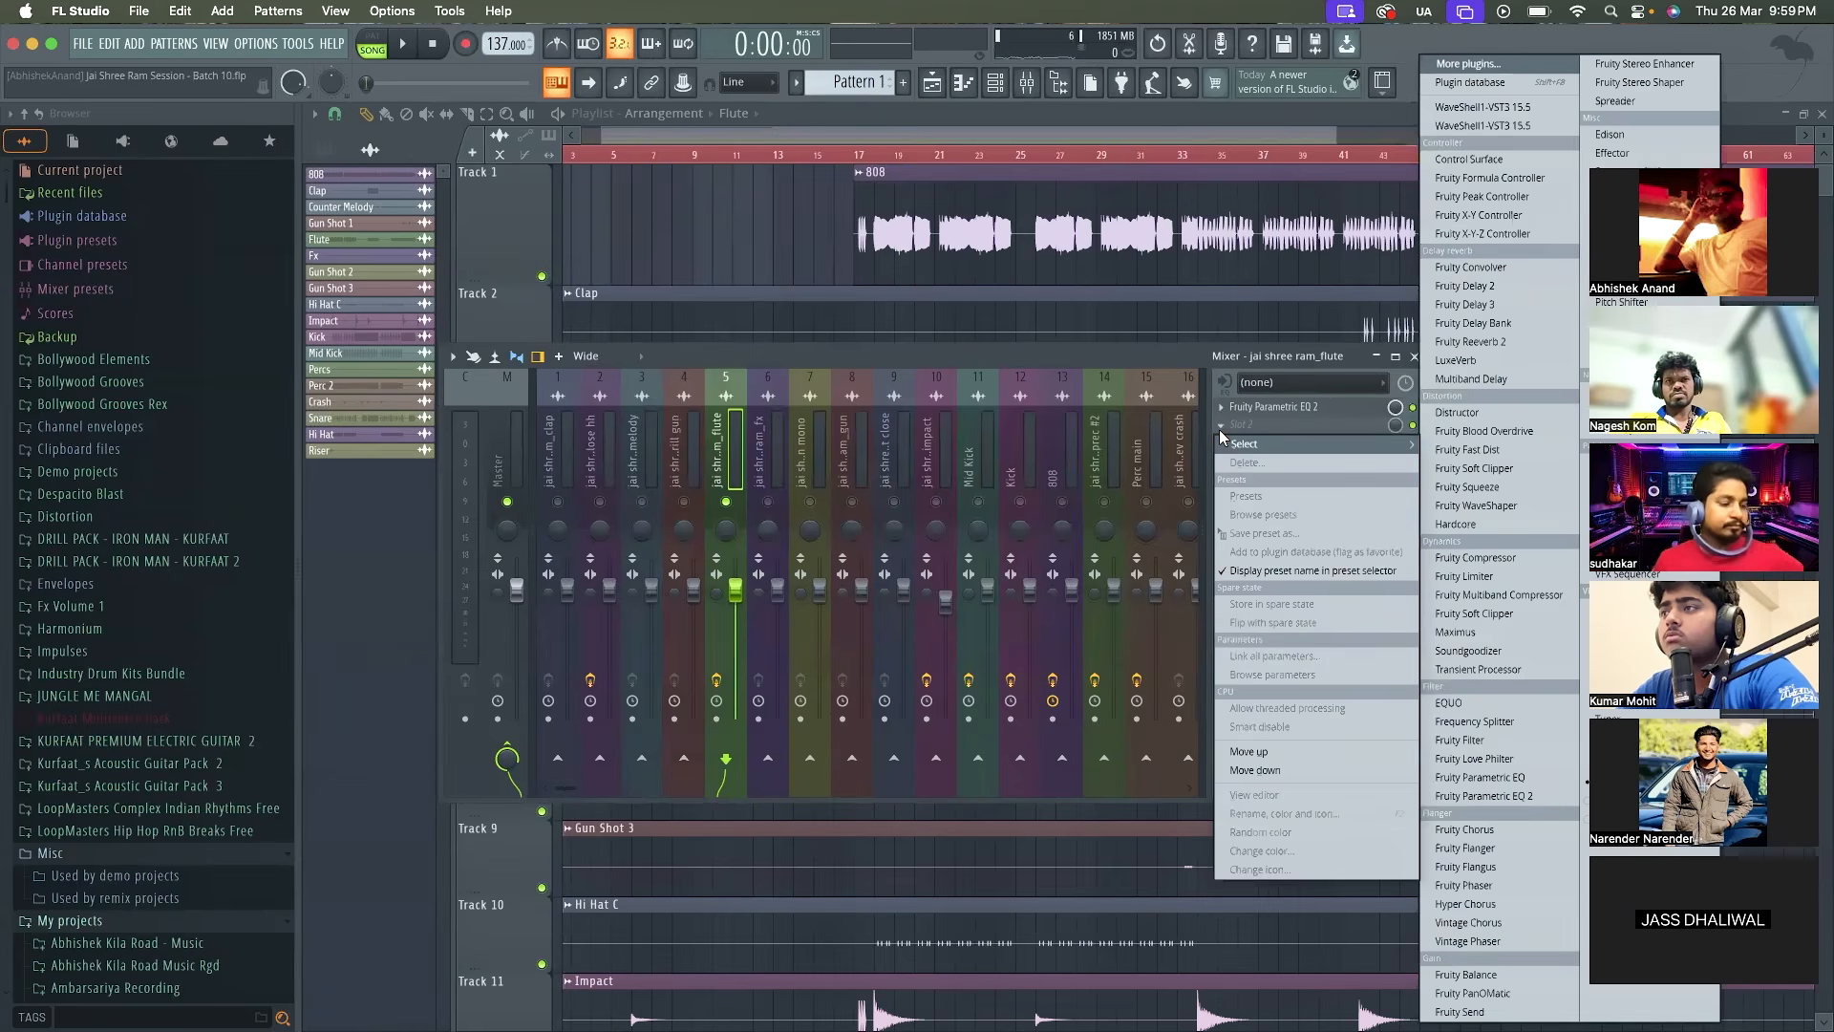
{"action": "left_click", "coordinate": [1482, 106]}
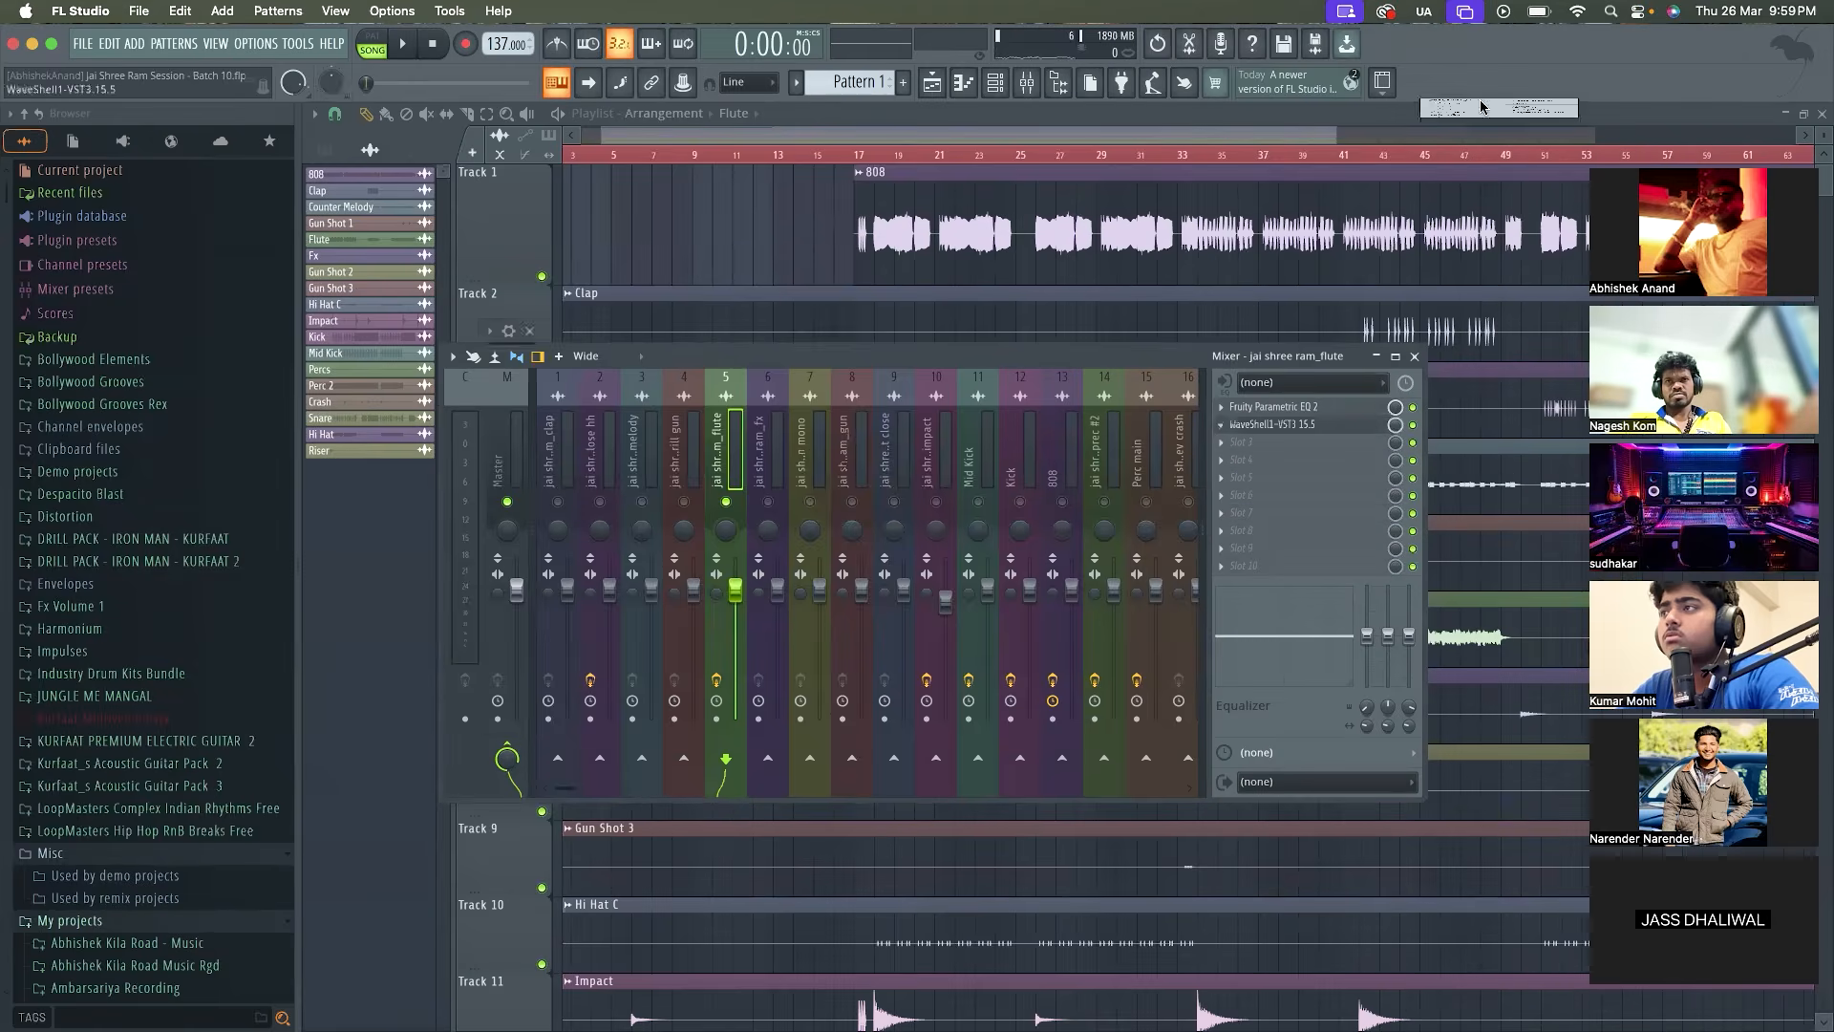
{"action": "left_click", "coordinate": [773, 457]}
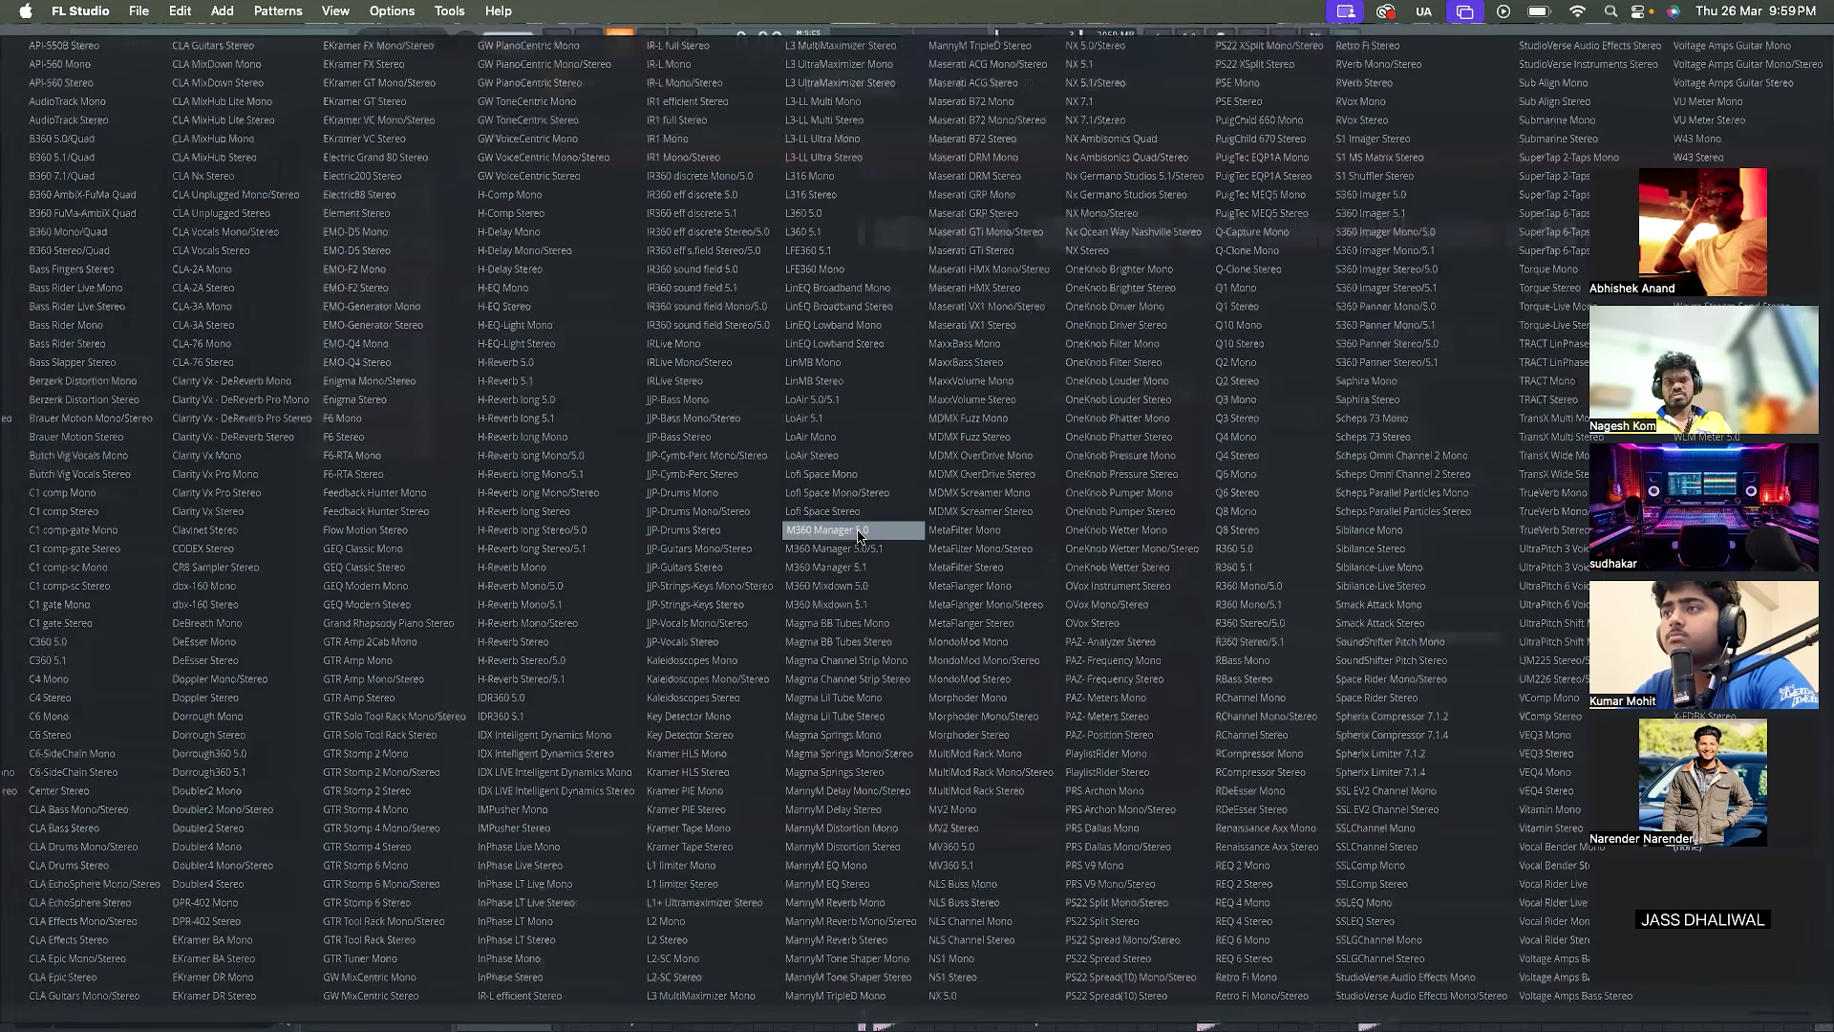
{"action": "left_click", "coordinate": [839, 623]}
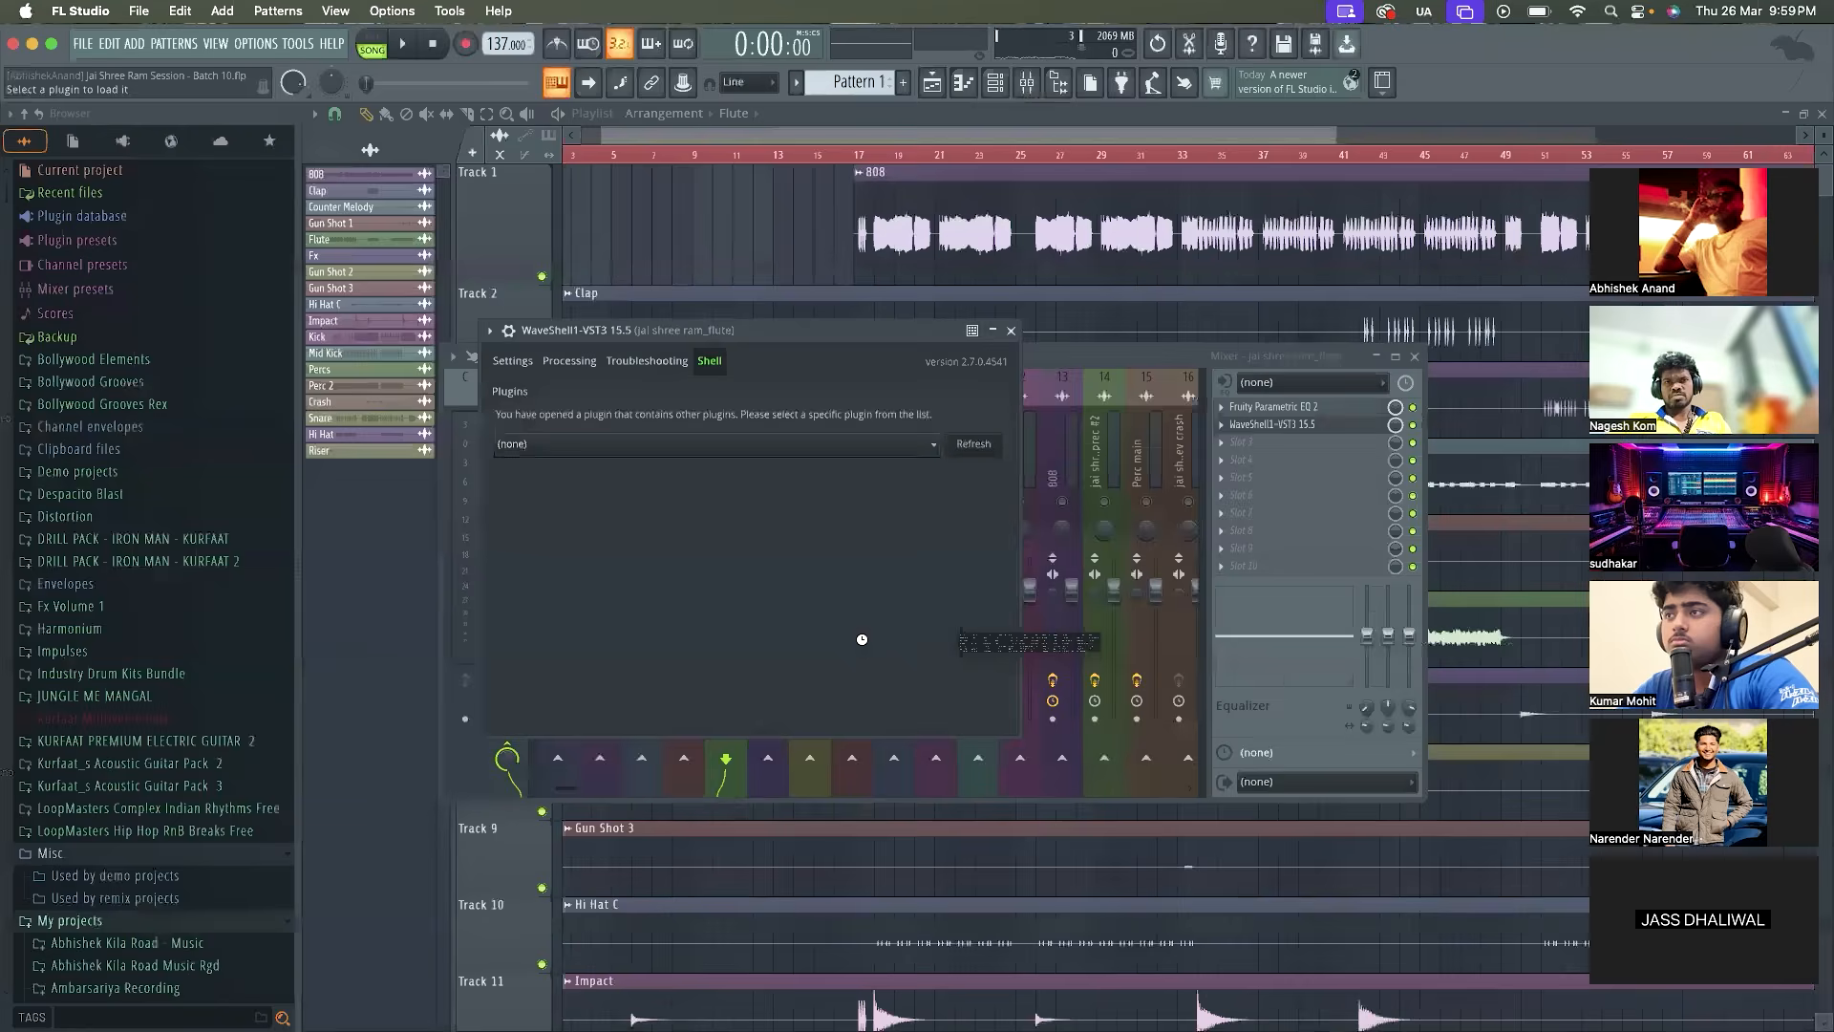
Apply the Yoad Nevo Instruments preset Organ to Magma BB Tubes on the flute track
{"action": "left_click", "coordinate": [967, 361]}
{"action": "mouse_move", "coordinate": [1070, 610]}
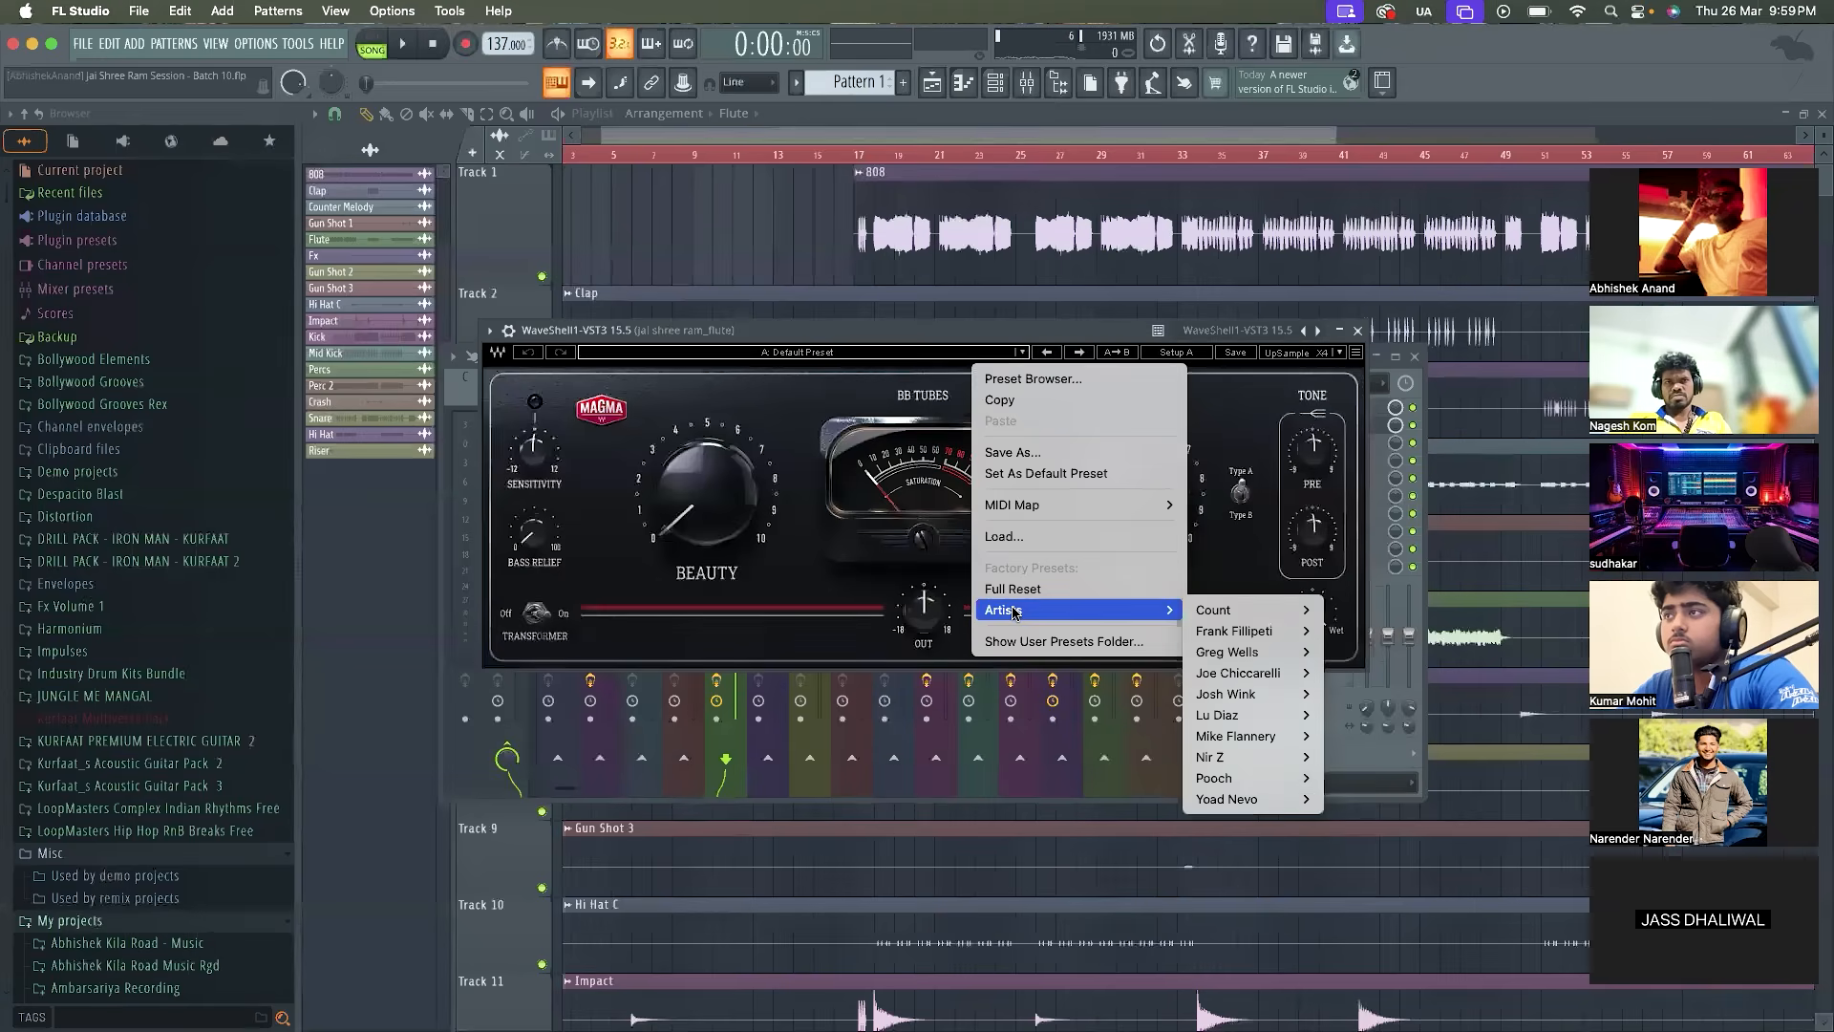
{"action": "mouse_move", "coordinate": [1282, 611]}
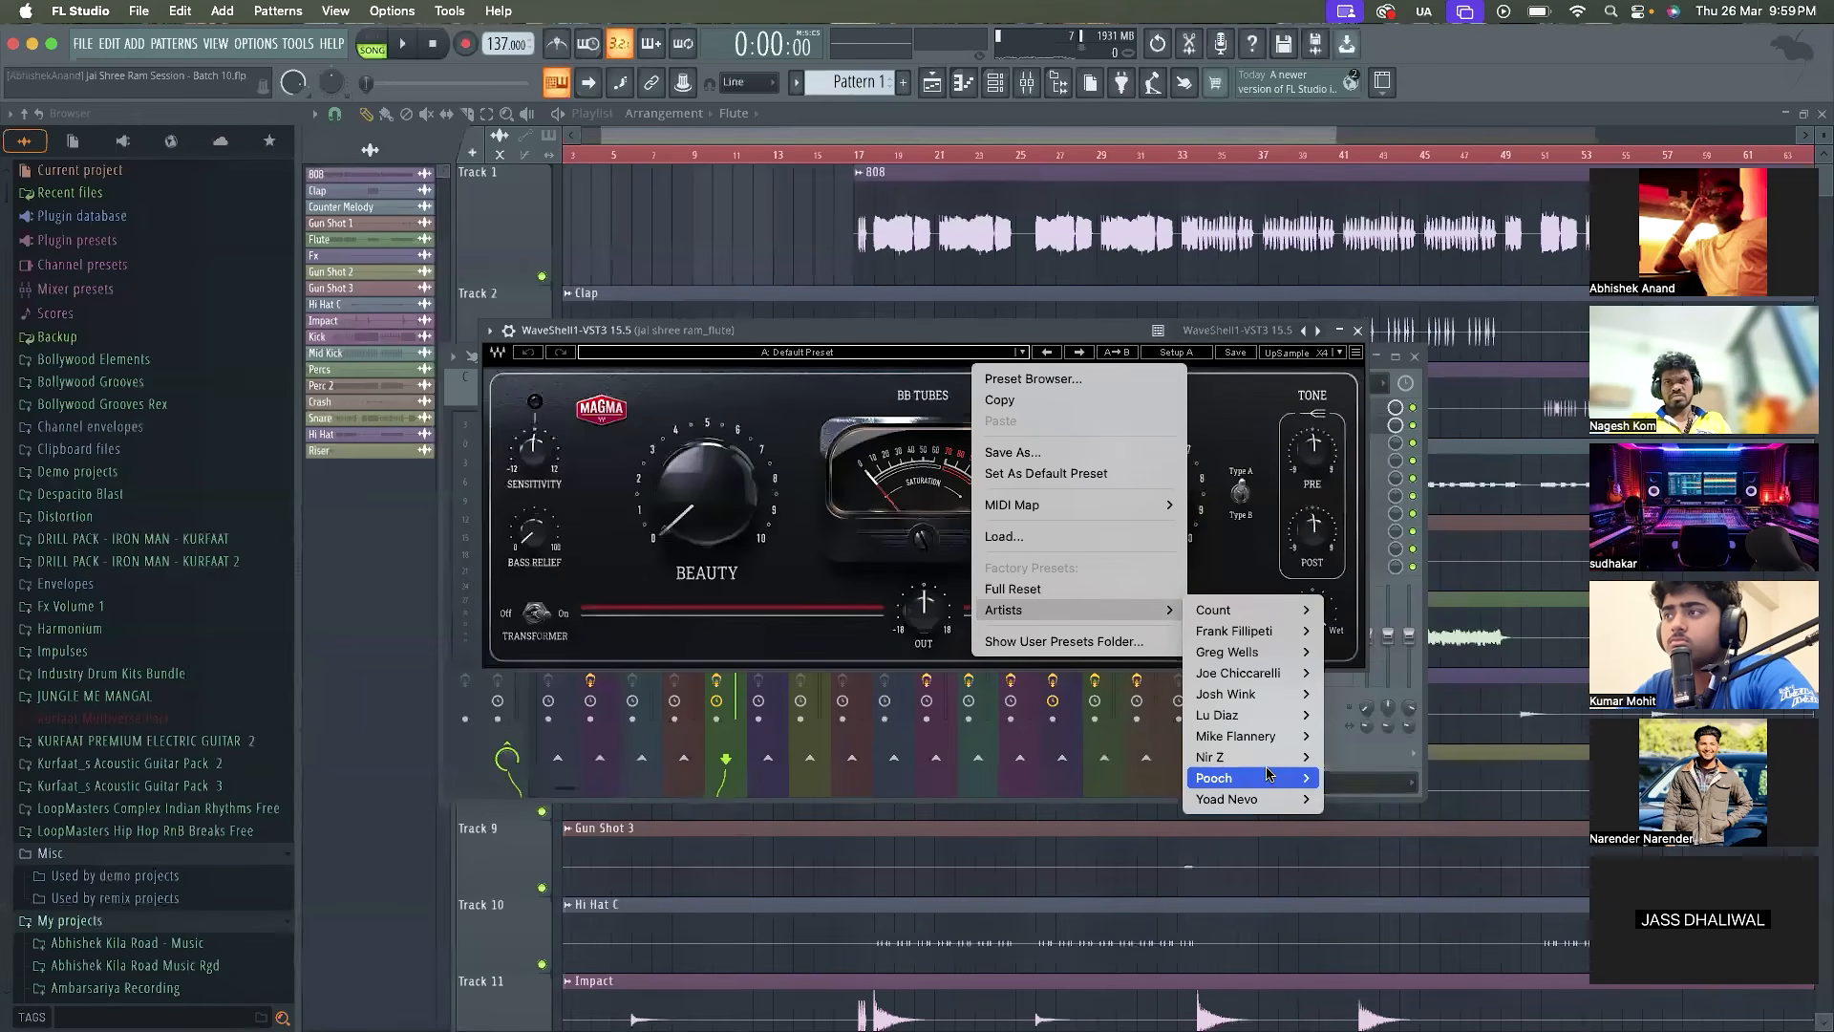
{"action": "mouse_move", "coordinate": [1271, 801]}
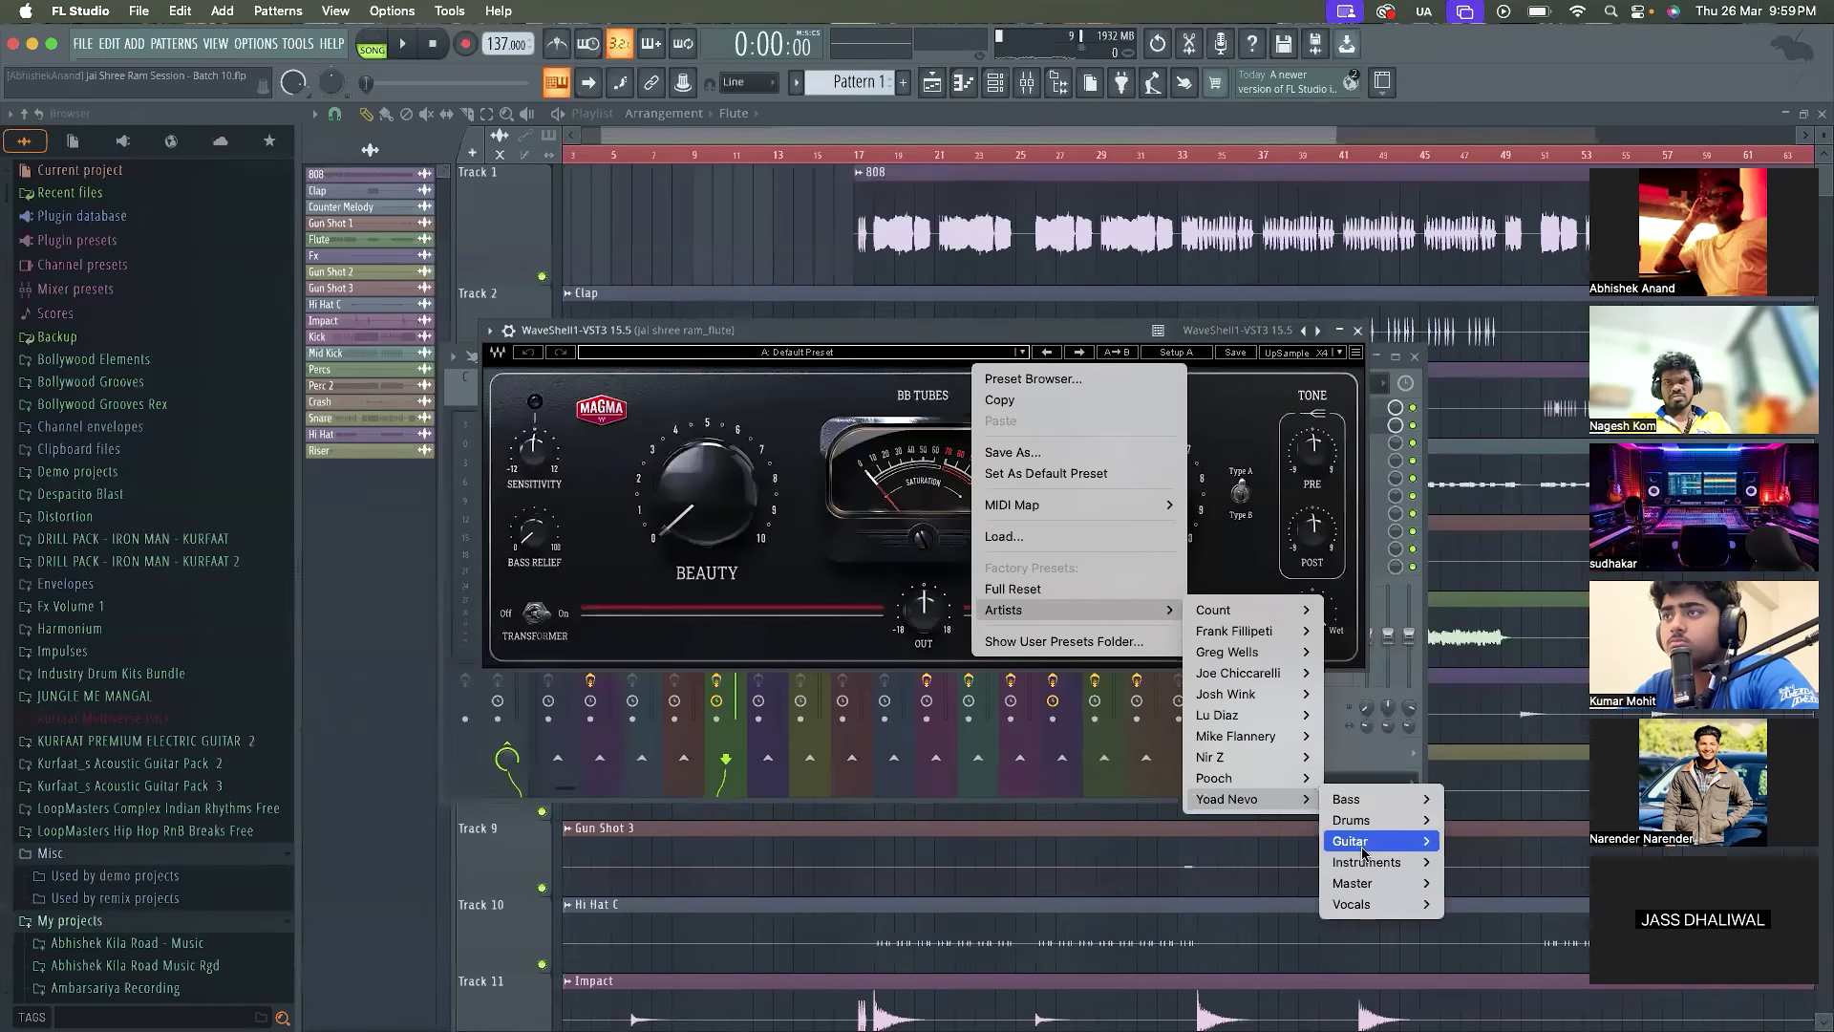
{"action": "mouse_move", "coordinate": [1380, 865]}
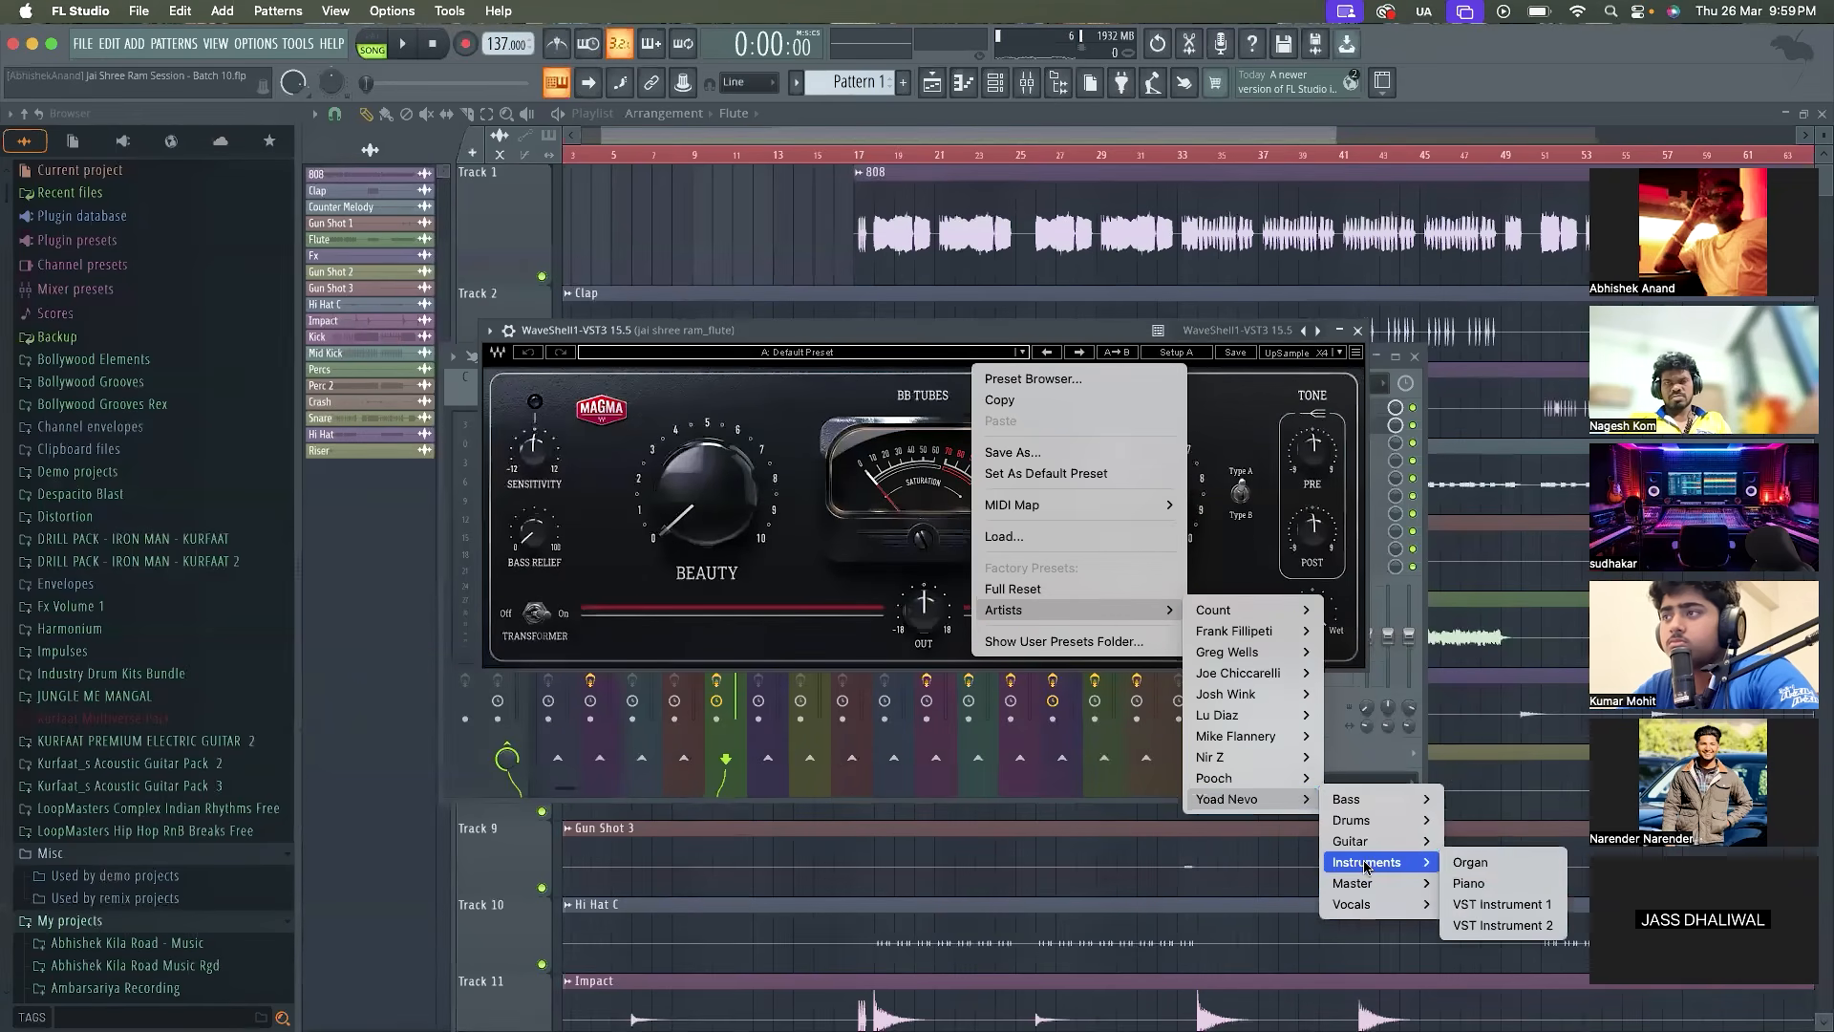
{"action": "left_click", "coordinate": [1471, 862]}
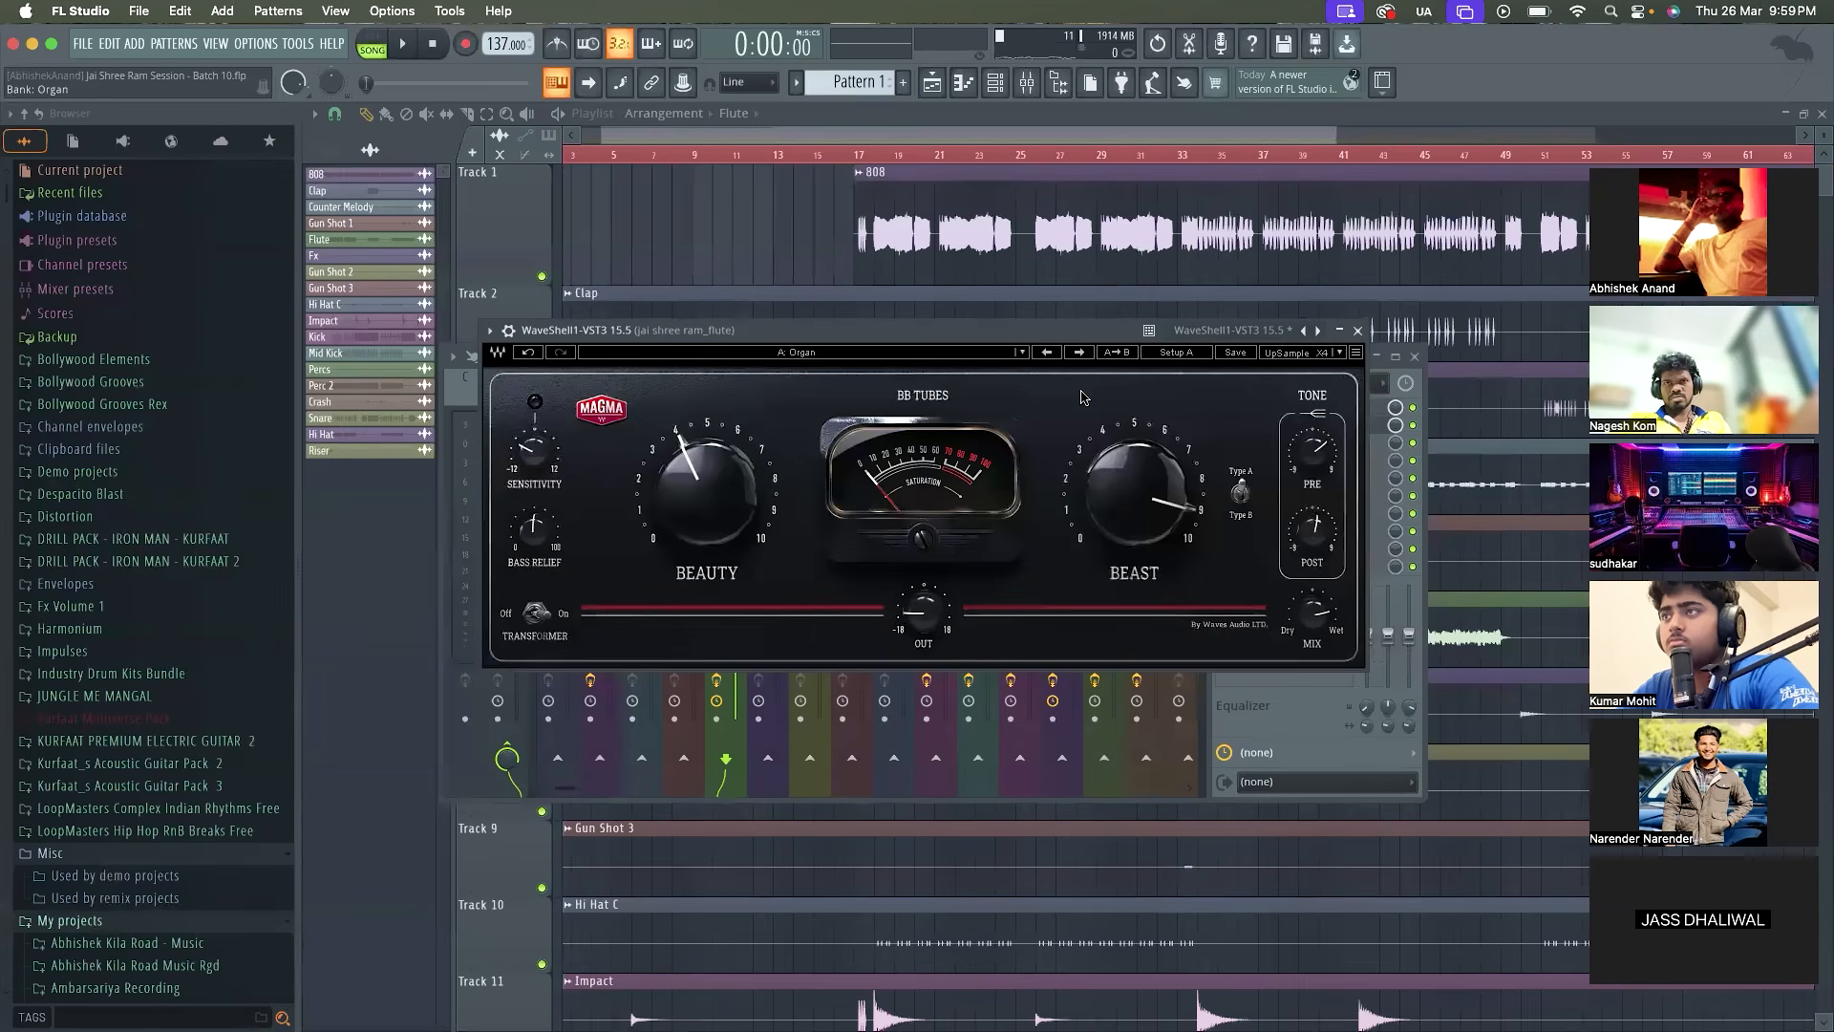
Set the Magma BB Tubes mix to 100% while auditioning the soloed flute, and close the plugin
{"action": "key", "text": "space"}
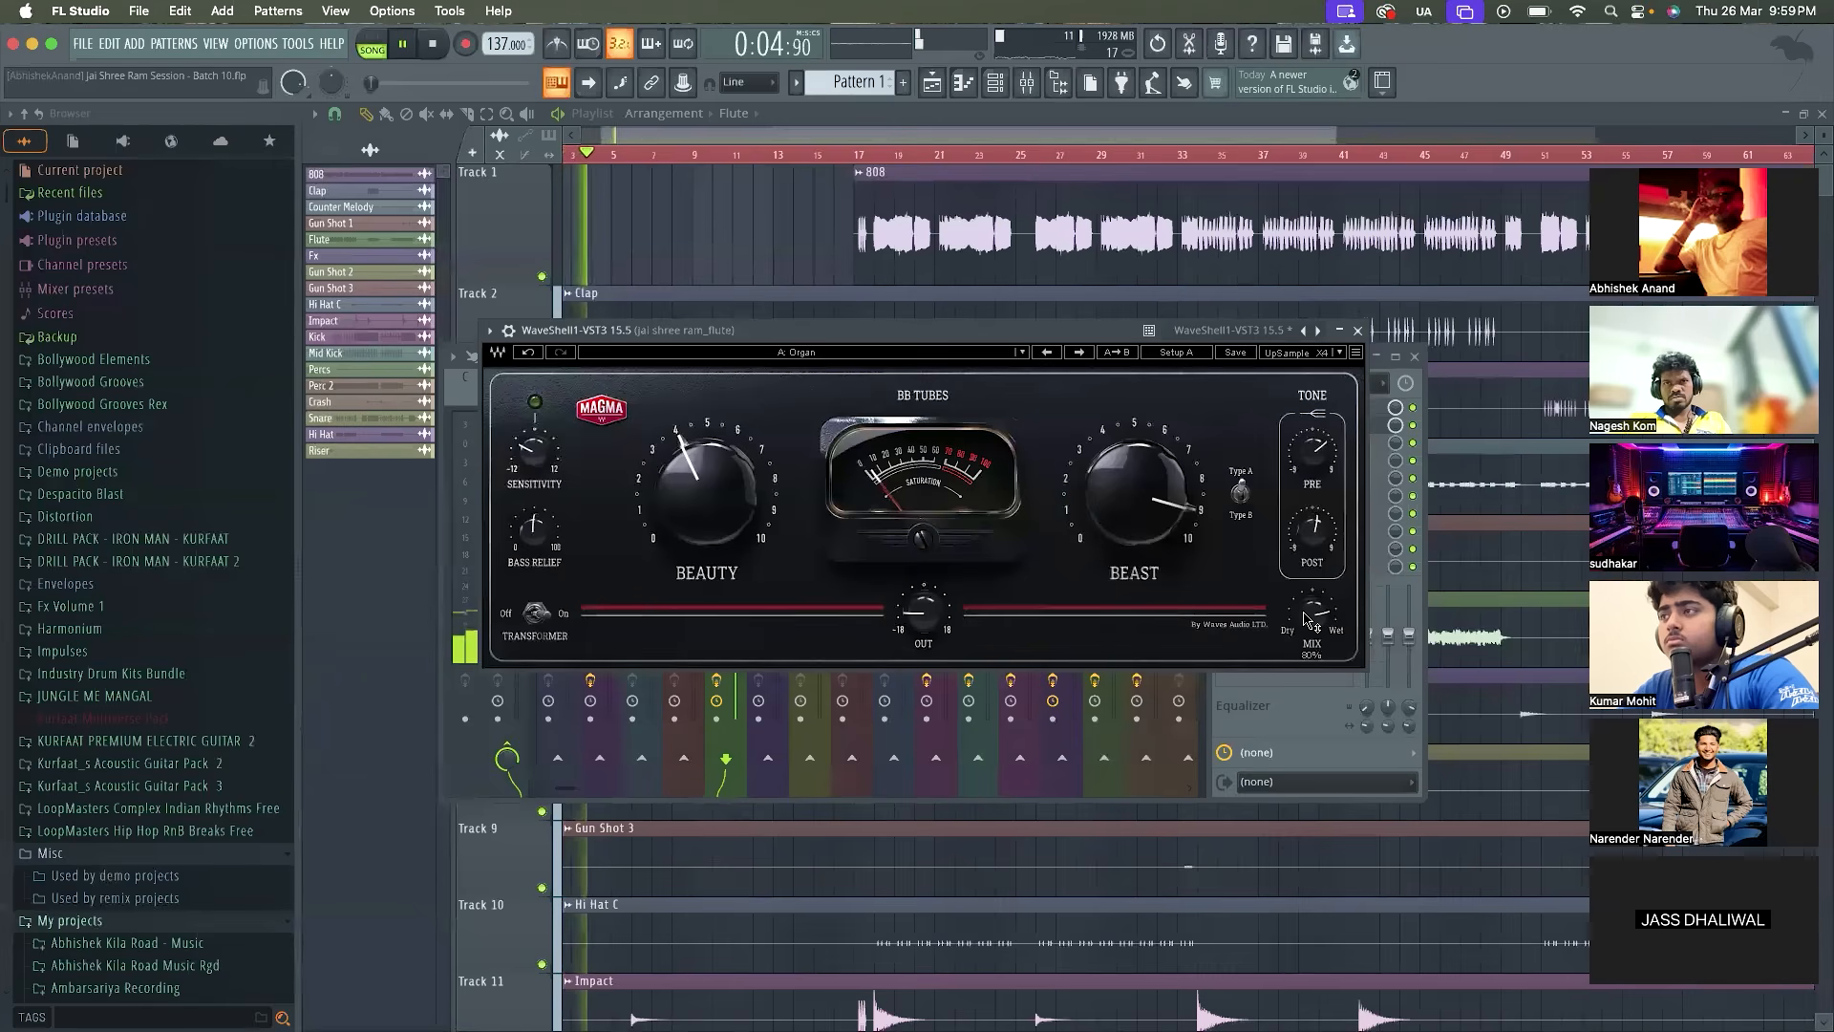
{"action": "left_click_drag", "start_coordinate": [1304, 624], "coordinate": [1305, 614]}
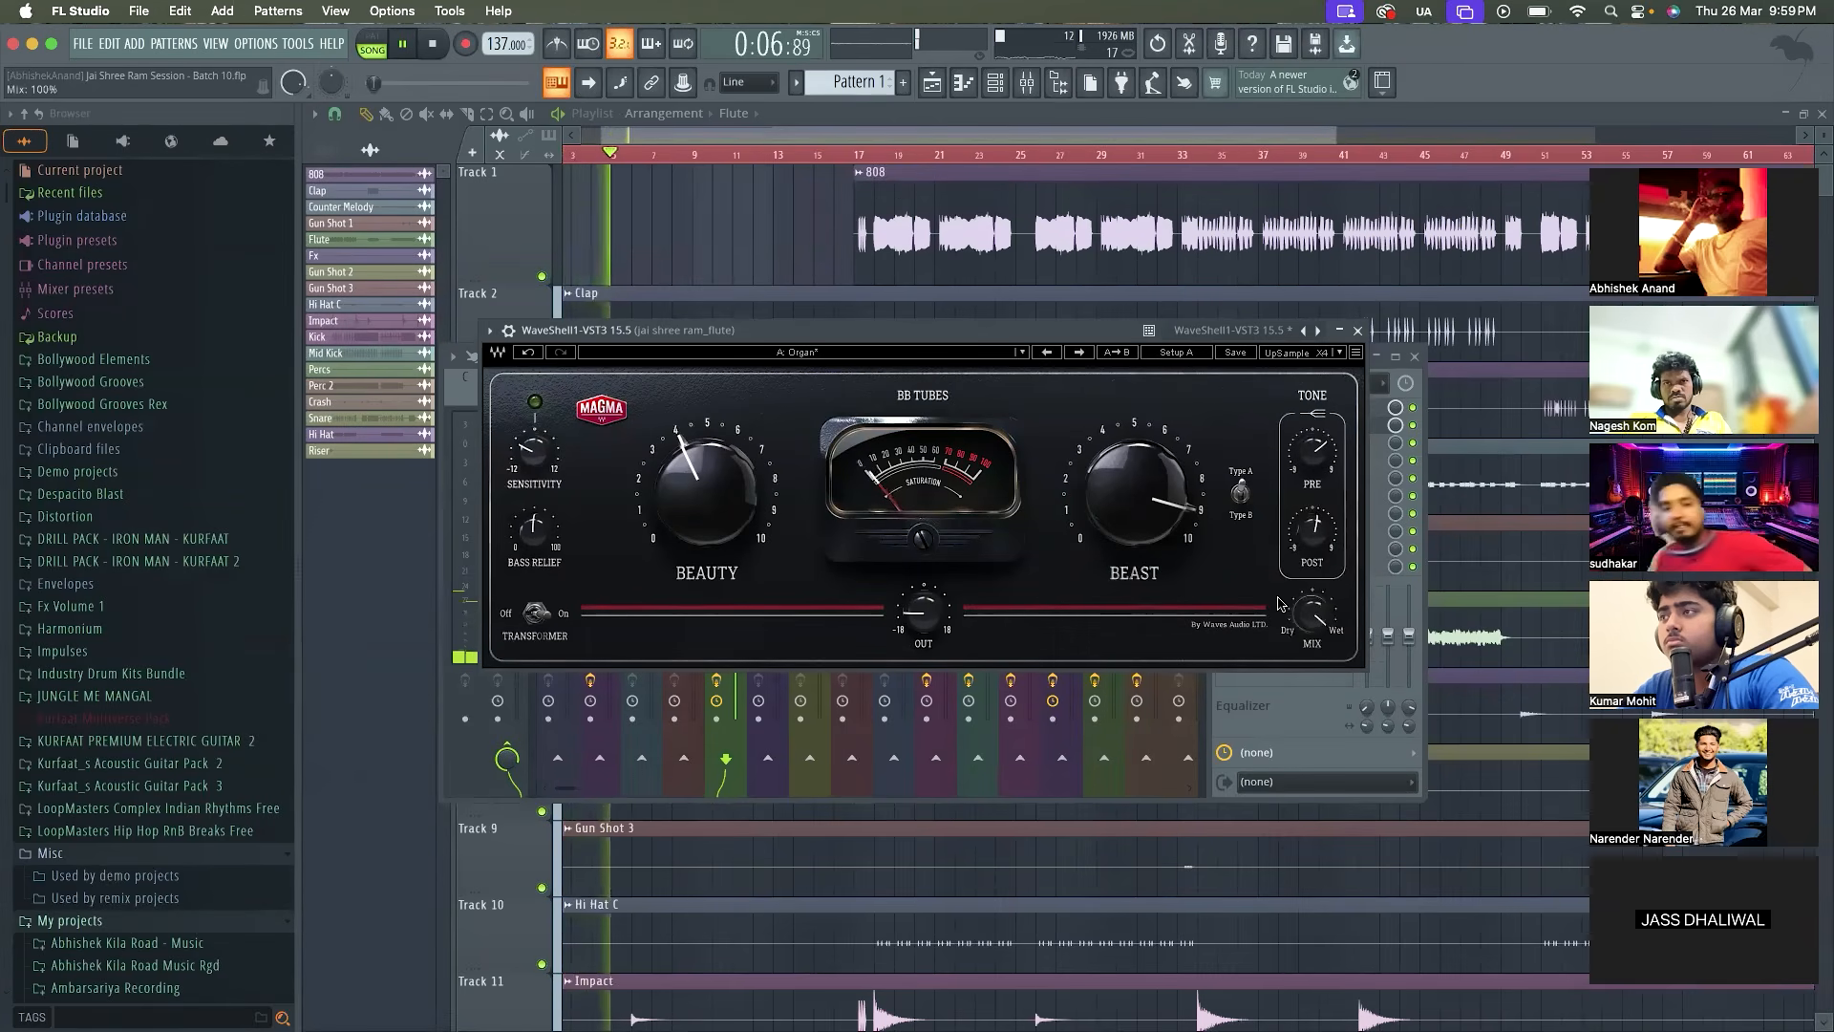
{"action": "left_click_drag", "start_coordinate": [1313, 527], "coordinate": [1311, 533]}
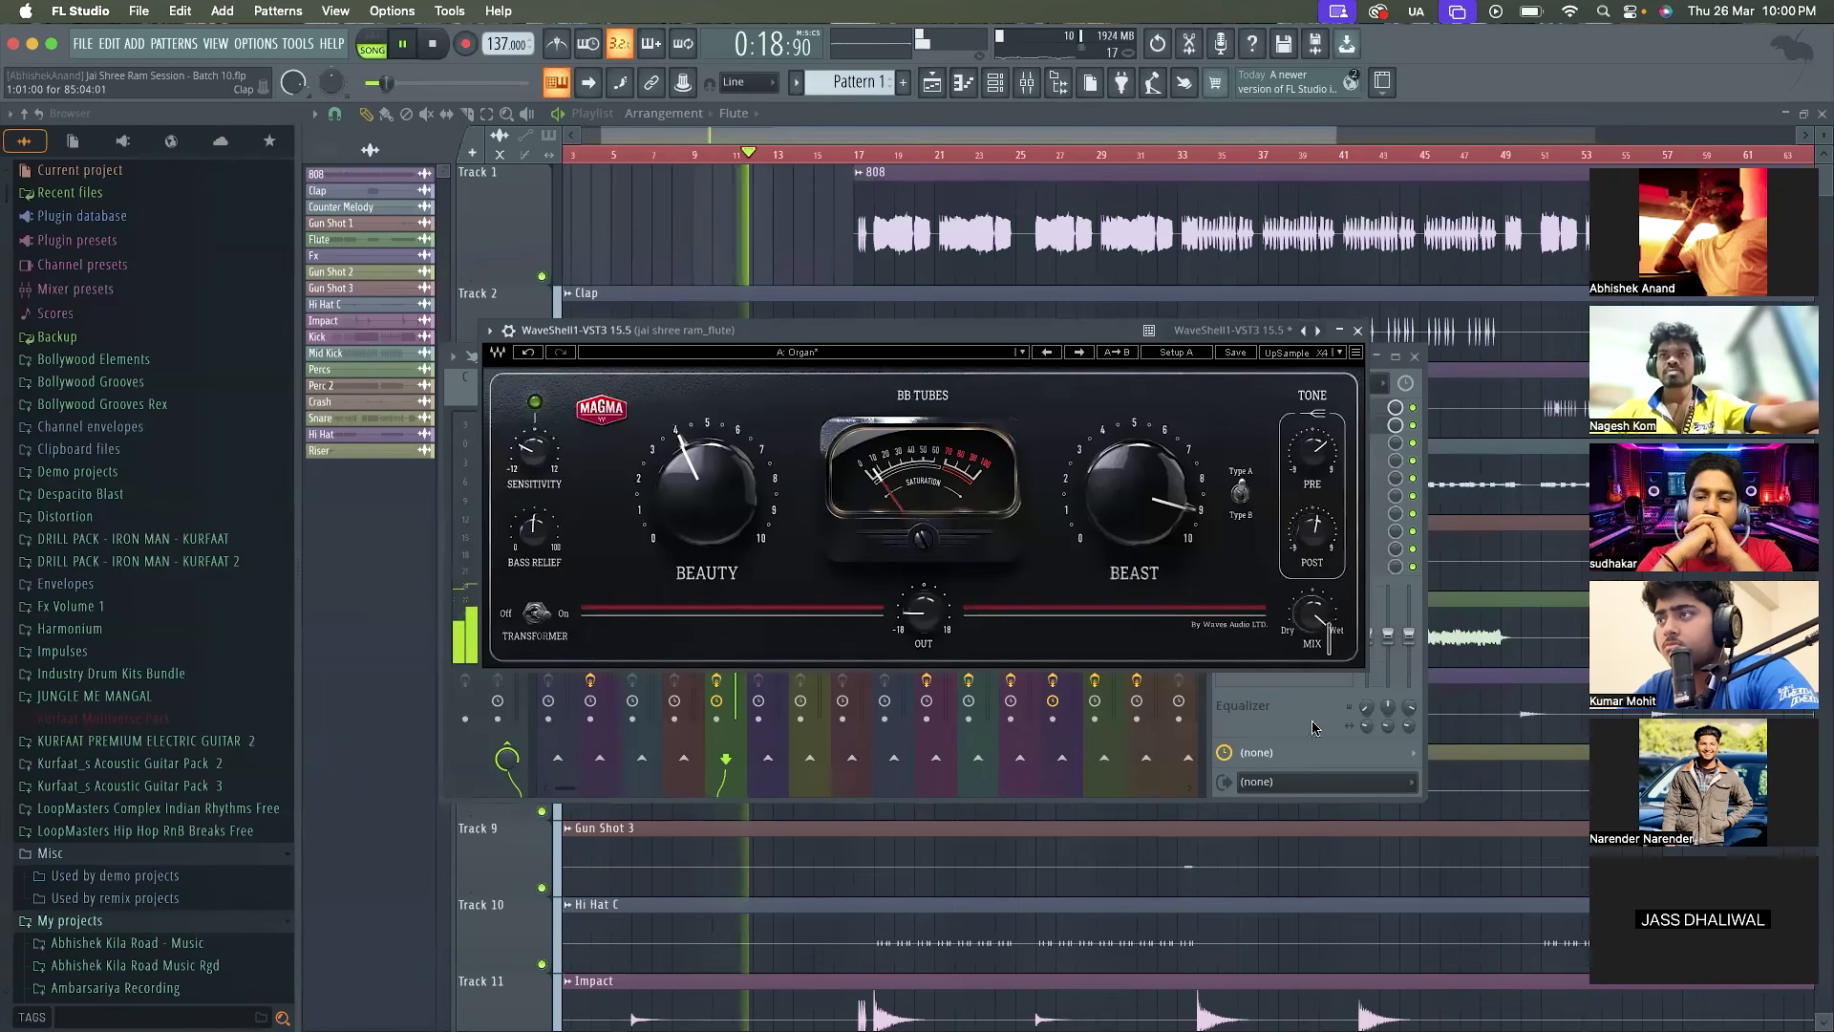
{"action": "left_click_drag", "start_coordinate": [1312, 614], "coordinate": [1328, 619]}
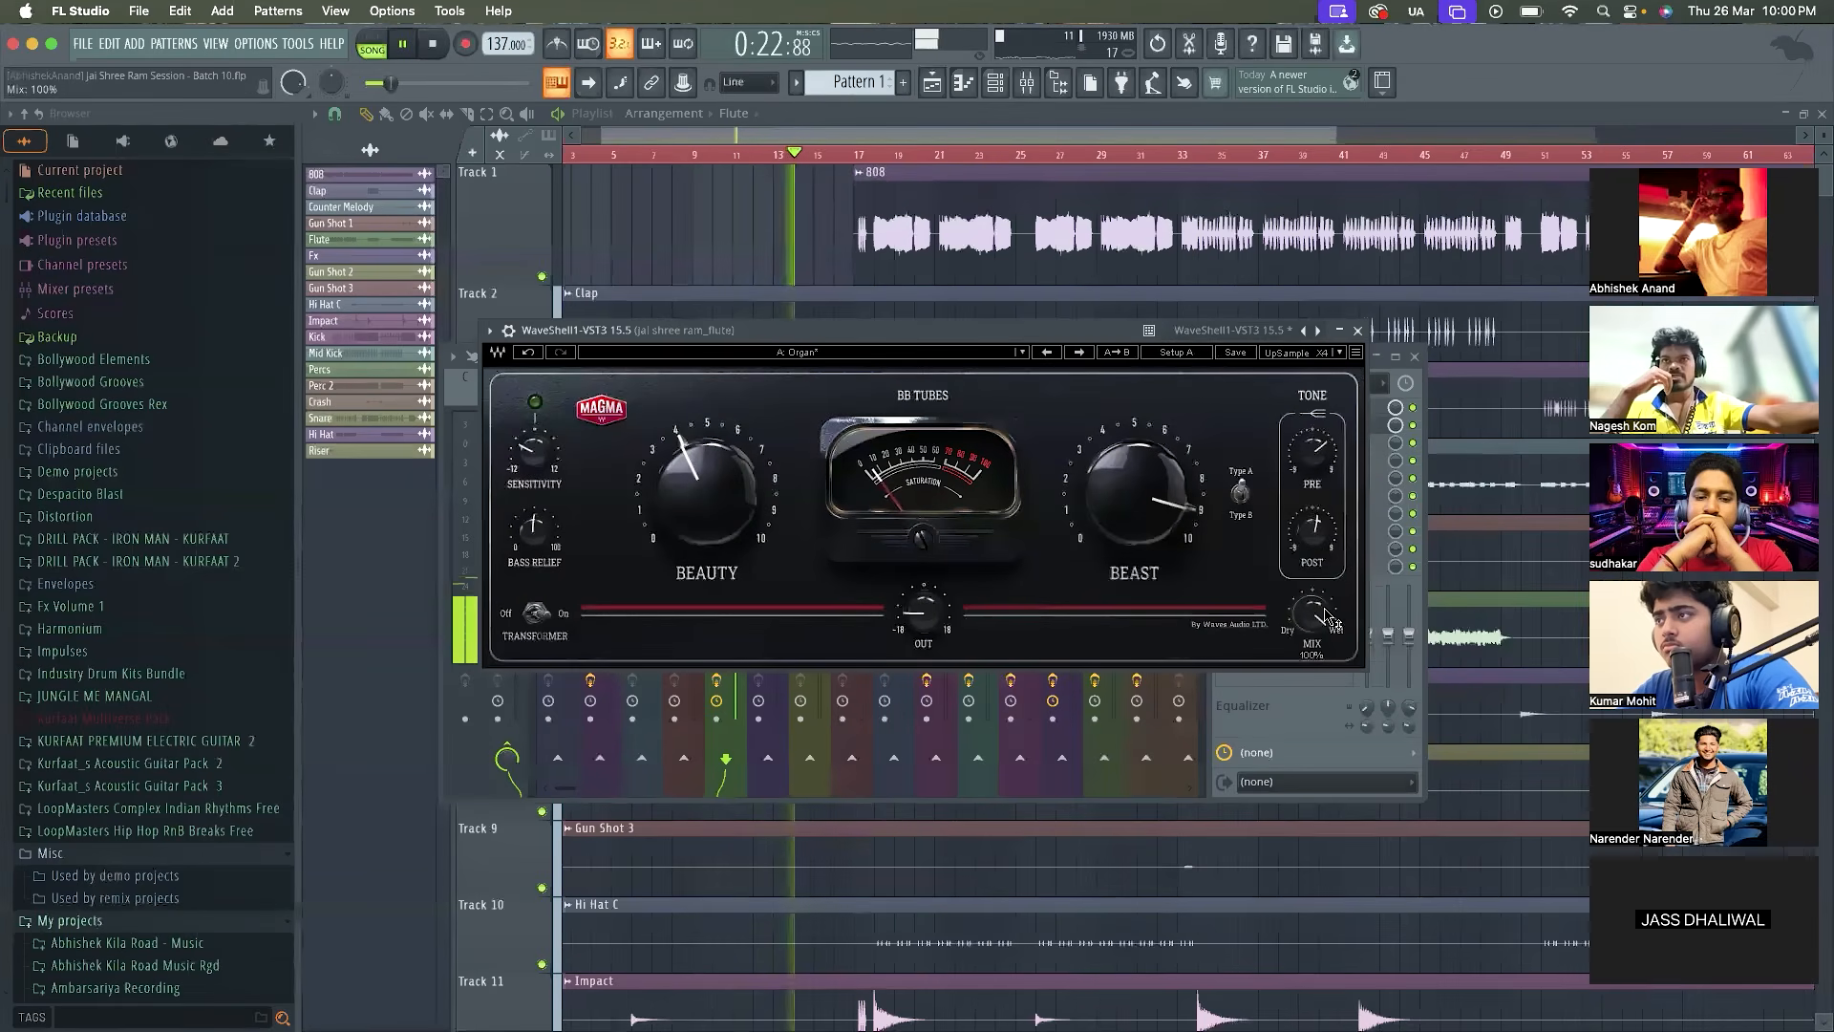
{"action": "left_click", "coordinate": [1358, 331]}
{"action": "key", "text": "space"}
{"action": "left_click", "coordinate": [1257, 427]}
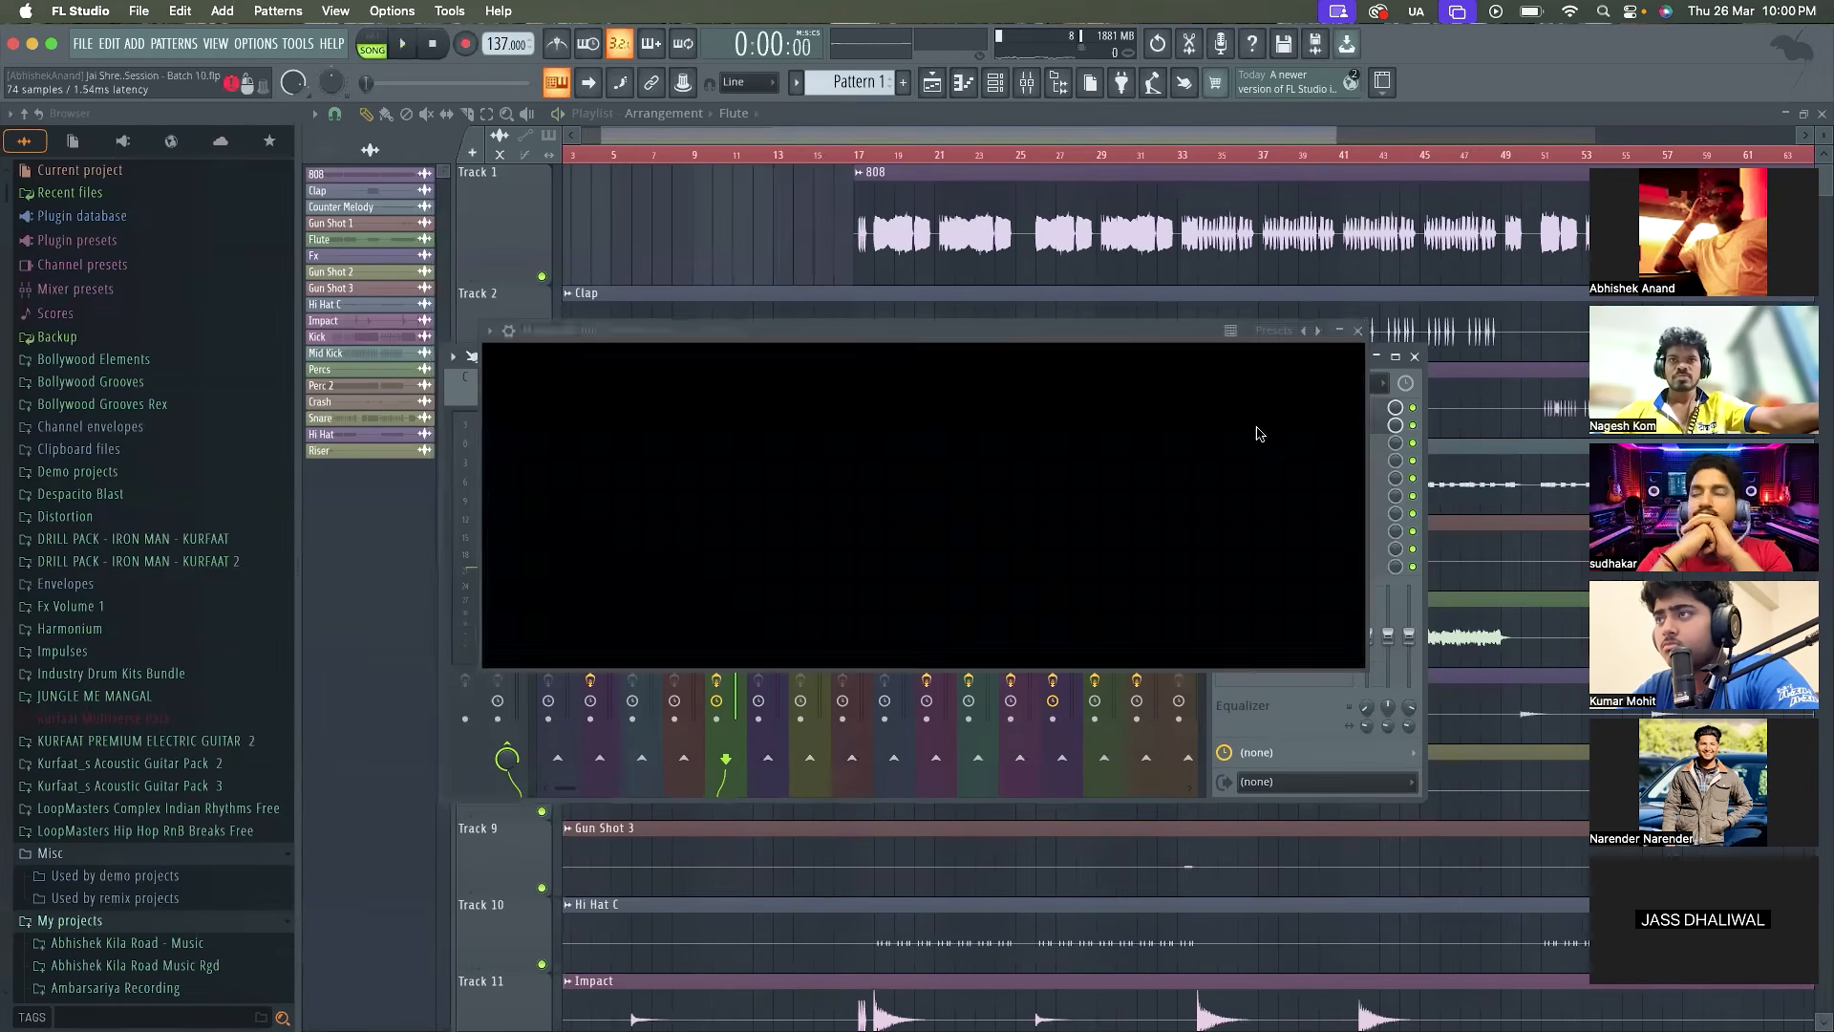
{"action": "key", "text": "space"}
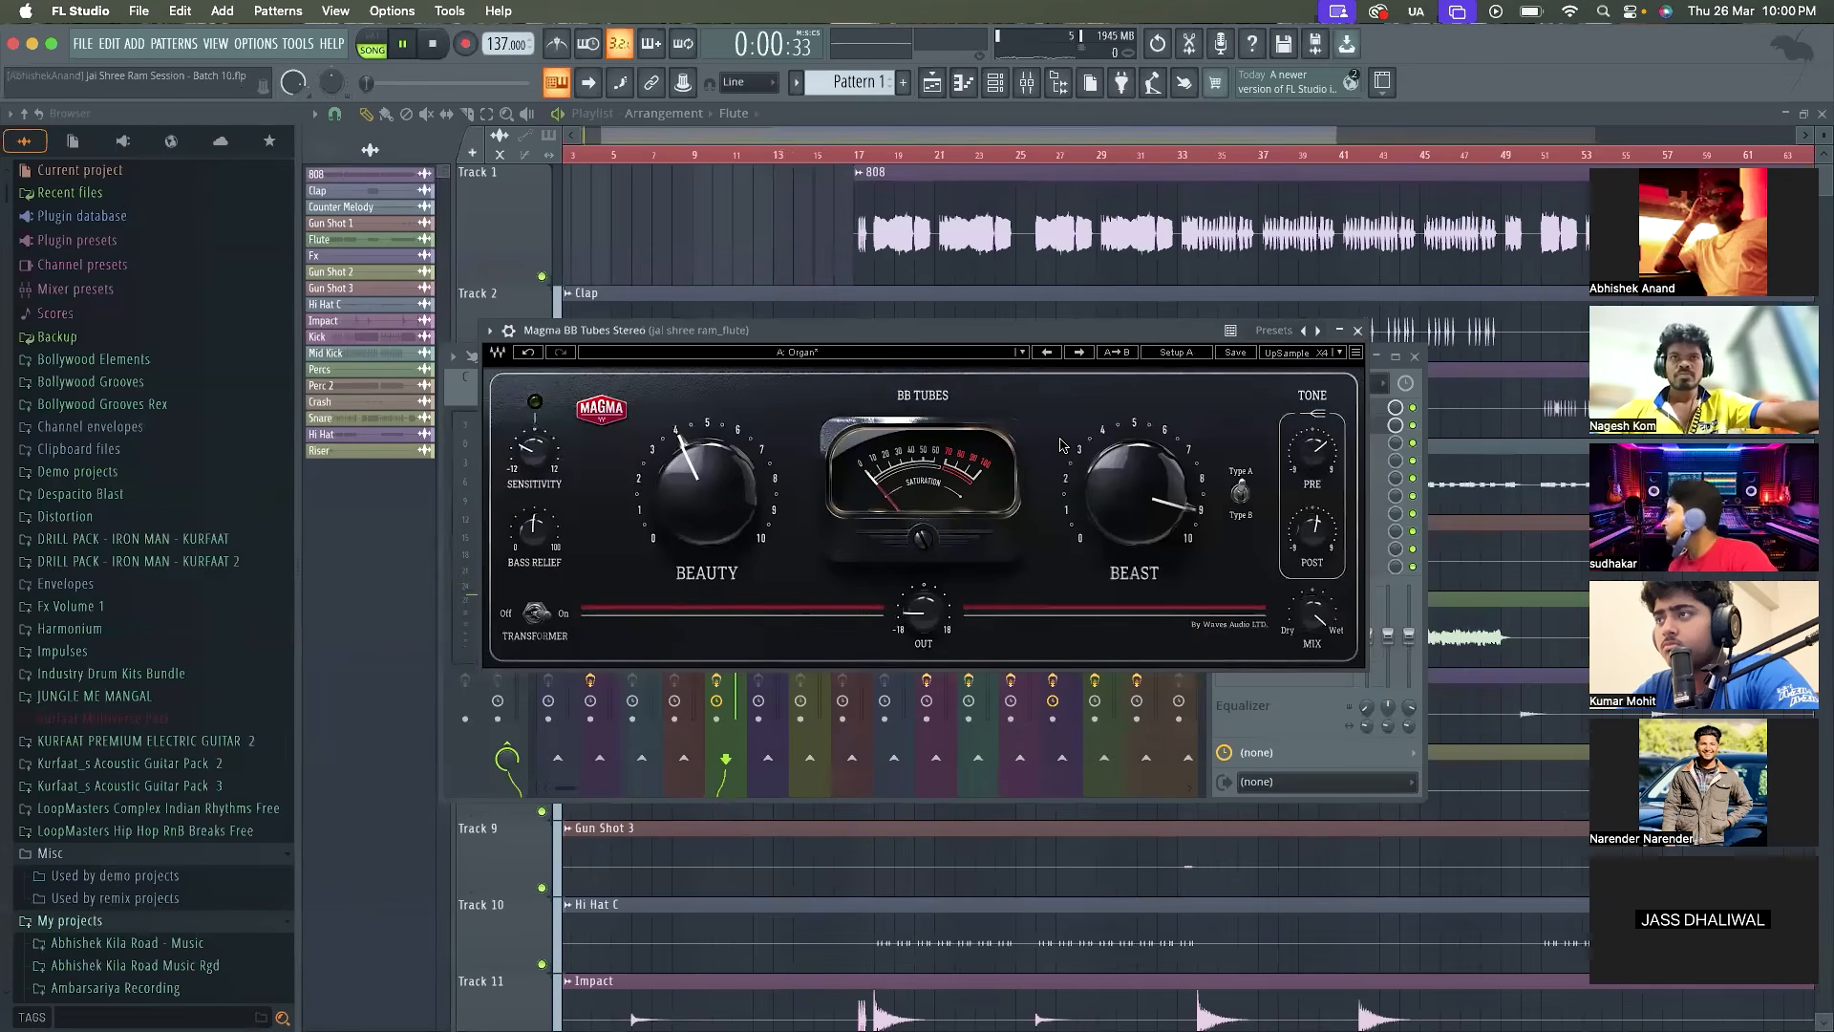
{"action": "left_click", "coordinate": [1357, 331]}
Search the effect plugins for "limiter" and load Fruity Limiter into the flute track's third effect slot
{"action": "left_click", "coordinate": [1253, 442]}
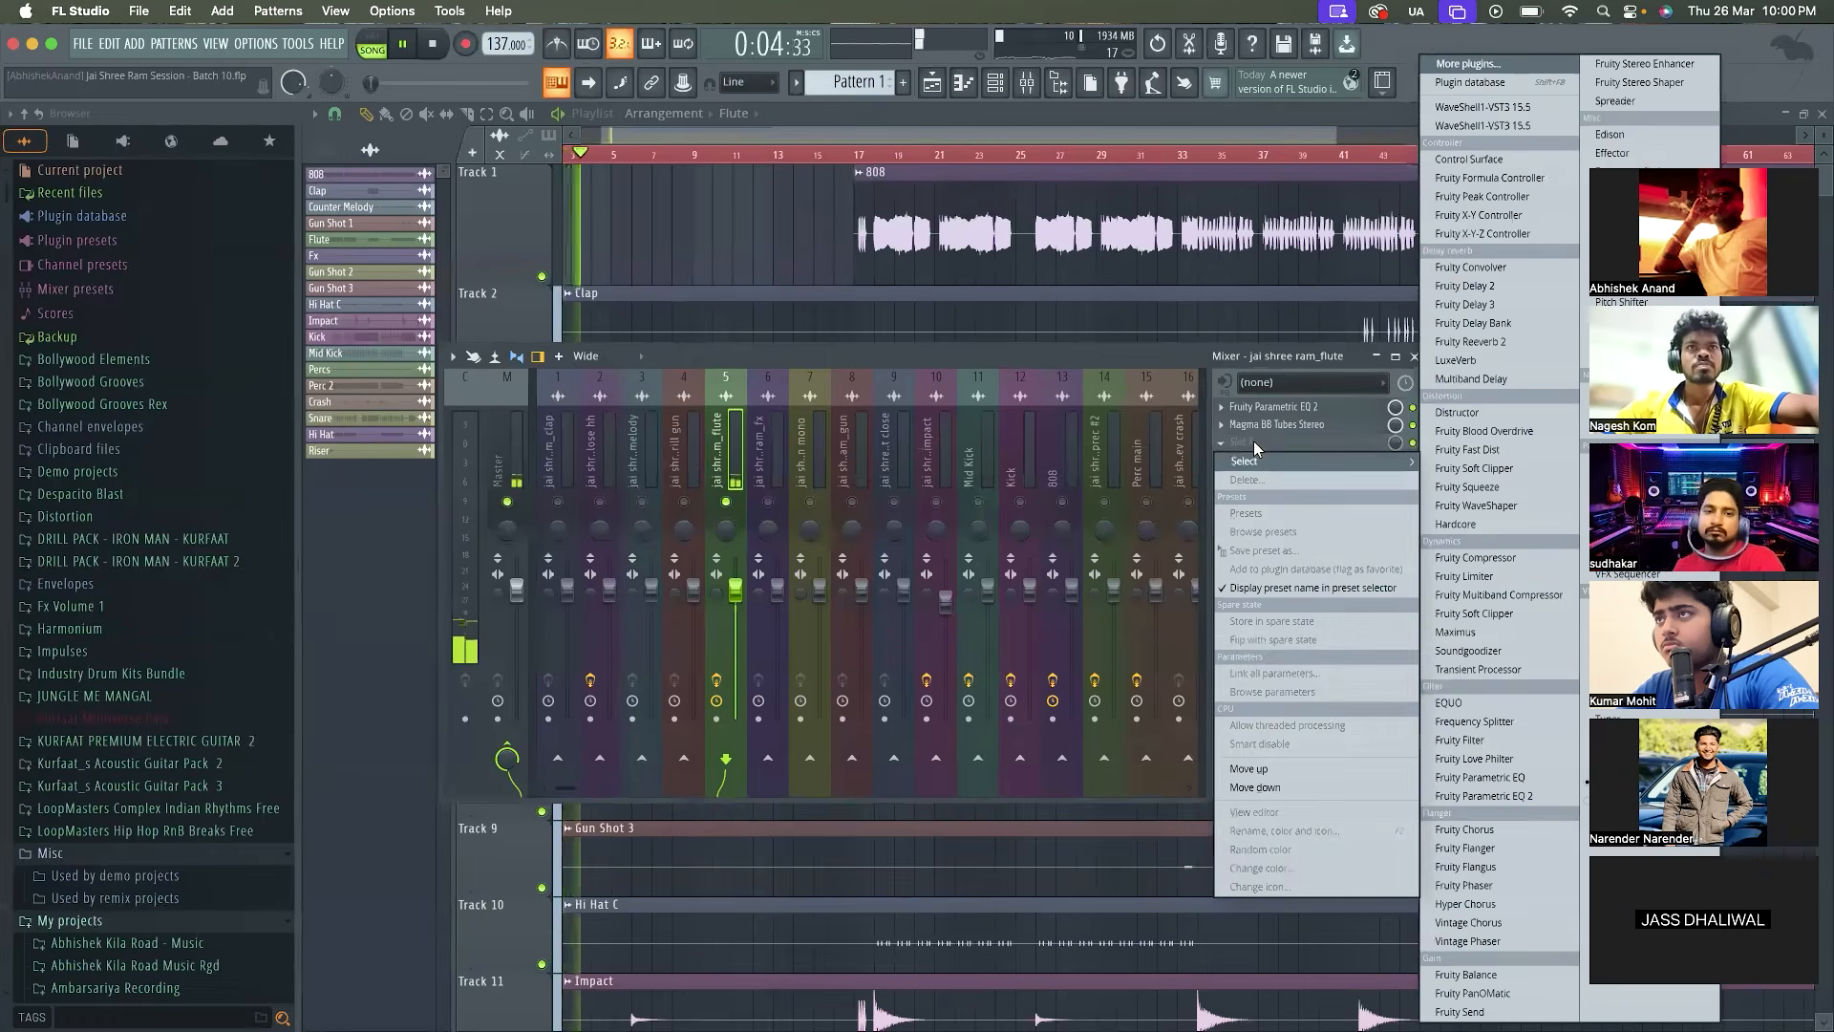
{"action": "left_click", "coordinate": [1476, 64]}
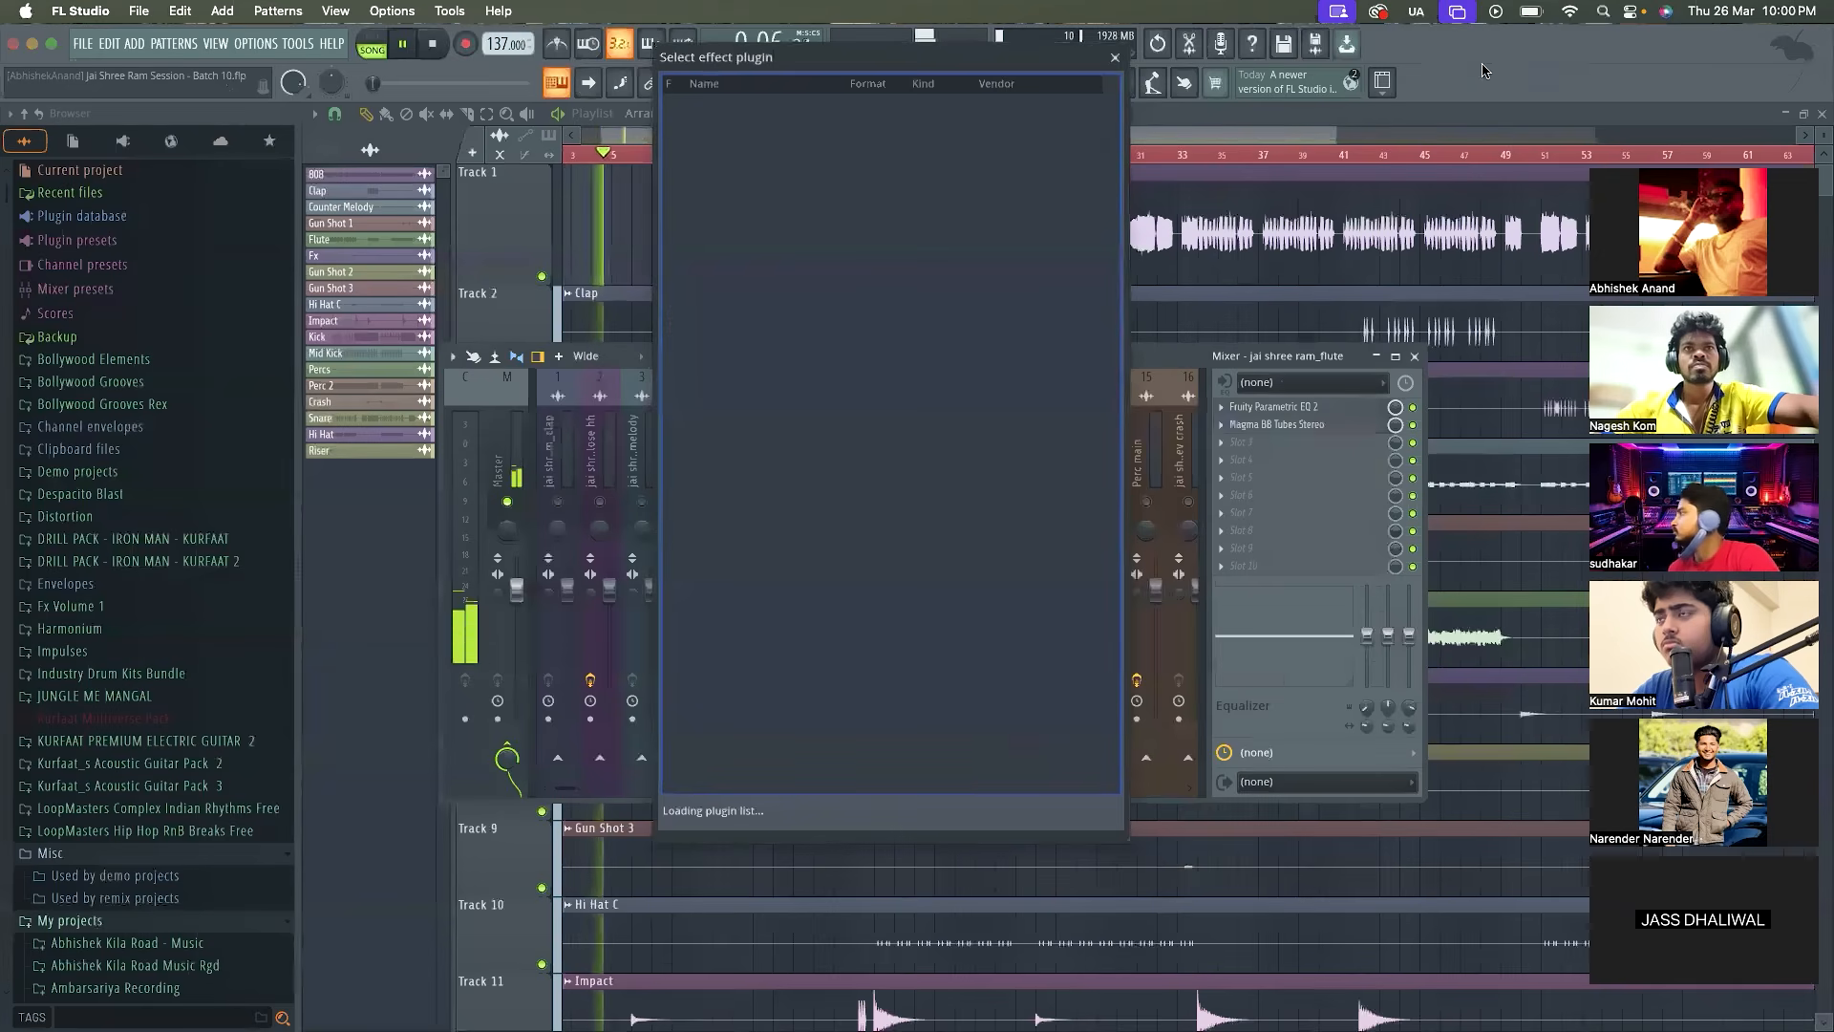
{"action": "type", "text": "limiter"}
{"action": "scroll", "coordinate": [789, 531], "scroll_direction": "down", "scroll_amount": 10}
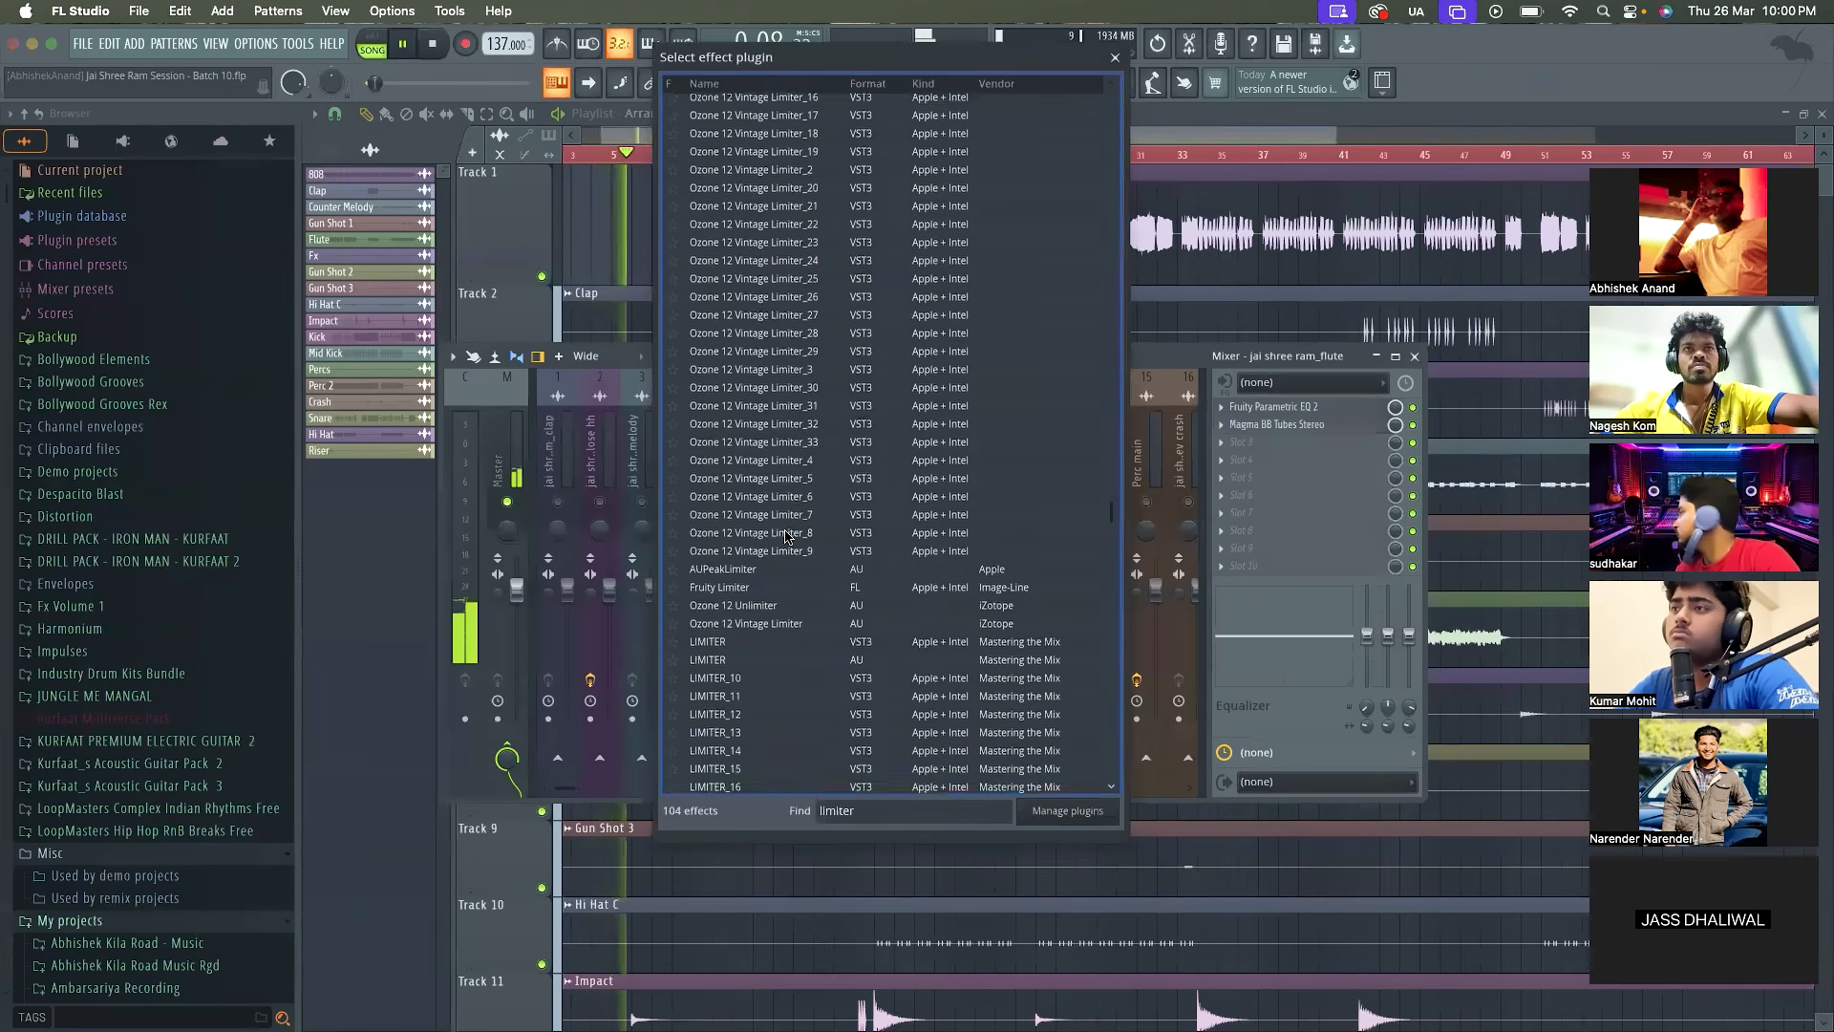
{"action": "double_click", "coordinate": [726, 586]}
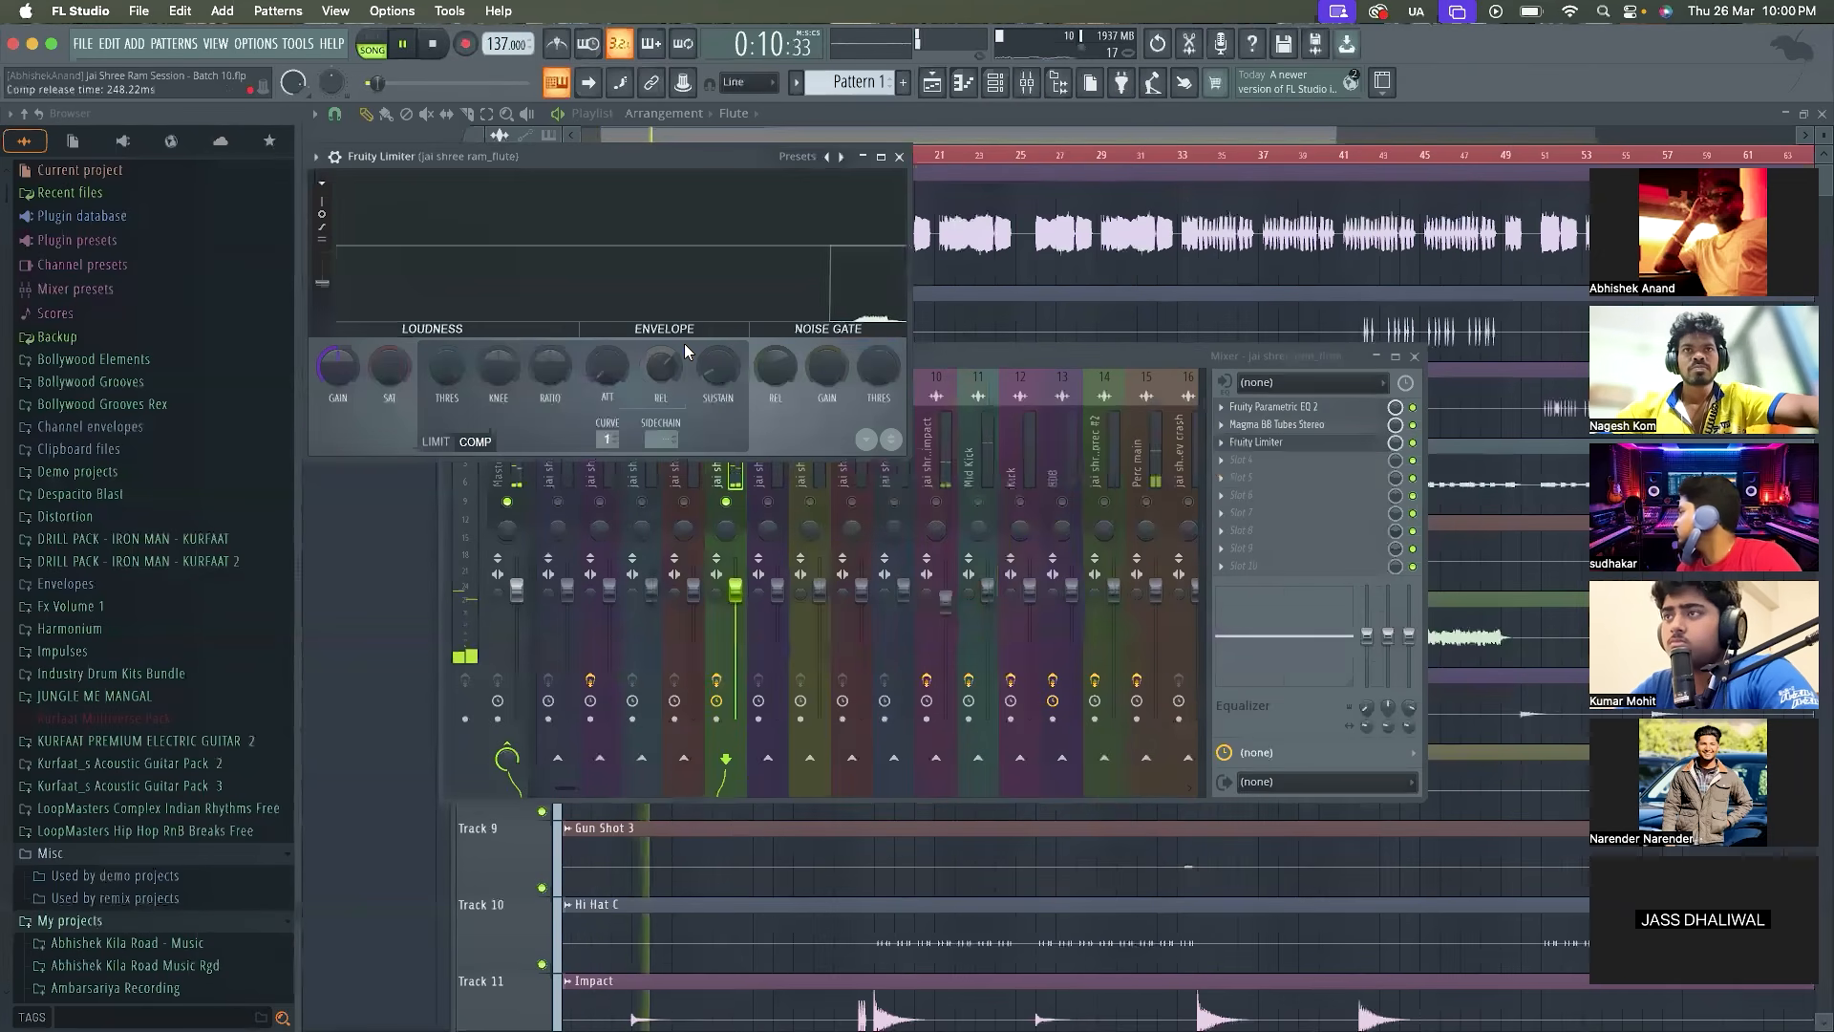
Enlarge the Fruity Limiter window, examine the flute's waveform level during playback, and close it
{"action": "key", "text": "space"}
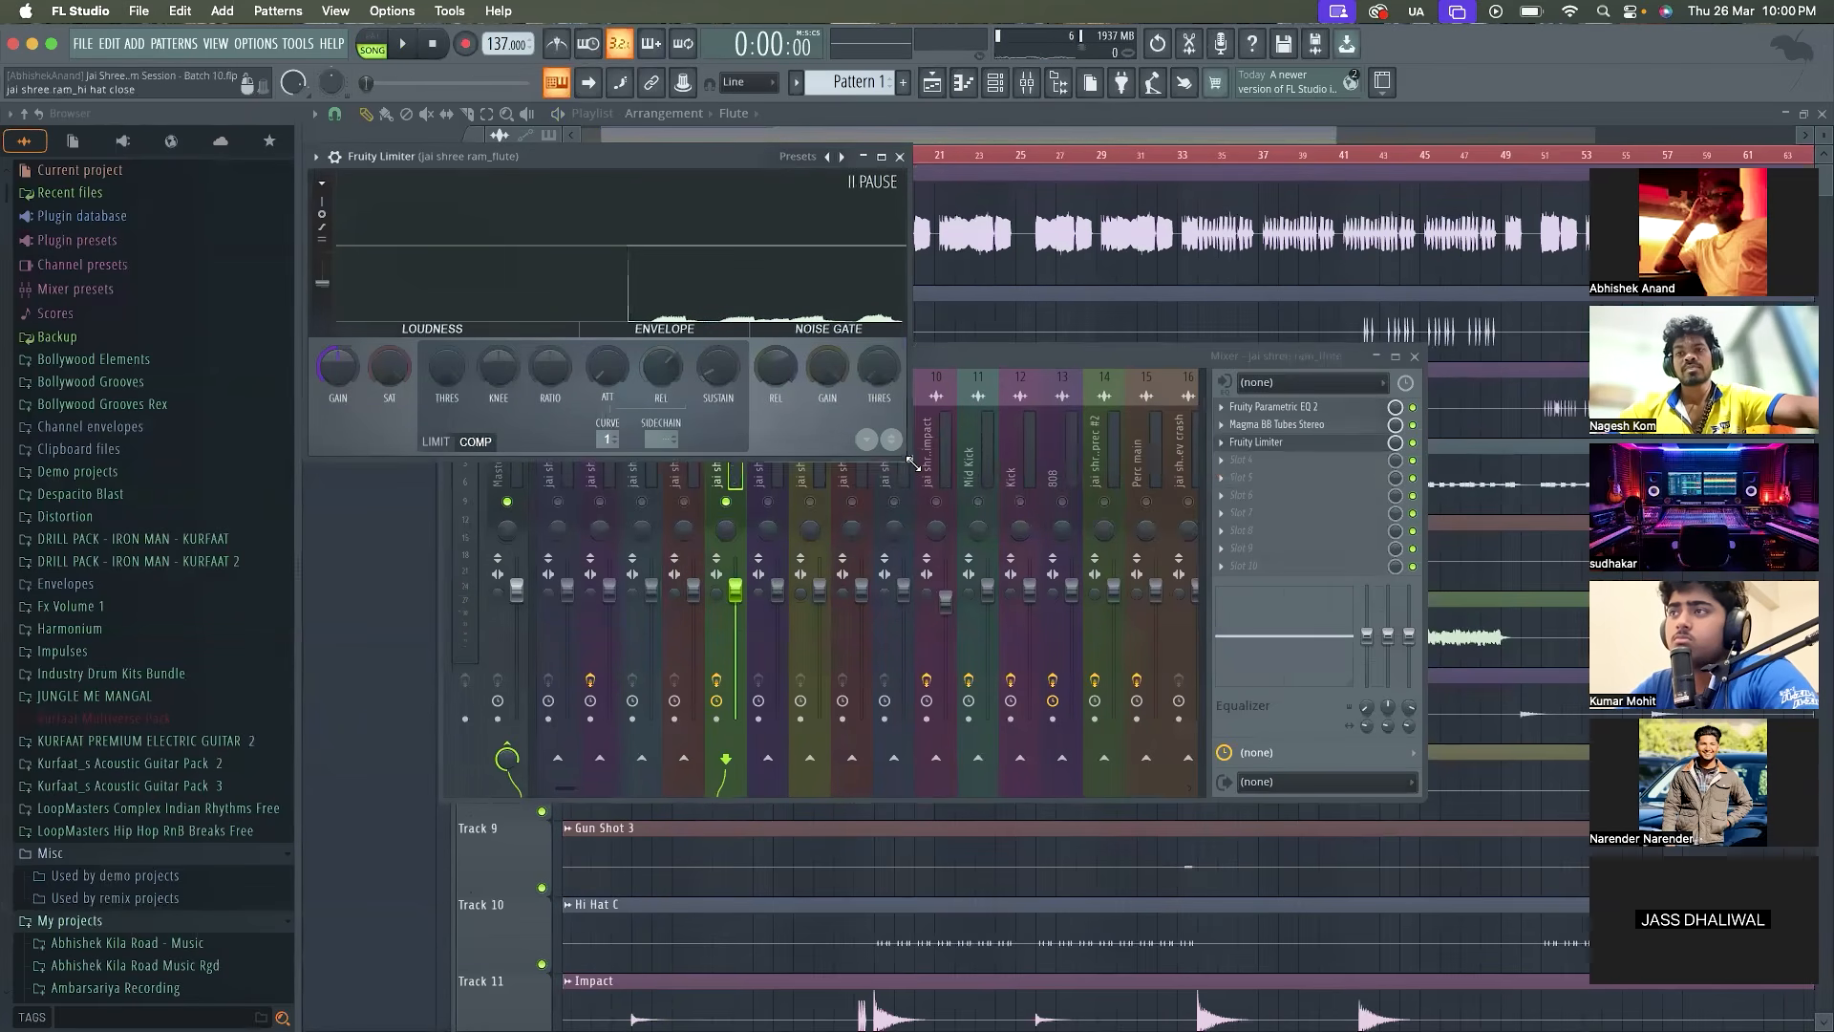
{"action": "left_click_drag", "start_coordinate": [913, 463], "coordinate": [1288, 814]}
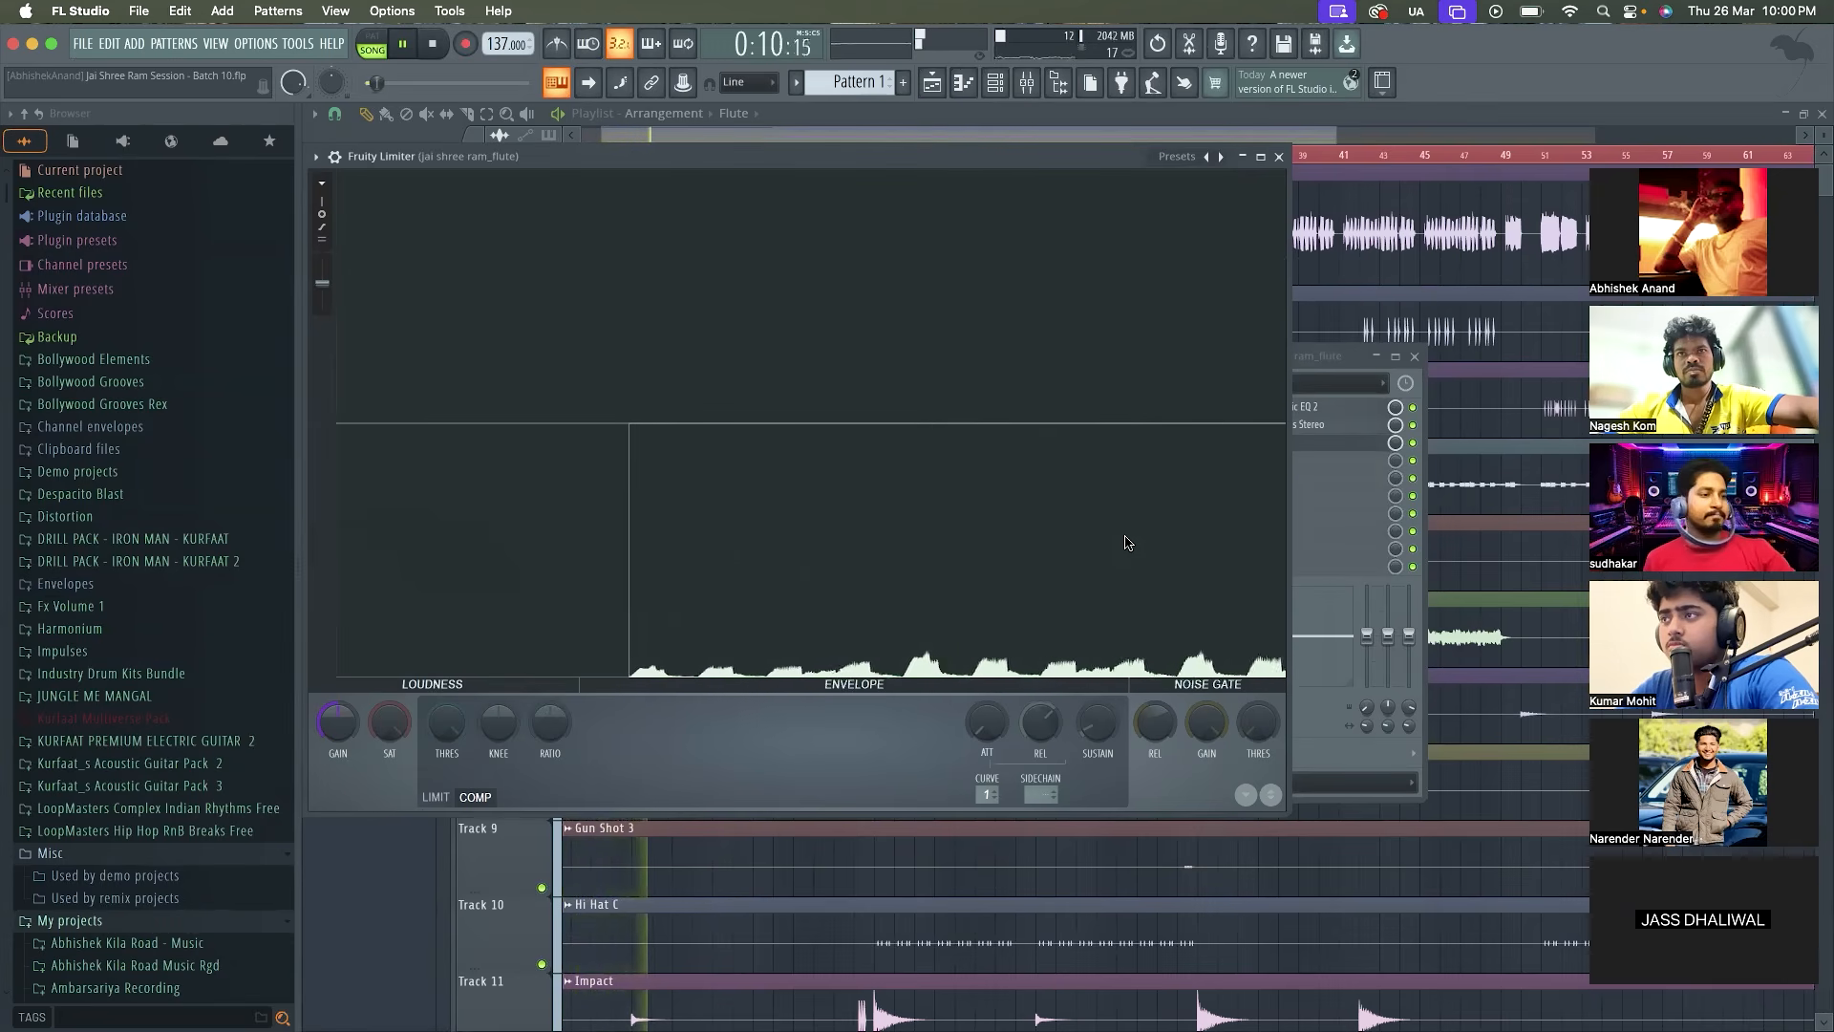
{"action": "key", "text": "space"}
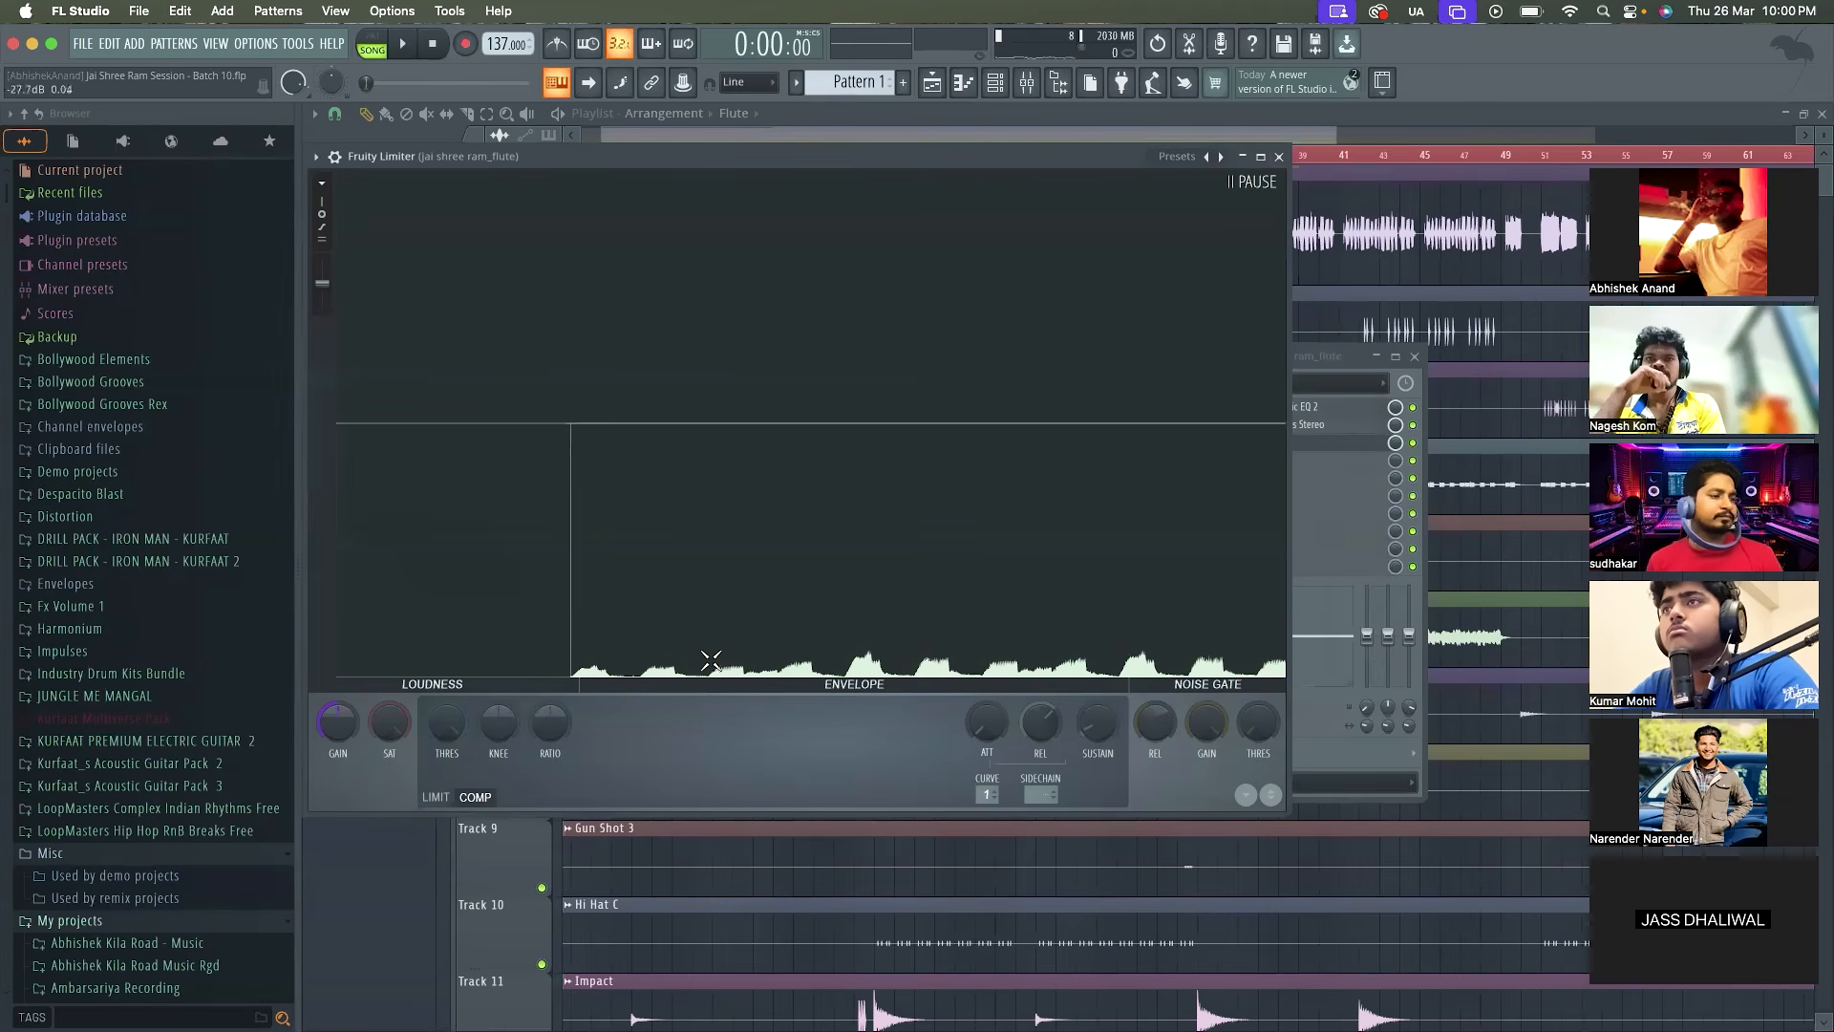
{"action": "left_click", "coordinate": [1281, 156]}
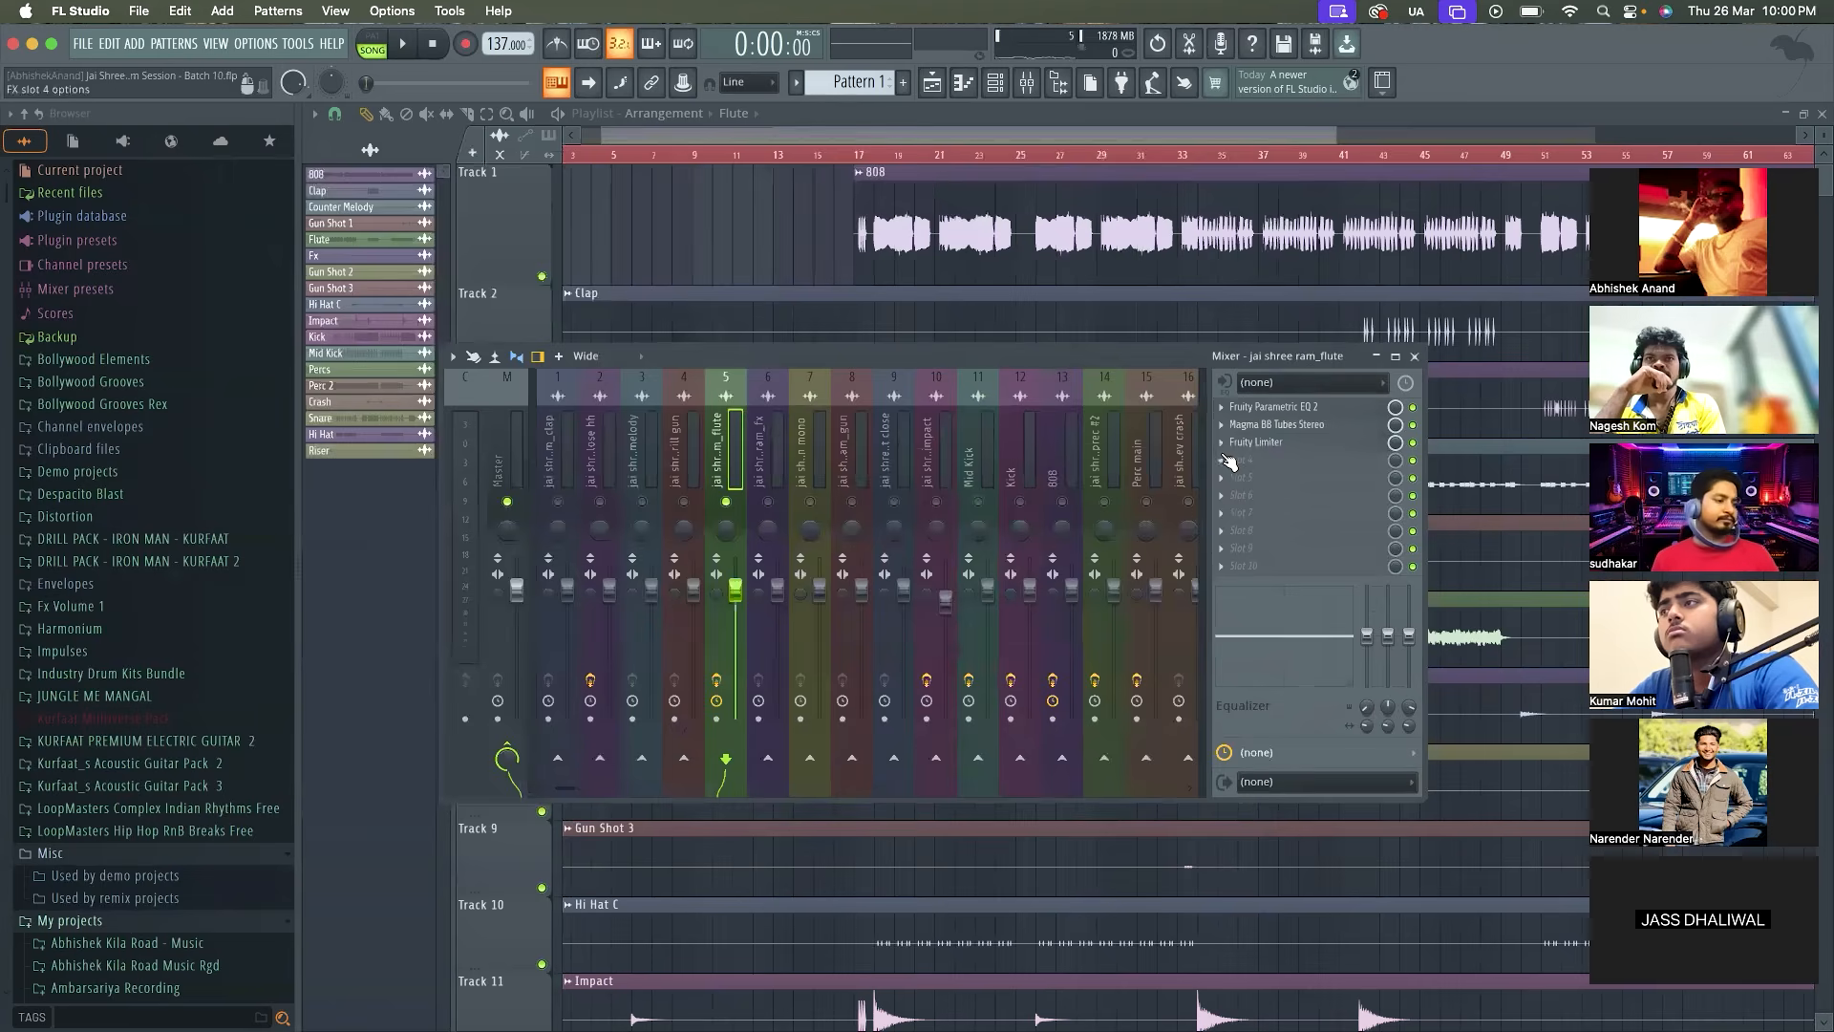
Replace Fruity Limiter in the flute track's third effect slot with WaveShell1-VST3 15.5
{"action": "left_click", "coordinate": [1223, 443]}
{"action": "mouse_move", "coordinate": [1246, 462]}
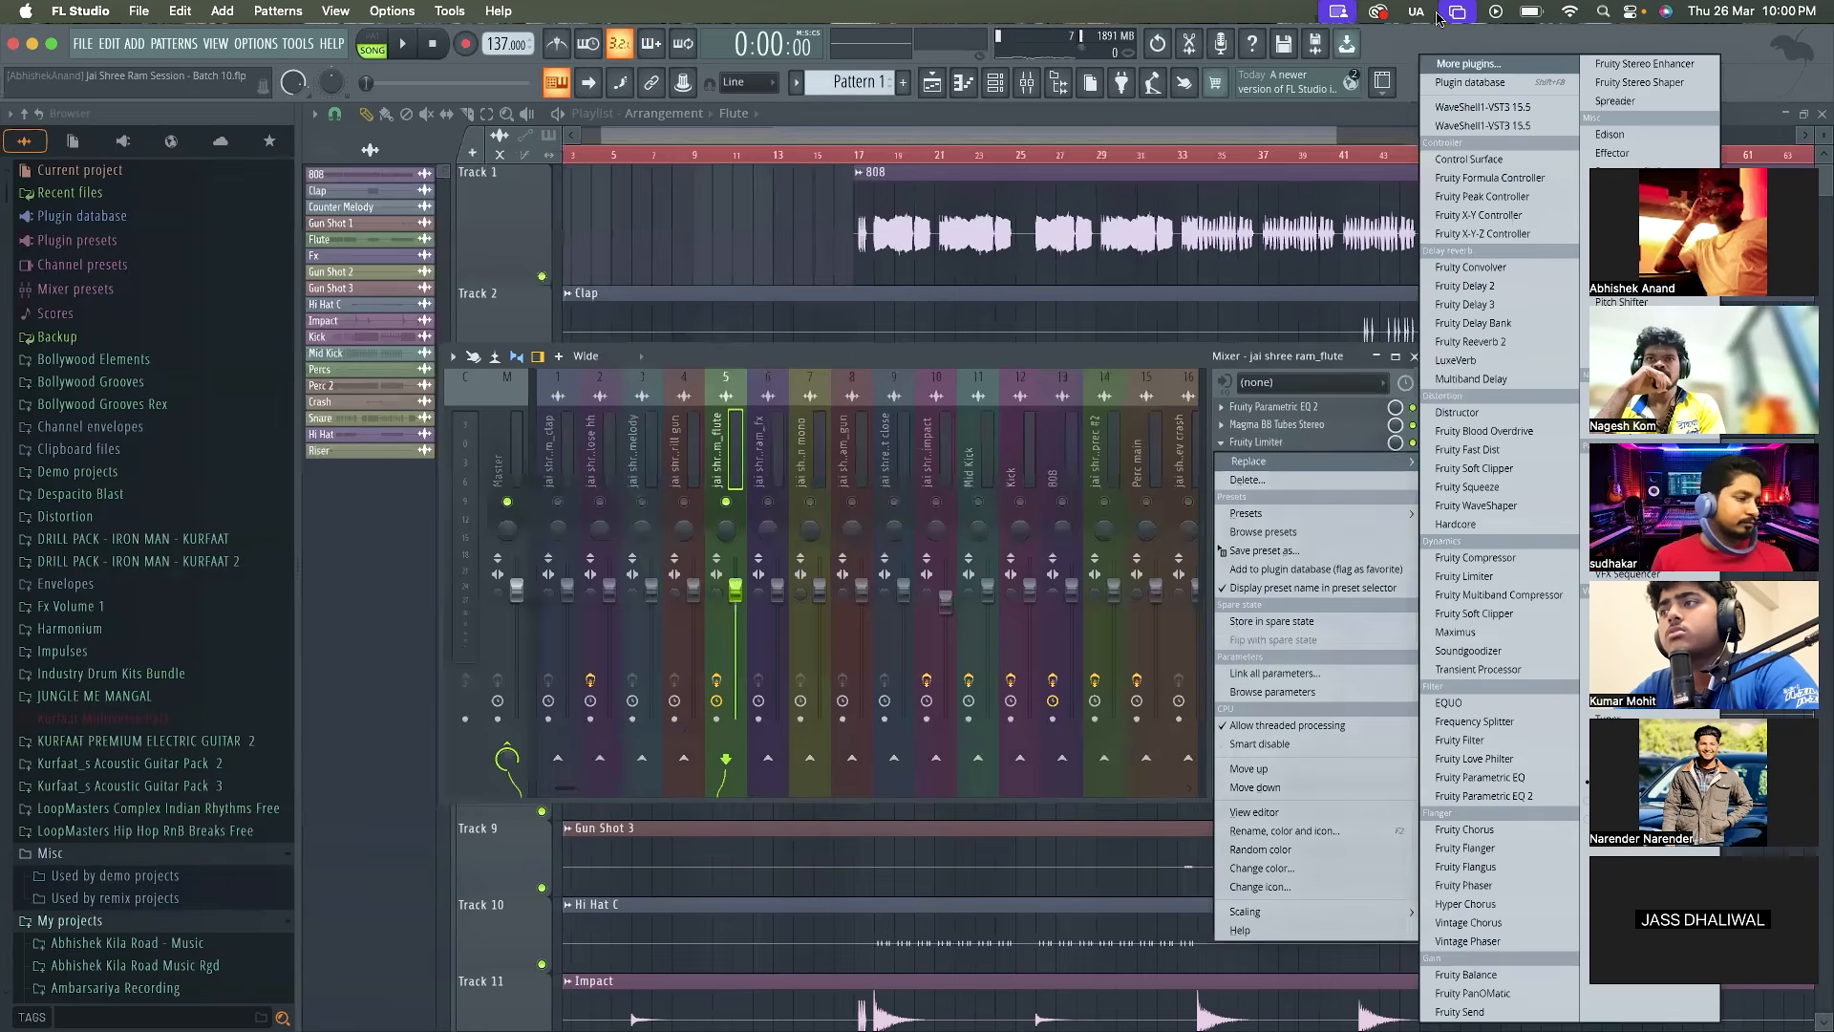
{"action": "left_click", "coordinate": [1450, 108]}
Load MV2 Stereo from the WaveShell plugin list into the flute track's third effect slot
{"action": "left_click", "coordinate": [749, 269]}
{"action": "key", "text": "m"}
{"action": "key", "text": "m"}
{"action": "key", "text": "m"}
{"action": "key", "text": "m"}
{"action": "key", "text": "m"}
{"action": "key", "text": "m"}
{"action": "key", "text": "m"}
{"action": "key", "text": "m"}
{"action": "key", "text": "m"}
{"action": "key", "text": "m"}
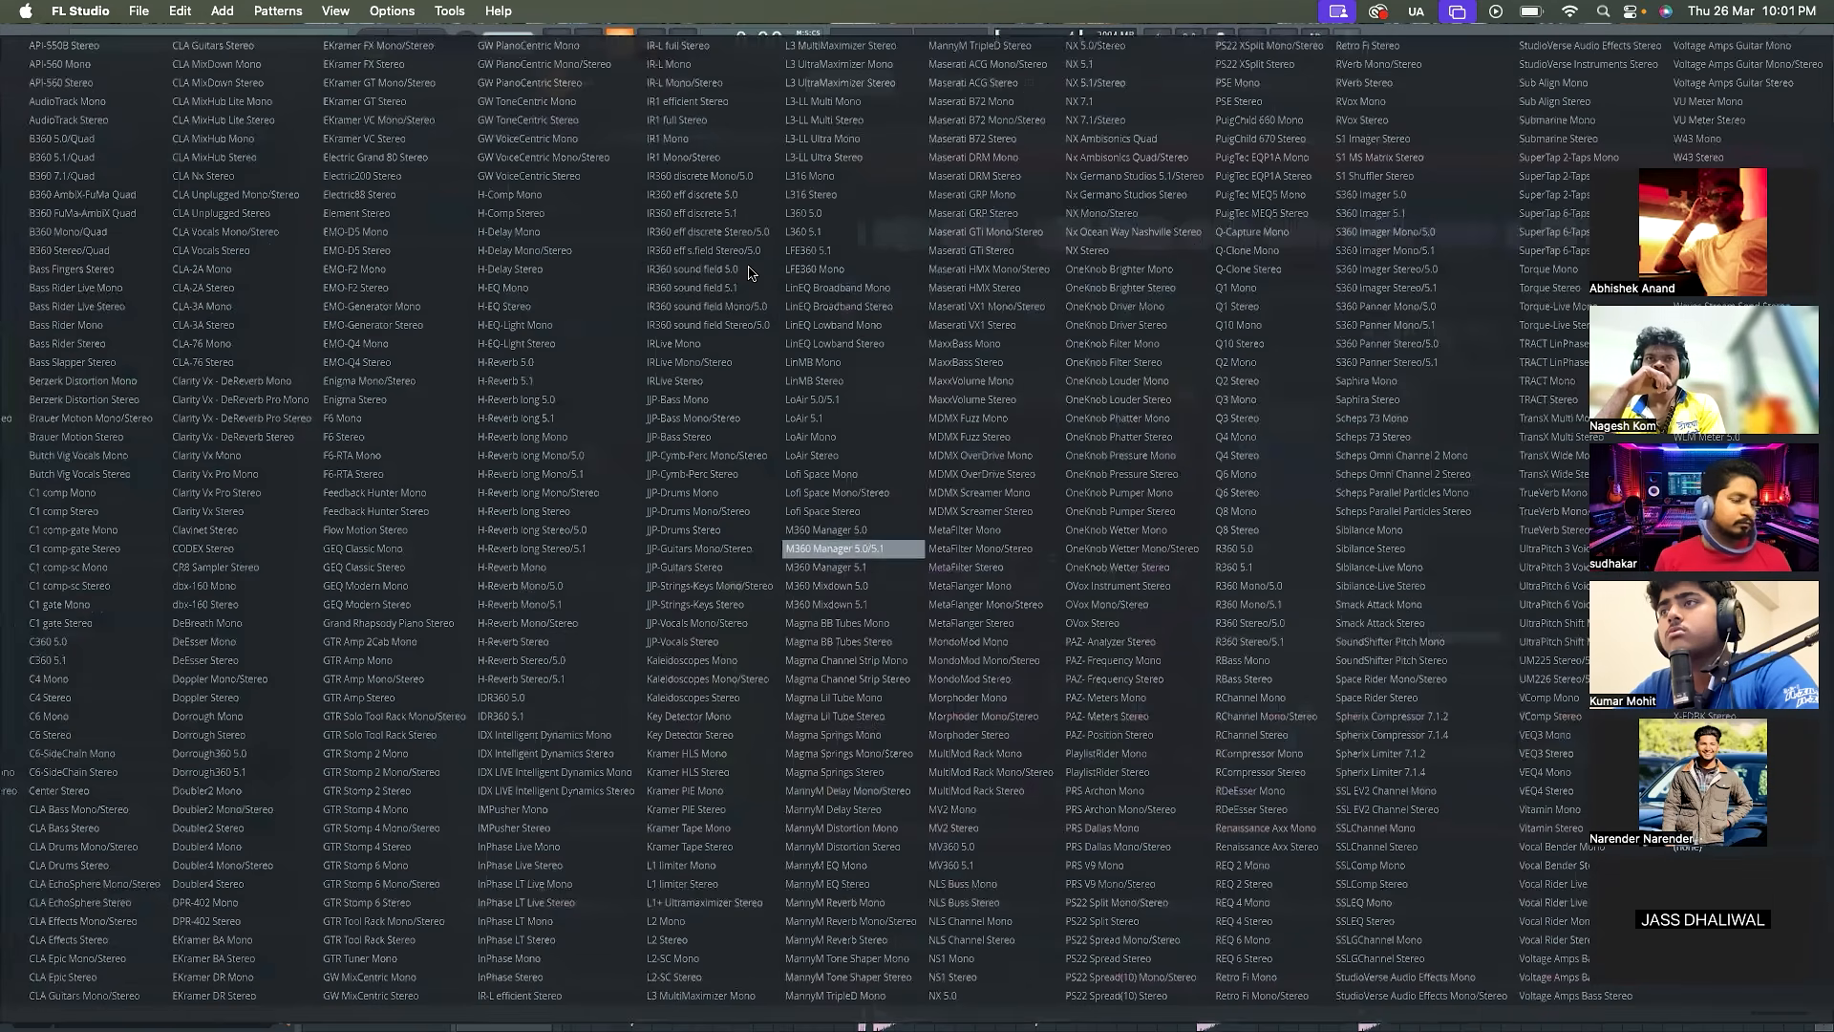
{"action": "key", "text": "m"}
{"action": "key", "text": "m"}
{"action": "key", "text": "m"}
{"action": "key", "text": "m"}
{"action": "key", "text": "m"}
{"action": "key", "text": "m"}
{"action": "key", "text": "m"}
{"action": "key", "text": "m"}
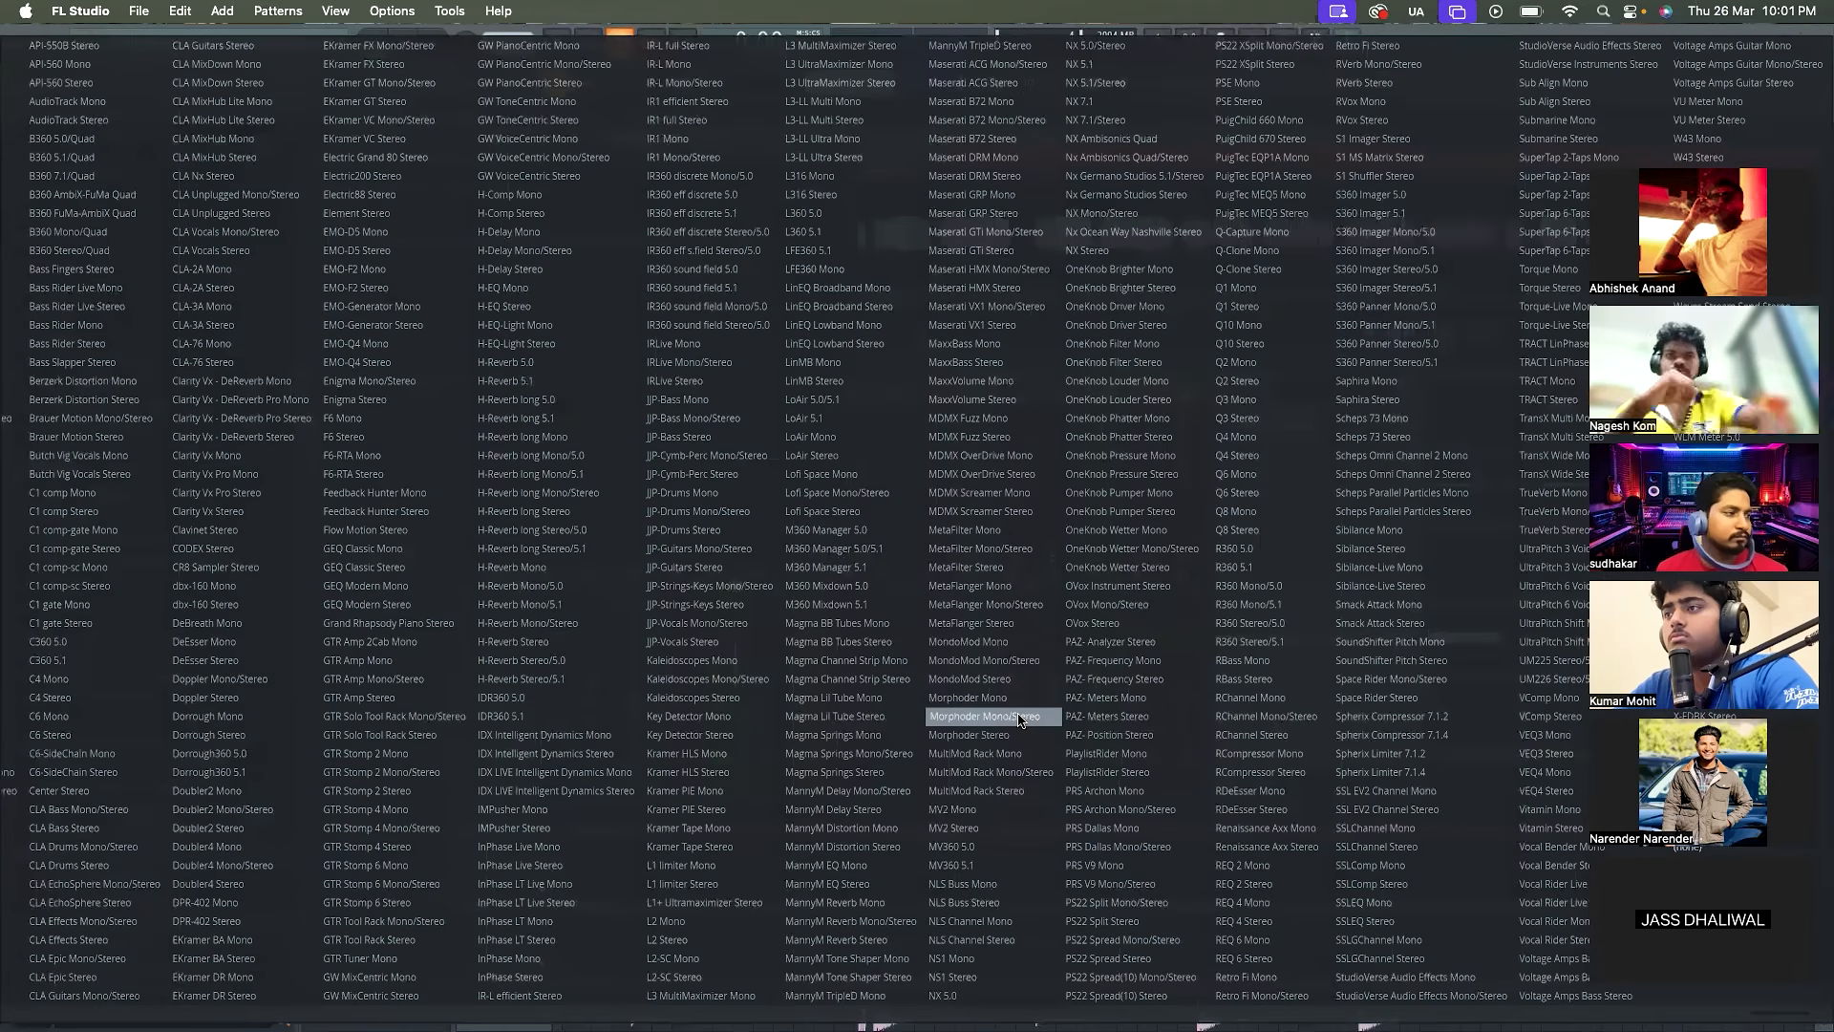
{"action": "key", "text": "m"}
{"action": "key", "text": "m"}
{"action": "key", "text": "m"}
{"action": "key", "text": "m"}
{"action": "key", "text": "m"}
{"action": "key", "text": "m"}
{"action": "key", "text": "m"}
{"action": "key", "text": "m"}
{"action": "key", "text": "m"}
{"action": "key", "text": "m"}
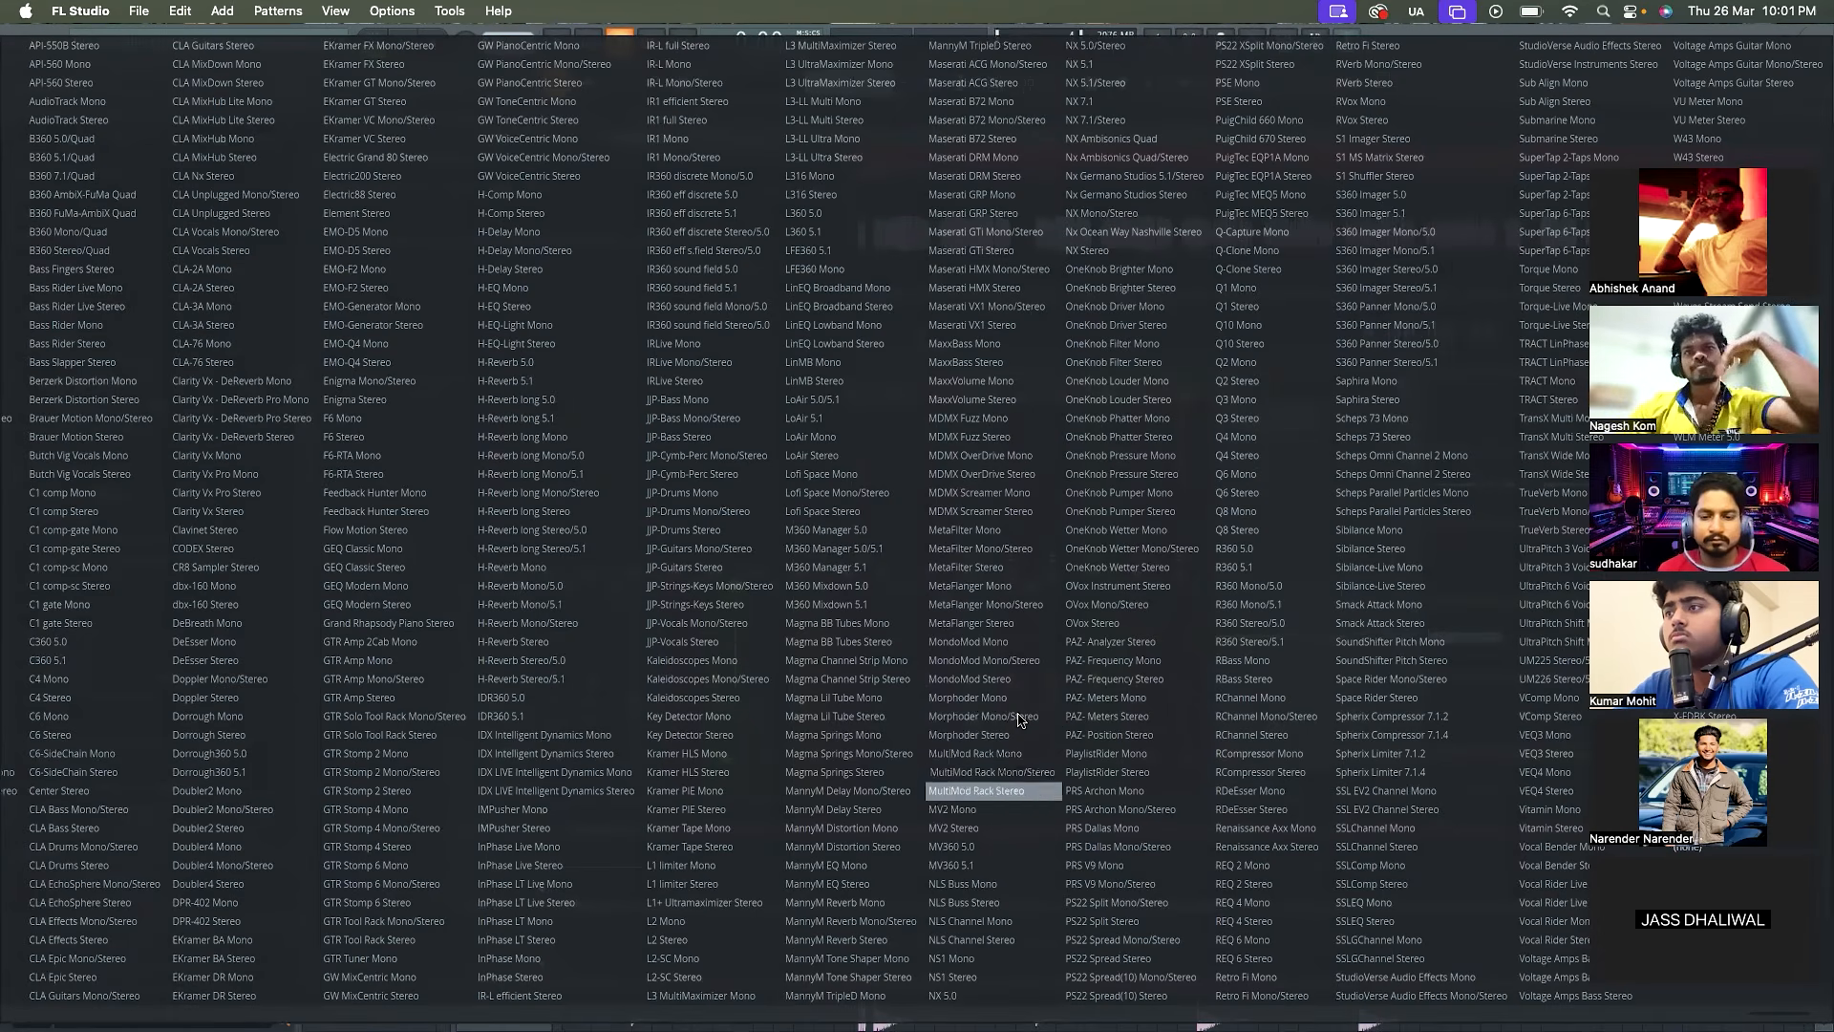
{"action": "key", "text": "m"}
{"action": "key", "text": "m"}
{"action": "key", "text": "m"}
{"action": "key", "text": "m"}
{"action": "key", "text": "m"}
{"action": "key", "text": "m"}
{"action": "key", "text": "m"}
{"action": "key", "text": "m"}
{"action": "key", "text": "m"}
{"action": "key", "text": "m"}
{"action": "key", "text": "m"}
{"action": "key", "text": "m"}
{"action": "key", "text": "m"}
{"action": "key", "text": "m"}
{"action": "key", "text": "m"}
{"action": "key", "text": "m"}
{"action": "key", "text": "m"}
{"action": "key", "text": "m"}
{"action": "key", "text": "m"}
{"action": "key", "text": "m"}
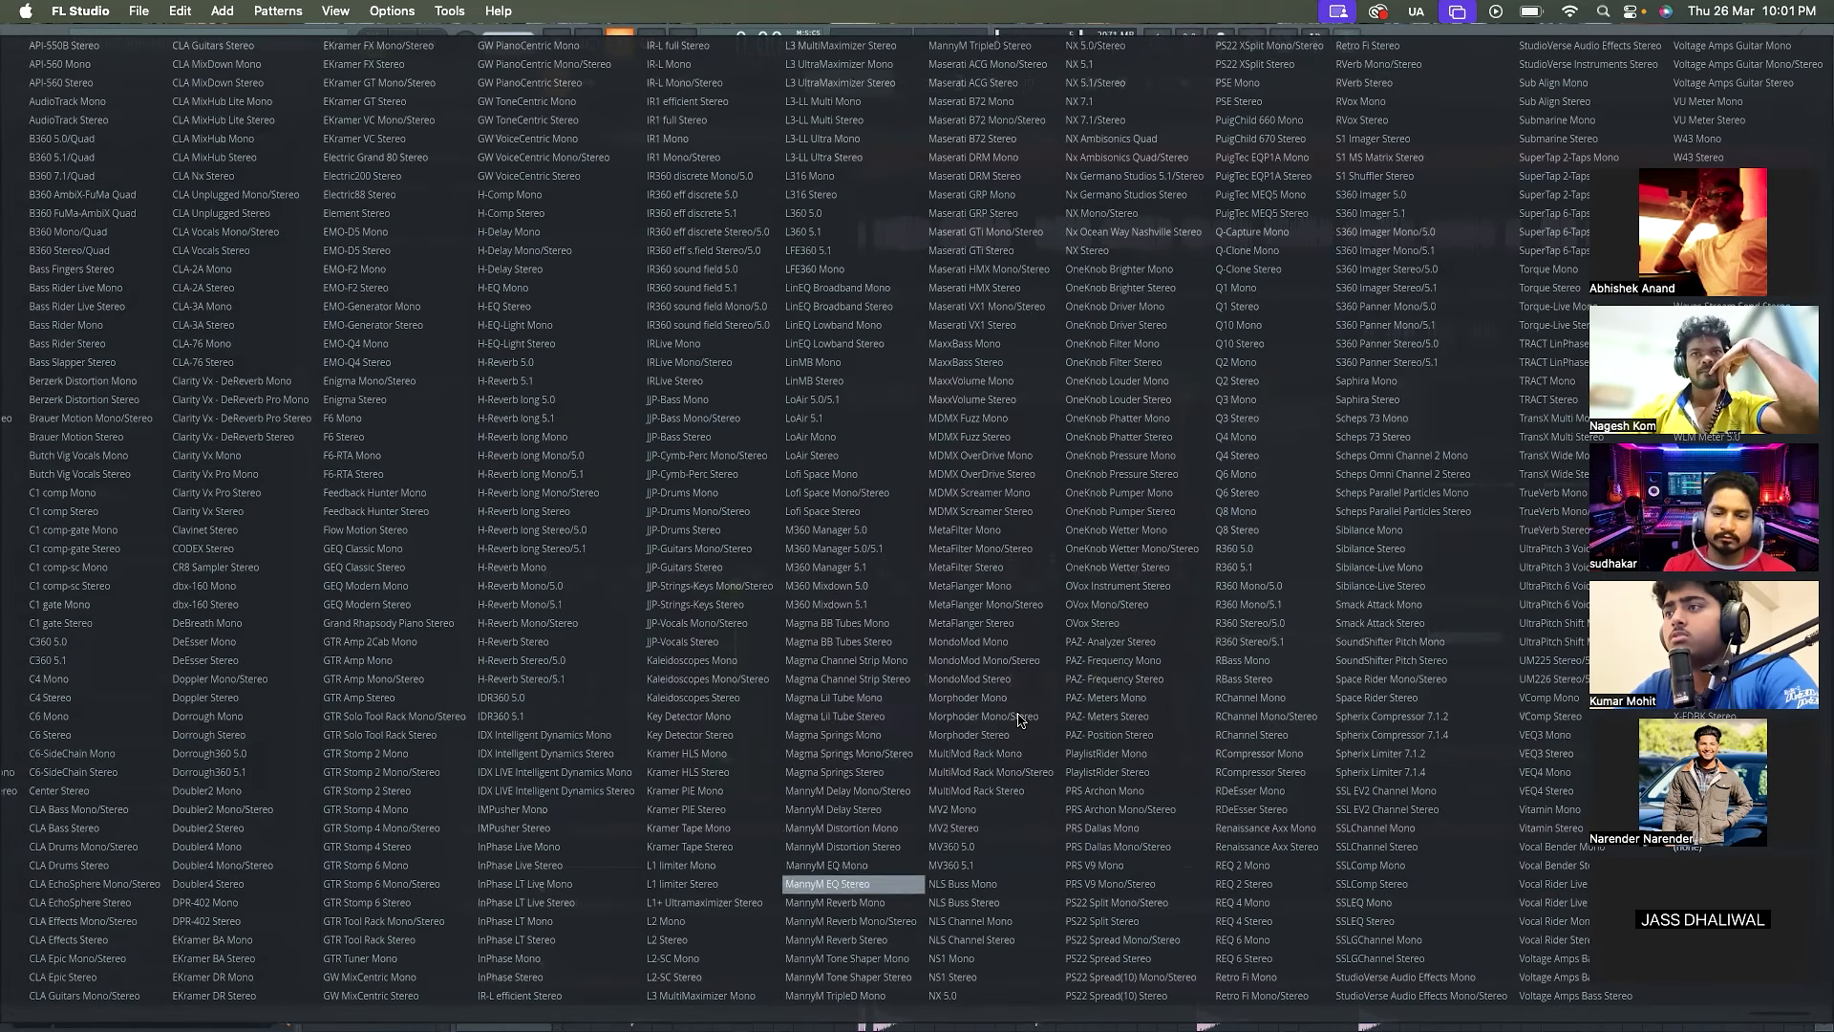
{"action": "key", "text": "m"}
{"action": "key", "text": "m"}
{"action": "key", "text": "m"}
{"action": "key", "text": "m"}
{"action": "key", "text": "m"}
{"action": "key", "text": "m"}
{"action": "key", "text": "m"}
{"action": "key", "text": "m"}
{"action": "key", "text": "m"}
{"action": "key", "text": "m"}
{"action": "key", "text": "m"}
{"action": "key", "text": "m"}
{"action": "key", "text": "m"}
{"action": "key", "text": "m"}
{"action": "key", "text": "m"}
{"action": "key", "text": "m"}
{"action": "key", "text": "m"}
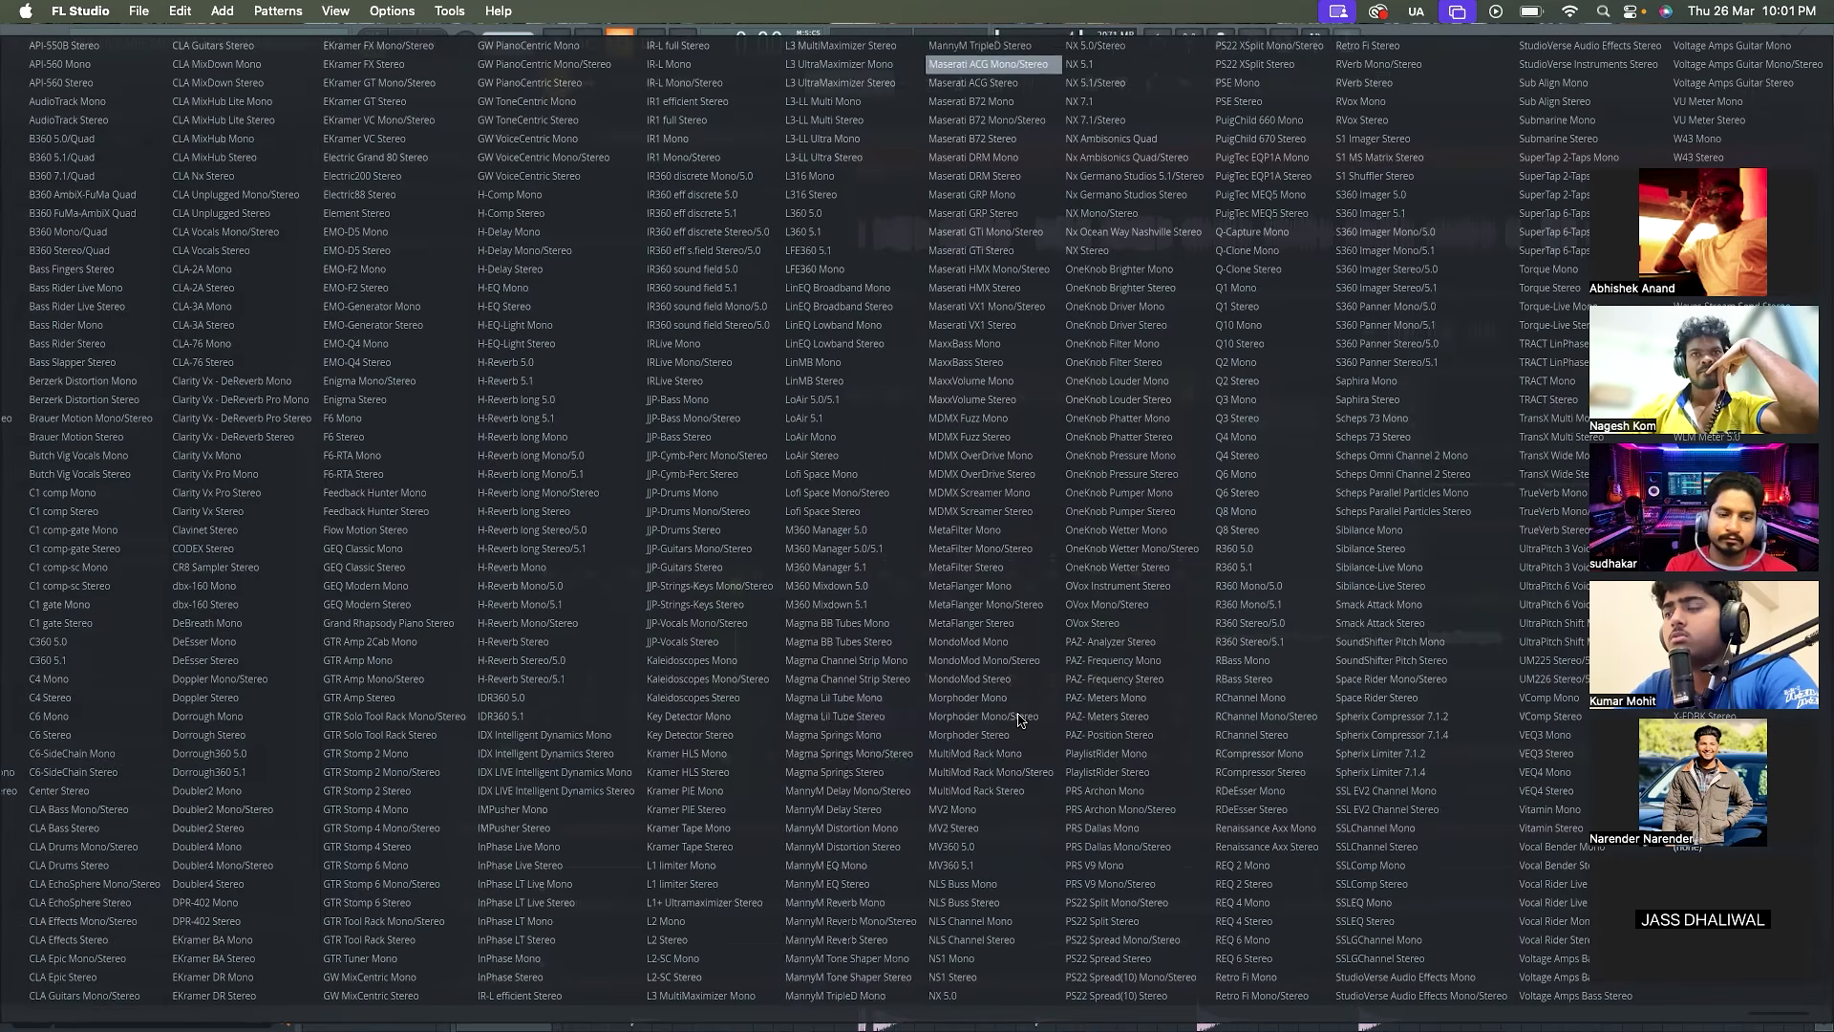
{"action": "key", "text": "m"}
{"action": "key", "text": "m"}
{"action": "key", "text": "m"}
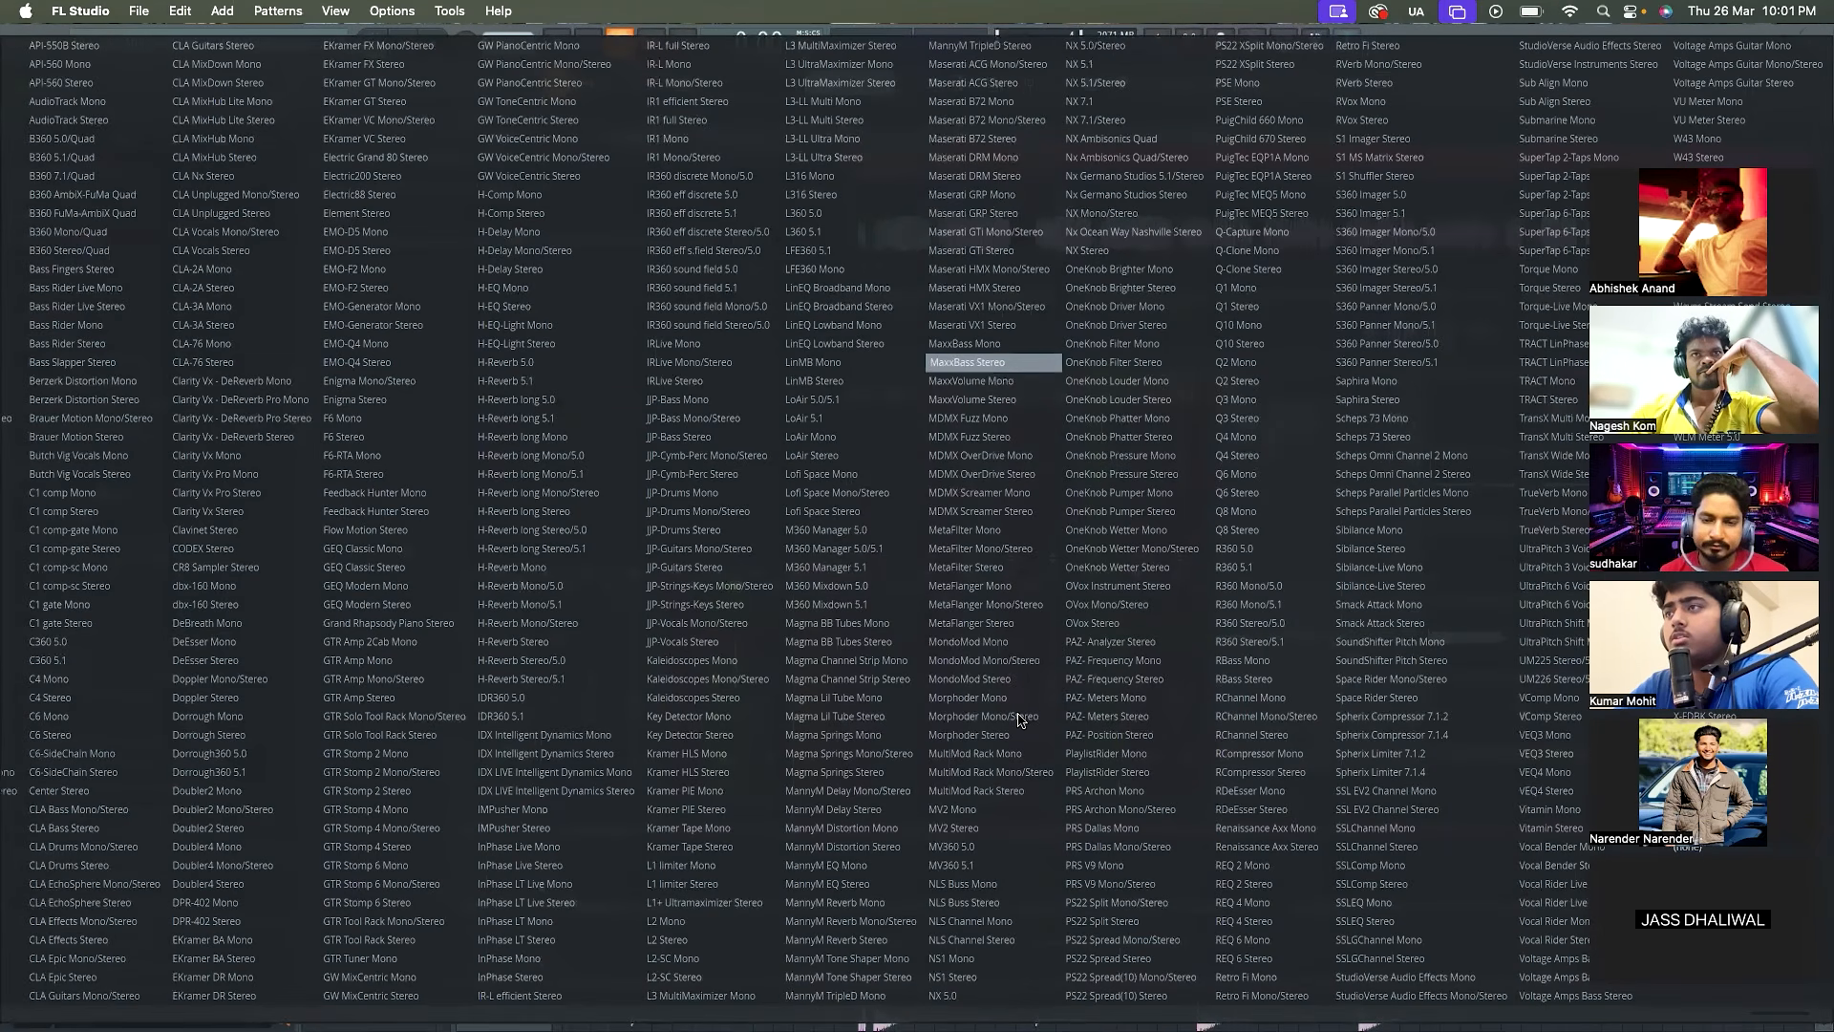
{"action": "left_click", "coordinate": [987, 827]}
Raise MV2's low level to about 19 while auditioning the soloed flute
{"action": "key", "text": "space"}
{"action": "left_click_drag", "start_coordinate": [352, 402], "coordinate": [346, 271]}
{"action": "key", "text": "space"}
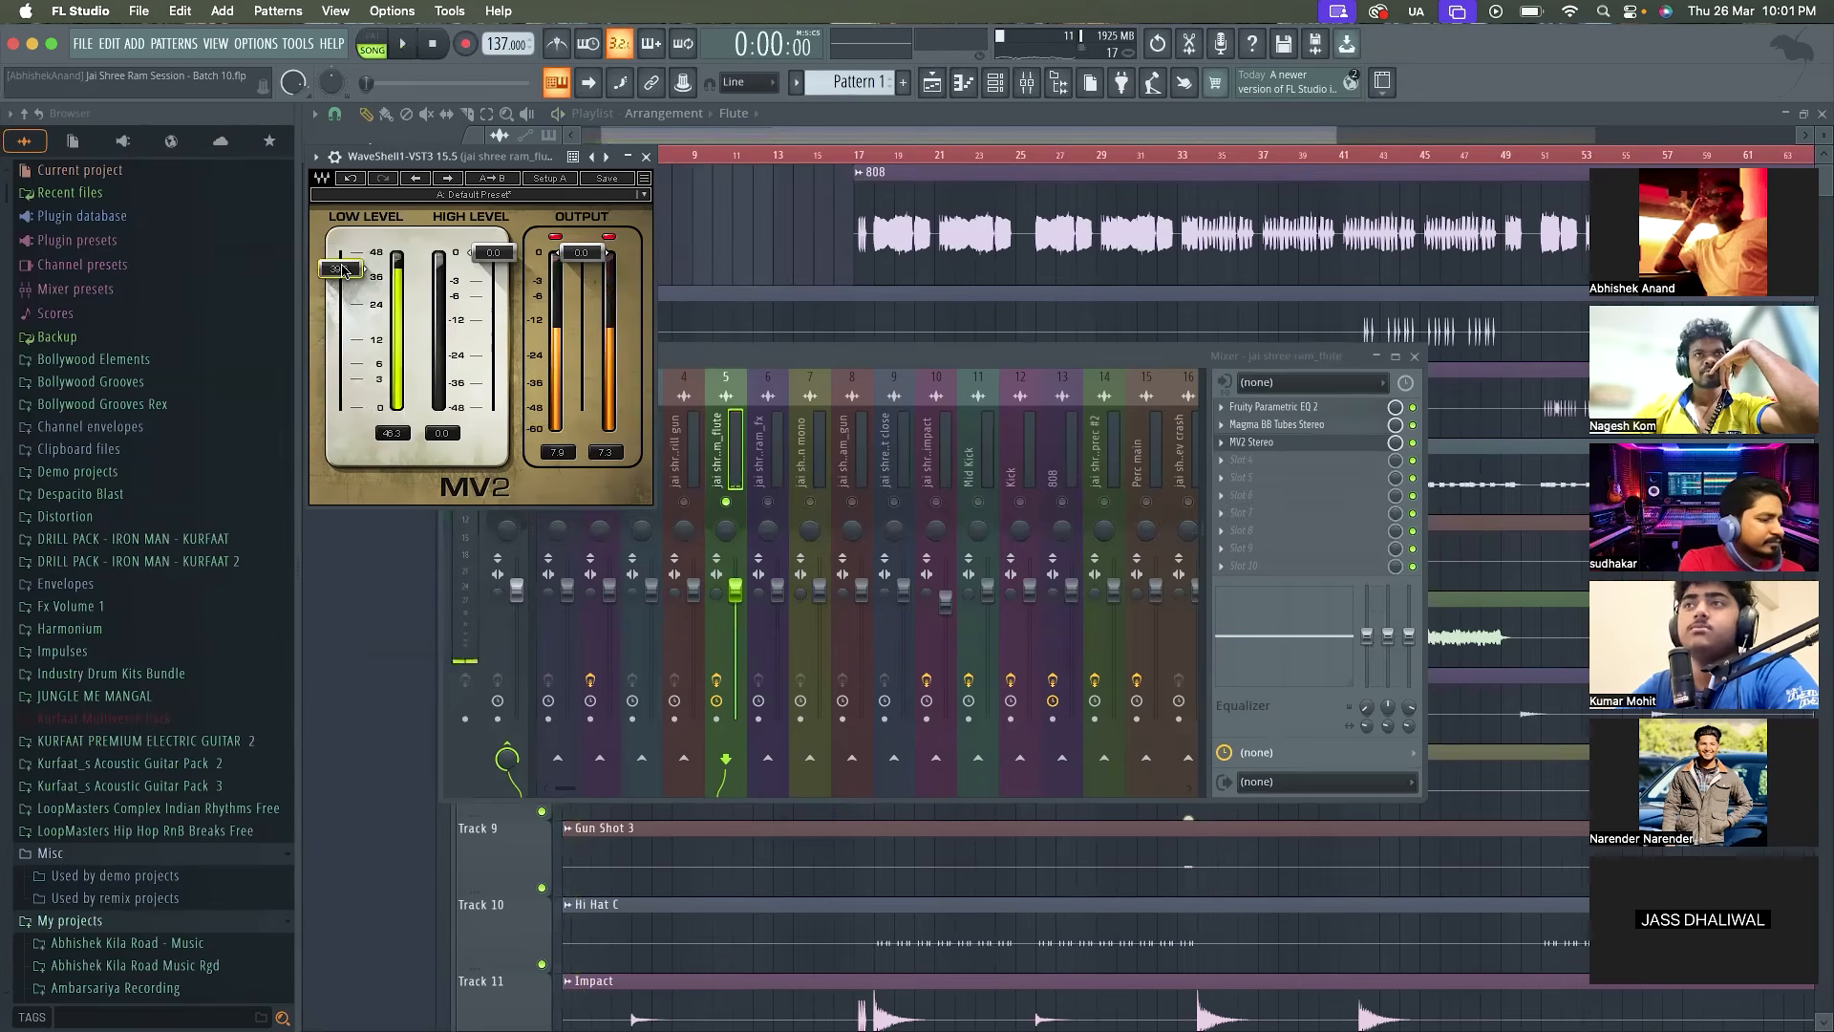
{"action": "left_click_drag", "start_coordinate": [346, 271], "coordinate": [346, 321]}
{"action": "key", "text": "space"}
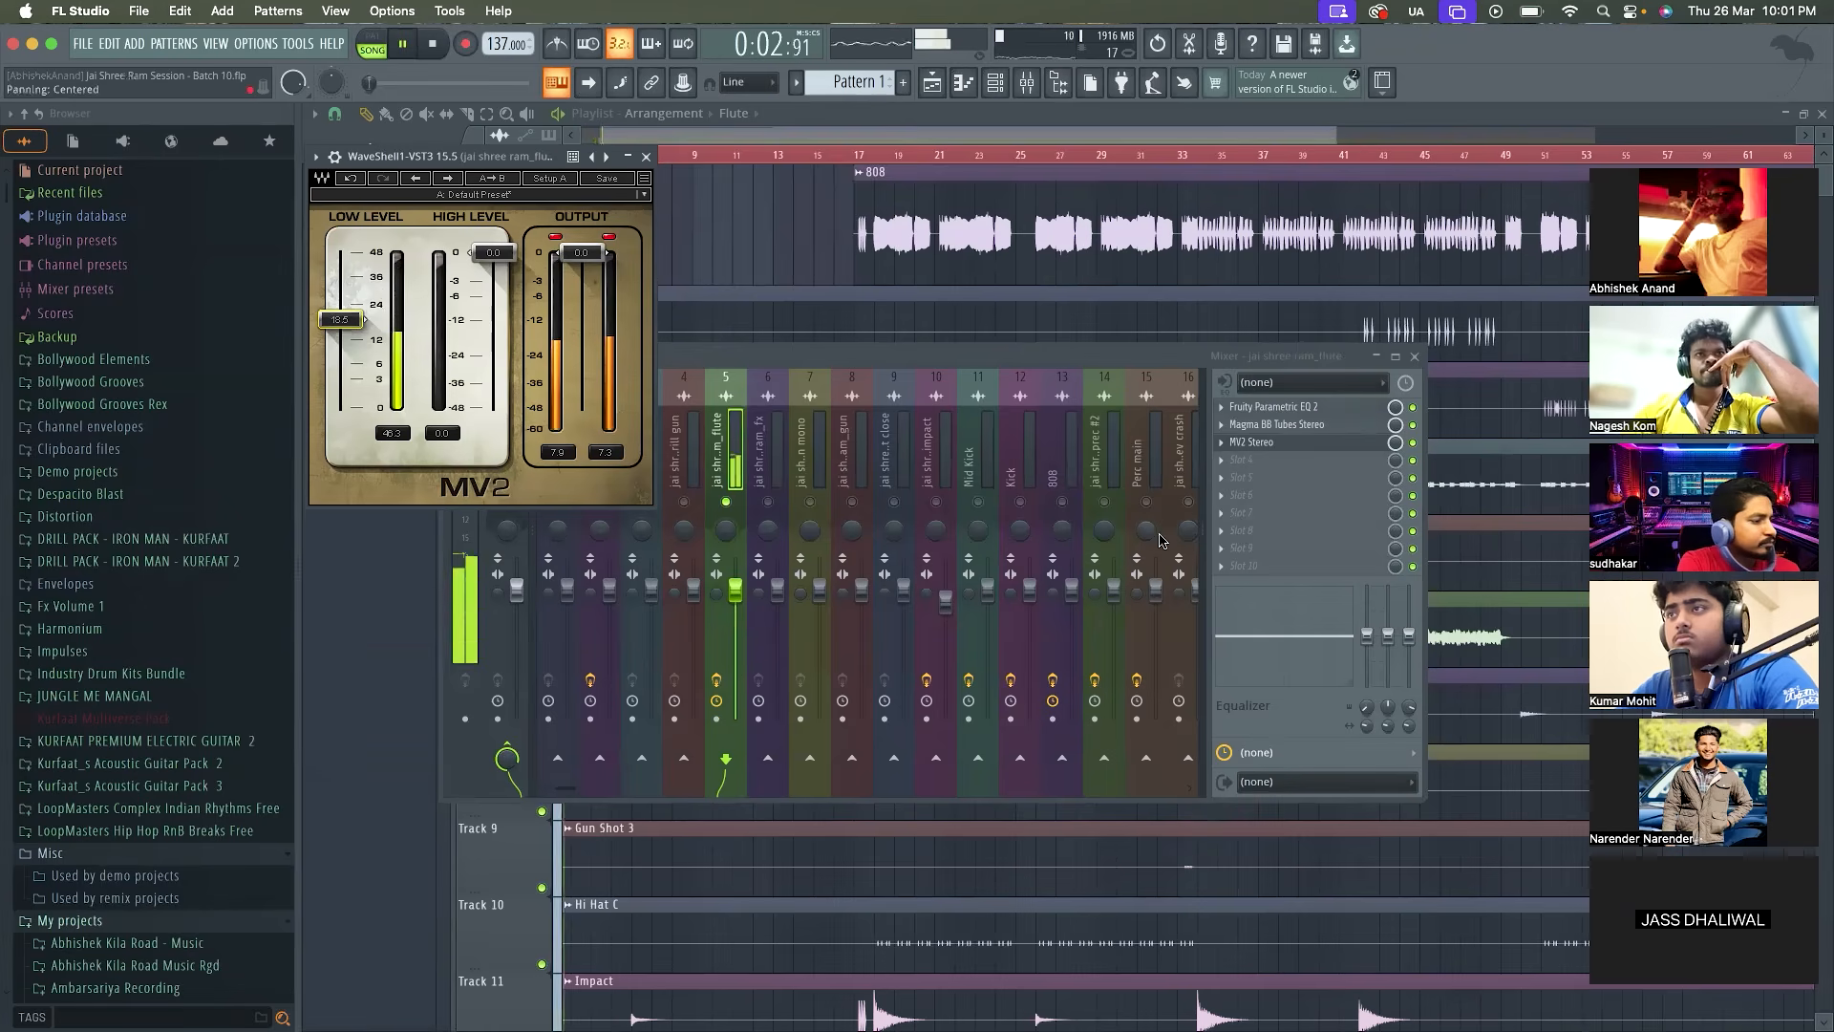
{"action": "key", "text": "space"}
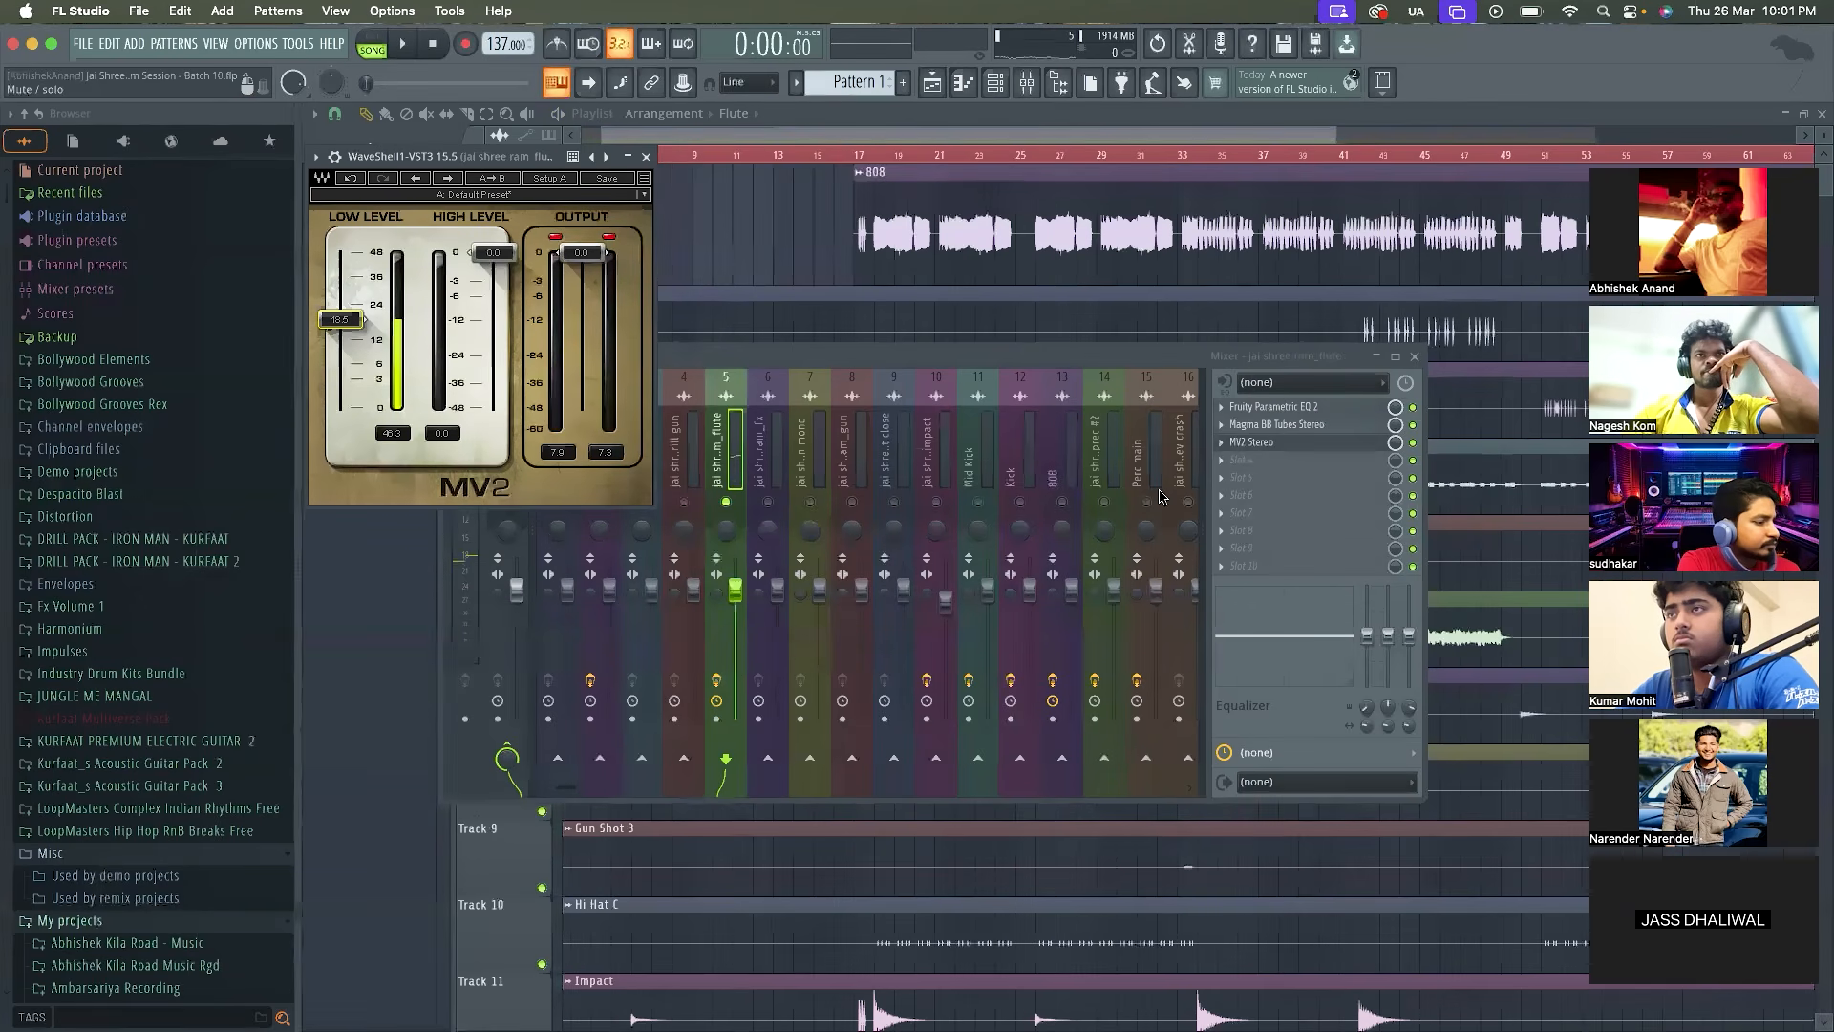
Lower MV2's output gain to -16.5 dB during playback, and unsolo the flute track
{"action": "left_click", "coordinate": [1417, 444]}
{"action": "key", "text": "space"}
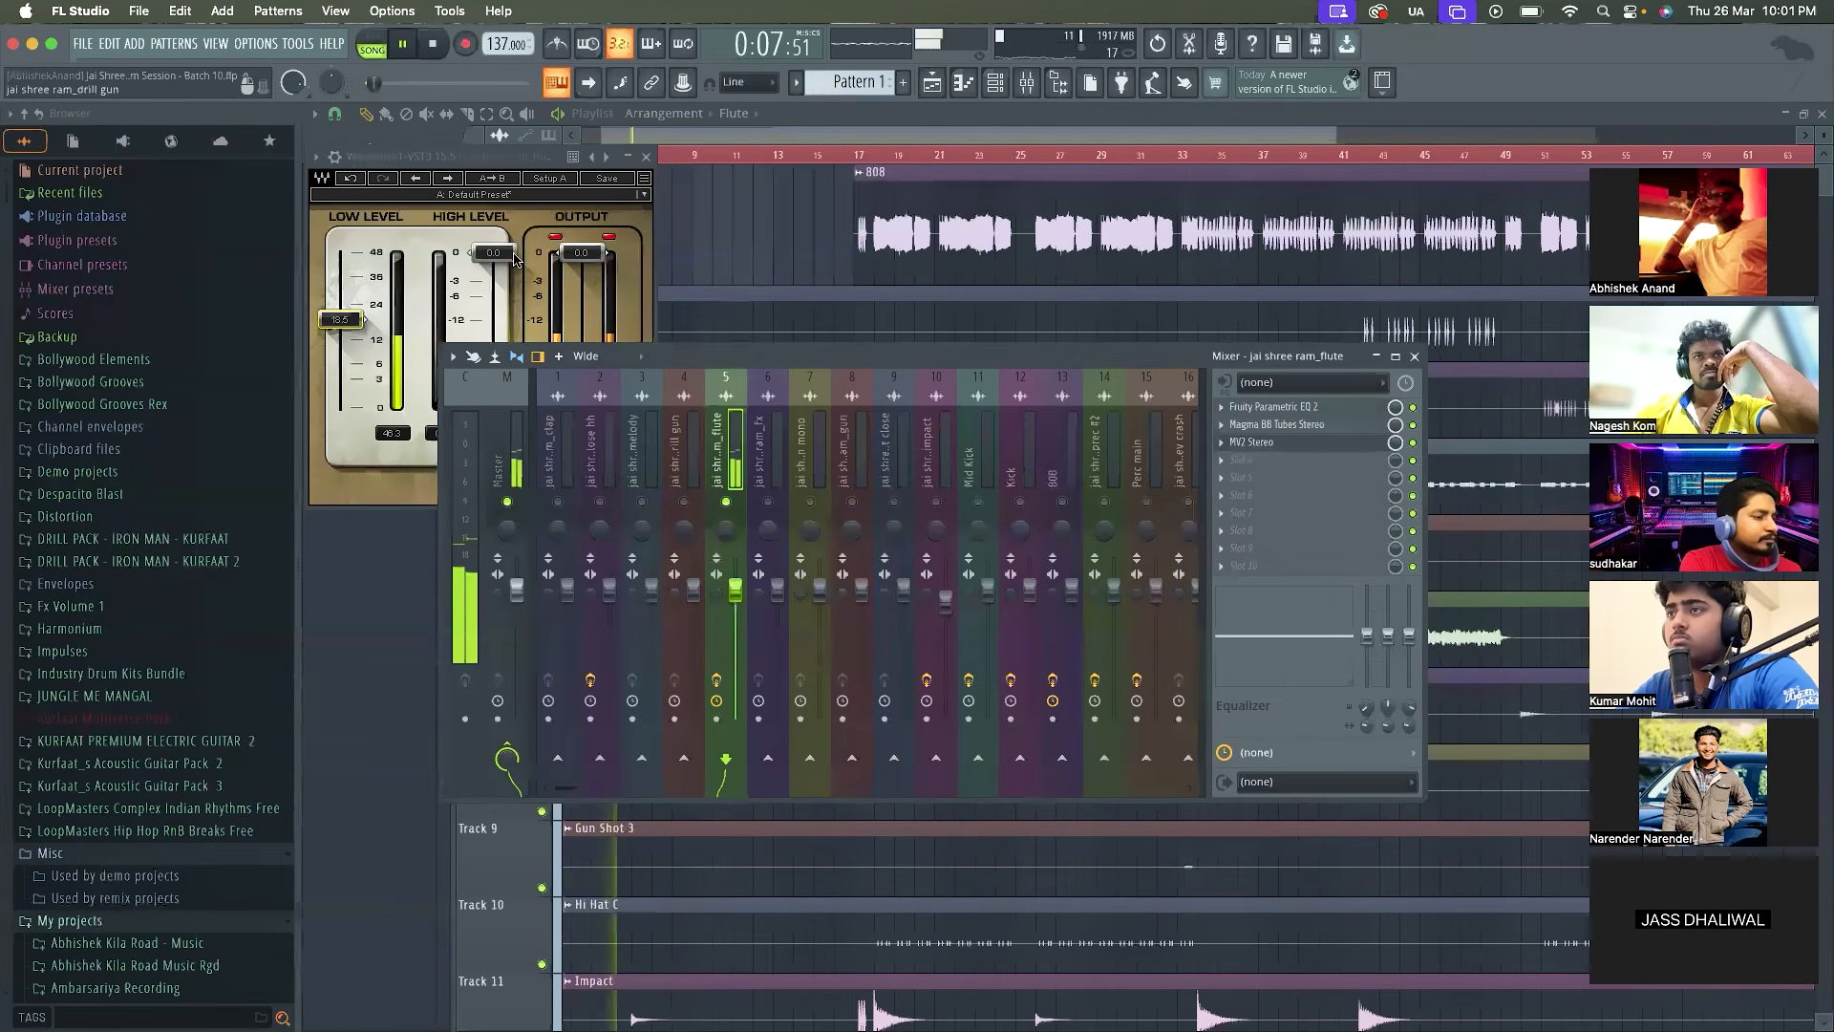
{"action": "left_click_drag", "start_coordinate": [574, 258], "coordinate": [581, 333]}
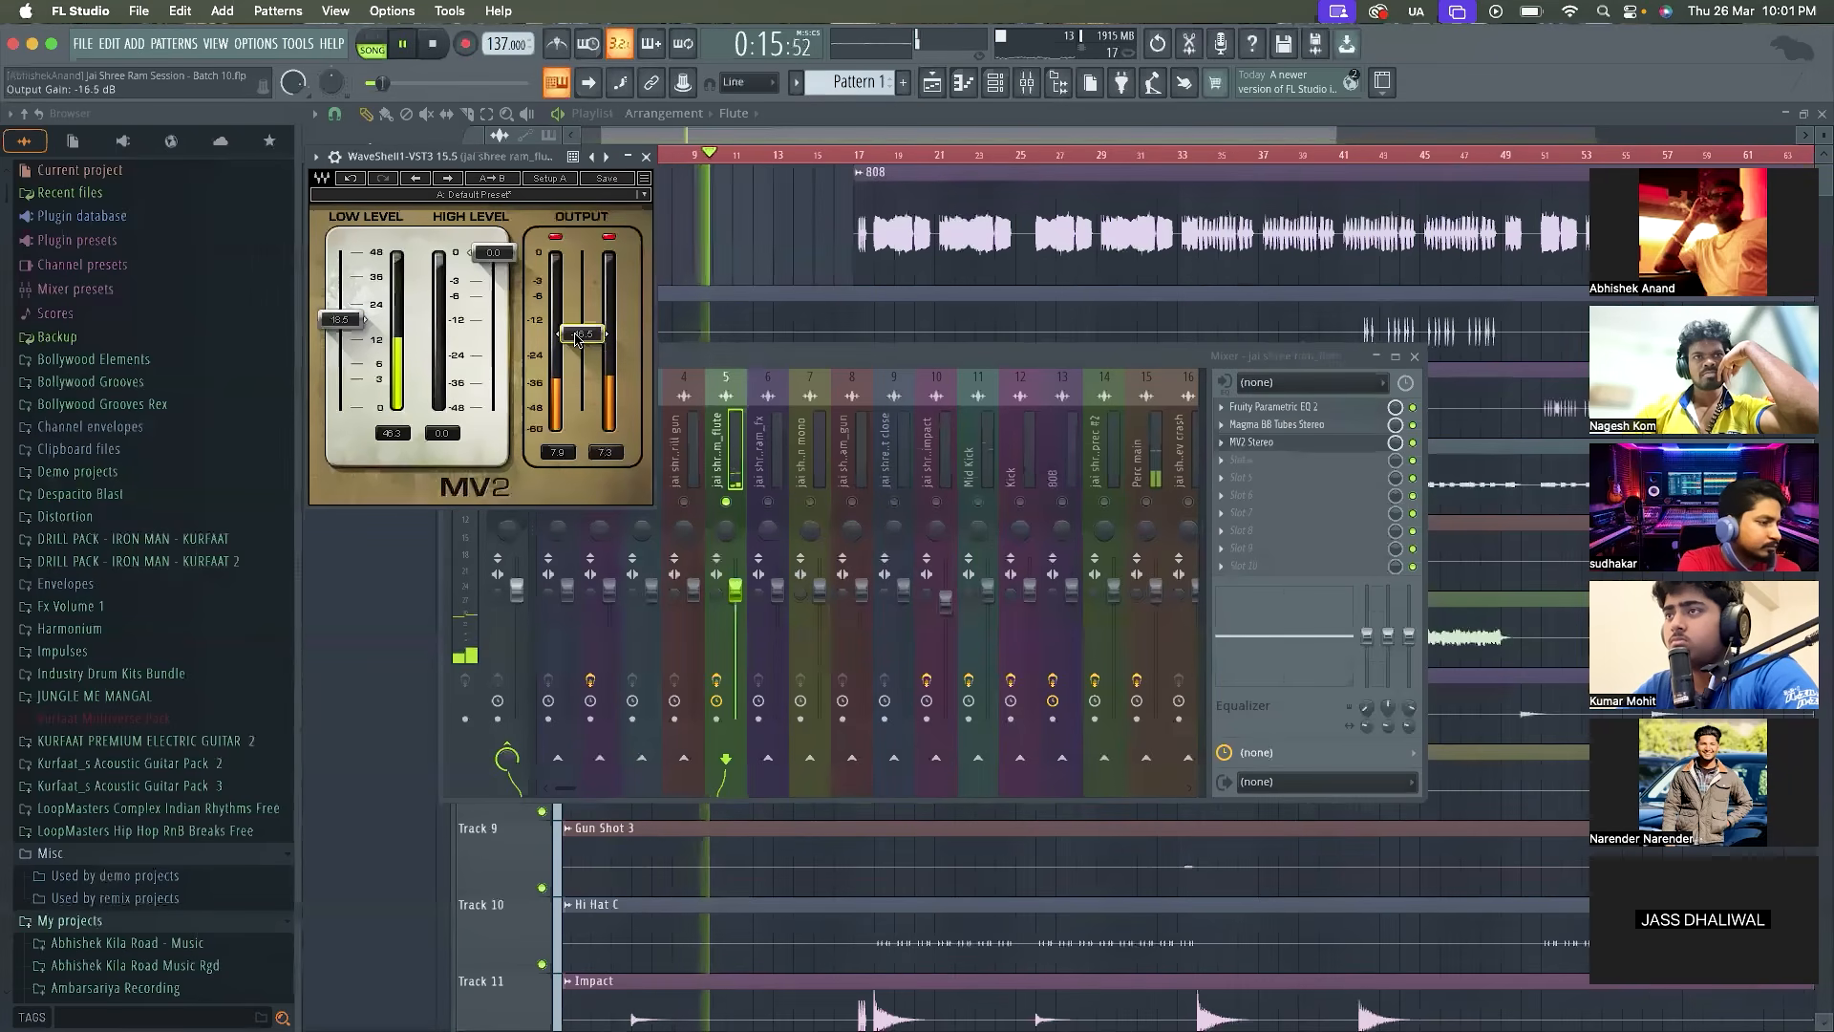
{"action": "left_click", "coordinate": [724, 501]}
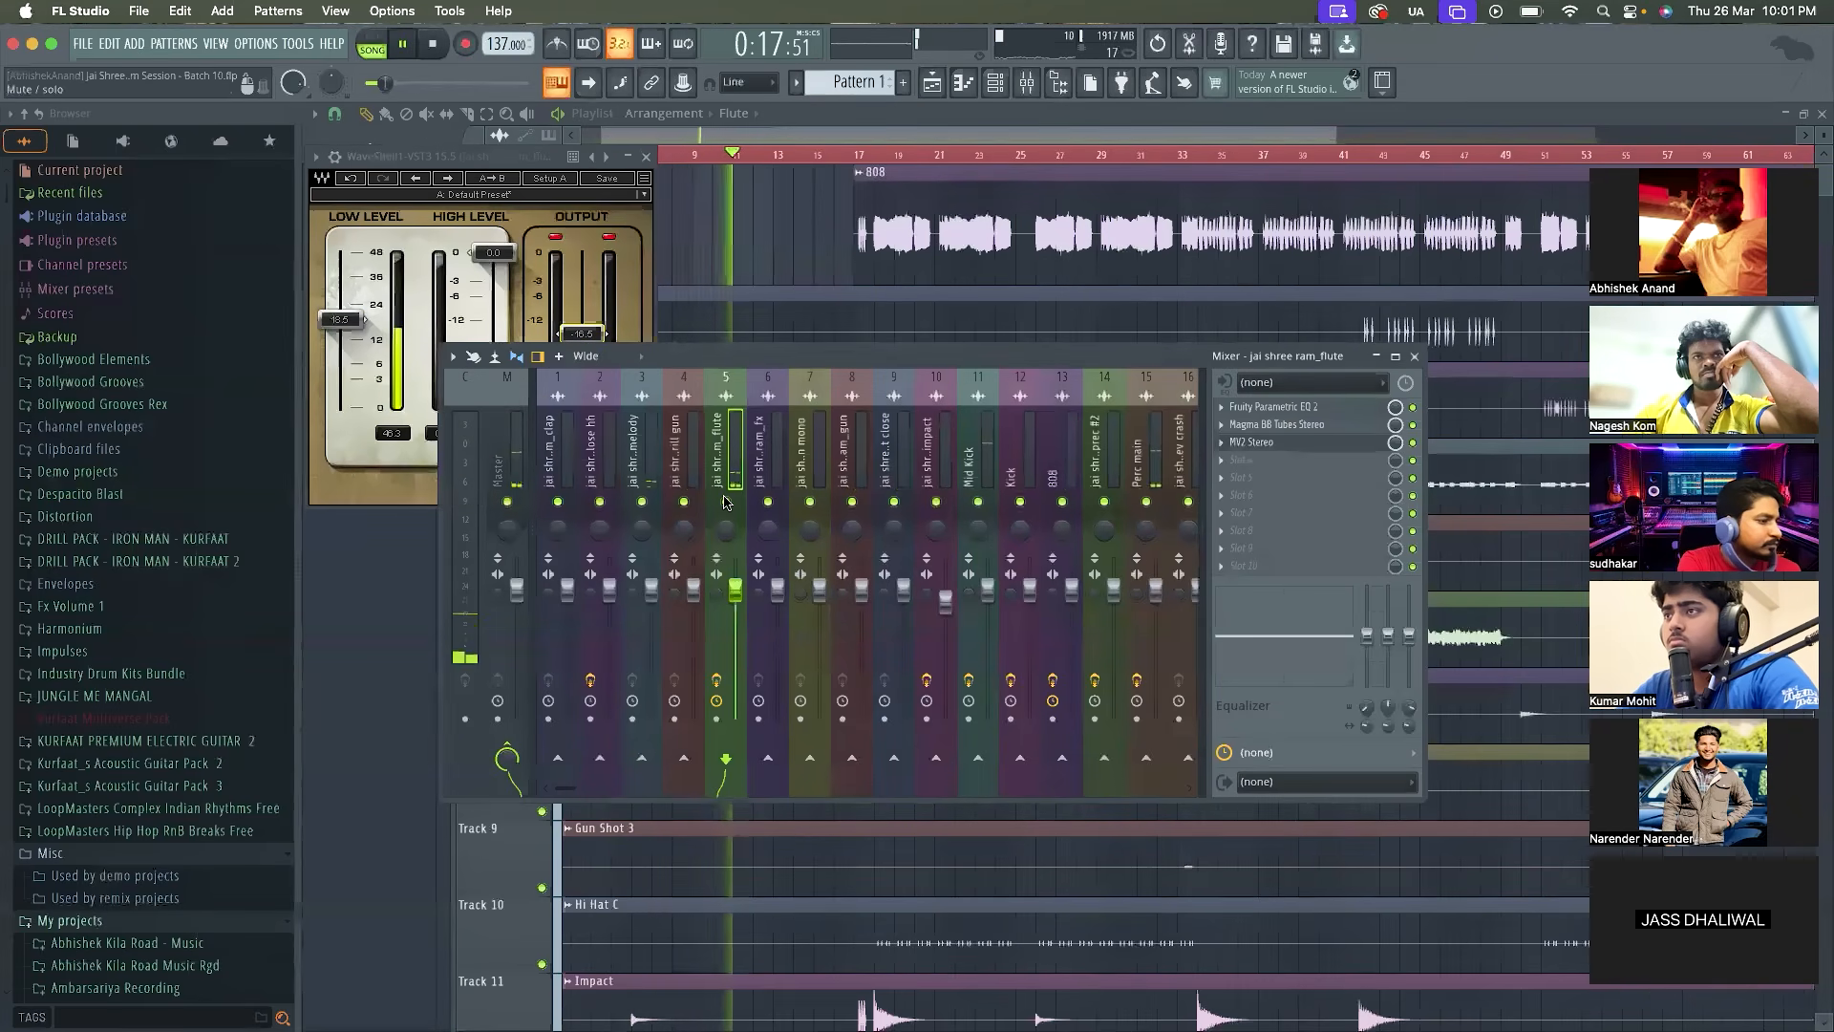
{"action": "left_click", "coordinate": [646, 157]}
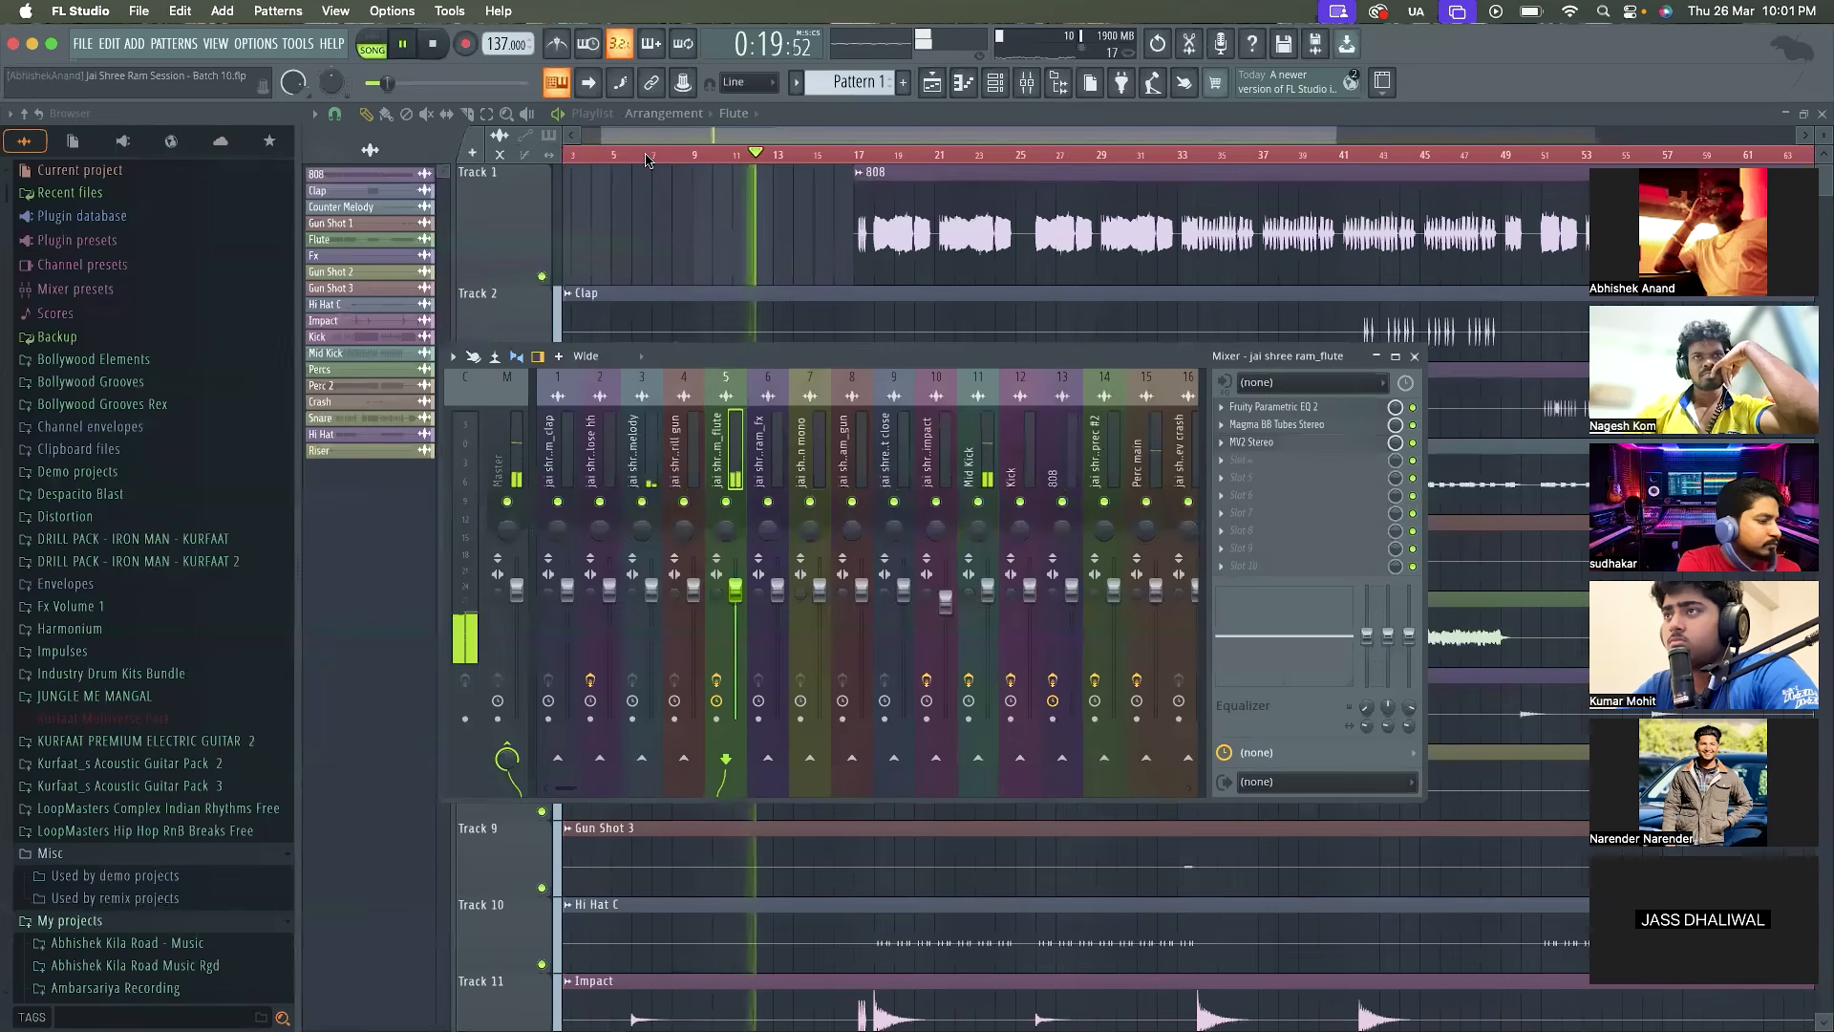
Listen to the full mix while looking over all the arrangement's tracks in the playlist with the mixer closed
{"action": "scroll", "coordinate": [837, 227], "scroll_direction": "down", "scroll_amount": 5}
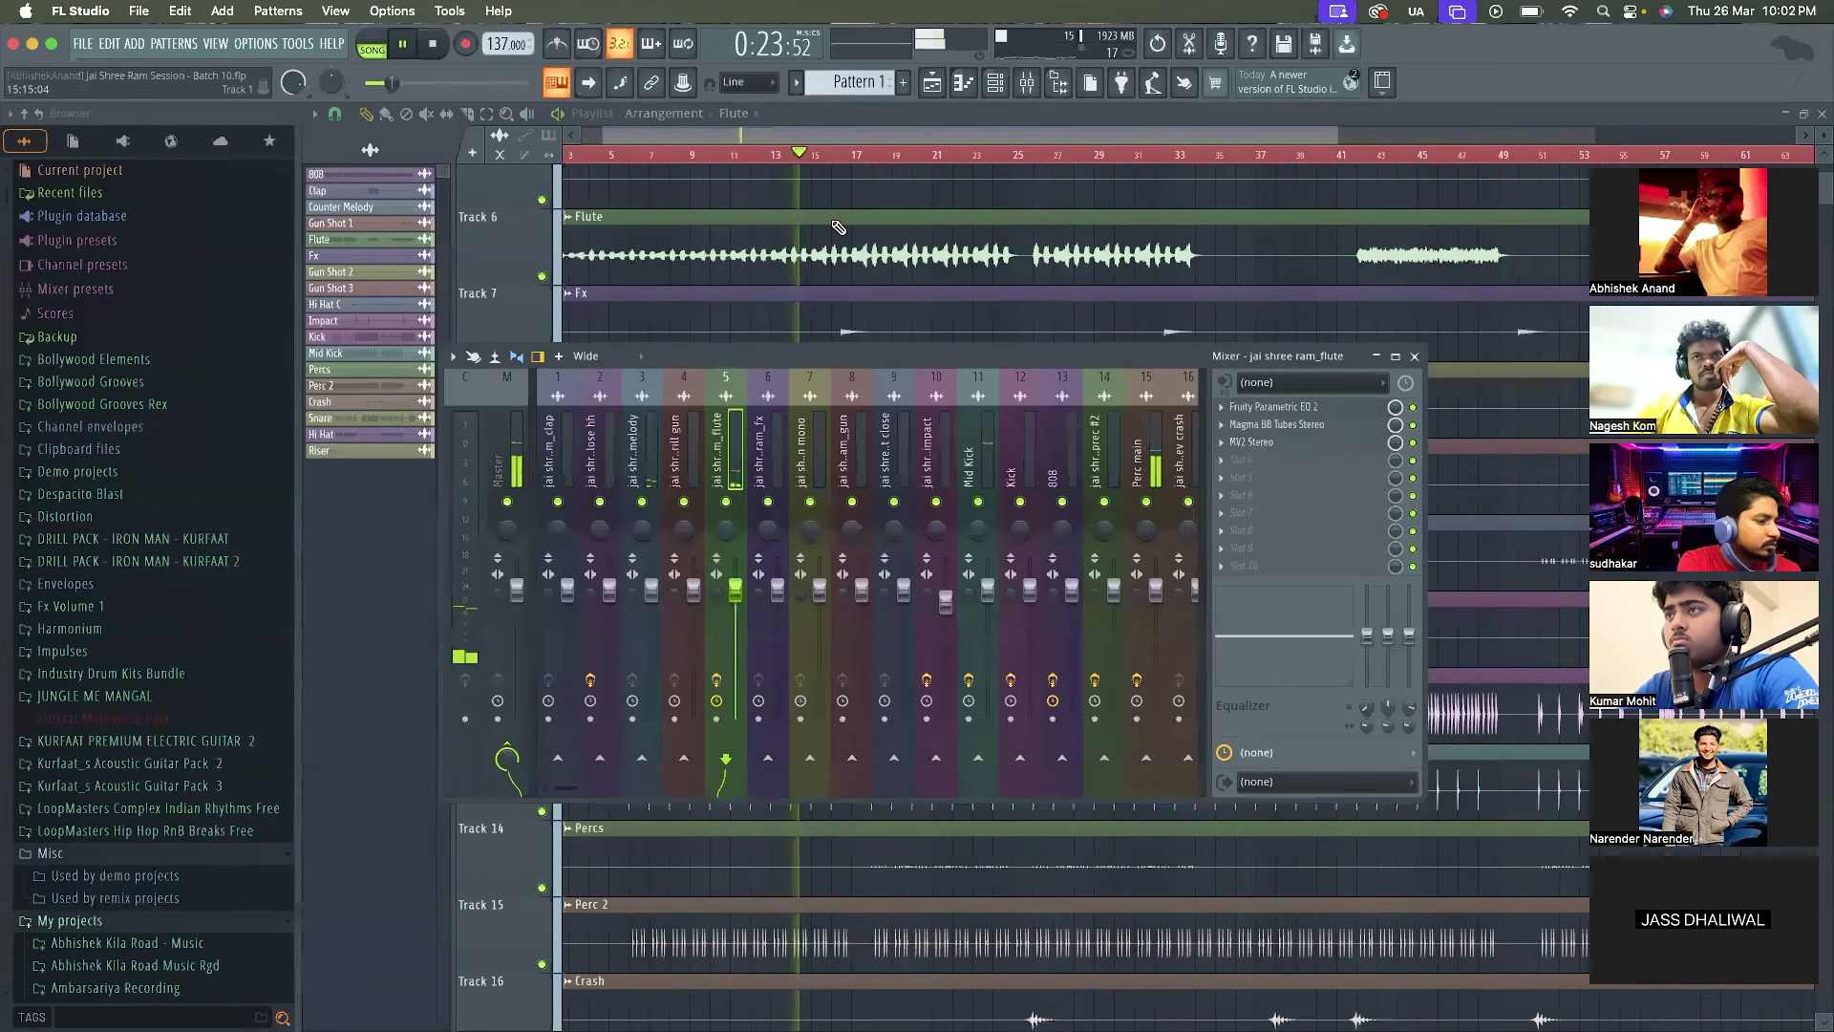
{"action": "left_click", "coordinate": [1415, 357]}
{"action": "scroll", "coordinate": [899, 549], "scroll_direction": "up", "scroll_amount": 5}
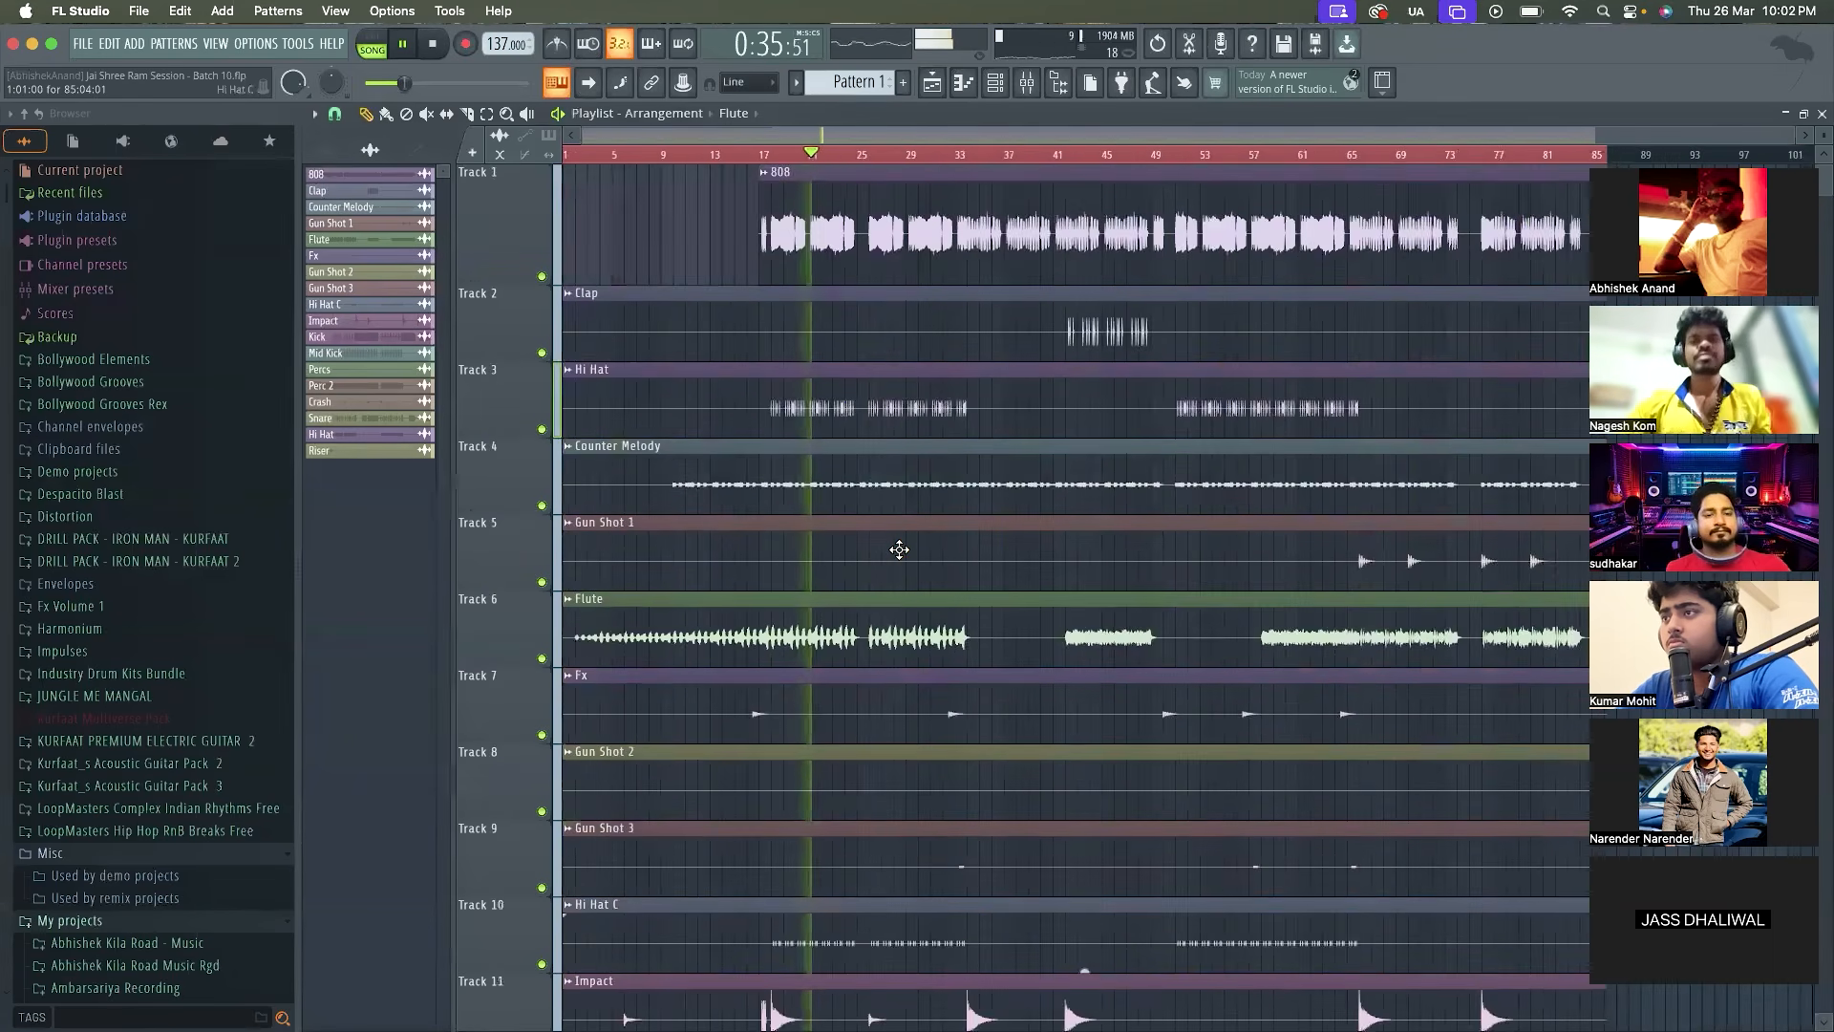
{"action": "scroll", "coordinate": [899, 552], "scroll_direction": "down", "scroll_amount": 3}
{"action": "scroll", "coordinate": [764, 401], "scroll_direction": "up", "scroll_amount": 3}
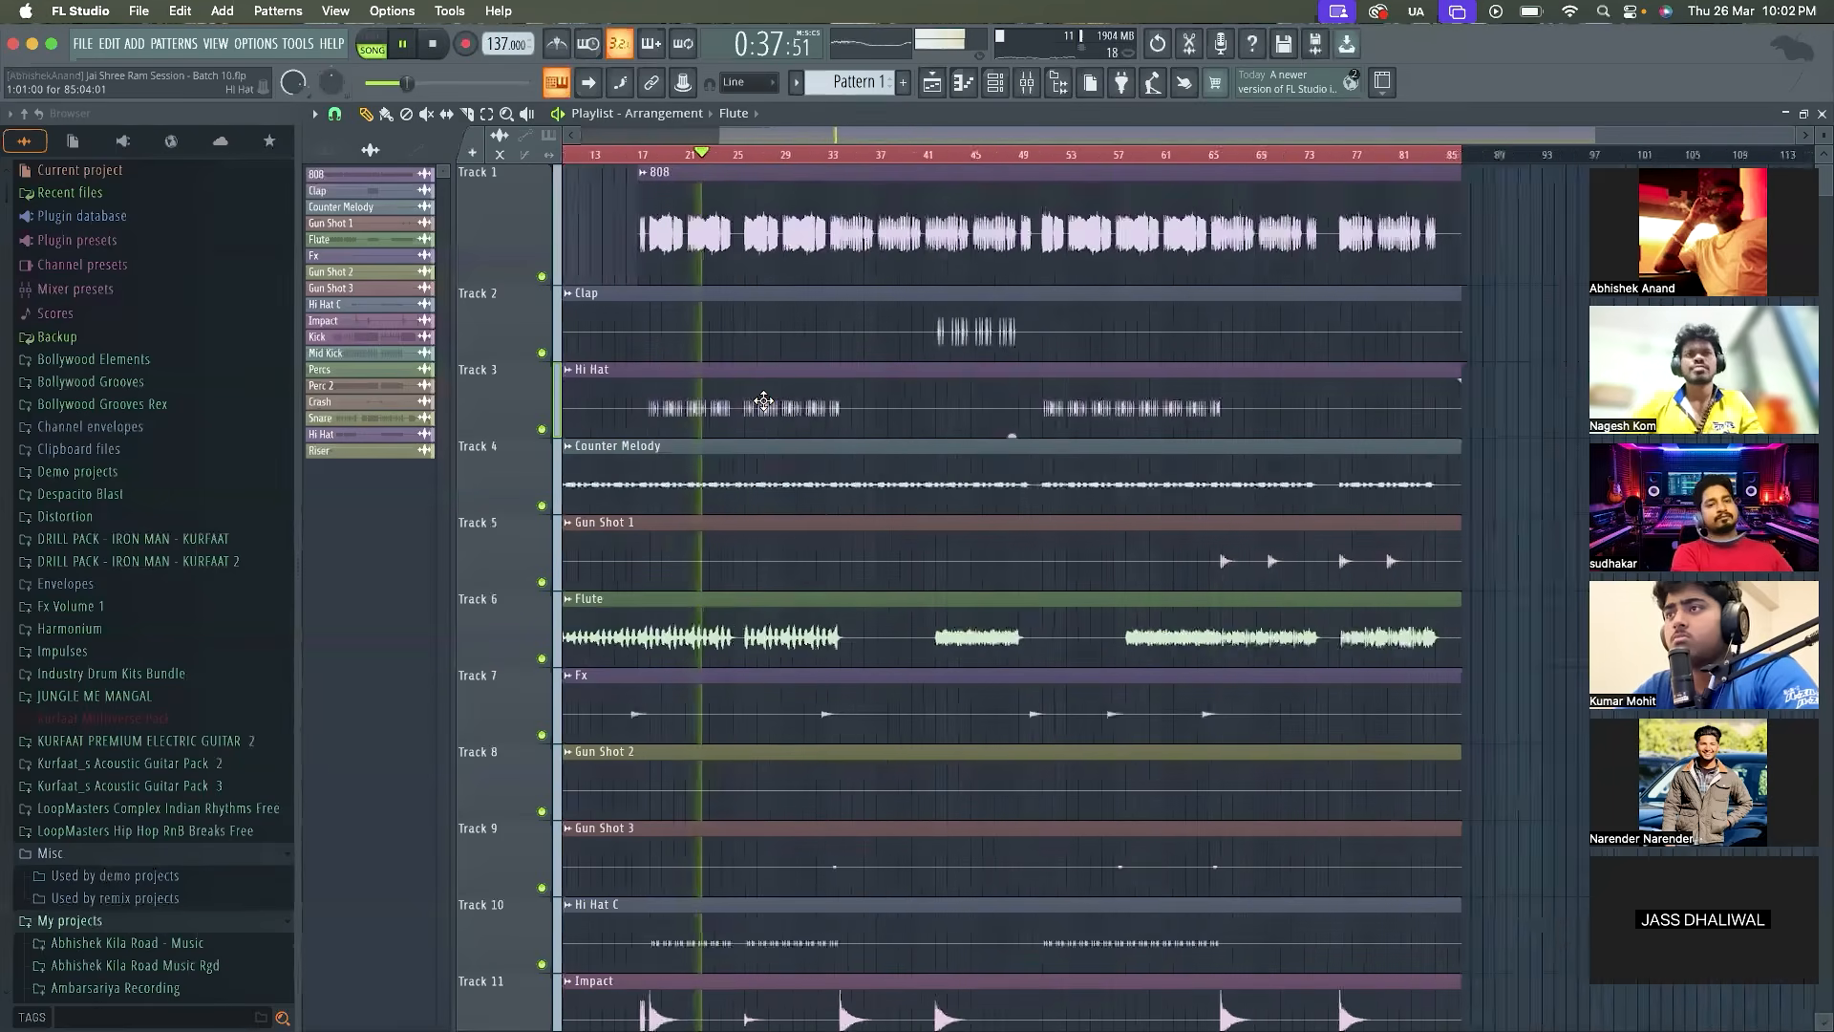
{"action": "scroll", "coordinate": [764, 400], "scroll_direction": "down", "scroll_amount": 1}
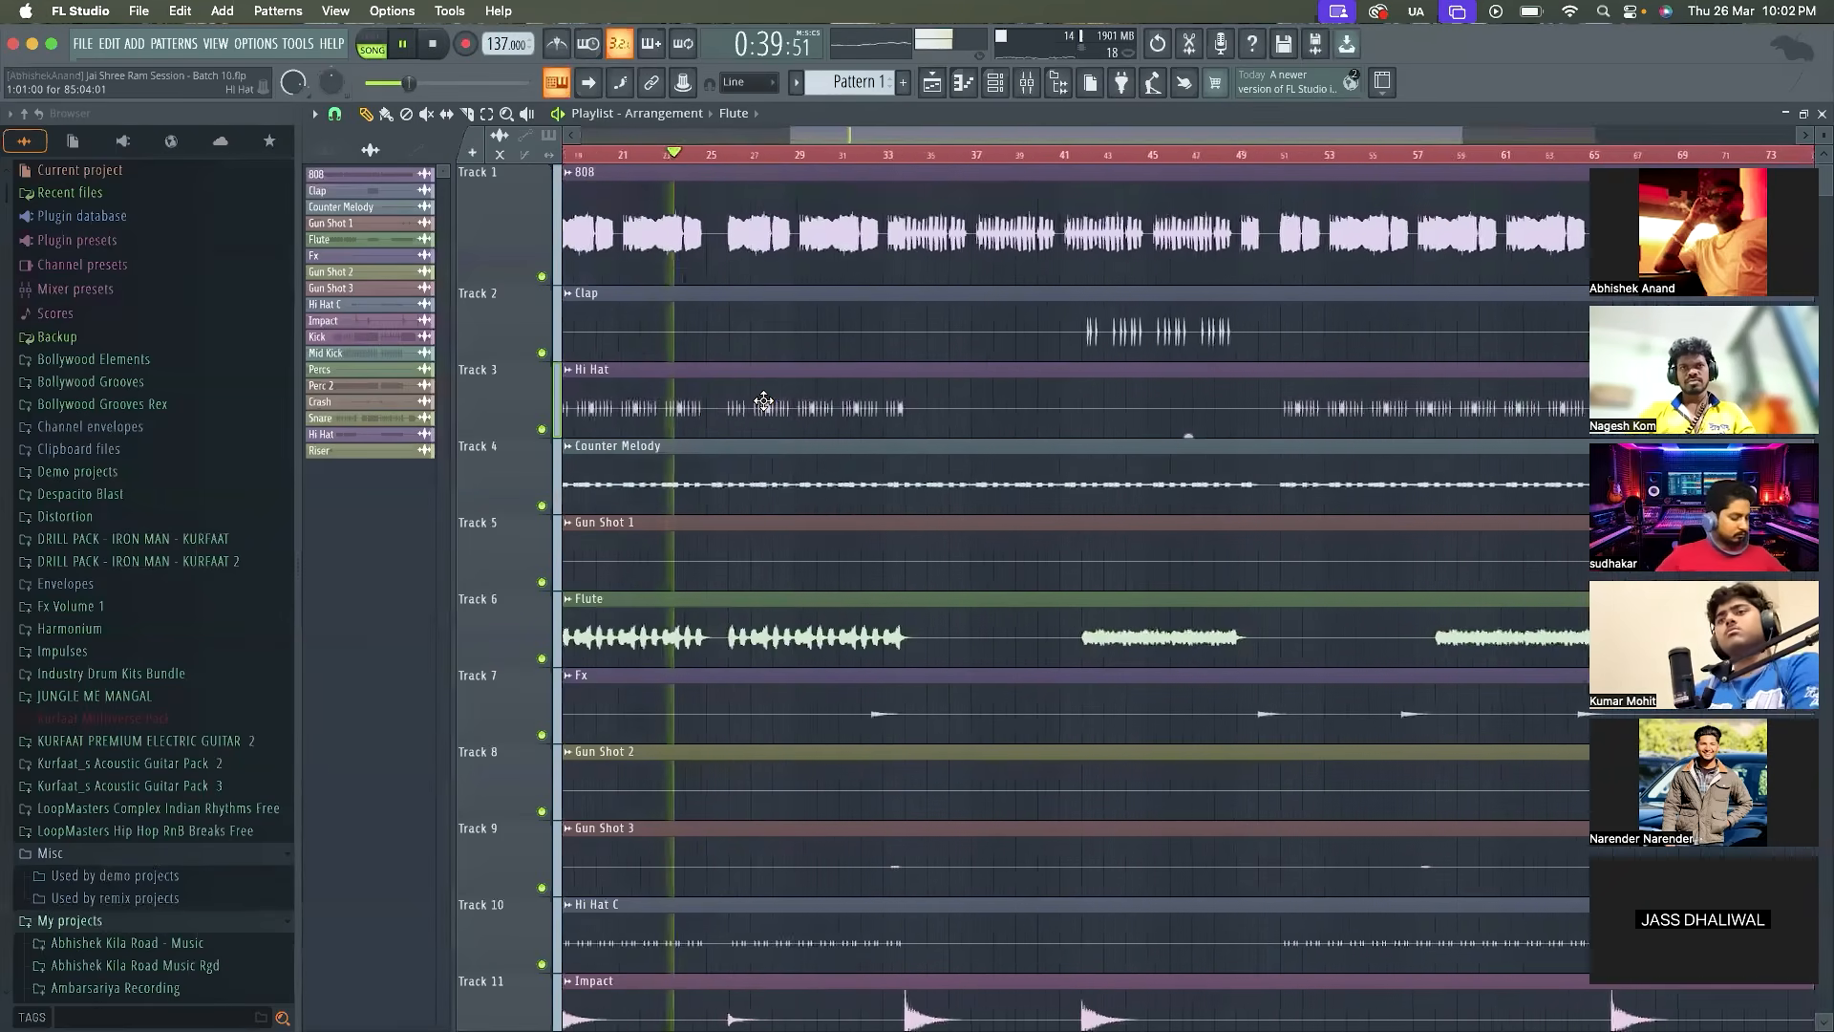
{"action": "scroll", "coordinate": [763, 400], "scroll_direction": "up", "scroll_amount": 4}
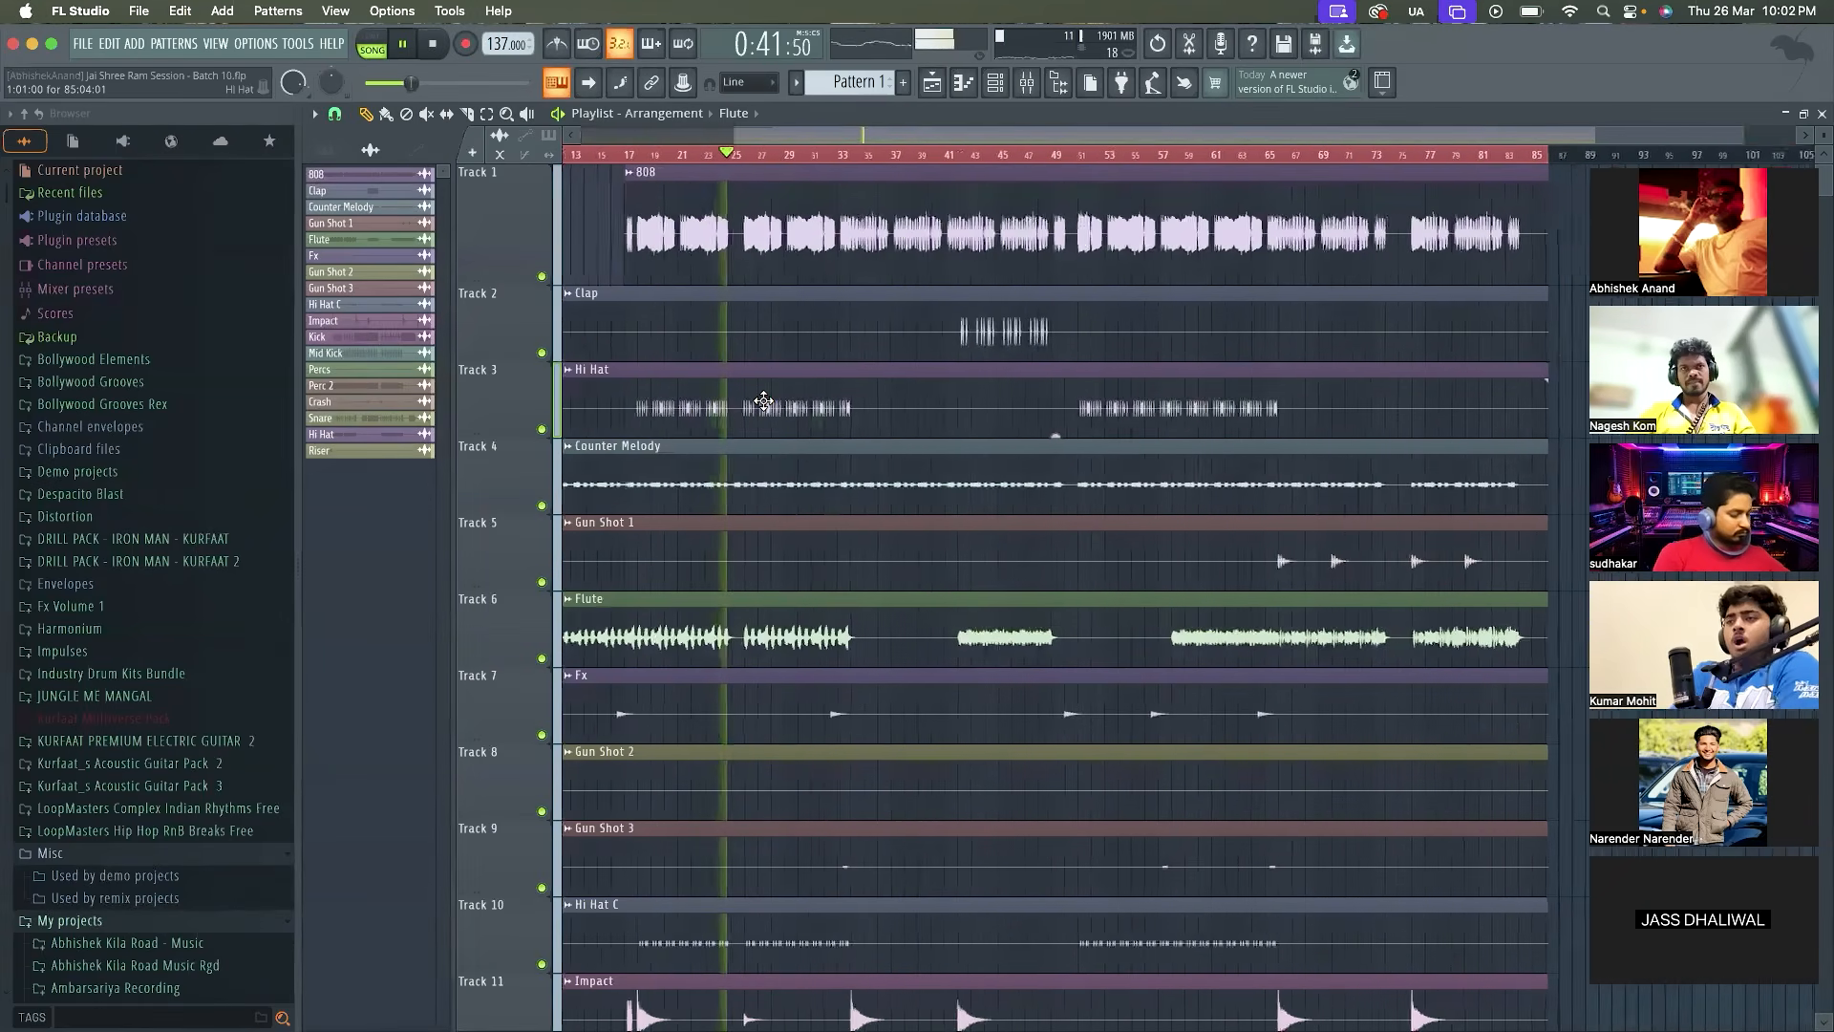
{"action": "scroll", "coordinate": [763, 400], "scroll_direction": "down", "scroll_amount": 2}
{"action": "scroll", "coordinate": [763, 400], "scroll_direction": "down", "scroll_amount": 4}
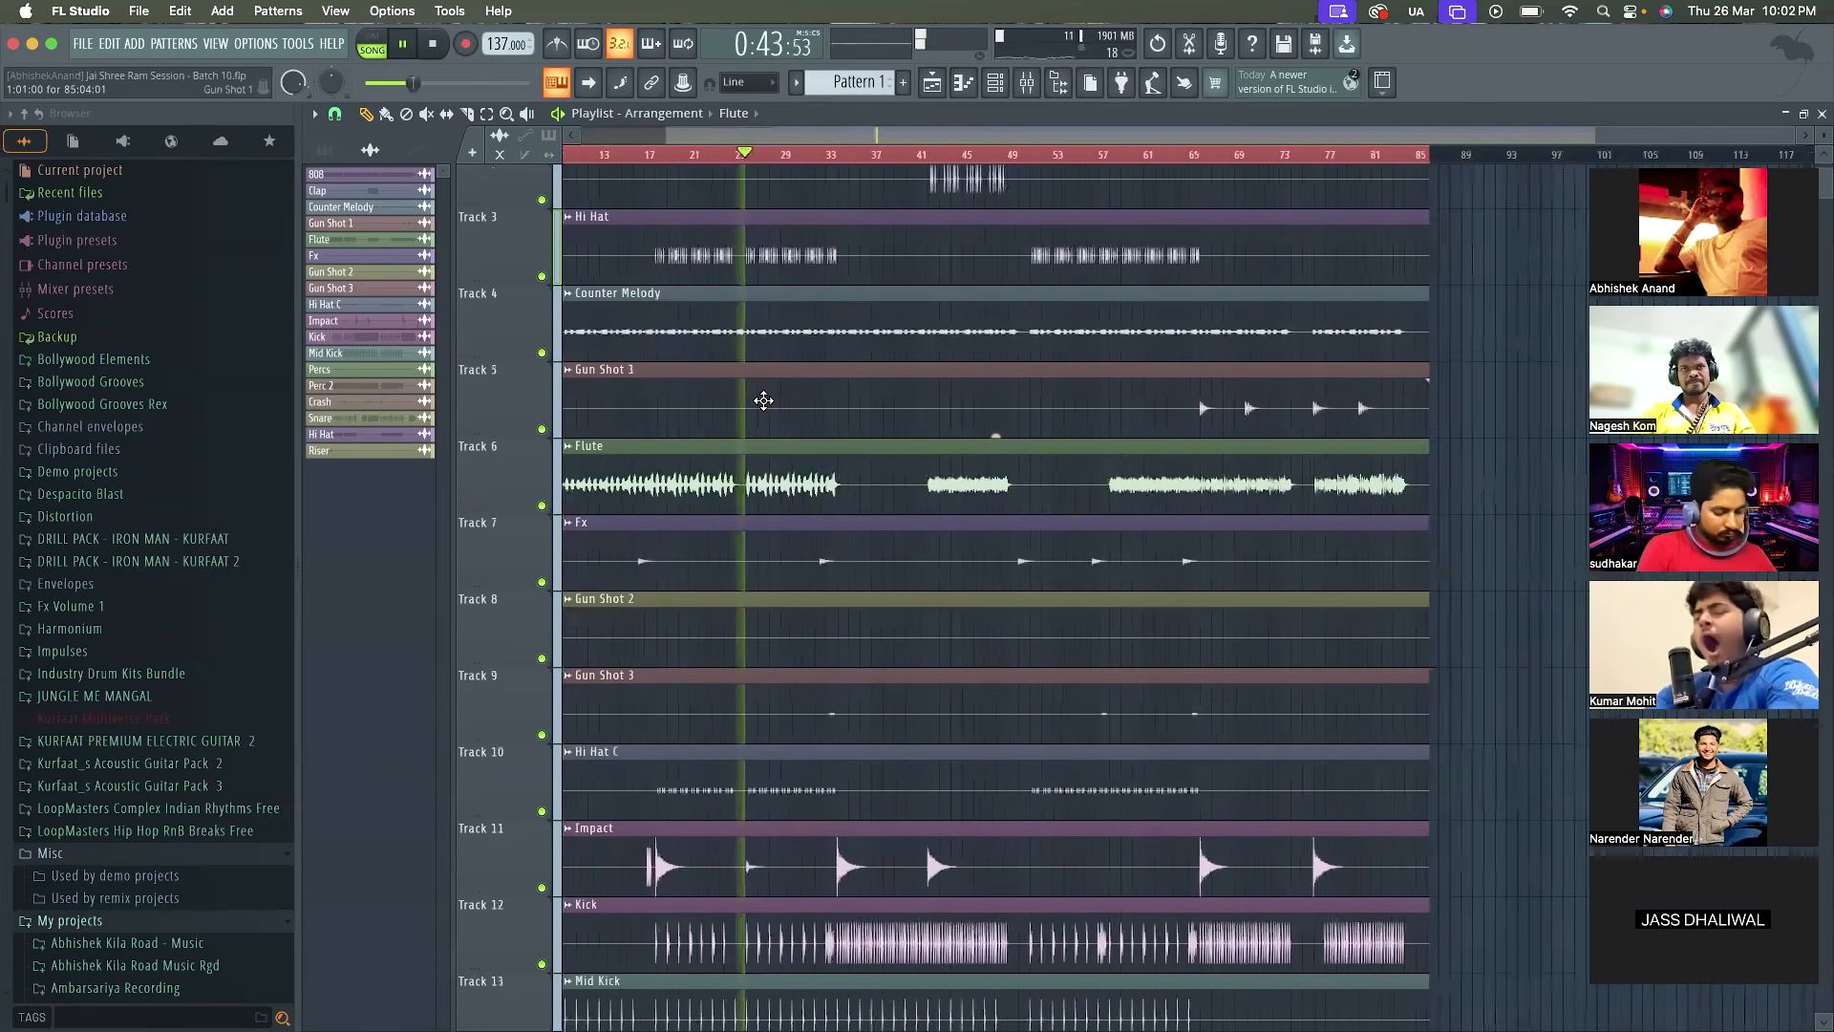
{"action": "scroll", "coordinate": [763, 401], "scroll_direction": "down", "scroll_amount": 6}
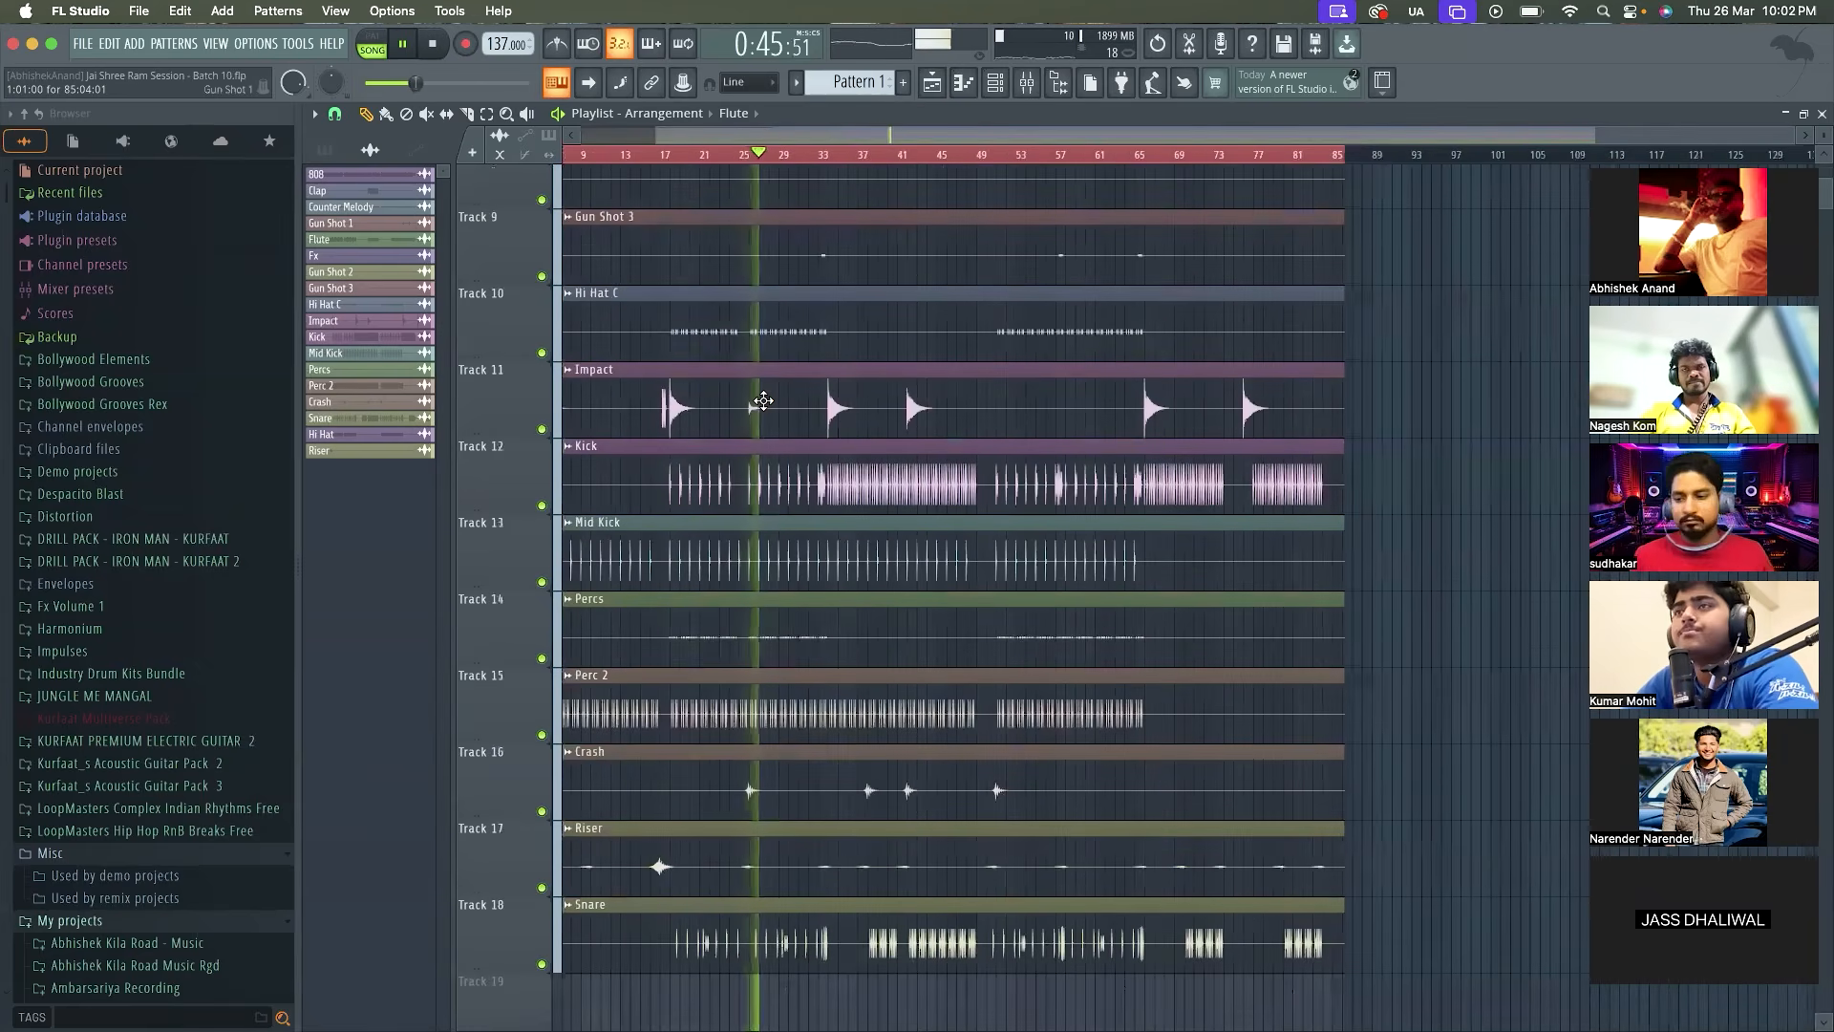
{"action": "scroll", "coordinate": [763, 400], "scroll_direction": "up", "scroll_amount": 8}
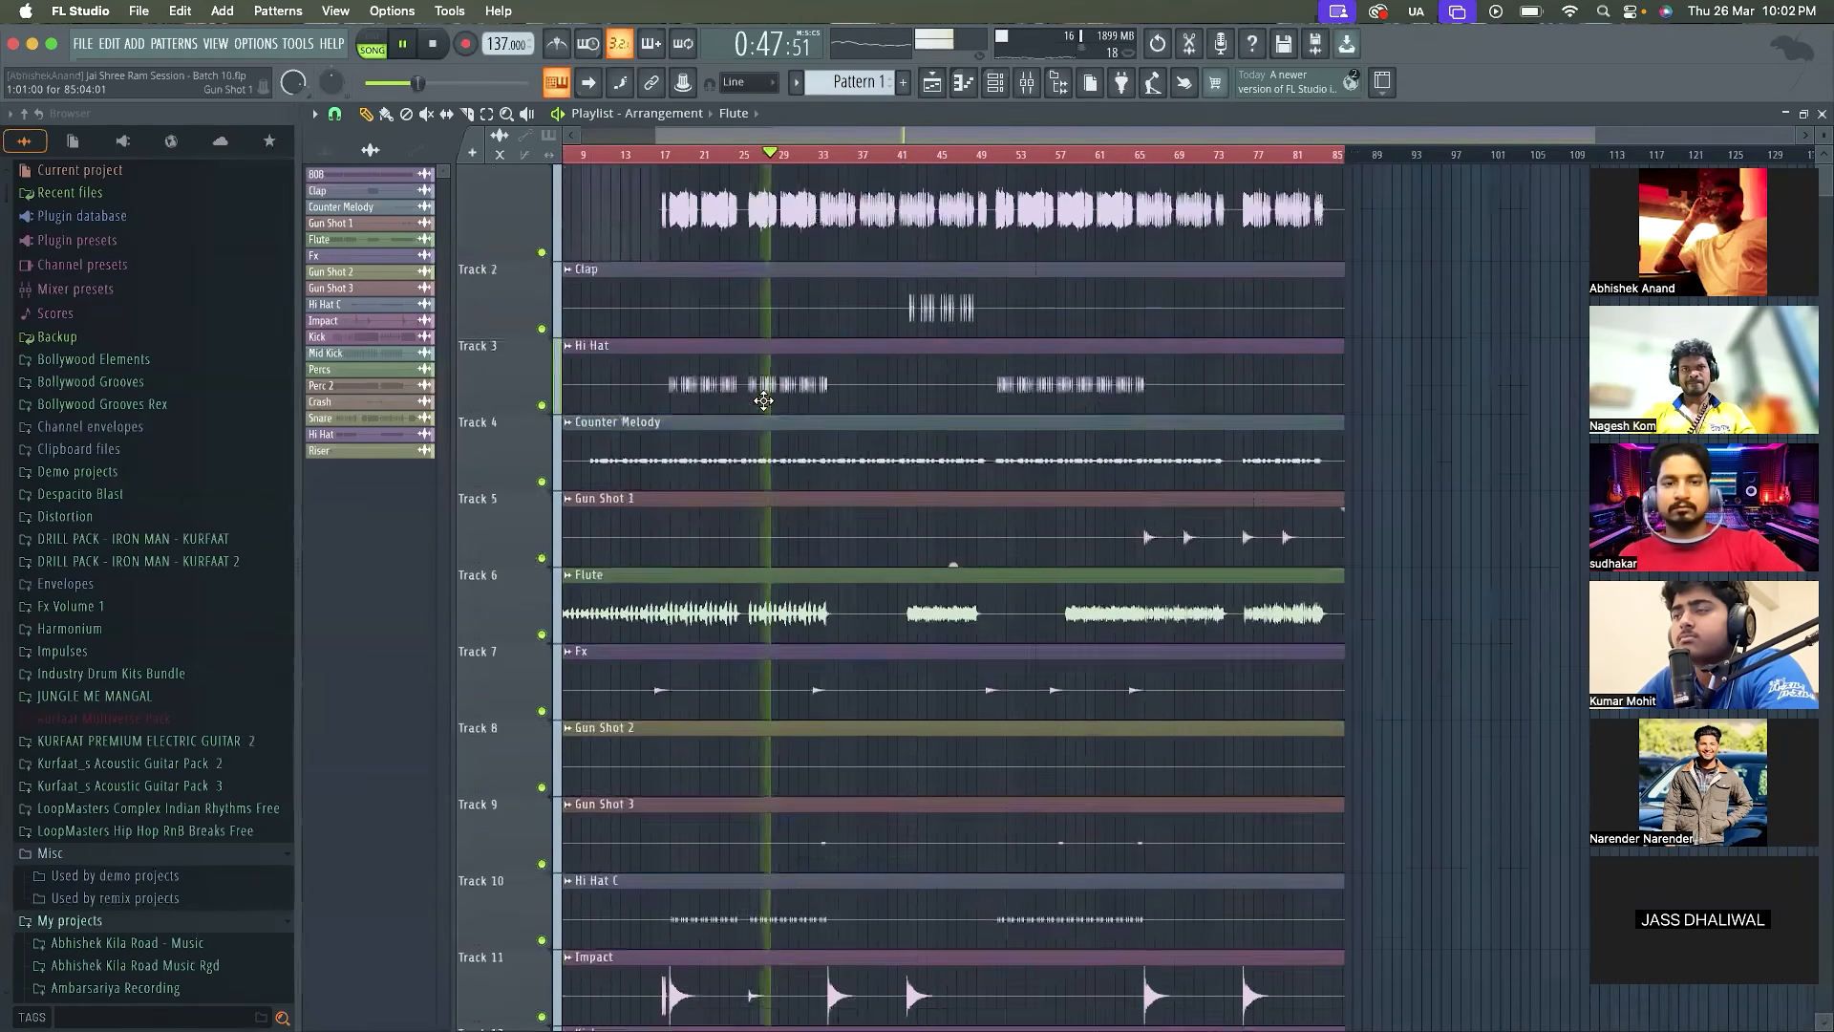
Stop playback, show the mixer maximized, and solo the riser track
{"action": "left_click", "coordinate": [1024, 85]}
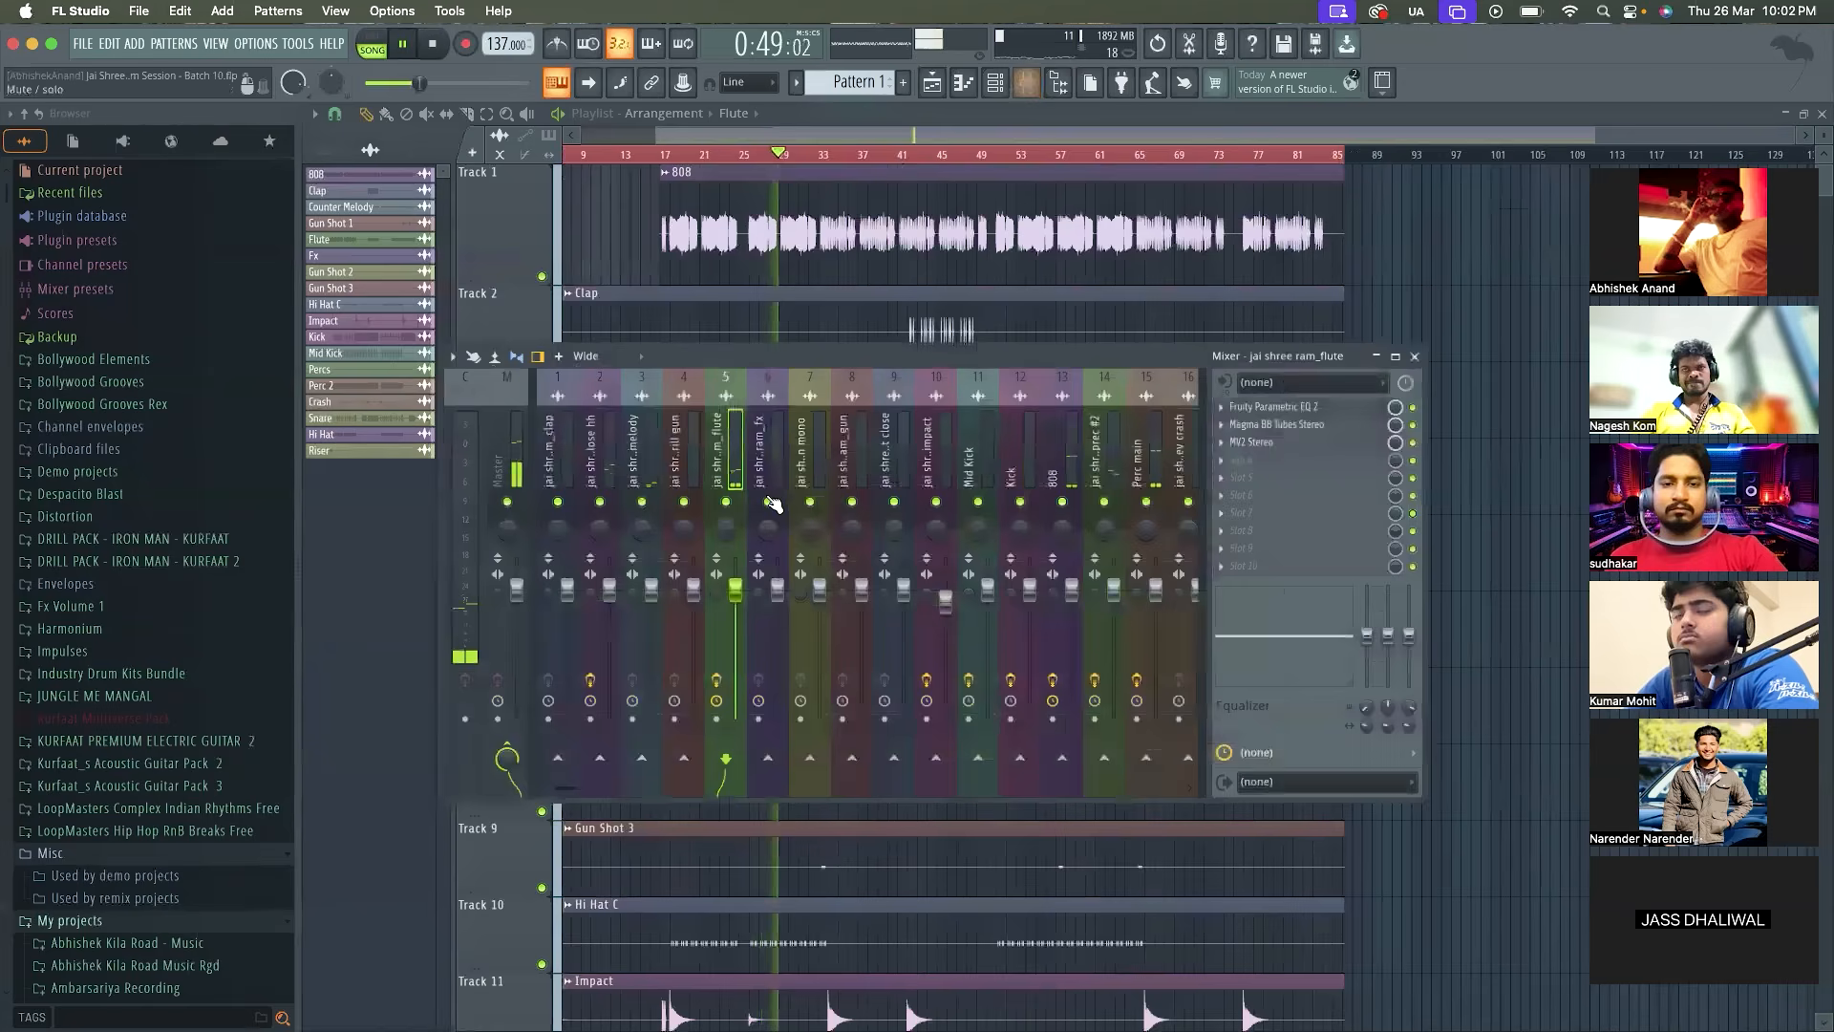
{"action": "key", "text": "space"}
{"action": "double_click", "coordinate": [827, 356]}
{"action": "left_click_drag", "start_coordinate": [884, 408], "coordinate": [729, 400]}
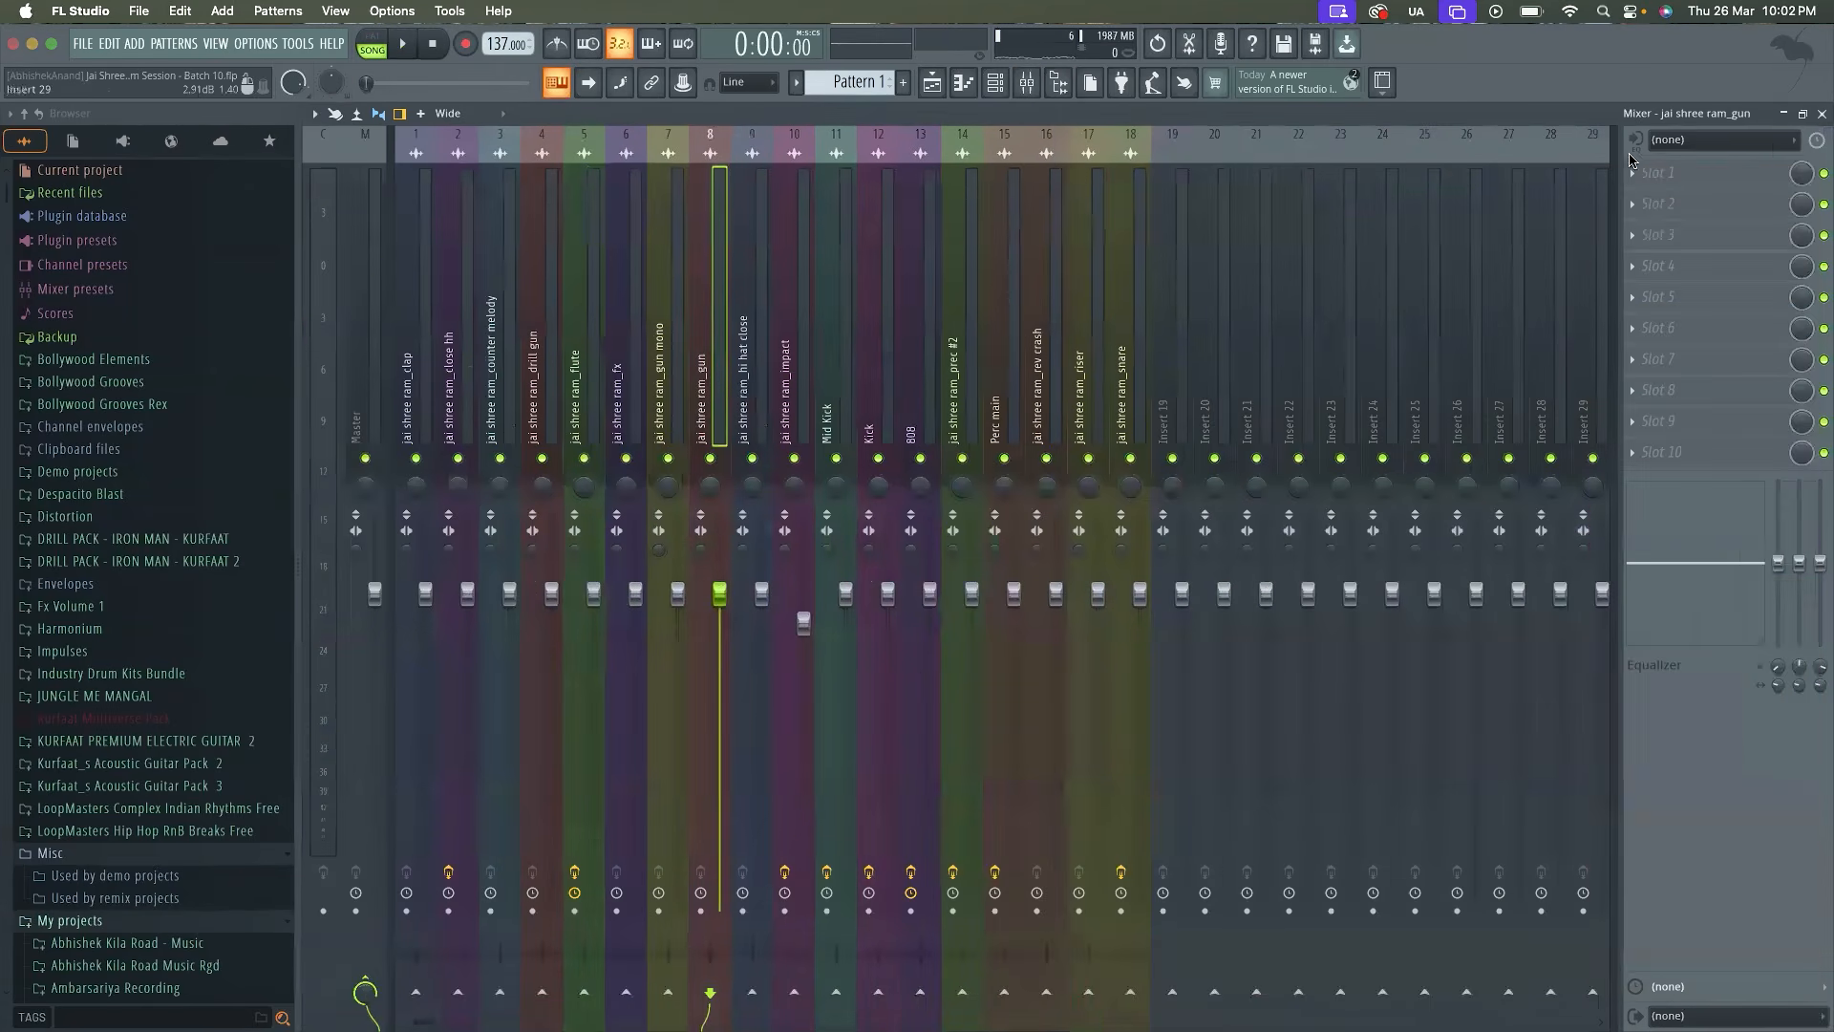
{"action": "left_click", "coordinate": [1124, 421]}
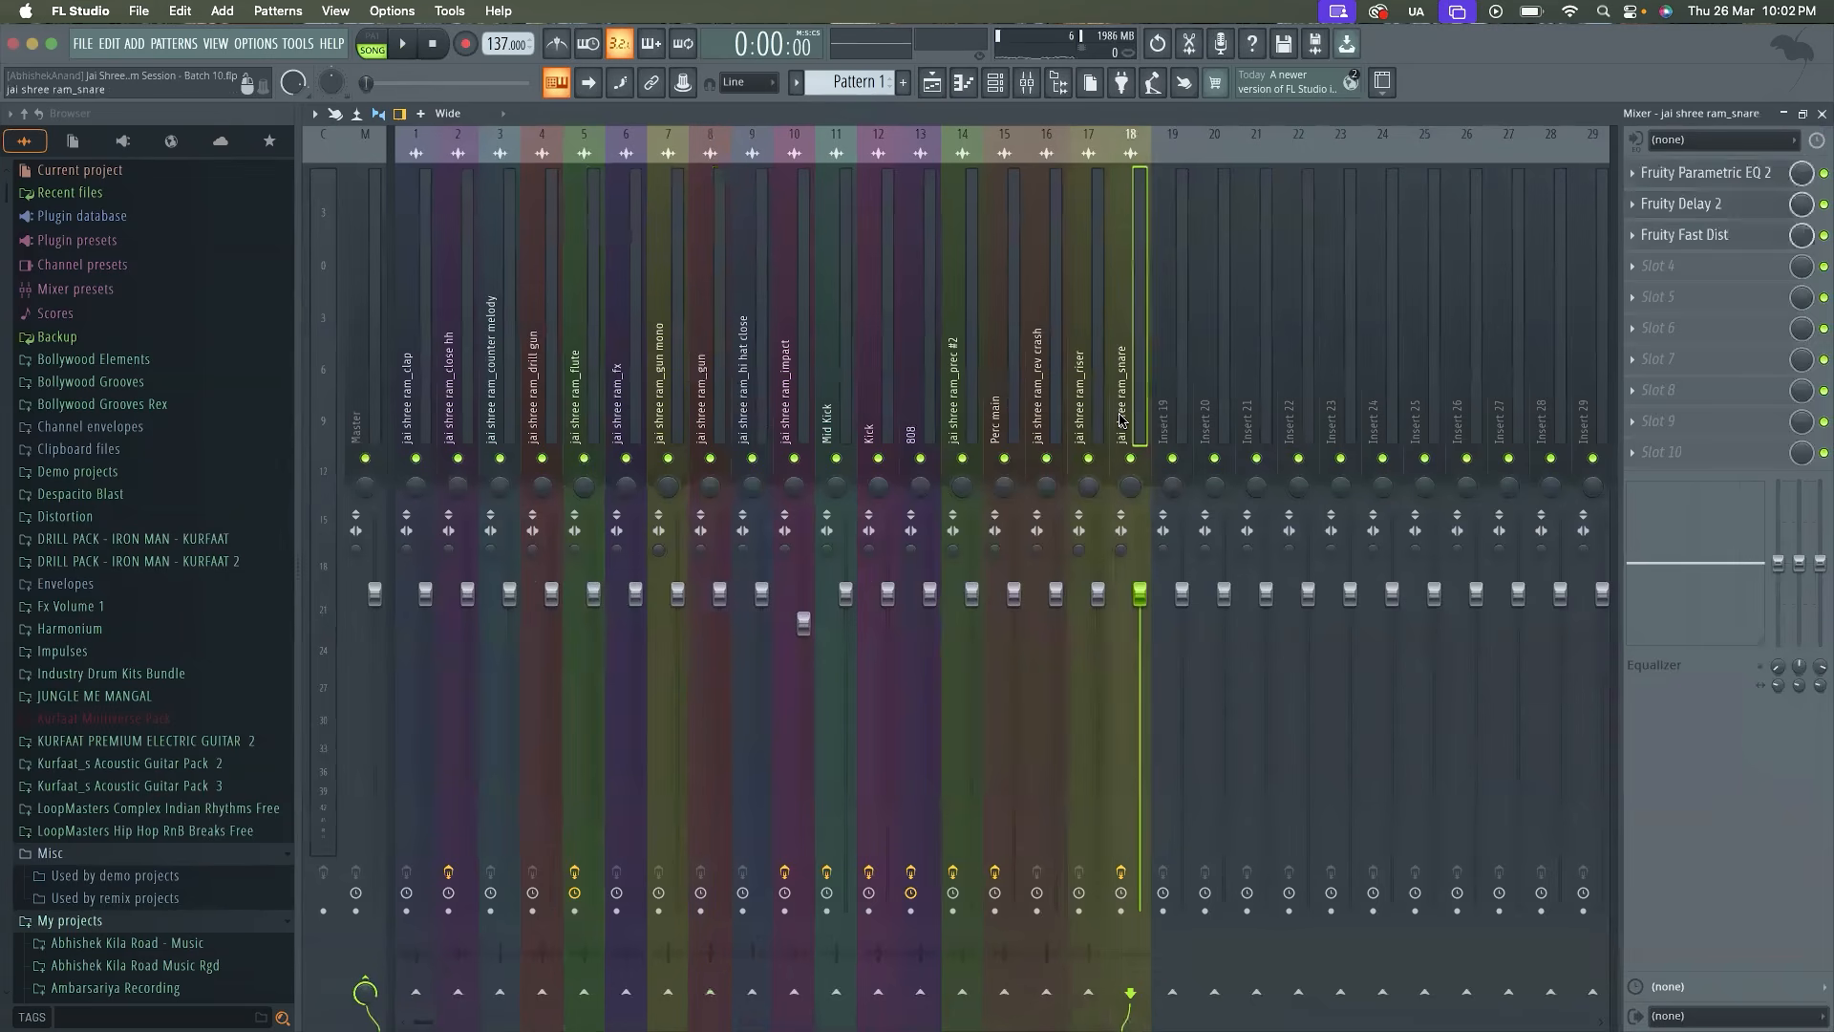
{"action": "left_click_drag", "start_coordinate": [1110, 418], "coordinate": [1089, 417]}
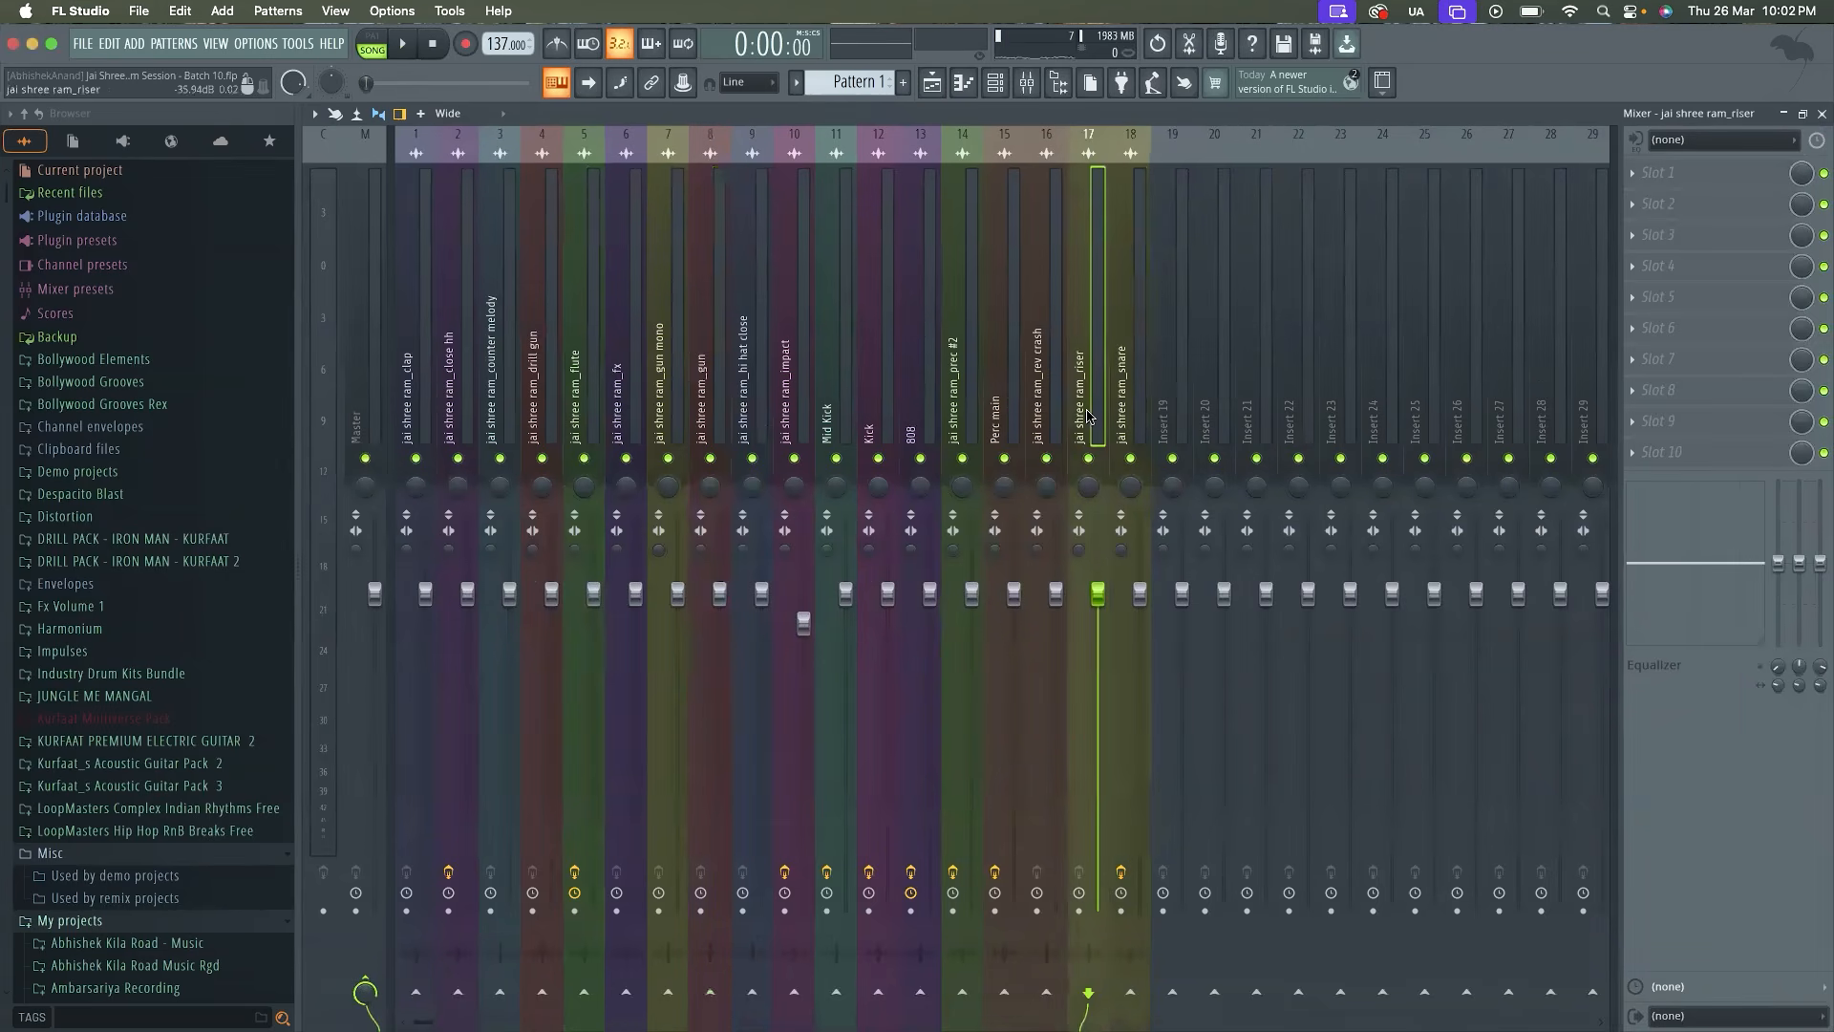
{"action": "right_click", "coordinate": [1089, 459]}
Place the playhead in the playlist just before bar 17, where the riser's loudest swell occurs
{"action": "left_click", "coordinate": [933, 86]}
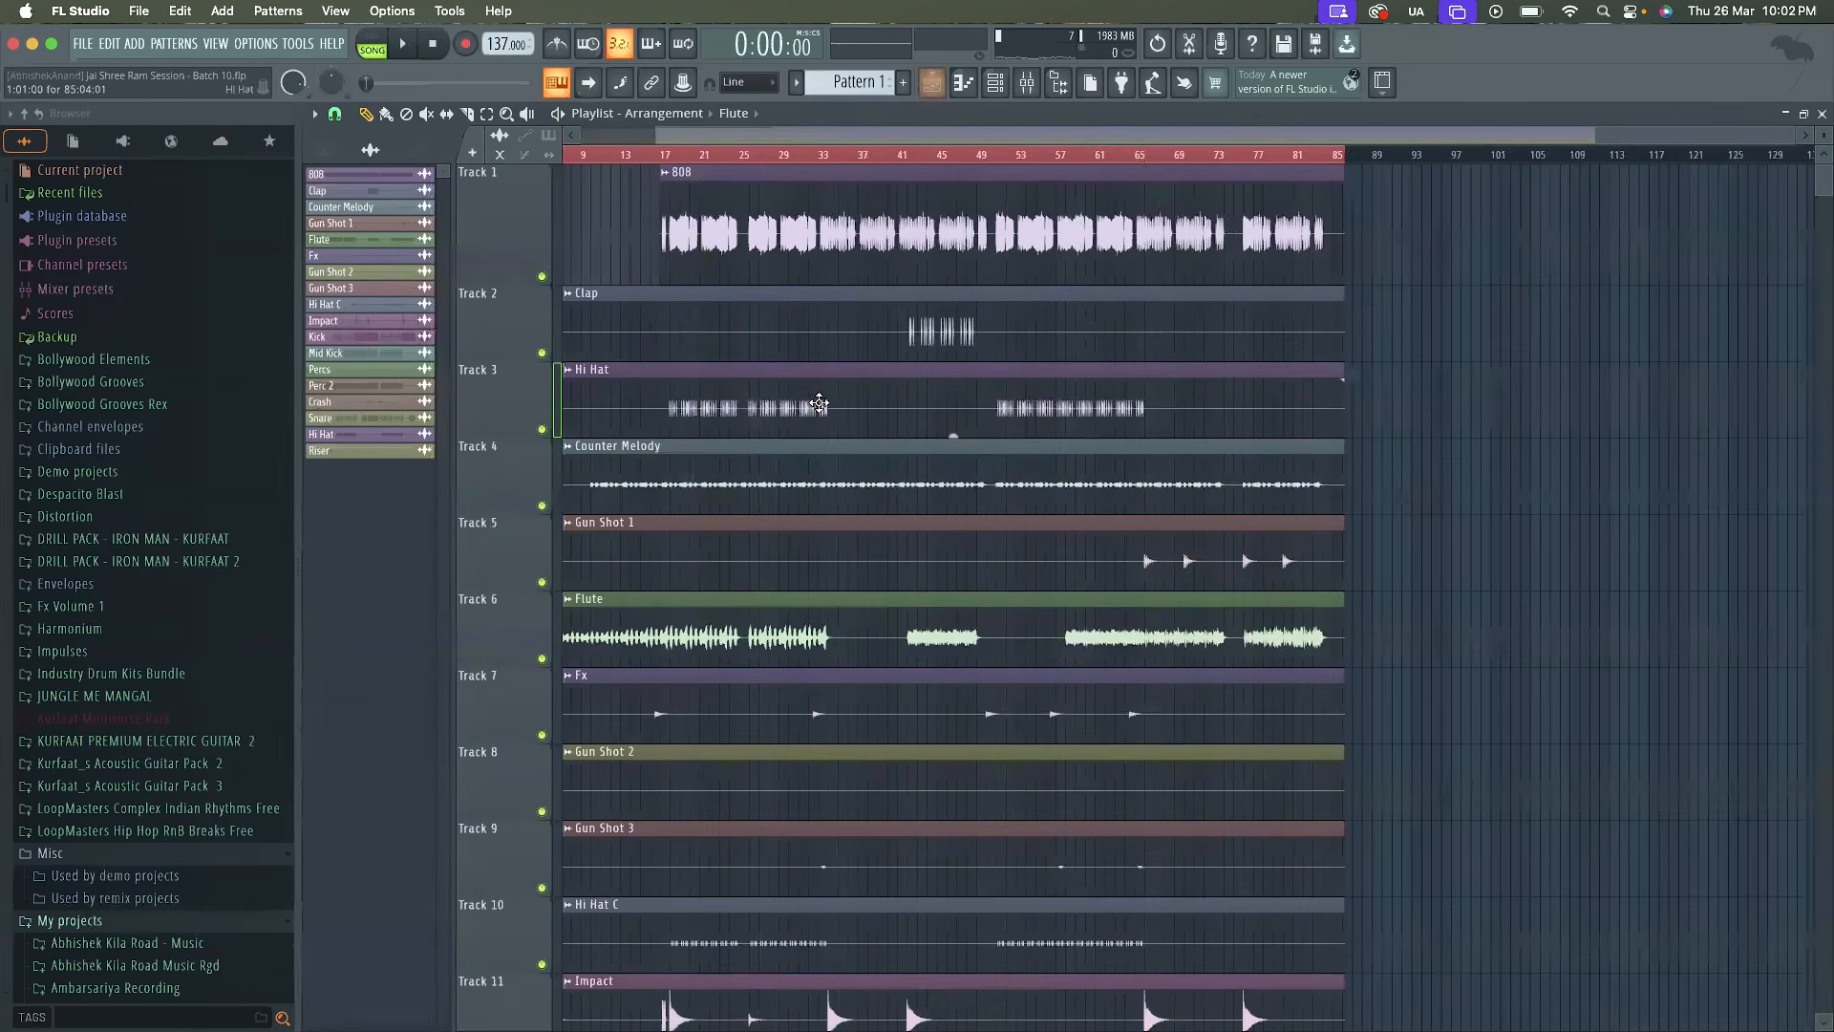
{"action": "scroll", "coordinate": [659, 608], "scroll_direction": "down", "scroll_amount": 6}
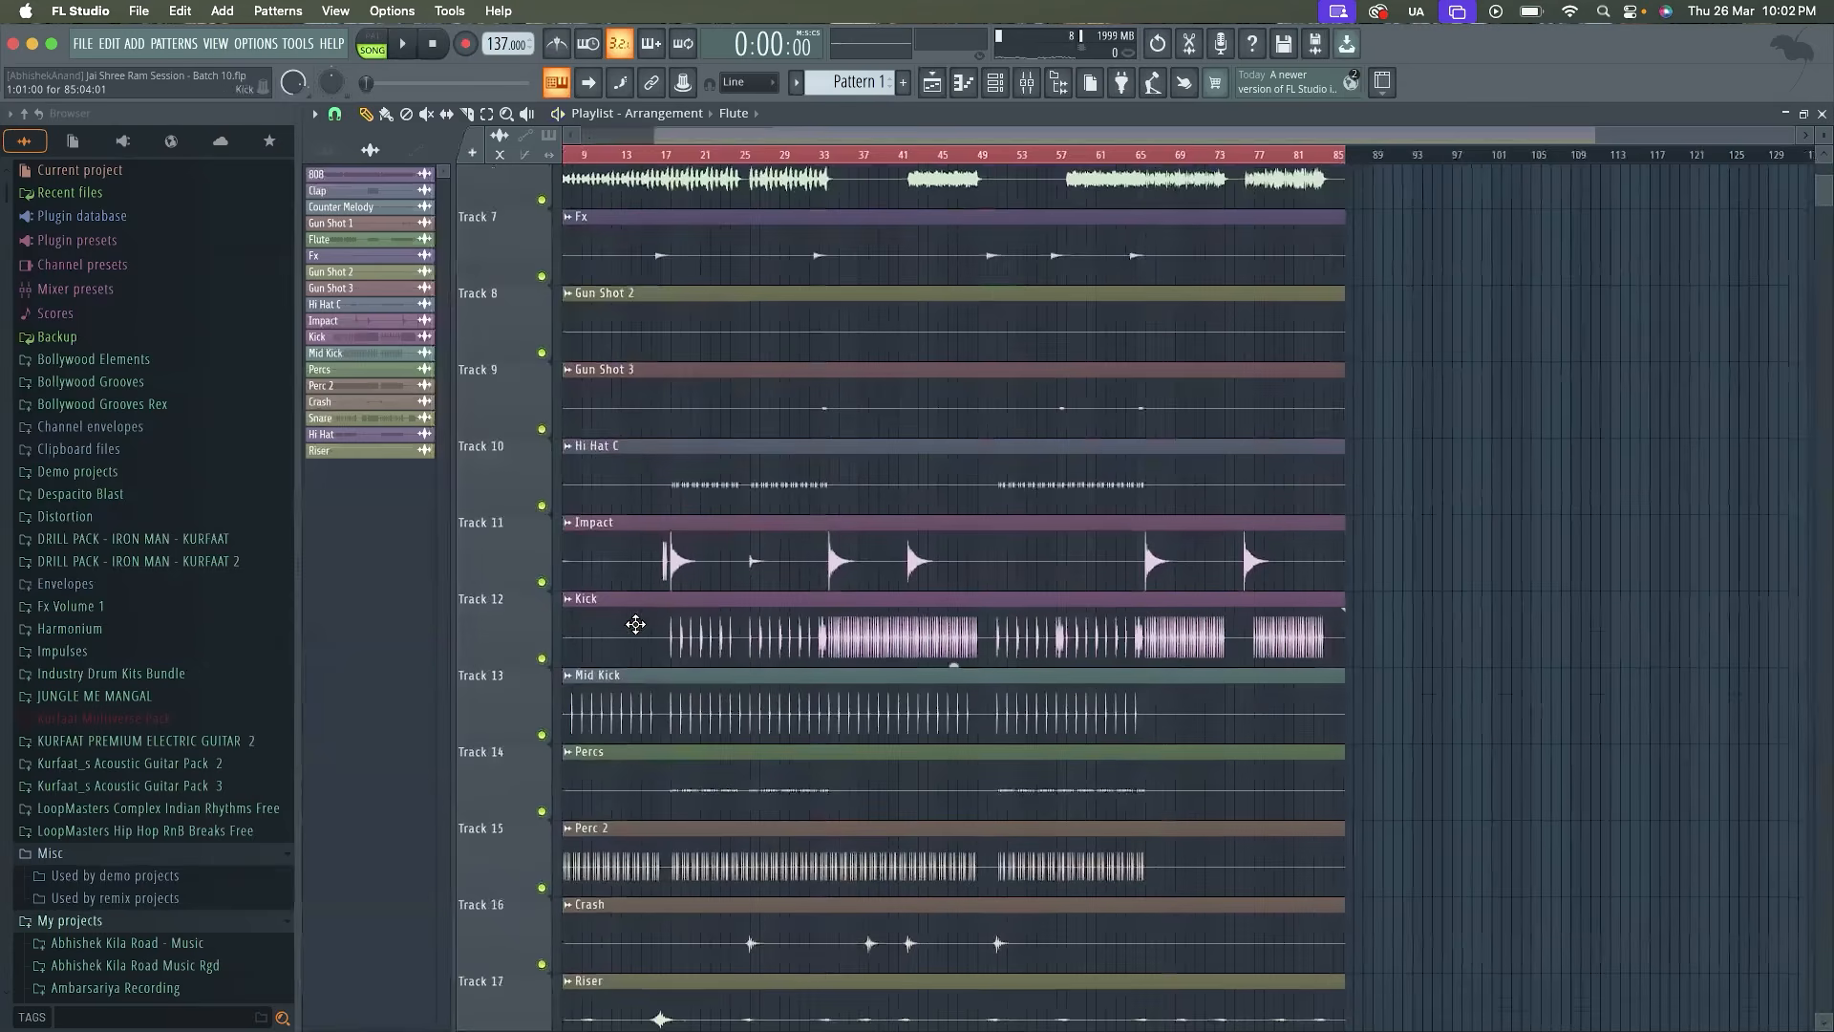
{"action": "scroll", "coordinate": [636, 624], "scroll_direction": "down", "scroll_amount": 4}
{"action": "left_click", "coordinate": [658, 154]}
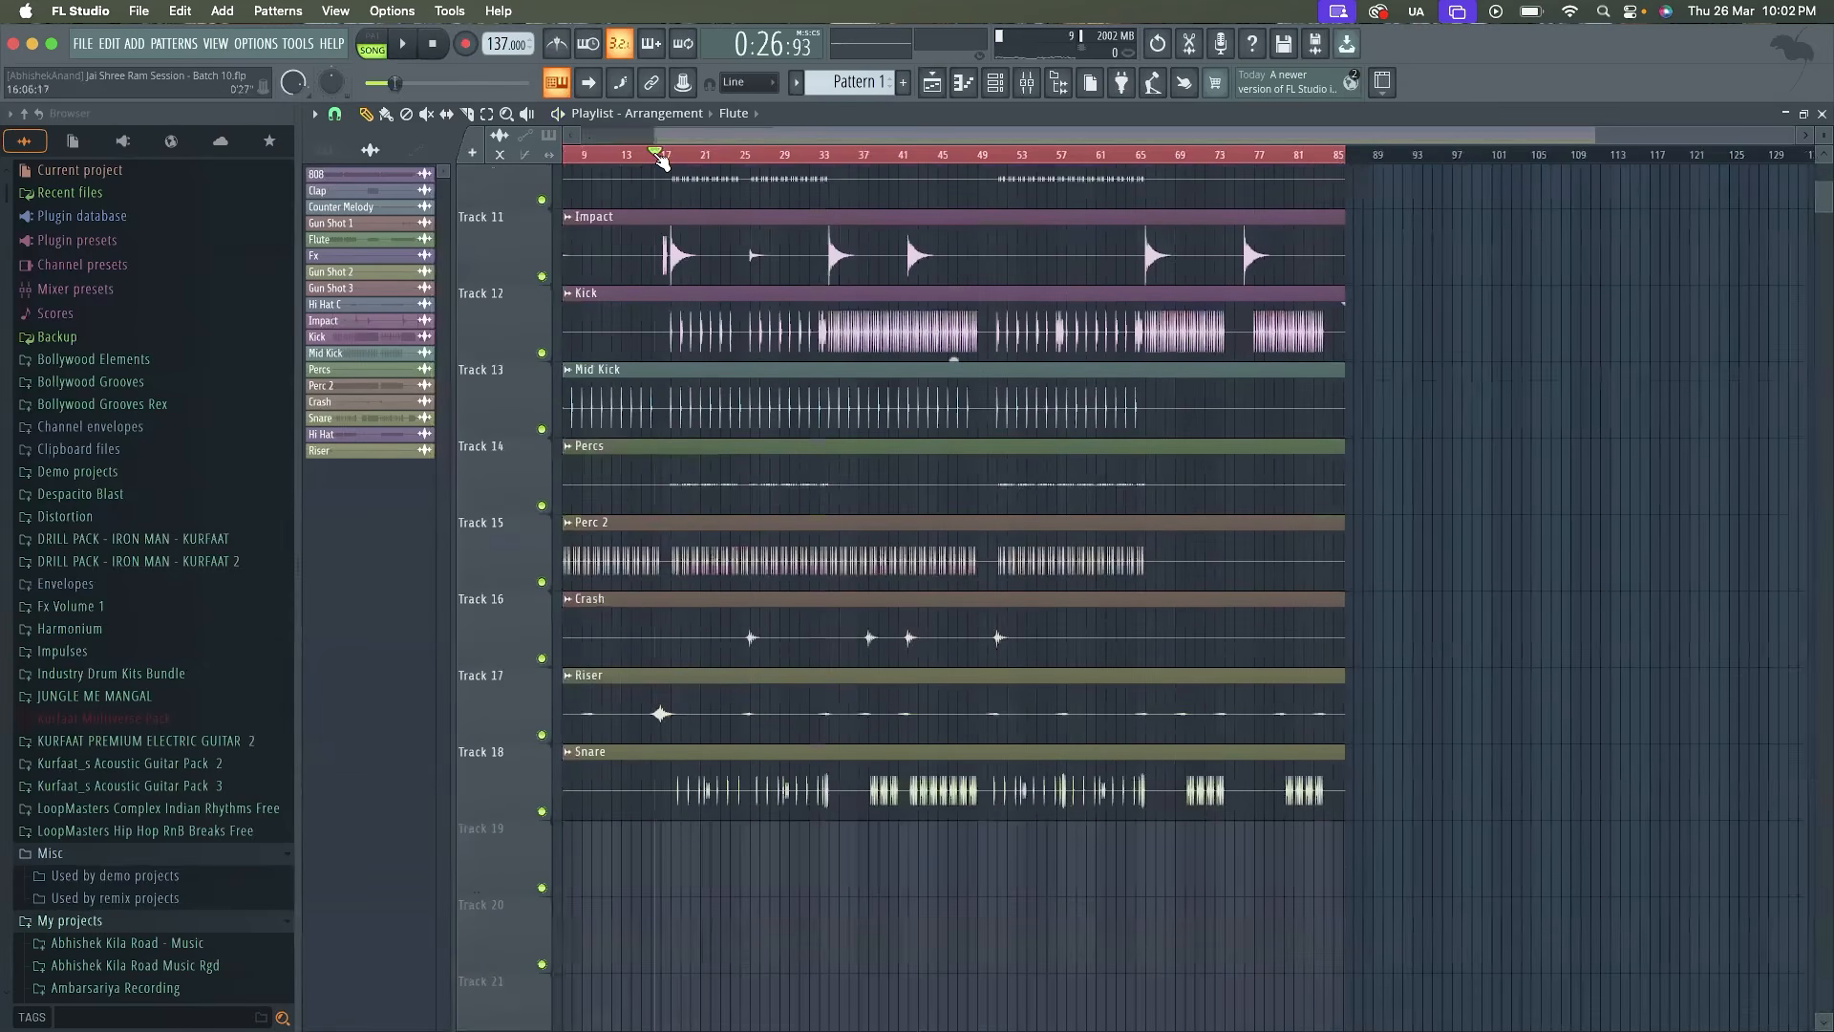
Load Fruity Parametric EQ 2 into the riser track's first effect slot and audition the riser's spectrum
{"action": "key", "text": "F9"}
{"action": "left_click", "coordinate": [1699, 174]}
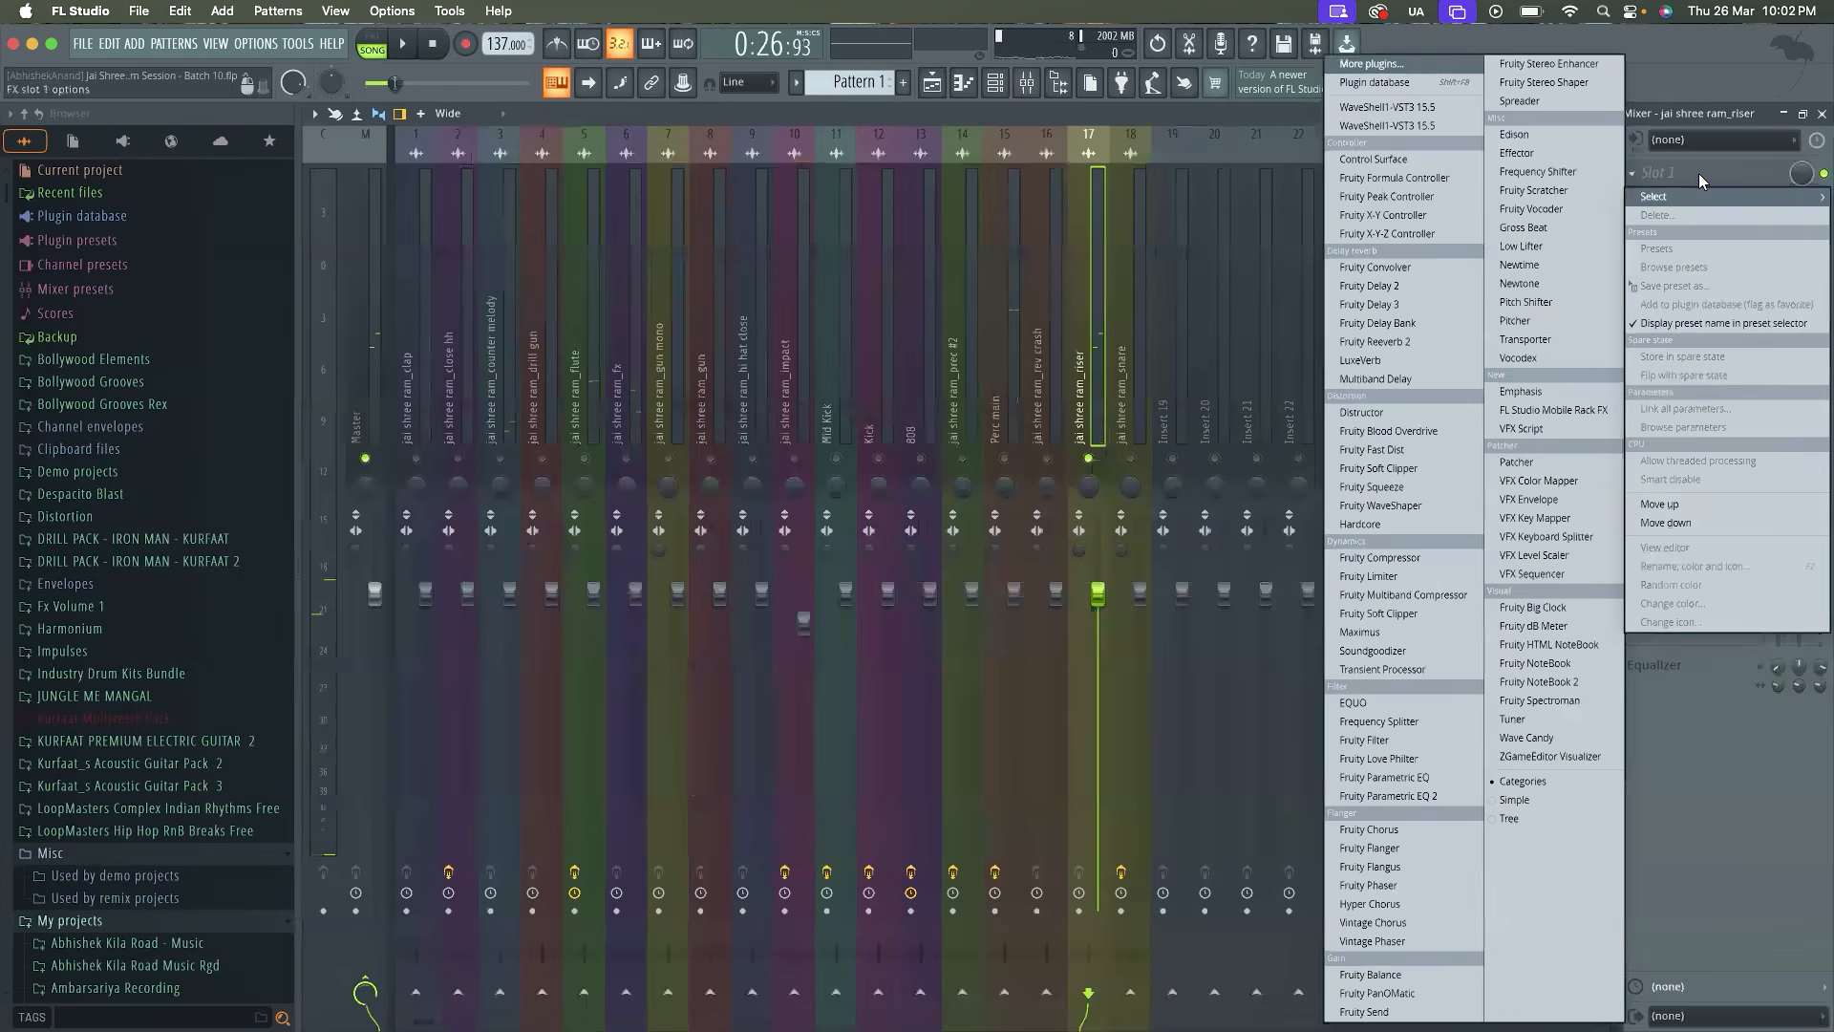
{"action": "left_click", "coordinate": [1386, 796]}
{"action": "key", "text": "space"}
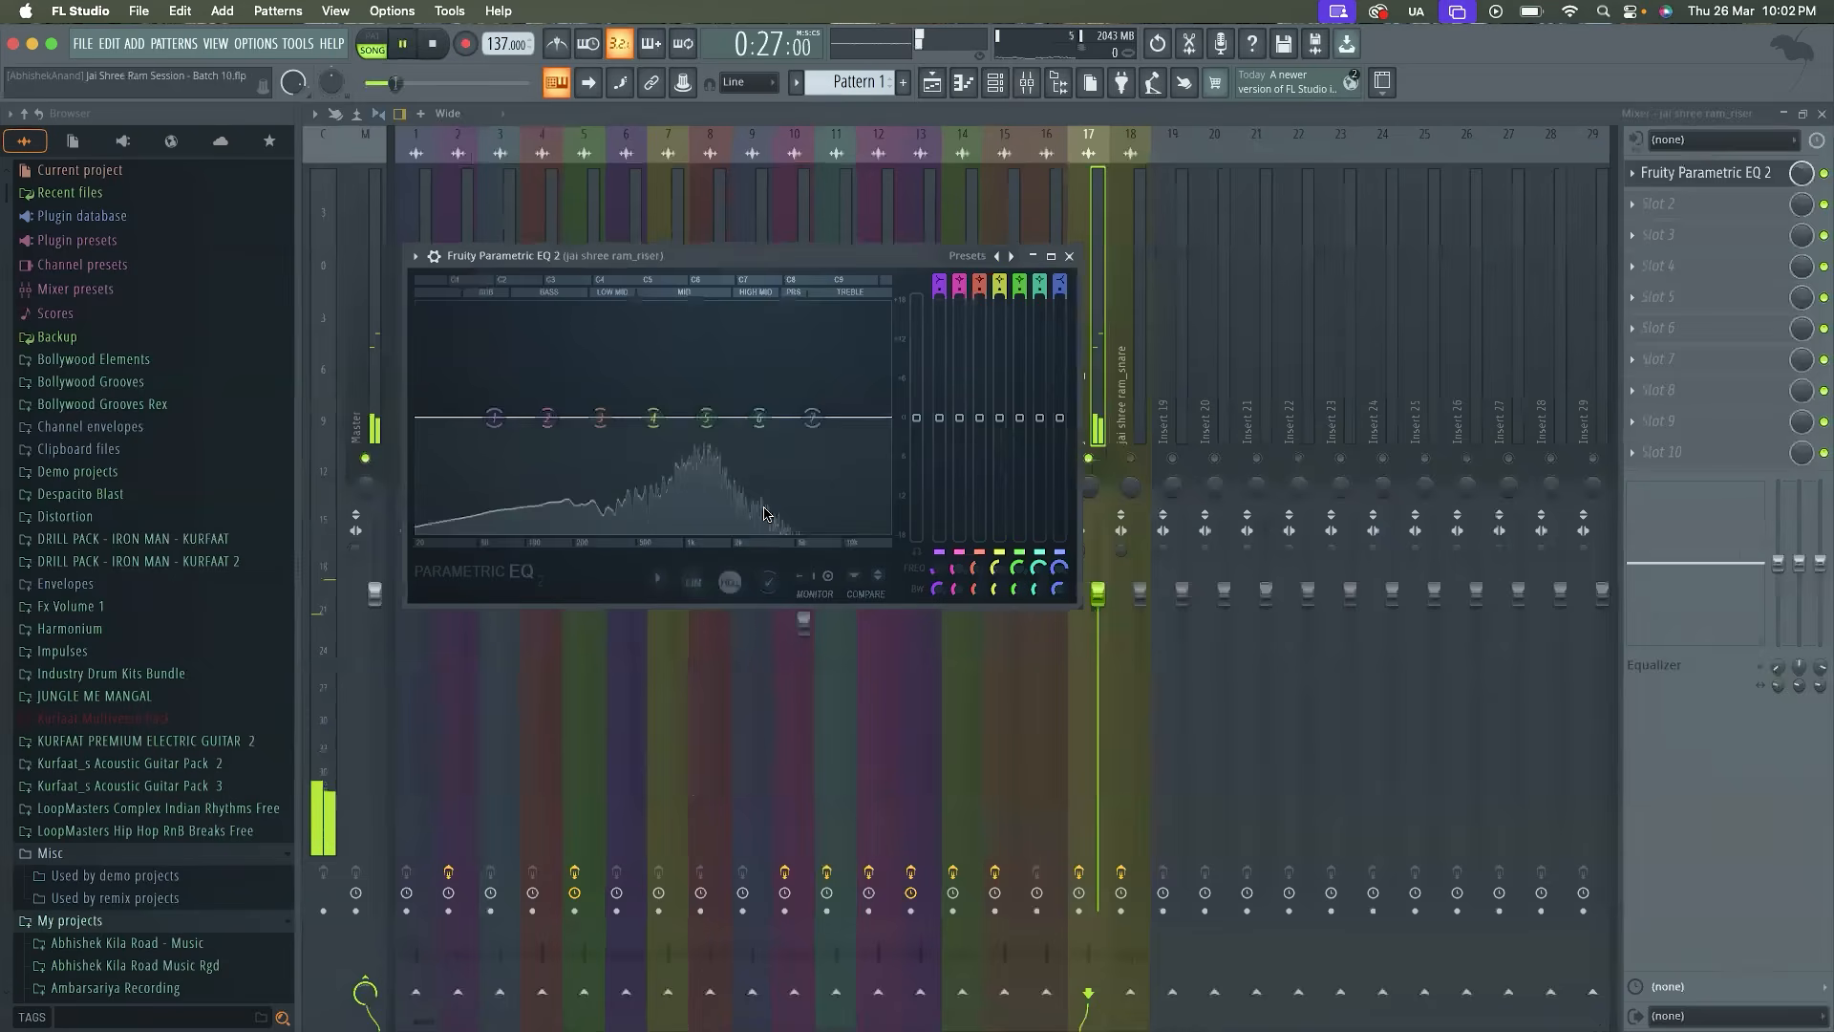
{"action": "key", "text": "space"}
Change EQ band 1 to a high-pass filter and raise its cutoff above the bass range, auditioning the riser
{"action": "right_click", "coordinate": [487, 423]}
{"action": "mouse_move", "coordinate": [521, 467]}
{"action": "left_click", "coordinate": [590, 527]}
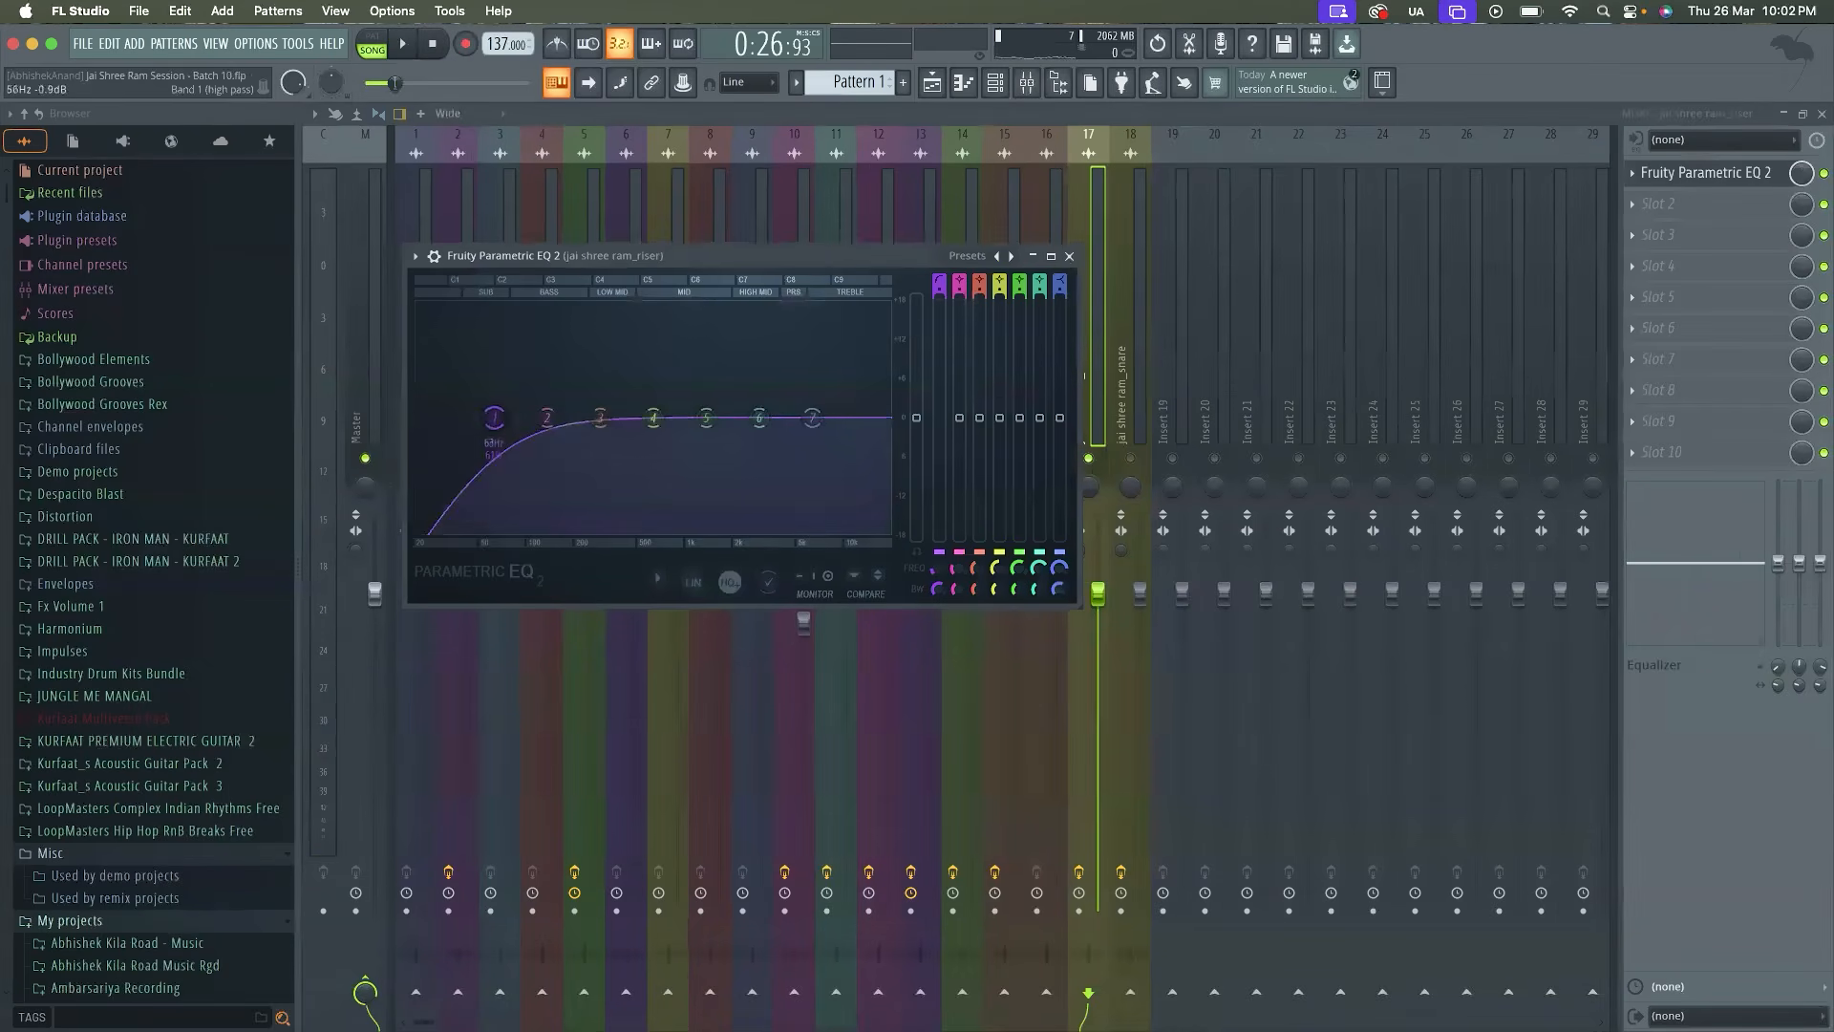
{"action": "left_click_drag", "start_coordinate": [493, 418], "coordinate": [587, 421]}
{"action": "right_click", "coordinate": [587, 420]}
{"action": "left_click", "coordinate": [661, 490]}
{"action": "key", "text": "space"}
{"action": "key", "text": "space"}
{"action": "left_click", "coordinate": [1064, 258]}
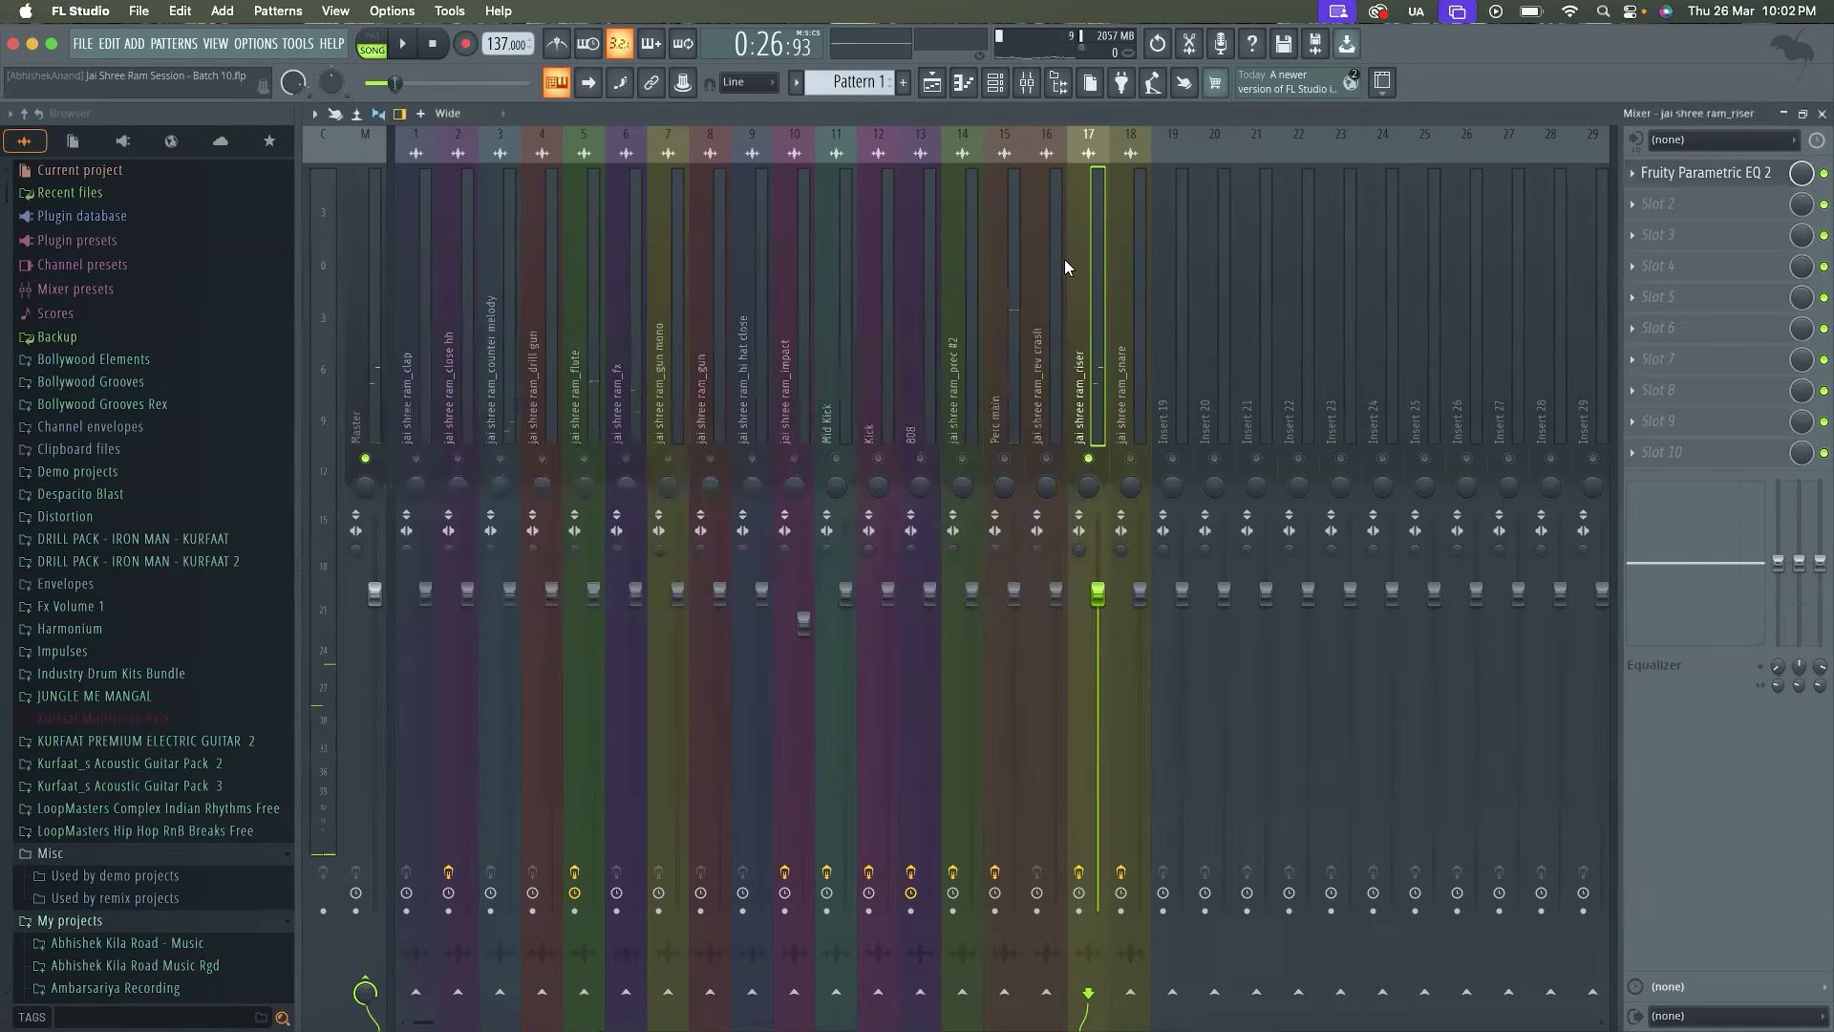
Load Fruity Limiter into the riser track's second effect slot
{"action": "left_click", "coordinate": [1648, 220]}
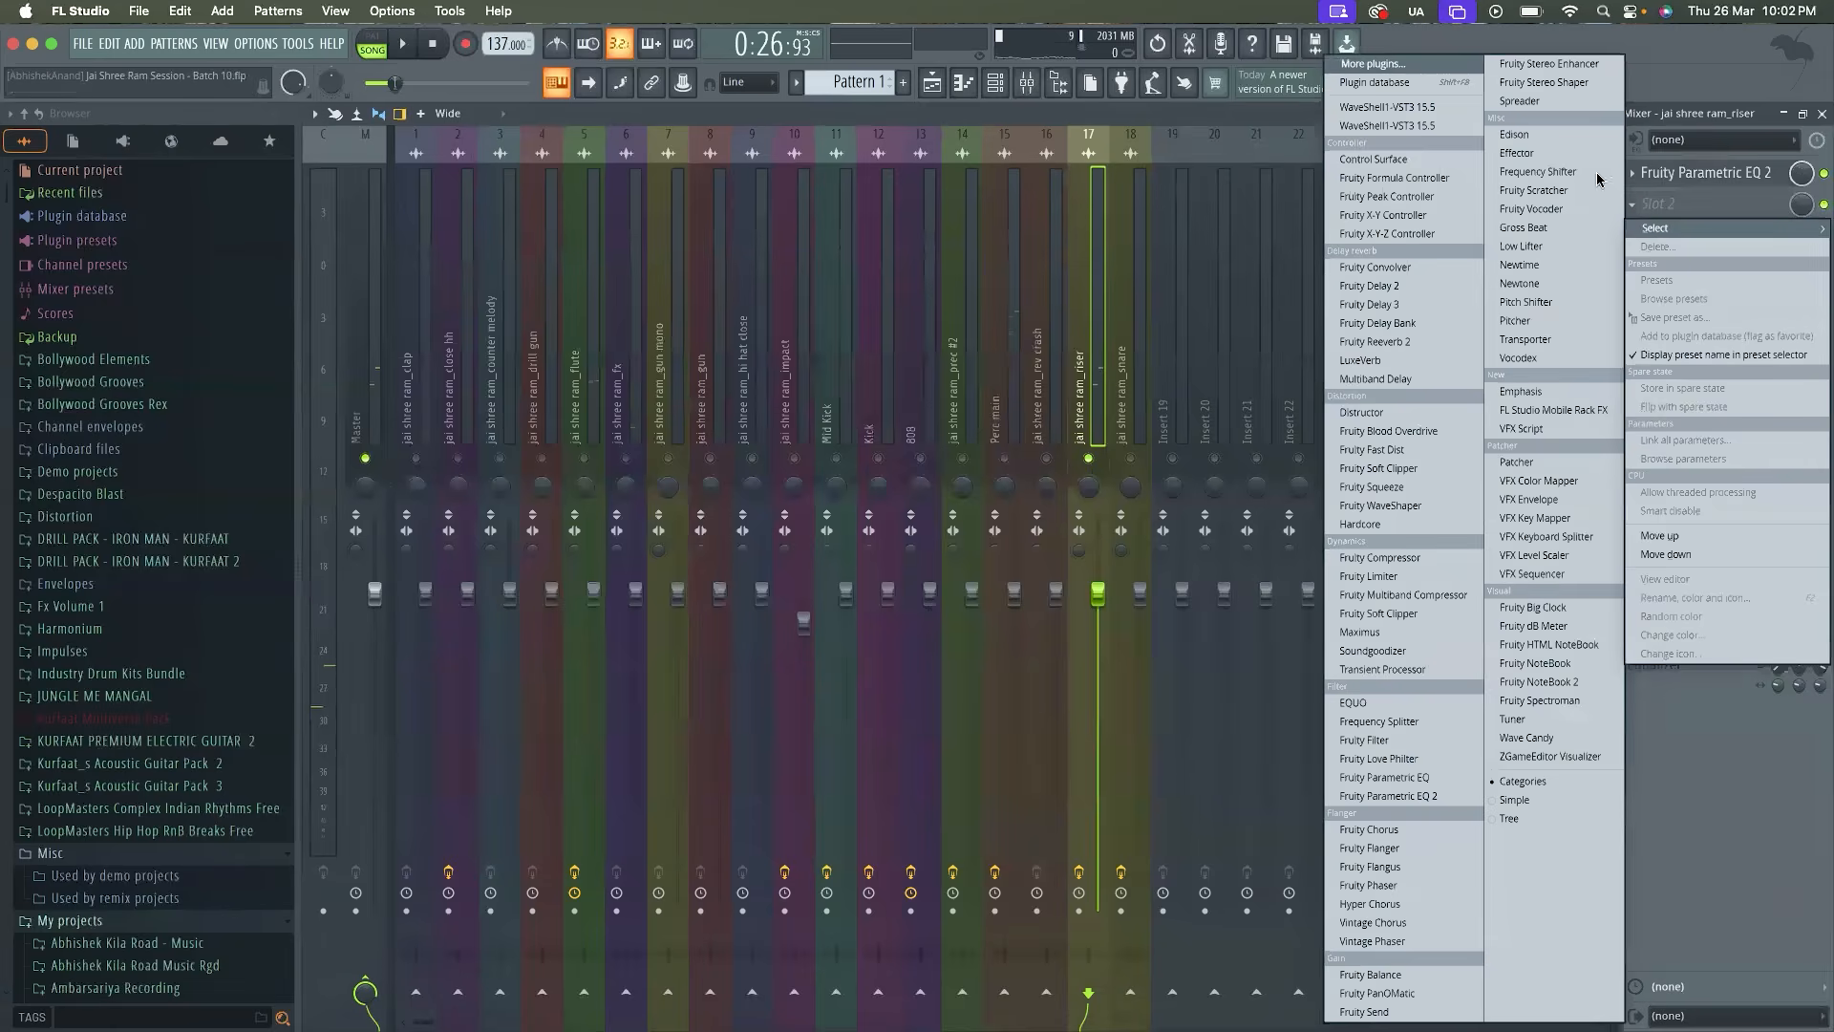
{"action": "left_click", "coordinate": [1396, 63]}
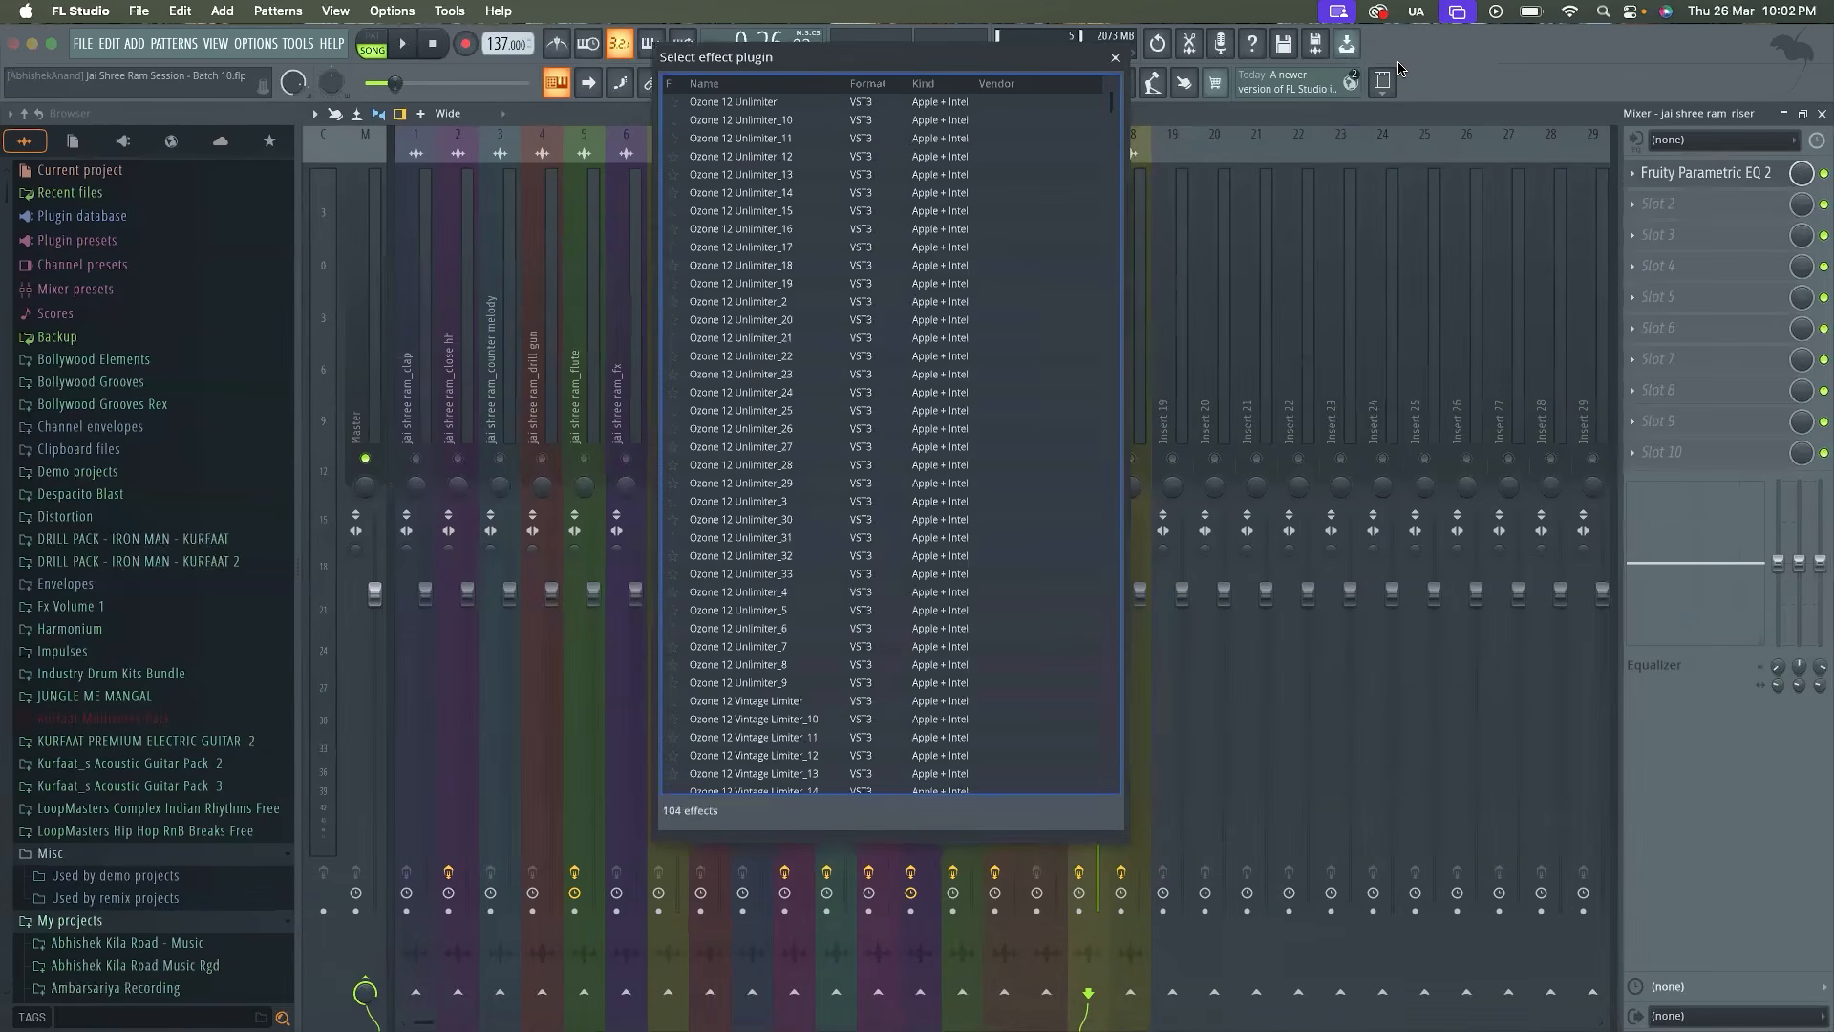
{"action": "scroll", "coordinate": [684, 452], "scroll_direction": "down", "scroll_amount": 13}
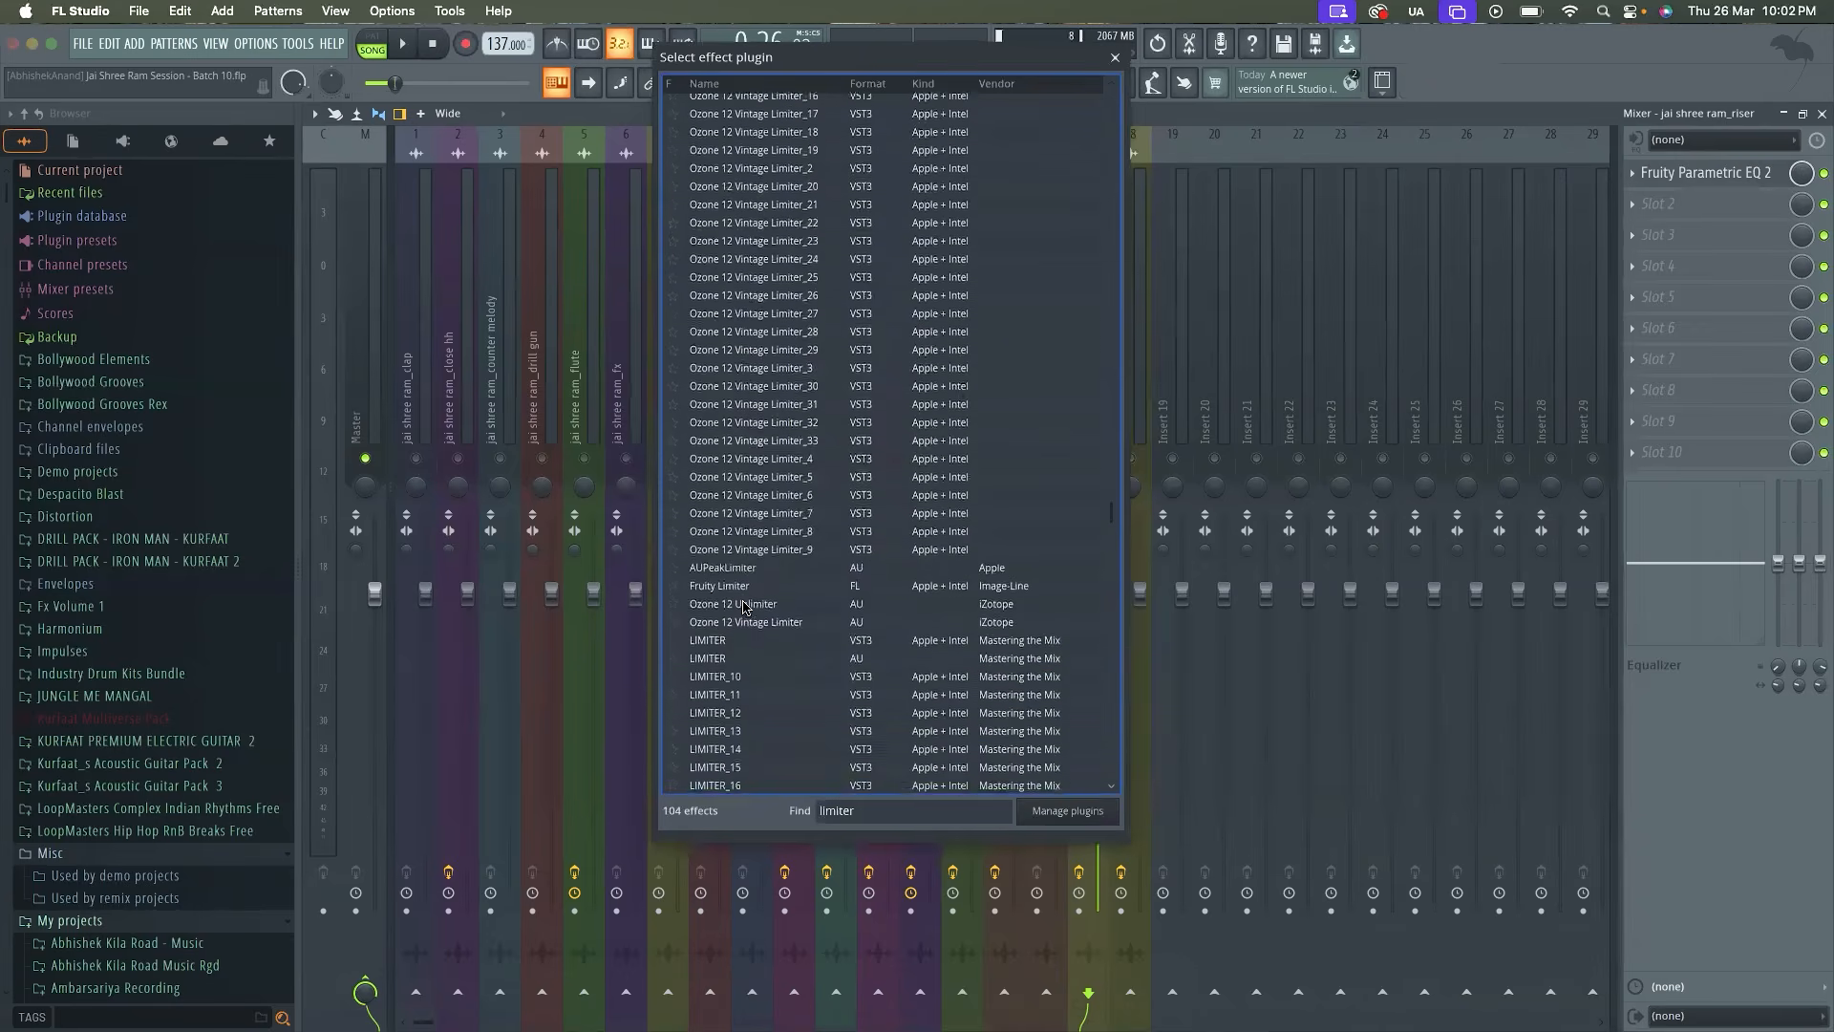
{"action": "double_click", "coordinate": [726, 584]}
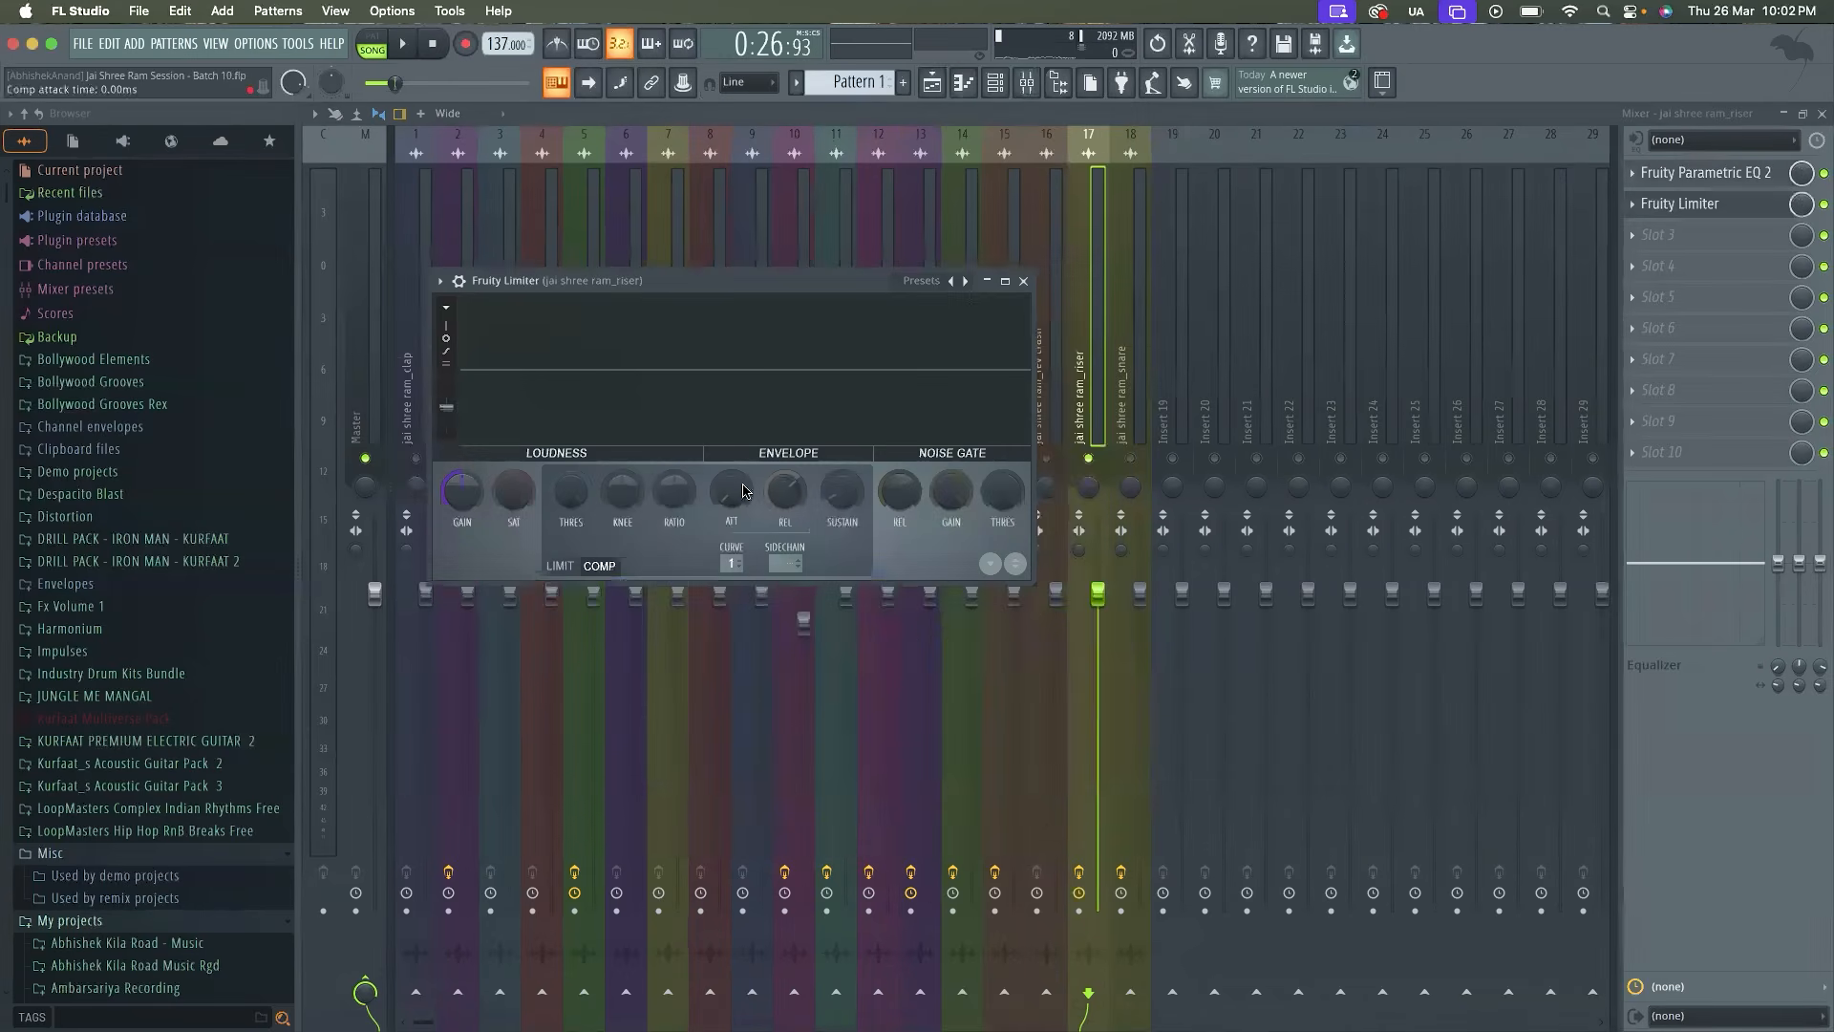
Lower the compressor threshold and set its ratio to 3.9:1 in the riser's Fruity Limiter, audition the result, and close the plugin
{"action": "key", "text": "space"}
{"action": "left_click_drag", "start_coordinate": [571, 491], "coordinate": [571, 627]}
{"action": "key", "text": "space"}
{"action": "left_click_drag", "start_coordinate": [675, 491], "coordinate": [675, 468]}
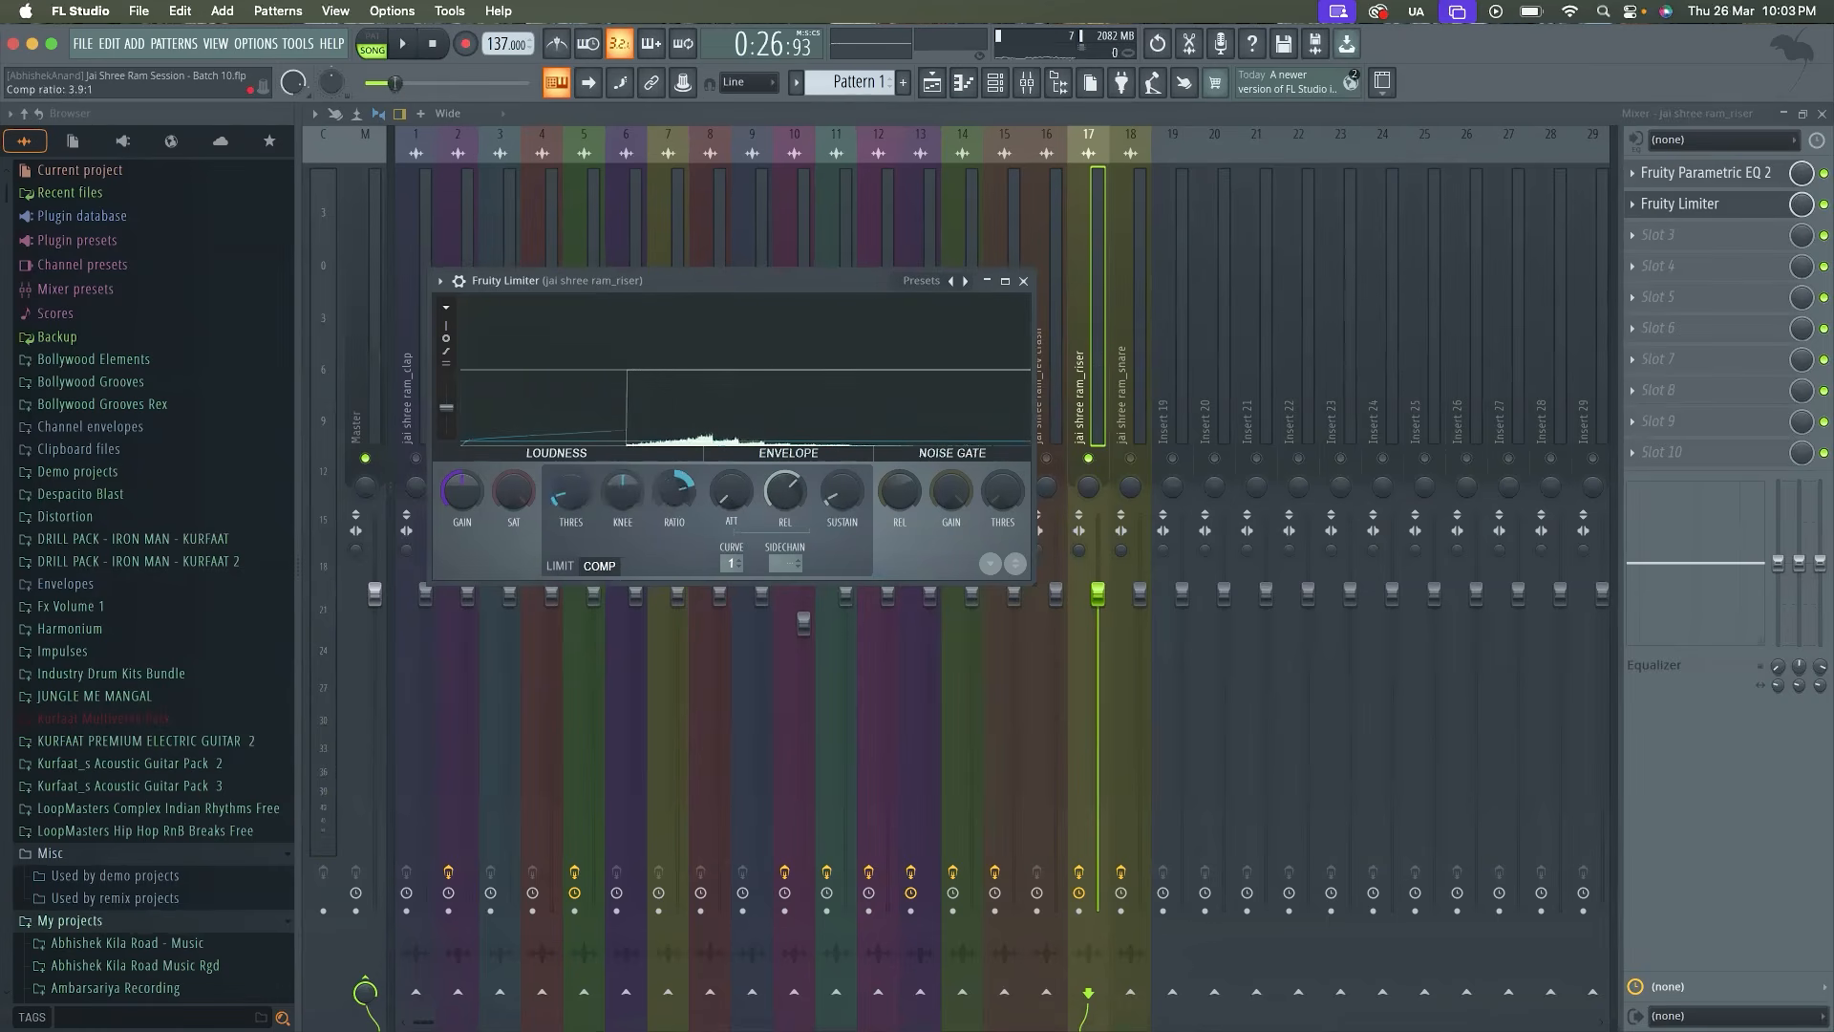
{"action": "key", "text": "space"}
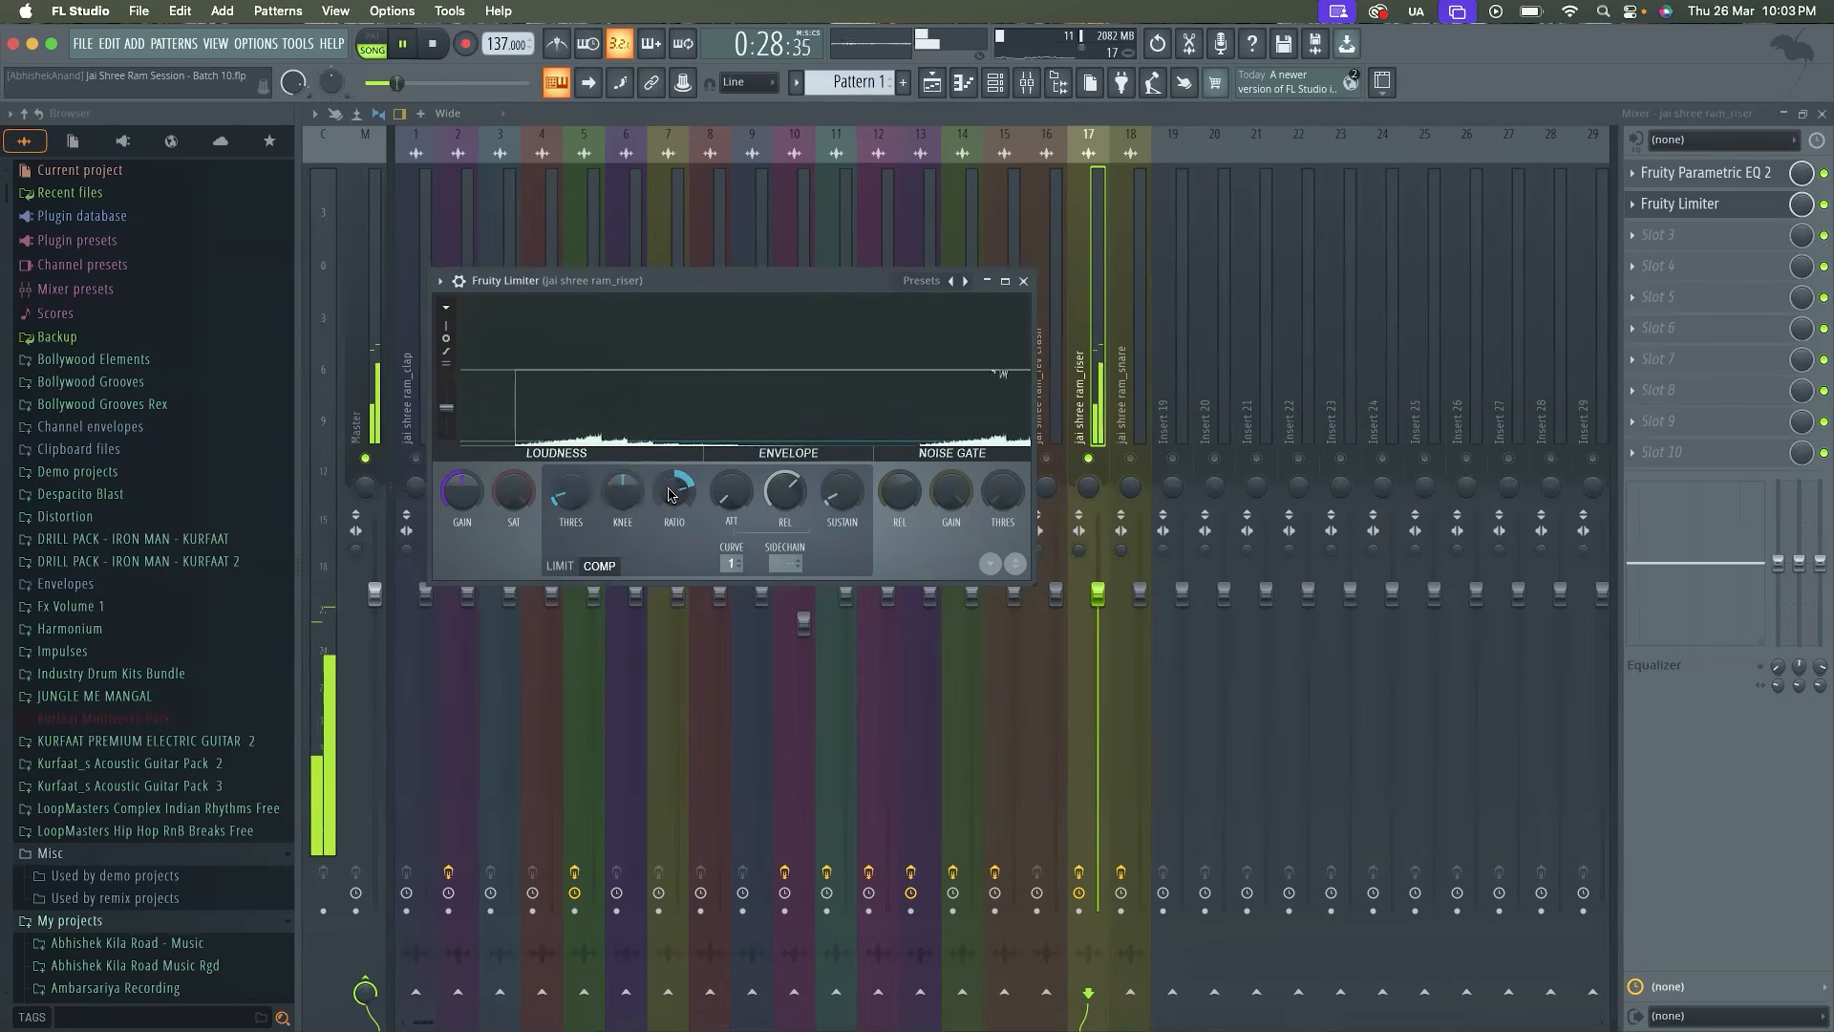
{"action": "key", "text": "space"}
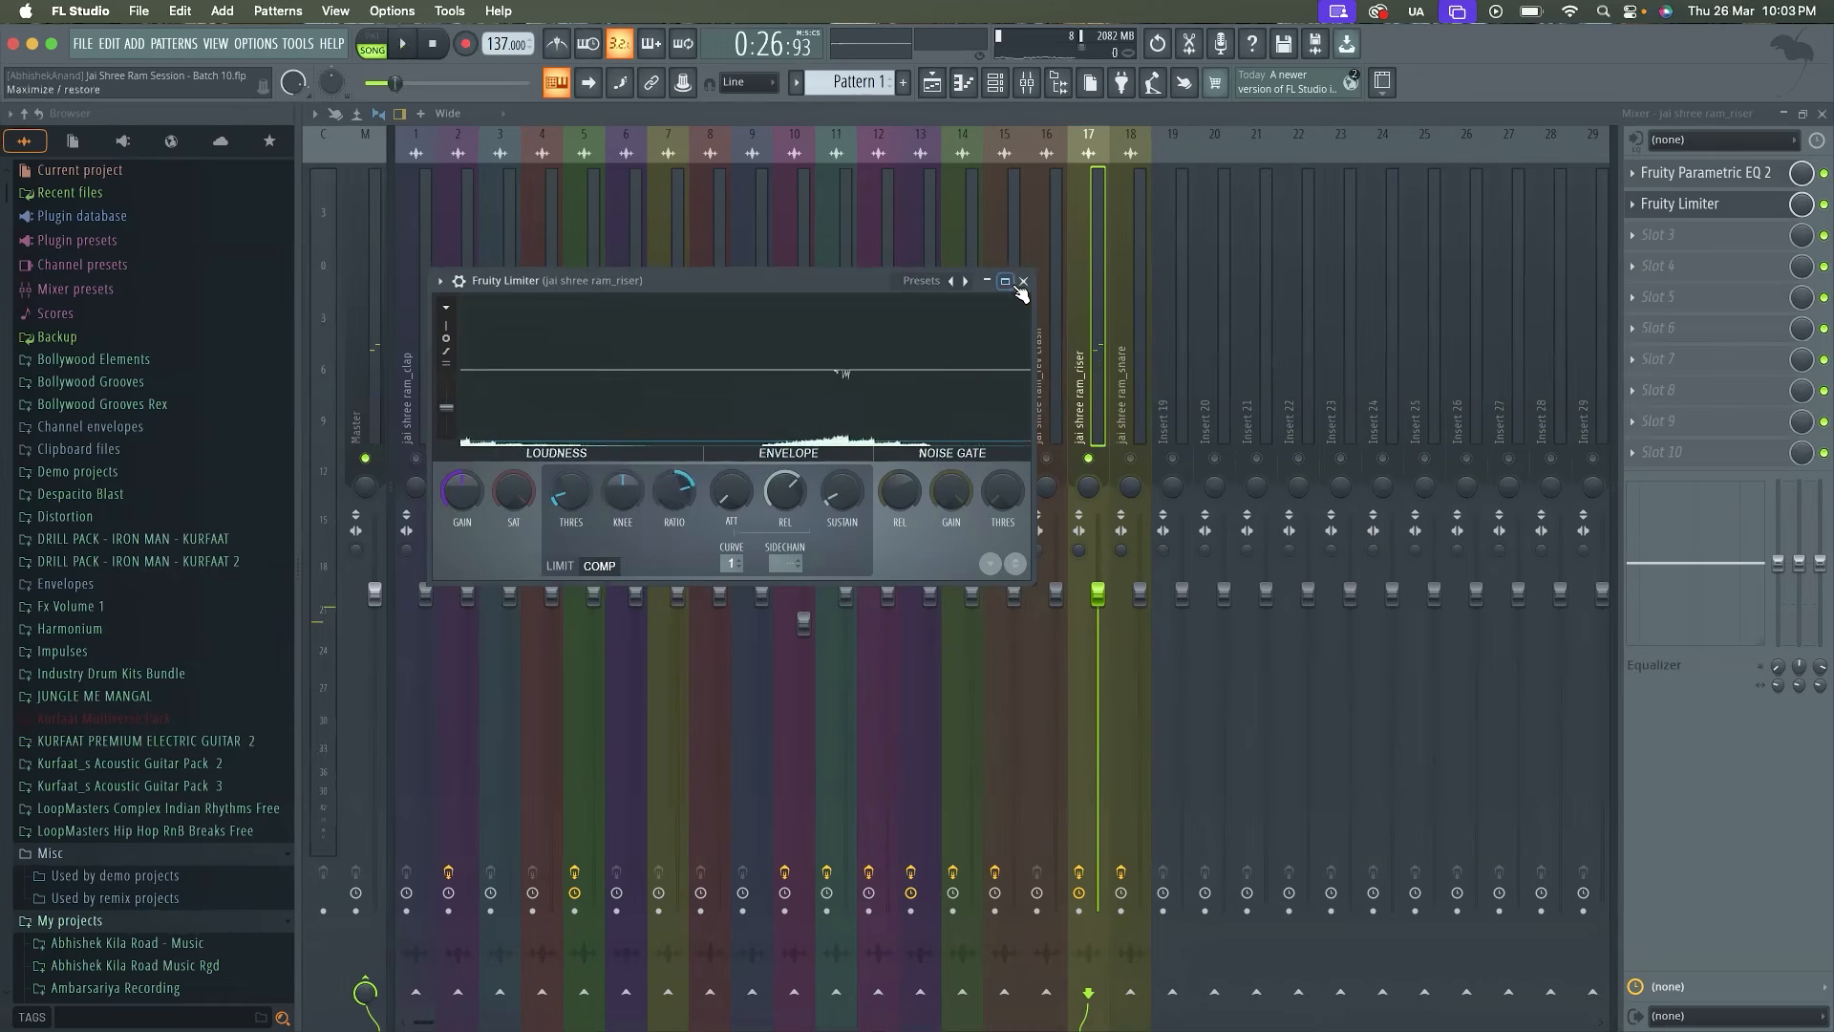
{"action": "left_click", "coordinate": [1023, 281]}
Unsolo the riser track and audition it within the full mix
{"action": "right_click", "coordinate": [1108, 465]}
{"action": "key", "text": "space"}
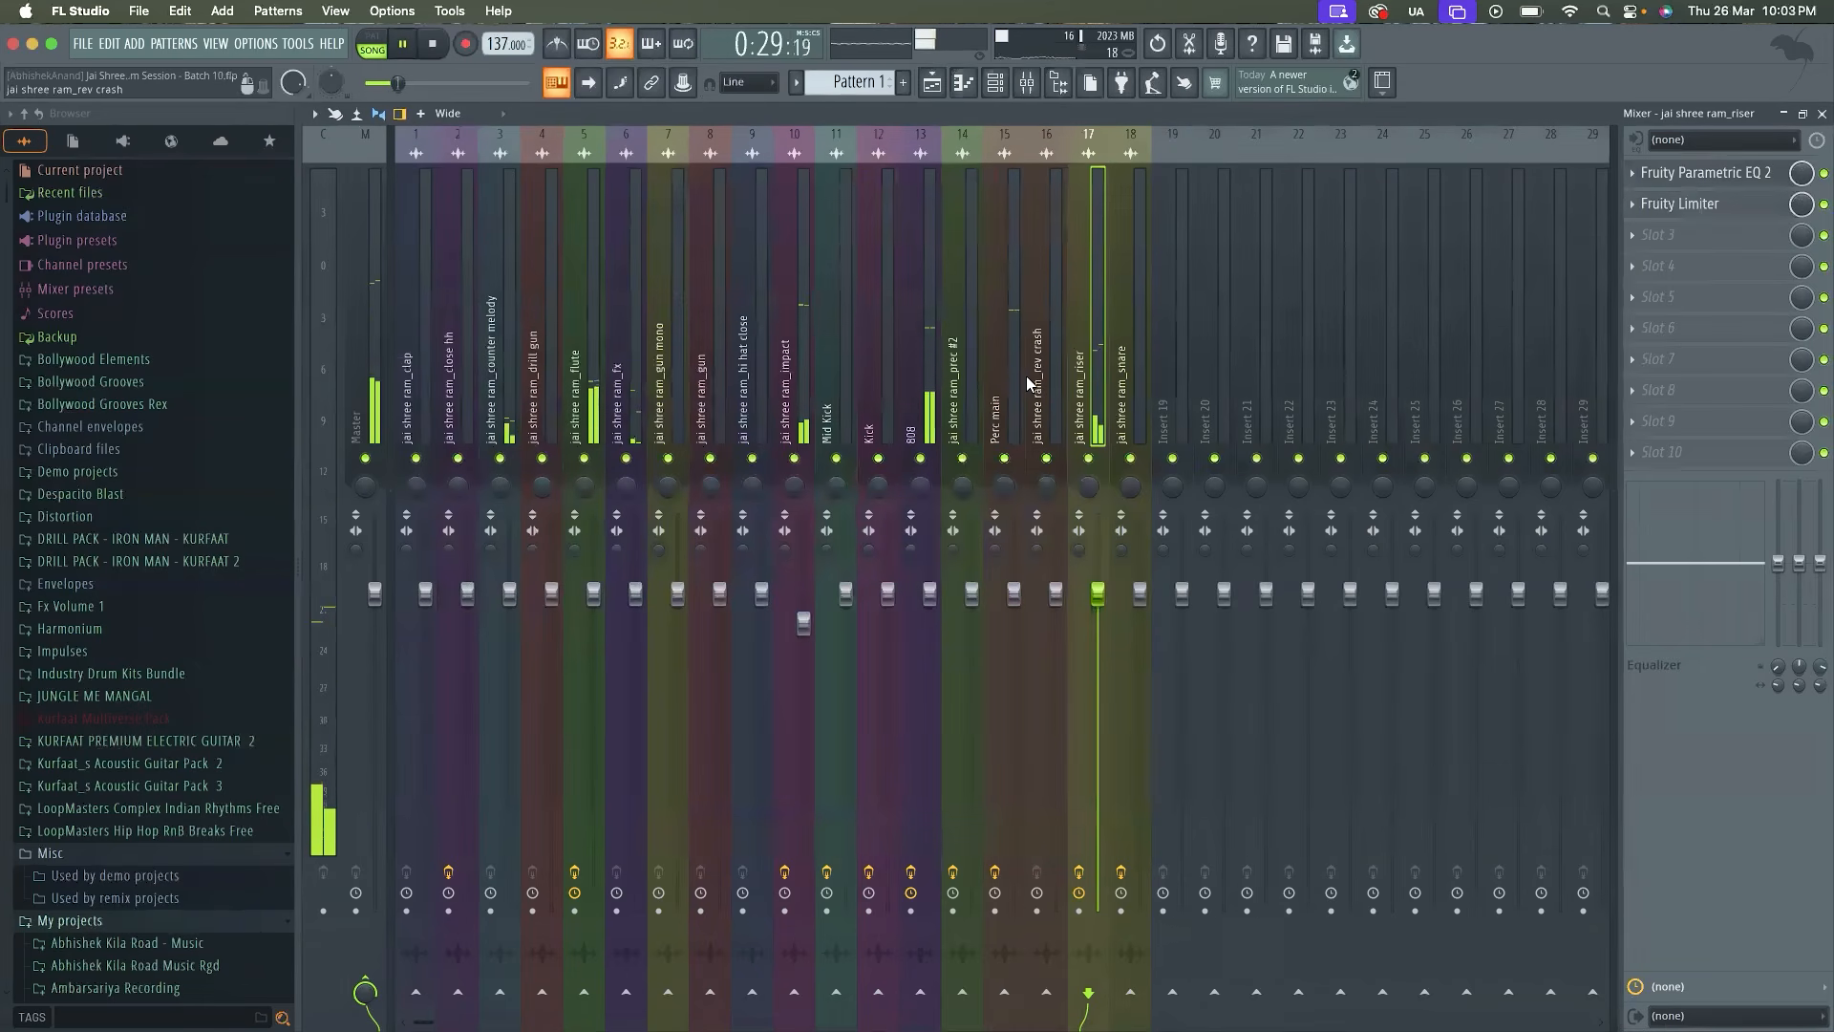
{"action": "key", "text": "space"}
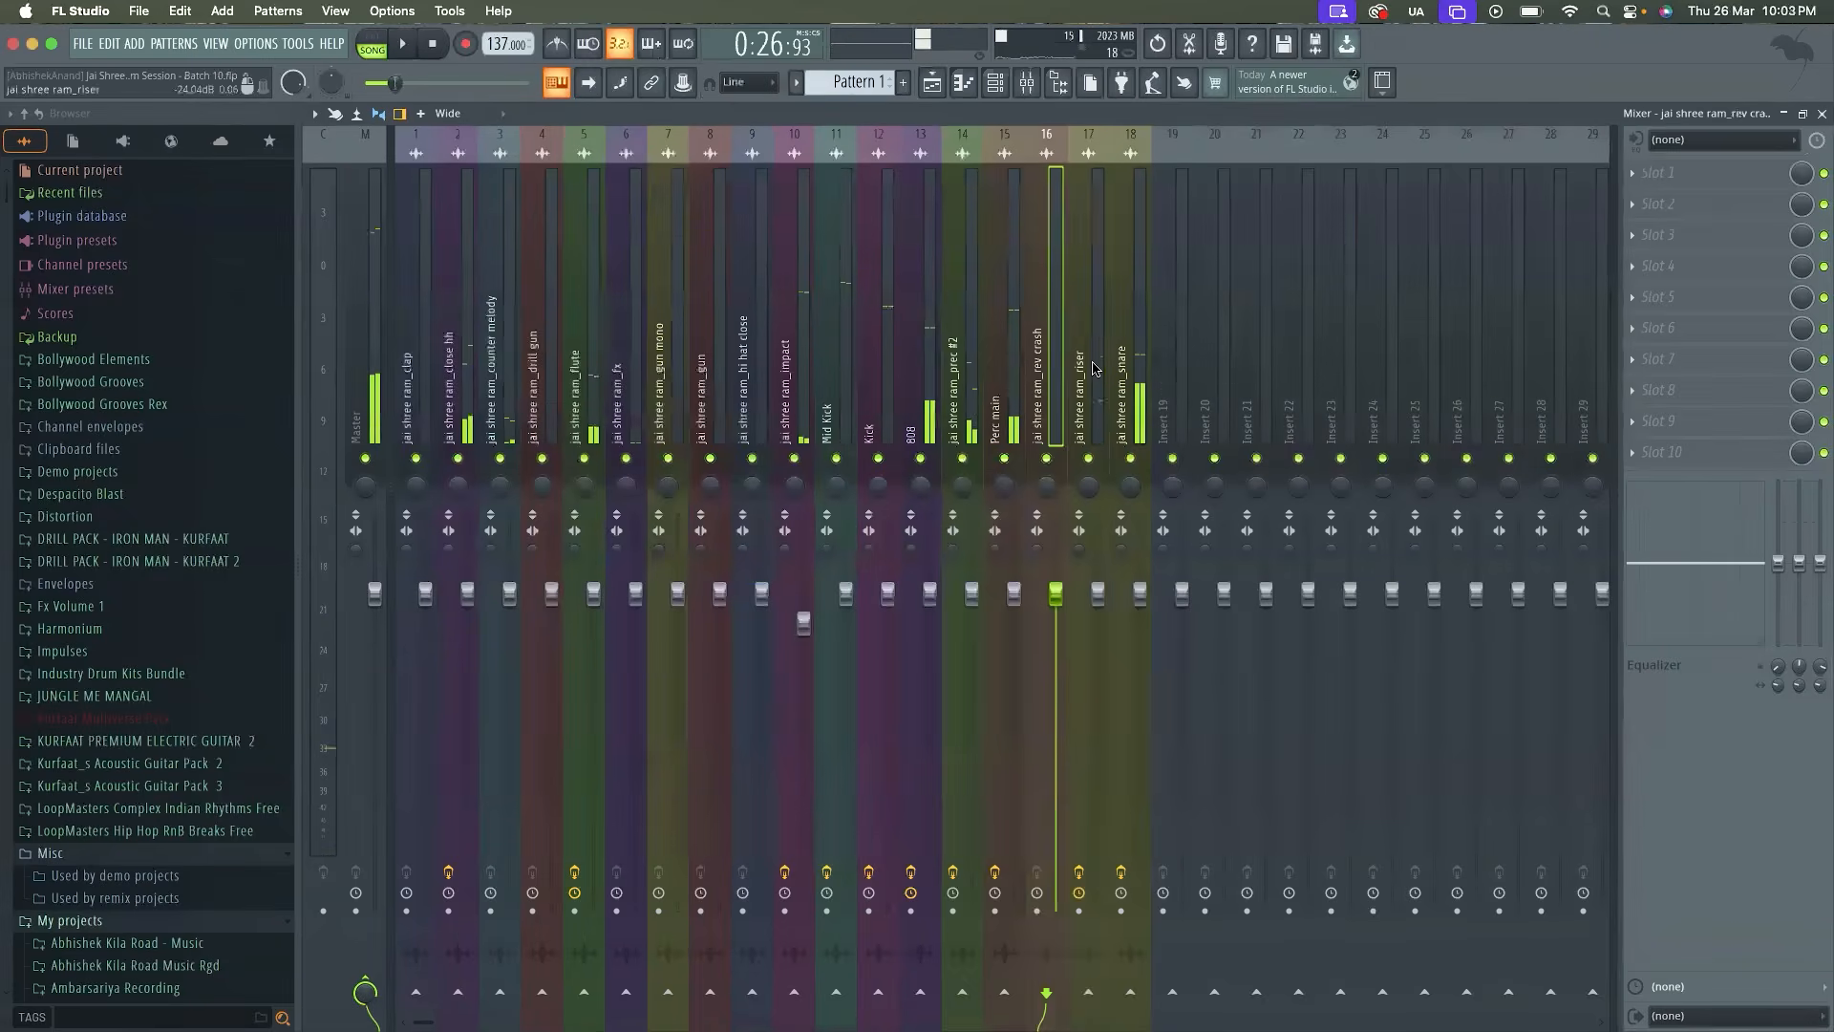
Add Fruity Parametric EQ 2 with a steep high-pass on band 1 to the reverse crash track
{"action": "left_click", "coordinate": [1633, 173]}
{"action": "left_click_drag", "start_coordinate": [1662, 286], "coordinate": [1044, 365]}
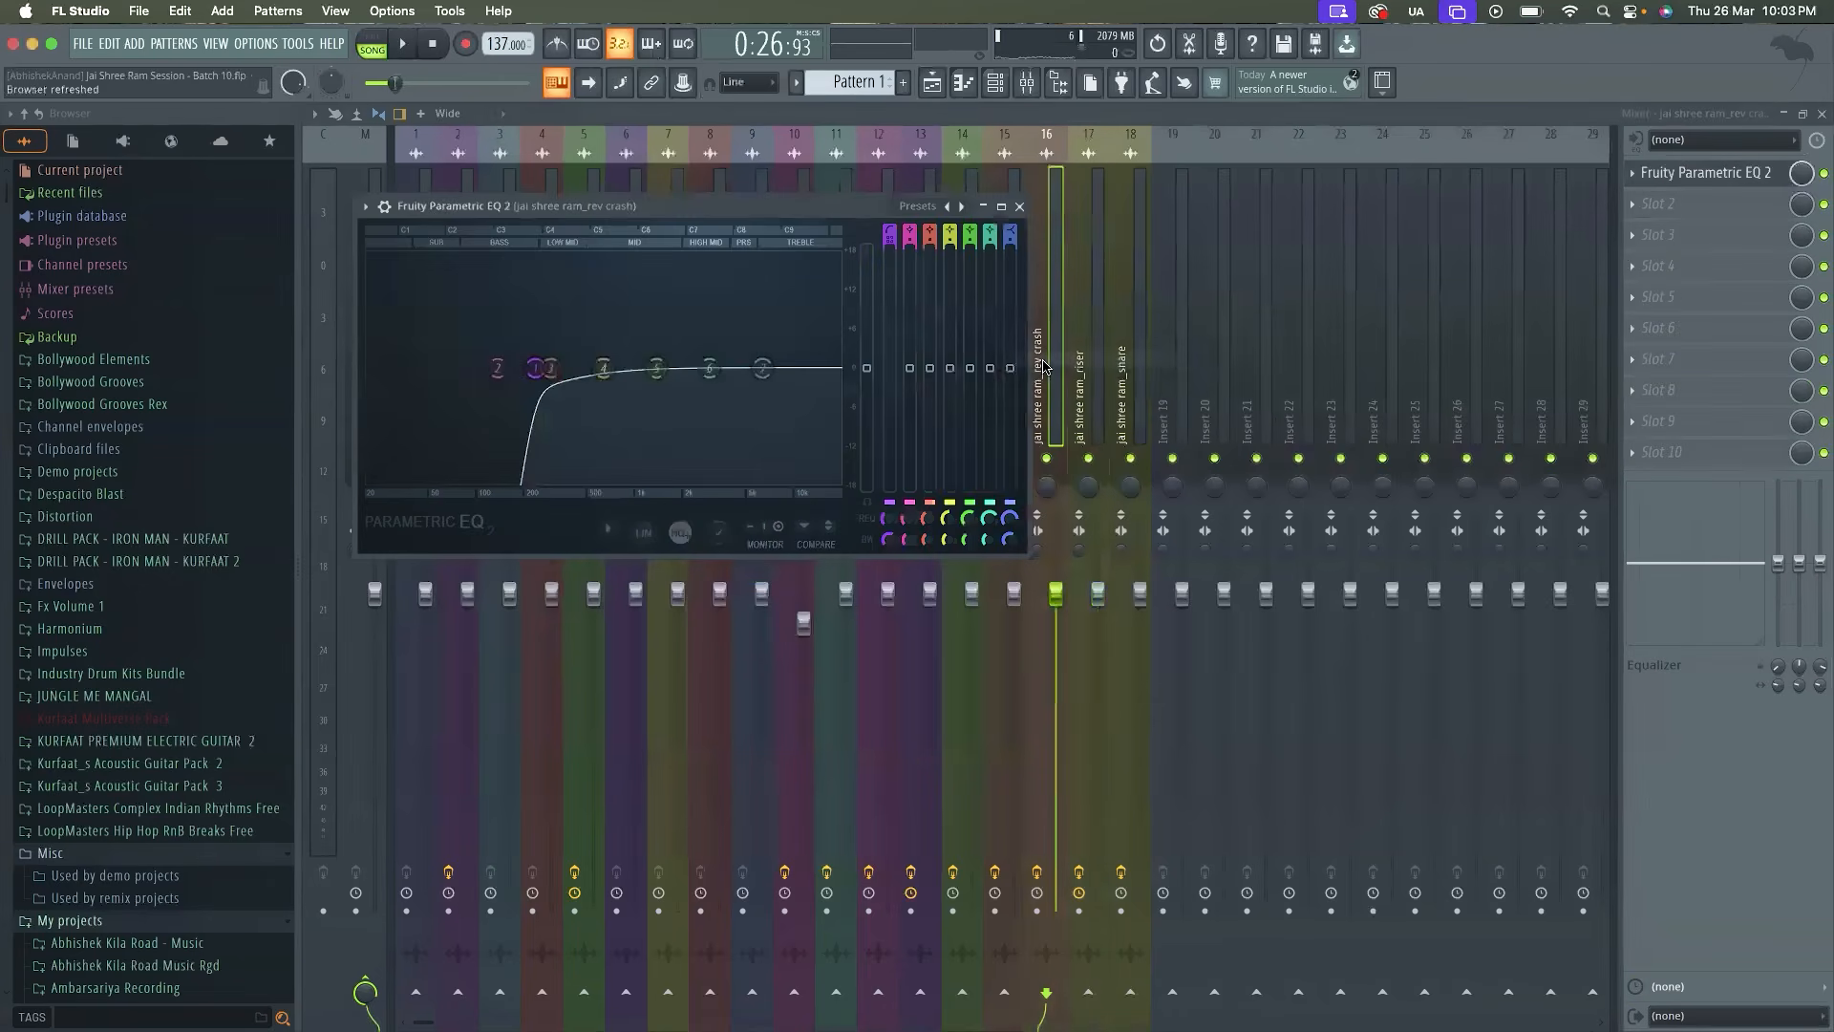
{"action": "left_click", "coordinate": [1020, 207]}
Select the counter melody's mixer track, solo Counter Melody in the playlist, and play it with the mixer shown
{"action": "left_click", "coordinate": [457, 386]}
{"action": "left_click", "coordinate": [498, 382]}
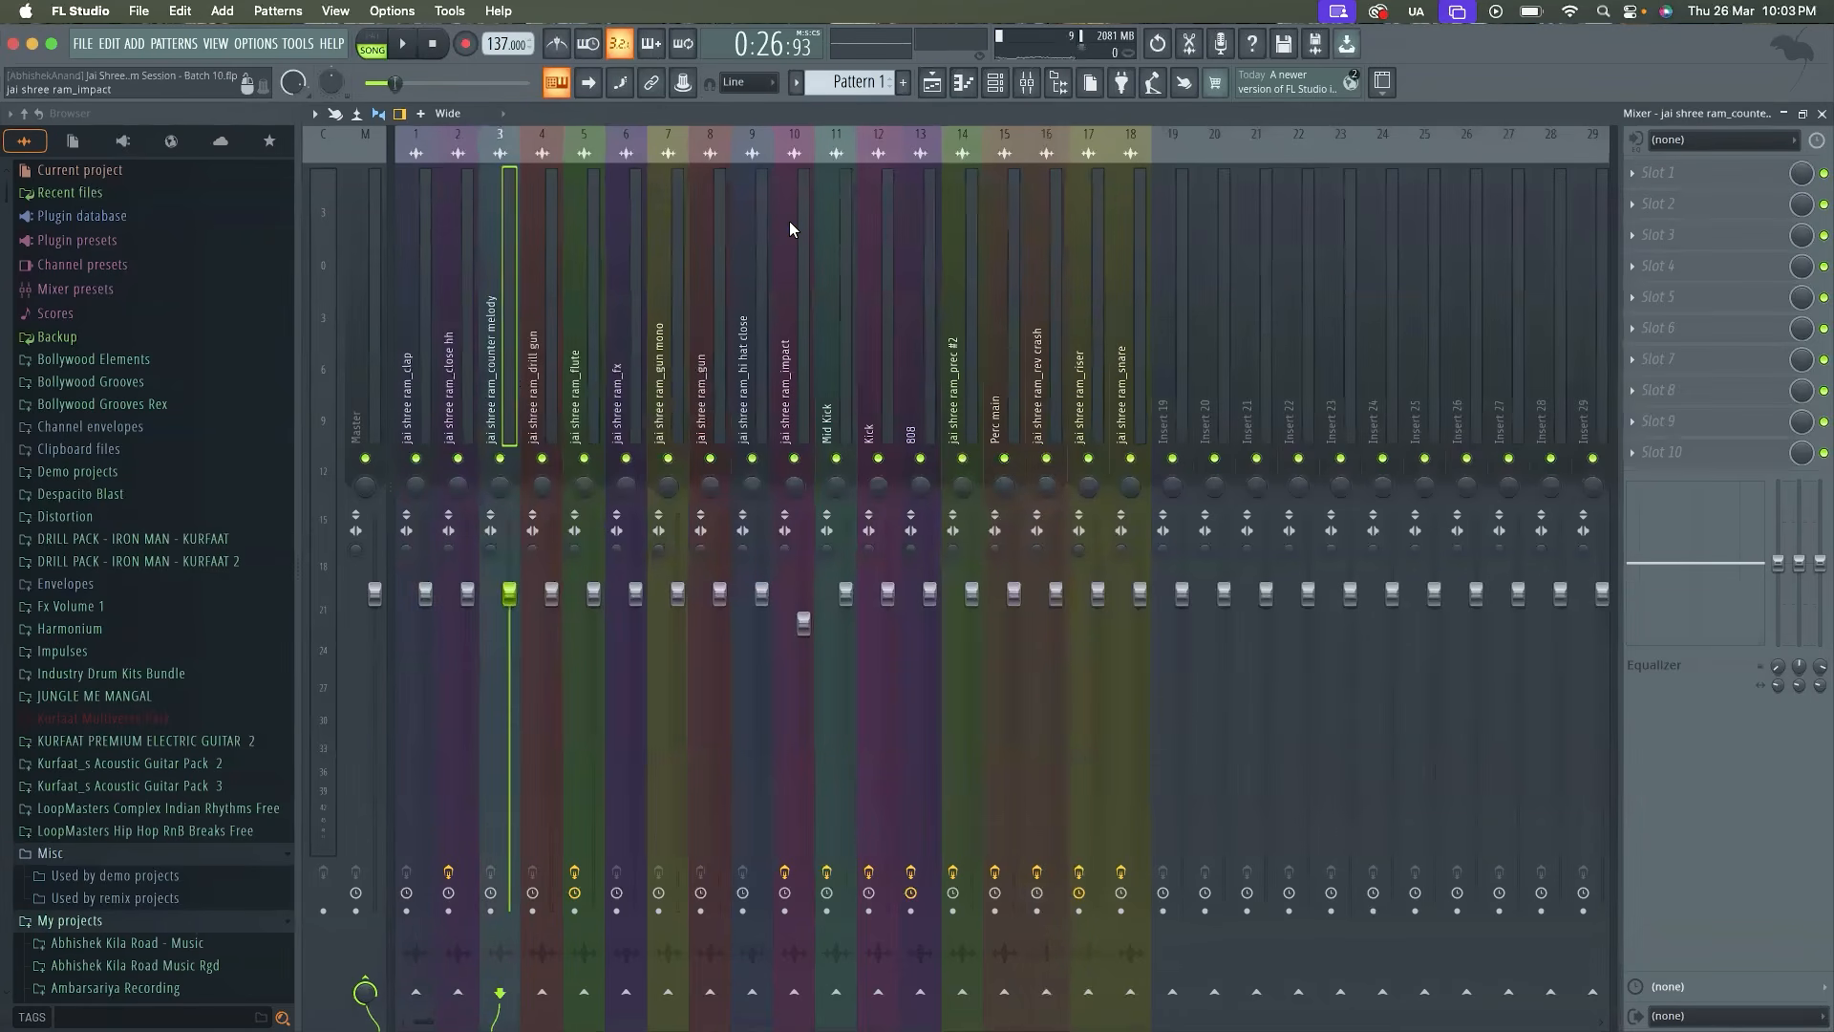
{"action": "key", "text": "F5"}
{"action": "scroll", "coordinate": [794, 389], "scroll_direction": "down", "scroll_amount": 2, "text": "ctrl"}
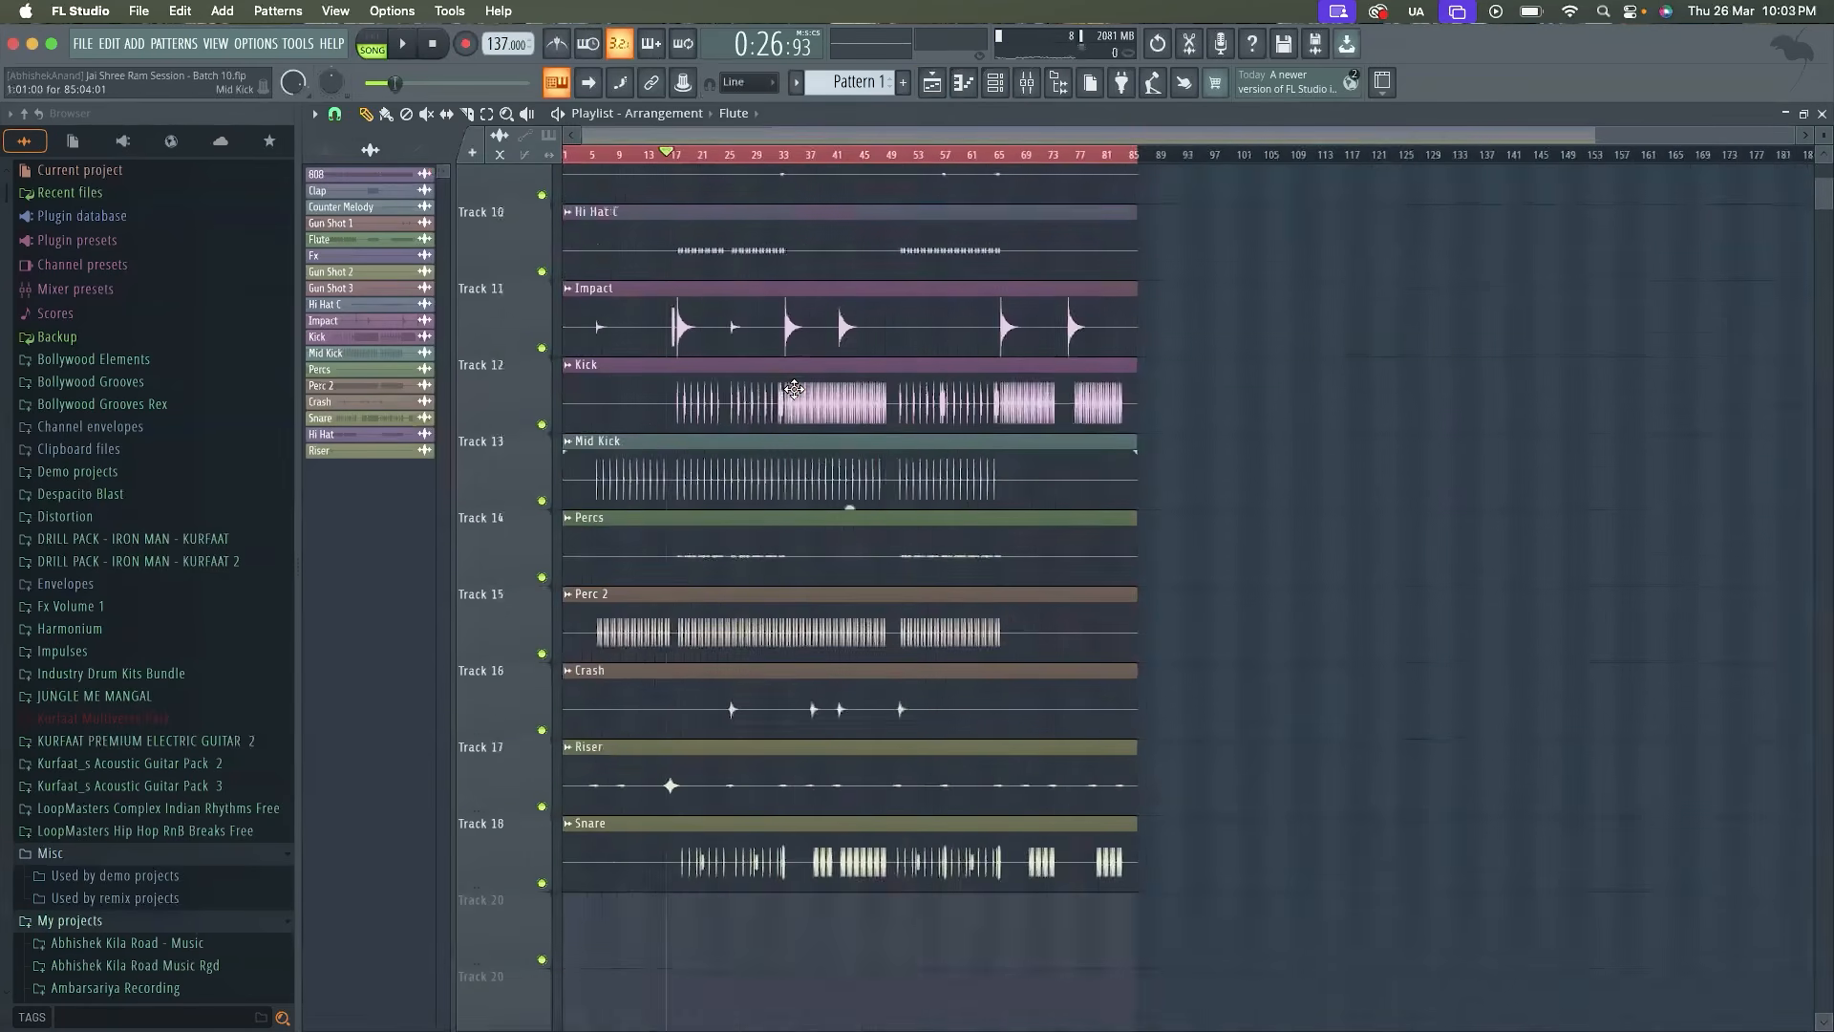
{"action": "scroll", "coordinate": [794, 389], "scroll_direction": "up", "scroll_amount": 5}
{"action": "scroll", "coordinate": [685, 492], "scroll_direction": "up", "scroll_amount": 2, "text": "ctrl"}
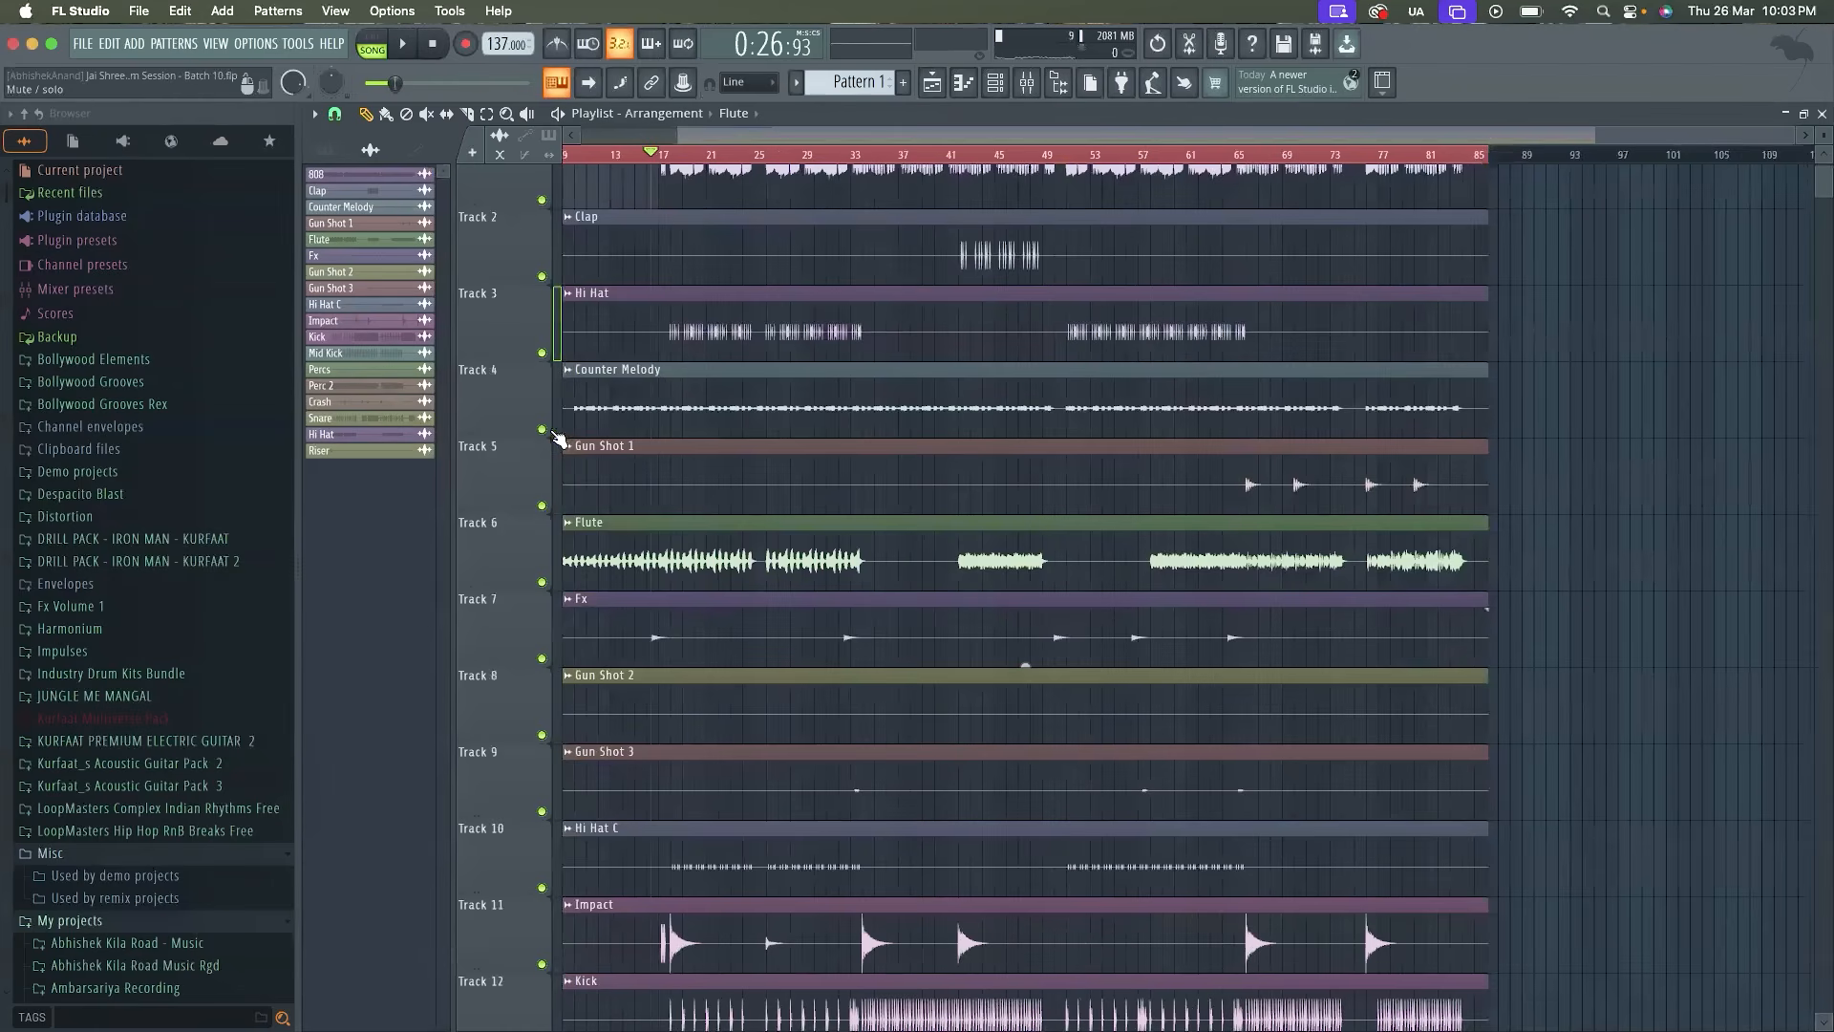
{"action": "right_click", "coordinate": [543, 429]}
{"action": "key", "text": "space"}
{"action": "key", "text": "F9"}
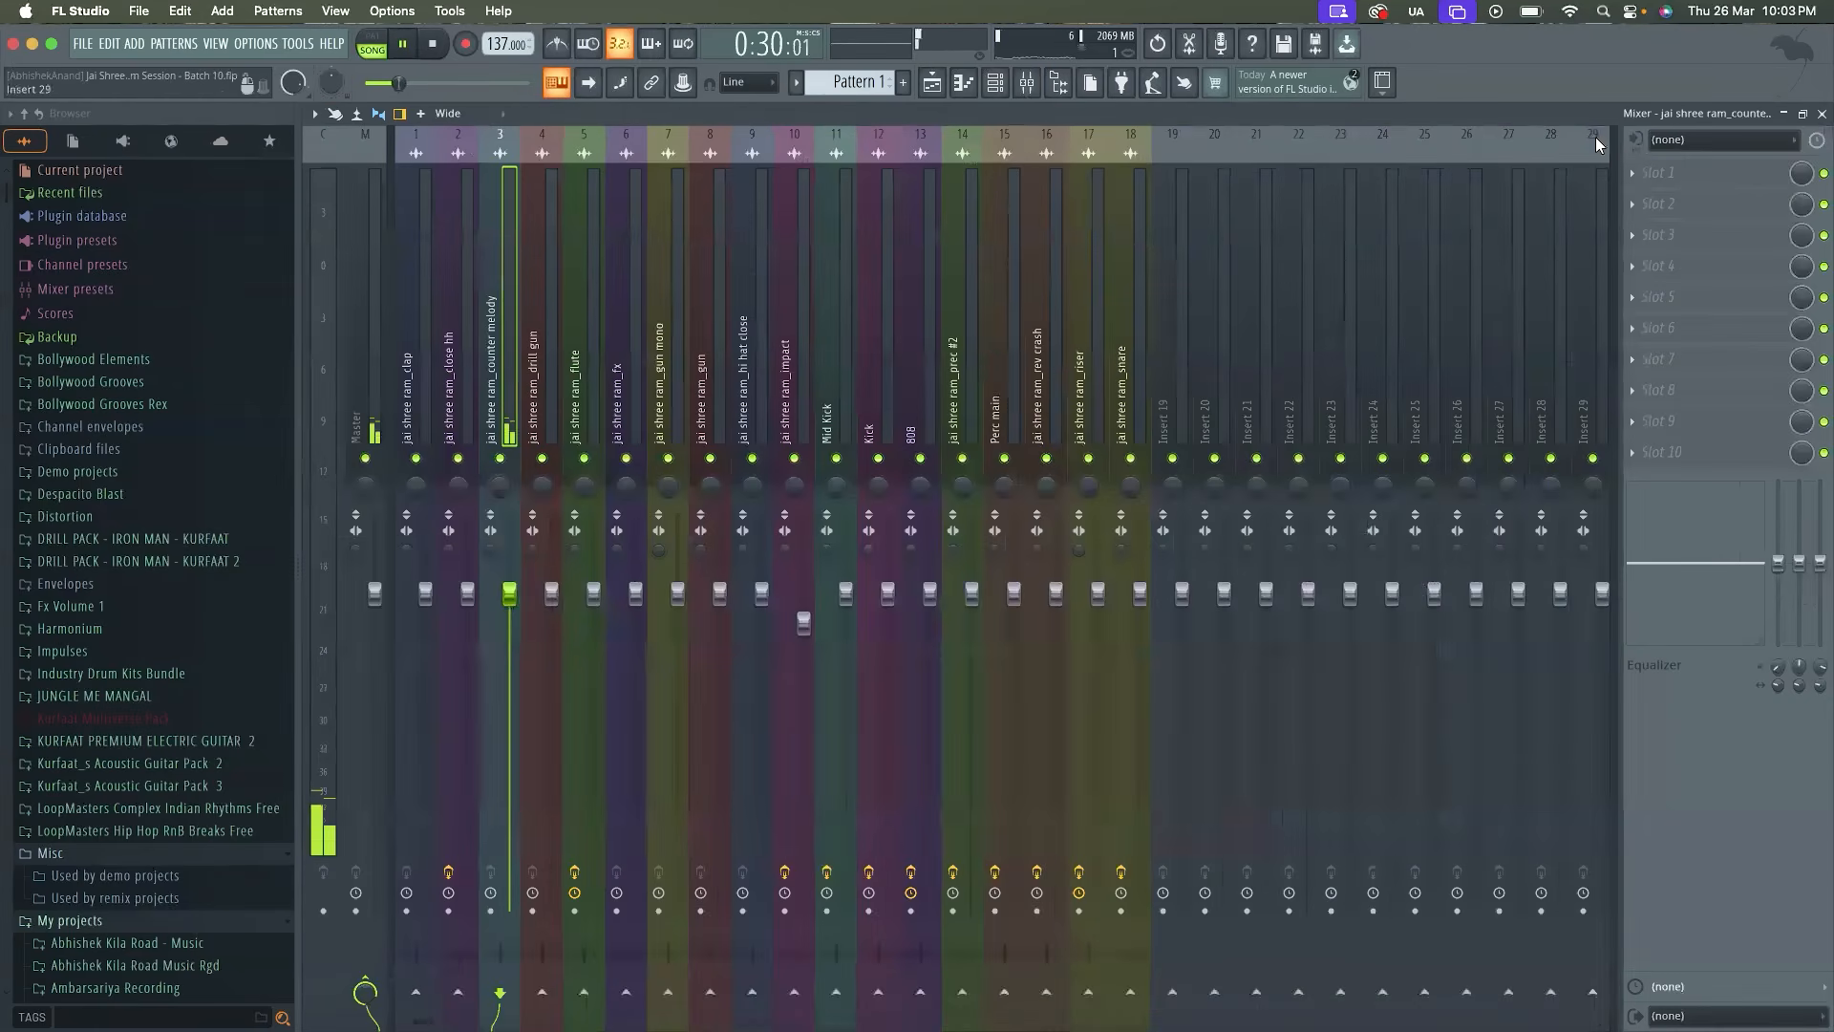
Load Fruity Parametric EQ 2 on the counter melody, high-pass its lows with band 1, and slightly lower the top end with band 7
{"action": "left_click", "coordinate": [1658, 172]}
{"action": "left_click", "coordinate": [1404, 797]}
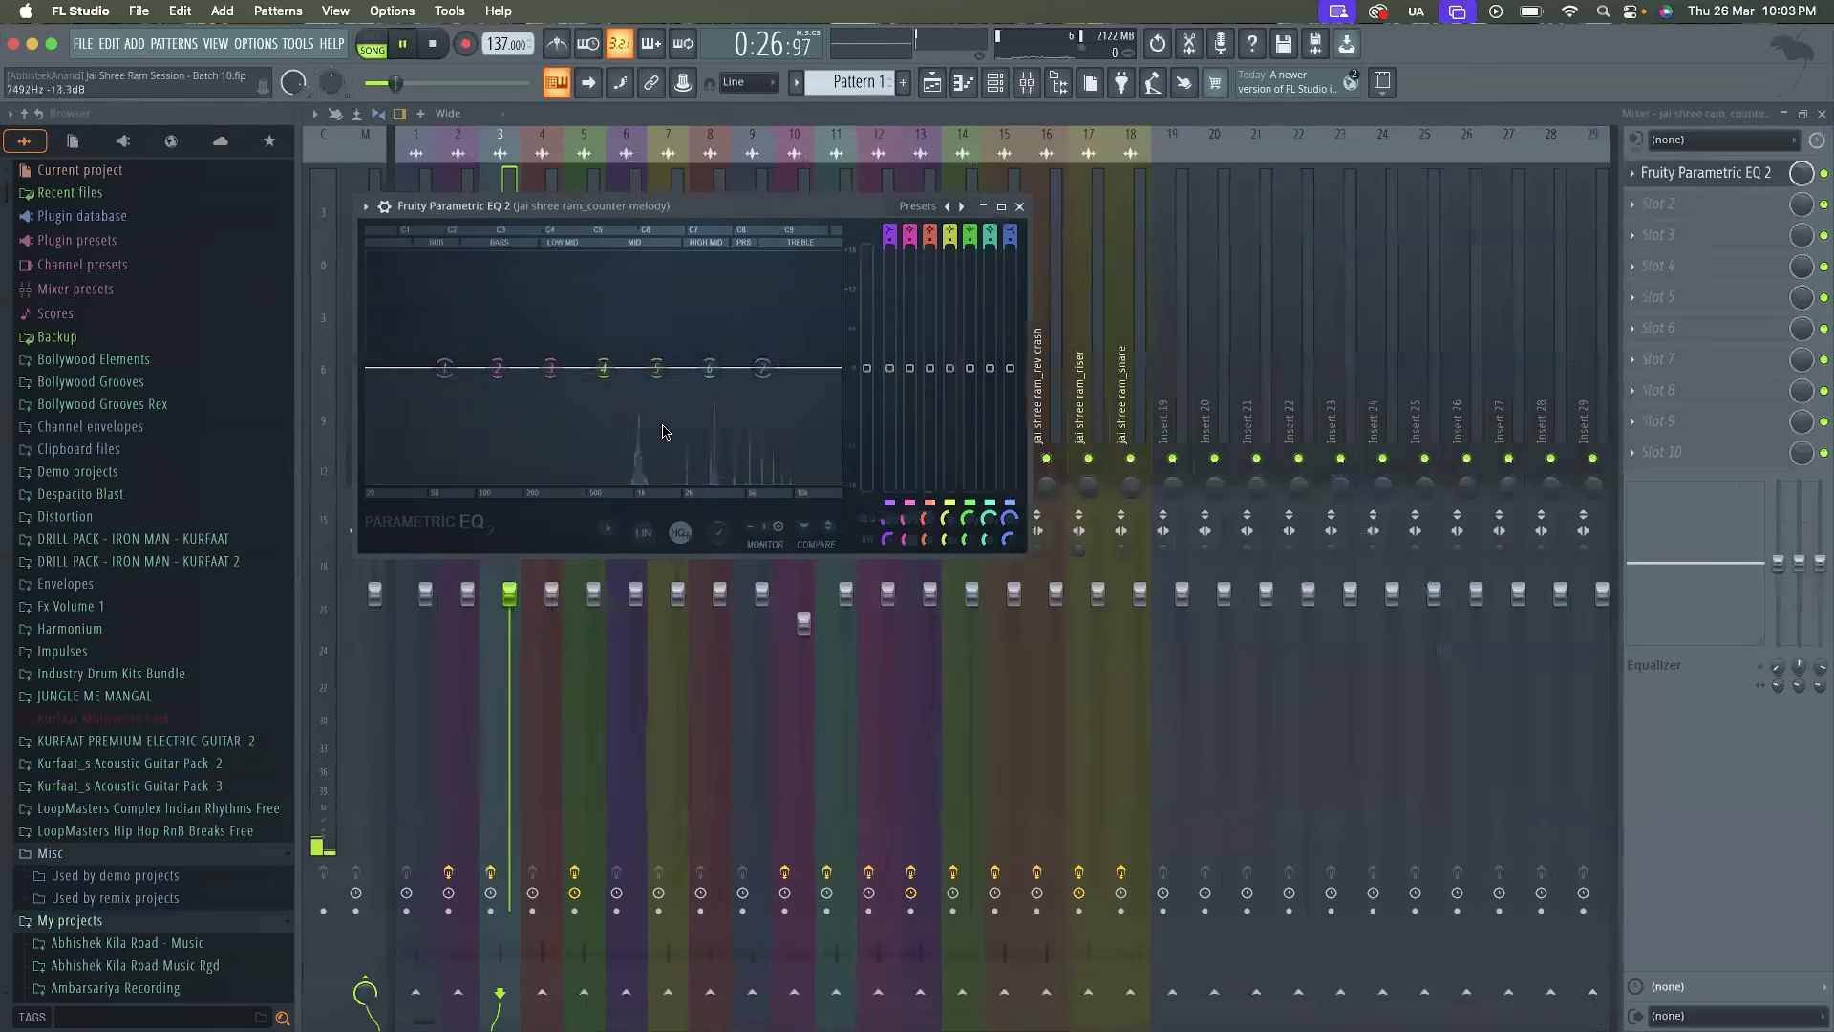
{"action": "right_click", "coordinate": [442, 370]}
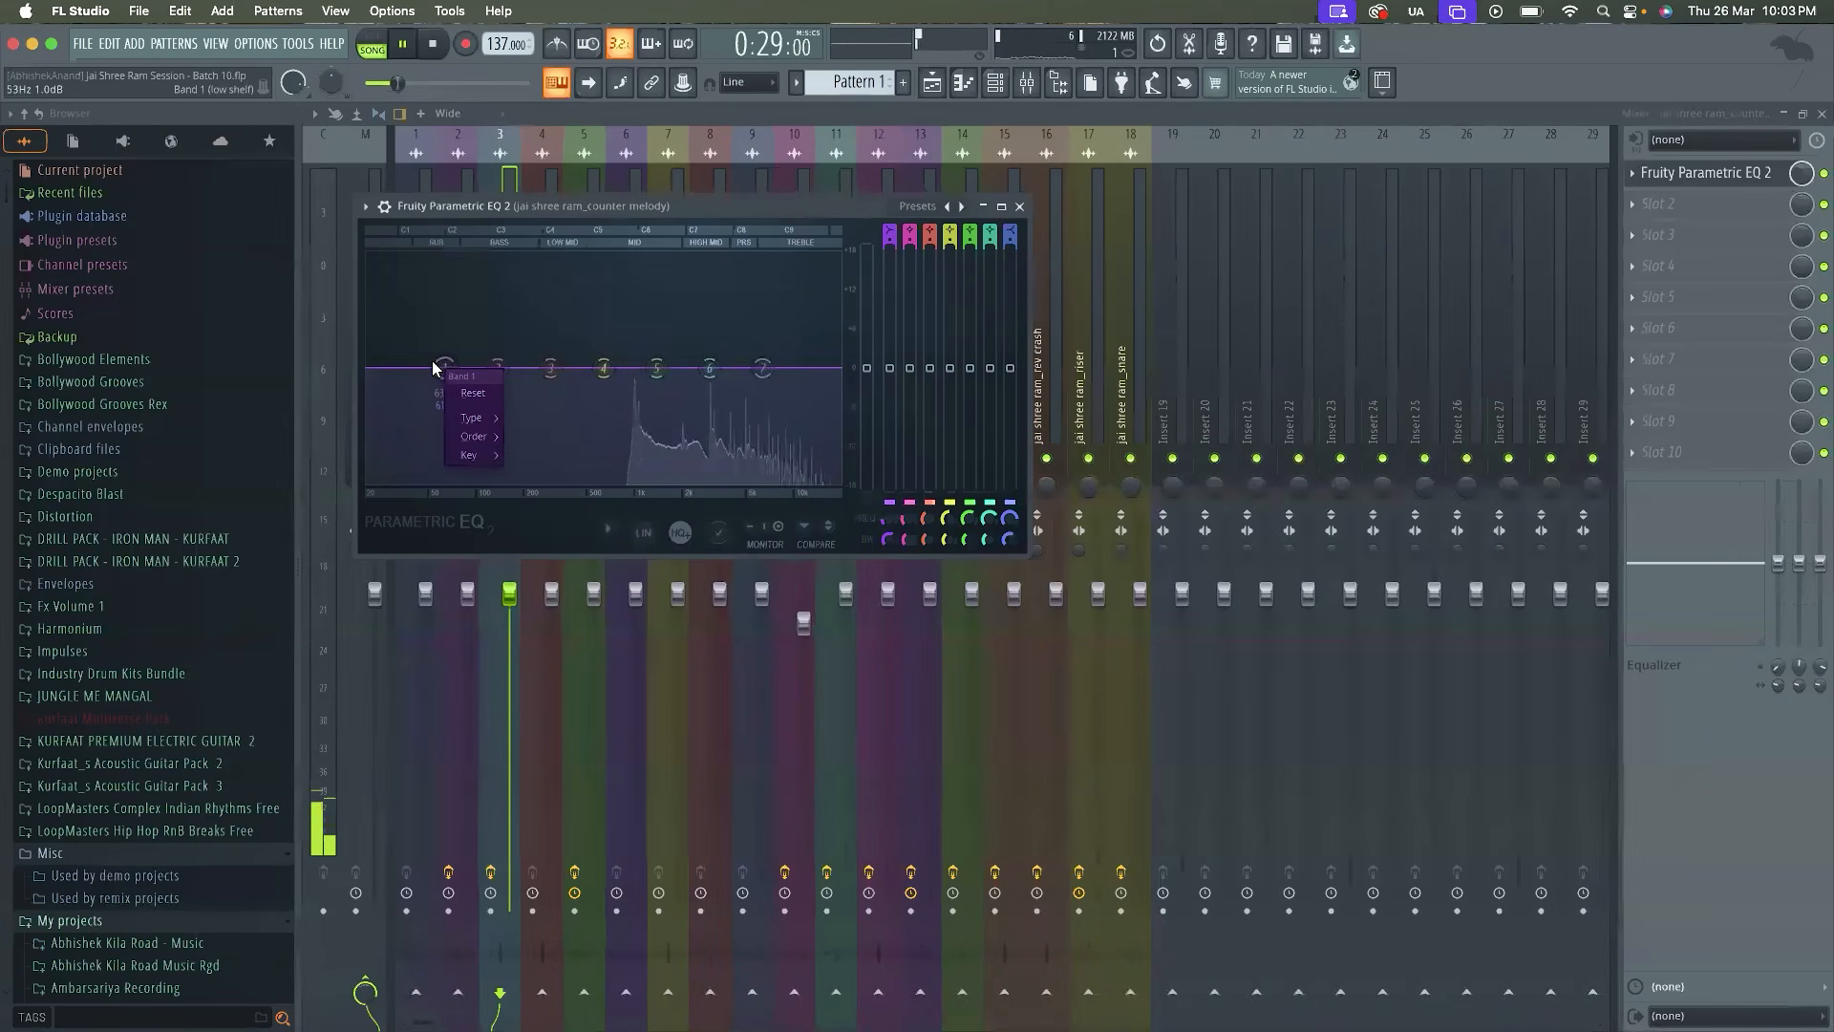
{"action": "mouse_move", "coordinate": [470, 423]}
{"action": "left_click", "coordinate": [540, 474]}
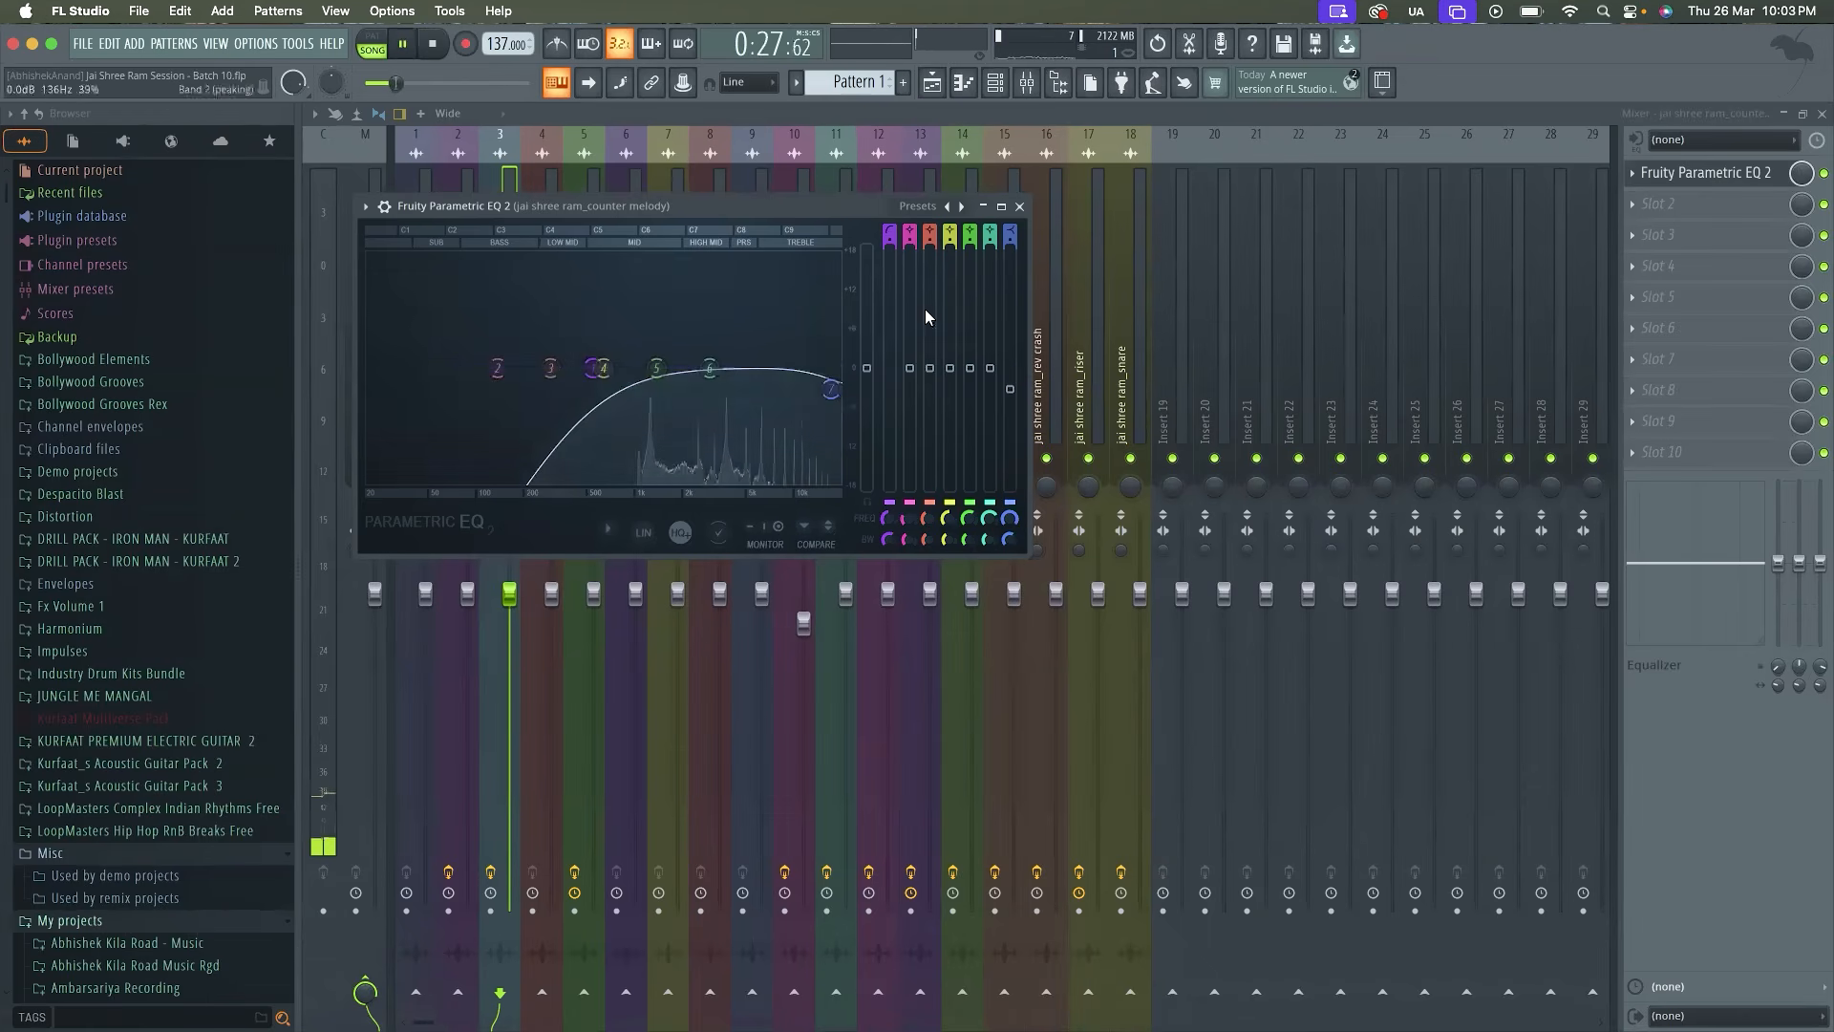
{"action": "left_click", "coordinate": [1020, 206]}
Audition the equalized counter melody on its own, then unsolo it so all playlist tracks play
{"action": "key", "text": "space"}
{"action": "key", "text": "space"}
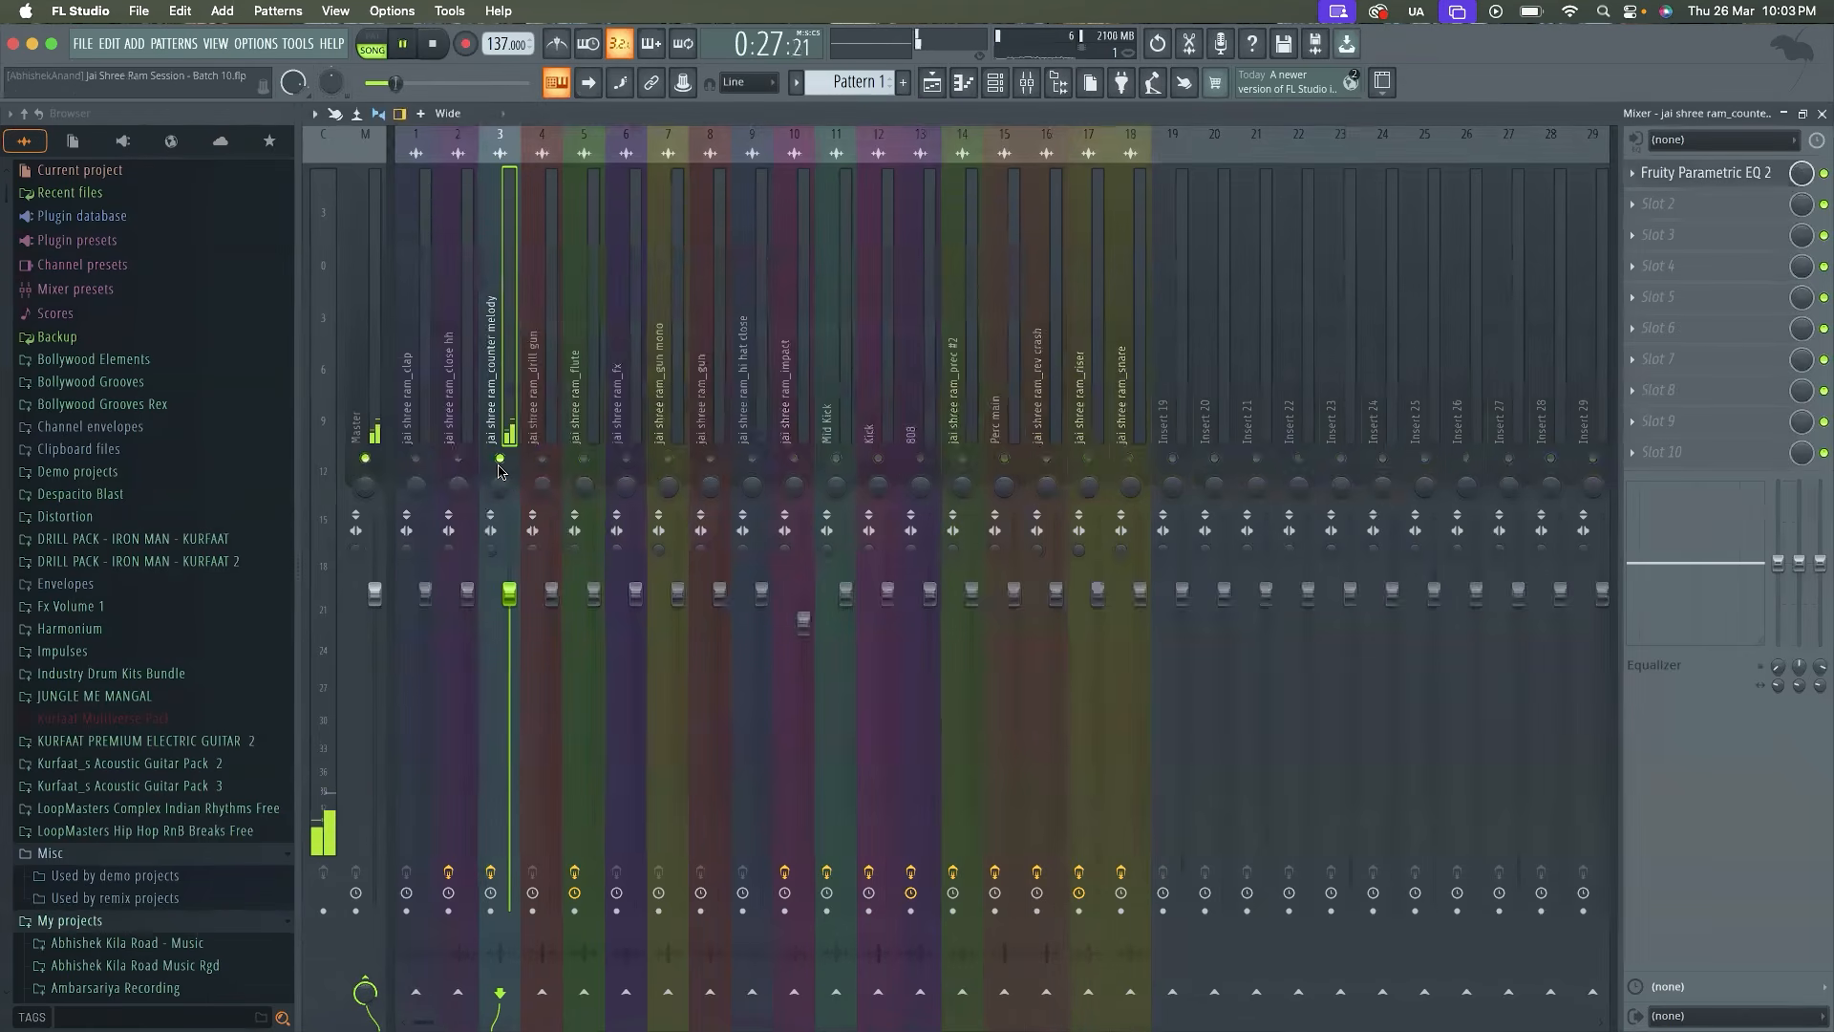
{"action": "left_click", "coordinate": [930, 82]}
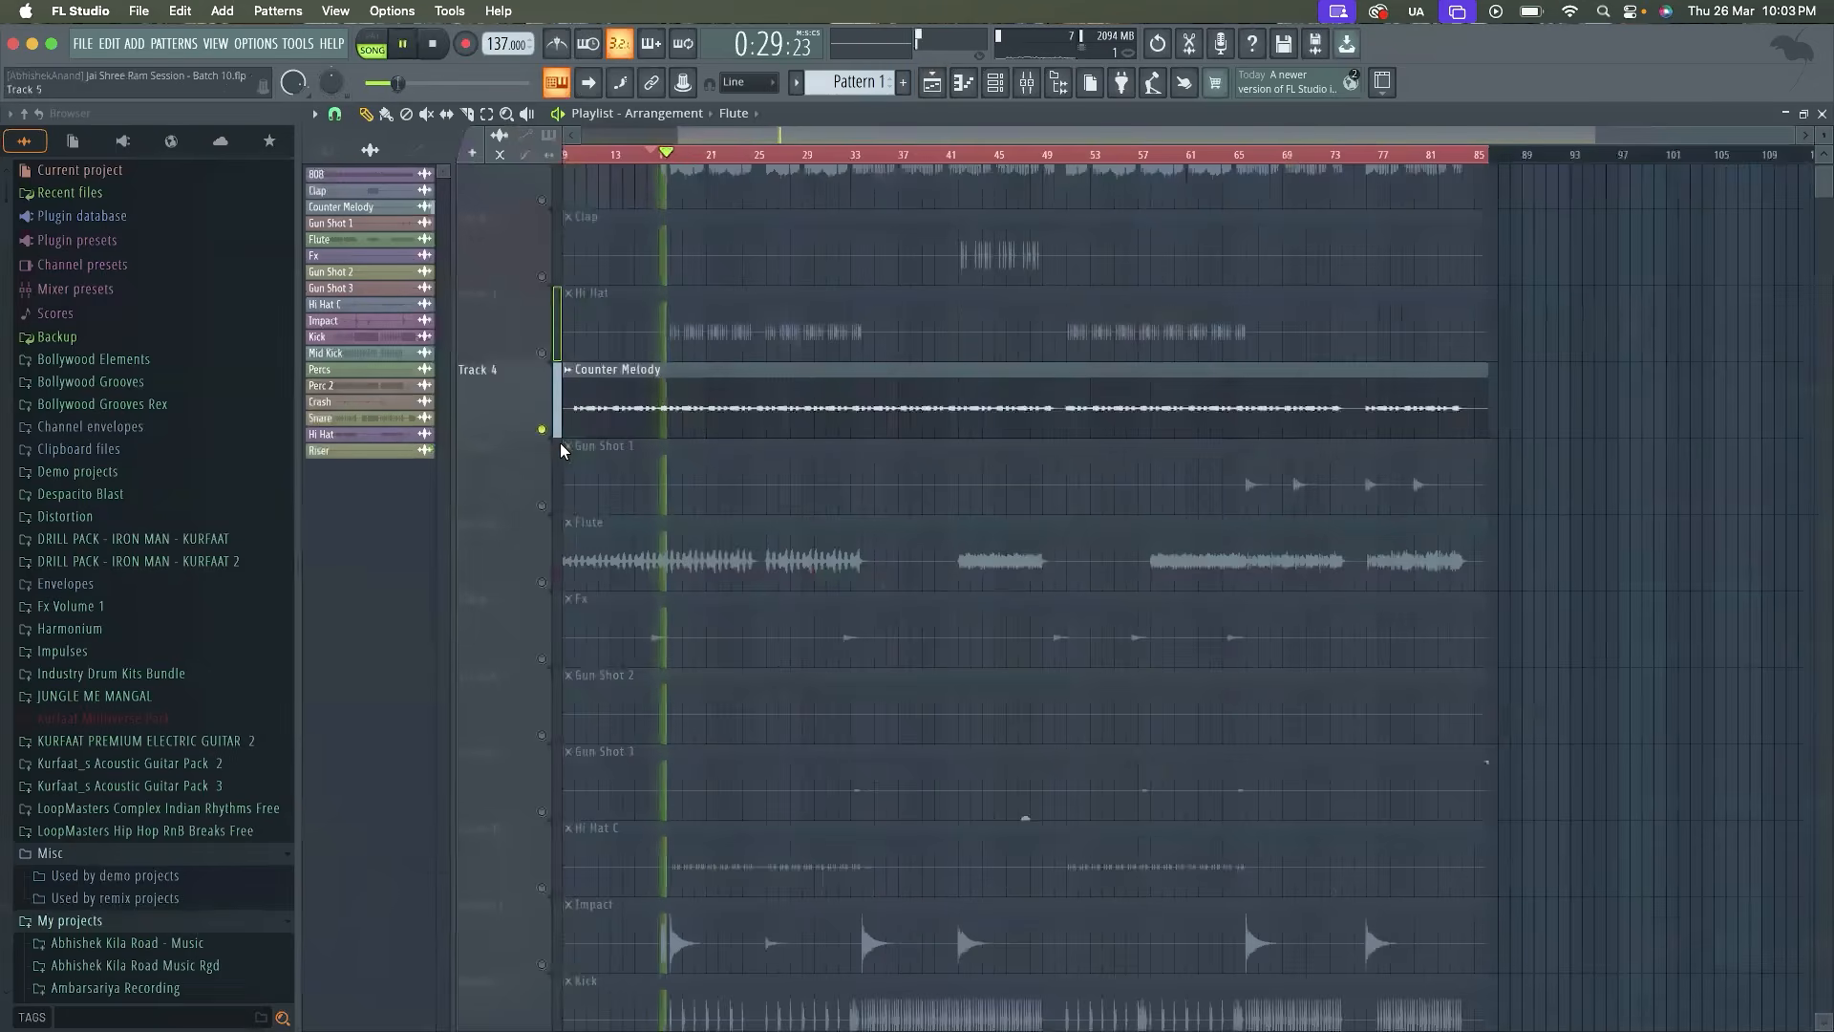
{"action": "scroll", "coordinate": [802, 442], "scroll_direction": "up", "scroll_amount": 1}
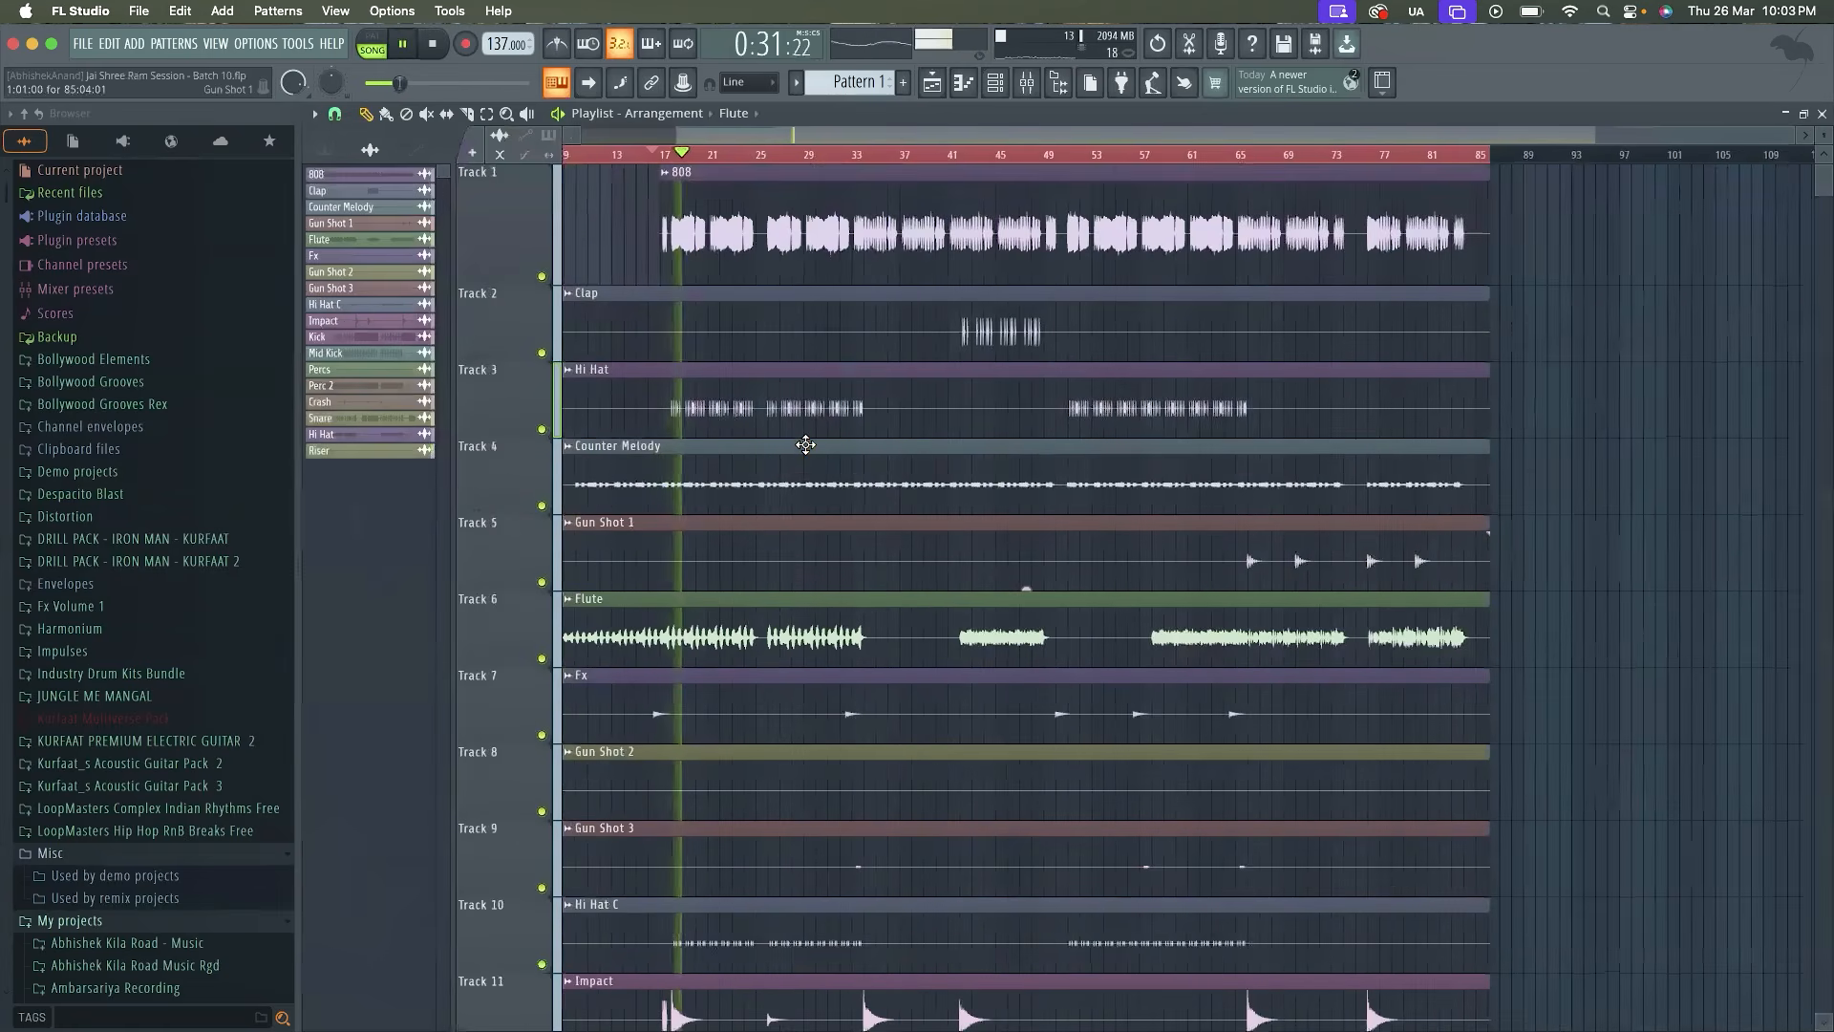
{"action": "scroll", "coordinate": [806, 445], "scroll_direction": "down", "scroll_amount": 6}
{"action": "scroll", "coordinate": [806, 445], "scroll_direction": "down", "scroll_amount": 5}
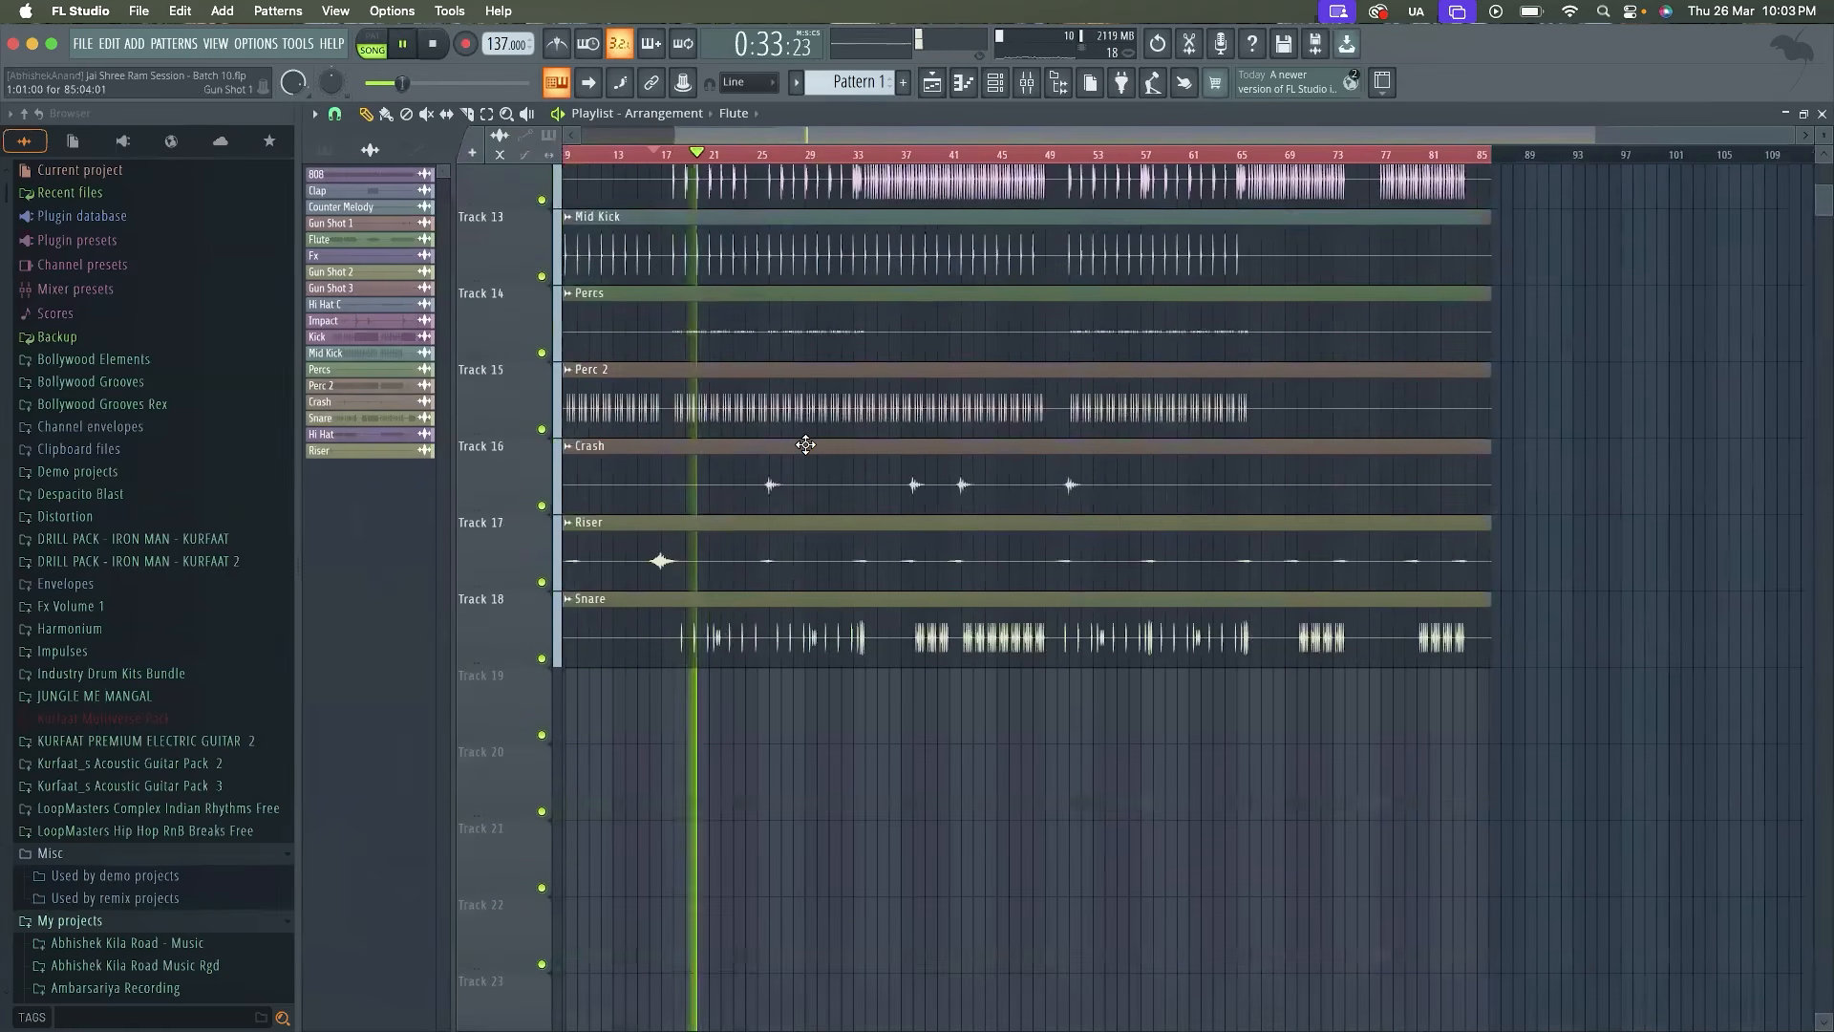
{"action": "scroll", "coordinate": [806, 445], "scroll_direction": "up", "scroll_amount": 9}
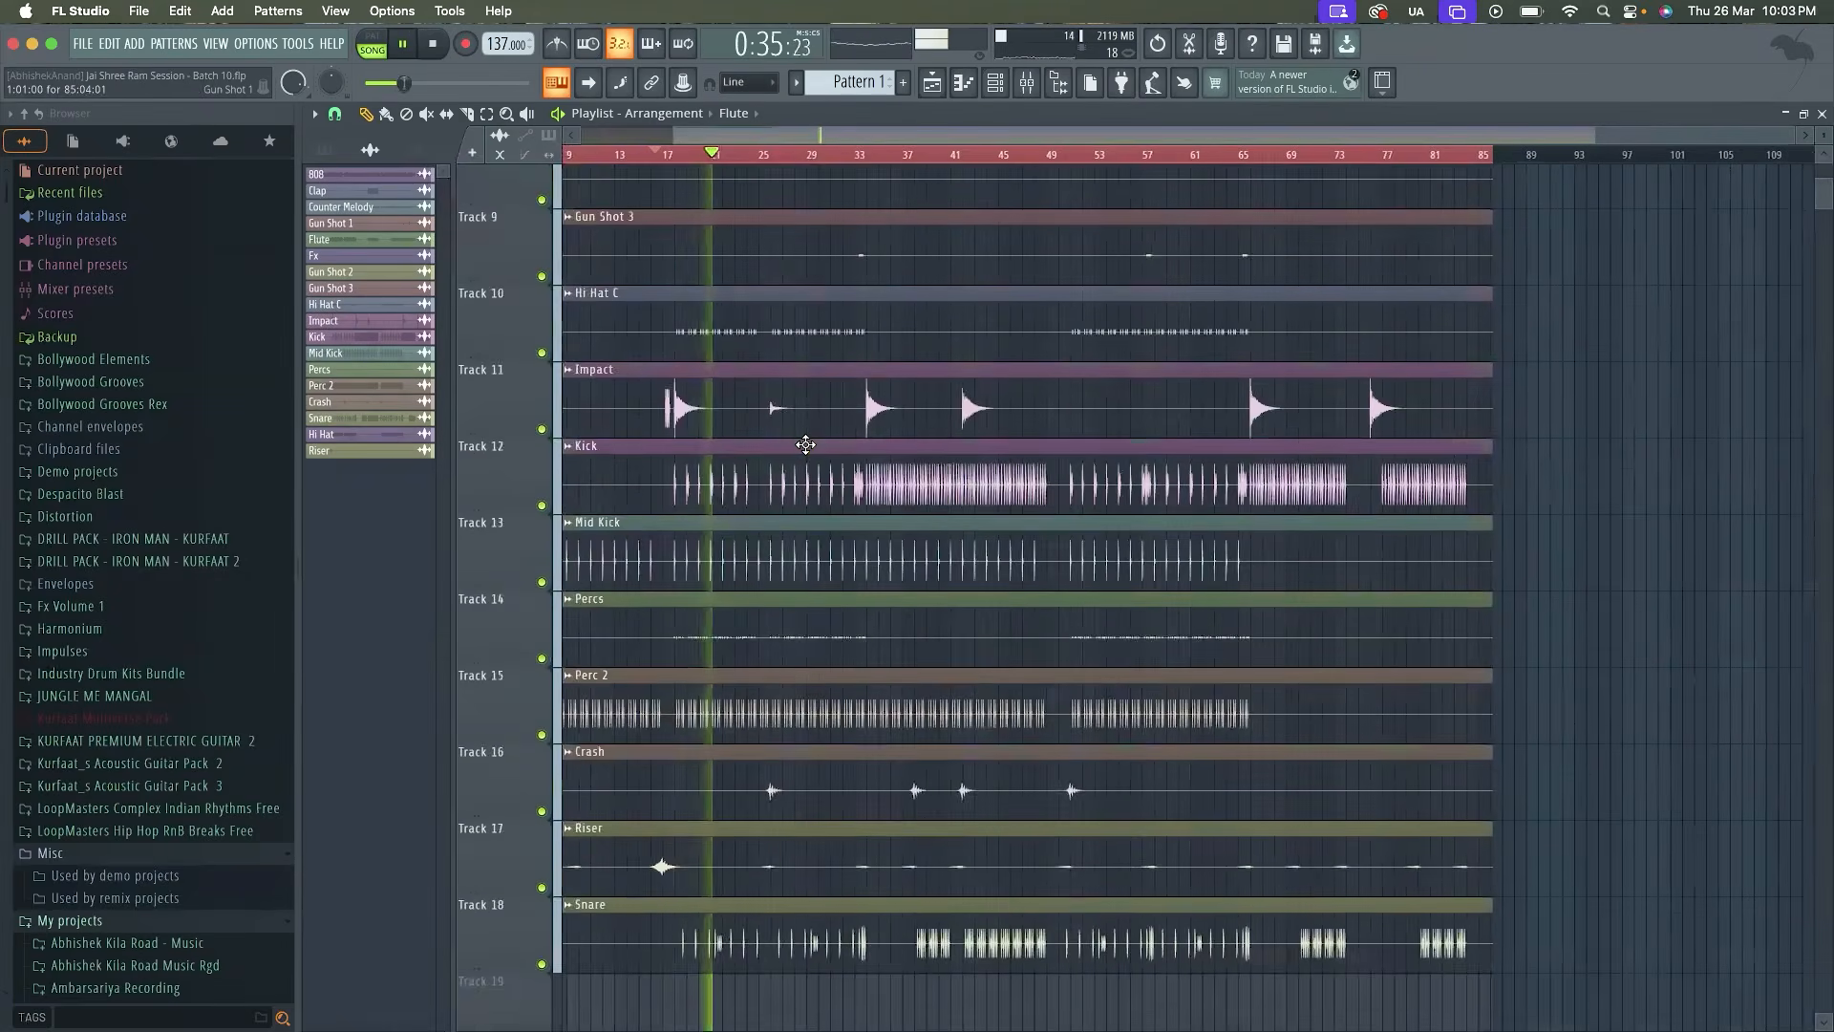
{"action": "key", "text": "super+a"}
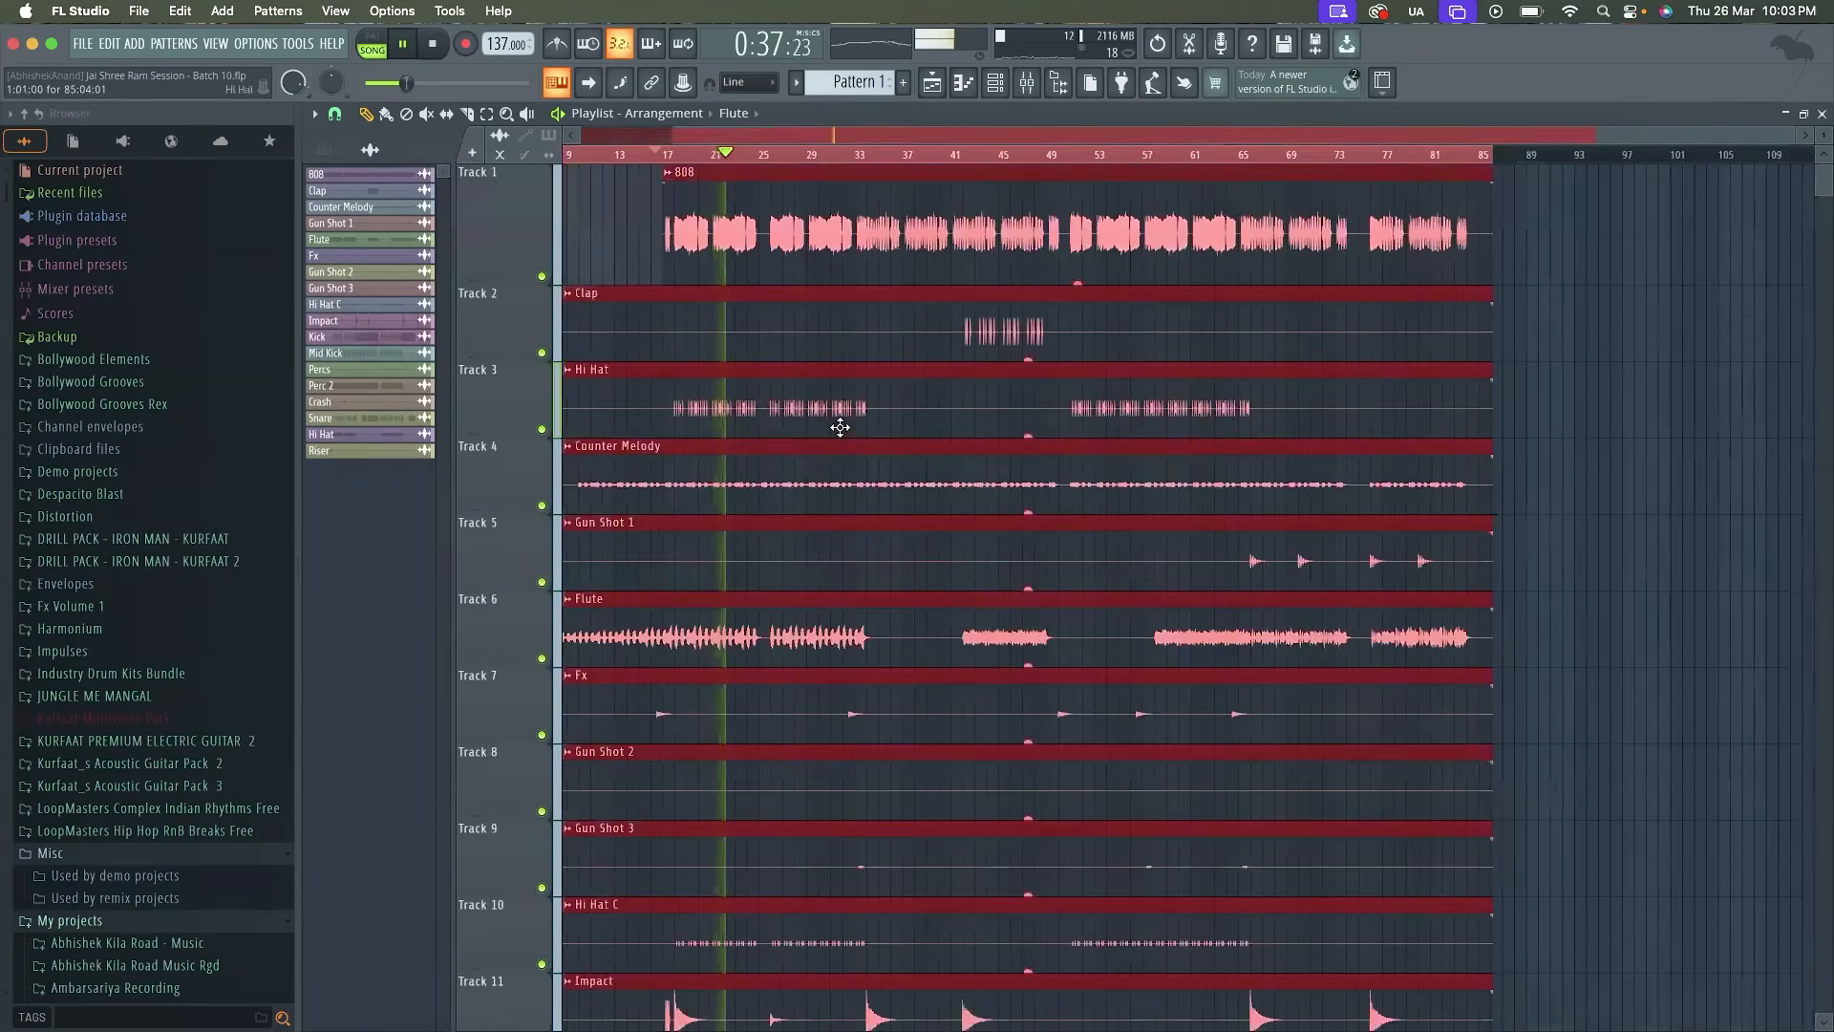
{"action": "left_click", "coordinate": [1569, 376]}
{"action": "right_click", "coordinate": [1579, 379]}
Listen to the full mix while examining all the tracks in the playlist from the 808 to the snare
{"action": "scroll", "coordinate": [1336, 449], "scroll_direction": "down", "scroll_amount": 5}
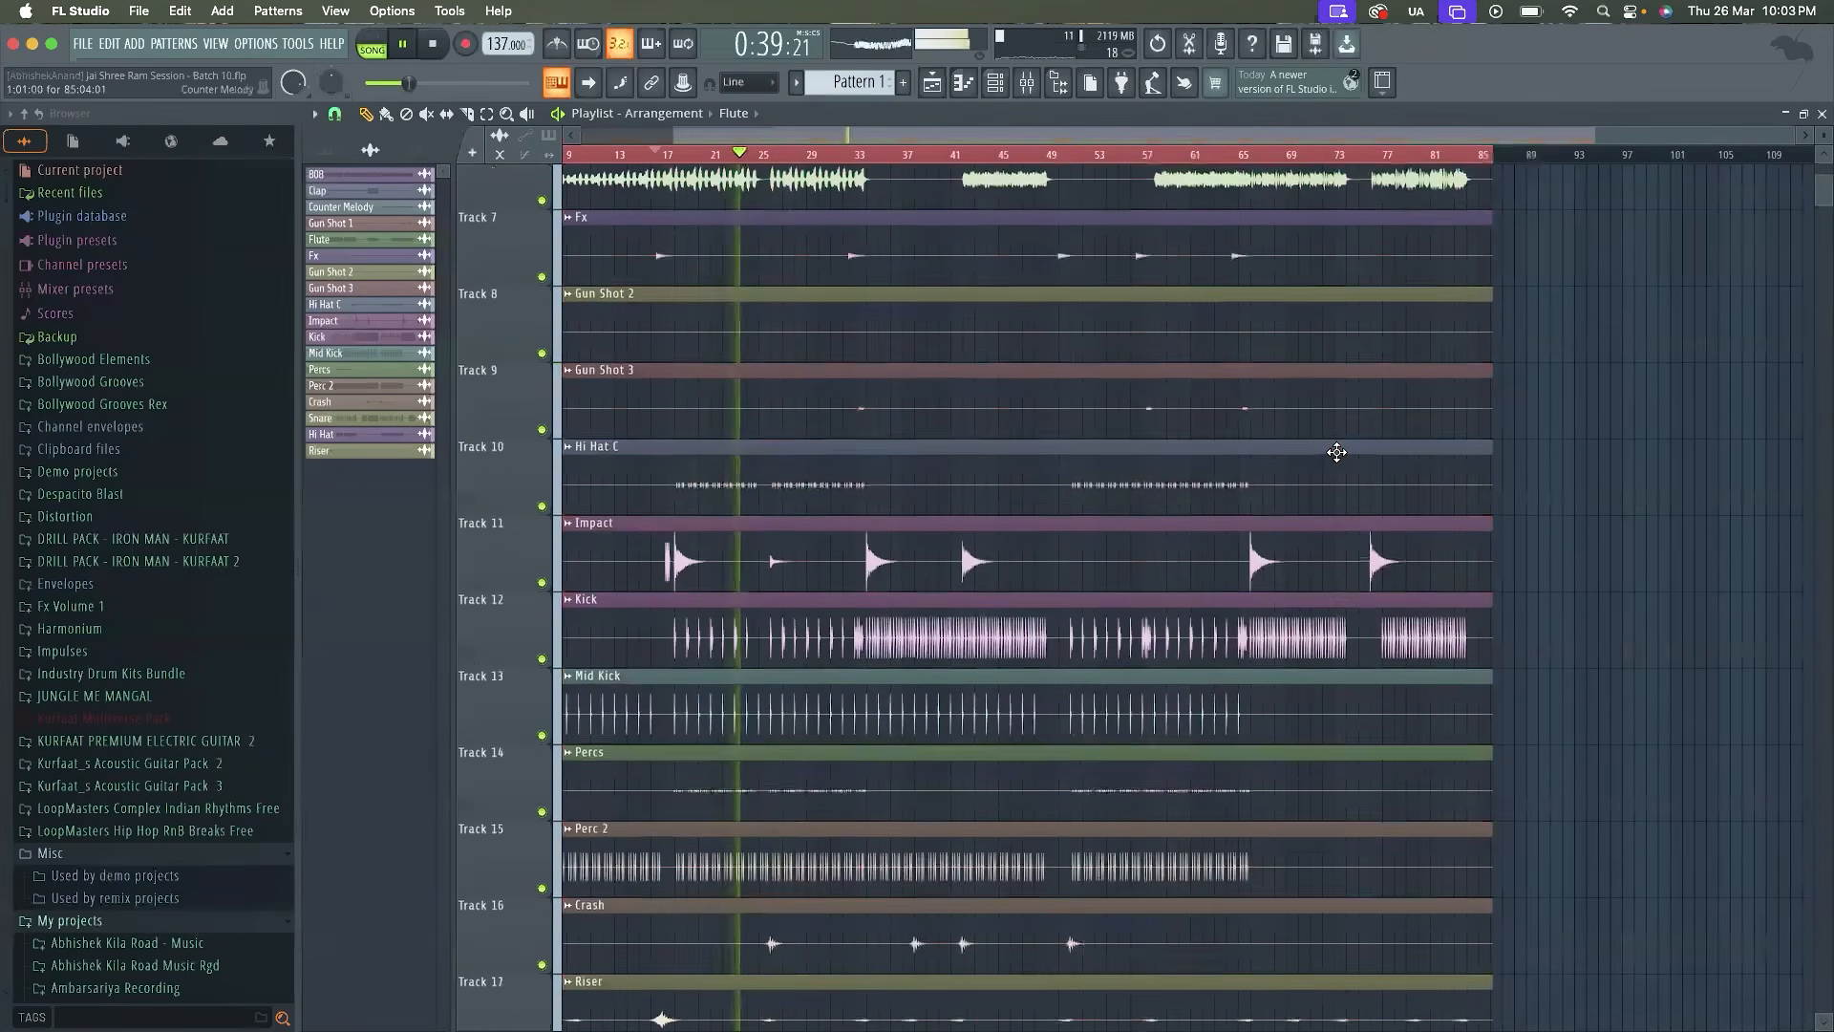
{"action": "scroll", "coordinate": [1337, 452], "scroll_direction": "up", "scroll_amount": 4}
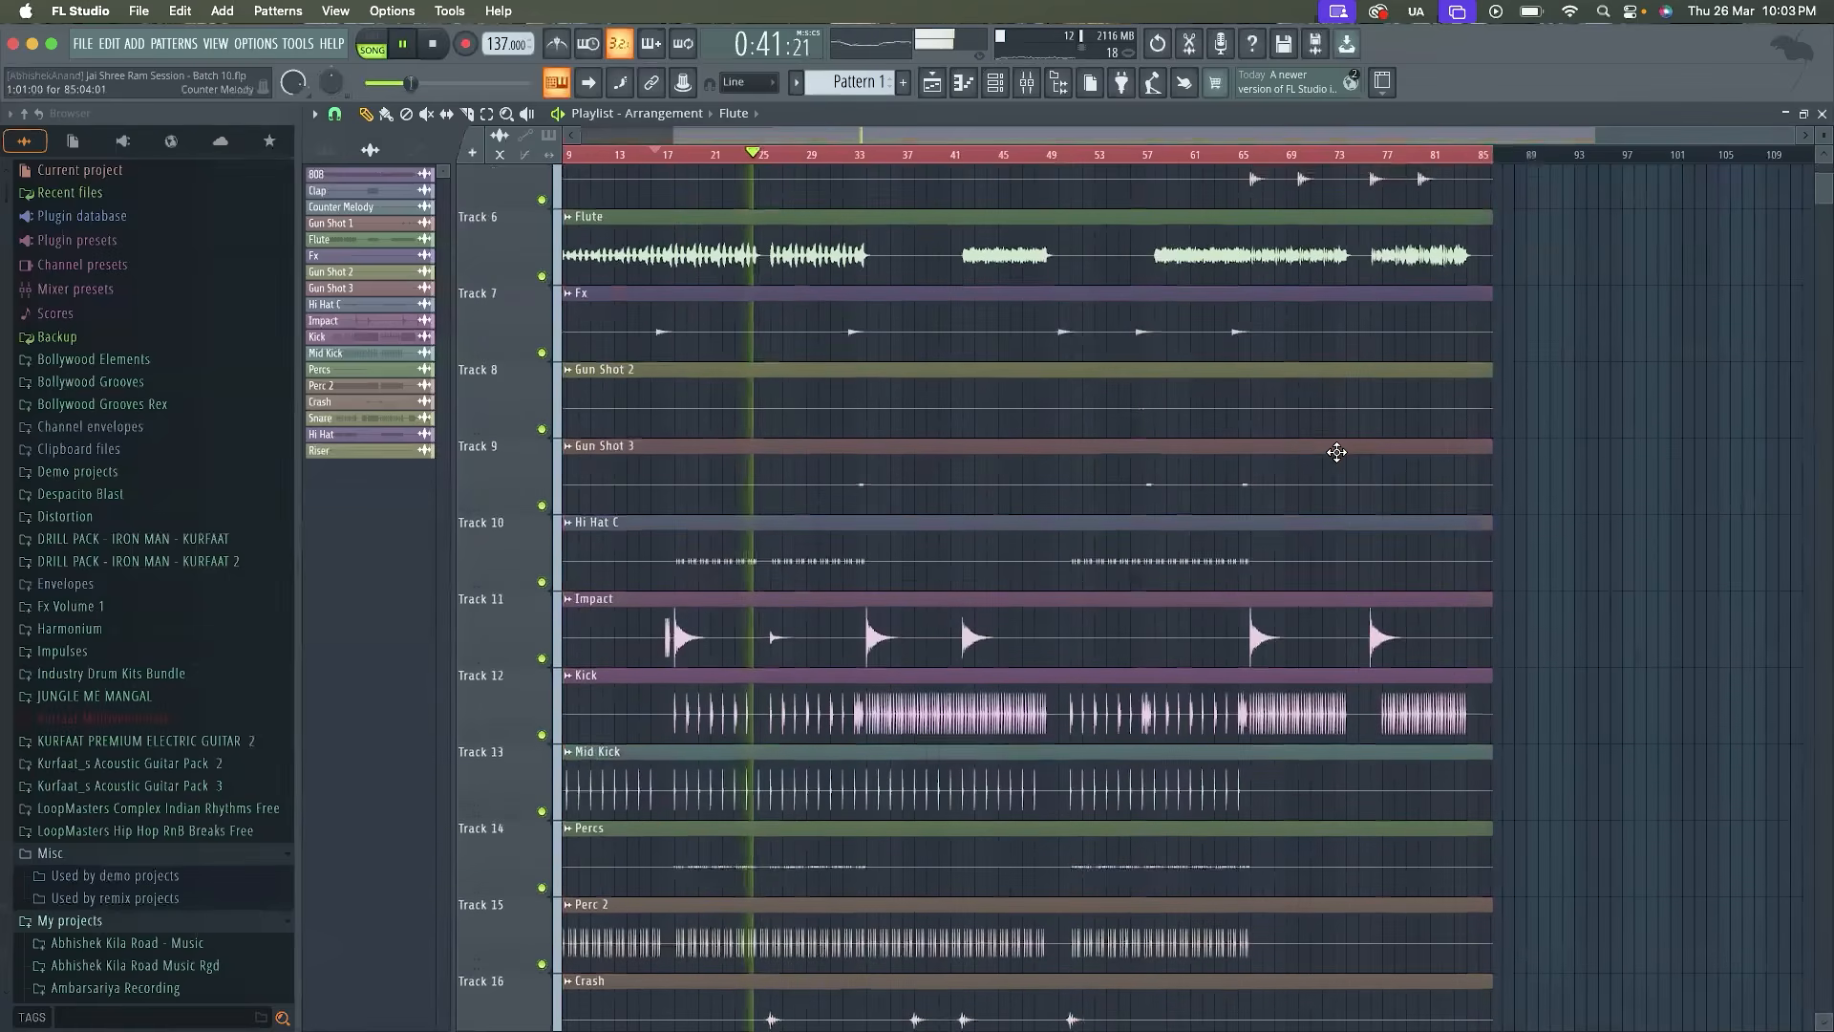
{"action": "scroll", "coordinate": [1012, 534], "scroll_direction": "up", "scroll_amount": 2}
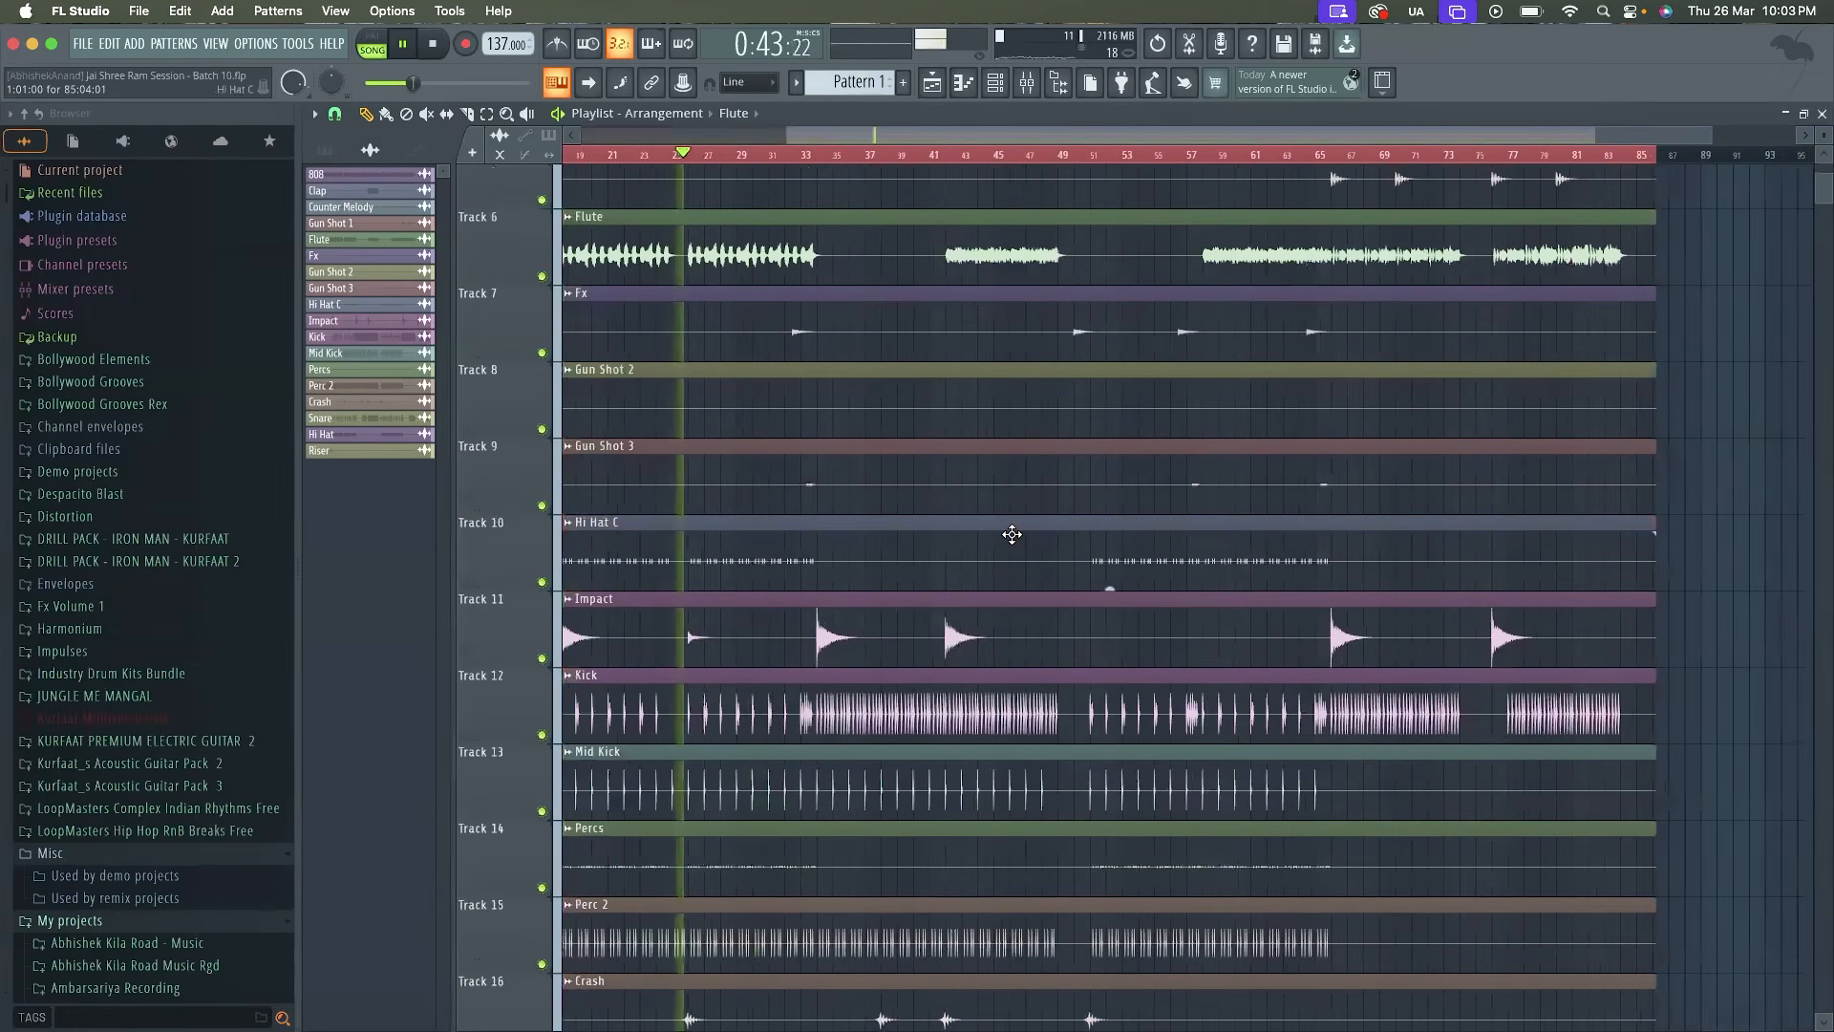
{"action": "scroll", "coordinate": [1011, 534], "scroll_direction": "down", "scroll_amount": 2}
{"action": "scroll", "coordinate": [1012, 533], "scroll_direction": "down", "scroll_amount": 5}
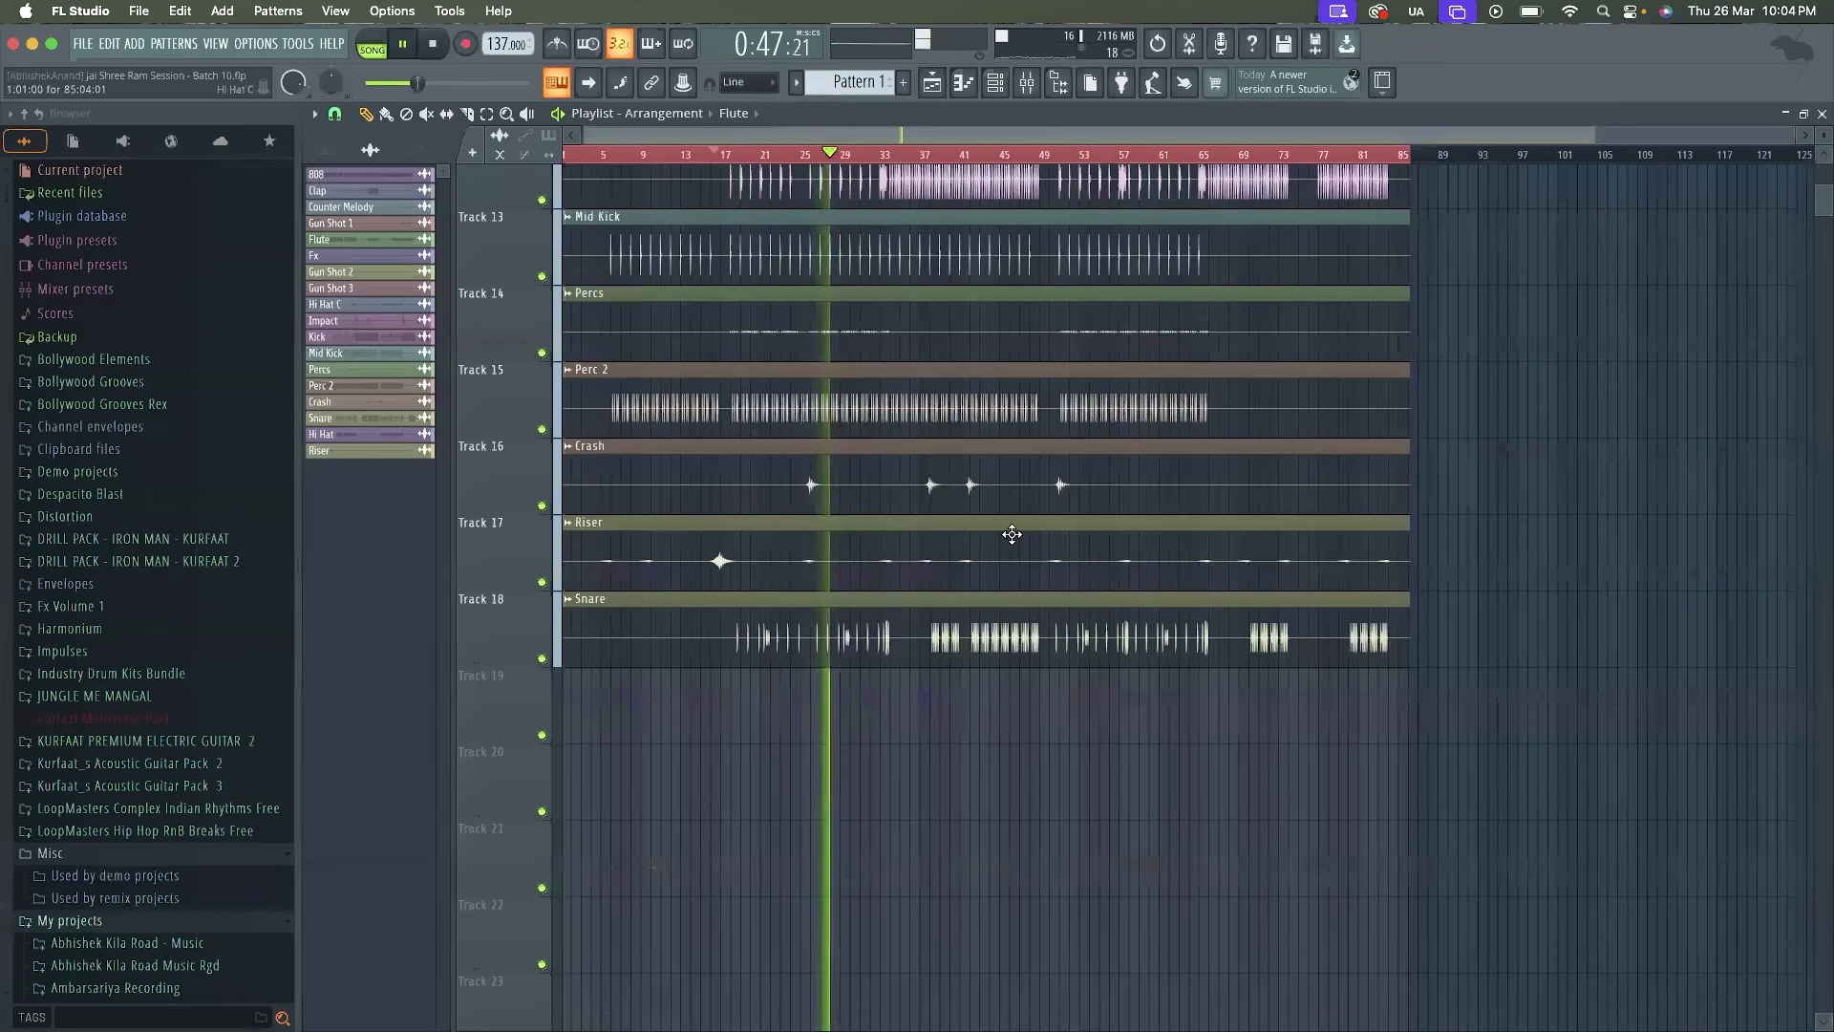
{"action": "scroll", "coordinate": [1011, 534], "scroll_direction": "up", "scroll_amount": 10}
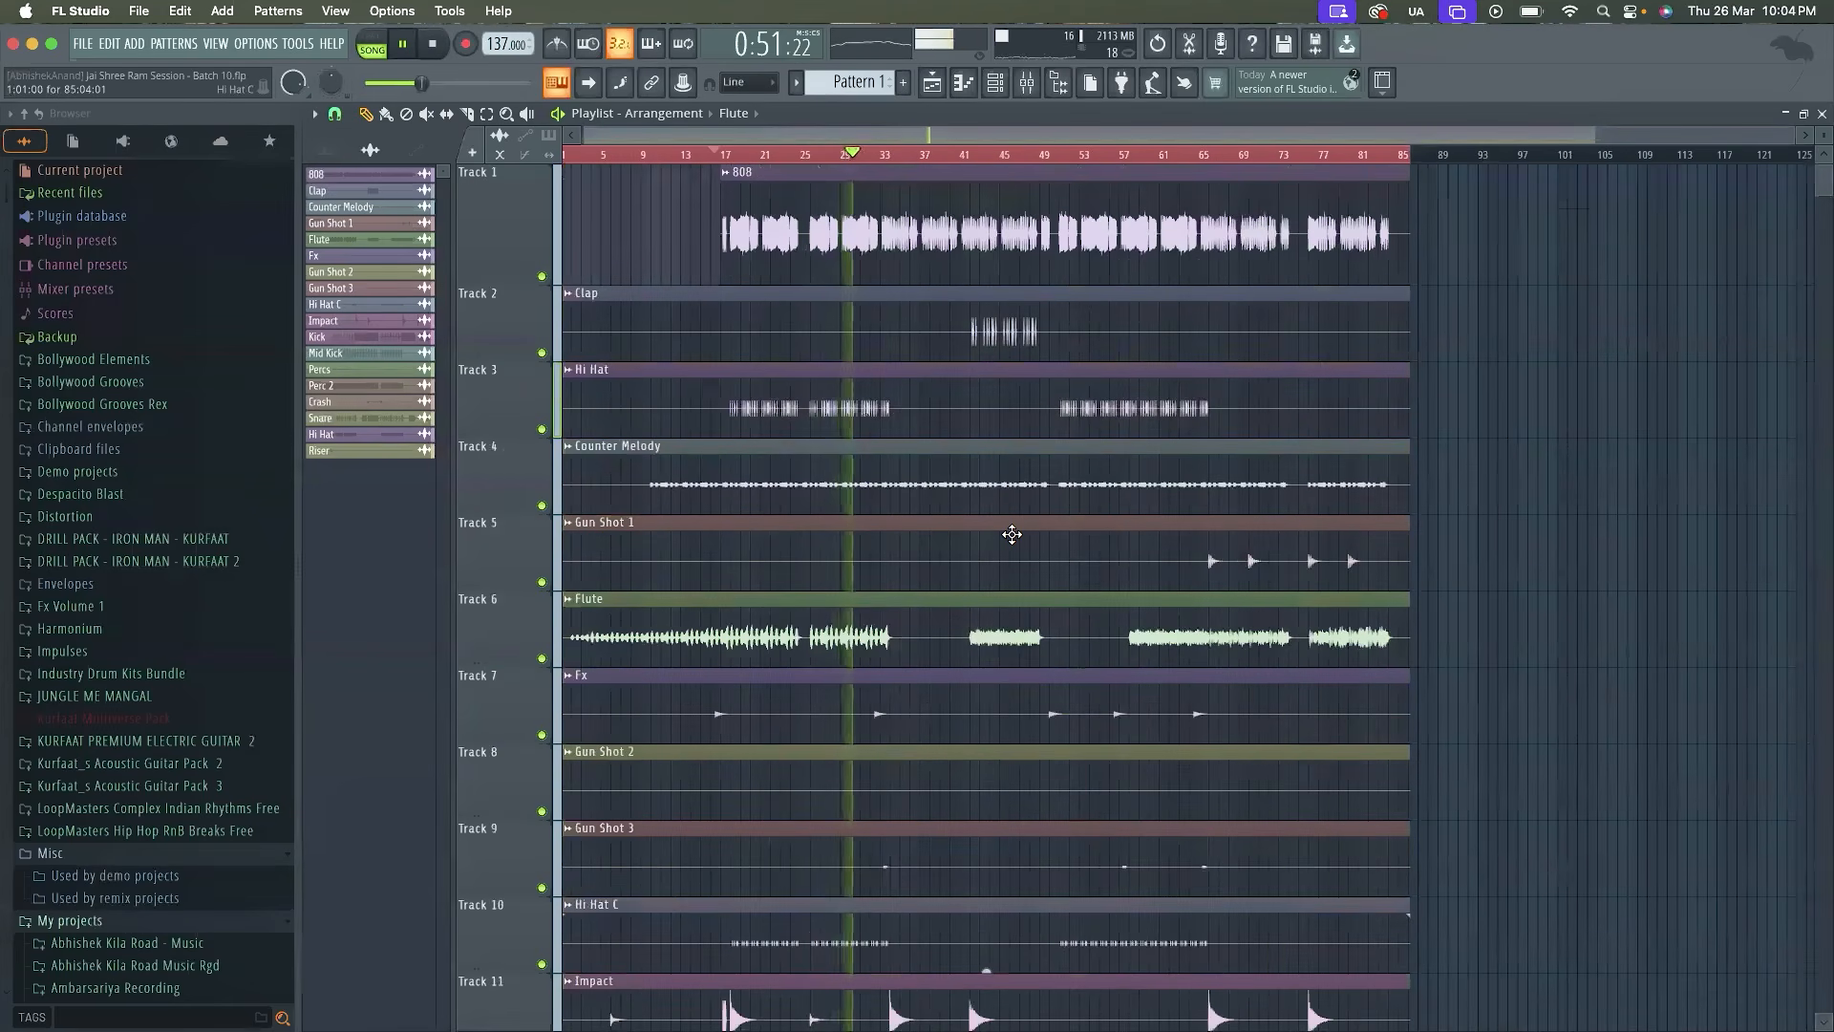
{"action": "scroll", "coordinate": [1011, 534], "scroll_direction": "down", "scroll_amount": 7}
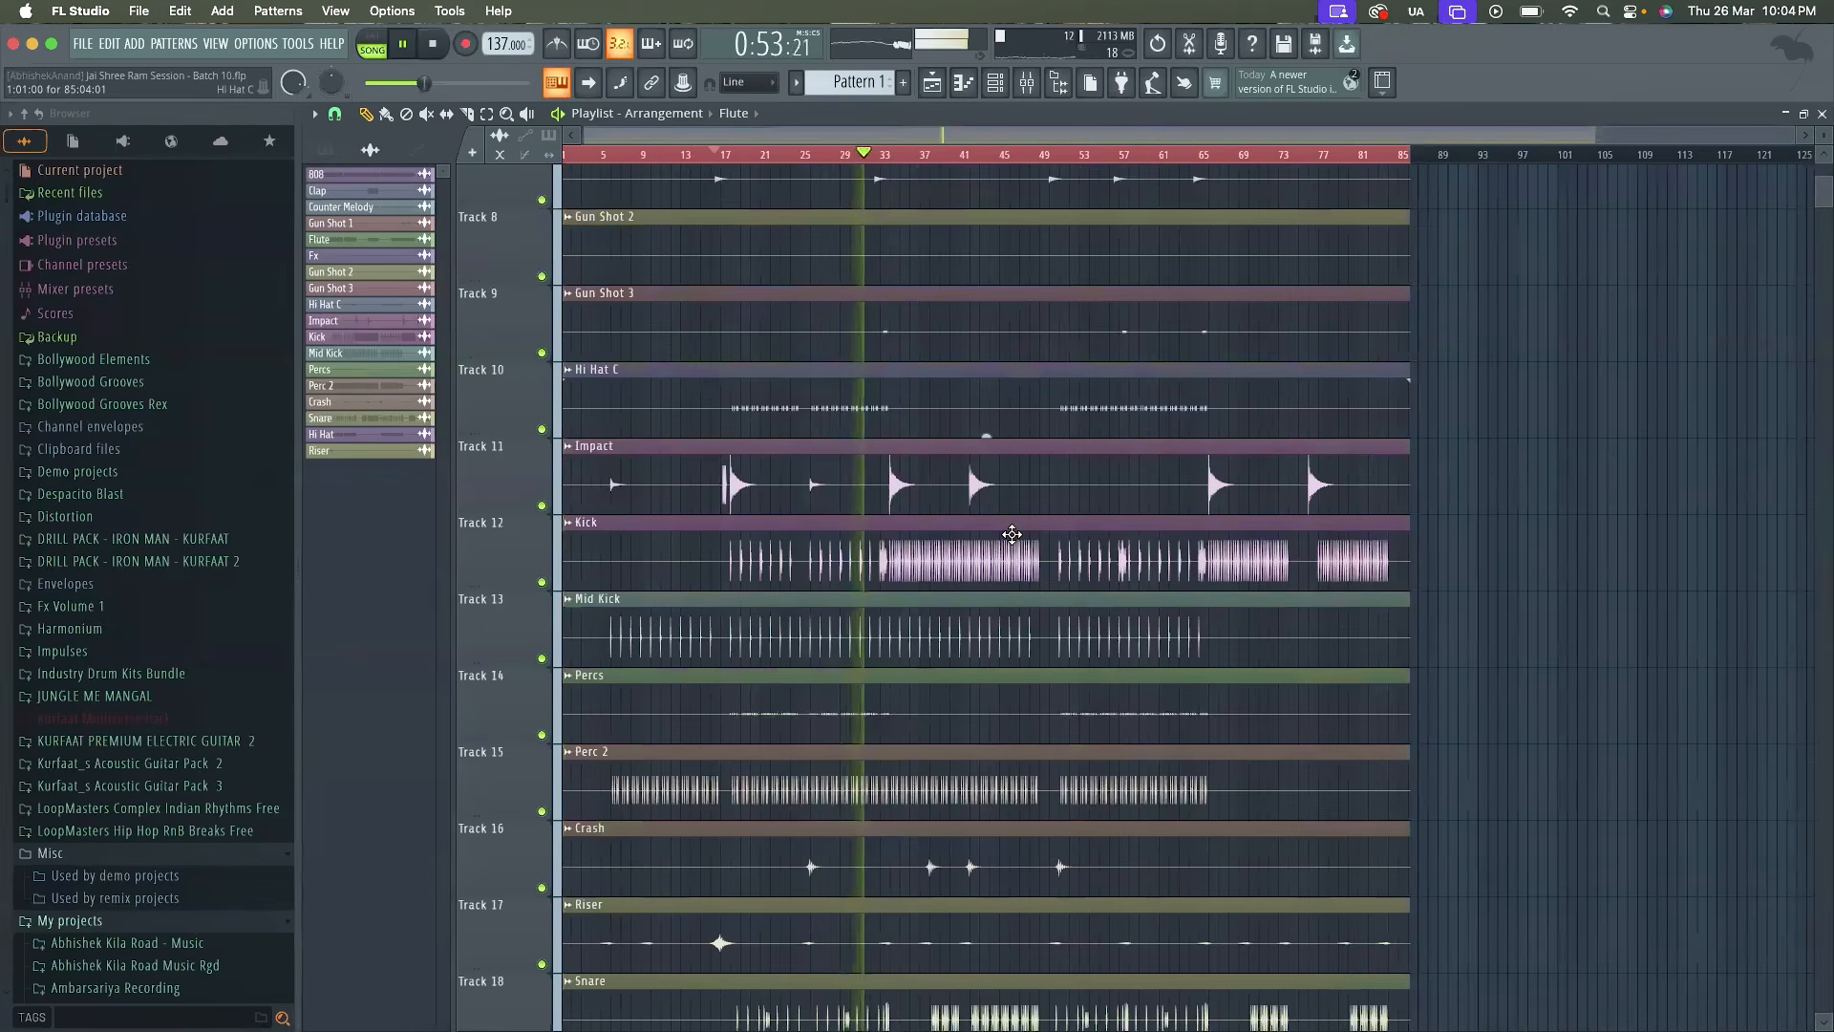
{"action": "scroll", "coordinate": [1011, 534], "scroll_direction": "up", "scroll_amount": 7}
{"action": "scroll", "coordinate": [1011, 534], "scroll_direction": "down", "scroll_amount": 4}
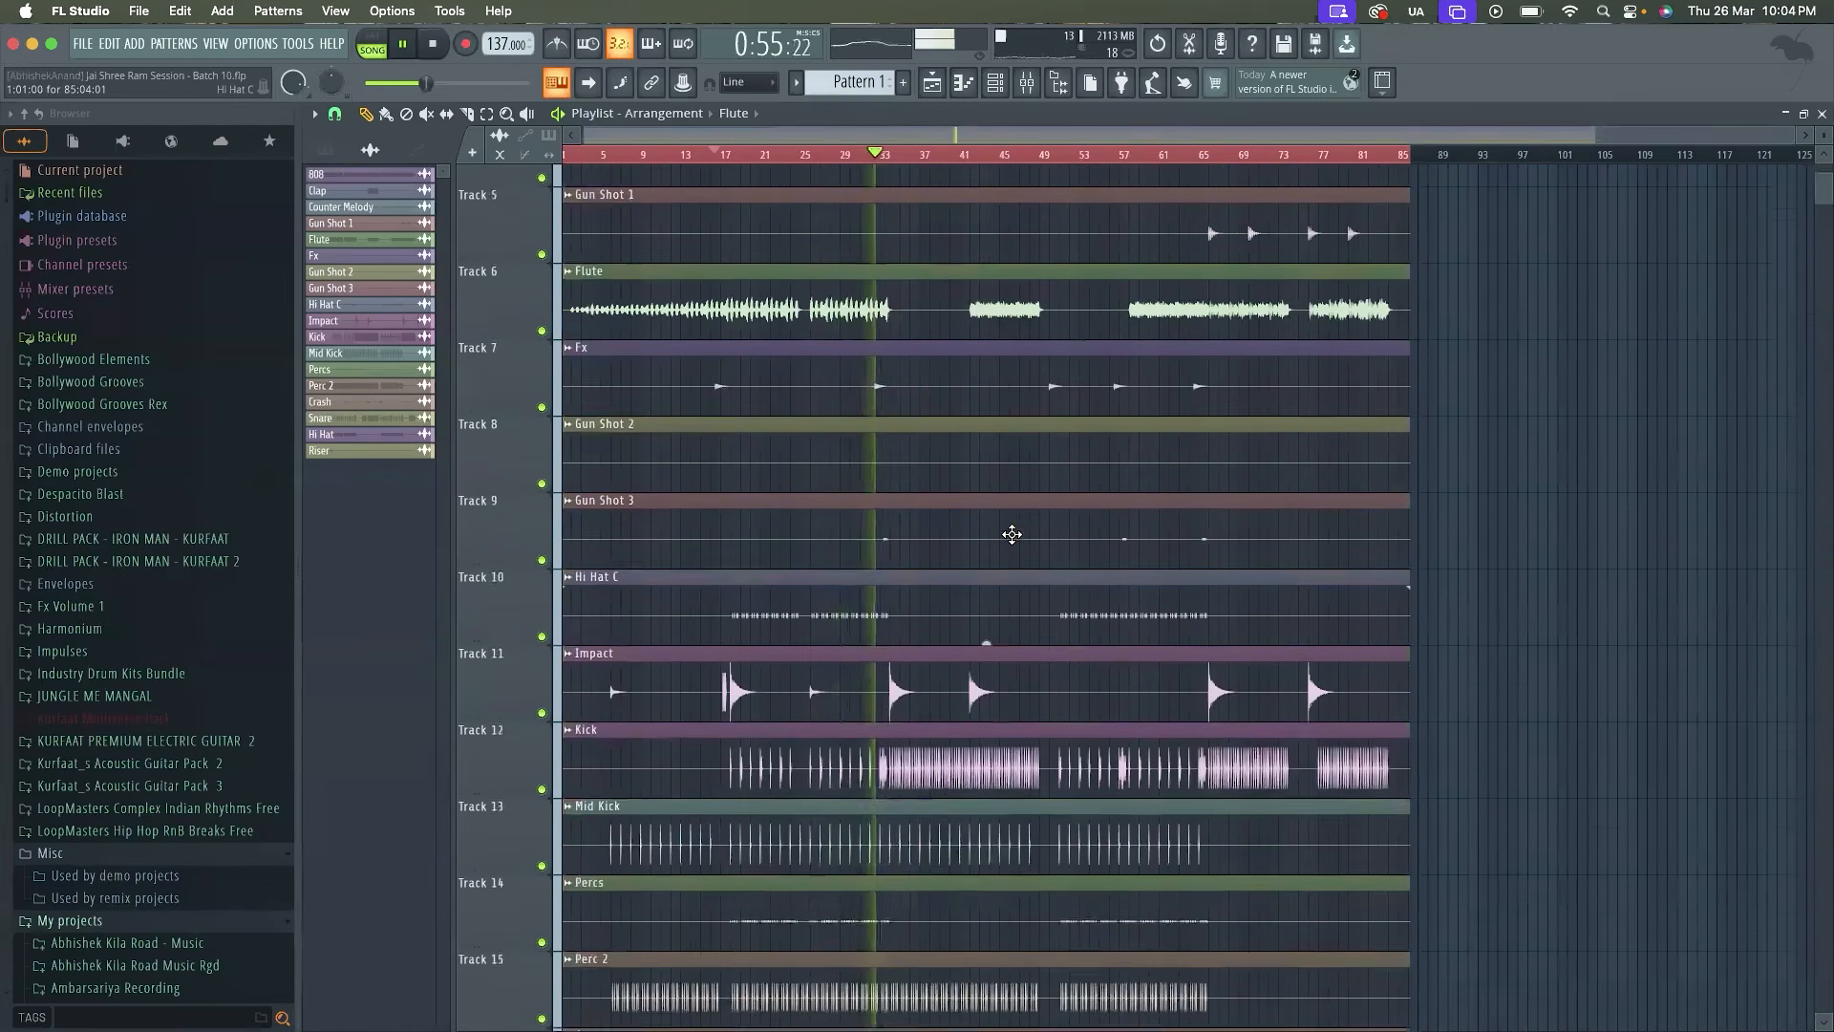
{"action": "scroll", "coordinate": [1011, 534], "scroll_direction": "down", "scroll_amount": 1}
{"action": "scroll", "coordinate": [1011, 534], "scroll_direction": "down", "scroll_amount": 6}
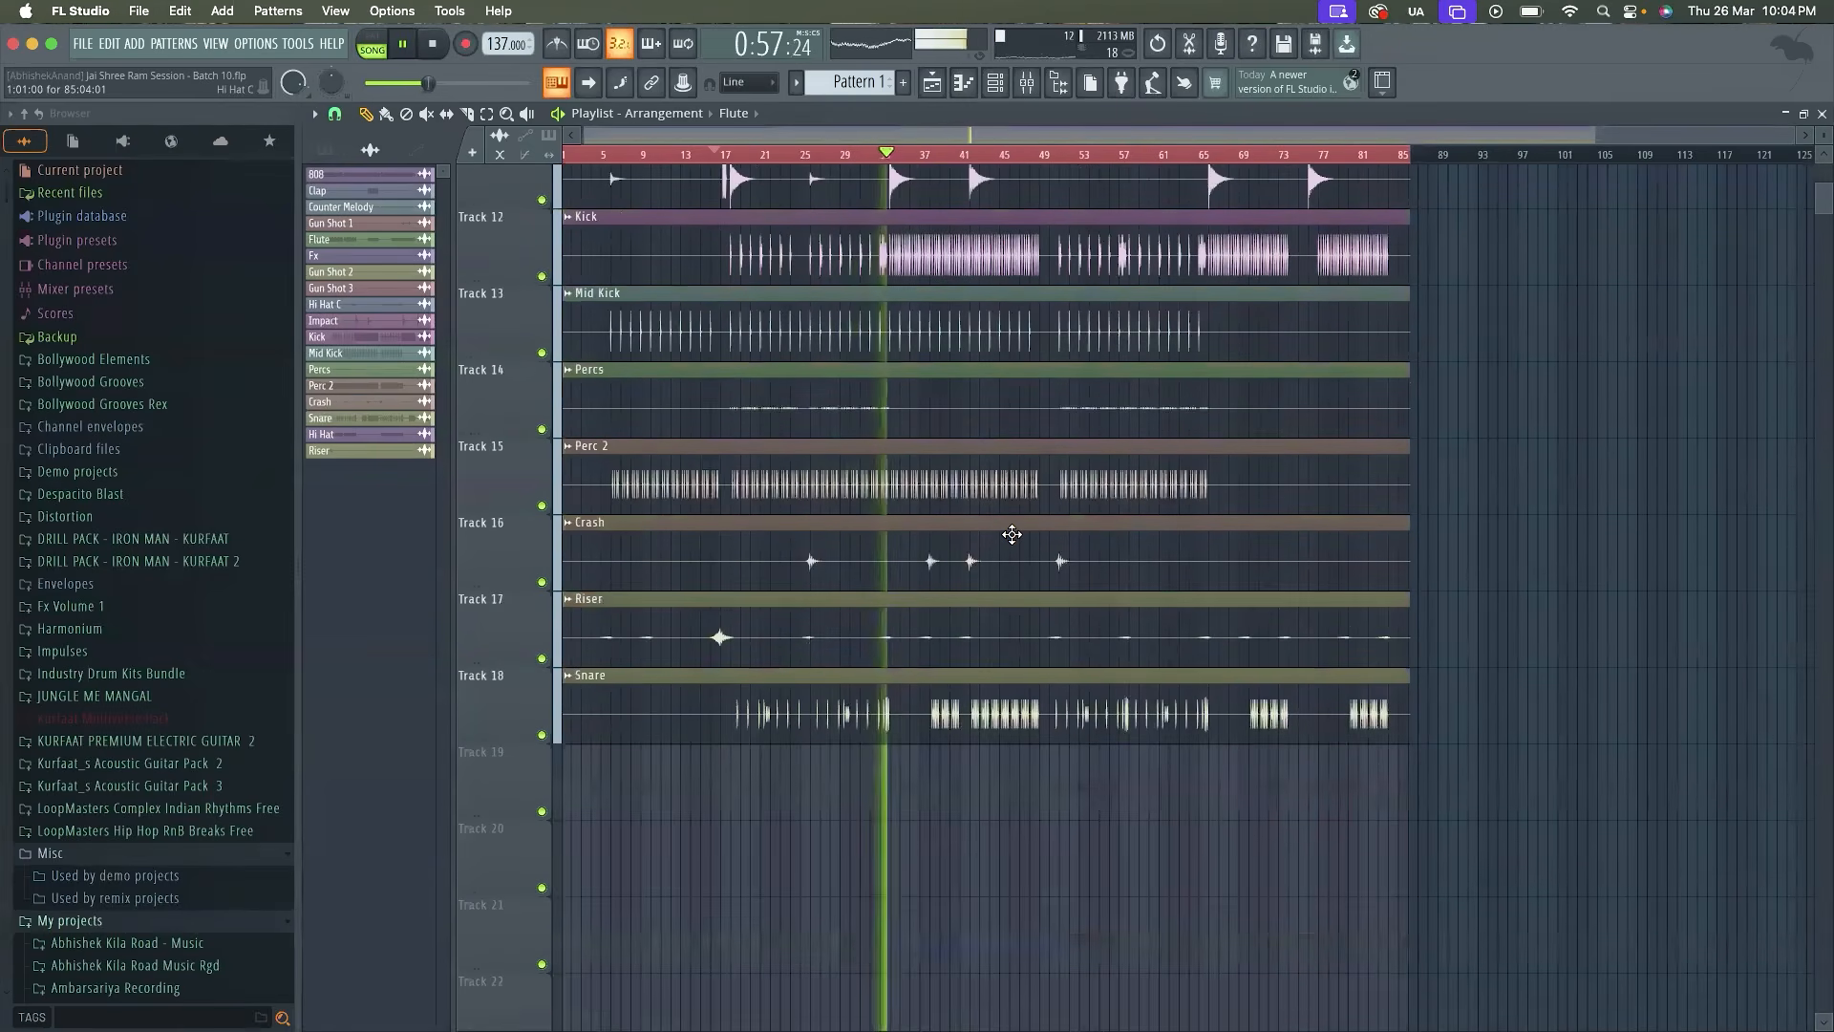
{"action": "scroll", "coordinate": [1011, 534], "scroll_direction": "up", "scroll_amount": 12}
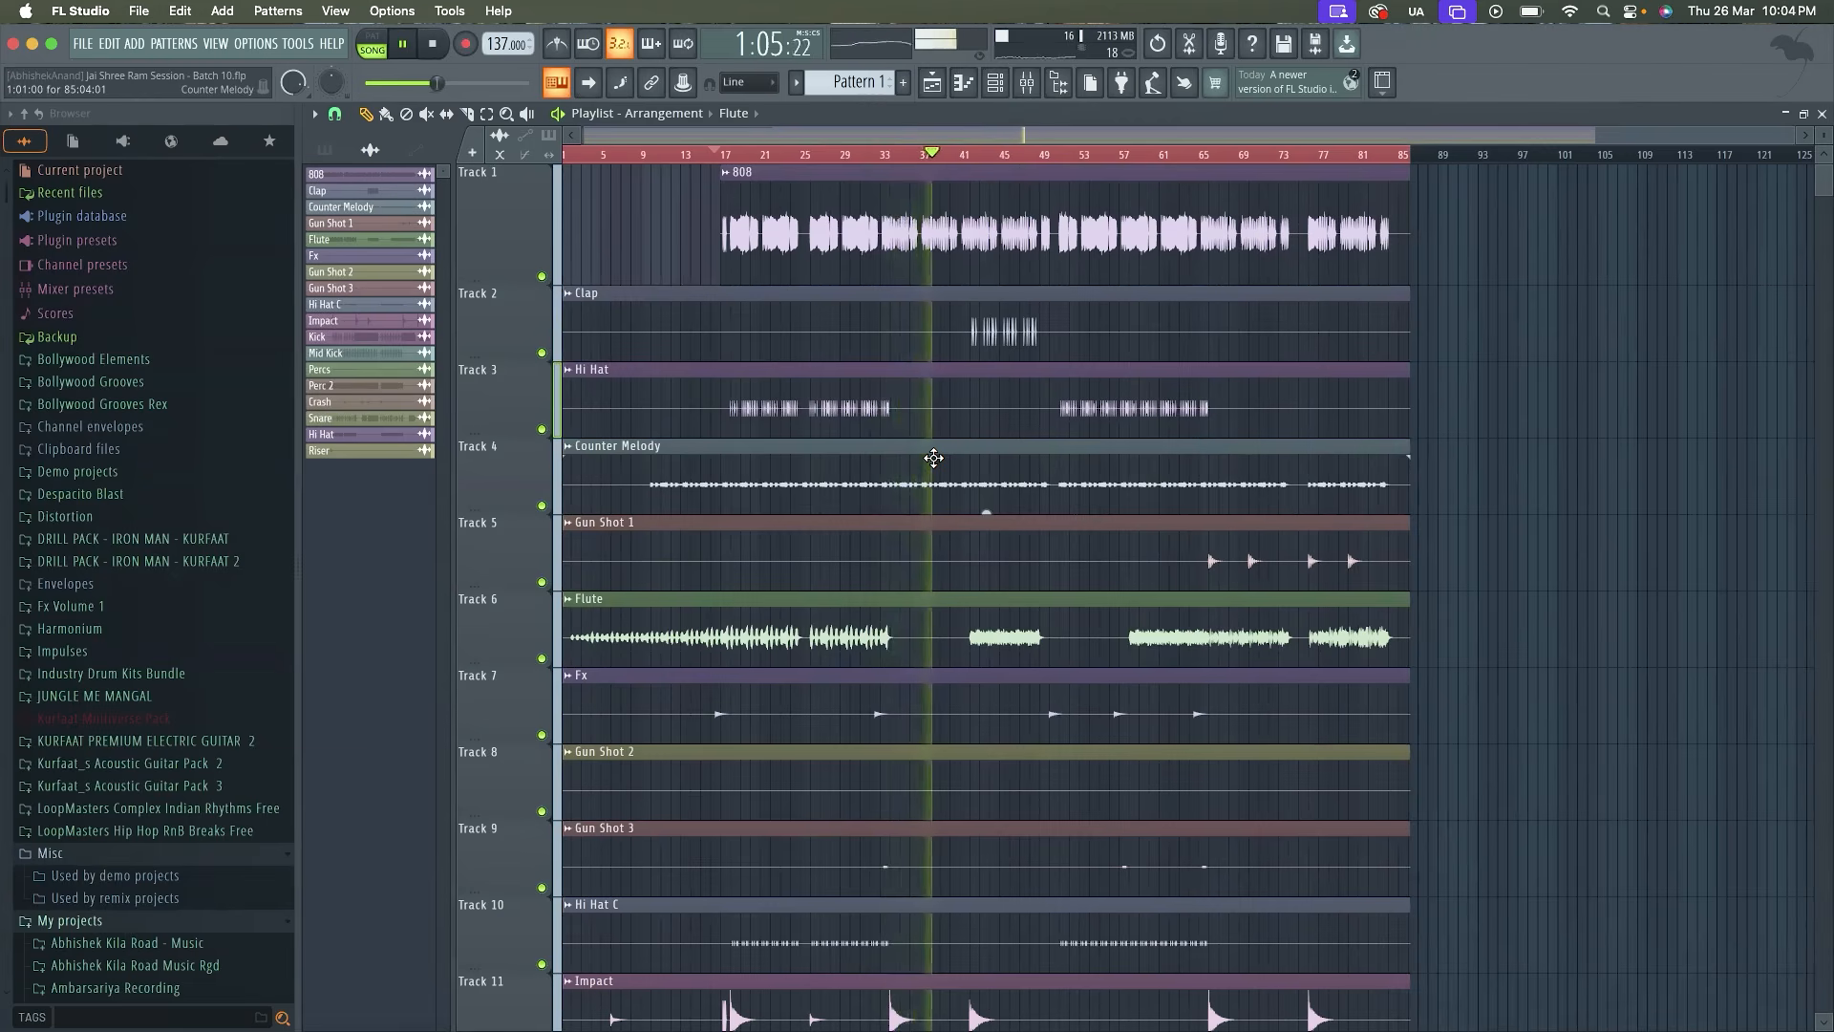
Check the master track's level in the mixer during playback, then return to the playlist
{"action": "key", "text": "F9"}
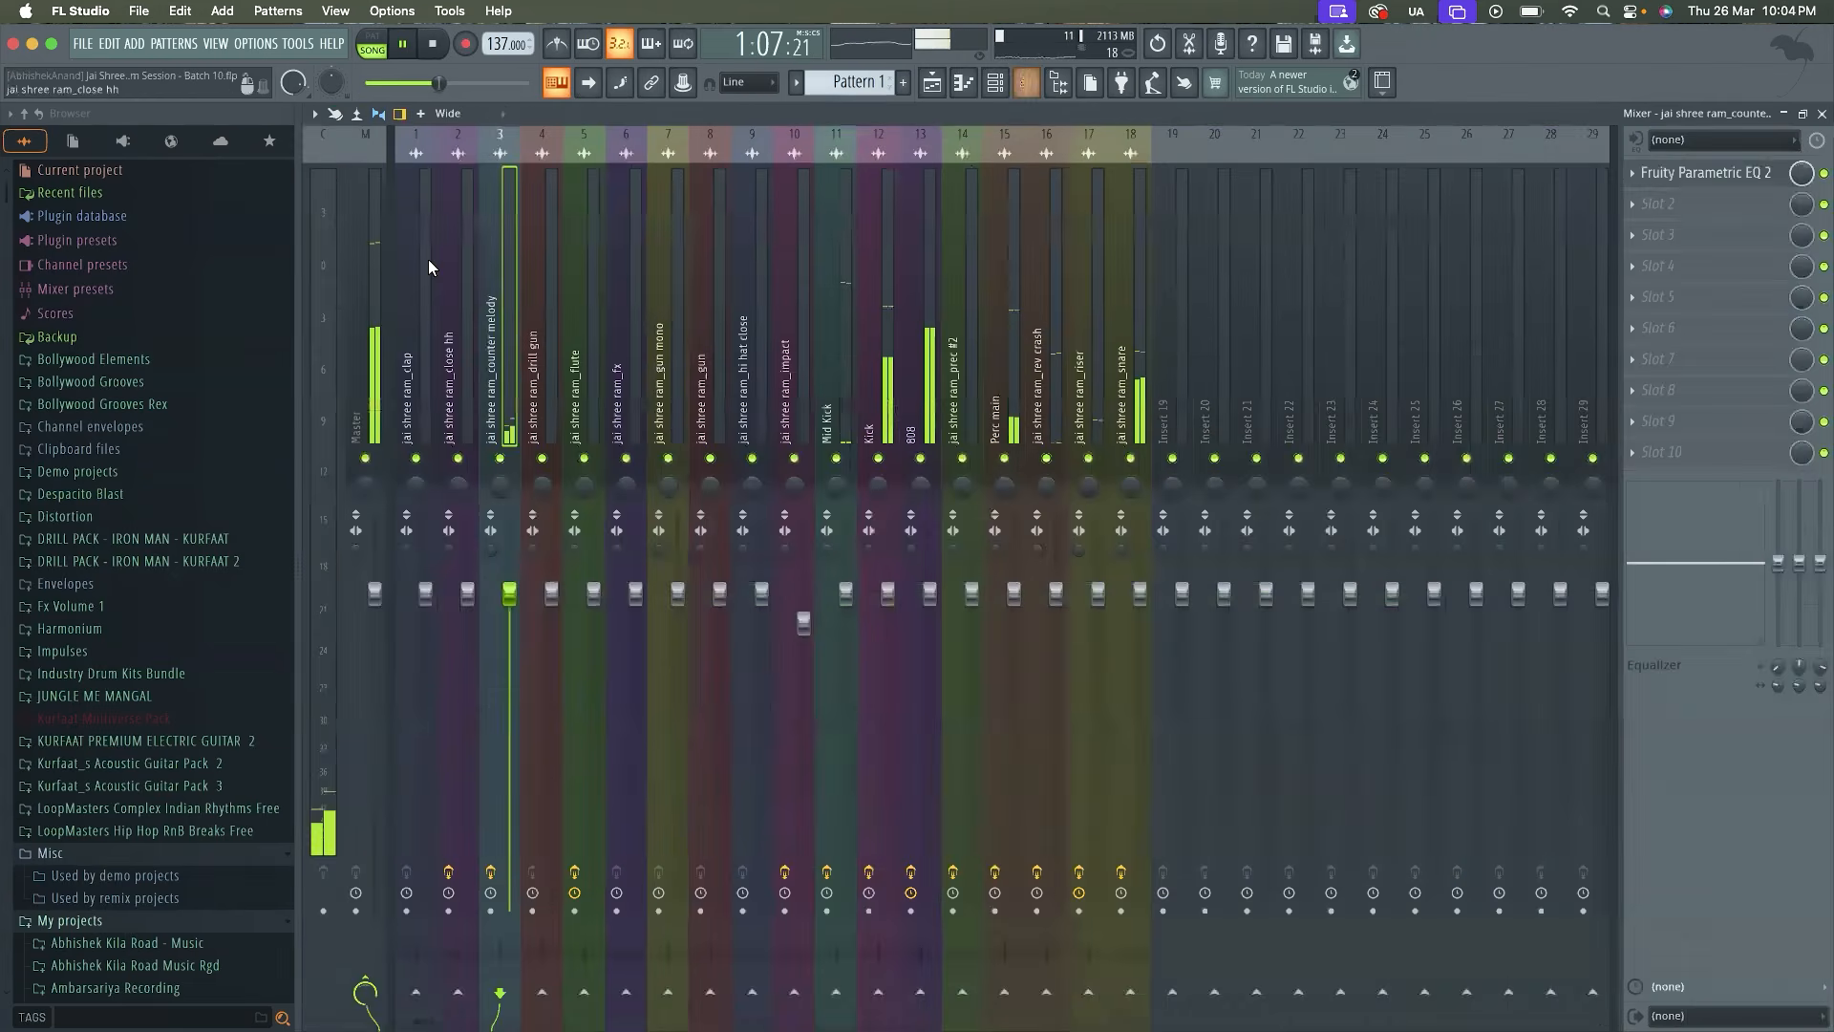
{"action": "left_click", "coordinate": [369, 284]}
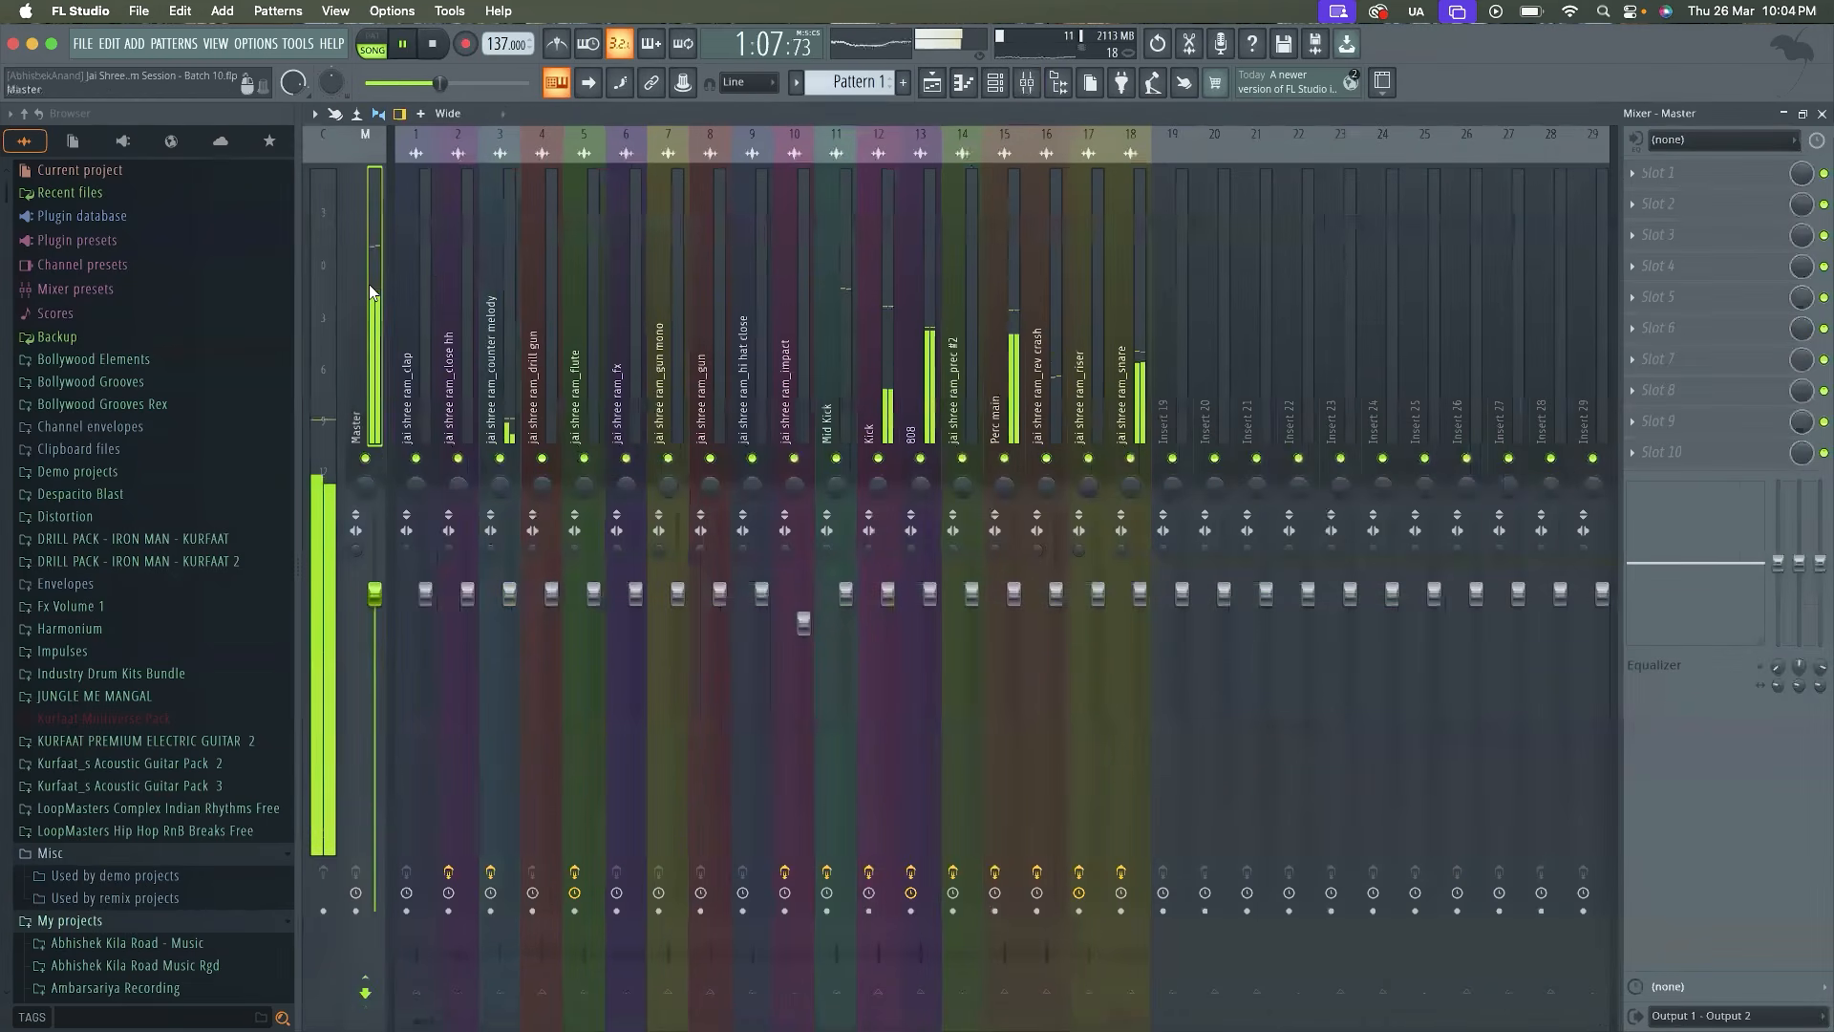
{"action": "left_click", "coordinate": [931, 84]}
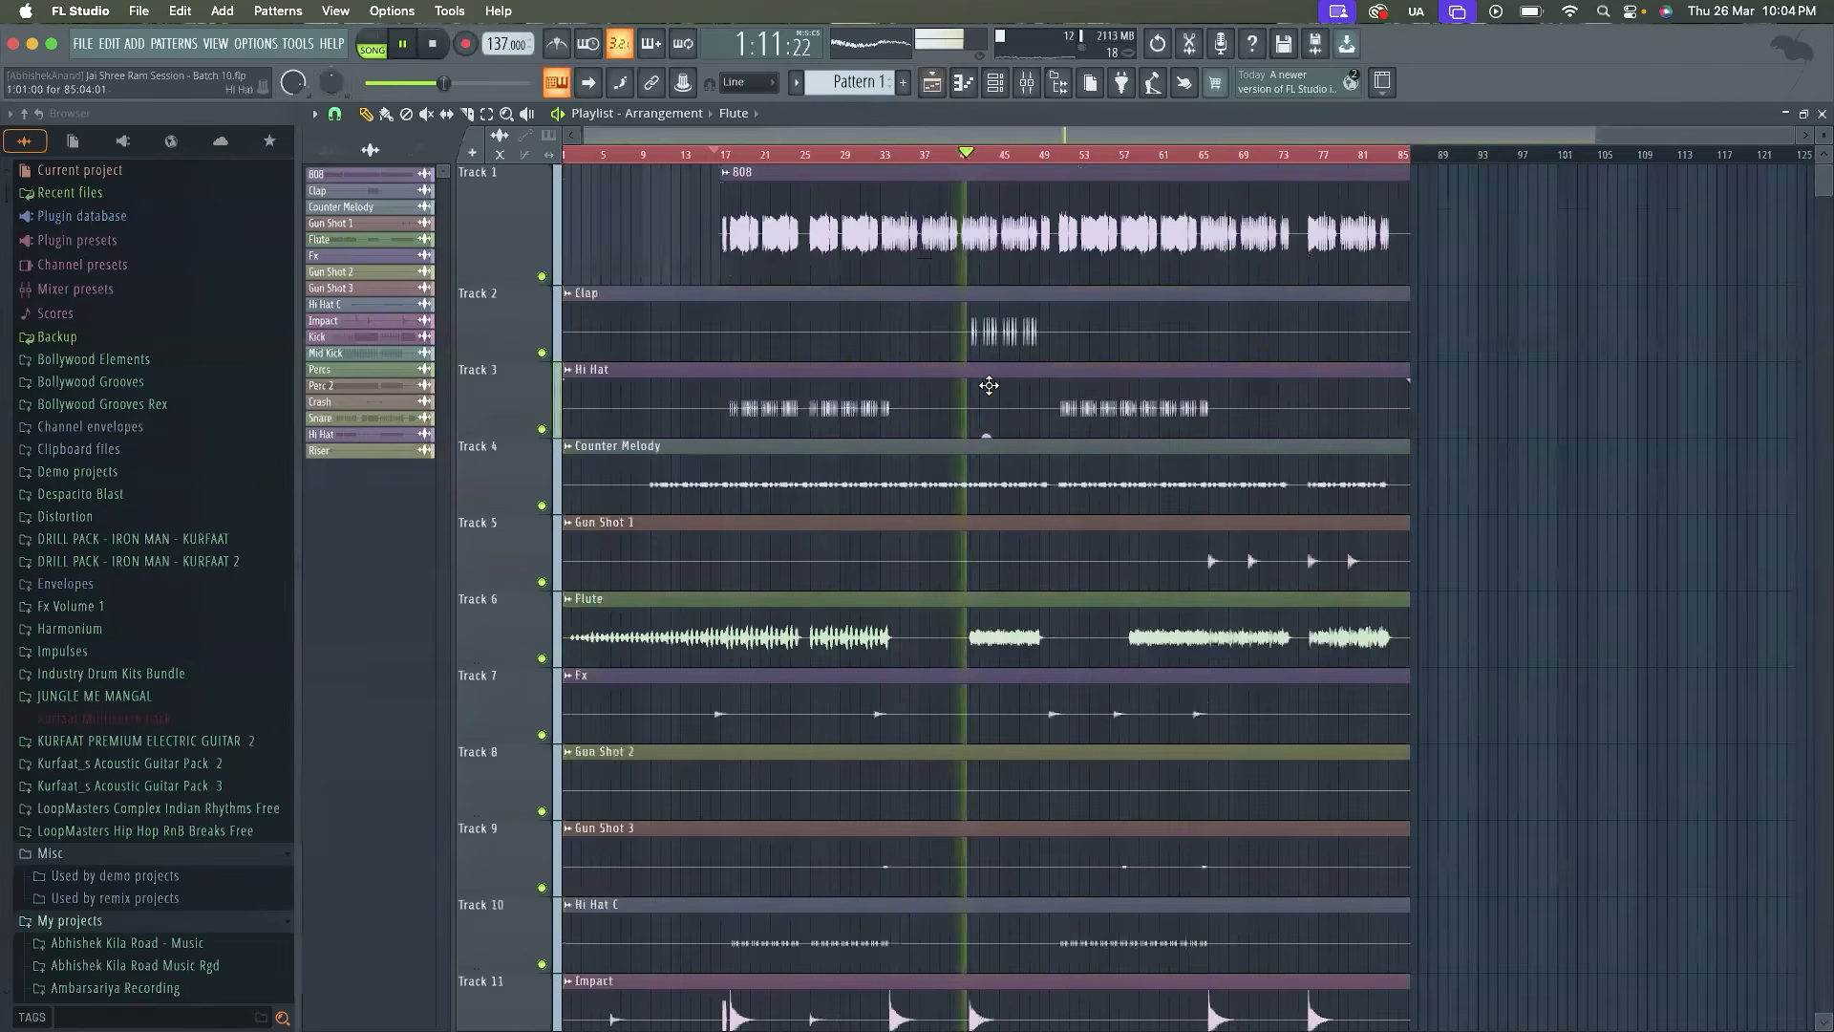
Listen to the full mix in the clap section from about bar 41, then stop playback
{"action": "scroll", "coordinate": [988, 385], "scroll_direction": "up", "scroll_amount": 3}
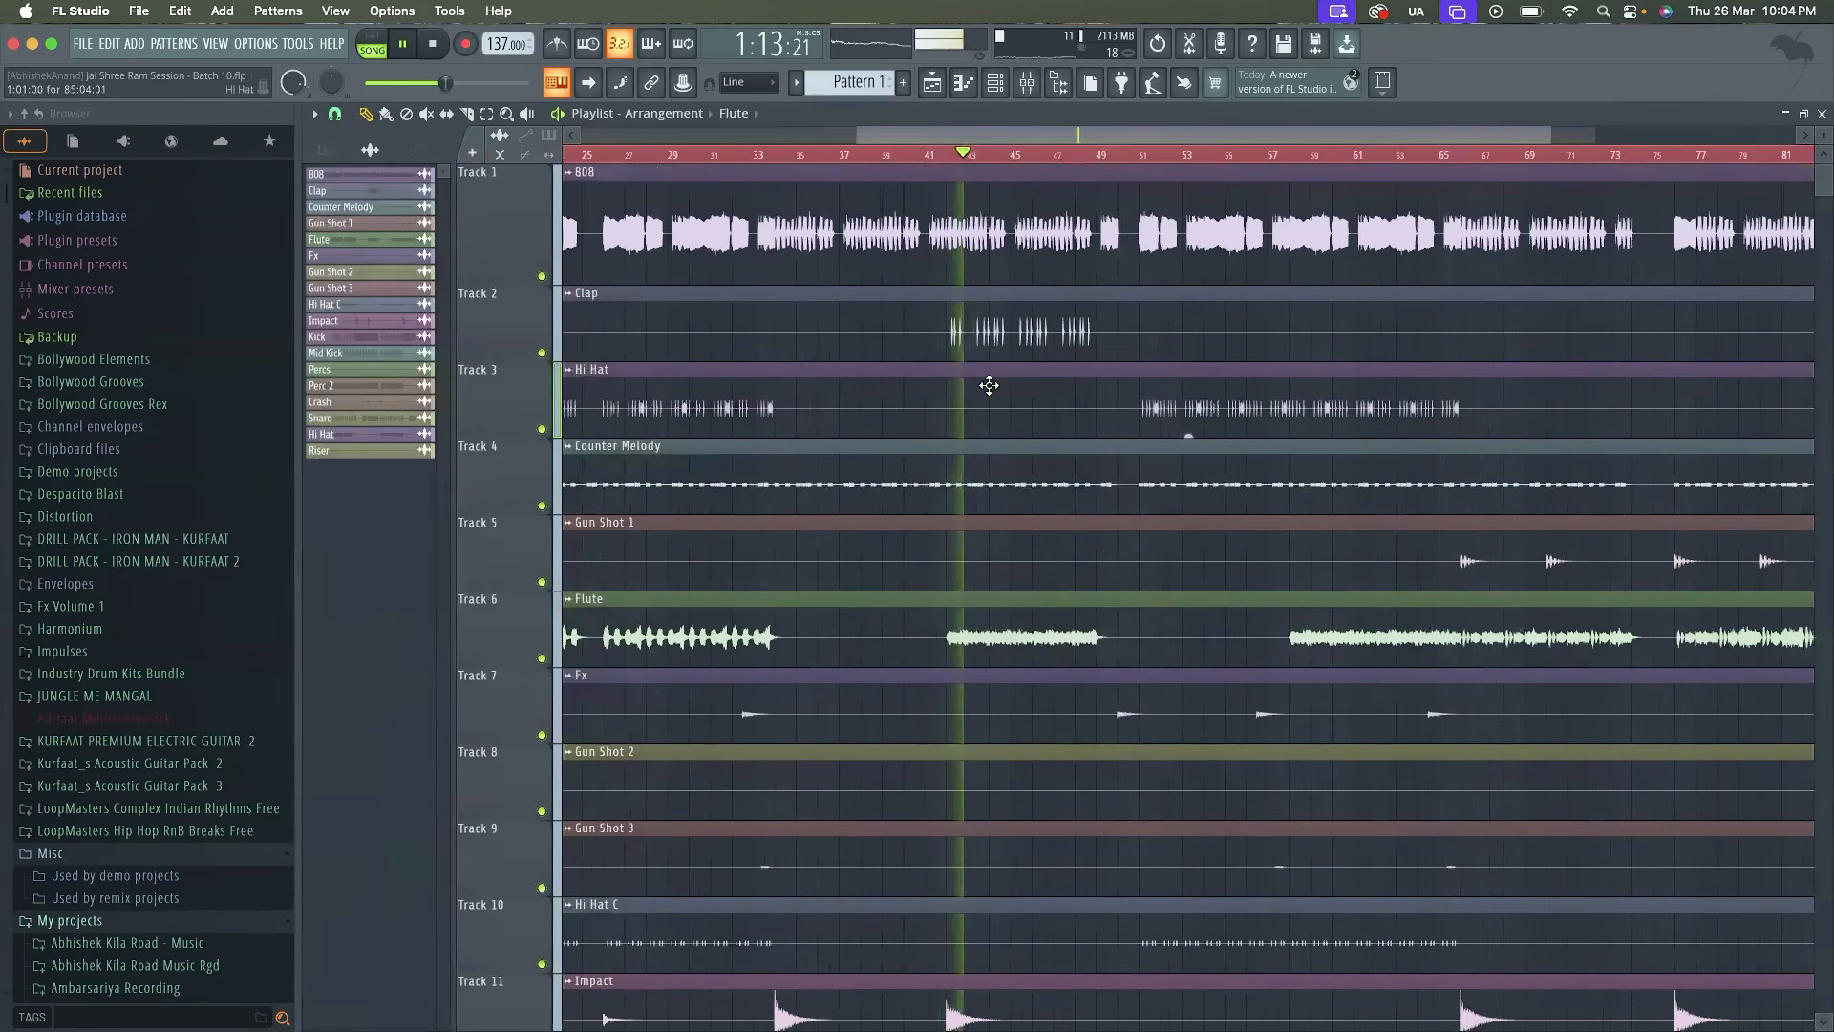
{"action": "scroll", "coordinate": [989, 385], "scroll_direction": "up", "scroll_amount": 4}
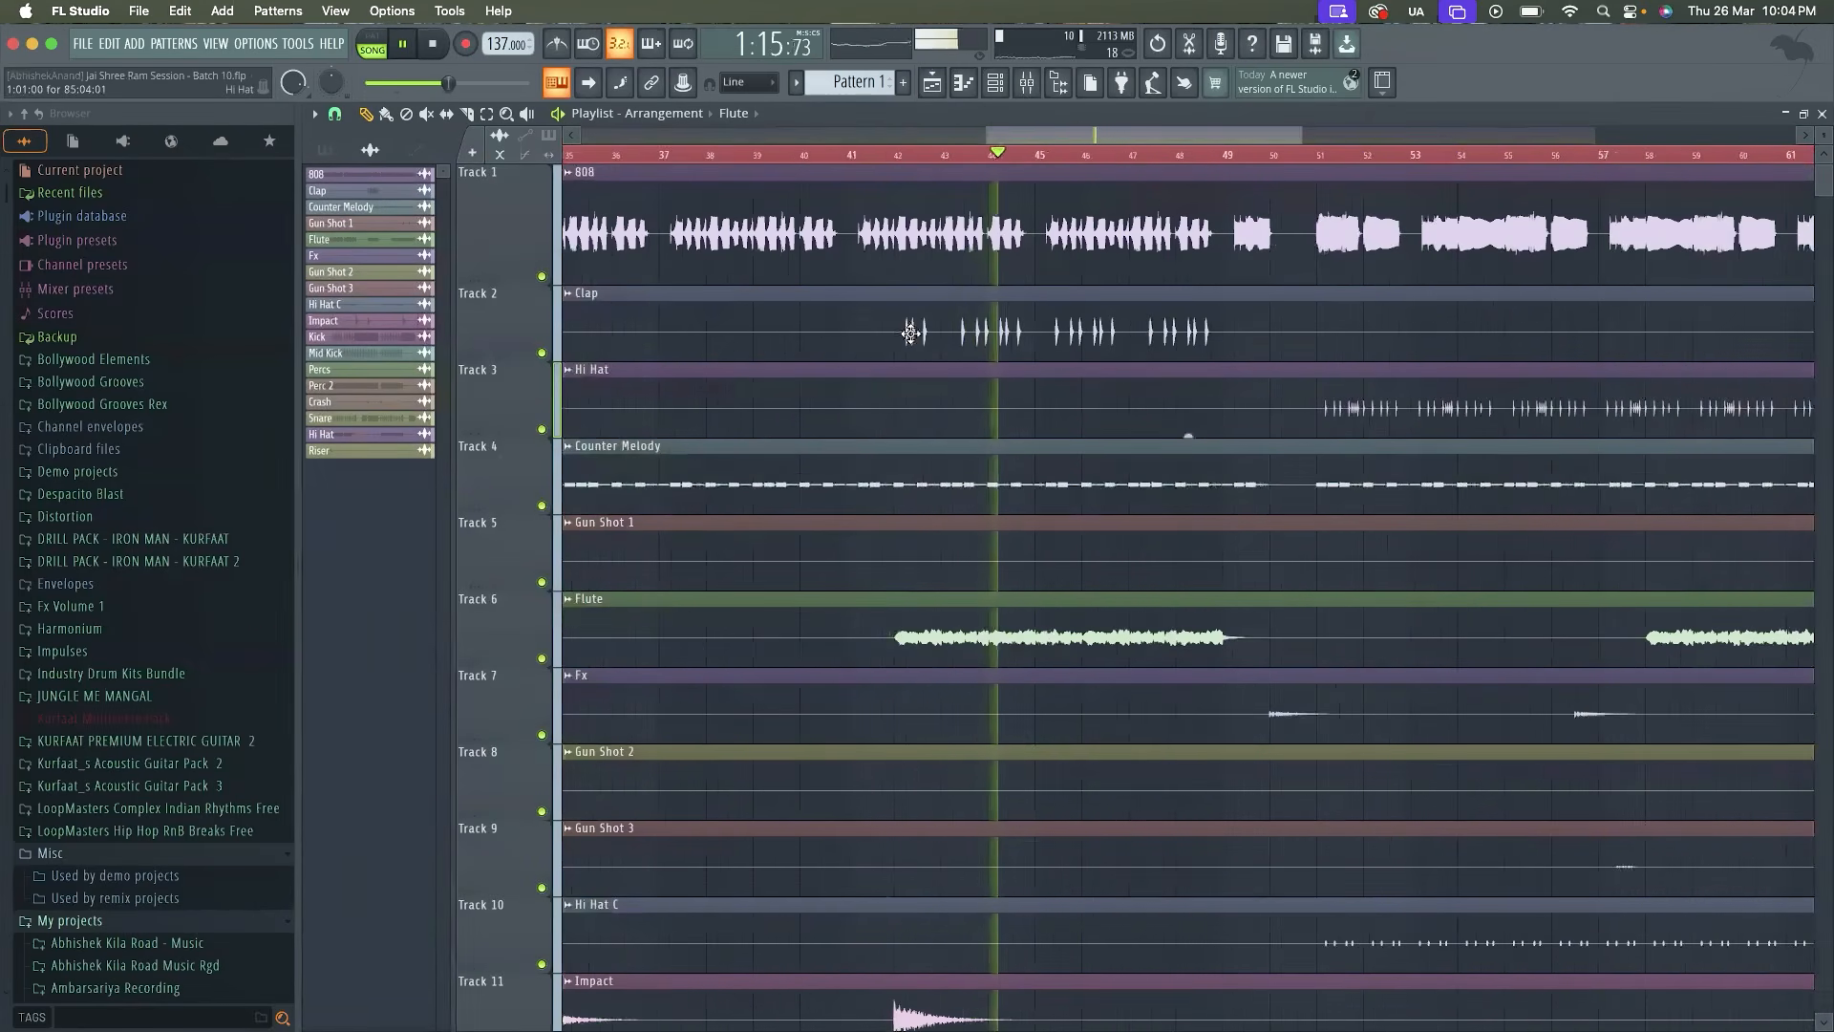
{"action": "key", "text": "space"}
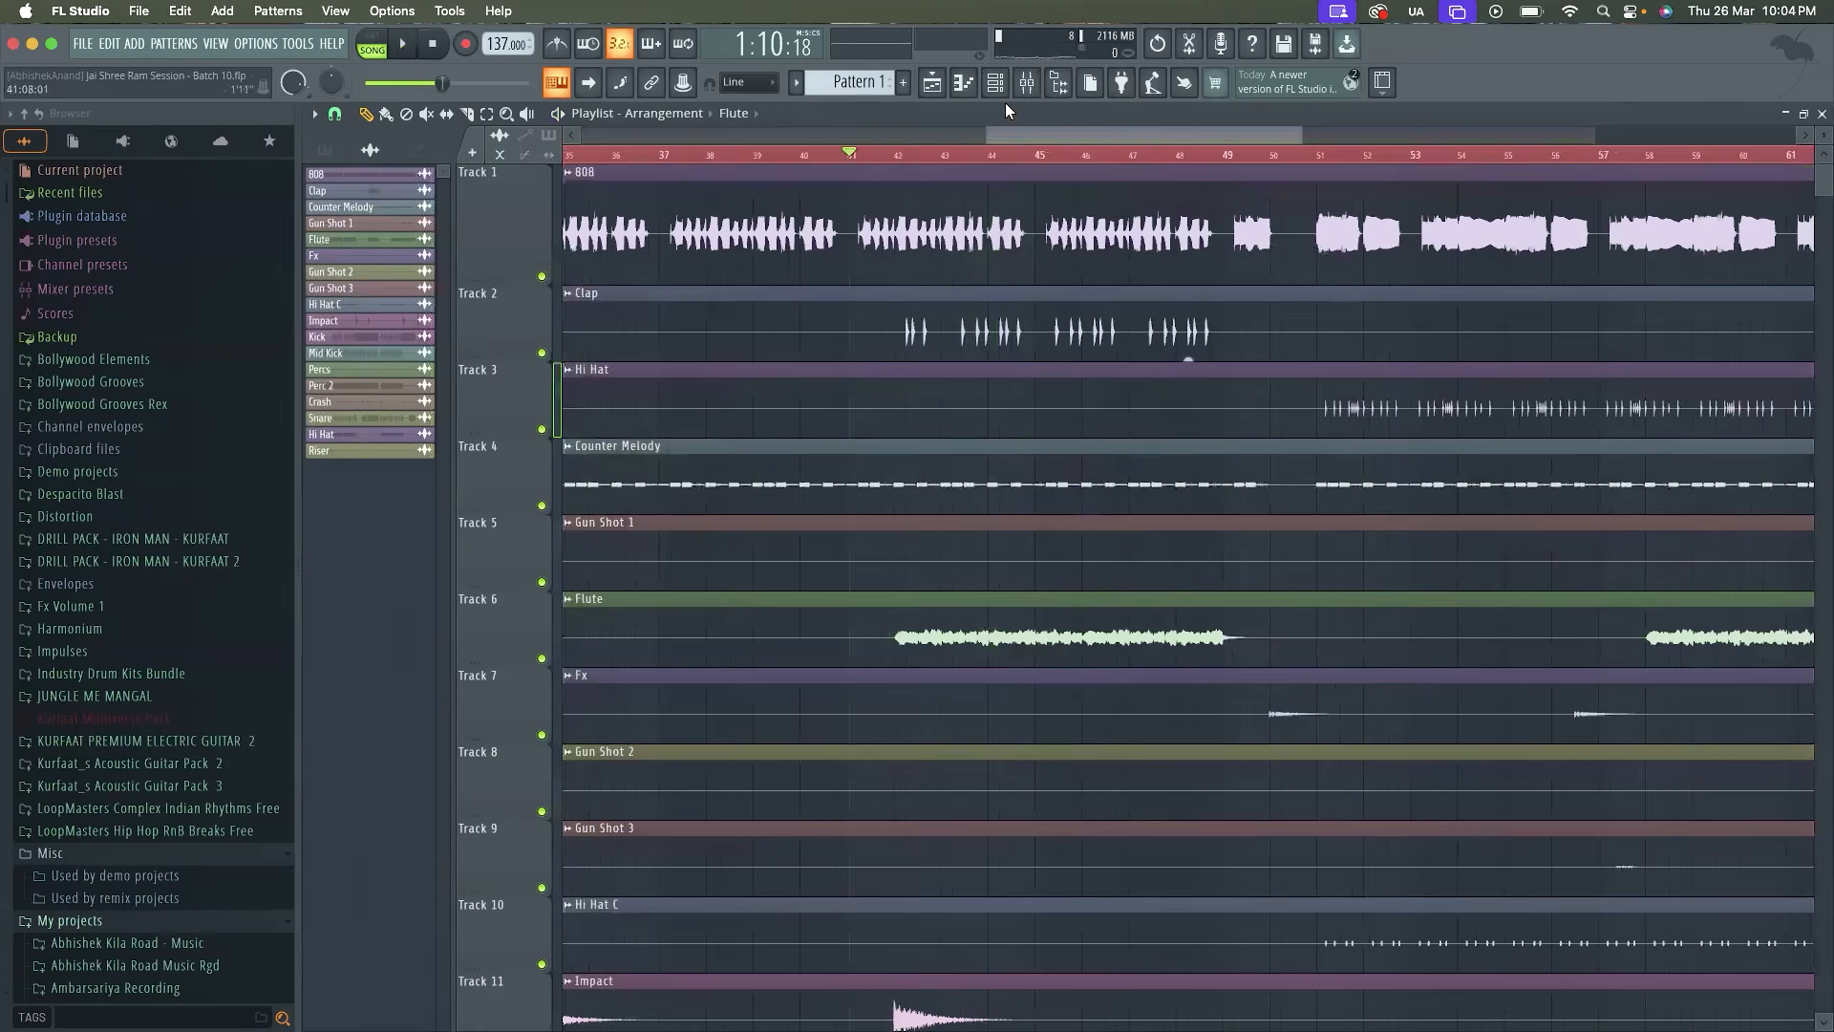
Compare the mix with the snare's Fruity Delay 2 bypassed and enabled, then continue listening from the playlist
{"action": "left_click", "coordinate": [1026, 83]}
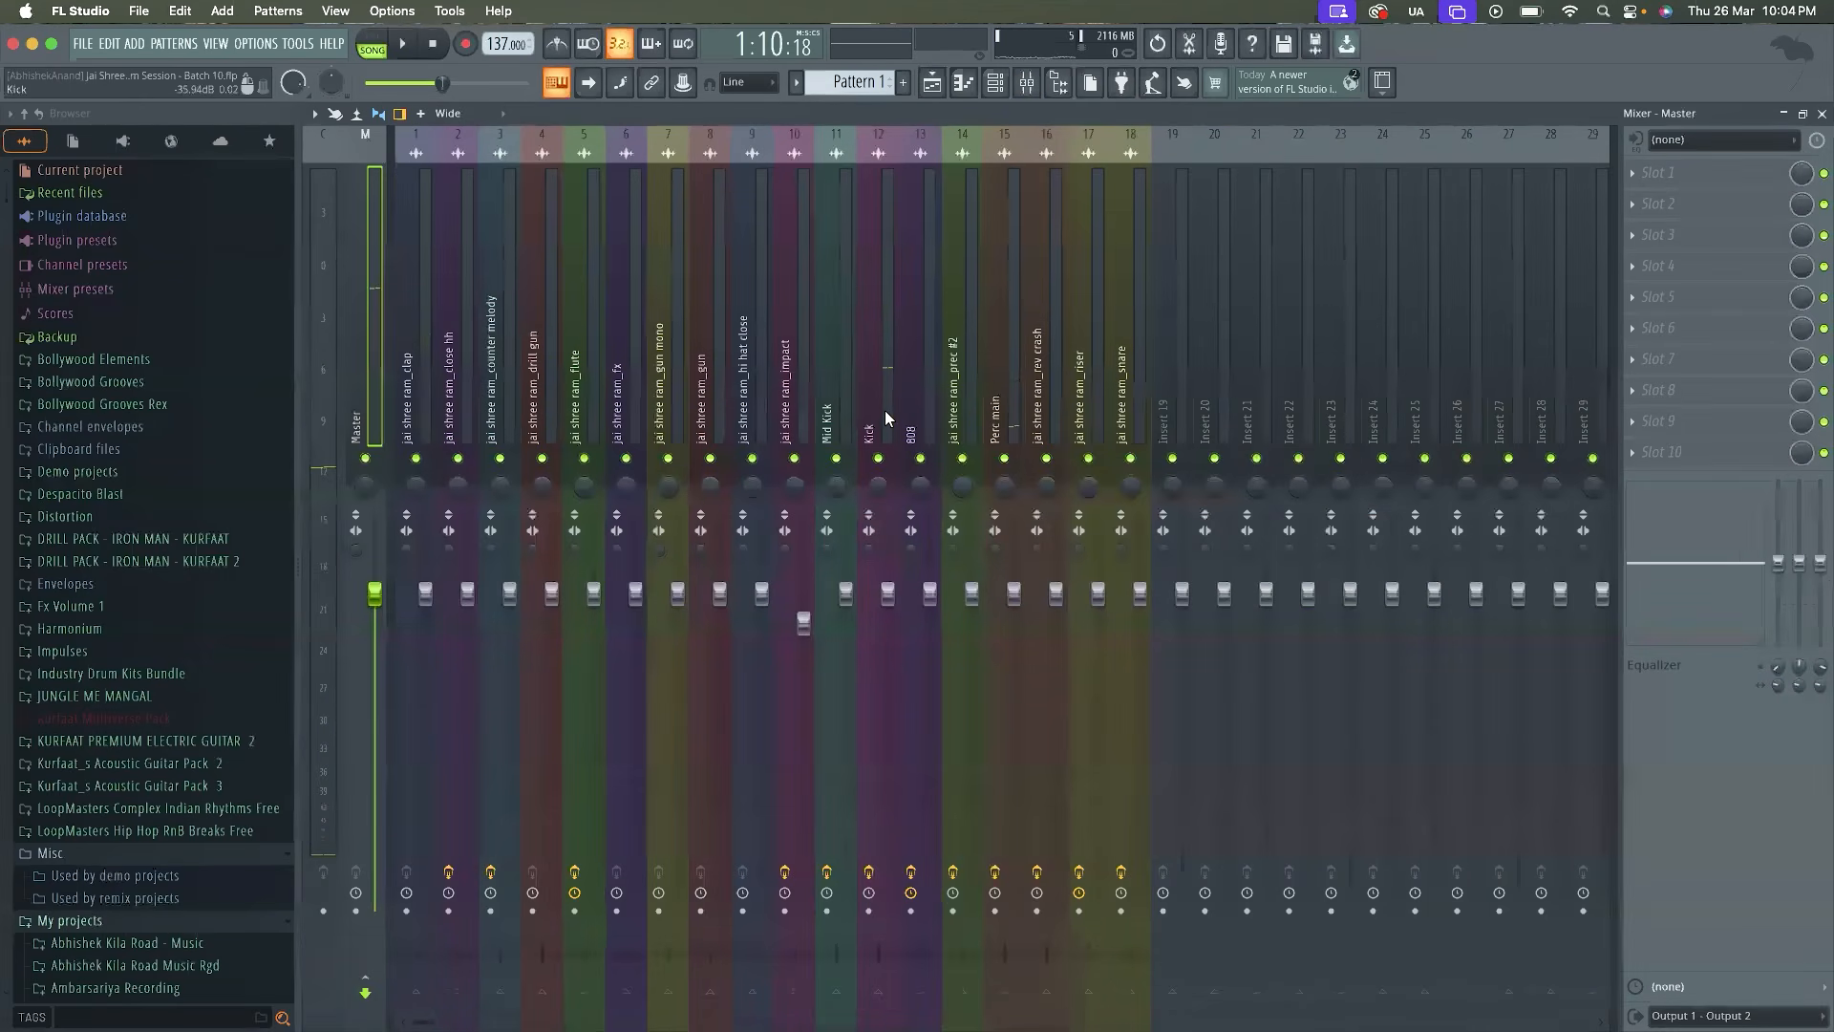
{"action": "left_click", "coordinate": [1121, 382]}
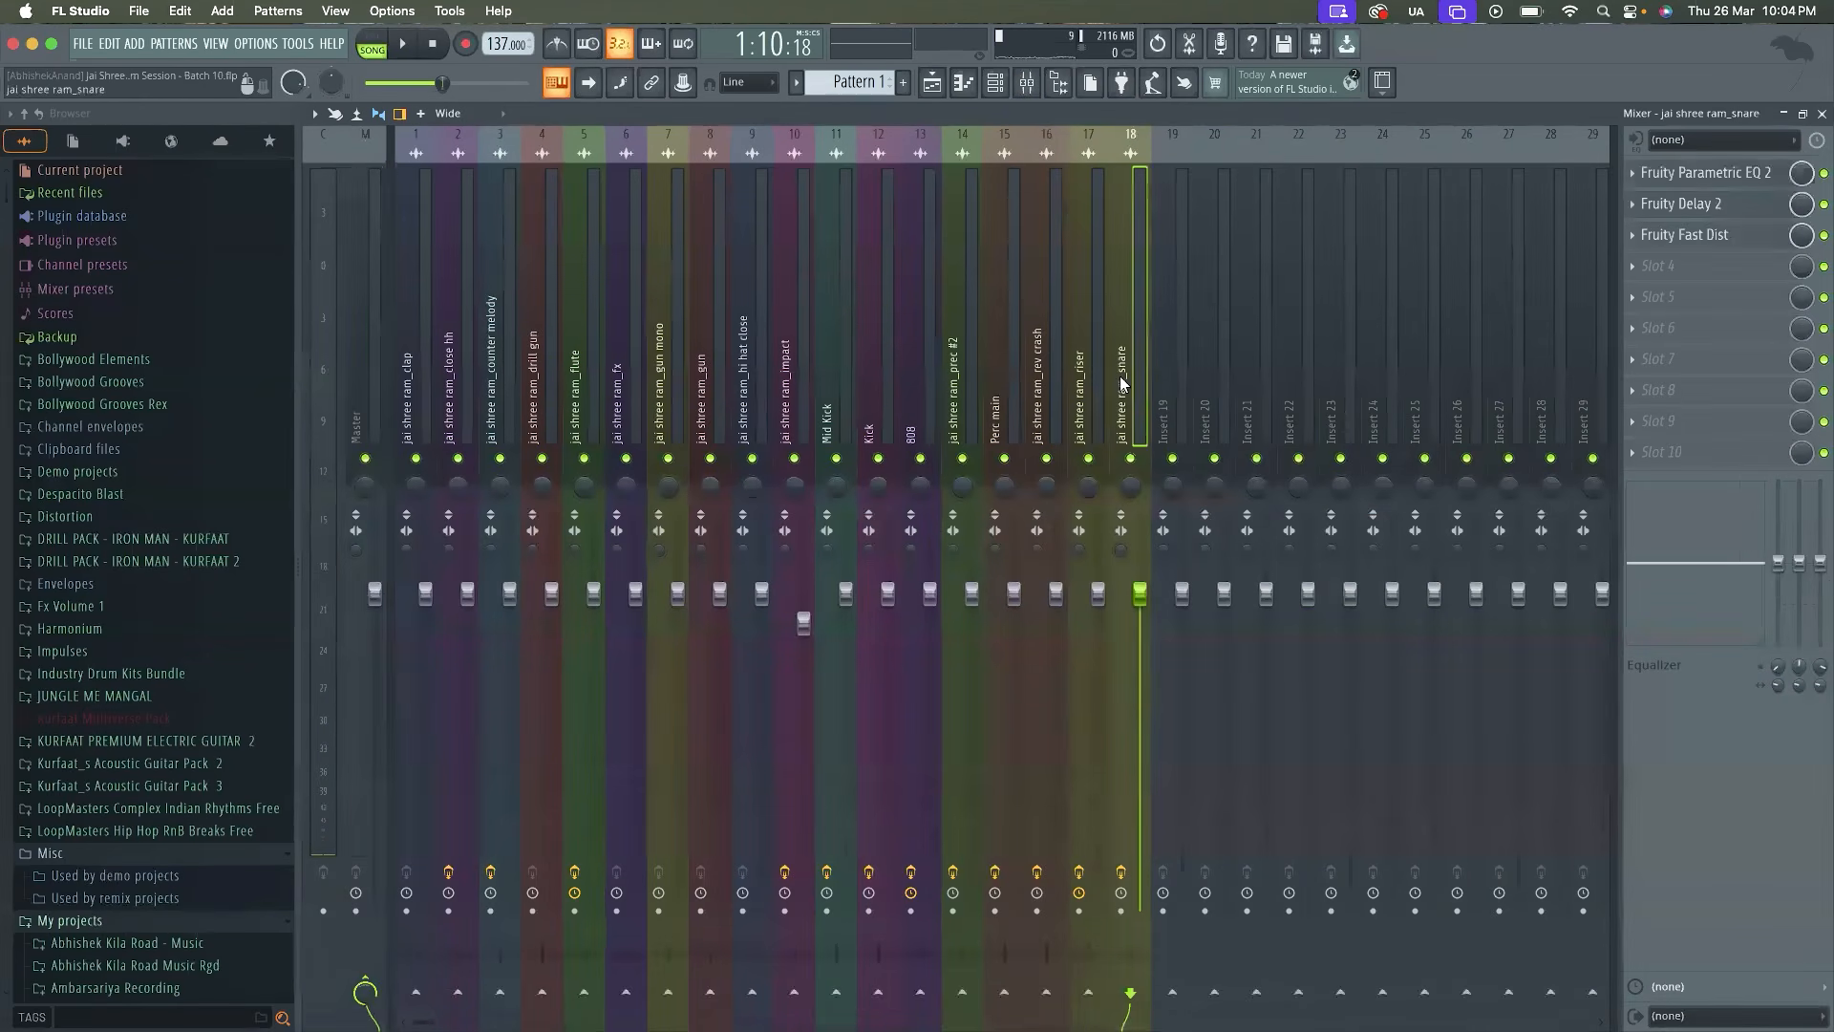
{"action": "key", "text": "space"}
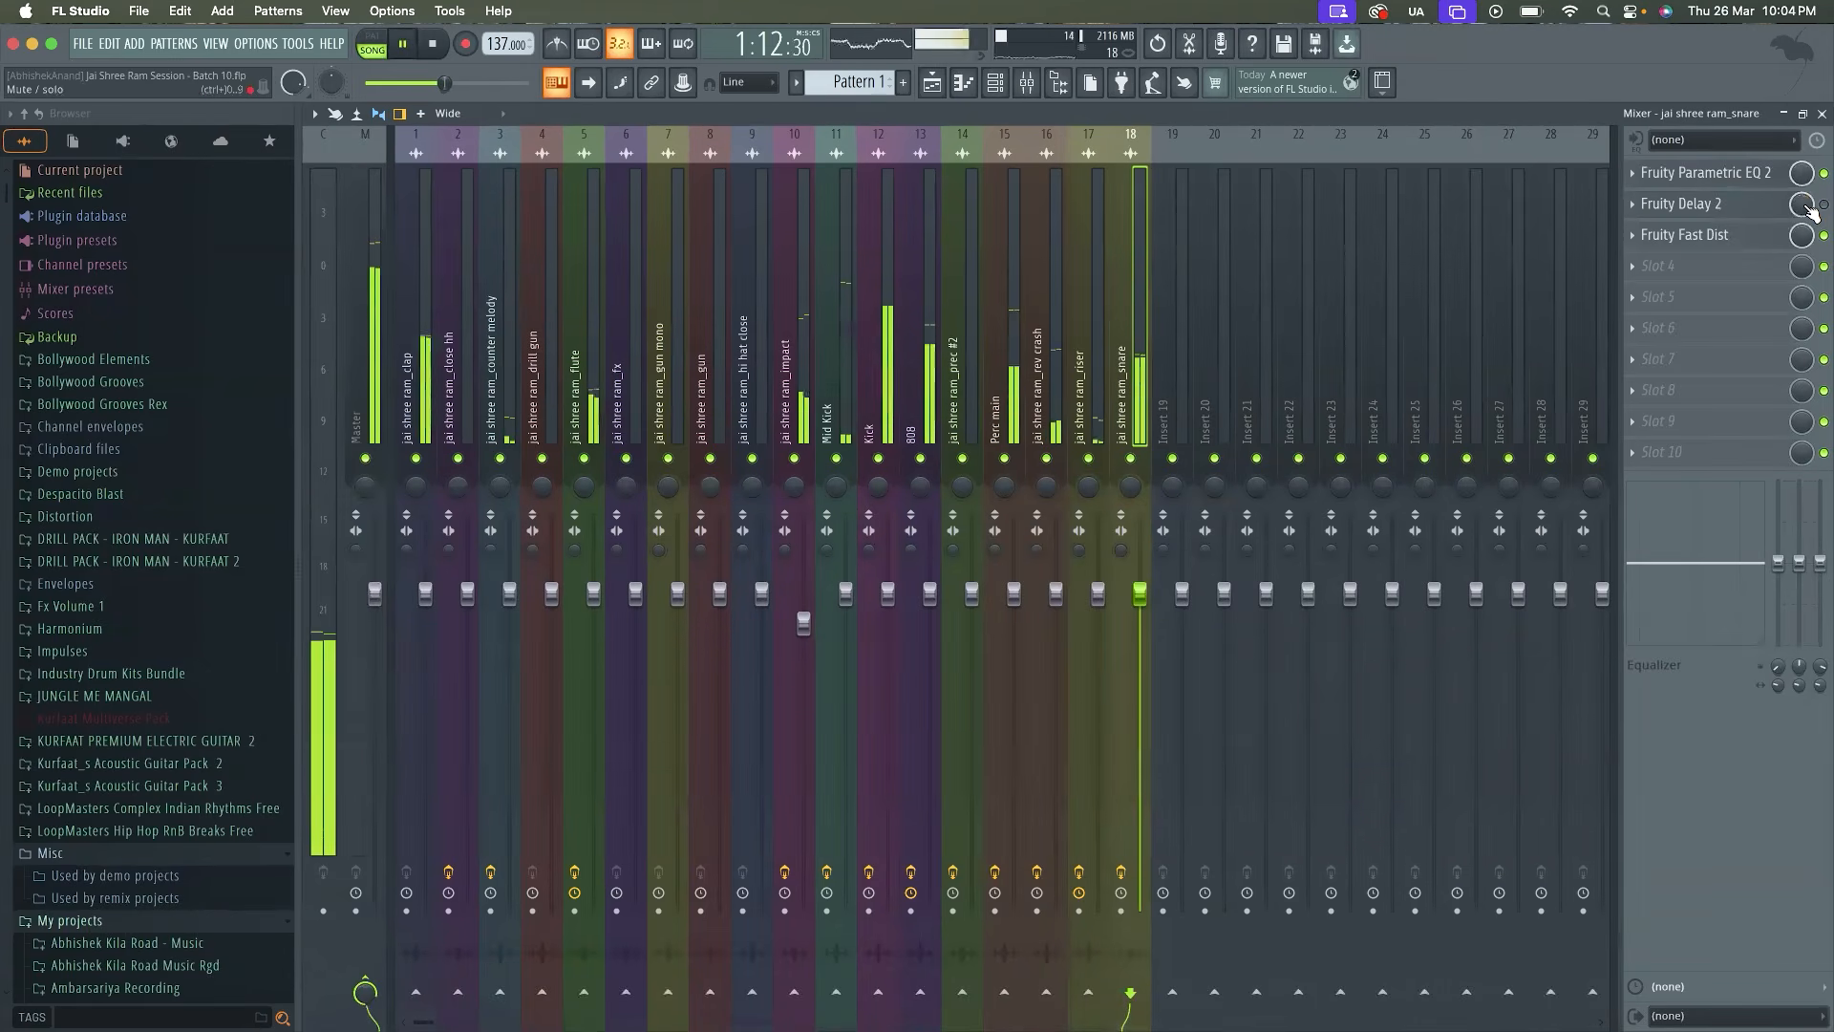
{"action": "key", "text": "space"}
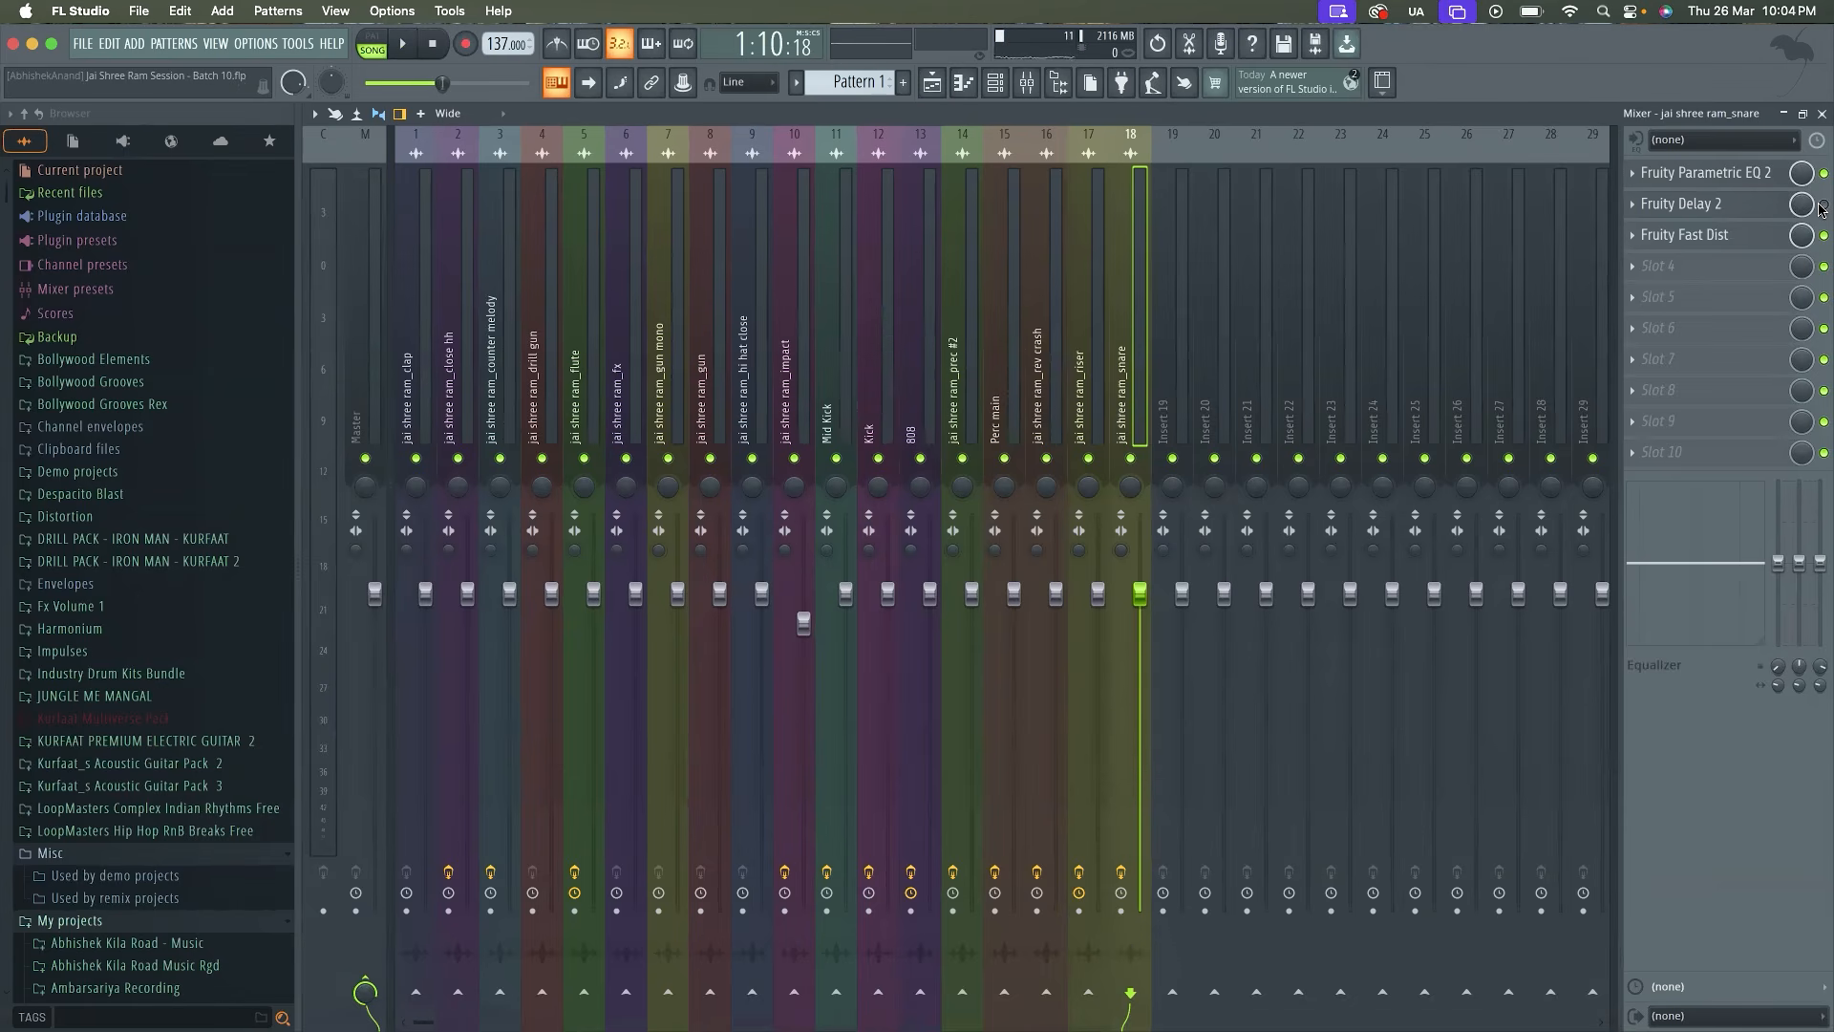
{"action": "key", "text": "space"}
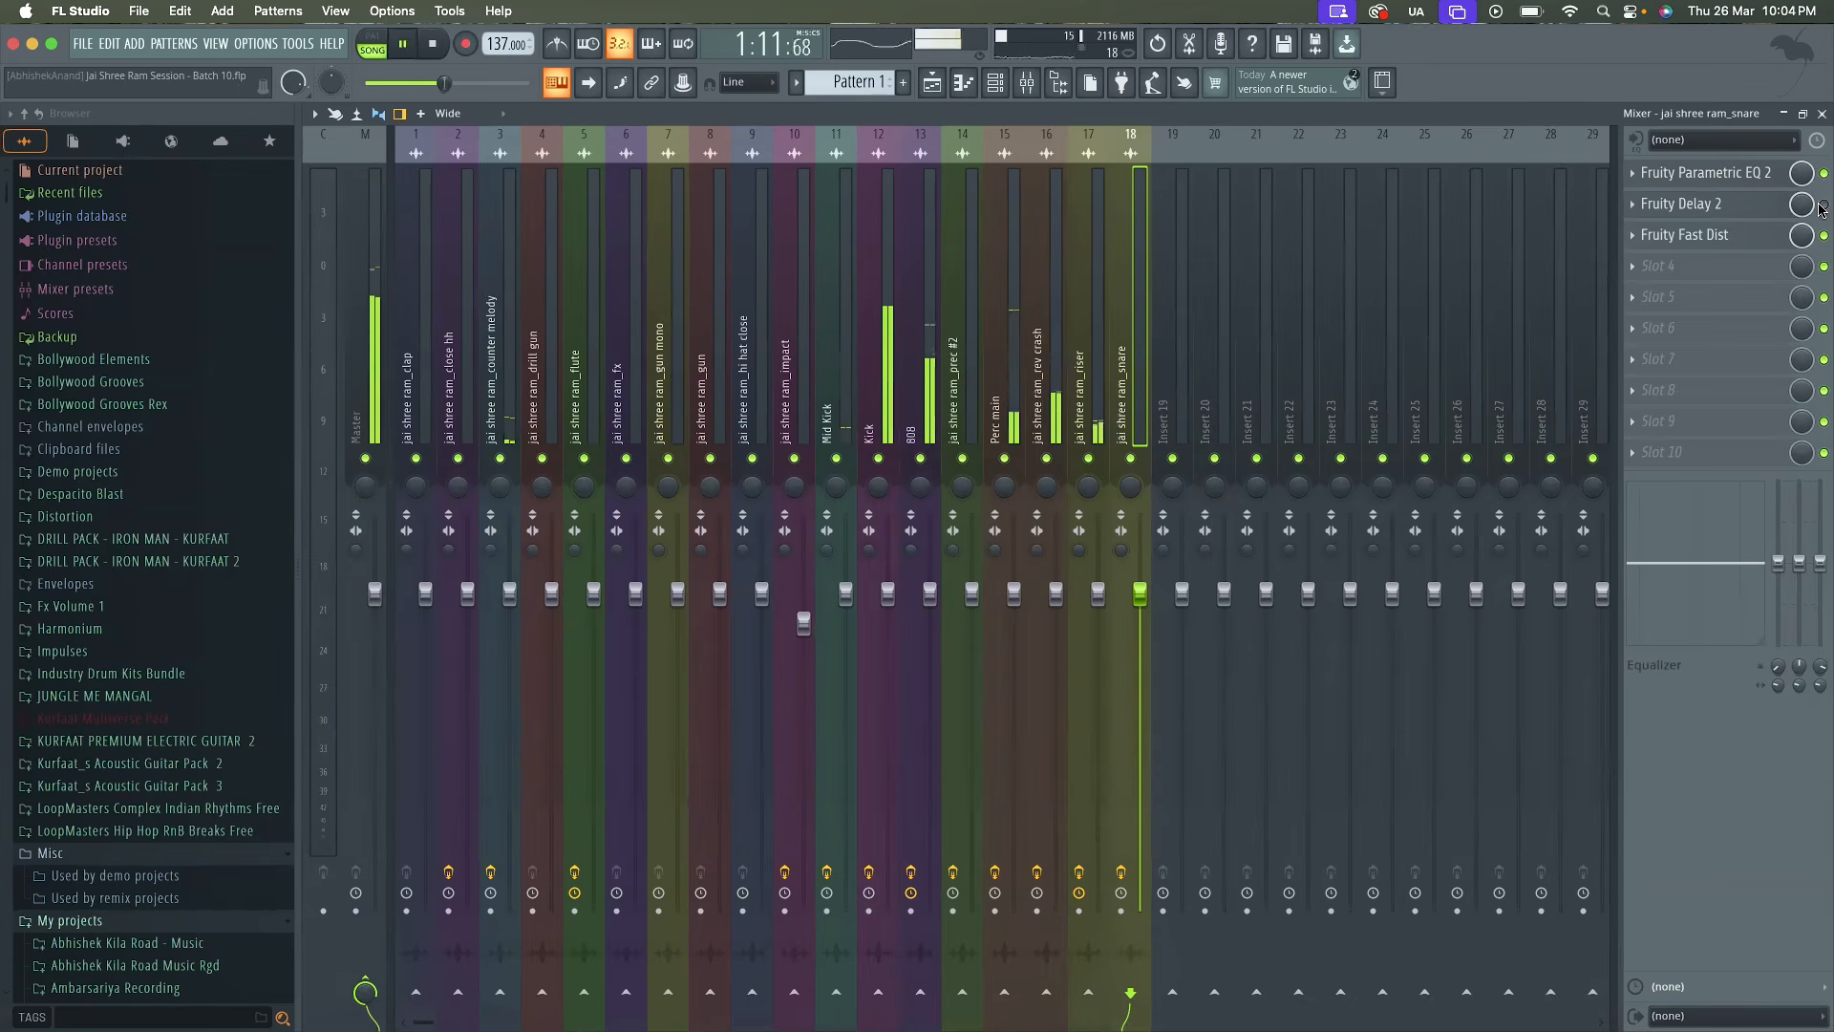
{"action": "key", "text": "space"}
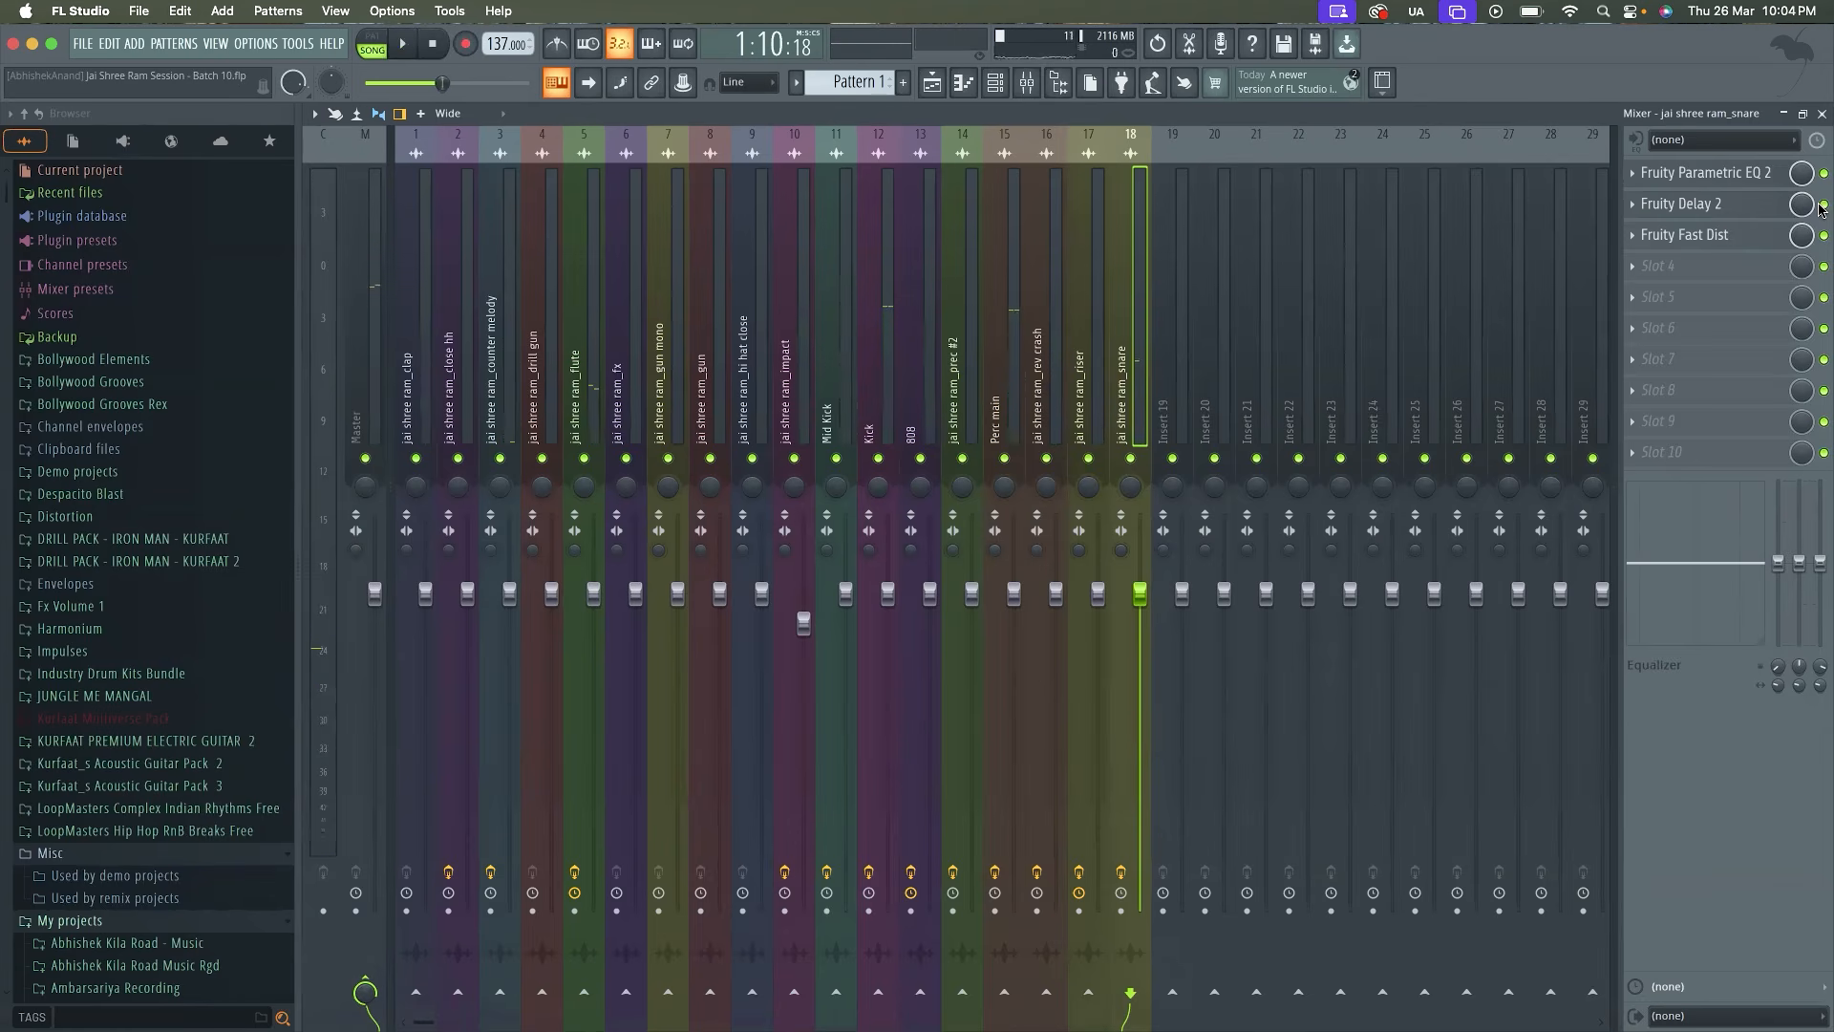
{"action": "key", "text": "space"}
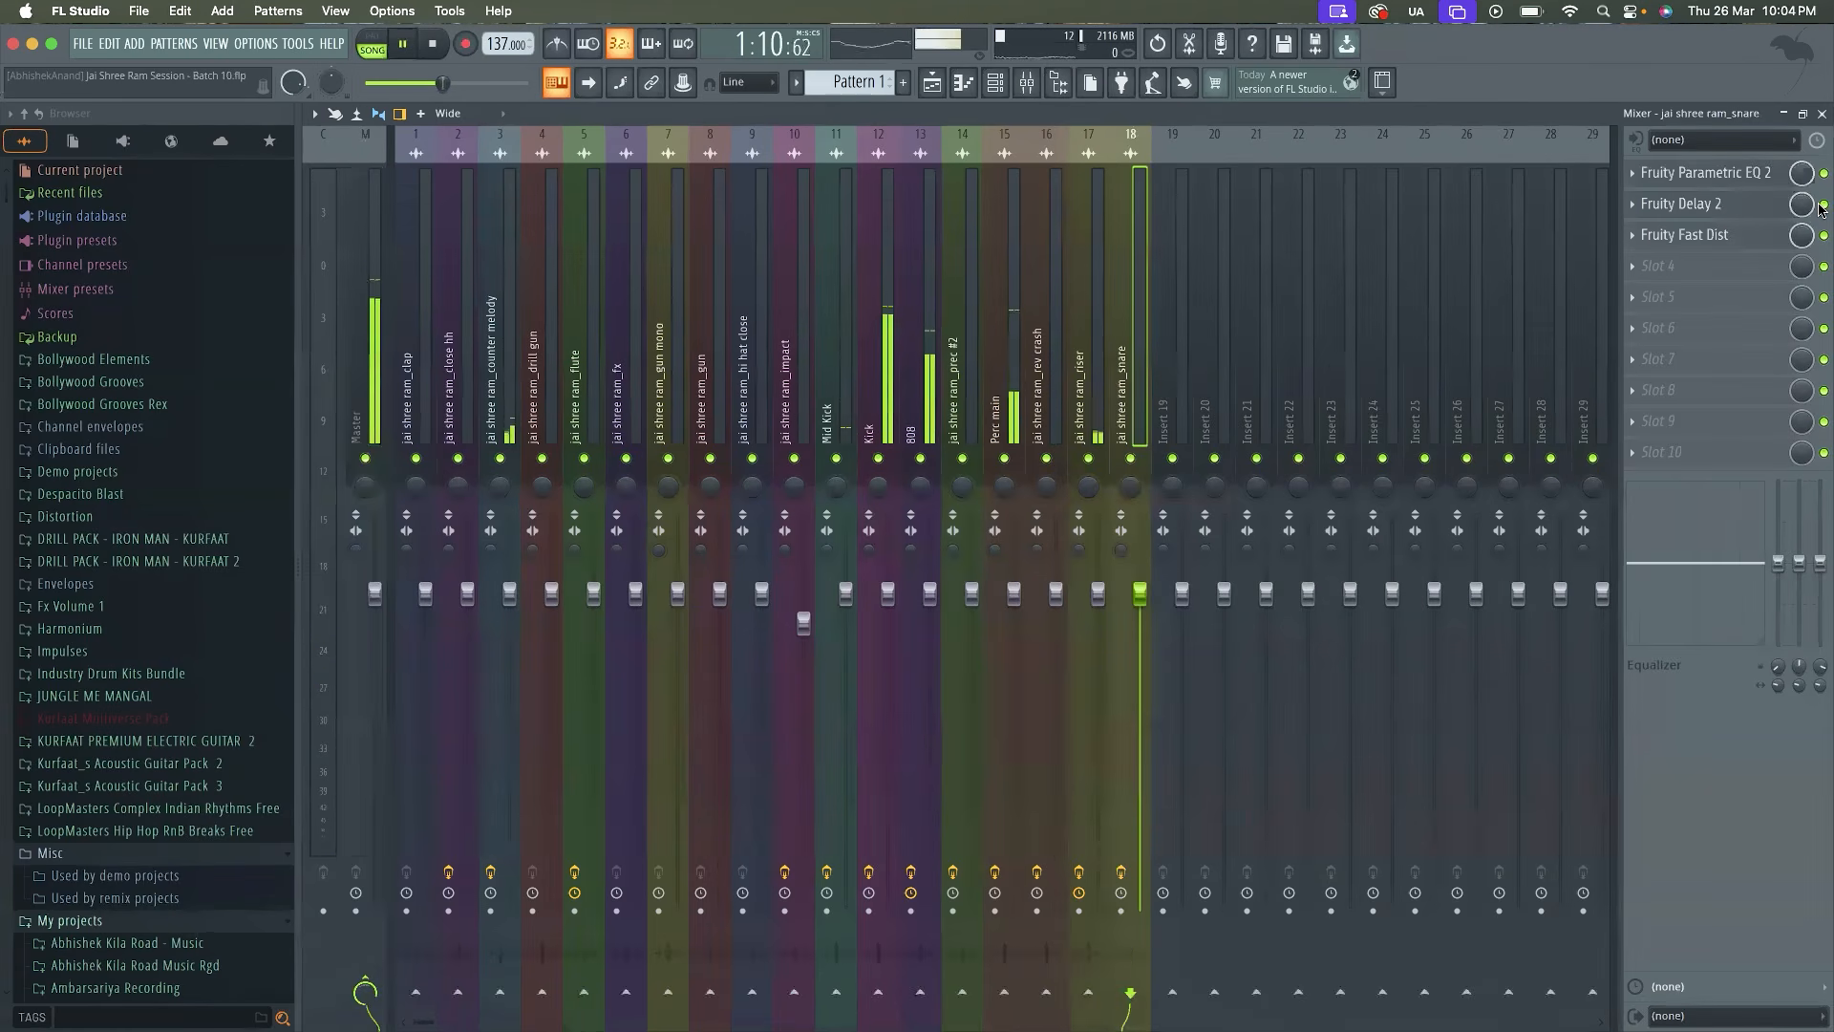
{"action": "left_click", "coordinate": [1822, 113]}
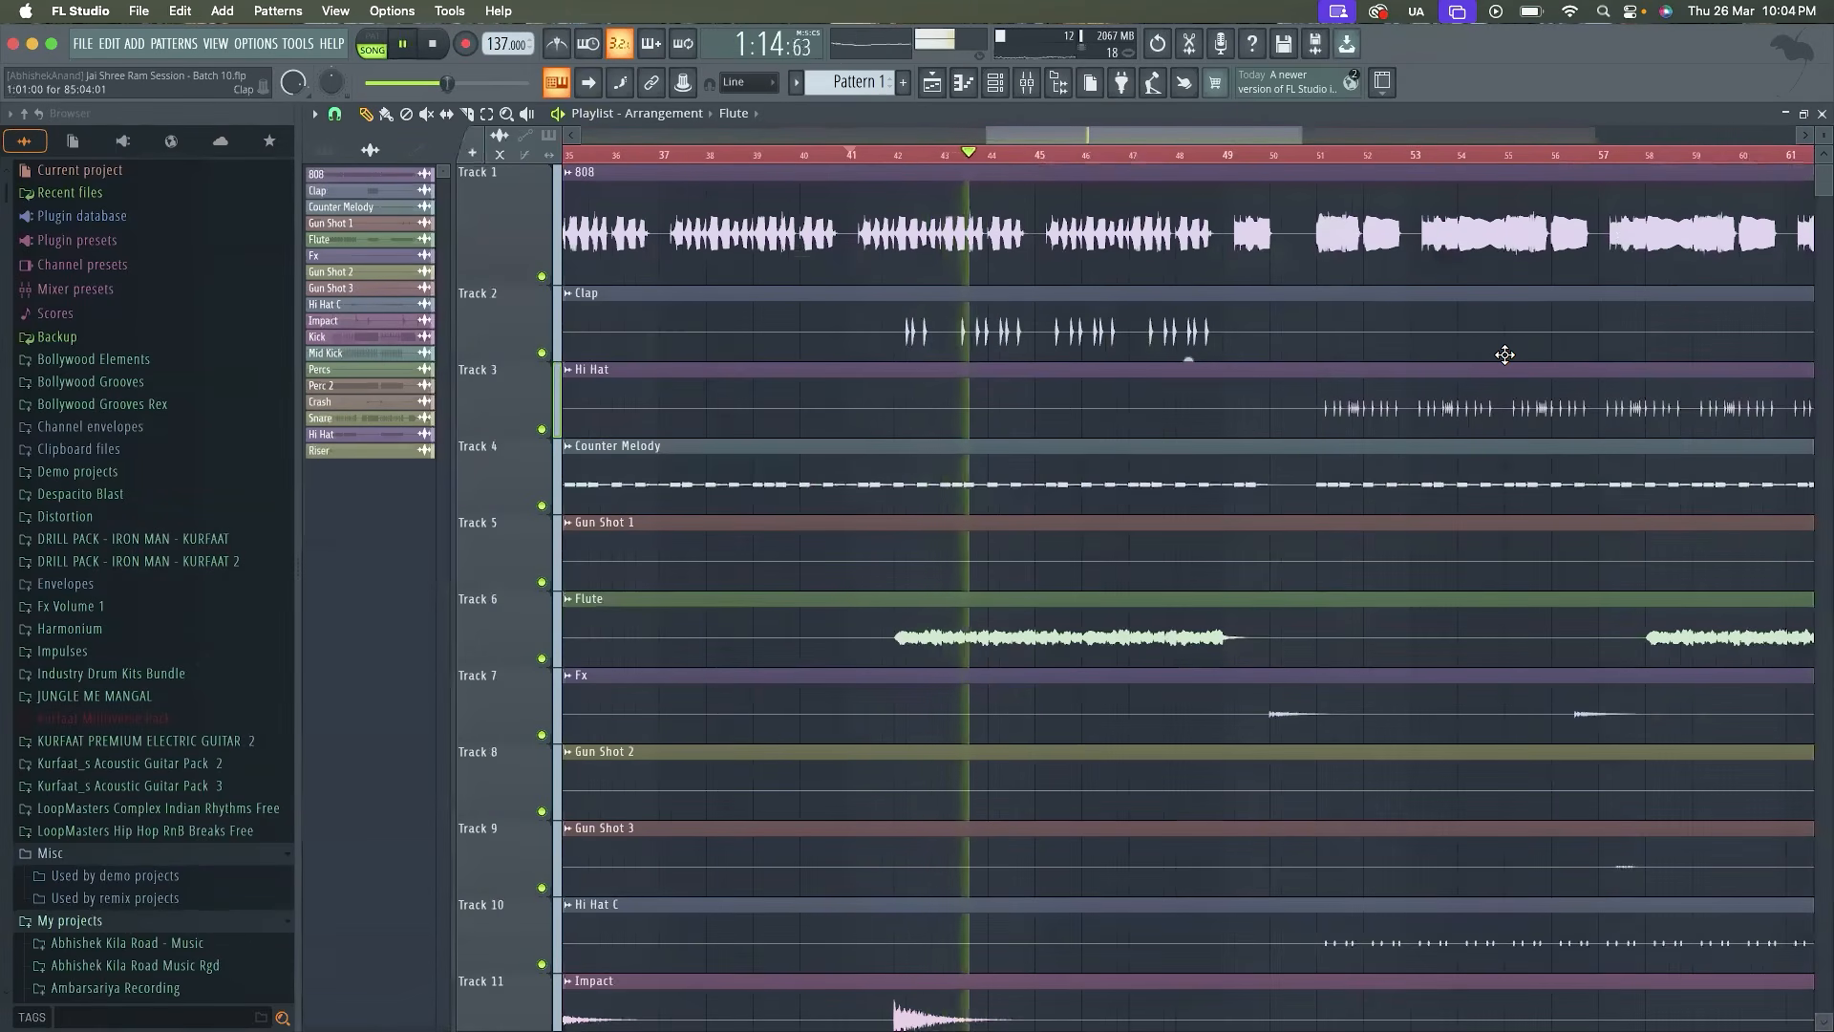
{"action": "key", "text": "space"}
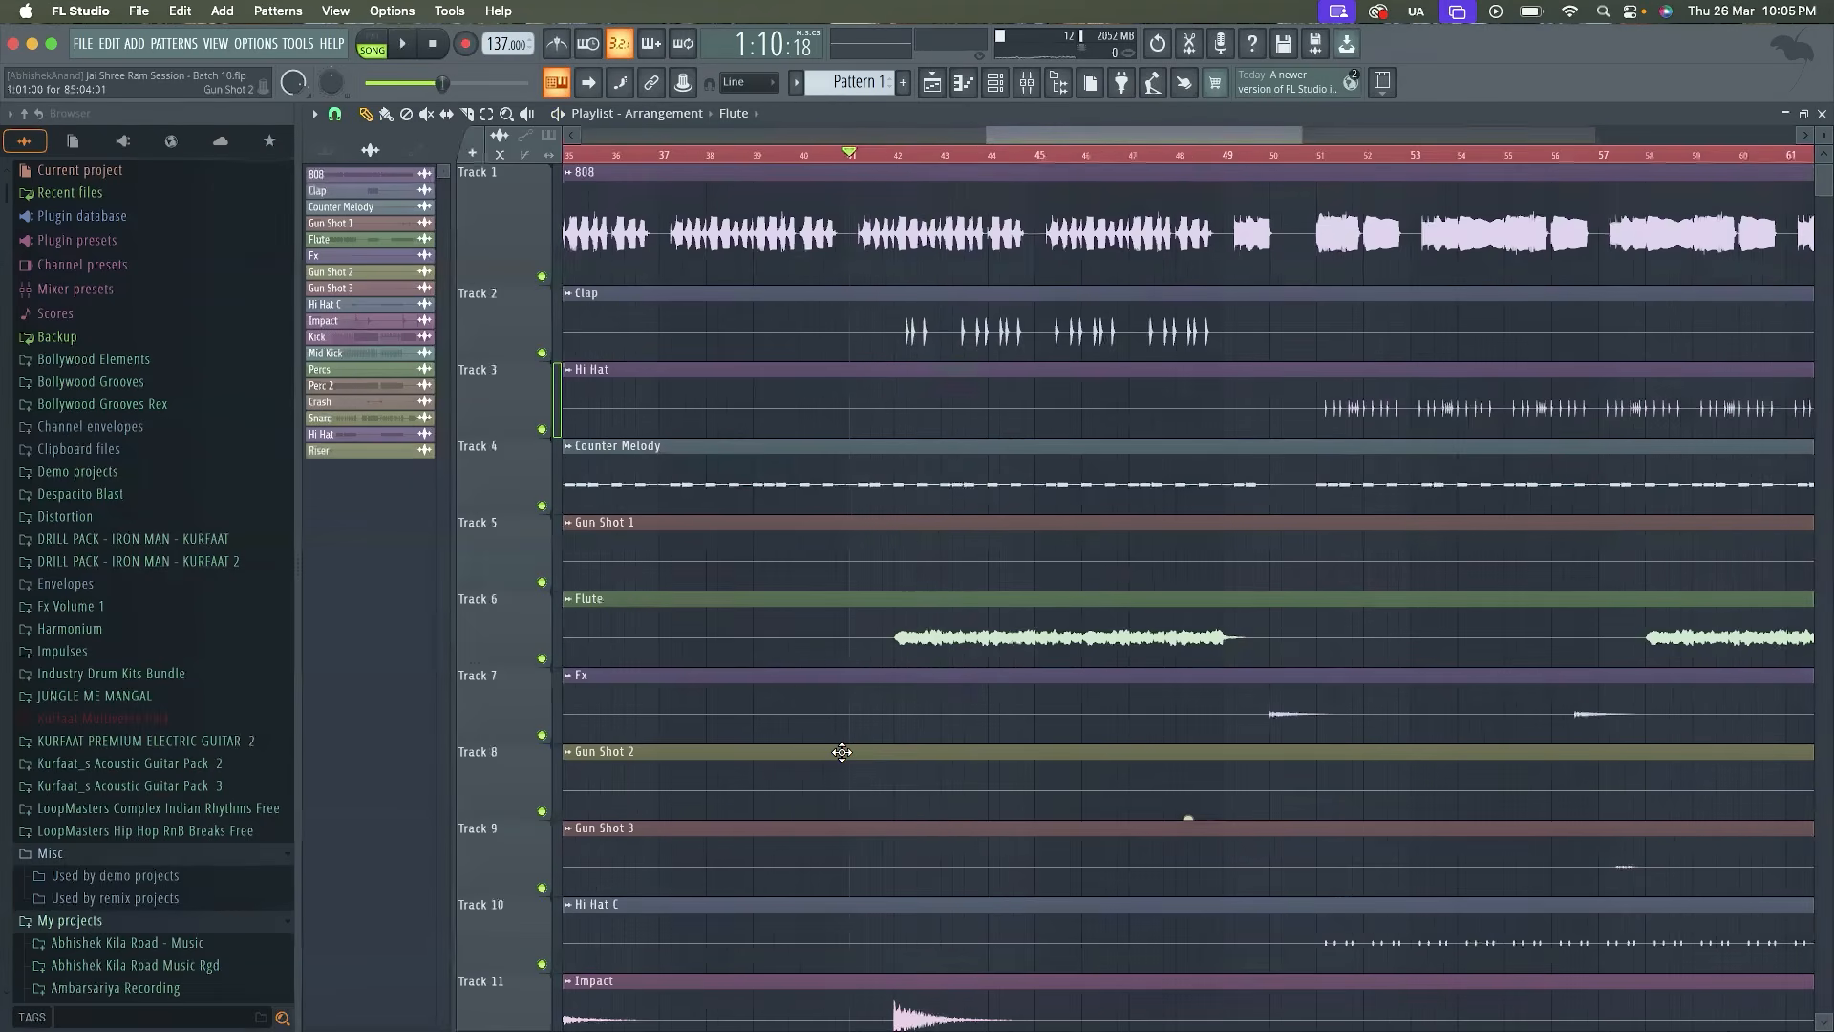
Look over the arrangement's tracks in the playlist, removing the clip accidentally placed on Track 20
{"action": "scroll", "coordinate": [842, 752], "scroll_direction": "down", "scroll_amount": 3}
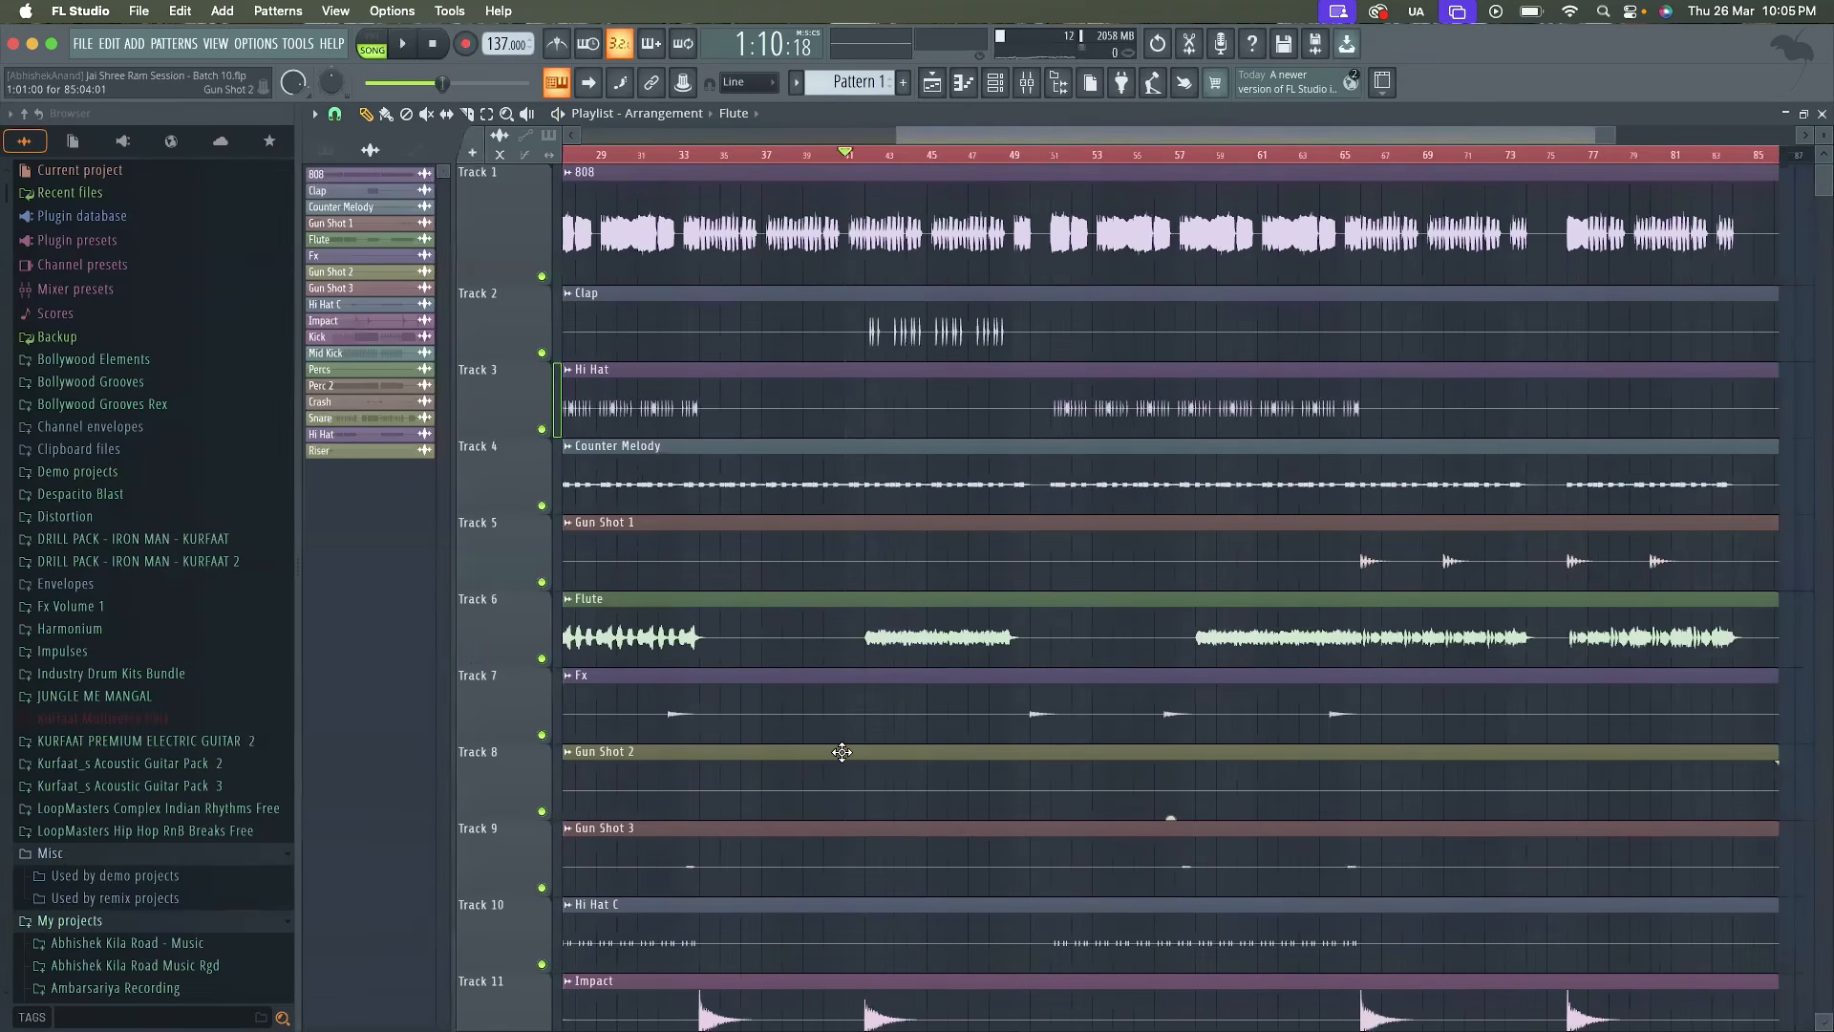
{"action": "scroll", "coordinate": [841, 752], "scroll_direction": "down", "scroll_amount": 6}
{"action": "scroll", "coordinate": [841, 752], "scroll_direction": "down", "scroll_amount": 3}
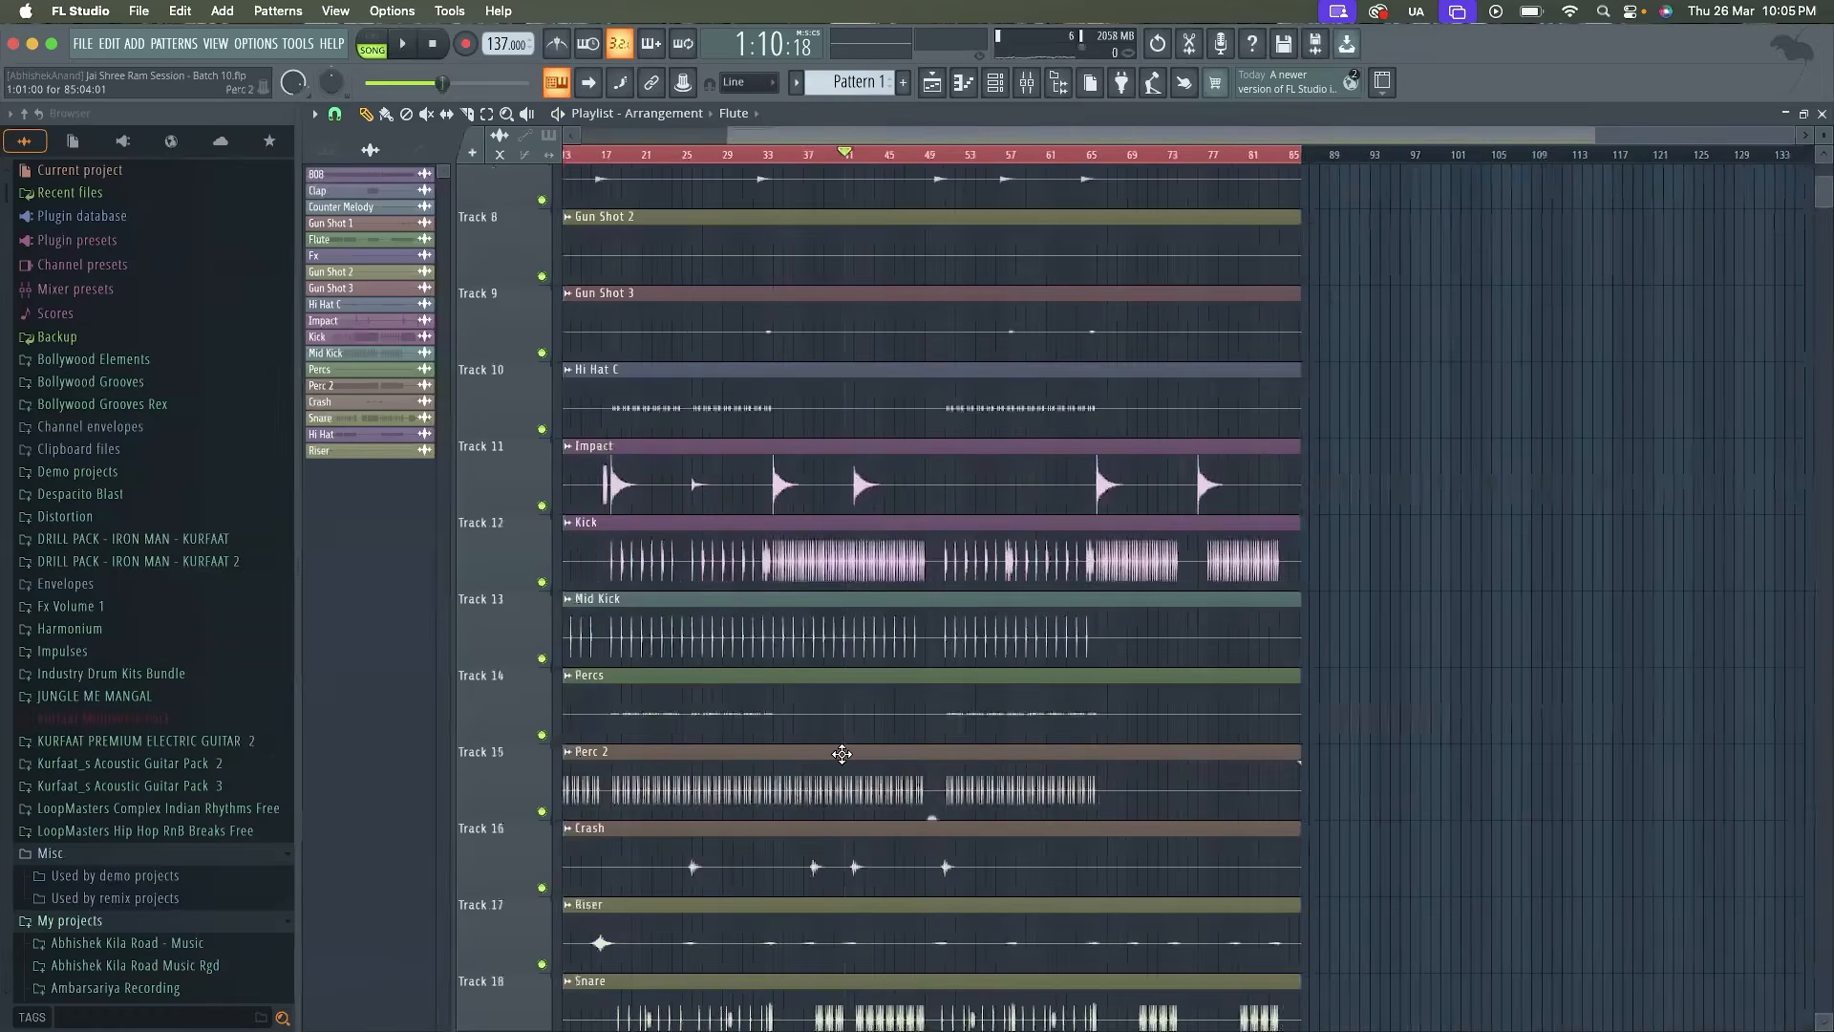
{"action": "scroll", "coordinate": [842, 754], "scroll_direction": "down", "scroll_amount": 13}
{"action": "scroll", "coordinate": [841, 754], "scroll_direction": "up", "scroll_amount": 6}
{"action": "left_click", "coordinate": [1024, 635]}
{"action": "right_click", "coordinate": [1080, 635]}
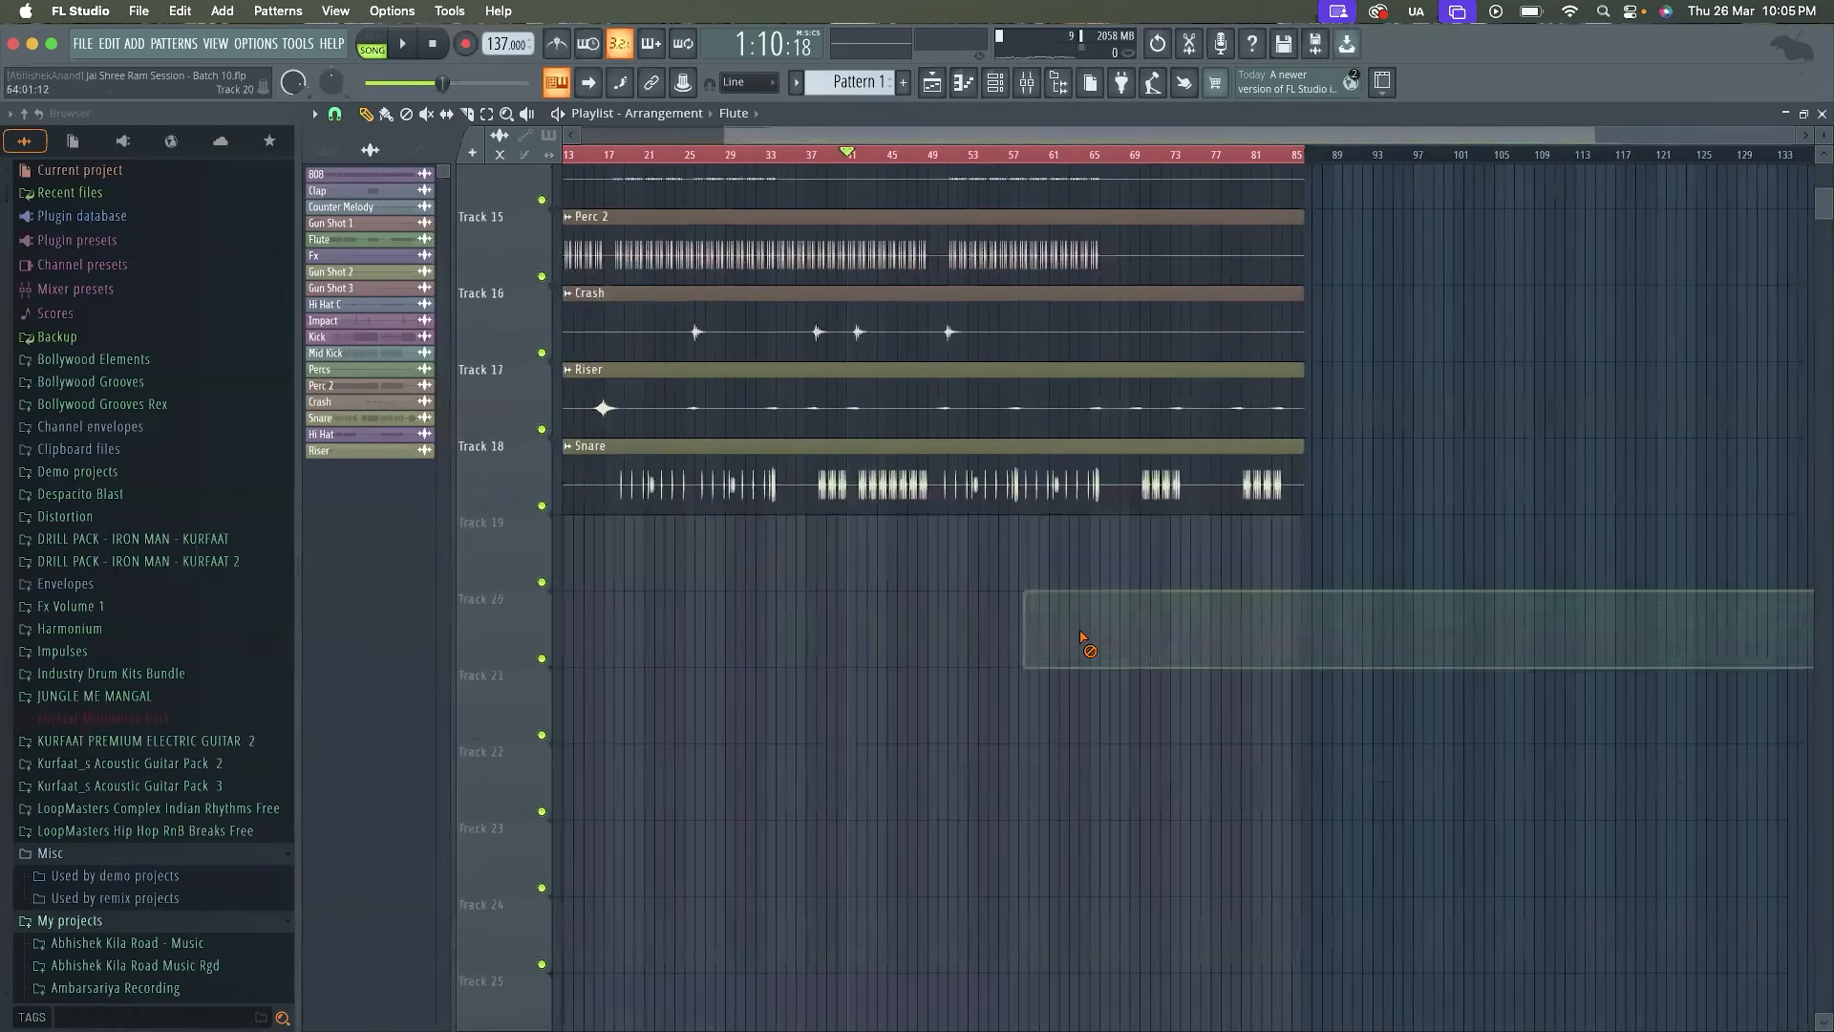
{"action": "scroll", "coordinate": [601, 599], "scroll_direction": "up", "scroll_amount": 14}
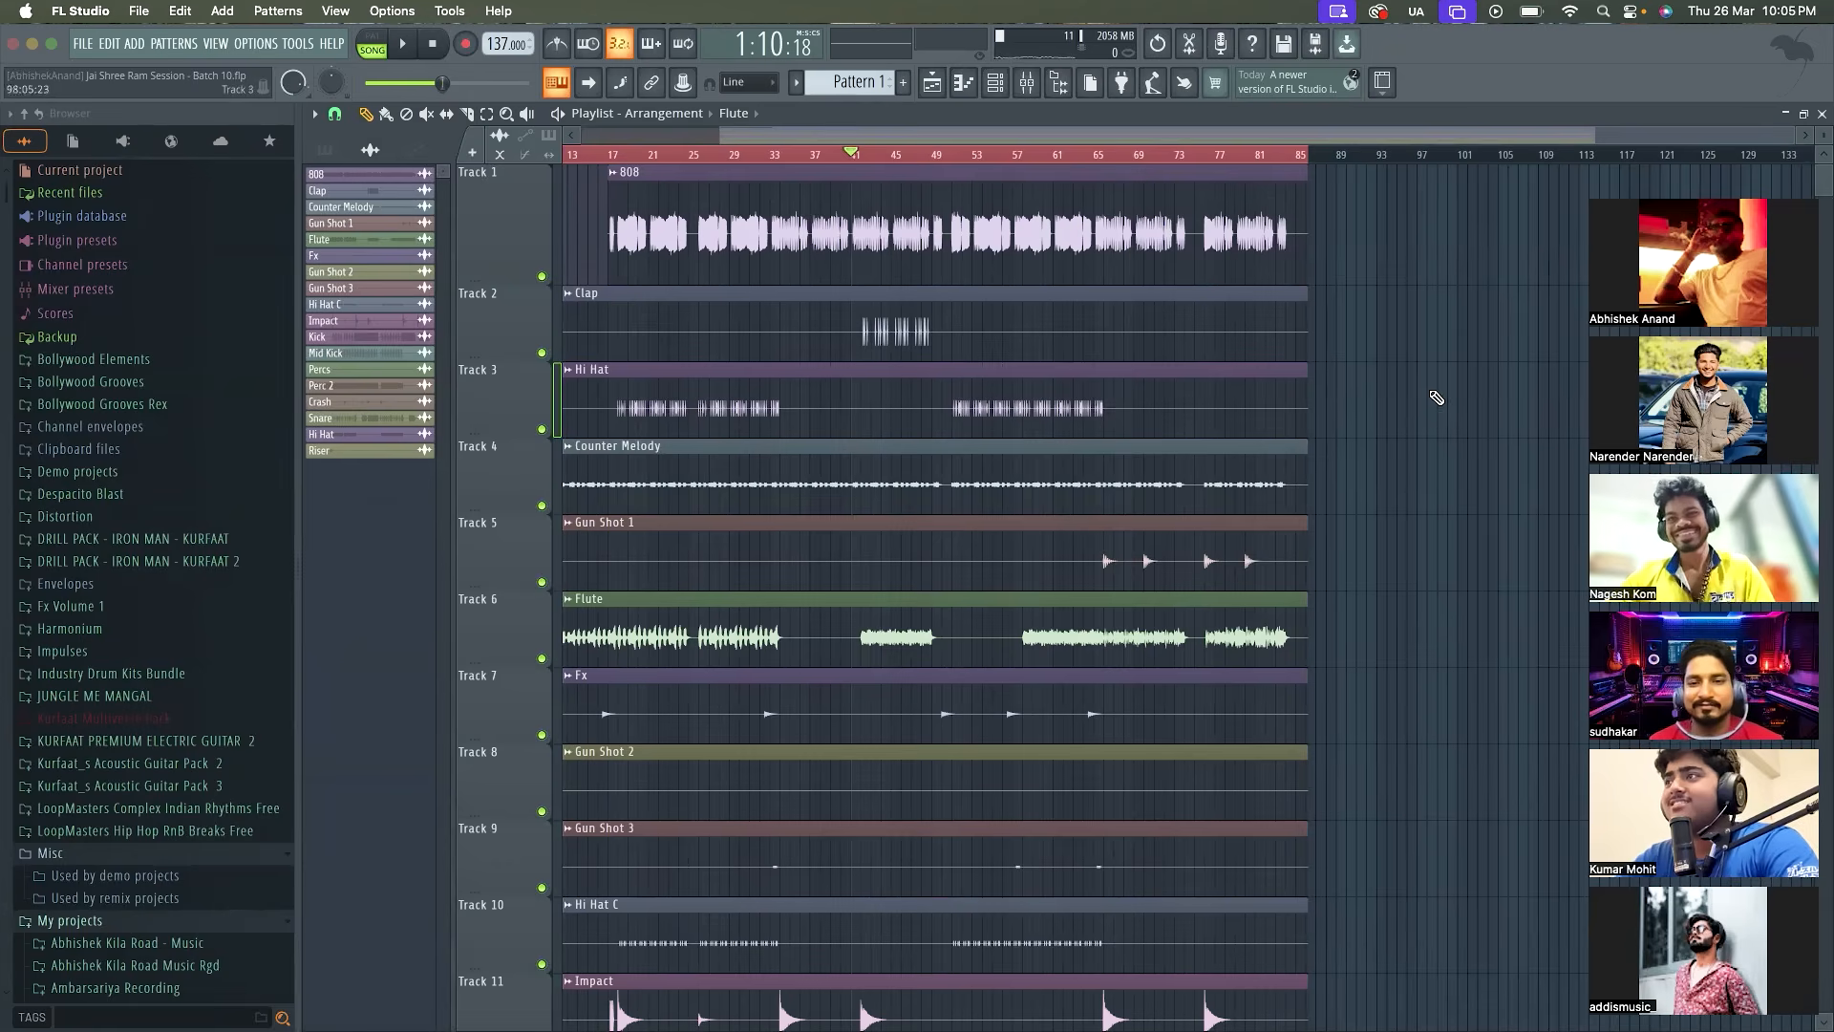
{"action": "scroll", "coordinate": [1283, 438], "scroll_direction": "down", "scroll_amount": 1}
{"action": "scroll", "coordinate": [1283, 438], "scroll_direction": "down", "scroll_amount": 8}
{"action": "scroll", "coordinate": [1283, 439], "scroll_direction": "up", "scroll_amount": 9}
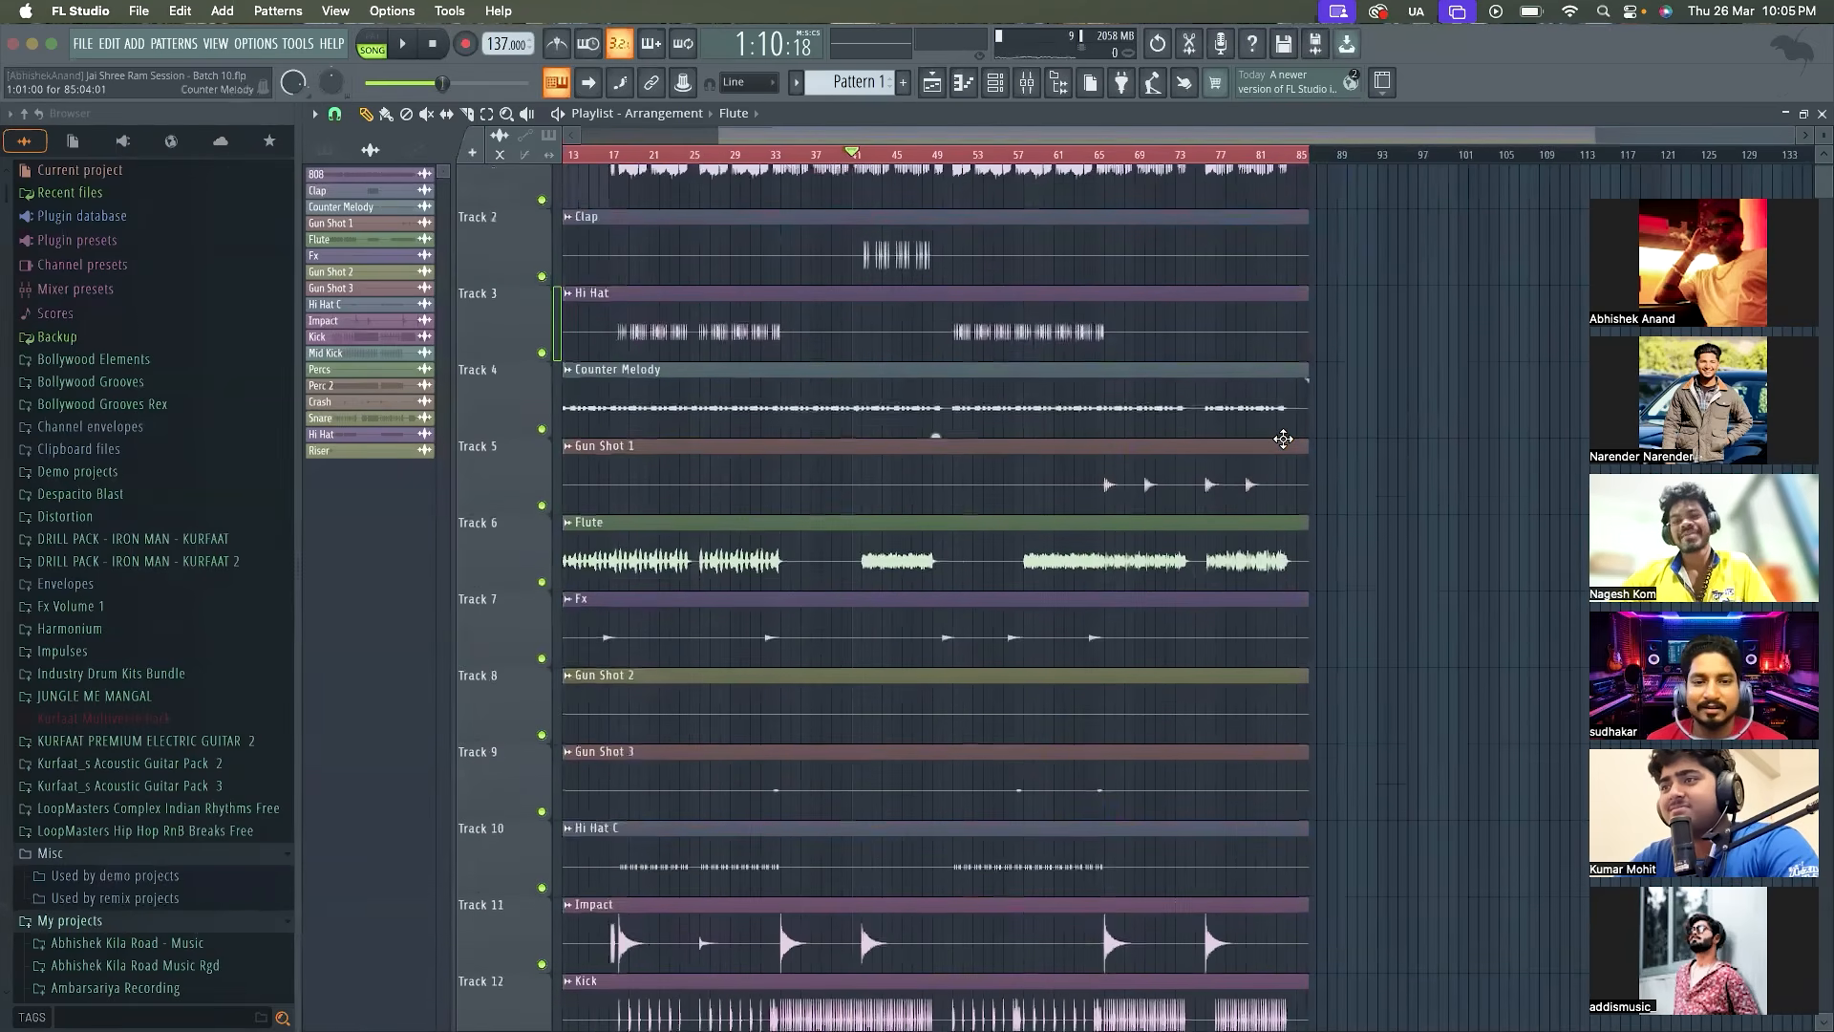
Disable the effect slots on all processed mixer tracks, from the close hi-hat through the snare
{"action": "left_click", "coordinate": [1022, 82]}
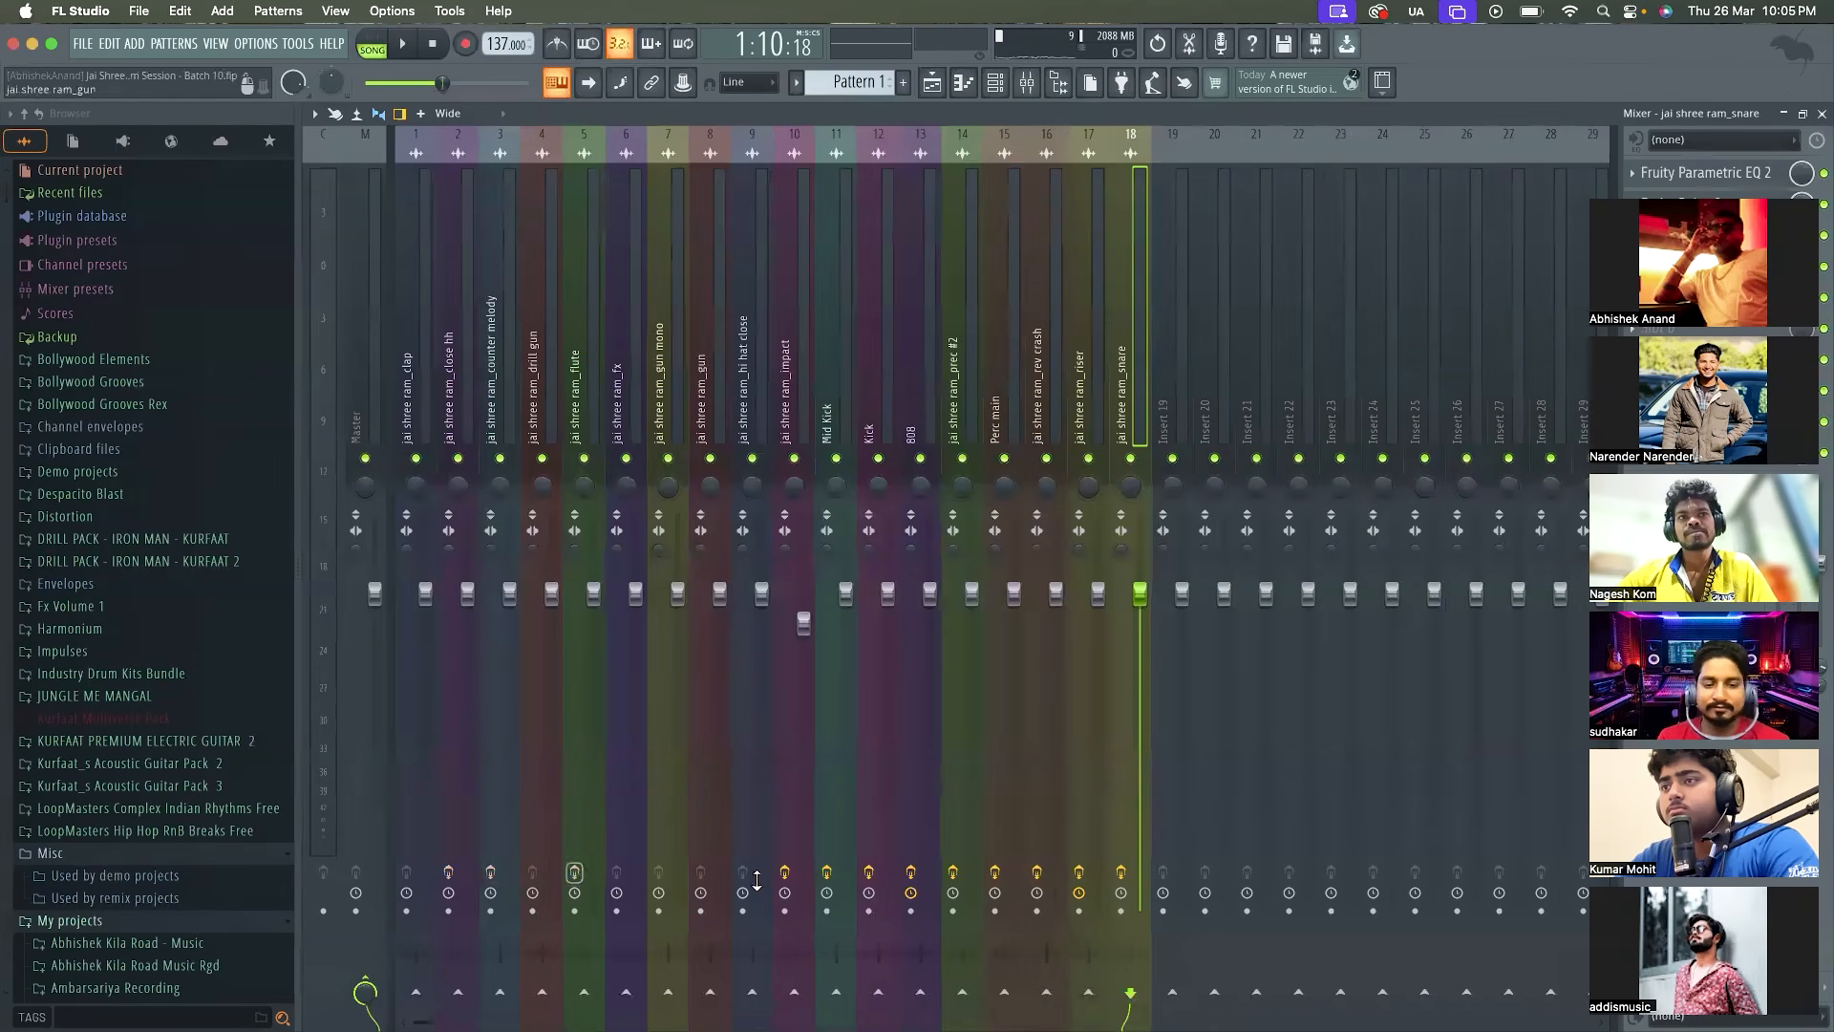
{"action": "left_click", "coordinate": [827, 879]}
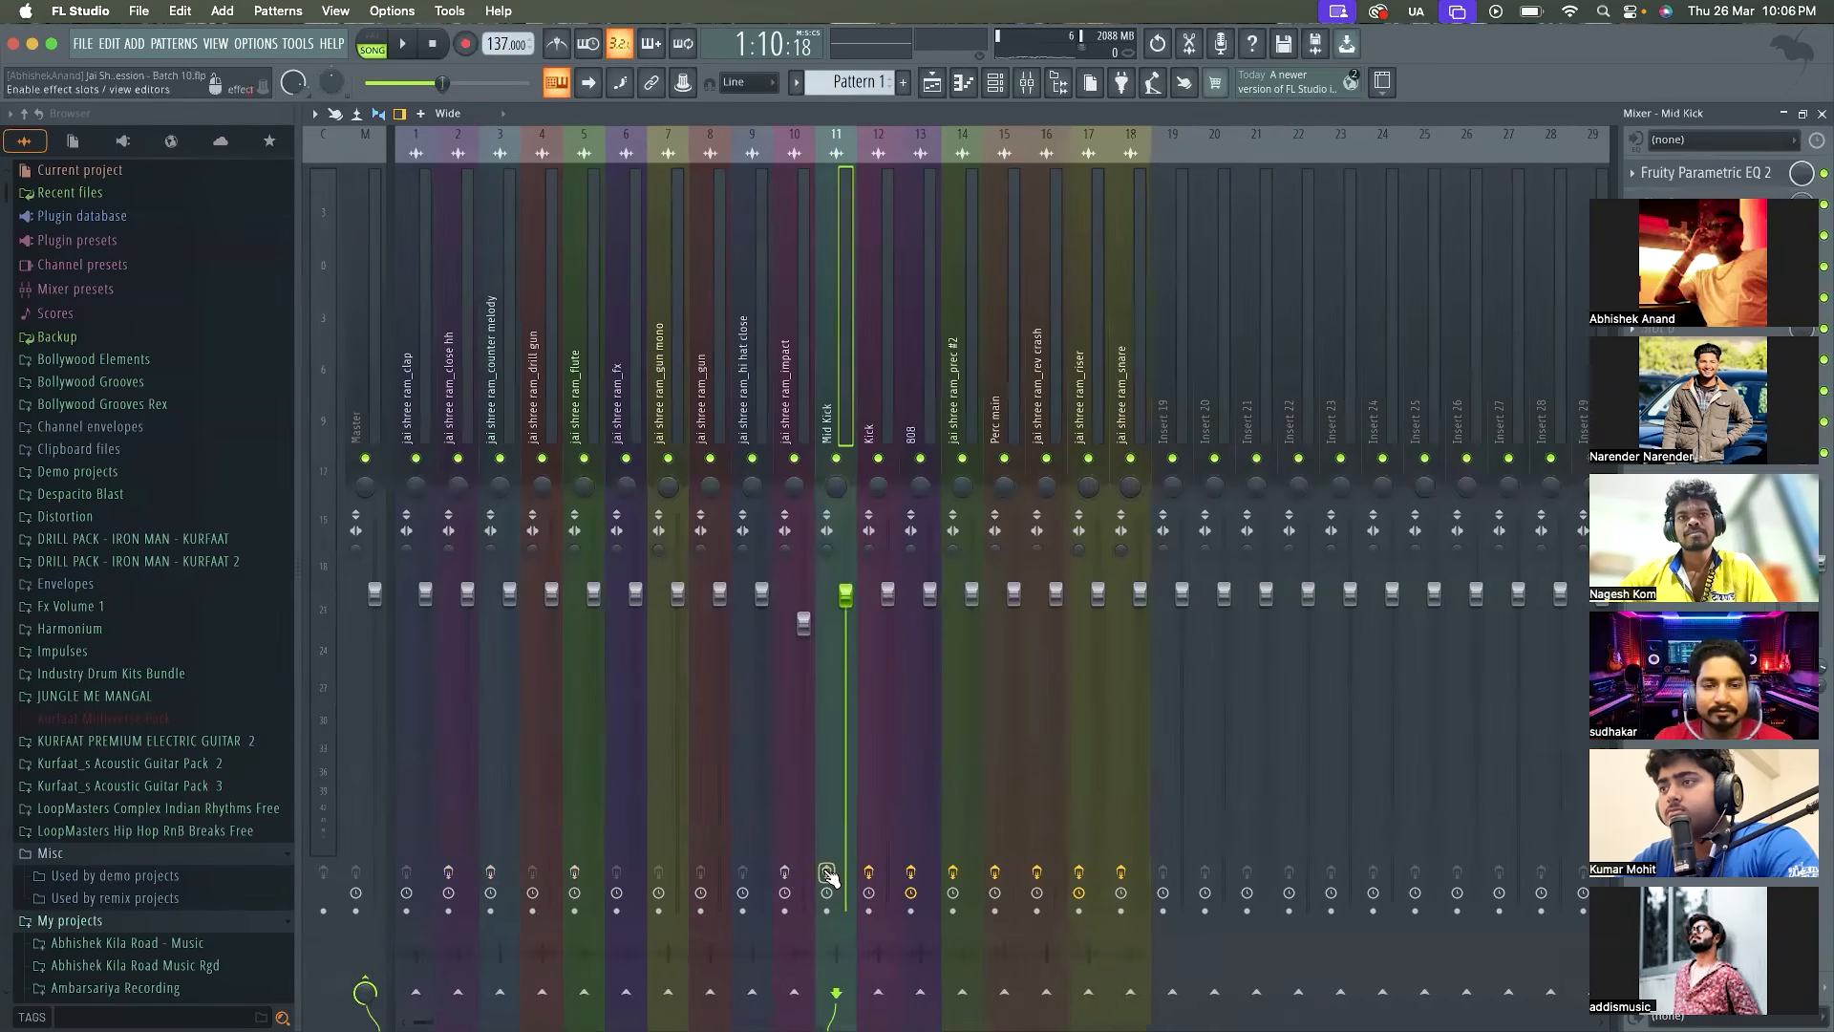
{"action": "left_click", "coordinate": [868, 872]}
{"action": "left_click", "coordinate": [910, 872]}
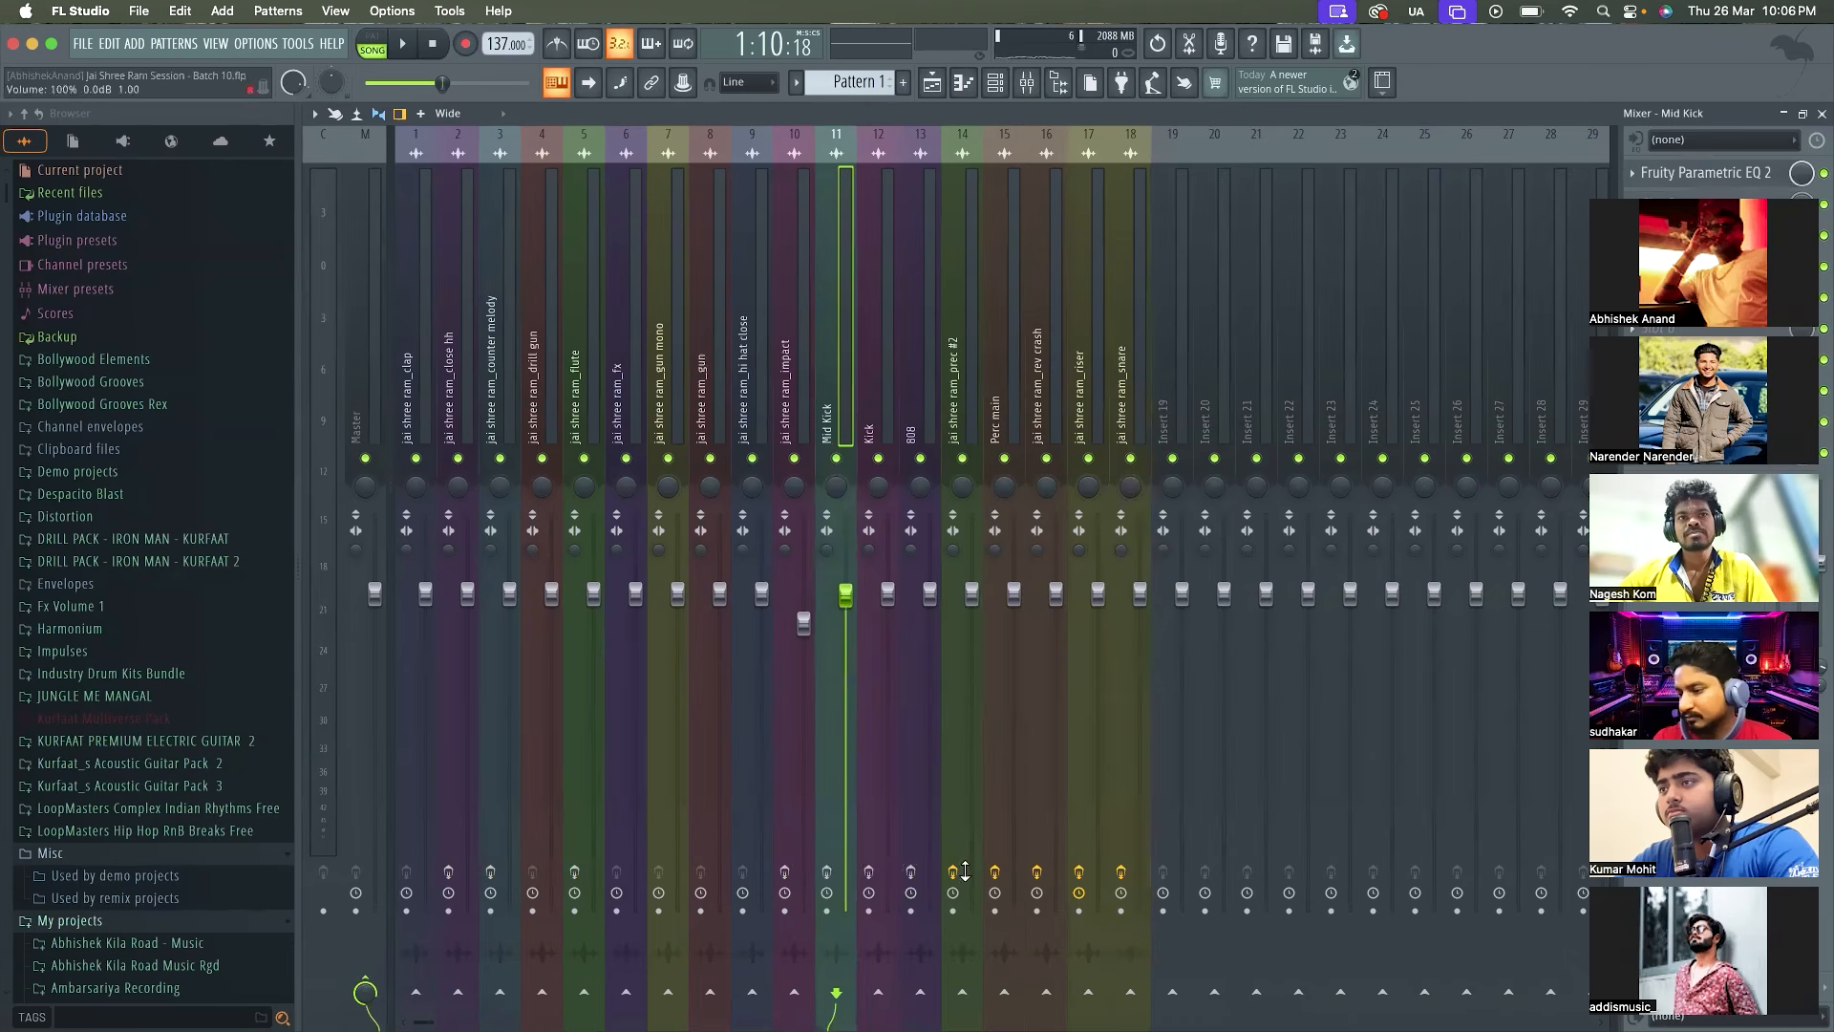
{"action": "left_click", "coordinate": [953, 872]}
{"action": "left_click", "coordinate": [994, 872]}
{"action": "left_click", "coordinate": [1037, 872]}
{"action": "left_click", "coordinate": [1079, 873]}
{"action": "left_click", "coordinate": [1118, 872]}
Play the song from about bar 17 with the effects bypassed while watching the mixer levels
{"action": "left_click", "coordinate": [931, 82]}
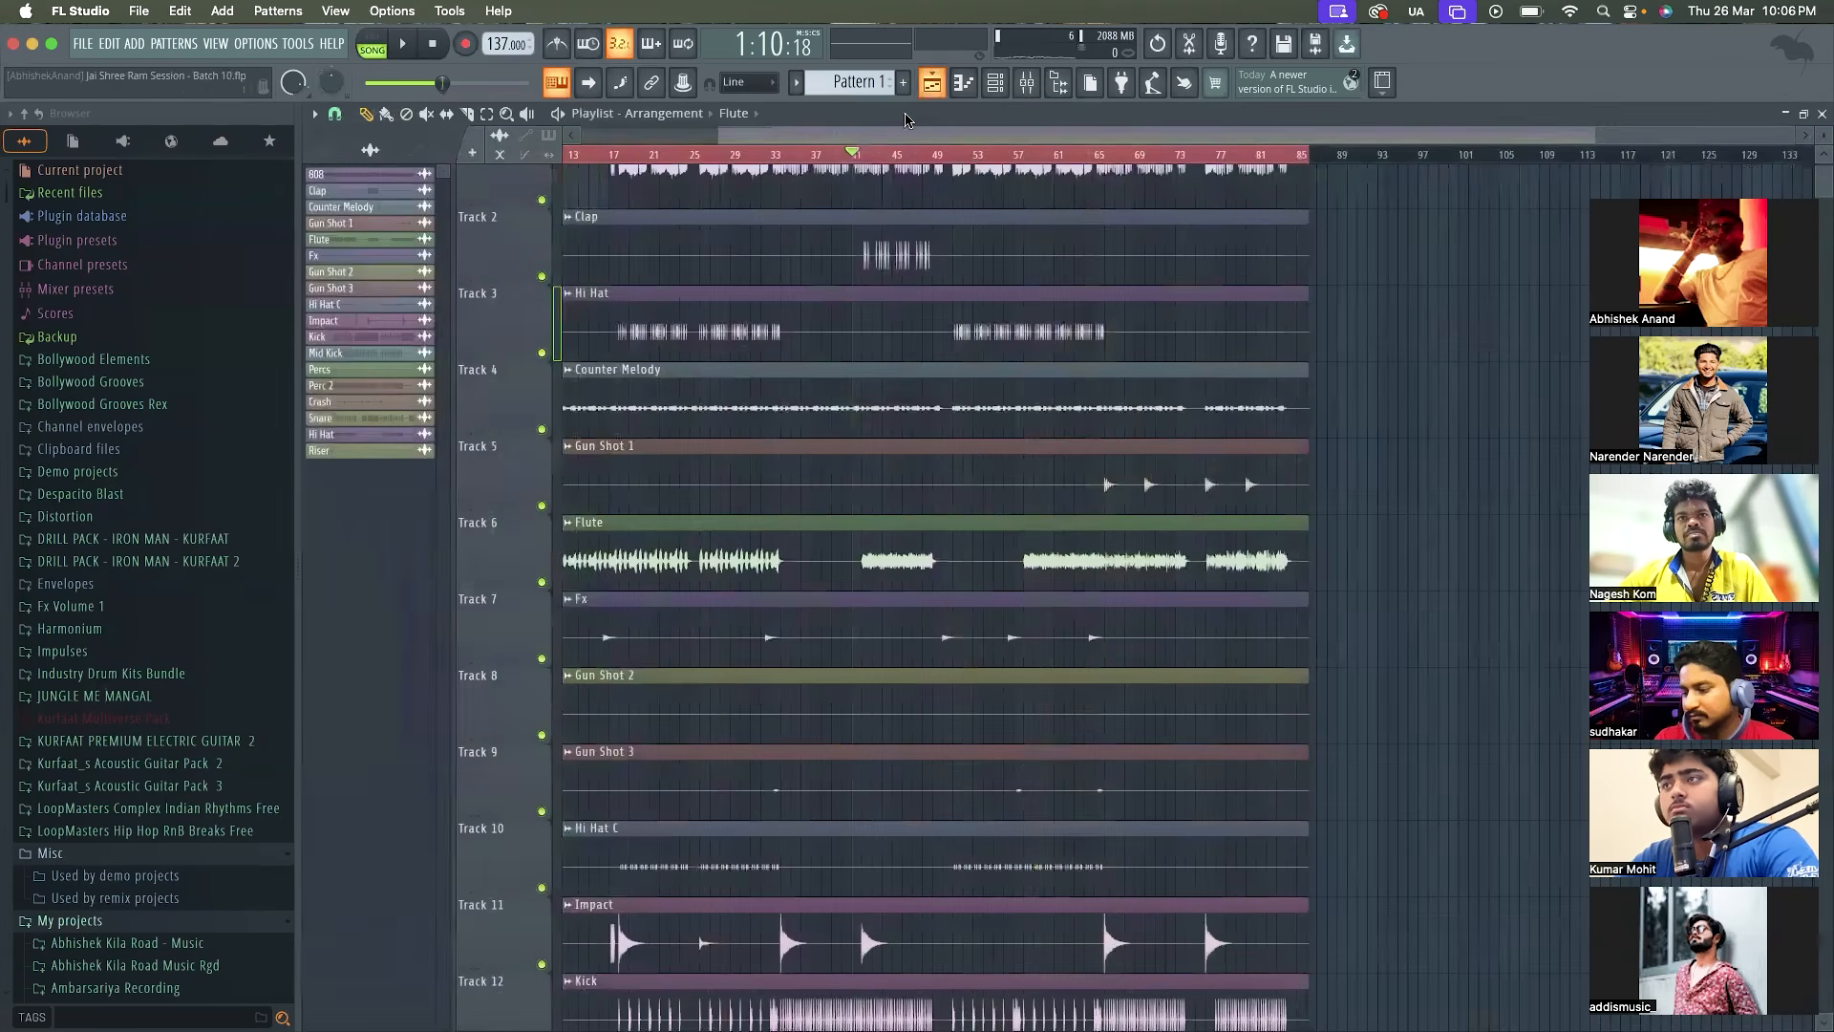
{"action": "scroll", "coordinate": [586, 398], "scroll_direction": "up", "scroll_amount": 3}
{"action": "left_click", "coordinate": [648, 157]}
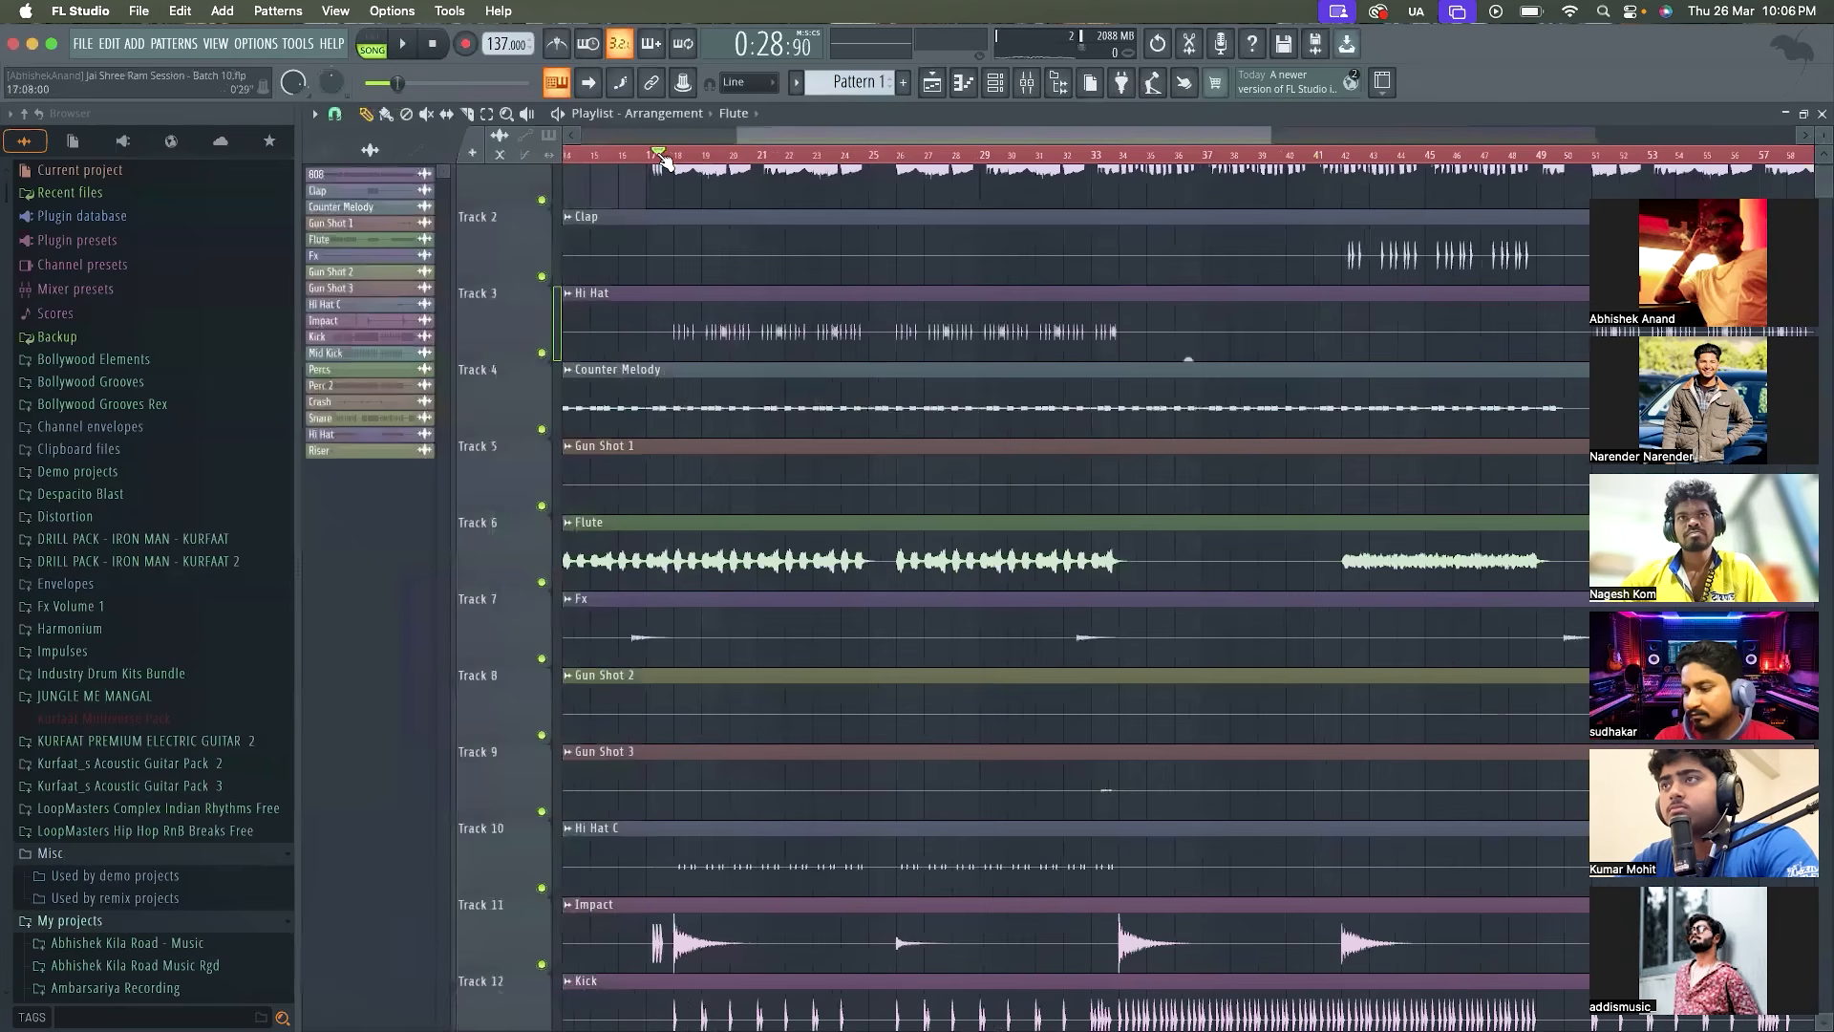
{"action": "key", "text": "space"}
{"action": "left_click", "coordinate": [1026, 82]}
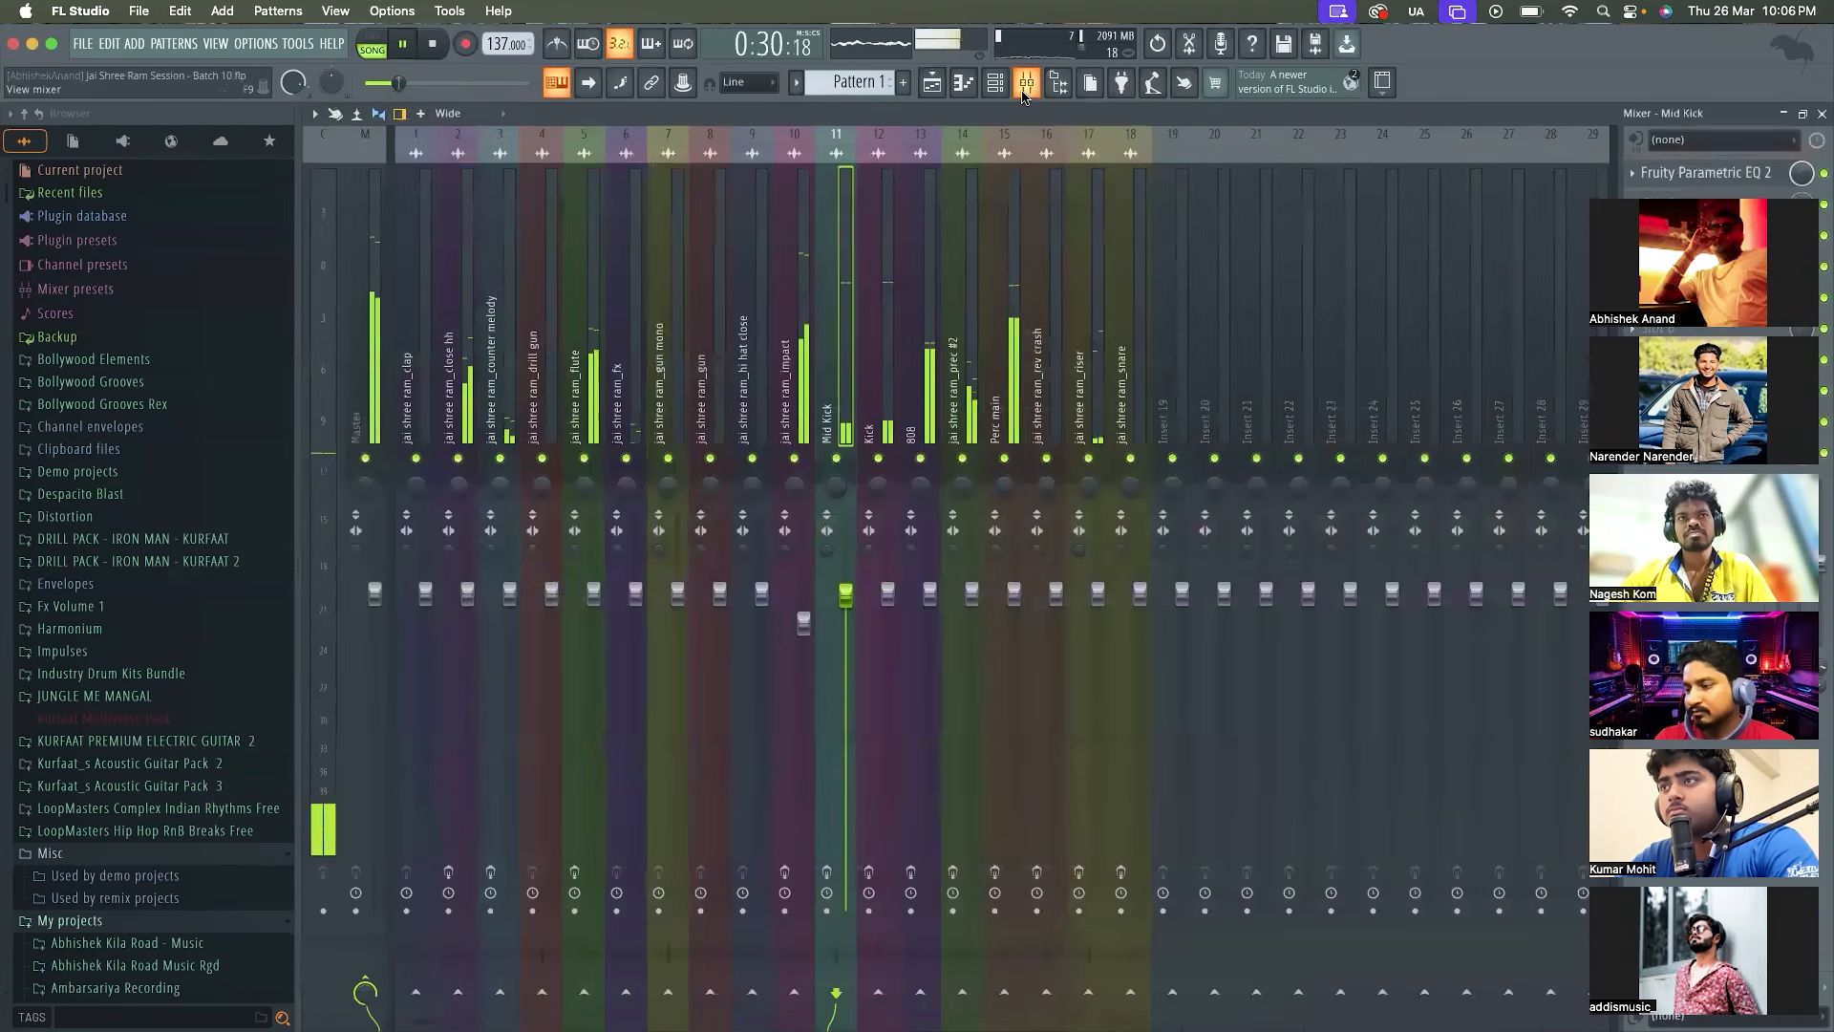
{"action": "key", "text": "space"}
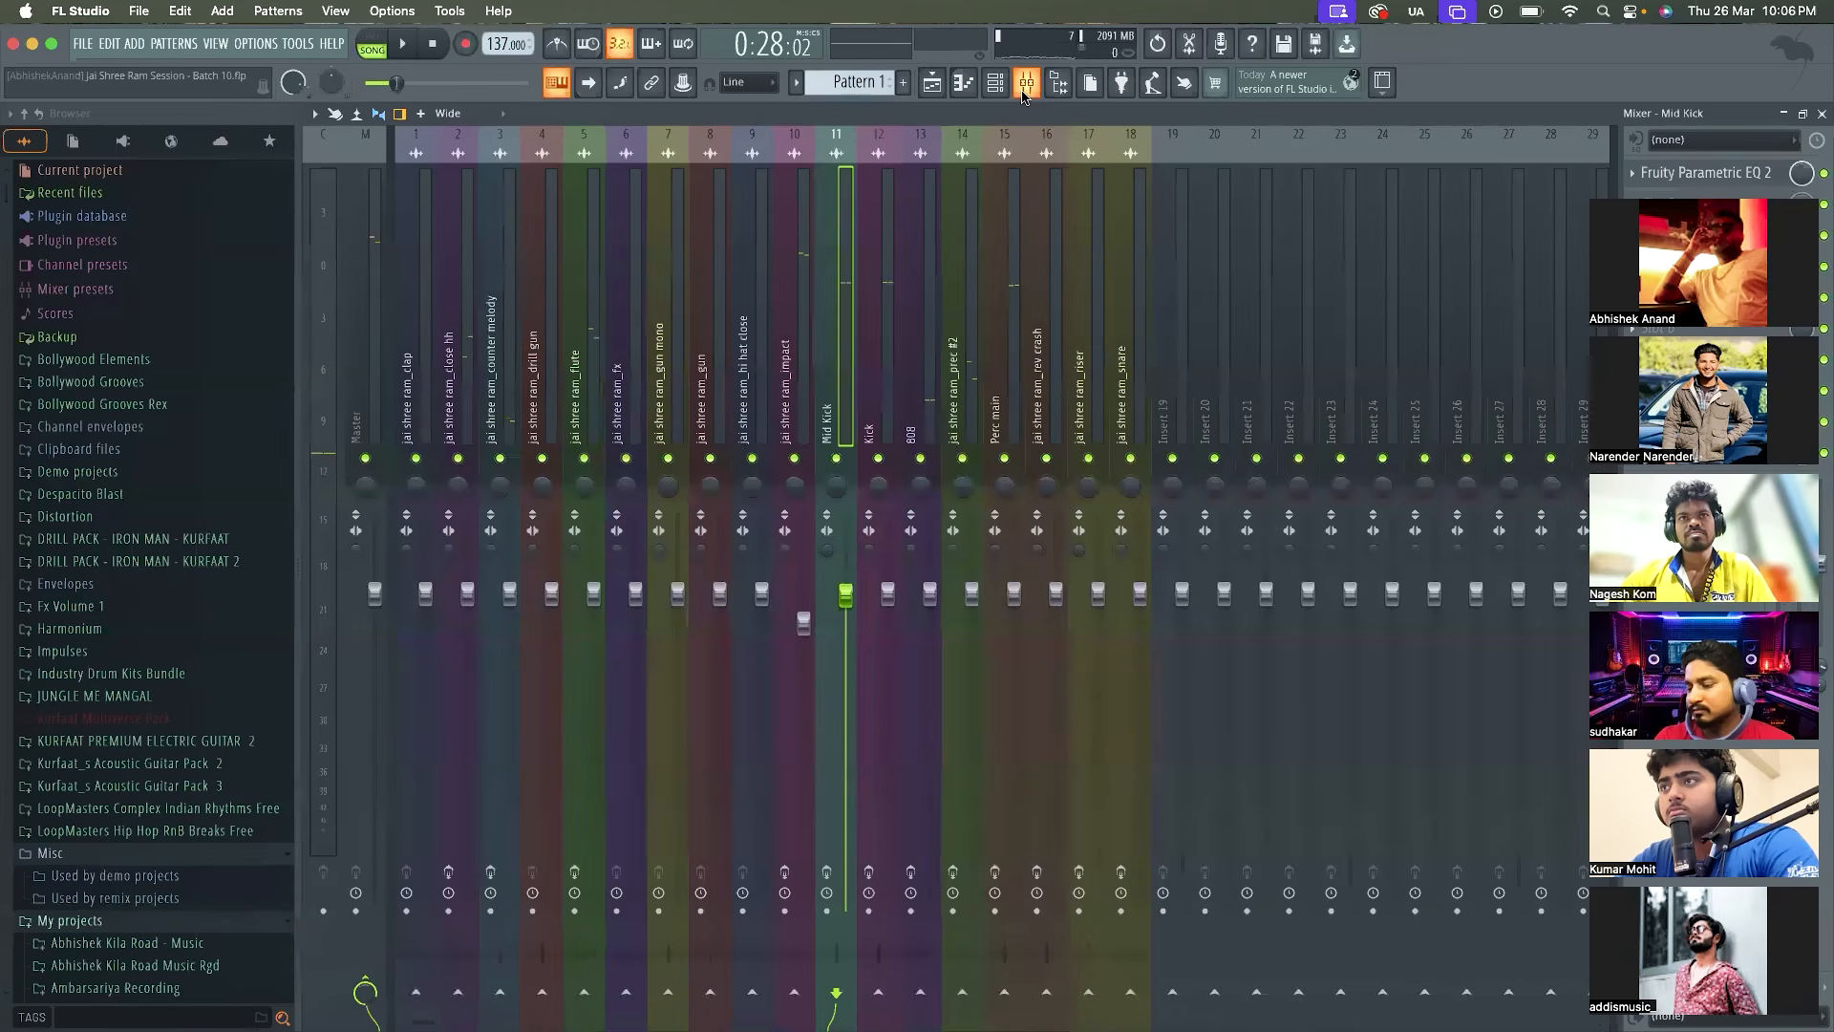
{"action": "key", "text": "space"}
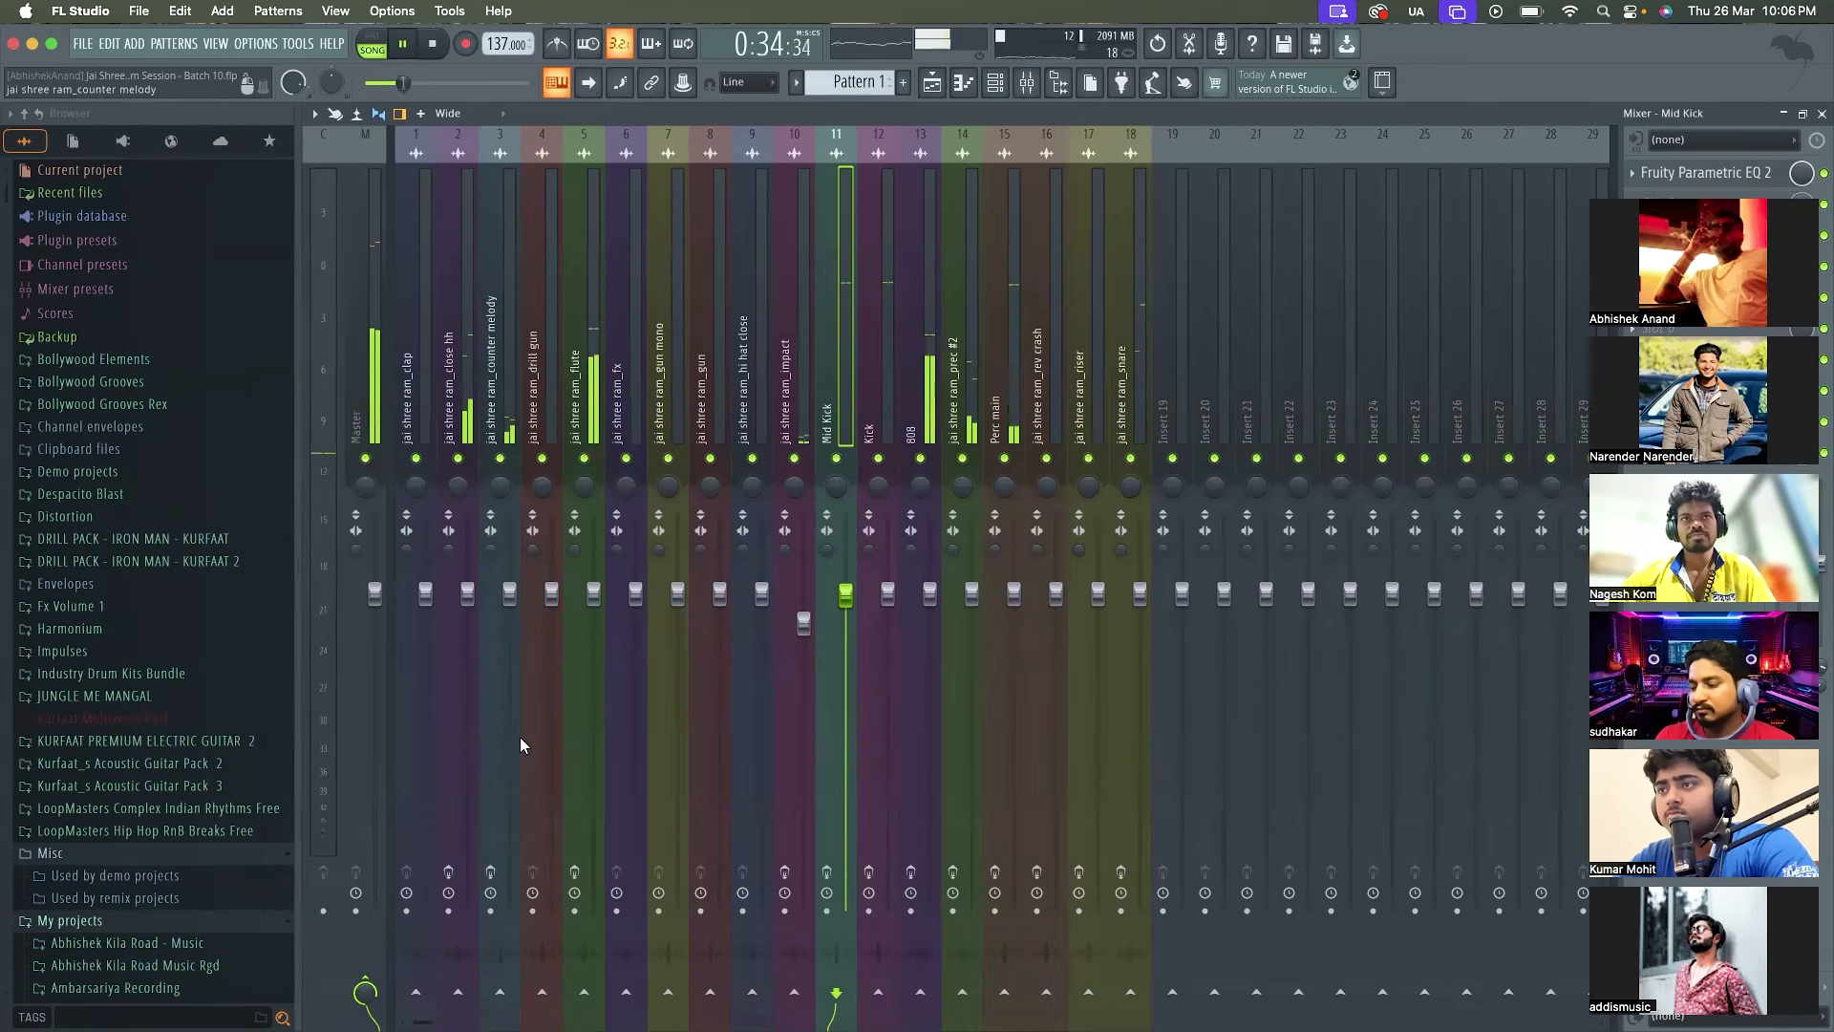
{"action": "key", "text": "space"}
Re-enable the effect slots on all processed mixer tracks from the close hi-hat to the snare, and play the same section for comparison
{"action": "left_click", "coordinate": [451, 872]}
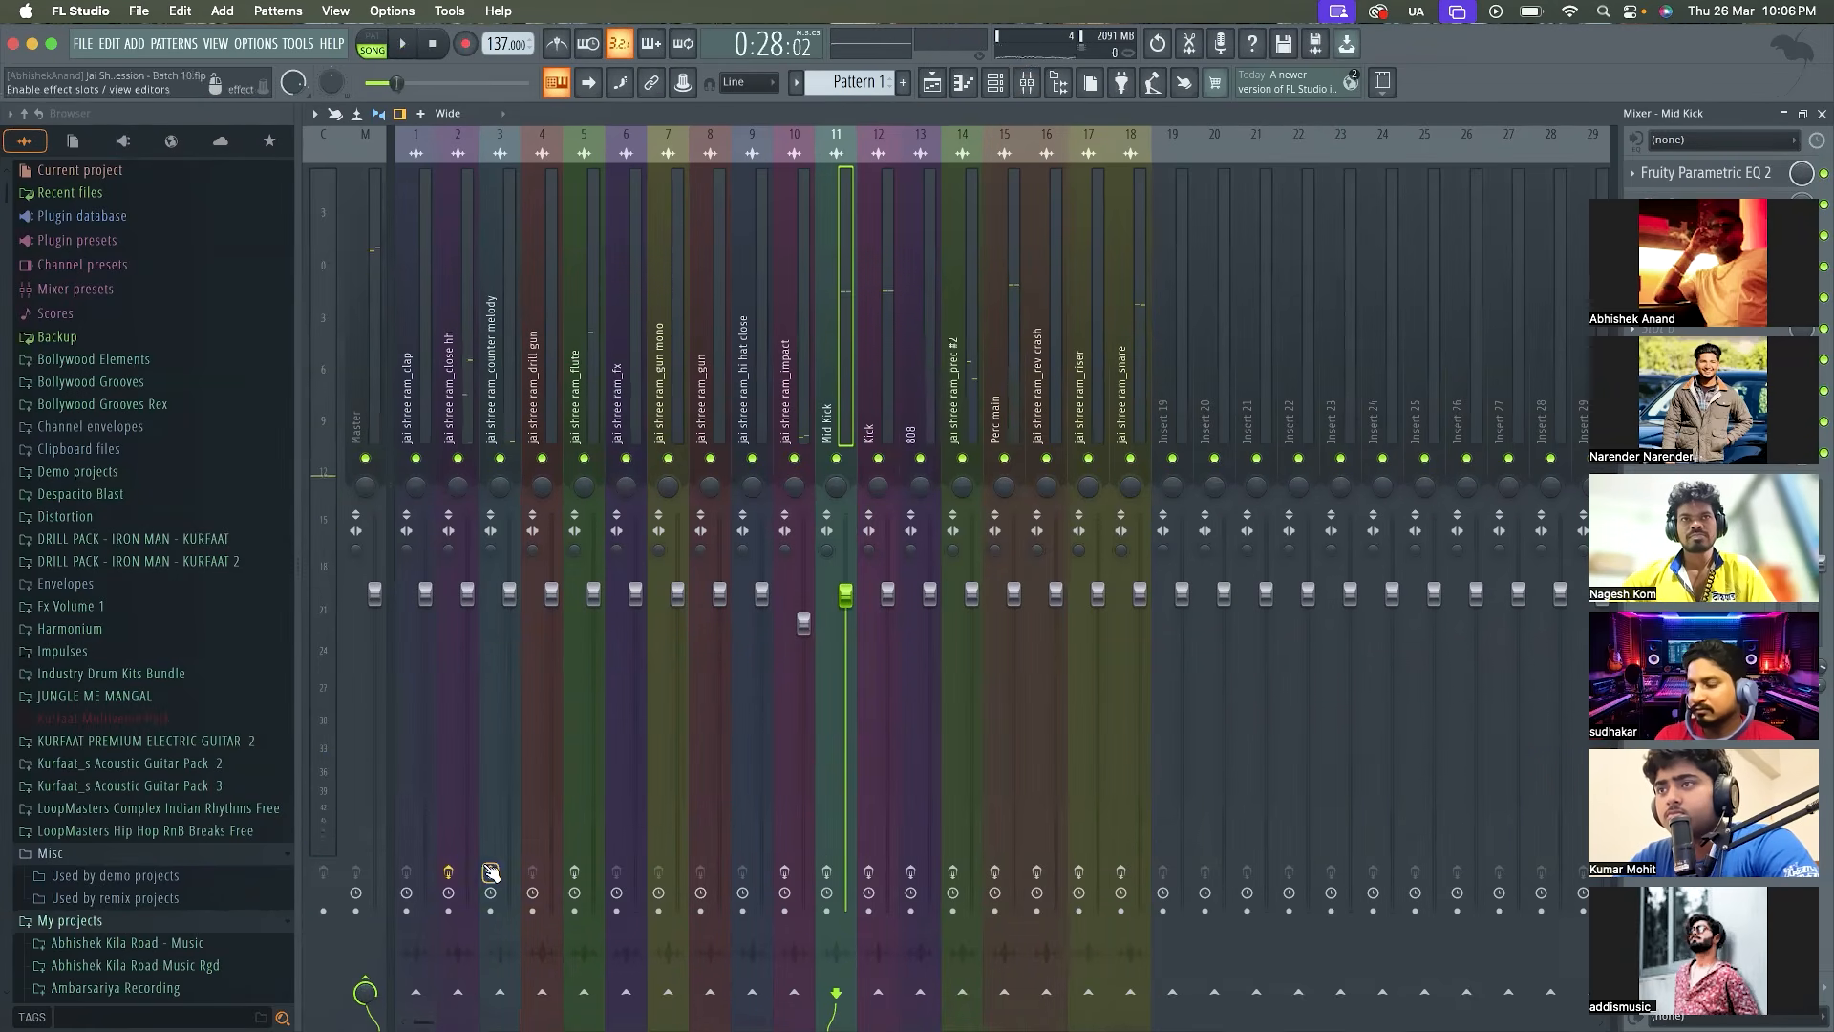
{"action": "left_click", "coordinate": [490, 872]}
{"action": "left_click", "coordinate": [574, 872]}
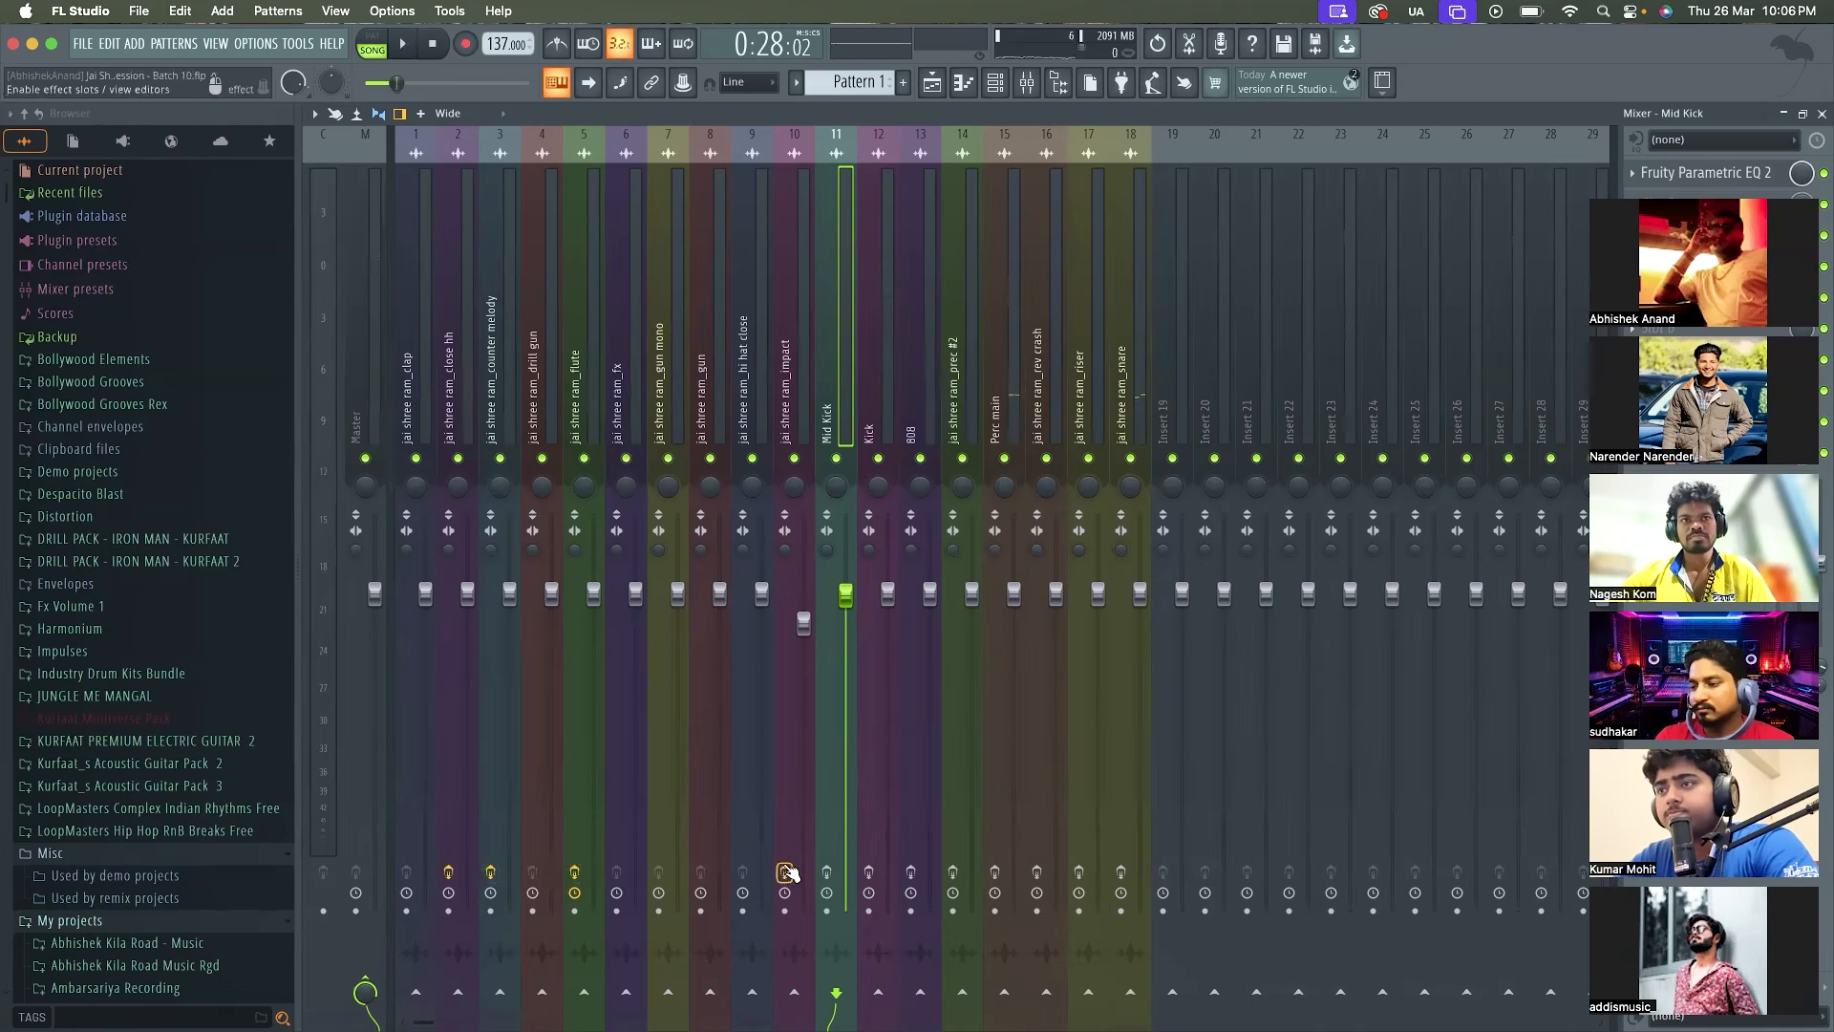
{"action": "left_click", "coordinate": [868, 872]}
{"action": "left_click", "coordinate": [910, 872]}
{"action": "left_click", "coordinate": [952, 872]}
{"action": "left_click", "coordinate": [994, 872]}
{"action": "left_click", "coordinate": [1036, 872]}
{"action": "left_click", "coordinate": [1078, 872]}
{"action": "left_click", "coordinate": [1121, 872]}
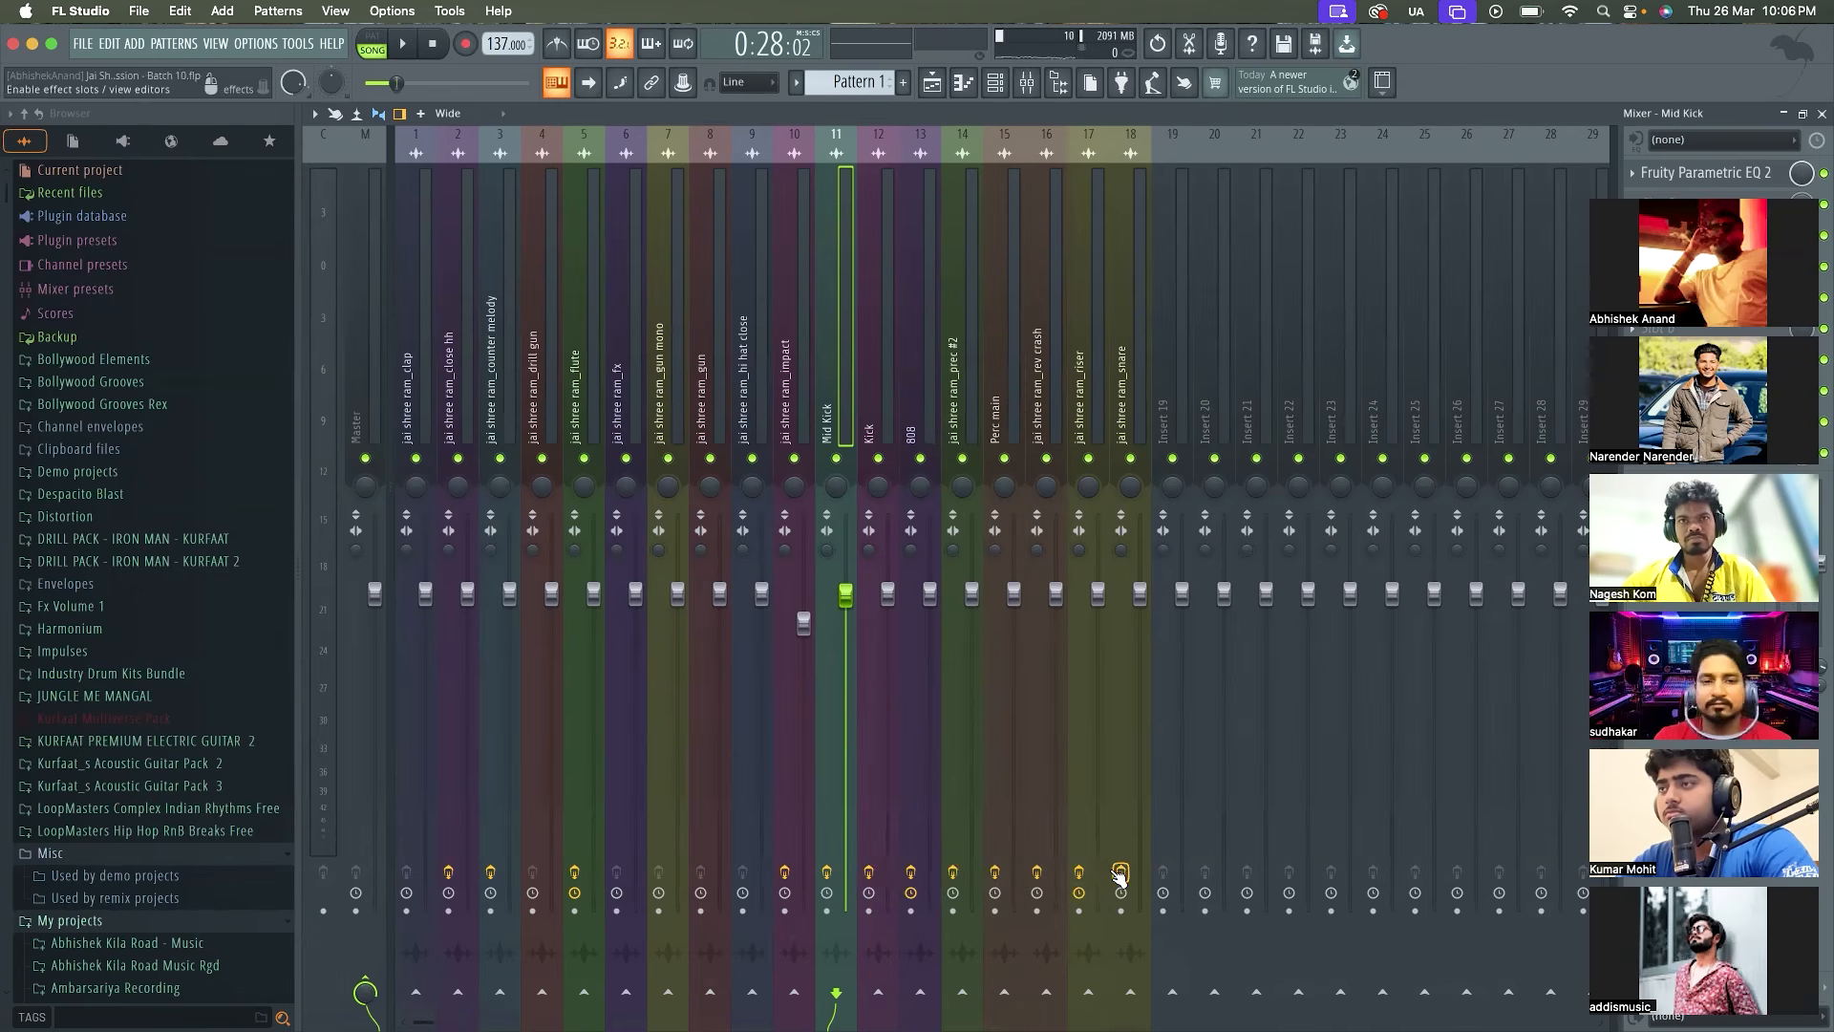
{"action": "key", "text": "space"}
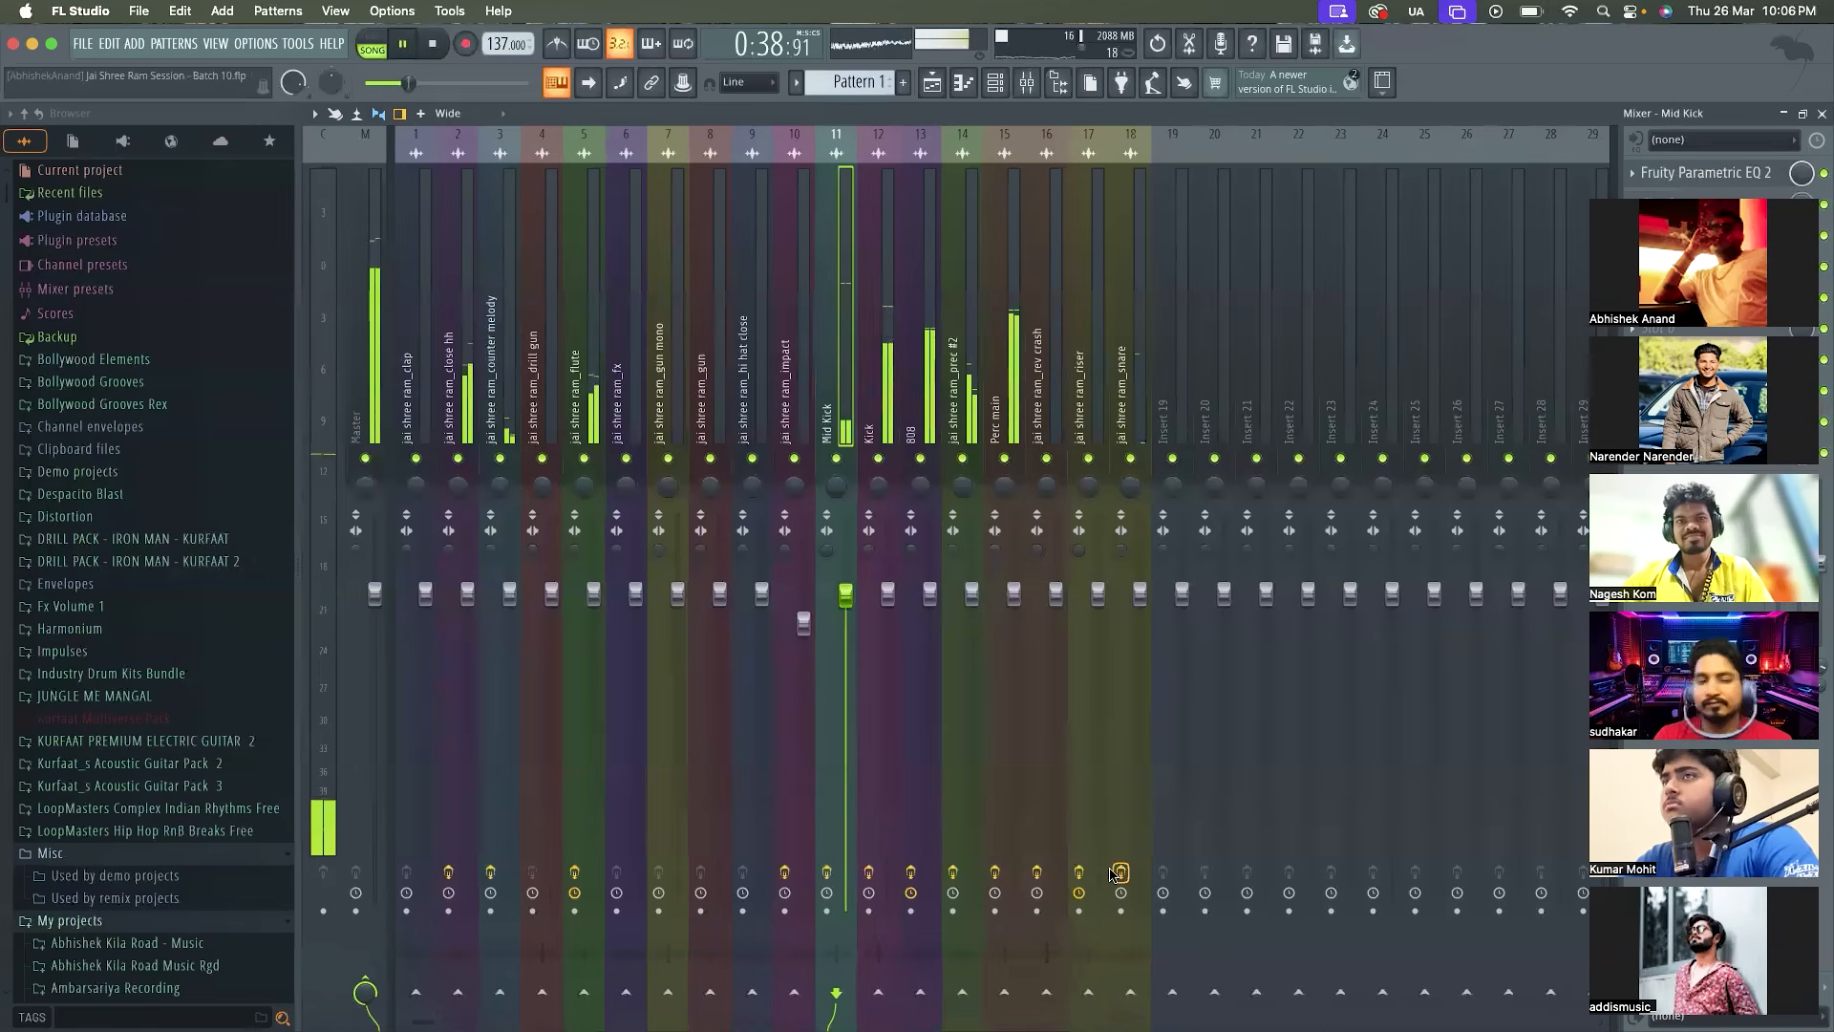
{"action": "key", "text": "space"}
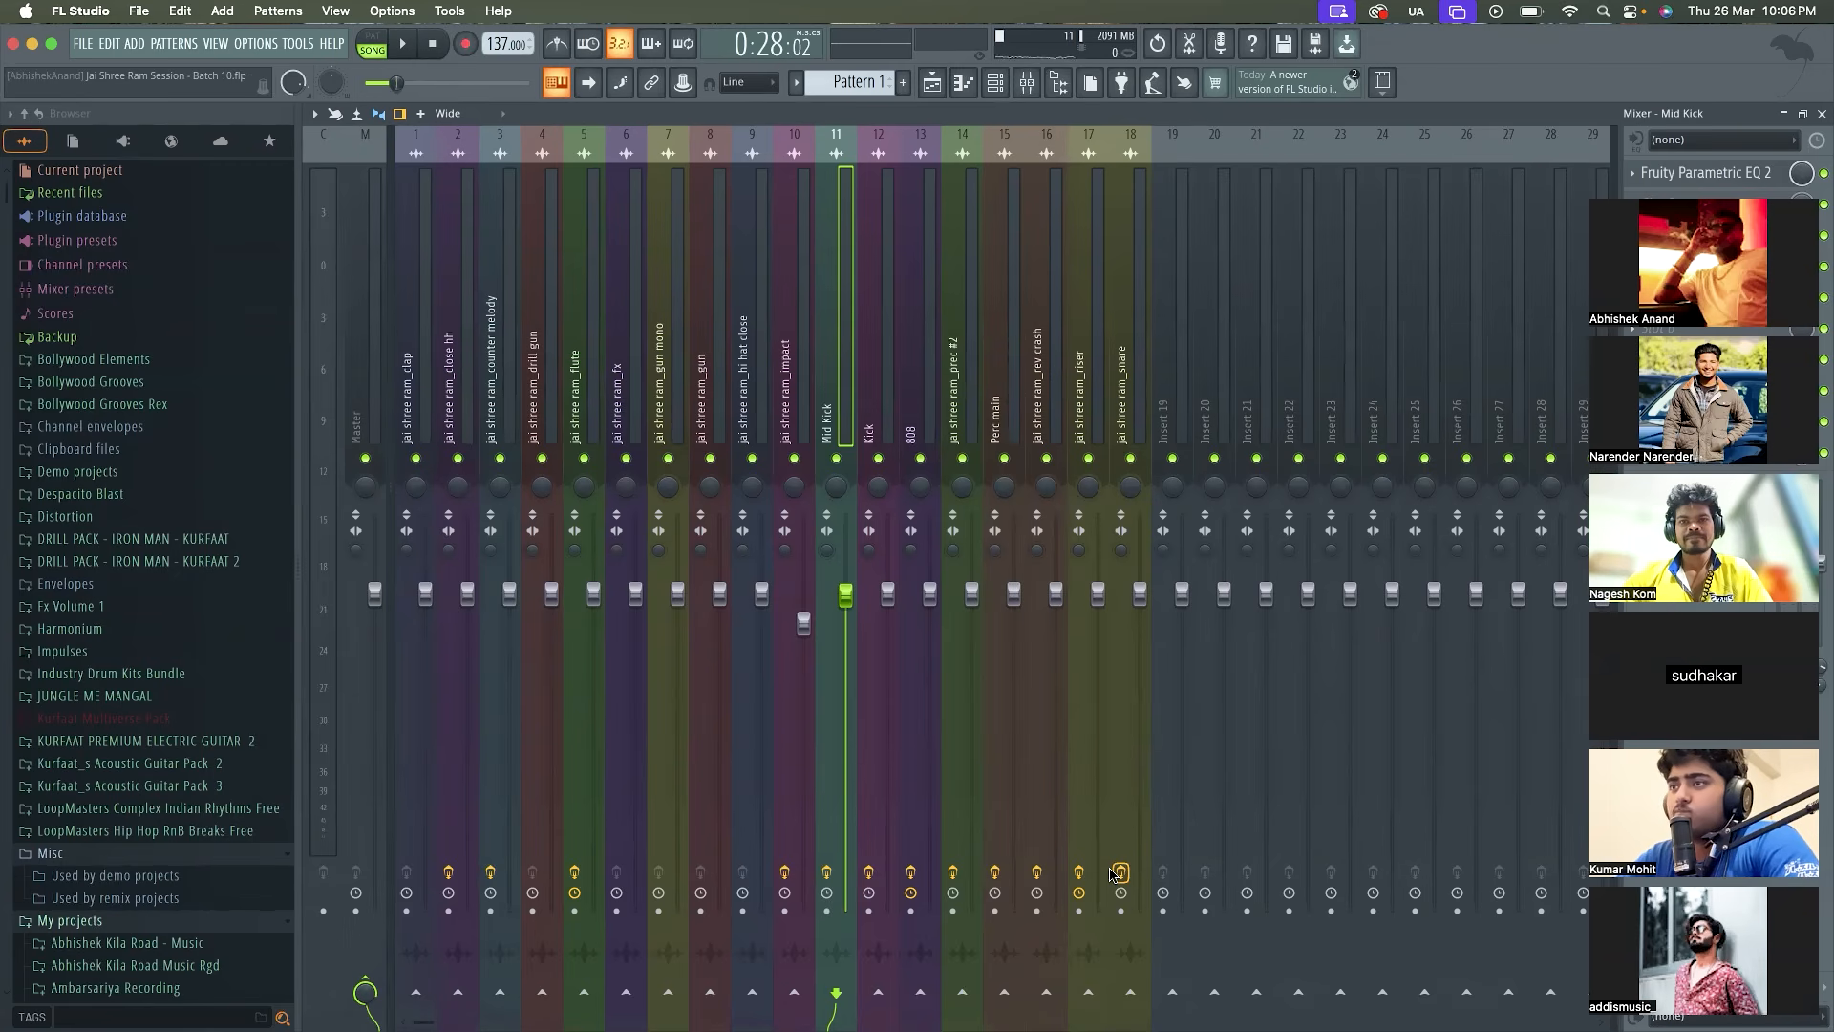
Return to the playlist and review all arranged tracks from the 808 down to the snare
{"action": "left_click", "coordinate": [931, 86]}
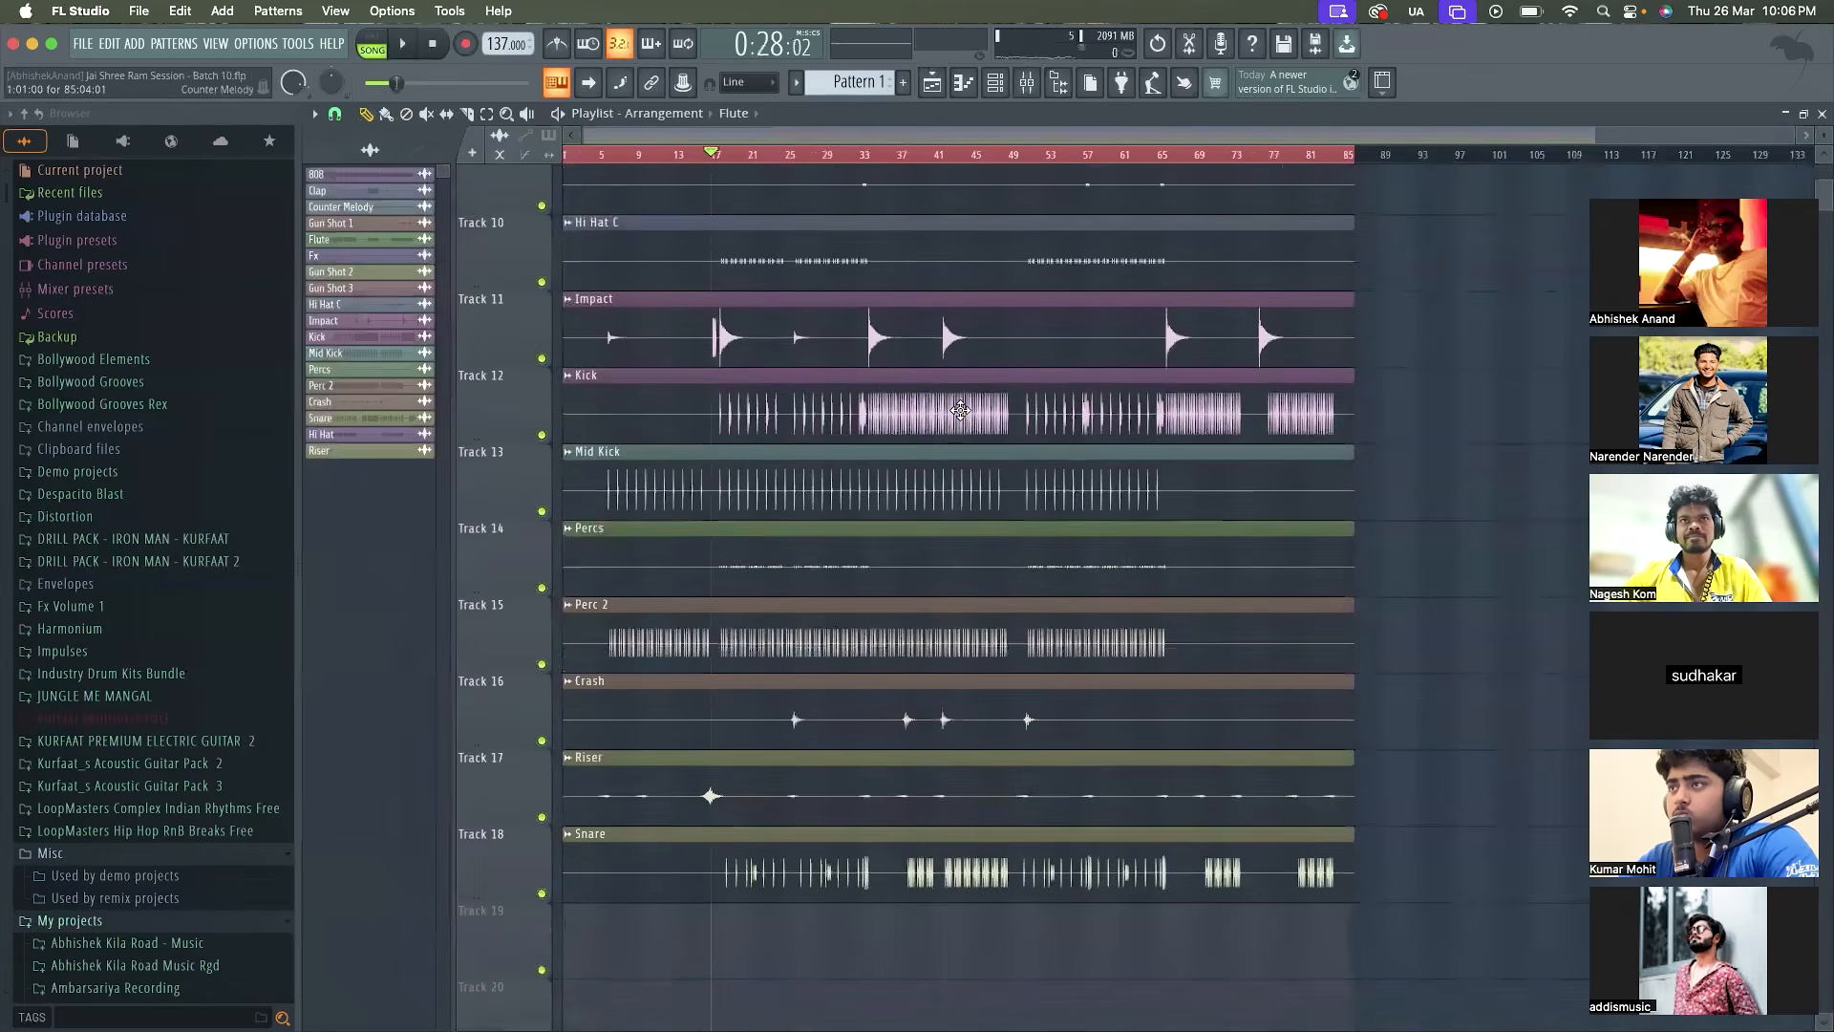
{"action": "scroll", "coordinate": [960, 410], "scroll_direction": "up", "scroll_amount": 9}
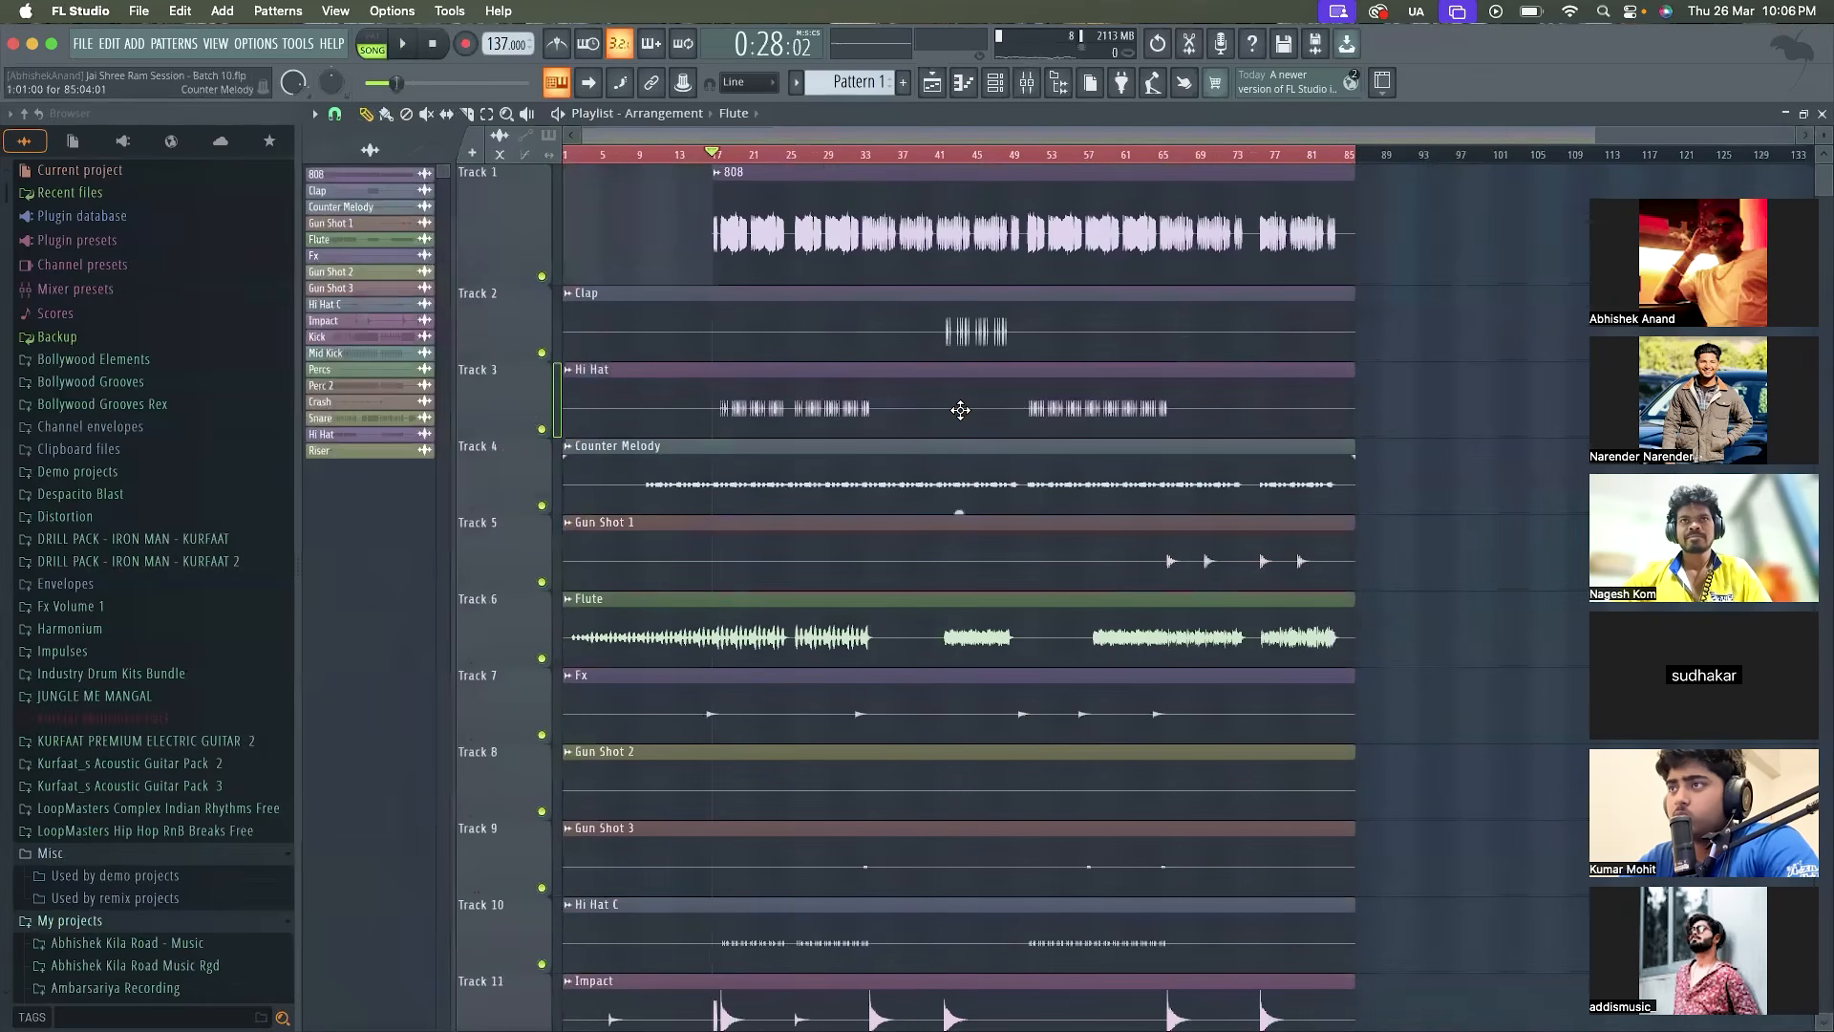
{"action": "scroll", "coordinate": [876, 793], "scroll_direction": "down", "scroll_amount": 15}
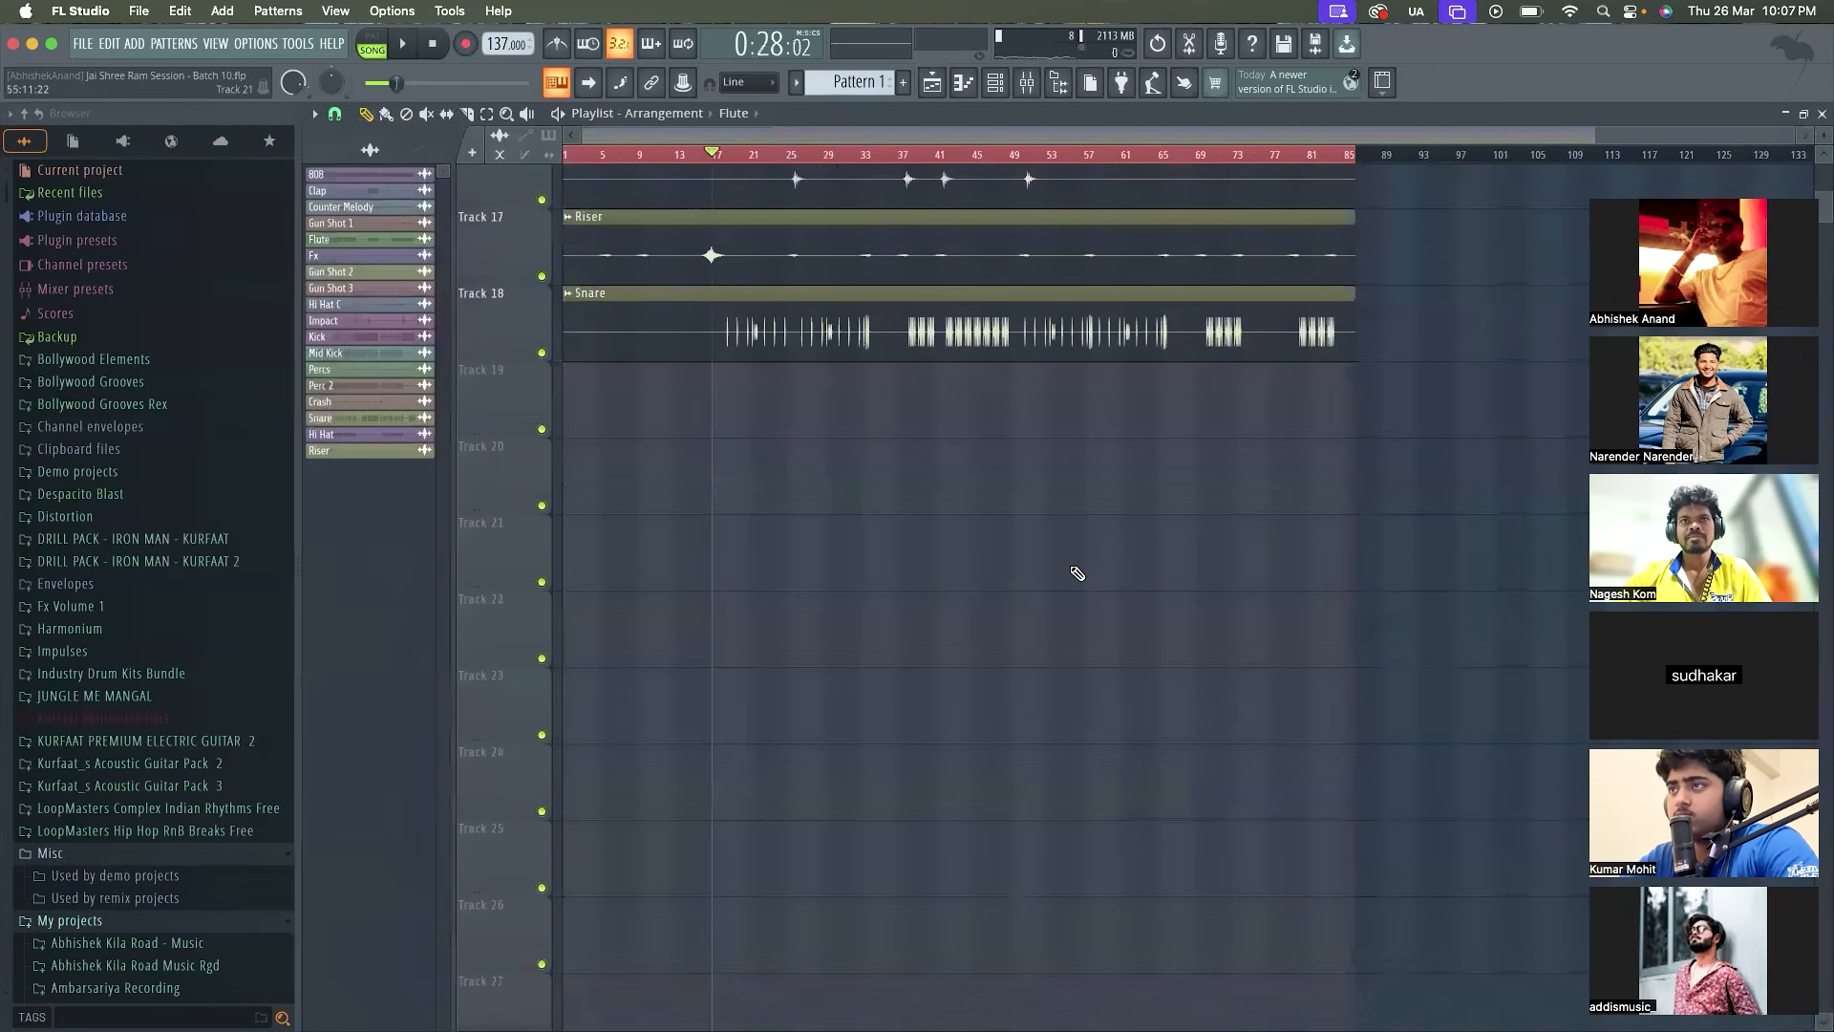
{"action": "scroll", "coordinate": [1078, 573], "scroll_direction": "up", "scroll_amount": 10}
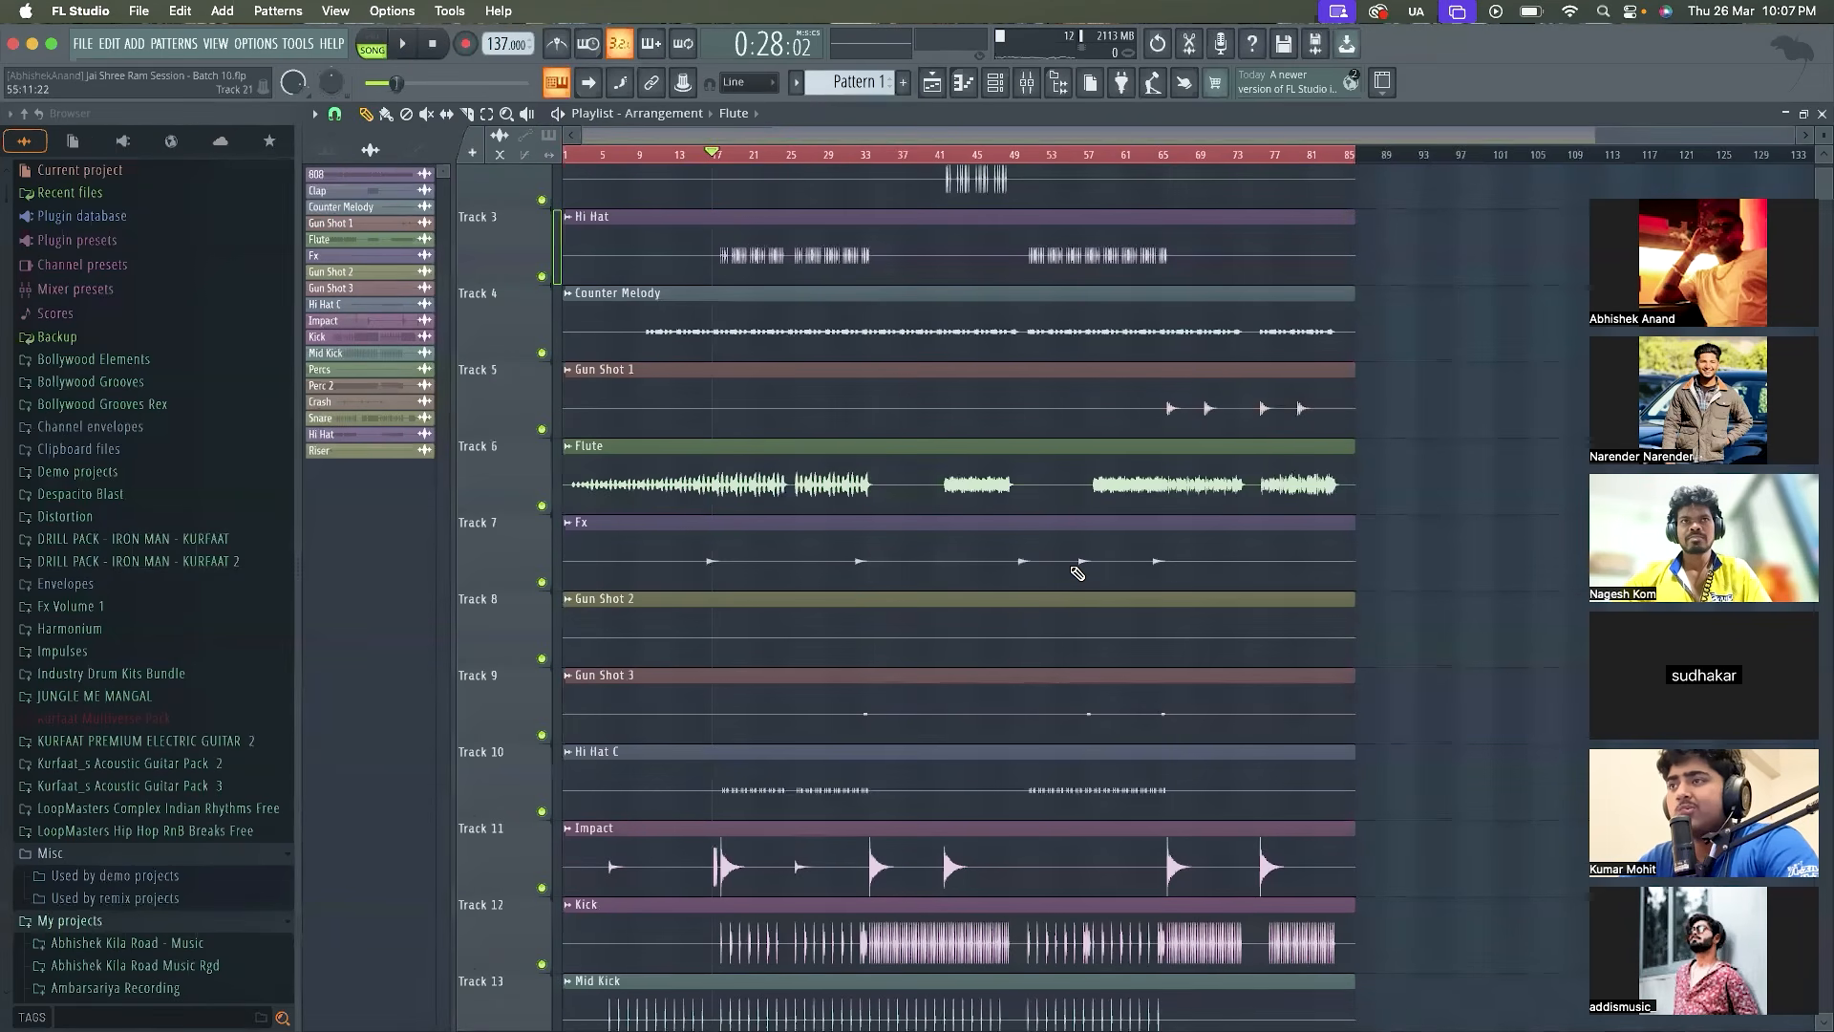
{"action": "key", "text": "super+a"}
{"action": "left_click", "coordinate": [1441, 503]}
{"action": "right_click", "coordinate": [1474, 501]}
{"action": "scroll", "coordinate": [1368, 567], "scroll_direction": "down", "scroll_amount": 7}
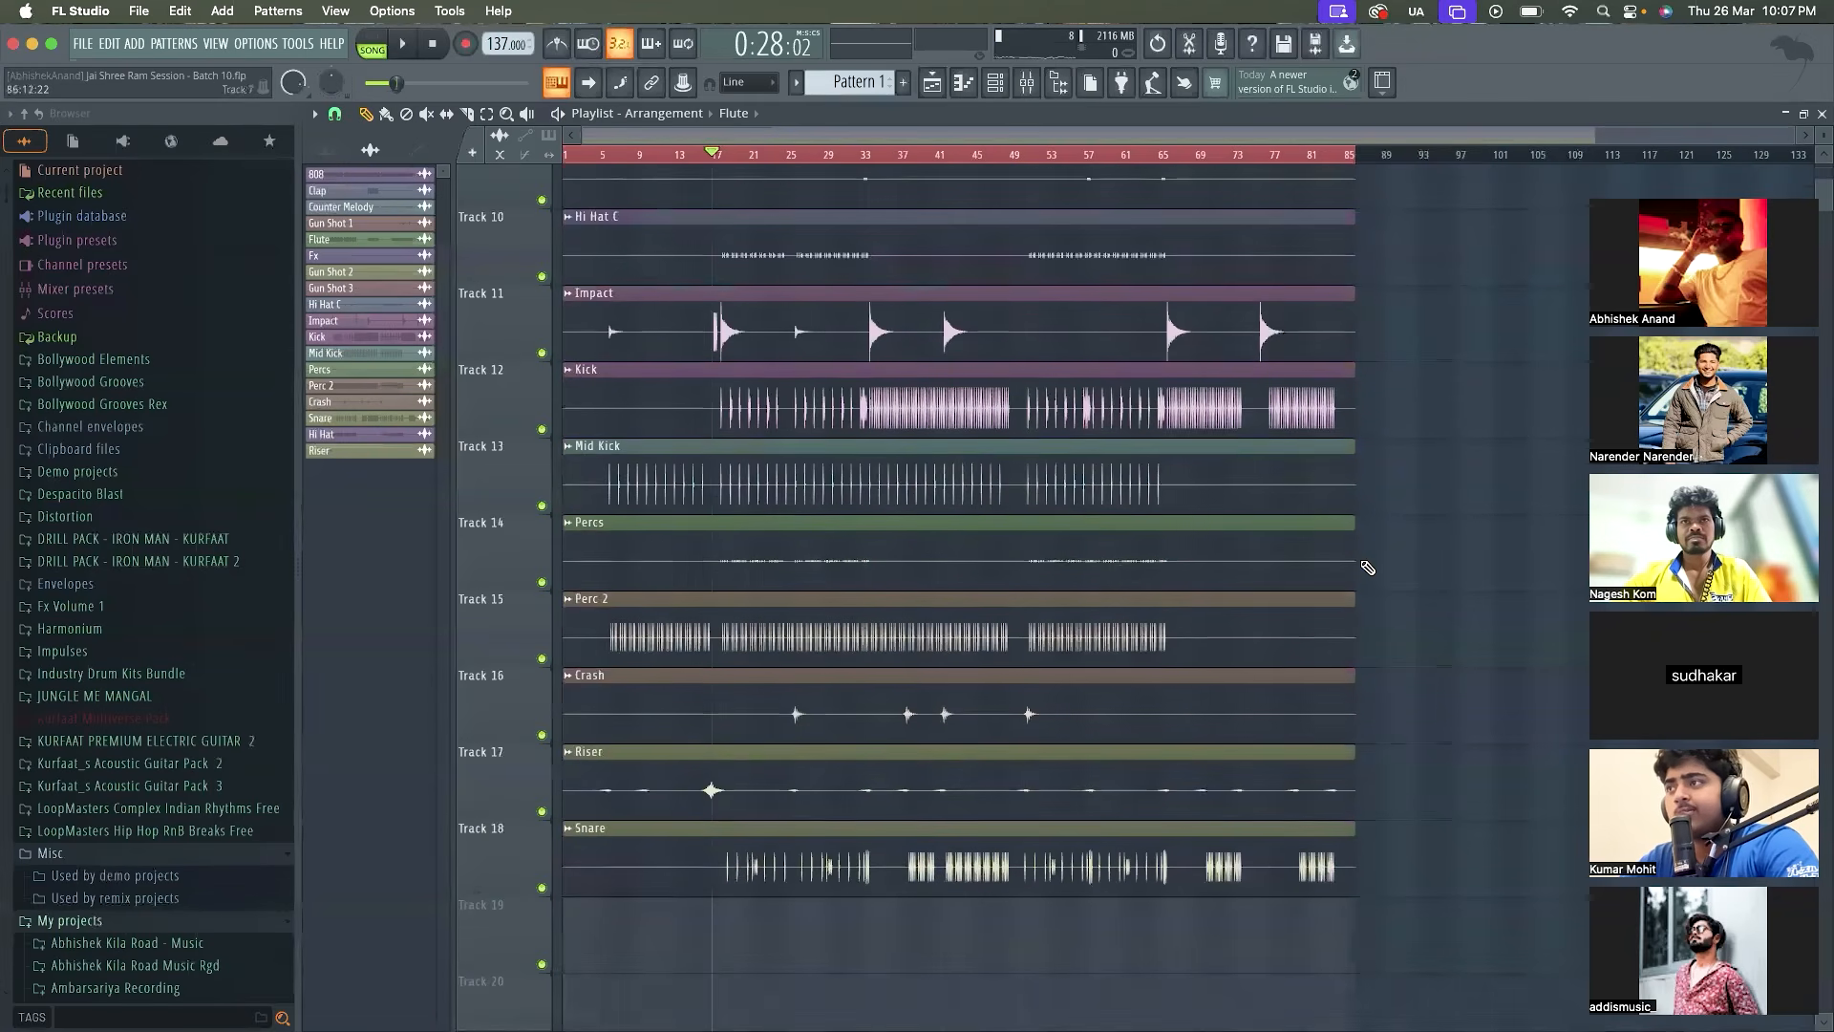
Open the recent vocal Recording project, saving the changes to Jai Shree Ram Session - Batch 10.flp
{"action": "scroll", "coordinate": [1364, 564], "scroll_direction": "down", "scroll_amount": 4}
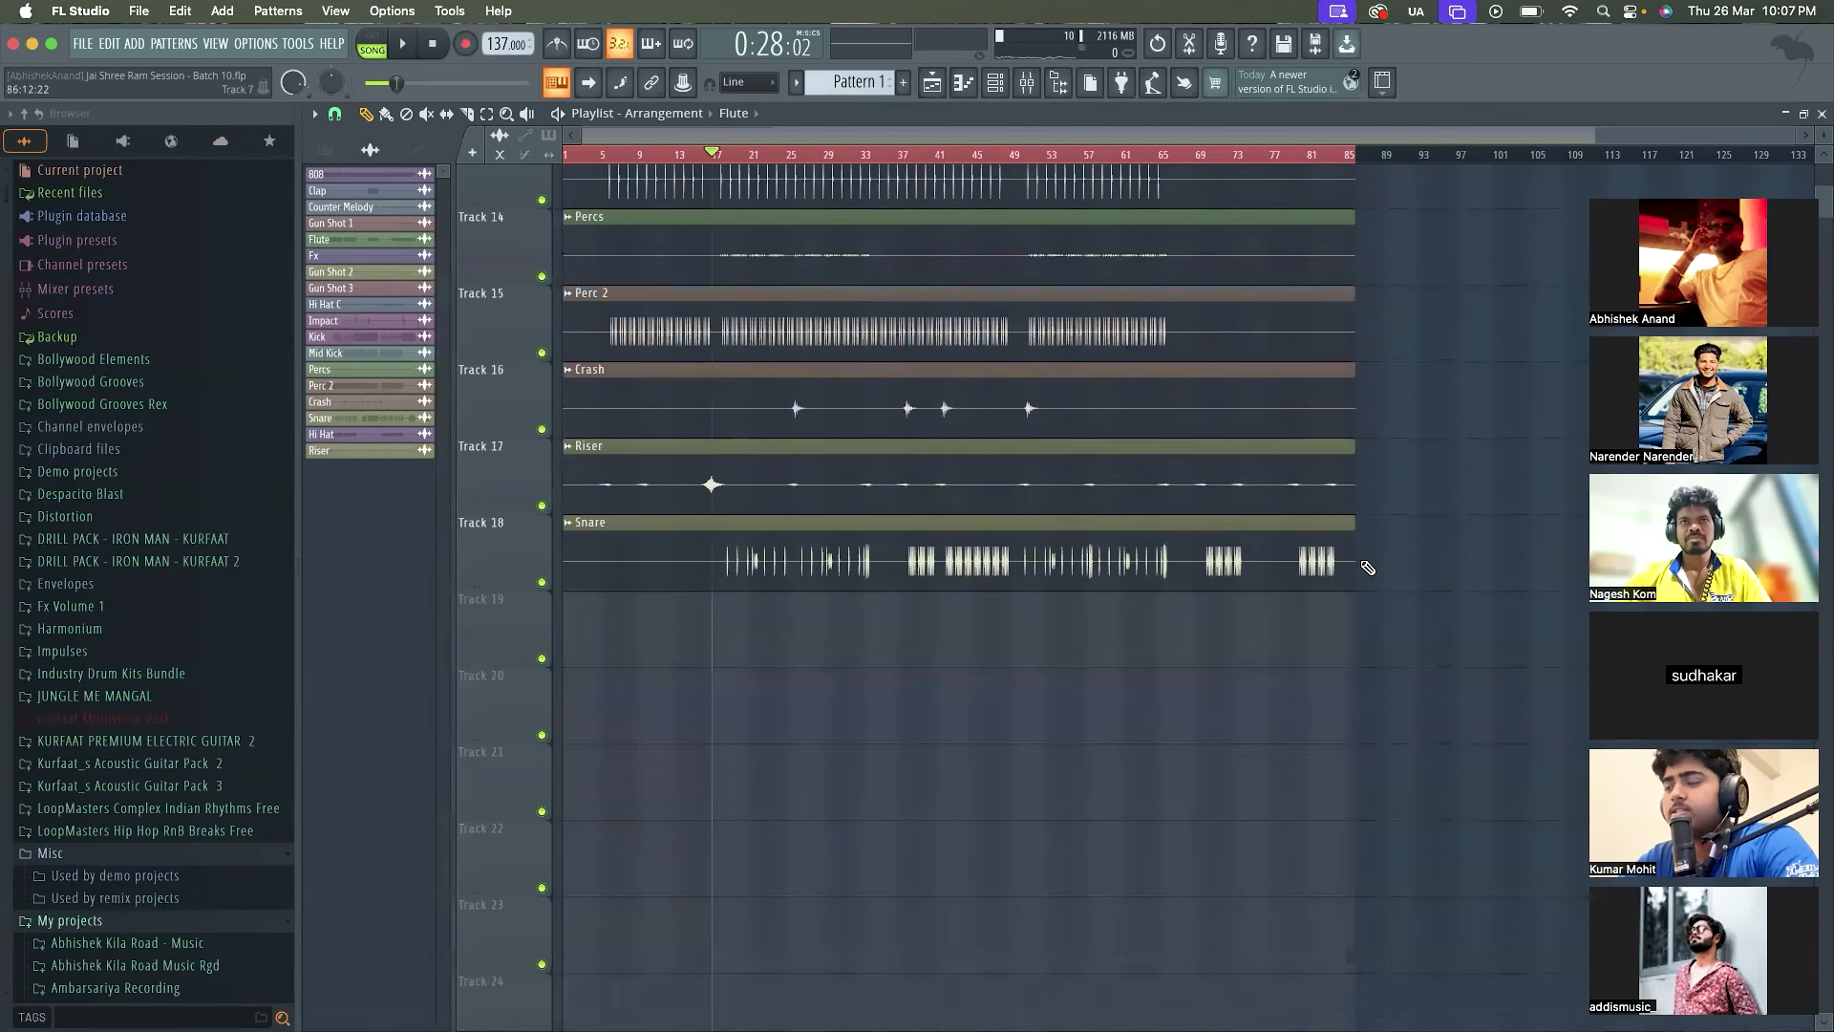
{"action": "left_click", "coordinate": [83, 43]}
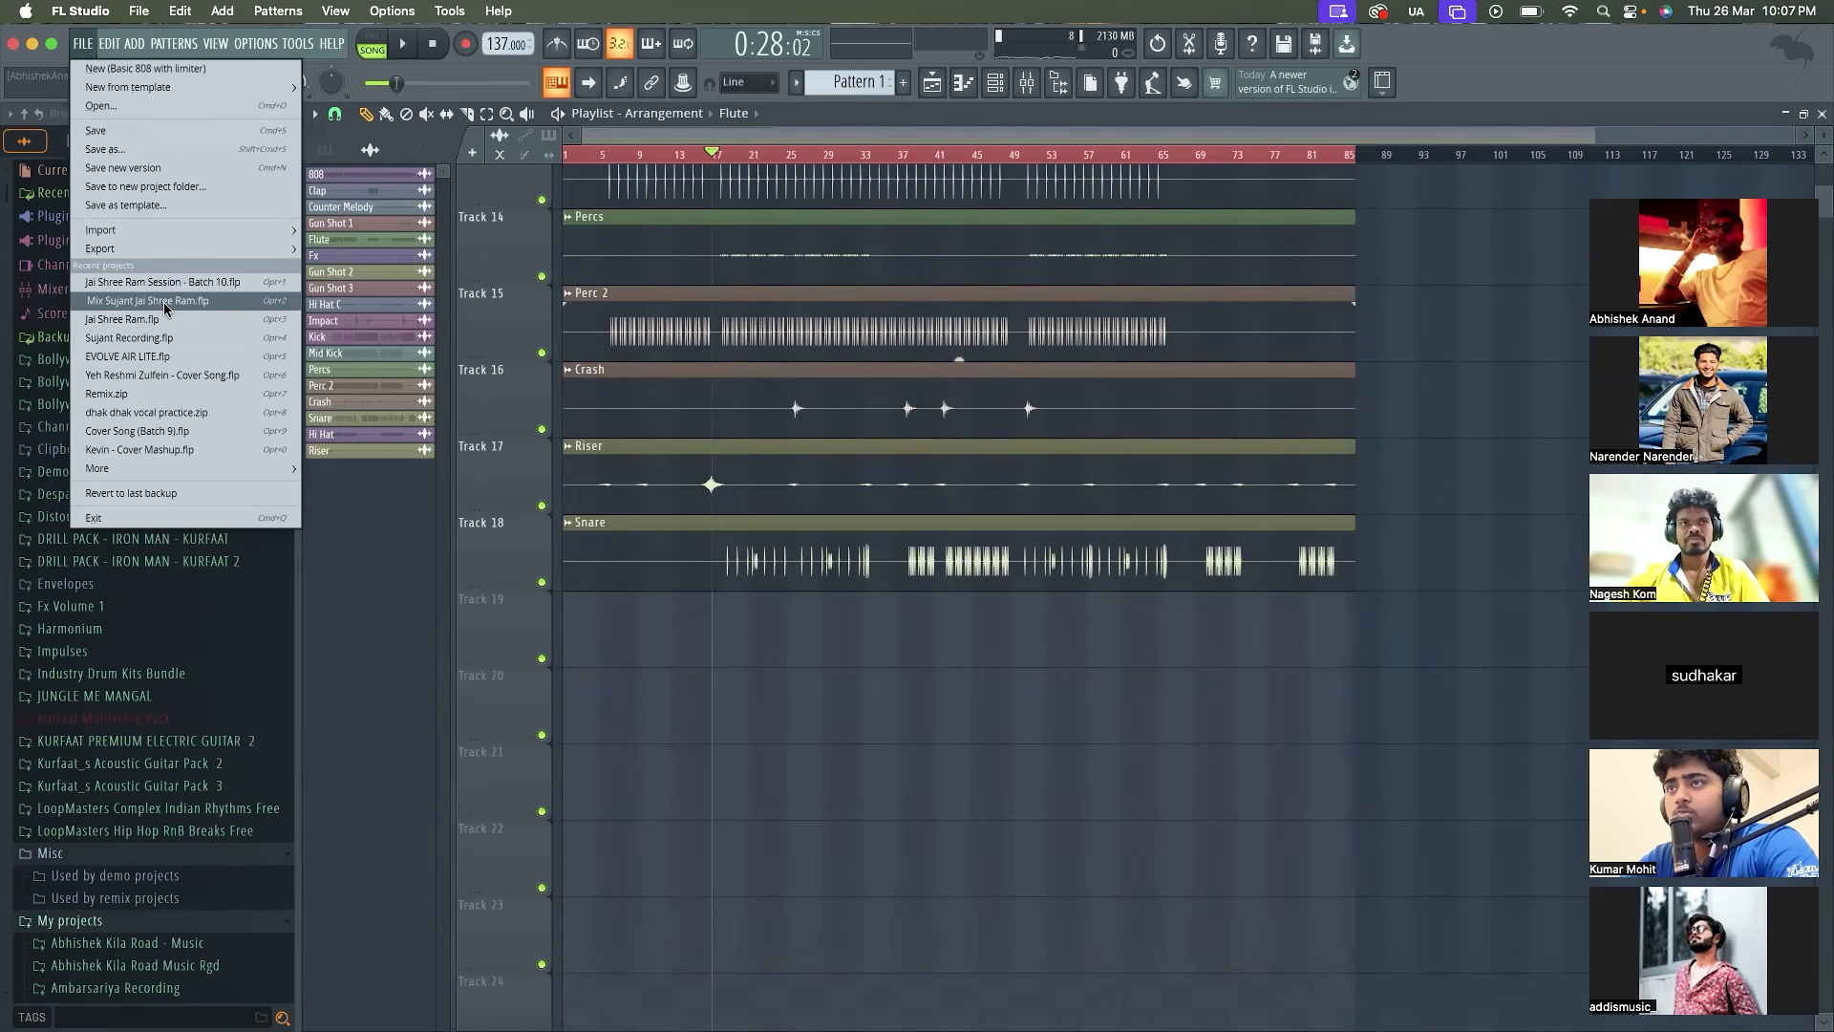
{"action": "left_click", "coordinate": [166, 336]}
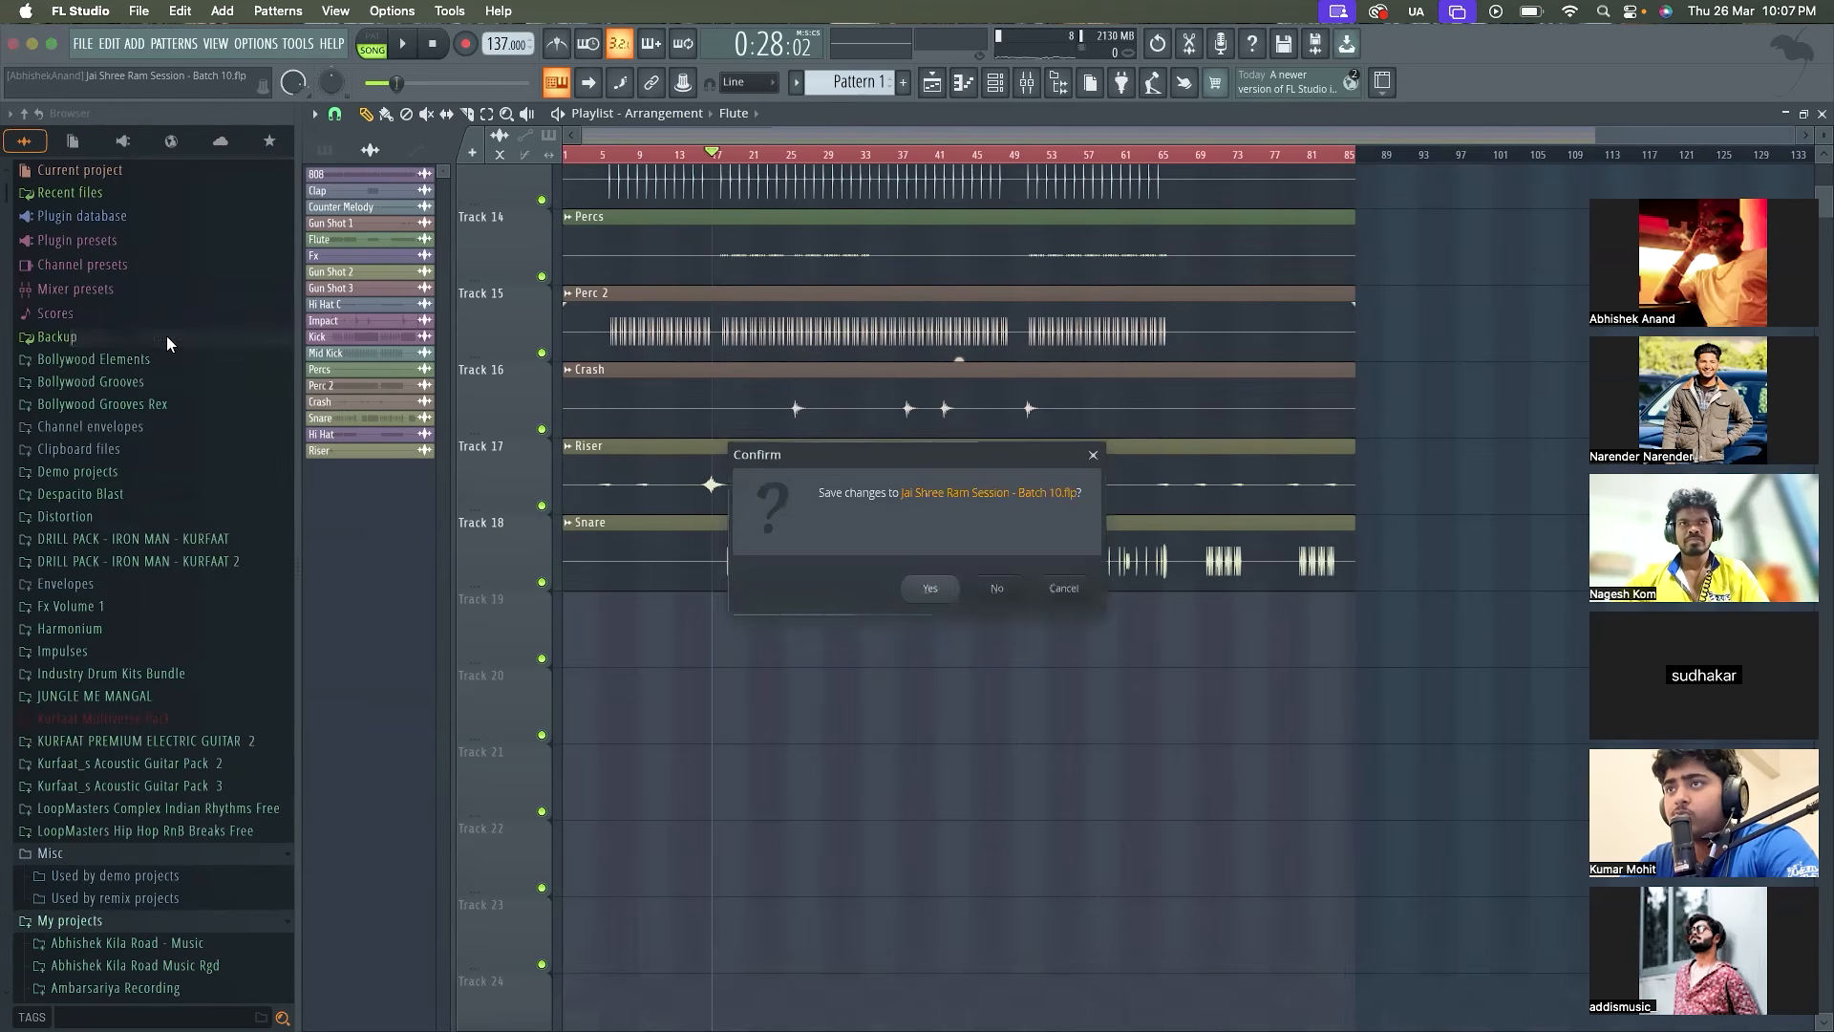
{"action": "left_click", "coordinate": [943, 591]}
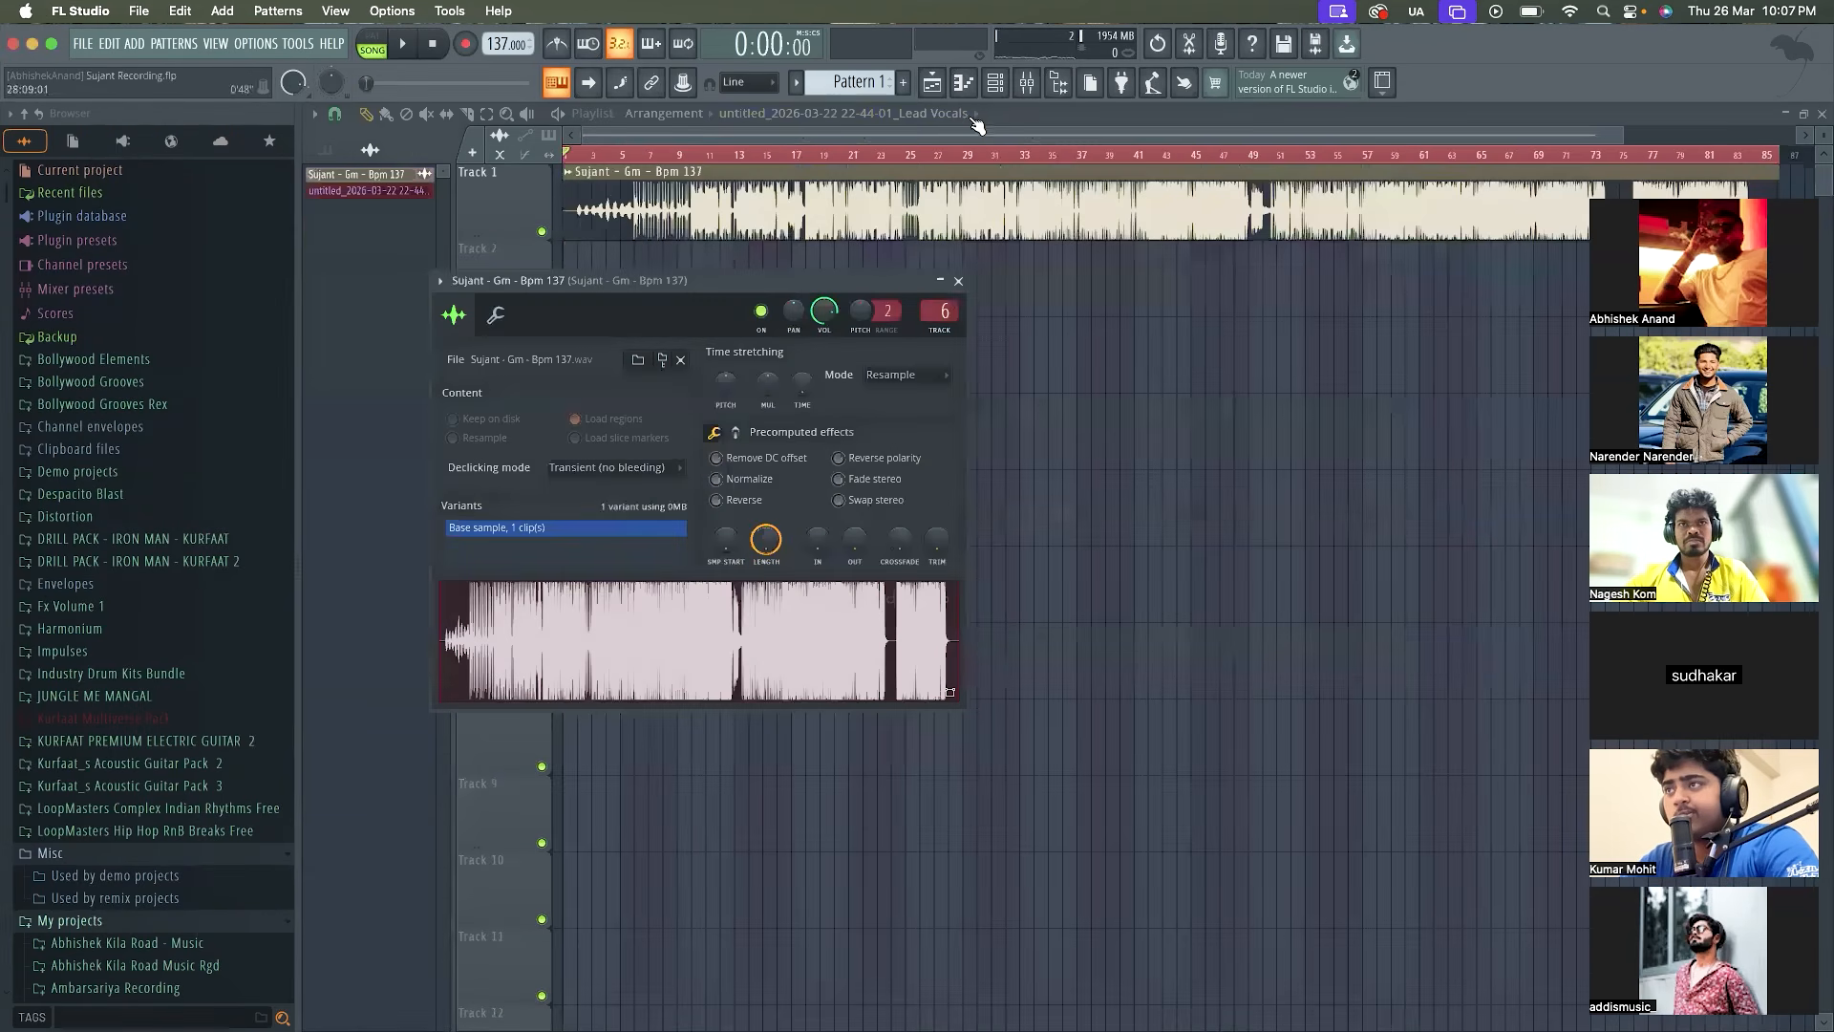
Look over the recording project's single instrumental track and open the recent project Jai Shree Ram.flp
{"action": "scroll", "coordinate": [845, 349], "scroll_direction": "down", "scroll_amount": 10}
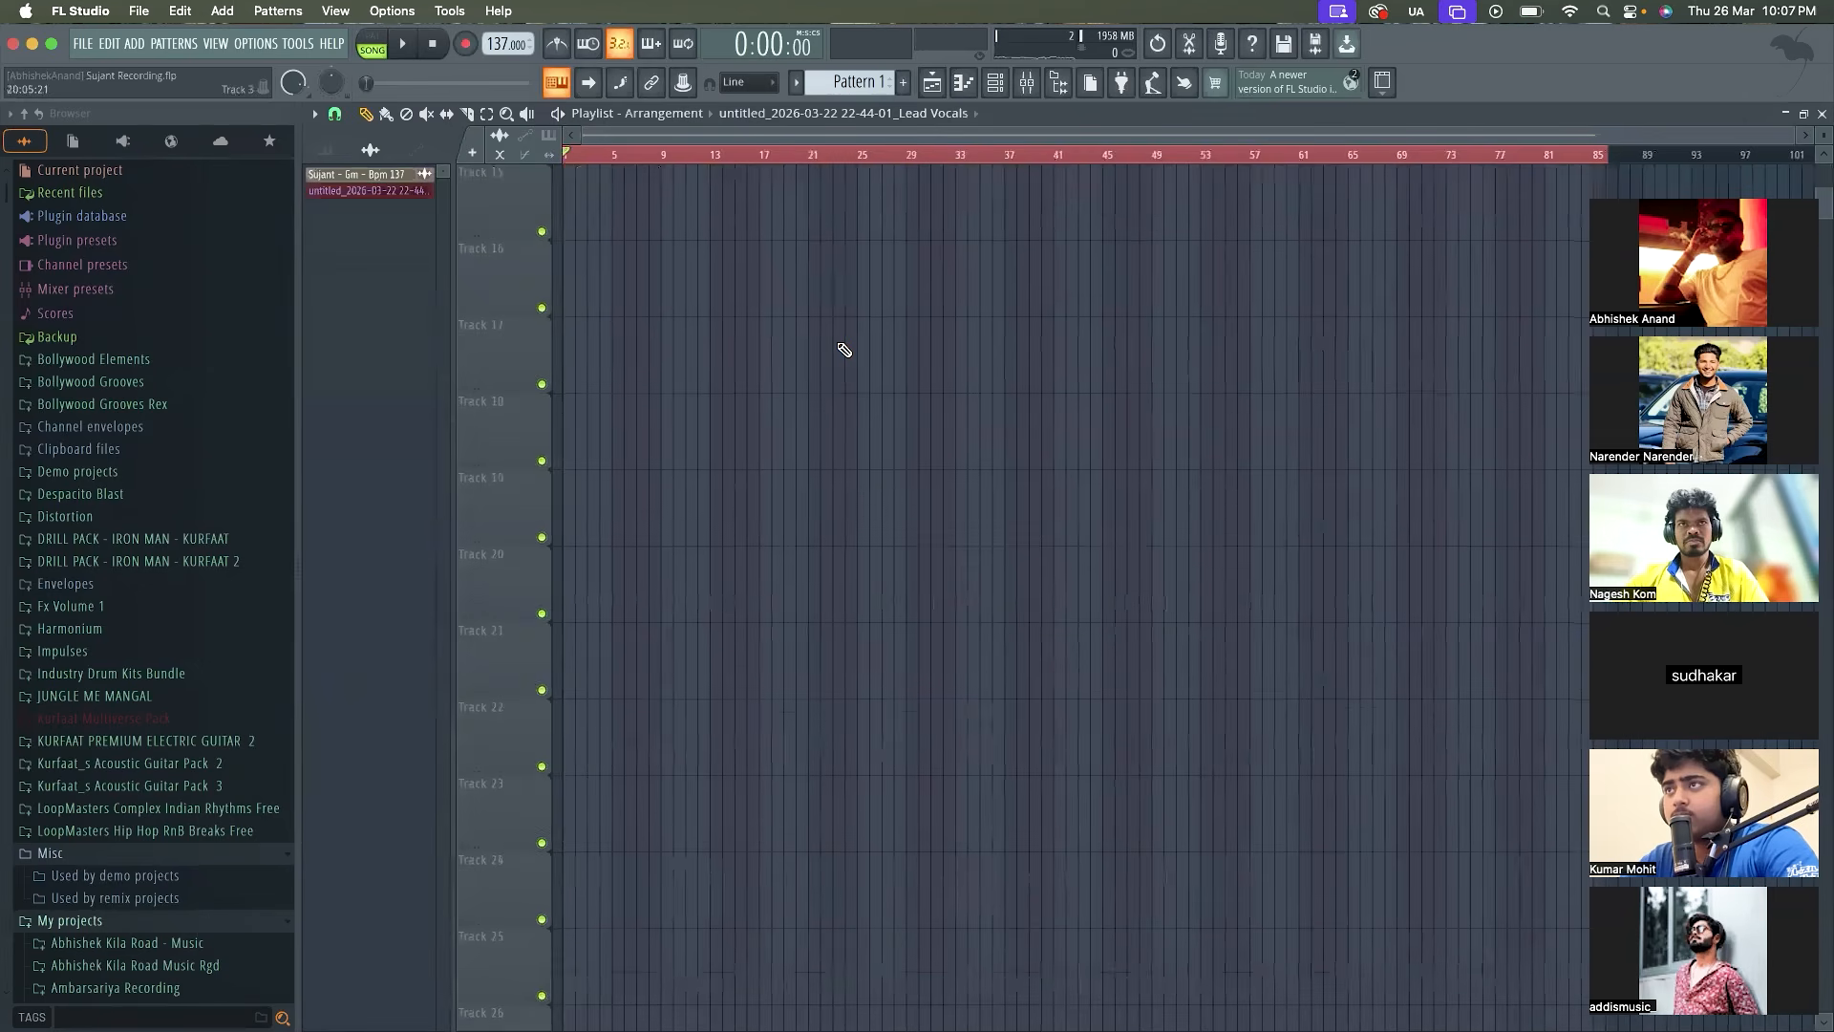
{"action": "scroll", "coordinate": [845, 350], "scroll_direction": "up", "scroll_amount": 10}
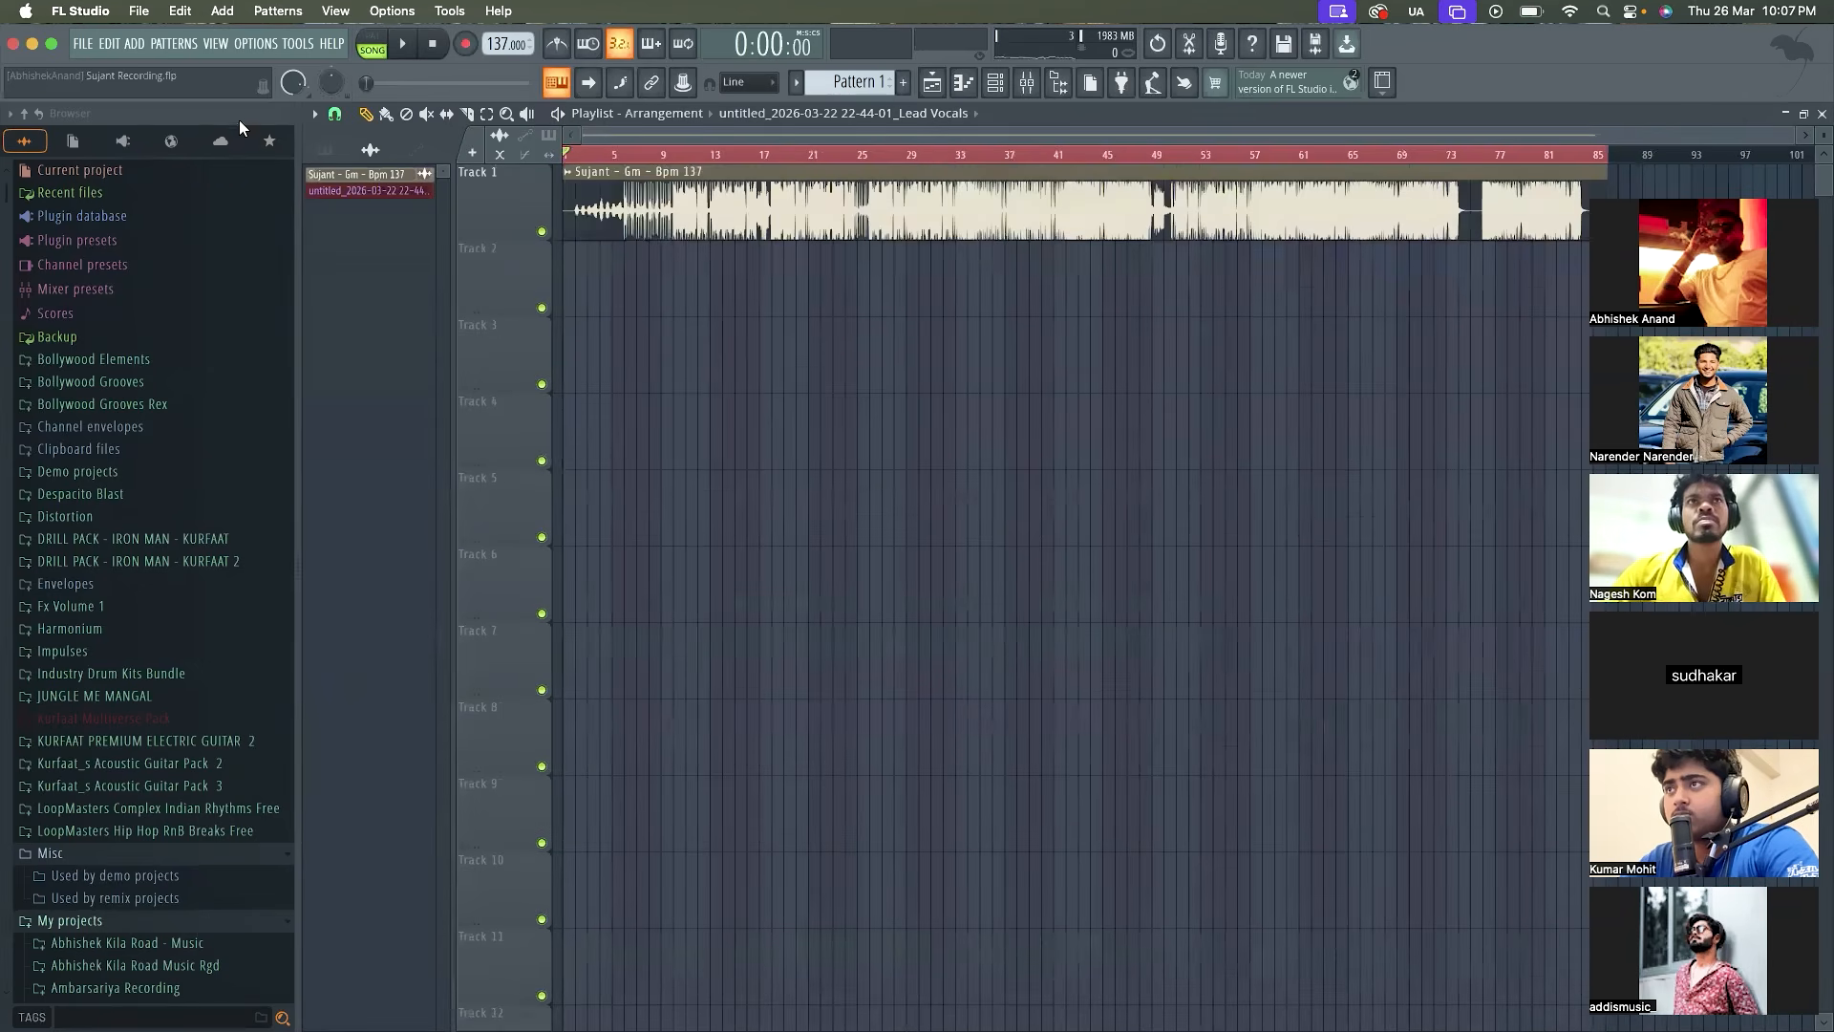
{"action": "left_click", "coordinate": [83, 44]}
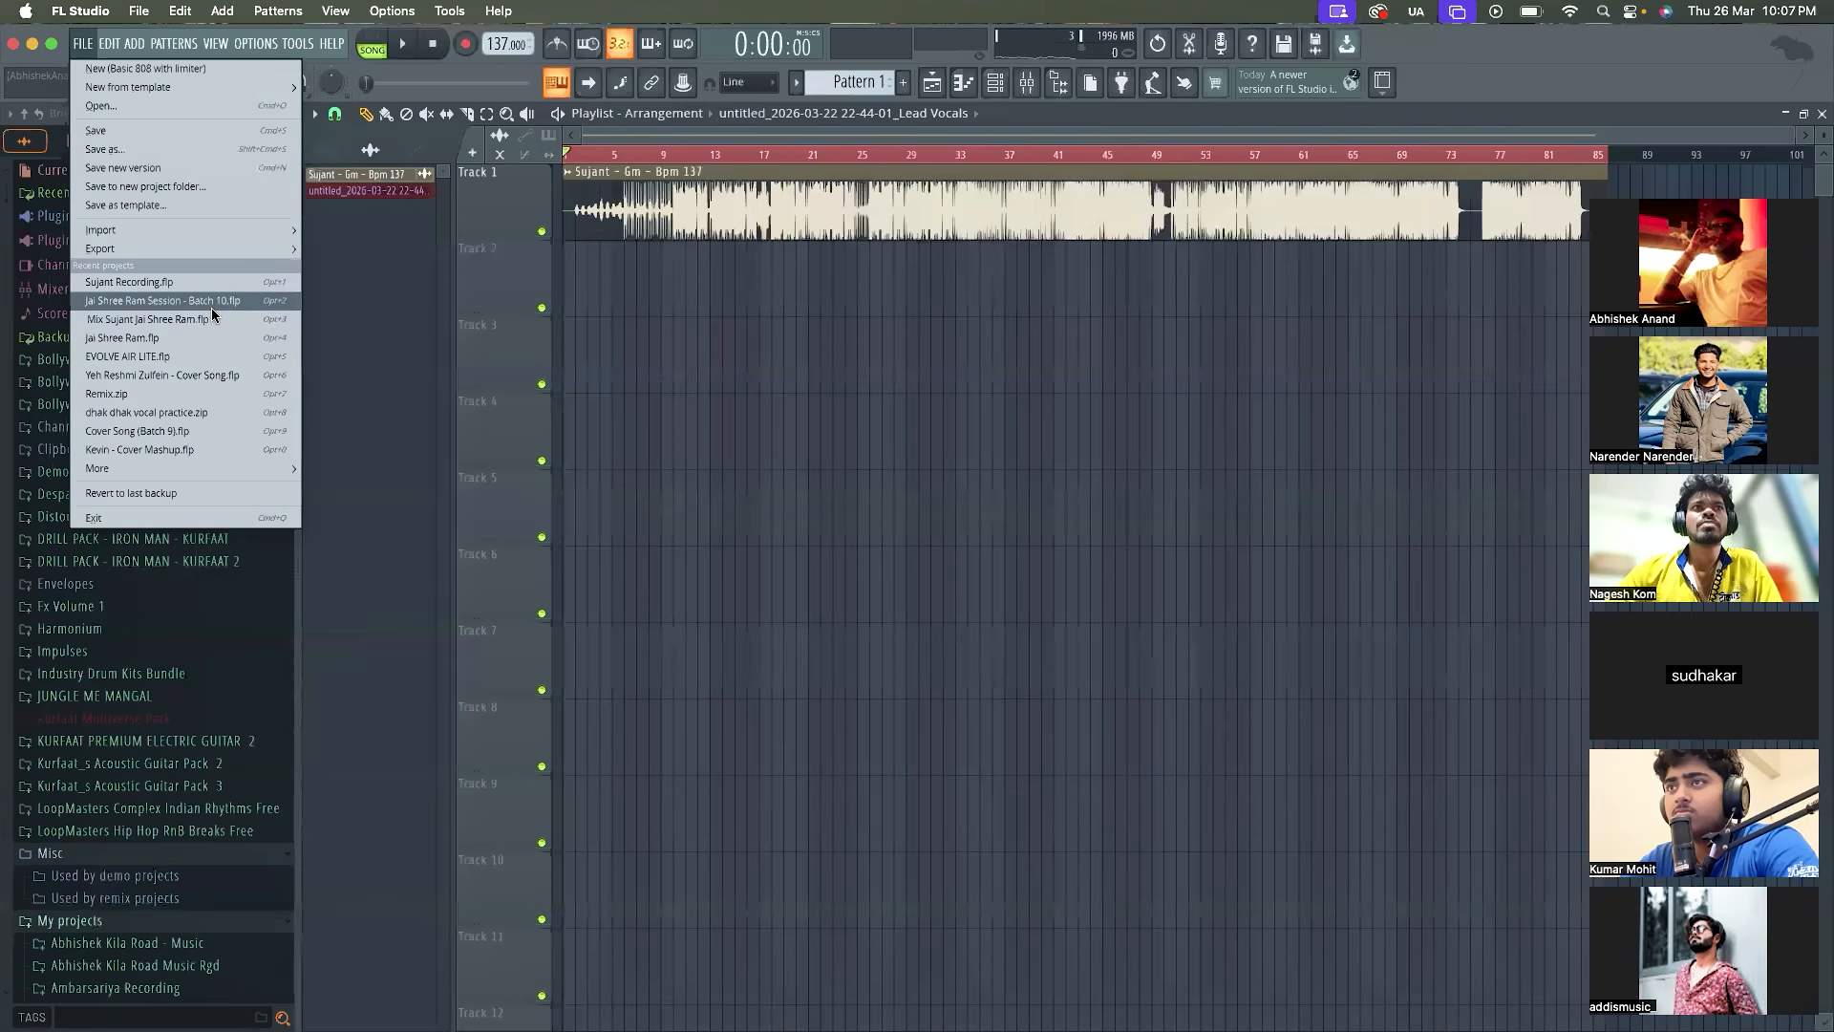
{"action": "left_click", "coordinate": [164, 336]}
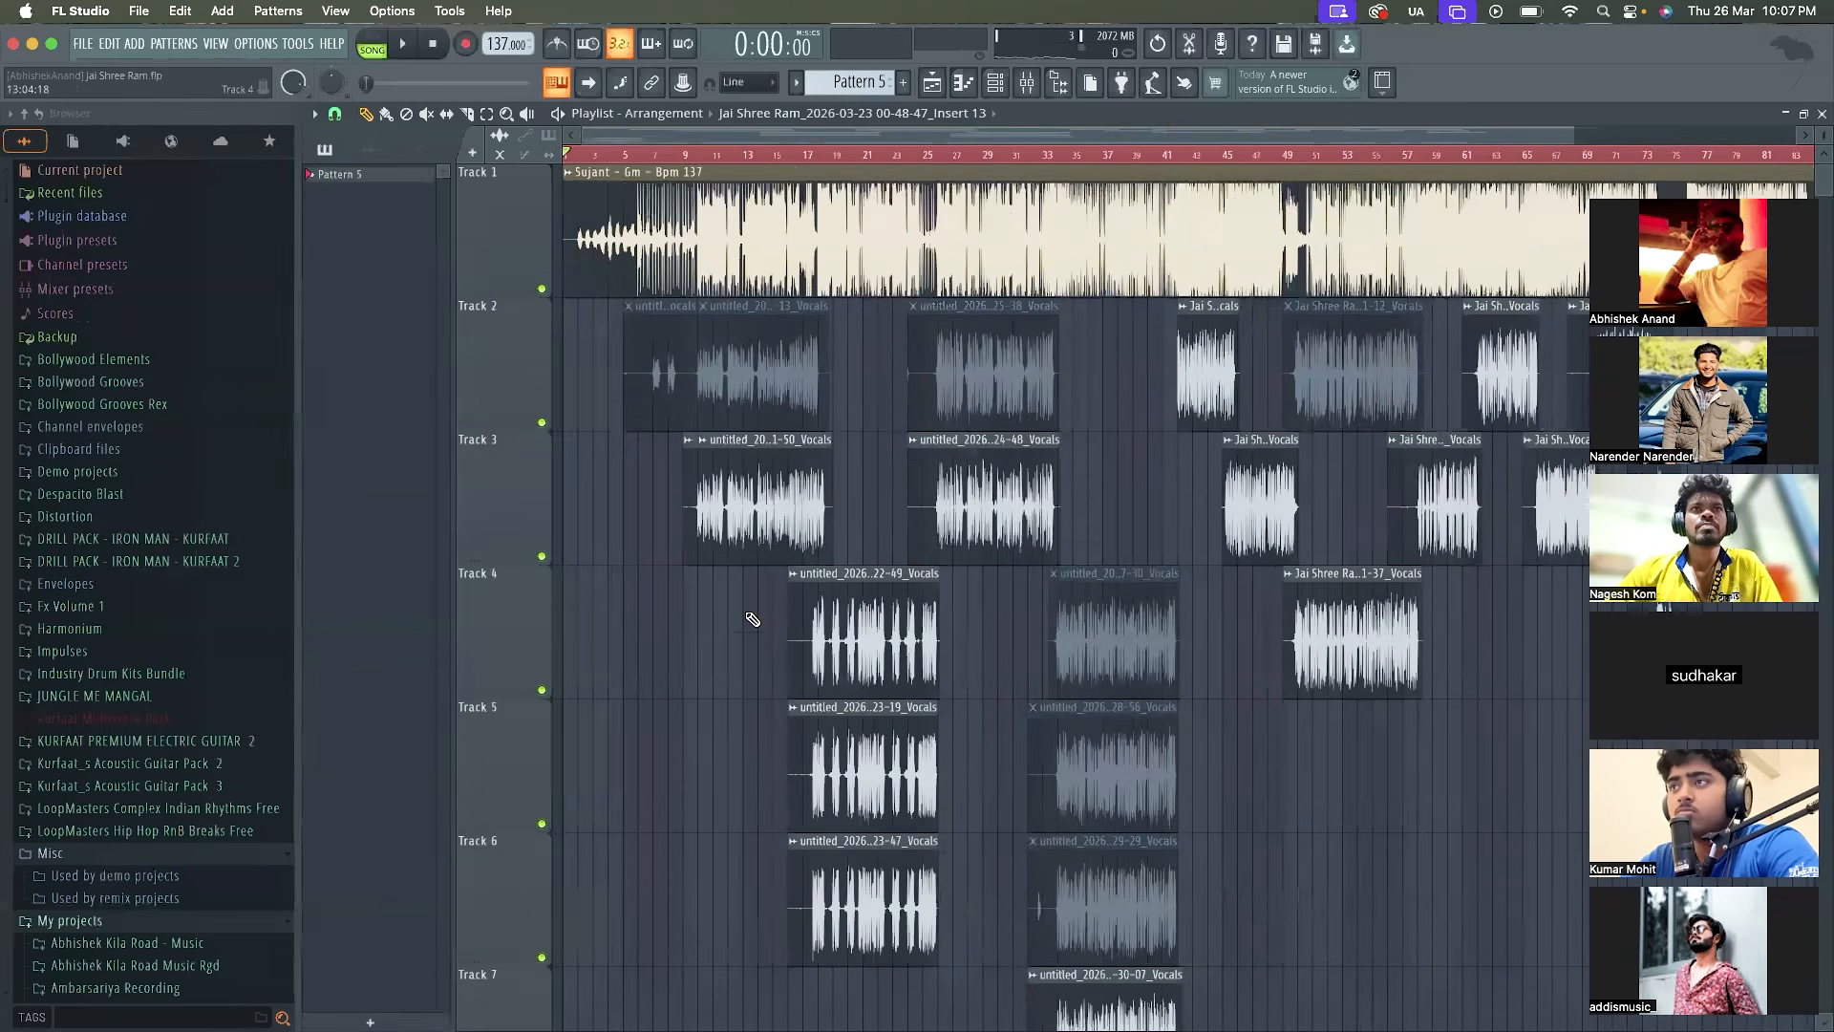
Play the song from about bar 7 and examine the arranged vocal clips on Tracks 2 to 7
{"action": "scroll", "coordinate": [749, 622], "scroll_direction": "down", "scroll_amount": 2}
{"action": "left_click", "coordinate": [661, 155]}
{"action": "key", "text": "space"}
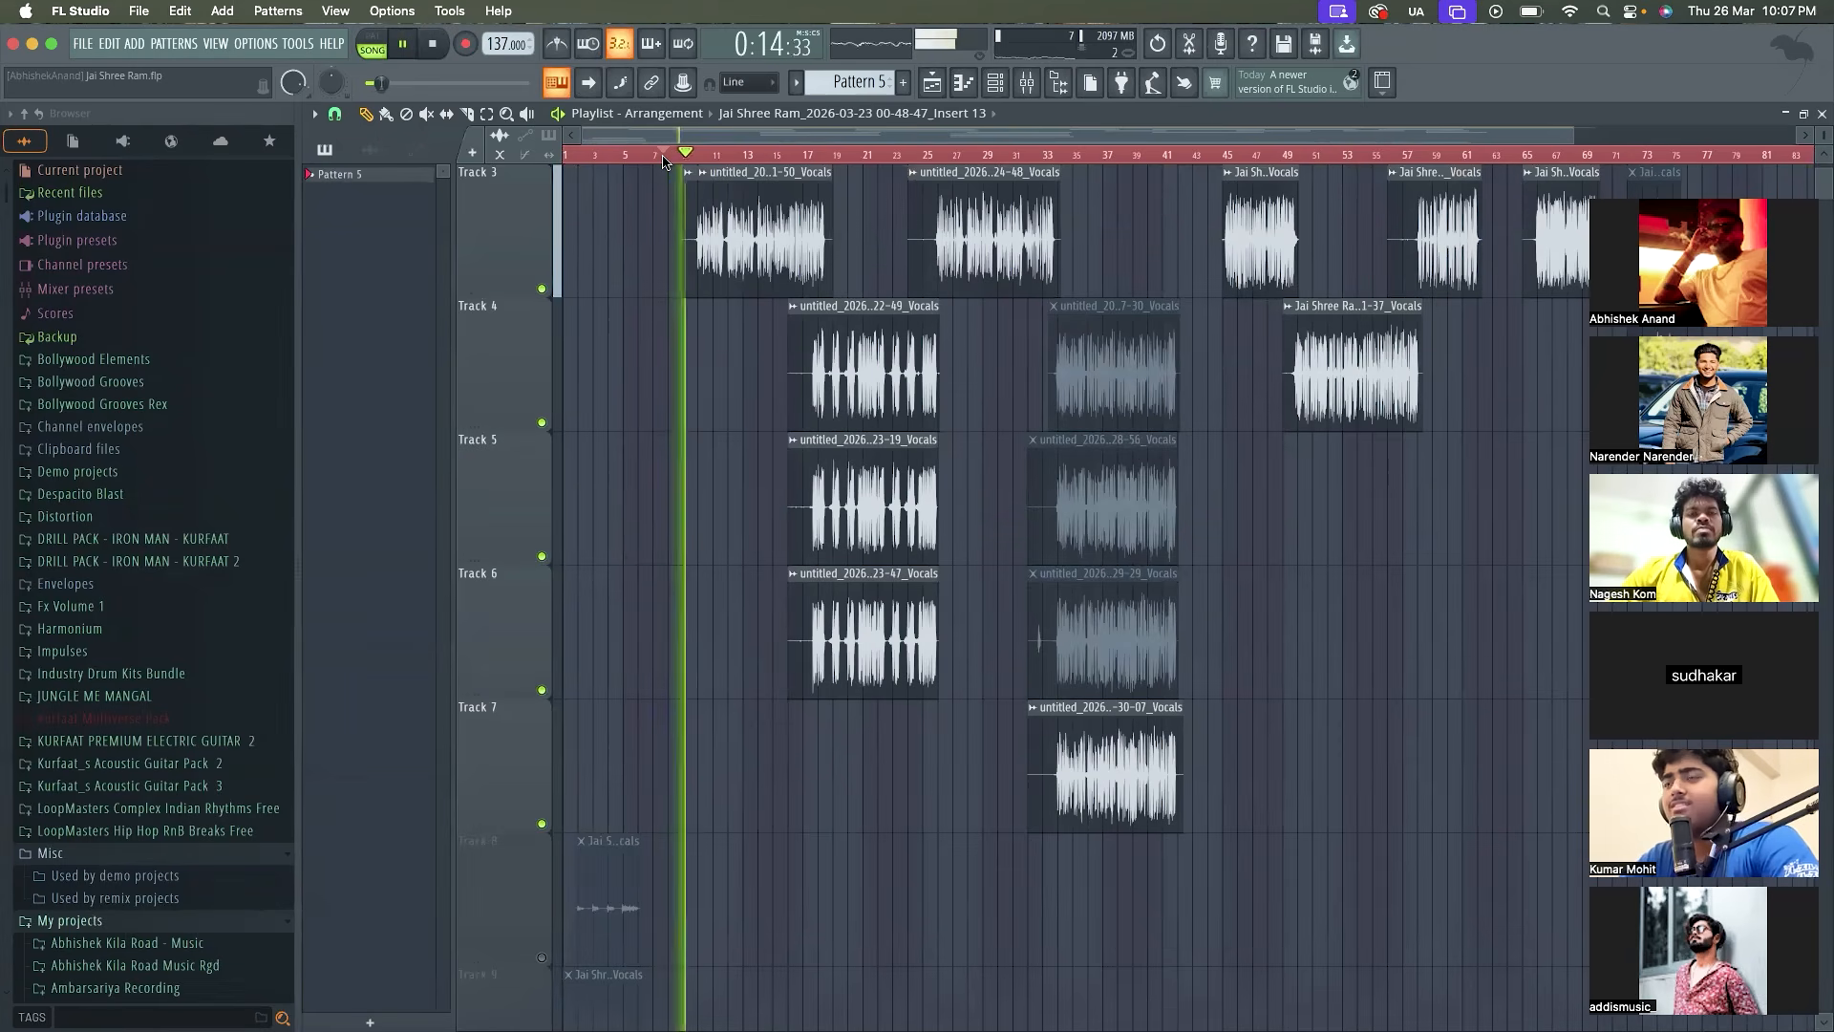
{"action": "scroll", "coordinate": [744, 441], "scroll_direction": "up", "scroll_amount": 3}
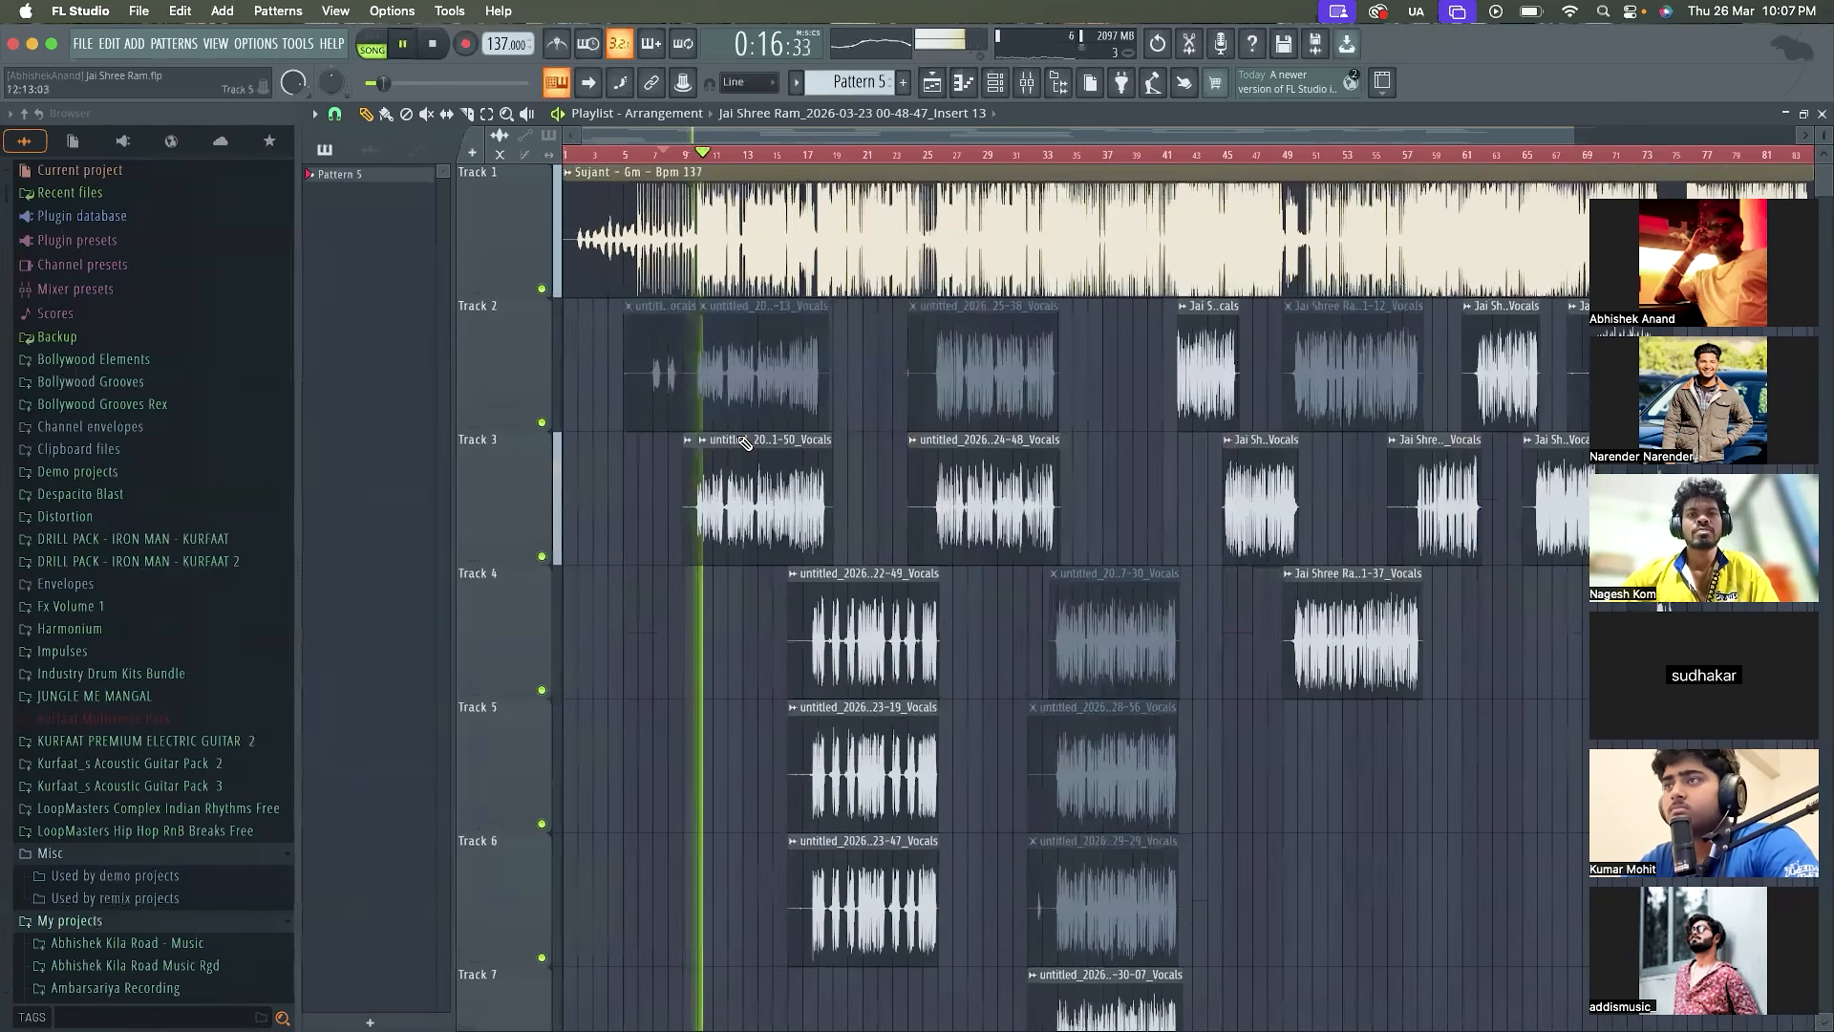
{"action": "scroll", "coordinate": [739, 433], "scroll_direction": "up", "scroll_amount": 1}
{"action": "scroll", "coordinate": [739, 432], "scroll_direction": "up", "scroll_amount": 1}
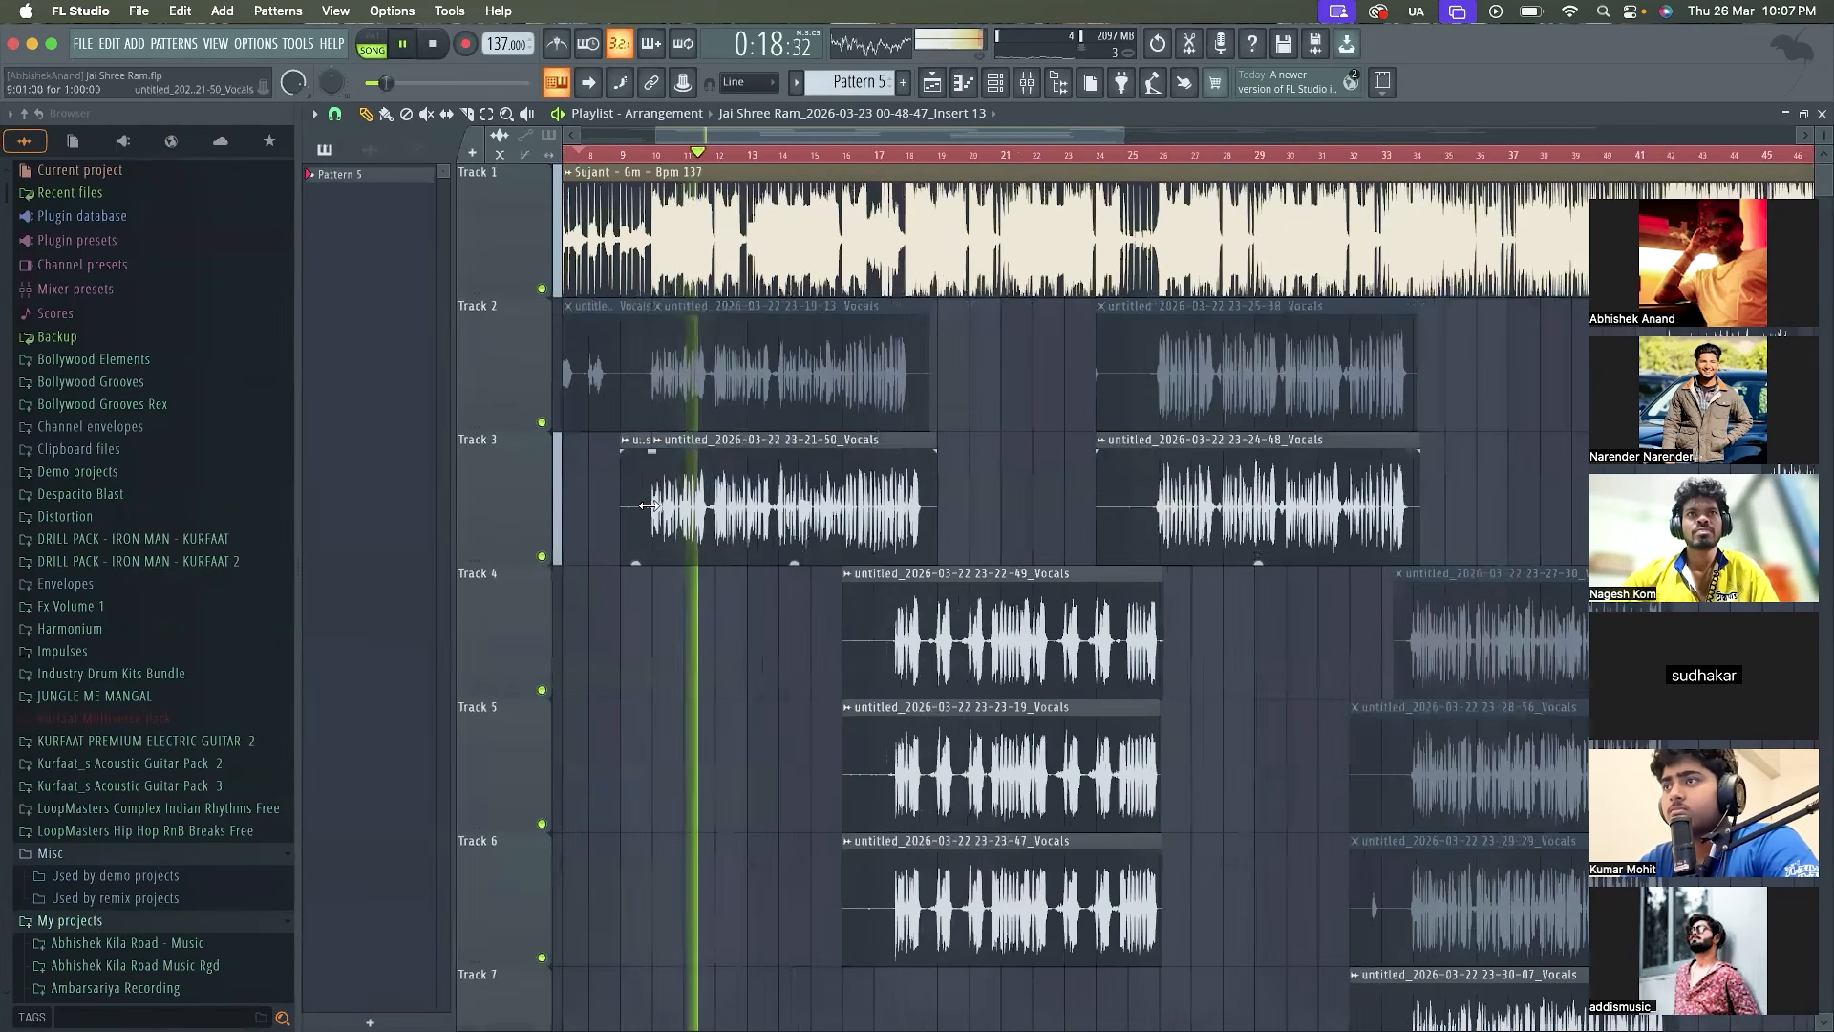
{"action": "scroll", "coordinate": [649, 504], "scroll_direction": "up", "scroll_amount": 1}
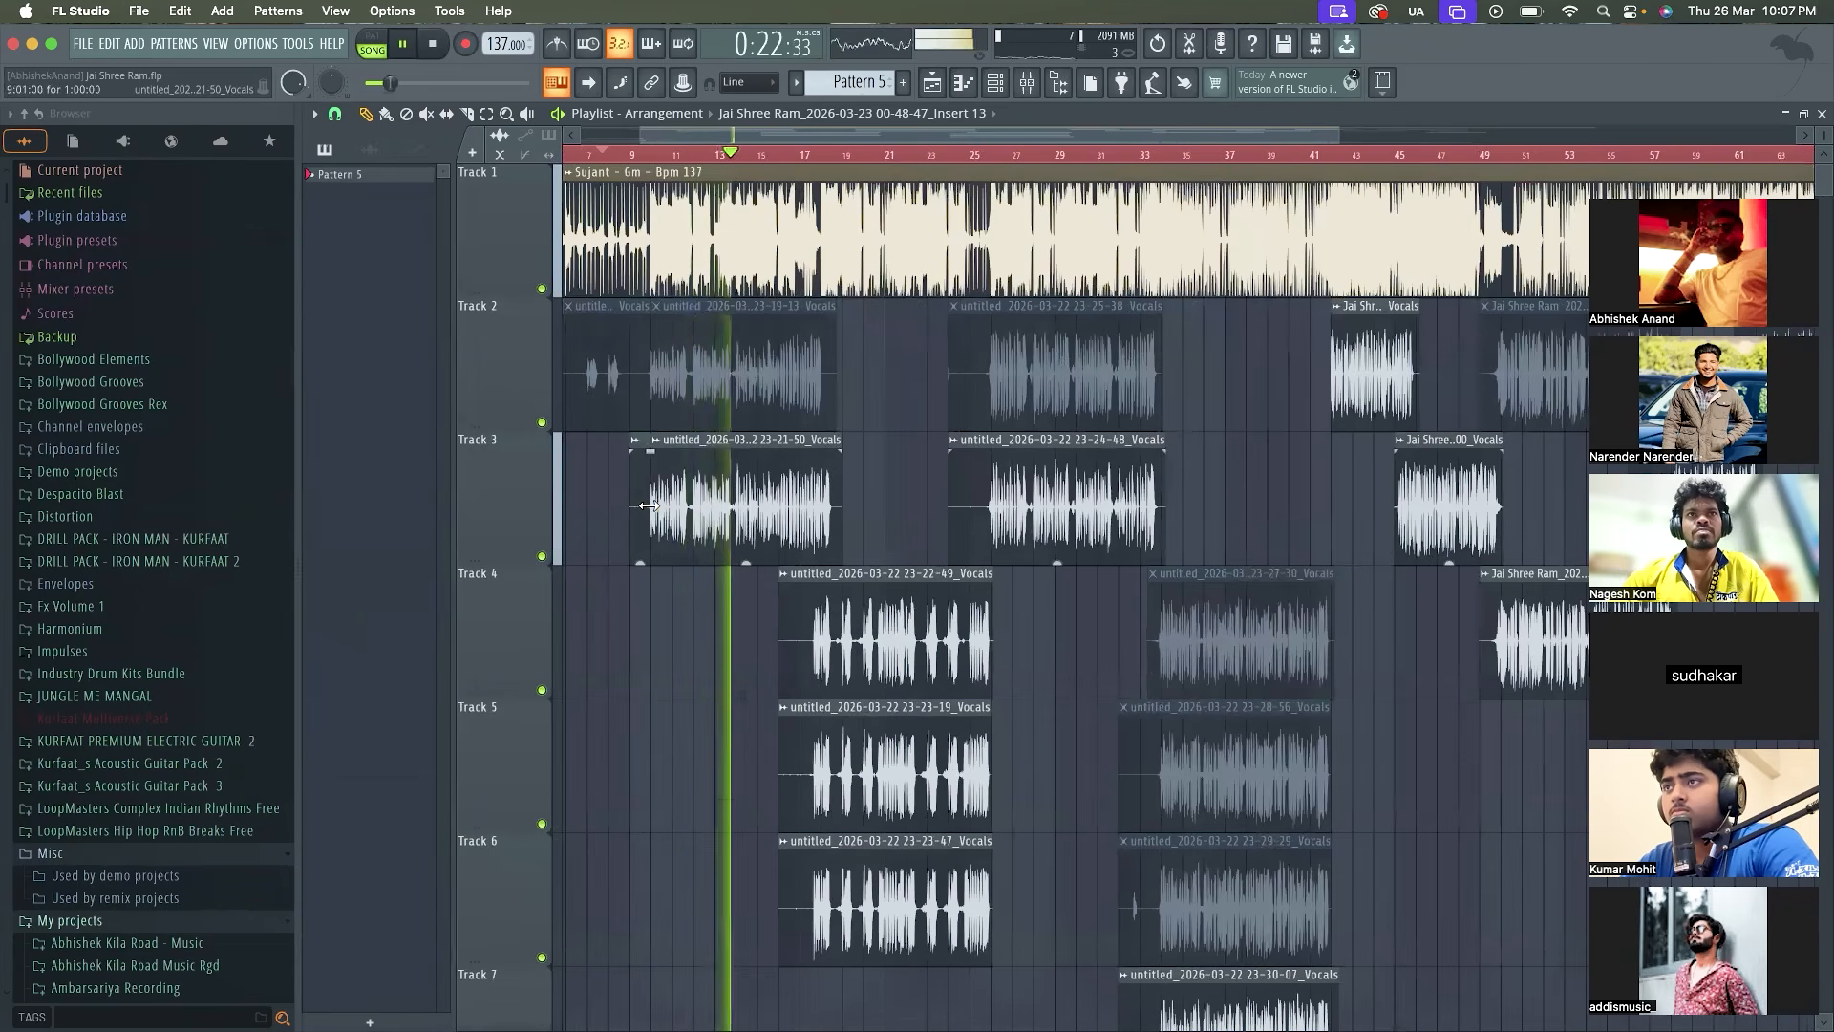
{"action": "scroll", "coordinate": [648, 504], "scroll_direction": "down", "scroll_amount": 3}
{"action": "scroll", "coordinate": [649, 504], "scroll_direction": "up", "scroll_amount": 3}
{"action": "scroll", "coordinate": [649, 504], "scroll_direction": "up", "scroll_amount": 1}
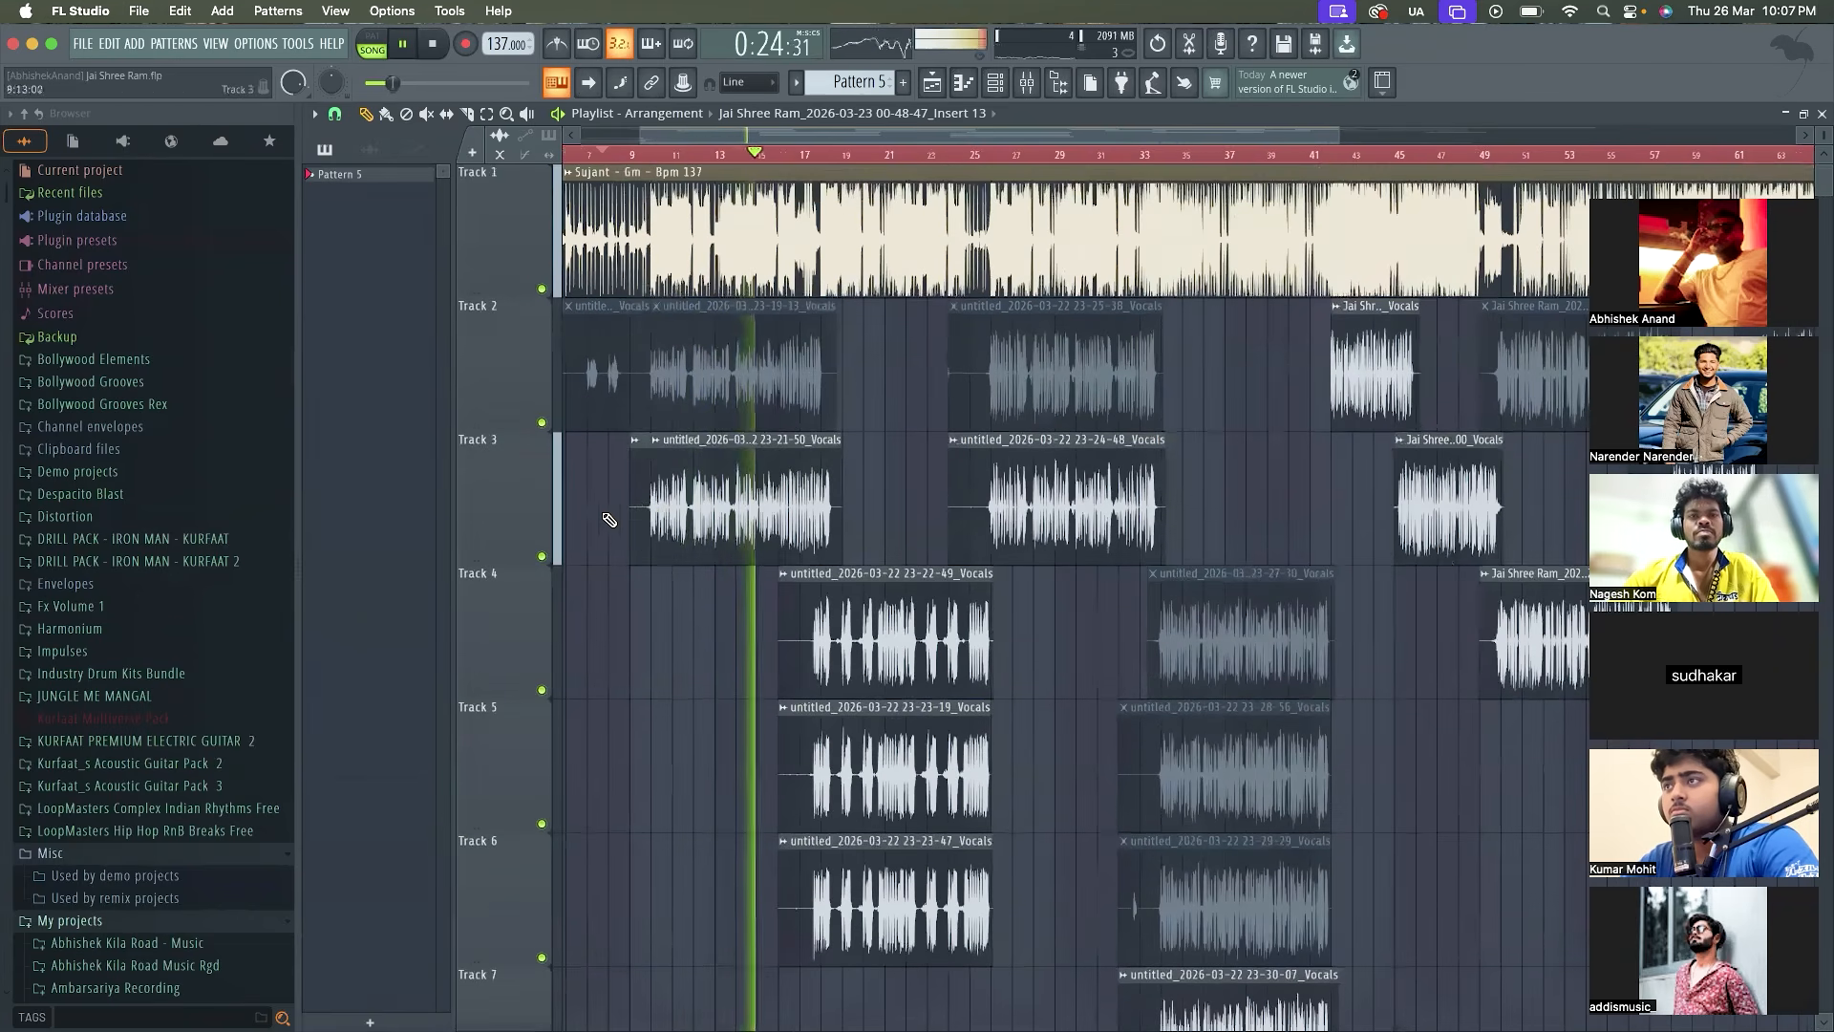
{"action": "scroll", "coordinate": [631, 554], "scroll_direction": "down", "scroll_amount": 2}
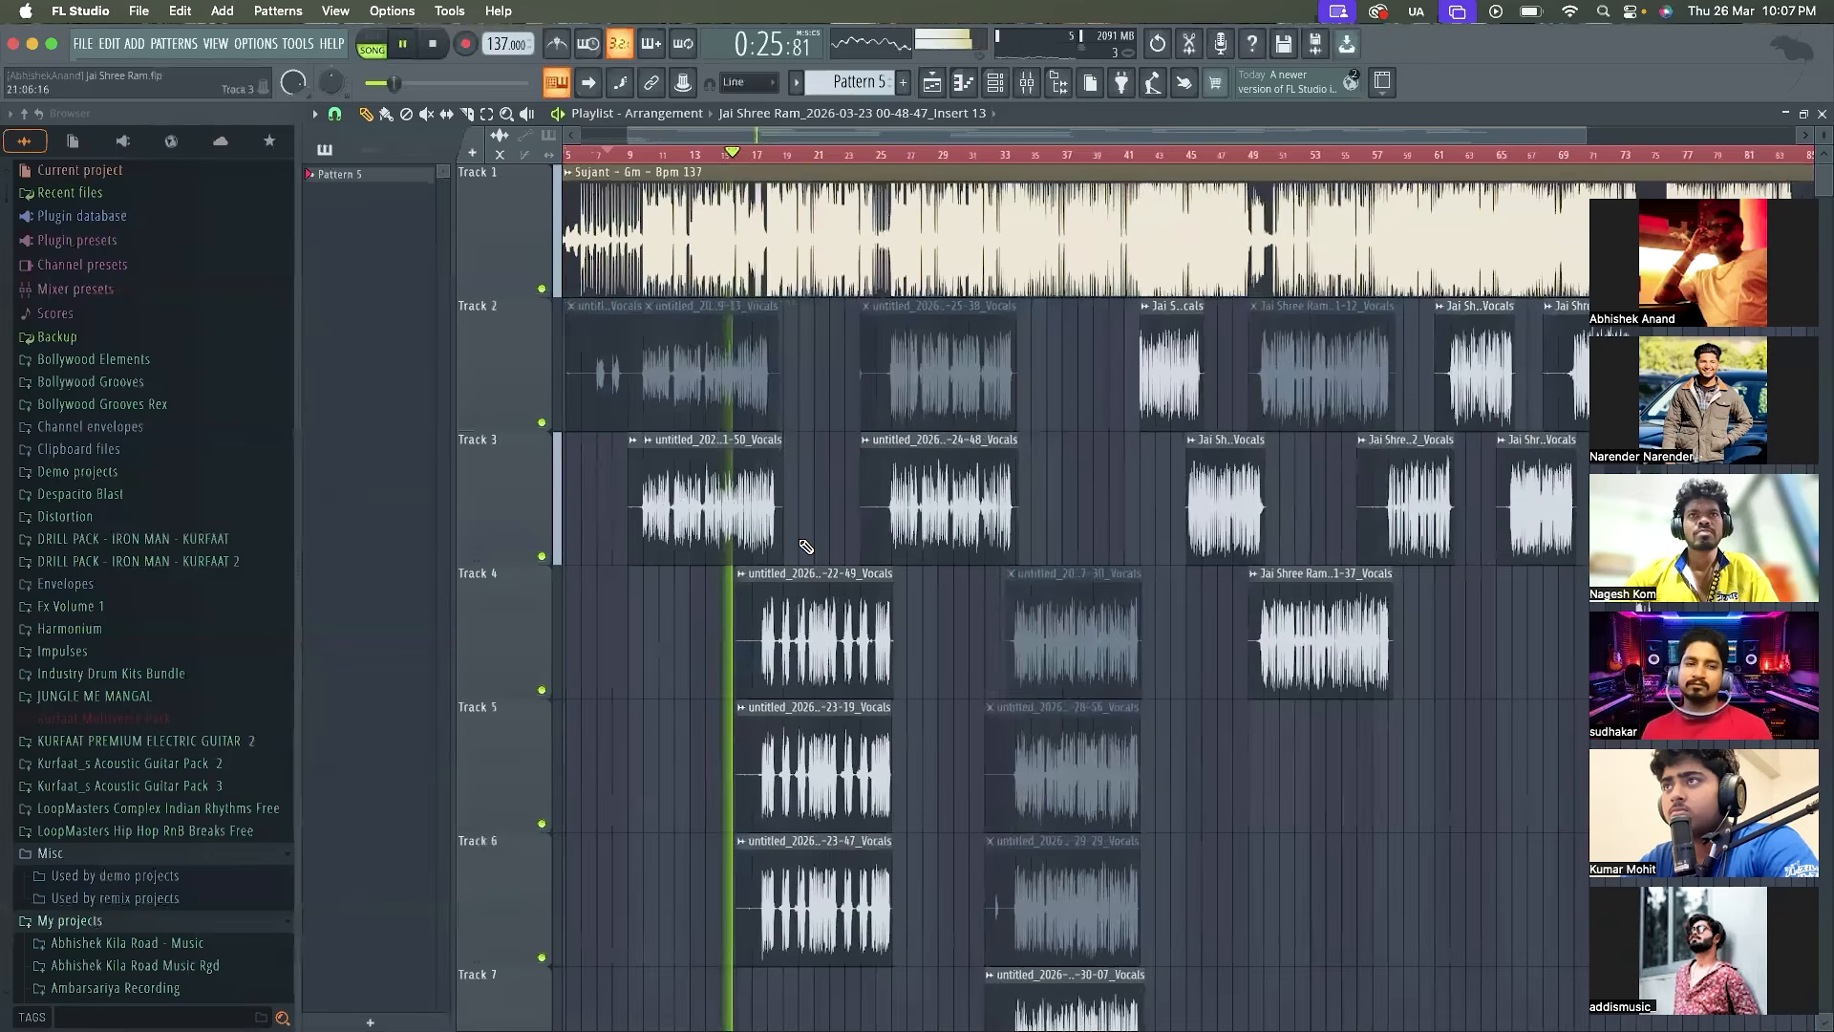
{"action": "key", "text": "space"}
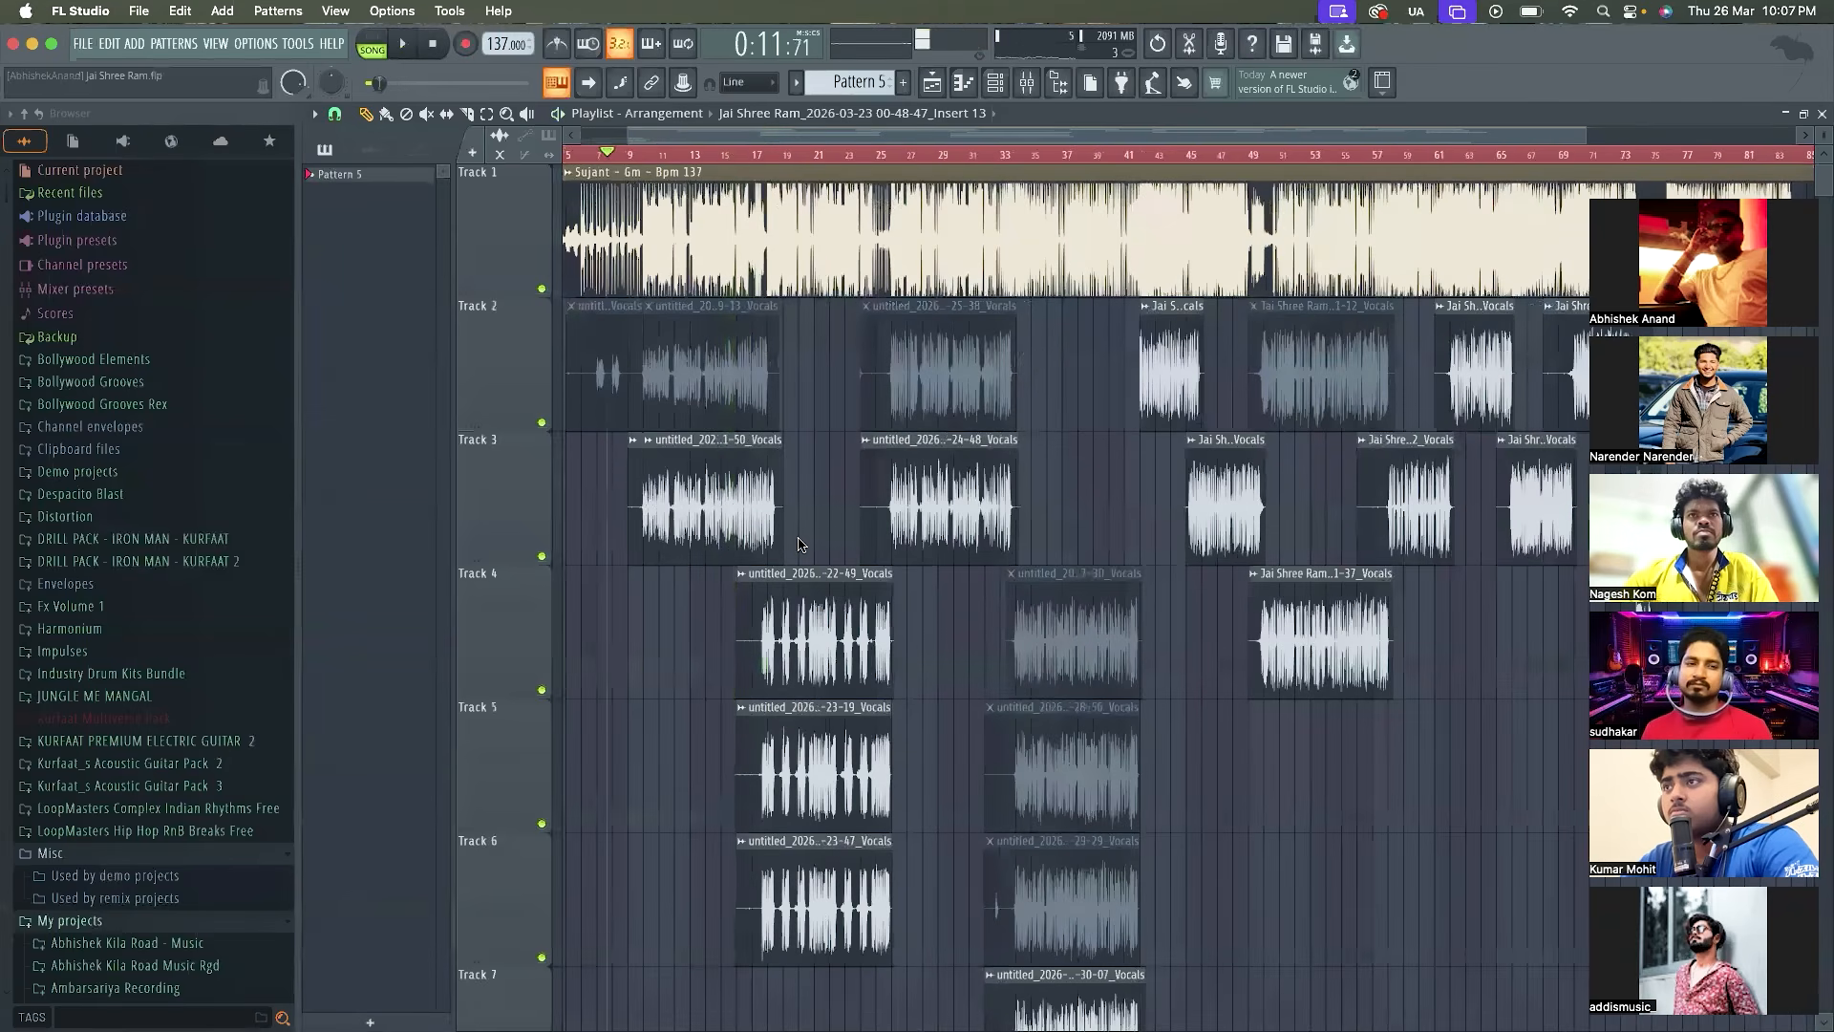
Set the playhead to bar 8:16 and audition the first vocal entry over the instrumental
{"action": "scroll", "coordinate": [660, 532], "scroll_direction": "up", "scroll_amount": 3}
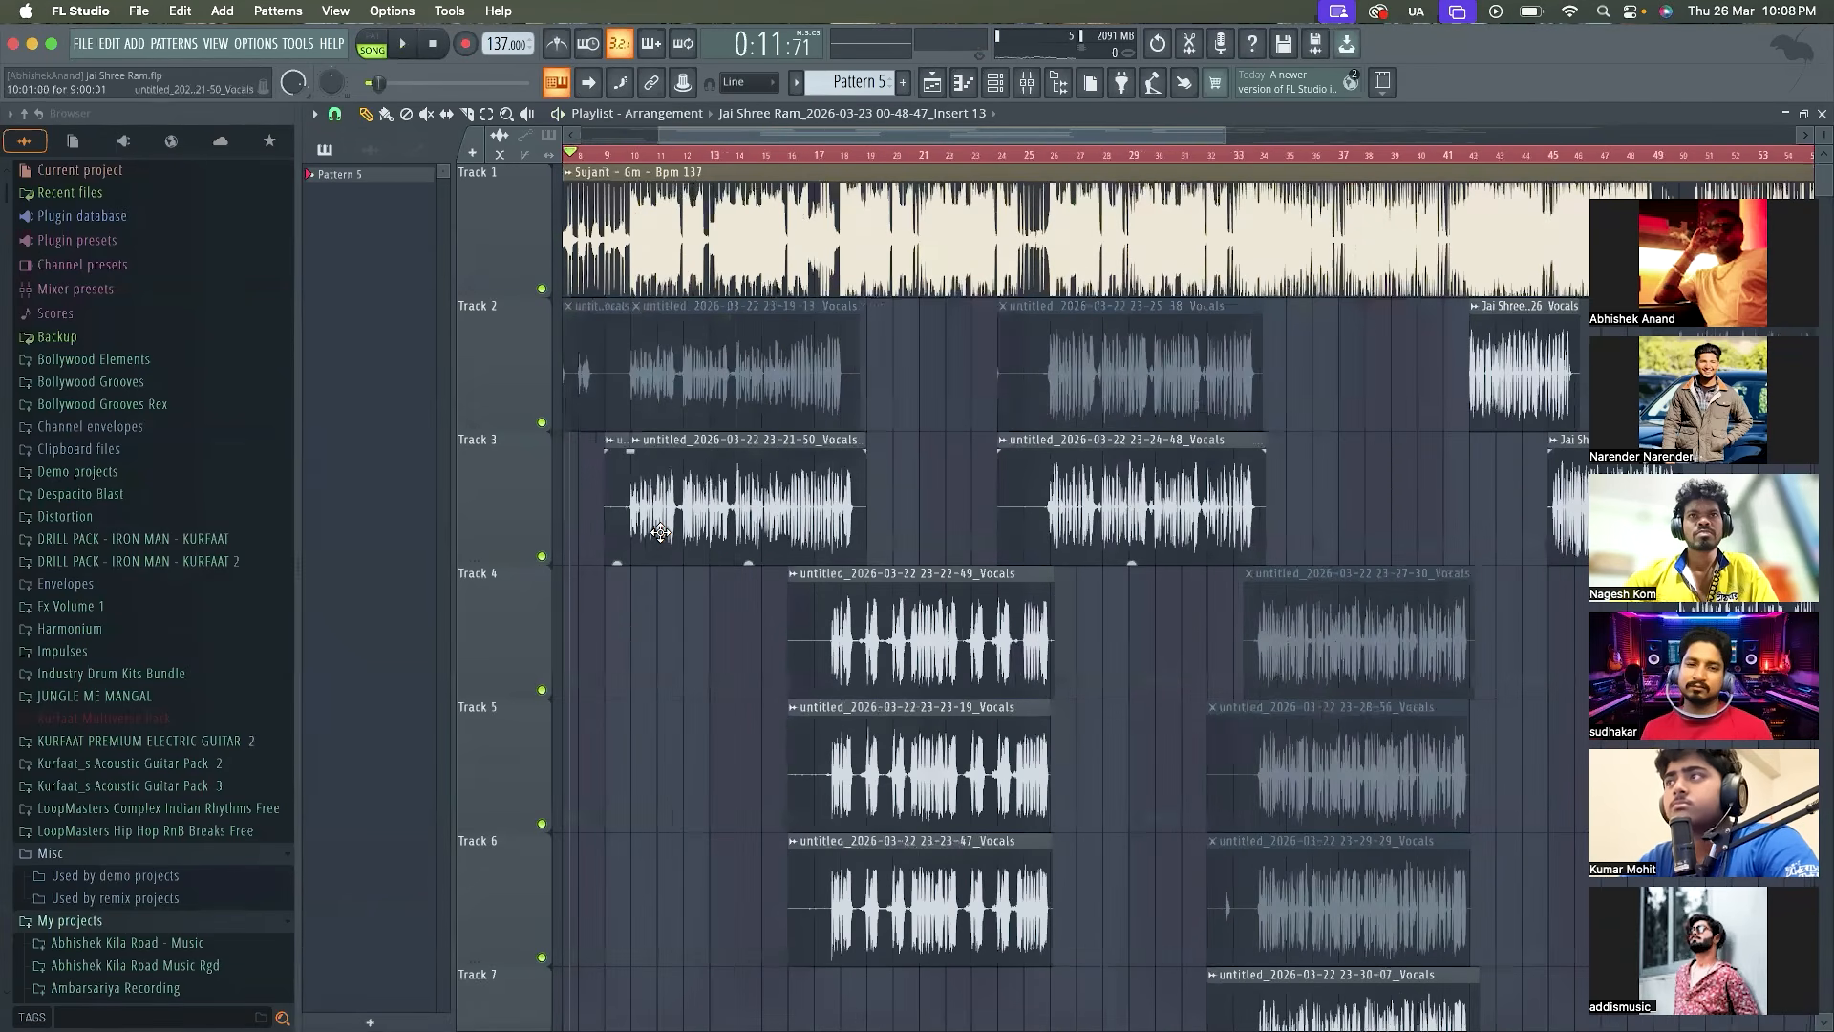
{"action": "scroll", "coordinate": [660, 532], "scroll_direction": "down", "scroll_amount": 2}
{"action": "left_click", "coordinate": [618, 154]}
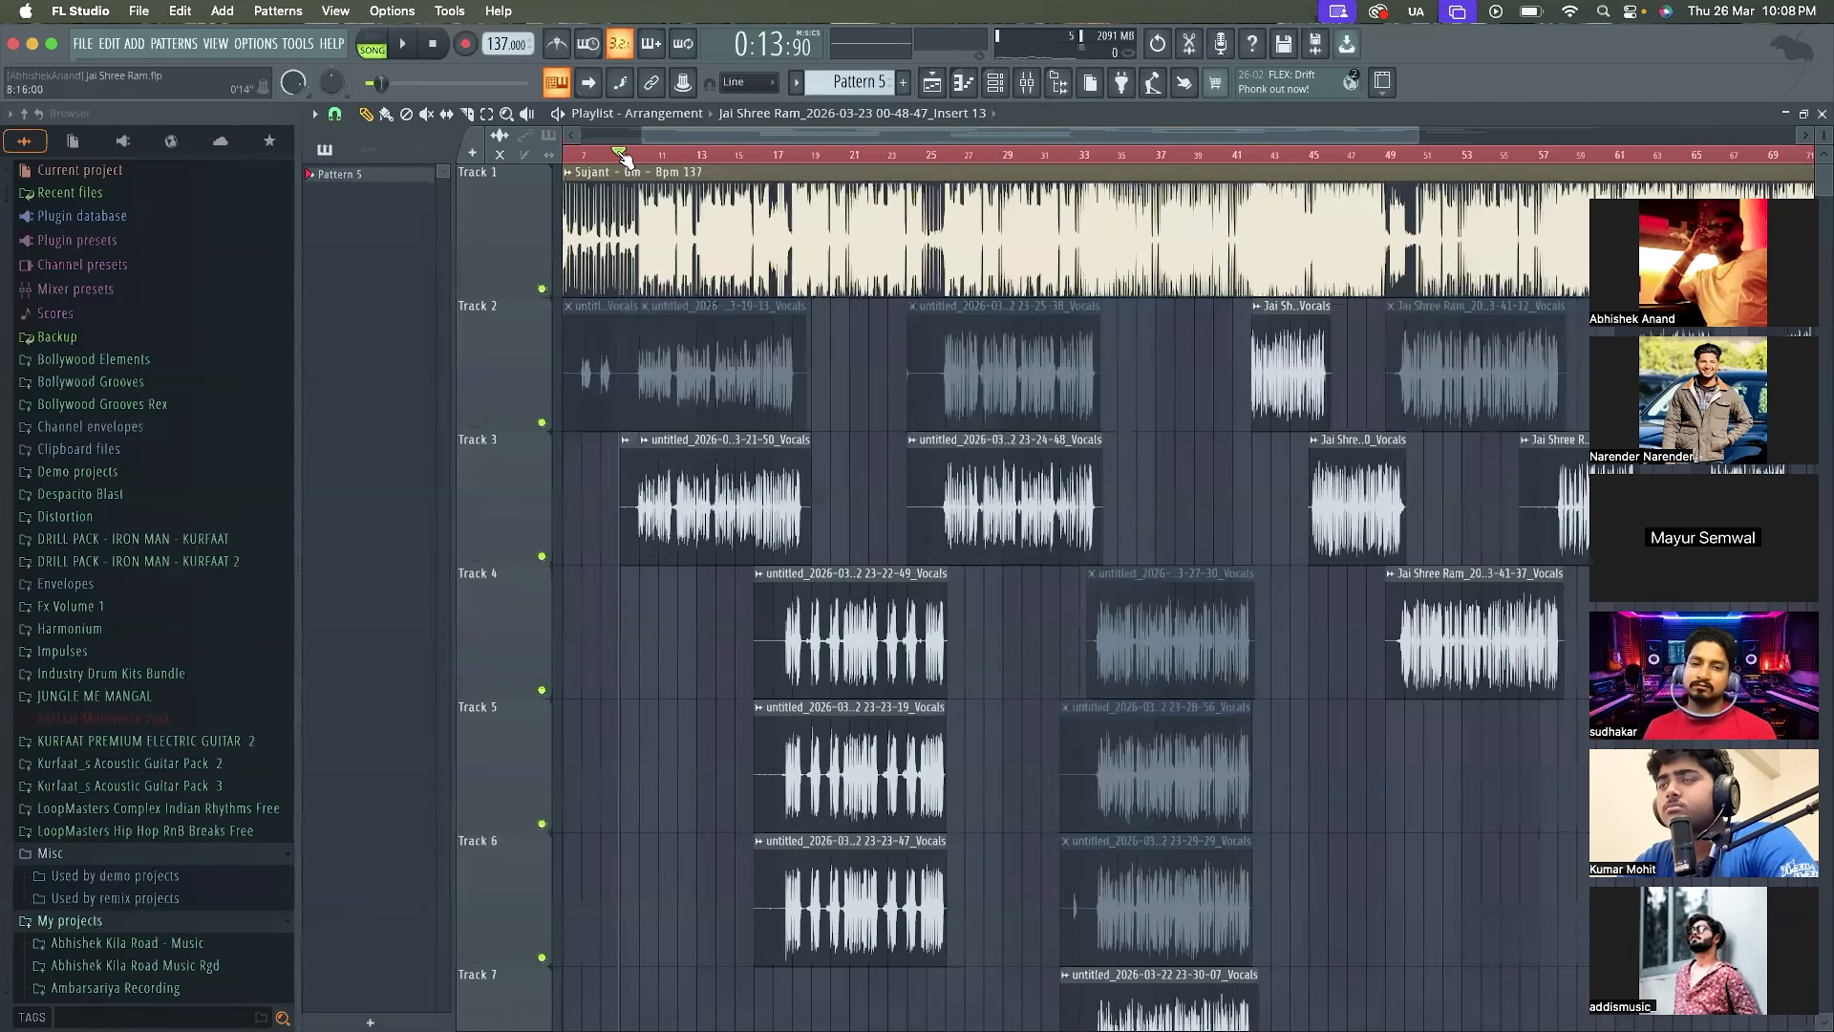
{"action": "key", "text": "space"}
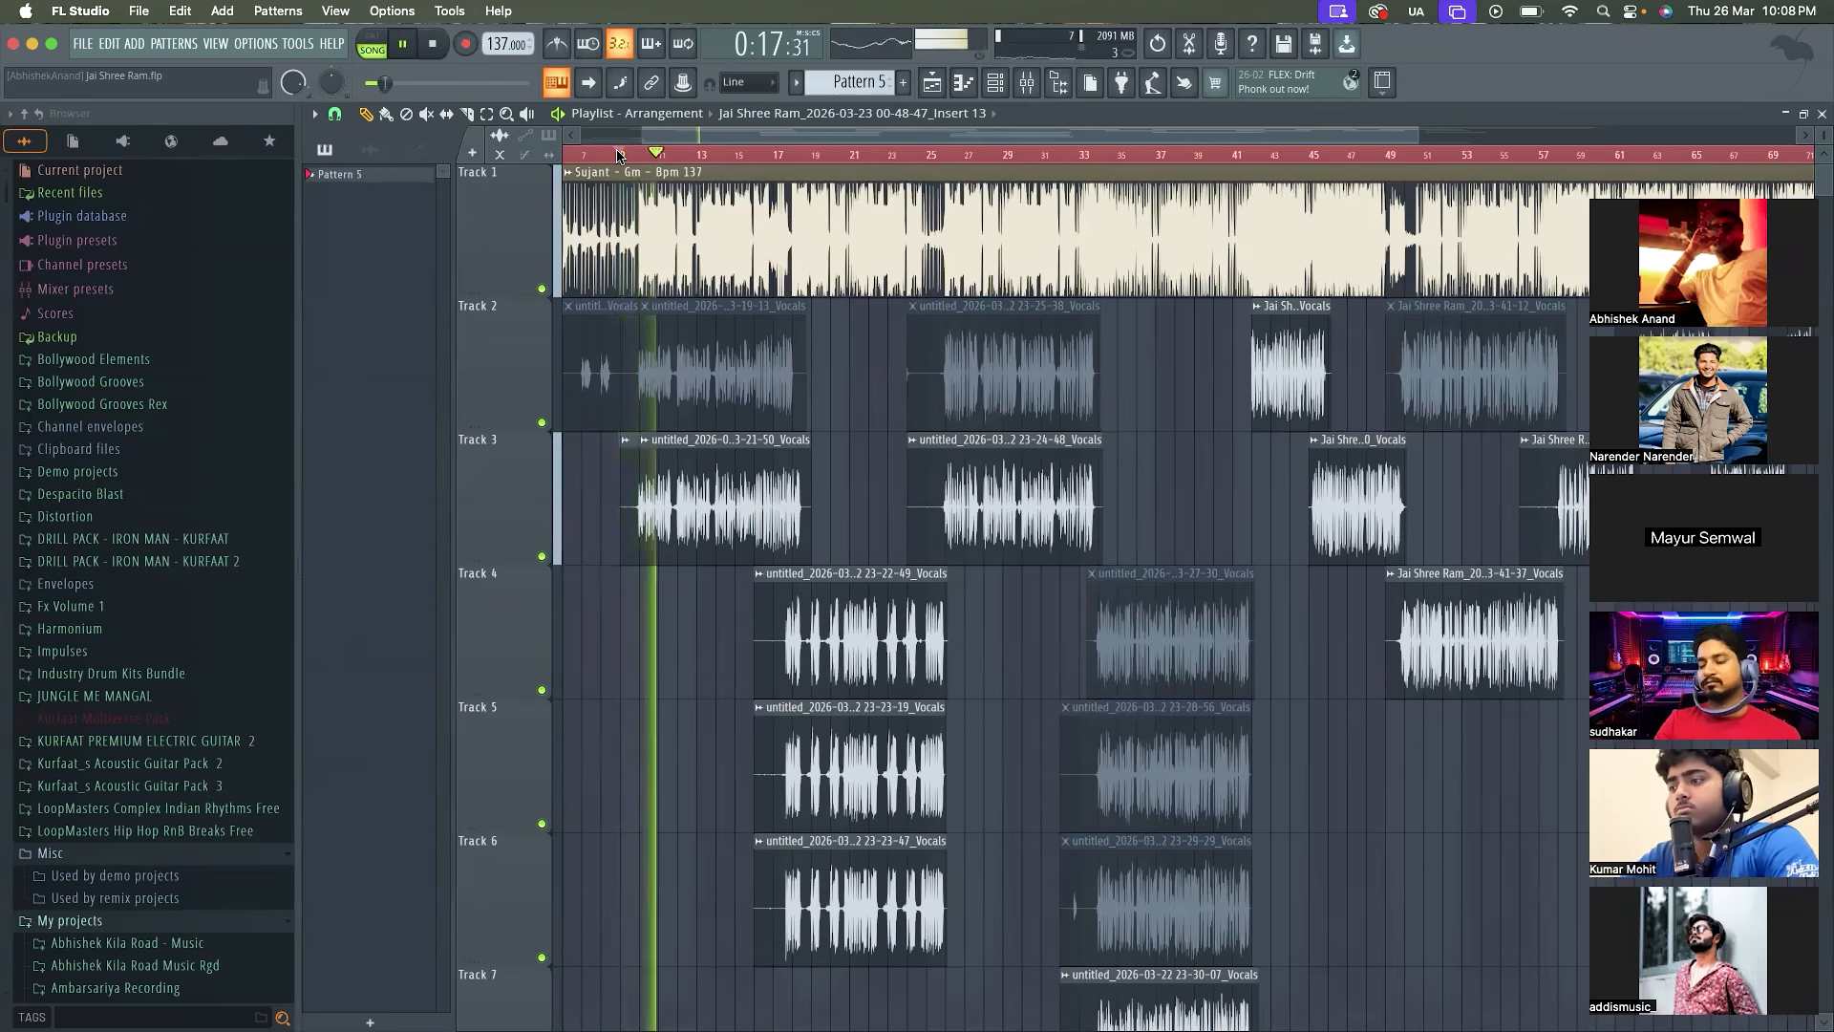
{"action": "key", "text": "space"}
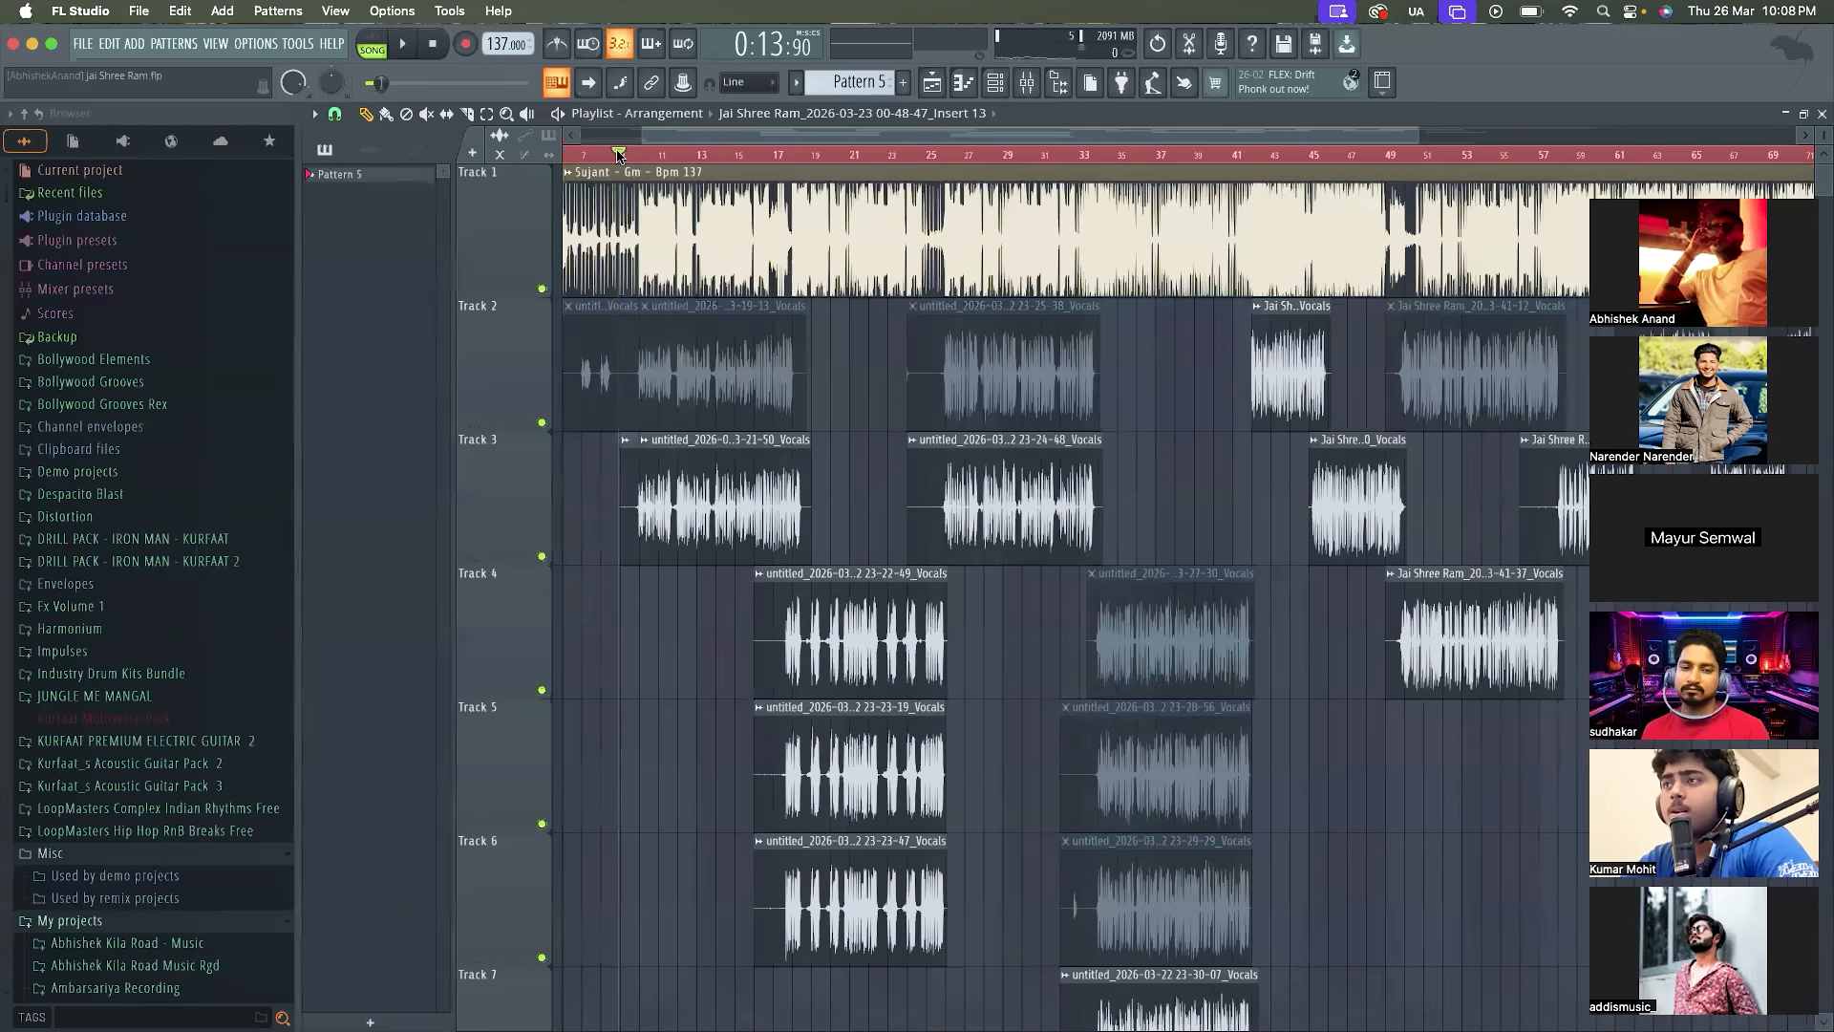
Solo the instrumental on Track 1, audition it from bar 8:16, and restore all the other tracks
{"action": "left_click", "coordinate": [541, 289], "text": "ctrl"}
{"action": "key", "text": "space"}
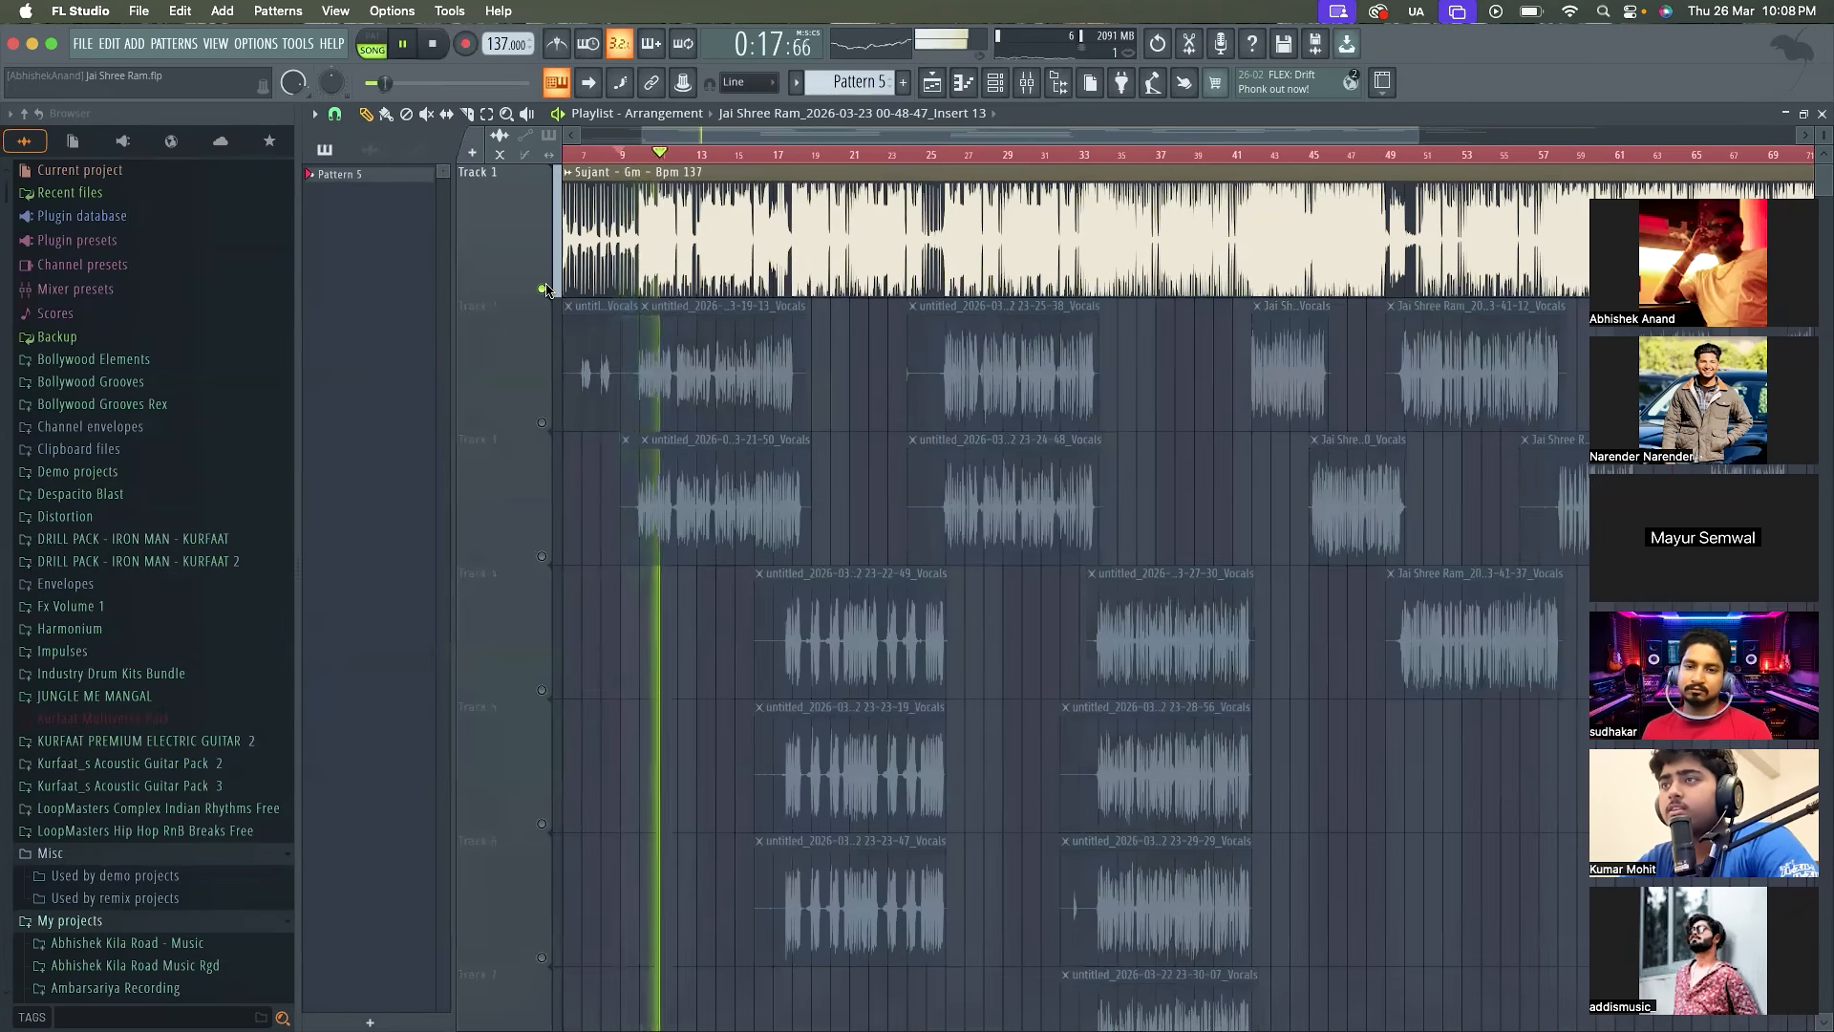
{"action": "key", "text": "space"}
{"action": "left_click", "coordinate": [545, 289], "text": "ctrl"}
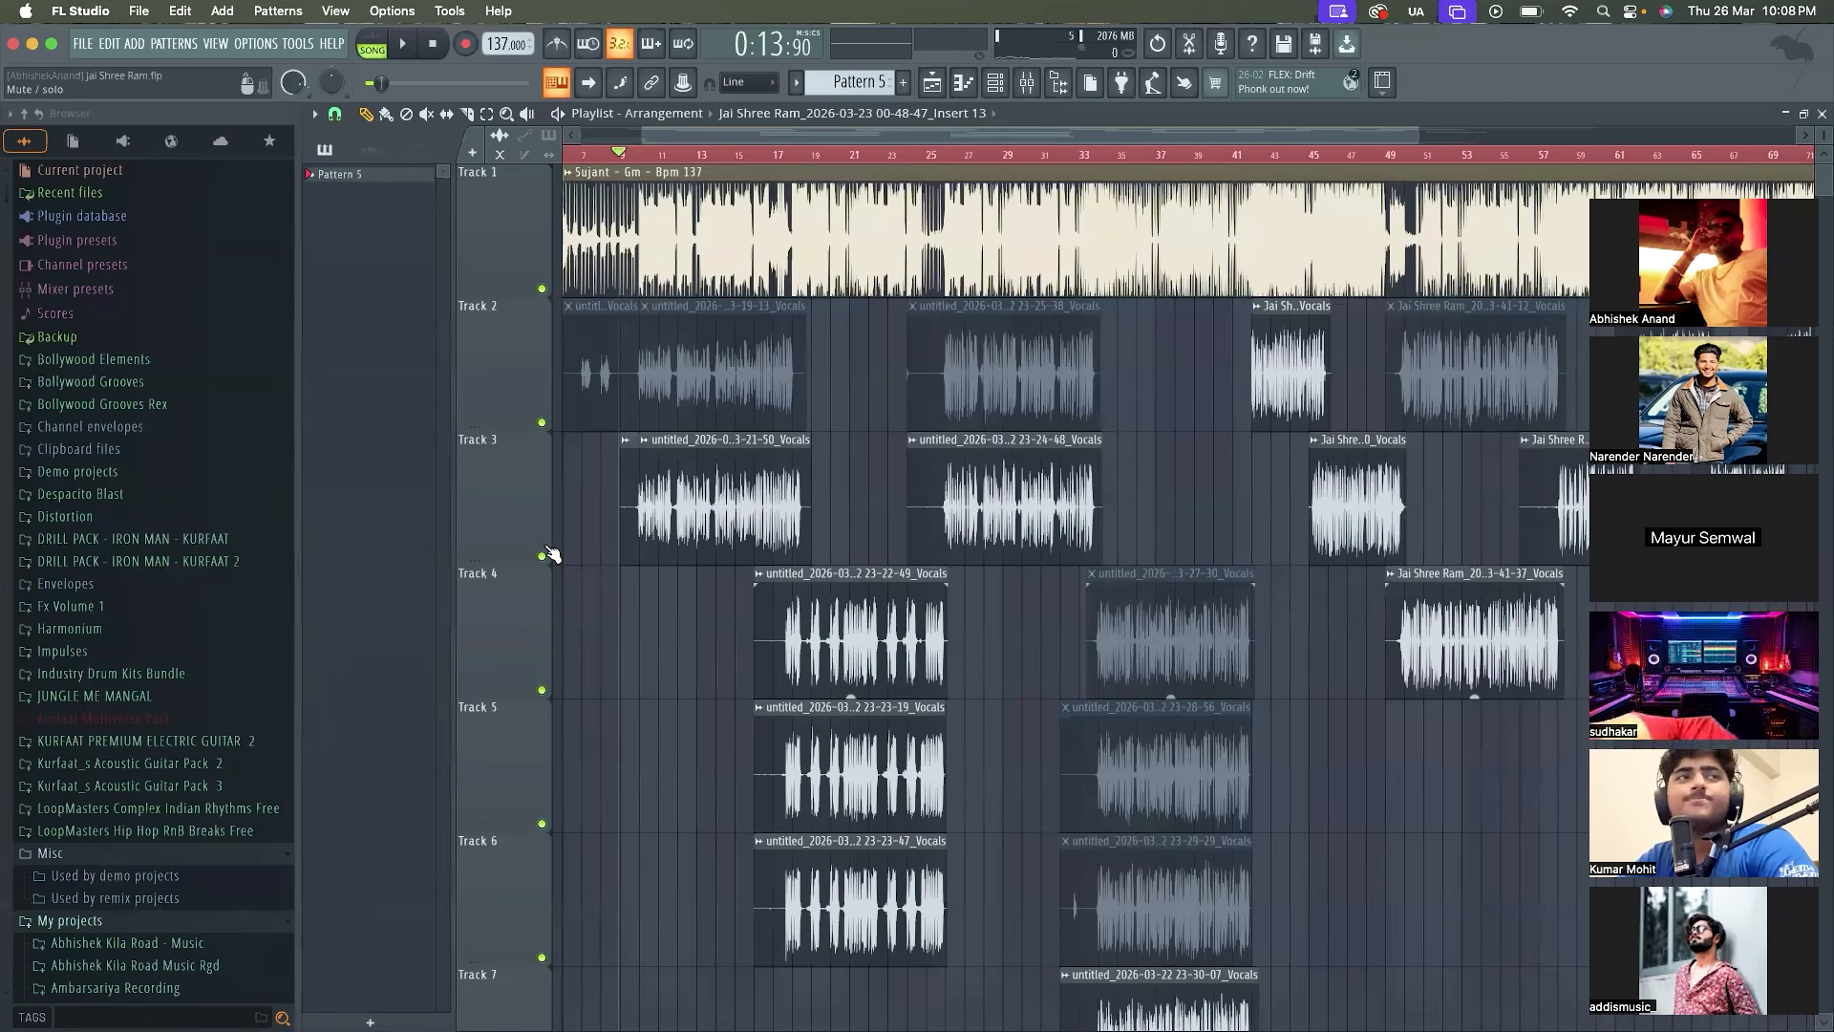
Play the full song with its vocals from bar 8:16 to about bar 76 while reviewing the clips on every track
{"action": "key", "text": "space"}
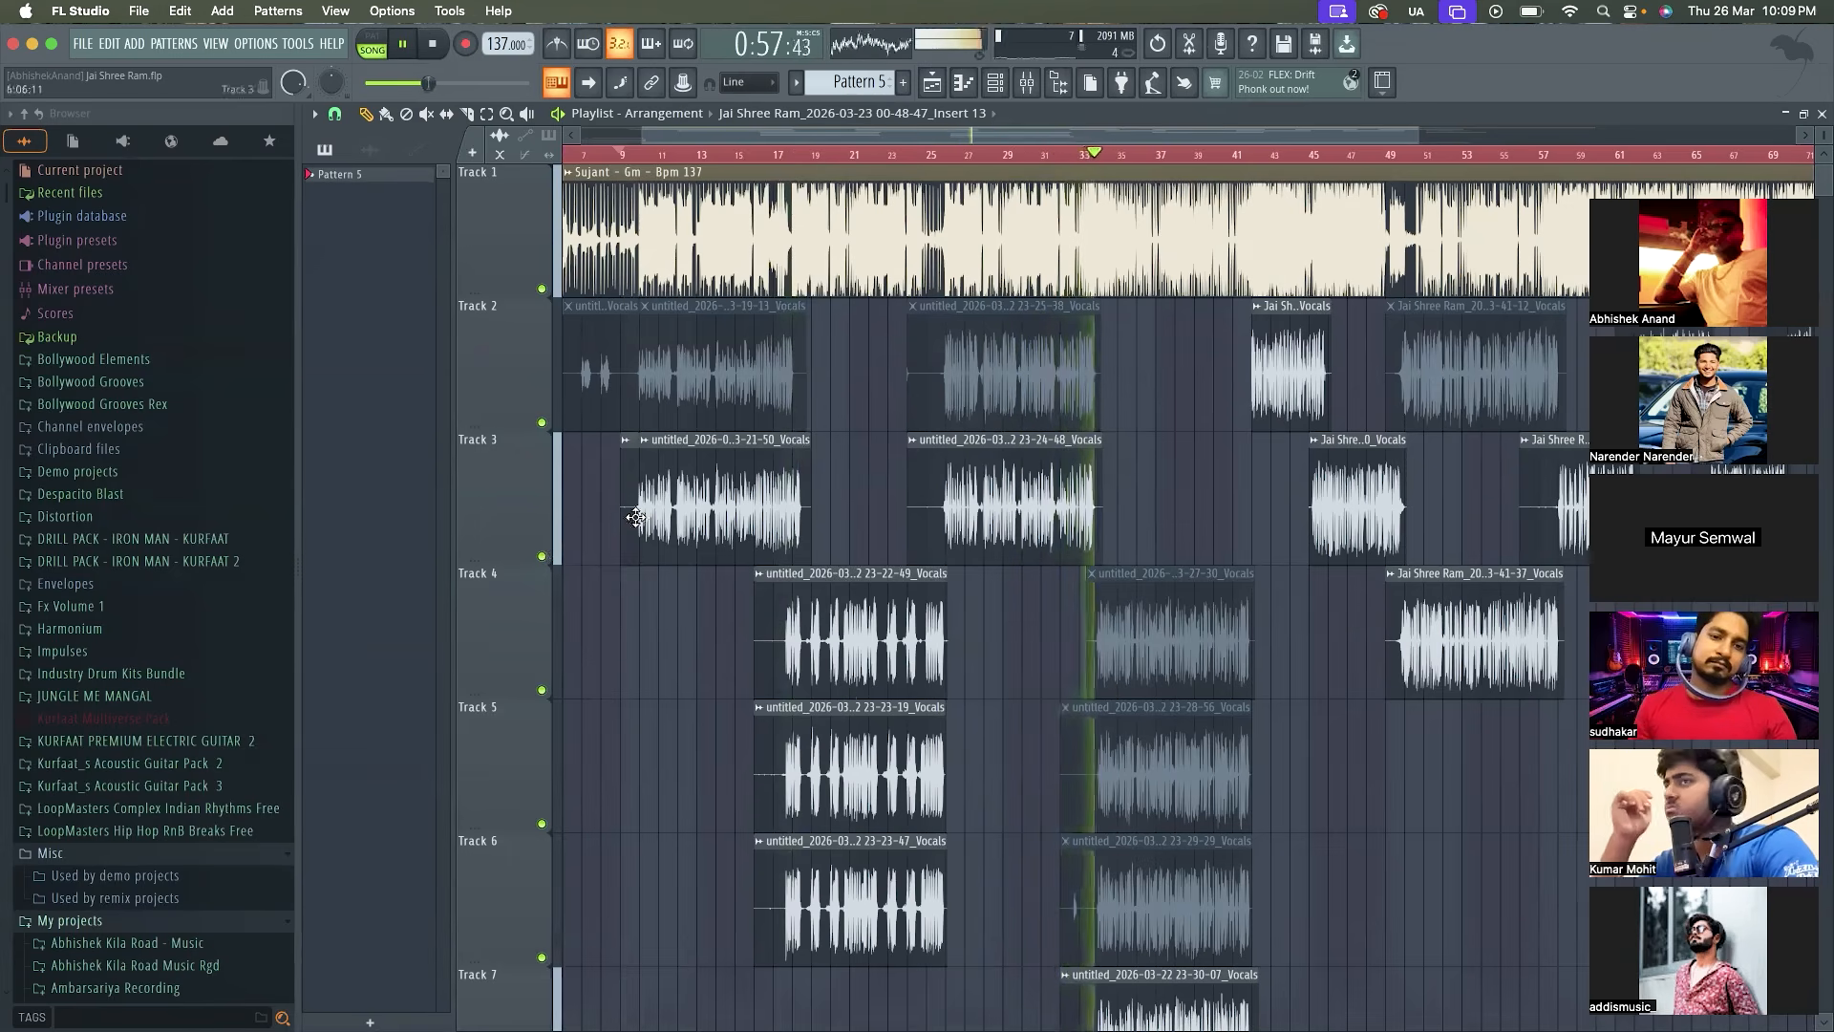
{"action": "scroll", "coordinate": [669, 535], "scroll_direction": "down", "scroll_amount": 3}
{"action": "scroll", "coordinate": [726, 549], "scroll_direction": "down", "scroll_amount": 2}
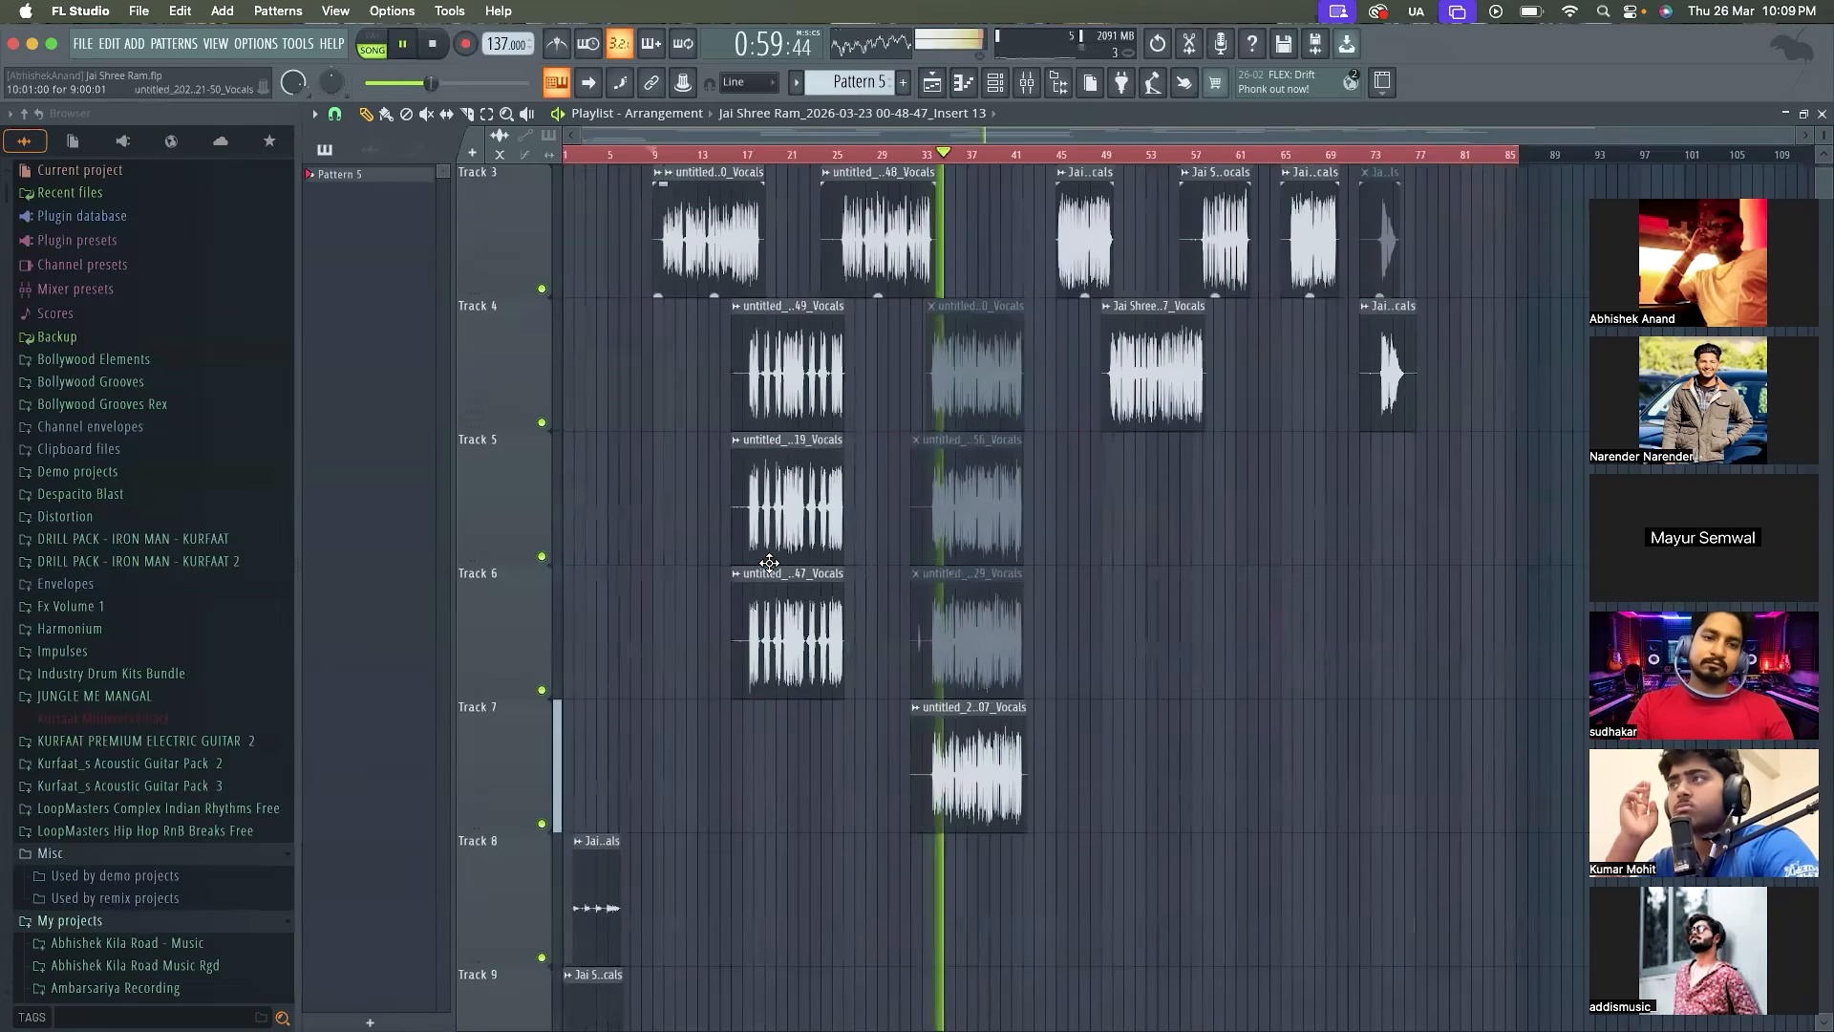
{"action": "scroll", "coordinate": [769, 562], "scroll_direction": "up", "scroll_amount": 2}
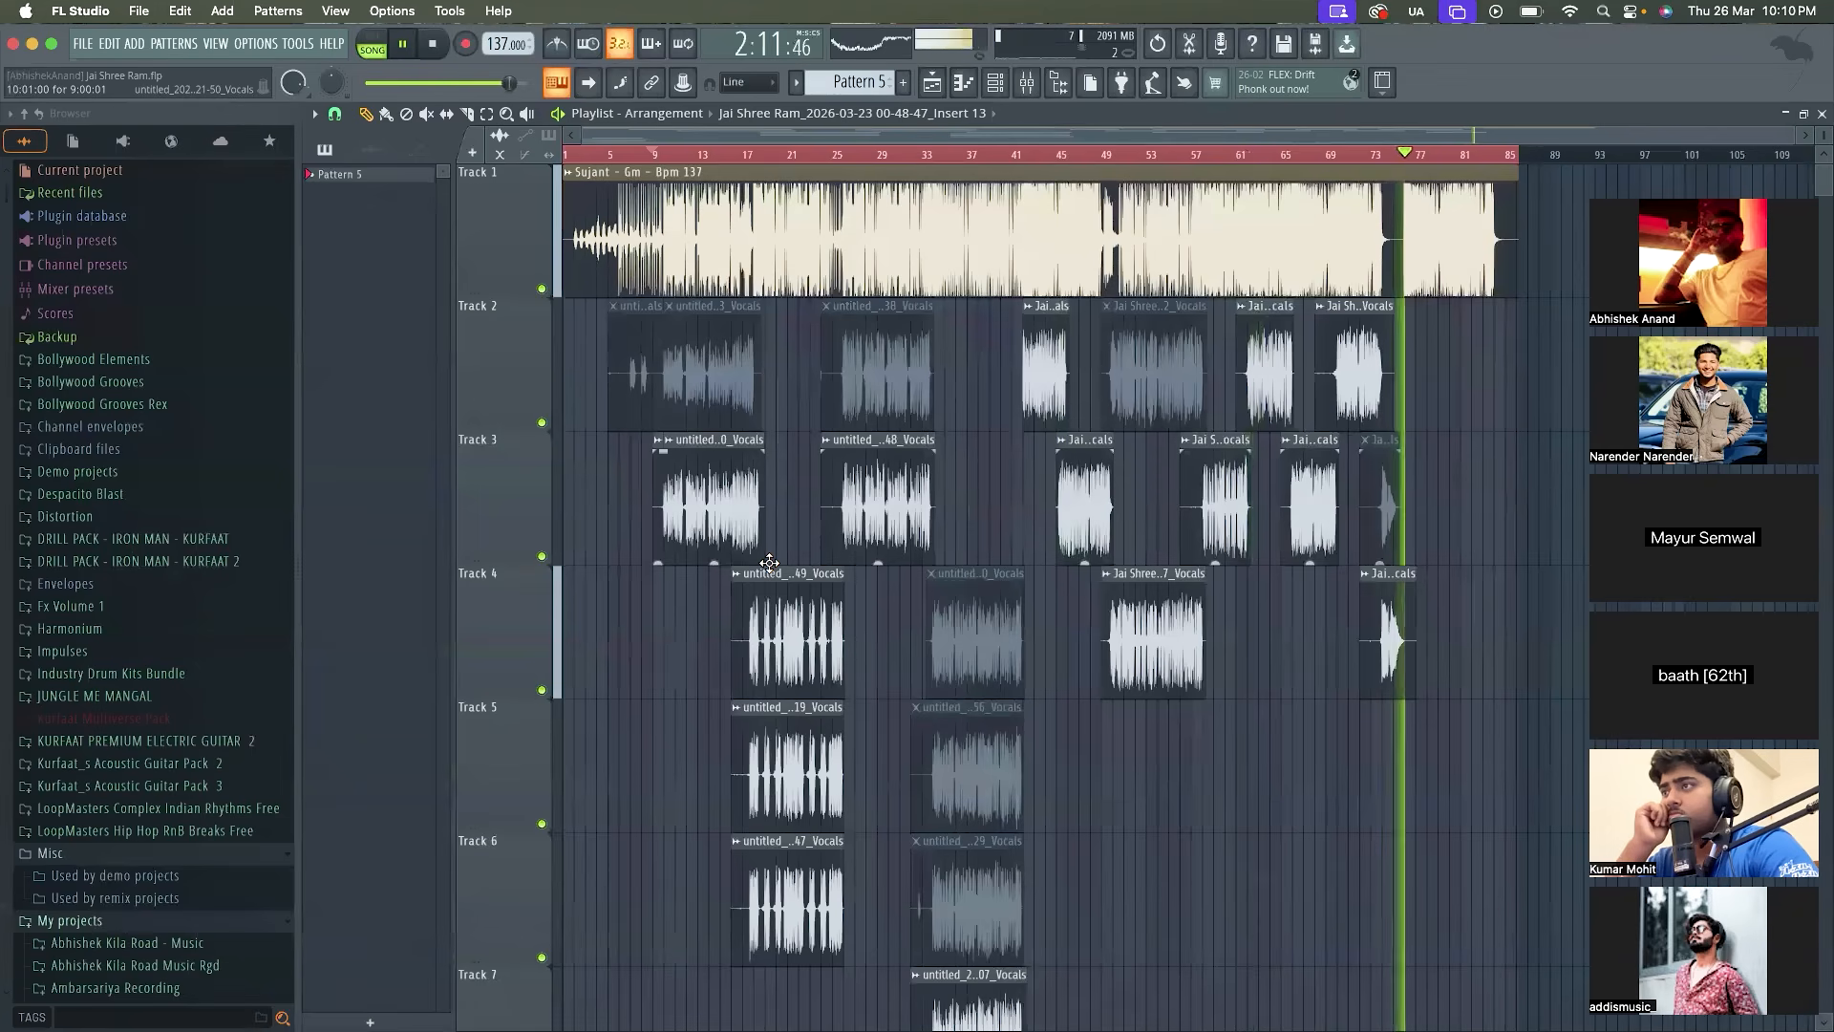
{"action": "key", "text": "space"}
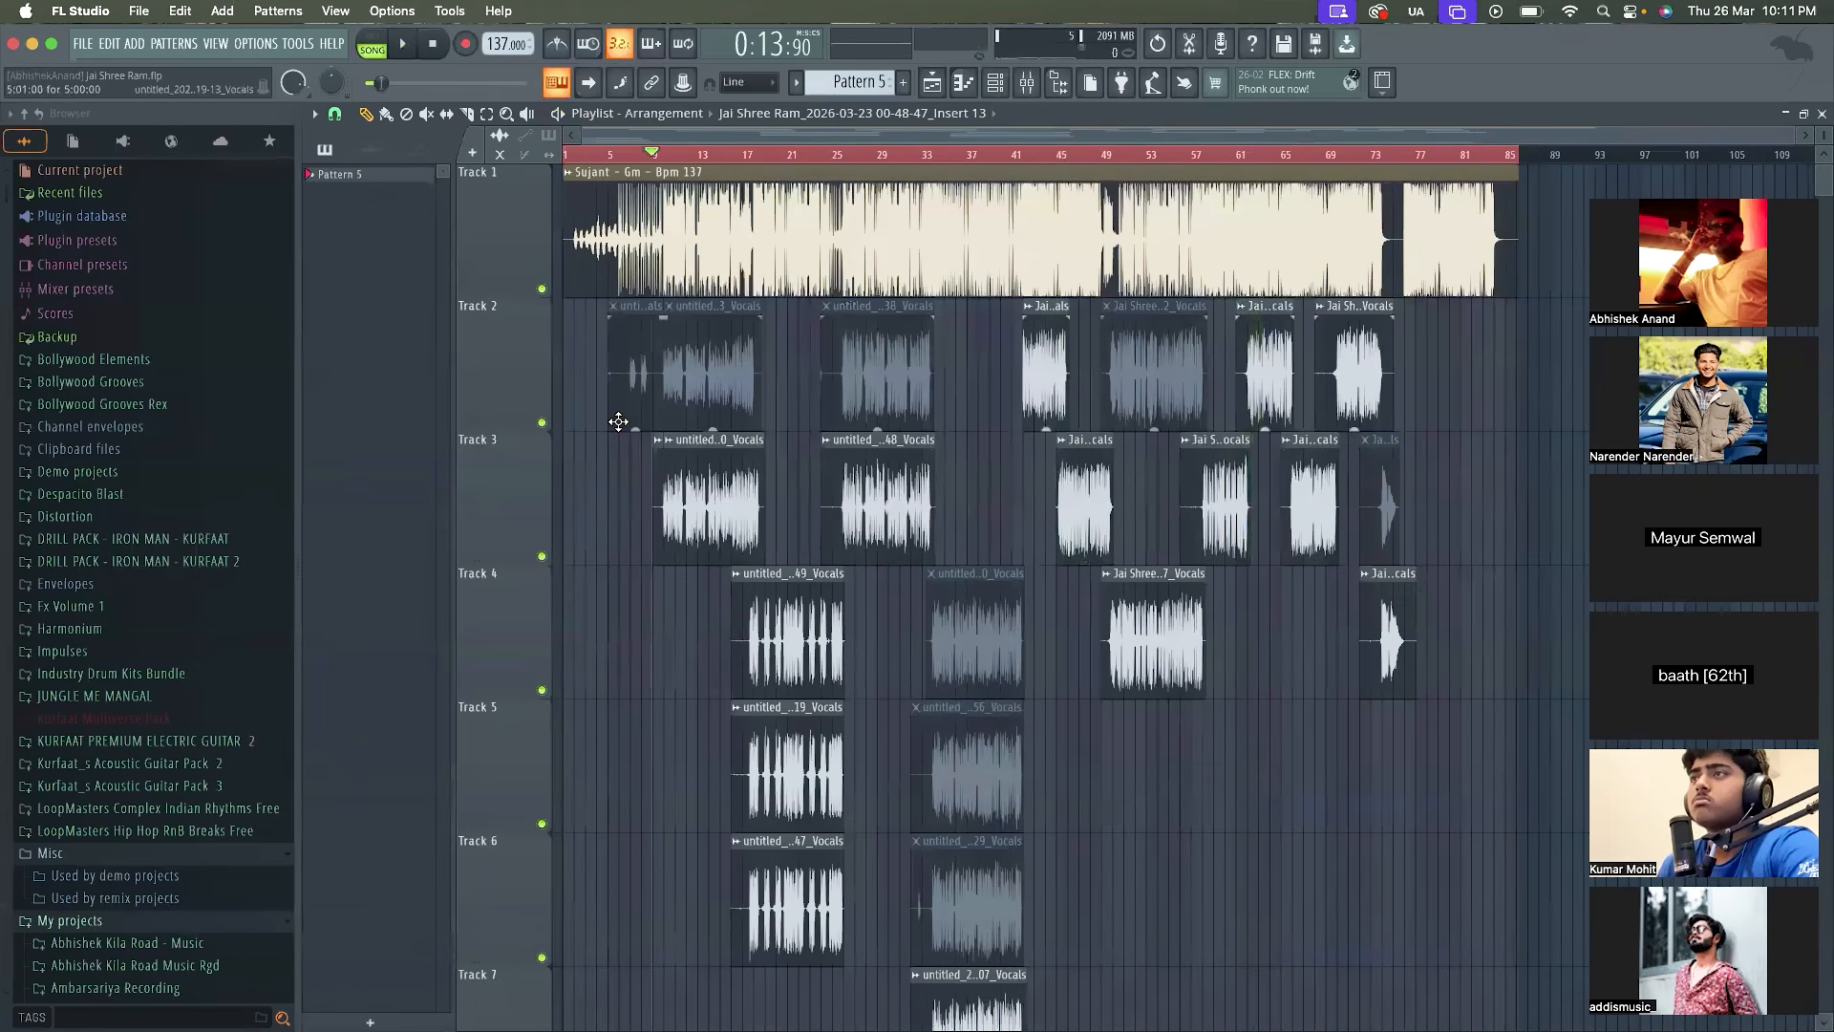
Delete the short clip before the 23-21-50 vocal on Track 3 and trim that vocal's start to bar 9:14
{"action": "scroll", "coordinate": [619, 421], "scroll_direction": "up", "scroll_amount": 3}
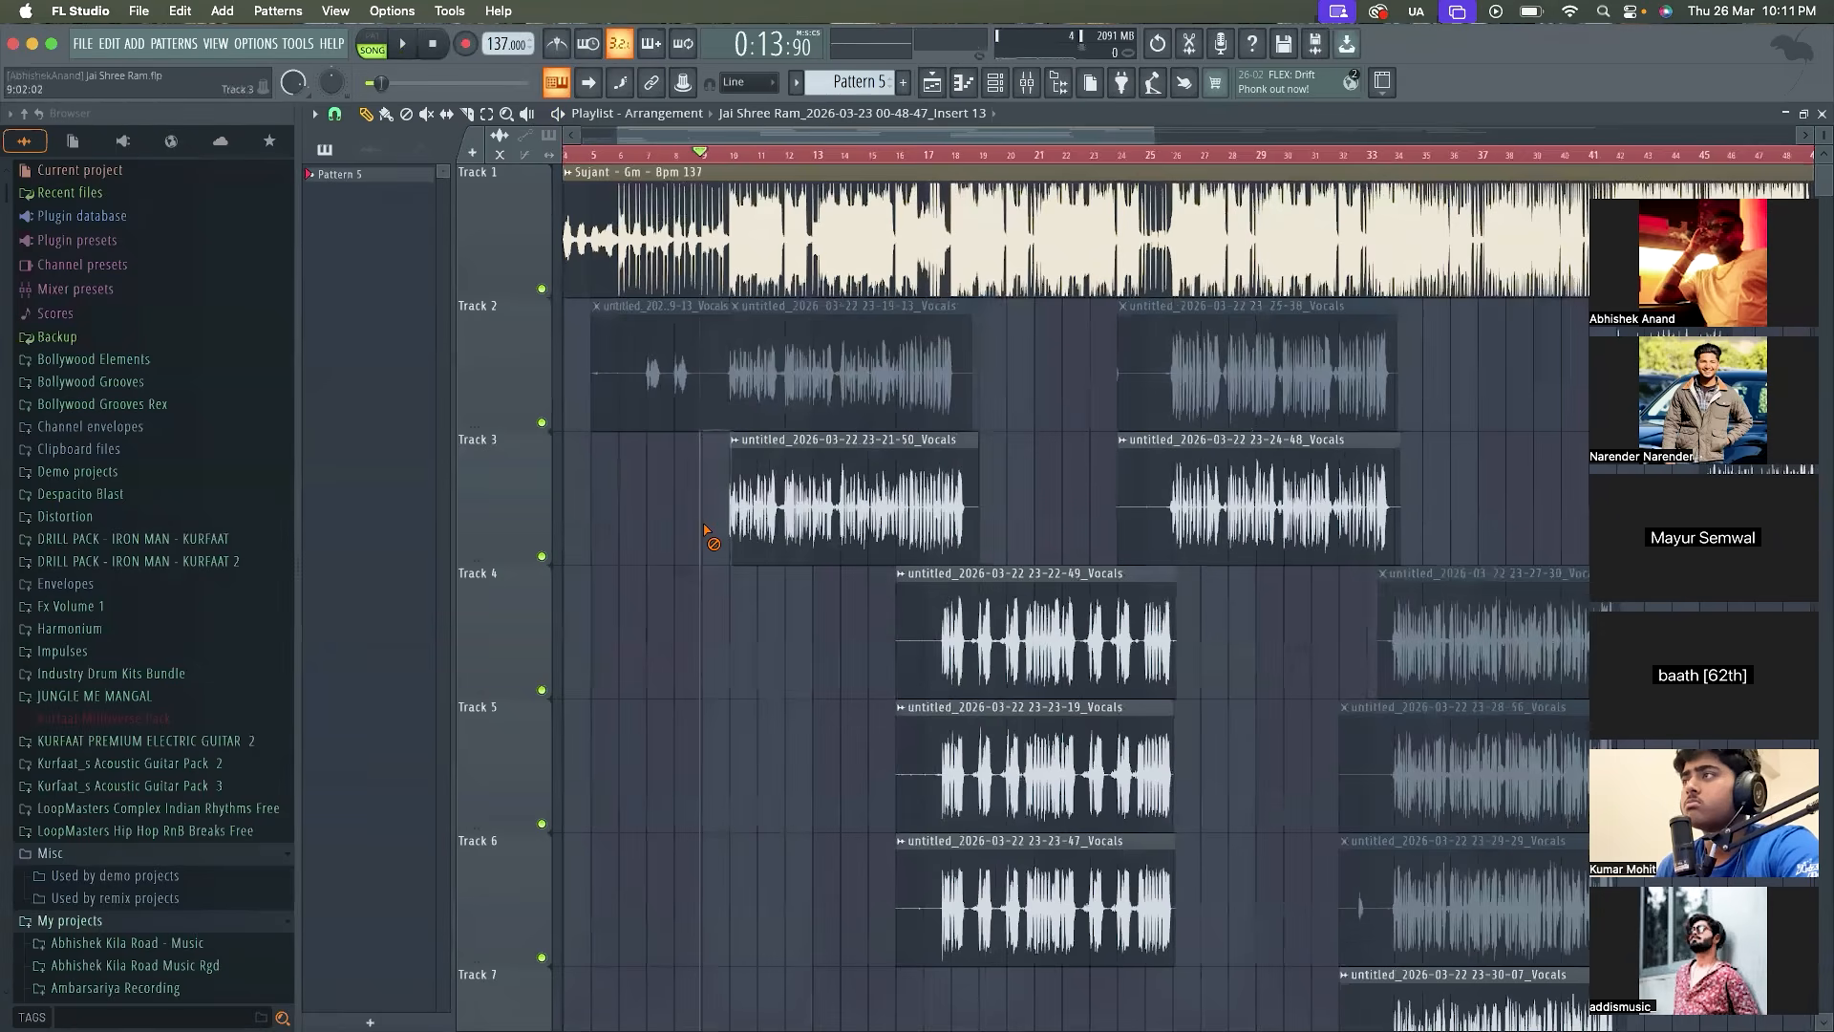
{"action": "scroll", "coordinate": [707, 533], "scroll_direction": "up", "scroll_amount": 4}
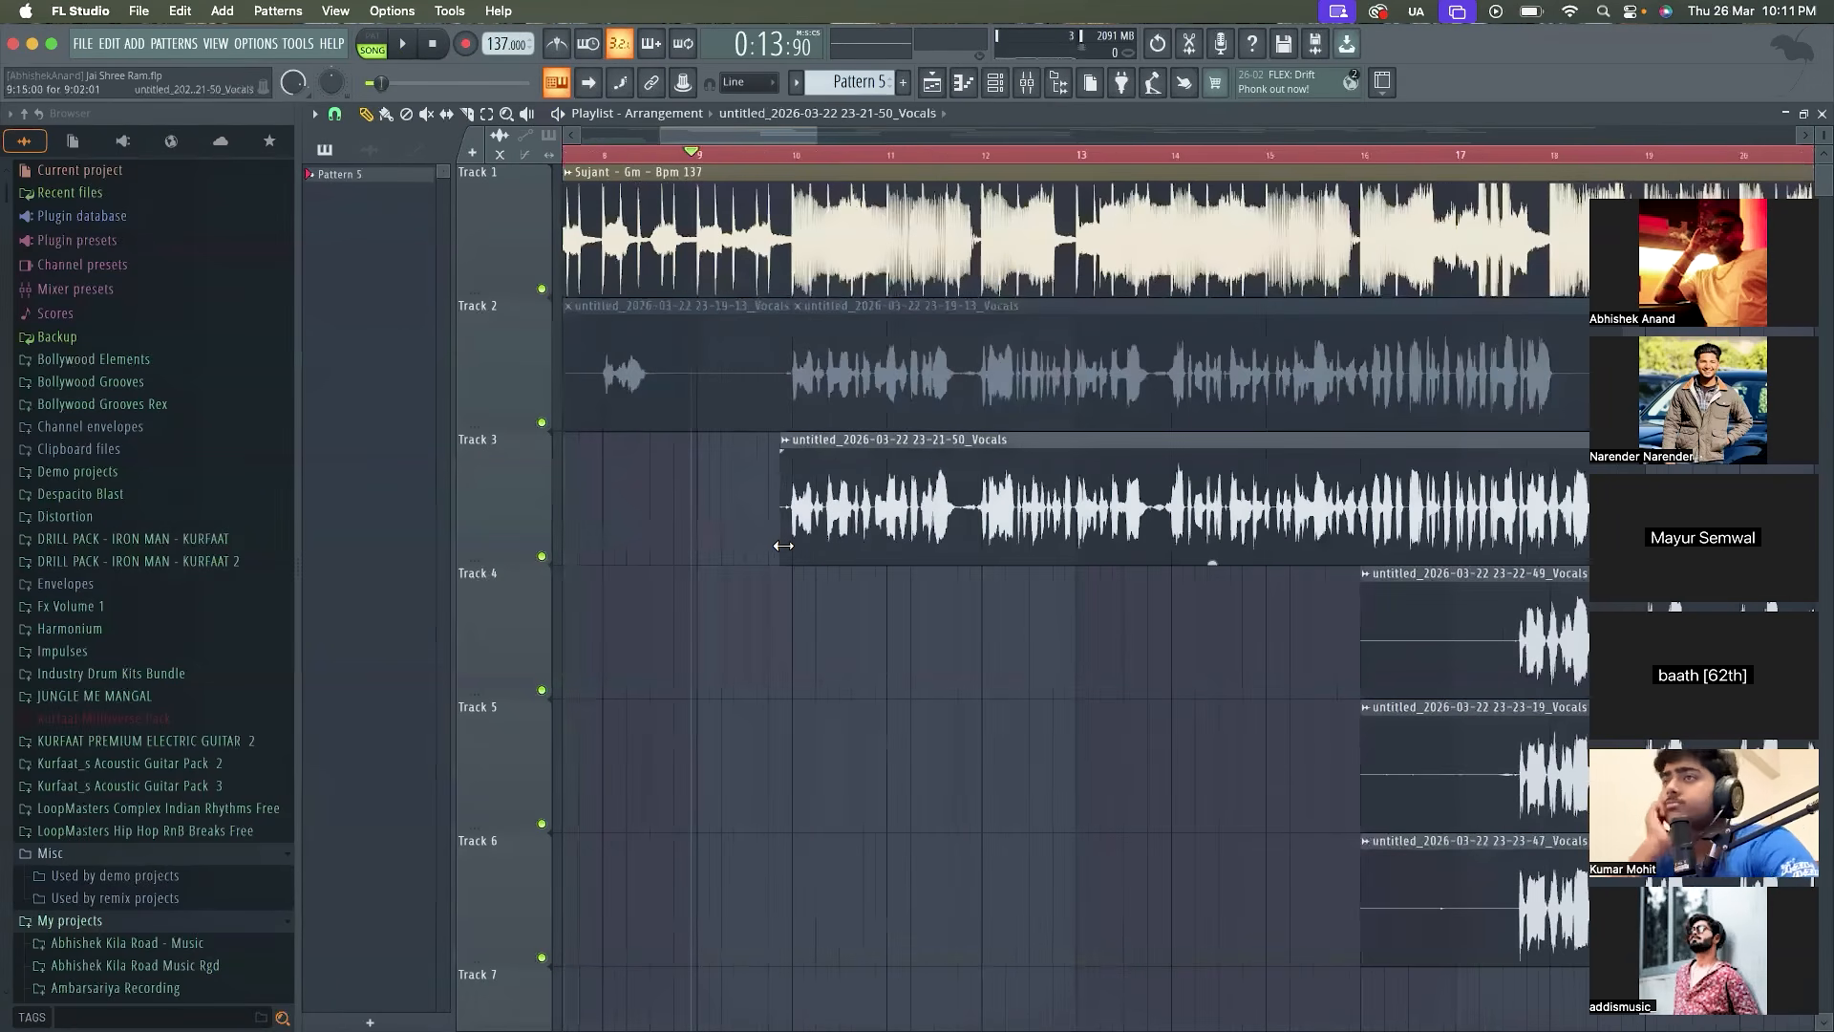
{"action": "scroll", "coordinate": [778, 543], "scroll_direction": "down", "scroll_amount": 3}
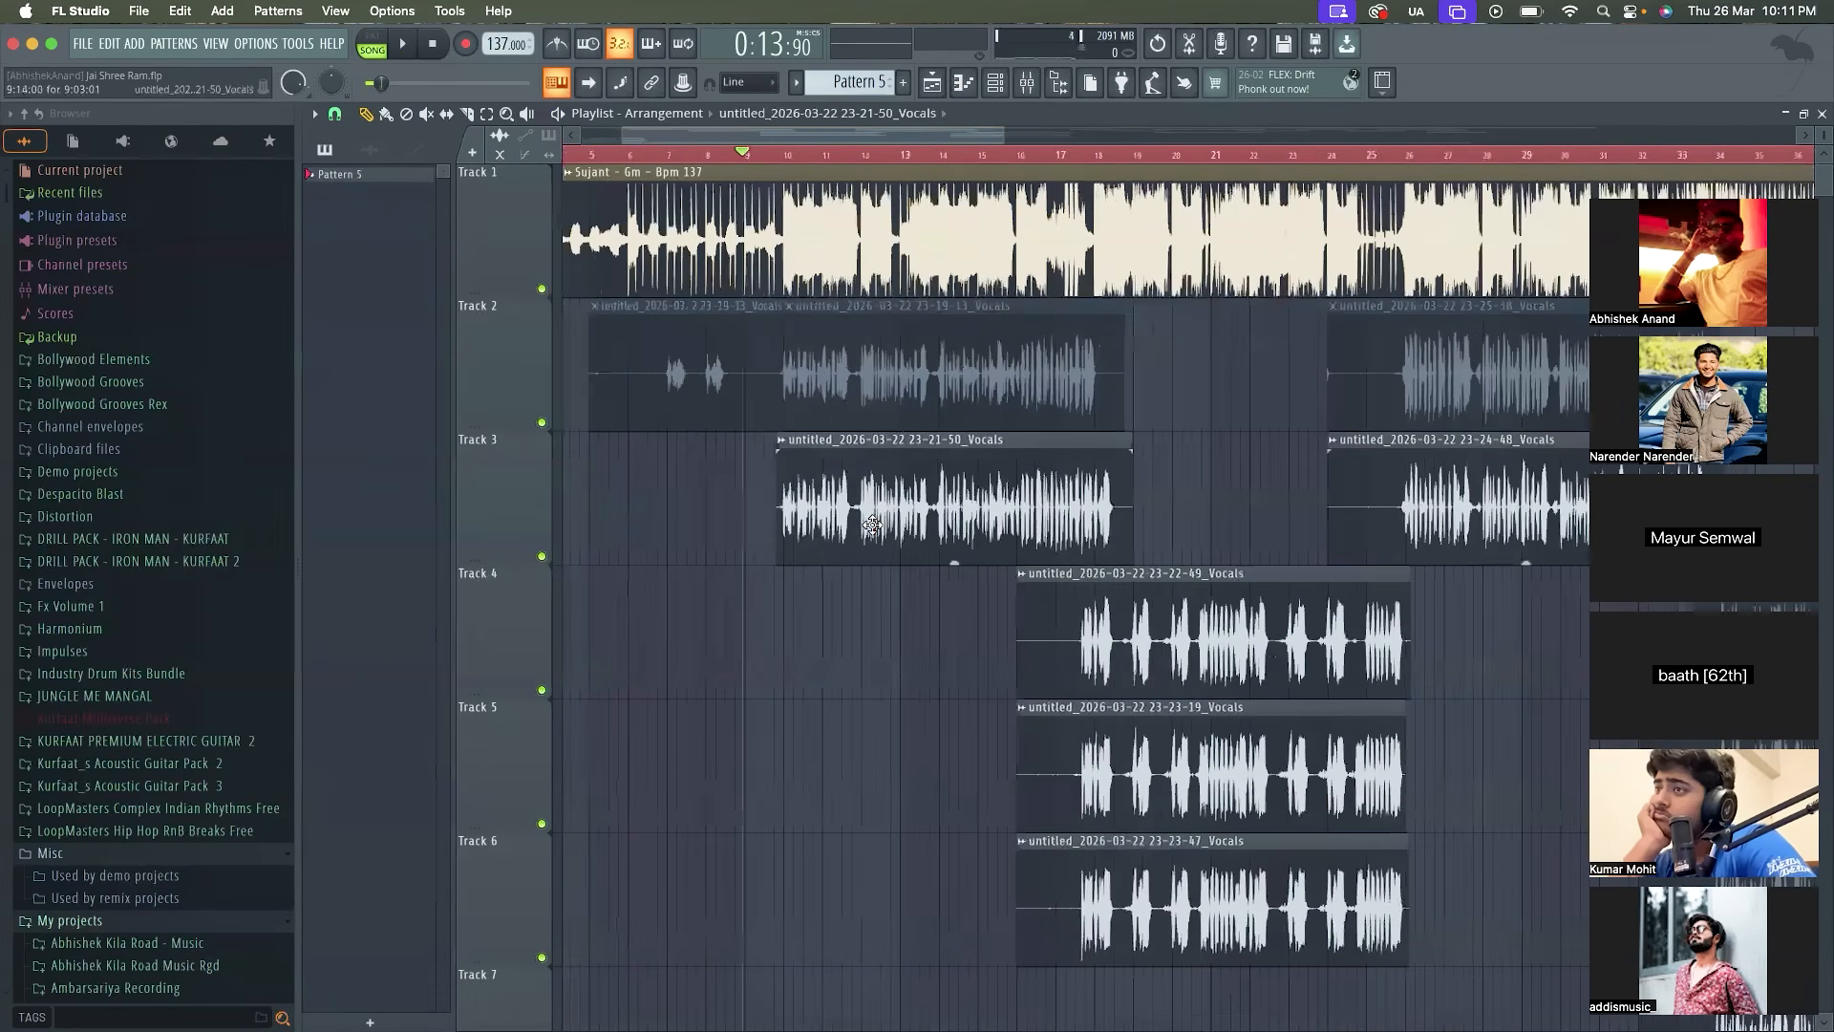
{"action": "scroll", "coordinate": [872, 524], "scroll_direction": "down", "scroll_amount": 3}
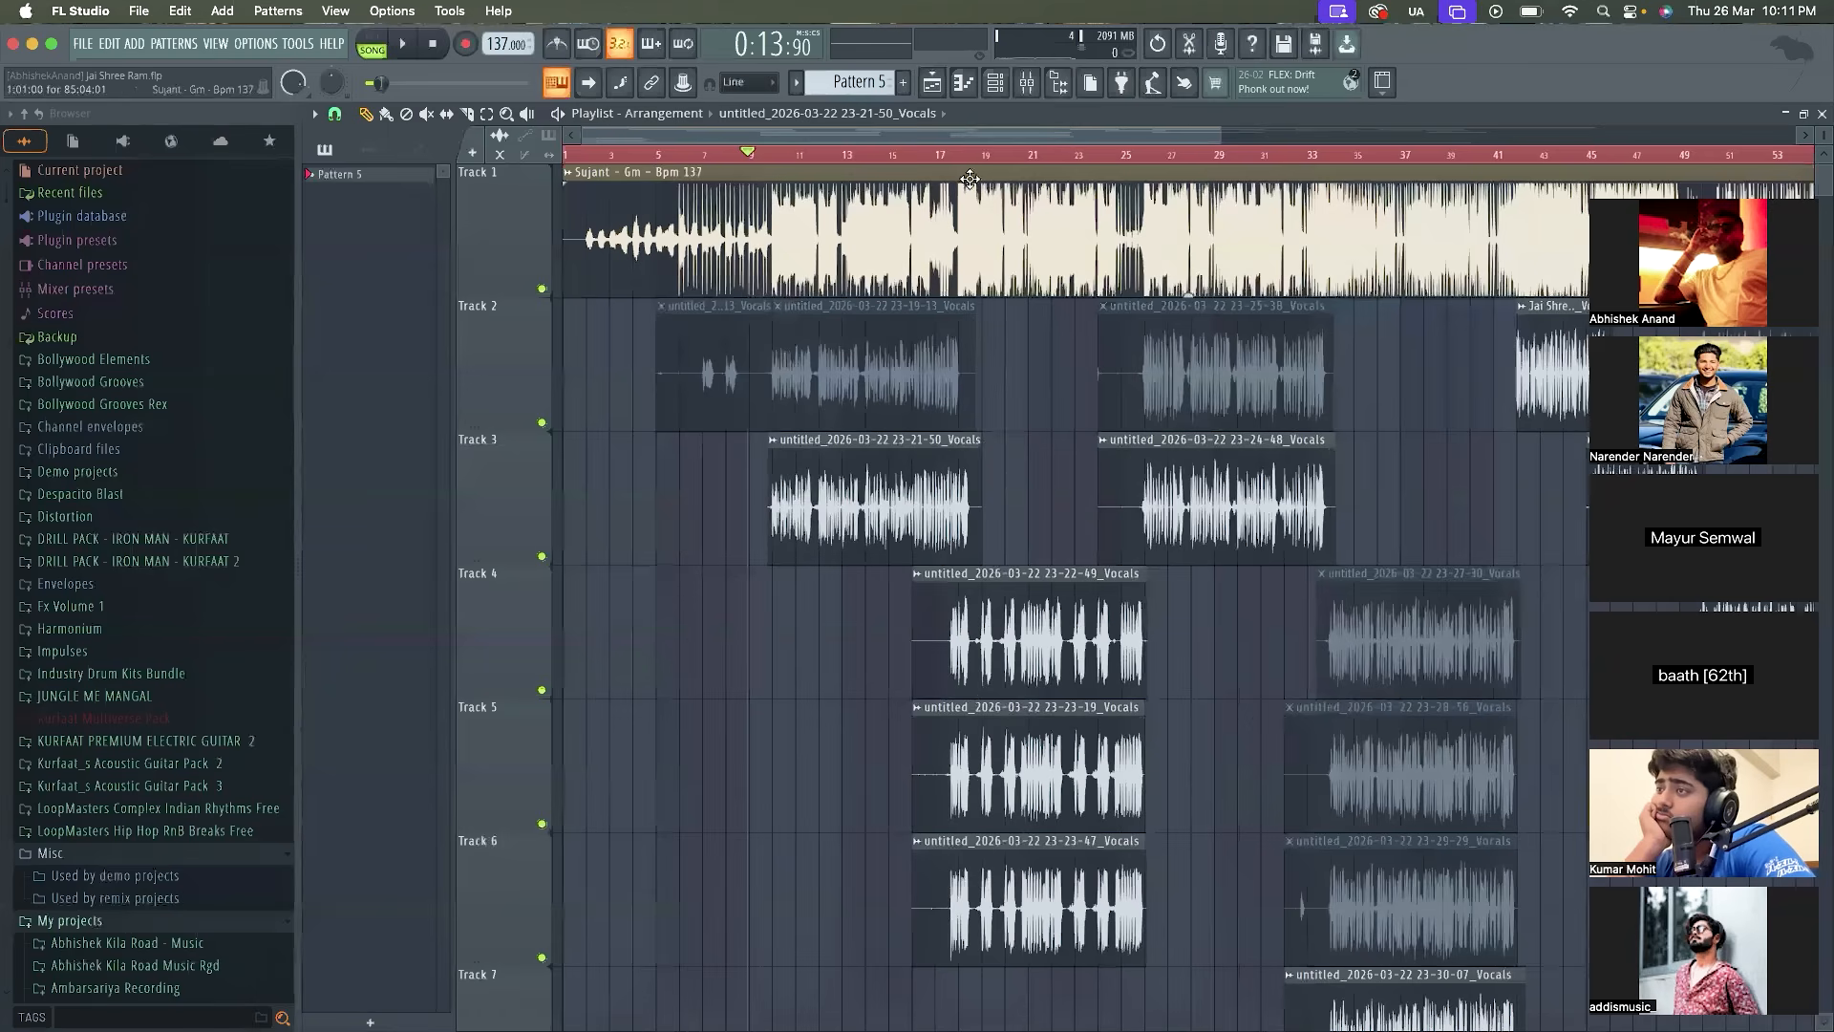
Trim the silent start of the 23-24-48 vocal clip on Track 3 to bar 25:13
{"action": "scroll", "coordinate": [983, 439], "scroll_direction": "up", "scroll_amount": 2}
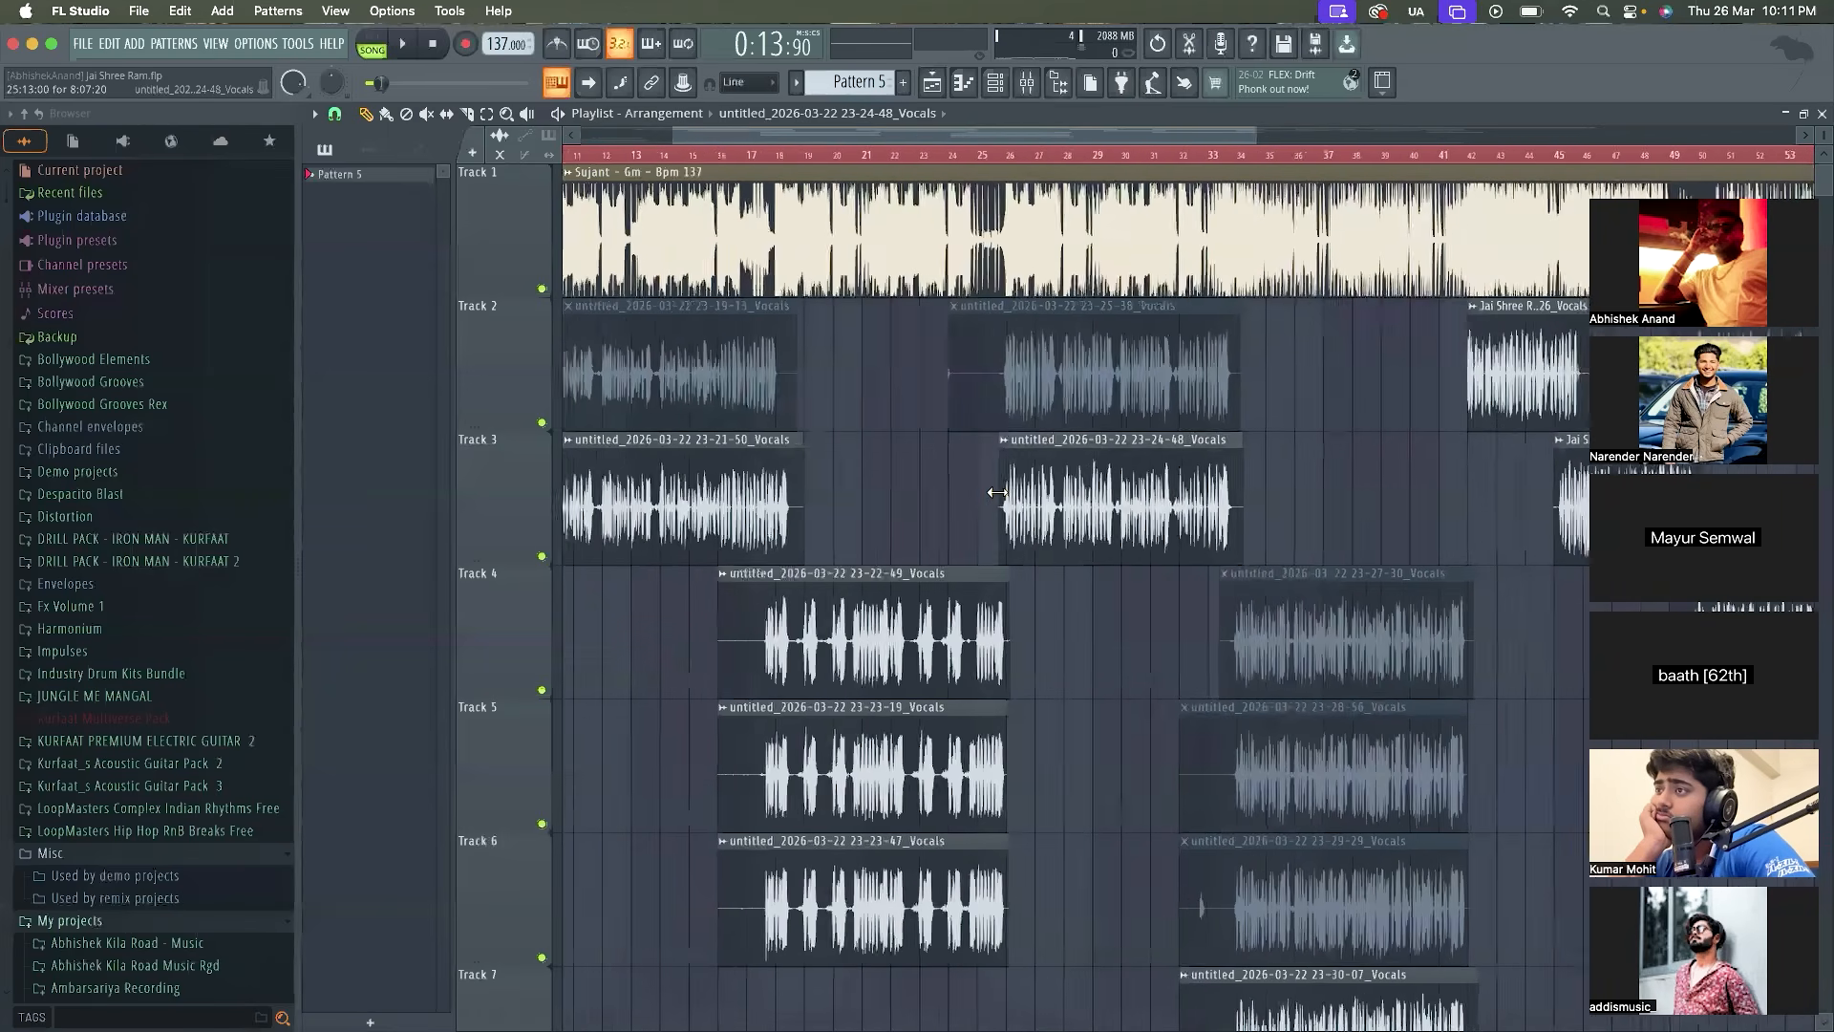
{"action": "scroll", "coordinate": [1040, 494], "scroll_direction": "down", "scroll_amount": 3}
{"action": "scroll", "coordinate": [1117, 515], "scroll_direction": "up", "scroll_amount": 4}
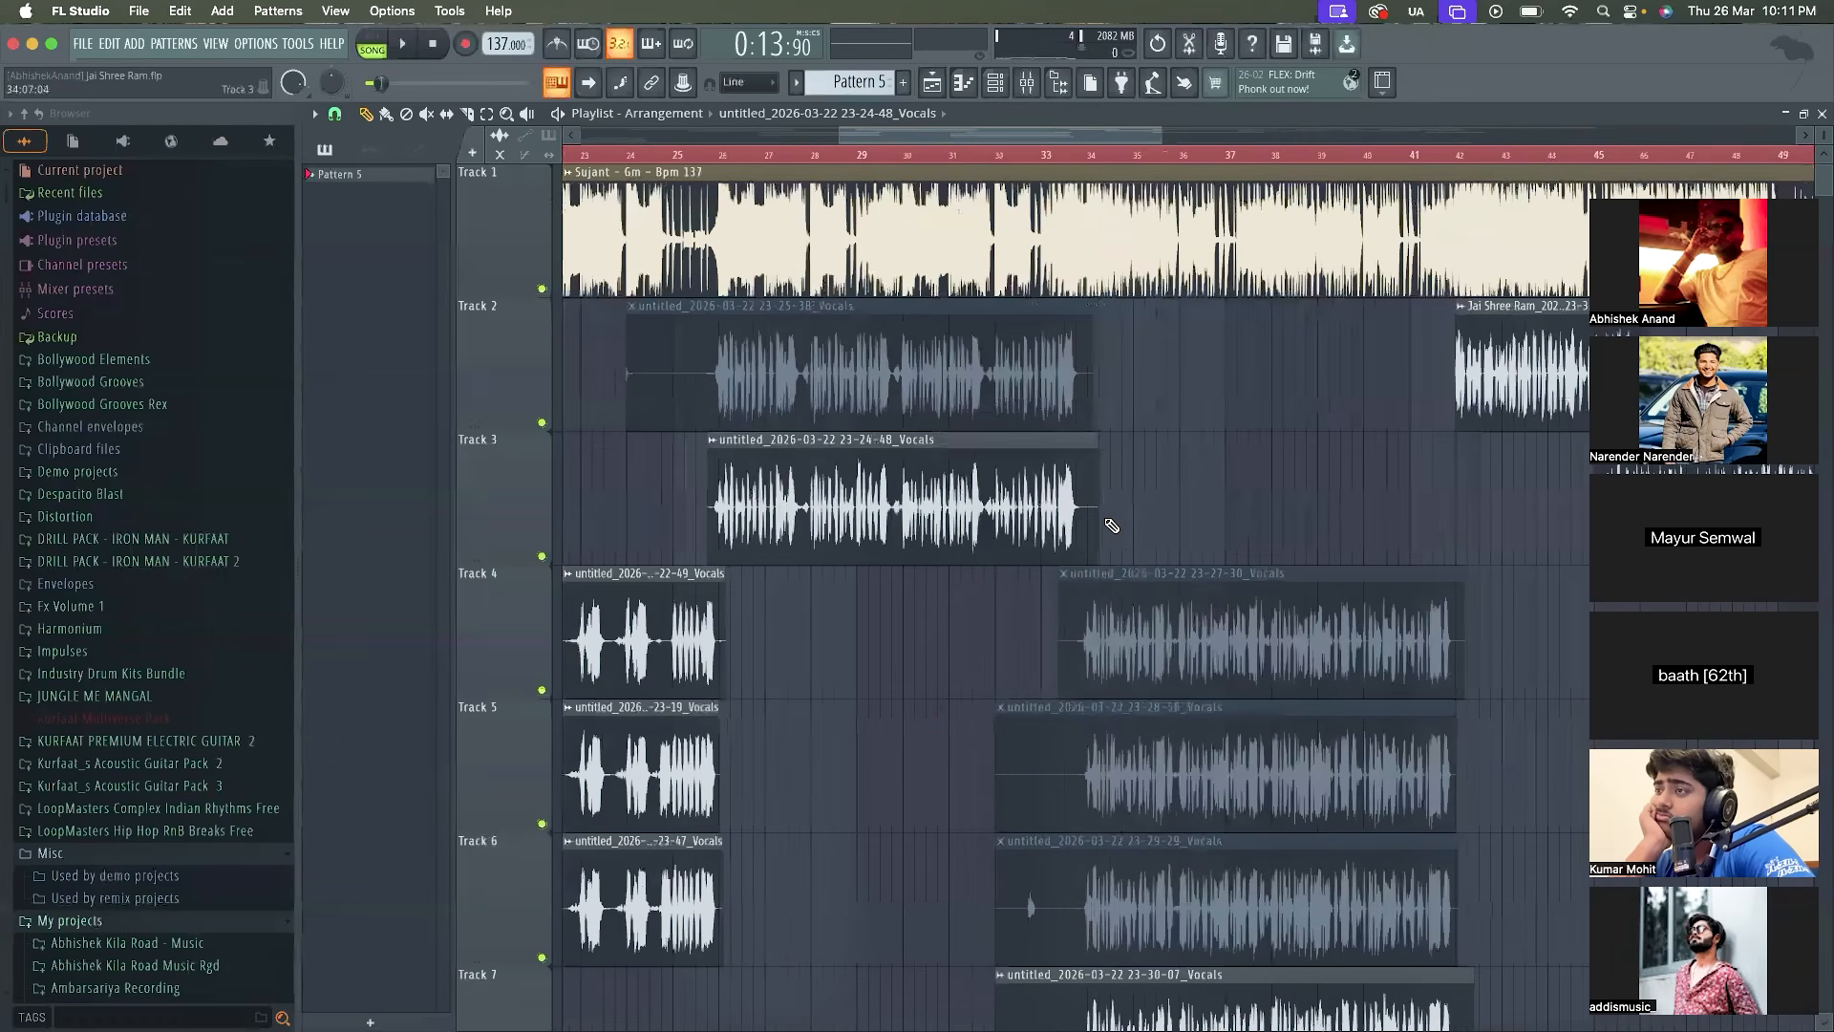
Trim the silent end of the 23-35-26 vocal clip on Track 2 to a length of 3:15:03
{"action": "scroll", "coordinate": [1086, 520], "scroll_direction": "down", "scroll_amount": 4}
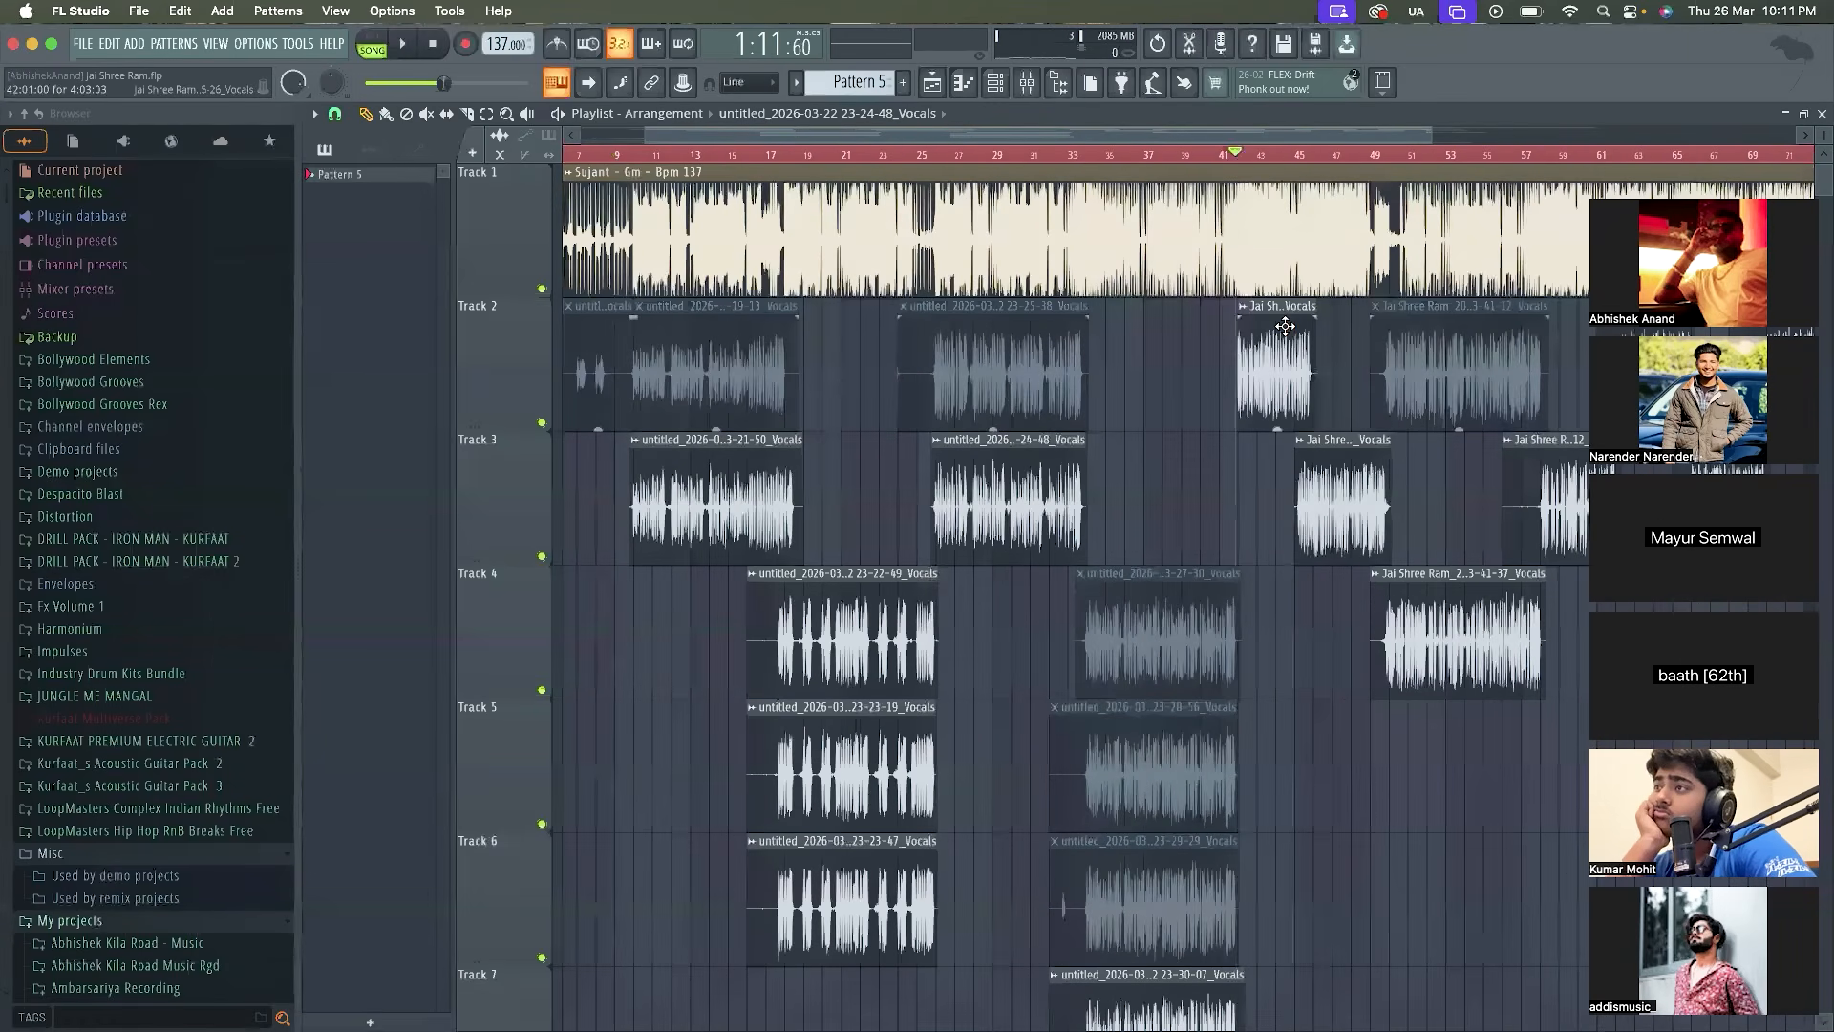
{"action": "scroll", "coordinate": [1285, 327], "scroll_direction": "up", "scroll_amount": 6}
{"action": "left_click_drag", "start_coordinate": [1450, 398], "coordinate": [1428, 398]}
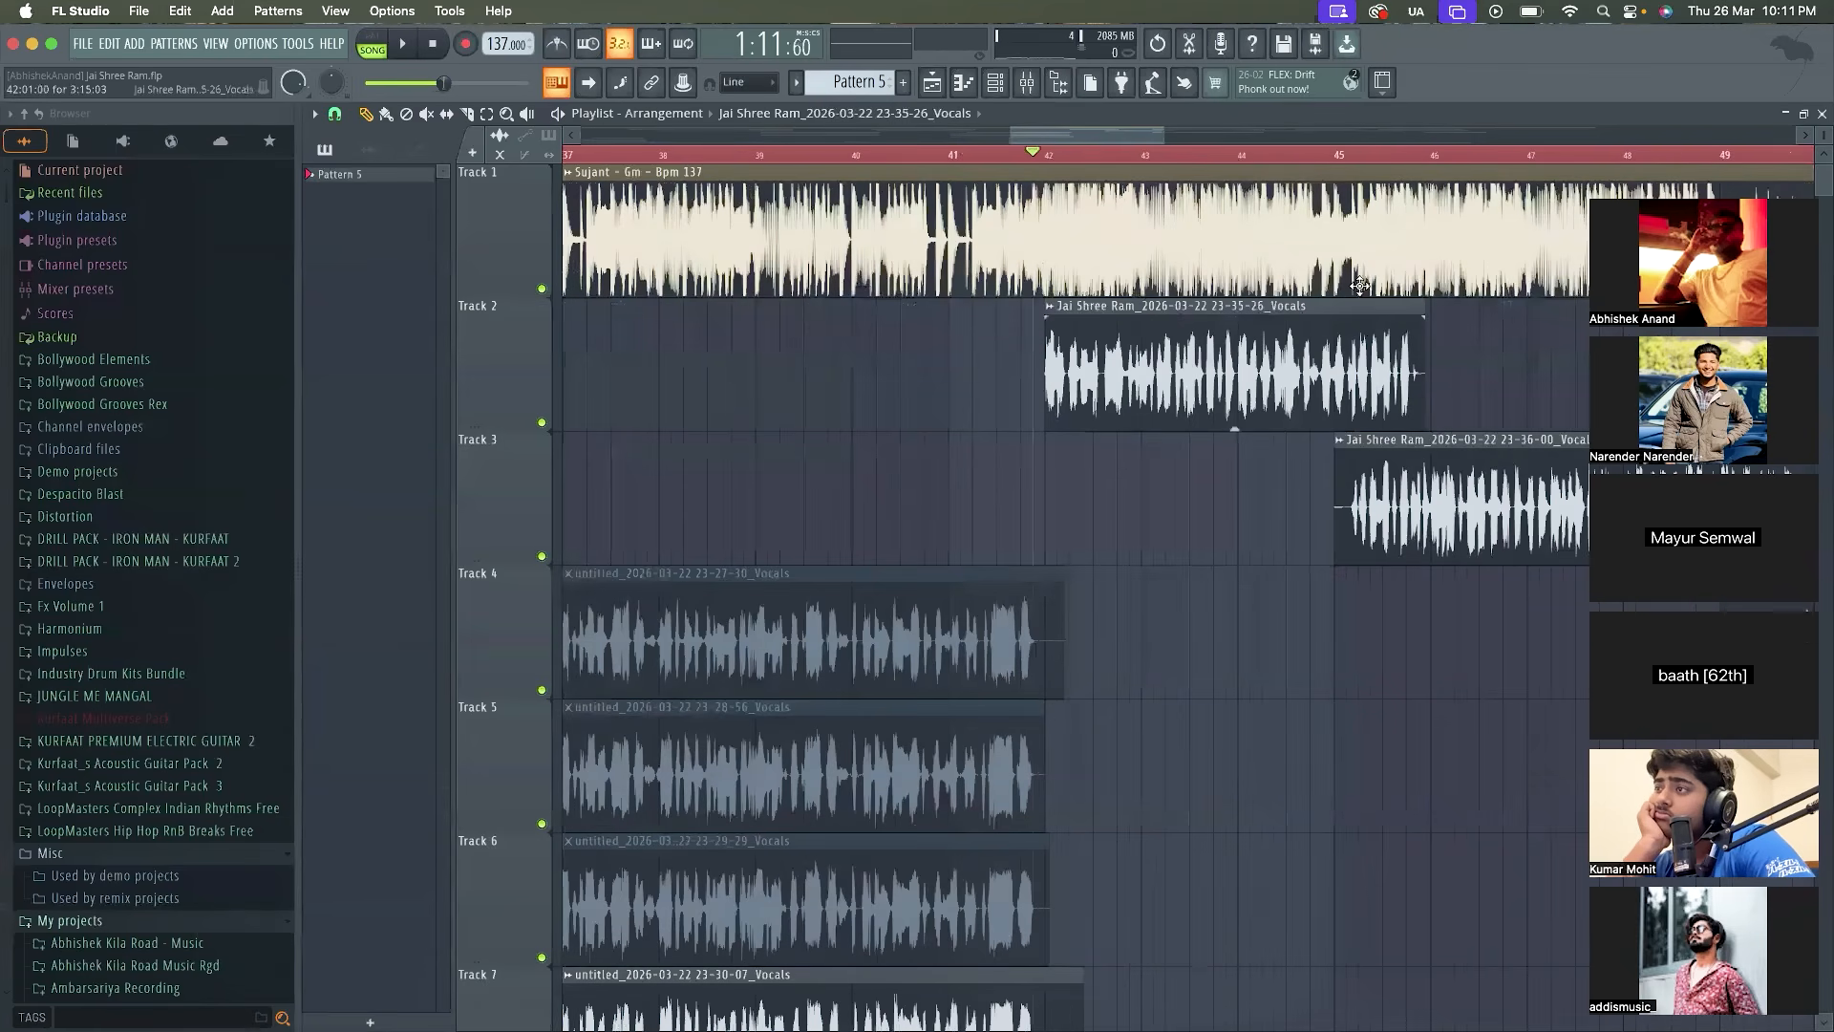
Audition the overlap with the Track 2 vocal and trim the start of the 23-36-00 vocal clip on Track 3 to bar 45:13:12
{"action": "scroll", "coordinate": [1362, 433], "scroll_direction": "up", "scroll_amount": 3}
{"action": "key", "text": "space"}
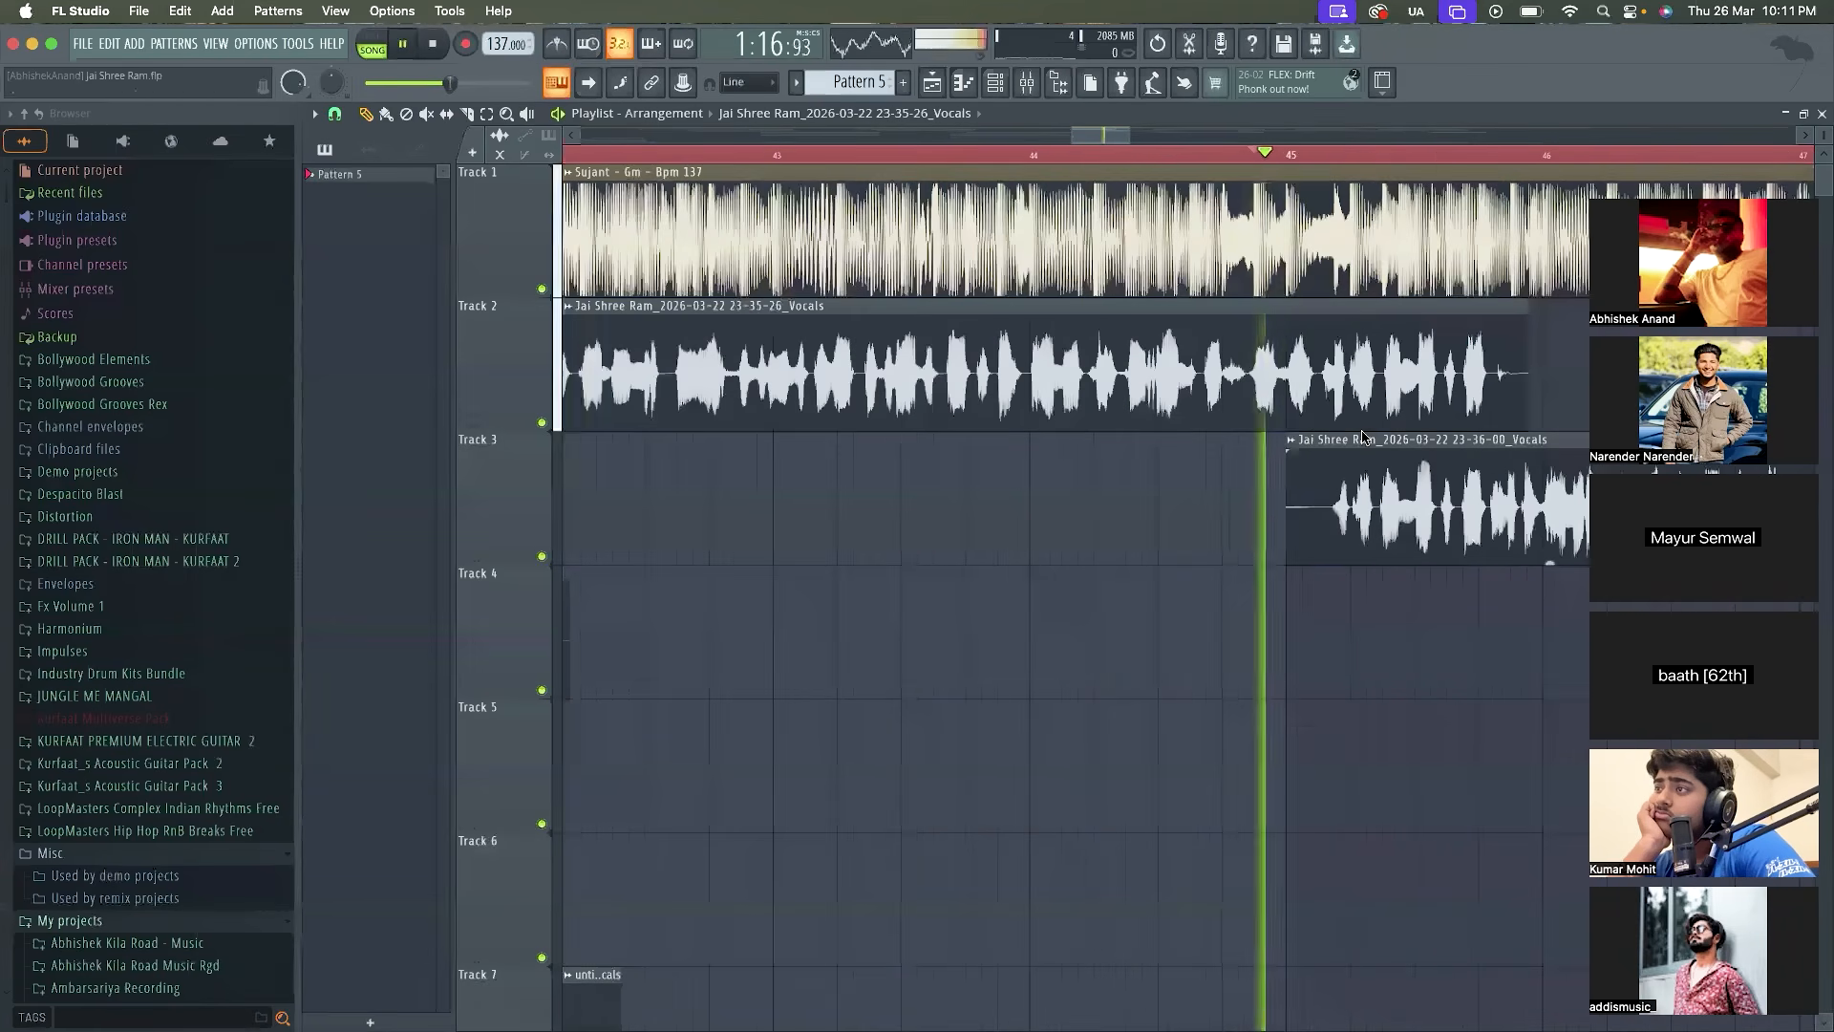
{"action": "key", "text": "space"}
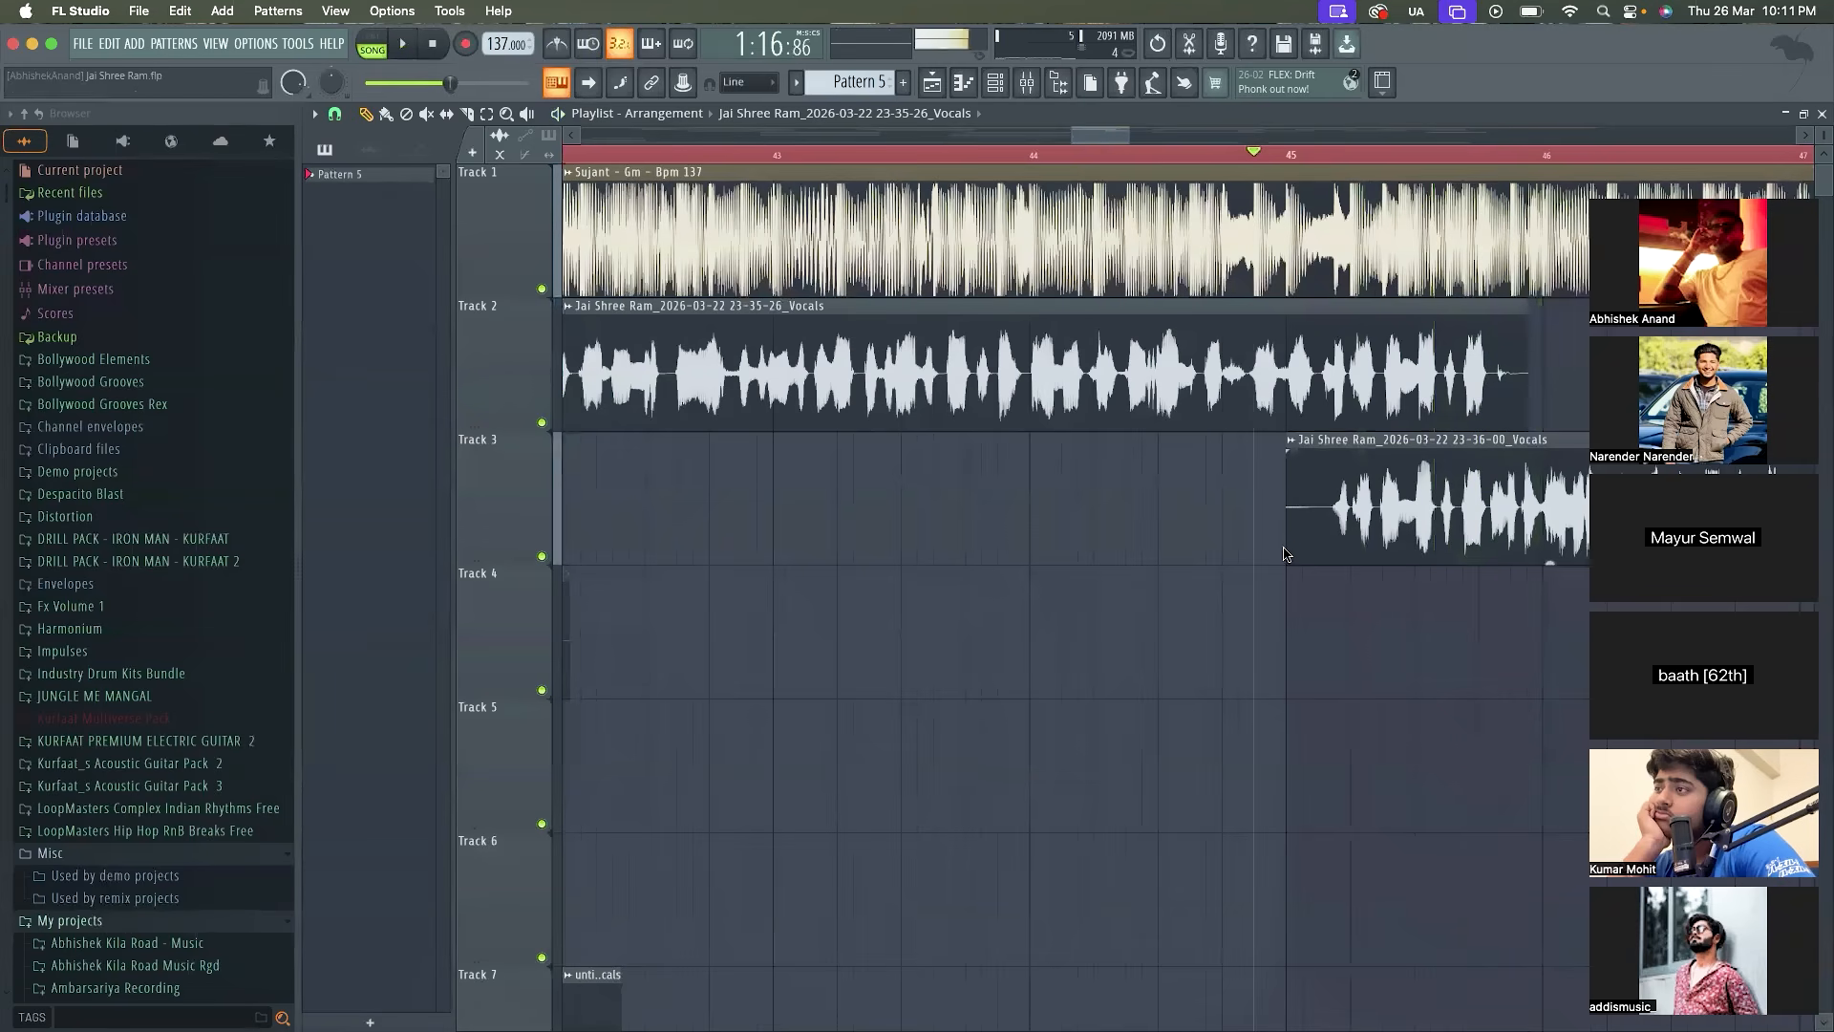
{"action": "left_click_drag", "start_coordinate": [1289, 560], "coordinate": [1448, 548]}
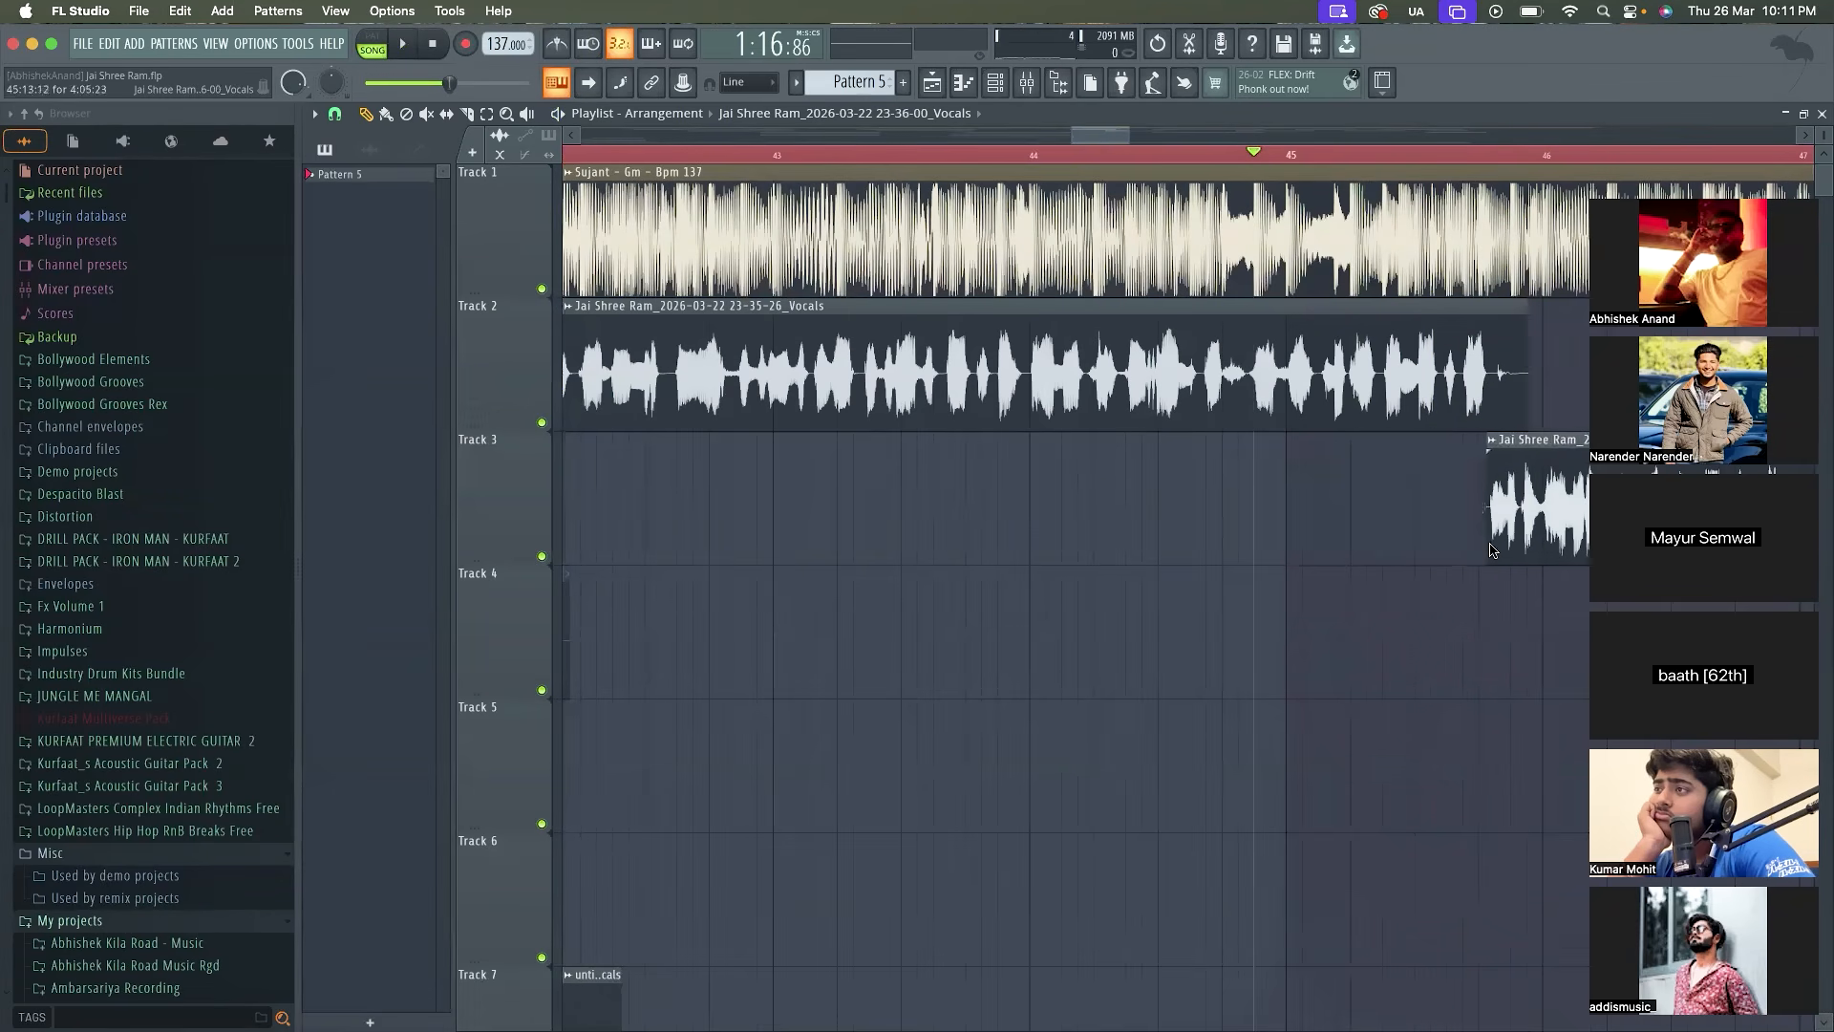
Audition the transition from the 23-35-26 vocal on Track 2 to the 23-36-00 vocal on Track 3, playing from just before bar 45
{"action": "key", "text": "space"}
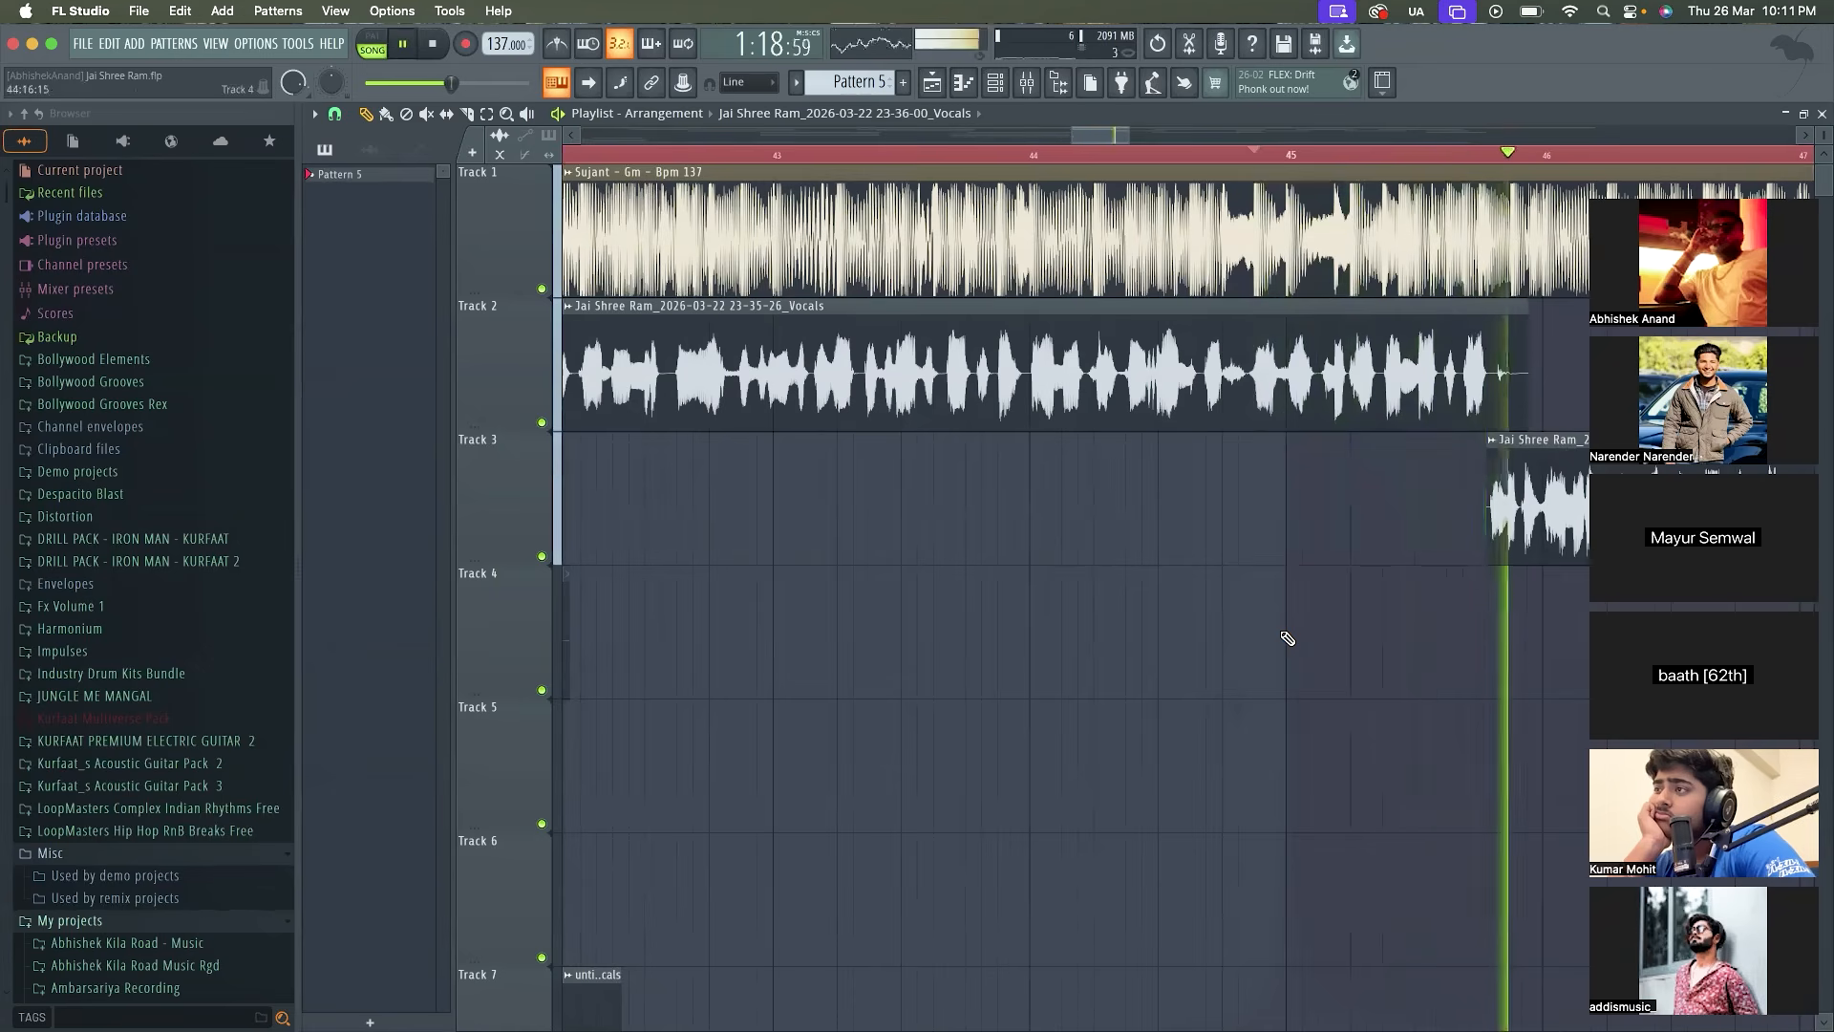
{"action": "scroll", "coordinate": [1281, 633], "scroll_direction": "down", "scroll_amount": 3}
{"action": "key", "text": "space"}
{"action": "key", "text": "space"}
{"action": "scroll", "coordinate": [1280, 632], "scroll_direction": "right", "scroll_amount": 2}
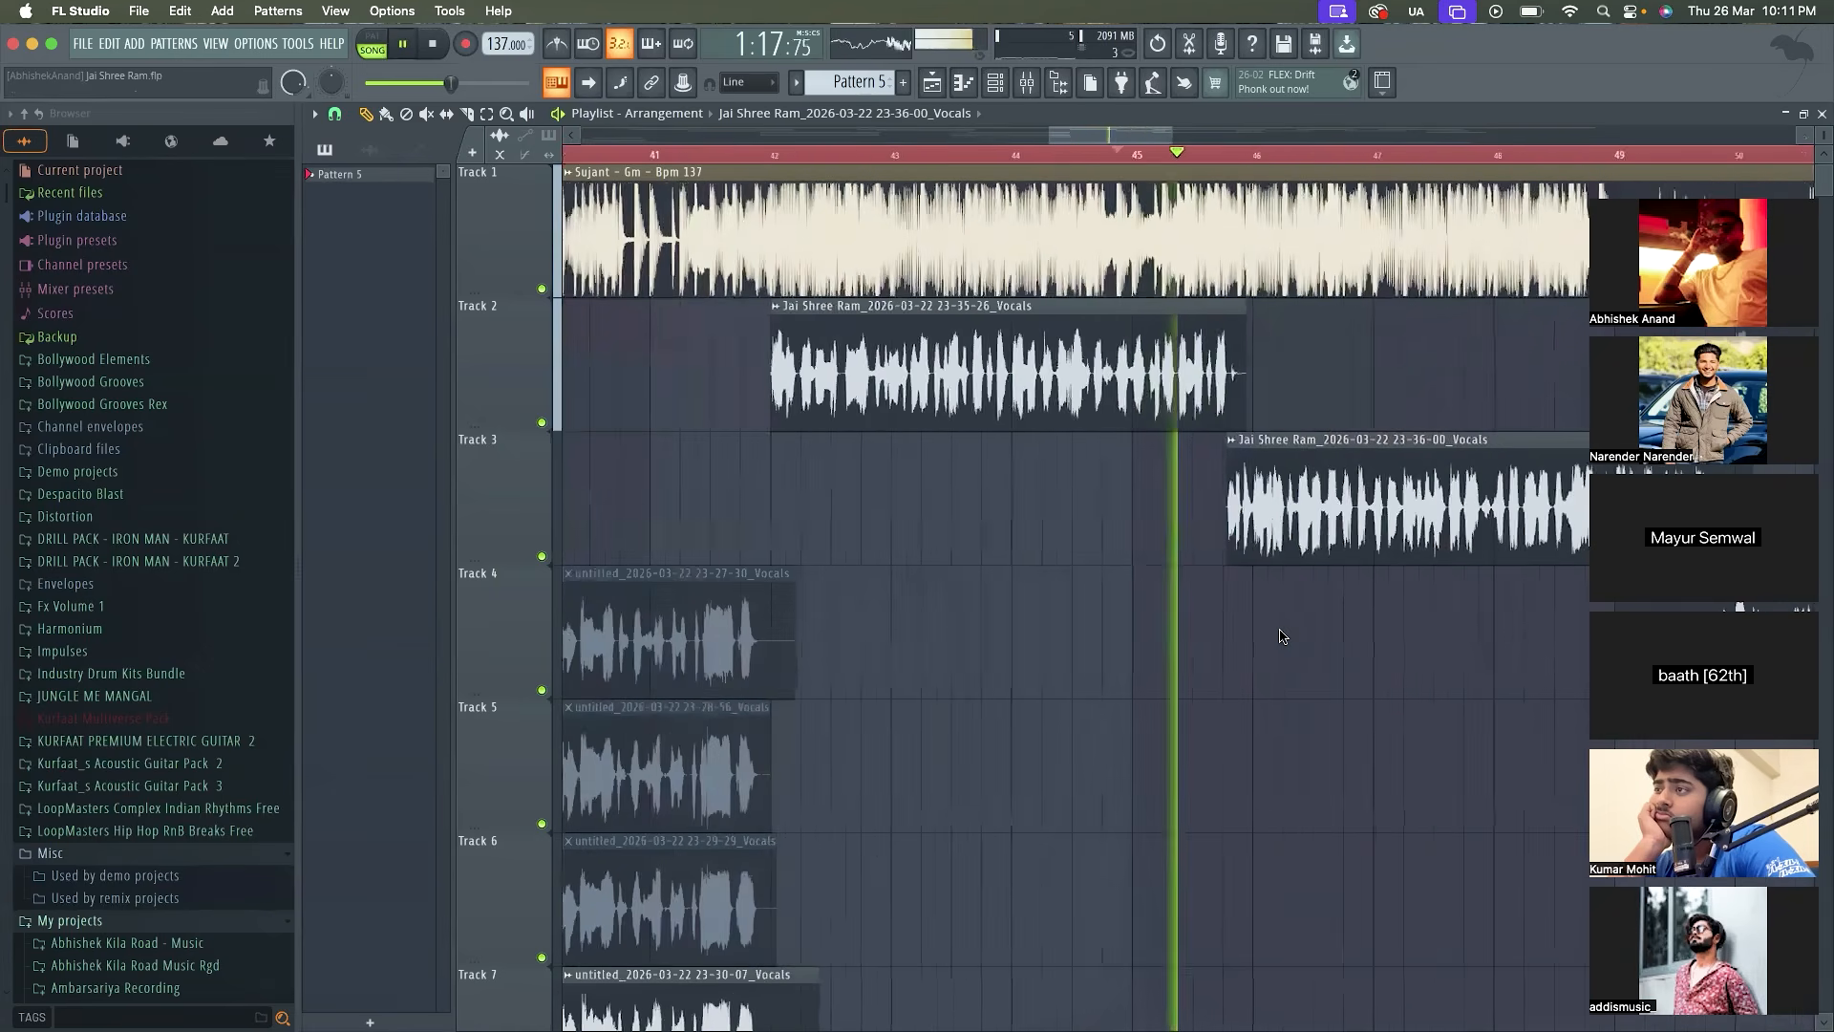
{"action": "scroll", "coordinate": [1282, 636], "scroll_direction": "down", "scroll_amount": 2}
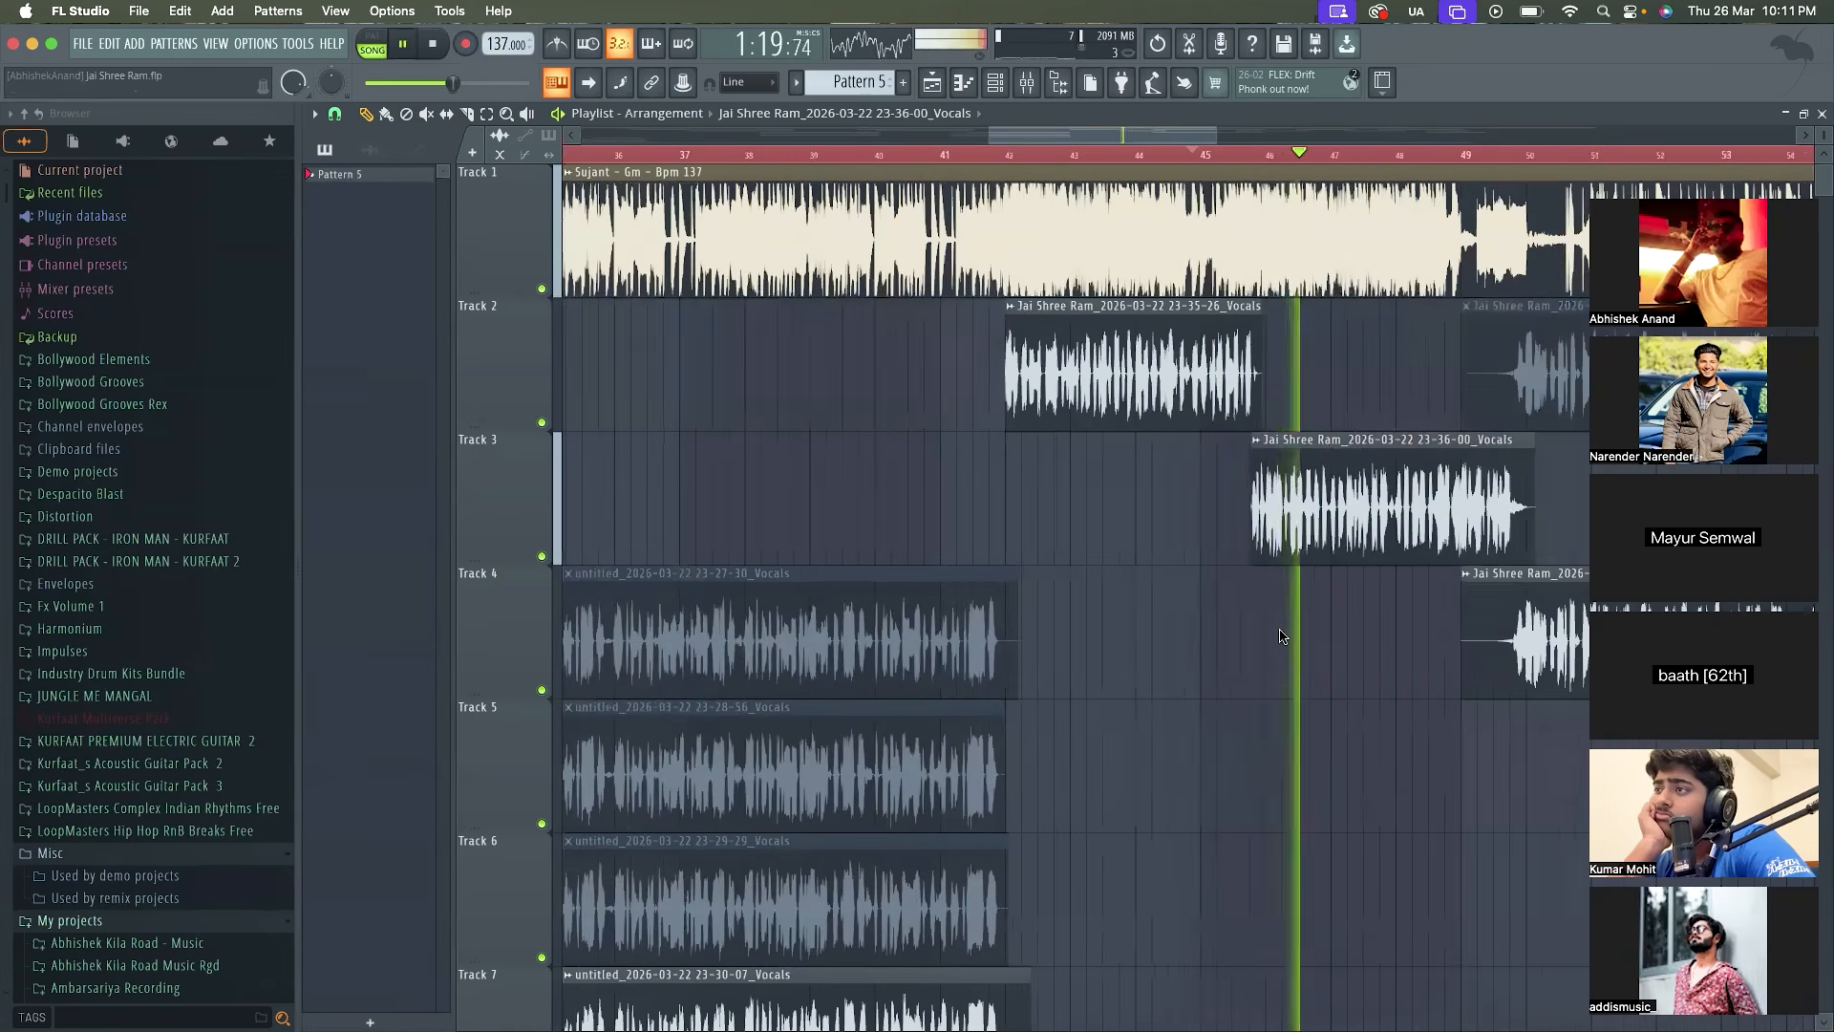
{"action": "scroll", "coordinate": [1282, 636], "scroll_direction": "up", "scroll_amount": 3}
{"action": "key", "text": "space"}
{"action": "key", "text": "space"}
{"action": "scroll", "coordinate": [1282, 636], "scroll_direction": "up", "scroll_amount": 2}
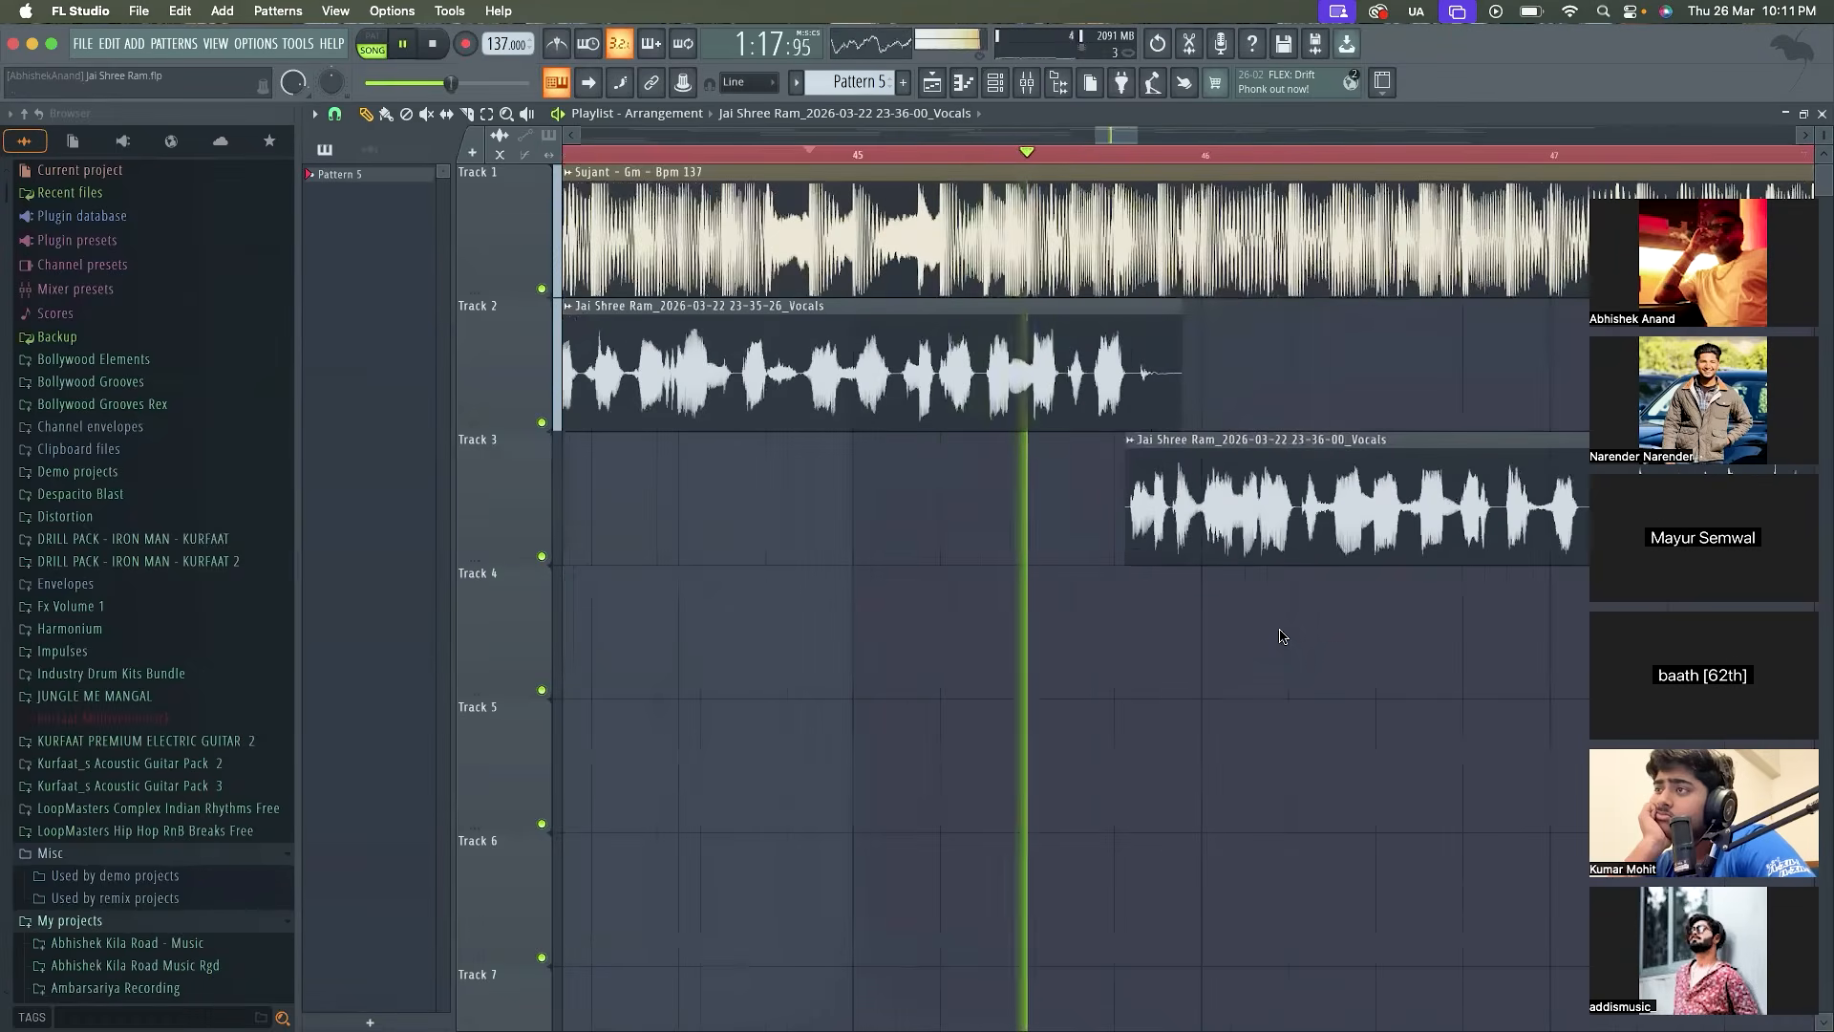
{"action": "scroll", "coordinate": [1282, 636], "scroll_direction": "down", "scroll_amount": 4}
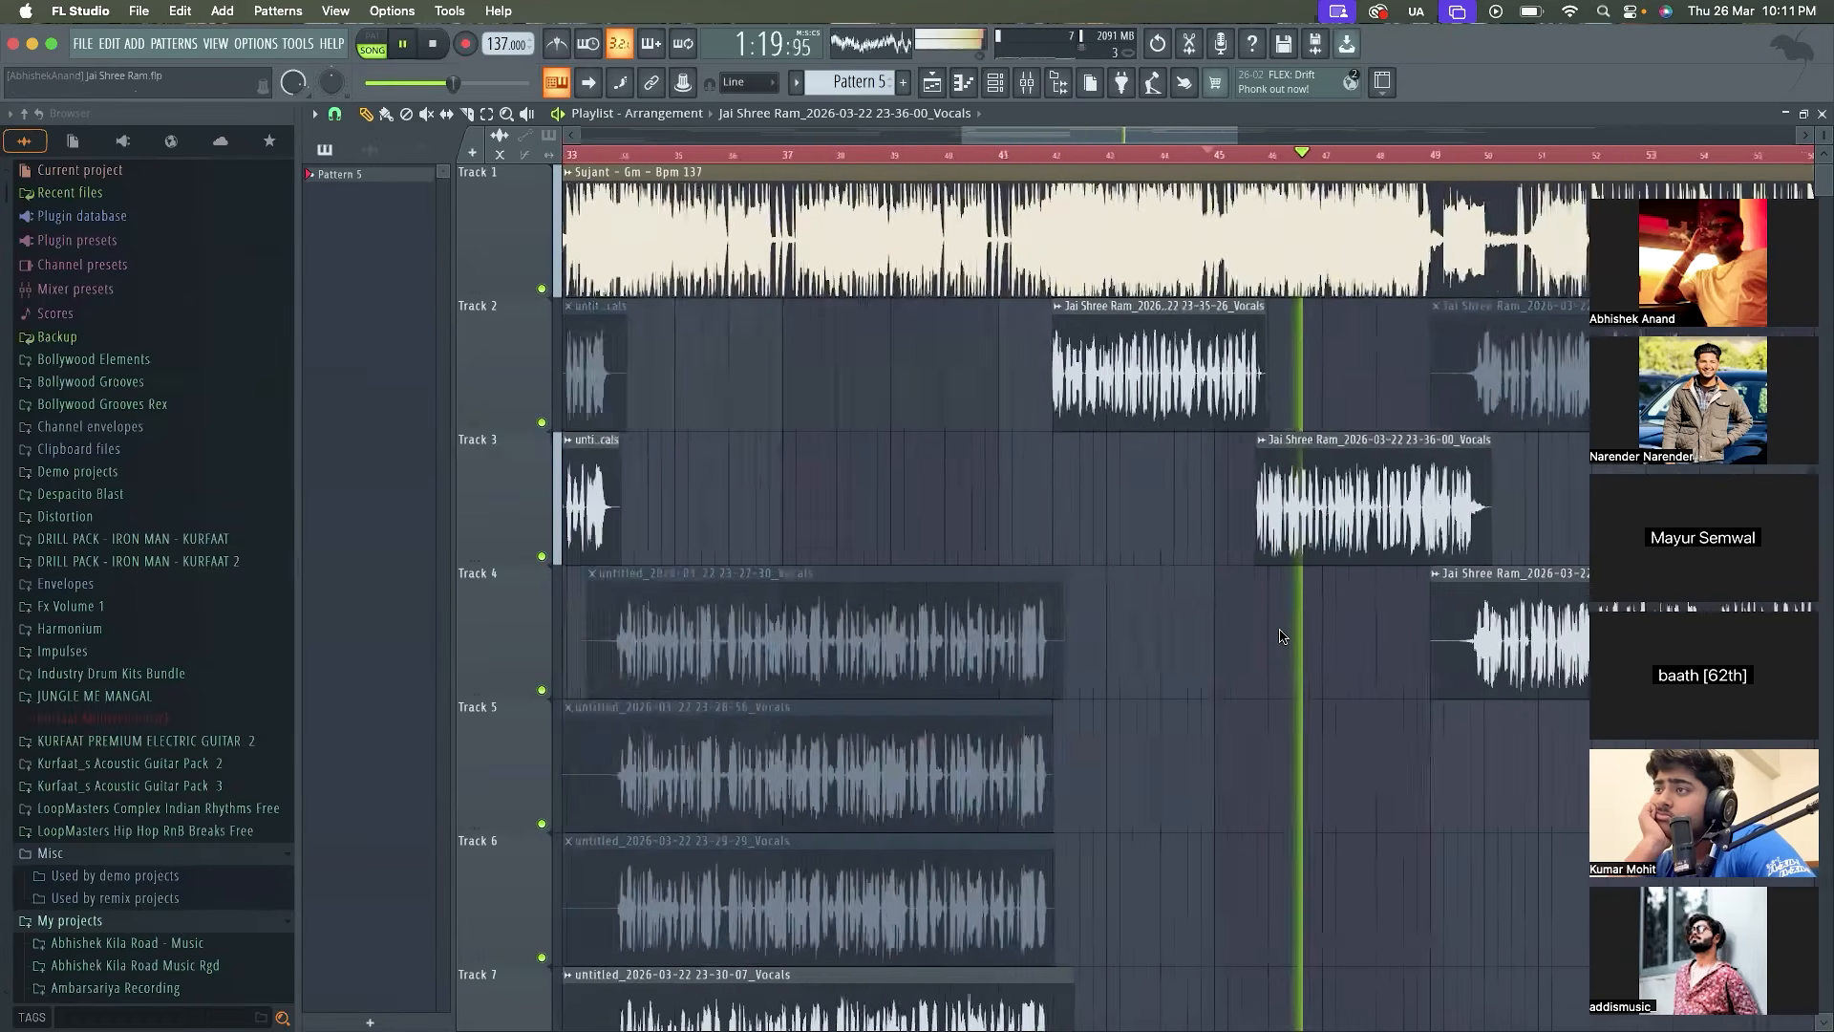
{"action": "scroll", "coordinate": [1282, 636], "scroll_direction": "down", "scroll_amount": 2}
{"action": "key", "text": "space"}
{"action": "key", "text": "space"}
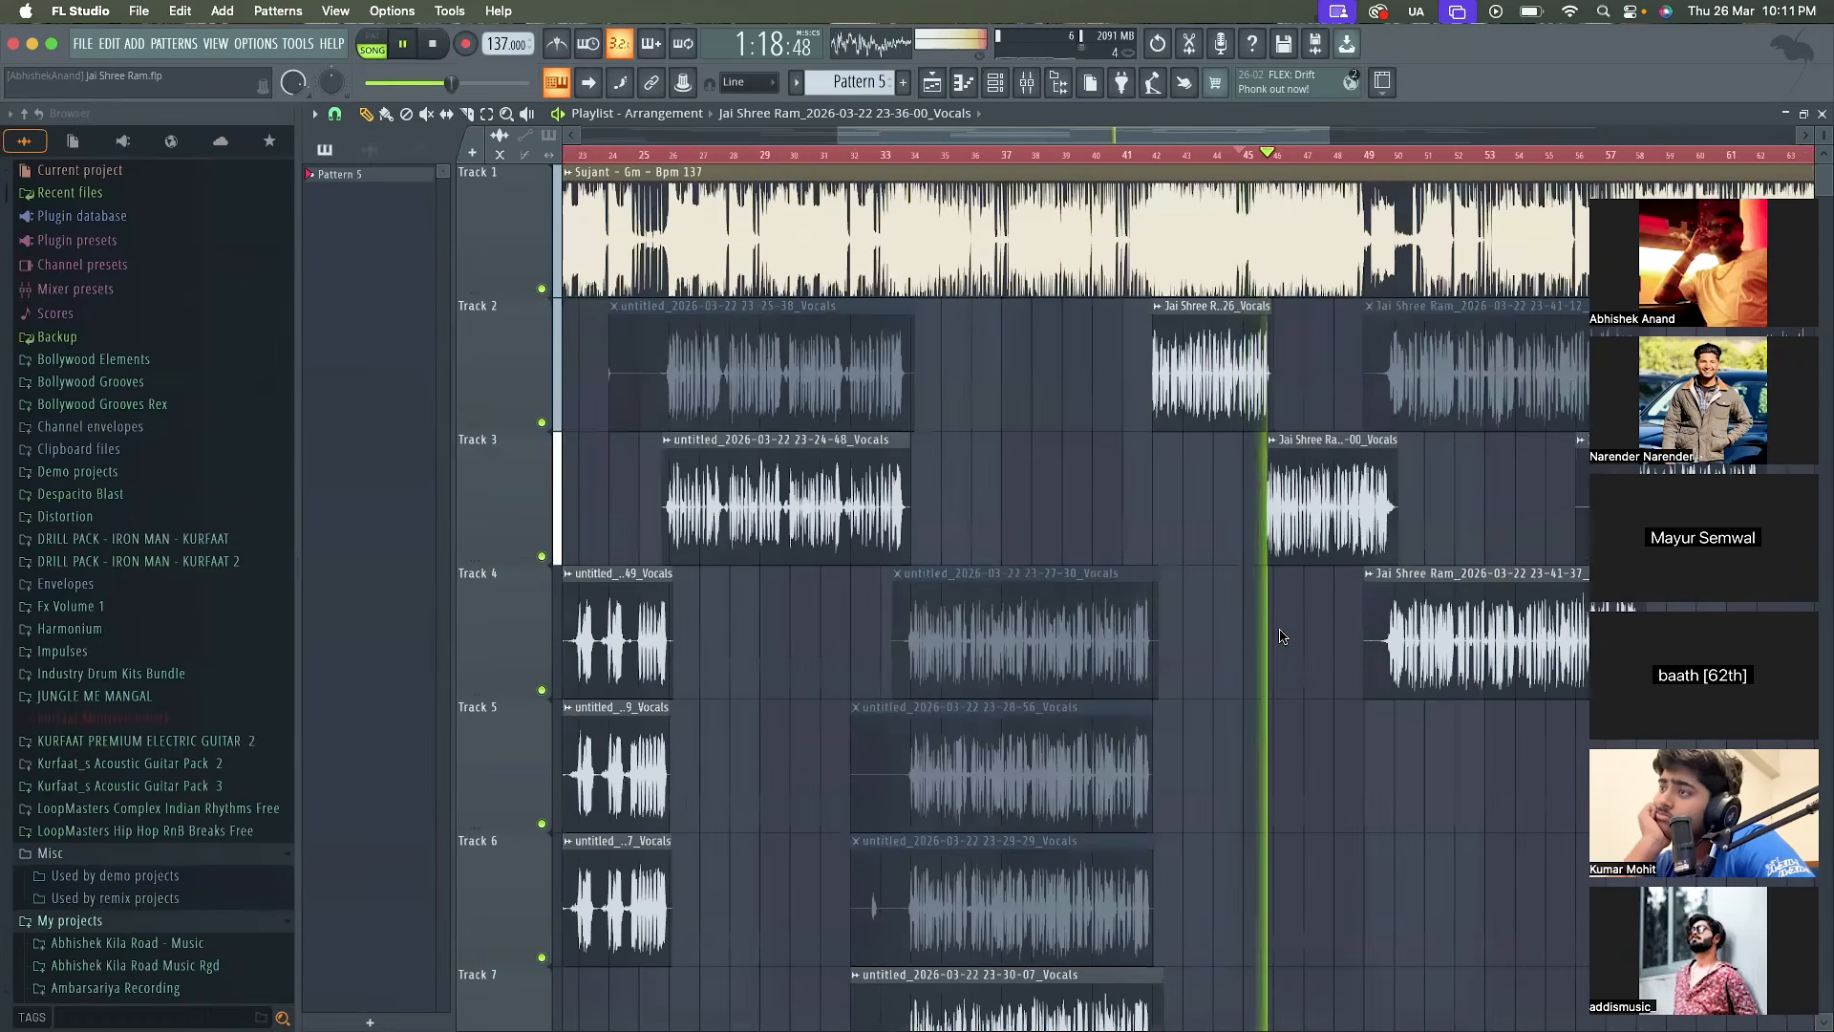
{"action": "scroll", "coordinate": [1282, 637], "scroll_direction": "down", "scroll_amount": 2}
{"action": "scroll", "coordinate": [1361, 544], "scroll_direction": "up", "scroll_amount": 3}
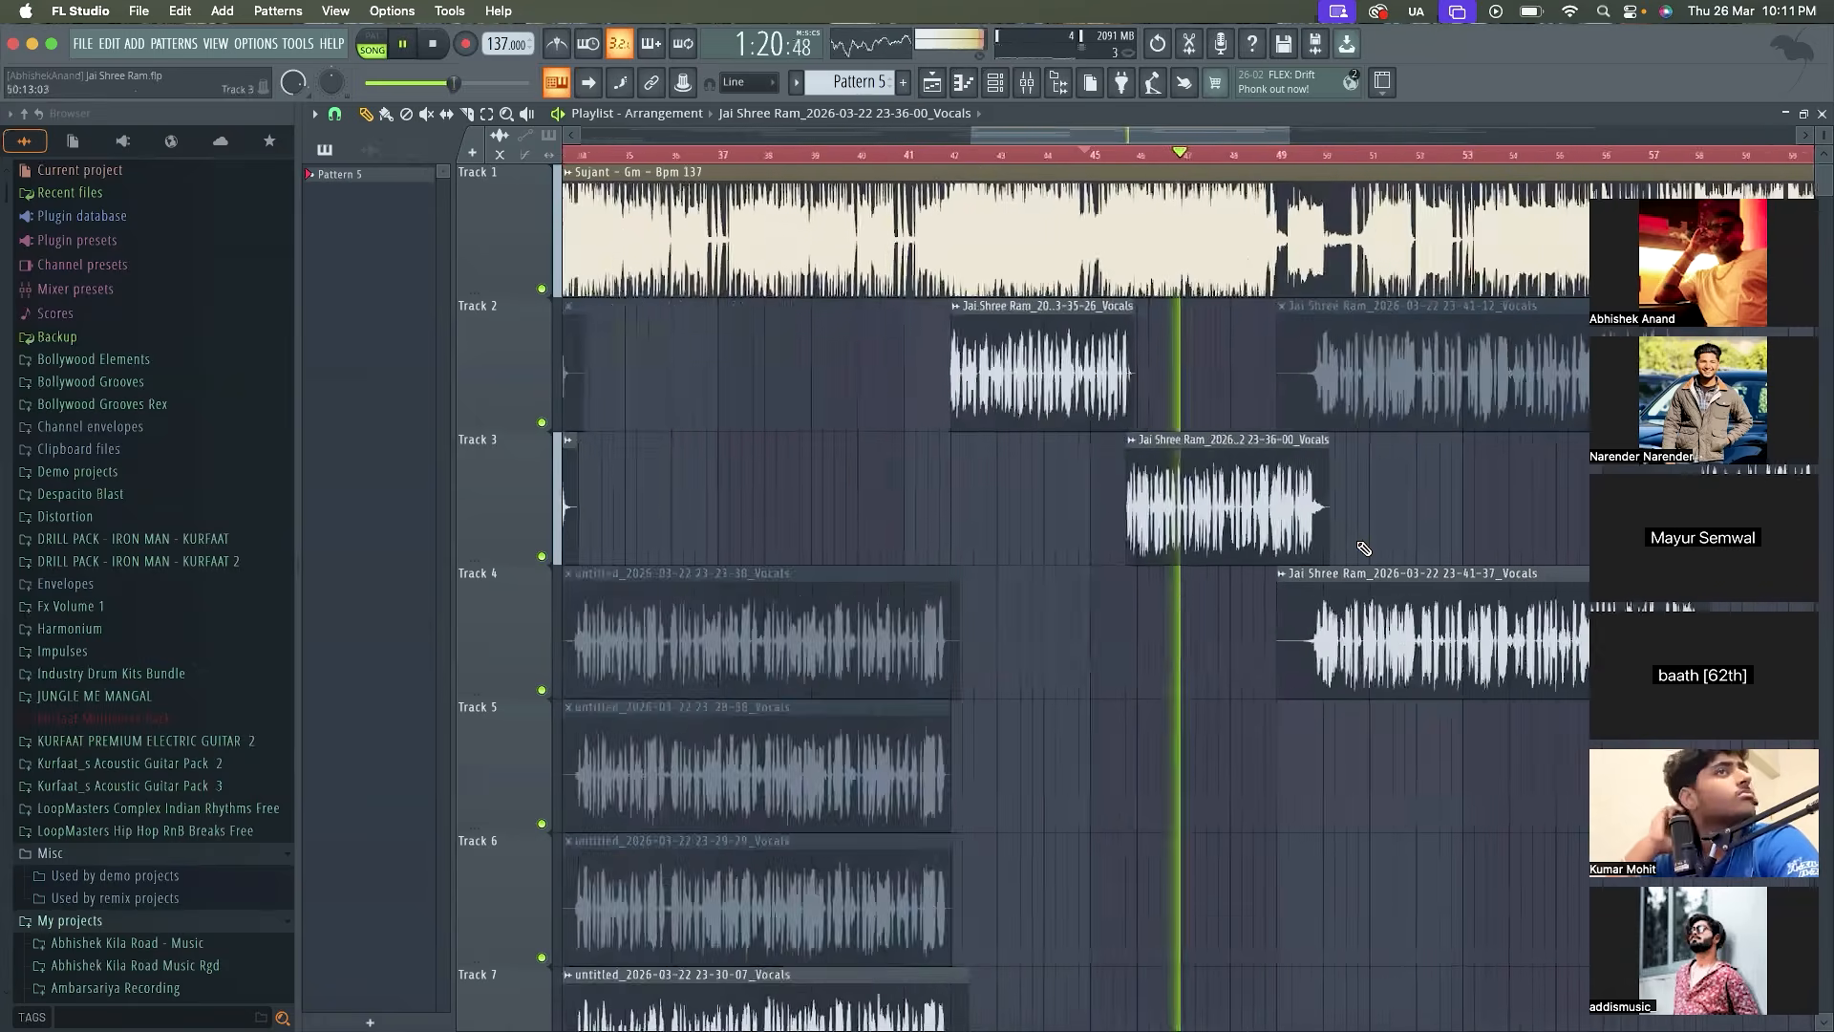
Trim the silent start of the 23-41-37 vocal clip on Track 4 to bar 49:13:14
{"action": "scroll", "coordinate": [1364, 548], "scroll_direction": "up", "scroll_amount": 3}
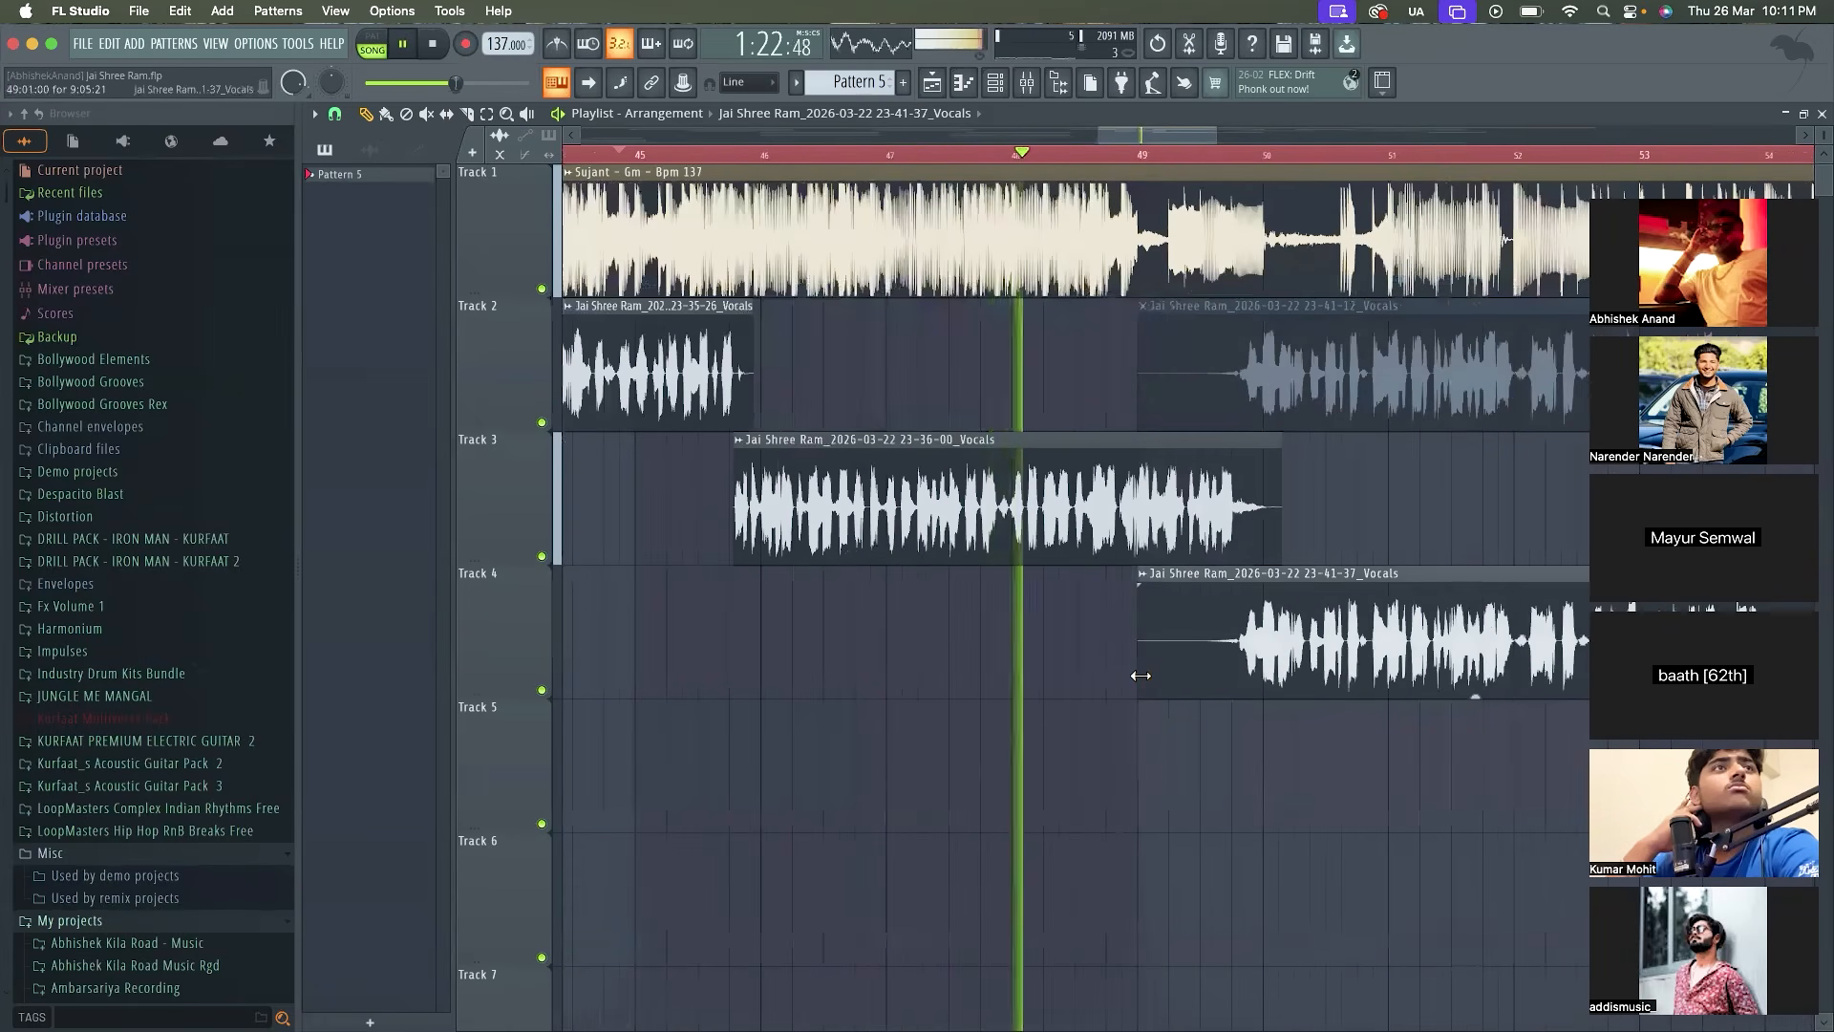
{"action": "left_click_drag", "start_coordinate": [1140, 676], "coordinate": [1240, 680]}
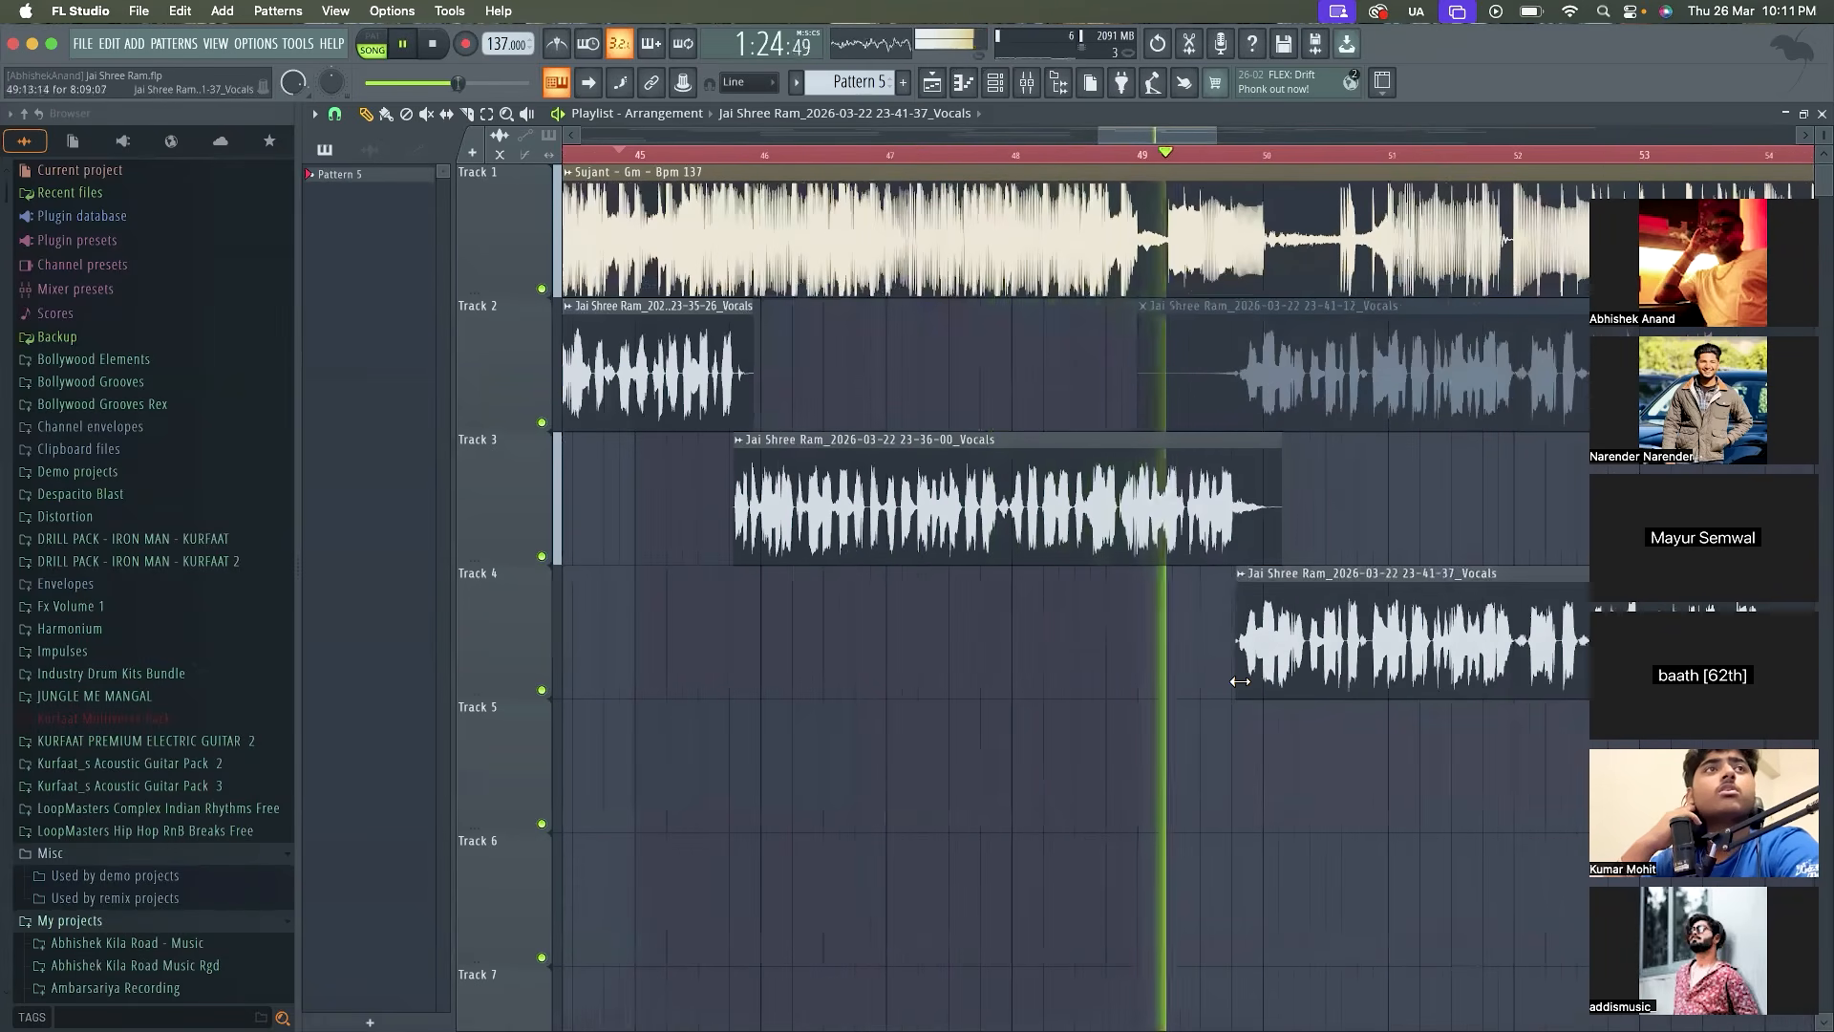
{"action": "scroll", "coordinate": [1240, 680], "scroll_direction": "up", "scroll_amount": 4}
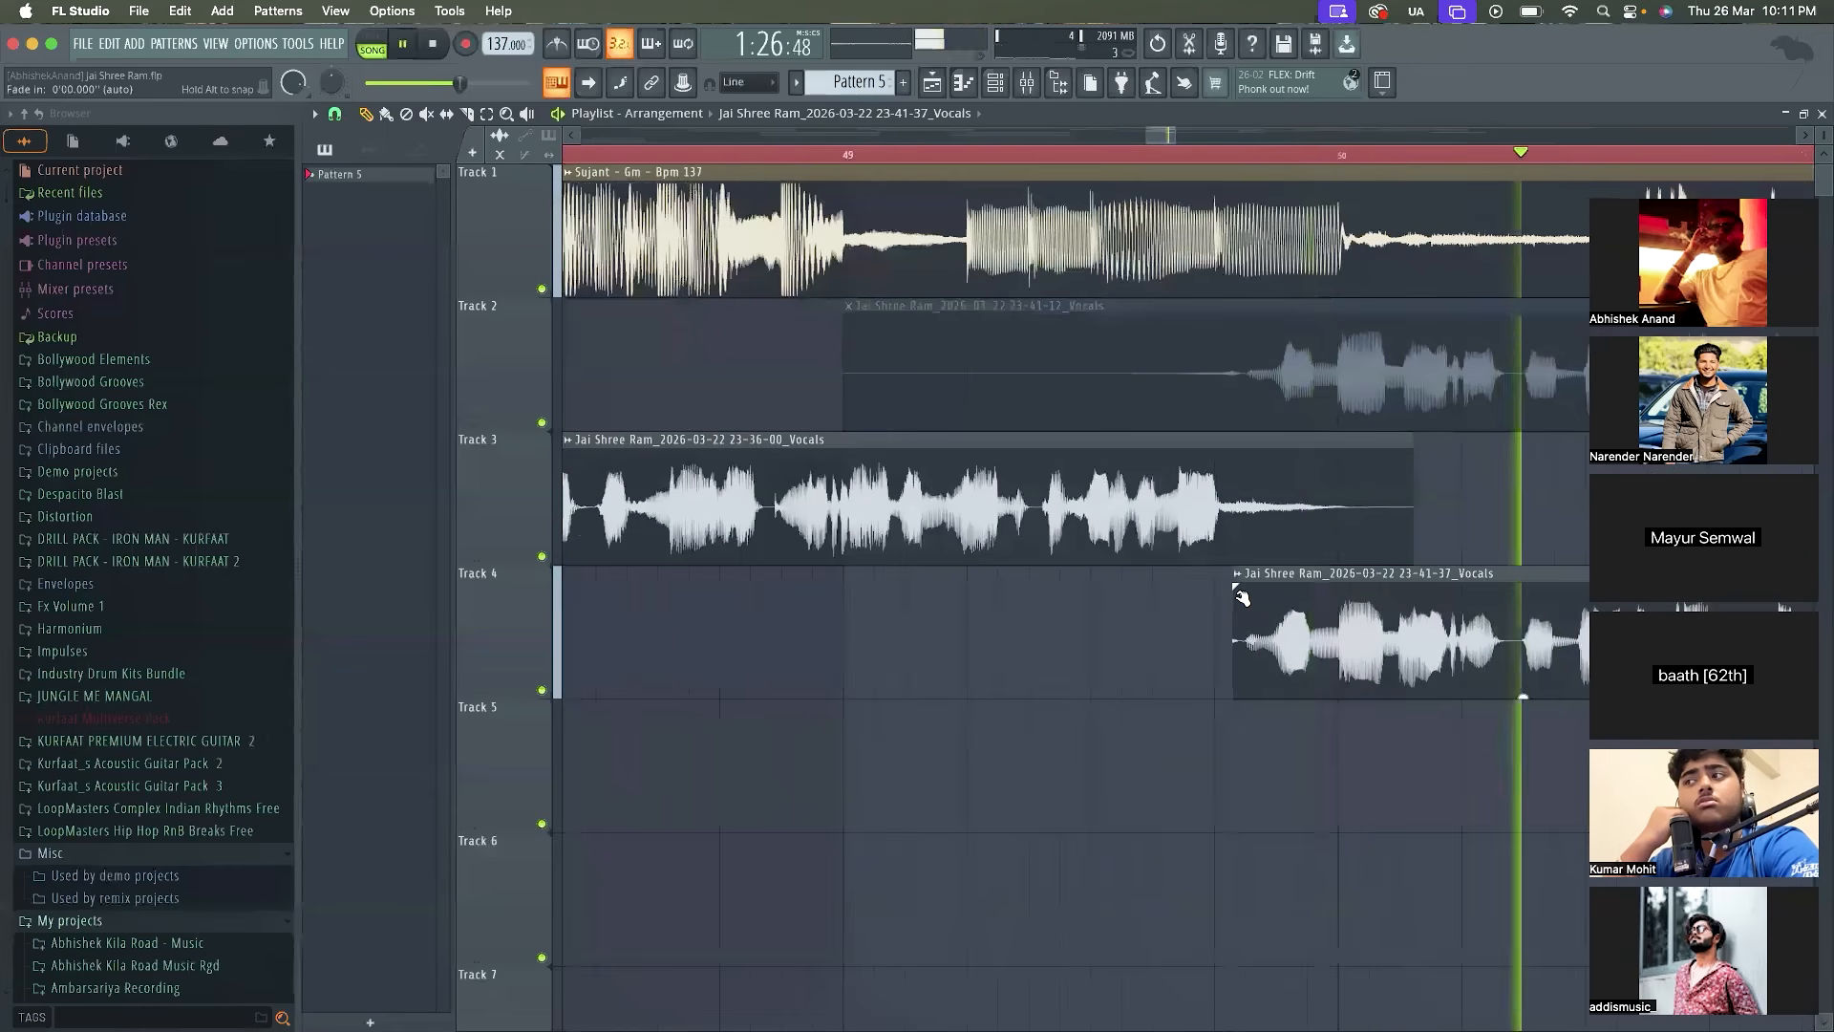
Trim the start of the 23-43-12 vocal on Track 3 to bar 58:01:00 and the 23-41-37 vocal's end on Track 4 to length 8:04:16
{"action": "scroll", "coordinate": [1250, 592], "scroll_direction": "down", "scroll_amount": 10}
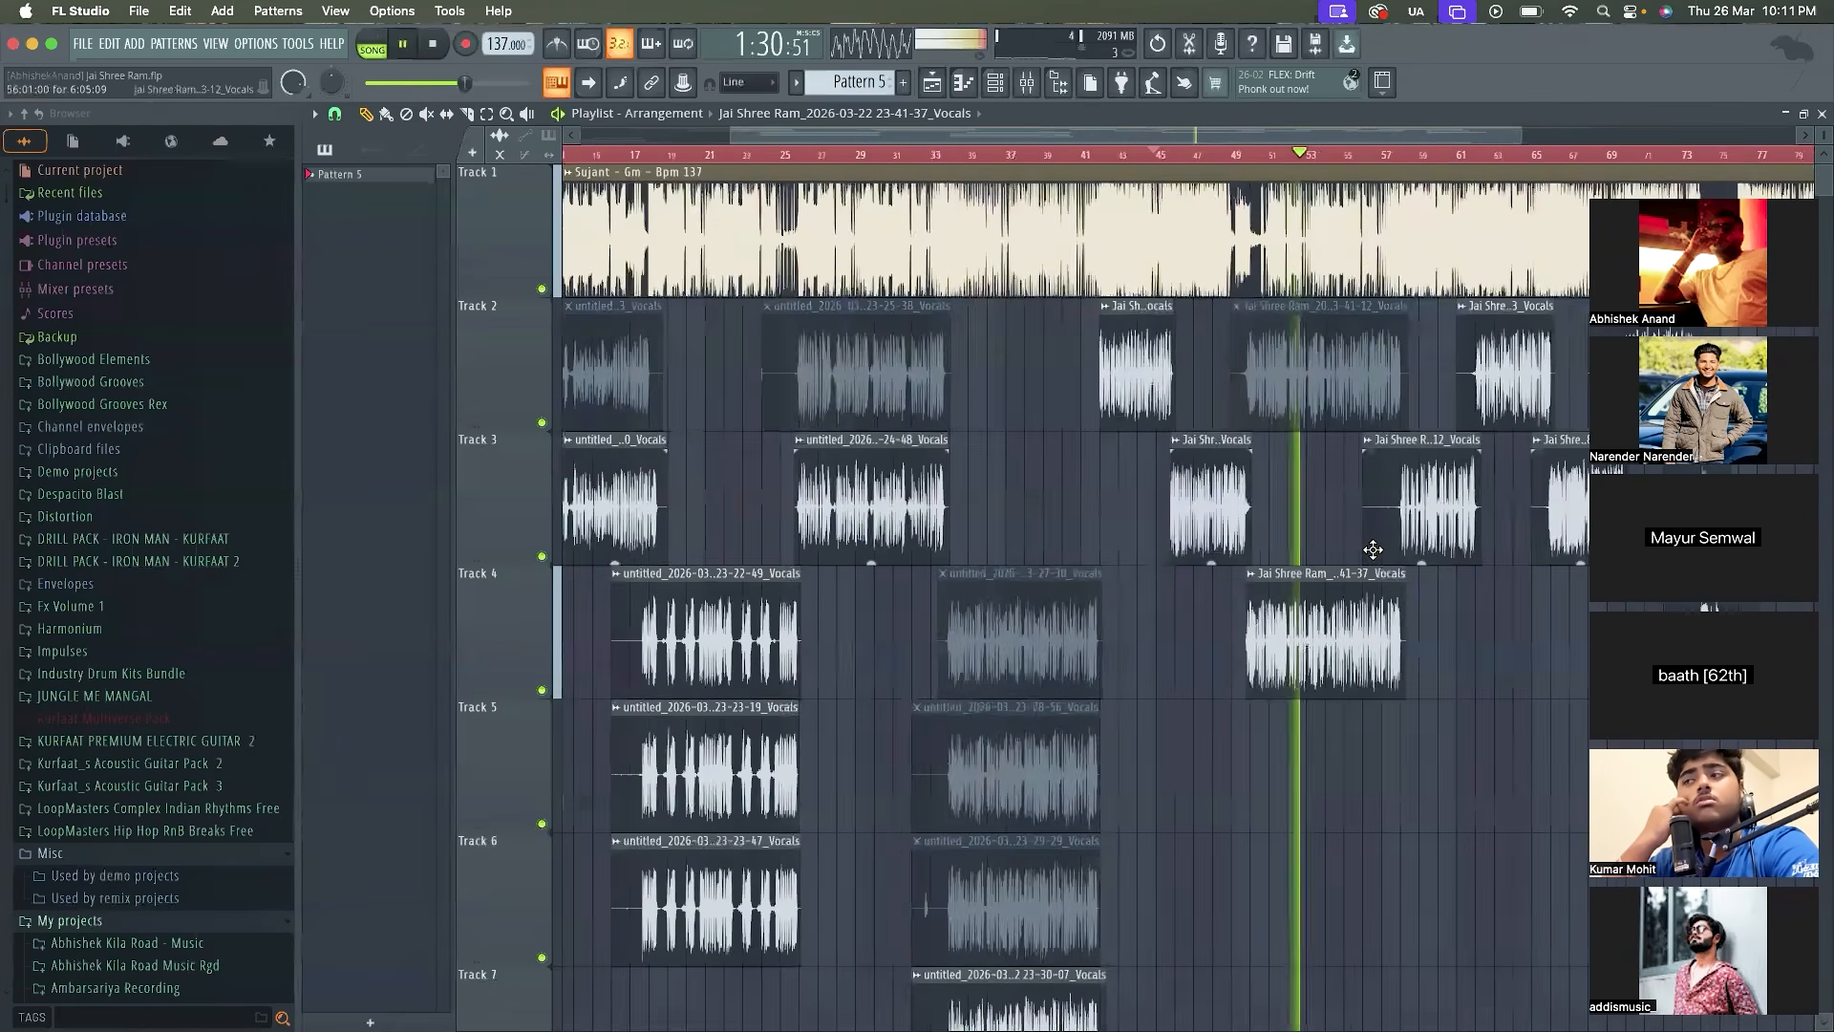
{"action": "scroll", "coordinate": [1375, 550], "scroll_direction": "up", "scroll_amount": 4}
{"action": "left_click_drag", "start_coordinate": [1467, 553], "coordinate": [1475, 553]}
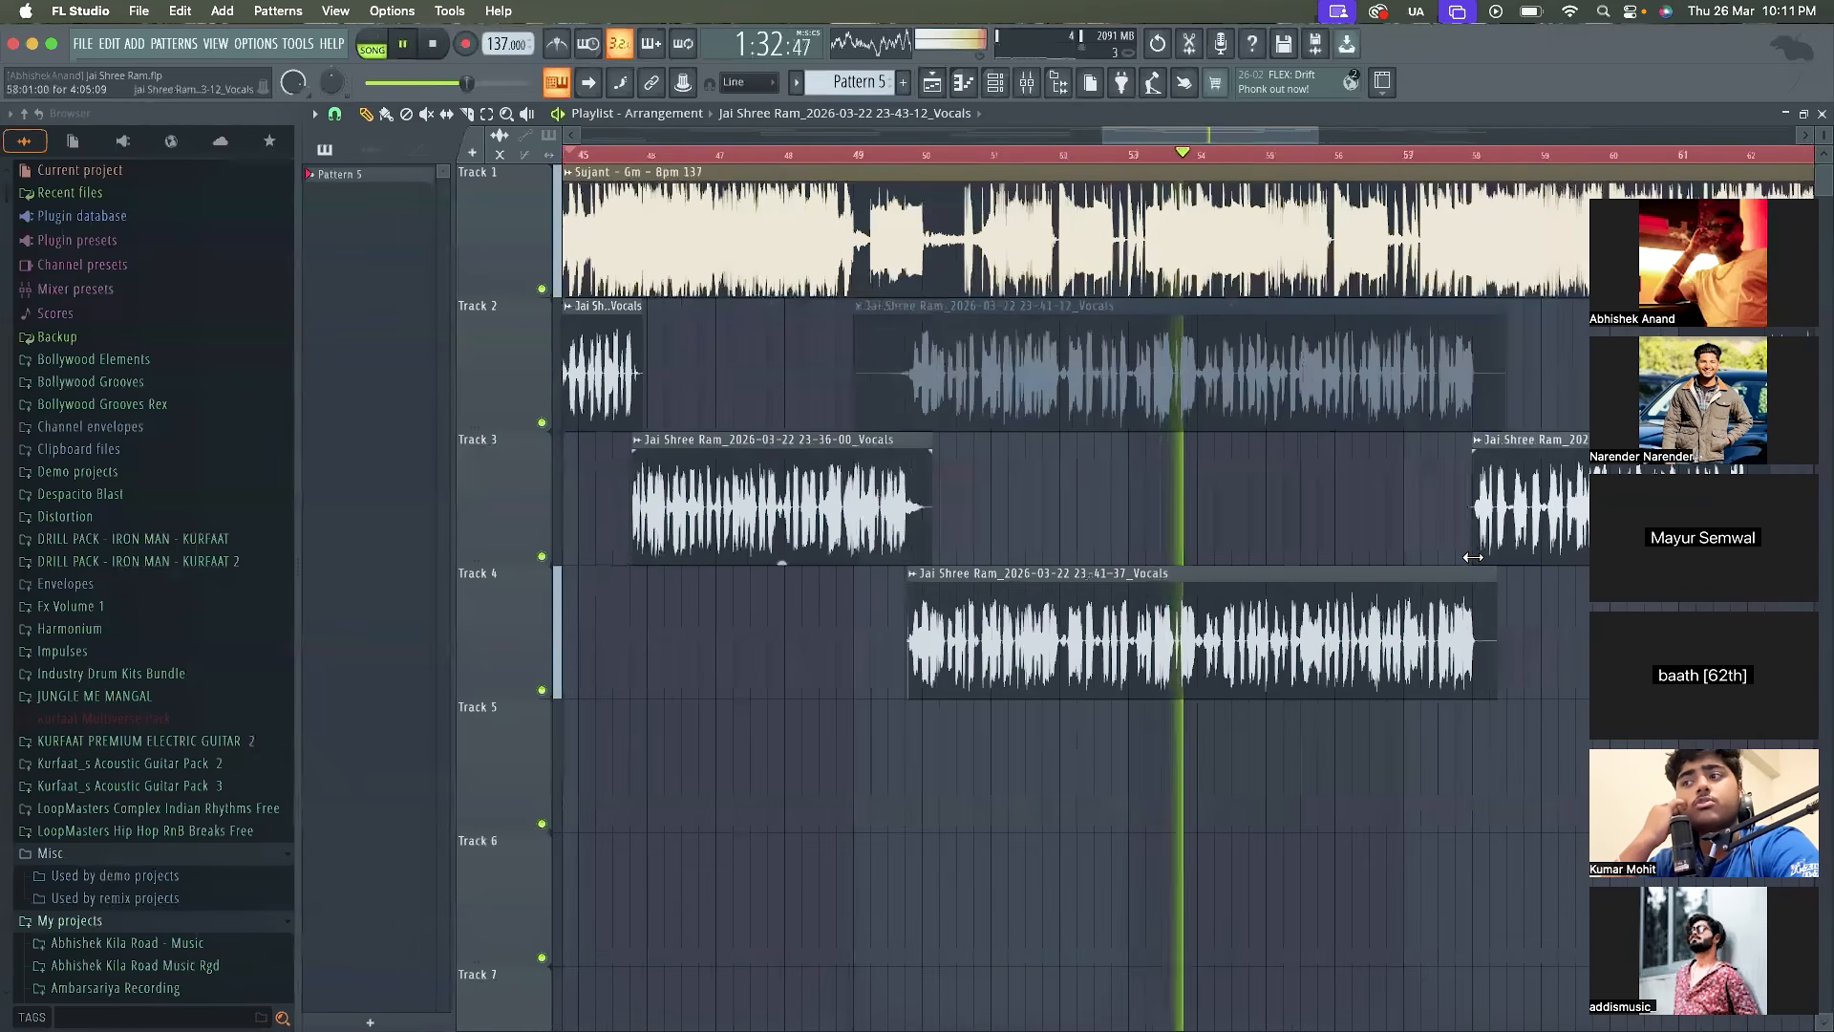
{"action": "left_click_drag", "start_coordinate": [1492, 623], "coordinate": [1478, 622]}
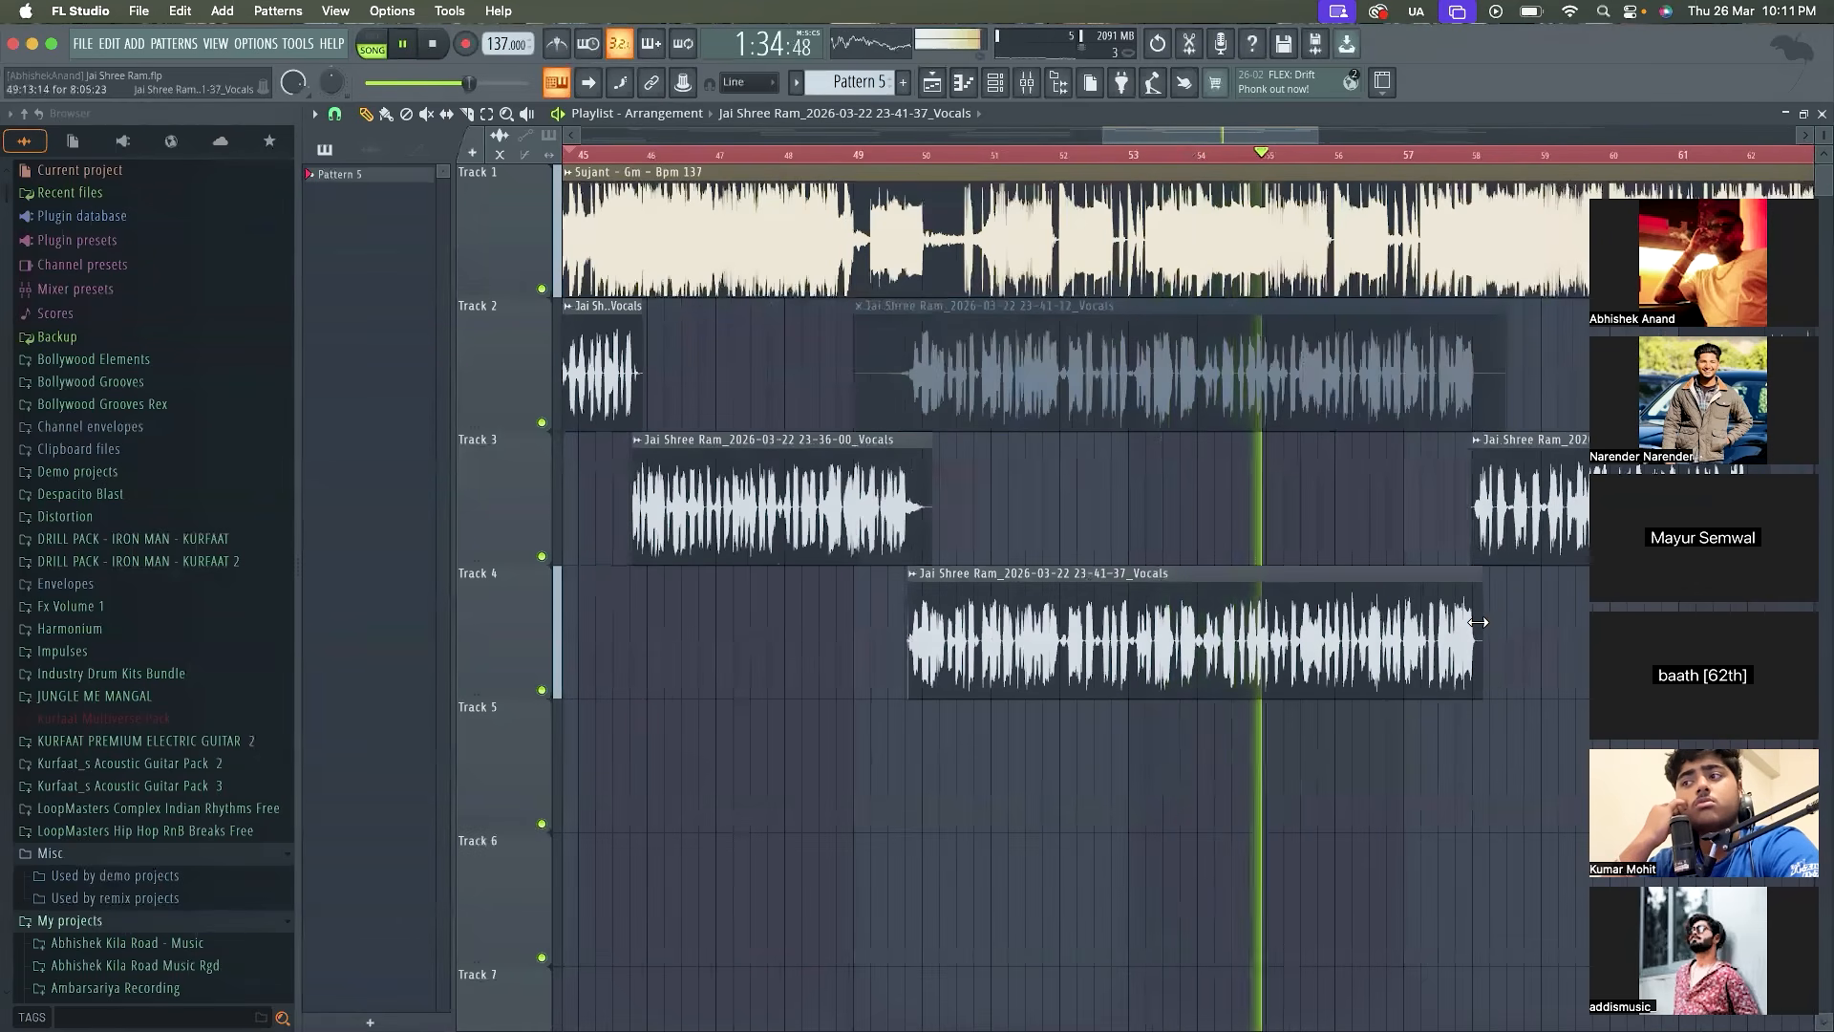
{"action": "scroll", "coordinate": [1478, 622], "scroll_direction": "up", "scroll_amount": 4}
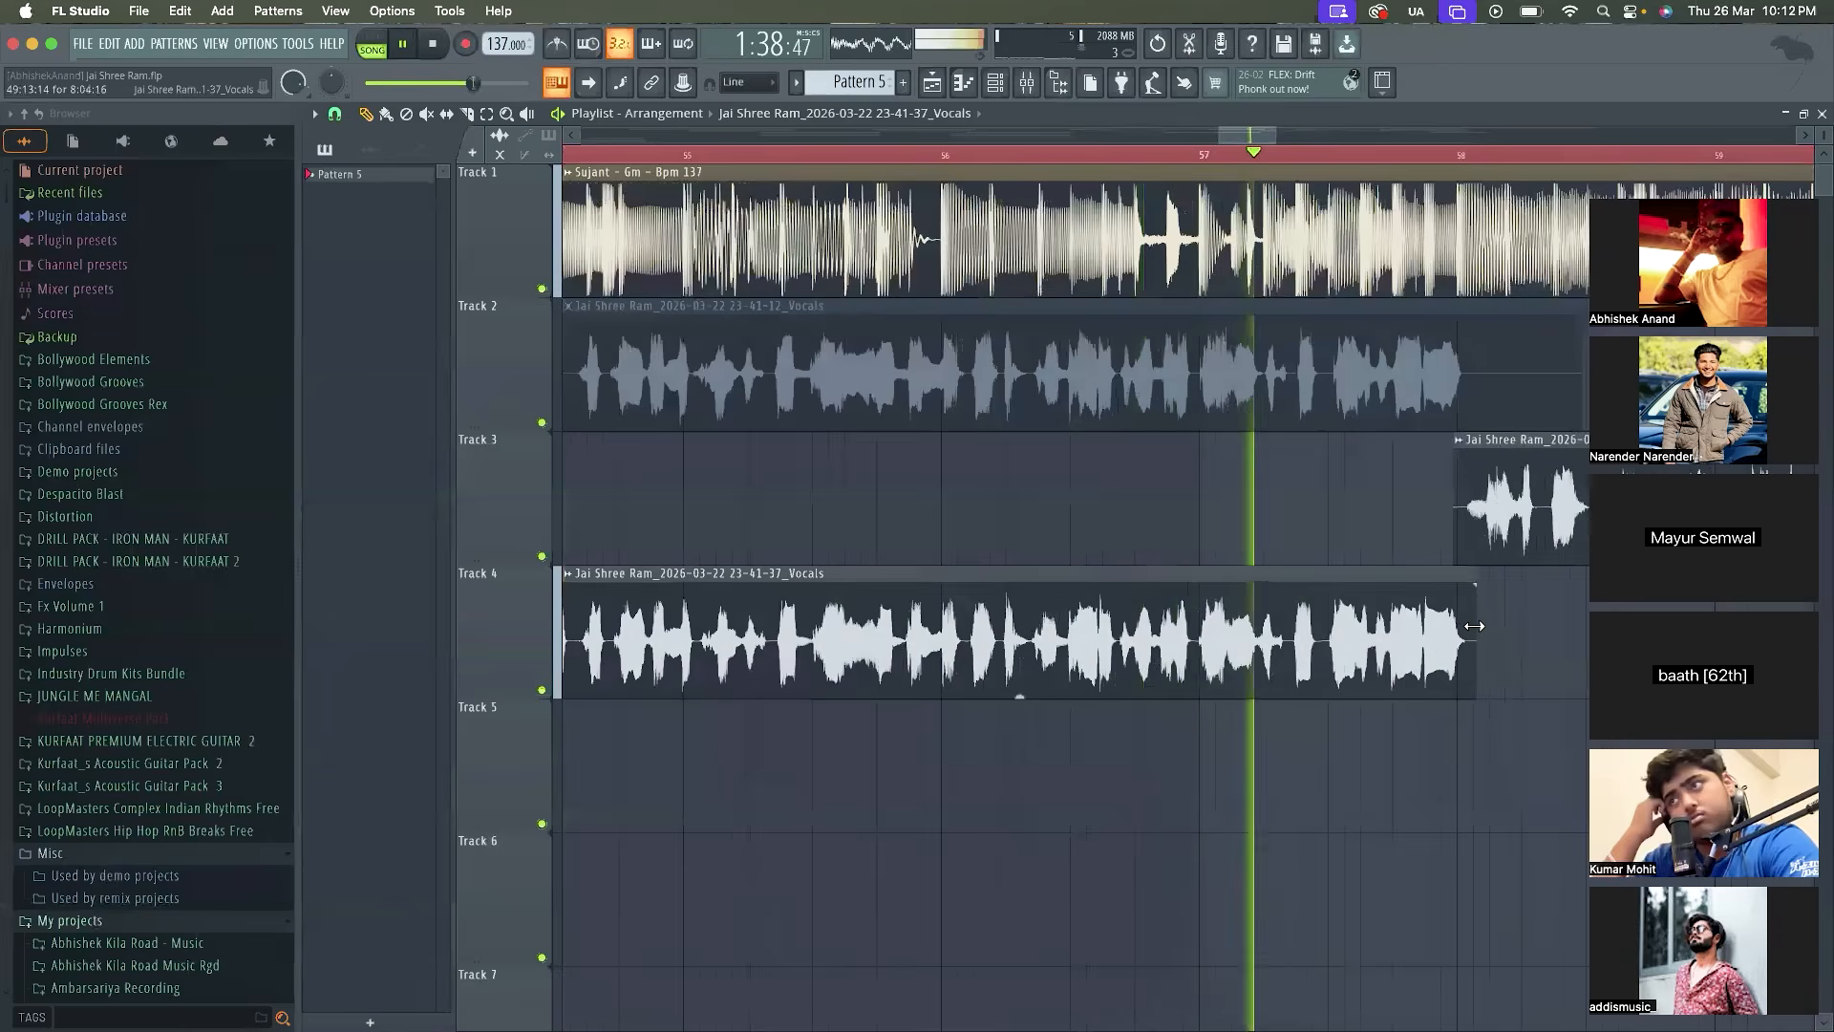
Trim the silent end of the 23-43-12 vocal on Track 3 and the start of the 23-44-13 vocal on Track 2 to bar 61:15:20
{"action": "scroll", "coordinate": [1481, 627], "scroll_direction": "down", "scroll_amount": 8}
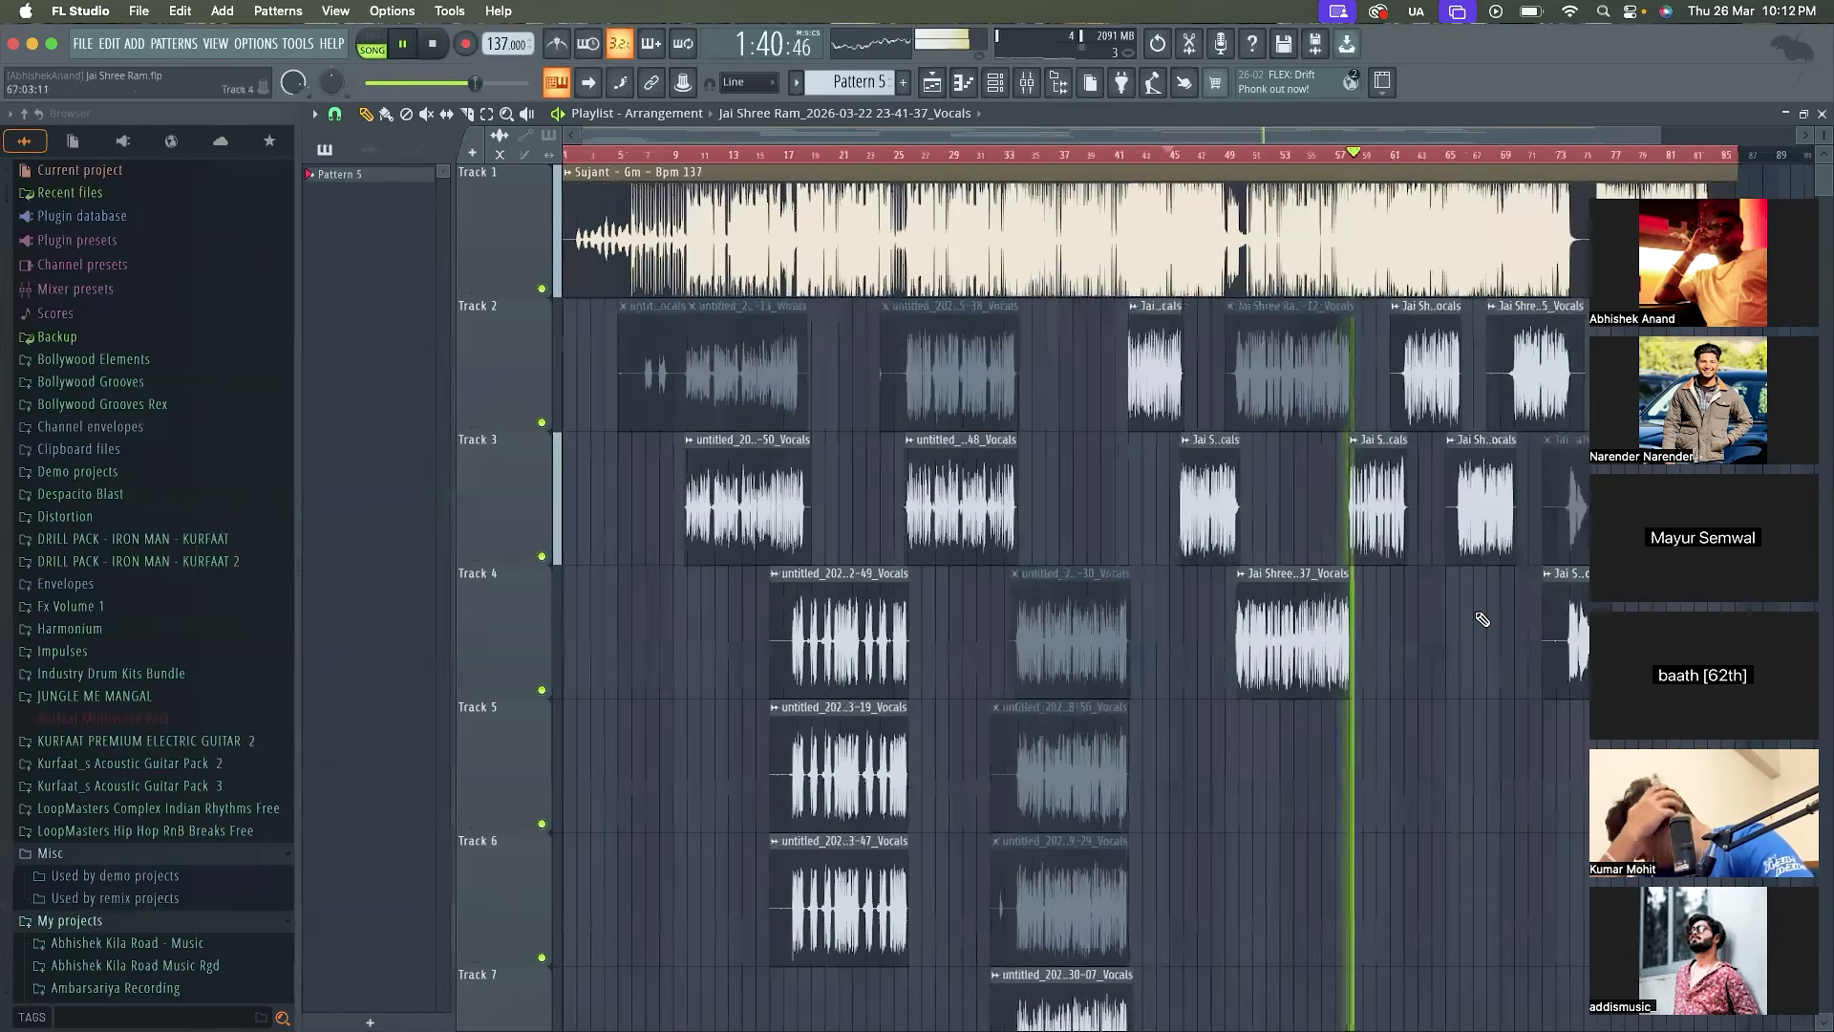
{"action": "scroll", "coordinate": [1477, 623], "scroll_direction": "up", "scroll_amount": 6}
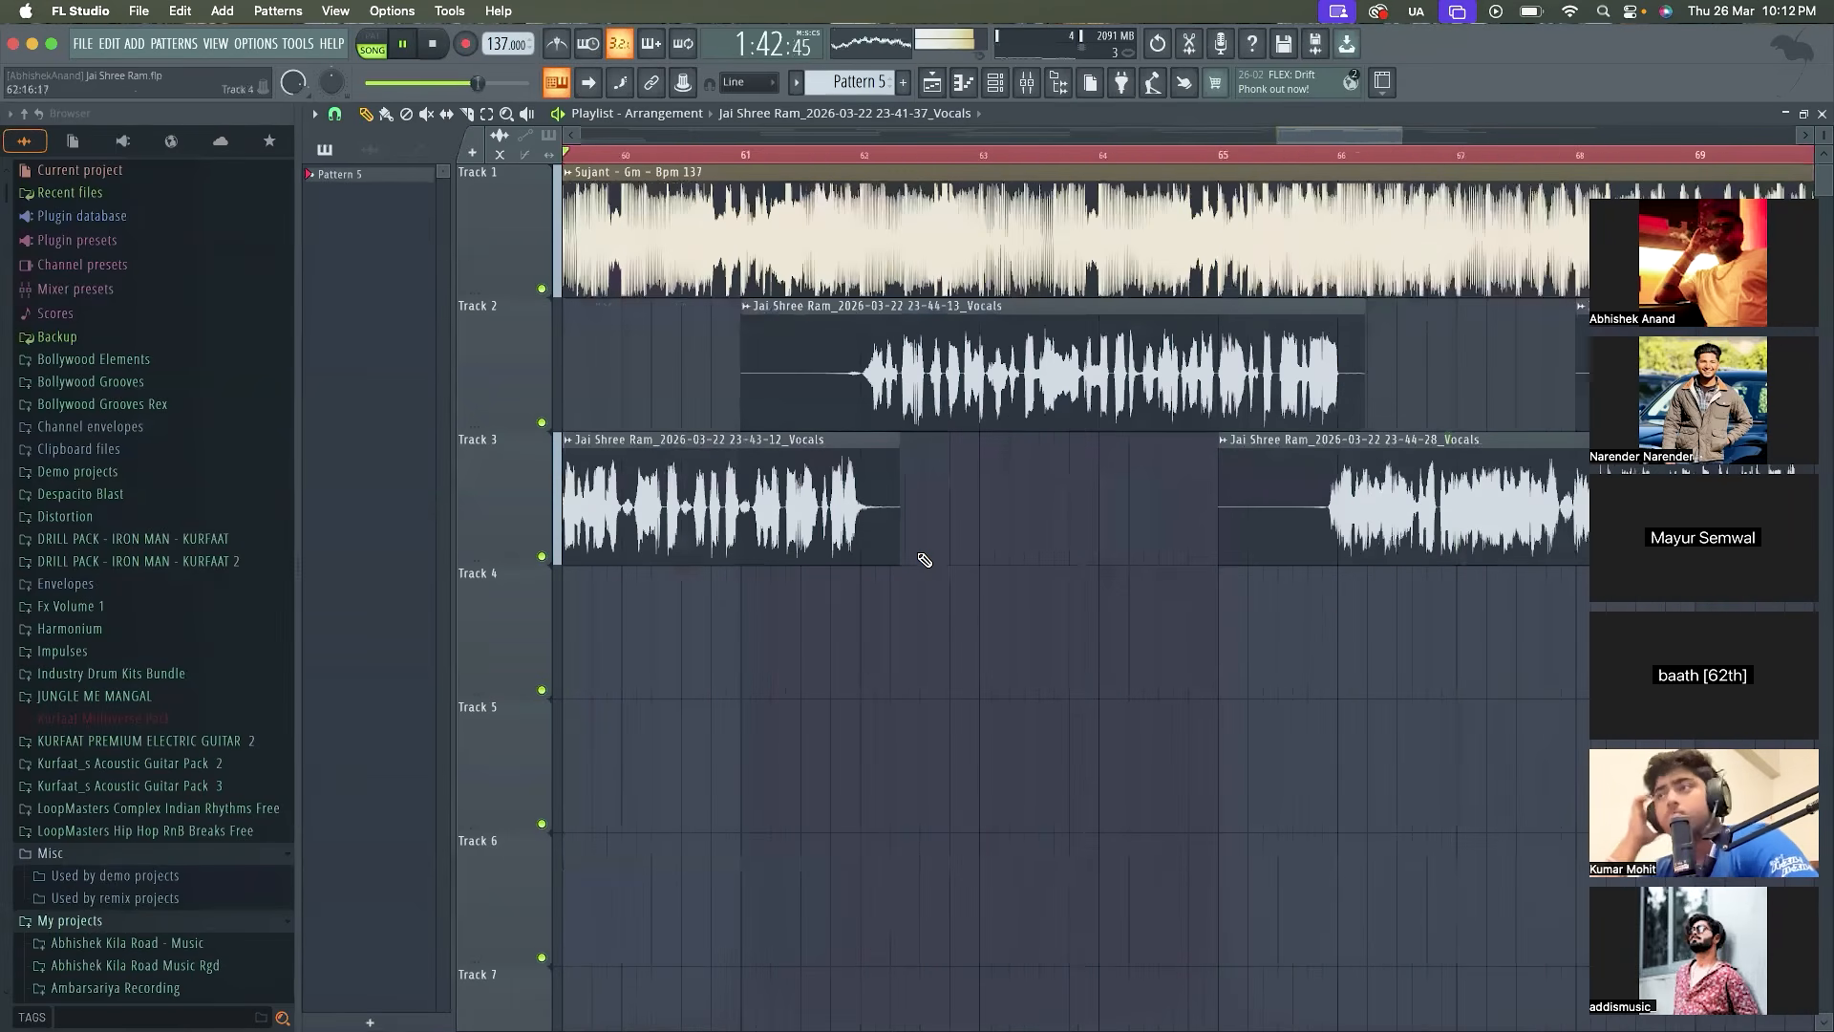
{"action": "left_click_drag", "start_coordinate": [897, 531], "coordinate": [880, 531]}
{"action": "left_click_drag", "start_coordinate": [747, 400], "coordinate": [859, 416]}
{"action": "key", "text": "space"}
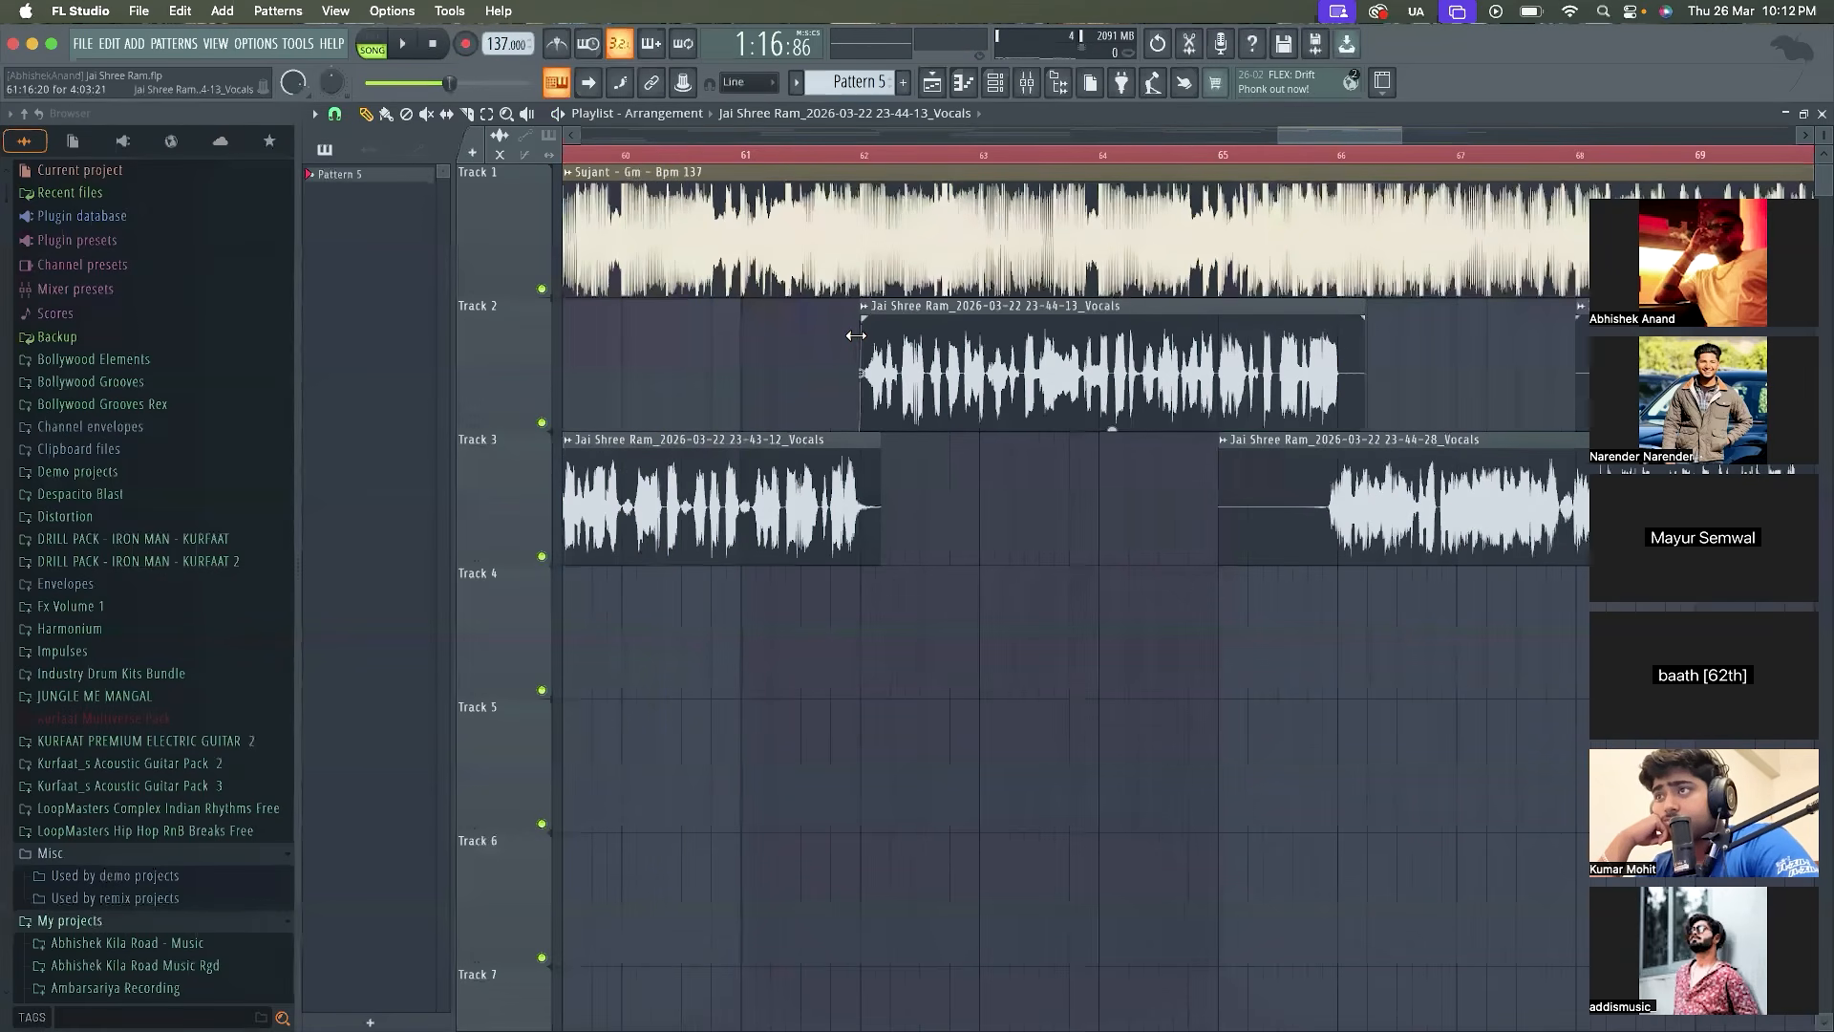
{"action": "scroll", "coordinate": [852, 337], "scroll_direction": "down", "scroll_amount": 2}
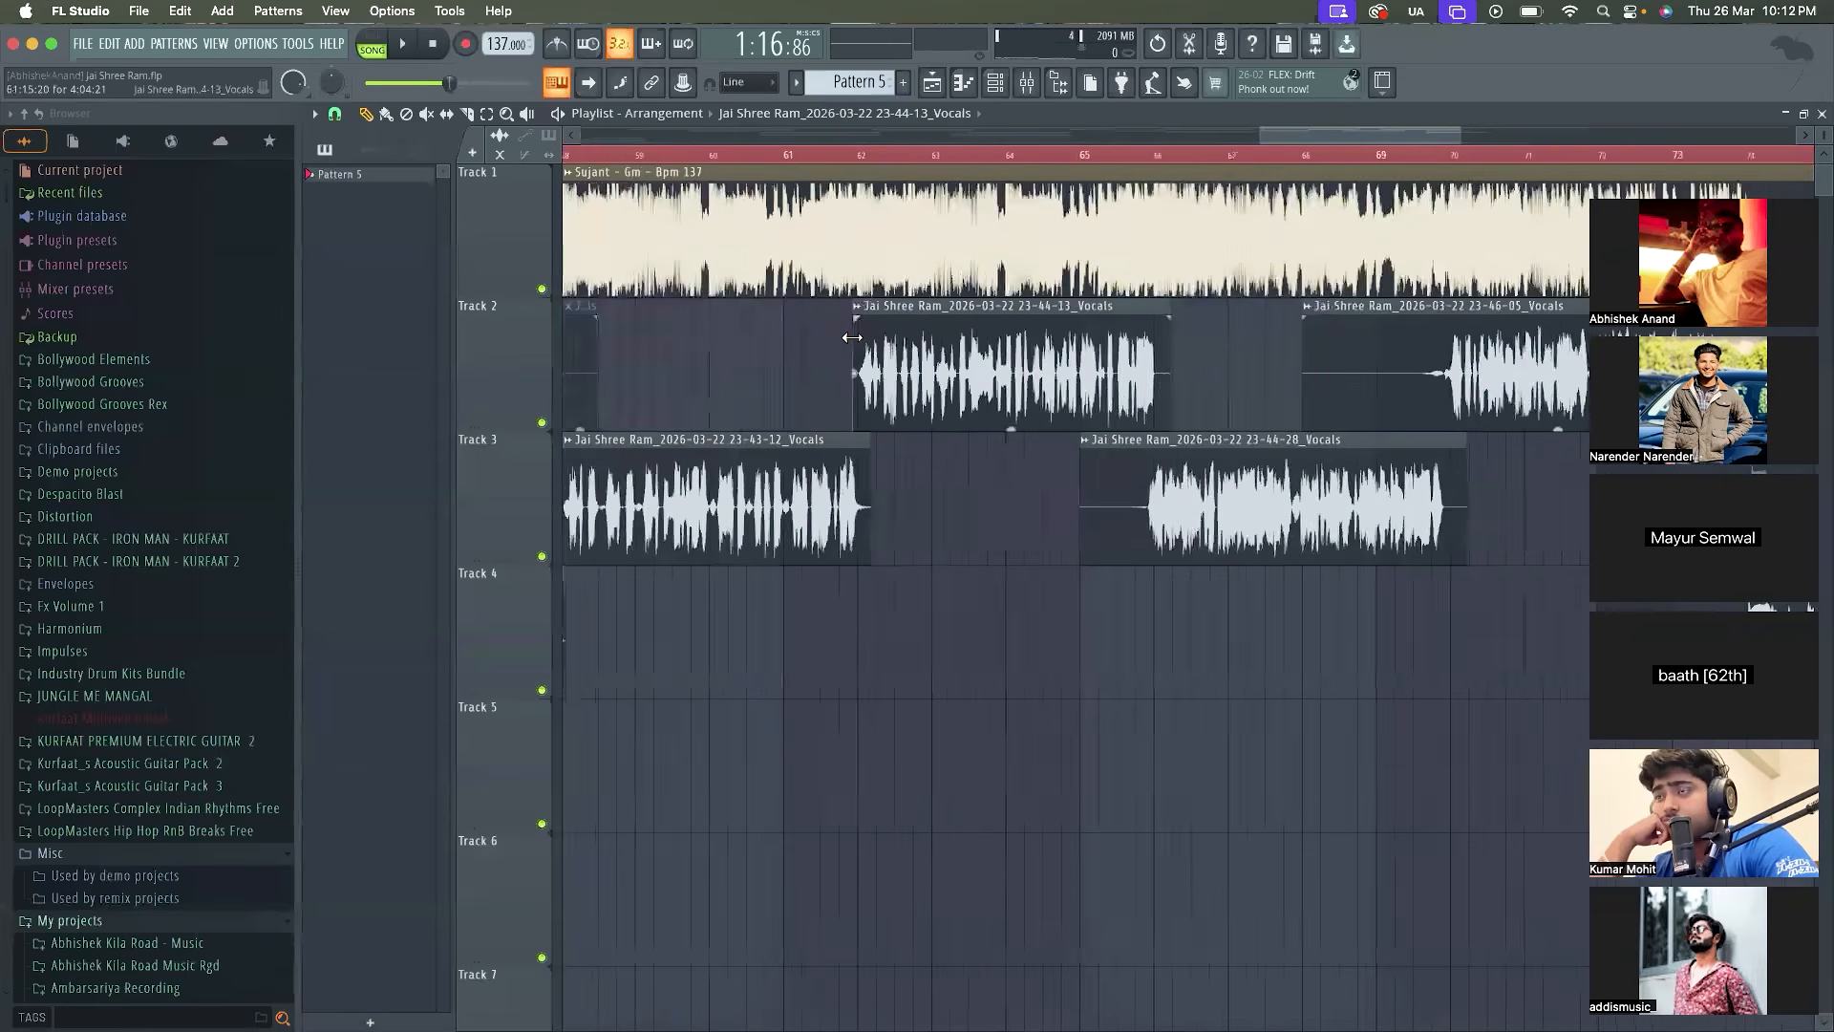
Trim the 23-44-13 vocal's end on Track 2 to length 4:02:07 and the 23-44-28 vocal's start on Track 3 to bar 65:15:09
{"action": "left_click", "coordinate": [1030, 161]}
{"action": "key", "text": "space"}
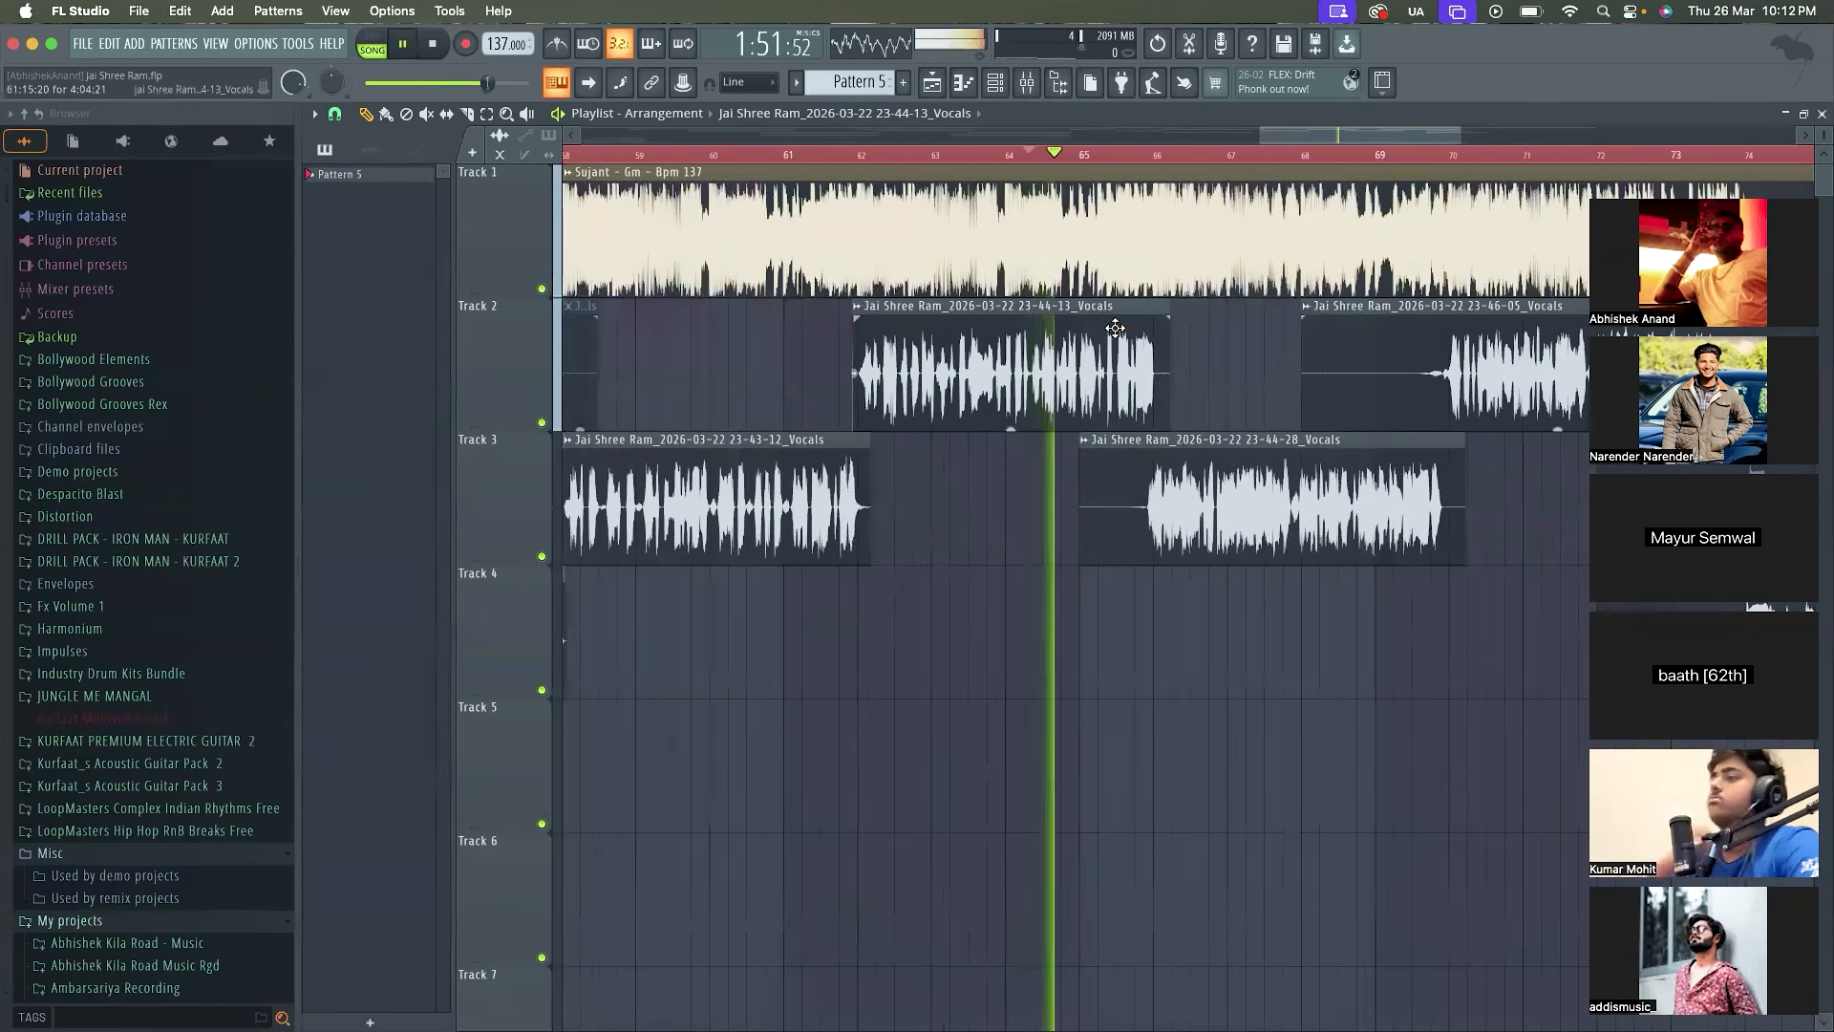
{"action": "scroll", "coordinate": [1121, 344], "scroll_direction": "up", "scroll_amount": 3}
{"action": "left_click_drag", "start_coordinate": [1275, 364], "coordinate": [1239, 364]}
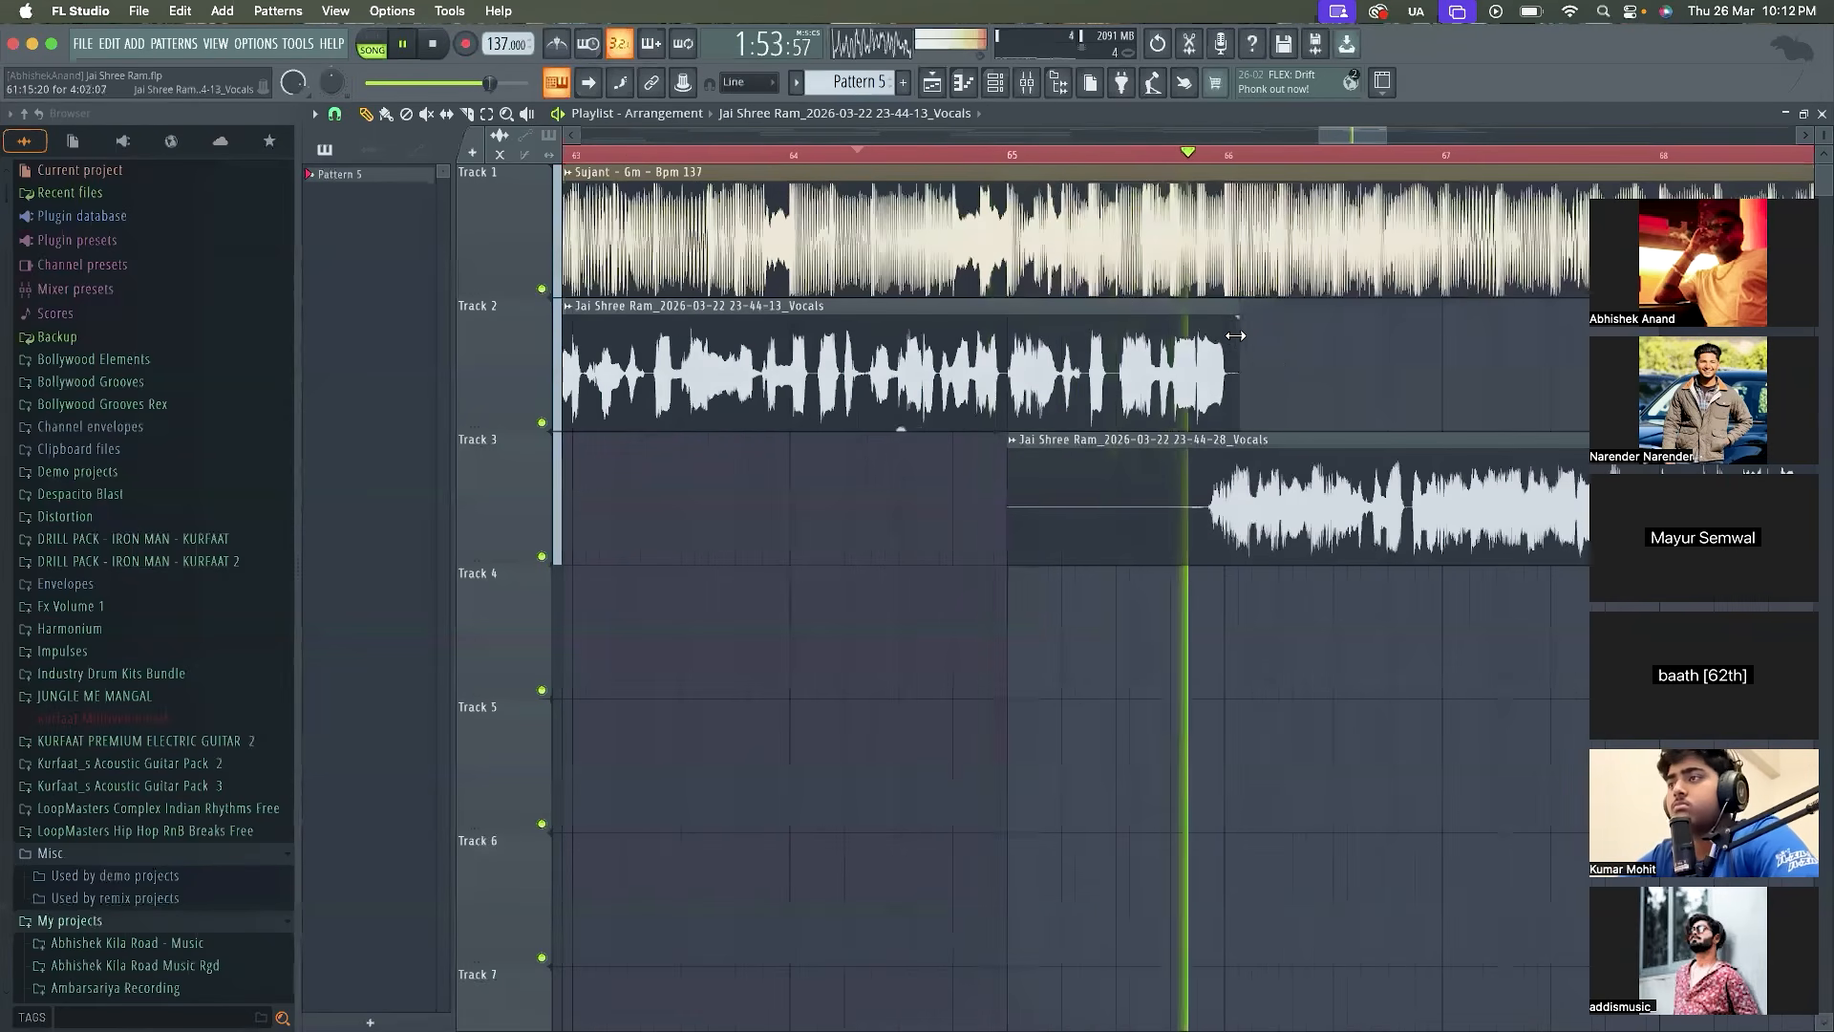
{"action": "key", "text": "space"}
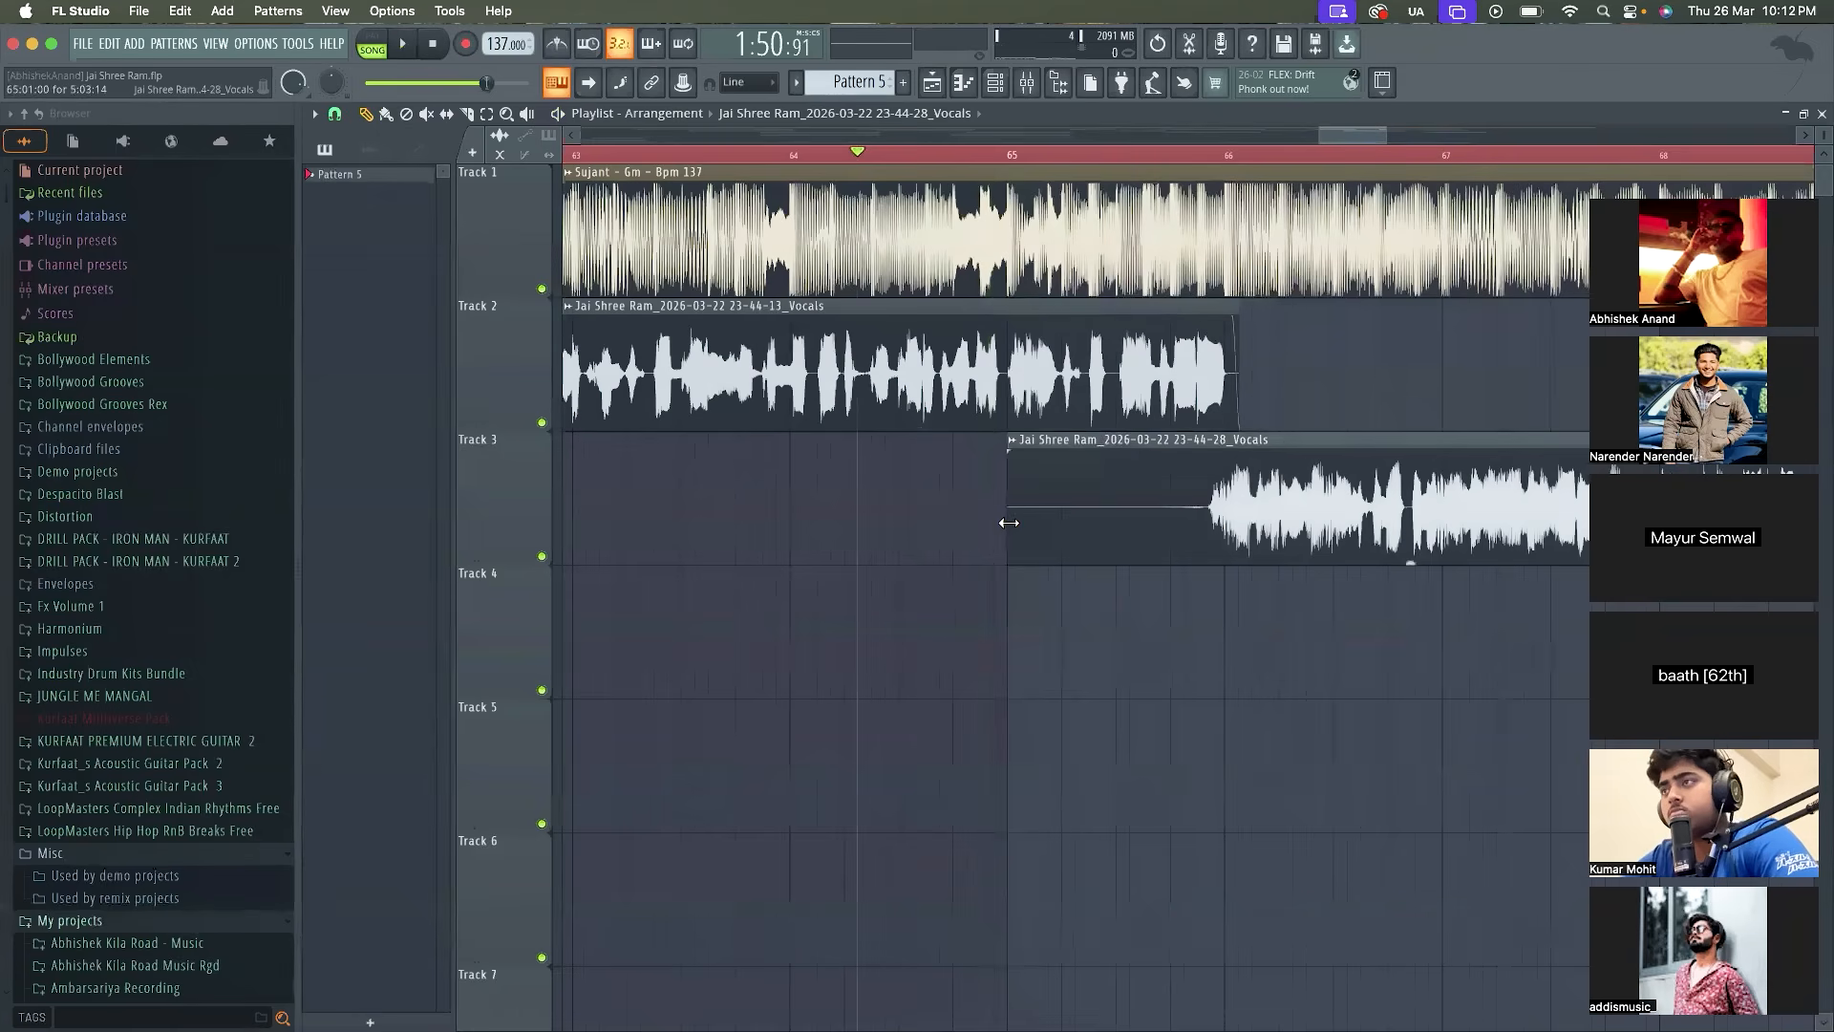
{"action": "left_click_drag", "start_coordinate": [1009, 520], "coordinate": [1175, 538]}
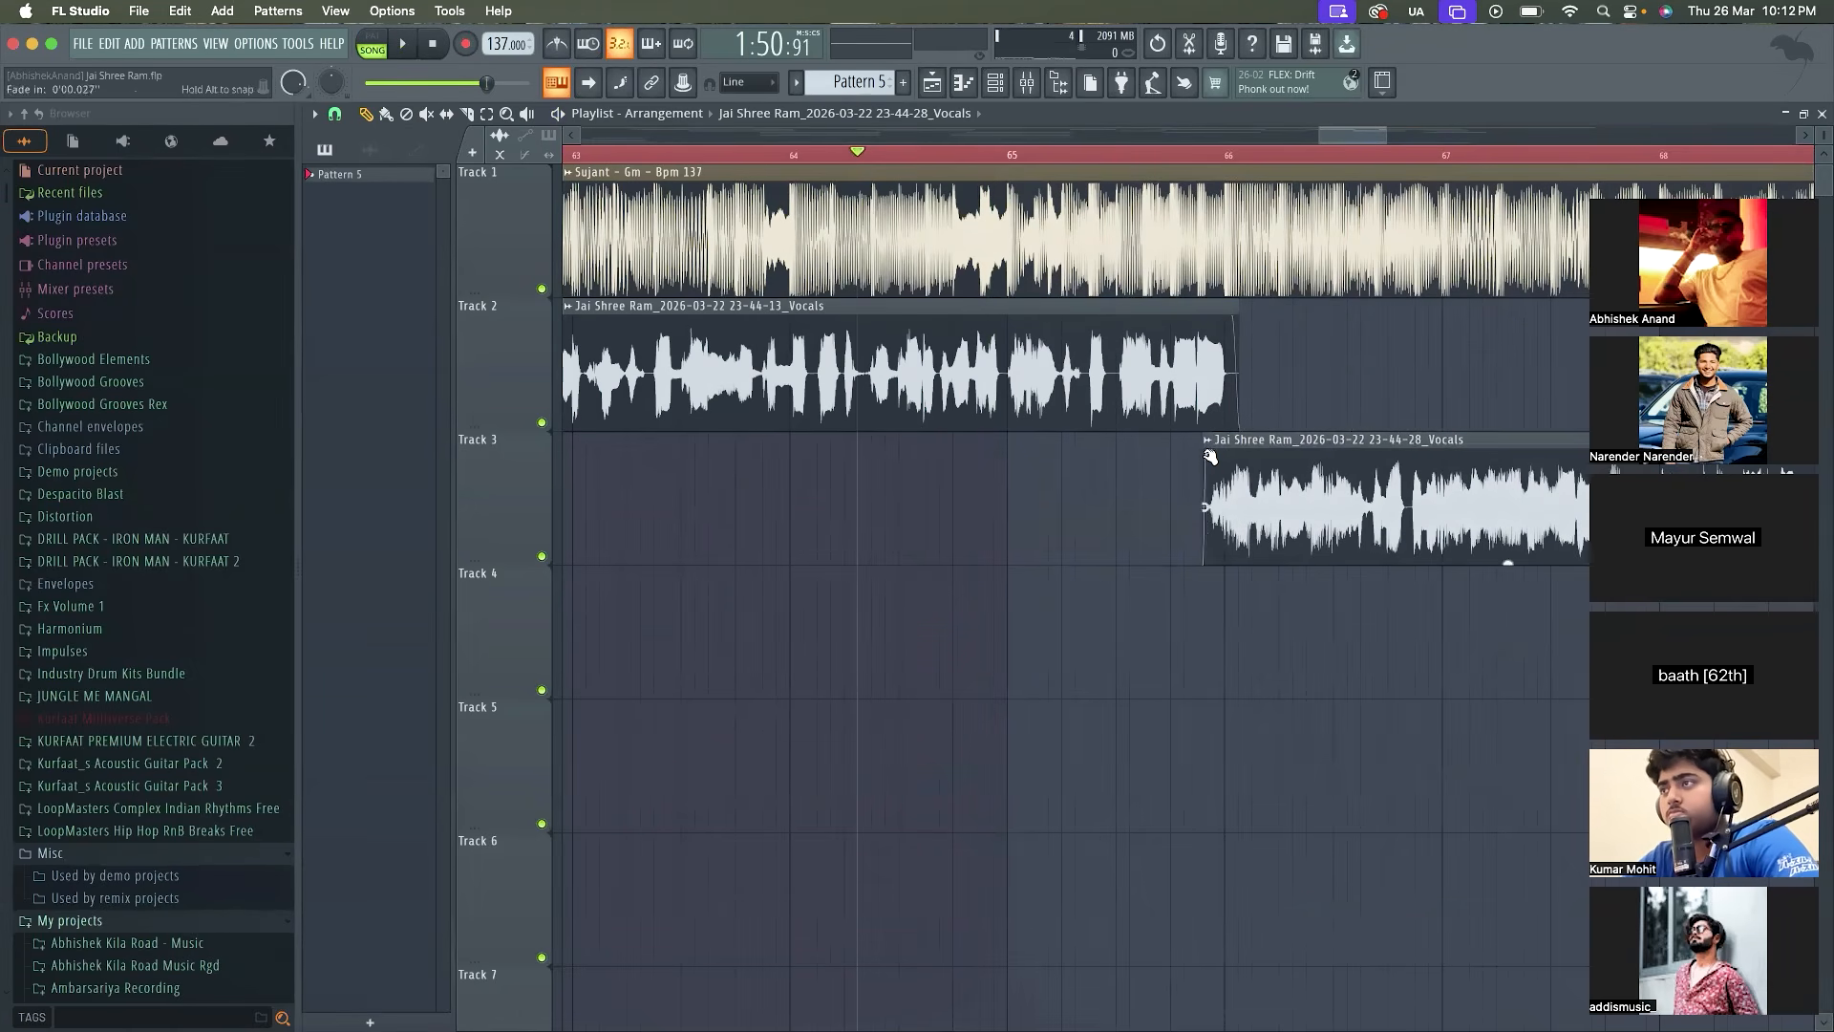
Trim the silent start of the 23-46-05 vocal clip on Track 2 to just before bar 70
{"action": "scroll", "coordinate": [1127, 286], "scroll_direction": "down", "scroll_amount": 5}
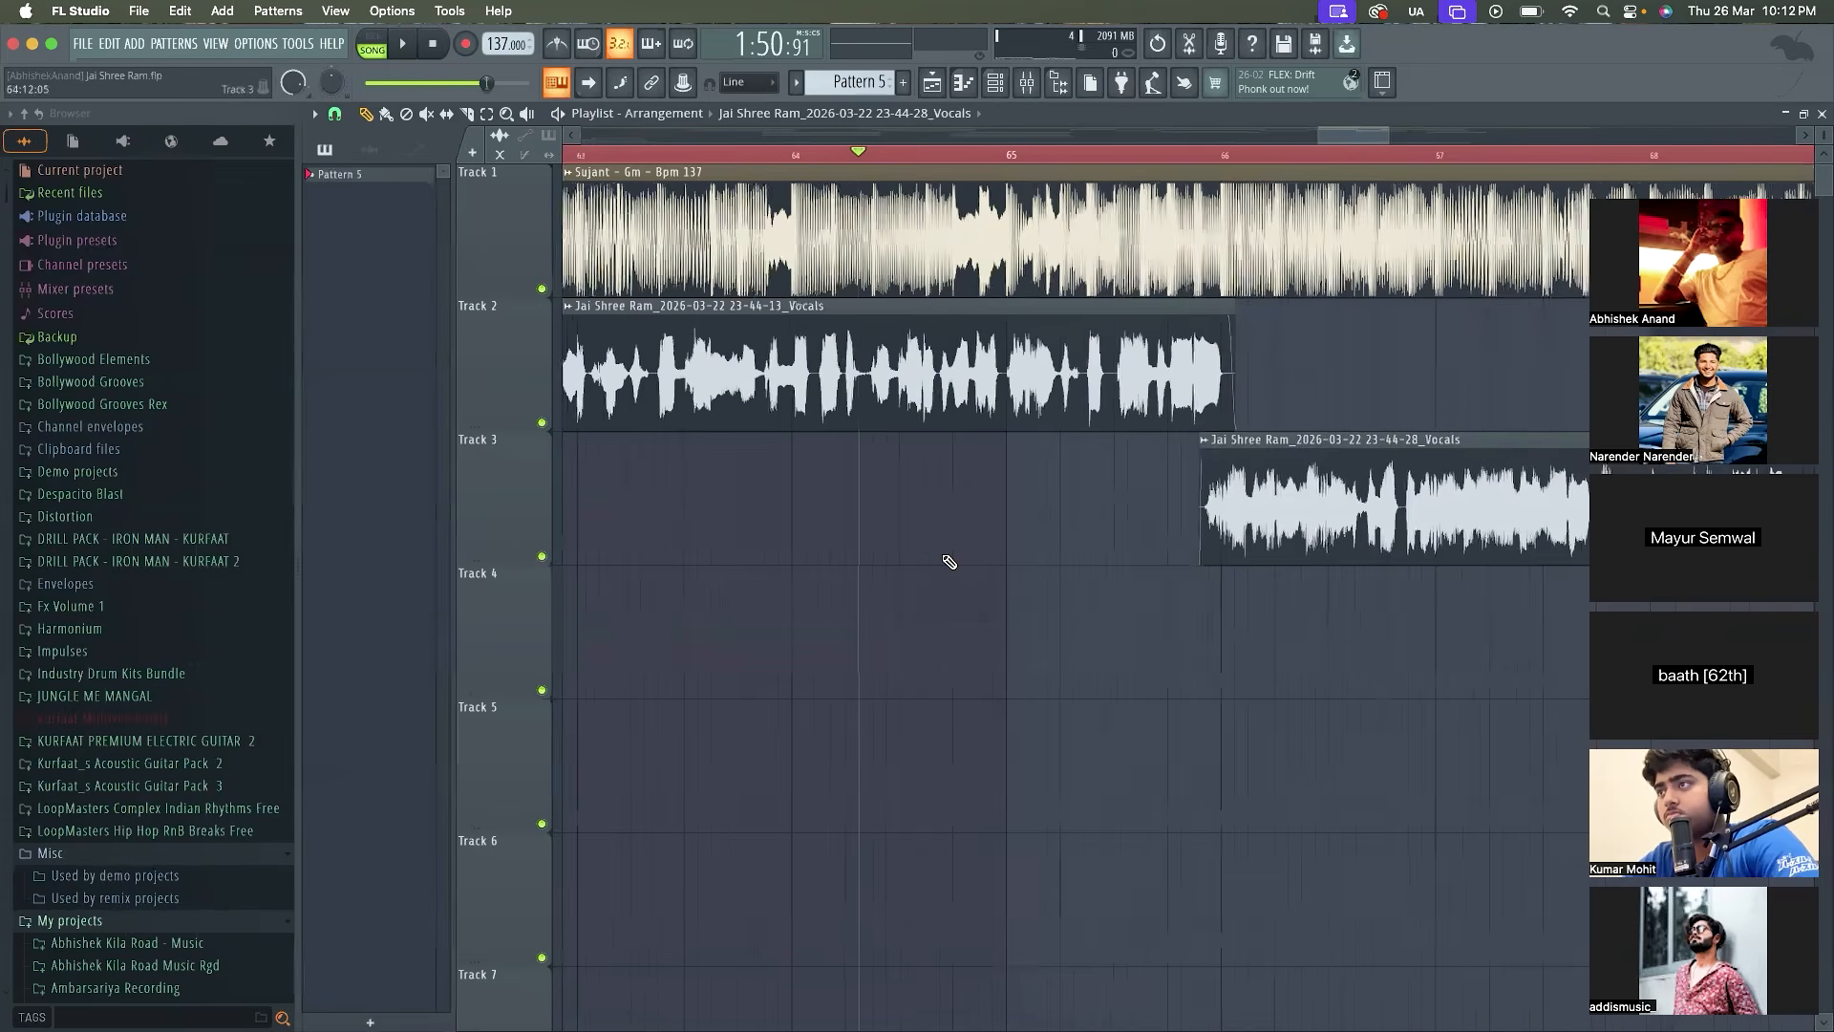
{"action": "left_click_drag", "start_coordinate": [1108, 421], "coordinate": [1181, 422]}
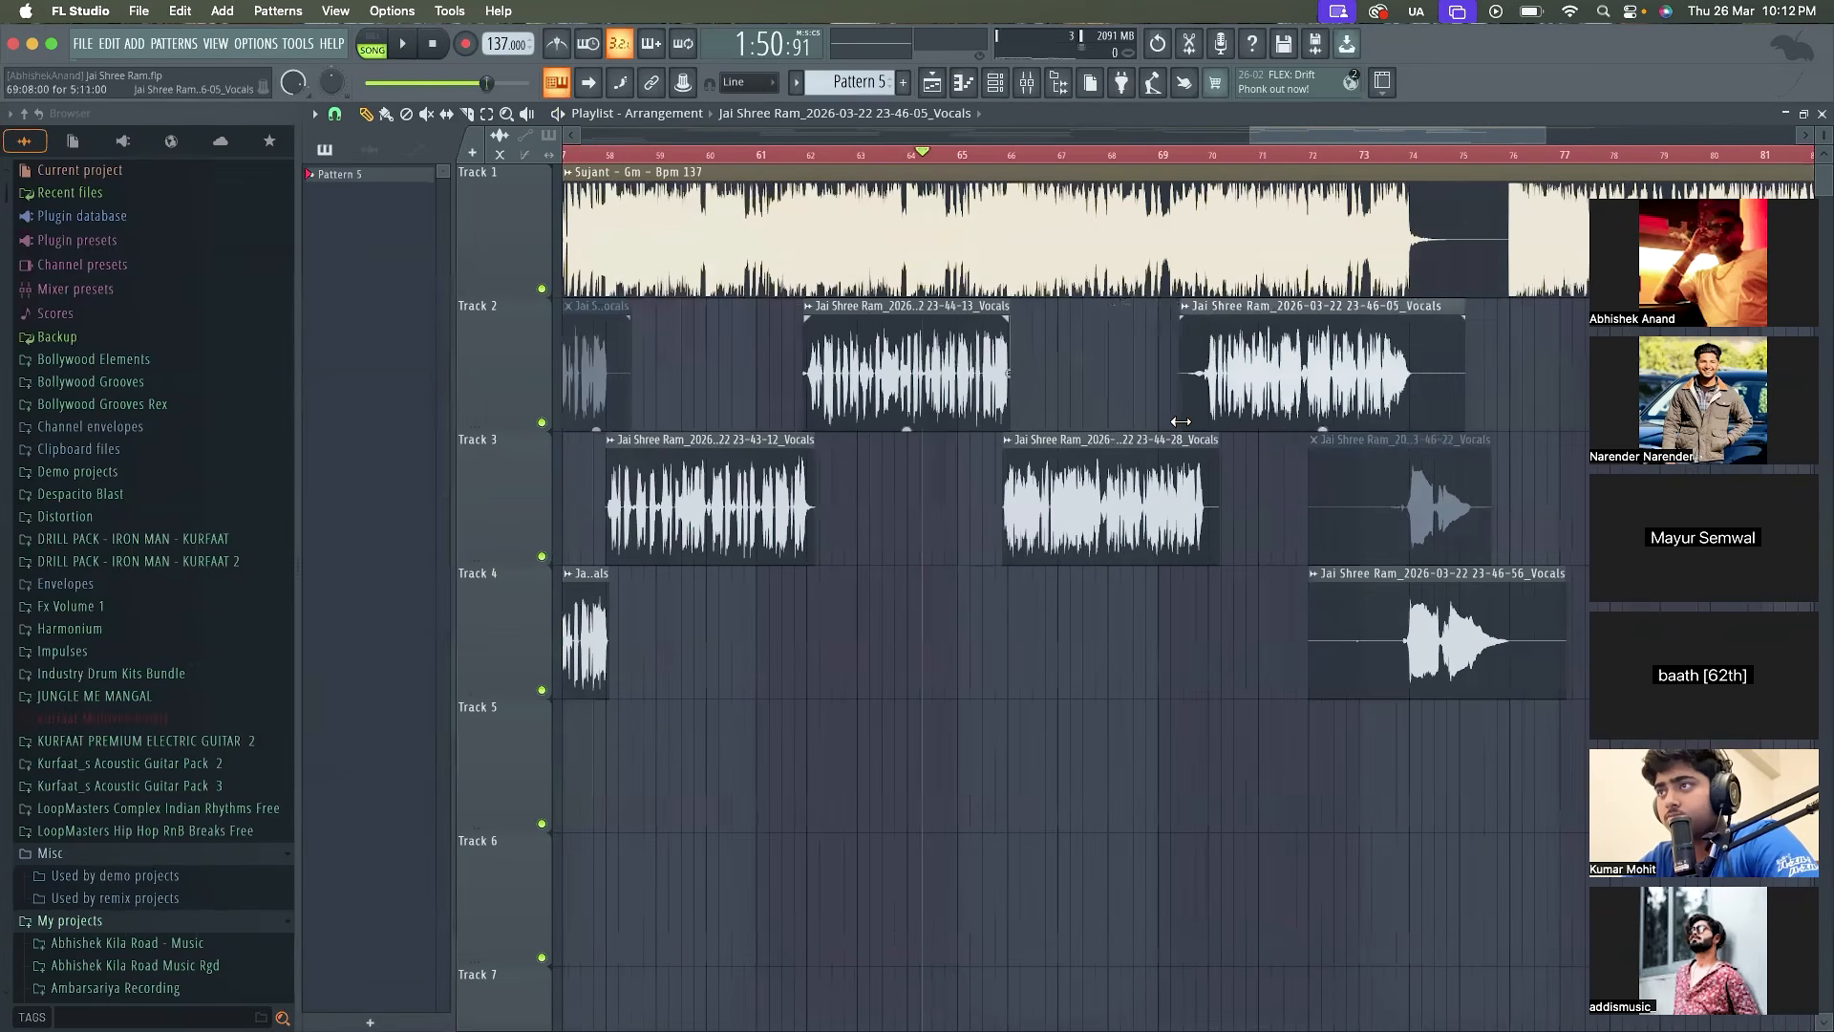
{"action": "scroll", "coordinate": [1193, 423], "scroll_direction": "up", "scroll_amount": 5}
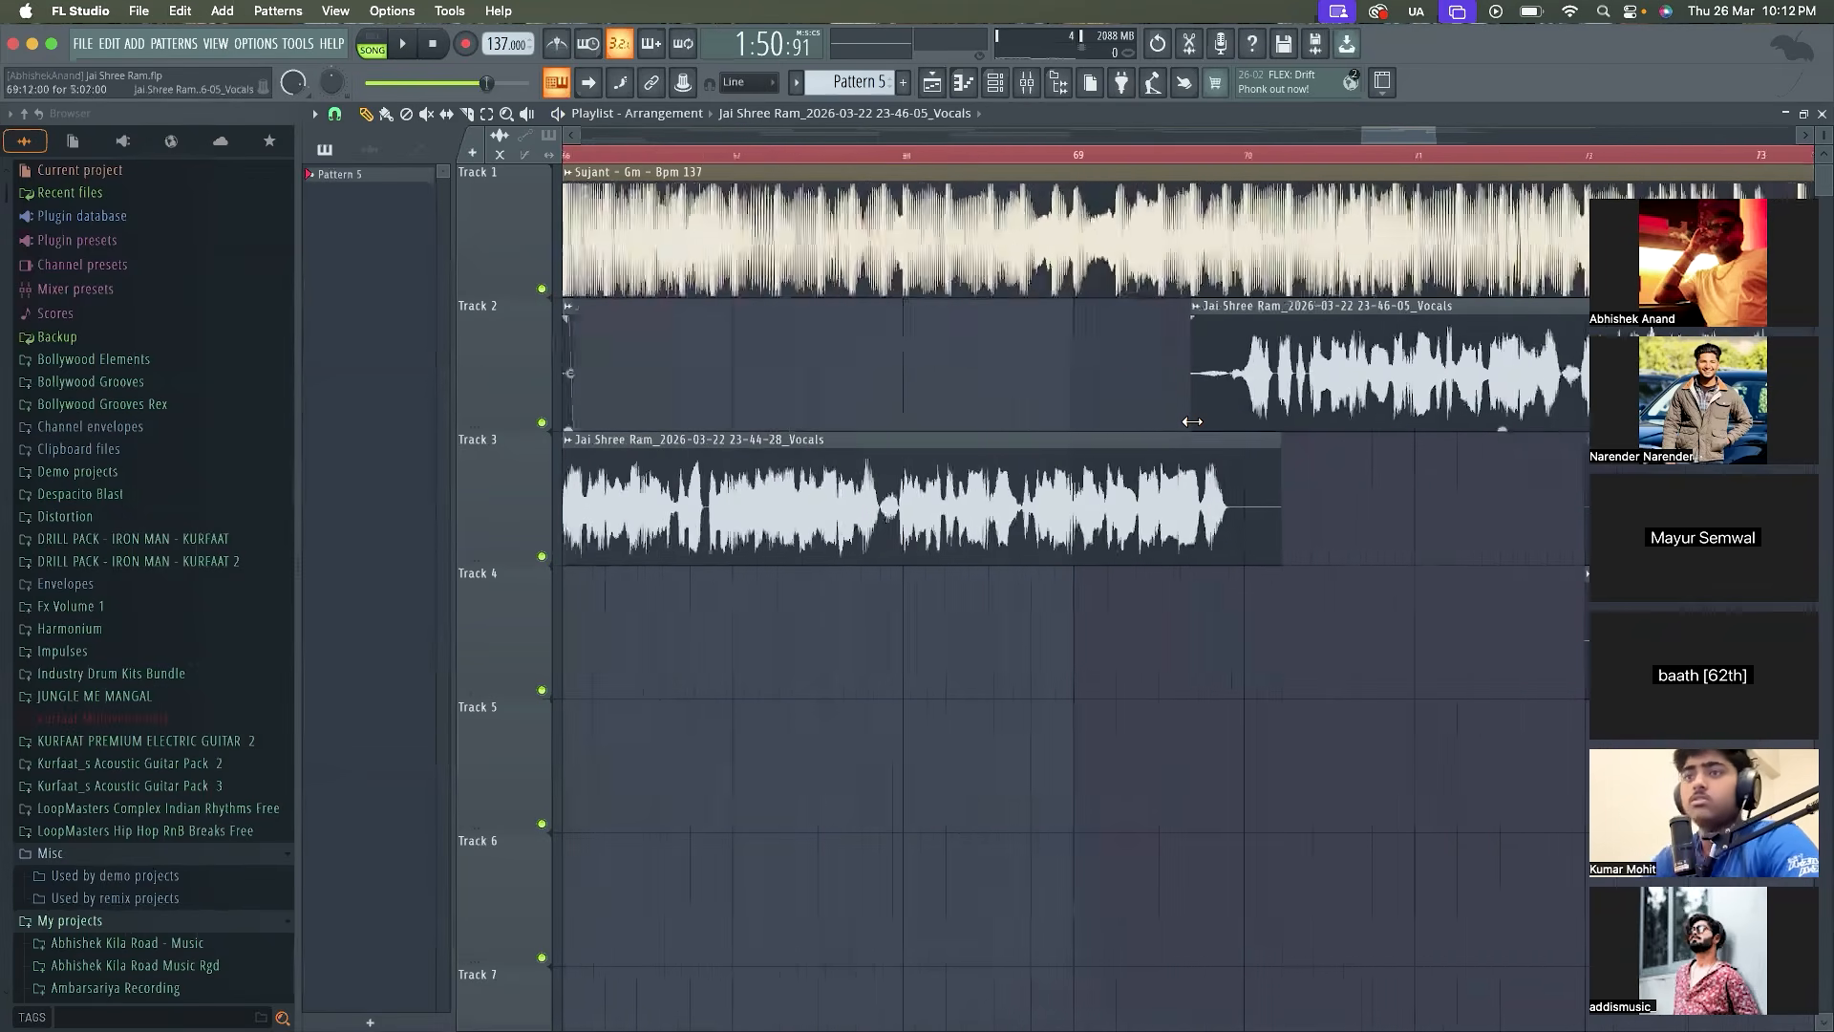
{"action": "left_click_drag", "start_coordinate": [1195, 422], "coordinate": [1243, 421]}
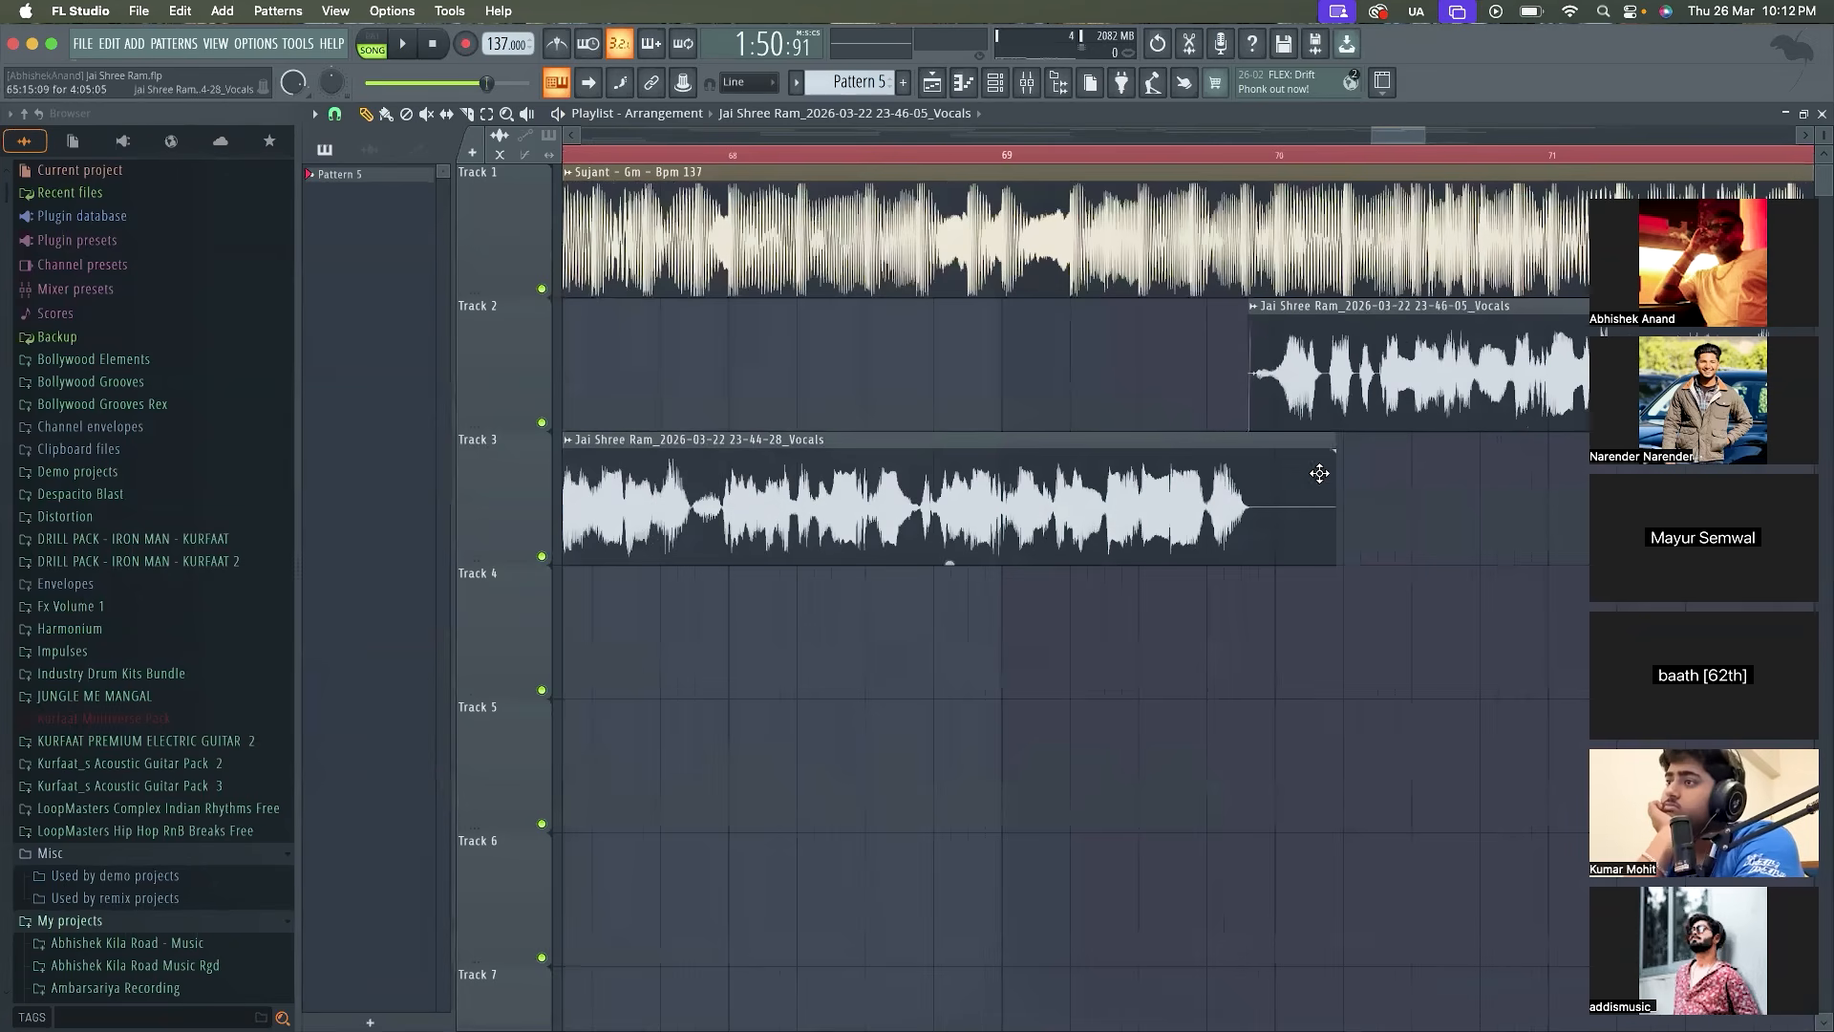
Trim the silent end of the 23-44-28 vocal clip on Track 3 and give it a 0.059-second fade-out
{"action": "left_click_drag", "start_coordinate": [1334, 483], "coordinate": [1254, 486]}
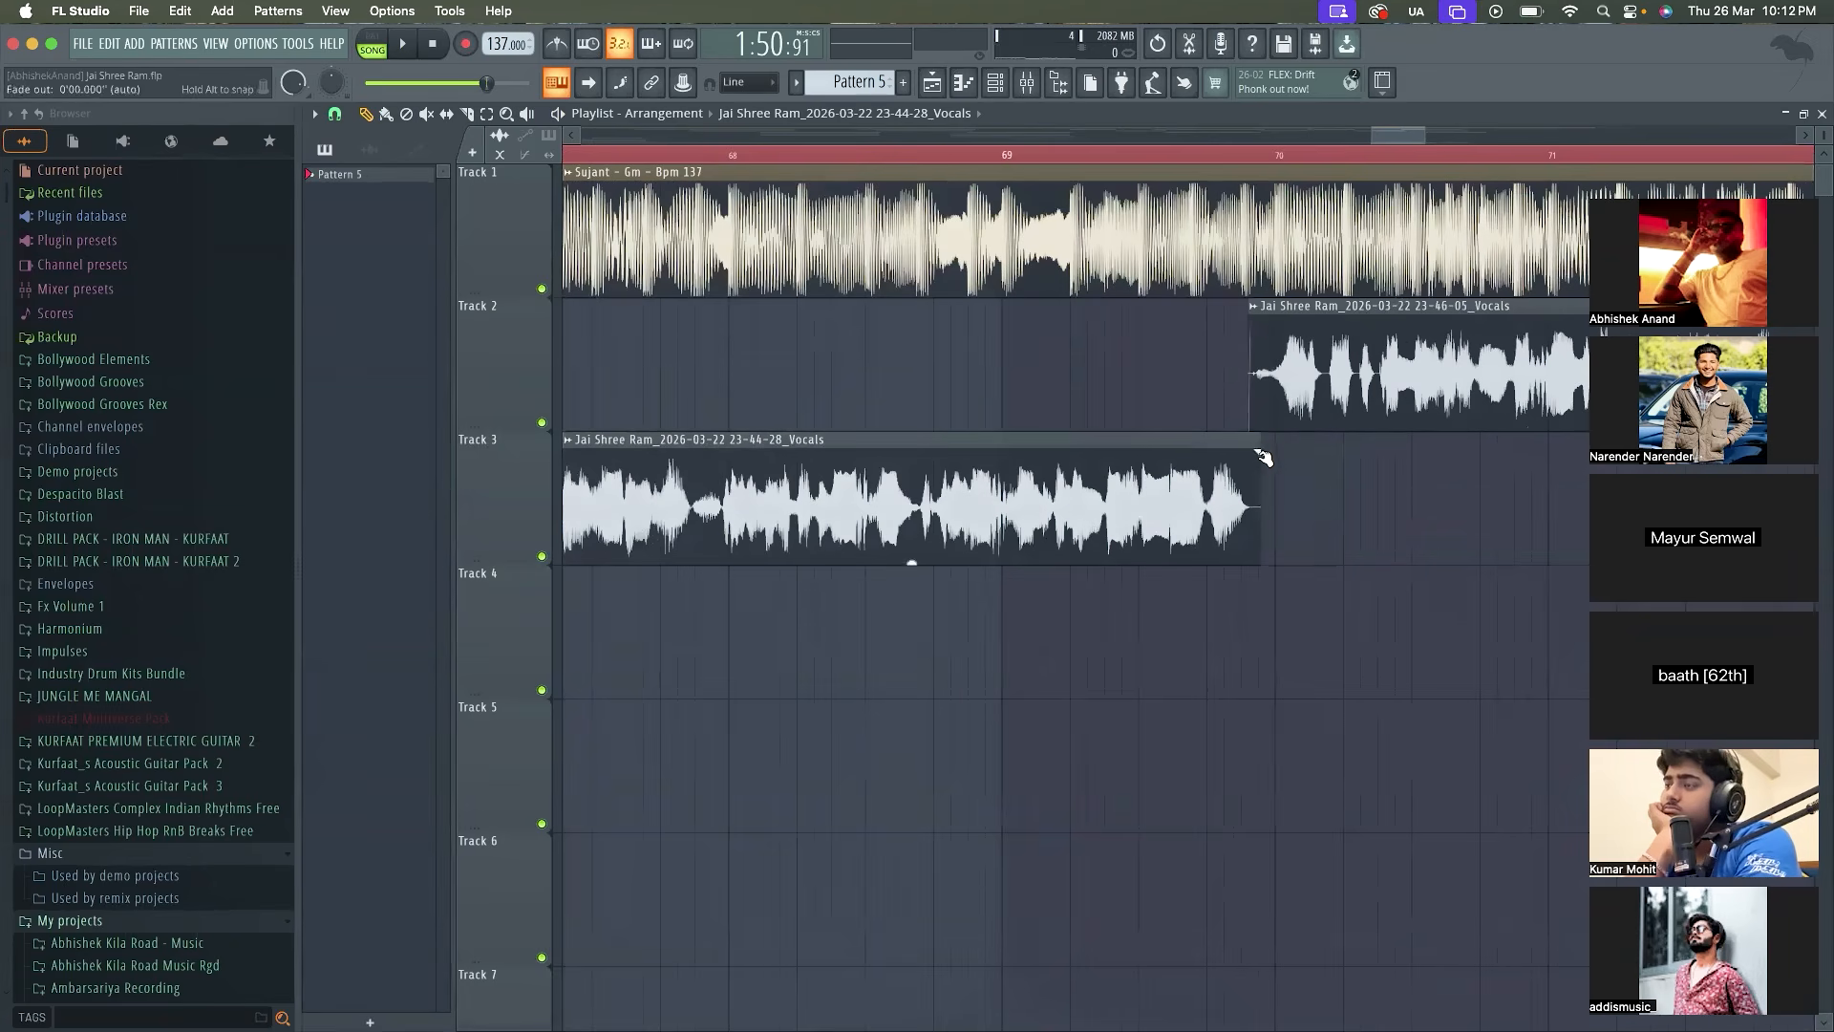
{"action": "scroll", "coordinate": [1253, 456], "scroll_direction": "down", "scroll_amount": 10}
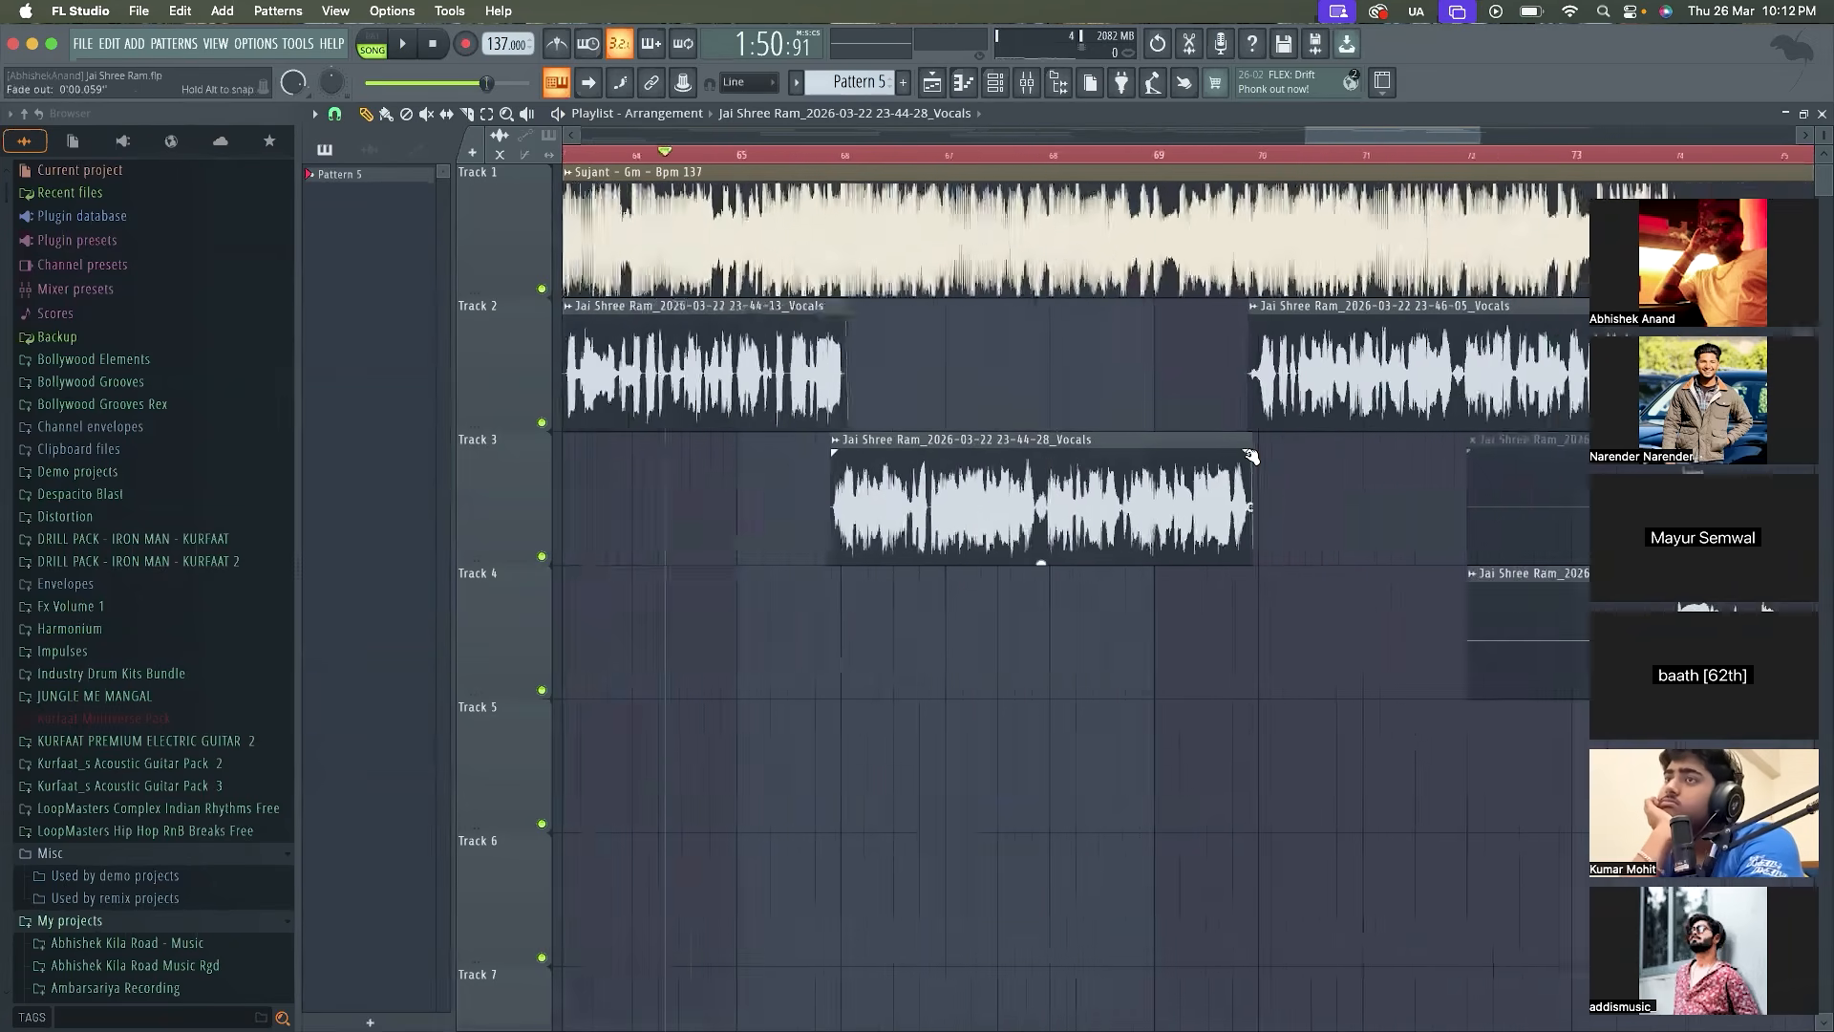
{"action": "scroll", "coordinate": [1326, 559], "scroll_direction": "down", "scroll_amount": 6}
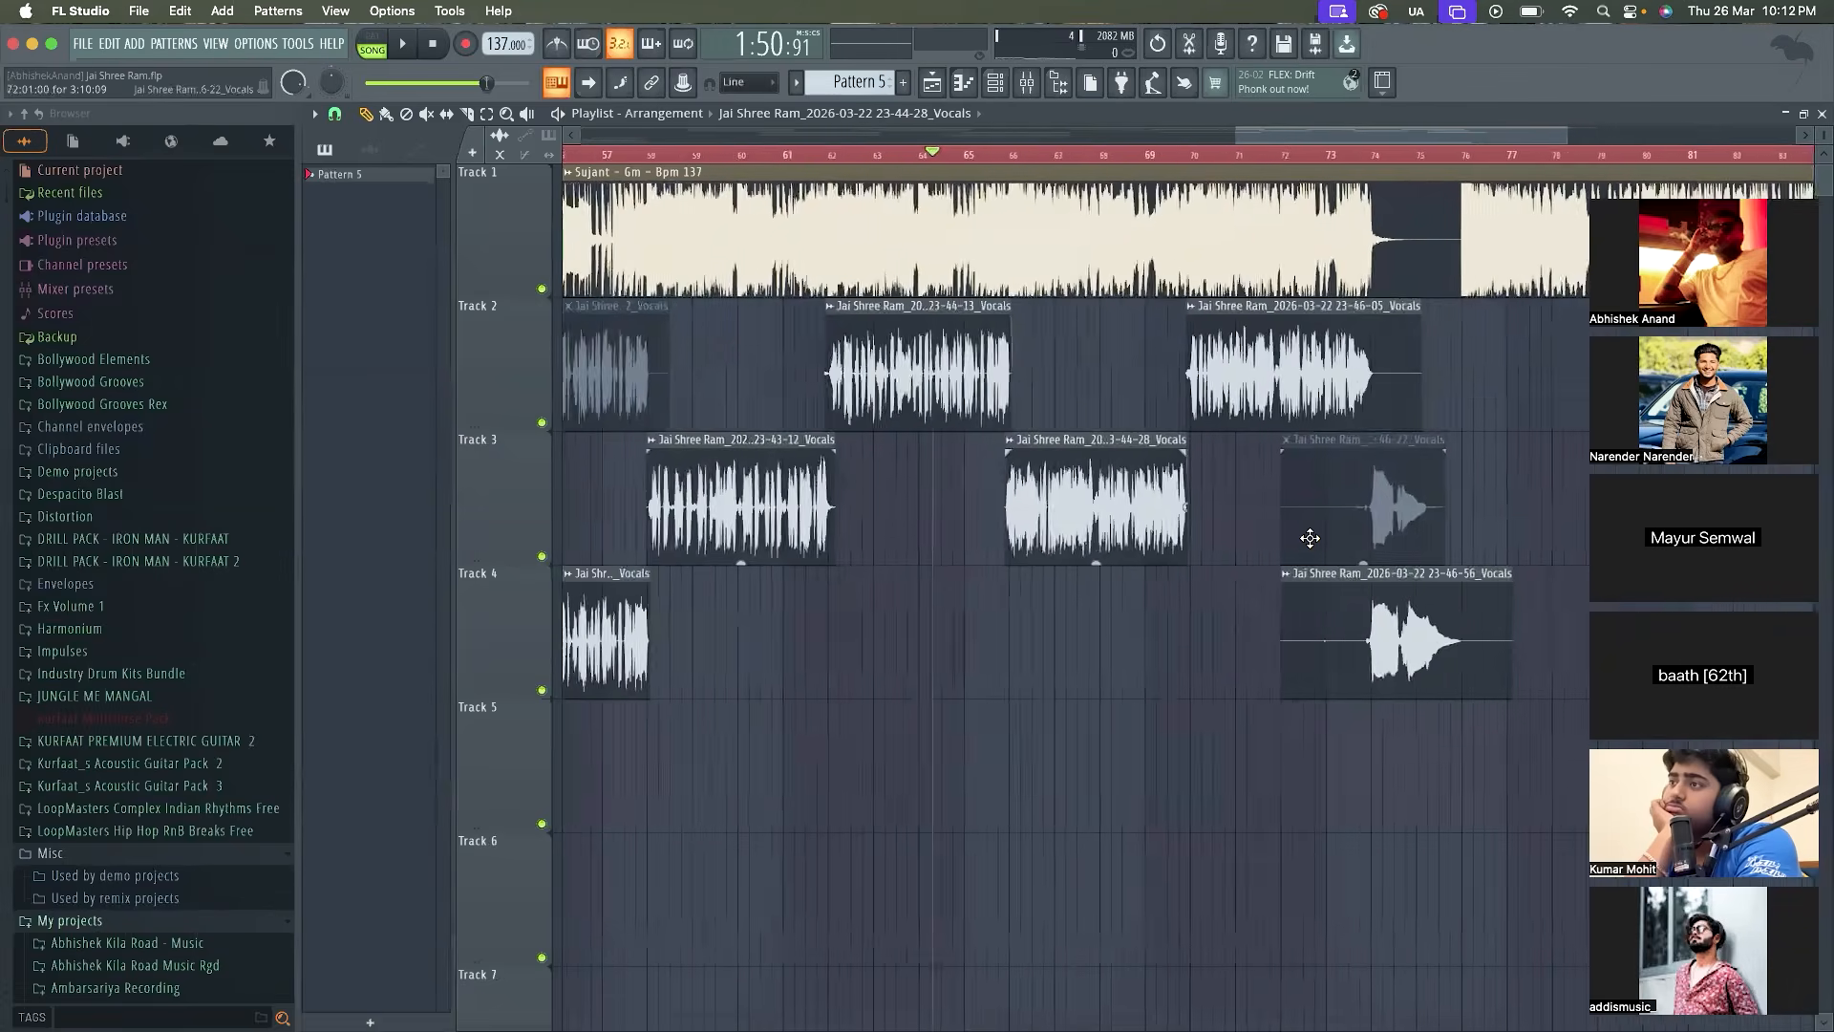
Select the 23-41-37 vocal clip on Track 4, where it overlaps the end of the 23-36-00 vocal
{"action": "scroll", "coordinate": [1136, 395], "scroll_direction": "down", "scroll_amount": 2}
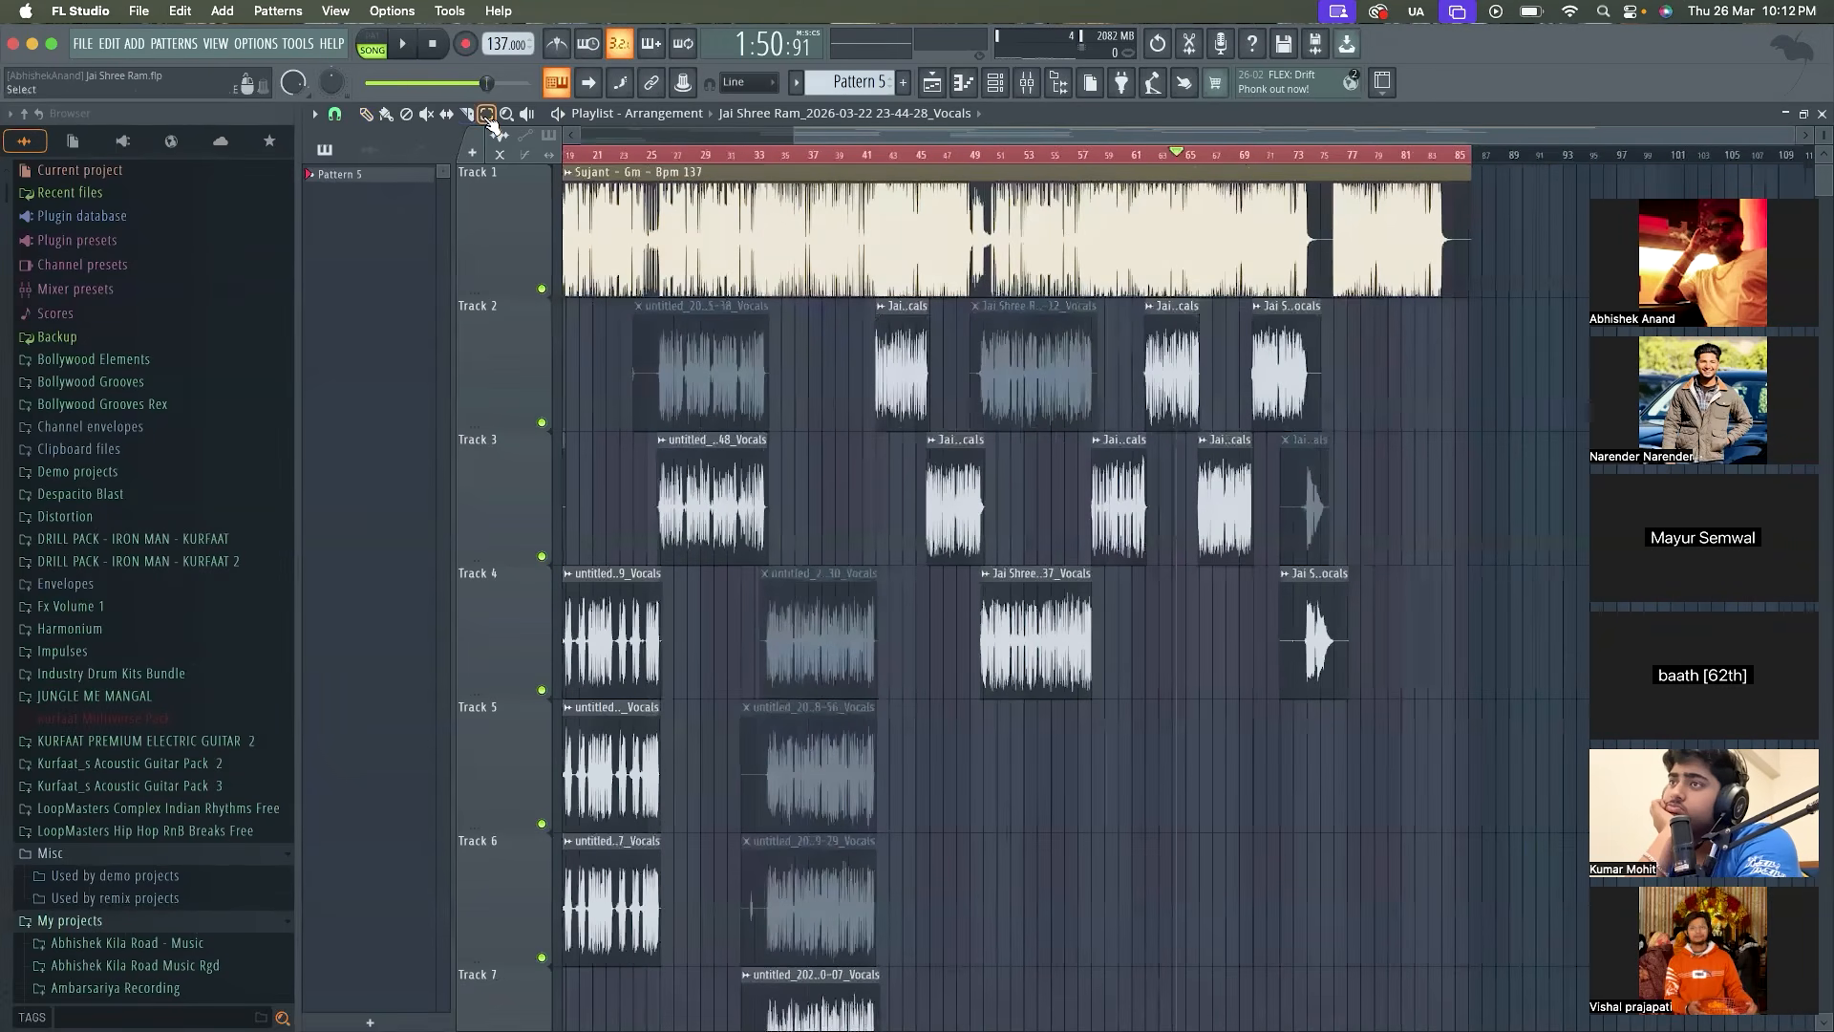
{"action": "left_click_drag", "start_coordinate": [667, 656], "coordinate": [517, 955]}
{"action": "scroll", "coordinate": [1109, 586], "scroll_direction": "up", "scroll_amount": 3}
{"action": "scroll", "coordinate": [1107, 586], "scroll_direction": "up", "scroll_amount": 6}
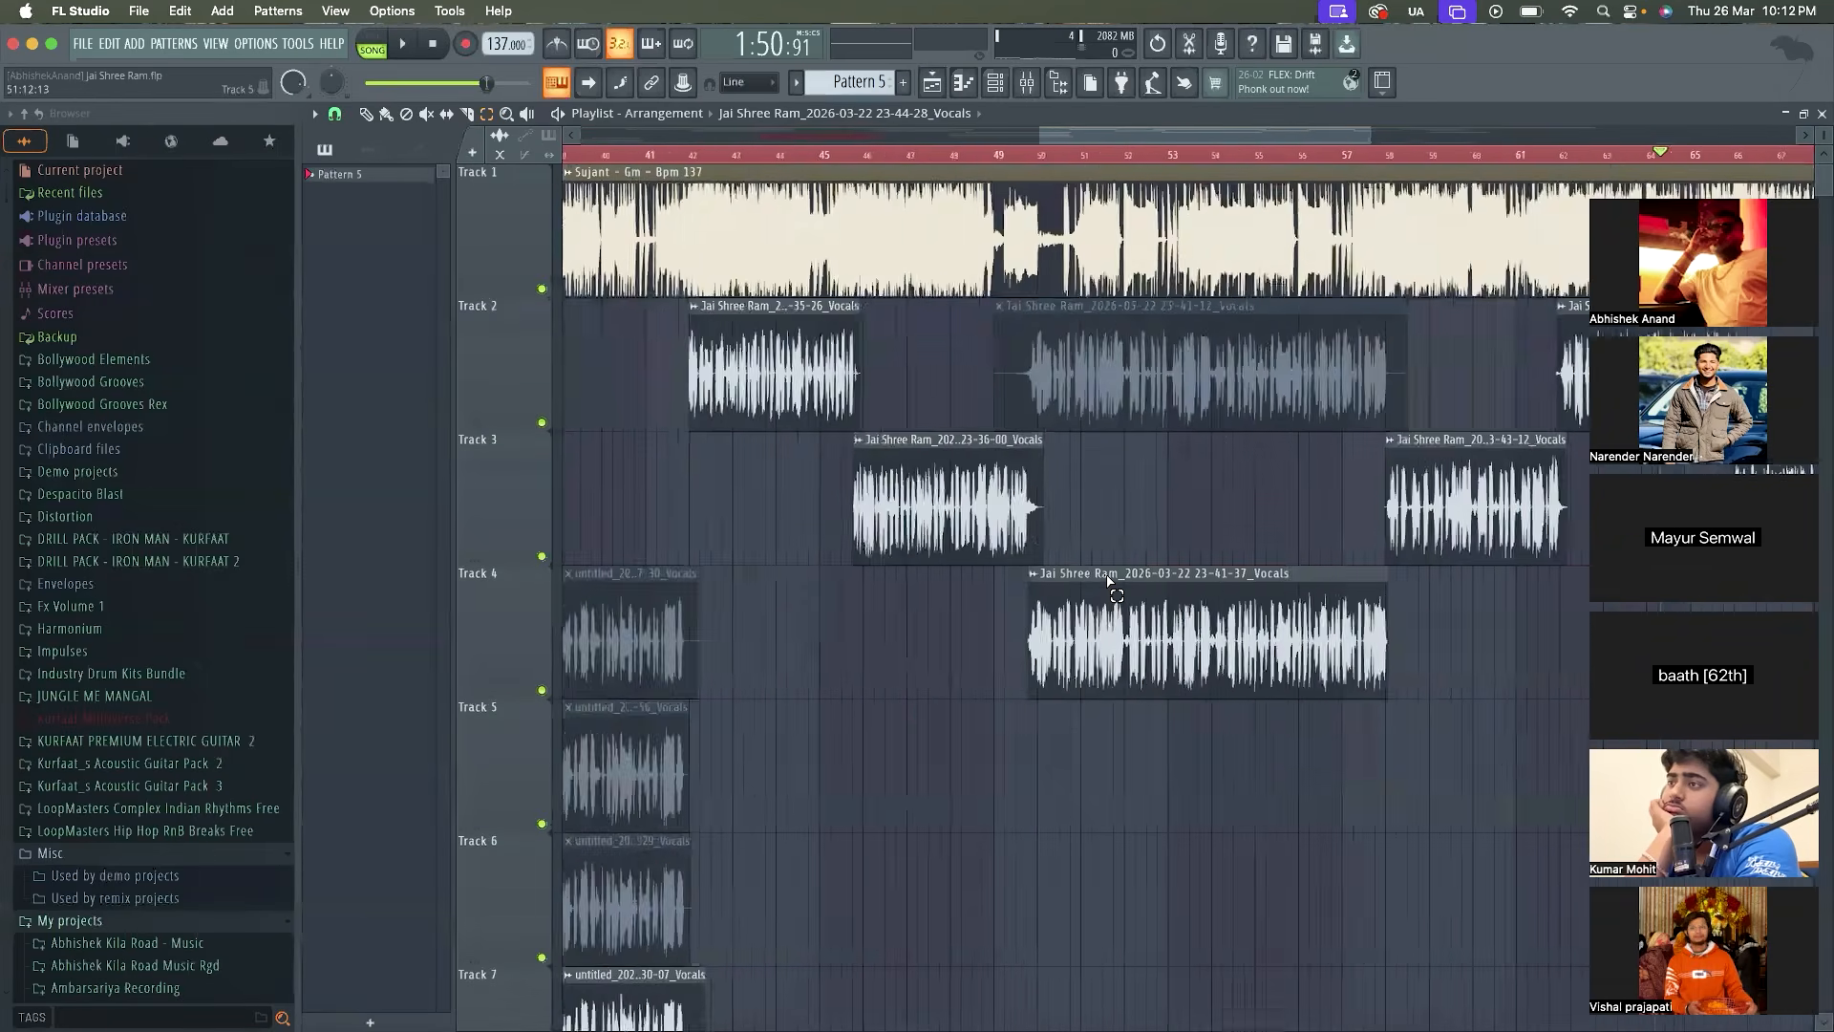
{"action": "left_click", "coordinate": [1096, 644]}
{"action": "scroll", "coordinate": [948, 646], "scroll_direction": "up", "scroll_amount": 3}
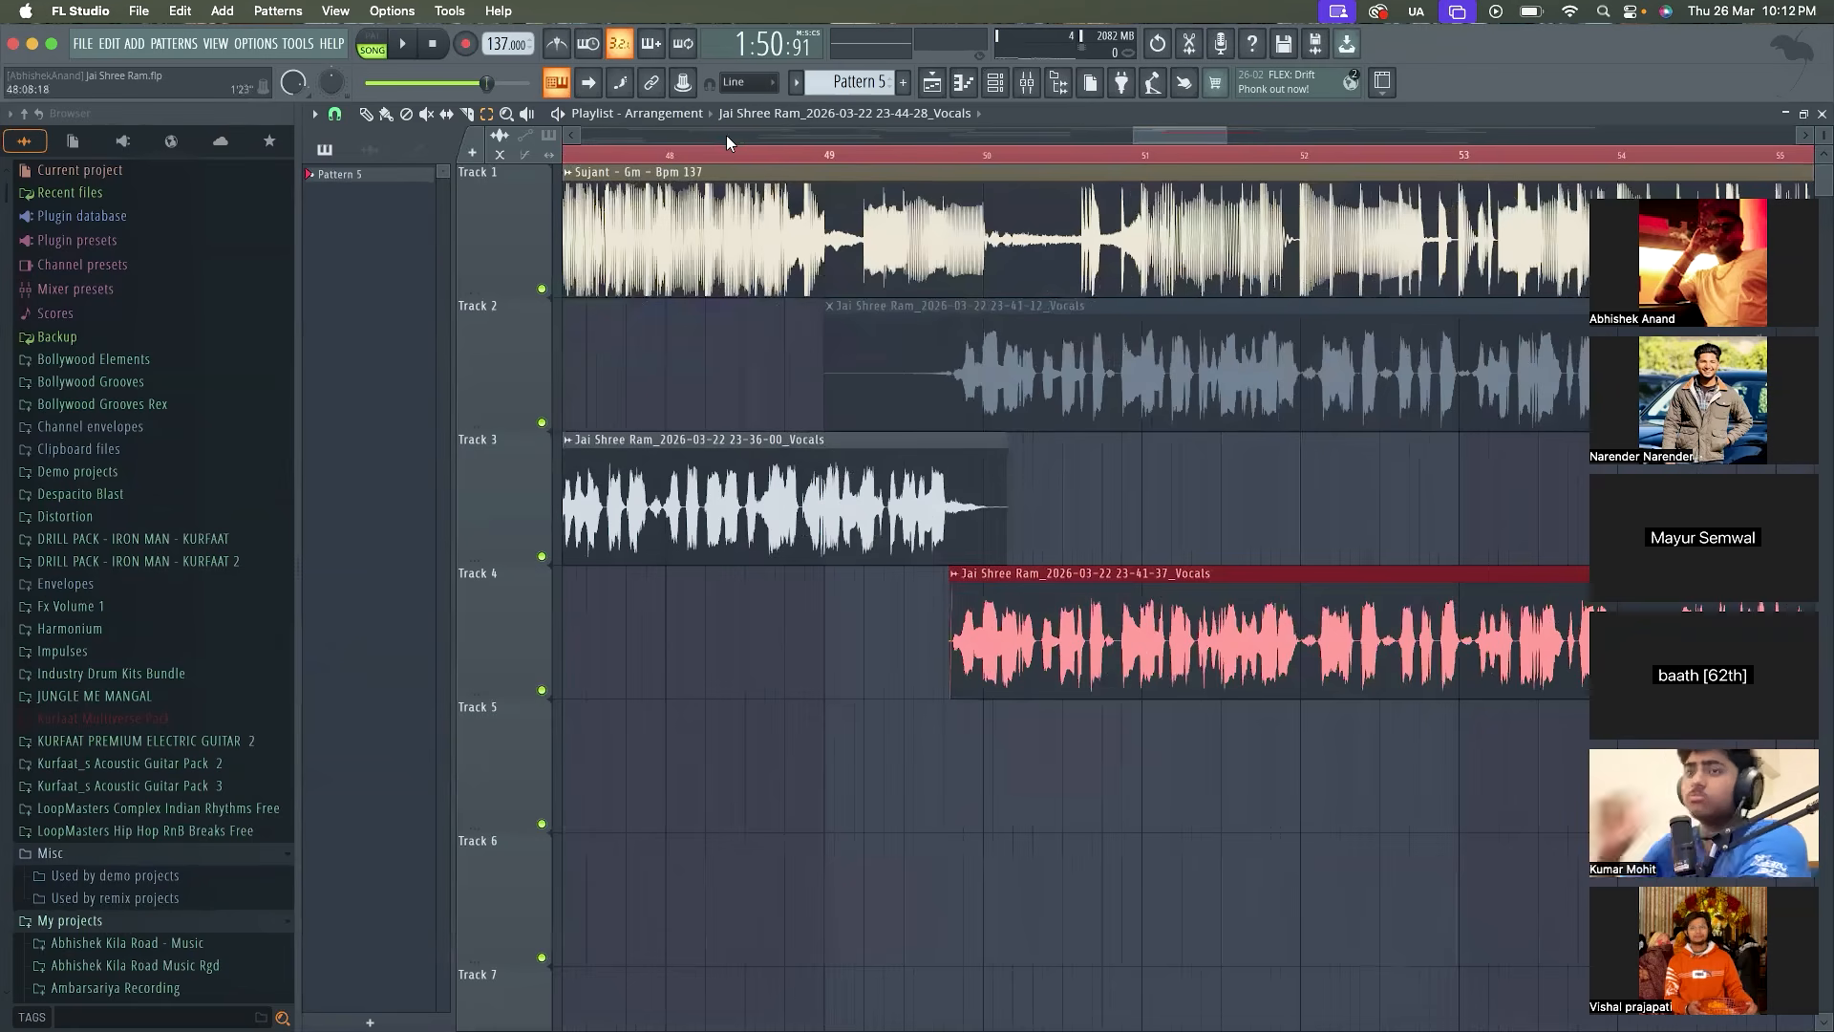
Solo Track 3 and audition the tail of the 23-36-00 vocal clip from bar 49
{"action": "right_click", "coordinate": [542, 557]}
{"action": "left_click", "coordinate": [833, 157]}
{"action": "key", "text": "space"}
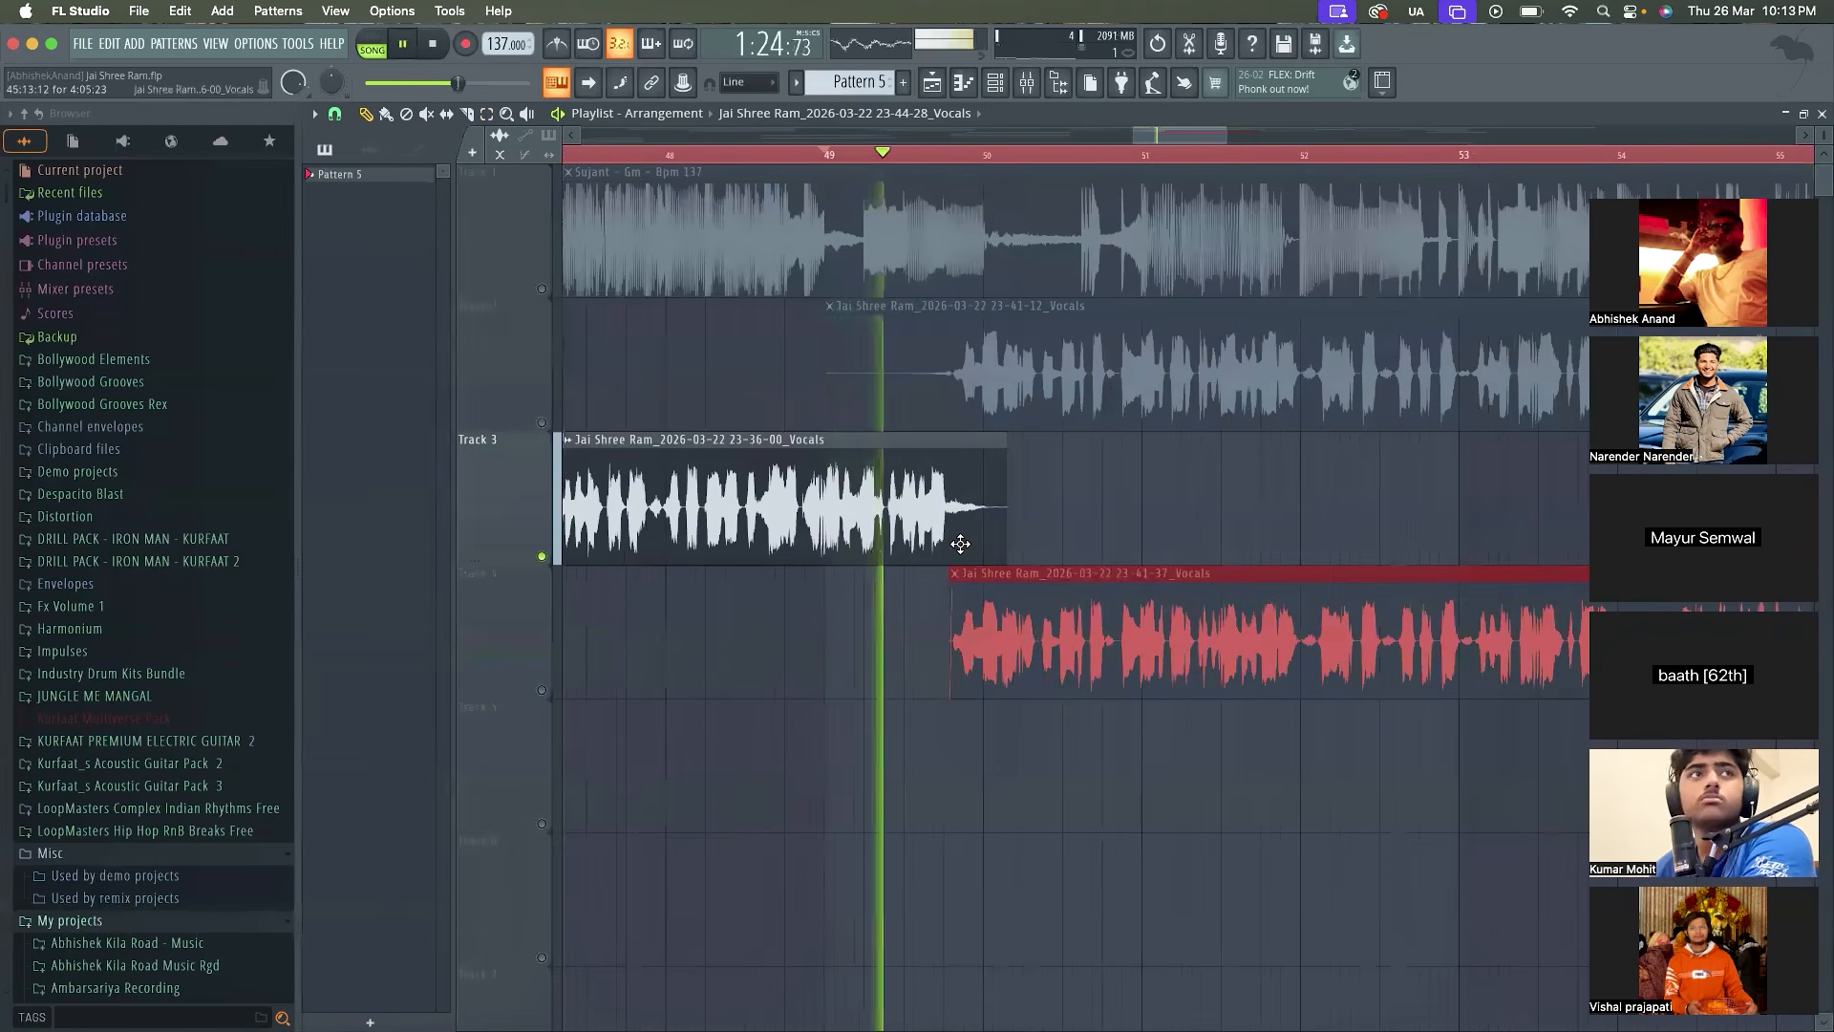
{"action": "key", "text": "space"}
{"action": "key", "text": "space"}
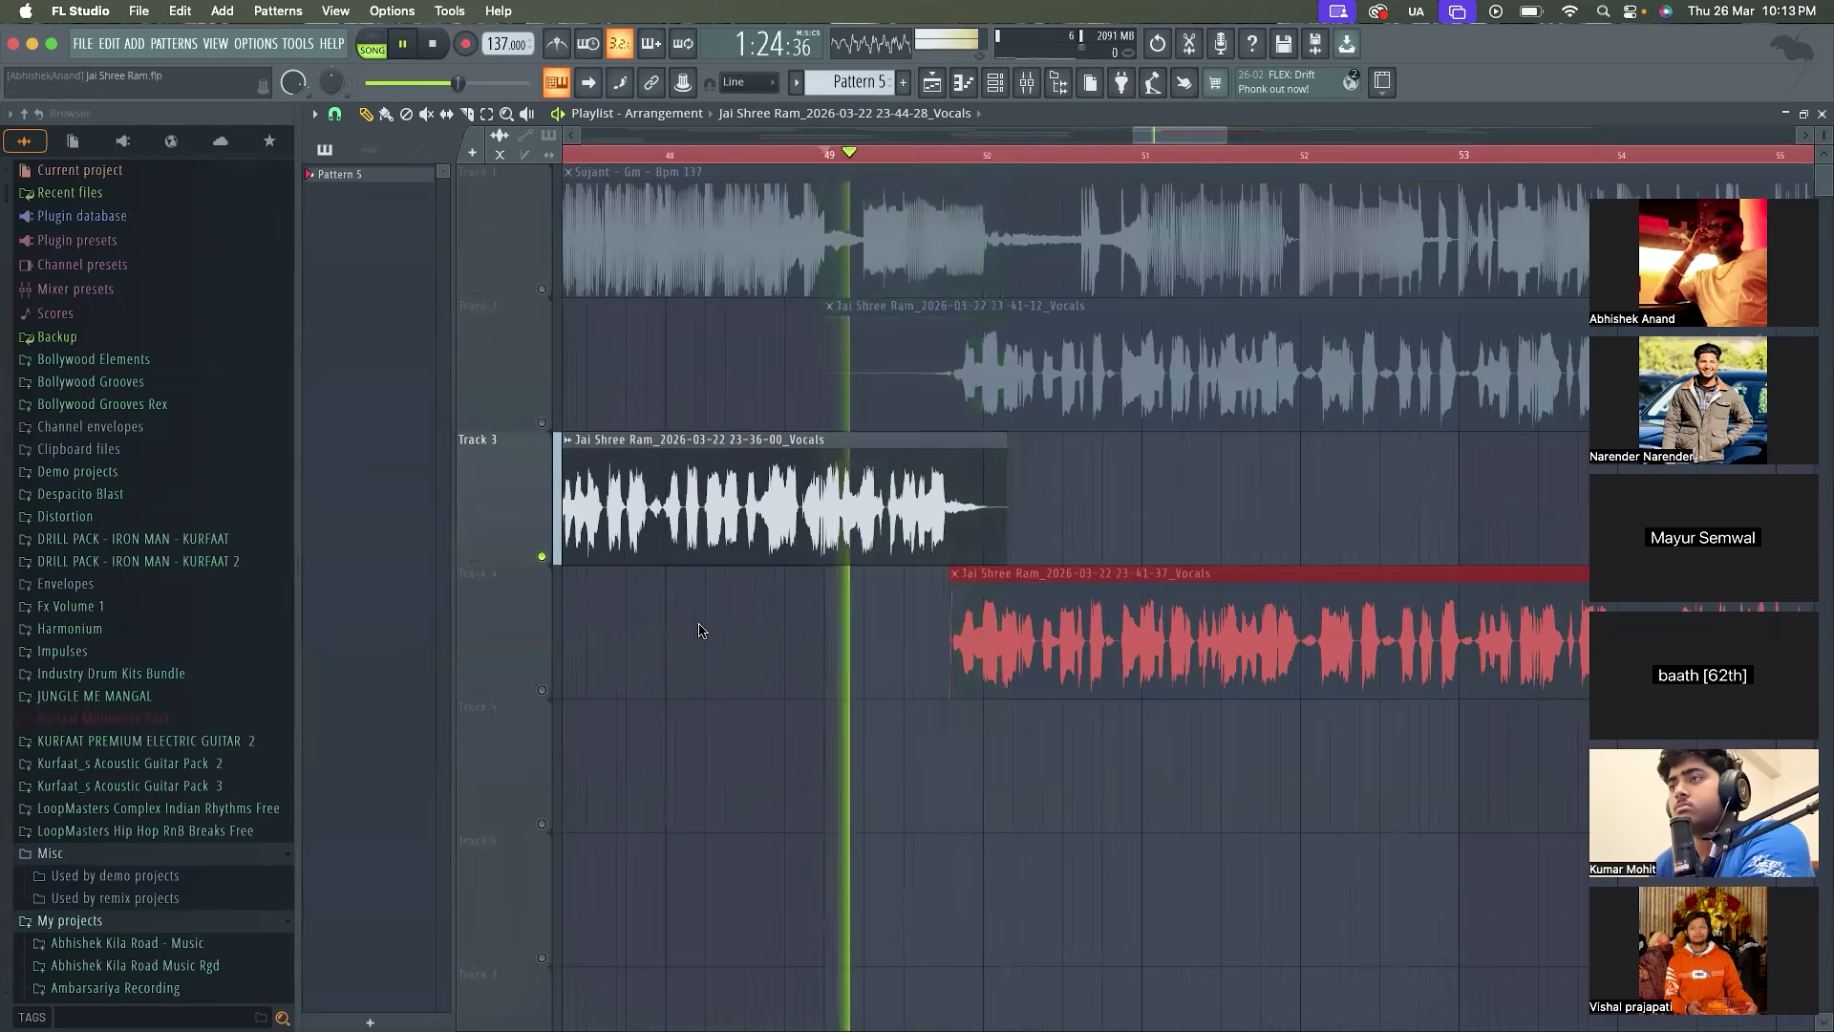
{"action": "scroll", "coordinate": [762, 665], "scroll_direction": "down", "scroll_amount": 10}
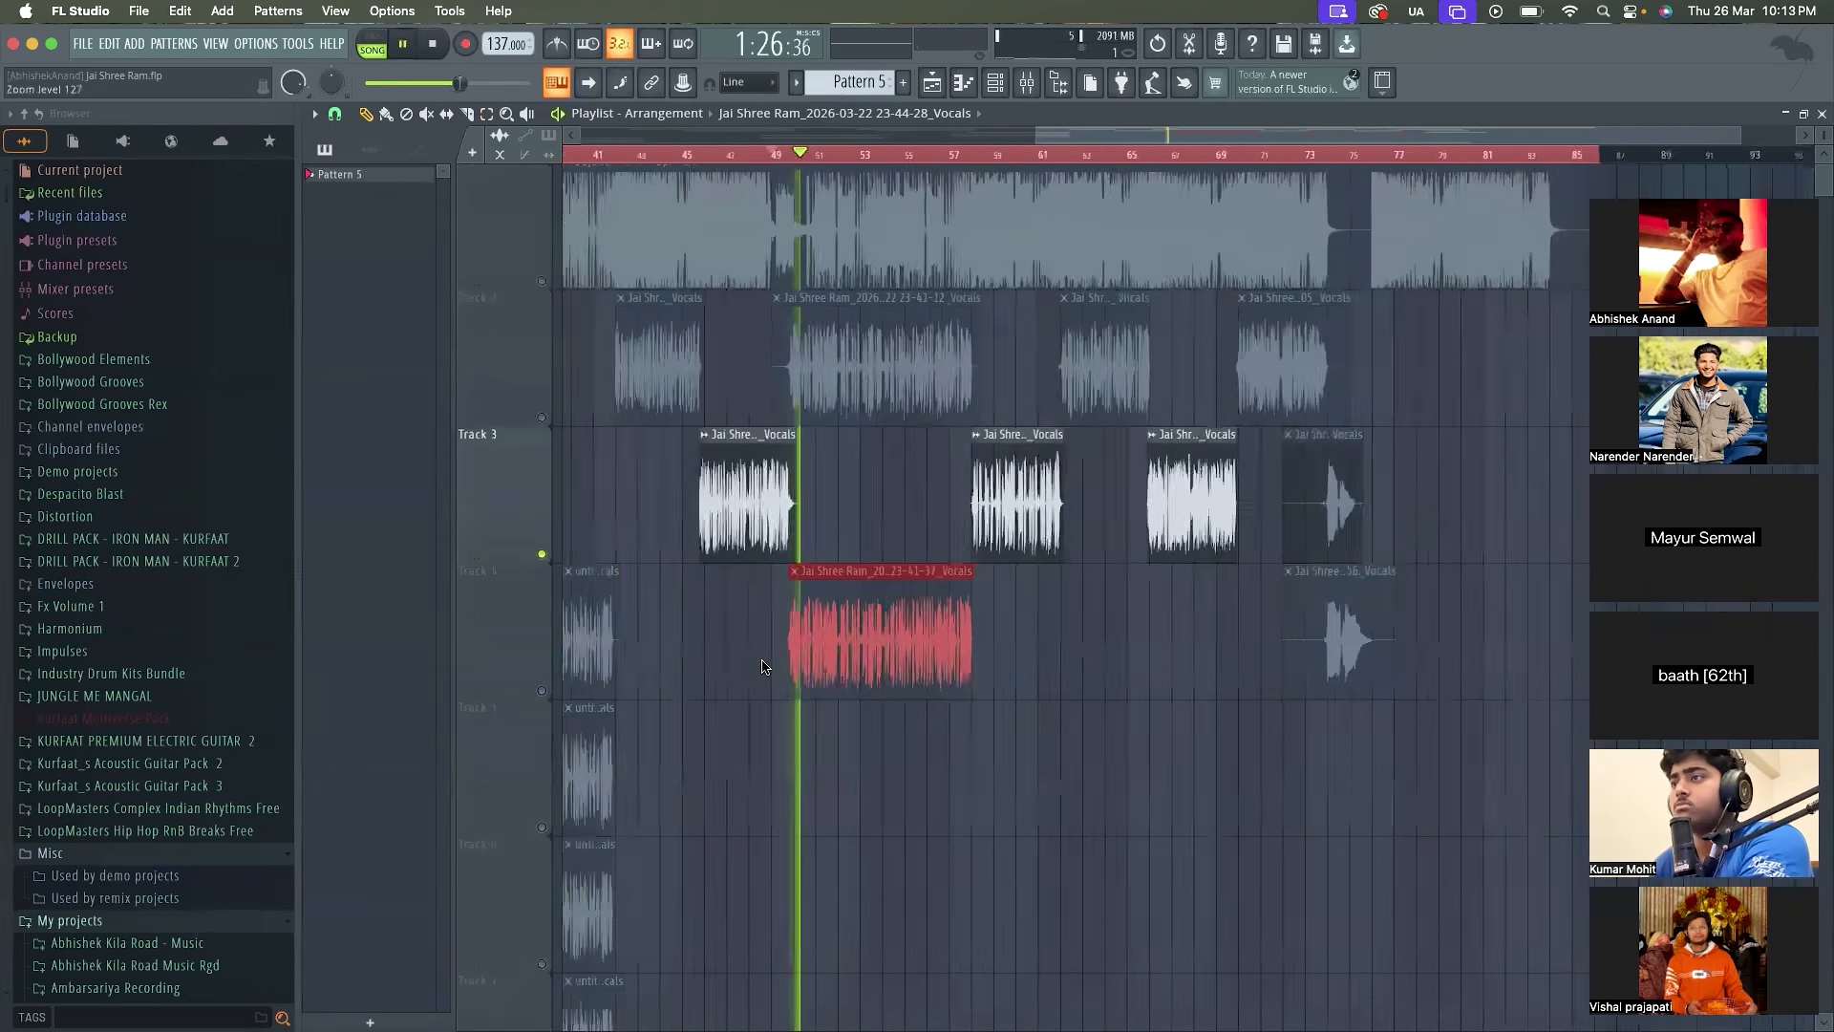
Enable Track 2 and replace its 23-41-12 vocal clip with the 23-41-37 clip from Track 4
{"action": "key", "text": "space"}
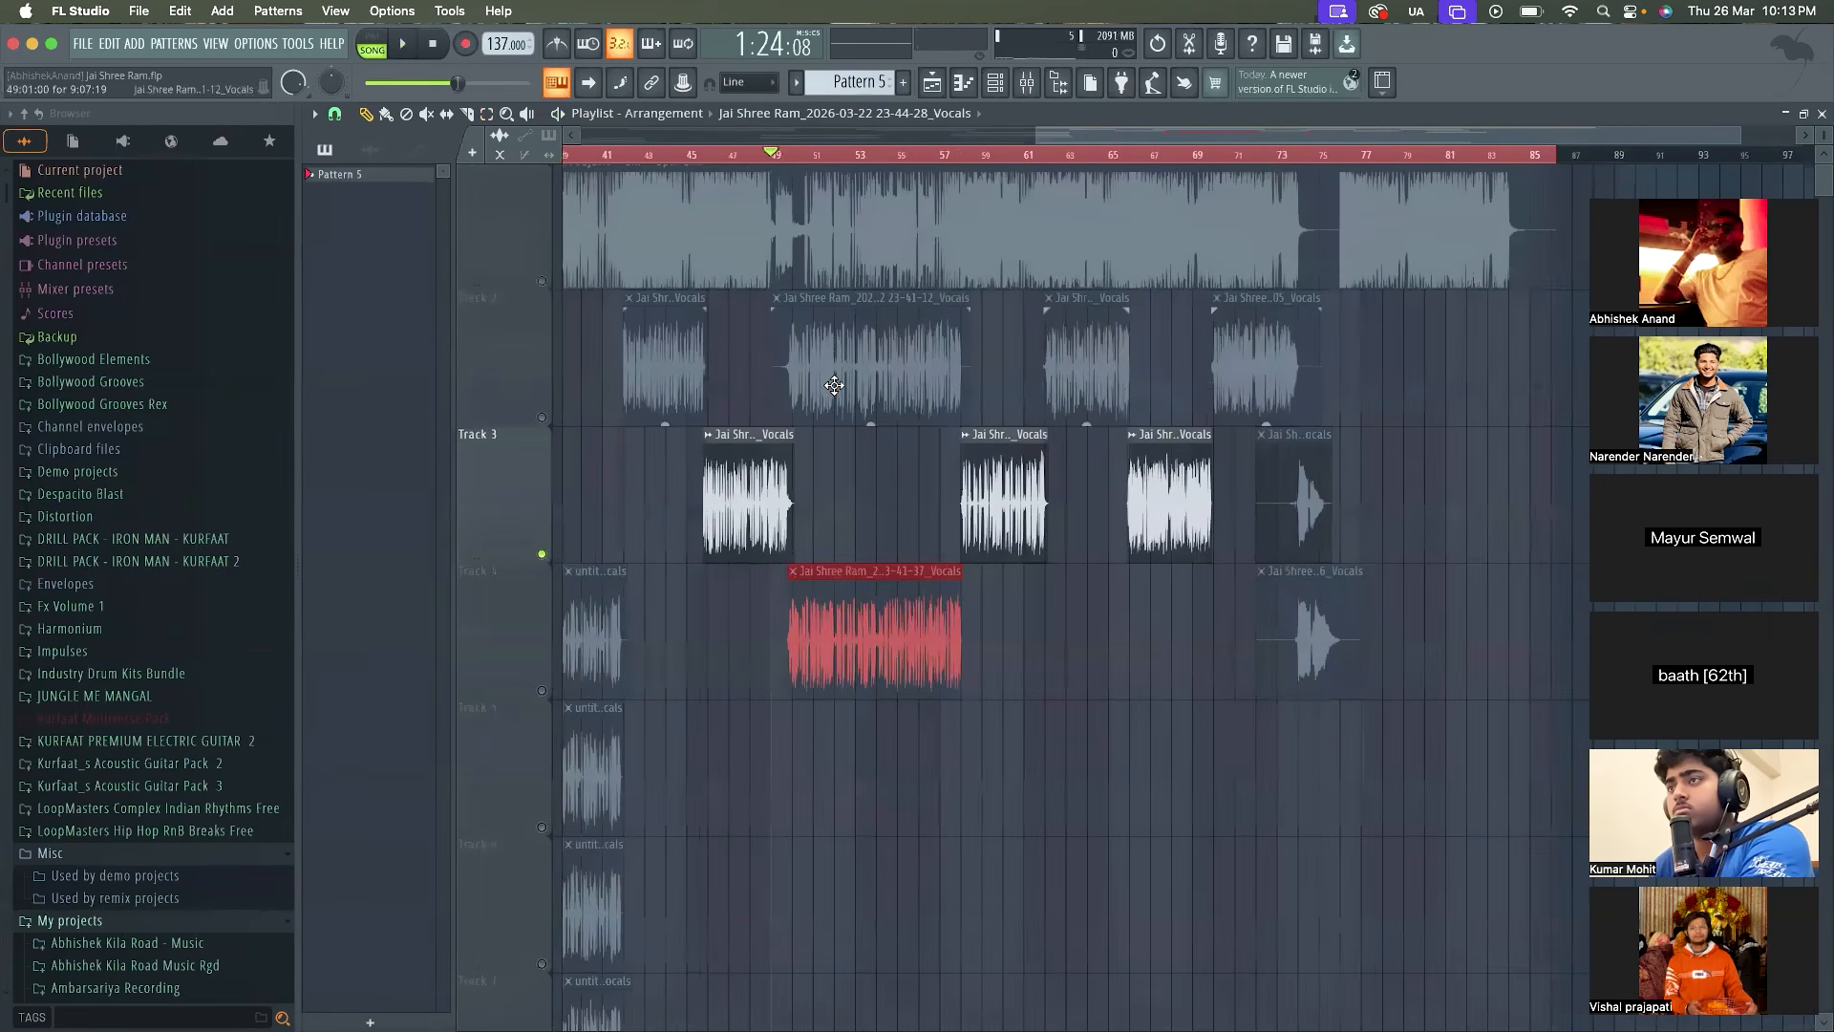
{"action": "left_click", "coordinate": [542, 419]}
{"action": "right_click", "coordinate": [860, 361]}
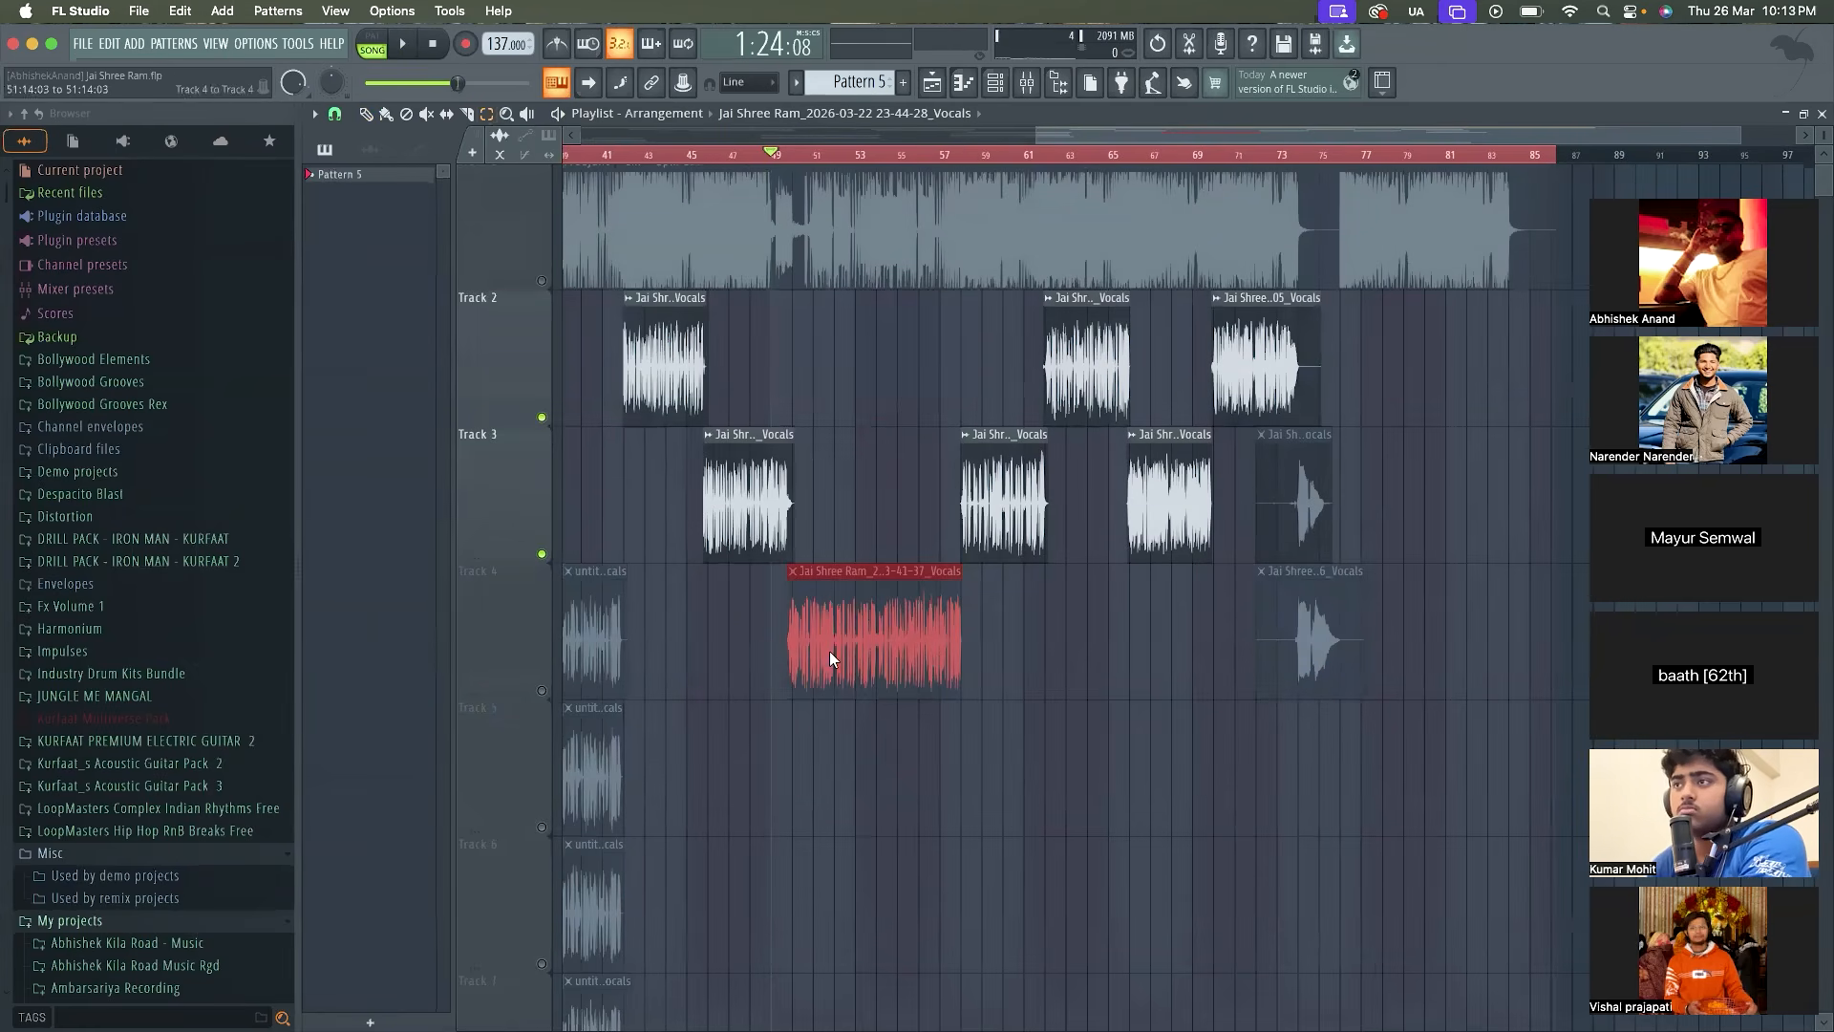
{"action": "key", "text": "shift+Up"}
{"action": "key", "text": "shift+Up"}
{"action": "key", "text": "shift+Up"}
{"action": "key", "text": "shift+Down"}
Audition the lead vocals on Tracks 2 and 3 from bar 49 and across the clip change near bar 57
{"action": "key", "text": "space"}
{"action": "scroll", "coordinate": [829, 657], "scroll_direction": "down", "scroll_amount": 6}
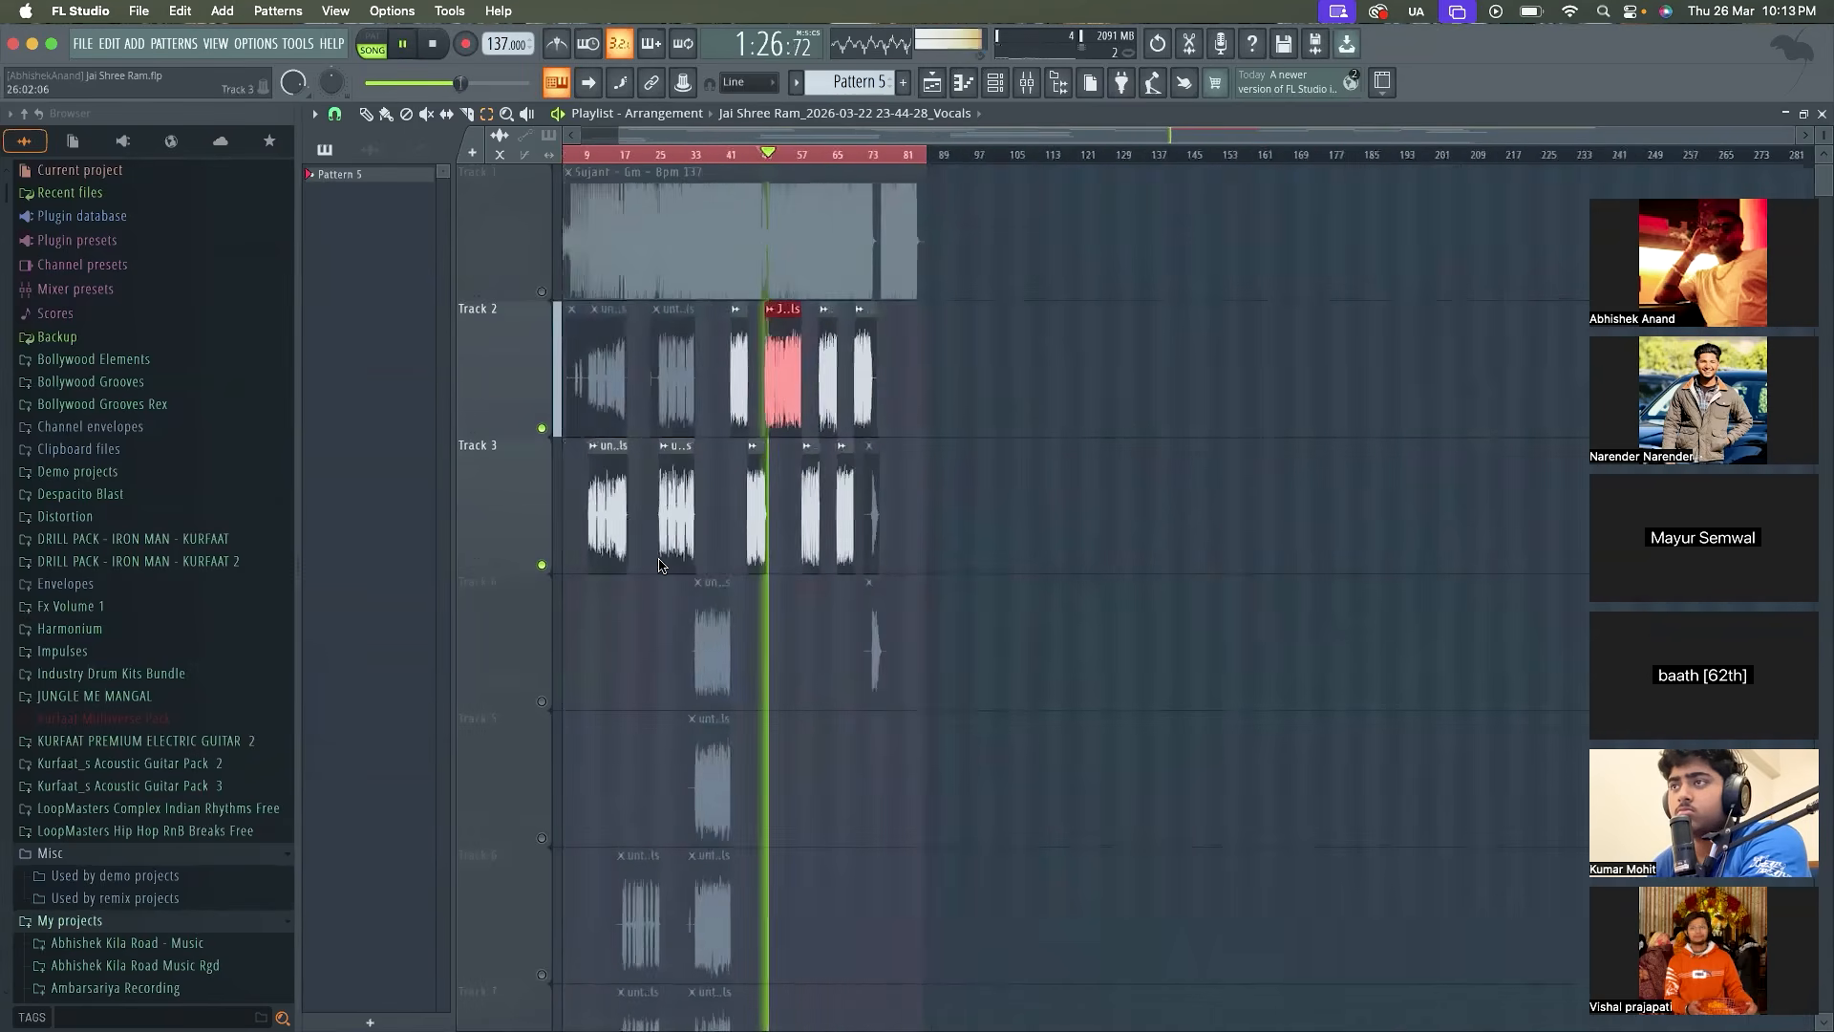
{"action": "scroll", "coordinate": [512, 532], "scroll_direction": "up", "scroll_amount": 5}
{"action": "scroll", "coordinate": [512, 533], "scroll_direction": "down", "scroll_amount": 1}
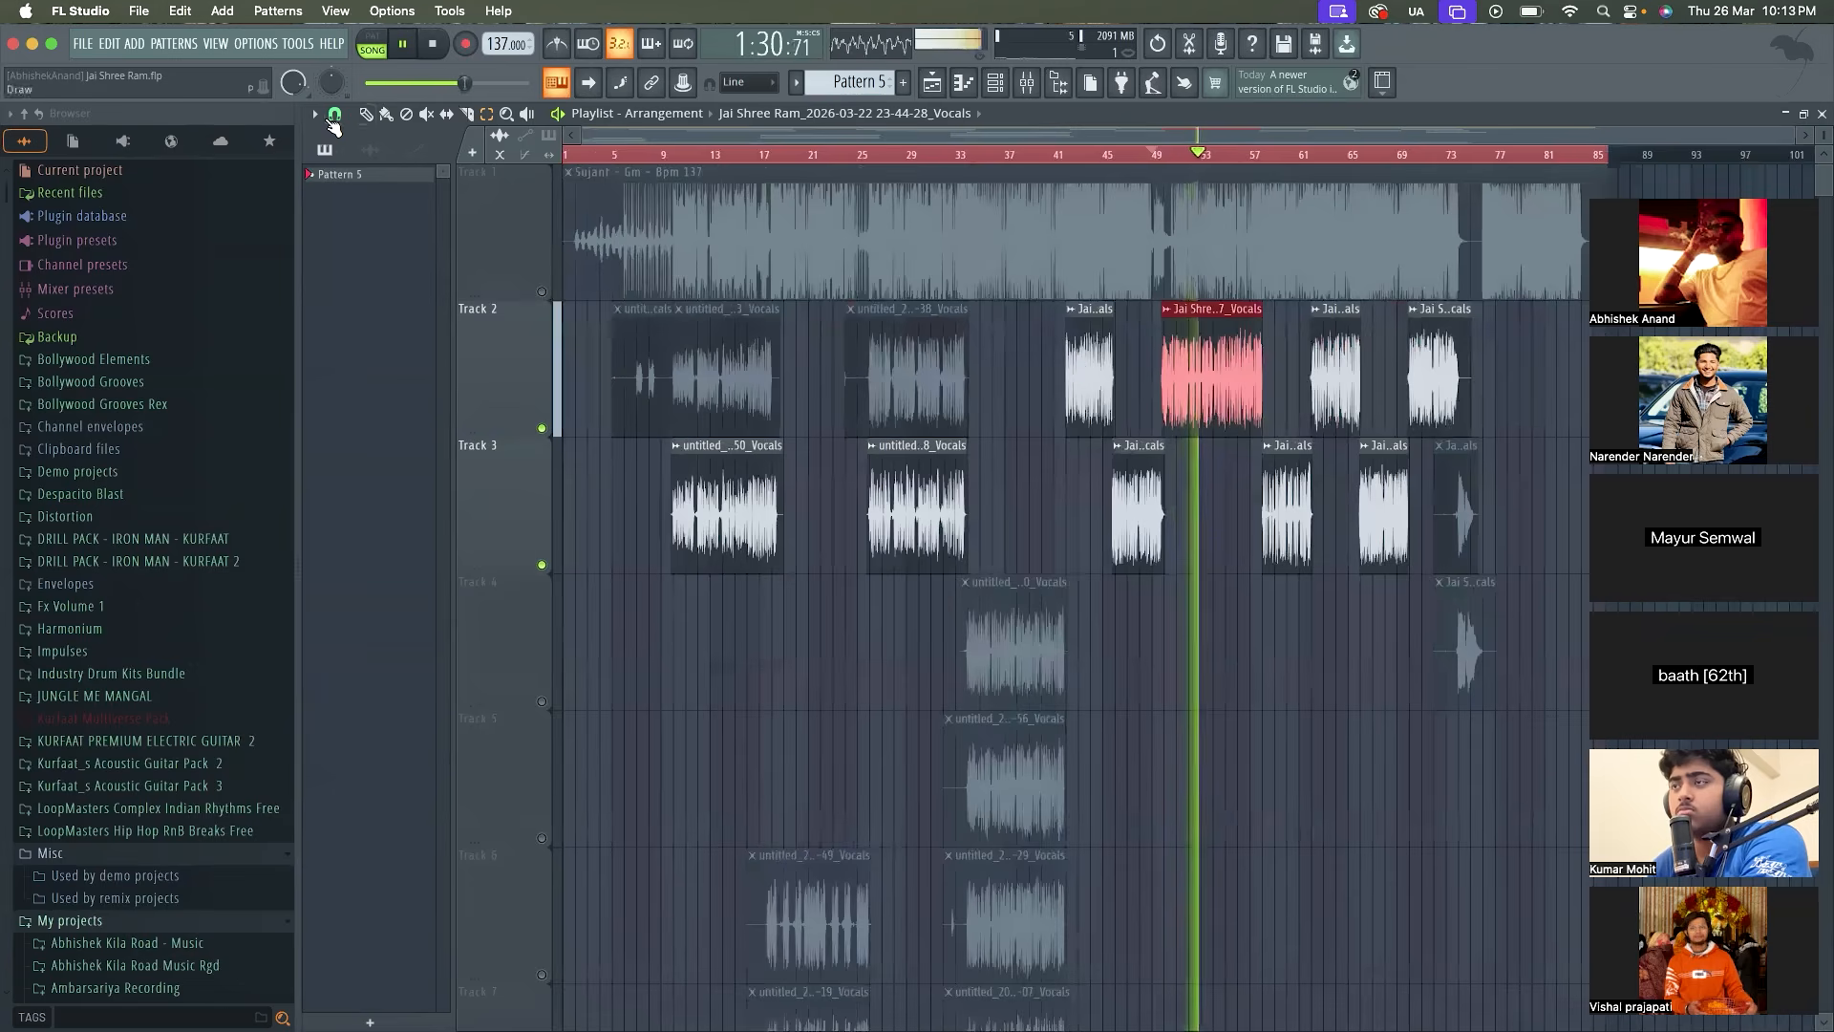
{"action": "left_click", "coordinate": [1253, 149]}
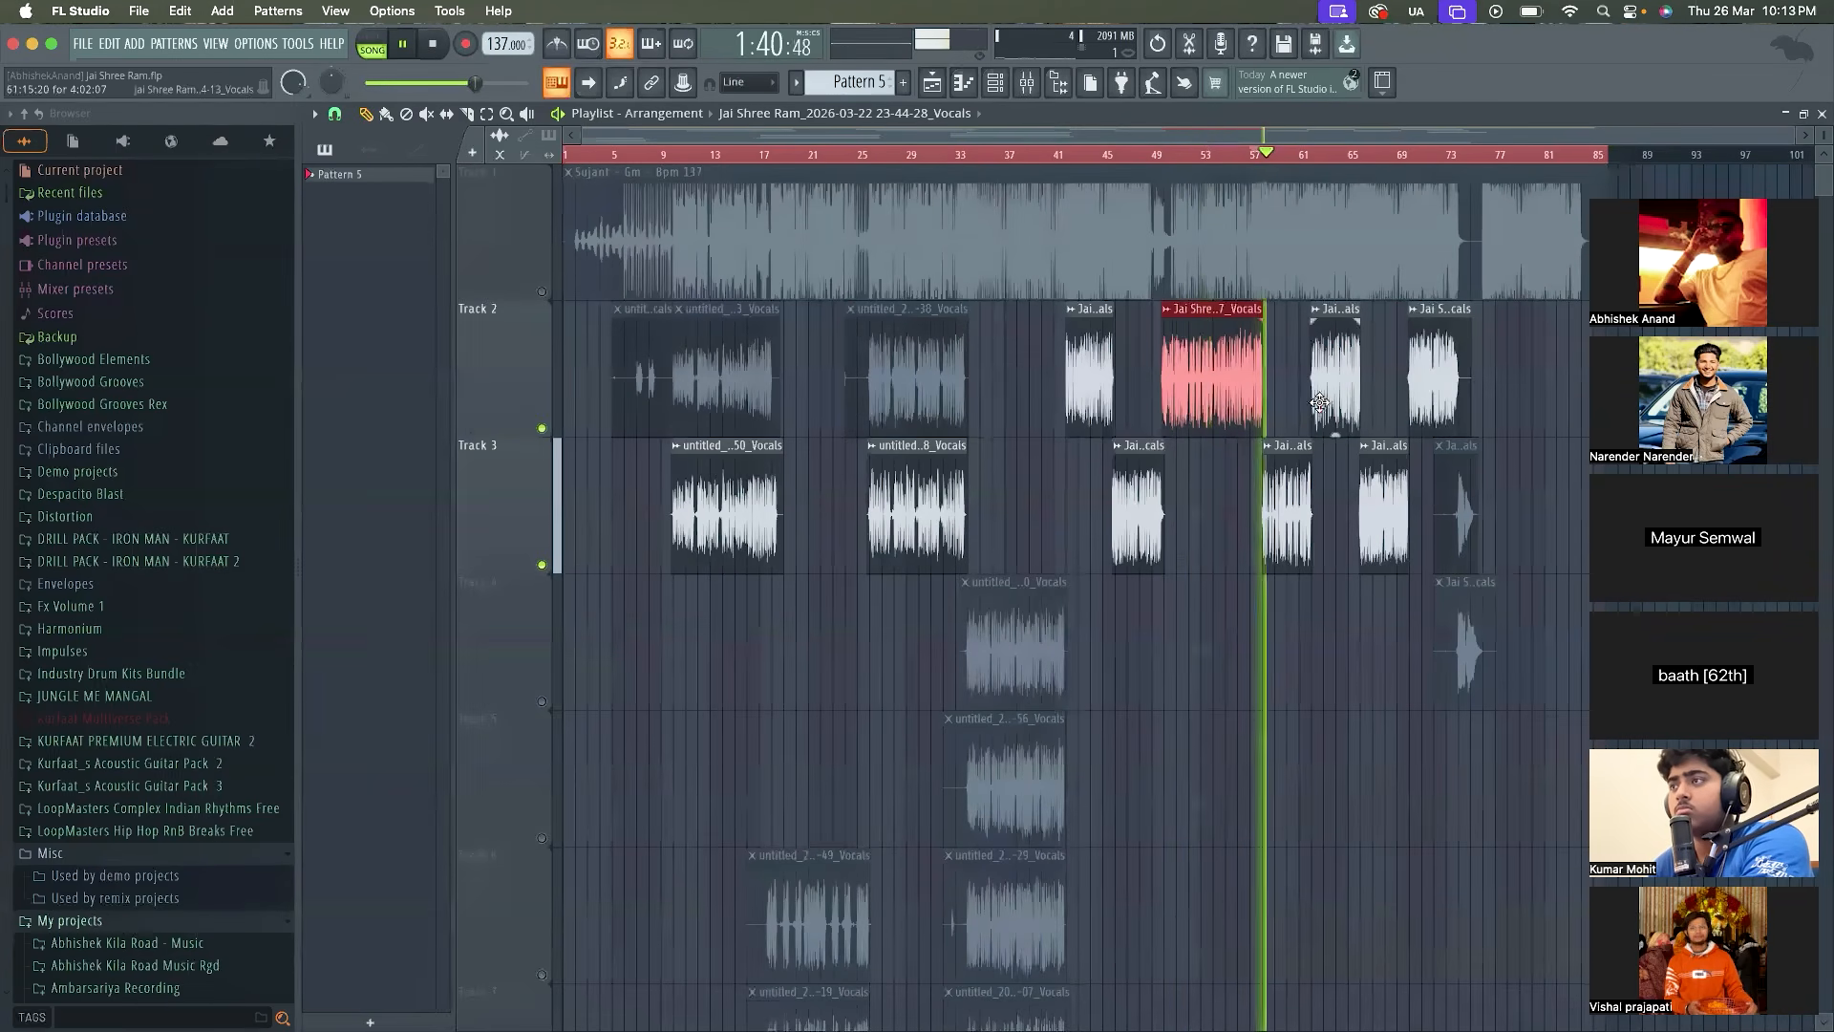
{"action": "scroll", "coordinate": [1257, 459], "scroll_direction": "down", "scroll_amount": 1}
{"action": "key", "text": "space"}
Select all the playlist clips and check the vocal playback level in the mixer
{"action": "key", "text": "ctrl+a"}
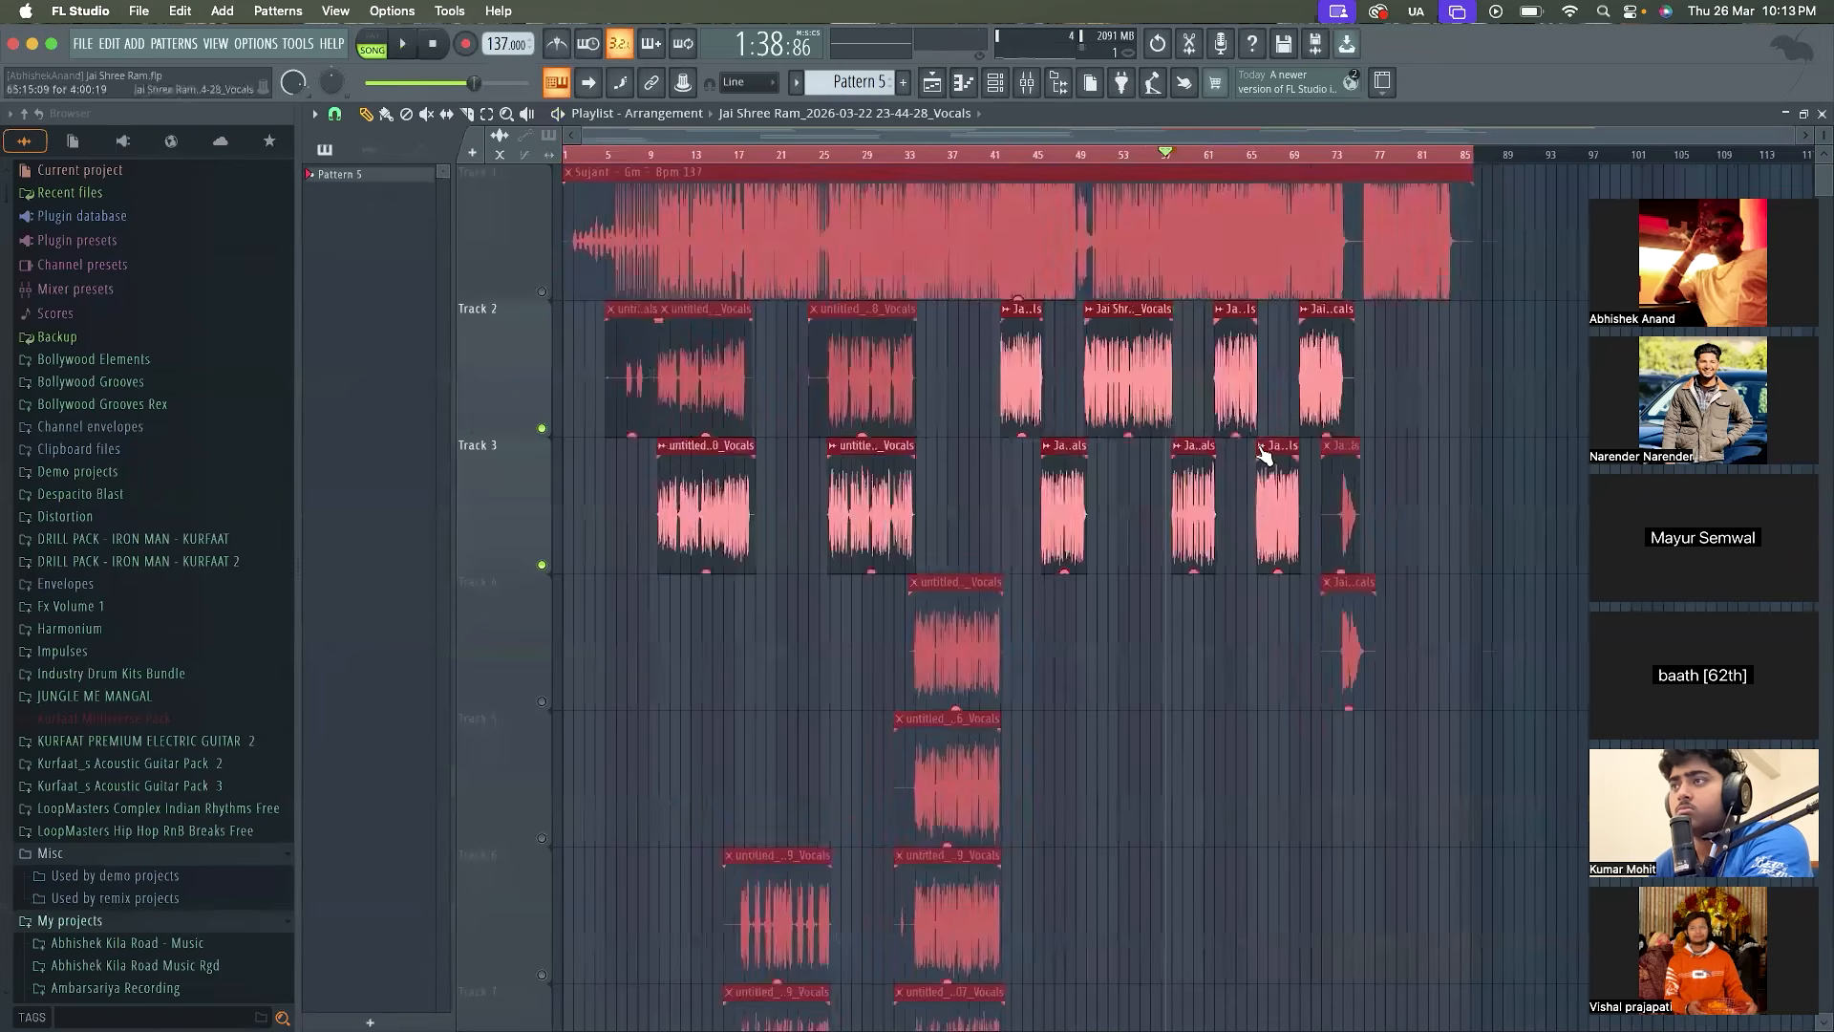
{"action": "key", "text": "space"}
{"action": "left_click", "coordinate": [1027, 84]}
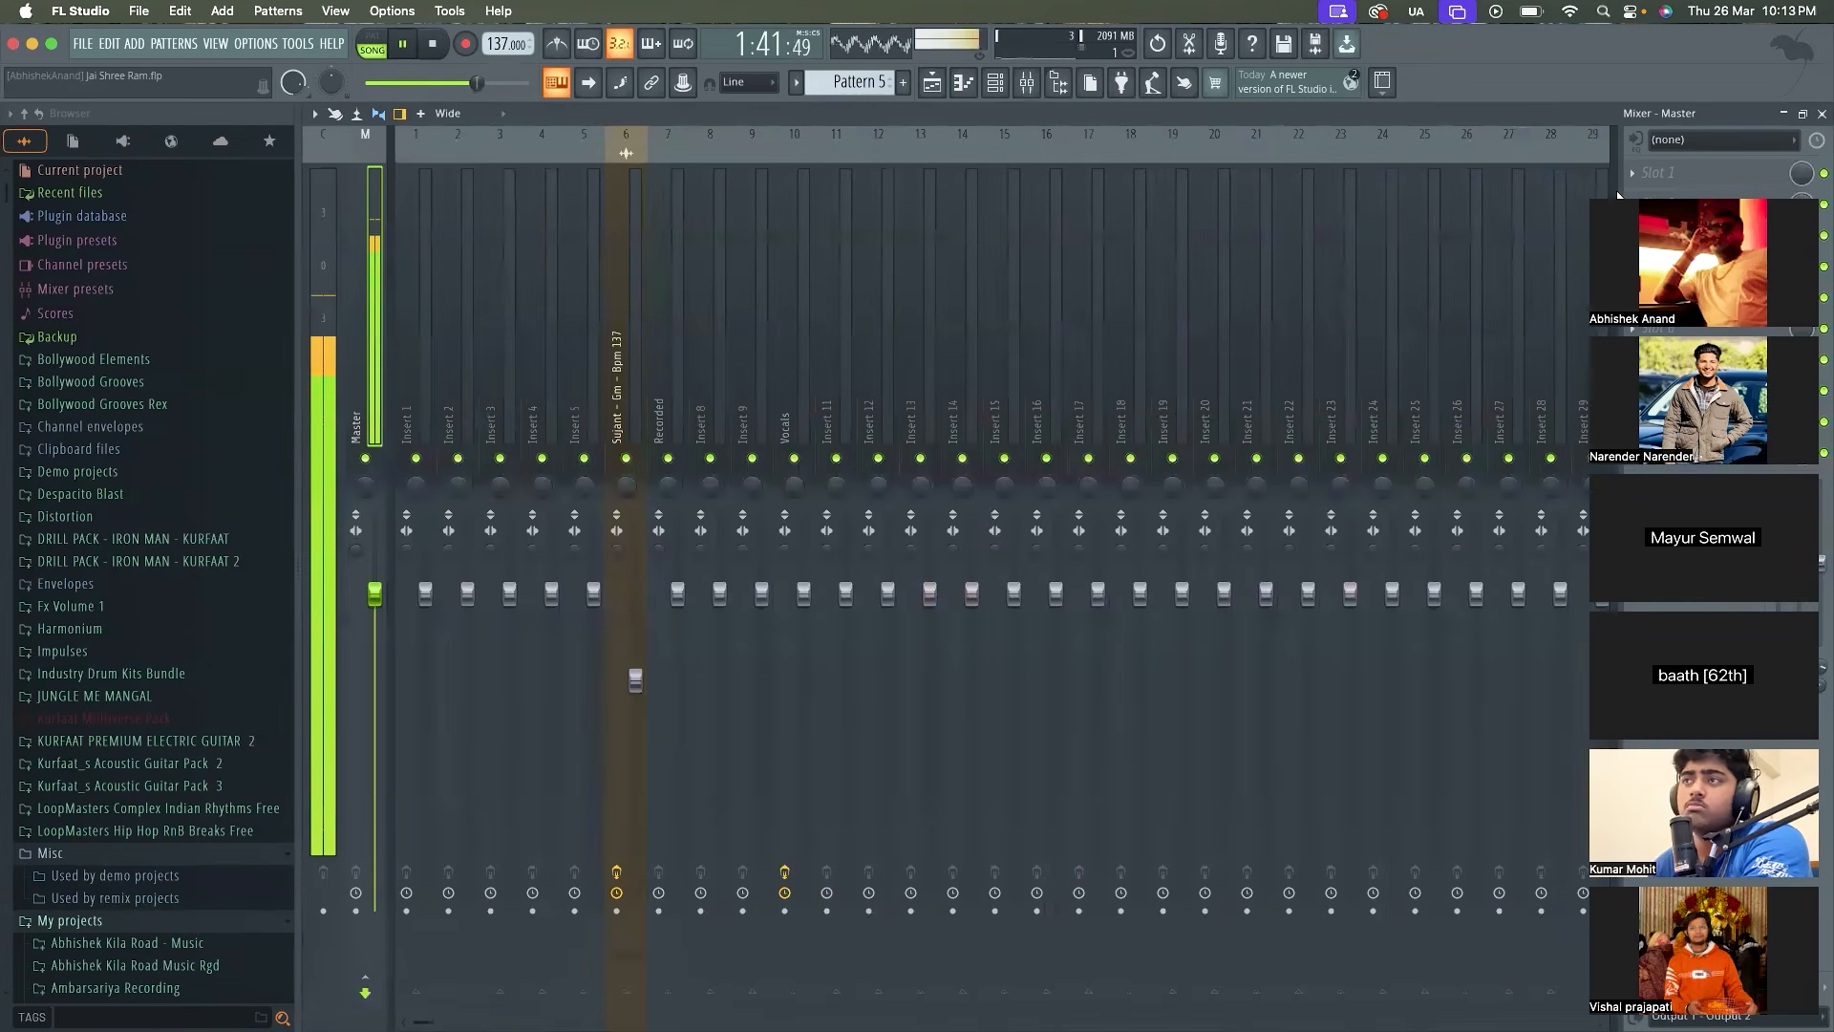
{"action": "left_click", "coordinate": [1821, 114]}
{"action": "key", "text": "space"}
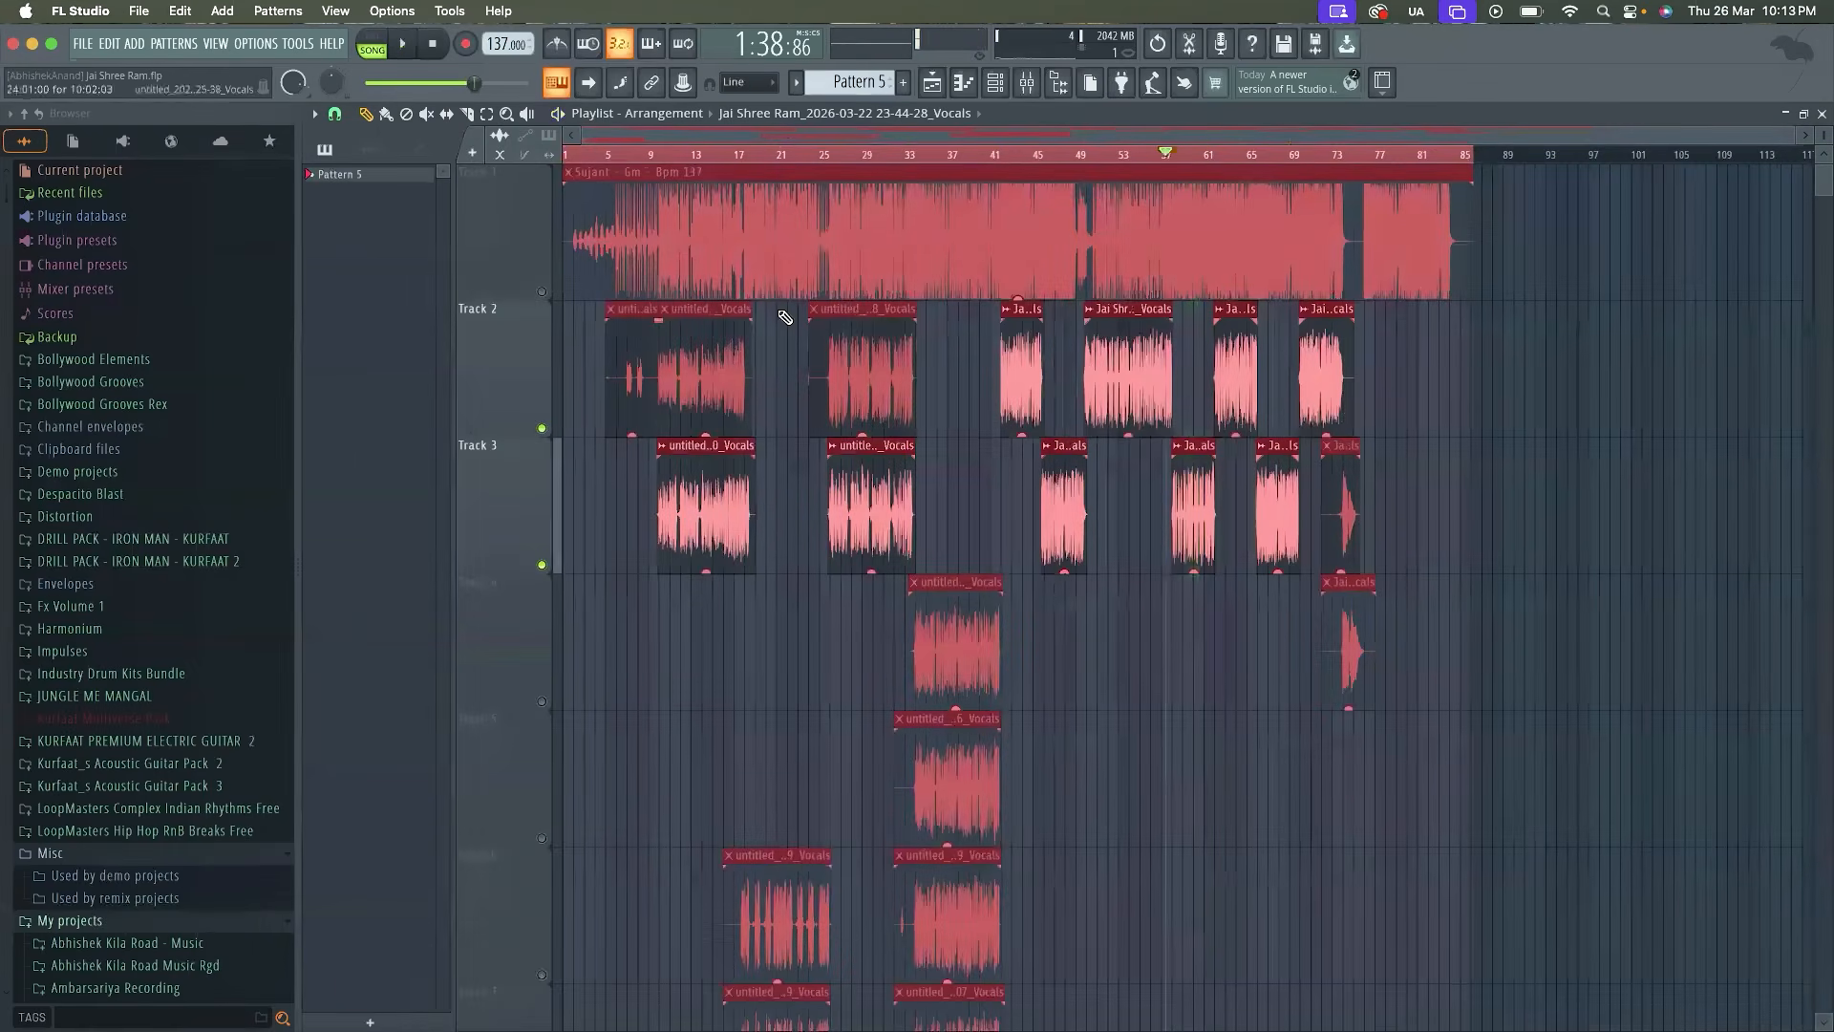
Export the vocals as a WAV file named Lead Vox in the Jai Shree Ram folder
{"action": "left_click", "coordinate": [84, 44]}
{"action": "mouse_move", "coordinate": [222, 248]}
{"action": "left_click", "coordinate": [339, 268]}
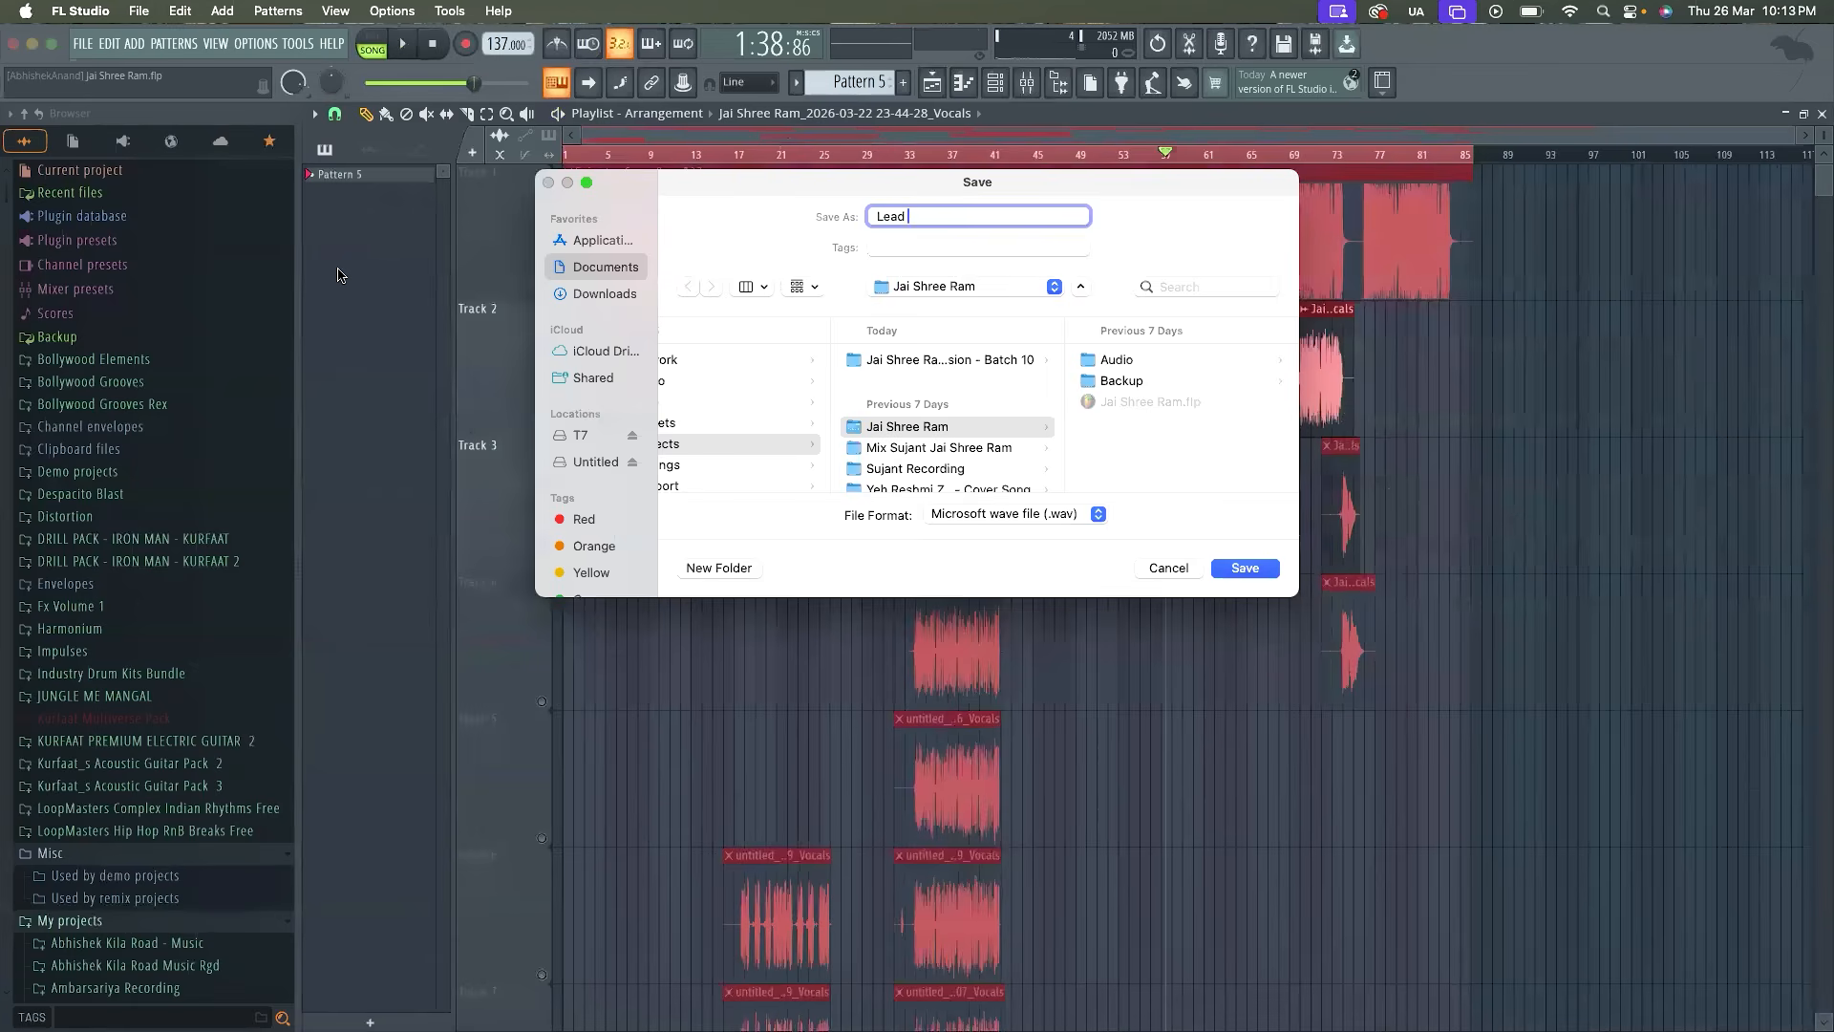
{"action": "key", "text": "Return"}
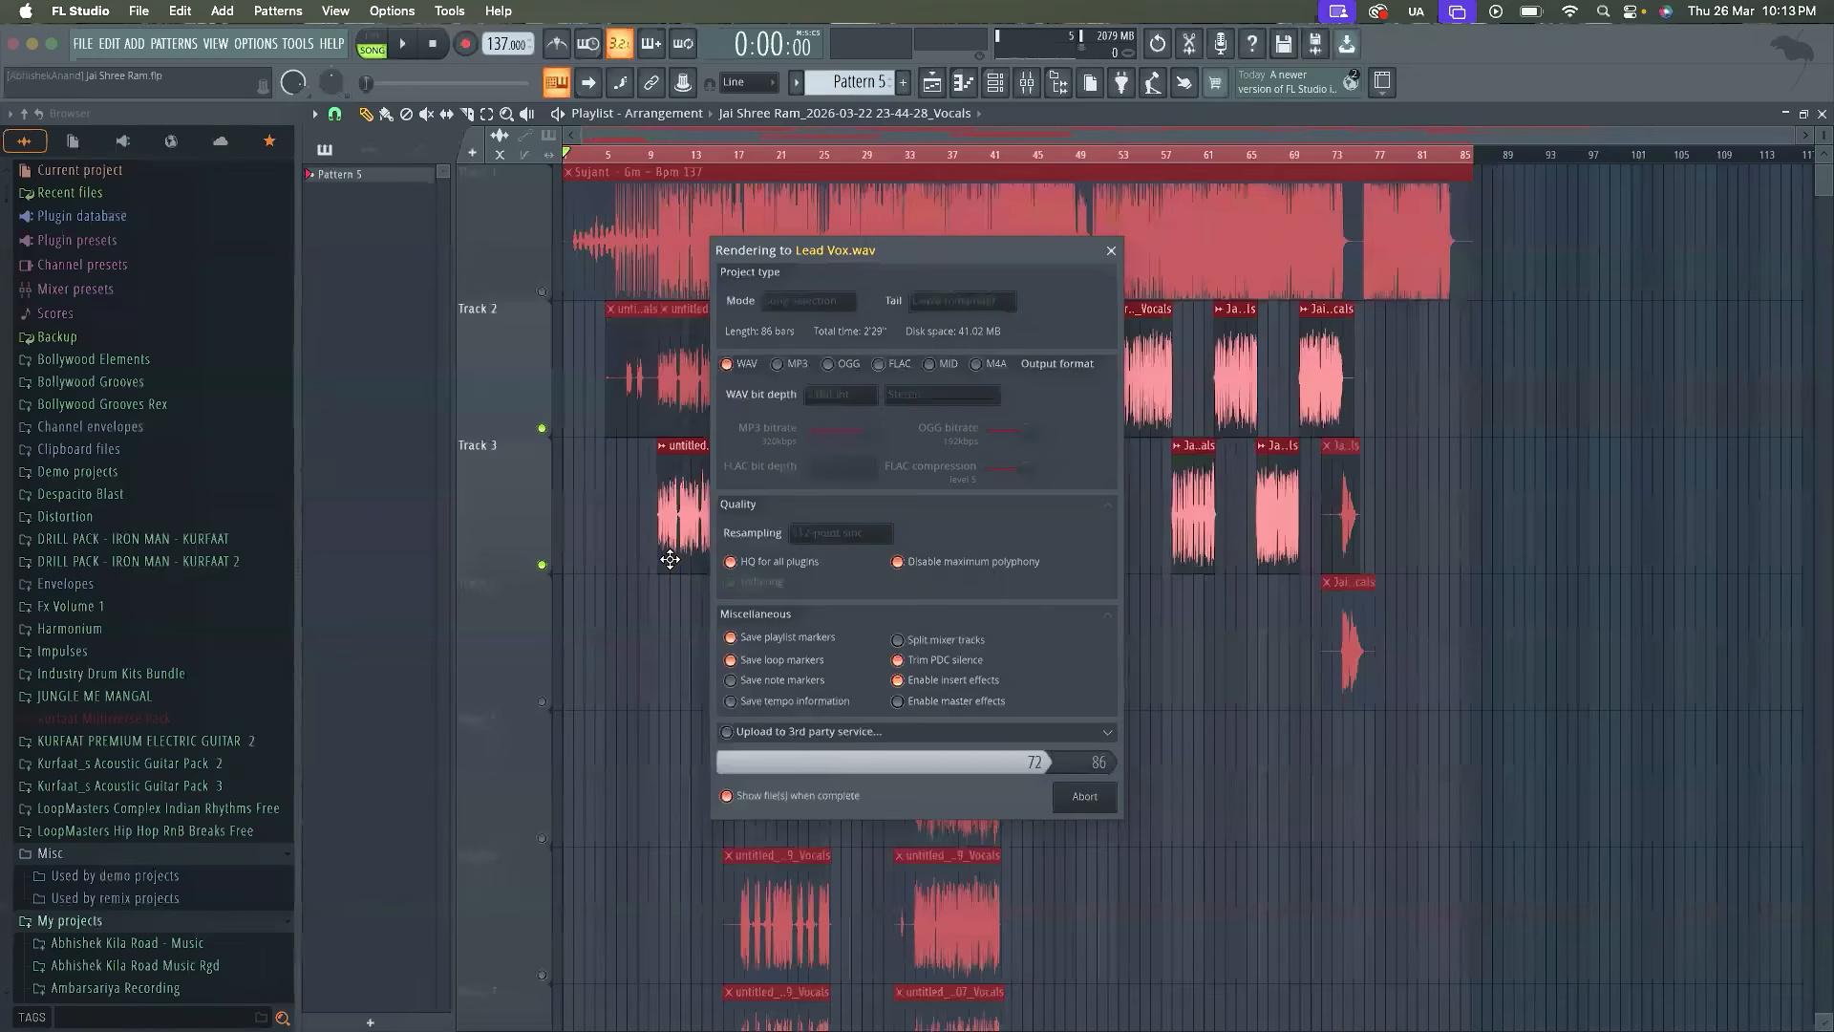
Open the recent project Jai Shree Ram Session - Batch 10.flp, saving the changes to Jai Shree Ram.flp
{"action": "left_click", "coordinate": [82, 43]}
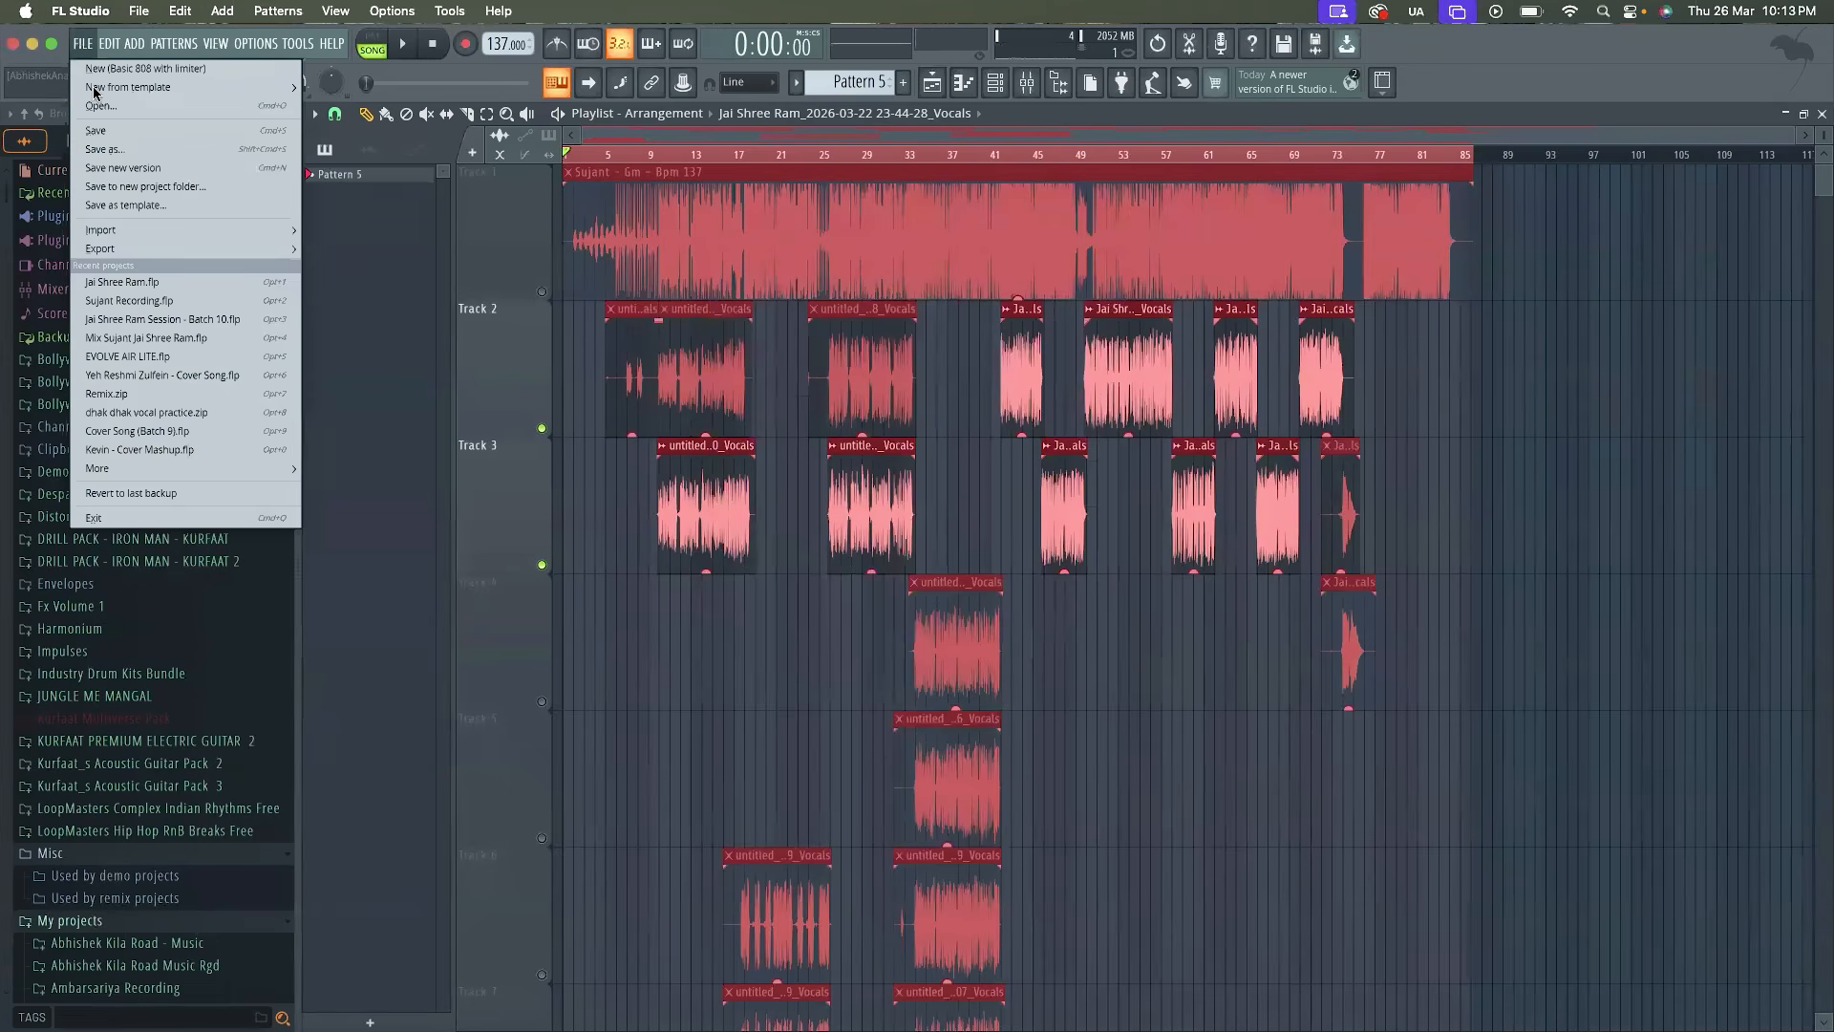
{"action": "left_click", "coordinate": [135, 319]}
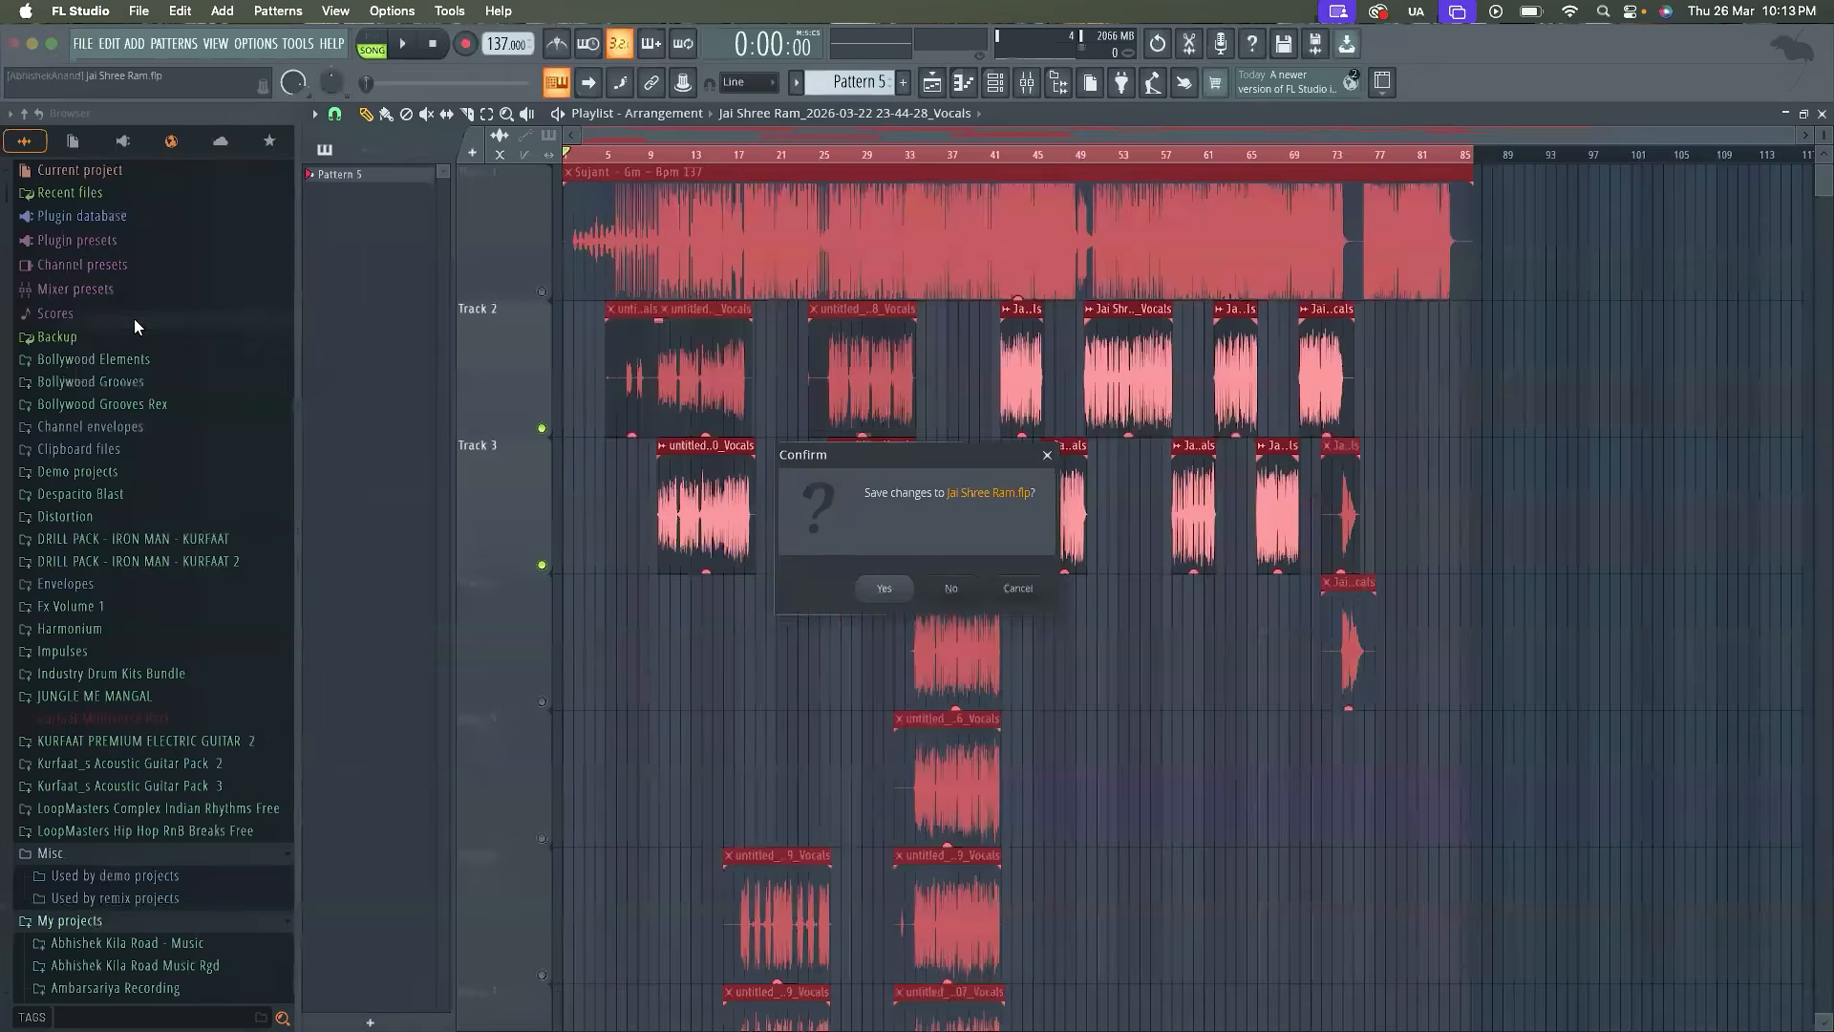
{"action": "left_click", "coordinate": [884, 587]}
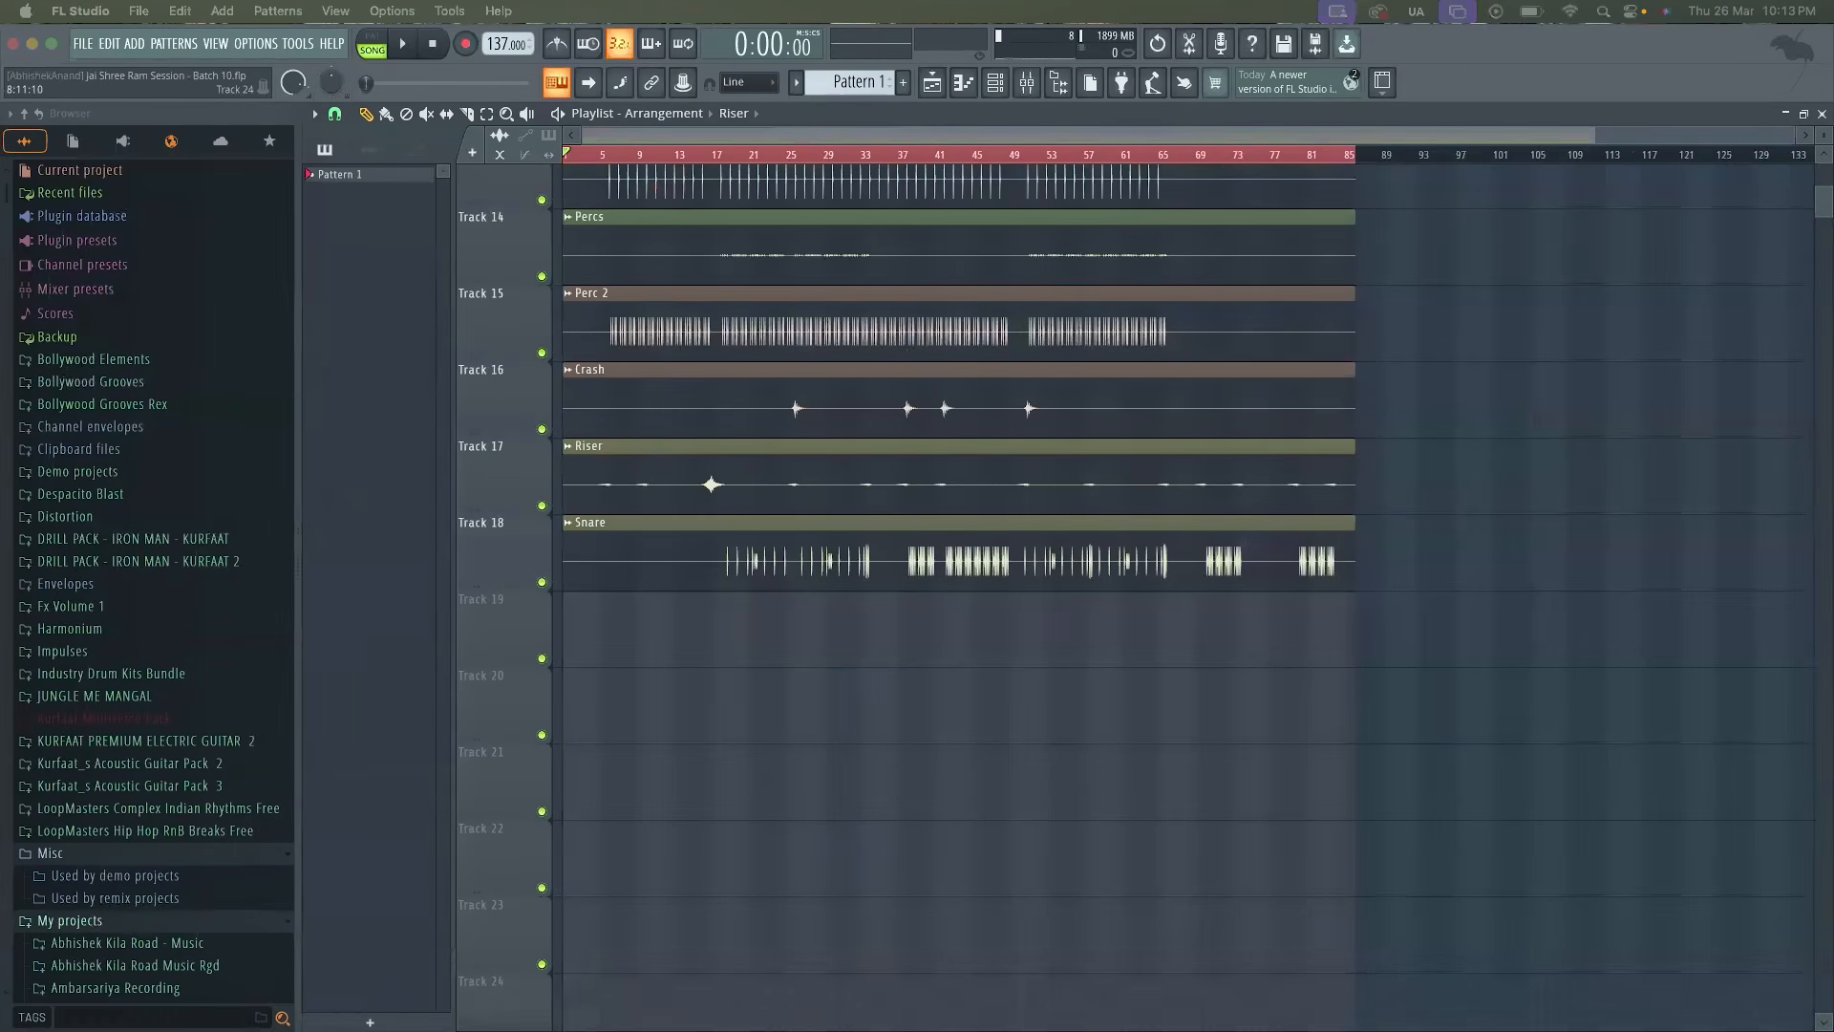
Place the rendered Lead Vox file on Track 19 from bar 1 and play it with the stems
{"action": "left_click_drag", "start_coordinate": [1194, 810], "coordinate": [573, 616]}
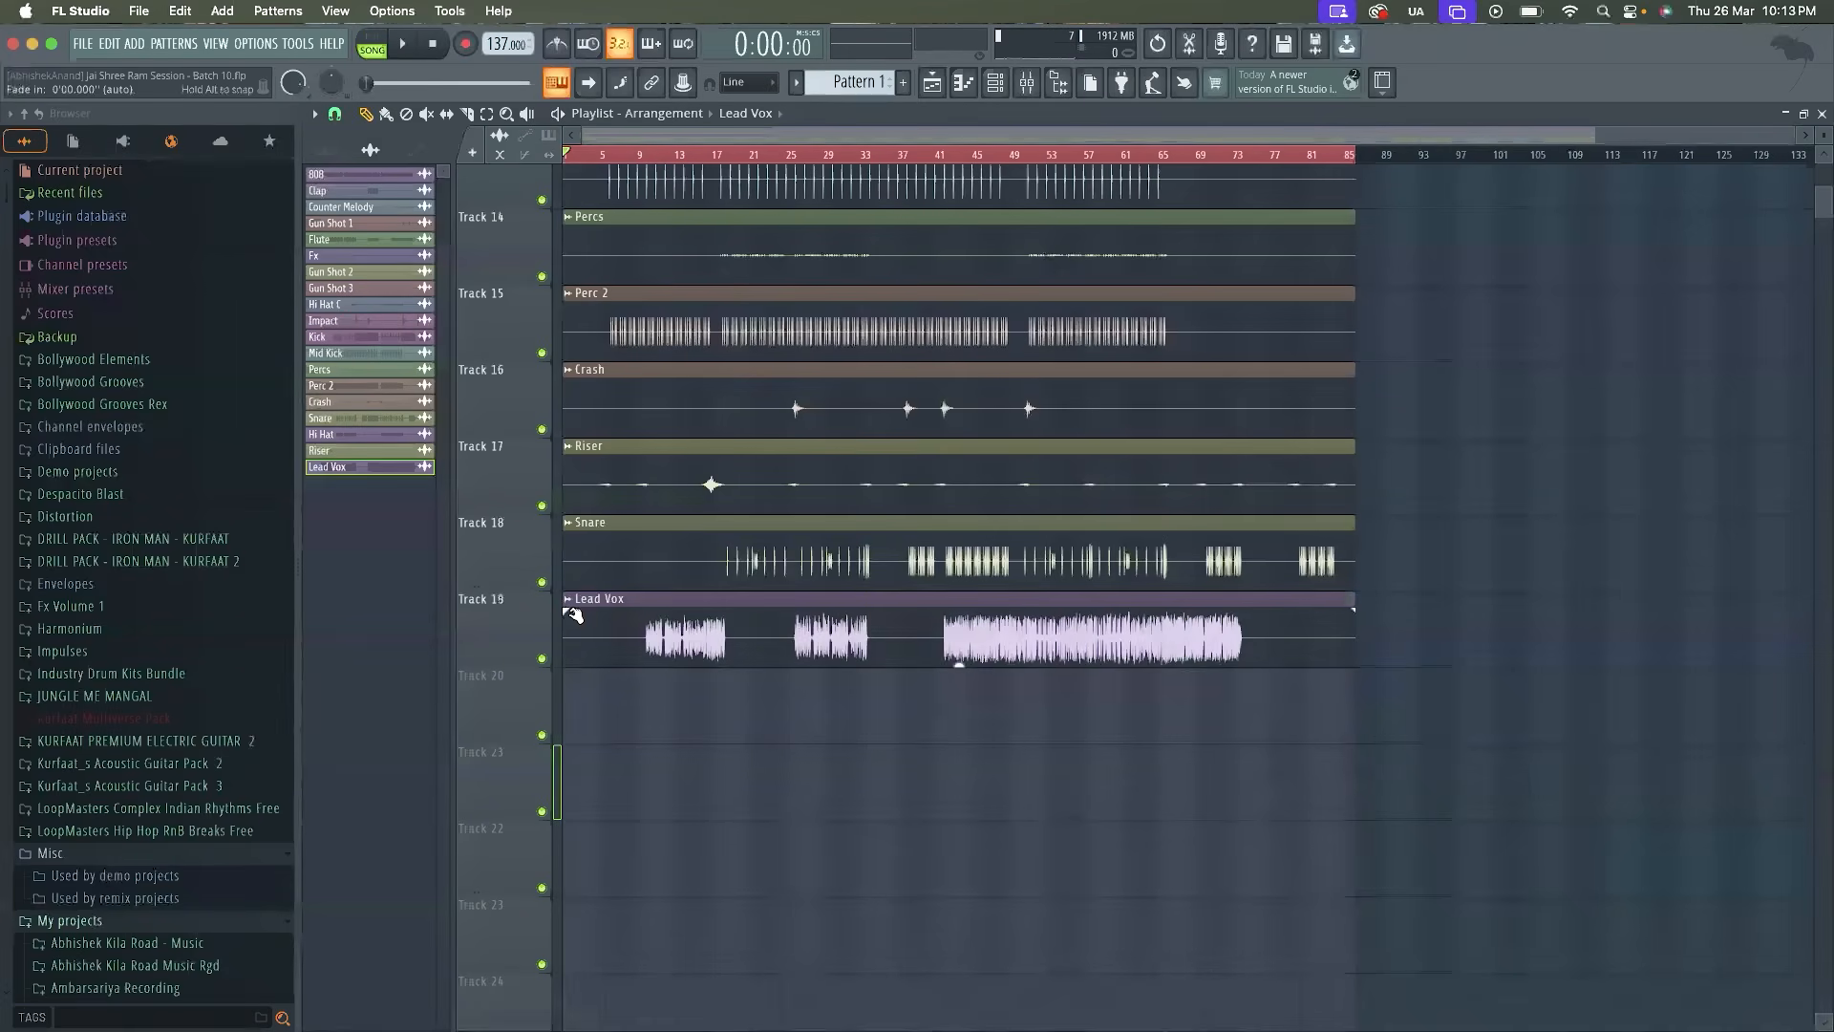
{"action": "left_click", "coordinate": [609, 156]}
{"action": "key", "text": "space"}
{"action": "scroll", "coordinate": [603, 485], "scroll_direction": "up", "scroll_amount": 5}
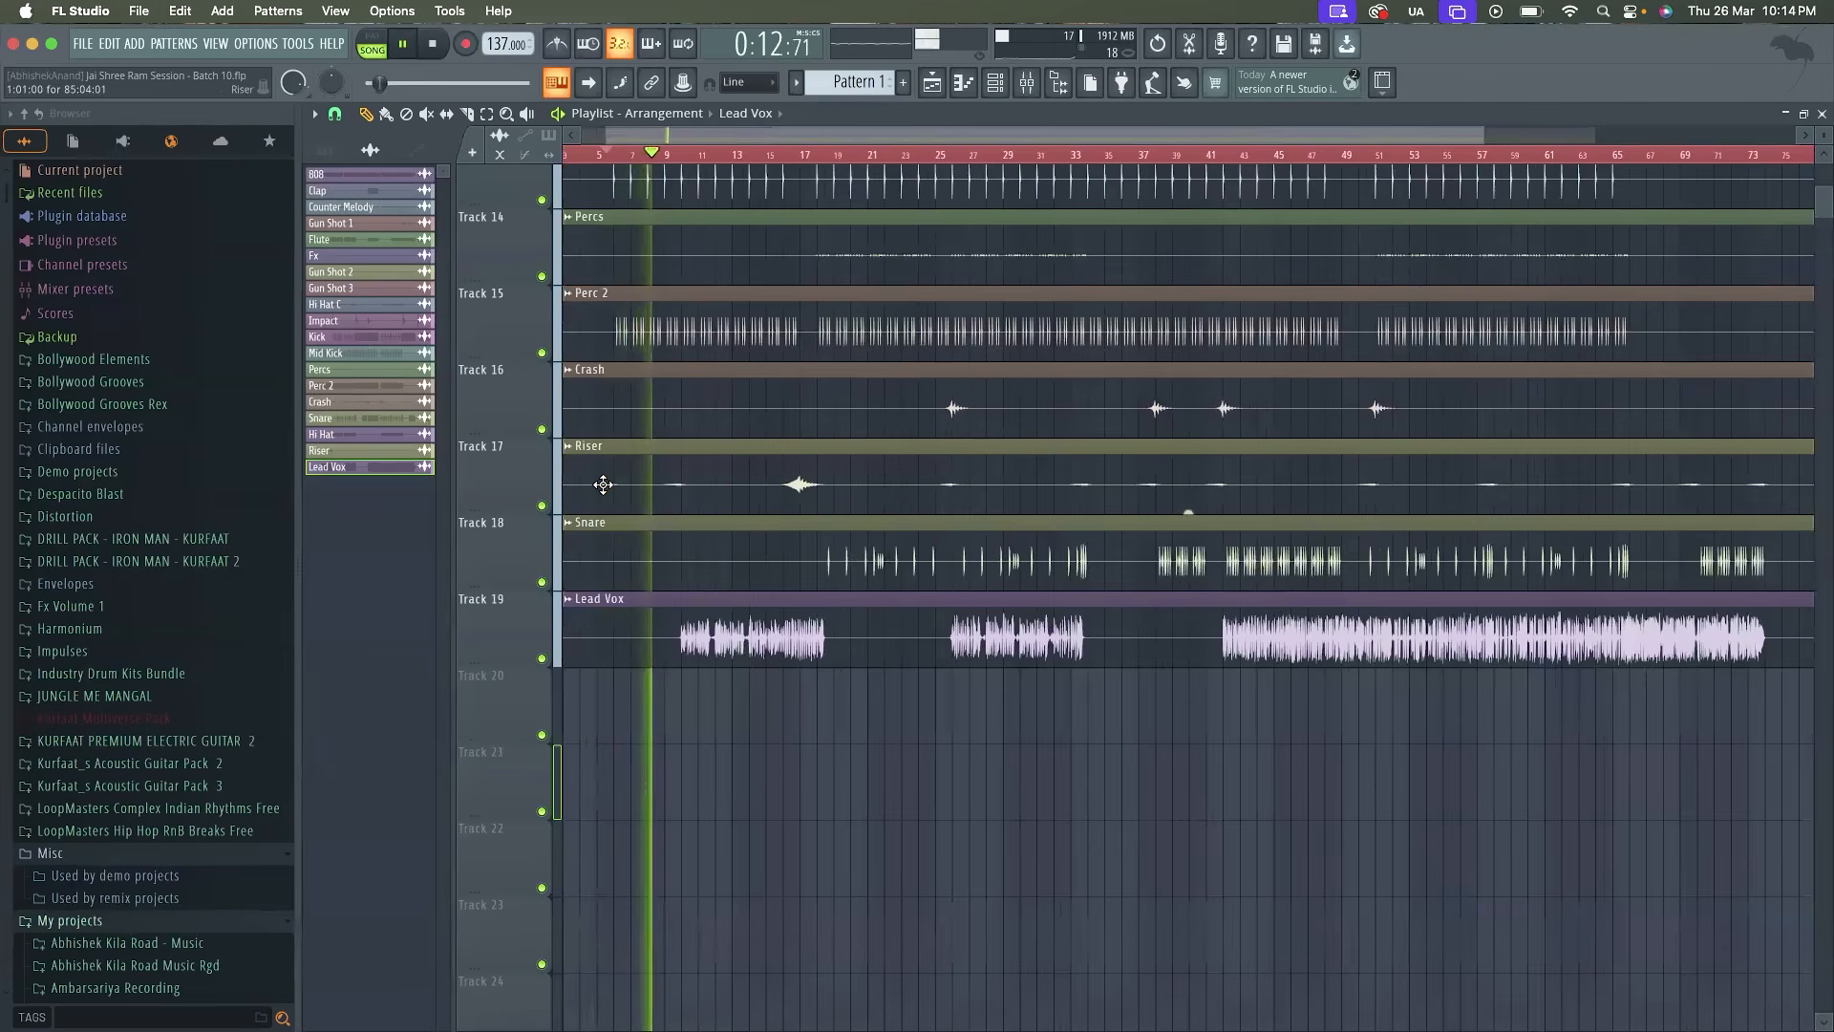
{"action": "scroll", "coordinate": [676, 724], "scroll_direction": "up", "scroll_amount": 2}
Lower the Lead Vox channel volume to 58% (-10.5 dB) during playback
{"action": "double_click", "coordinate": [669, 600]}
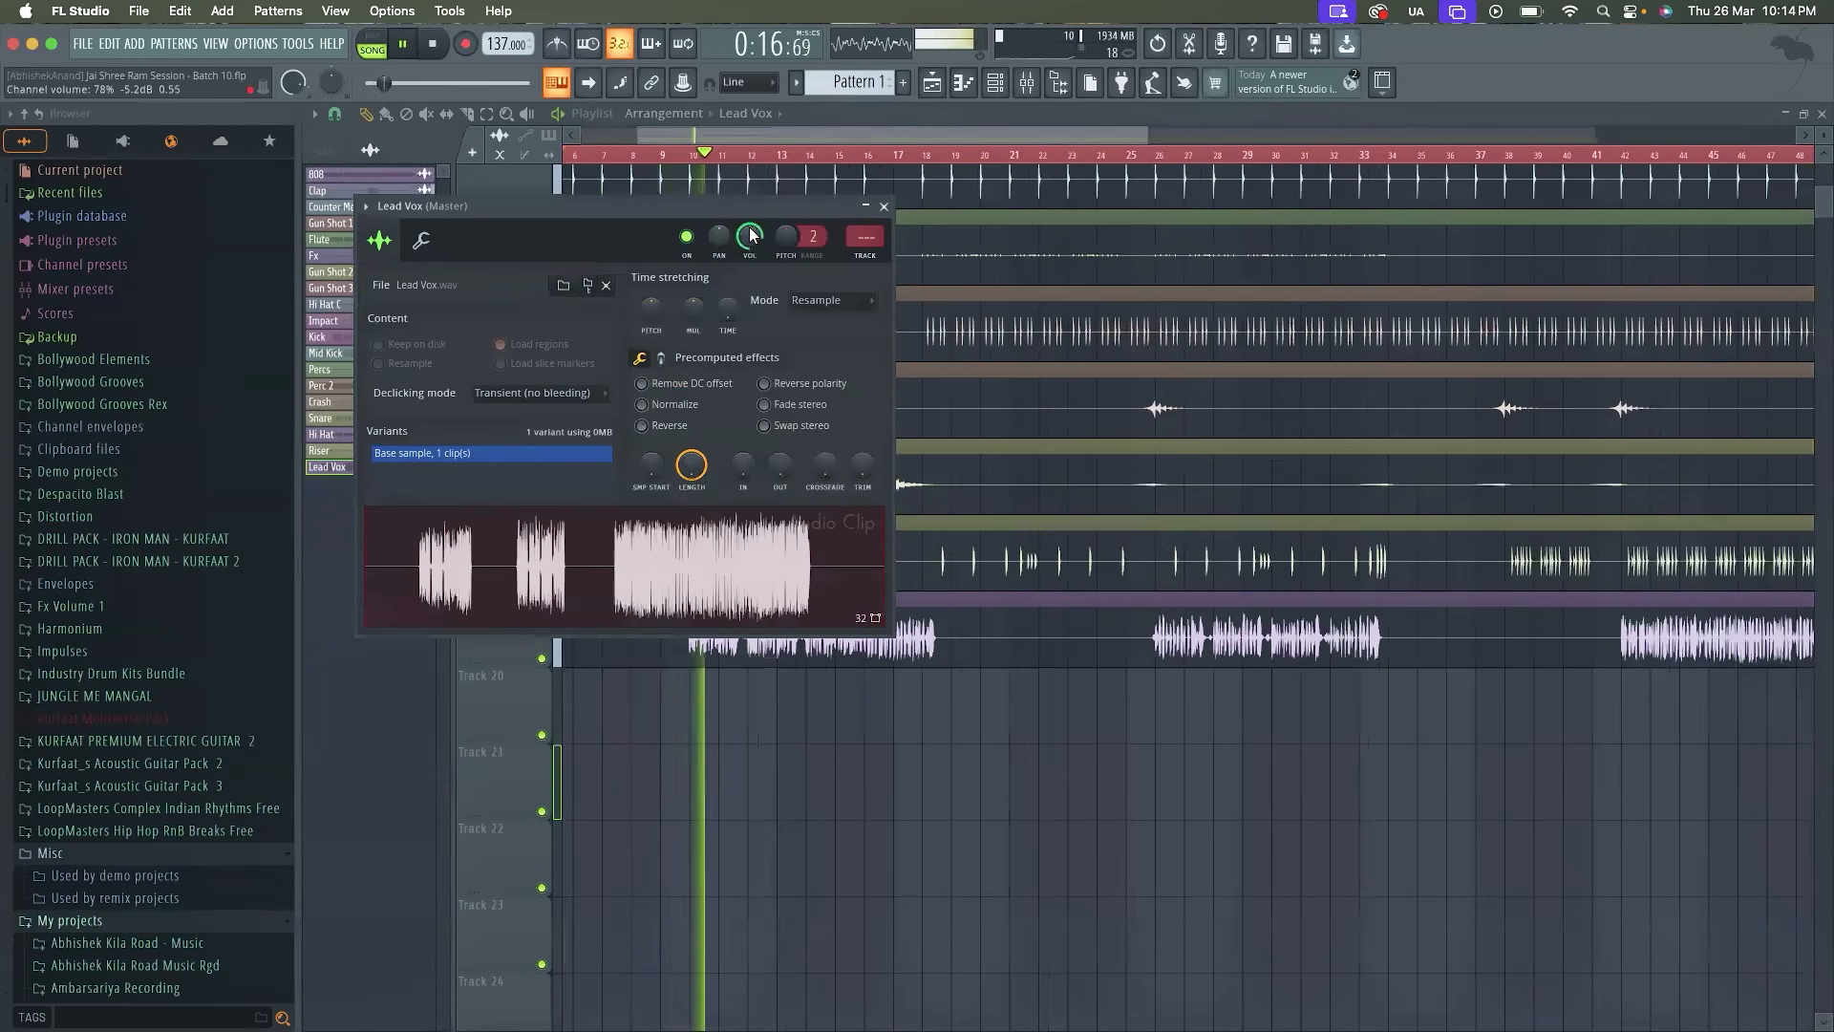
{"action": "left_click_drag", "start_coordinate": [750, 236], "coordinate": [749, 265]}
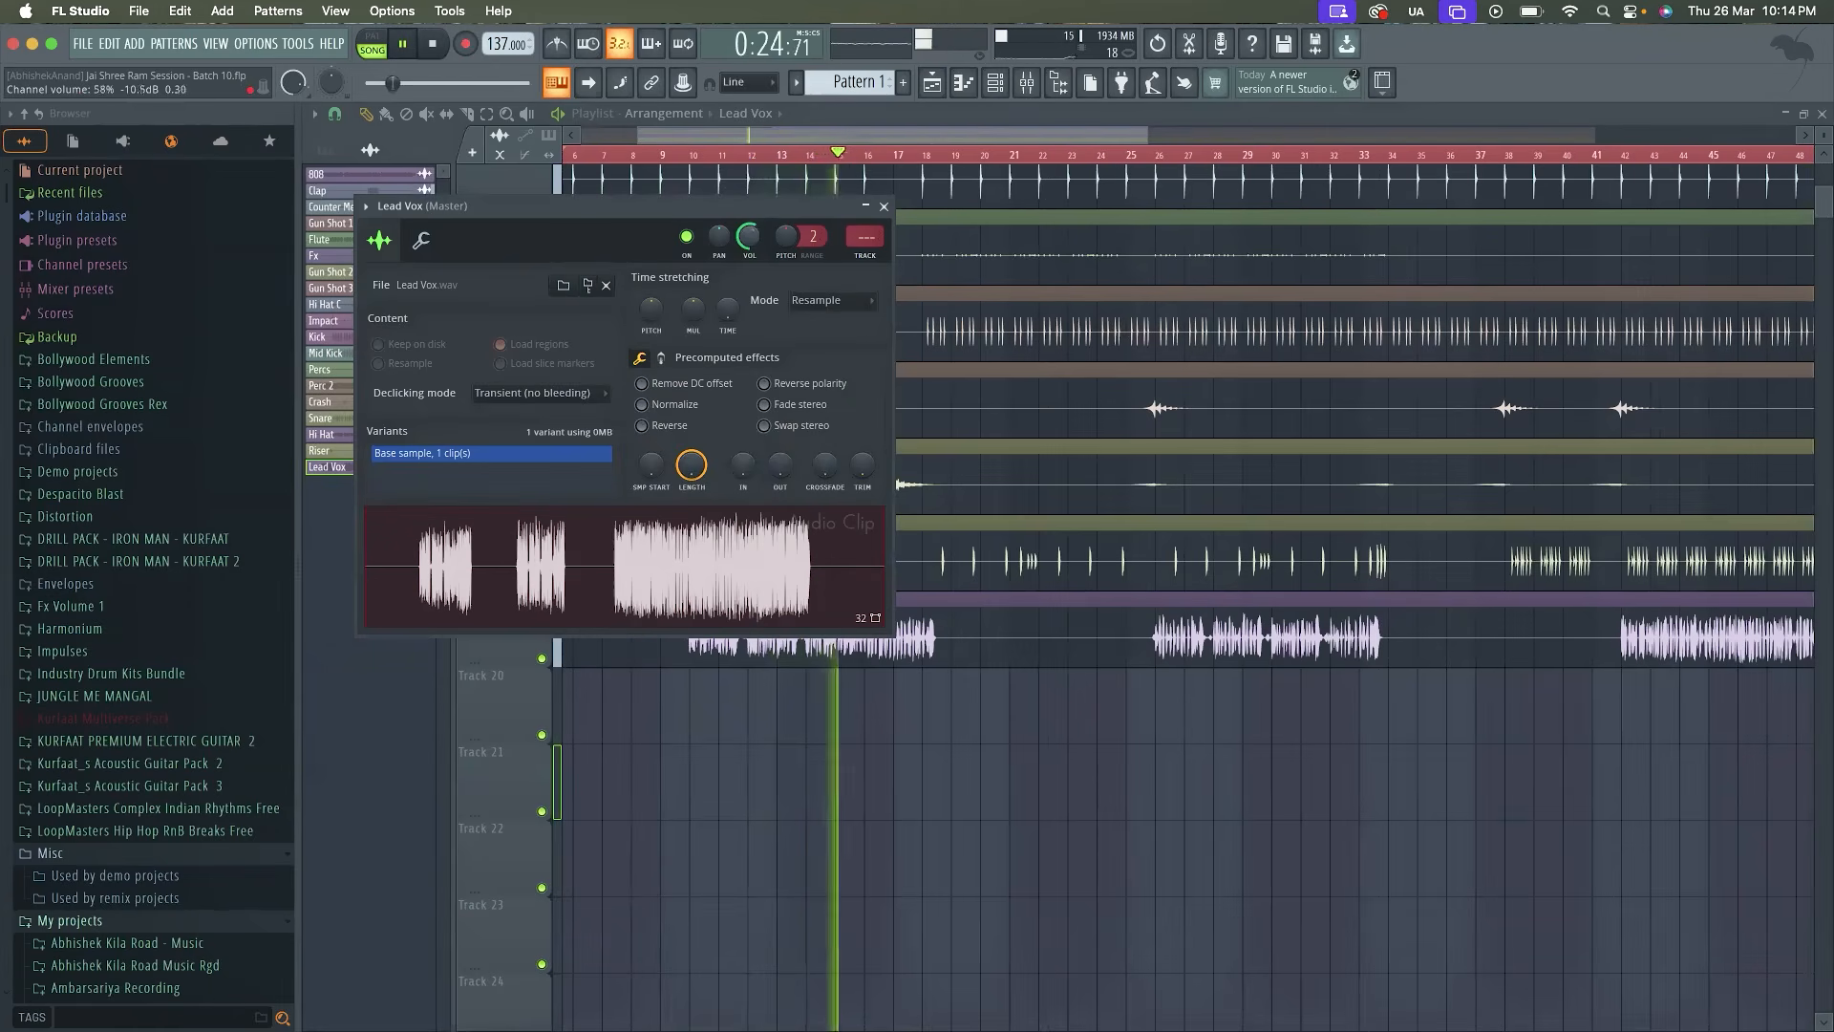
{"action": "scroll", "coordinate": [755, 235], "scroll_direction": "up", "scroll_amount": 2}
{"action": "left_click", "coordinate": [884, 206]}
Audition Lead Vox against the stems through its first section and again from about bar 25
{"action": "scroll", "coordinate": [1000, 500], "scroll_direction": "up", "scroll_amount": 2}
{"action": "scroll", "coordinate": [1000, 500], "scroll_direction": "down", "scroll_amount": 4}
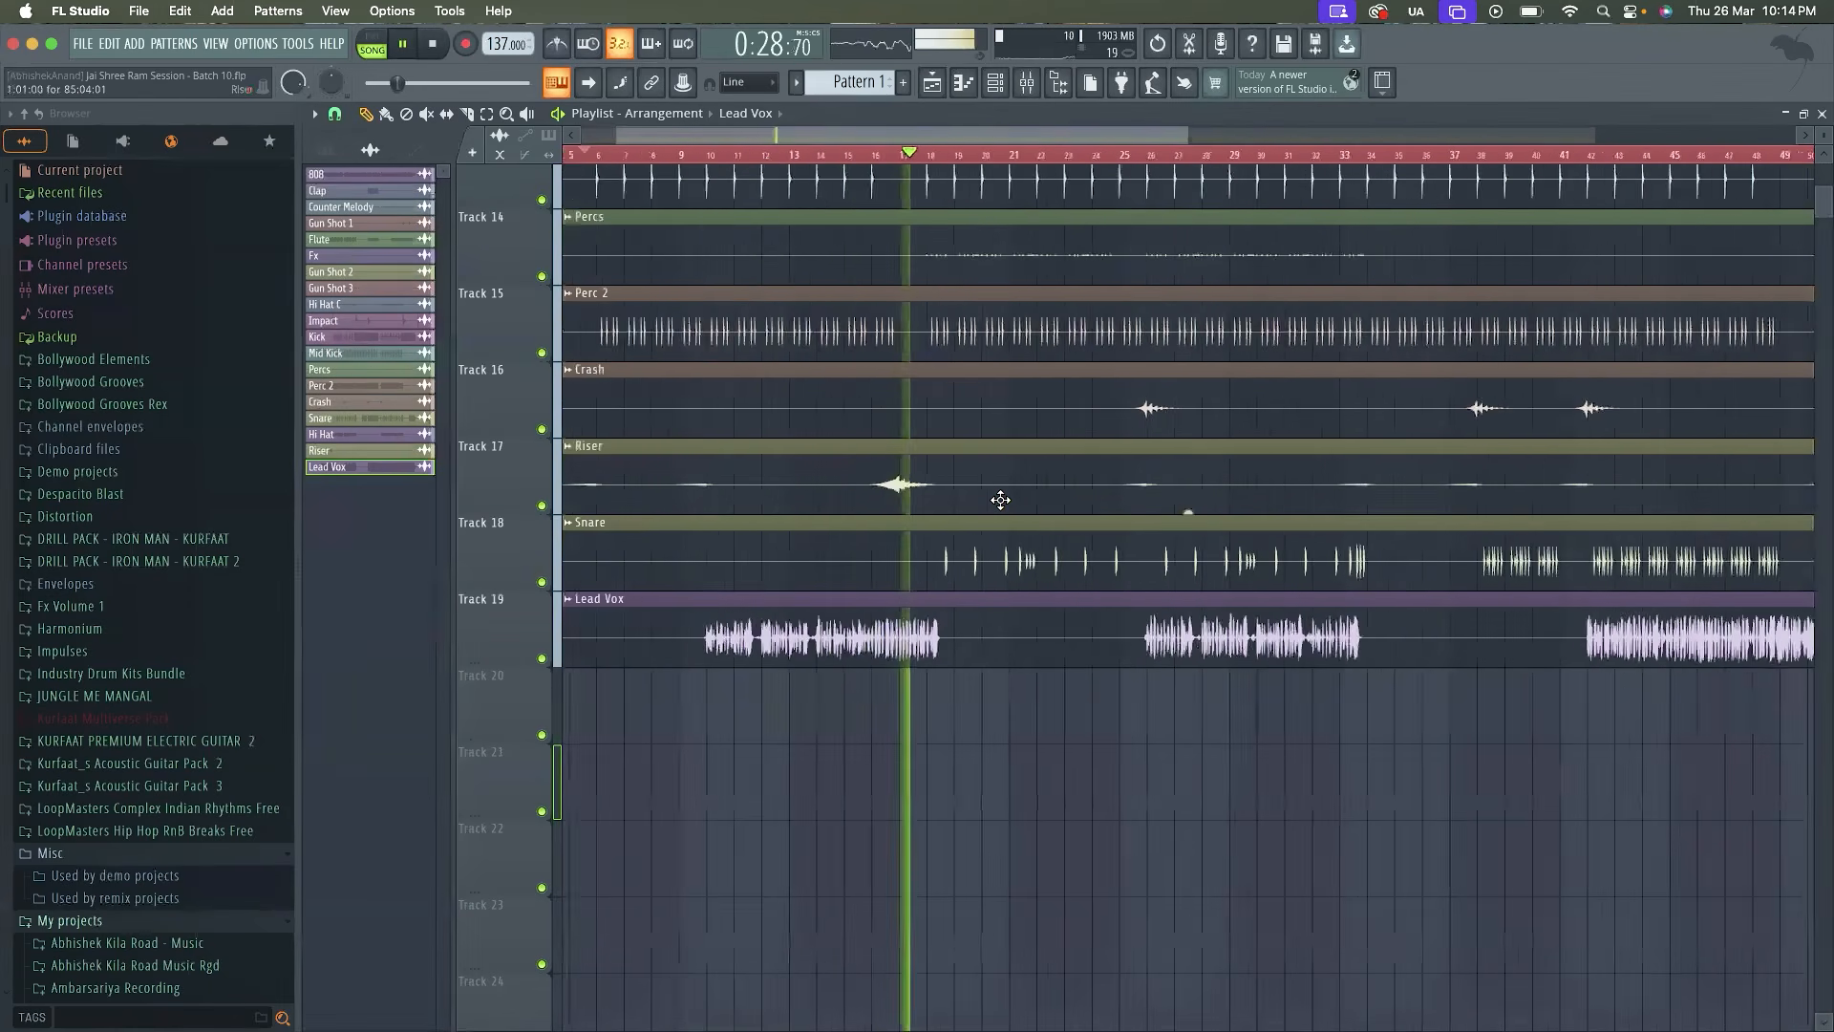
{"action": "scroll", "coordinate": [941, 537], "scroll_direction": "up", "scroll_amount": 2}
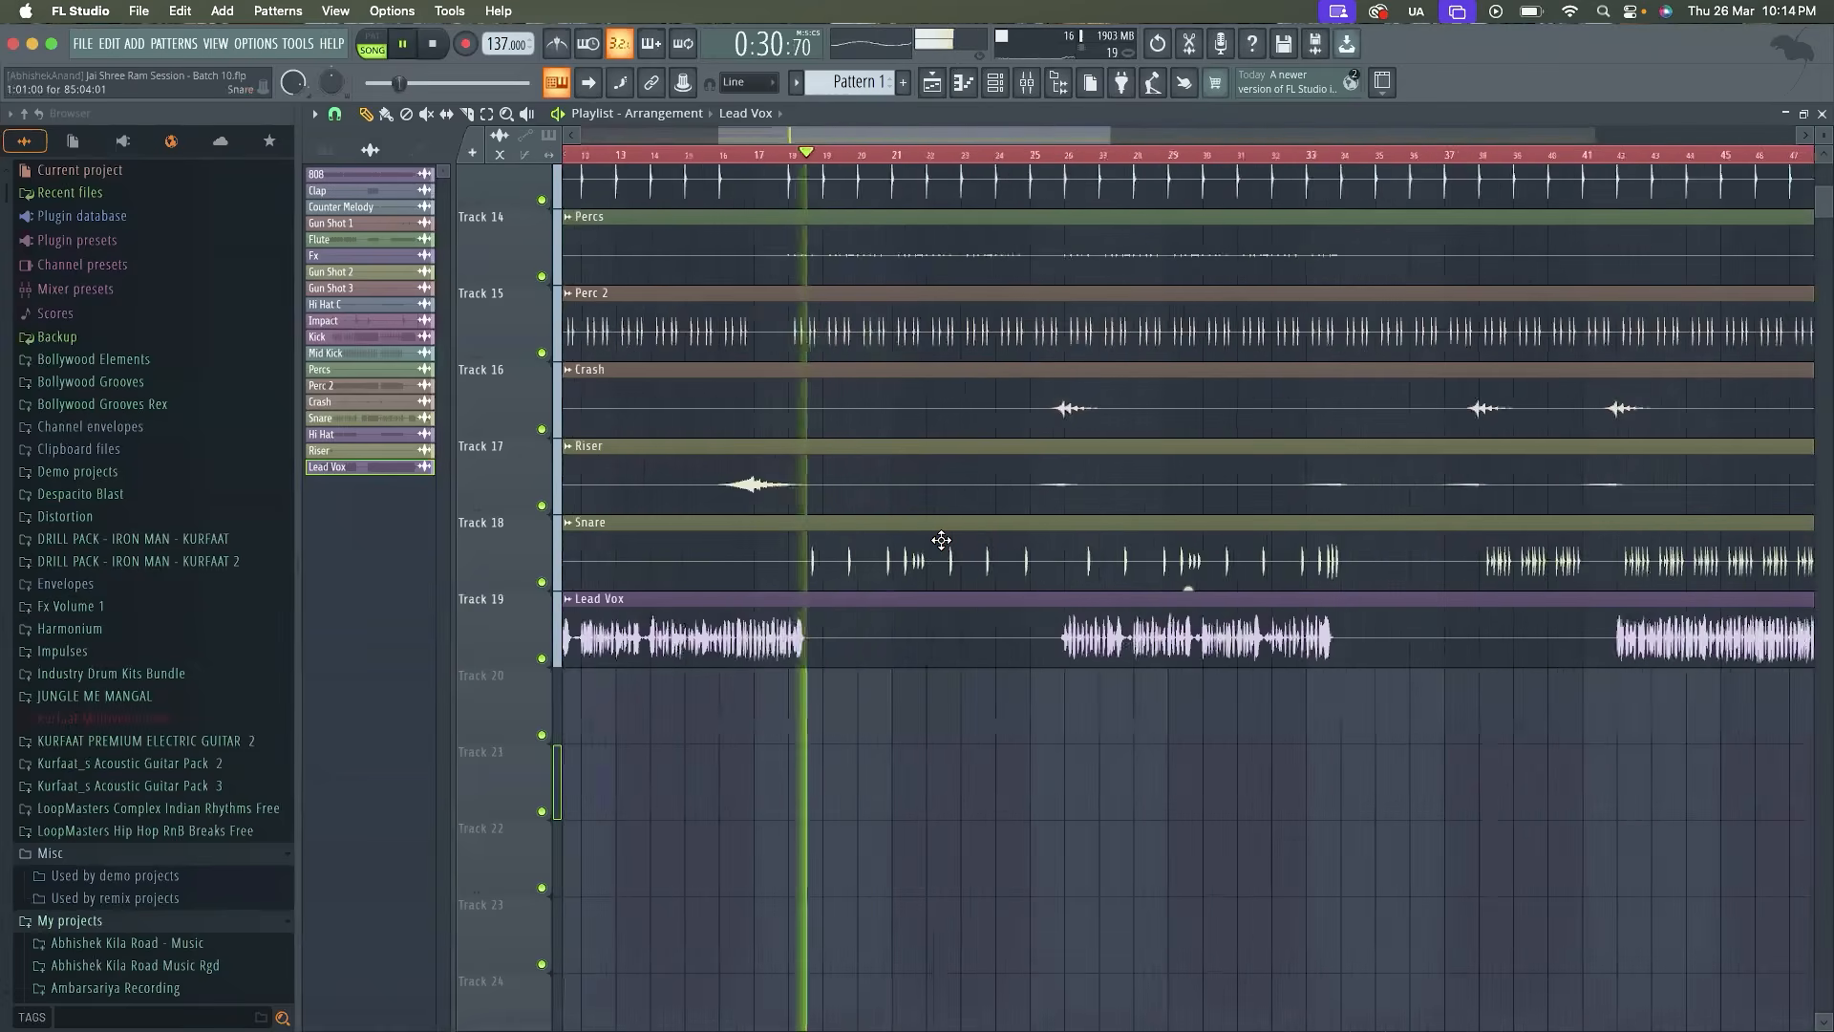
{"action": "scroll", "coordinate": [941, 541], "scroll_direction": "down", "scroll_amount": 3}
{"action": "key", "text": "space"}
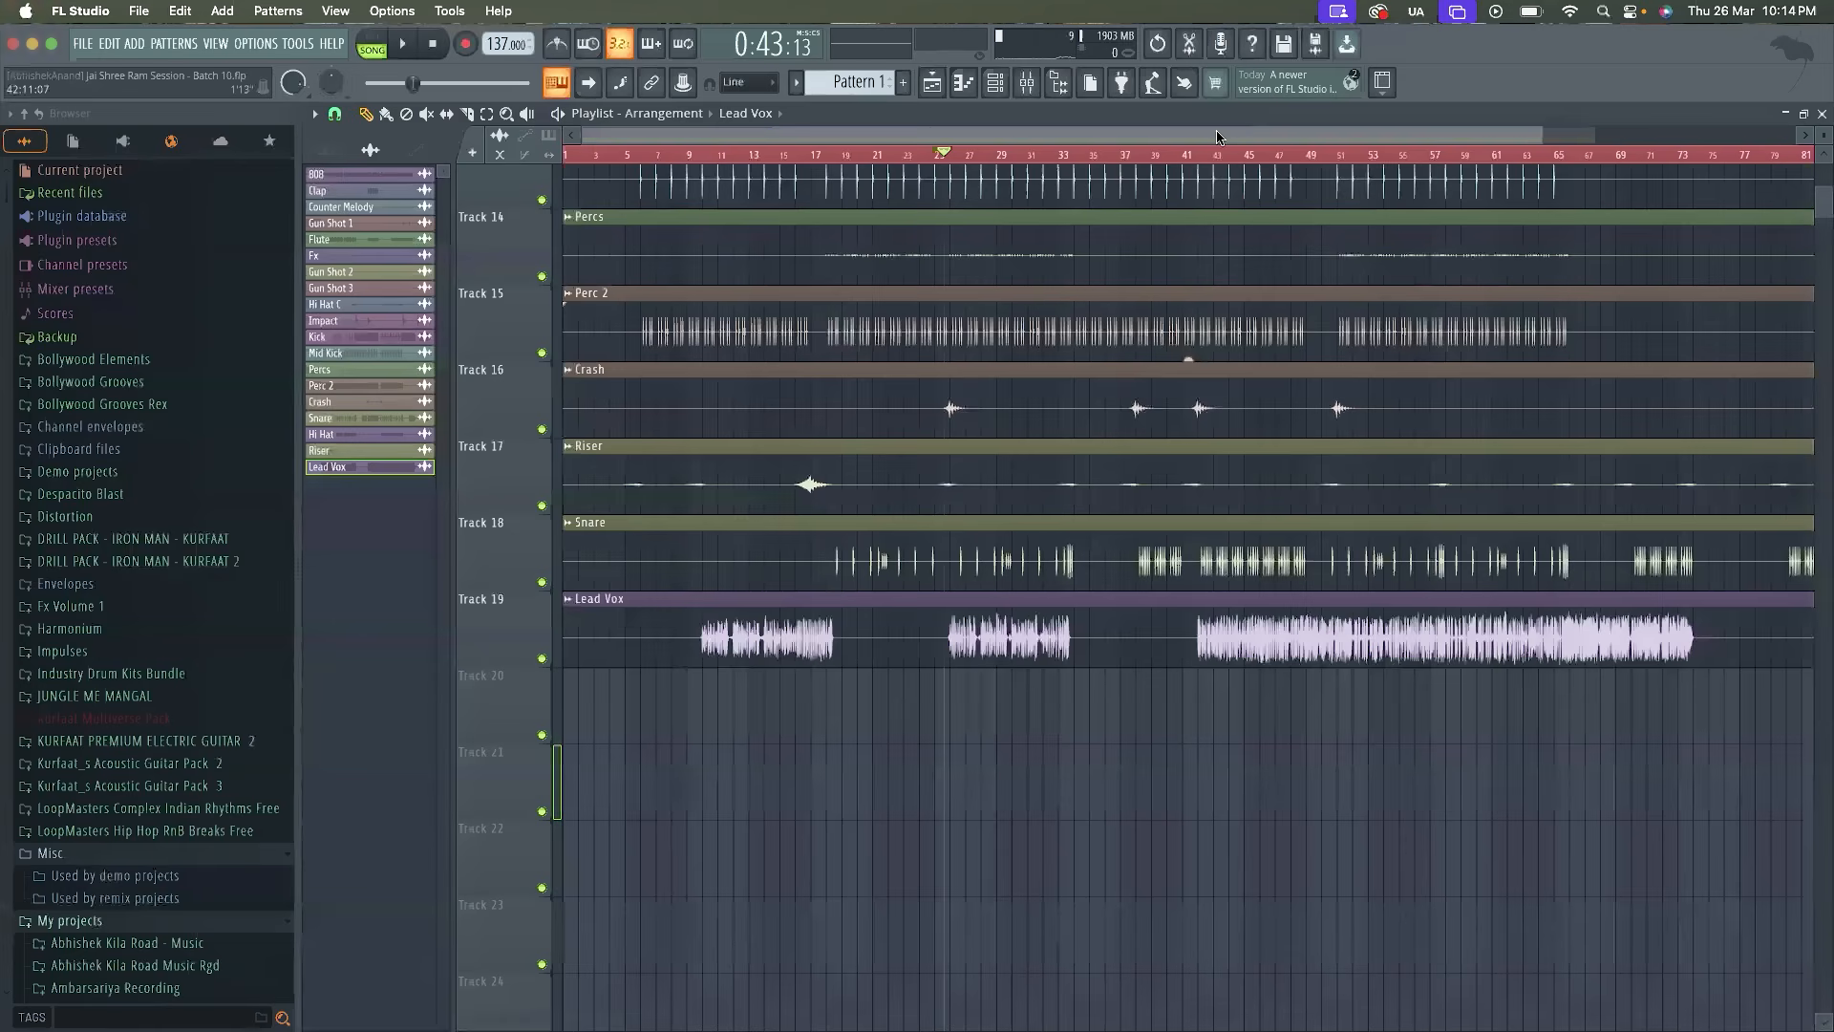
{"action": "key", "text": "space"}
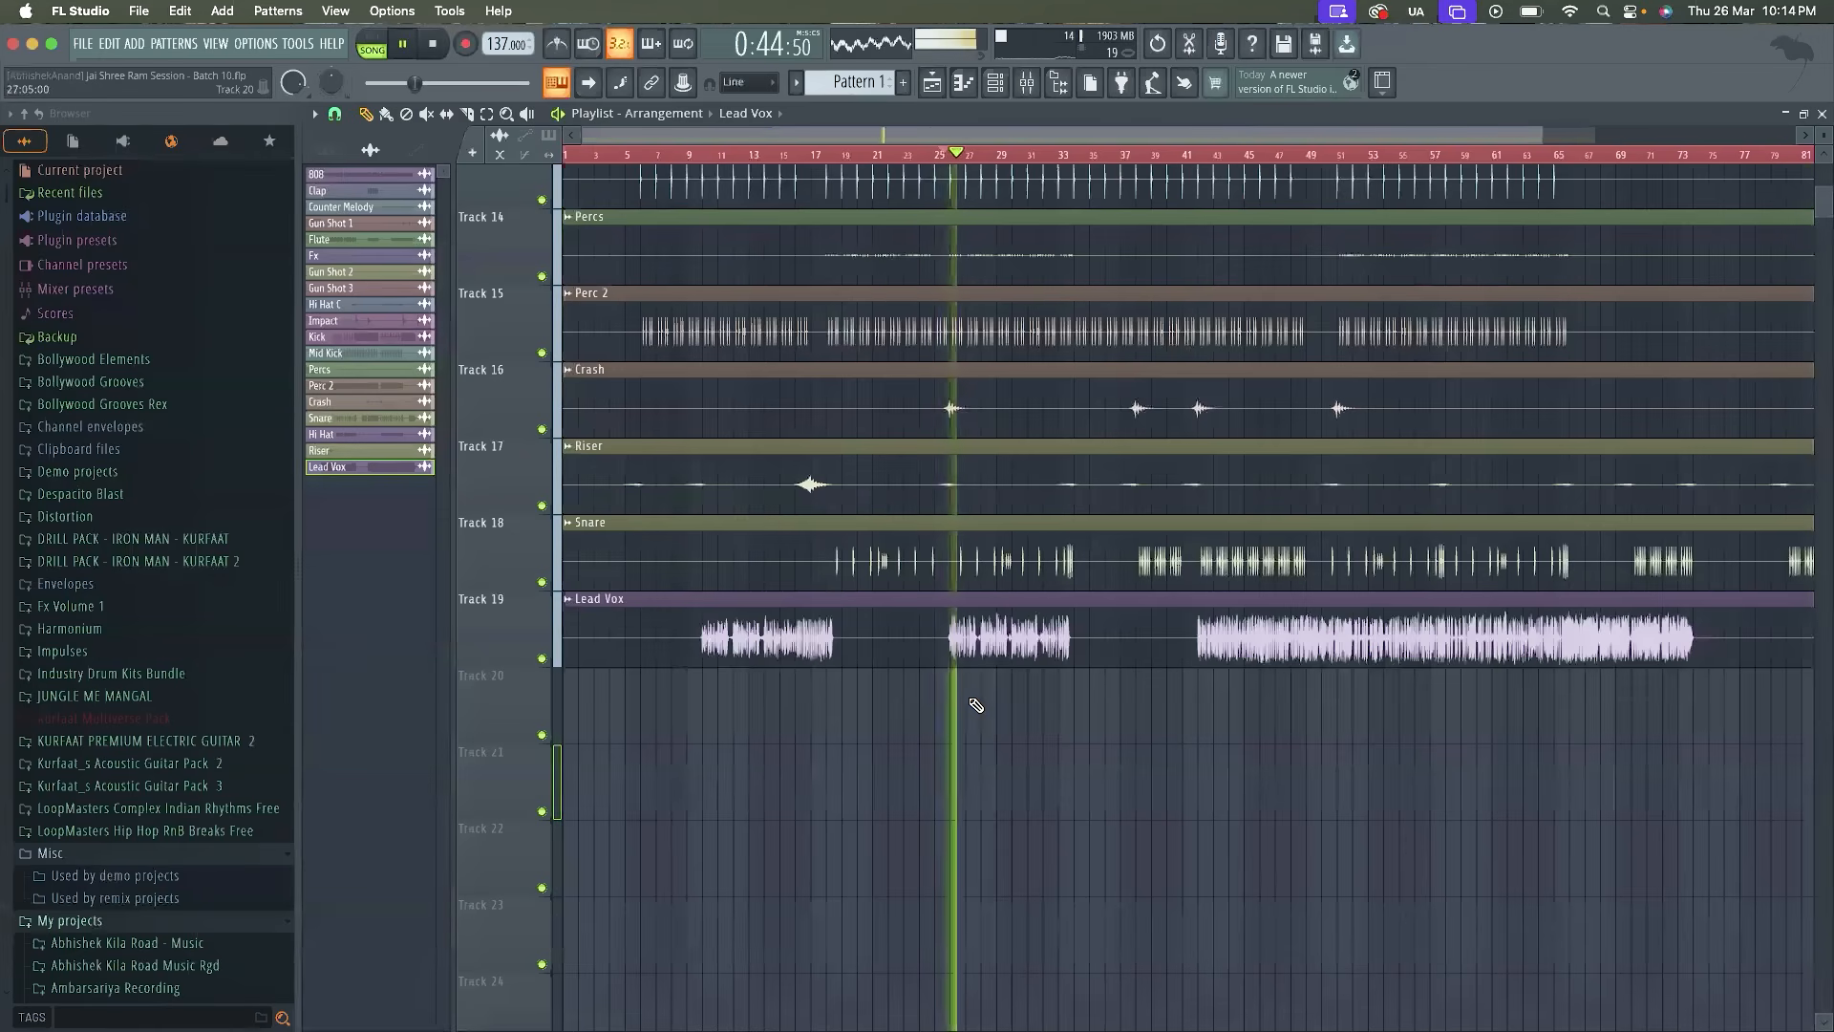
{"action": "scroll", "coordinate": [976, 705], "scroll_direction": "up", "scroll_amount": 2}
{"action": "key", "text": "space"}
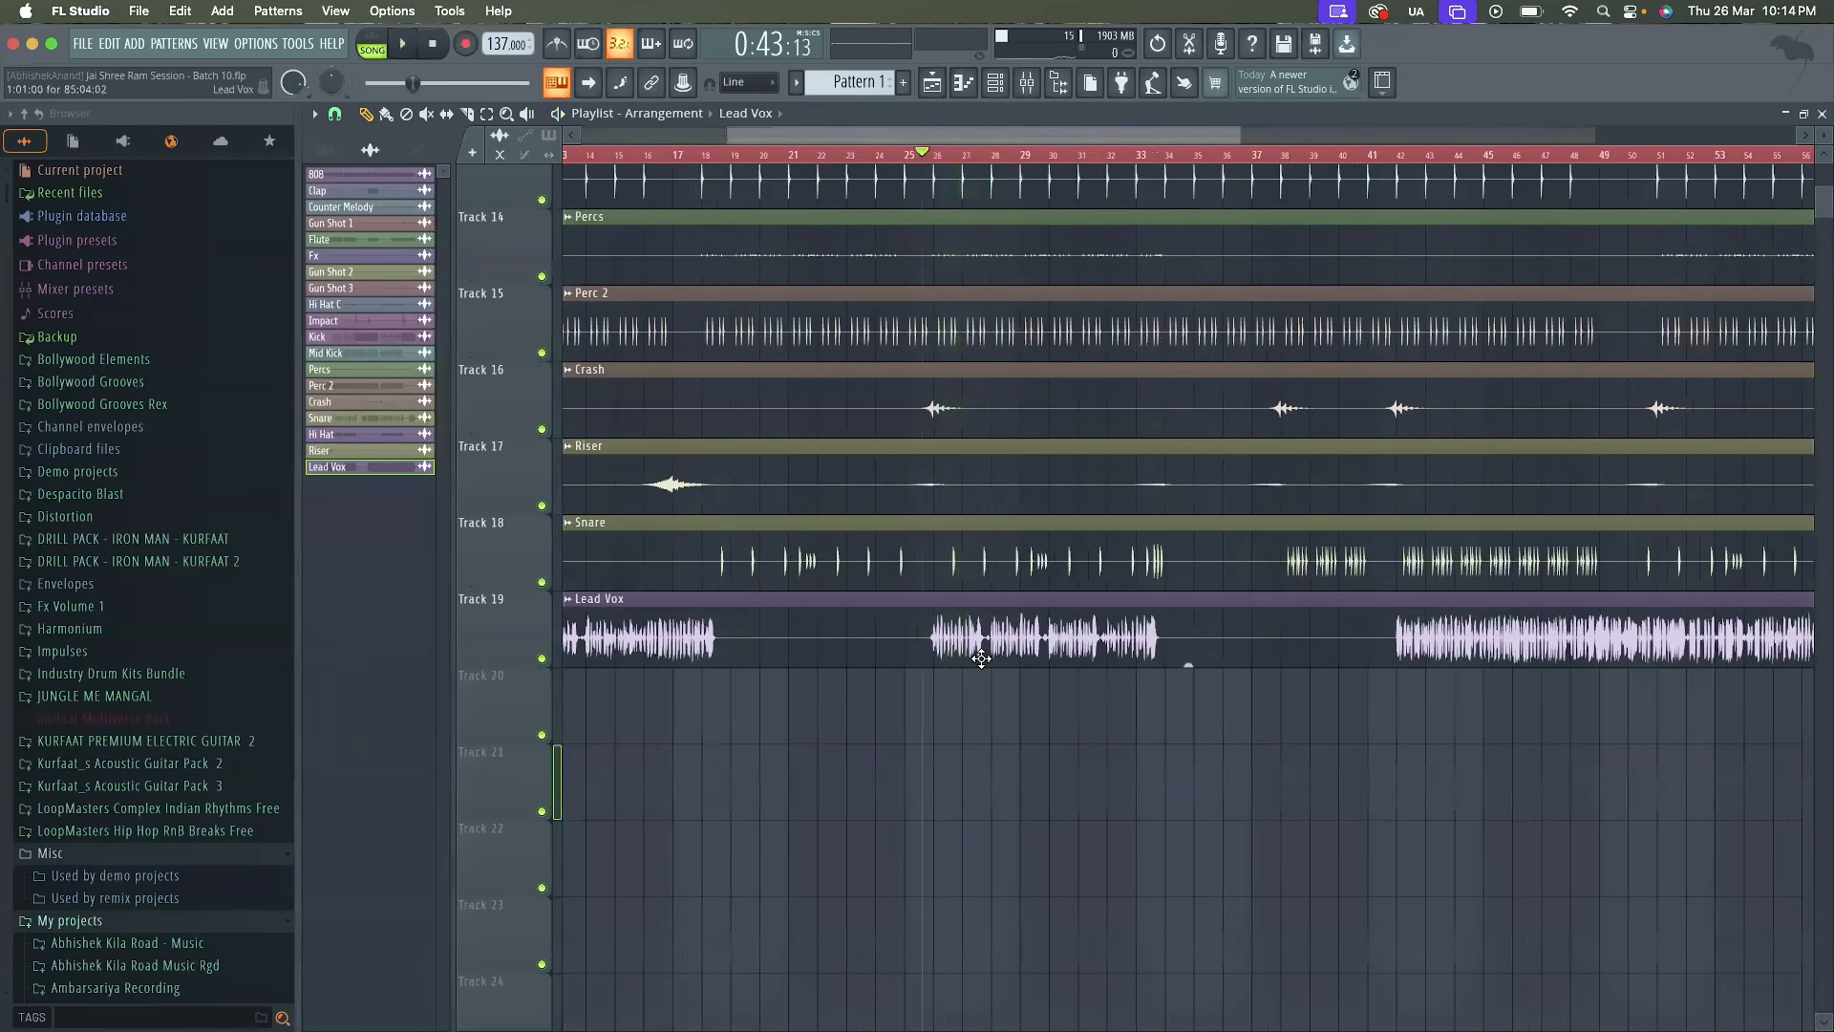
Set the Lead Vox channel volume to 59% (-10.2 dB) while playing its second section
{"action": "scroll", "coordinate": [979, 662], "scroll_direction": "down", "scroll_amount": 2}
{"action": "scroll", "coordinate": [979, 662], "scroll_direction": "down", "scroll_amount": 1}
{"action": "key", "text": "space"}
{"action": "double_click", "coordinate": [998, 653]}
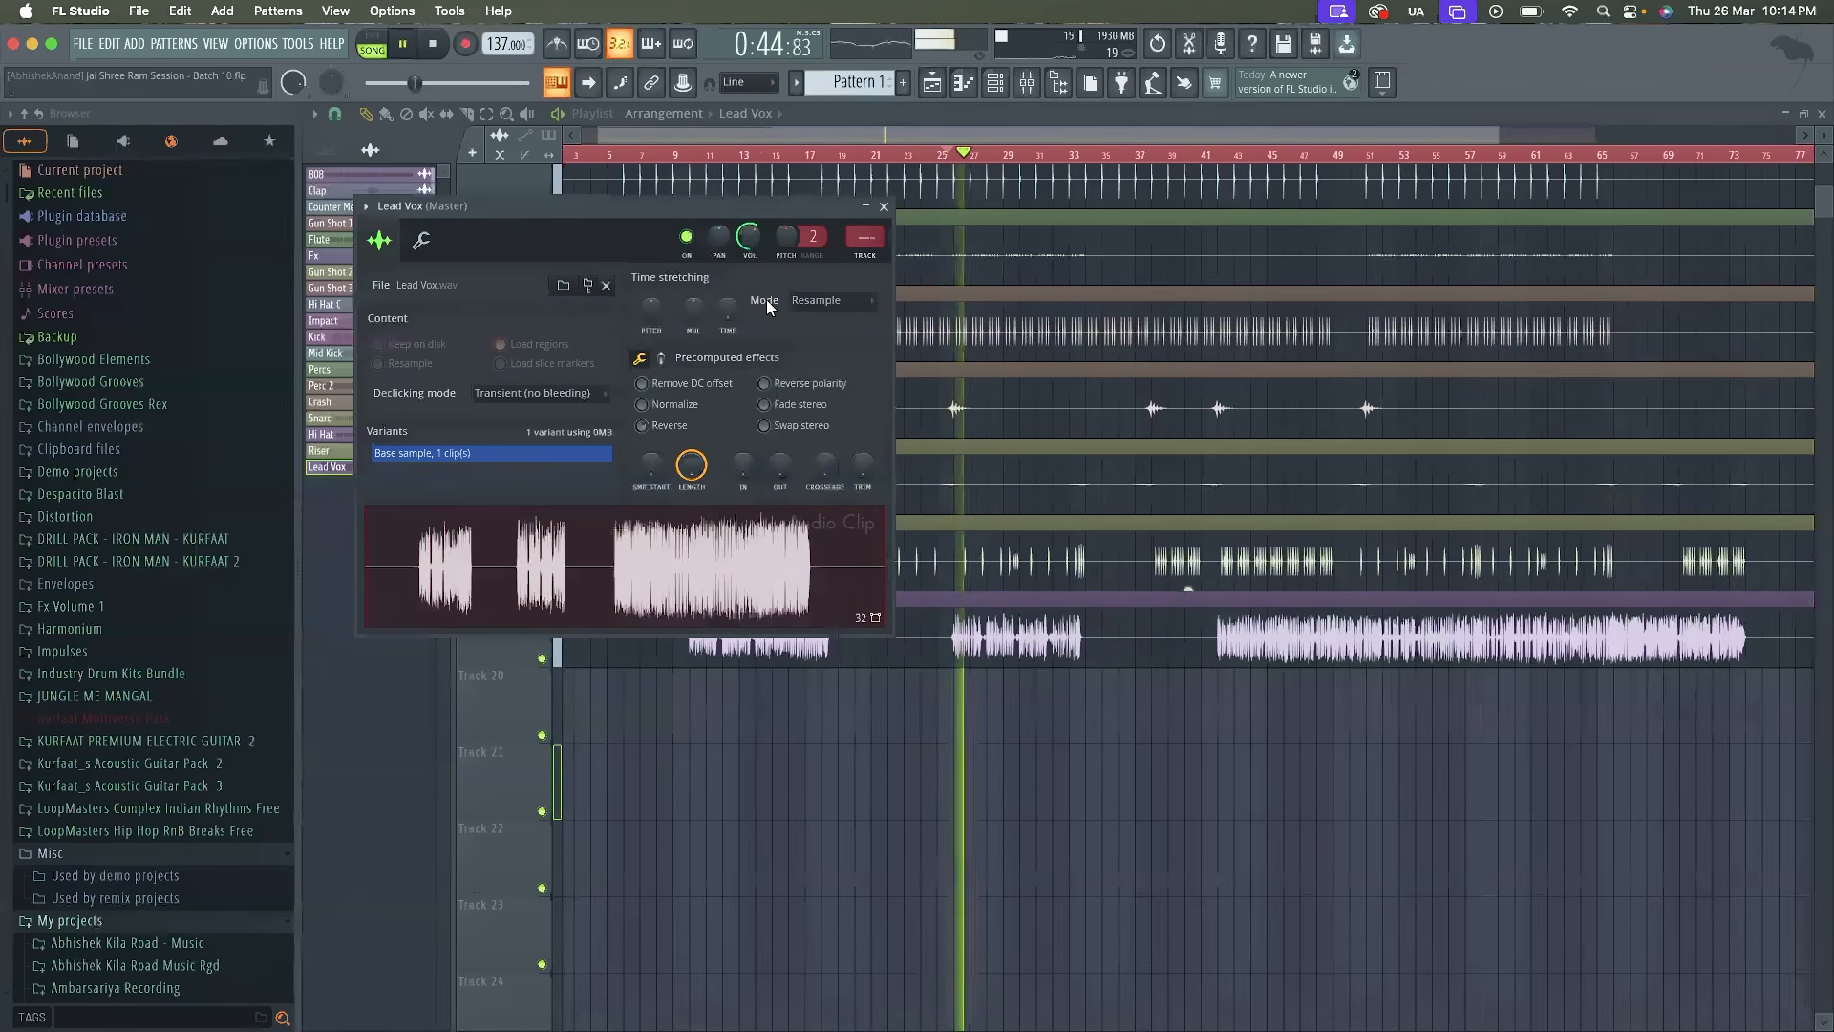
{"action": "left_click_drag", "start_coordinate": [748, 236], "coordinate": [748, 230]}
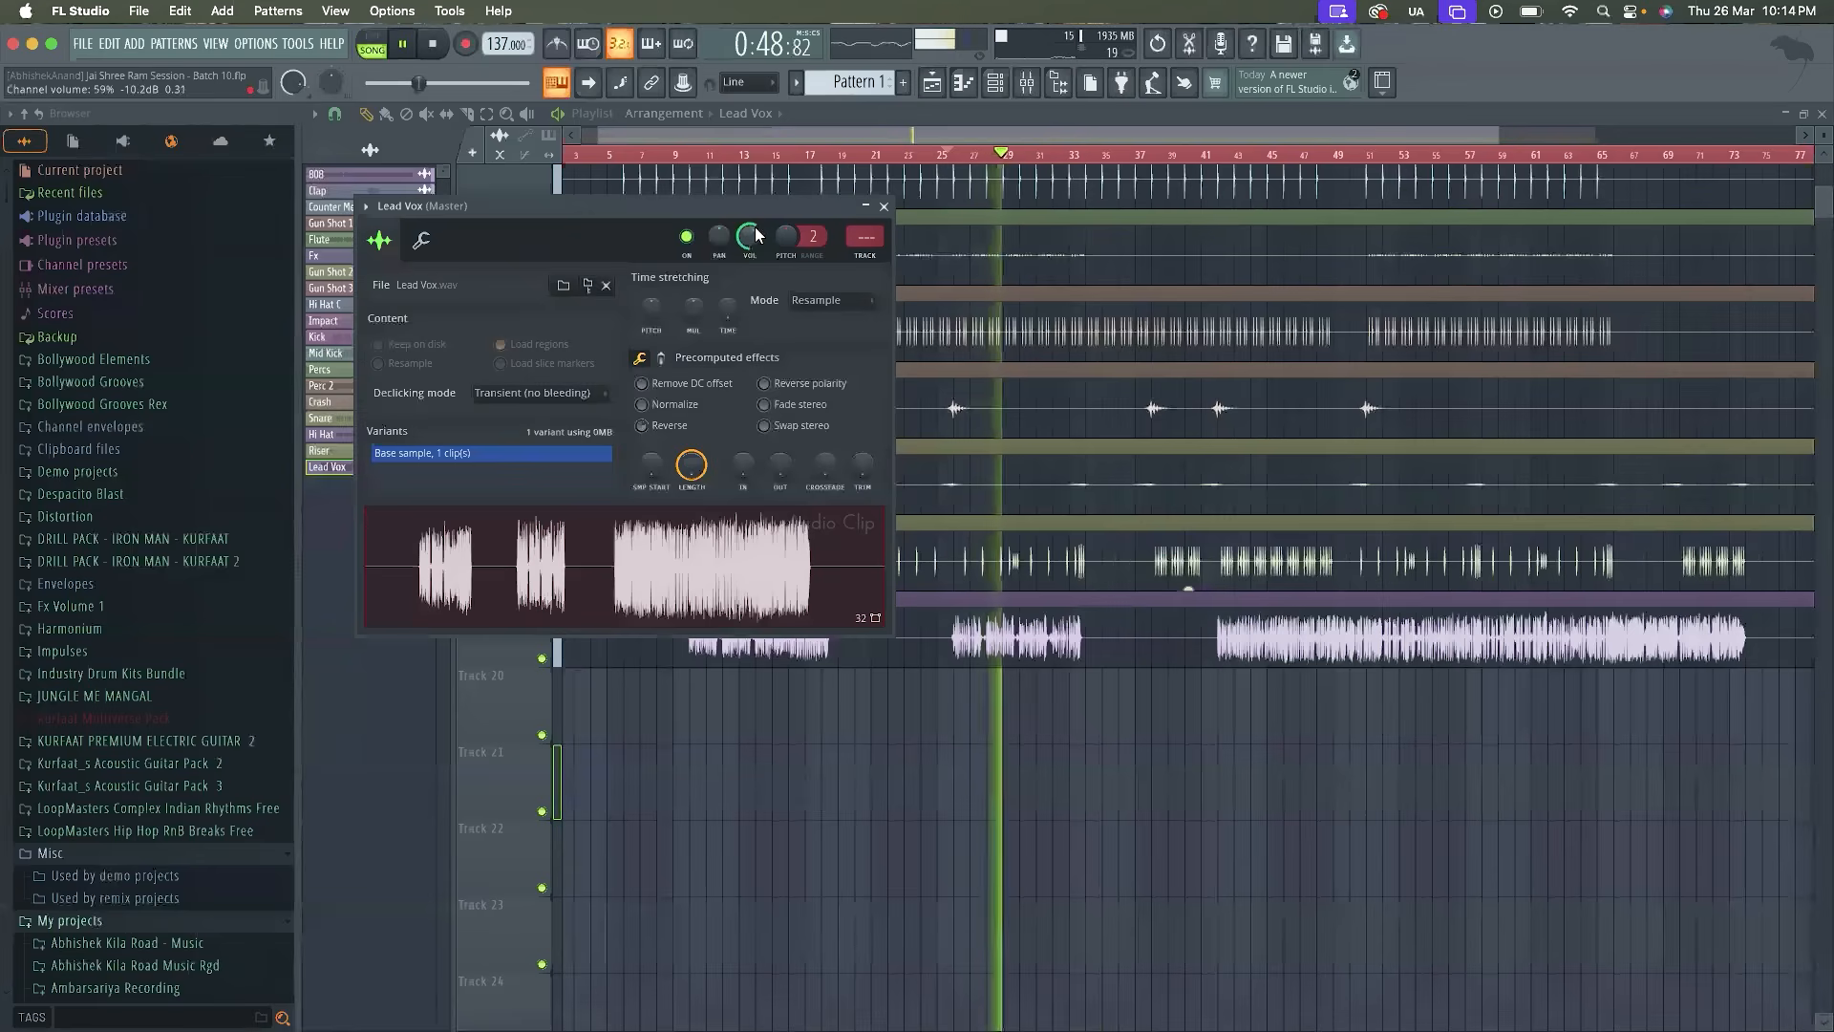
{"action": "left_click", "coordinate": [933, 602]}
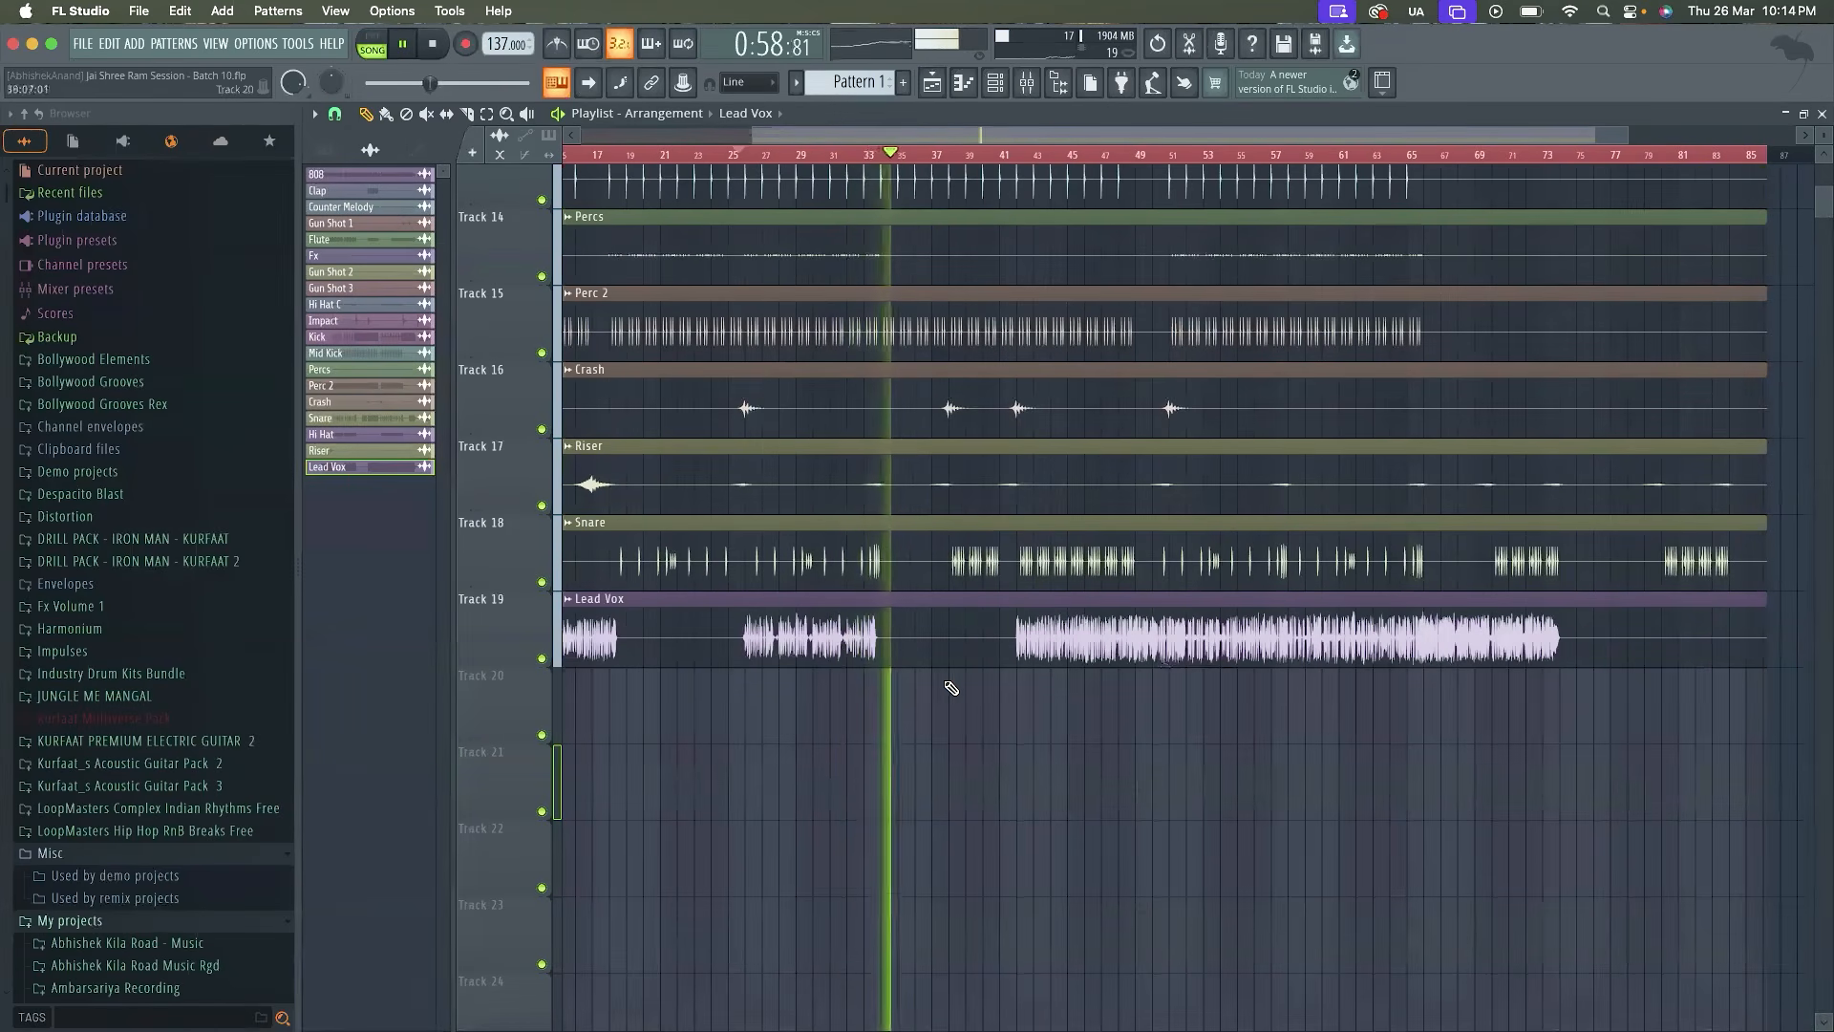
Stop playback and delete the Lead Vox channel from the session
{"action": "key", "text": "space"}
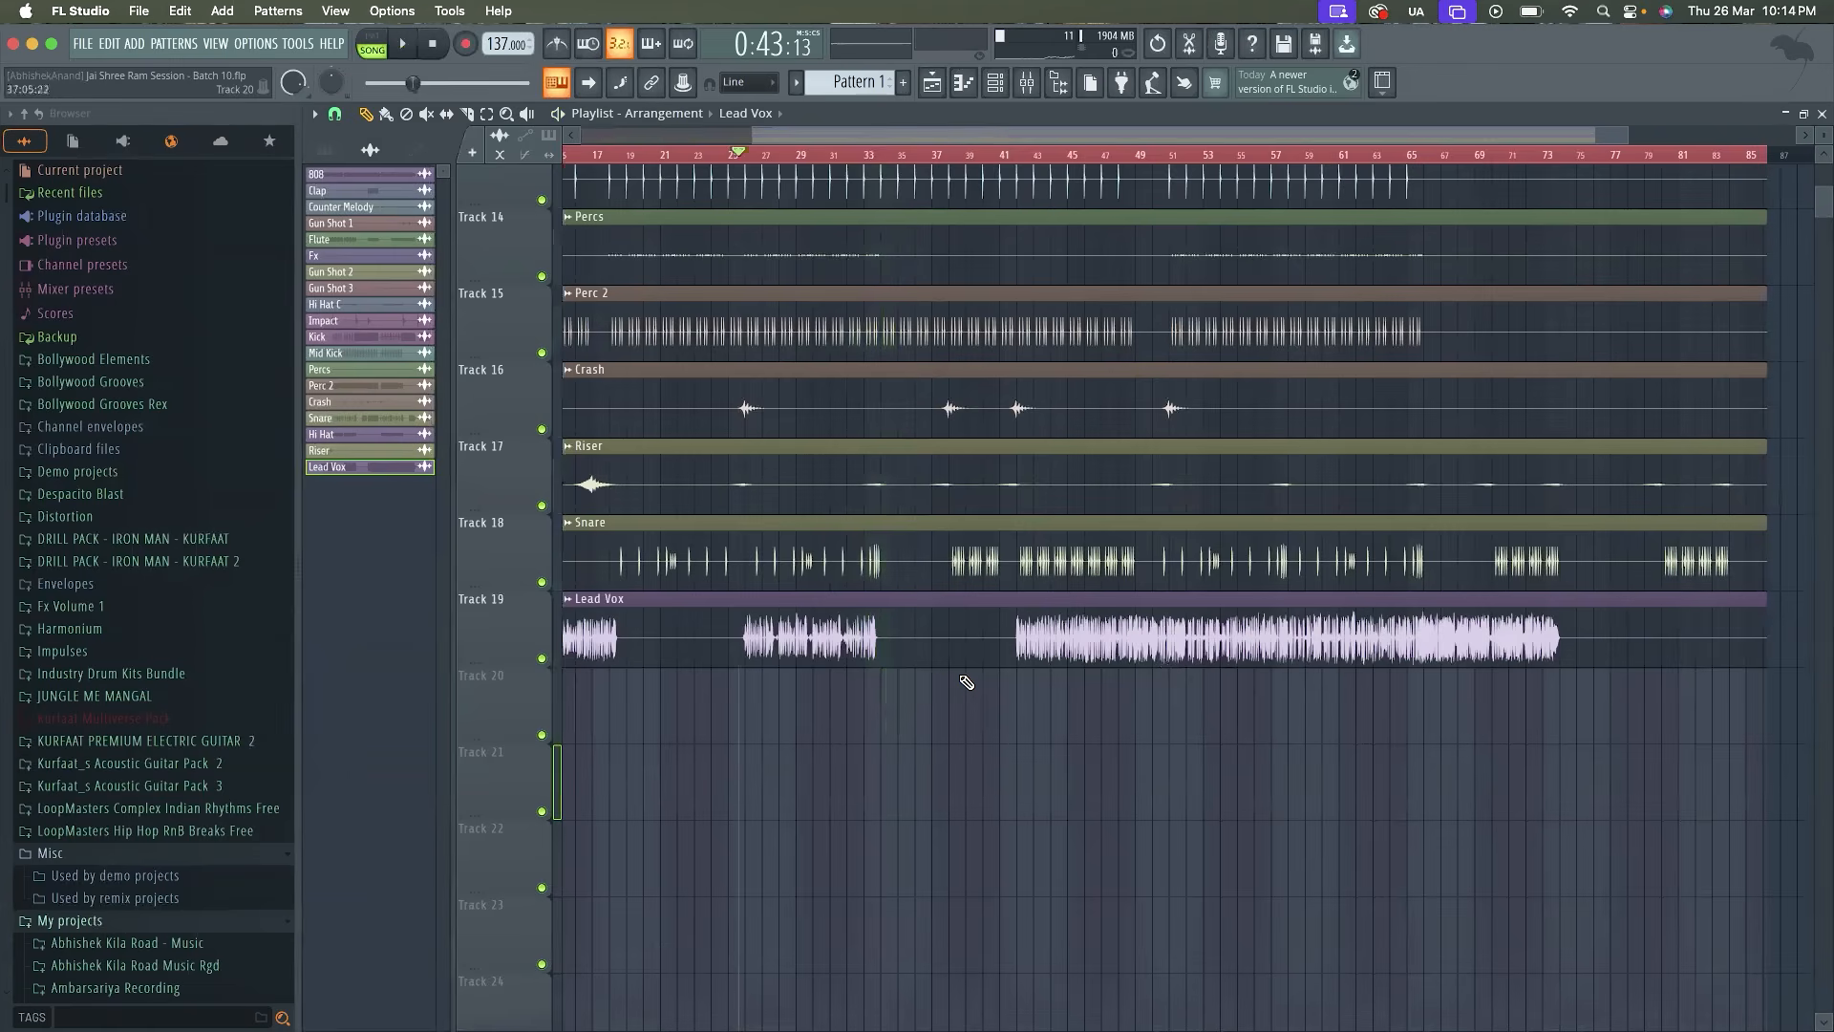
{"action": "scroll", "coordinate": [973, 688], "scroll_direction": "down", "scroll_amount": 2}
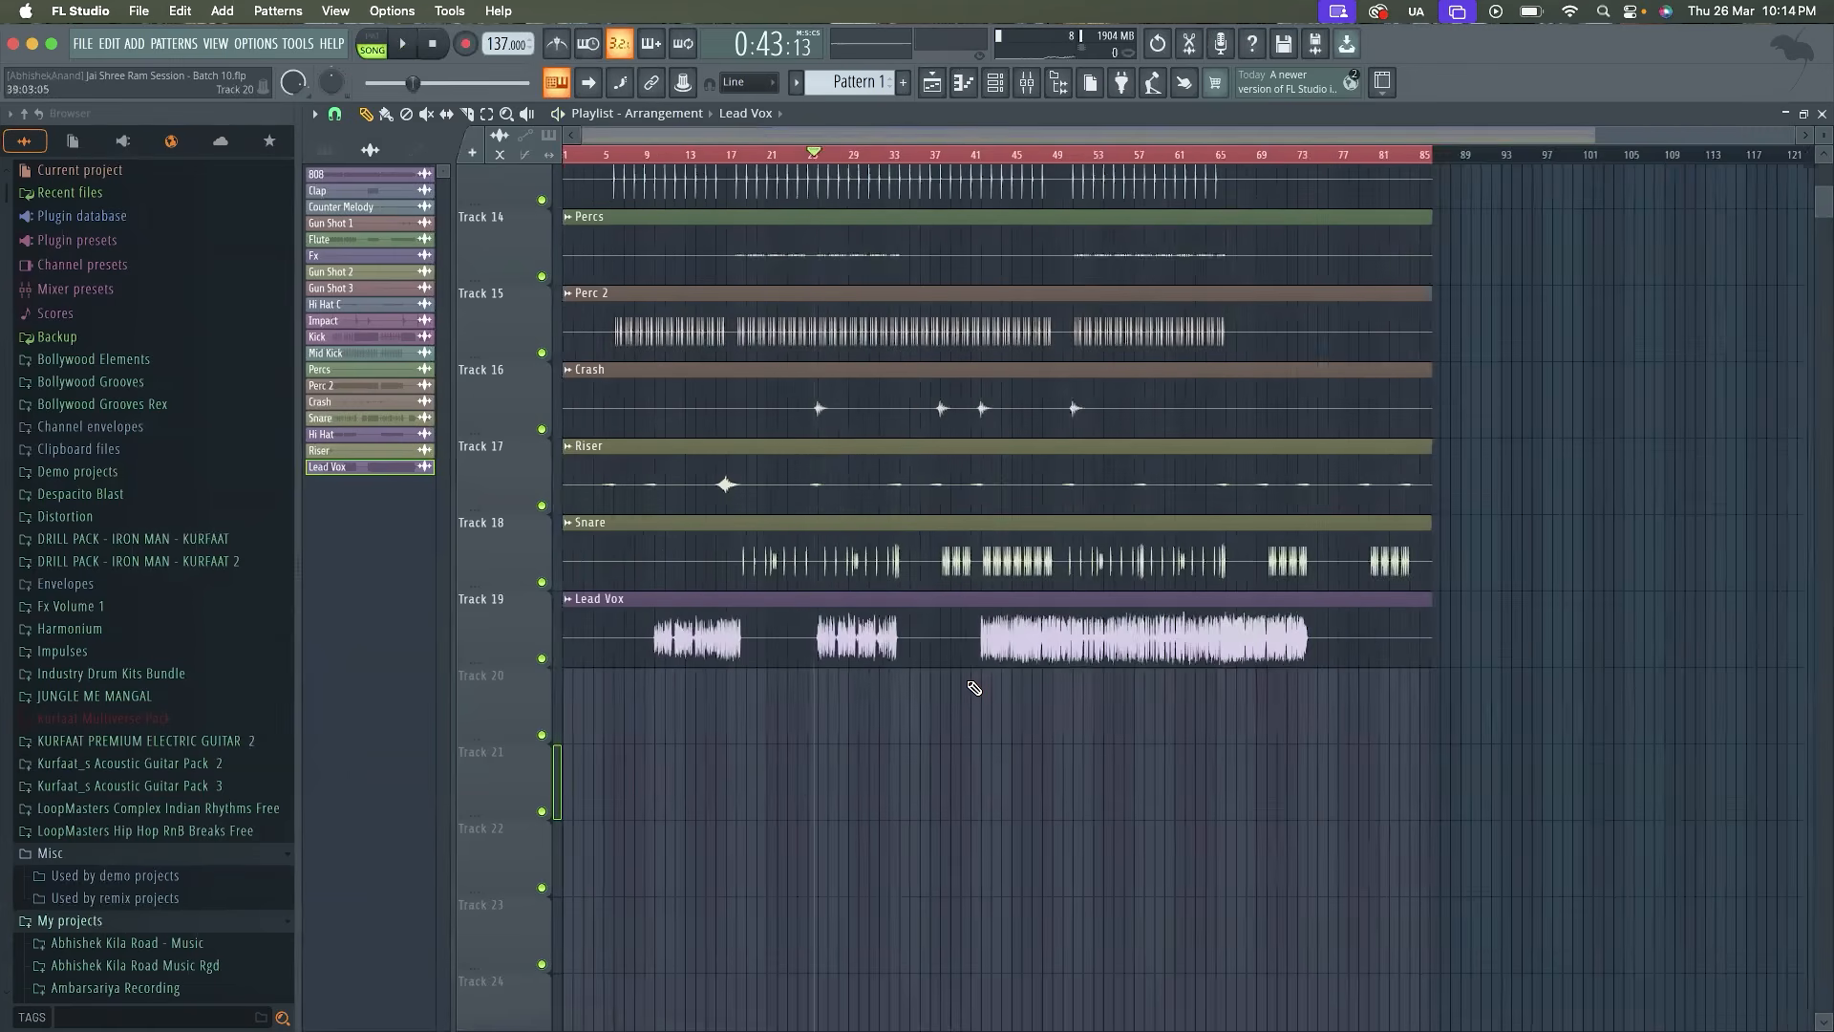
{"action": "right_click", "coordinate": [384, 472]}
{"action": "left_click", "coordinate": [490, 726]}
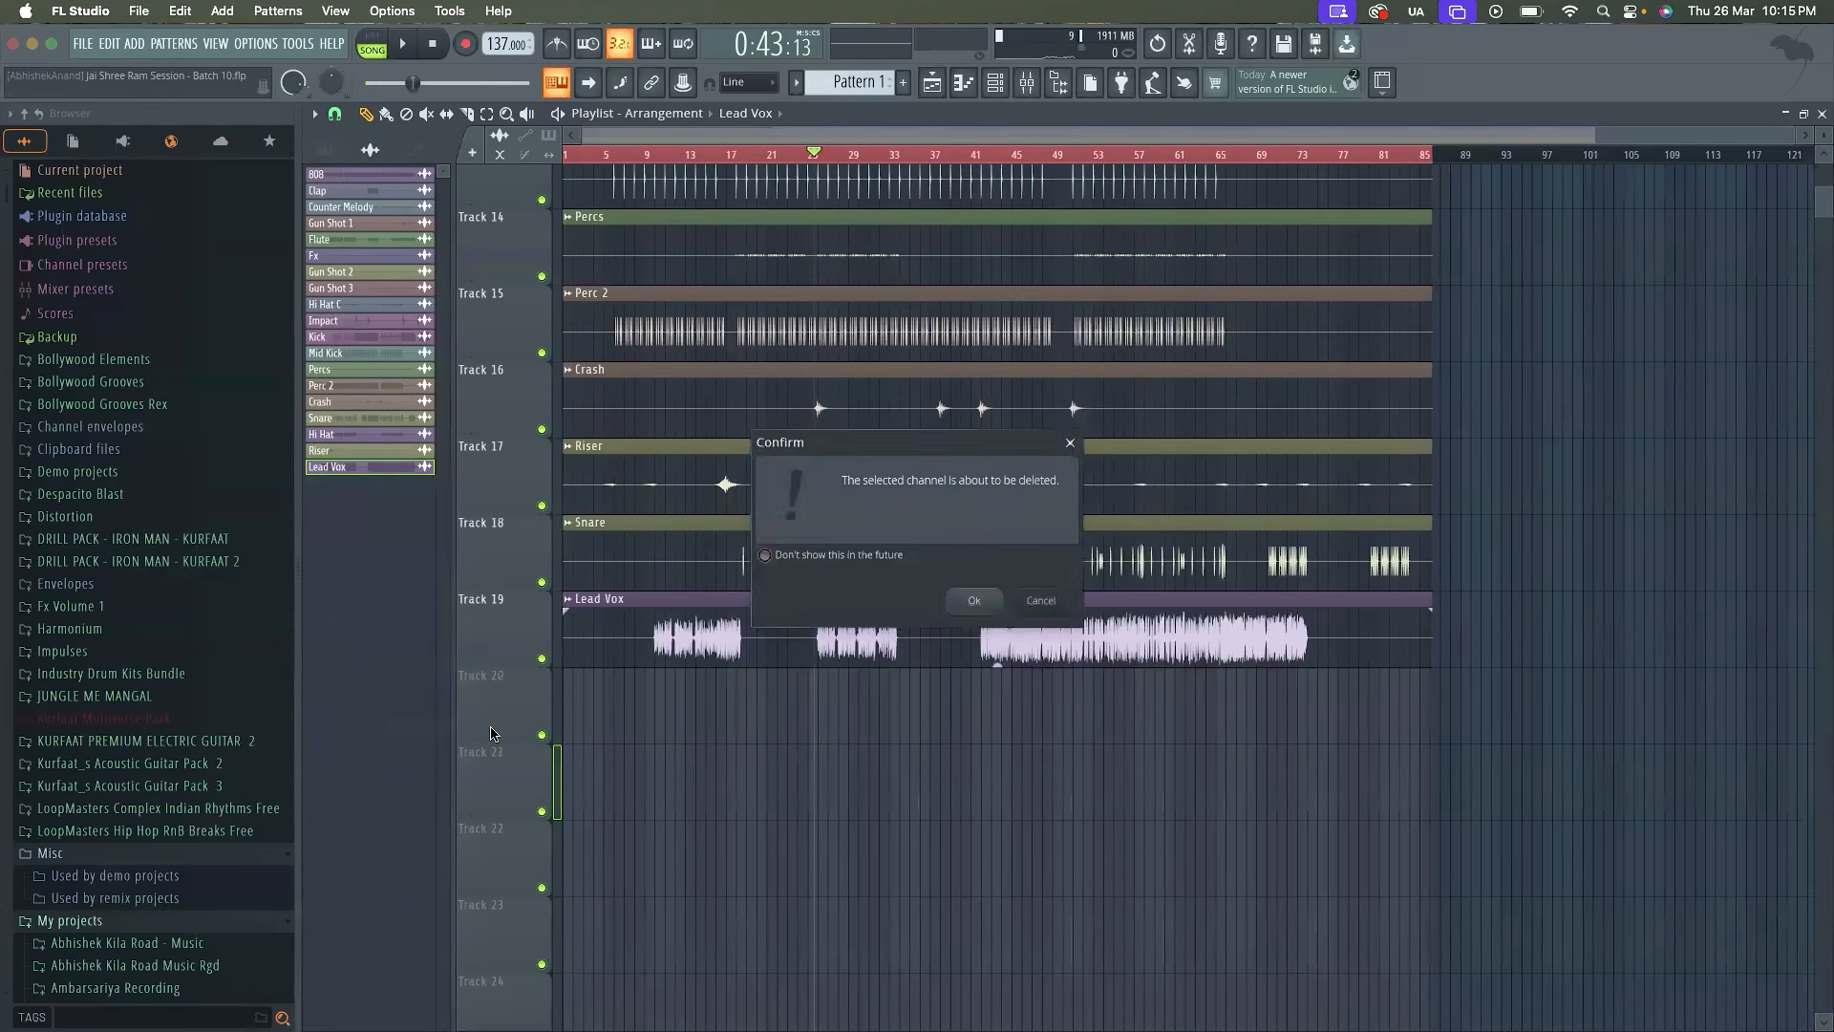
{"action": "key", "text": "Return"}
Reopen the Jai Shree Ram.flp vocal project without saving the changes to the Batch 10 session
{"action": "left_click", "coordinate": [84, 44]}
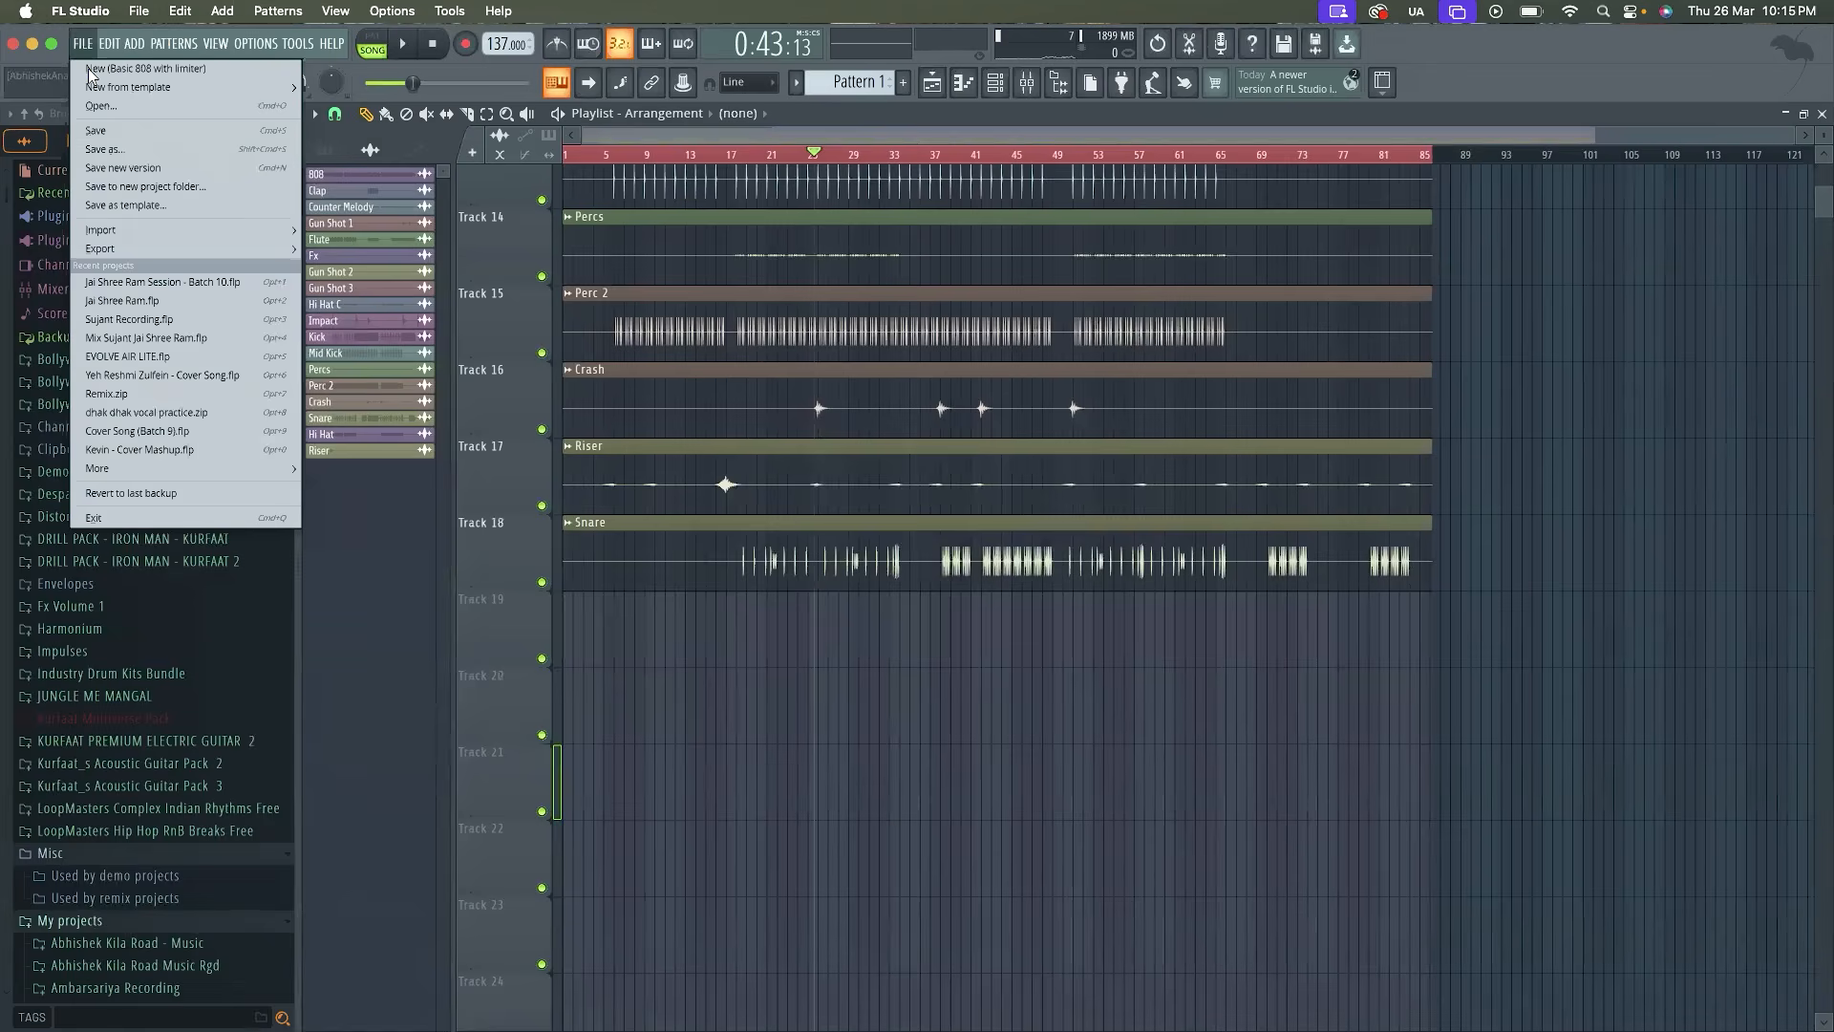
{"action": "left_click", "coordinate": [143, 300]}
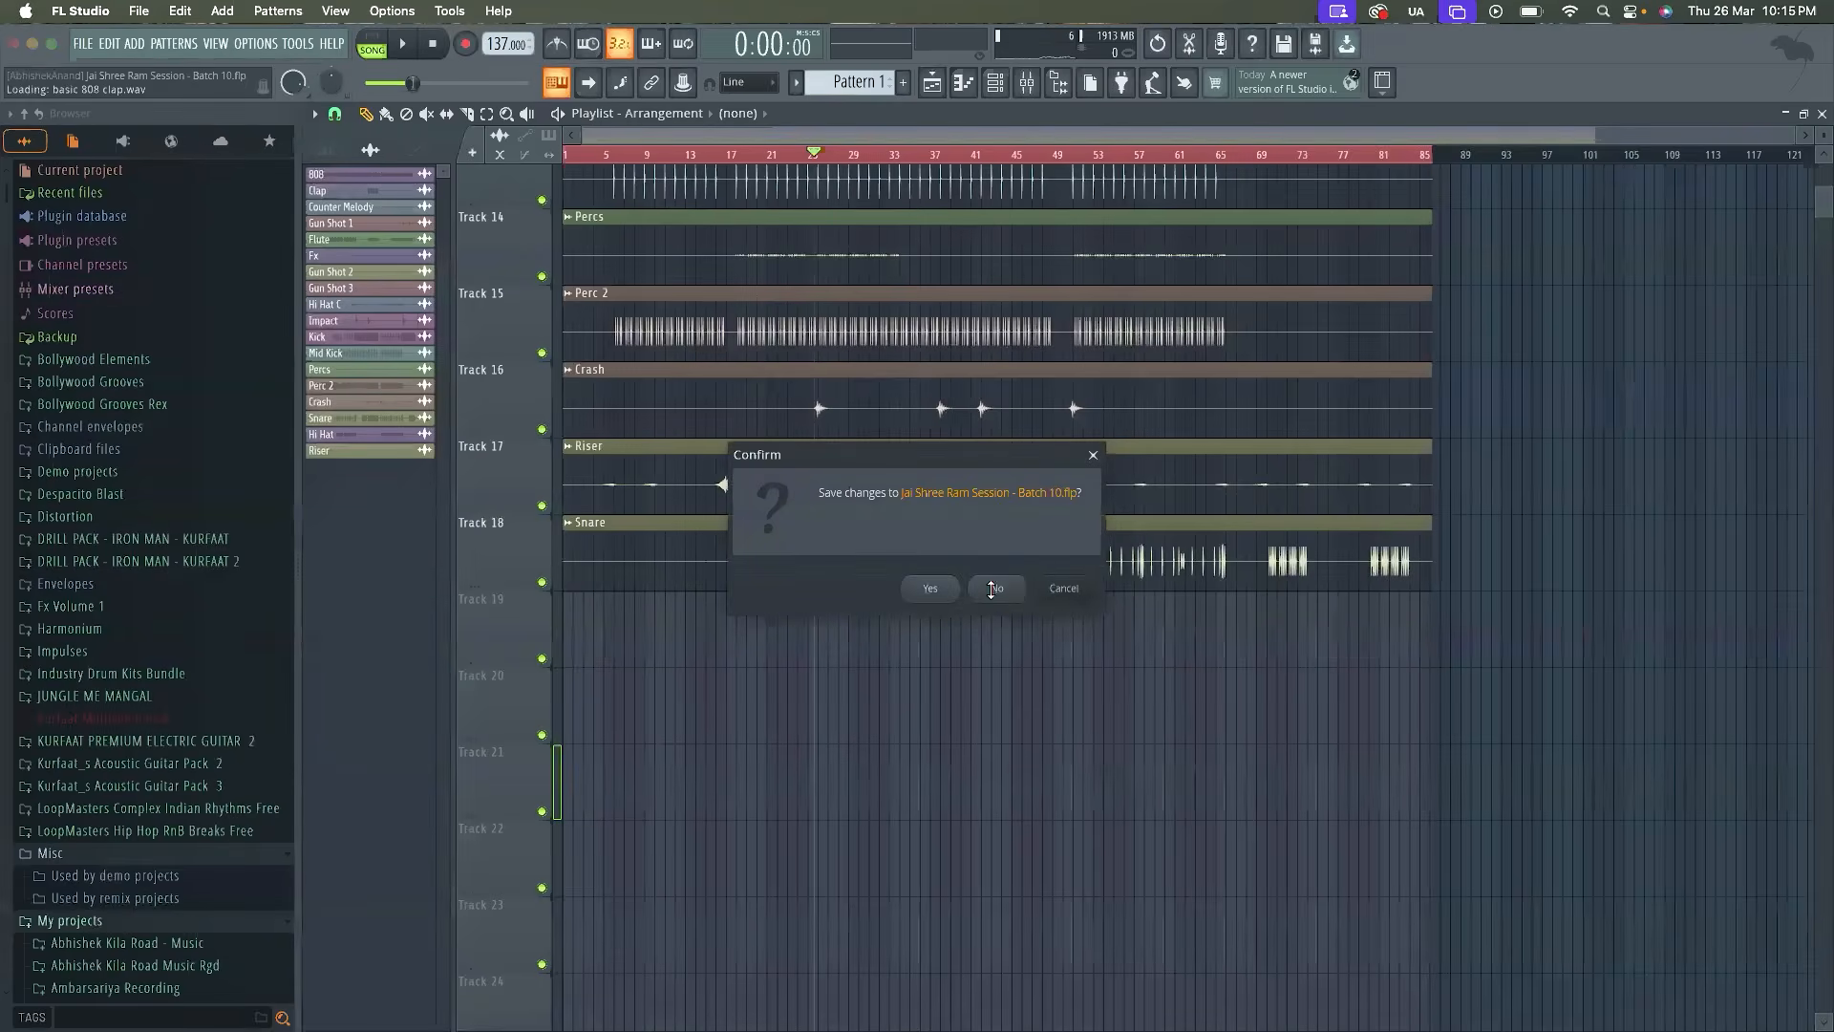
{"action": "left_click", "coordinate": [993, 588]}
Play the active vocal clips on Tracks 2 and 3 from around bar 30
{"action": "left_click", "coordinate": [889, 168]}
{"action": "key", "text": "space"}
{"action": "scroll", "coordinate": [943, 521], "scroll_direction": "up", "scroll_amount": 4, "text": "ctrl"}
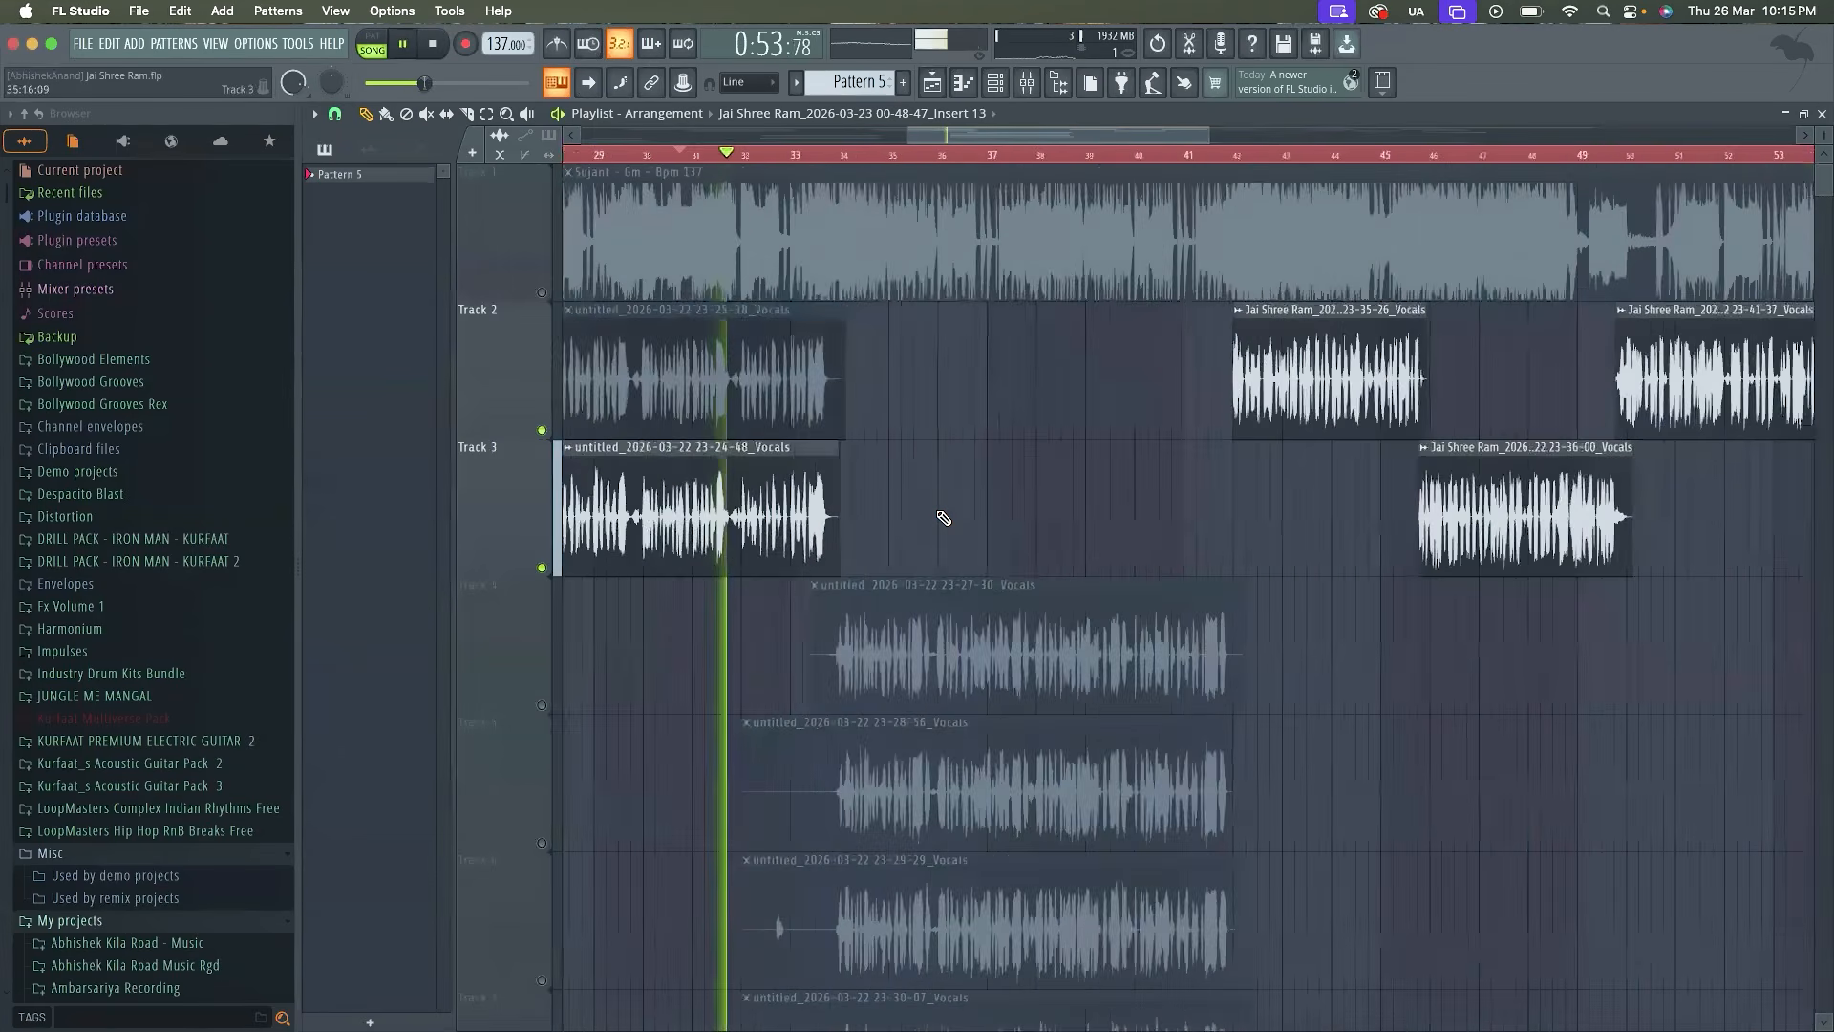
{"action": "scroll", "coordinate": [943, 519], "scroll_direction": "down", "scroll_amount": 5, "text": "ctrl"}
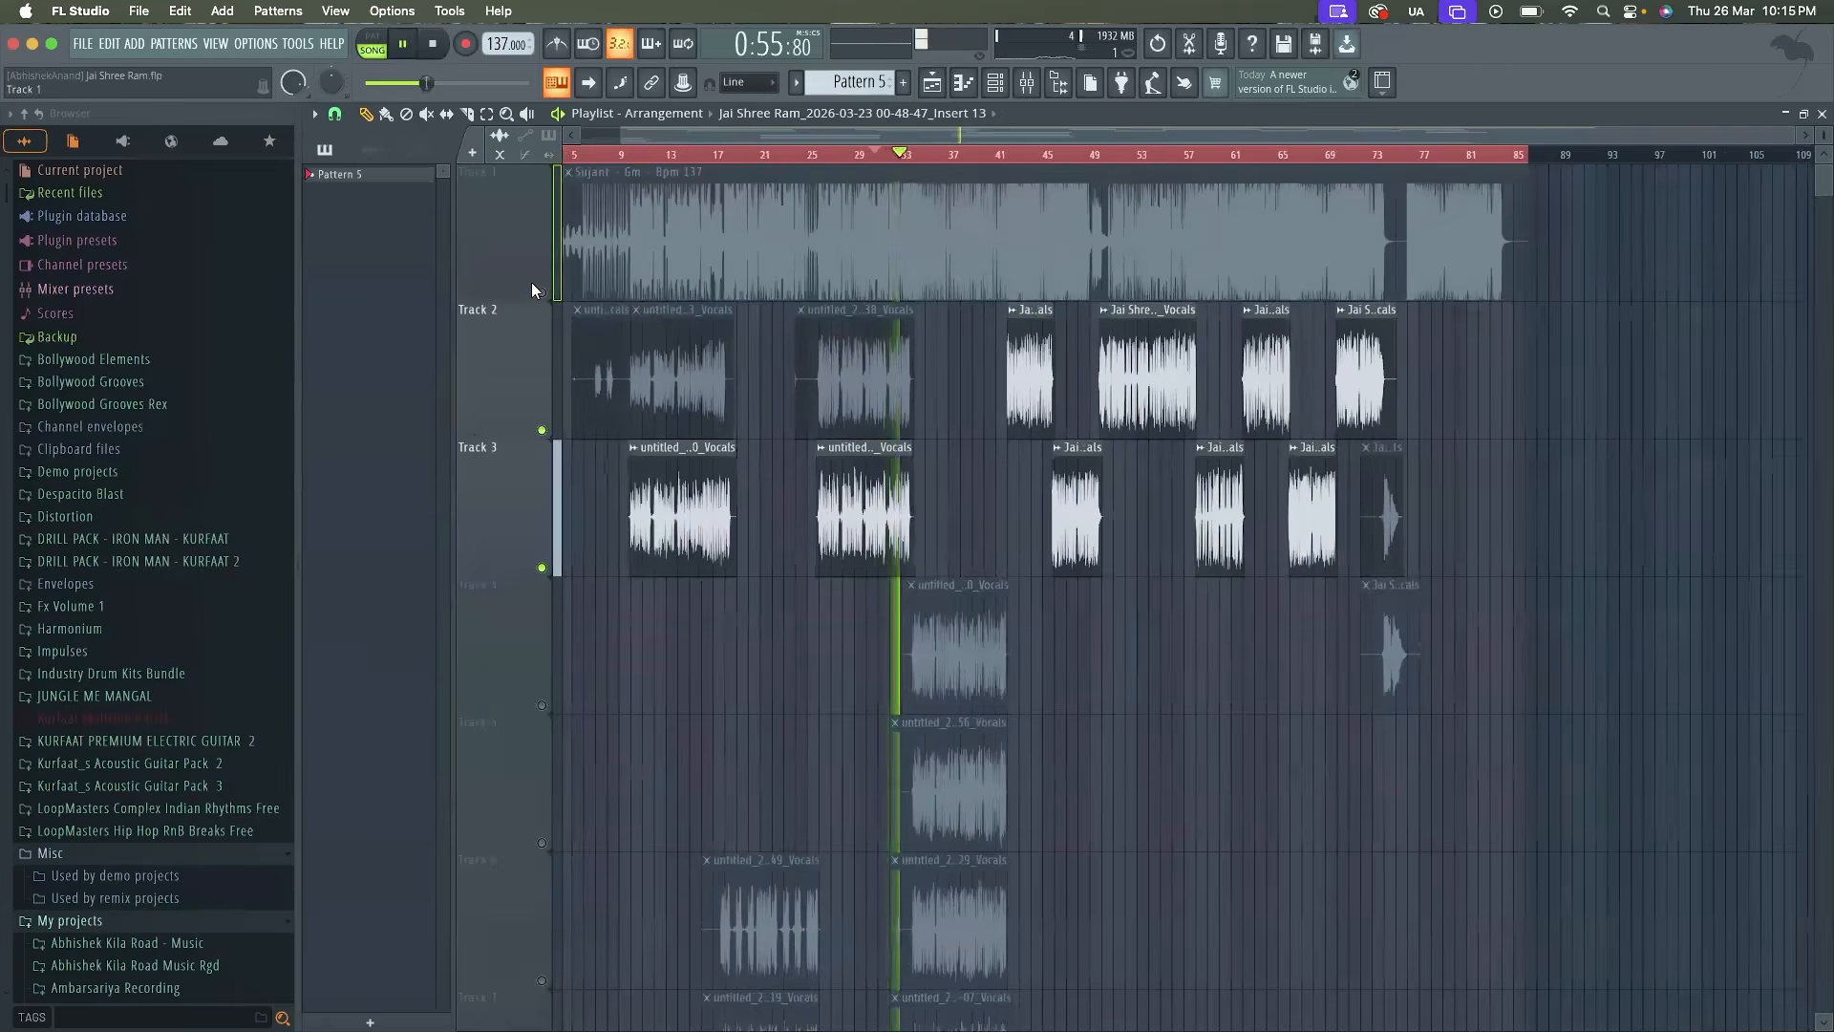
Unmute the Sujant music track on Track 1 and audition the vocal clips against it past bar 41
{"action": "left_click", "coordinate": [540, 290]}
{"action": "scroll", "coordinate": [922, 368], "scroll_direction": "up", "scroll_amount": 4, "text": "ctrl"}
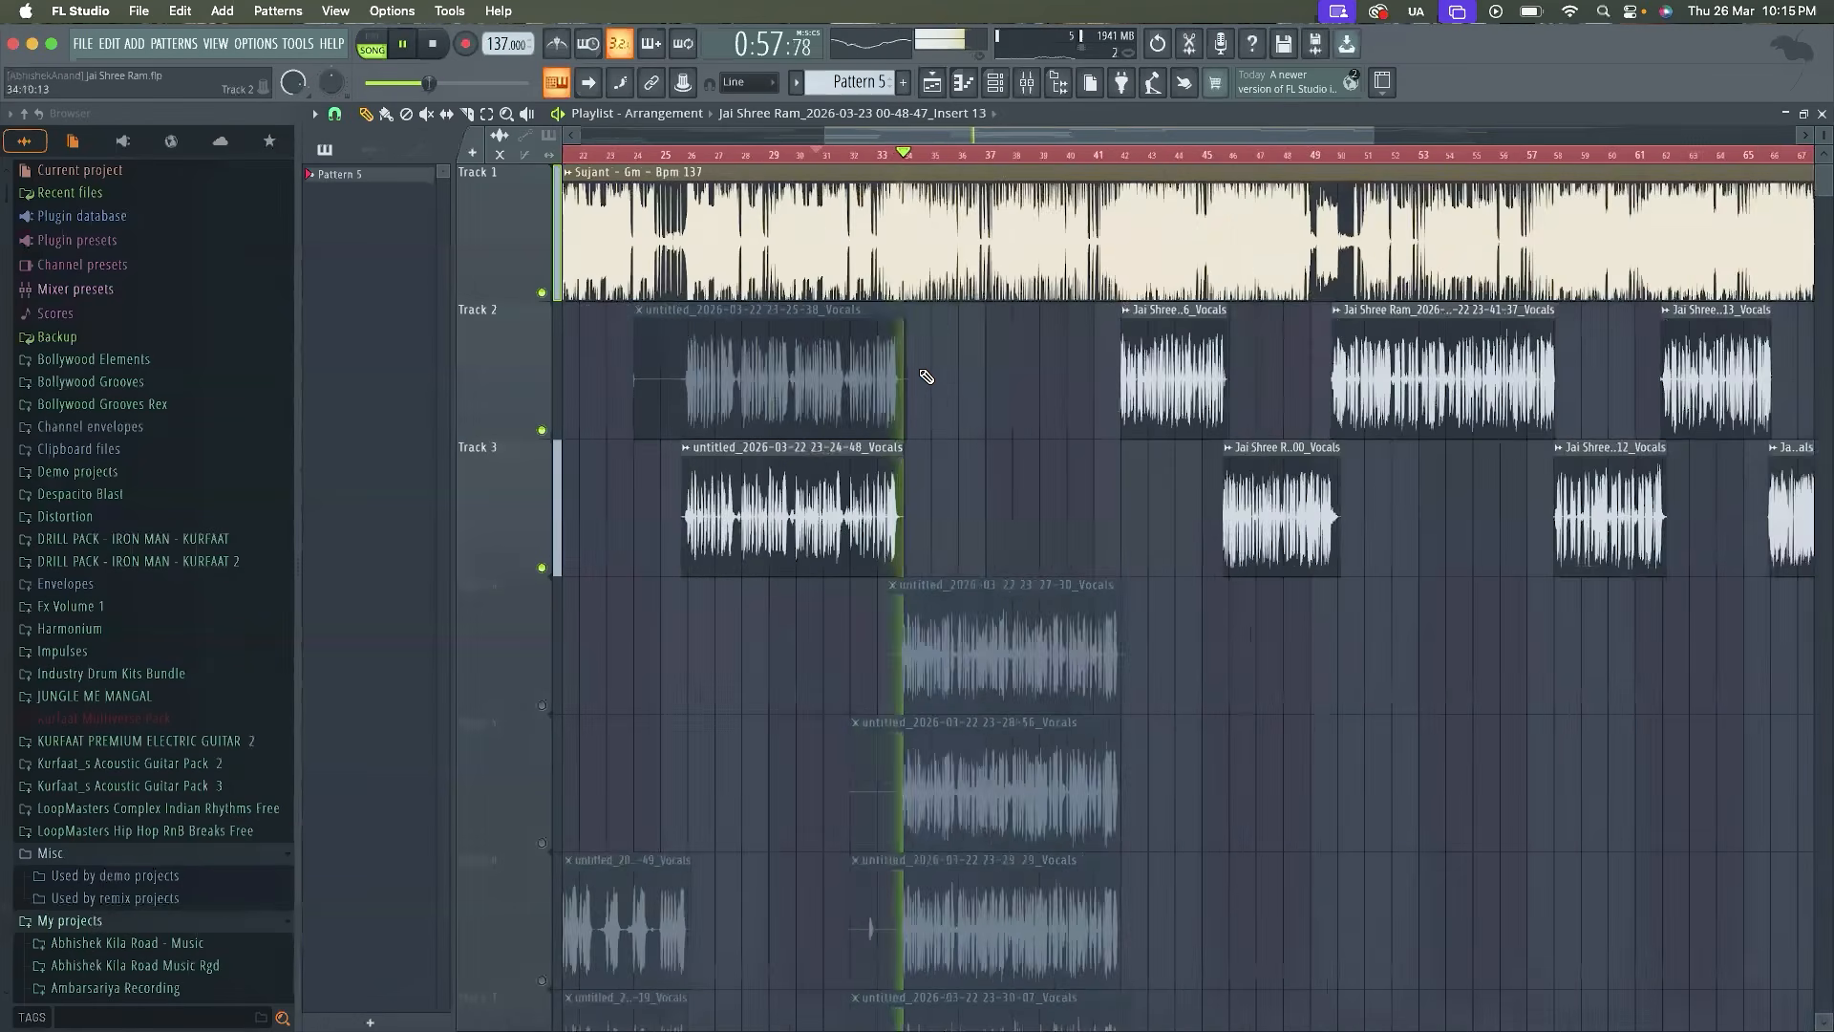
{"action": "scroll", "coordinate": [925, 377], "scroll_direction": "down", "scroll_amount": 3, "text": "ctrl"}
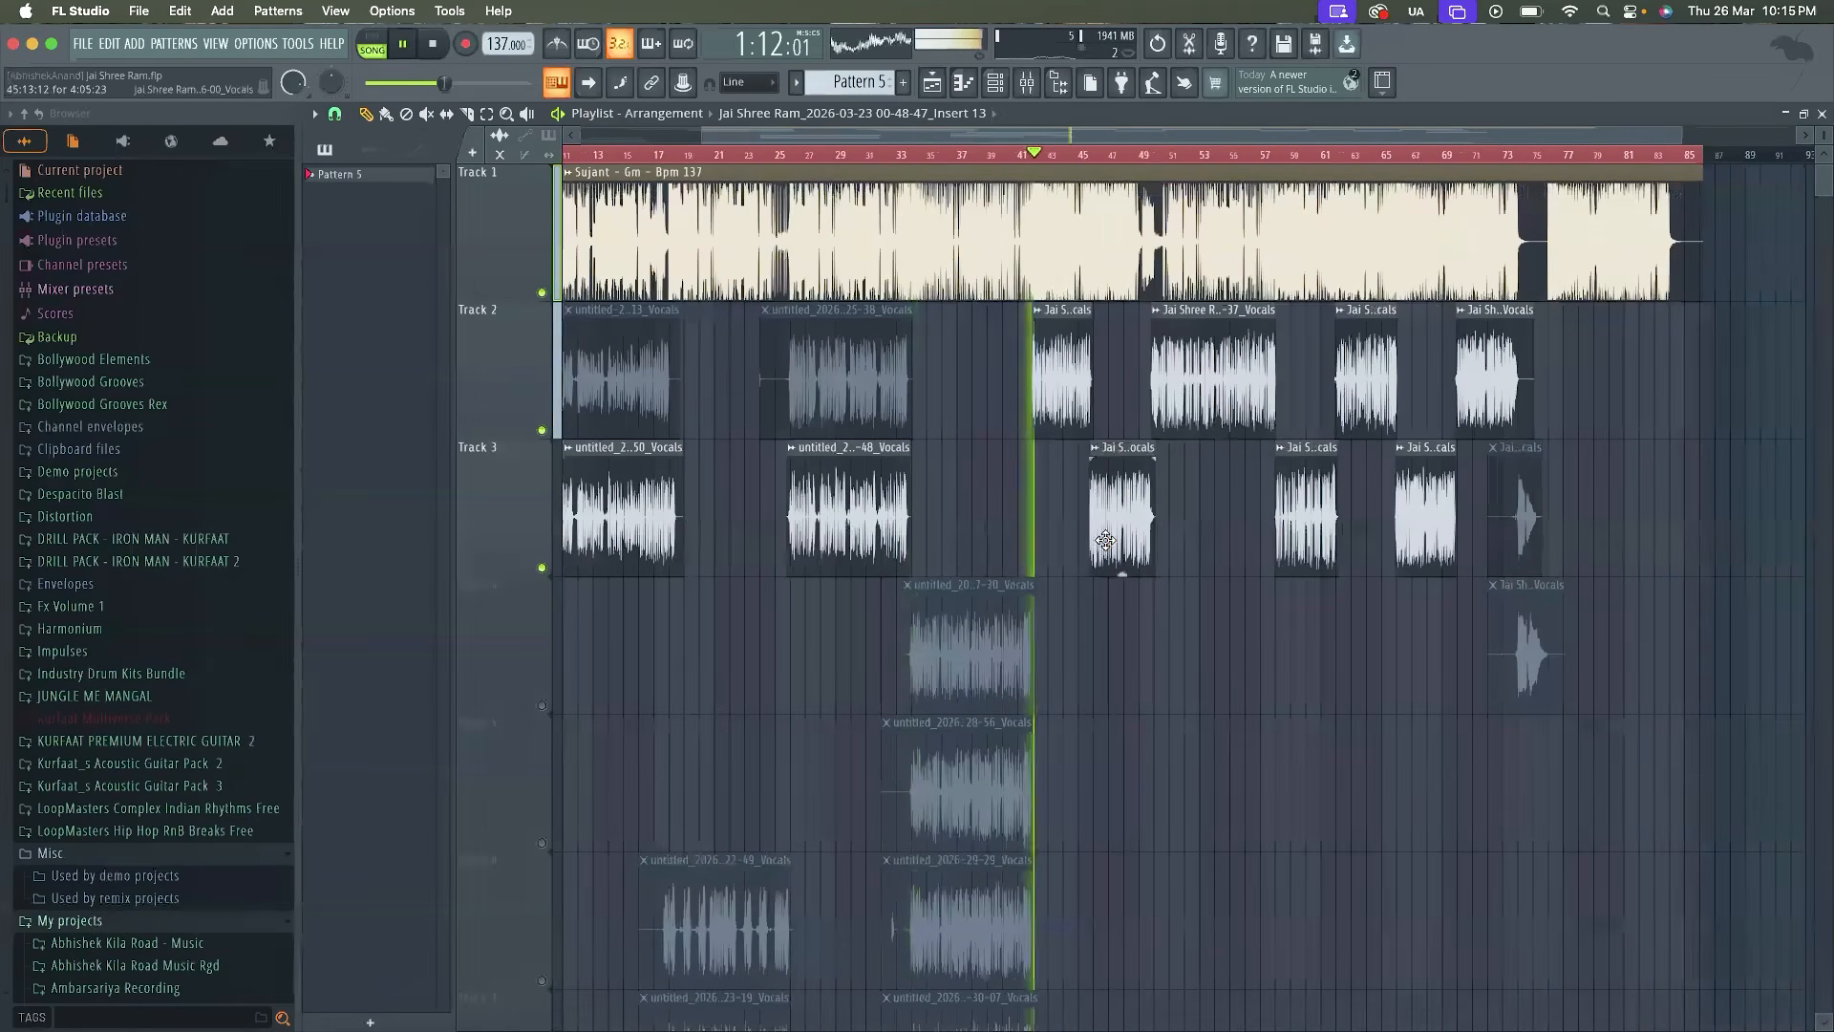
{"action": "scroll", "coordinate": [1105, 541], "scroll_direction": "down", "scroll_amount": 6}
{"action": "scroll", "coordinate": [1106, 540], "scroll_direction": "up", "scroll_amount": 6}
{"action": "scroll", "coordinate": [1105, 541], "scroll_direction": "up", "scroll_amount": 1, "text": "ctrl"}
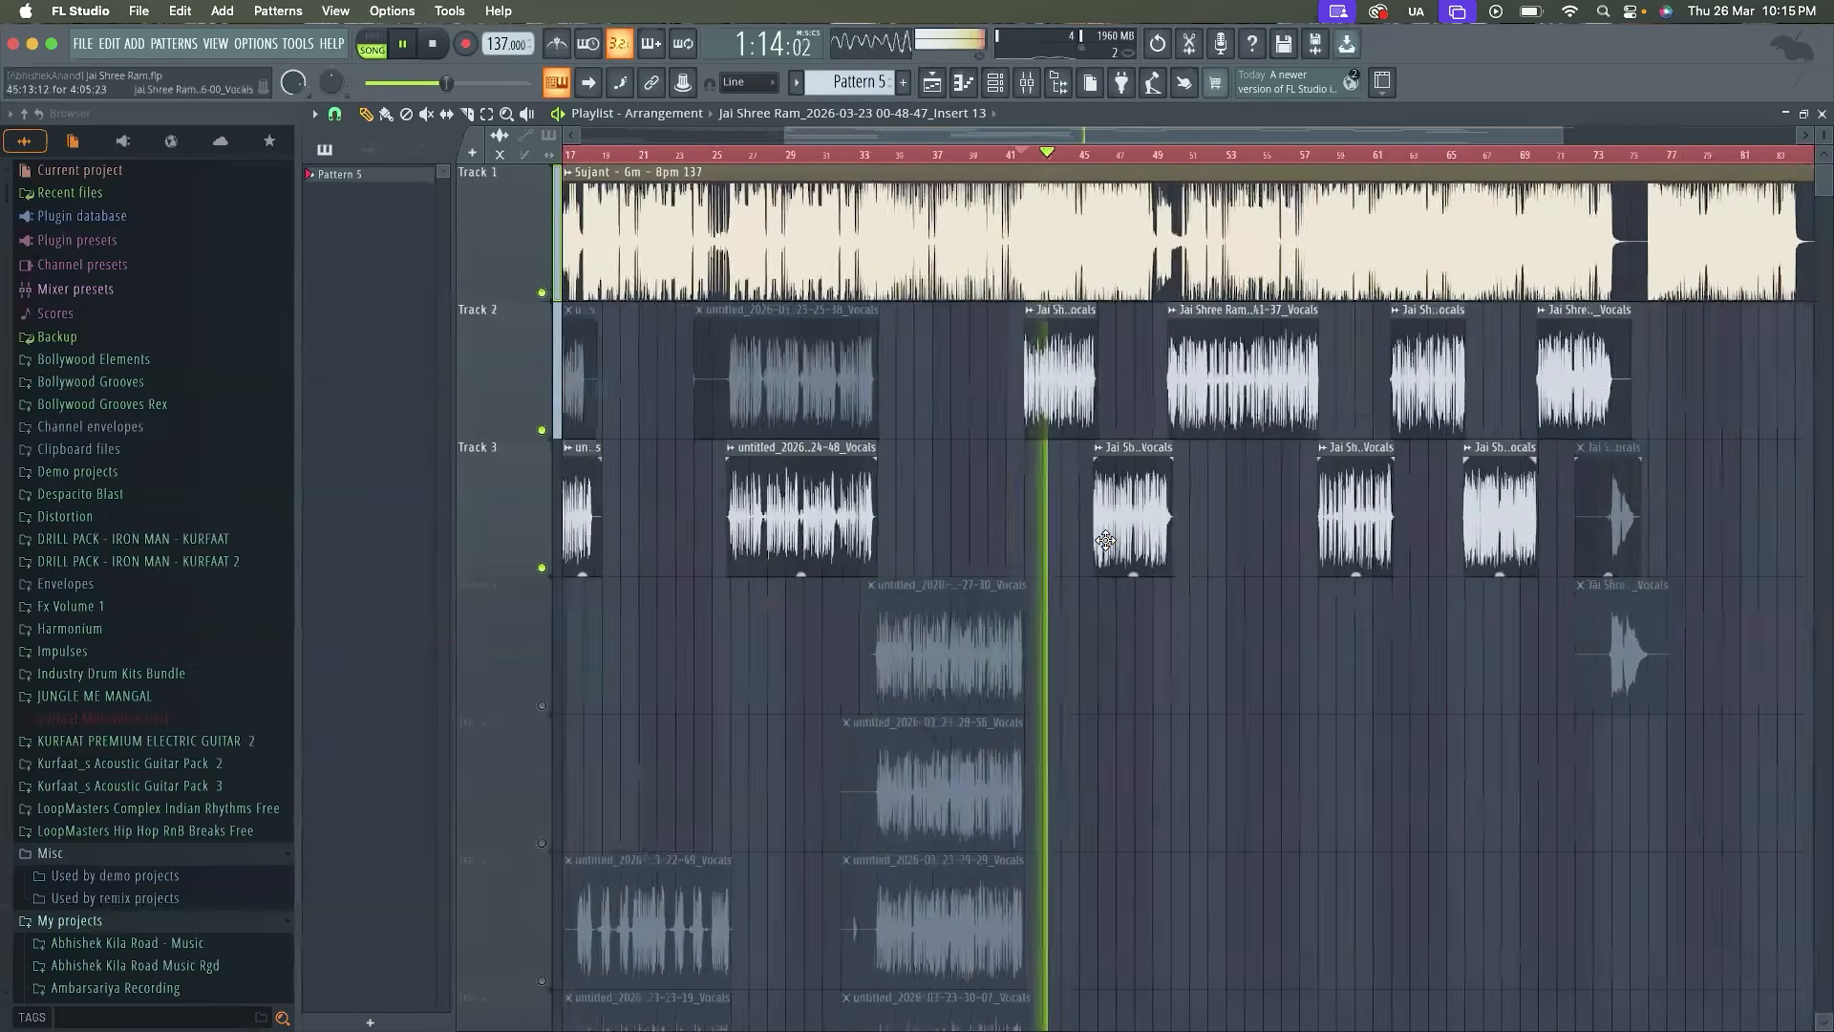
Stop playback and unmute Tracks 4, 5, 6 and 7 in the playlist
{"action": "scroll", "coordinate": [1105, 541], "scroll_direction": "down", "scroll_amount": 3, "text": "ctrl"}
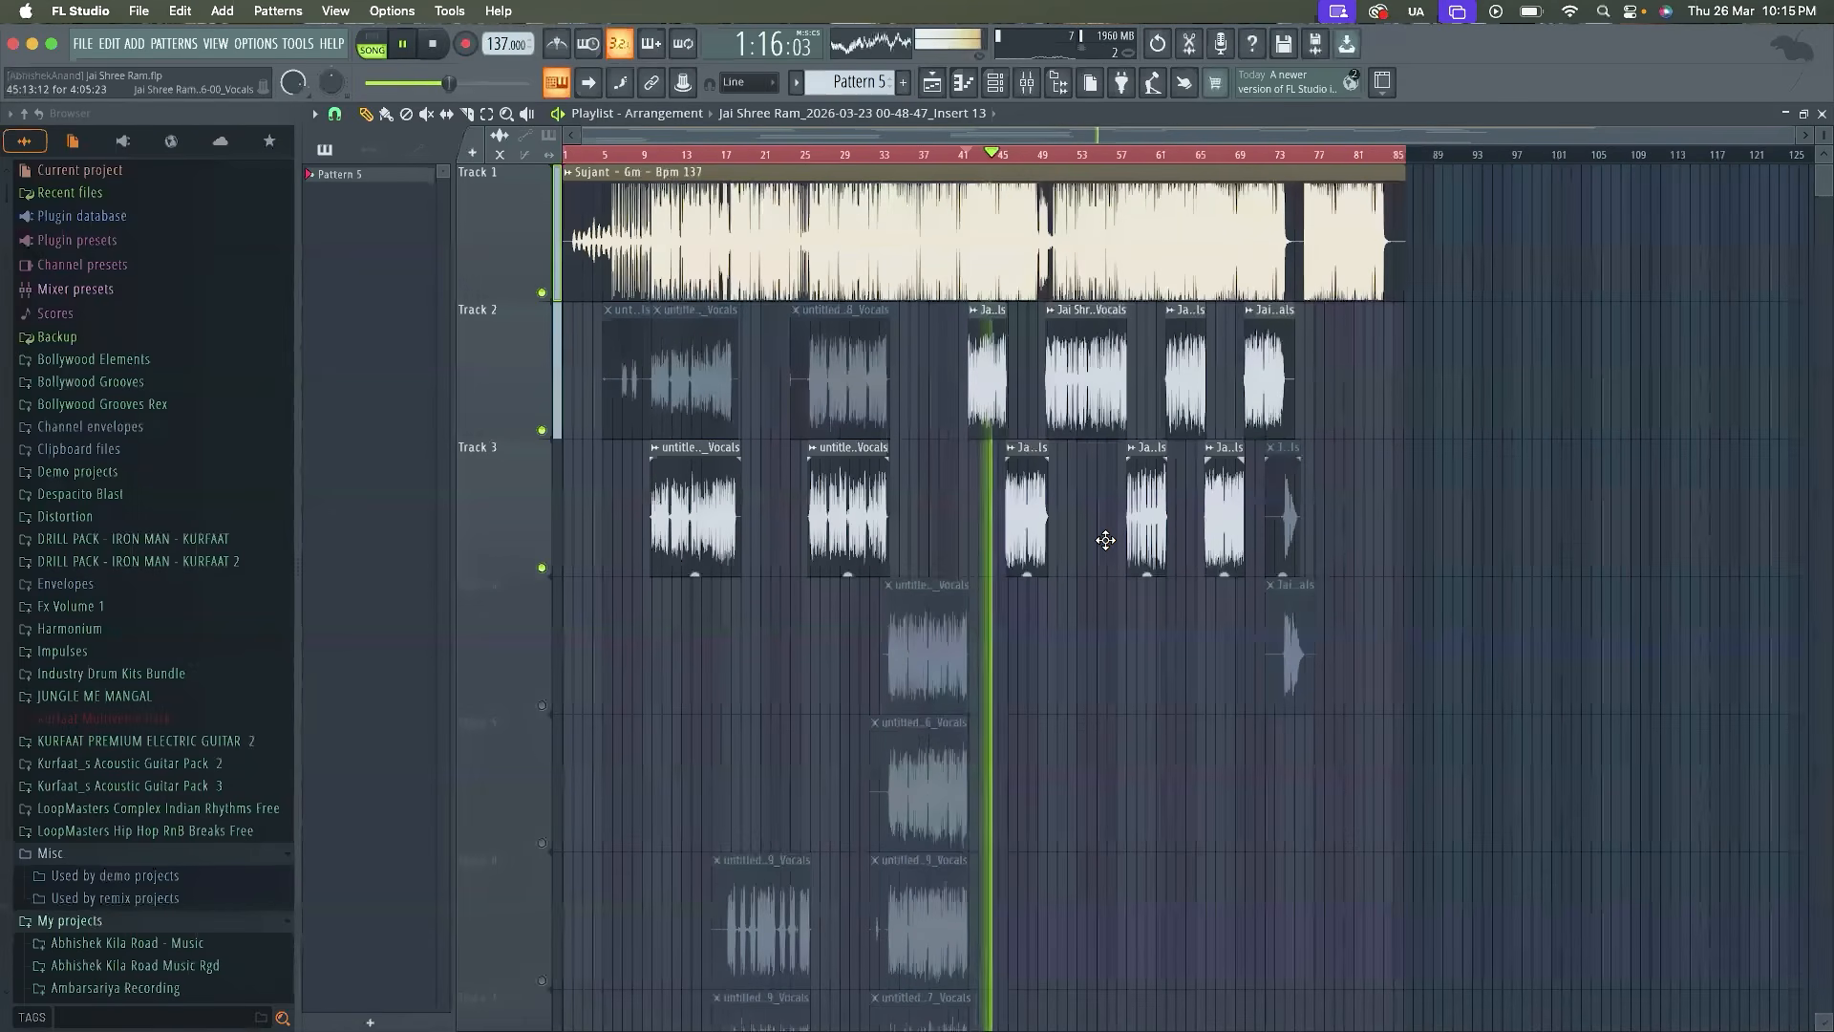
{"action": "key", "text": "space"}
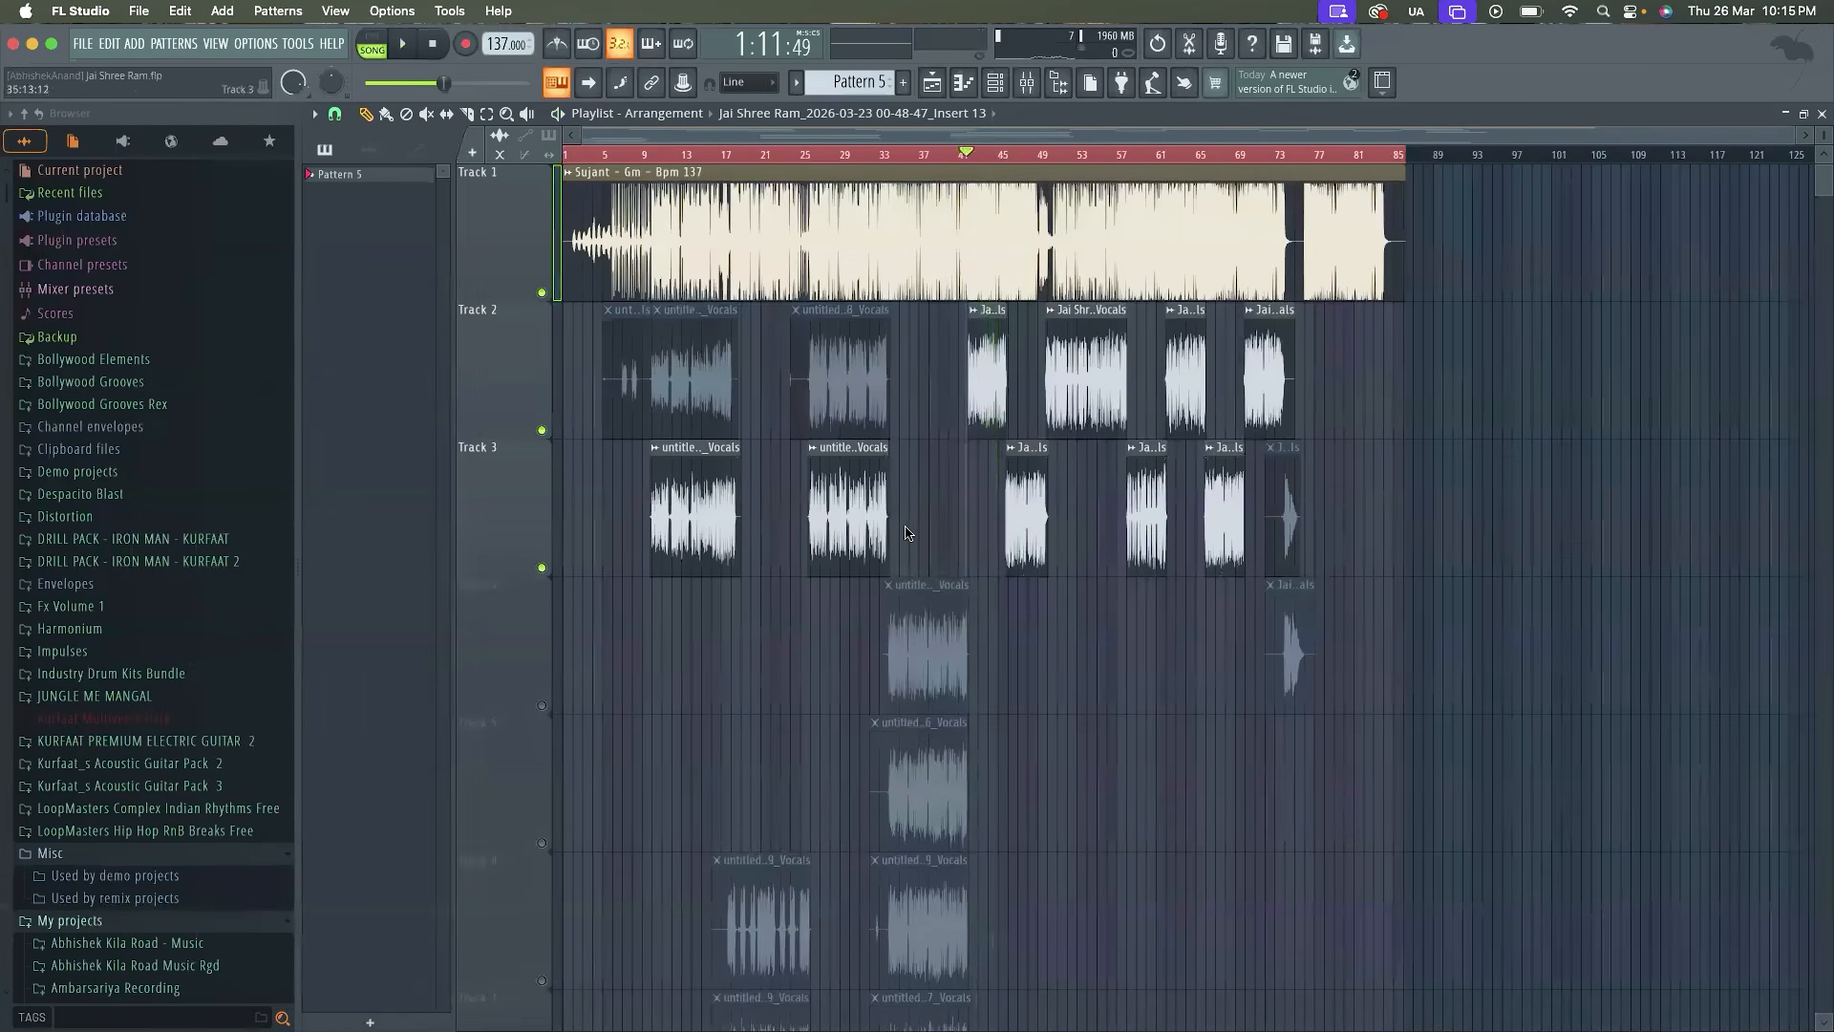
{"action": "scroll", "coordinate": [907, 533], "scroll_direction": "up", "scroll_amount": 4, "text": "ctrl"}
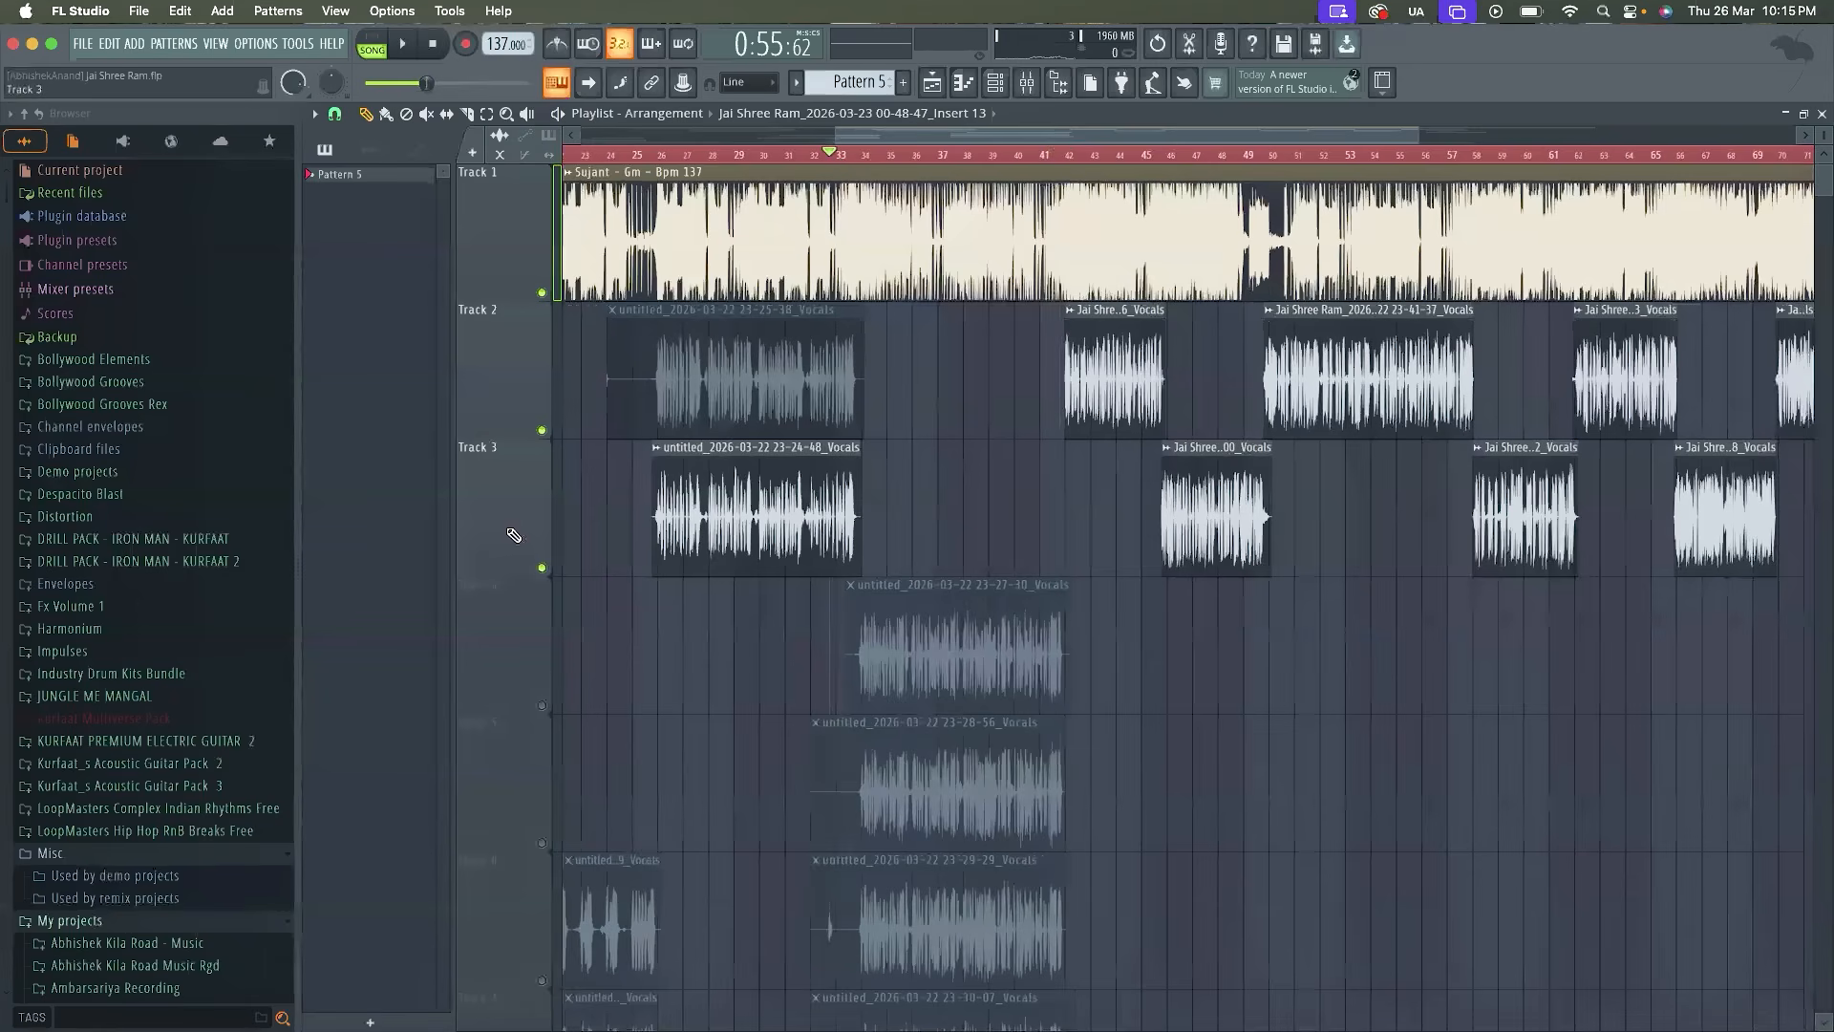
{"action": "left_click", "coordinate": [542, 708]}
{"action": "left_click", "coordinate": [543, 842]}
{"action": "left_click", "coordinate": [543, 980]}
{"action": "scroll", "coordinate": [547, 956], "scroll_direction": "down", "scroll_amount": 4}
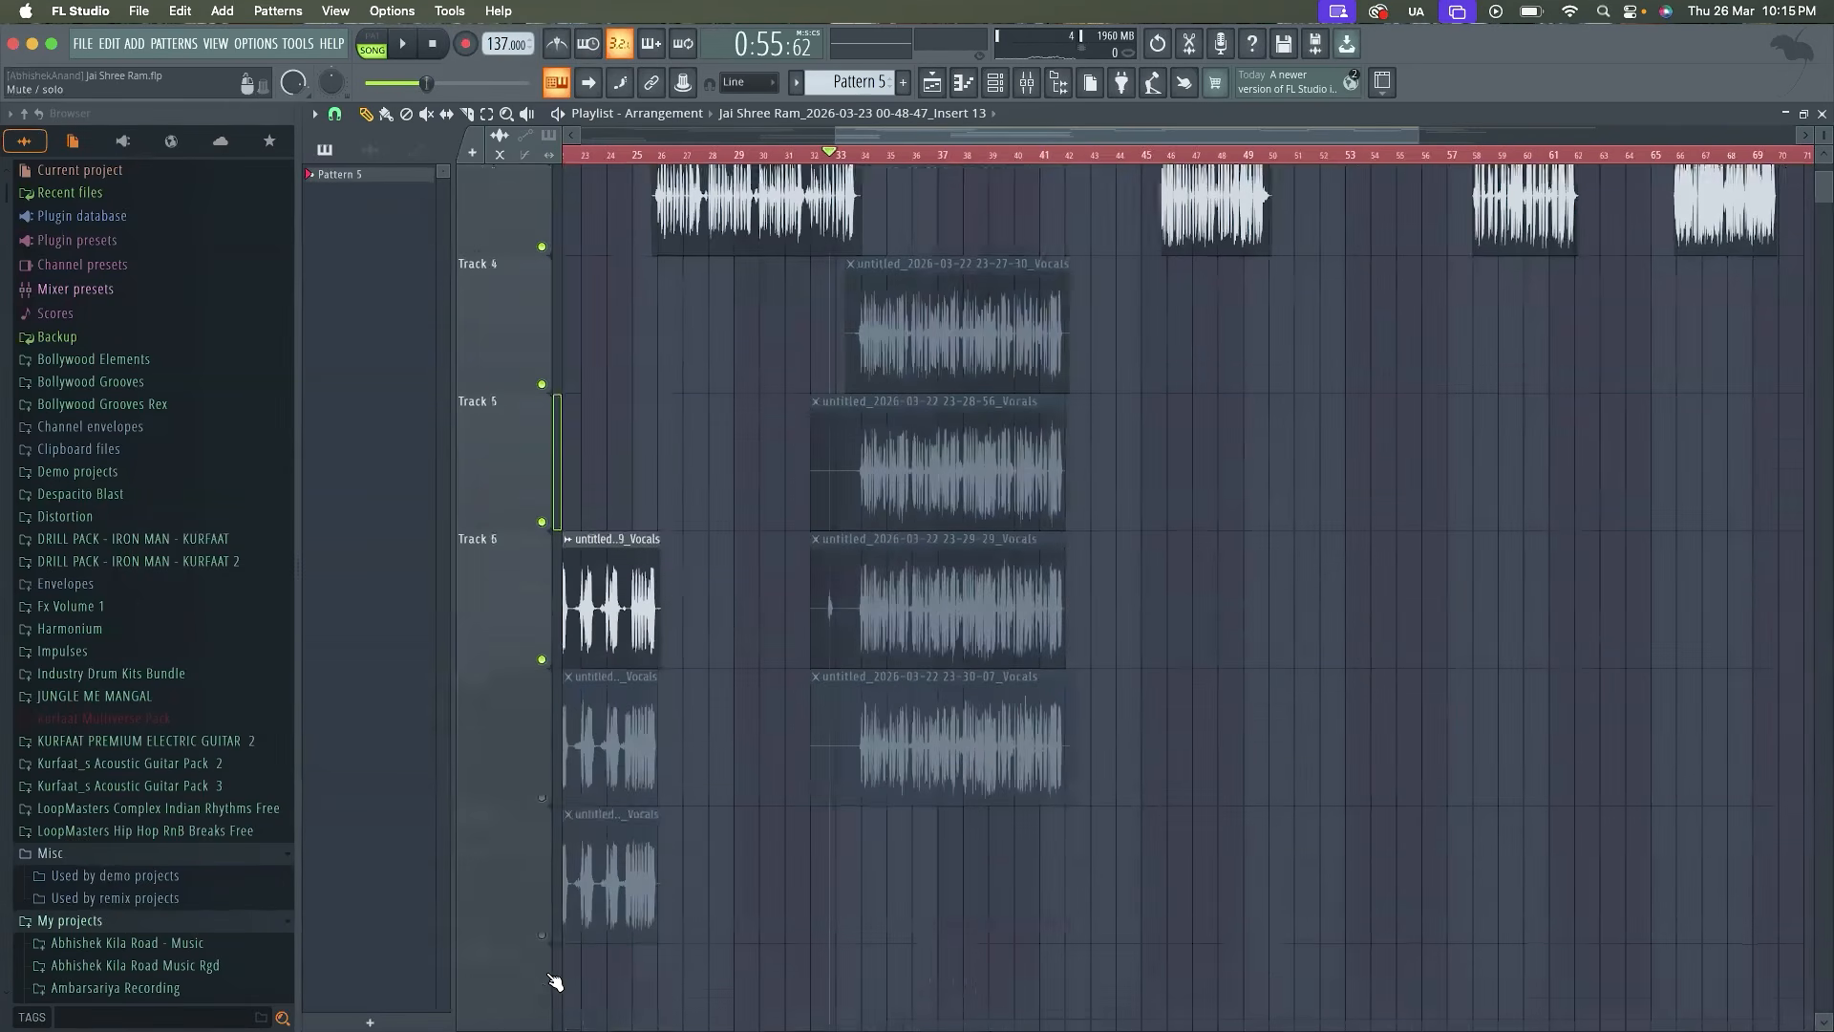
{"action": "left_click", "coordinate": [542, 568]}
{"action": "scroll", "coordinate": [804, 665], "scroll_direction": "up", "scroll_amount": 3}
{"action": "scroll", "coordinate": [805, 665], "scroll_direction": "down", "scroll_amount": 2}
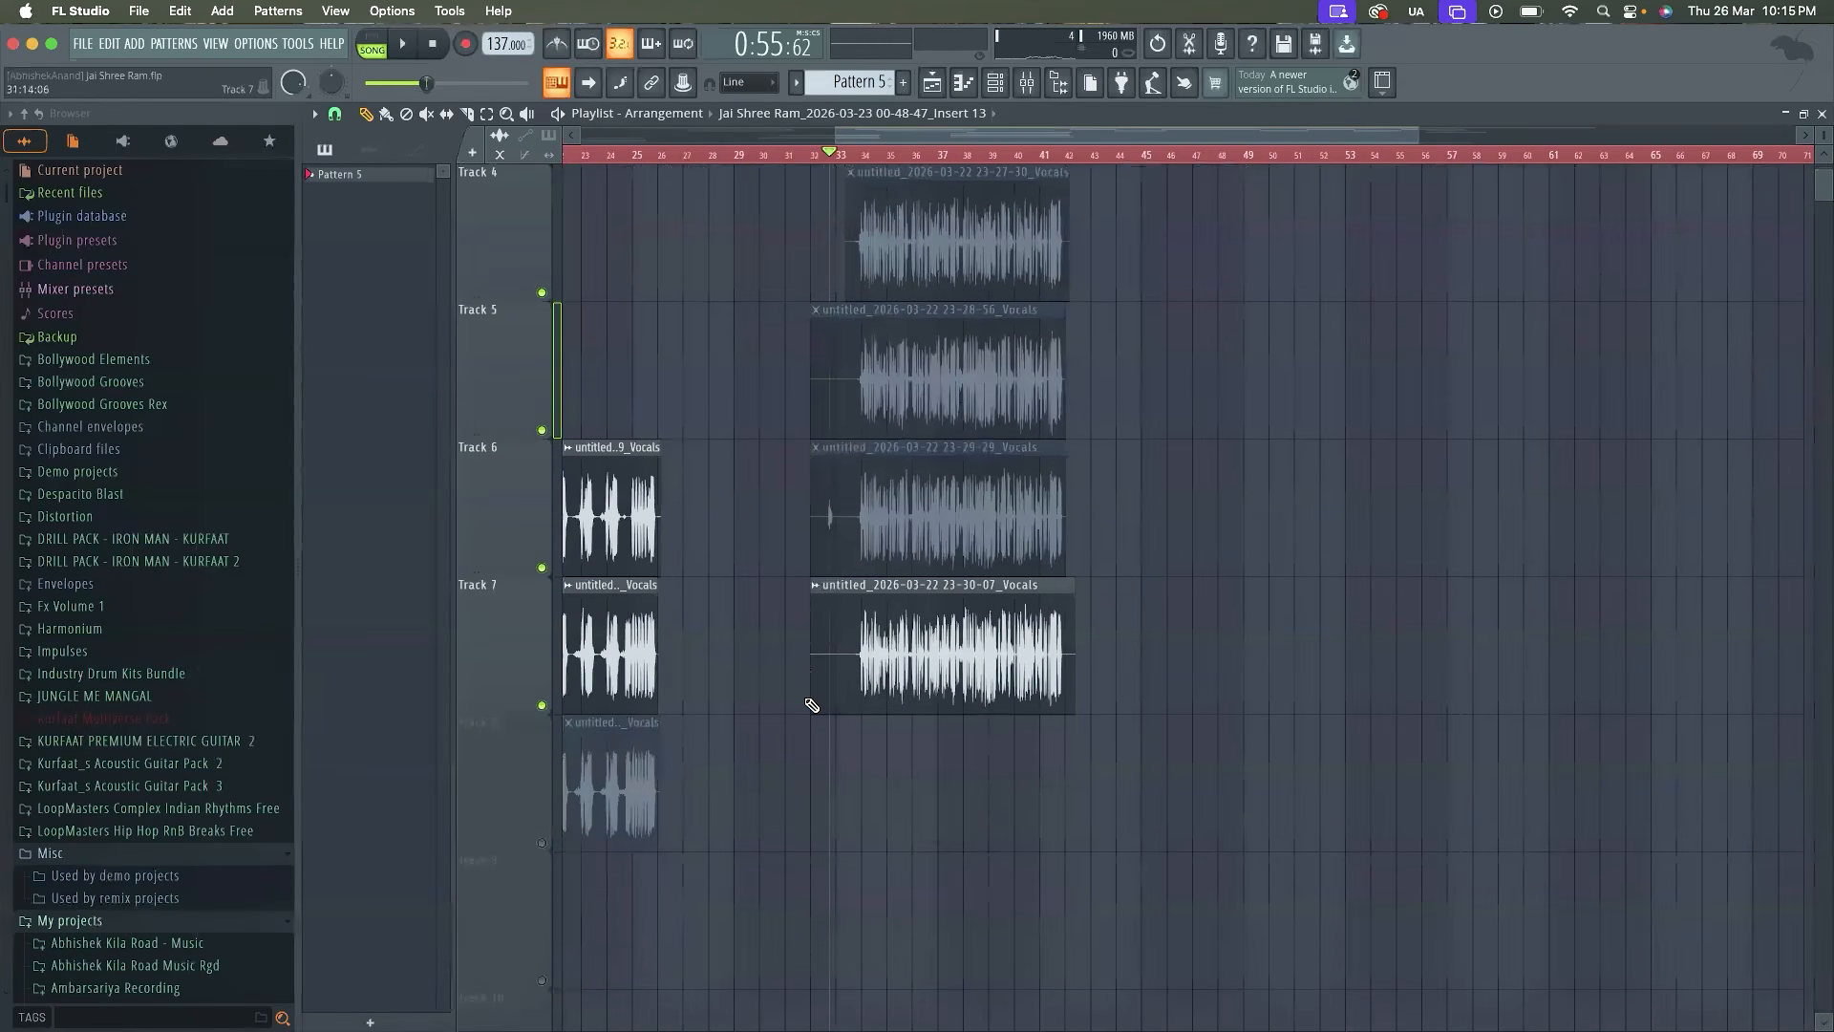
Trim the empty start of the 23-30-07 vocal clip on Track 7 and move the clip up to Track 3
{"action": "left_click_drag", "start_coordinate": [818, 698], "coordinate": [850, 698]}
{"action": "scroll", "coordinate": [850, 700], "scroll_direction": "up", "scroll_amount": 3}
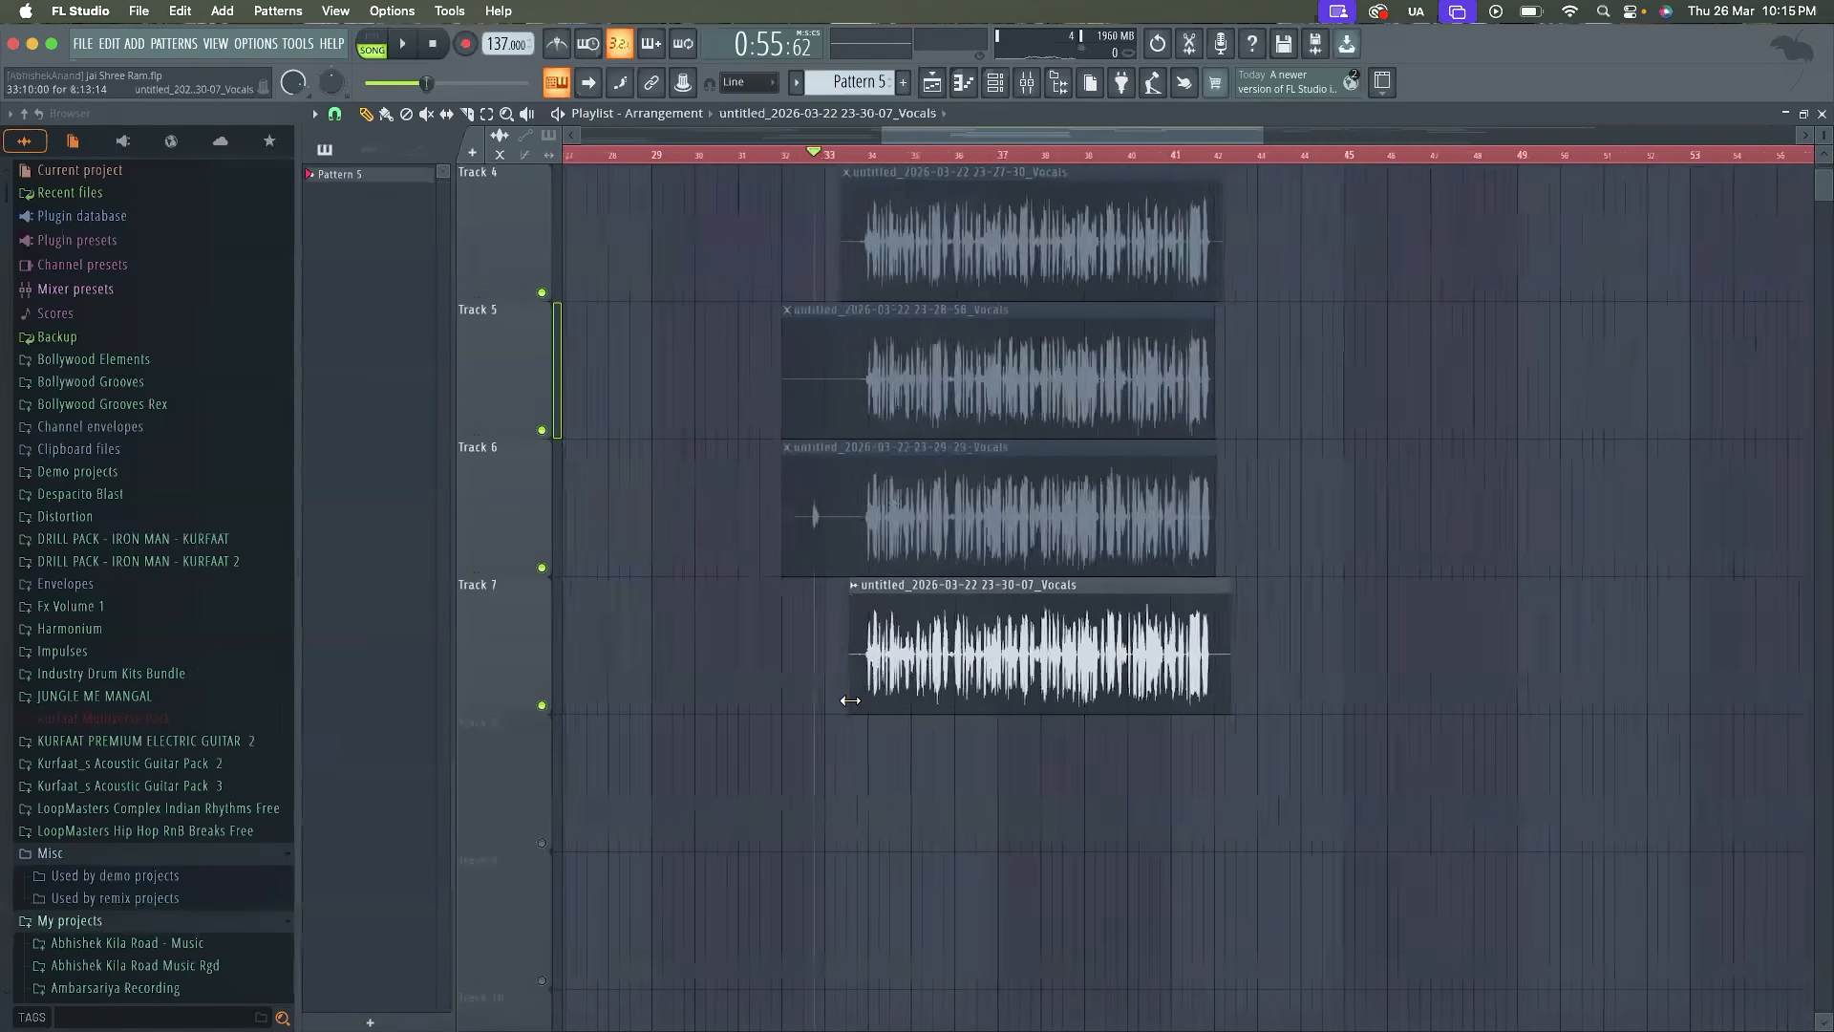
{"action": "scroll", "coordinate": [850, 700], "scroll_direction": "down", "scroll_amount": 2}
{"action": "left_click", "coordinate": [860, 630]}
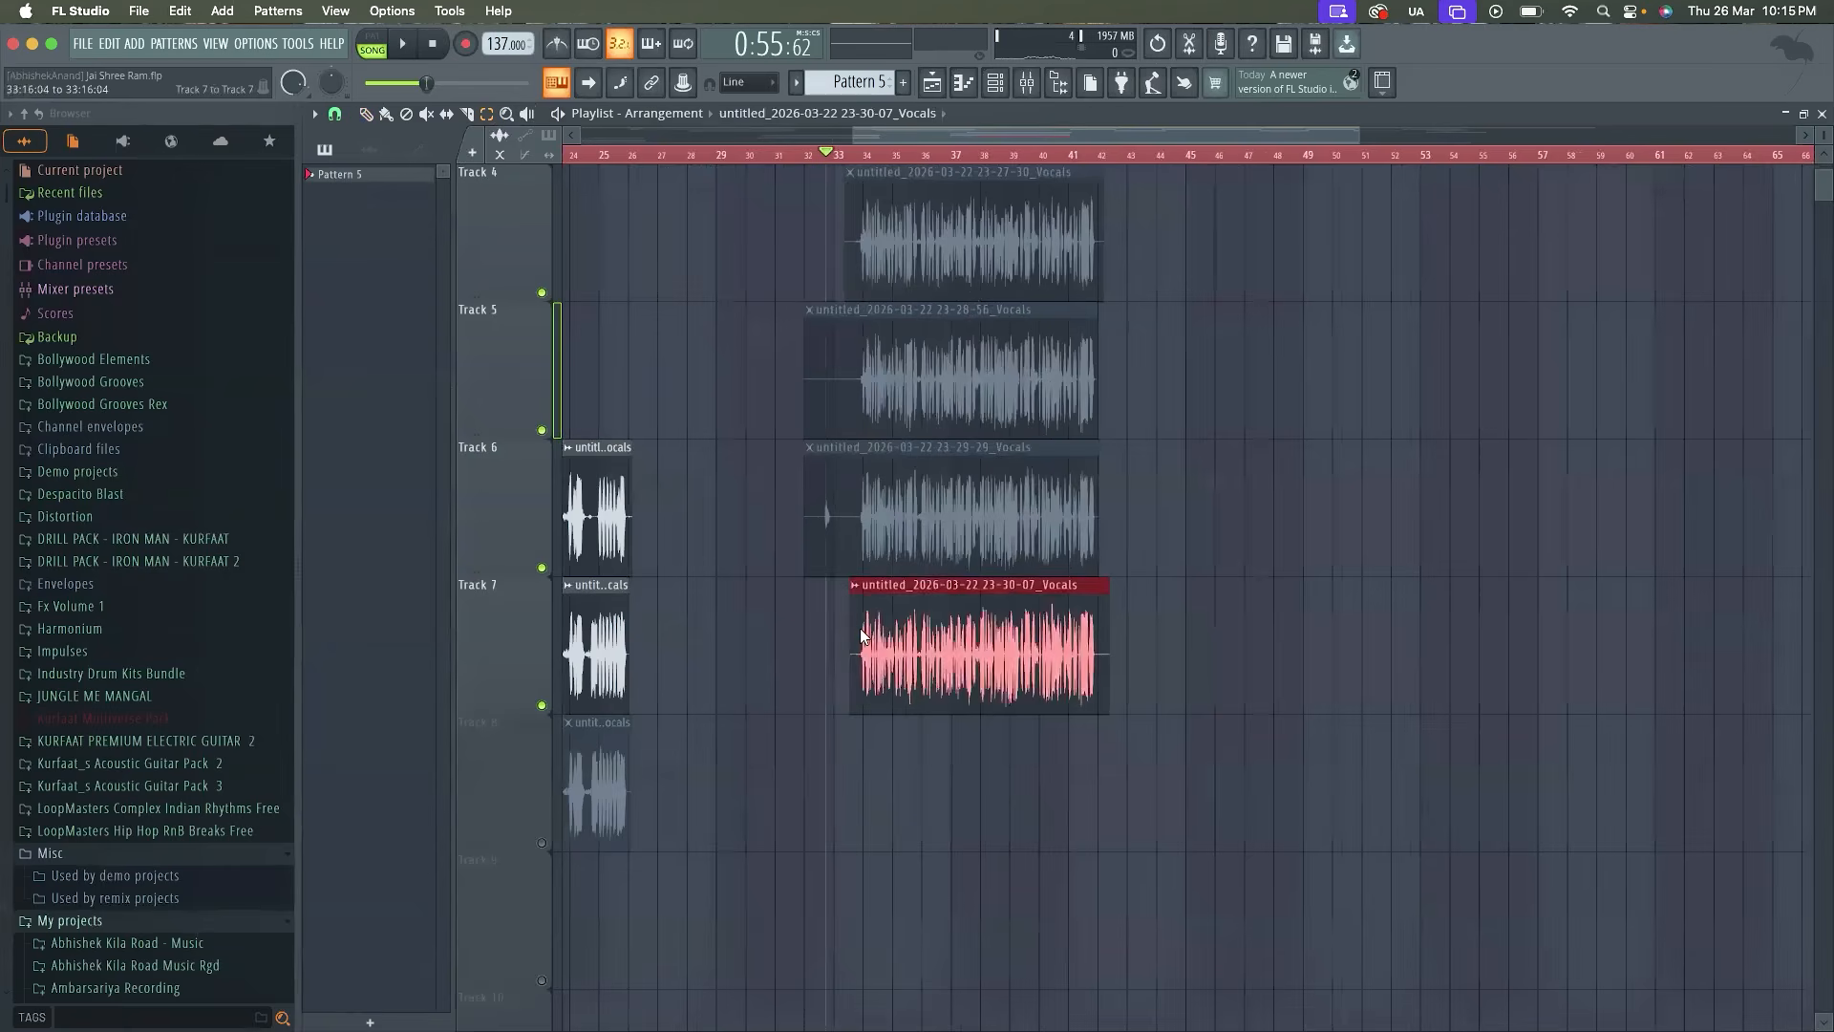
{"action": "key", "text": "shift+Up"}
{"action": "key", "text": "shift+Up"}
{"action": "key", "text": "shift+Up"}
{"action": "key", "text": "shift+Up"}
{"action": "key", "text": "shift+Up"}
{"action": "key", "text": "shift+Up"}
{"action": "key", "text": "shift+Down"}
{"action": "key", "text": "shift+Down"}
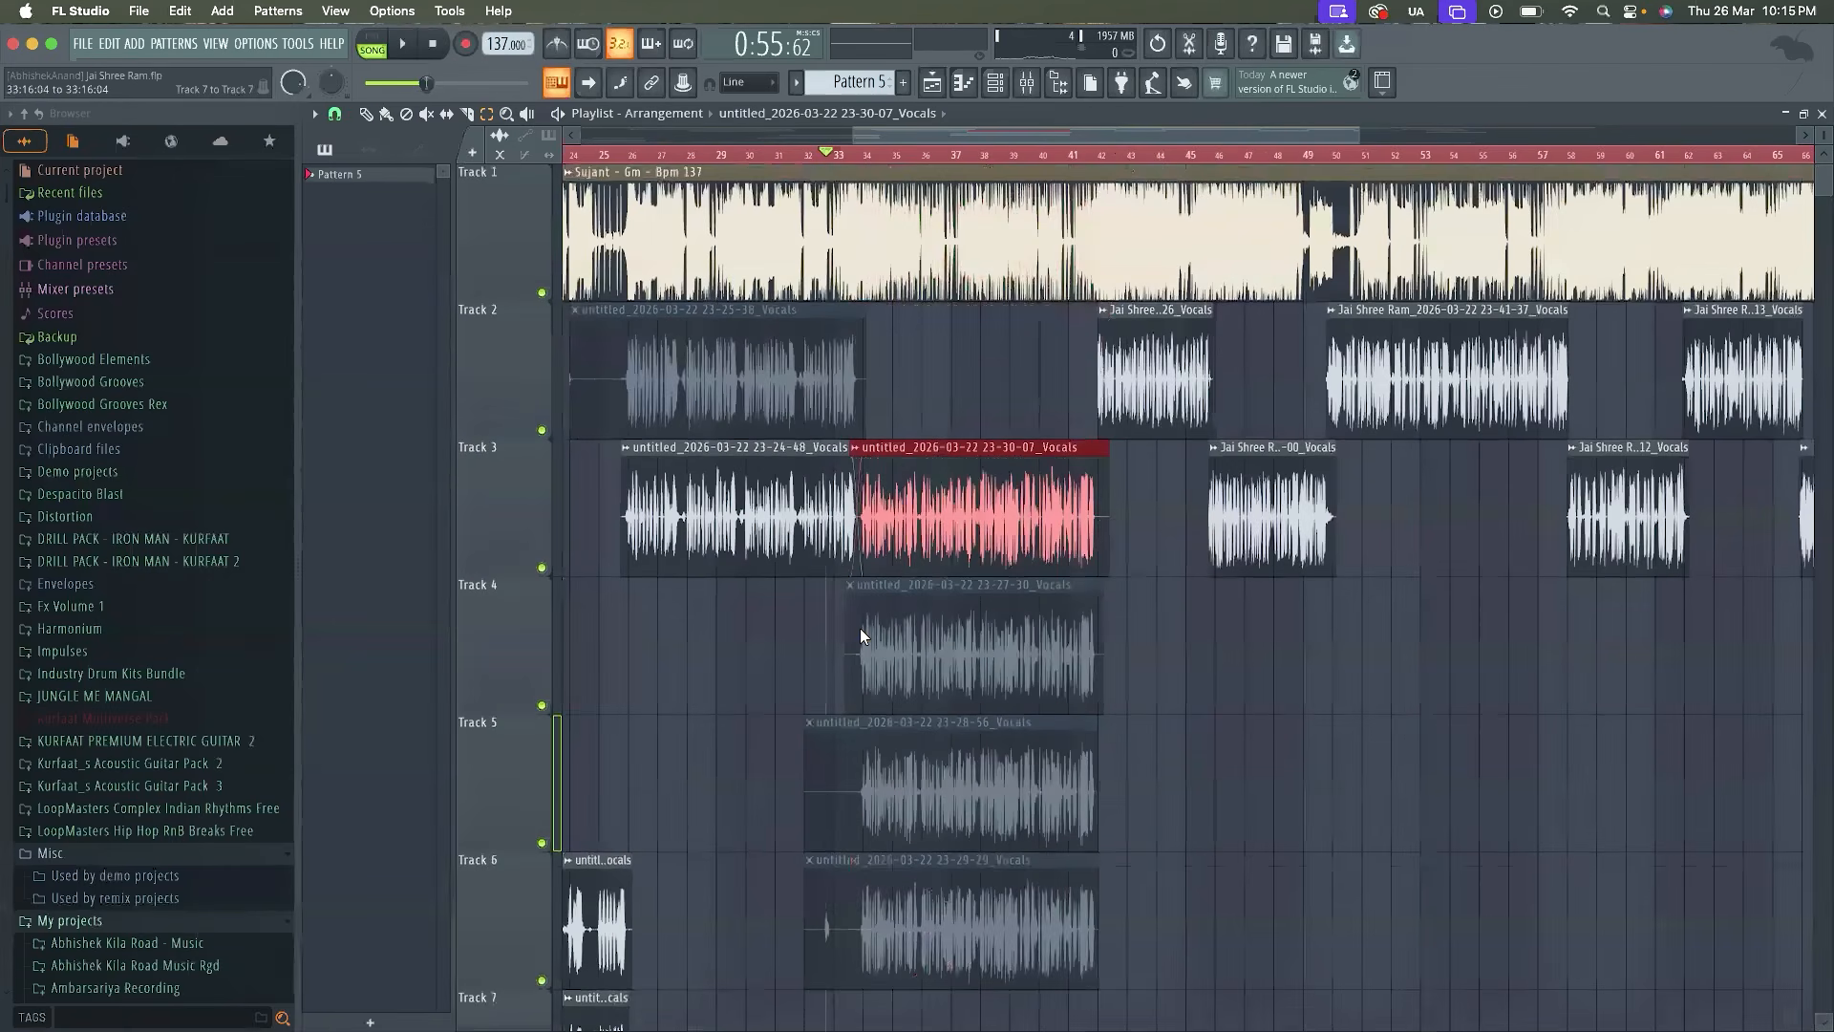
{"action": "key", "text": "shift+Up"}
{"action": "key", "text": "shift+Down"}
Reduce the overlap and crossfade between the 23-24-48 and 23-30-07 vocal clips on Track 3, just before bar 34
{"action": "scroll", "coordinate": [978, 553], "scroll_direction": "up", "scroll_amount": 3}
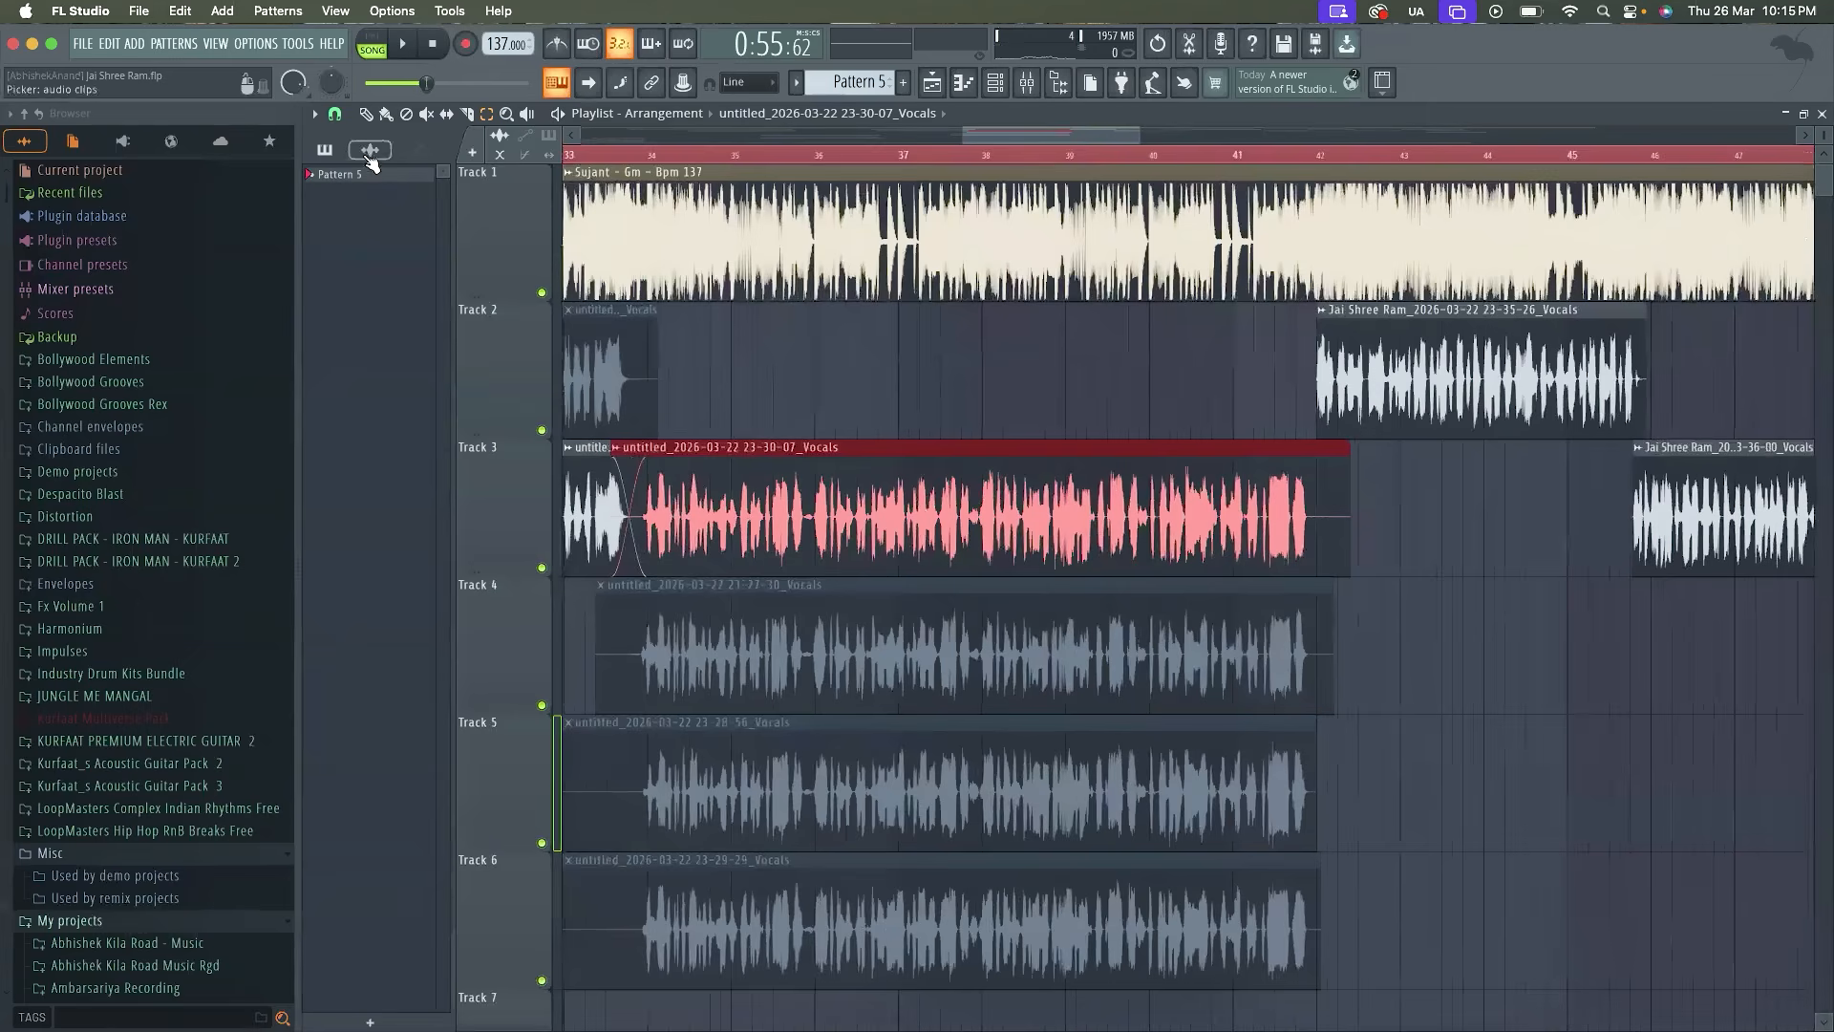
{"action": "scroll", "coordinate": [574, 535], "scroll_direction": "up", "scroll_amount": 4}
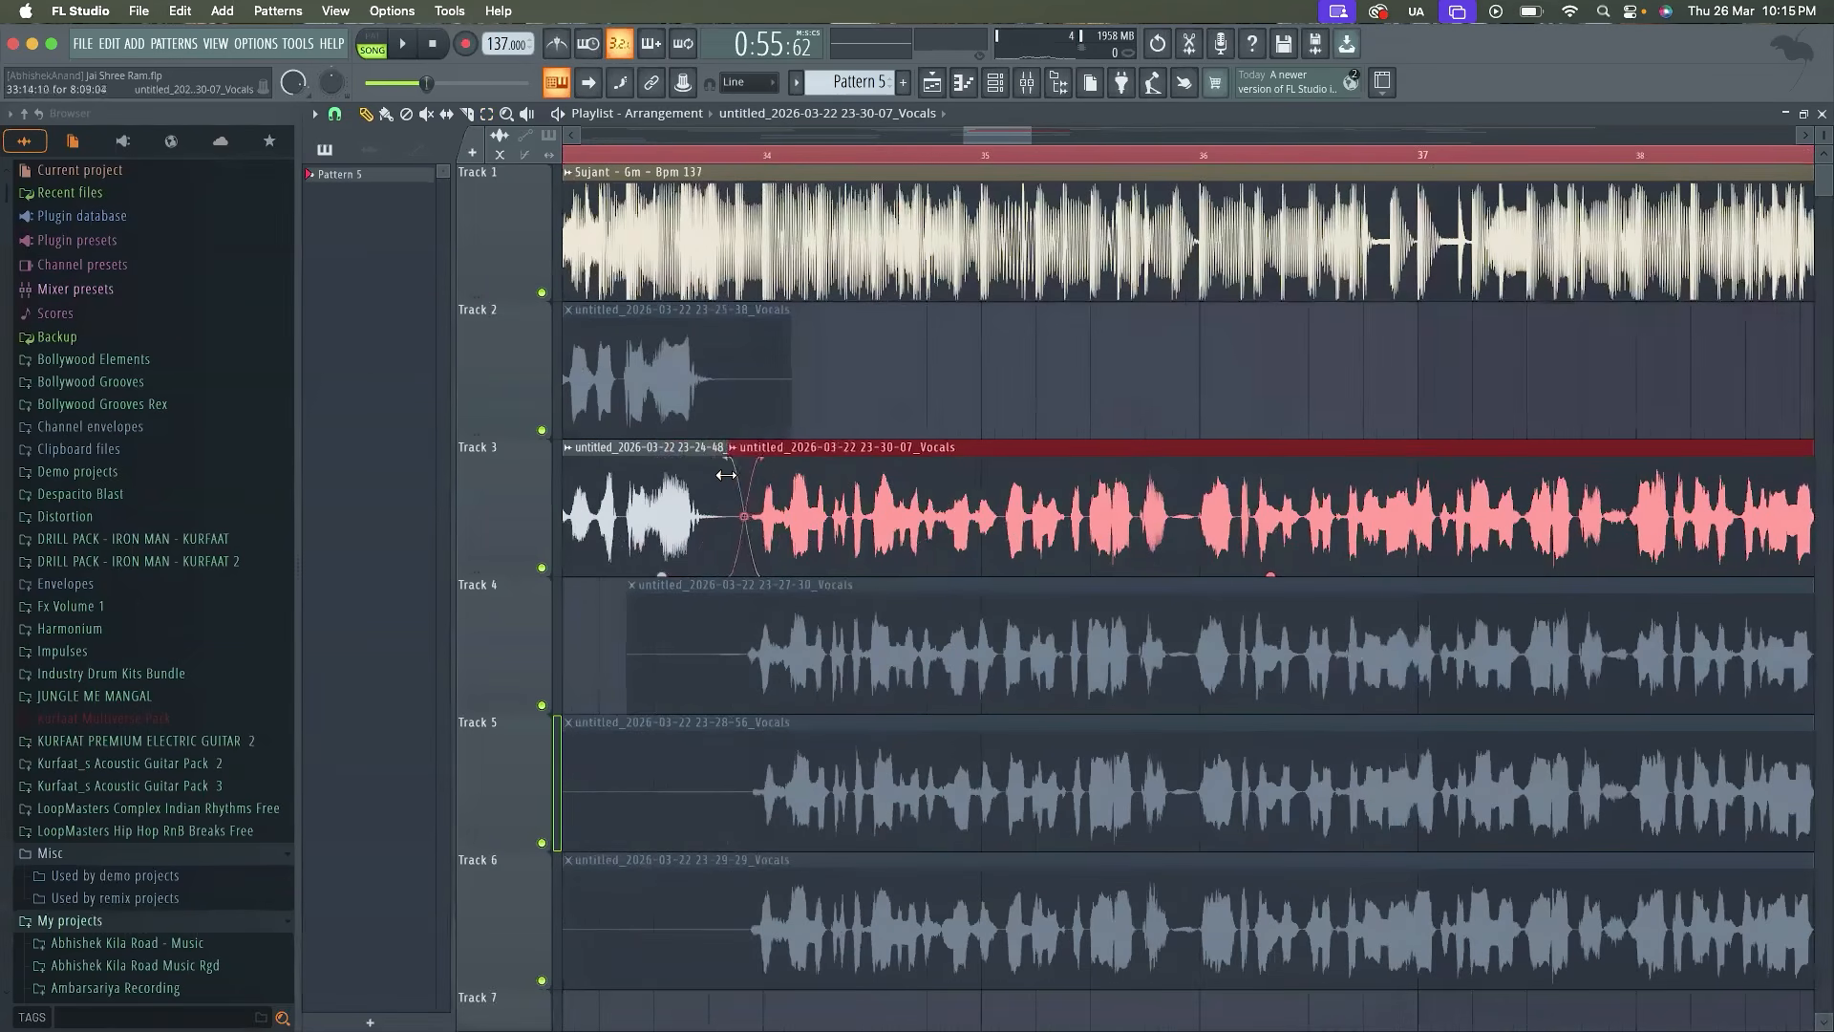
{"action": "left_click_drag", "start_coordinate": [718, 470], "coordinate": [747, 534]}
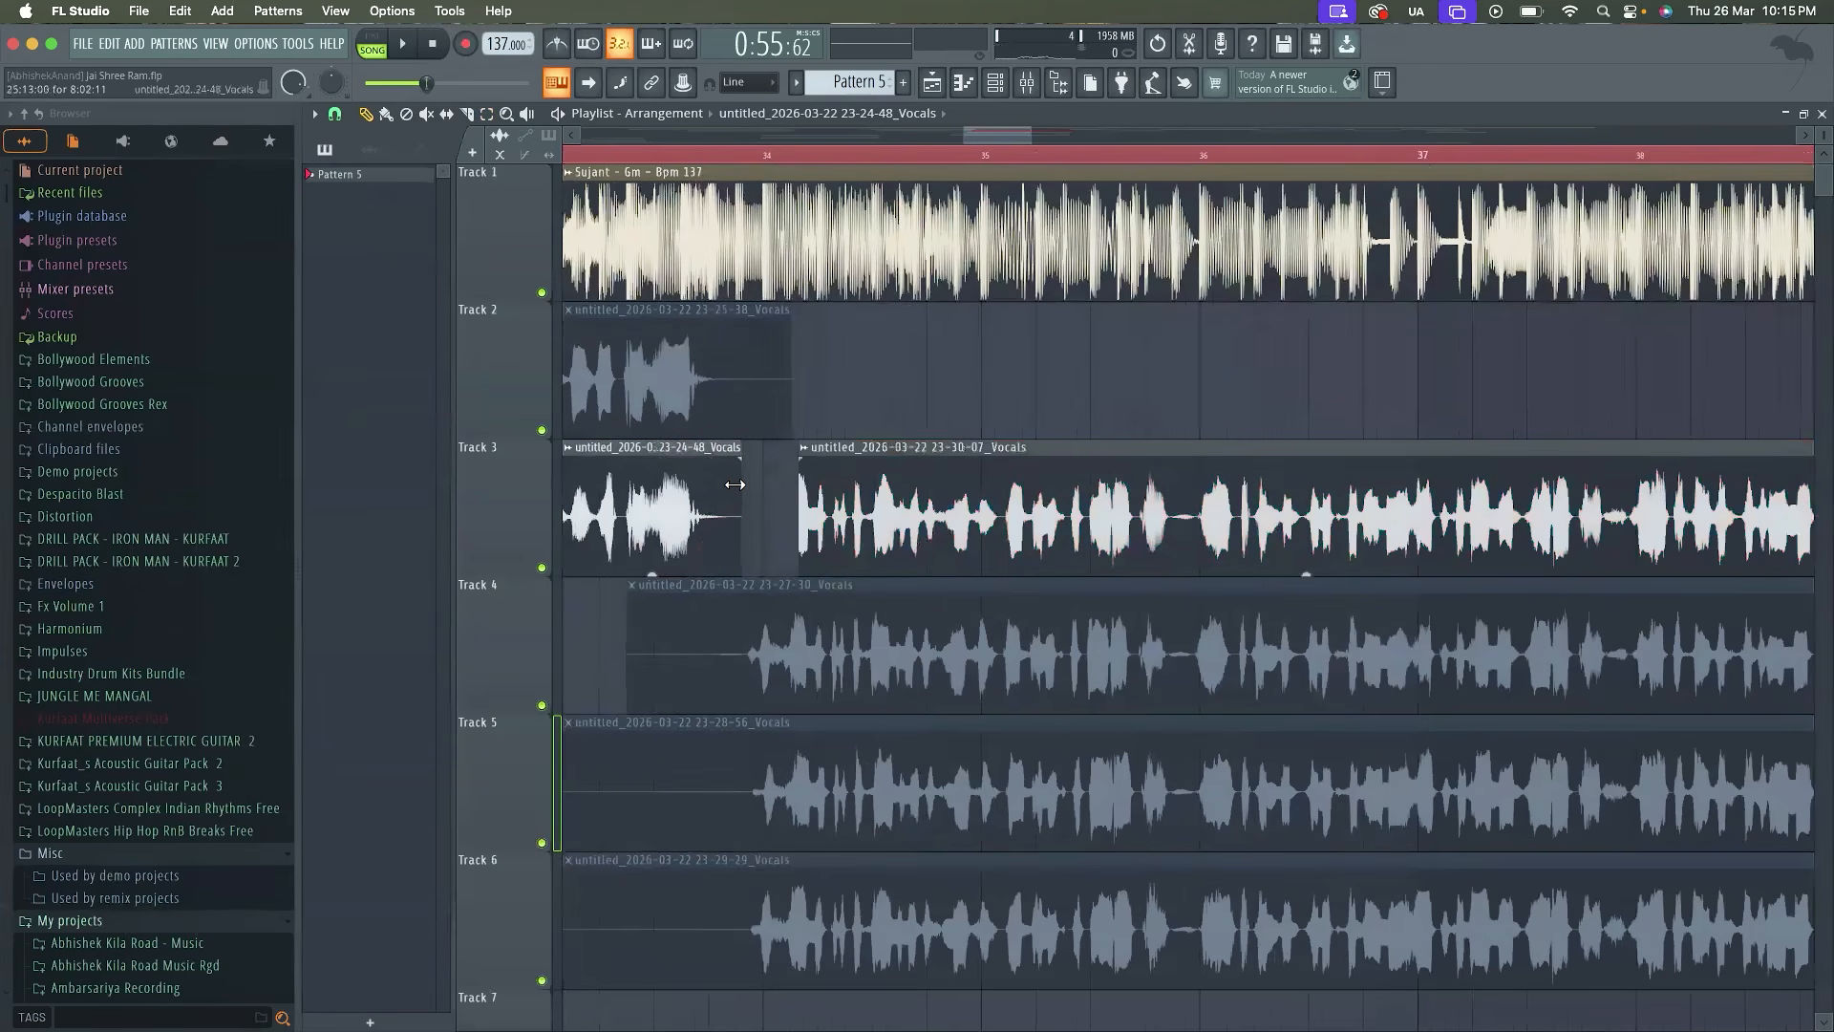
{"action": "left_click_drag", "start_coordinate": [739, 532], "coordinate": [727, 532]}
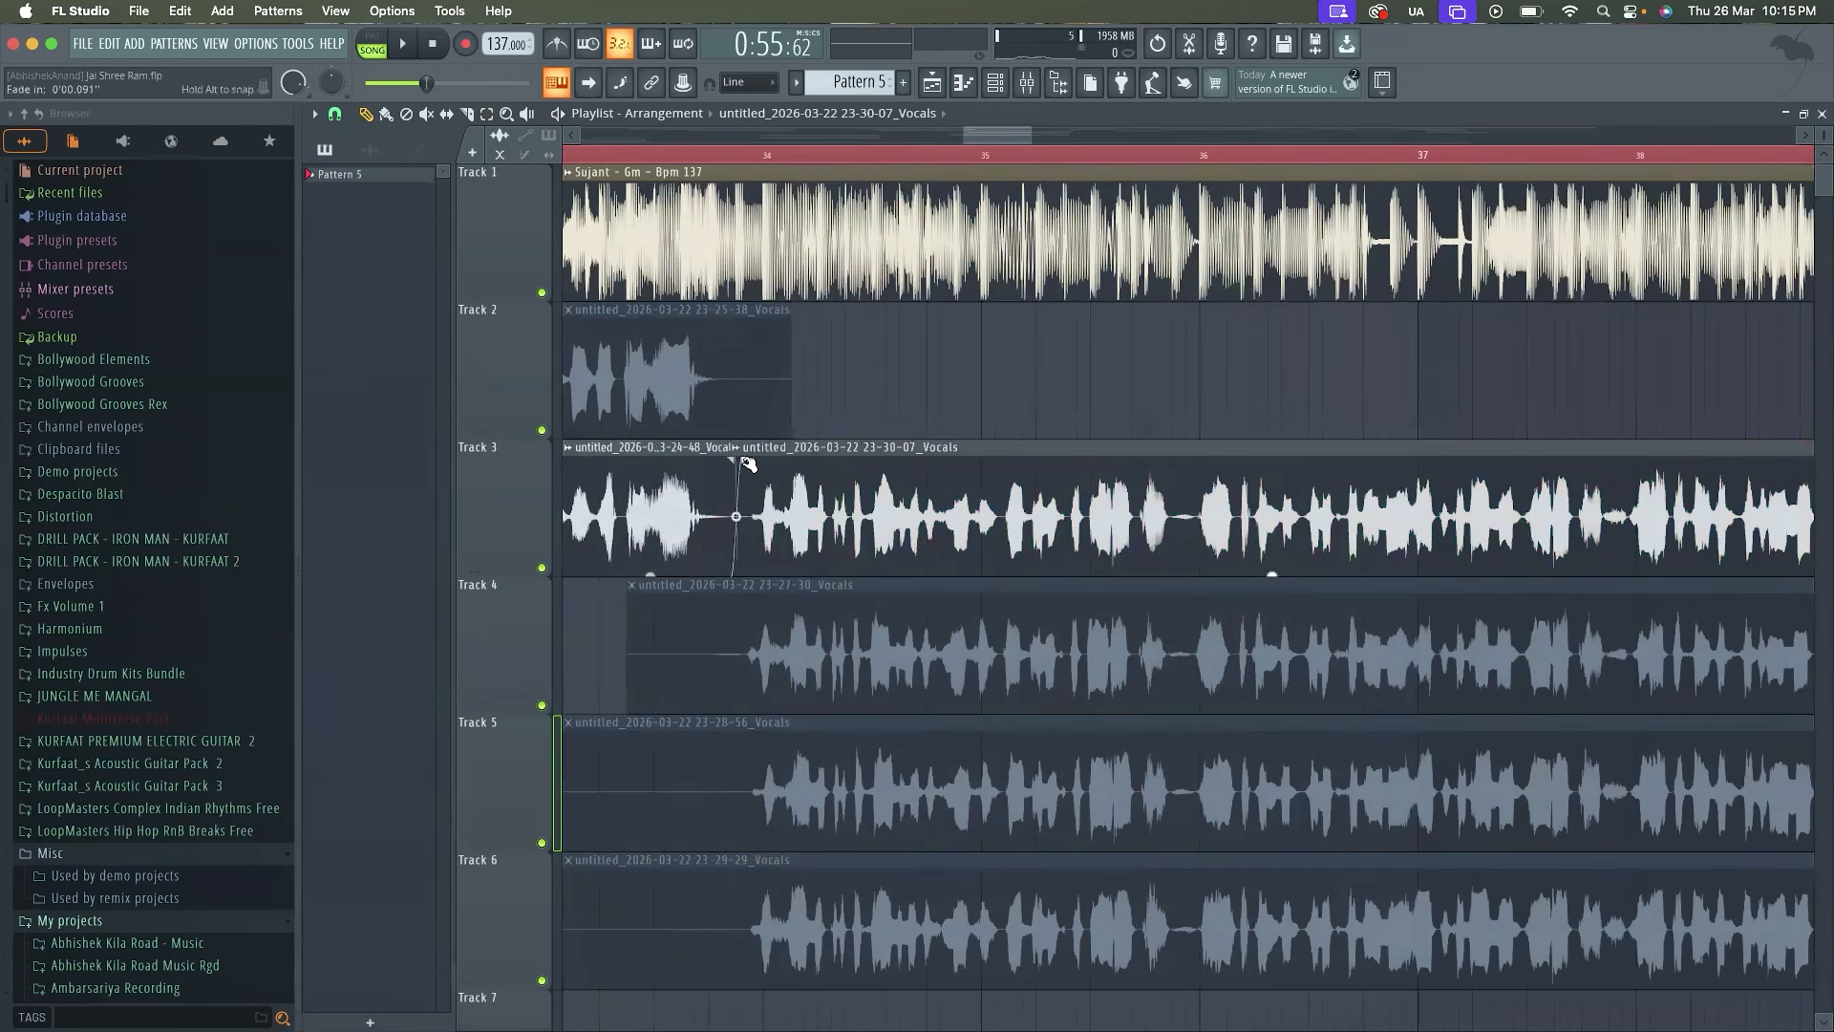
Trim the silent end of the 23-30-07 vocal clip to just before bar 42 and give it a 0.050-second fade-out
{"action": "scroll", "coordinate": [748, 464], "scroll_direction": "down", "scroll_amount": 3}
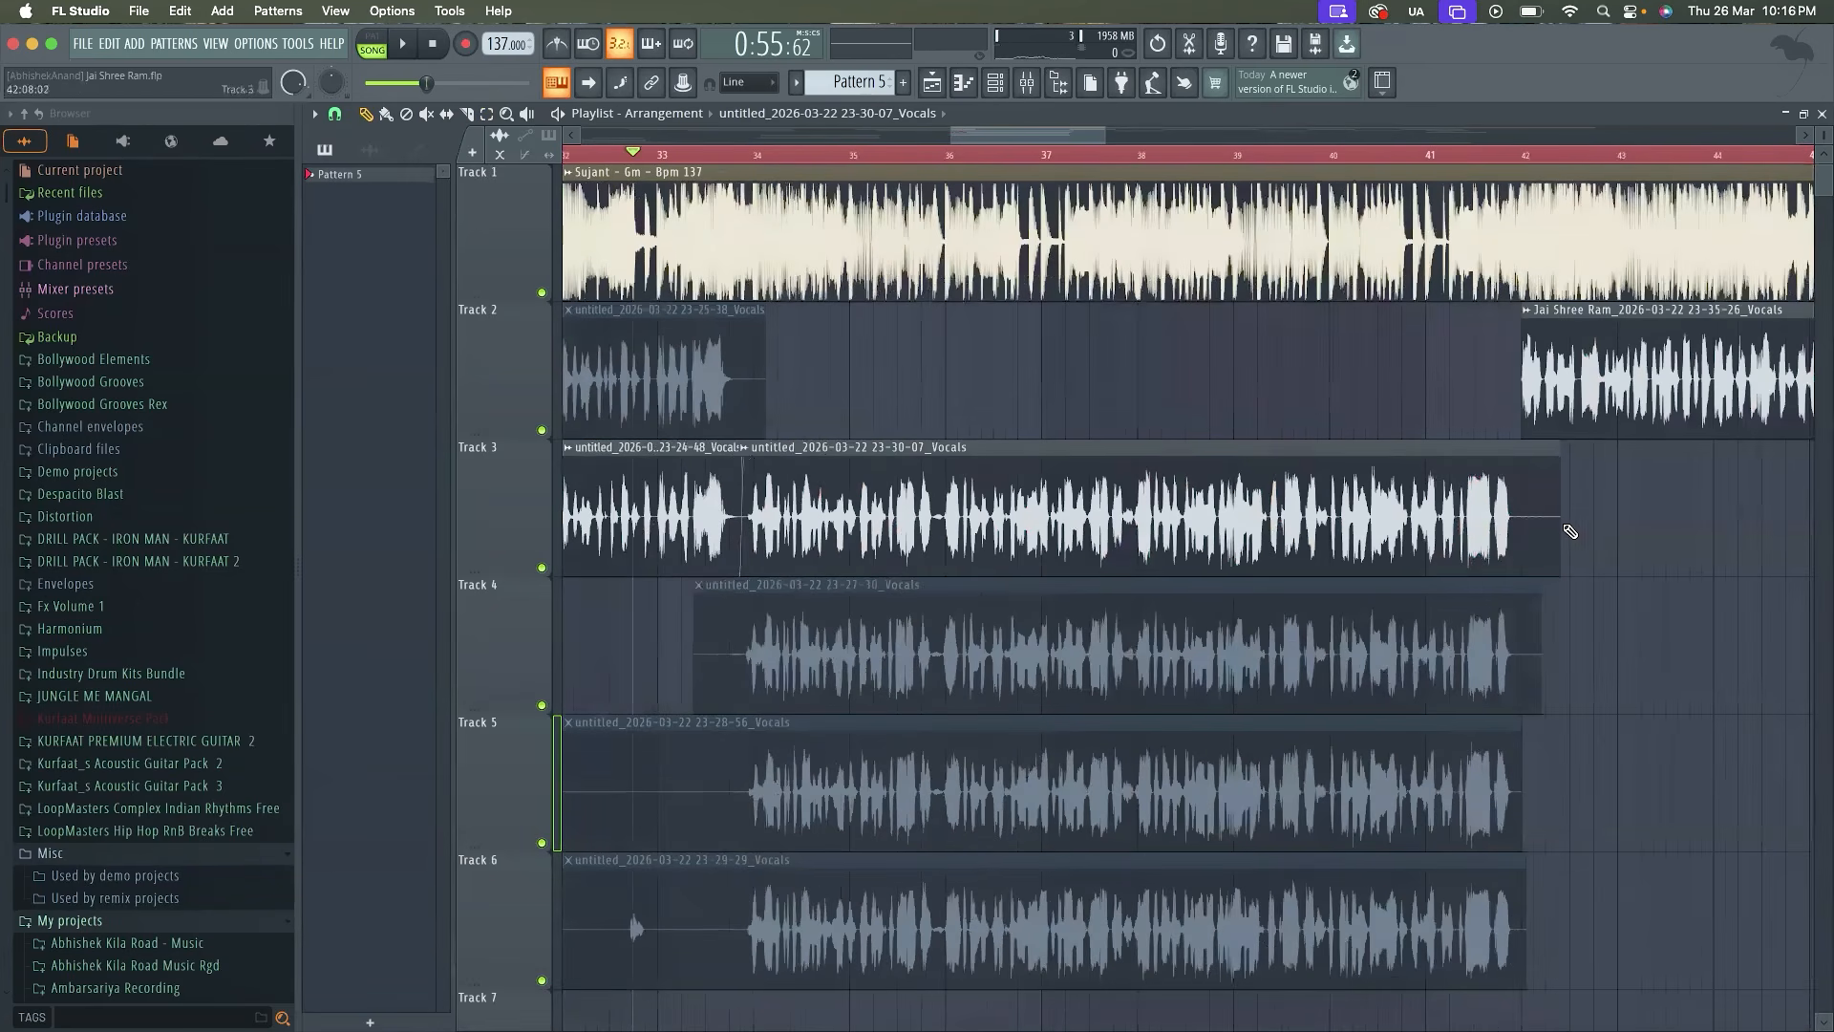
{"action": "left_click_drag", "start_coordinate": [1559, 520], "coordinate": [1511, 518]}
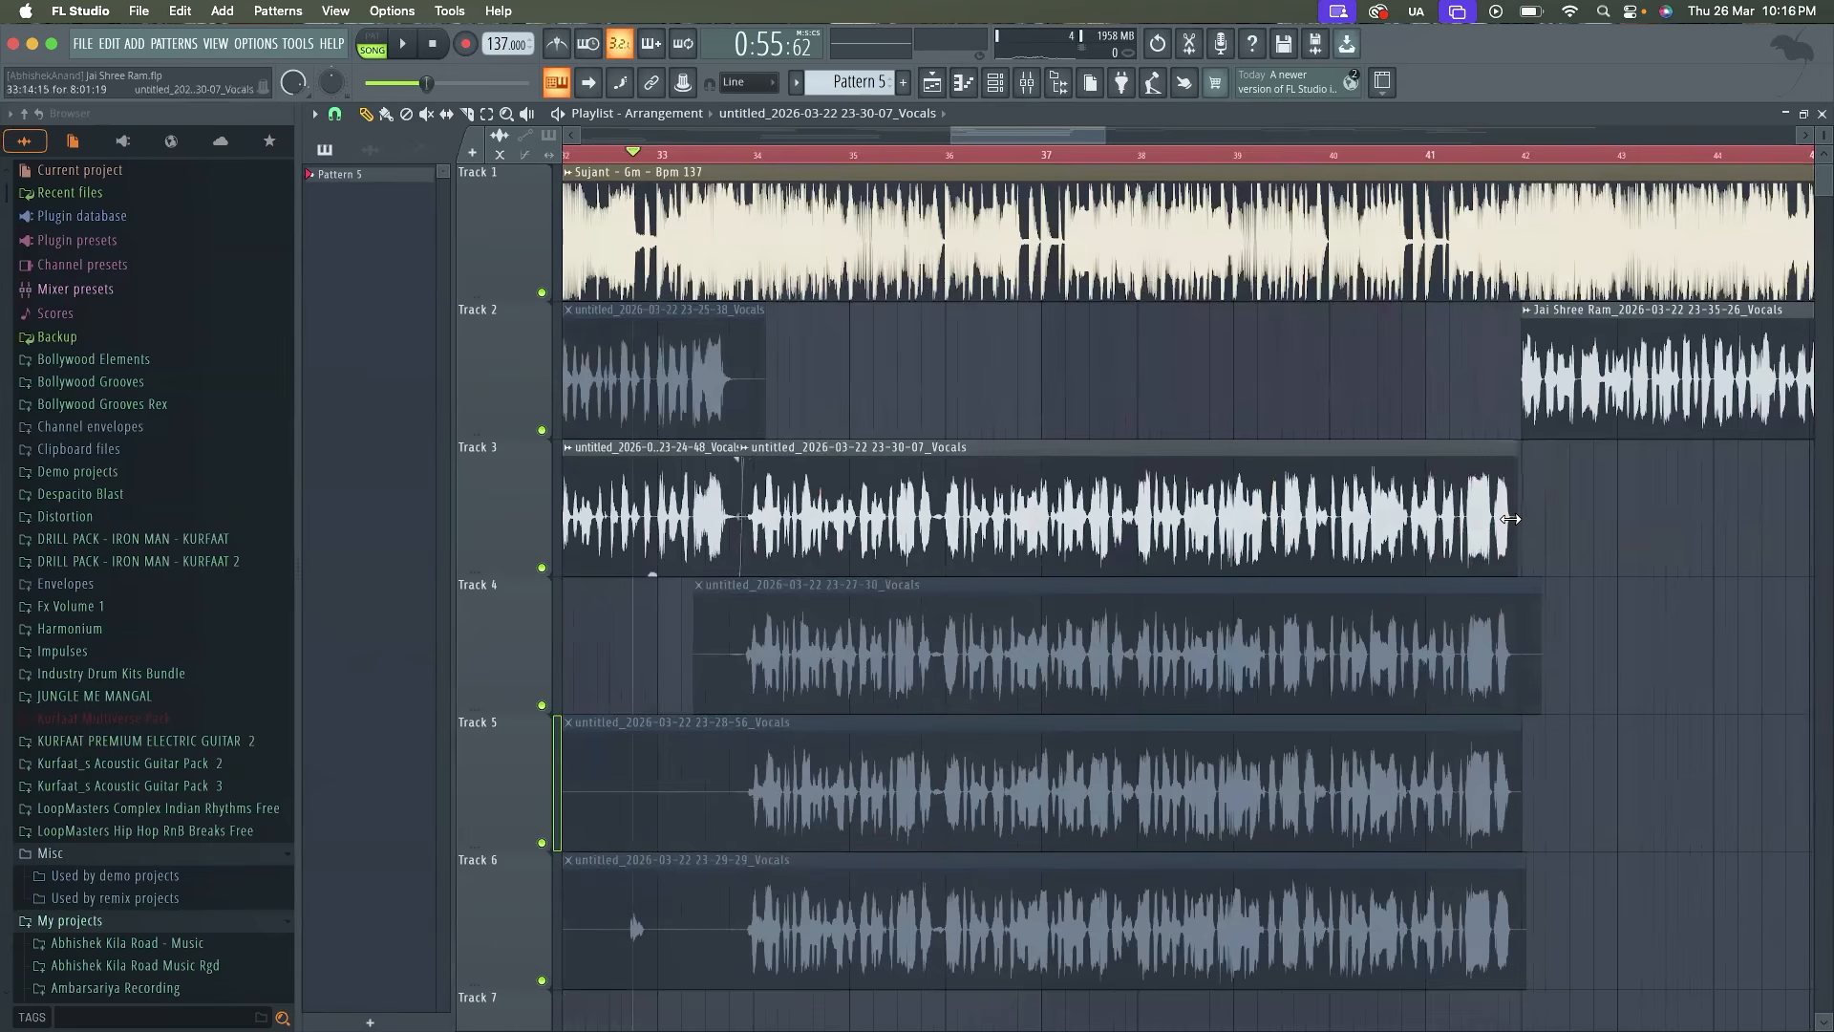
{"action": "scroll", "coordinate": [1514, 511], "scroll_direction": "up", "scroll_amount": 4}
{"action": "left_click_drag", "start_coordinate": [1526, 466], "coordinate": [1519, 465]}
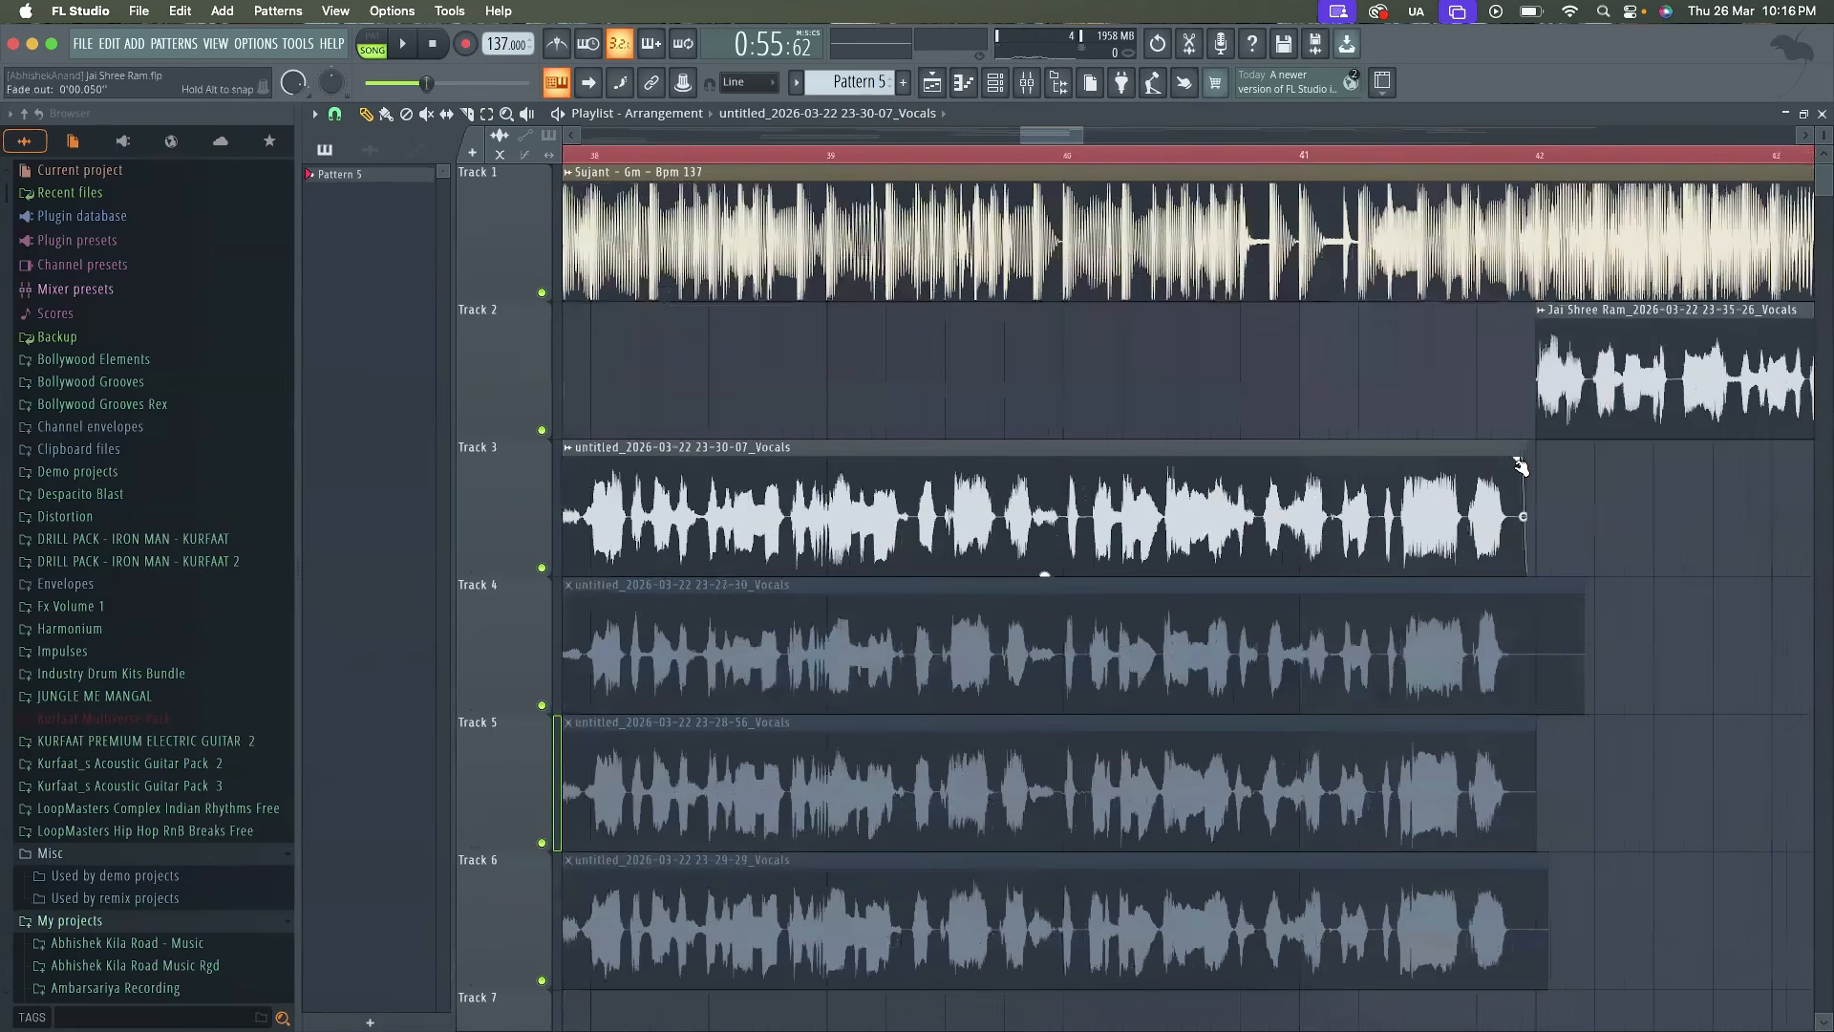
{"action": "scroll", "coordinate": [1519, 466], "scroll_direction": "down", "scroll_amount": 6}
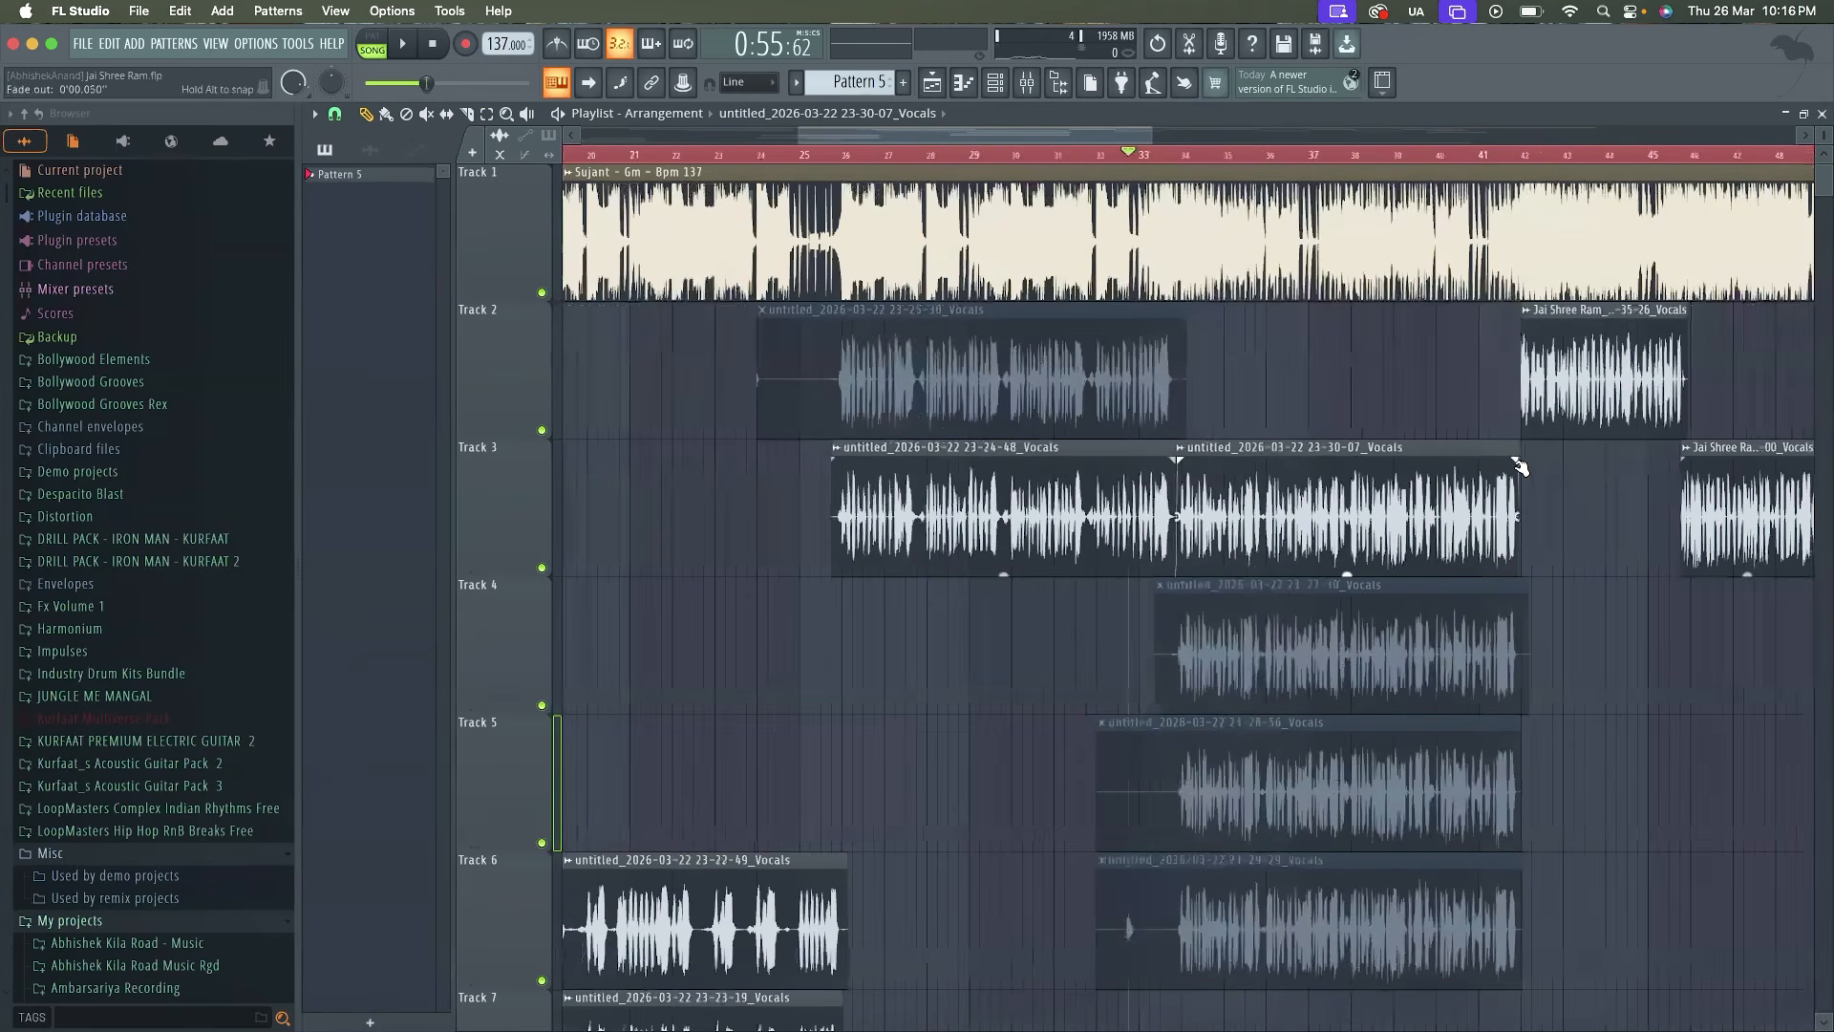
Solo Track 3 and unmute Track 2, leaving only these two vocal tracks active
{"action": "scroll", "coordinate": [1519, 466], "scroll_direction": "down", "scroll_amount": 8}
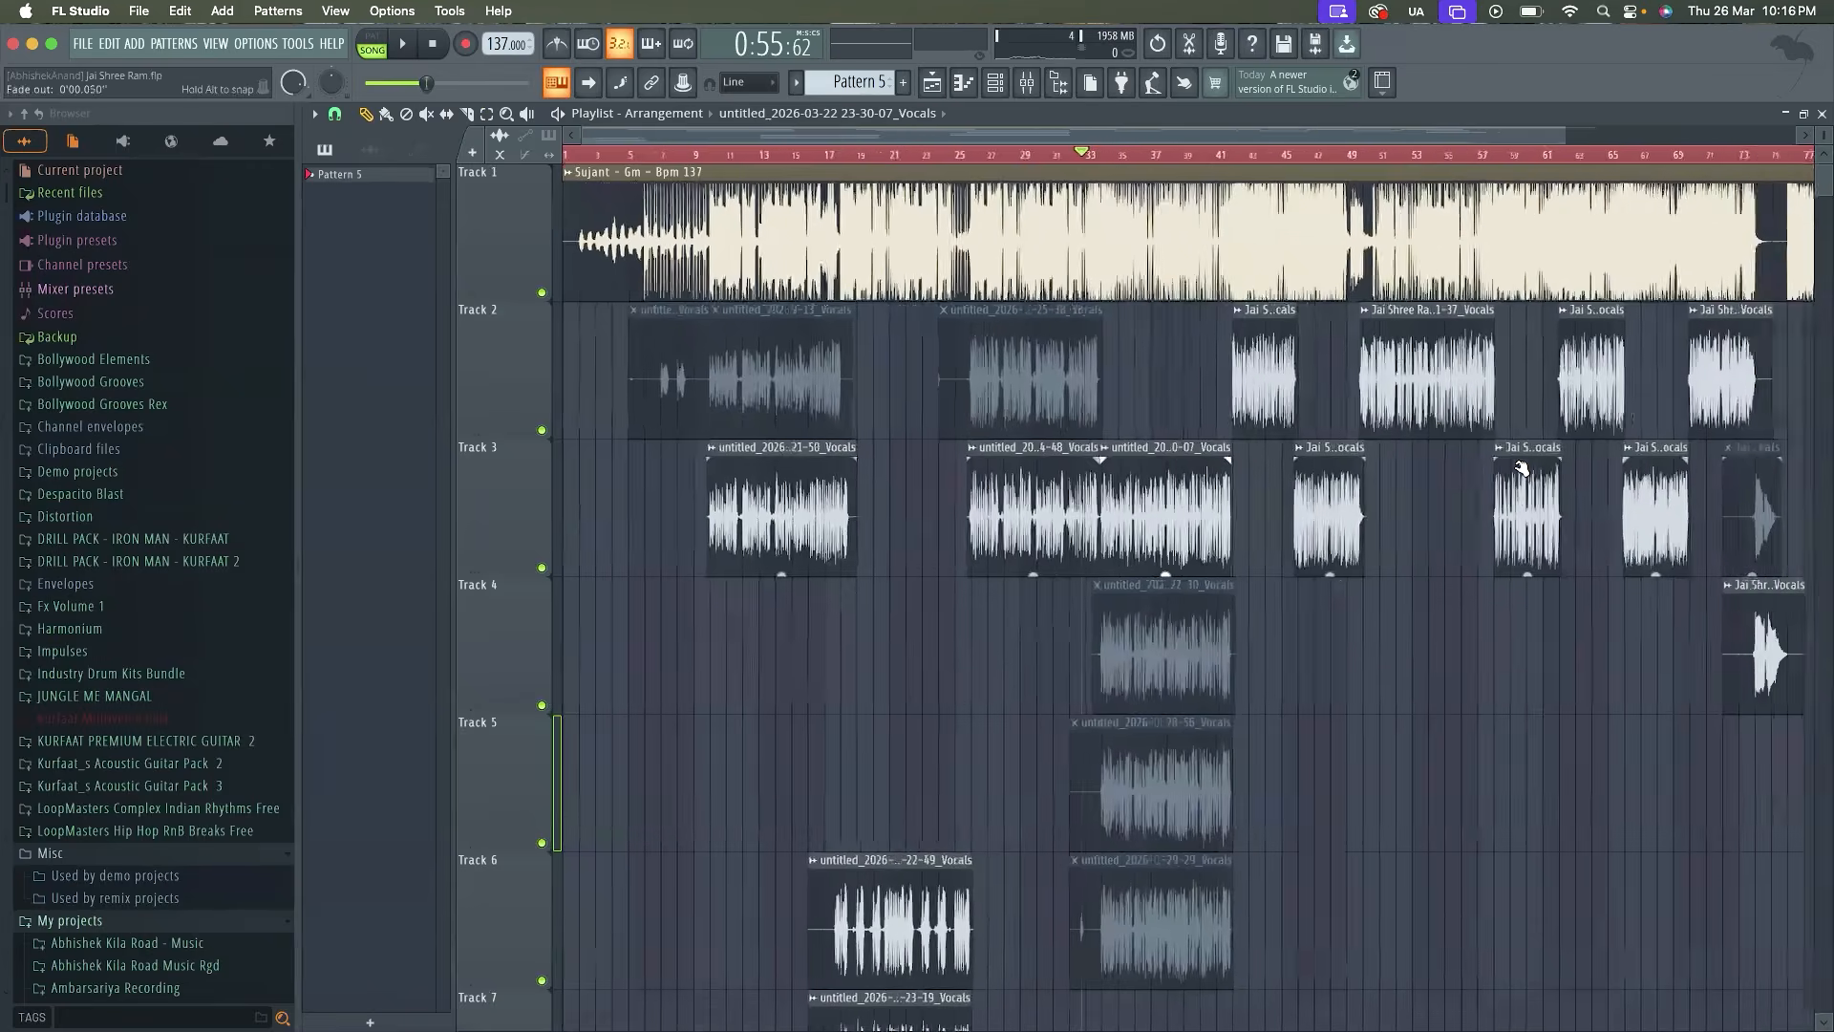
{"action": "scroll", "coordinate": [1521, 468], "scroll_direction": "down", "scroll_amount": 2}
{"action": "scroll", "coordinate": [1117, 311], "scroll_direction": "down", "scroll_amount": 4}
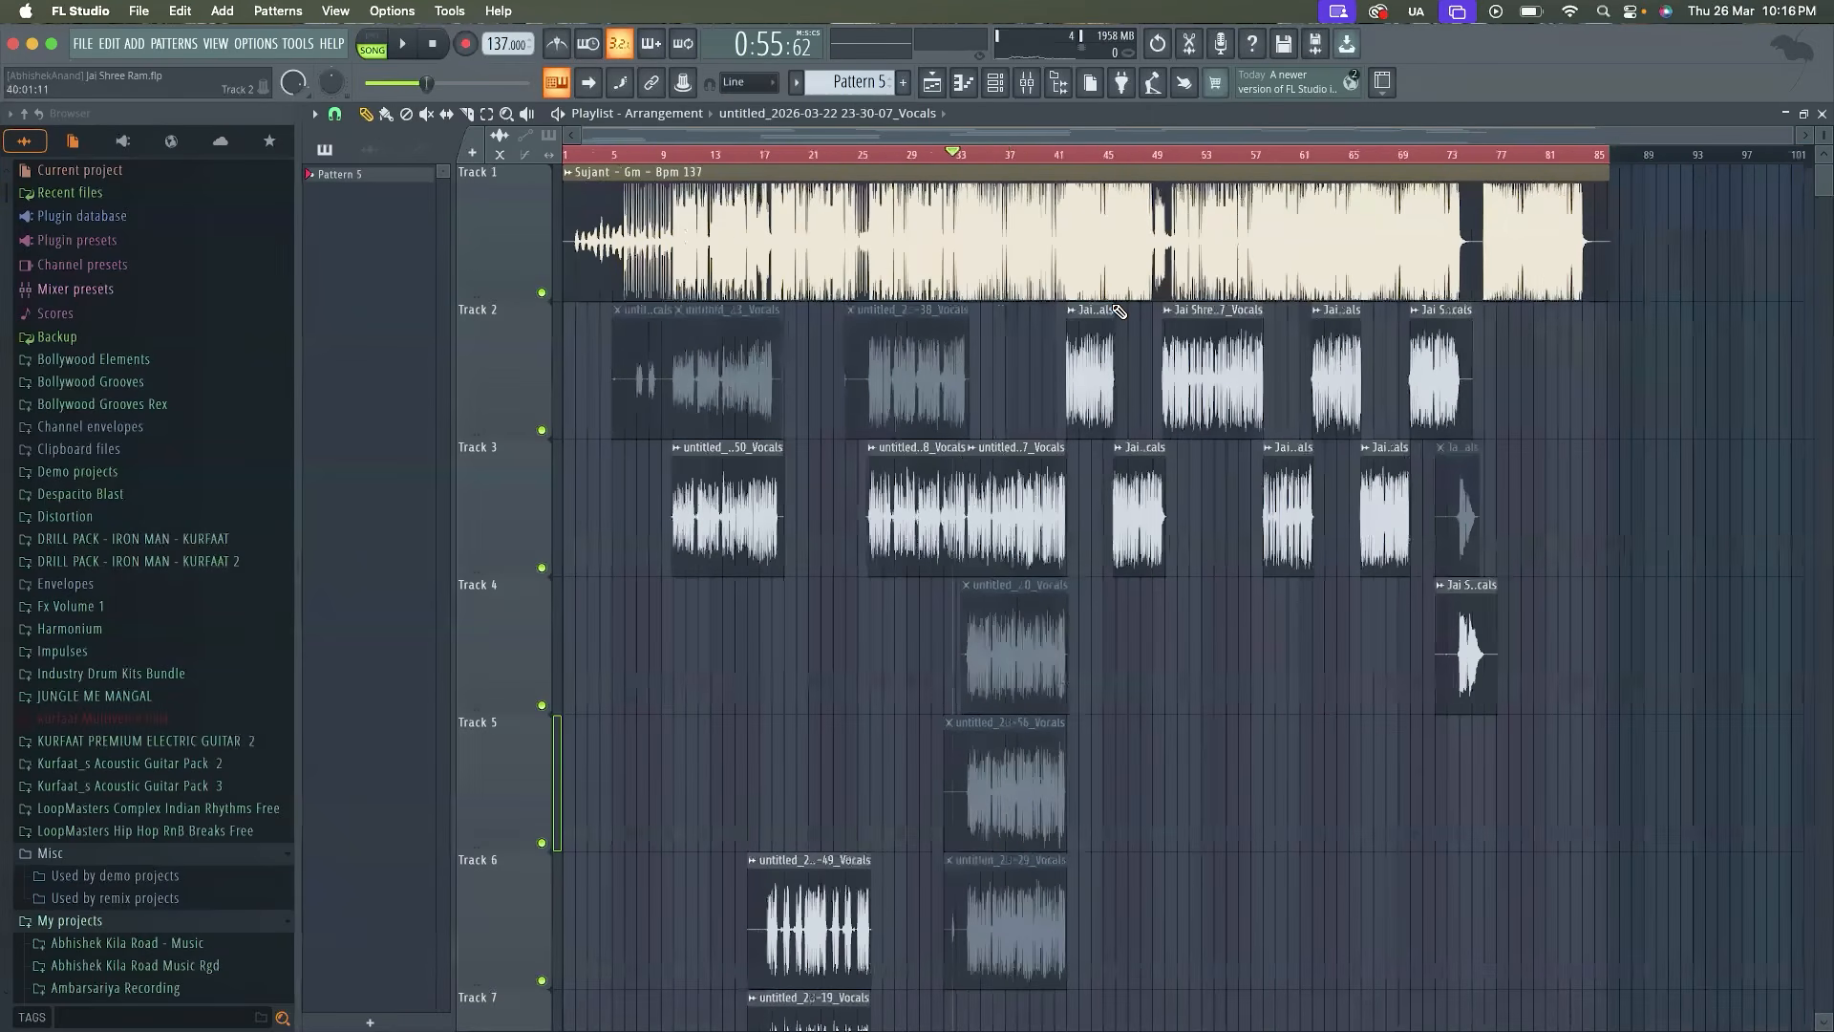
{"action": "scroll", "coordinate": [844, 787], "scroll_direction": "down", "scroll_amount": 3}
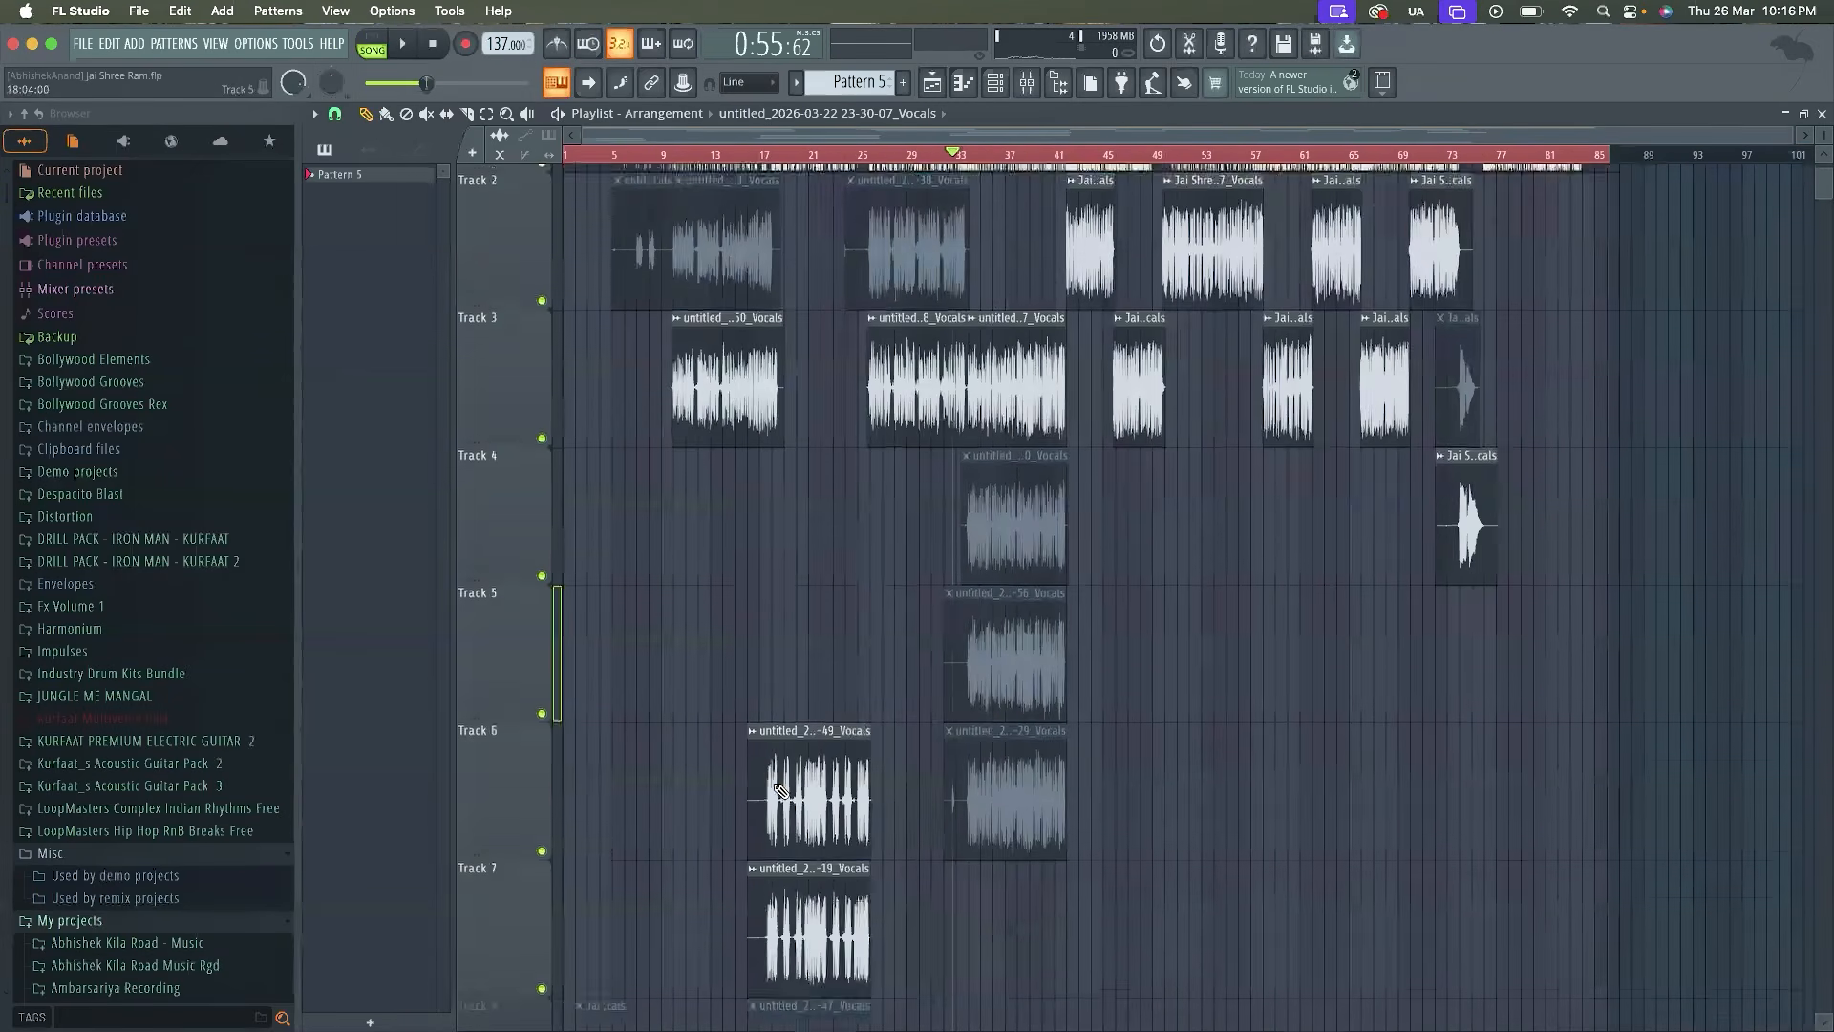
{"action": "scroll", "coordinate": [781, 791], "scroll_direction": "up", "scroll_amount": 3}
{"action": "scroll", "coordinate": [782, 791], "scroll_direction": "up", "scroll_amount": 10}
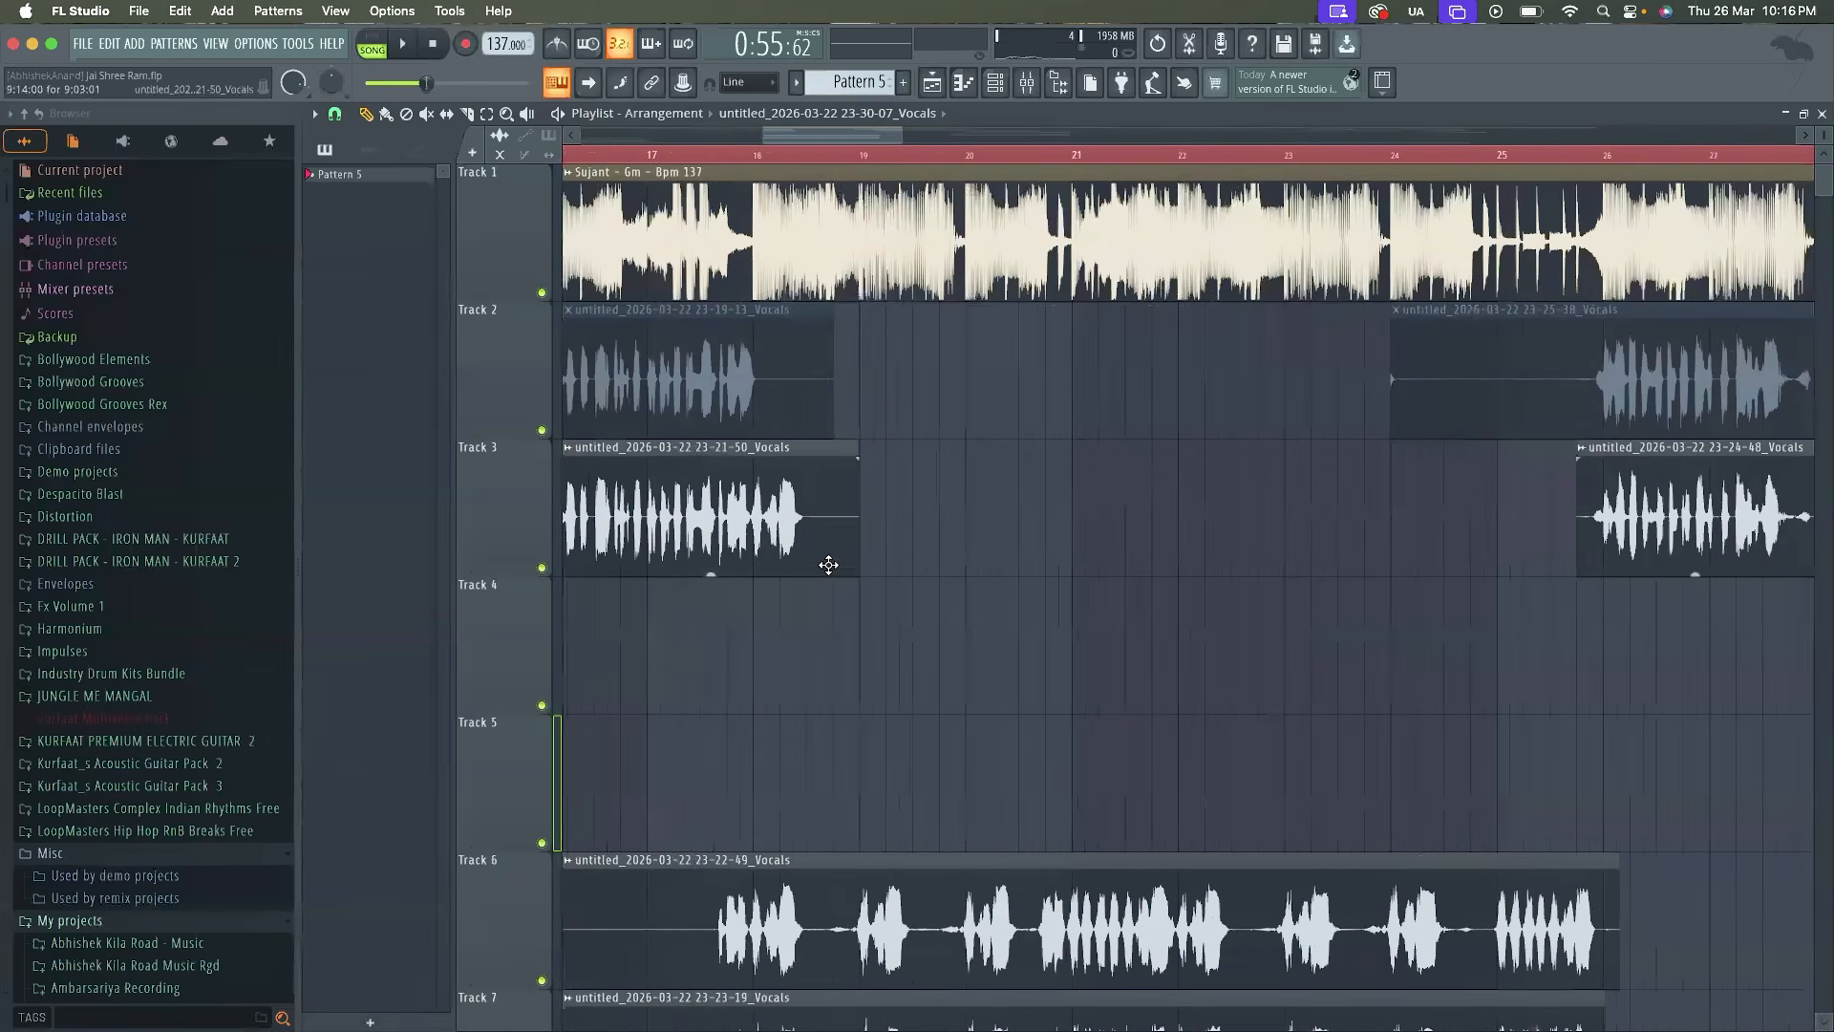
{"action": "scroll", "coordinate": [962, 577], "scroll_direction": "down", "scroll_amount": 8}
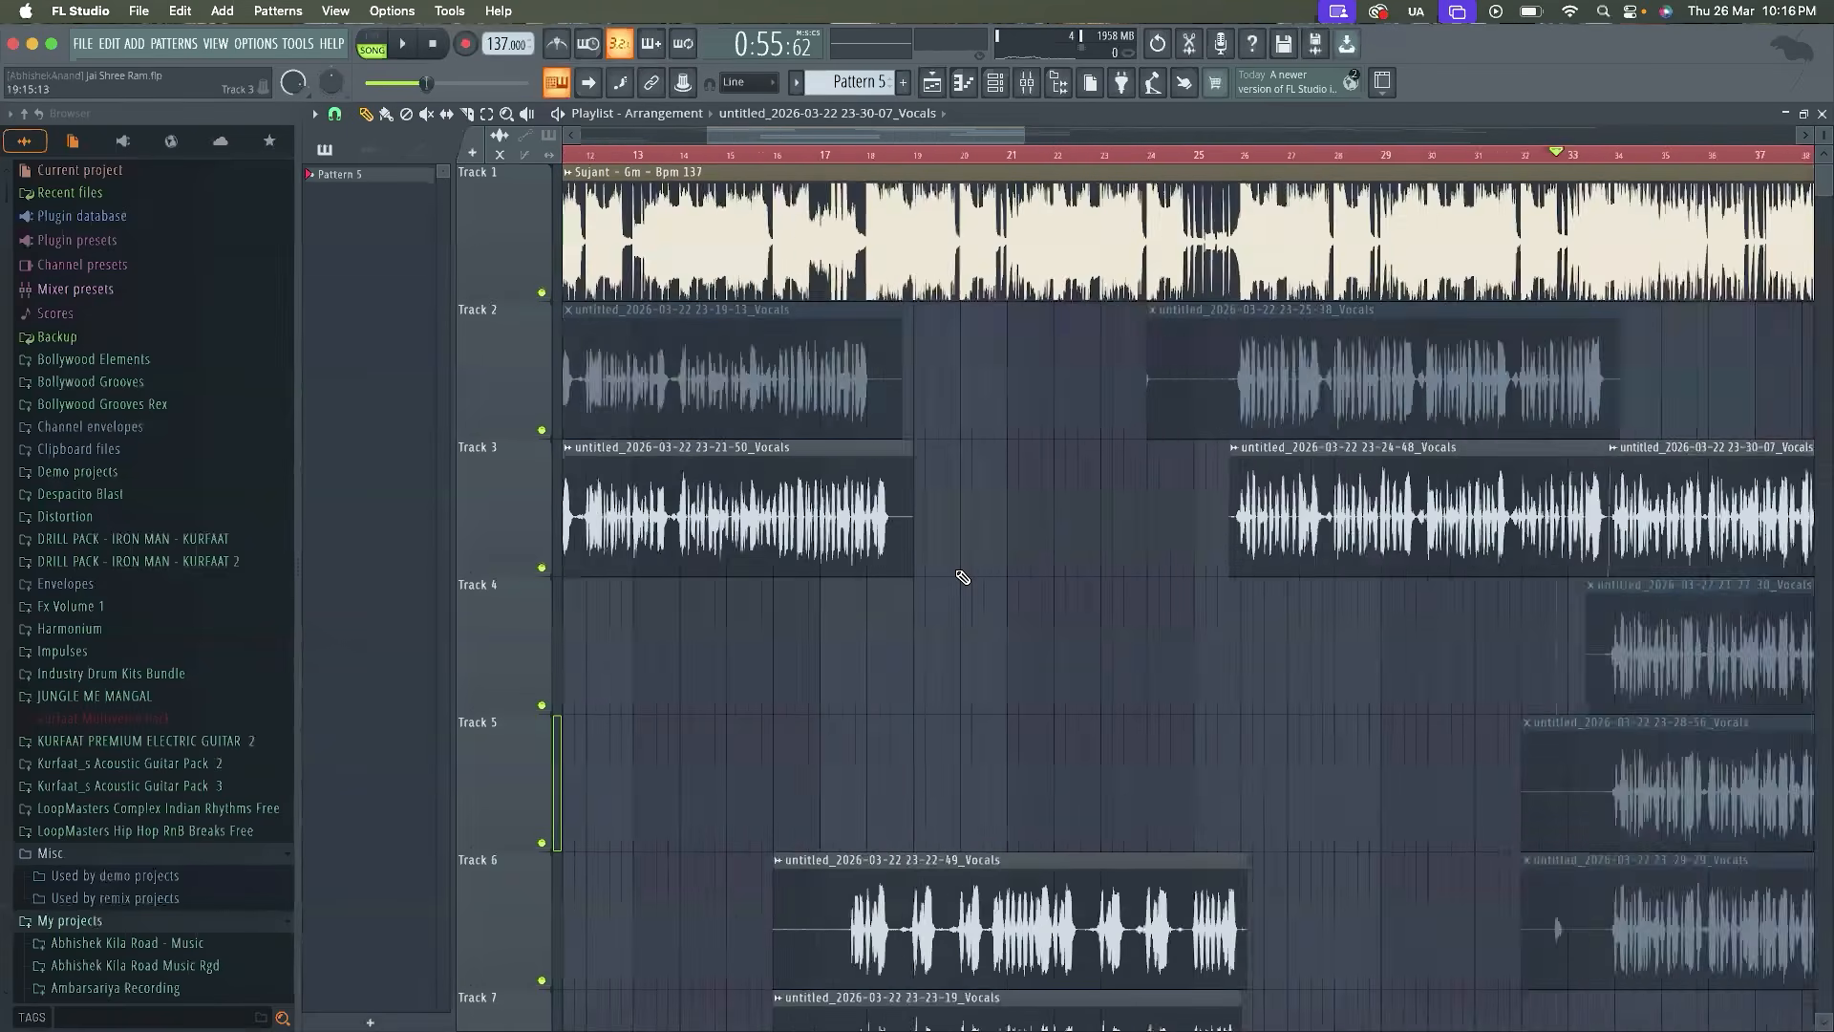
{"action": "right_click", "coordinate": [542, 567]}
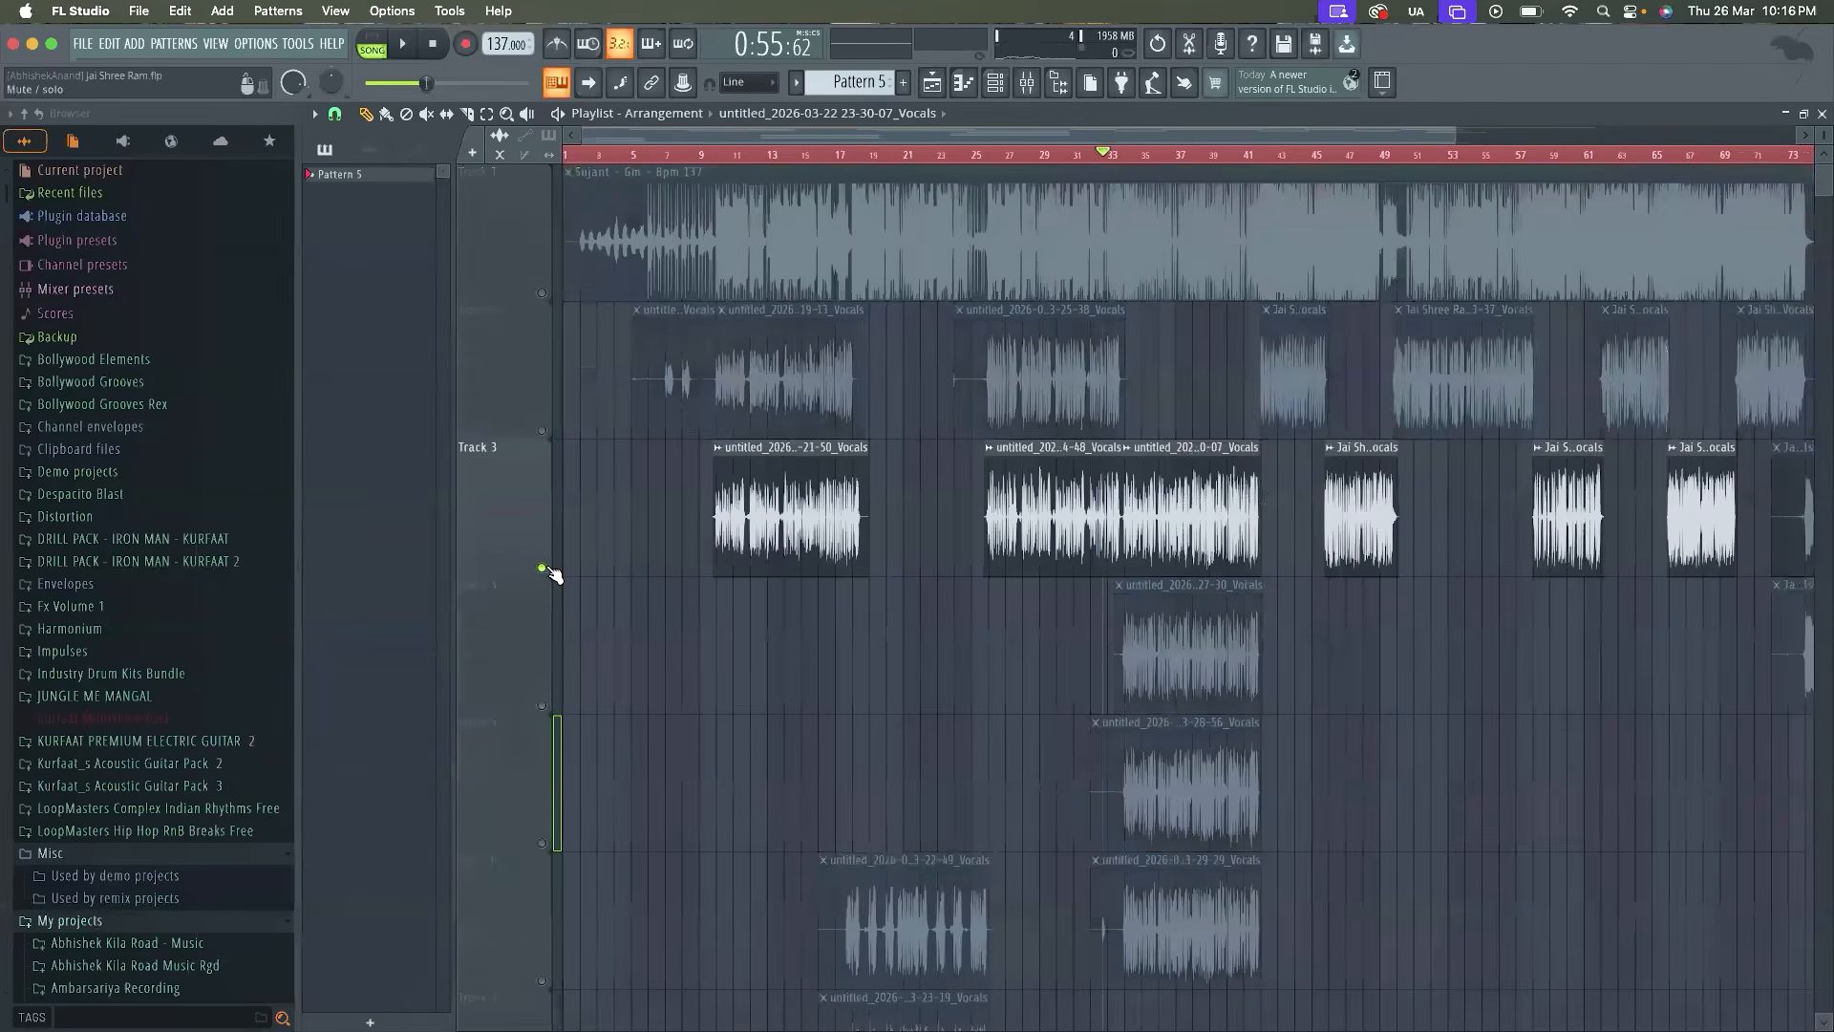
{"action": "left_click", "coordinate": [542, 430]}
{"action": "scroll", "coordinate": [549, 435], "scroll_direction": "down", "scroll_amount": 2}
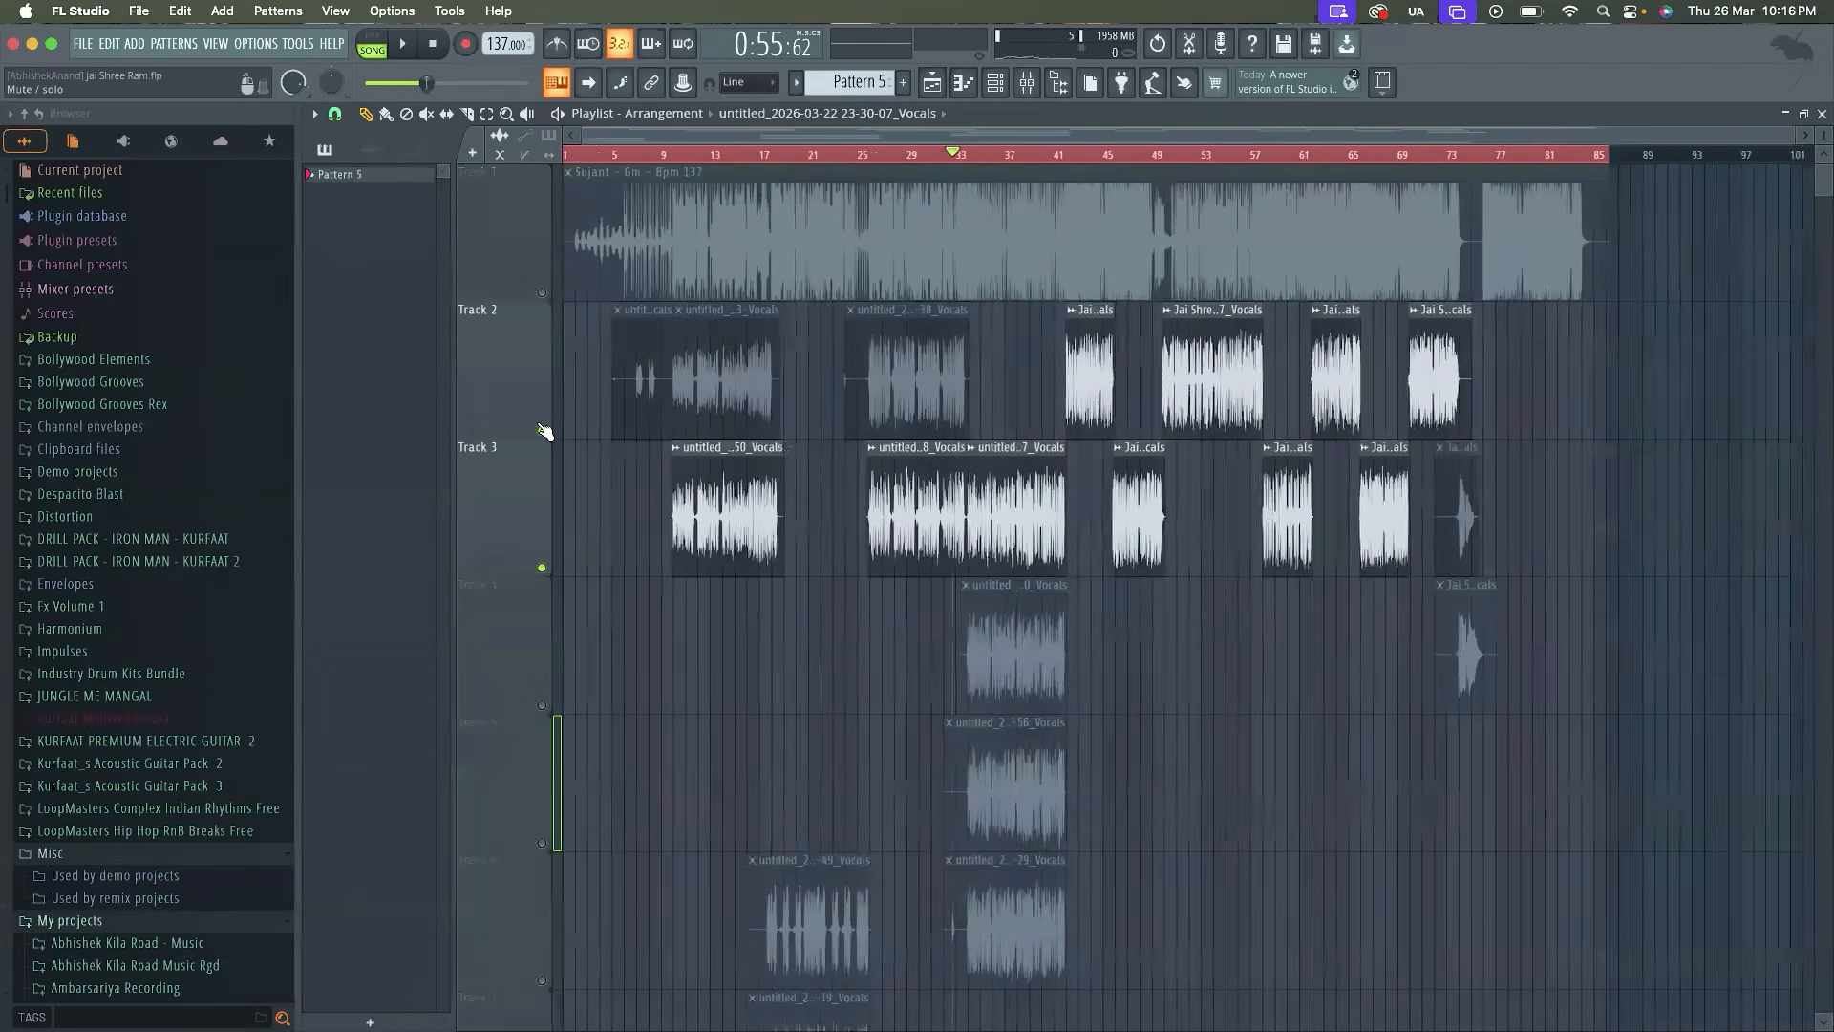
Audition the active vocal clips from around bars 10, 30, 35 and 41, and stop playback
{"action": "left_click", "coordinate": [674, 157]}
{"action": "key", "text": "space"}
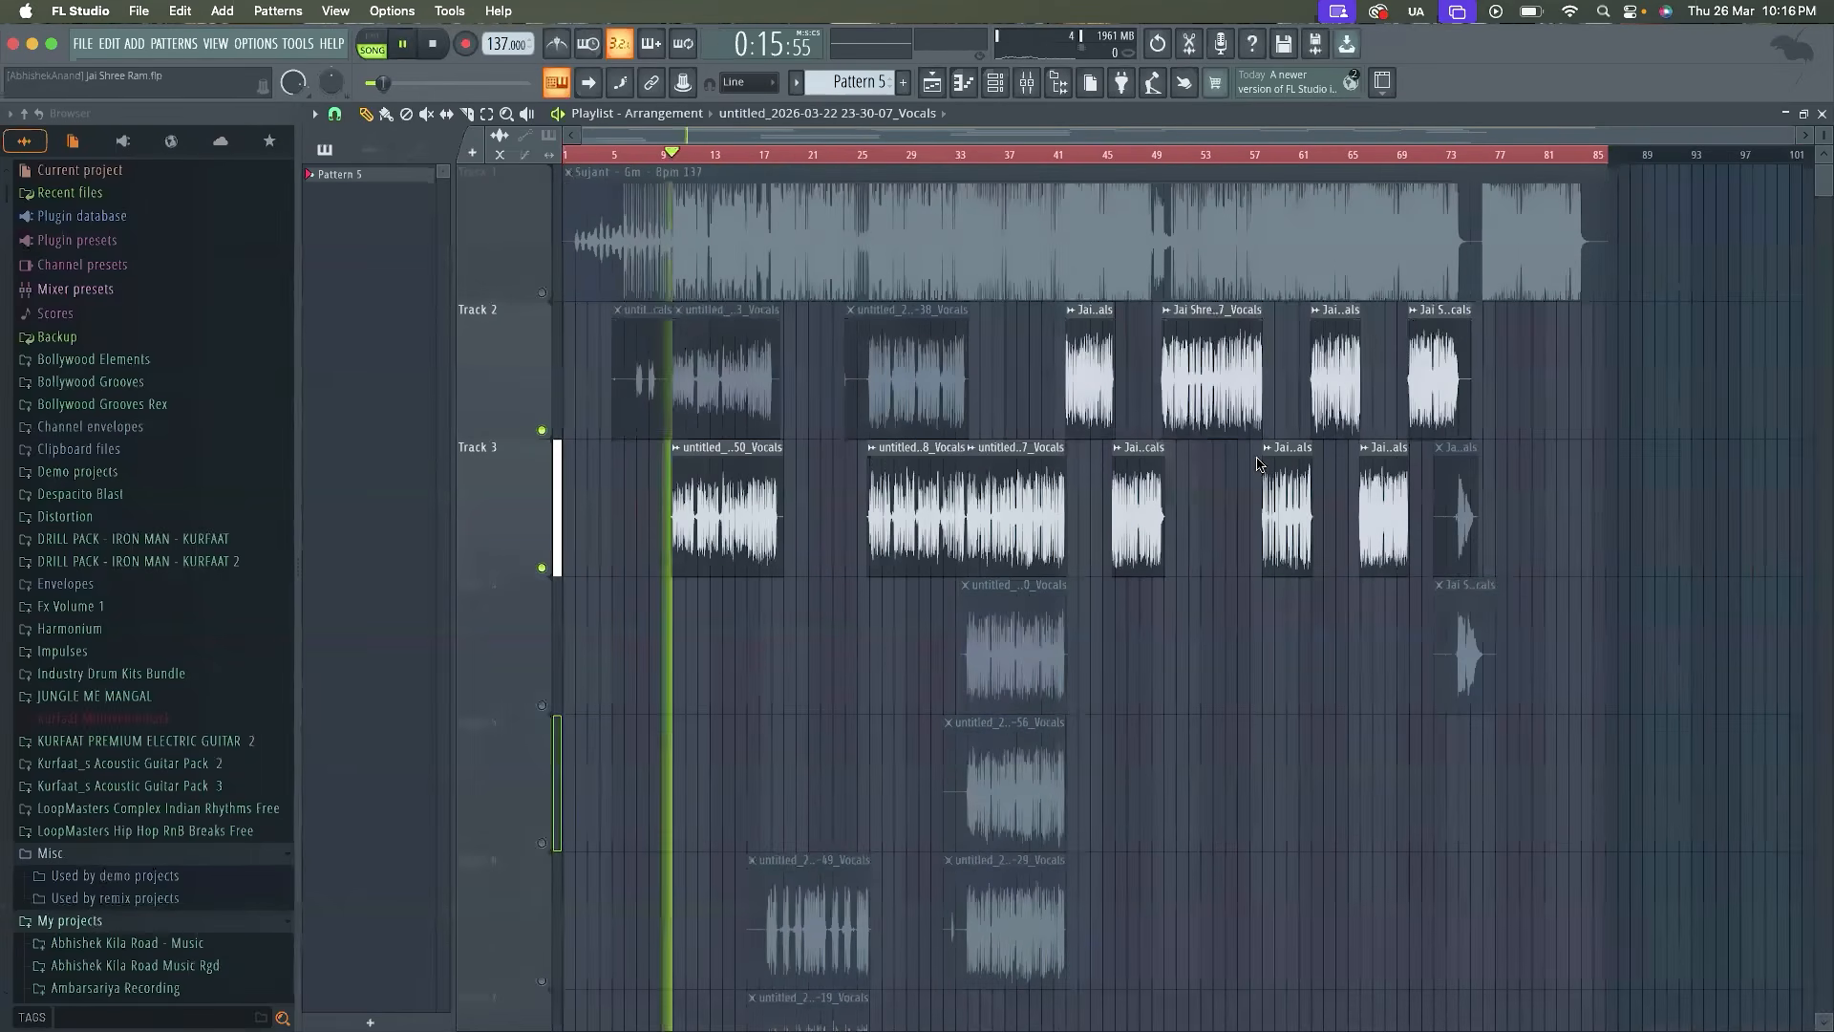
{"action": "left_click", "coordinate": [925, 154]}
{"action": "left_click", "coordinate": [987, 154]}
{"action": "left_click", "coordinate": [1070, 156]}
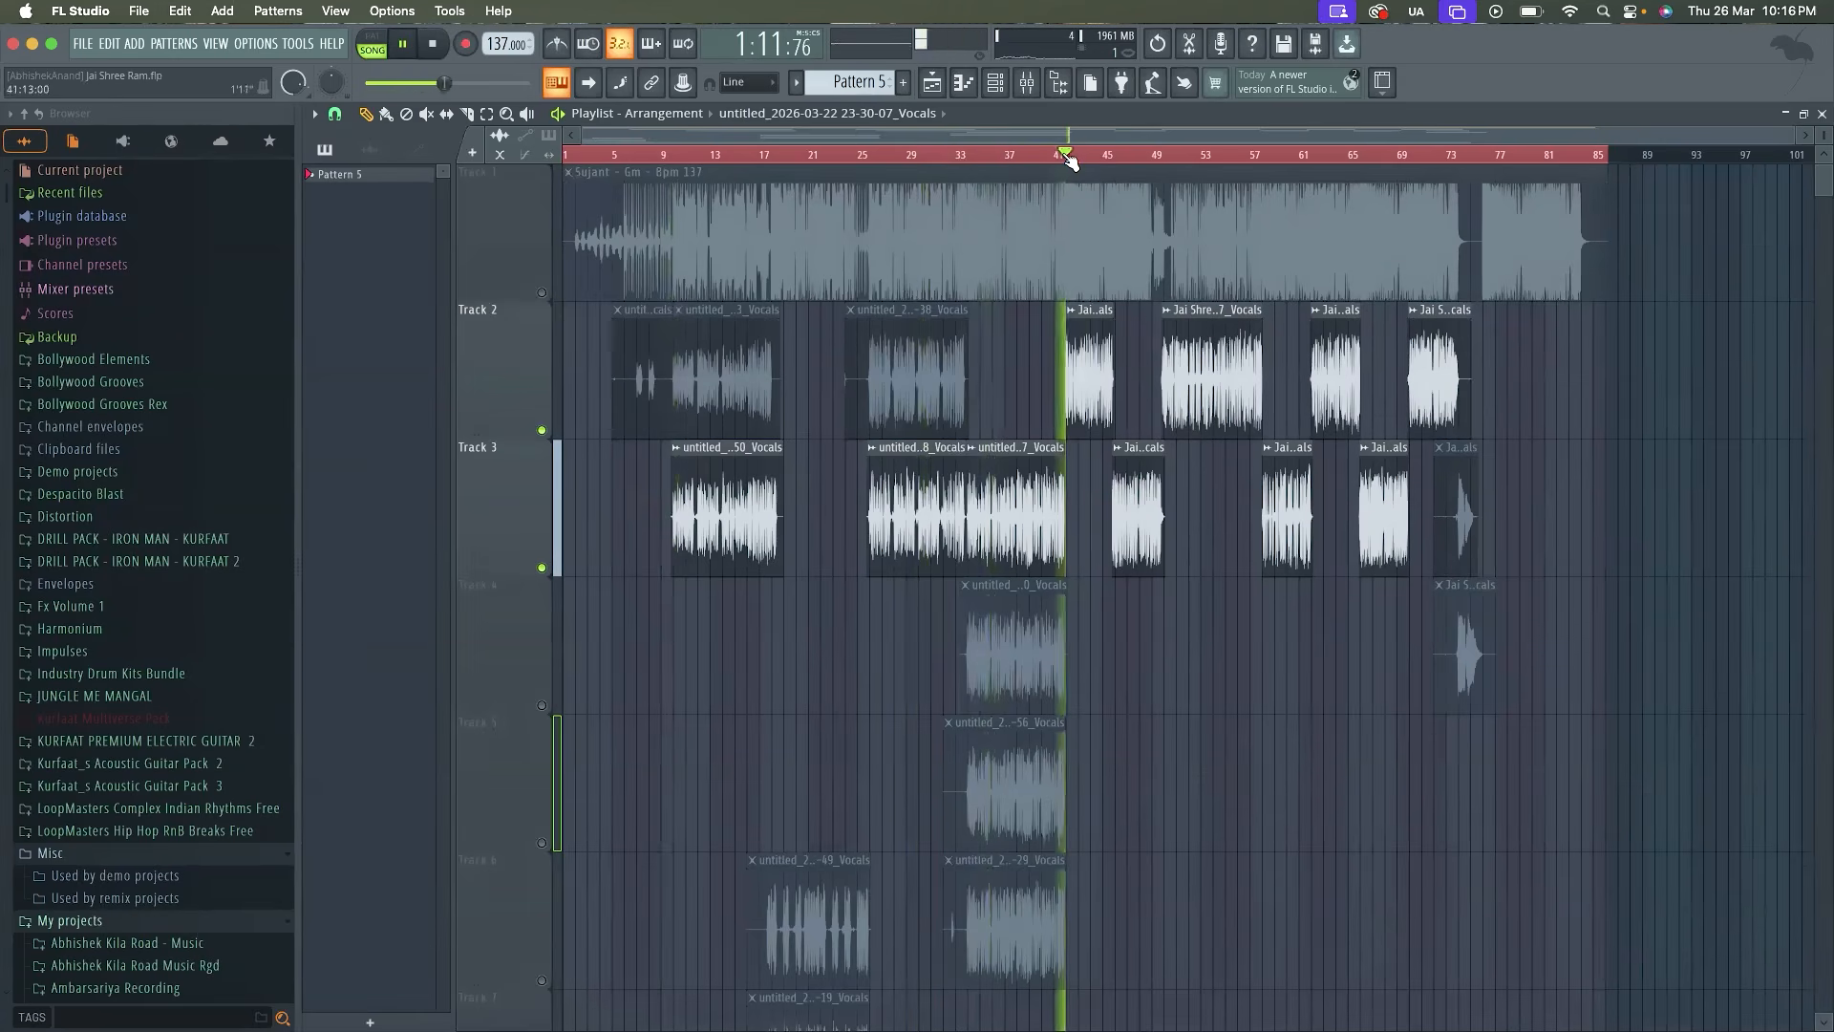
{"action": "scroll", "coordinate": [1171, 483], "scroll_direction": "down", "scroll_amount": 2}
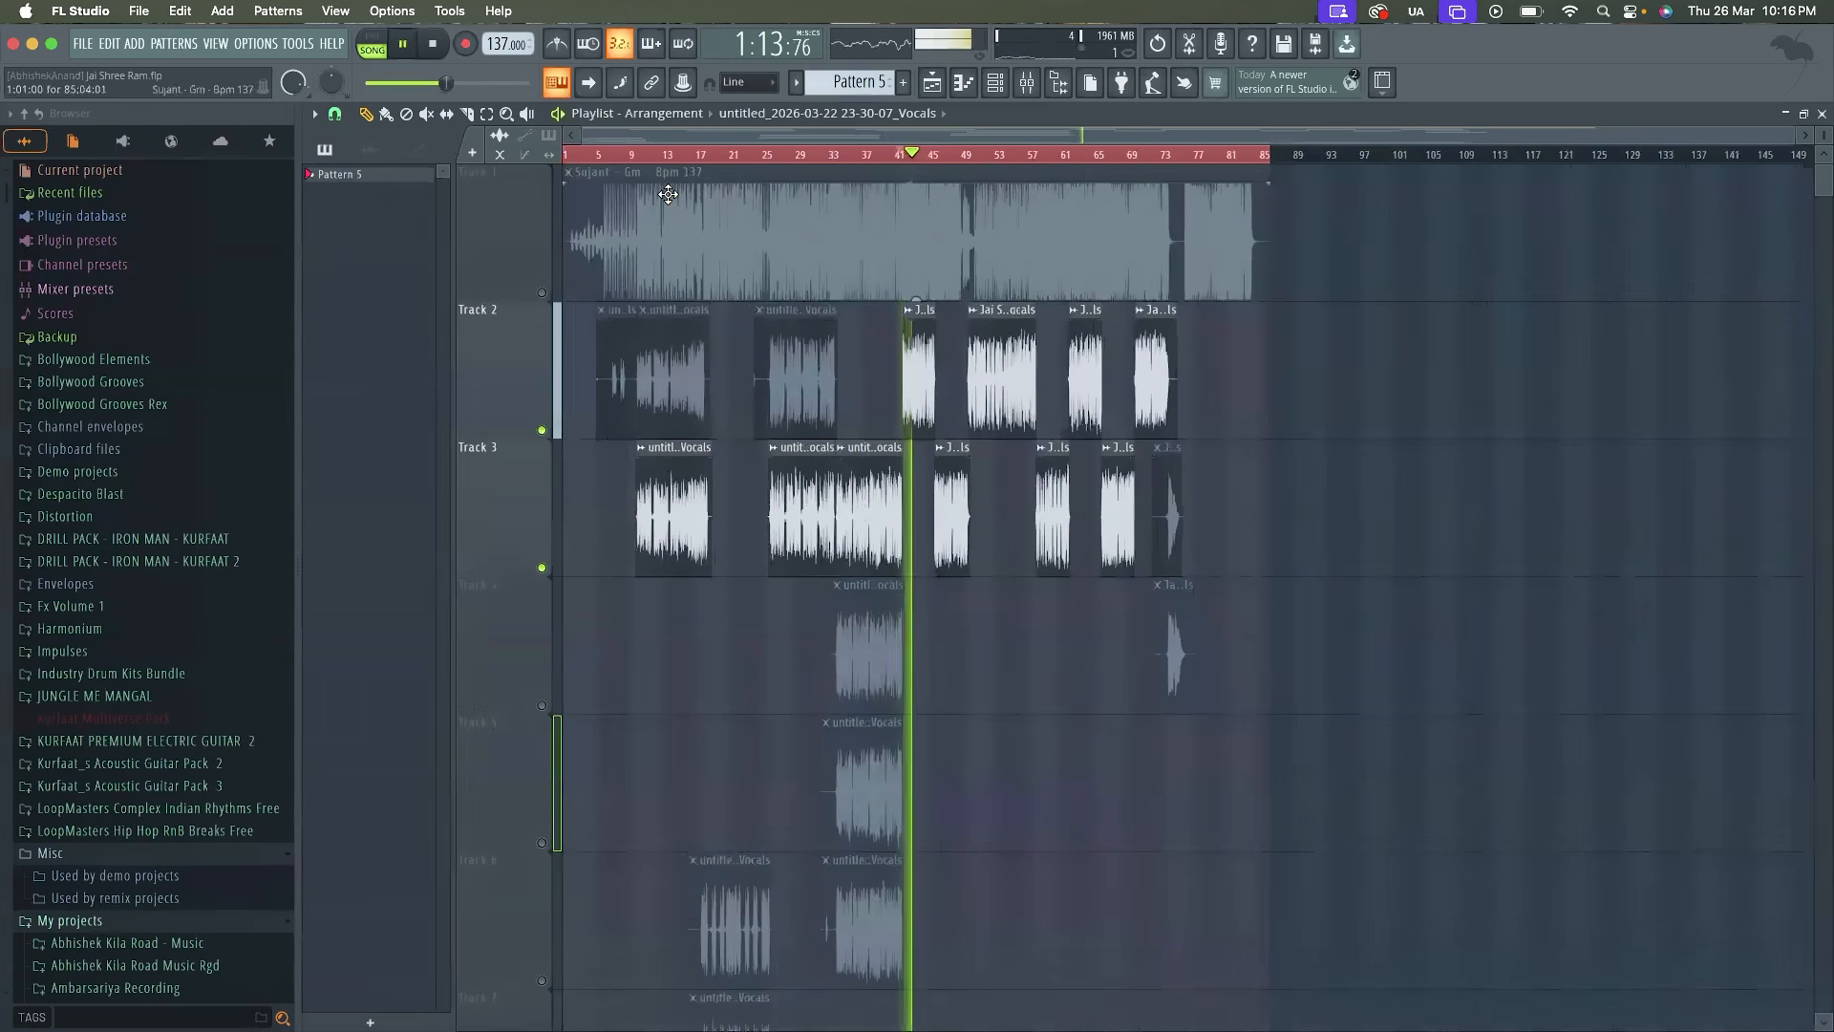
{"action": "key", "text": "space"}
Select all playlist clips and export the active vocals as the wave file Sujant Vox Lead in the Jai Shree Ram folder
{"action": "key", "text": "super+a"}
{"action": "left_click", "coordinate": [91, 46]}
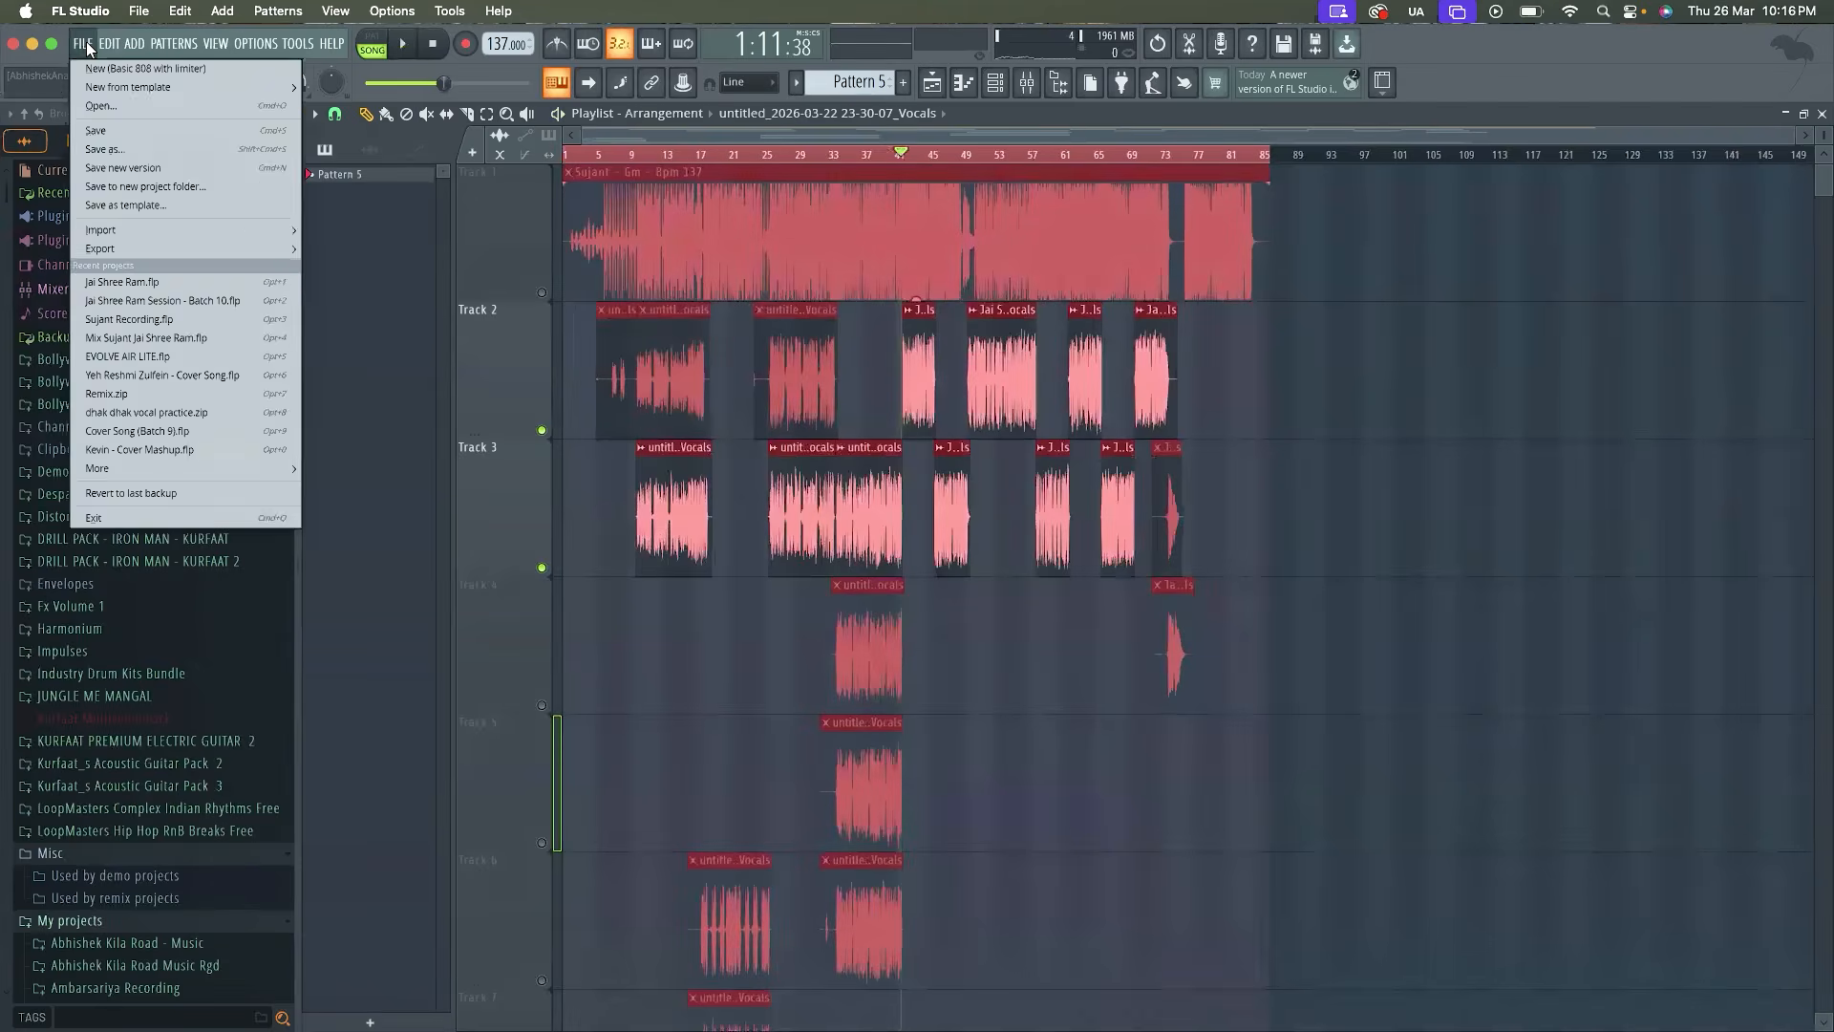
{"action": "mouse_move", "coordinate": [152, 247]}
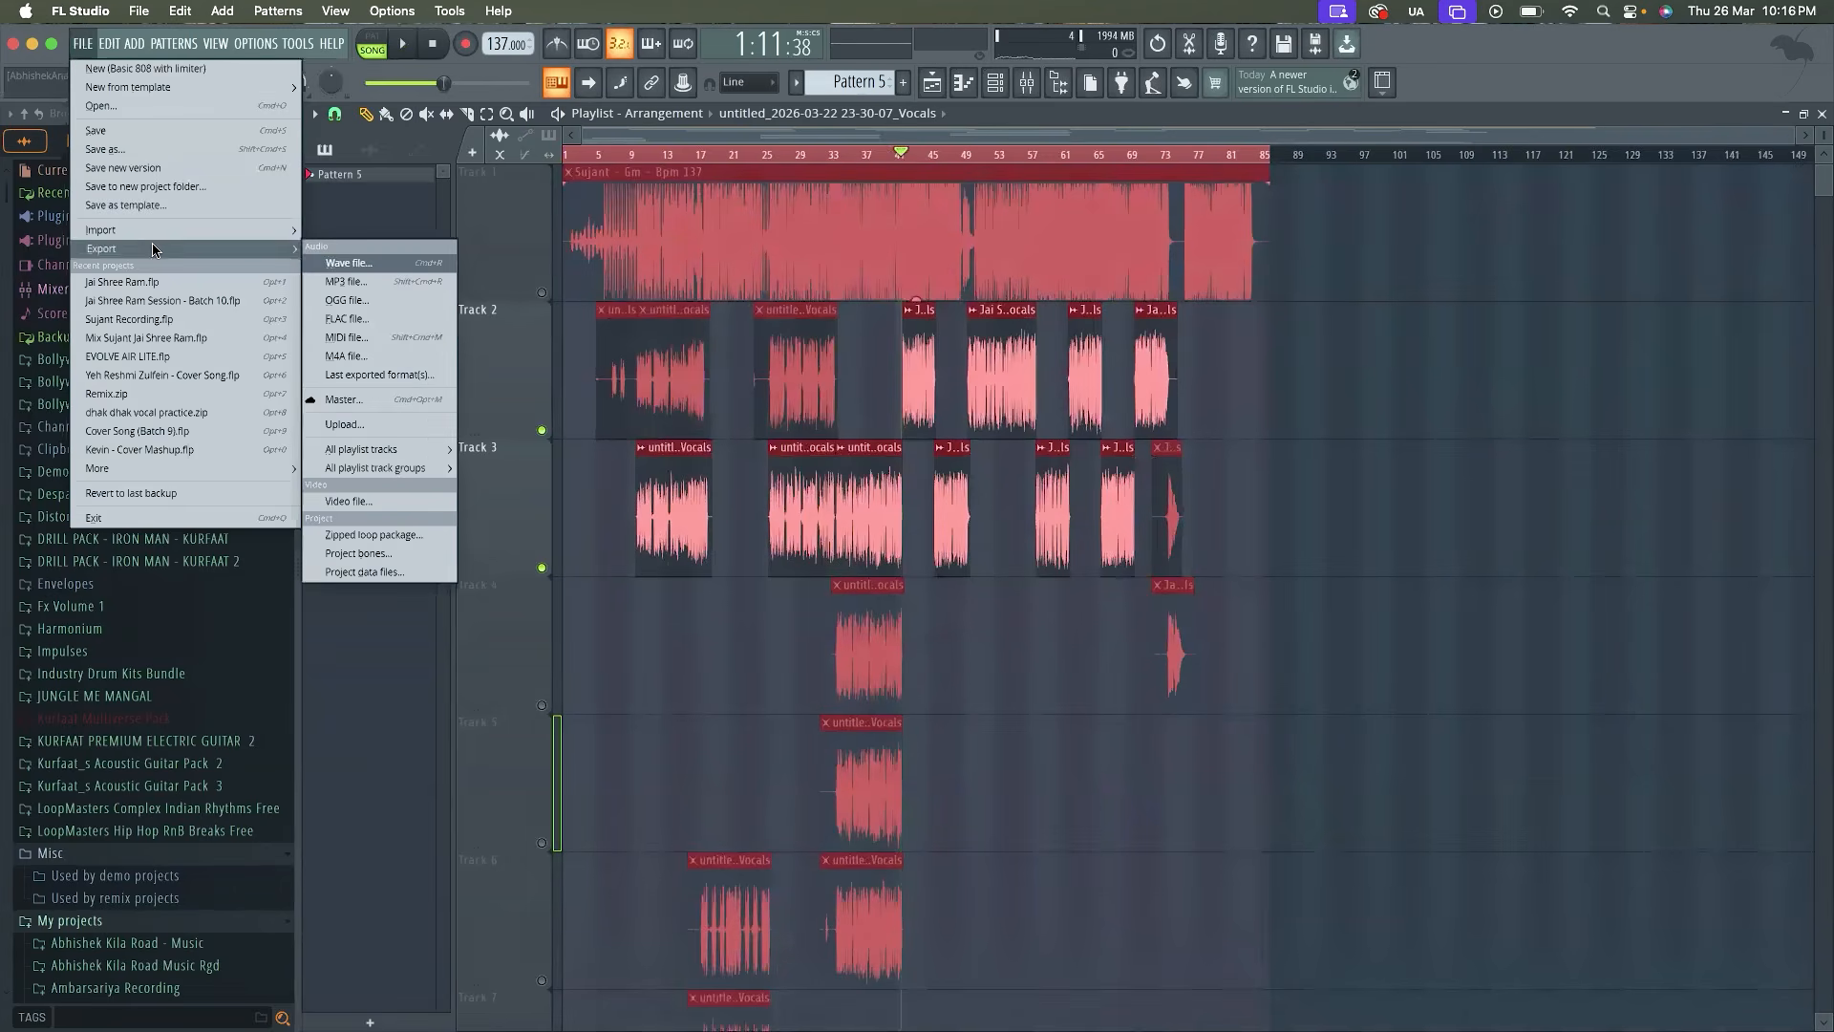
{"action": "left_click", "coordinate": [335, 252]}
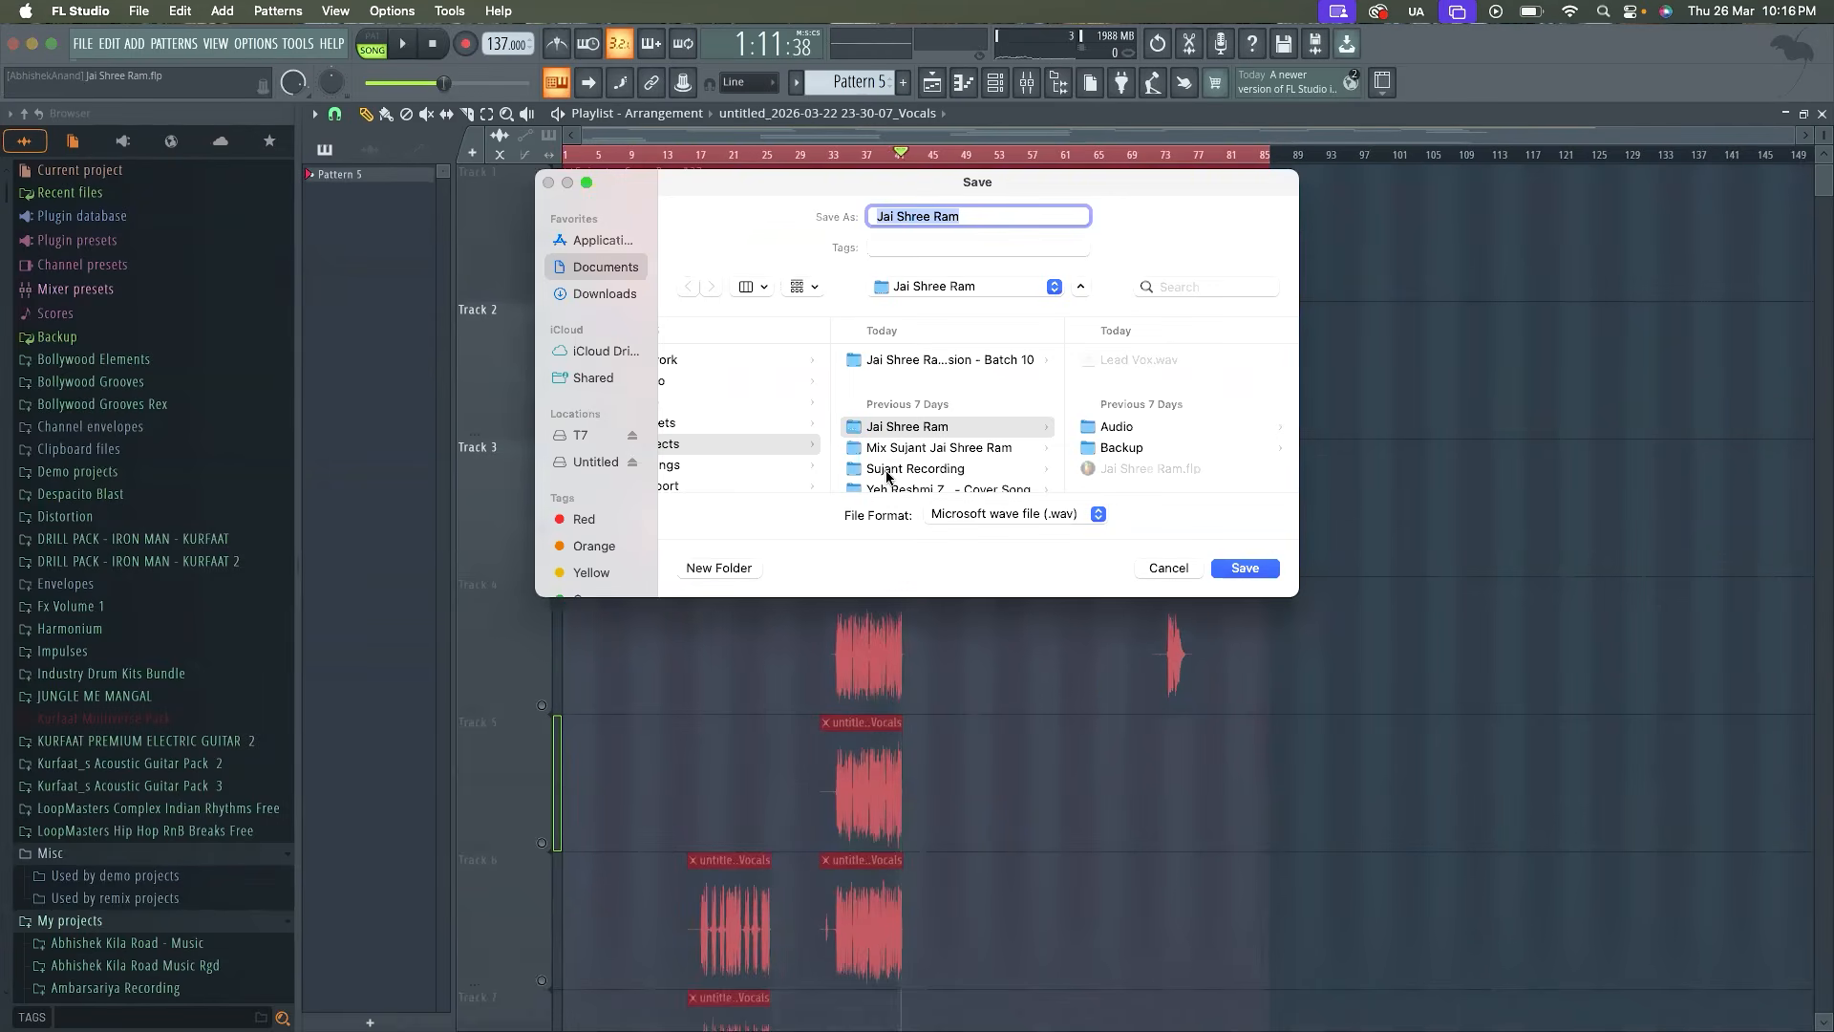
{"action": "left_click", "coordinate": [1140, 355]}
{"action": "double_click", "coordinate": [939, 211]}
{"action": "type", "text": "Lead"}
{"action": "key", "text": "Return"}
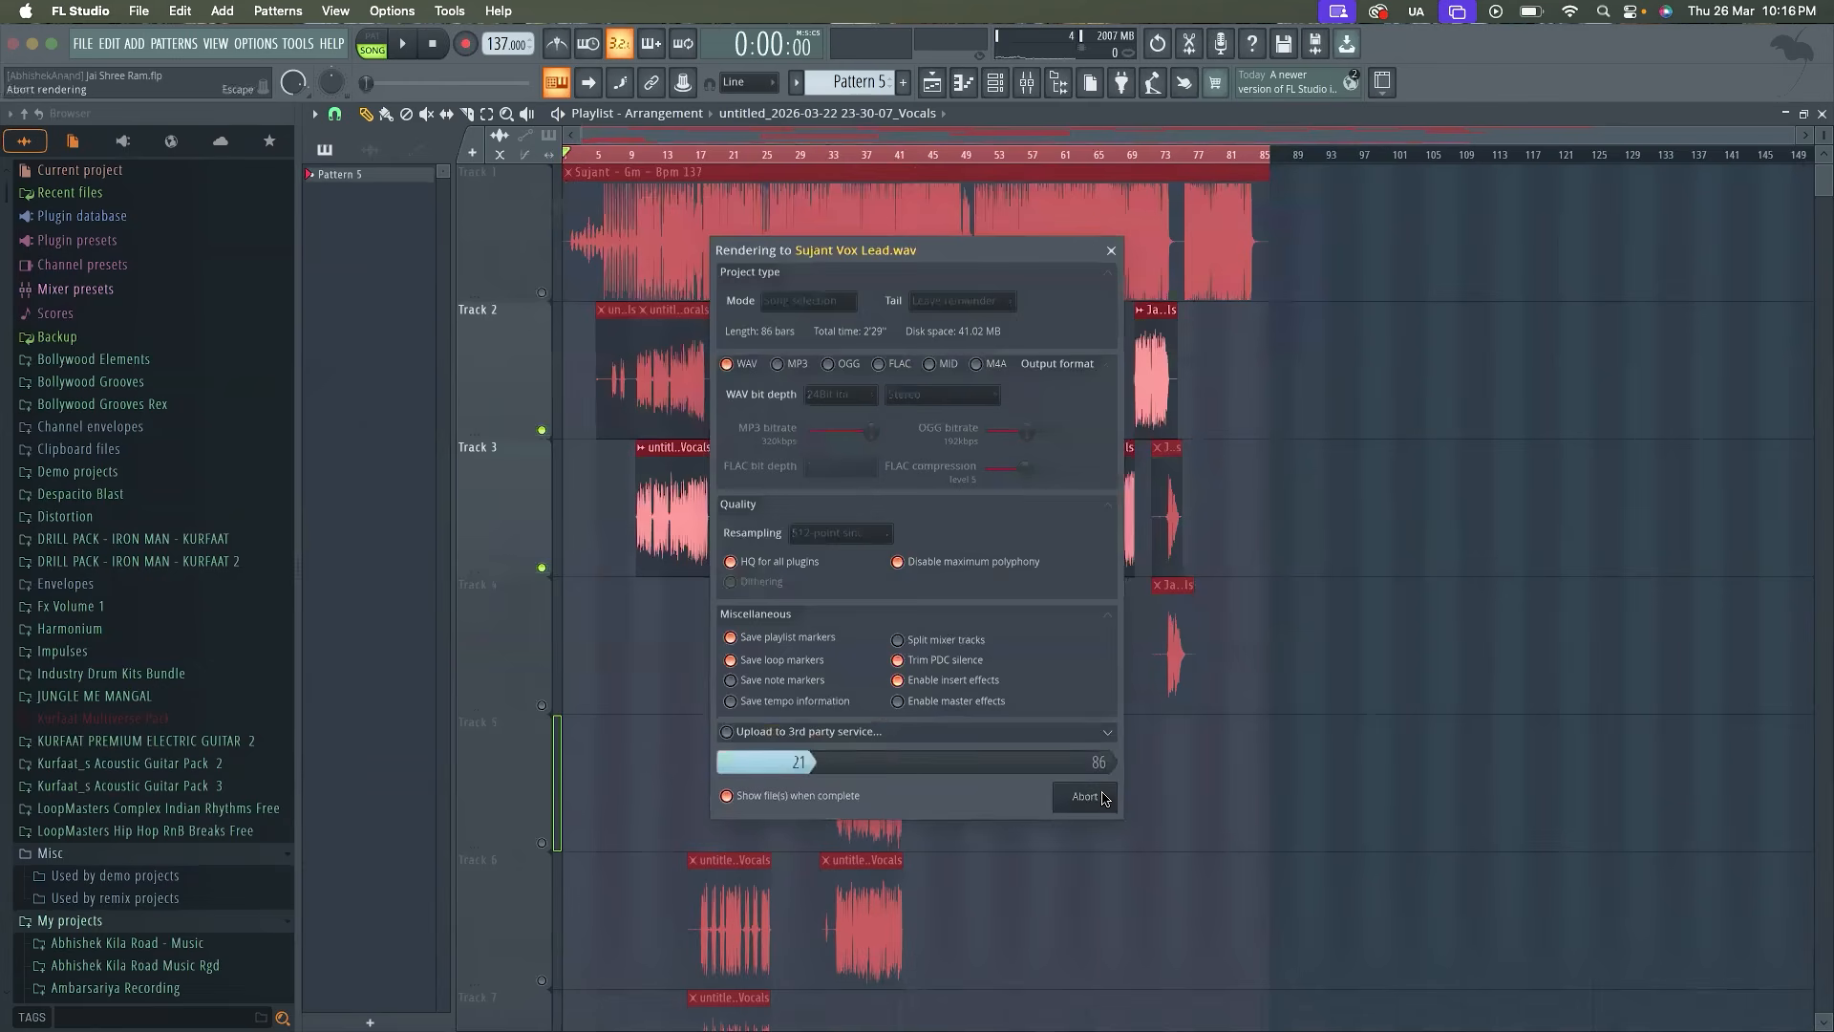
Save the changes to Jai Shree Ram.flp and open the Jai Shree Ram Session - Batch 10 project
{"action": "left_click", "coordinate": [135, 14]}
{"action": "left_click", "coordinate": [212, 299]}
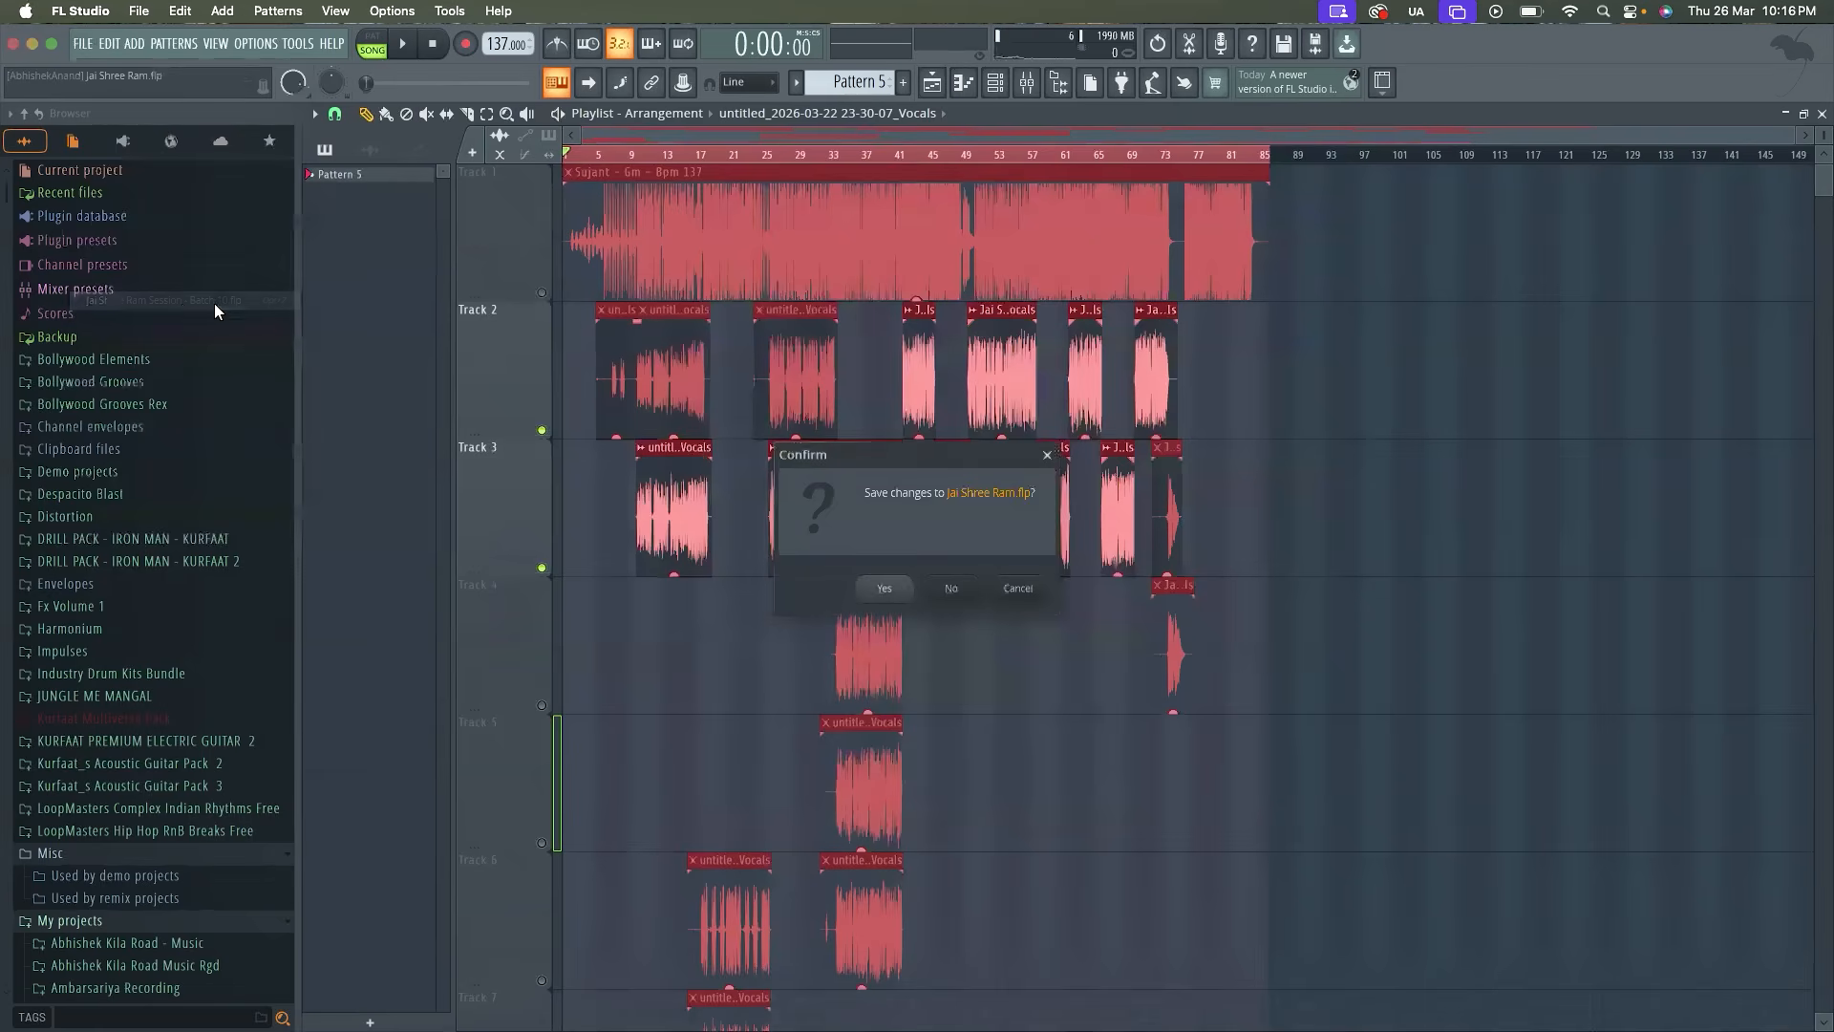
{"action": "left_click", "coordinate": [883, 589]}
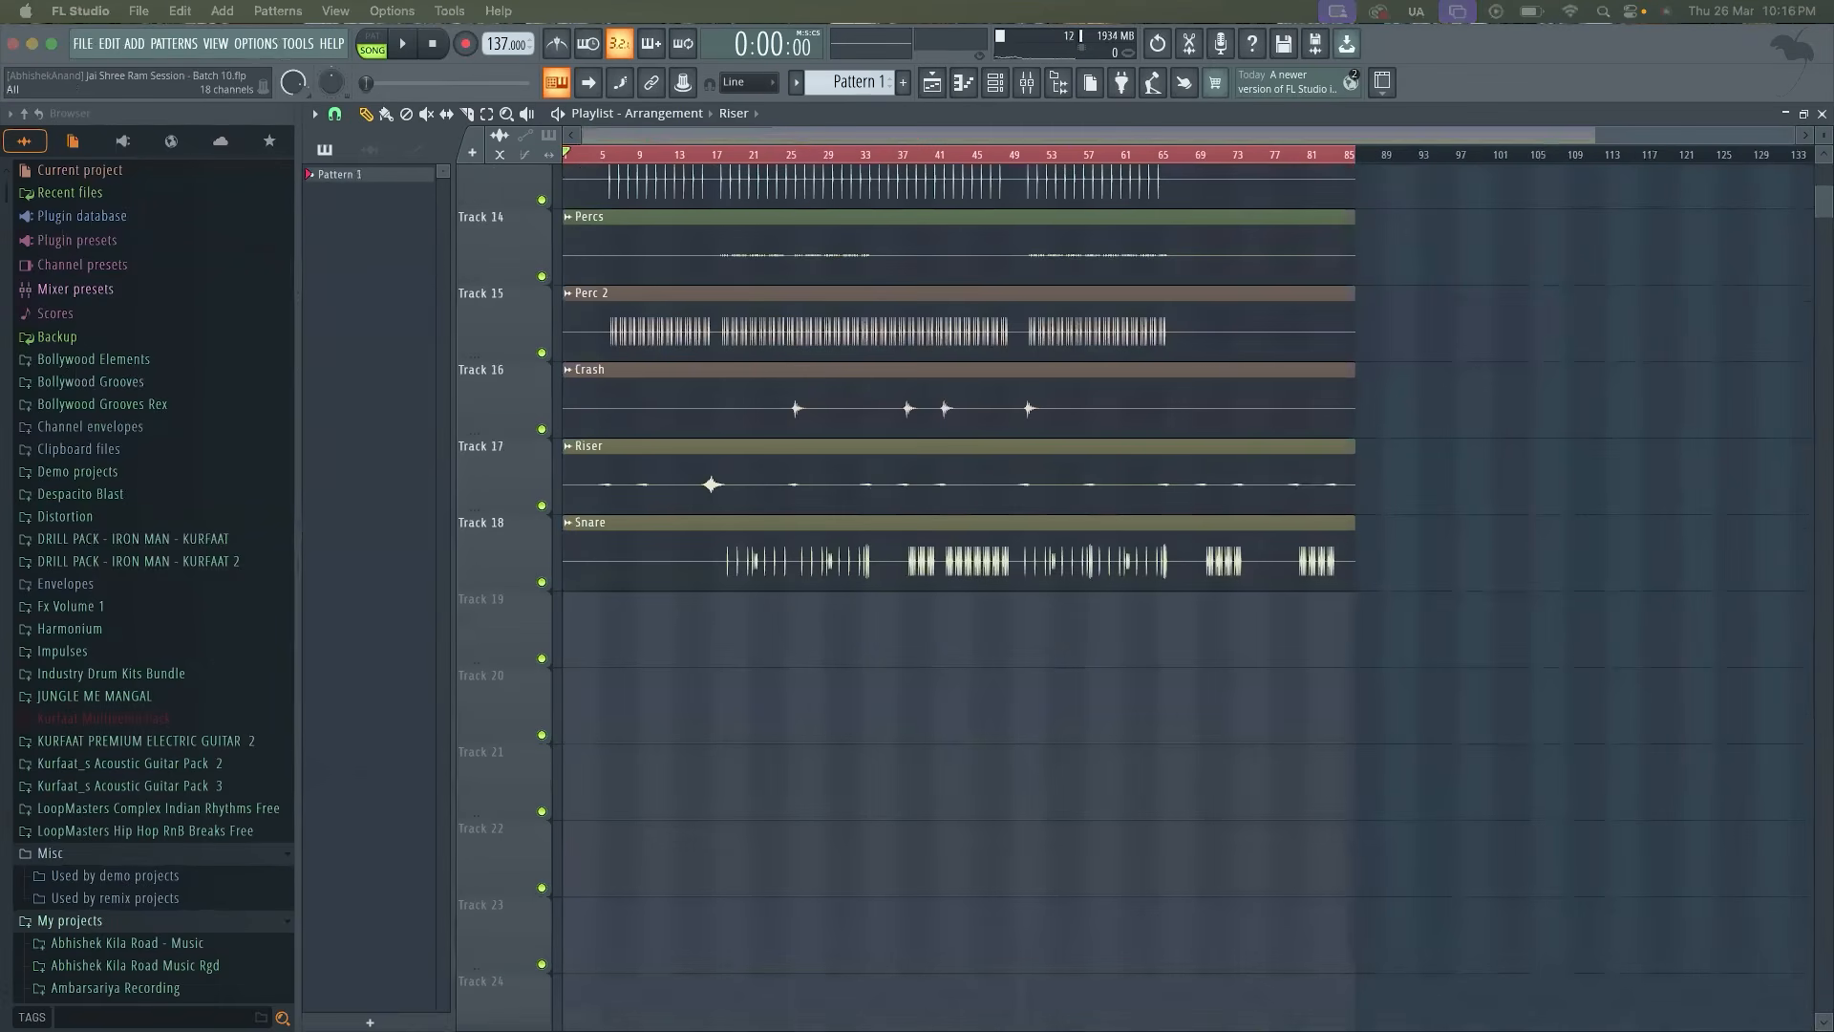
Place the rendered Sujant Vox Lead file on Track 19 from the song's start and play from around bar 24
{"action": "left_click_drag", "start_coordinate": [1096, 776], "coordinate": [382, 588]}
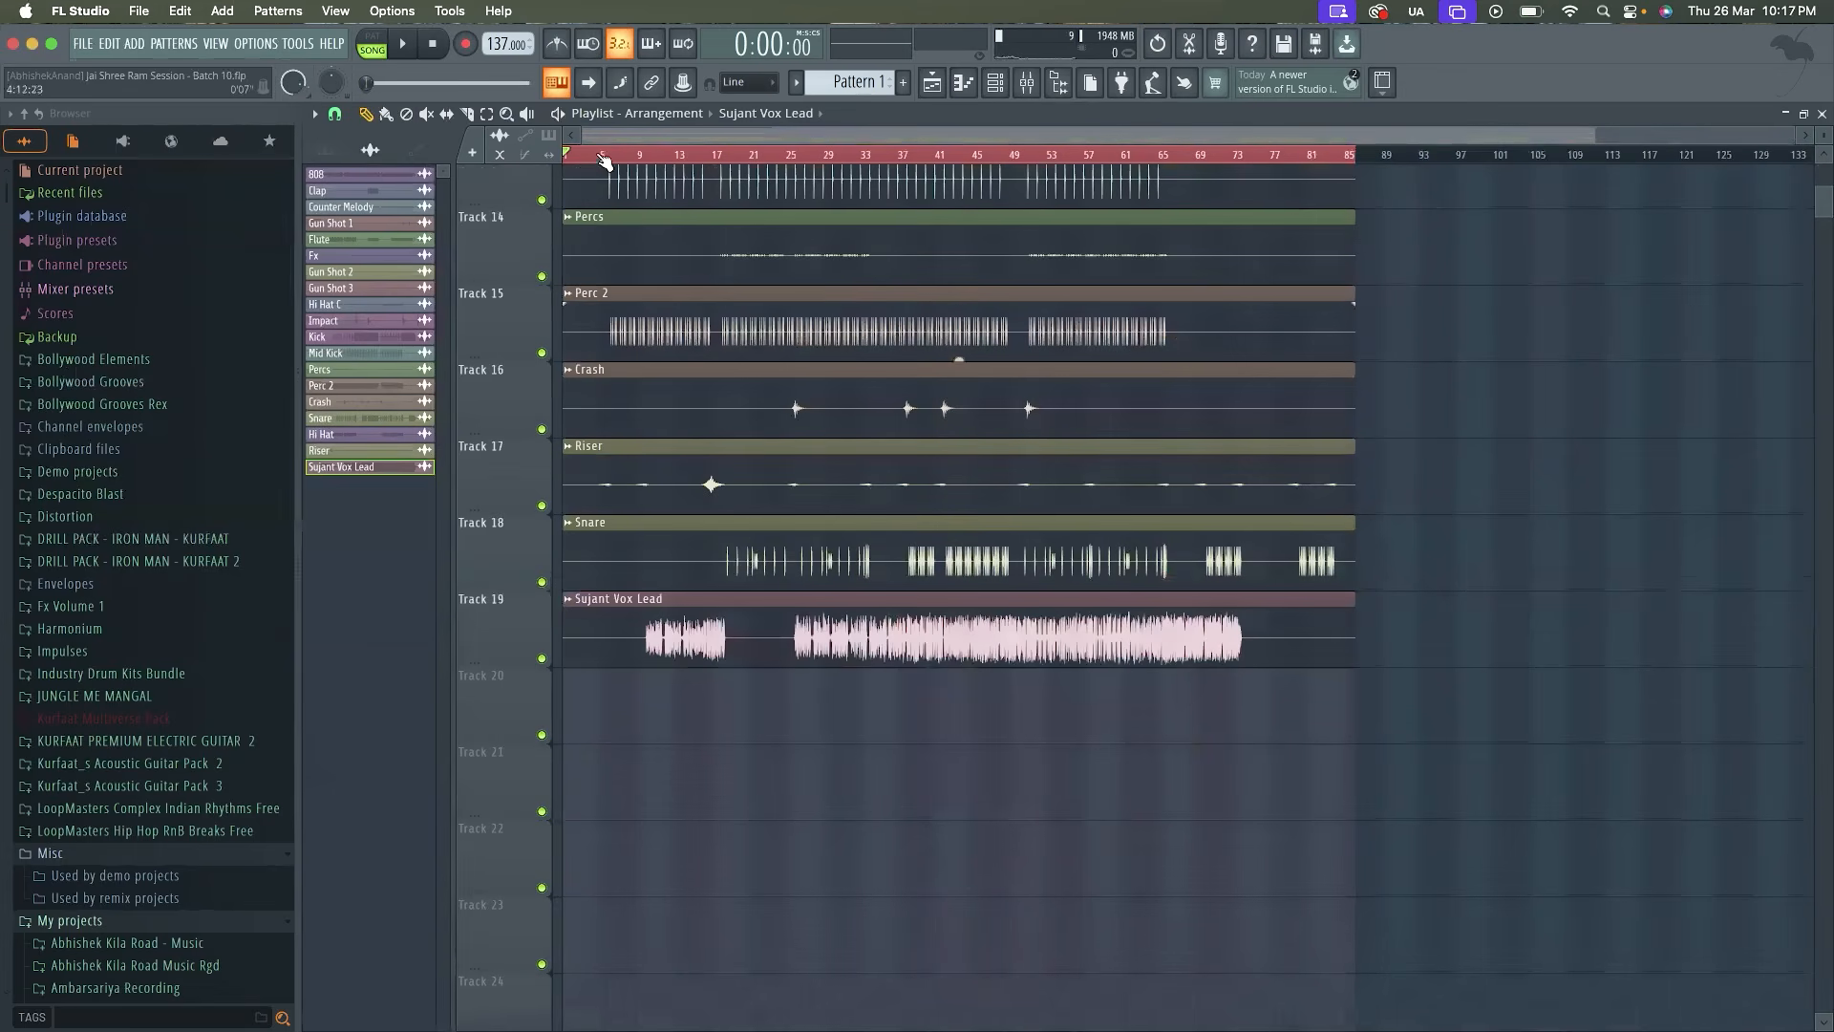
{"action": "left_click", "coordinate": [780, 155]}
{"action": "key", "text": "space"}
Set the Sujant Vox Lead channel volume to 50% during playback, and stop the song
{"action": "double_click", "coordinate": [920, 649]}
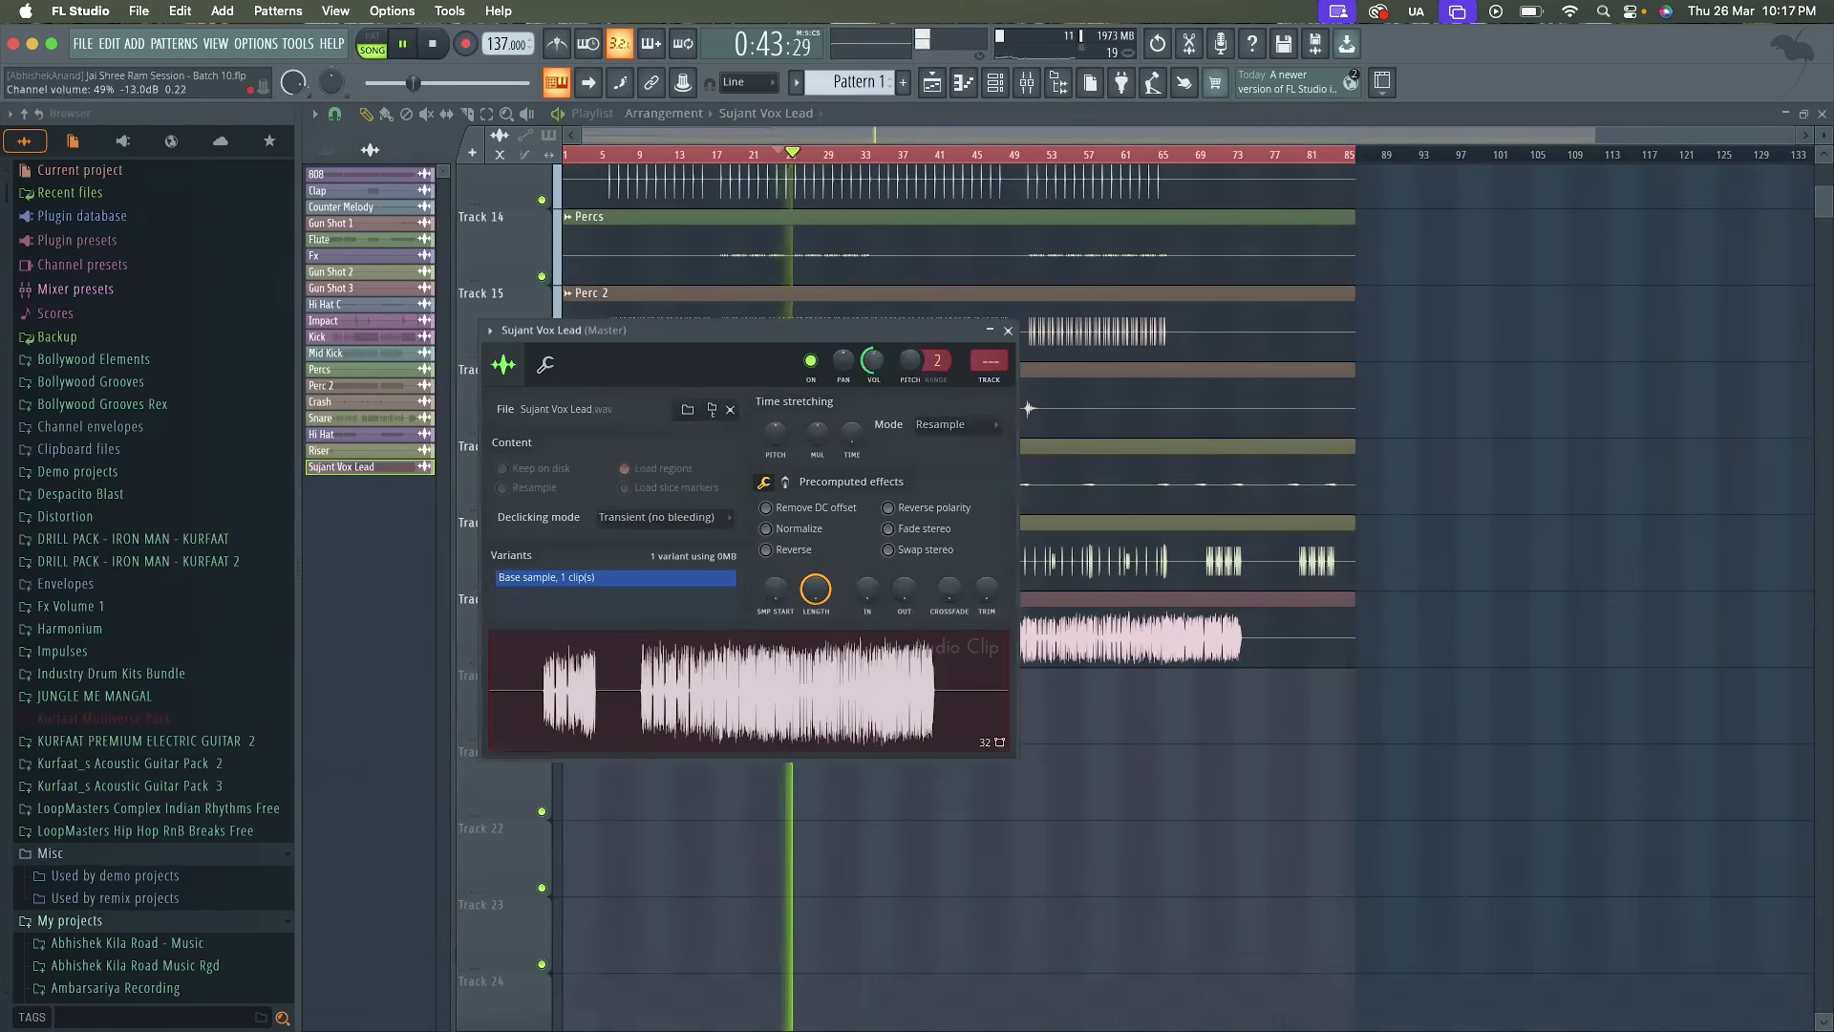
{"action": "left_click_drag", "start_coordinate": [875, 363], "coordinate": [875, 367]}
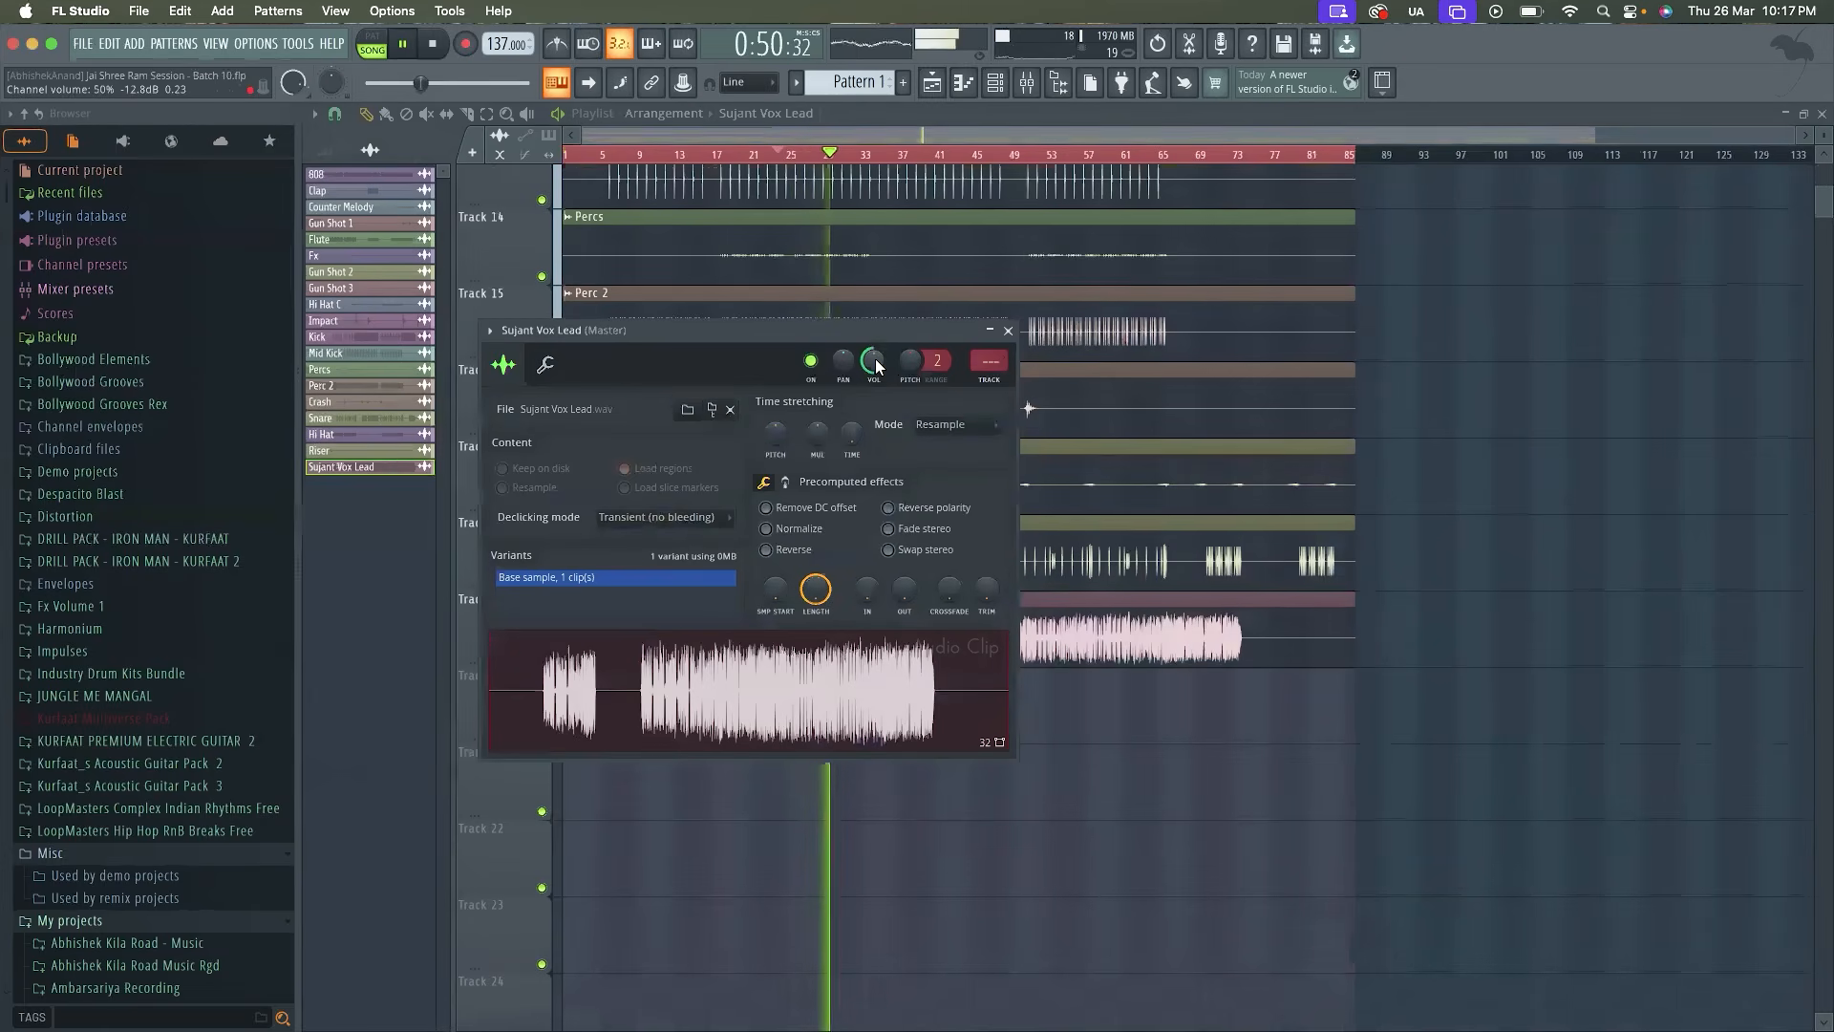
{"action": "key", "text": "space"}
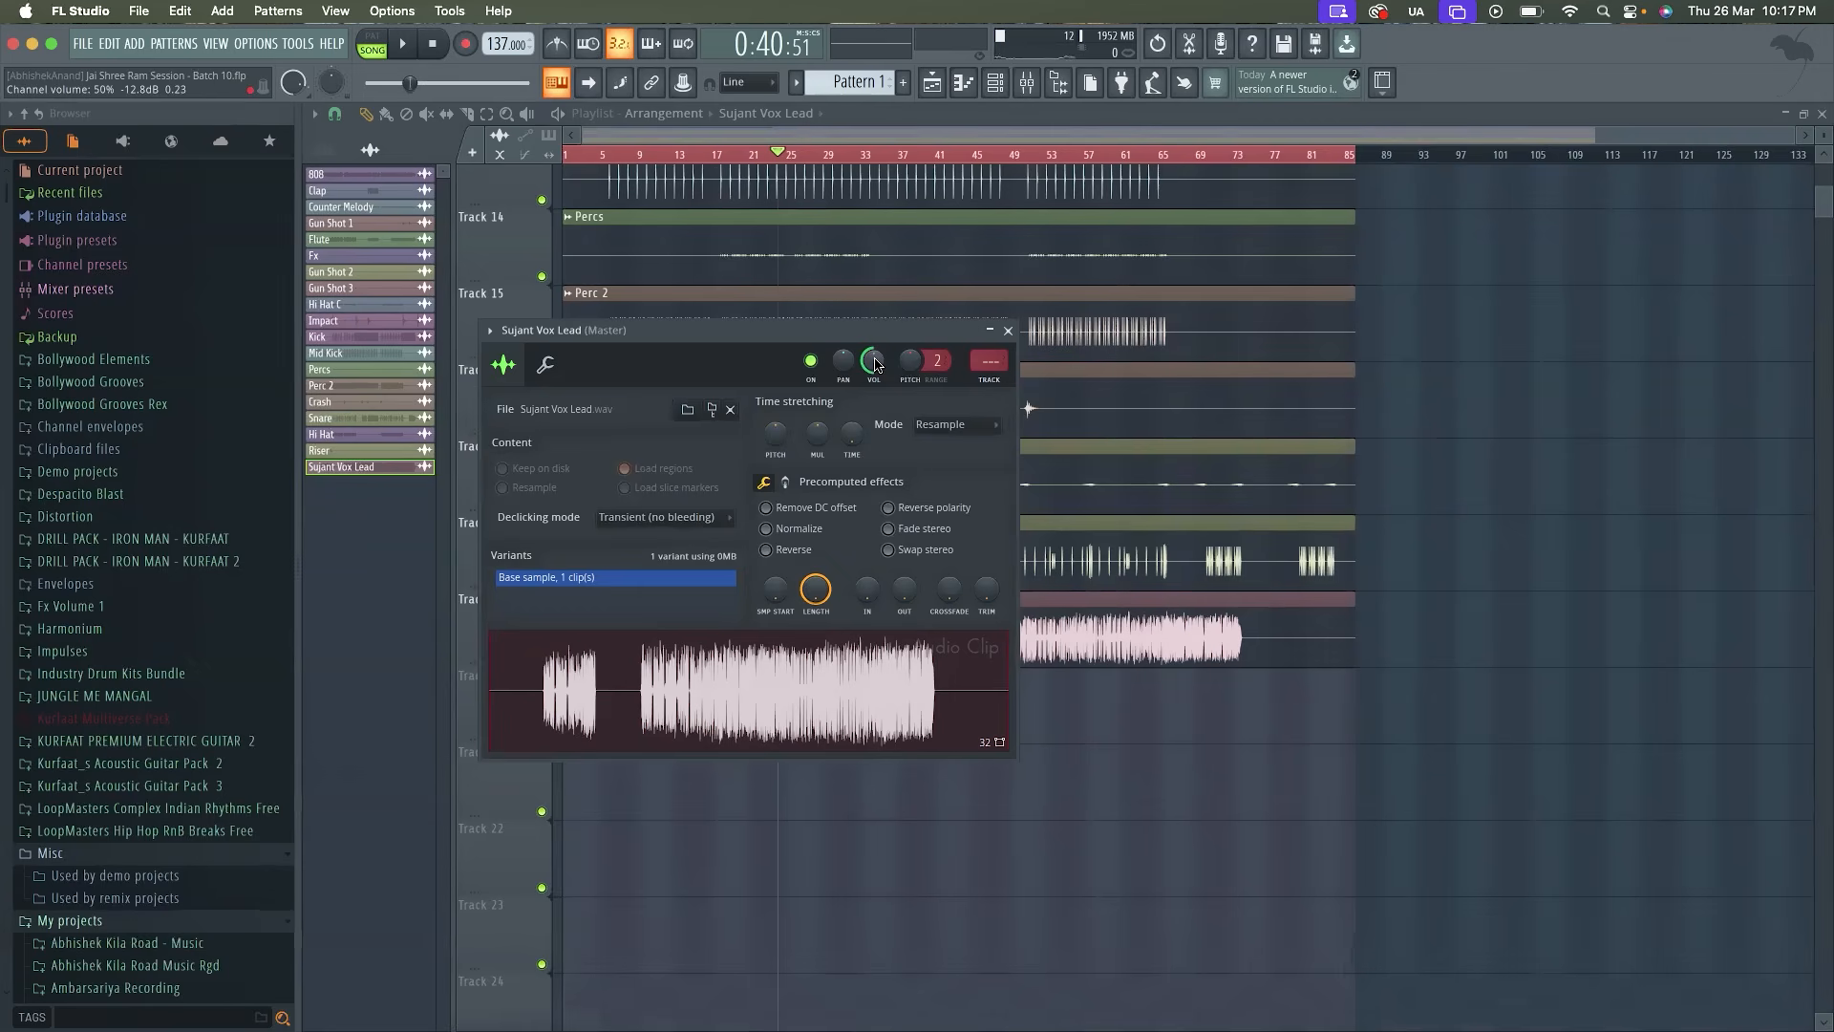
Set the Vox Lead sample's channel volume to 55% and check the level by playing the vocal part
{"action": "left_click", "coordinate": [1006, 330]}
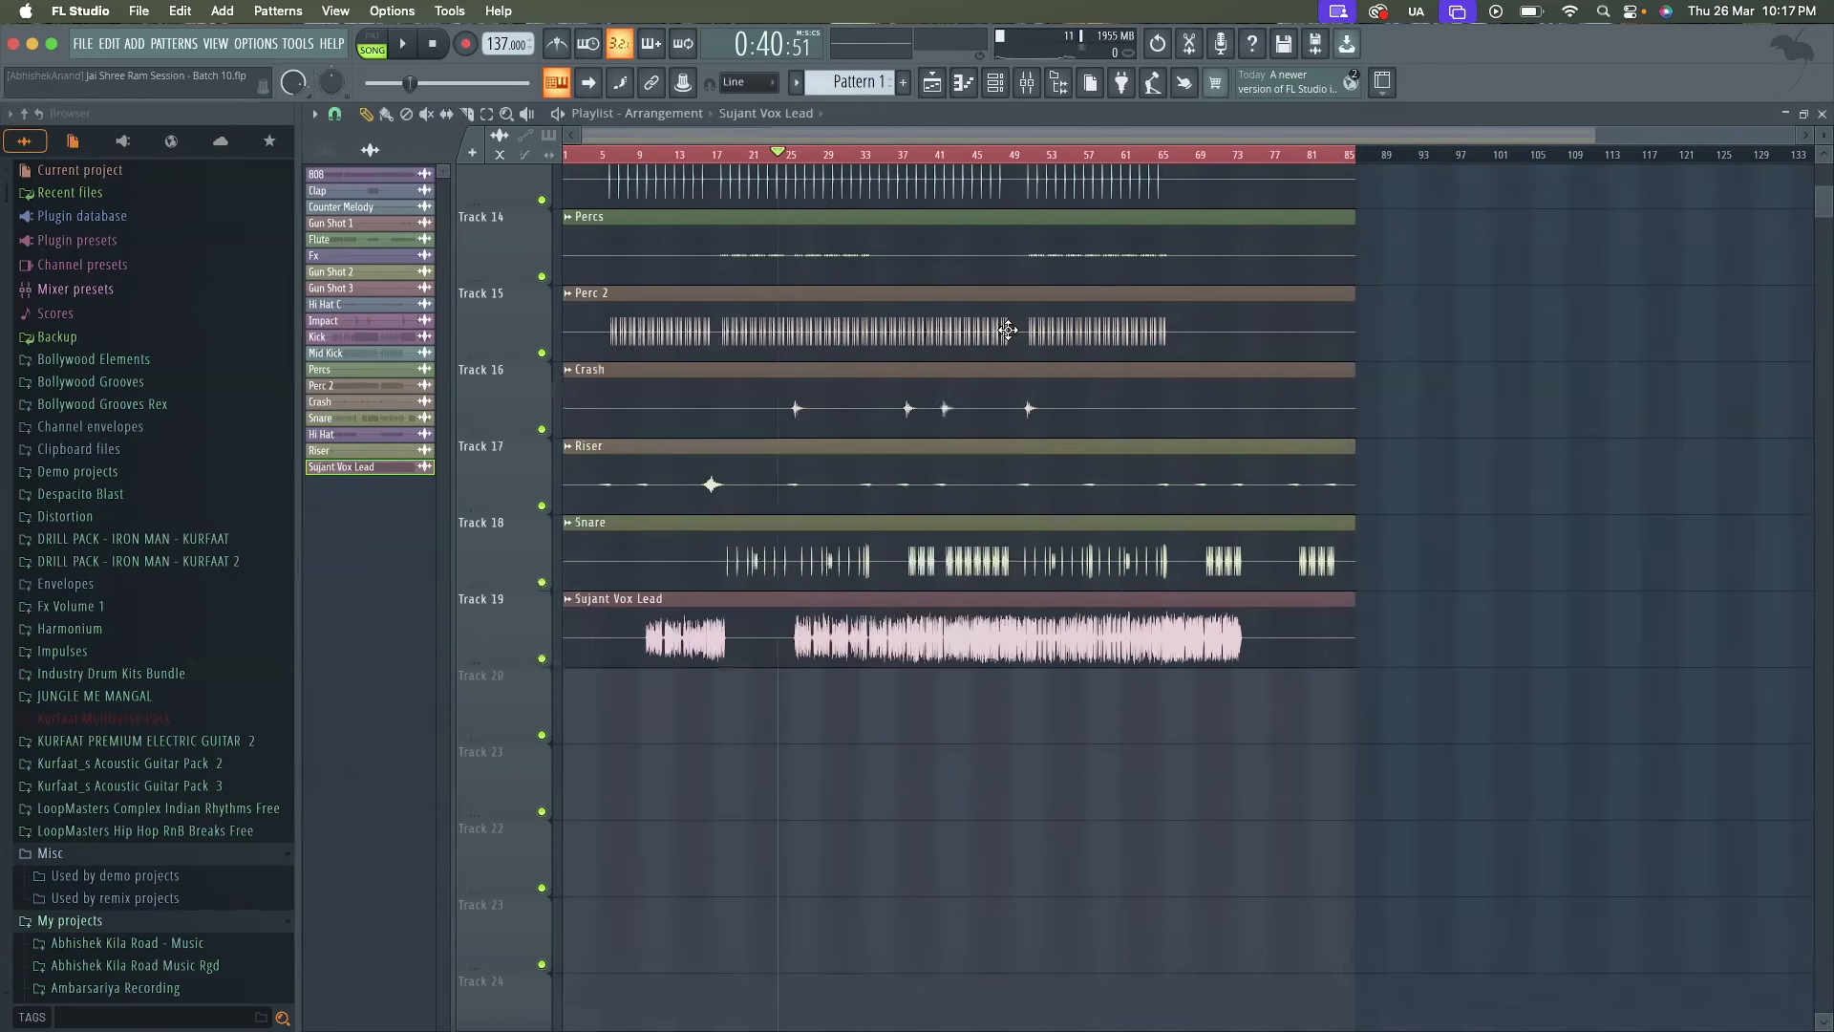
{"action": "scroll", "coordinate": [817, 175], "scroll_direction": "up", "scroll_amount": 4}
{"action": "key", "text": "space"}
{"action": "double_click", "coordinate": [859, 639]}
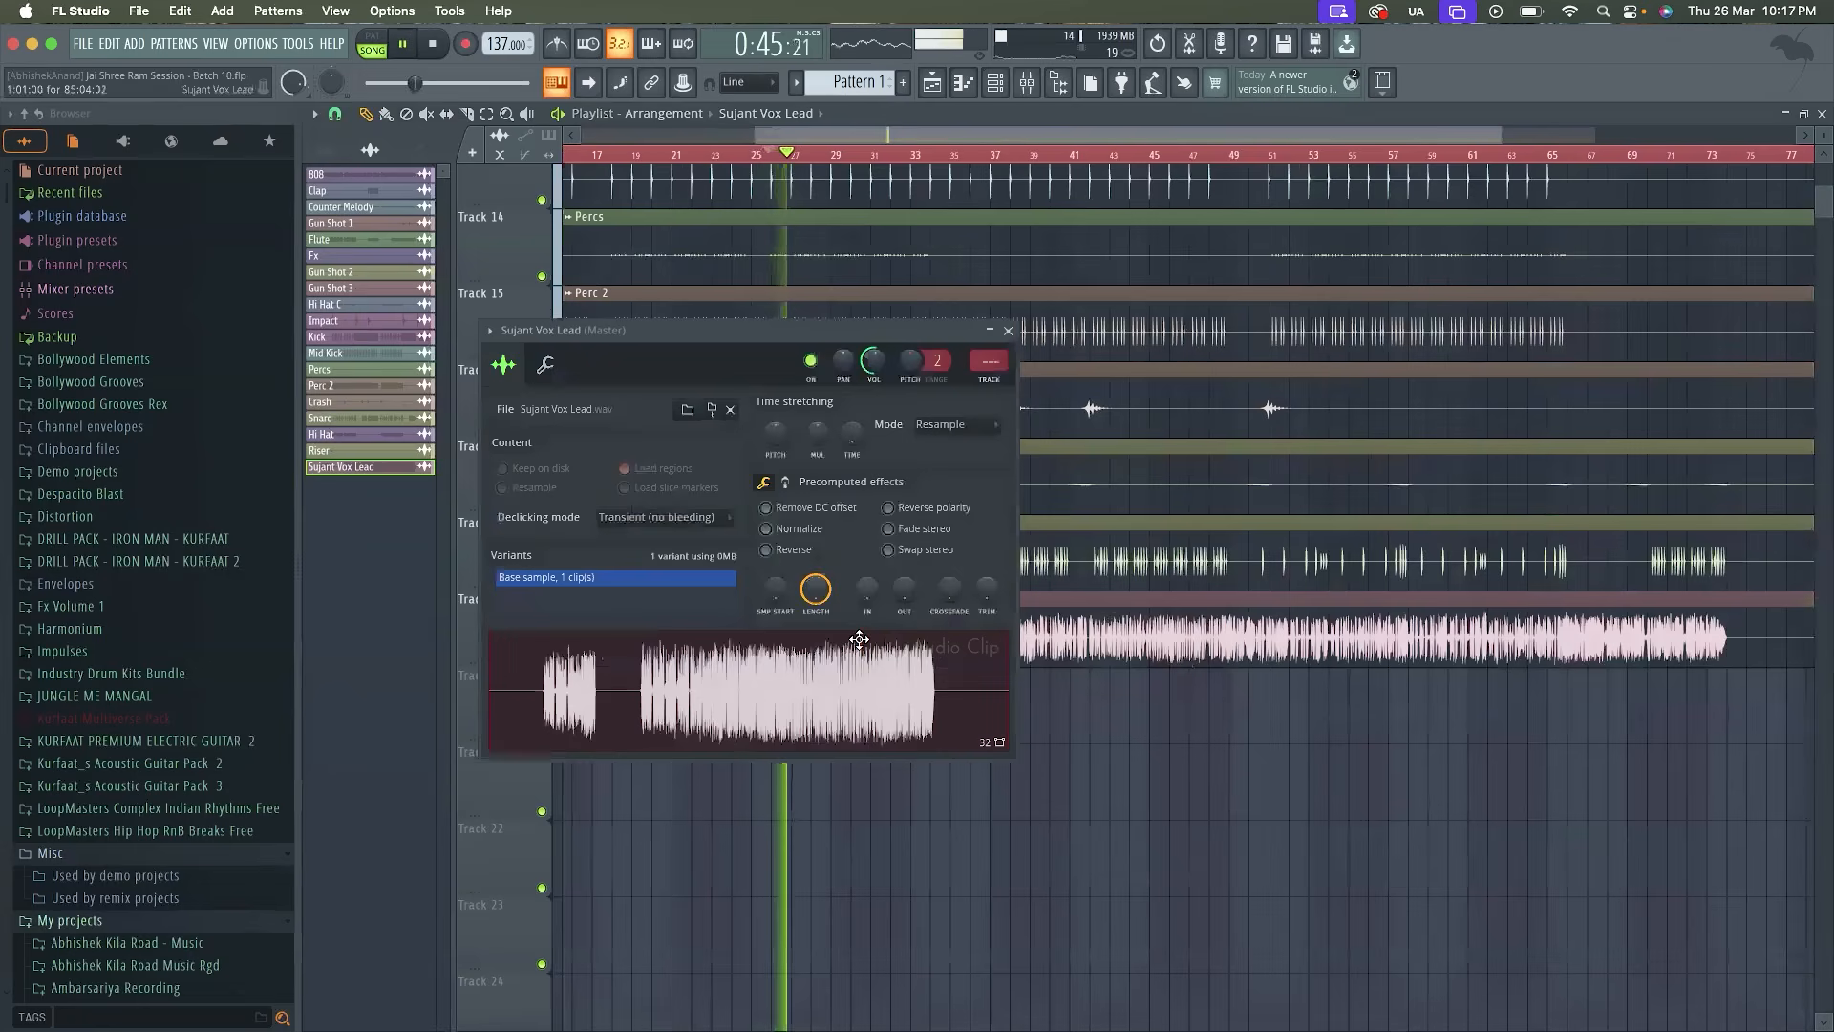
{"action": "key", "text": "space"}
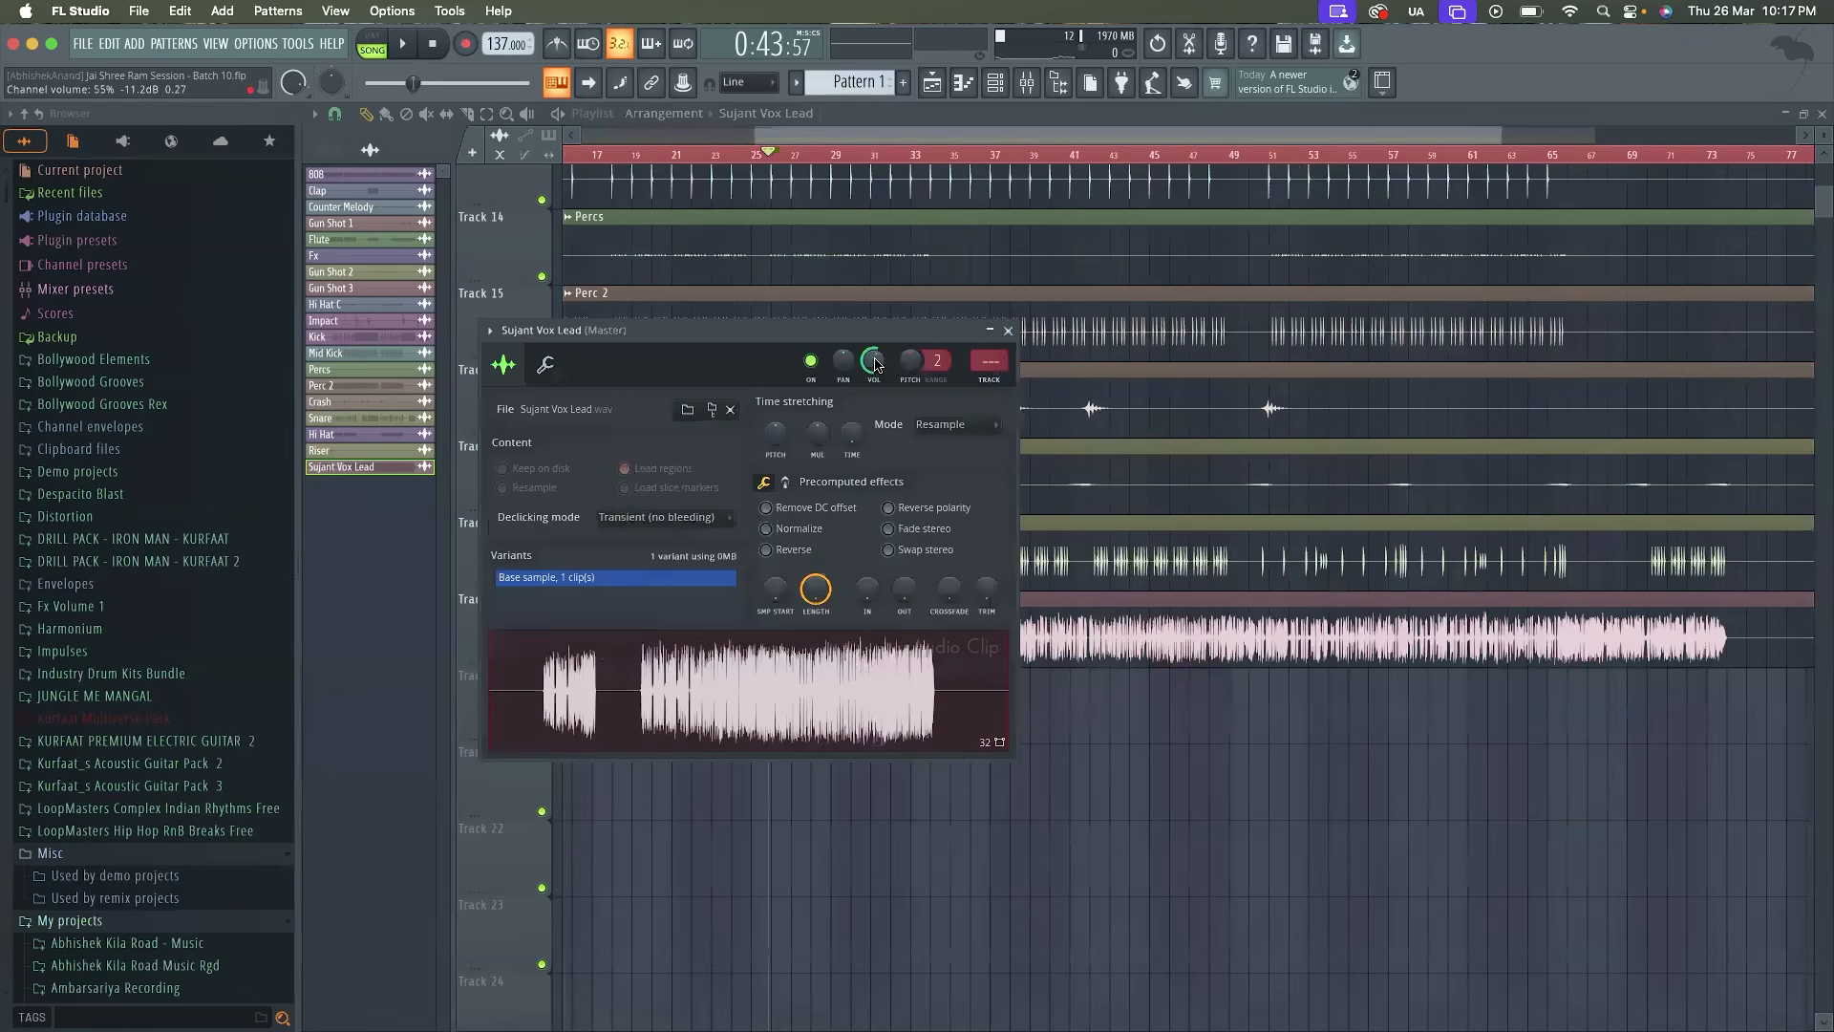
{"action": "key", "text": "space"}
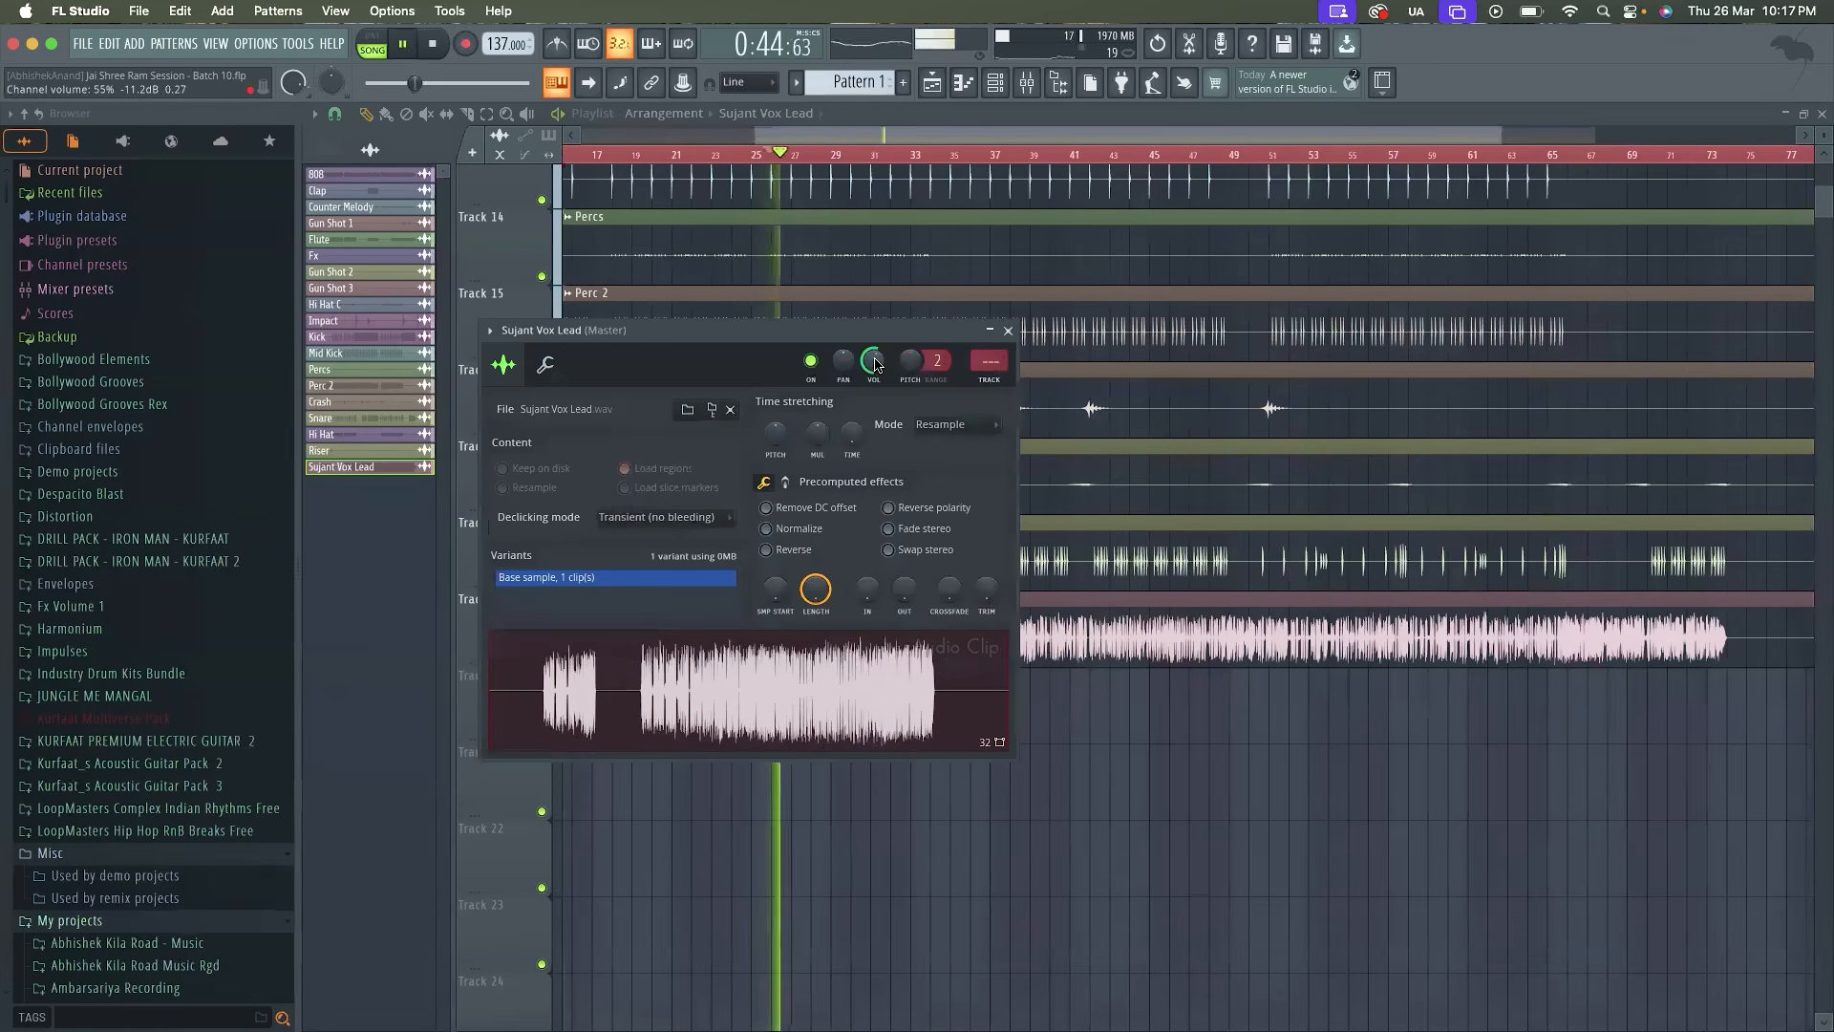
{"action": "left_click", "coordinate": [1008, 330]}
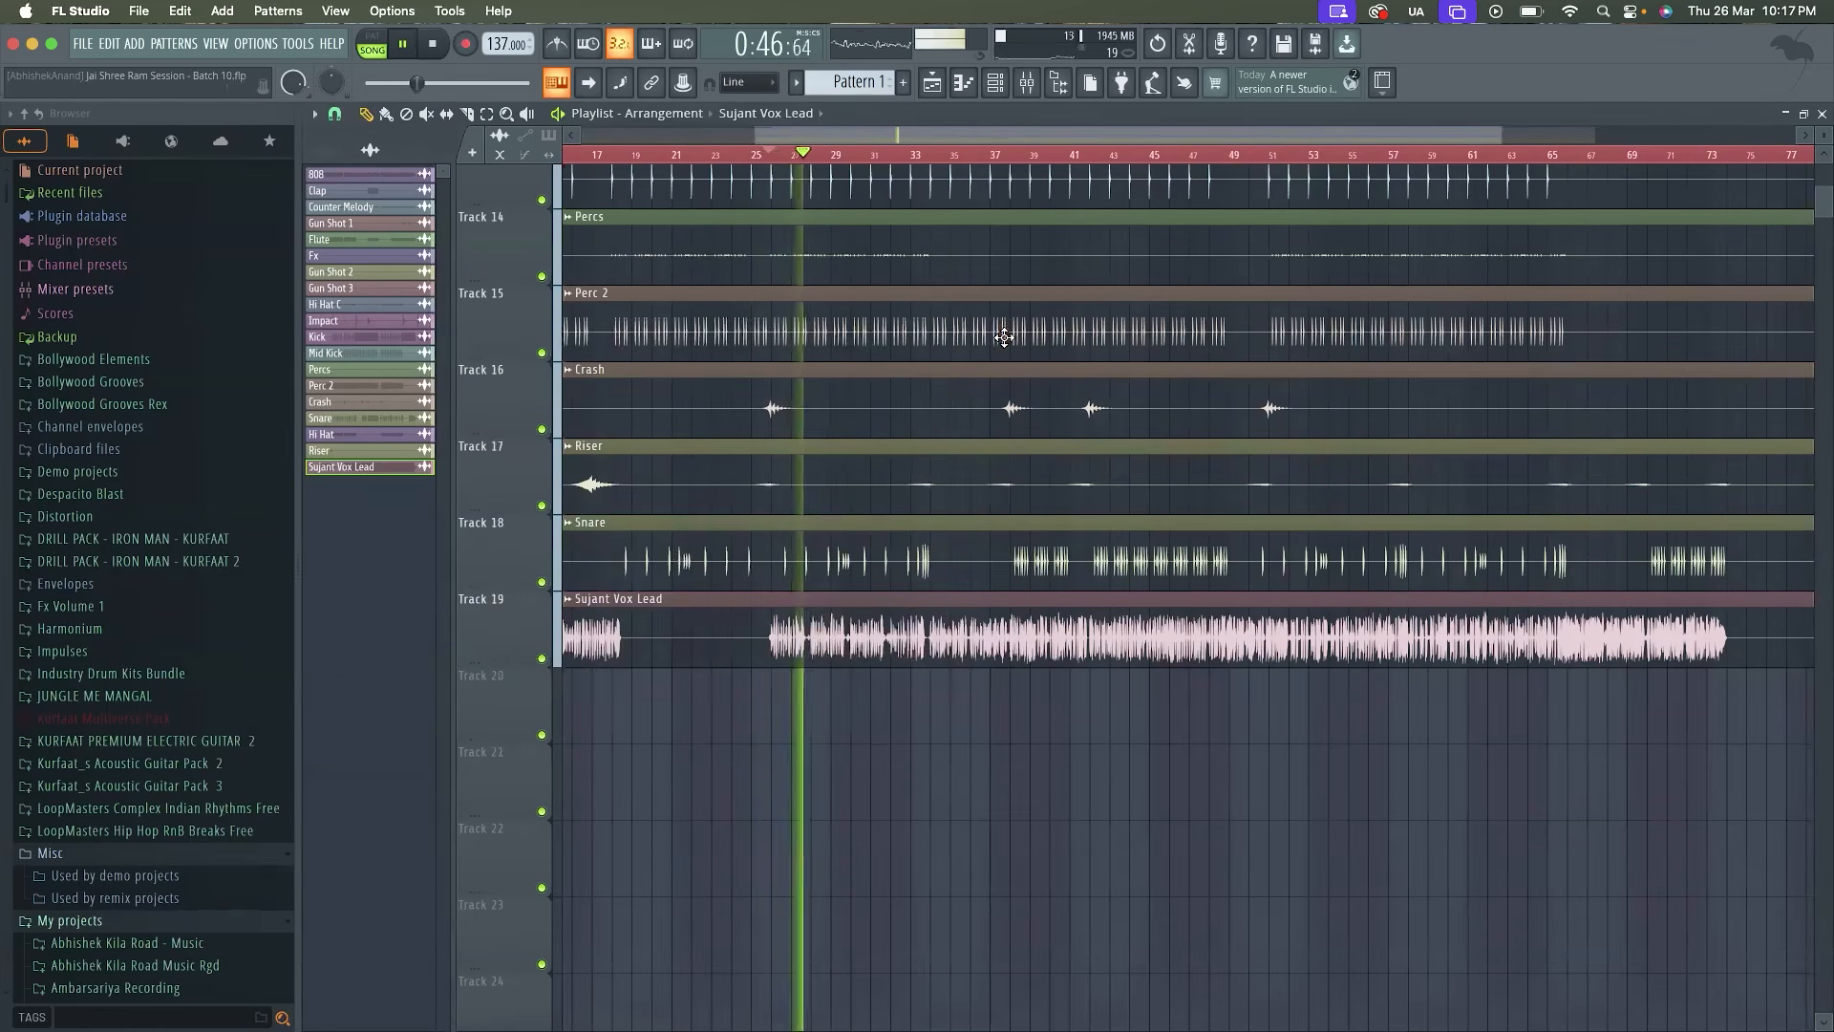
Check the mixer during playback and route the Vox Lead channel to a free mixer track
{"action": "left_click", "coordinate": [1040, 82]}
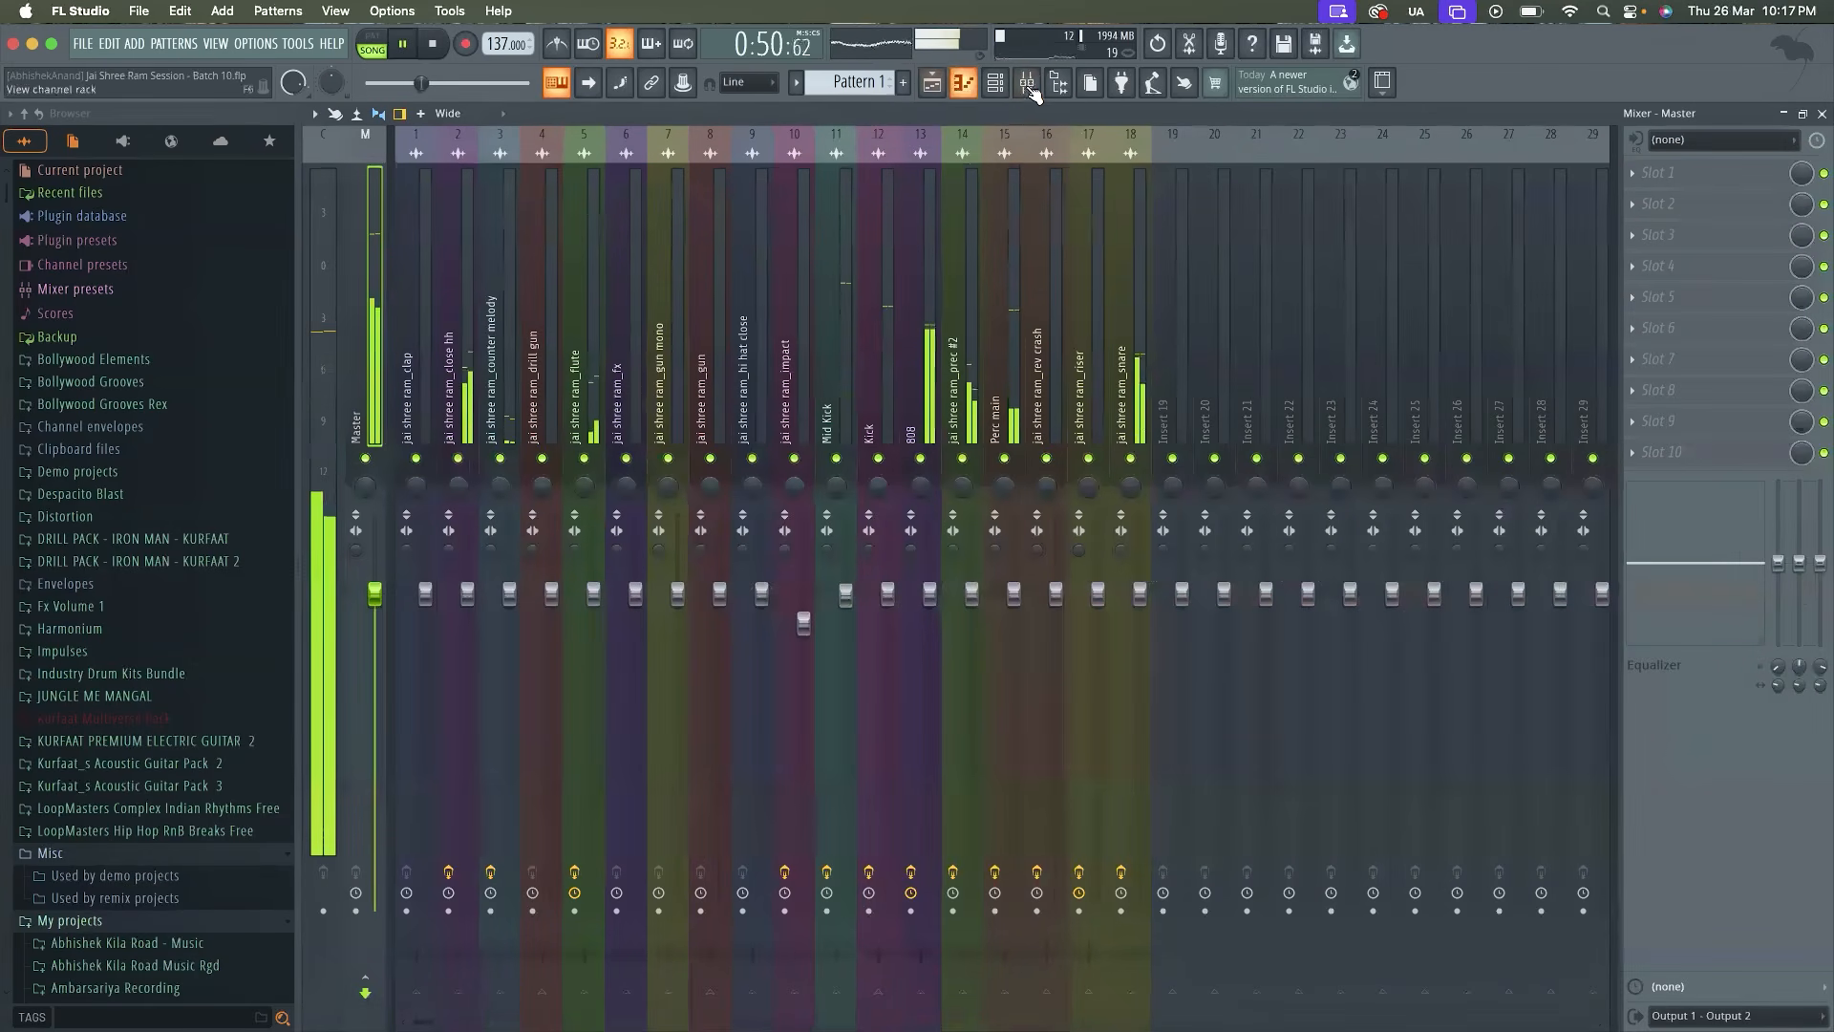
{"action": "left_click", "coordinate": [1037, 86]}
{"action": "key", "text": "space"}
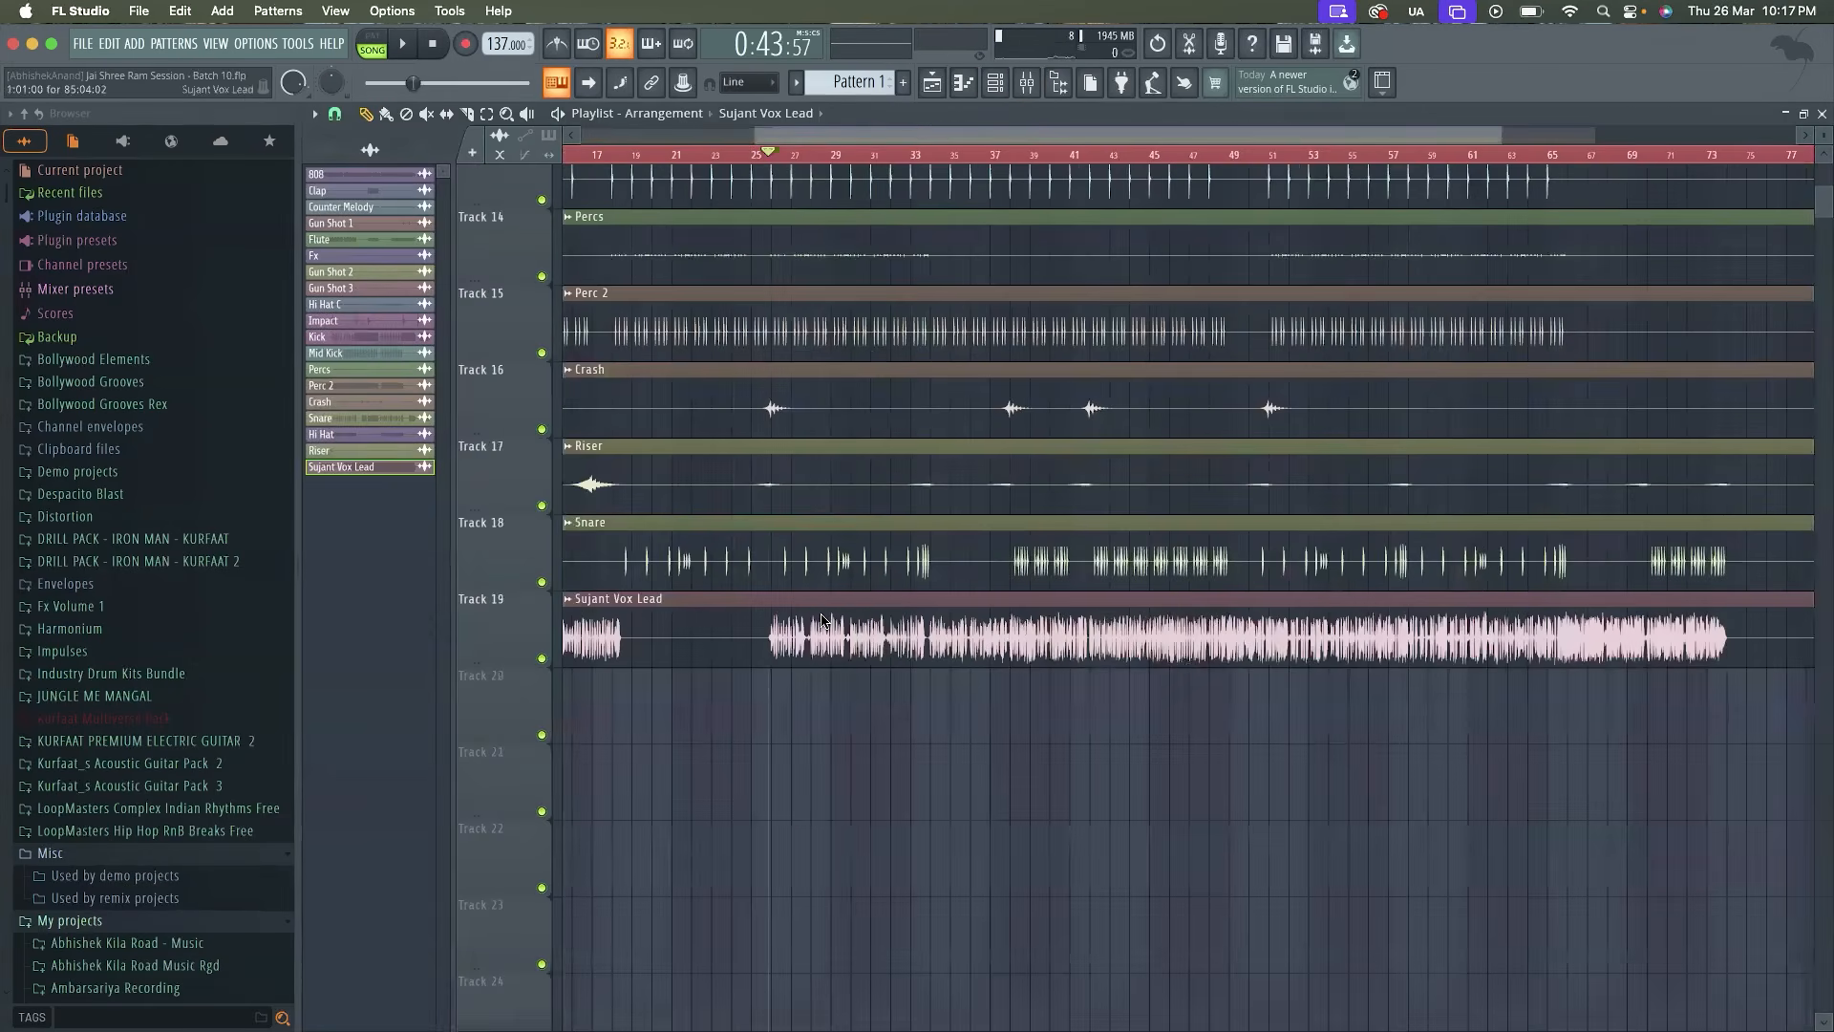
{"action": "double_click", "coordinate": [821, 621]}
{"action": "left_click", "coordinate": [490, 333]}
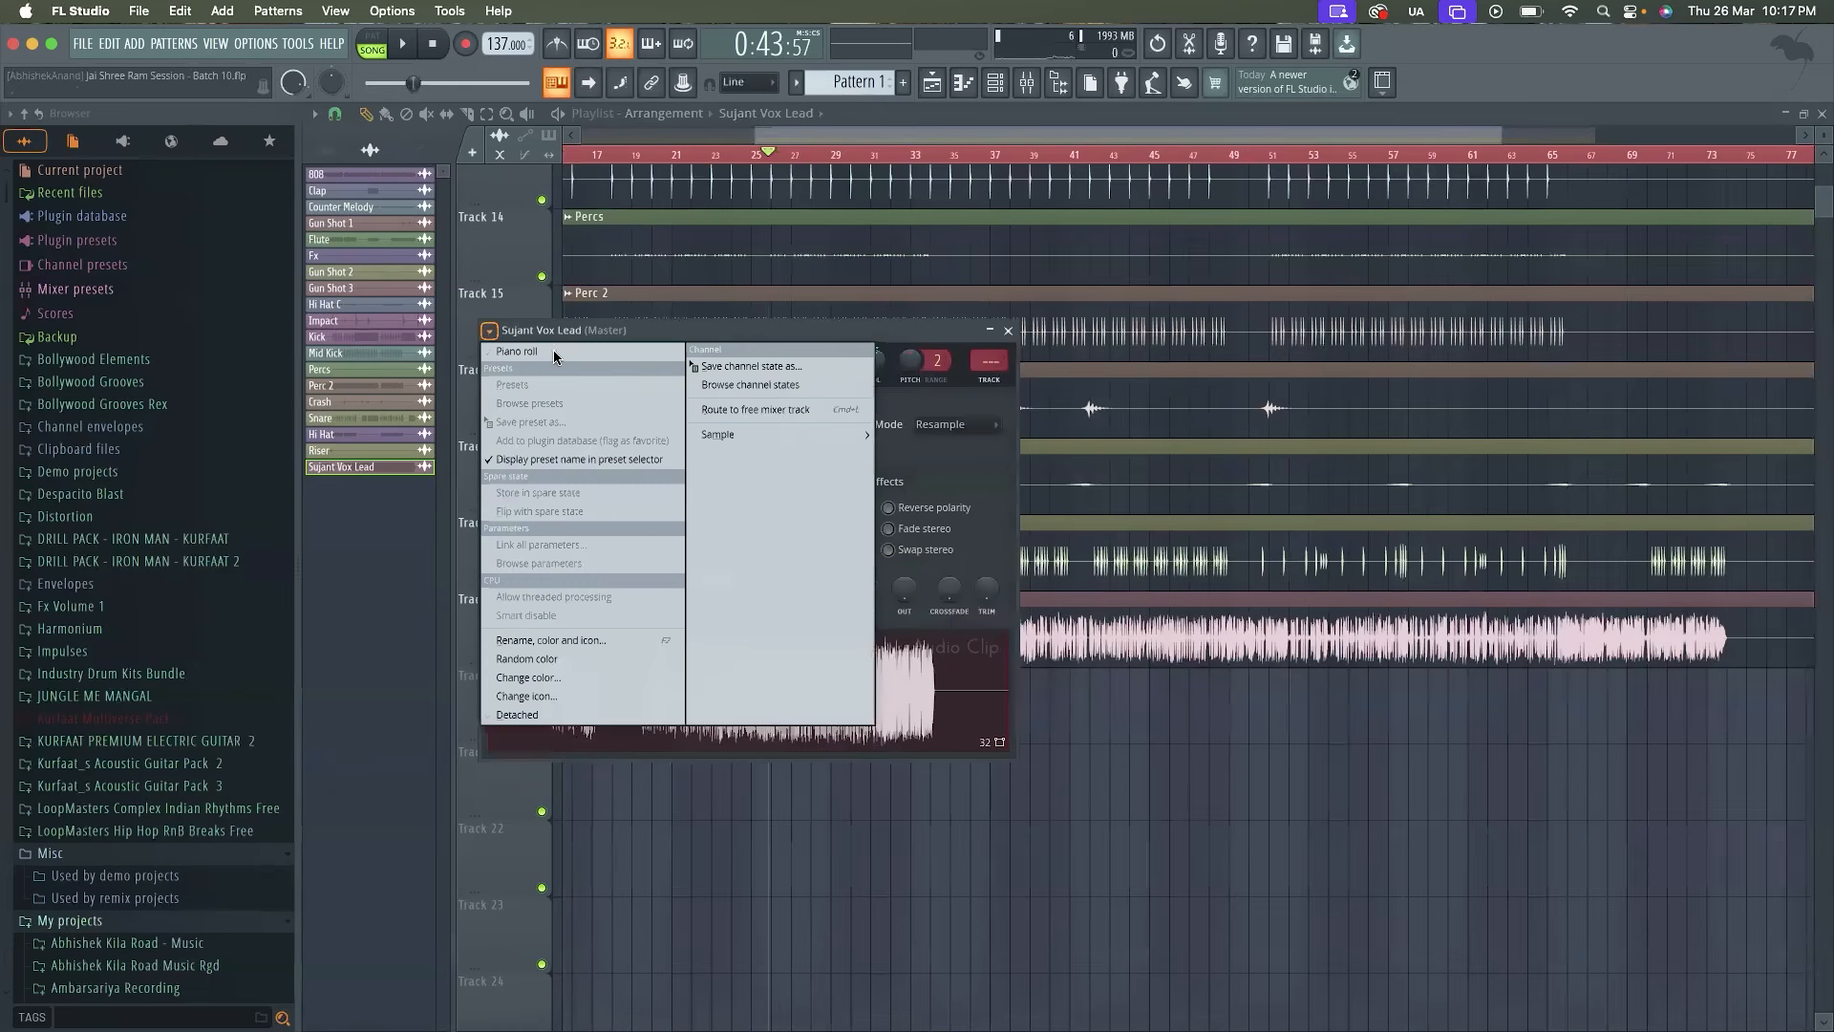
{"action": "left_click", "coordinate": [774, 410]}
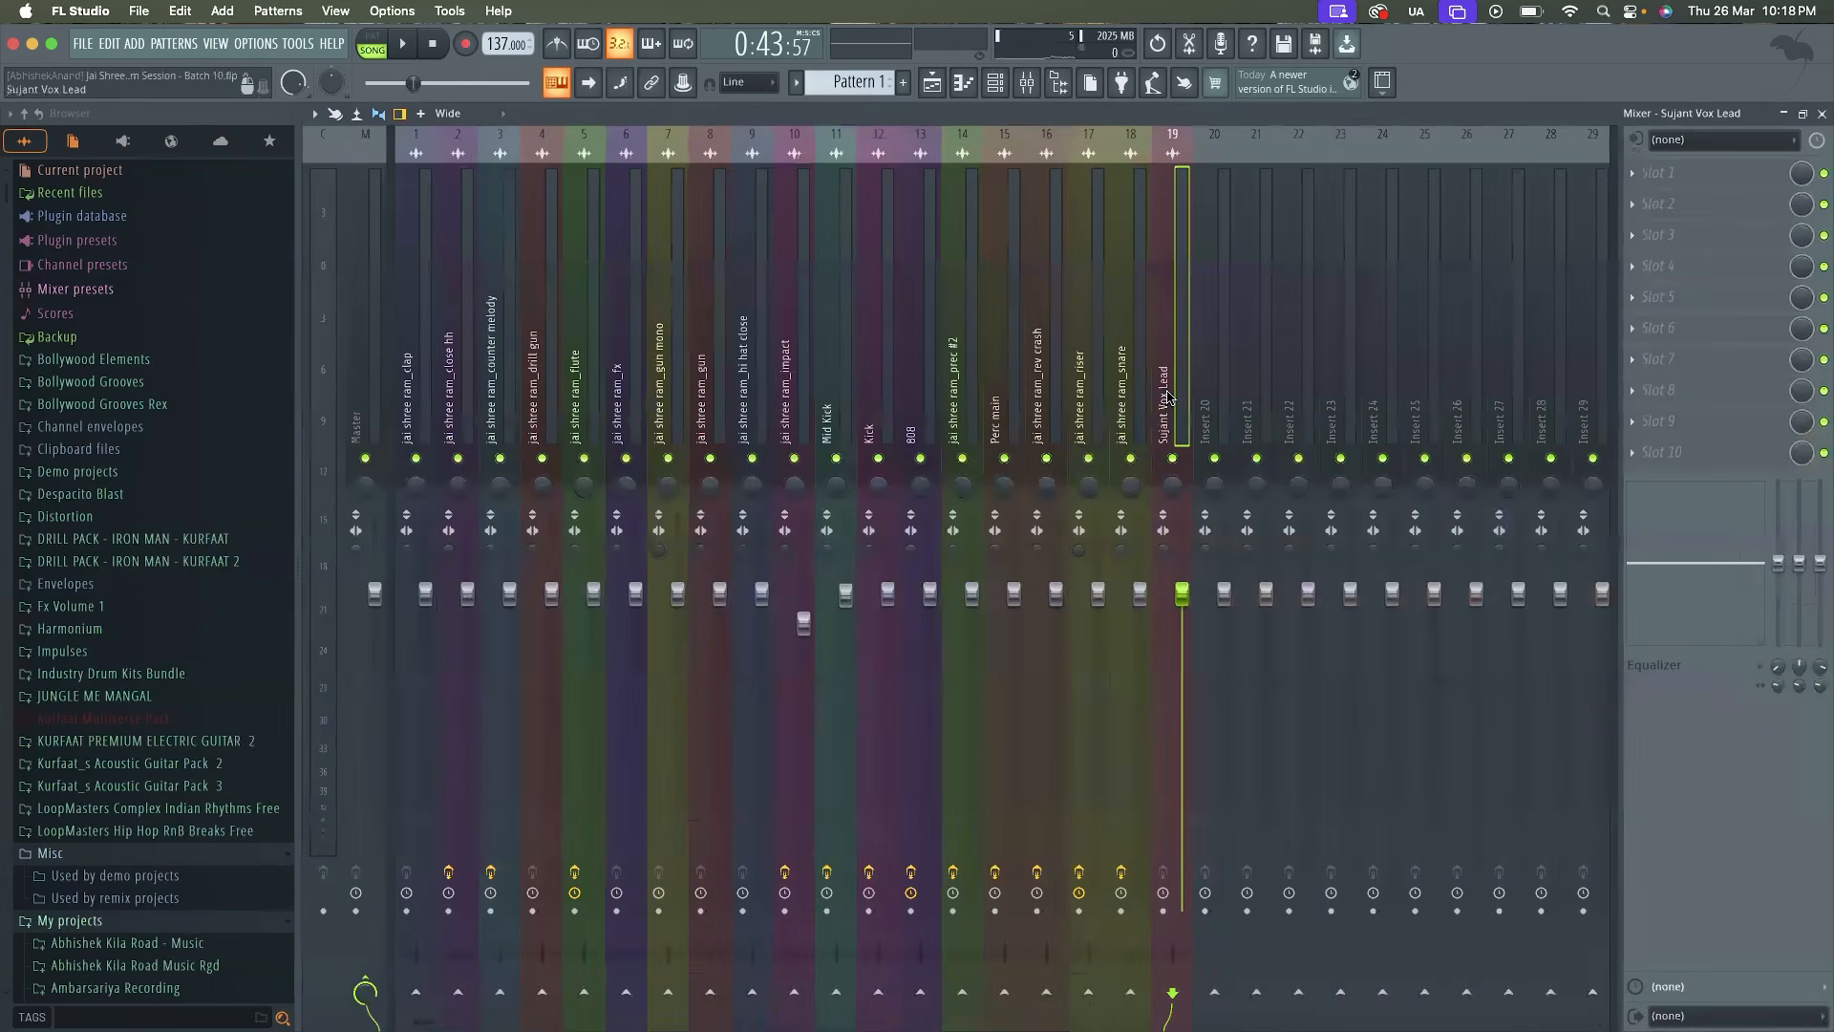
Move the Vox Lead mixer track to insert 20 and add a separator before it
{"action": "left_click_drag", "start_coordinate": [1168, 397], "coordinate": [1210, 397]}
{"action": "right_click", "coordinate": [1211, 397]}
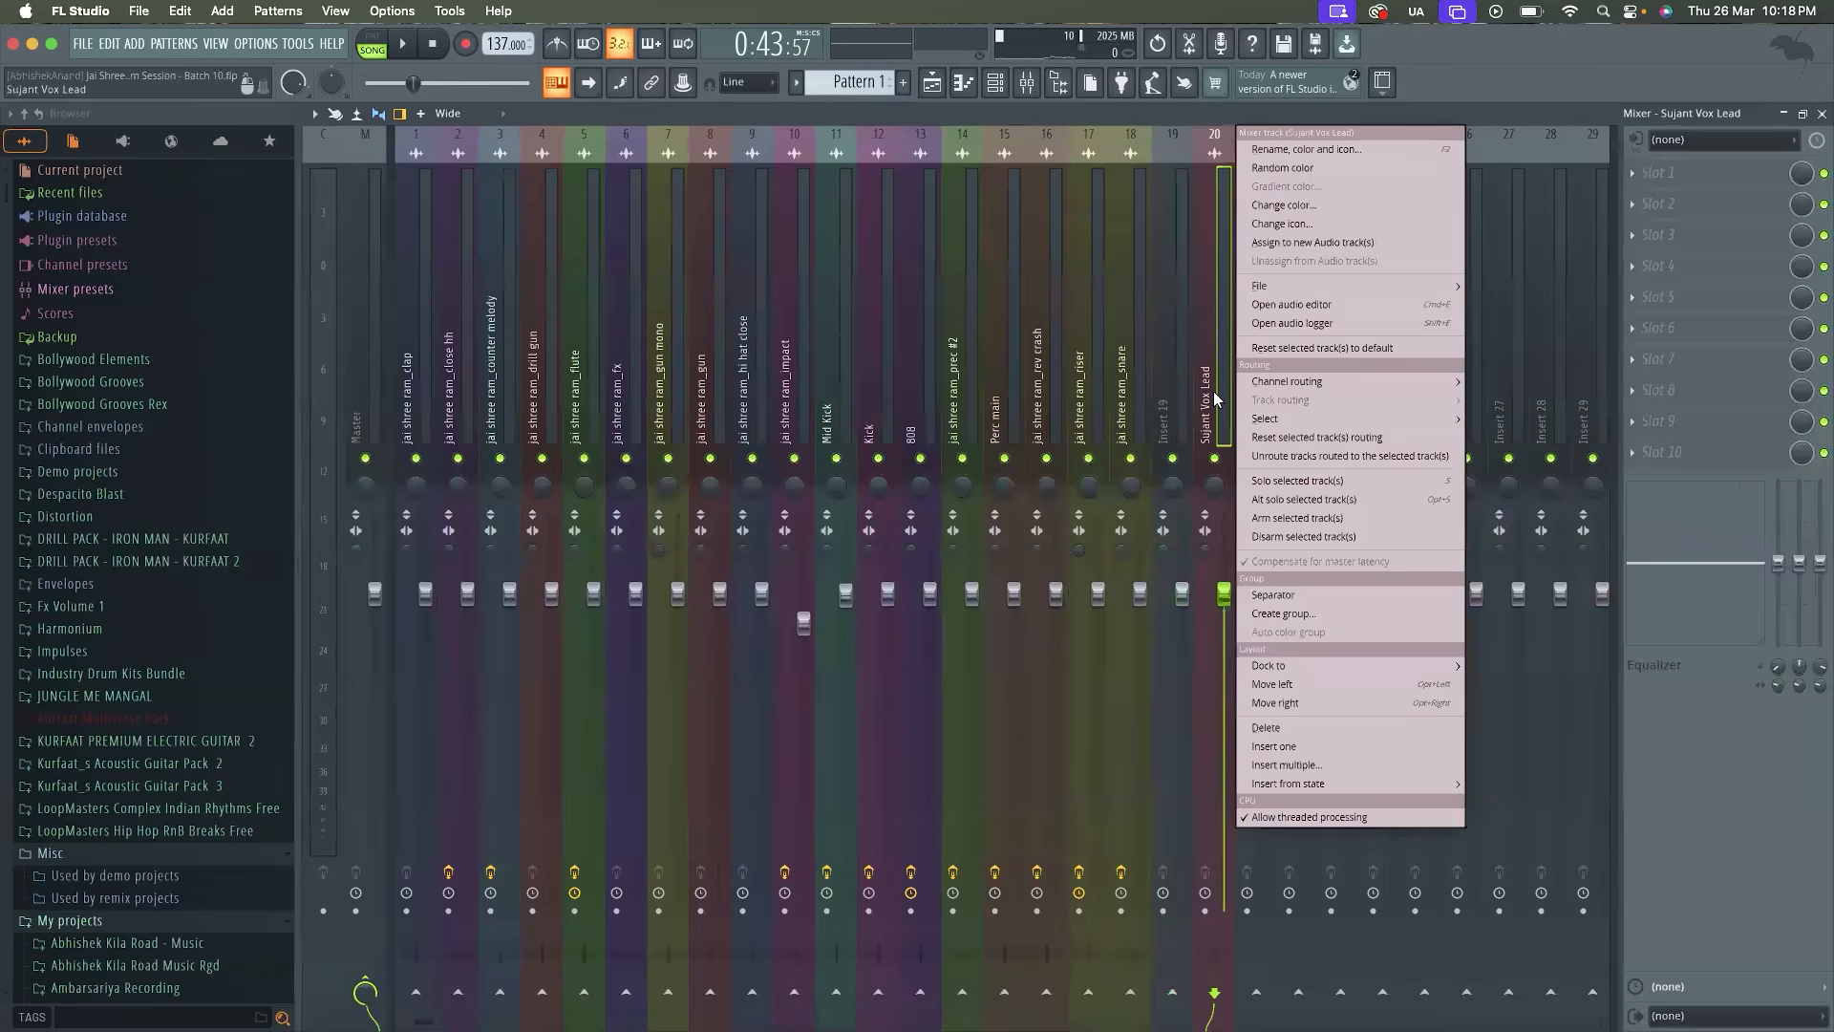
{"action": "left_click", "coordinate": [1295, 593]}
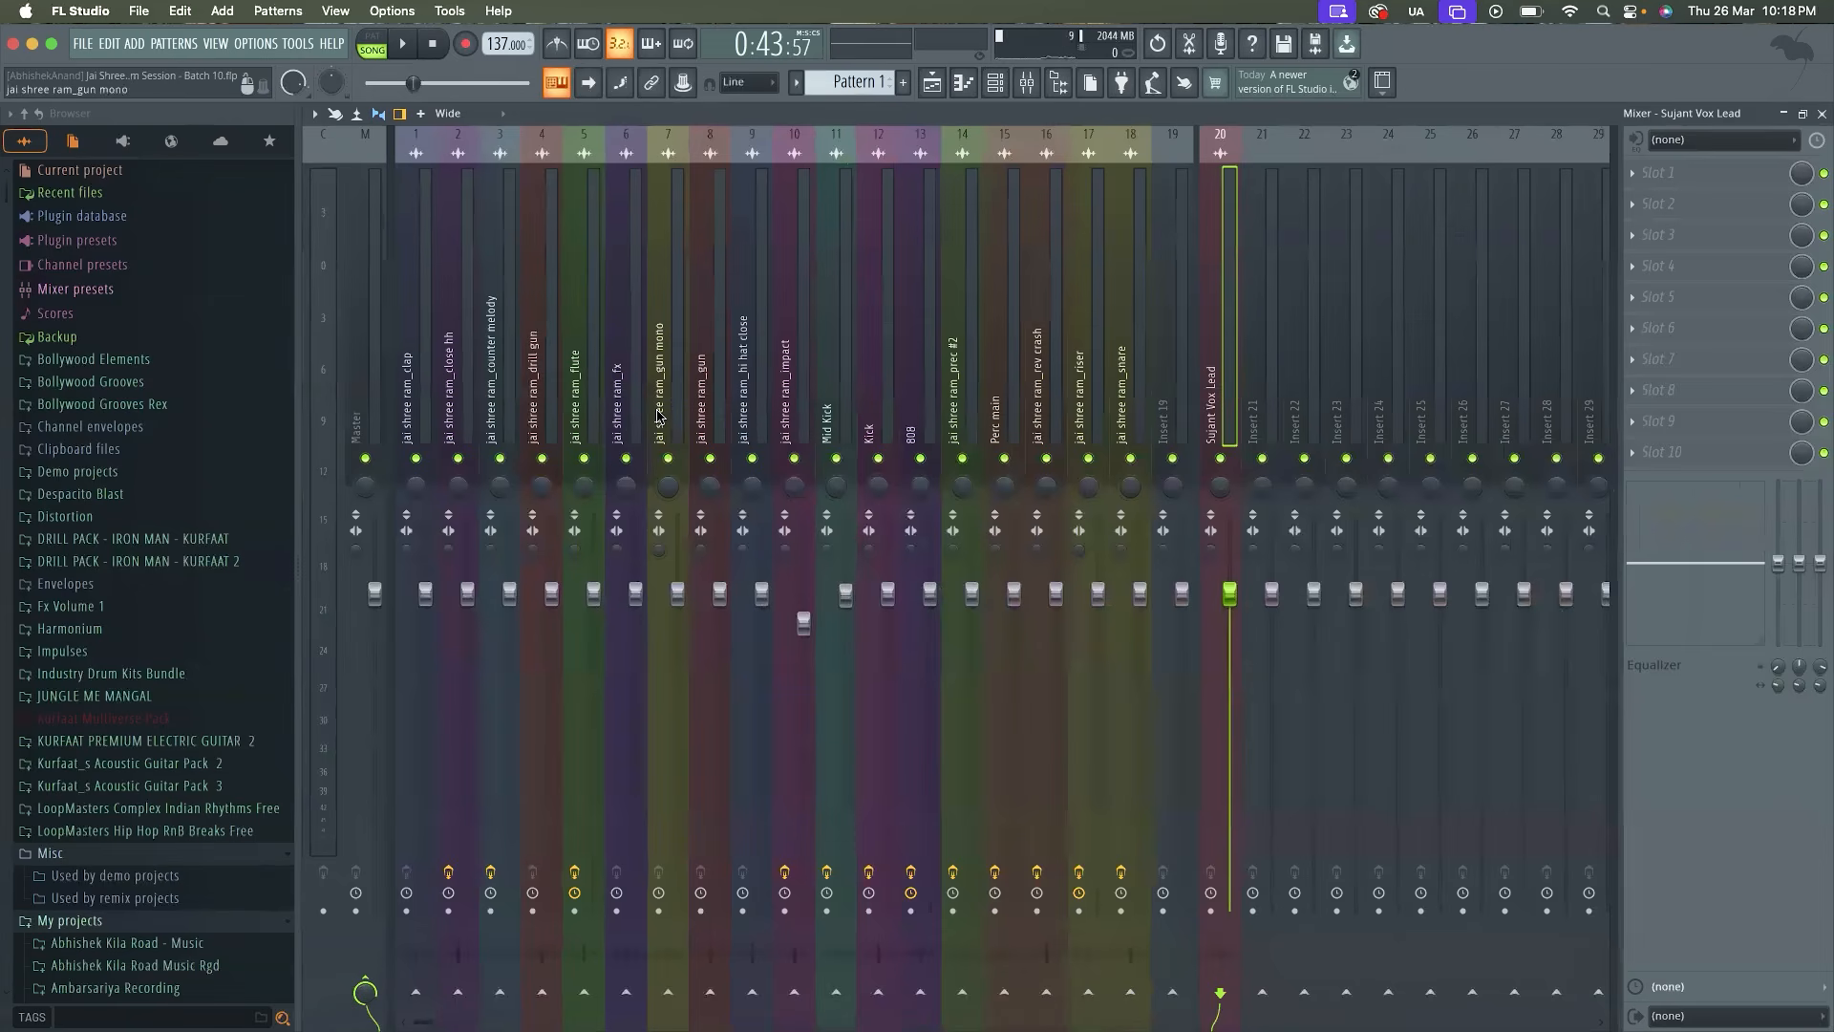
Mute the Vox Lead mixer track and listen to the music without vocals
{"action": "left_click", "coordinate": [1221, 458]}
{"action": "key", "text": "space"}
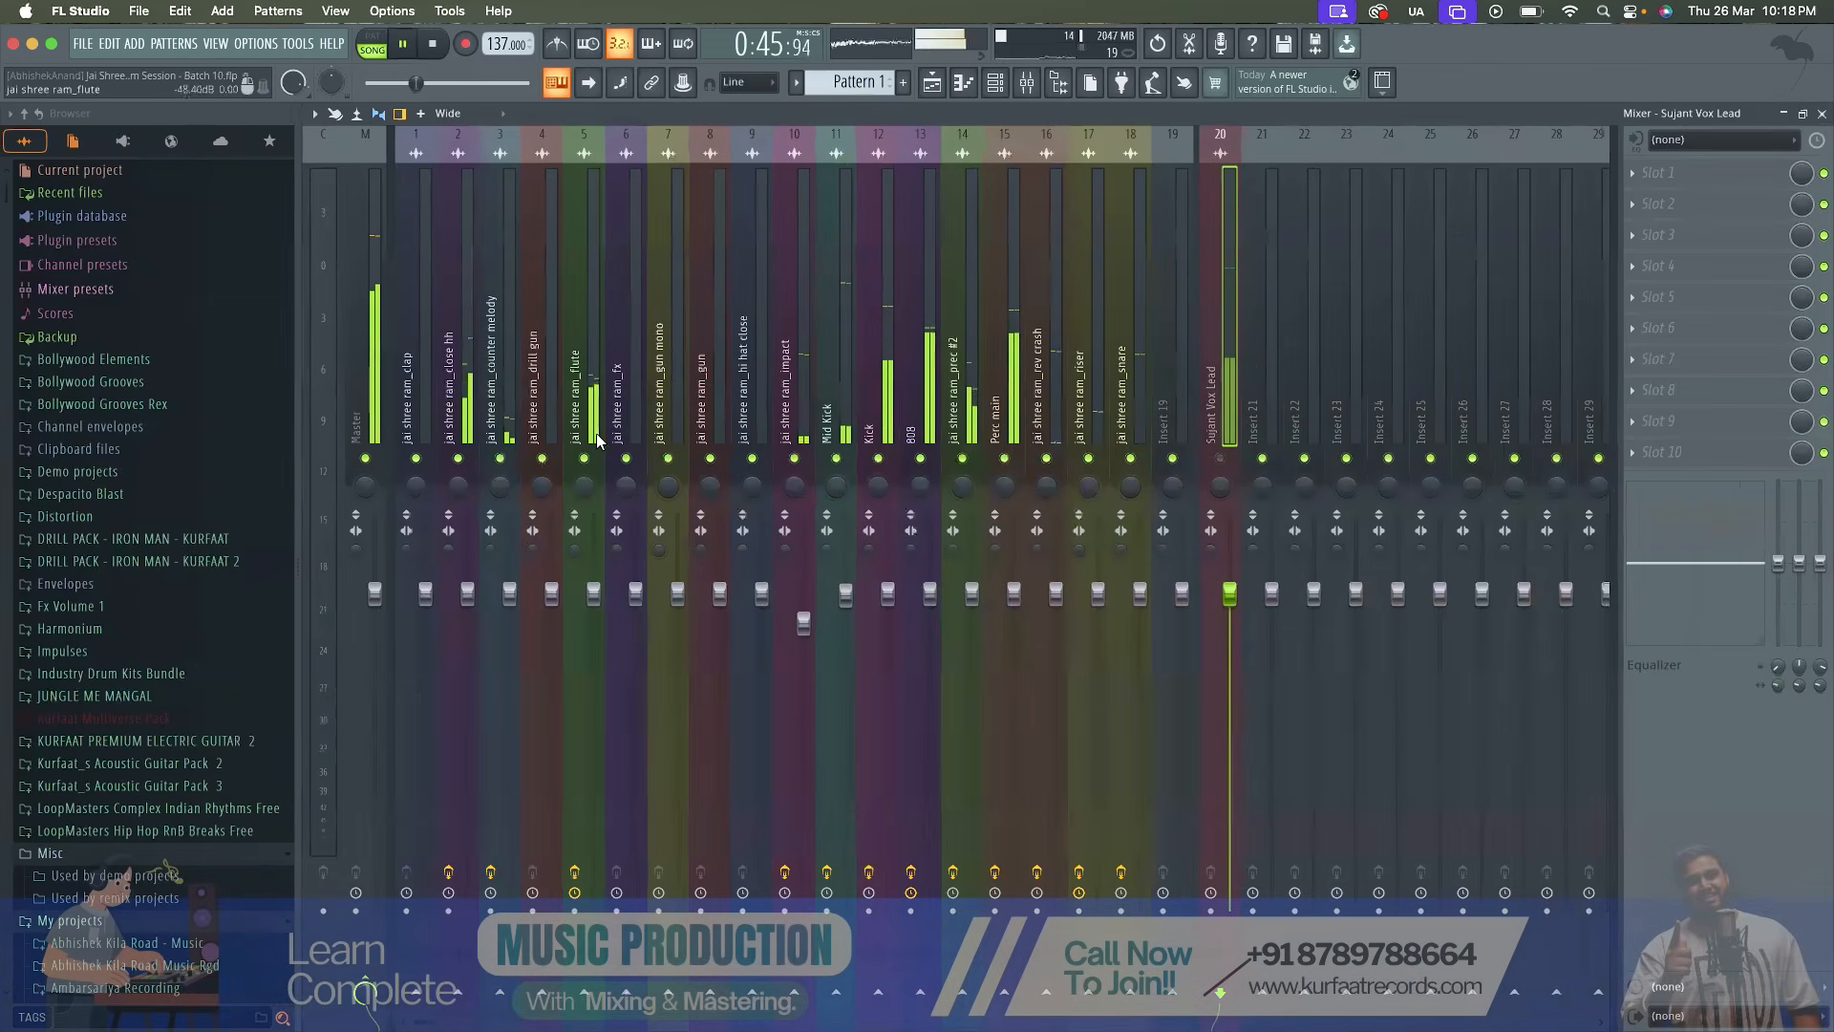
{"action": "key", "text": "space"}
Solo the jai shree ram_flute mixer track for a short listen, and return to the full mix
{"action": "left_click", "coordinate": [579, 396]}
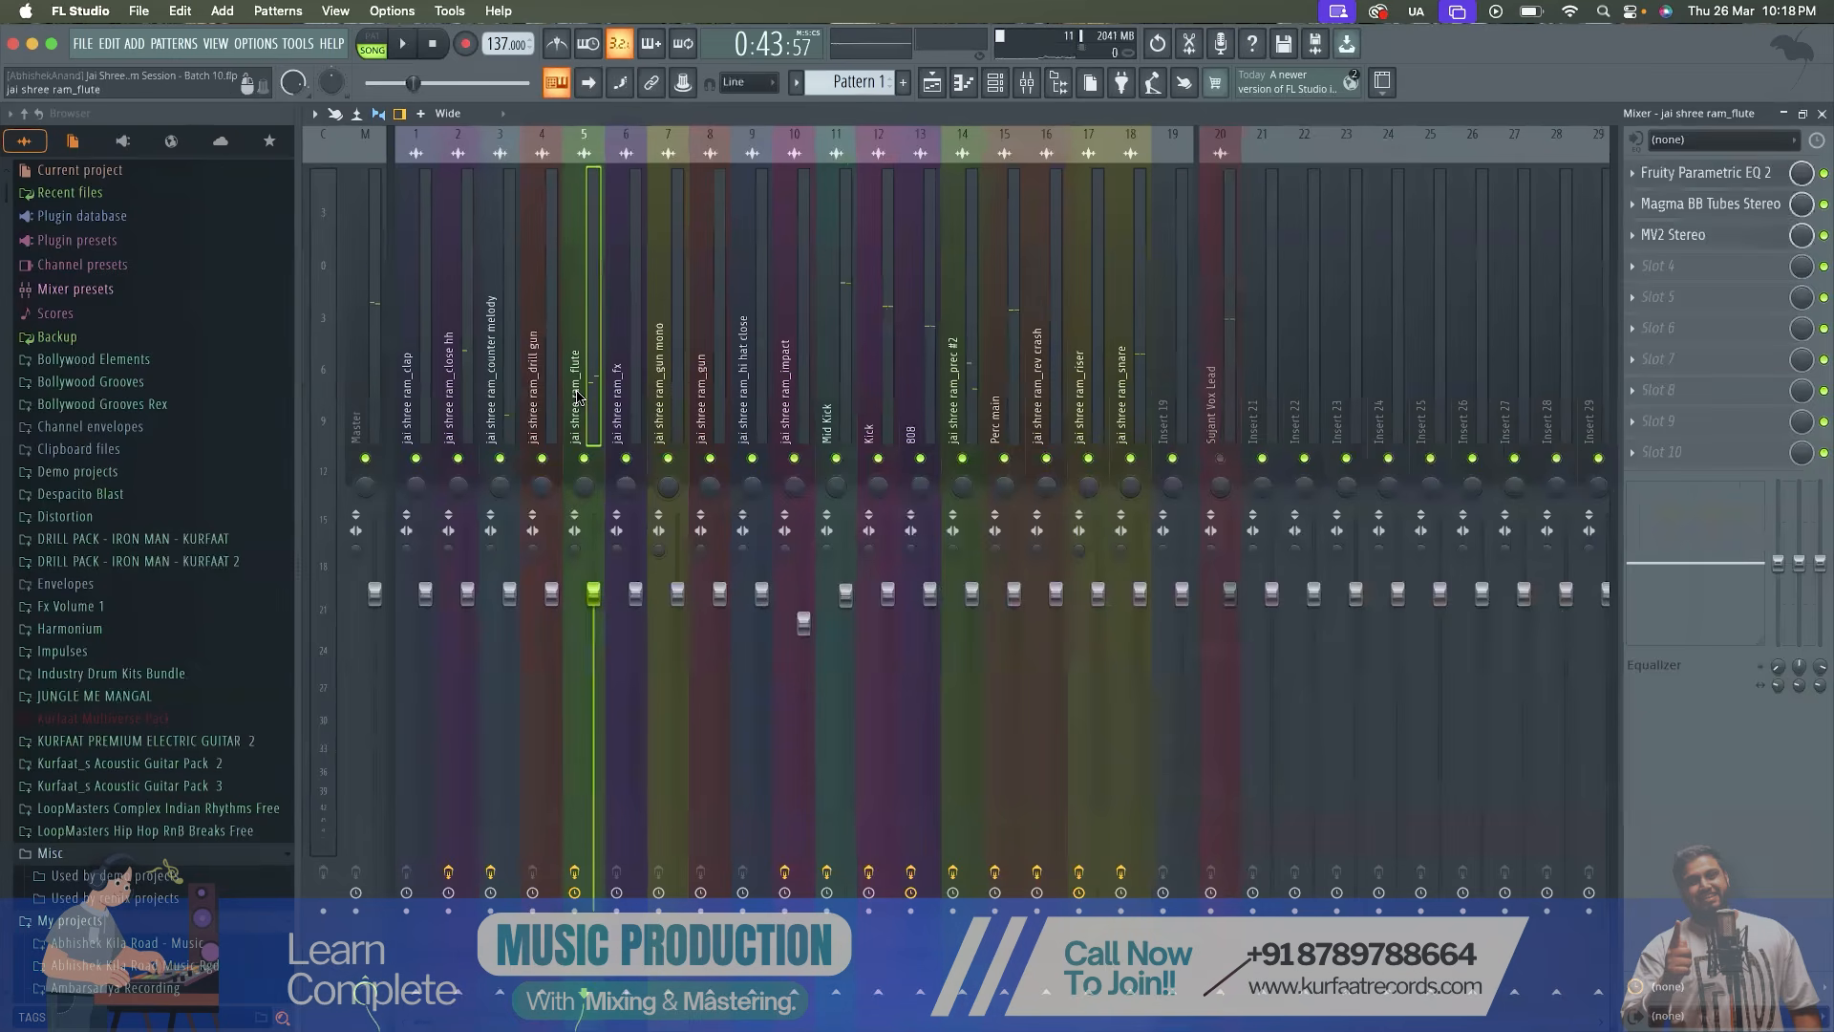
{"action": "right_click", "coordinate": [584, 459]}
{"action": "key", "text": "space"}
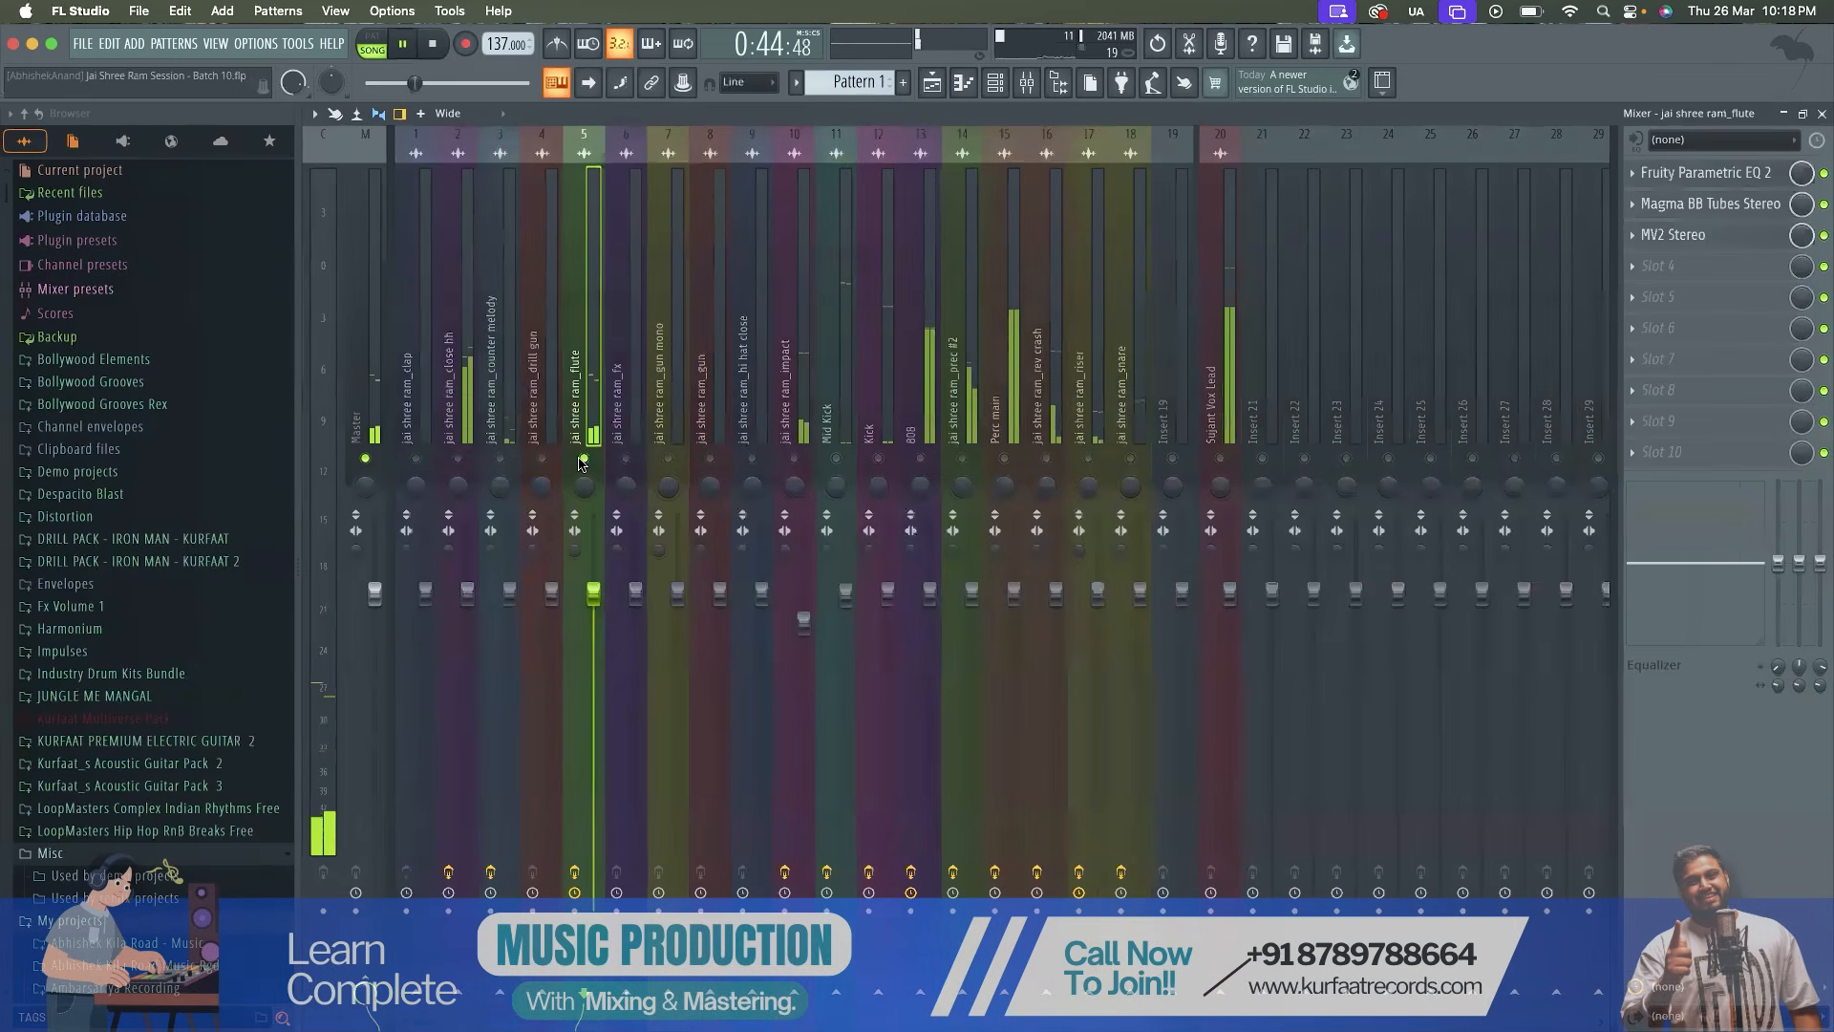
{"action": "key", "text": "space"}
{"action": "right_click", "coordinate": [582, 460]}
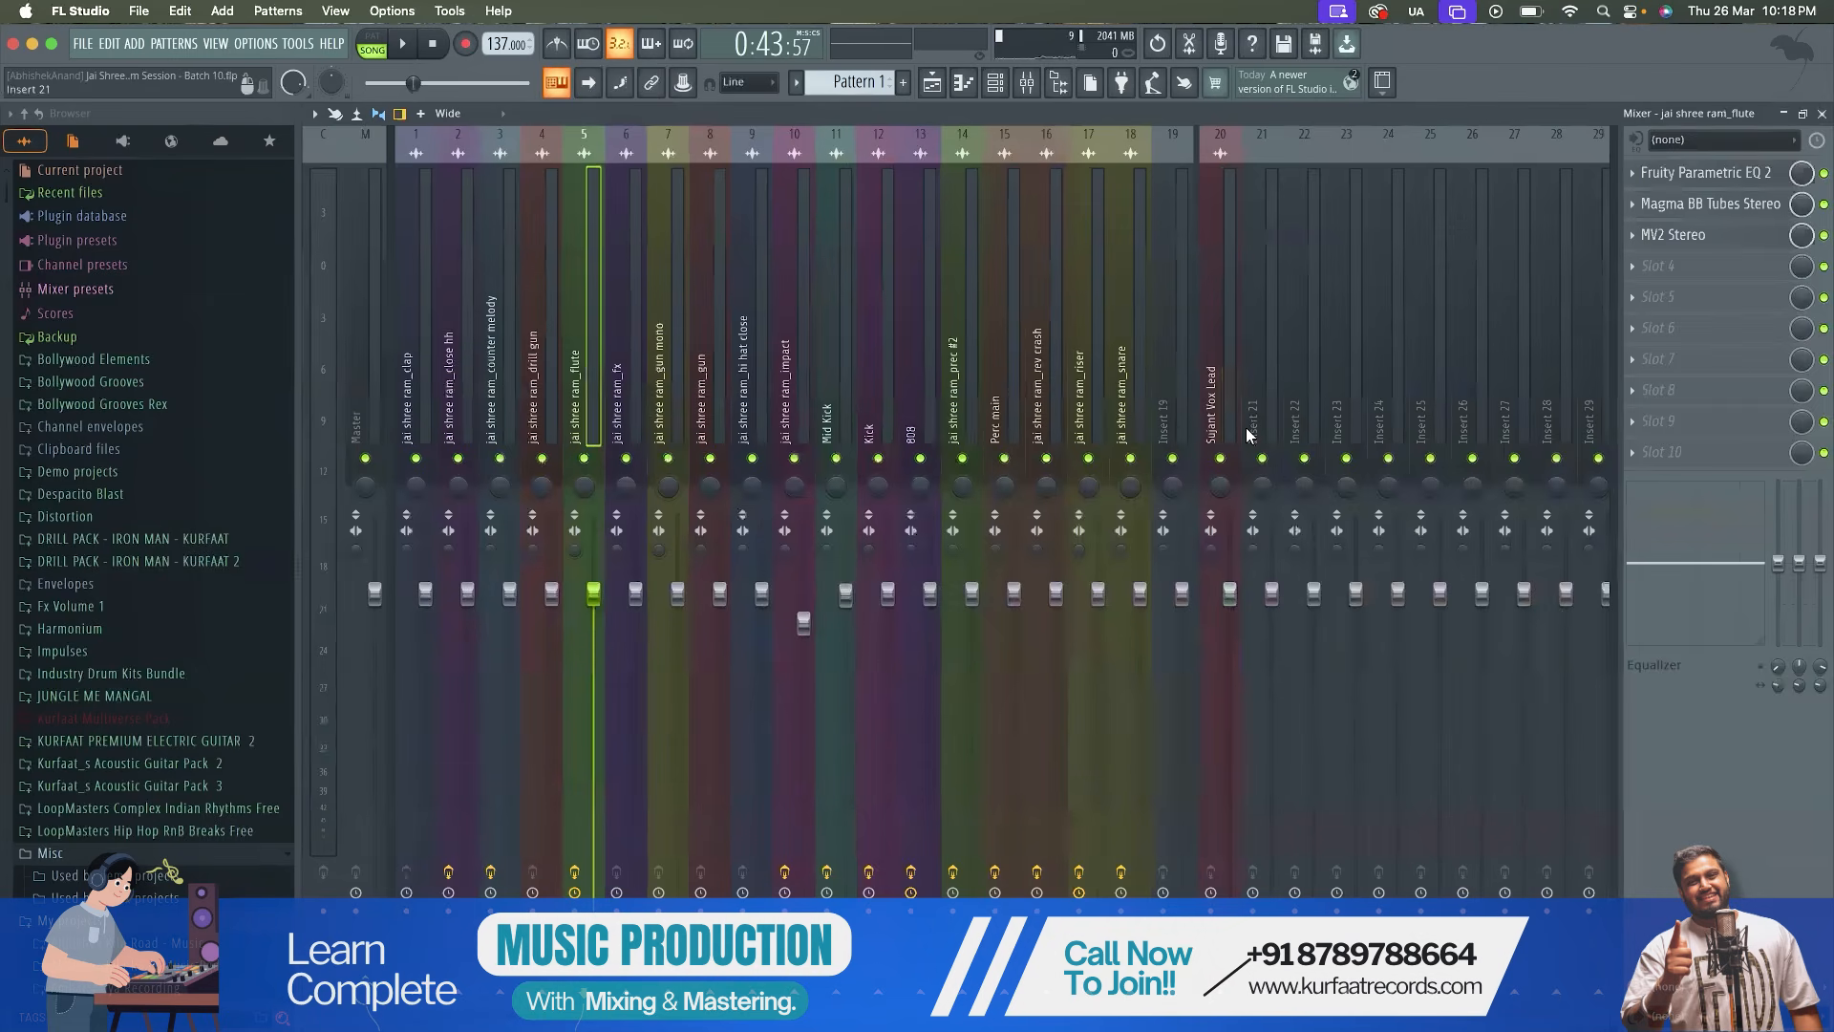
Mute the Vox Lead track and add Fruity Reeverb 2 to slot 4 of the flute mixer track
{"action": "left_click", "coordinate": [1221, 458]}
{"action": "left_click", "coordinate": [1635, 264]}
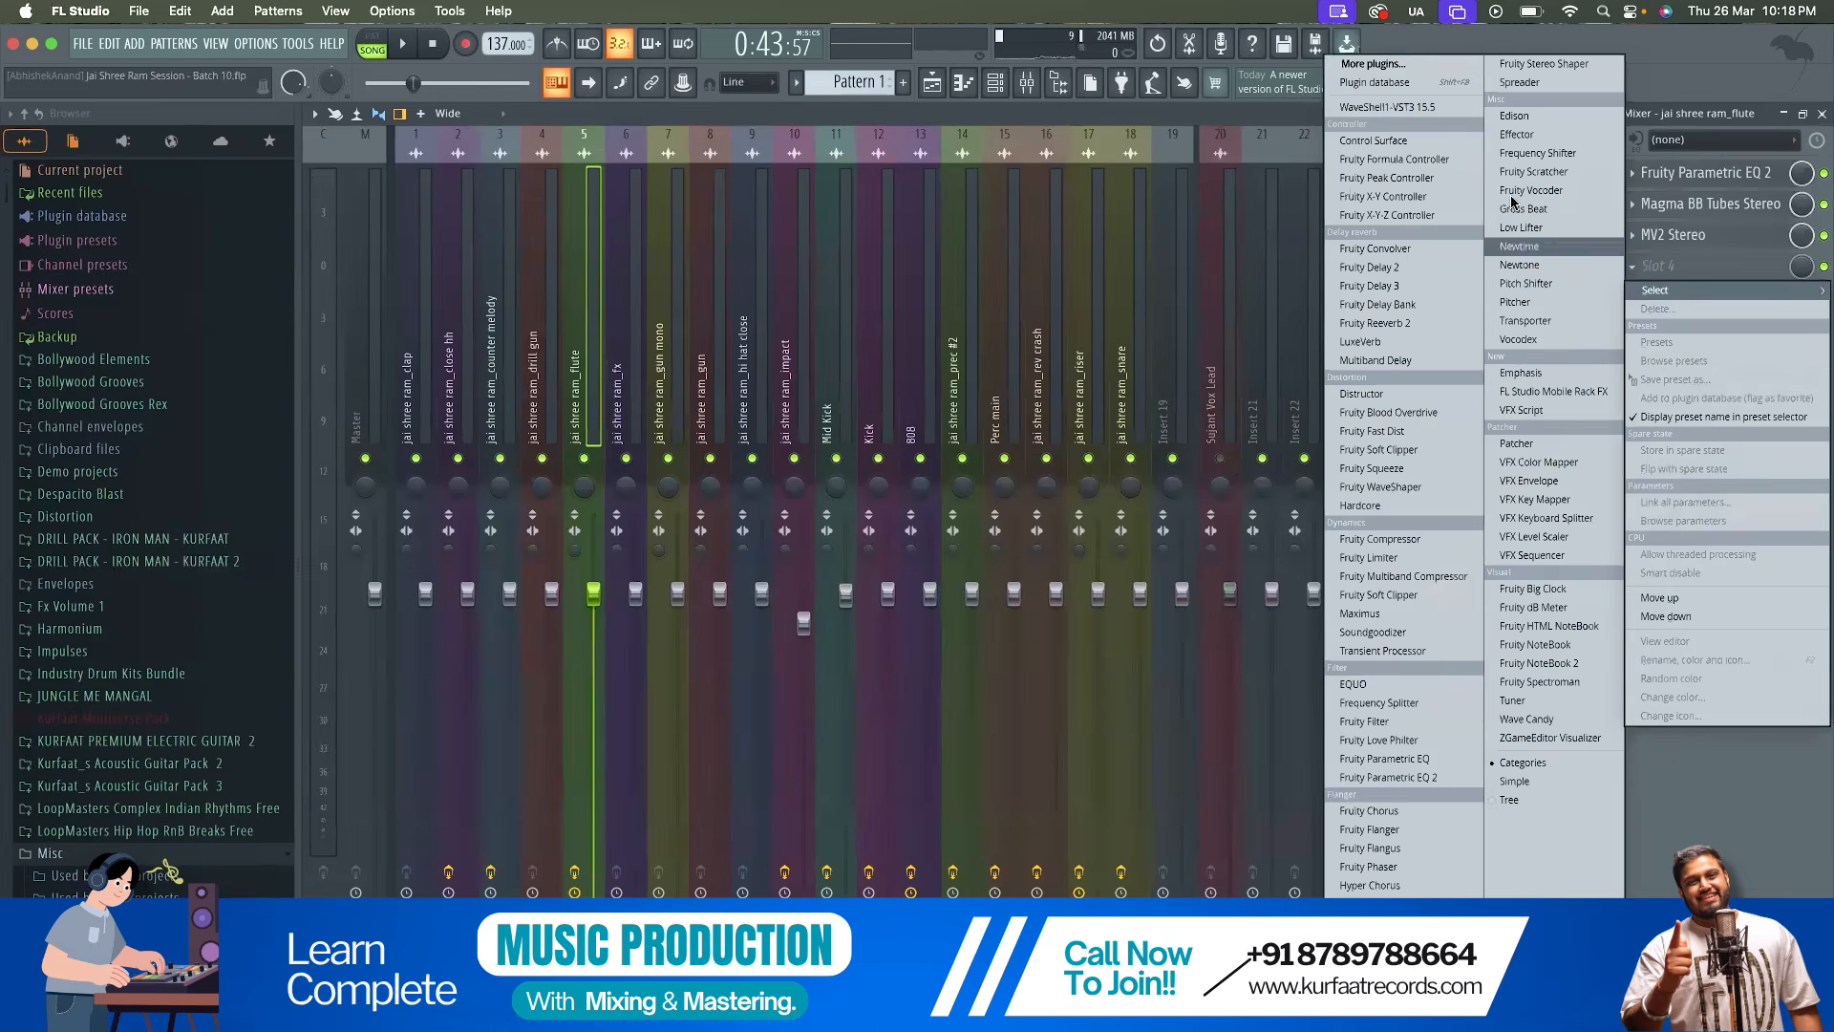
{"action": "left_click", "coordinate": [1409, 75]}
{"action": "double_click", "coordinate": [828, 140]}
Load The Venue preset in the flute track's Fruity Reeverb 2
{"action": "key", "text": "space"}
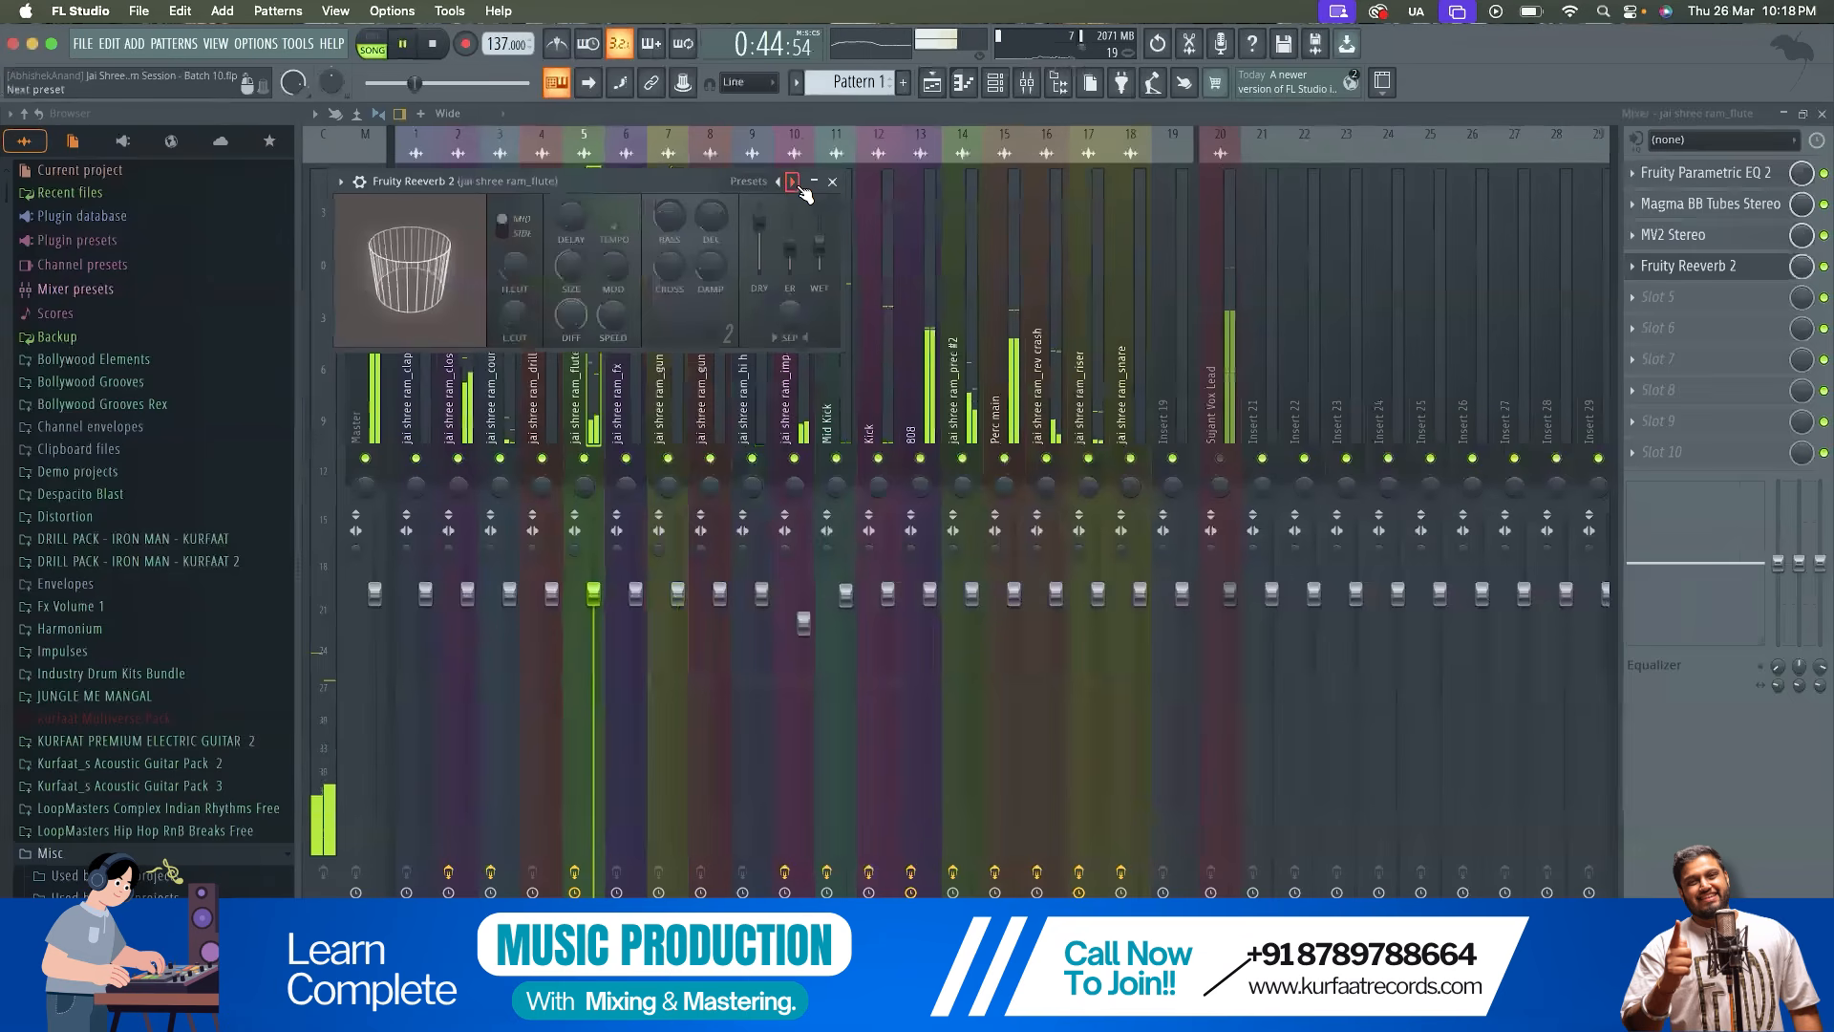
{"action": "left_click", "coordinate": [798, 190]}
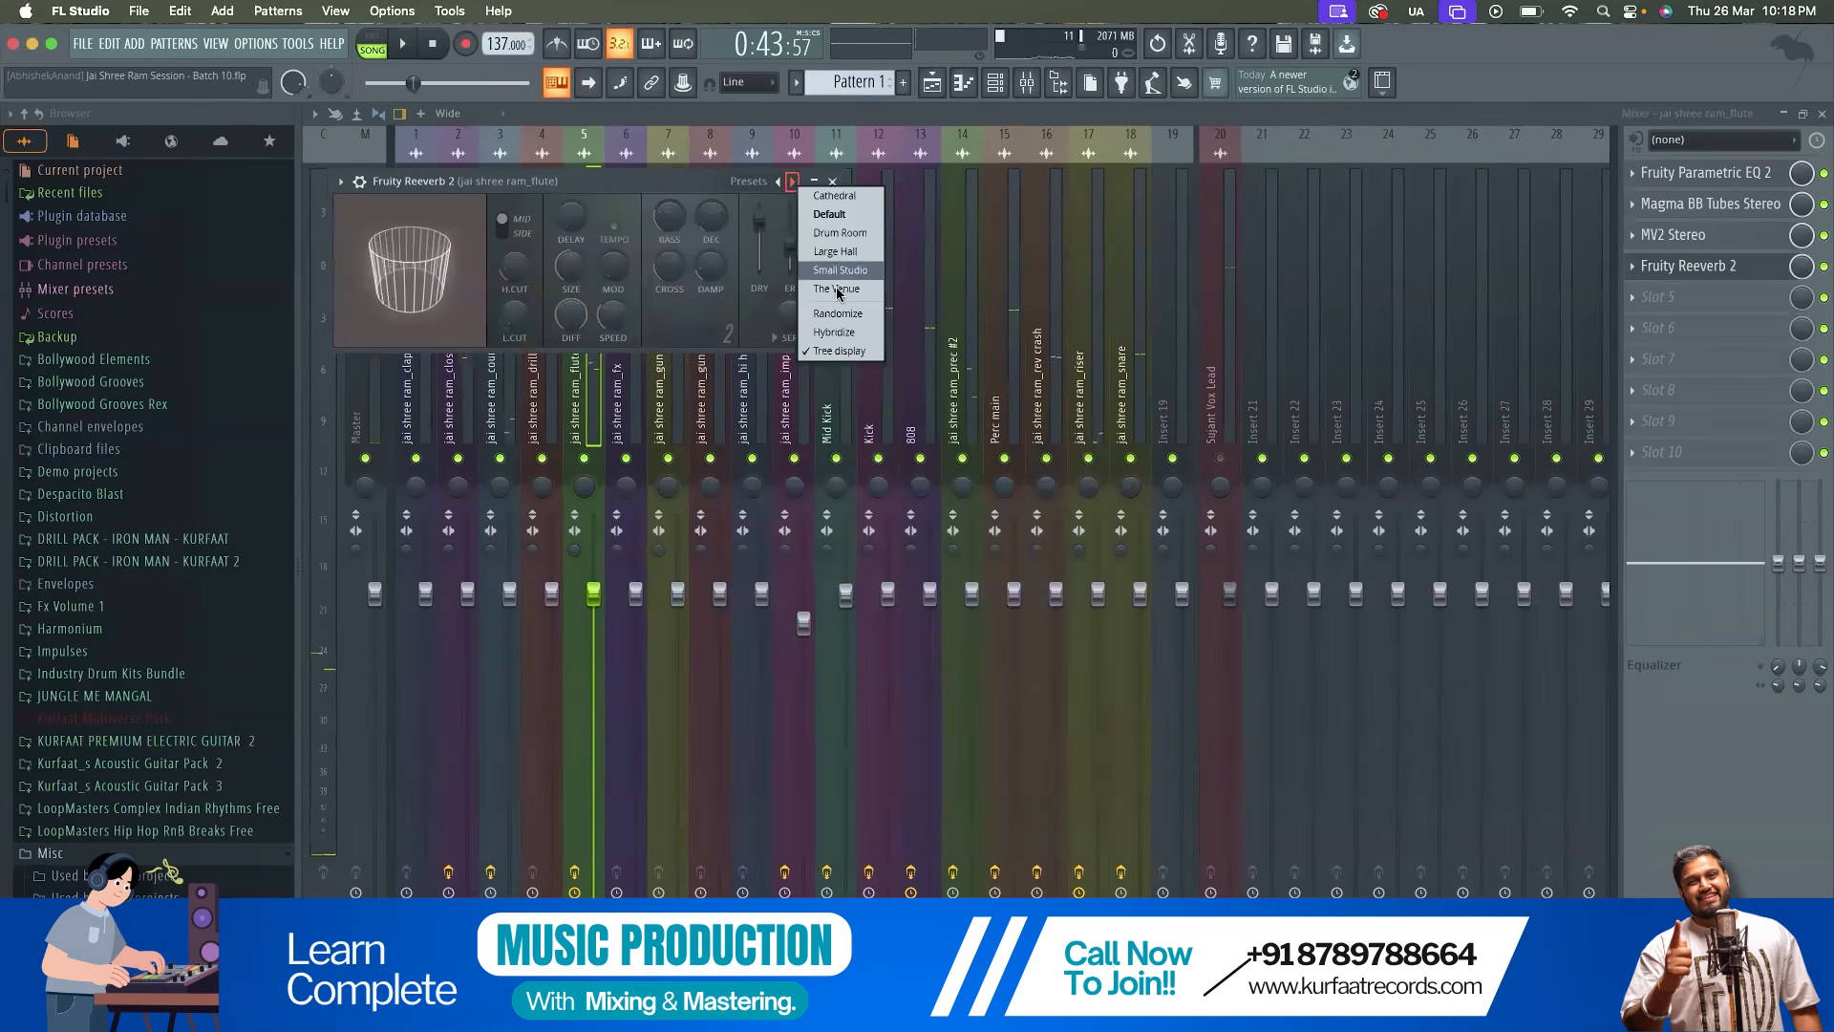
{"action": "left_click", "coordinate": [842, 284]}
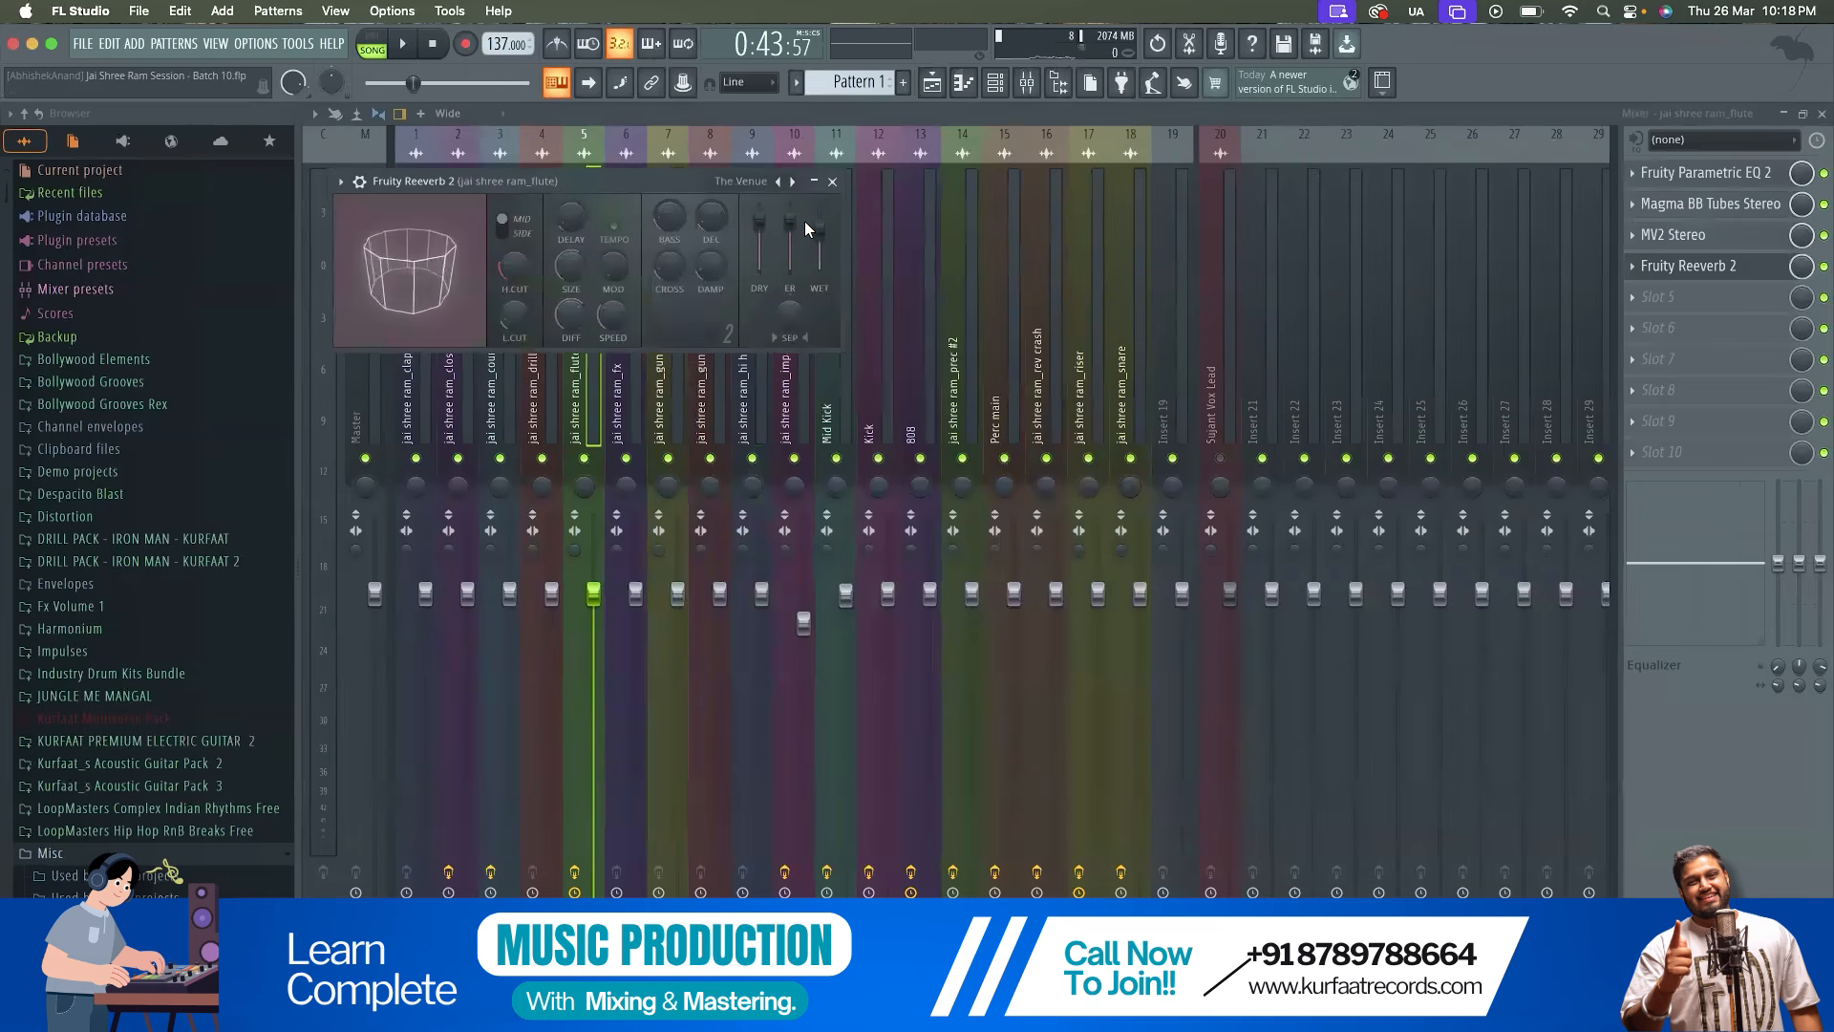
Lower the reverb's early reflection level and set its low cut to 535 Hz while playing the song from the start
{"action": "key", "text": "space"}
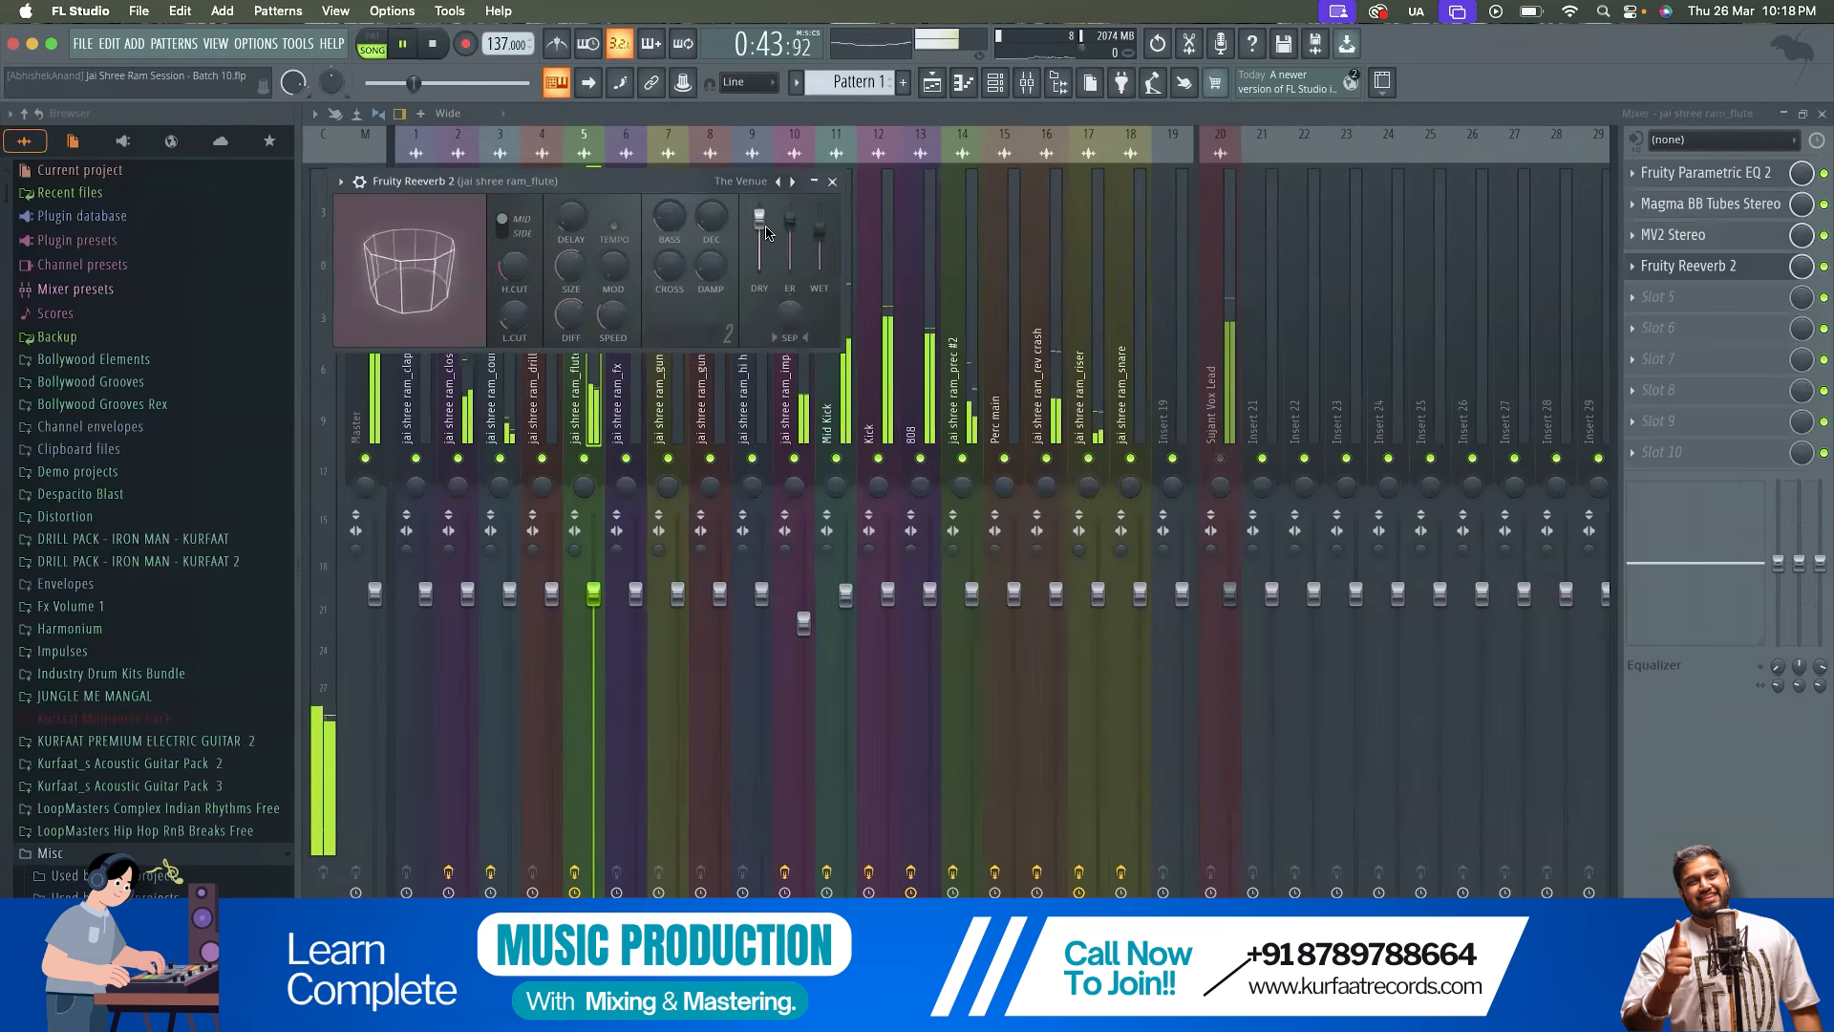
{"action": "mouse_move", "coordinate": [789, 220]}
{"action": "left_mouse_down"}
{"action": "mouse_move", "coordinate": [800, 237]}
{"action": "mouse_move", "coordinate": [819, 206]}
{"action": "mouse_move", "coordinate": [819, 232]}
{"action": "left_mouse_up"}
{"action": "left_click_drag", "start_coordinate": [416, 85], "coordinate": [365, 89]}
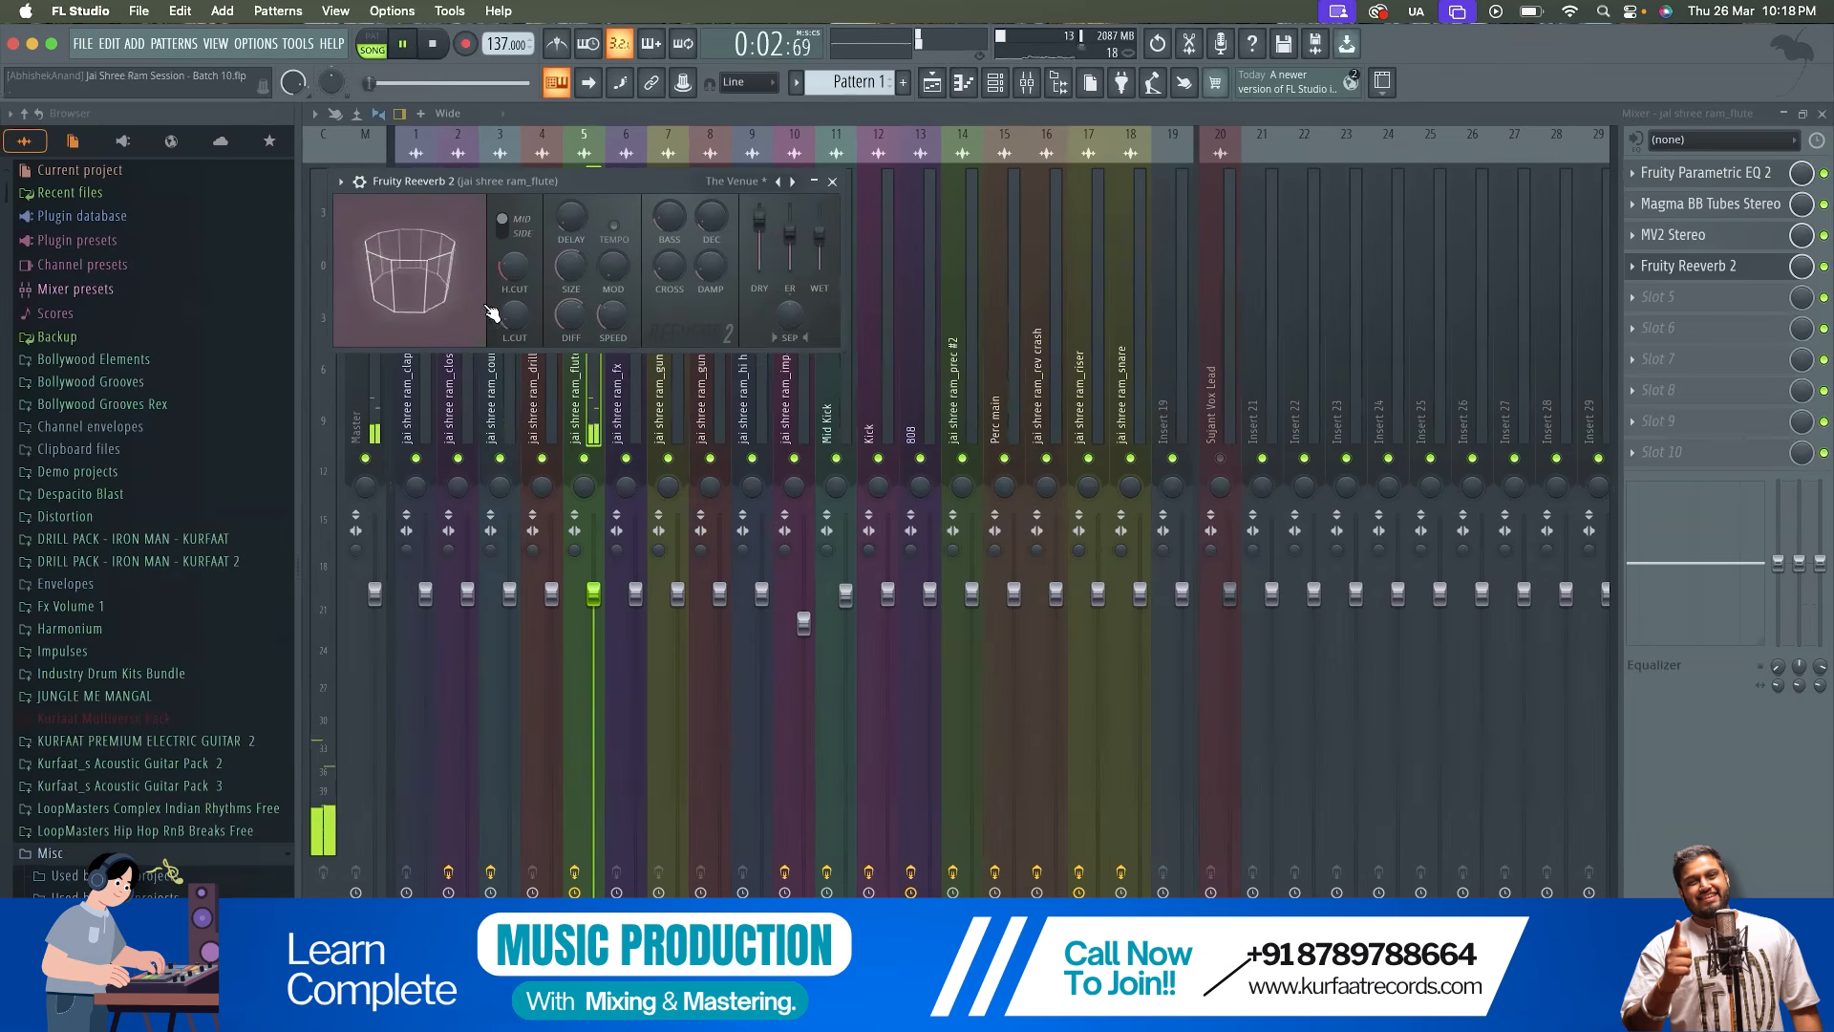
{"action": "left_click_drag", "start_coordinate": [516, 312], "coordinate": [515, 311]}
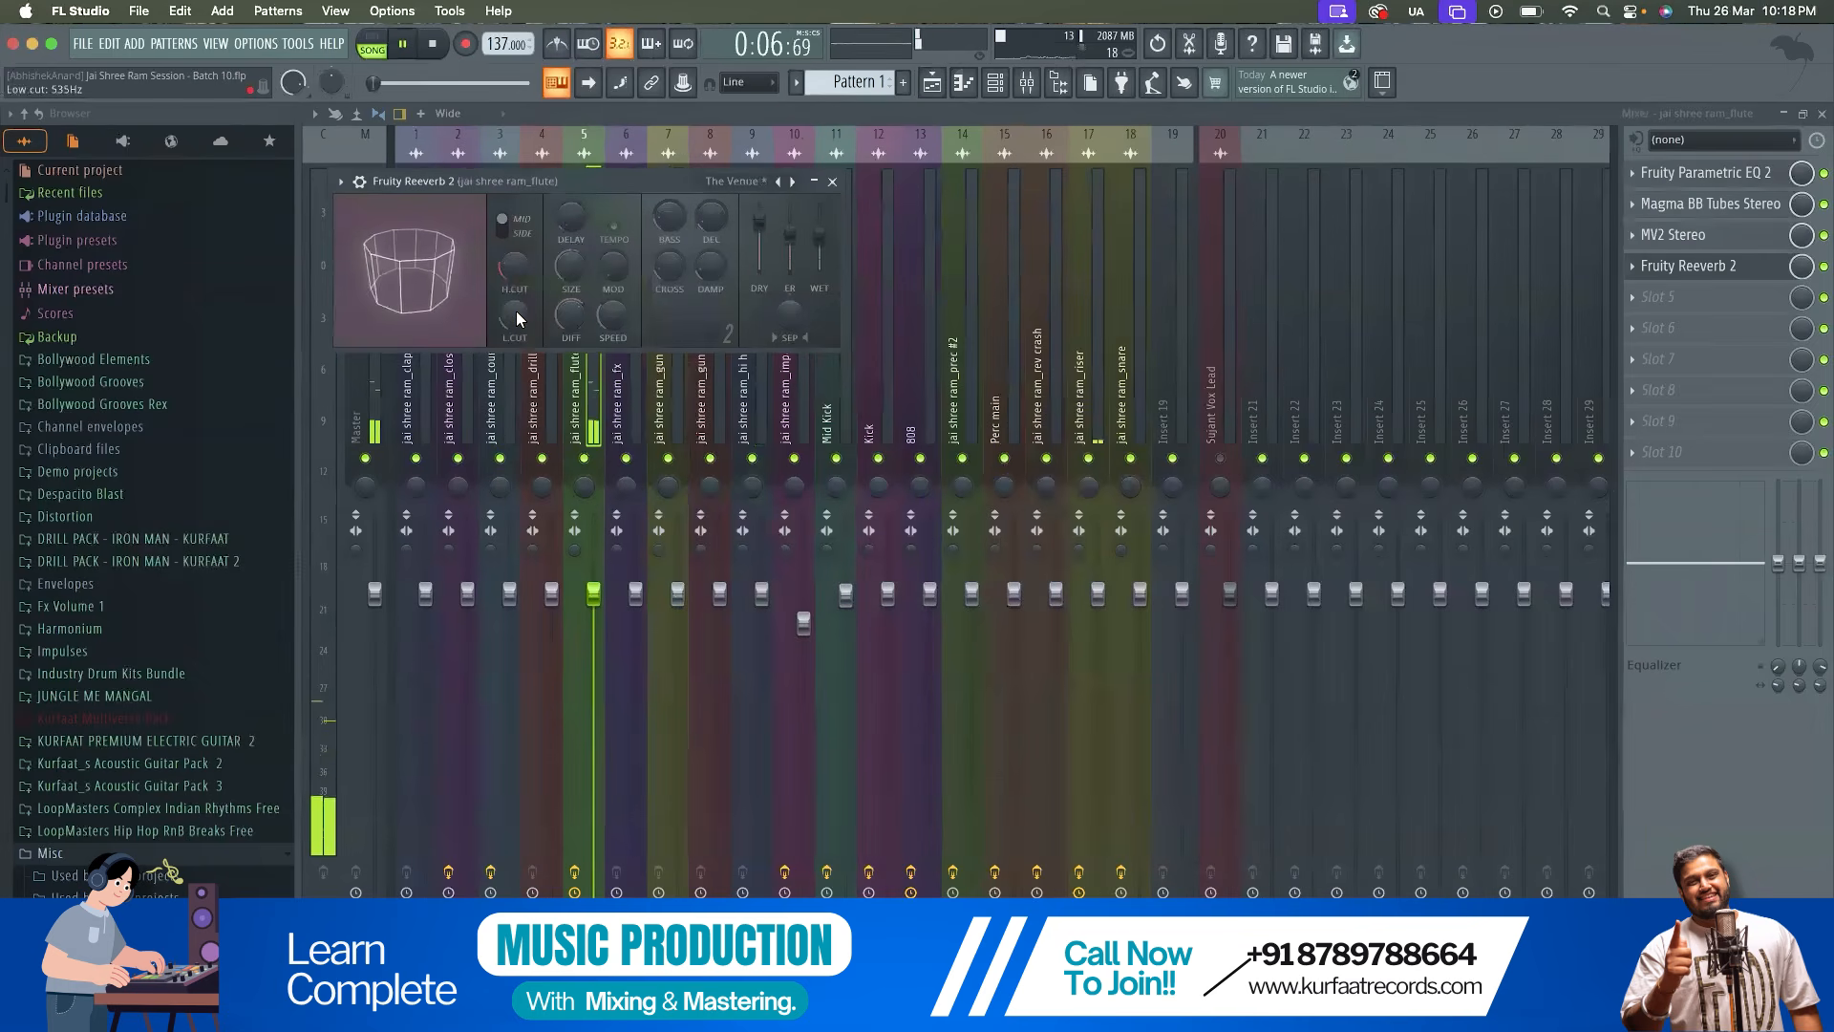
Compare the flute with Fruity Reeverb 2 bypassed and enabled by playing the intro
{"action": "key", "text": "space"}
{"action": "left_click", "coordinate": [1823, 269]}
{"action": "key", "text": "space"}
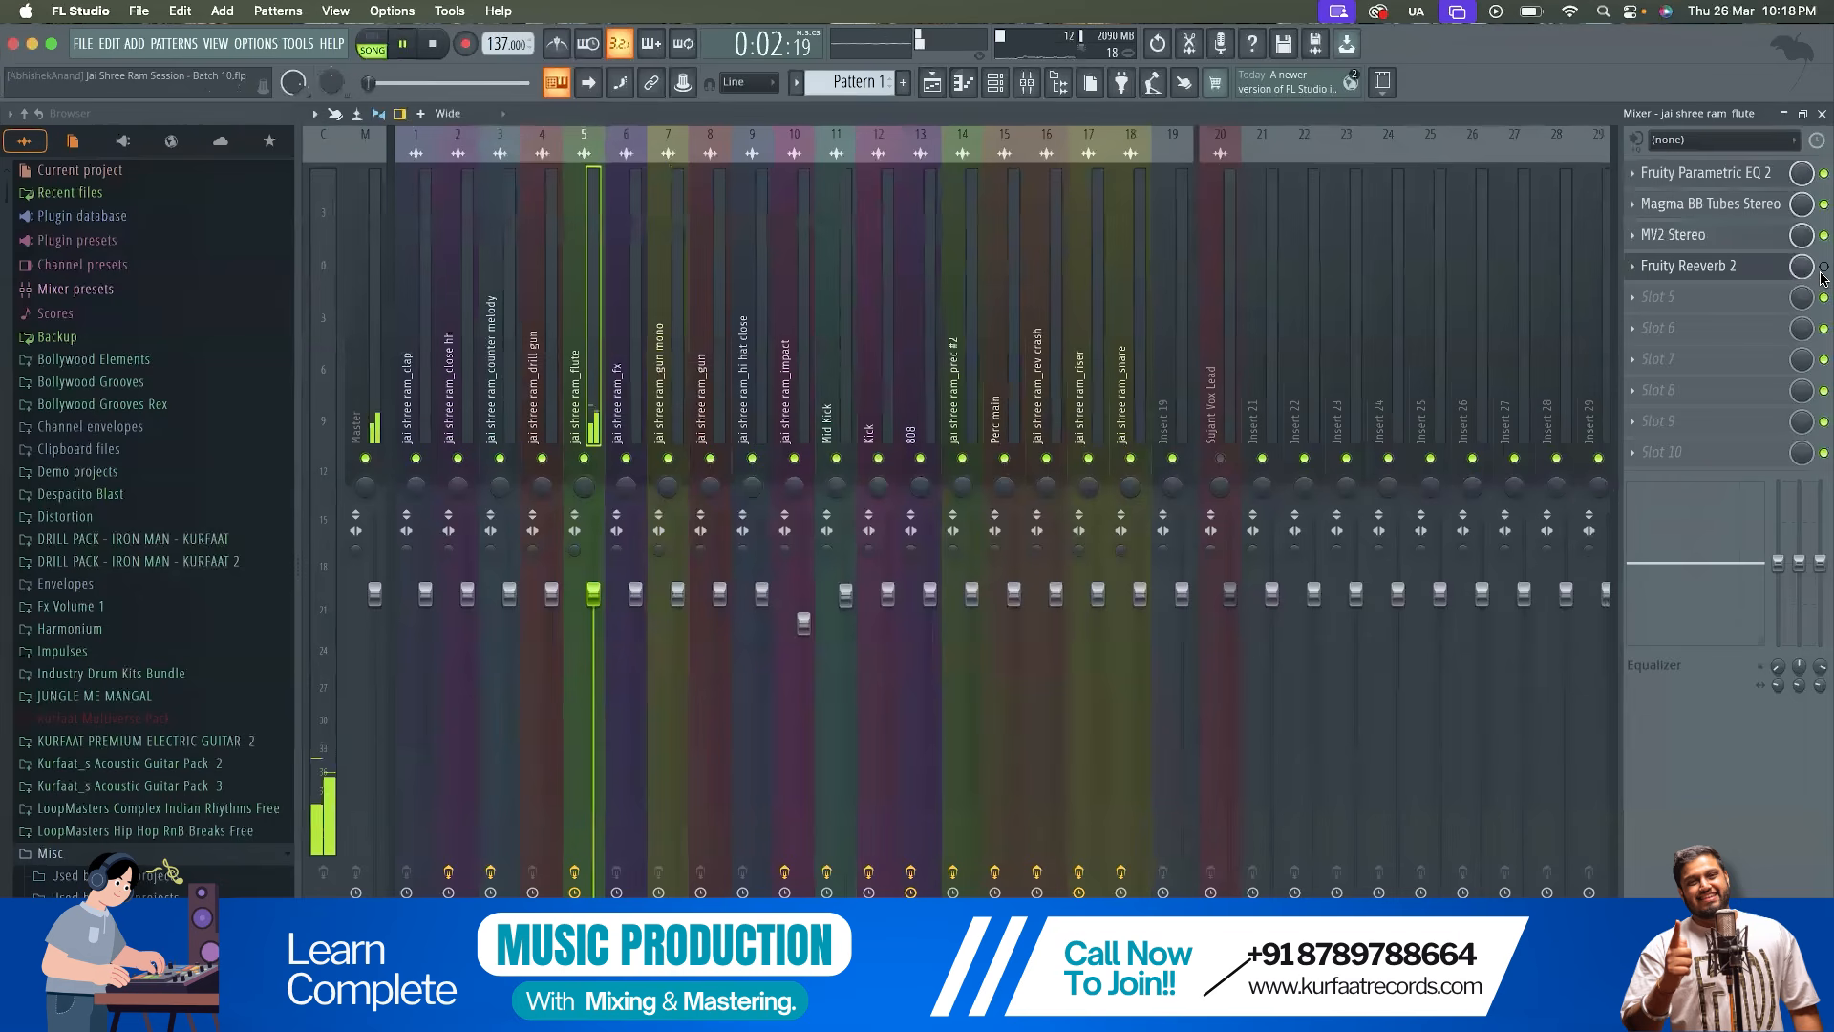
{"action": "key", "text": "space"}
{"action": "key", "text": "space"}
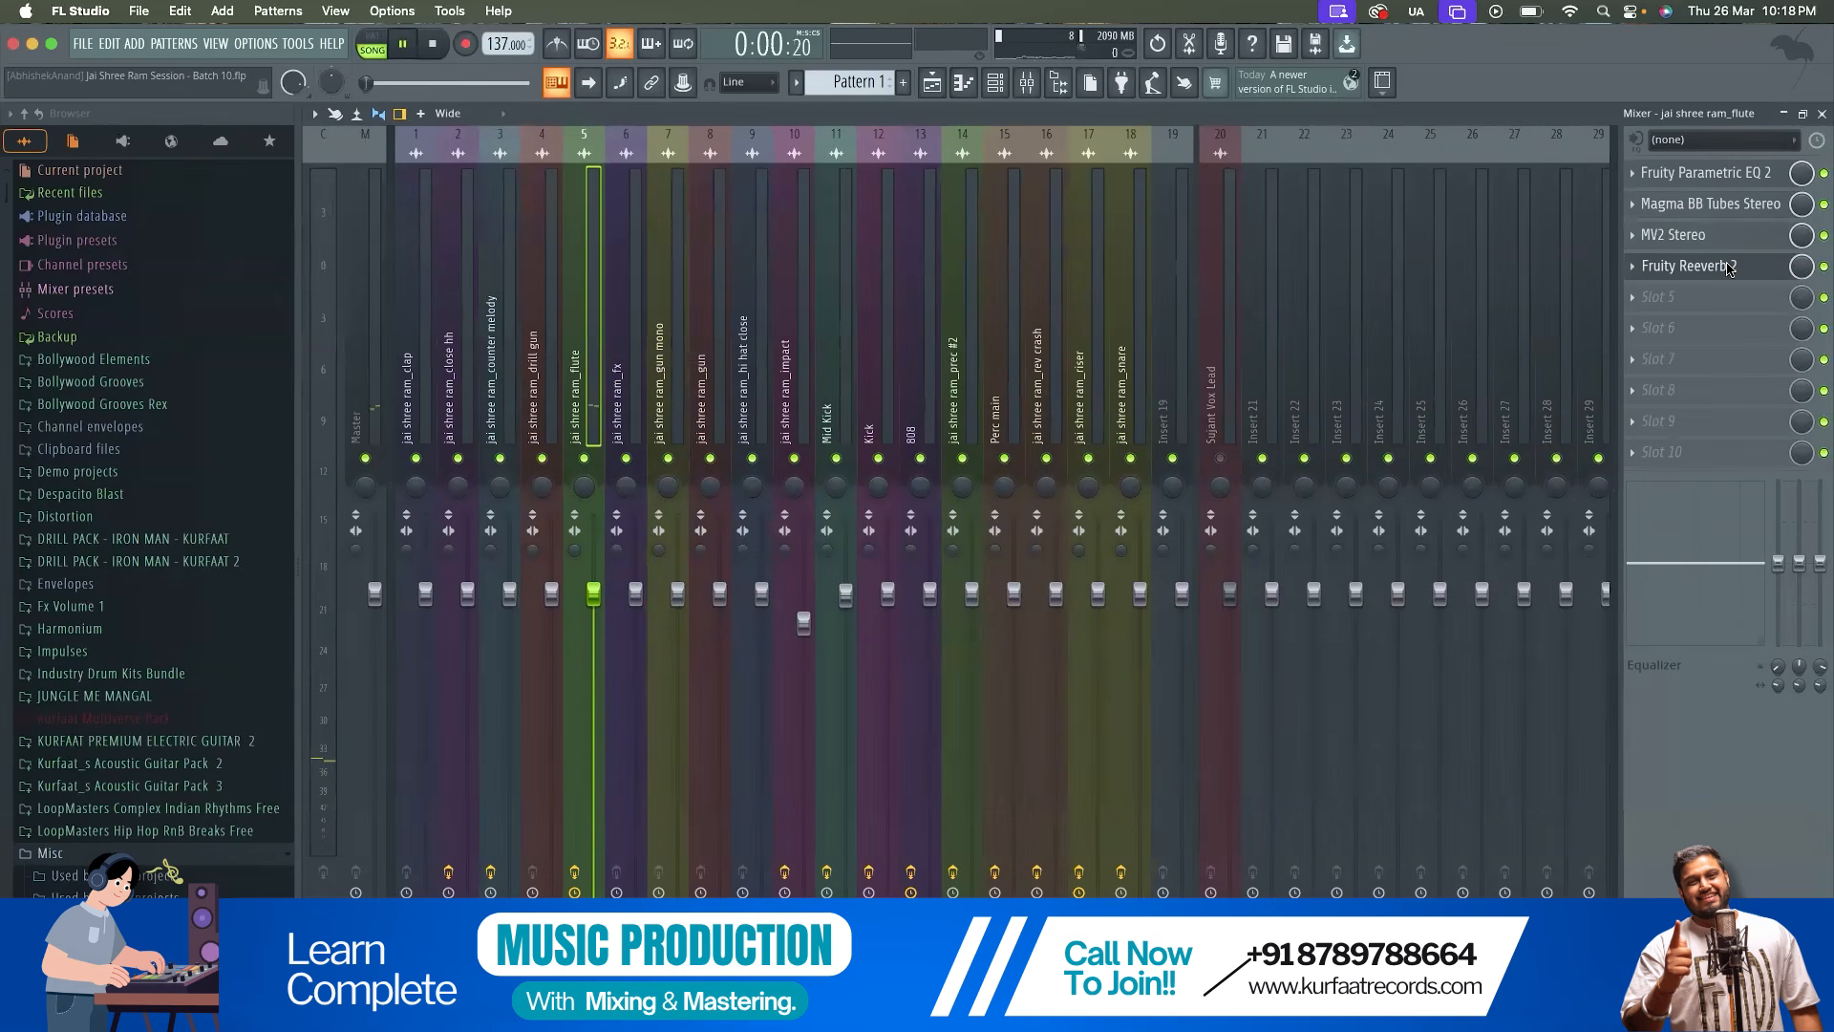
Recheck the Fruity Reeverb 2 settings during playback and delete the effect from the flute mixer track
{"action": "left_click", "coordinate": [1688, 265]}
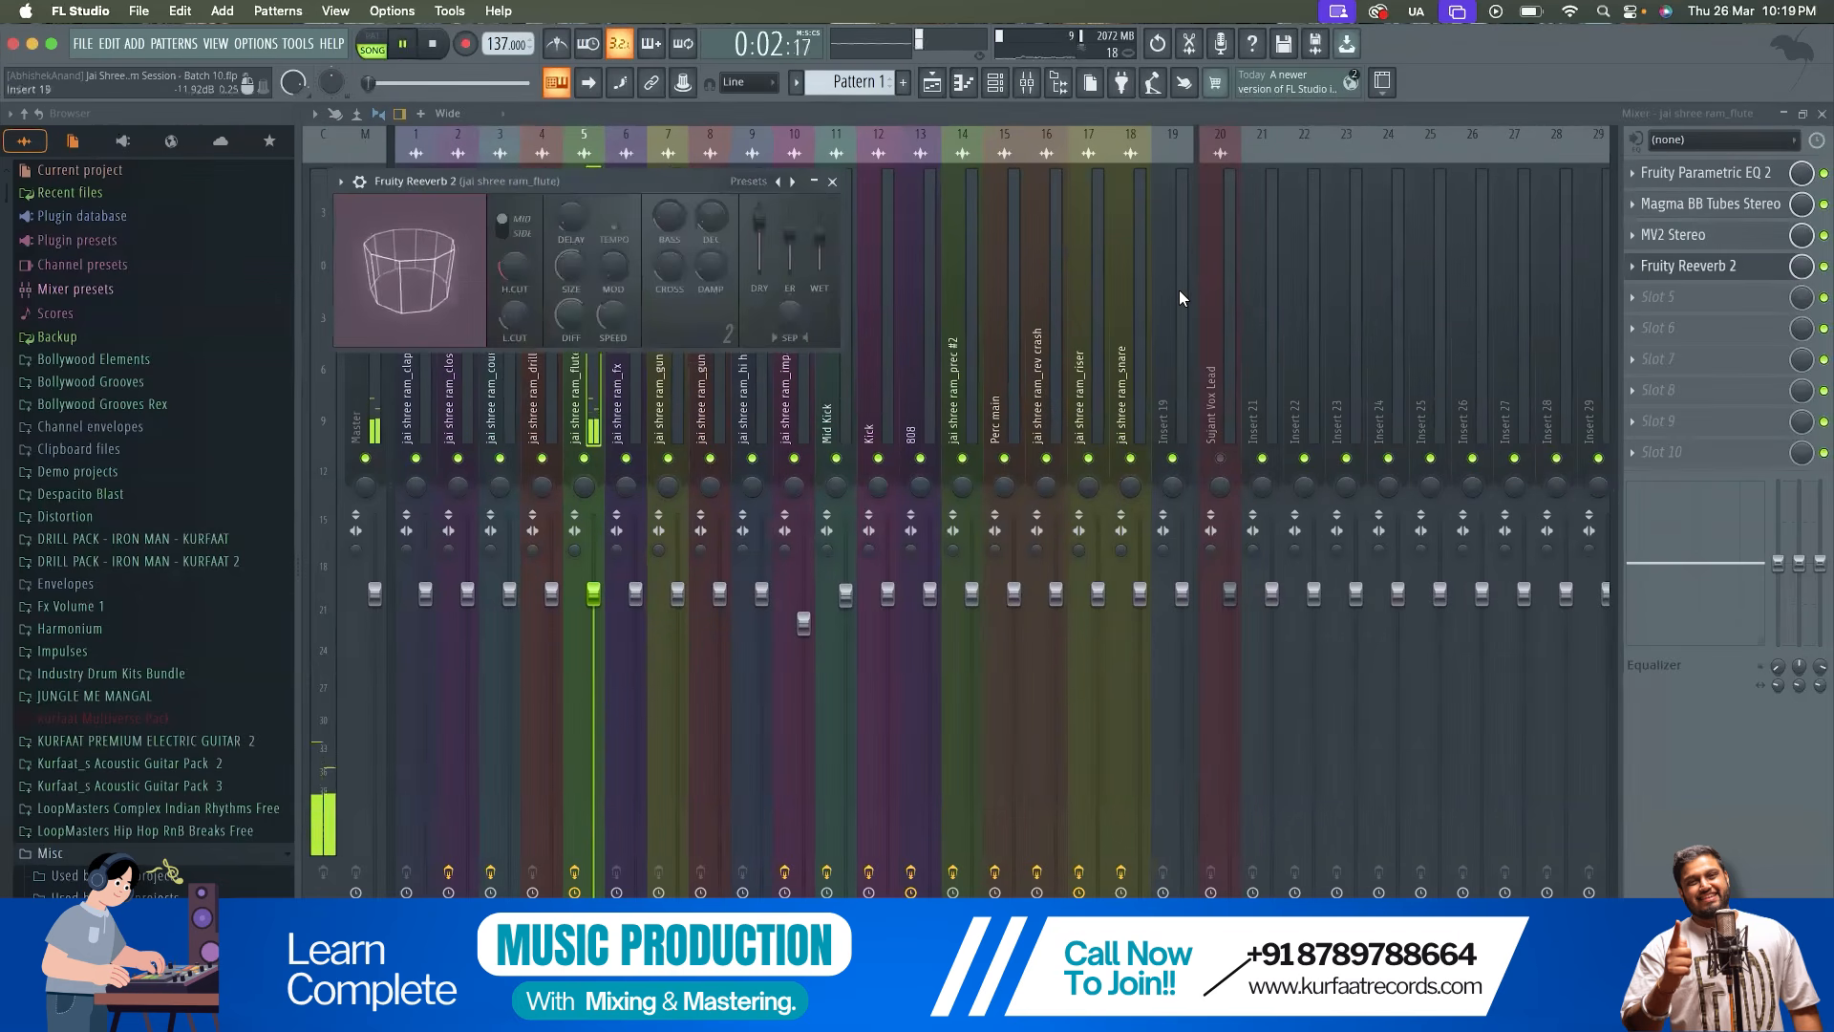
{"action": "left_click", "coordinate": [832, 181]}
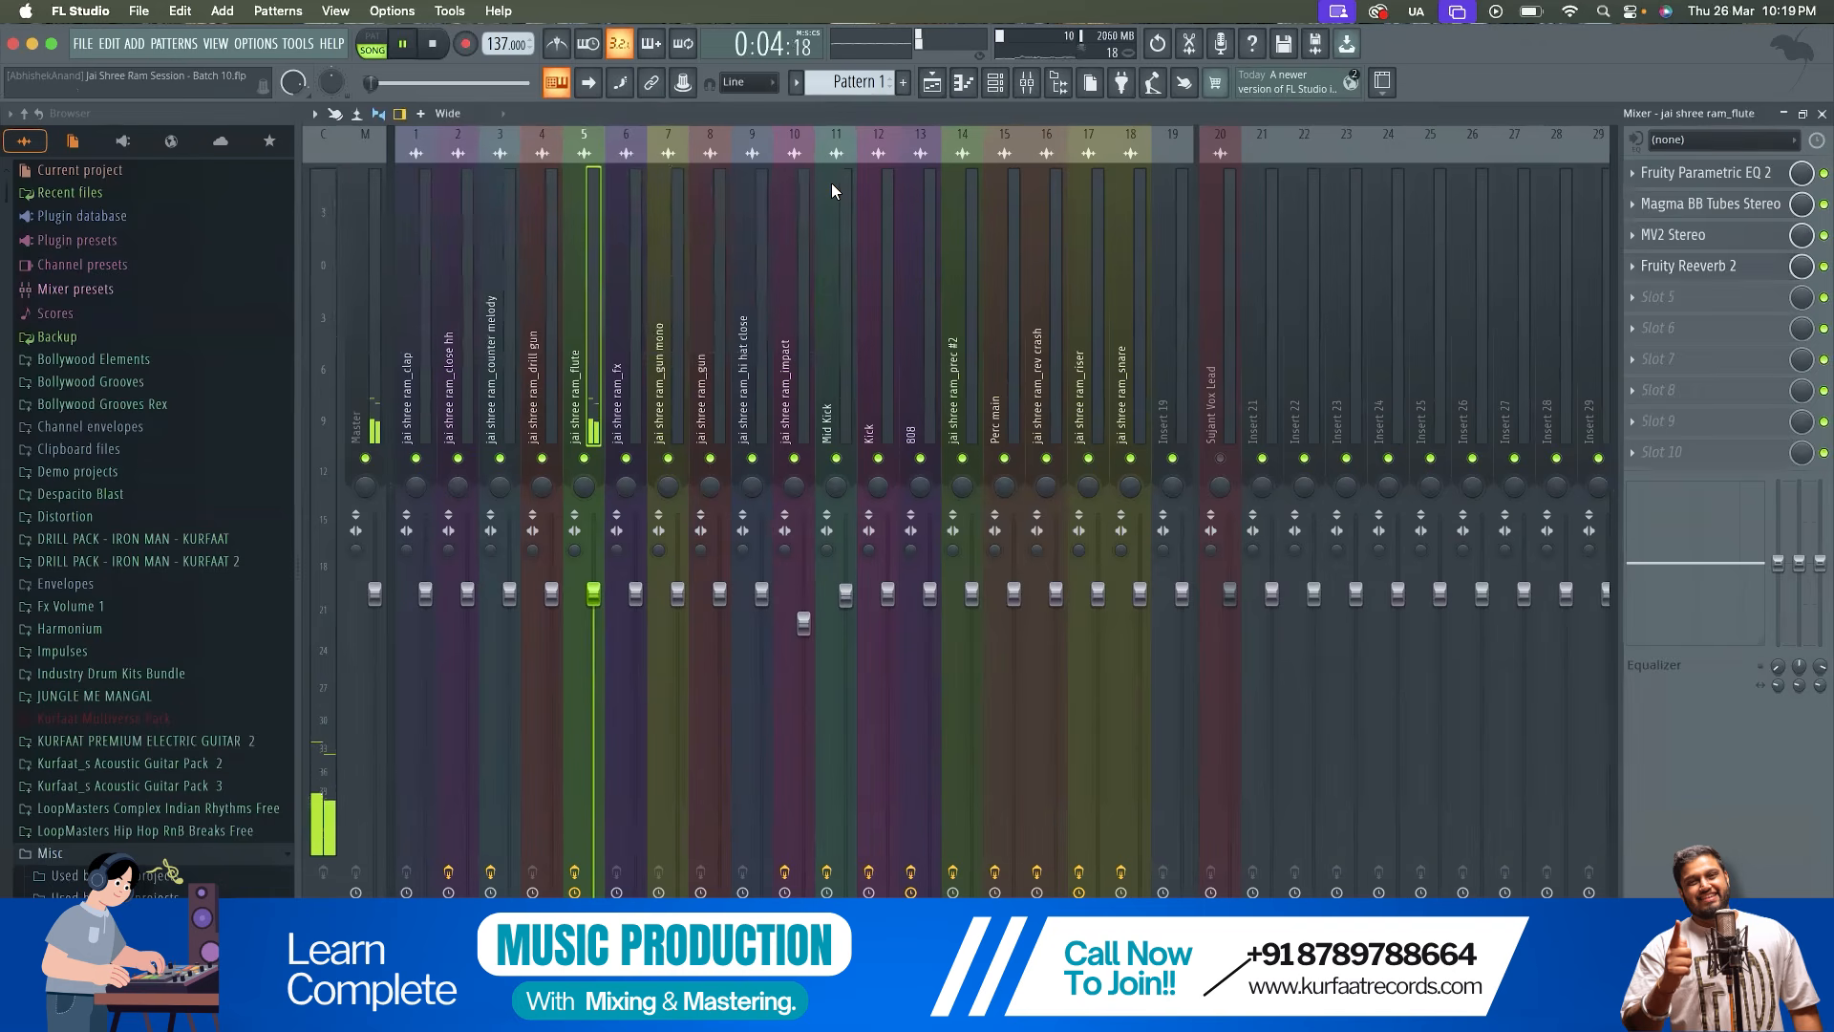
{"action": "key", "text": "space"}
{"action": "left_click", "coordinate": [1635, 271]}
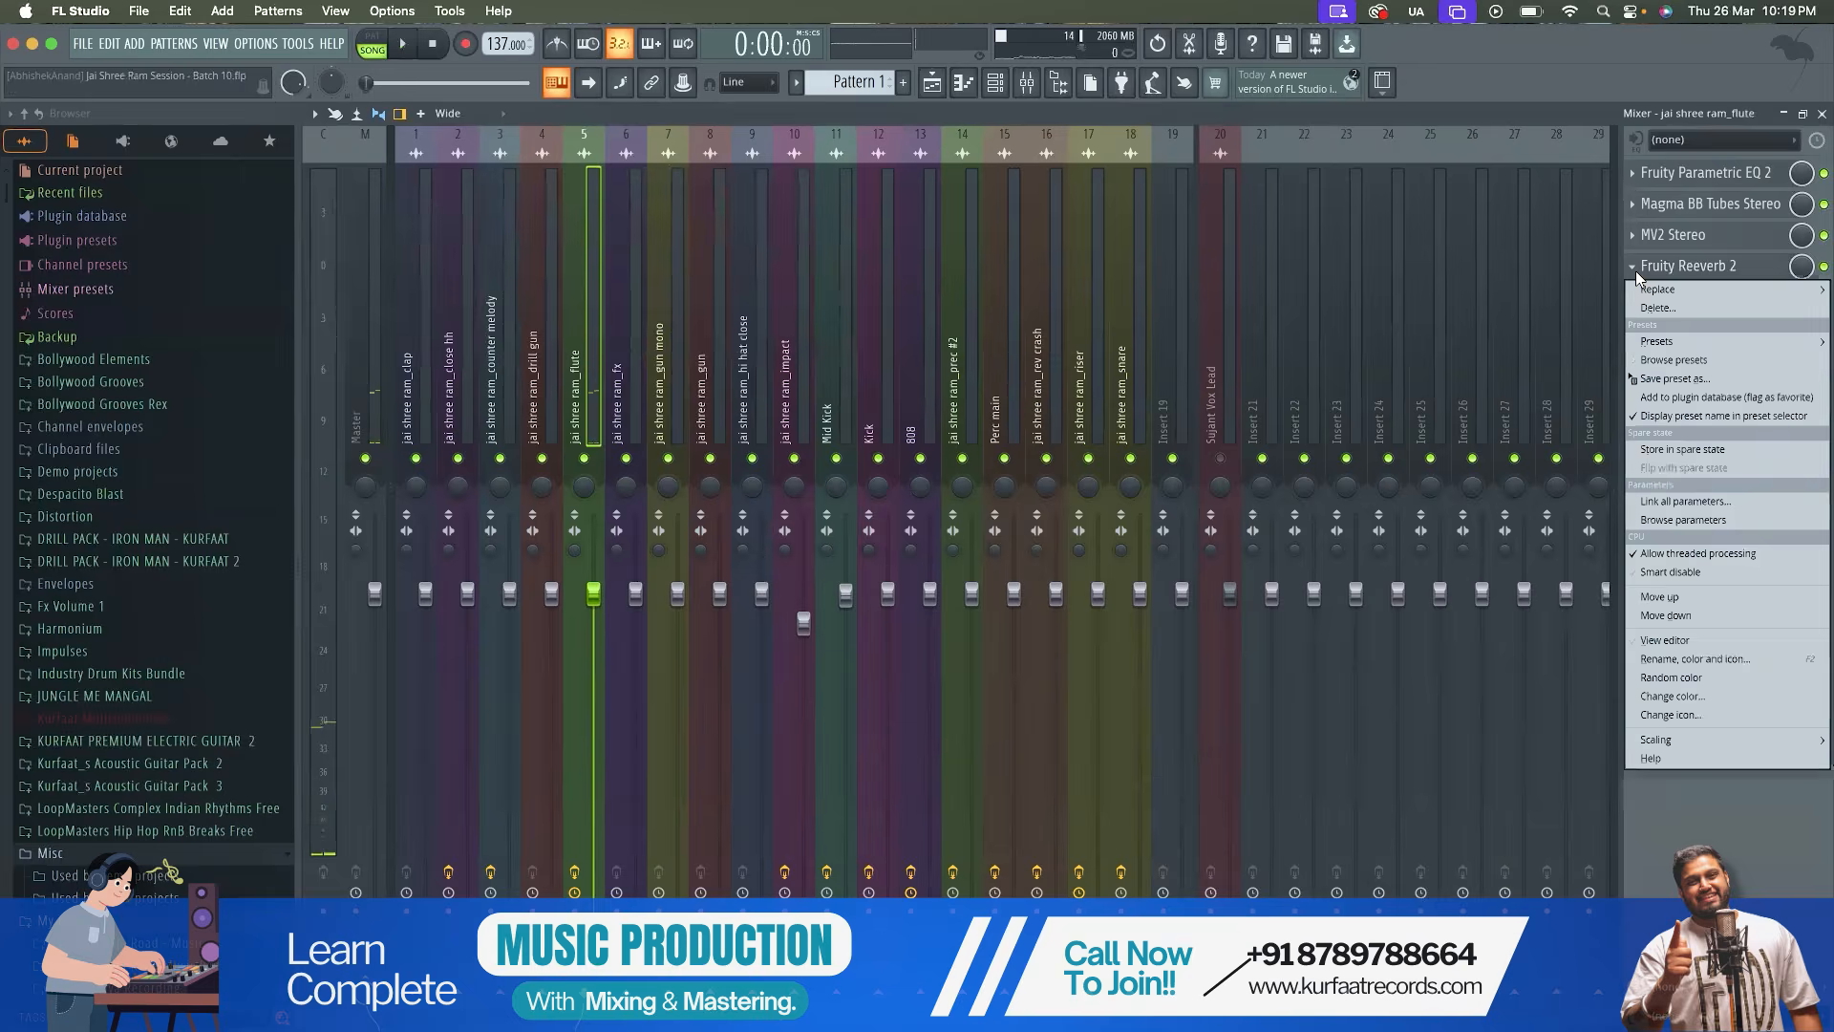
{"action": "left_click", "coordinate": [1650, 306]}
{"action": "key", "text": "Return"}
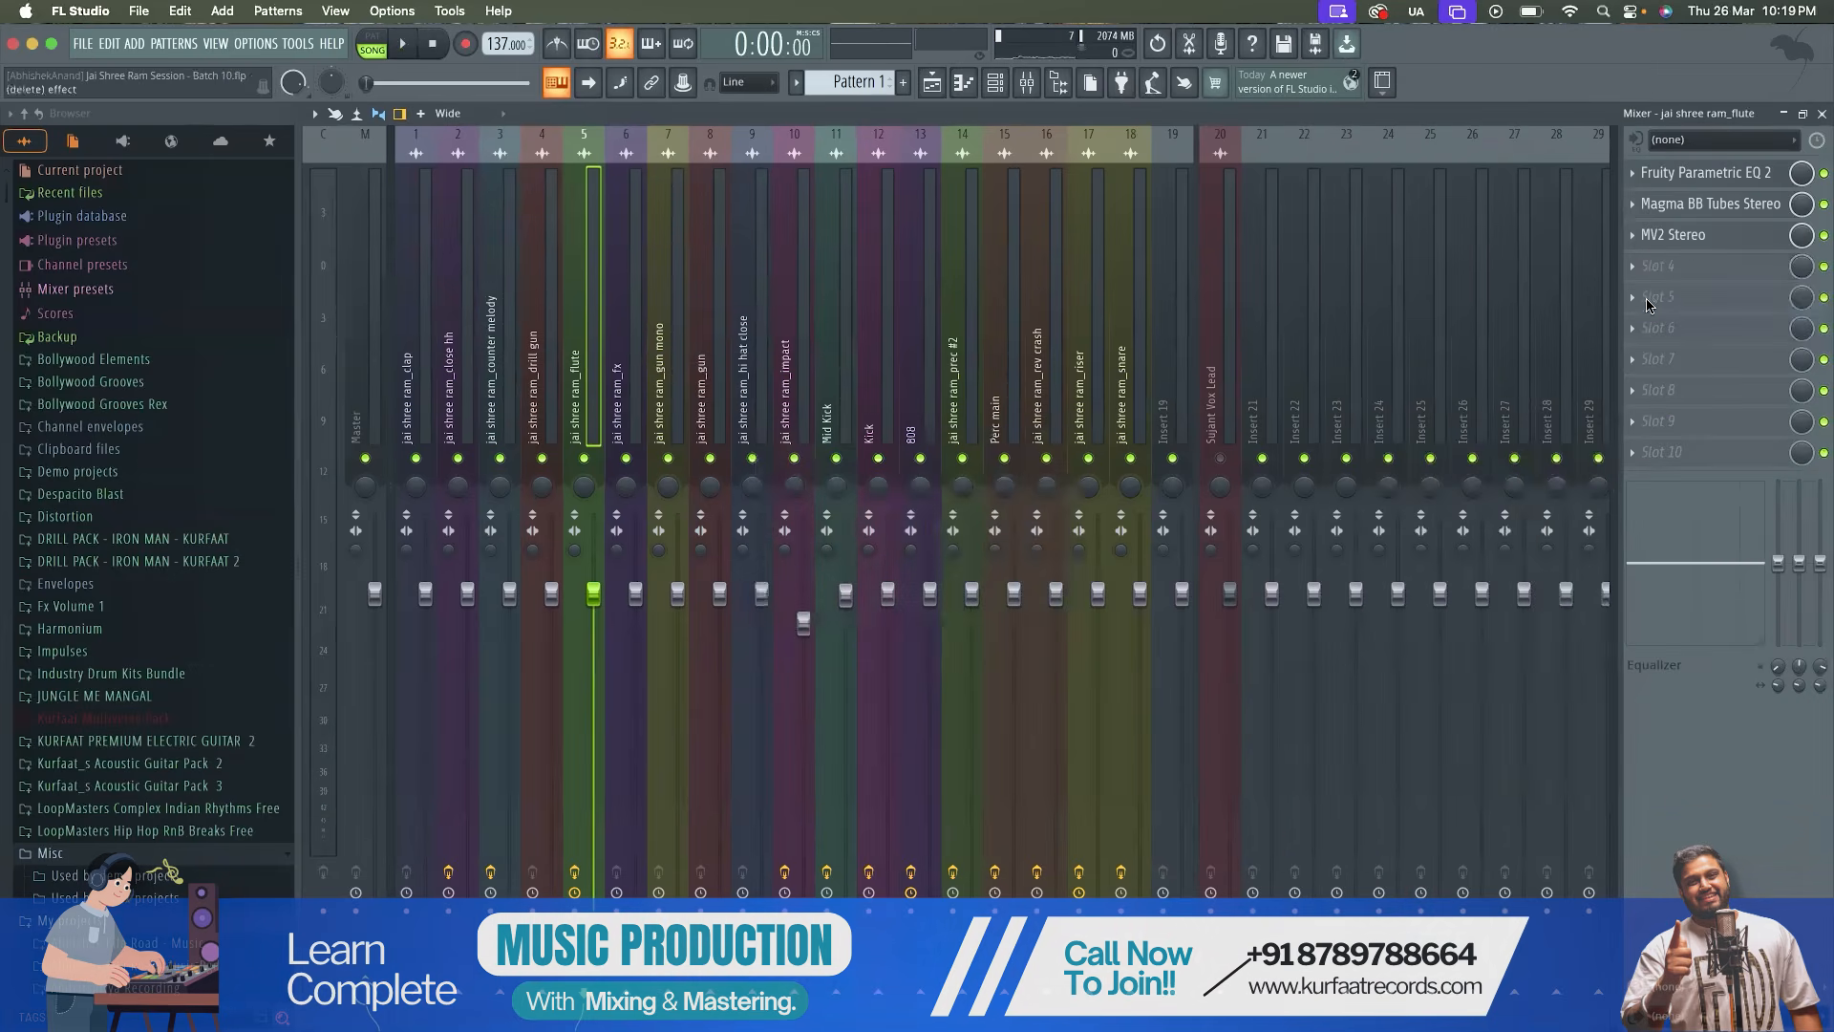
Select and unmute the Vox Lead mixer track, and start playback
{"action": "left_click", "coordinate": [1212, 394]}
{"action": "left_click", "coordinate": [1219, 459]}
{"action": "key", "text": "space"}
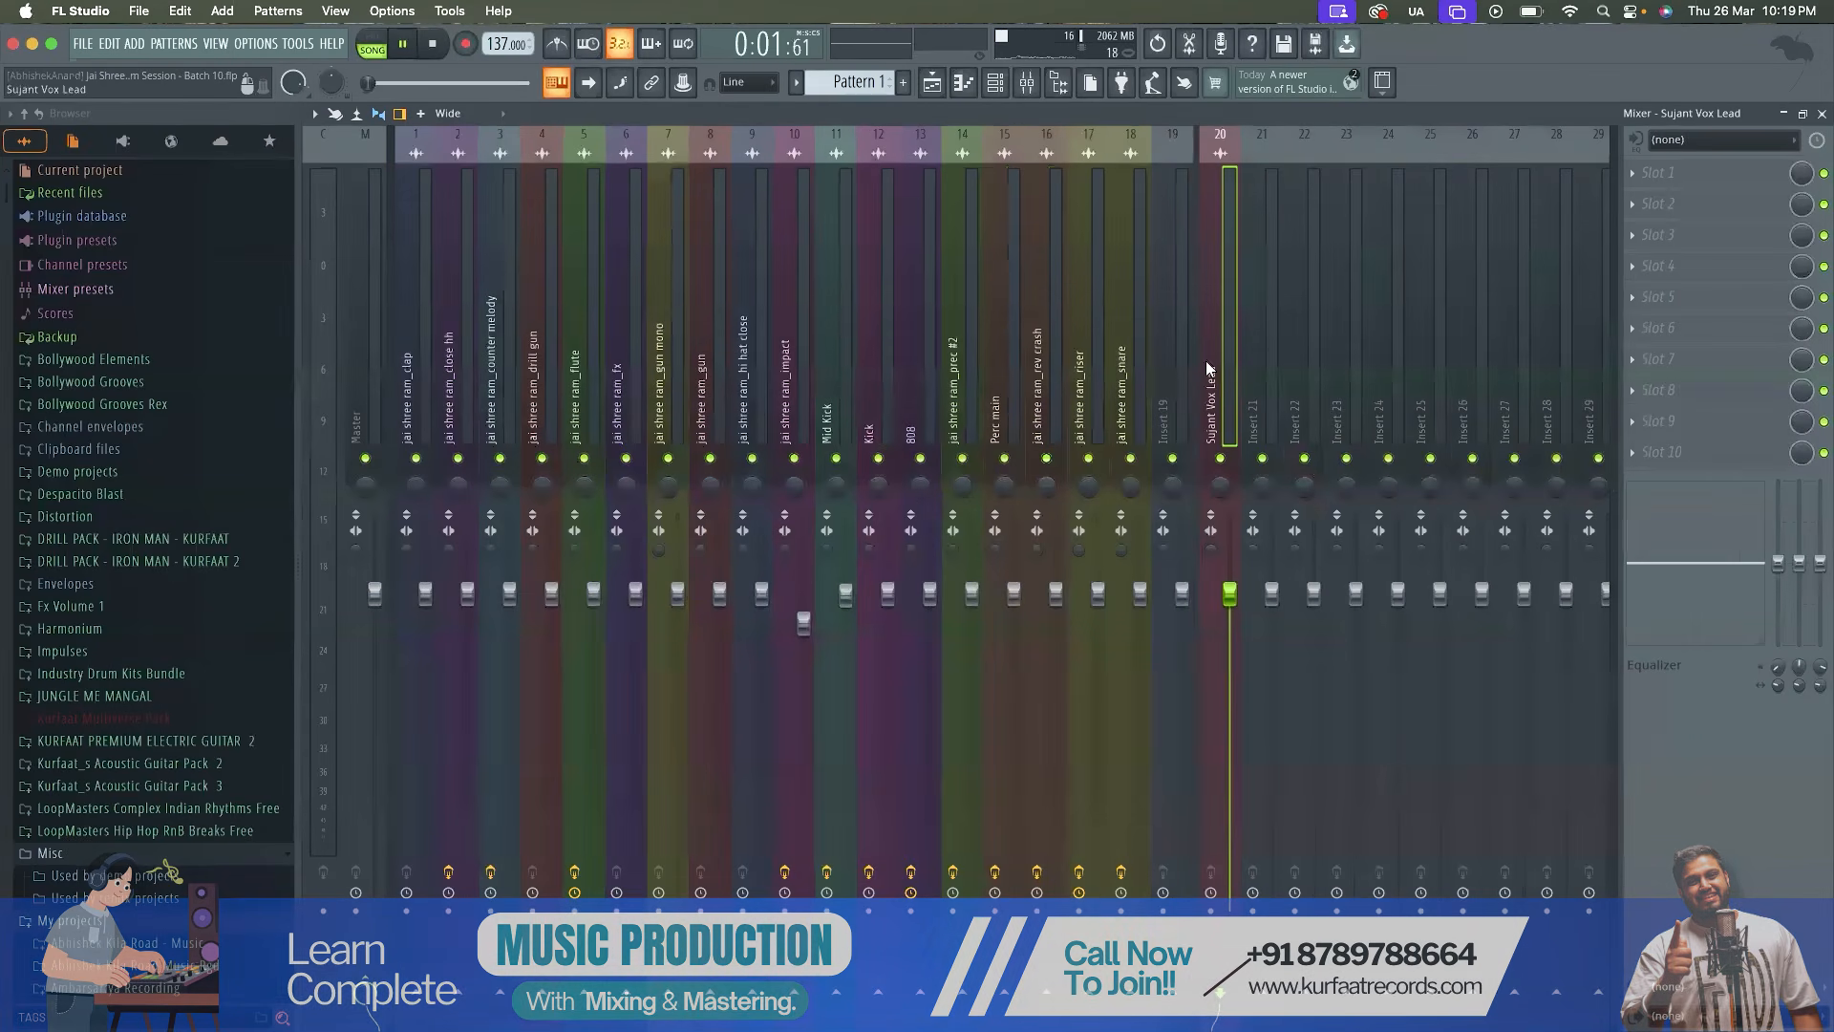
Play the playlist from about bar 10, where the first vocal section begins
{"action": "left_click", "coordinate": [931, 82]}
{"action": "key", "text": "space"}
{"action": "left_click_drag", "start_coordinate": [1049, 163], "coordinate": [1065, 169]}
{"action": "left_click", "coordinate": [748, 164]}
{"action": "key", "text": "space"}
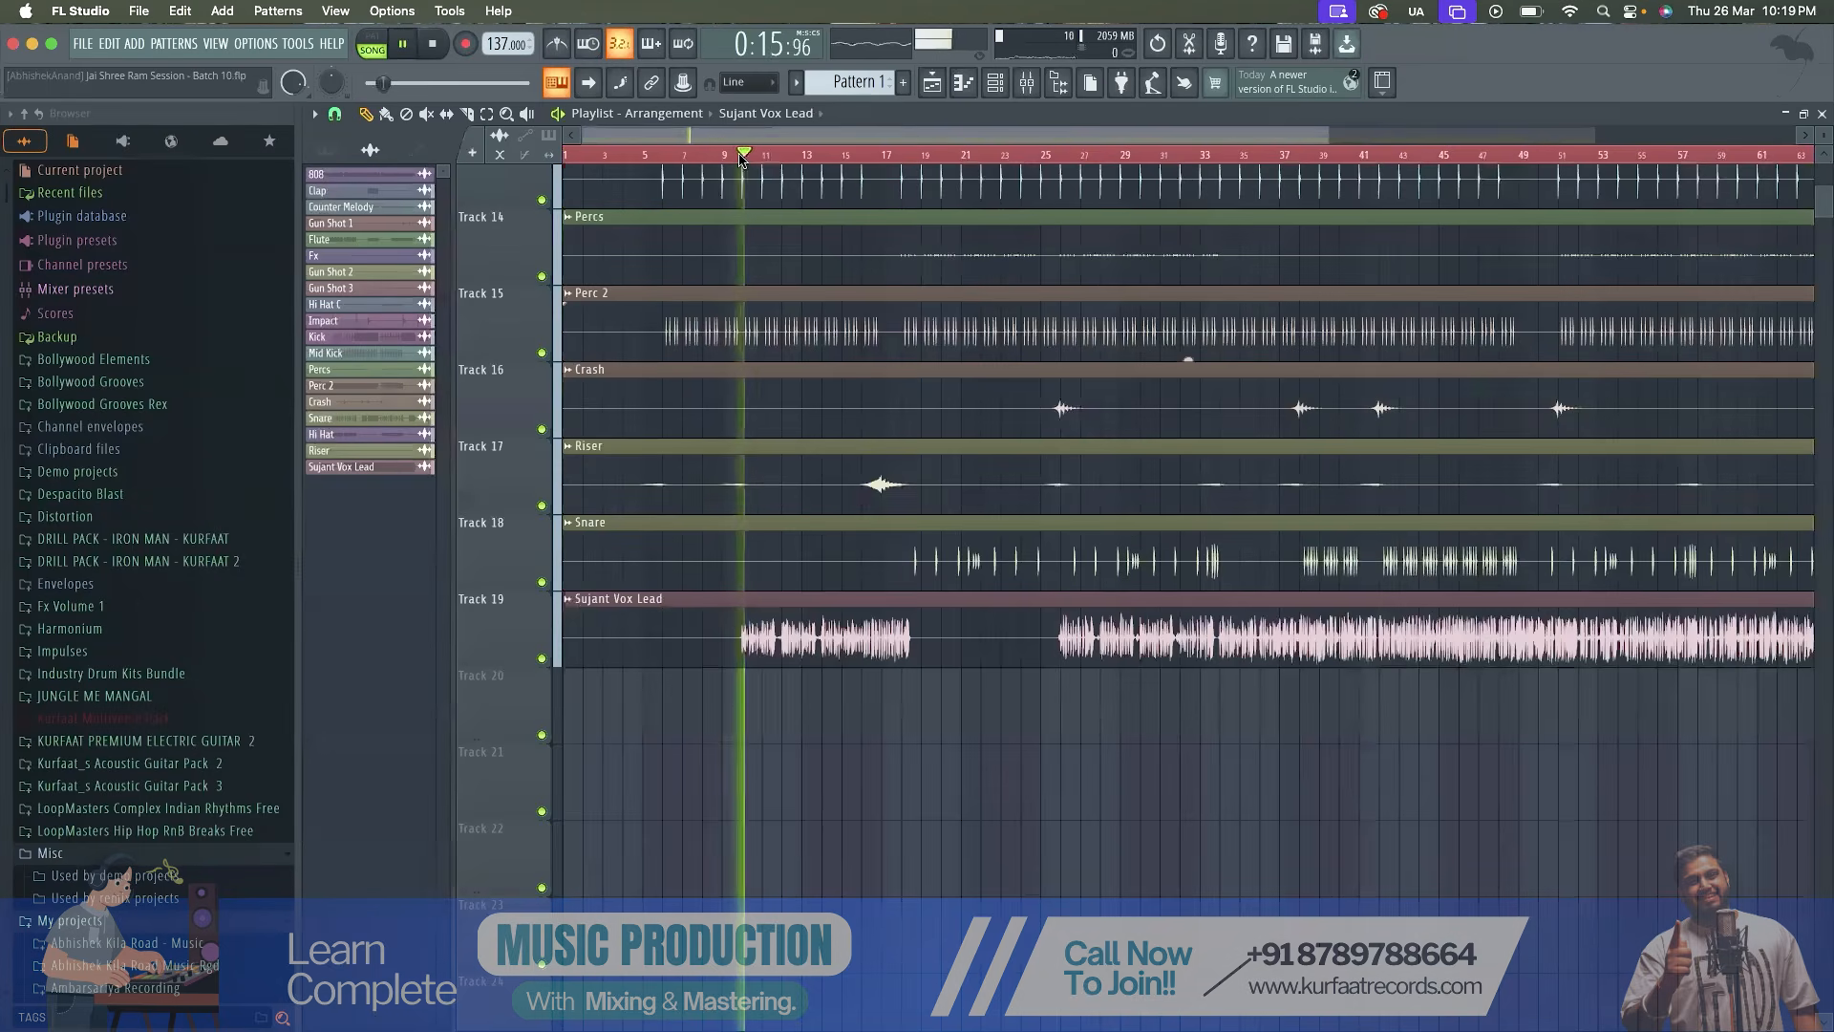
Play the playlist from bar 25, just before the second vocal section
{"action": "scroll", "coordinate": [904, 423], "scroll_direction": "up", "scroll_amount": 2}
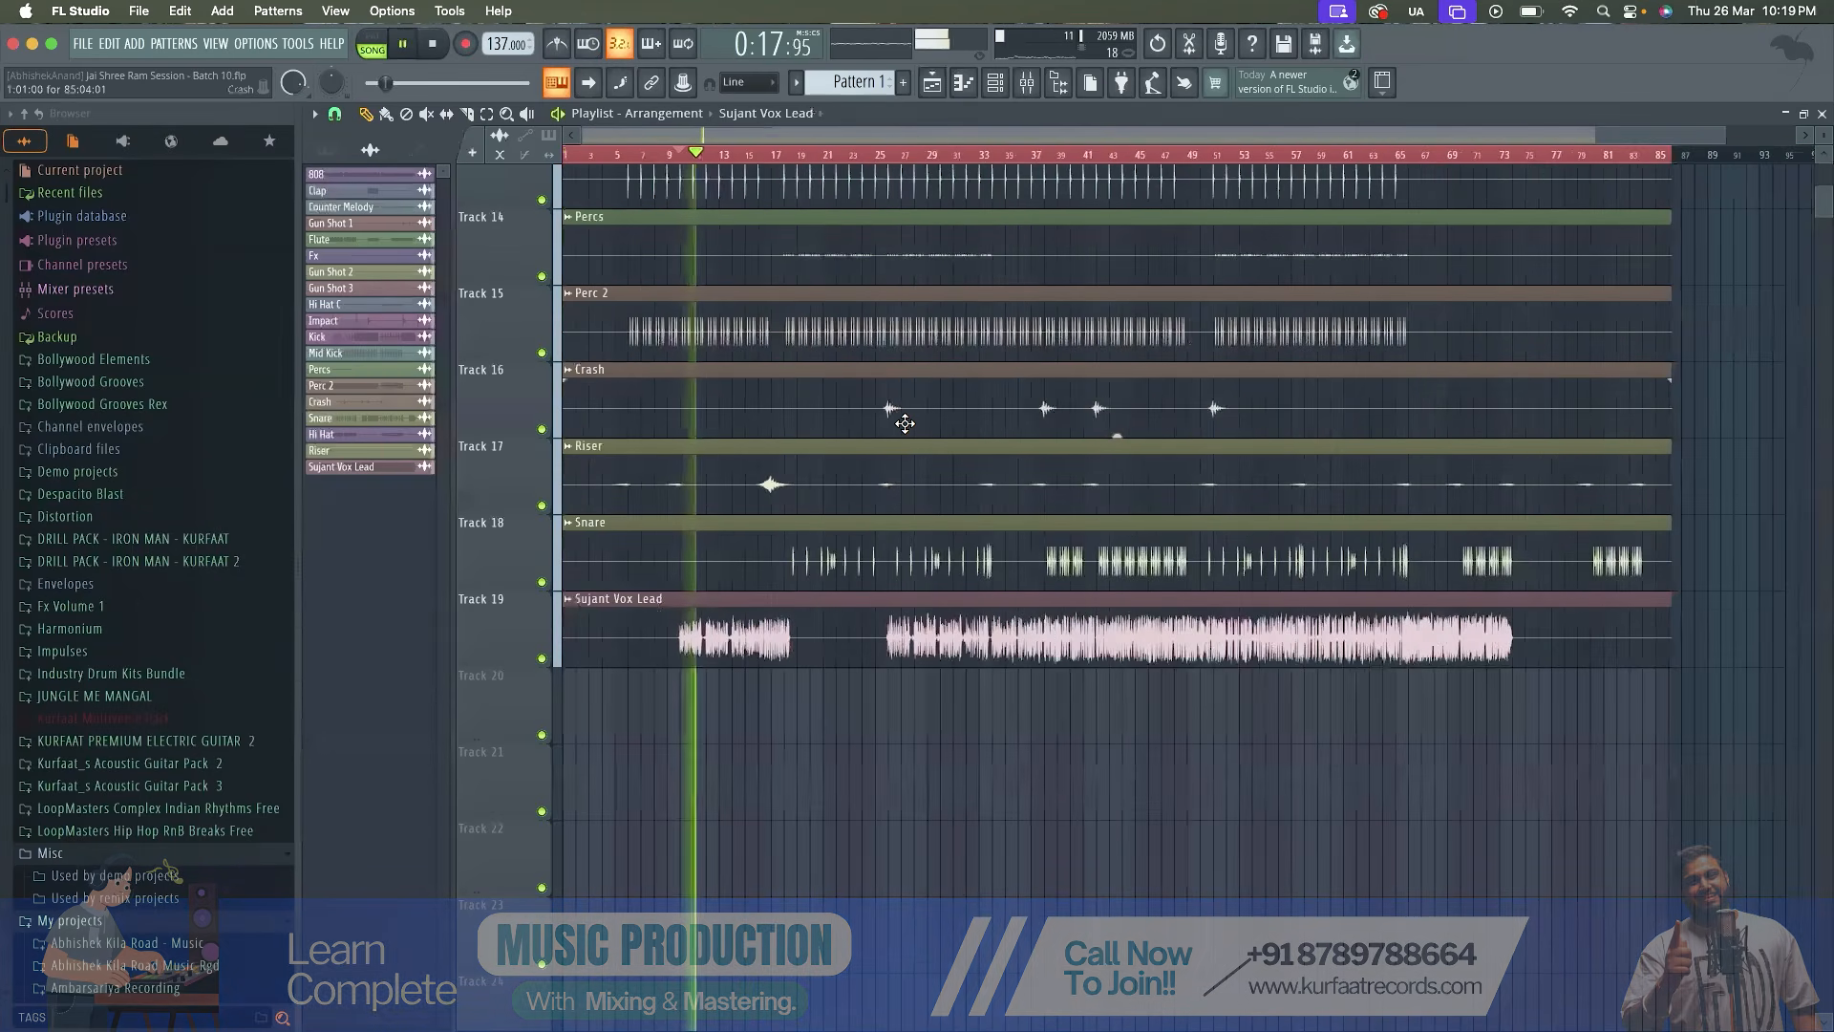
{"action": "scroll", "coordinate": [898, 410], "scroll_direction": "up", "scroll_amount": 3, "text": "ctrl"}
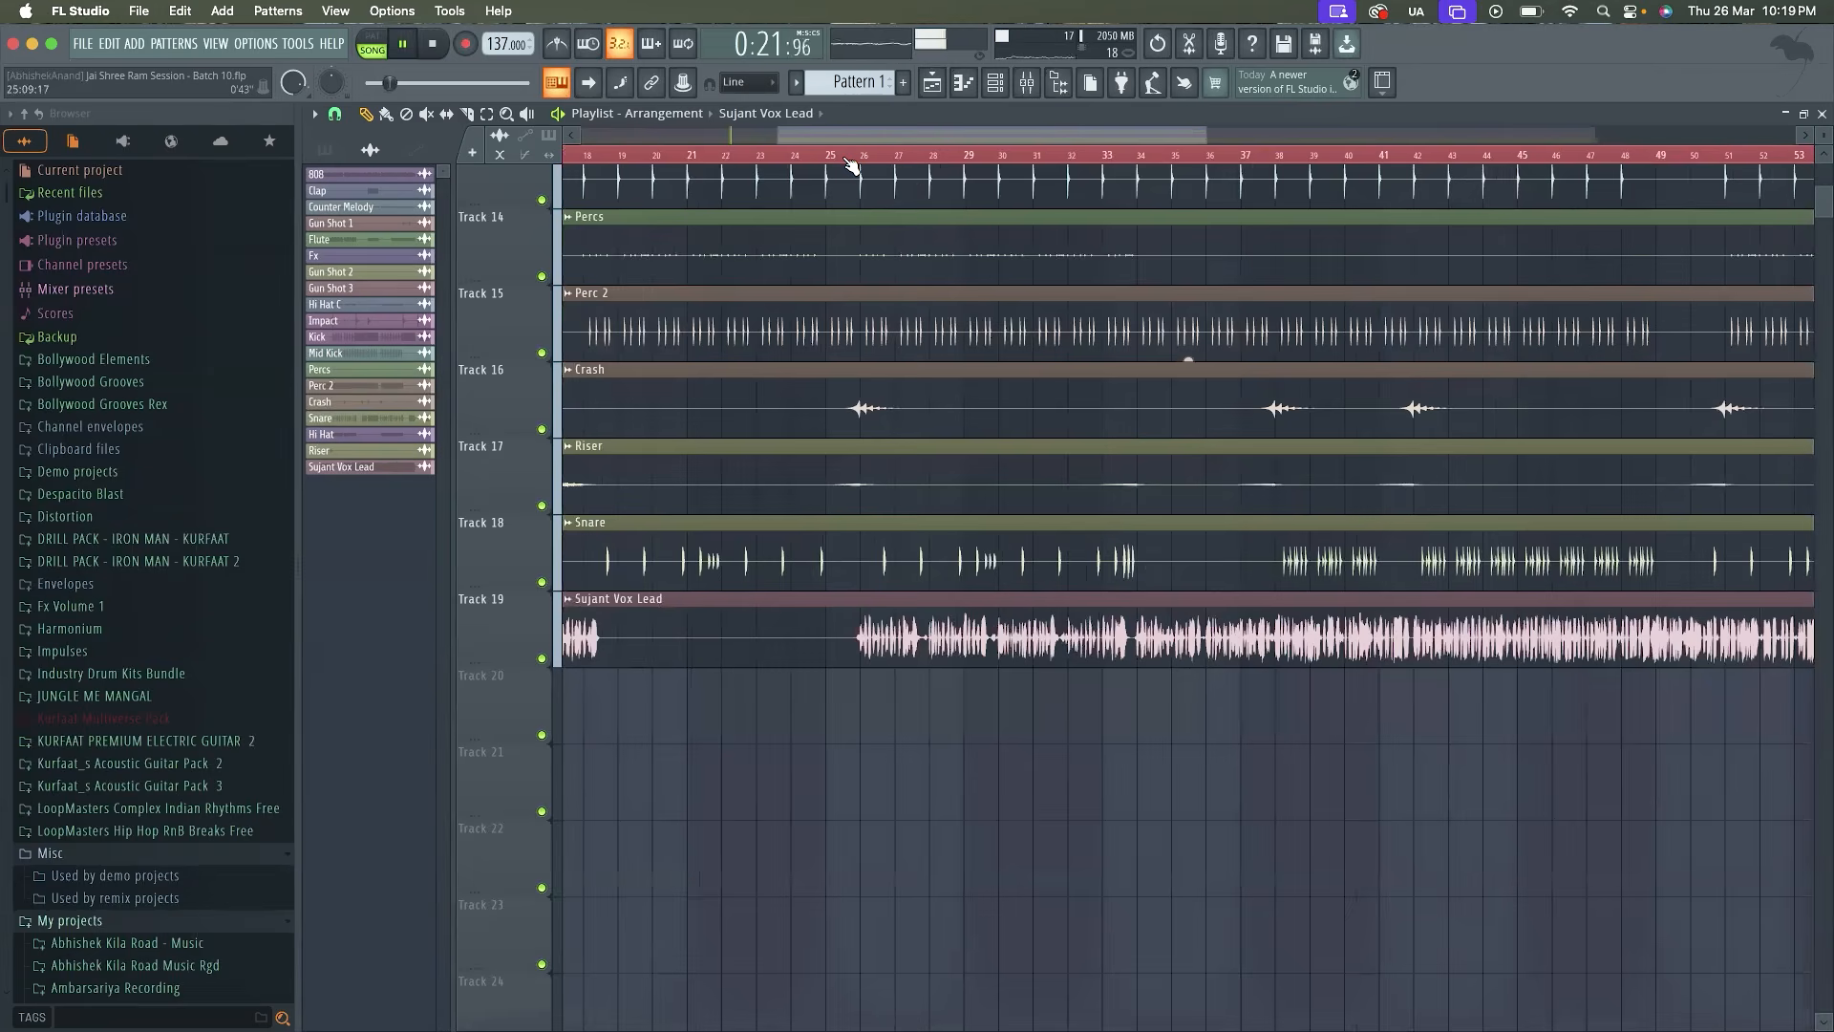
{"action": "left_click", "coordinate": [848, 156]}
{"action": "key", "text": "space"}
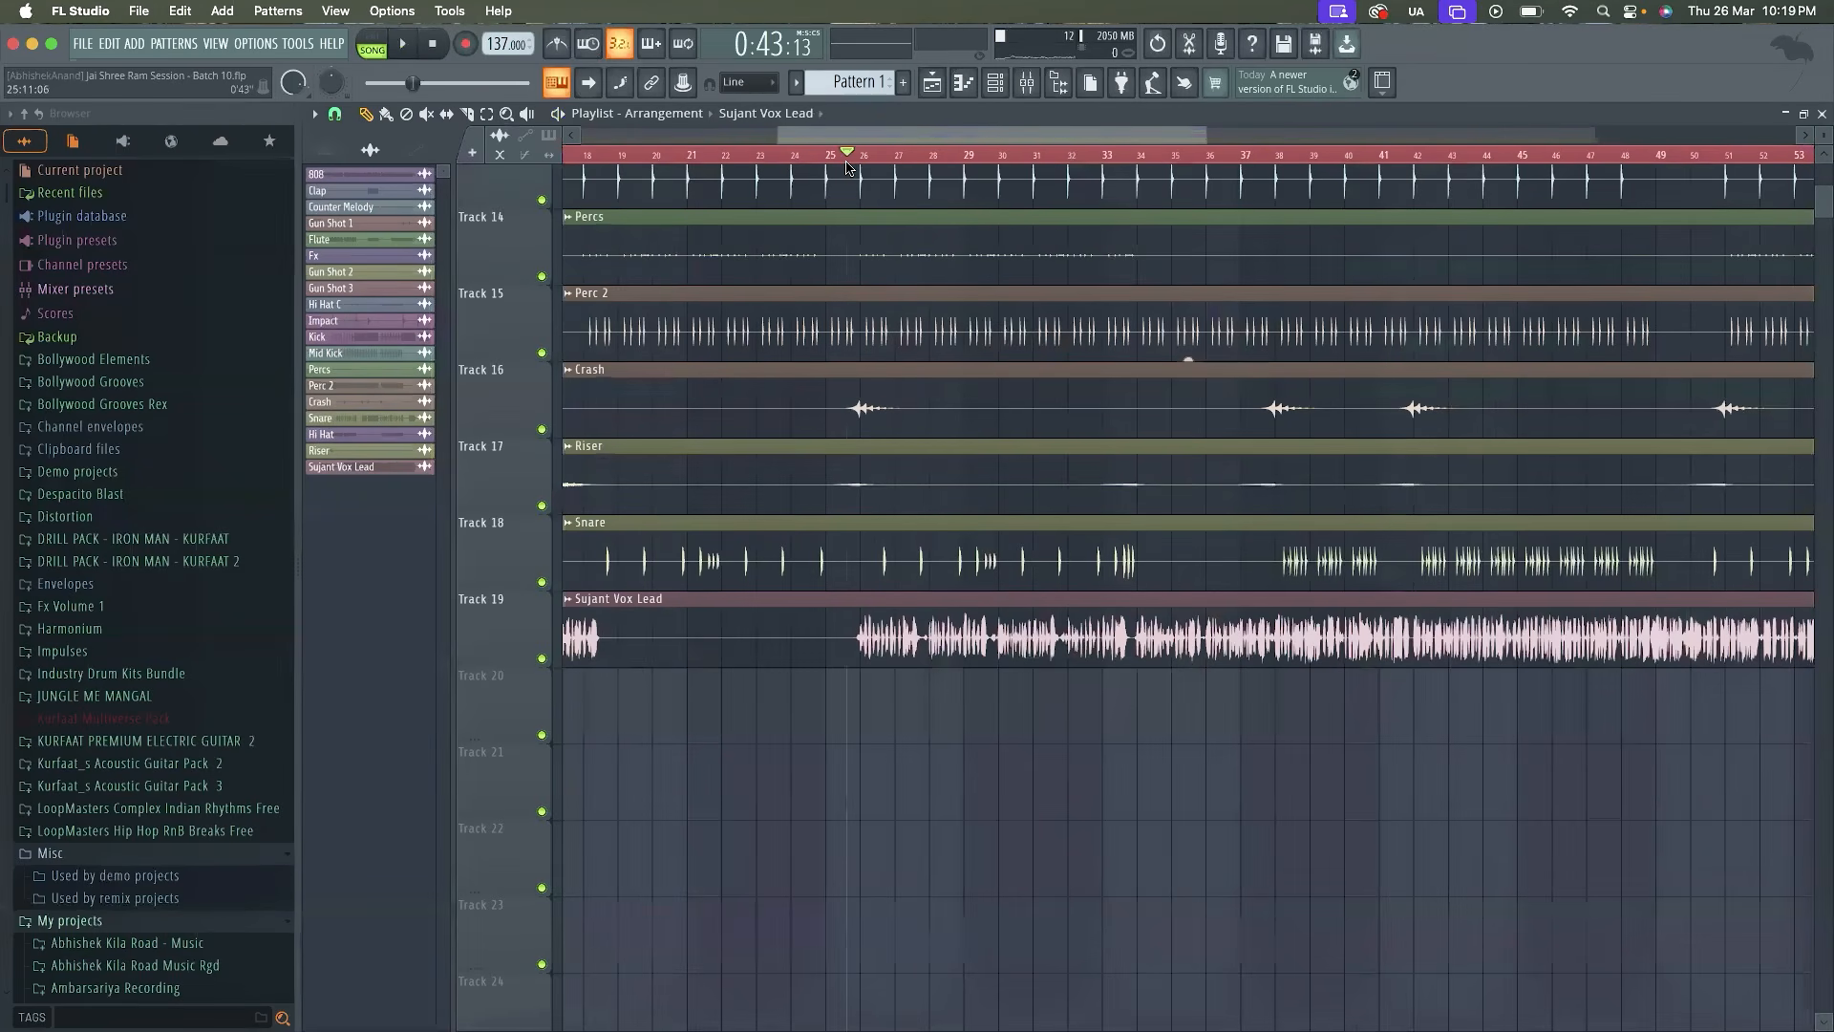
{"action": "key", "text": "space"}
Add Fruity Parametric EQ 2 to the first effect slot of the Vox Lead mixer track and restart playback
{"action": "key", "text": "F9"}
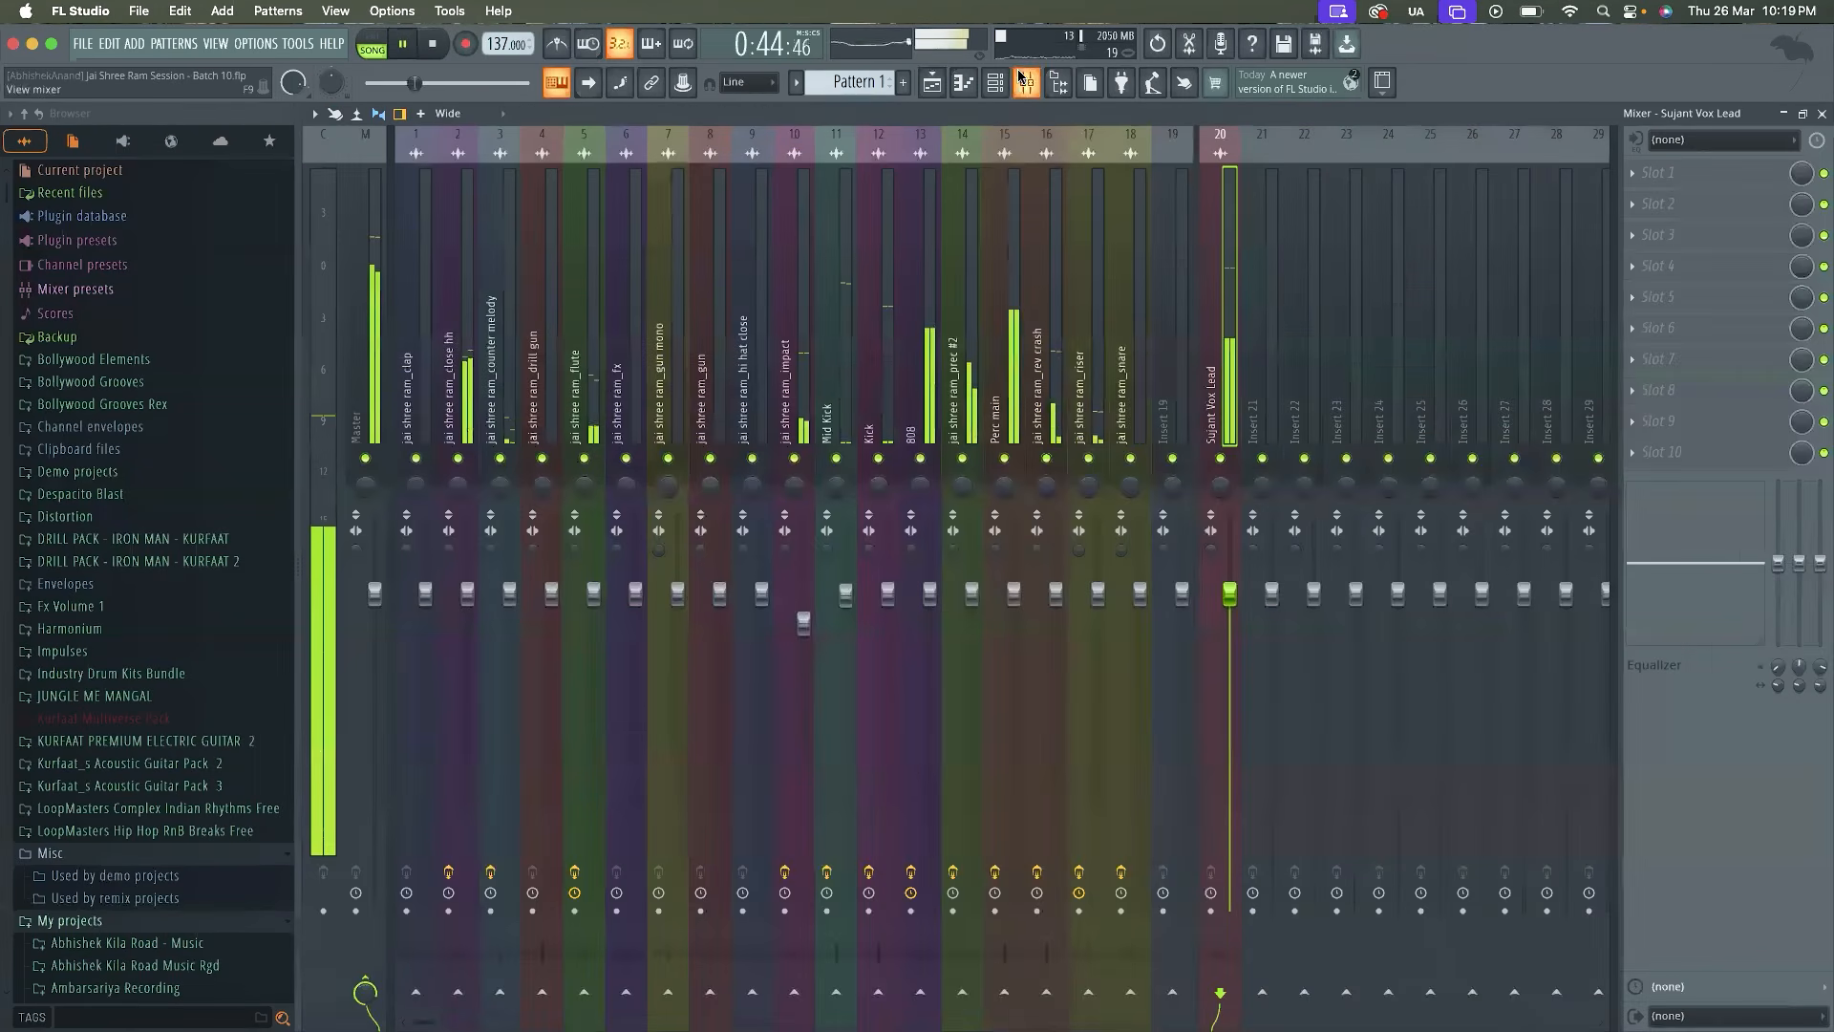
{"action": "key", "text": "space"}
{"action": "left_click", "coordinate": [1632, 176]}
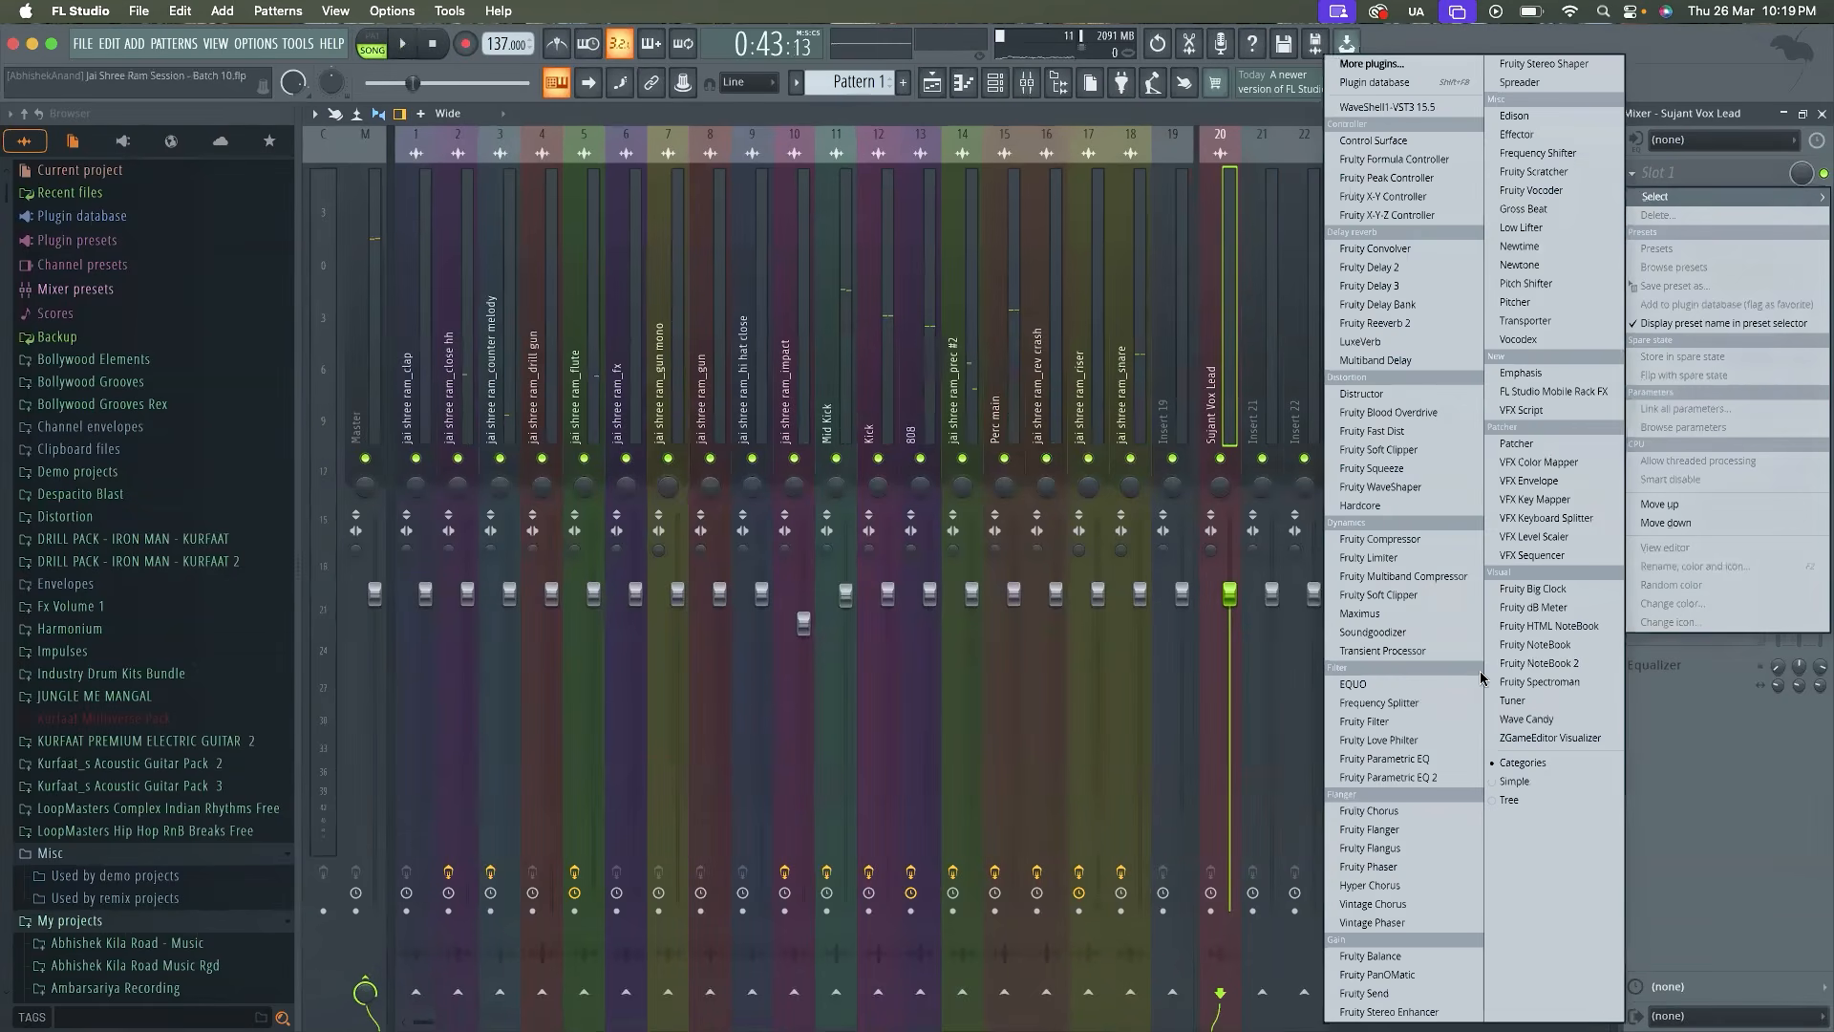
{"action": "left_click", "coordinate": [1430, 777]}
{"action": "key", "text": "space"}
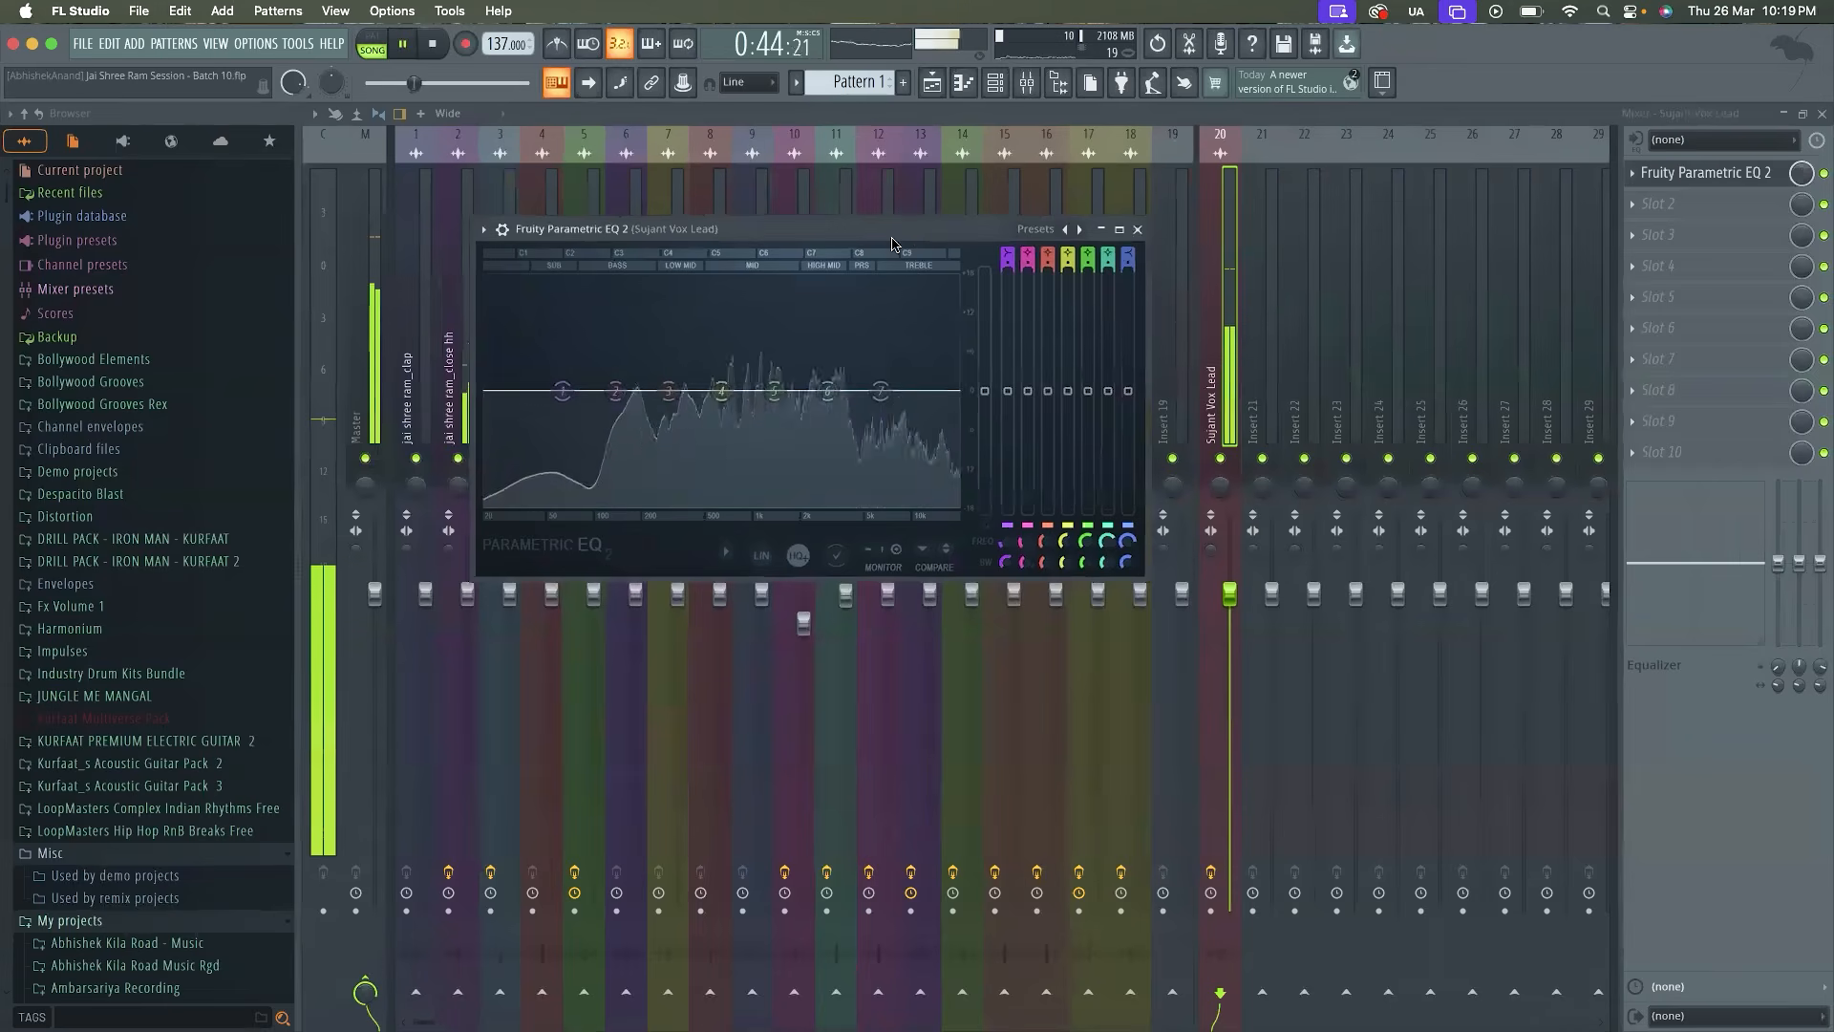
Change EQ band 1 to a high-pass filter with a raised cutoff, and boost band 3 by 18 dB near 349 Hz
{"action": "right_click", "coordinate": [574, 403]}
{"action": "mouse_move", "coordinate": [614, 458]}
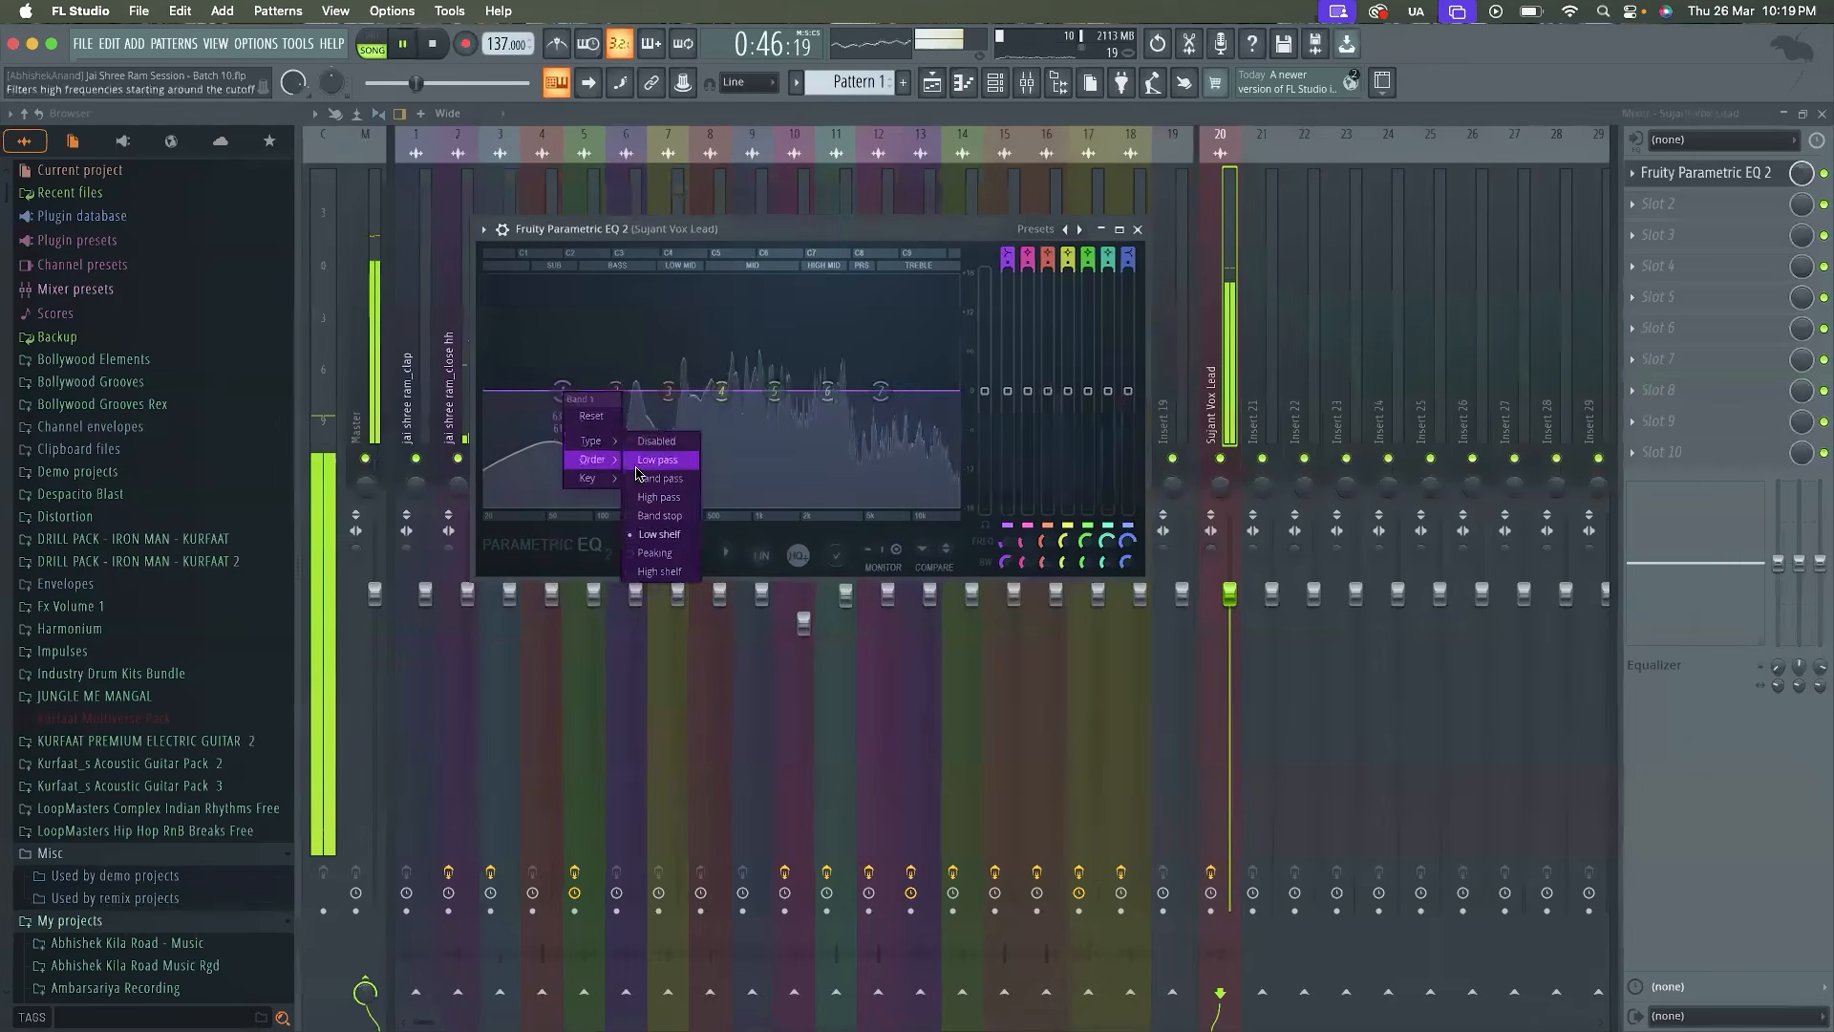
{"action": "left_click", "coordinate": [639, 499]}
{"action": "left_click_drag", "start_coordinate": [563, 392], "coordinate": [680, 278]}
Narrow EQ band 3, audition it around 345 Hz during playback and turn it into a 3 dB cut with 10% bandwidth
{"action": "key", "text": "space"}
{"action": "scroll", "coordinate": [753, 275], "scroll_direction": "down", "scroll_amount": 10}
{"action": "key", "text": "space"}
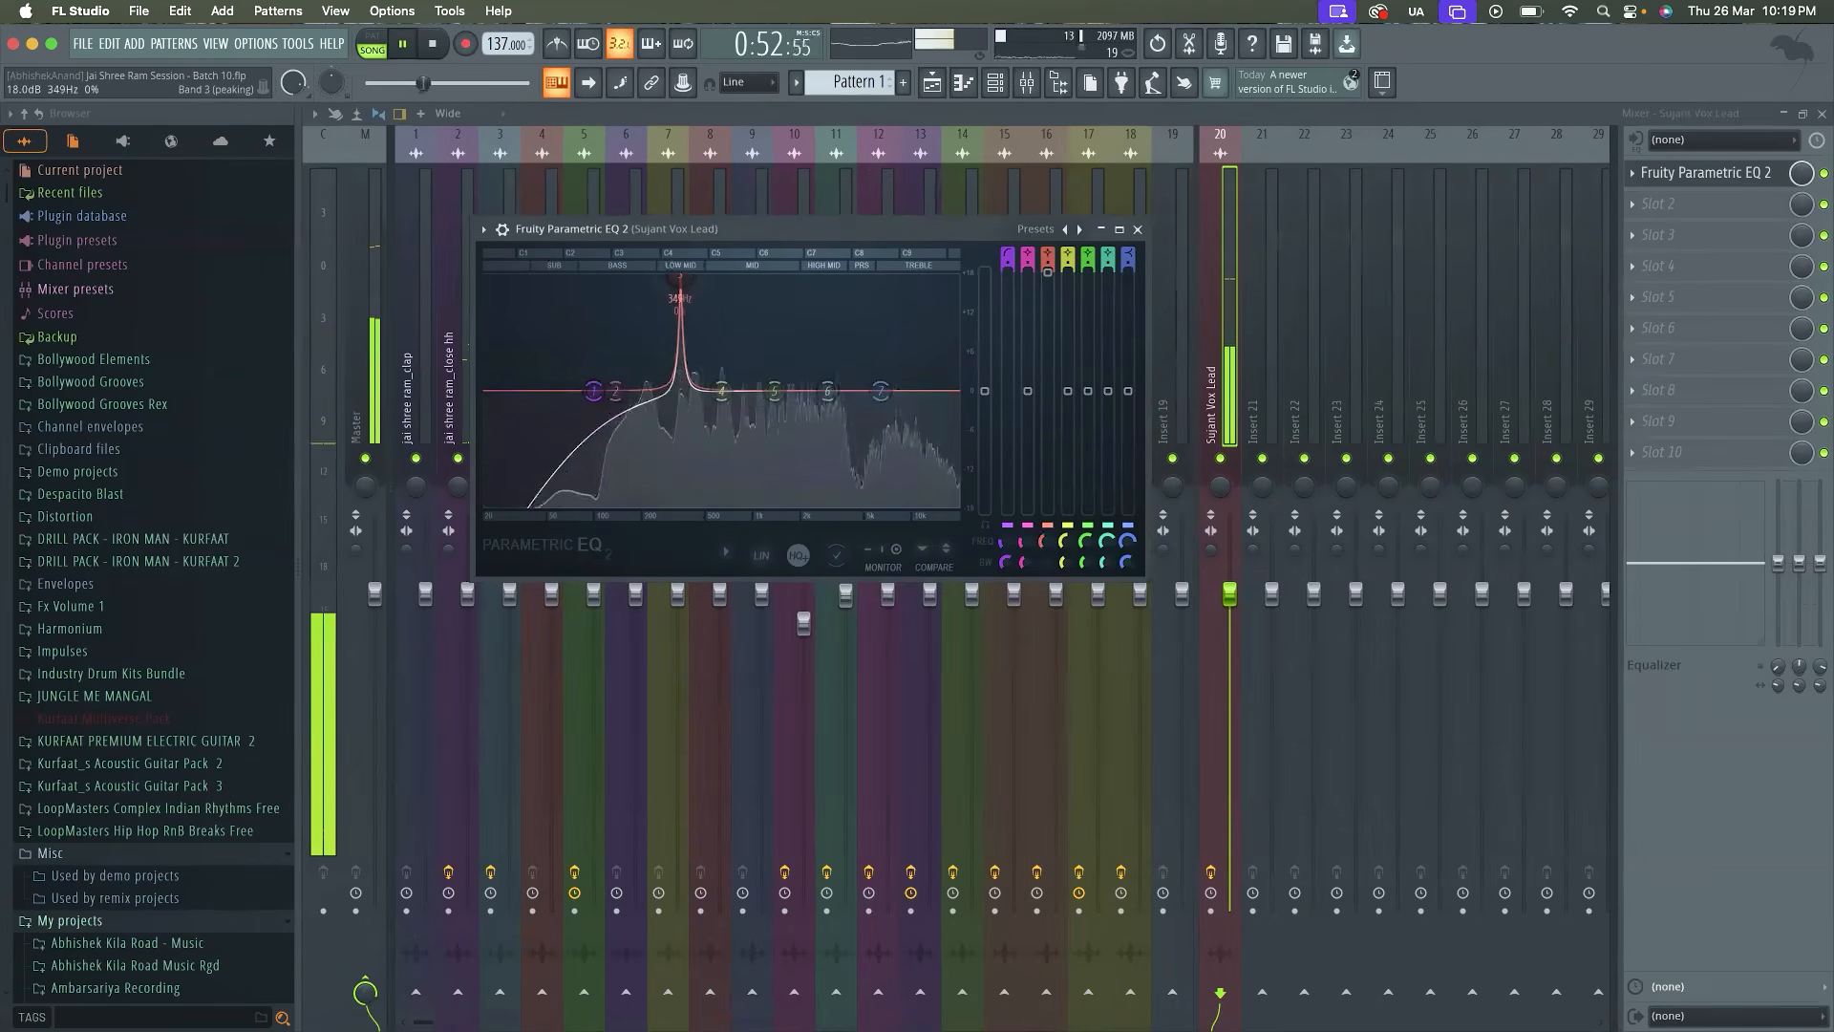
{"action": "key", "text": "space"}
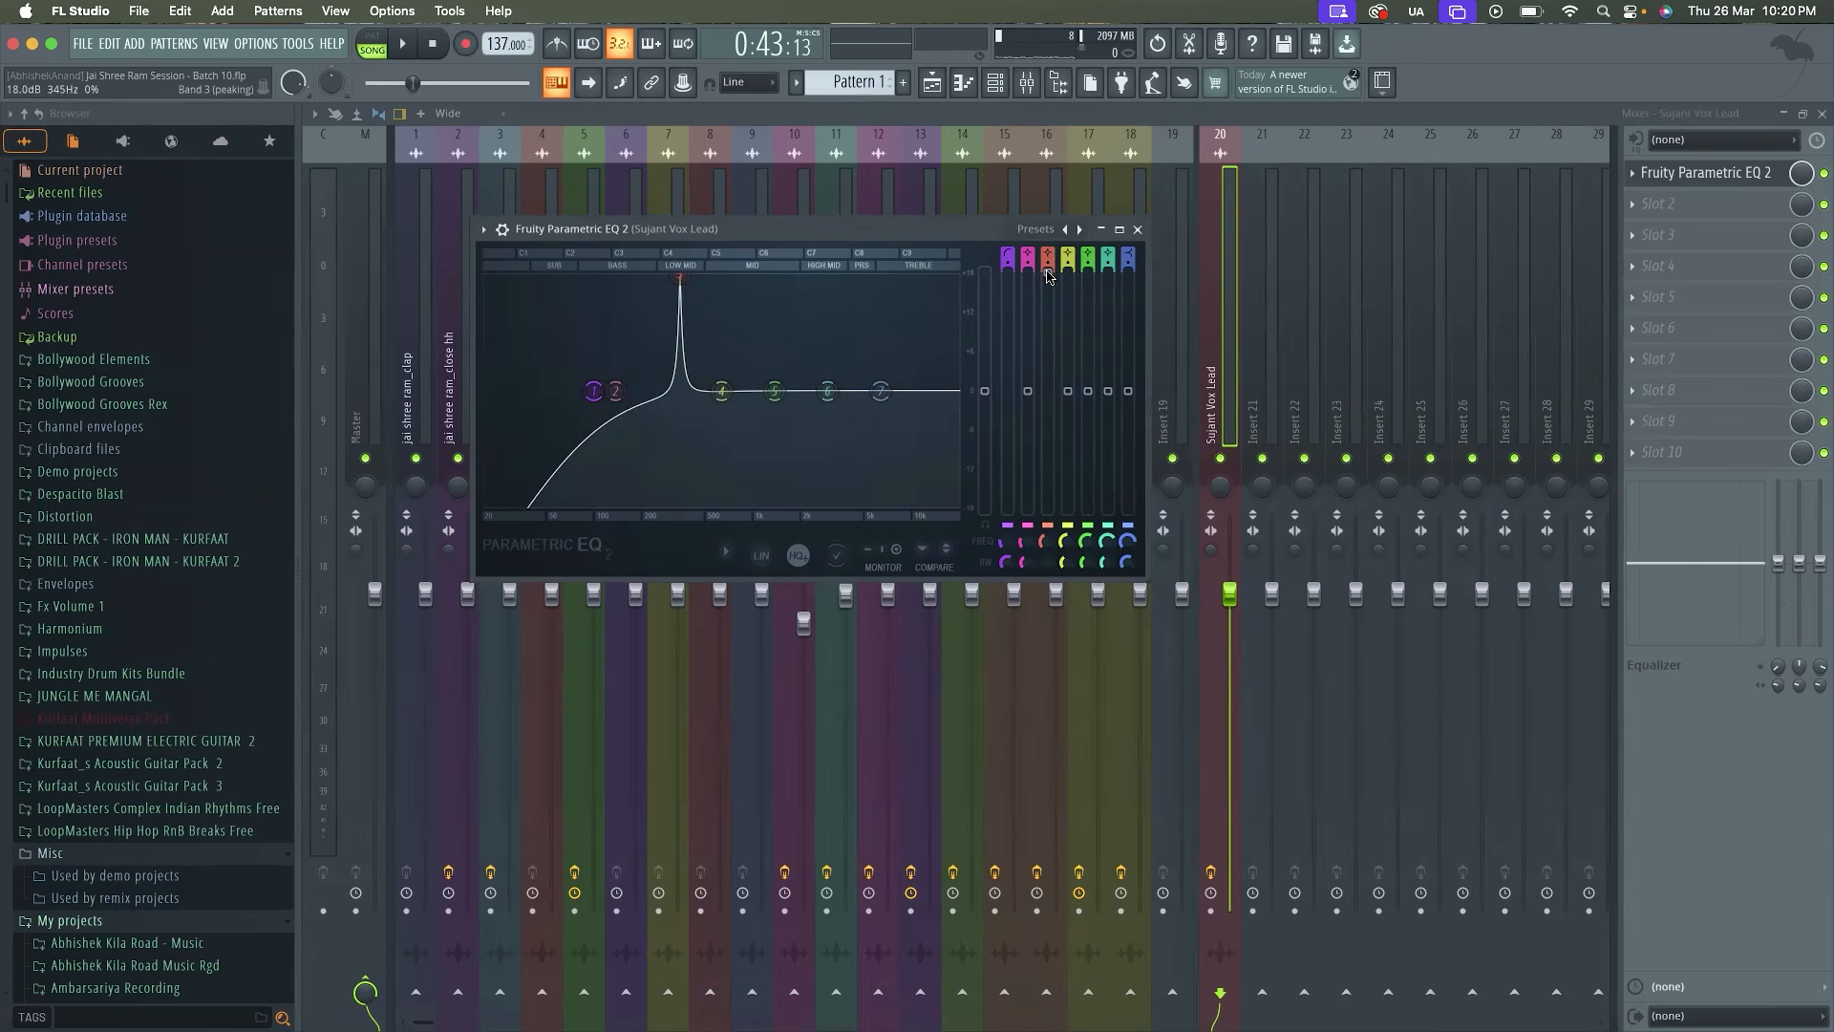
{"action": "key", "text": "space"}
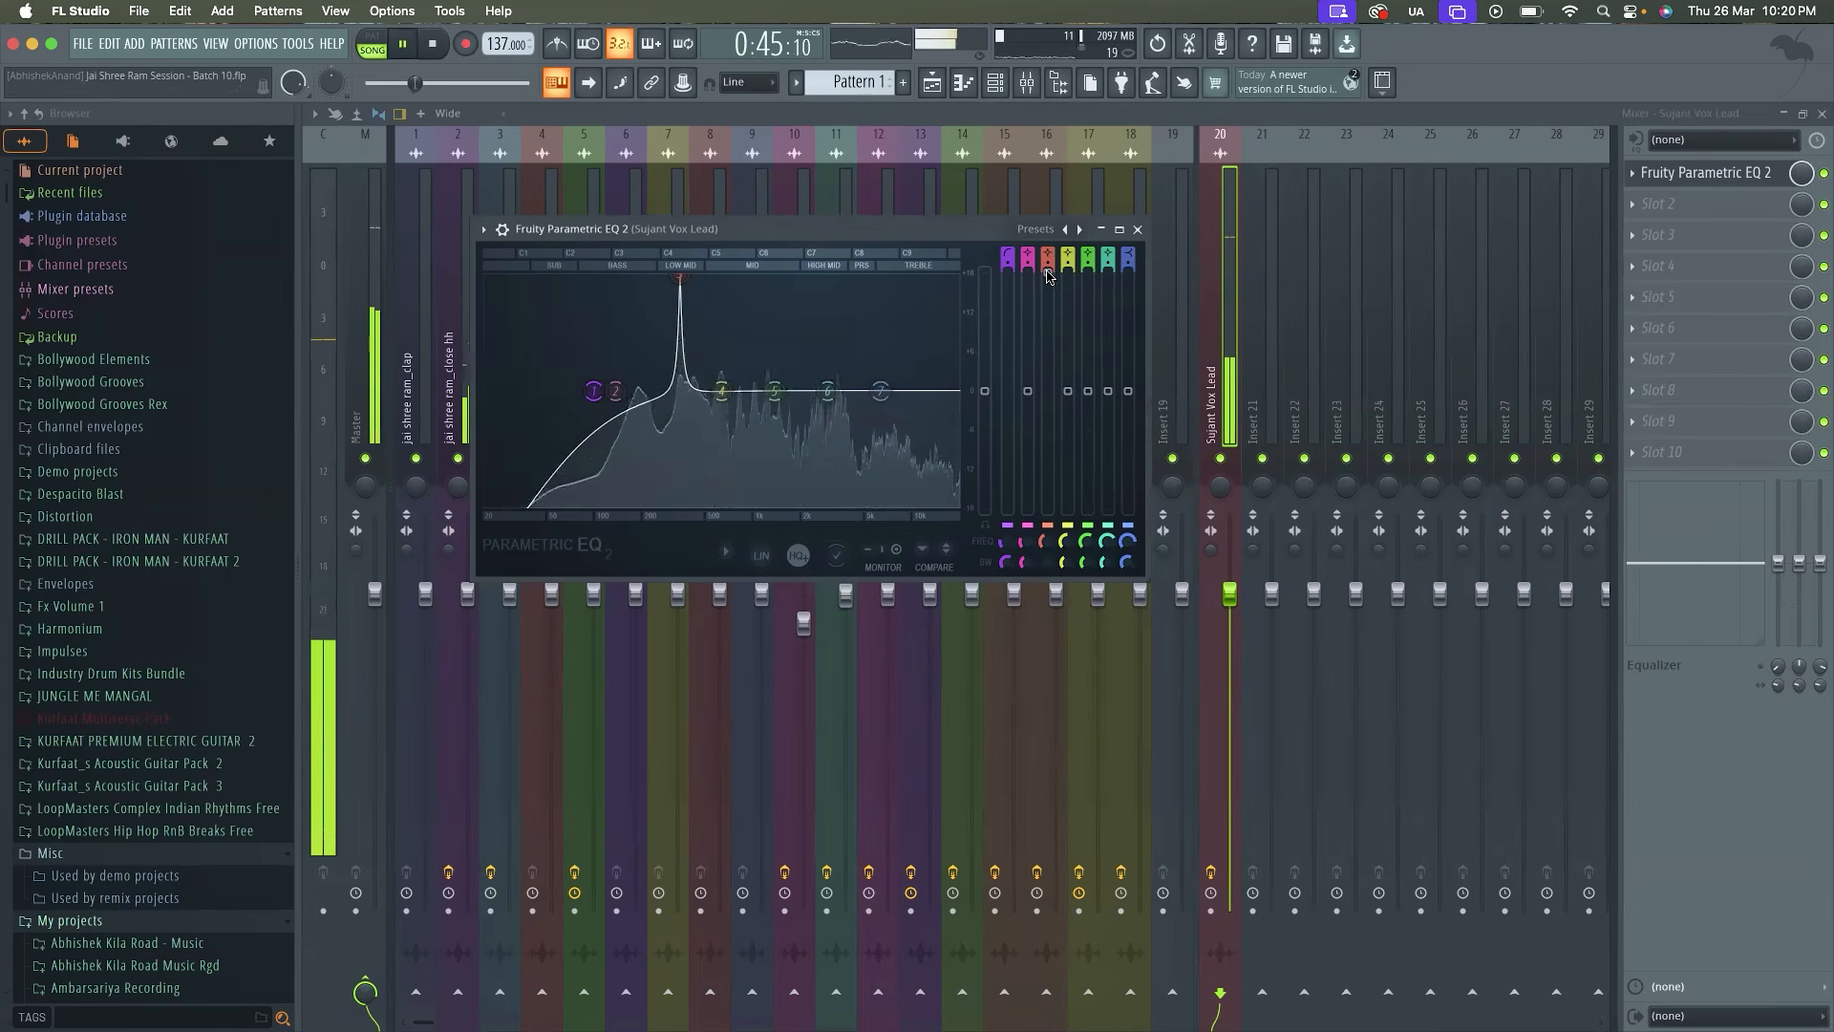
{"action": "key", "text": "space"}
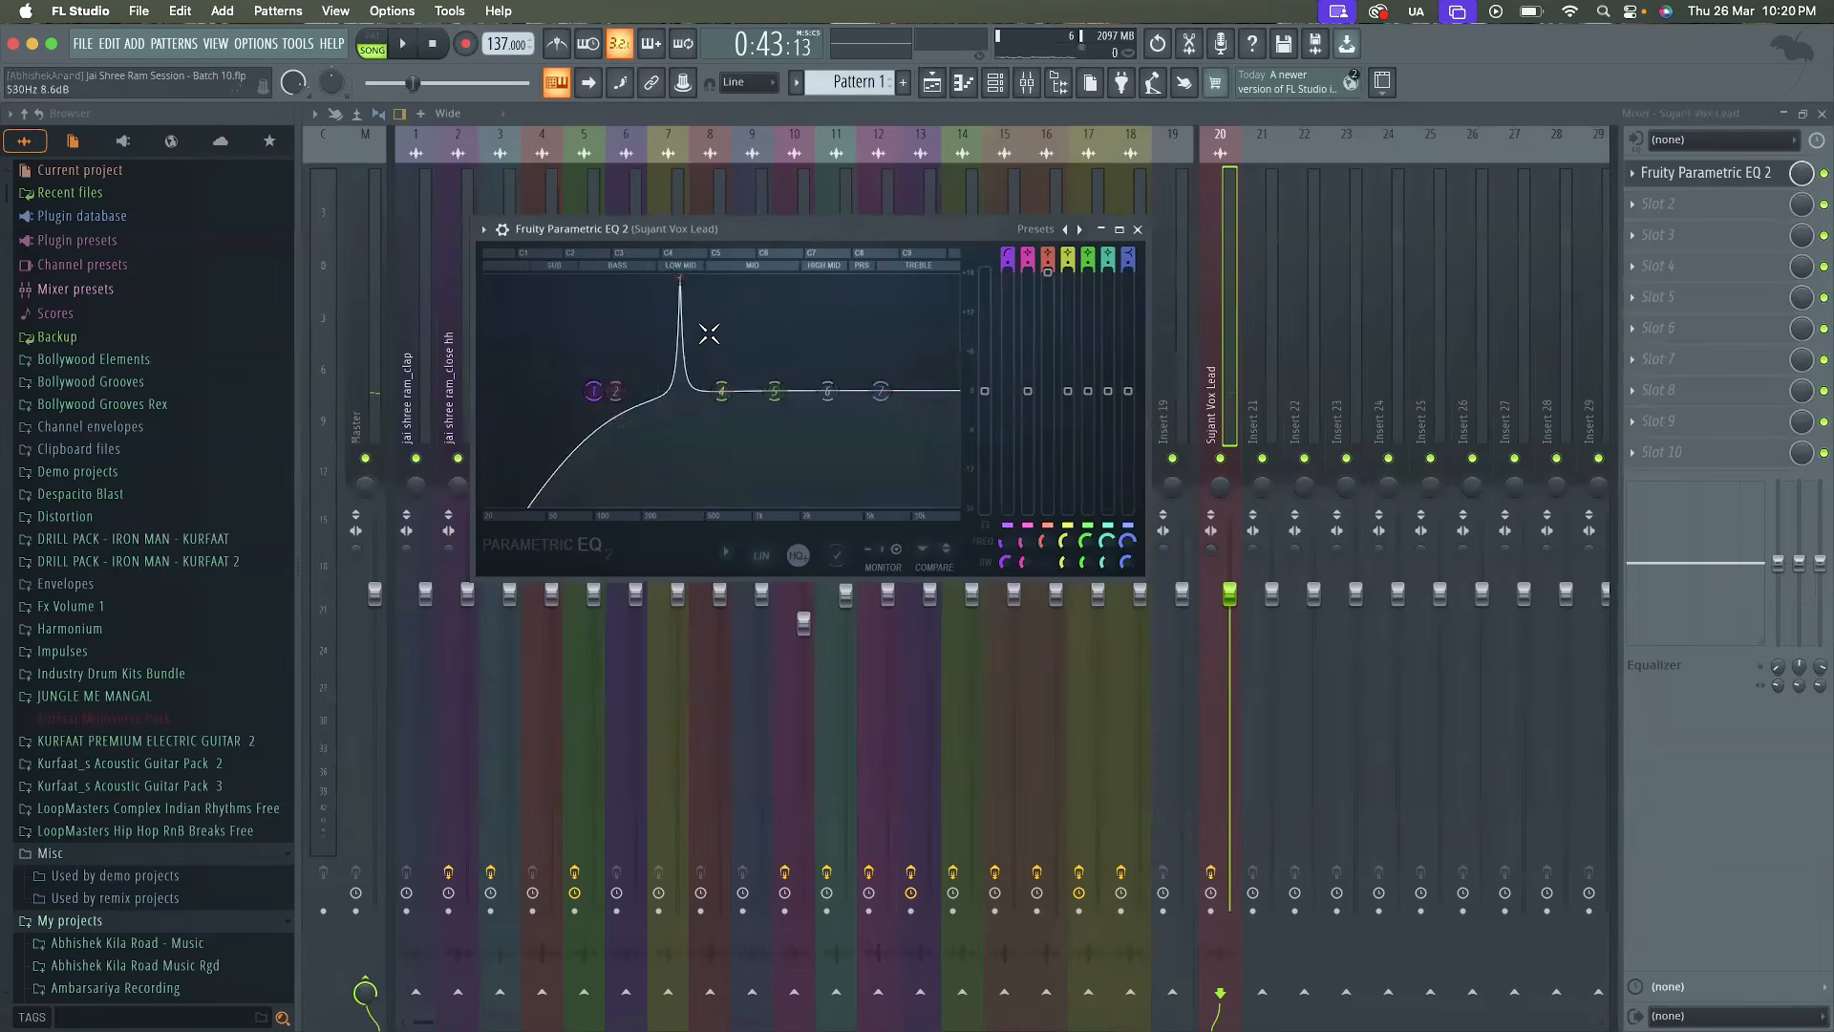
{"action": "left_click", "coordinate": [1051, 275]}
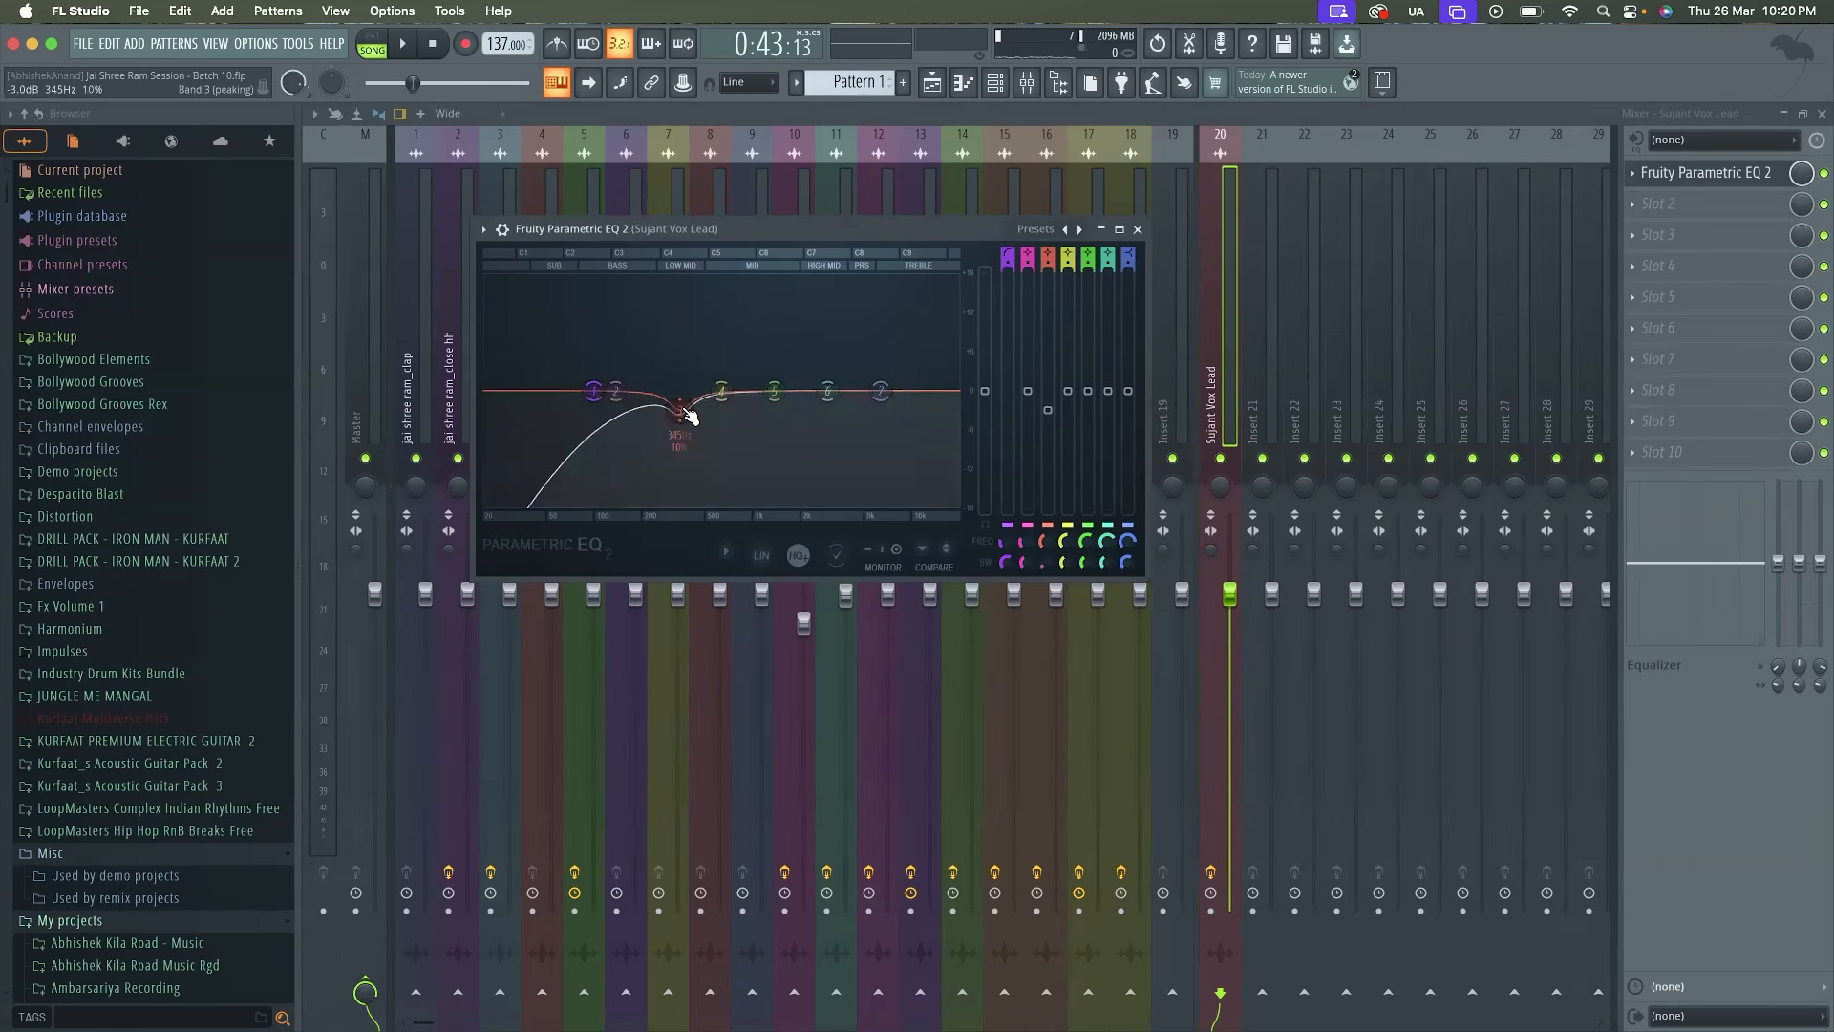
Sweep a narrow boost with EQ band 5 during playback and turn it into a 3.3 dB cut at 720 Hz with 5% bandwidth
{"action": "key", "text": "space"}
{"action": "left_click_drag", "start_coordinate": [773, 391], "coordinate": [730, 277]}
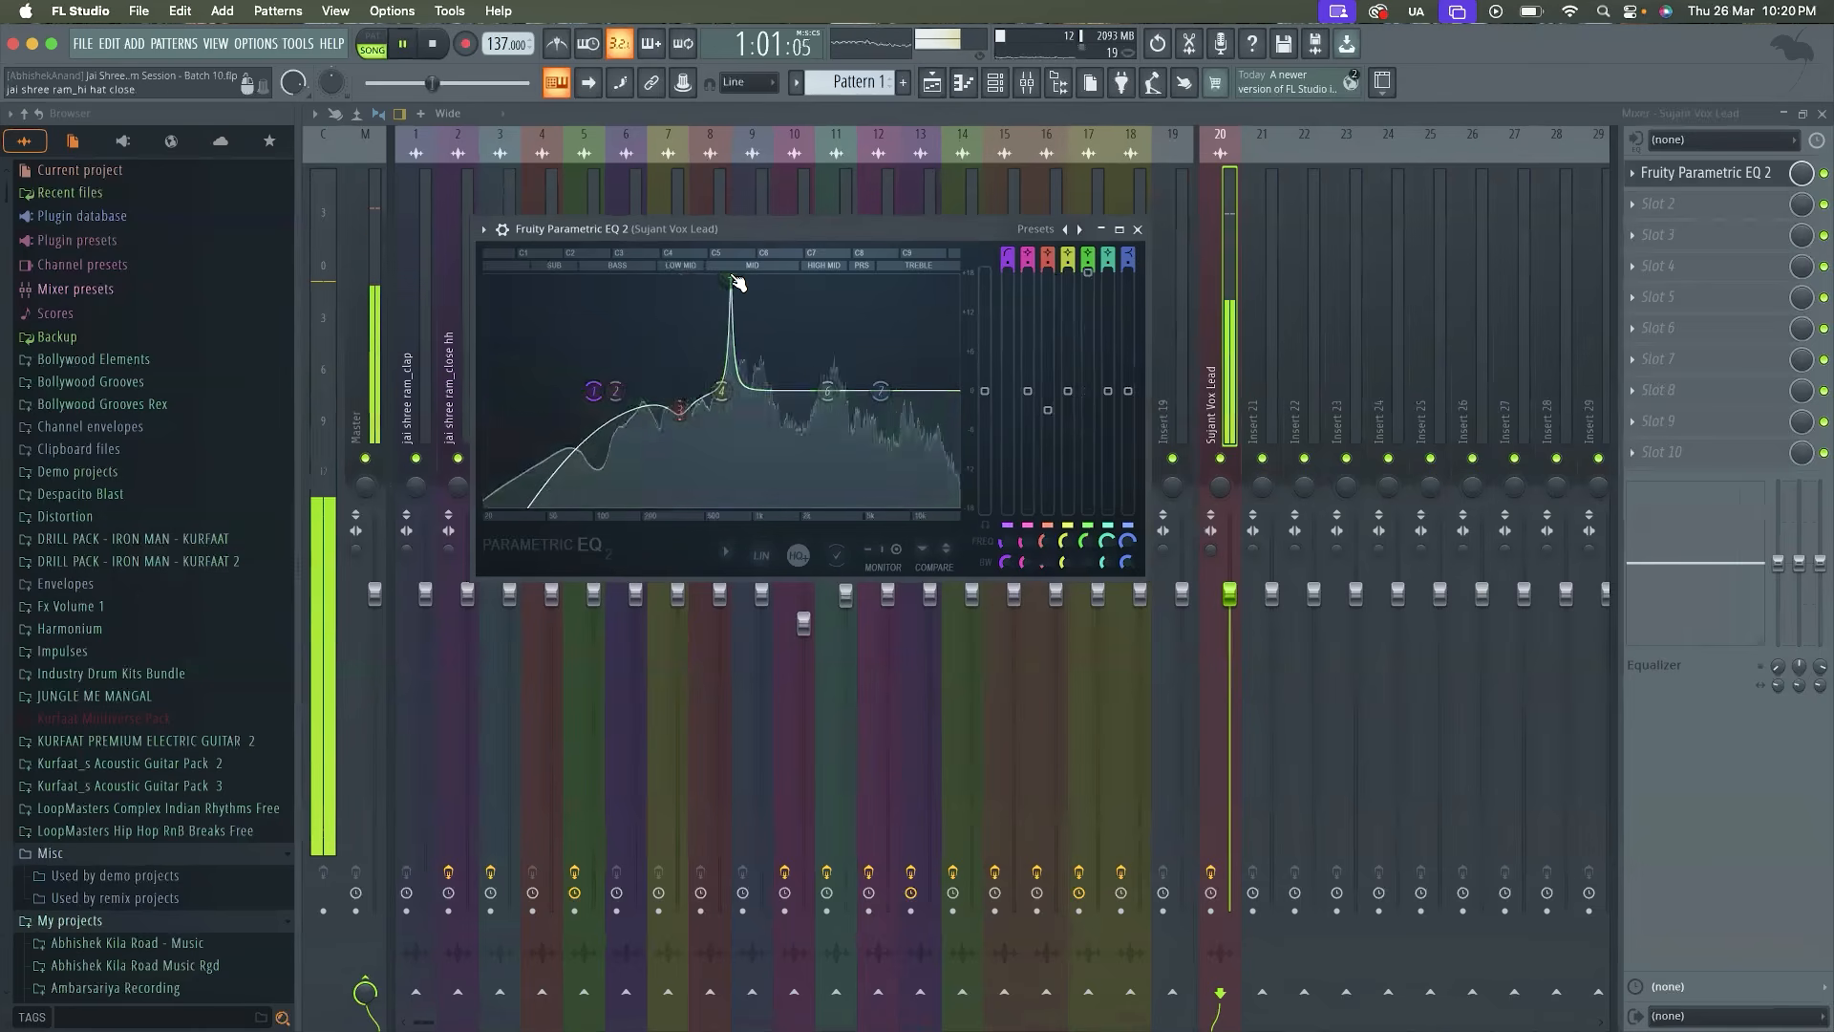
{"action": "key", "text": "space"}
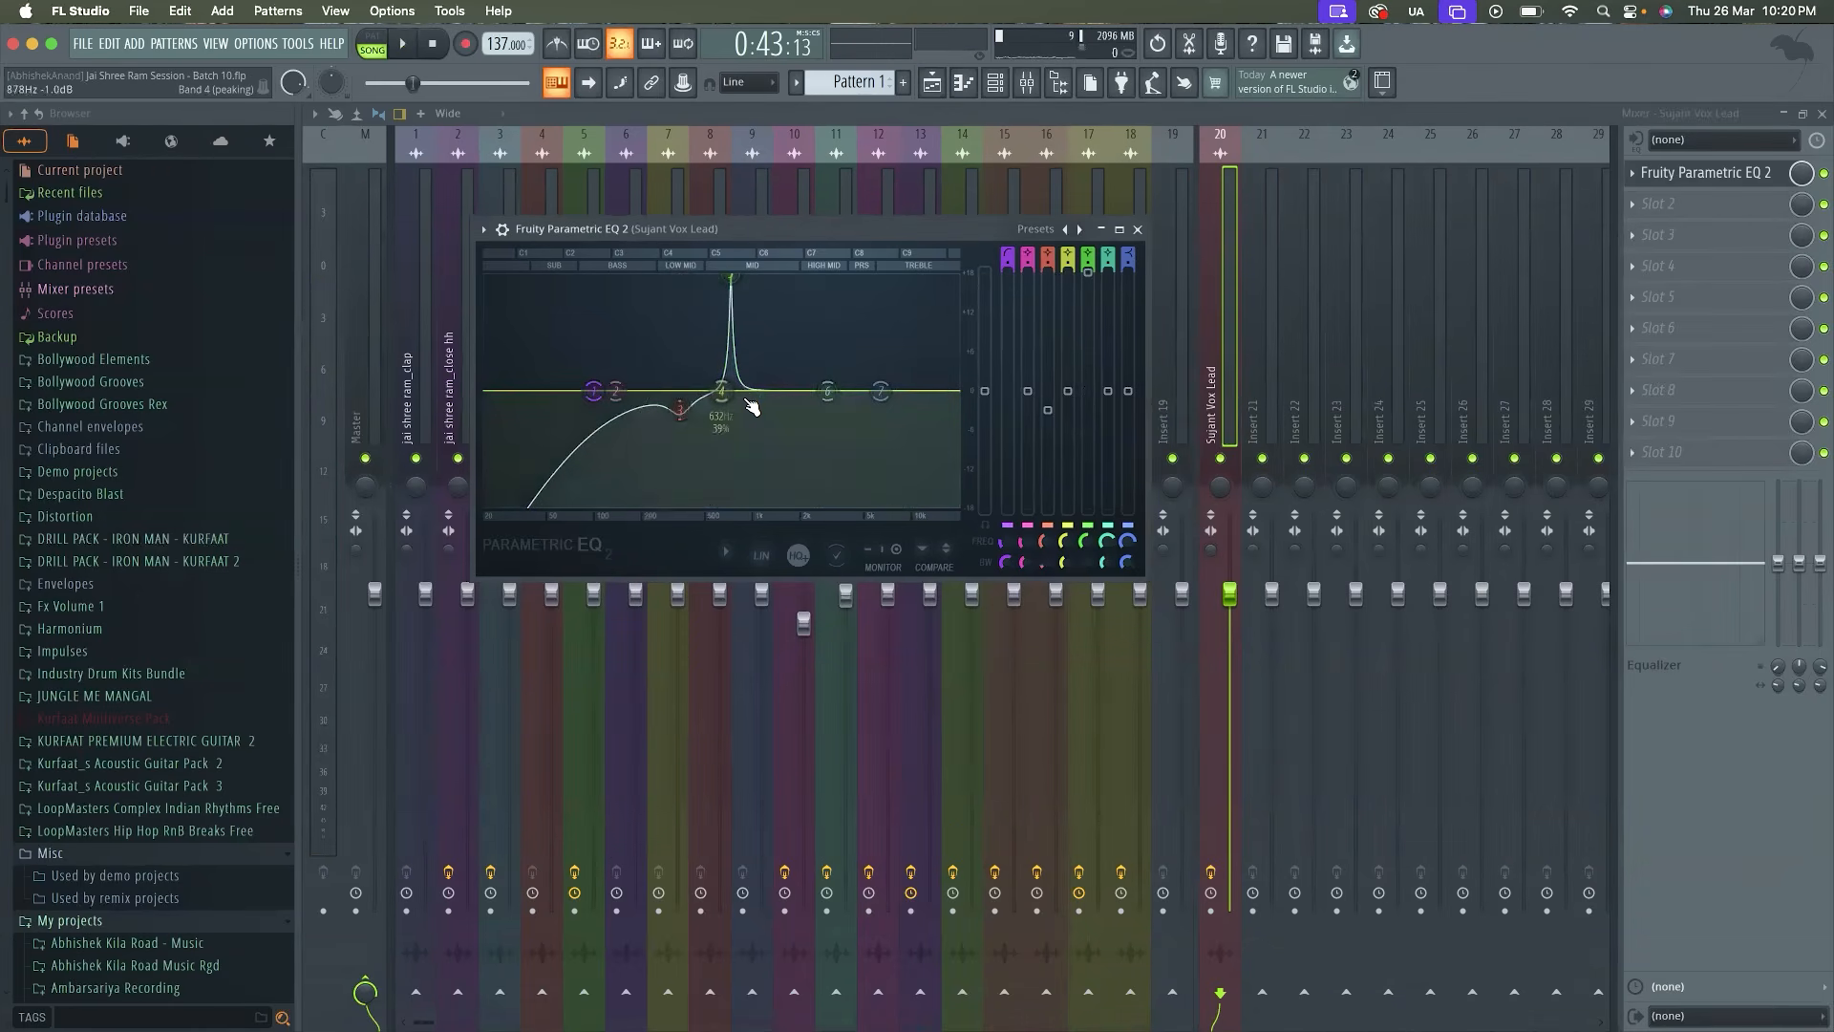
{"action": "key", "text": "space"}
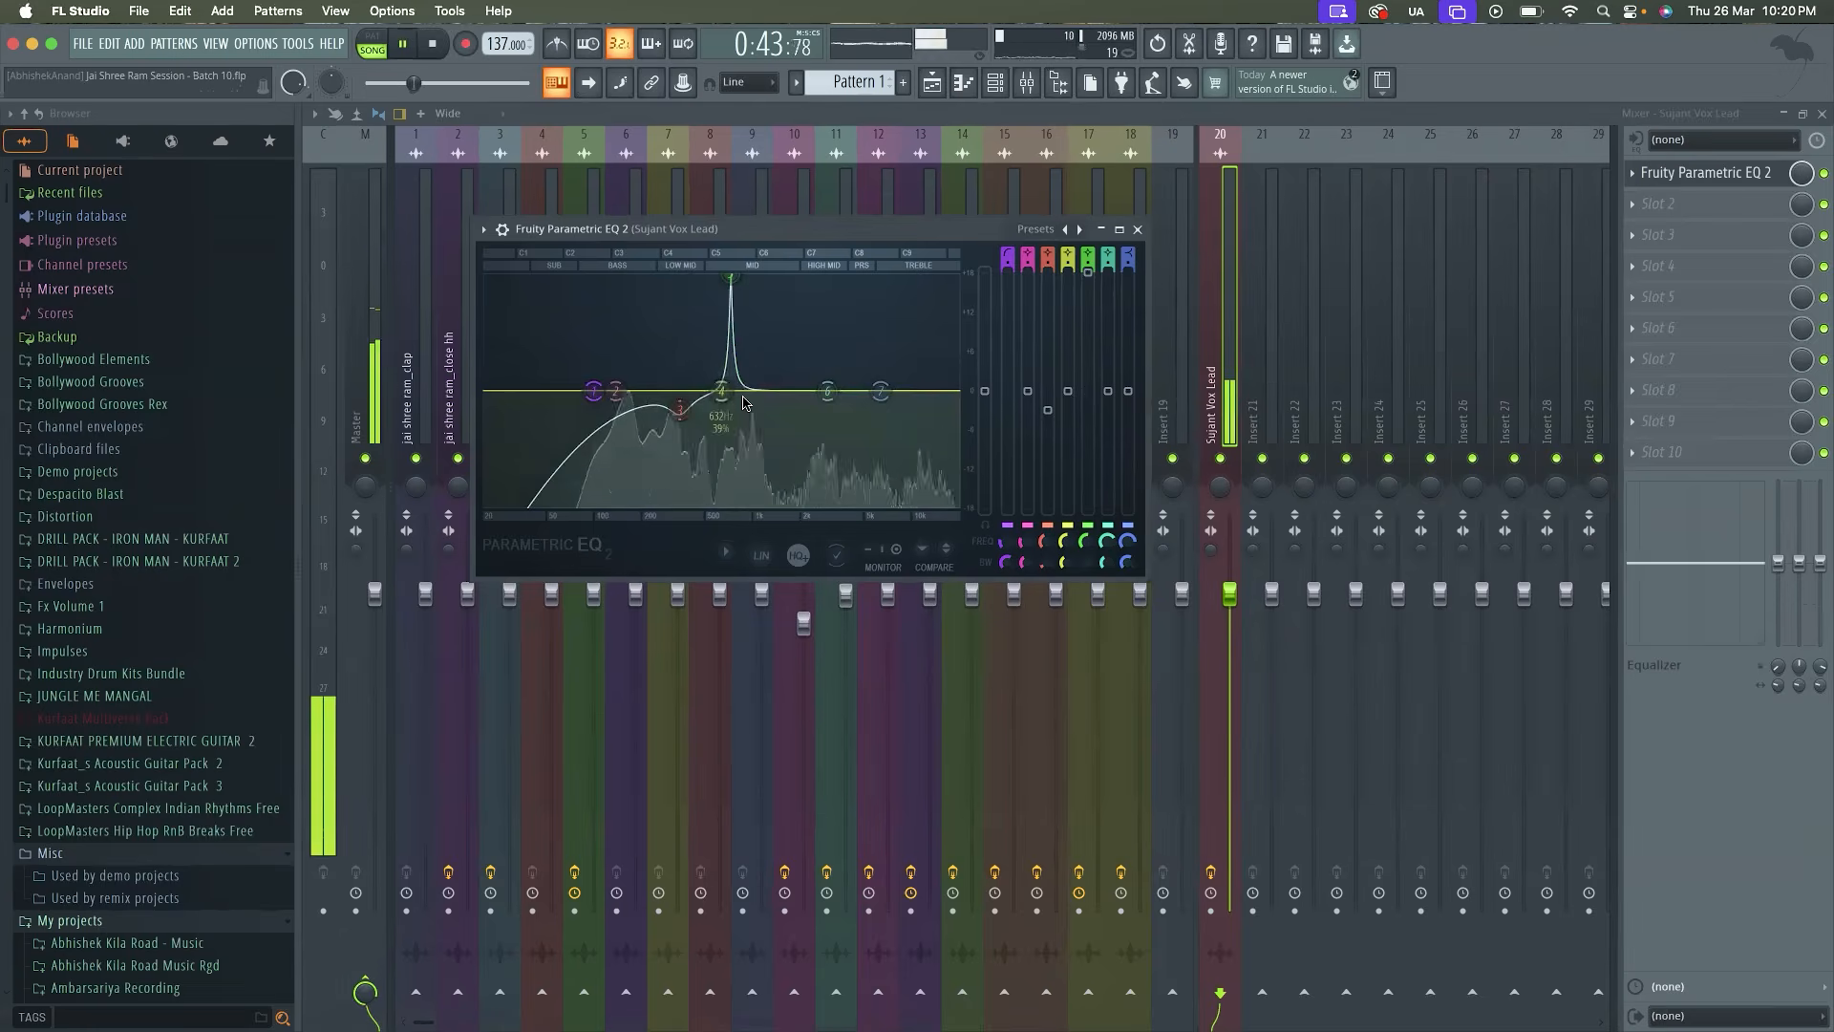
{"action": "key", "text": "space"}
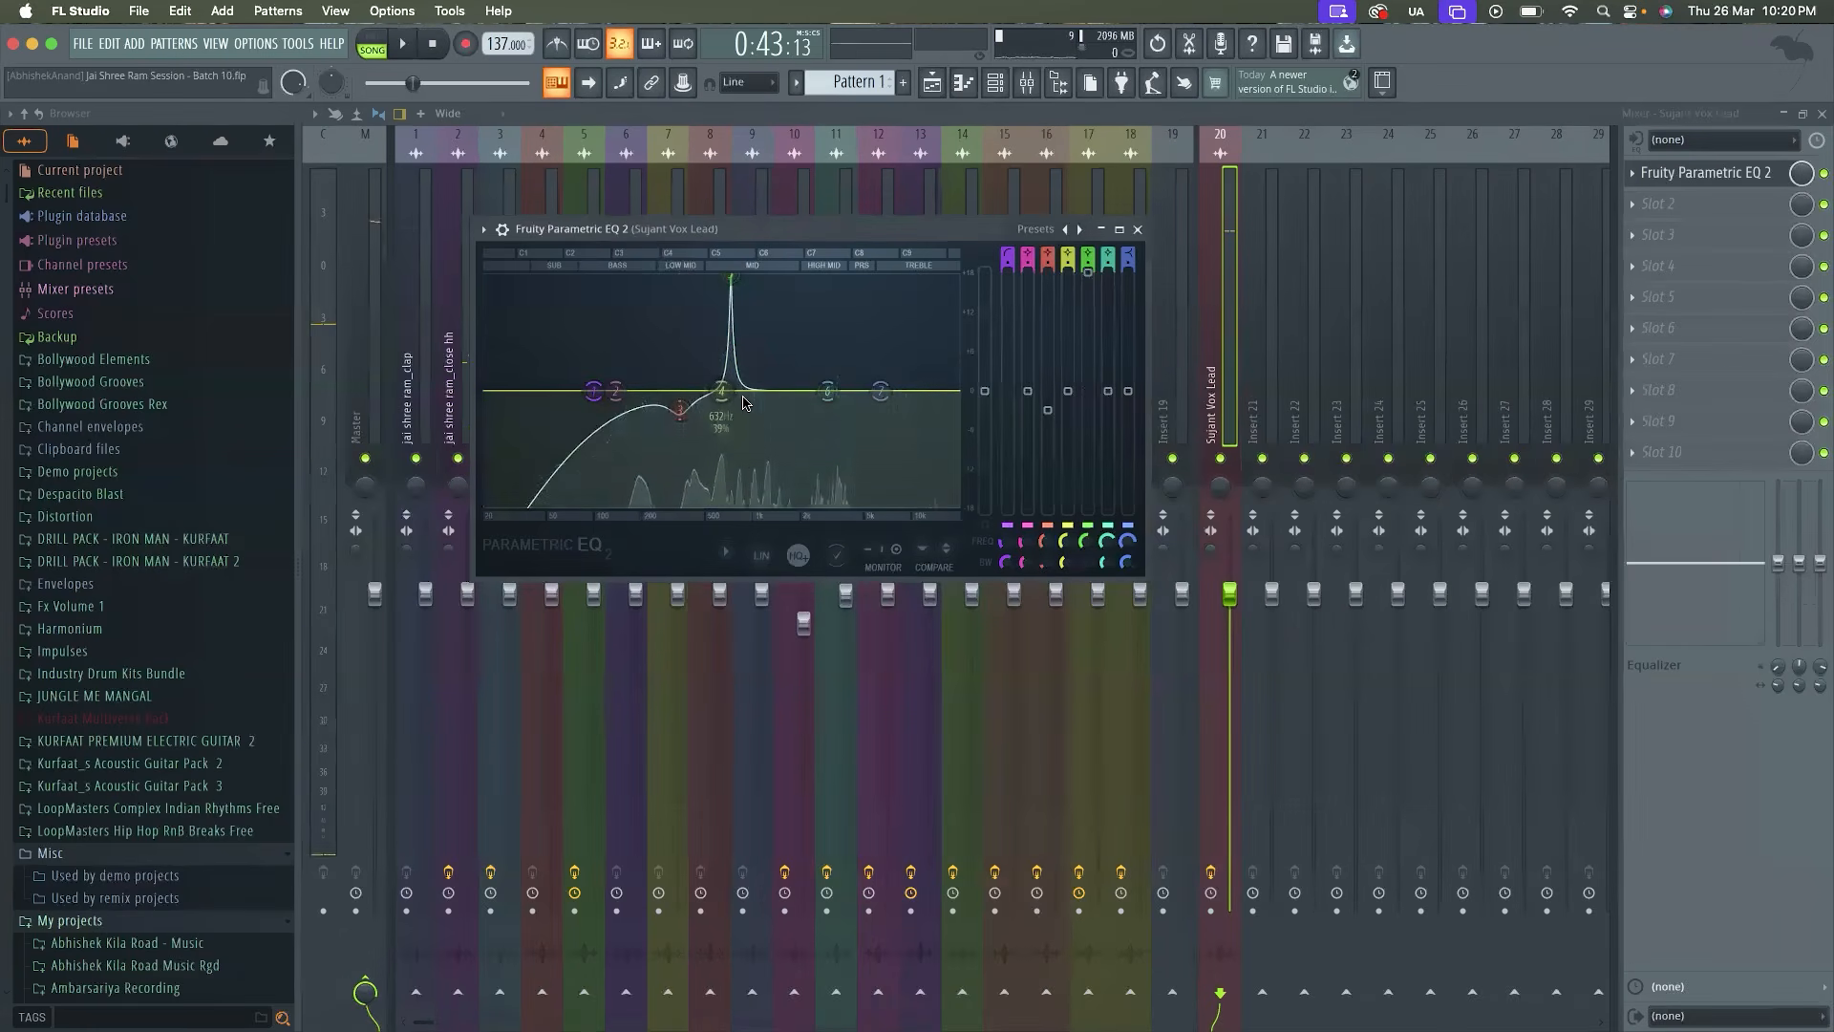
{"action": "left_click_drag", "start_coordinate": [1092, 274], "coordinate": [1088, 365]}
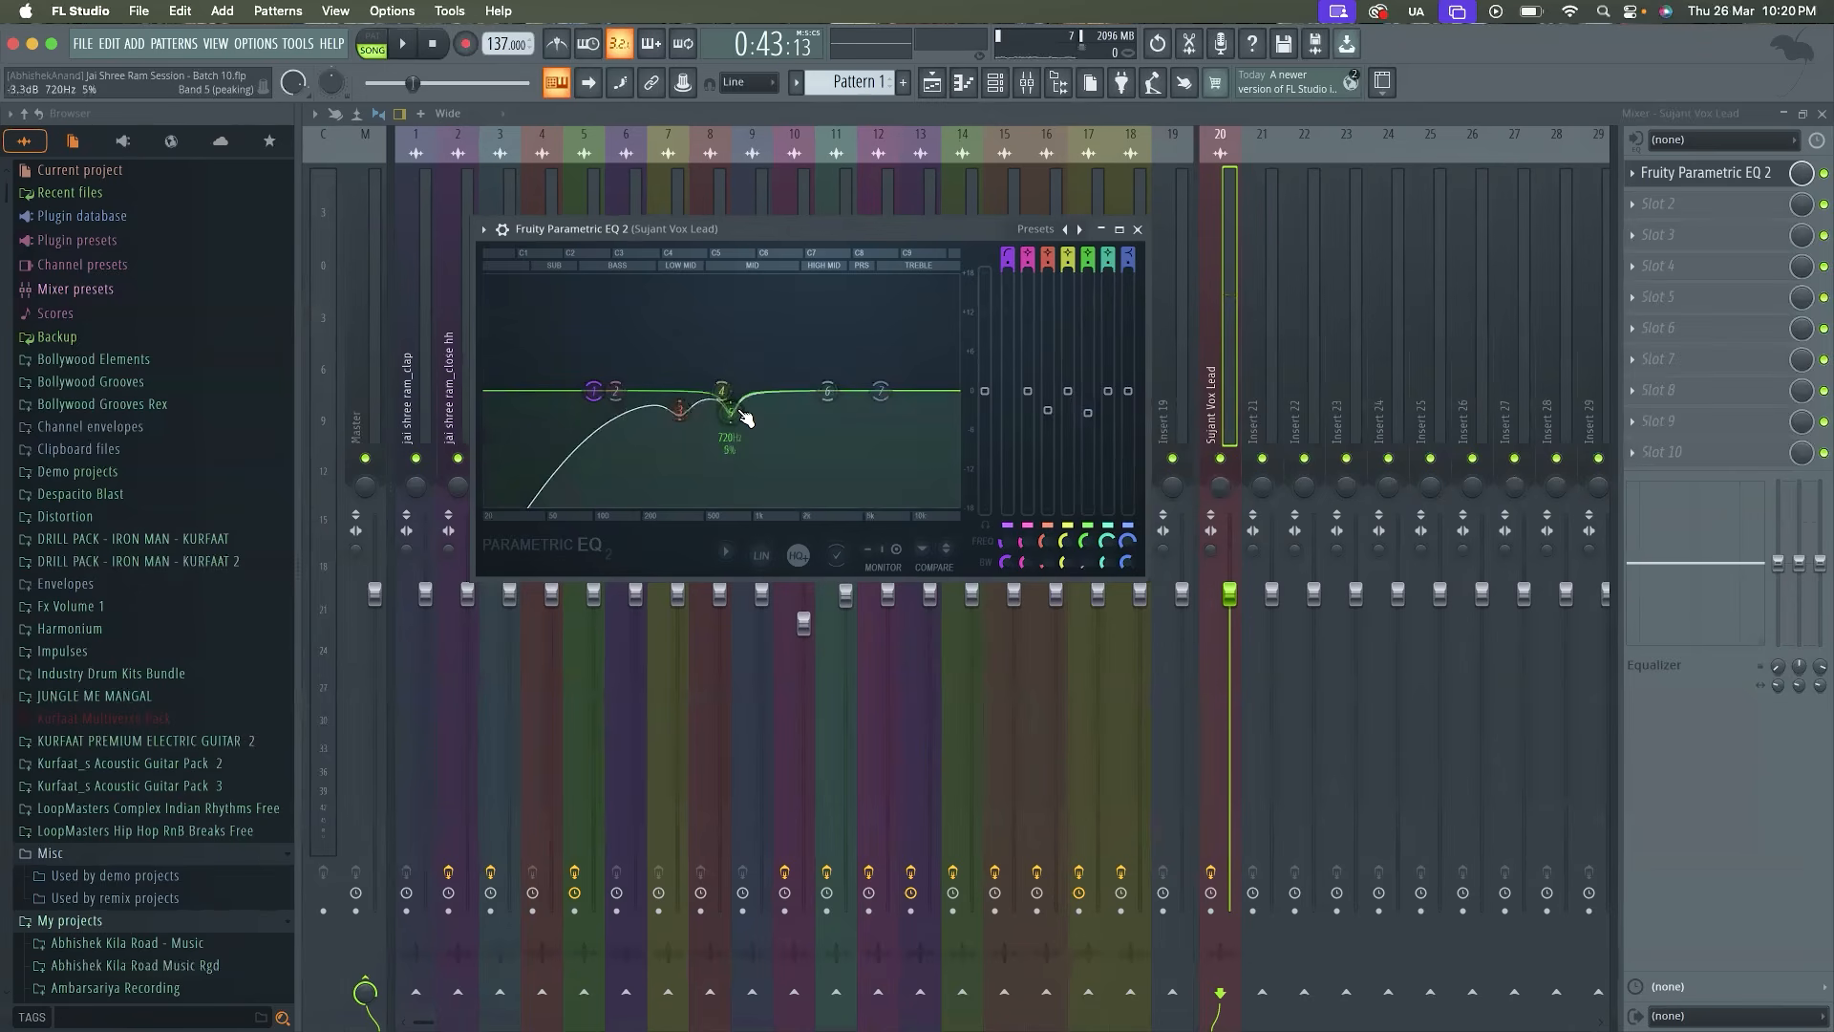
Sweep a narrow 18 dB boost with EQ band 6 to about 922 Hz during playback and turn it into a small cut
{"action": "key", "text": "space"}
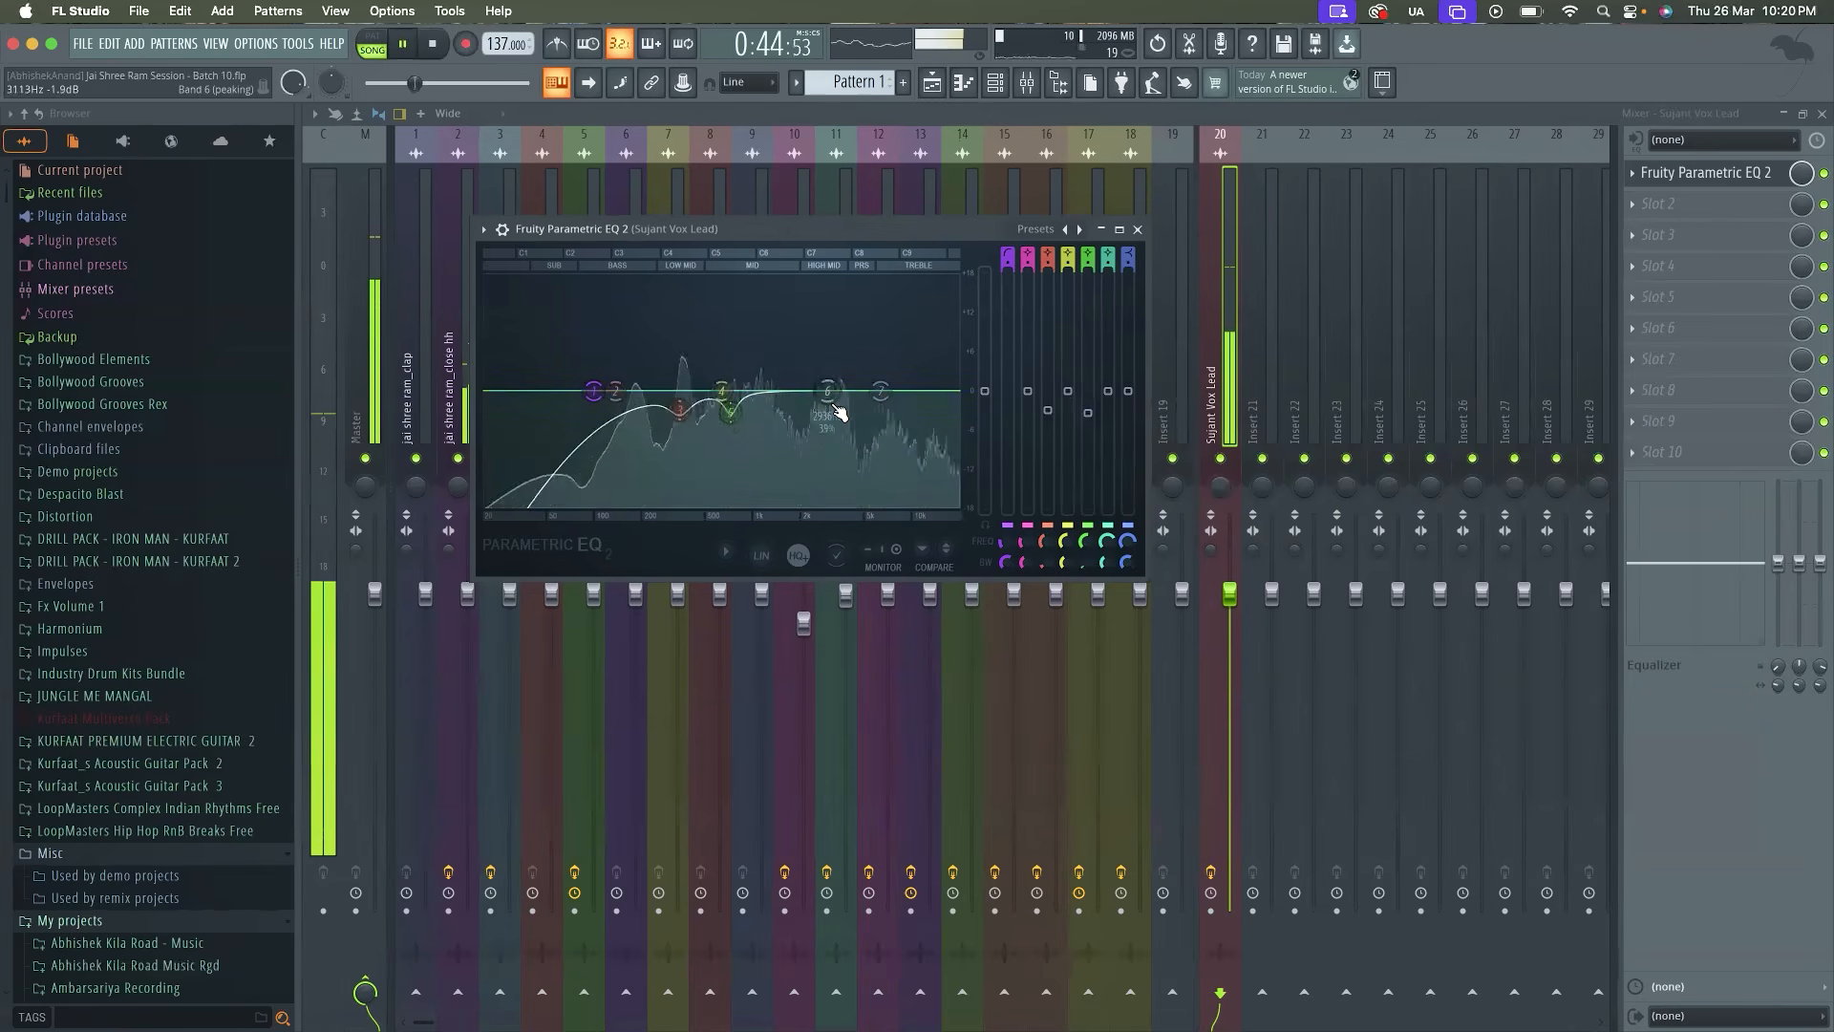
{"action": "left_click_drag", "start_coordinate": [827, 389], "coordinate": [745, 275]}
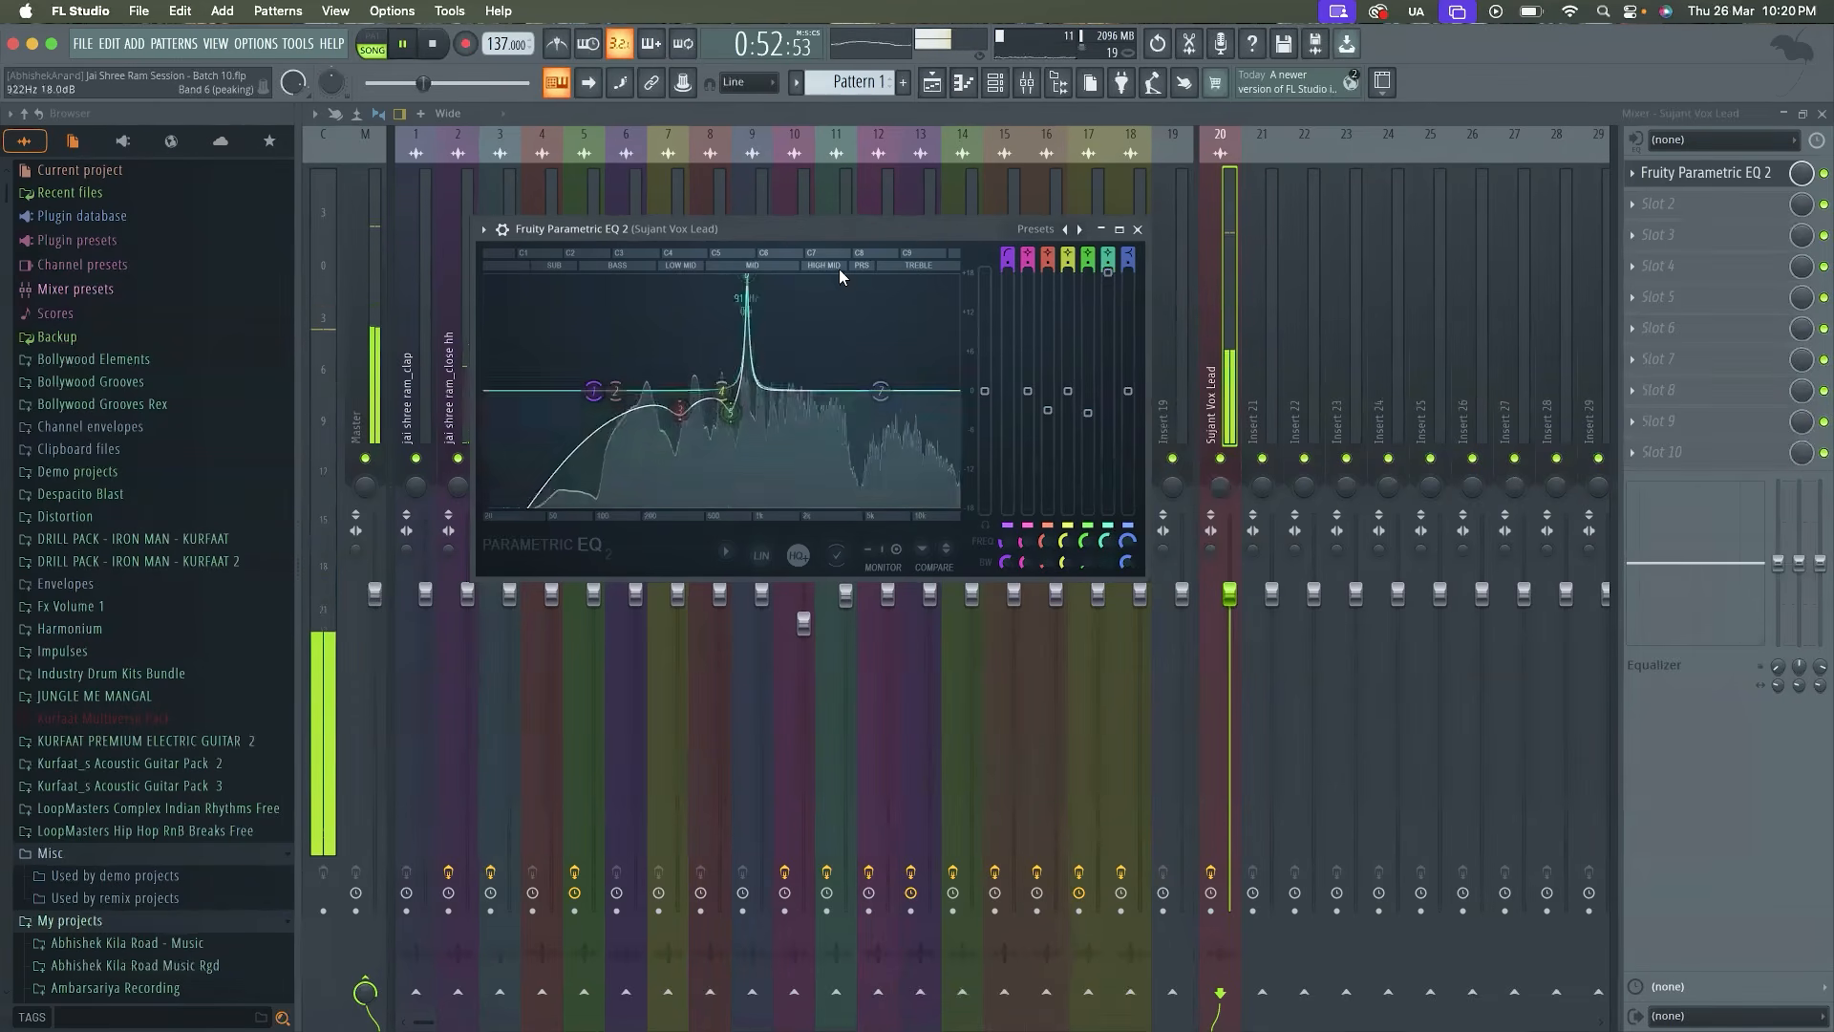
{"action": "key", "text": "space"}
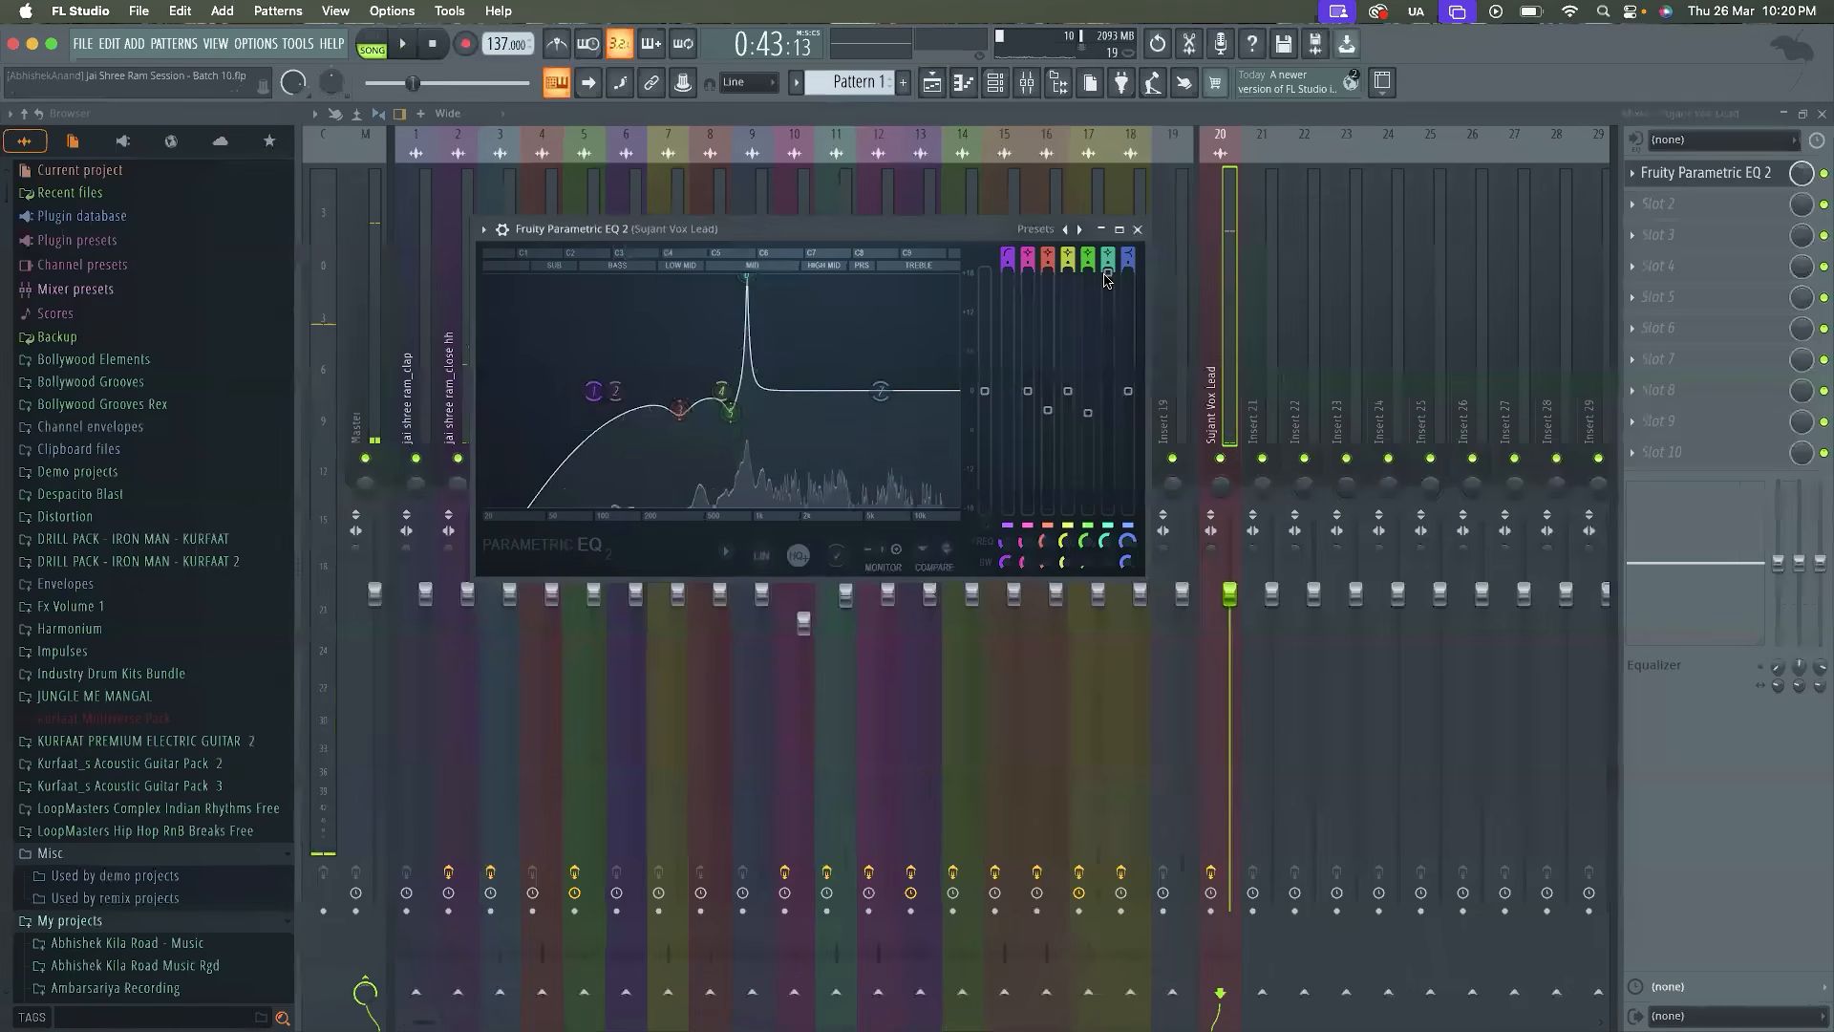
{"action": "left_click_drag", "start_coordinate": [1107, 275], "coordinate": [1107, 277]}
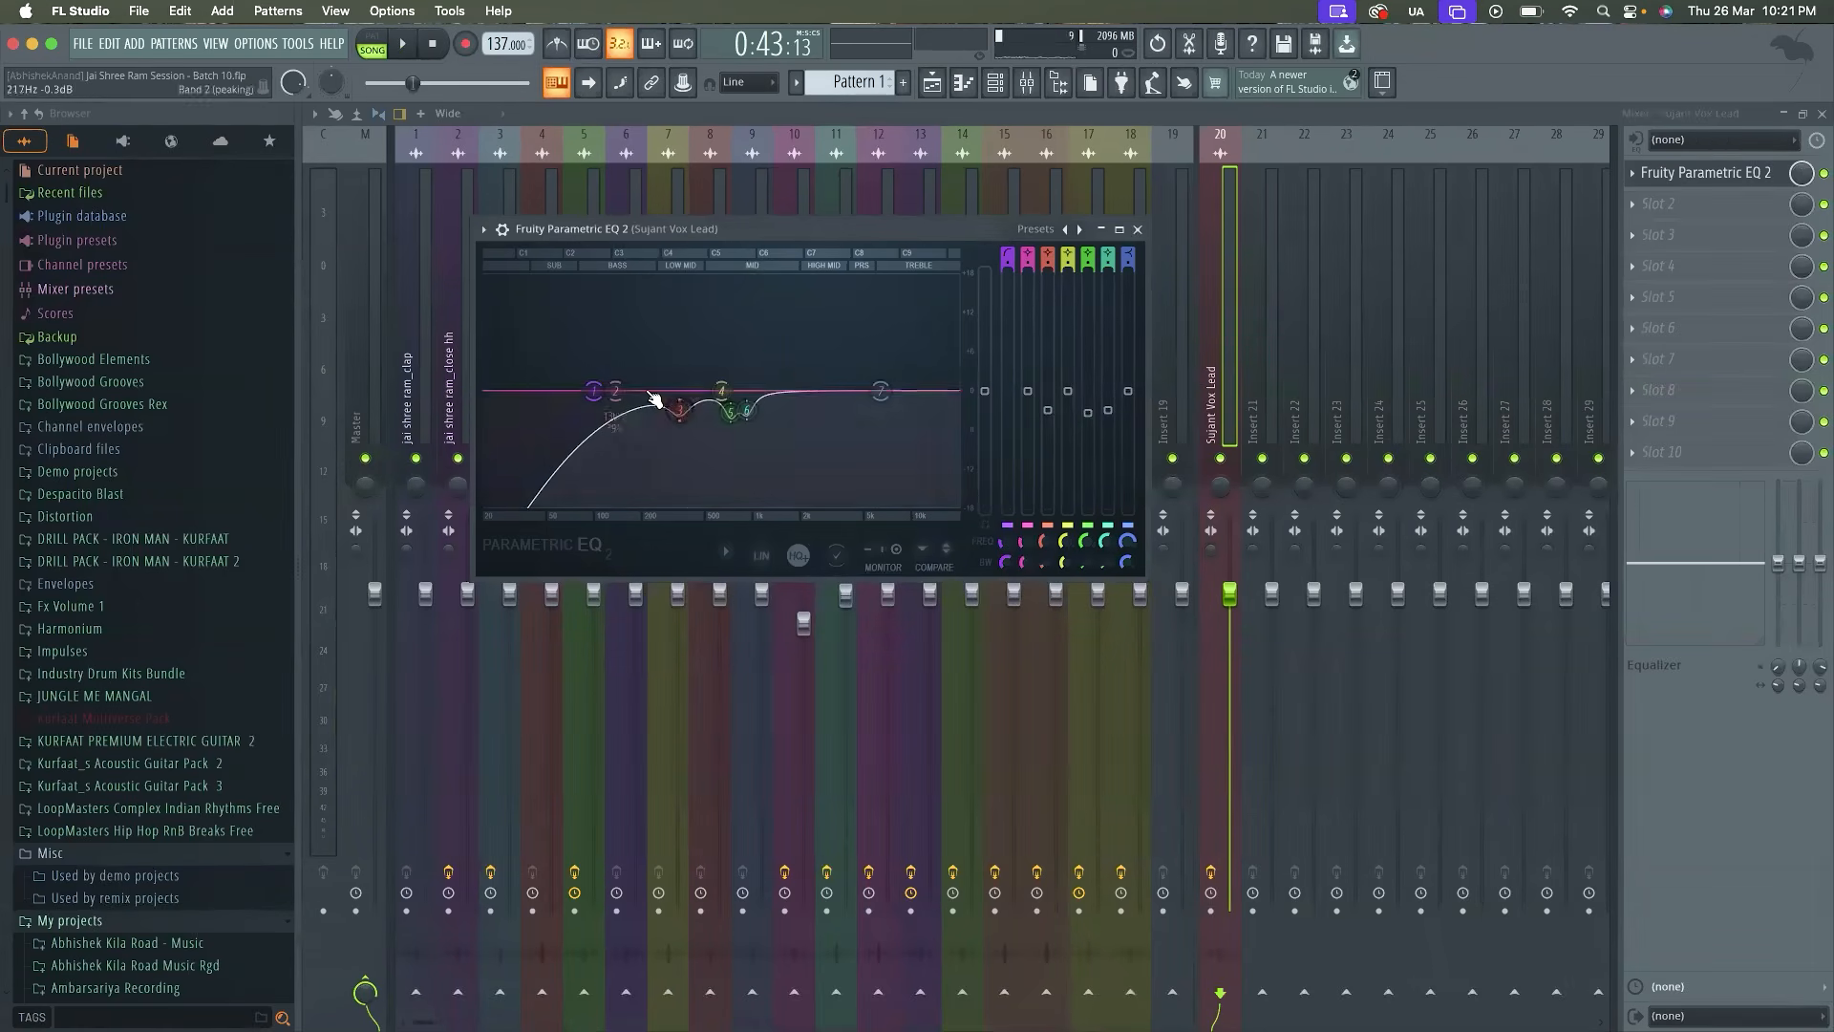
Close the vocal equalizer and play the equalized vocal in the mix
{"action": "mouse_move", "coordinate": [880, 391]}
{"action": "left_mouse_down"}
{"action": "mouse_move", "coordinate": [879, 332]}
{"action": "mouse_move", "coordinate": [880, 390]}
{"action": "left_mouse_up"}
{"action": "left_click", "coordinate": [1139, 232]}
{"action": "key", "text": "space"}
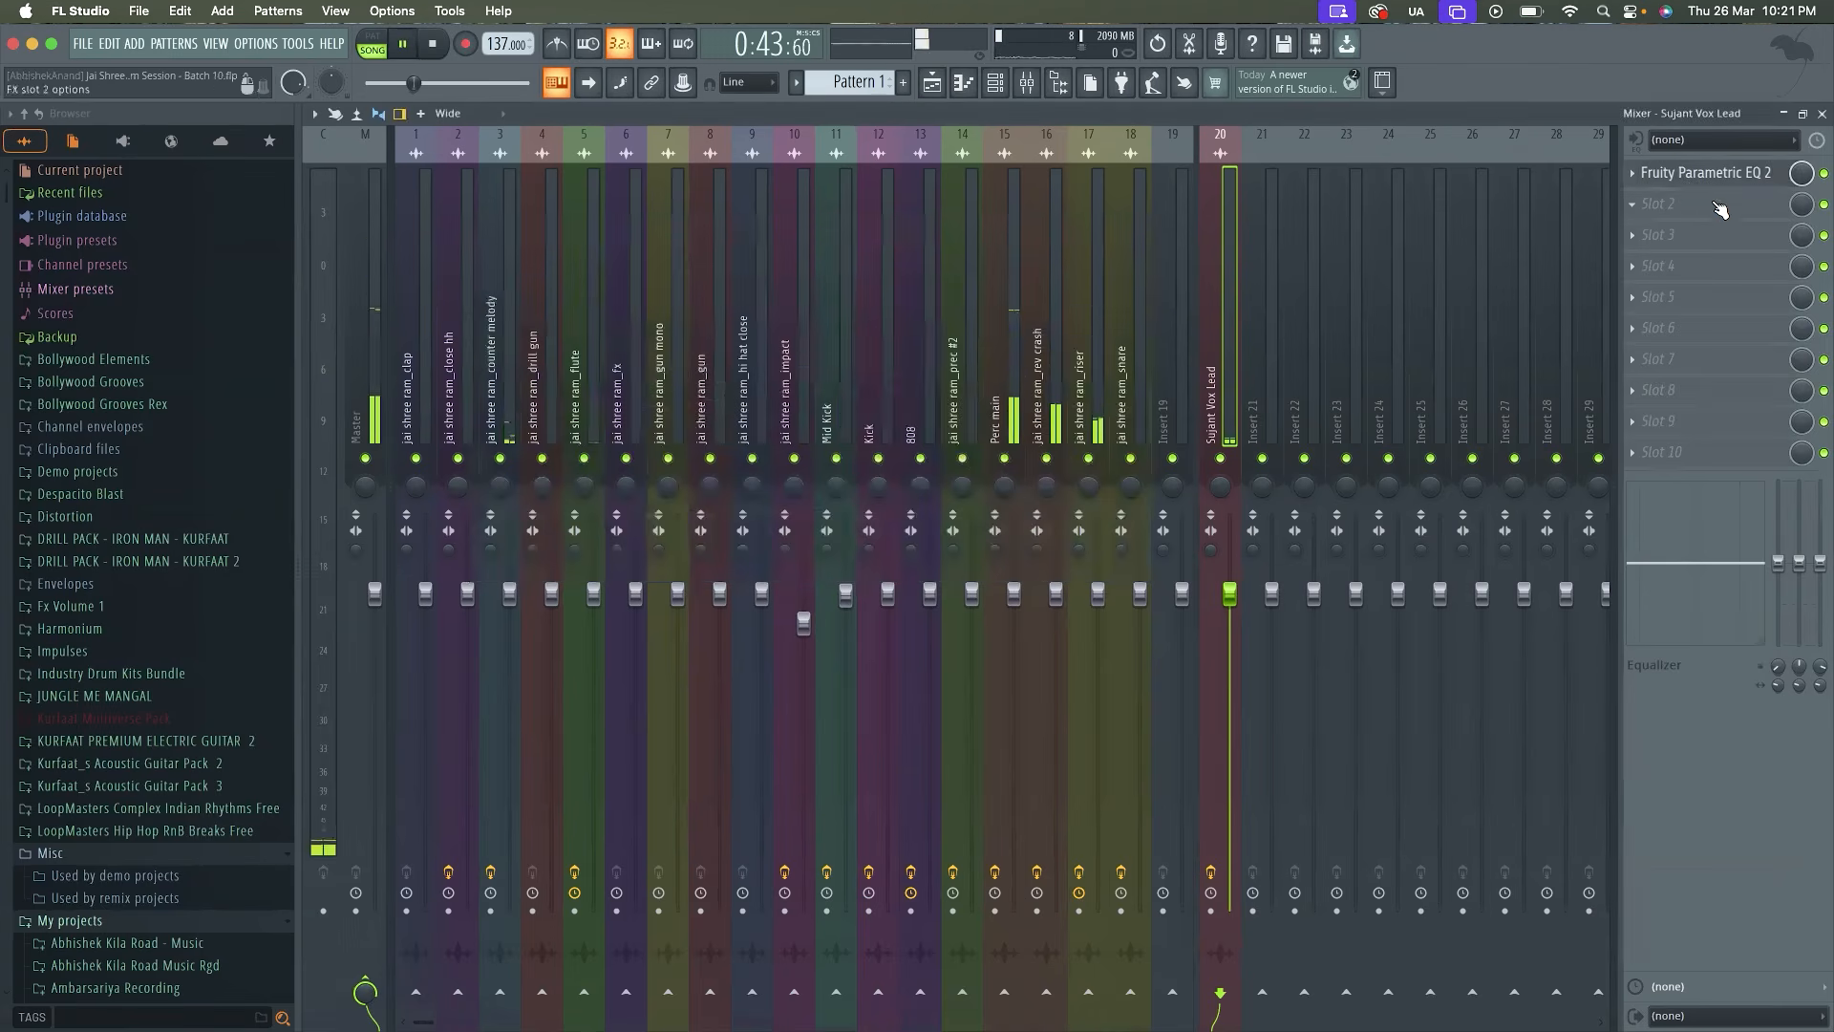
Load Scheps Omni Channel 2 through WaveShell1-VST3 15.5 into the second effect slot of the Vox Lead track
{"action": "key", "text": "space"}
{"action": "left_click", "coordinate": [1667, 215]}
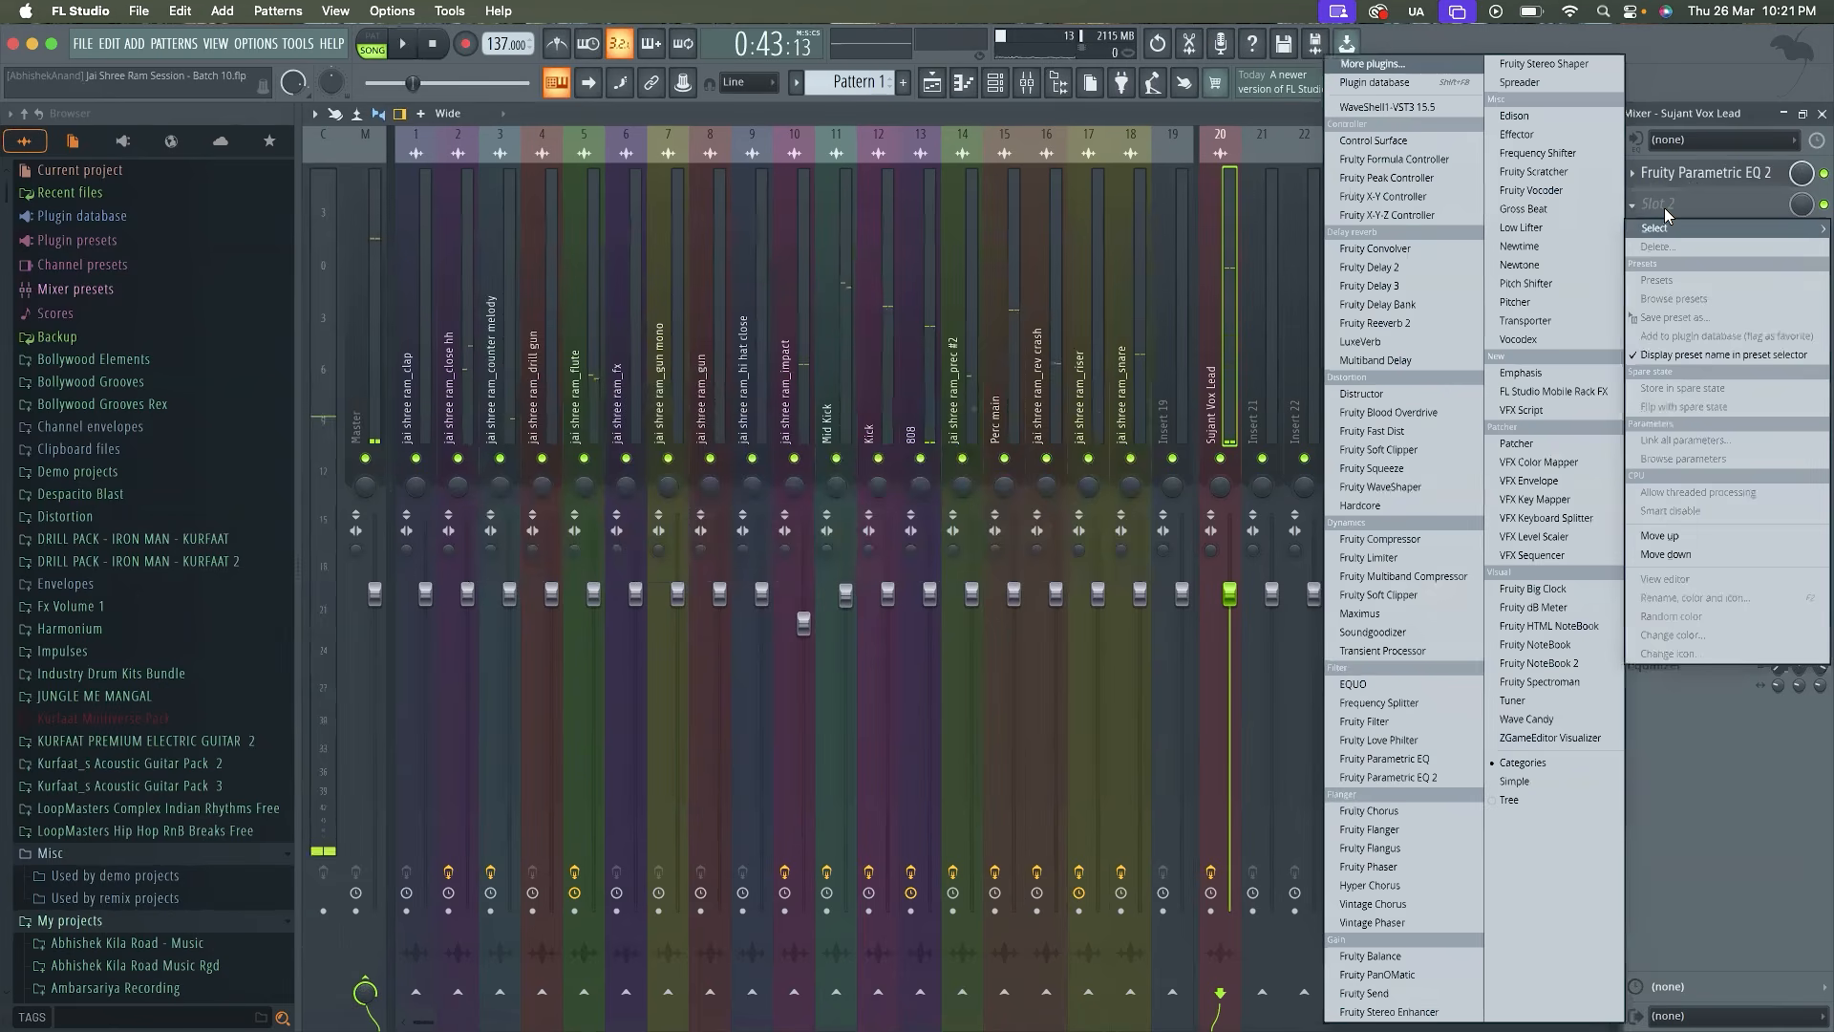
{"action": "left_click", "coordinate": [1411, 108]}
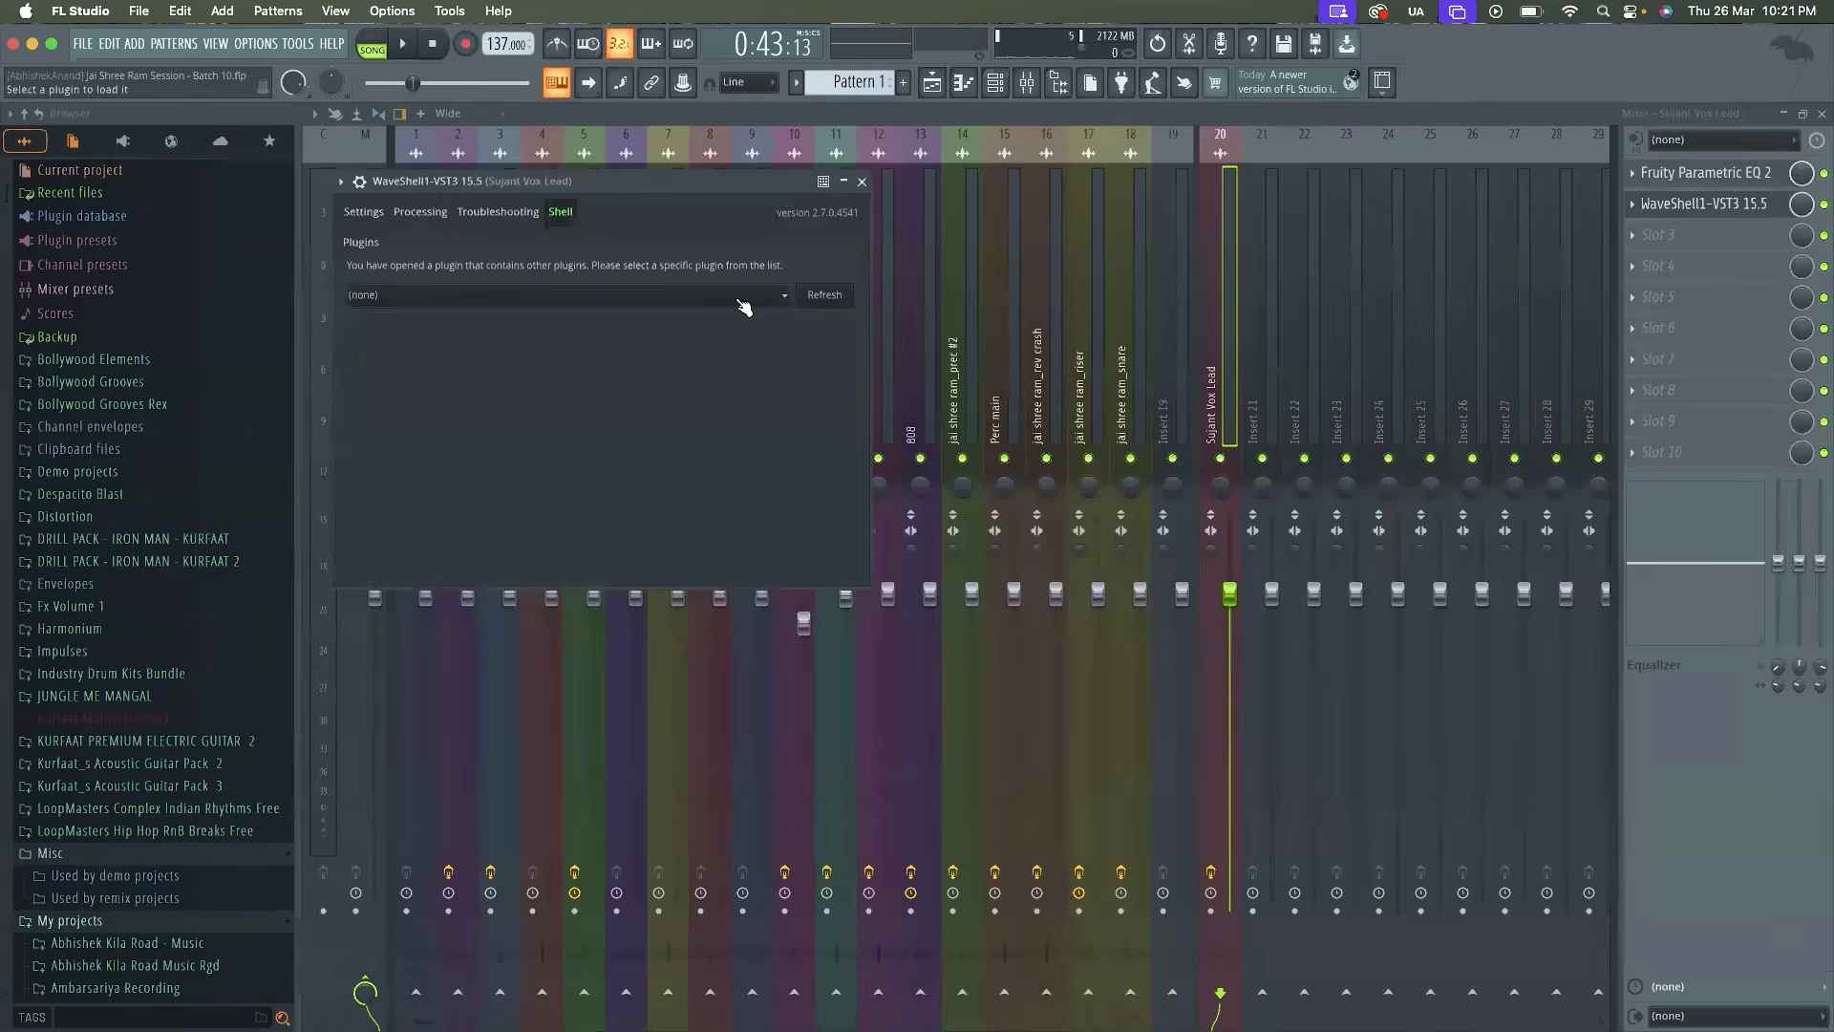
{"action": "left_click", "coordinate": [737, 303]}
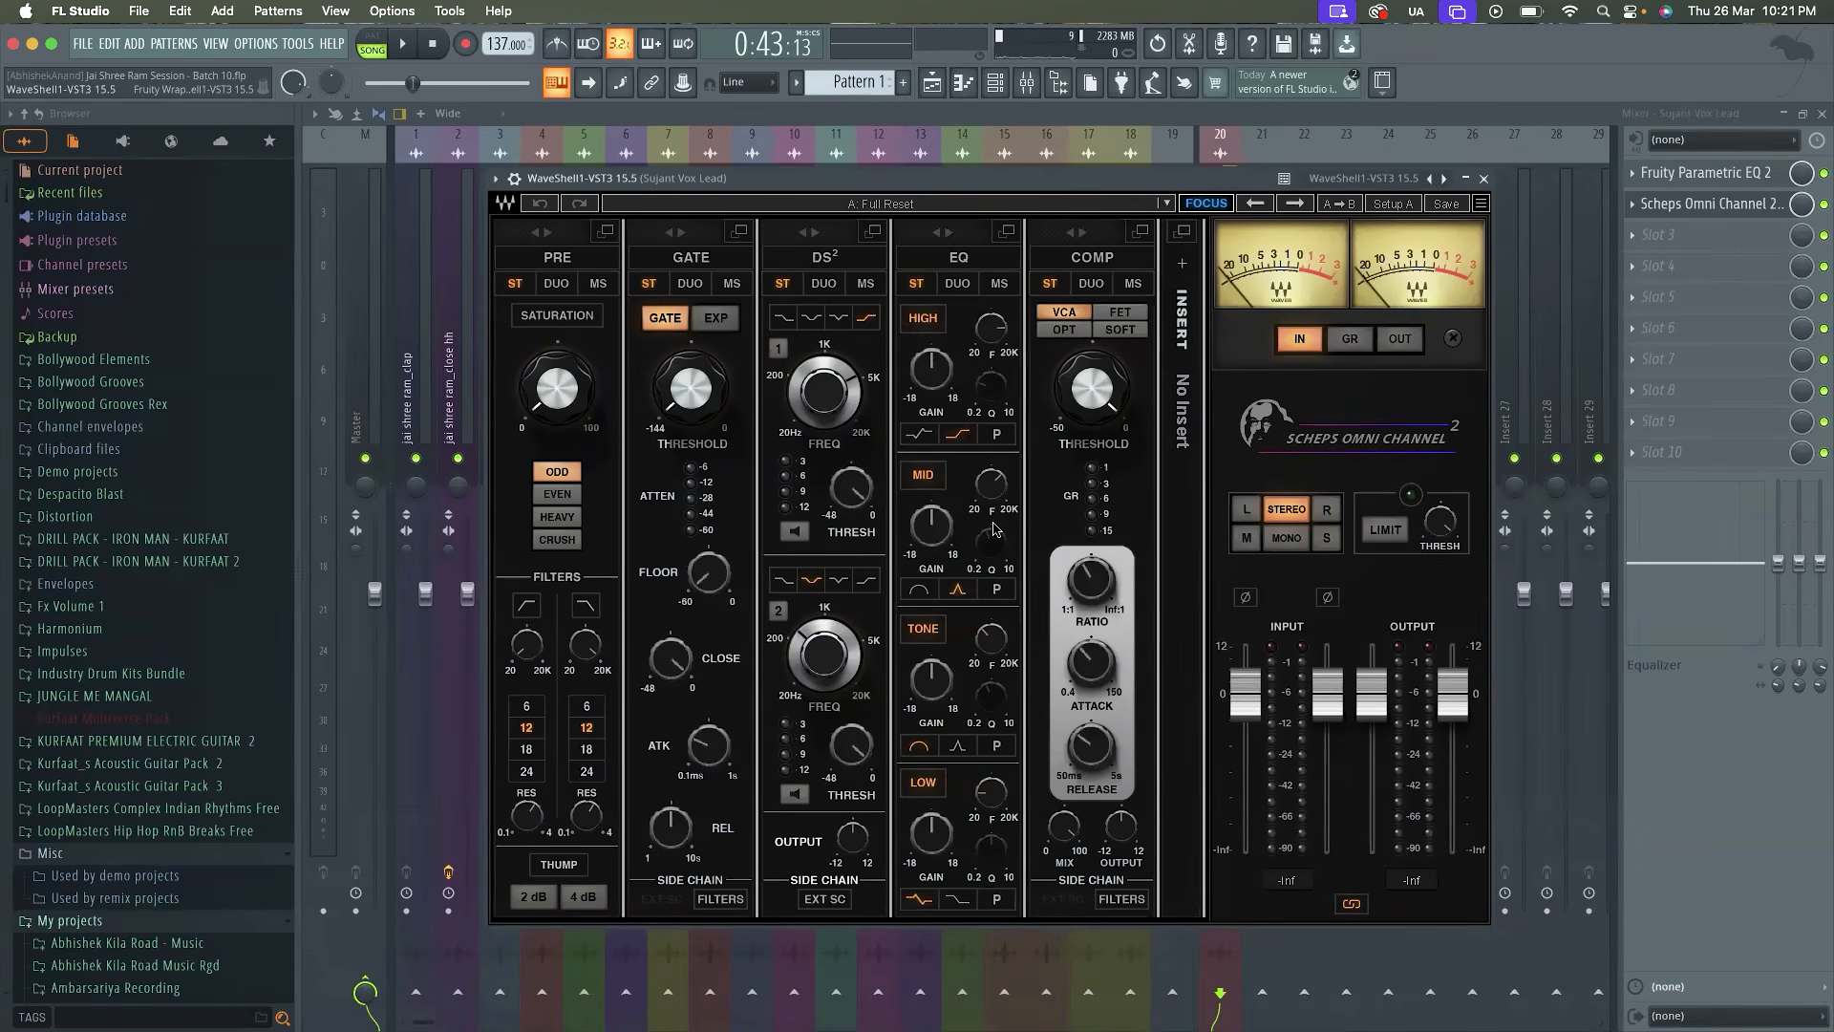
Try the Sky Van Hoff preset Vocal Male in Scheps Omni Channel 2 during playback, with the output gain lowered
{"action": "left_click", "coordinate": [1116, 215]}
{"action": "mouse_move", "coordinate": [1202, 905]}
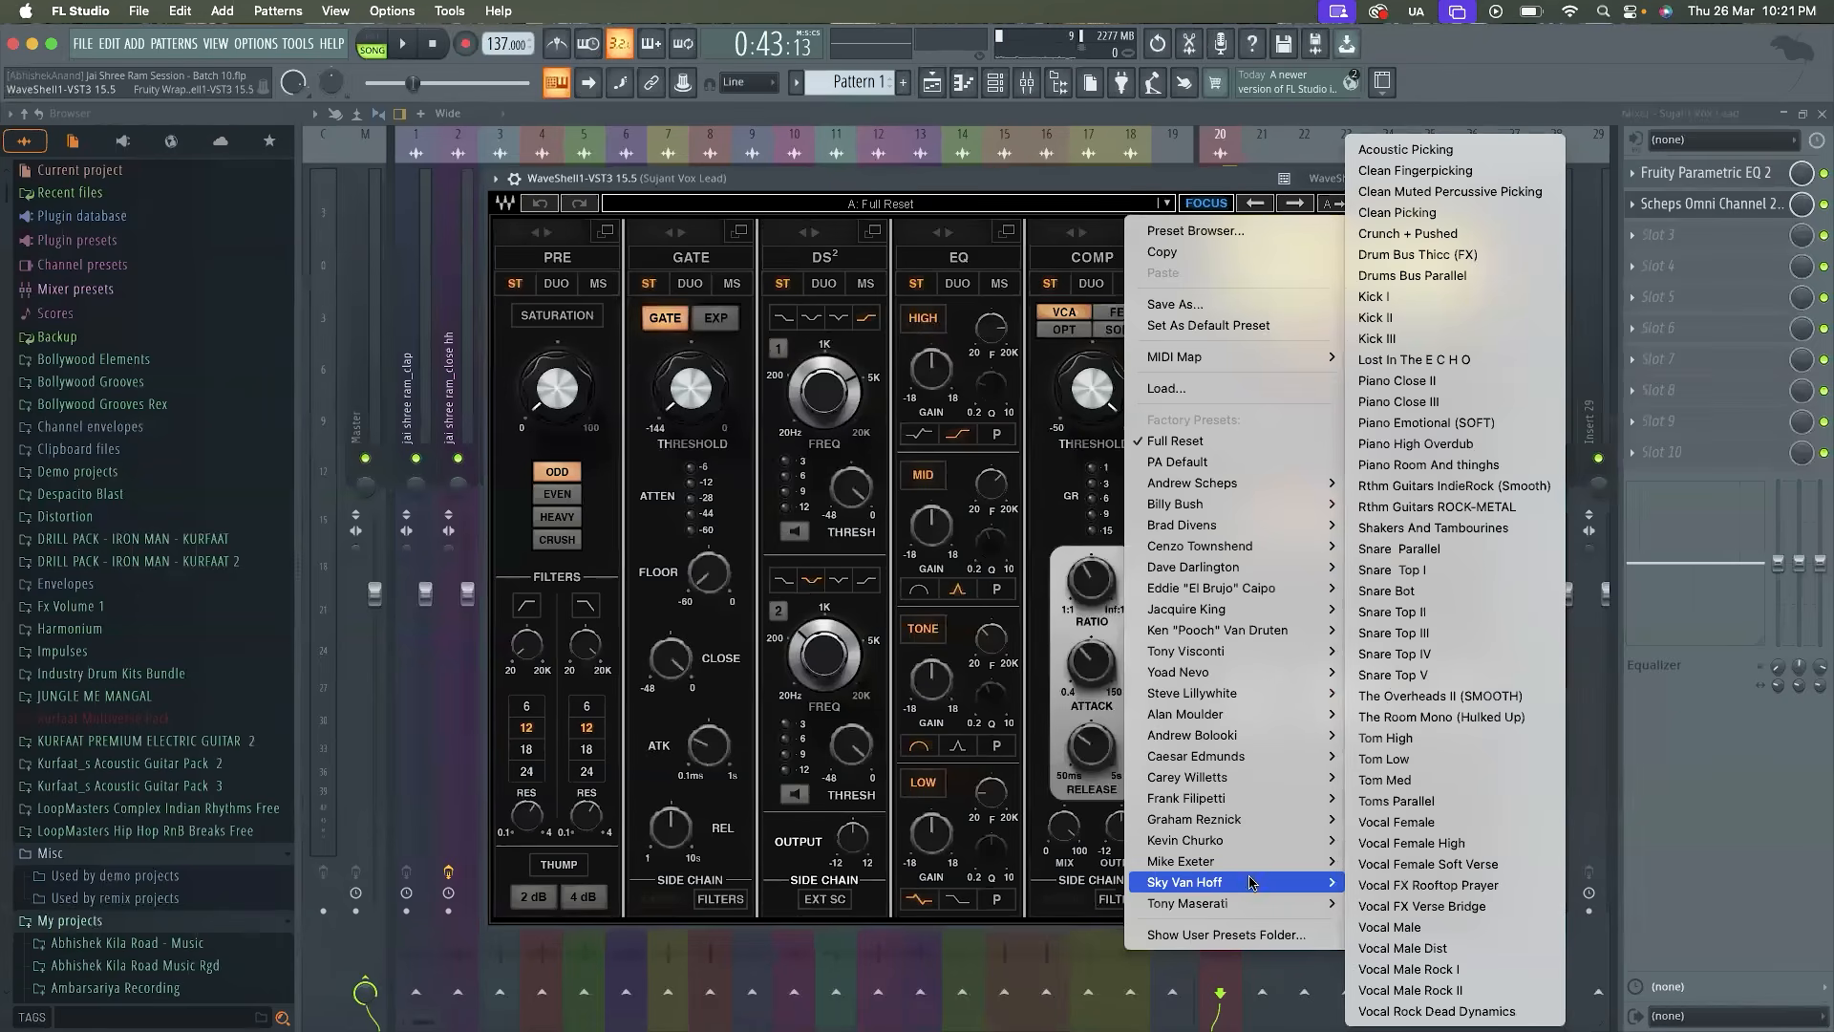
{"action": "left_click", "coordinate": [1435, 926]}
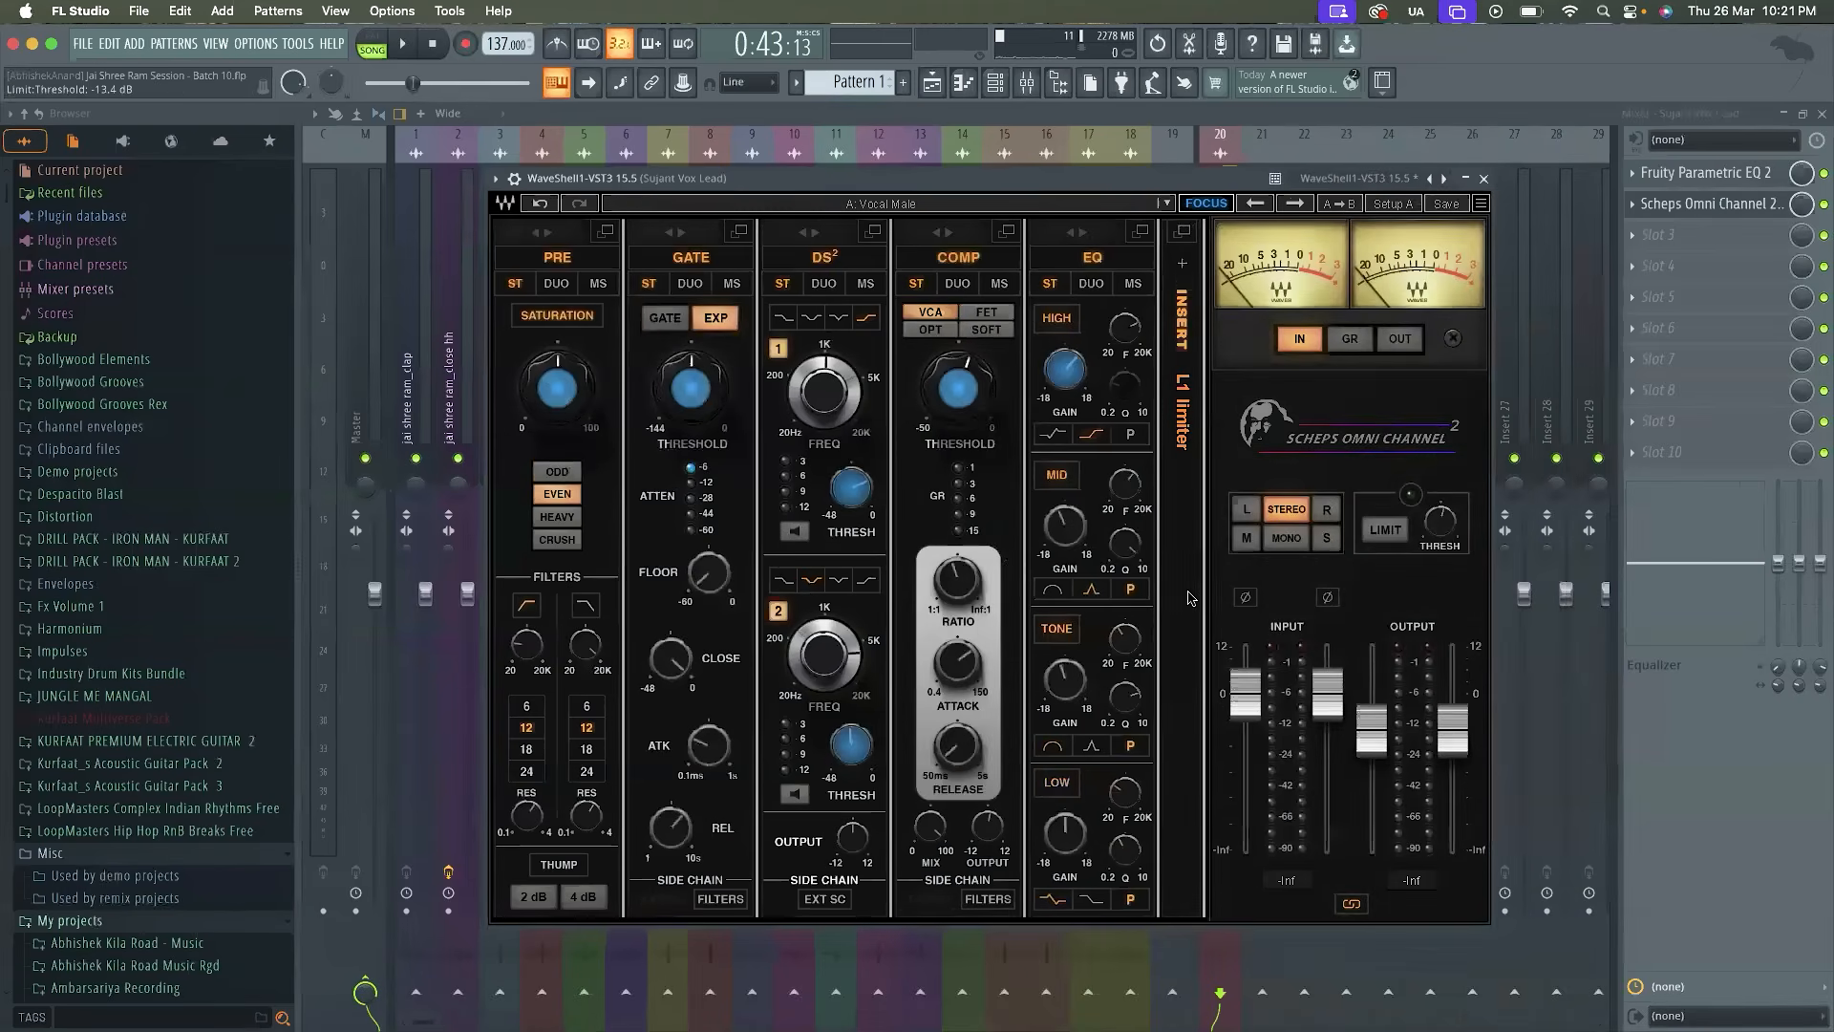
{"action": "key", "text": "space"}
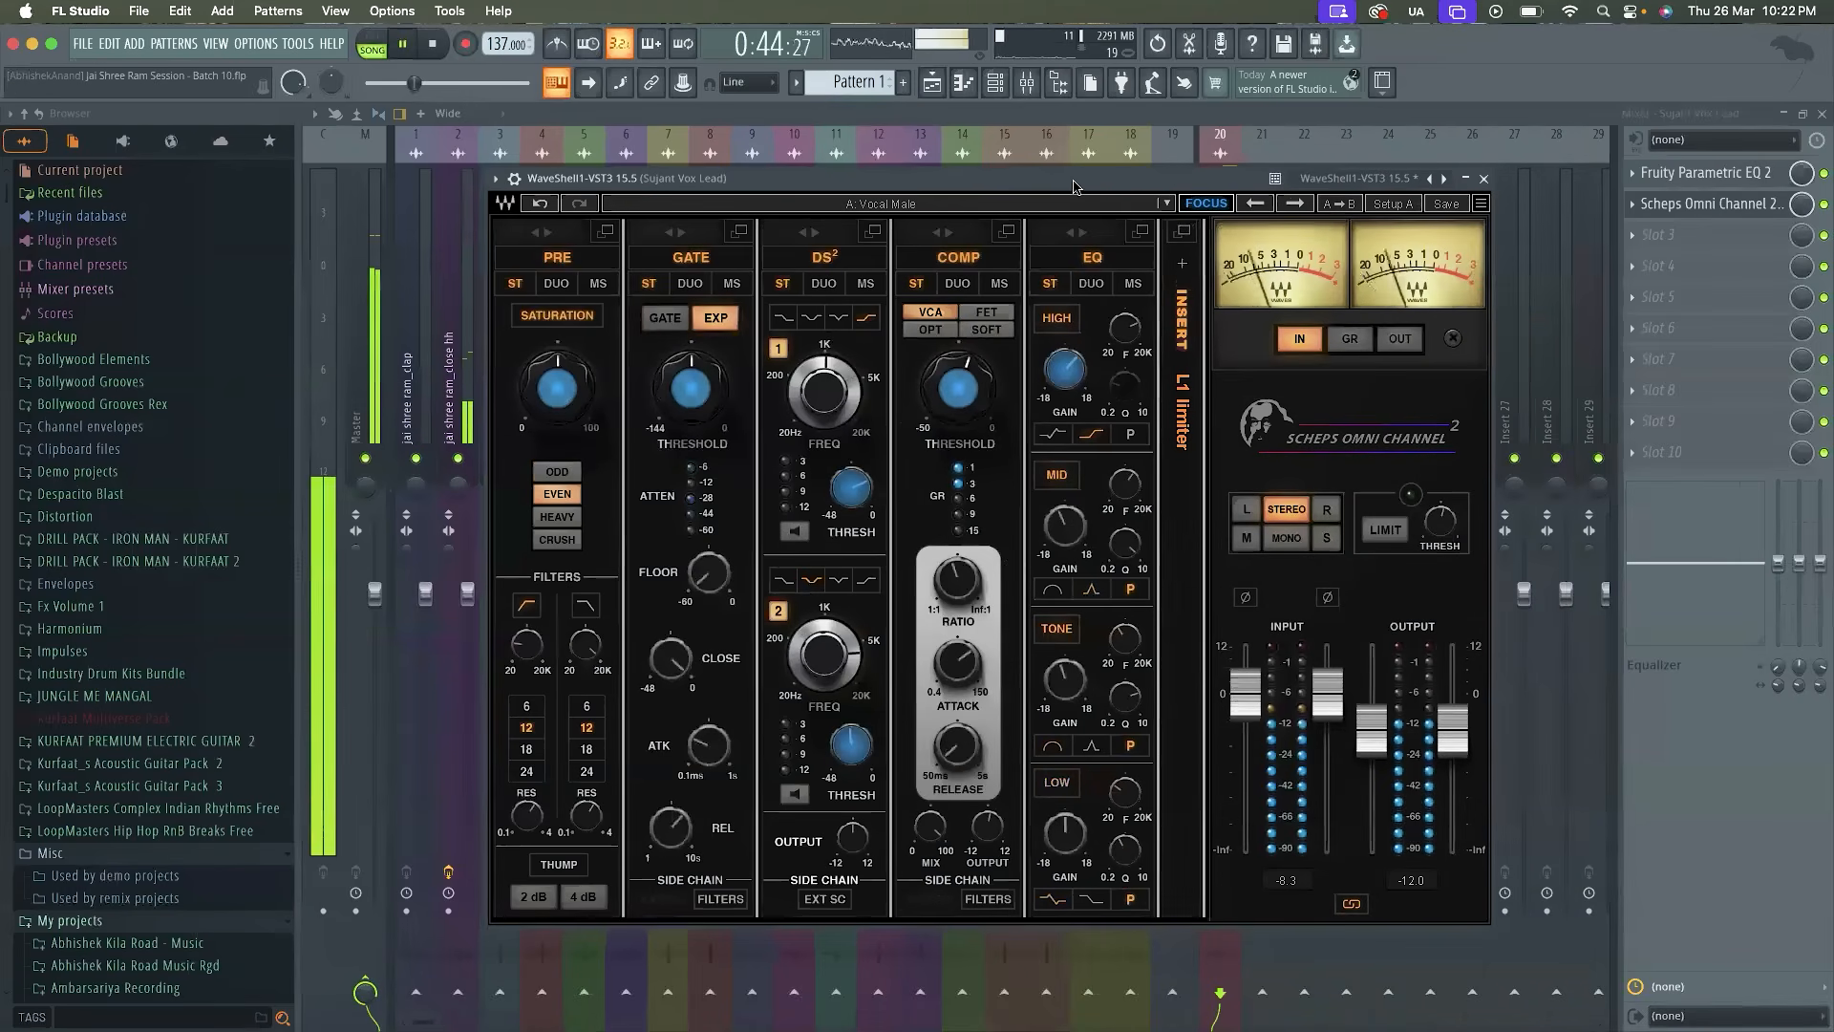
{"action": "left_click_drag", "start_coordinate": [1372, 730], "coordinate": [1372, 741]}
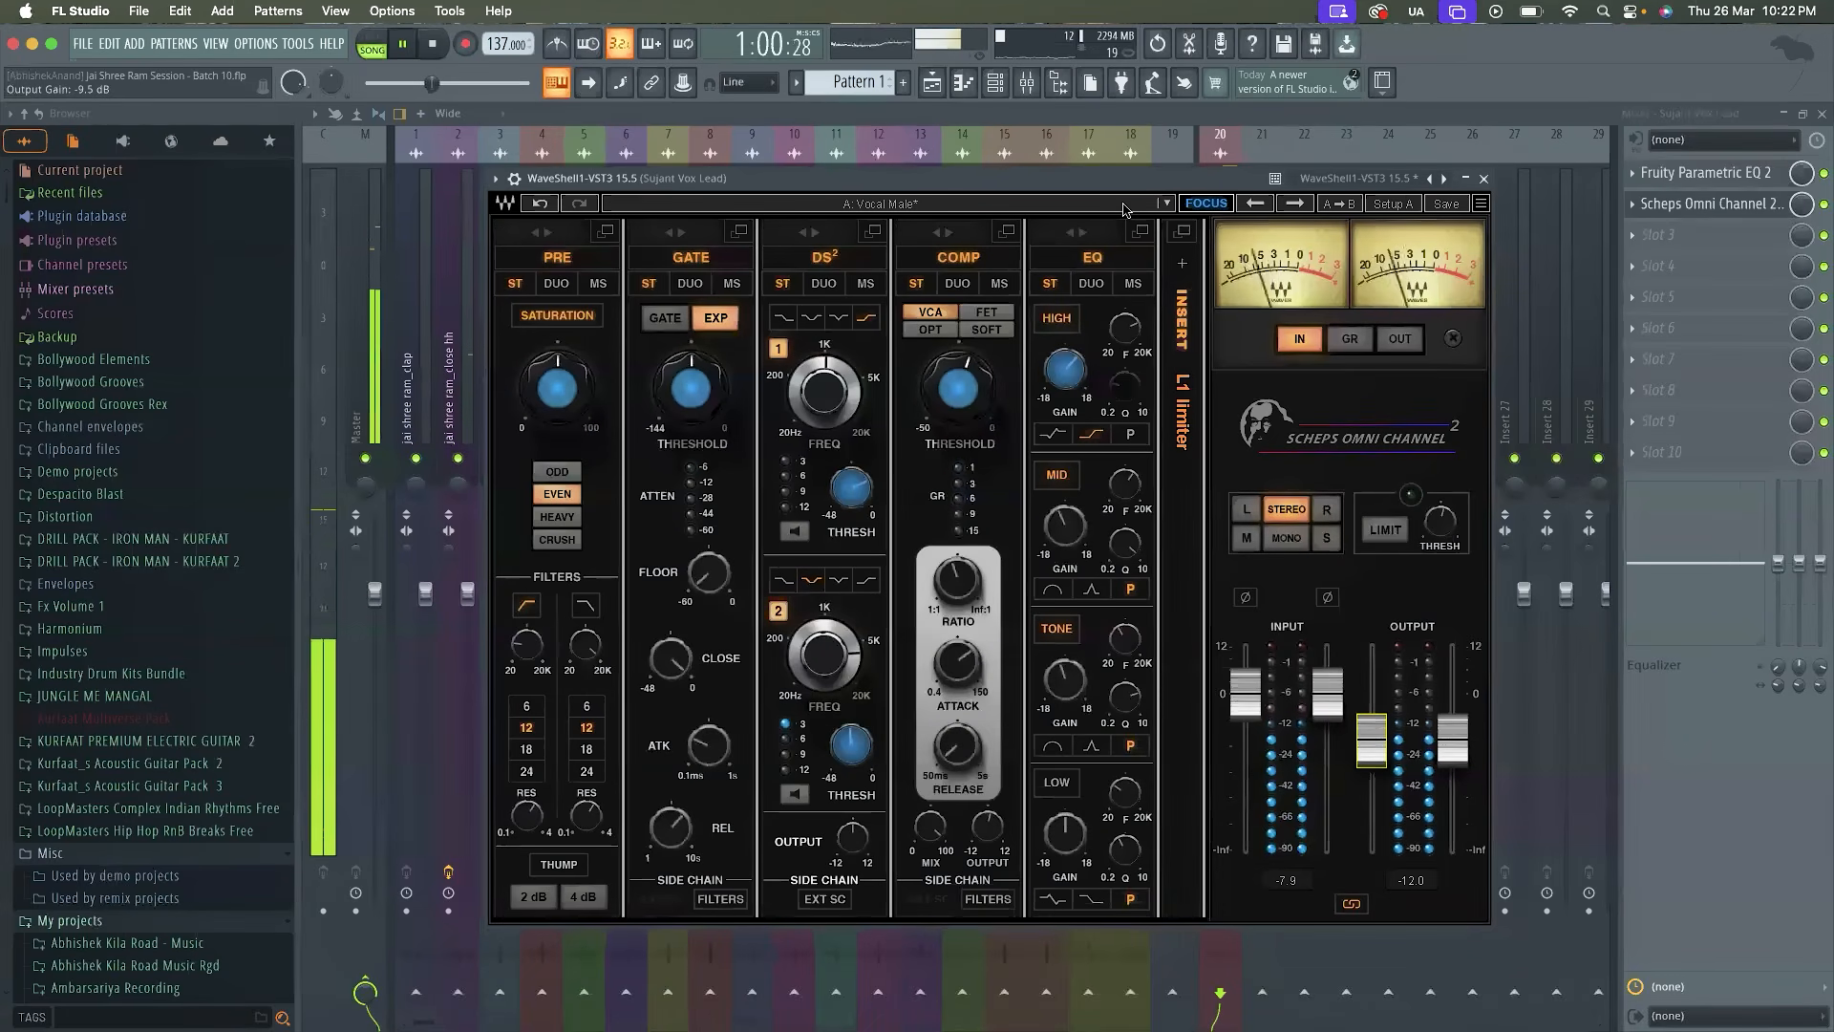
{"action": "key", "text": "space"}
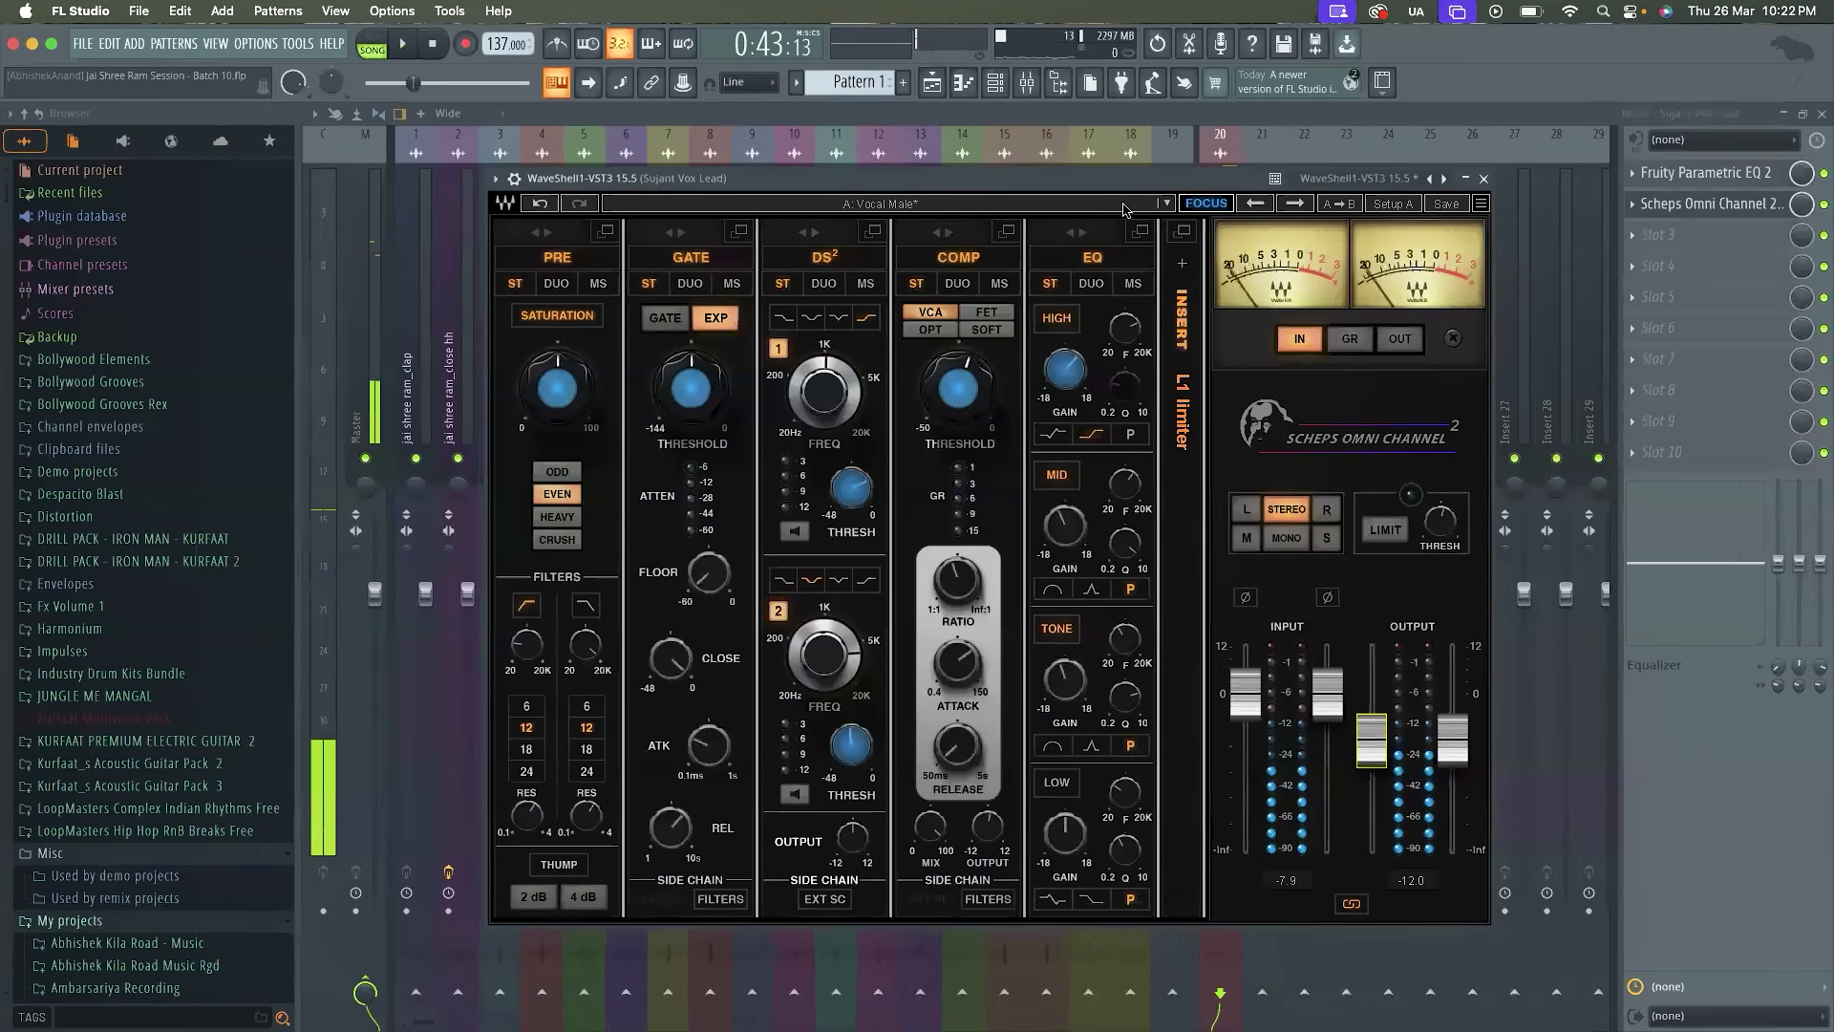
Load the Yoad Nevo preset Lead Vocal 1 in Scheps Omni Channel 2 and listen to it during playback
{"action": "left_click", "coordinate": [1123, 210]}
{"action": "mouse_move", "coordinate": [1174, 864]}
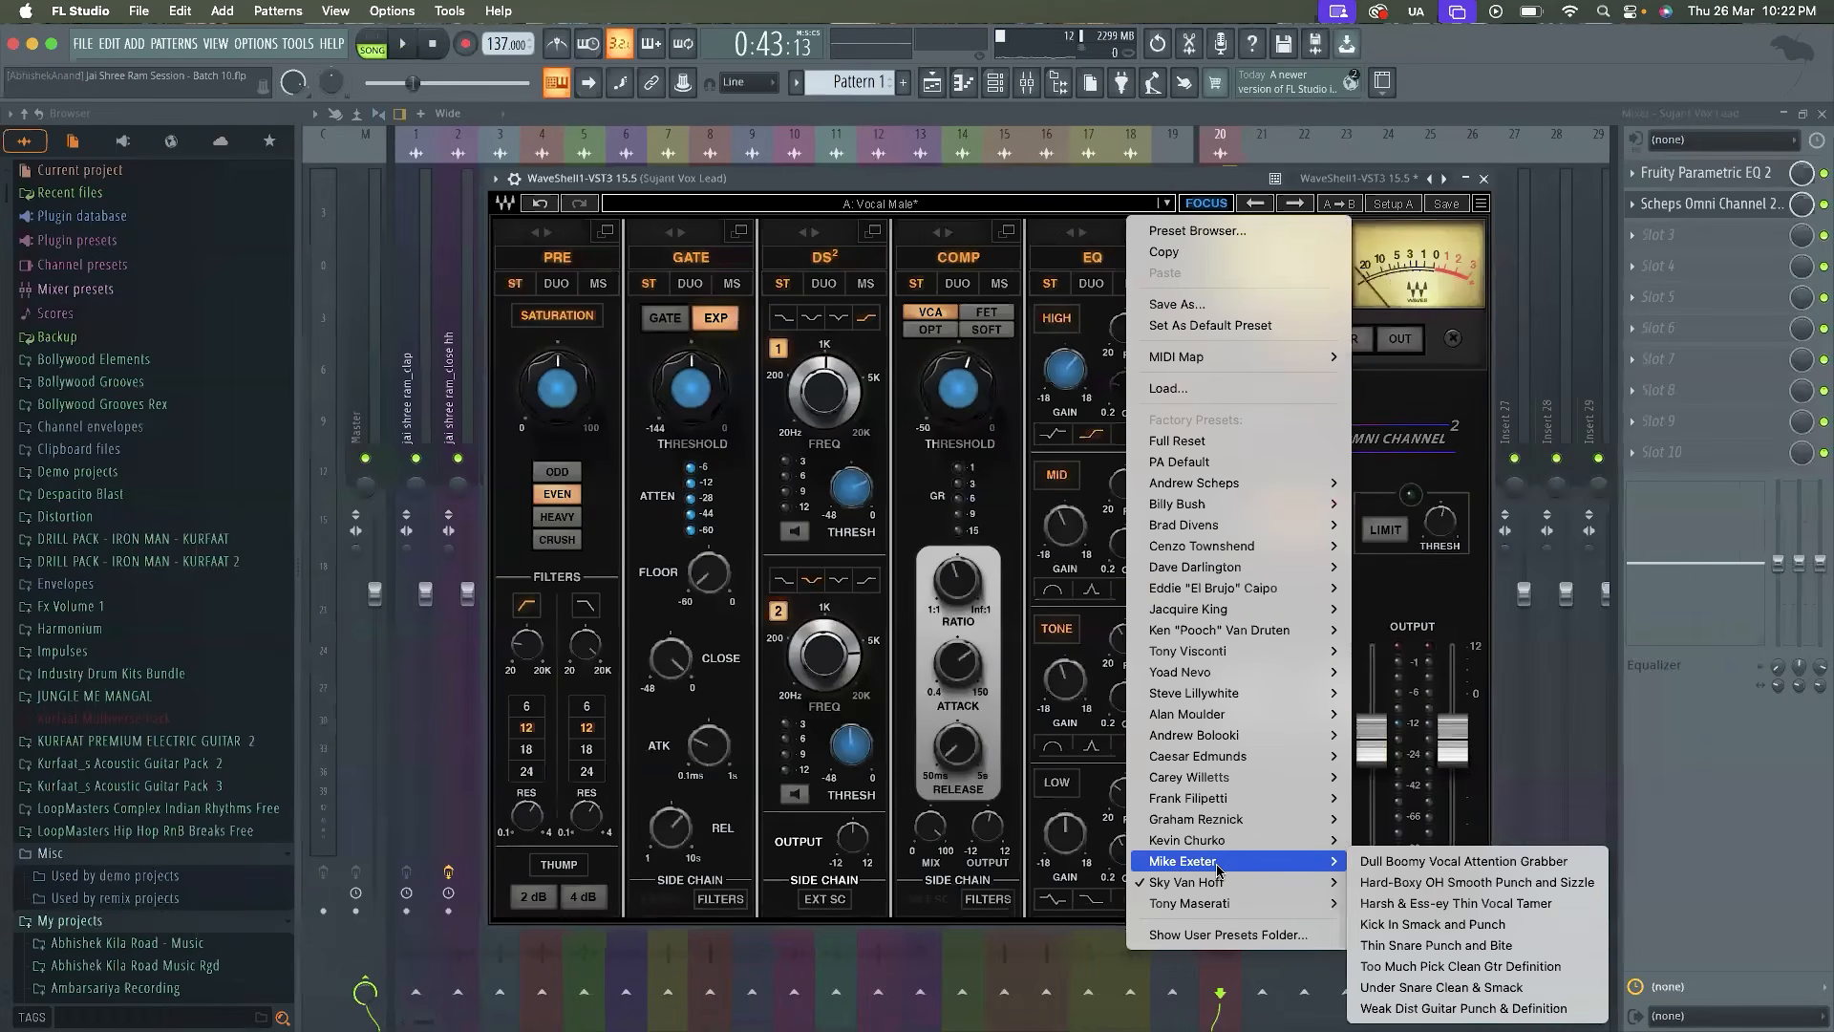
{"action": "mouse_move", "coordinate": [1246, 879]}
{"action": "mouse_move", "coordinate": [1252, 845]}
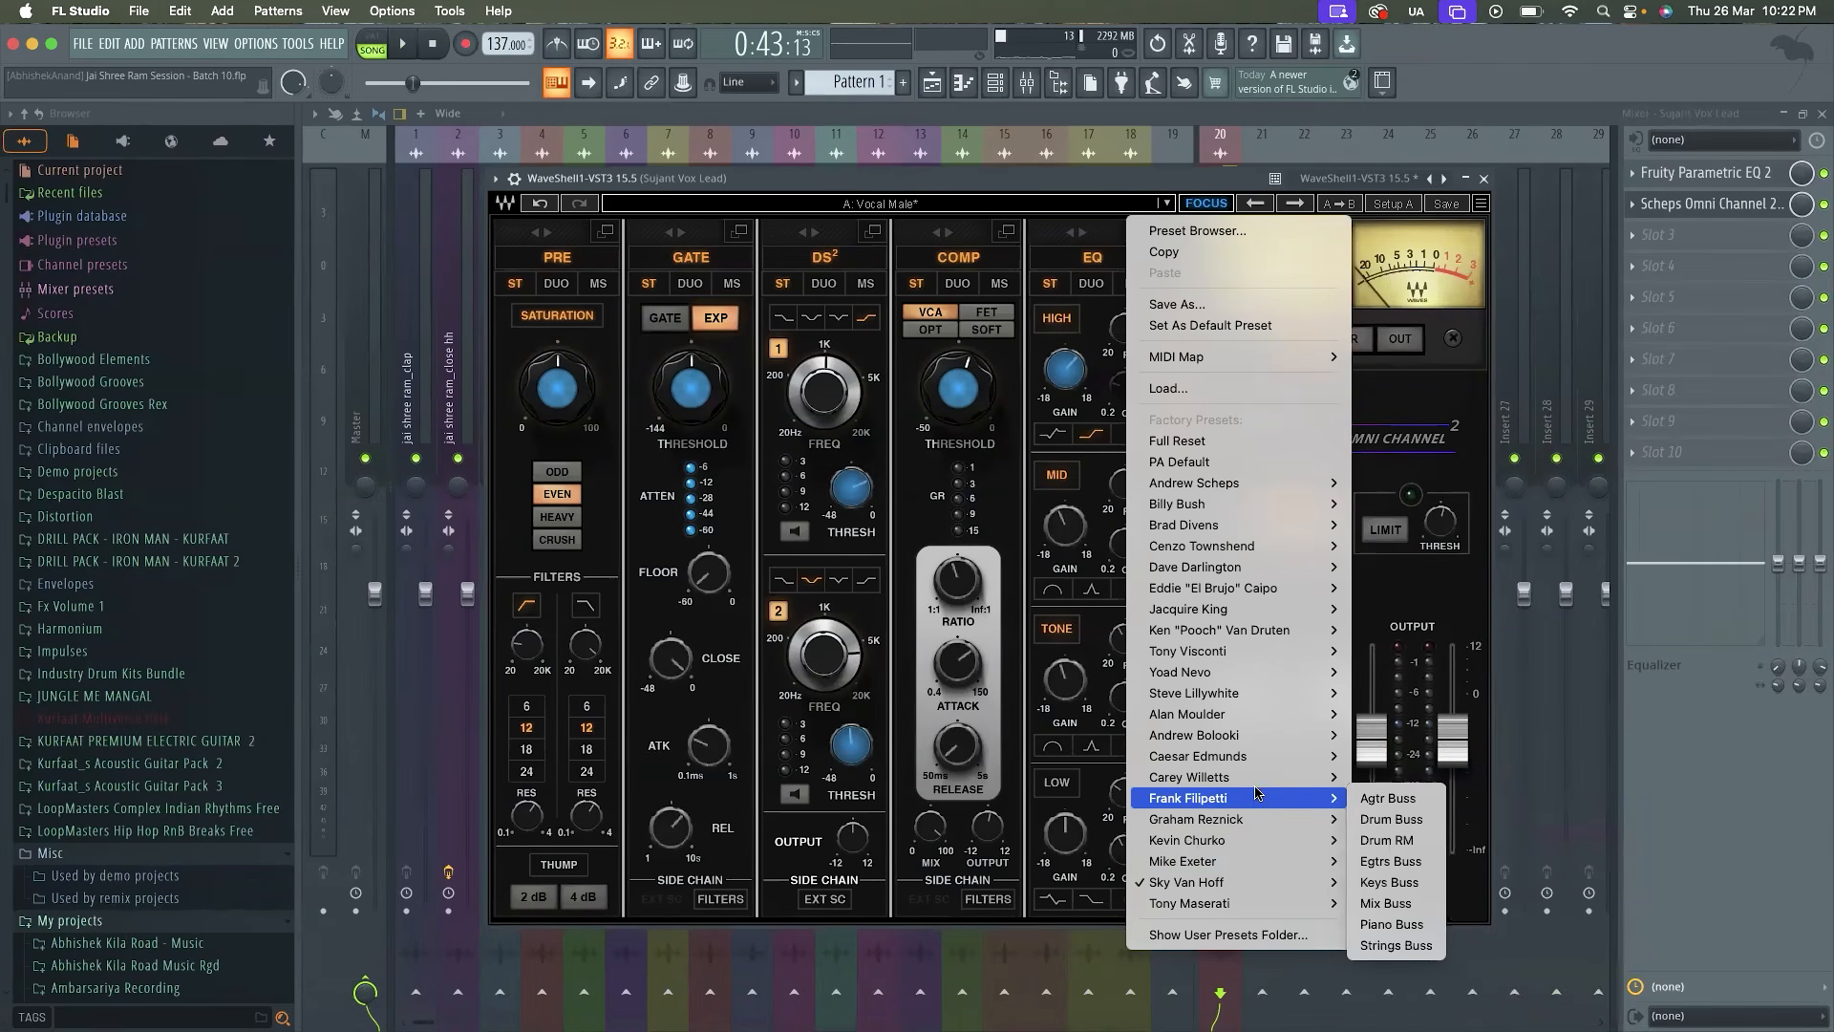
{"action": "mouse_move", "coordinate": [1258, 761]}
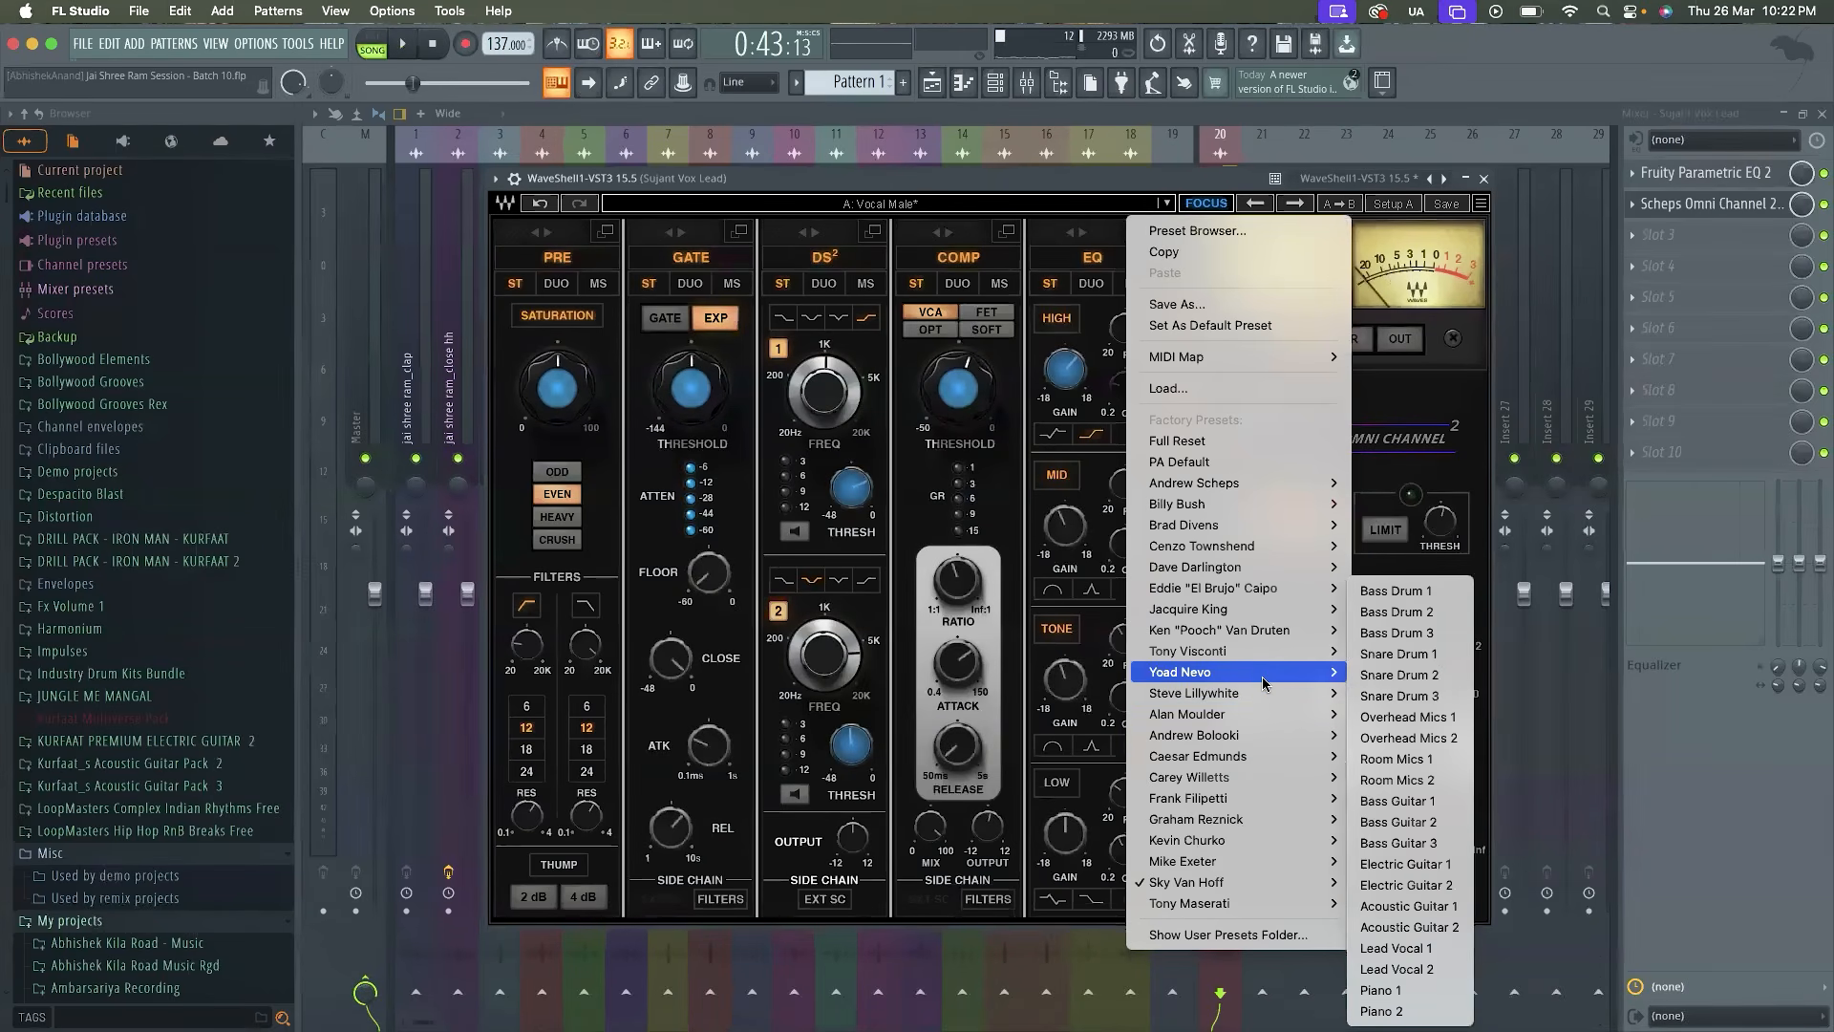
{"action": "left_click", "coordinate": [1442, 950]}
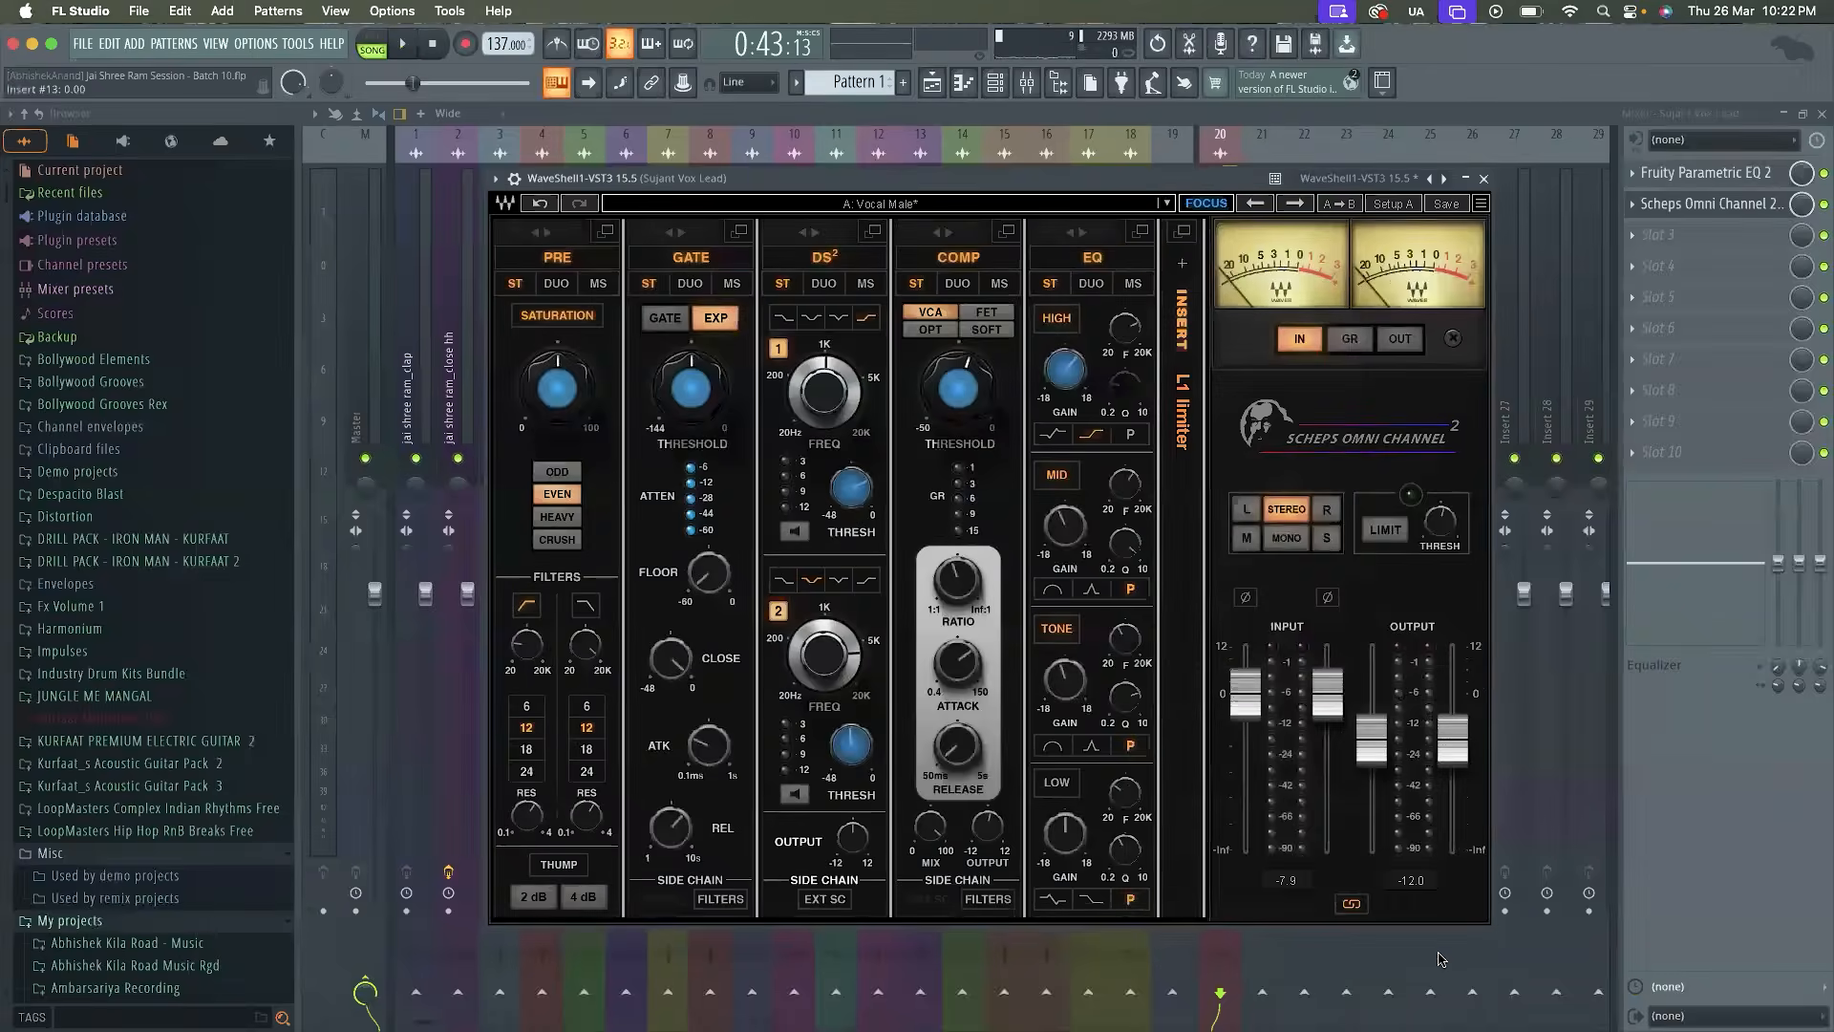
{"action": "key", "text": "space"}
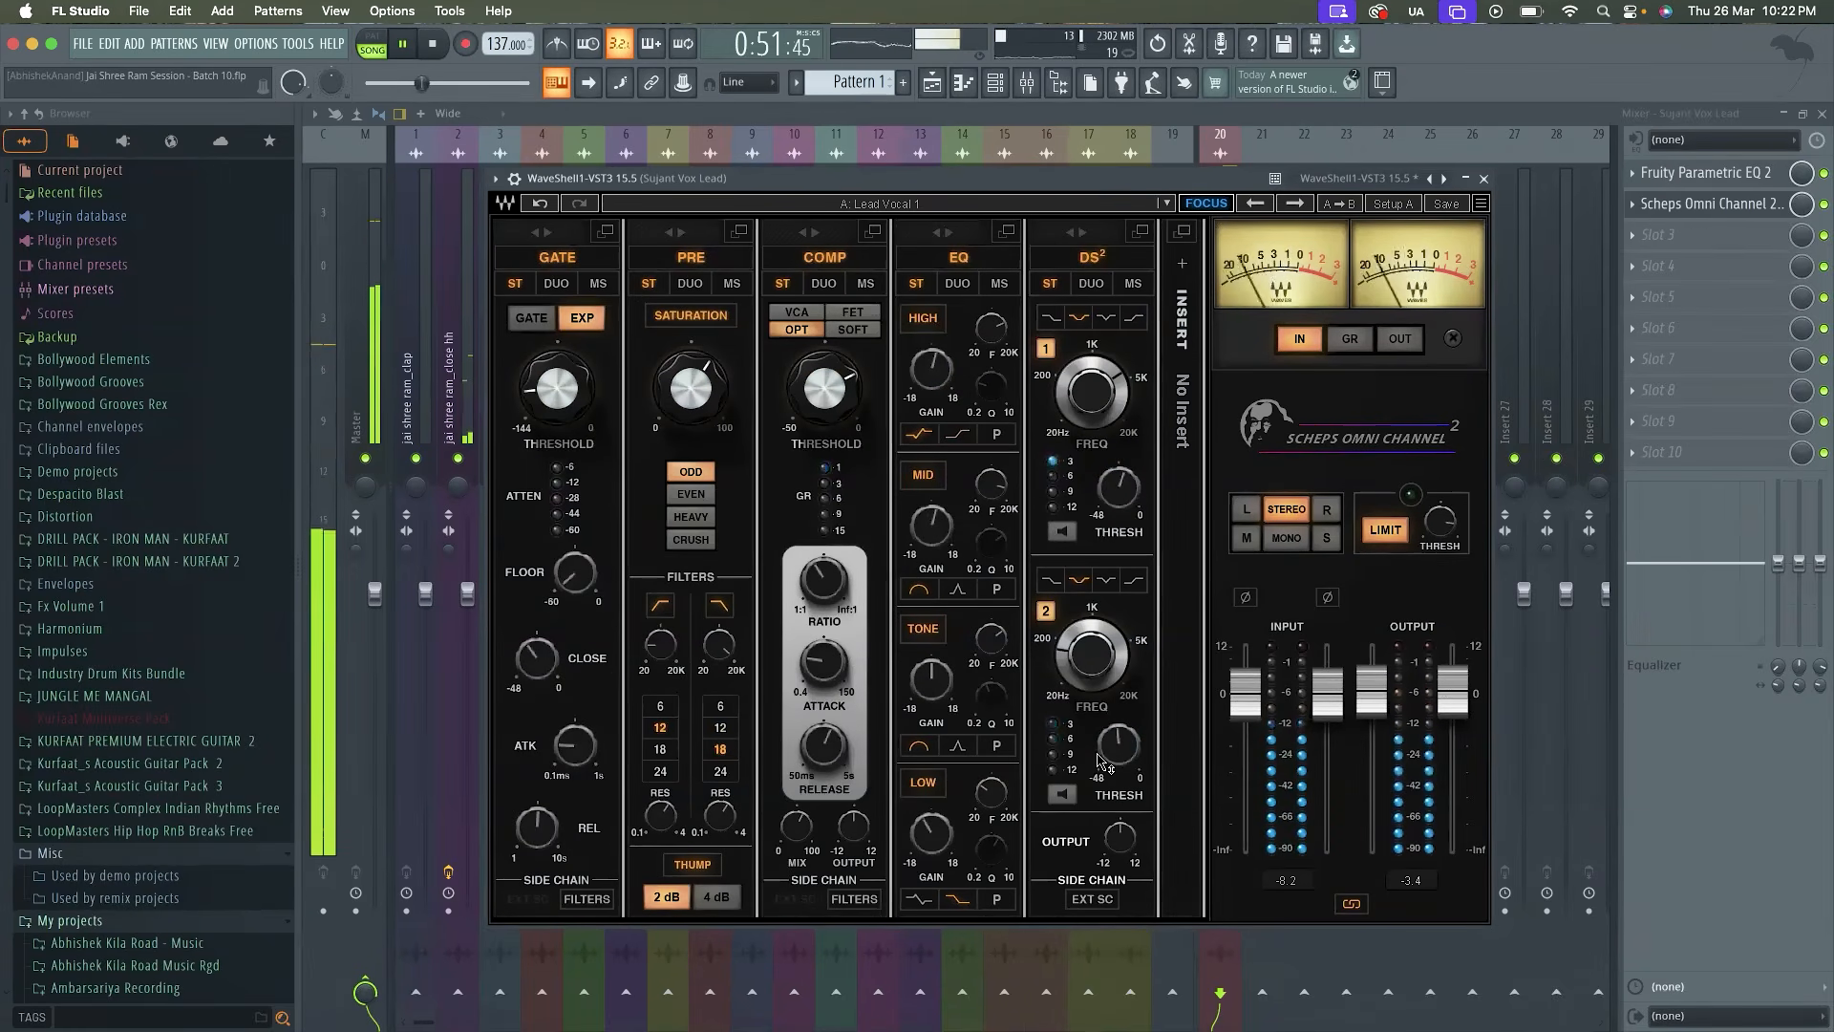
Lower the Scheps Omni Channel 2 output fader slightly, check it during playback and close the plugin window
{"action": "key", "text": "space"}
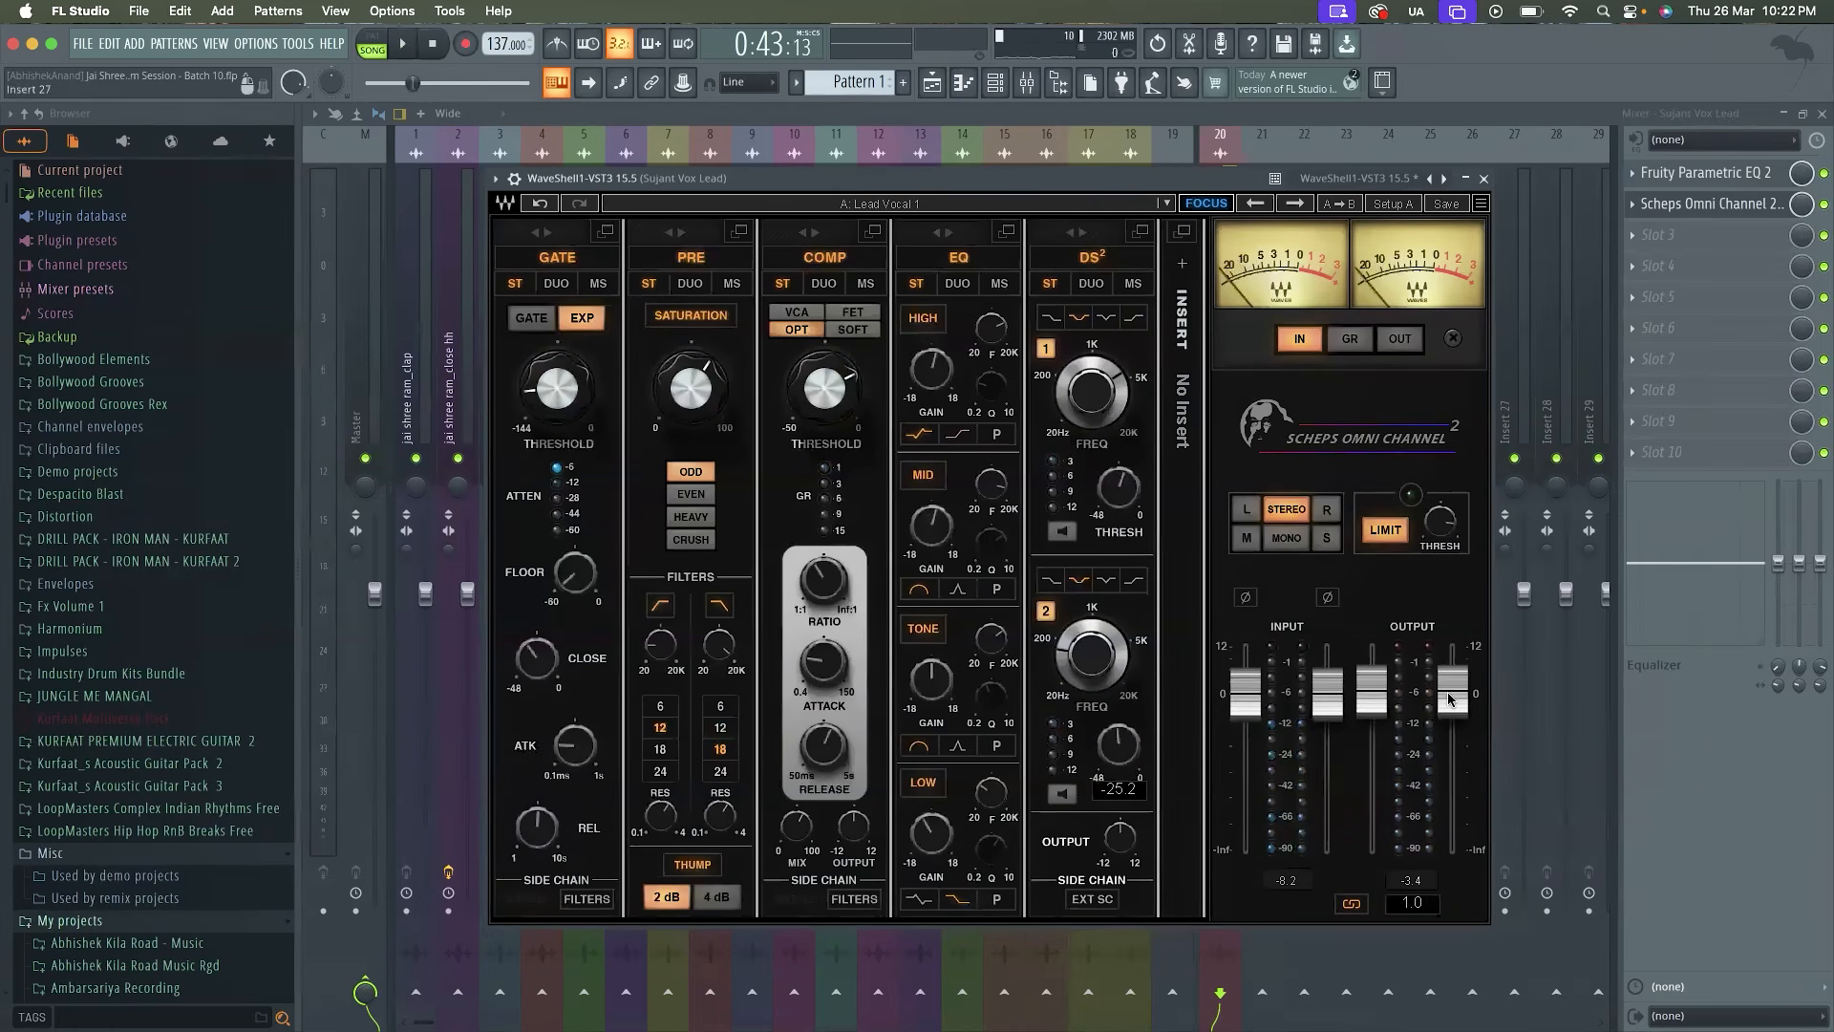
{"action": "left_click_drag", "start_coordinate": [1453, 691], "coordinate": [1453, 696]}
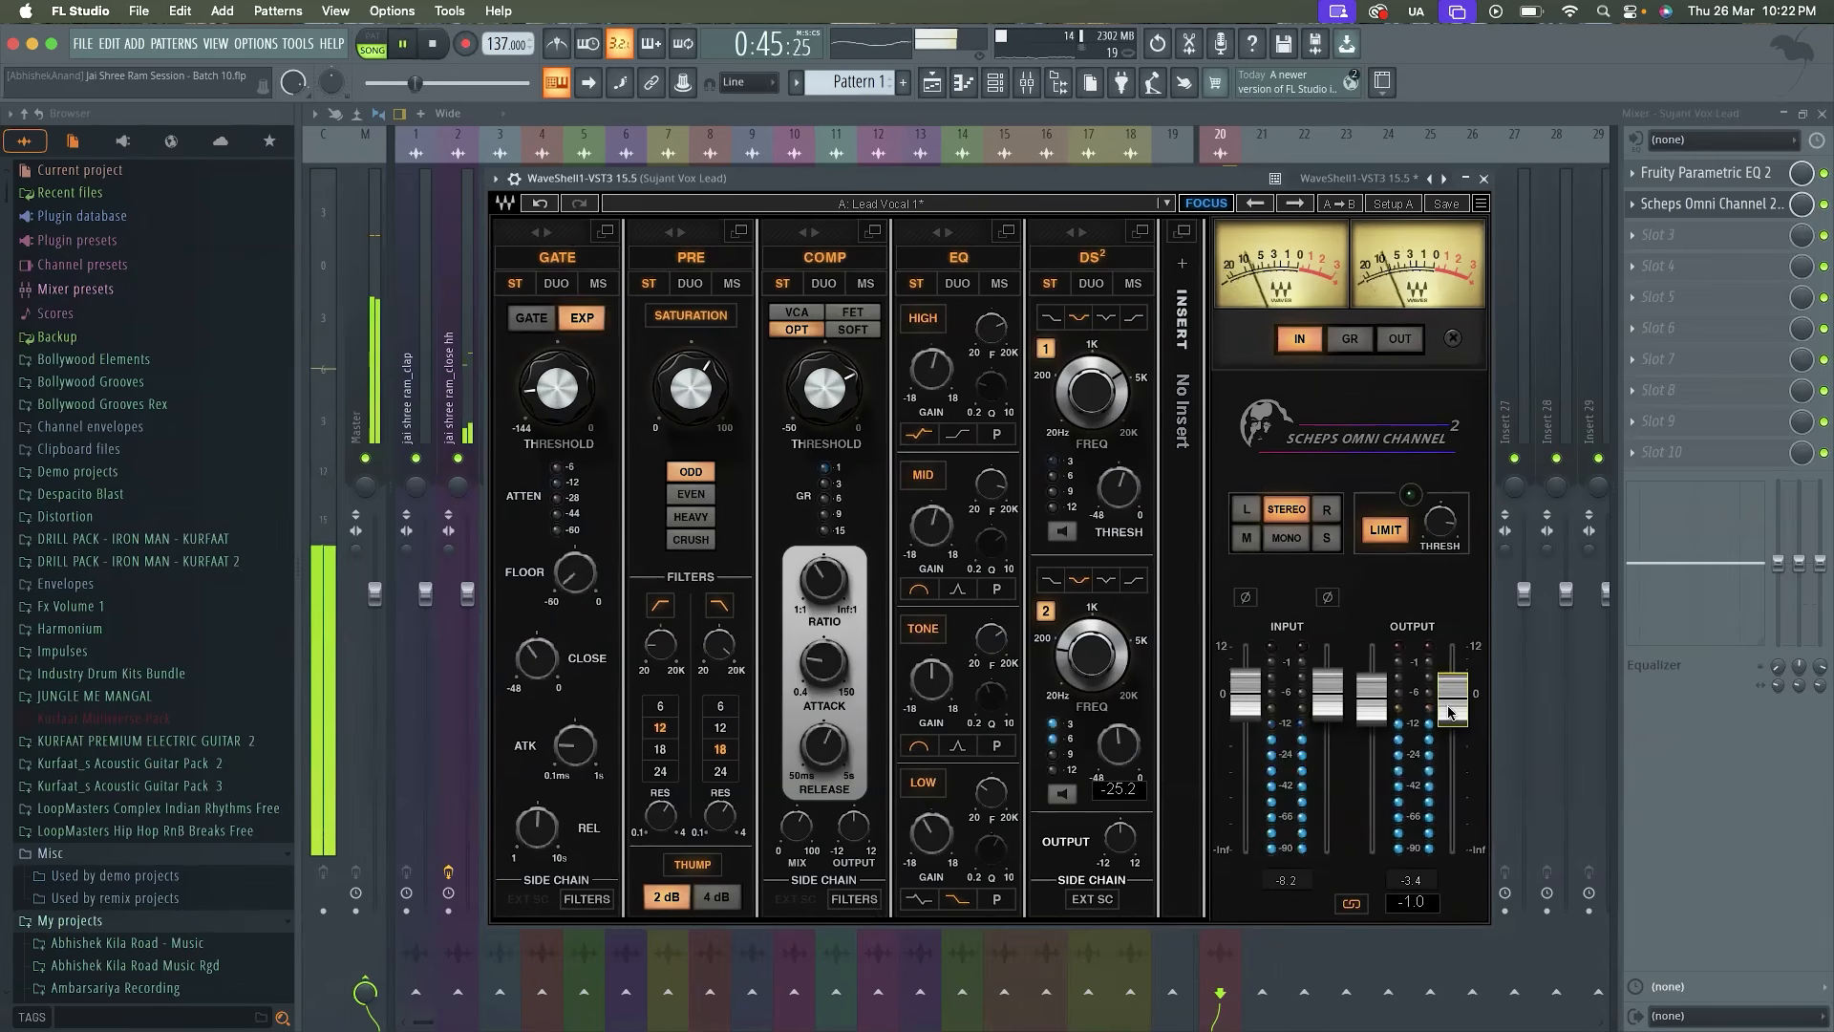
{"action": "left_click", "coordinate": [1483, 179]}
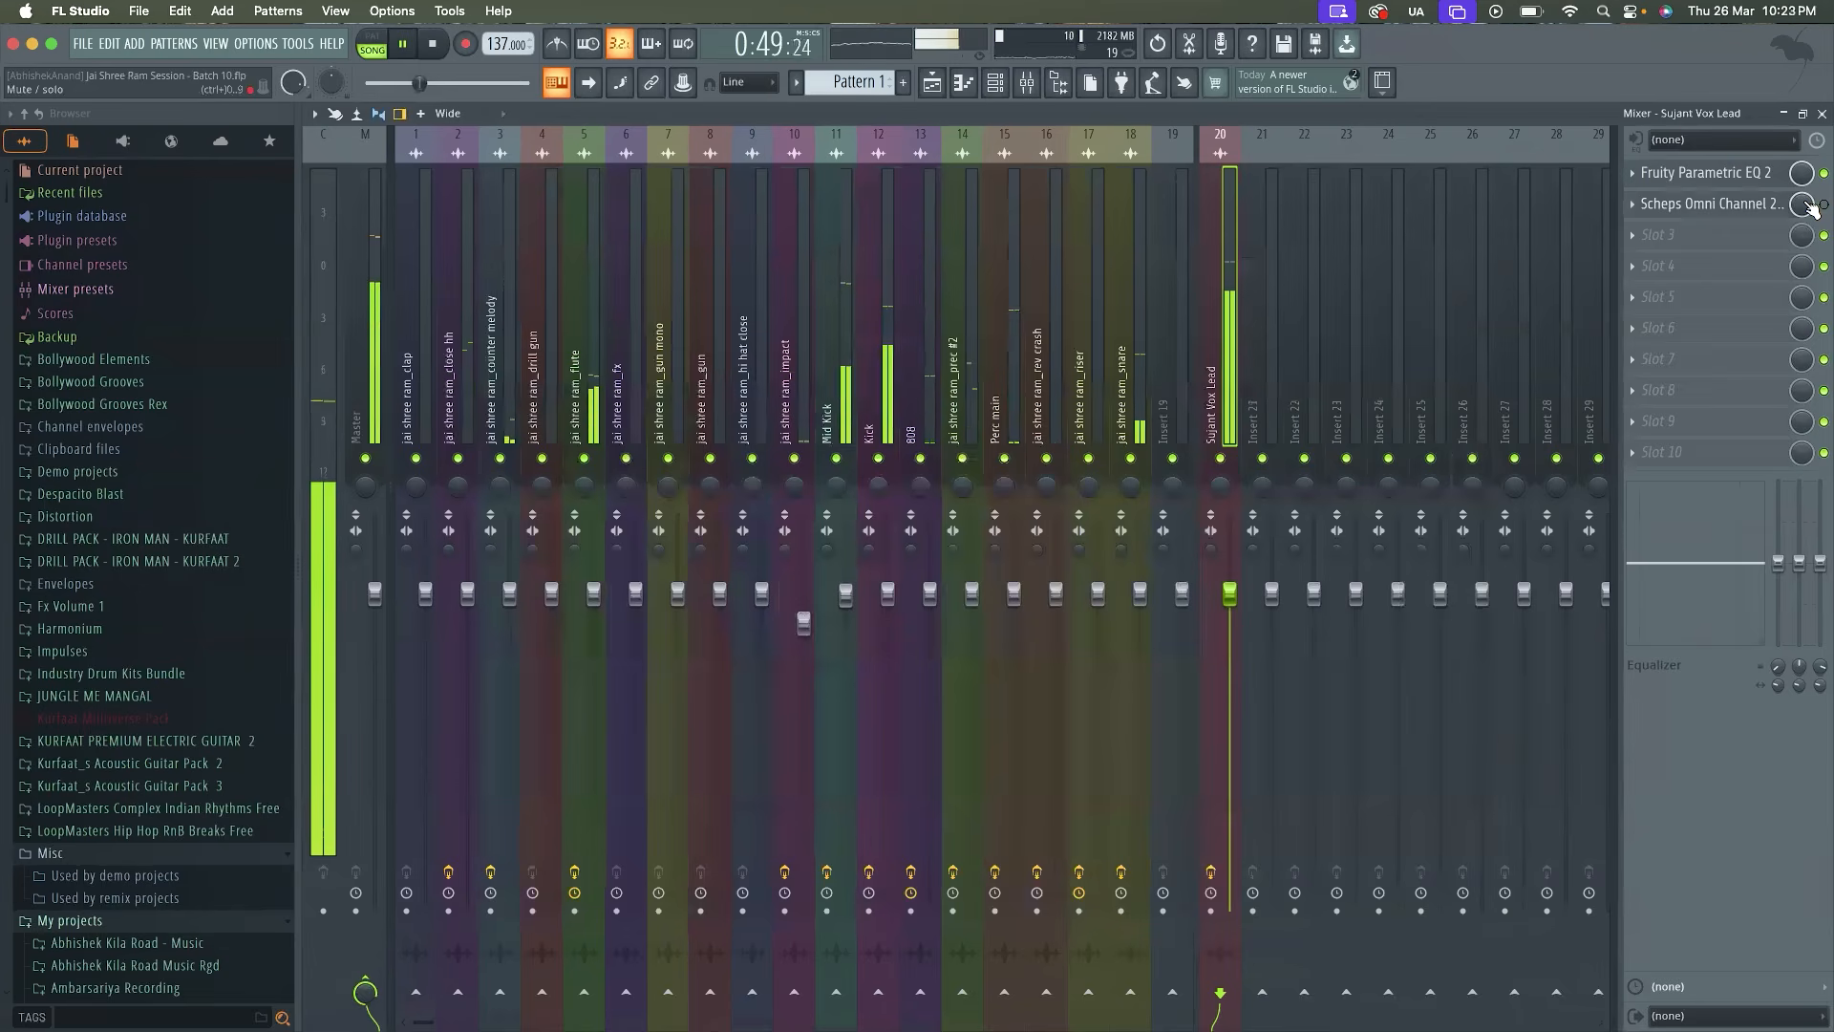
Check the Scheps Omni Channel 2 meters and compare the Vox Lead level with the Master level during playback
{"action": "left_click", "coordinate": [1752, 205]}
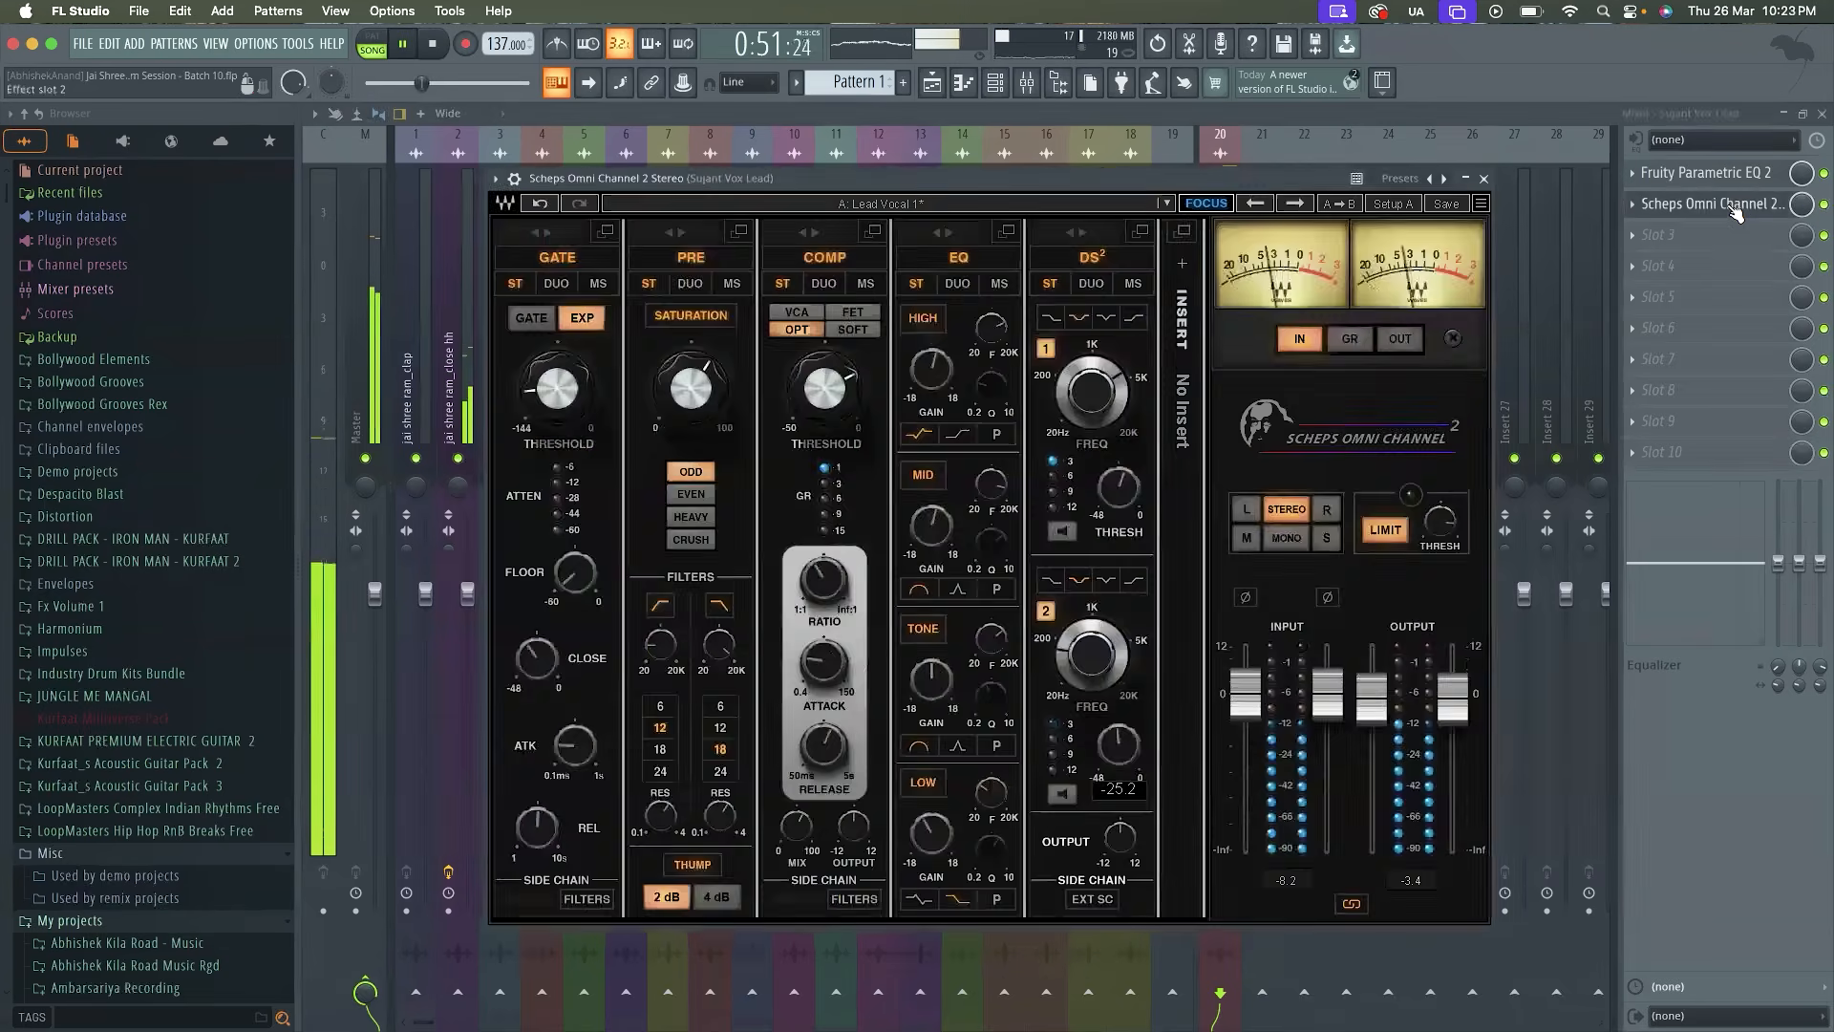
{"action": "left_click", "coordinate": [1720, 204]}
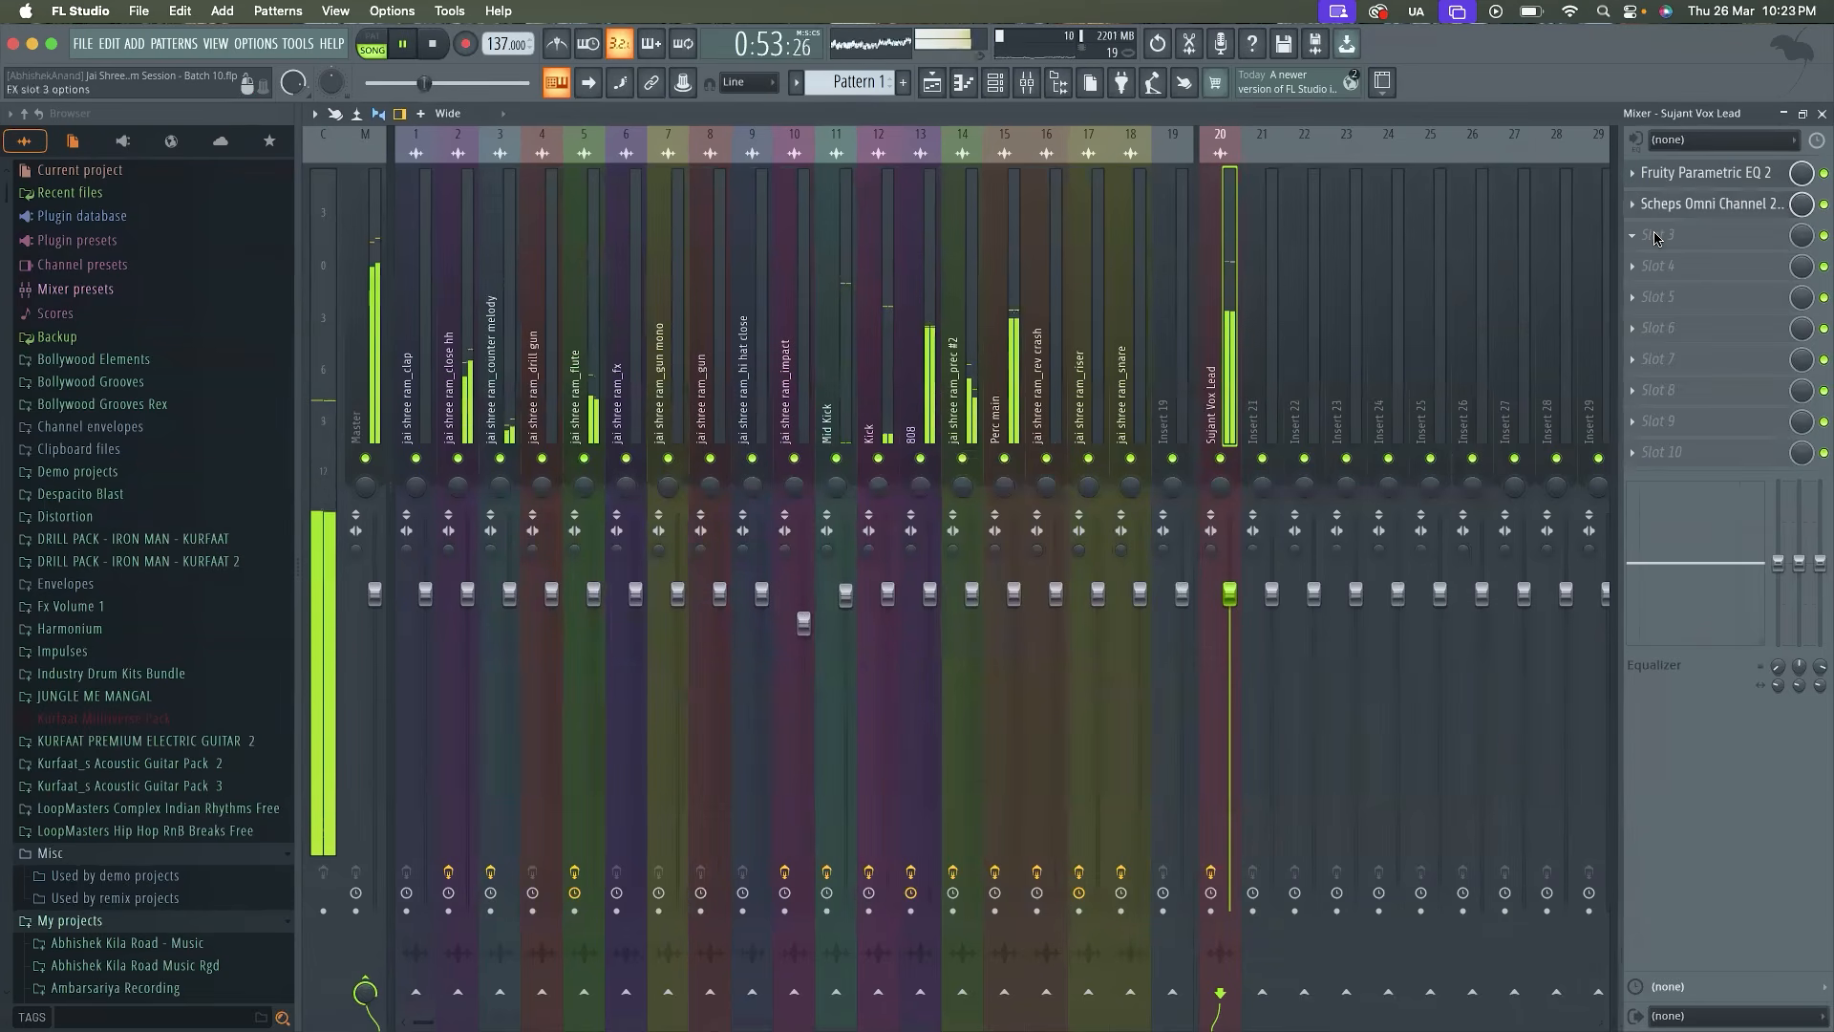
{"action": "left_click", "coordinate": [375, 361]}
{"action": "left_click", "coordinate": [1232, 380]}
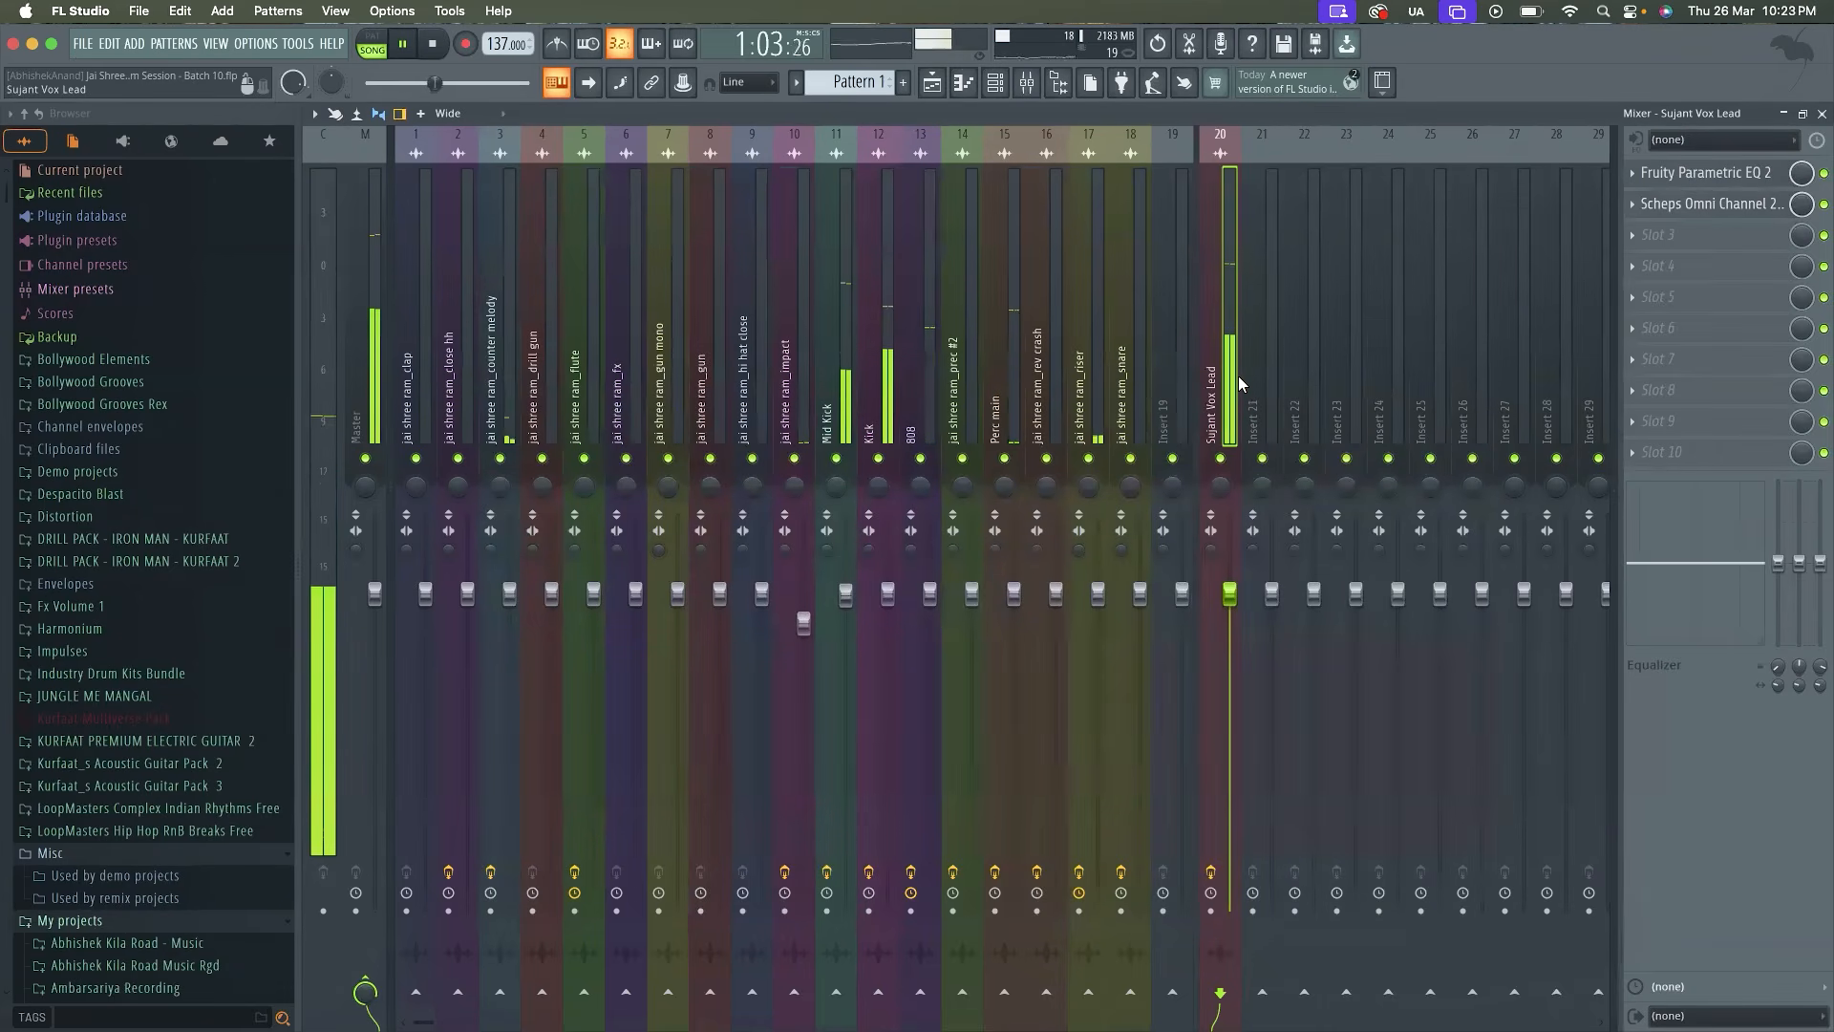
{"action": "left_click", "coordinate": [1702, 212]}
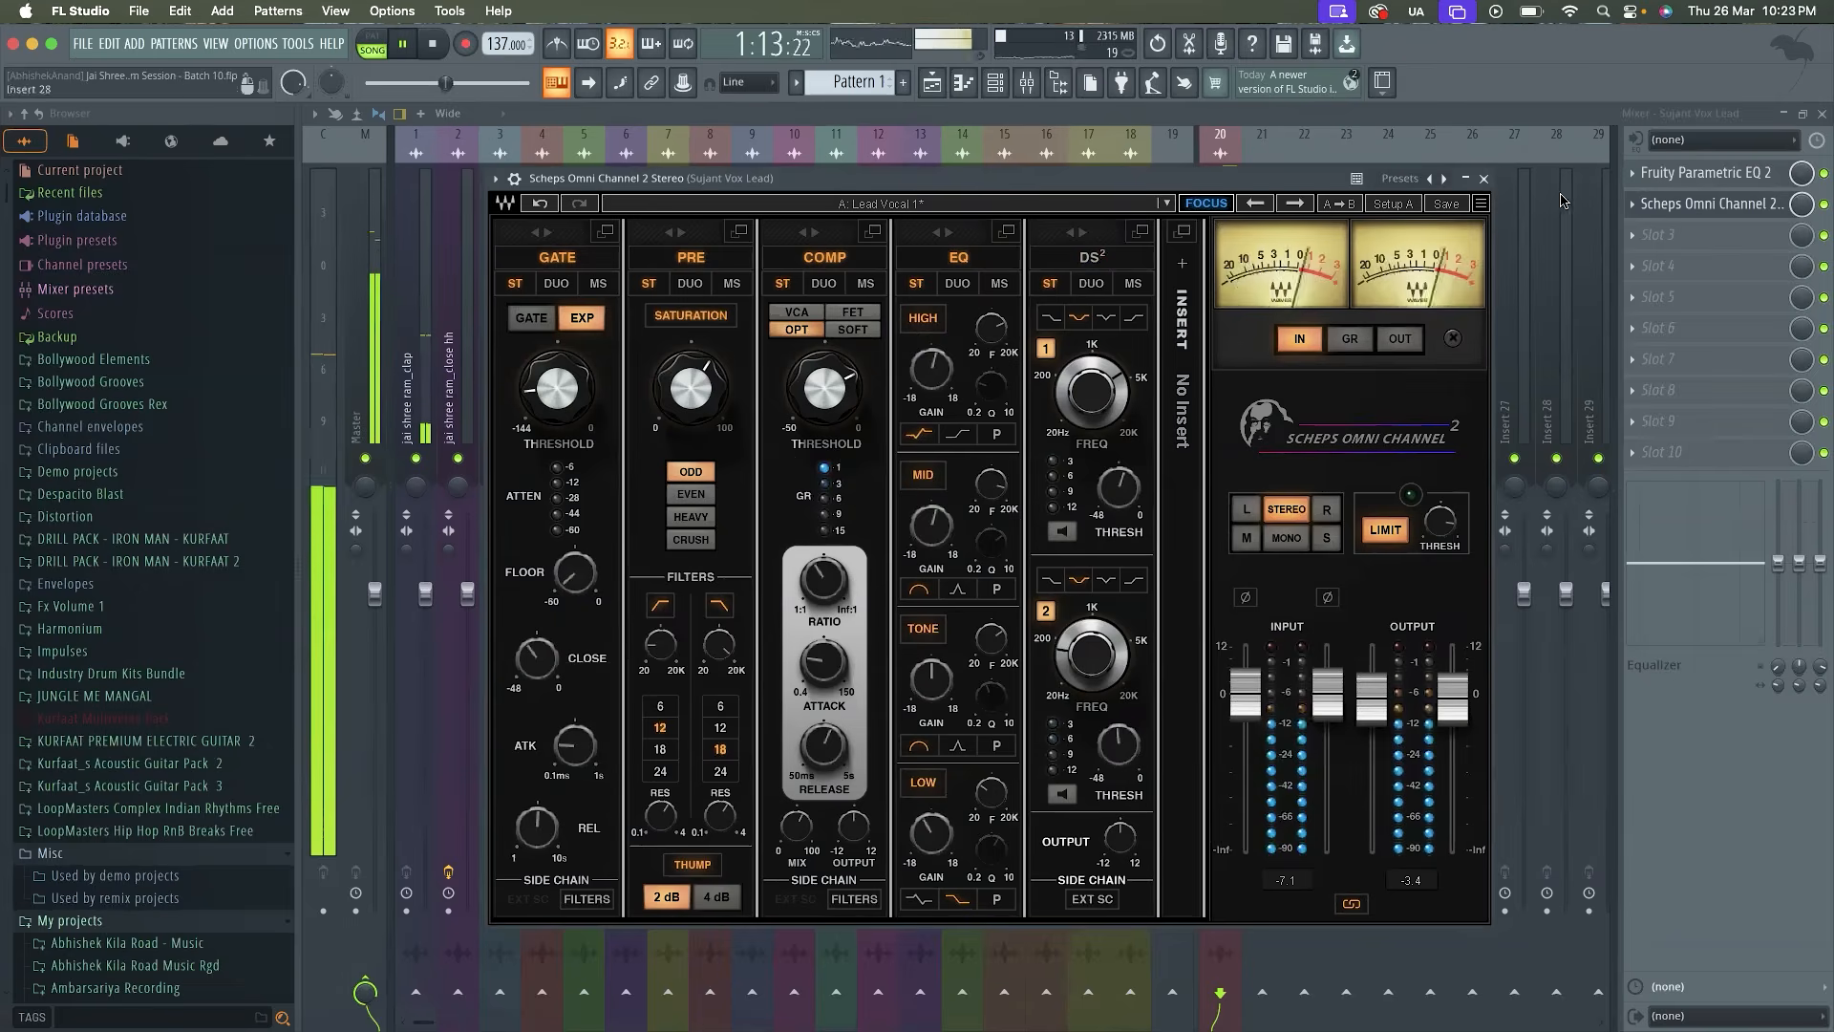
{"action": "left_click", "coordinate": [1483, 178]}
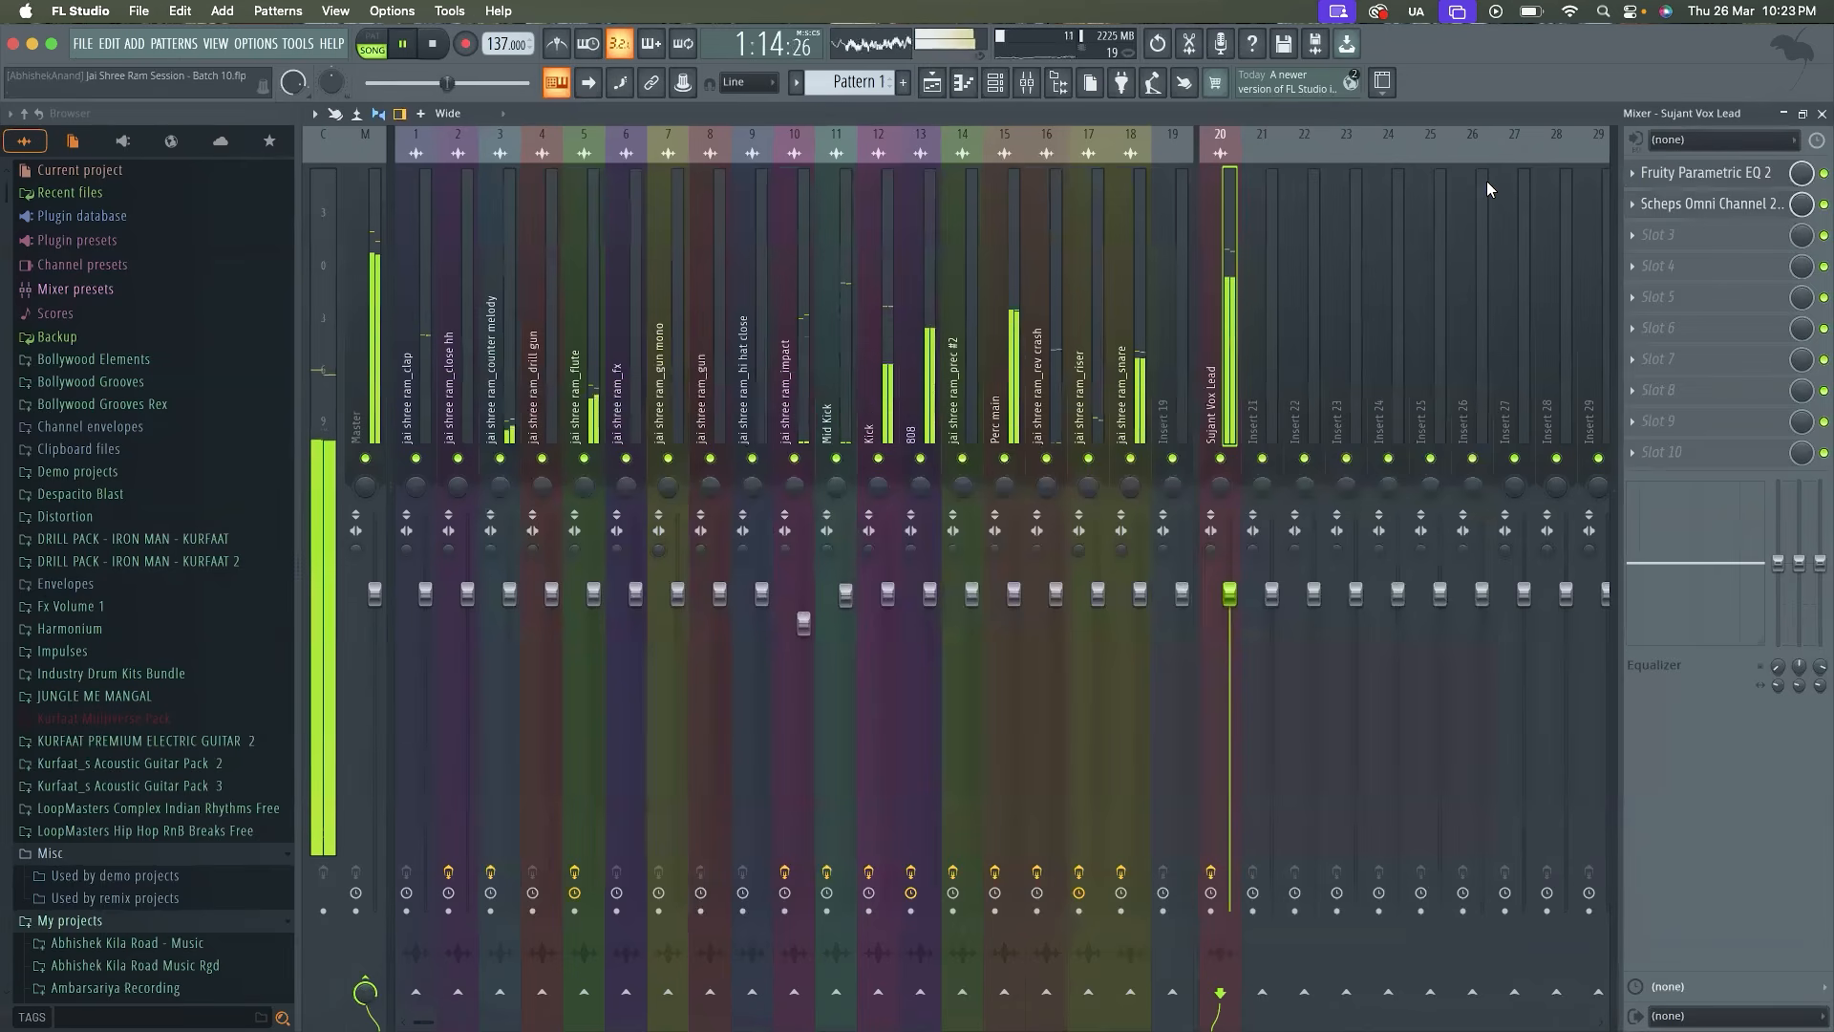
{"action": "left_click", "coordinate": [1707, 214]}
{"action": "left_click", "coordinate": [1707, 214]}
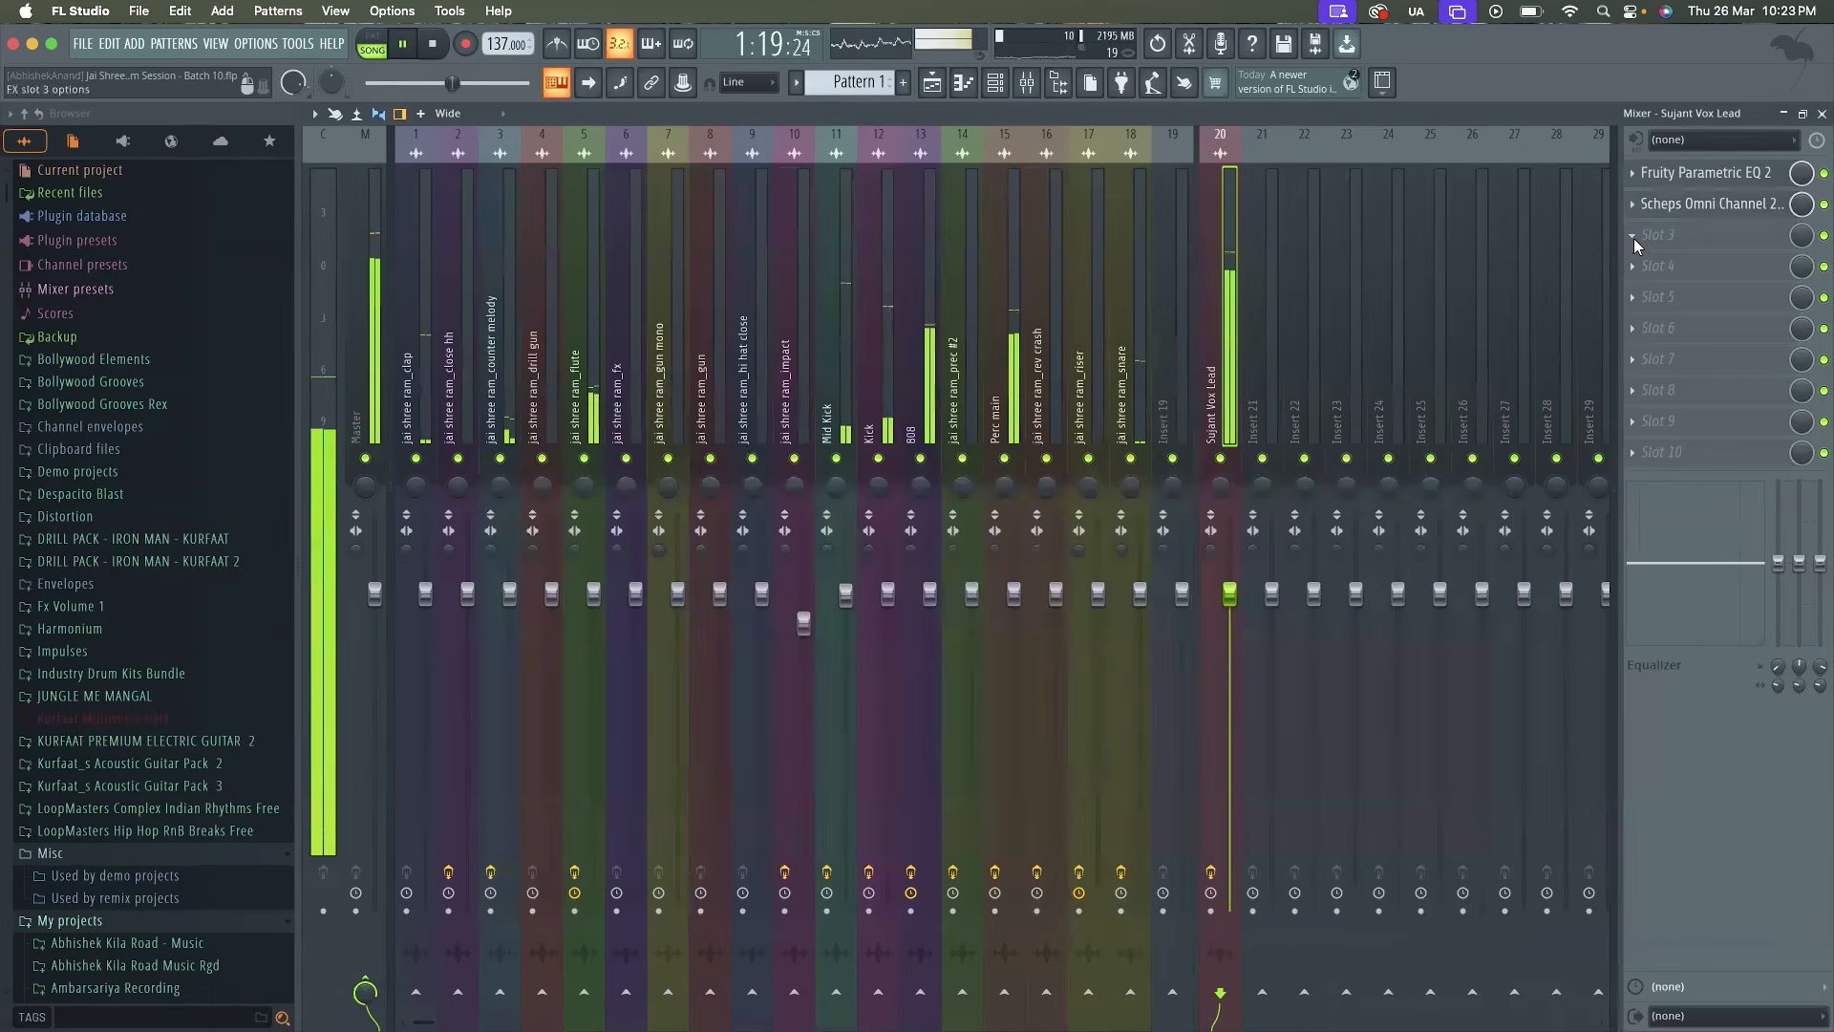
Load Fruity Parametric EQ 2 into the third effect slot of the Vox Lead track and reposition its window
{"action": "left_click", "coordinate": [1634, 238]}
{"action": "left_click", "coordinate": [1433, 777]}
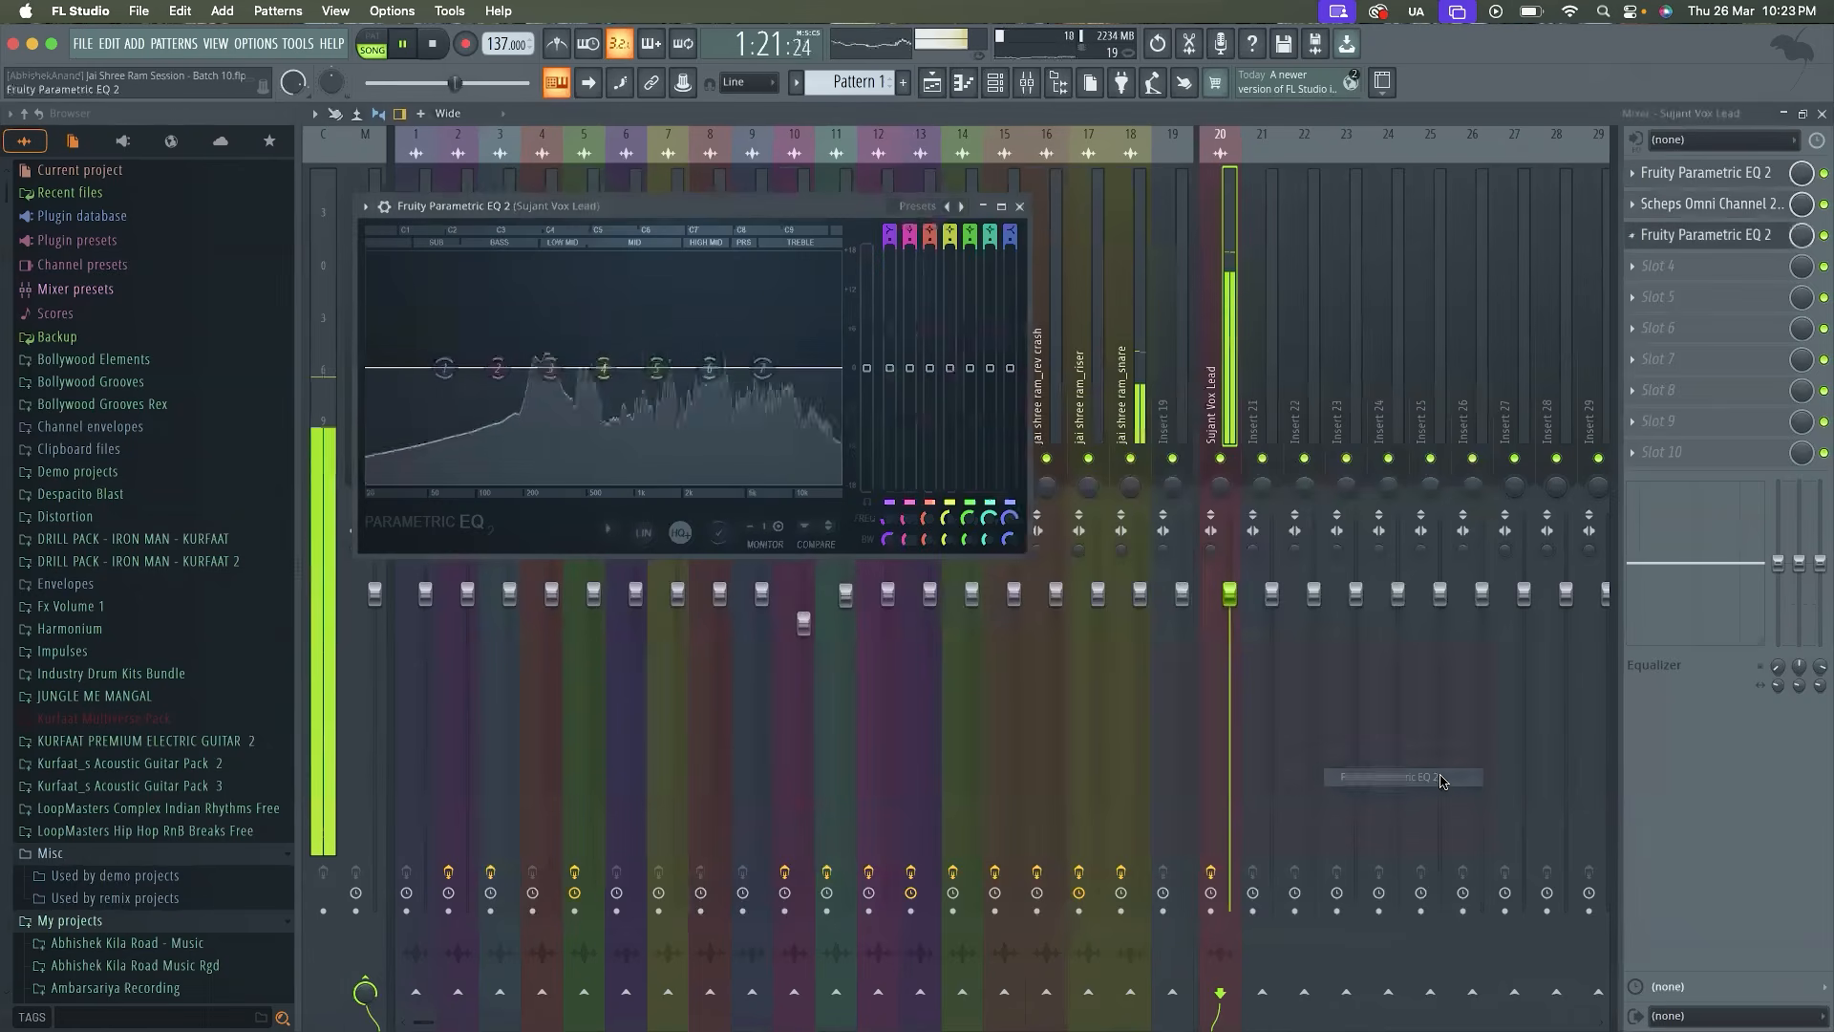
{"action": "left_click_drag", "start_coordinate": [749, 198], "coordinate": [942, 237]}
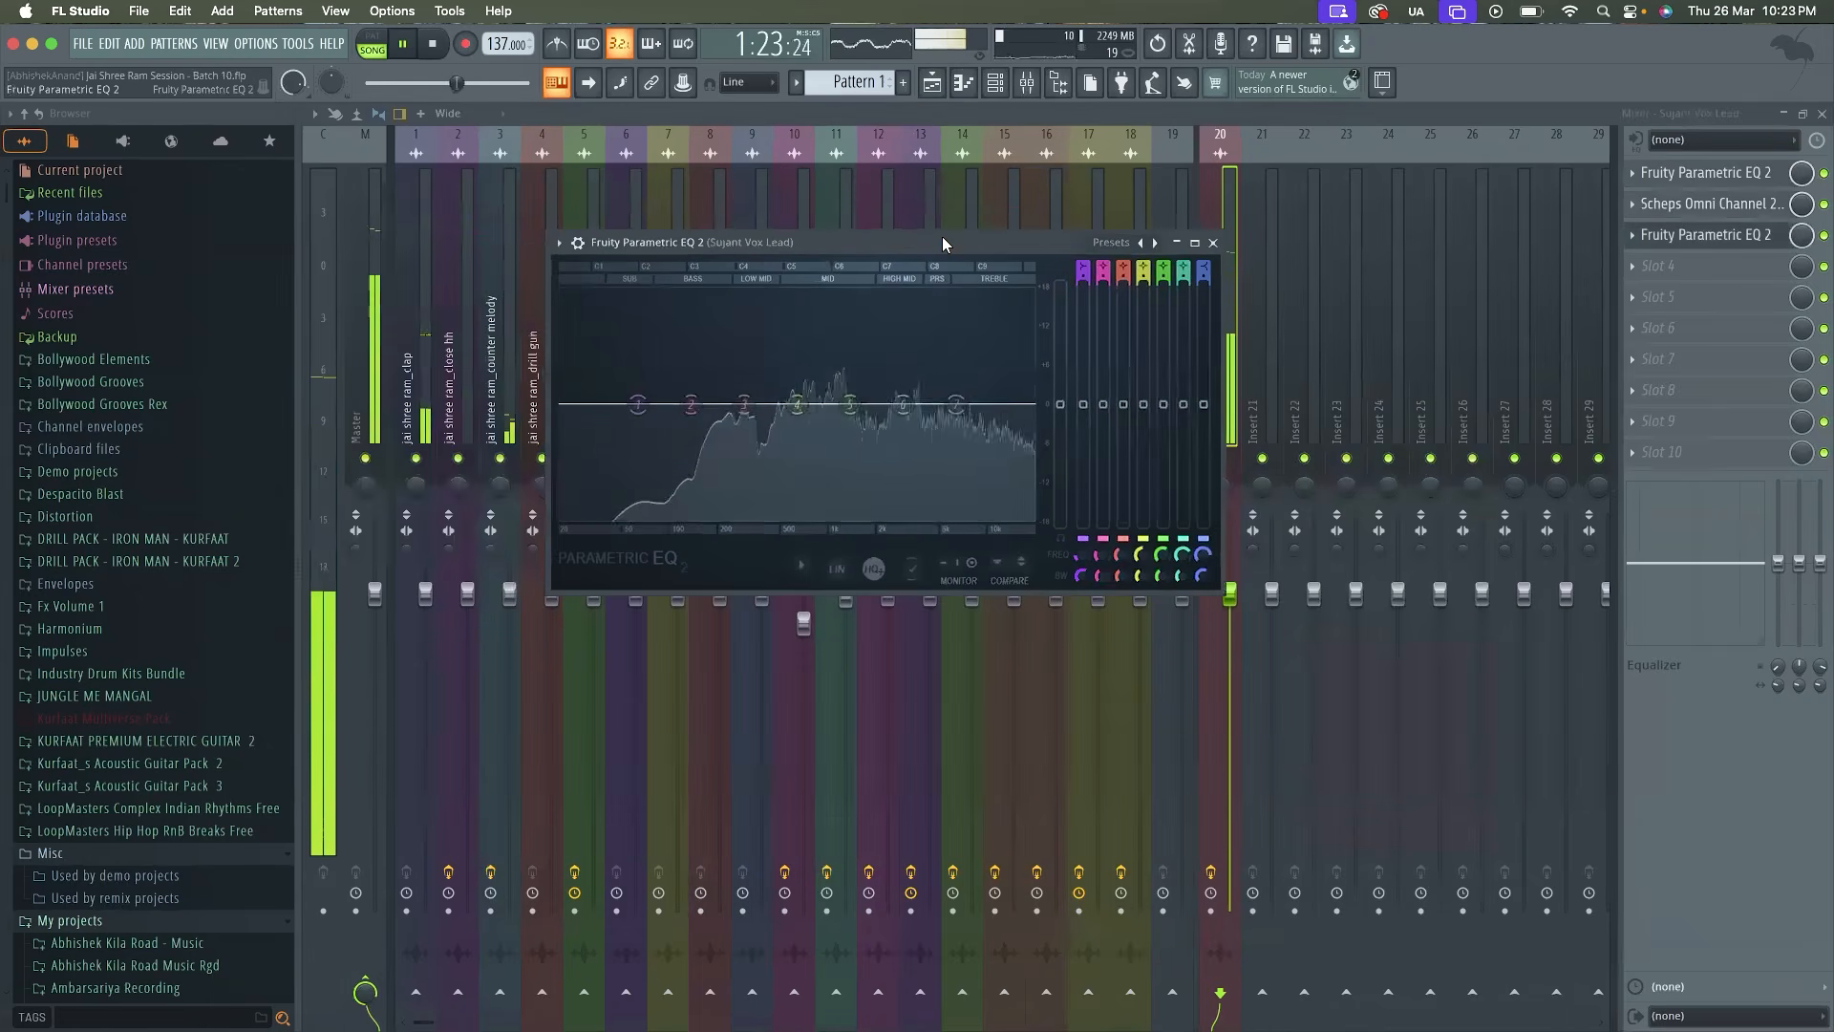
Try Even saturation in Scheps Omni Channel 2, return it to Odd, and adjust the compressor threshold to about -13.47 dB
{"action": "left_click", "coordinate": [1657, 205]}
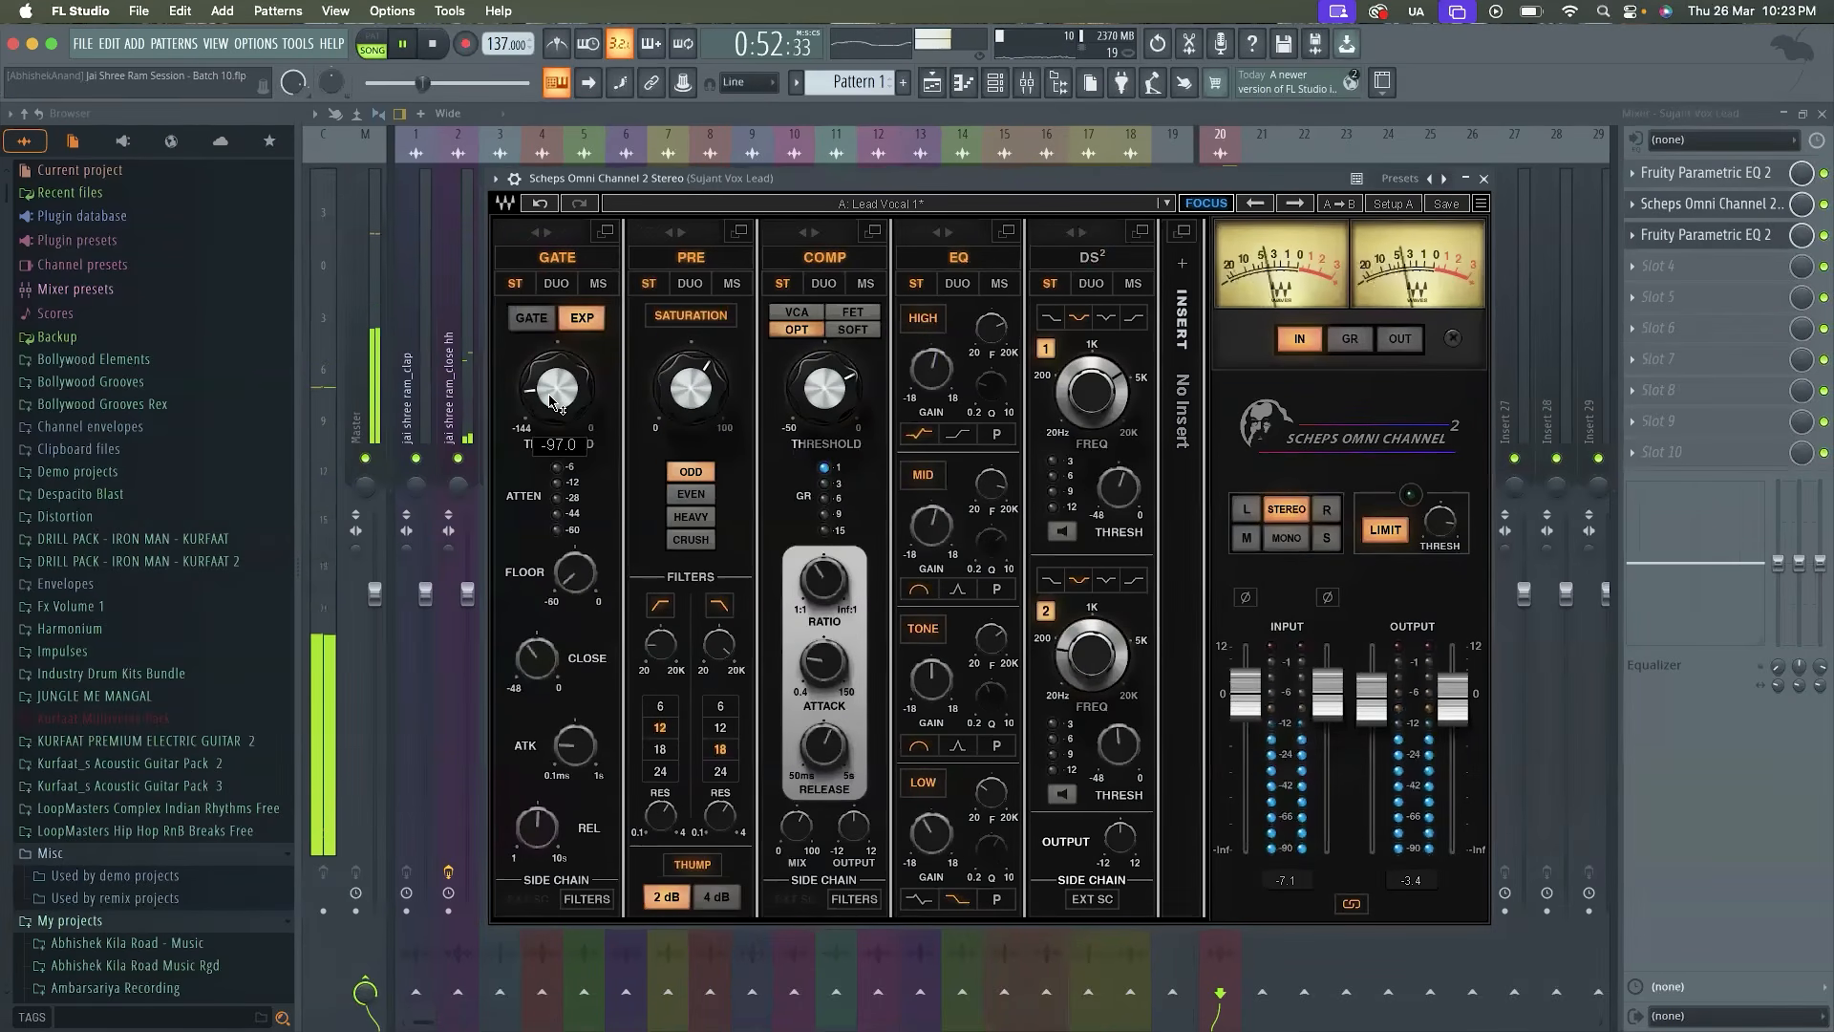
{"action": "left_click", "coordinate": [691, 496]}
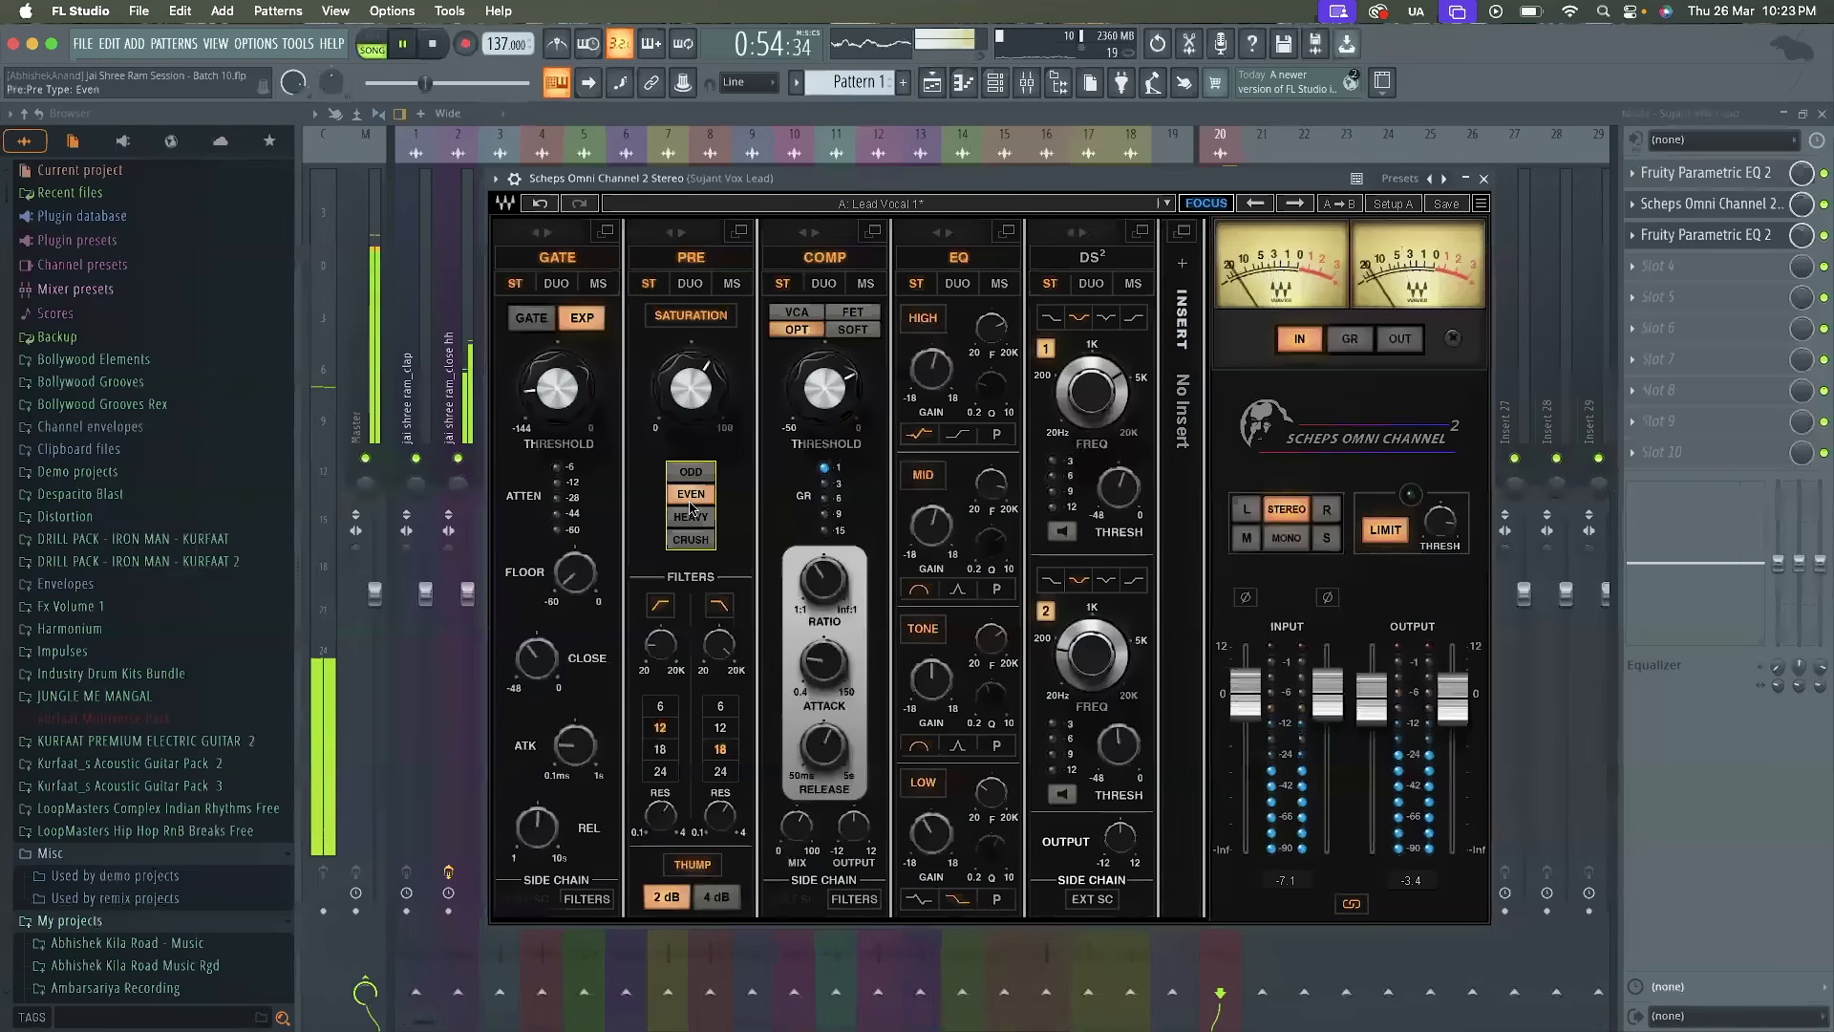
{"action": "left_click", "coordinate": [692, 472]}
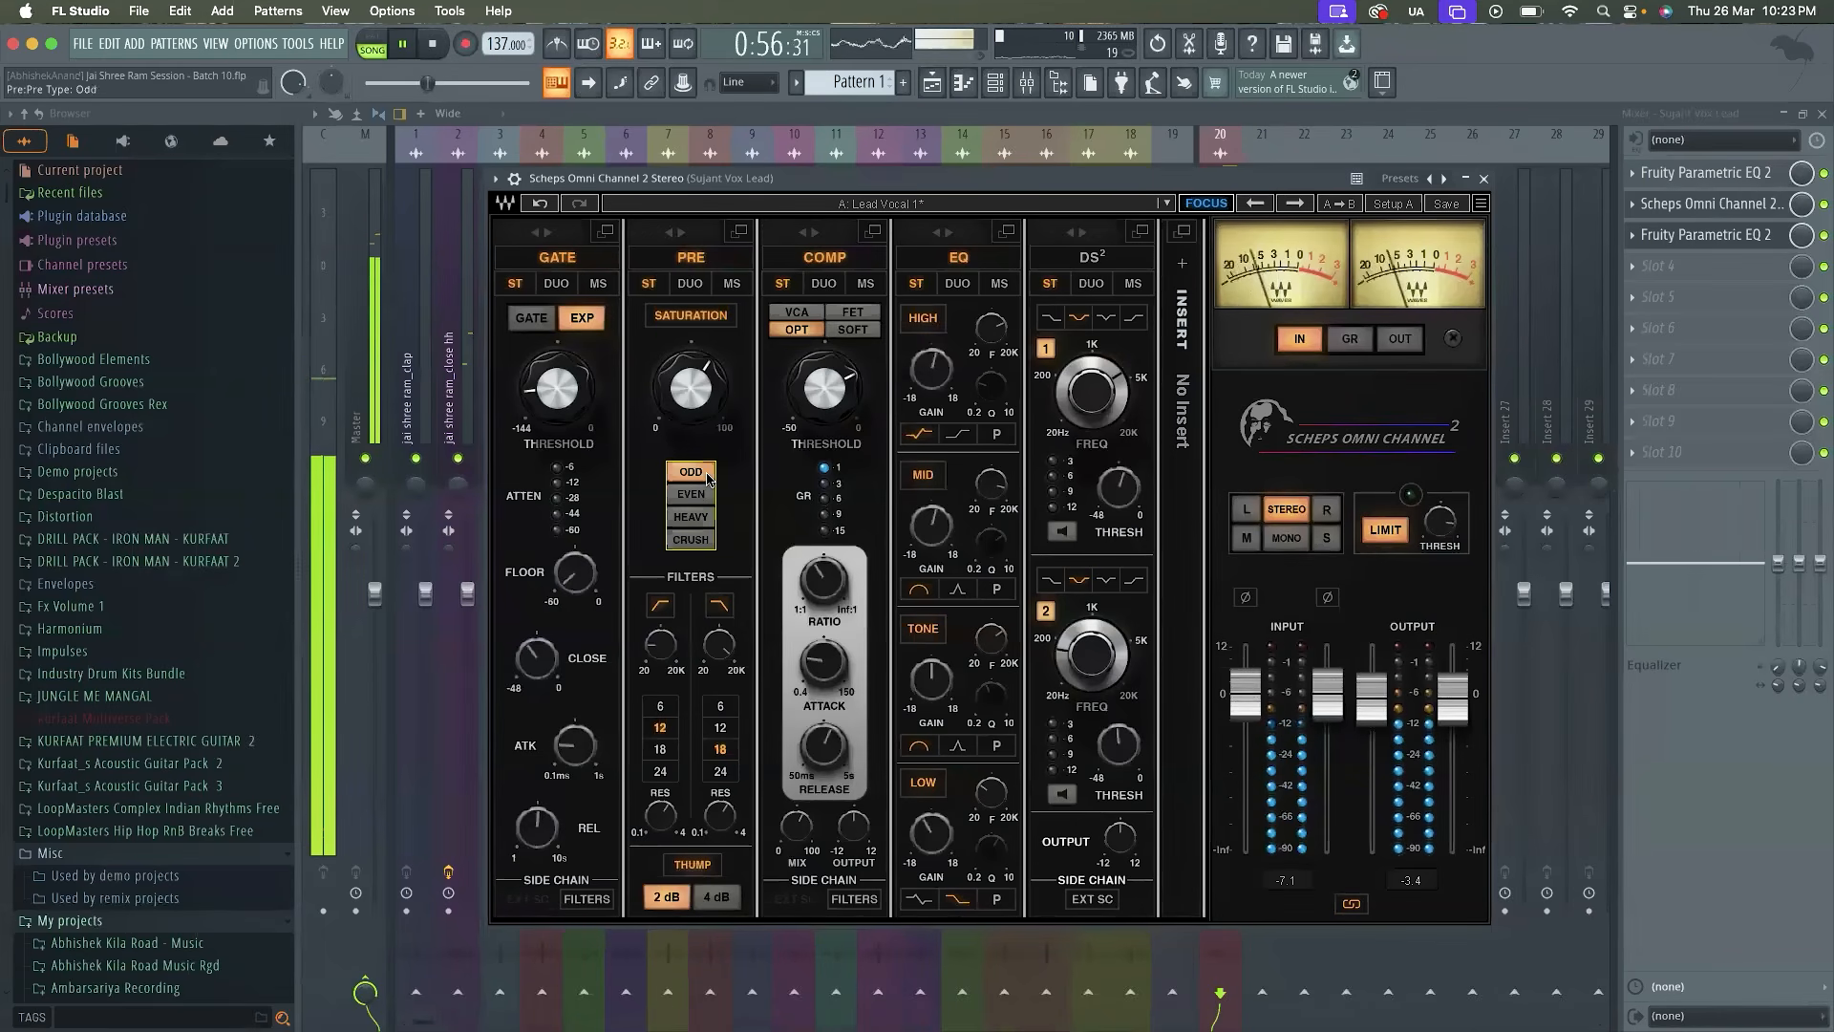
{"action": "left_click_drag", "start_coordinate": [833, 411], "coordinate": [833, 406]}
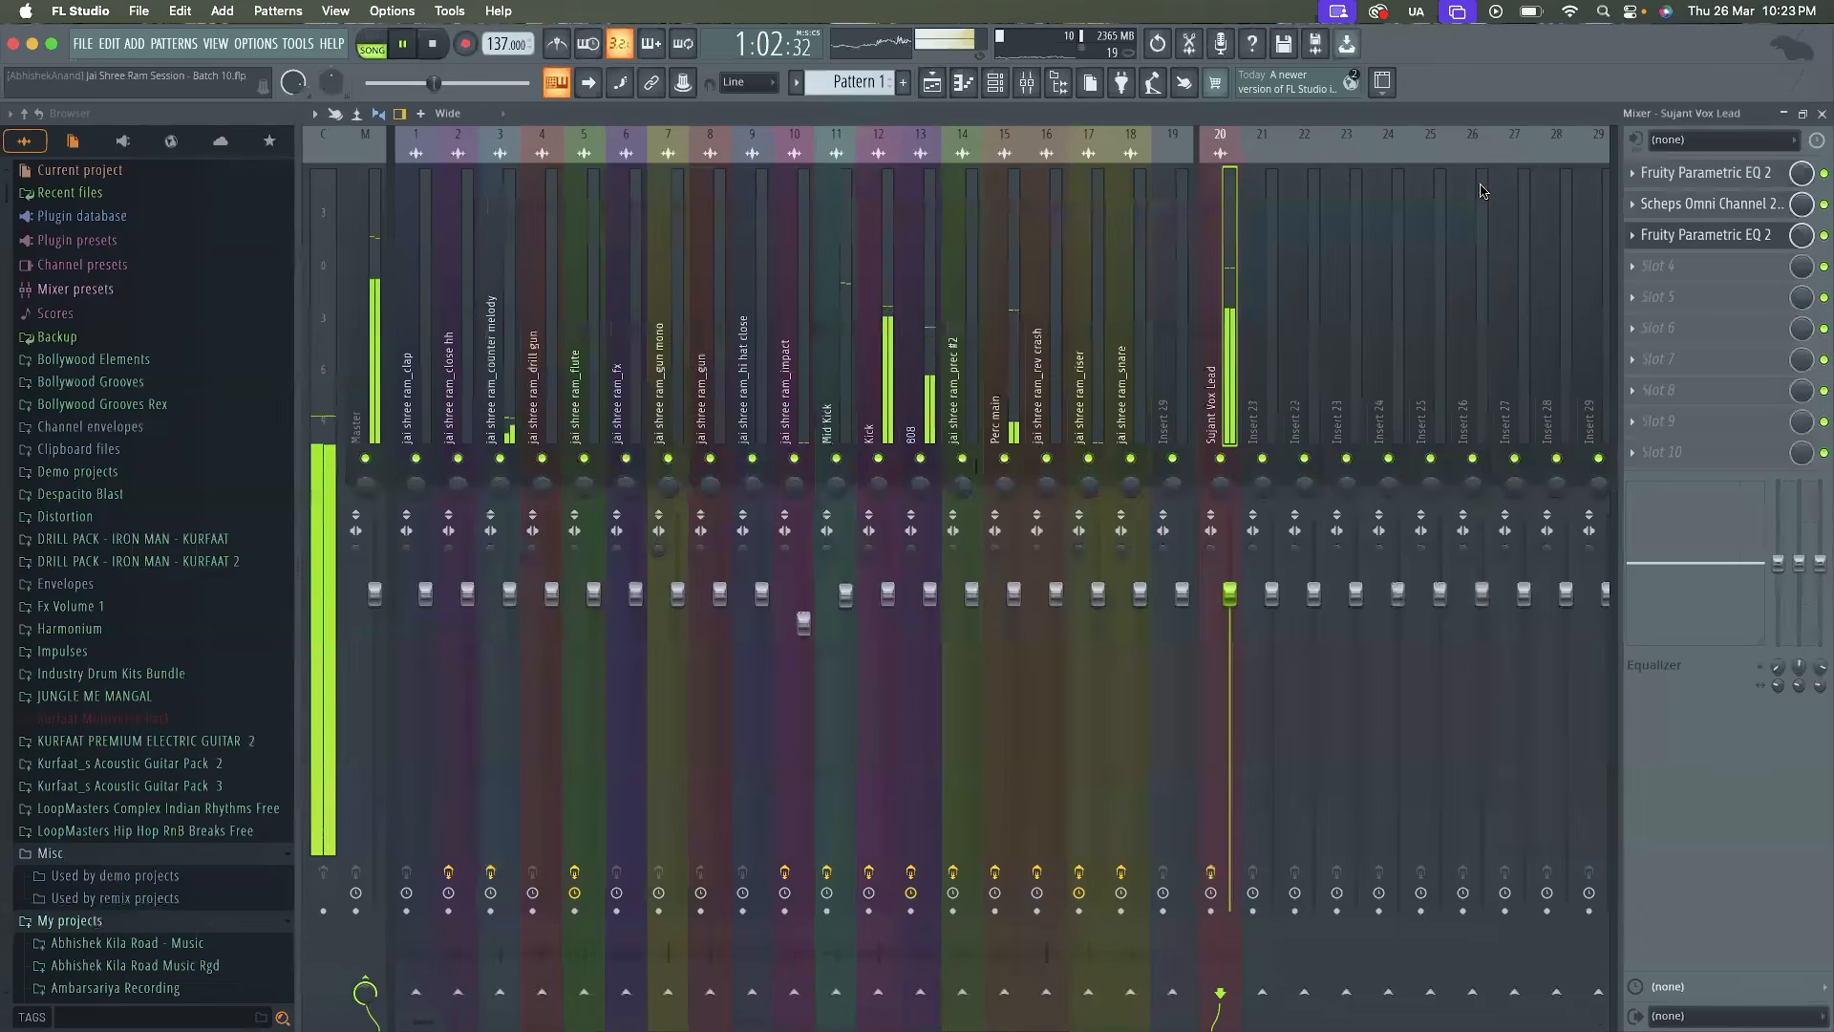
{"action": "left_click", "coordinate": [1483, 179]}
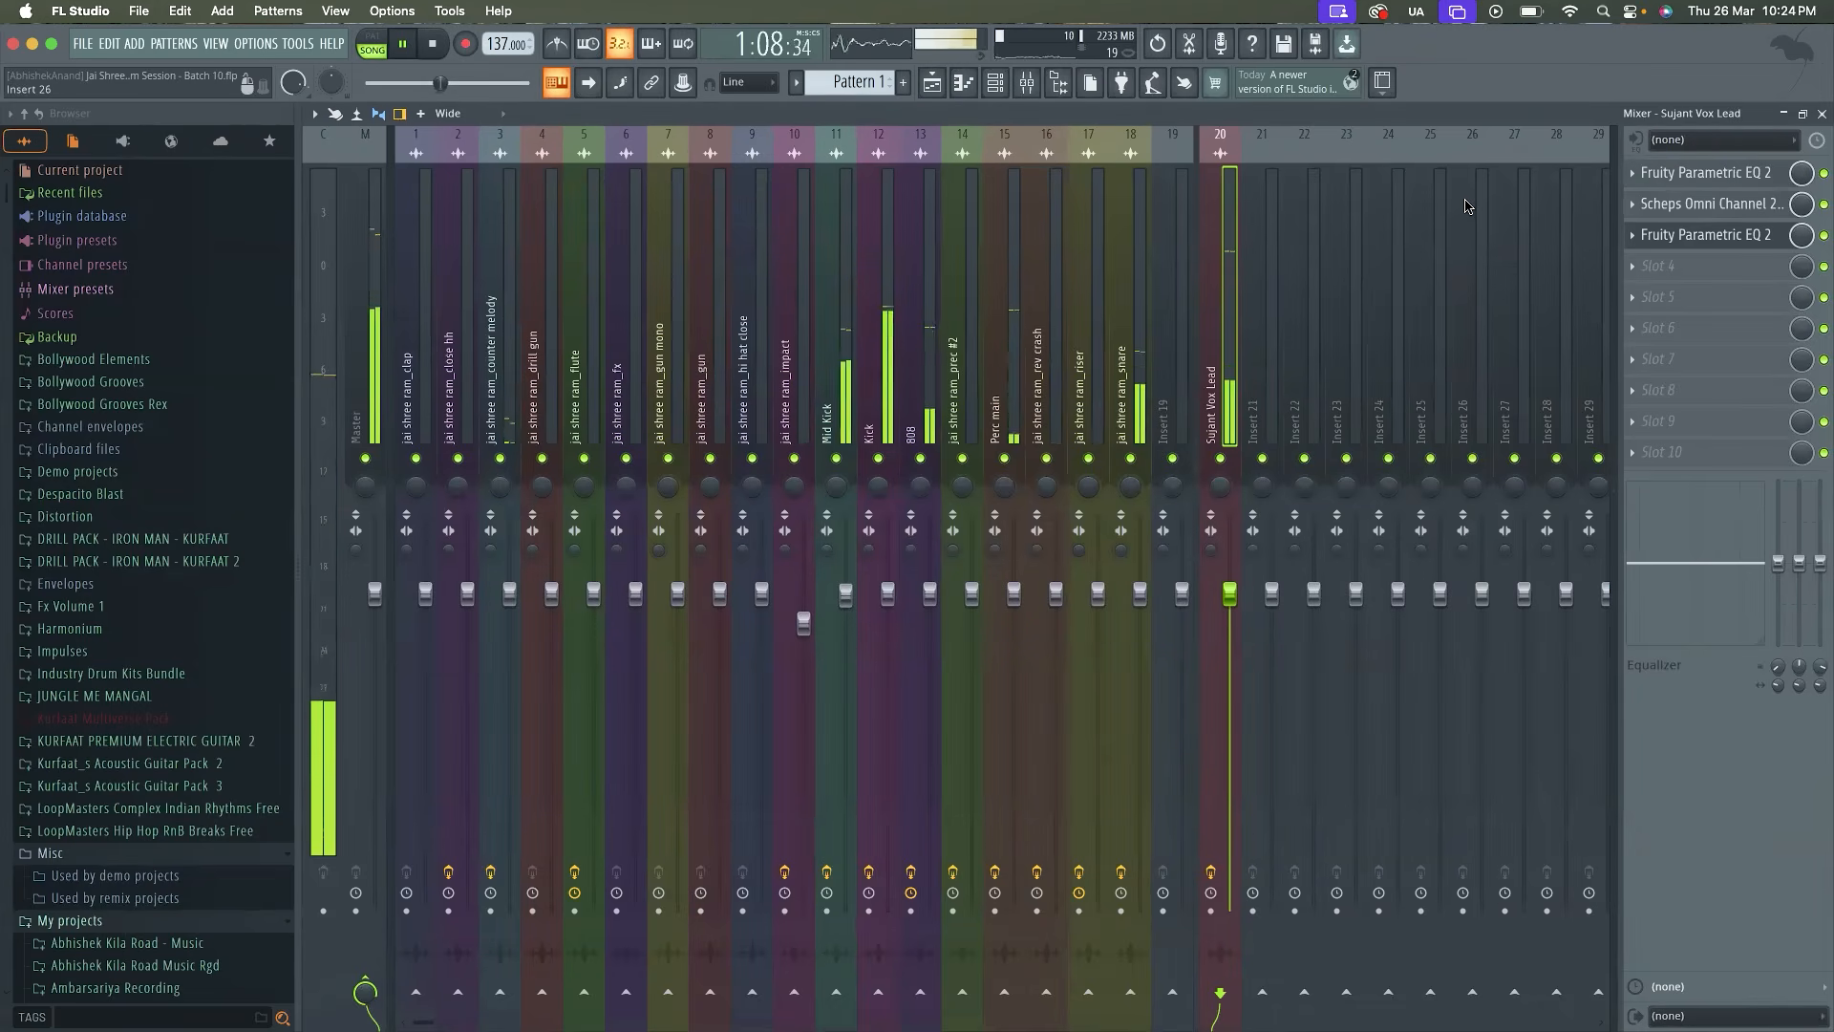
Compare the Master and Vox Lead meter levels during playback and check the equalizer in the third slot
{"action": "left_click", "coordinate": [376, 328]}
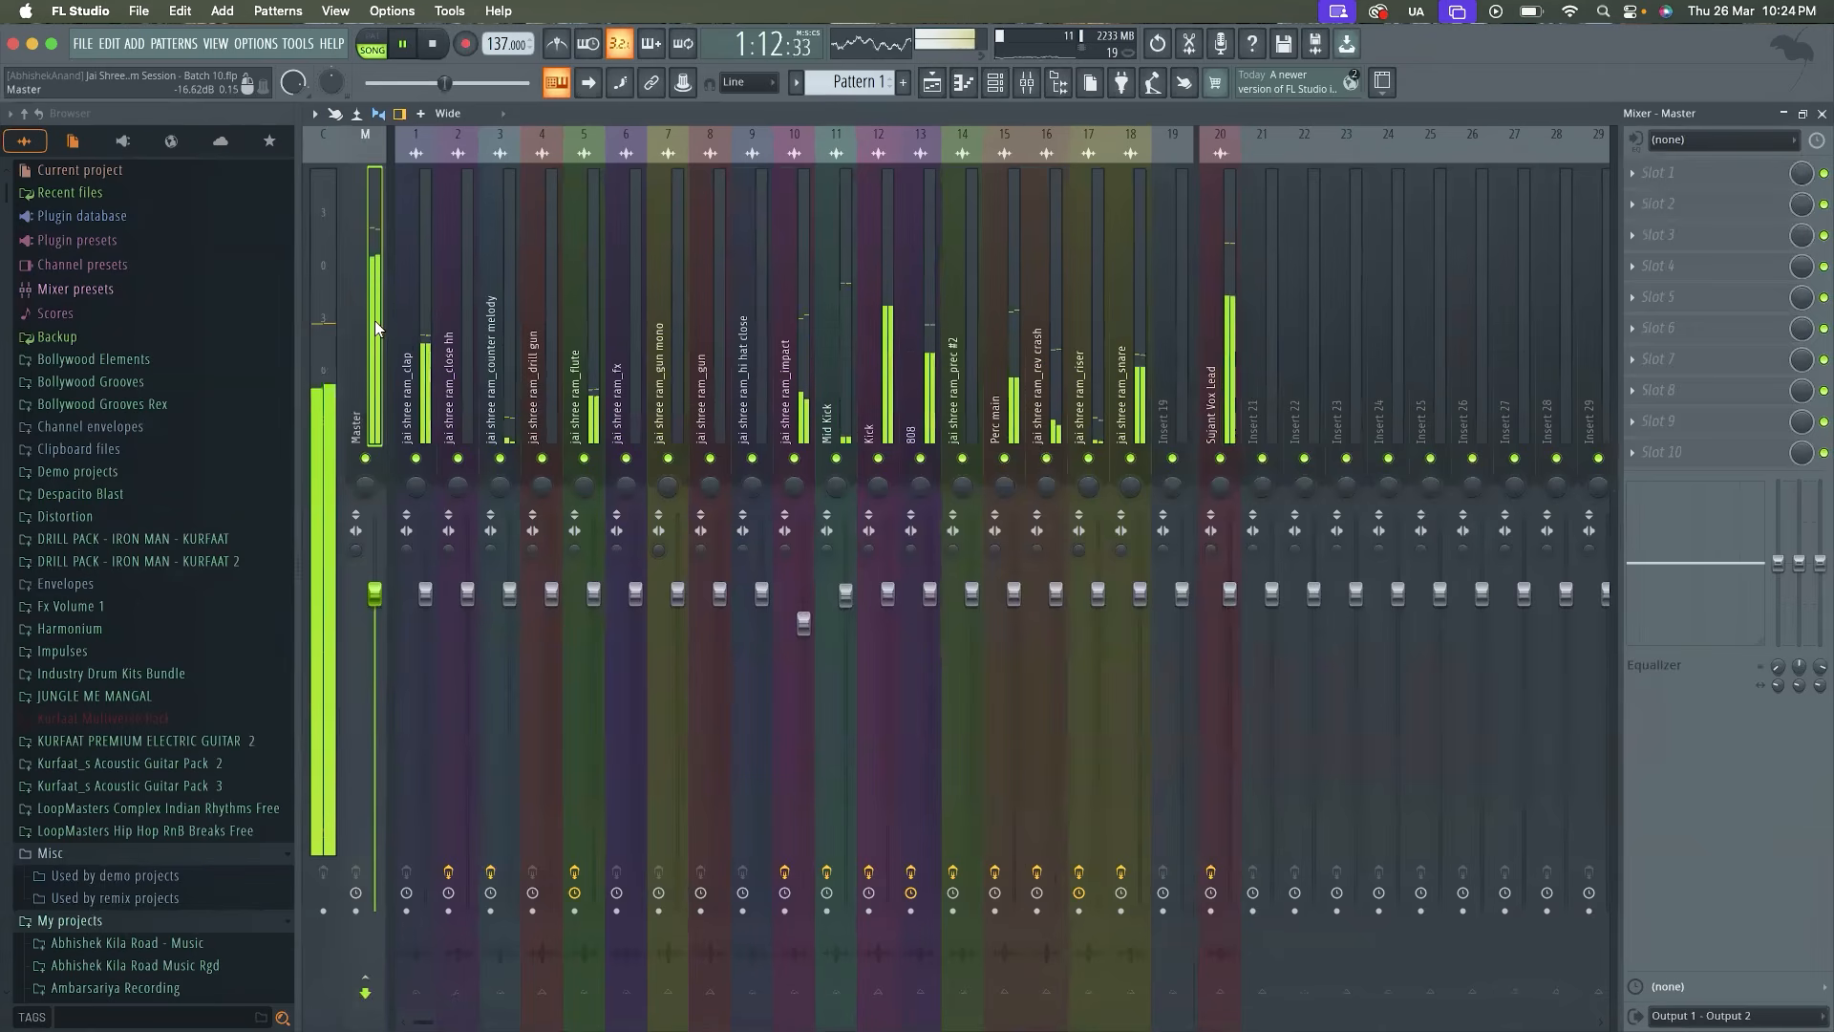
{"action": "left_click", "coordinate": [1247, 347]}
{"action": "left_click", "coordinate": [1206, 355]}
{"action": "left_click", "coordinate": [1758, 235]}
{"action": "left_click", "coordinate": [1758, 234]}
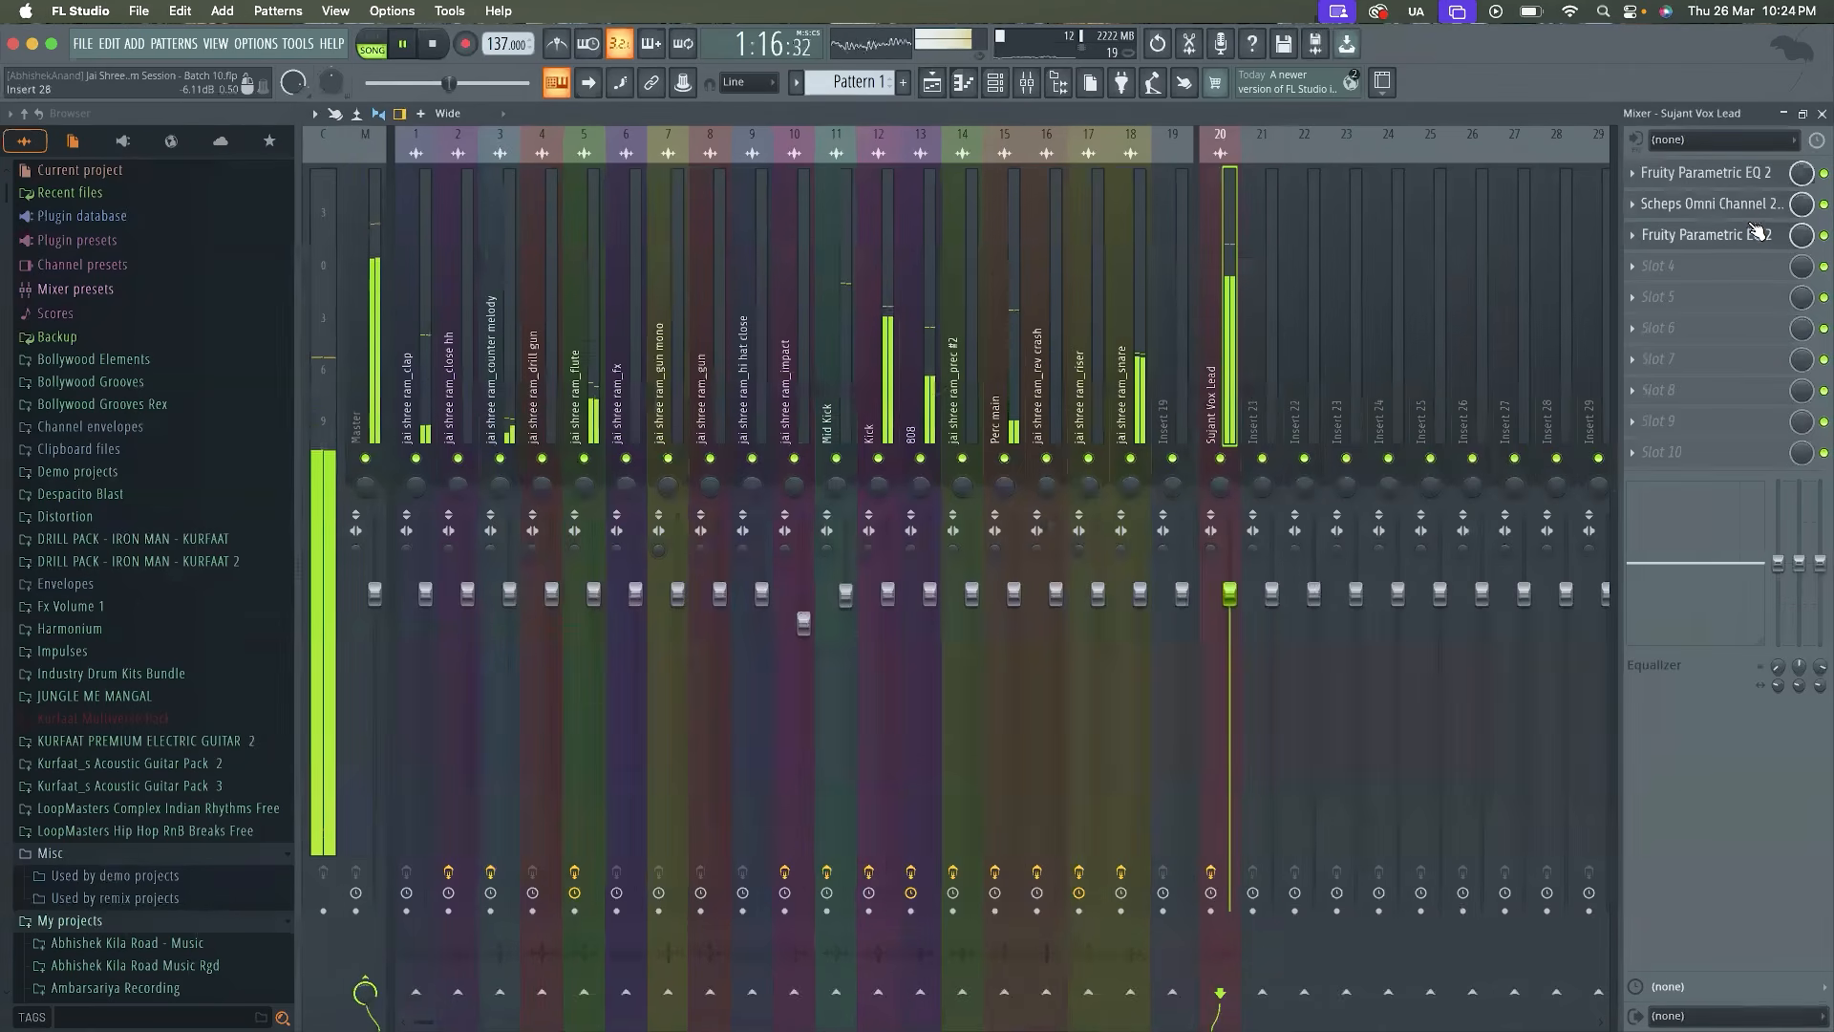
Try a slightly lower output fader in Scheps Omni Channel 2 during playback and close the plugin window
{"action": "left_click", "coordinate": [1752, 213]}
{"action": "mouse_move", "coordinate": [1452, 695]}
{"action": "left_mouse_down"}
{"action": "mouse_move", "coordinate": [1452, 750]}
{"action": "mouse_move", "coordinate": [1452, 700]}
{"action": "mouse_move", "coordinate": [1455, 714]}
{"action": "left_mouse_up"}
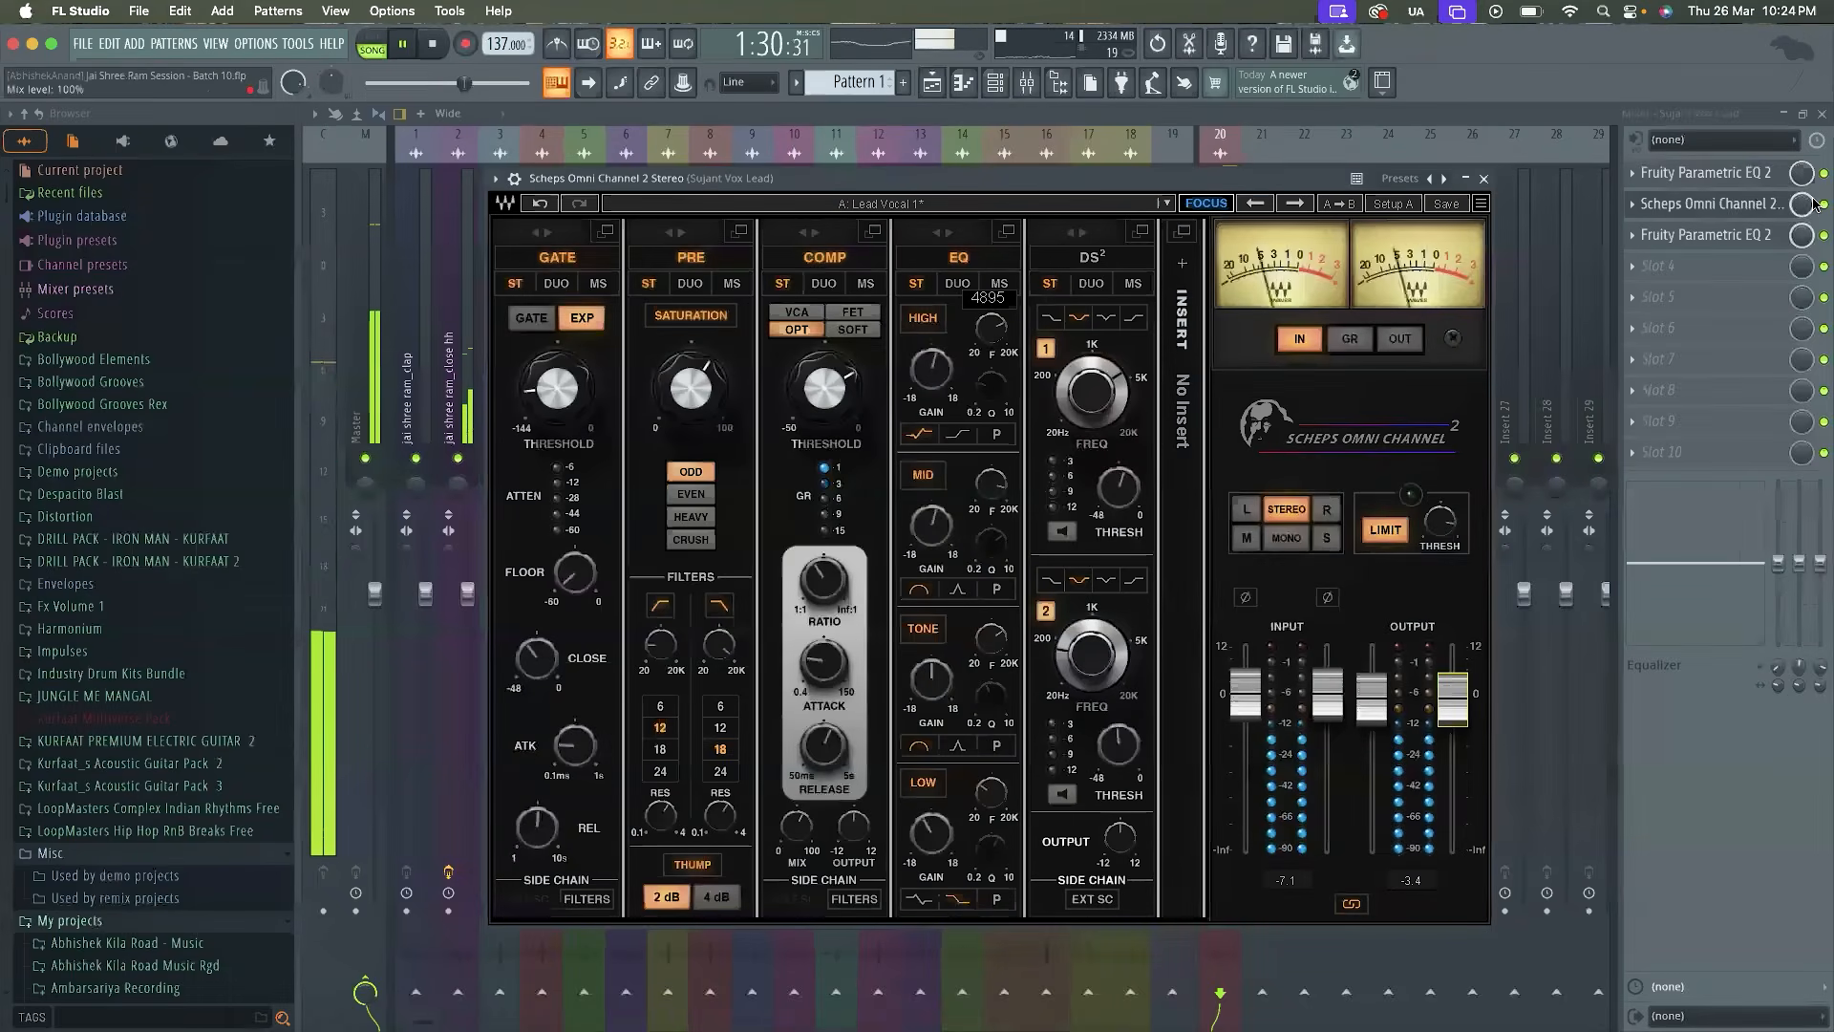
{"action": "key", "text": "Escape"}
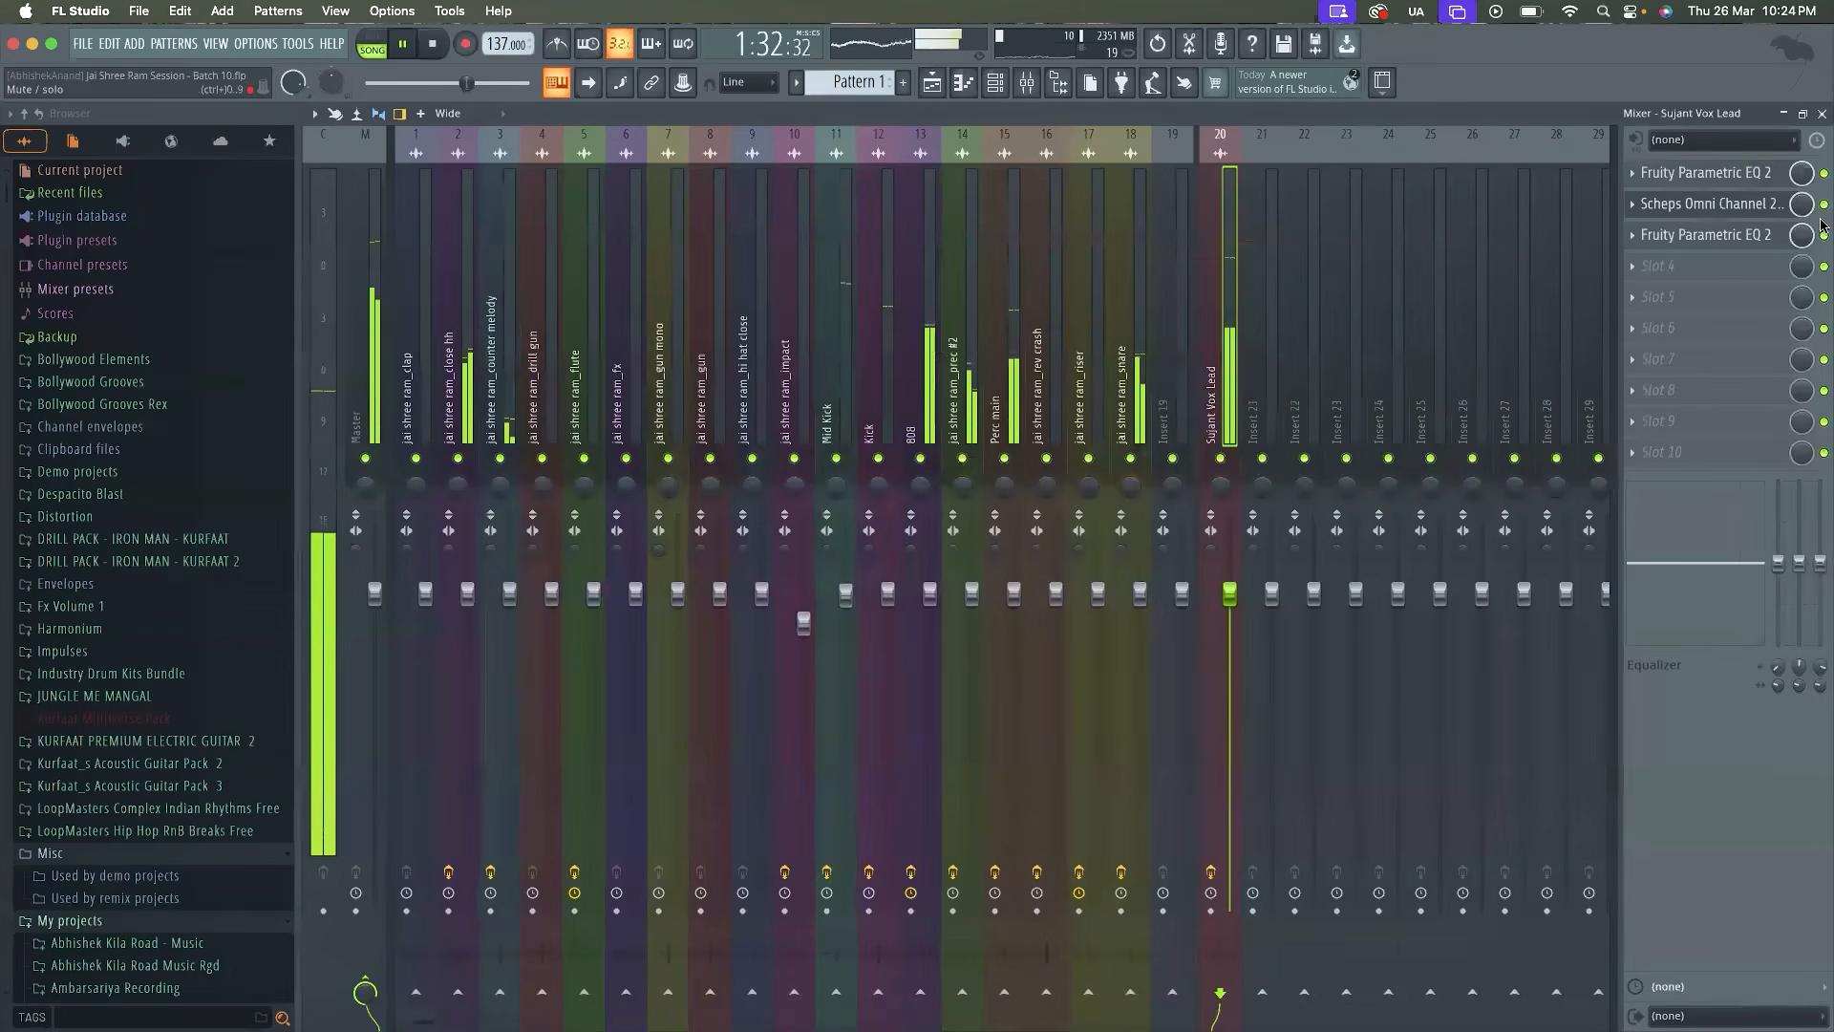
{"action": "left_click", "coordinate": [1765, 236]}
{"action": "left_click", "coordinate": [1766, 236]}
{"action": "left_click", "coordinate": [1766, 236]}
{"action": "left_click", "coordinate": [1765, 238]}
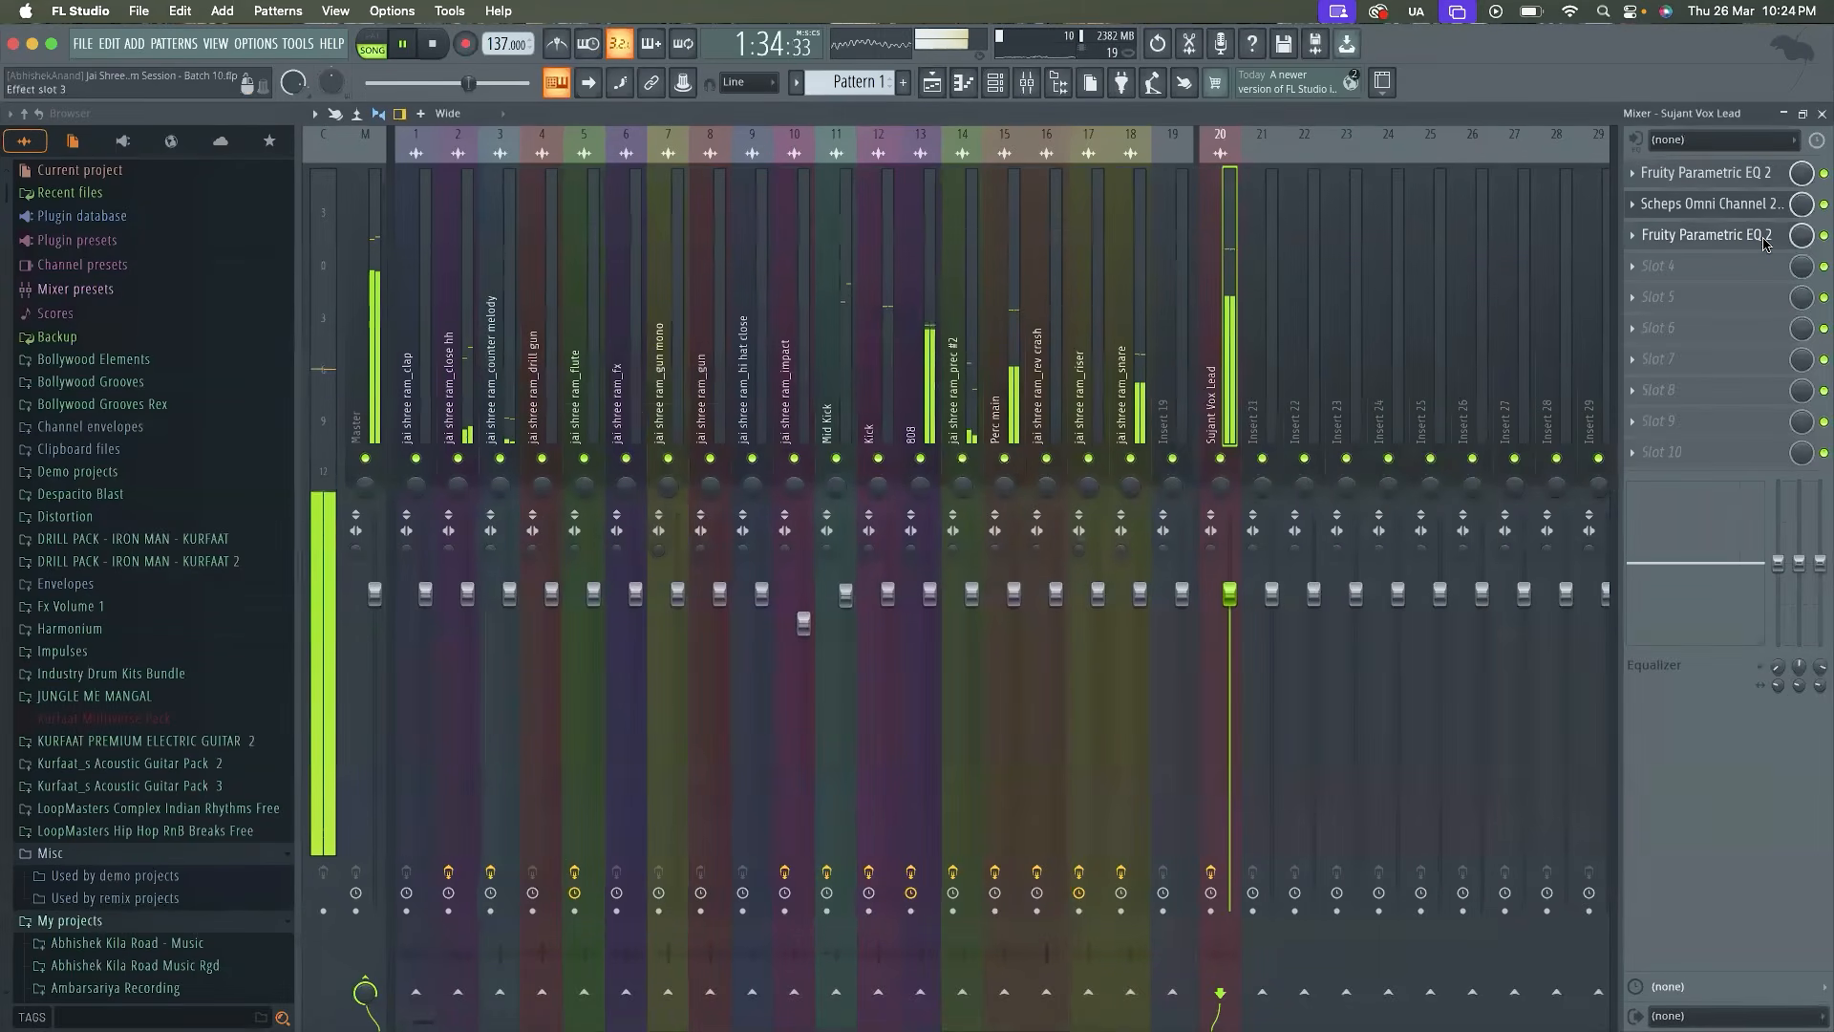
Delete Fruity Parametric EQ 2 from the third slot and Scheps Omni Channel 2 from the second slot of the Vox Lead track
{"action": "key", "text": "space"}
{"action": "left_click", "coordinate": [1633, 235]}
{"action": "left_click", "coordinate": [1658, 280]}
{"action": "key", "text": "Return"}
{"action": "left_click", "coordinate": [1632, 204]}
{"action": "left_click", "coordinate": [1658, 248]}
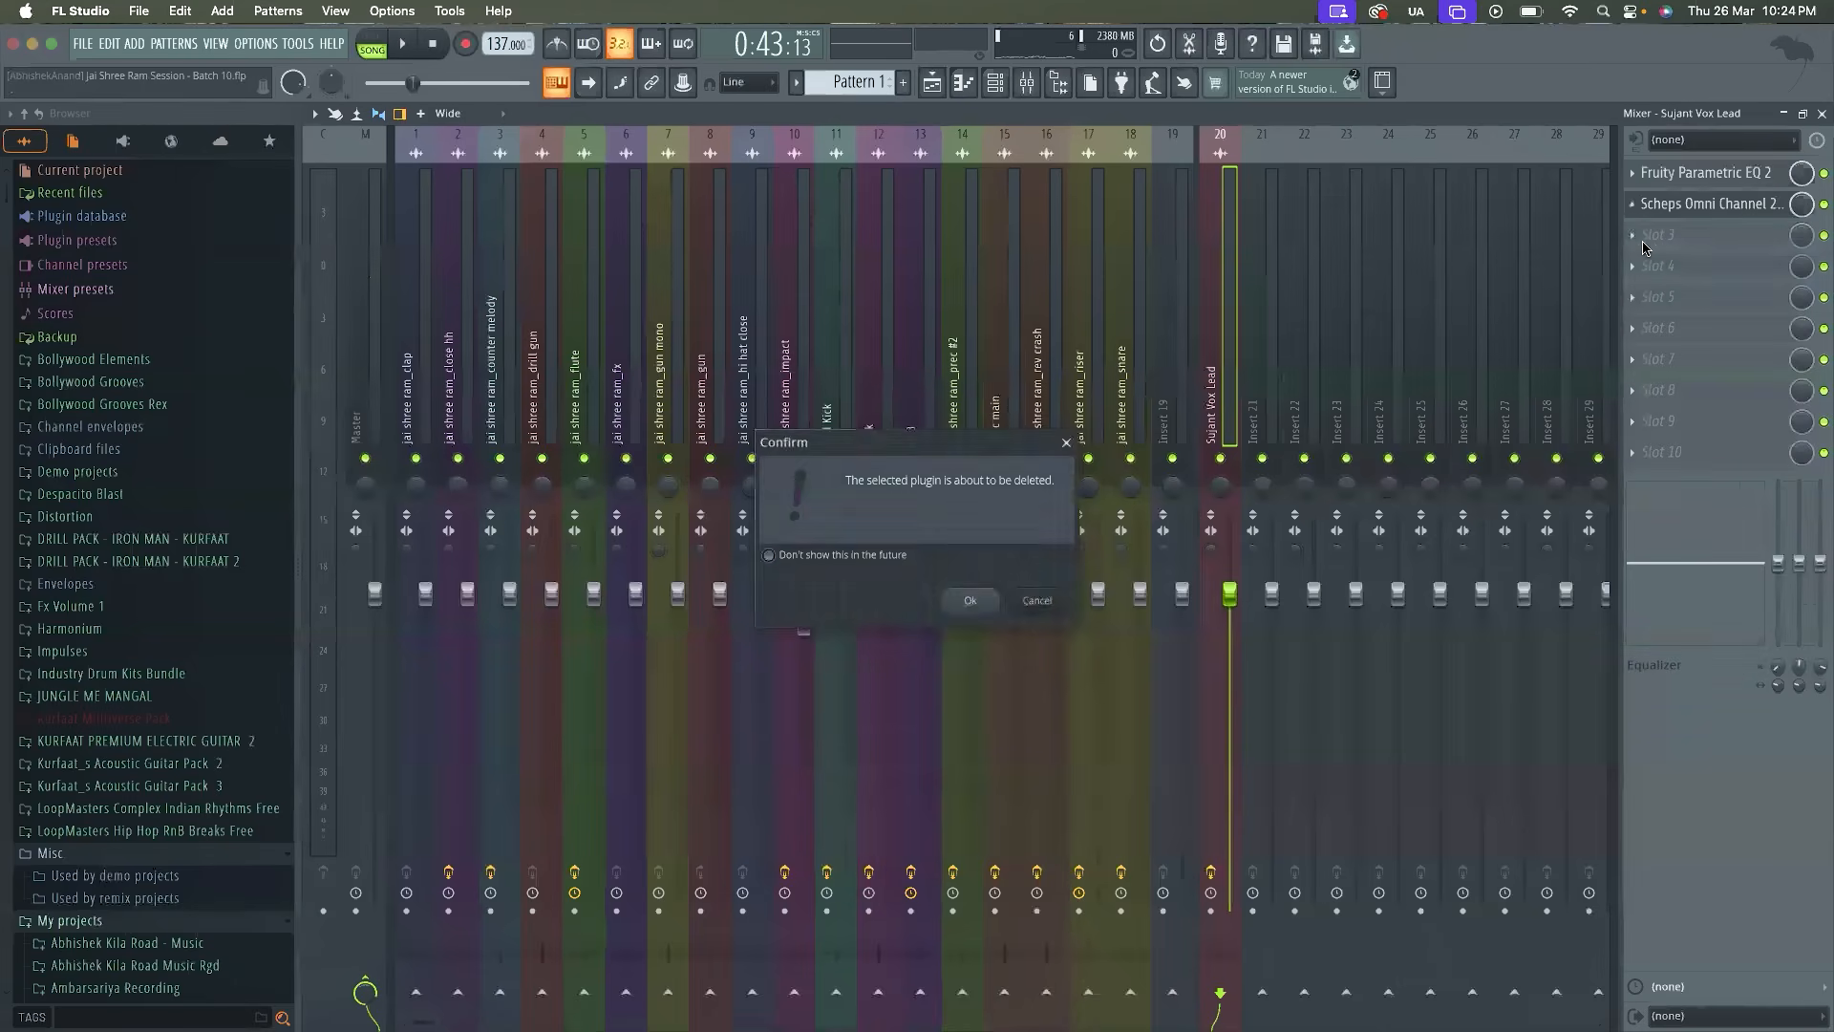
{"action": "key", "text": "Return"}
{"action": "key", "text": "space"}
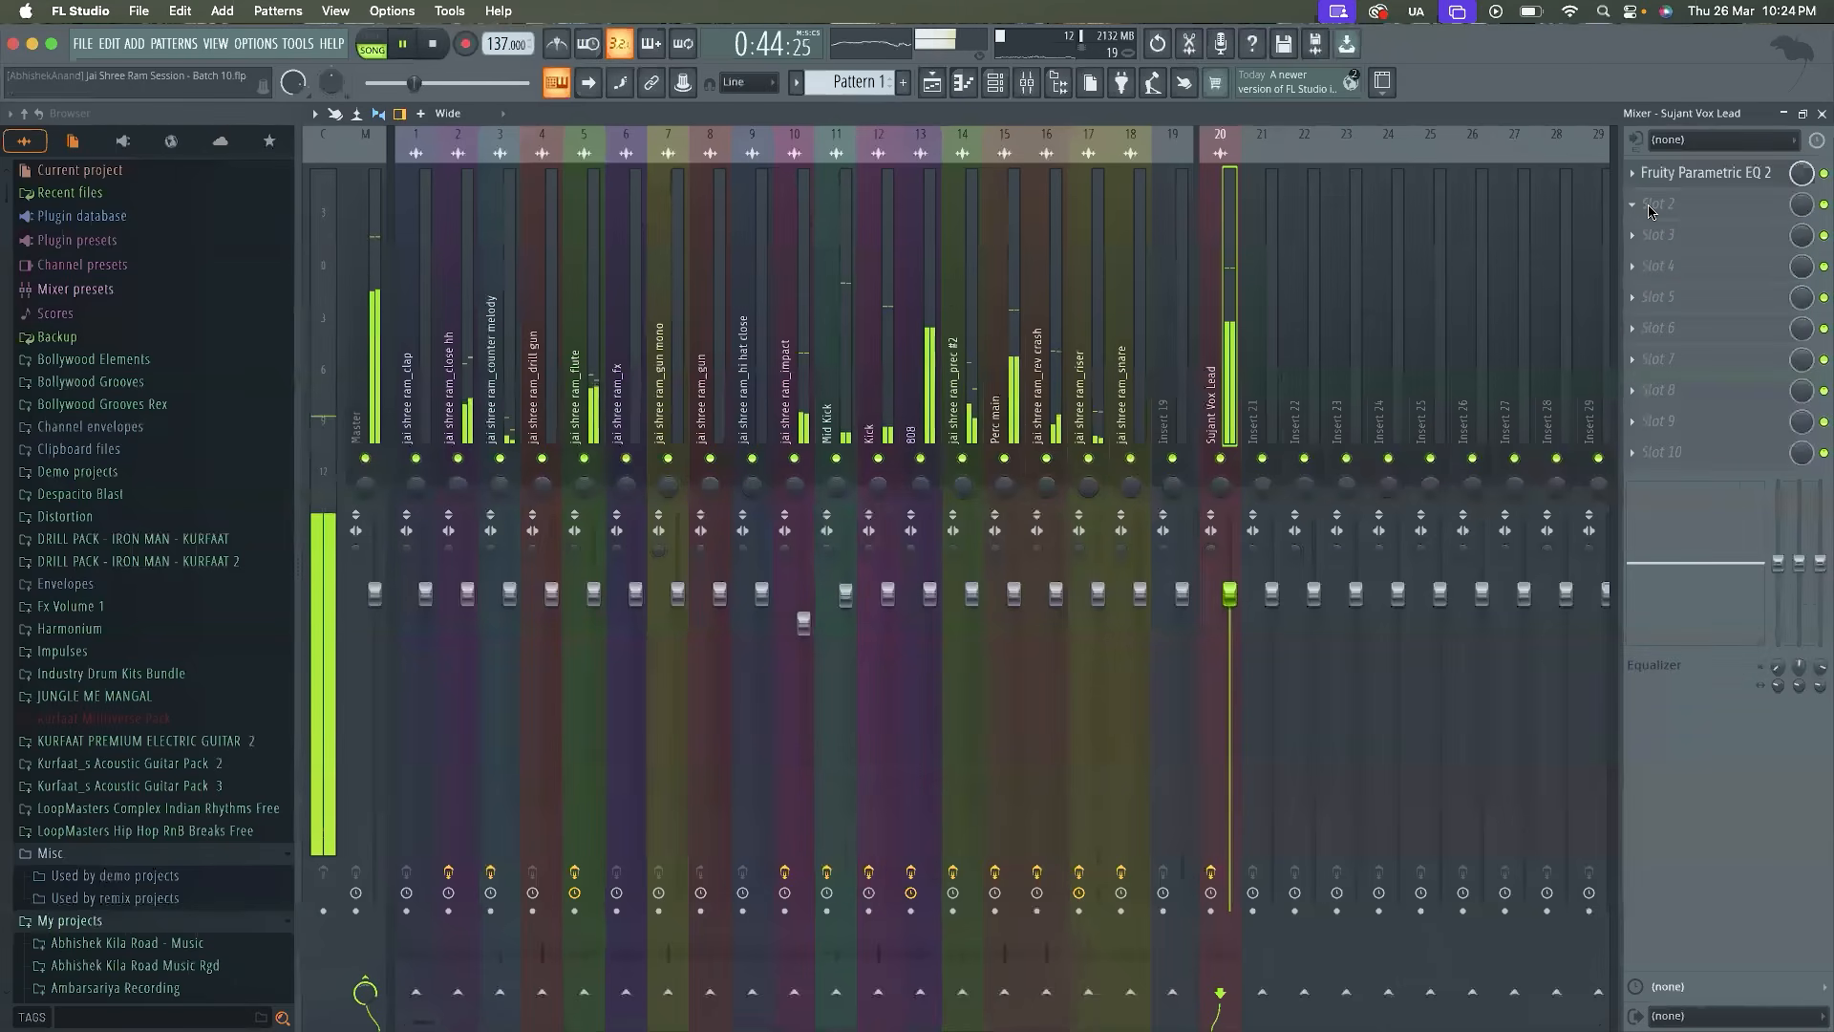
Load RVox Stereo through WaveShell1-VST3 15.5 into the second effect slot of the Vox Lead track
{"action": "key", "text": "space"}
{"action": "left_click", "coordinate": [1649, 209]}
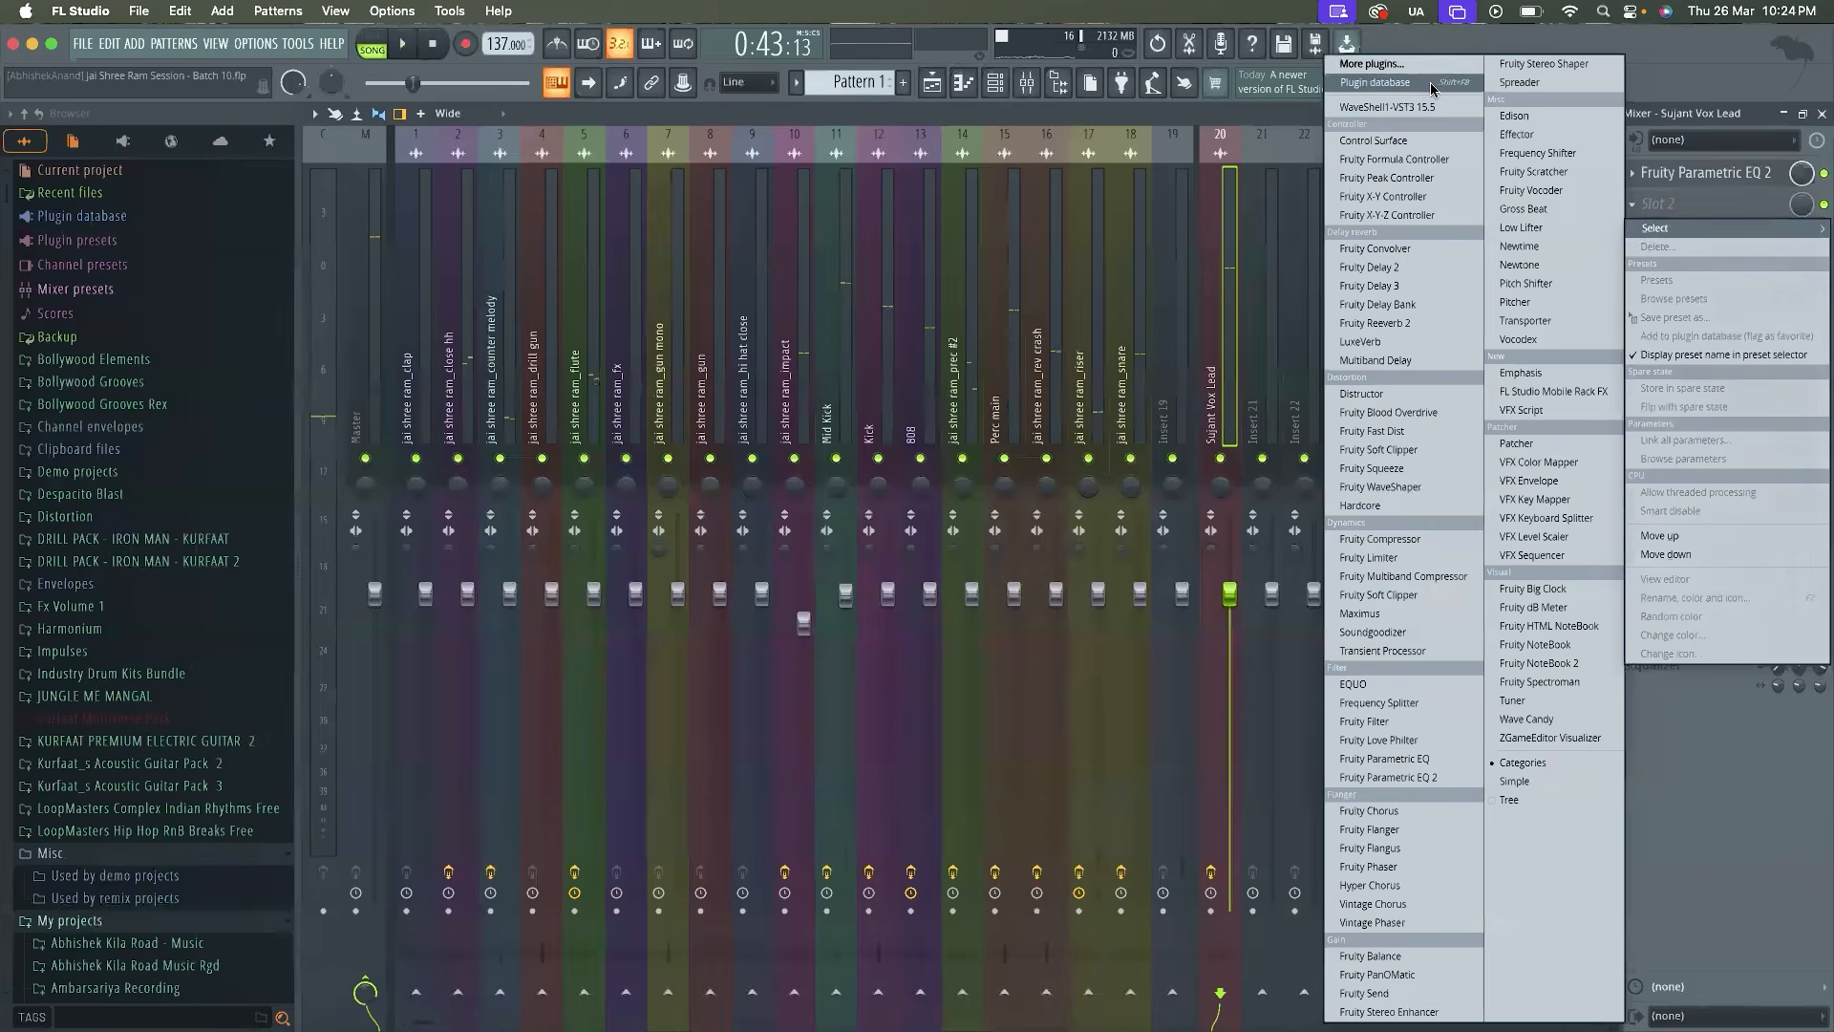
{"action": "left_click", "coordinate": [1404, 105]}
{"action": "left_click", "coordinate": [836, 293]}
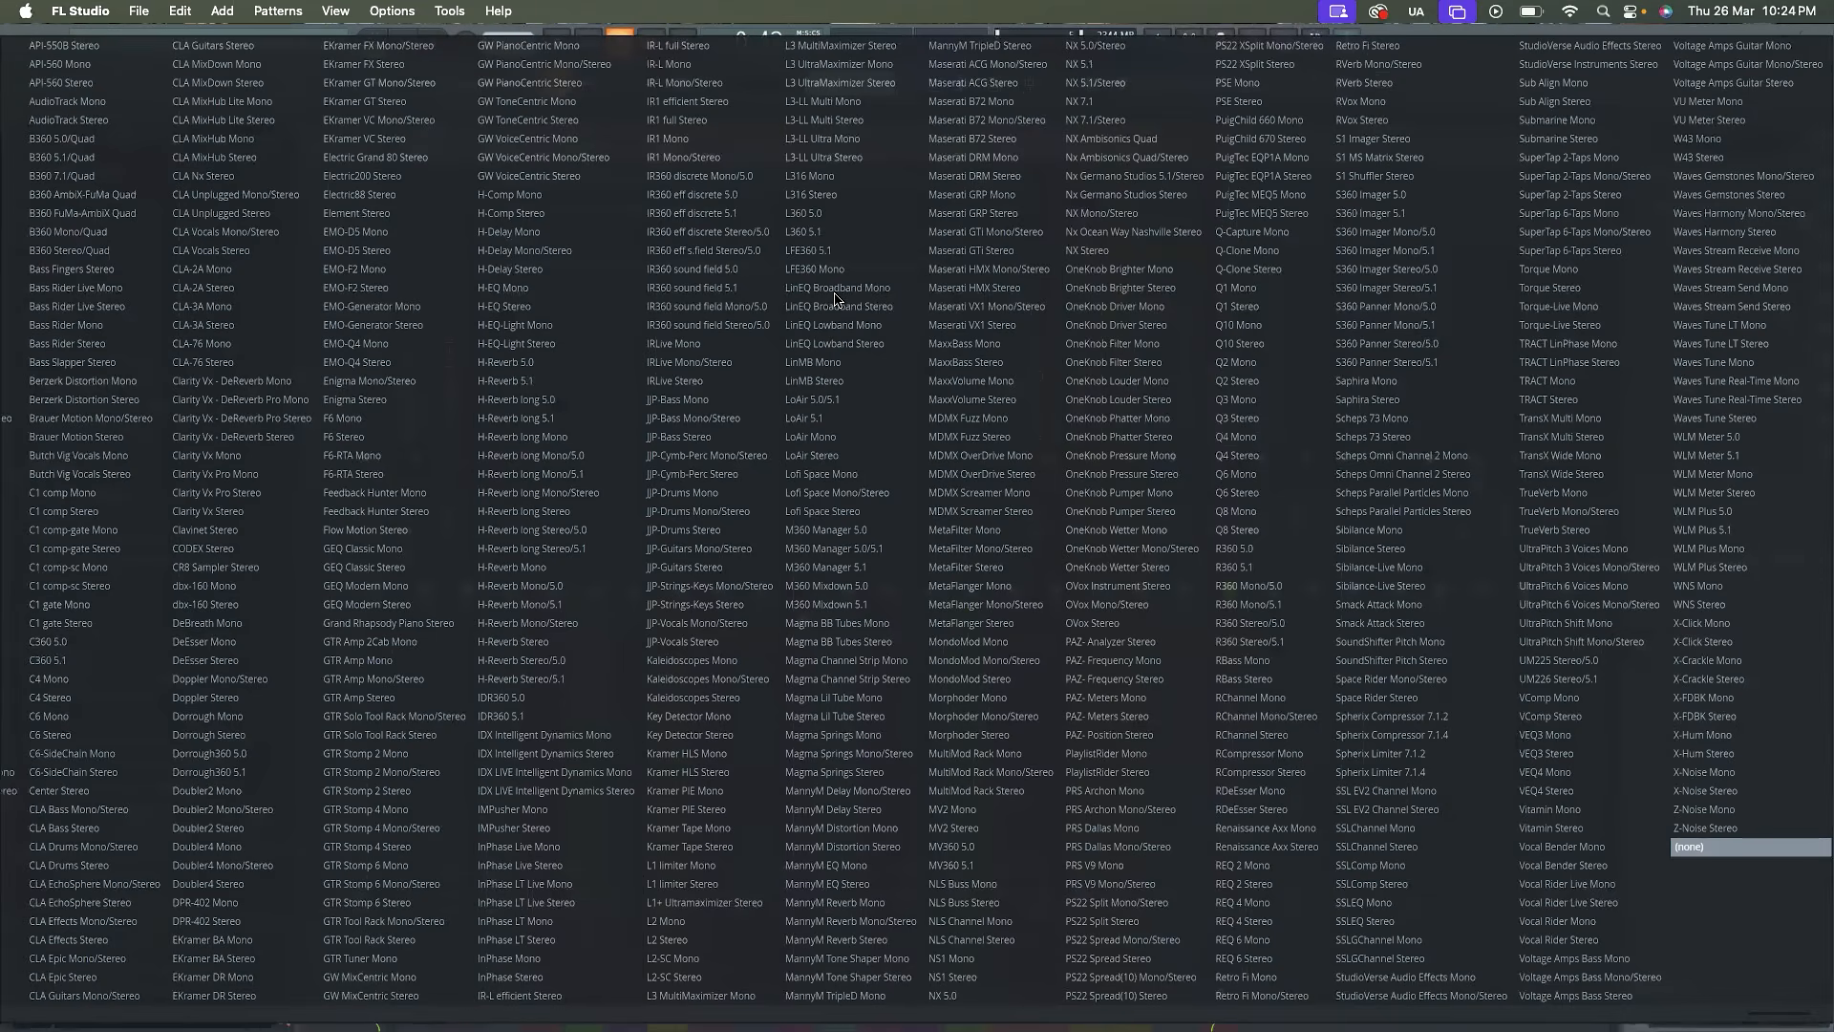
{"action": "key", "text": "r"}
{"action": "key", "text": "r"}
{"action": "key", "text": "r"}
{"action": "key", "text": "r"}
{"action": "key", "text": "r"}
{"action": "key", "text": "r"}
{"action": "key", "text": "r"}
{"action": "key", "text": "r"}
{"action": "key", "text": "r"}
{"action": "key", "text": "r"}
{"action": "key", "text": "r"}
{"action": "key", "text": "r"}
{"action": "key", "text": "r"}
{"action": "key", "text": "r"}
{"action": "key", "text": "r"}
{"action": "key", "text": "r"}
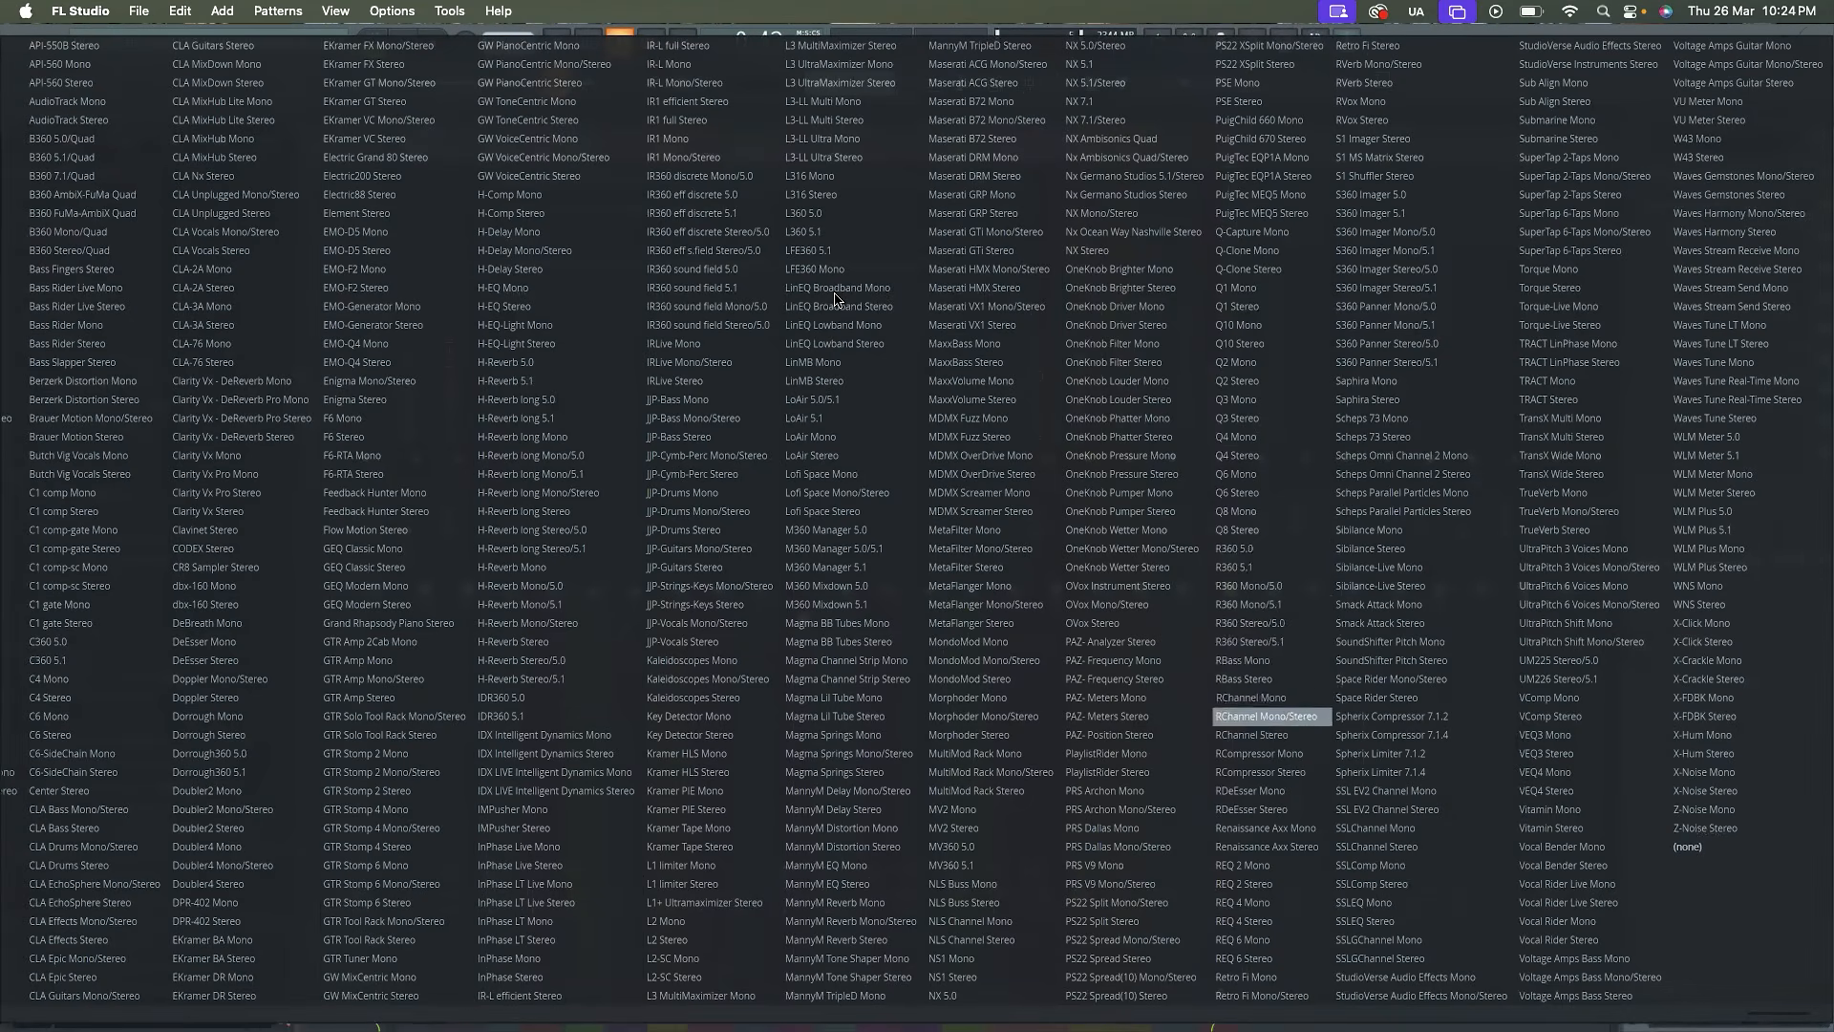
{"action": "key", "text": "r"}
{"action": "key", "text": "r"}
{"action": "key", "text": "r"}
{"action": "key", "text": "r"}
{"action": "key", "text": "r"}
{"action": "key", "text": "r"}
{"action": "key", "text": "r"}
{"action": "key", "text": "r"}
{"action": "key", "text": "r"}
{"action": "key", "text": "r"}
{"action": "key", "text": "r"}
{"action": "key", "text": "r"}
{"action": "key", "text": "r"}
{"action": "key", "text": "r"}
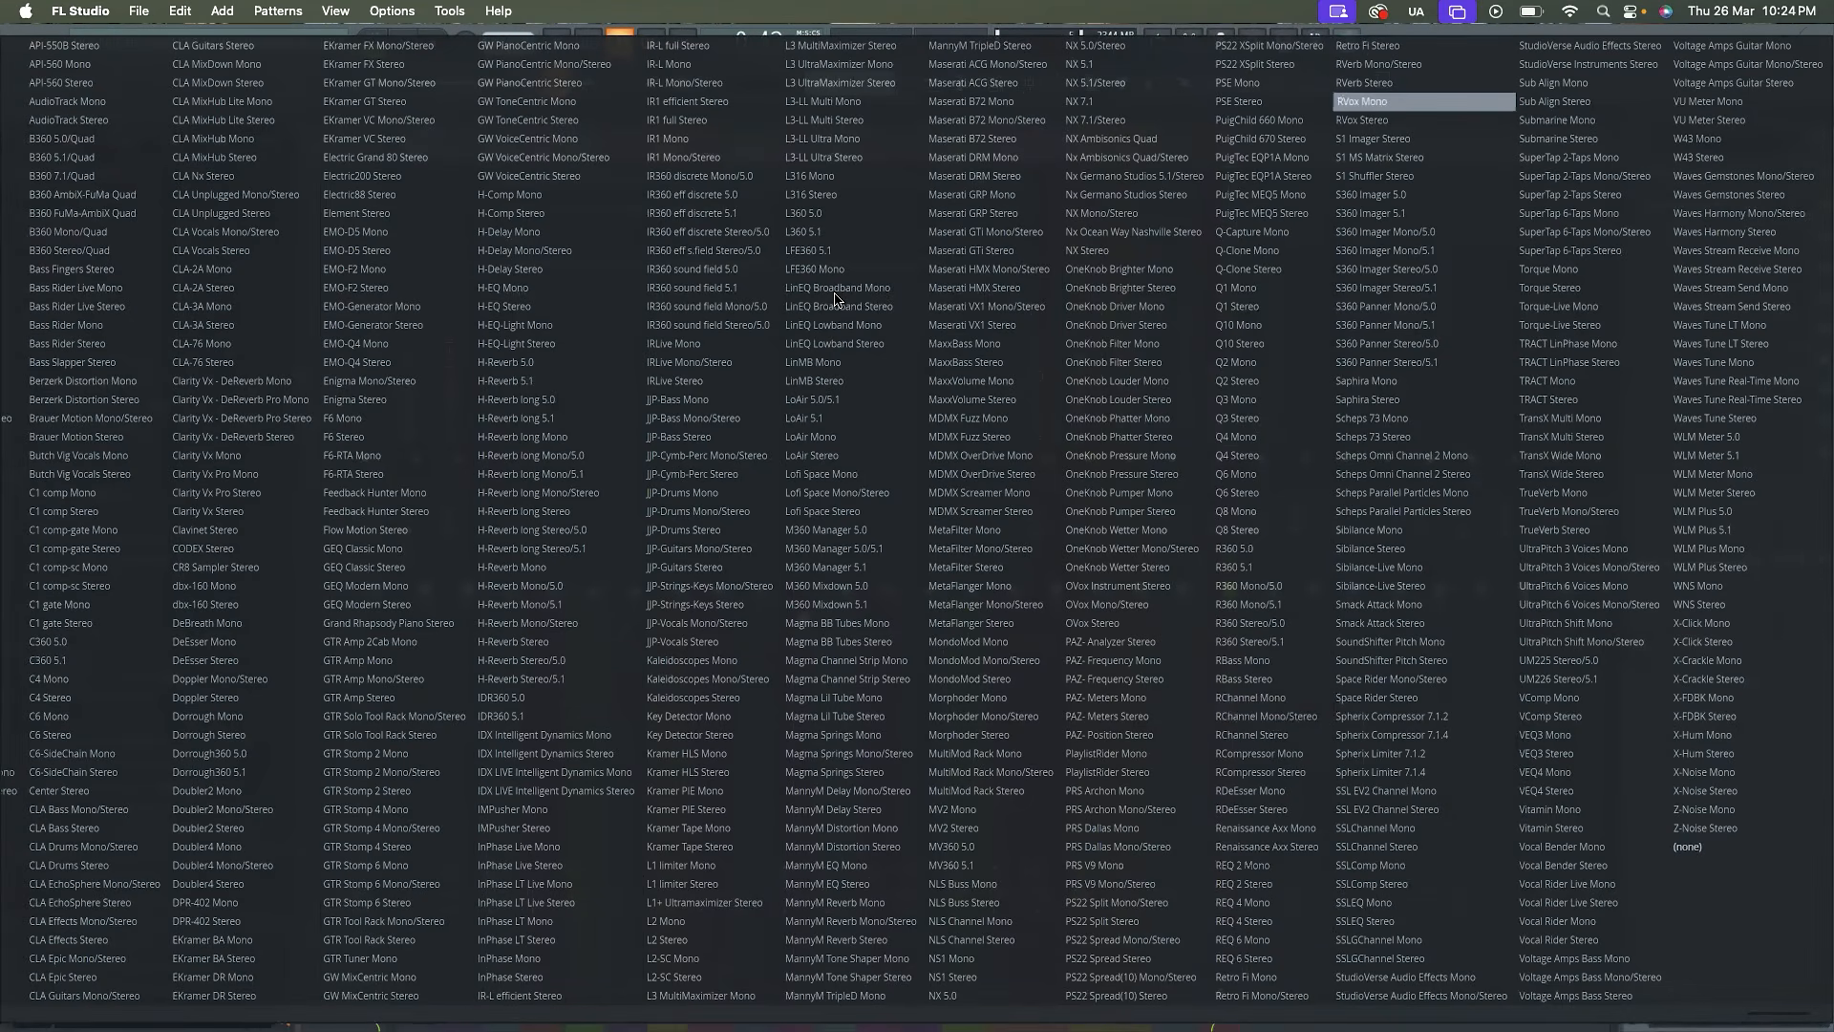
{"action": "key", "text": "r"}
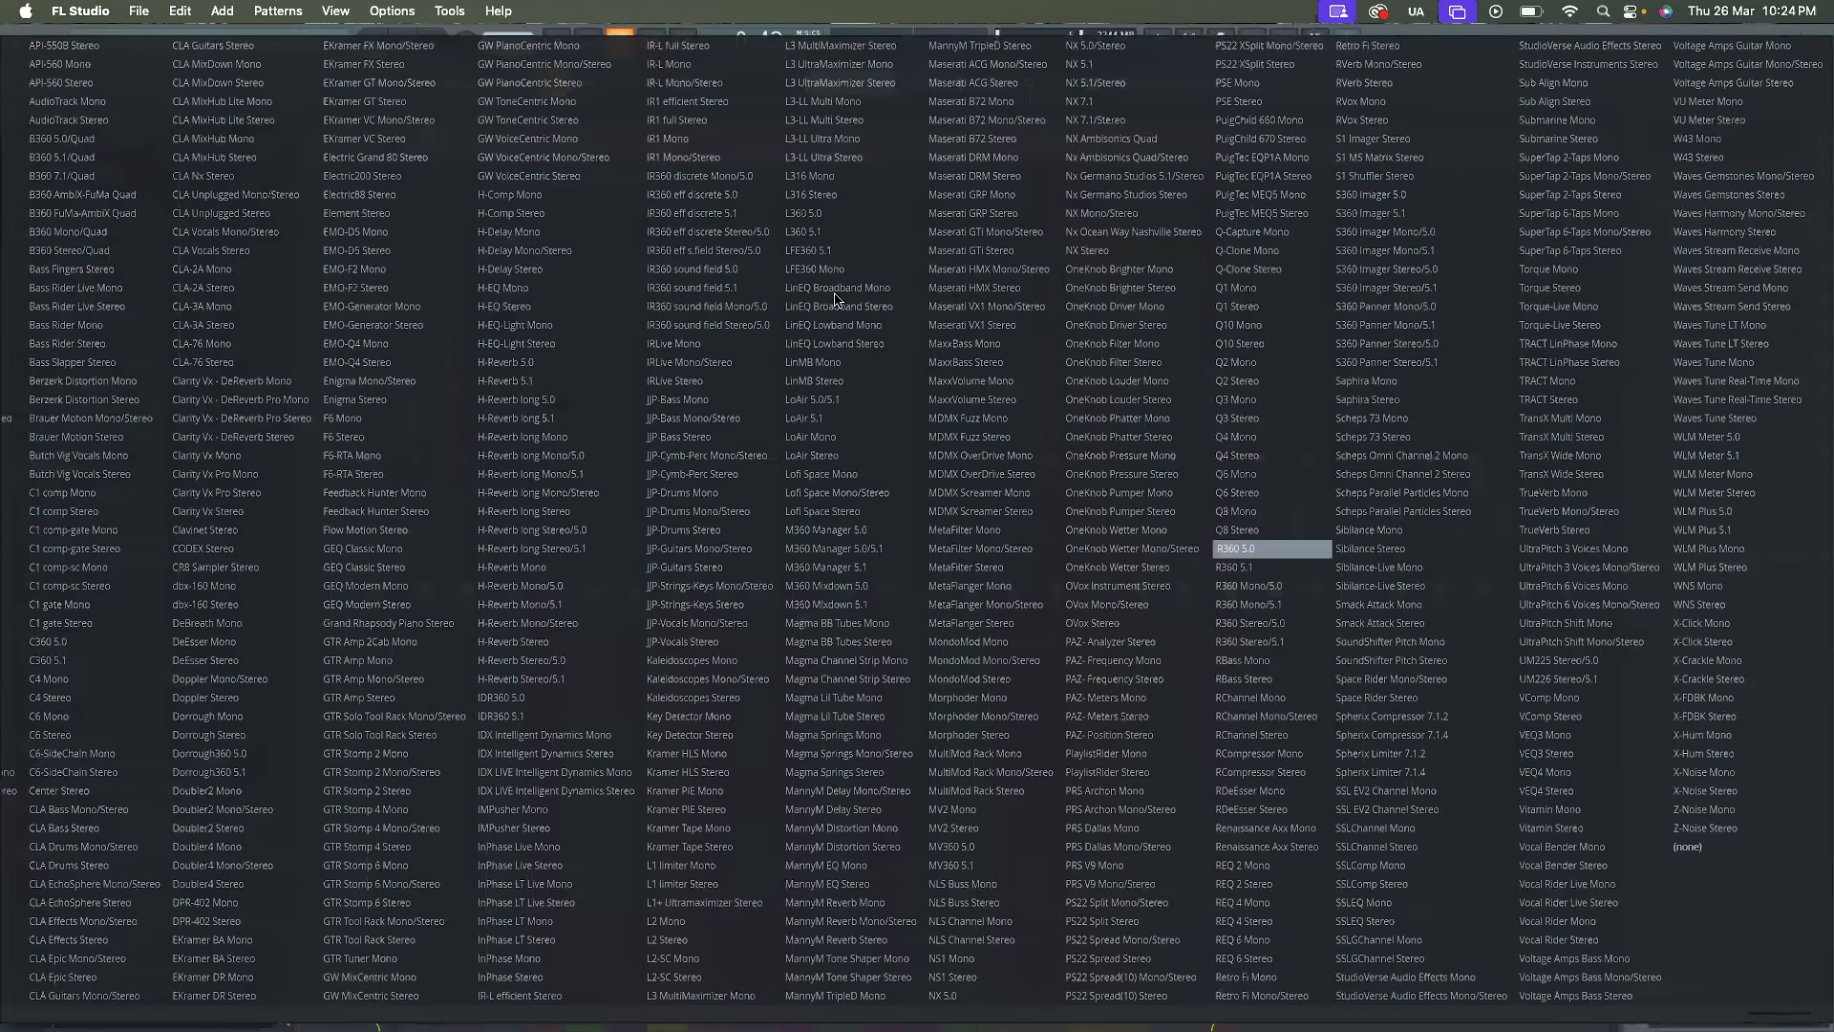
{"action": "key", "text": "r"}
{"action": "key", "text": "r"}
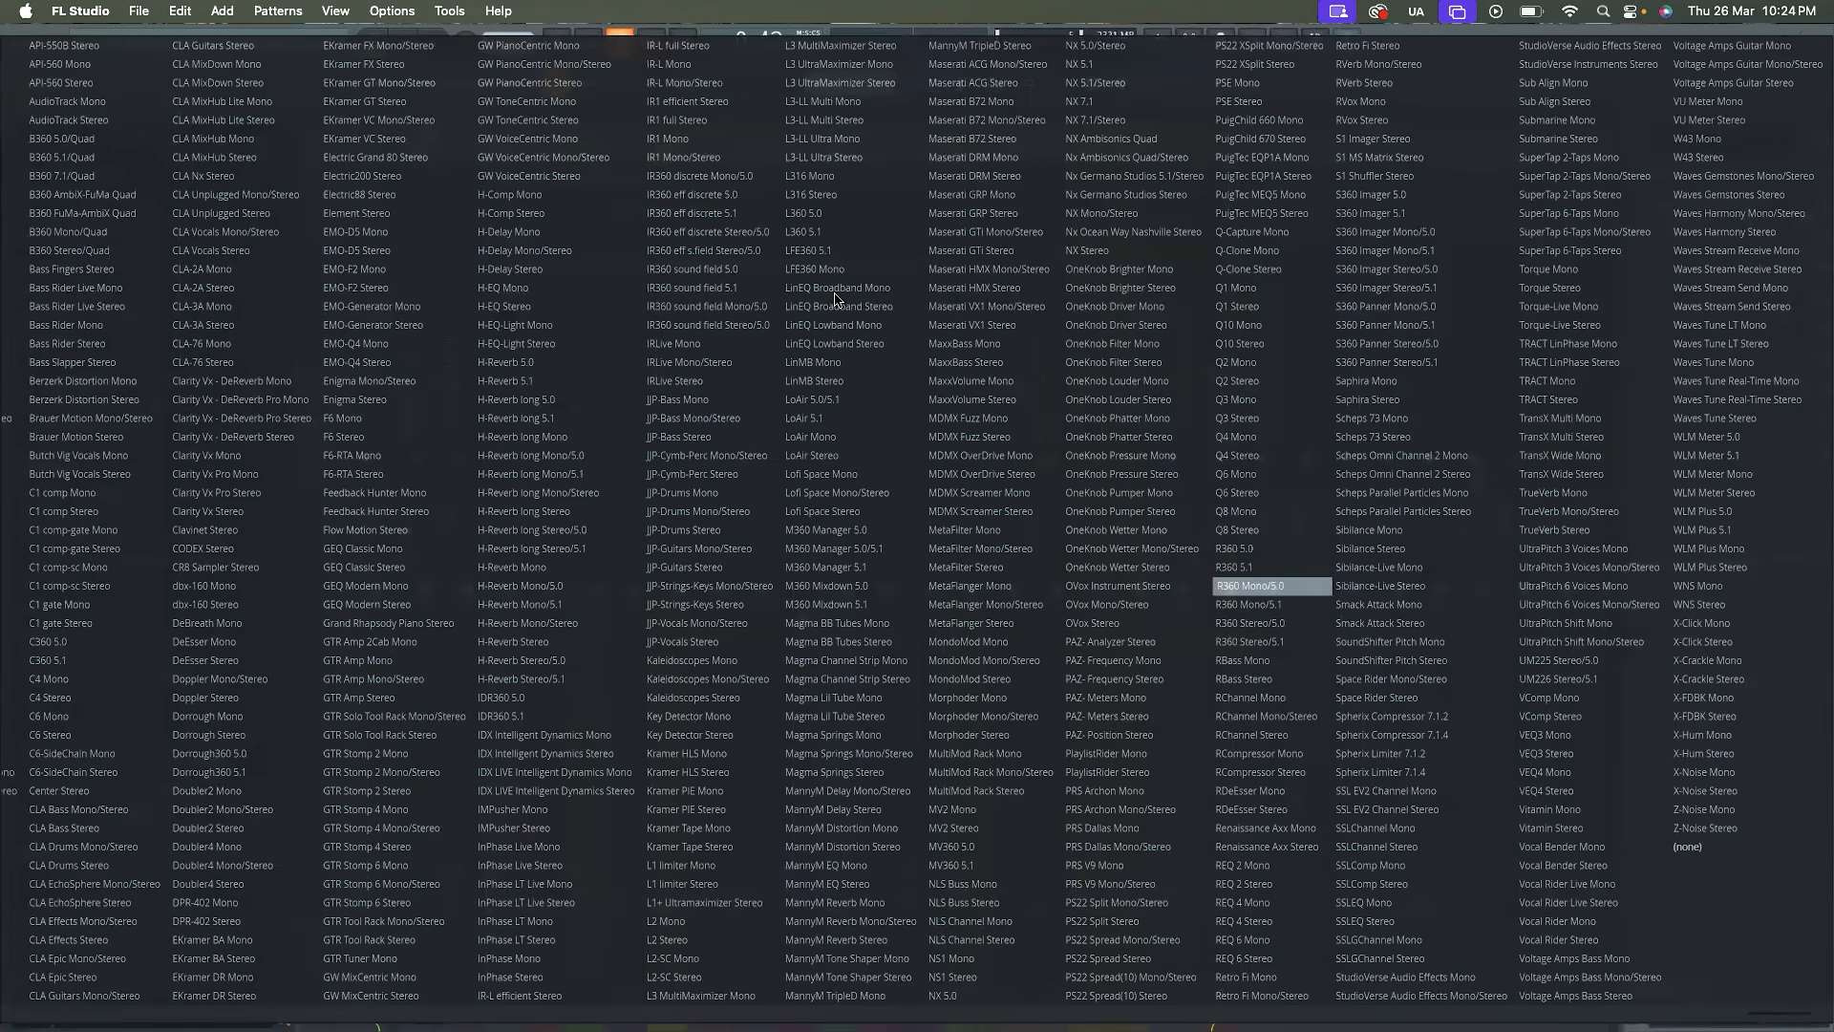
{"action": "key", "text": "r"}
{"action": "key", "text": "r"}
{"action": "key", "text": "r"}
{"action": "key", "text": "r"}
{"action": "key", "text": "r"}
{"action": "key", "text": "r"}
{"action": "key", "text": "r"}
{"action": "key", "text": "r"}
{"action": "key", "text": "r"}
{"action": "key", "text": "r"}
{"action": "key", "text": "r"}
{"action": "key", "text": "r"}
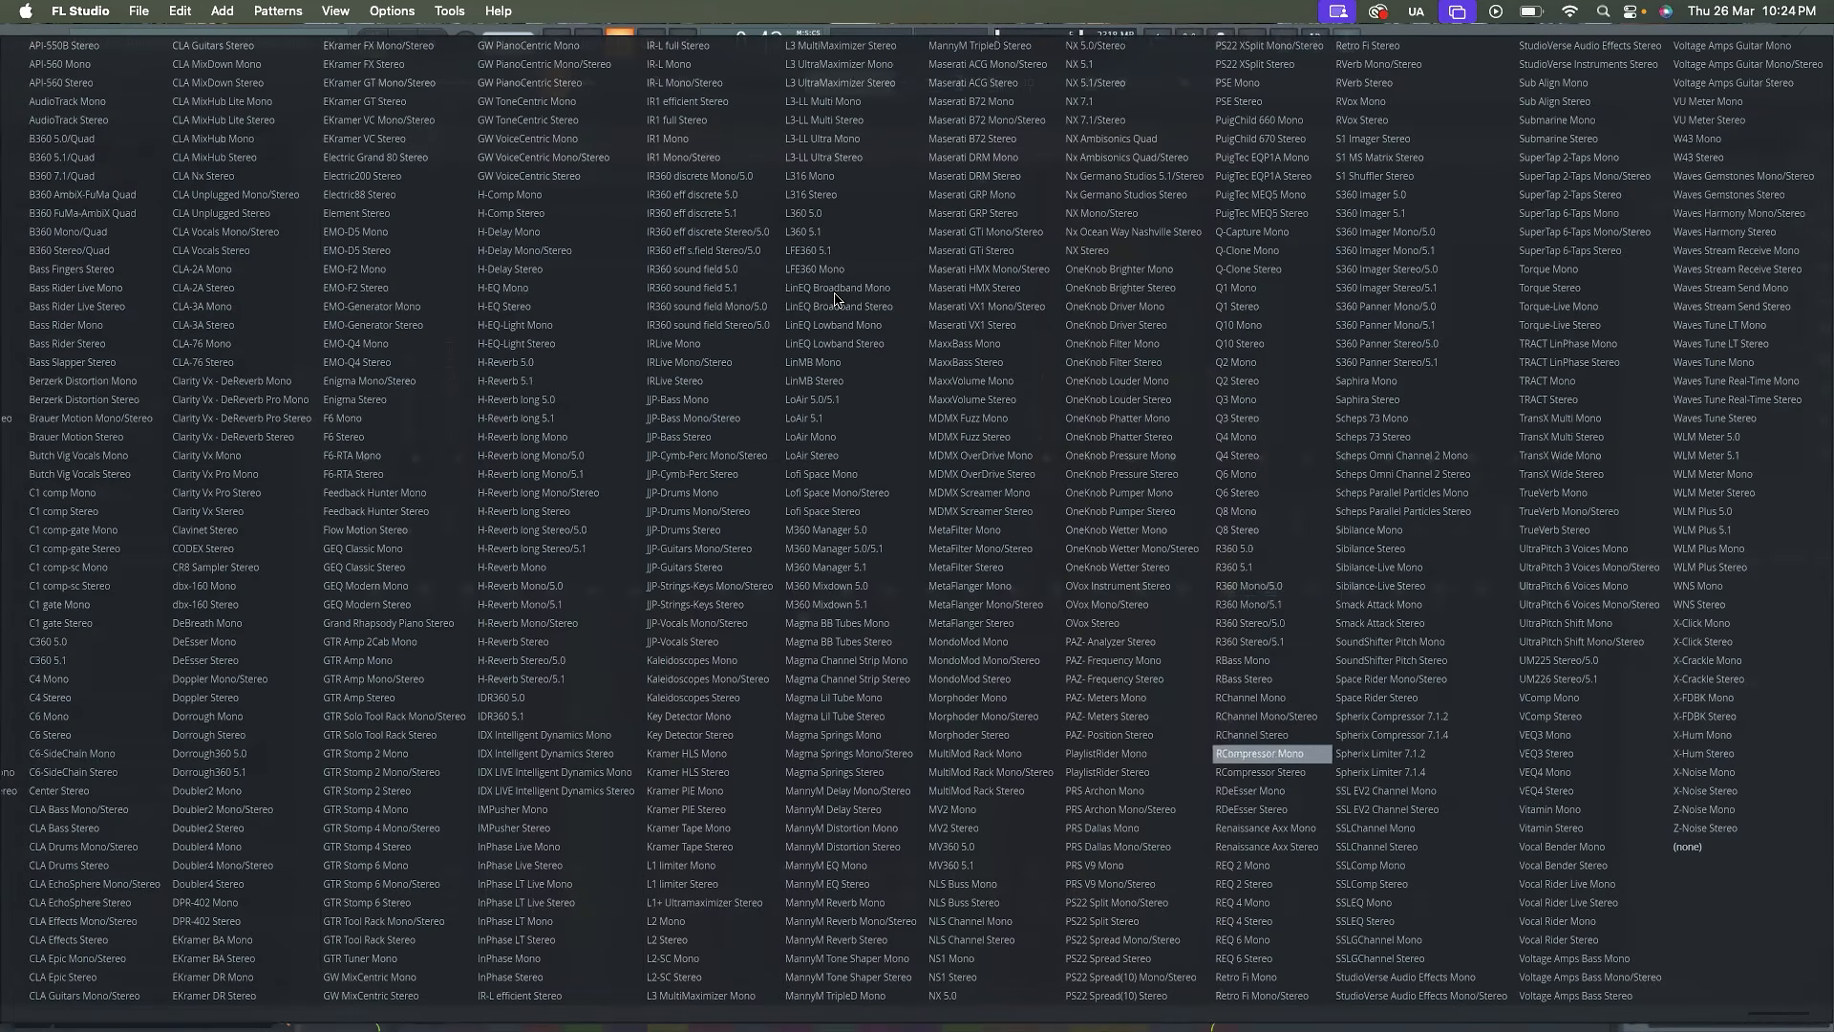
{"action": "key", "text": "r"}
{"action": "key", "text": "r"}
{"action": "key", "text": "r"}
{"action": "key", "text": "r"}
{"action": "key", "text": "r"}
{"action": "key", "text": "r"}
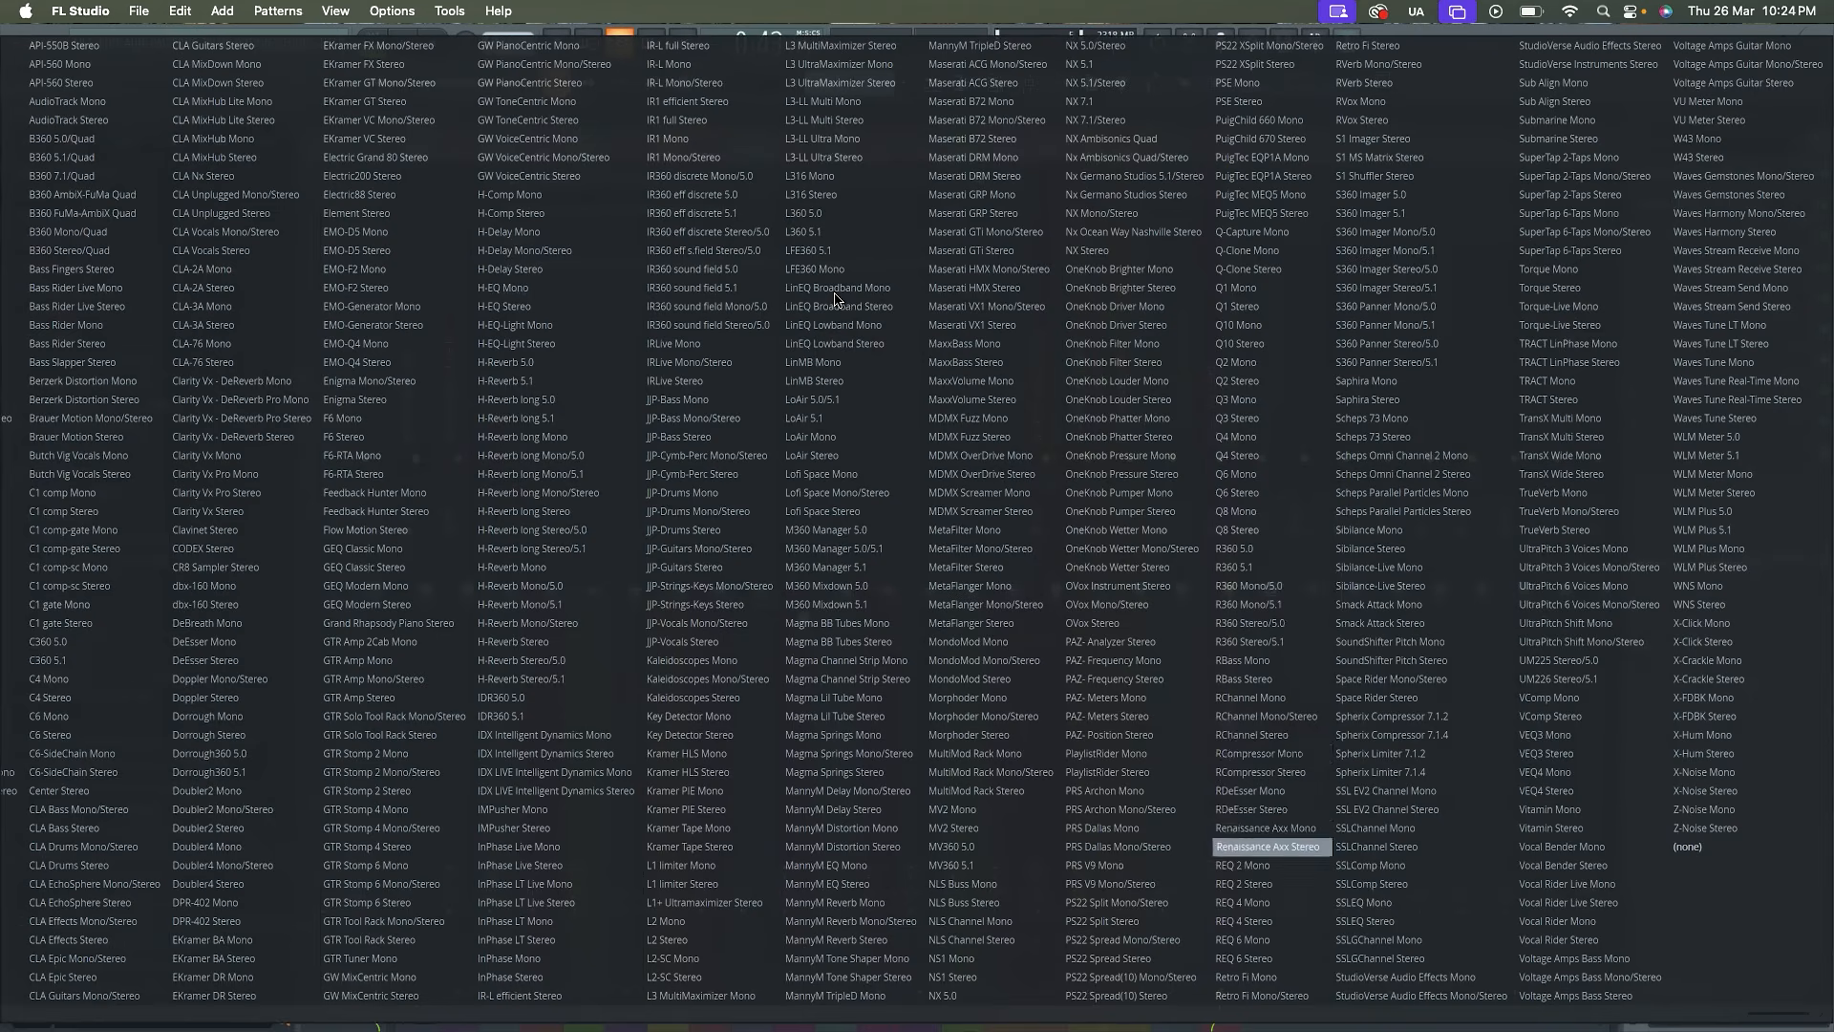
{"action": "key", "text": "r"}
{"action": "key", "text": "r"}
{"action": "key", "text": "r"}
{"action": "key", "text": "r"}
{"action": "key", "text": "r"}
{"action": "key", "text": "r"}
{"action": "key", "text": "r"}
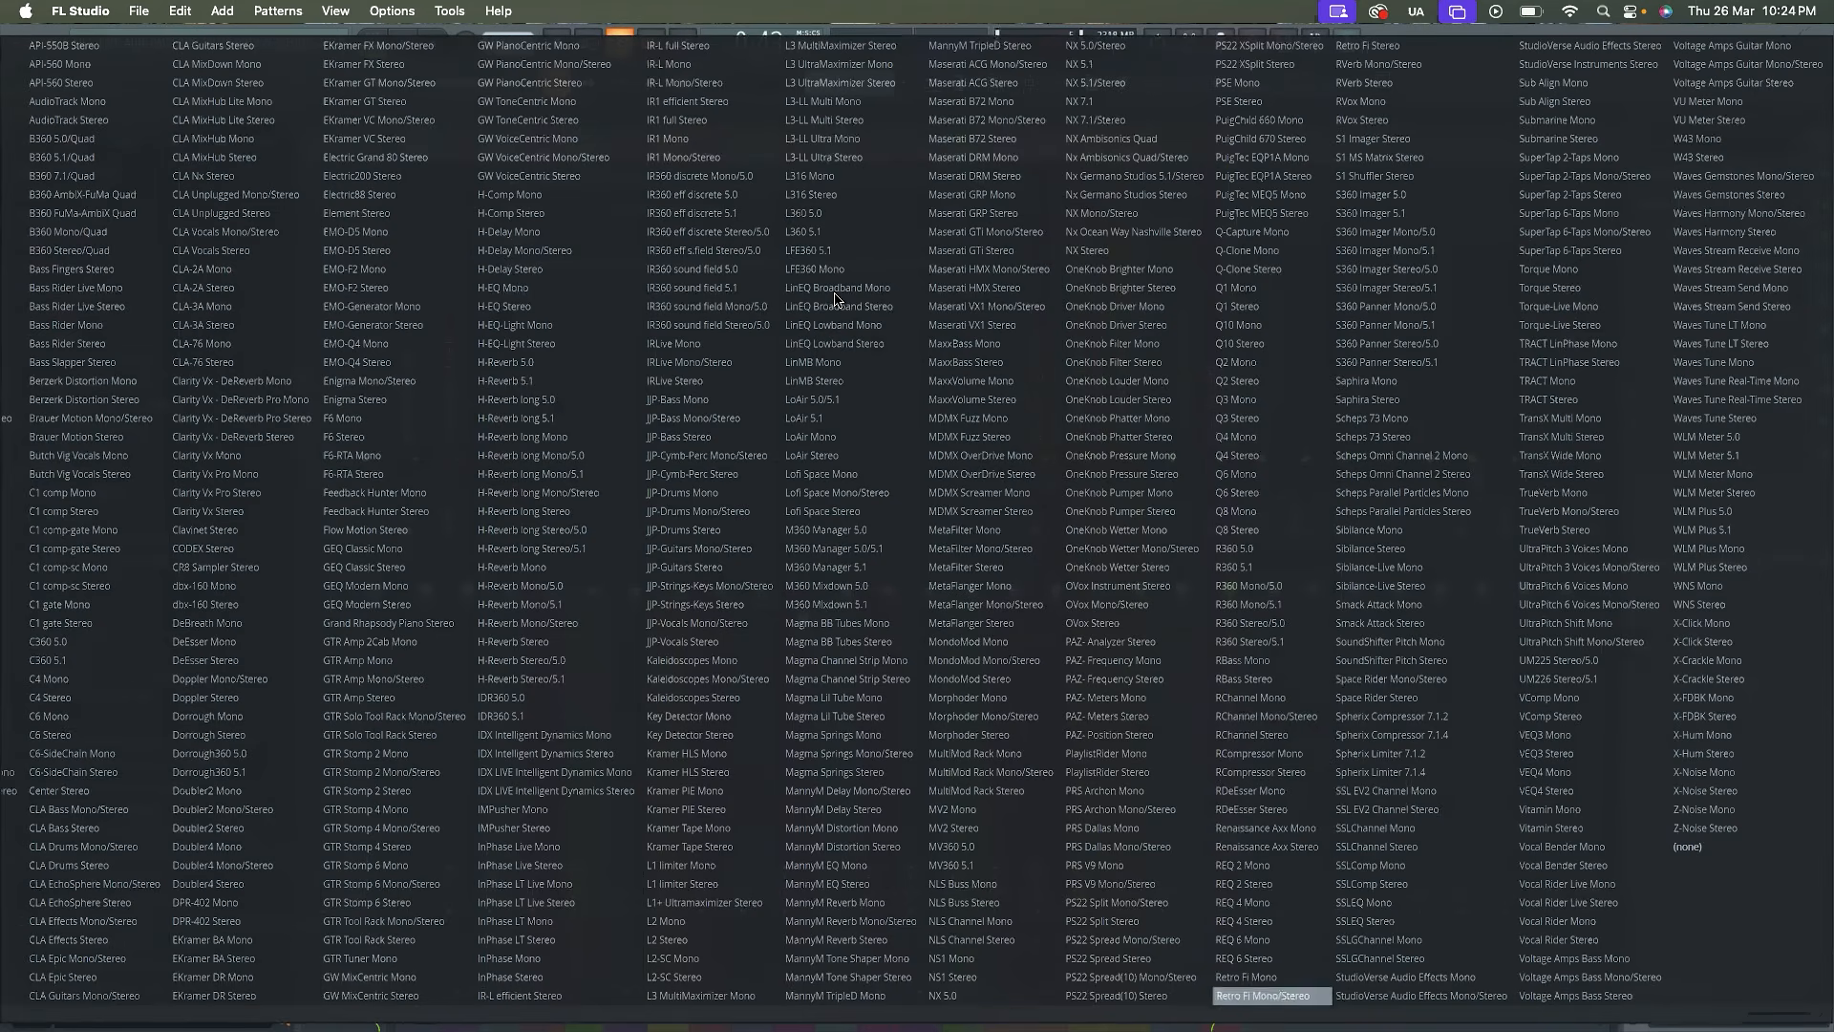
{"action": "key", "text": "r"}
{"action": "key", "text": "r"}
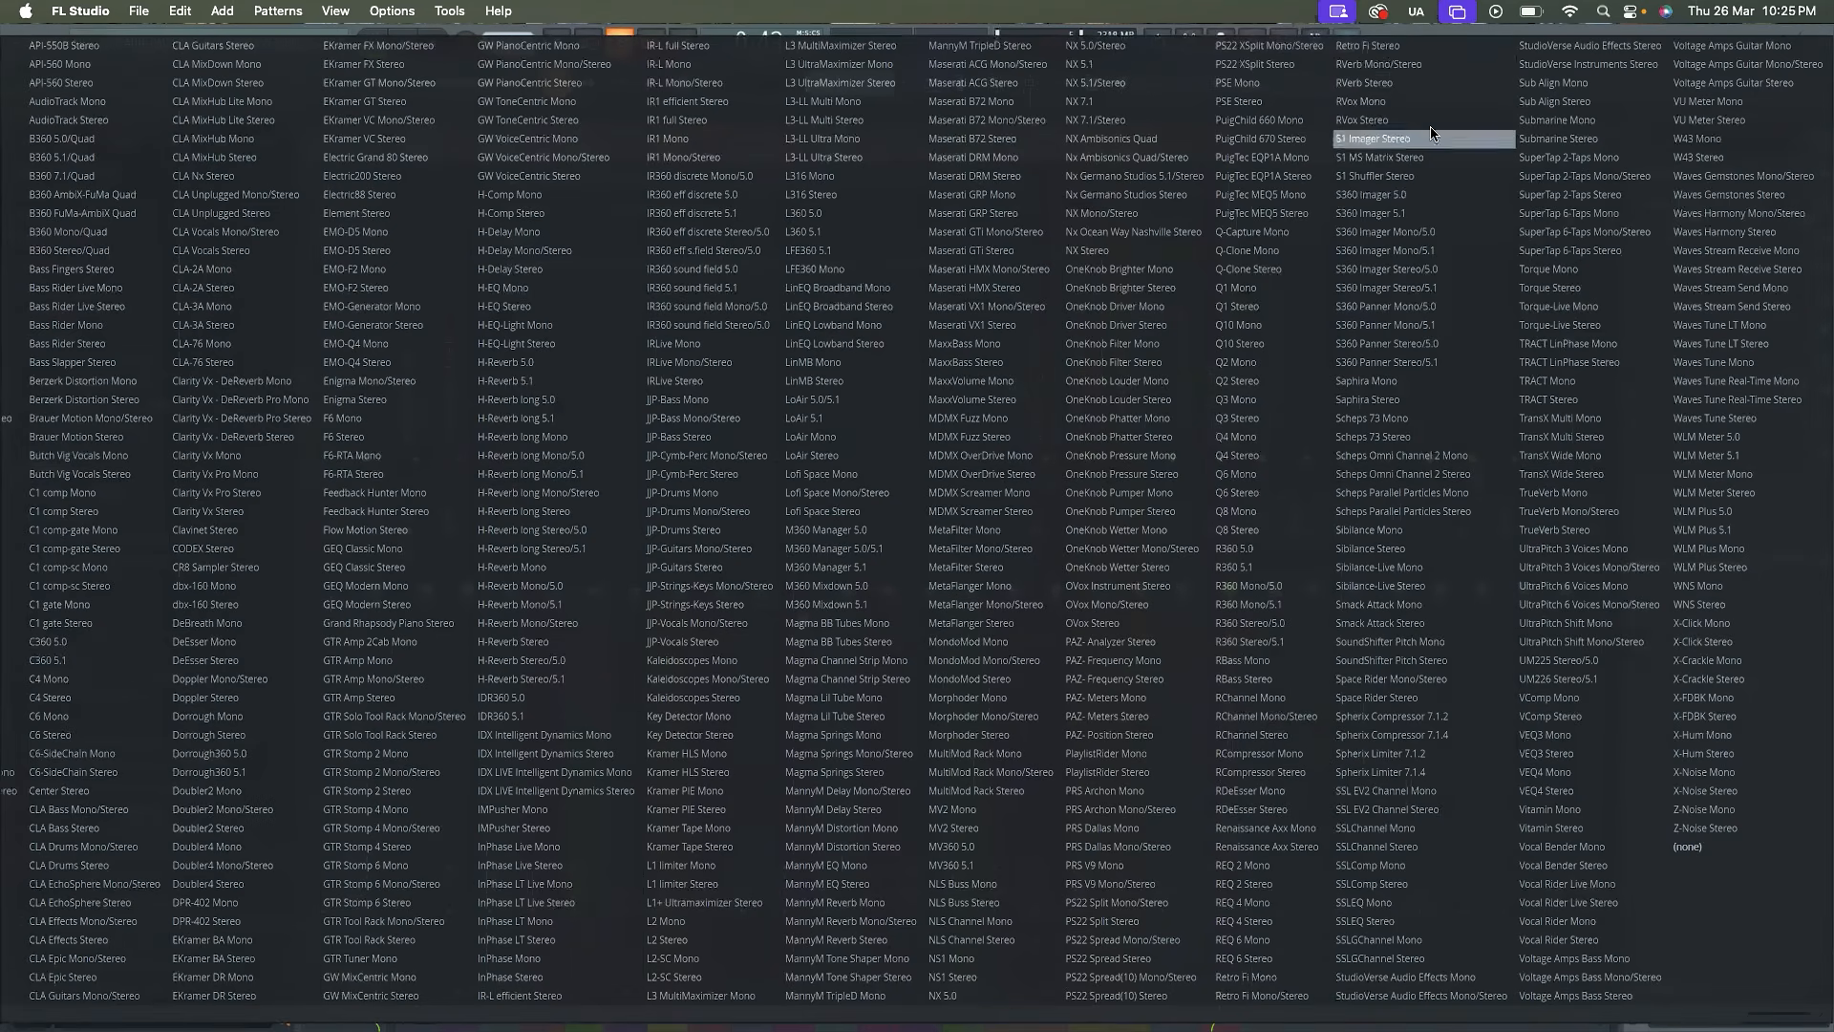
{"action": "key", "text": "Return"}
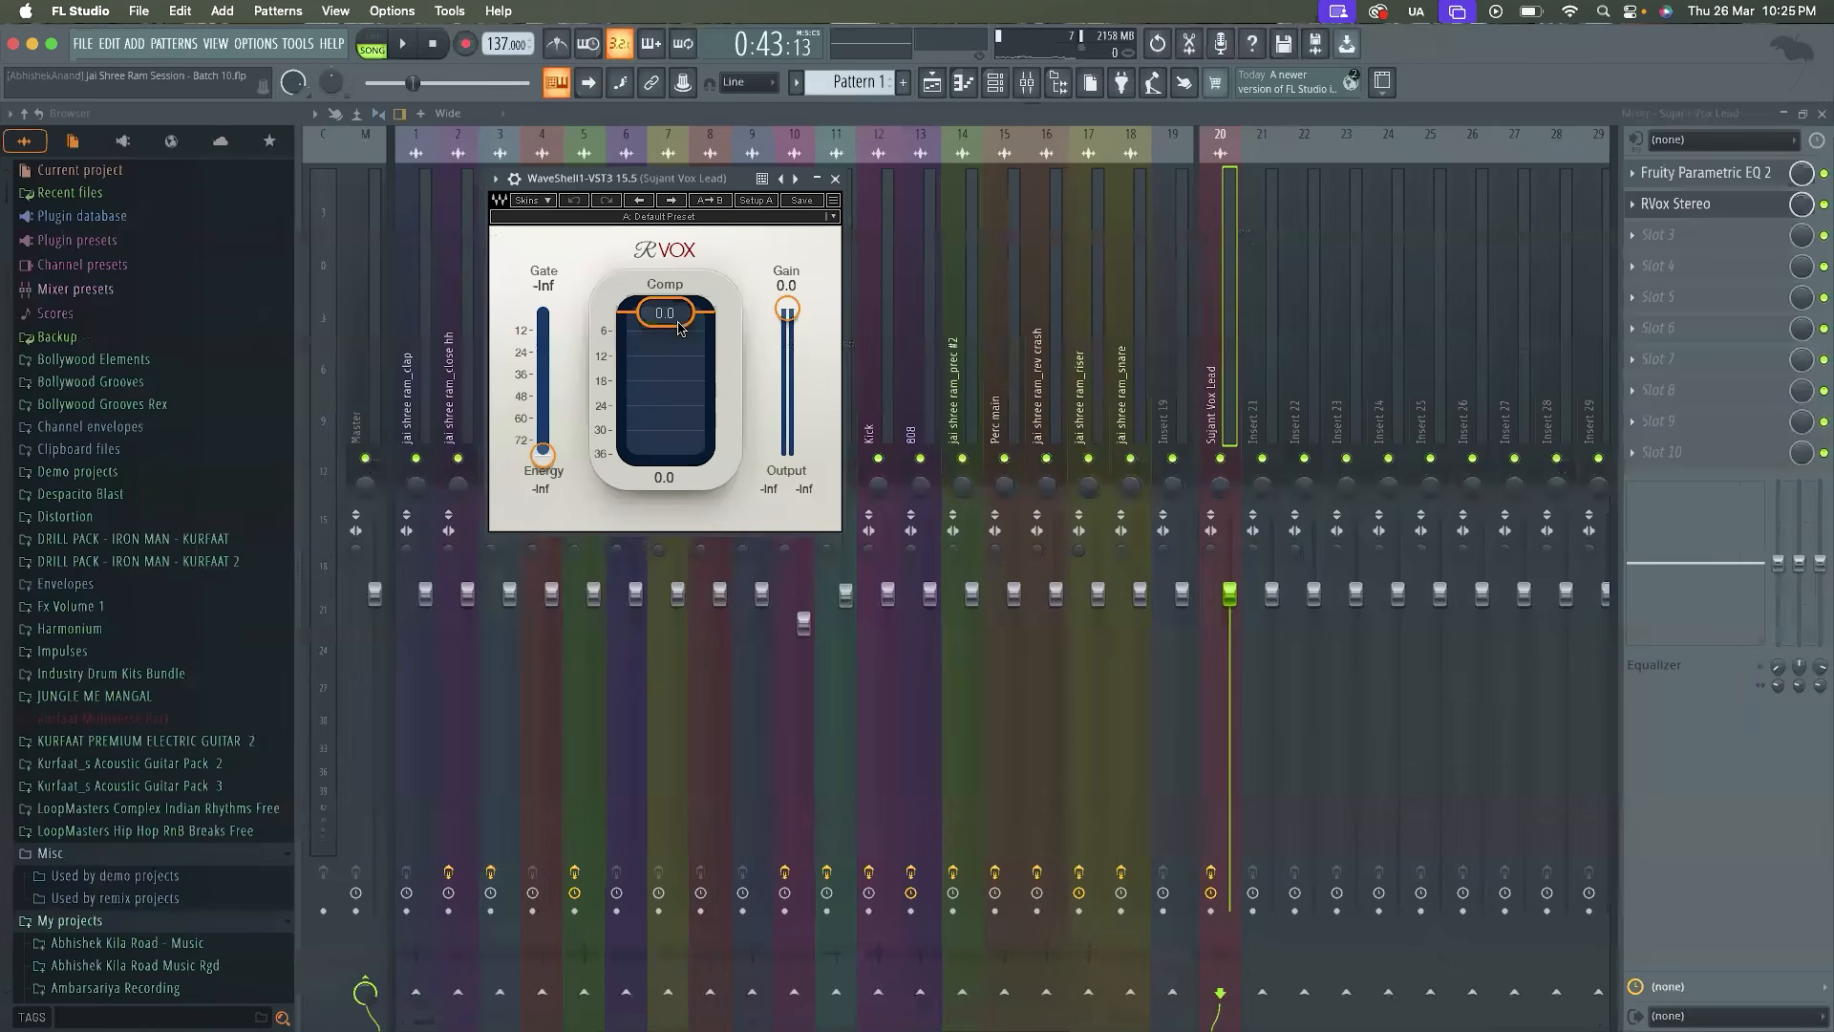
Set the RVox compression to -12.1 dB during playback, keeping the gate at -Inf
{"action": "key", "text": "space"}
{"action": "left_click_drag", "start_coordinate": [649, 188], "coordinate": [724, 313]}
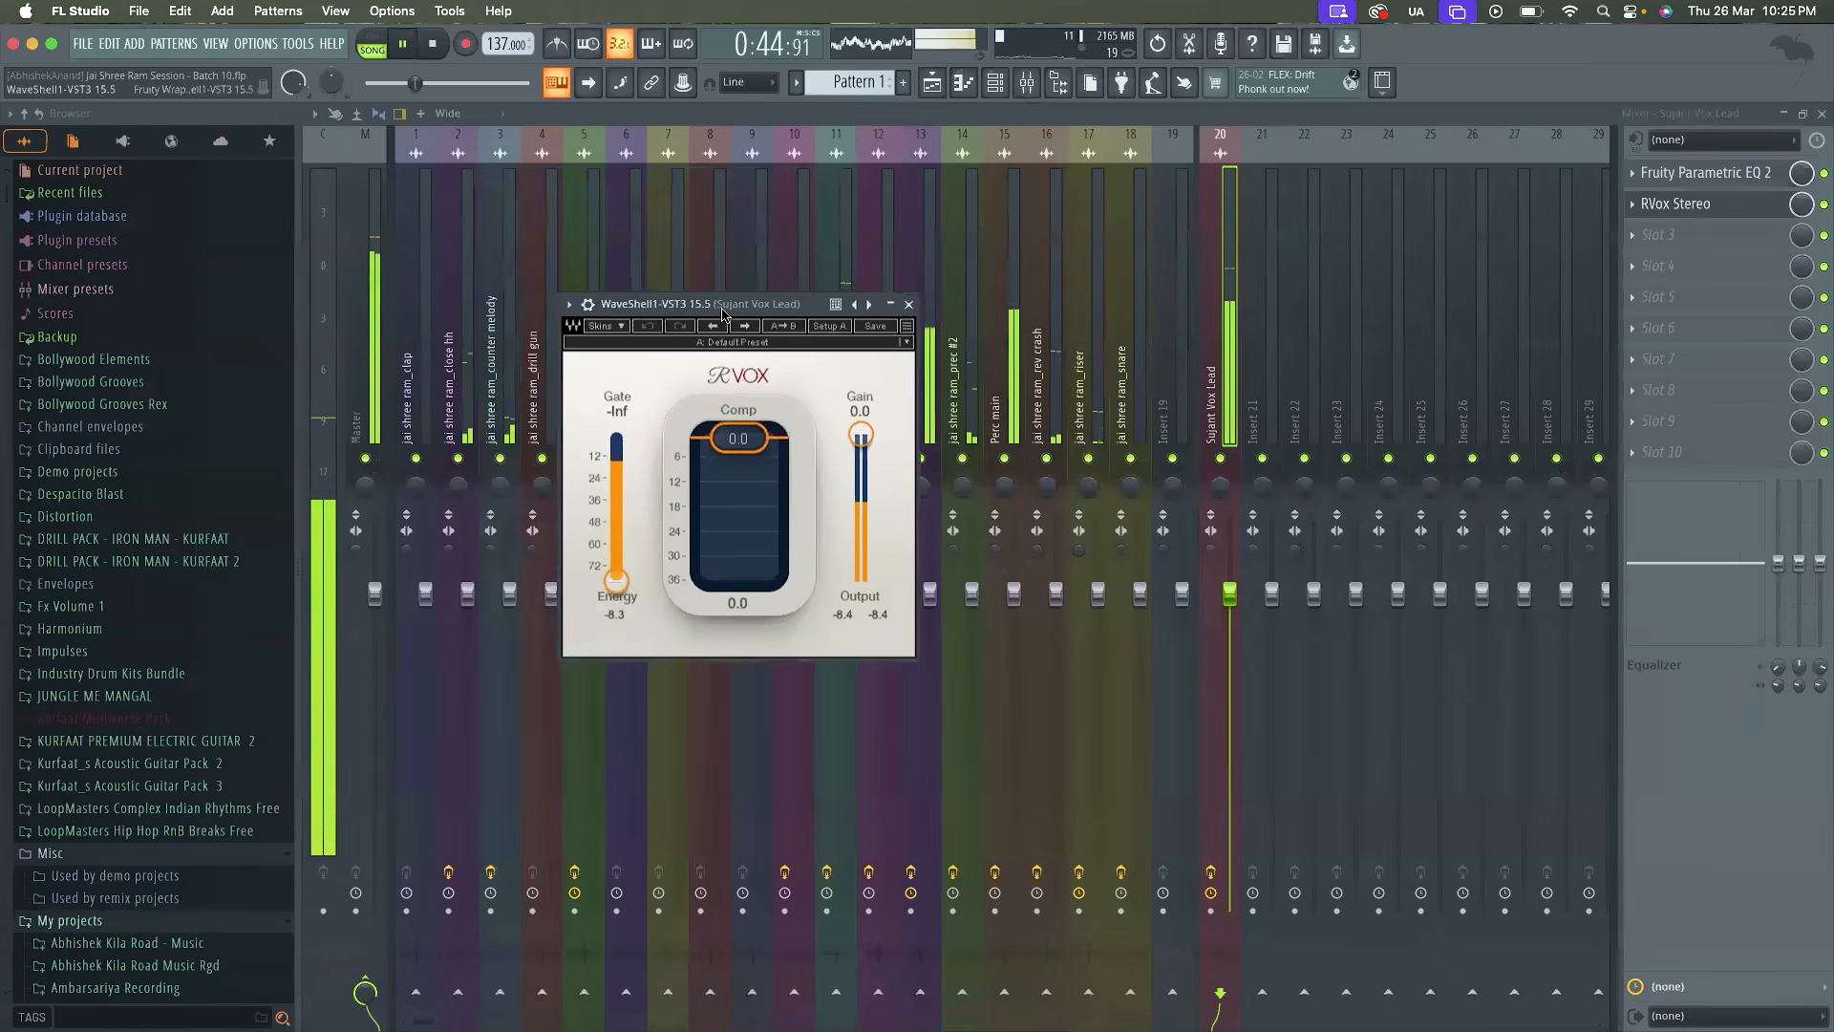
{"action": "mouse_move", "coordinate": [616, 581]}
{"action": "left_mouse_down"}
{"action": "mouse_move", "coordinate": [620, 435]}
{"action": "mouse_move", "coordinate": [616, 582]}
{"action": "left_mouse_up"}
{"action": "left_click_drag", "start_coordinate": [739, 439], "coordinate": [739, 482]}
Lower the RVox gain to -7.0 dB while listening to the vocal during playback
{"action": "key", "text": "space"}
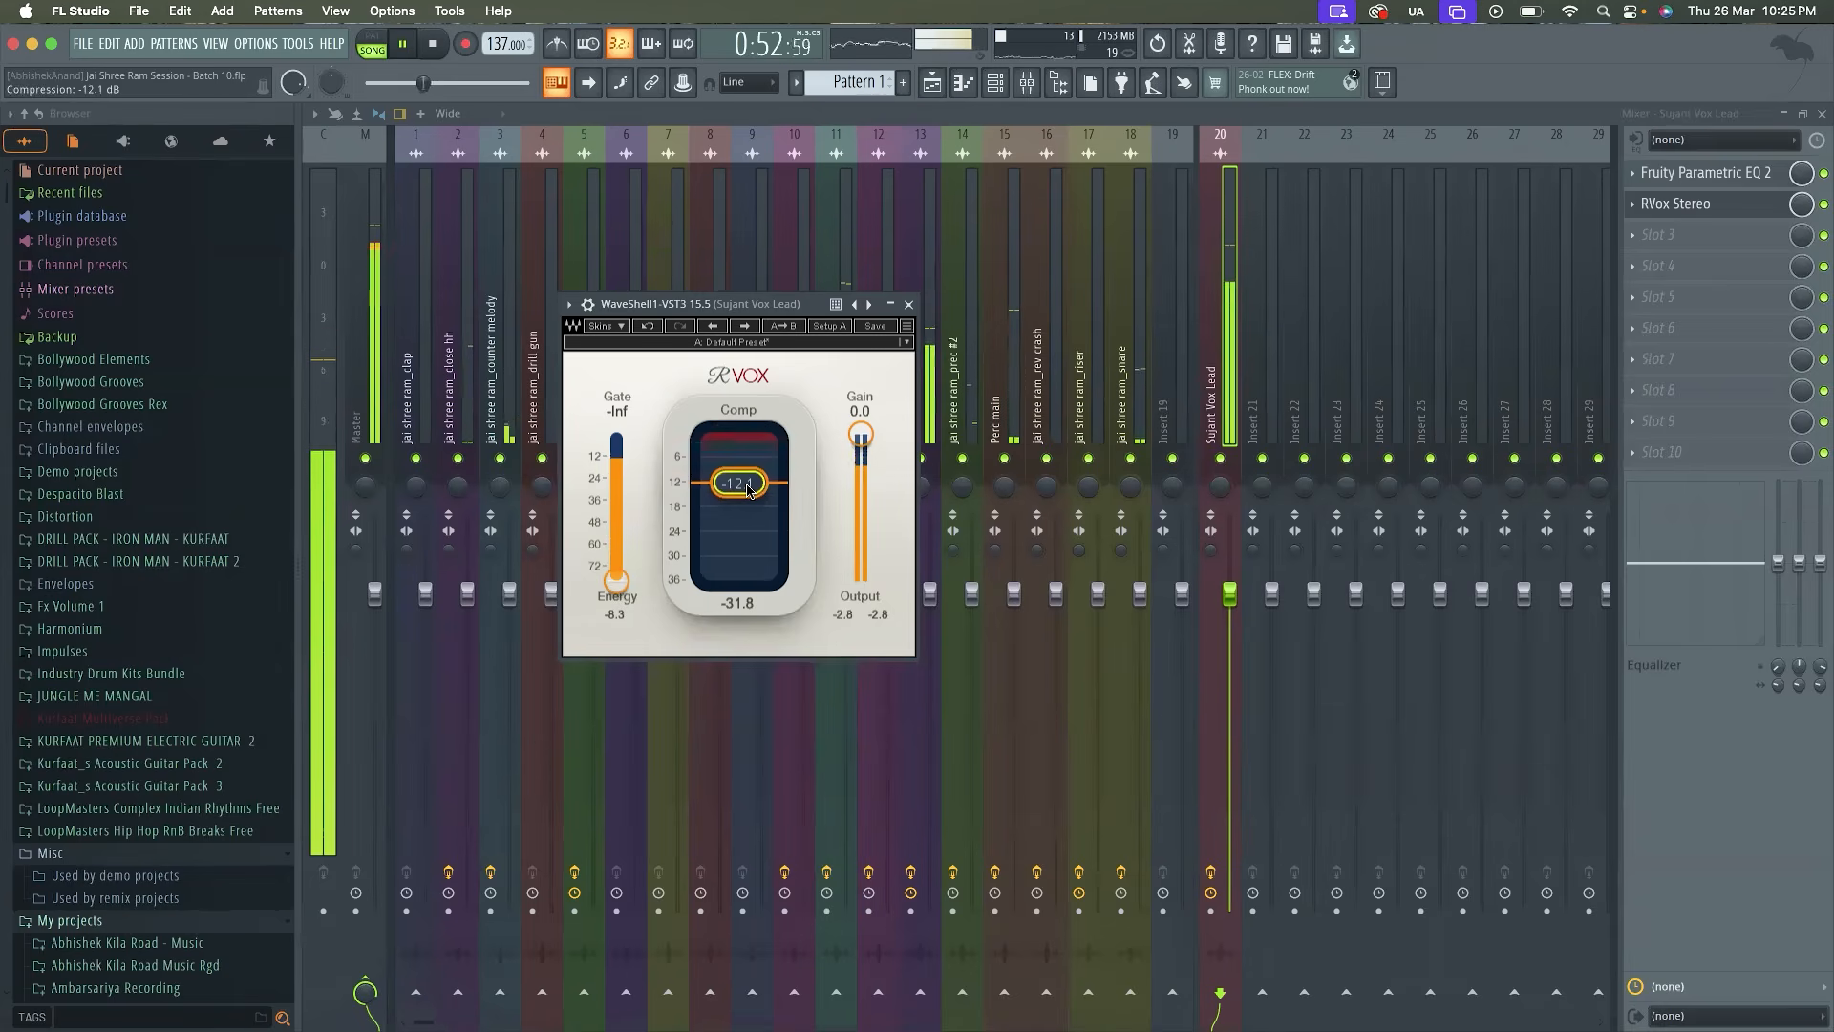
{"action": "key", "text": "space"}
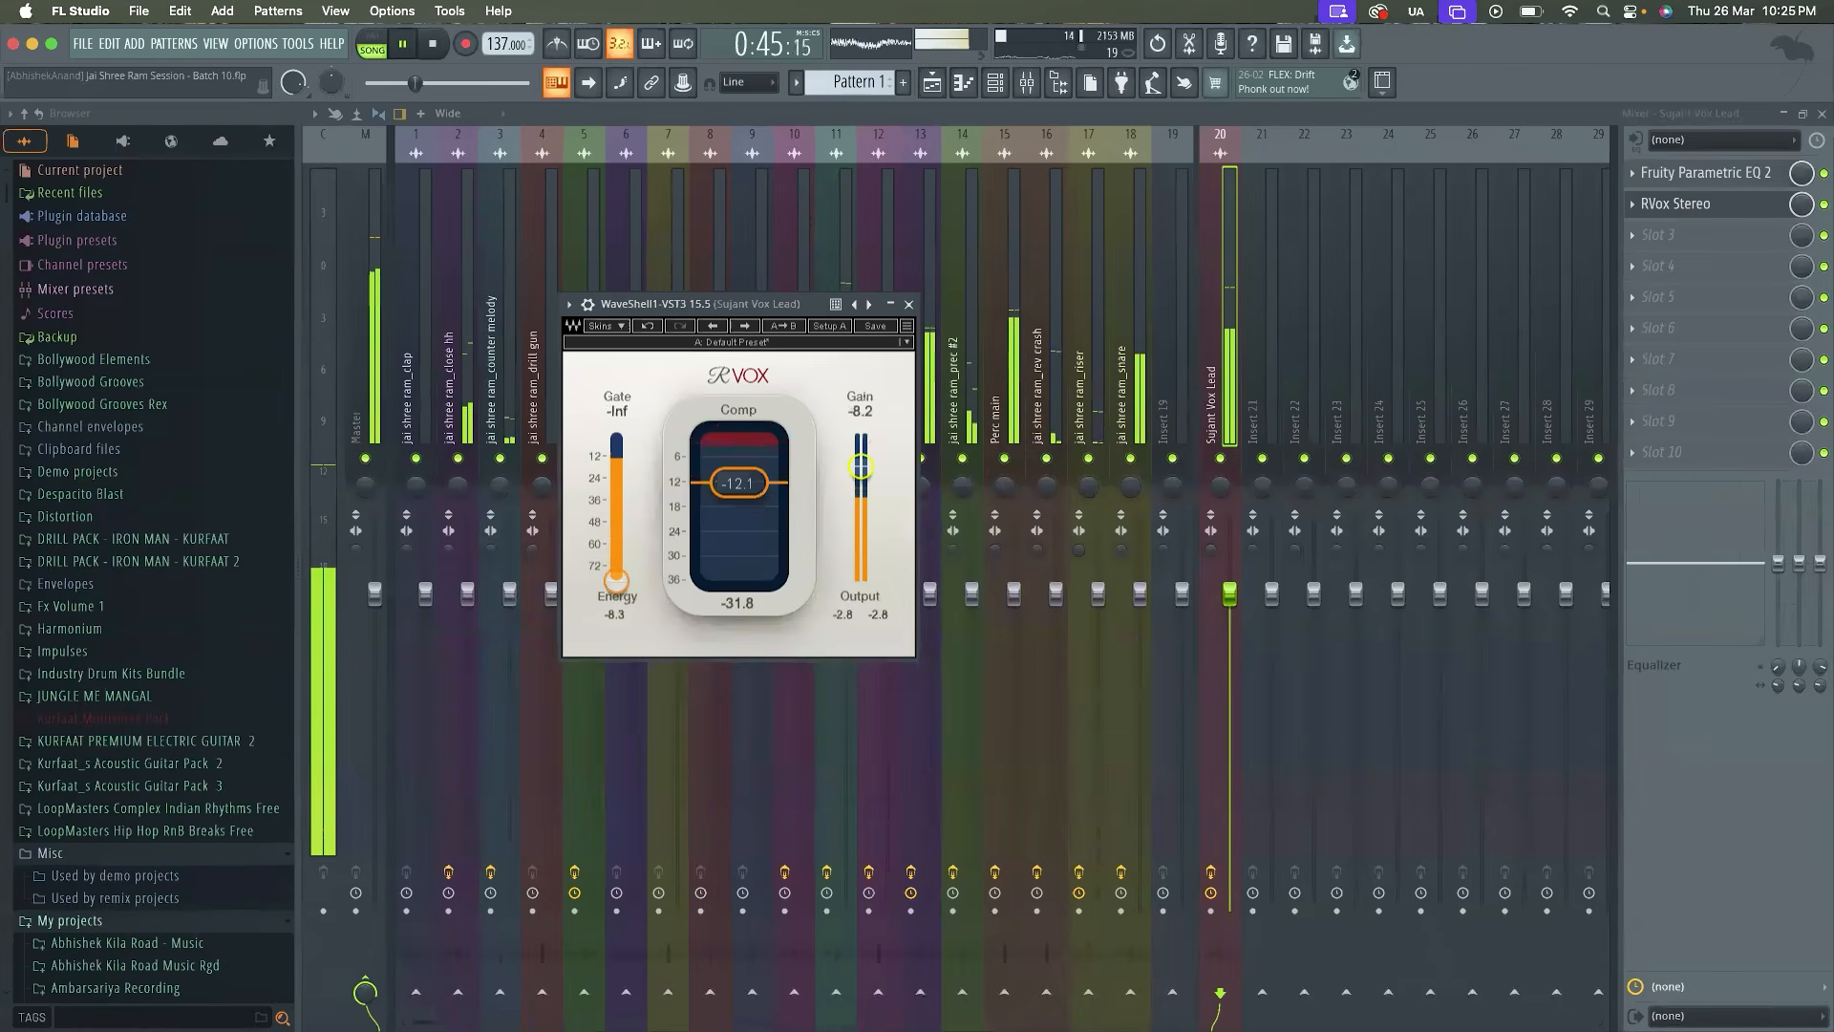
{"action": "scroll", "coordinate": [861, 467], "scroll_direction": "up", "scroll_amount": 3}
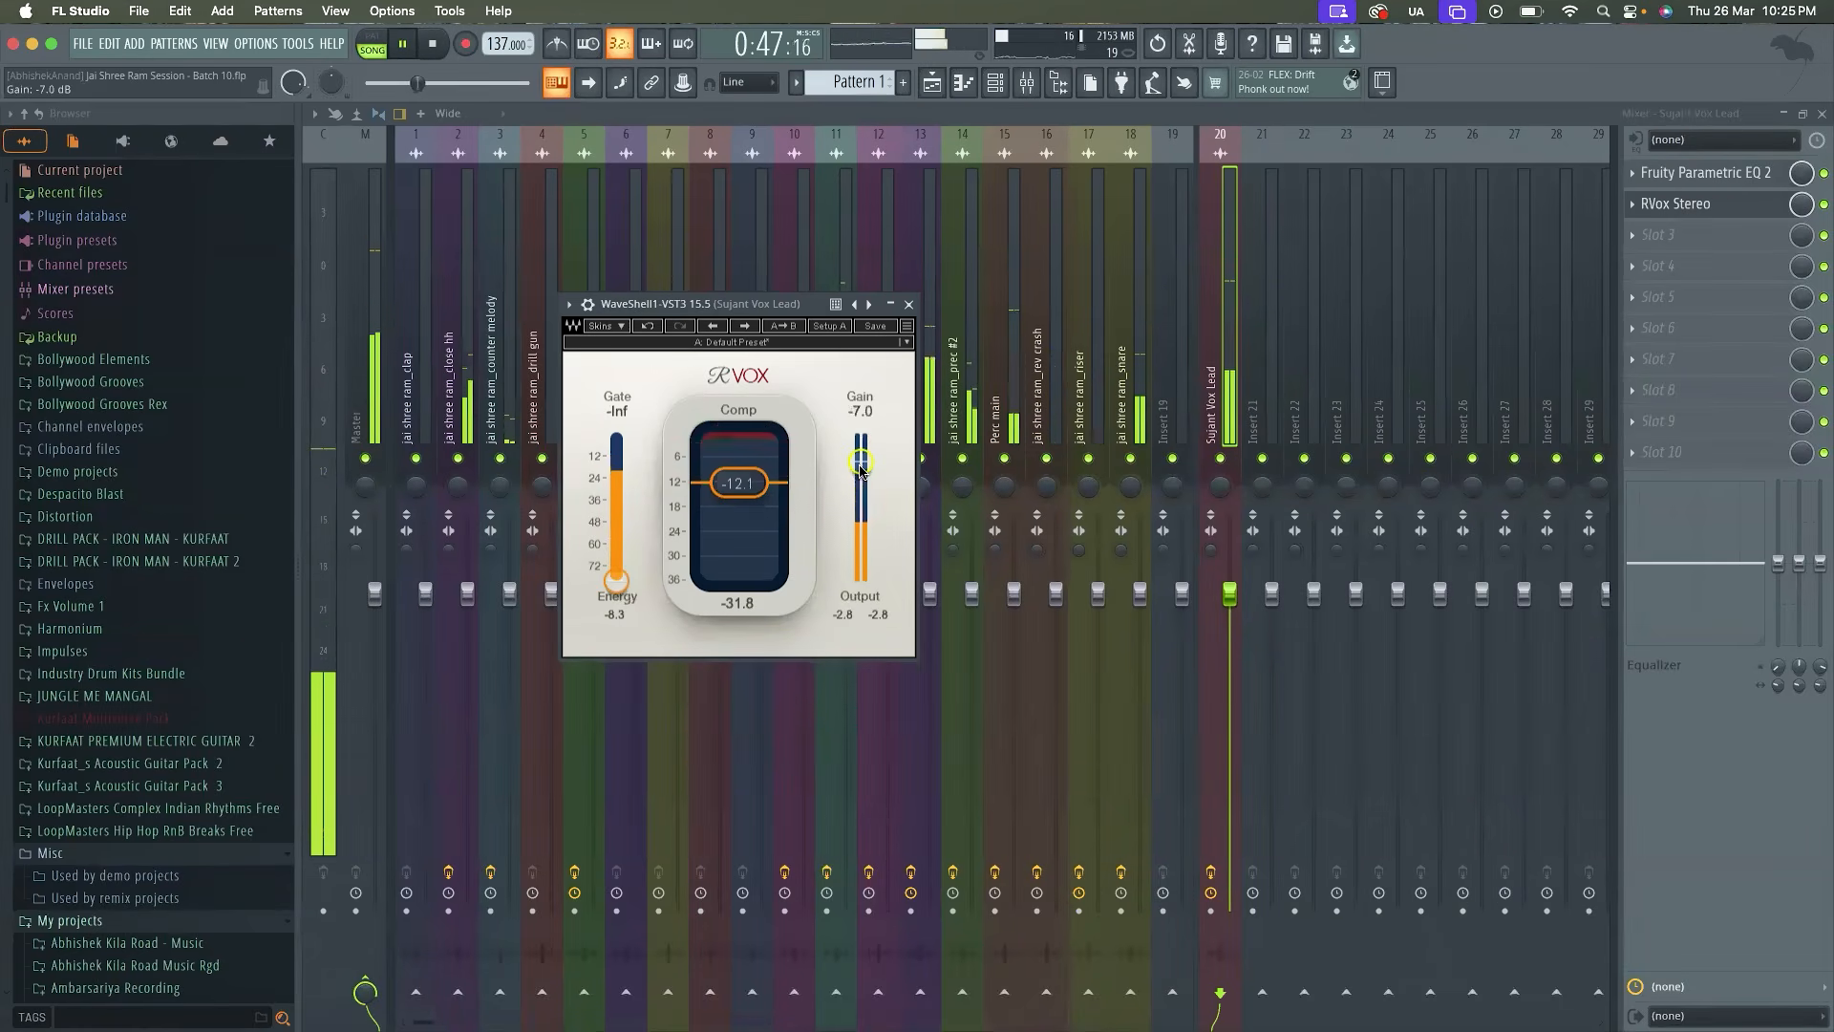
Set the RVox compression to -14.4 dB and its gain to -6.8 dB while the song plays
{"action": "left_click", "coordinate": [911, 304]}
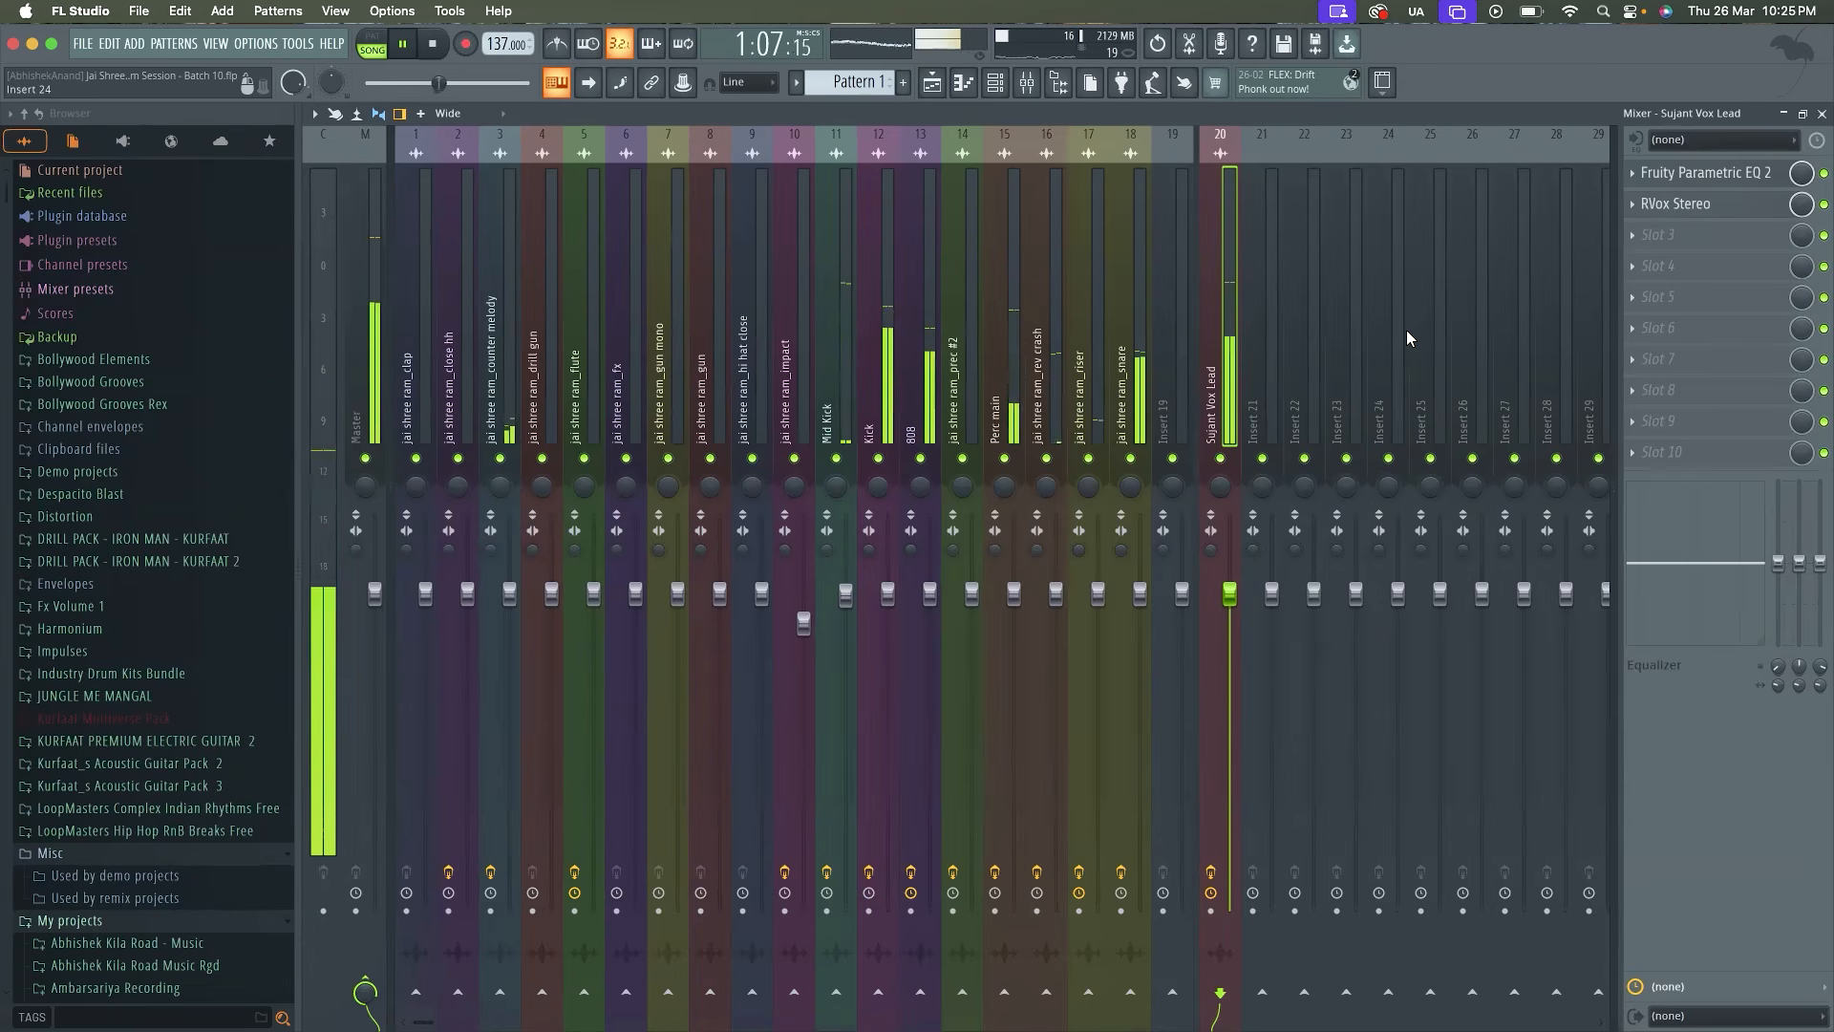
{"action": "left_click", "coordinate": [1675, 204]}
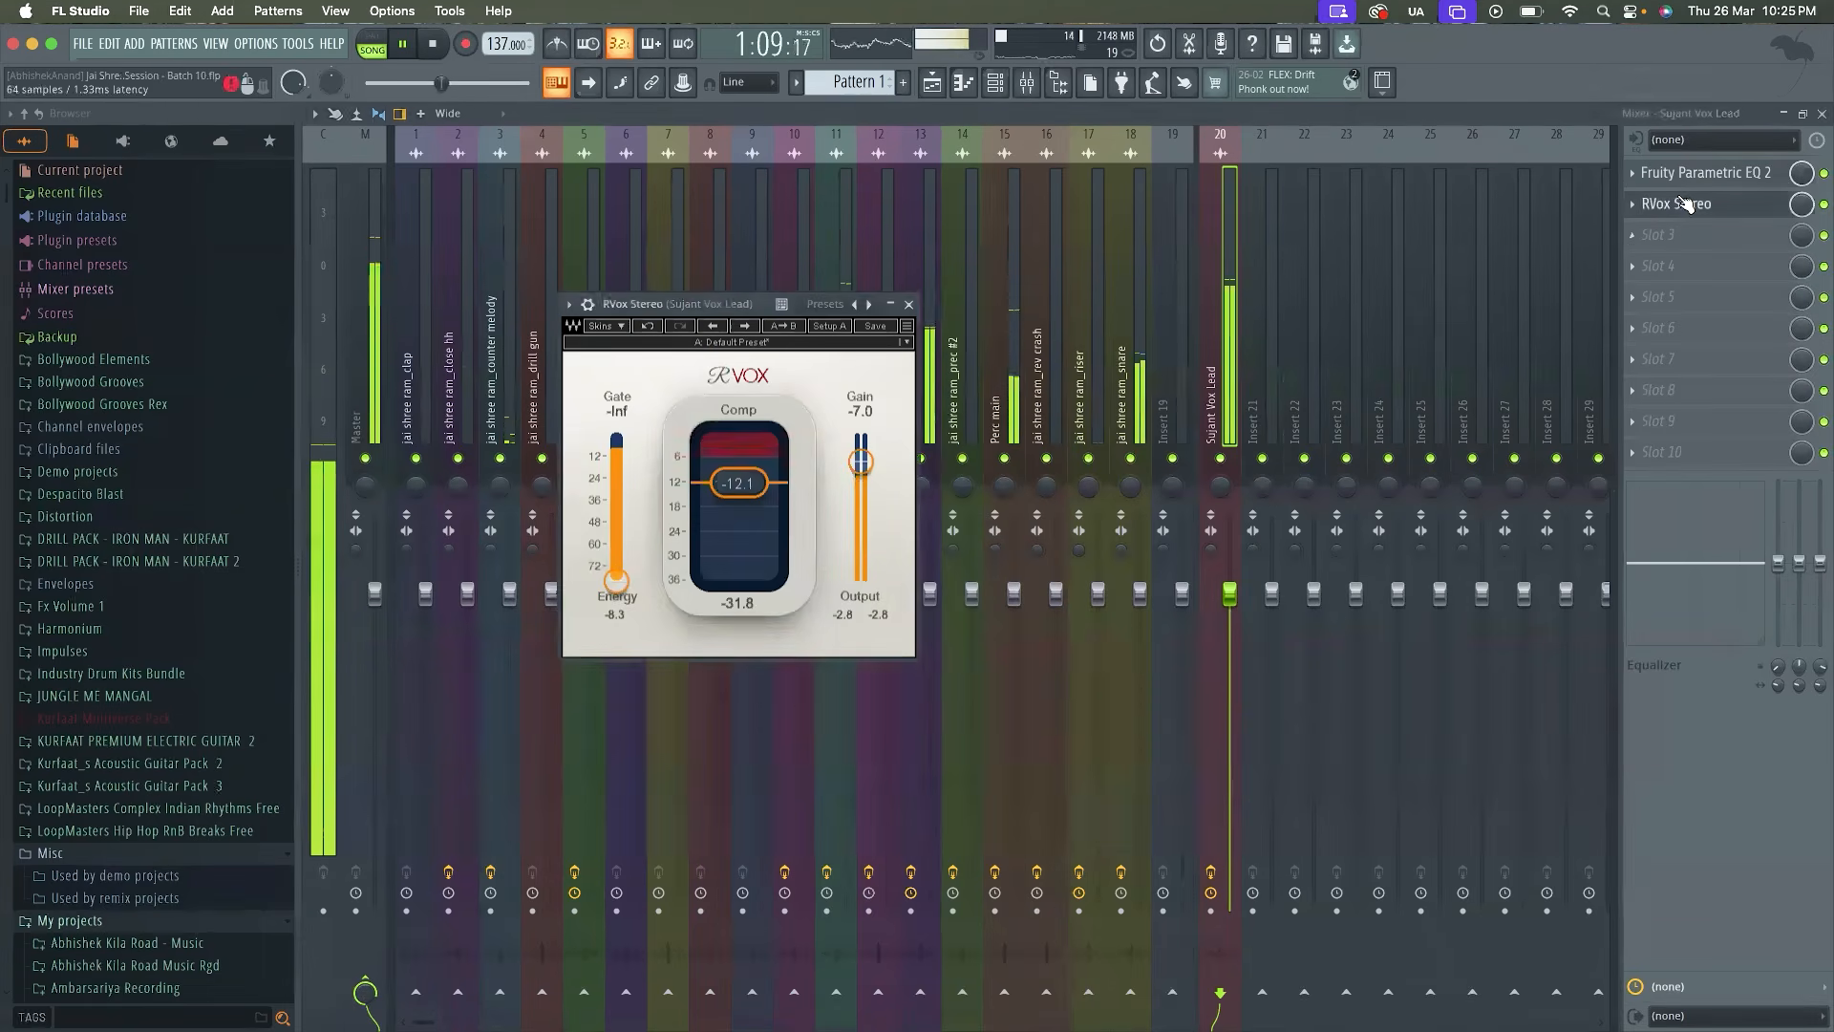
{"action": "left_click_drag", "start_coordinate": [861, 464], "coordinate": [860, 460]}
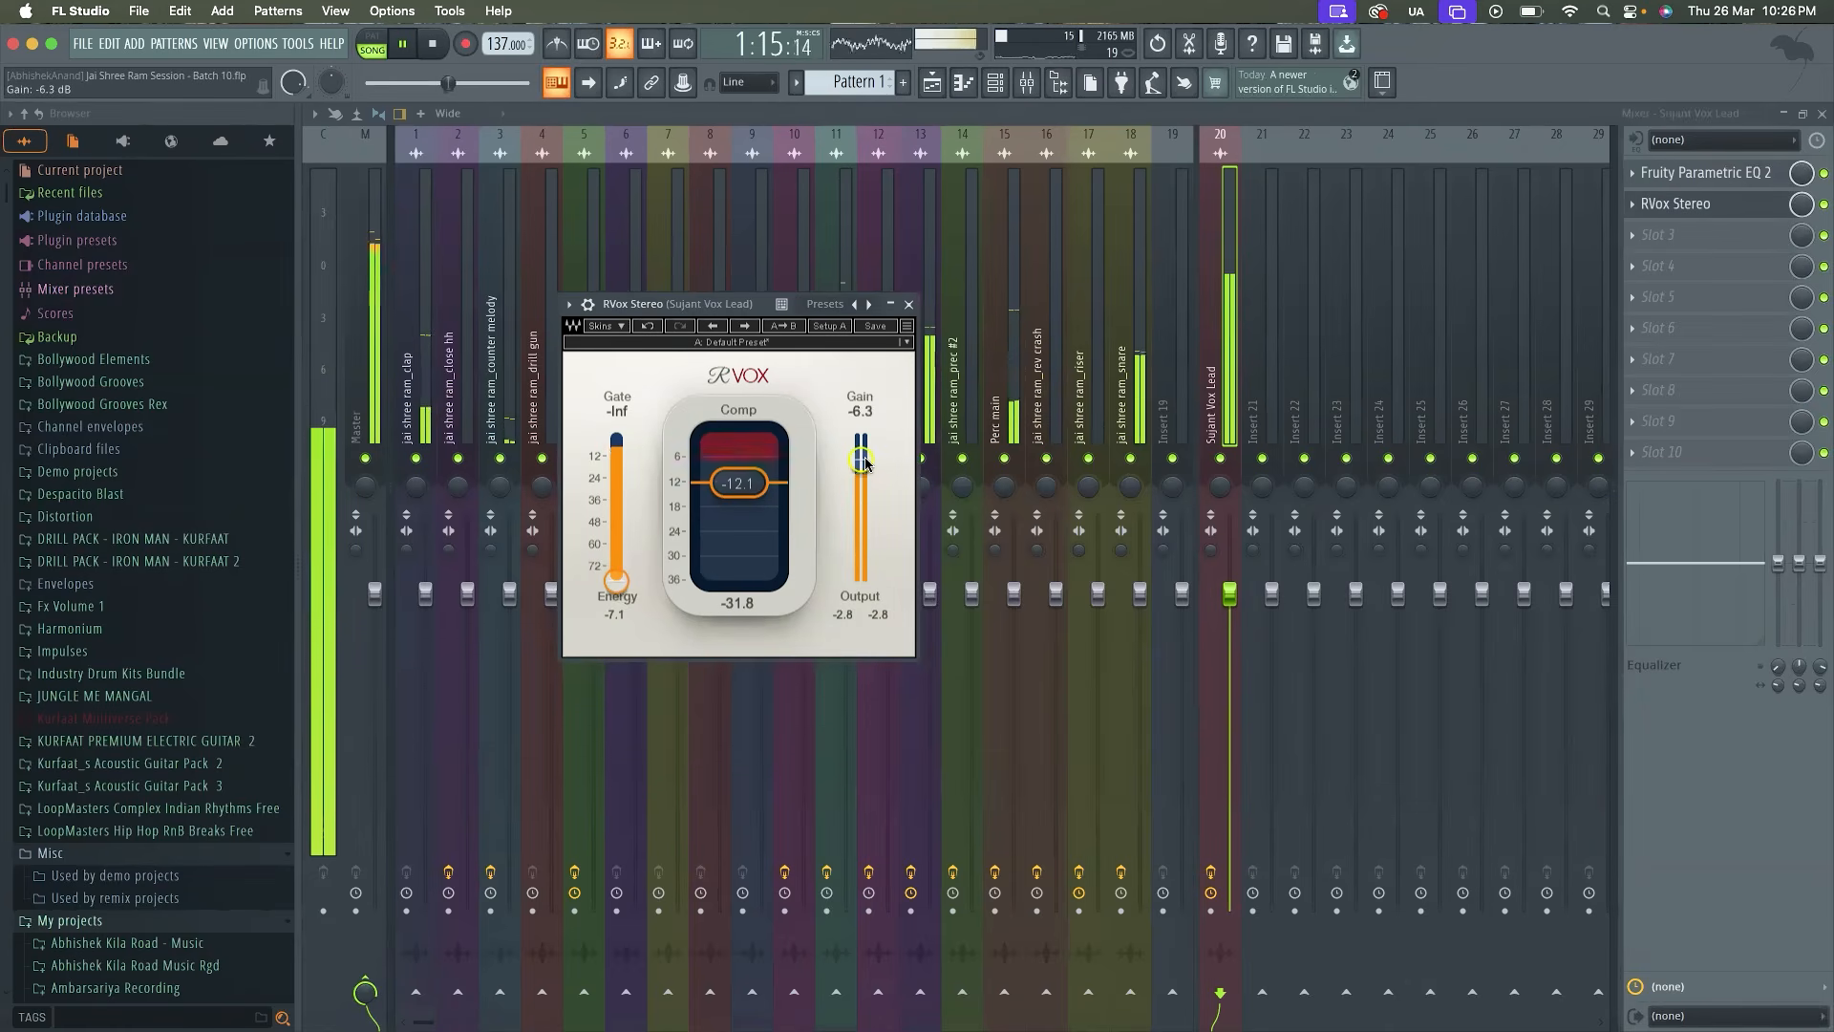
{"action": "mouse_move", "coordinate": [759, 492]}
{"action": "left_mouse_down"}
{"action": "mouse_move", "coordinate": [758, 565]}
{"action": "mouse_move", "coordinate": [759, 494]}
{"action": "left_mouse_up"}
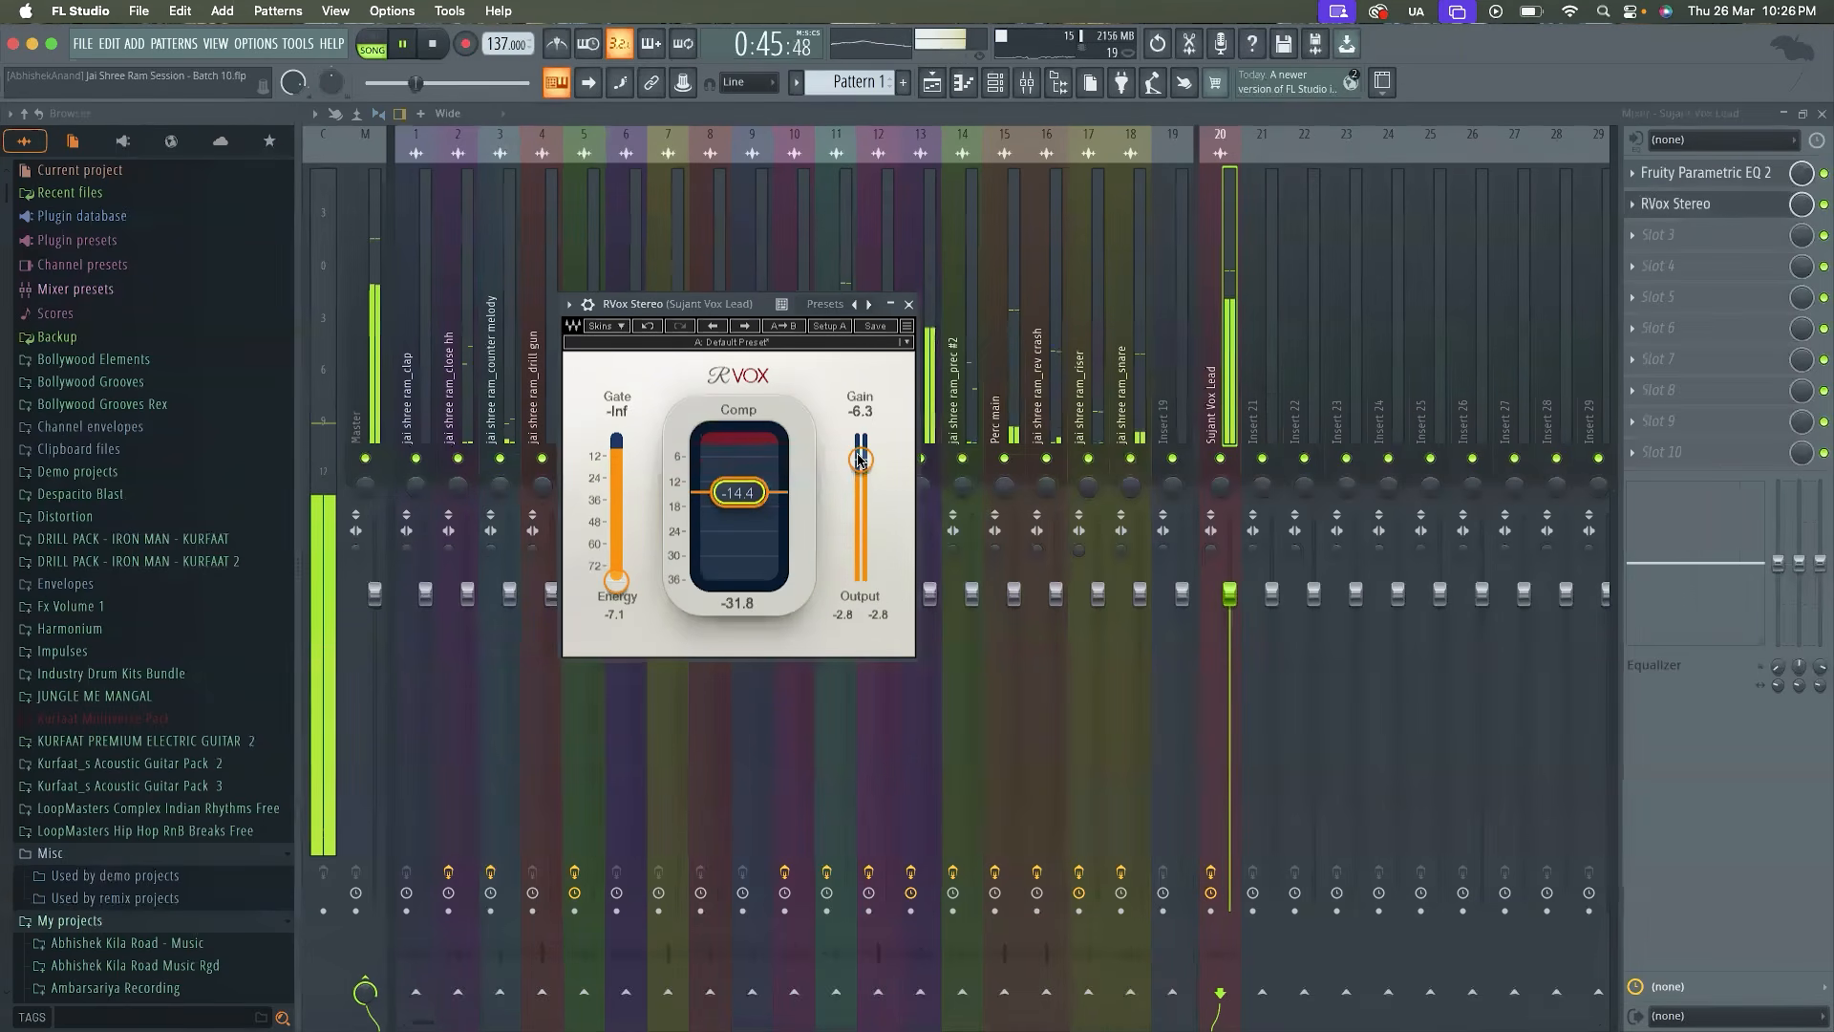
{"action": "left_click_drag", "start_coordinate": [860, 460], "coordinate": [860, 460]}
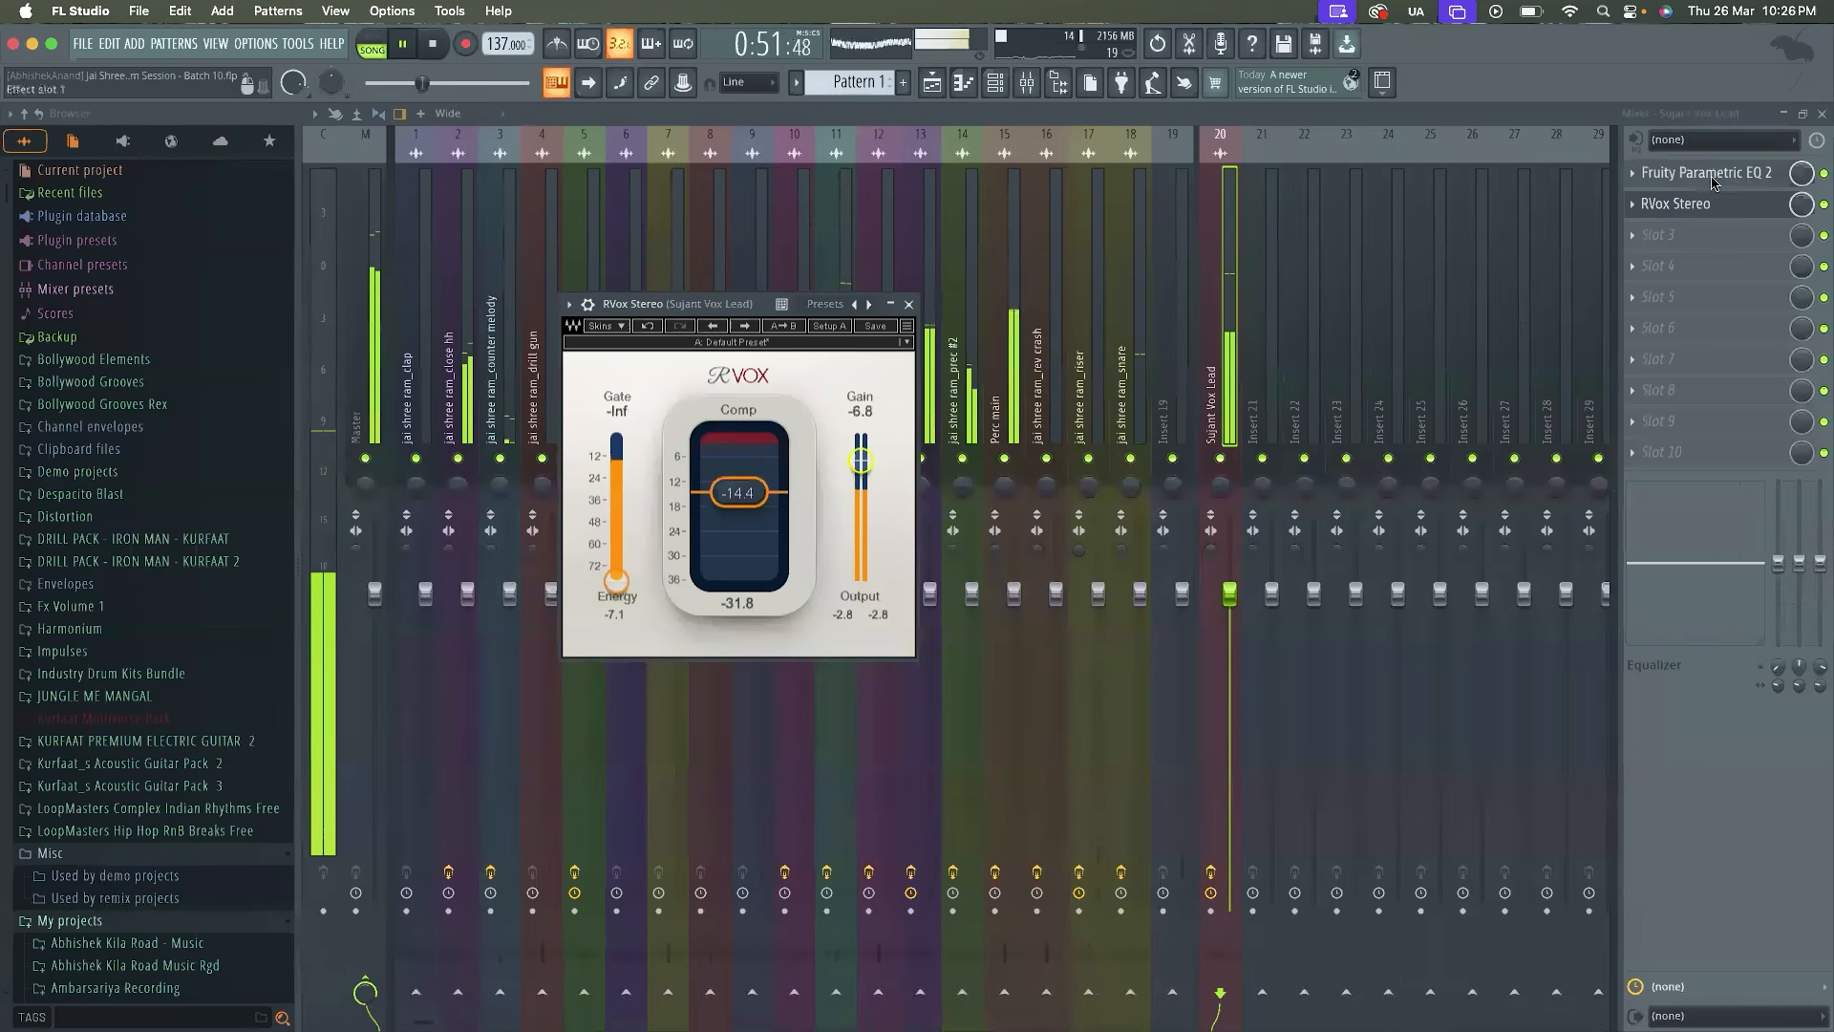
Find the limiter plugins and load Fruity Limiter into the third effect slot of the Vox Lead track
{"action": "left_click", "coordinate": [1658, 237]}
{"action": "left_click", "coordinate": [1424, 63]}
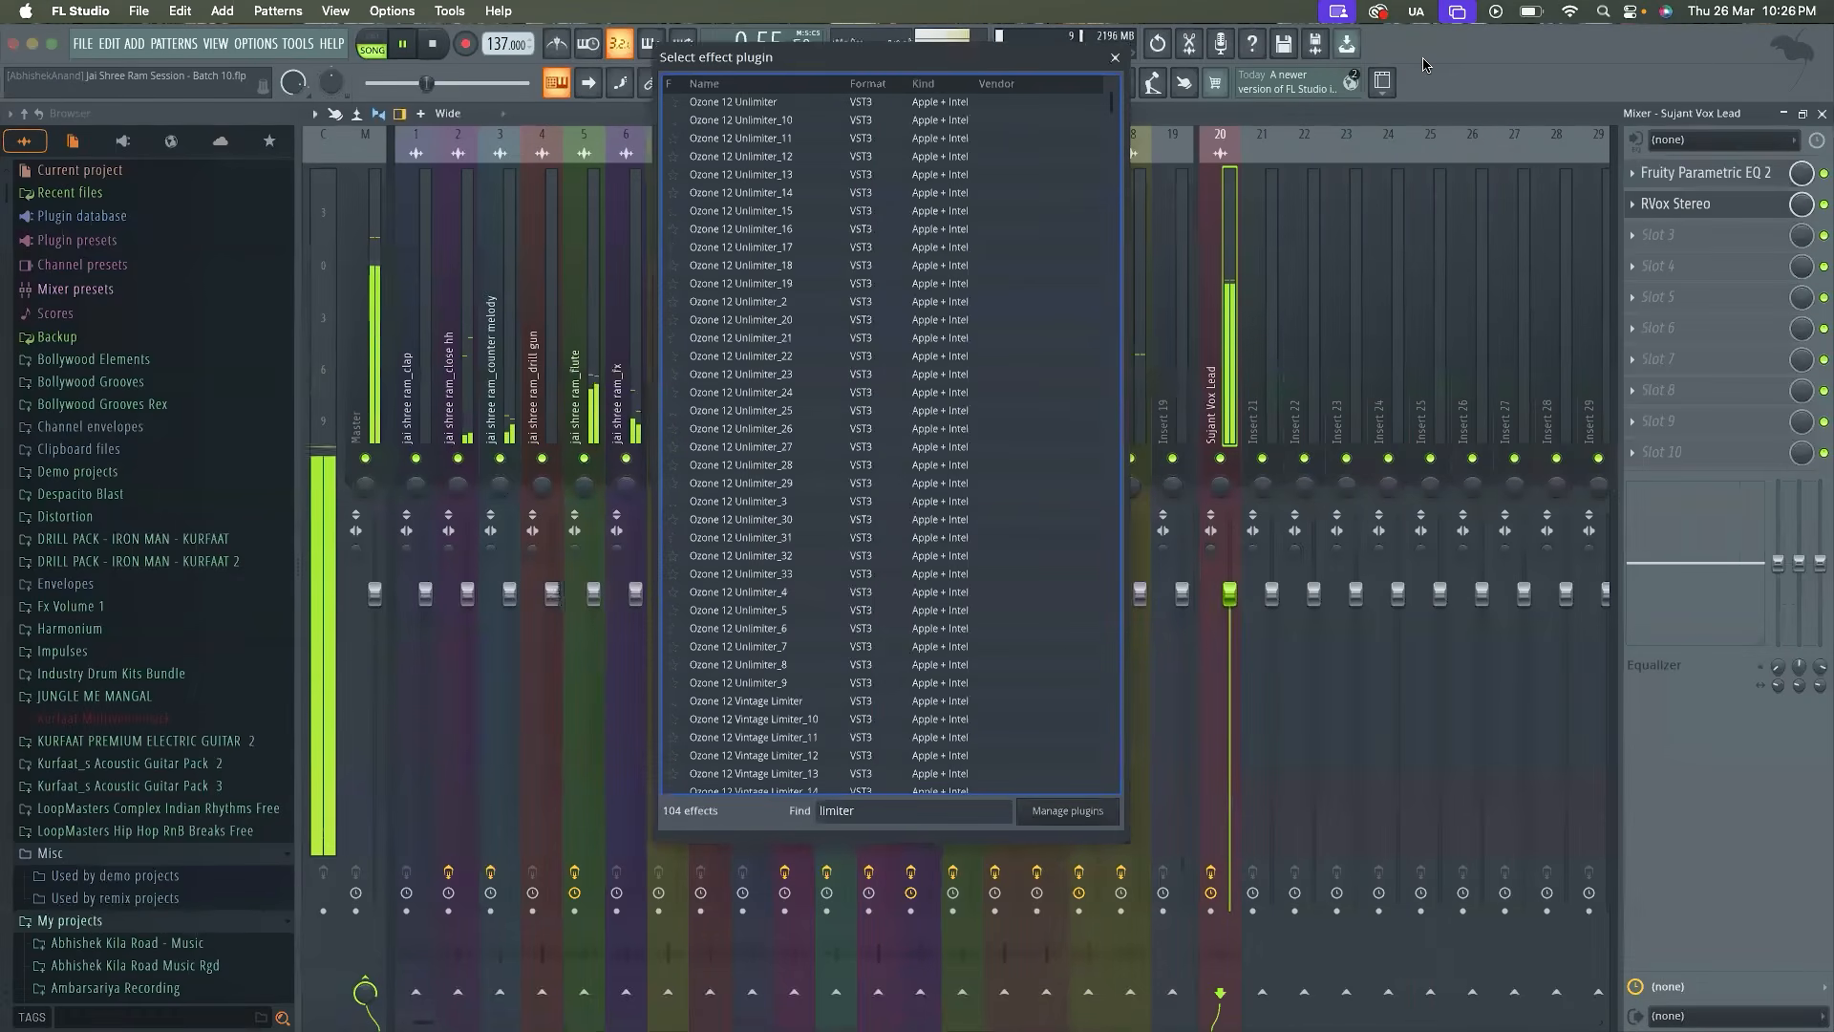
{"action": "scroll", "coordinate": [968, 484], "scroll_direction": "down", "scroll_amount": 10}
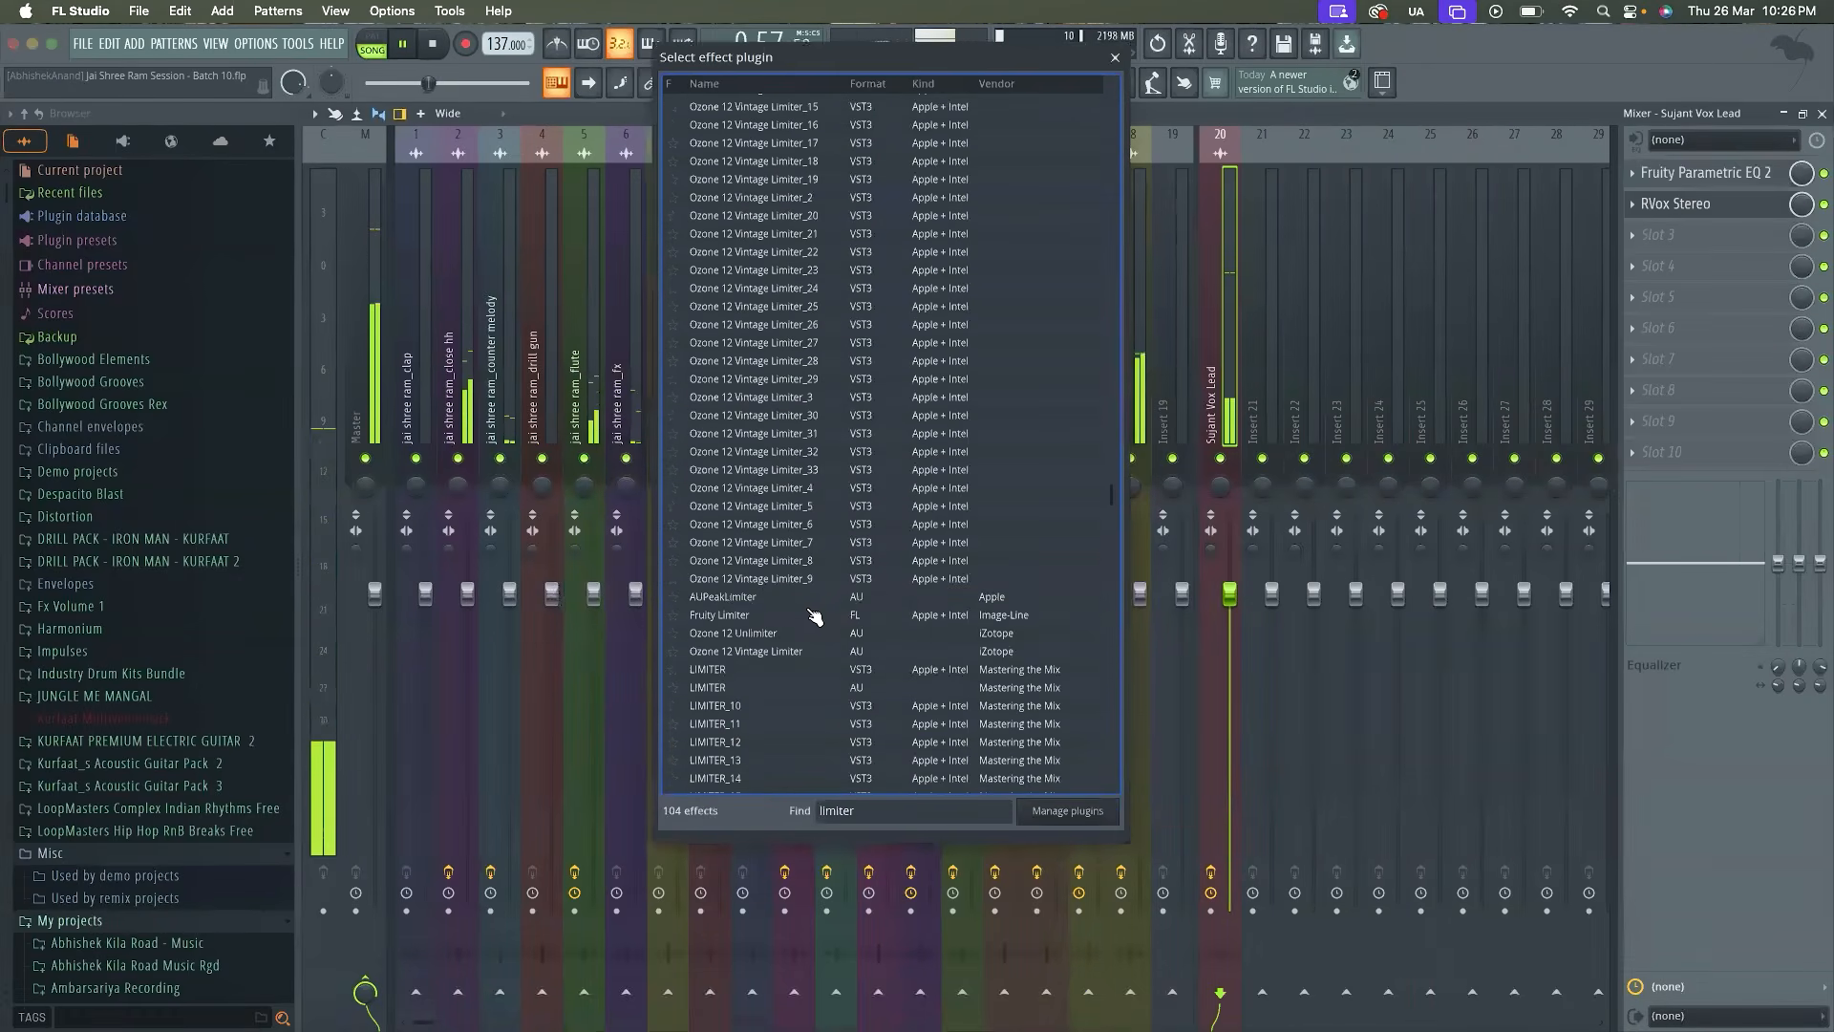
{"action": "double_click", "coordinate": [848, 586]}
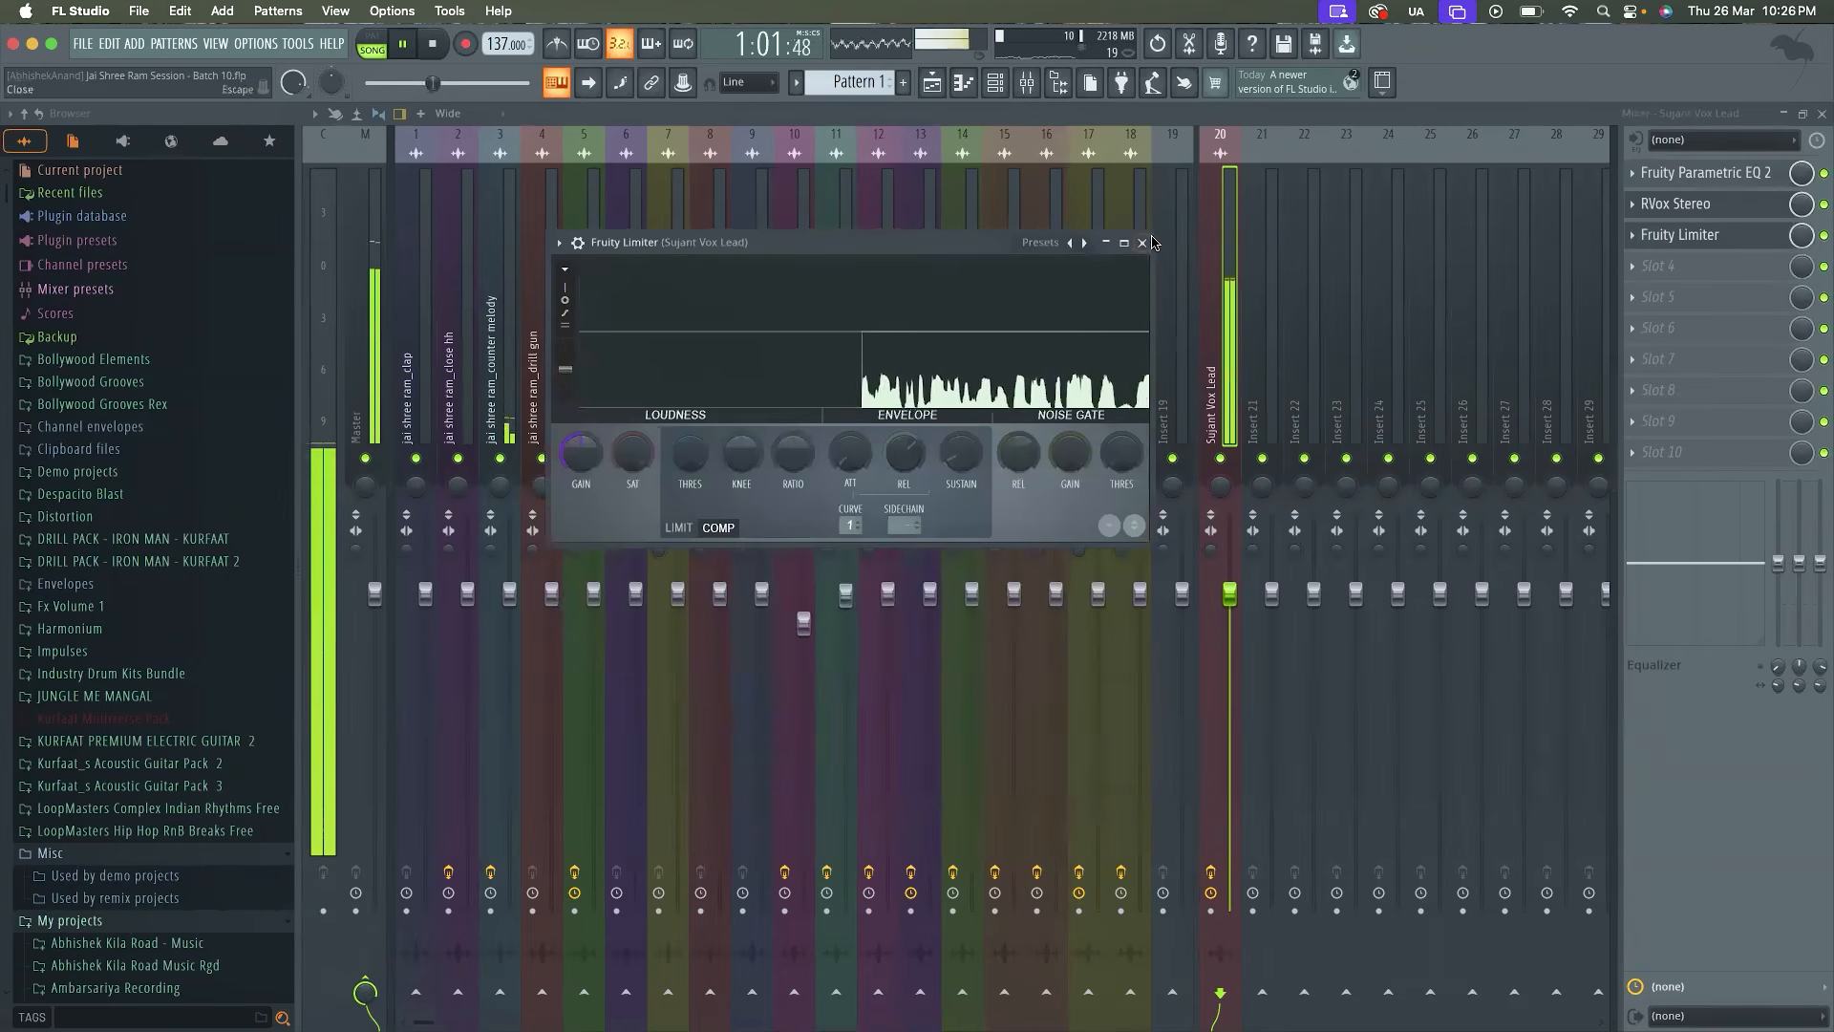
{"action": "left_click", "coordinate": [1150, 242]}
Delete Fruity Limiter from the third slot with playback stopped, and resume playing the song
{"action": "key", "text": "space"}
{"action": "left_click", "coordinate": [1636, 250]}
{"action": "left_click", "coordinate": [1647, 278]}
{"action": "key", "text": "Return"}
{"action": "key", "text": "space"}
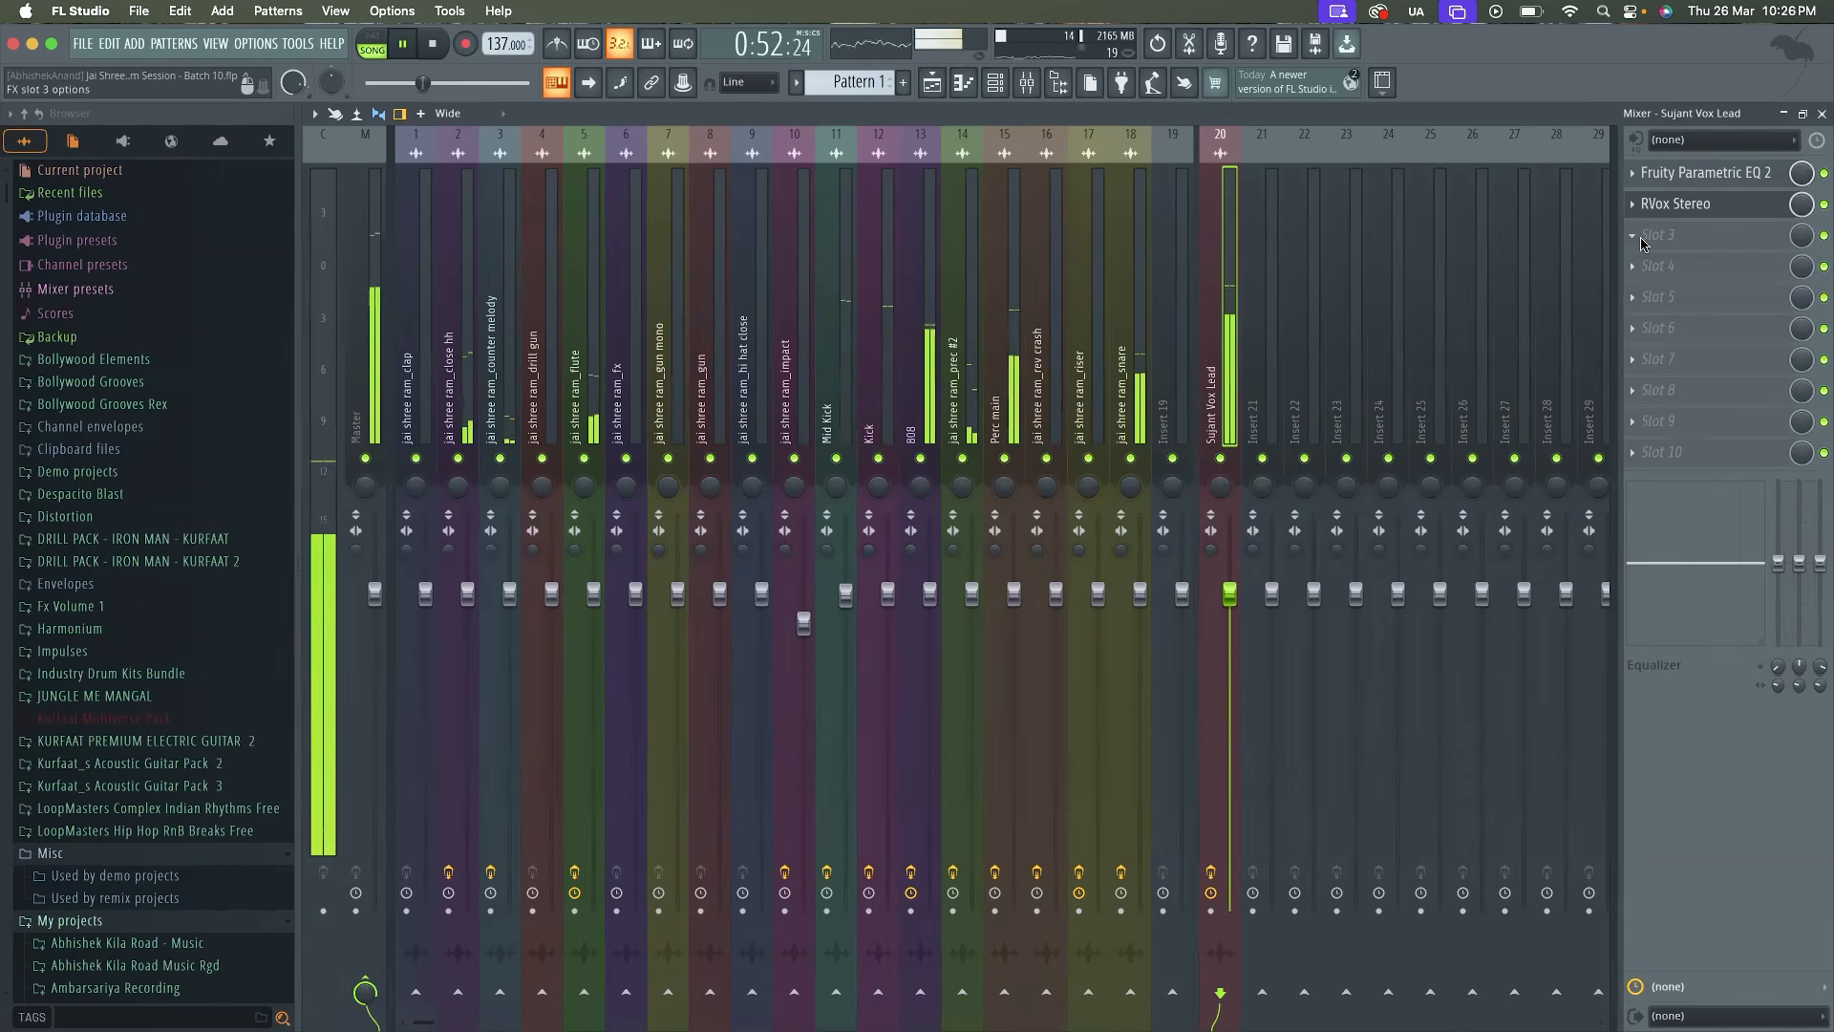
Stop playback and load Scheps Omni Channel 2 Stereo through WaveShell1-VST3 15.5 into the third effect slot of the Vox Lead track
{"action": "key", "text": "space"}
{"action": "left_click", "coordinate": [1641, 244]}
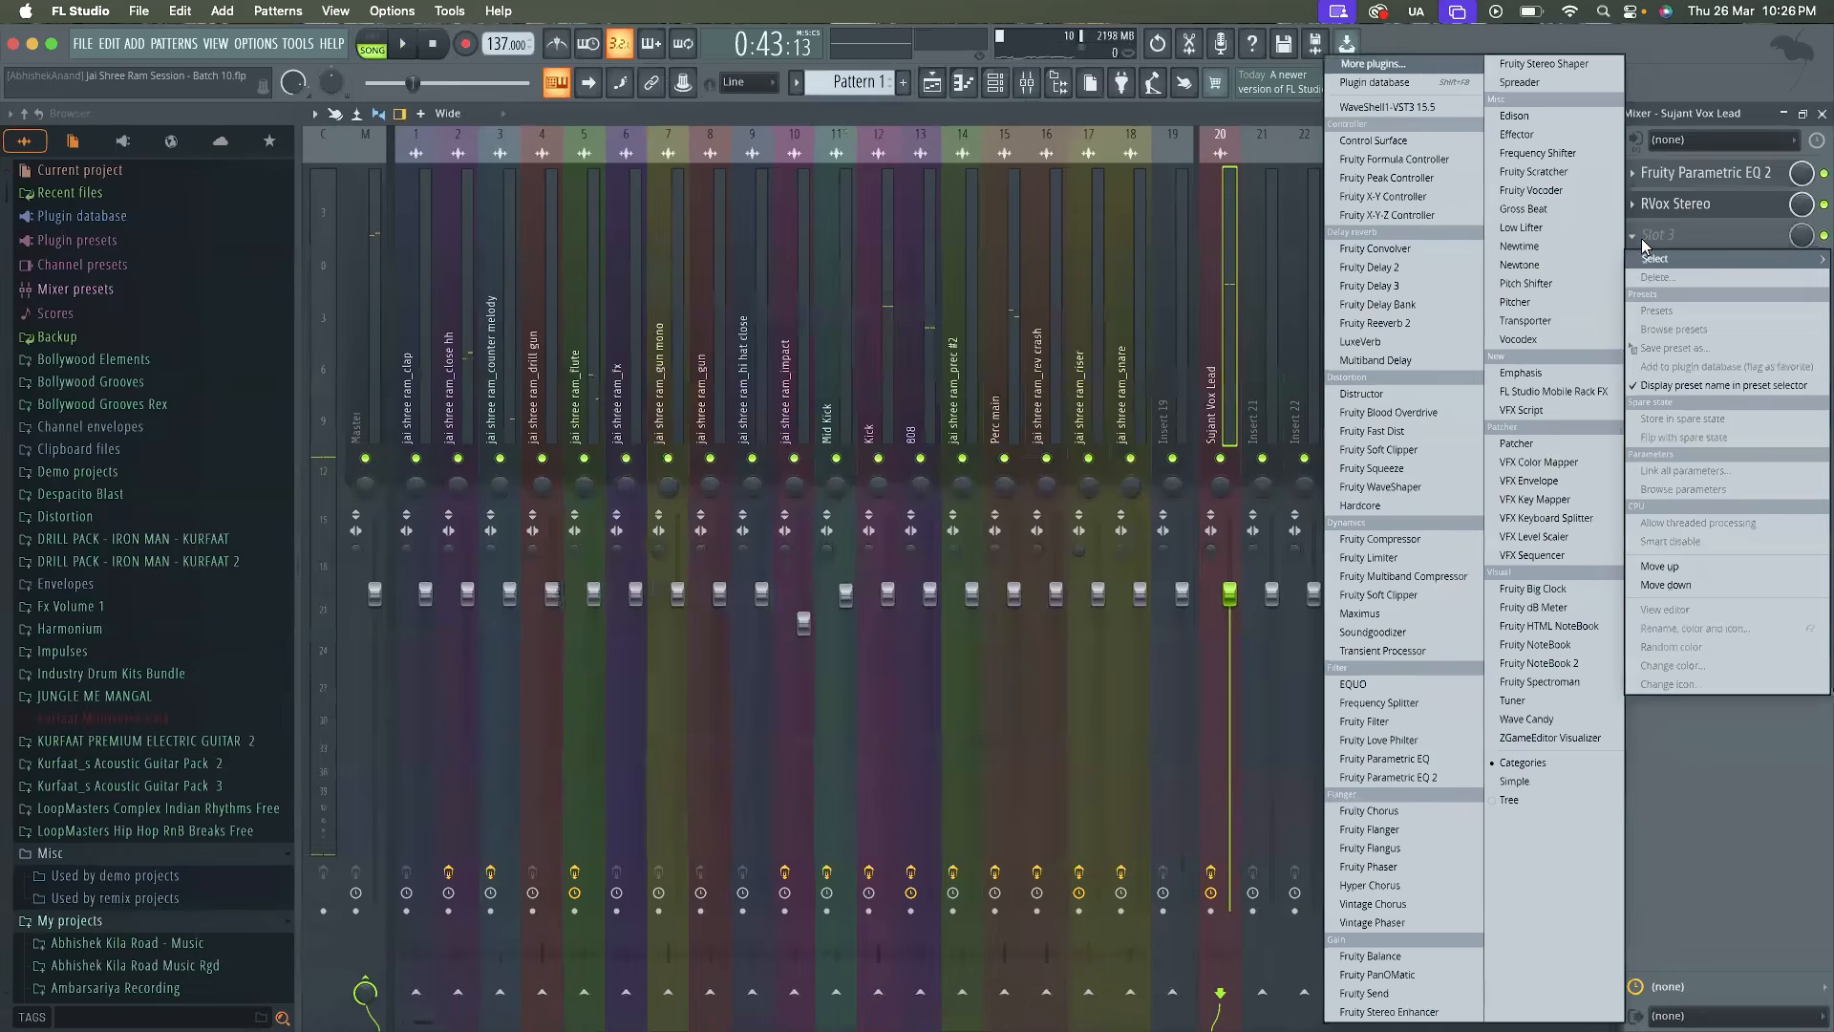
{"action": "left_click", "coordinate": [1428, 107]}
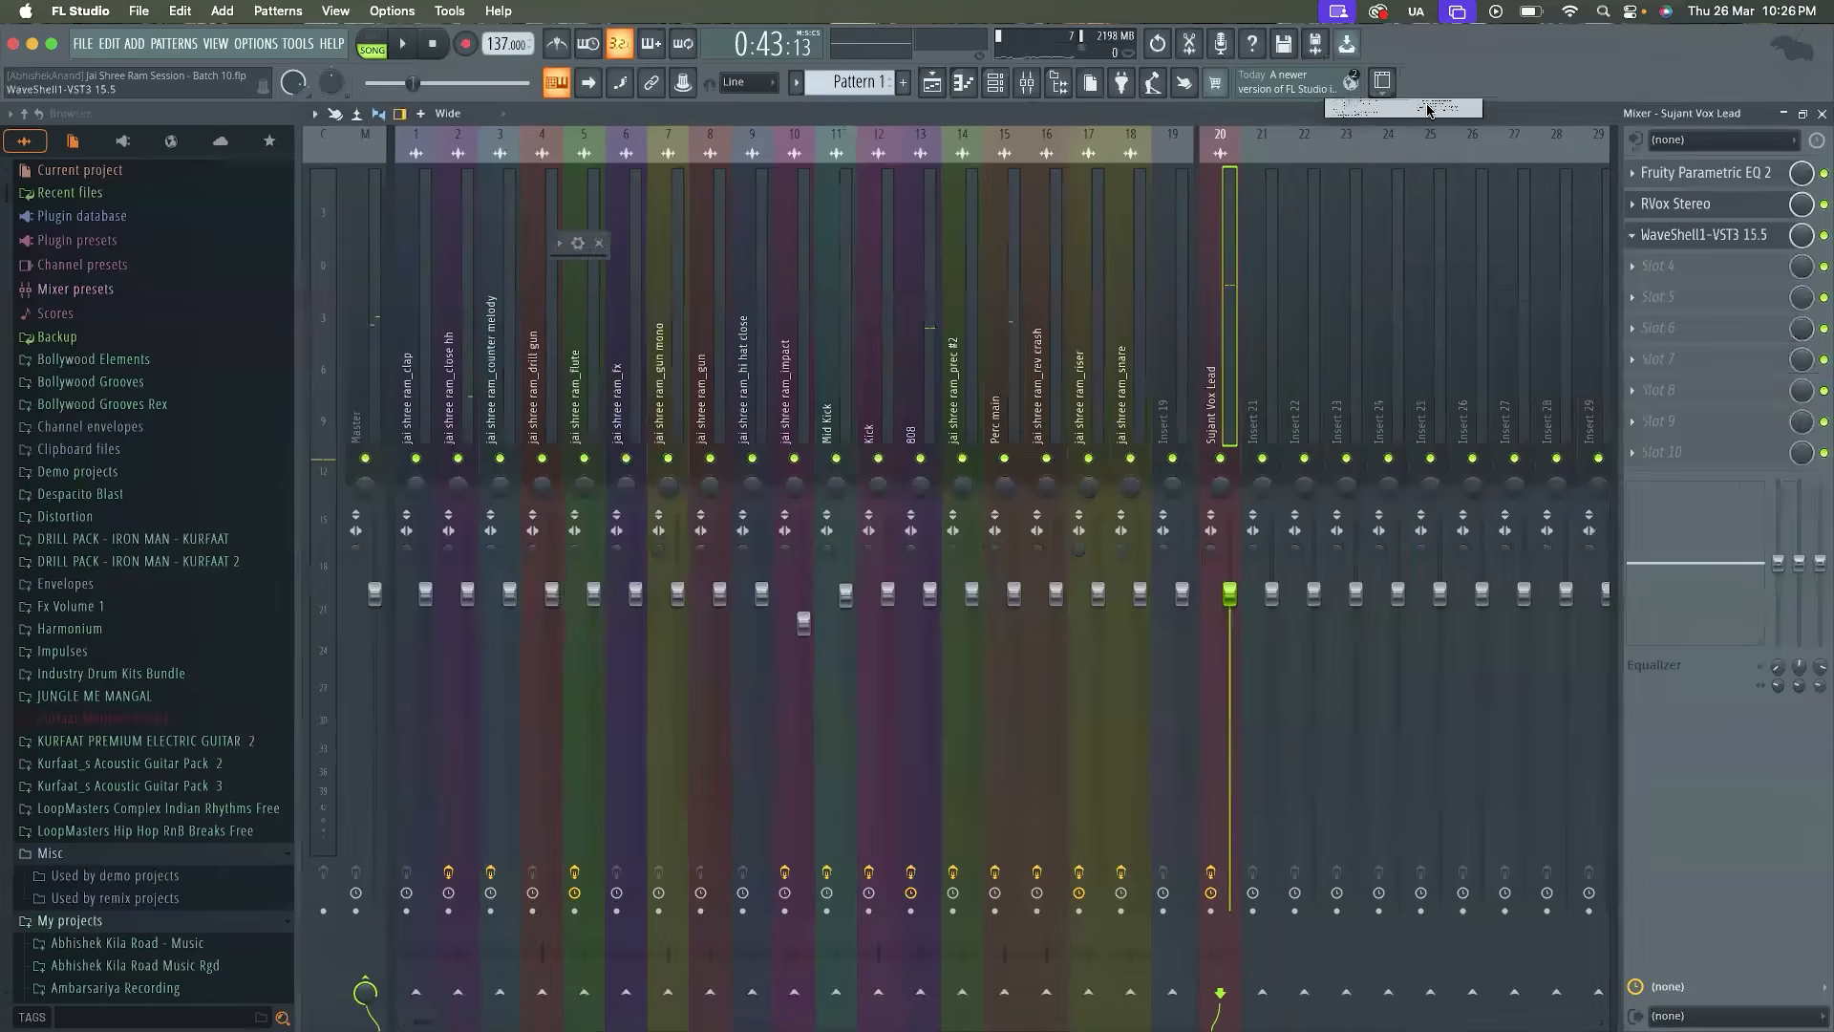
{"action": "left_click", "coordinate": [810, 365]}
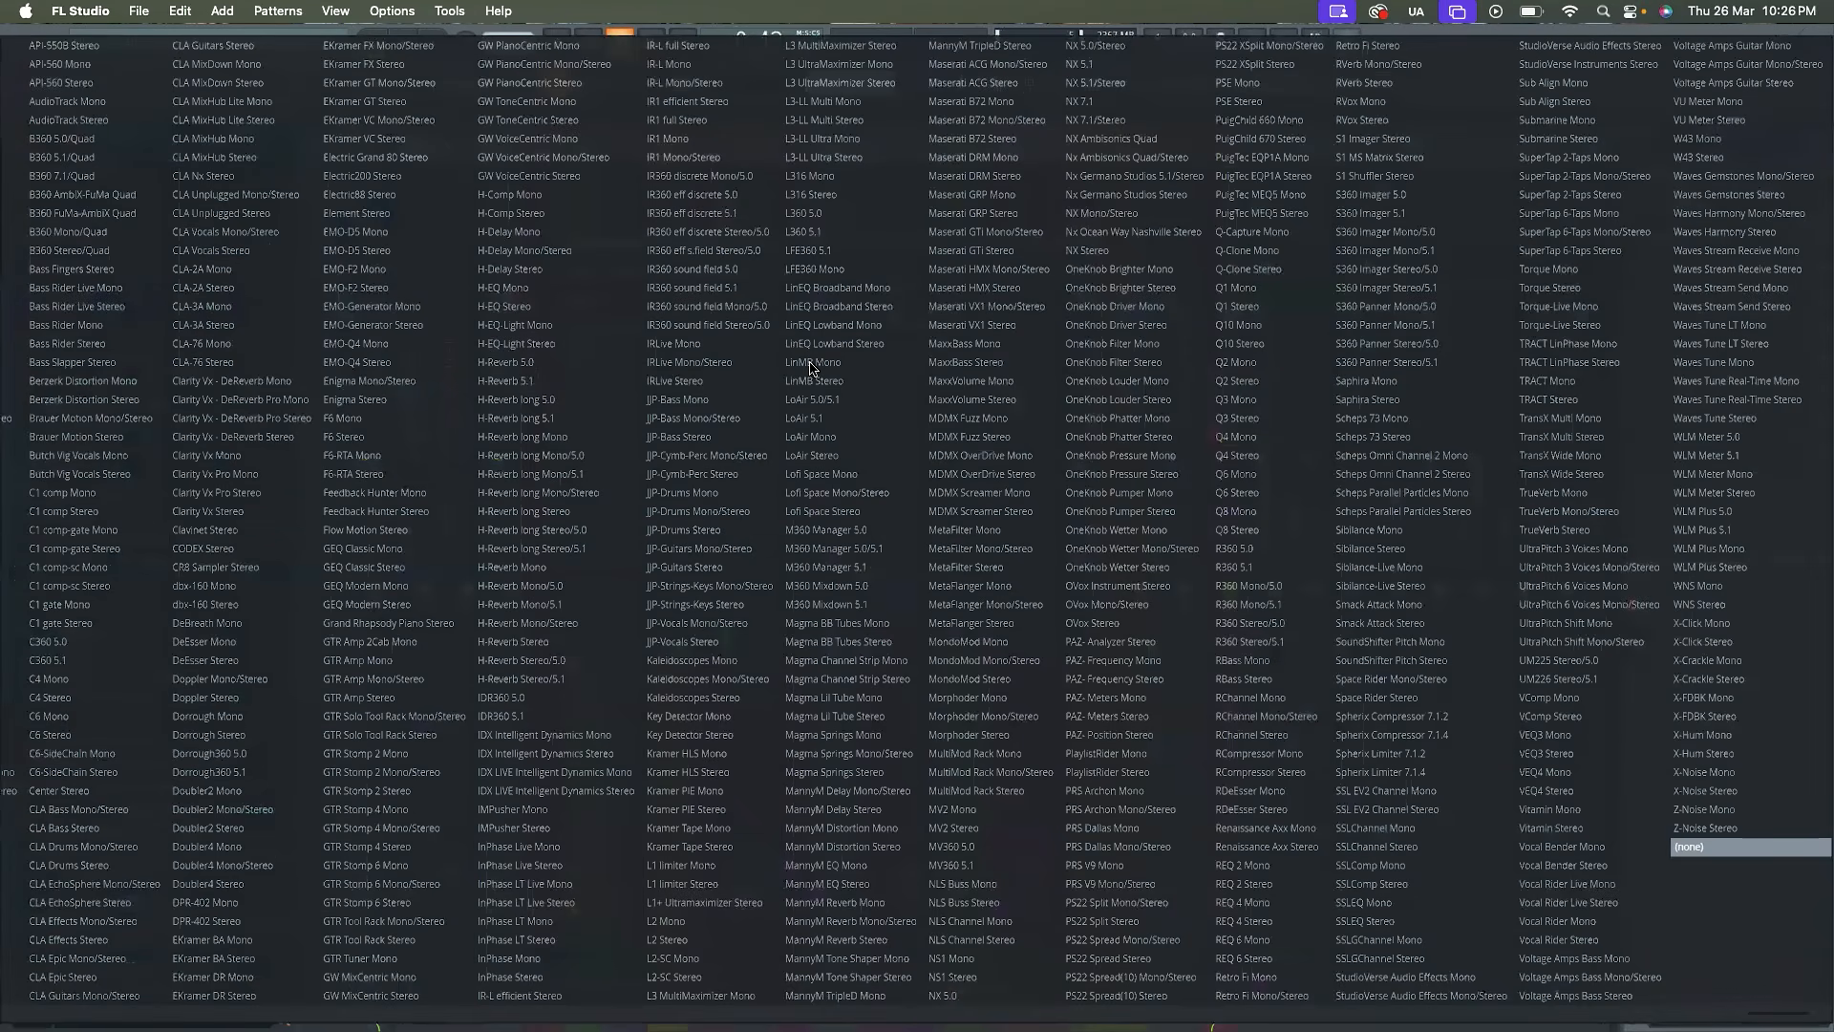
{"action": "scroll", "coordinate": [810, 369], "scroll_direction": "left", "scroll_amount": 3}
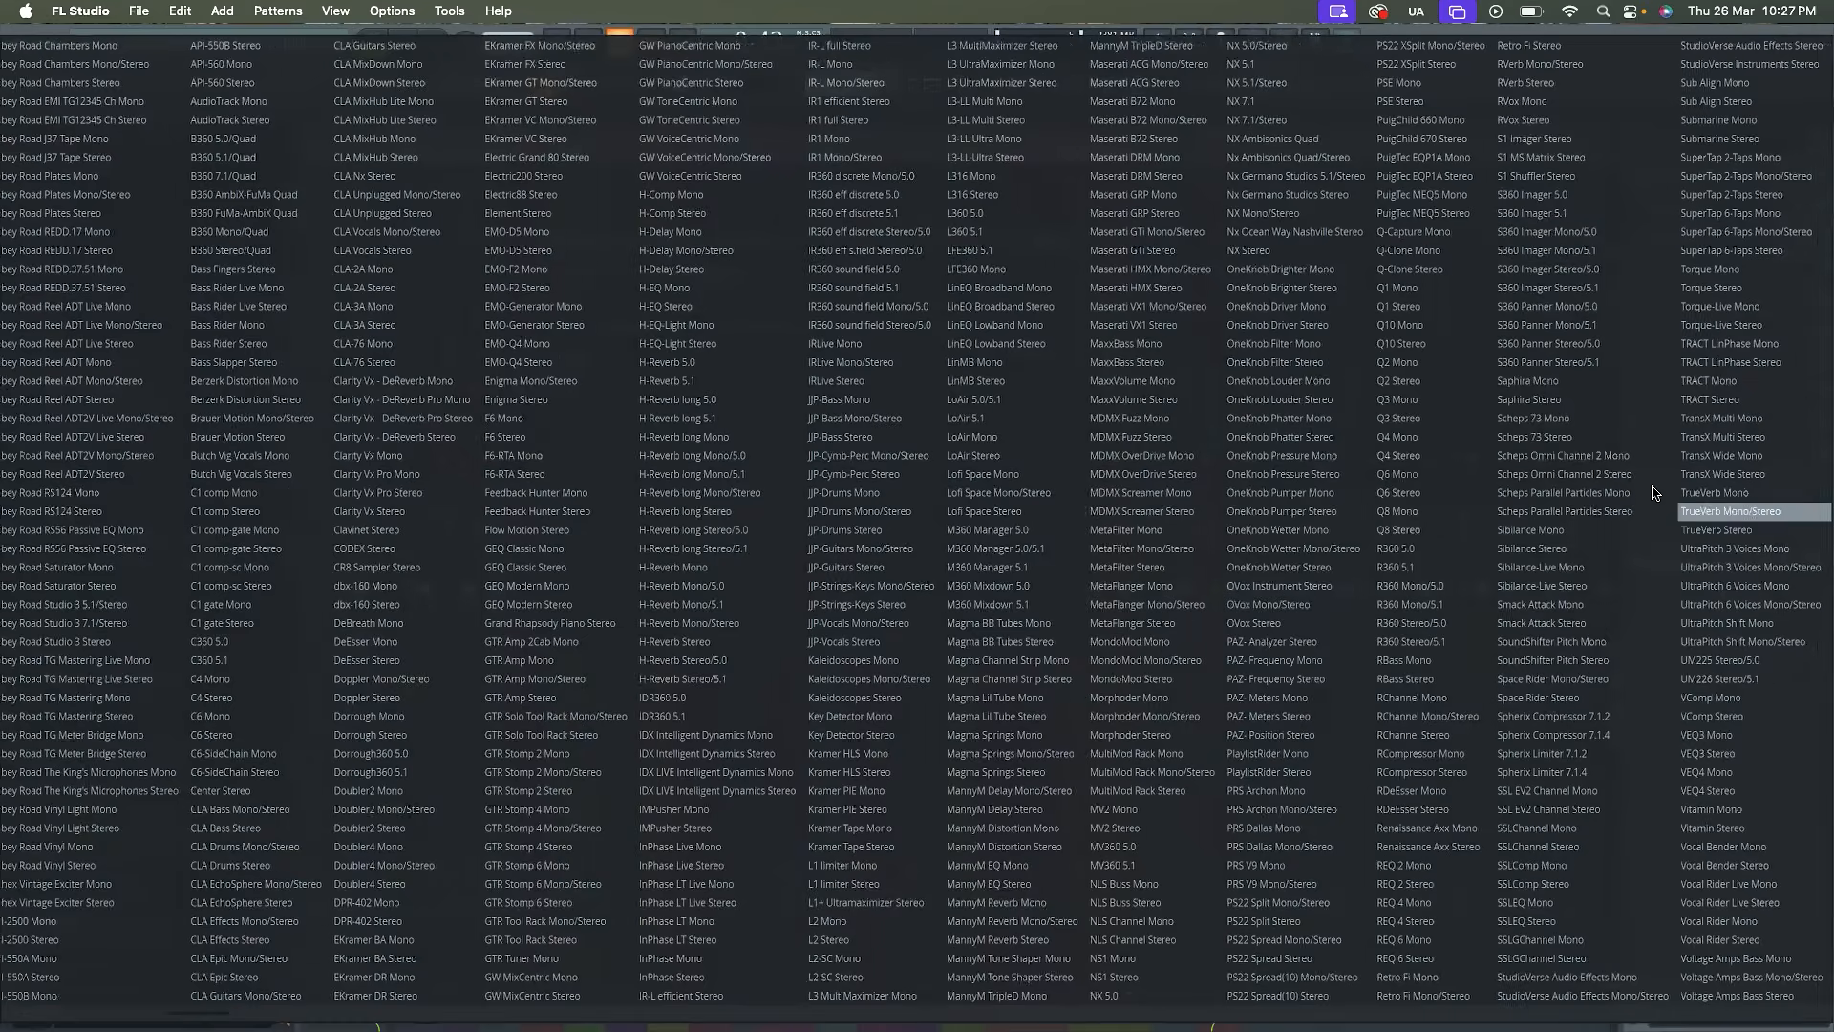
{"action": "left_click", "coordinate": [1614, 475]}
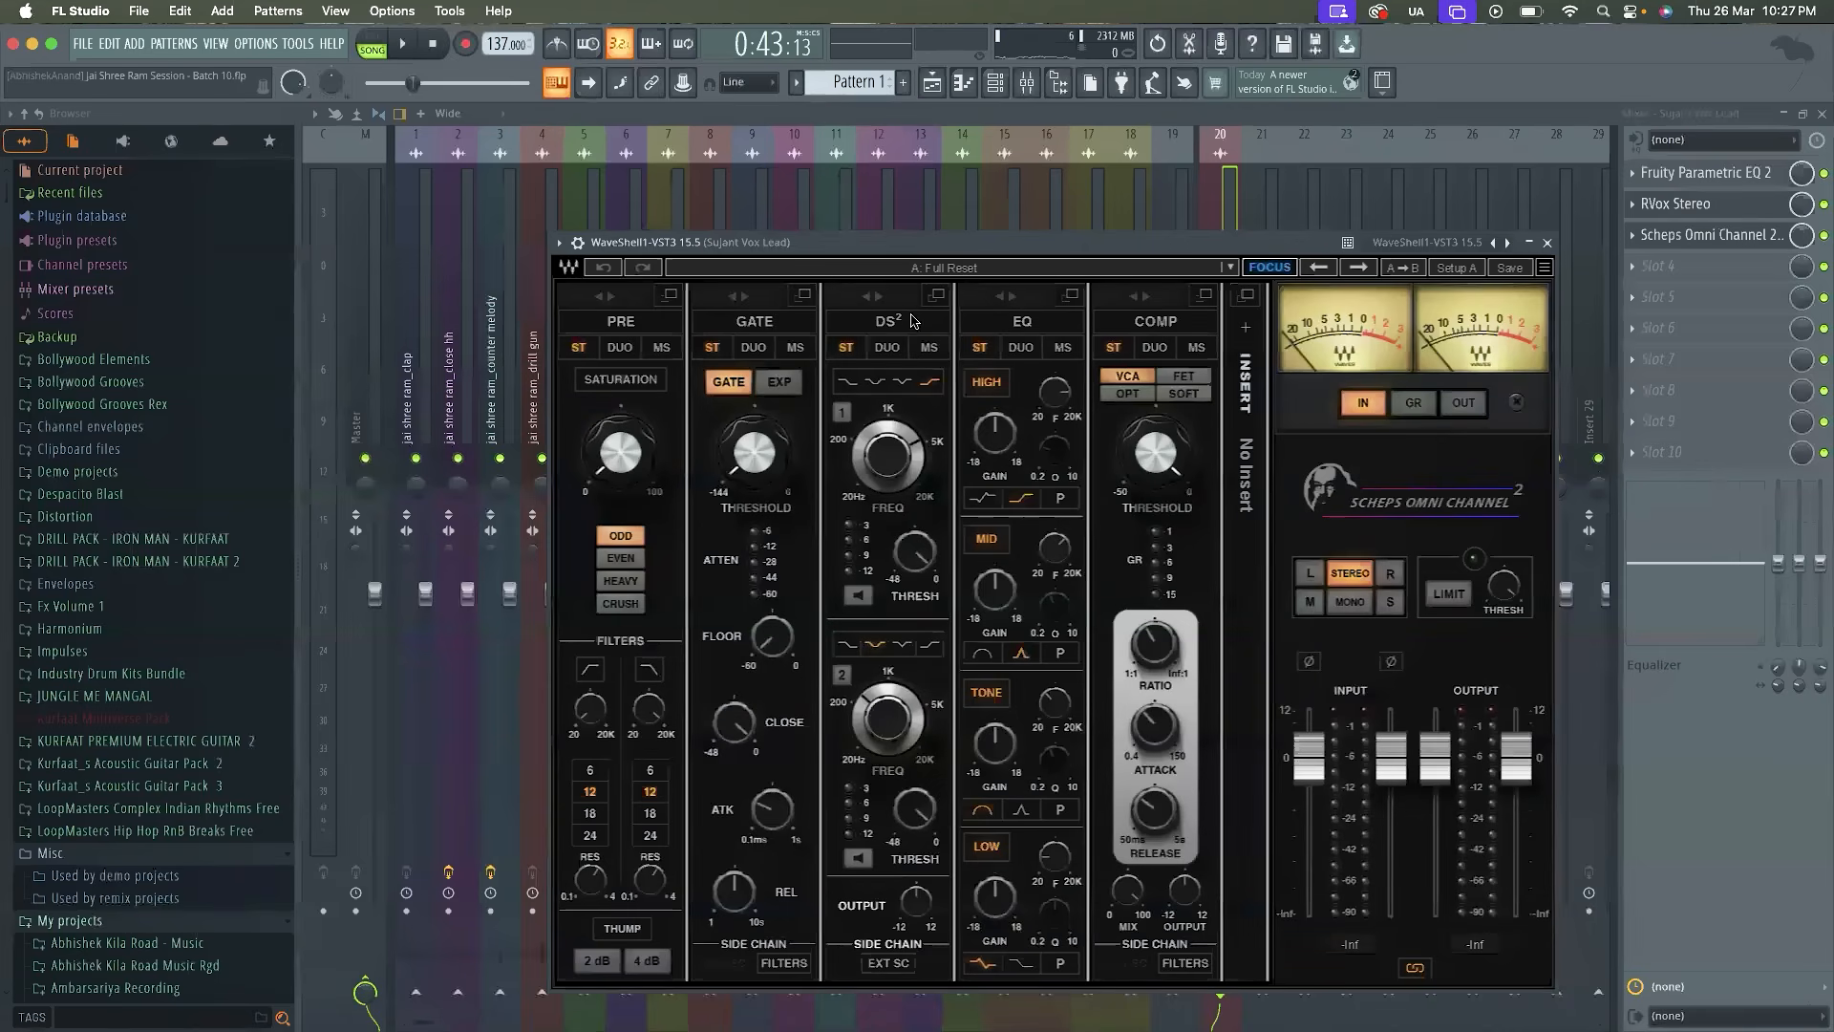
Load the Lead Vocal factory preset by Alan Moulder in Scheps Omni Channel 2
{"action": "left_click_drag", "start_coordinate": [955, 246], "coordinate": [953, 195]}
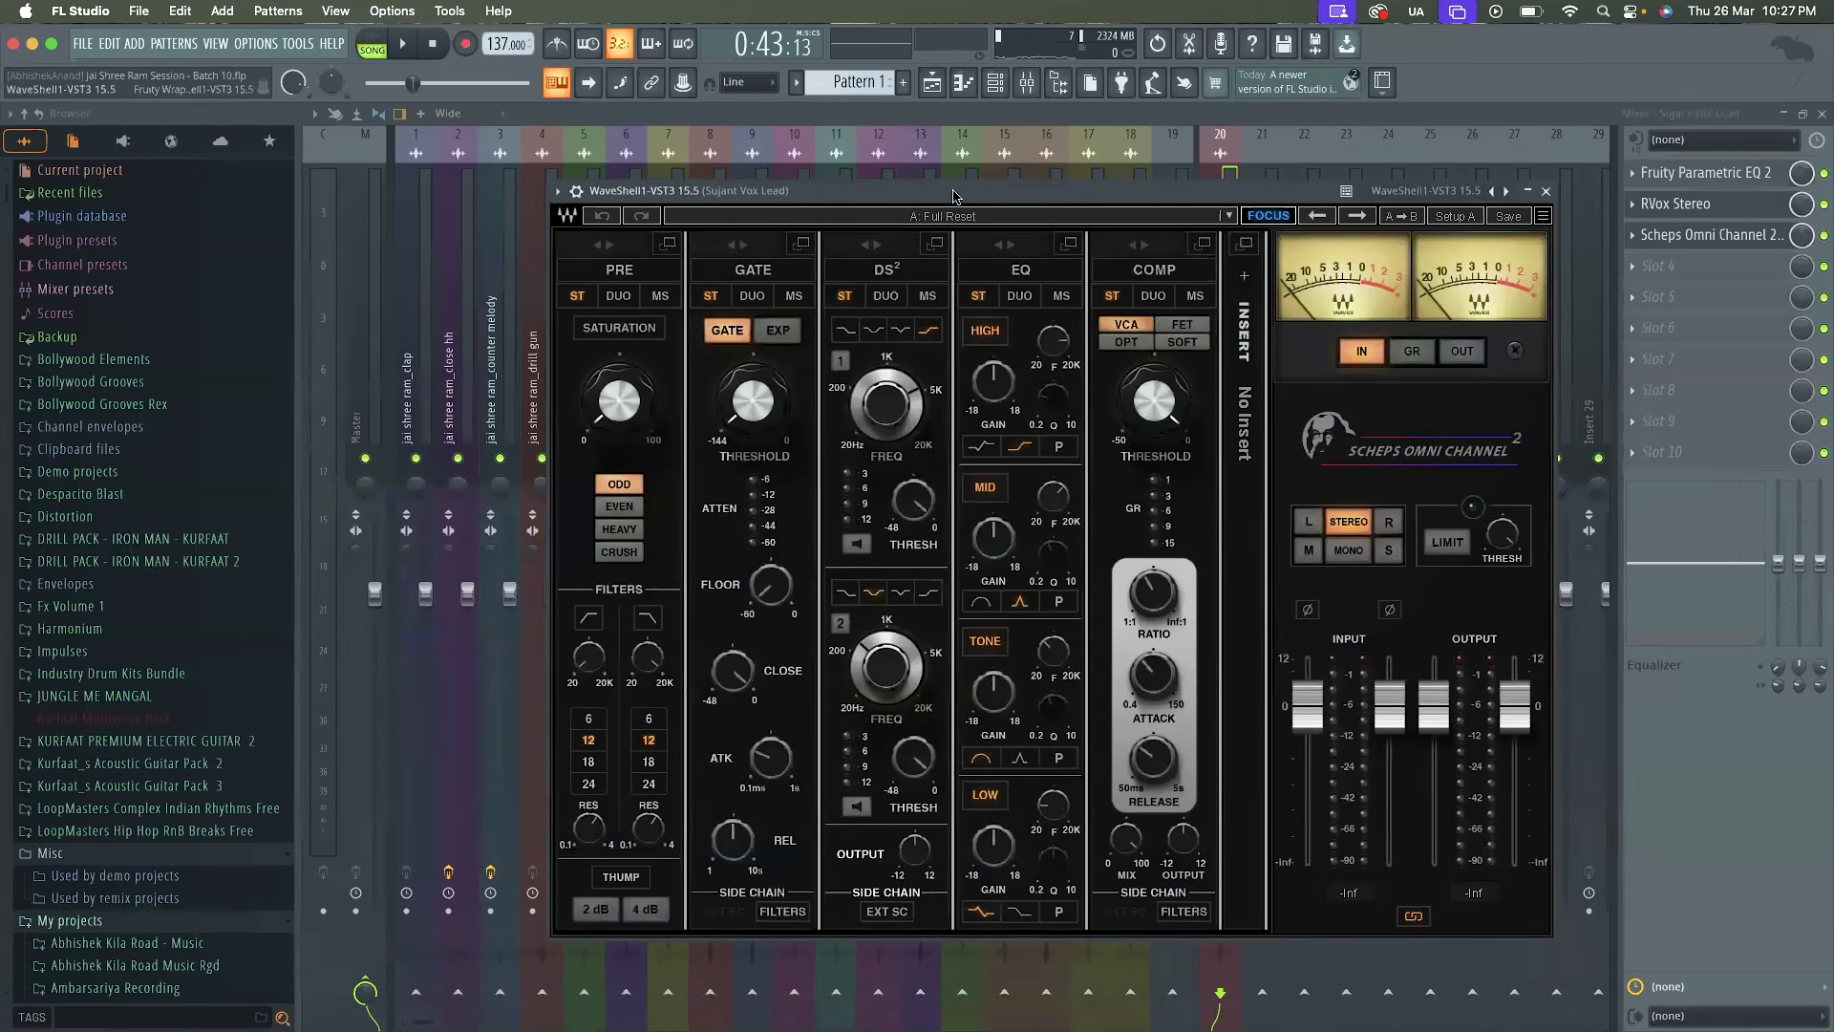
{"action": "left_click", "coordinate": [944, 212]}
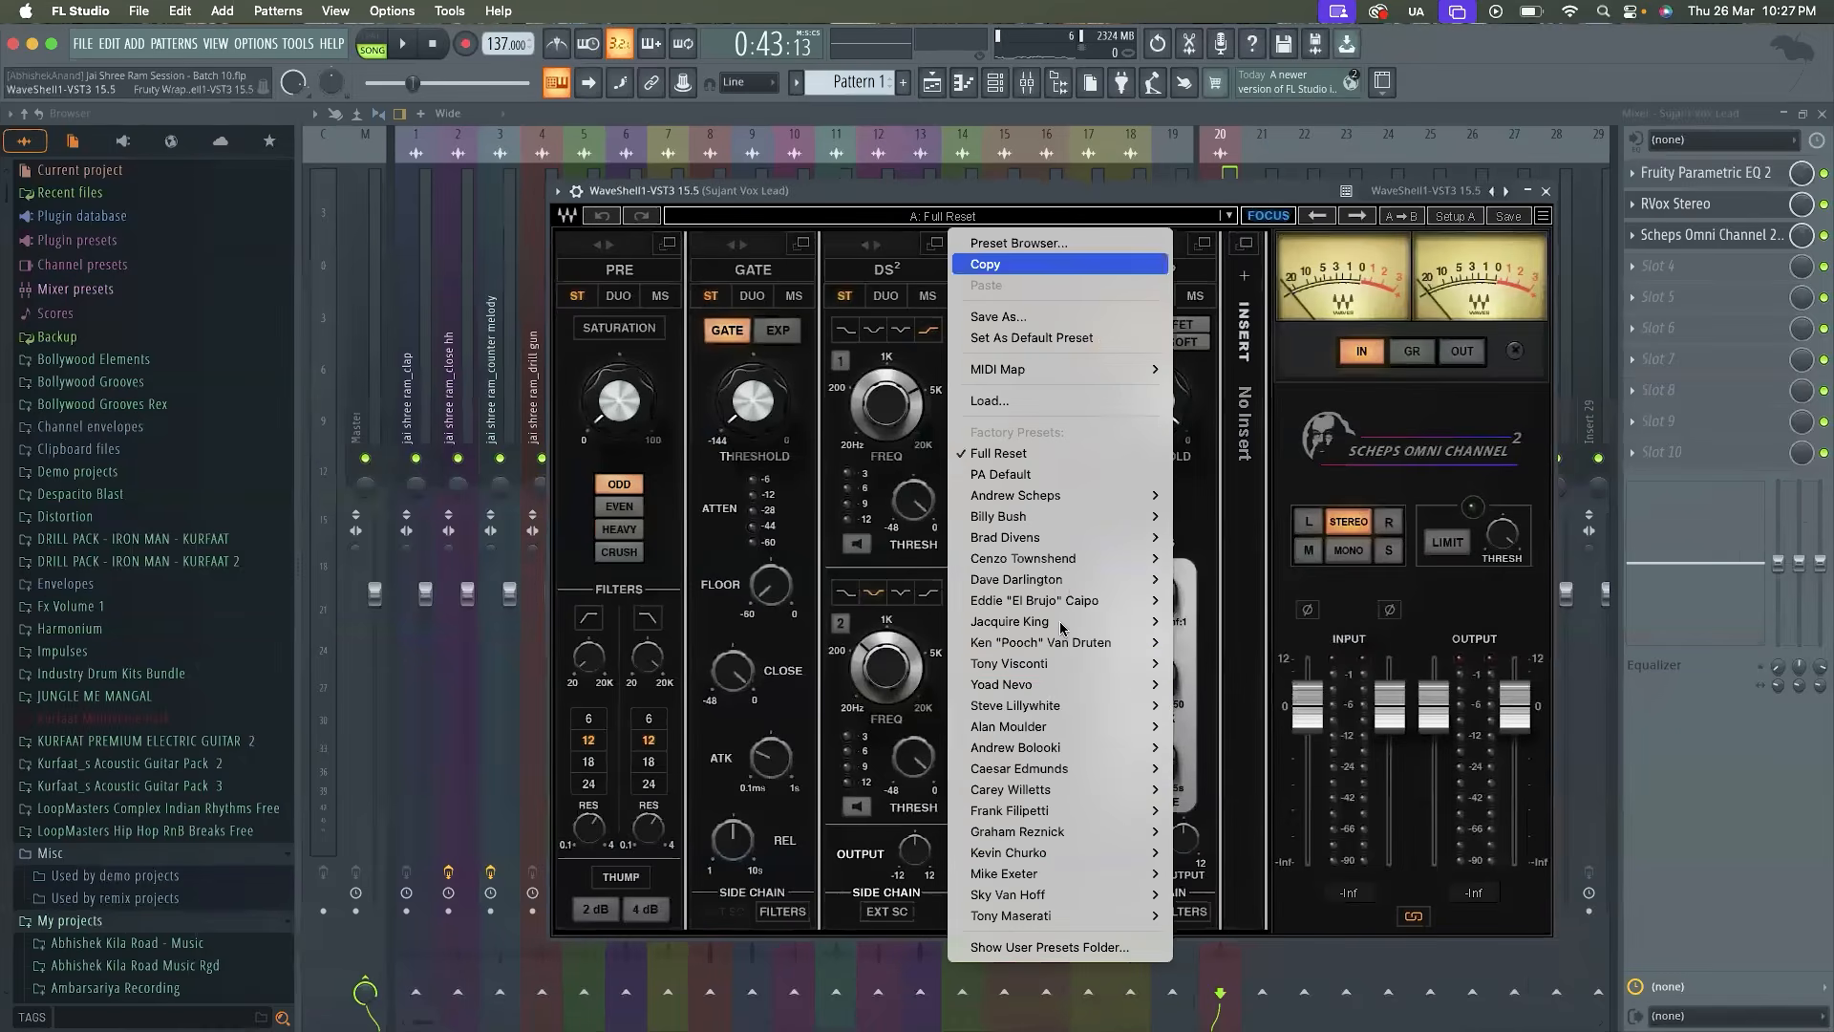
{"action": "mouse_move", "coordinate": [1081, 669]}
{"action": "mouse_move", "coordinate": [1086, 736]}
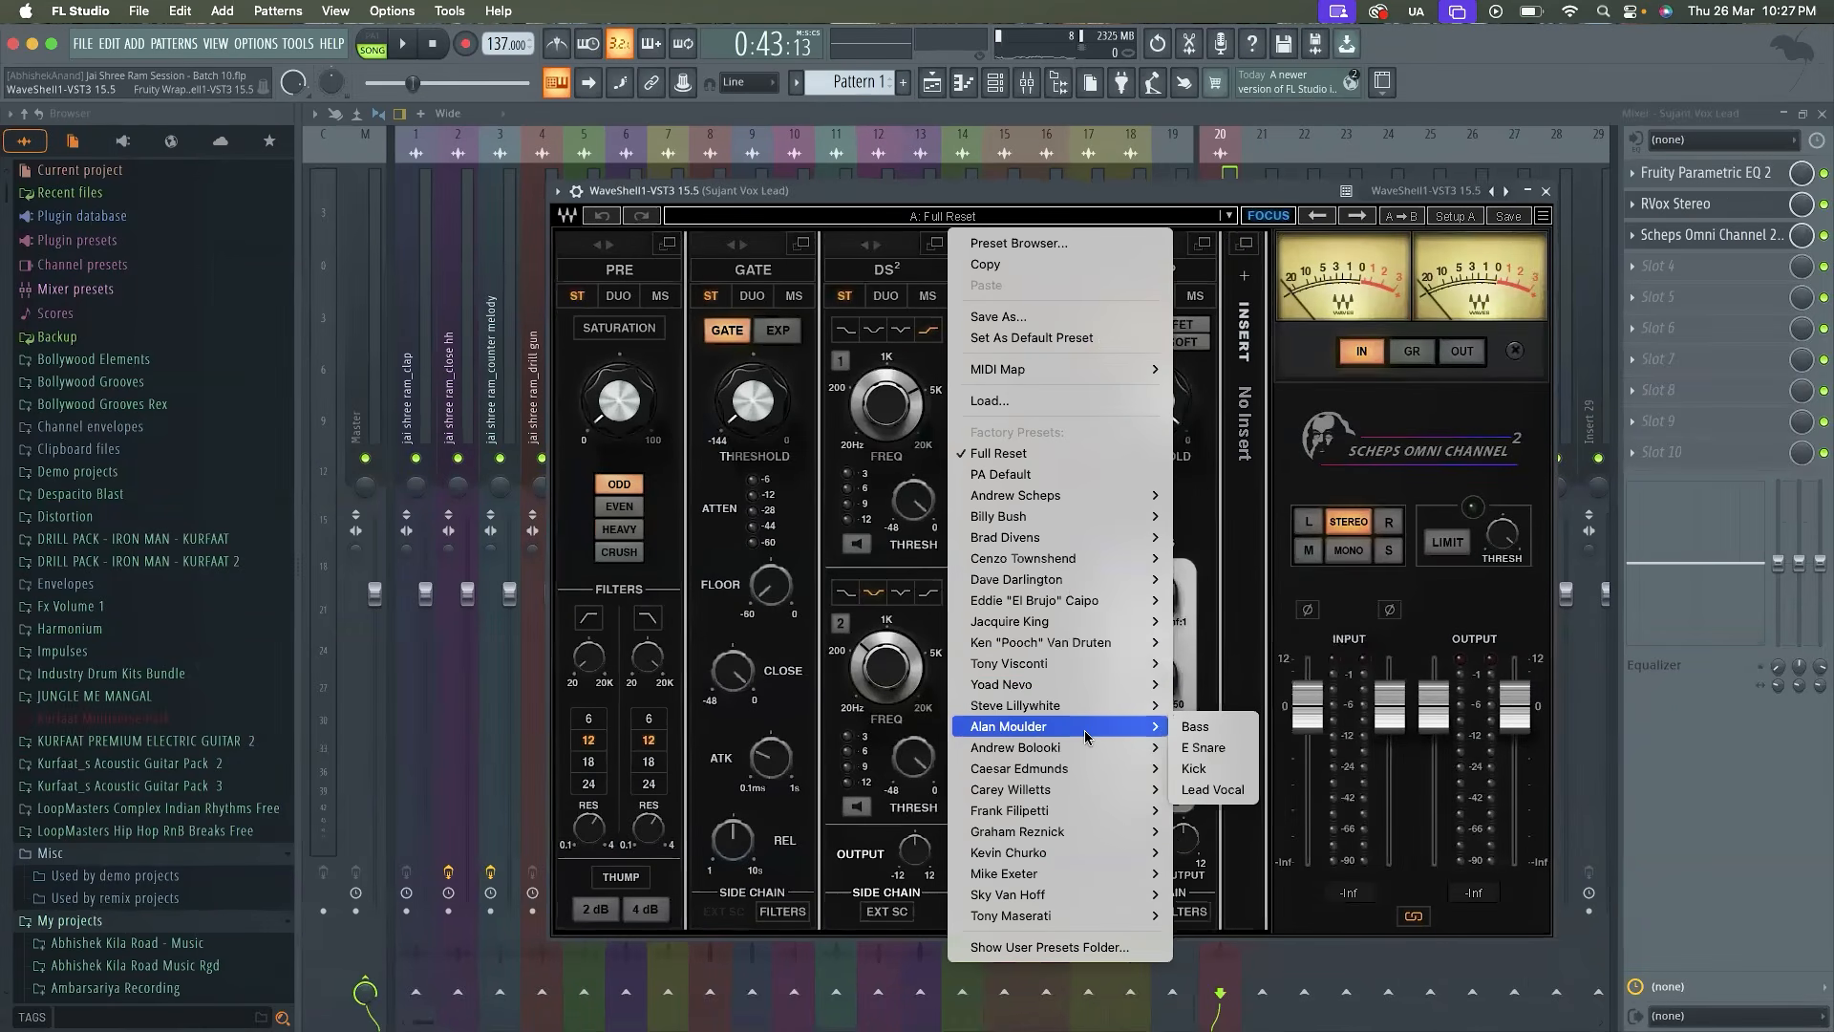
{"action": "left_click", "coordinate": [1187, 789]}
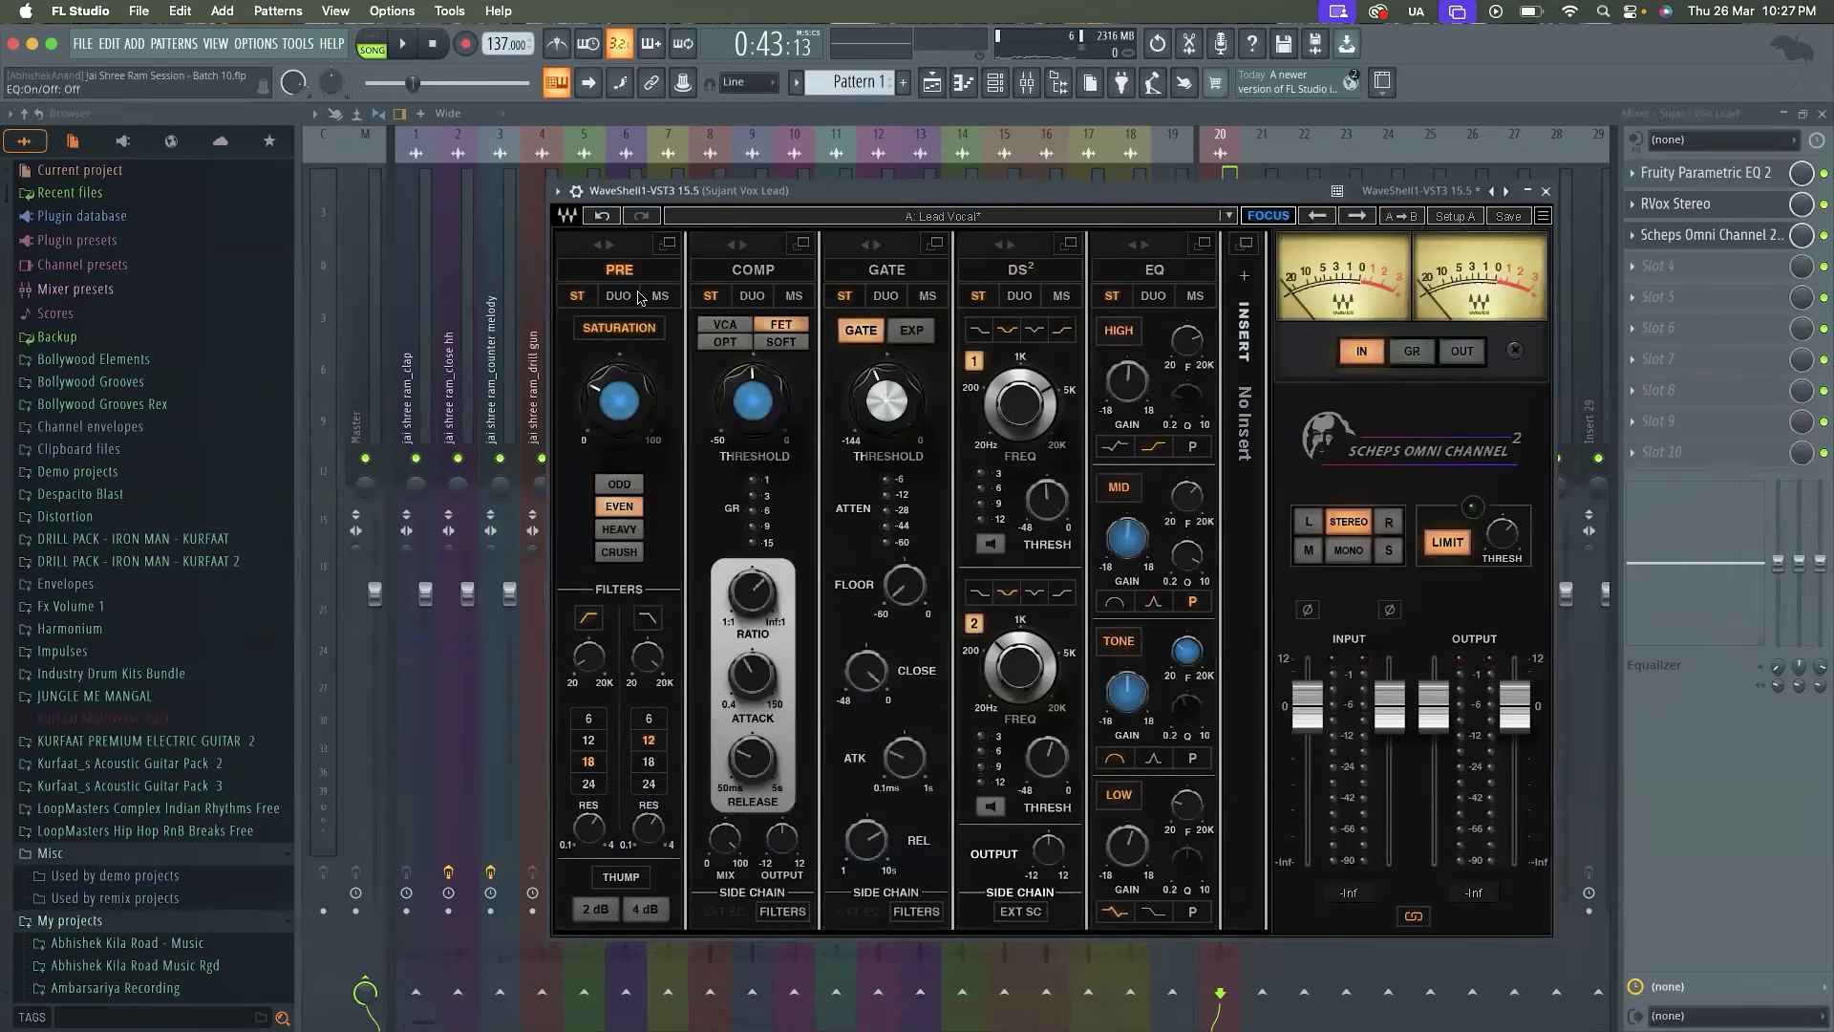
Play the song to audition the Lead Vocal preset, and close the plugin window
{"action": "double_click", "coordinate": [735, 195]}
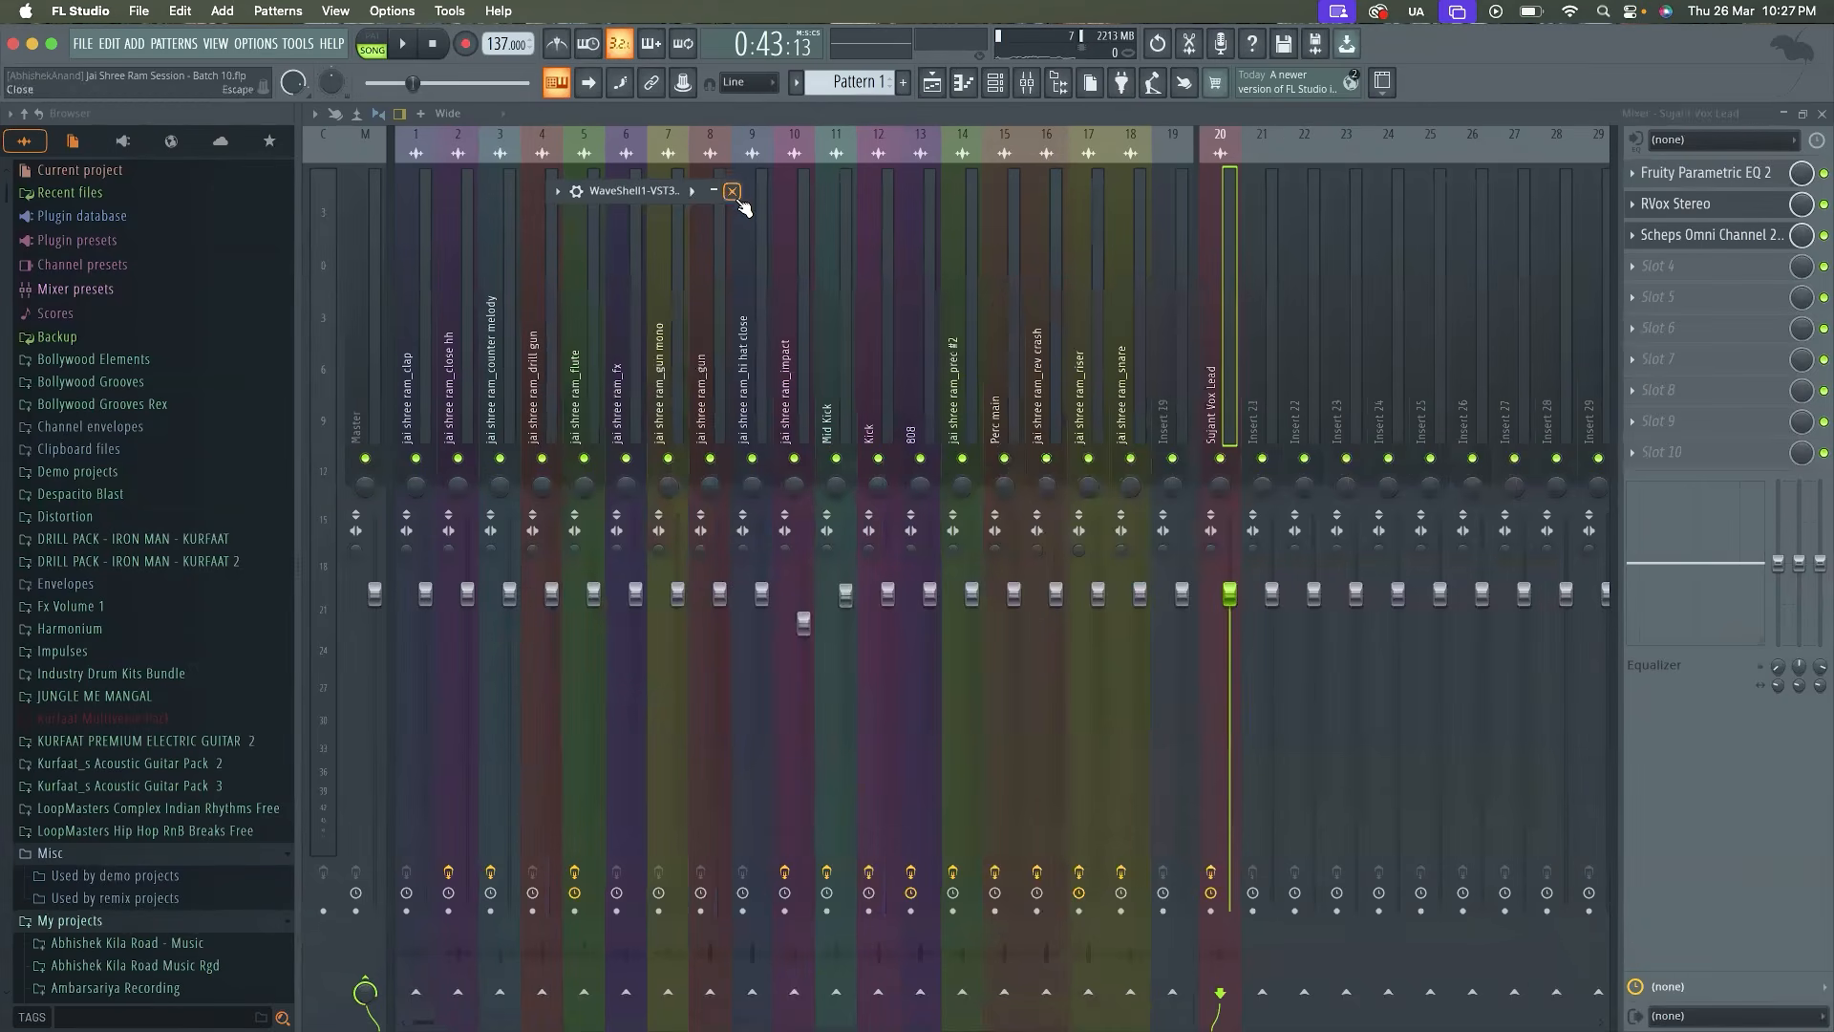
{"action": "double_click", "coordinate": [666, 190]}
{"action": "key", "text": "space"}
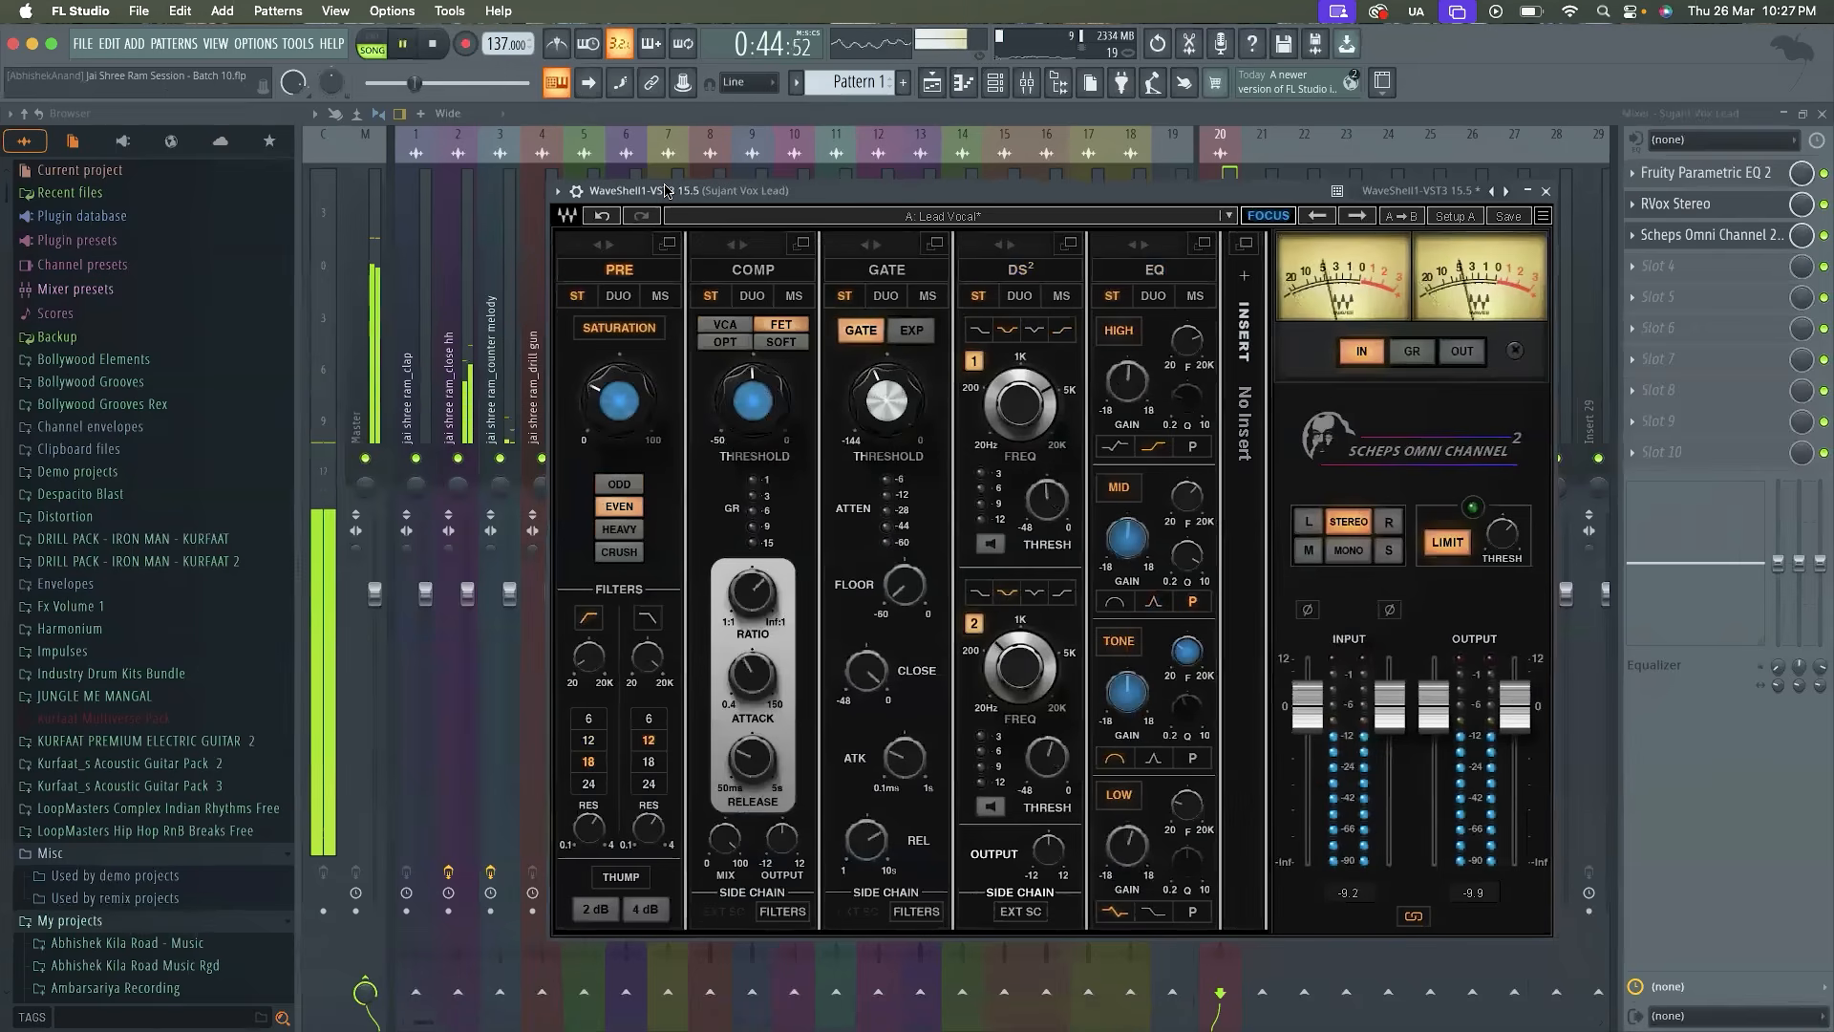
{"action": "left_click", "coordinate": [1546, 191]}
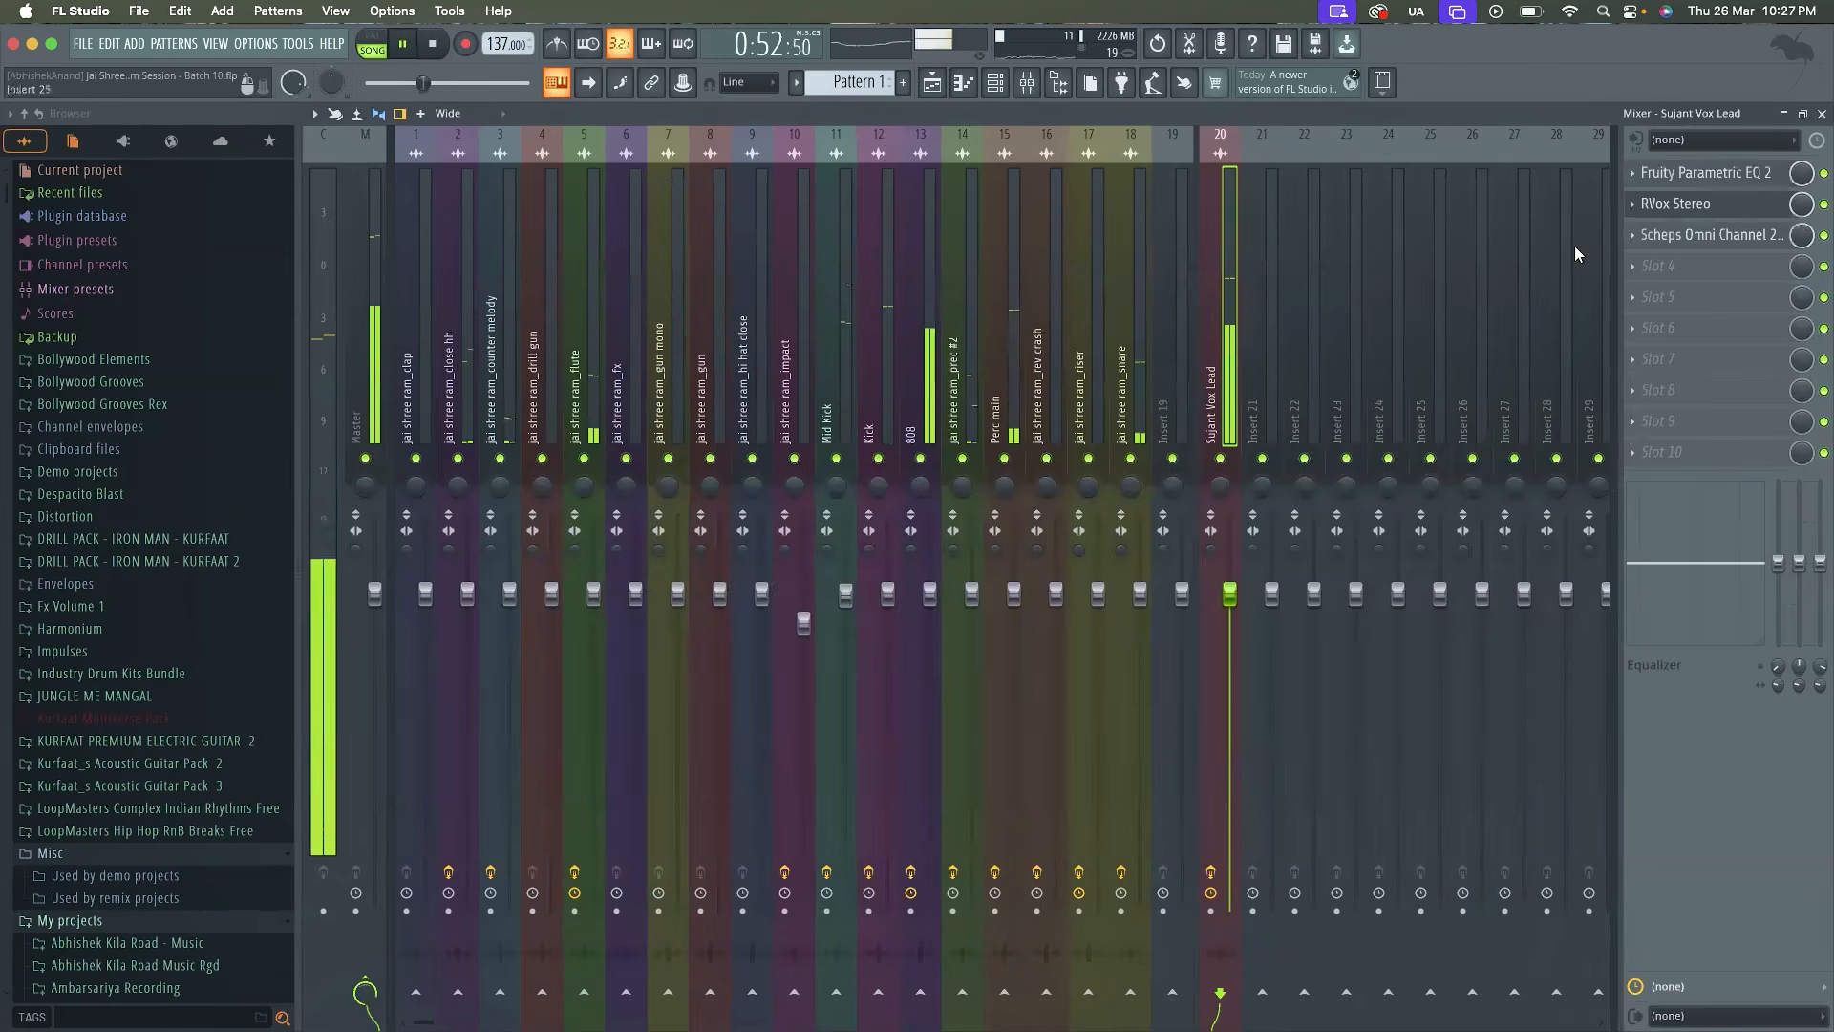
Load Fruity Parametric EQ 2 into the fourth slot and boost the vocal's treble range with the band 7 high shelf
{"action": "left_click", "coordinate": [1627, 265]}
{"action": "left_click", "coordinate": [1385, 769]}
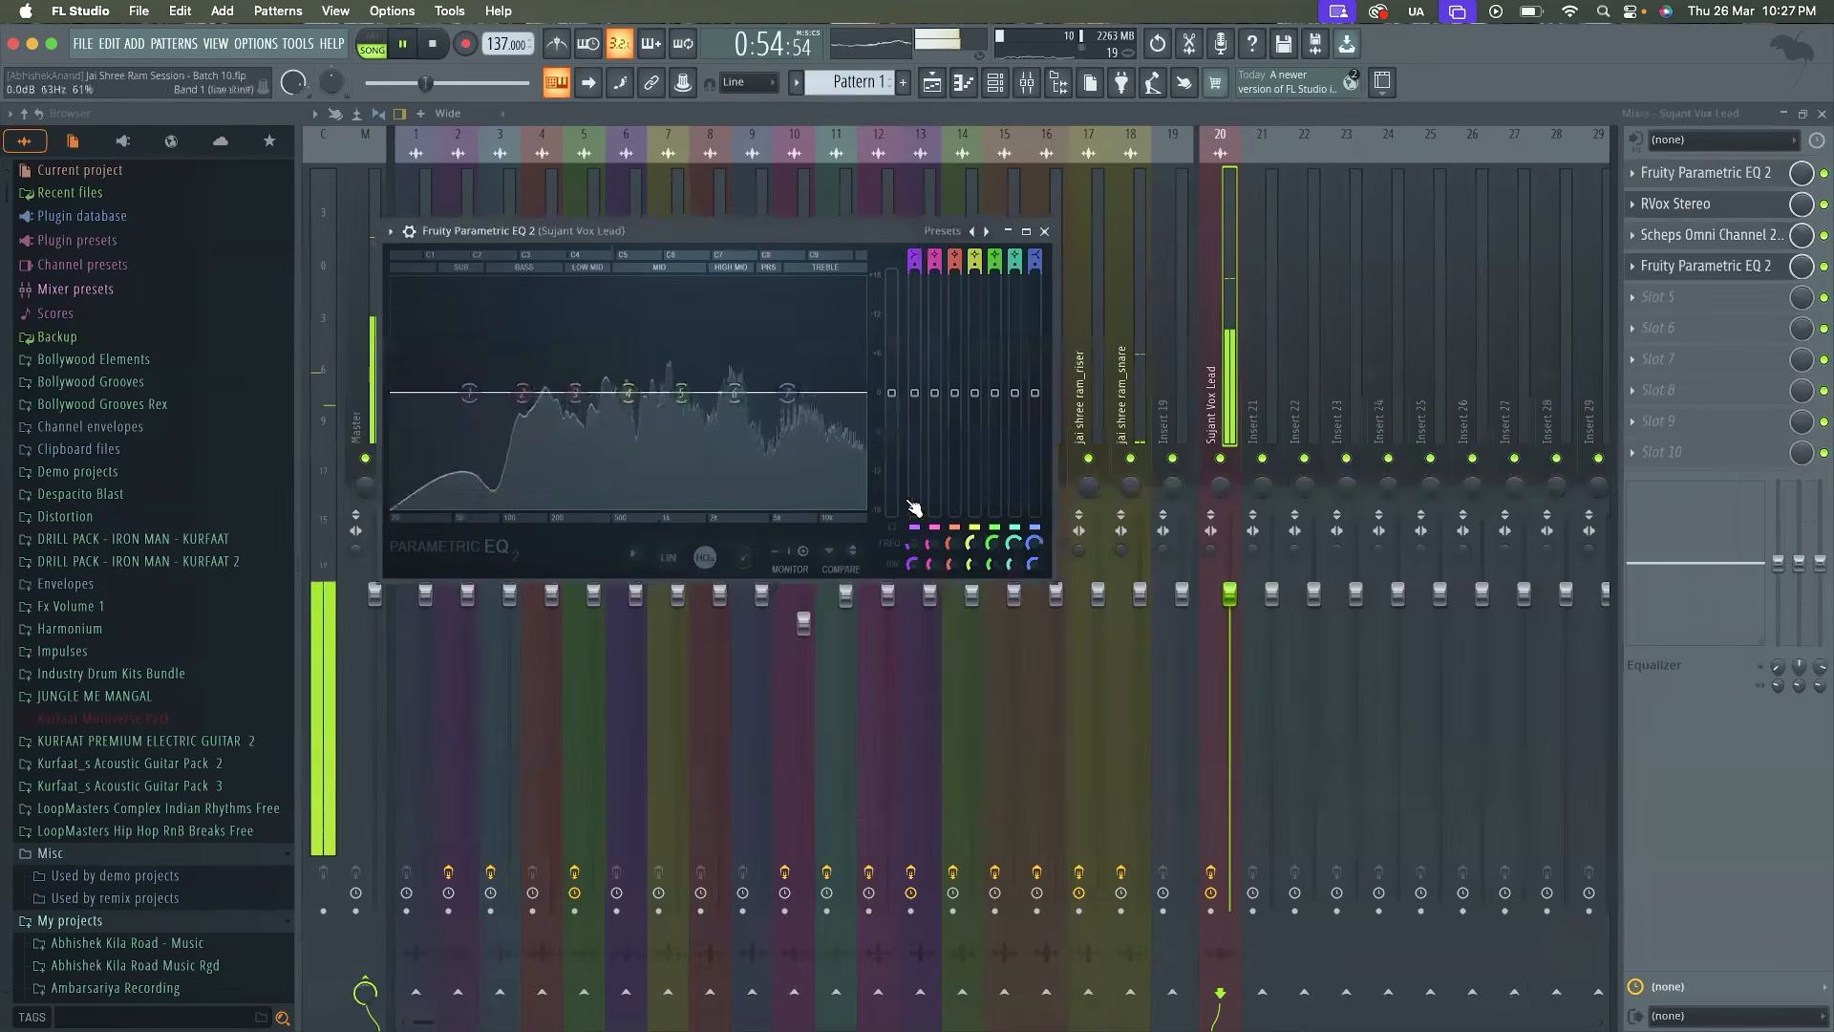
{"action": "left_click_drag", "start_coordinate": [785, 364], "coordinate": [719, 359]}
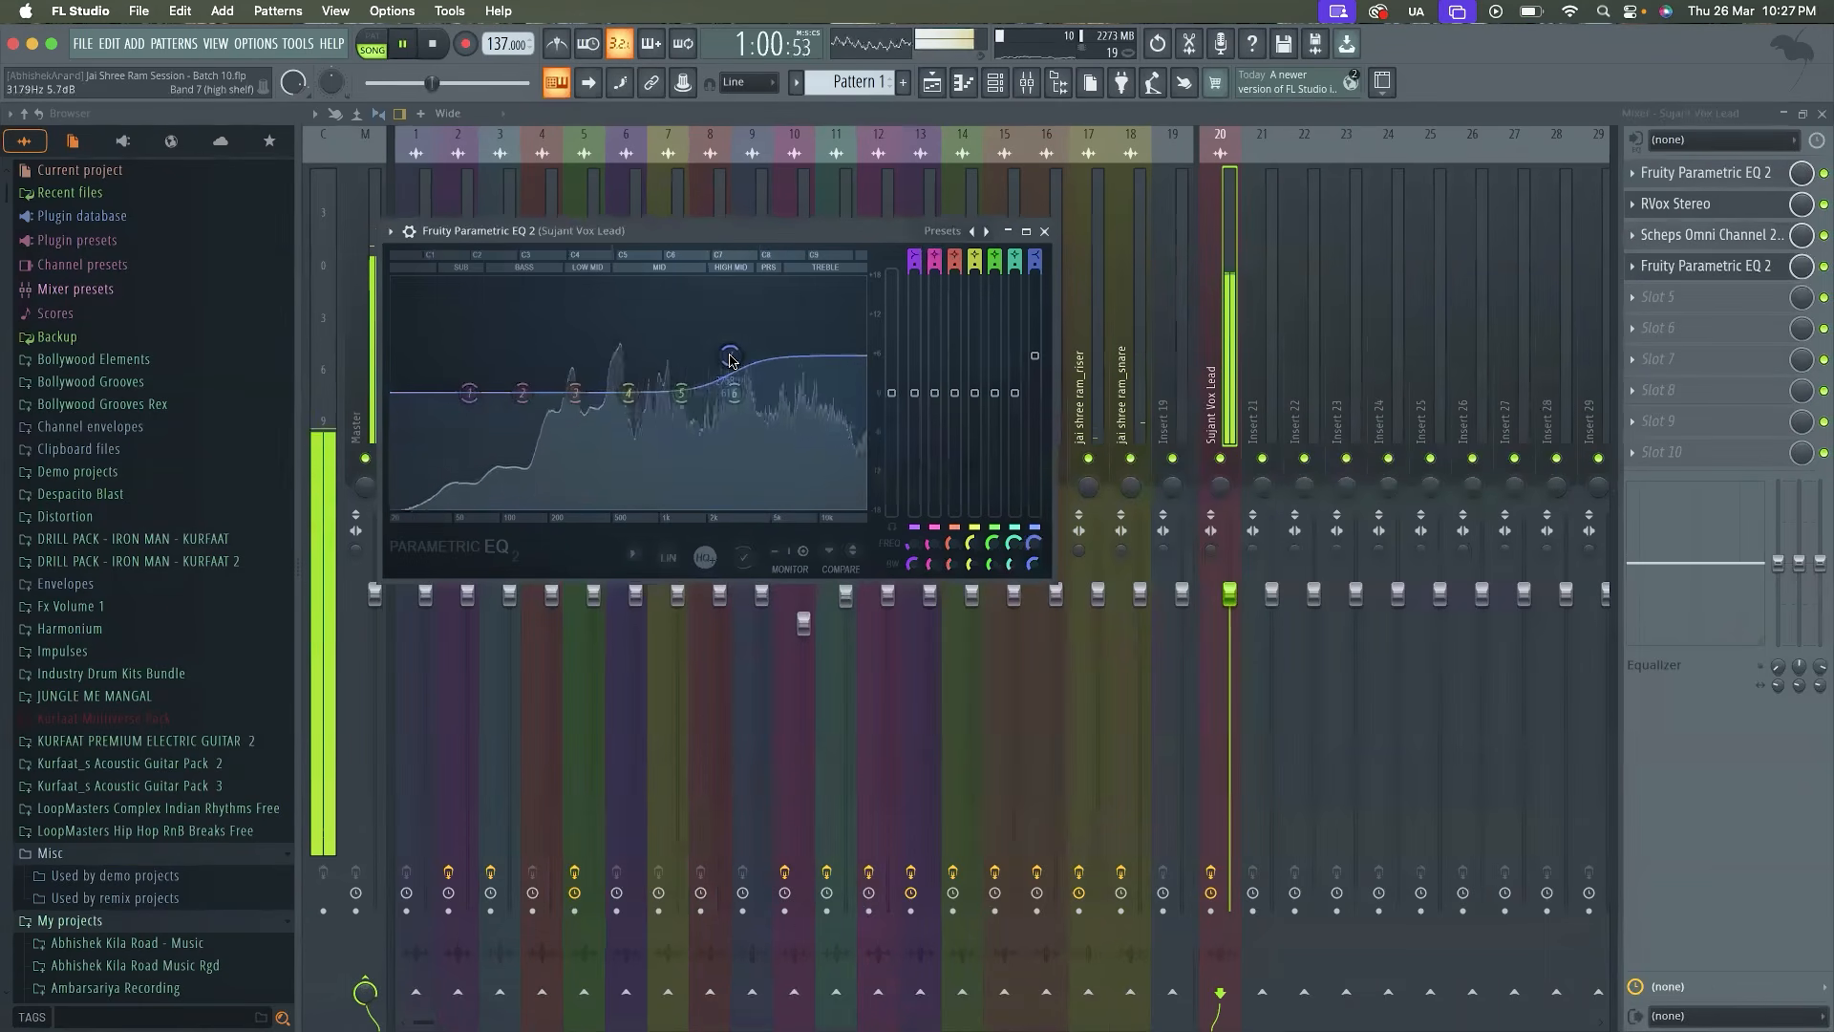
{"action": "left_click_drag", "start_coordinate": [730, 360], "coordinate": [730, 362]}
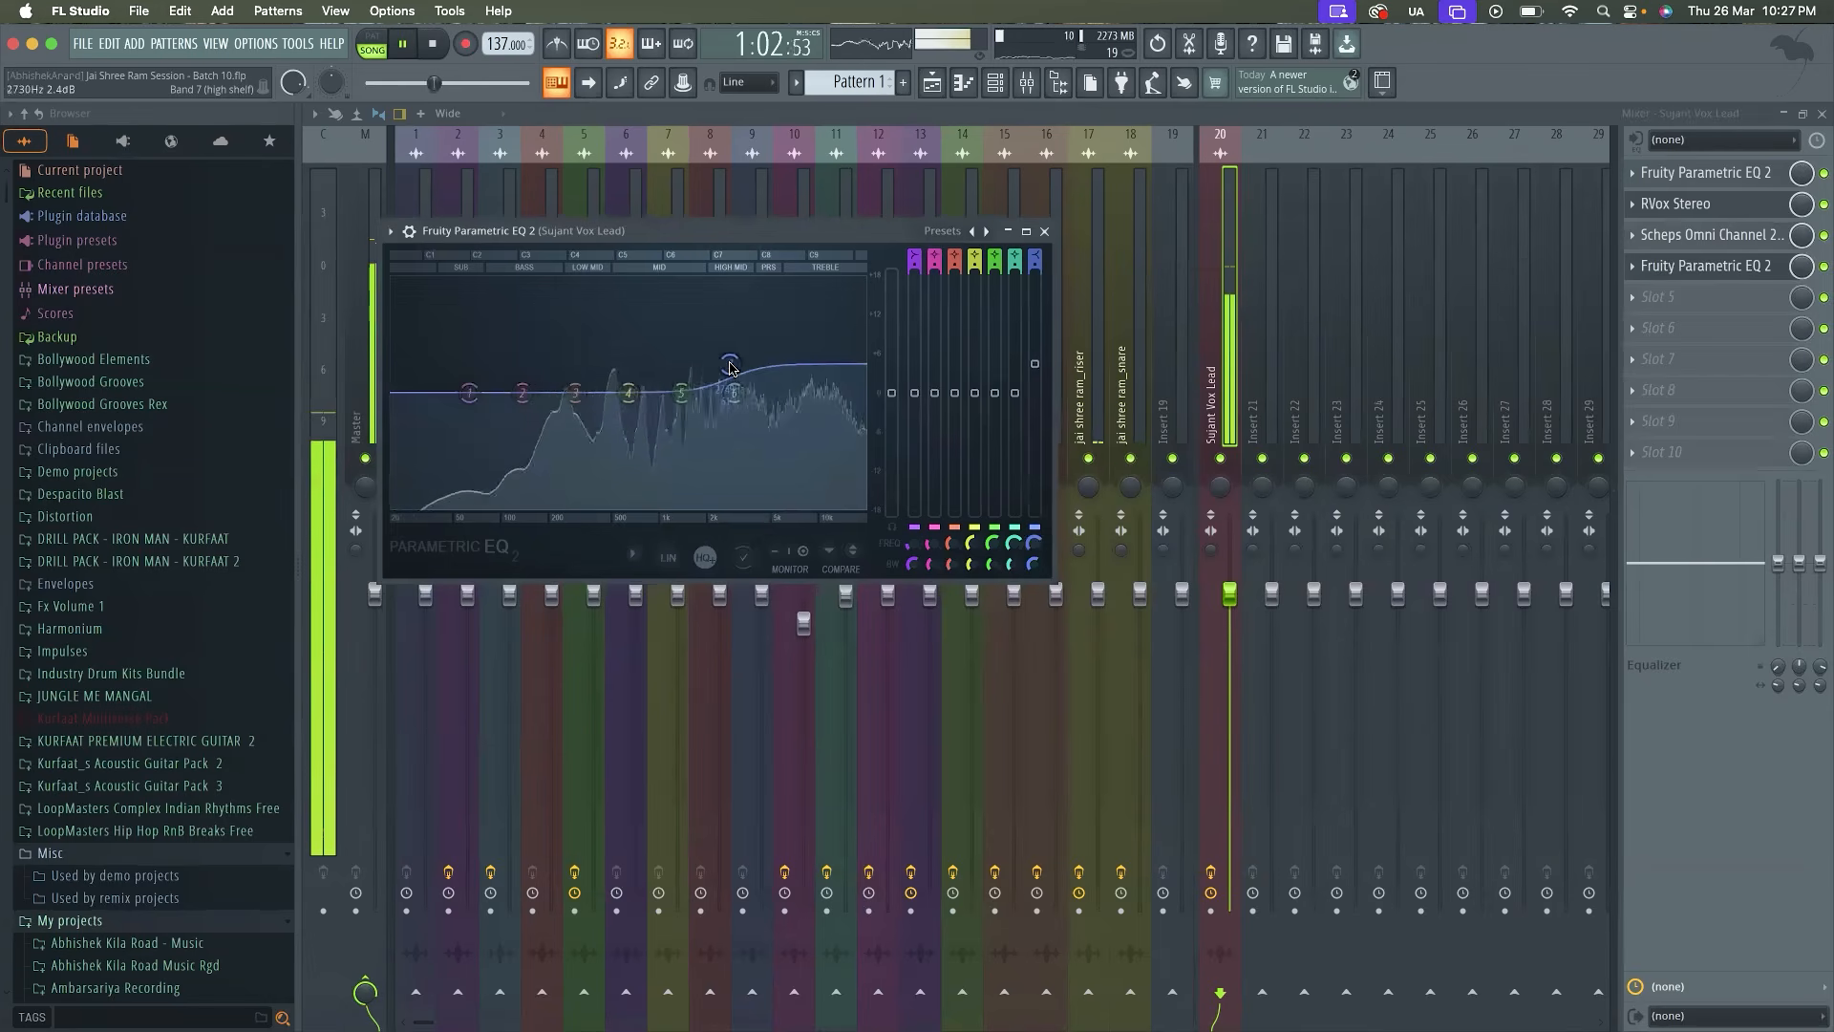
{"action": "left_click_drag", "start_coordinate": [823, 346], "coordinate": [819, 279]}
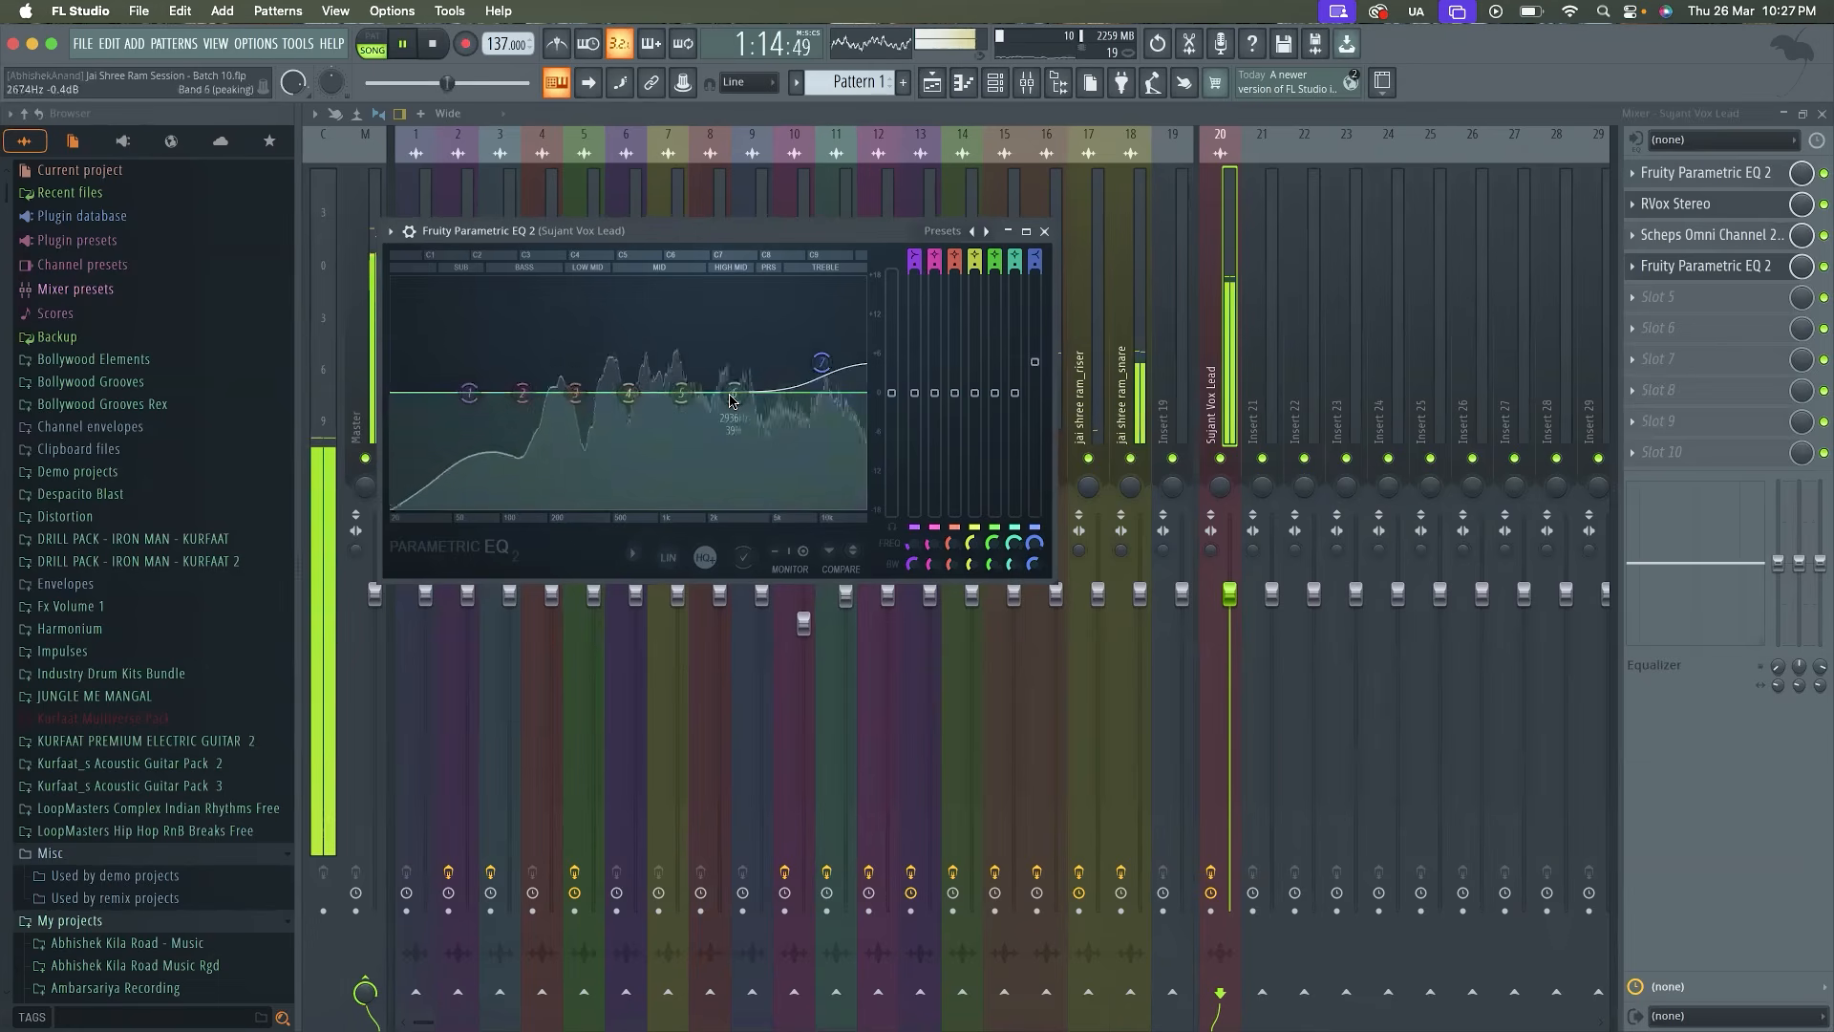
Sweep band 6 as a narrow 18 dB peak through the high mids, and set it to -1.2 dB at 3606 Hz with 5% width
{"action": "left_click_drag", "start_coordinate": [733, 396], "coordinate": [723, 303]}
{"action": "key", "text": "space"}
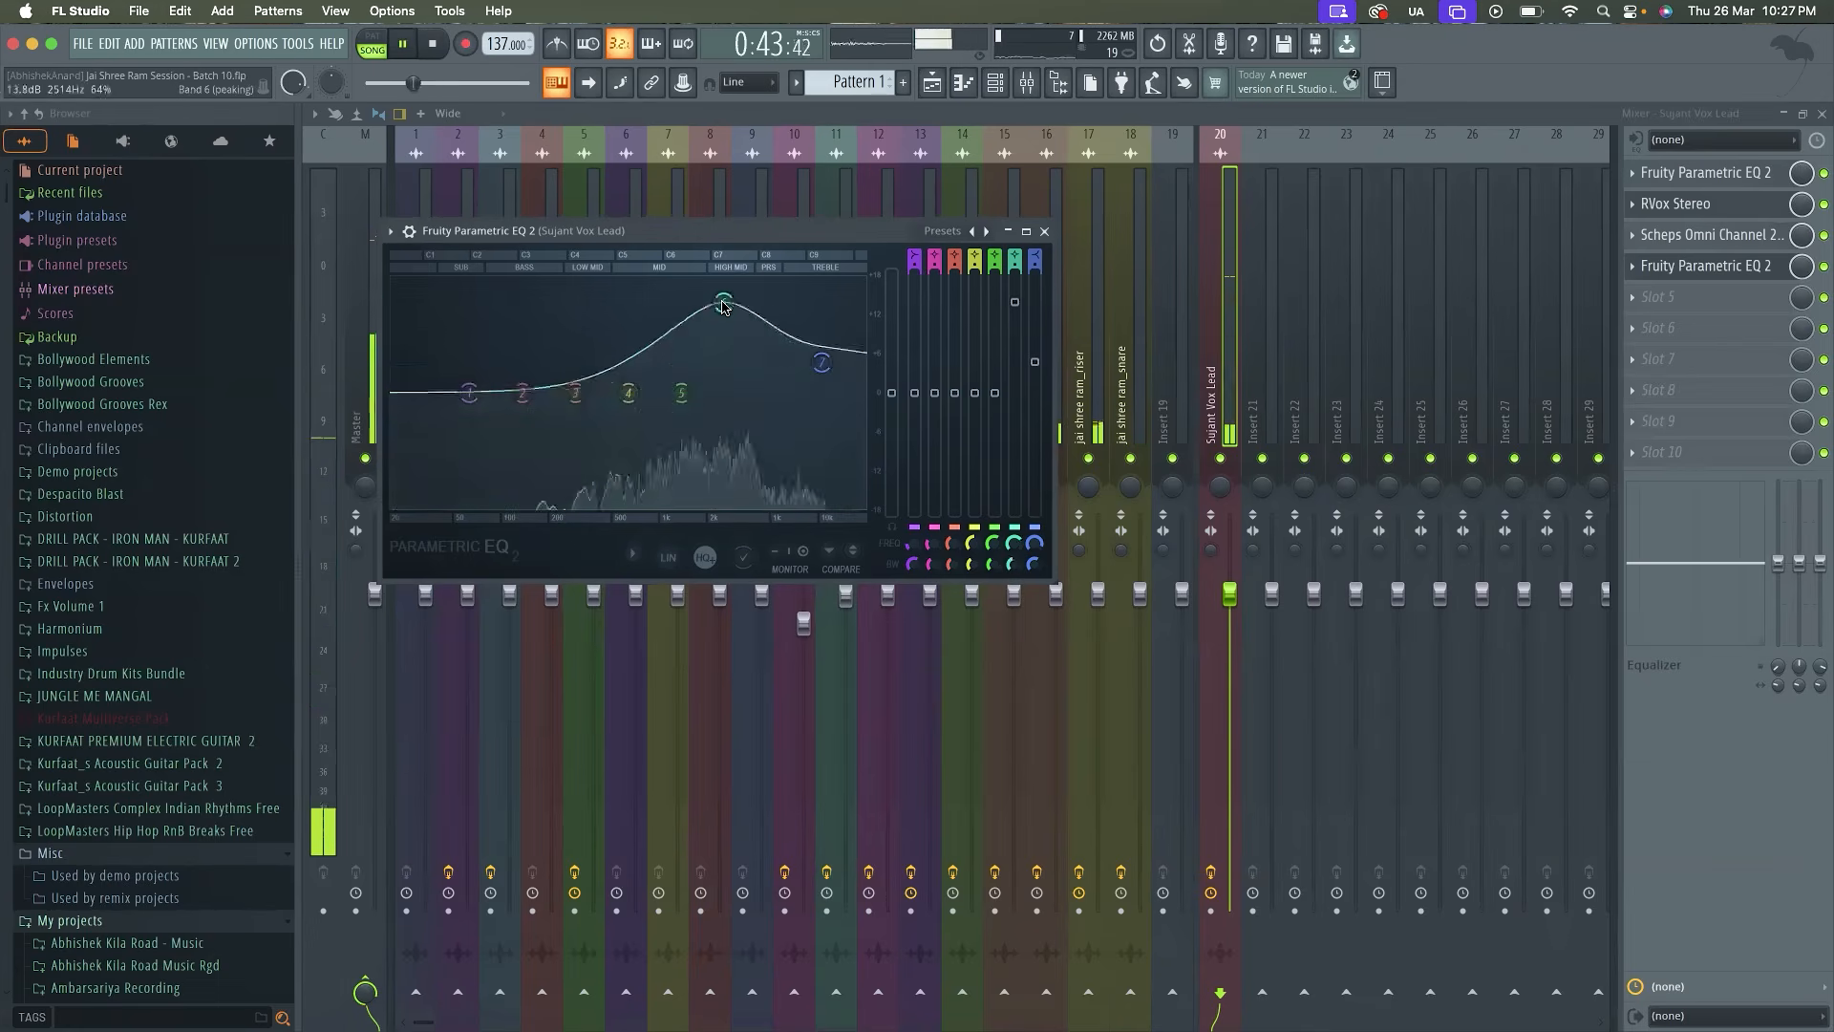
{"action": "scroll", "coordinate": [723, 304], "scroll_direction": "down", "scroll_amount": 10}
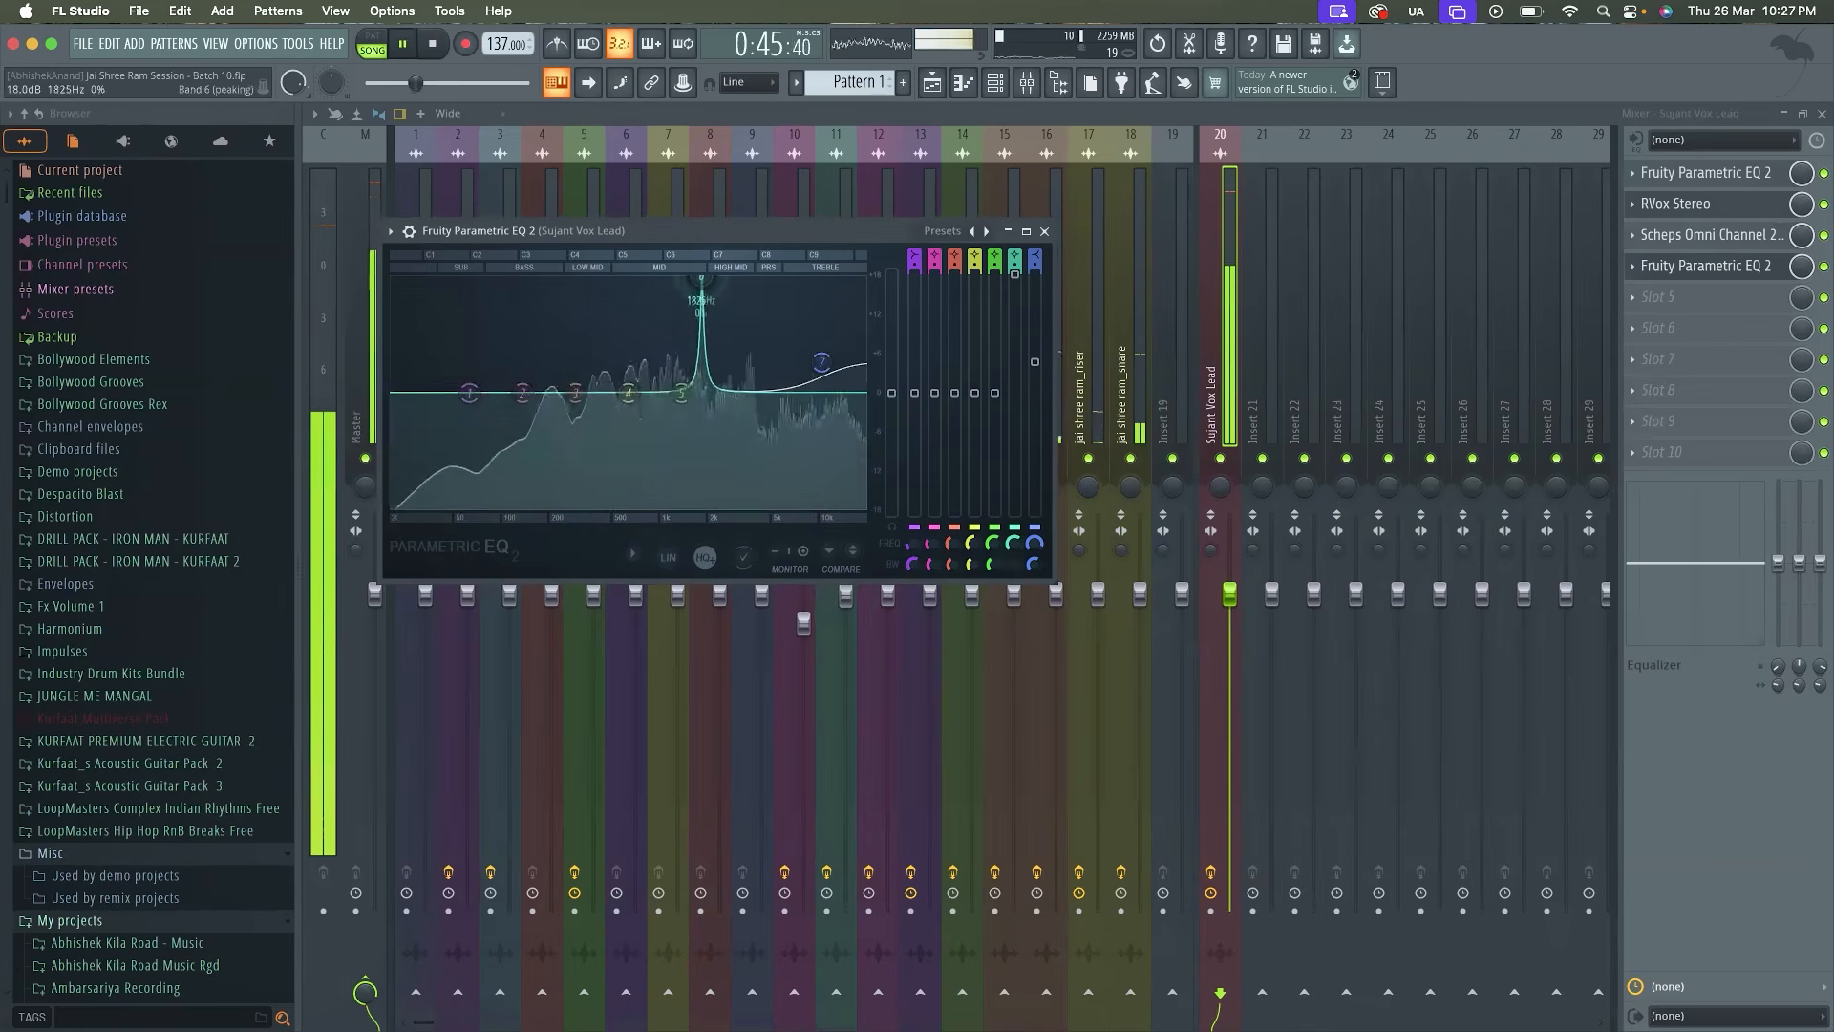
{"action": "left_click_drag", "start_coordinate": [728, 278], "coordinate": [734, 278]}
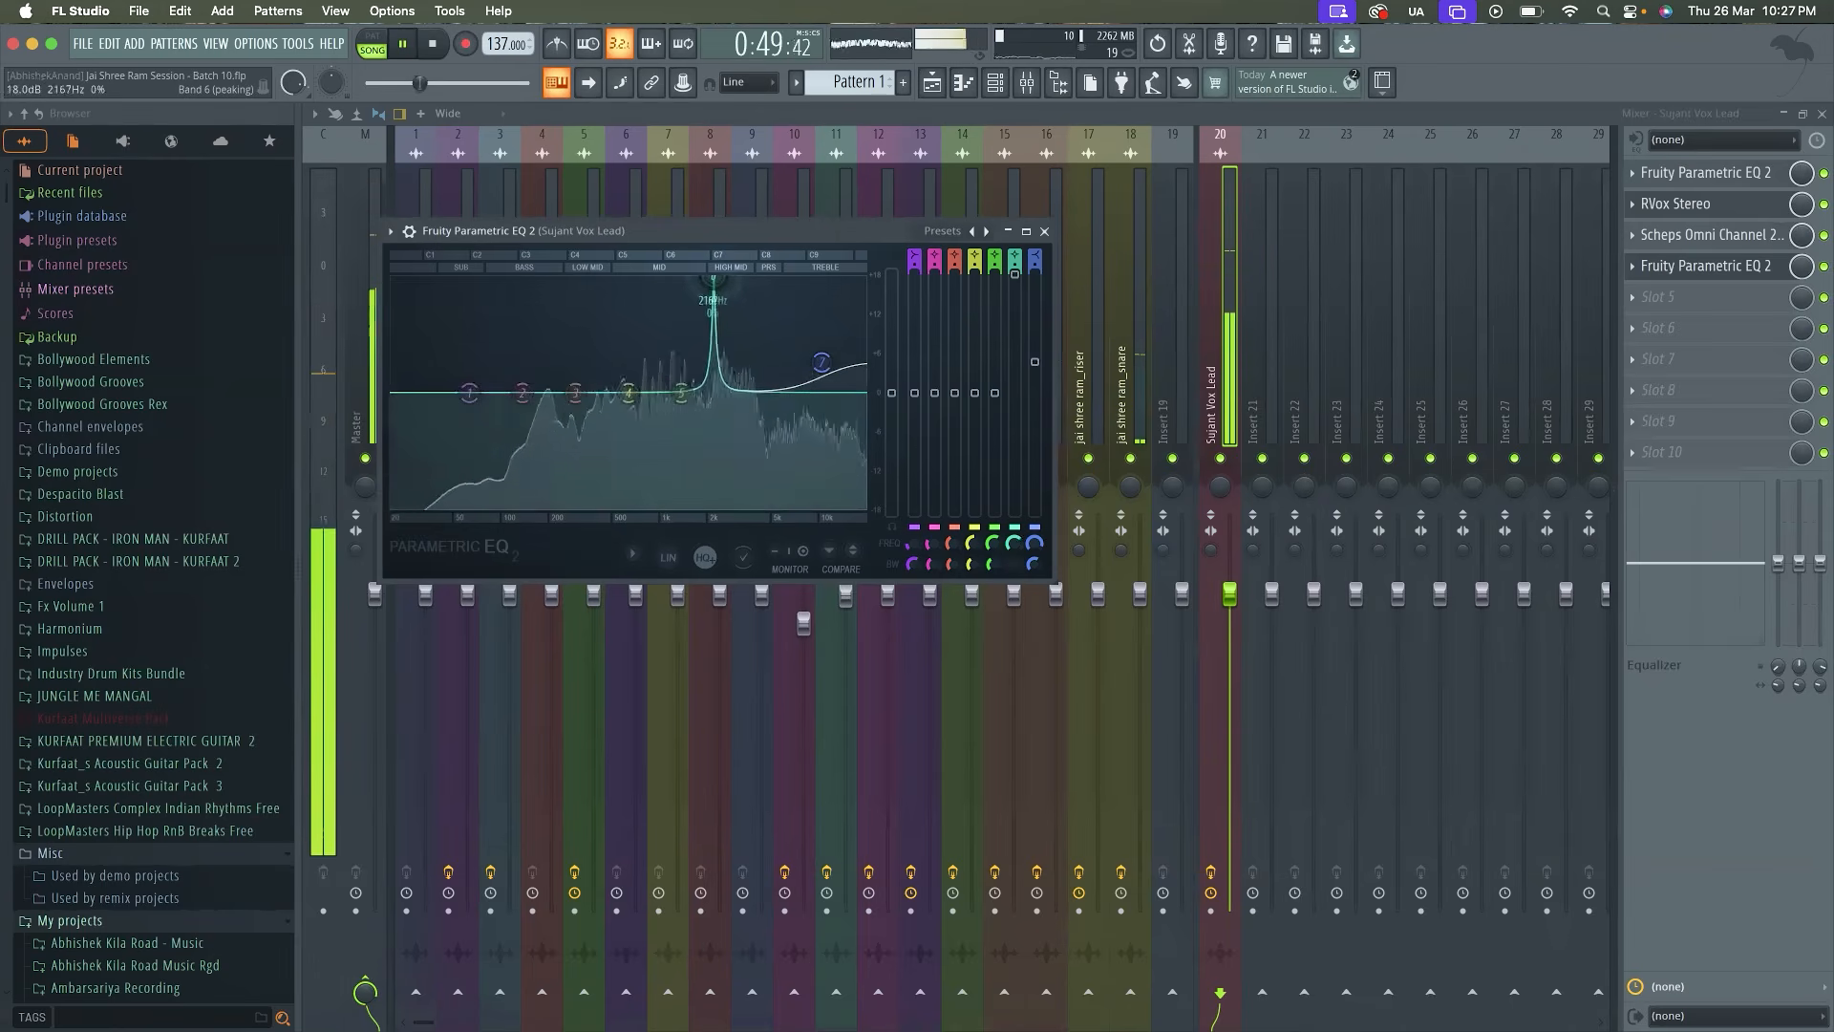
{"action": "left_click_drag", "start_coordinate": [735, 278], "coordinate": [749, 278]}
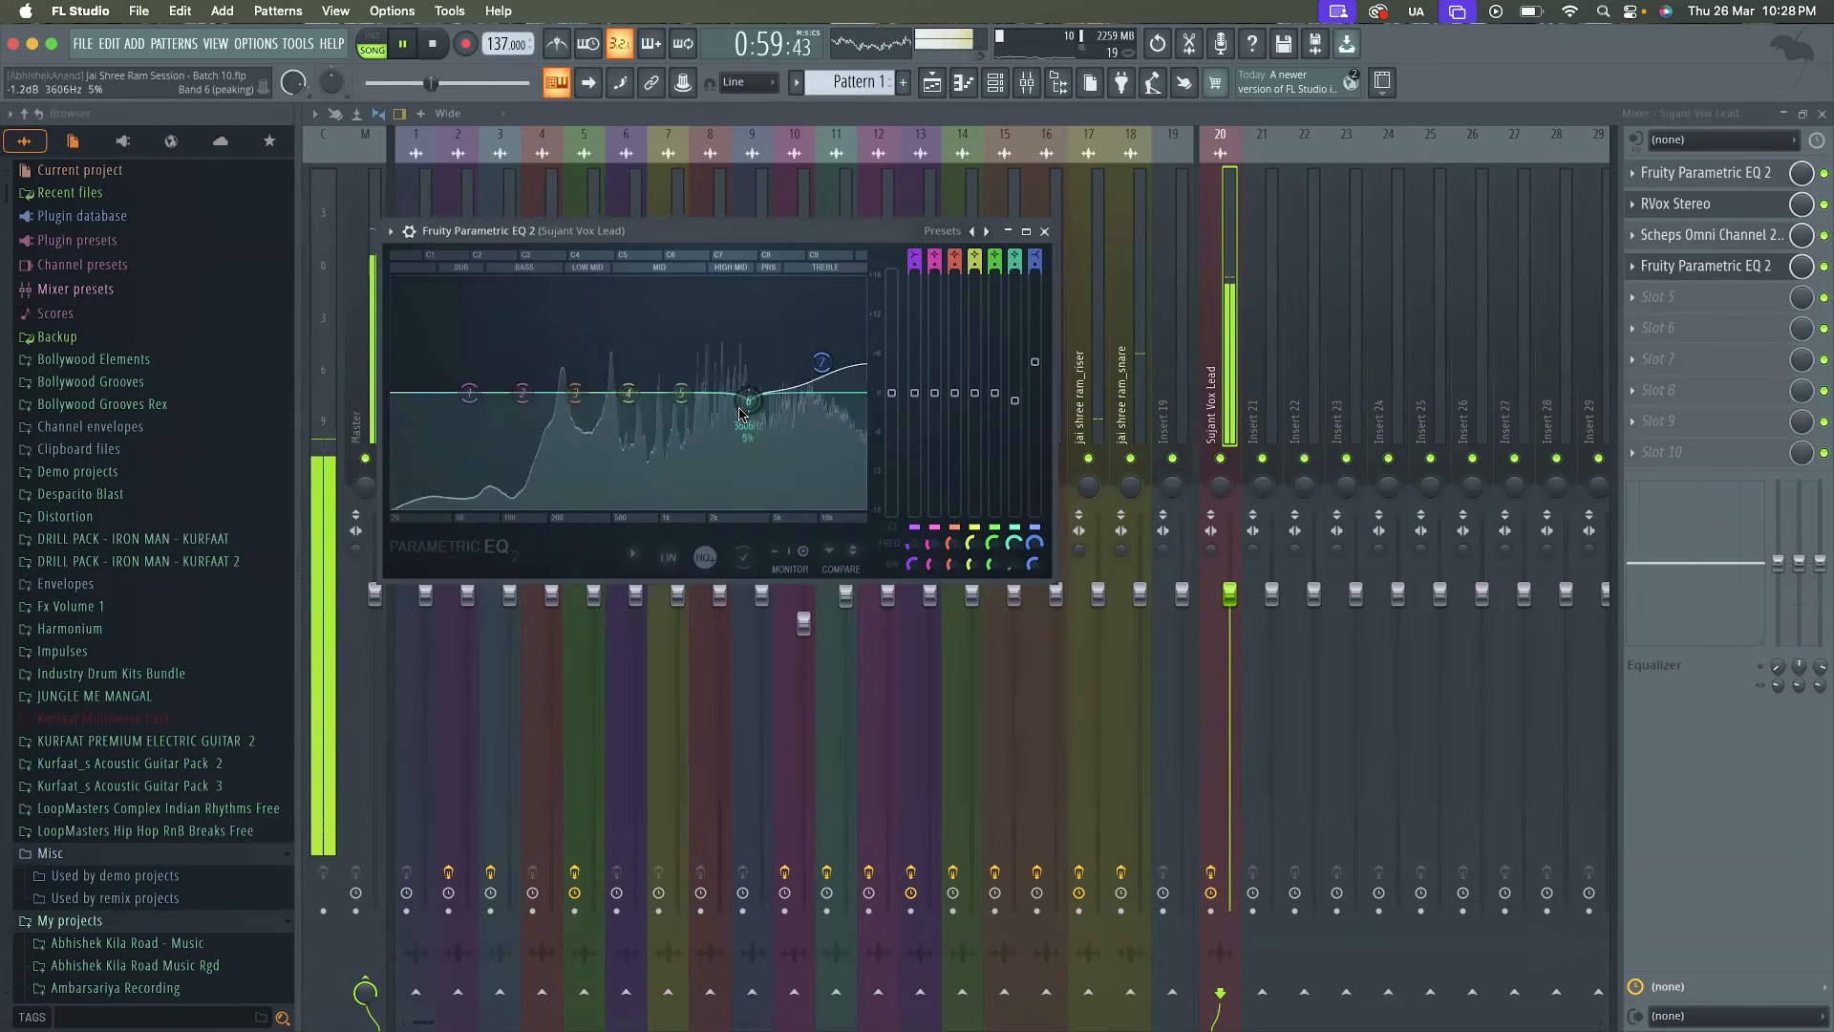
Boost the high mids slightly with EQ band 5 and lower the EQ's main level to -2.0 dB
{"action": "left_click_drag", "start_coordinate": [675, 388], "coordinate": [736, 365]}
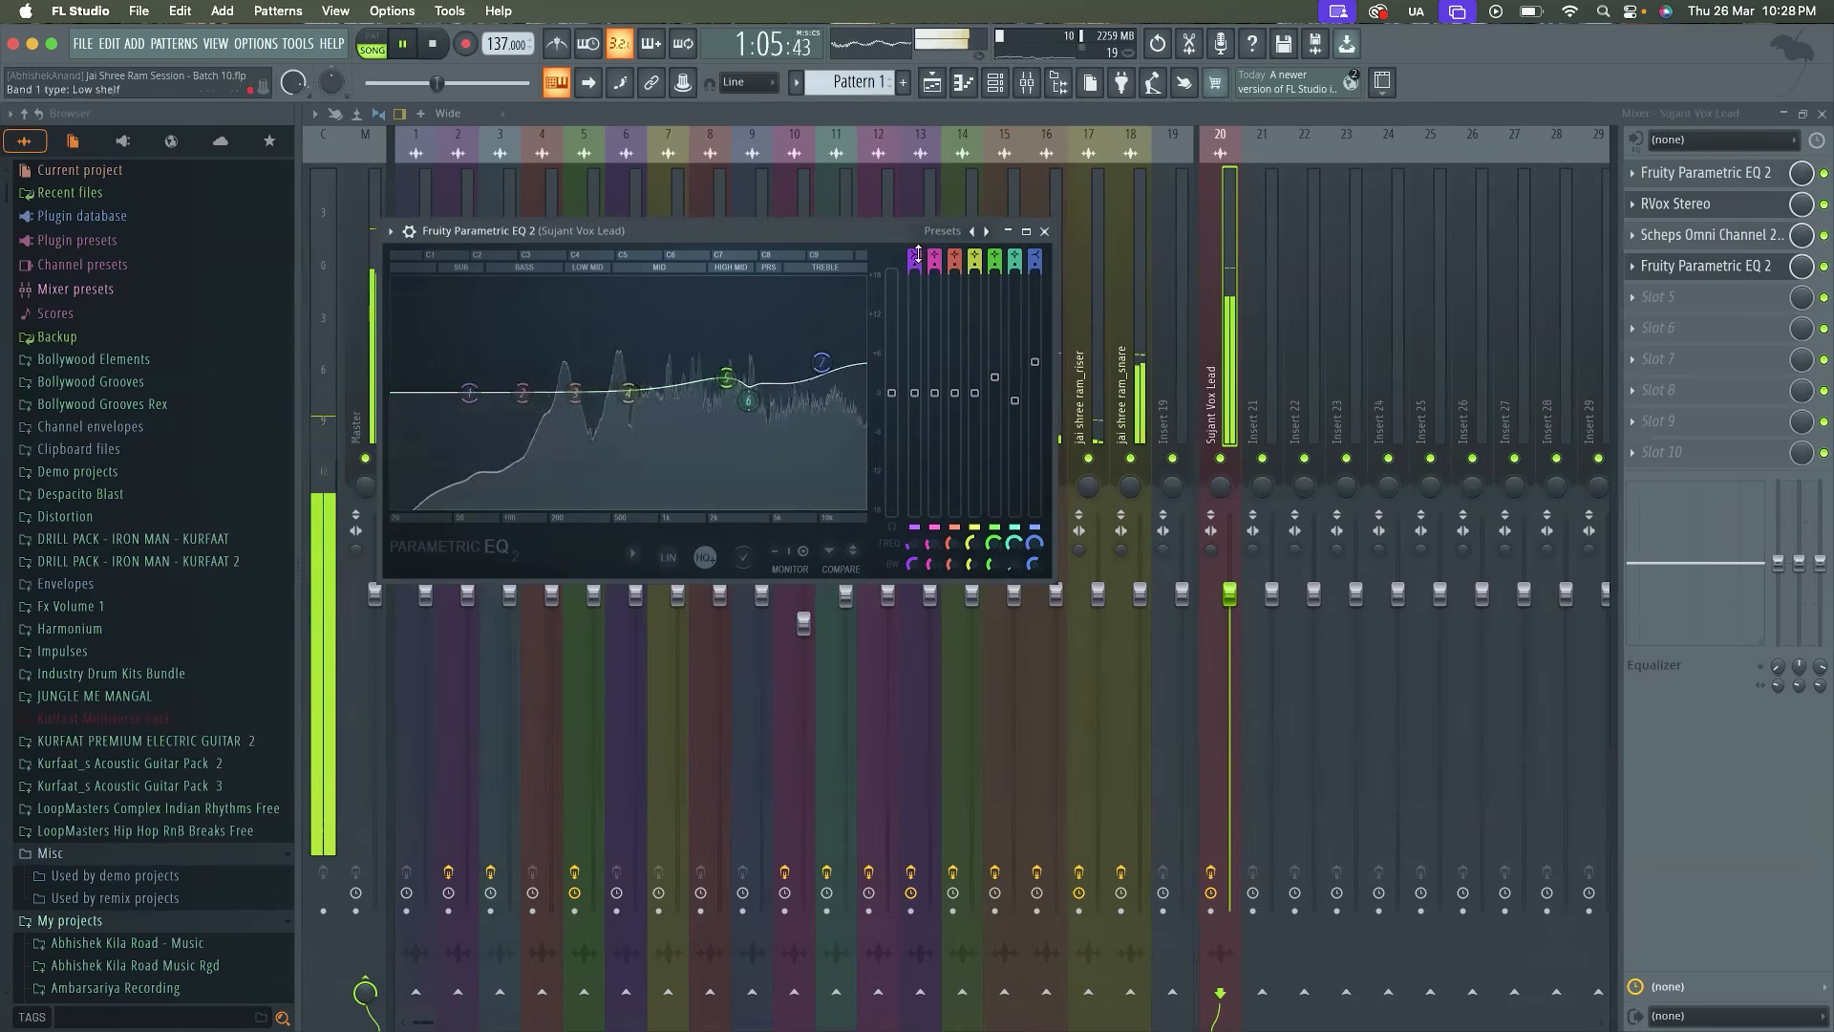
{"action": "left_click_drag", "start_coordinate": [892, 393], "coordinate": [895, 412]}
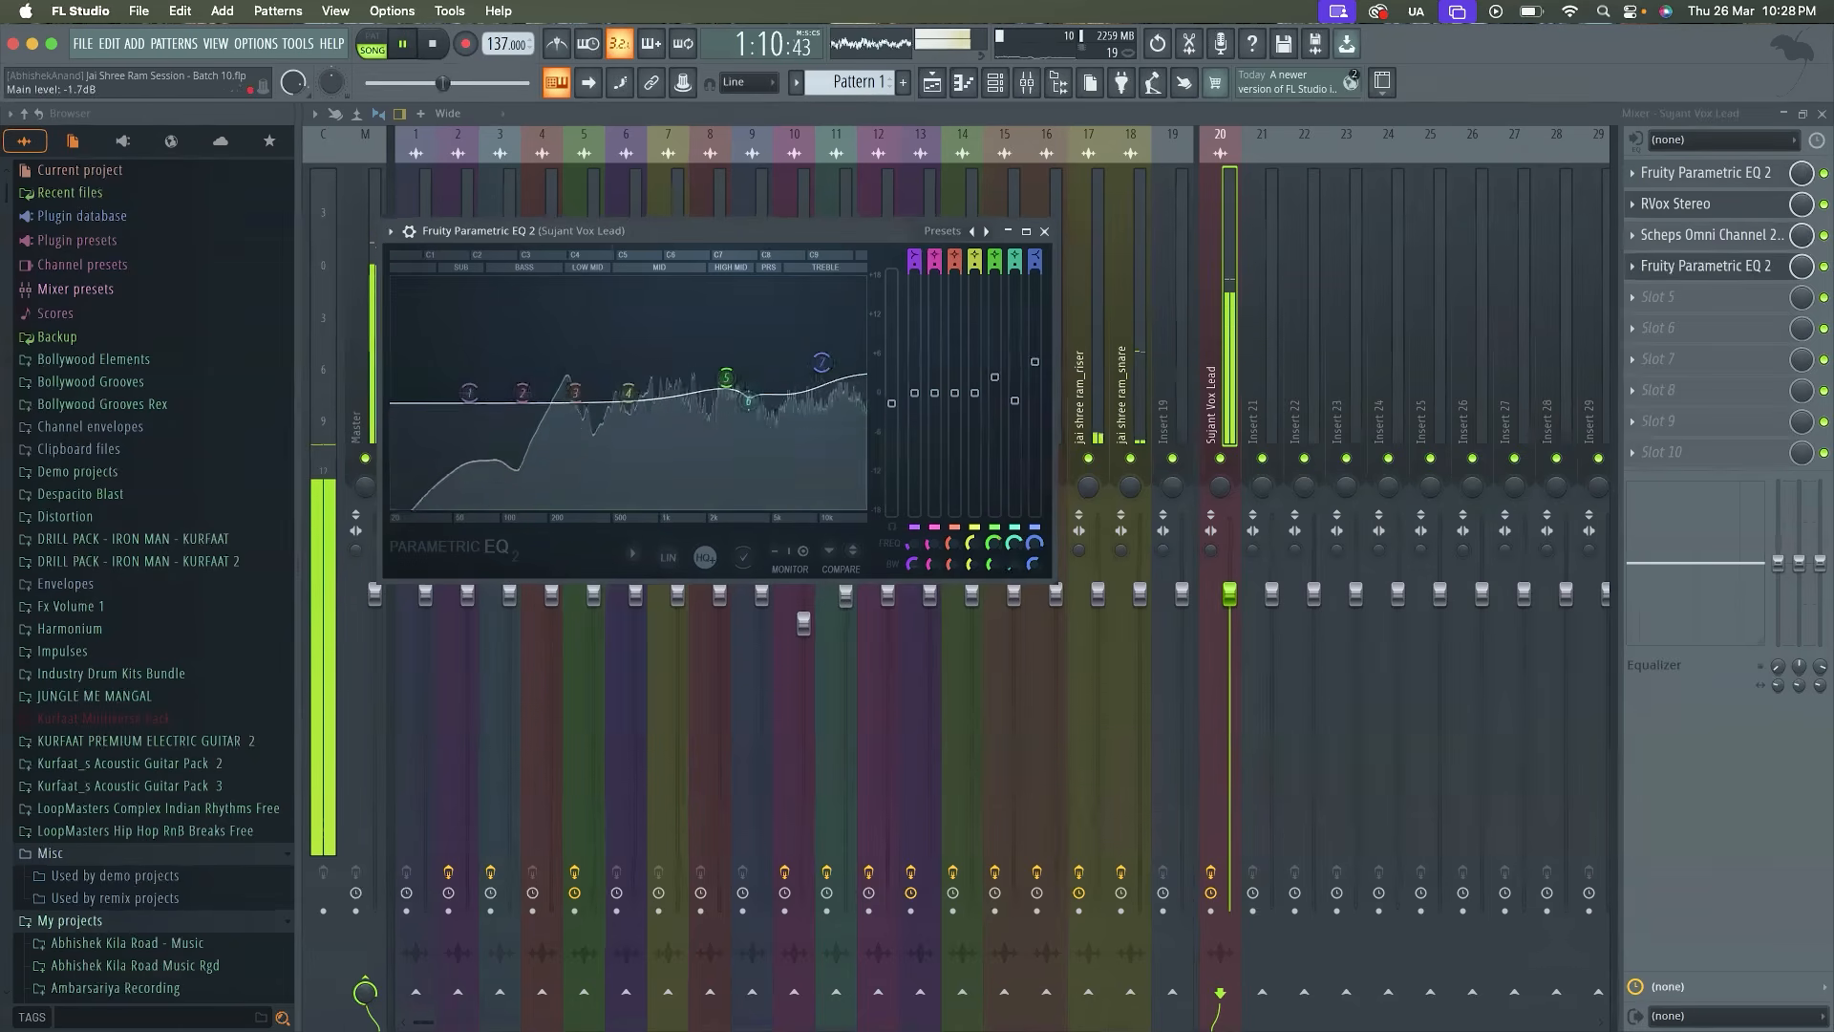
{"action": "key", "text": "space"}
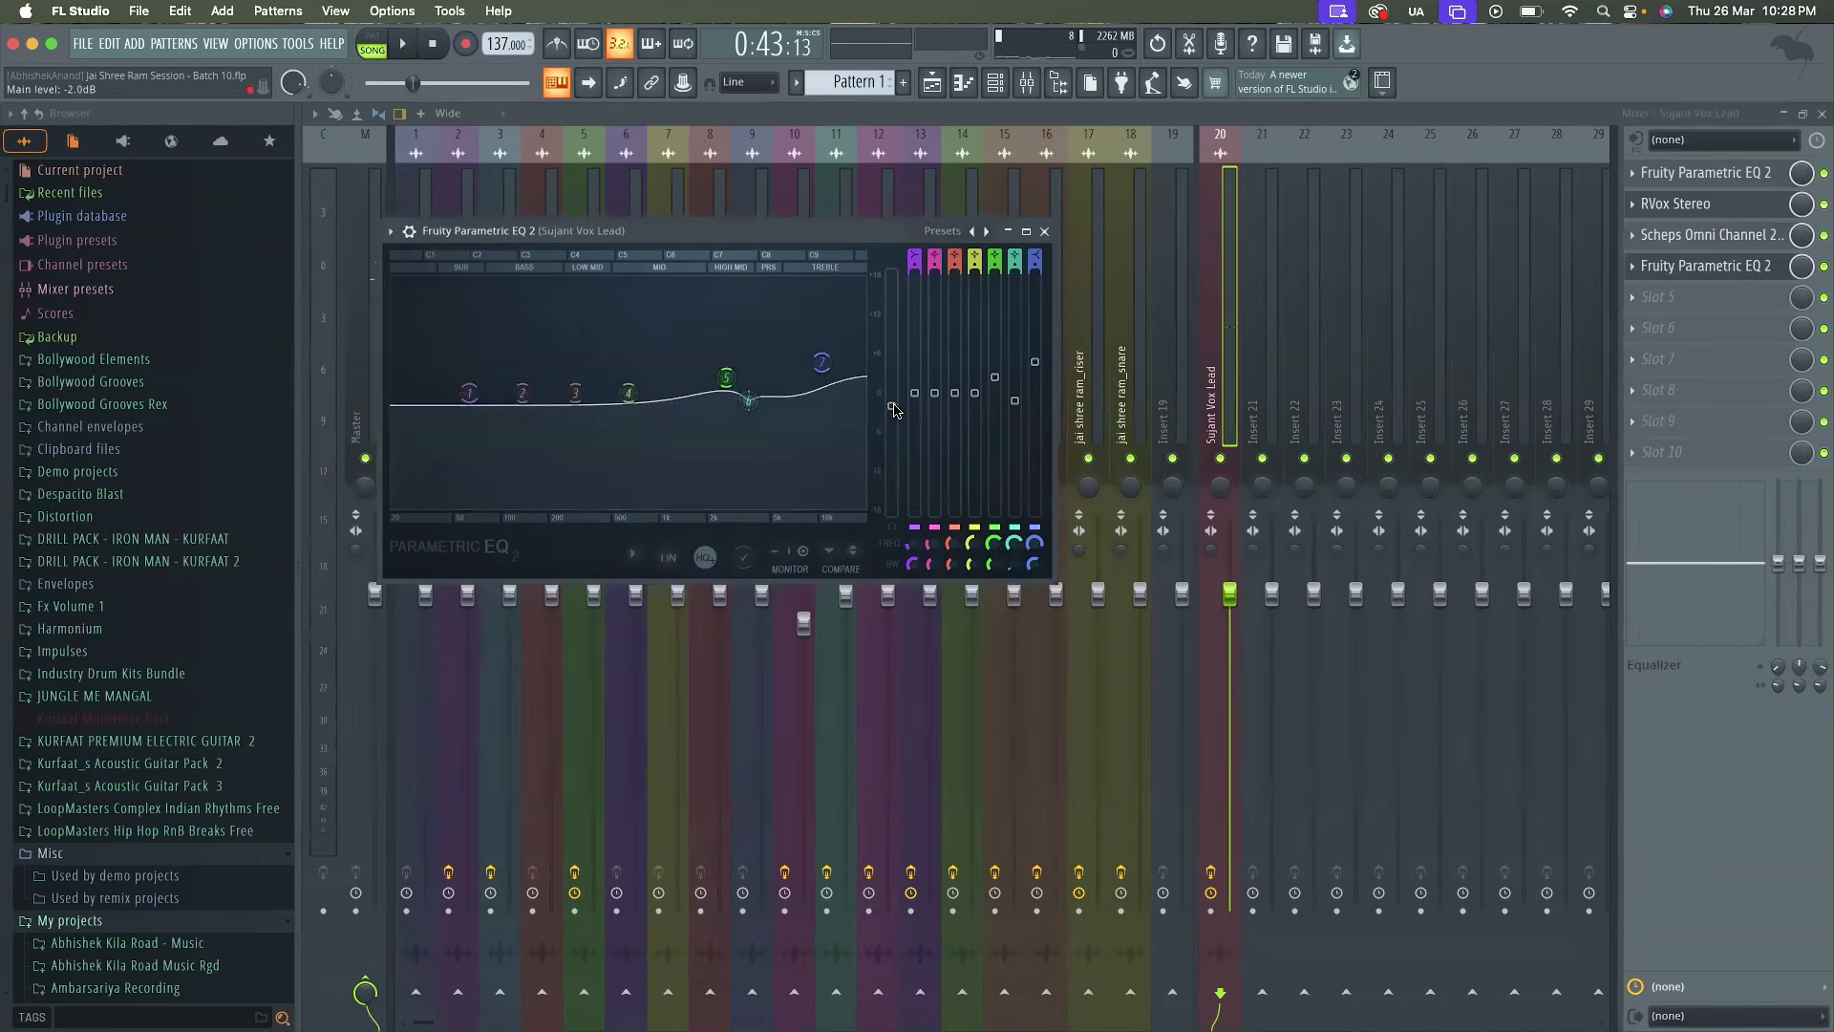
Play the song in the playlist from just before the lead vocal's first entry, with the vocal clip enlarged
{"action": "key", "text": "space"}
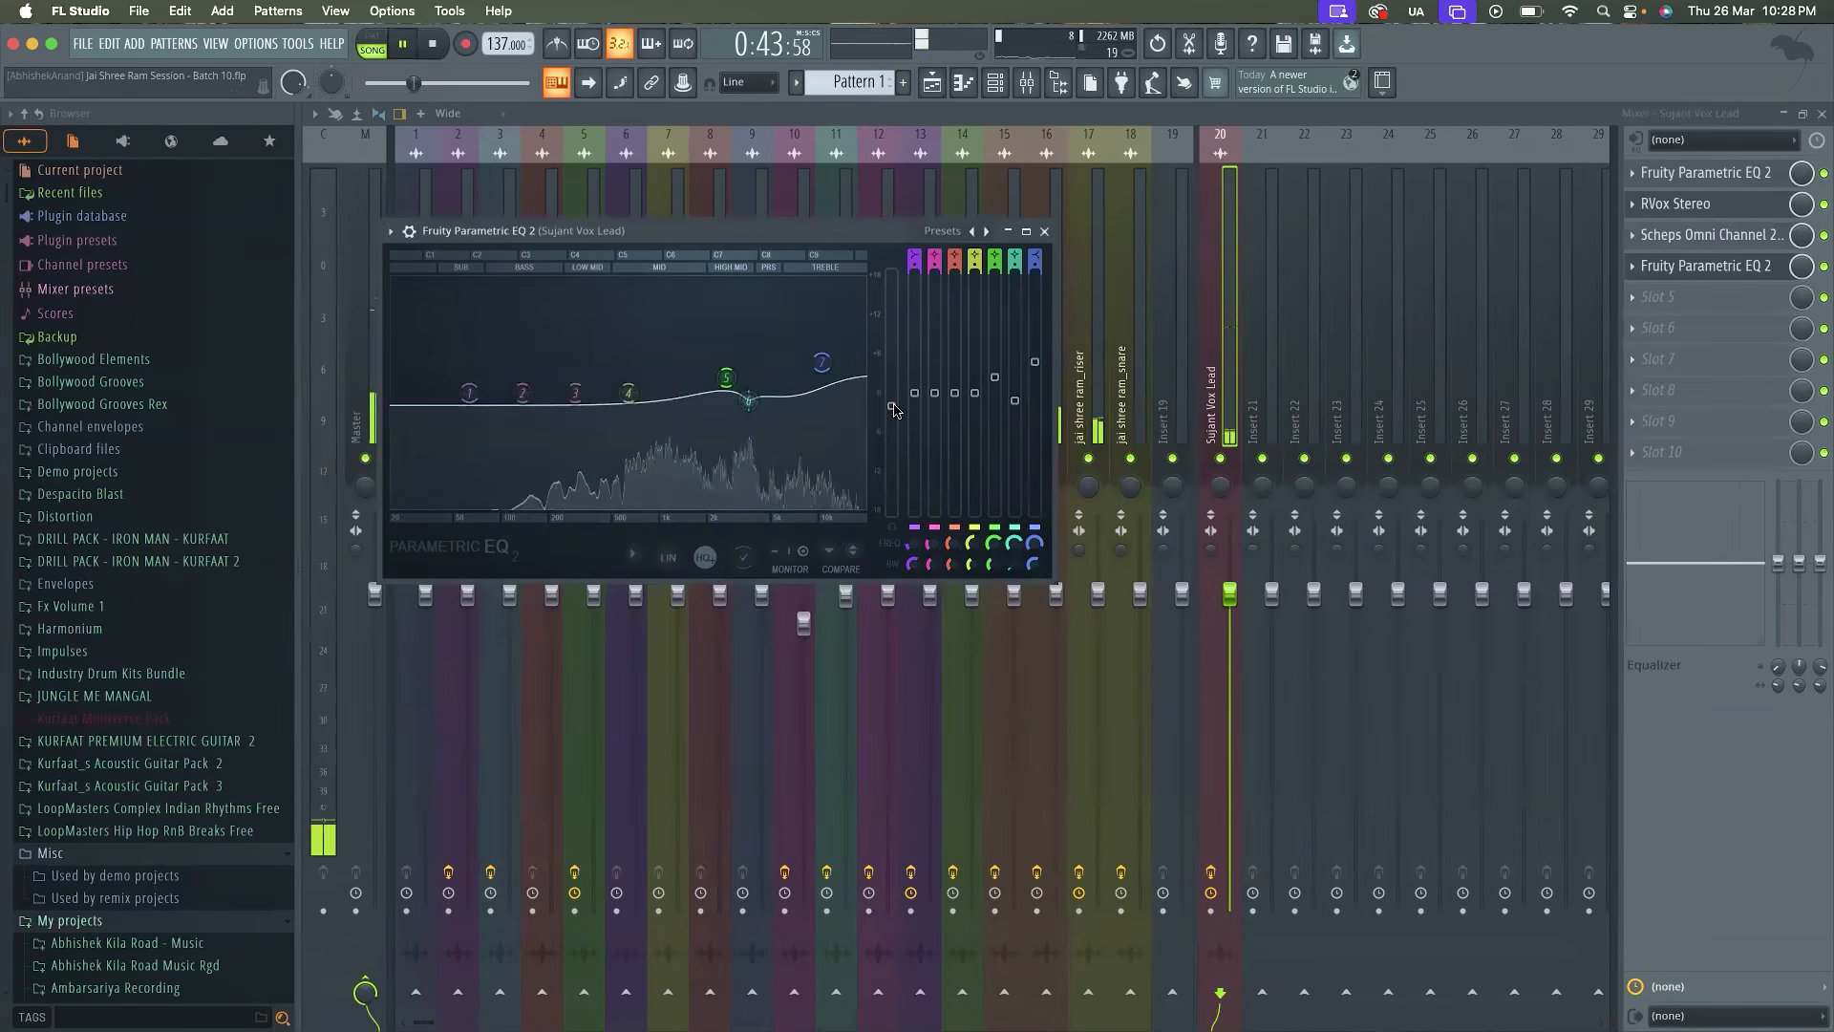
{"action": "left_click", "coordinate": [945, 86]}
{"action": "left_click", "coordinate": [618, 156]}
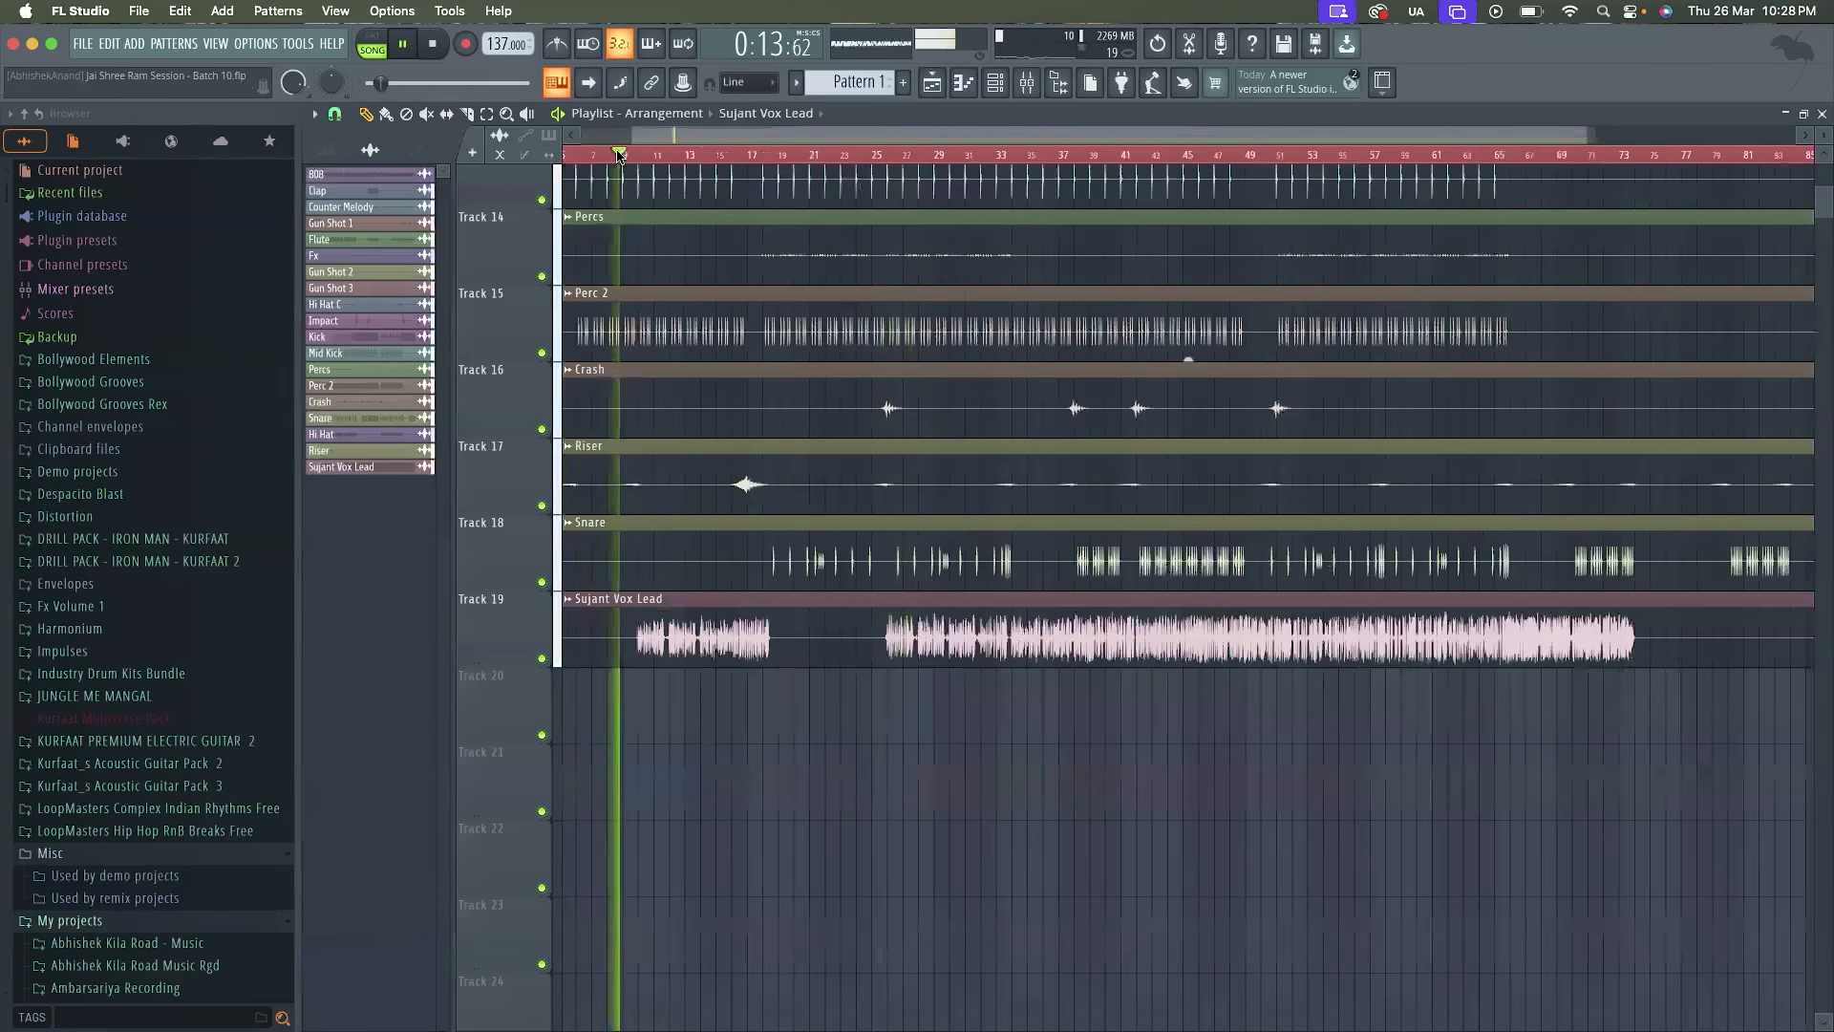
{"action": "scroll", "coordinate": [650, 494], "scroll_direction": "up", "scroll_amount": 5}
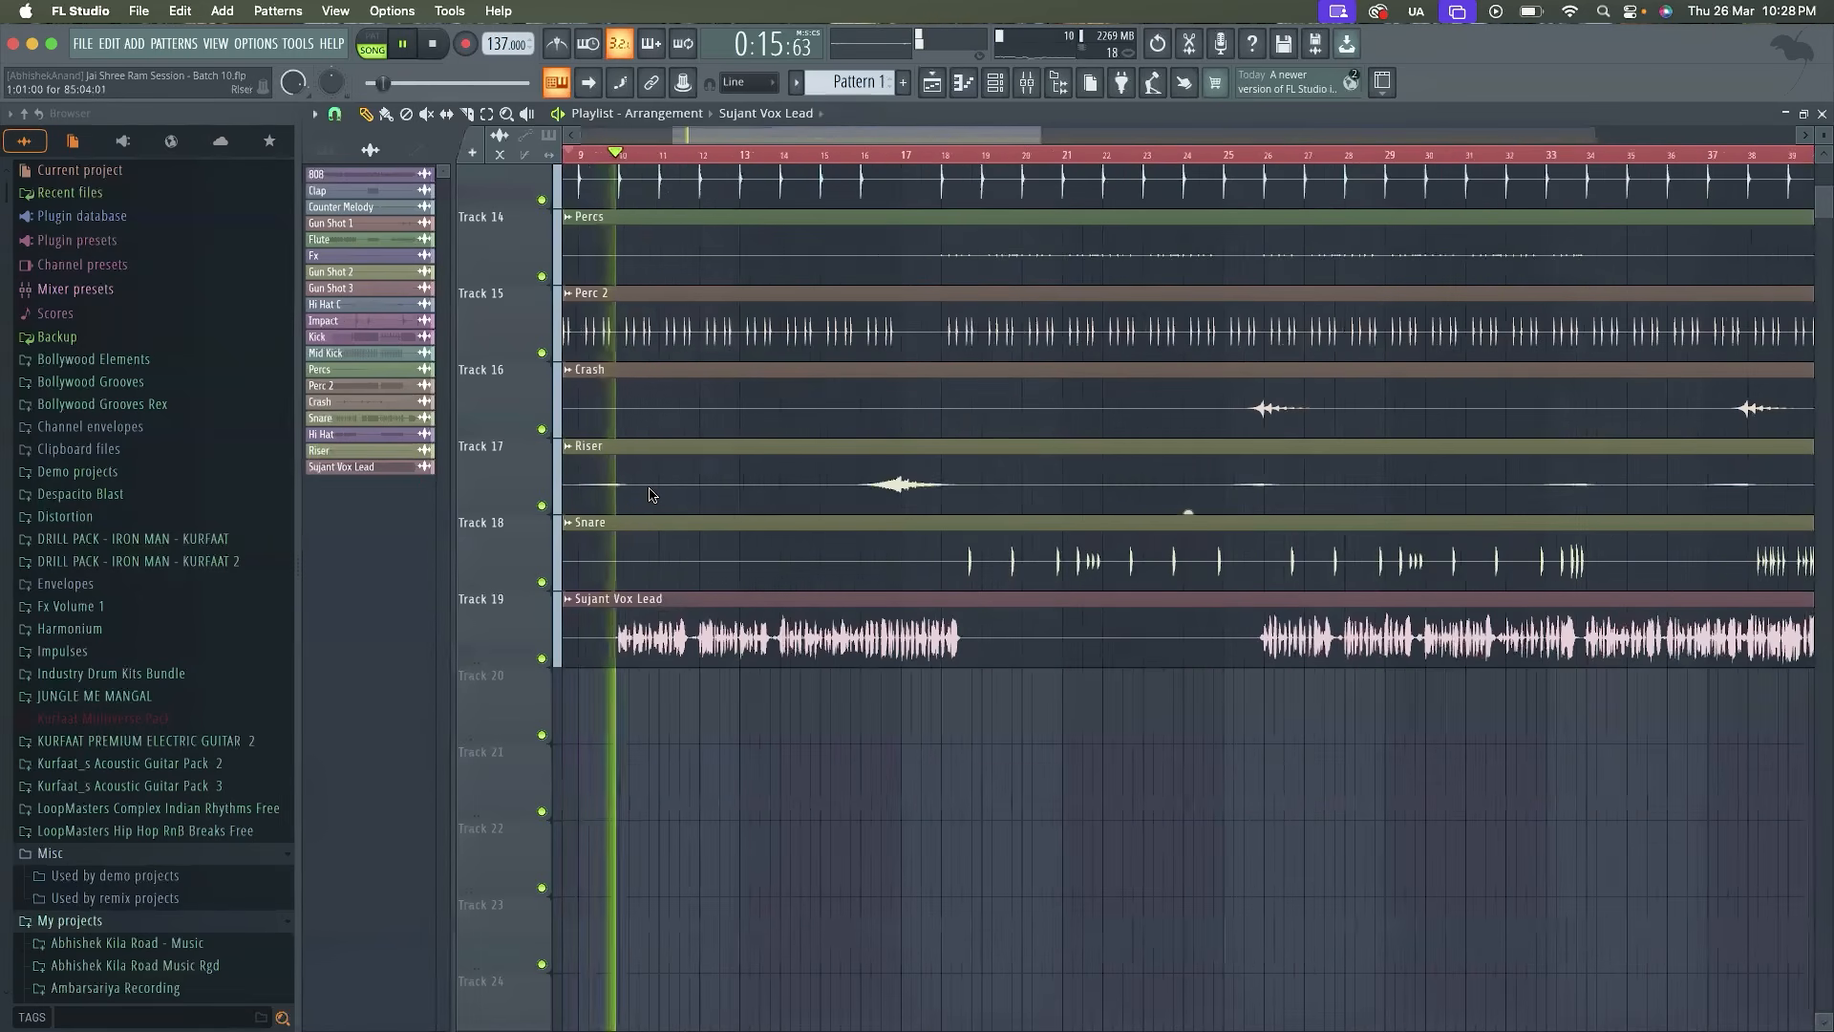
Listen to the lead vocal in the mix up to its second entry, with the whole song in view, and stop playback
{"action": "scroll", "coordinate": [650, 495], "scroll_direction": "down", "scroll_amount": 1}
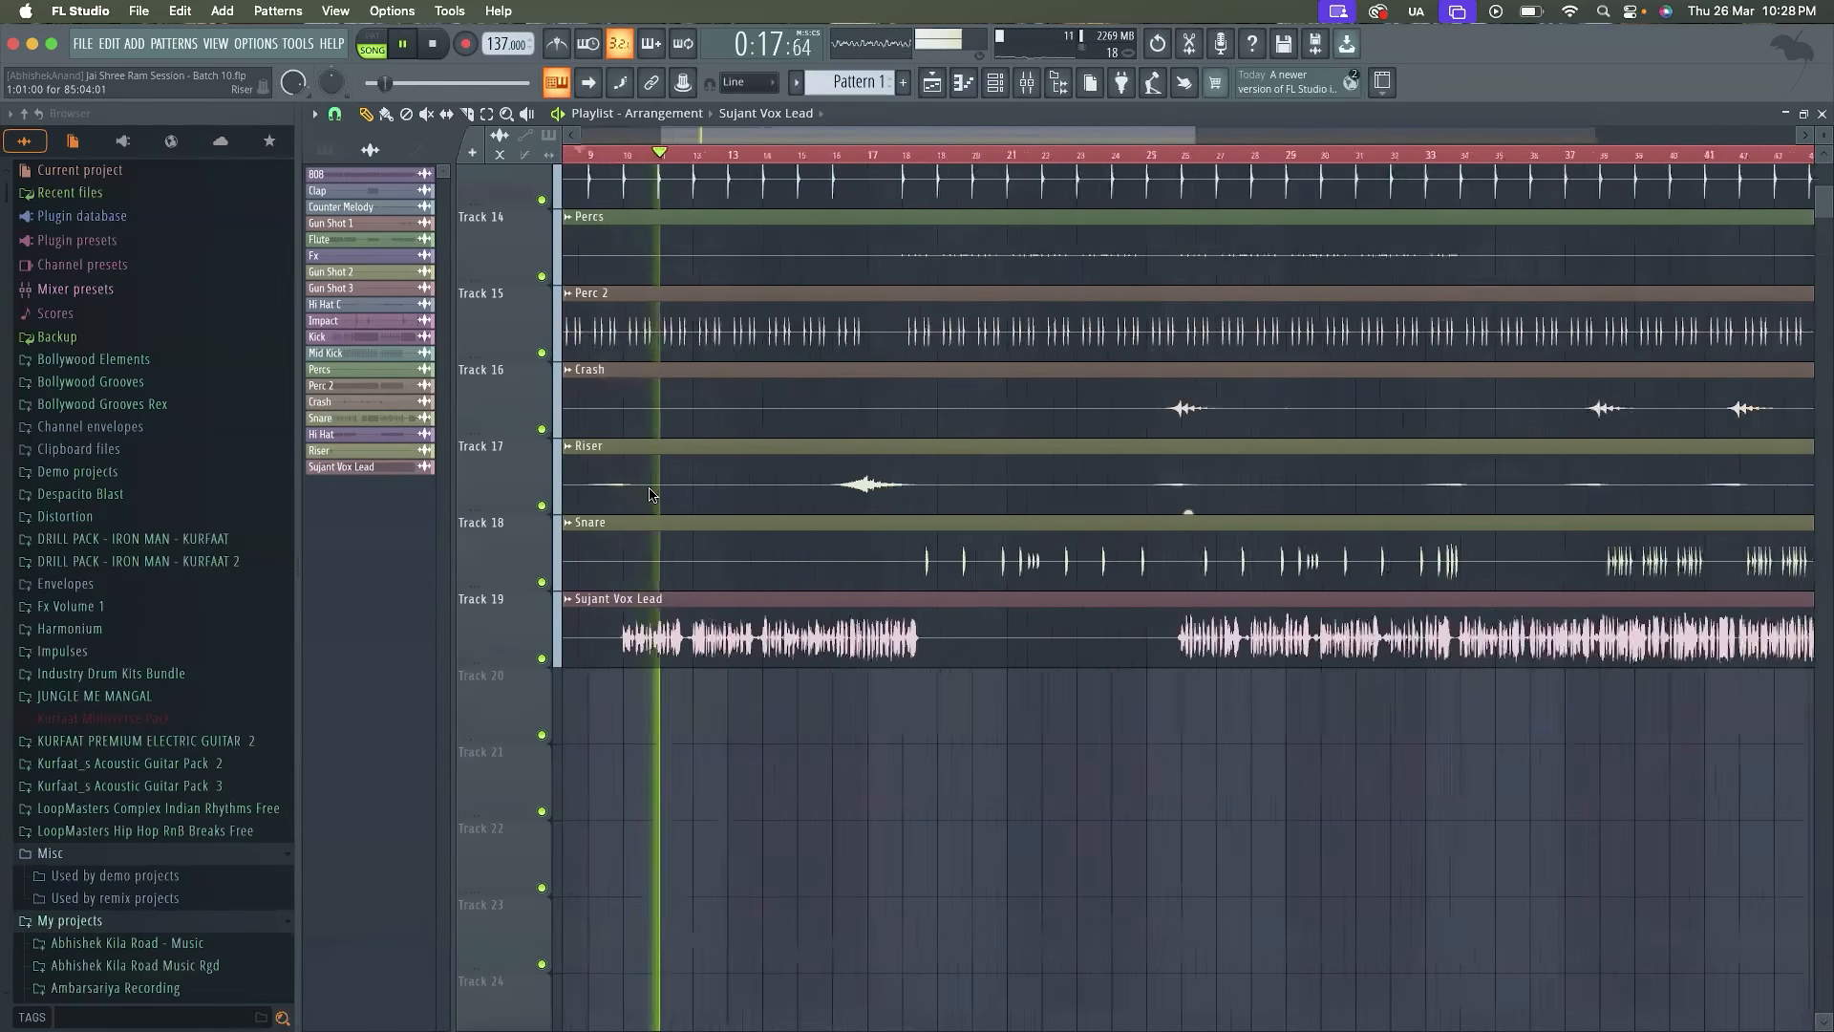
{"action": "scroll", "coordinate": [651, 495], "scroll_direction": "down", "scroll_amount": 2}
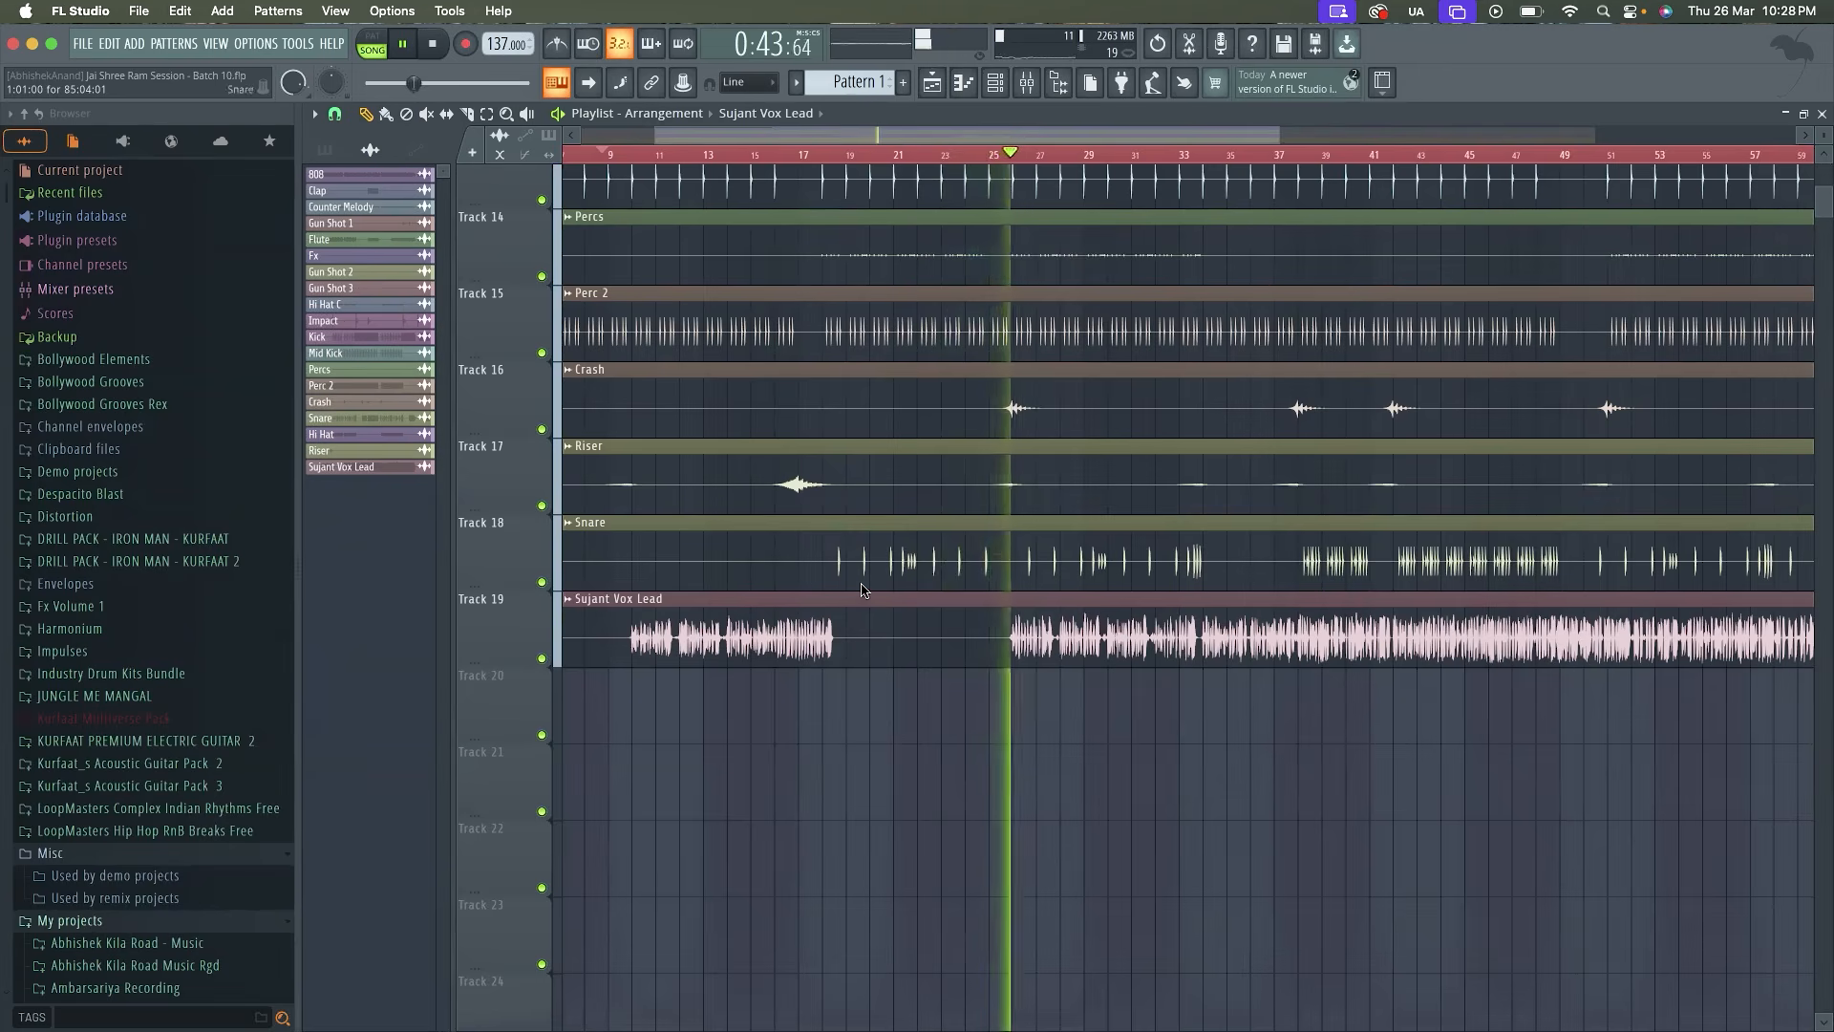
{"action": "scroll", "coordinate": [892, 765], "scroll_direction": "down", "scroll_amount": 3}
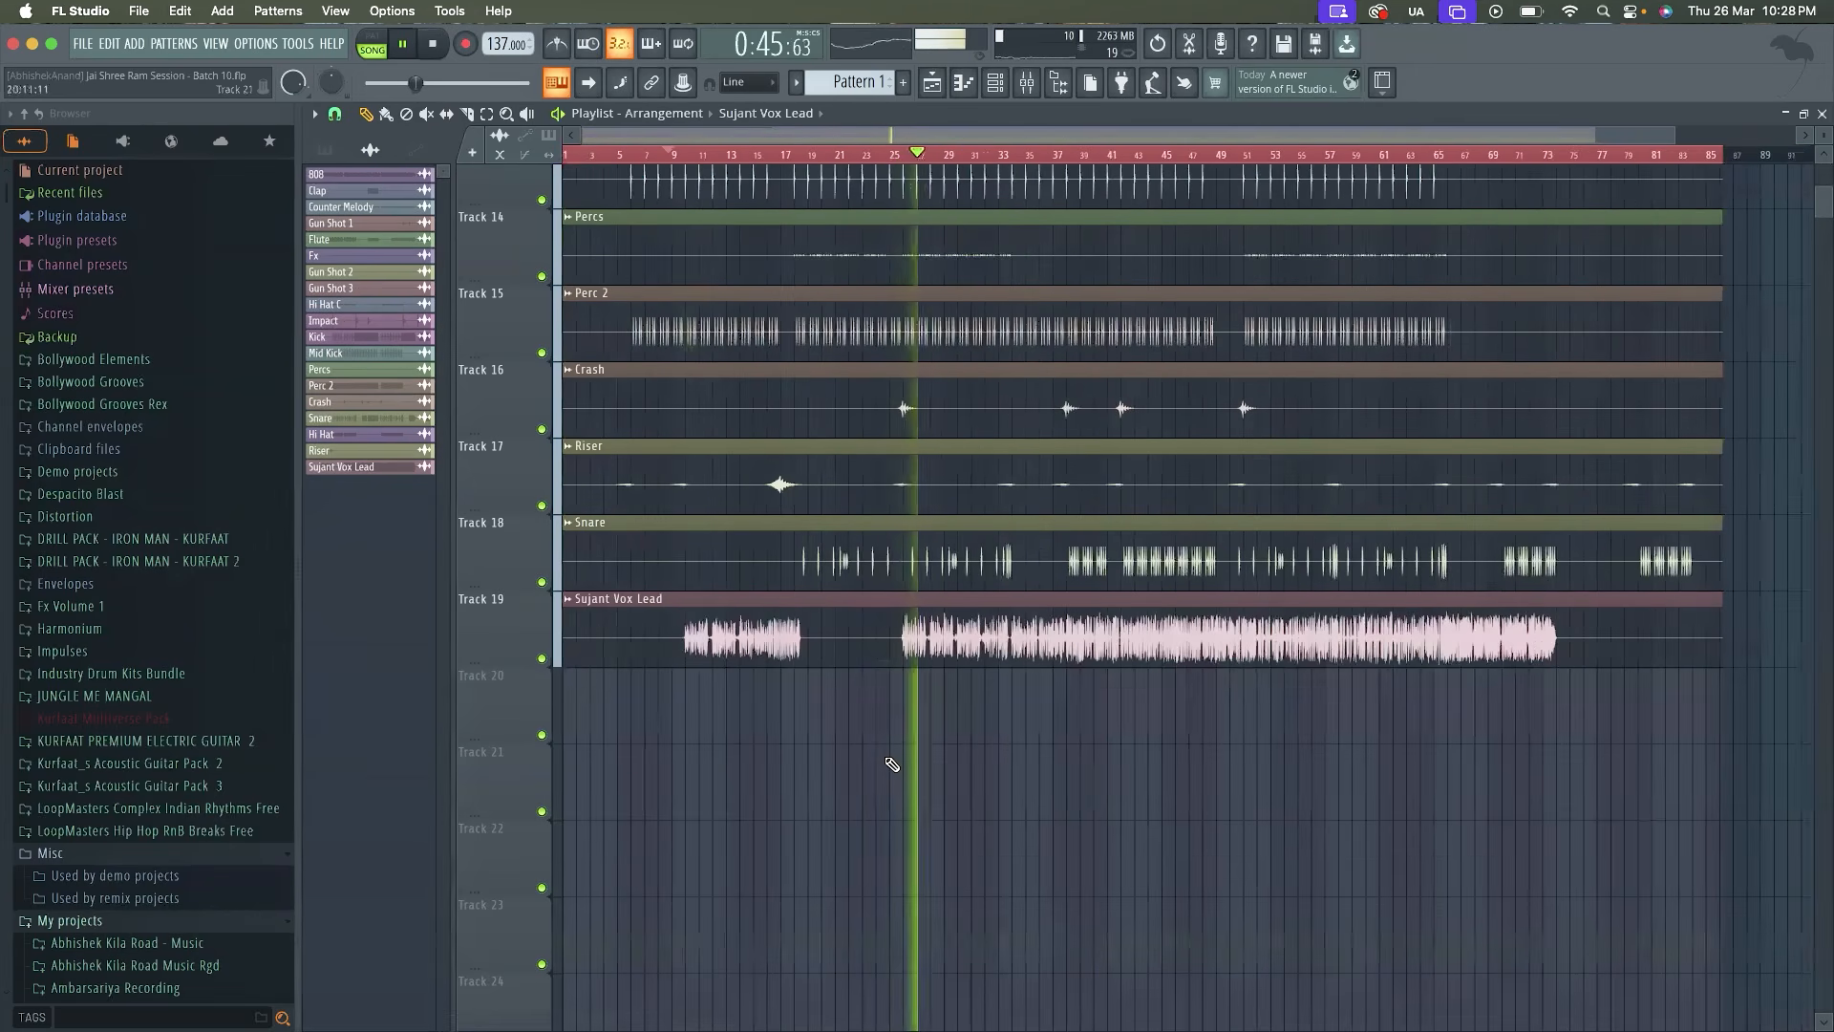
{"action": "scroll", "coordinate": [963, 759], "scroll_direction": "up", "scroll_amount": 2}
{"action": "scroll", "coordinate": [967, 756], "scroll_direction": "down", "scroll_amount": 1}
{"action": "key", "text": "space"}
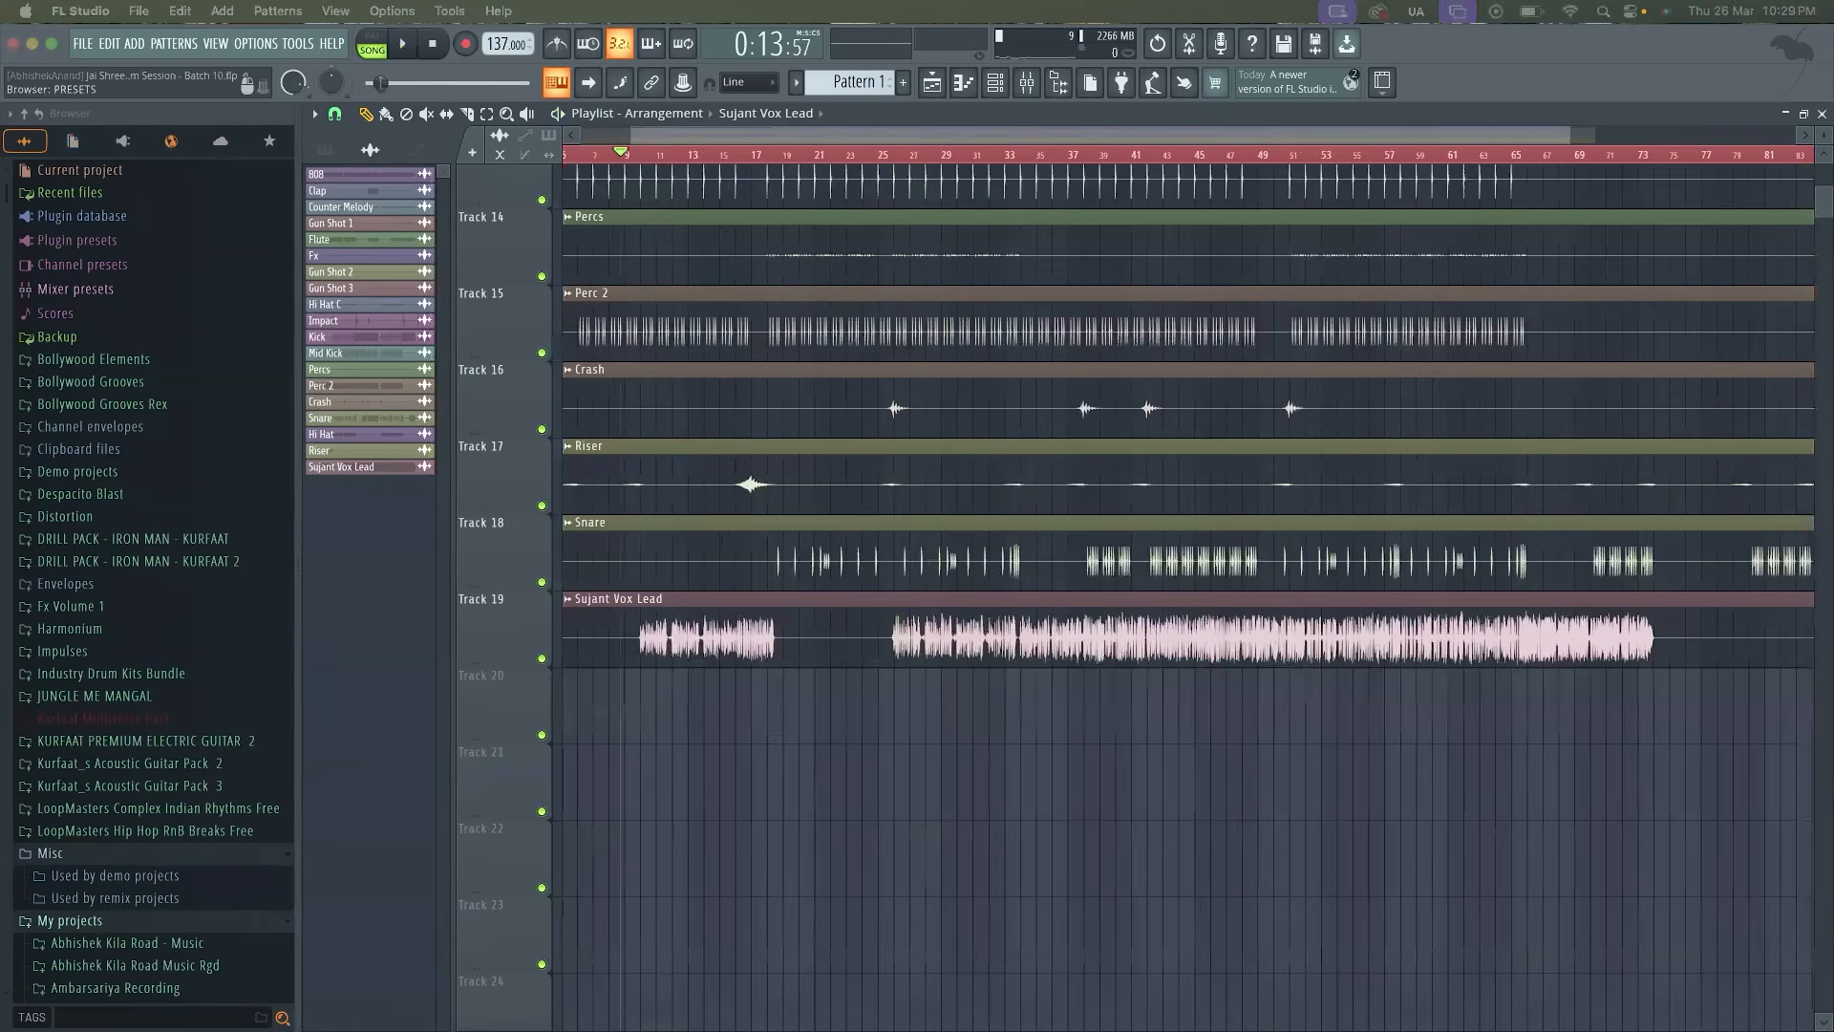
Switch to Chrome and search the web for "slate digital air"
{"action": "key", "text": "super+Tab"}
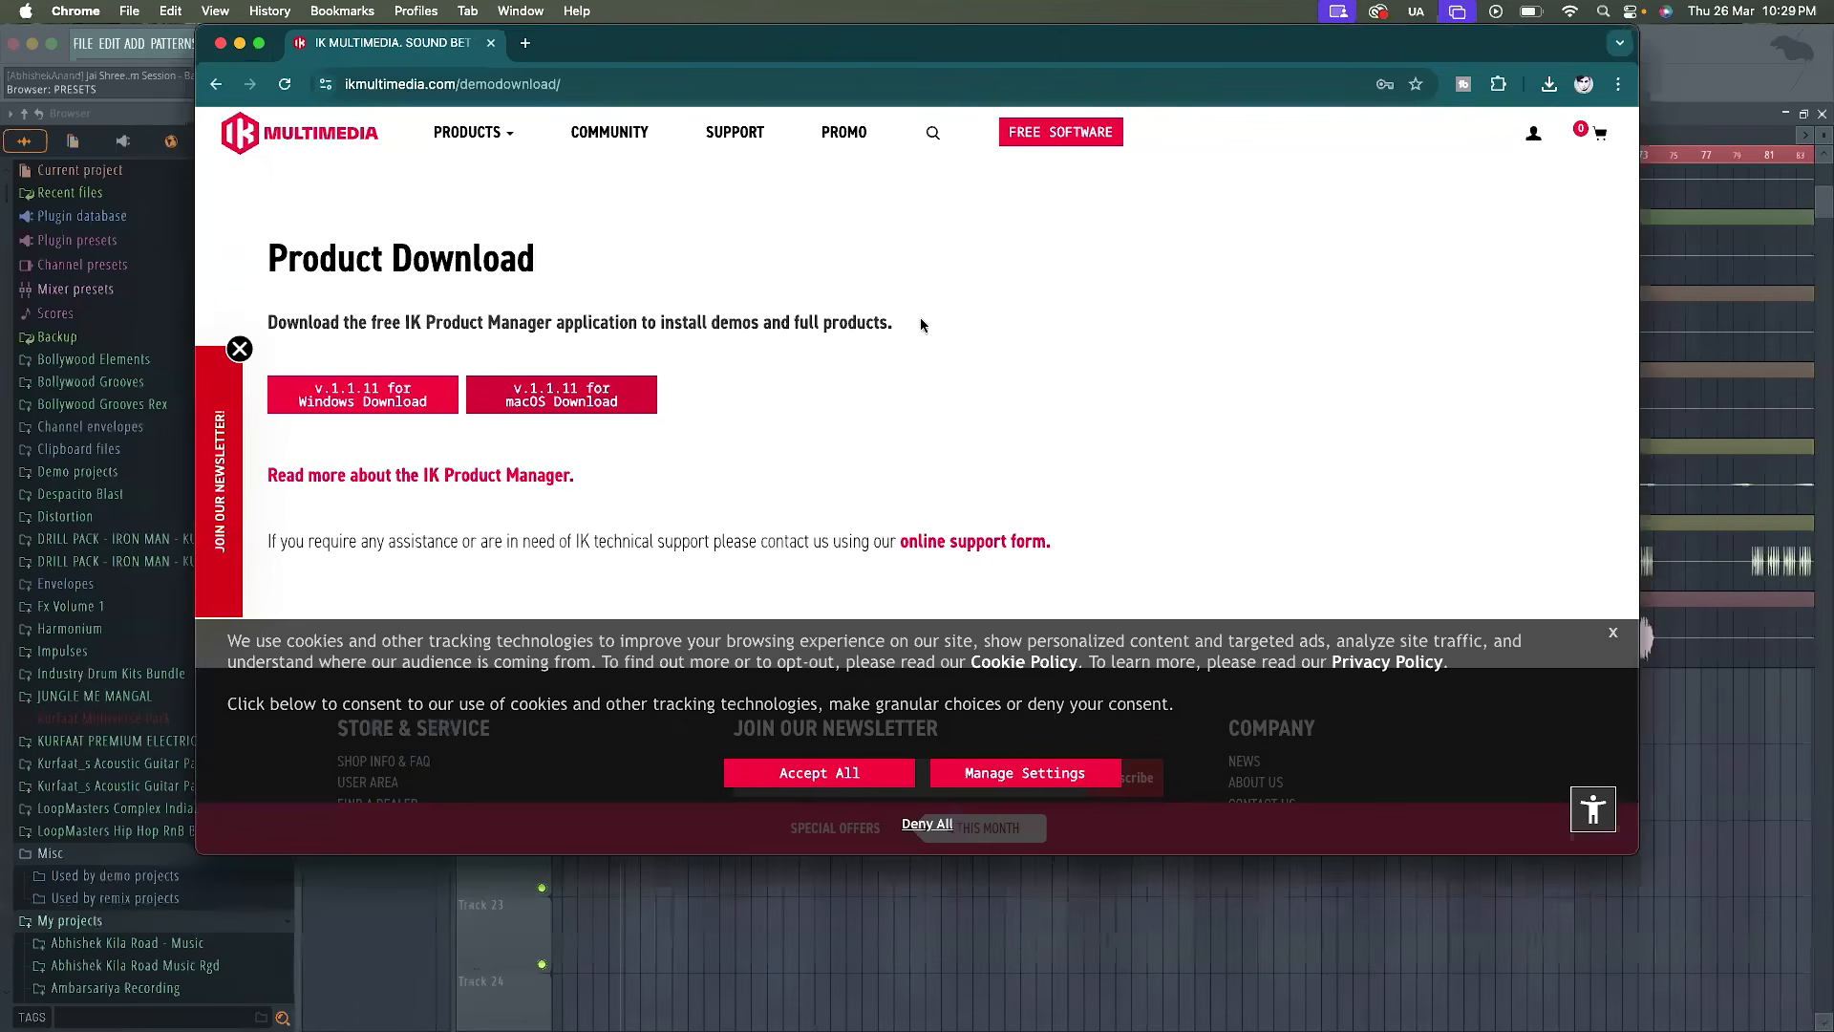
{"action": "key", "text": "super+Tab"}
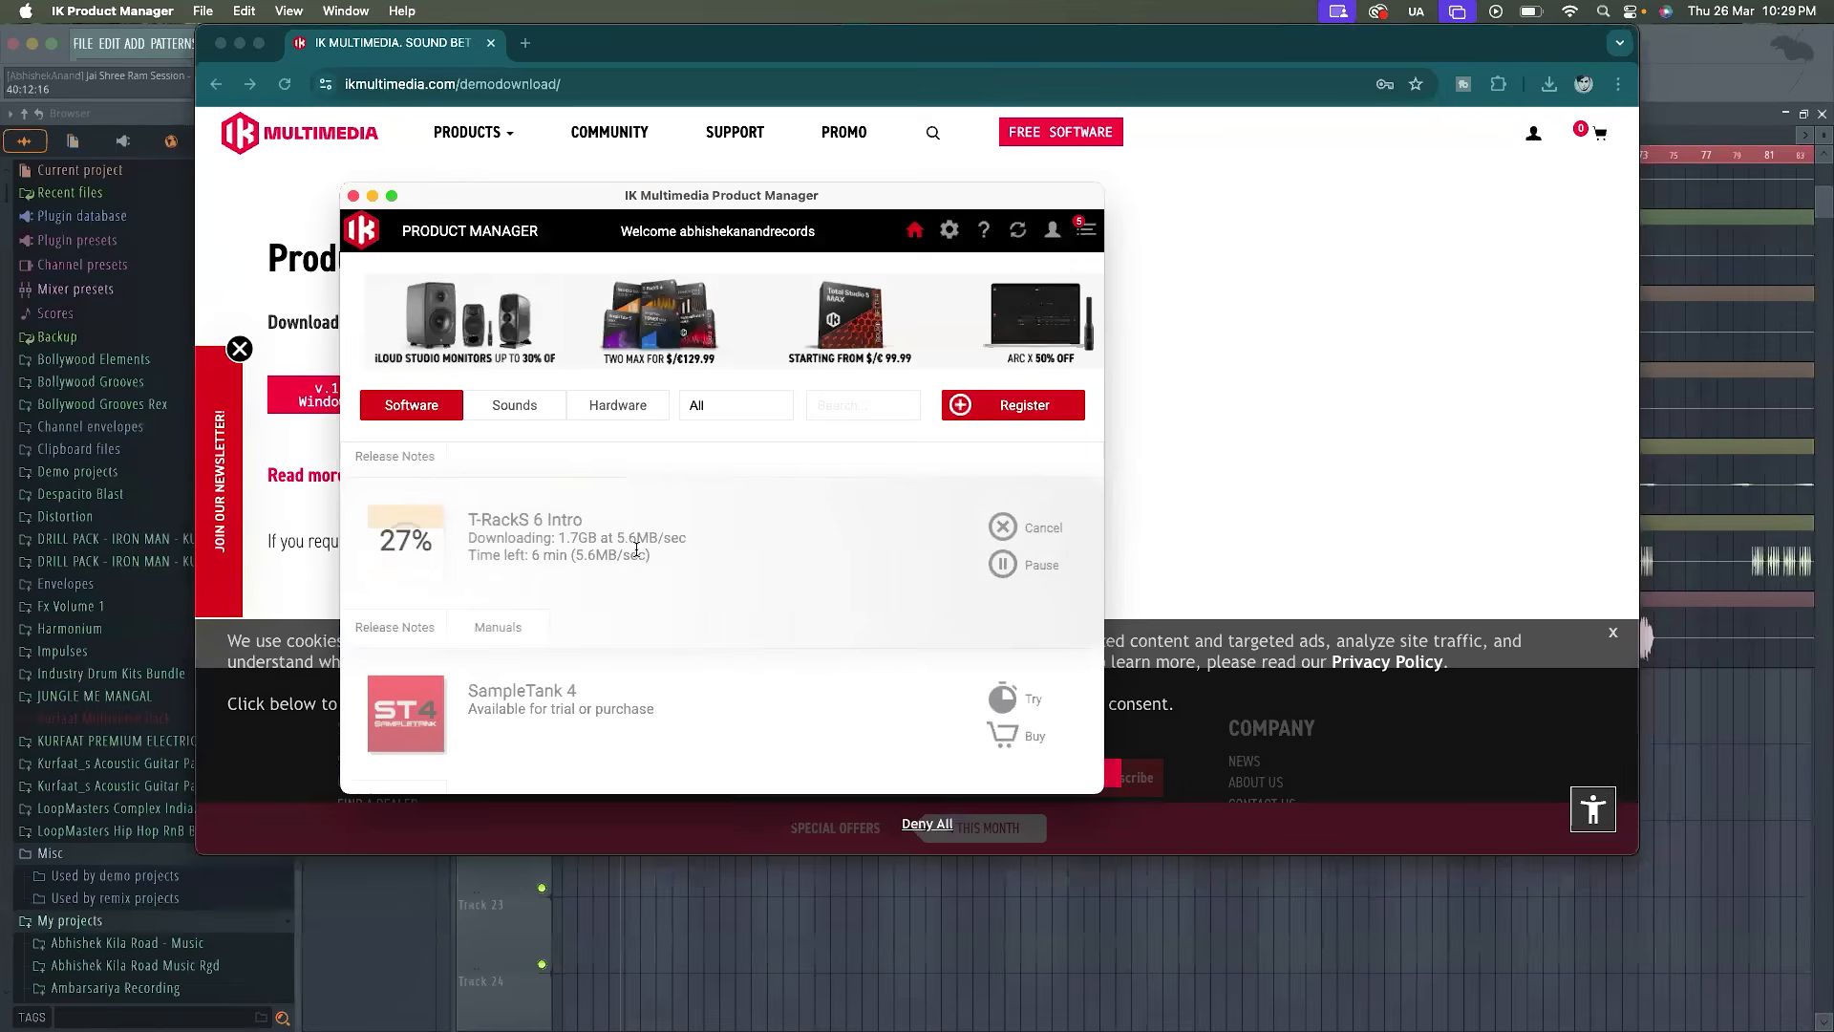
{"action": "left_click", "coordinate": [1169, 397]}
{"action": "left_click", "coordinate": [871, 86]}
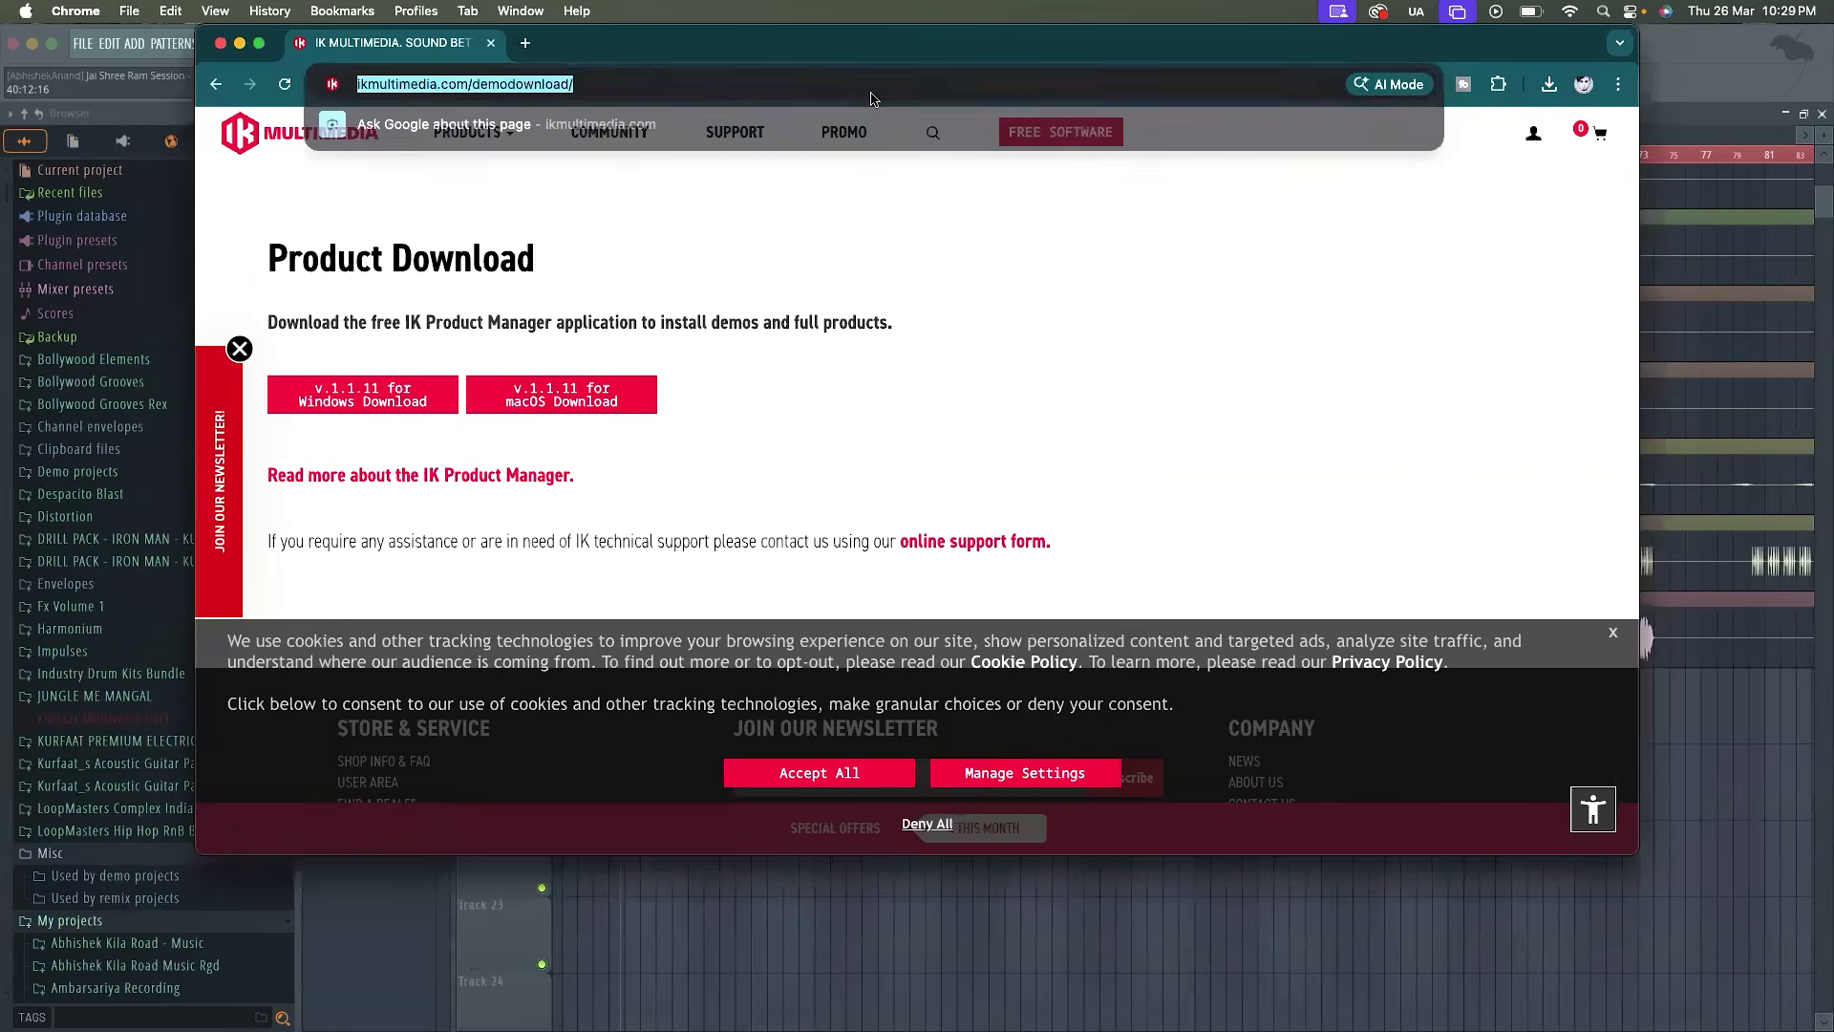
{"action": "type", "text": "slate digitarl"}
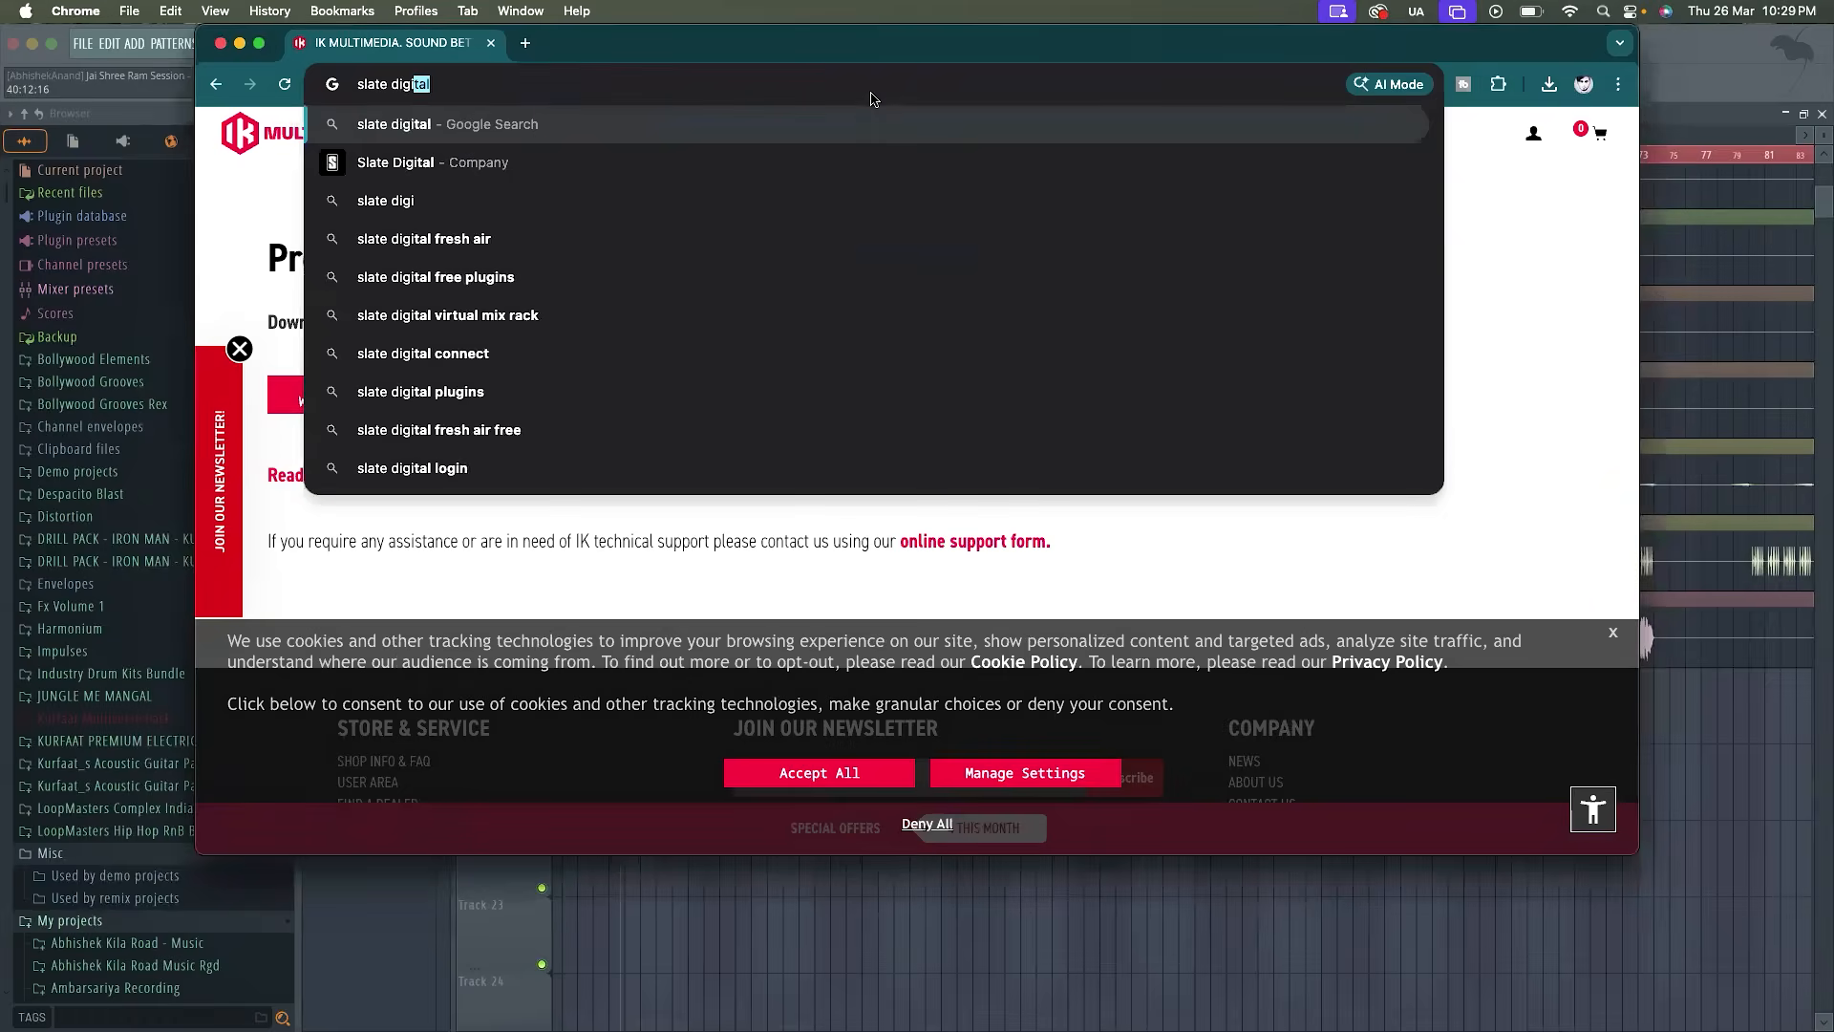
{"action": "key", "text": "BackSpace"}
{"action": "key", "text": "BackSpace"}
{"action": "key", "text": "BackSpace"}
{"action": "type", "text": "l air"}
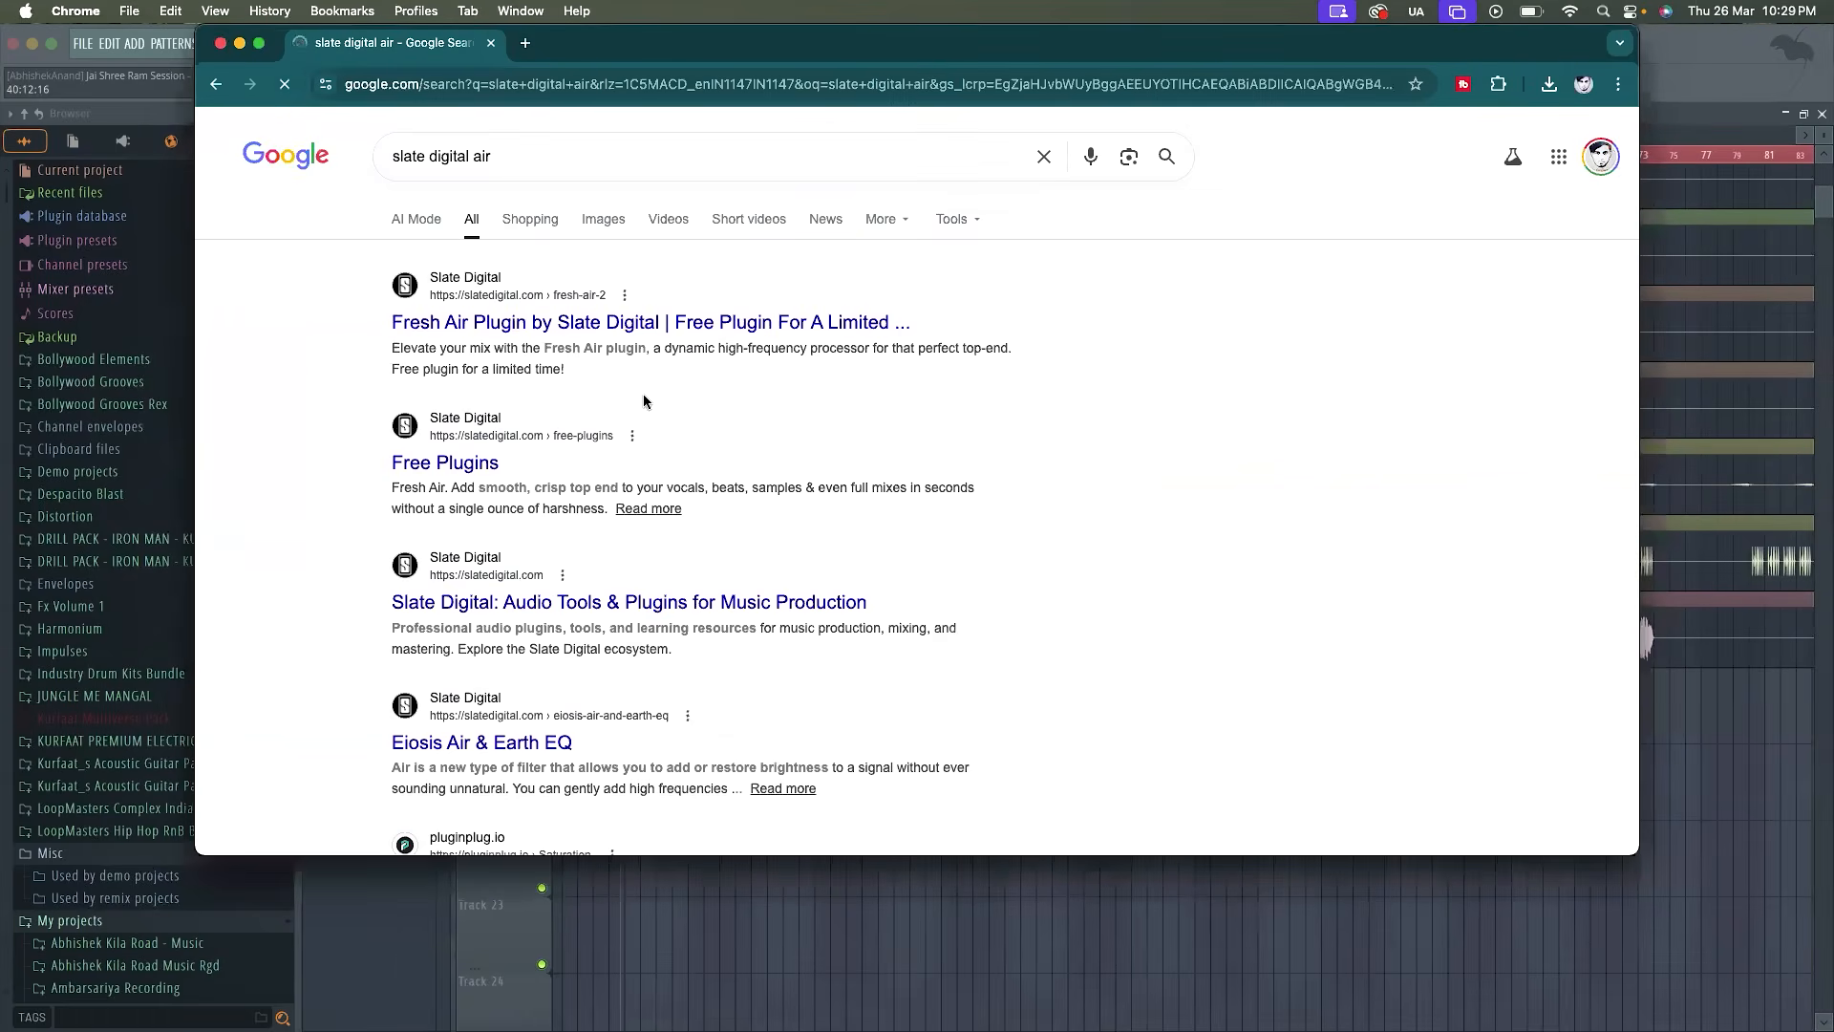
Open the Fresh Air product page from Slate Digital's Free Plugins page
{"action": "left_click", "coordinate": [694, 324]}
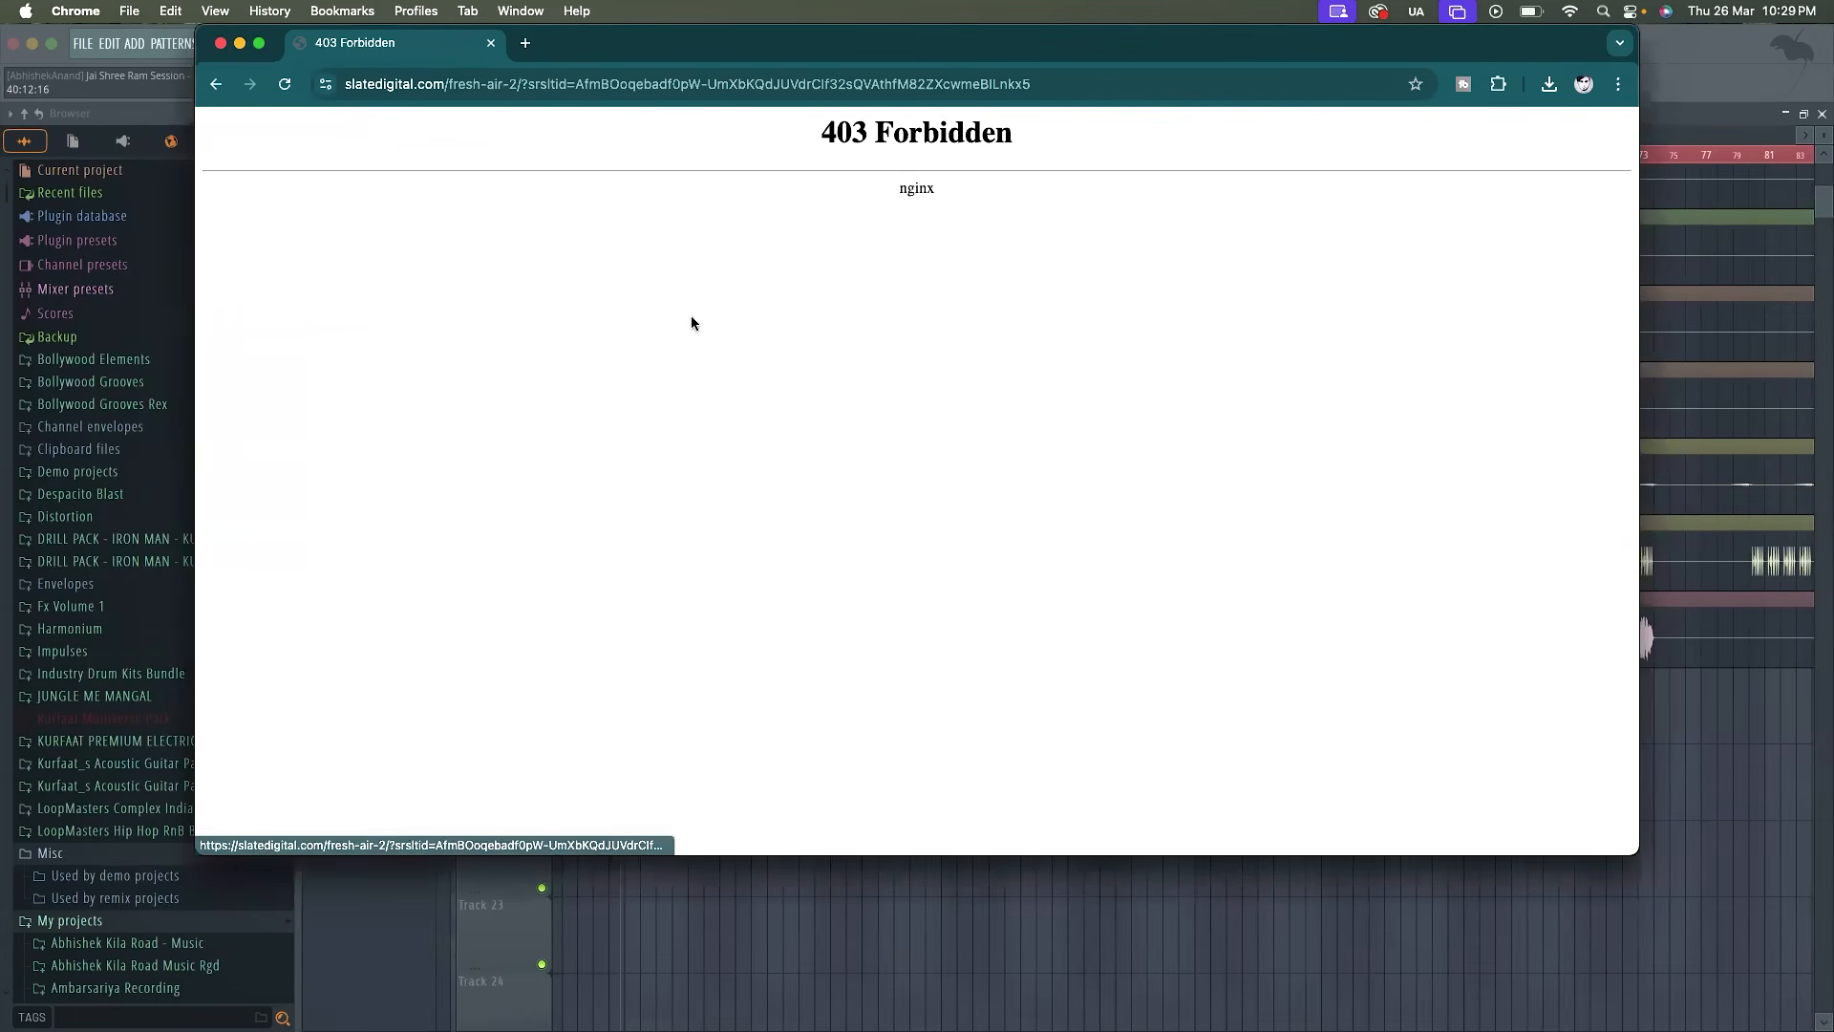
{"action": "left_click", "coordinate": [216, 84]}
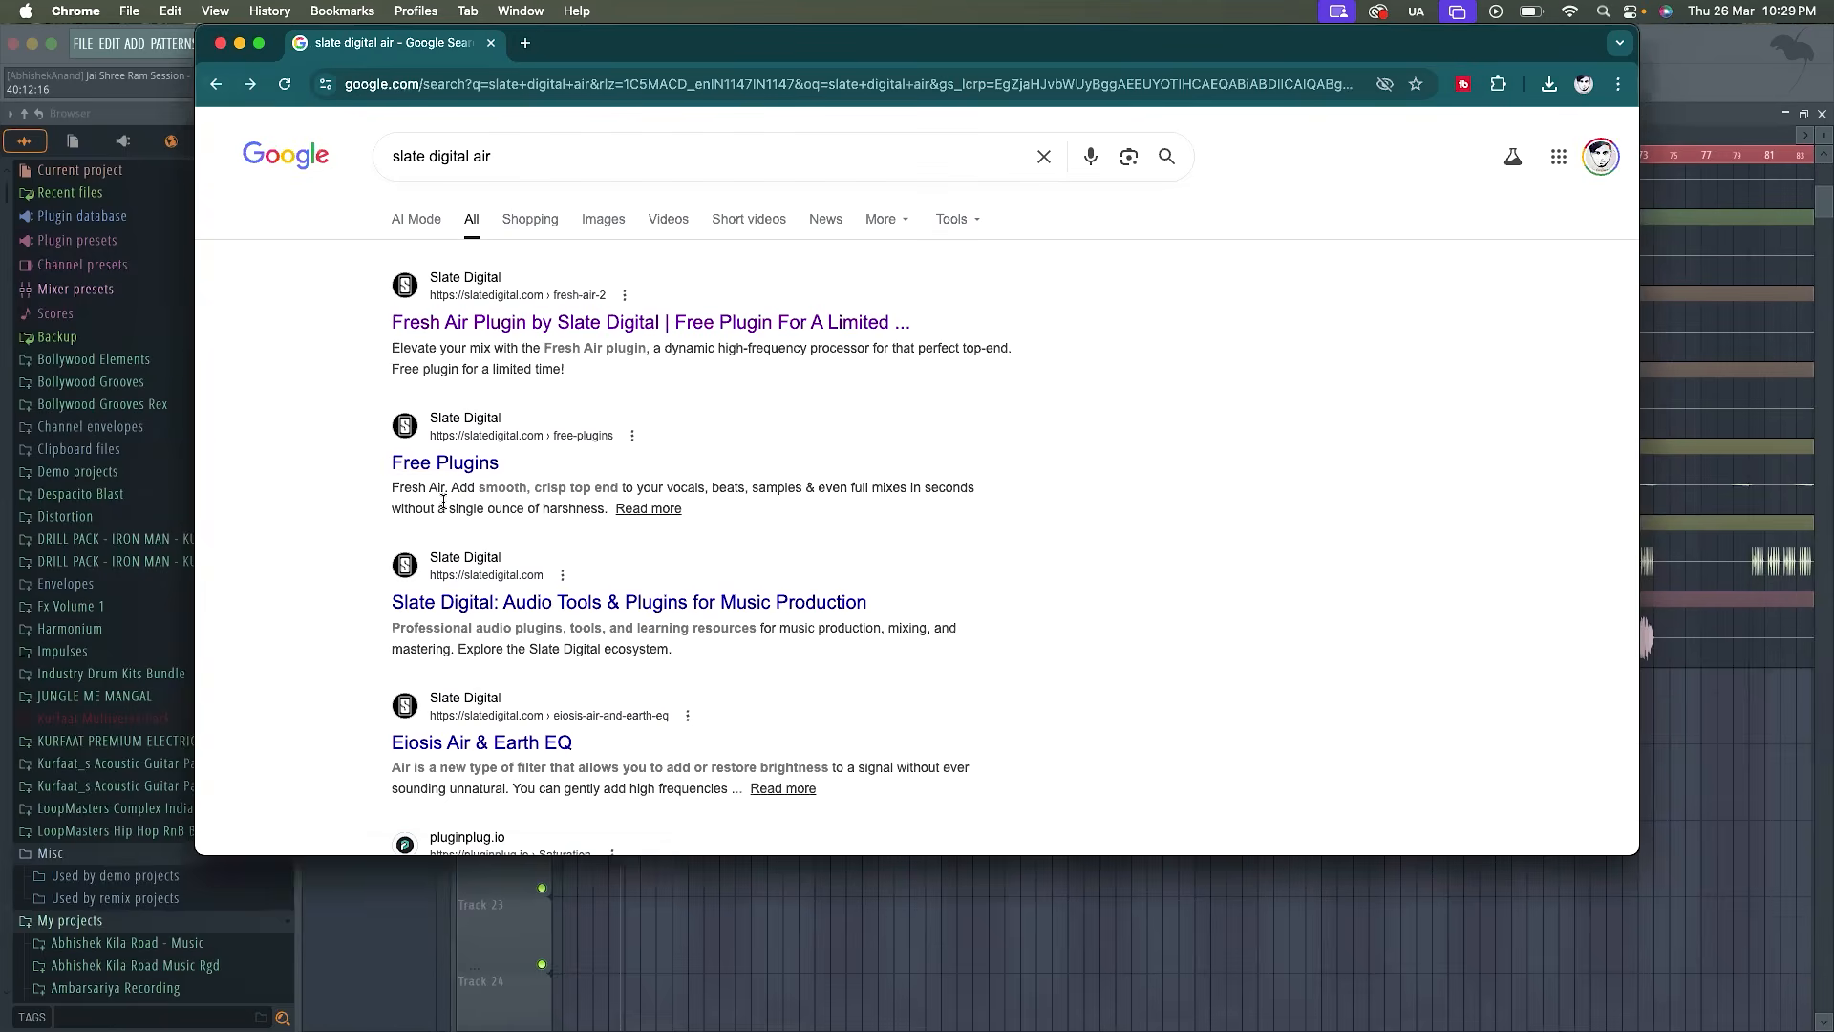
{"action": "left_click", "coordinate": [472, 462]}
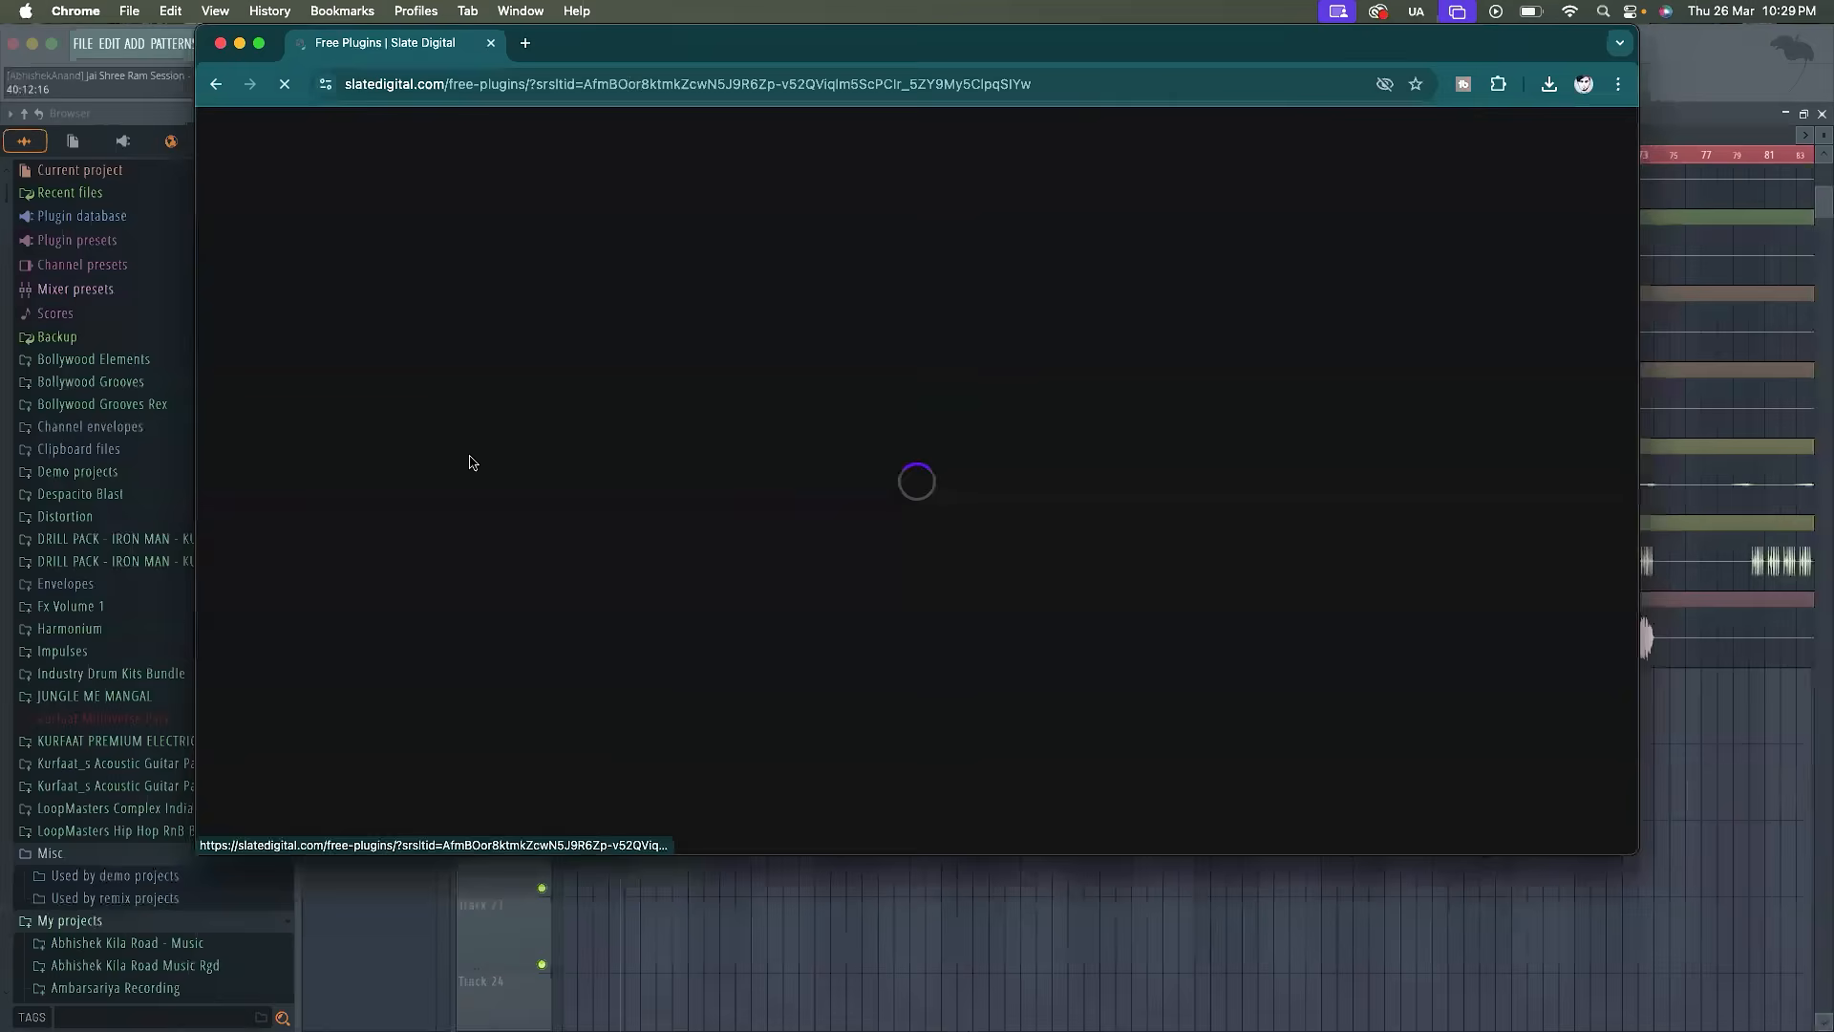
{"action": "scroll", "coordinate": [711, 549], "scroll_direction": "down", "scroll_amount": 5}
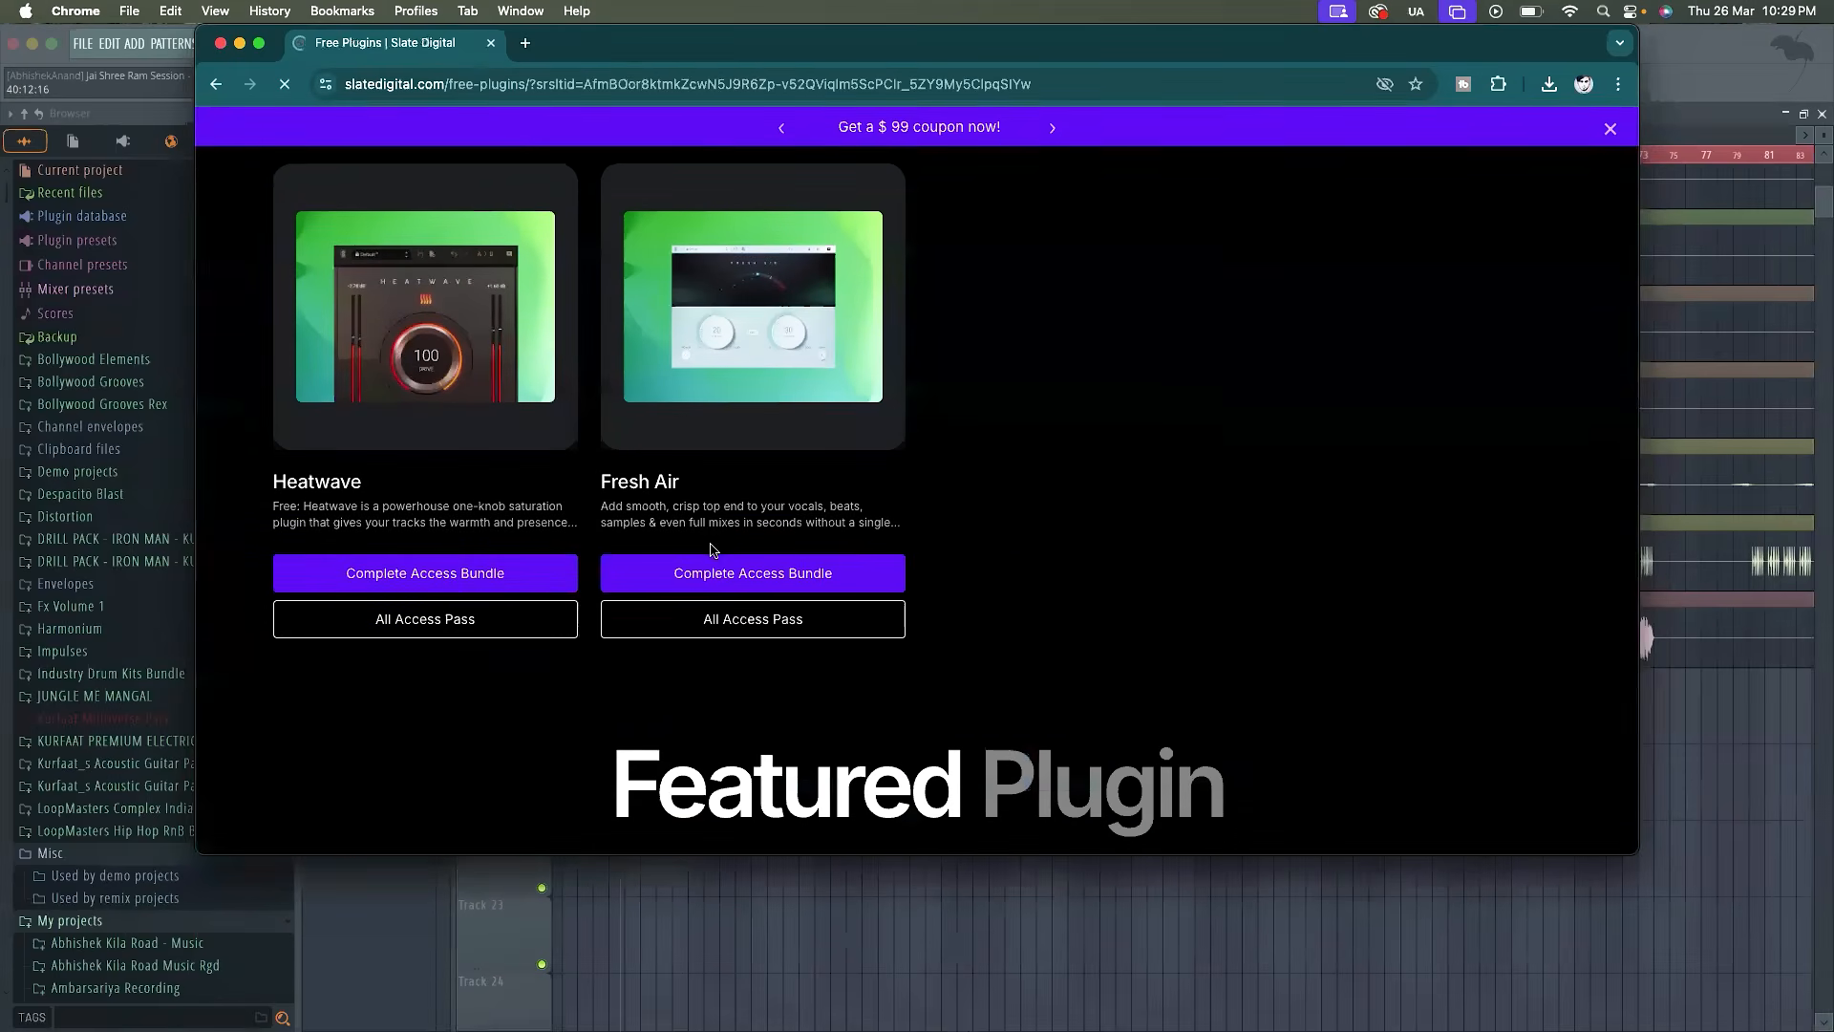
{"action": "scroll", "coordinate": [769, 387], "scroll_direction": "up", "scroll_amount": 2}
{"action": "left_click", "coordinate": [754, 385]}
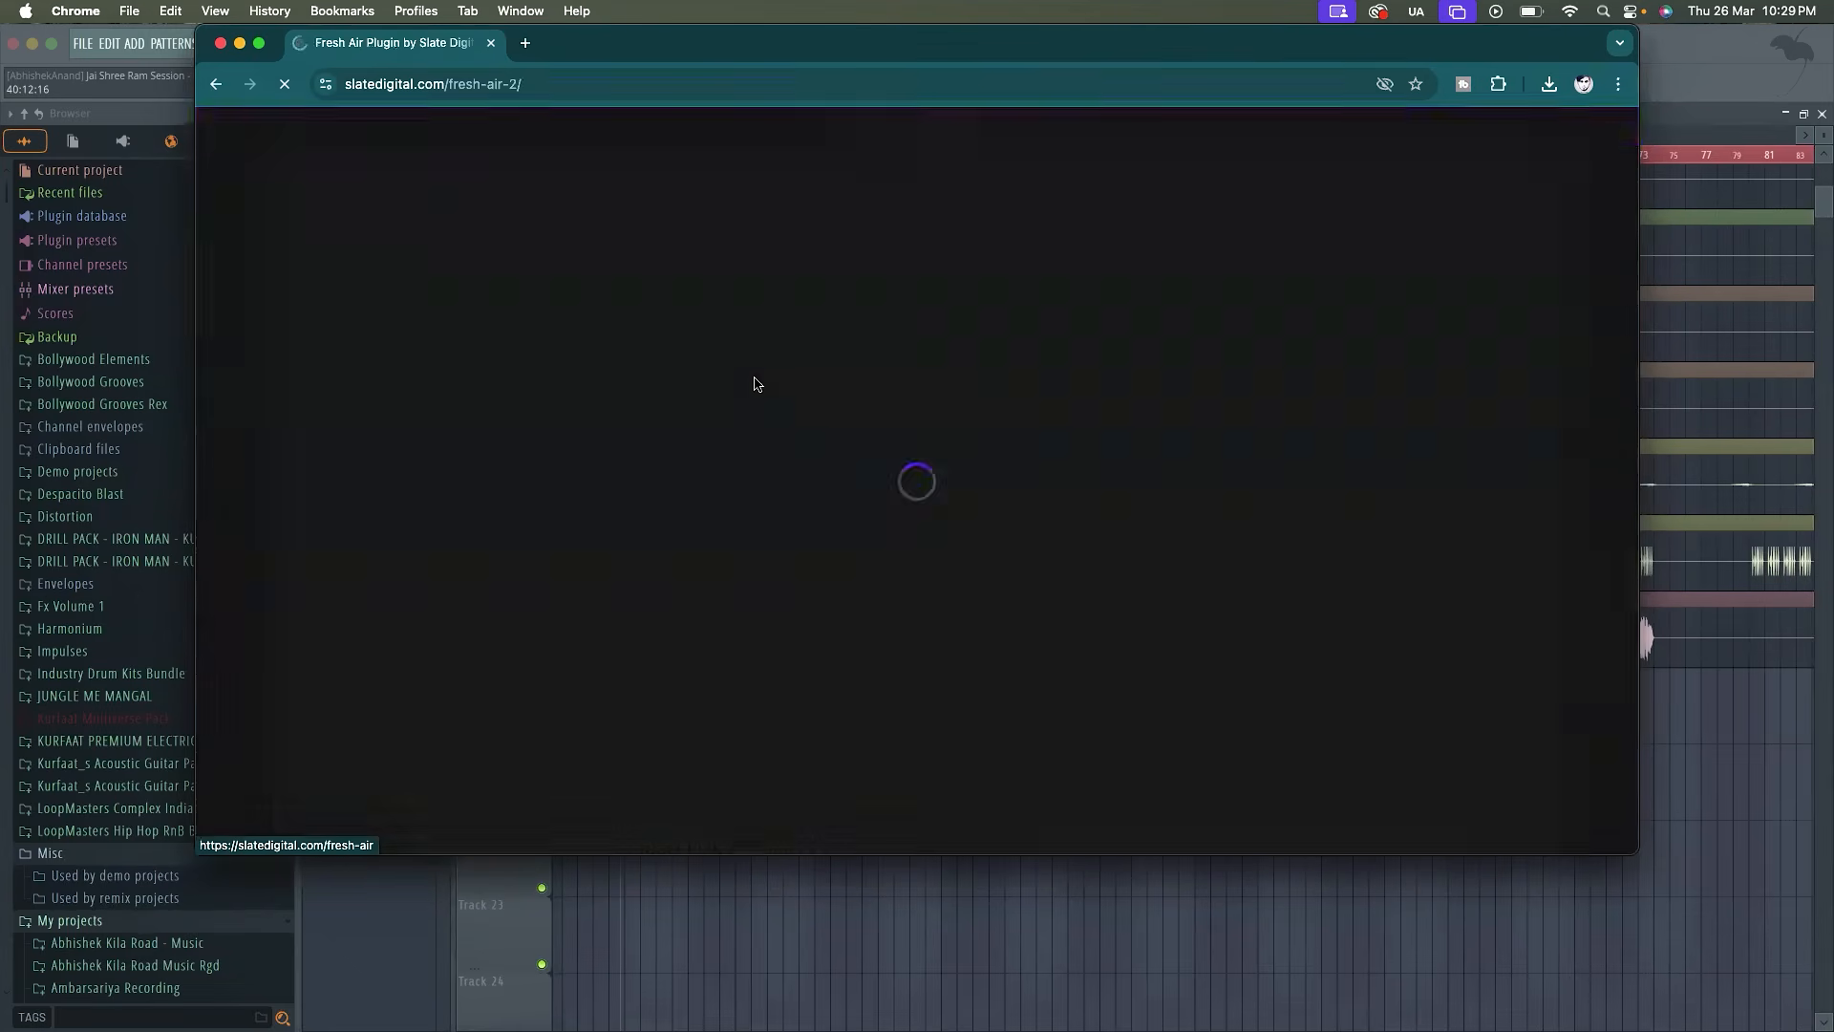
Add the free Fresh Air plugin to the shop cart and proceed to checkout
{"action": "scroll", "coordinate": [810, 467], "scroll_direction": "down", "scroll_amount": 4}
{"action": "scroll", "coordinate": [863, 548], "scroll_direction": "up", "scroll_amount": 4}
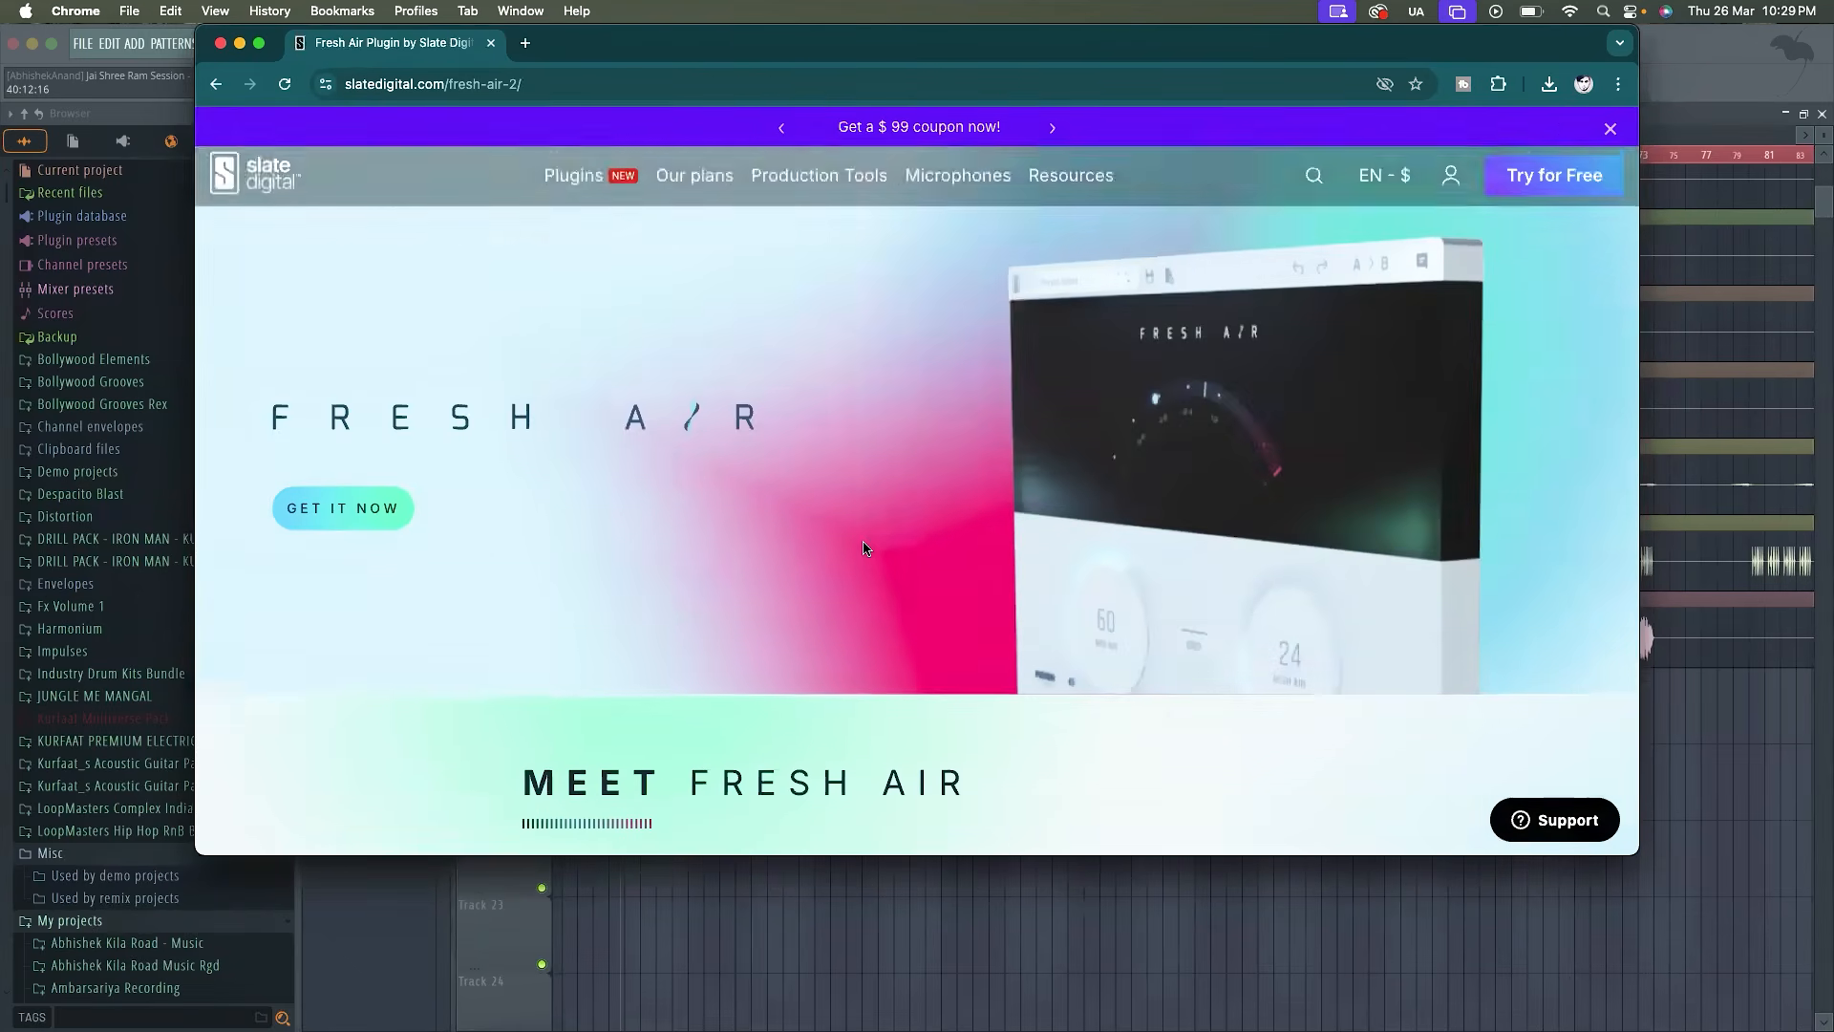
{"action": "scroll", "coordinate": [862, 549], "scroll_direction": "down", "scroll_amount": 13}
{"action": "scroll", "coordinate": [862, 548], "scroll_direction": "up", "scroll_amount": 15}
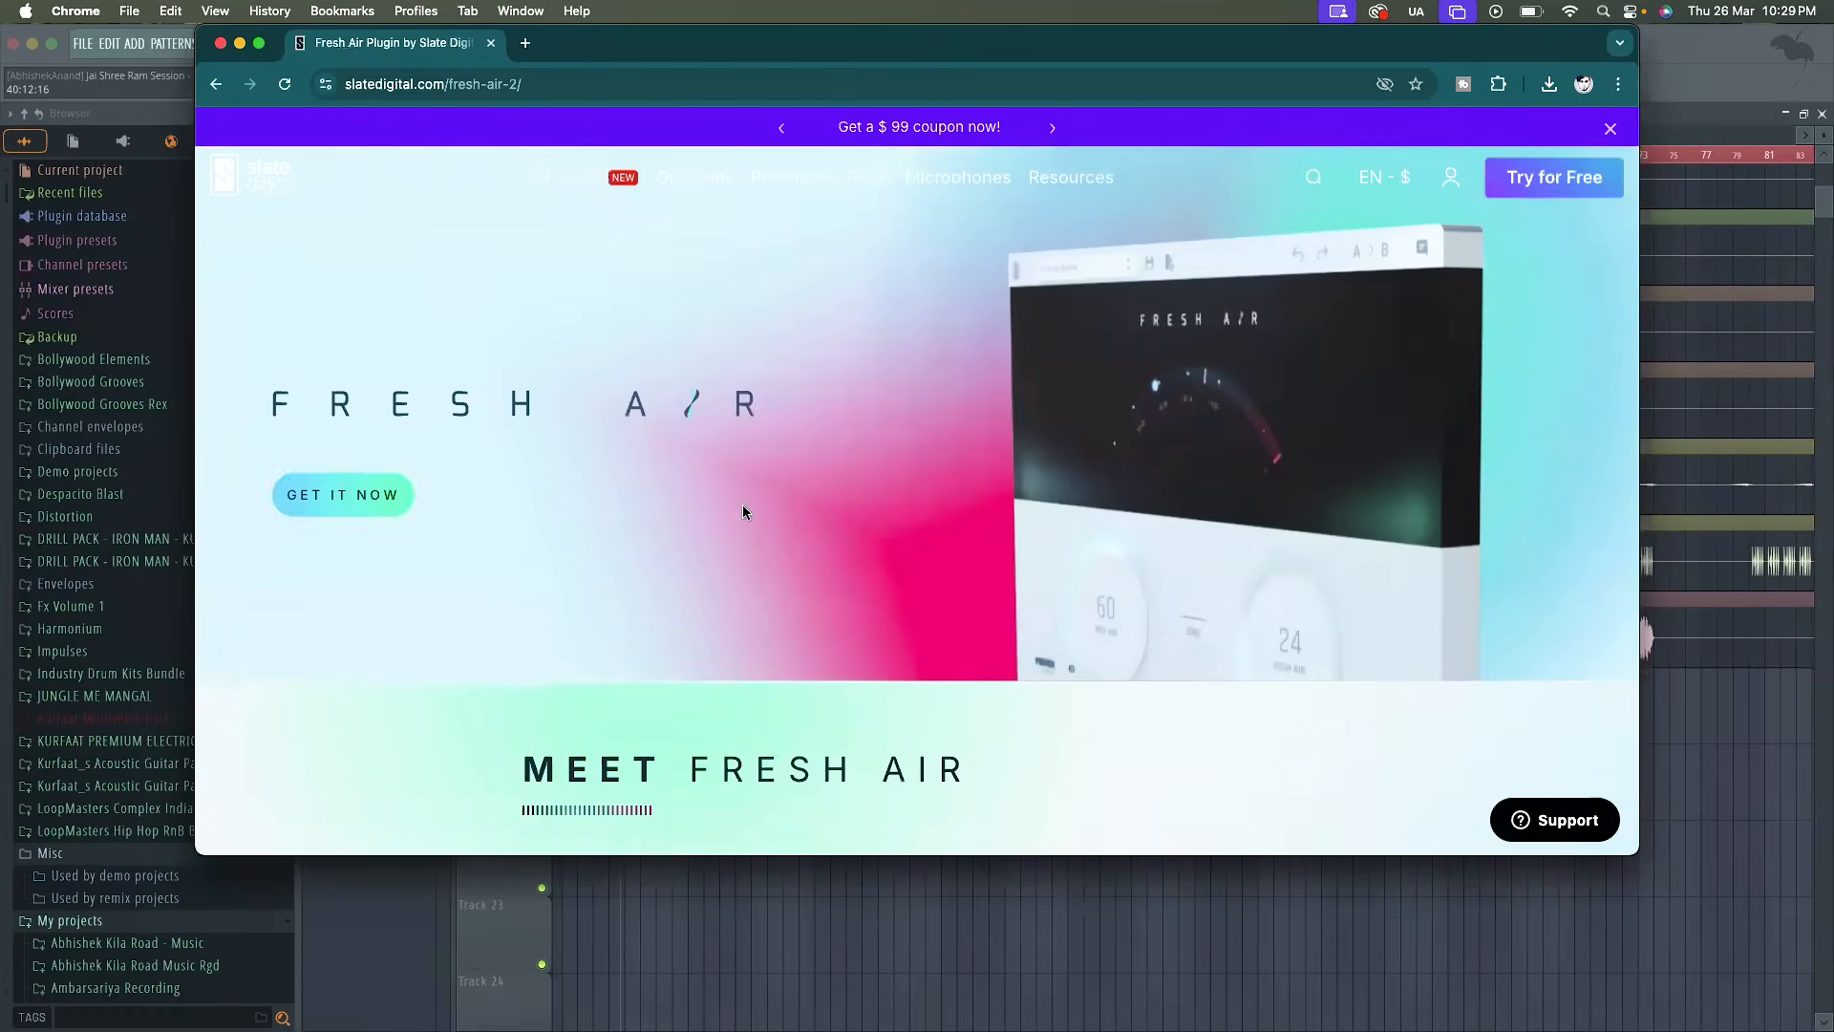
{"action": "left_click", "coordinate": [375, 488]}
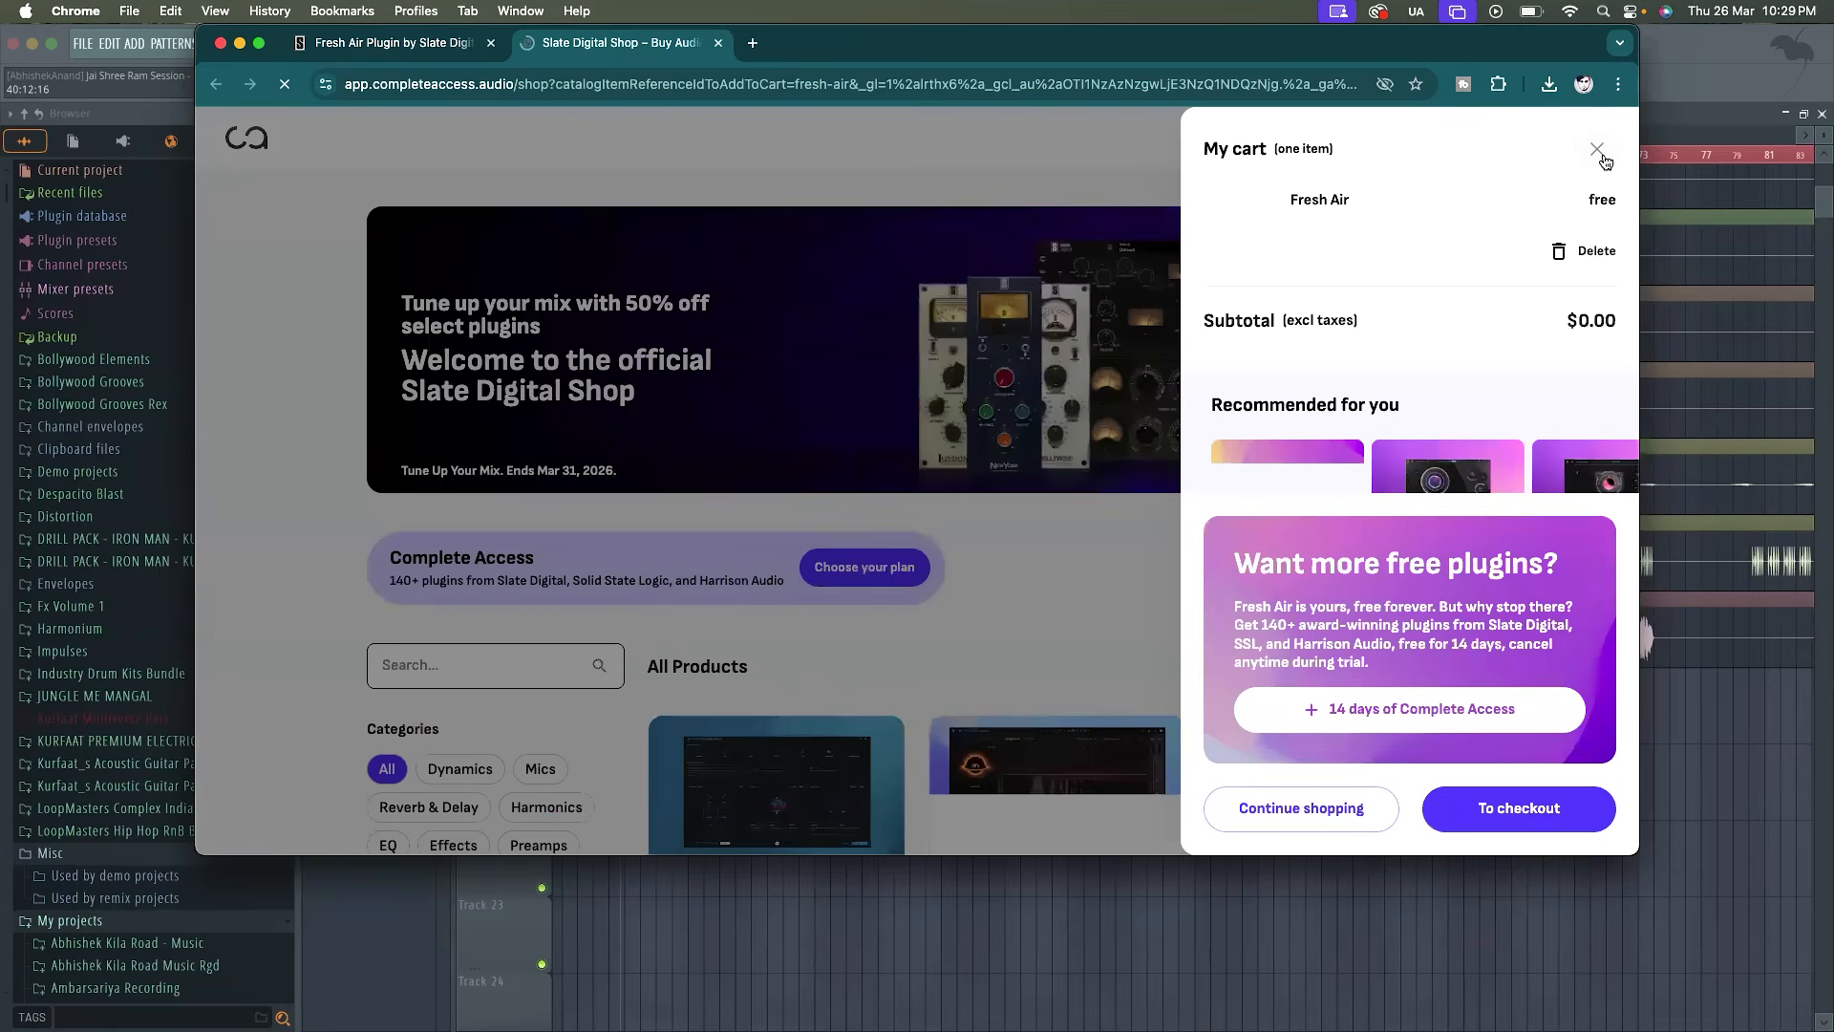
{"action": "left_click", "coordinate": [1480, 814]}
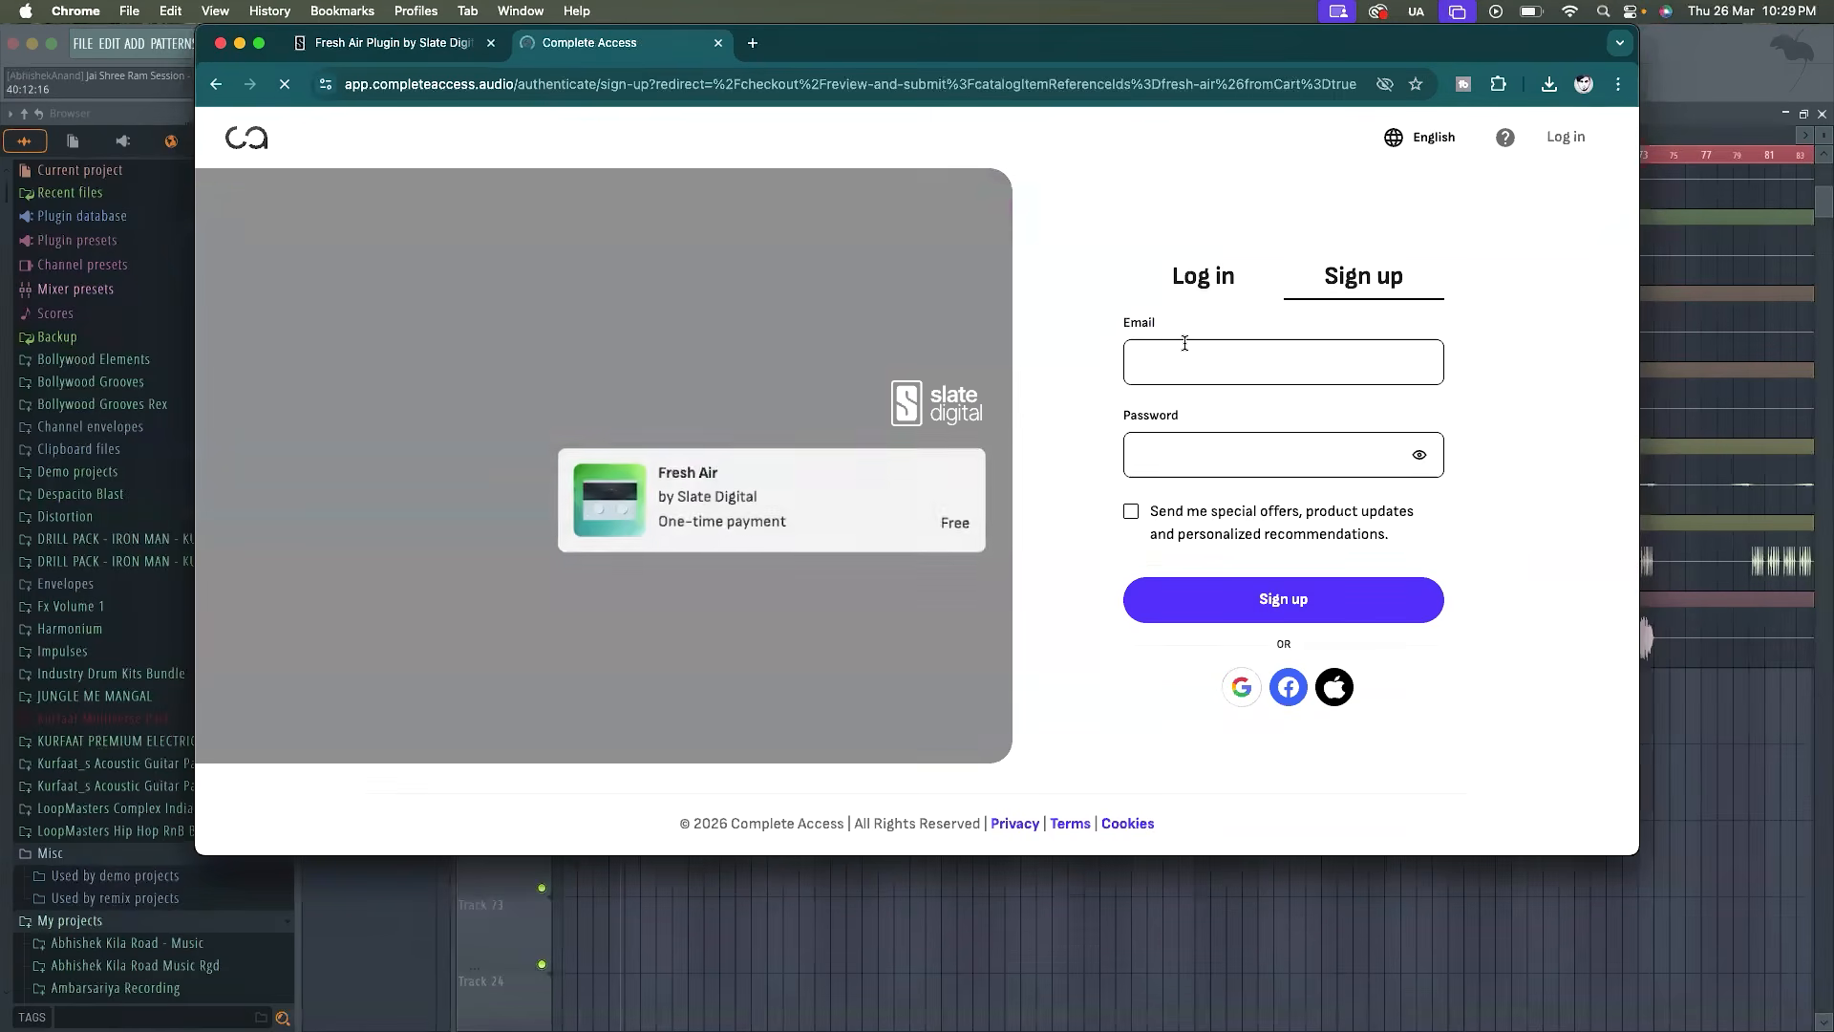
Log in to Complete Access with the first listed Google account
{"action": "left_click", "coordinate": [1179, 359]}
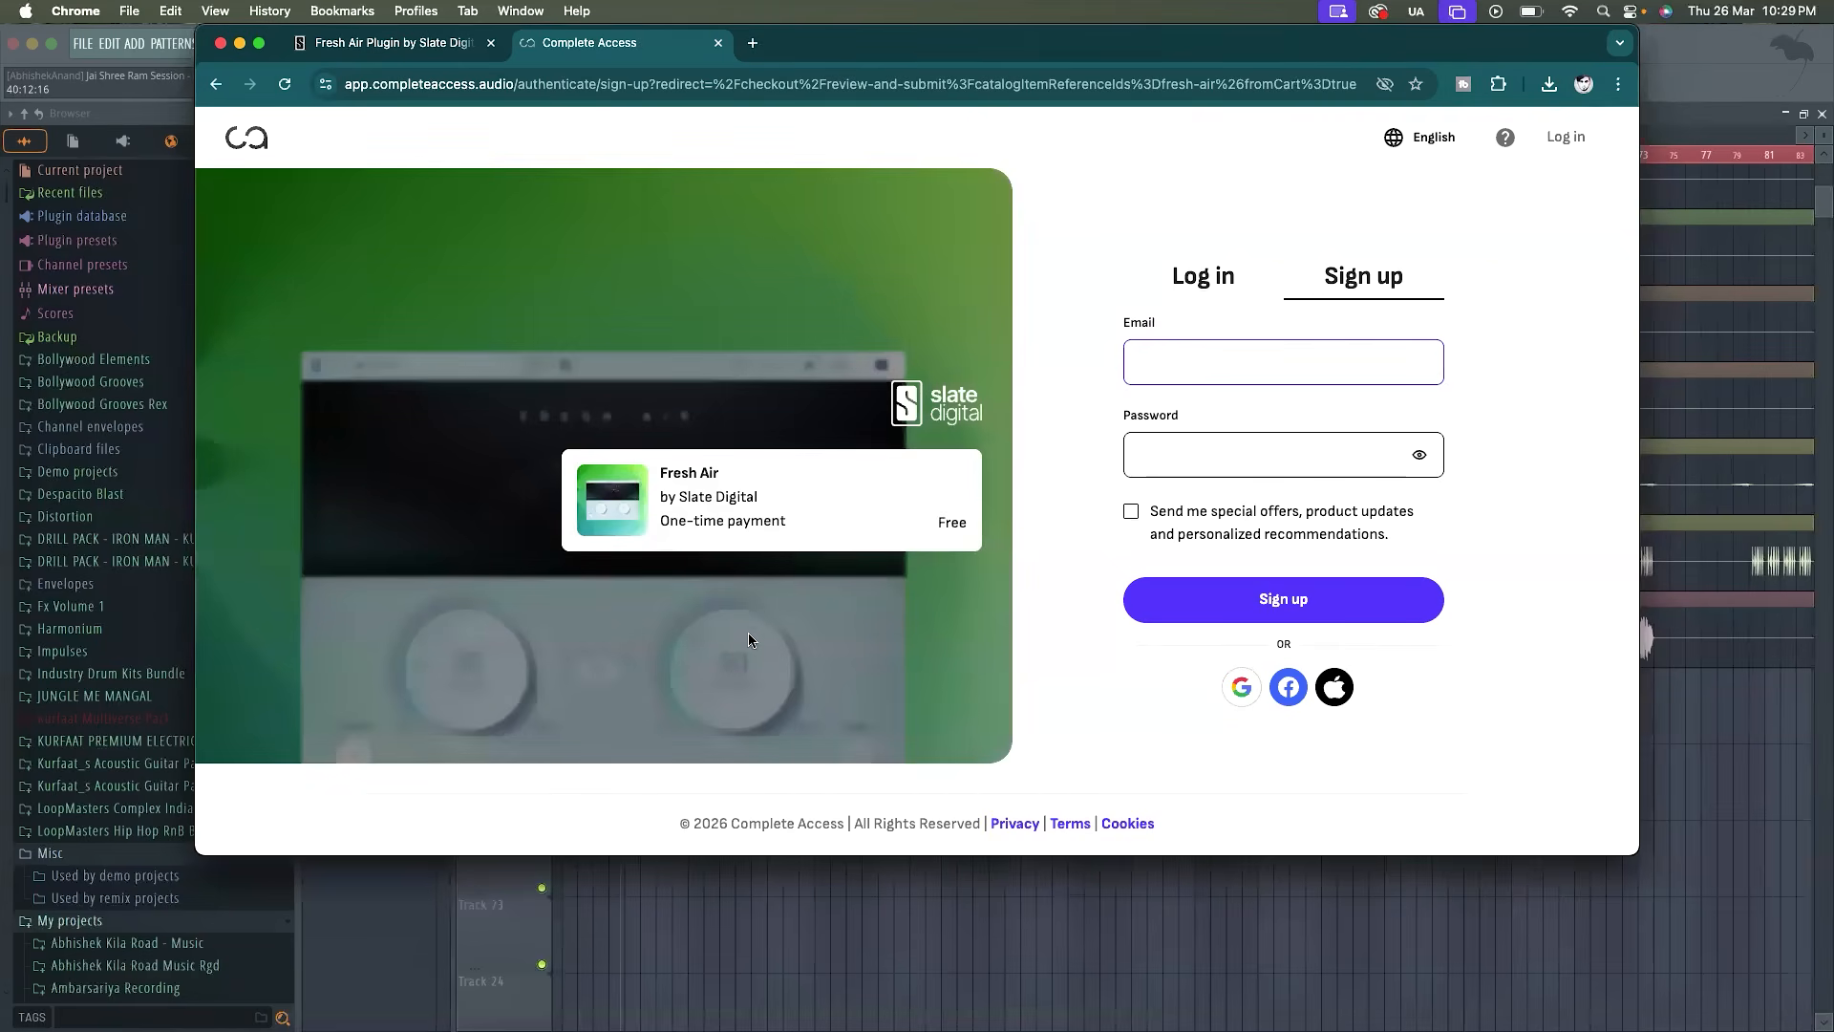
{"action": "left_click", "coordinate": [1207, 291]}
{"action": "left_click", "coordinate": [1337, 292]}
{"action": "left_click", "coordinate": [1219, 297]}
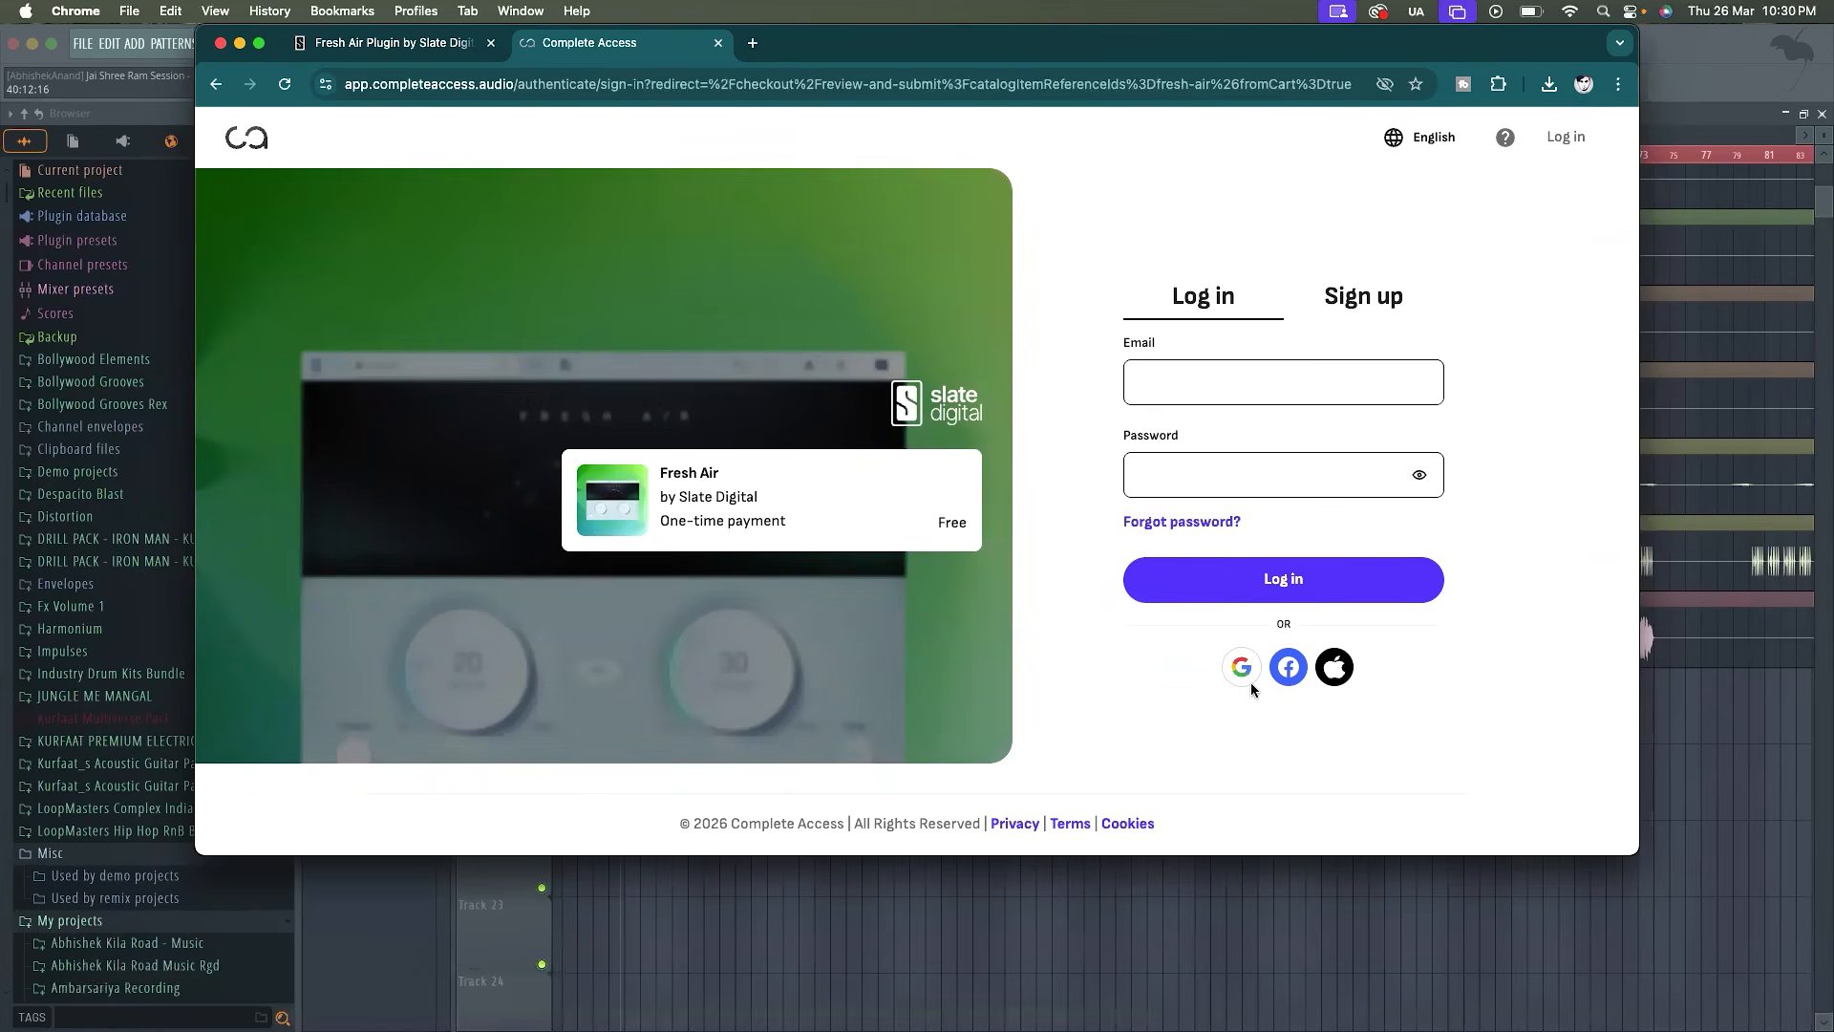
{"action": "left_click", "coordinate": [1241, 667]}
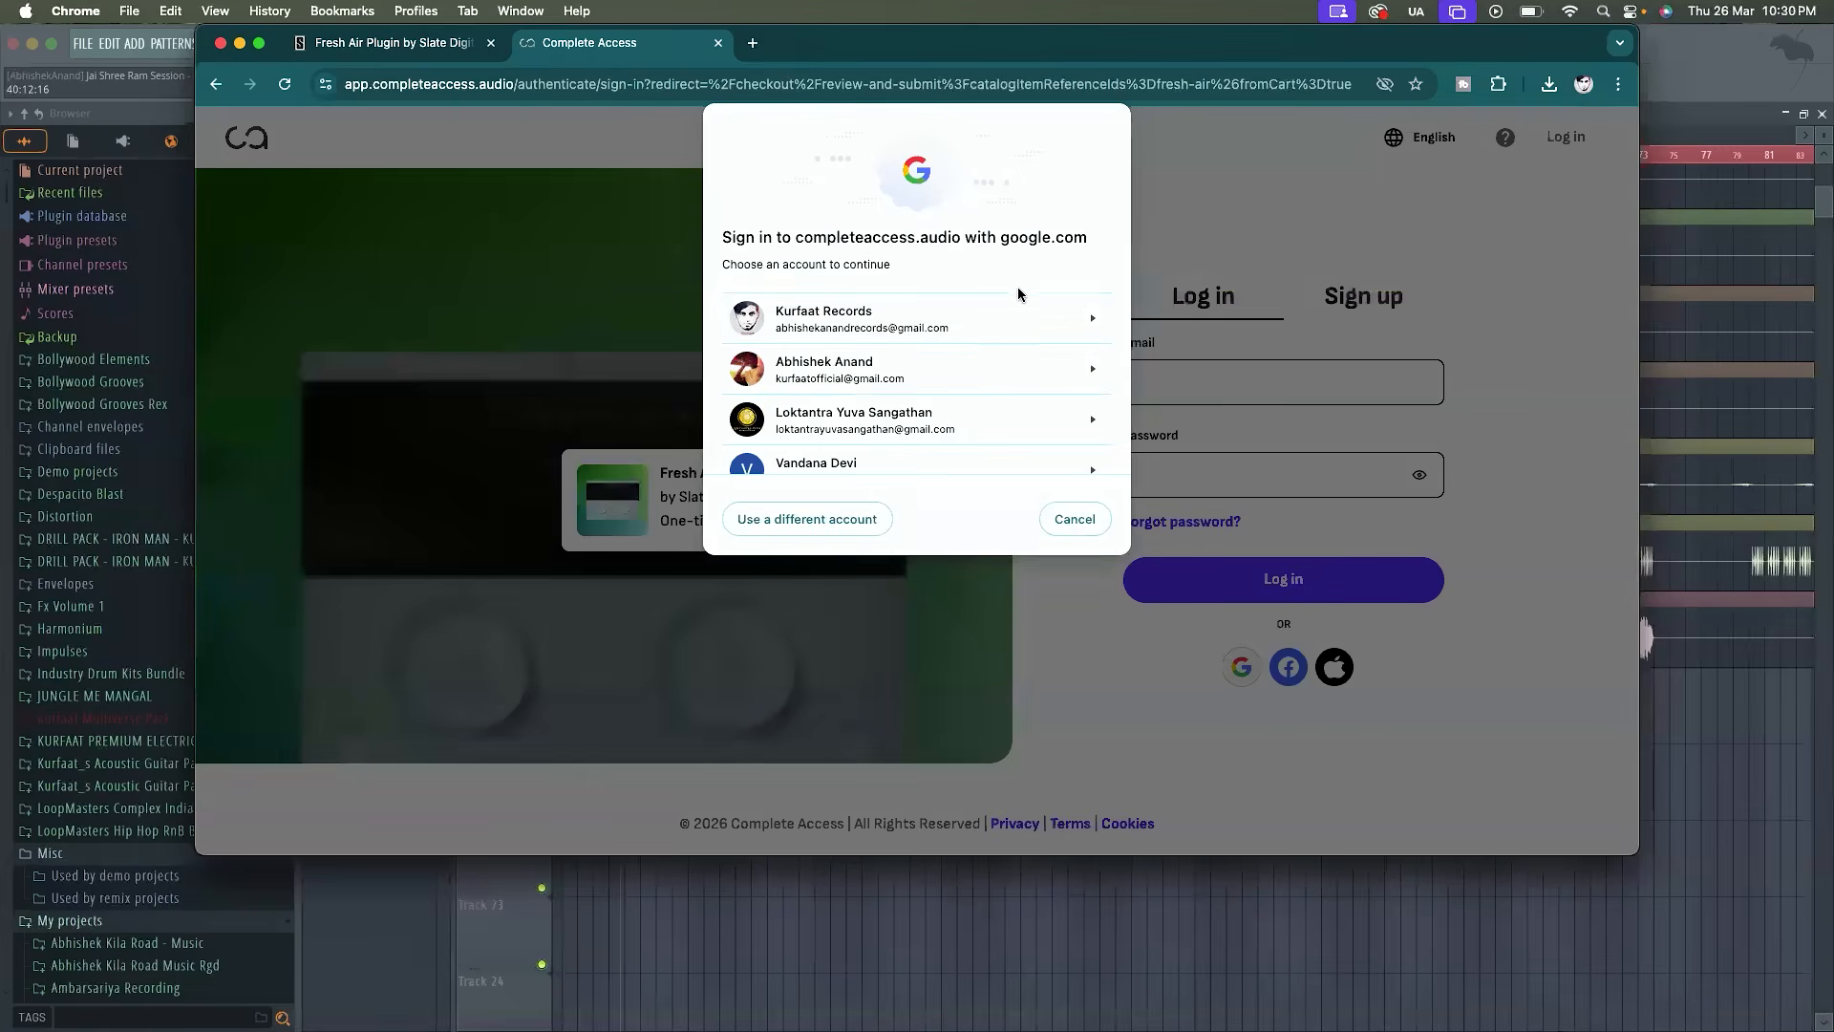
{"action": "left_click", "coordinate": [949, 330]}
{"action": "left_click", "coordinate": [1072, 414]}
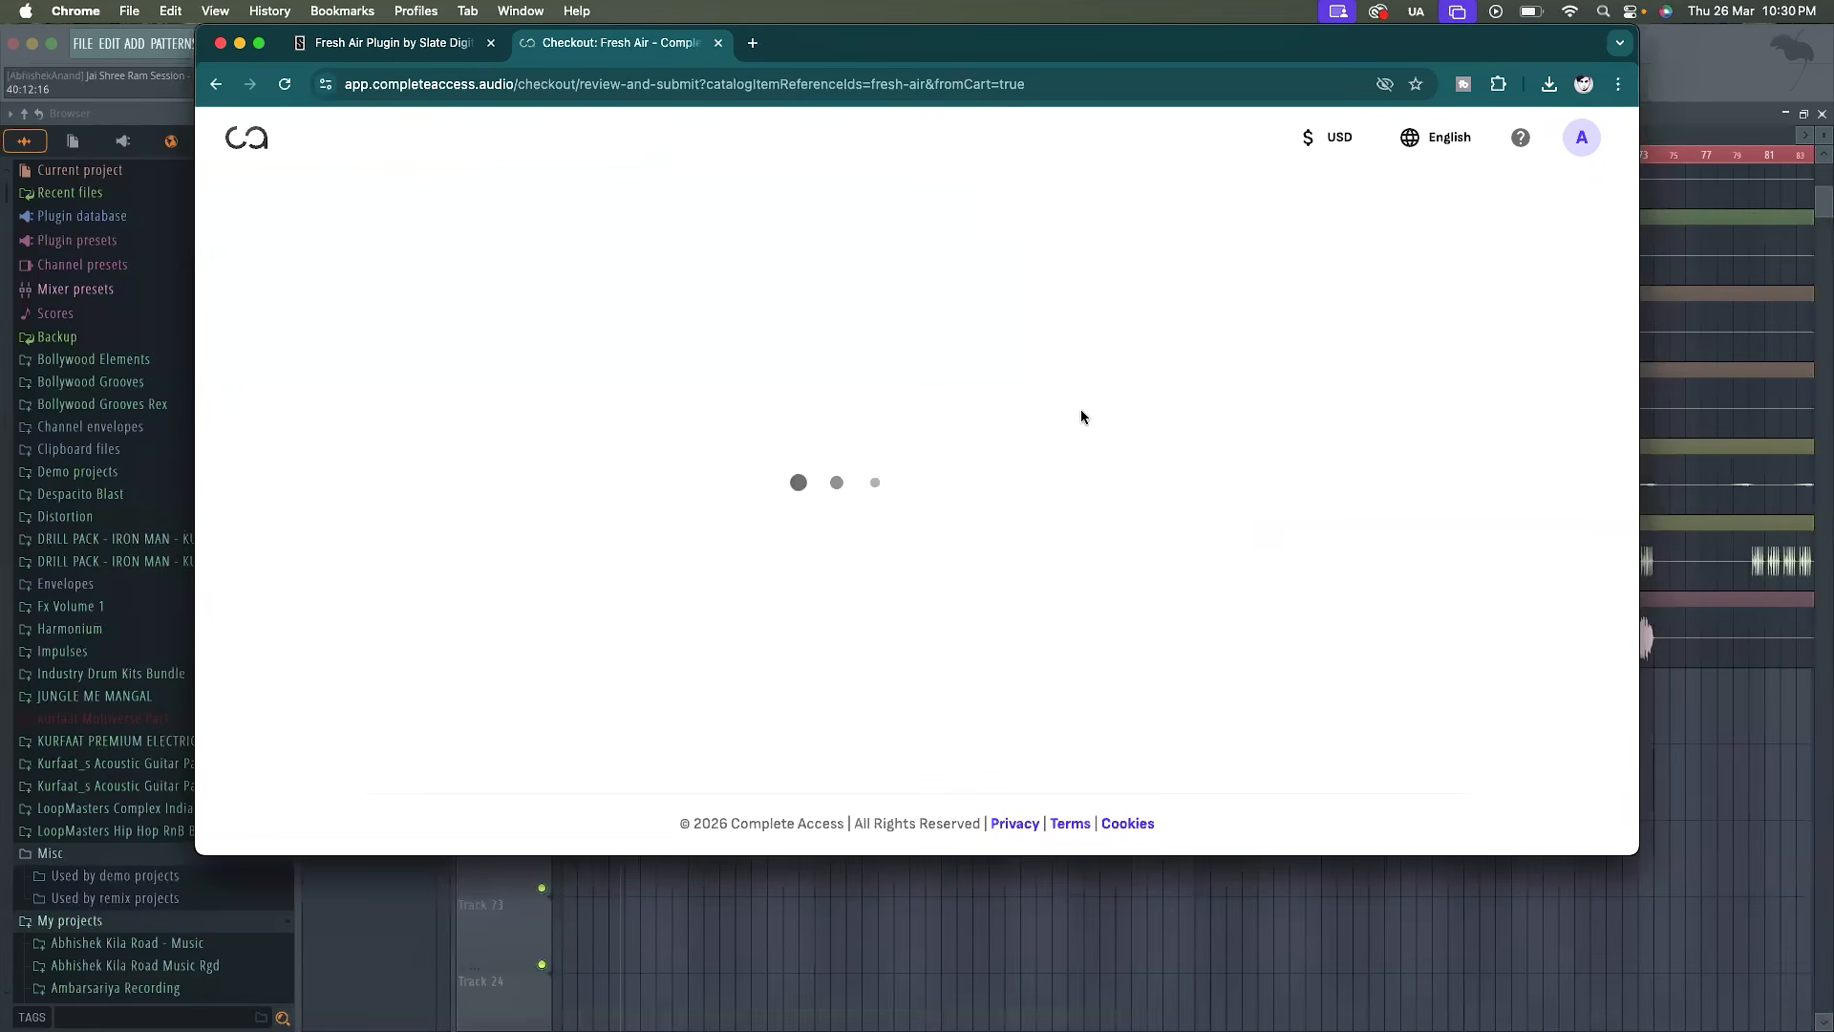
Accept the sales and privacy terms and submit the free Fresh Air order
{"action": "left_click", "coordinate": [1221, 474]}
{"action": "left_click", "coordinate": [1222, 474]}
{"action": "left_click", "coordinate": [1196, 463]}
{"action": "left_click", "coordinate": [1283, 544]}
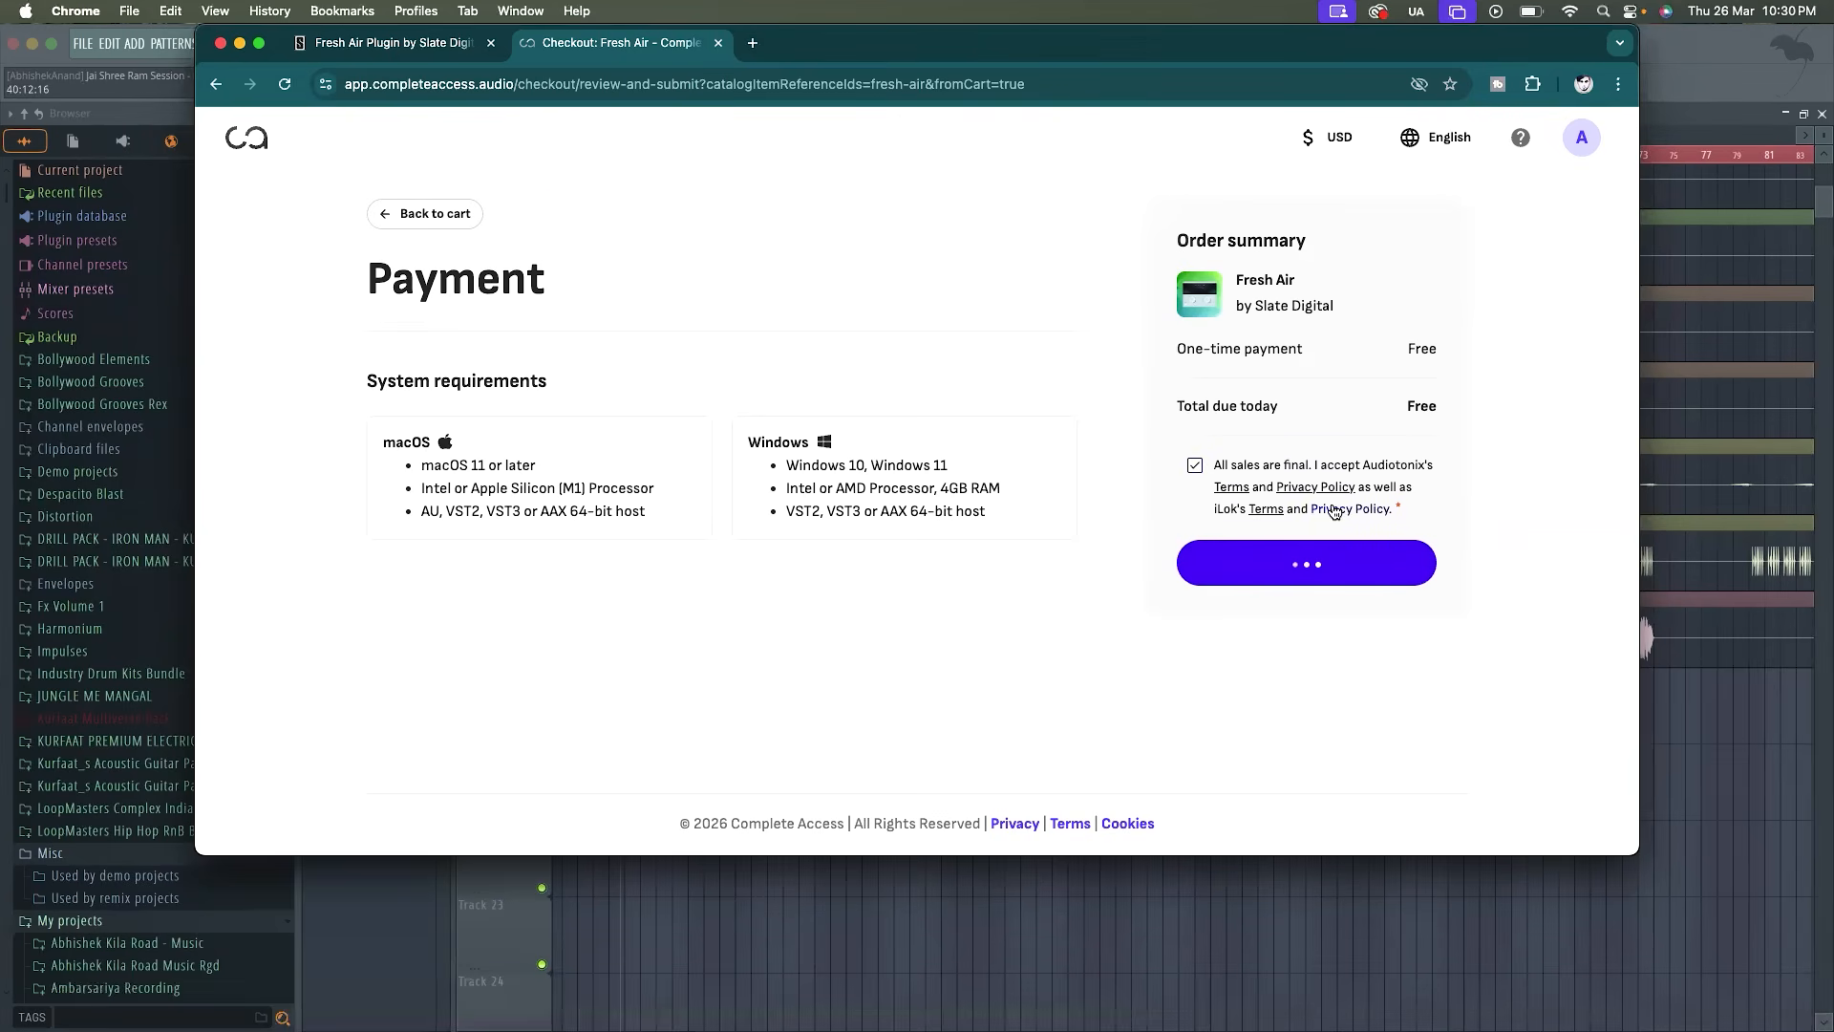
Continue to the Complete Access dashboard and skip its welcome questionnaire
{"action": "left_click", "coordinate": [1008, 637]}
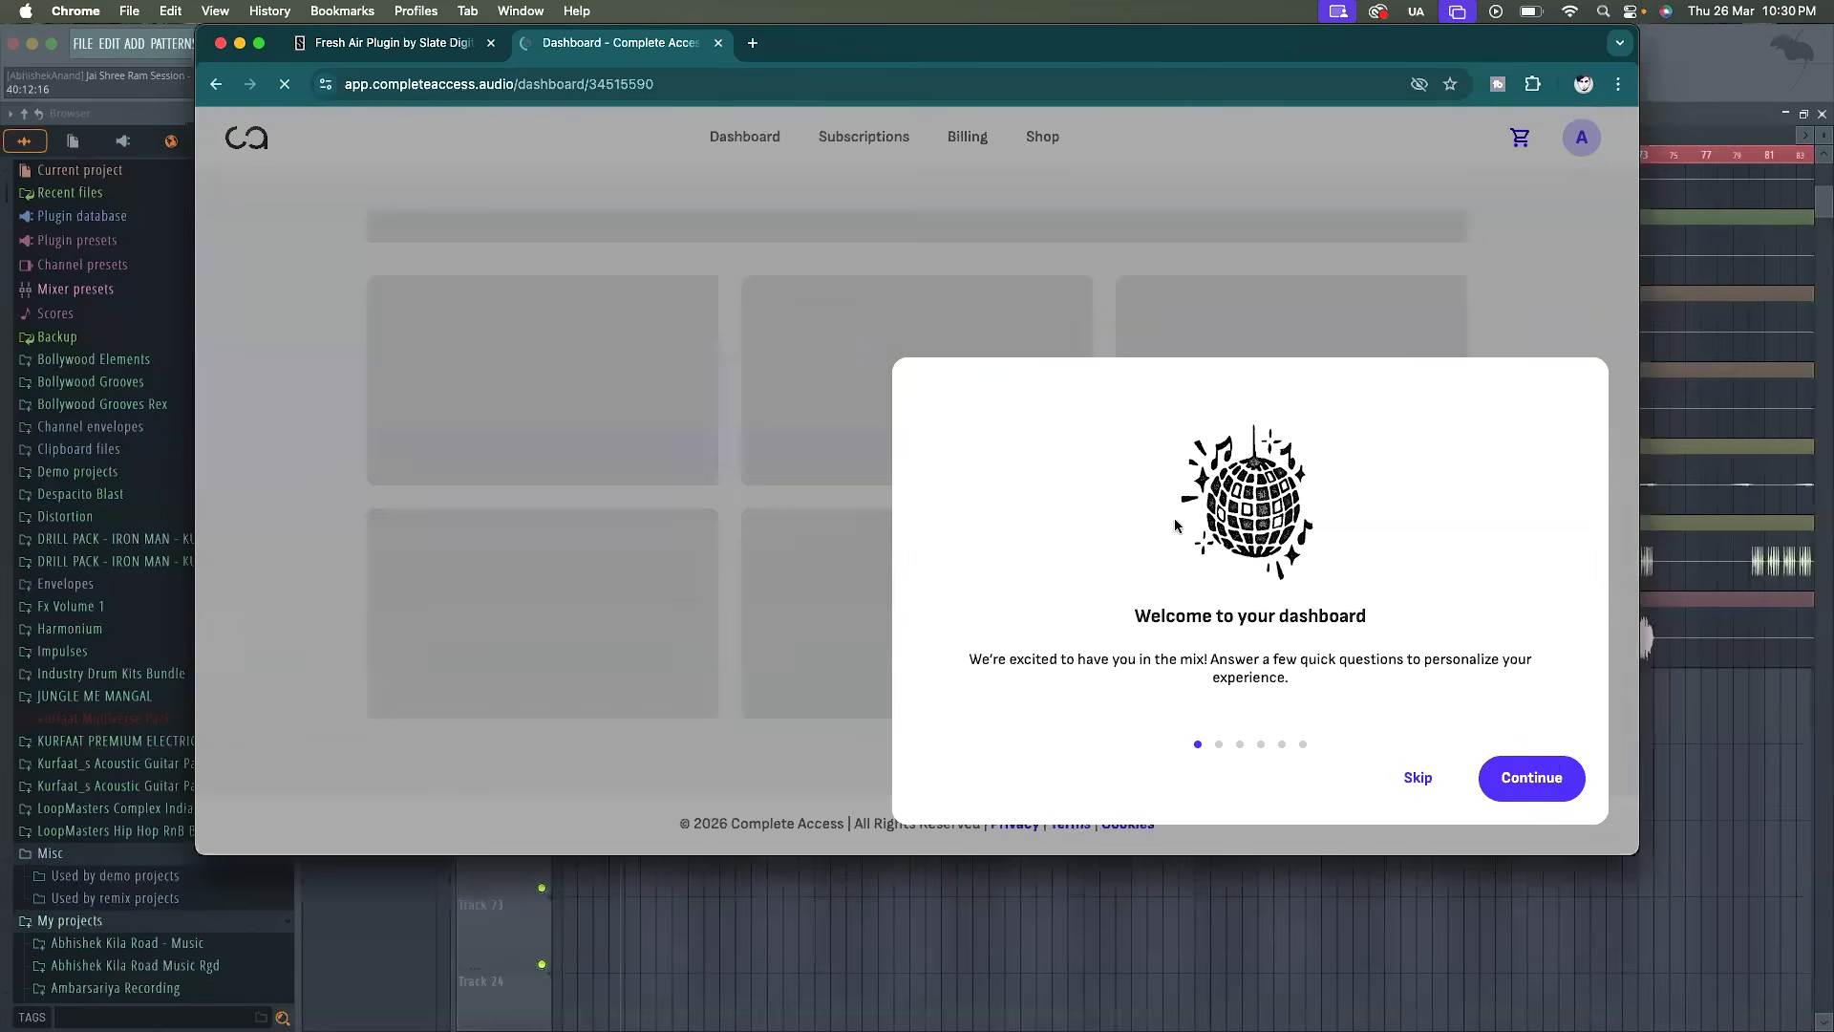
{"action": "left_click", "coordinate": [1408, 779]}
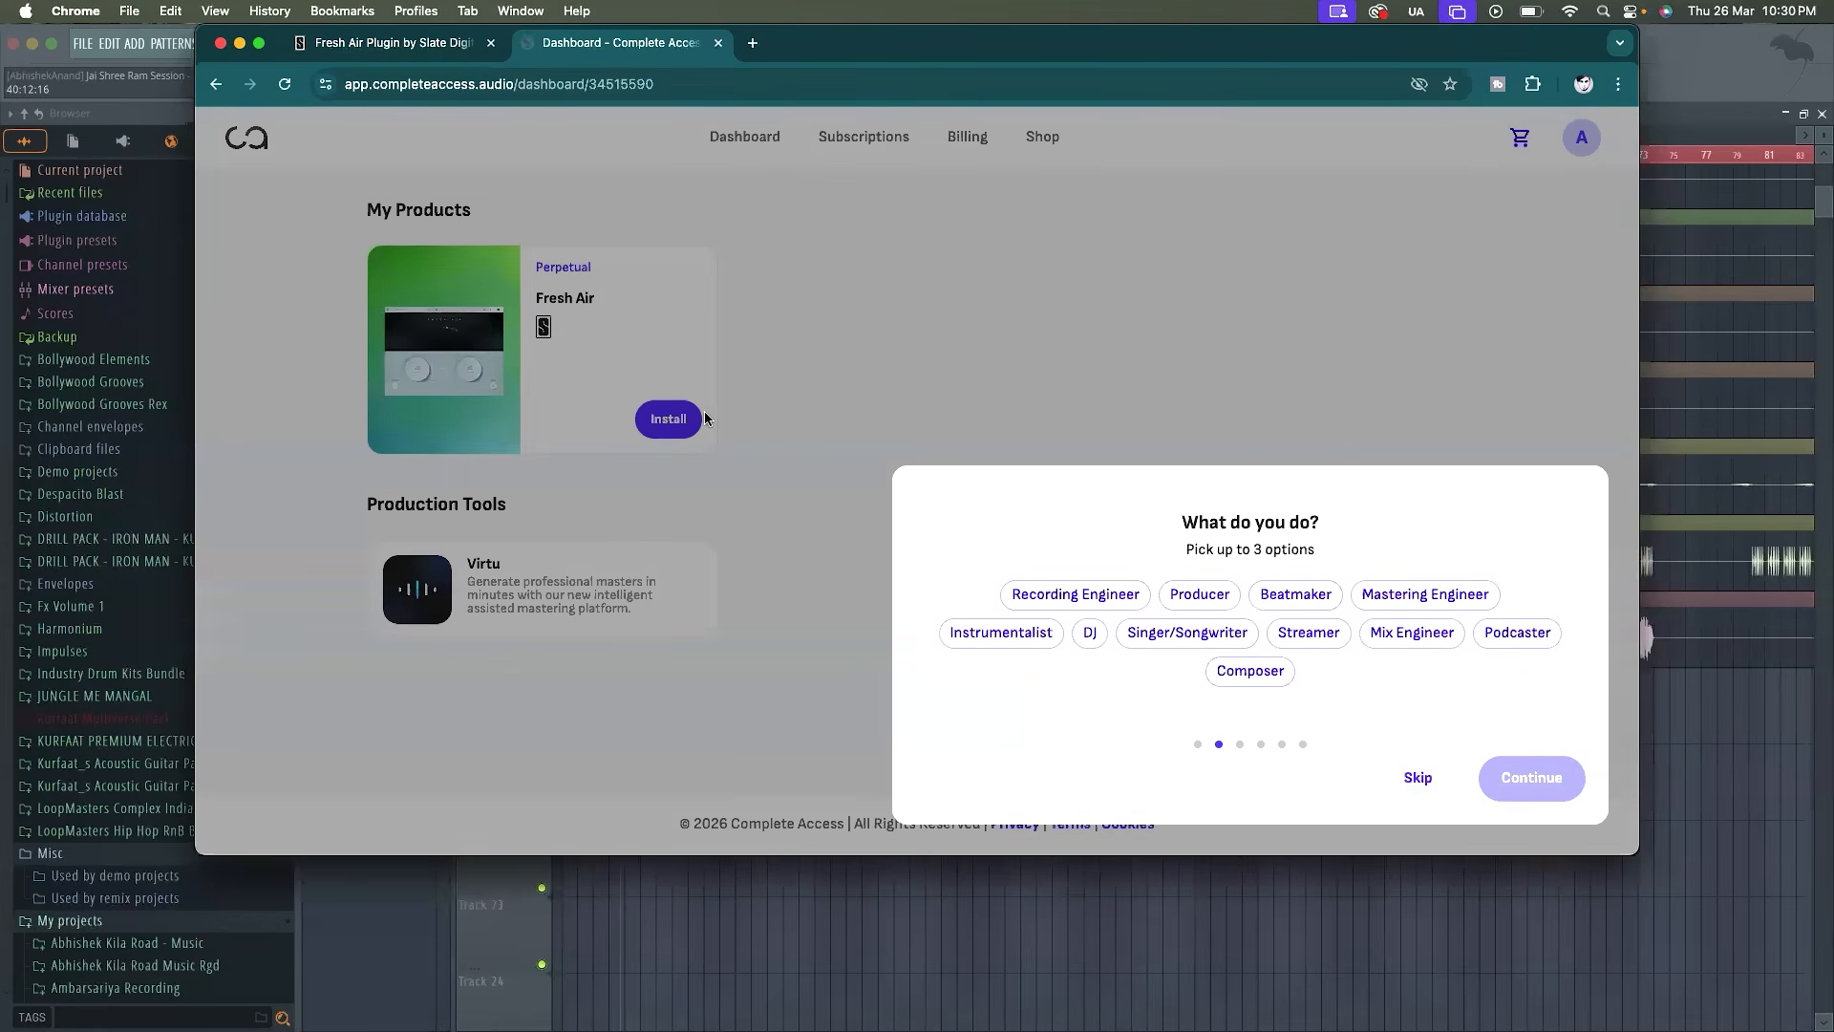
{"action": "left_click", "coordinate": [1400, 781]}
{"action": "left_click", "coordinate": [1398, 779]}
{"action": "left_click", "coordinate": [1509, 770]}
Download the Complete Access Hub installer for MacOS (Apple Silicon) from Fresh Air's install page and show the file in Finder
{"action": "left_click", "coordinate": [661, 418]}
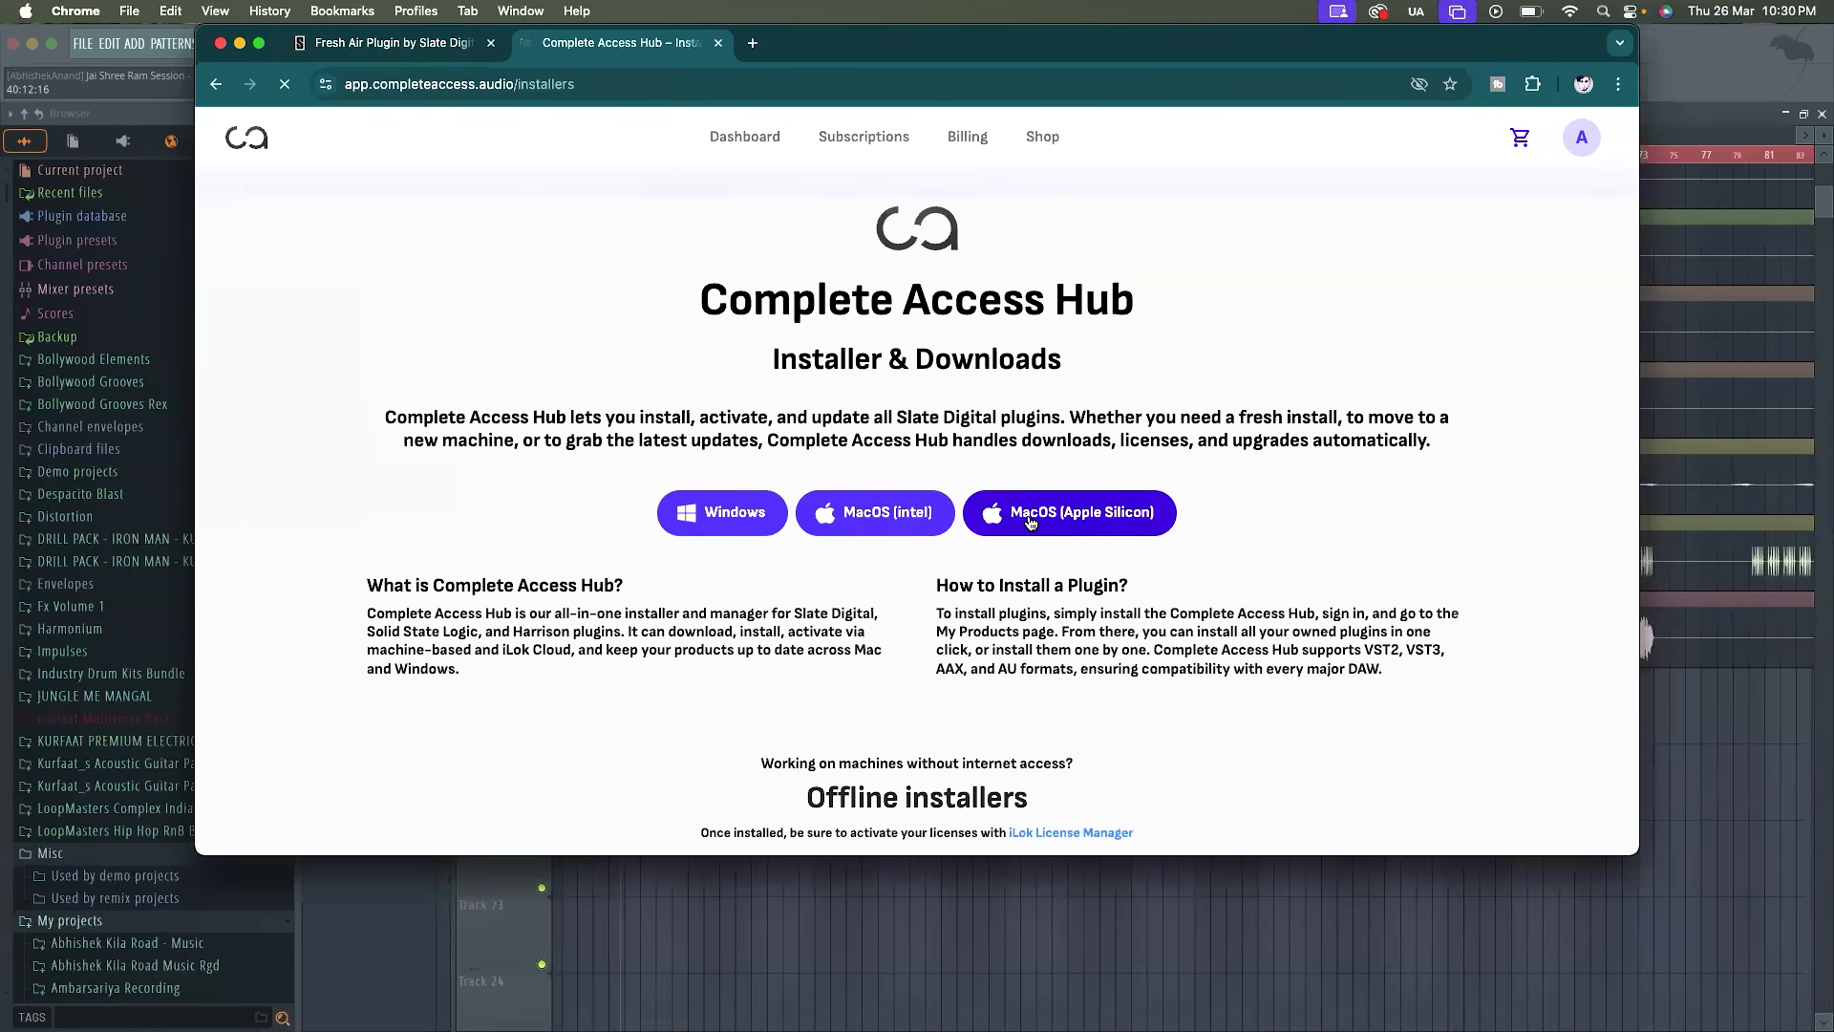
{"action": "left_click", "coordinate": [1030, 521]}
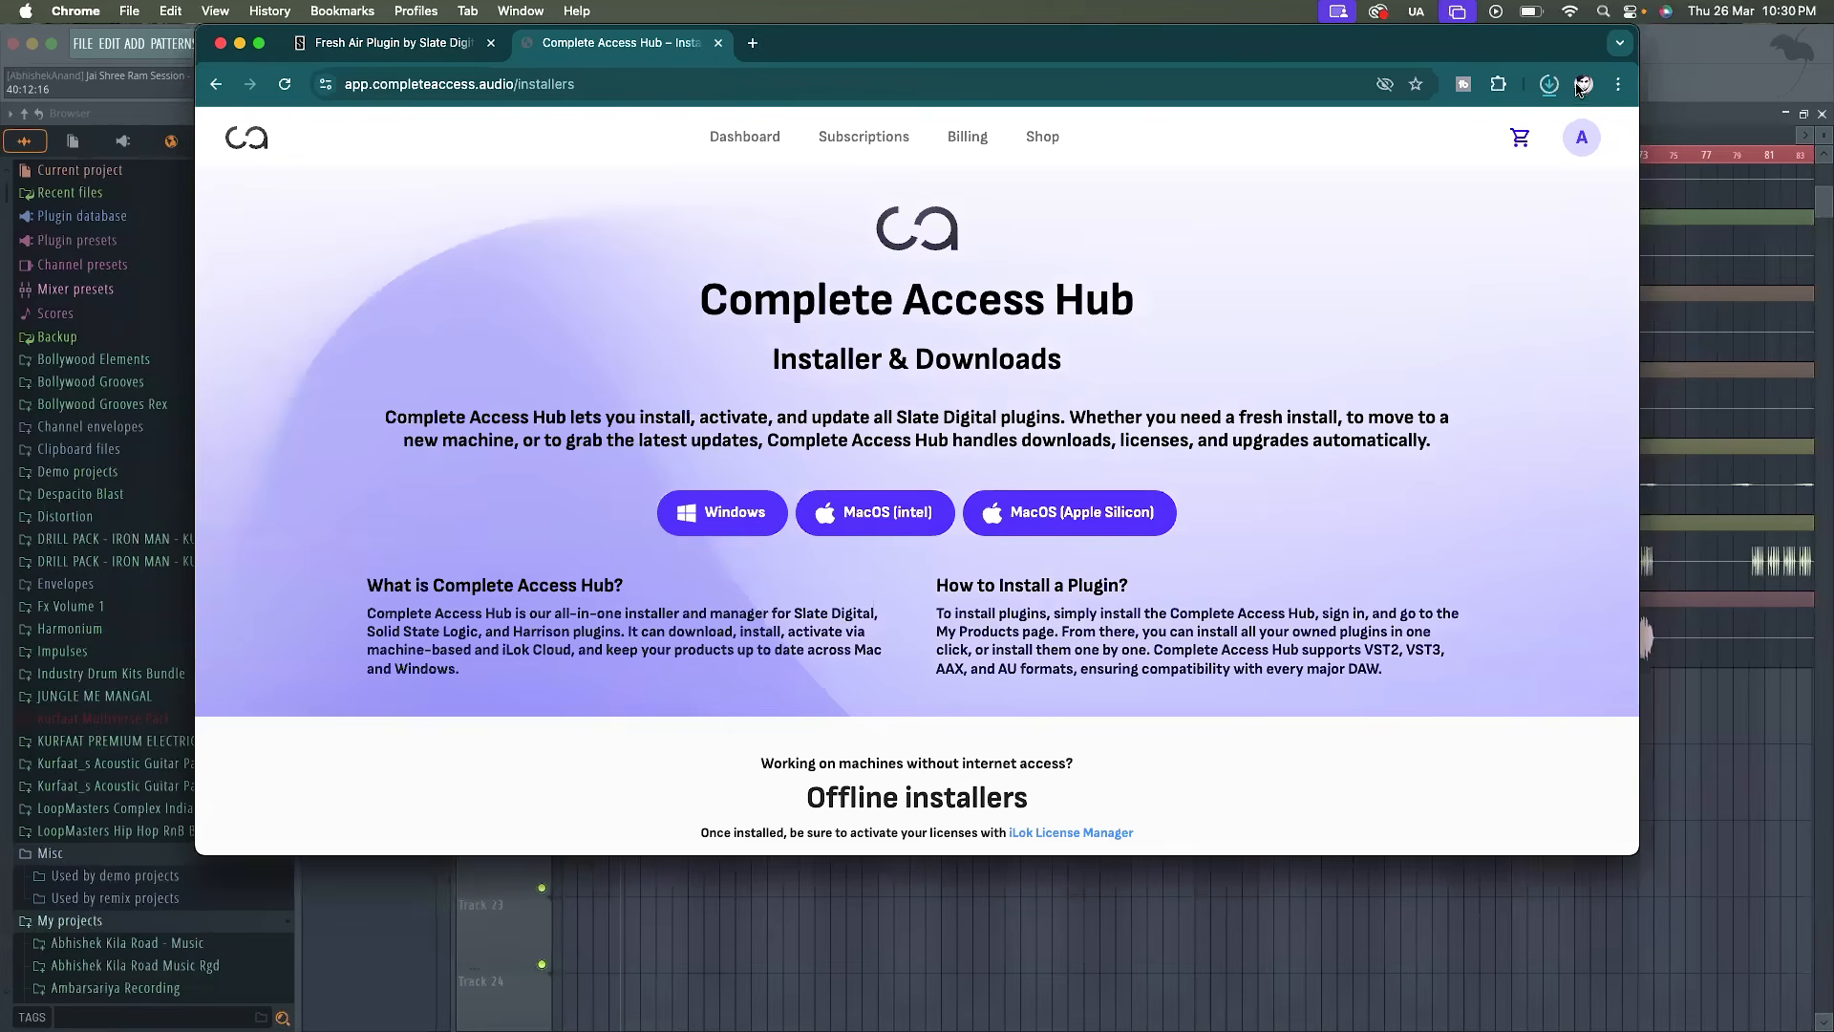
{"action": "left_click", "coordinate": [1548, 85]}
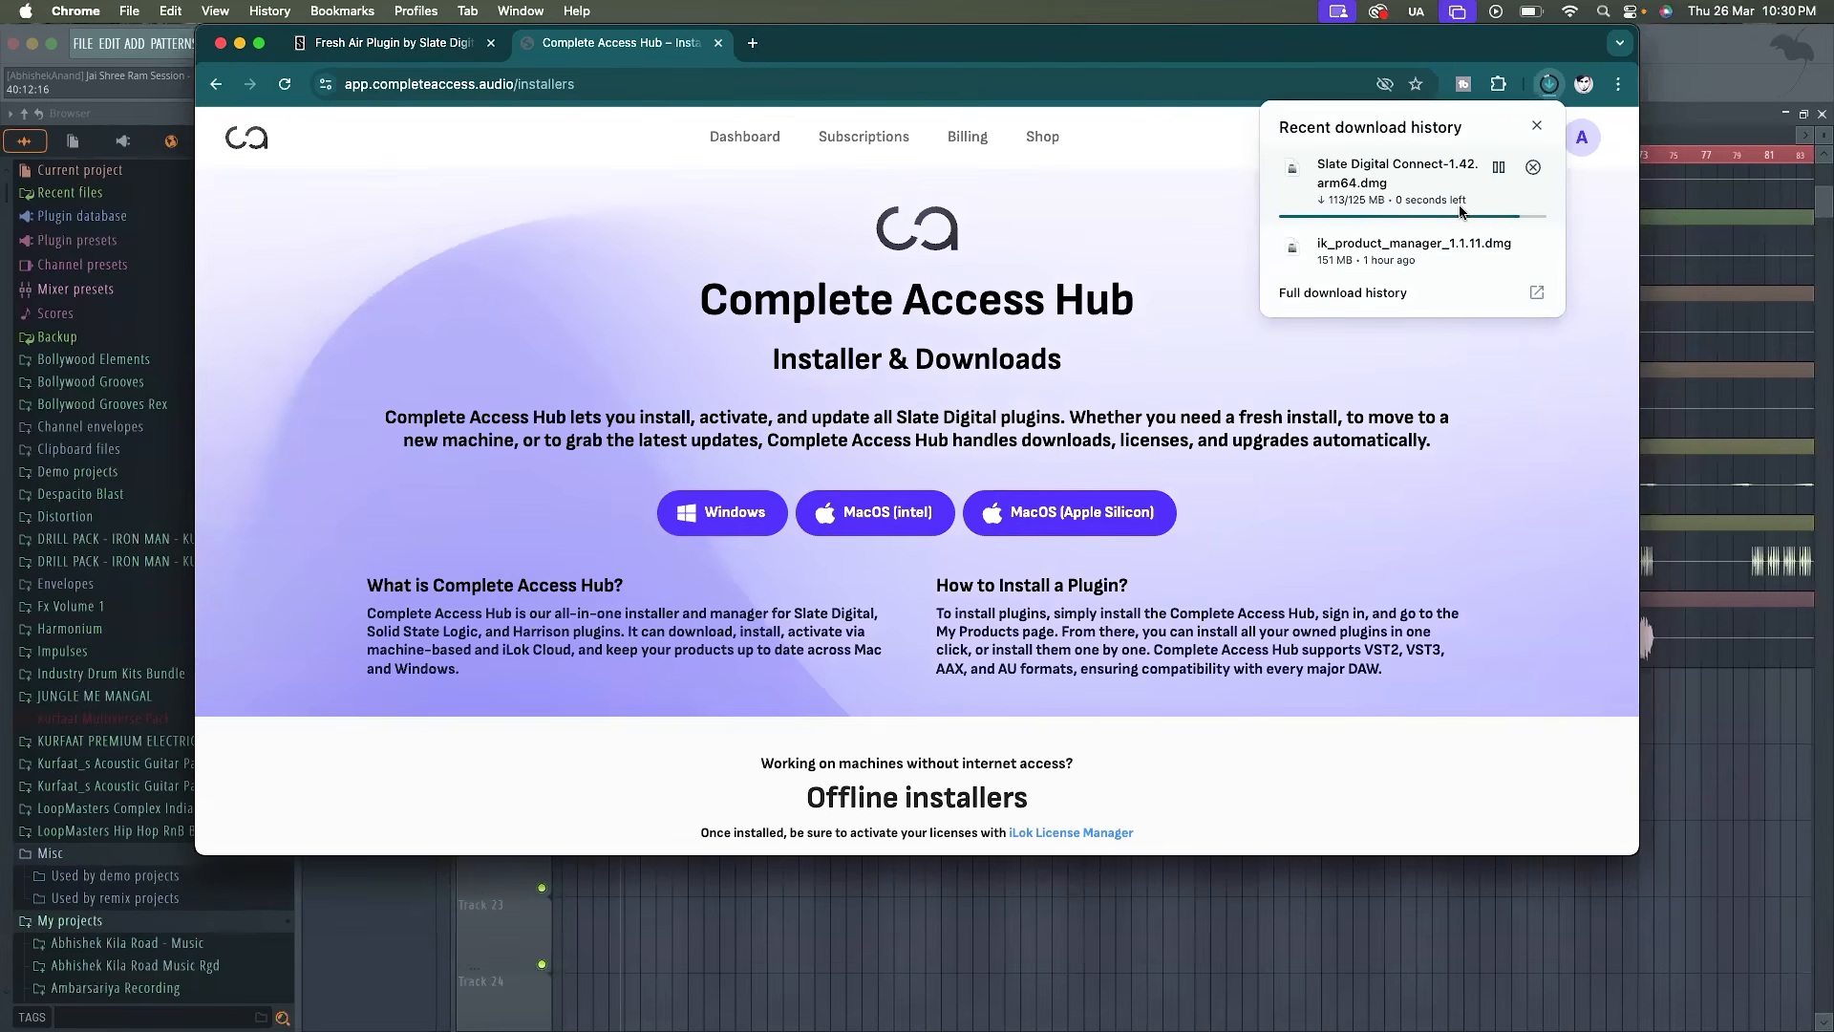
{"action": "left_click", "coordinate": [1502, 168]}
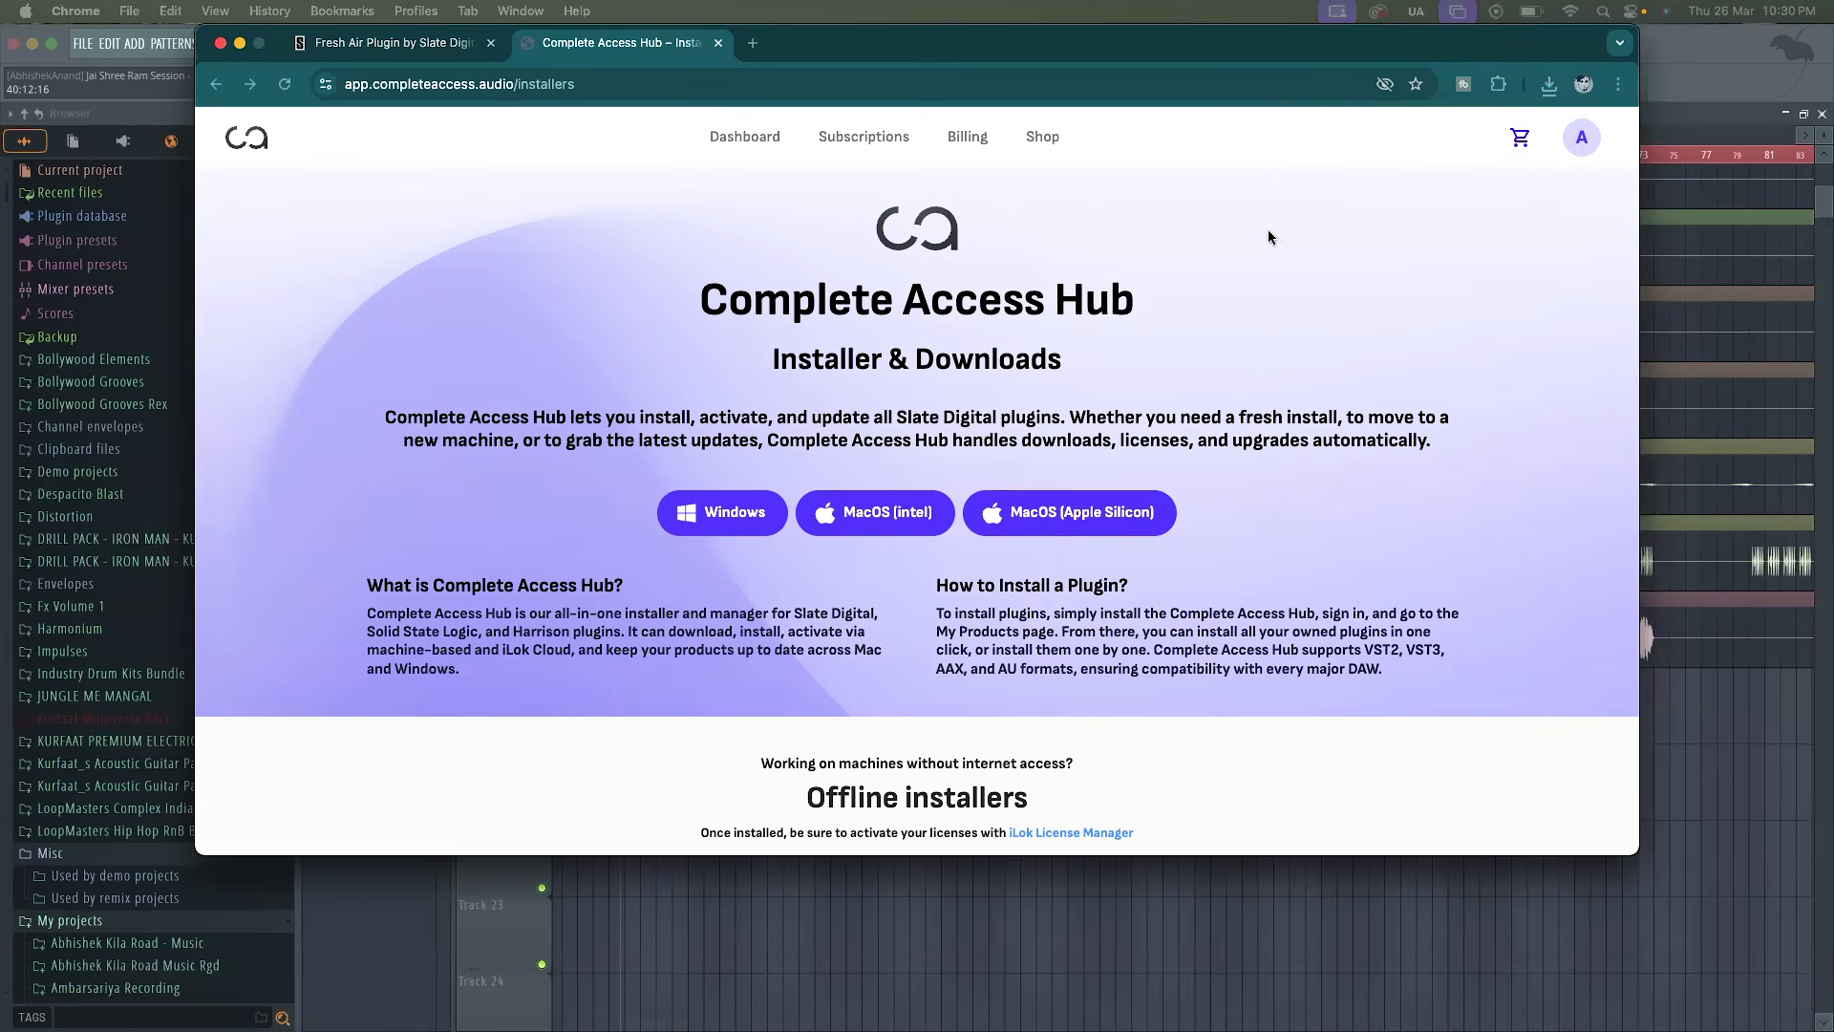
Open the Slate Digital Connect disk image and copy the app to the Applications folder, replacing the existing copy
{"action": "double_click", "coordinate": [1005, 231]}
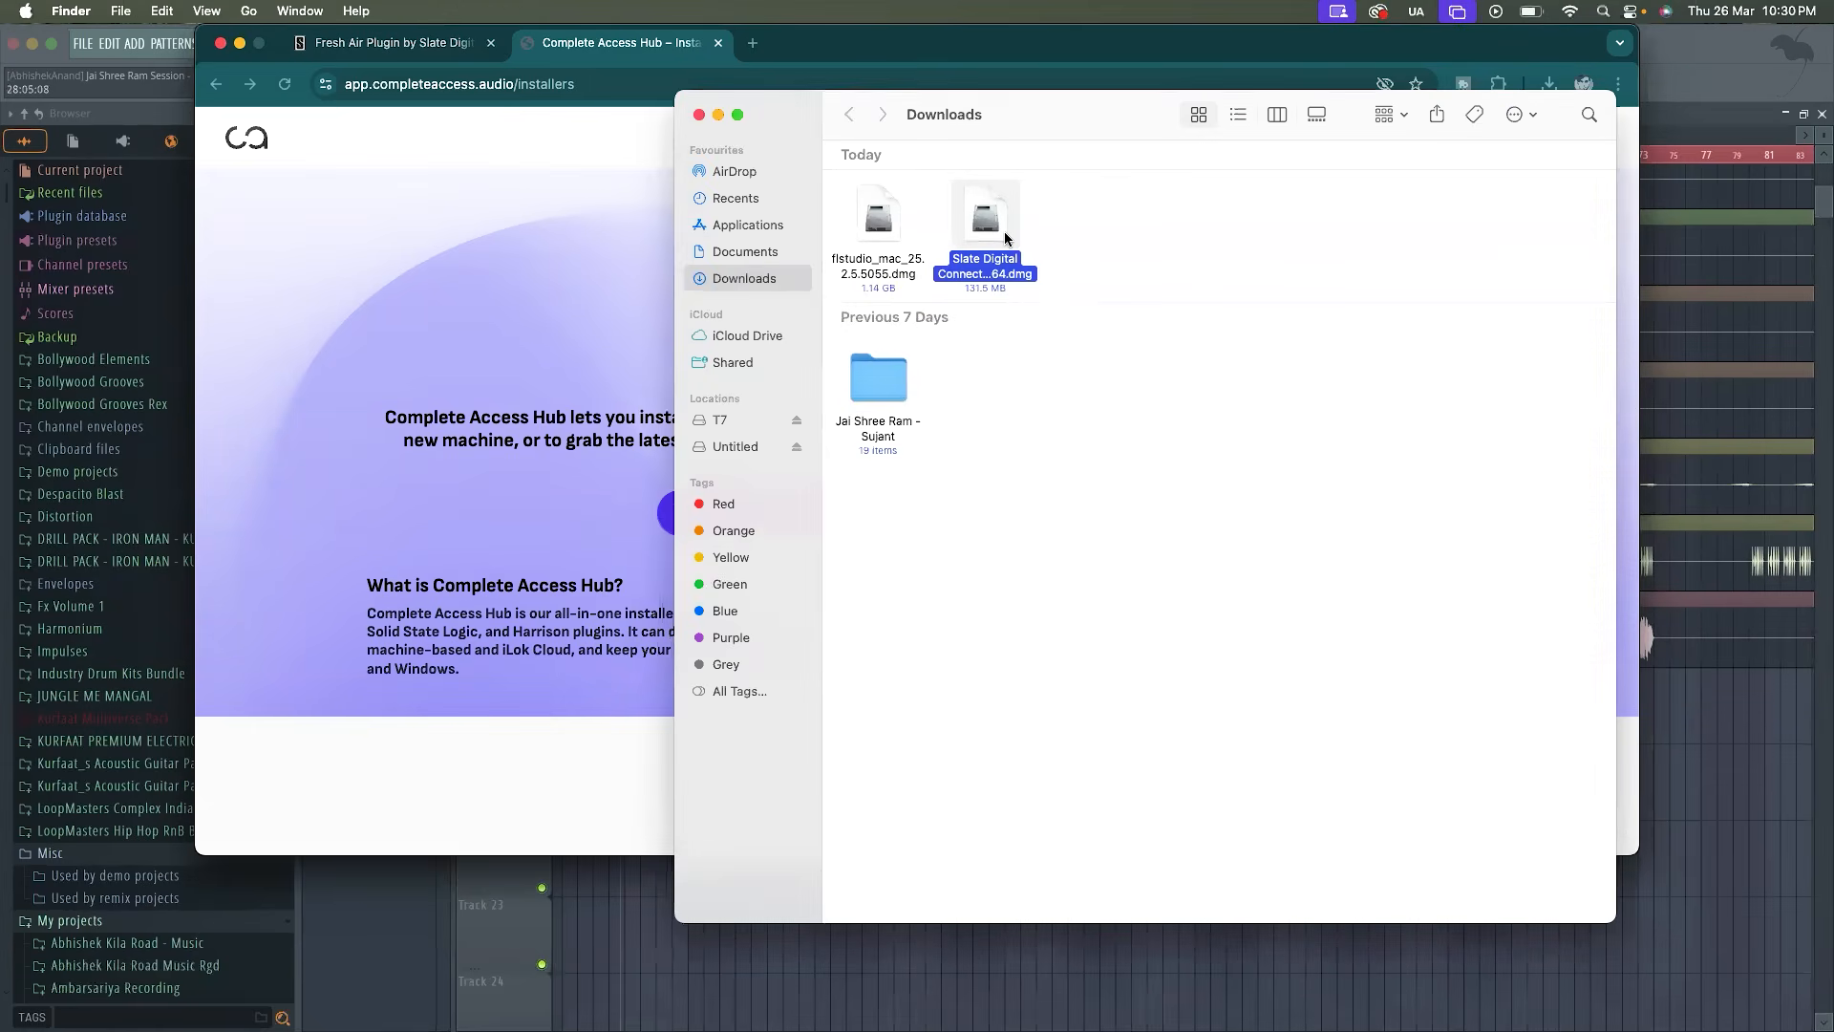
{"action": "left_click", "coordinate": [1179, 579]}
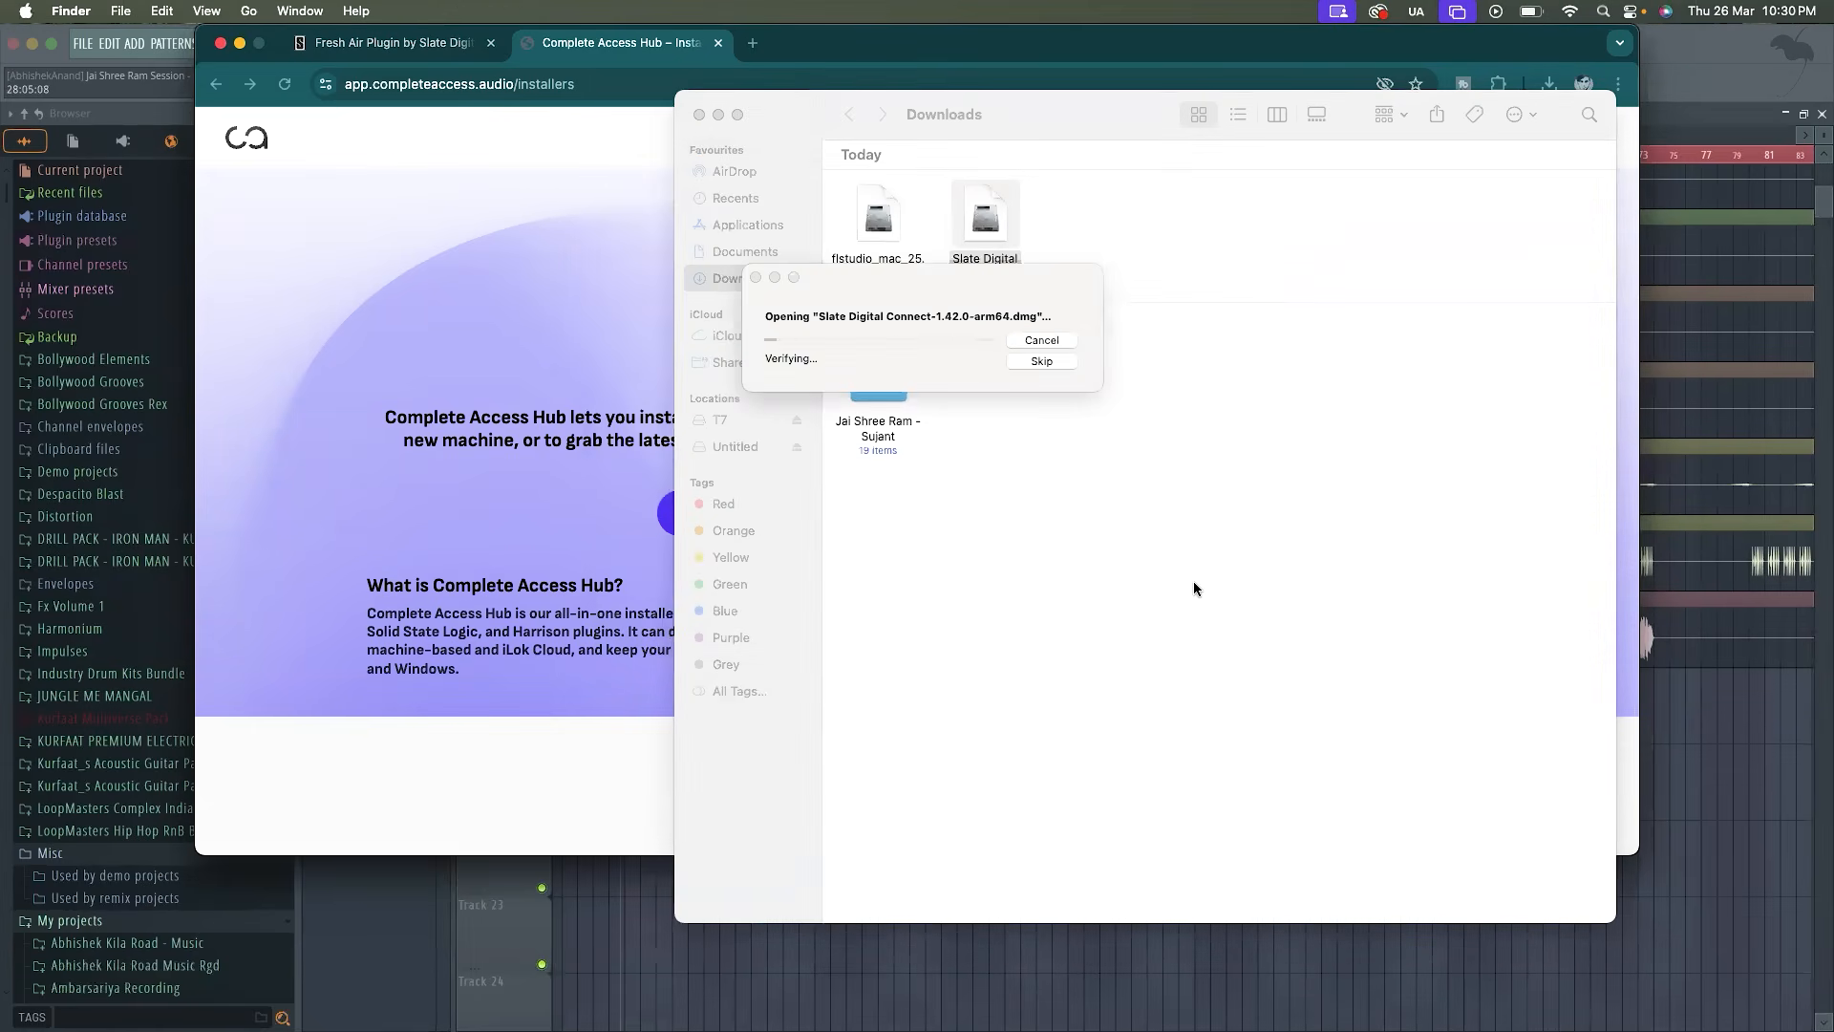
{"action": "left_click_drag", "start_coordinate": [554, 384], "coordinate": [756, 387]}
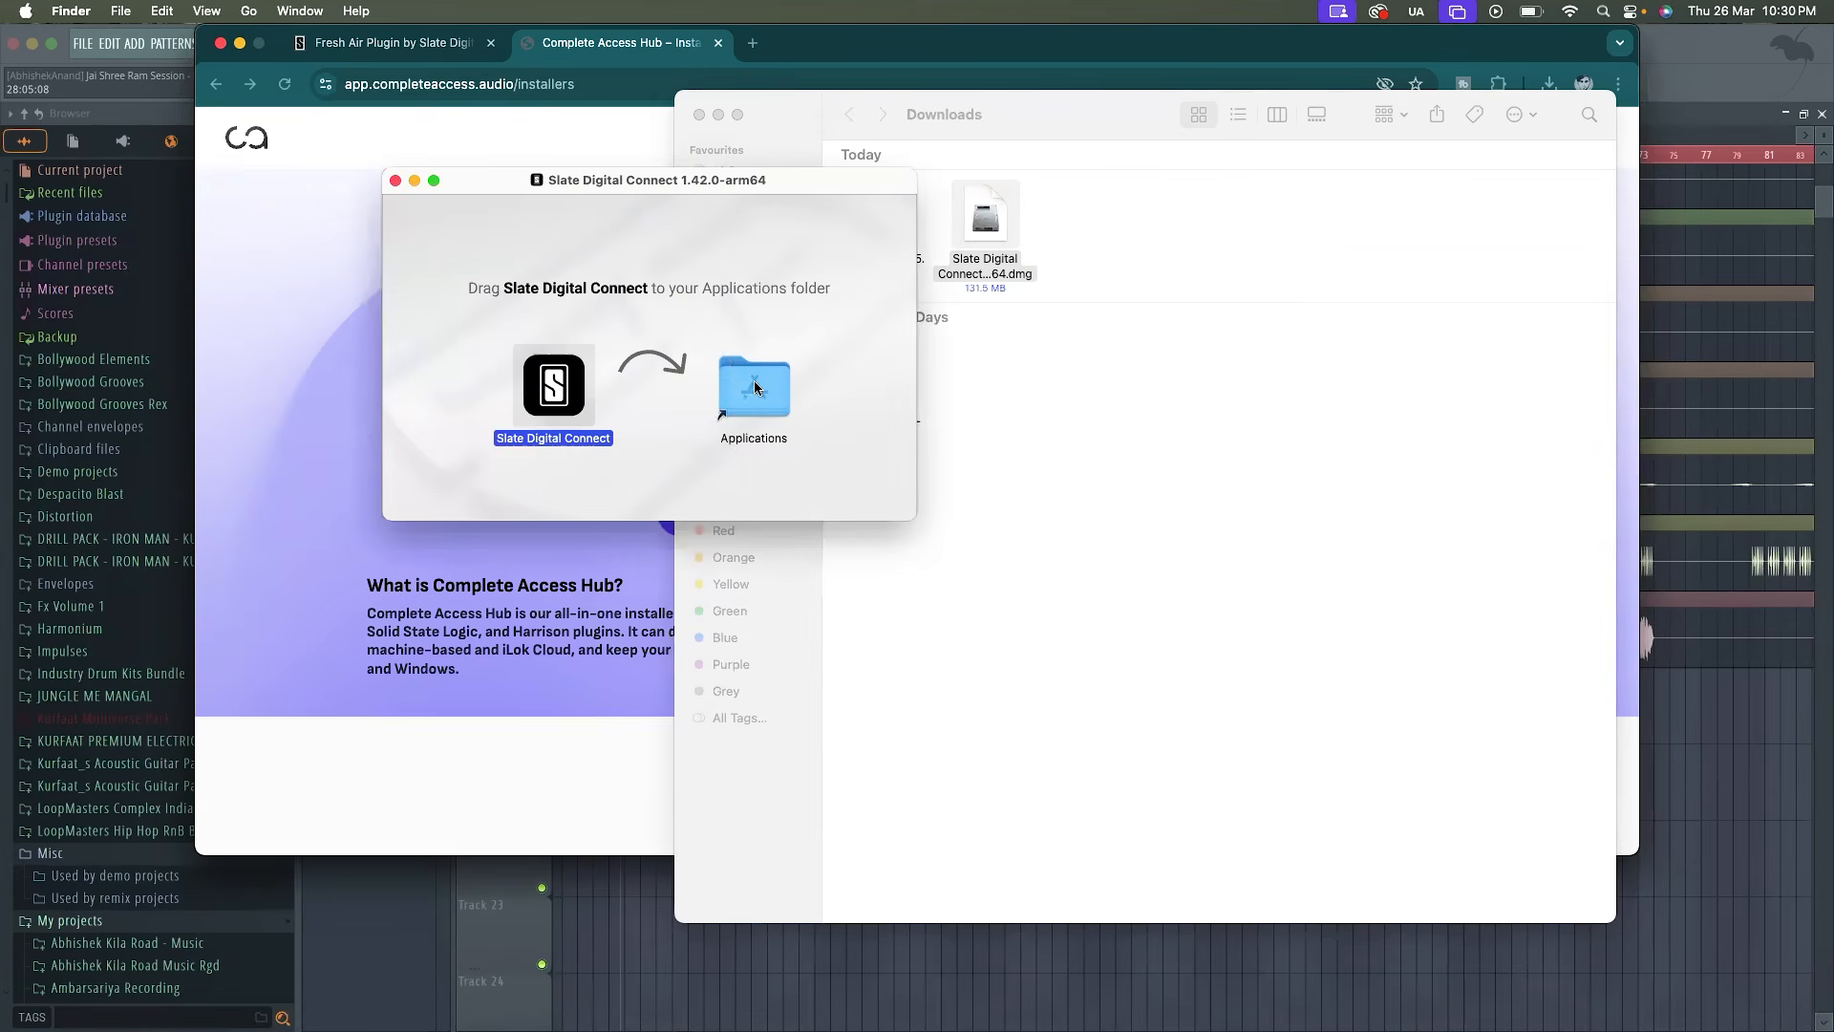
{"action": "left_click_drag", "start_coordinate": [575, 387], "coordinate": [747, 382]}
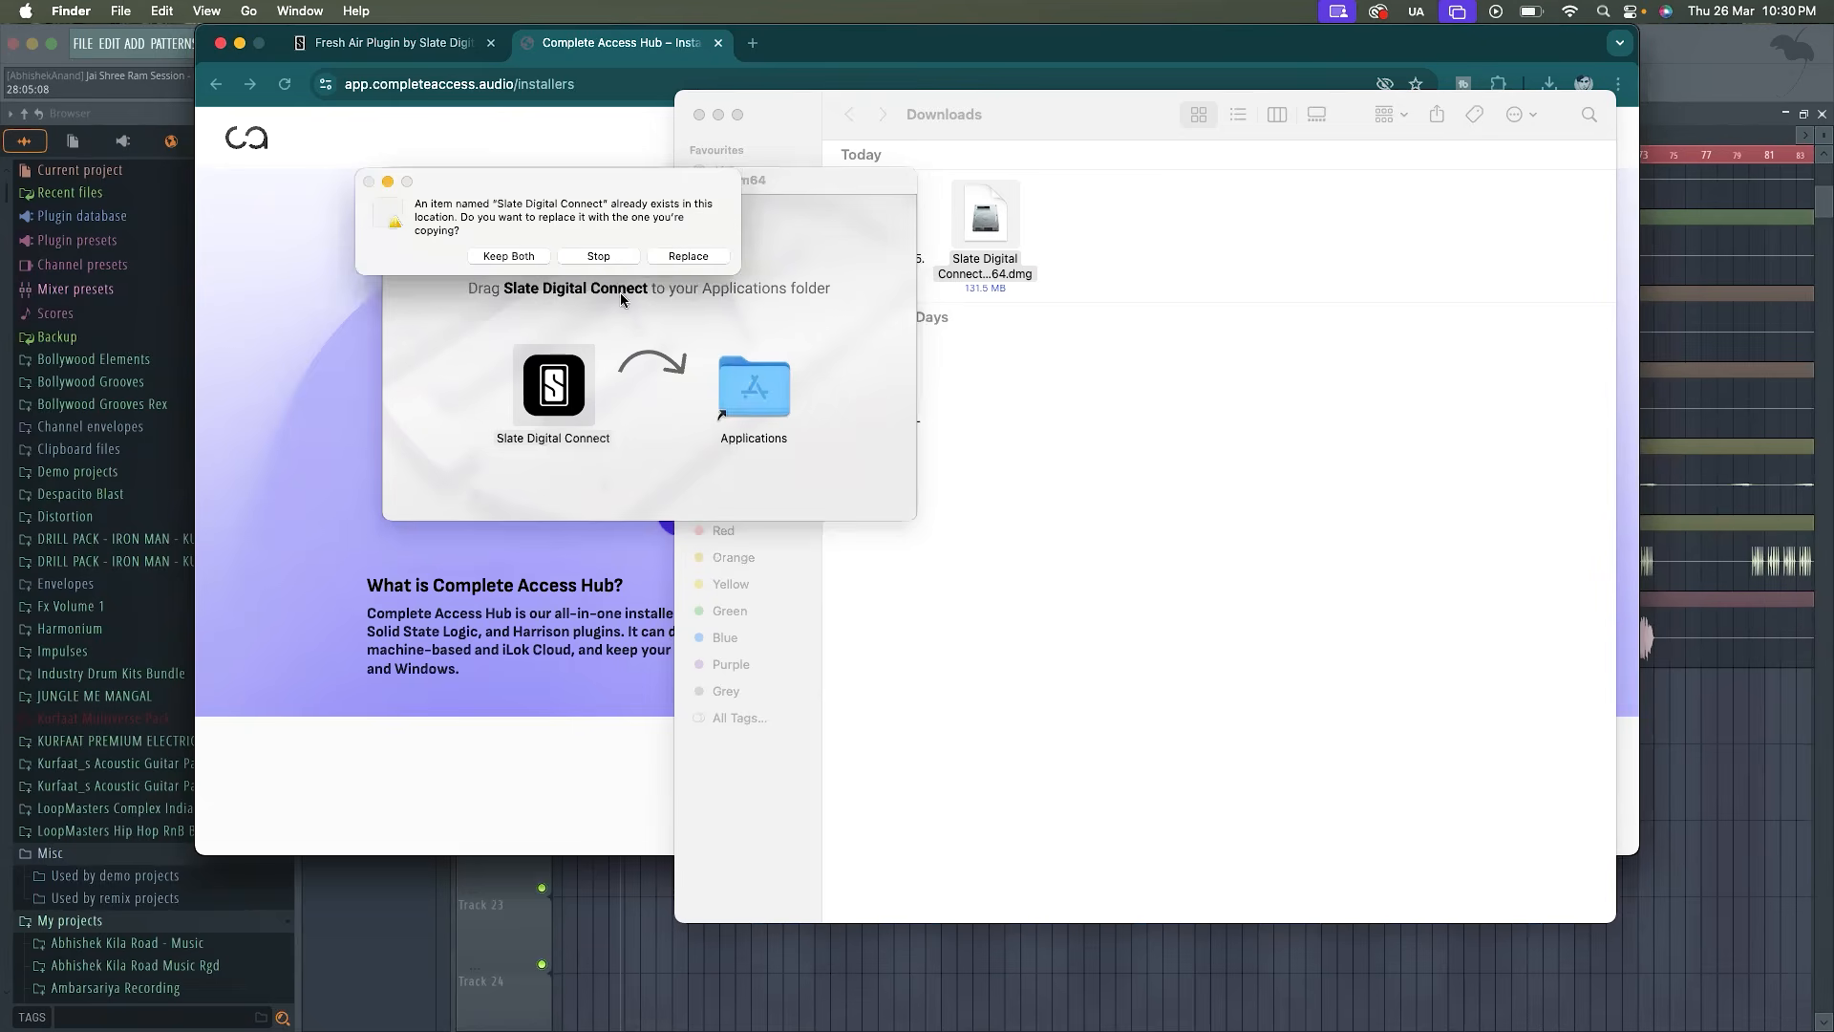
{"action": "left_click", "coordinate": [704, 258]}
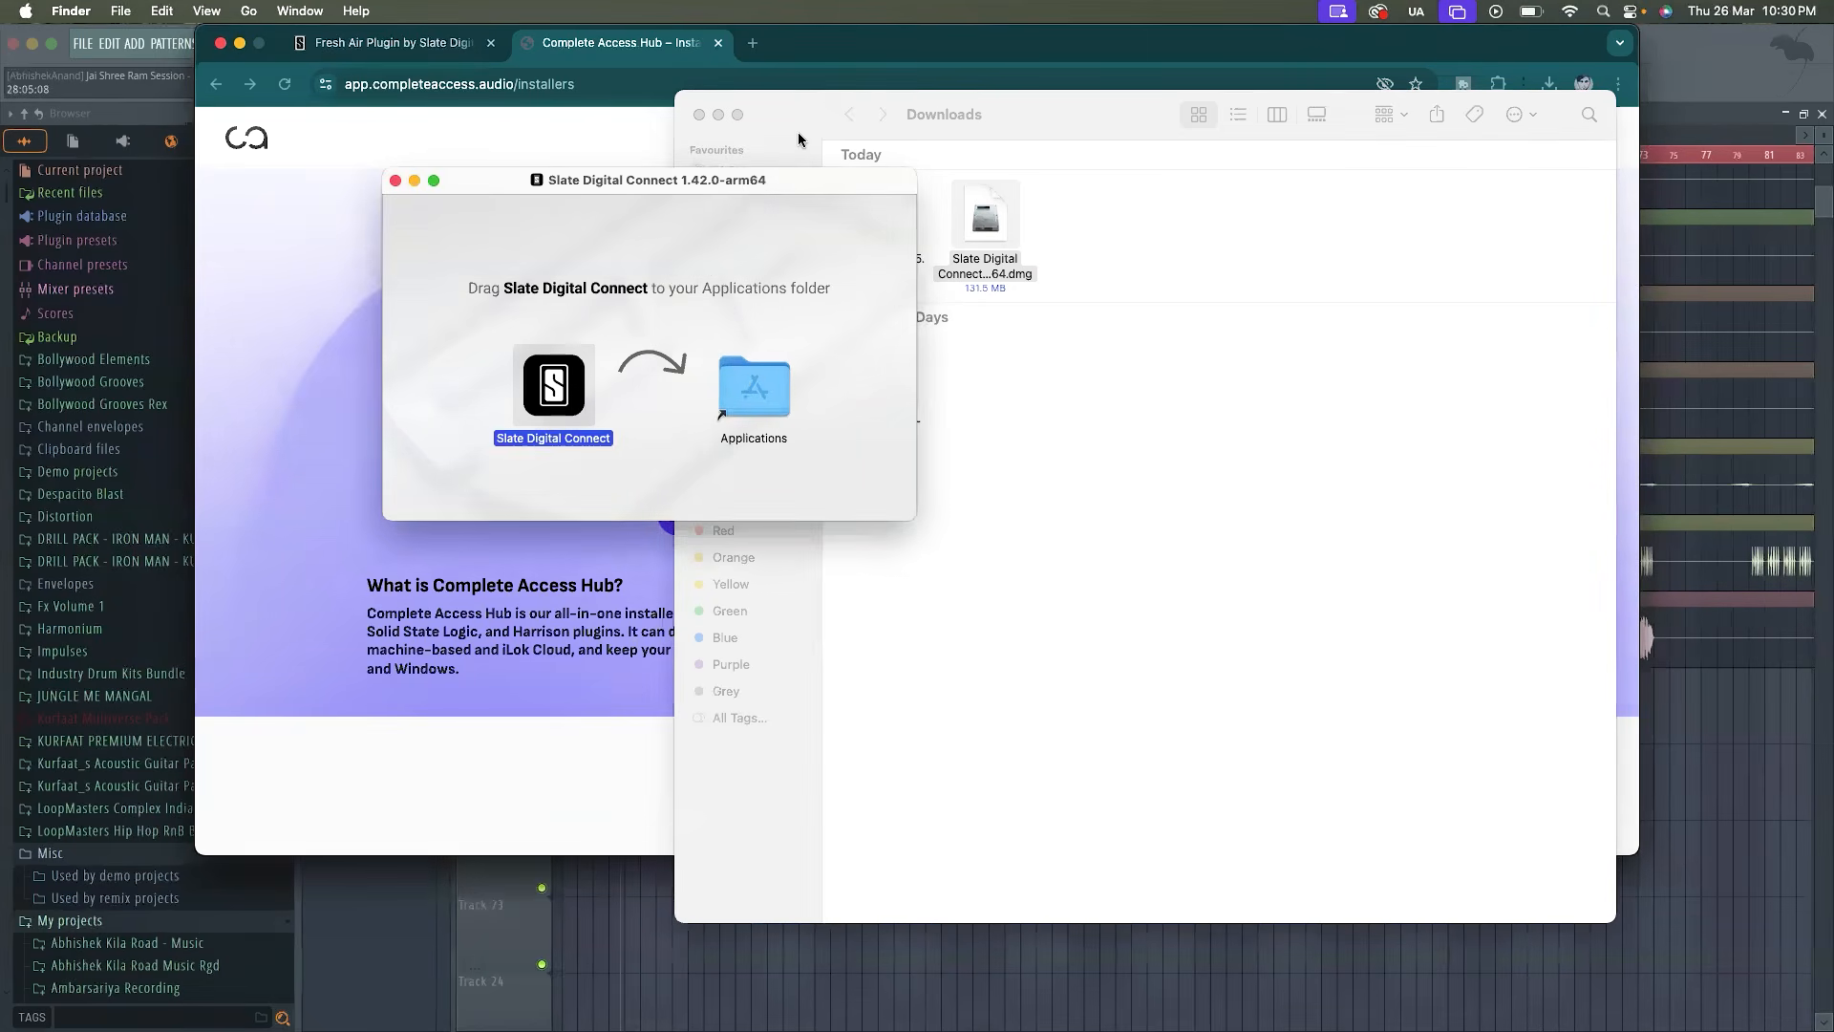
Find Slate Digital Connect in the Applications folder and launch it, allowing it to open
{"action": "left_click", "coordinate": [798, 132]}
{"action": "left_click", "coordinate": [748, 224]}
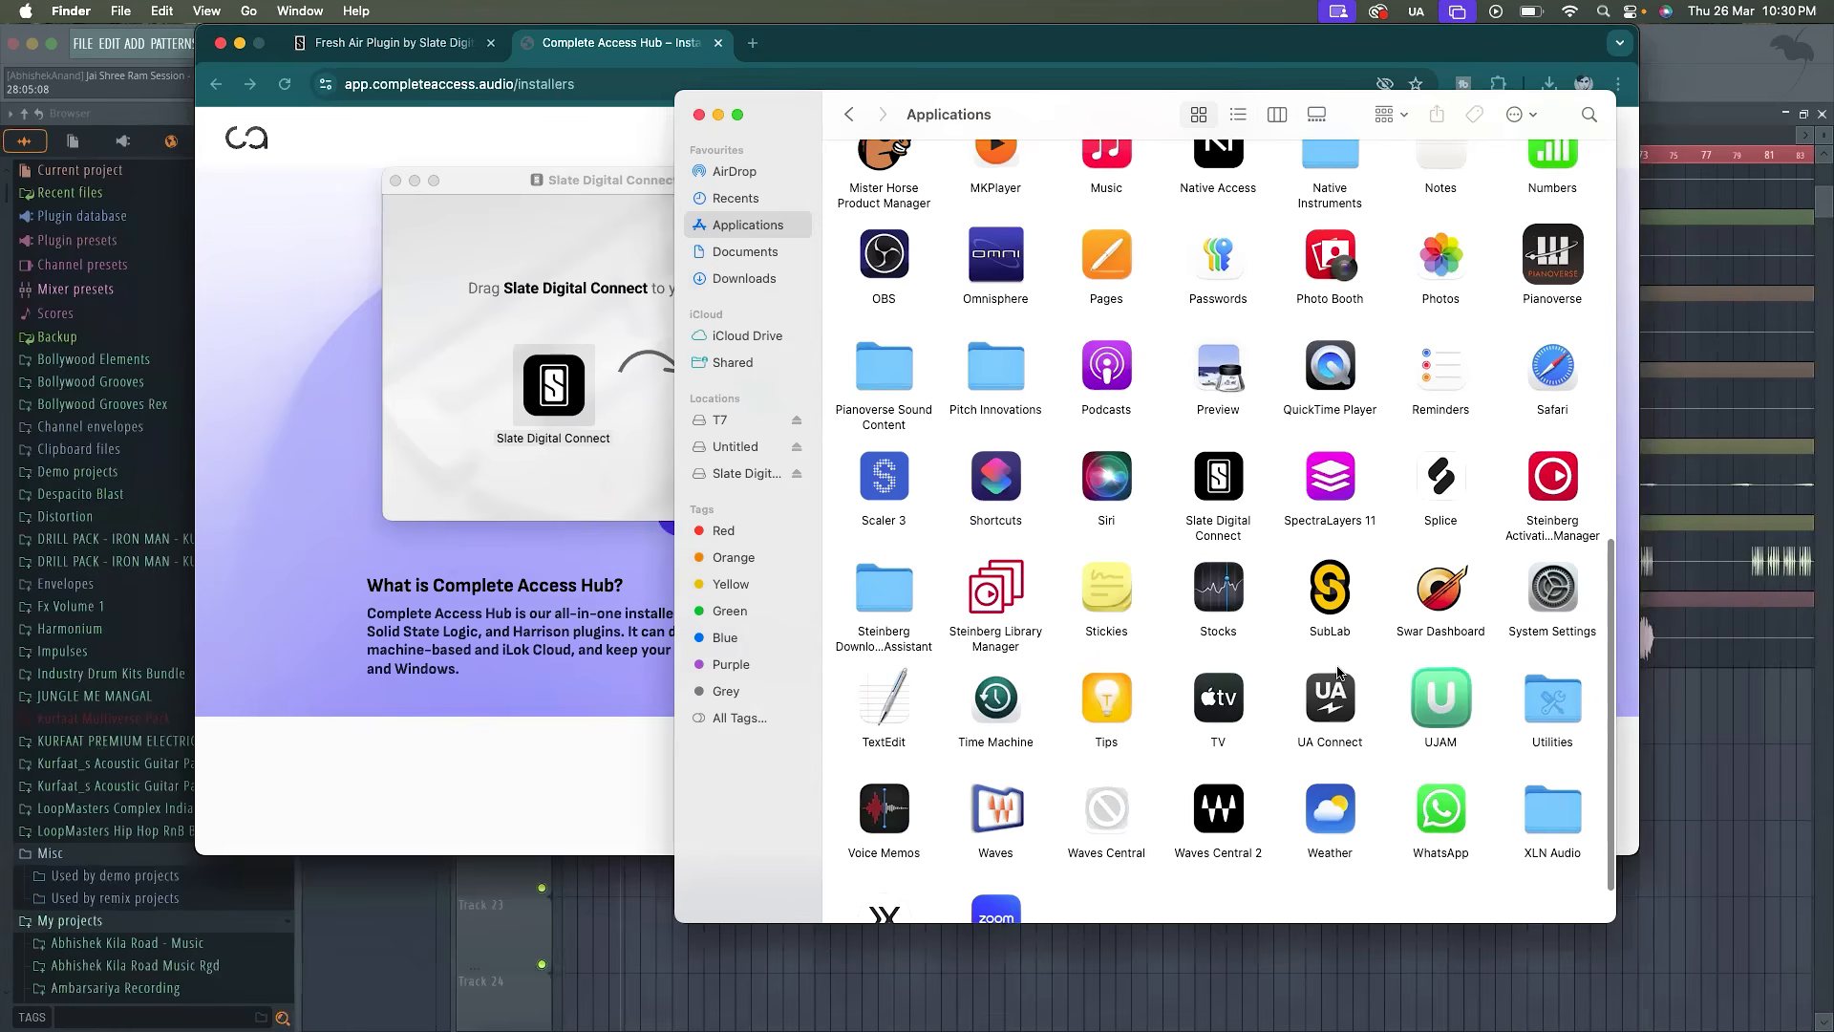
{"action": "key", "text": "s"}
{"action": "key", "text": "t"}
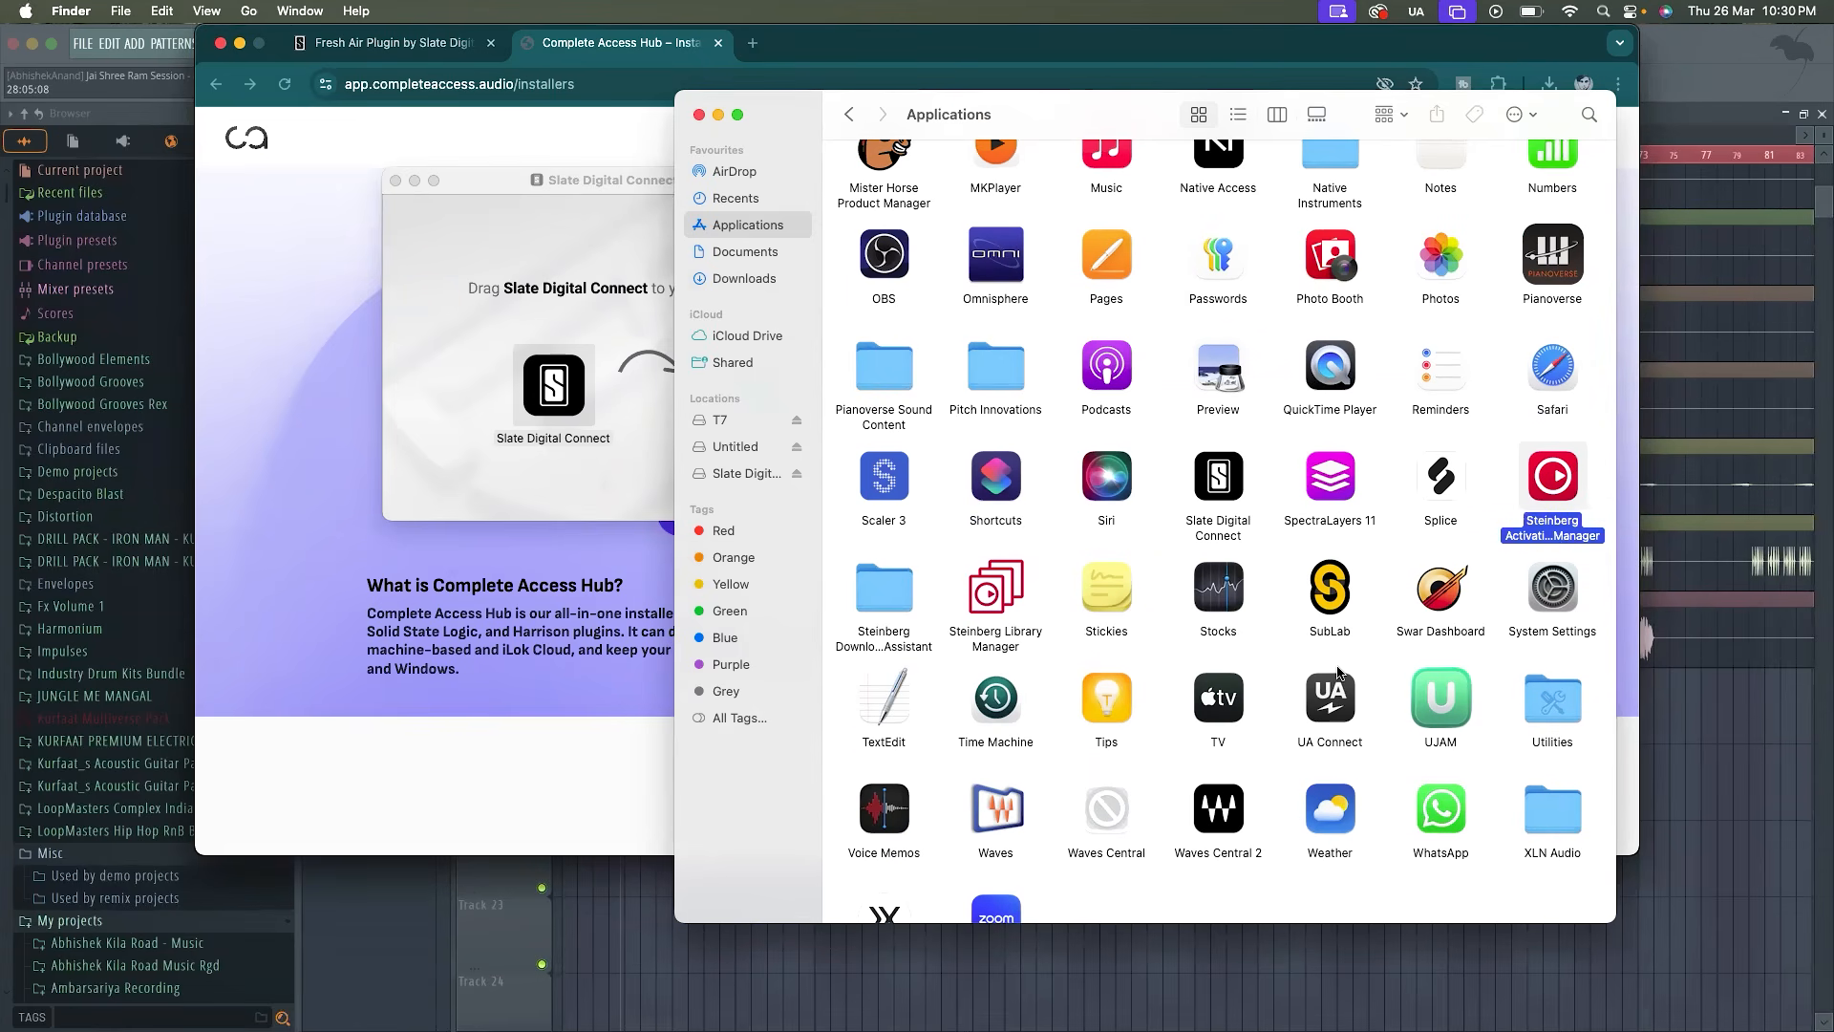
{"action": "scroll", "coordinate": [1338, 672], "scroll_direction": "down", "scroll_amount": 3}
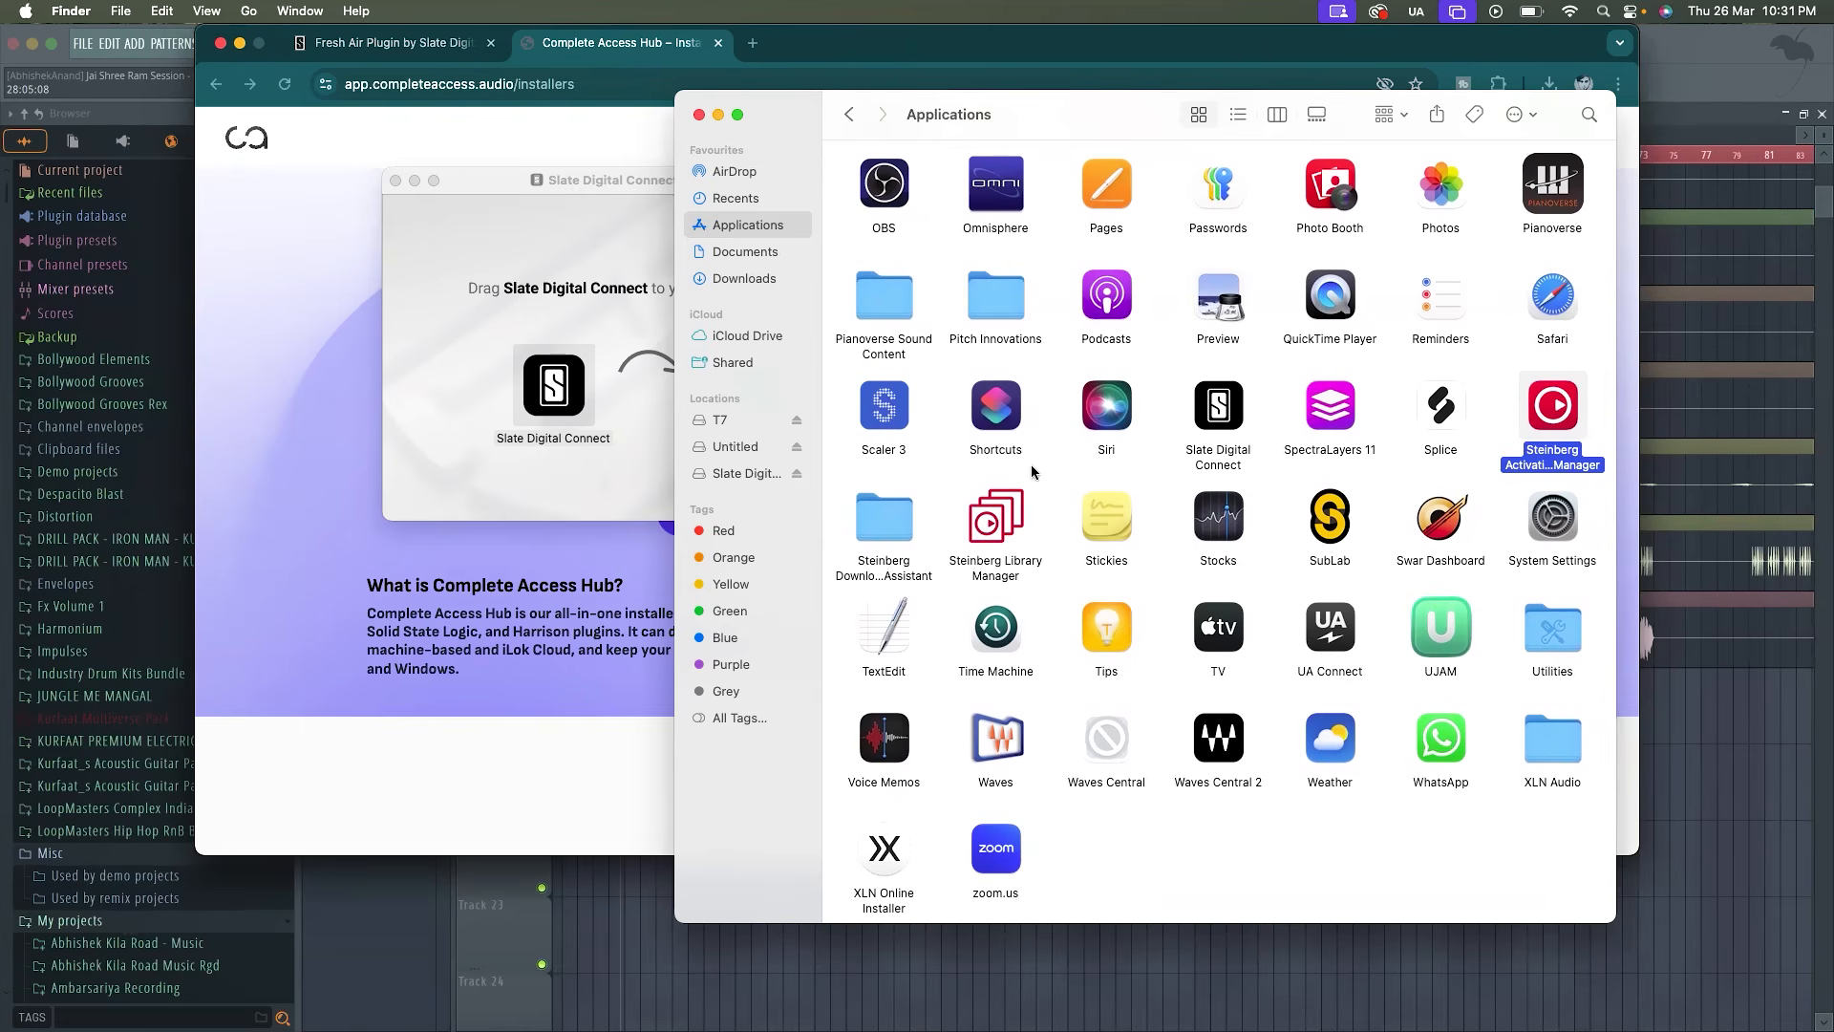
{"action": "left_click", "coordinate": [1225, 425]}
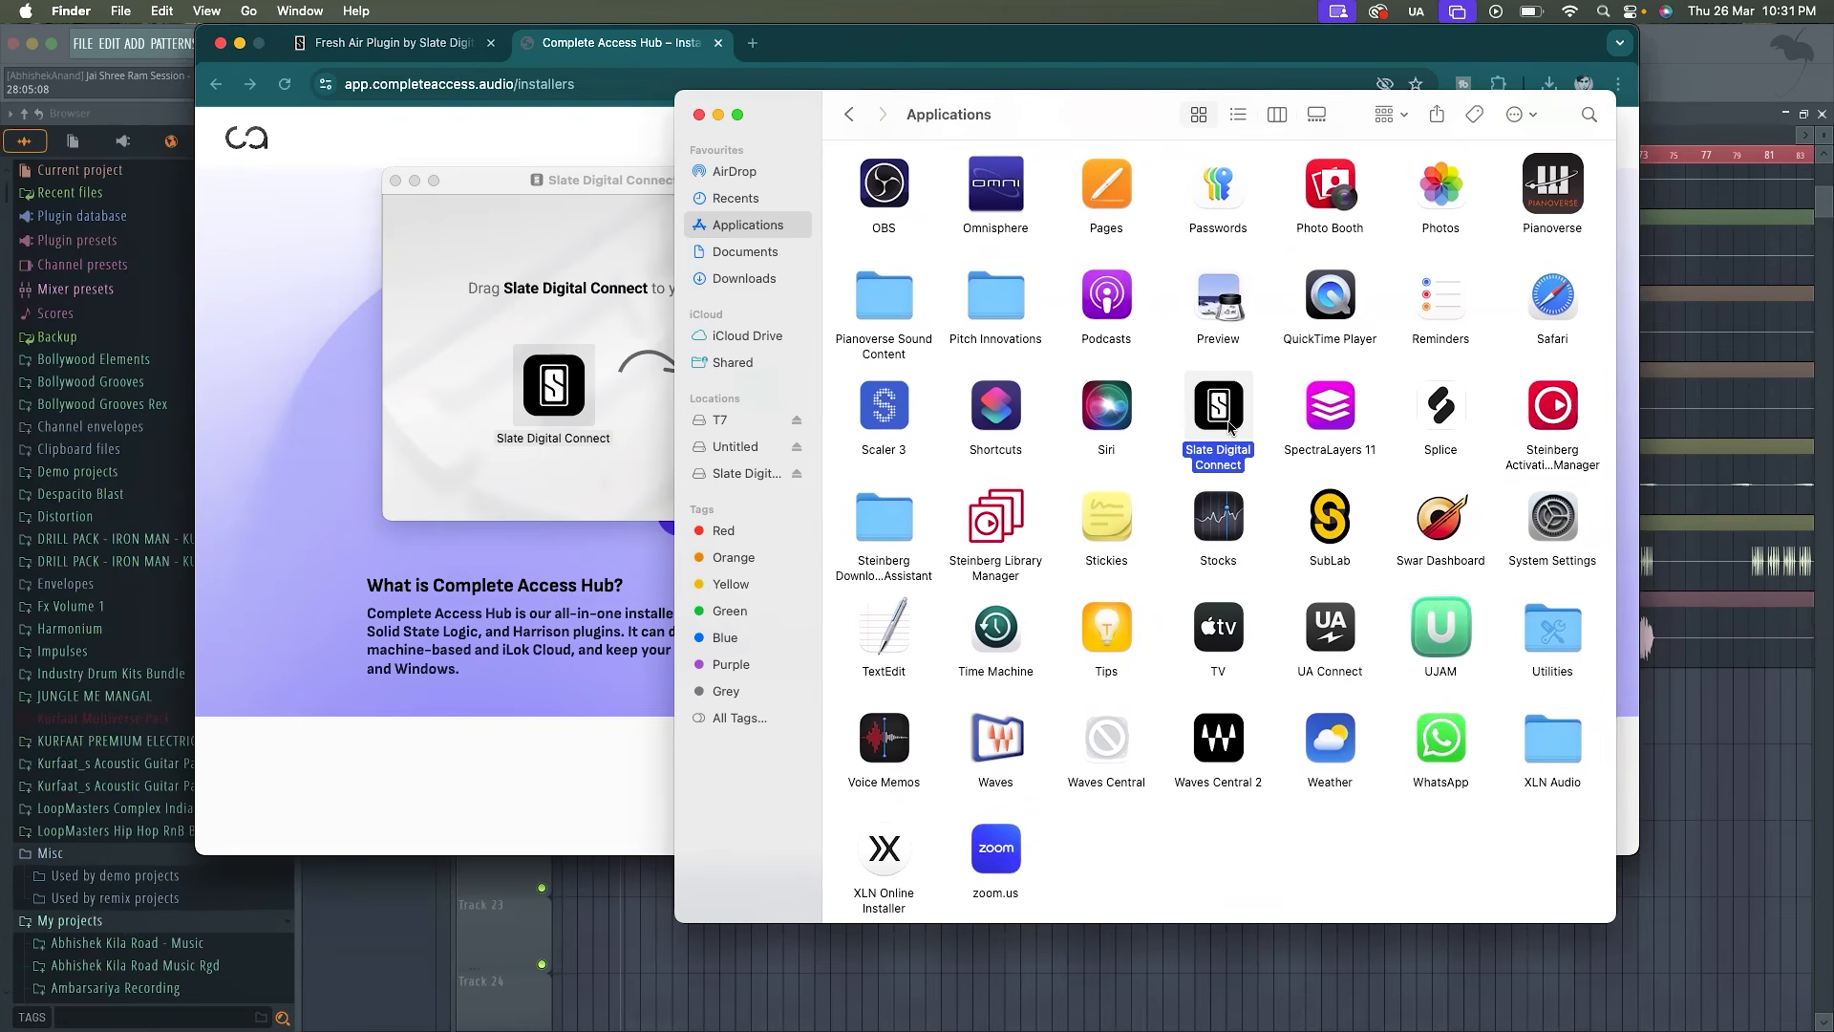
{"action": "double_click", "coordinate": [1229, 427]}
{"action": "left_click", "coordinate": [953, 440]}
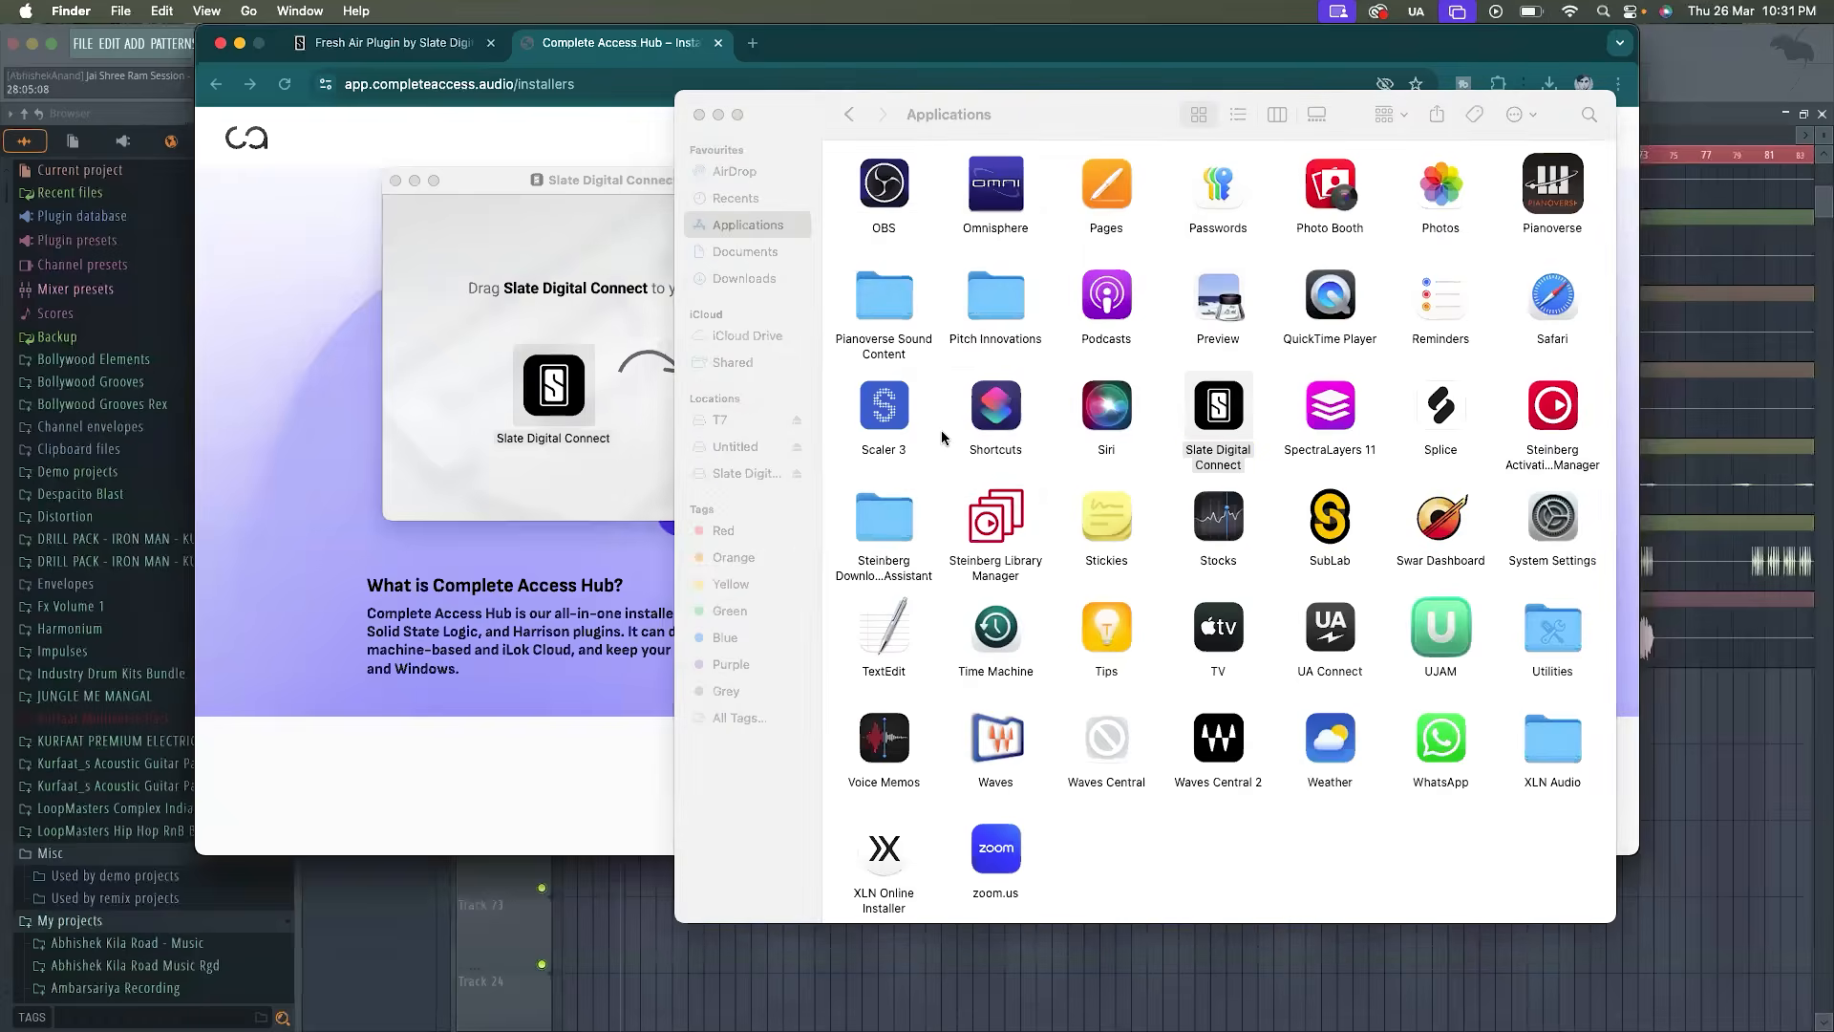
Enter the Mac account password to authorize installing Slate Digital Connect's privileged helper tool
{"action": "left_click", "coordinate": [930, 452]}
{"action": "type", "text": "••••"}
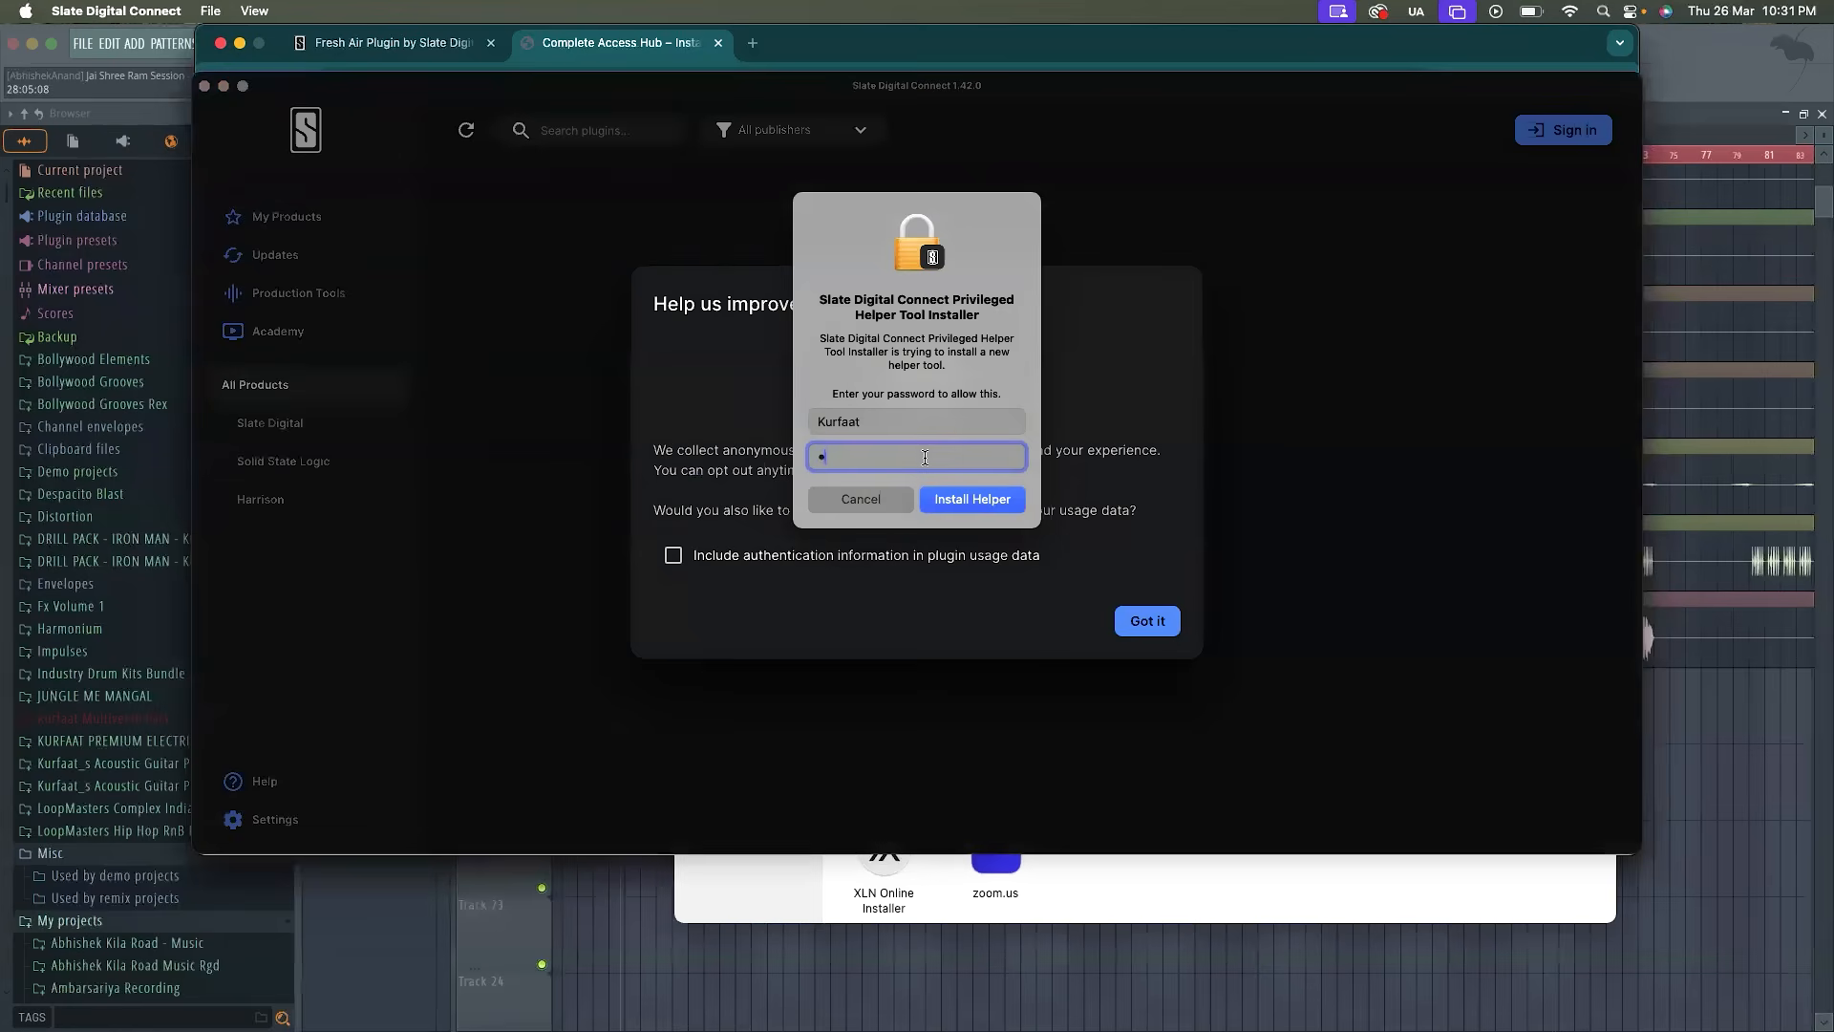
{"action": "type", "text": "••••••••••••"}
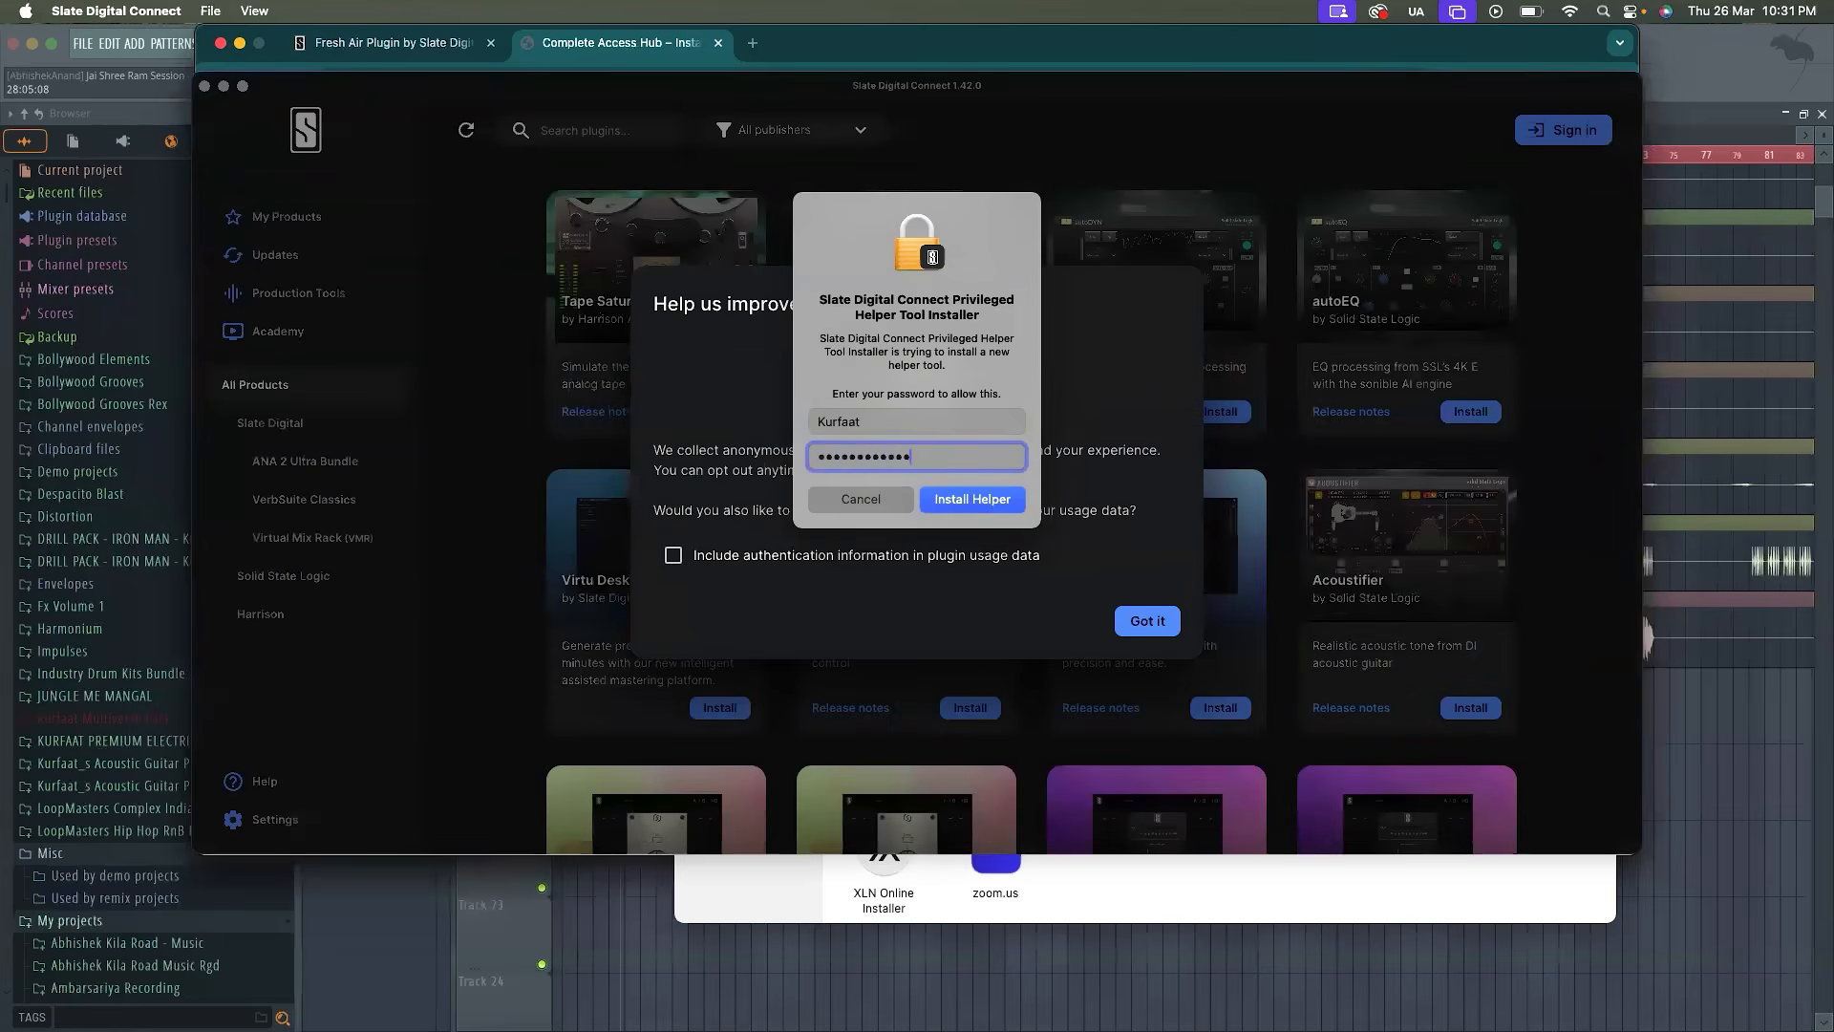
{"action": "key", "text": "super+a"}
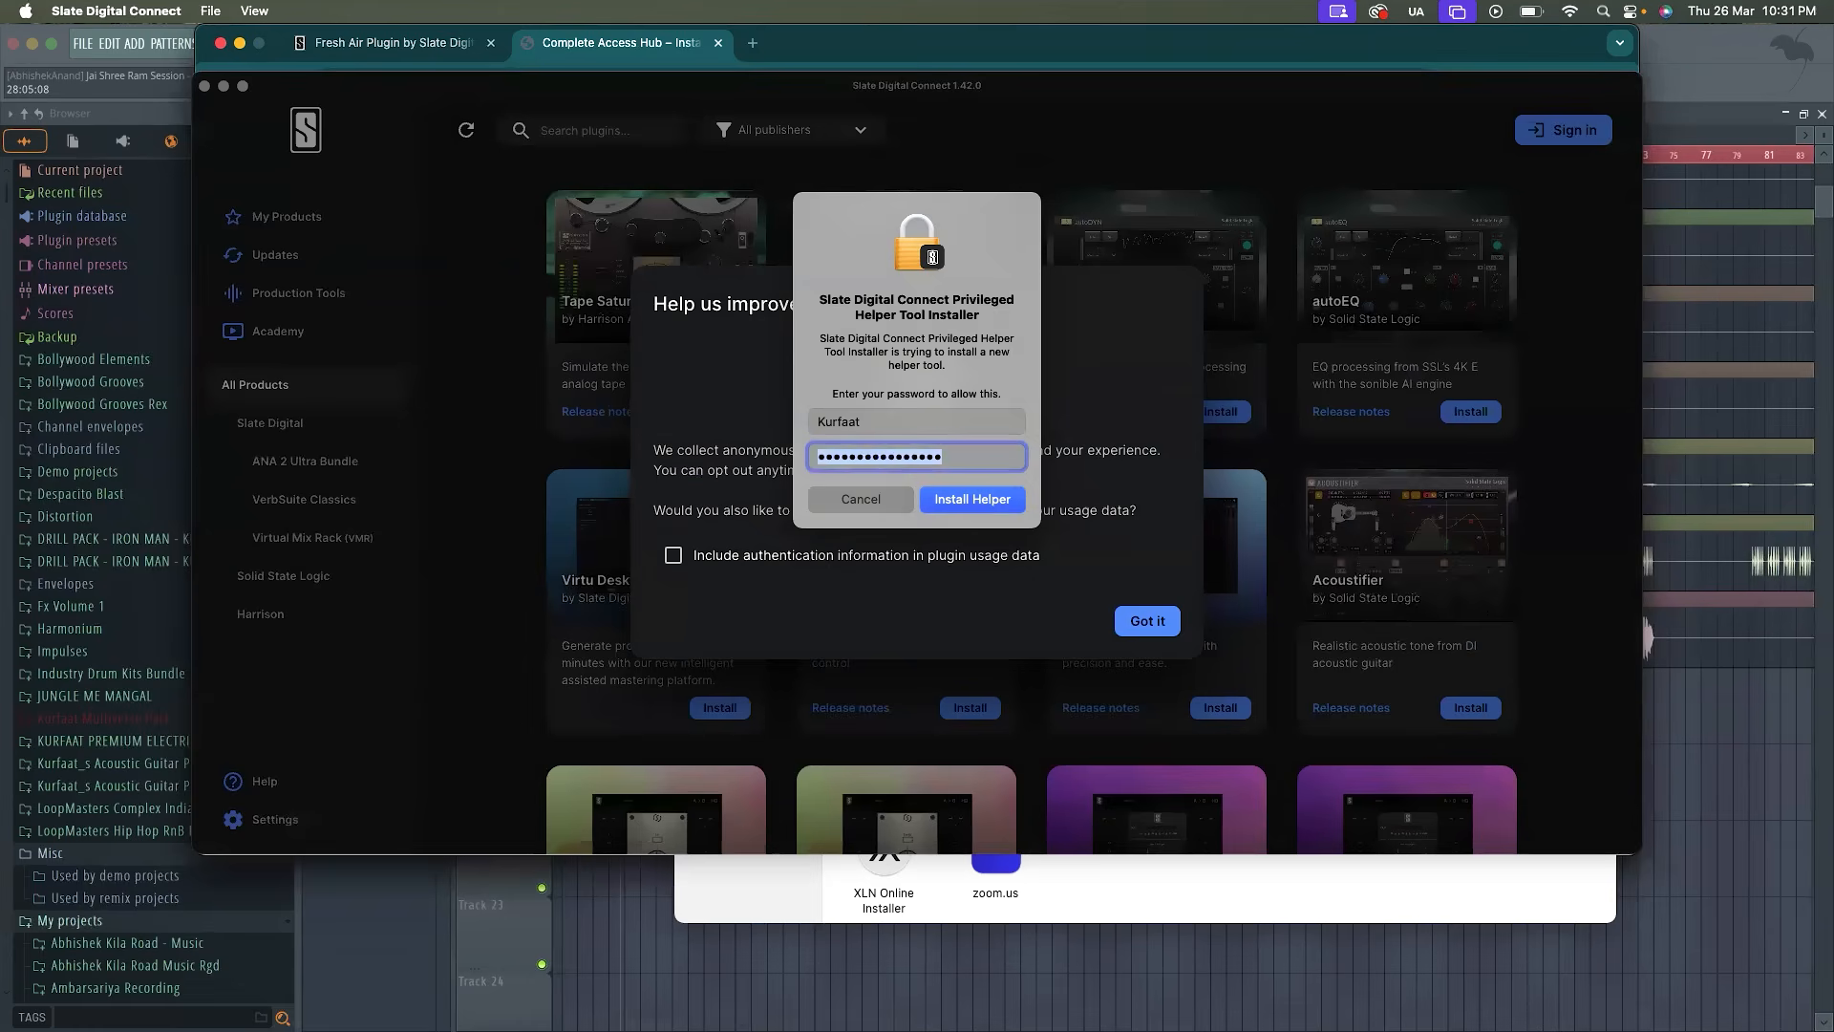
{"action": "key", "text": "Return"}
Dismiss the usage data notice, stay offline instead of signing in, and skip the preferences setup
{"action": "left_click", "coordinate": [1138, 621]}
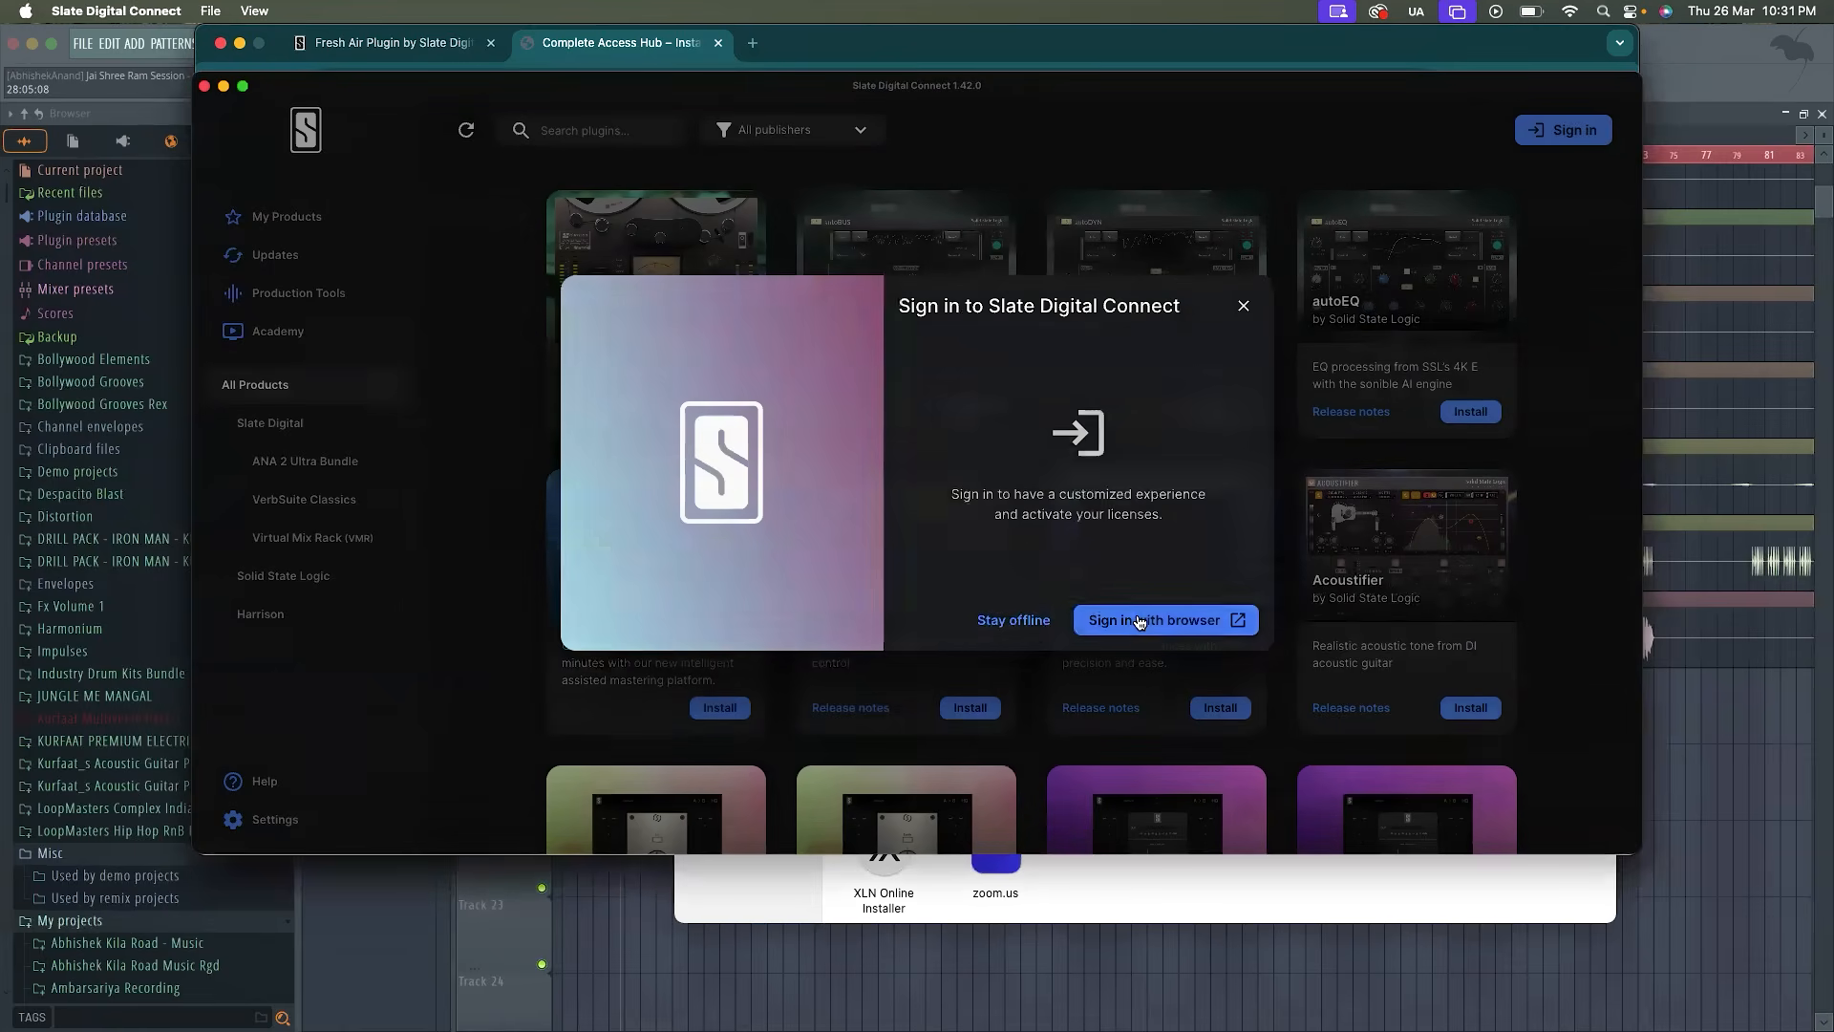
{"action": "left_click", "coordinate": [1010, 623]}
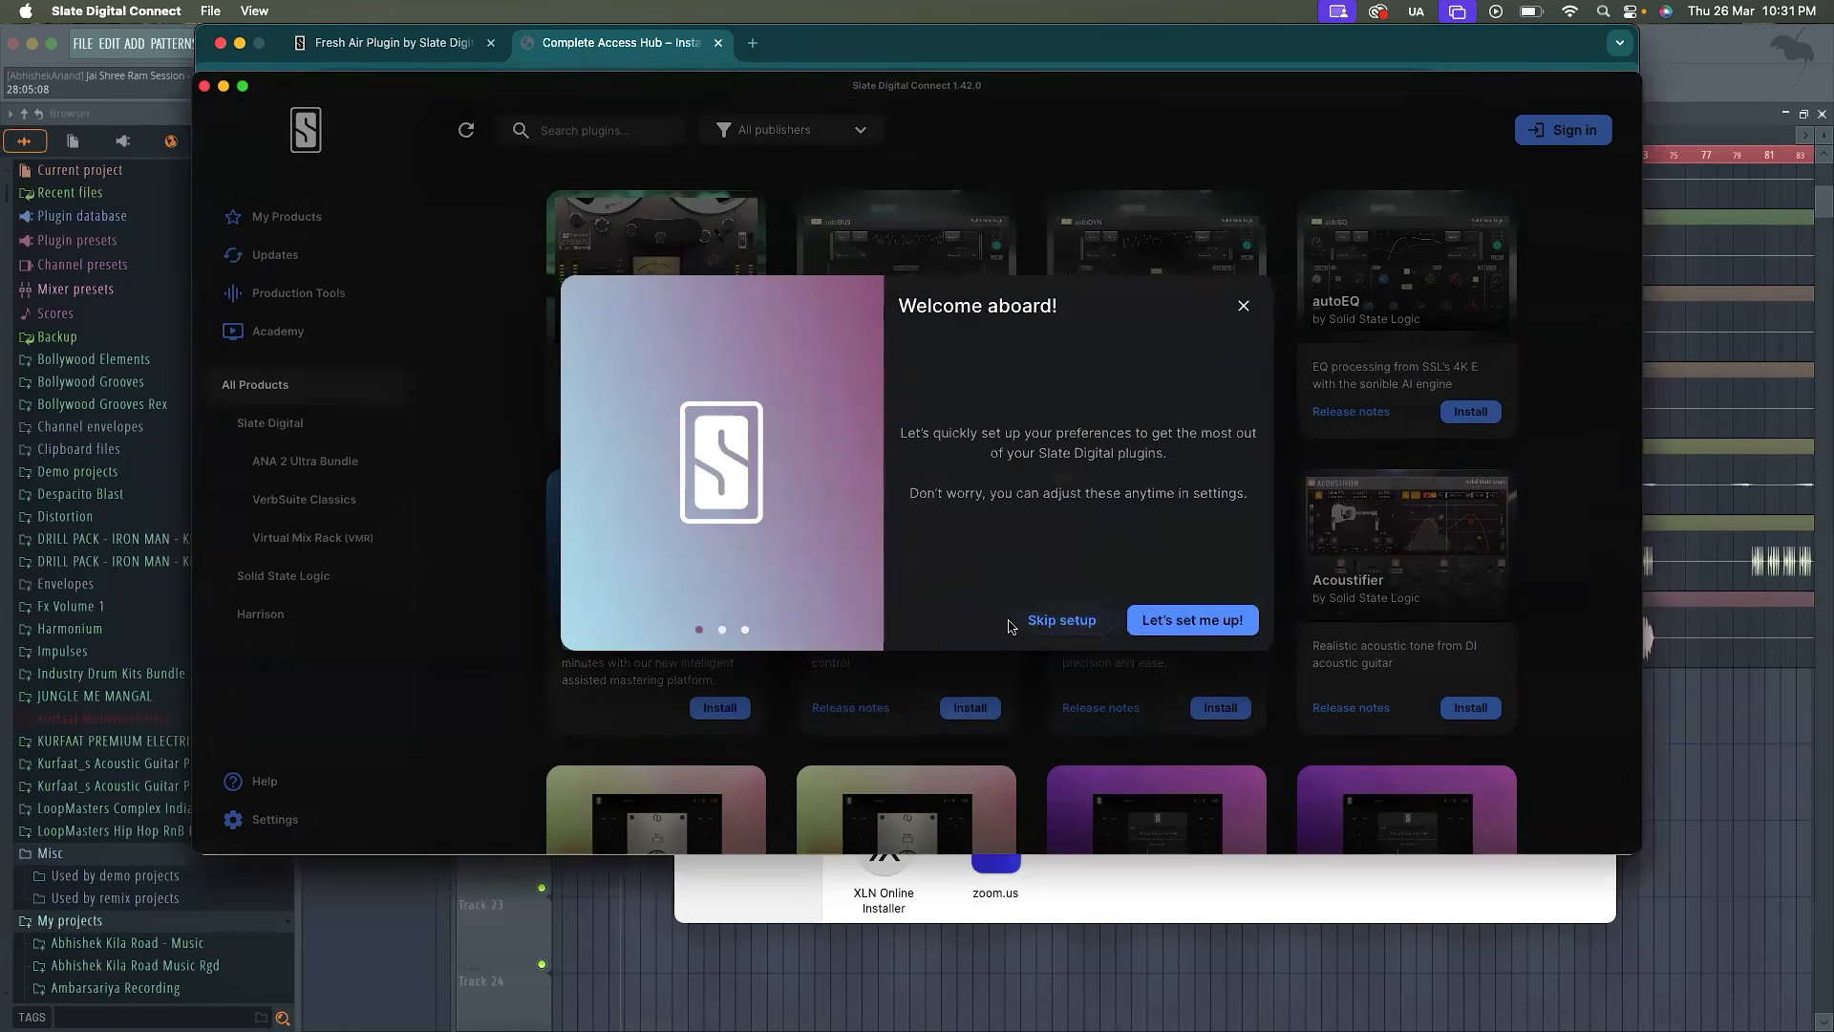
{"action": "left_click", "coordinate": [1043, 621]}
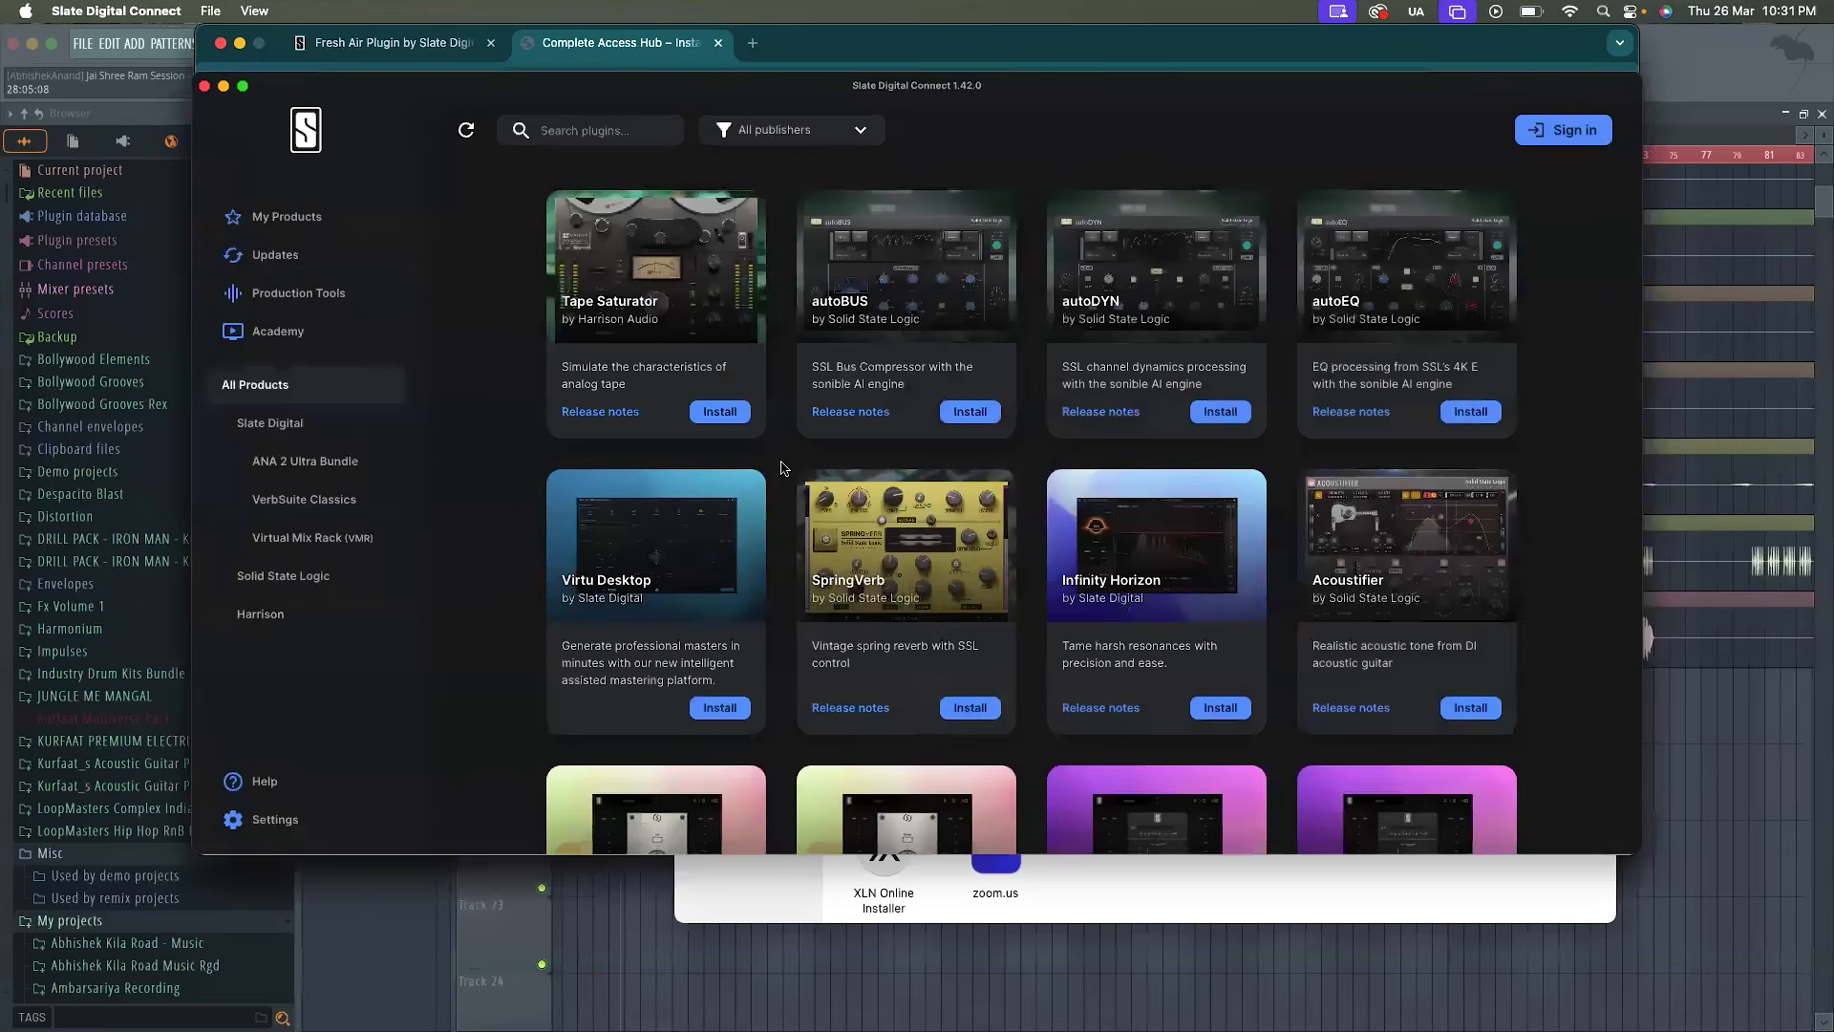
Search the product list for "slate air" and install Fresh Air by Slate Digital
{"action": "scroll", "coordinate": [781, 469], "scroll_direction": "down", "scroll_amount": 5}
{"action": "scroll", "coordinate": [779, 464], "scroll_direction": "up", "scroll_amount": 5}
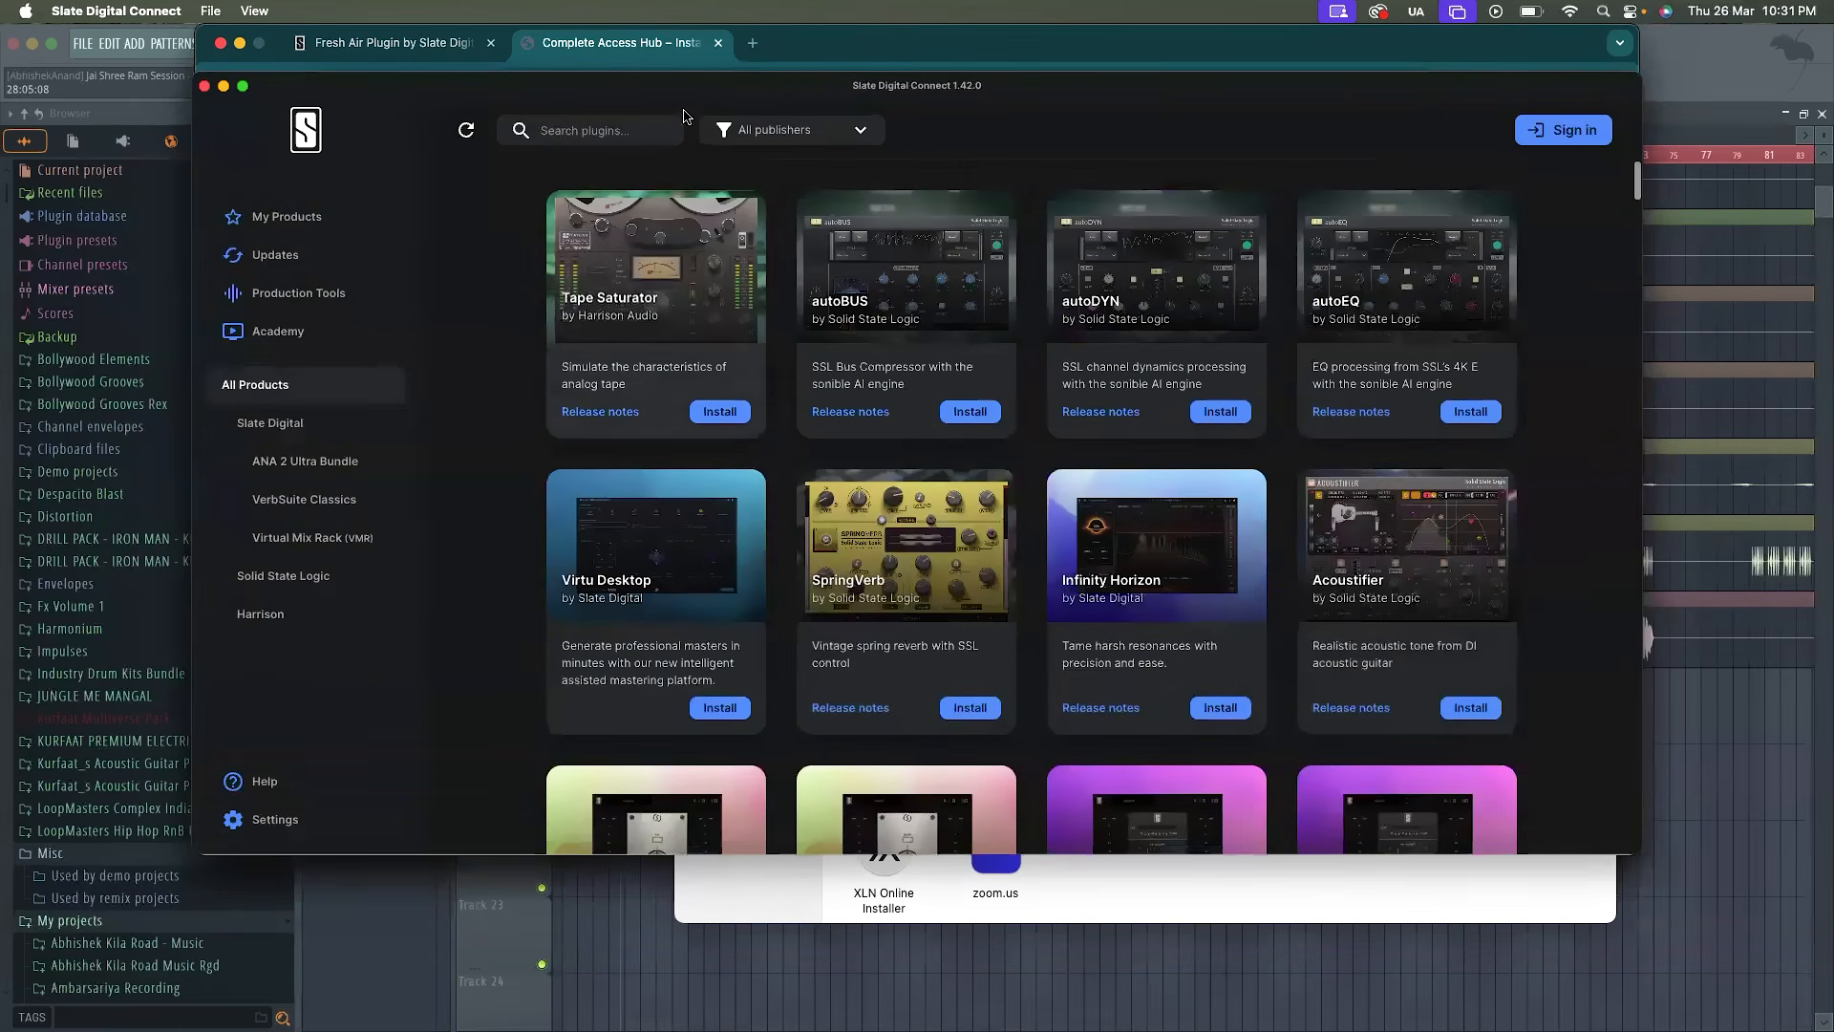
{"action": "left_click", "coordinate": [619, 130]}
{"action": "type", "text": "slate"}
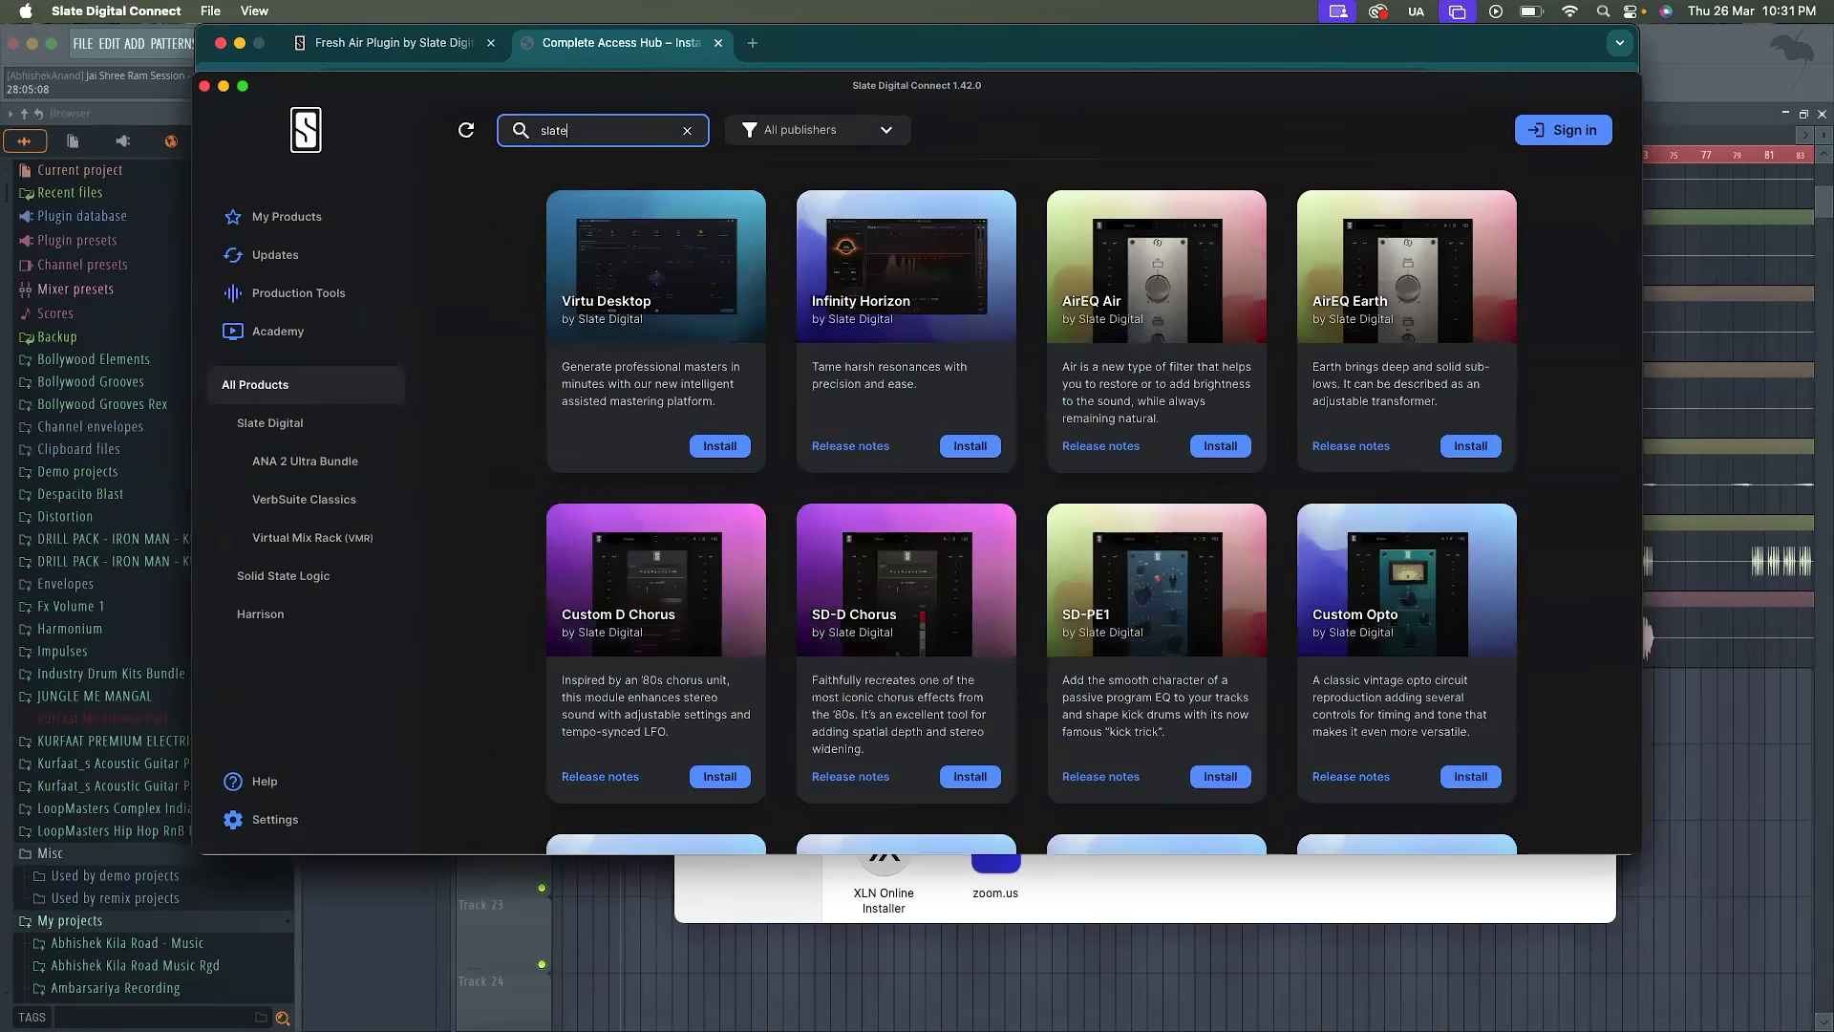
{"action": "type", "text": " air"}
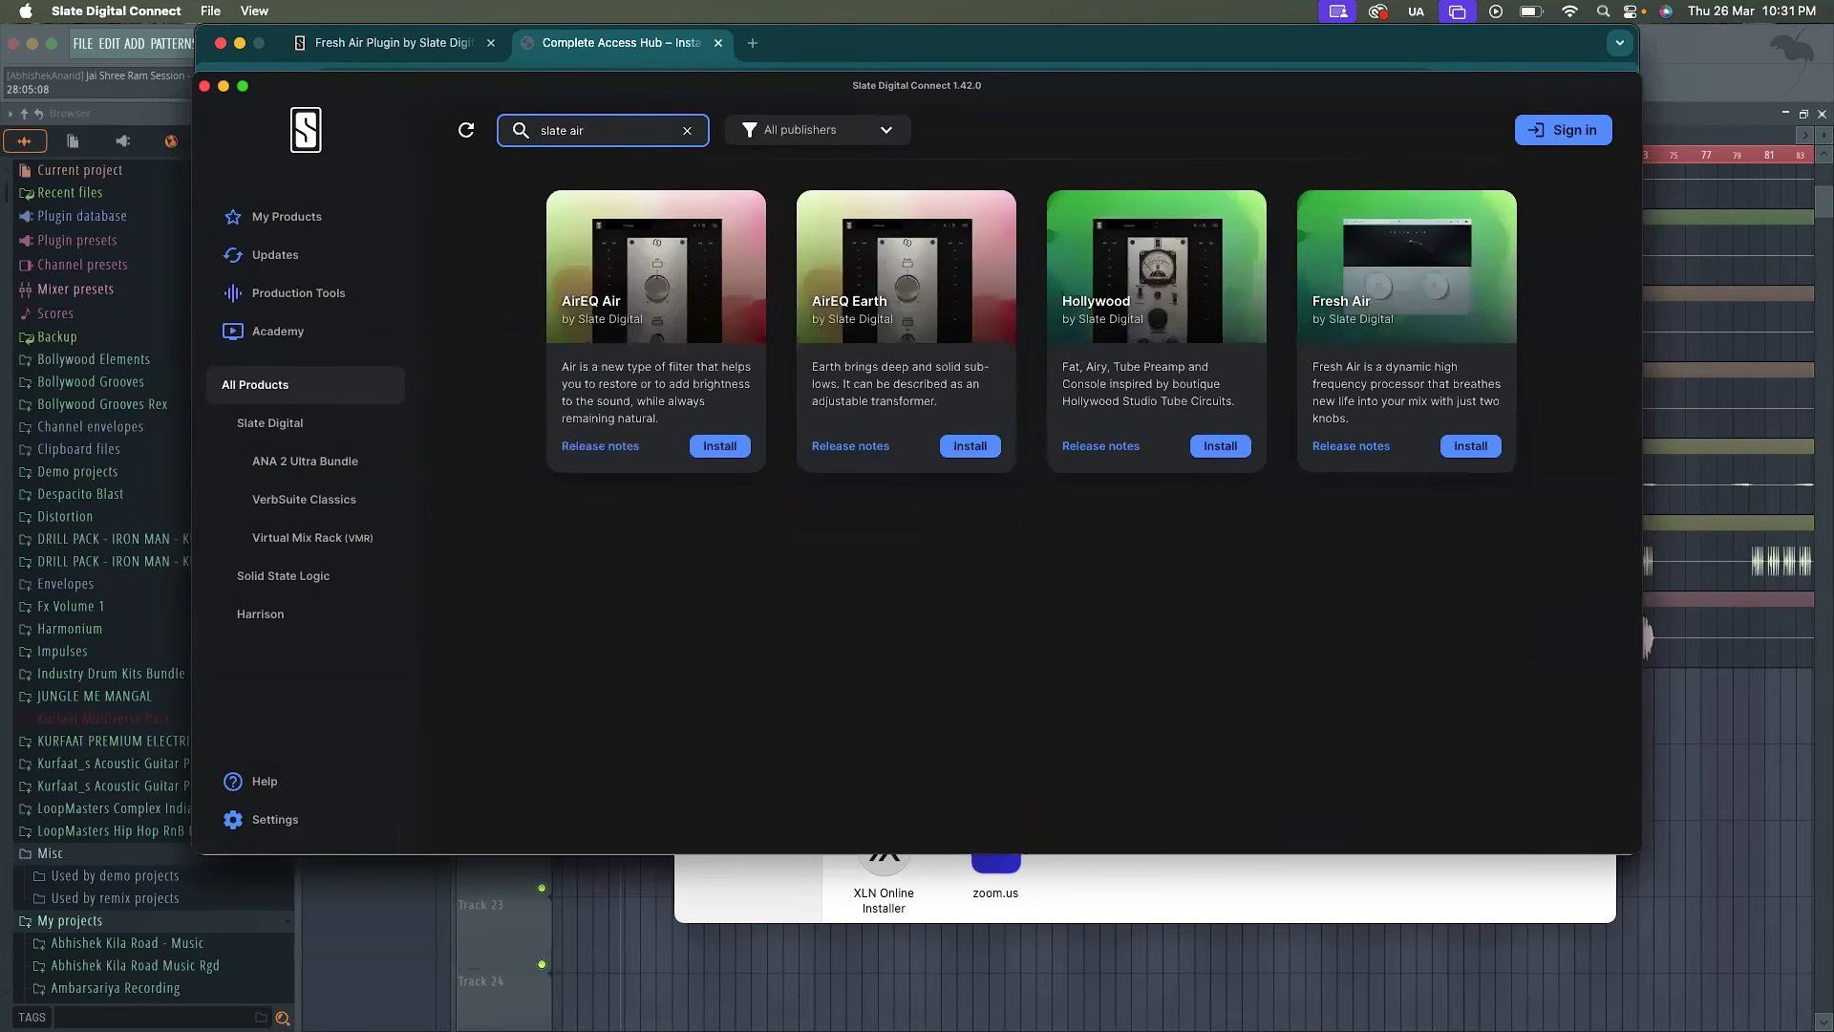
{"action": "left_click", "coordinate": [1490, 449]}
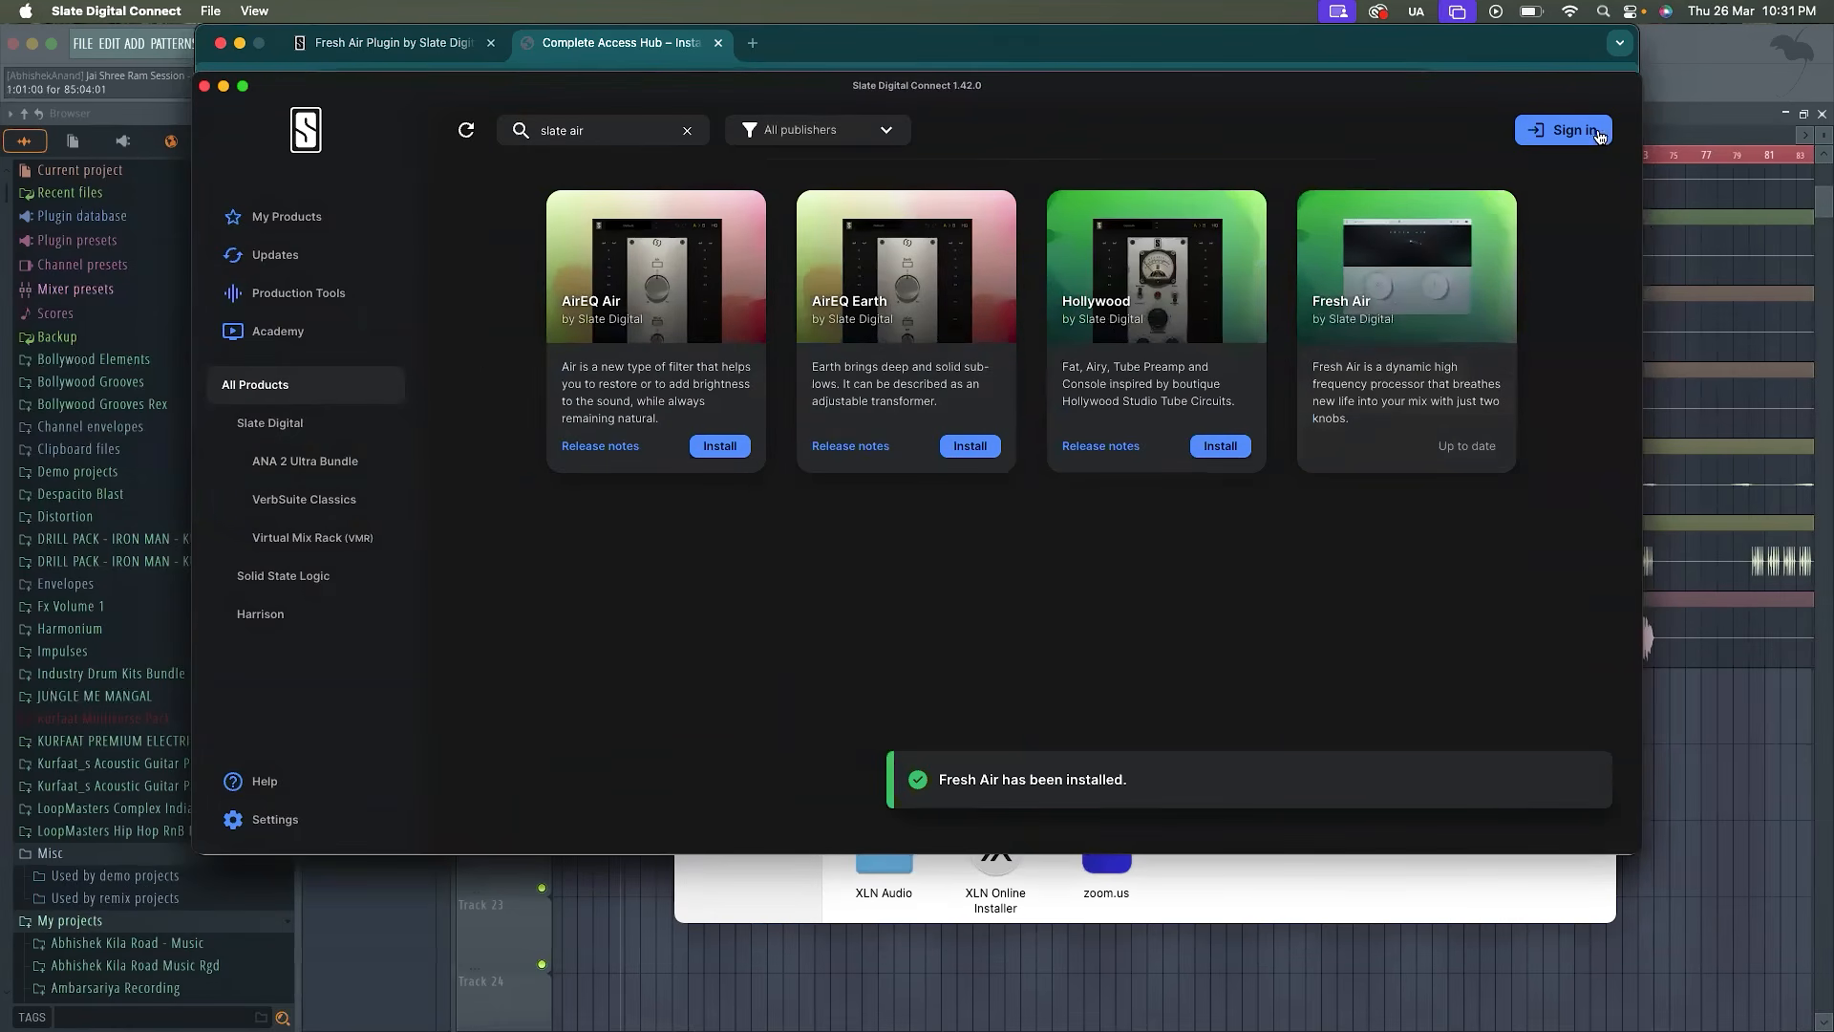
Switch to FL Studio, run a fast scan for newly installed plugins and close the completion notice
{"action": "left_click", "coordinate": [1688, 100]}
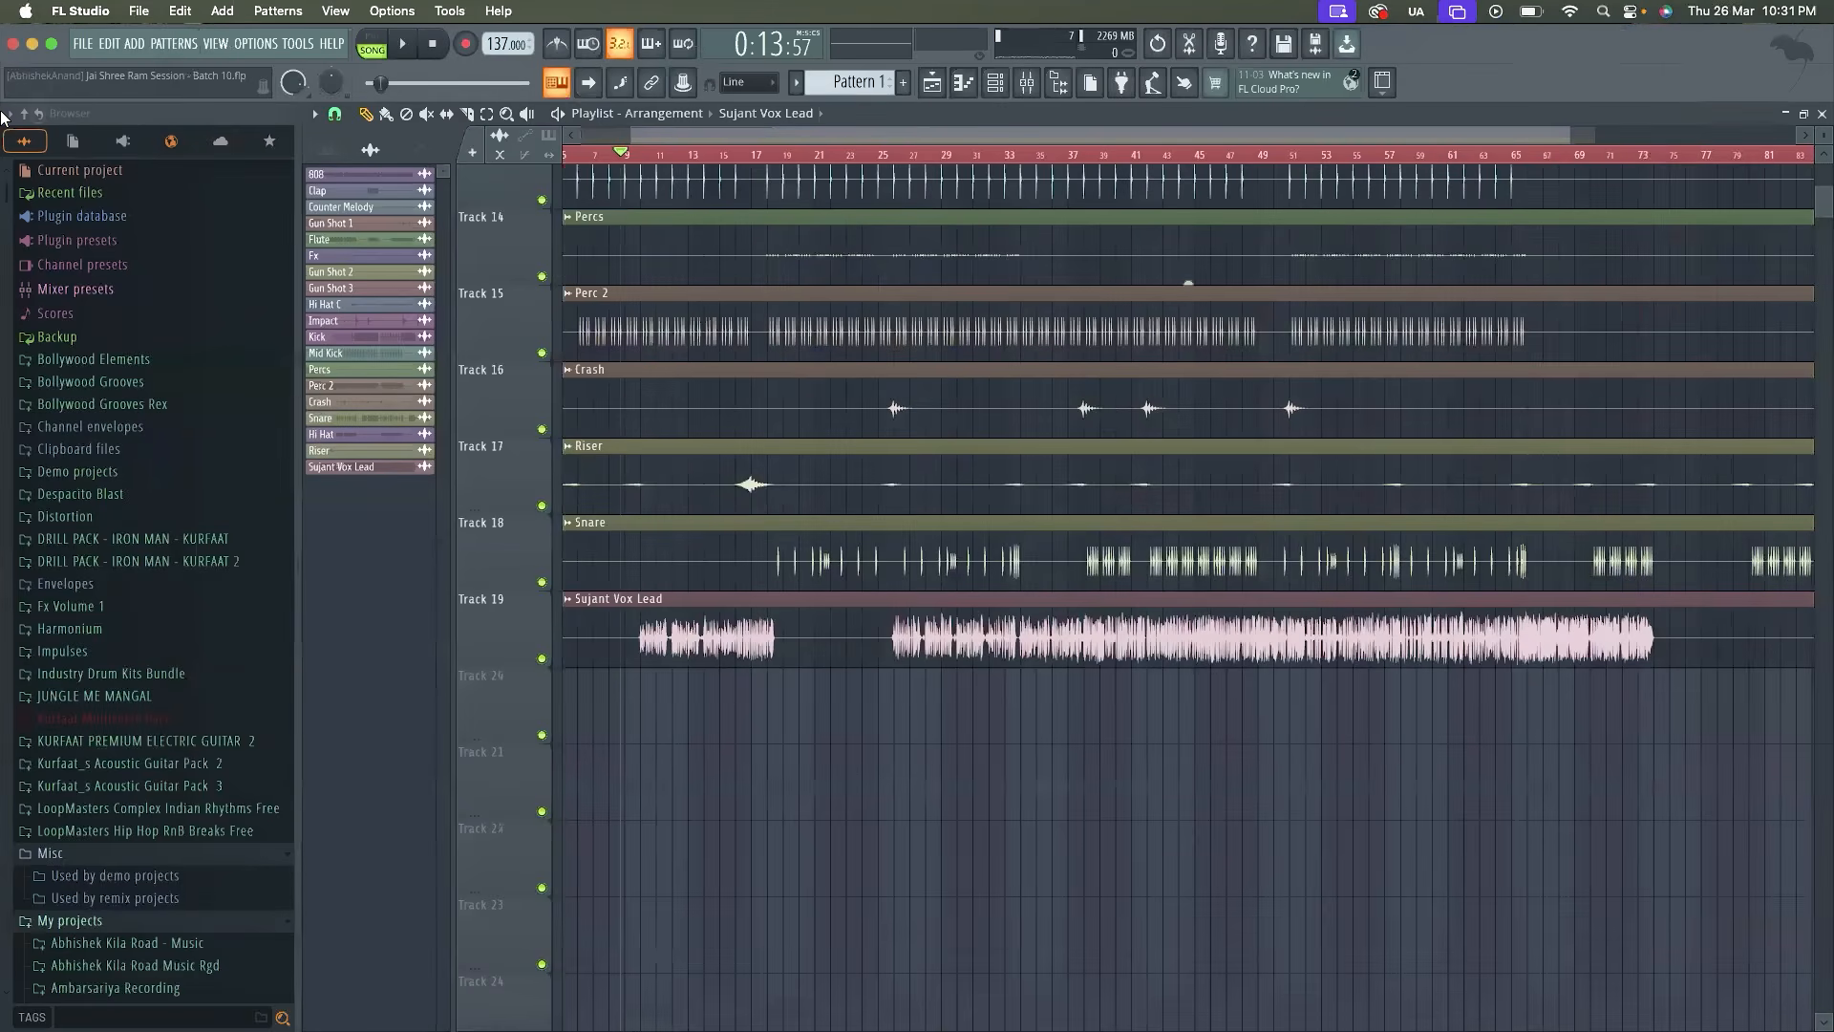
{"action": "left_click", "coordinate": [9, 113]}
{"action": "left_click", "coordinate": [182, 638]}
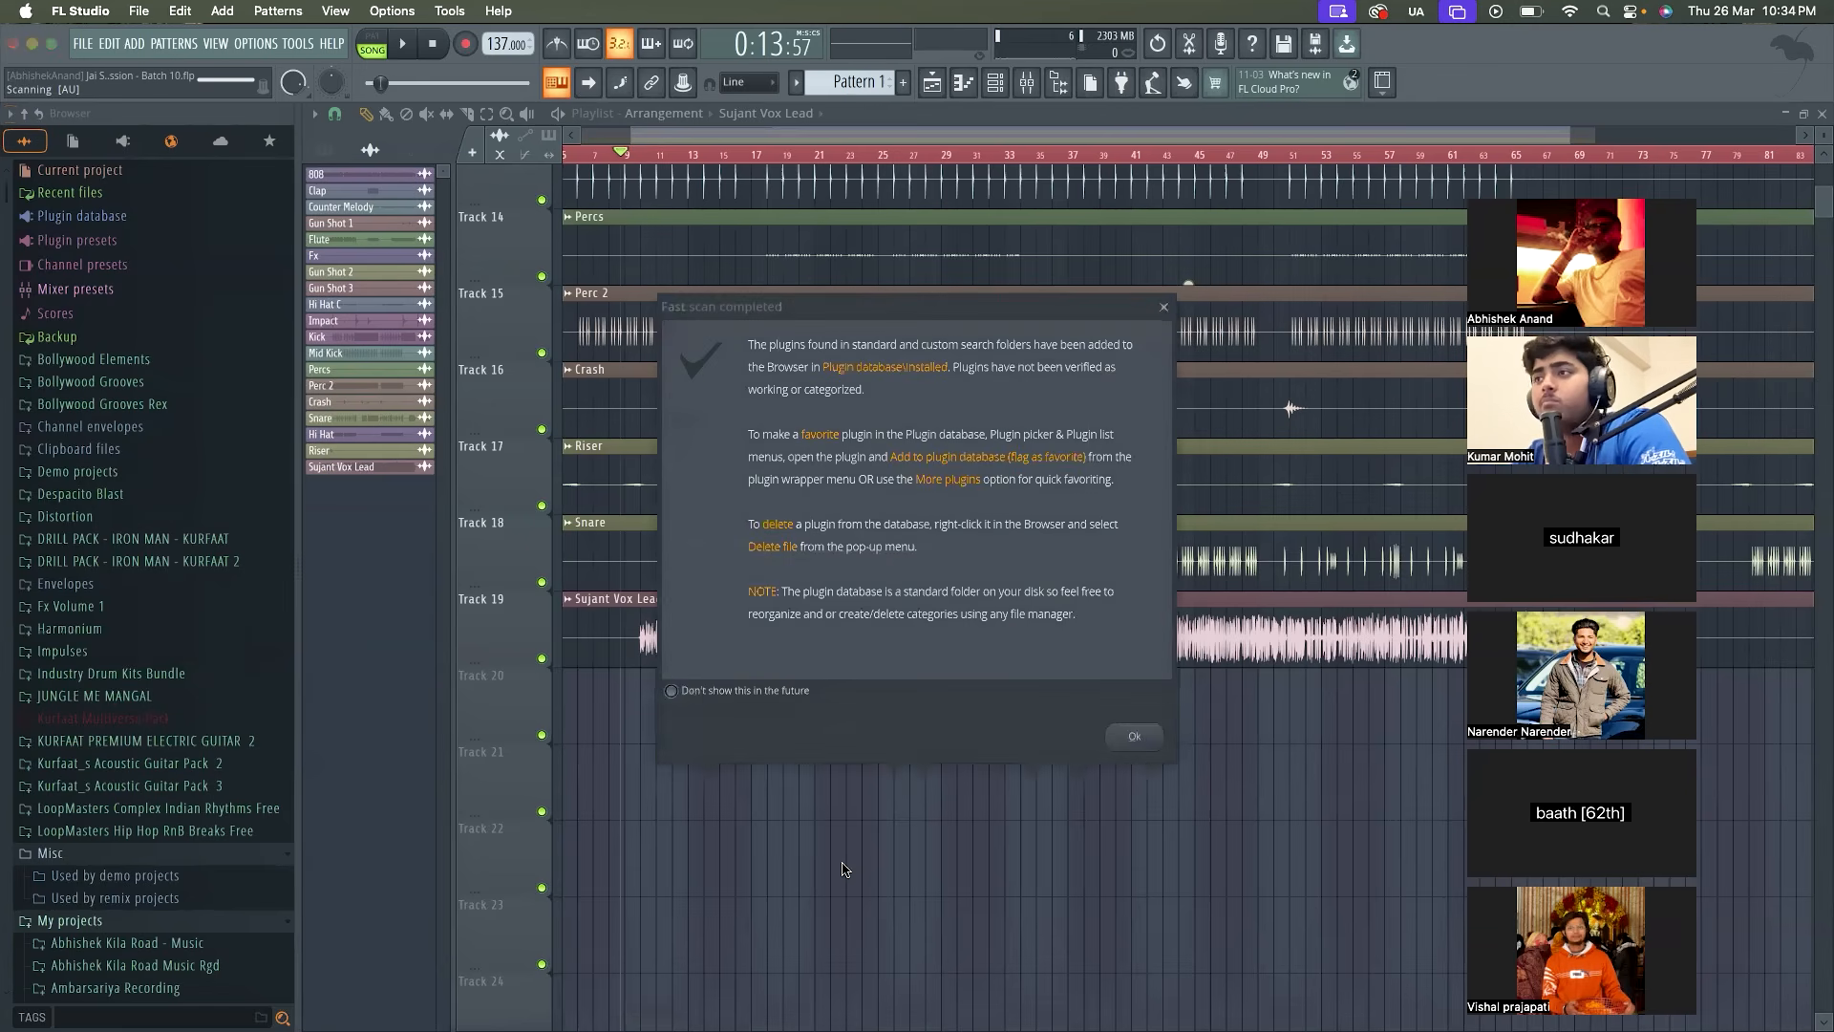
{"action": "left_click", "coordinate": [1154, 731]}
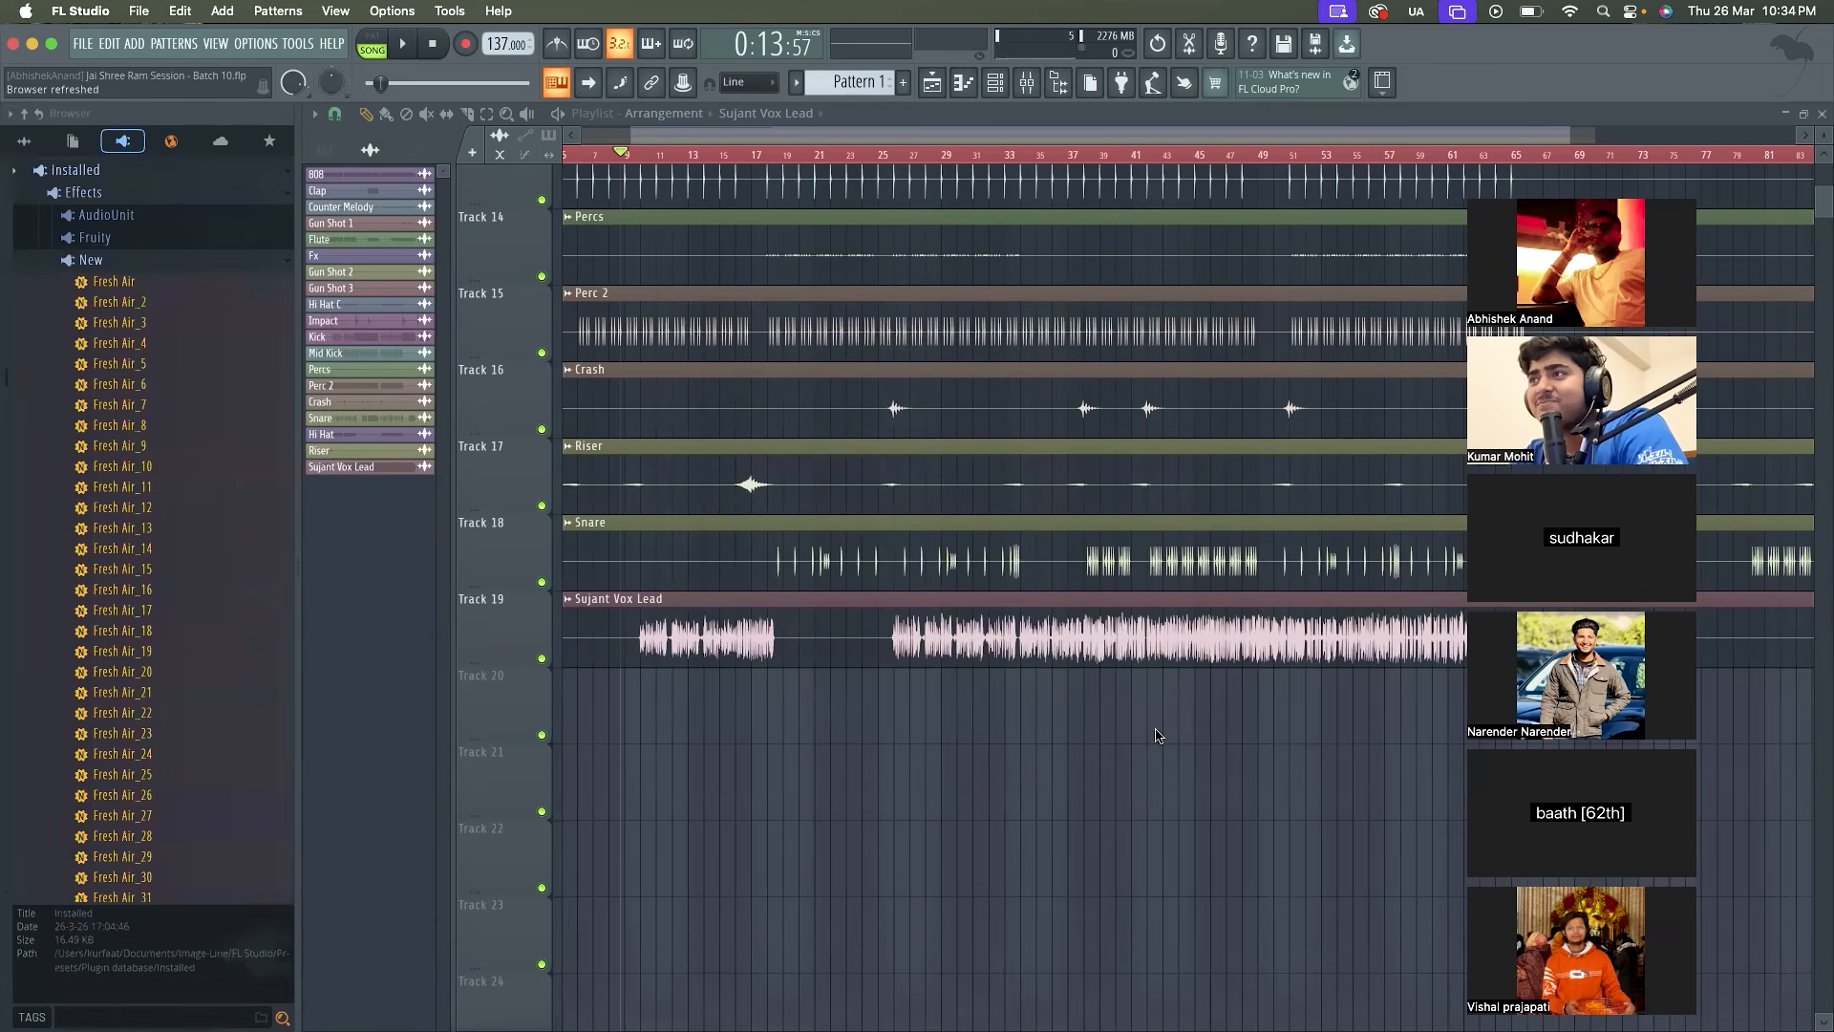
In the mixer, reset two bands and the main level of the lead vocal's second Fruity Parametric EQ 2, then close it
{"action": "left_click", "coordinate": [1032, 84]}
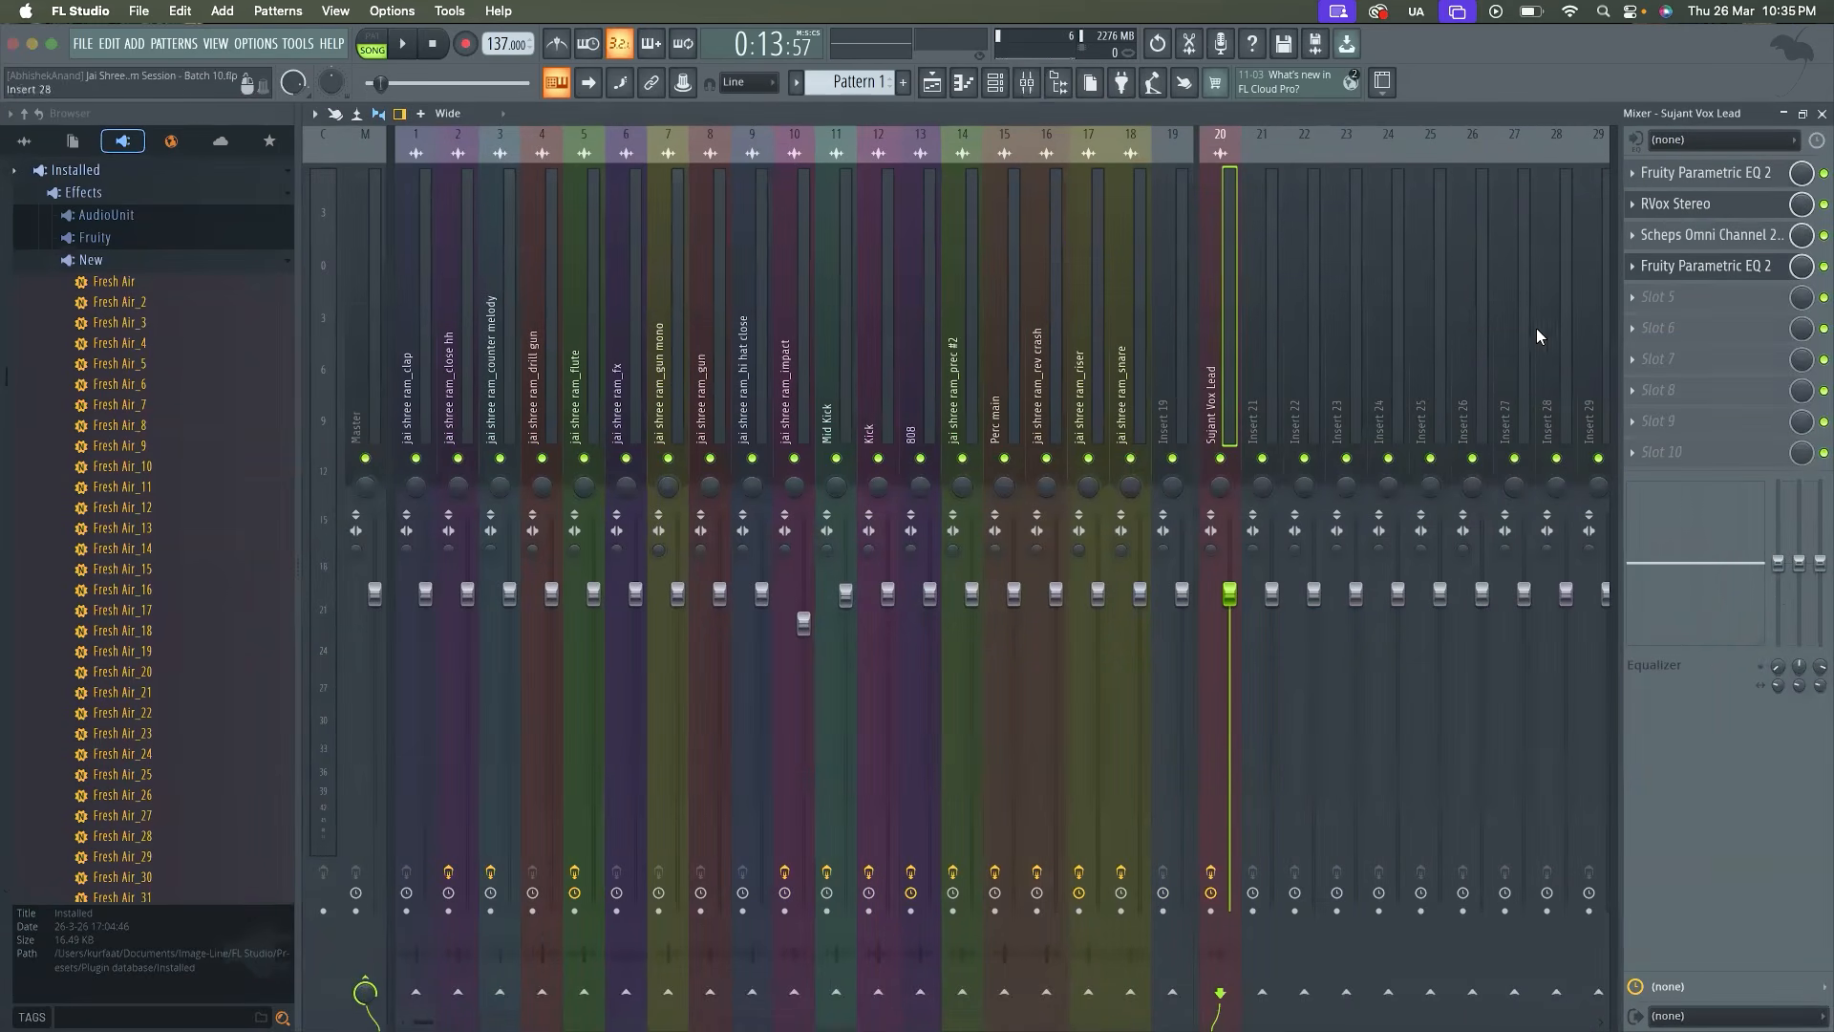
{"action": "left_click", "coordinate": [1673, 266]}
{"action": "right_click", "coordinate": [821, 360]}
{"action": "left_click", "coordinate": [850, 387]}
{"action": "right_click", "coordinate": [726, 377]}
{"action": "left_click", "coordinate": [740, 403]}
{"action": "right_click", "coordinate": [892, 408]}
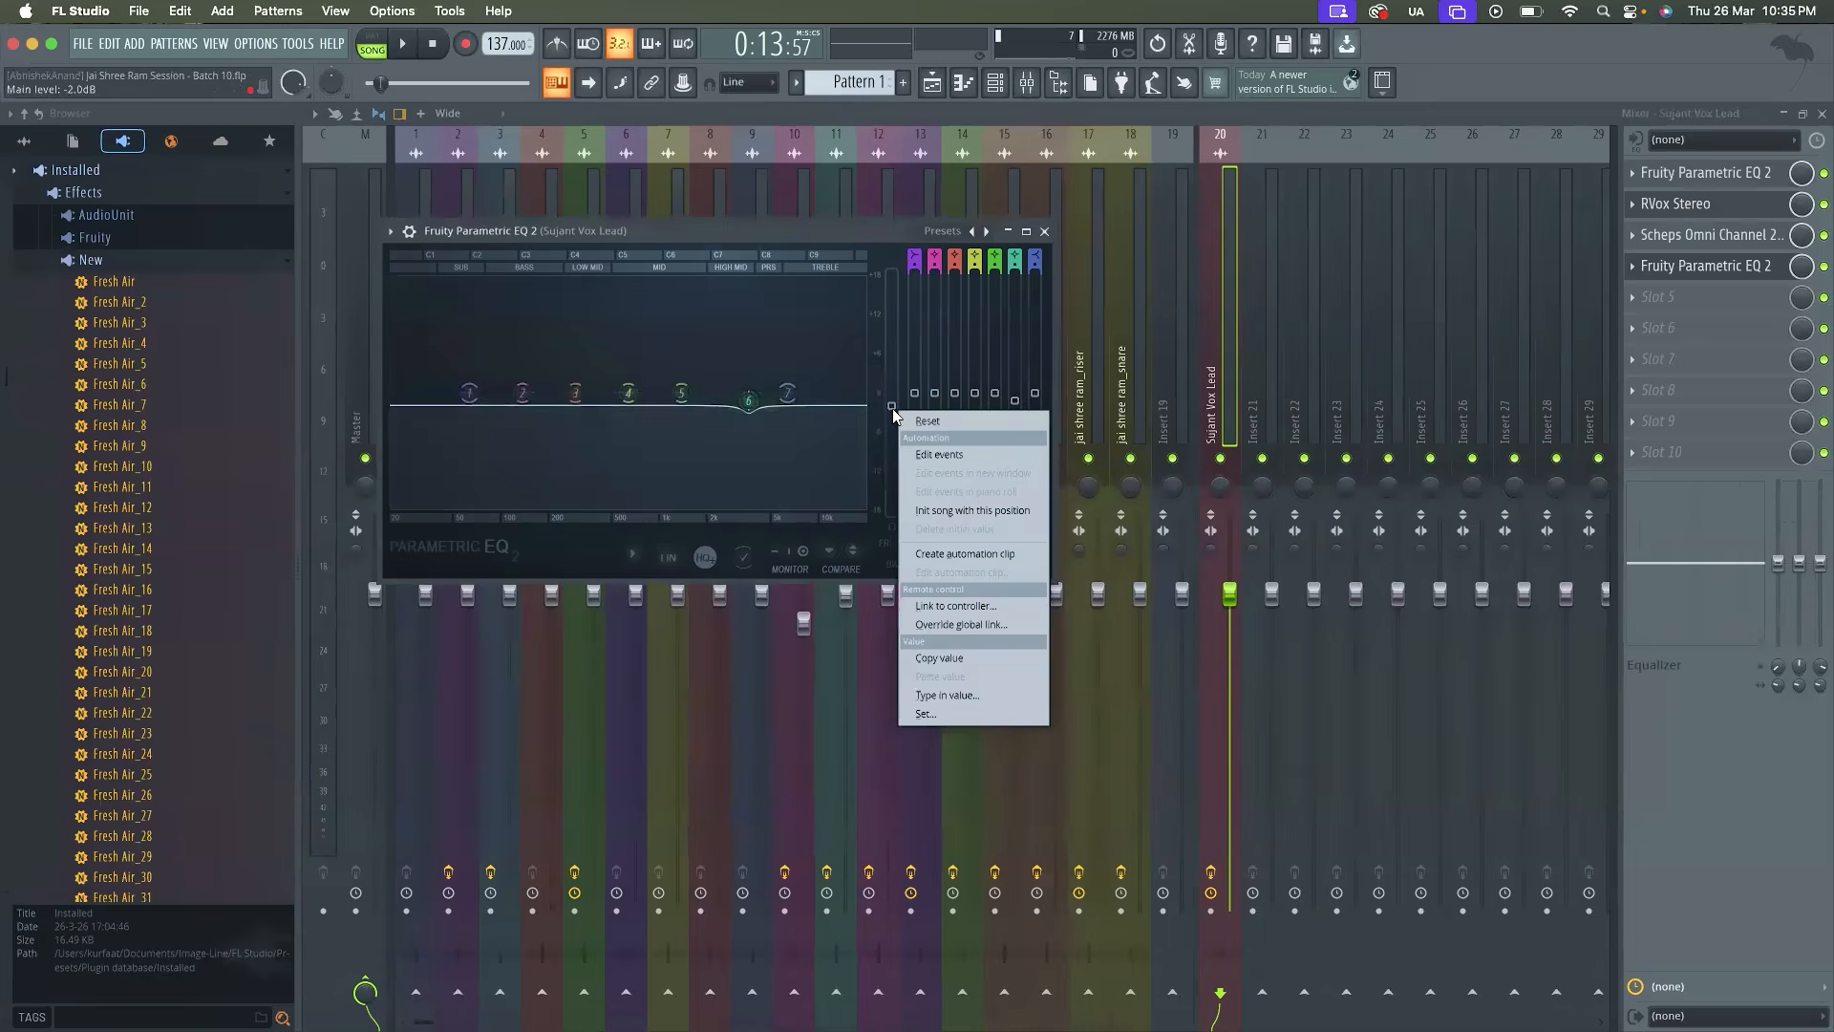
{"action": "left_click", "coordinate": [910, 421]}
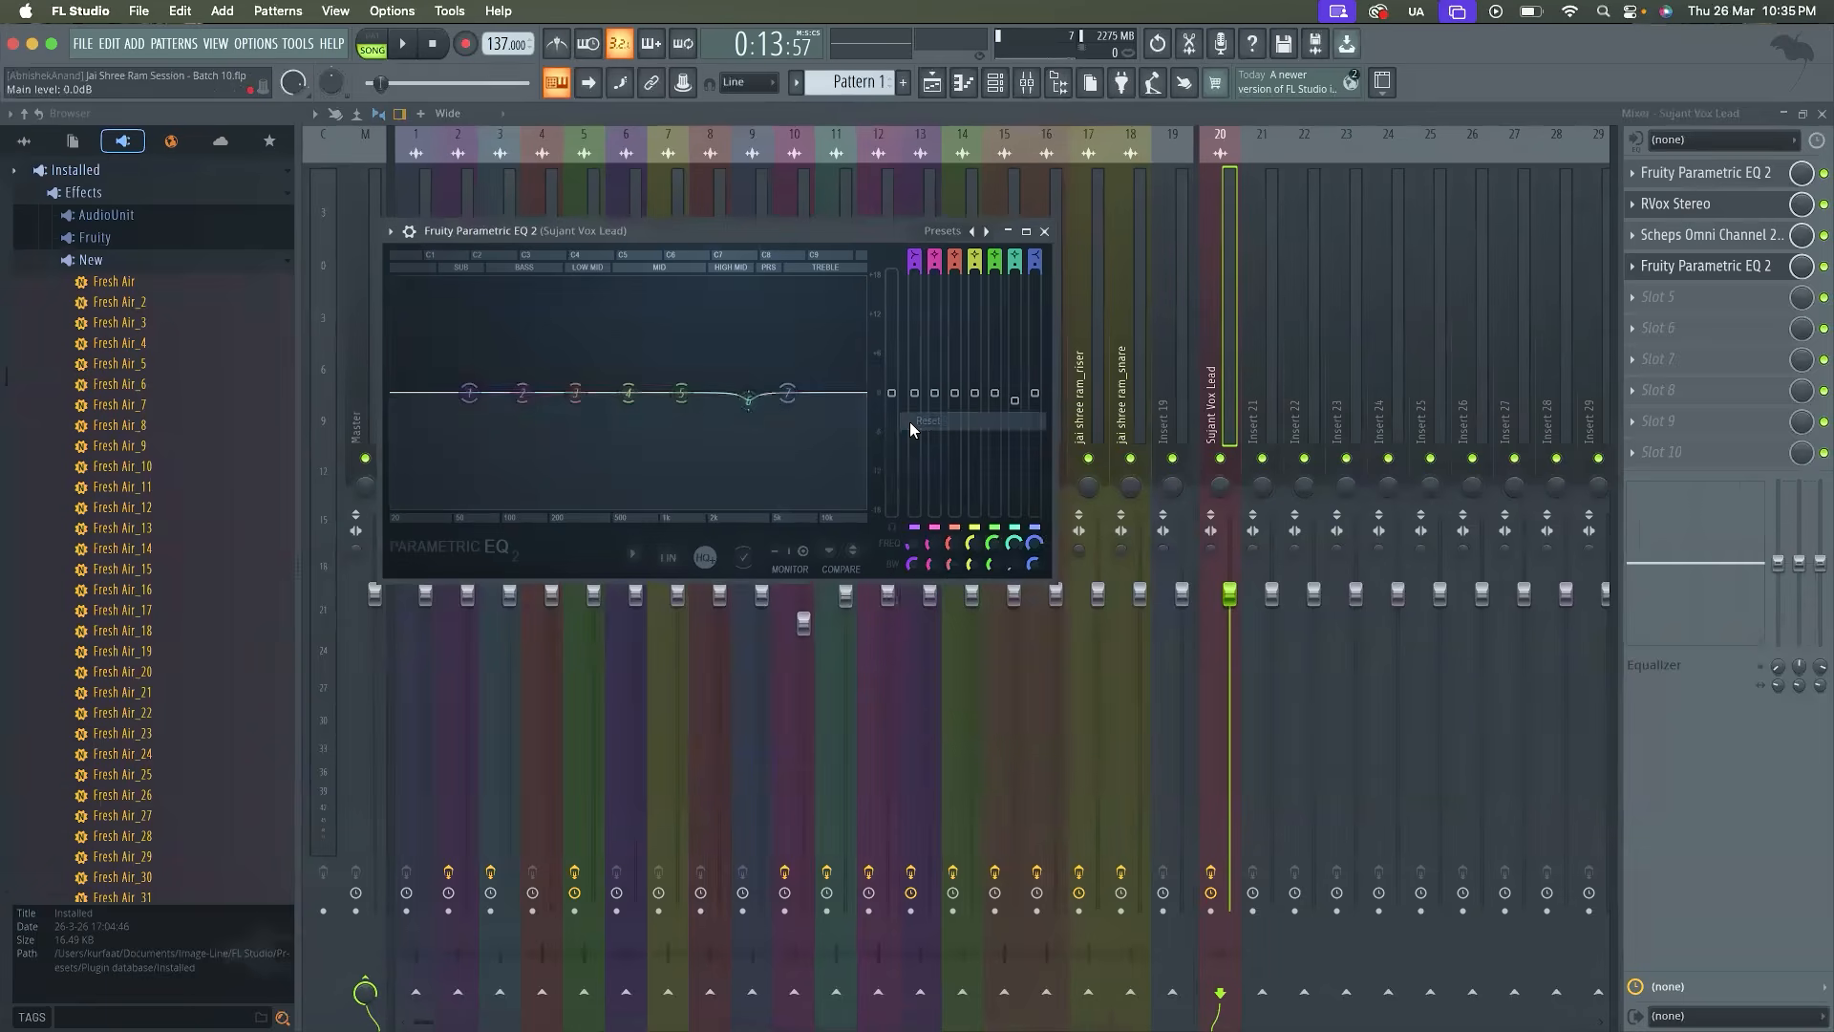
{"action": "left_click", "coordinate": [1044, 231]}
Search the effect plugins for "fres" and load the VST3 version of Fresh Air into the lead vocal's slot 5
{"action": "left_click", "coordinate": [1657, 304]}
{"action": "left_click", "coordinate": [1380, 69]}
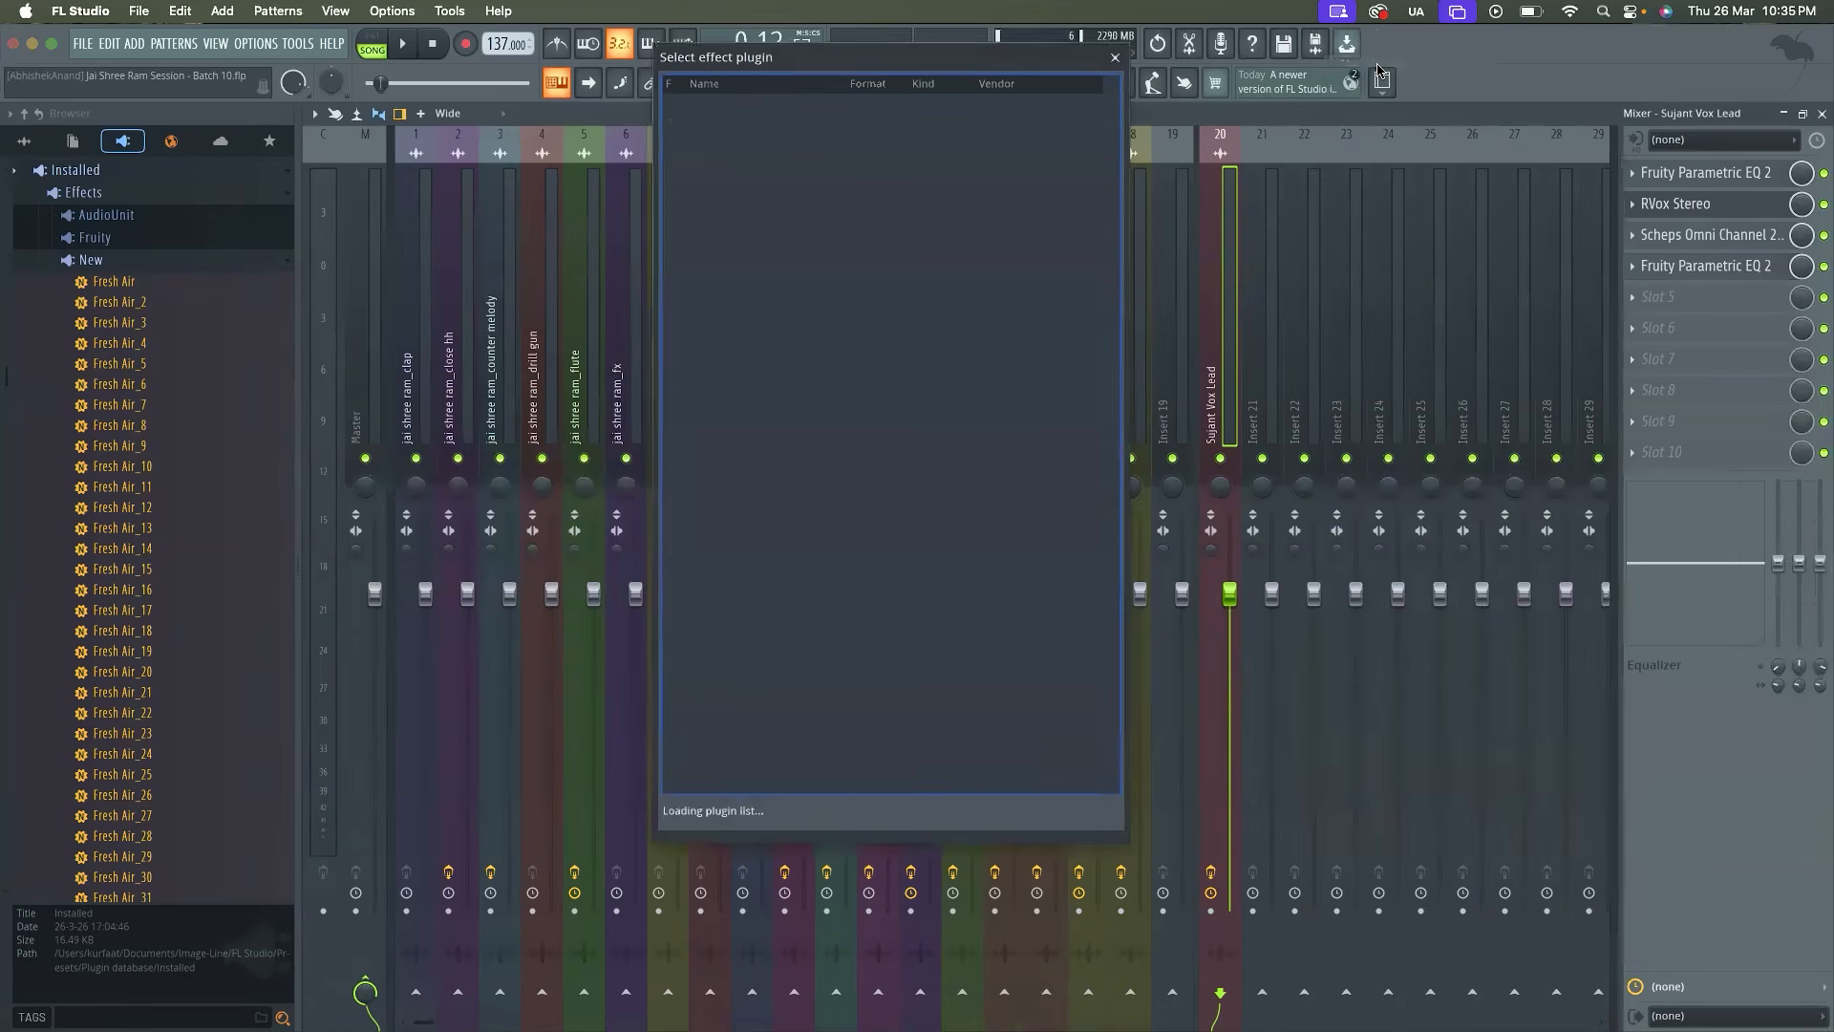
{"action": "type", "text": "fres"}
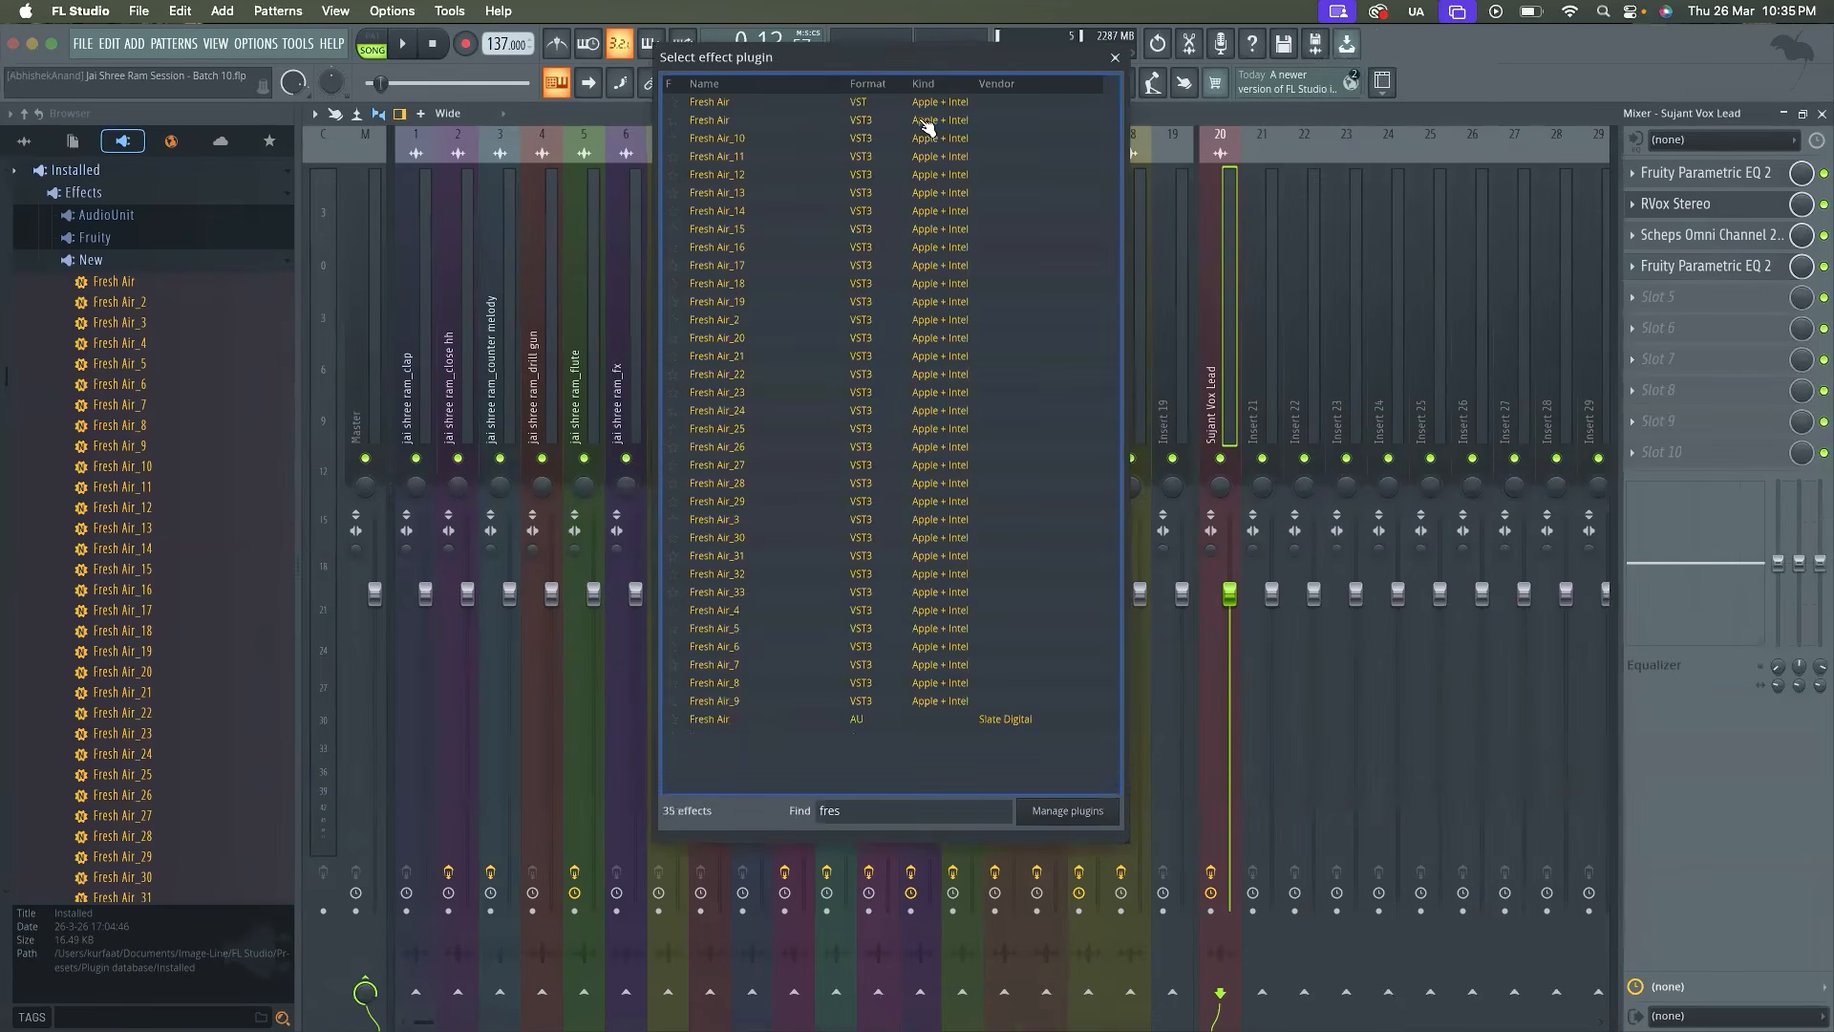
{"action": "double_click", "coordinate": [919, 119]}
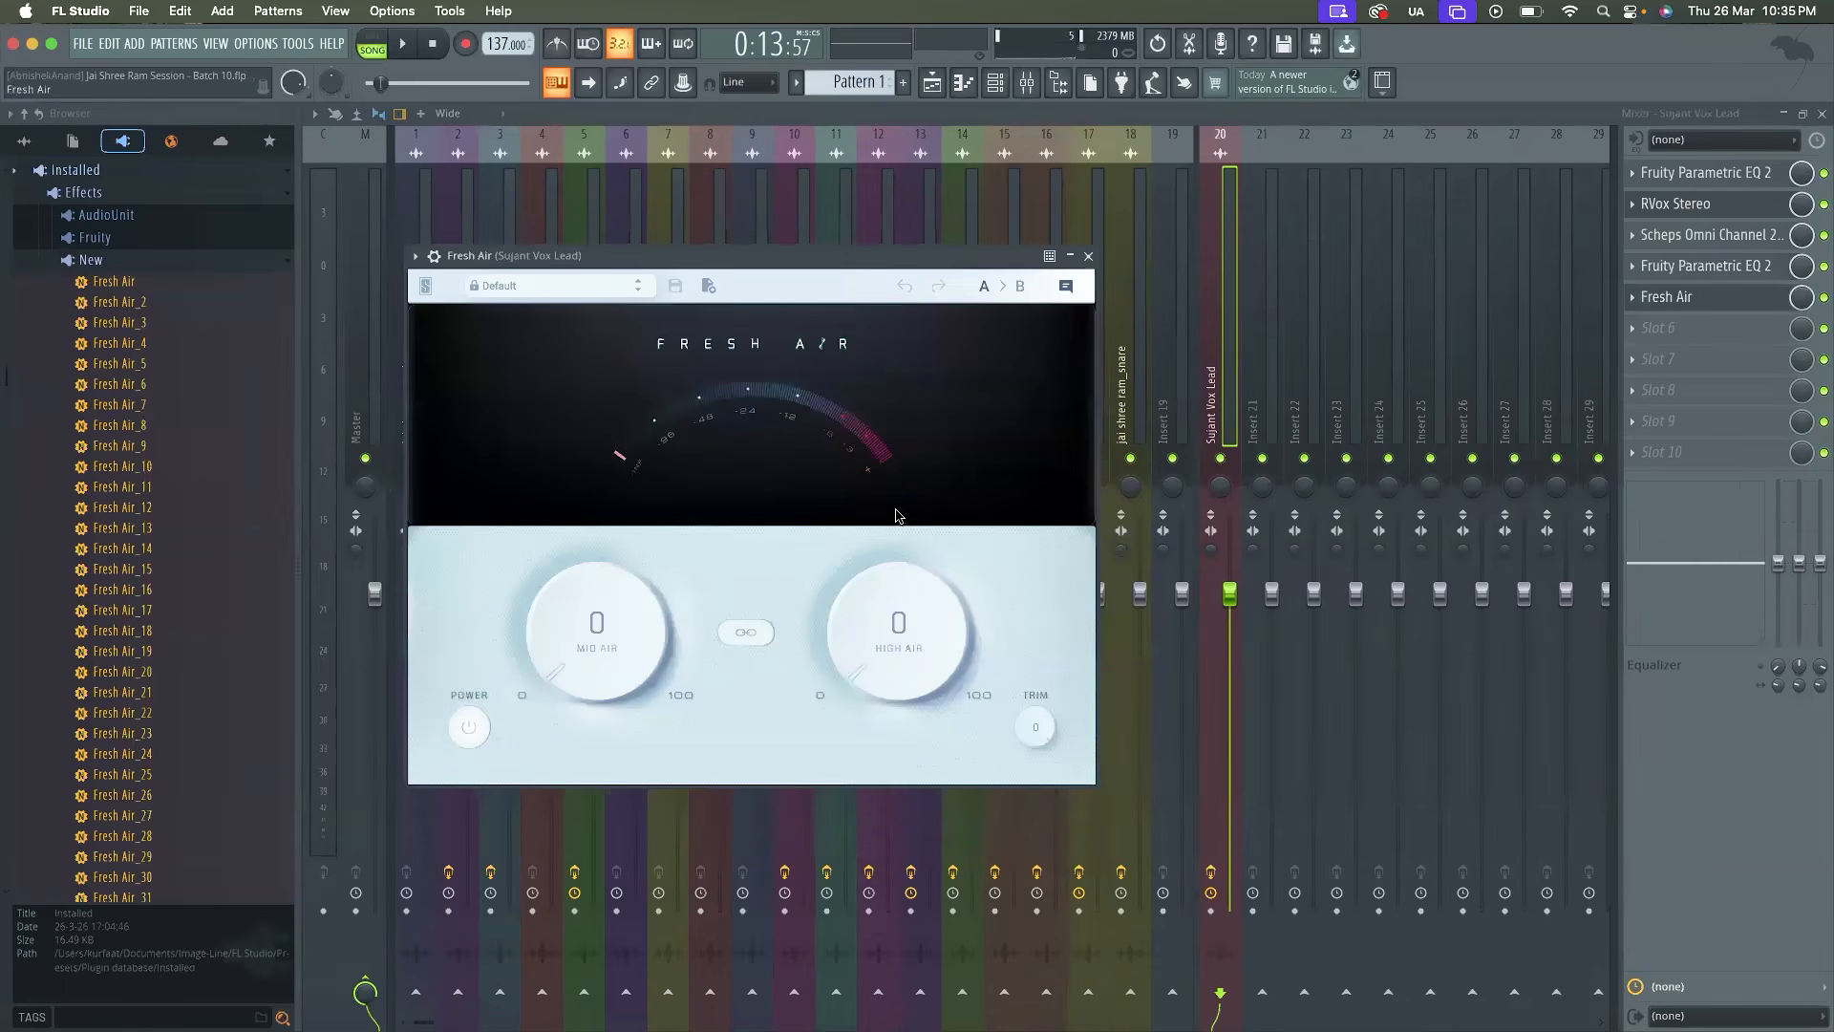
During playback, compare Fresh Air bypassed and active, and set Mid Air to 20% and High Air to 25%
{"action": "key", "text": "space"}
{"action": "left_click", "coordinate": [730, 634]}
{"action": "left_click", "coordinate": [469, 730]}
{"action": "left_click", "coordinate": [469, 731]}
{"action": "mouse_move", "coordinate": [581, 638]}
{"action": "left_mouse_down"}
{"action": "mouse_move", "coordinate": [569, 570]}
{"action": "mouse_move", "coordinate": [630, 459]}
{"action": "mouse_move", "coordinate": [697, 458]}
{"action": "mouse_move", "coordinate": [617, 638]}
{"action": "left_mouse_up"}
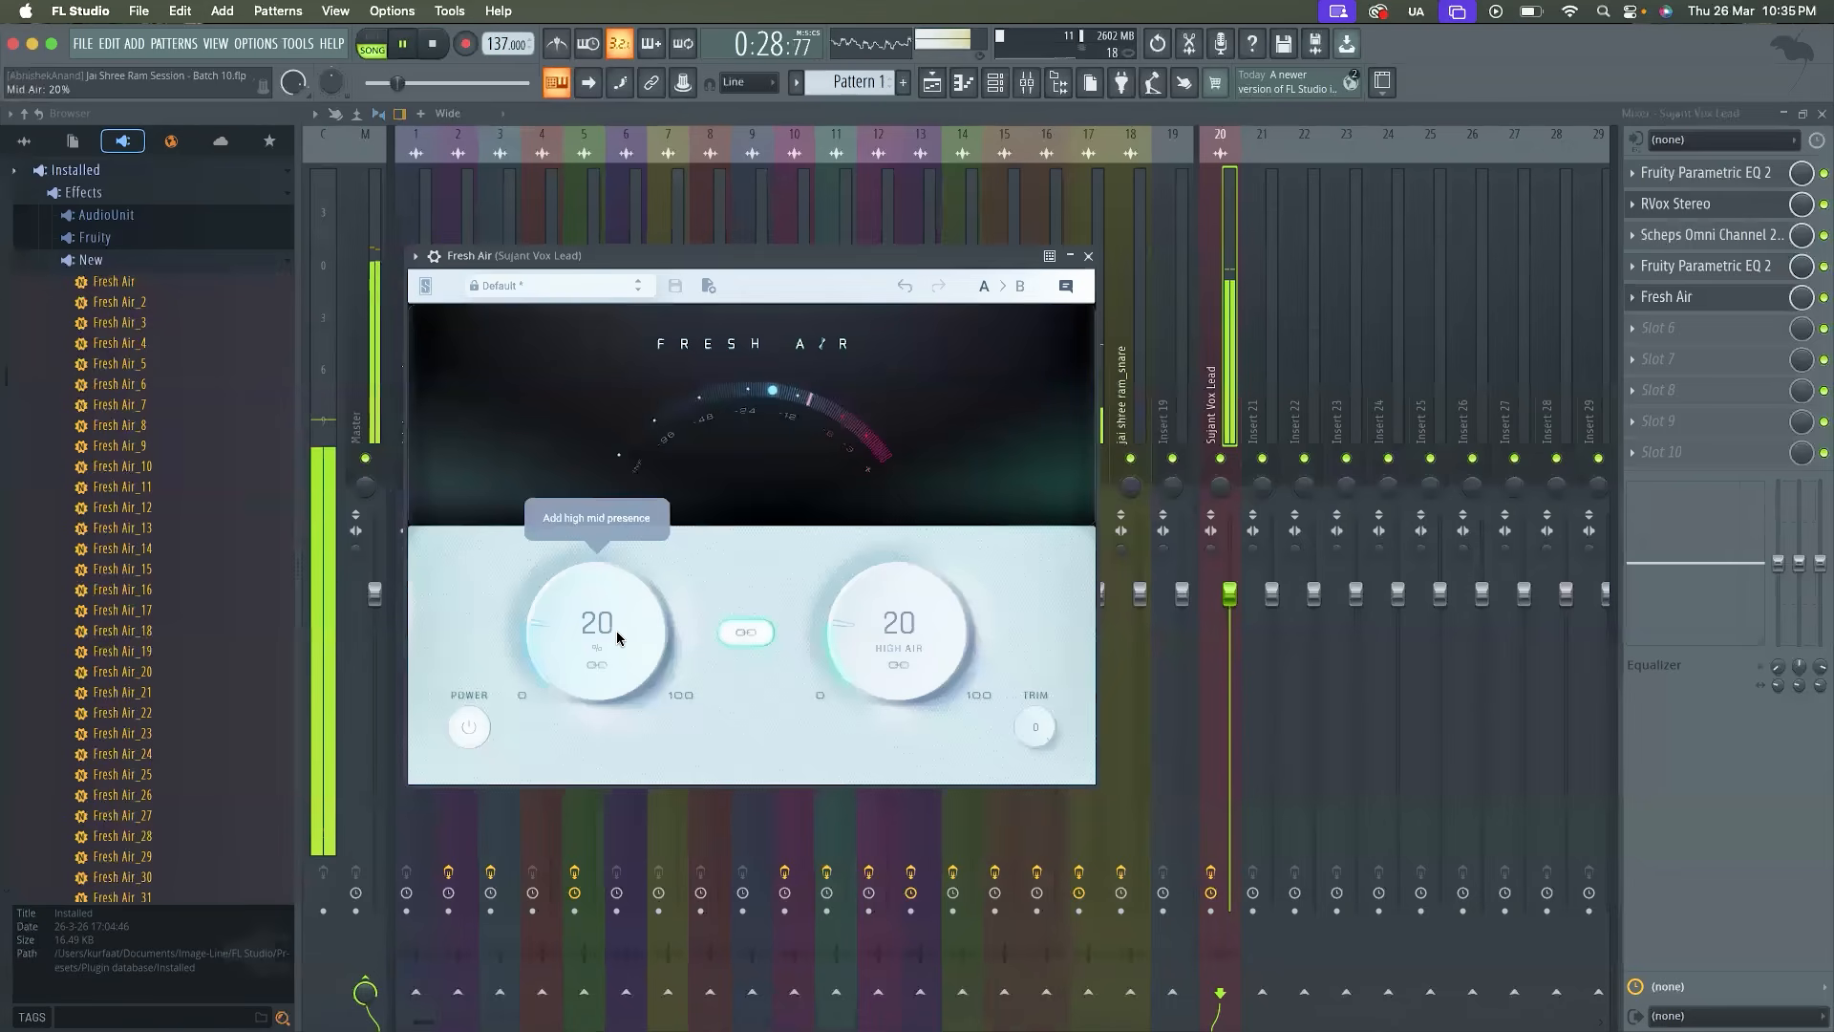
{"action": "left_click_drag", "start_coordinate": [861, 633], "coordinate": [858, 612]}
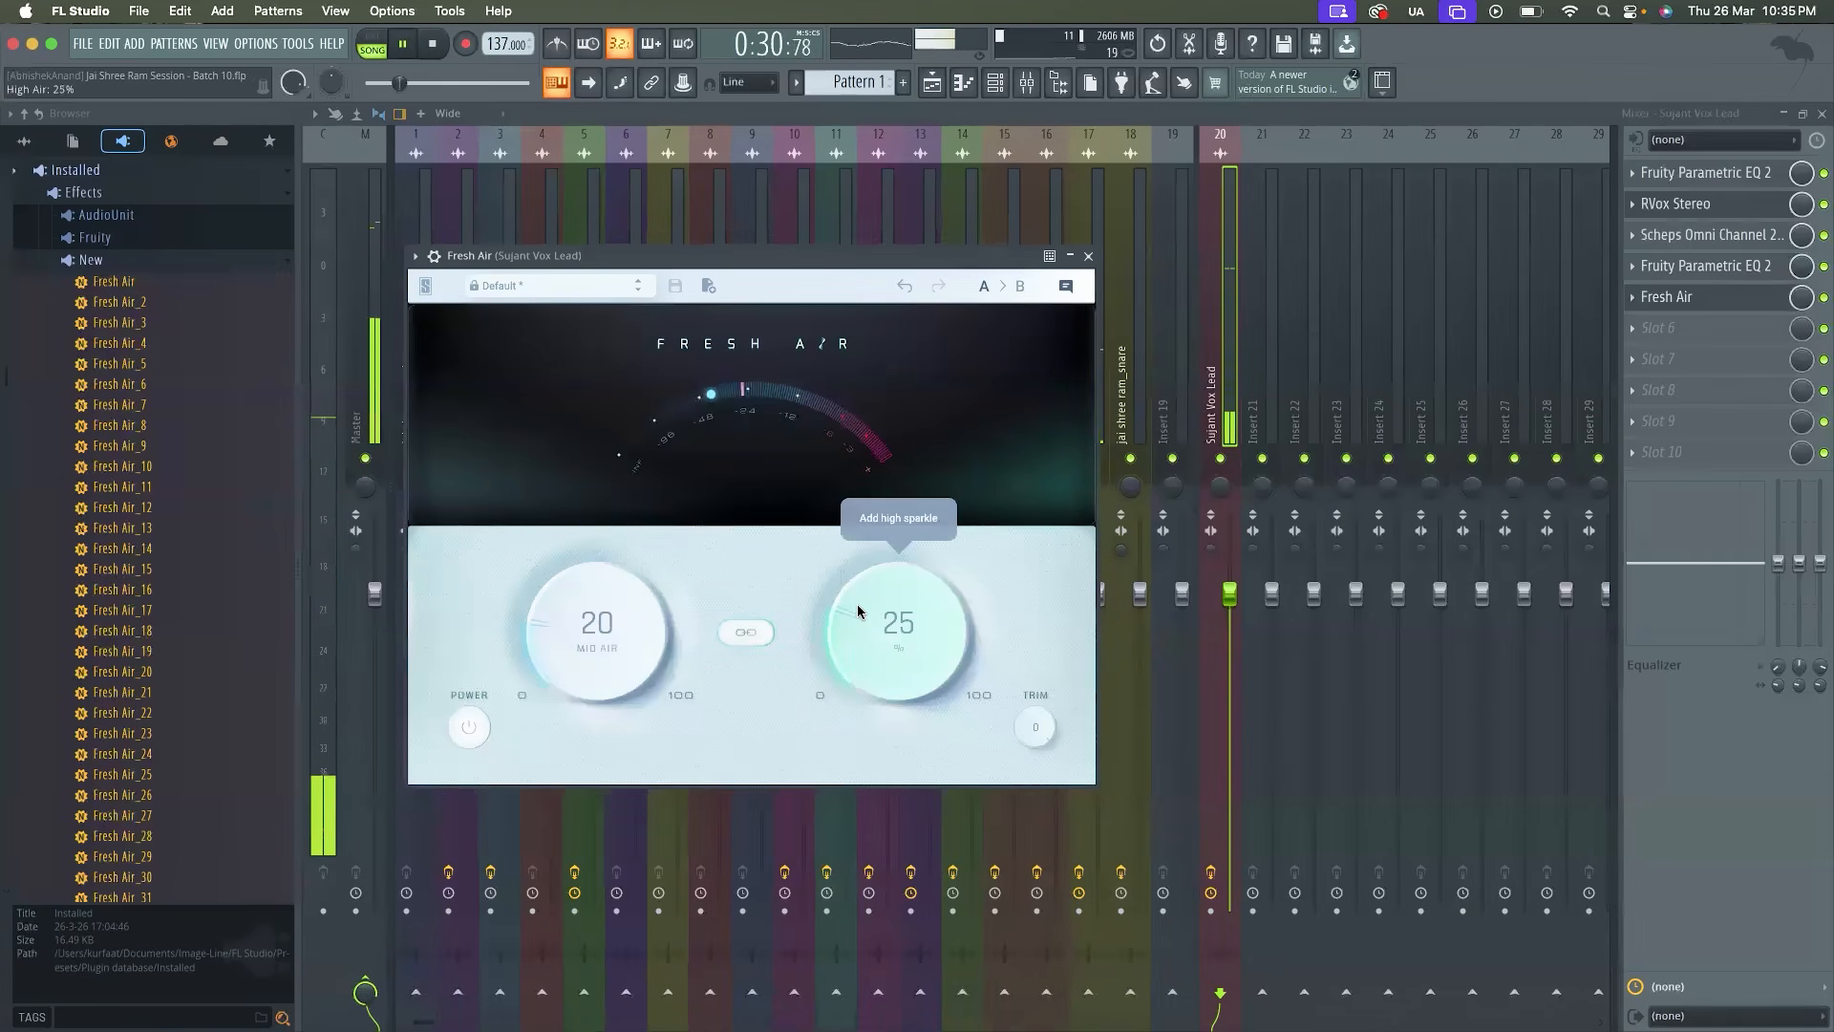
{"action": "key", "text": "space"}
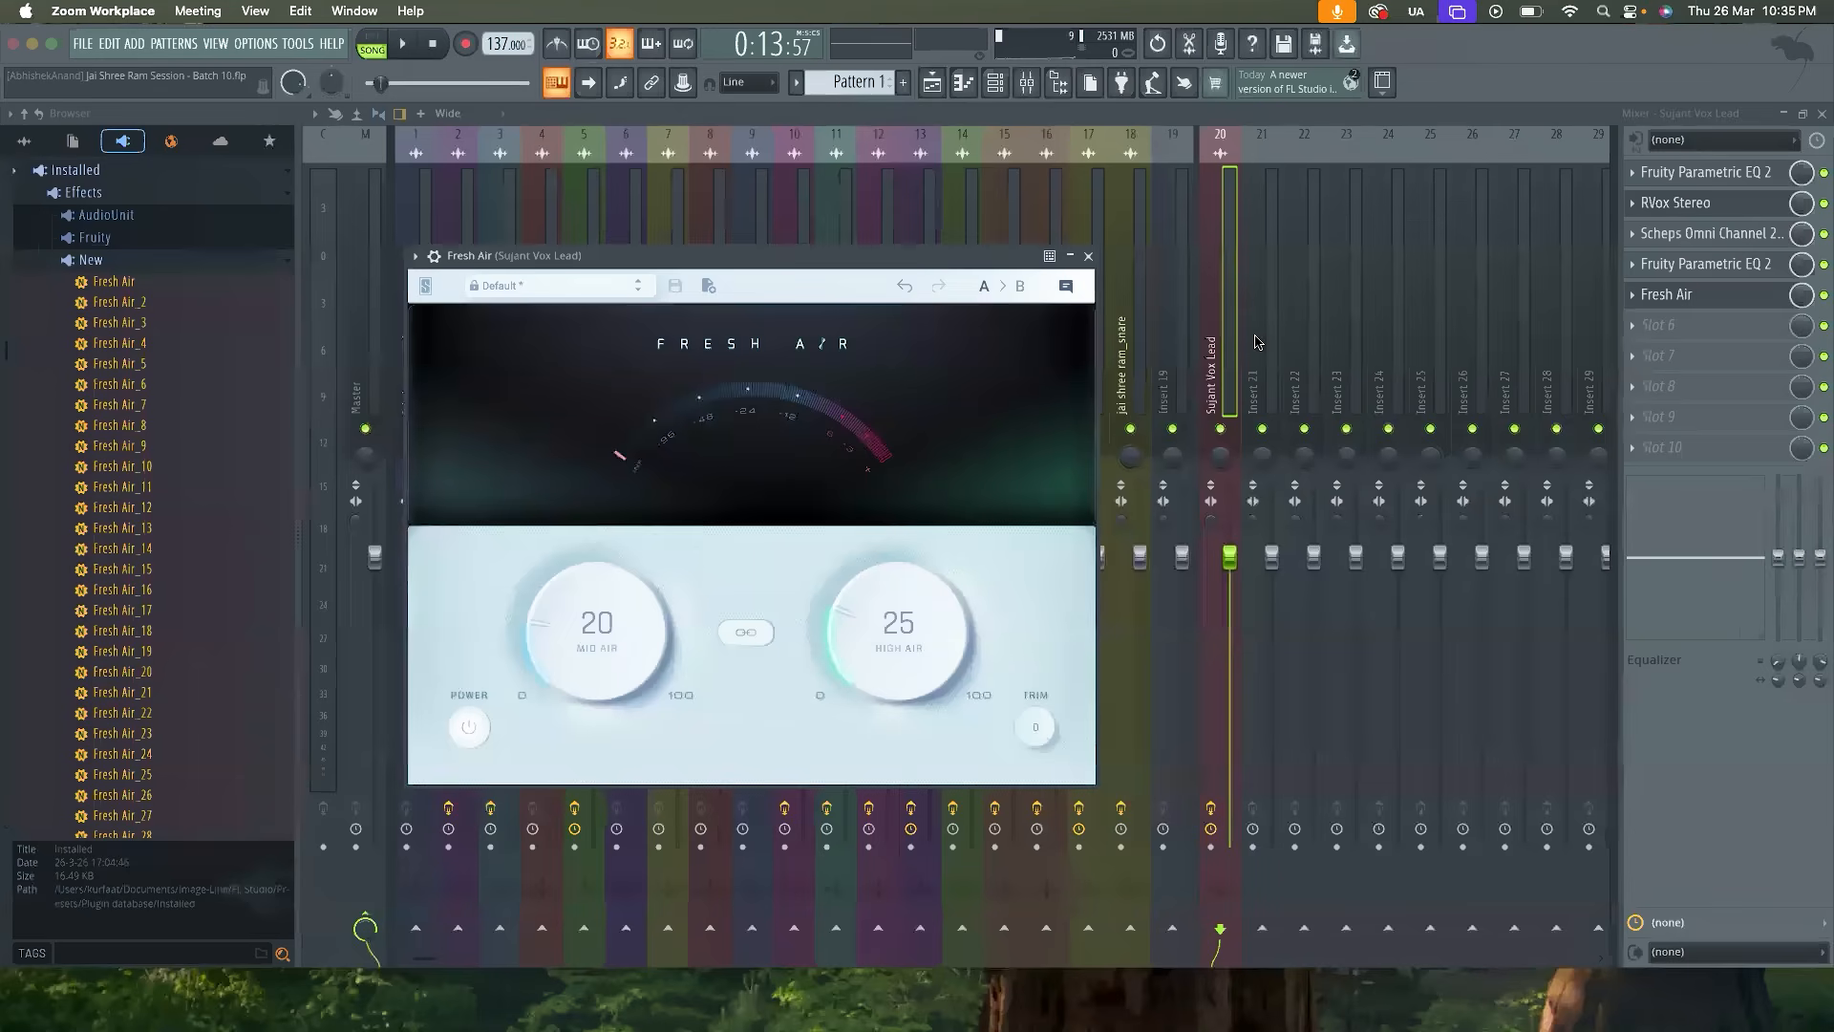
Reopen Fresh Air on the lead vocal and raise High Air to 34% while the song plays
{"action": "left_click", "coordinate": [1372, 140]}
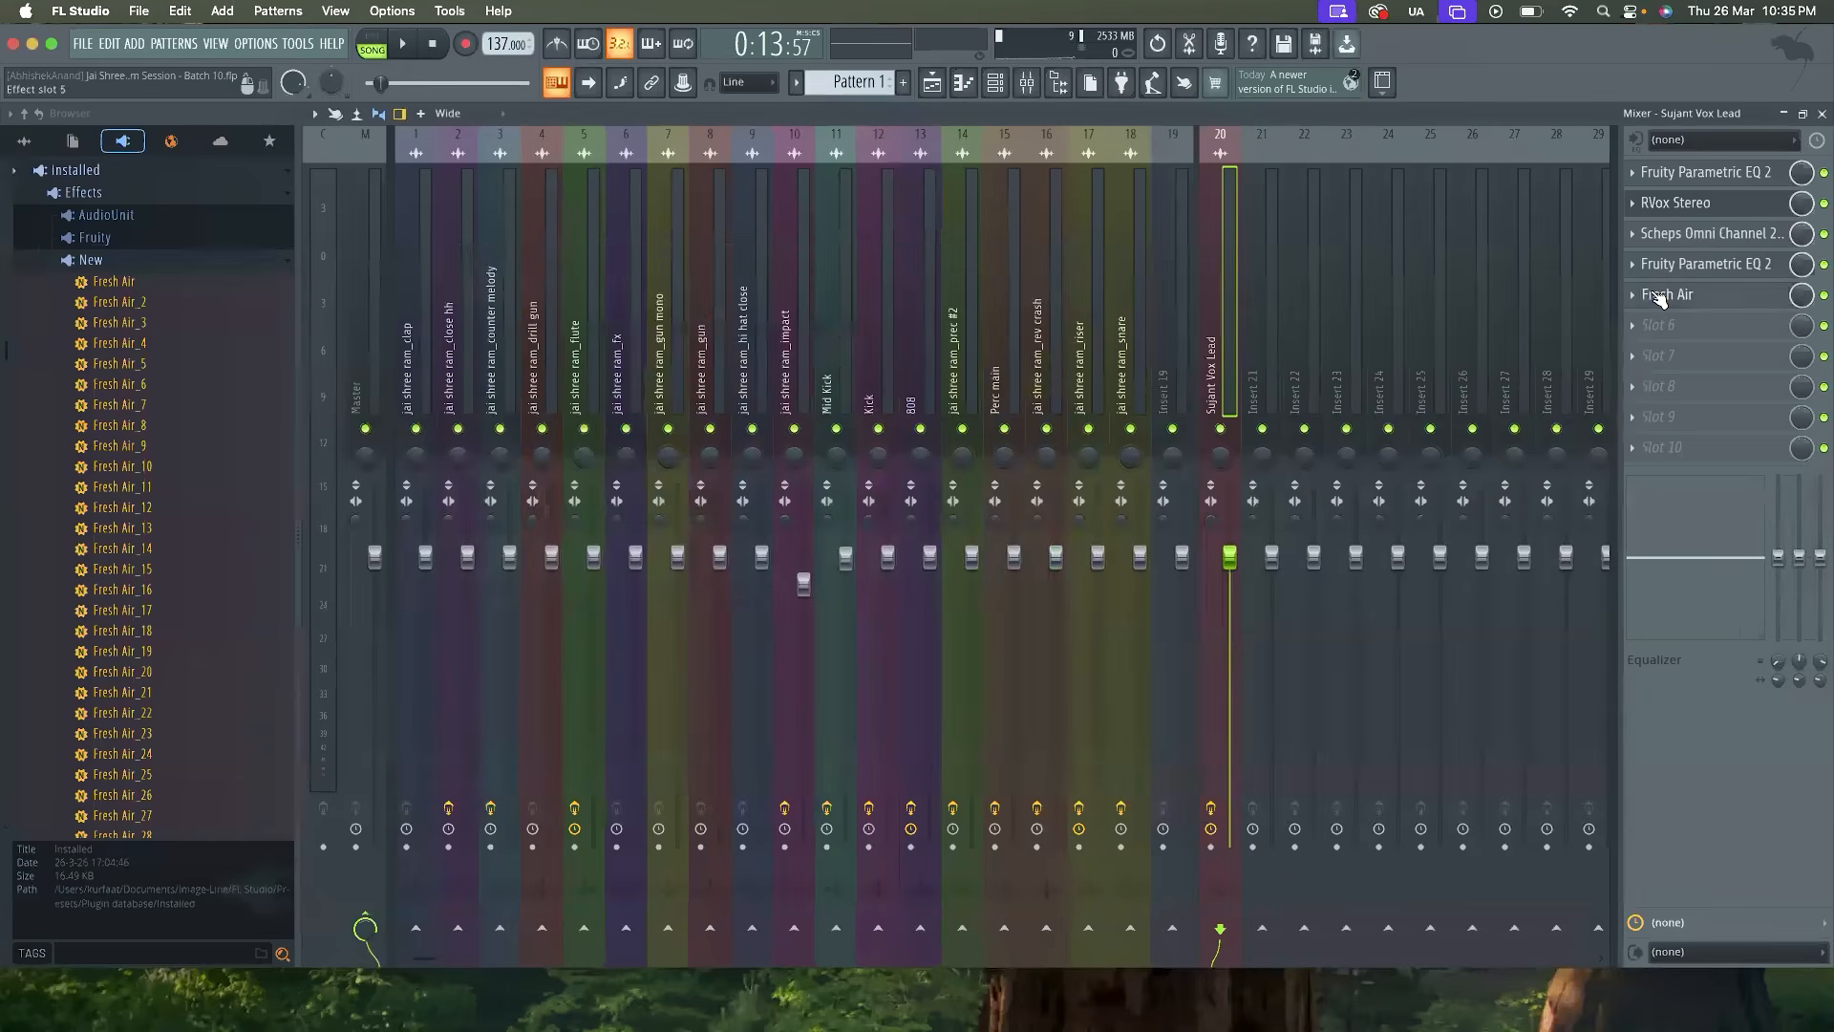
{"action": "left_click", "coordinate": [1660, 295]}
{"action": "key", "text": "space"}
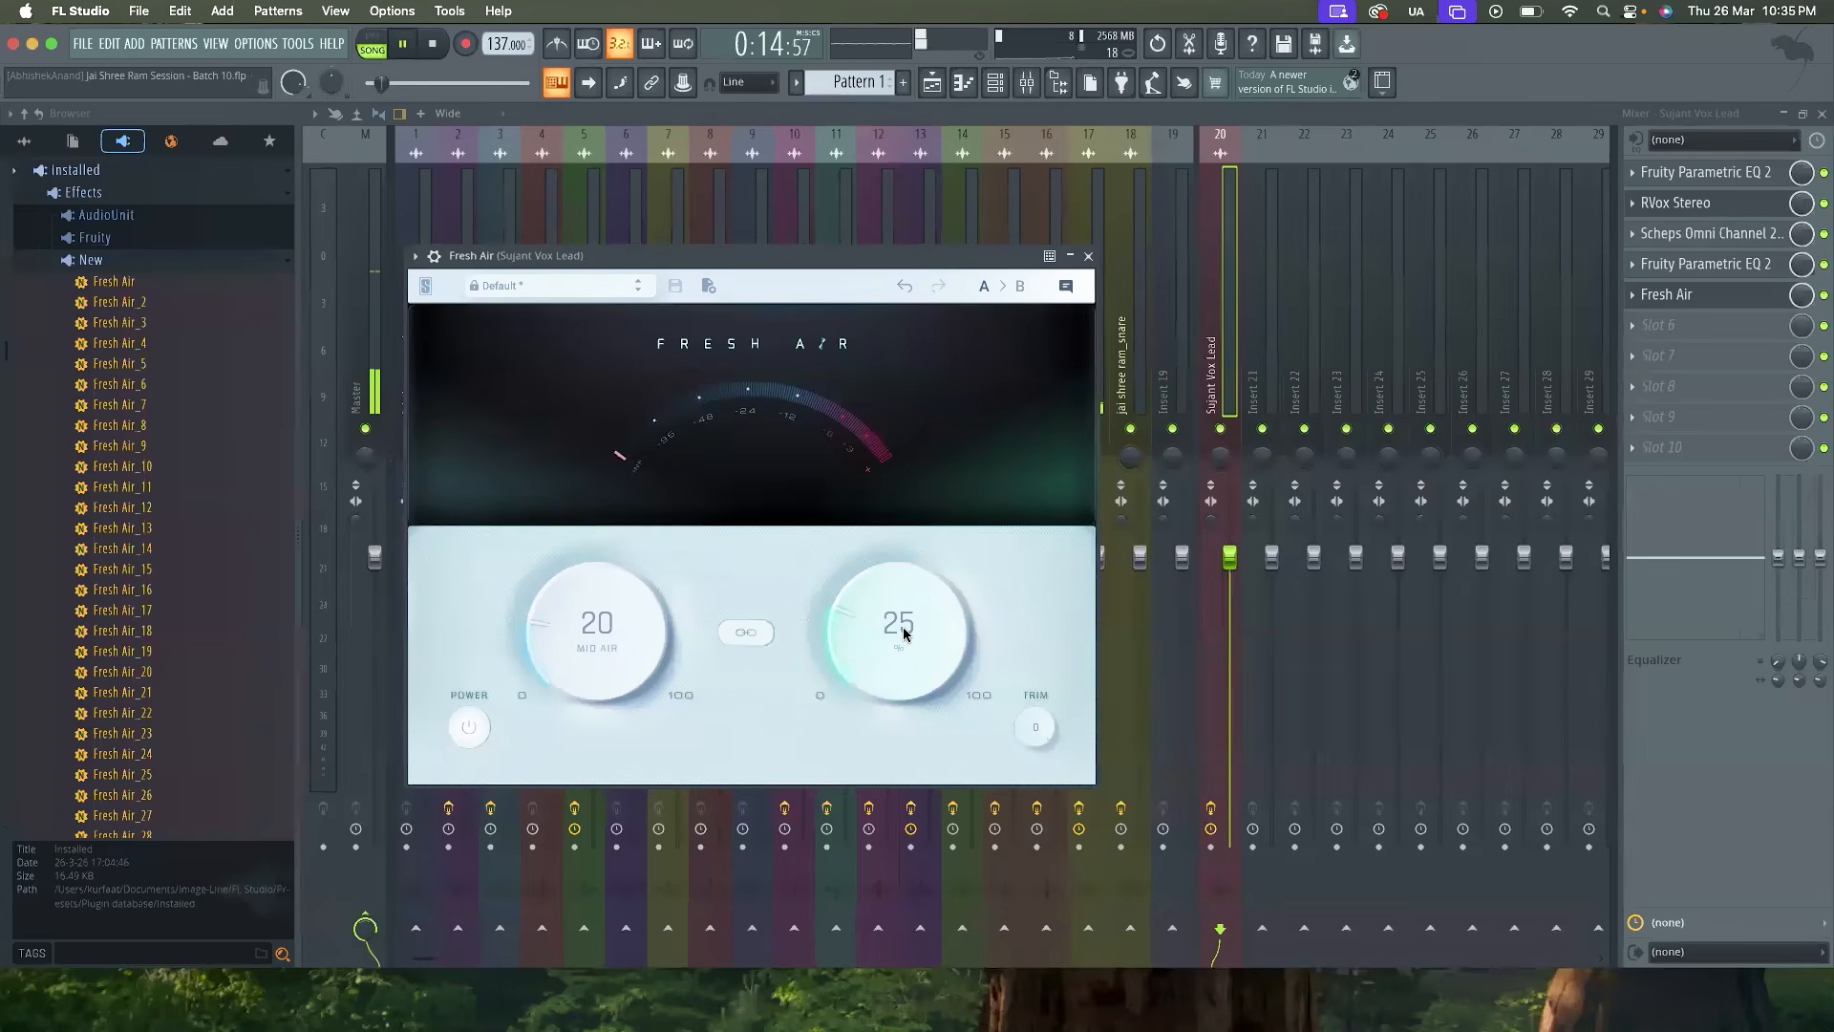
{"action": "left_click_drag", "start_coordinate": [904, 632], "coordinate": [946, 637]}
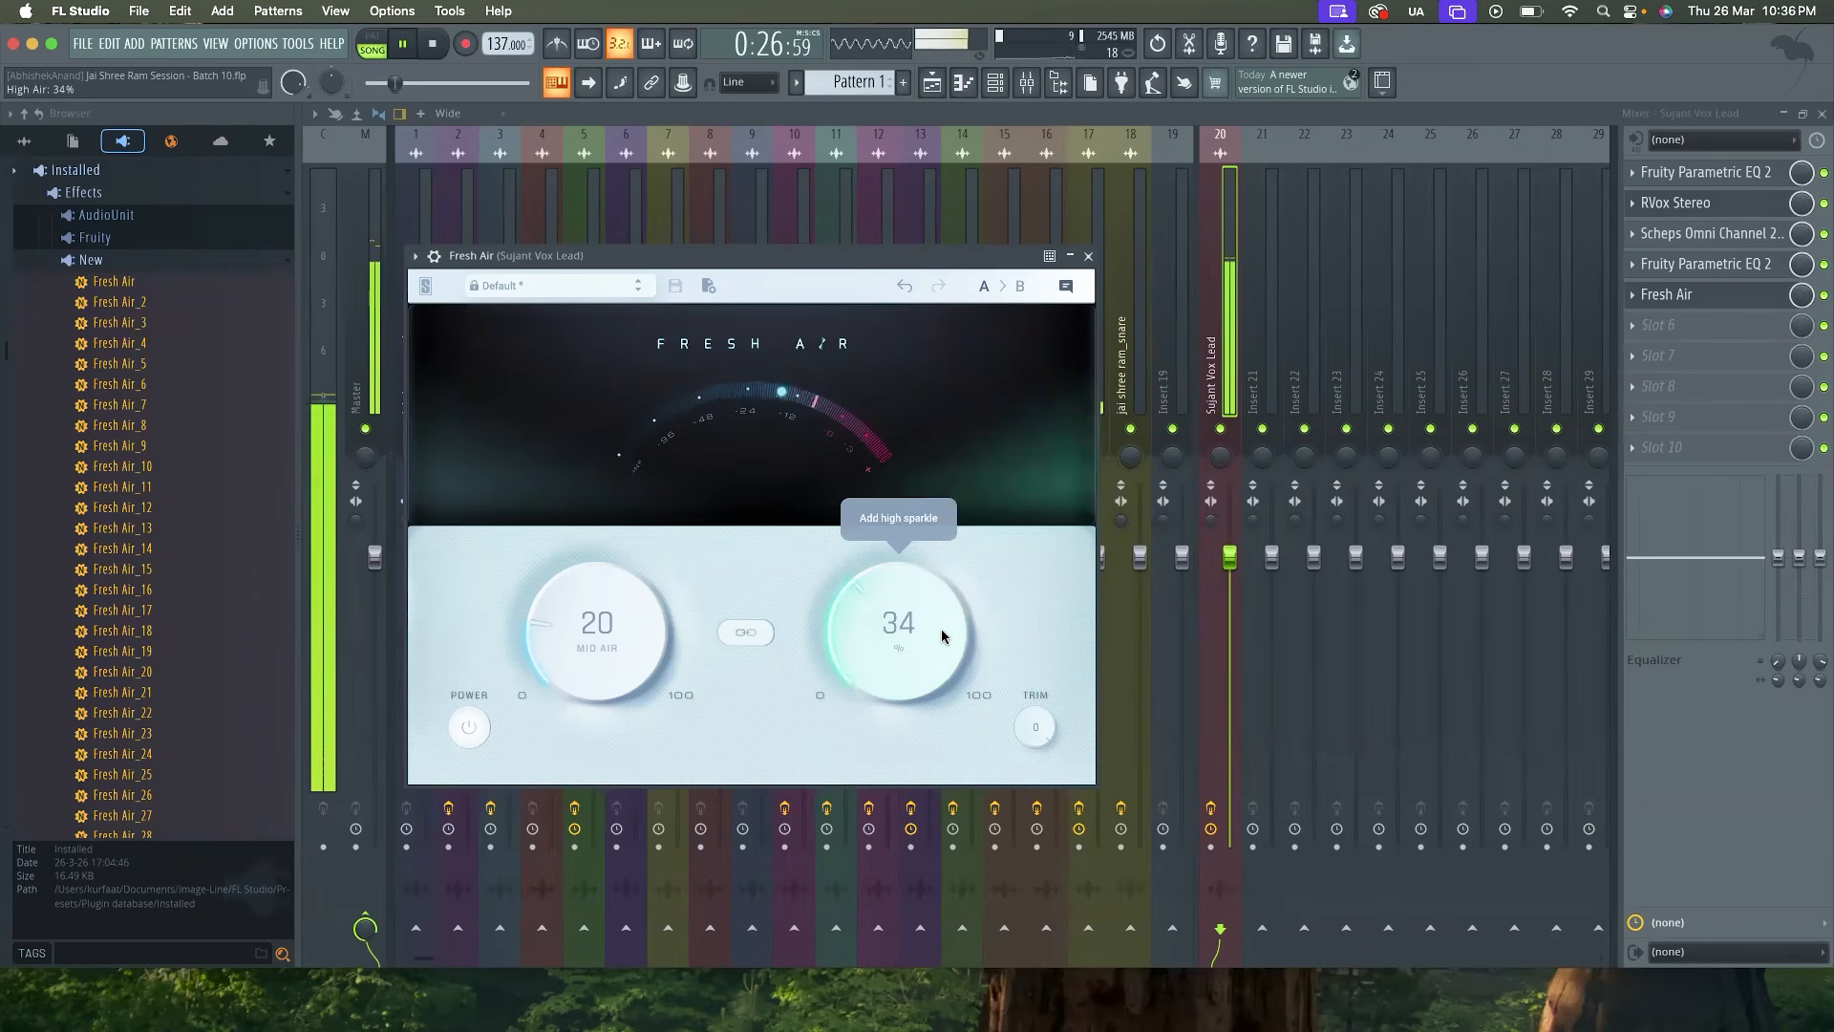
Check the Master mixer track during playback, then show the playlist and stop the song
{"action": "left_click", "coordinate": [362, 394]}
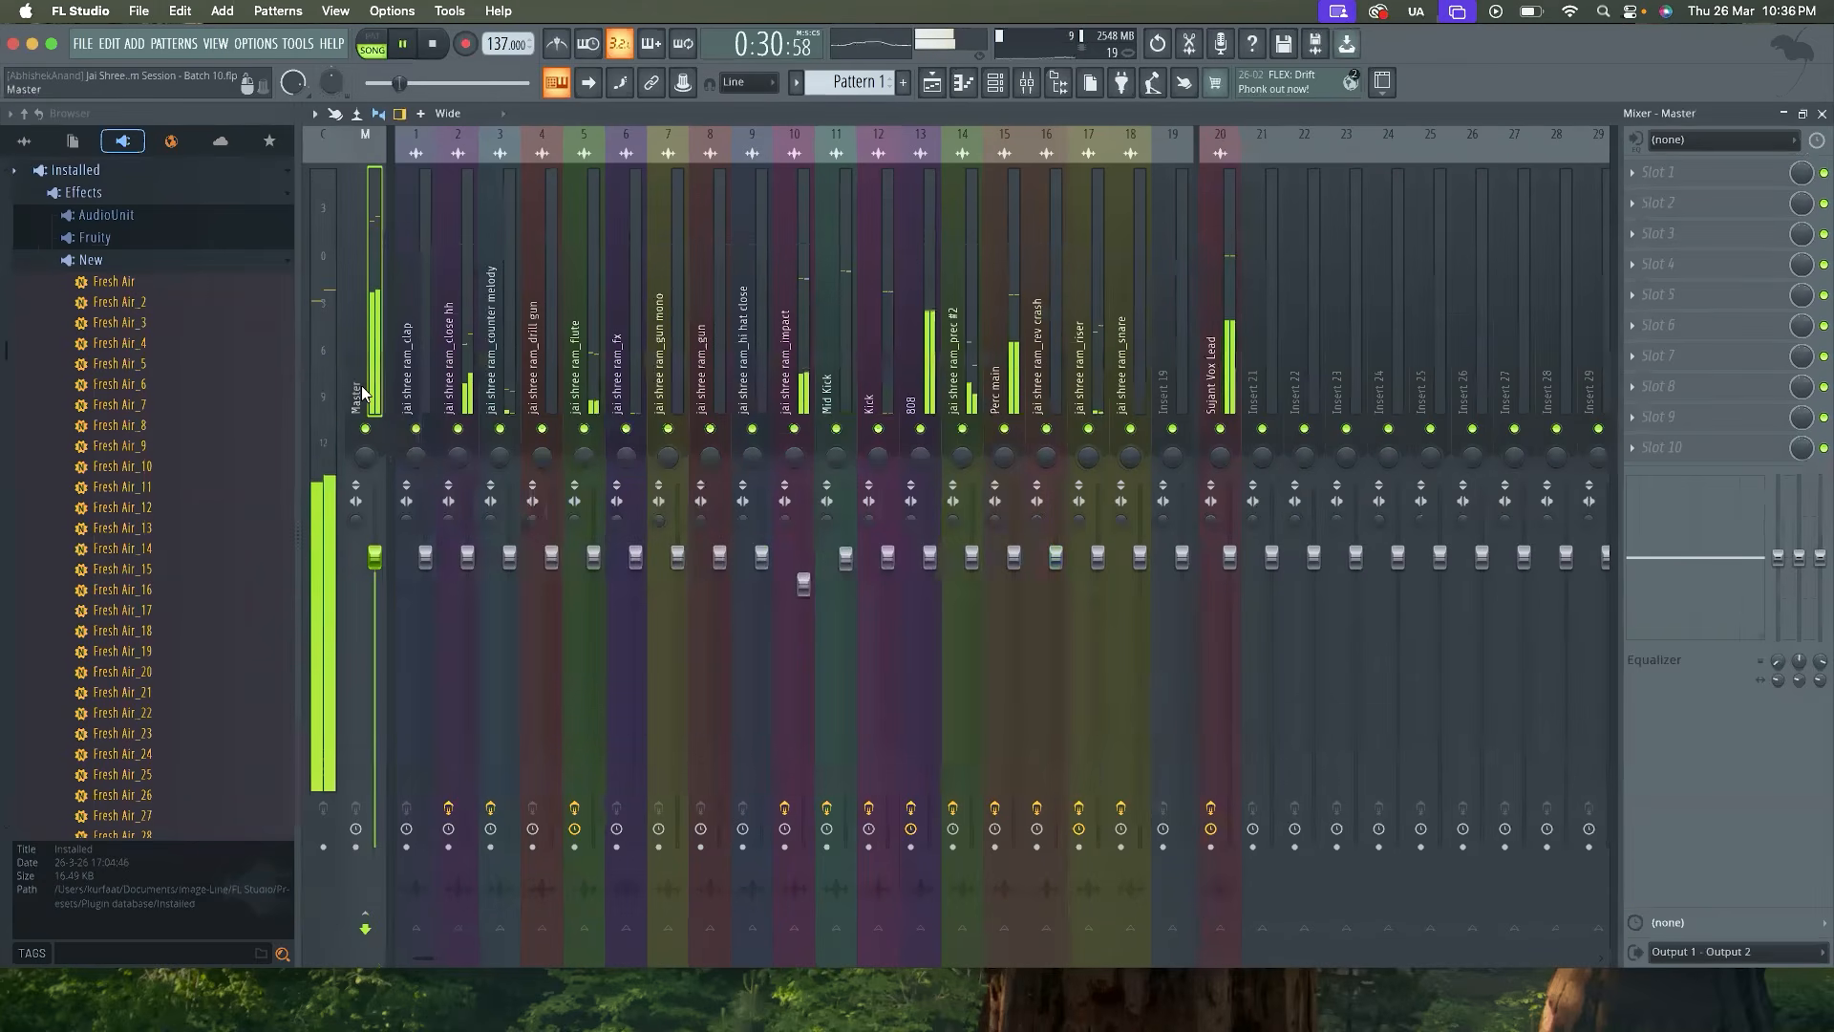
{"action": "key", "text": "F5"}
{"action": "key", "text": "space"}
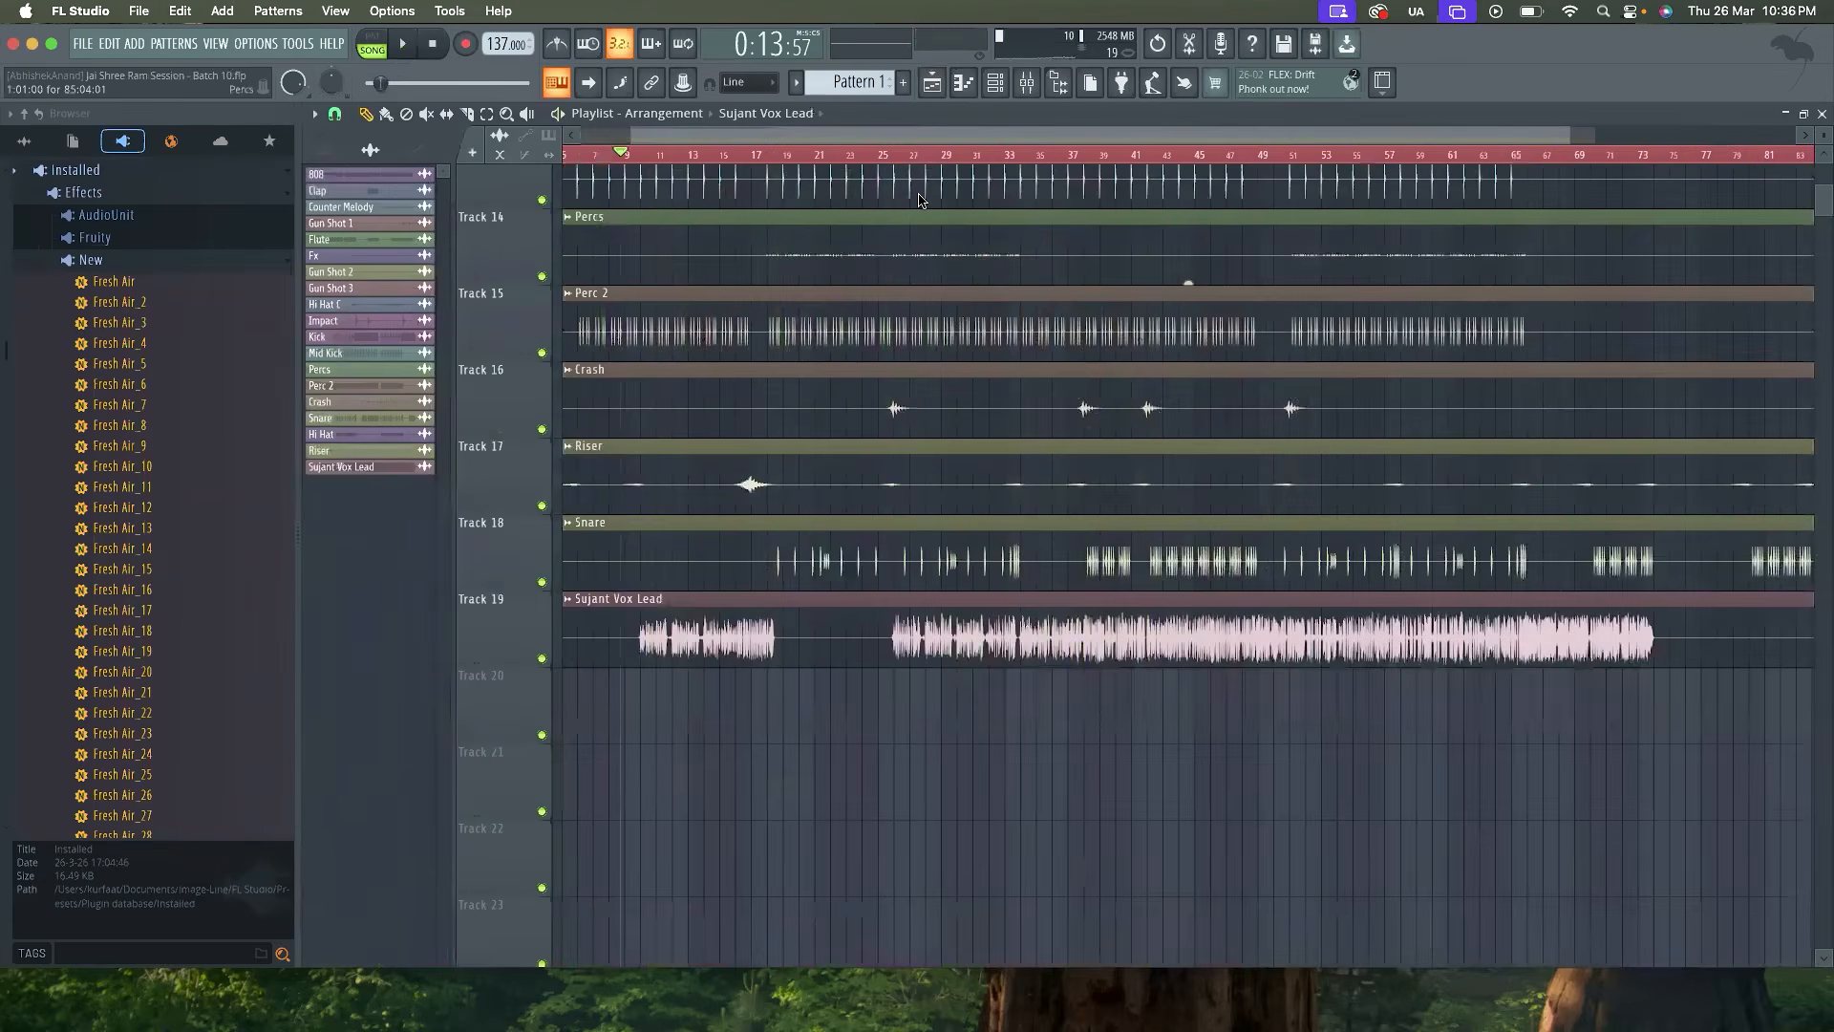
Return to the lead vocal's Fresh Air in the mixer, set Mid Air to 31% during playback and close the plugin
{"action": "left_click", "coordinate": [1027, 93]}
{"action": "left_click", "coordinate": [1220, 354]}
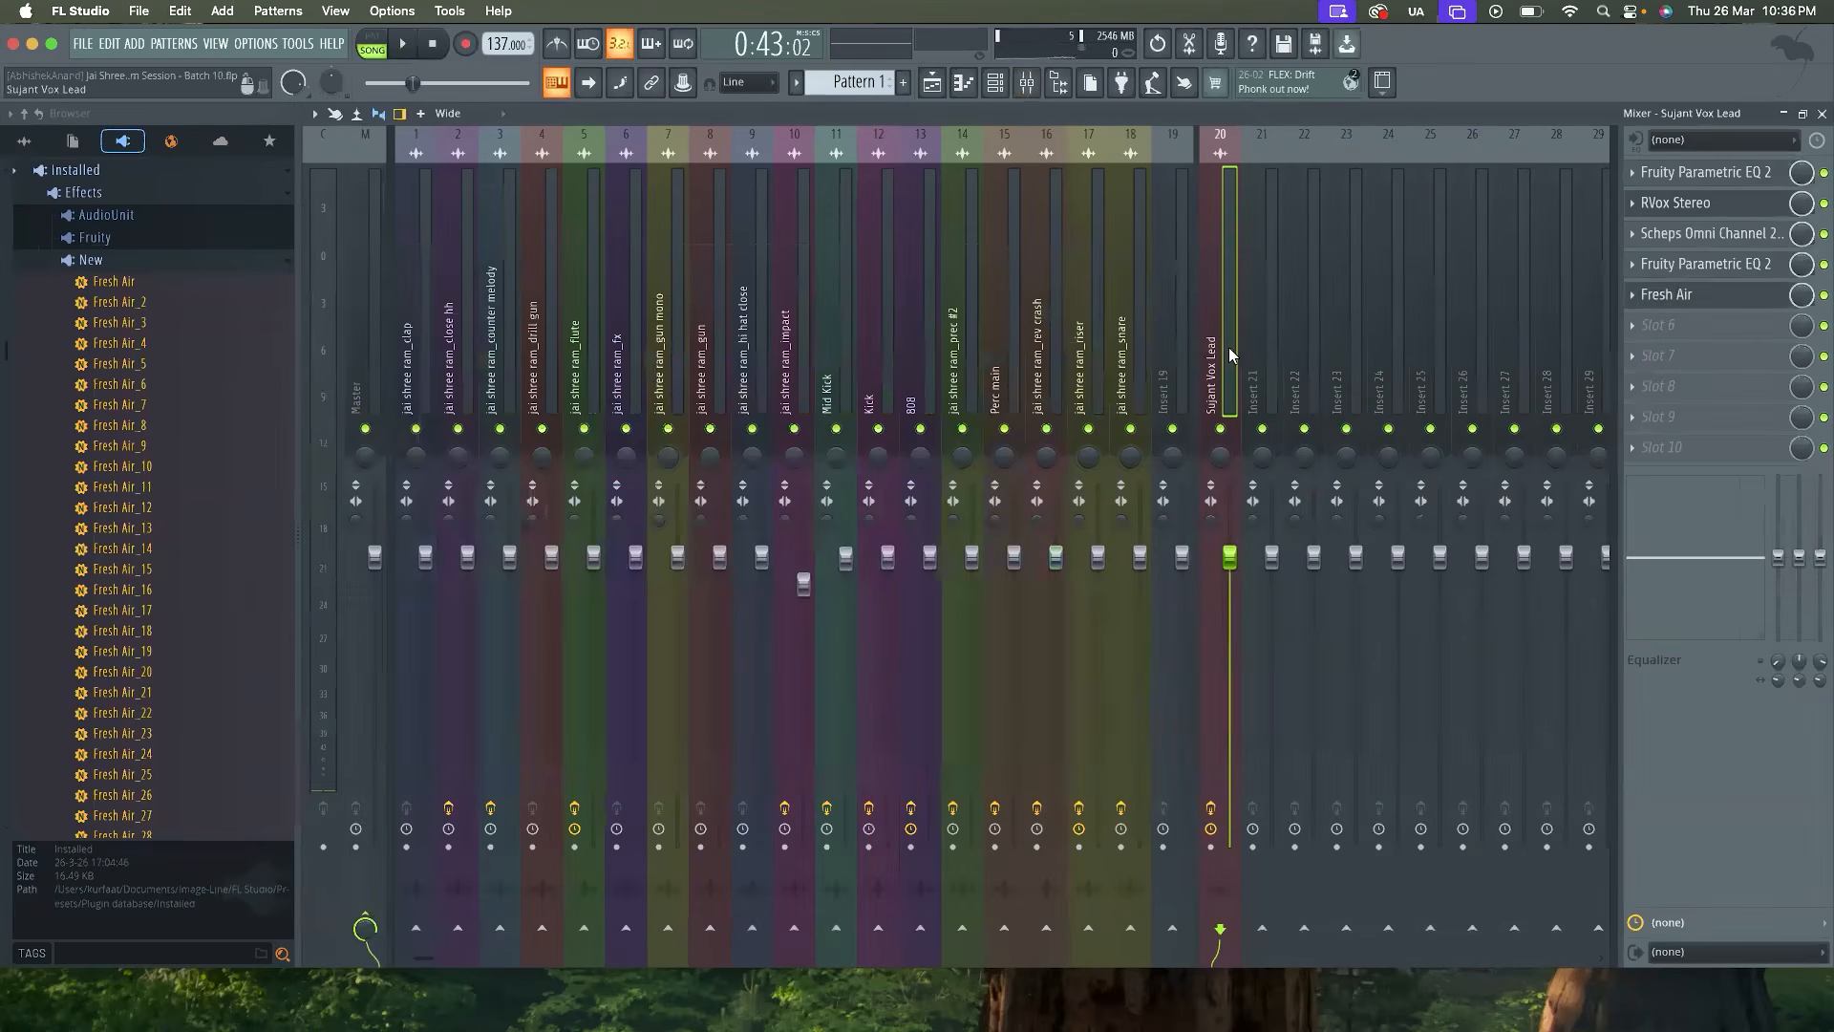
{"action": "left_click", "coordinate": [1691, 299]}
{"action": "key", "text": "space"}
{"action": "left_click_drag", "start_coordinate": [611, 630], "coordinate": [694, 480]}
{"action": "left_click_drag", "start_coordinate": [632, 588], "coordinate": [614, 721]}
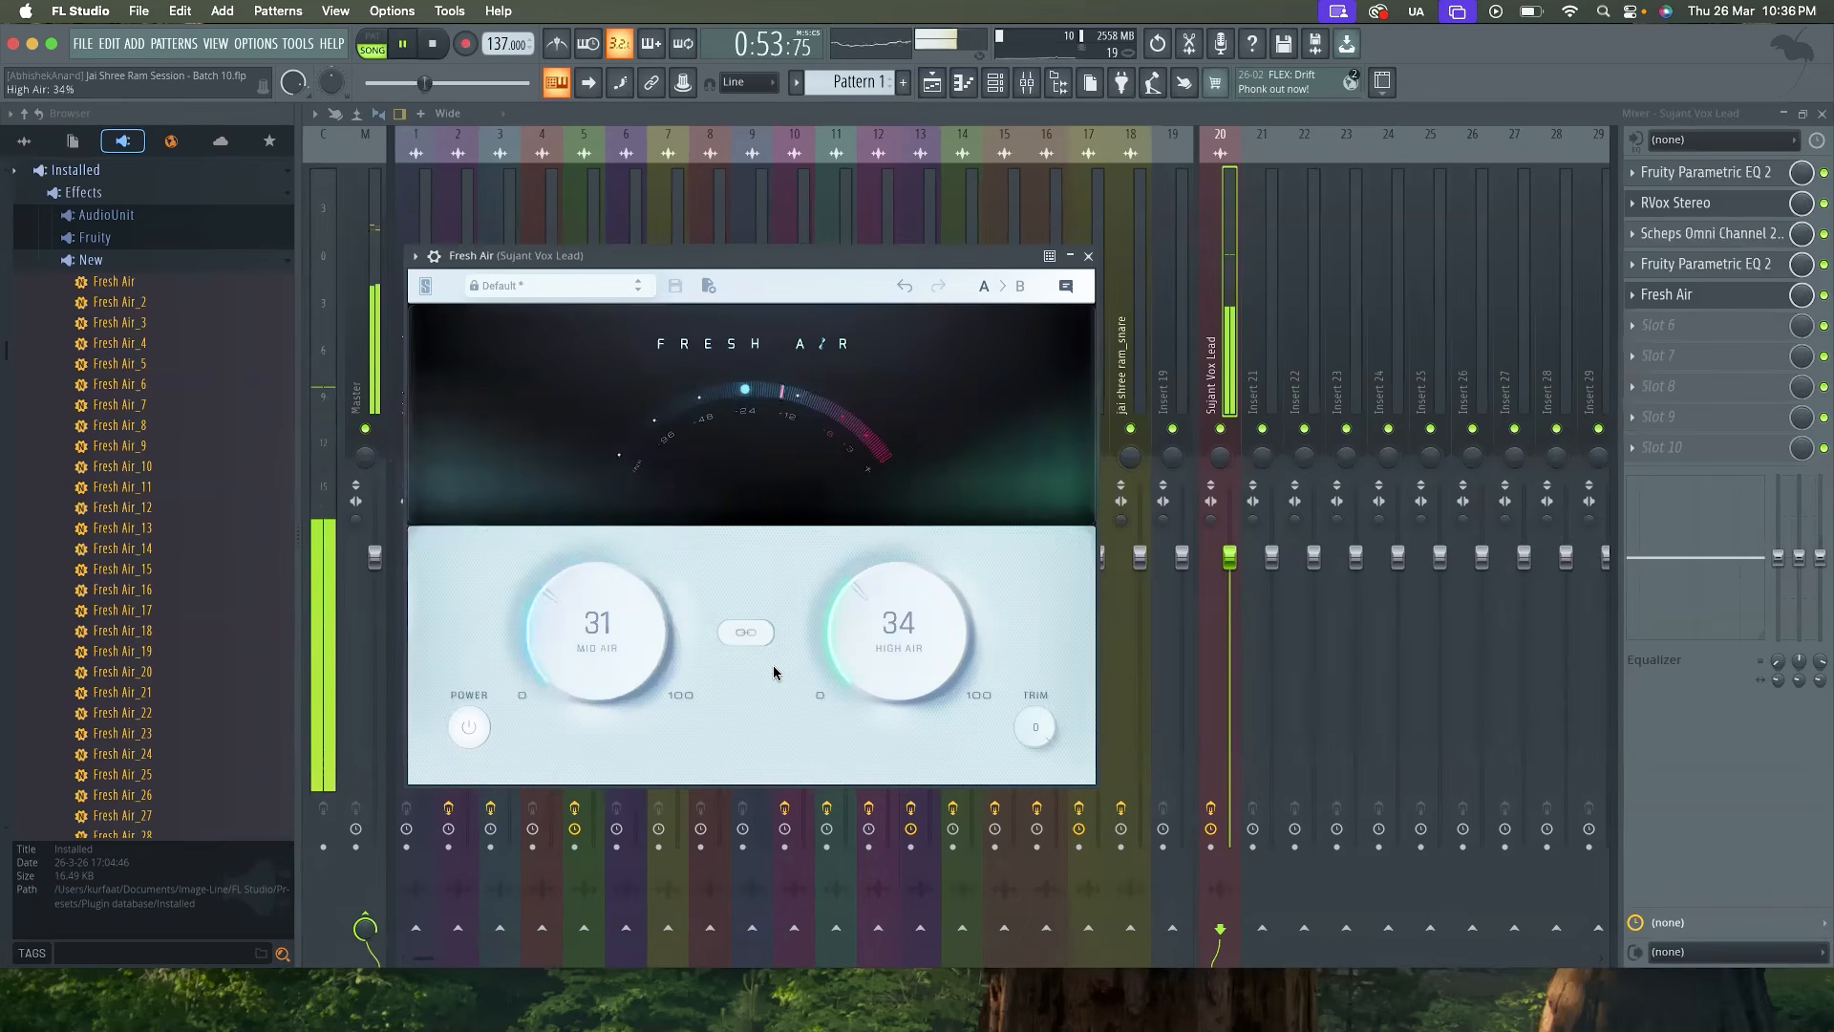
{"action": "left_click", "coordinate": [1089, 258]}
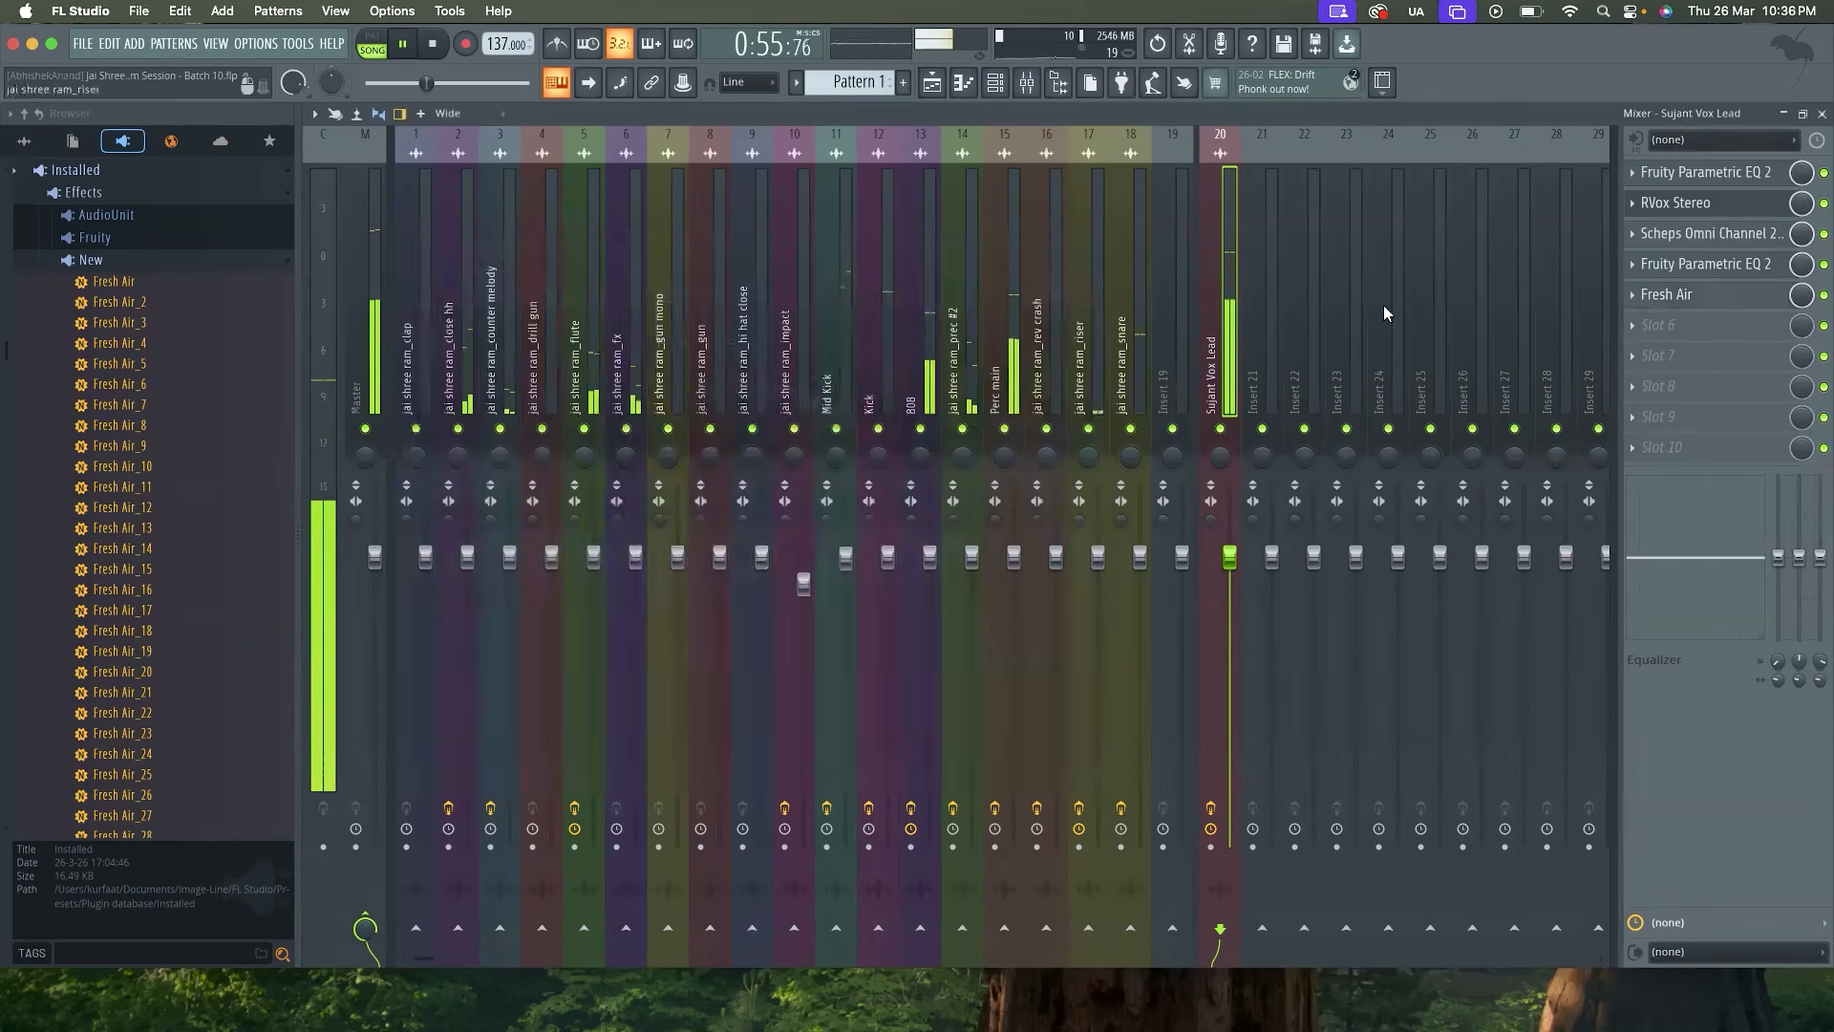
Reopen Fresh Air on the lead vocal, set High Air to 31% during playback and close the plugin
{"action": "left_click", "coordinate": [1720, 300]}
{"action": "left_click_drag", "start_coordinate": [897, 621], "coordinate": [897, 616]}
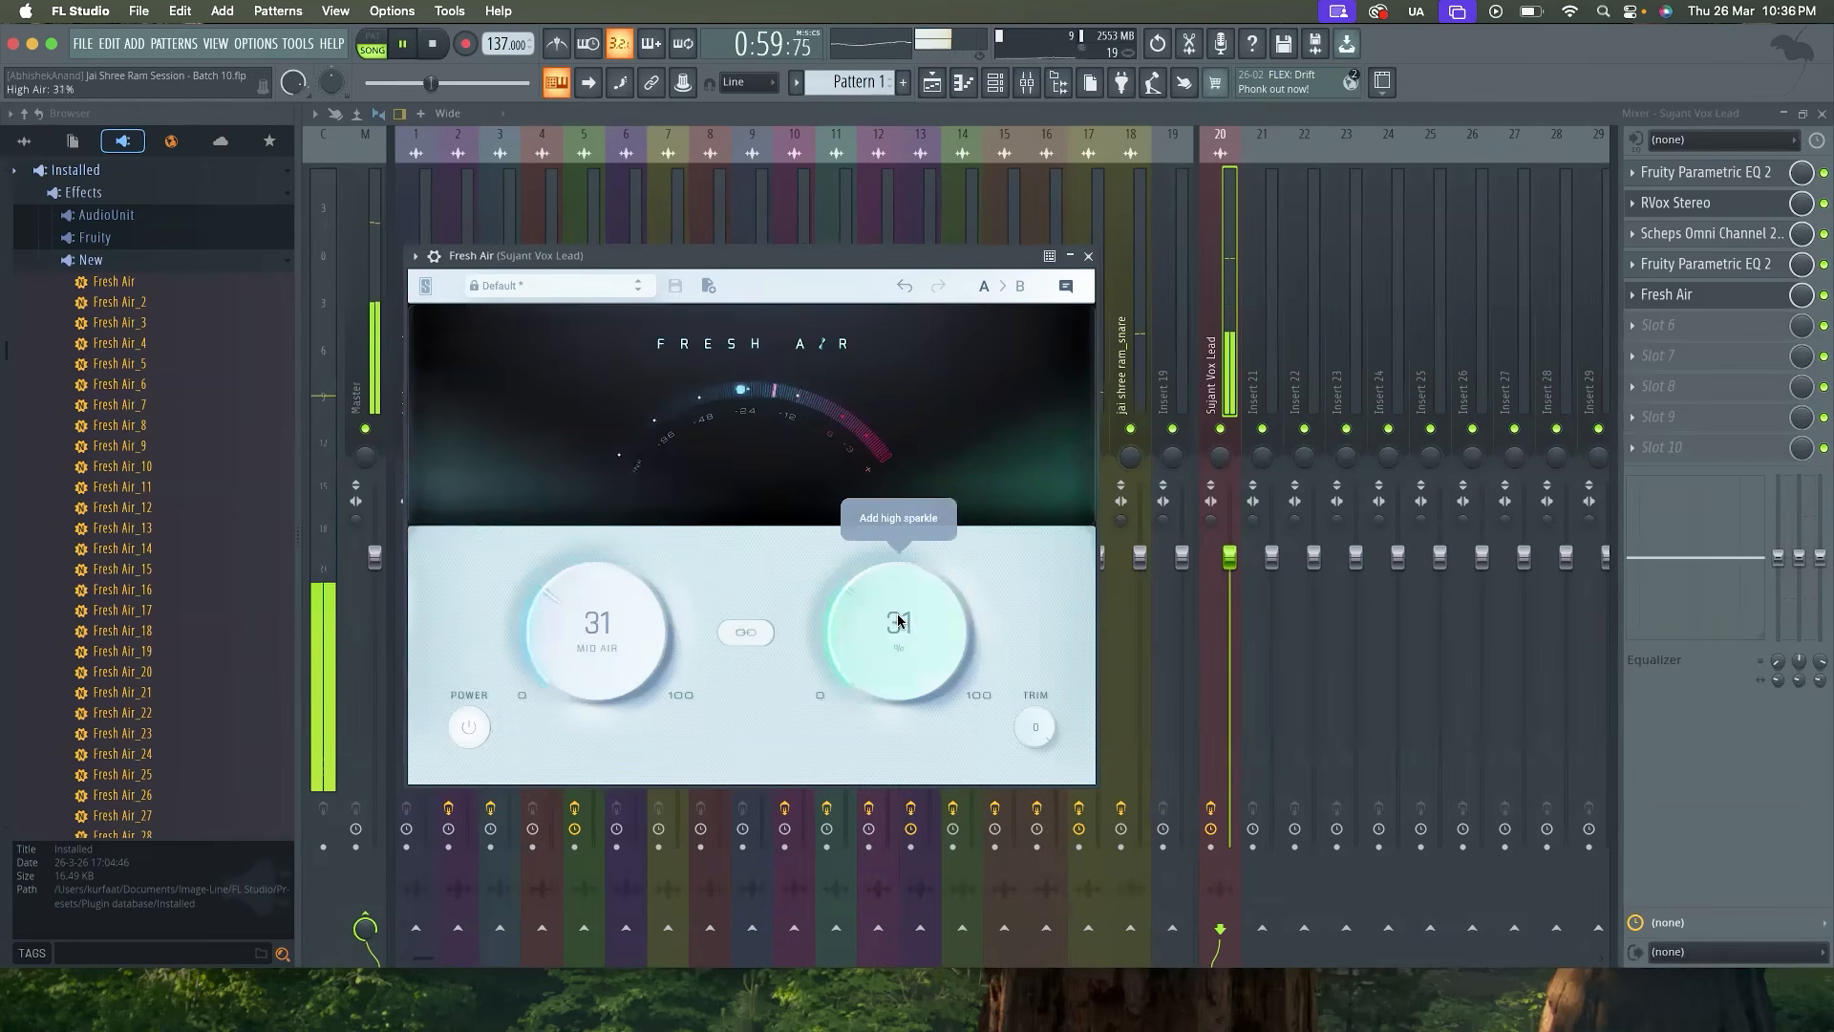
{"action": "left_click", "coordinate": [1089, 257]}
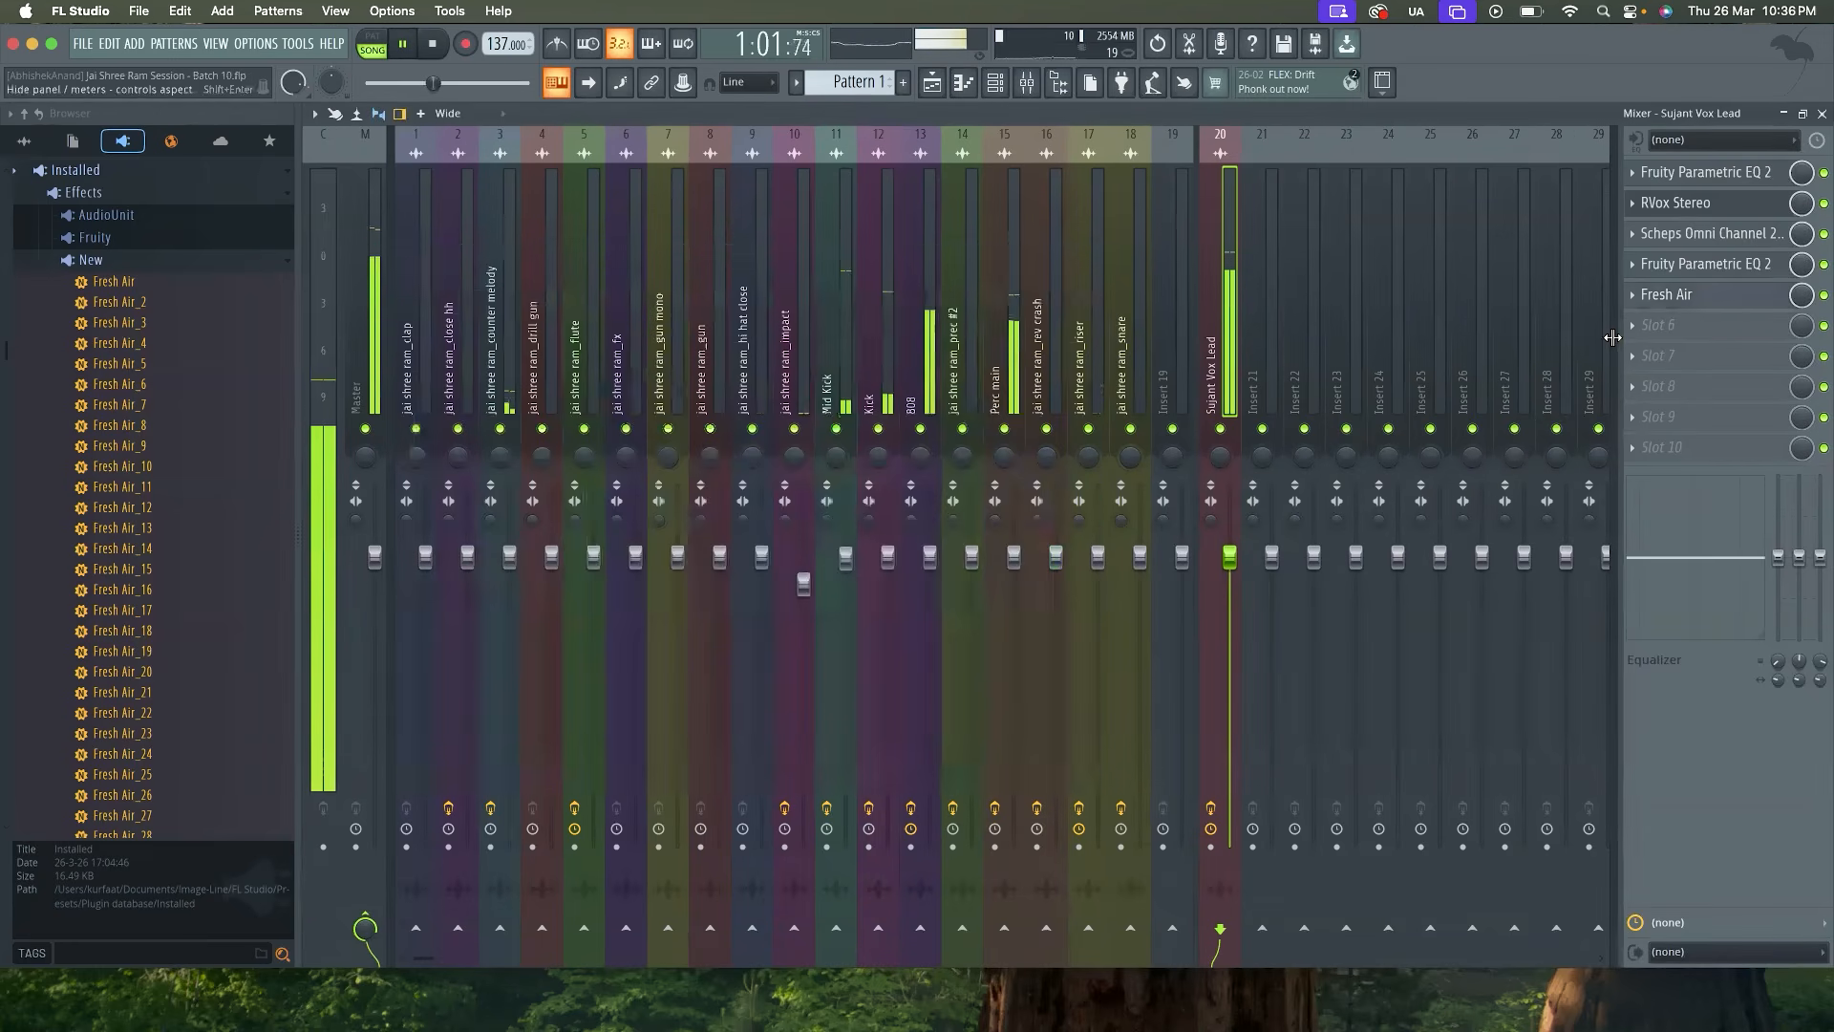
Inspect the lead vocal's second Fruity Parametric EQ 2 during playback, then close it and the mixer
{"action": "key", "text": "space"}
{"action": "left_click", "coordinate": [1750, 268]}
{"action": "key", "text": "space"}
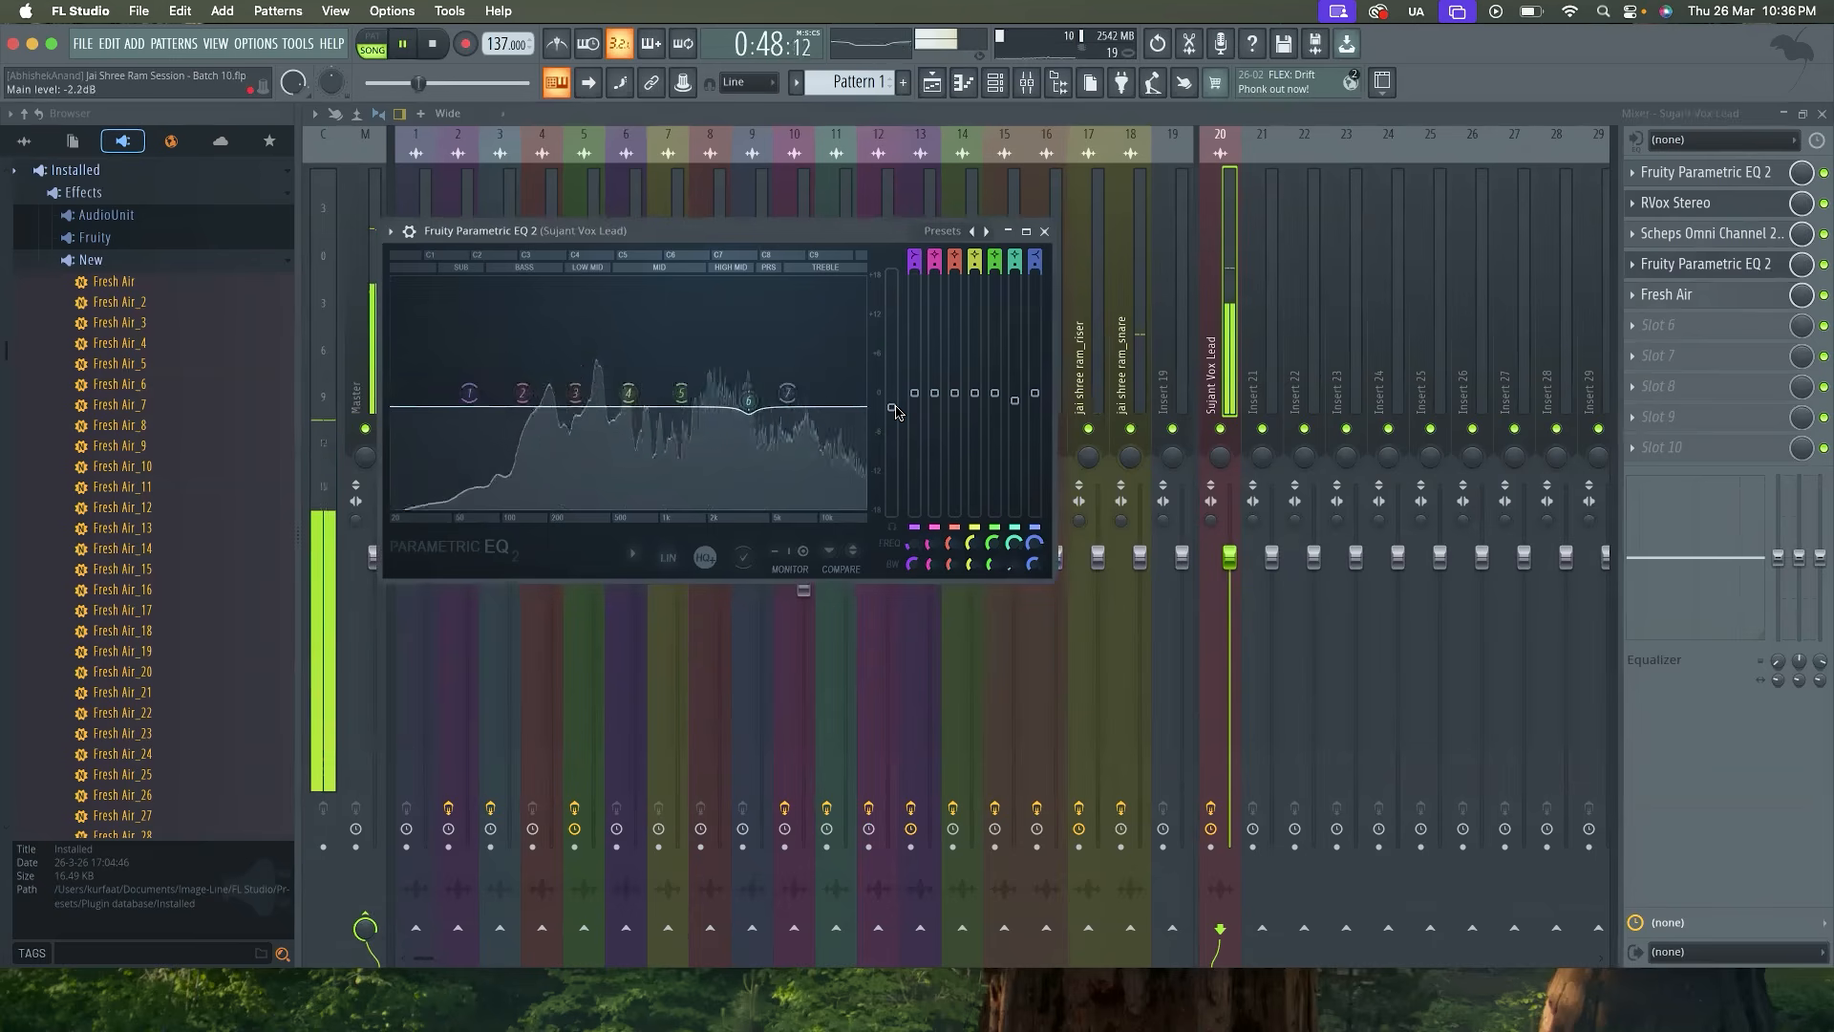
{"action": "left_click", "coordinate": [1046, 231]}
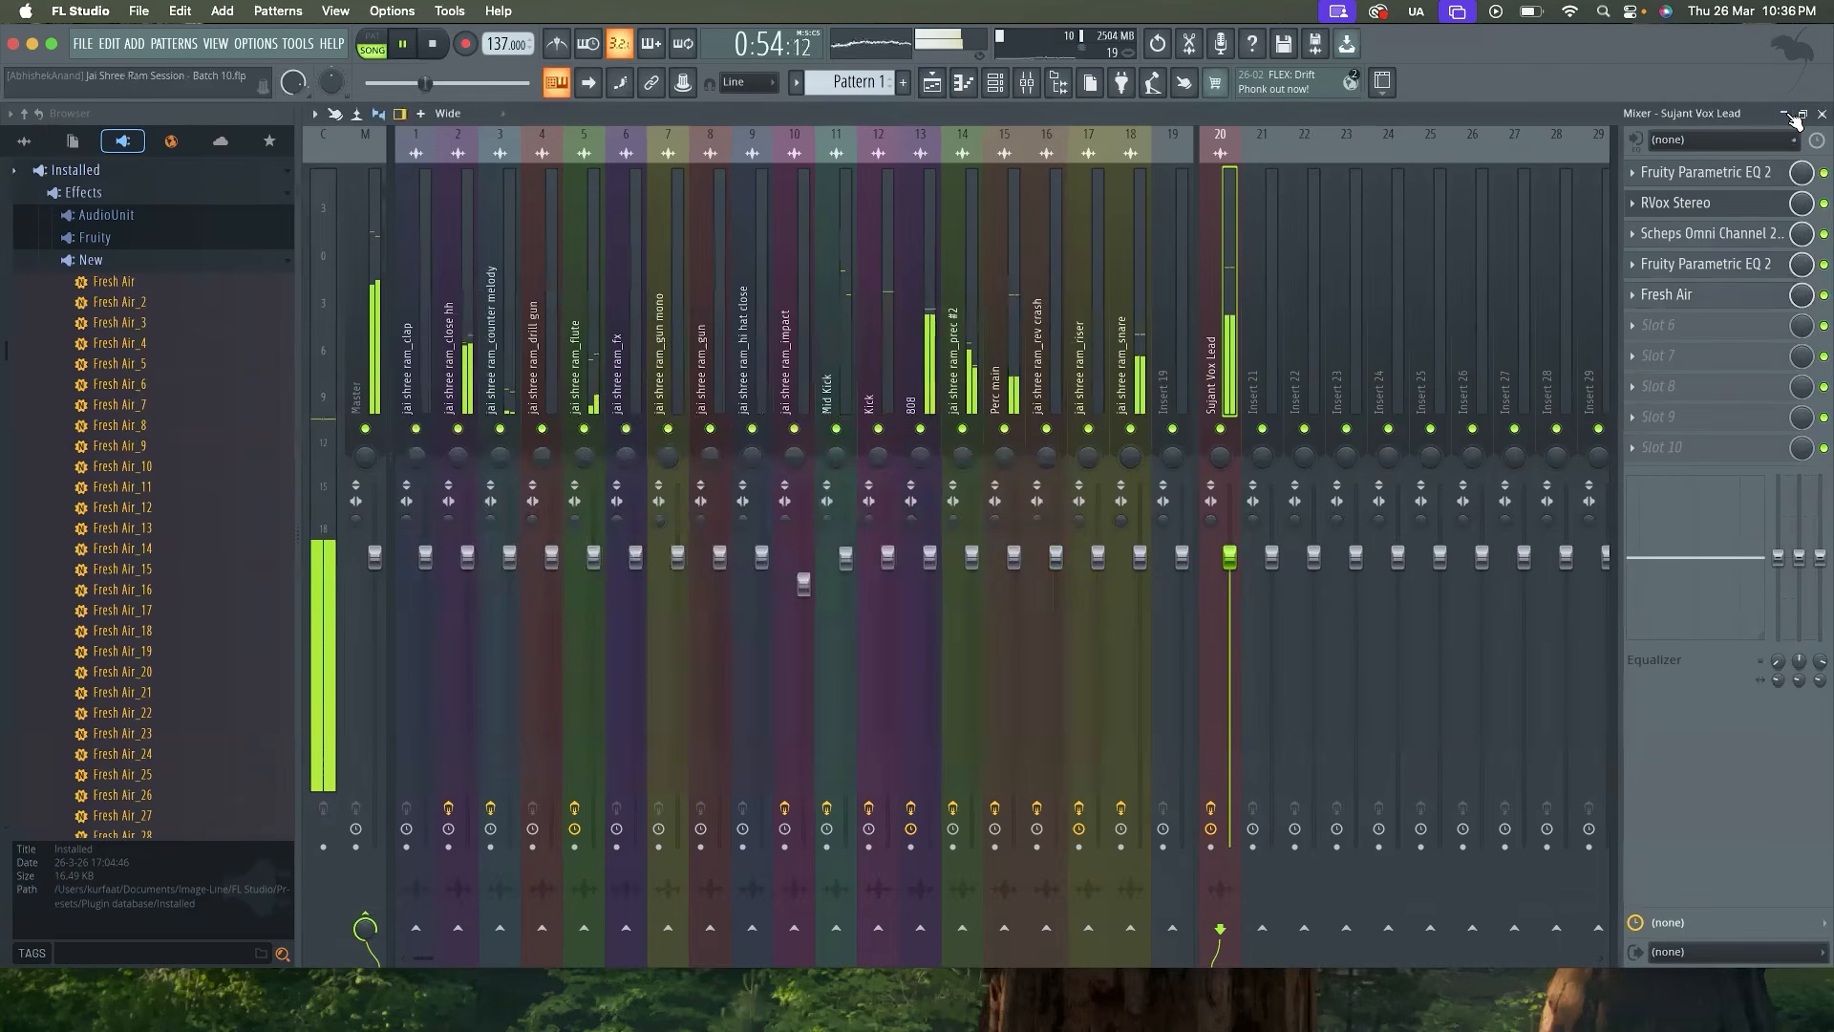
{"action": "left_click", "coordinate": [1821, 115]}
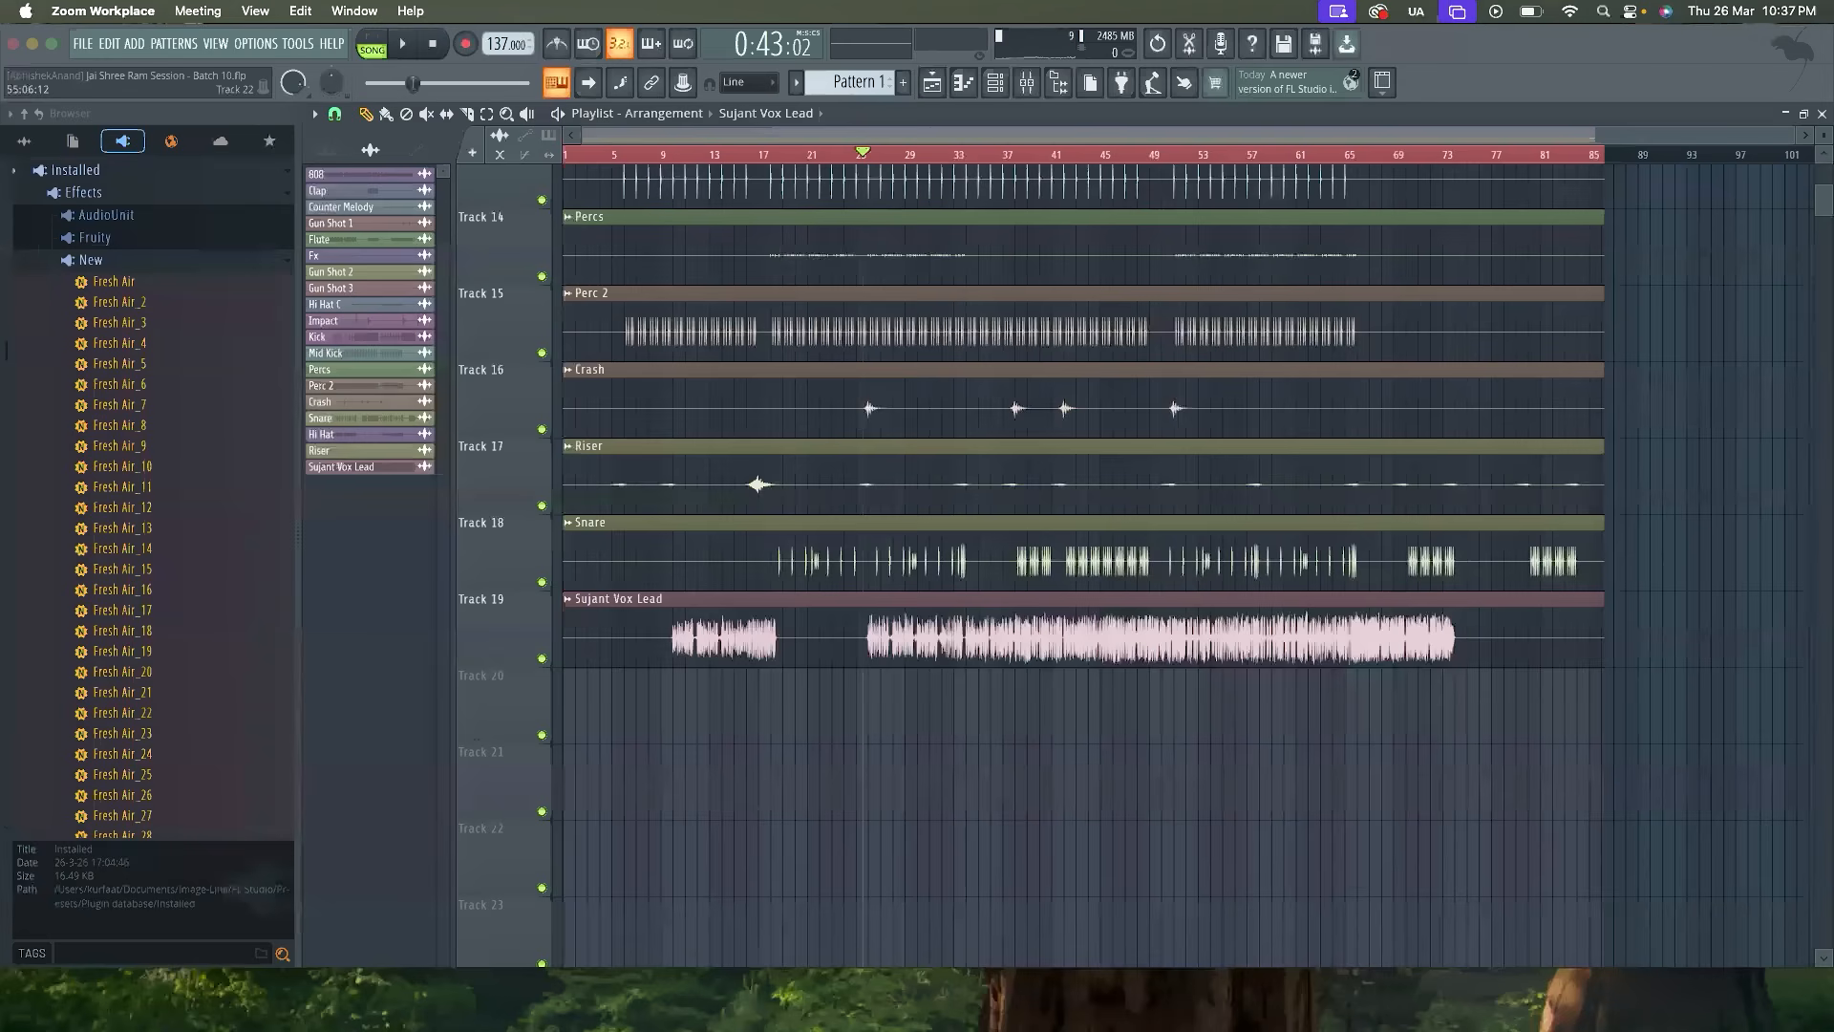
Look through the playlist's tracks and briefly play the arrangement from the start
{"action": "left_click", "coordinate": [977, 177]}
{"action": "key", "text": "space"}
{"action": "scroll", "coordinate": [725, 289], "scroll_direction": "up", "scroll_amount": 6}
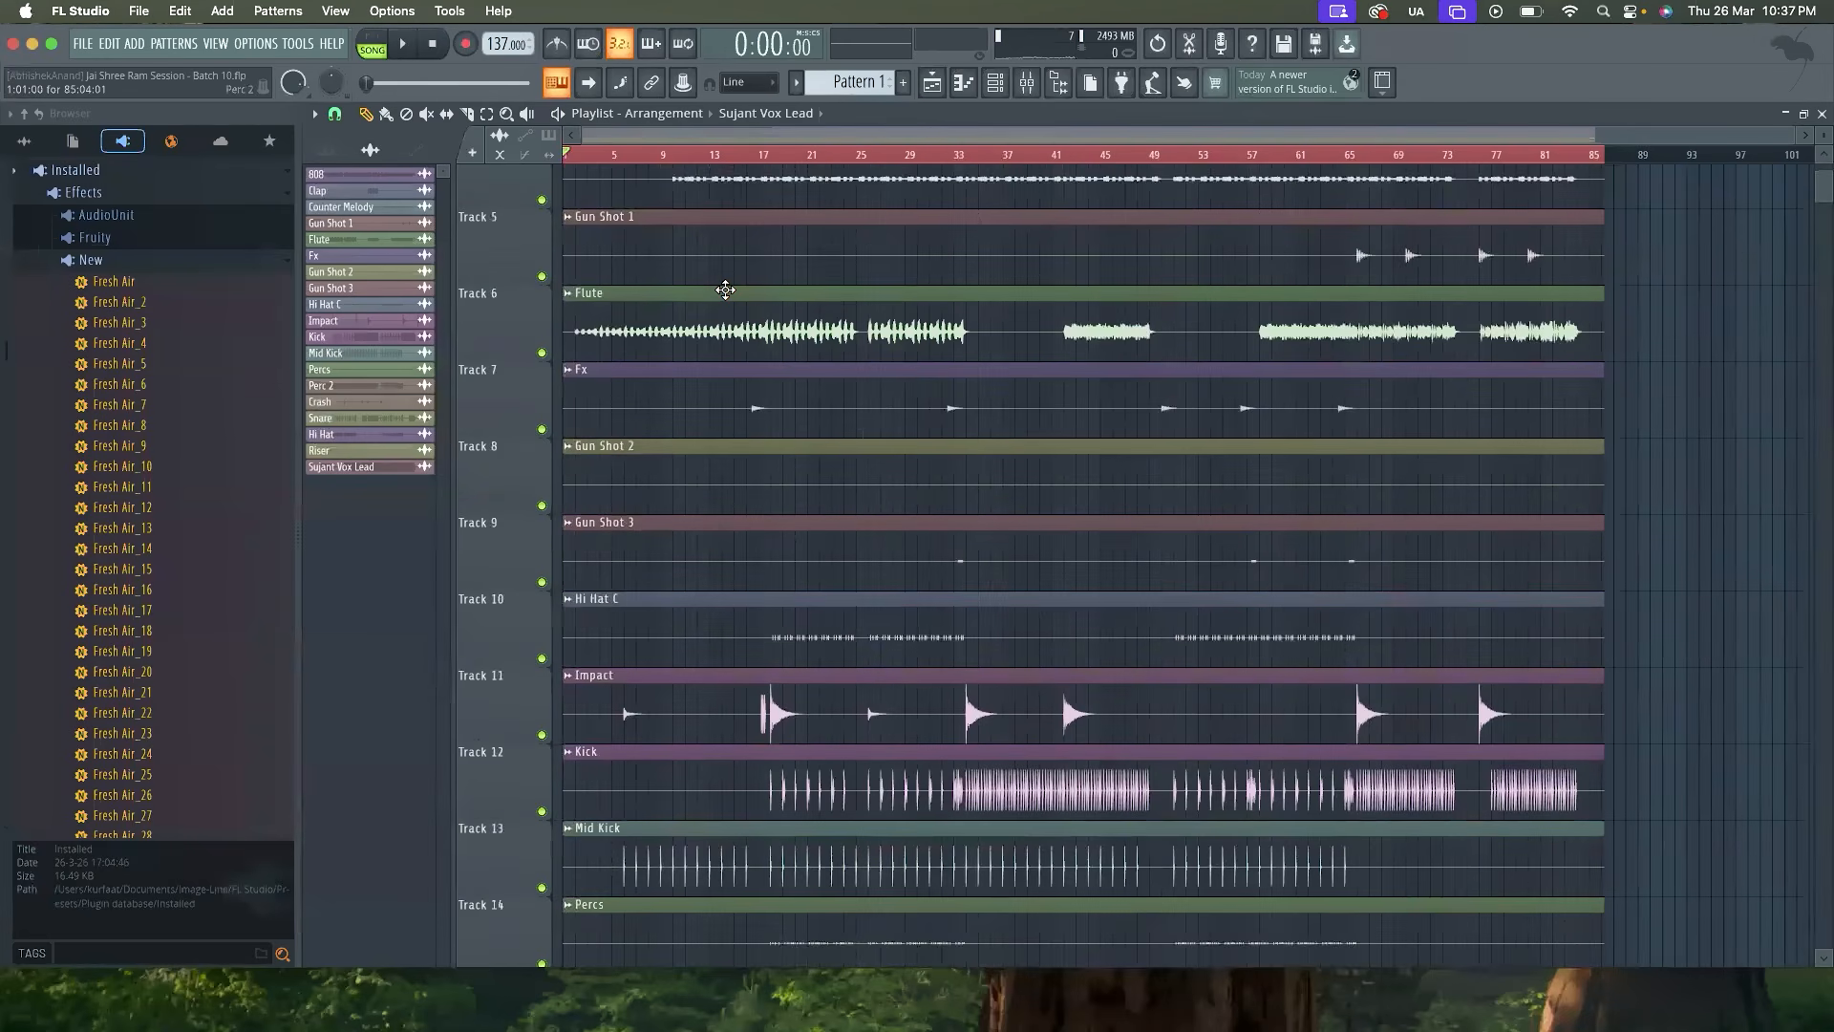
{"action": "key", "text": "space"}
{"action": "scroll", "coordinate": [684, 456], "scroll_direction": "down", "scroll_amount": 6}
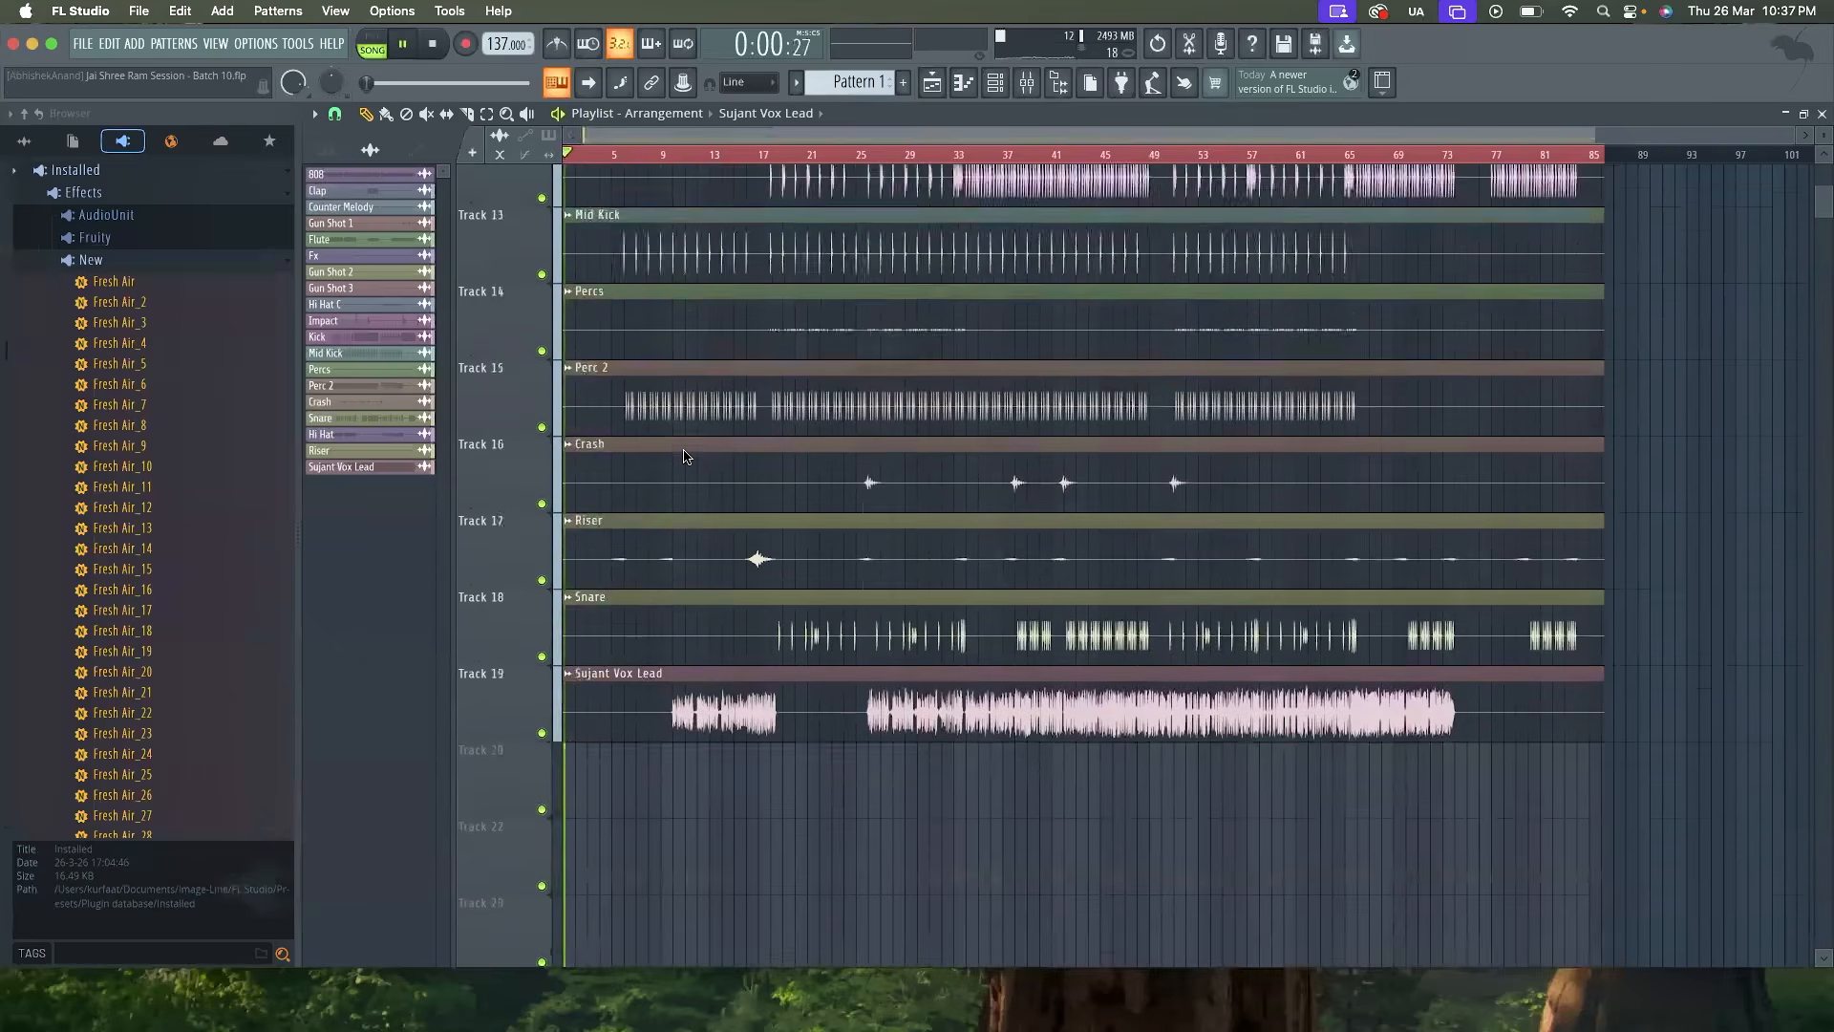
{"action": "key", "text": "space"}
{"action": "scroll", "coordinate": [684, 457], "scroll_direction": "up", "scroll_amount": 3}
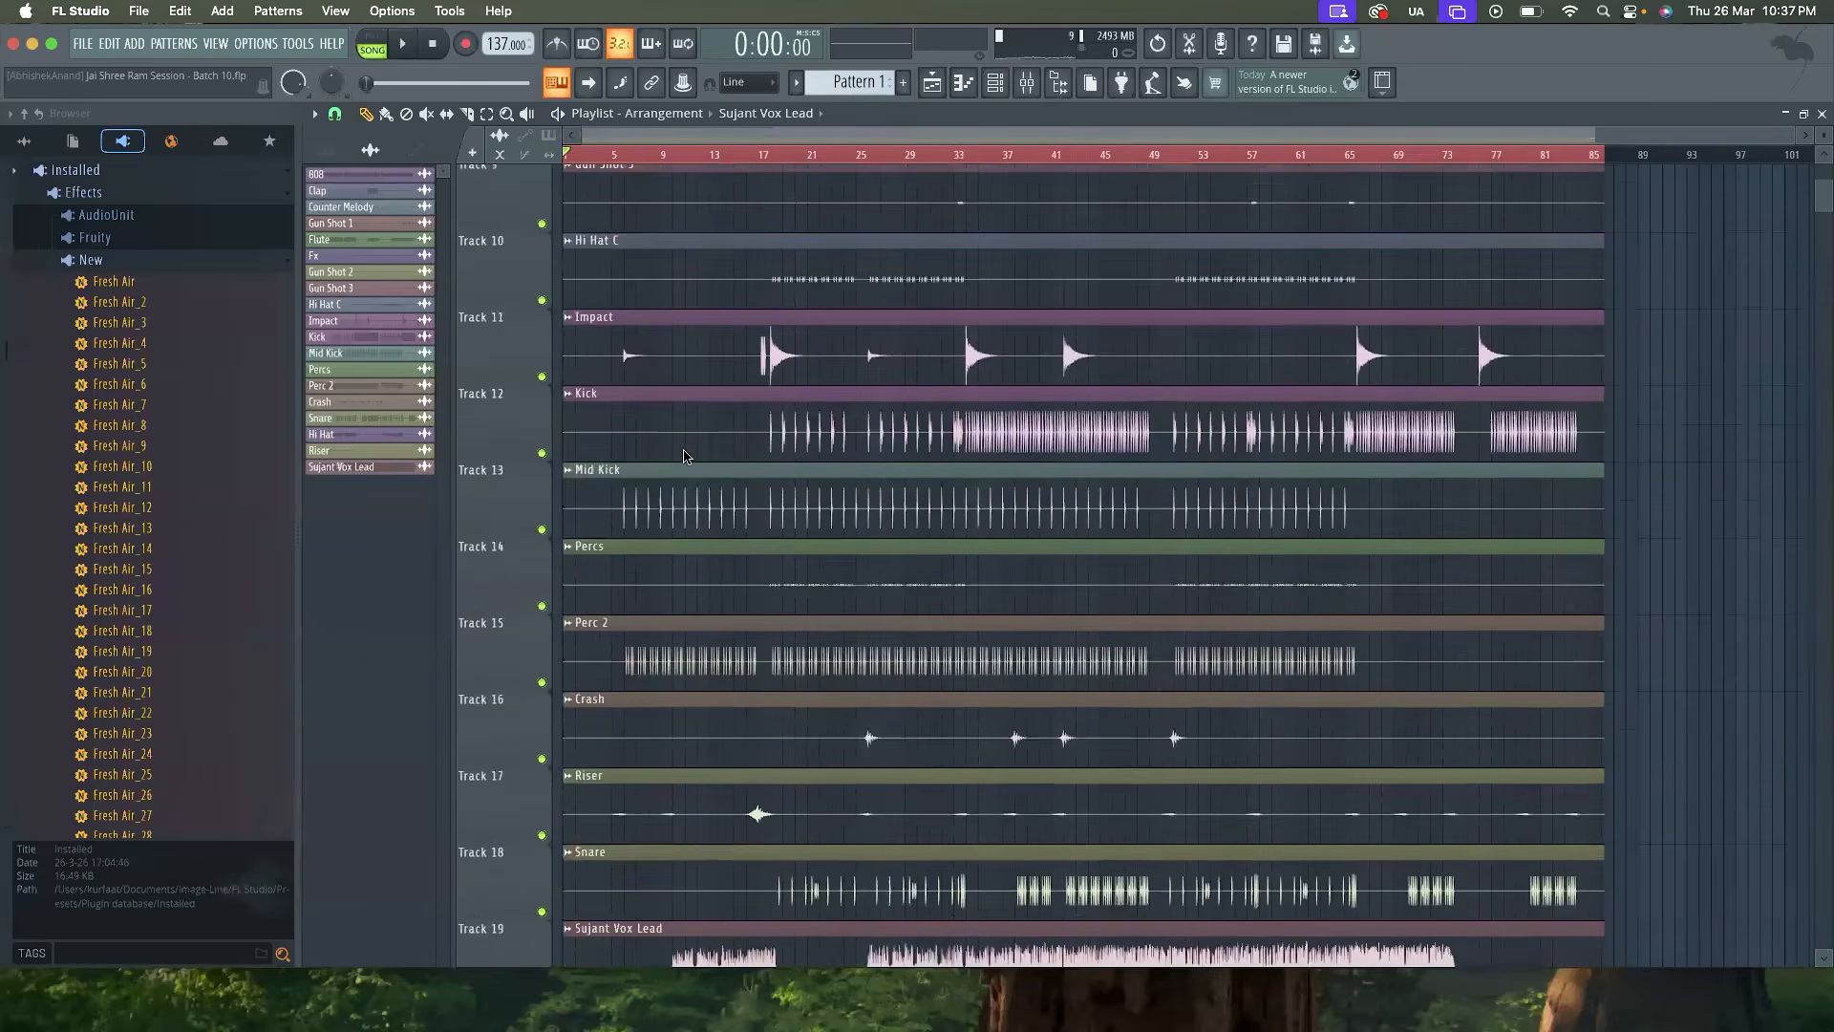
{"action": "scroll", "coordinate": [684, 456], "scroll_direction": "down", "scroll_amount": 1}
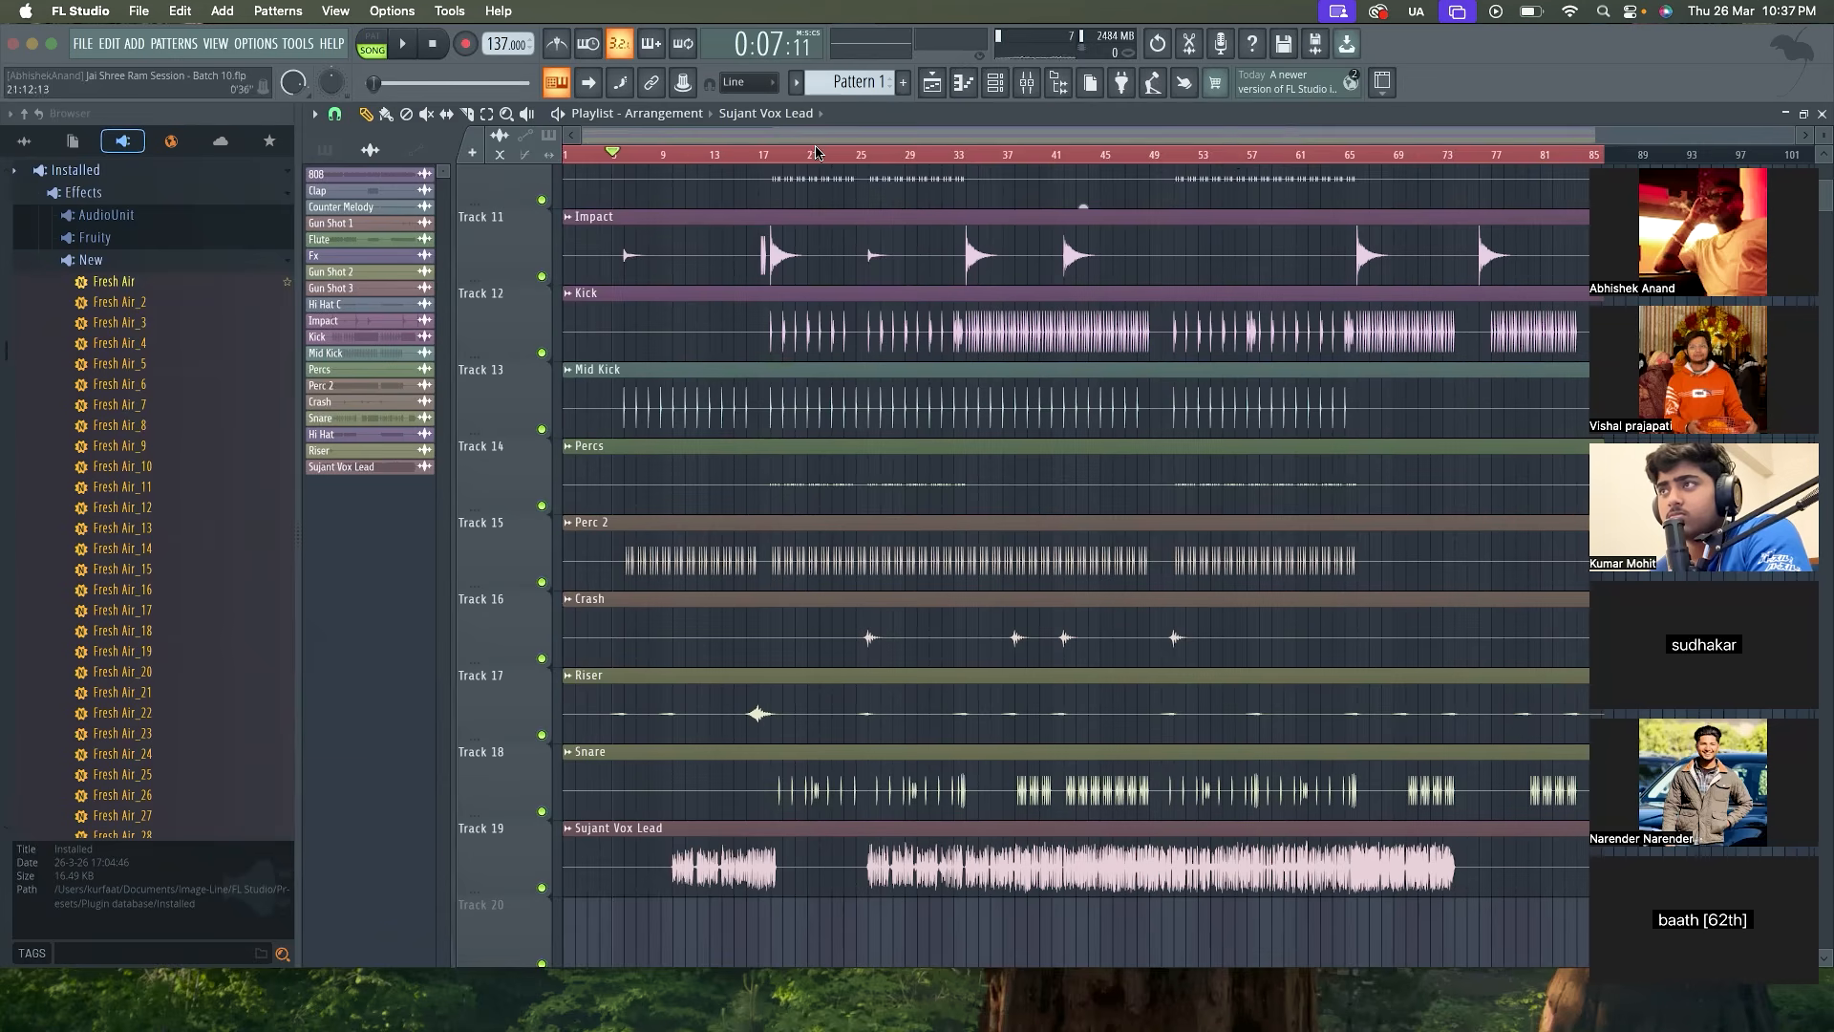
Play the song in the playlist, reposition the playhead just before the lead vocal's second section and listen from there
{"action": "key", "text": "space"}
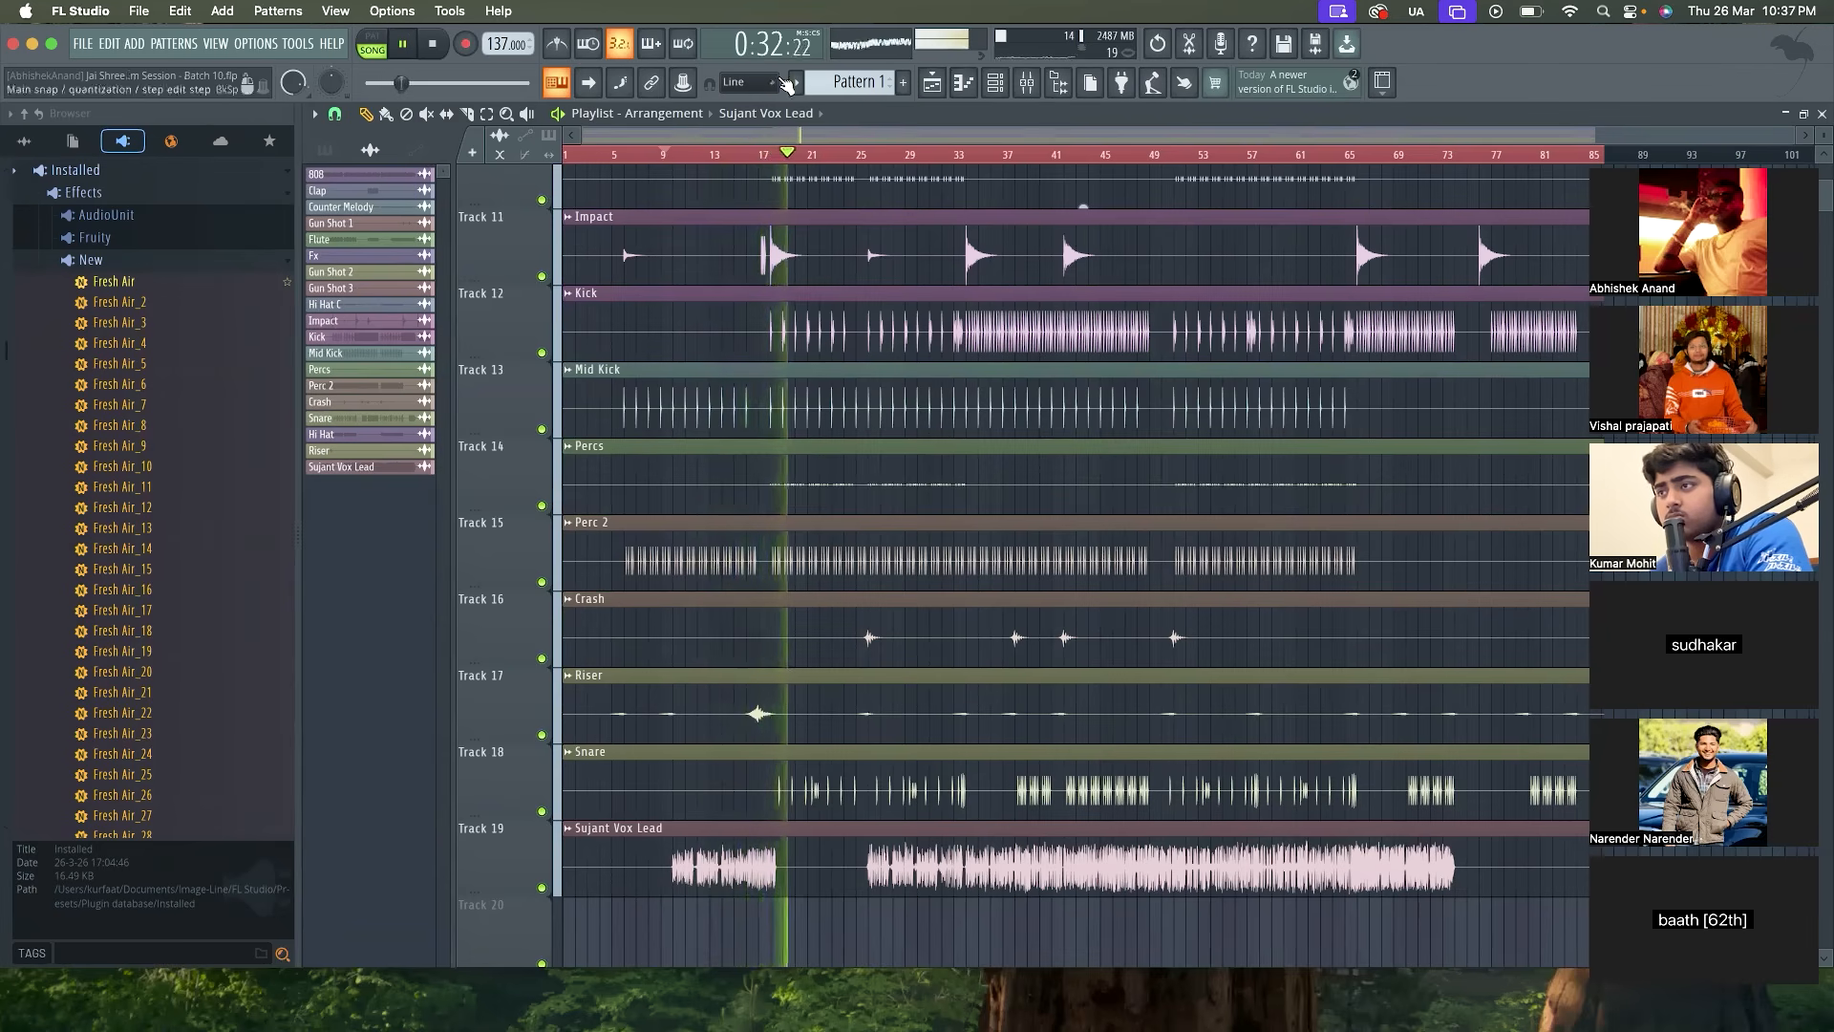
{"action": "left_click", "coordinate": [854, 156]}
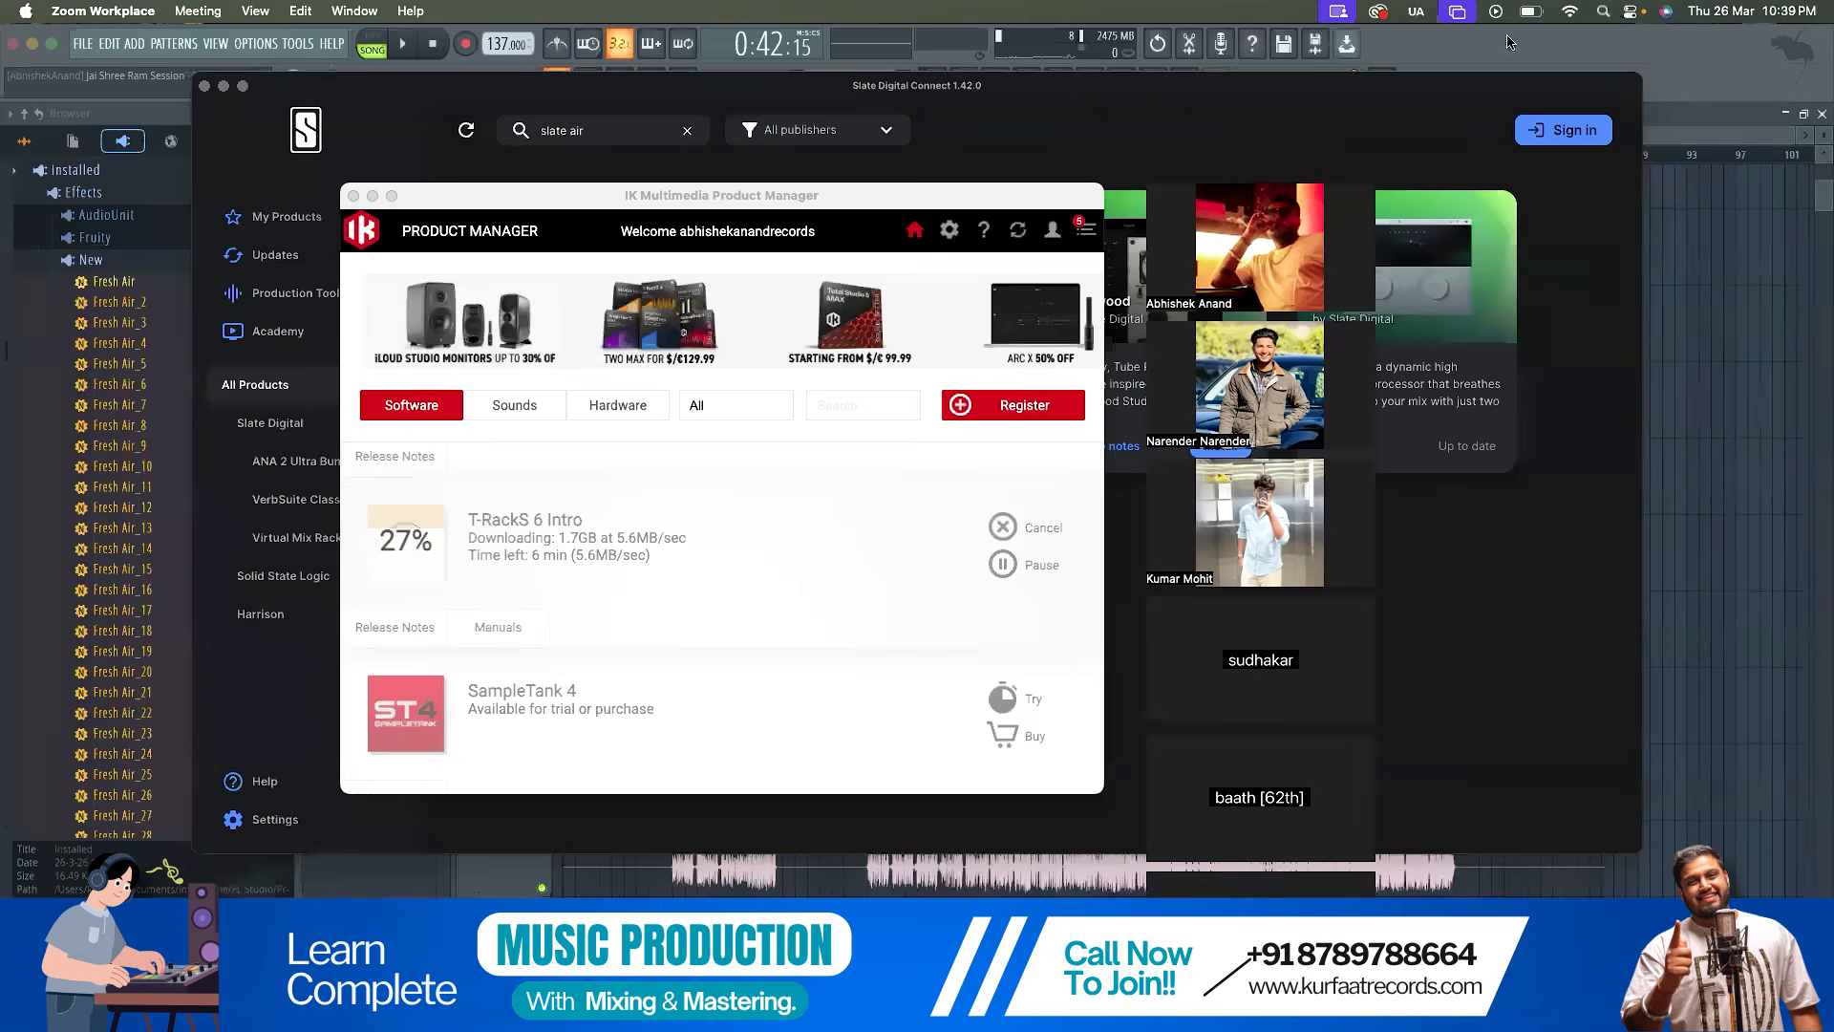
{"action": "left_click", "coordinate": [1507, 42]}
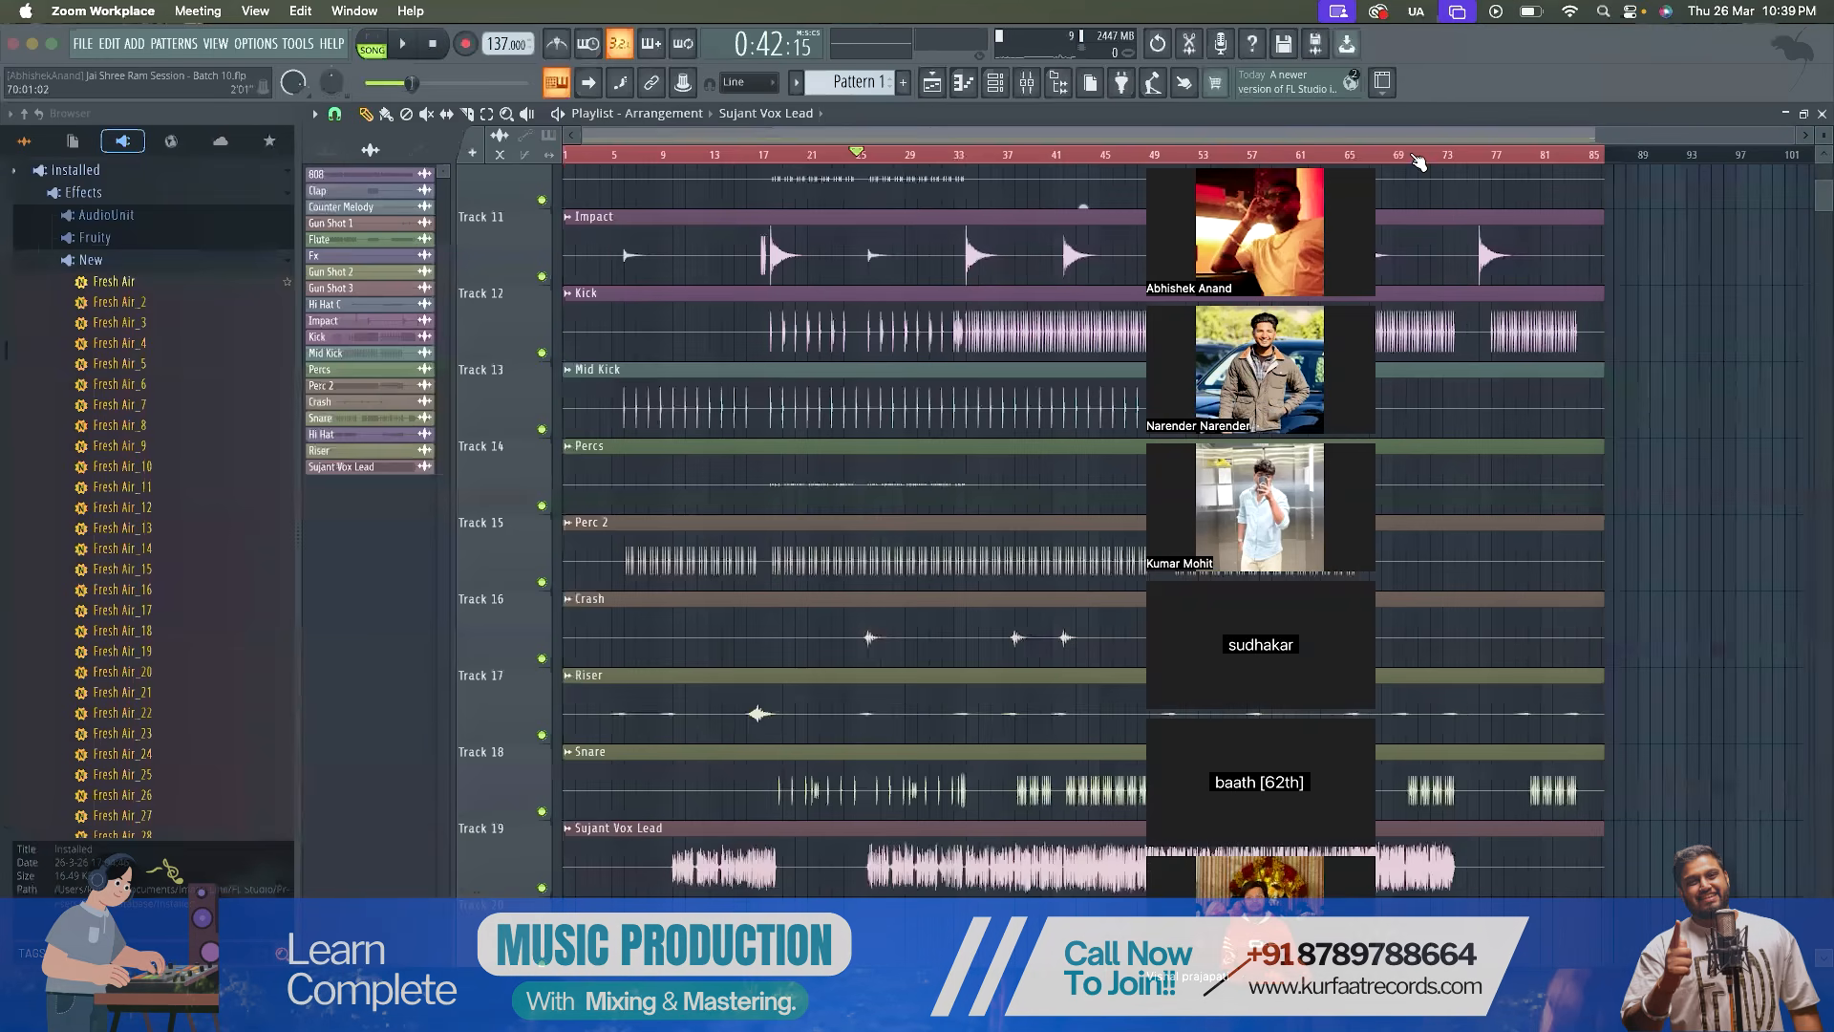
{"action": "left_click", "coordinate": [1425, 135]}
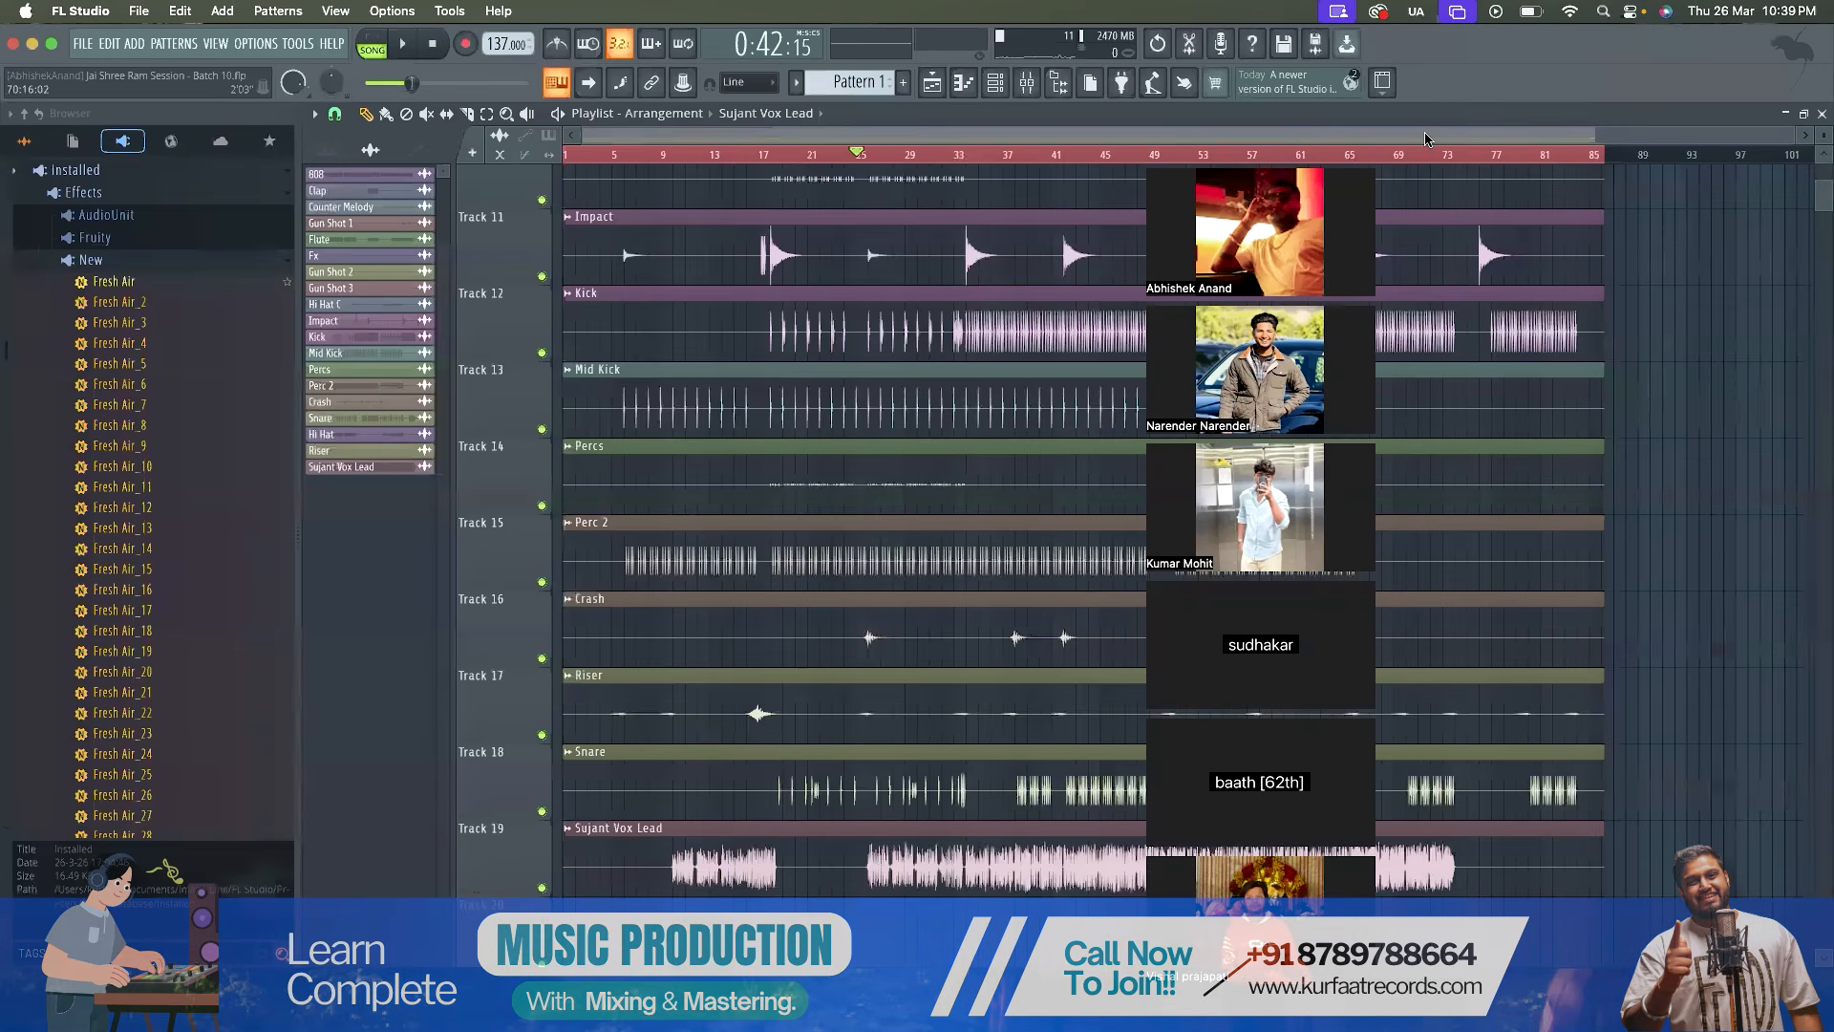
{"action": "key", "text": "space"}
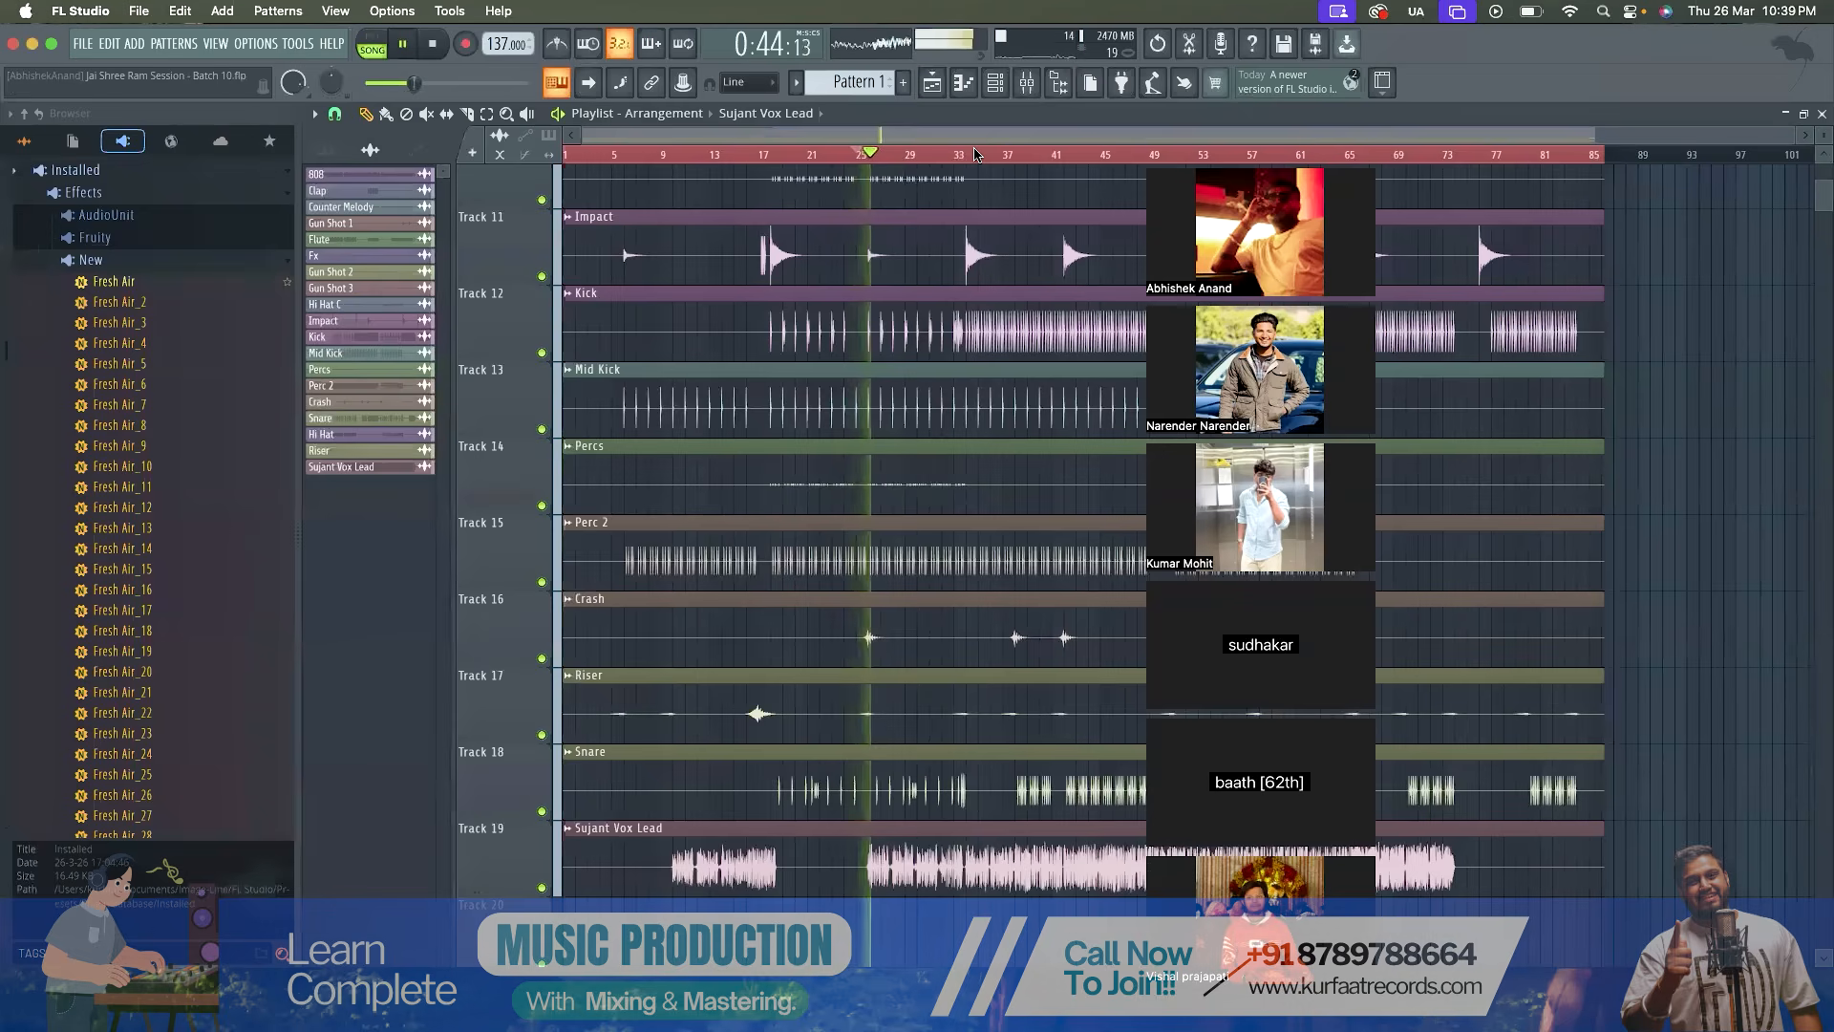
{"action": "key", "text": "space"}
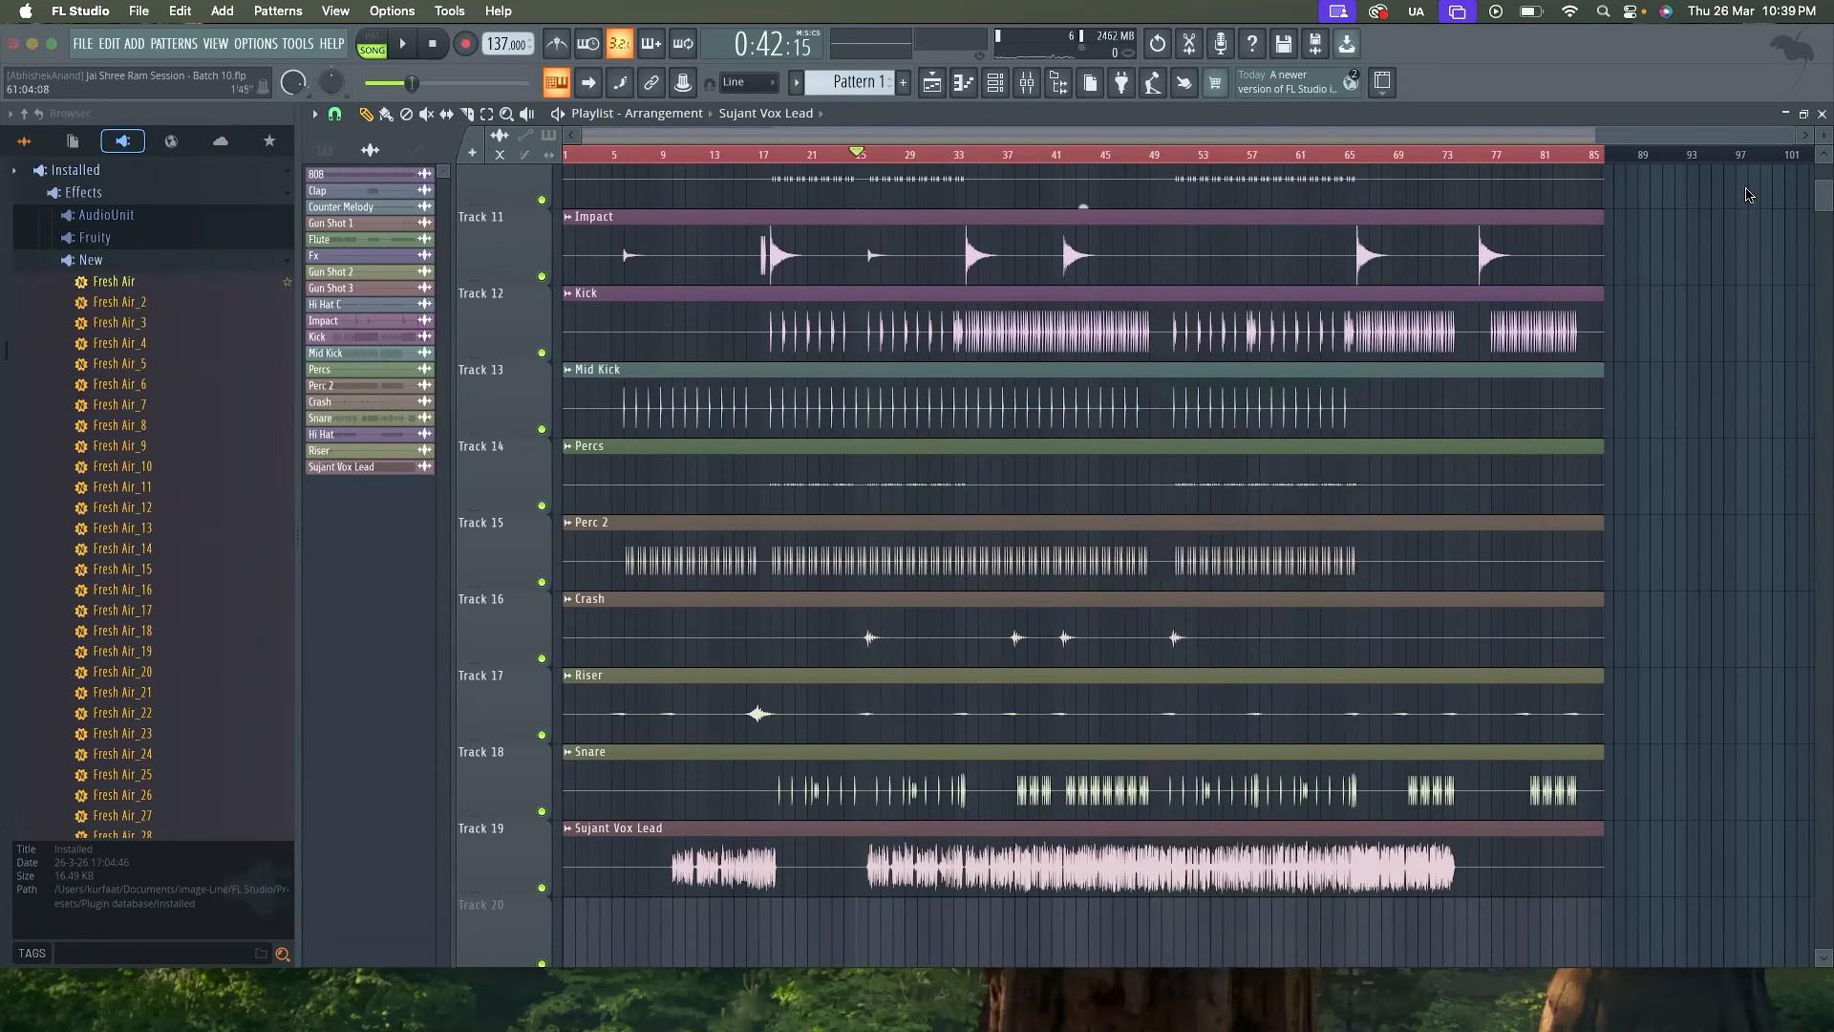
Zoom the playlist in on the lead vocal and play from where its second section begins, near bar 26
{"action": "scroll", "coordinate": [880, 453], "scroll_direction": "down", "scroll_amount": 4}
{"action": "scroll", "coordinate": [864, 465], "scroll_direction": "up", "scroll_amount": 7}
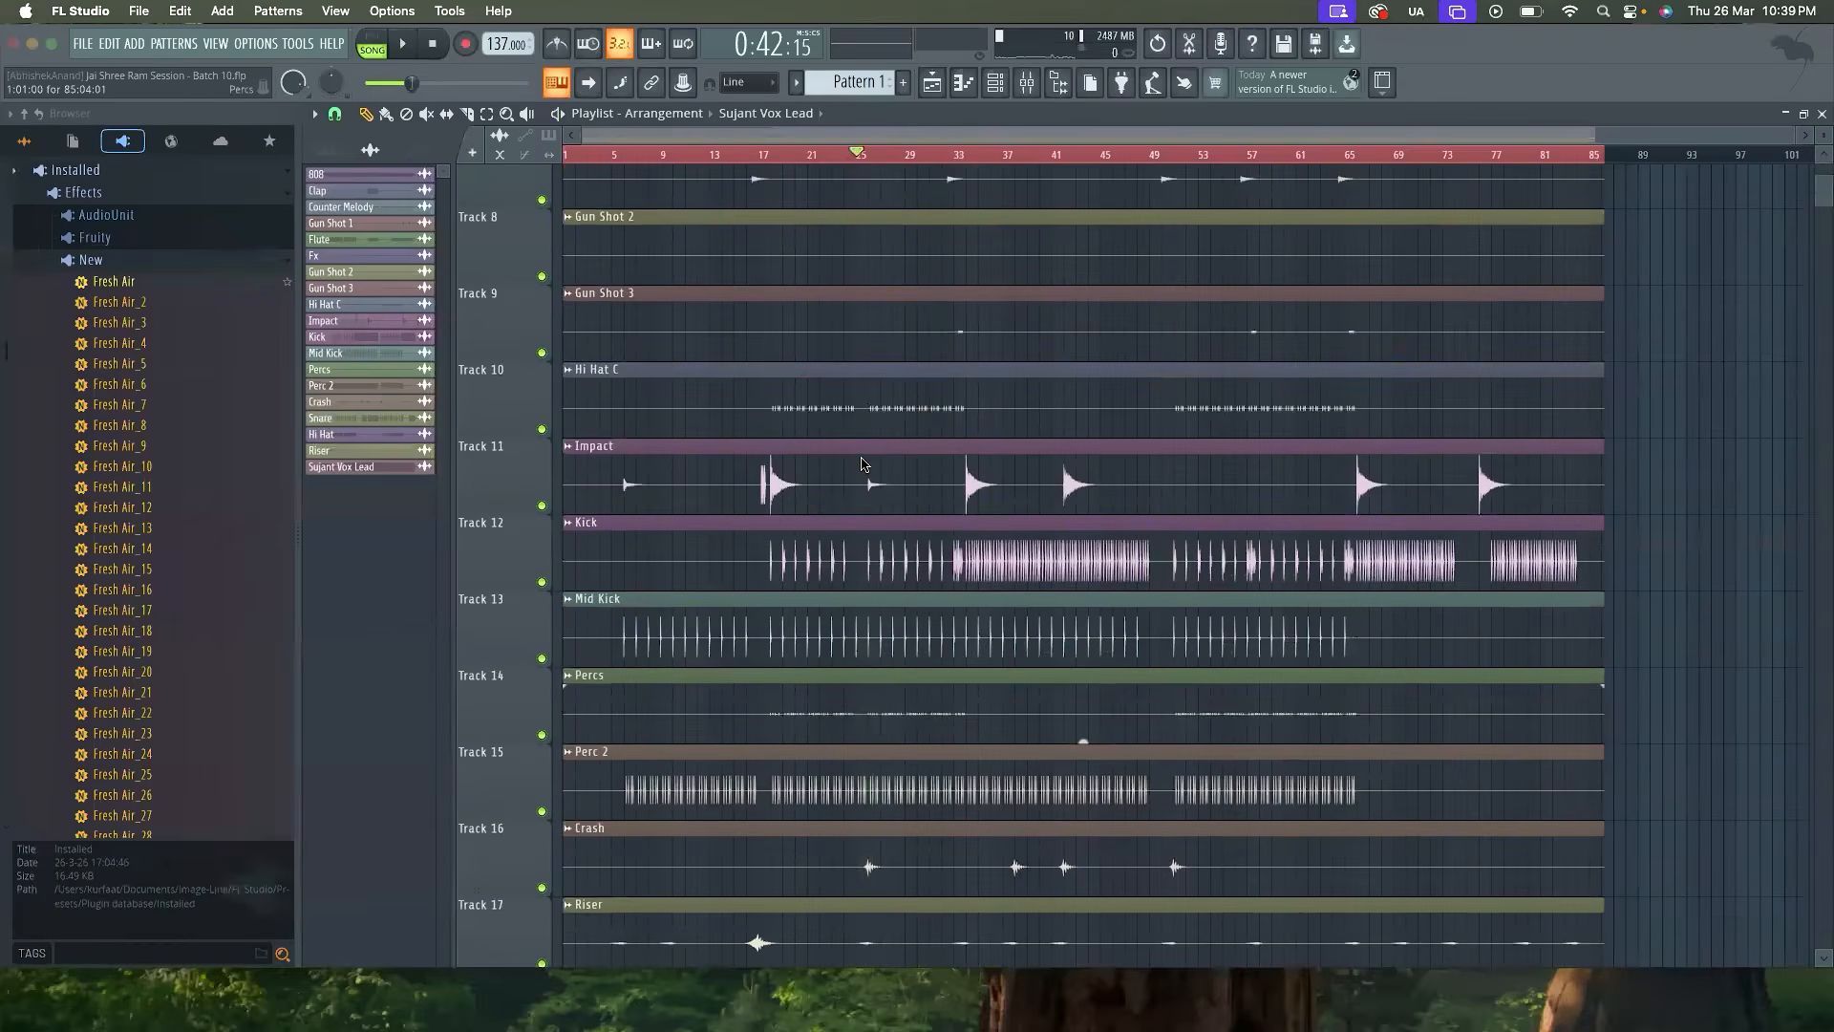
{"action": "scroll", "coordinate": [861, 464], "scroll_direction": "down", "scroll_amount": 7}
{"action": "left_click", "coordinate": [915, 416]}
{"action": "right_click", "coordinate": [967, 396]}
{"action": "scroll", "coordinate": [852, 306], "scroll_direction": "up", "scroll_amount": 5}
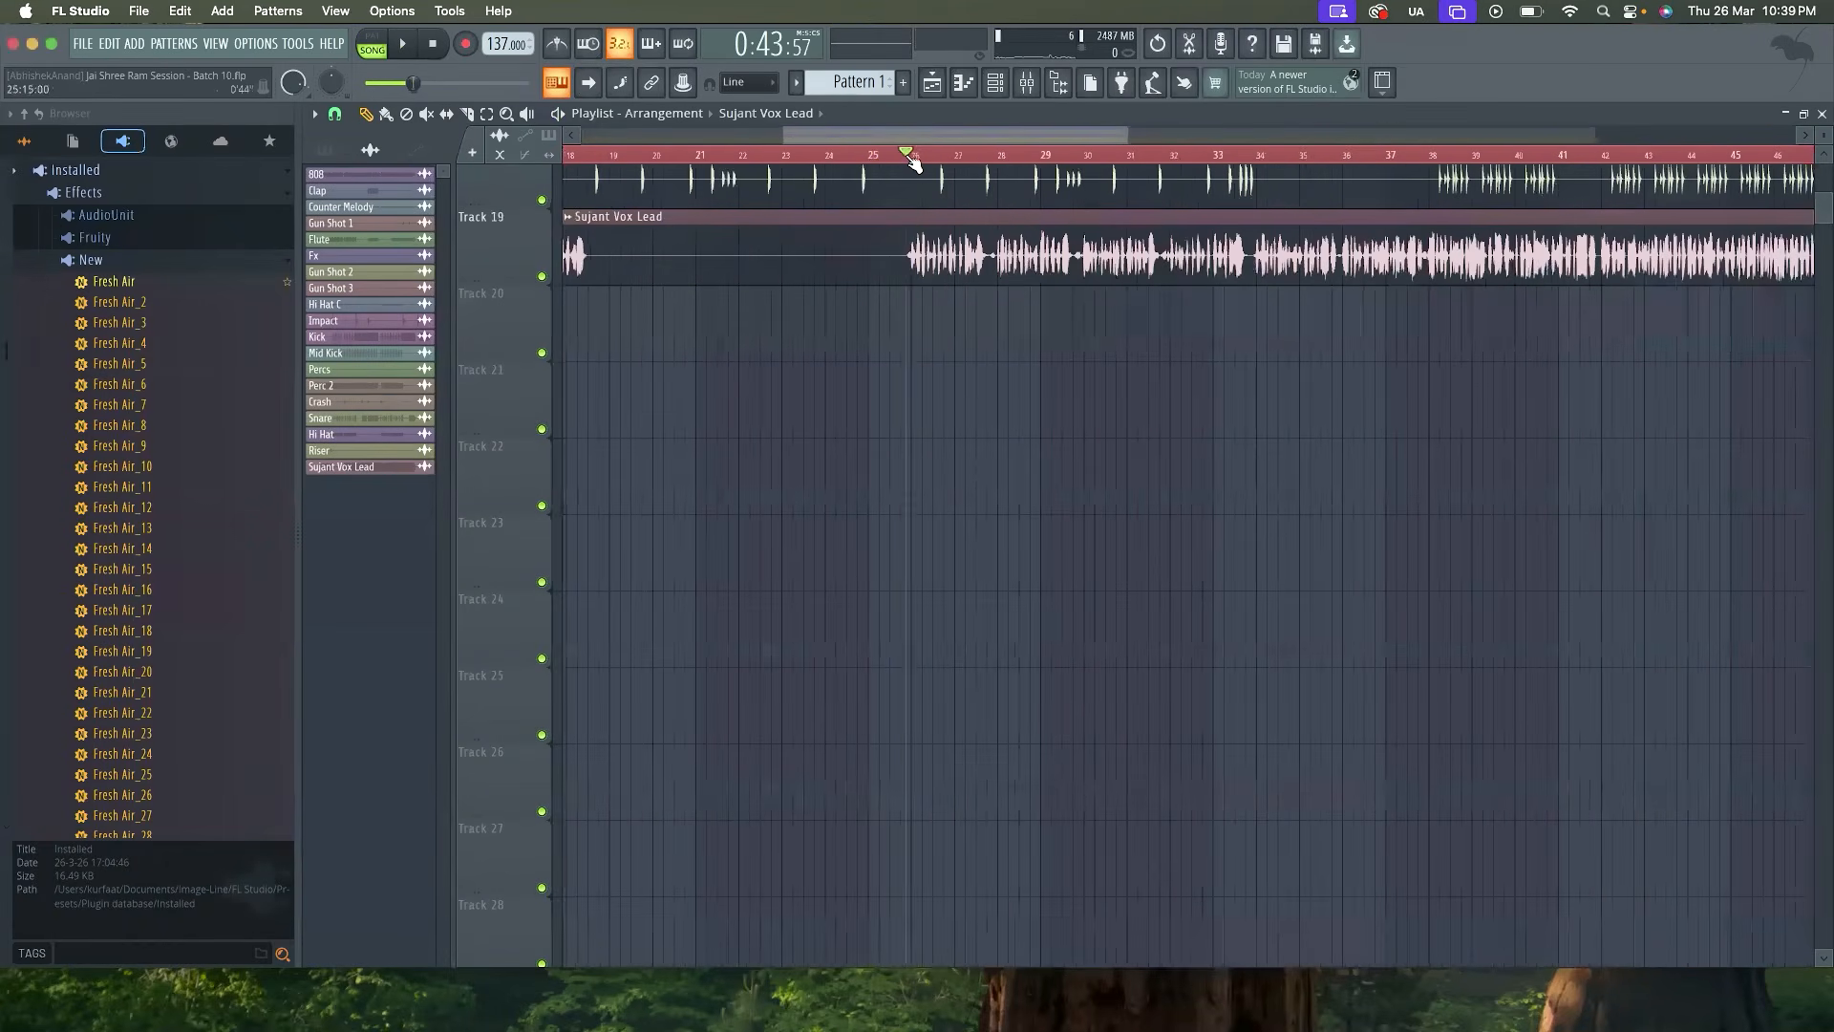
{"action": "key", "text": "space"}
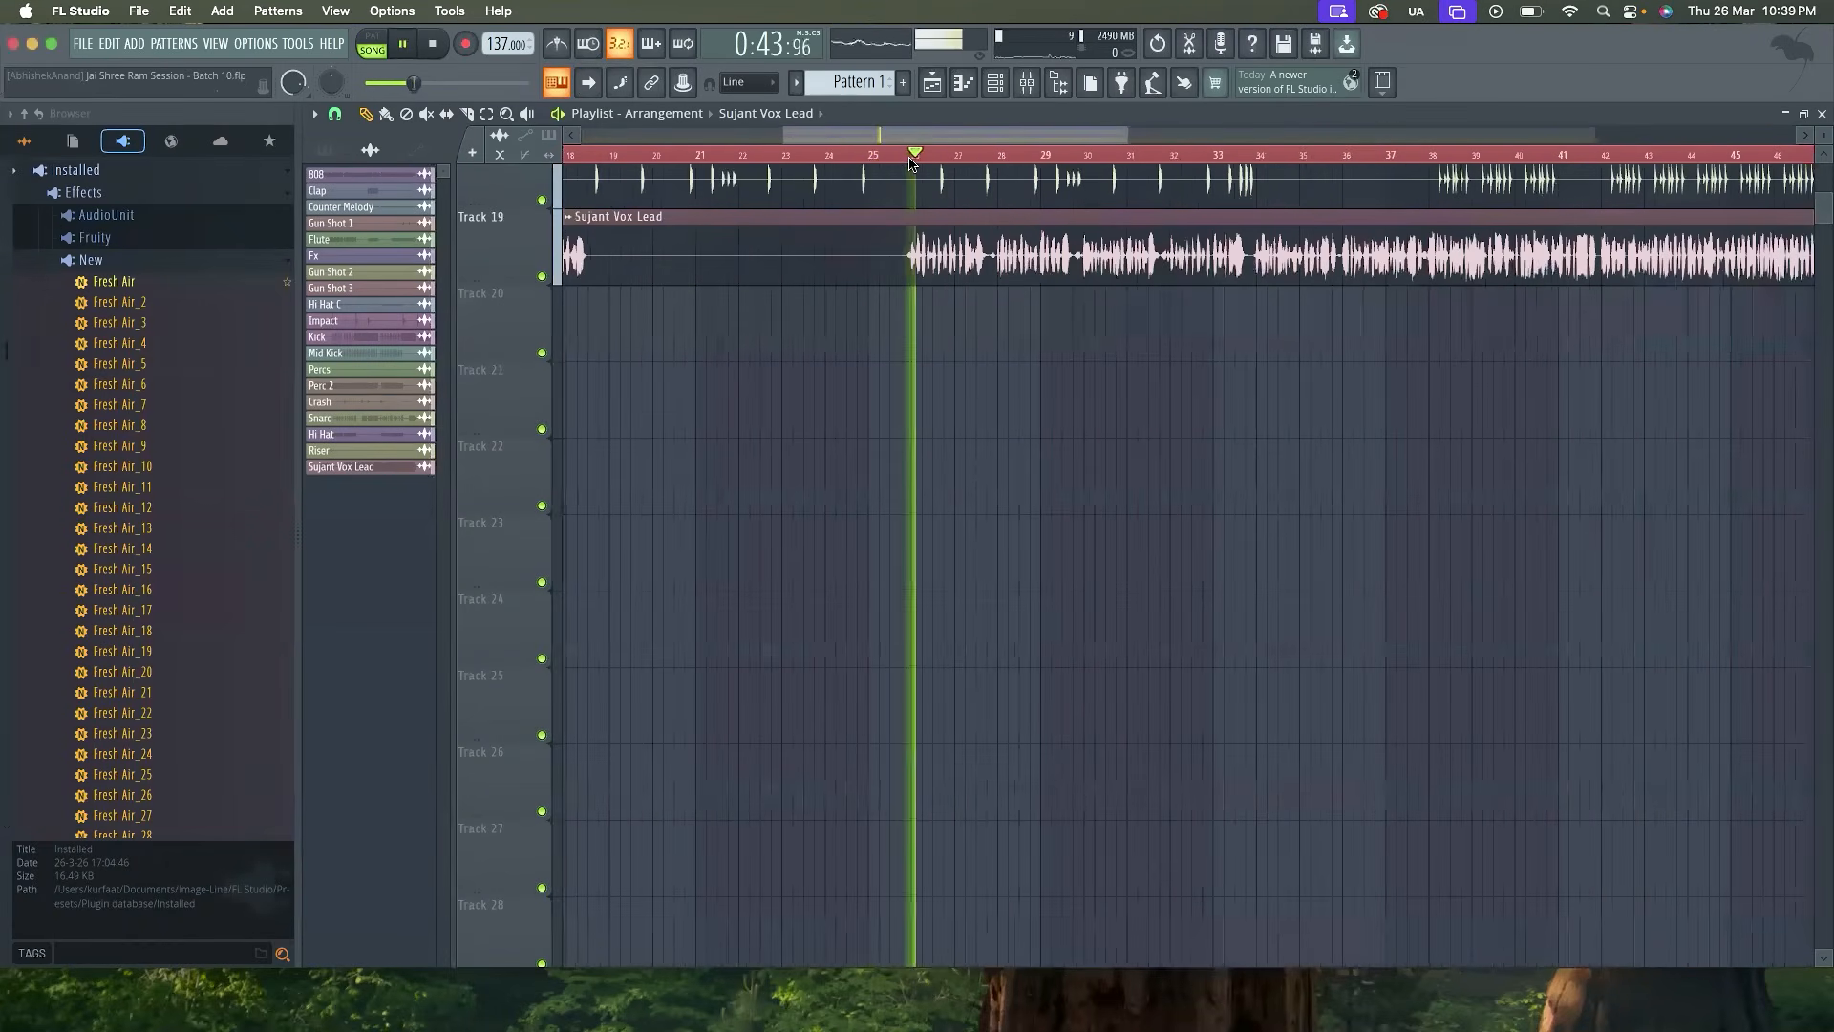
Show the mixer, stop playback and rename Insert 22 as Rev Bus
{"action": "left_click", "coordinate": [1026, 82]}
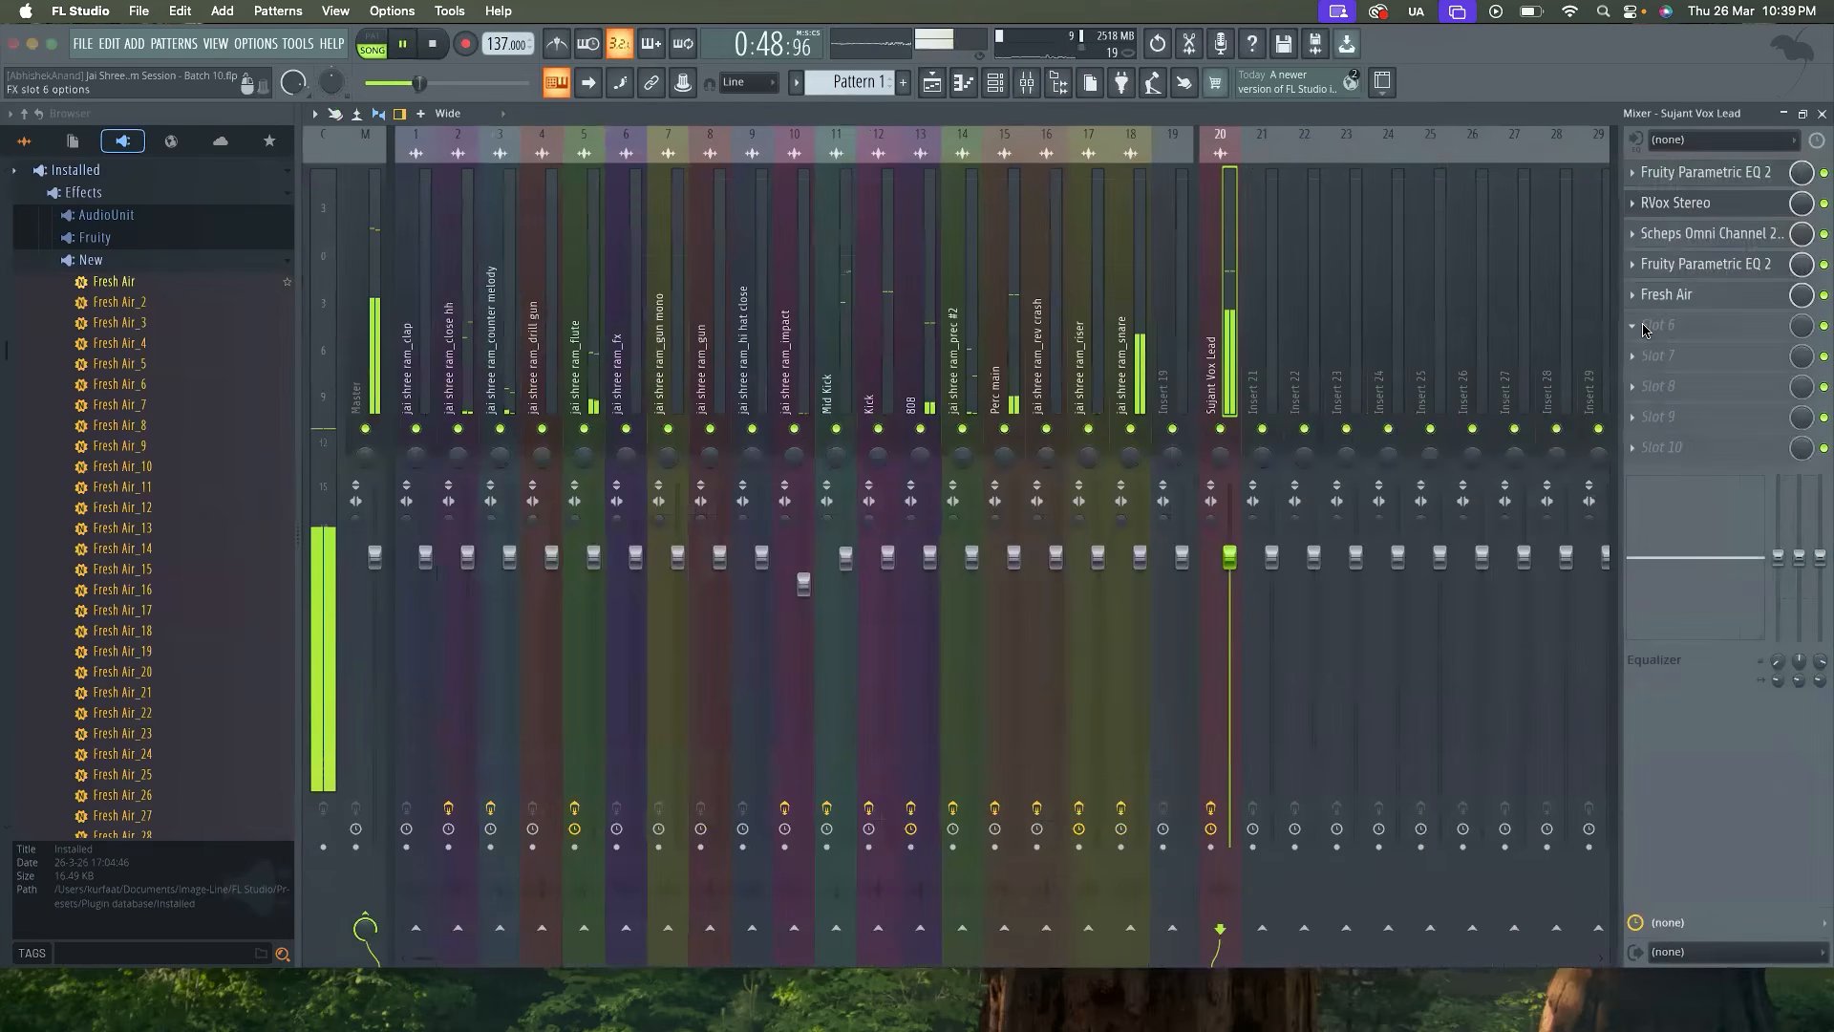
{"action": "key", "text": "space"}
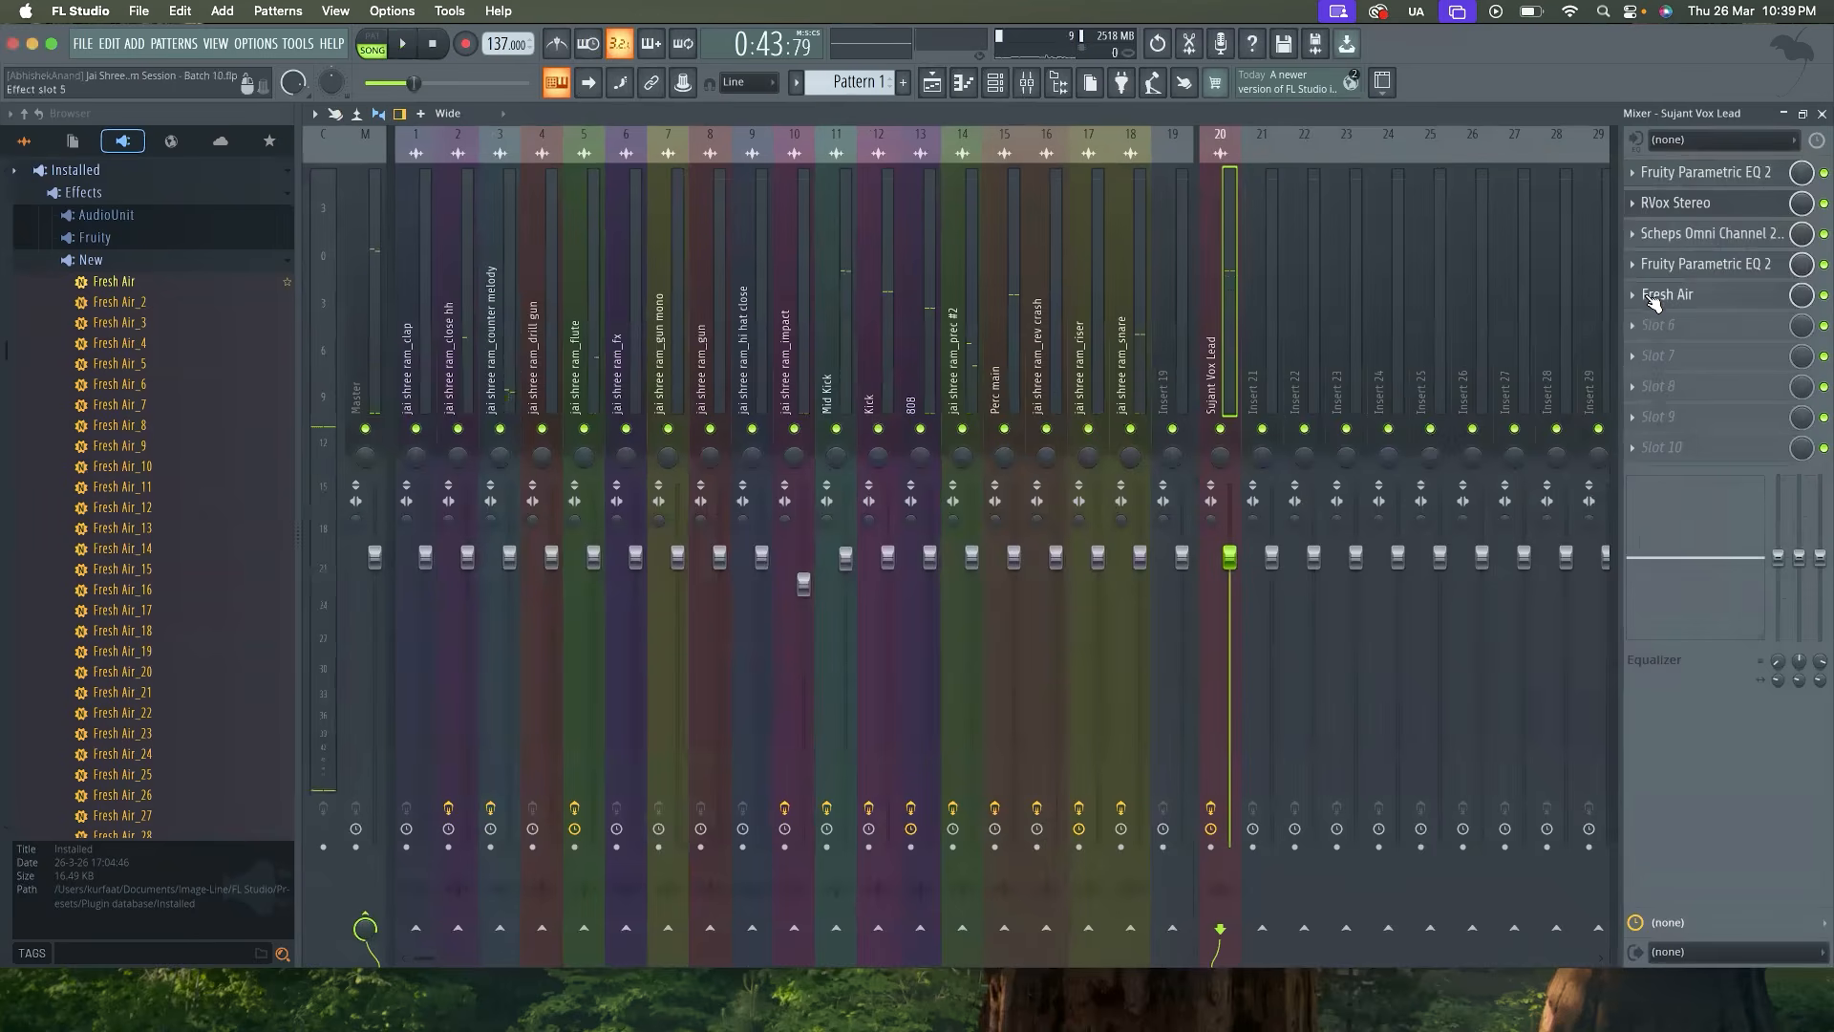
{"action": "left_click", "coordinate": [1646, 329]}
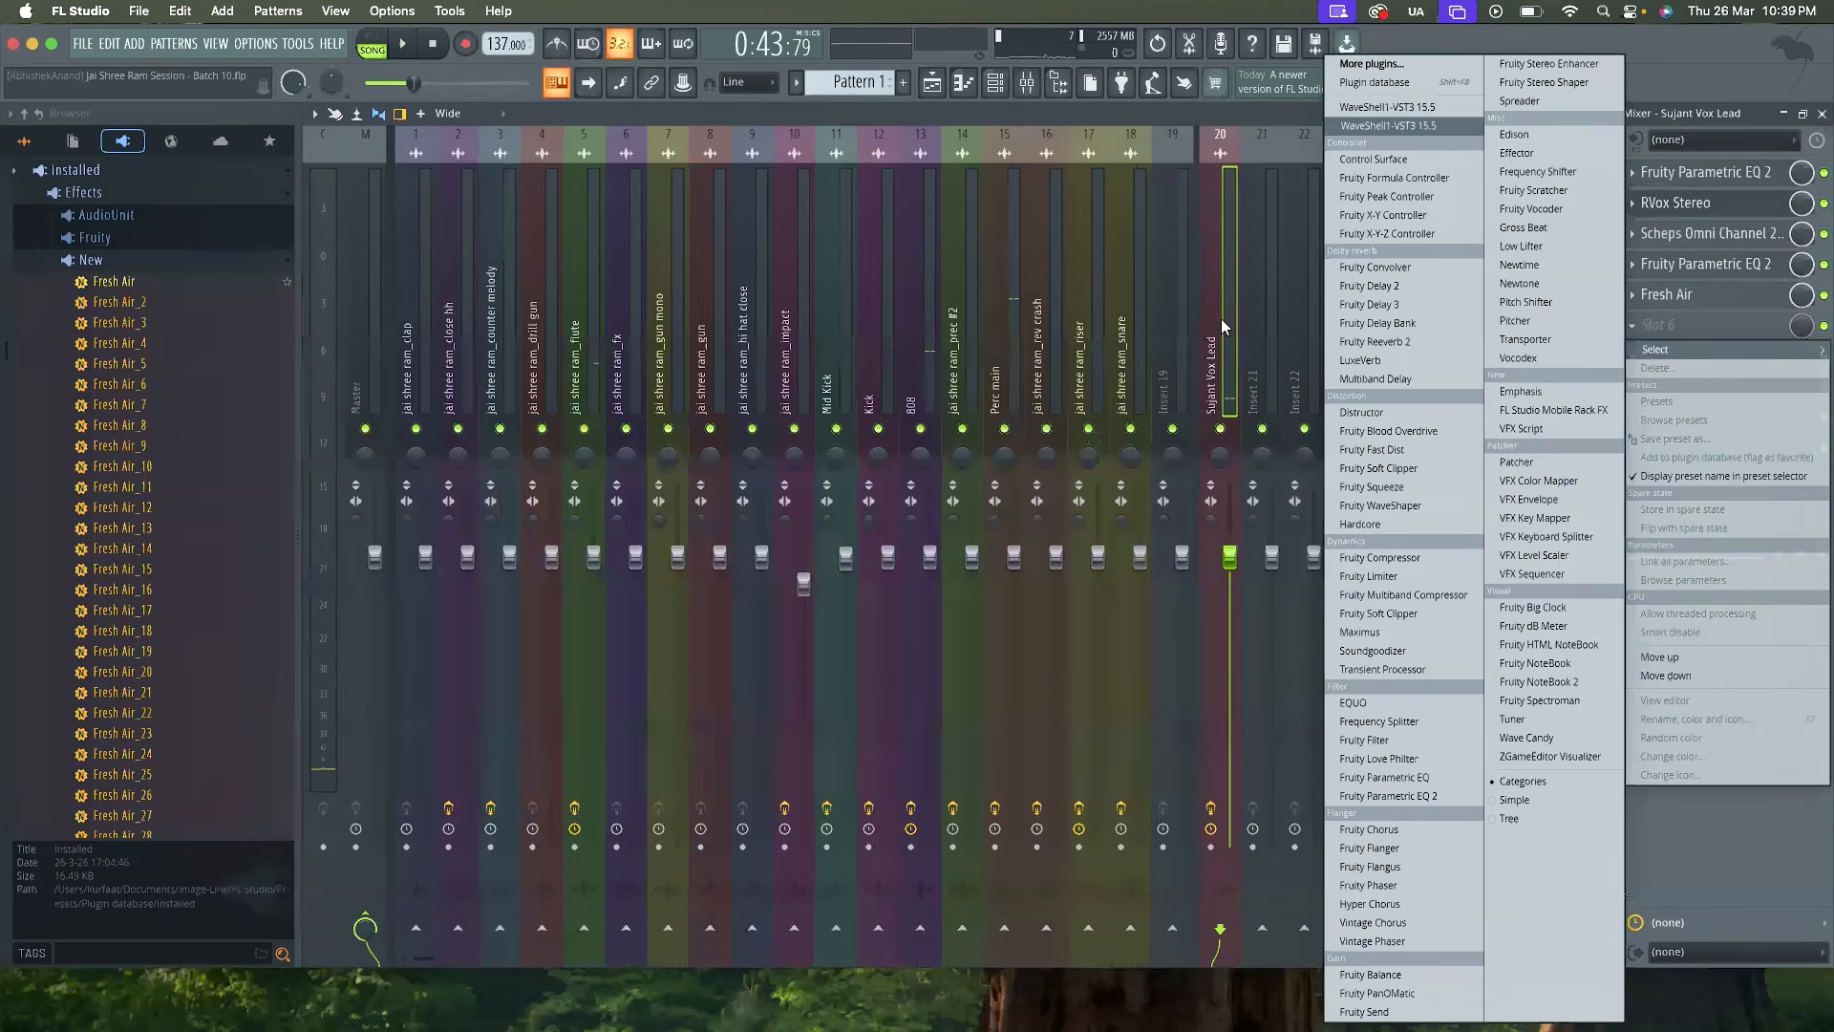
{"action": "left_click", "coordinate": [1308, 328]}
{"action": "double_click", "coordinate": [1308, 329]}
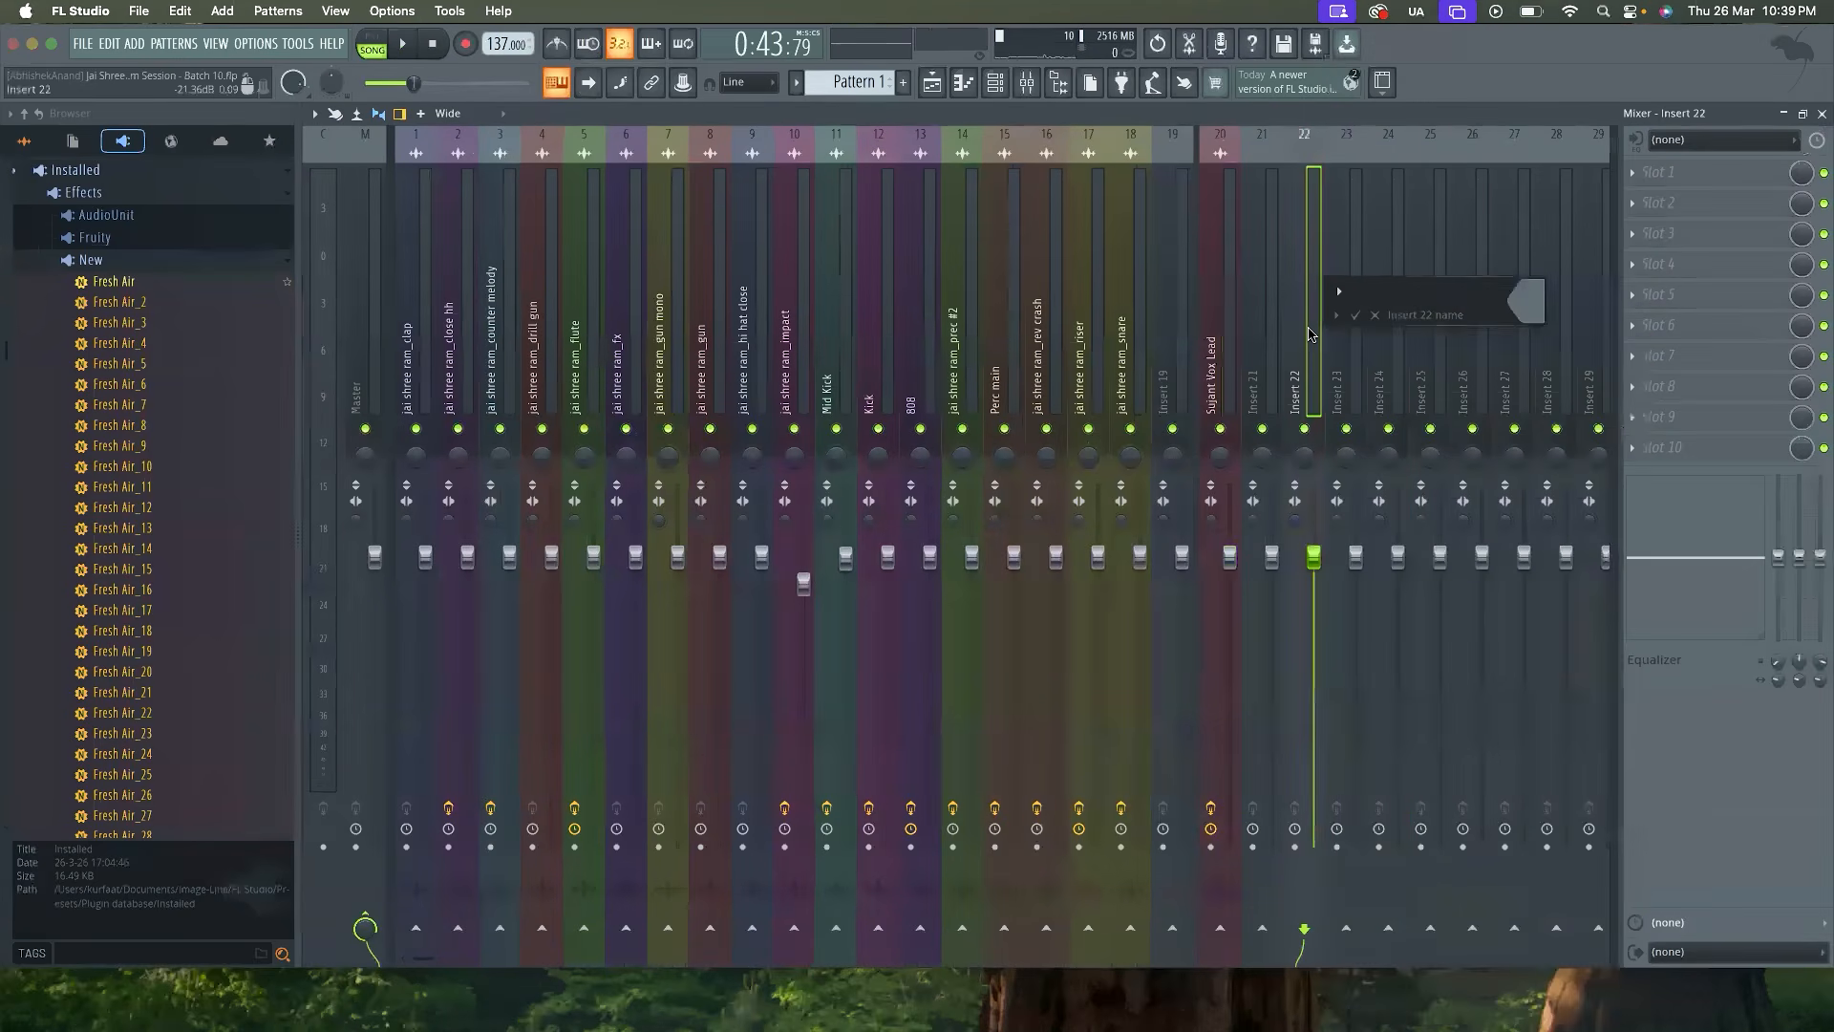
{"action": "type", "text": "Rev Bus"}
{"action": "key", "text": "Return"}
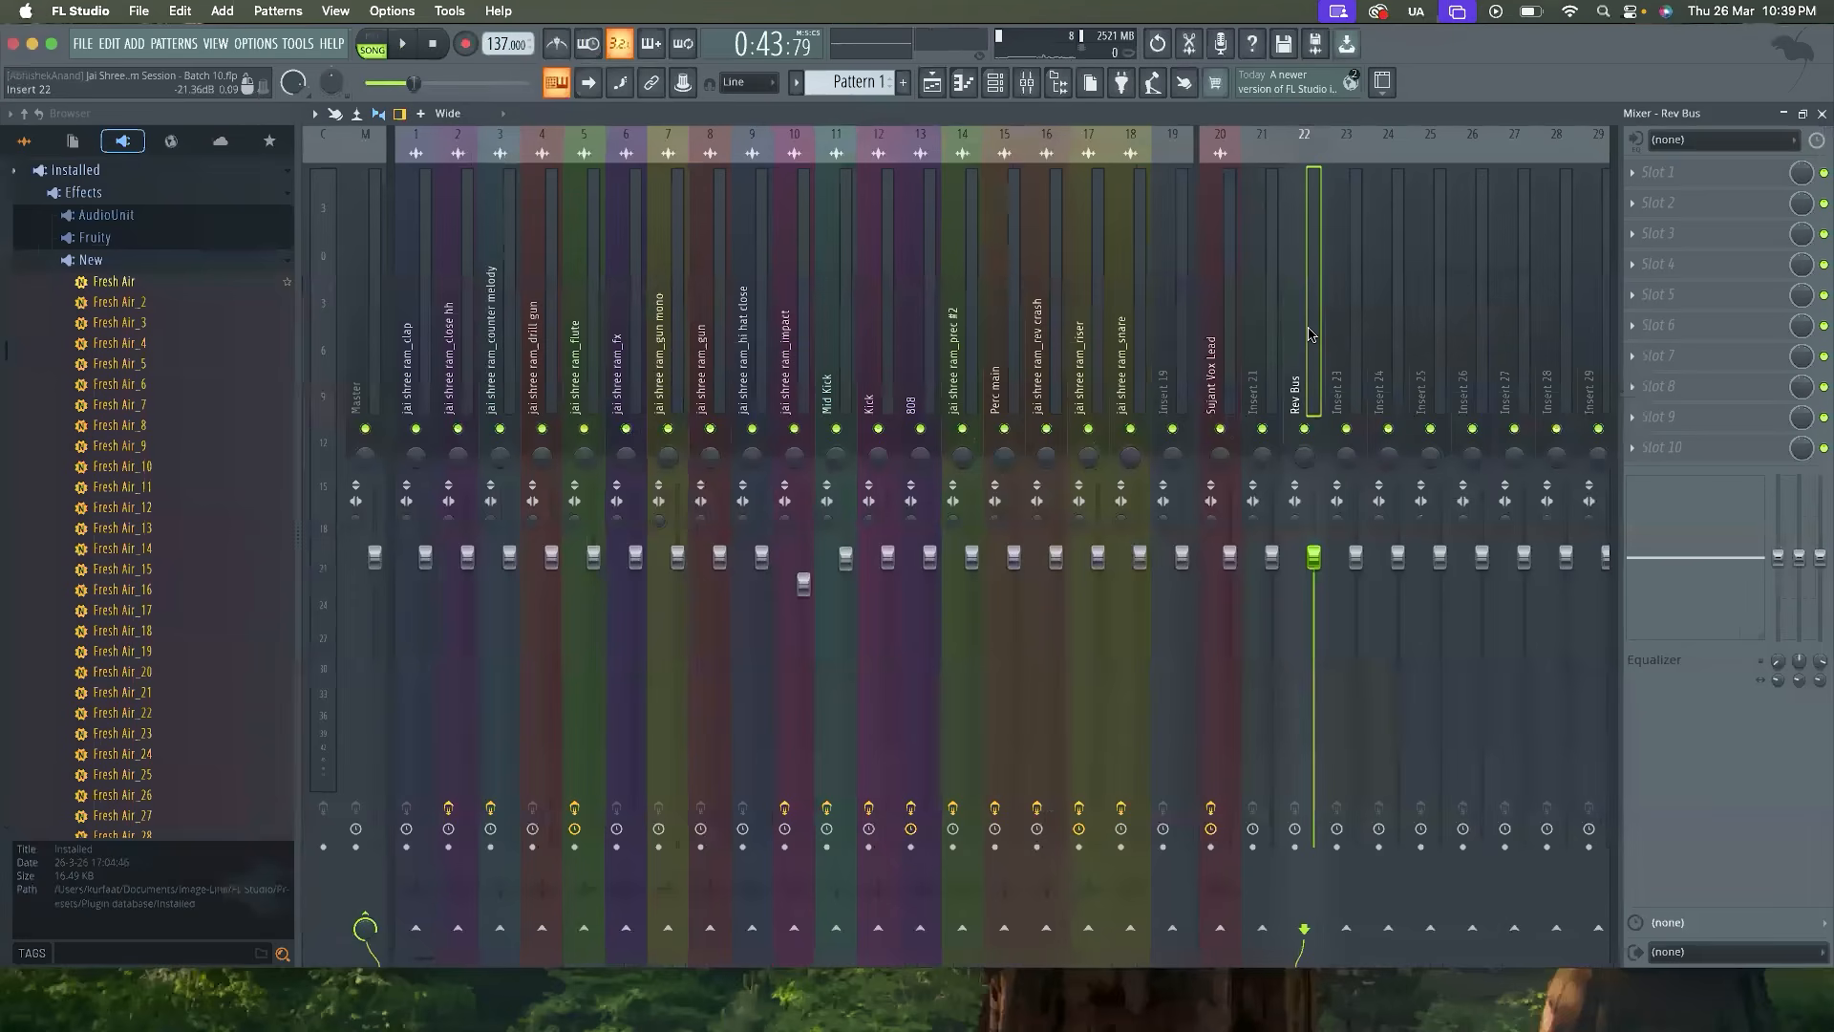
Create a send from the lead vocal mixer track to the Rev Bus track
{"action": "left_click", "coordinate": [1212, 373]}
{"action": "left_click", "coordinate": [1291, 371]}
{"action": "left_click", "coordinate": [1217, 363]}
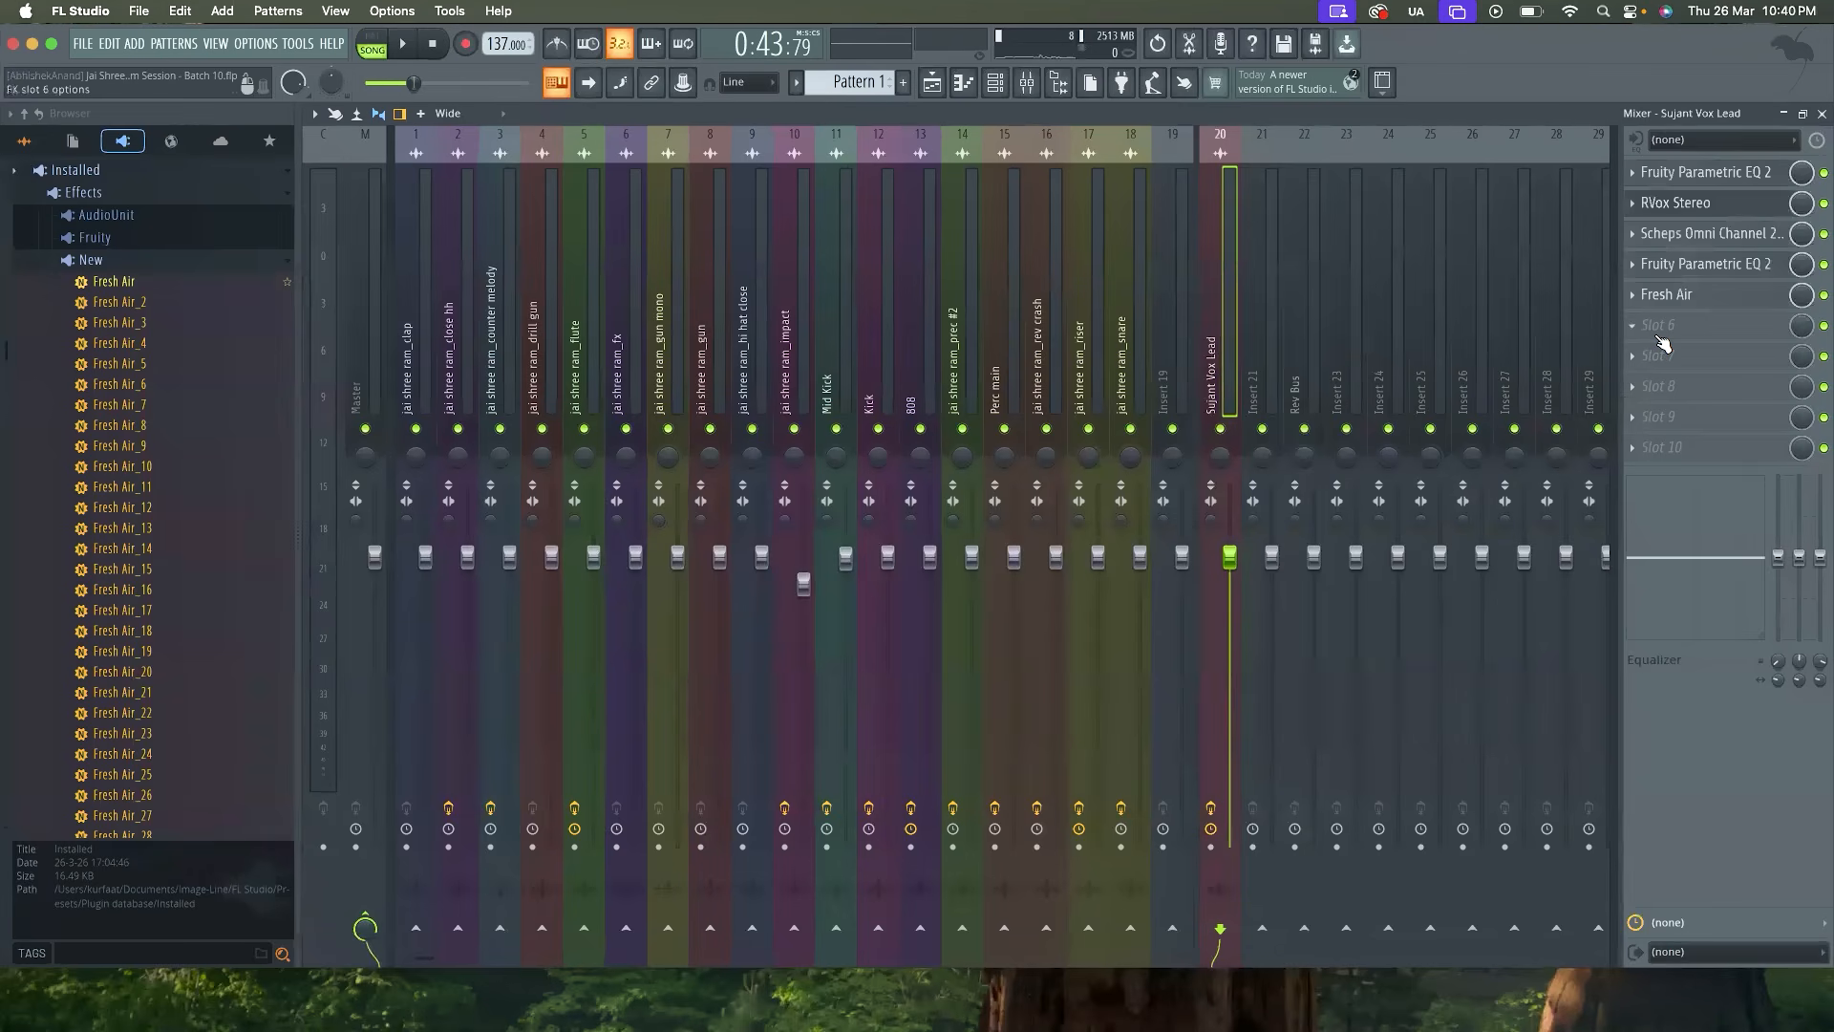
{"action": "left_click", "coordinate": [1305, 929]}
Load Fruity Reeverb 2 into the first effect slot of Rev Bus and apply The Venue preset
{"action": "left_click", "coordinate": [1297, 389]}
{"action": "left_click", "coordinate": [1662, 172]}
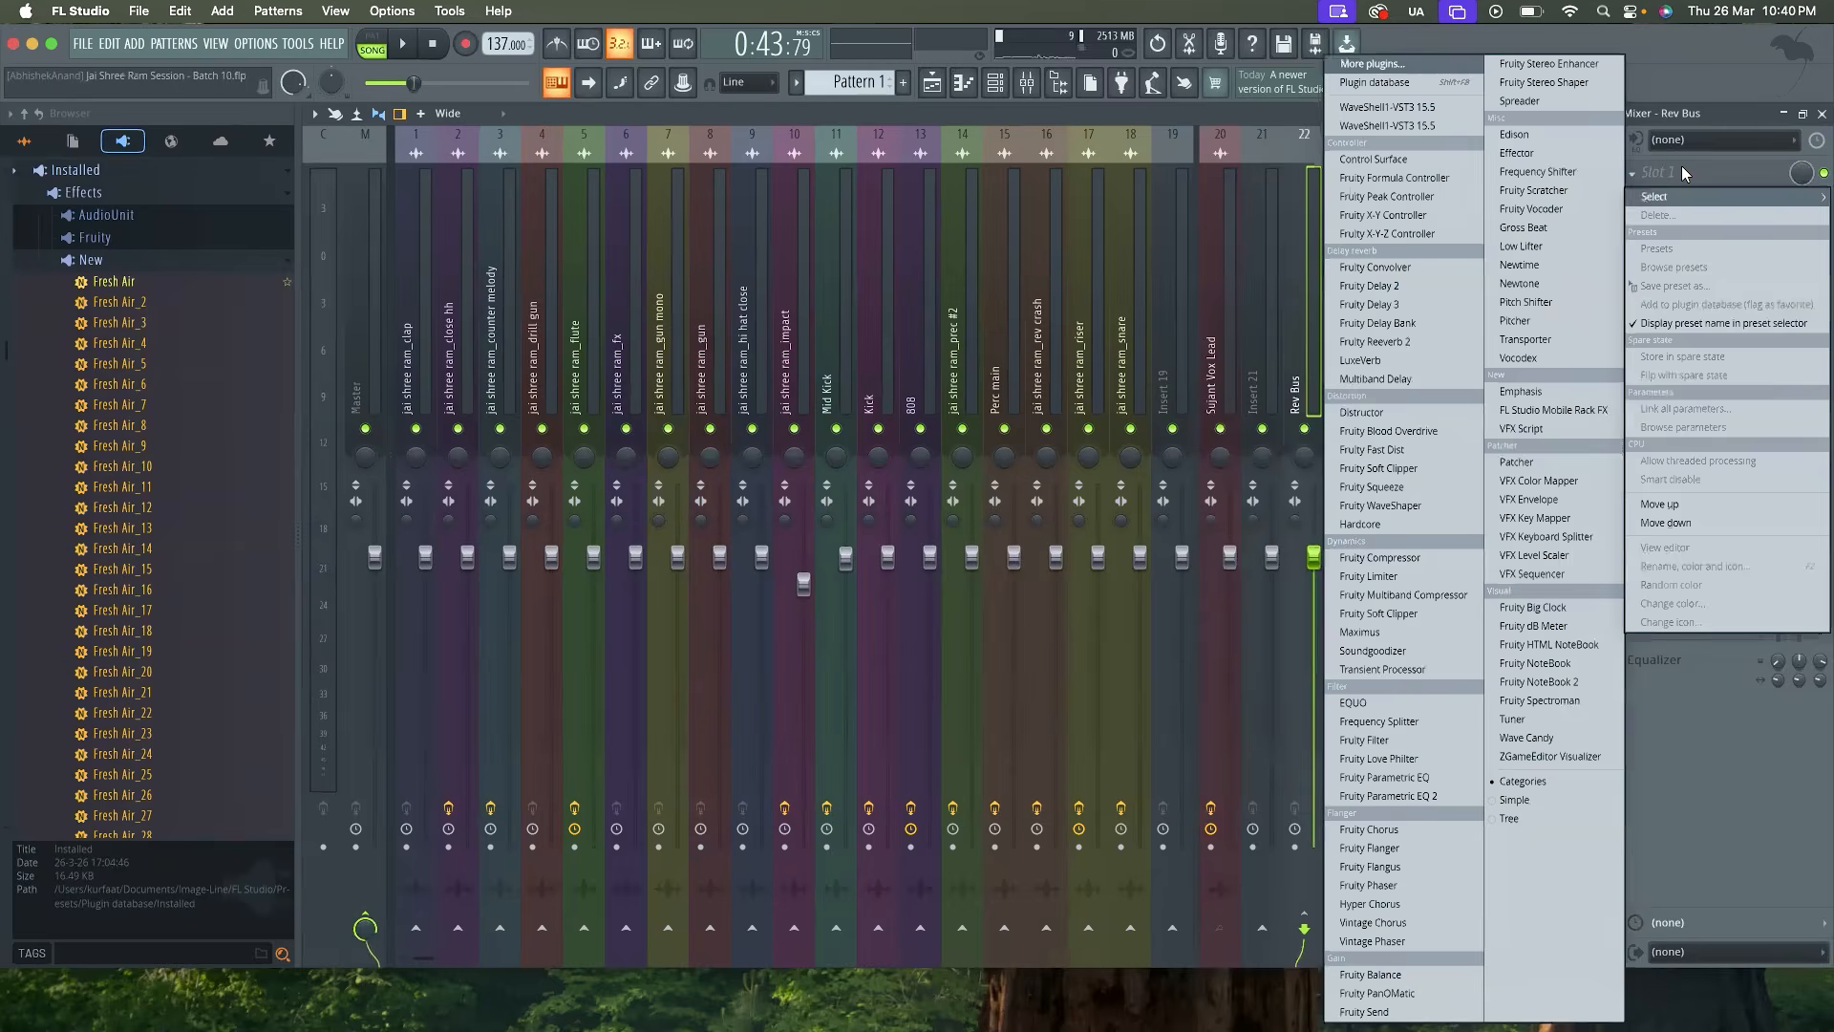
{"action": "left_click", "coordinate": [1423, 63]}
{"action": "double_click", "coordinate": [872, 153]}
{"action": "left_click", "coordinate": [919, 306]}
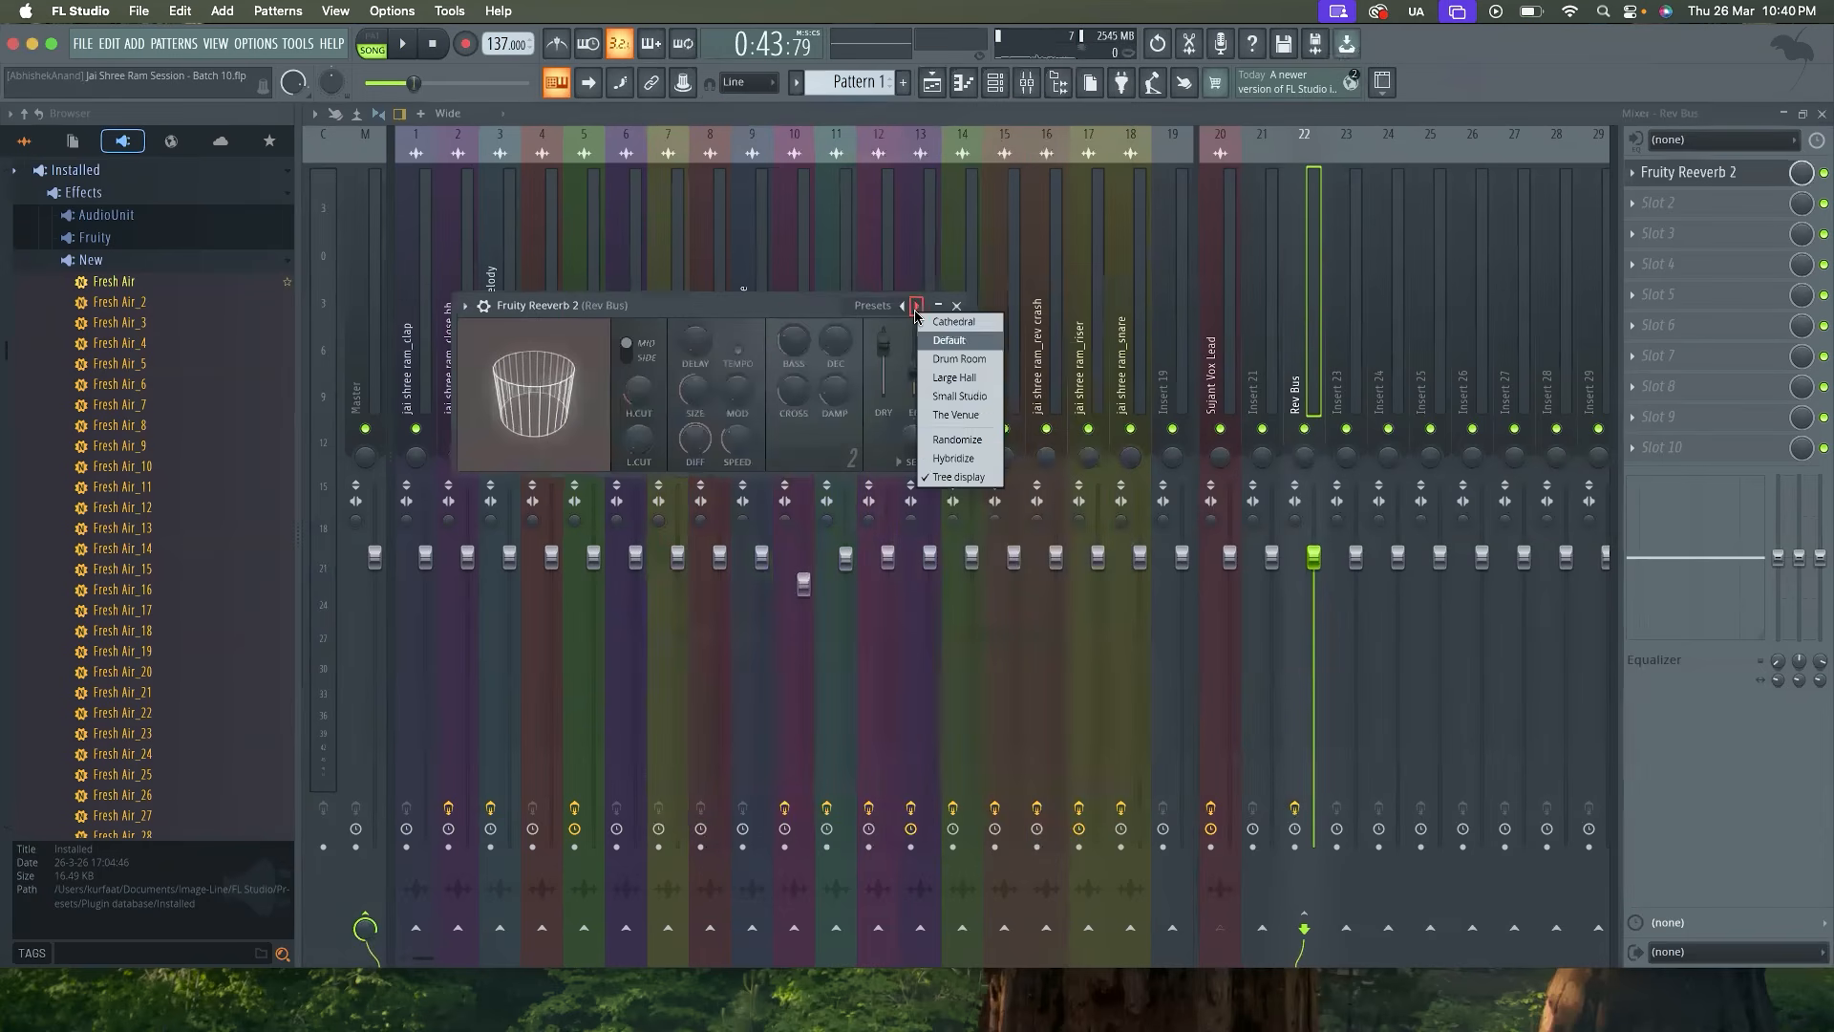
{"action": "left_click", "coordinate": [944, 416]}
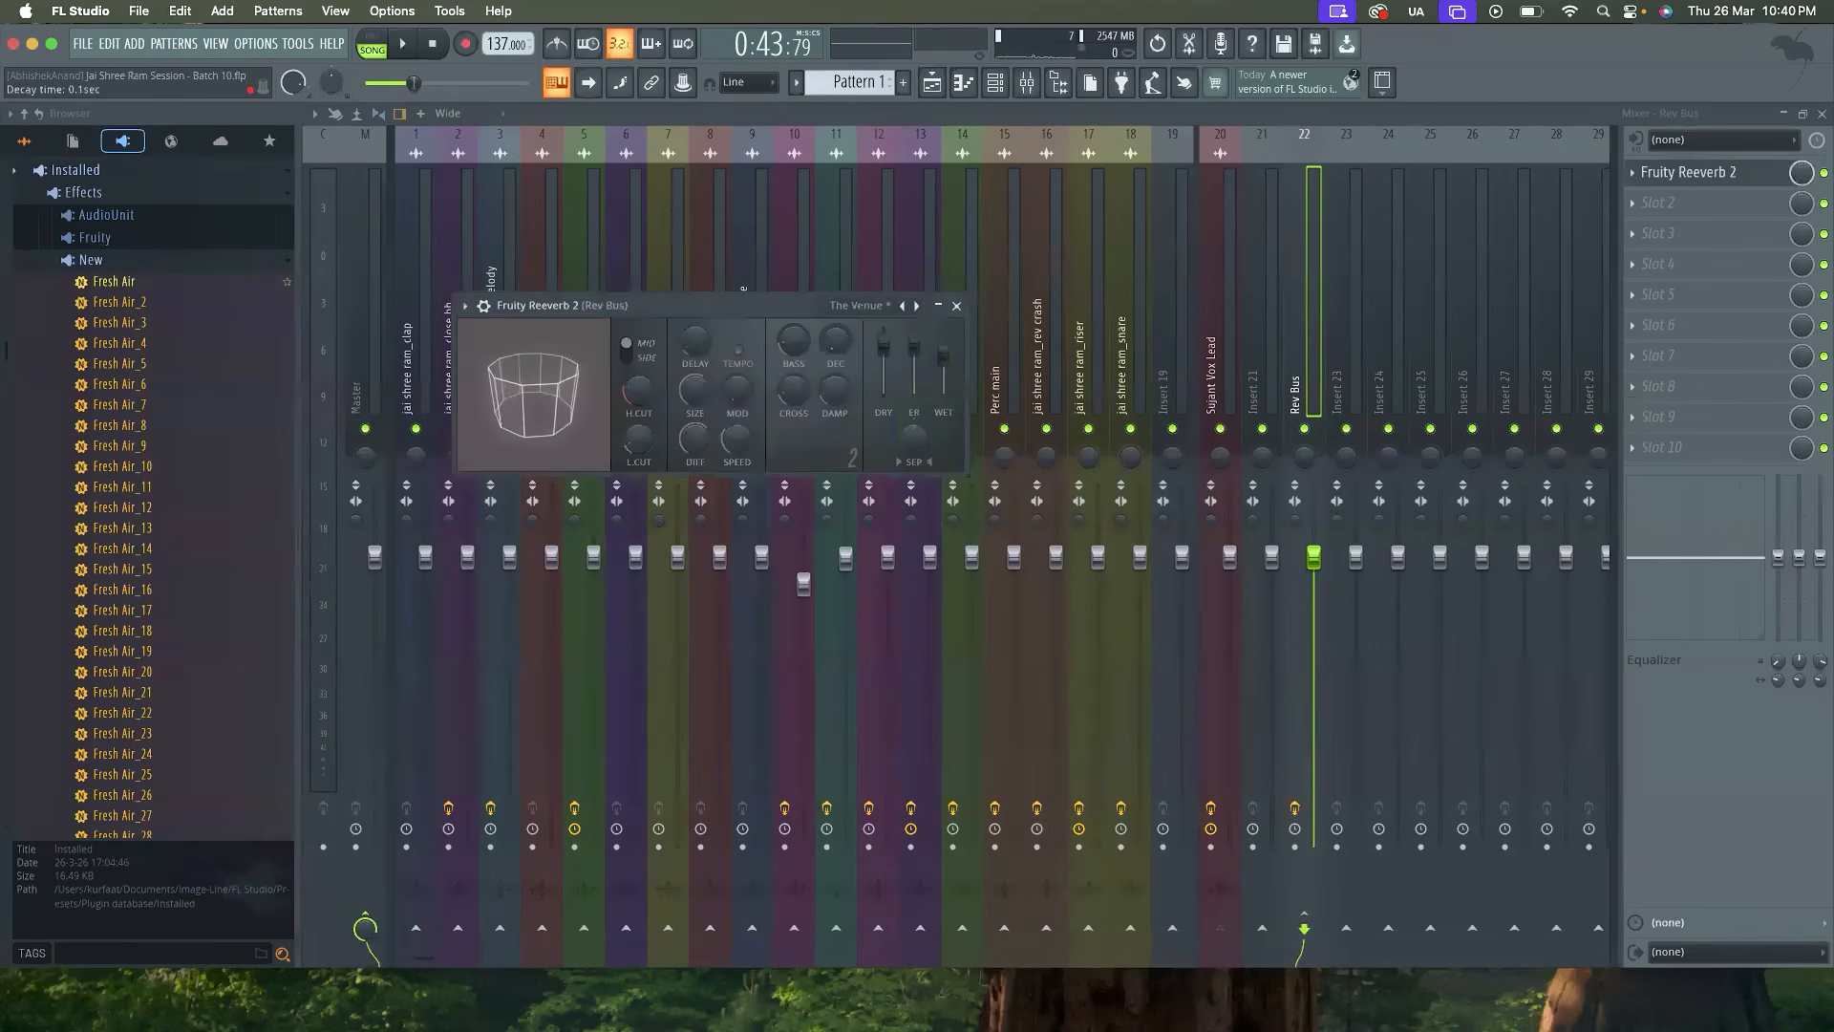
In Fruity Reeverb 2, set the early reflection level to 100%, lower the dry level fully and raise the wet level while auditioning
{"action": "key", "text": "space"}
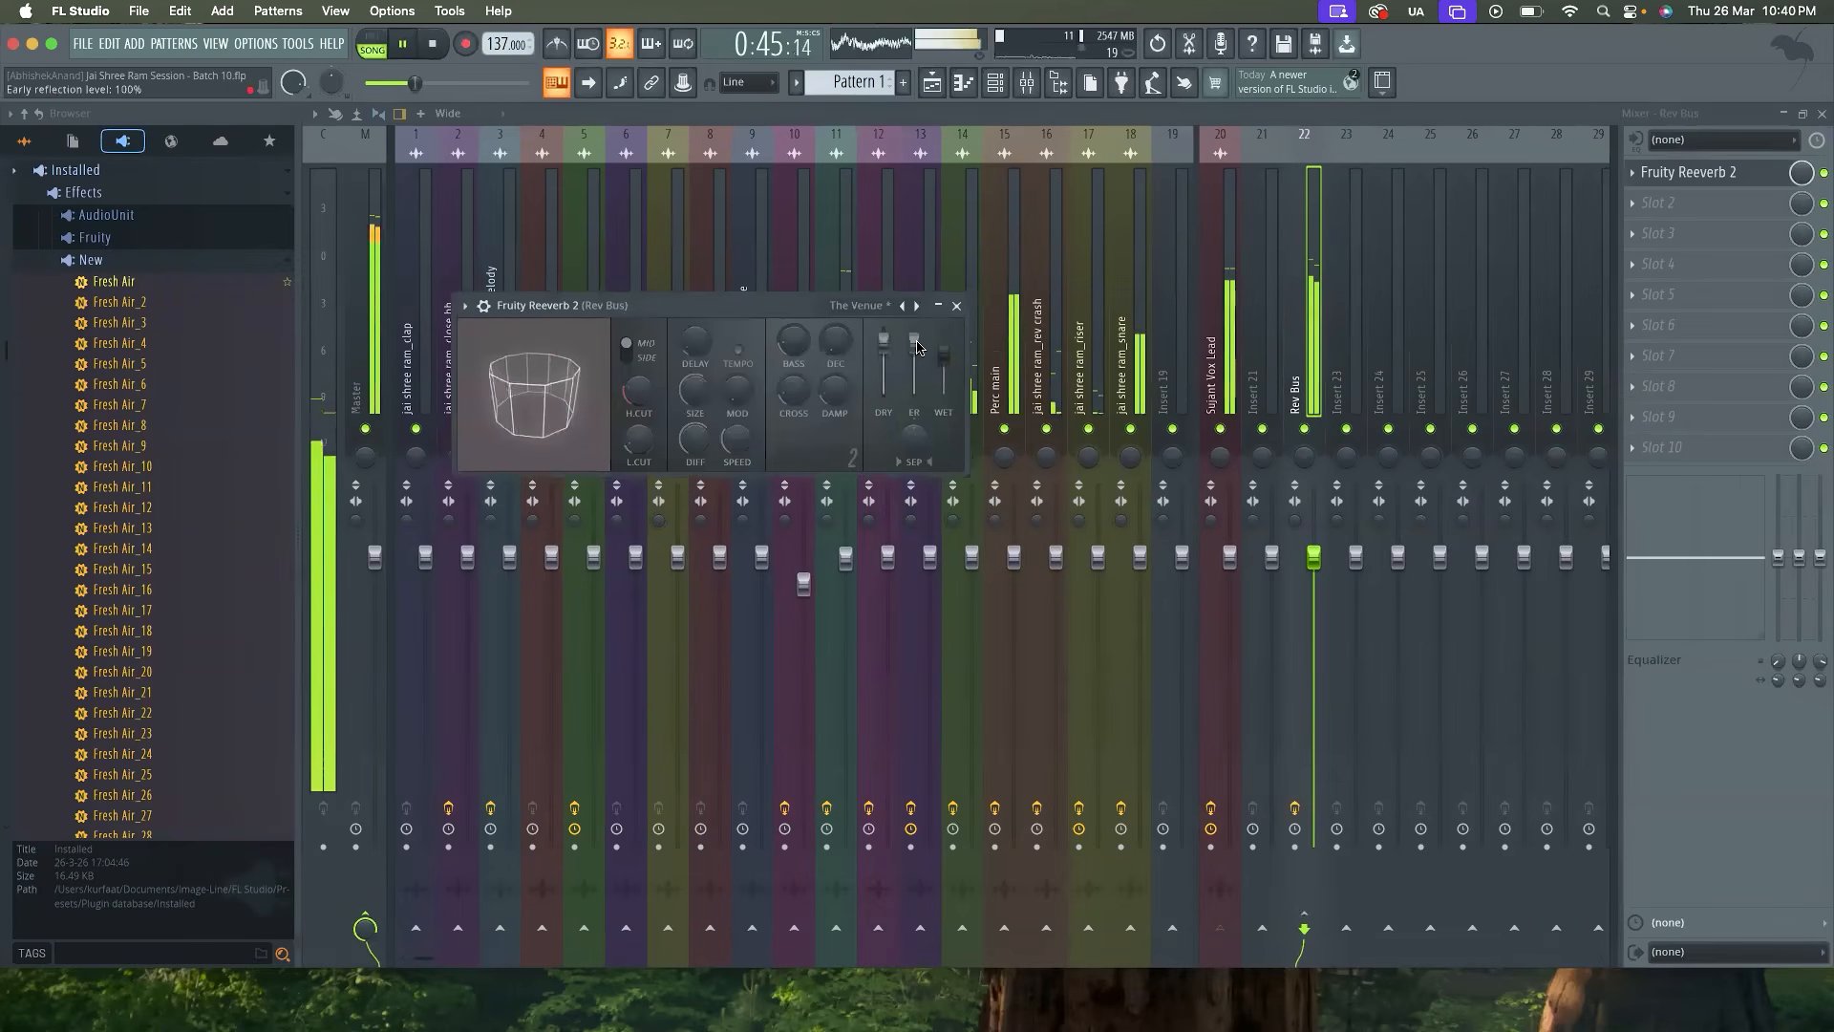
{"action": "mouse_move", "coordinate": [914, 356]}
{"action": "left_mouse_down"}
{"action": "mouse_move", "coordinate": [943, 361]}
{"action": "mouse_move", "coordinate": [914, 359]}
{"action": "mouse_move", "coordinate": [881, 396]}
{"action": "mouse_move", "coordinate": [943, 342]}
{"action": "left_mouse_up"}
{"action": "key", "text": "space"}
{"action": "right_click", "coordinate": [910, 375]}
{"action": "left_click", "coordinate": [942, 390]}
{"action": "key", "text": "space"}
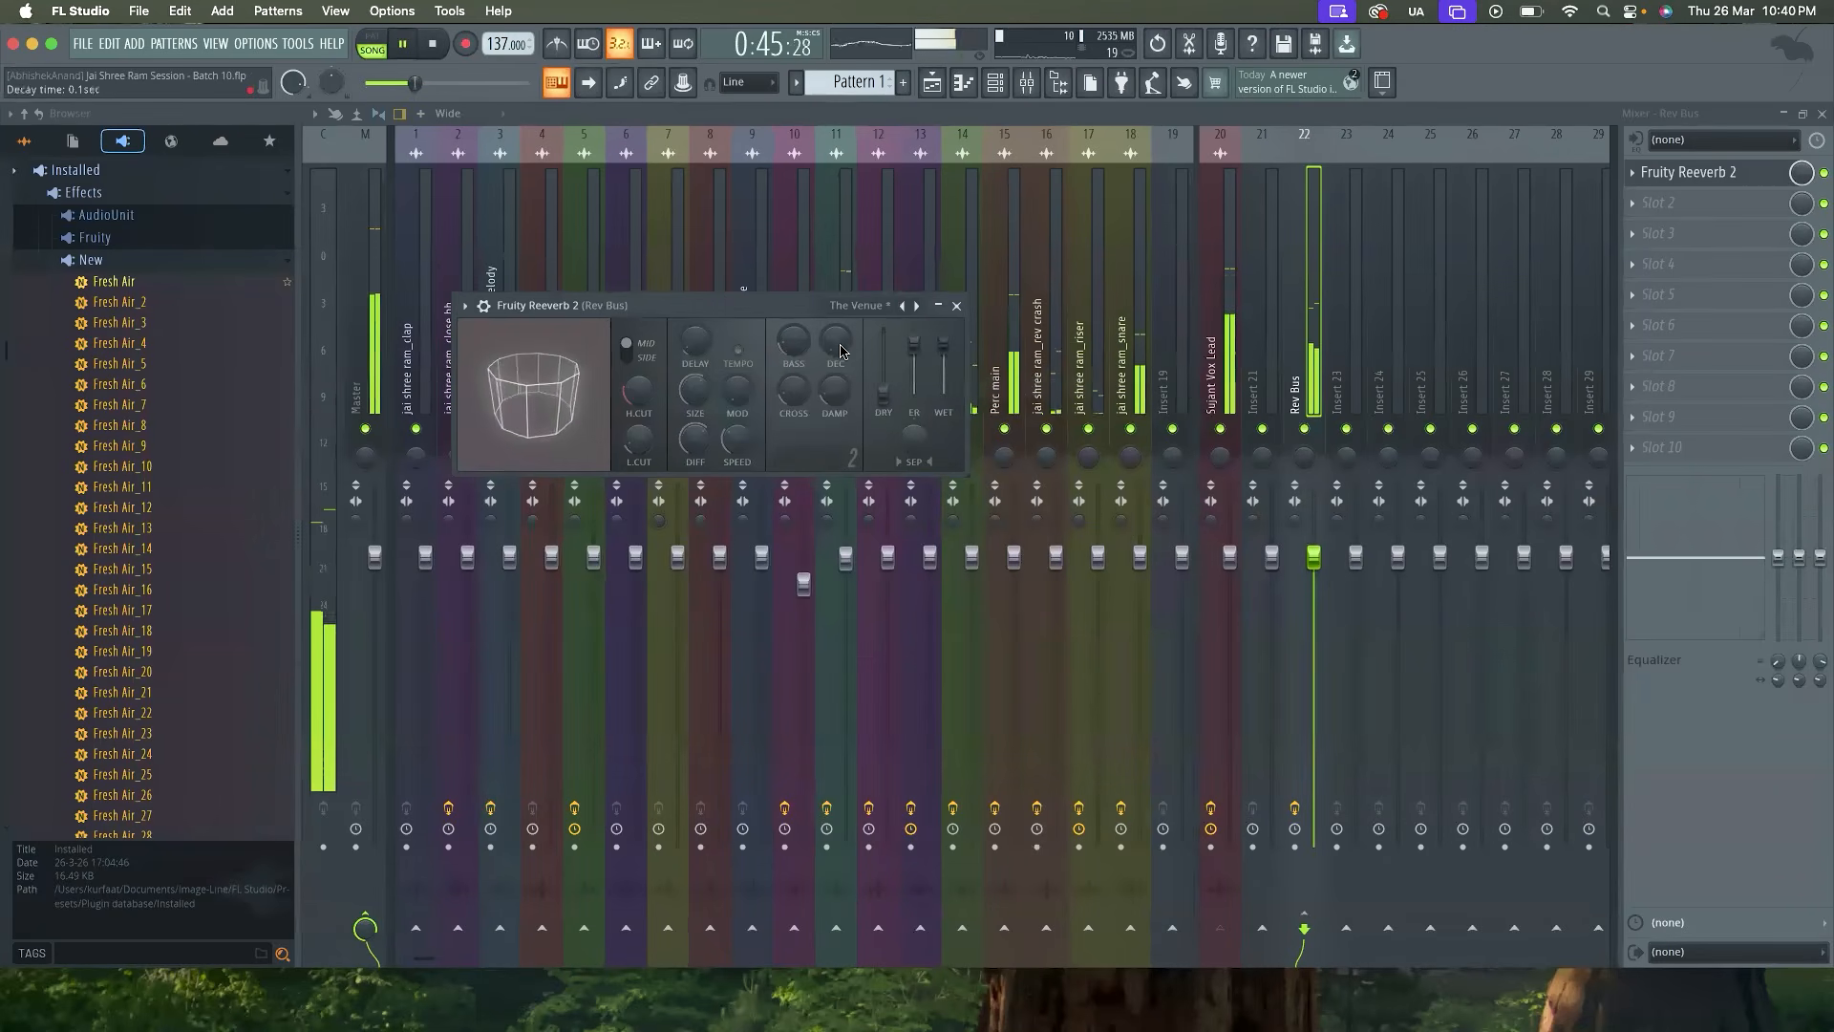
Set the reverb's decay time to 1.1 seconds and wet level to 100%, auditioning the result, then close the plugin
{"action": "key", "text": "space"}
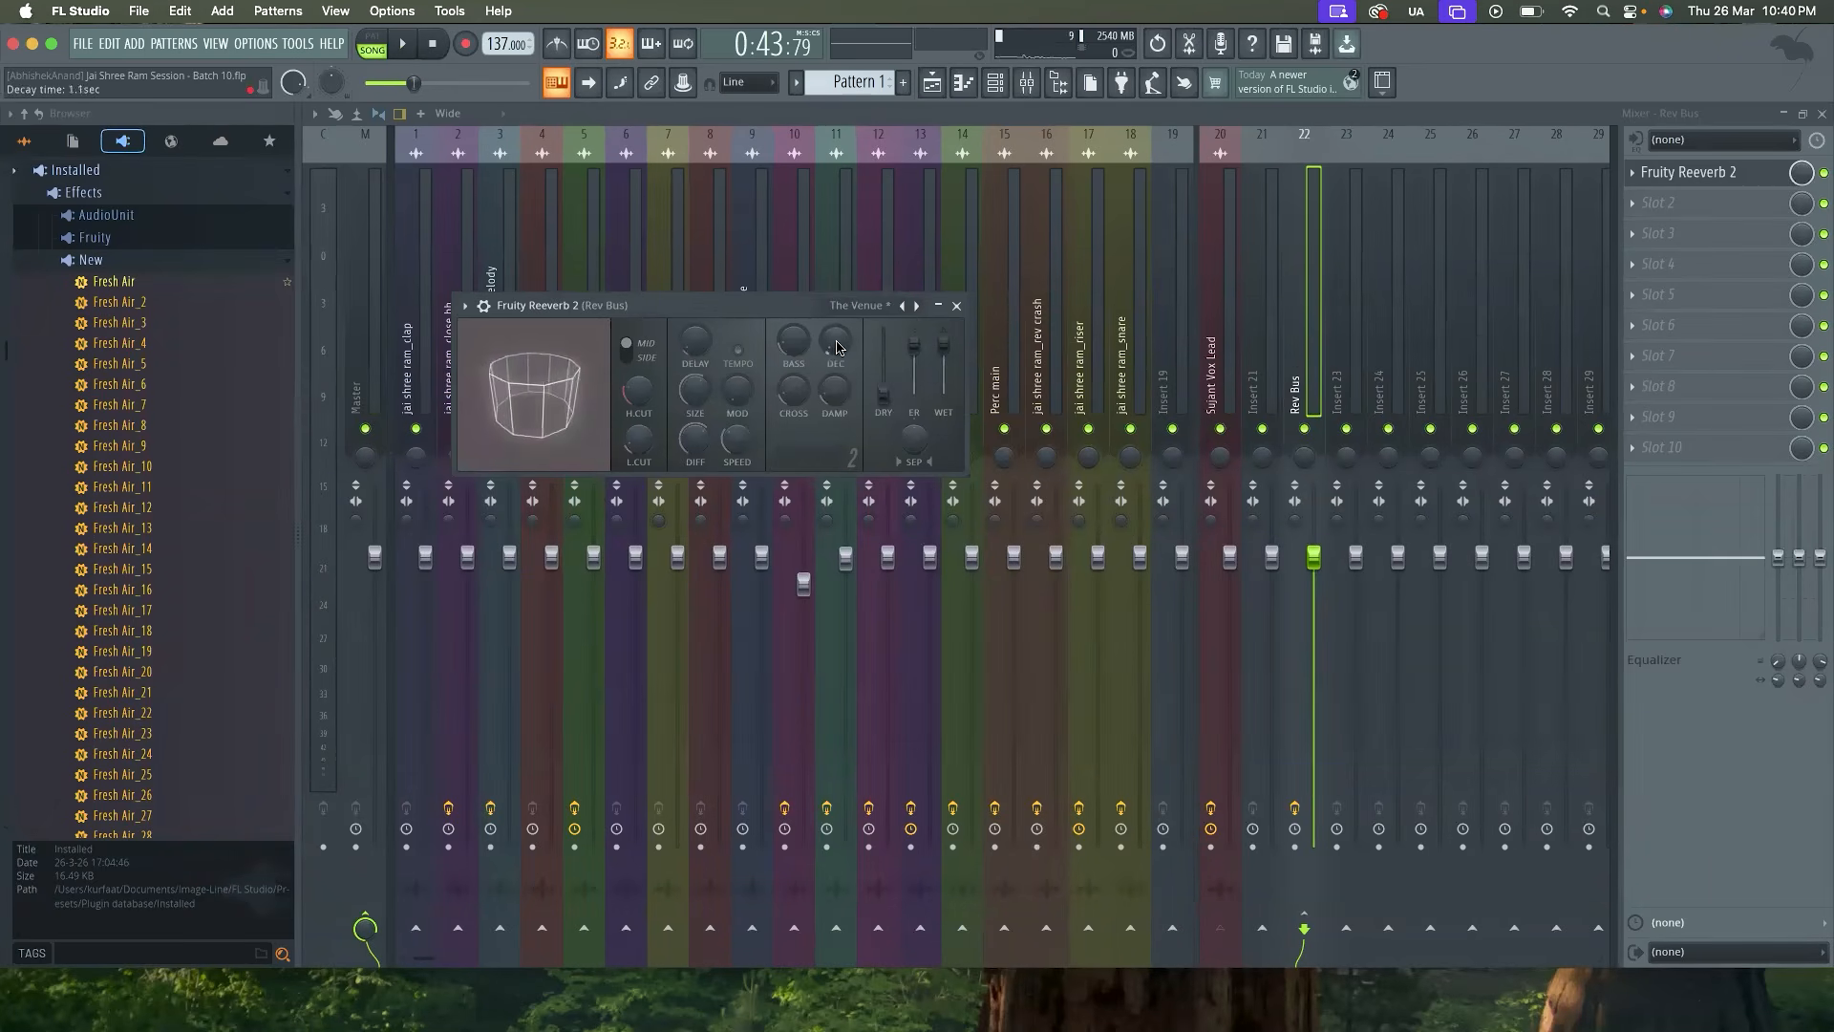
{"action": "key", "text": "space"}
{"action": "key", "text": "space"}
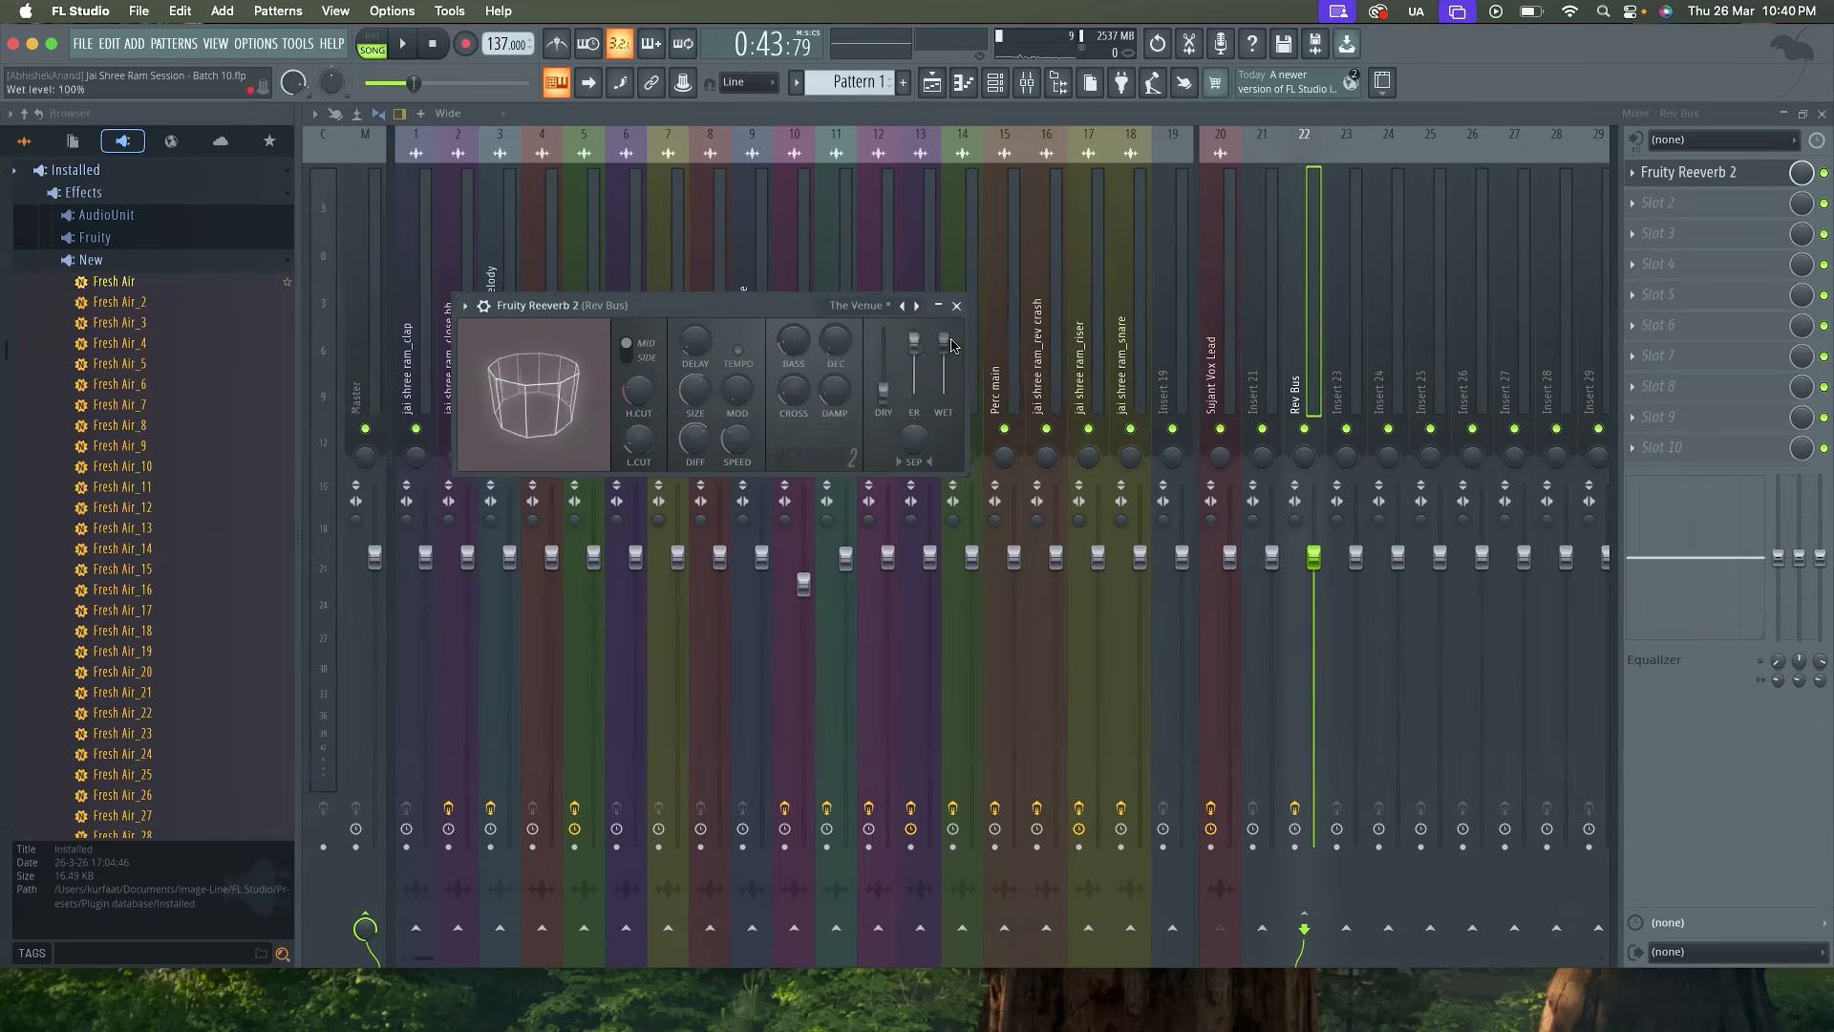
{"action": "left_click", "coordinate": [957, 306]}
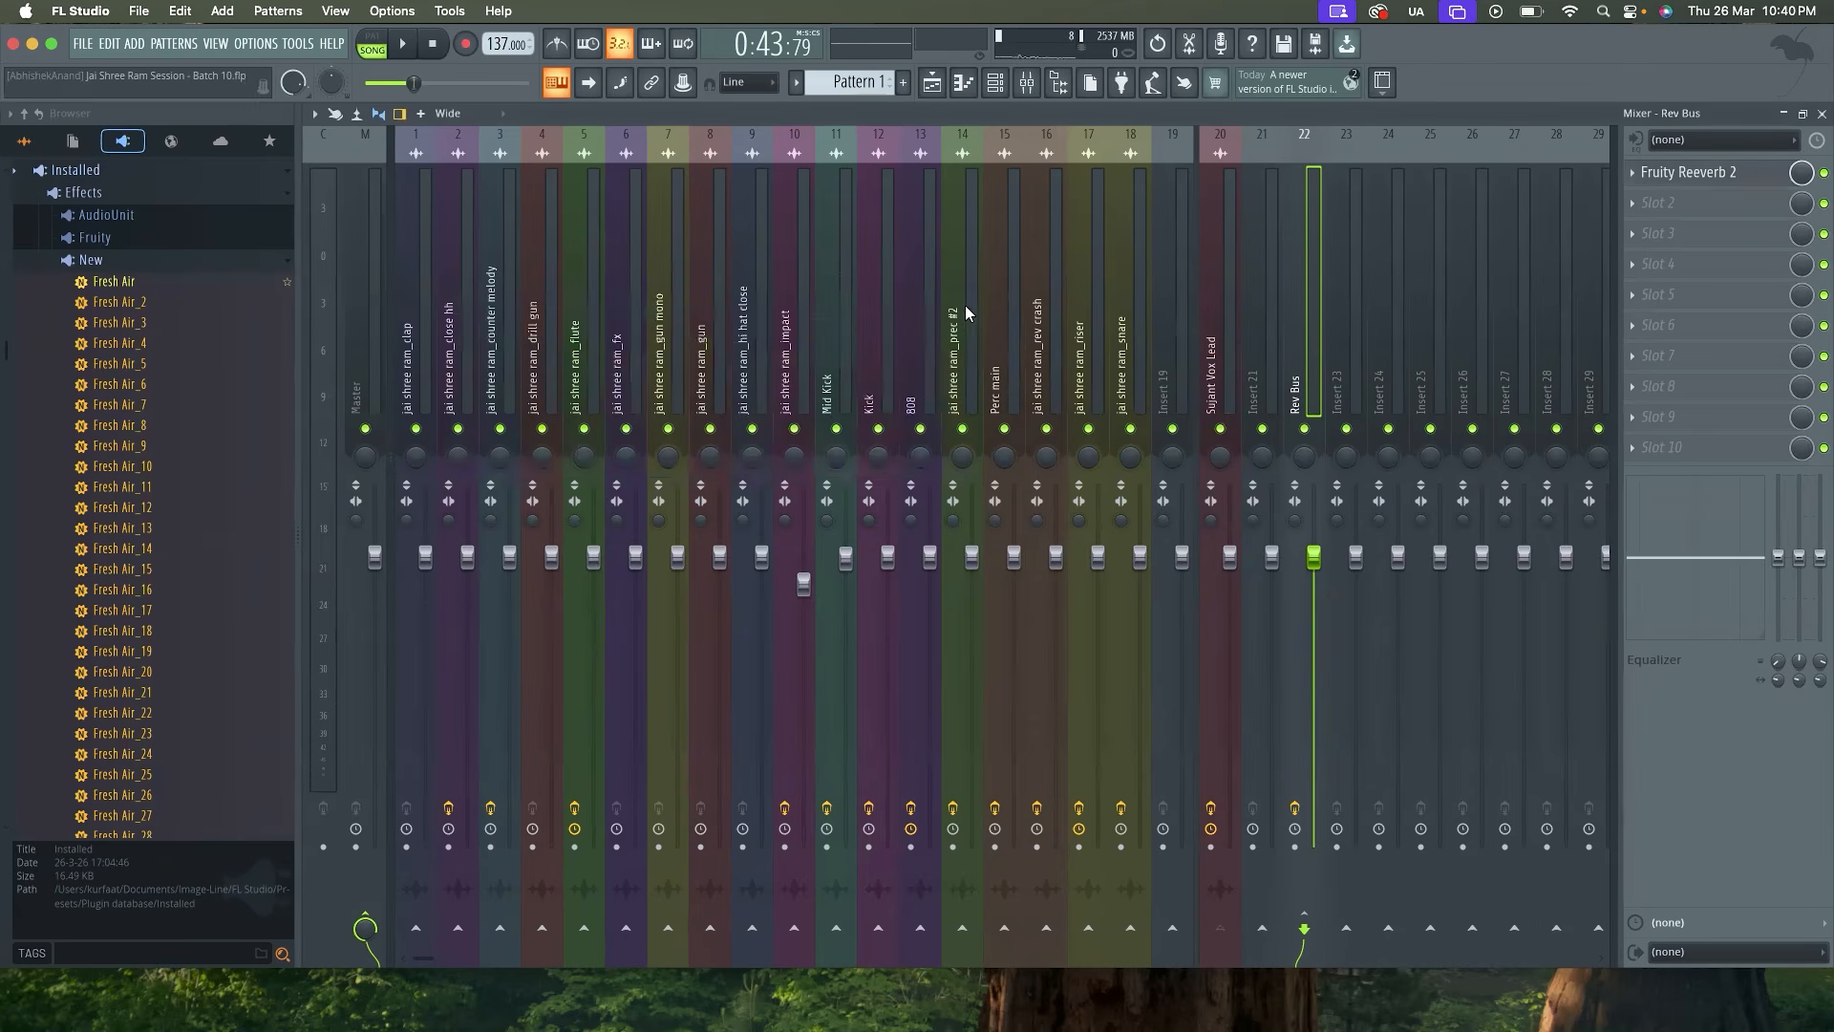
Select the lead vocal mixer track and load Fruity Peak Controller into its sixth effect slot
{"action": "left_click", "coordinate": [1213, 341]}
{"action": "left_click", "coordinate": [1280, 346]}
{"action": "left_click", "coordinate": [1314, 348]}
{"action": "left_click", "coordinate": [1230, 359]}
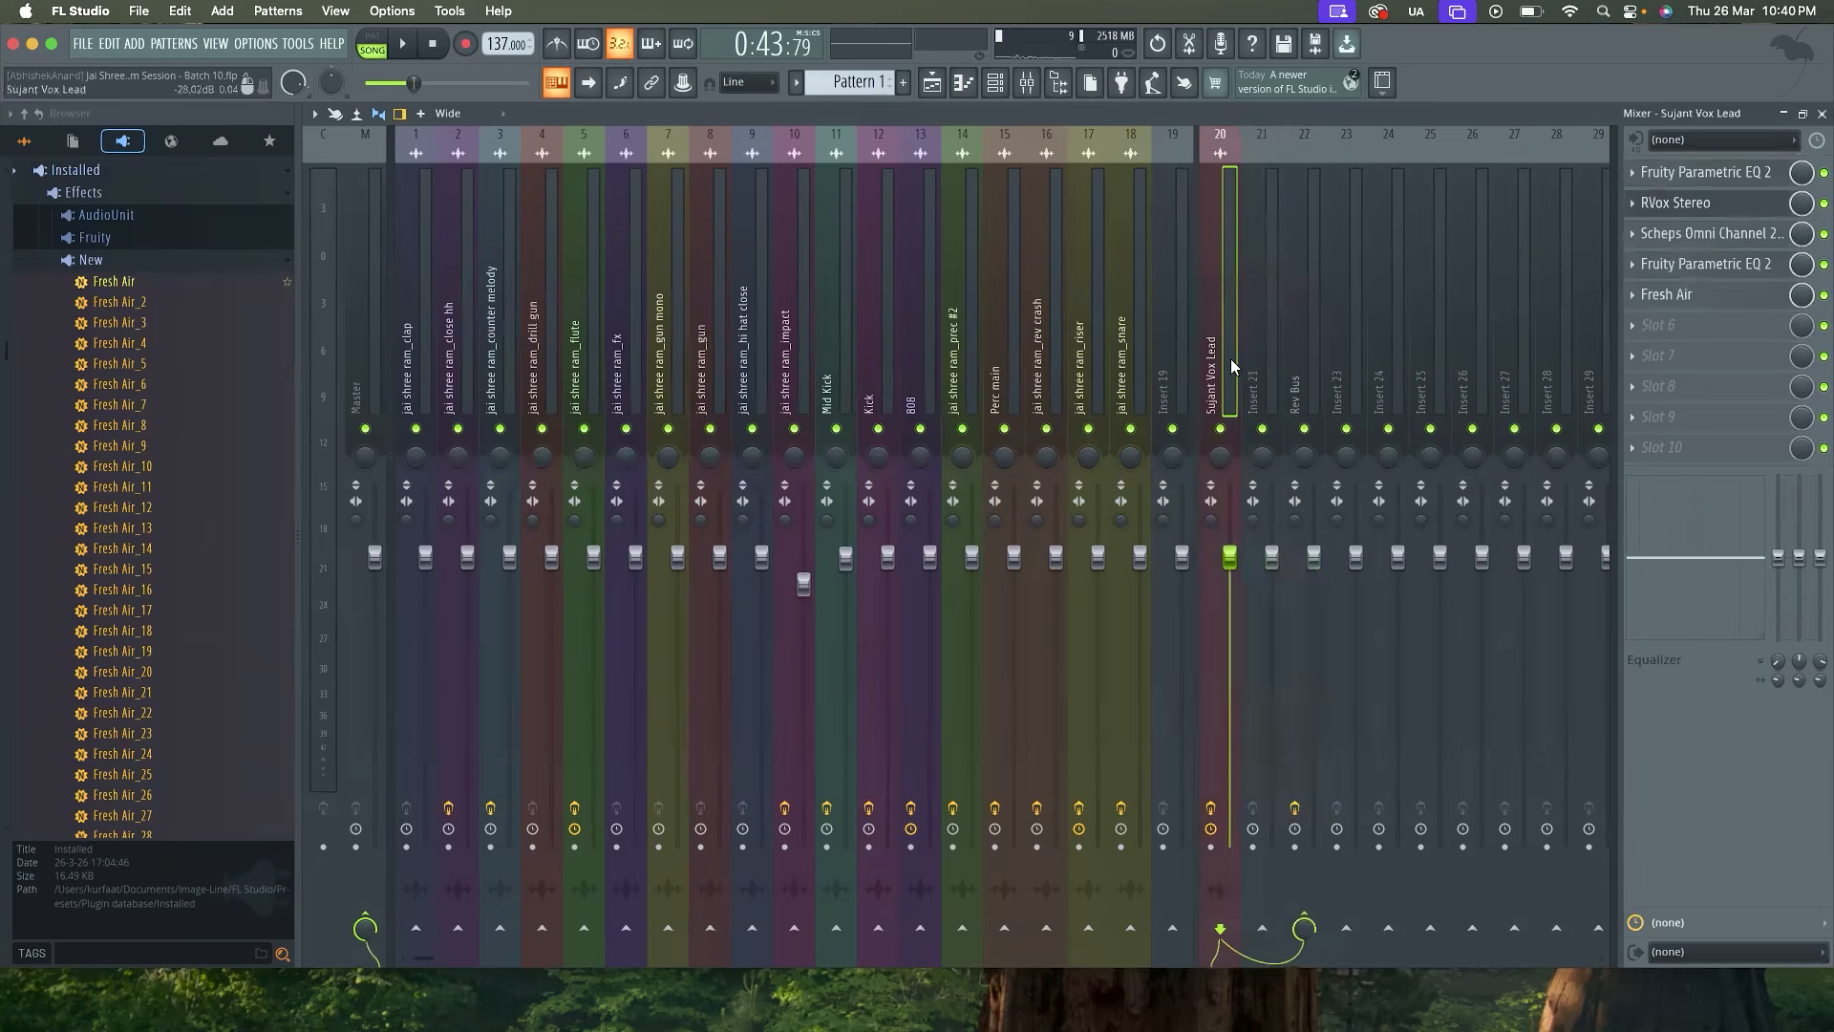
{"action": "left_click", "coordinate": [1703, 331]}
{"action": "left_click", "coordinate": [1442, 63]}
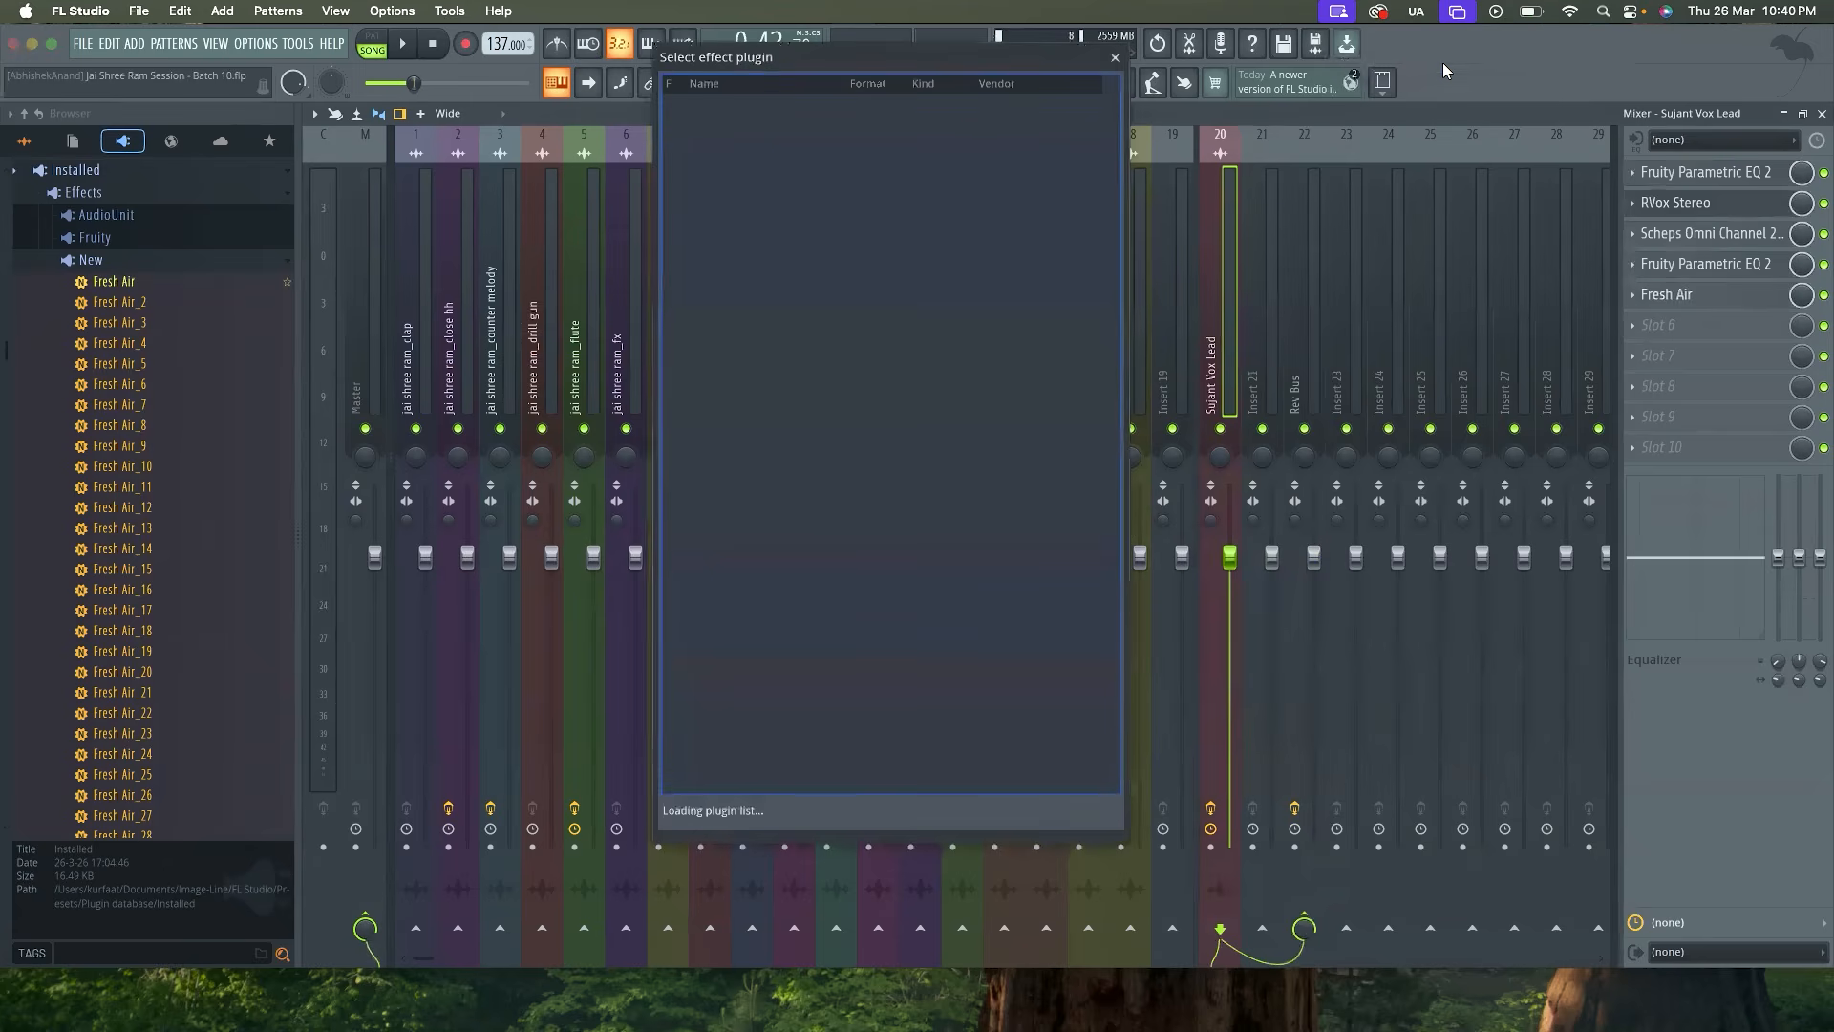
{"action": "double_click", "coordinate": [889, 125]}
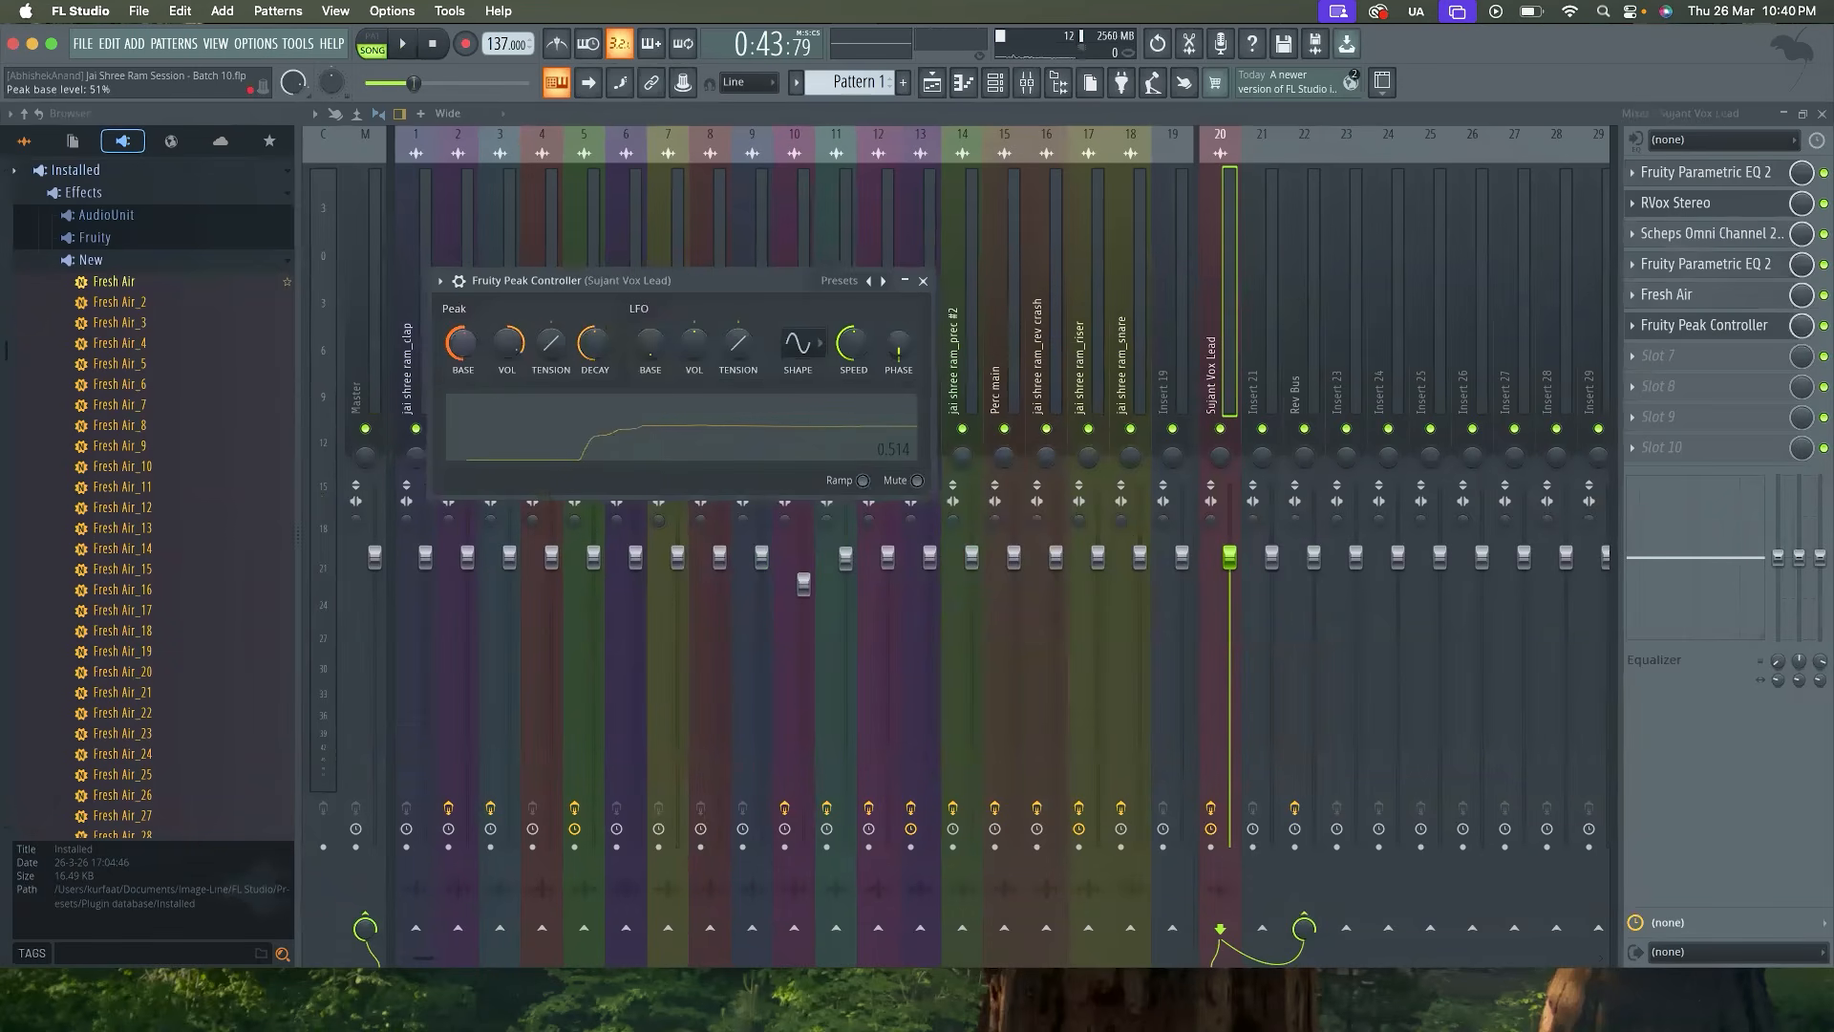
Fine-tune the peak base level of the lead vocal's Fruity Peak Controller and close the plugin
{"action": "left_click_drag", "start_coordinate": [462, 348], "coordinate": [461, 353]}
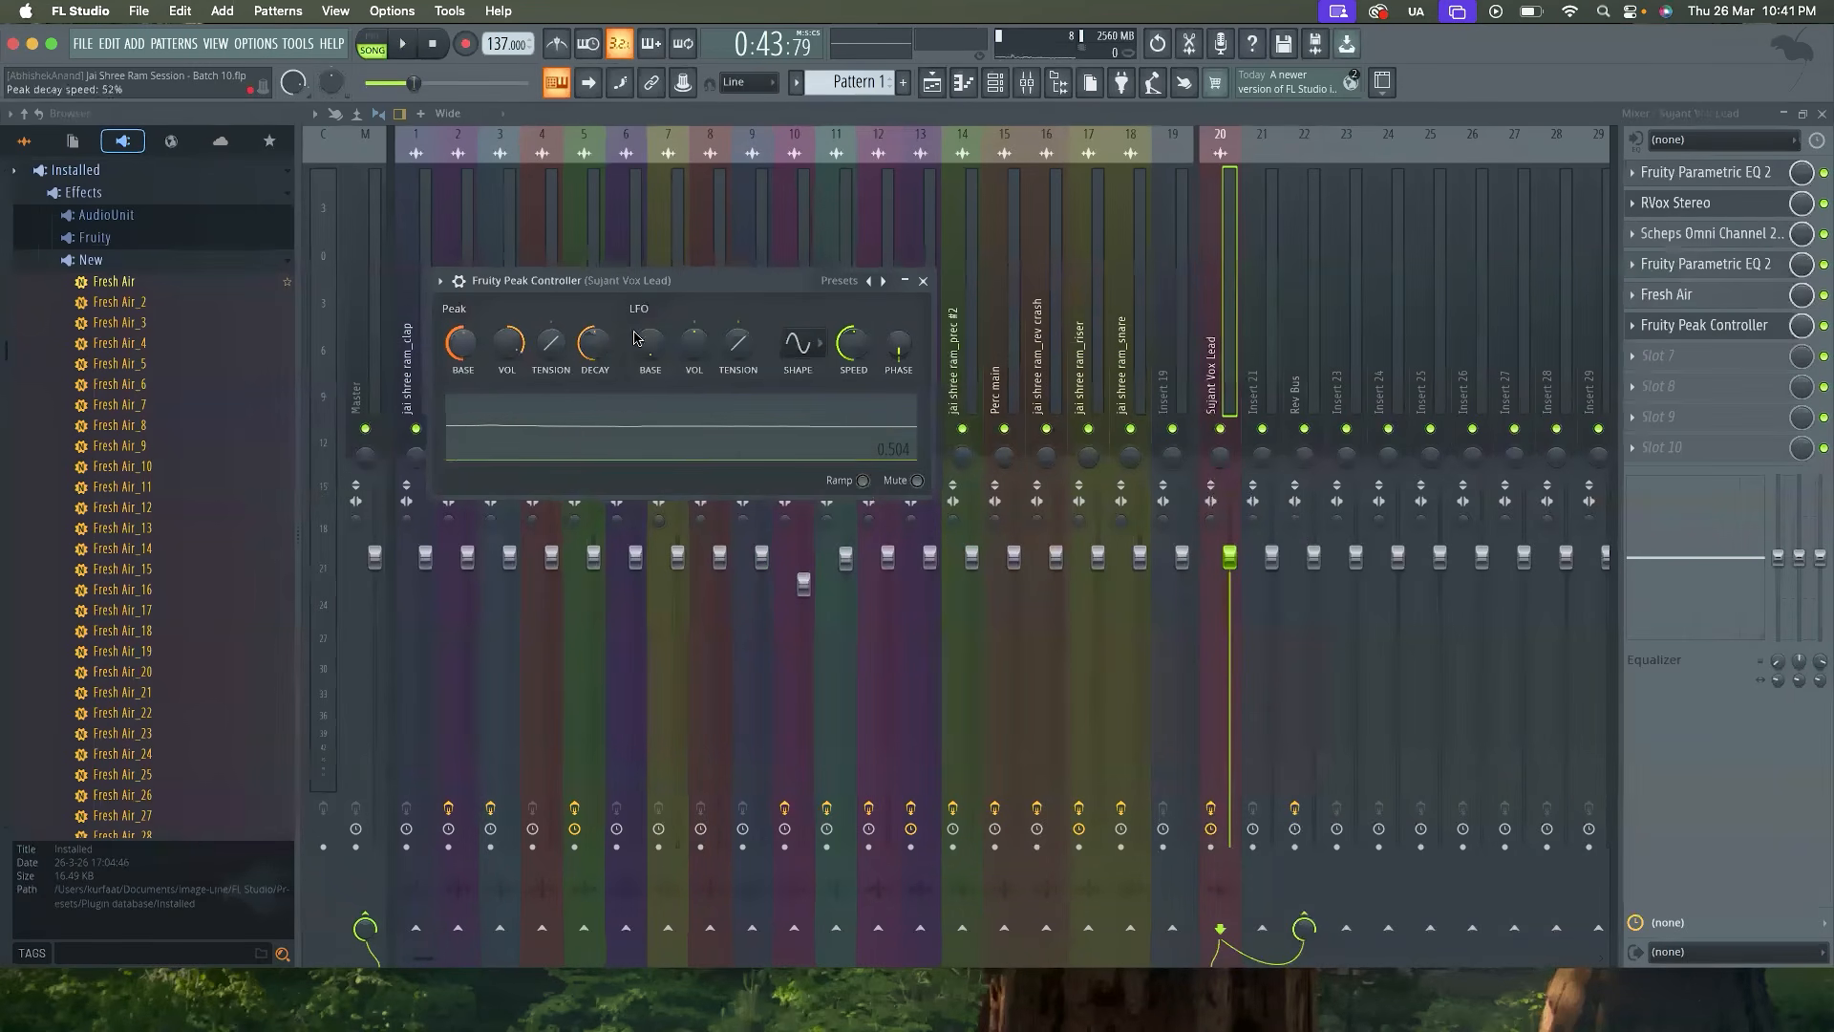
{"action": "left_click", "coordinate": [926, 282]}
Link the Rev Bus reverb's wet level to the lead vocal's Fruity Peak Controller - Peak, choose a mapping formula and audition it
{"action": "left_click", "coordinate": [1291, 363]}
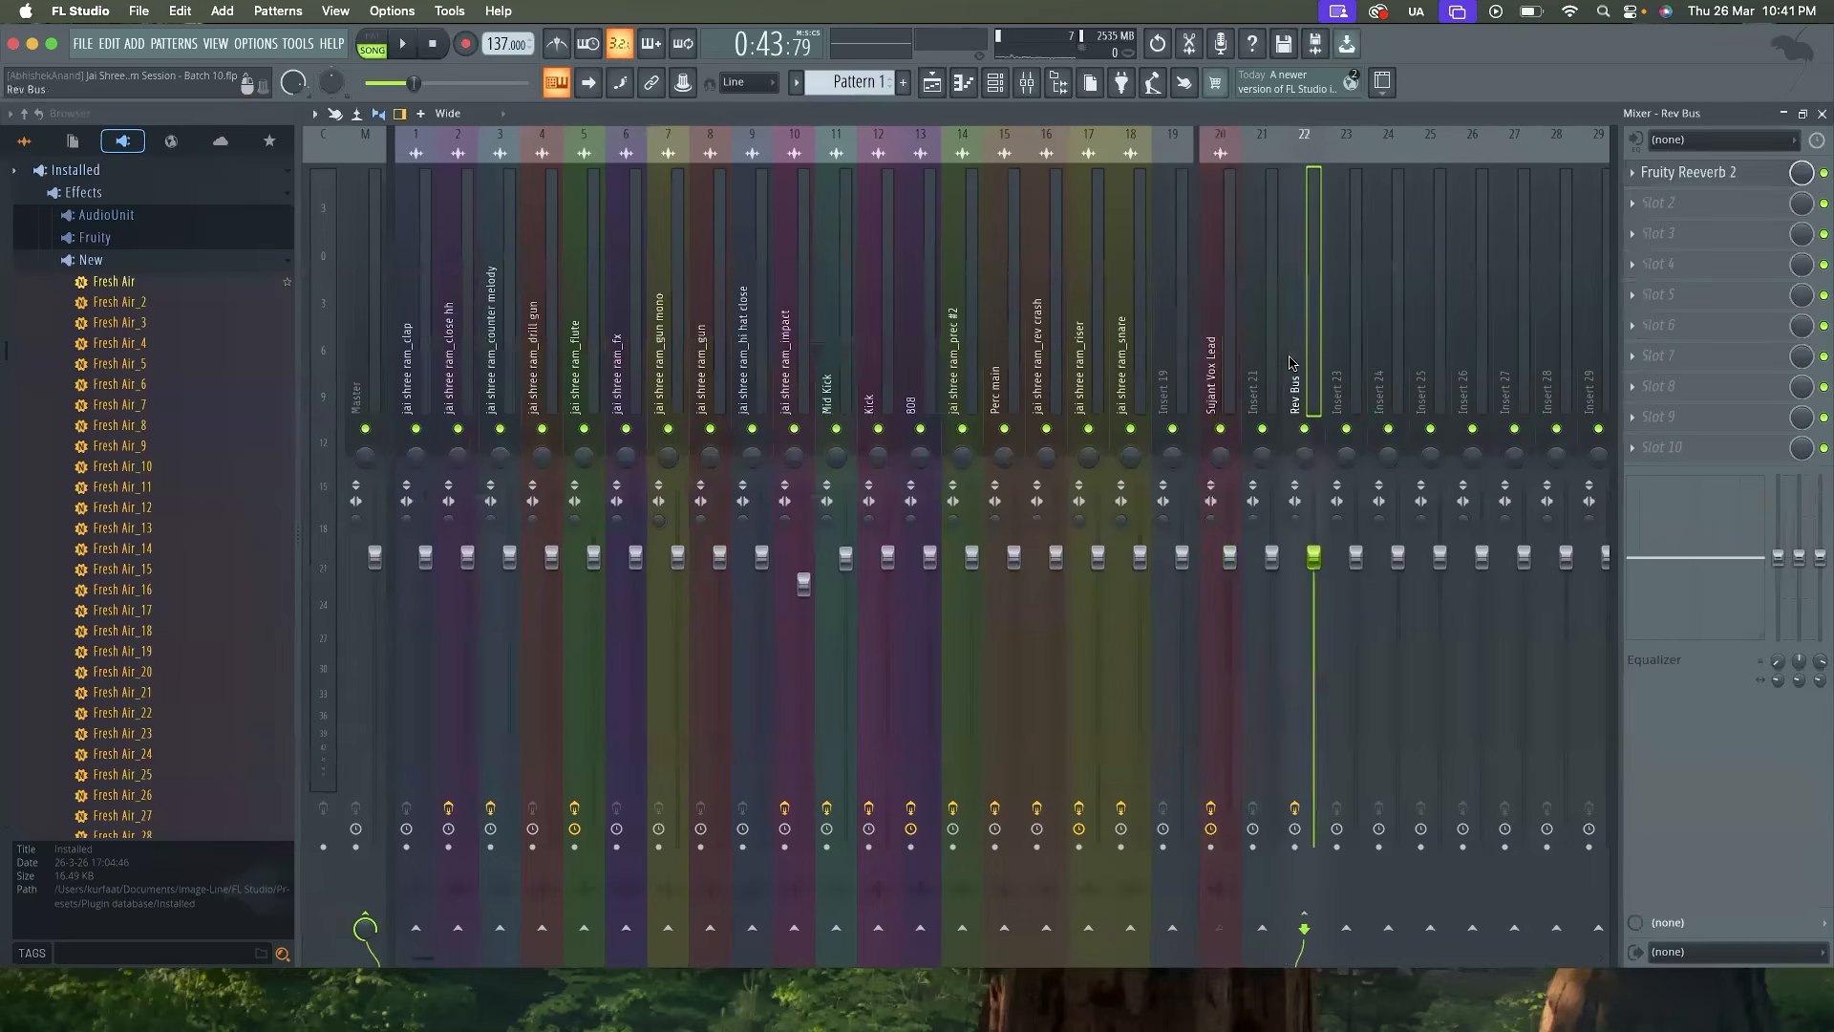
{"action": "left_click", "coordinate": [1688, 176]}
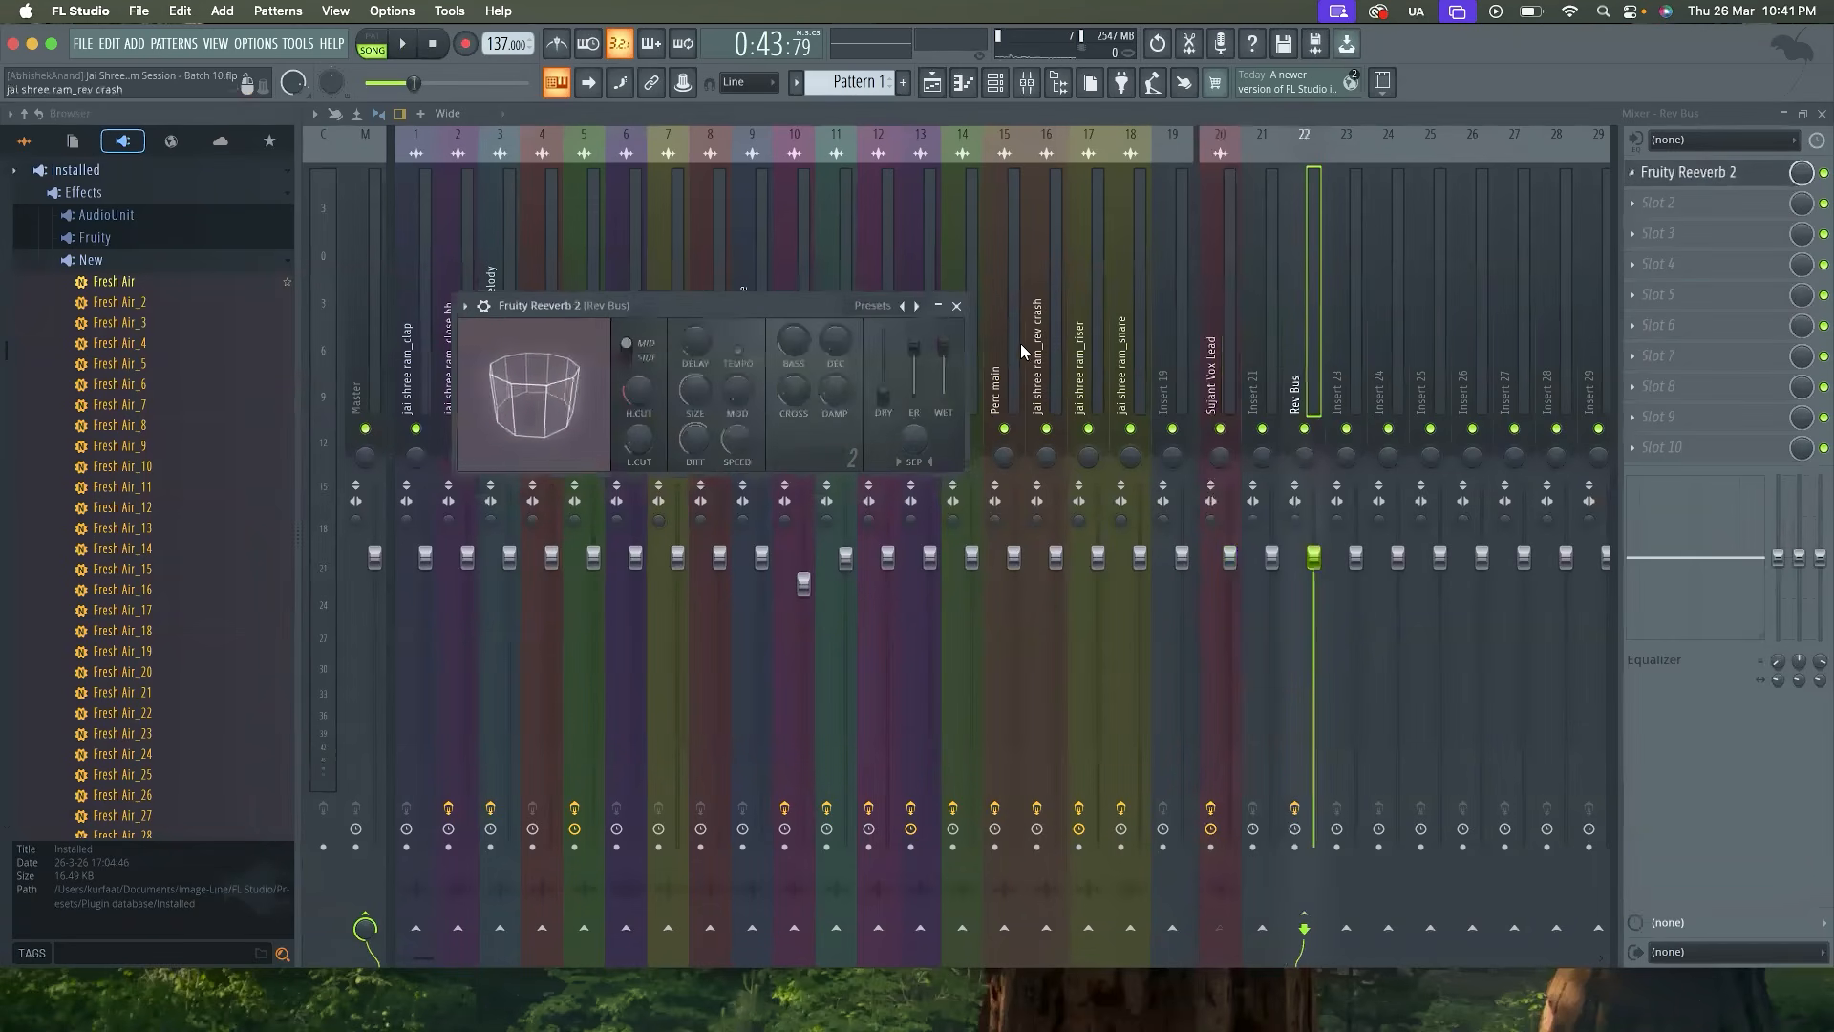
{"action": "right_click", "coordinate": [958, 355]}
{"action": "left_click", "coordinate": [982, 551]}
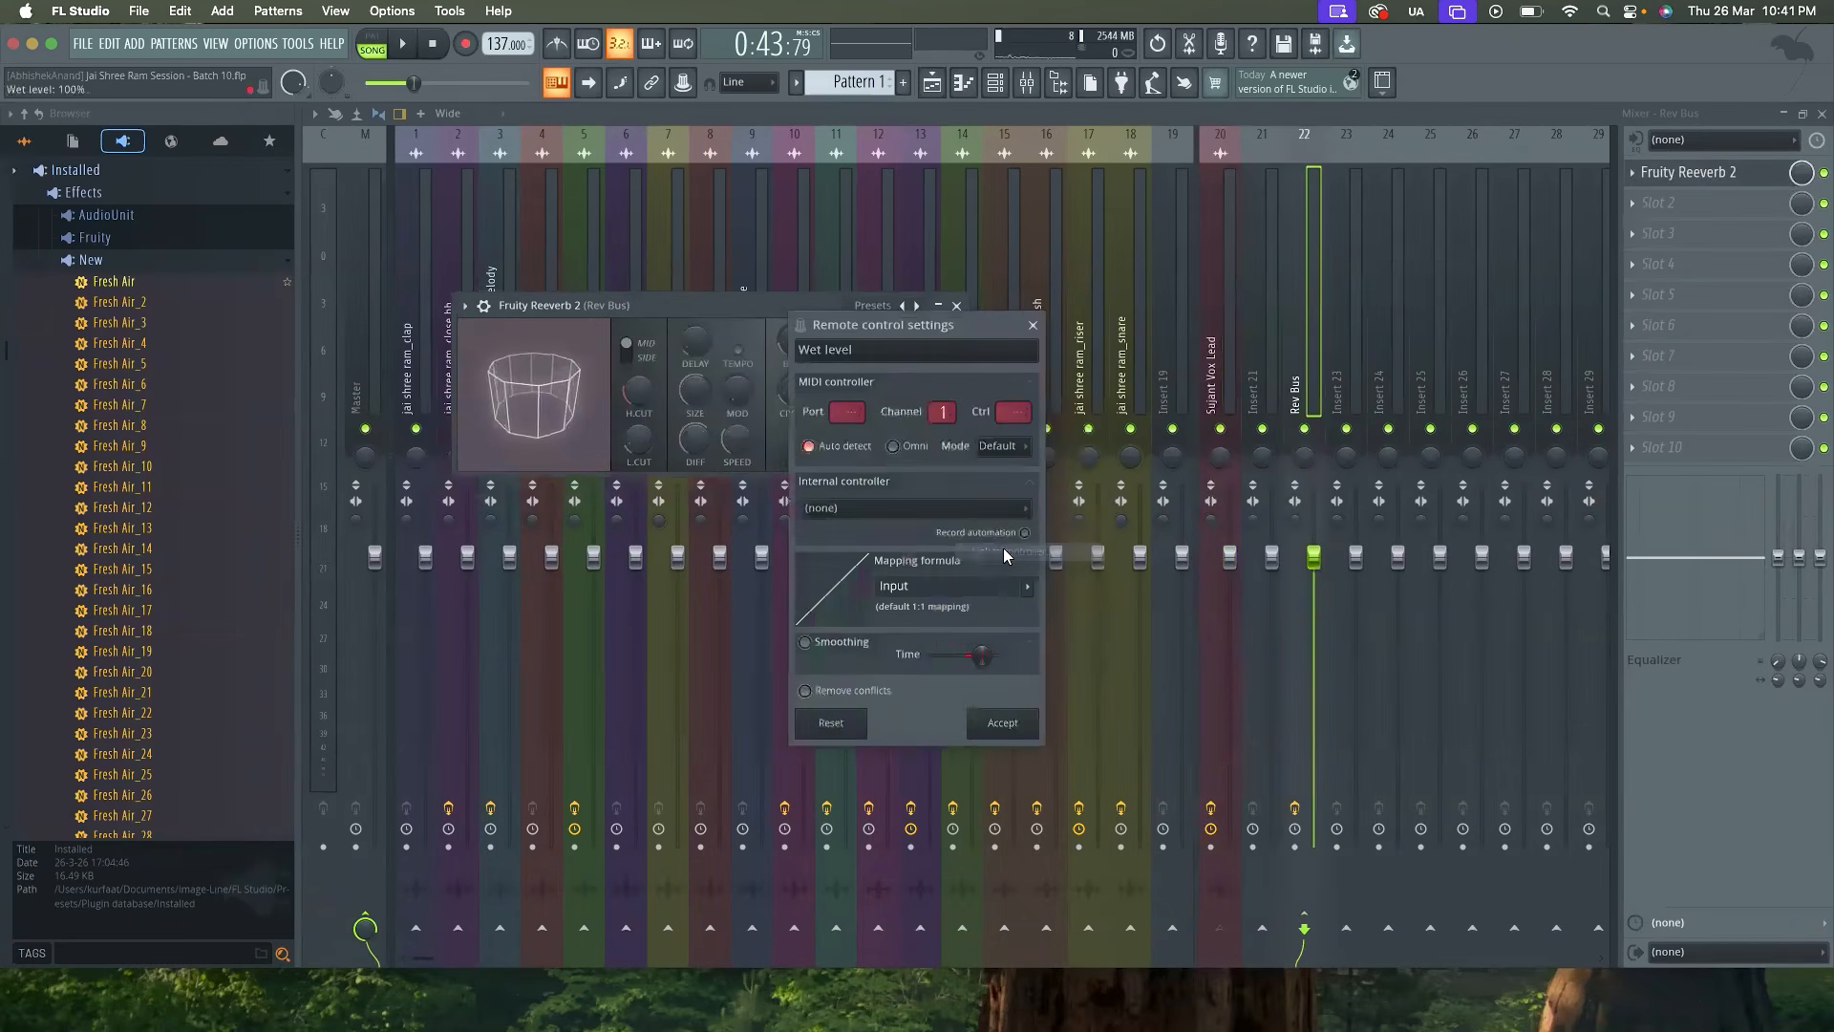
{"action": "left_click", "coordinate": [989, 509]}
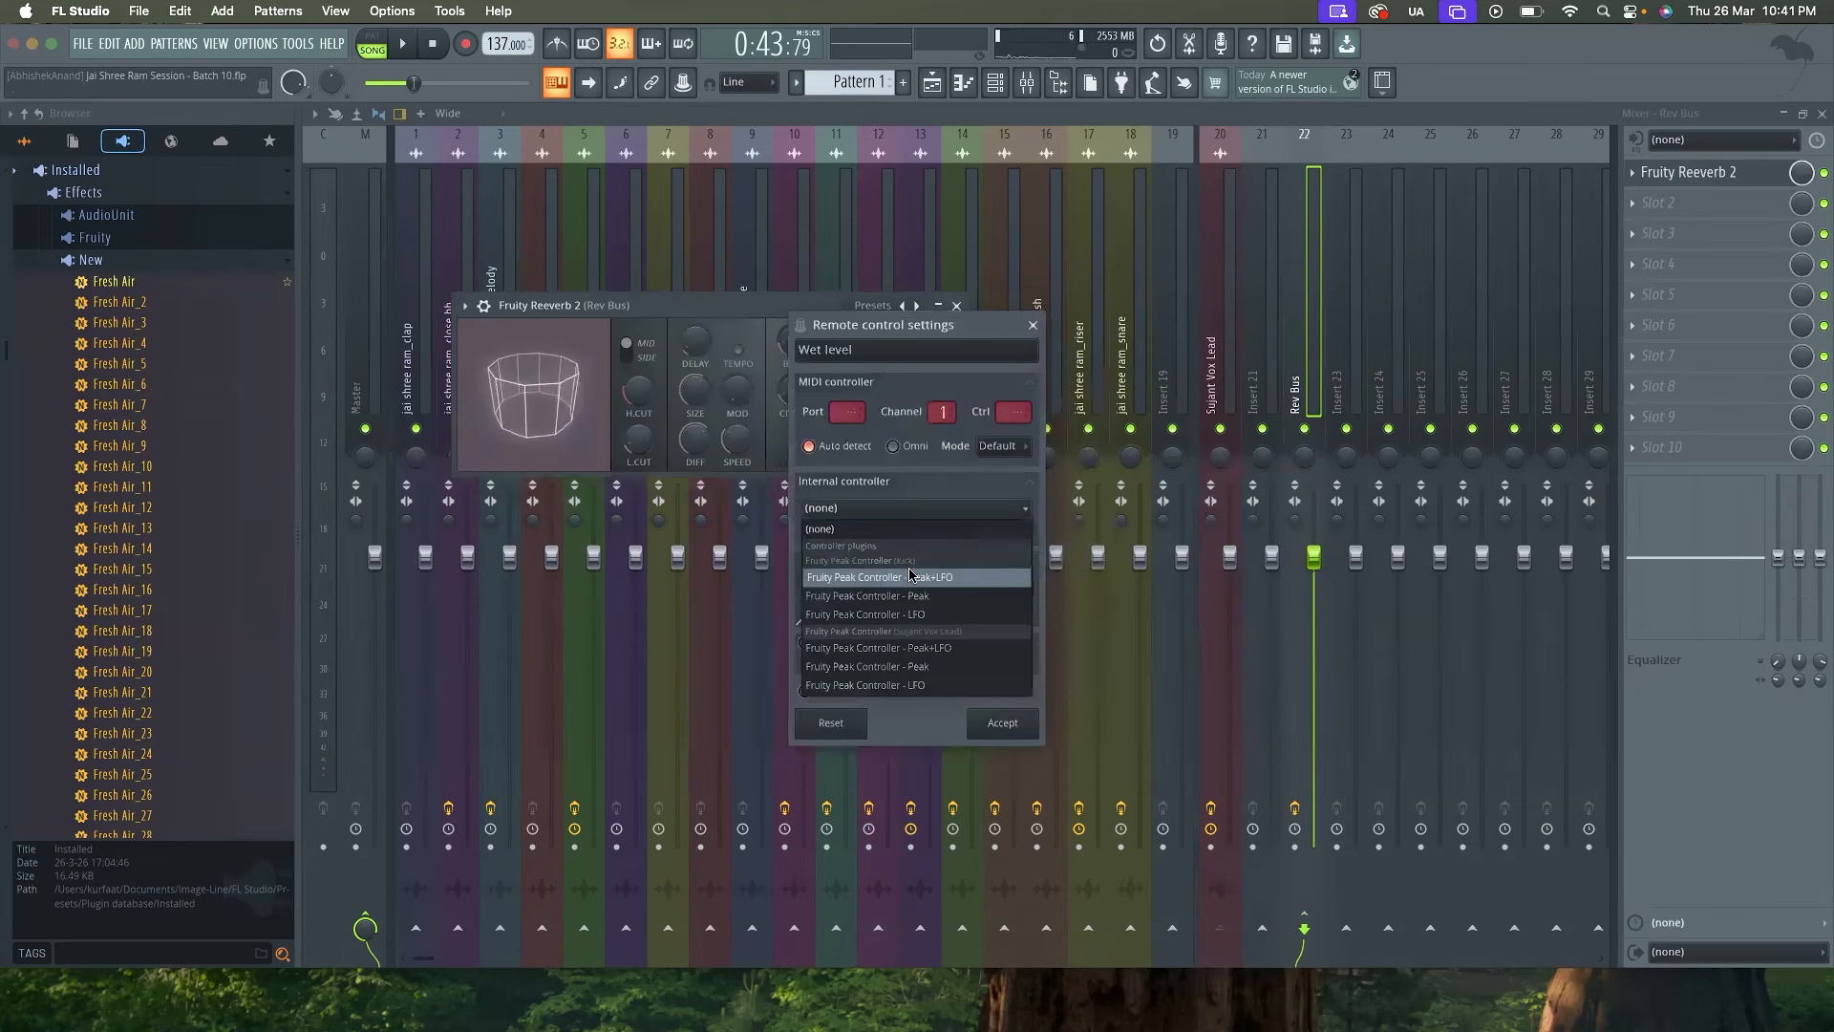
{"action": "left_click", "coordinate": [917, 668]}
{"action": "left_click", "coordinate": [1030, 586]}
{"action": "left_click", "coordinate": [1054, 641]}
{"action": "left_click", "coordinate": [1014, 727]}
{"action": "key", "text": "space"}
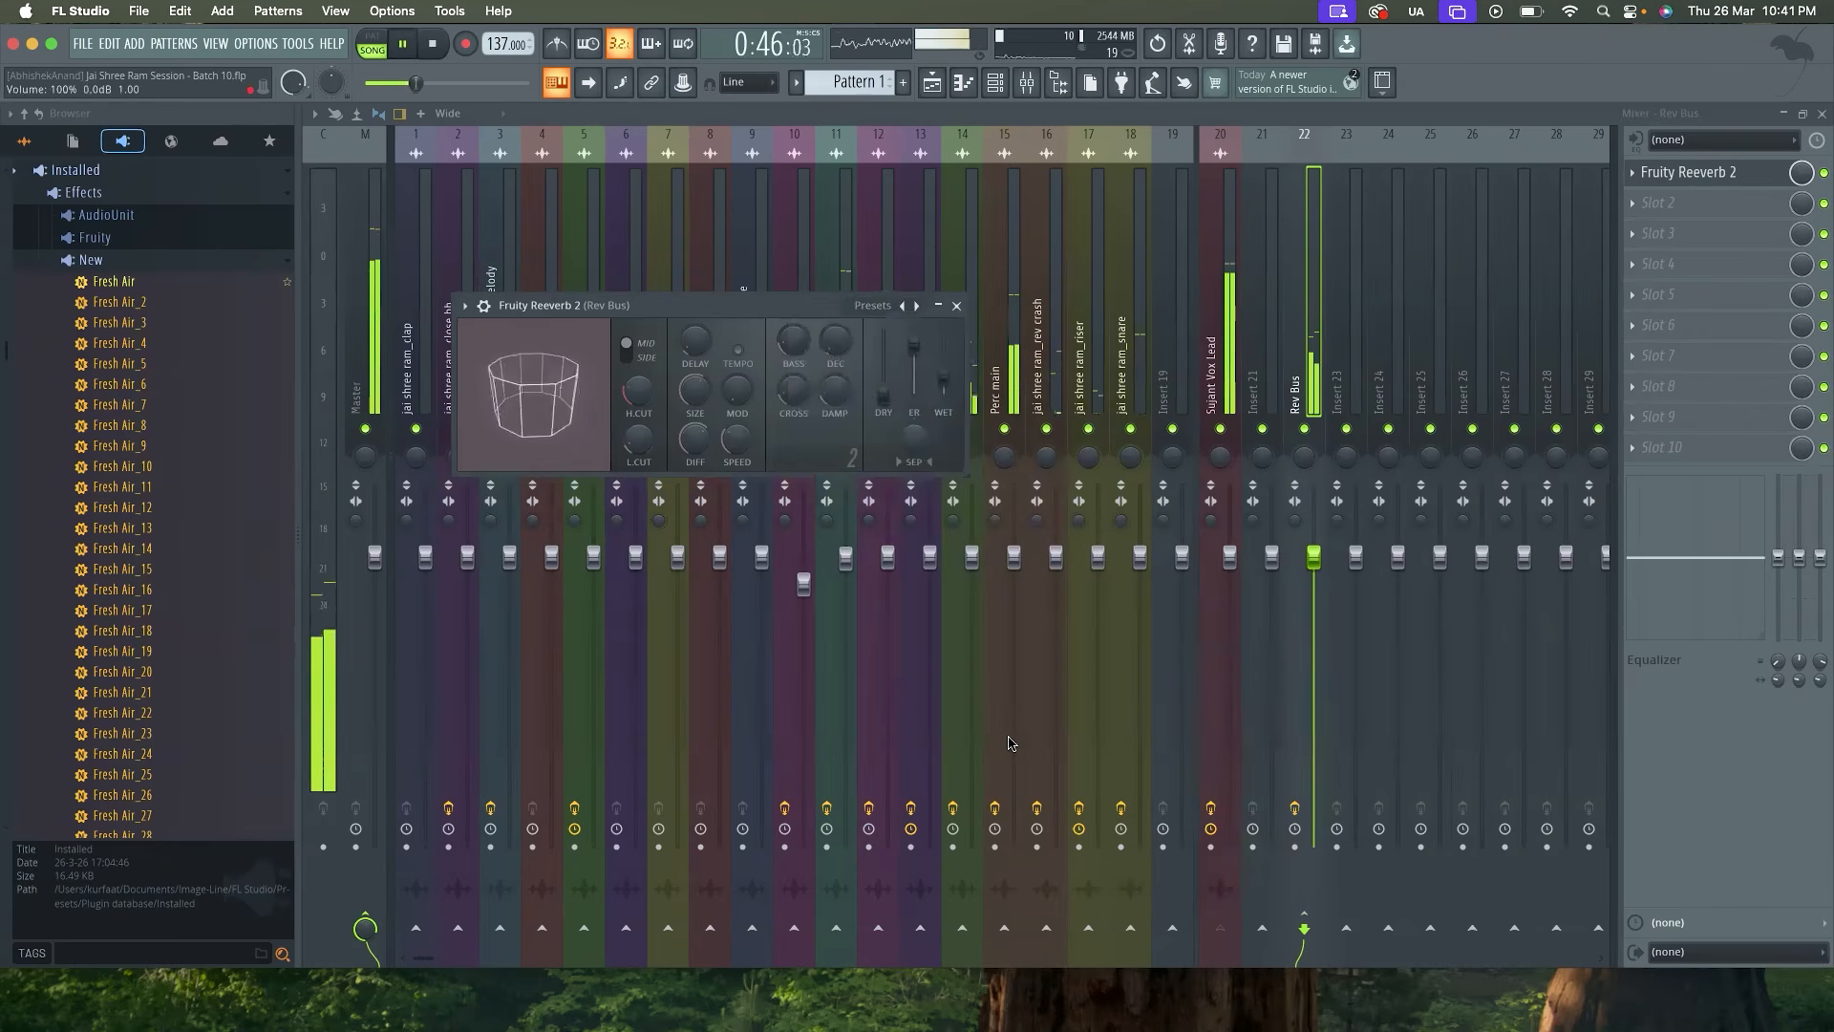
{"action": "key", "text": "space"}
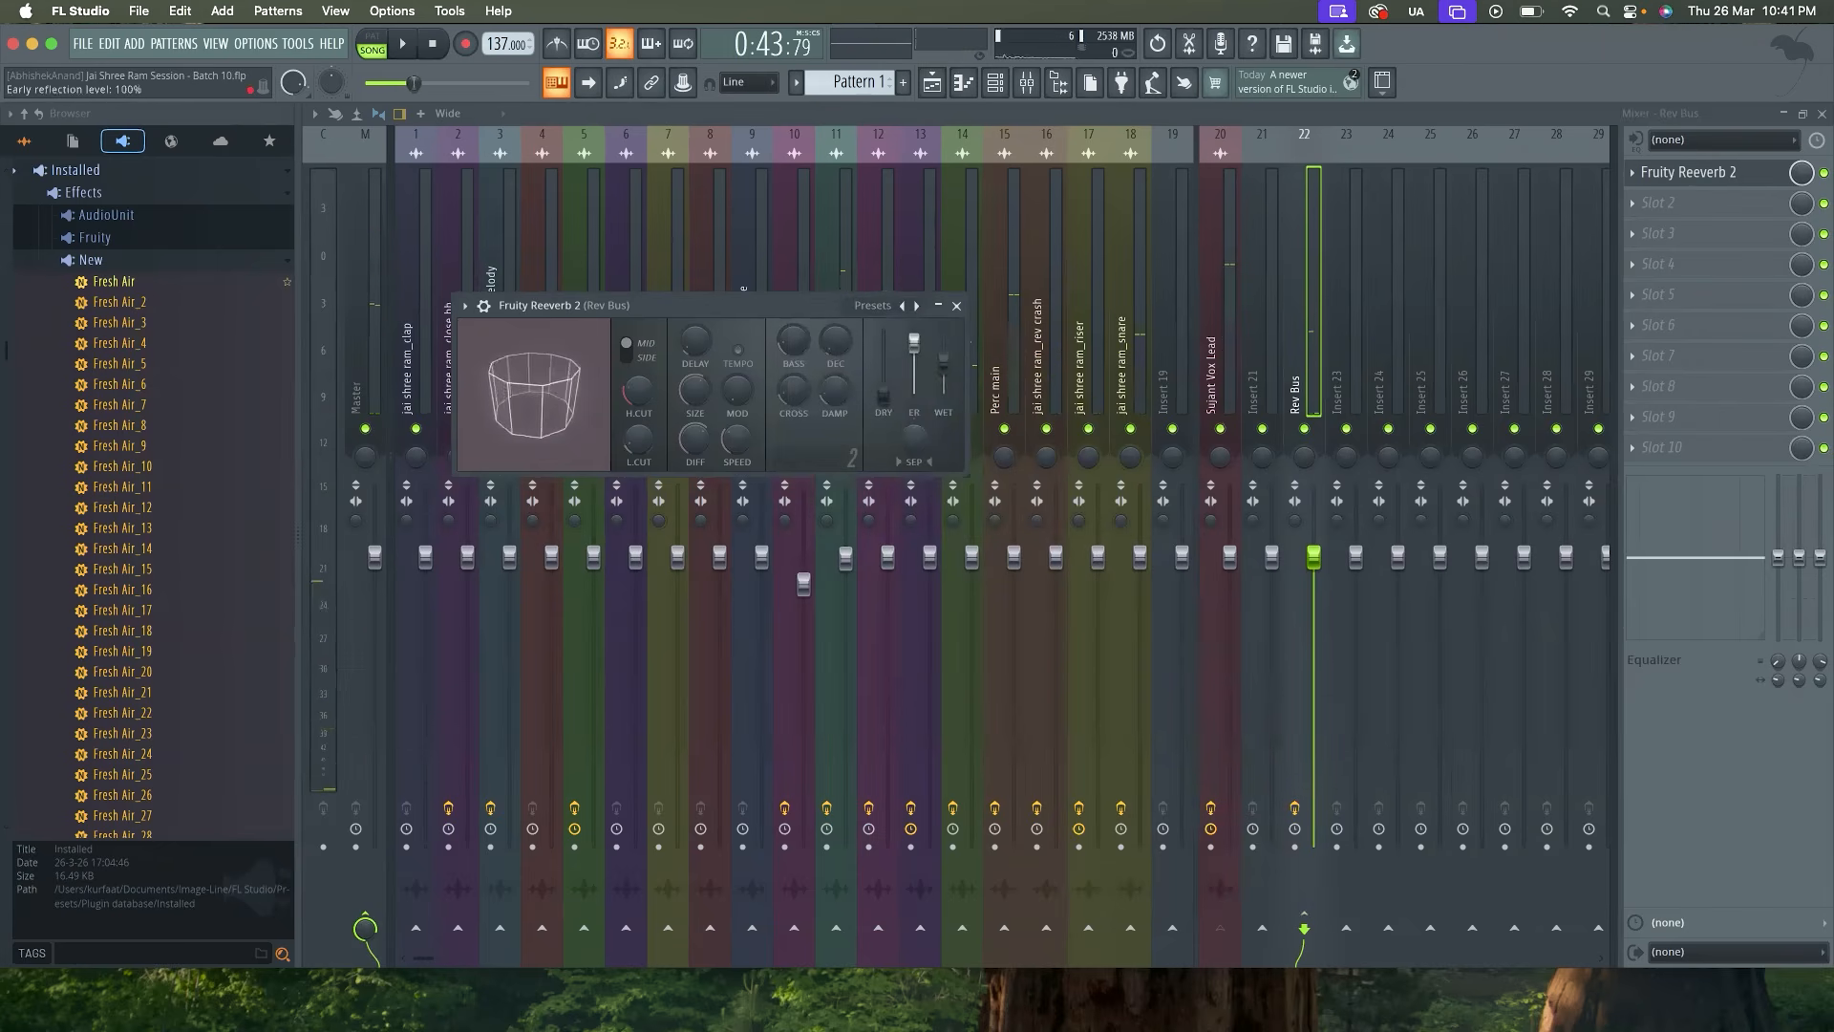
{"action": "right_click", "coordinate": [914, 370]}
{"action": "left_click", "coordinate": [940, 382]}
{"action": "right_click", "coordinate": [909, 355]}
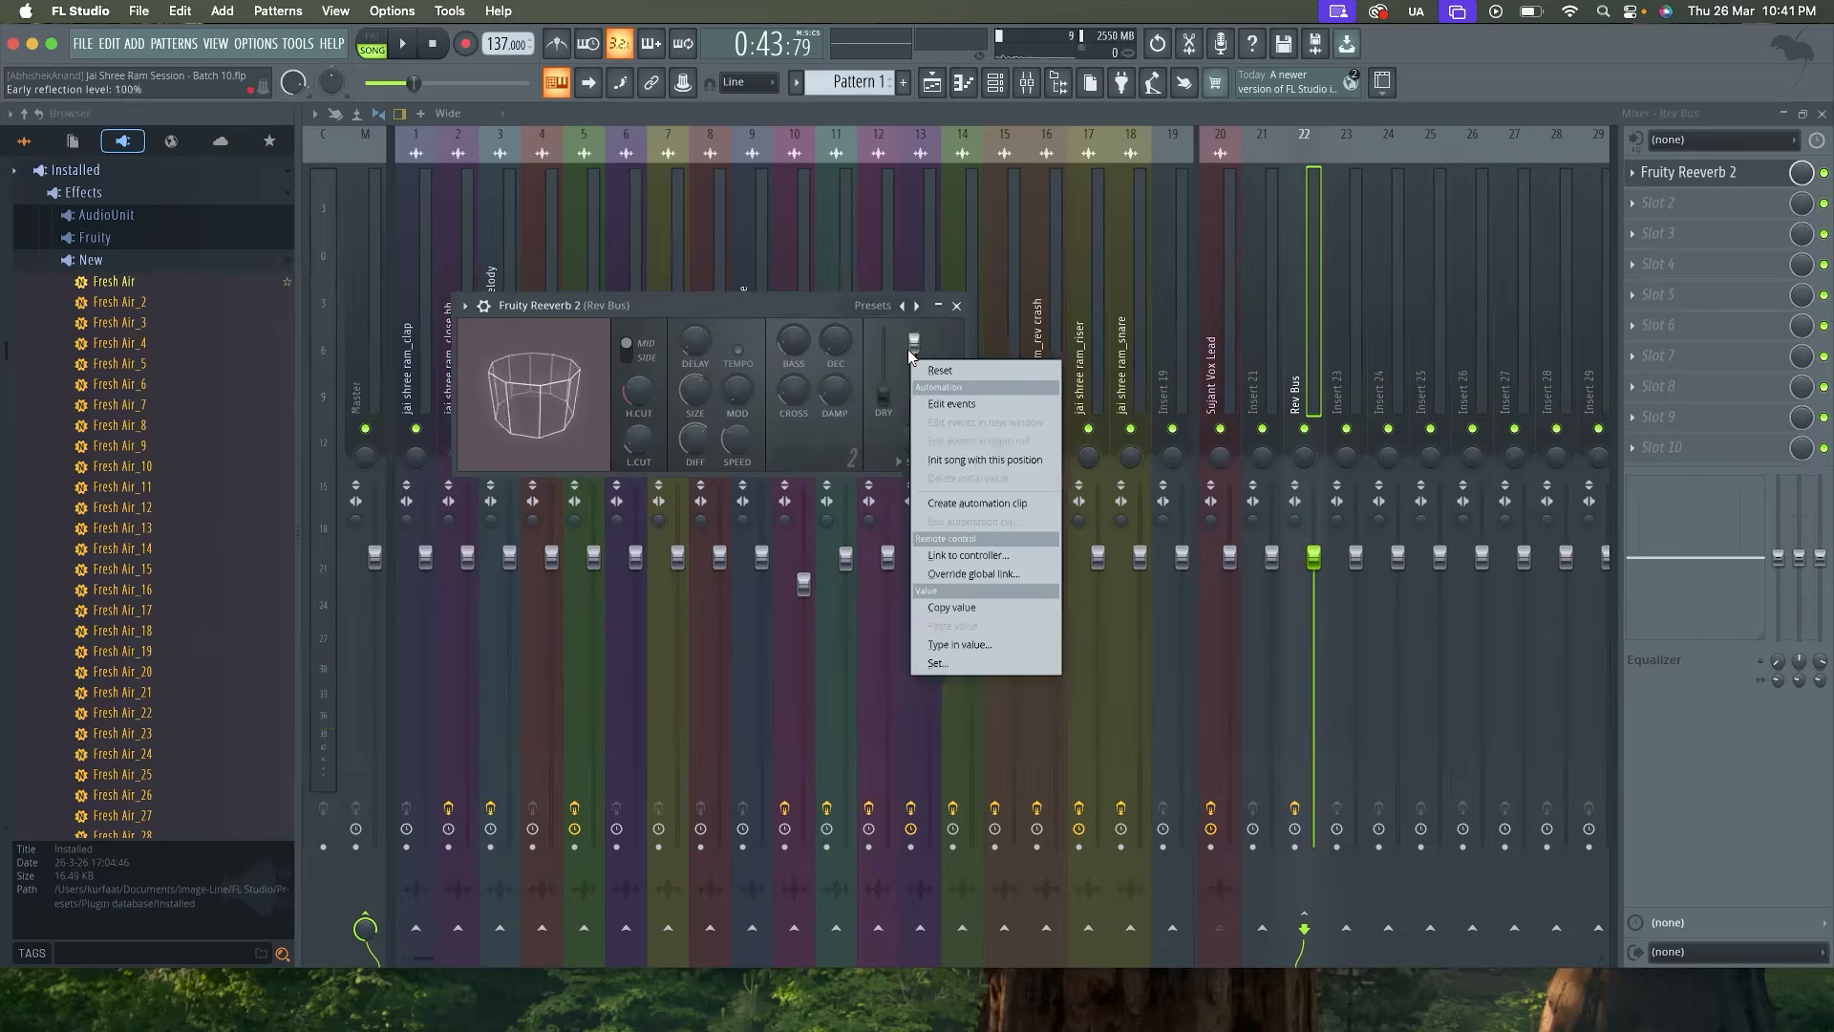
{"action": "left_click", "coordinate": [956, 556]}
{"action": "left_click", "coordinate": [1033, 325]}
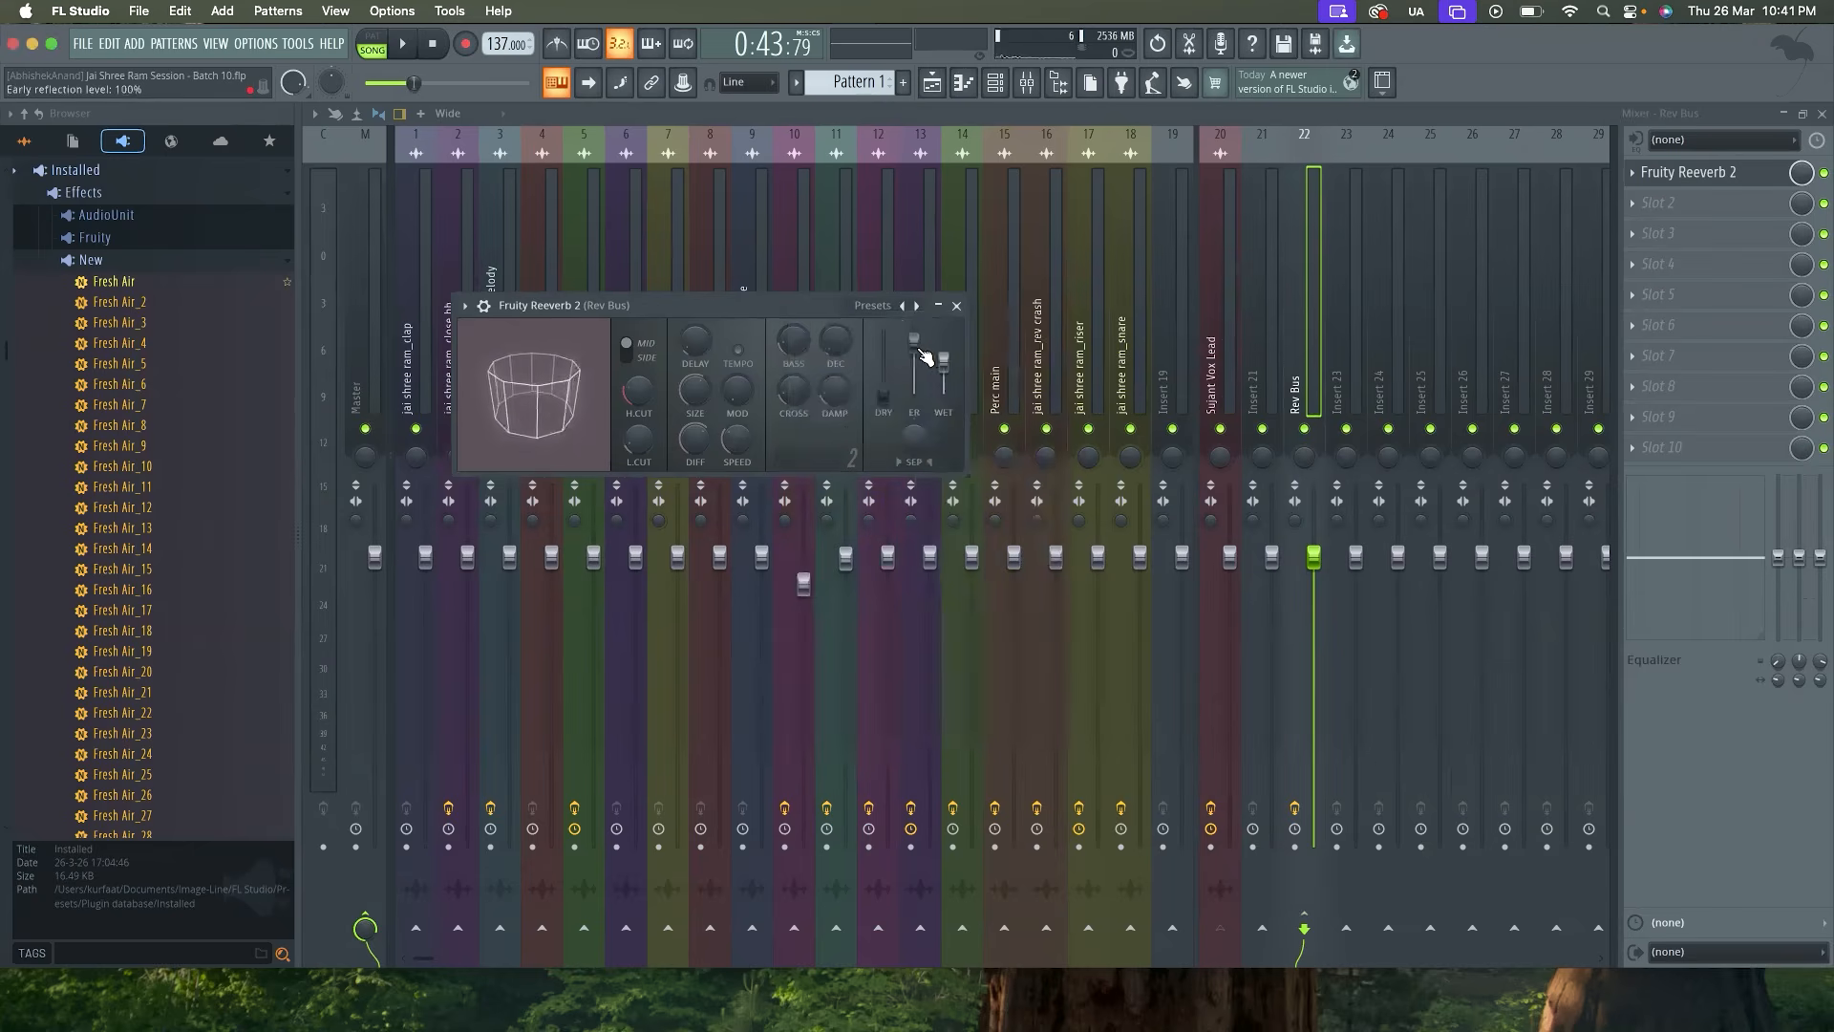
Lower the early reflection level in Fruity Reeverb 2 while auditioning the mix
{"action": "key", "text": "space"}
{"action": "mouse_move", "coordinate": [914, 364]}
{"action": "left_mouse_down"}
{"action": "mouse_move", "coordinate": [912, 396]}
{"action": "mouse_move", "coordinate": [914, 368]}
{"action": "left_mouse_up"}
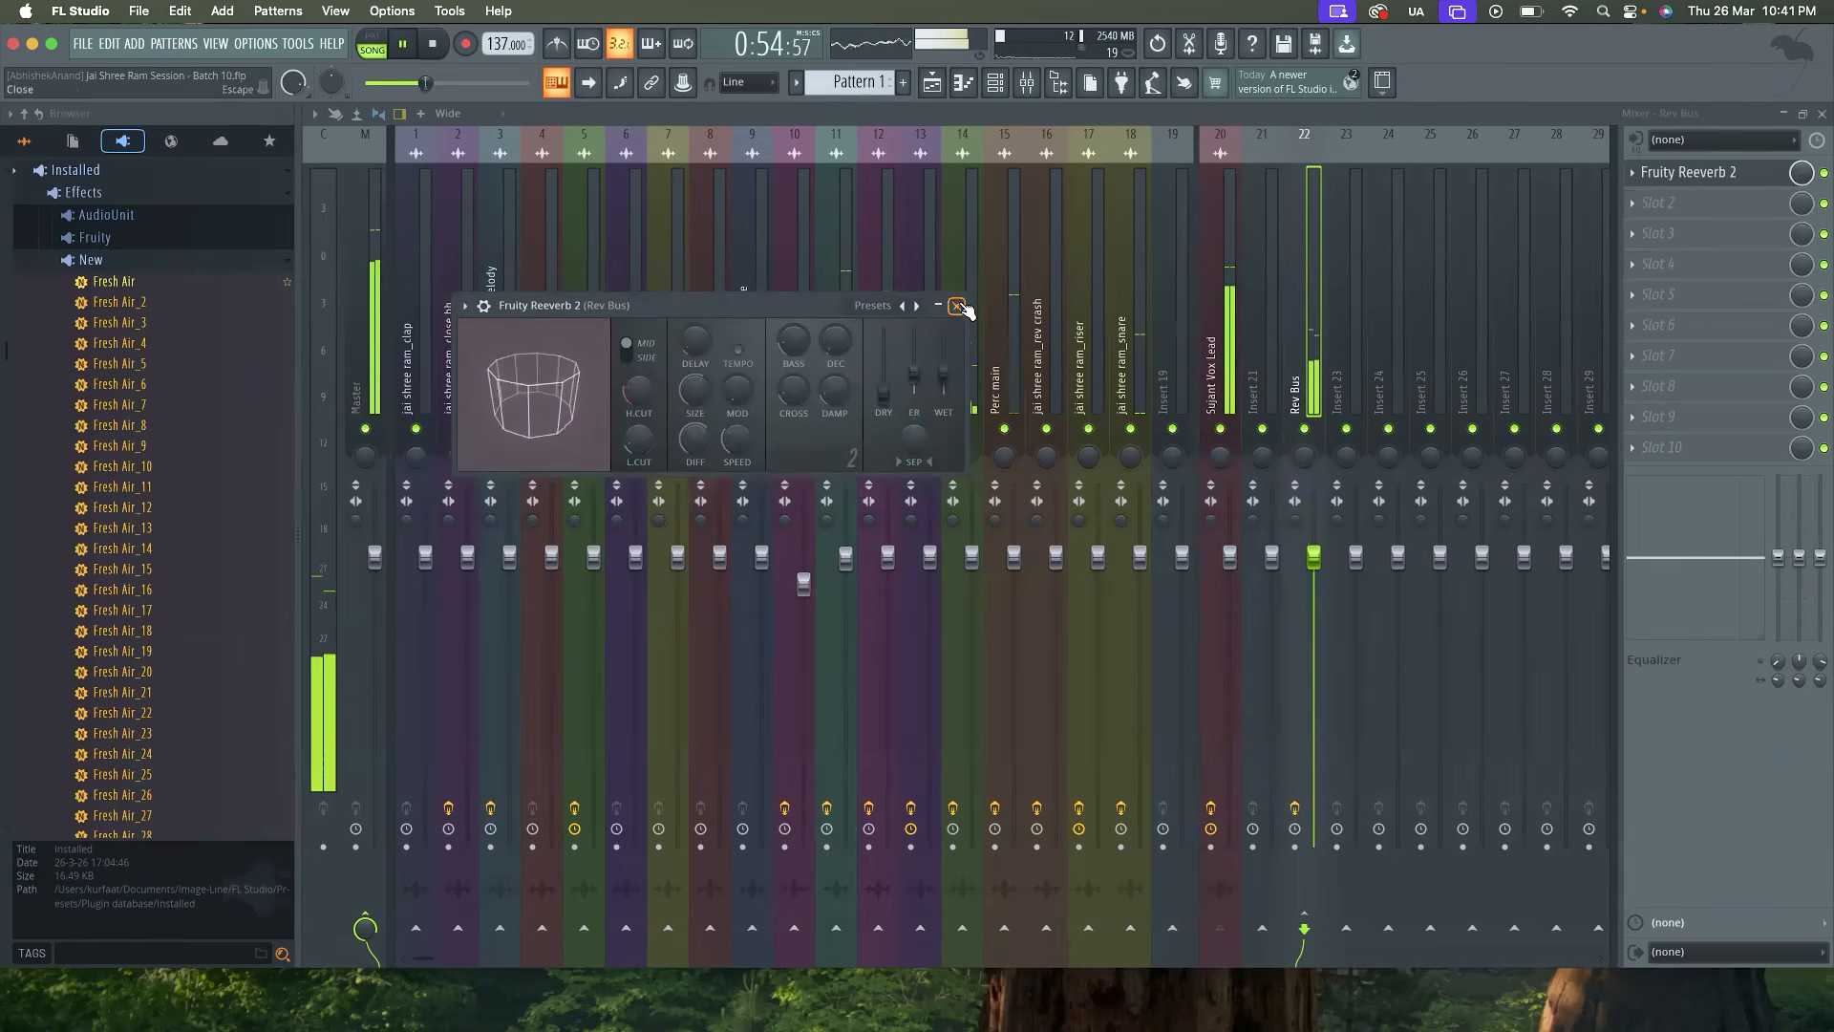
Pull the Rev Bus fader well down in stages while listening, and stop playback
{"action": "left_click_drag", "start_coordinate": [1315, 557], "coordinate": [1314, 602]}
{"action": "left_click_drag", "start_coordinate": [1332, 728], "coordinate": [1332, 732]}
{"action": "left_click_drag", "start_coordinate": [1313, 653], "coordinate": [1313, 672]}
{"action": "key", "text": "space"}
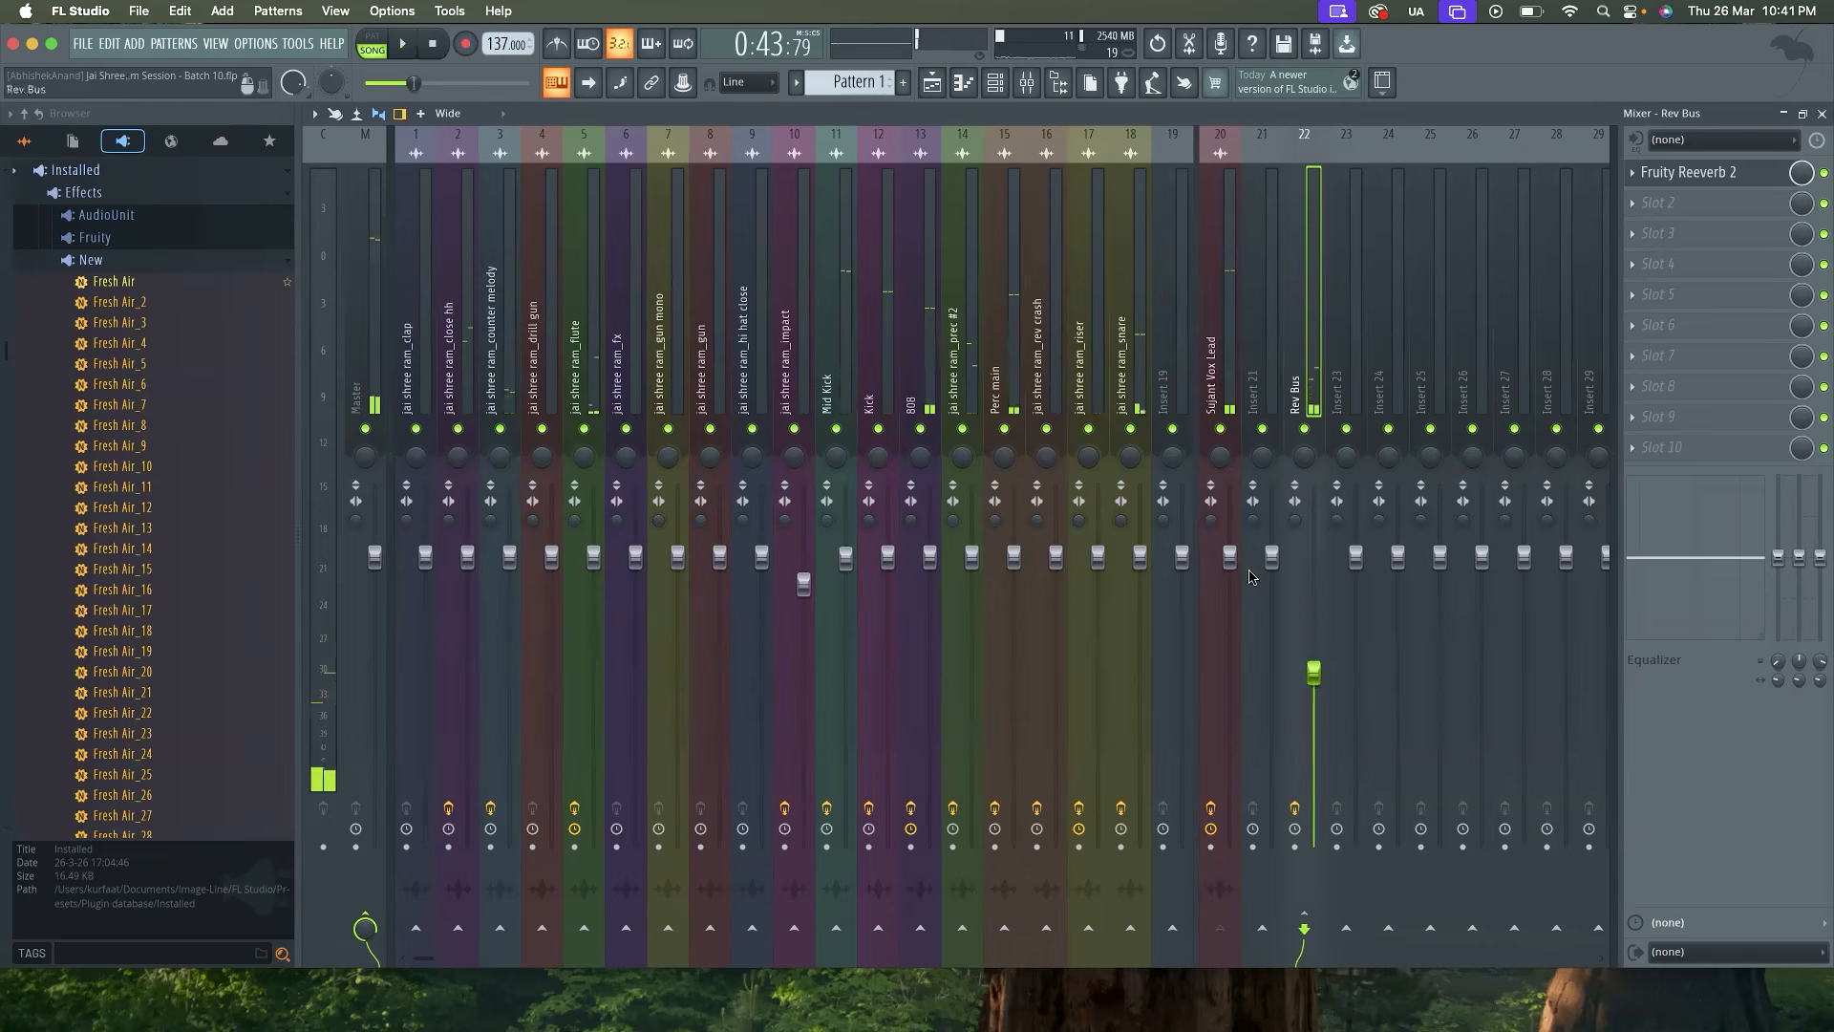
Start playback from around bar 9 and load Fruity Parametric EQ 2 into the second effect slot of Rev Bus
{"action": "left_click", "coordinate": [932, 83]}
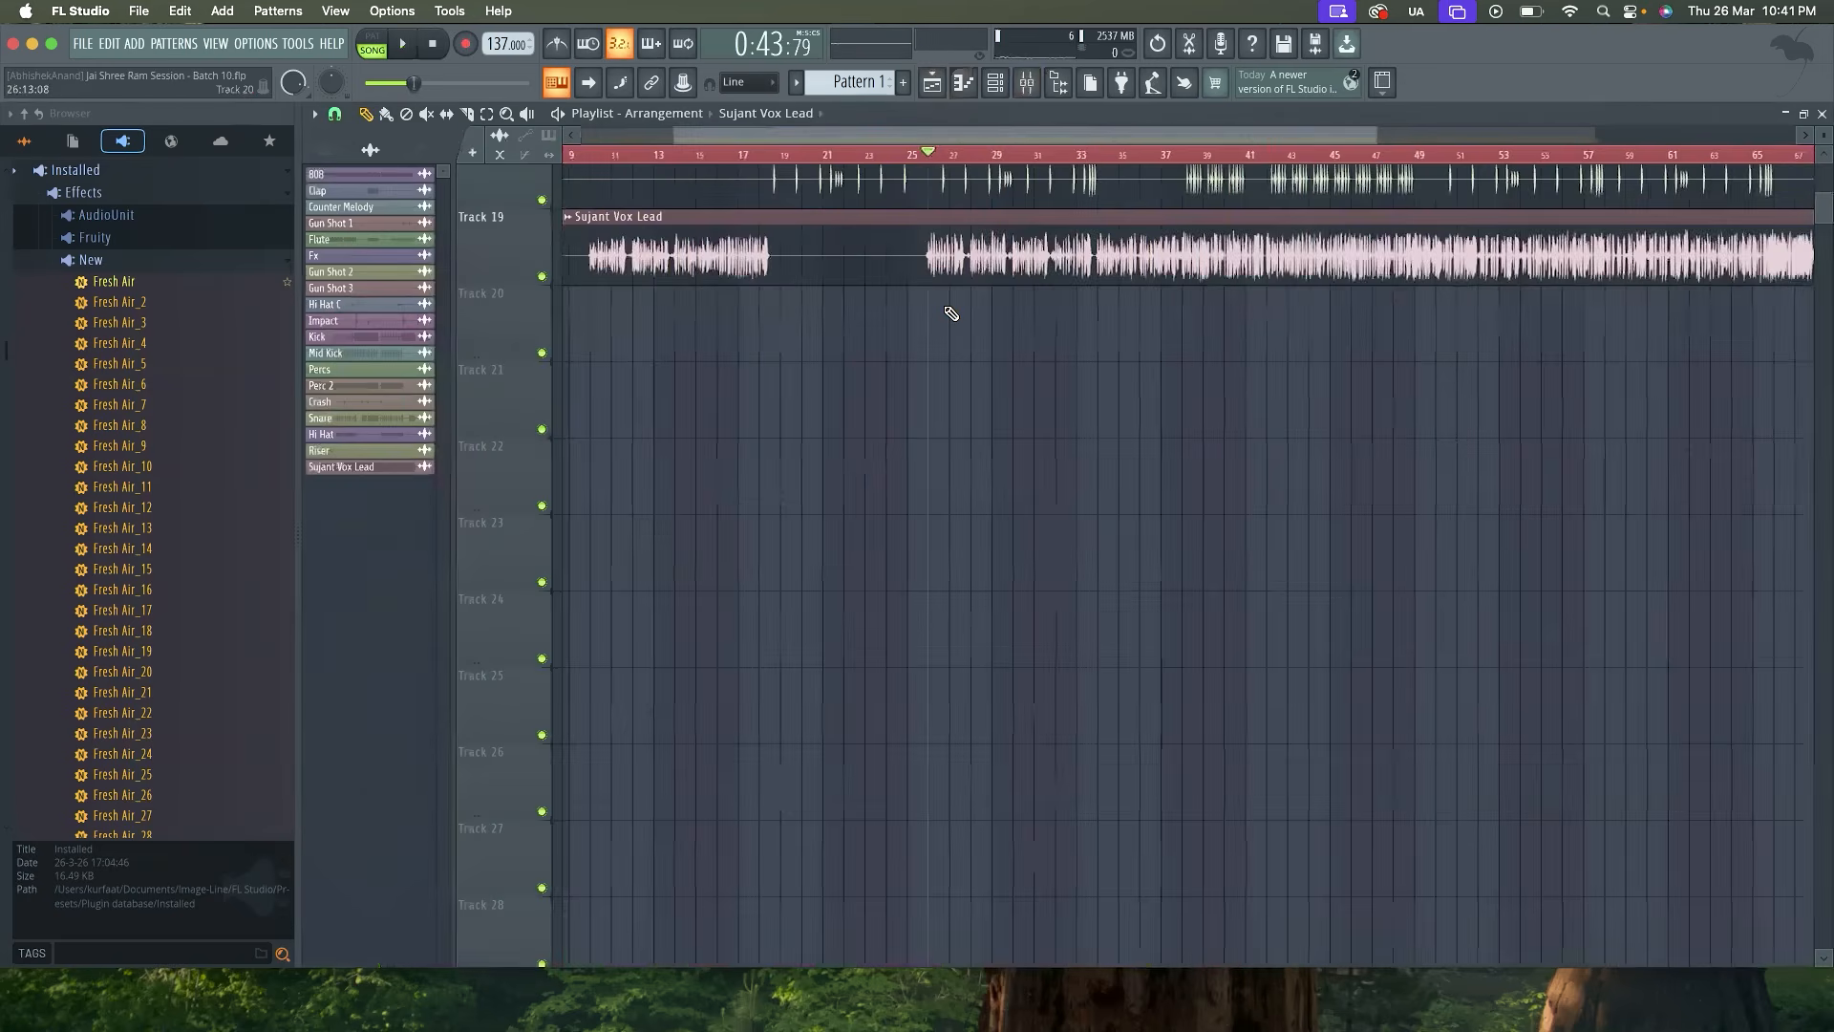
{"action": "left_click", "coordinate": [579, 156]}
{"action": "key", "text": "space"}
{"action": "left_click", "coordinate": [1027, 82]}
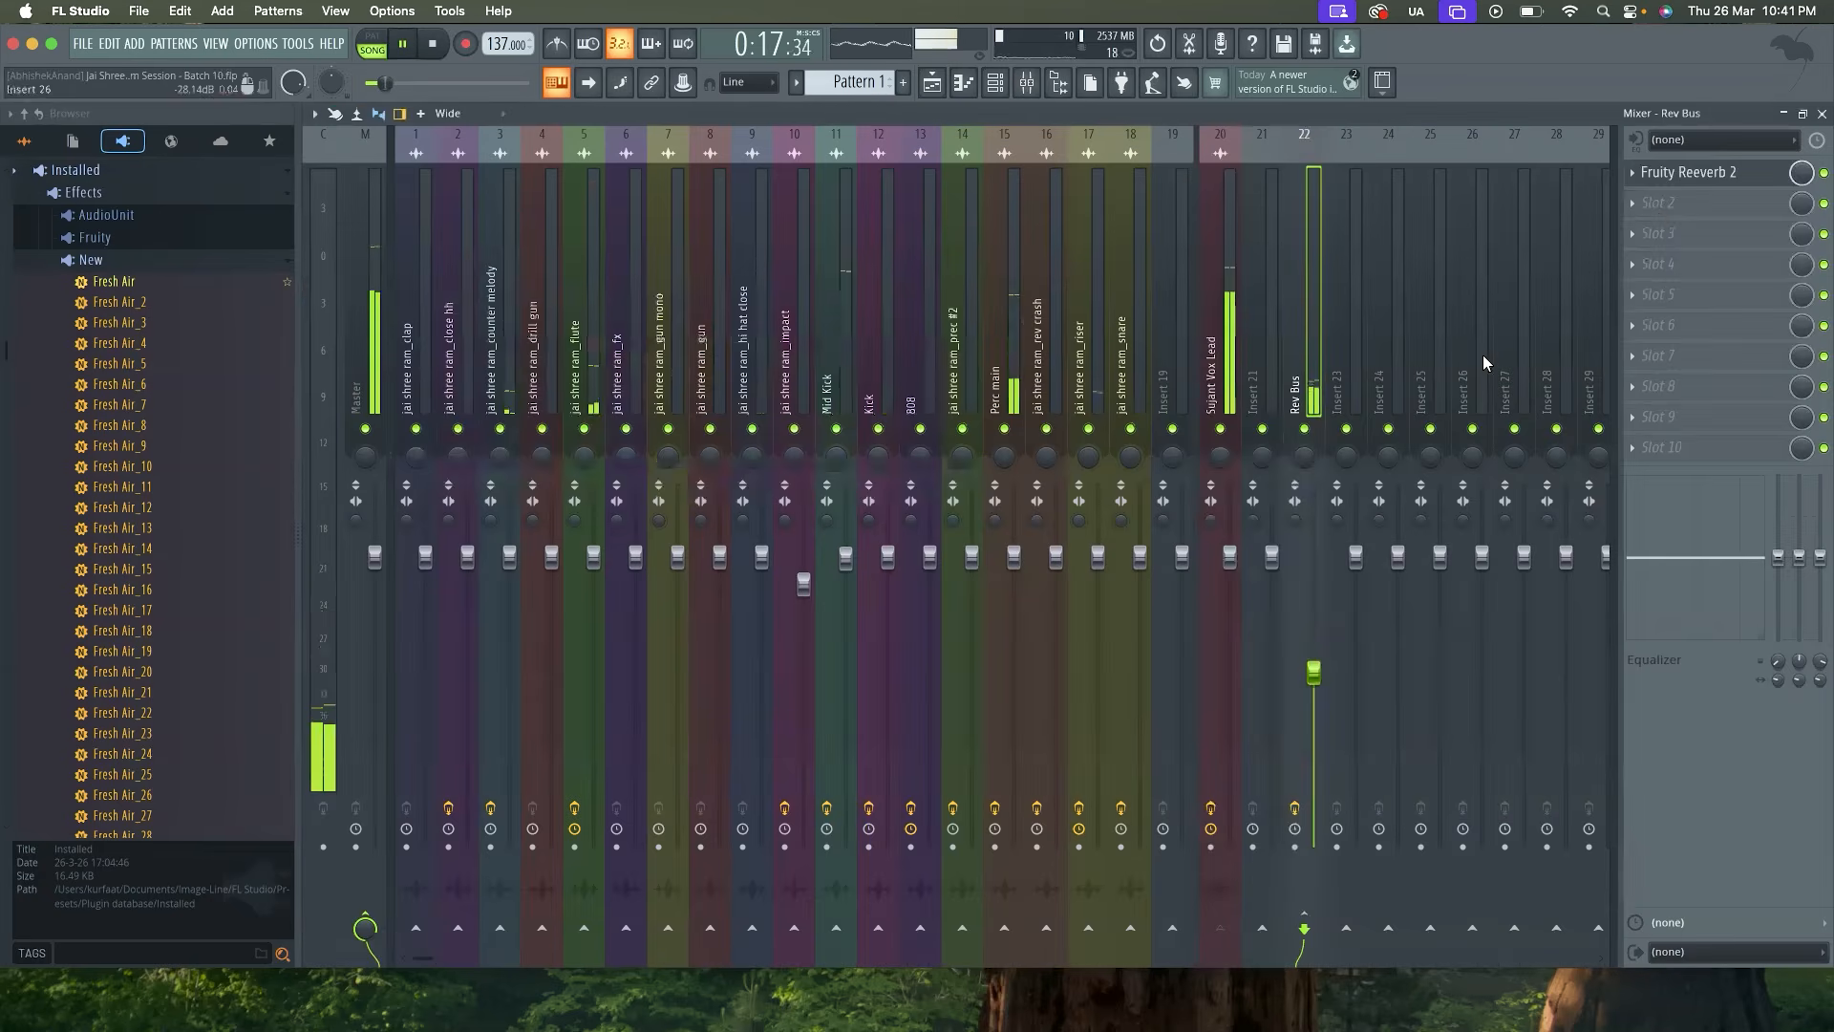
{"action": "left_click", "coordinate": [1662, 203]}
{"action": "left_click", "coordinate": [1440, 793]}
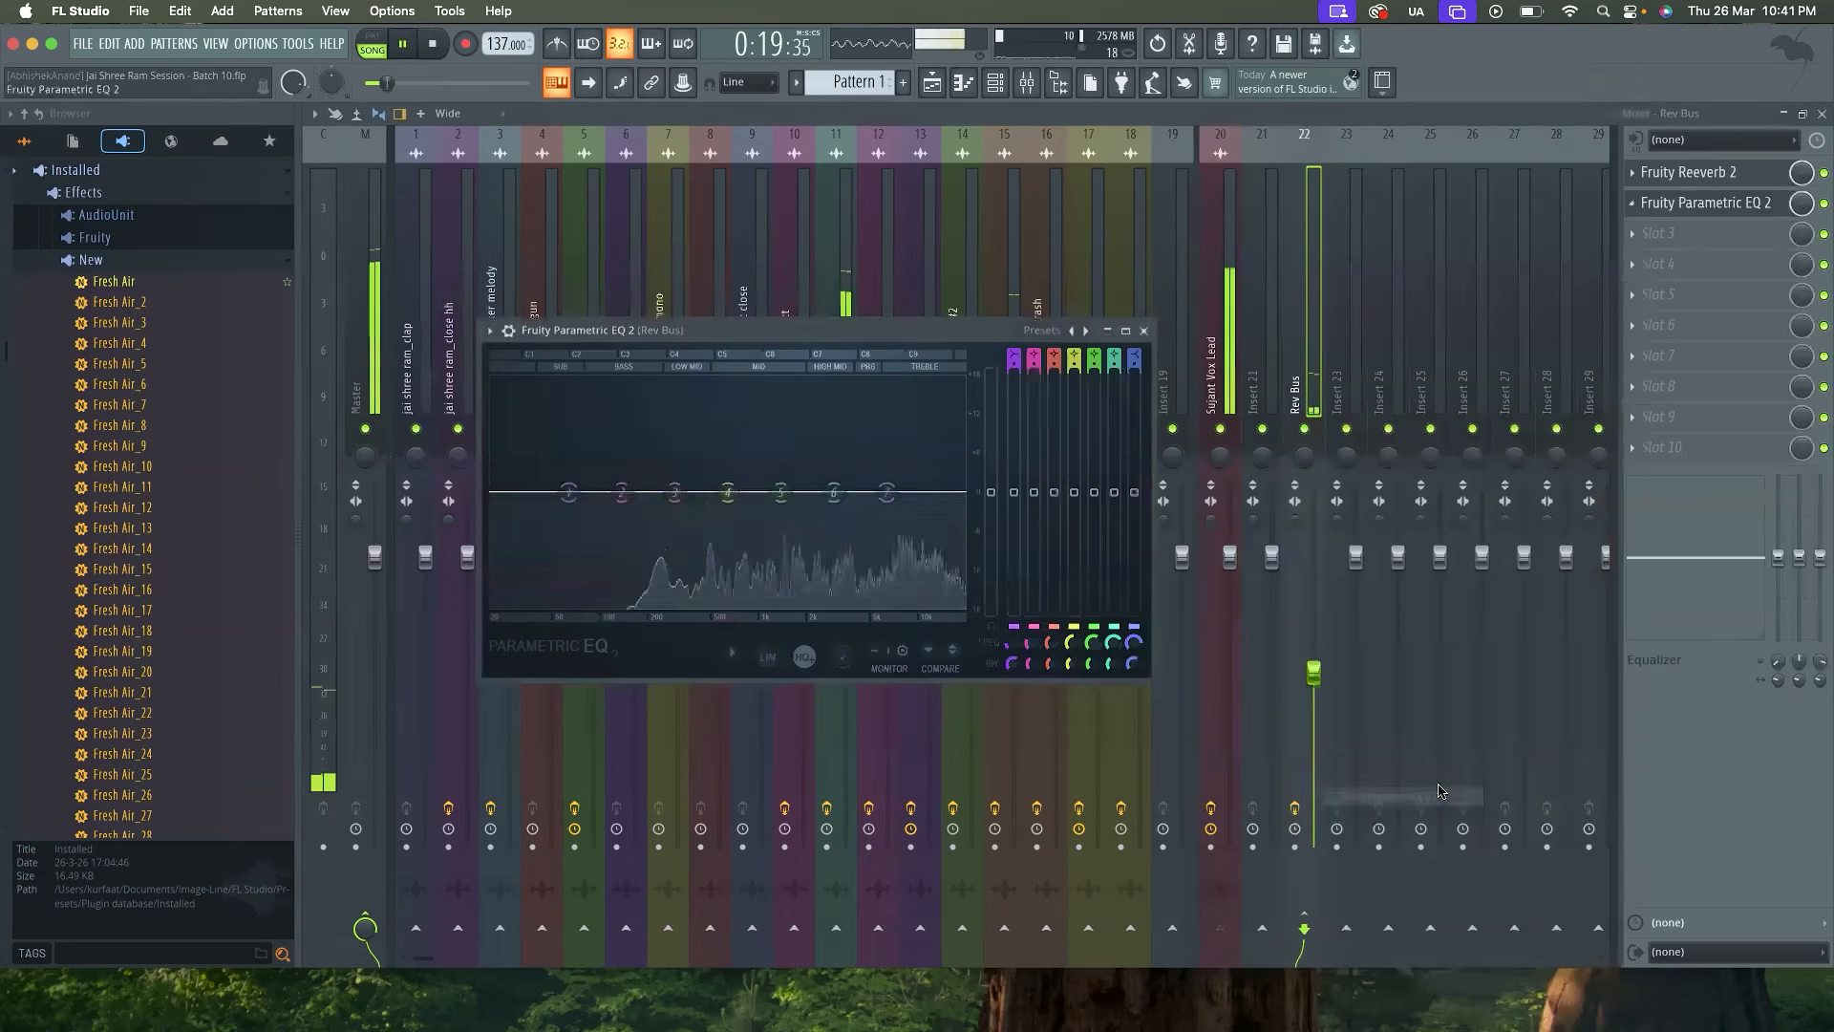
Make EQ band 1 a high pass at about 512 Hz with a Steep 6 order
{"action": "right_click", "coordinate": [569, 492]}
{"action": "mouse_move", "coordinate": [597, 542]}
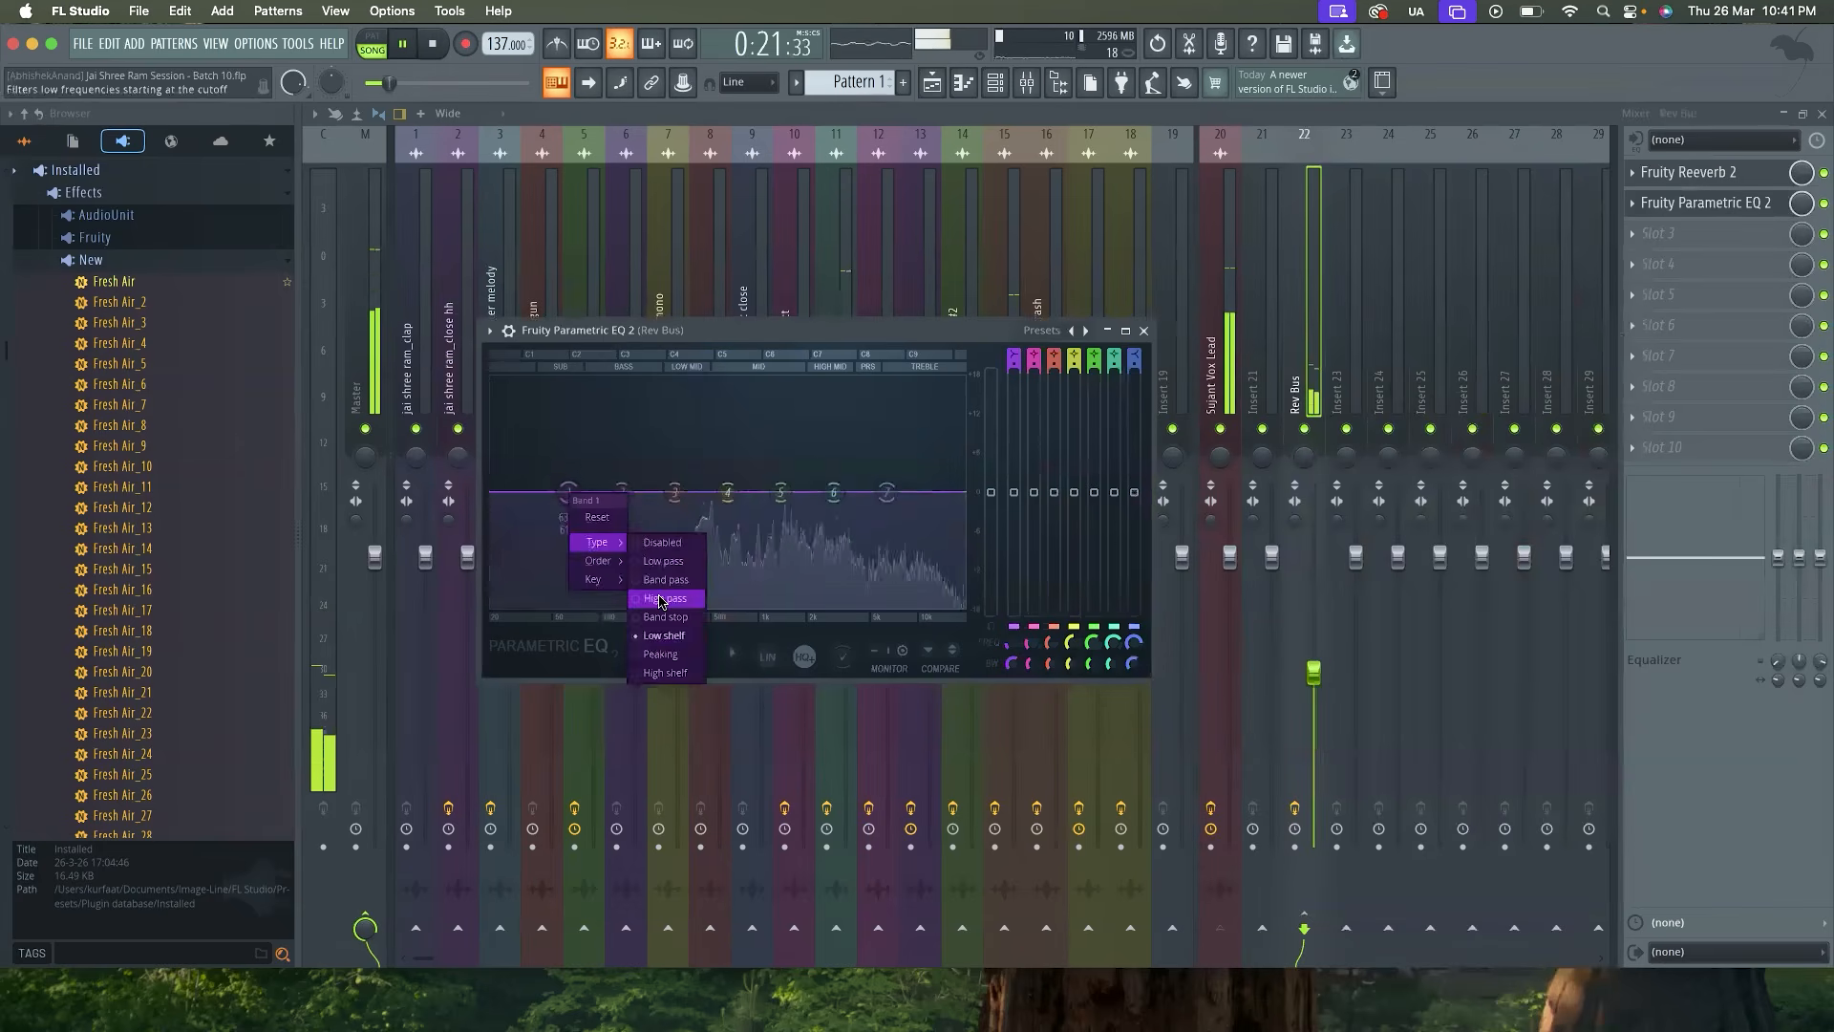
{"action": "left_click", "coordinate": [659, 599]}
{"action": "left_click_drag", "start_coordinate": [570, 492], "coordinate": [714, 495]}
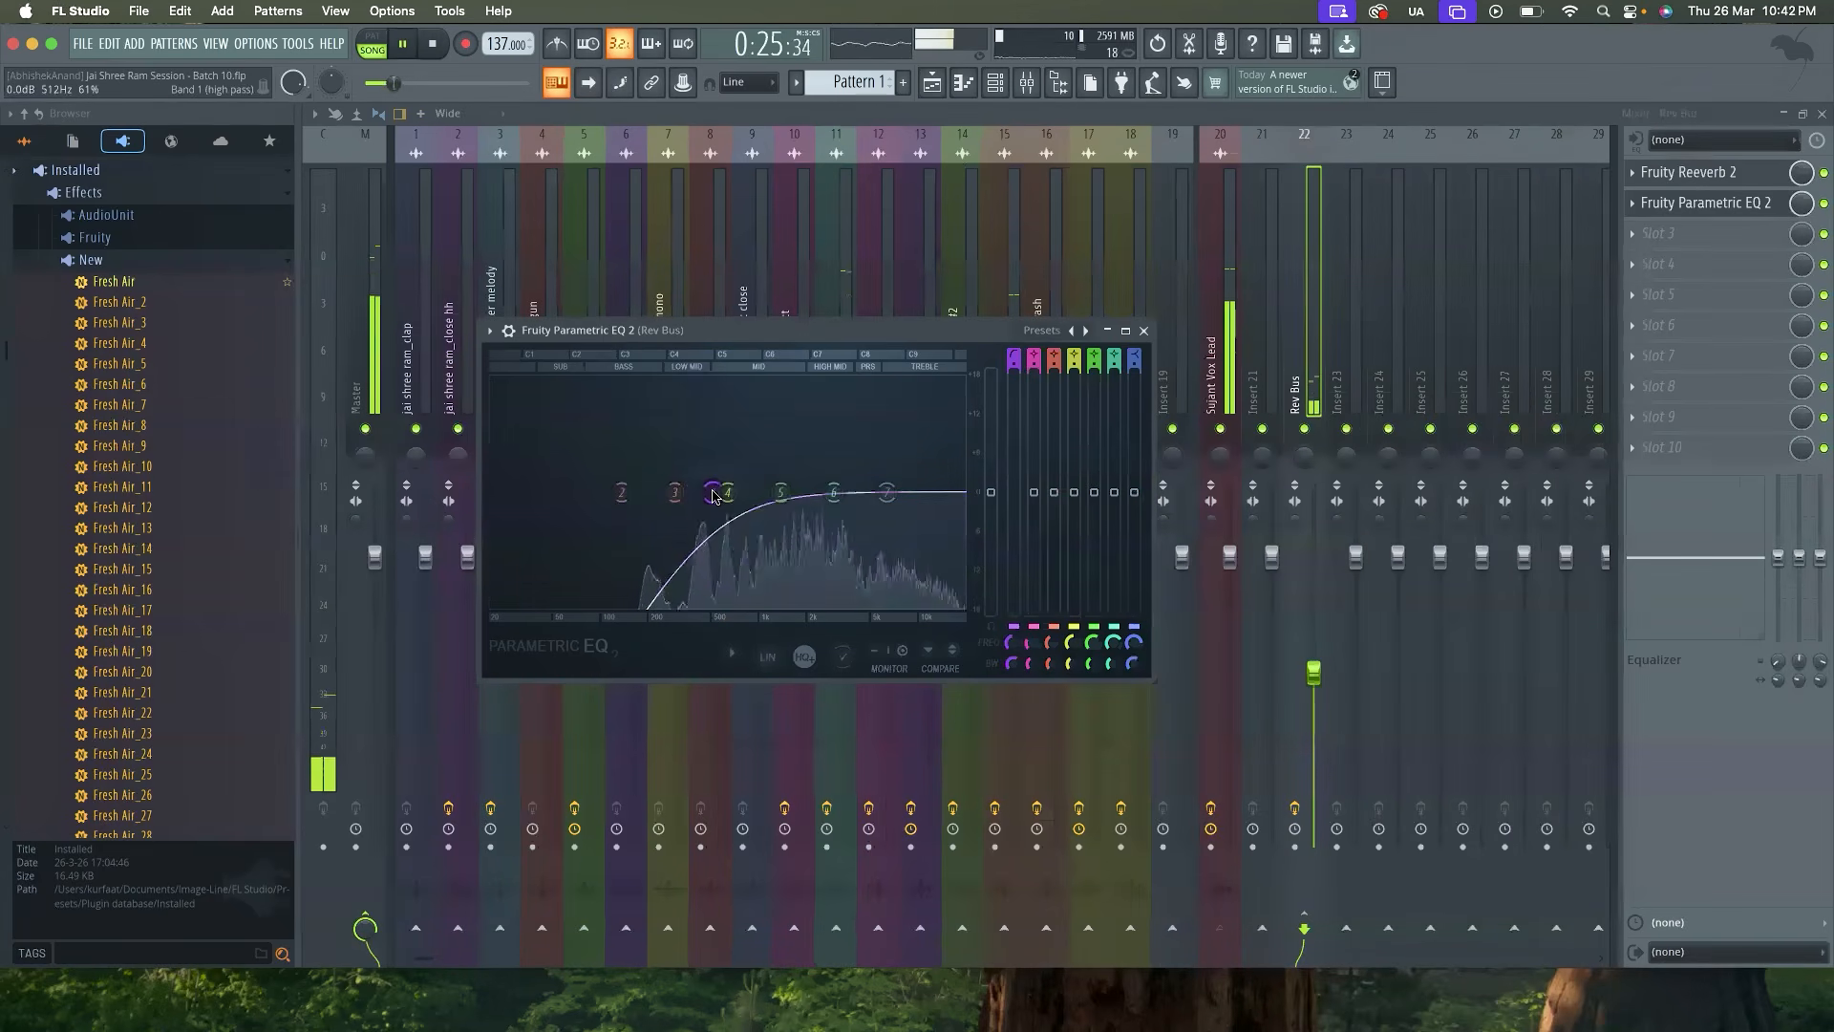
{"action": "right_click", "coordinate": [713, 495]}
{"action": "mouse_move", "coordinate": [750, 561]}
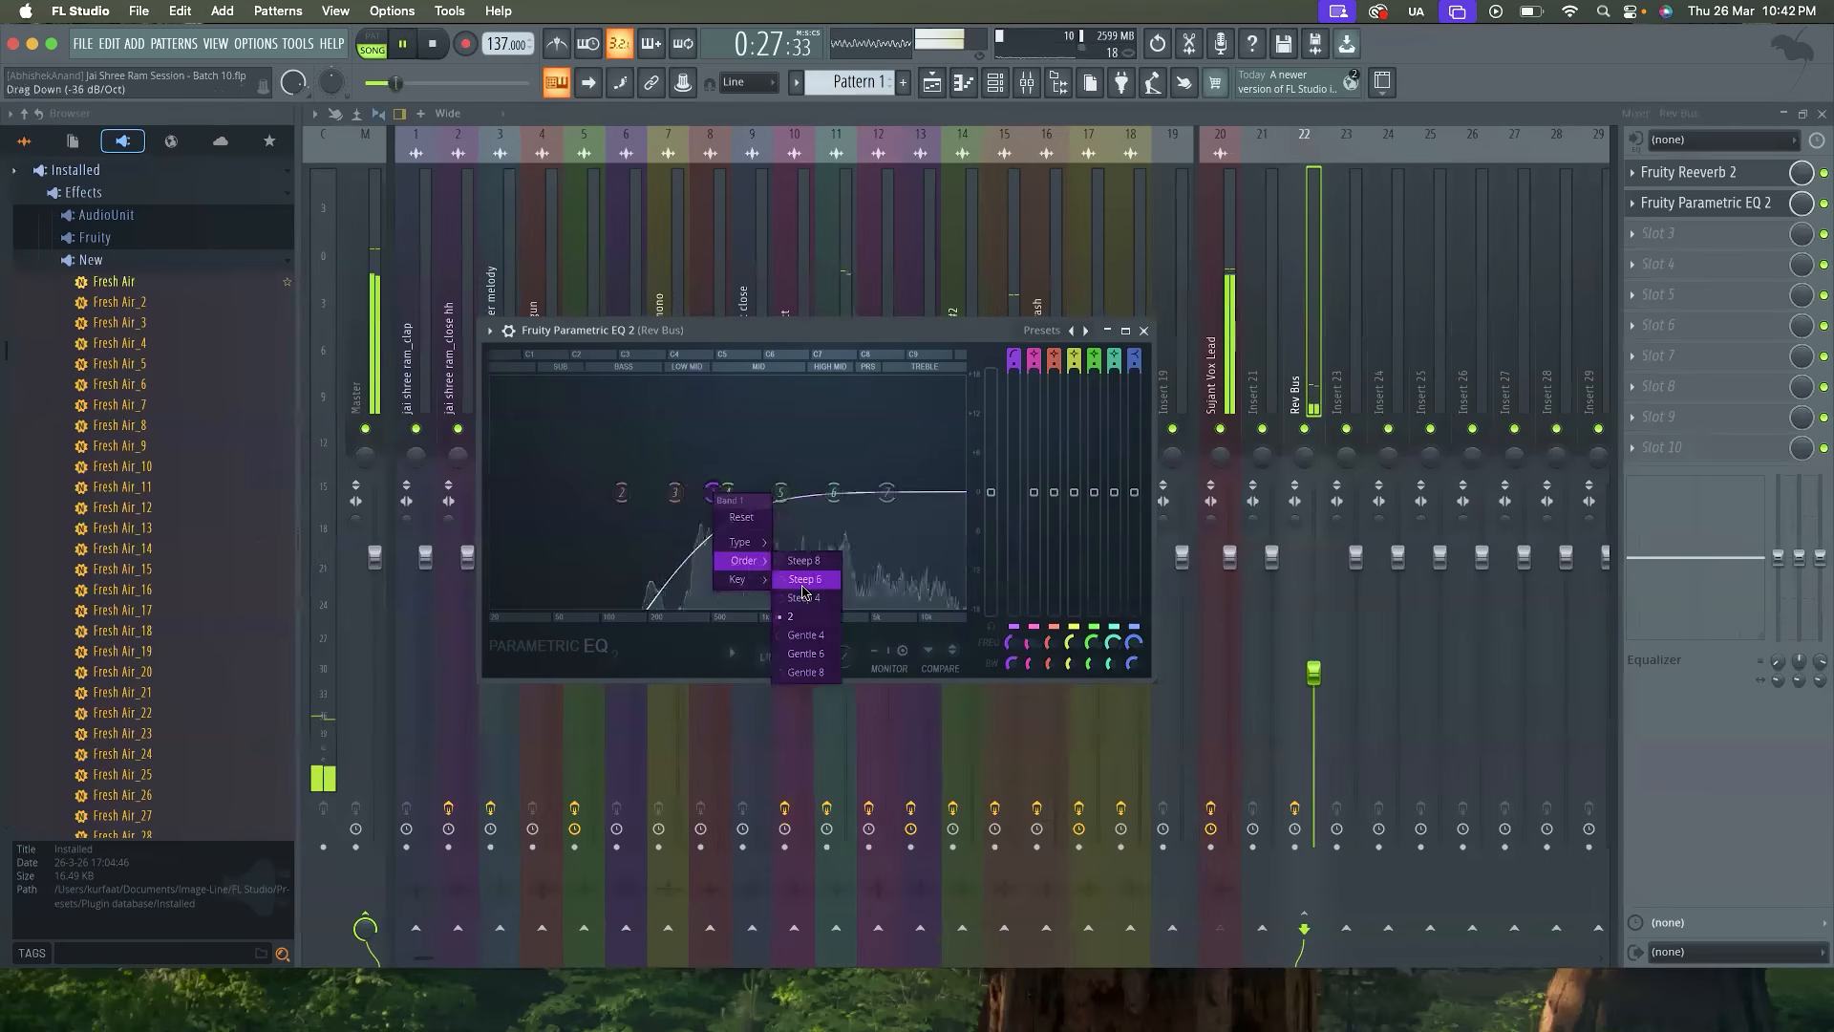
{"action": "left_click", "coordinate": [802, 582]}
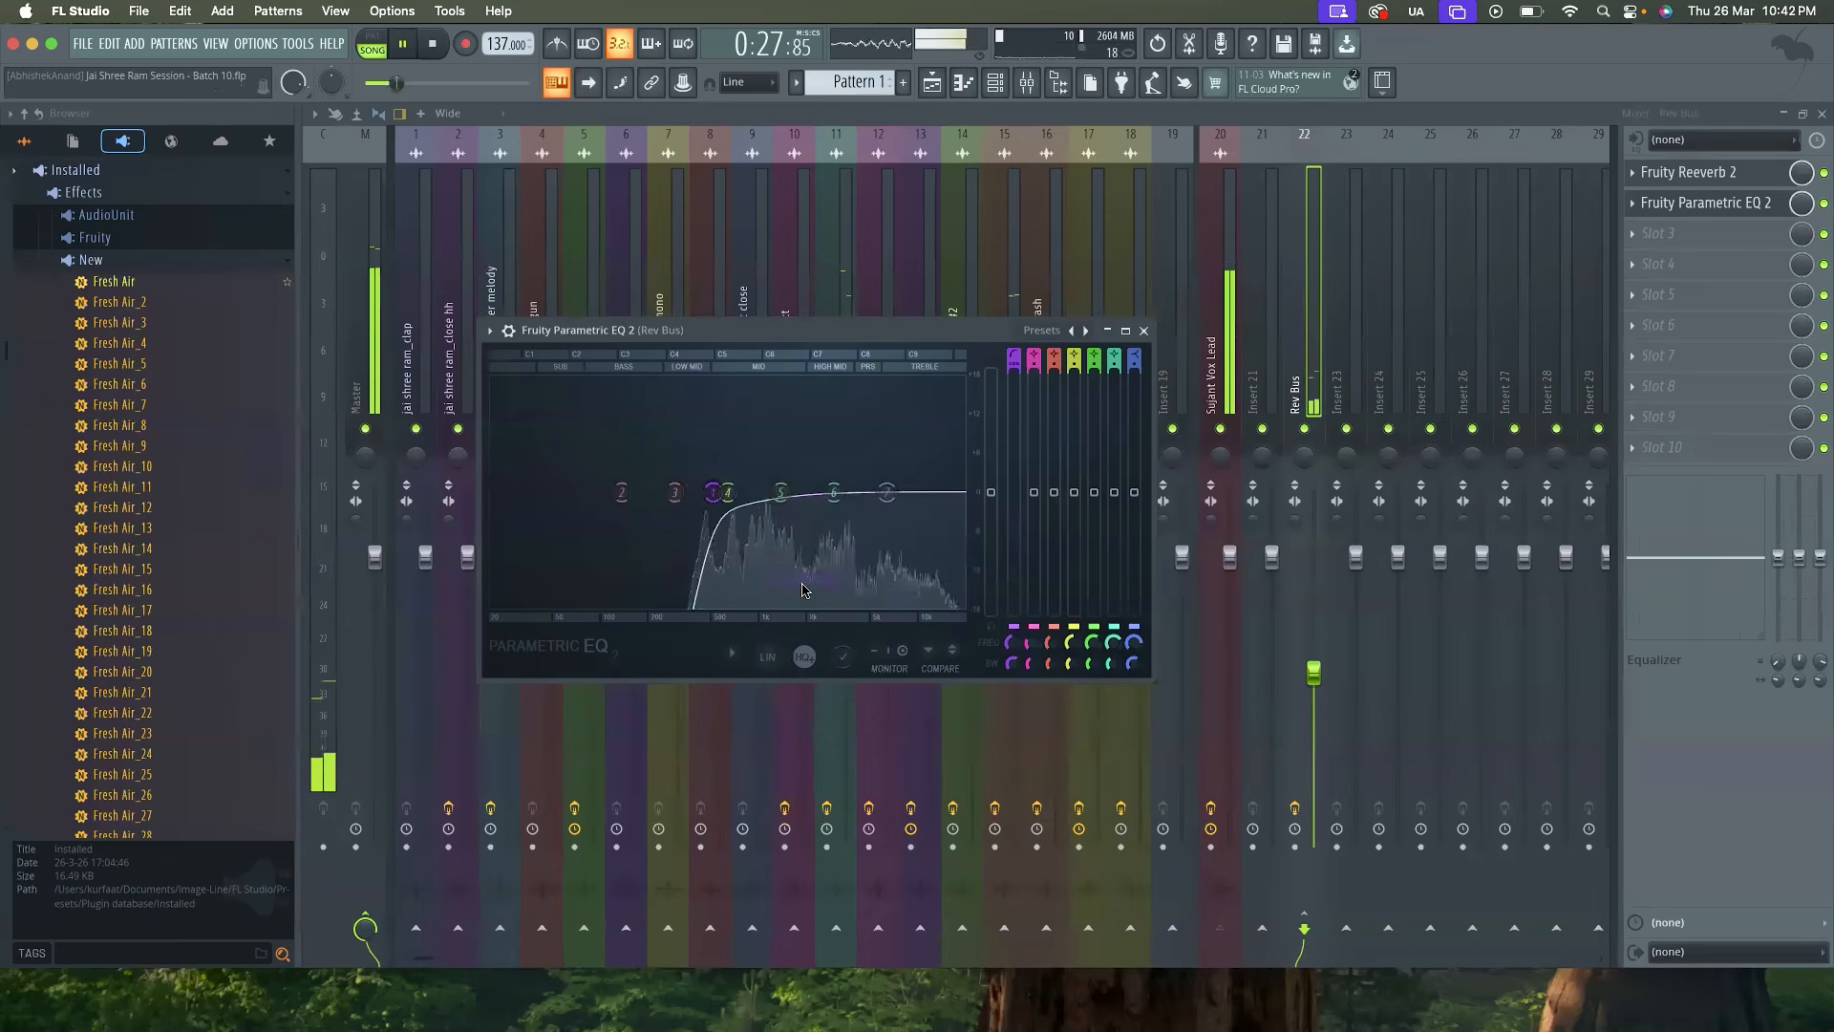
Make EQ band 7 a steep low pass at about 17752 Hz, stop playback and close the EQ
{"action": "right_click", "coordinate": [885, 497]}
{"action": "mouse_move", "coordinate": [914, 541]}
{"action": "left_click", "coordinate": [979, 552]}
{"action": "right_click", "coordinate": [887, 497]}
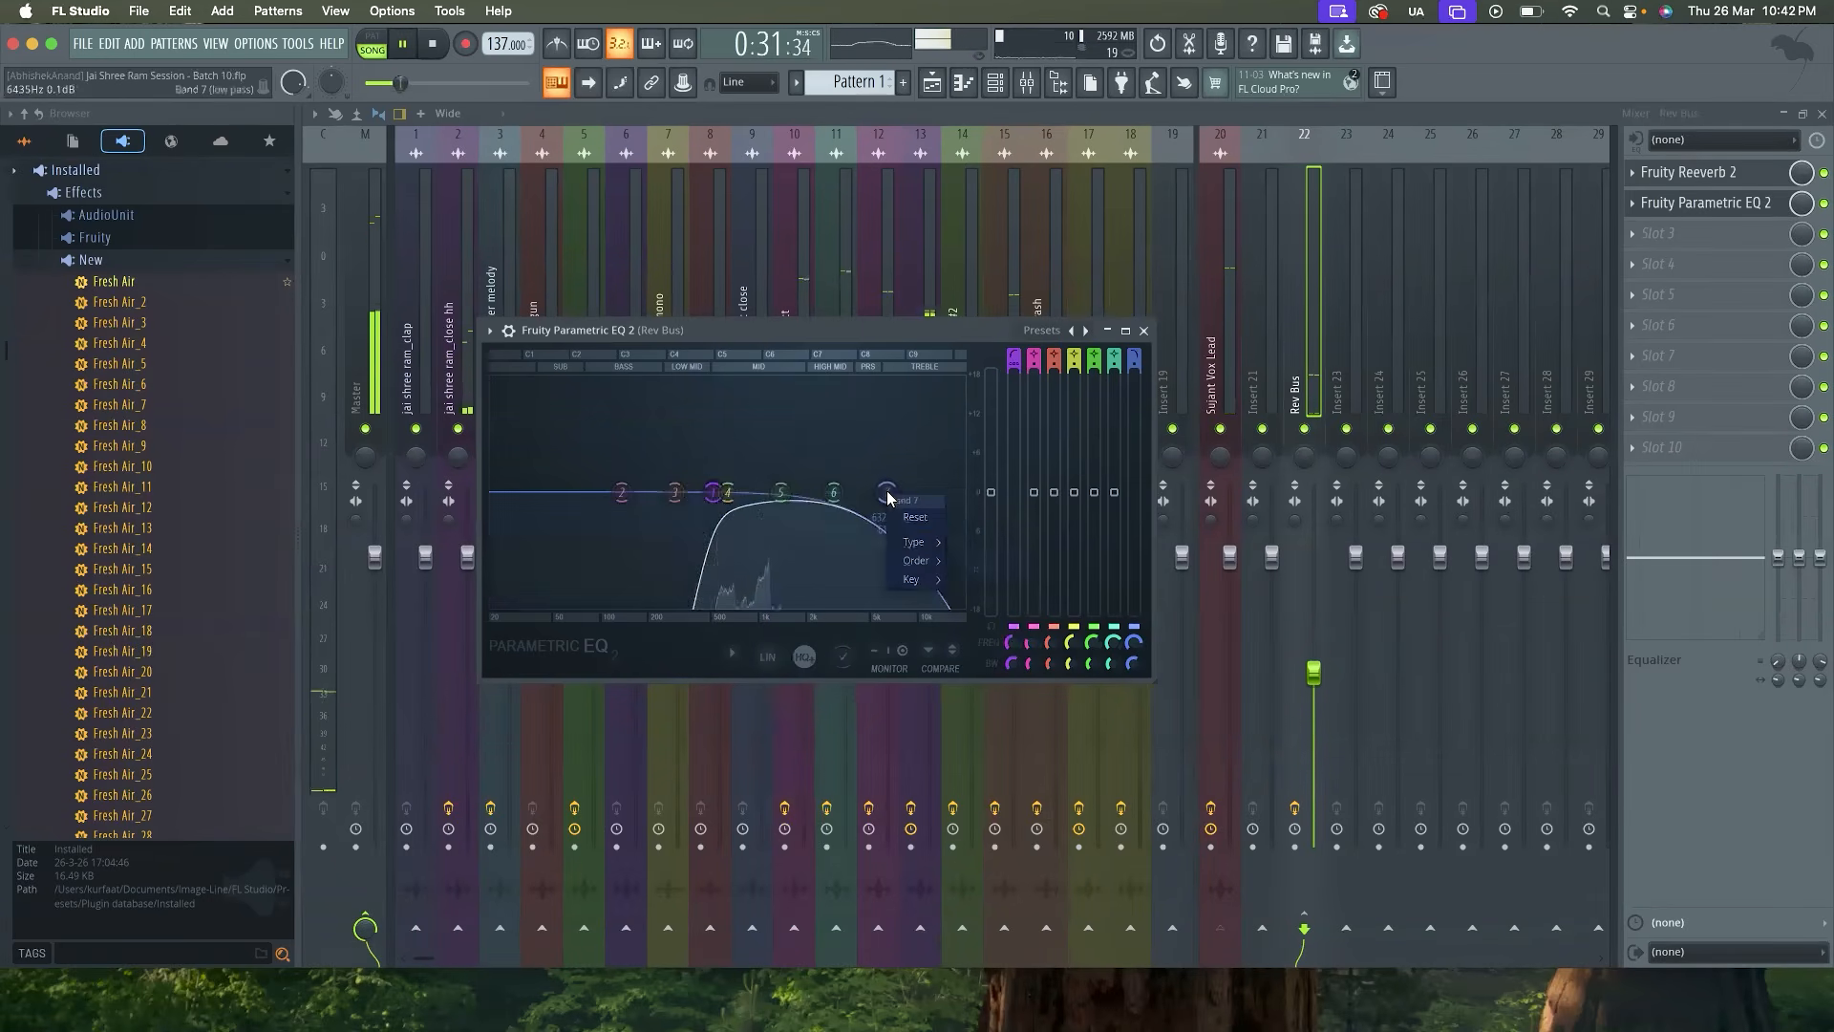
{"action": "left_click", "coordinate": [982, 560]}
{"action": "left_click_drag", "start_coordinate": [887, 493], "coordinate": [951, 492]}
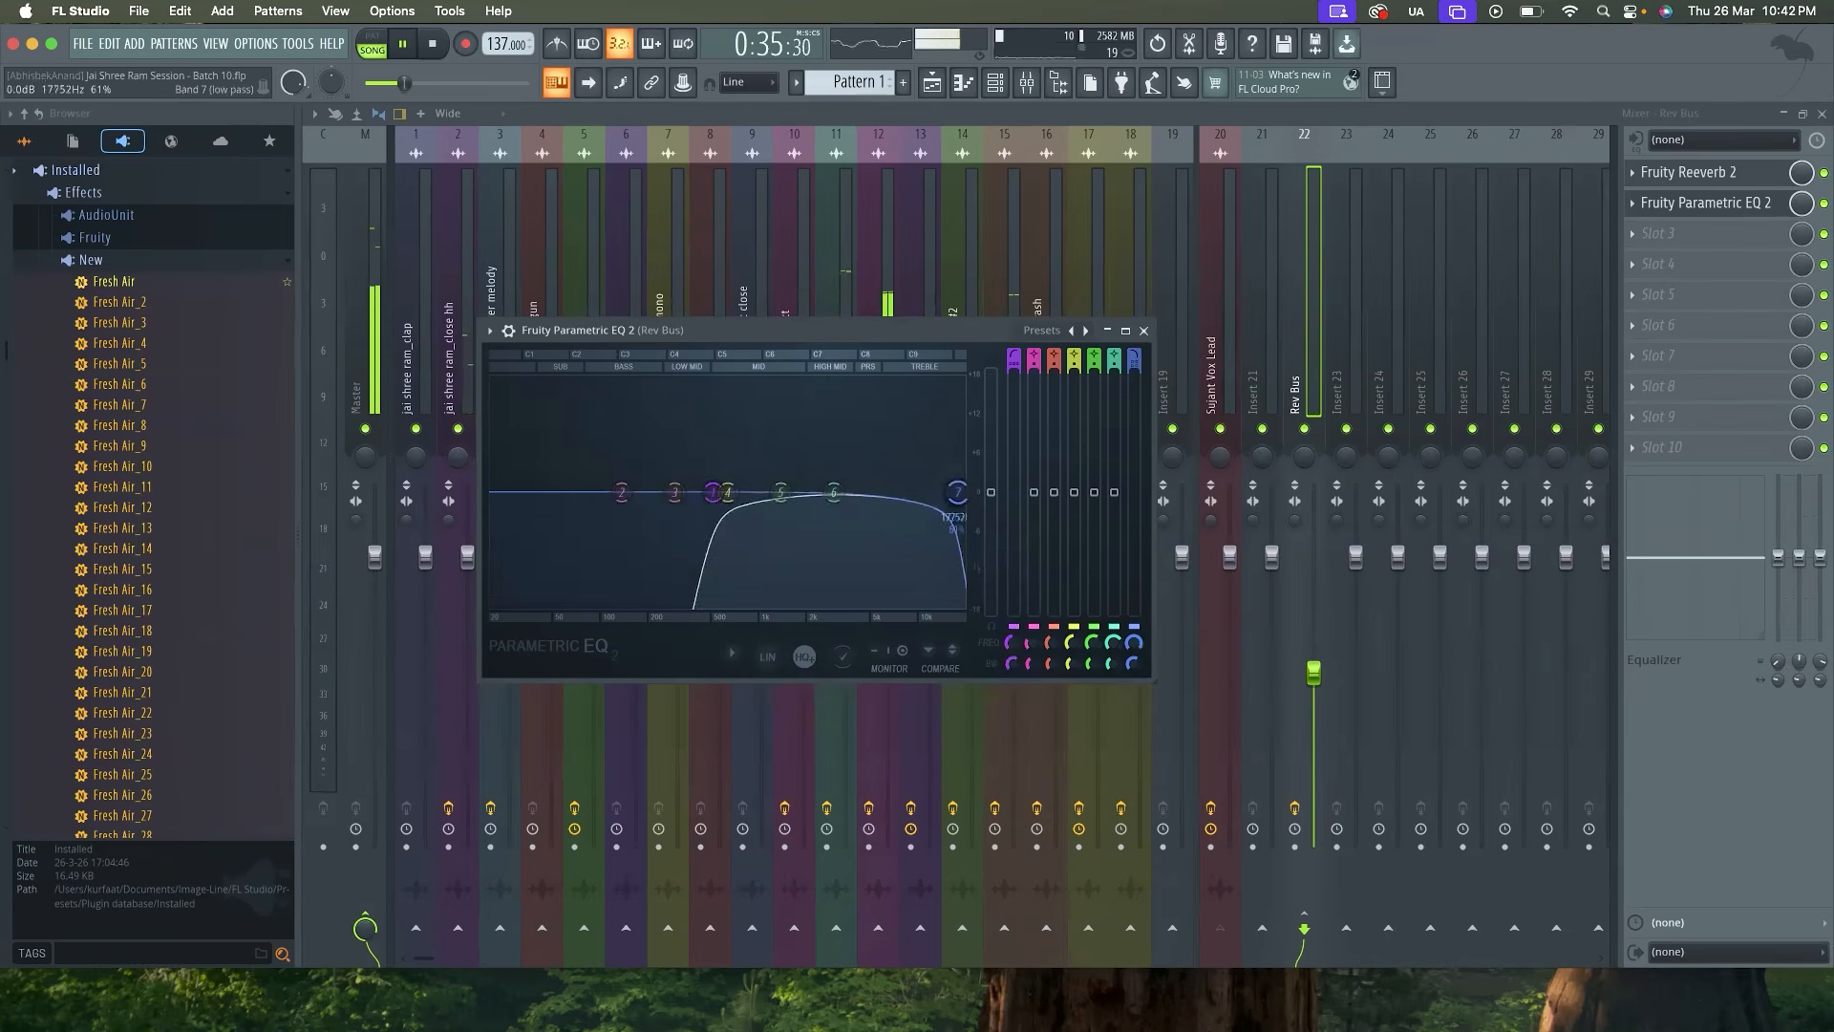
{"action": "key", "text": "space"}
{"action": "left_click", "coordinate": [1143, 330]}
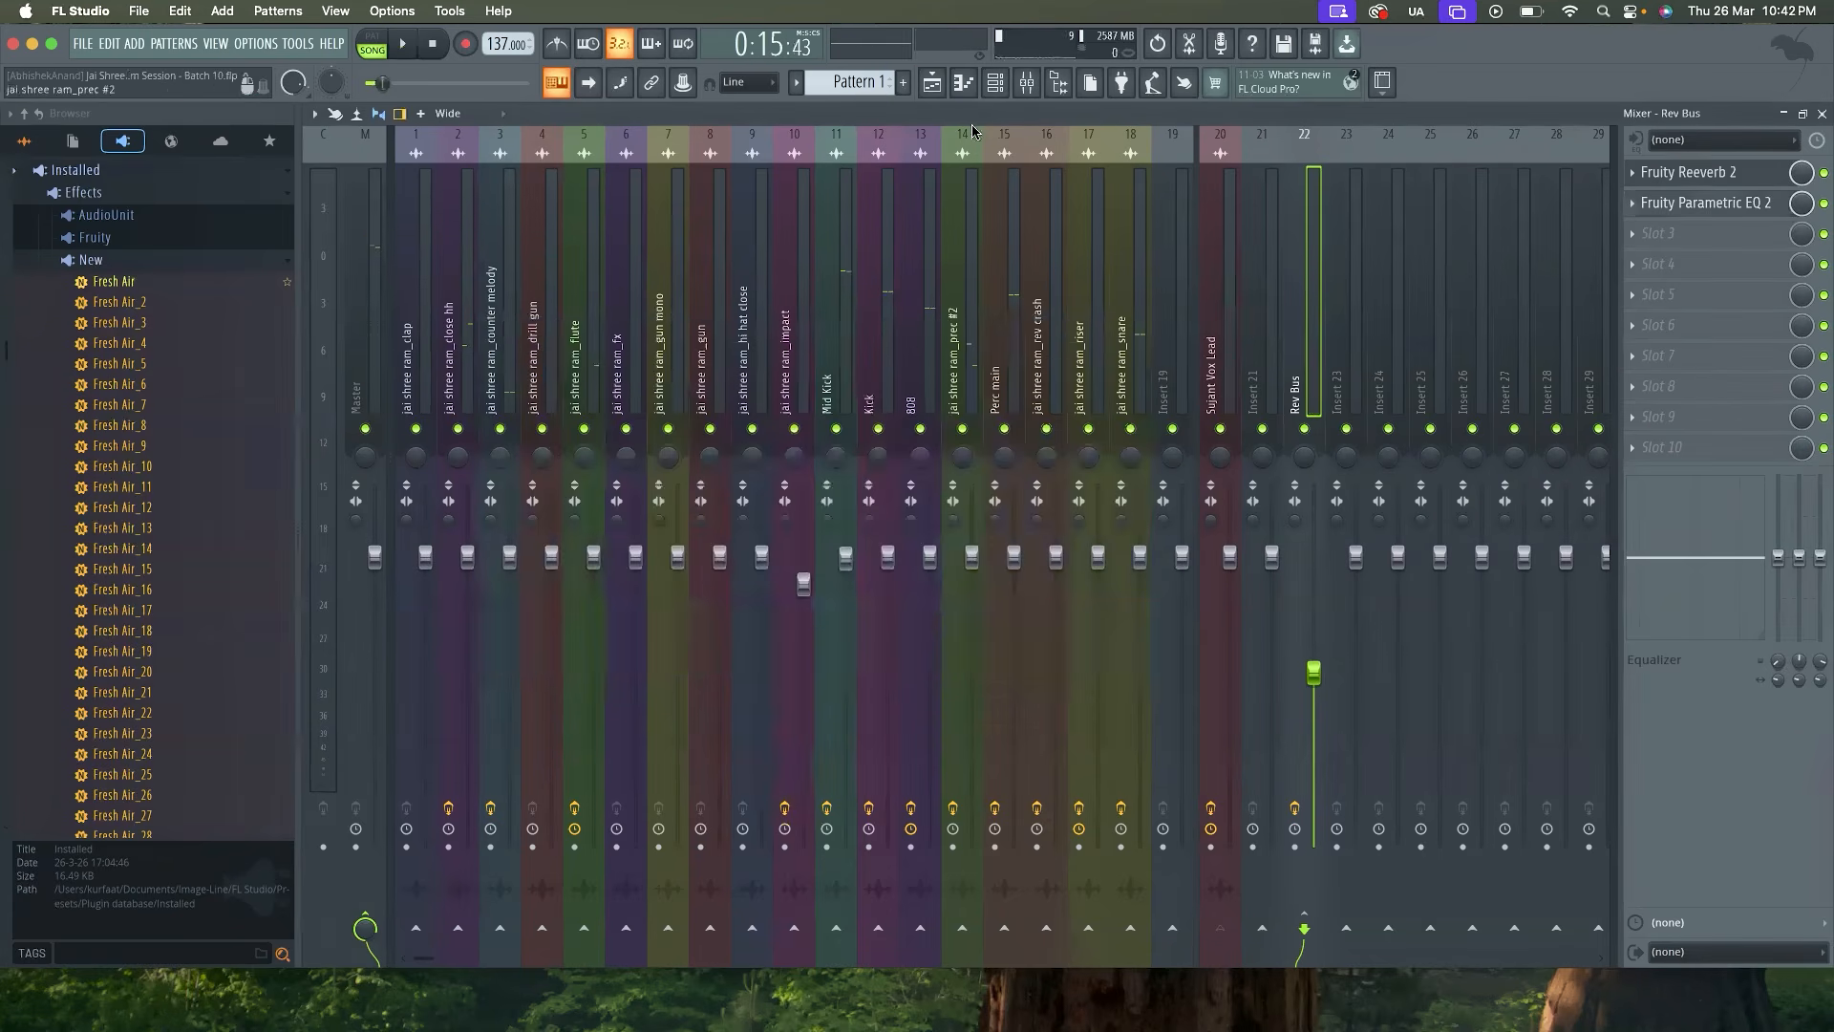
Audition the mix from the point in the playlist where the lead vocal re-enters after its gap
{"action": "left_click", "coordinate": [933, 86]}
{"action": "scroll", "coordinate": [1083, 411], "scroll_direction": "down", "scroll_amount": 4}
{"action": "left_click", "coordinate": [886, 153]}
{"action": "key", "text": "space"}
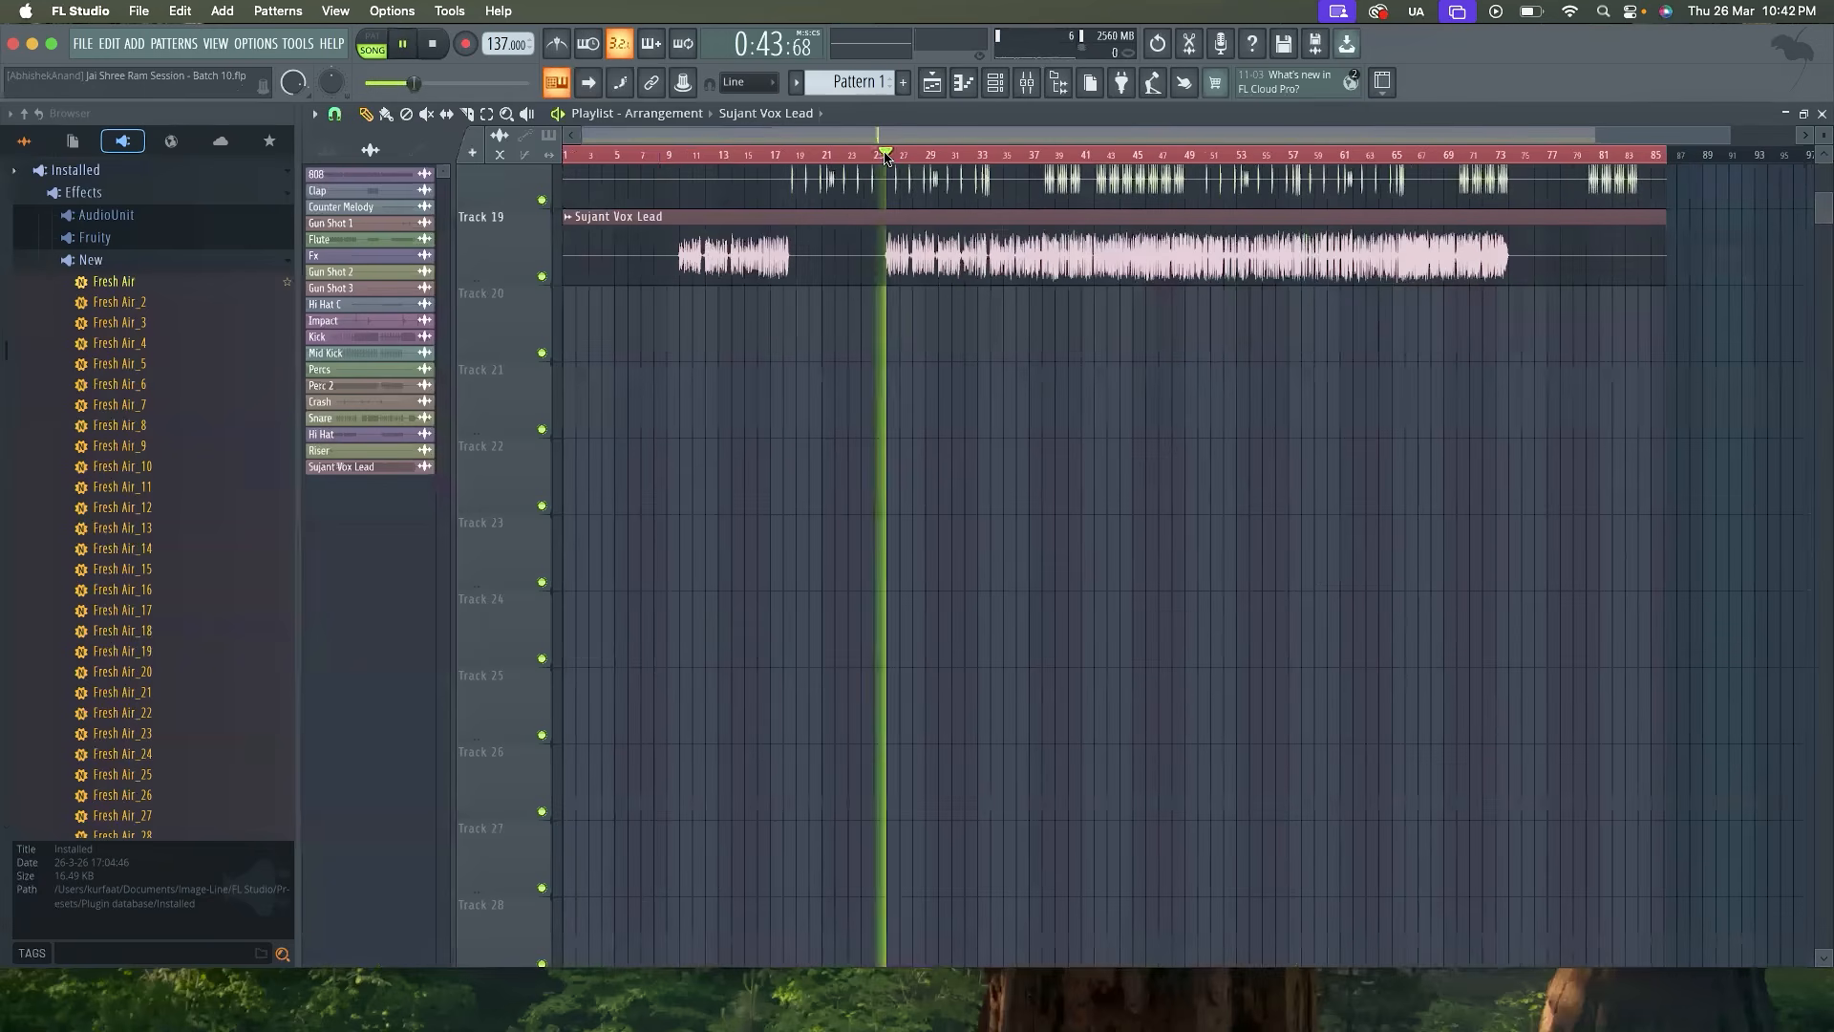
{"action": "key", "text": "space"}
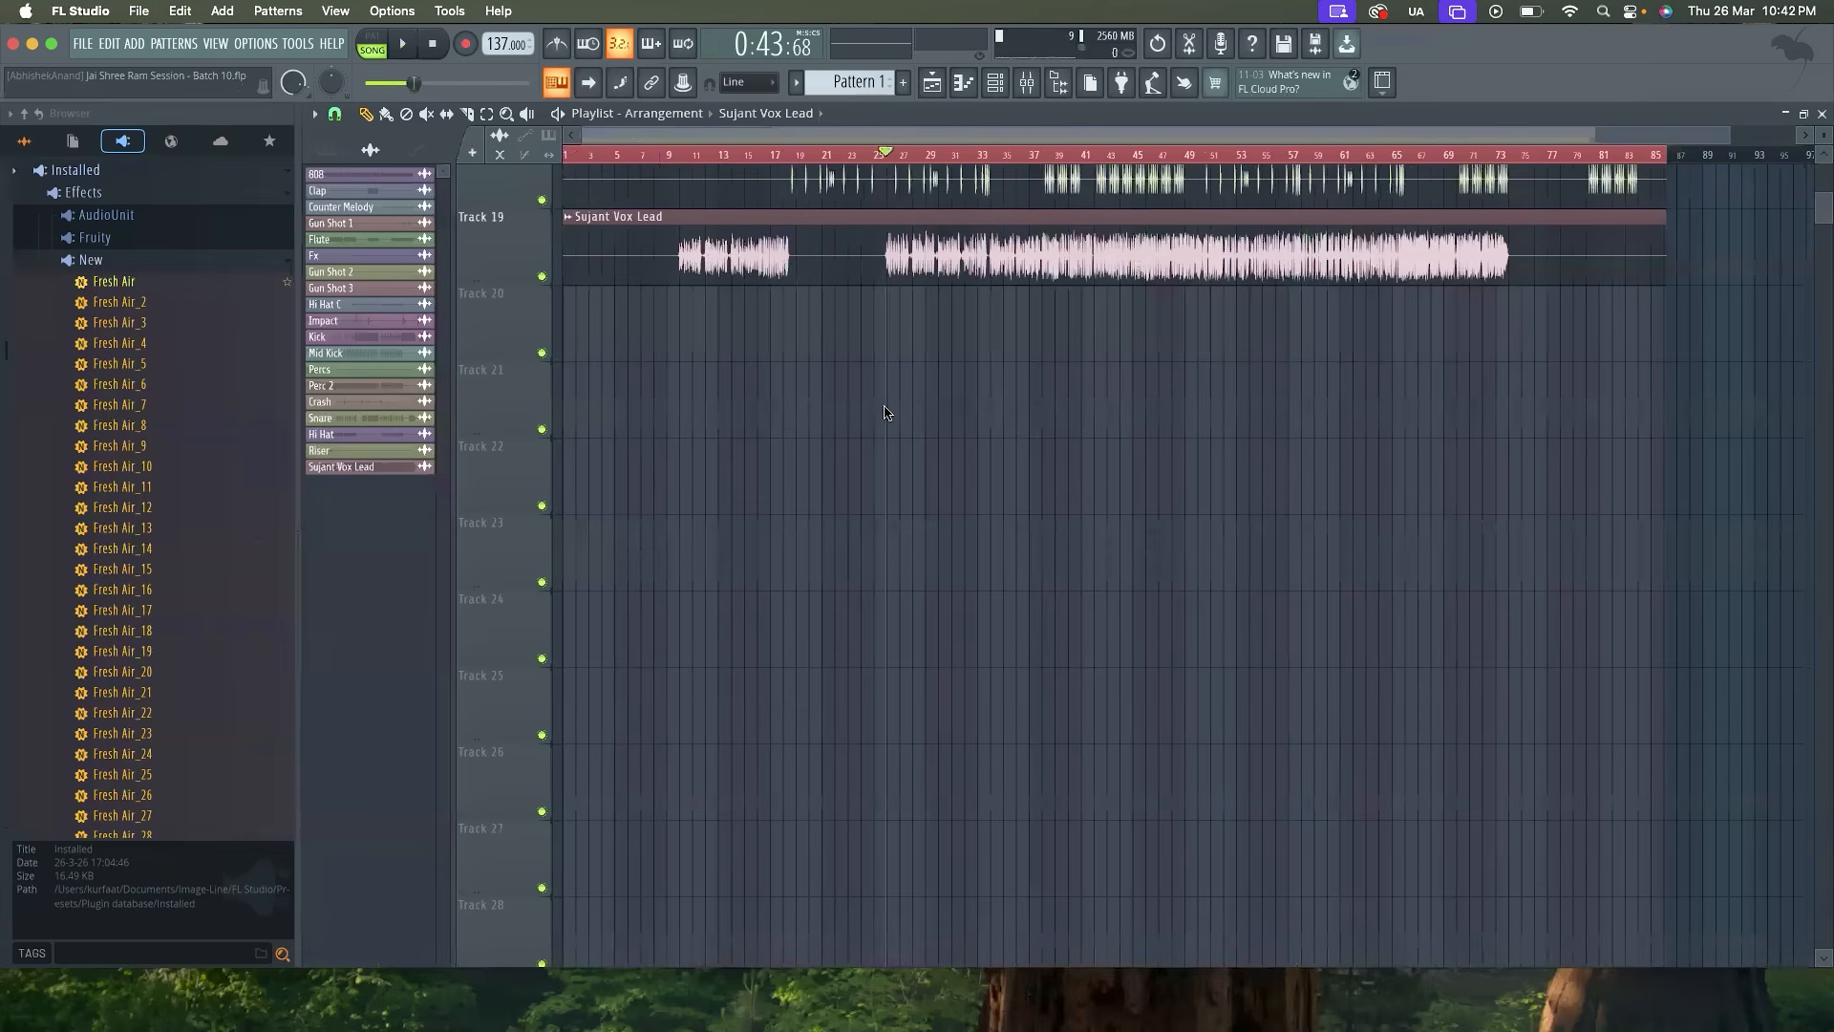
{"action": "key", "text": "space"}
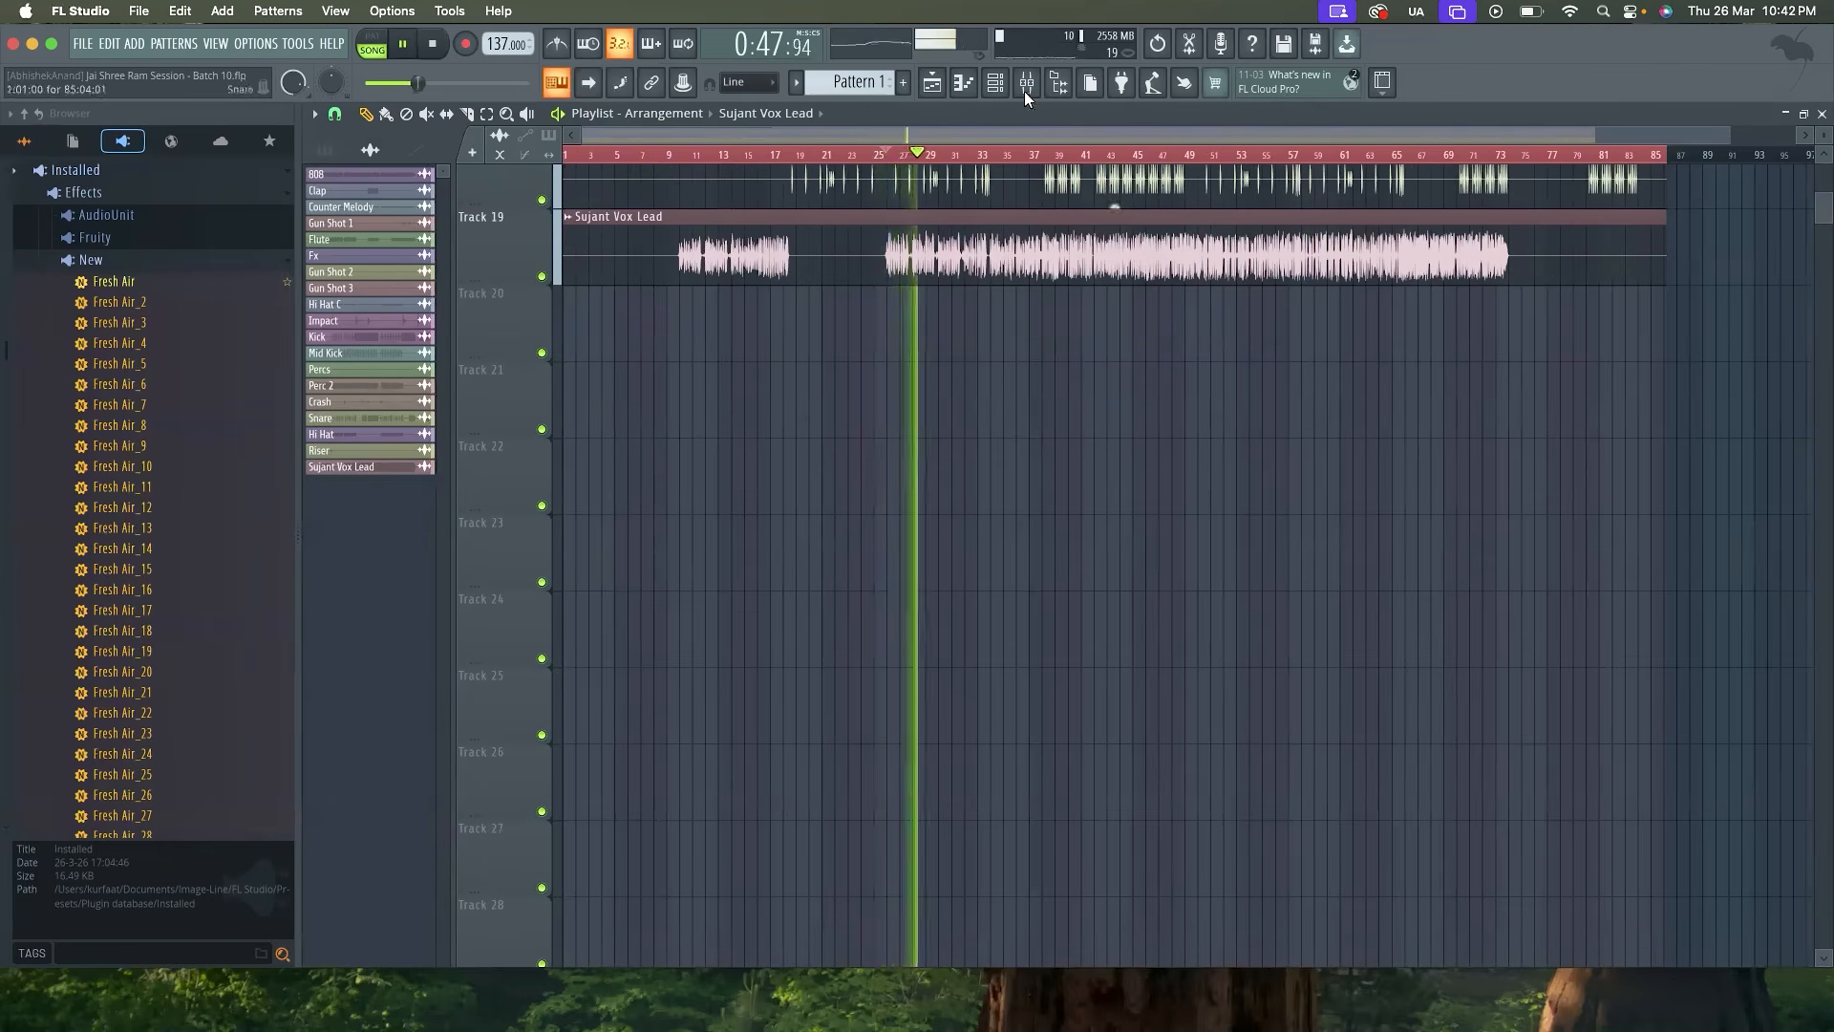
Reset the Rev Bus fader to 0.0 dB in the mixer
{"action": "key", "text": "F9"}
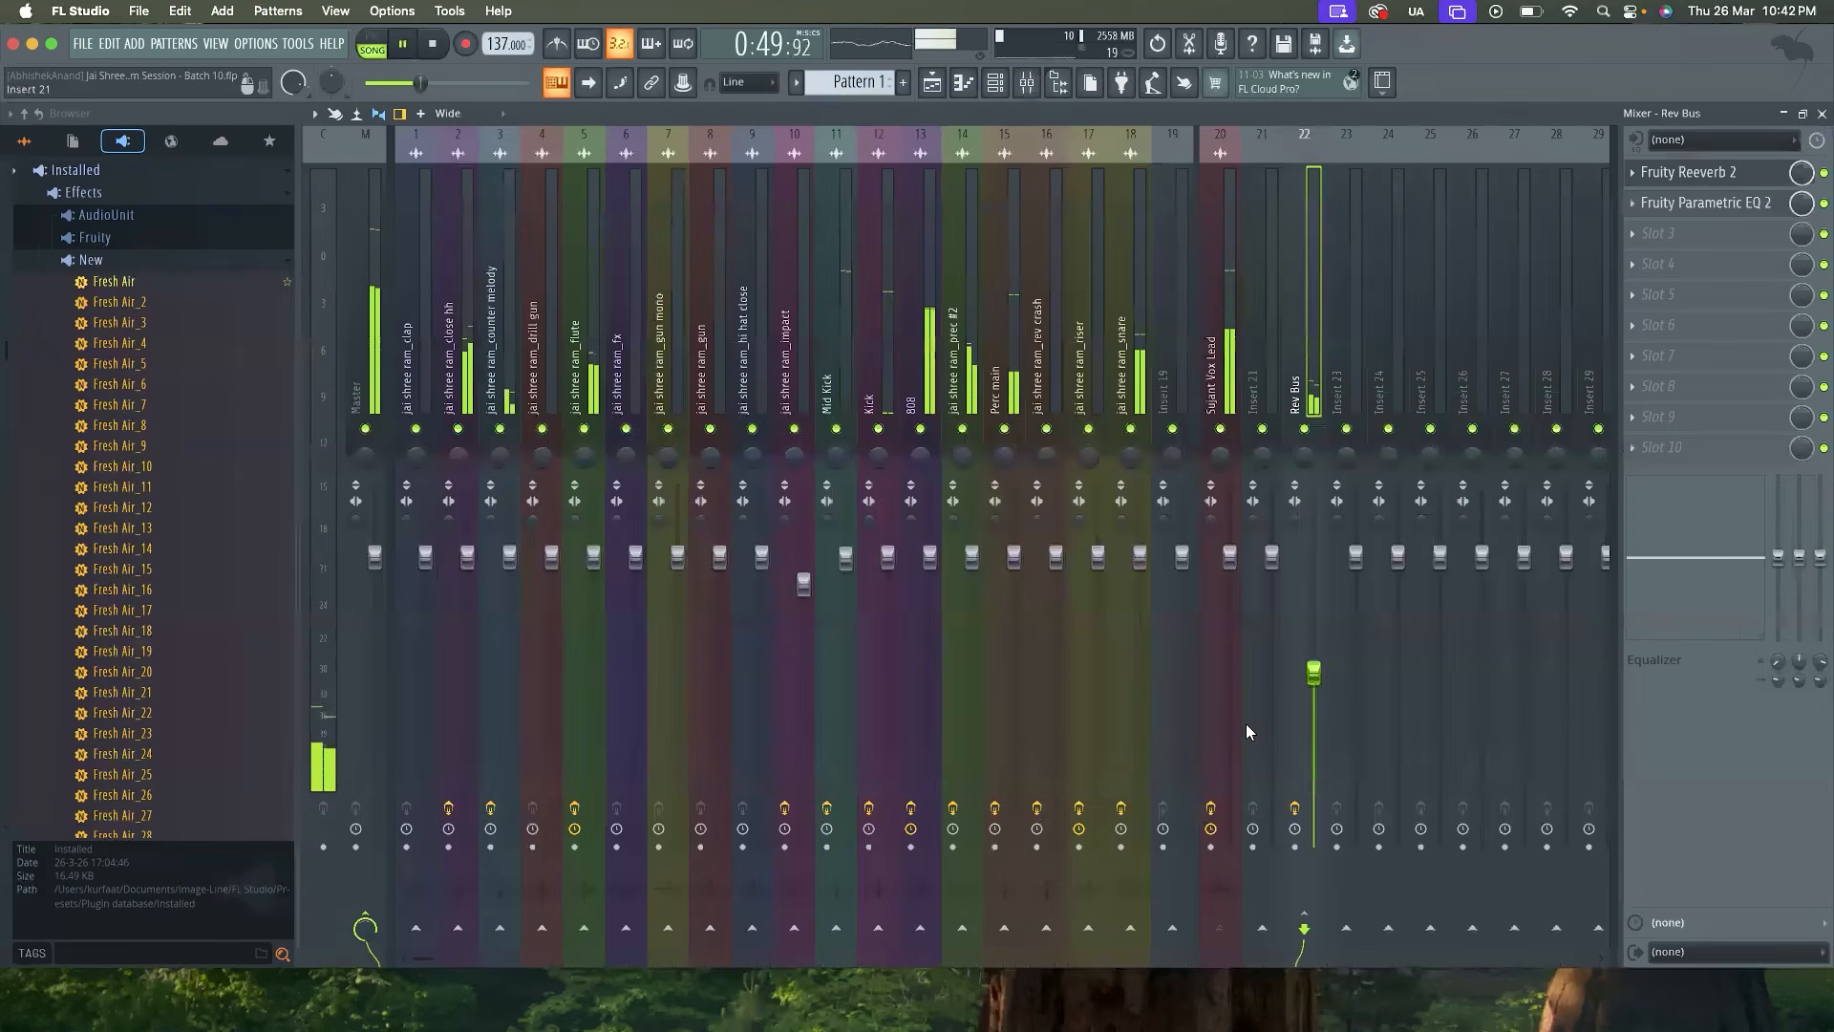
{"action": "right_click", "coordinate": [1314, 674]}
{"action": "left_click", "coordinate": [1324, 689]}
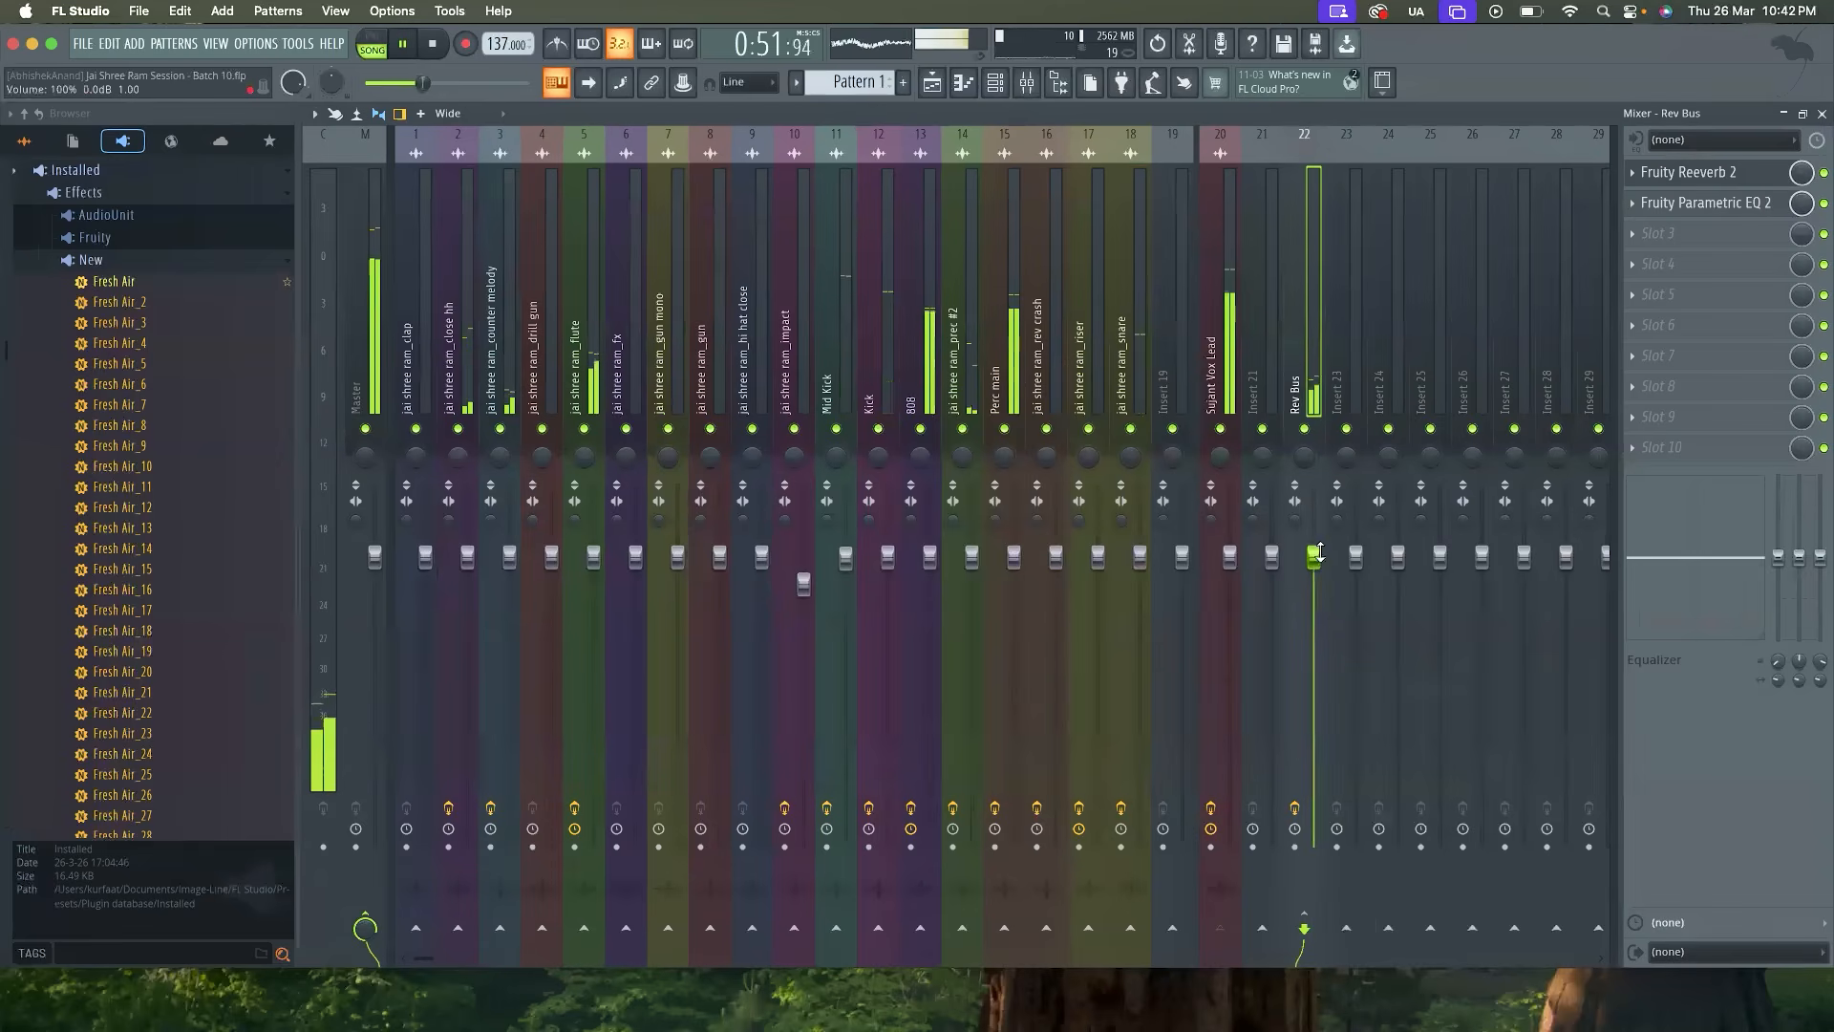
In the Rev Bus EQ, cut band 4 by about 4.2 dB near 1074 Hz with 29% bandwidth, and close the EQ
{"action": "left_click", "coordinate": [1686, 205]}
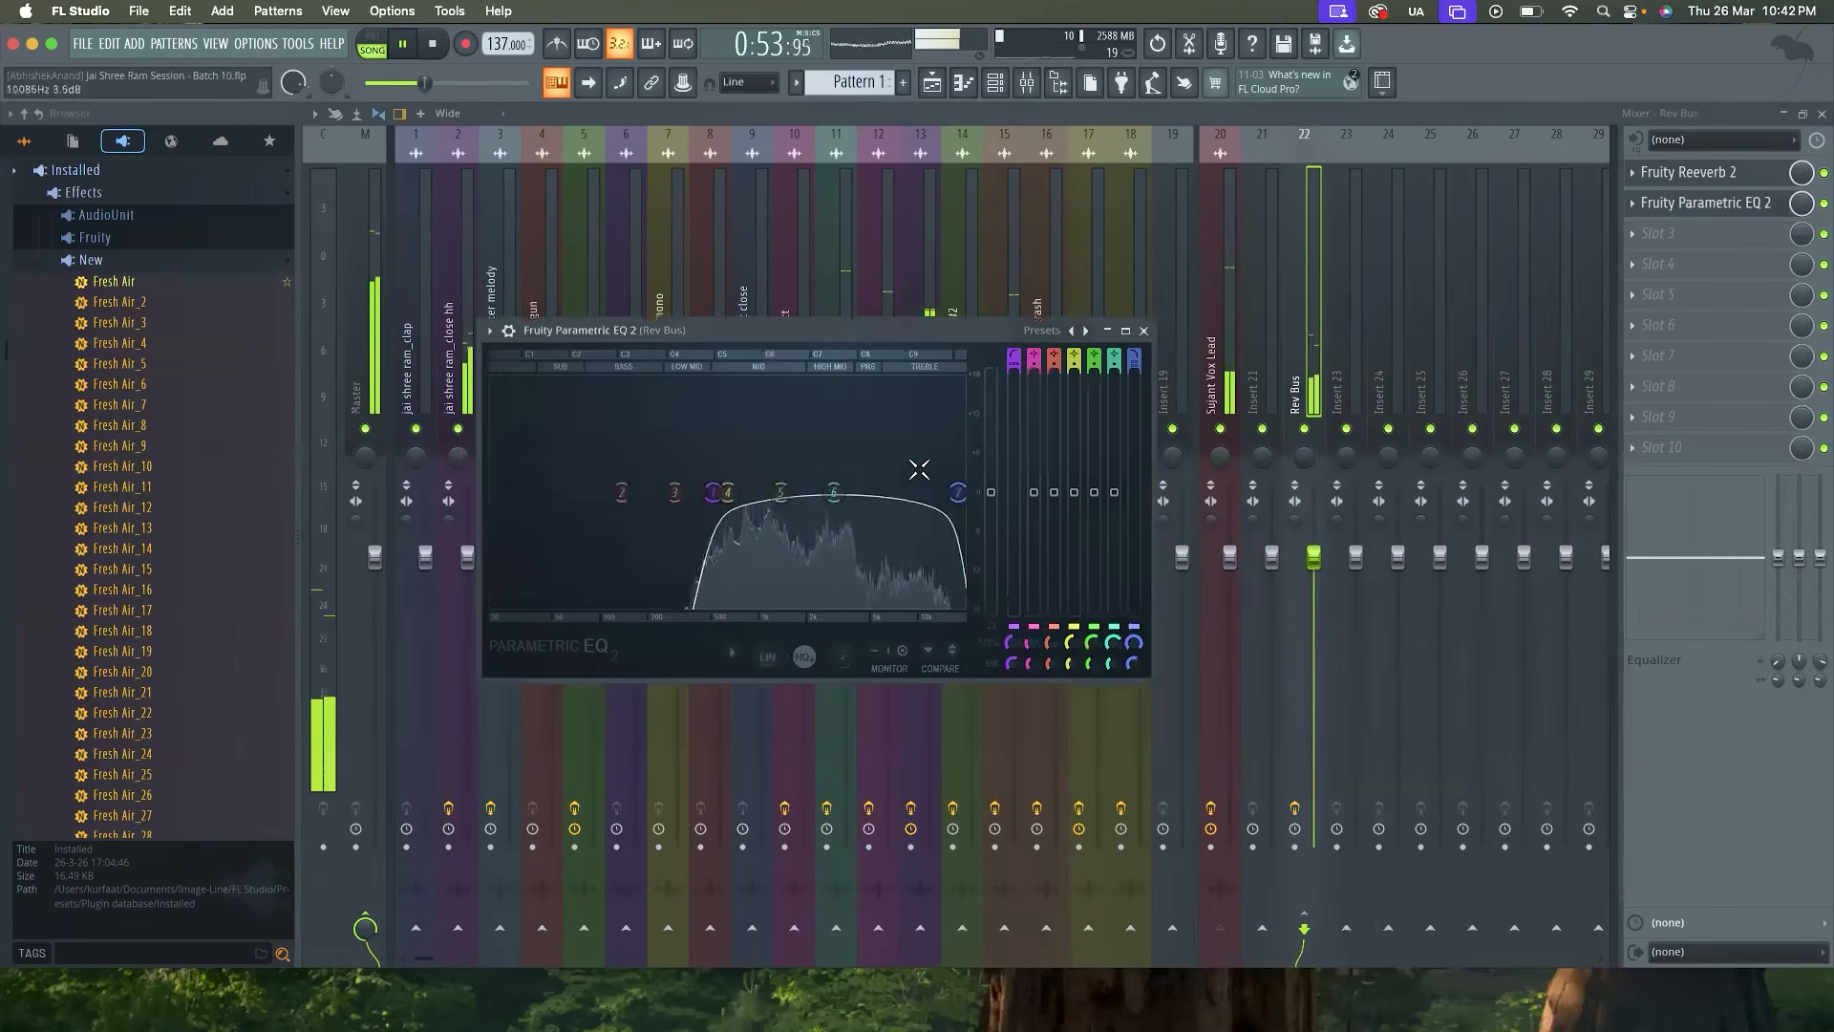
{"action": "mouse_move", "coordinate": [758, 382]}
{"action": "left_mouse_down"}
{"action": "mouse_move", "coordinate": [802, 382]}
{"action": "mouse_move", "coordinate": [734, 380]}
{"action": "mouse_move", "coordinate": [820, 384]}
{"action": "mouse_move", "coordinate": [764, 383]}
{"action": "left_mouse_up"}
{"action": "scroll", "coordinate": [802, 382], "scroll_direction": "down", "scroll_amount": 5}
{"action": "left_click_drag", "start_coordinate": [1074, 384], "coordinate": [1074, 520]}
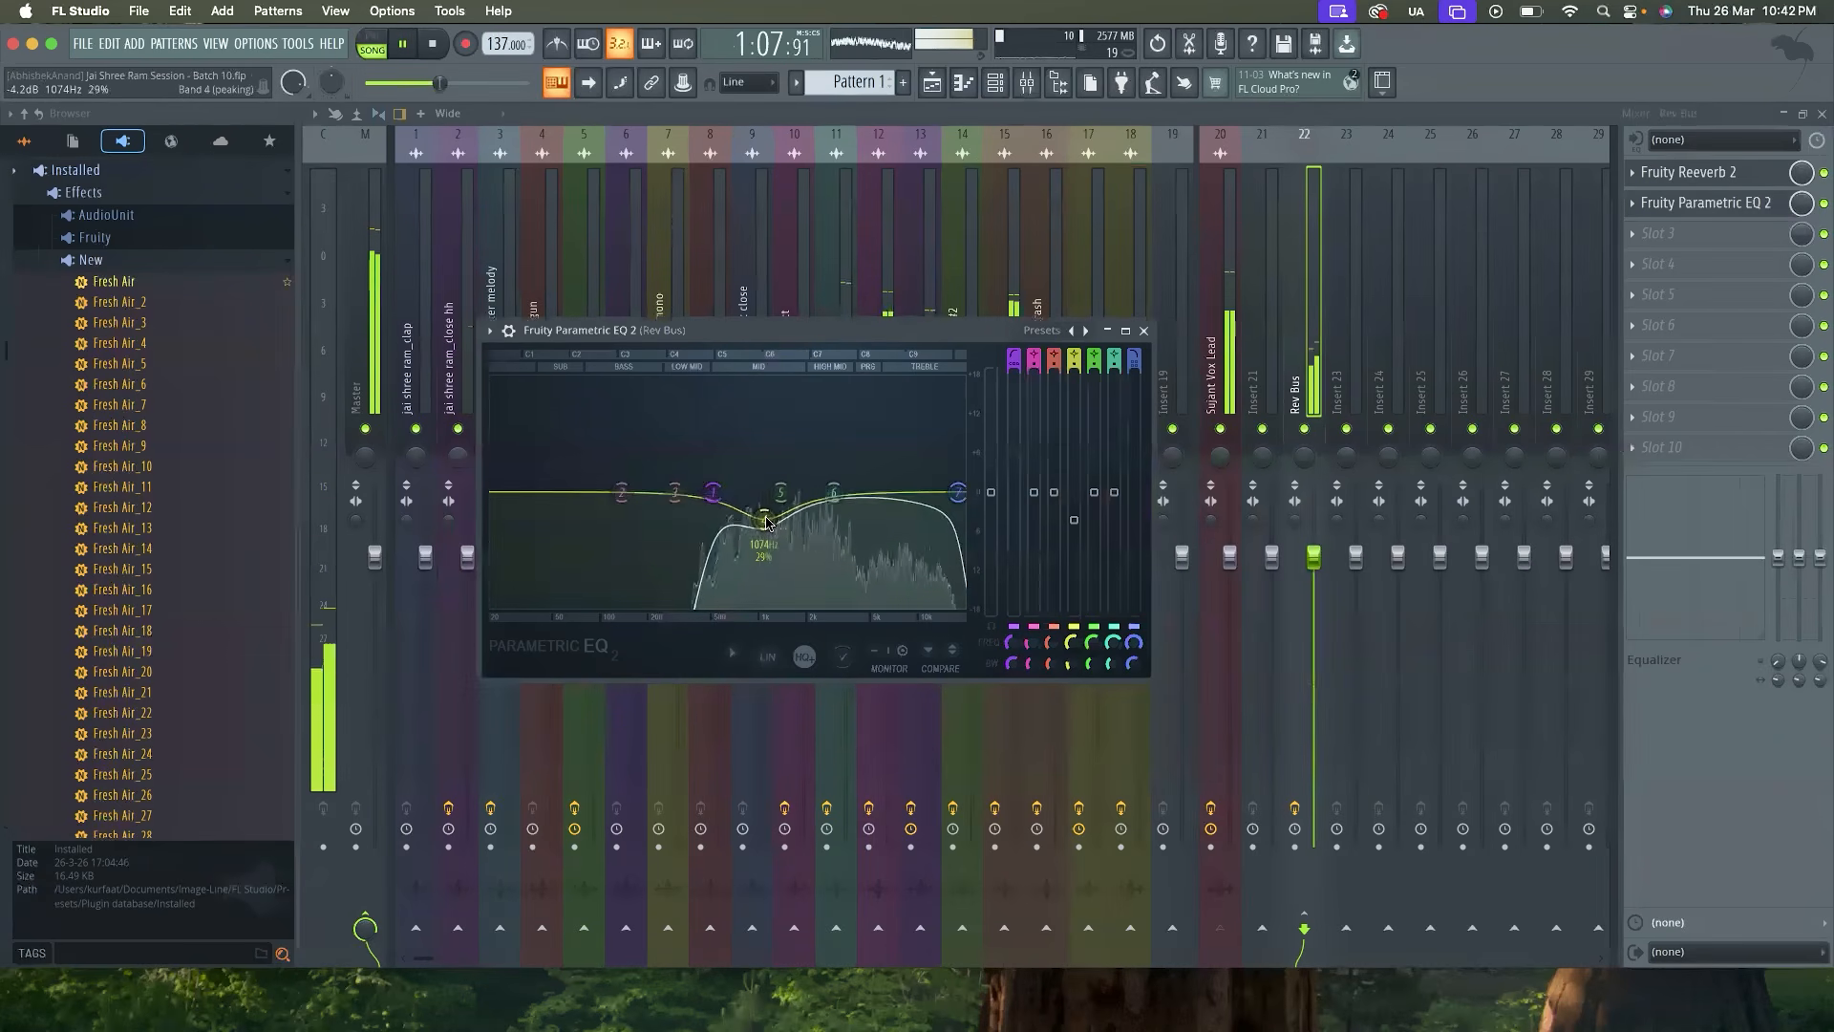
{"action": "key", "text": "space"}
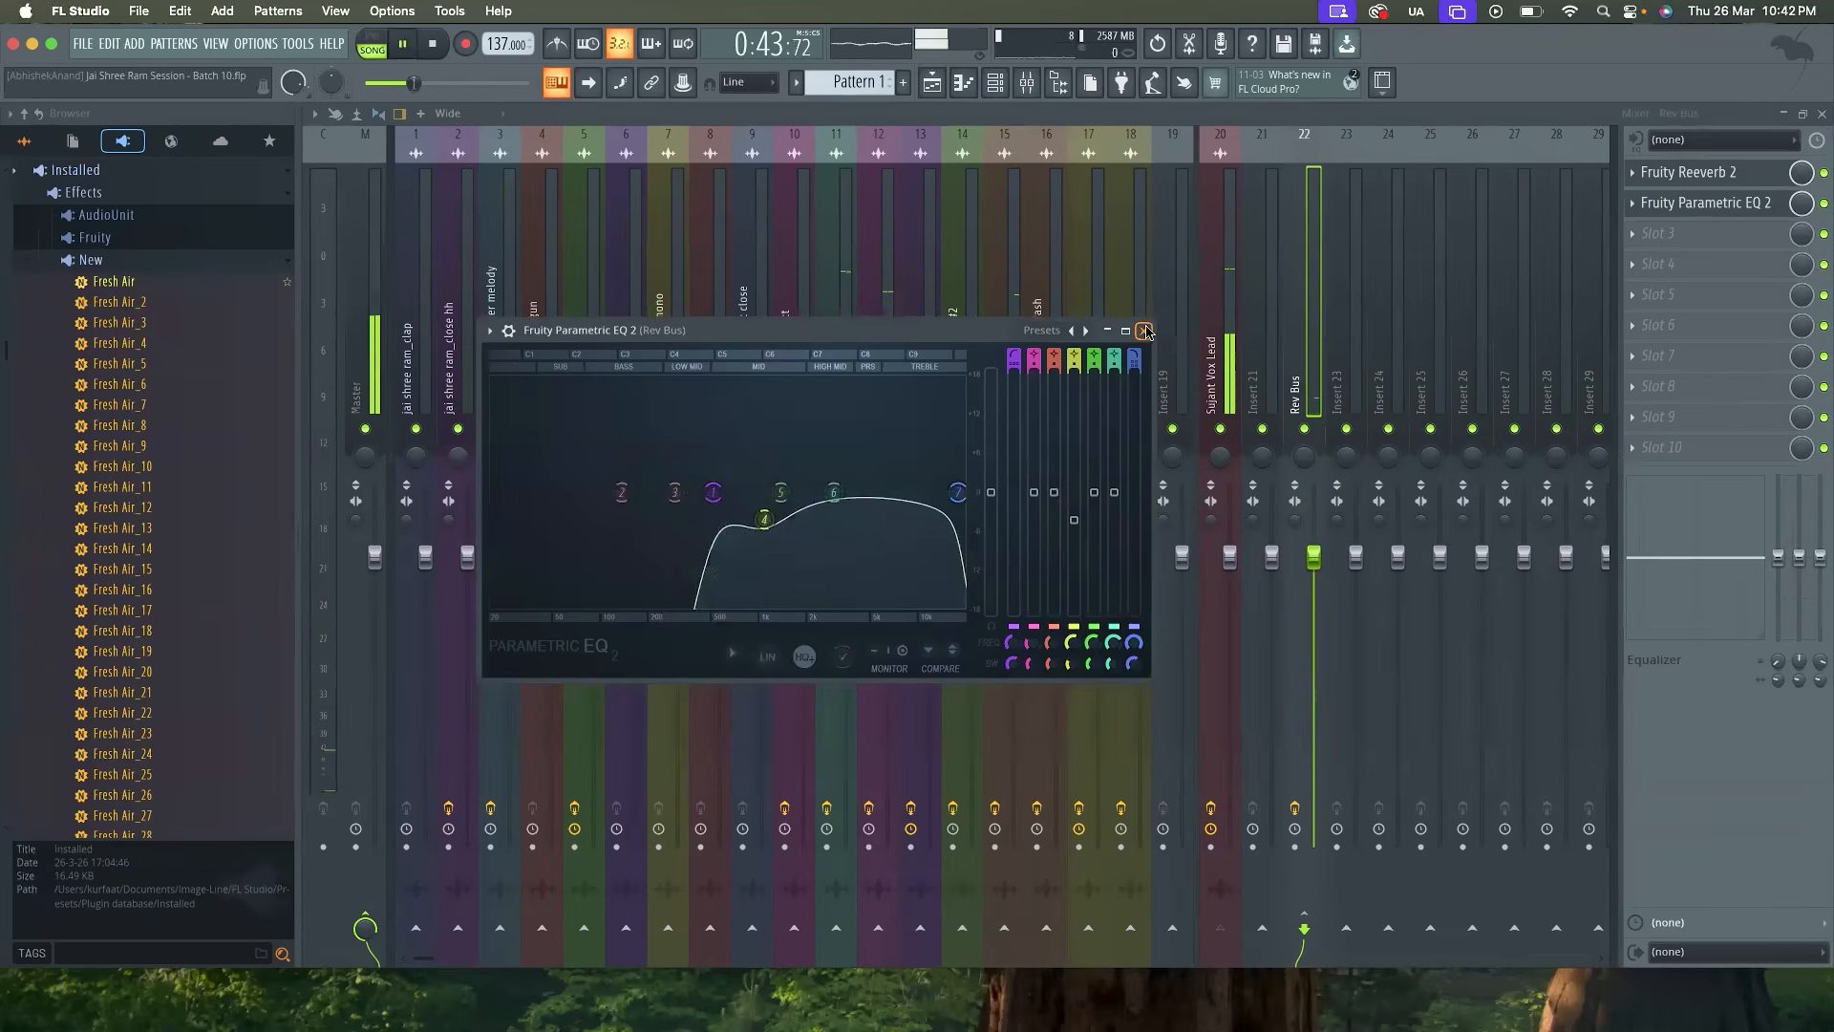
{"action": "key", "text": "space"}
{"action": "left_click", "coordinate": [1145, 331]}
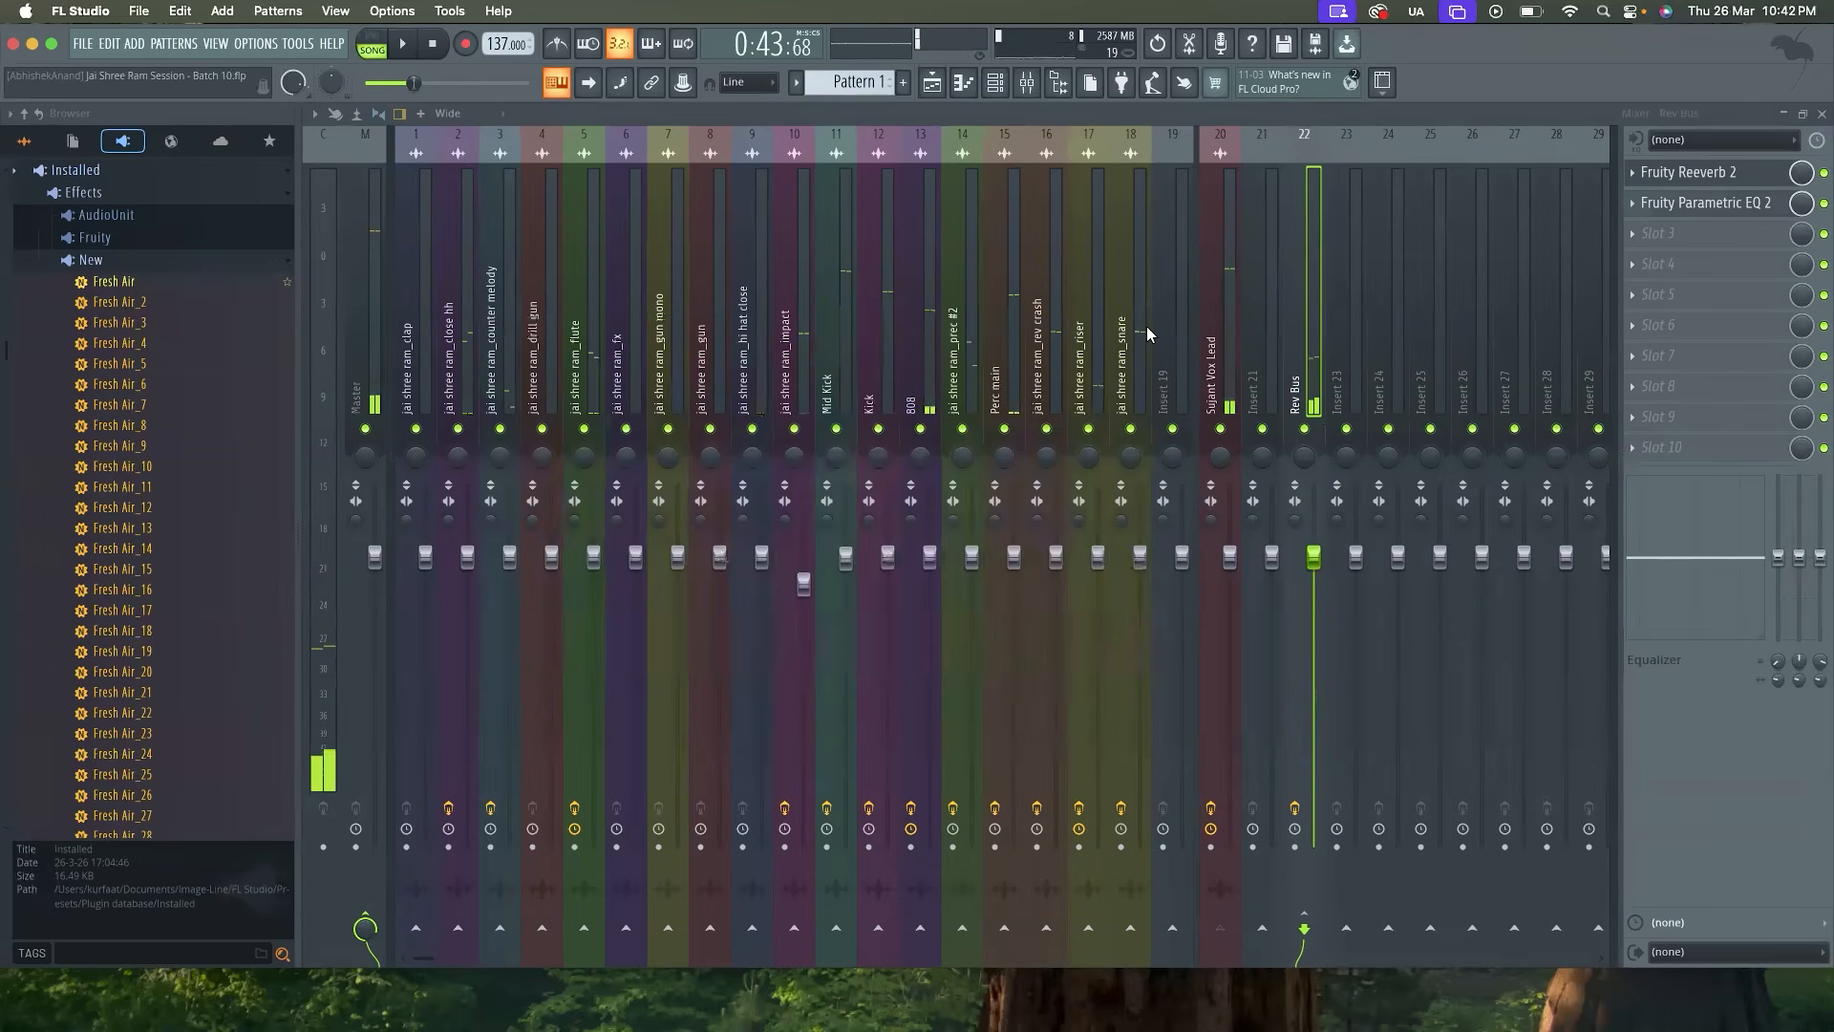
Lower the Rev Bus fader below -3 dB while auditioning, and select the lead vocal mixer track
{"action": "key", "text": "space"}
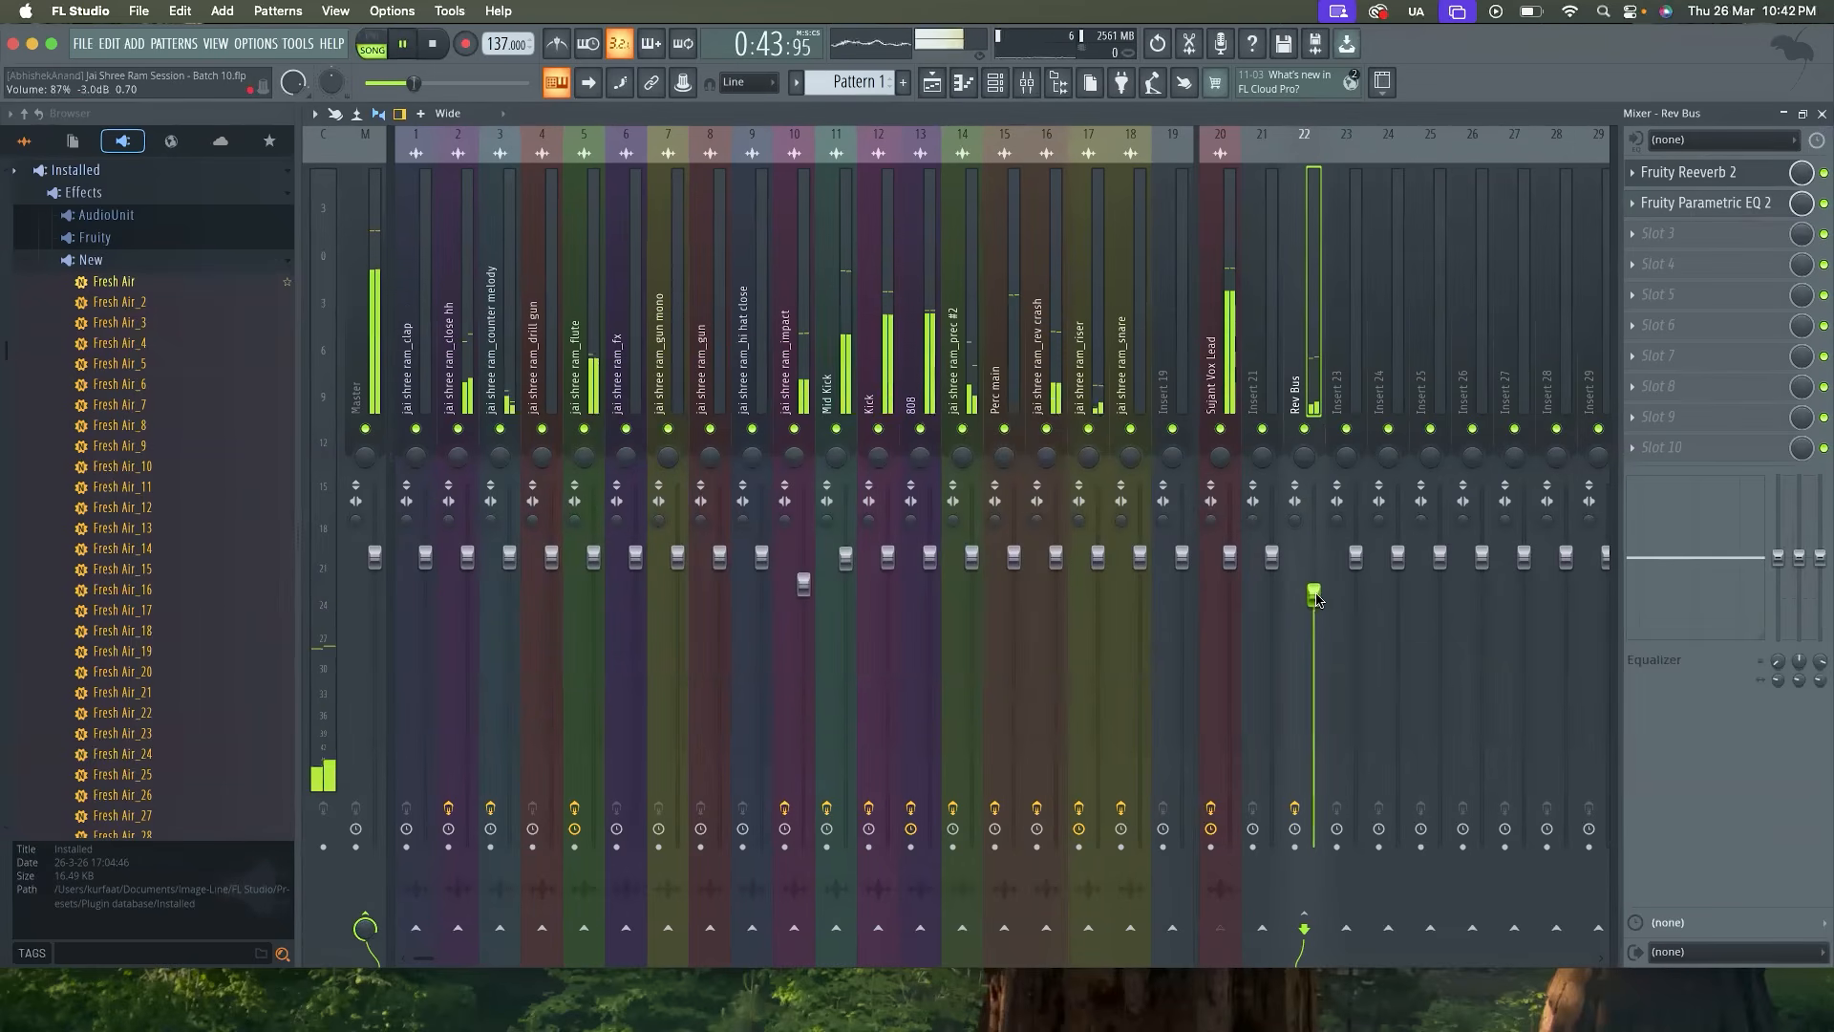
{"action": "left_click_drag", "start_coordinate": [1314, 594], "coordinate": [1314, 613]}
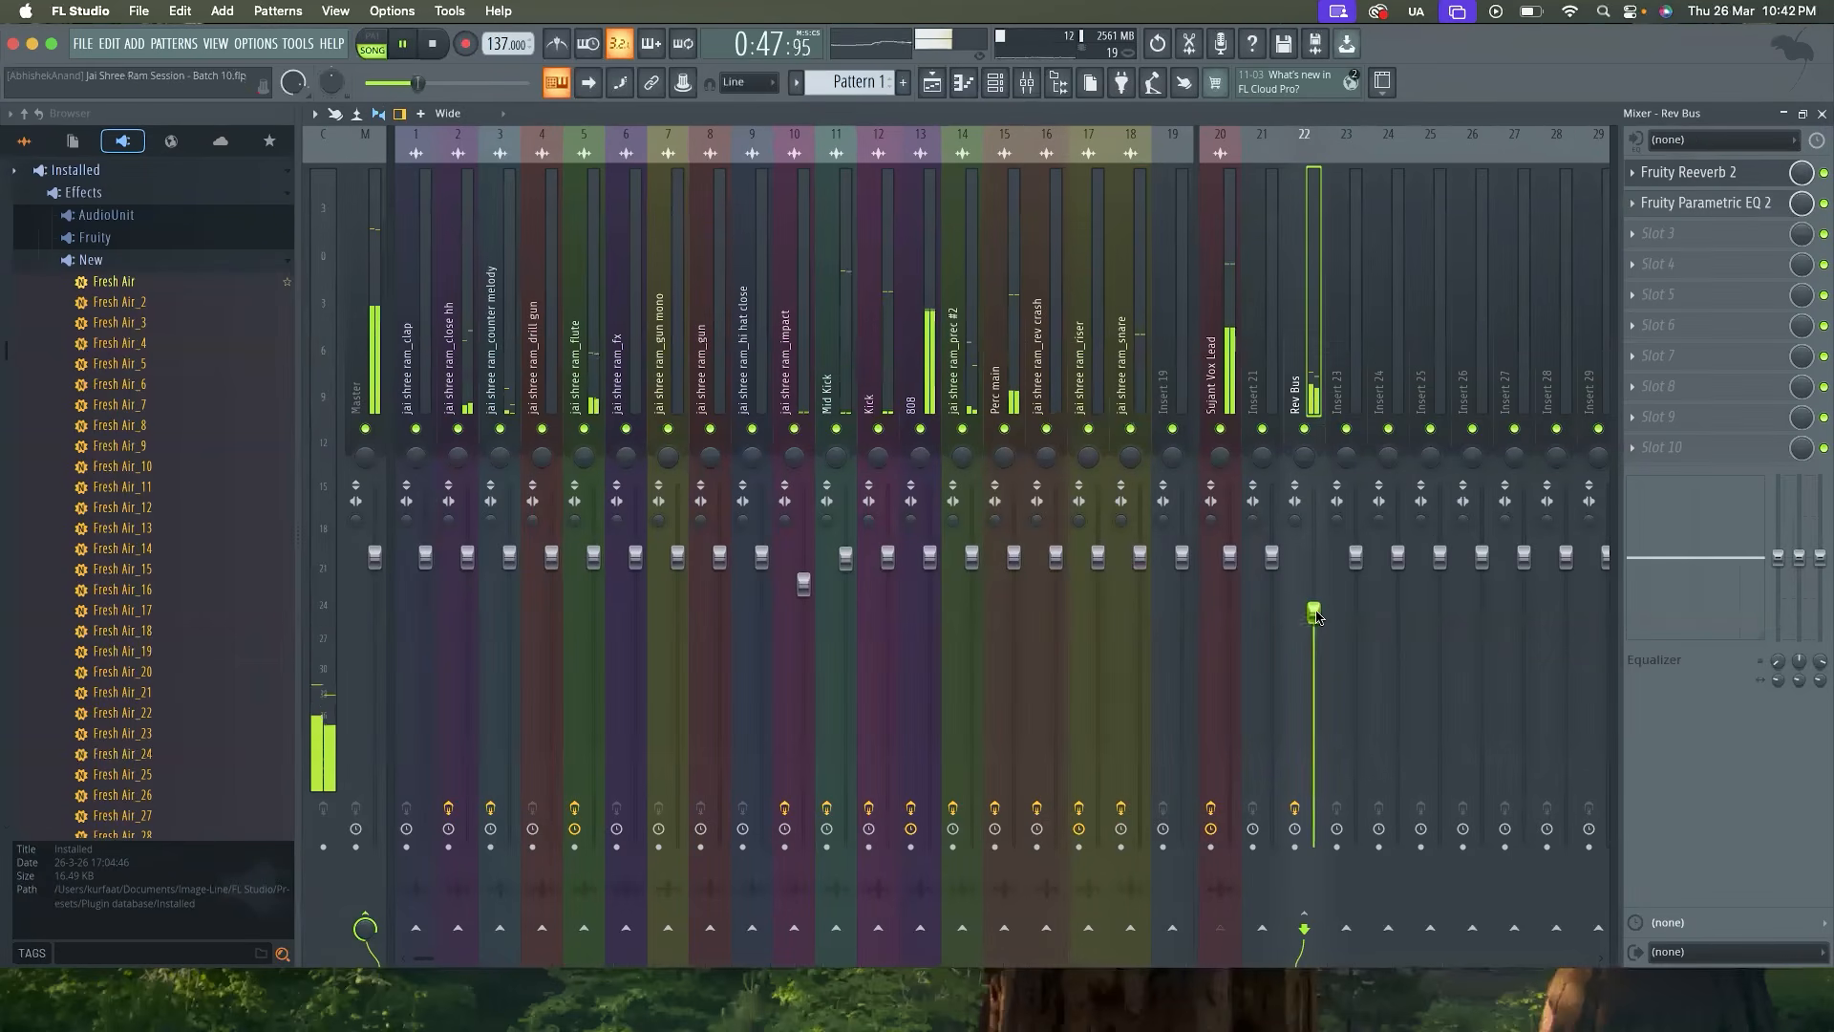
{"action": "left_click", "coordinate": [1215, 375]}
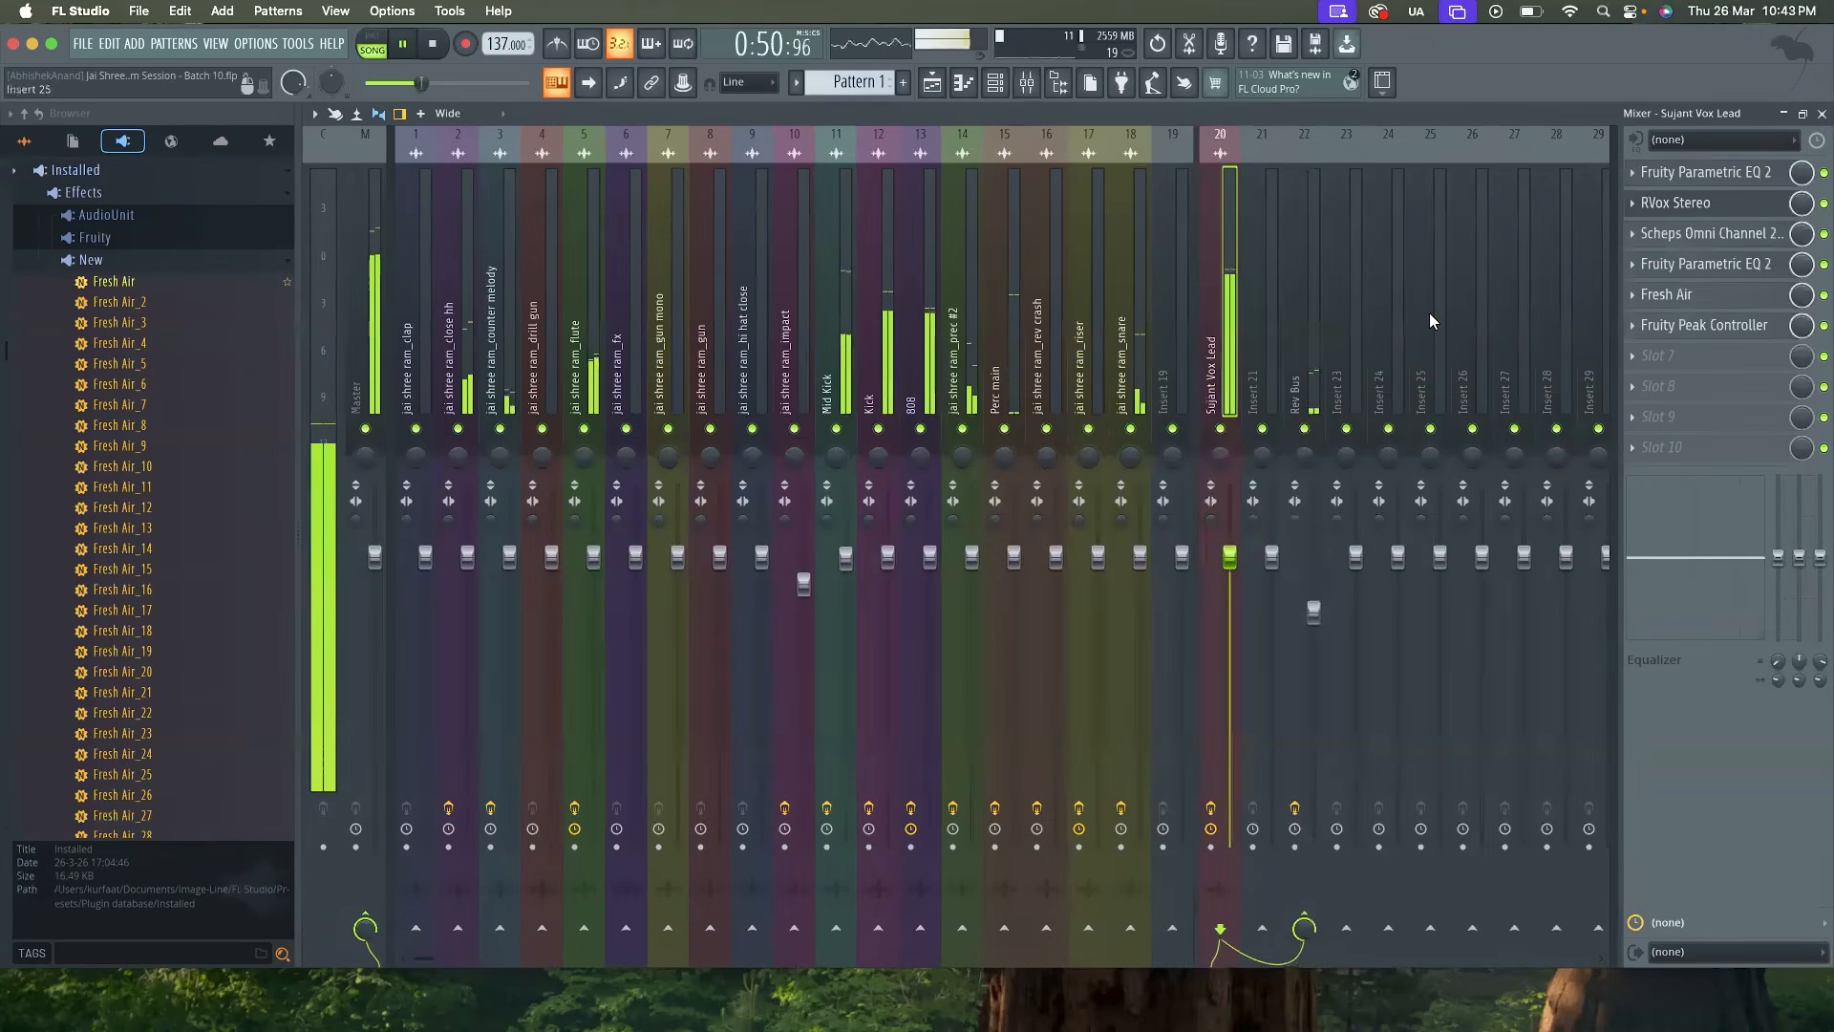
{"action": "key", "text": "space"}
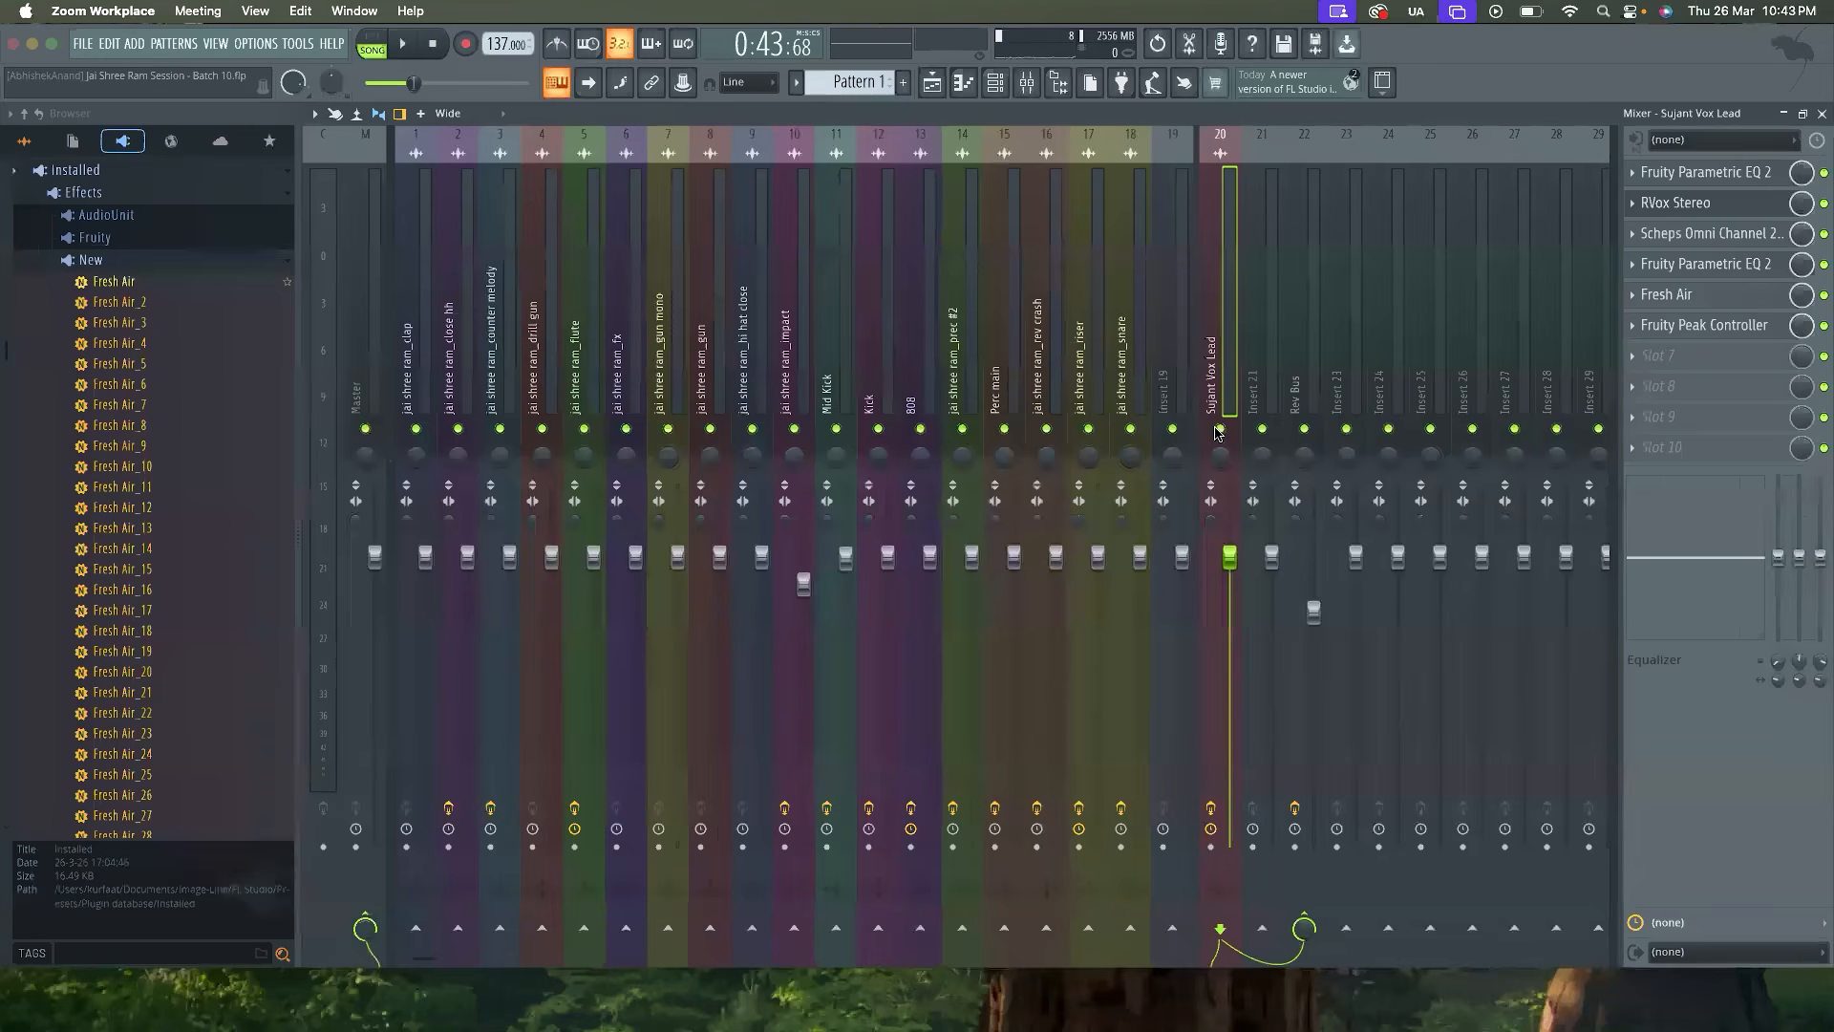
Save the project and select all clips in the playlist
{"action": "left_click", "coordinate": [1402, 123]}
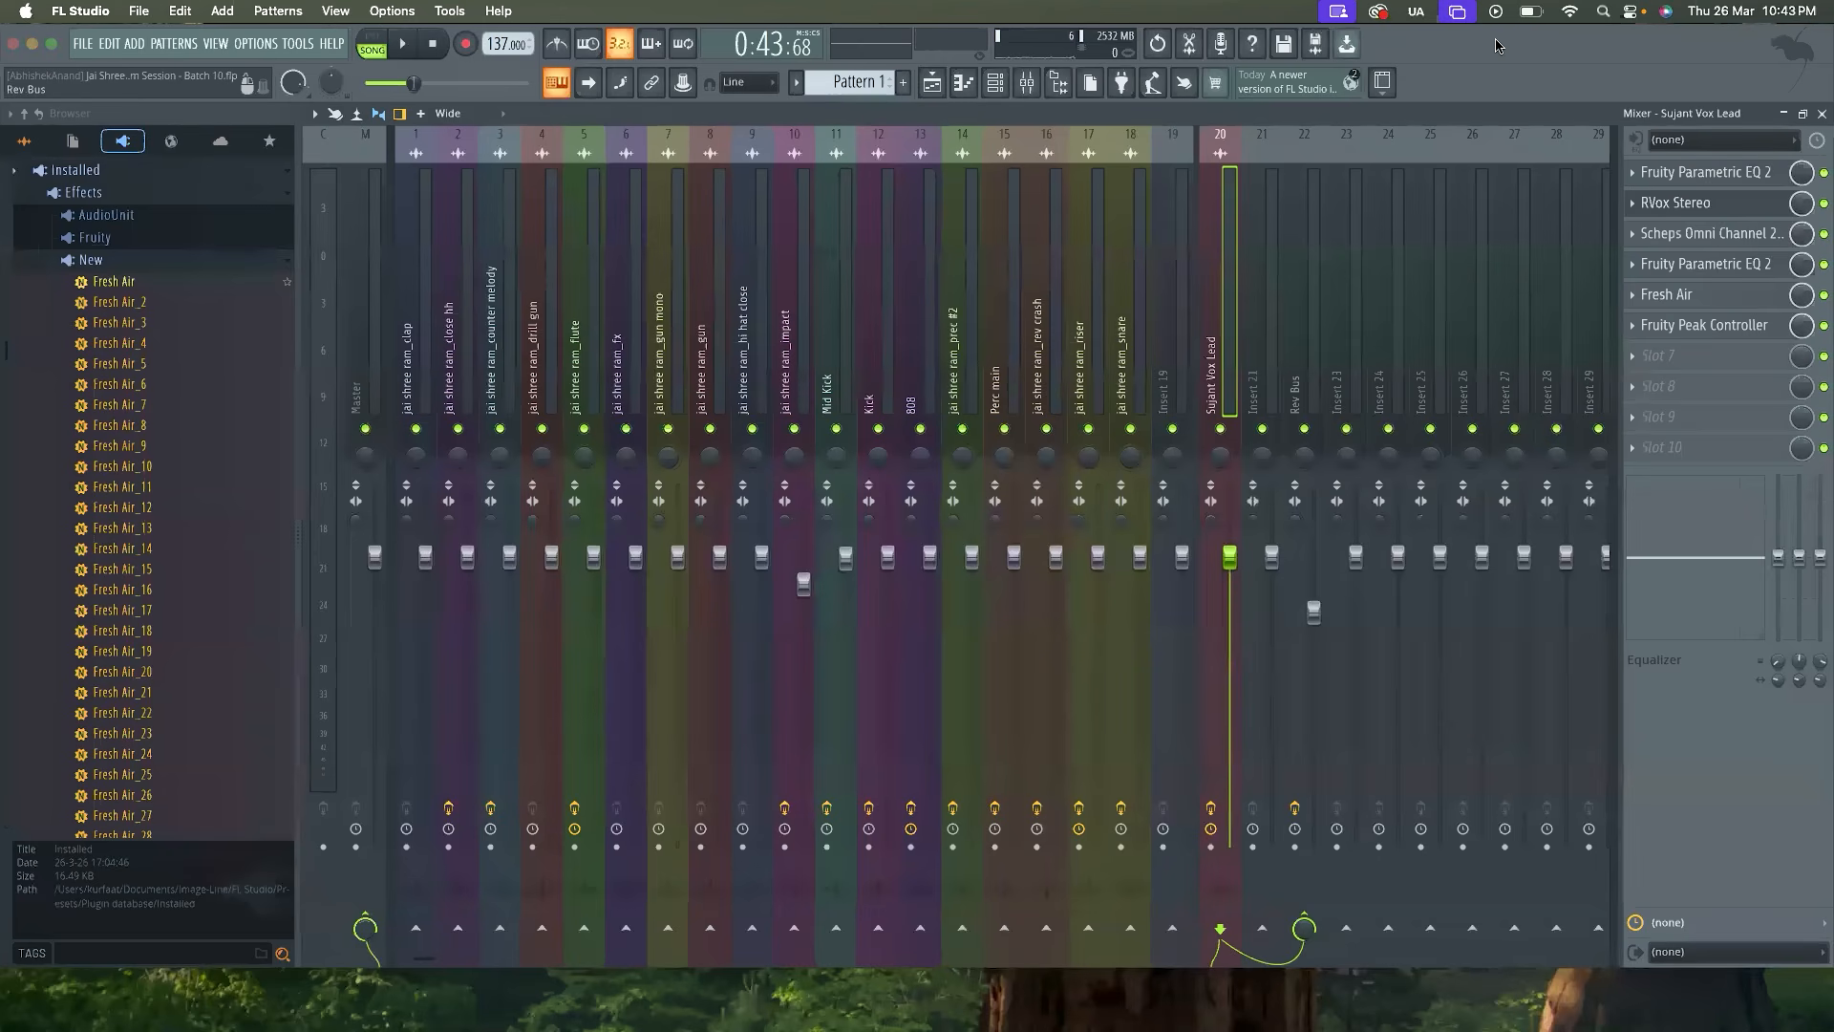
{"action": "left_click", "coordinate": [934, 83]}
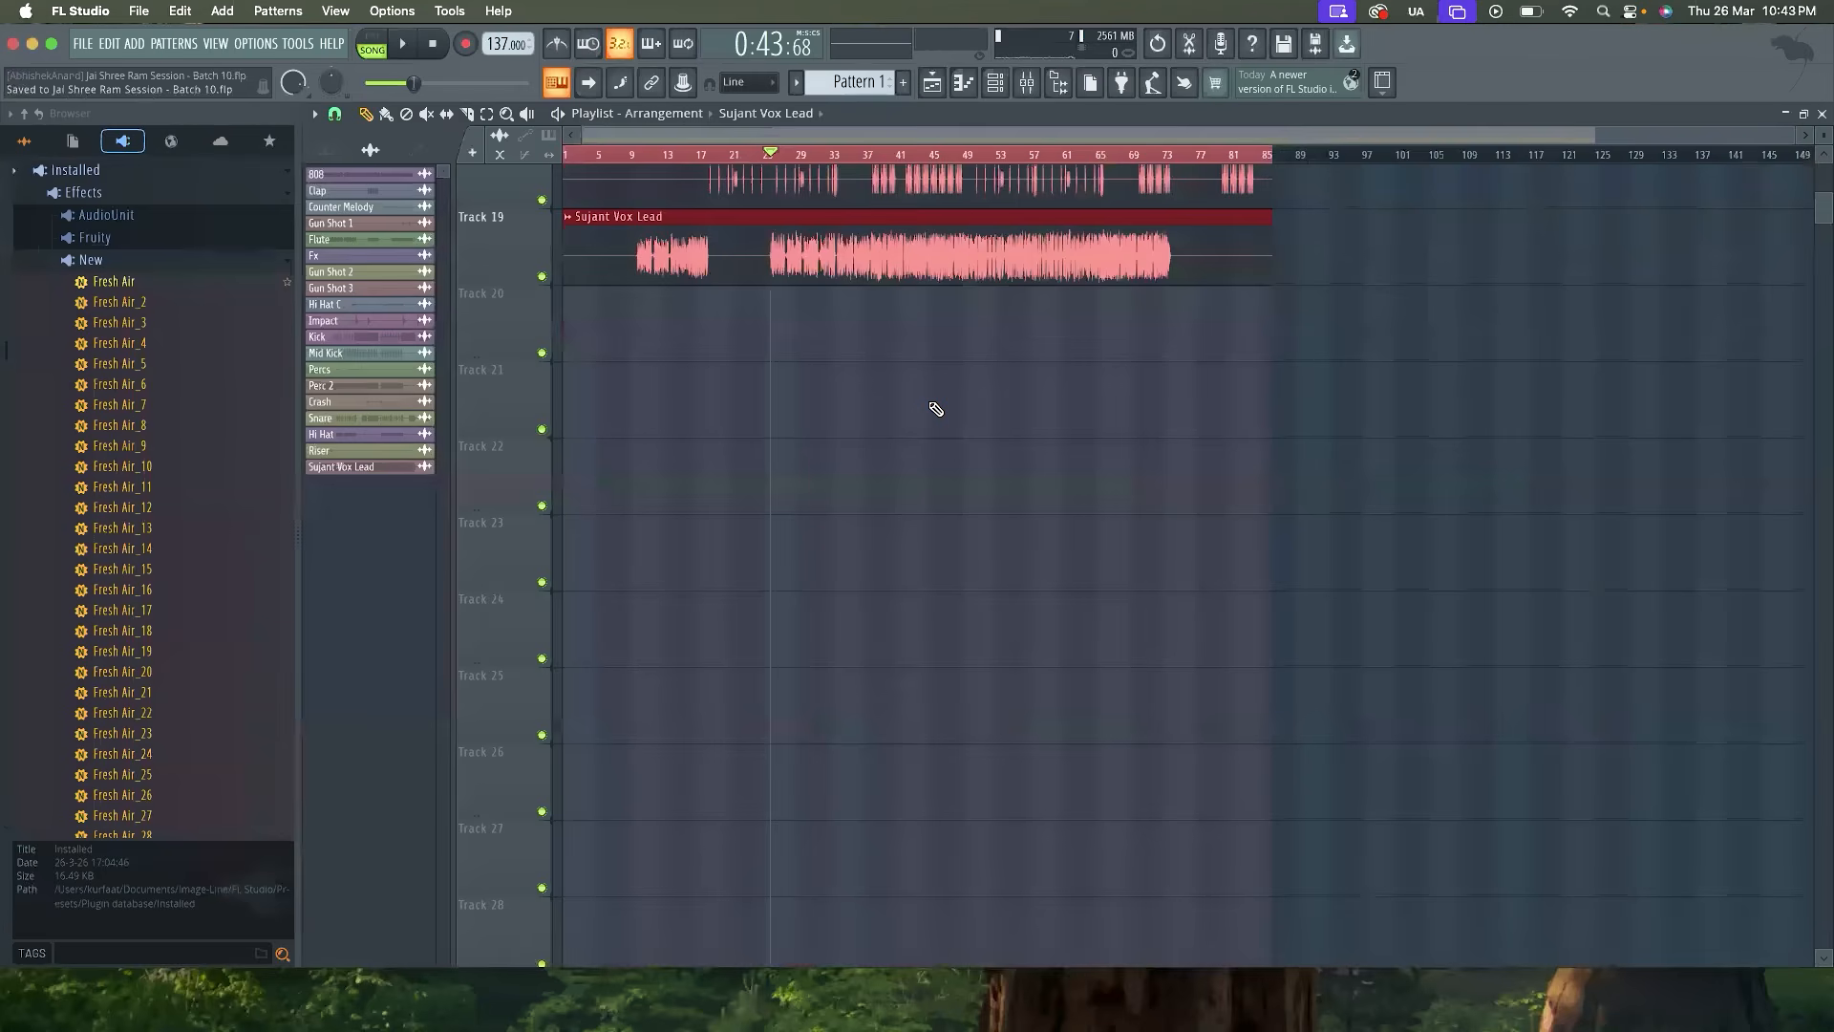
{"action": "scroll", "coordinate": [936, 409], "scroll_direction": "up", "scroll_amount": 15}
{"action": "scroll", "coordinate": [936, 409], "scroll_direction": "down", "scroll_amount": 10}
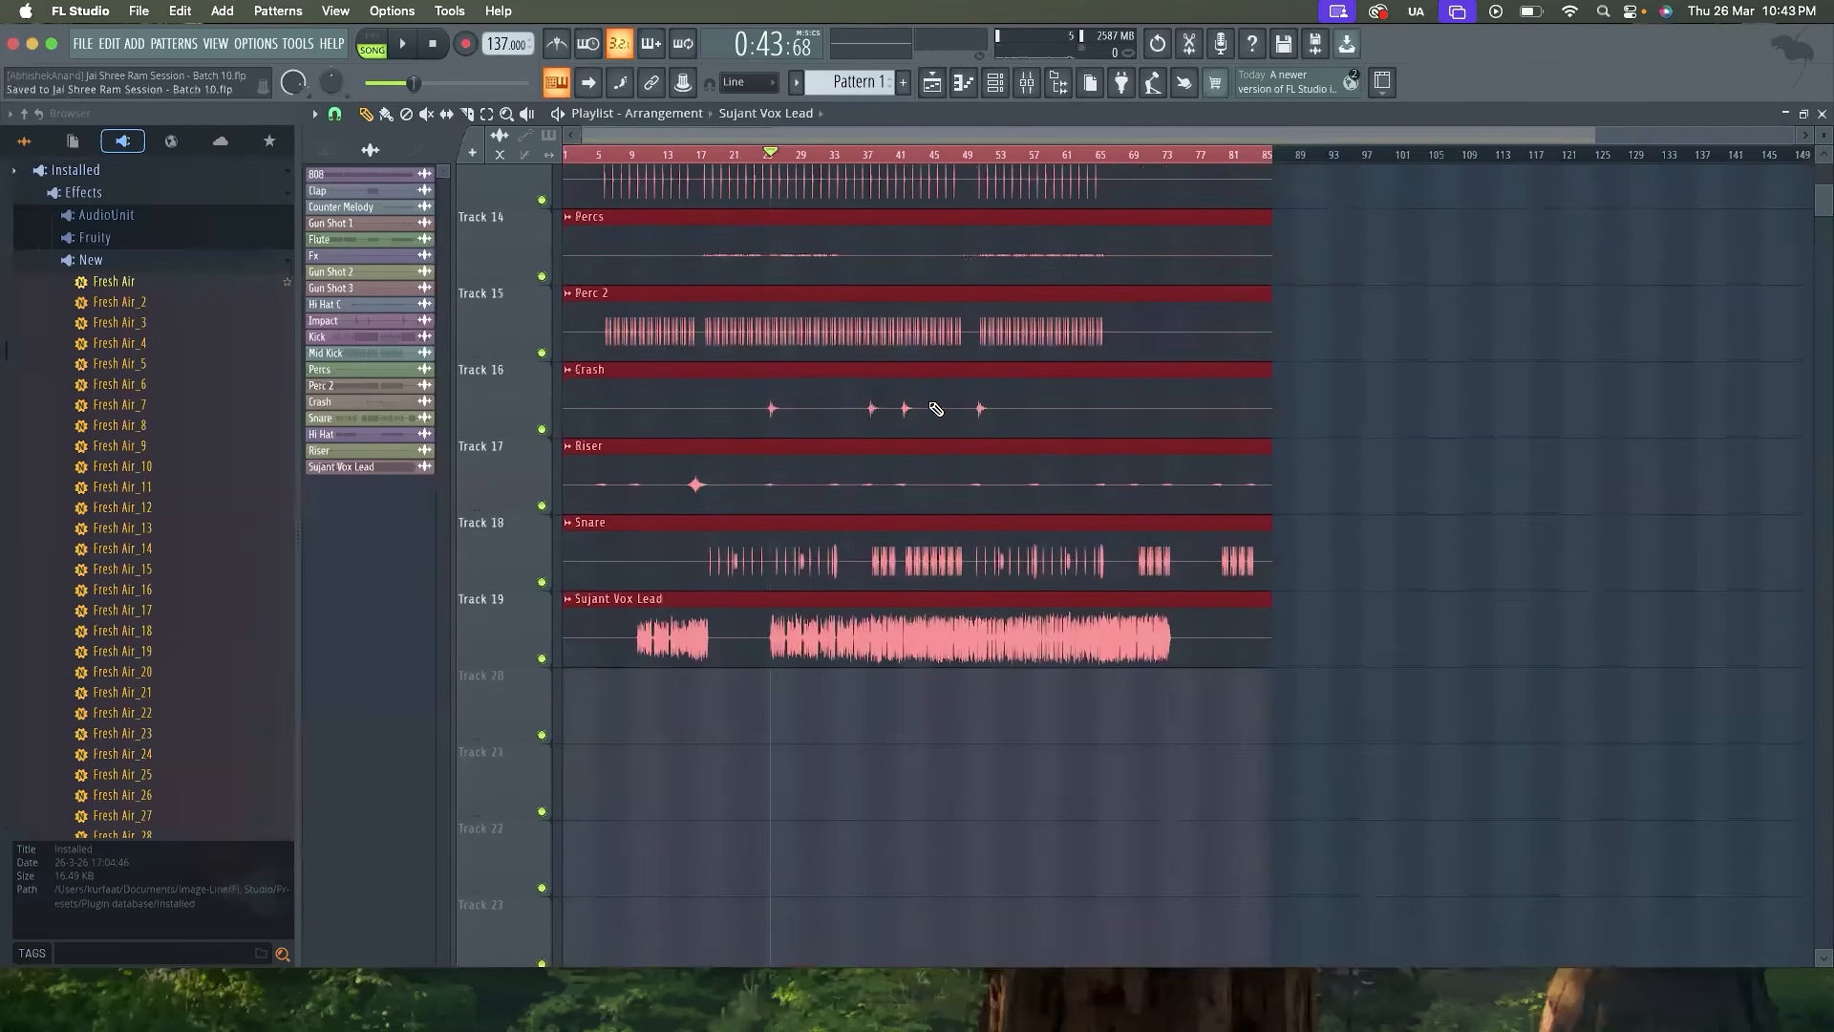